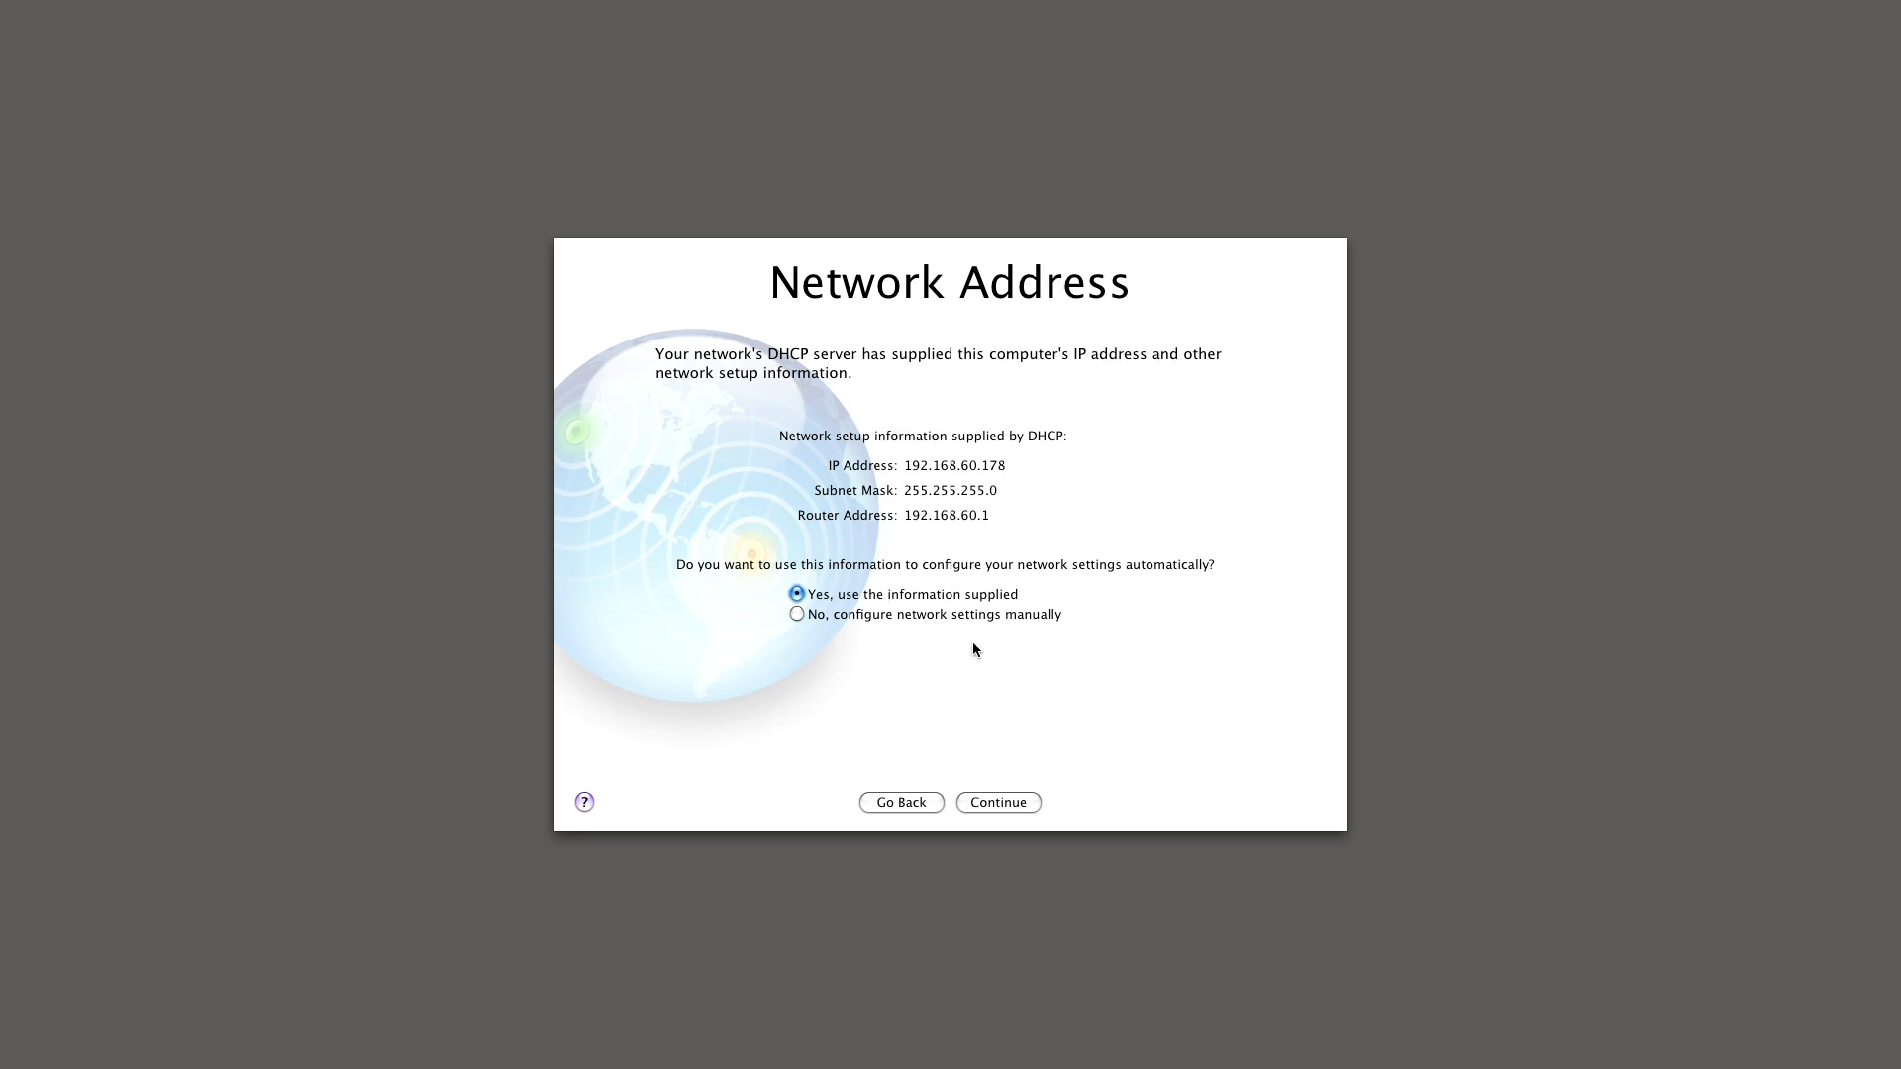
- Enter g4 as the Primary DNS Name so the Computer Name also becomes g4
click(998, 802)
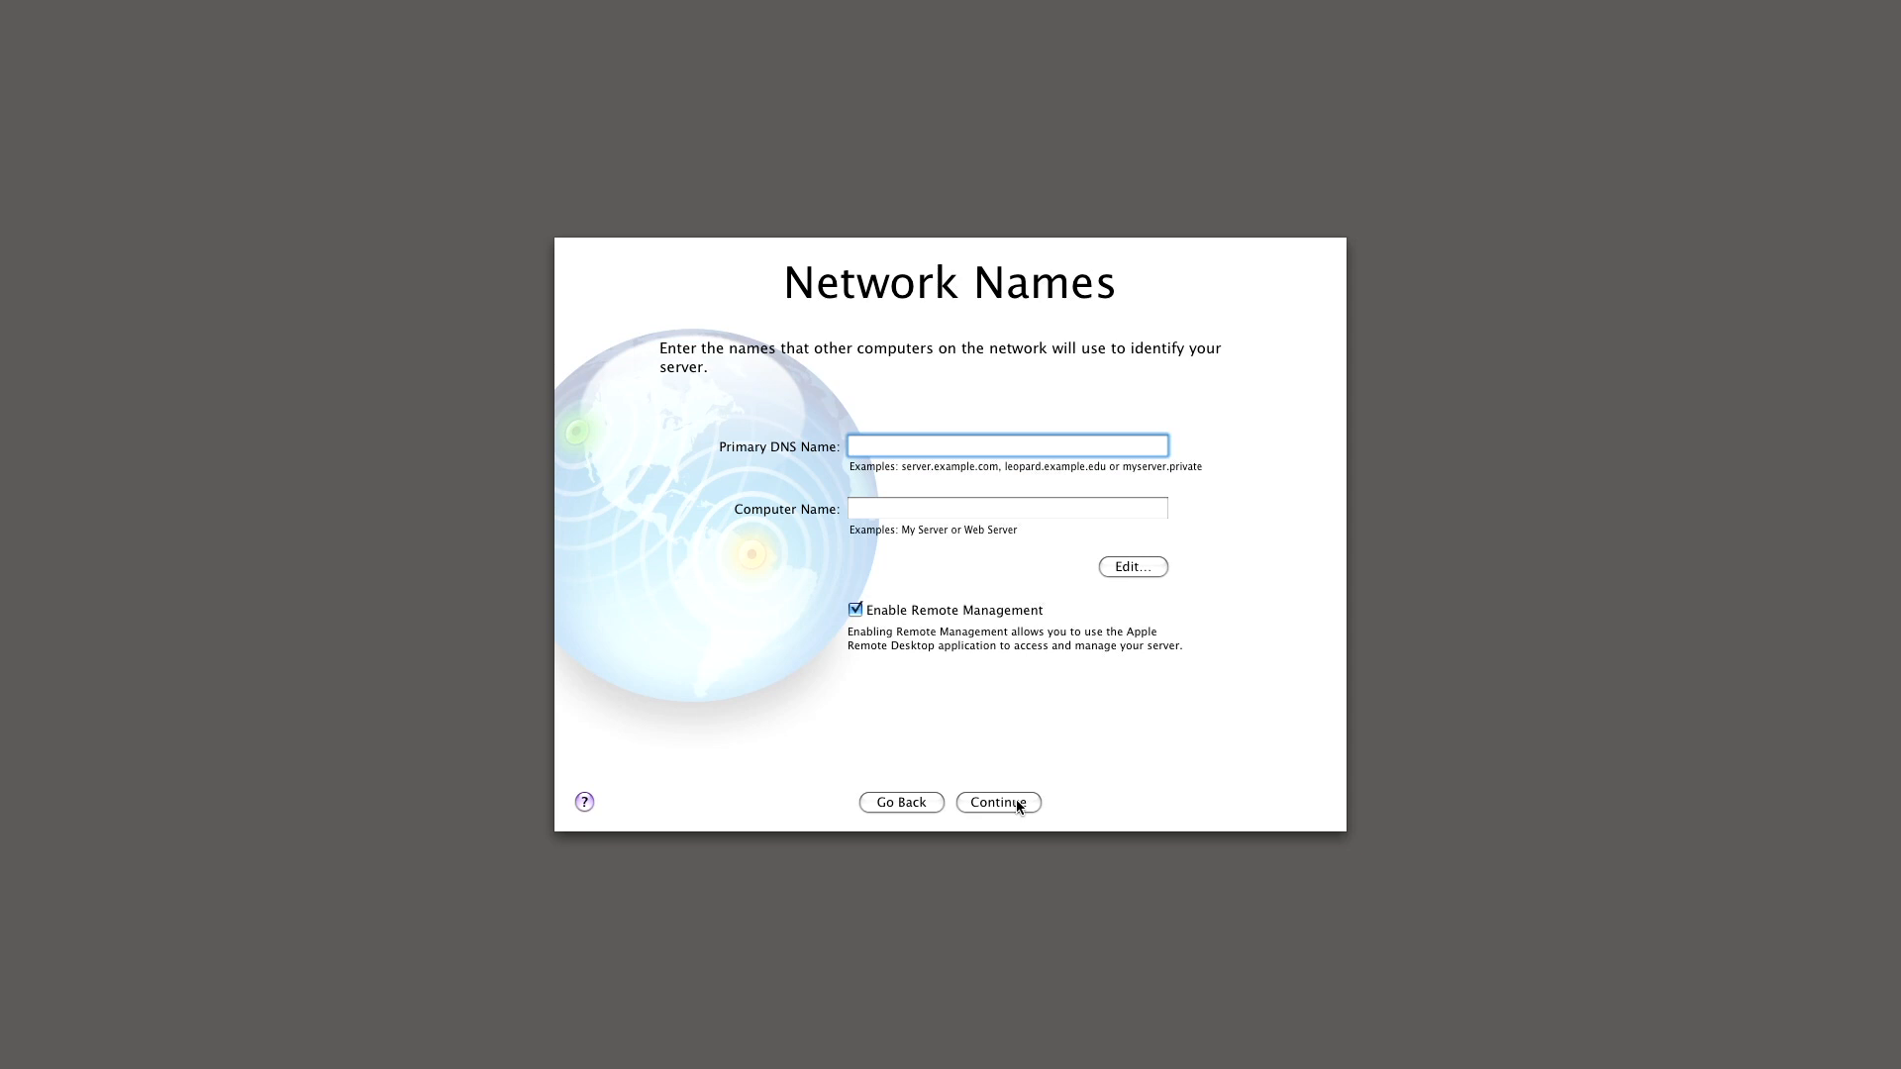
text(g4.)
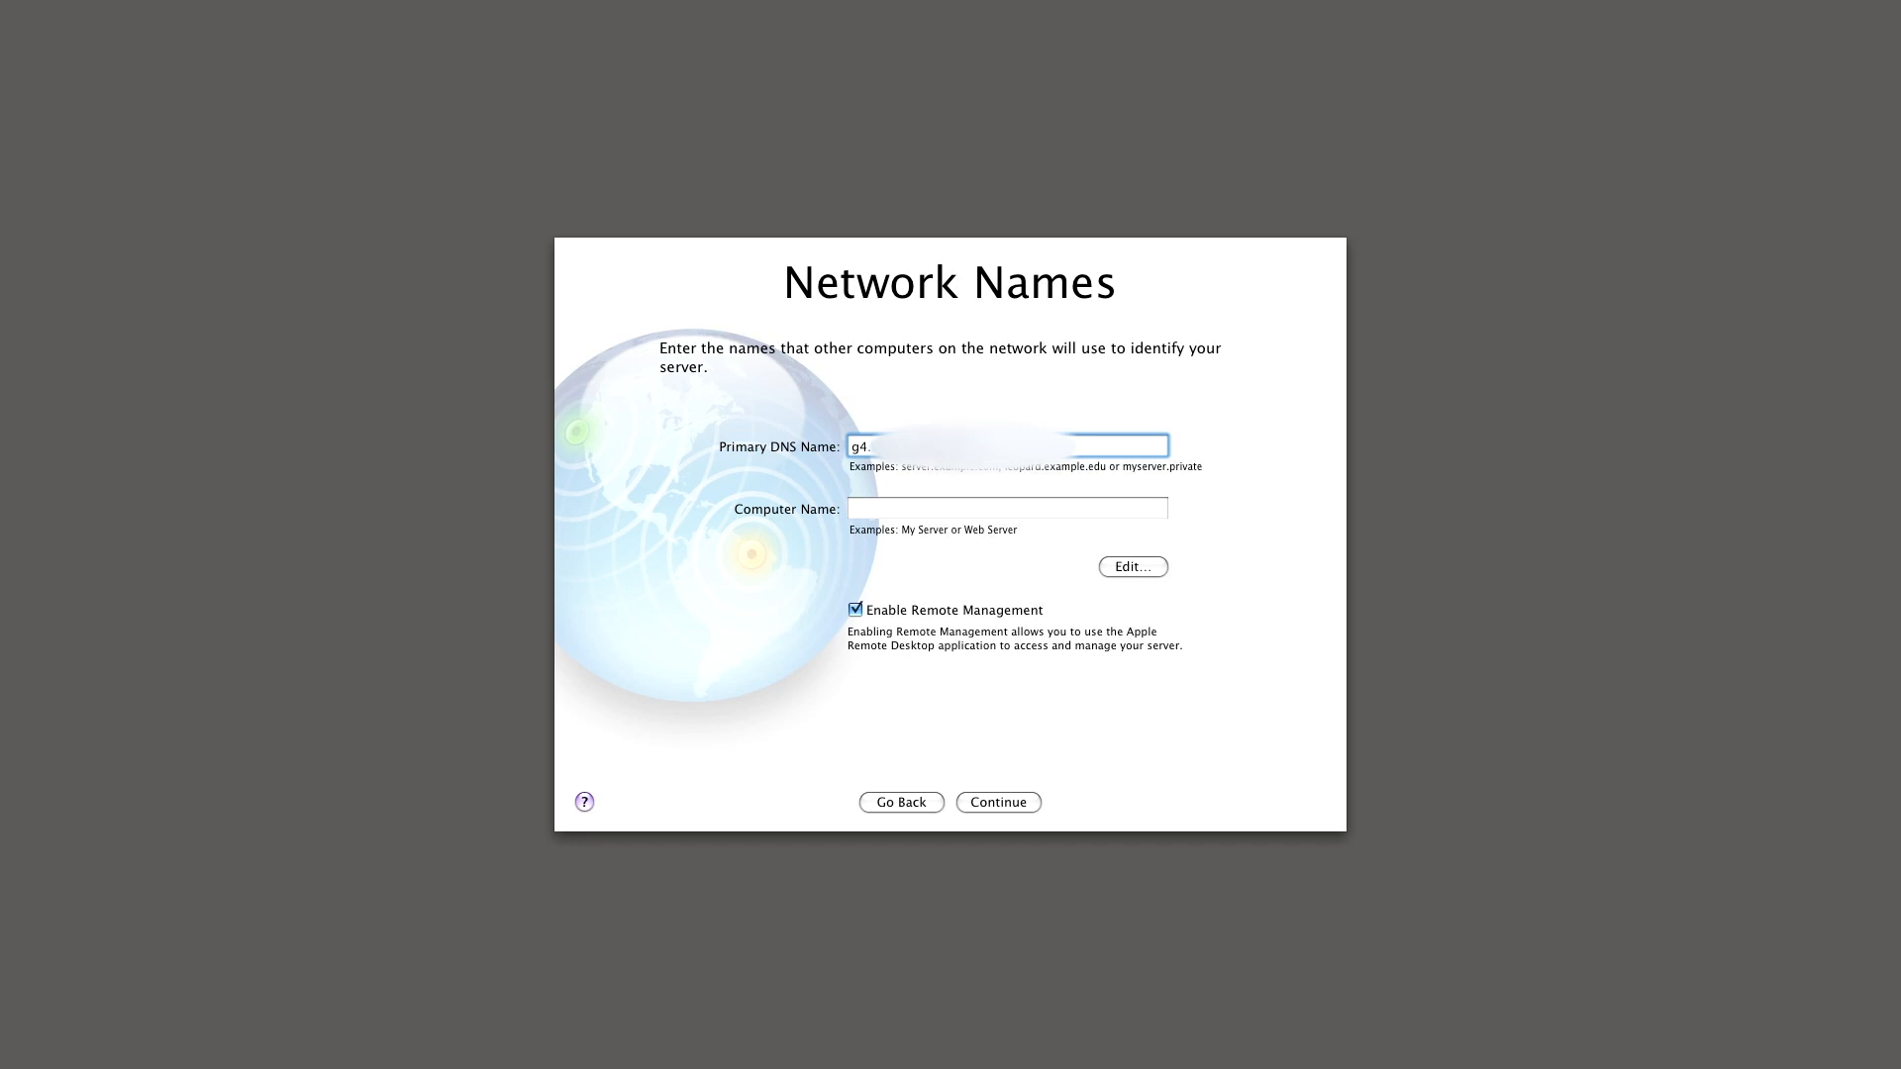
click(960, 505)
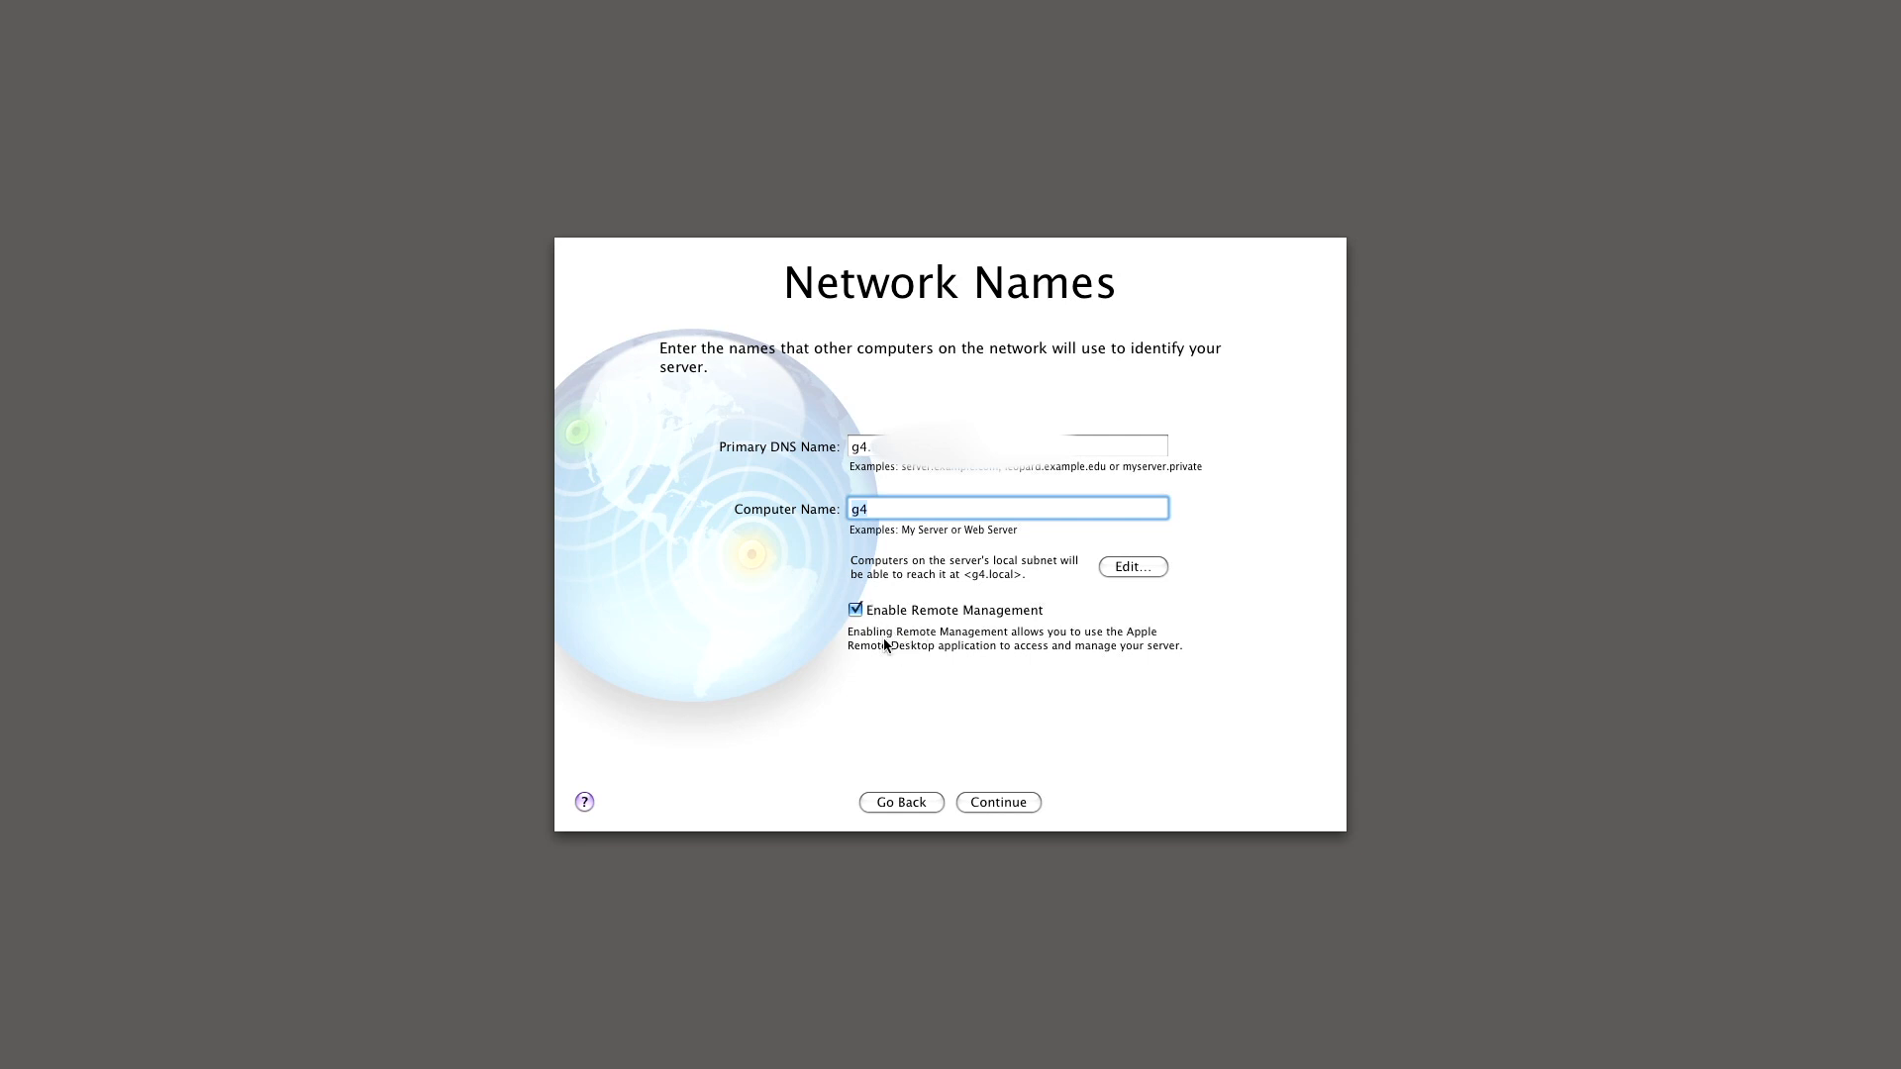
- Choose the CET time zone with Prague - Czech Republic as the closest city
click(1023, 807)
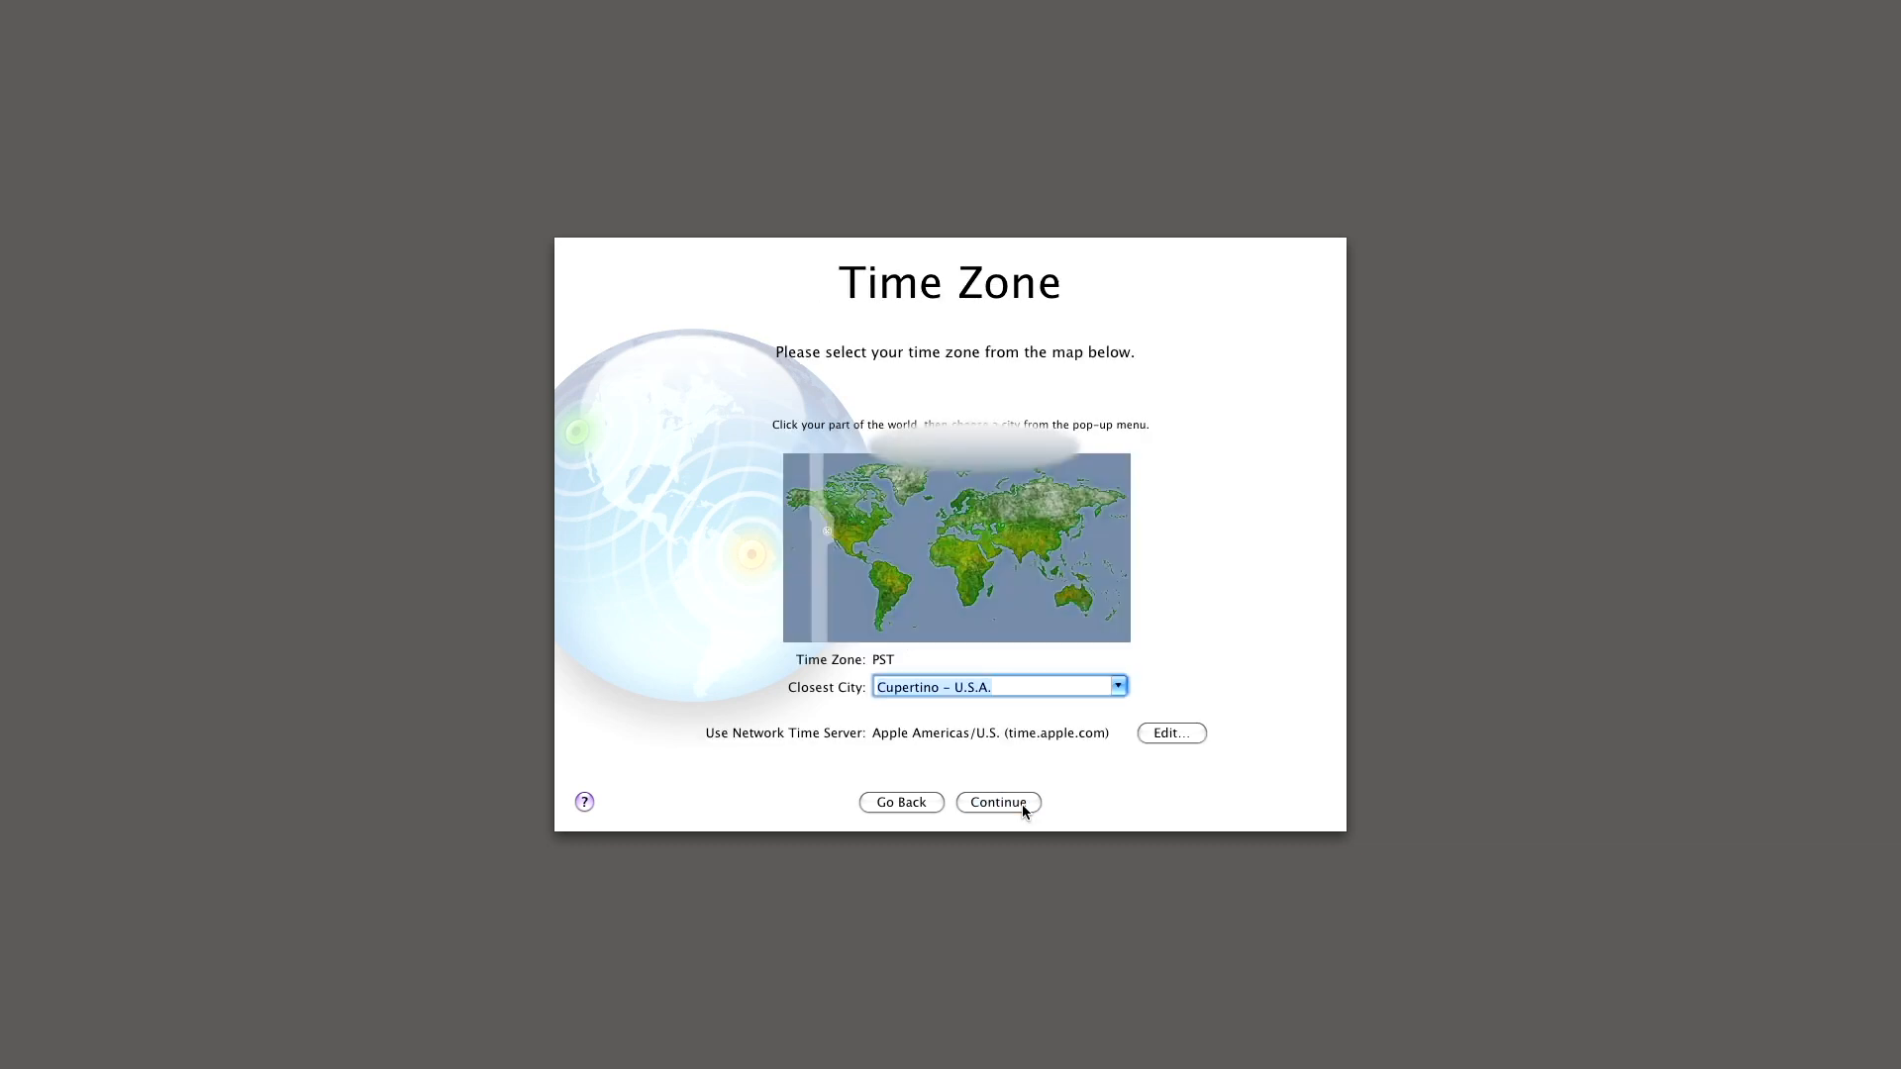
click(950, 523)
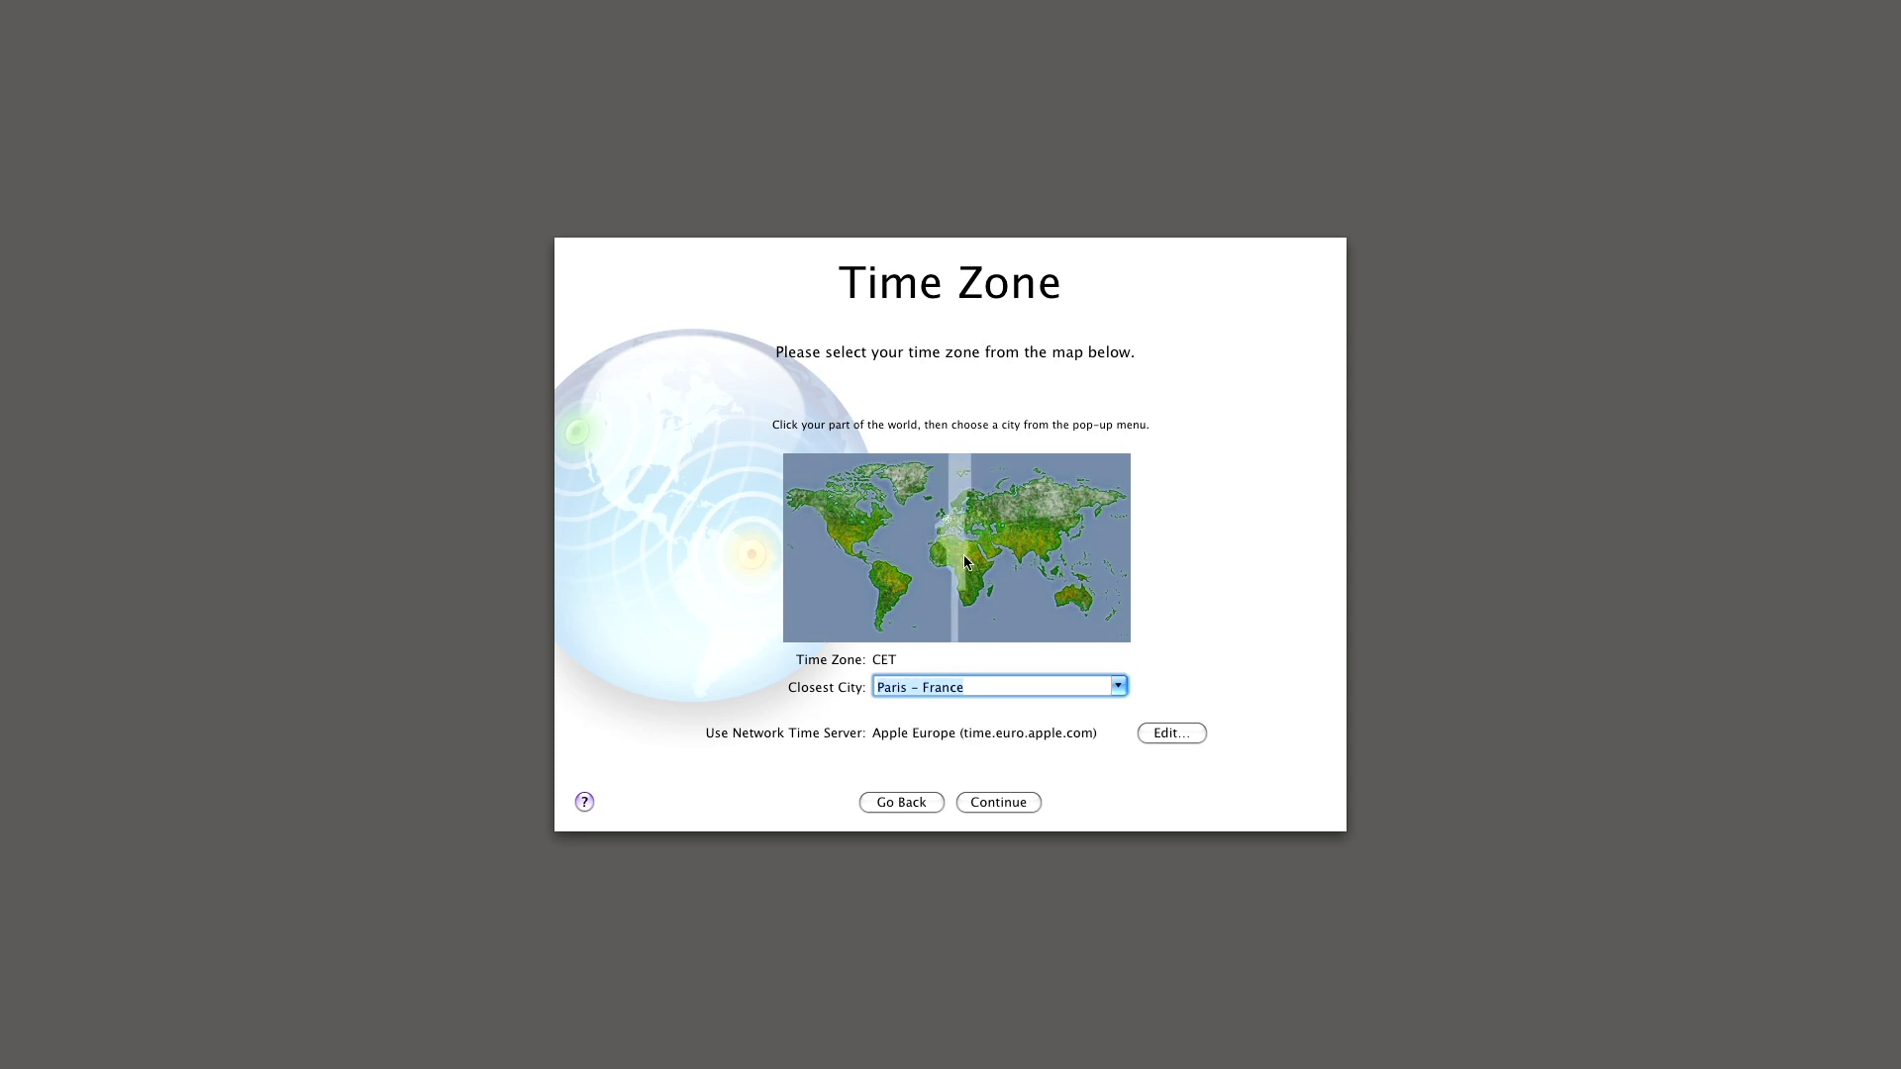
click(1118, 686)
click(1058, 728)
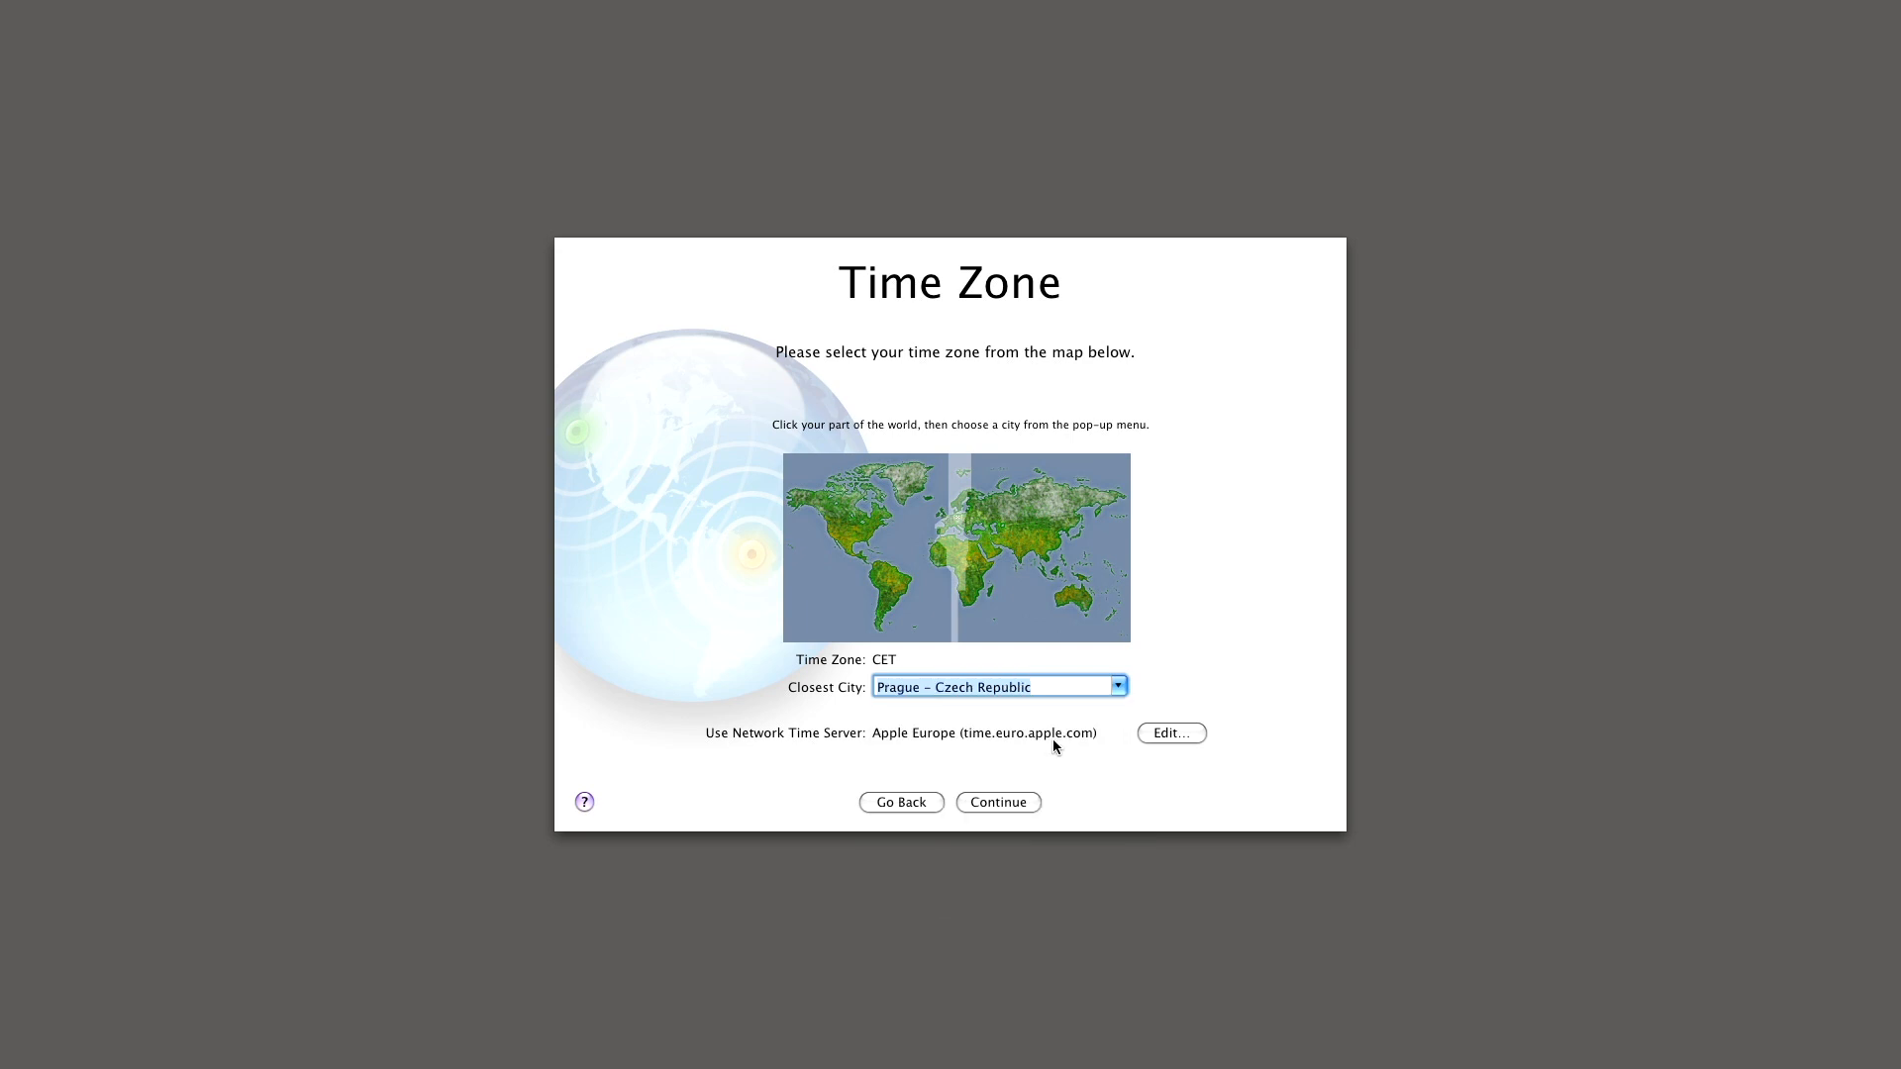
click(1018, 805)
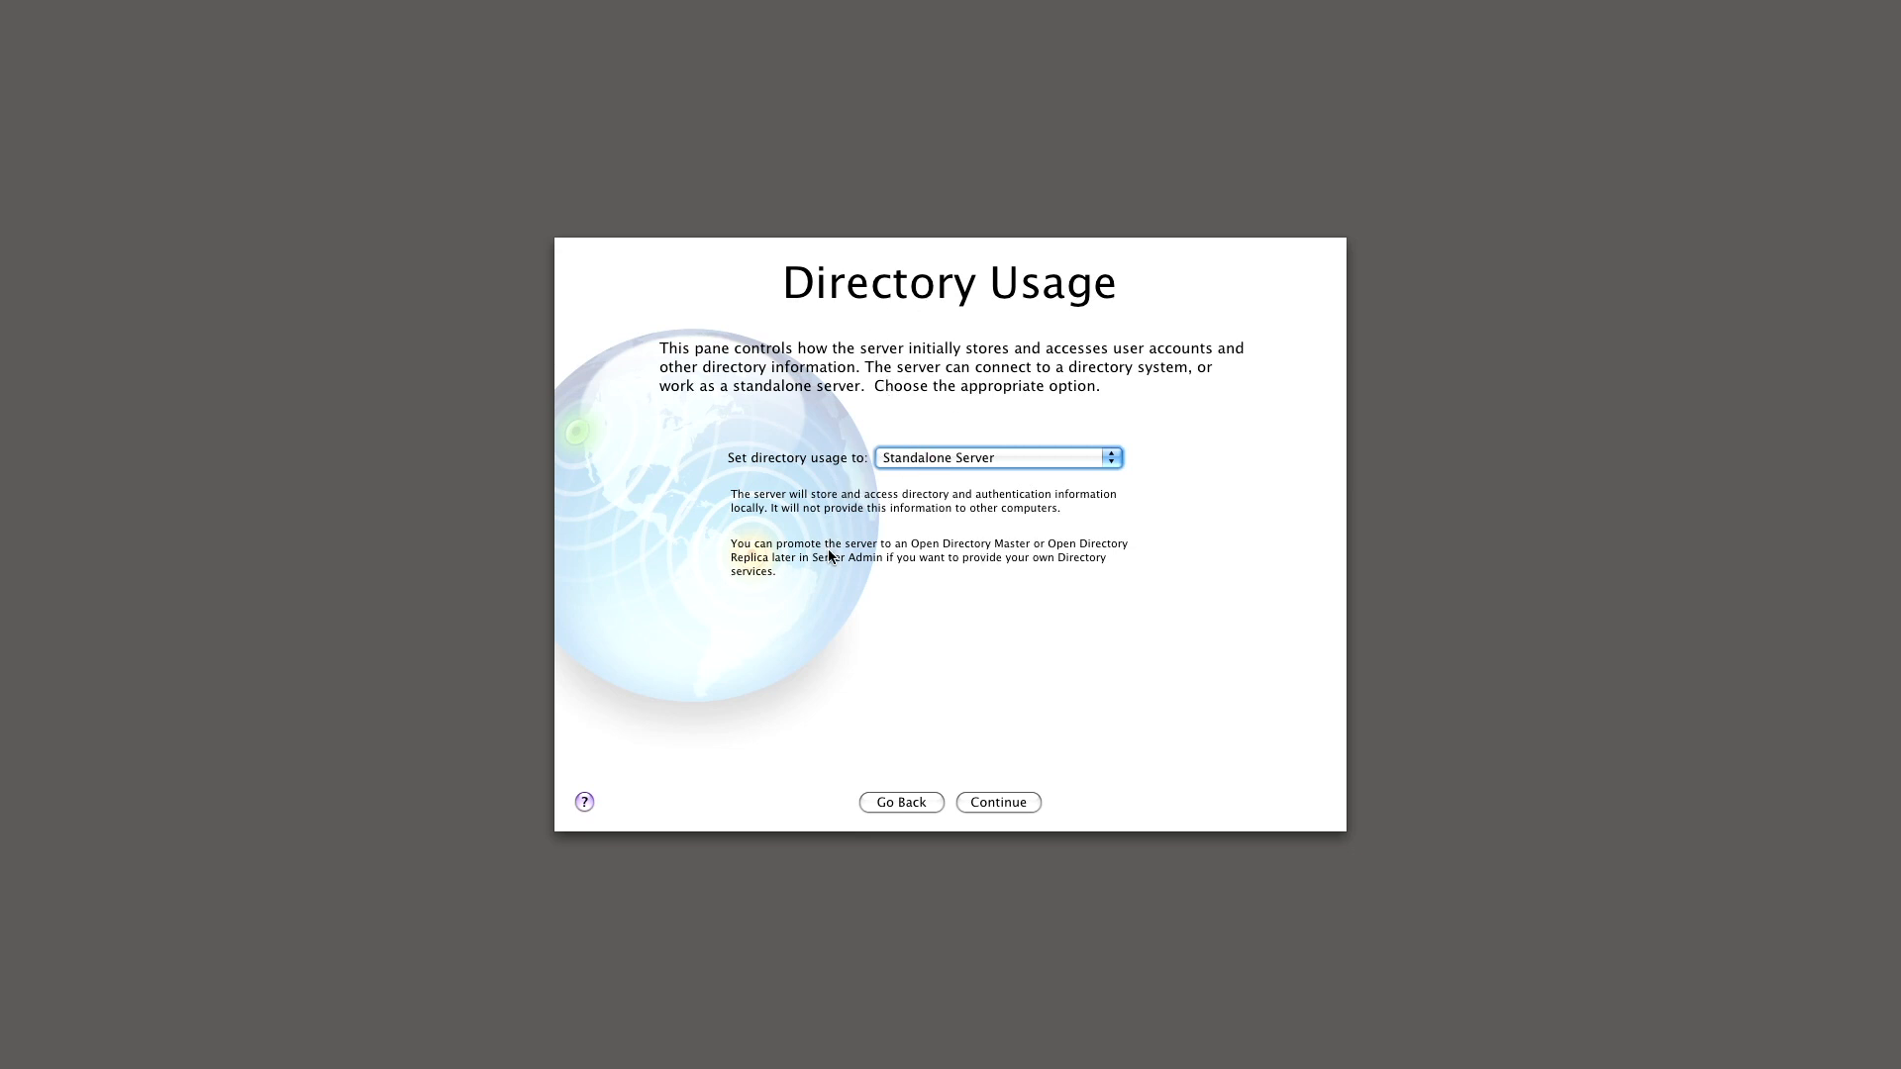
- Set directory usage back to Standalone Server after trying Connected to a Directory System
click(998, 460)
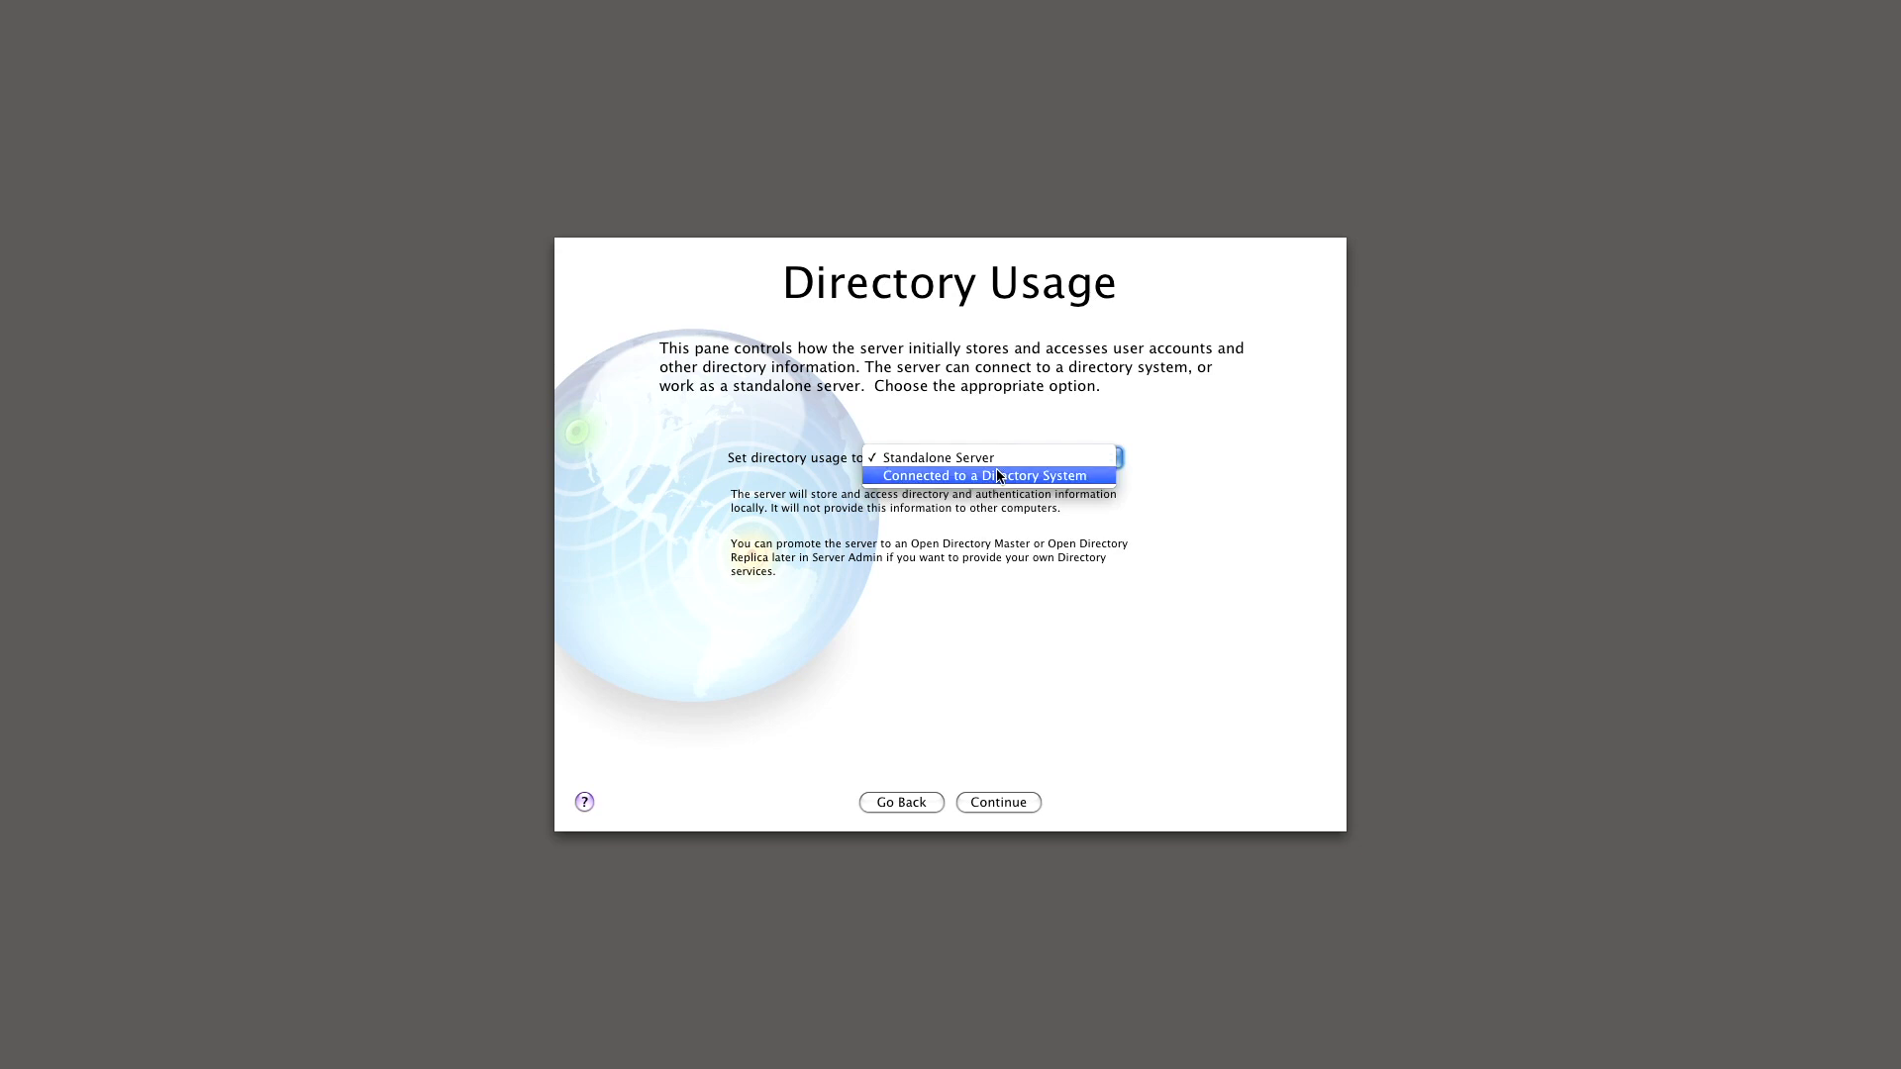
click(990, 477)
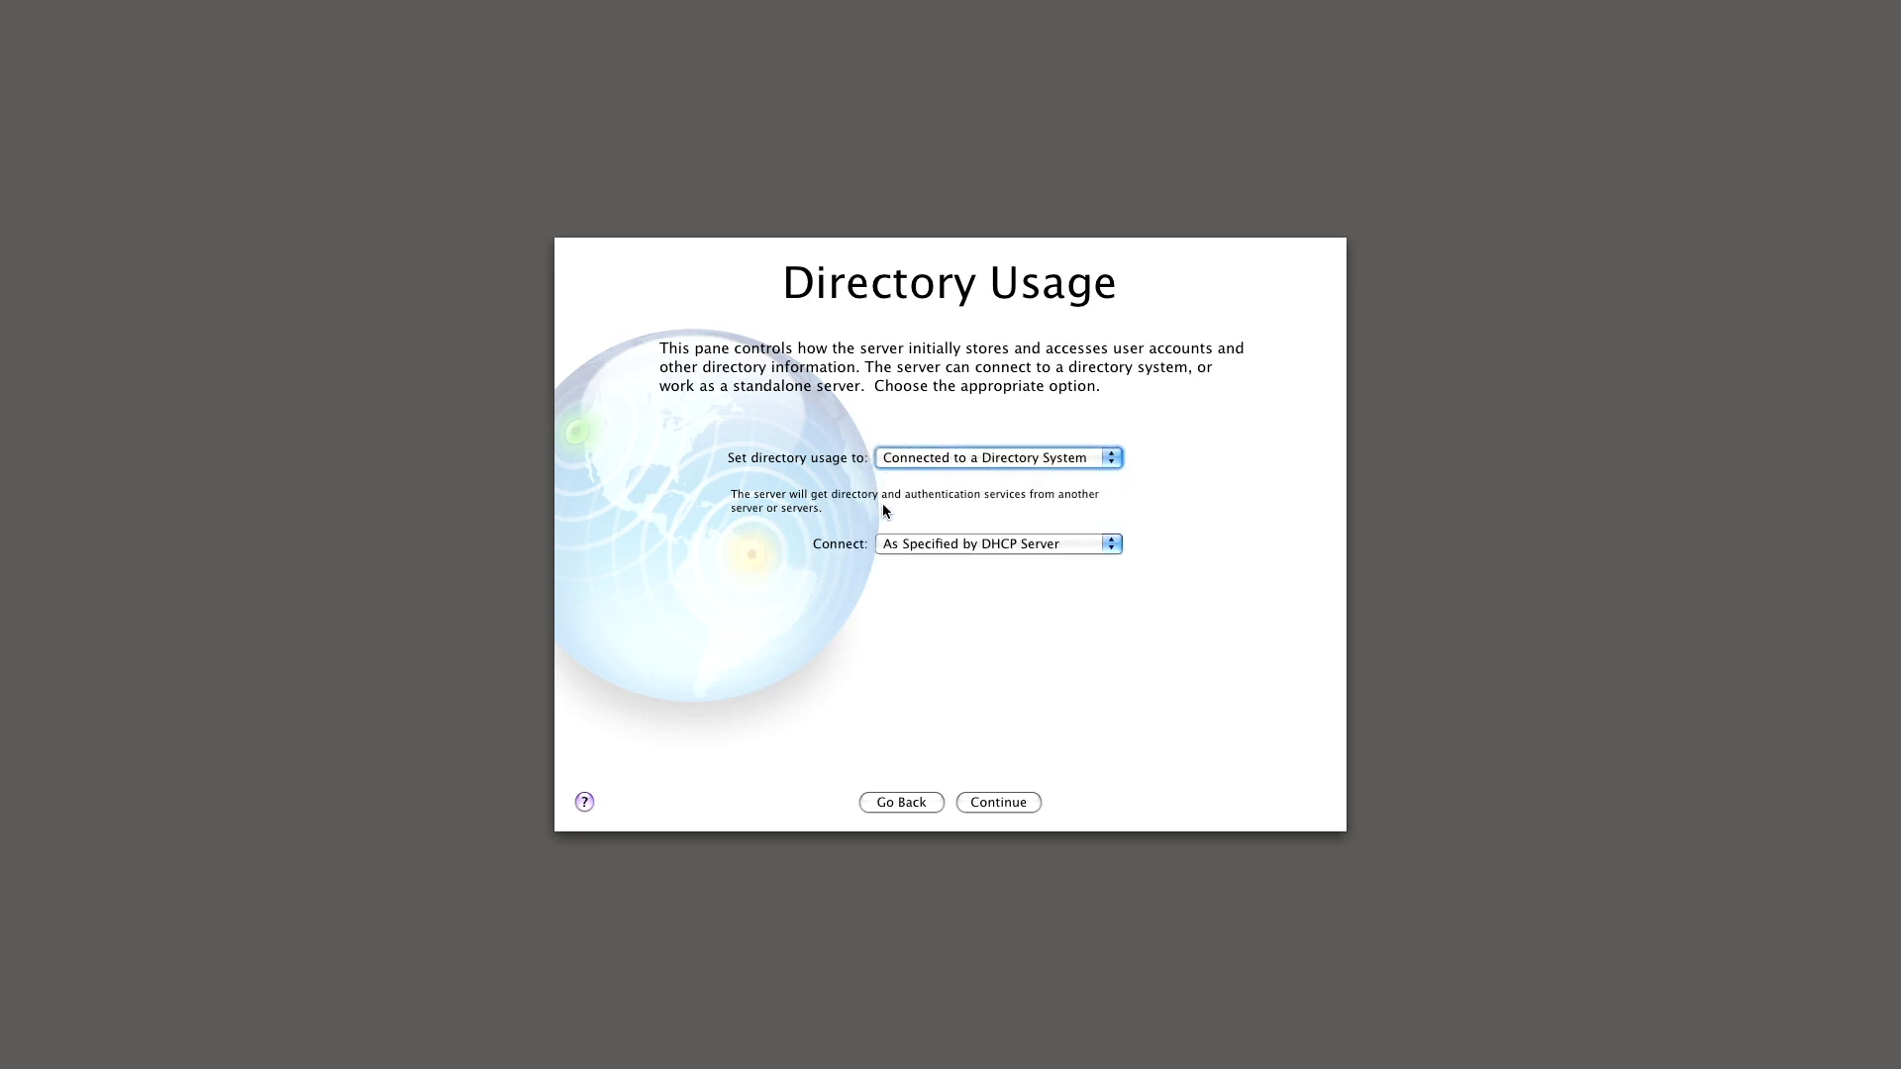
click(1010, 458)
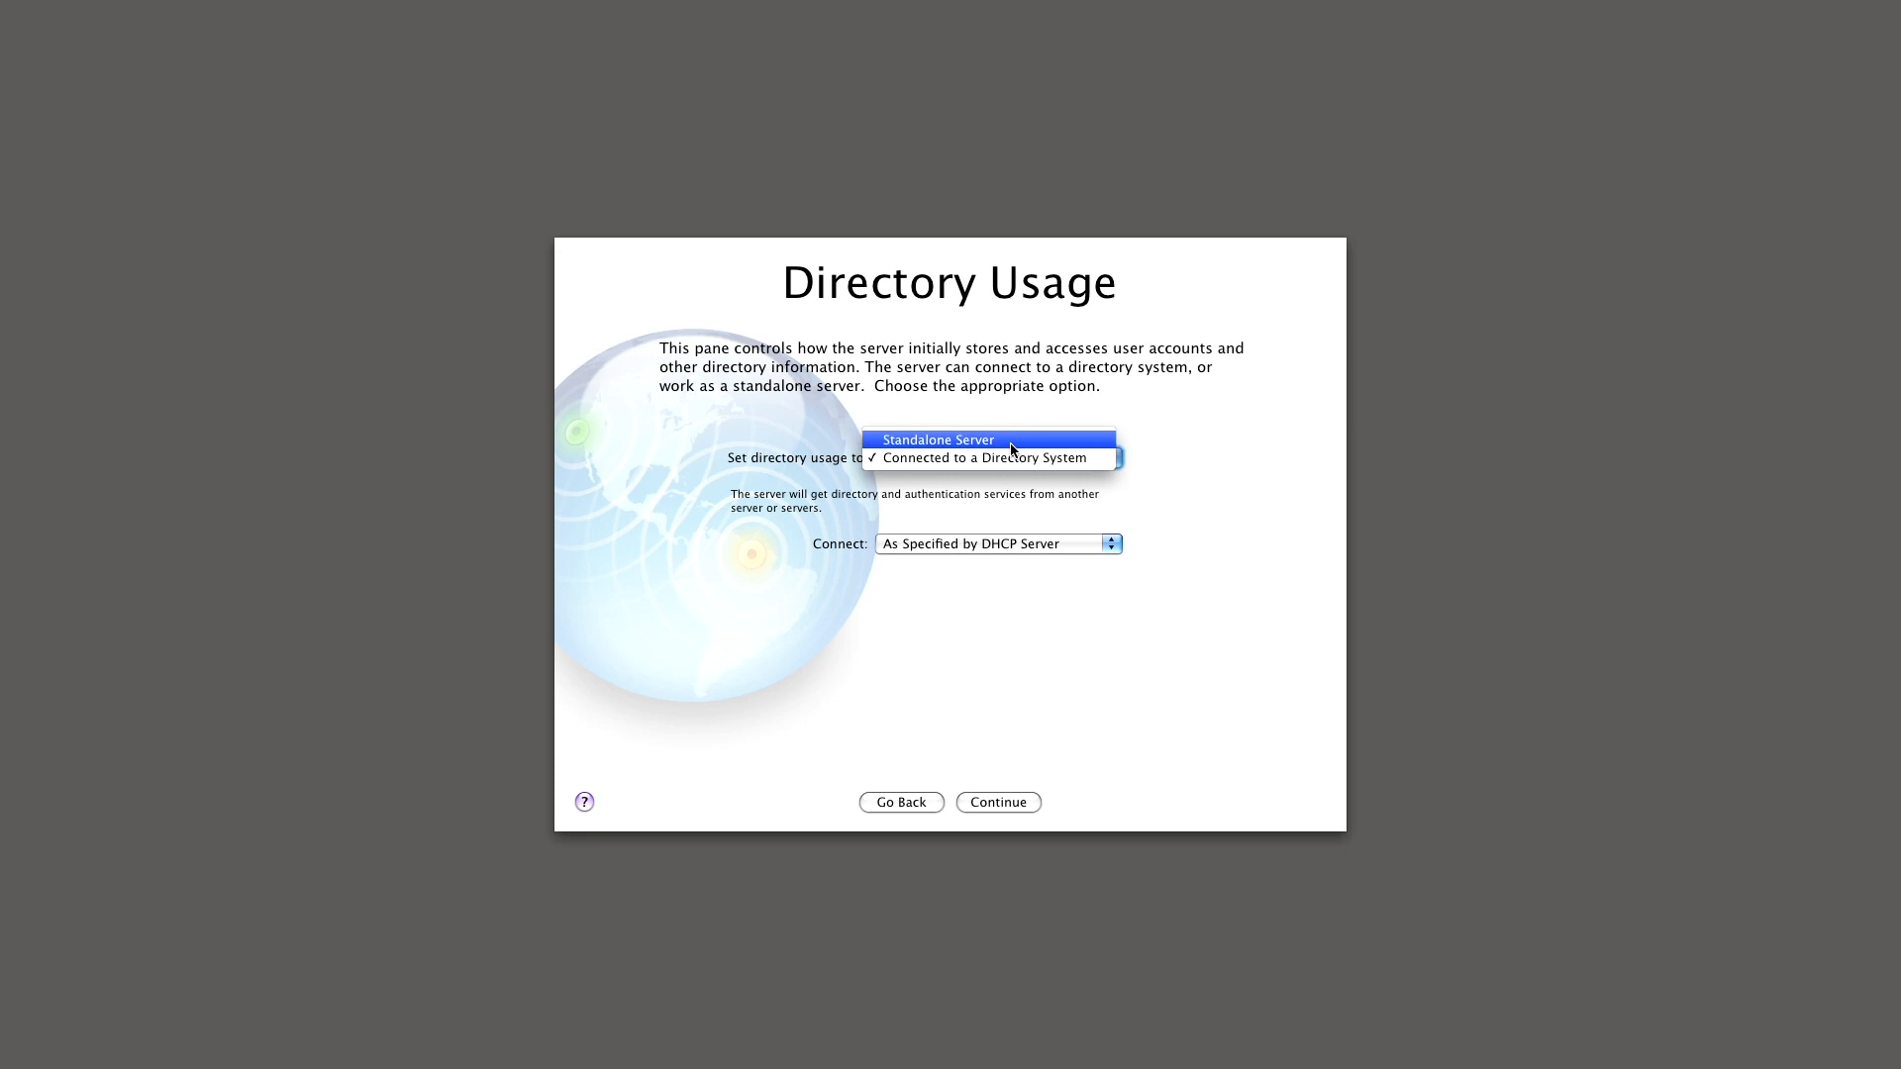
click(1012, 449)
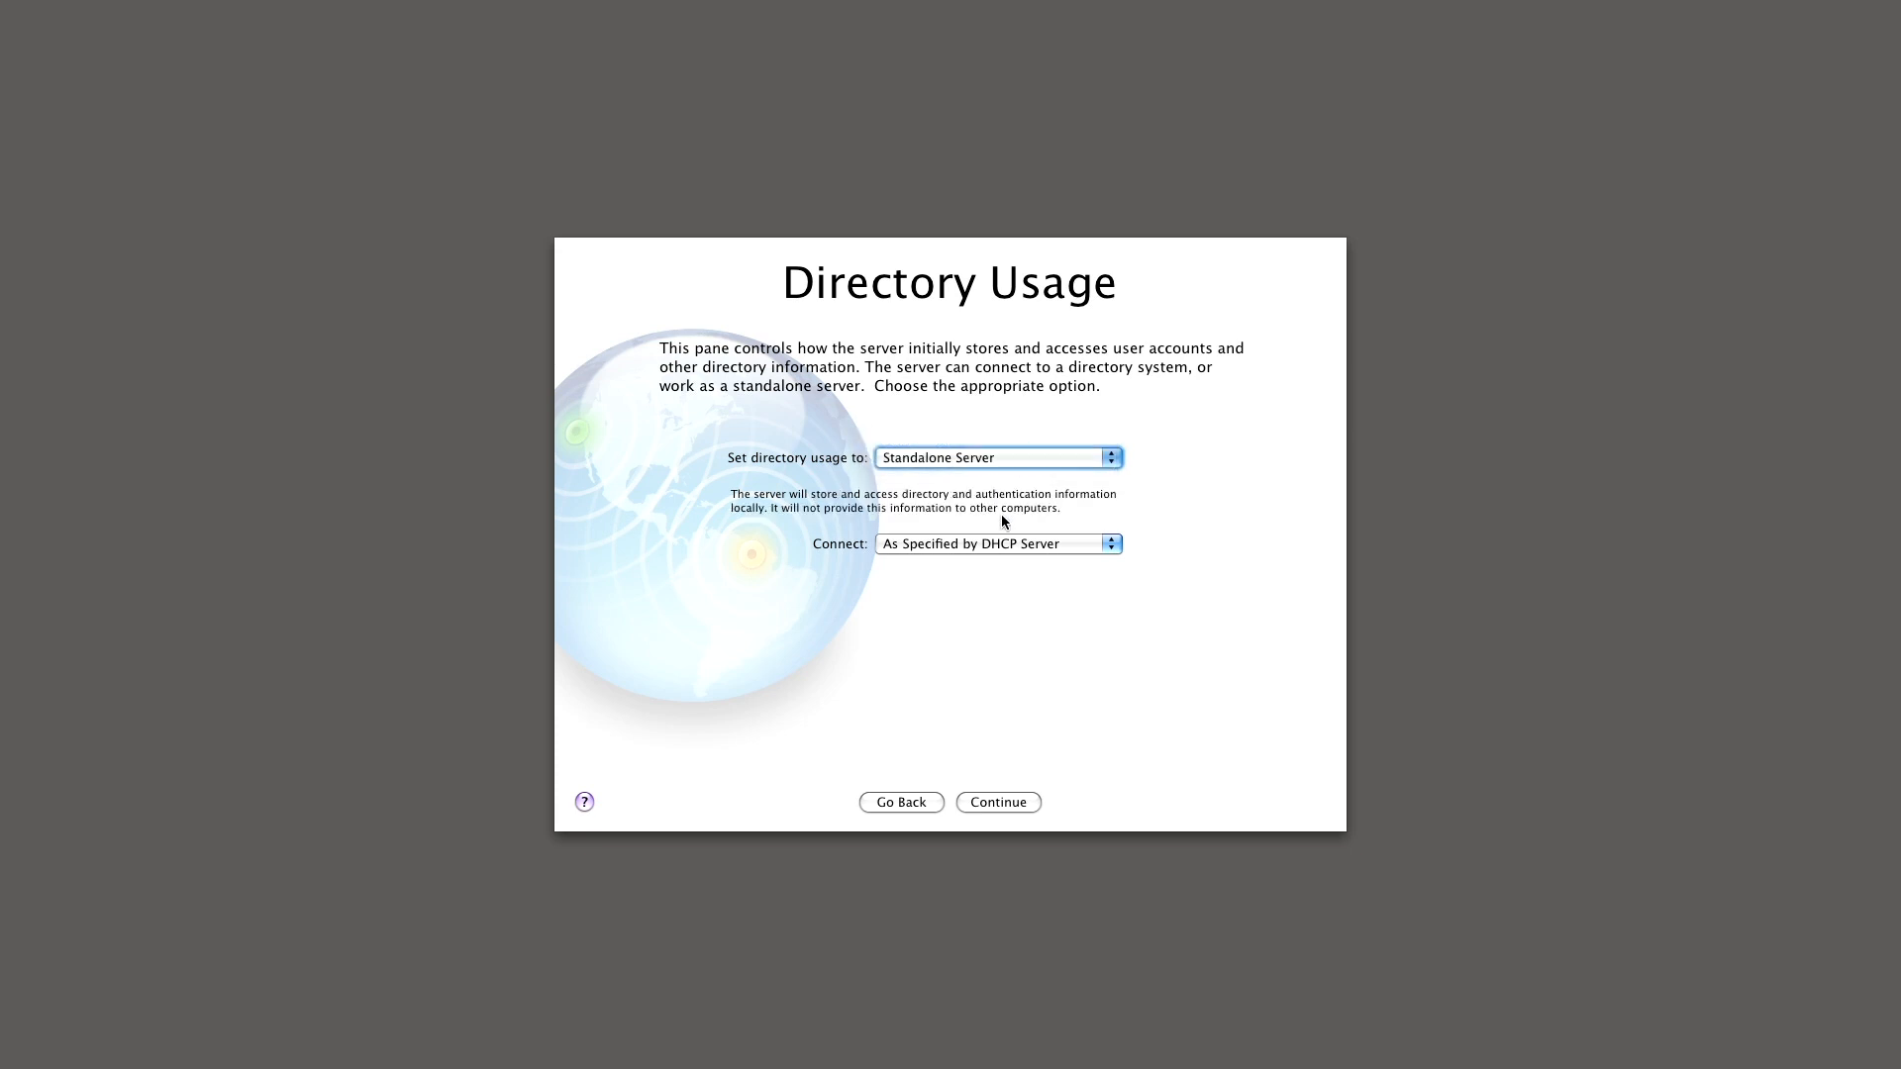
click(1013, 805)
click(1013, 805)
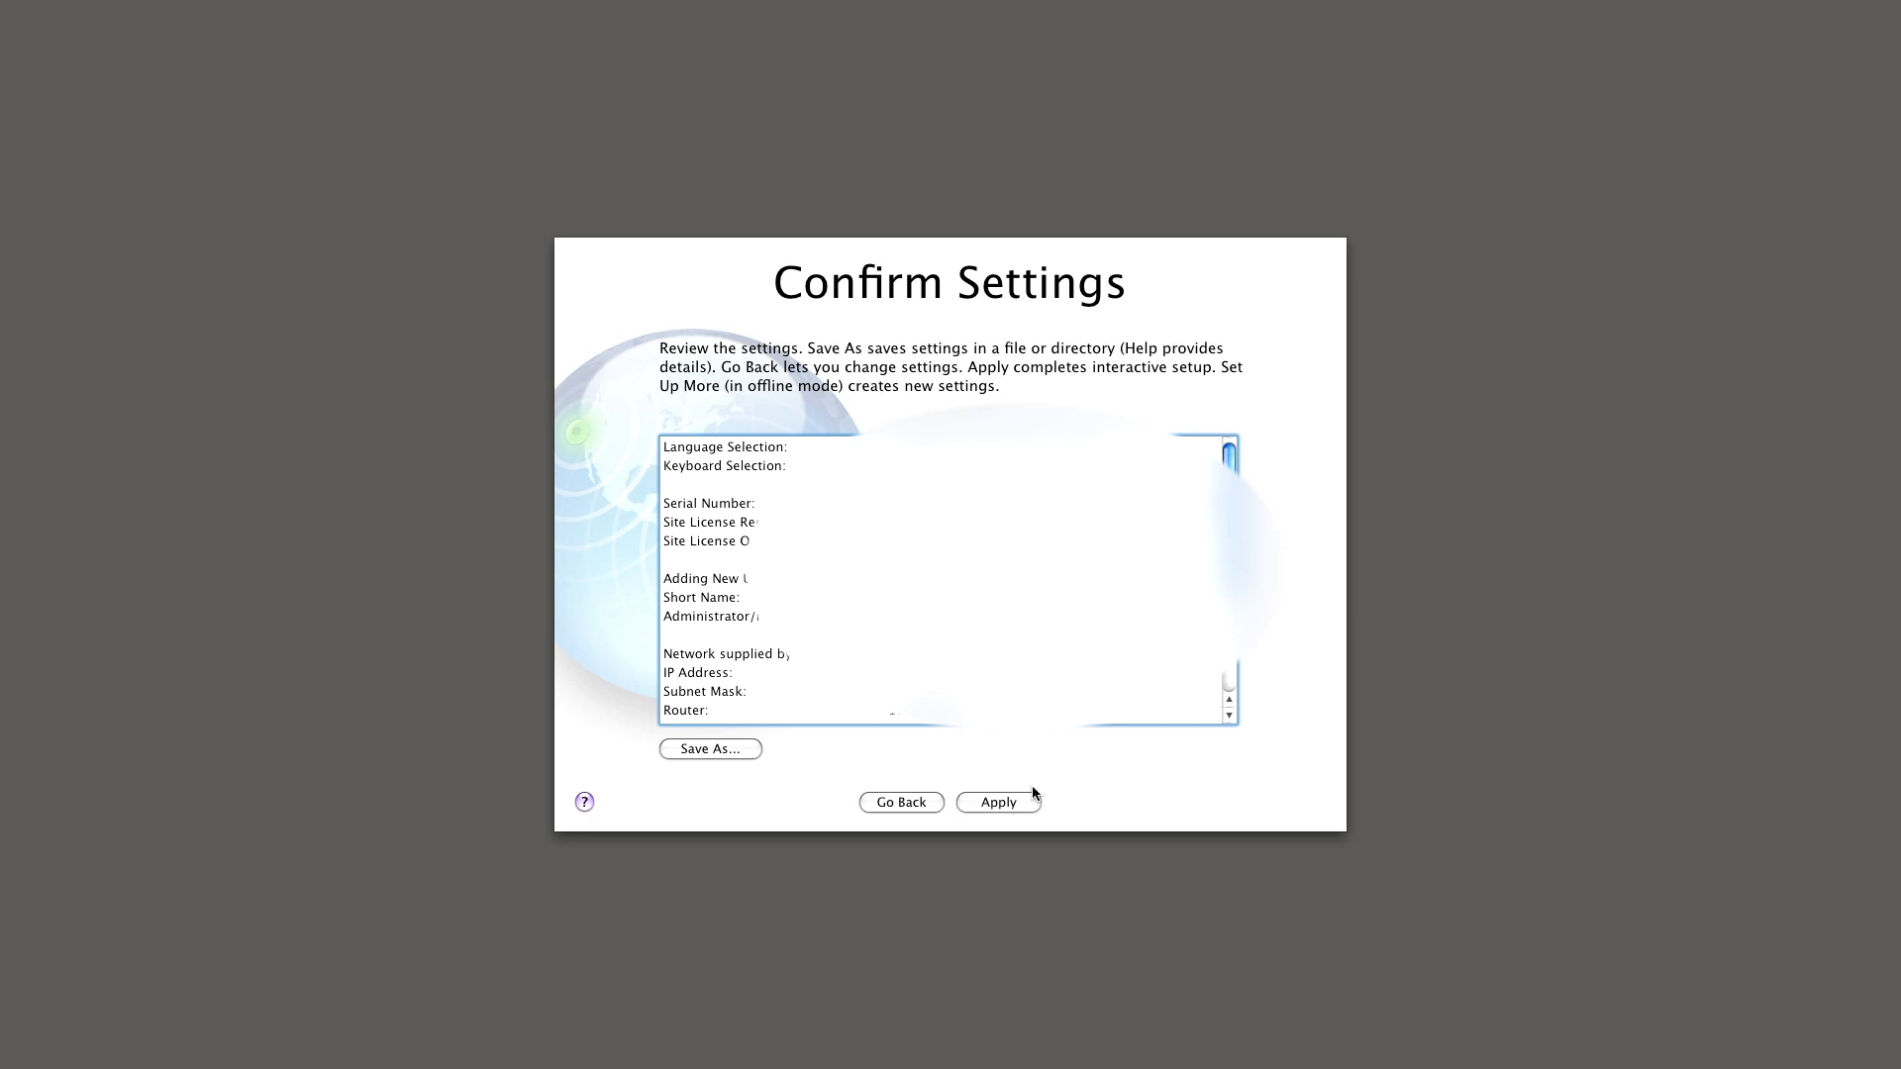
- Review the Confirm Settings summary and apply it to start configuring the server
scroll(941, 579, down, 5)
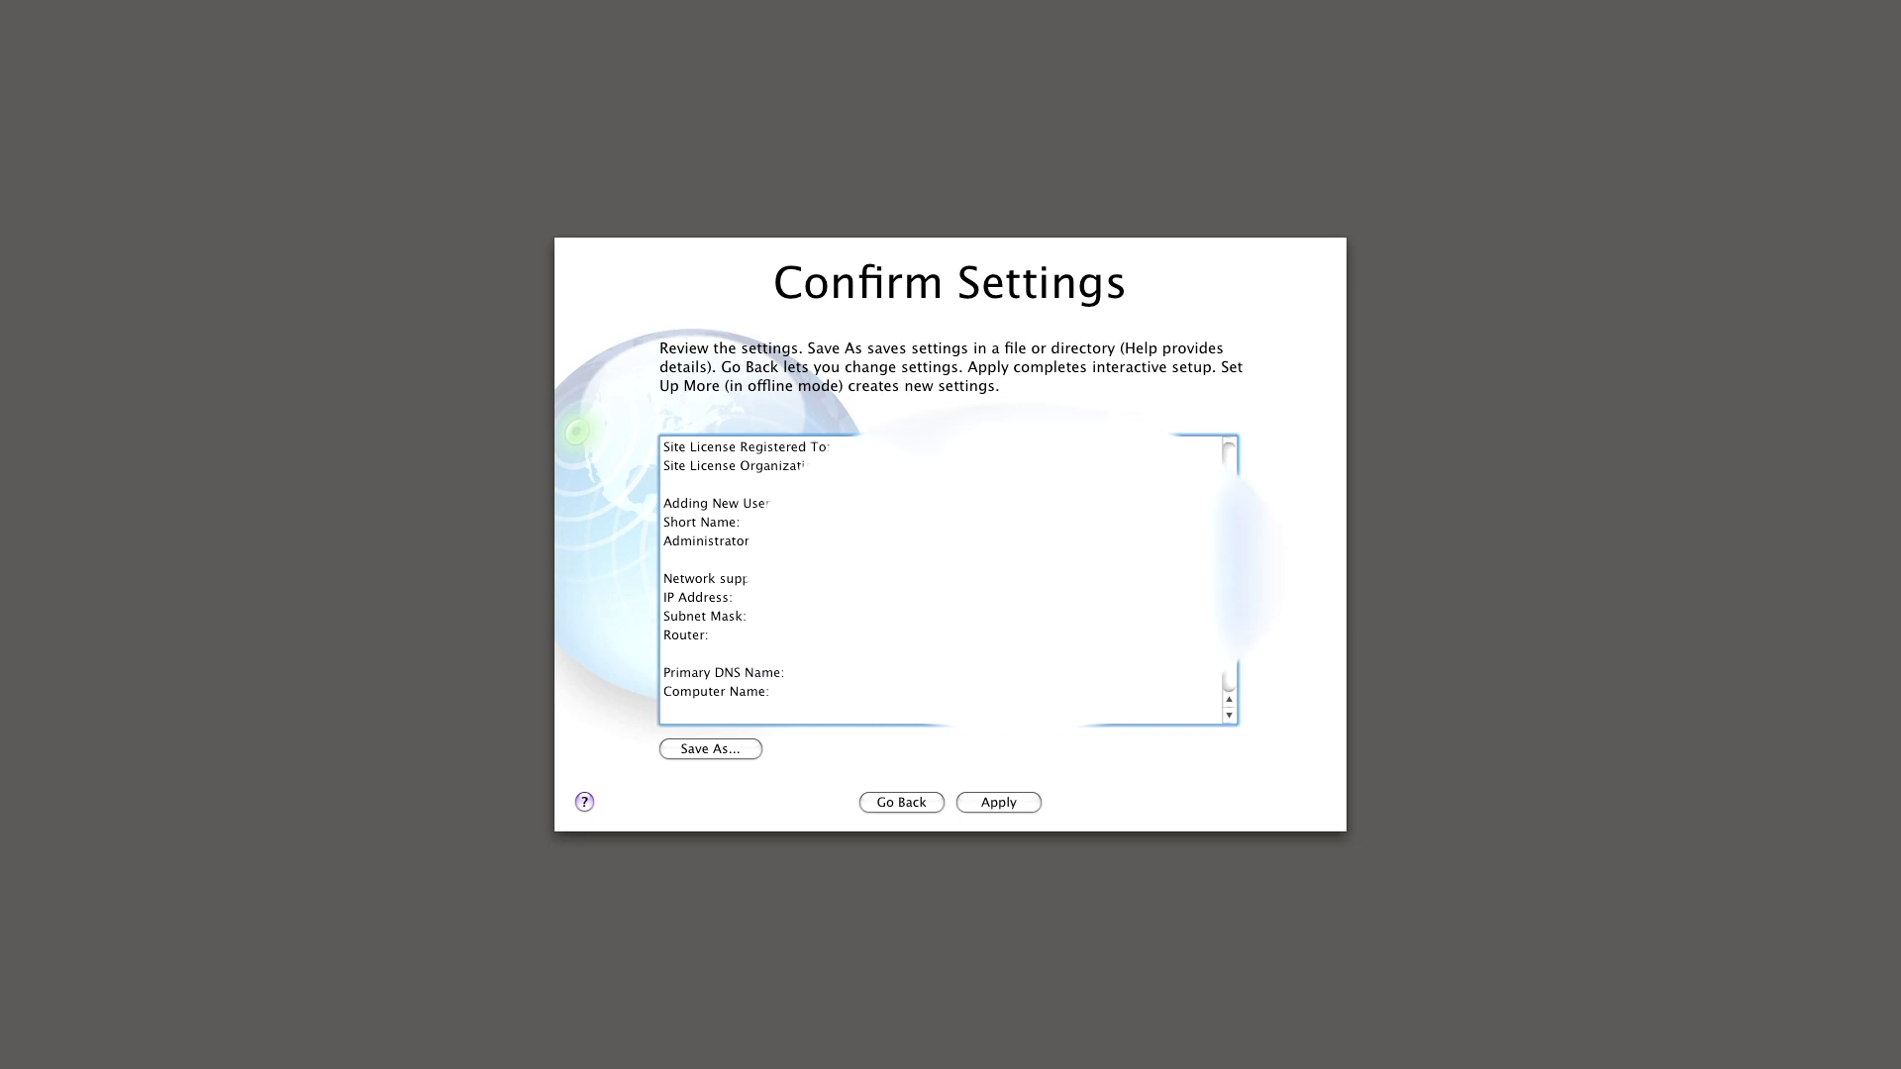
scroll(941, 579, up, 5)
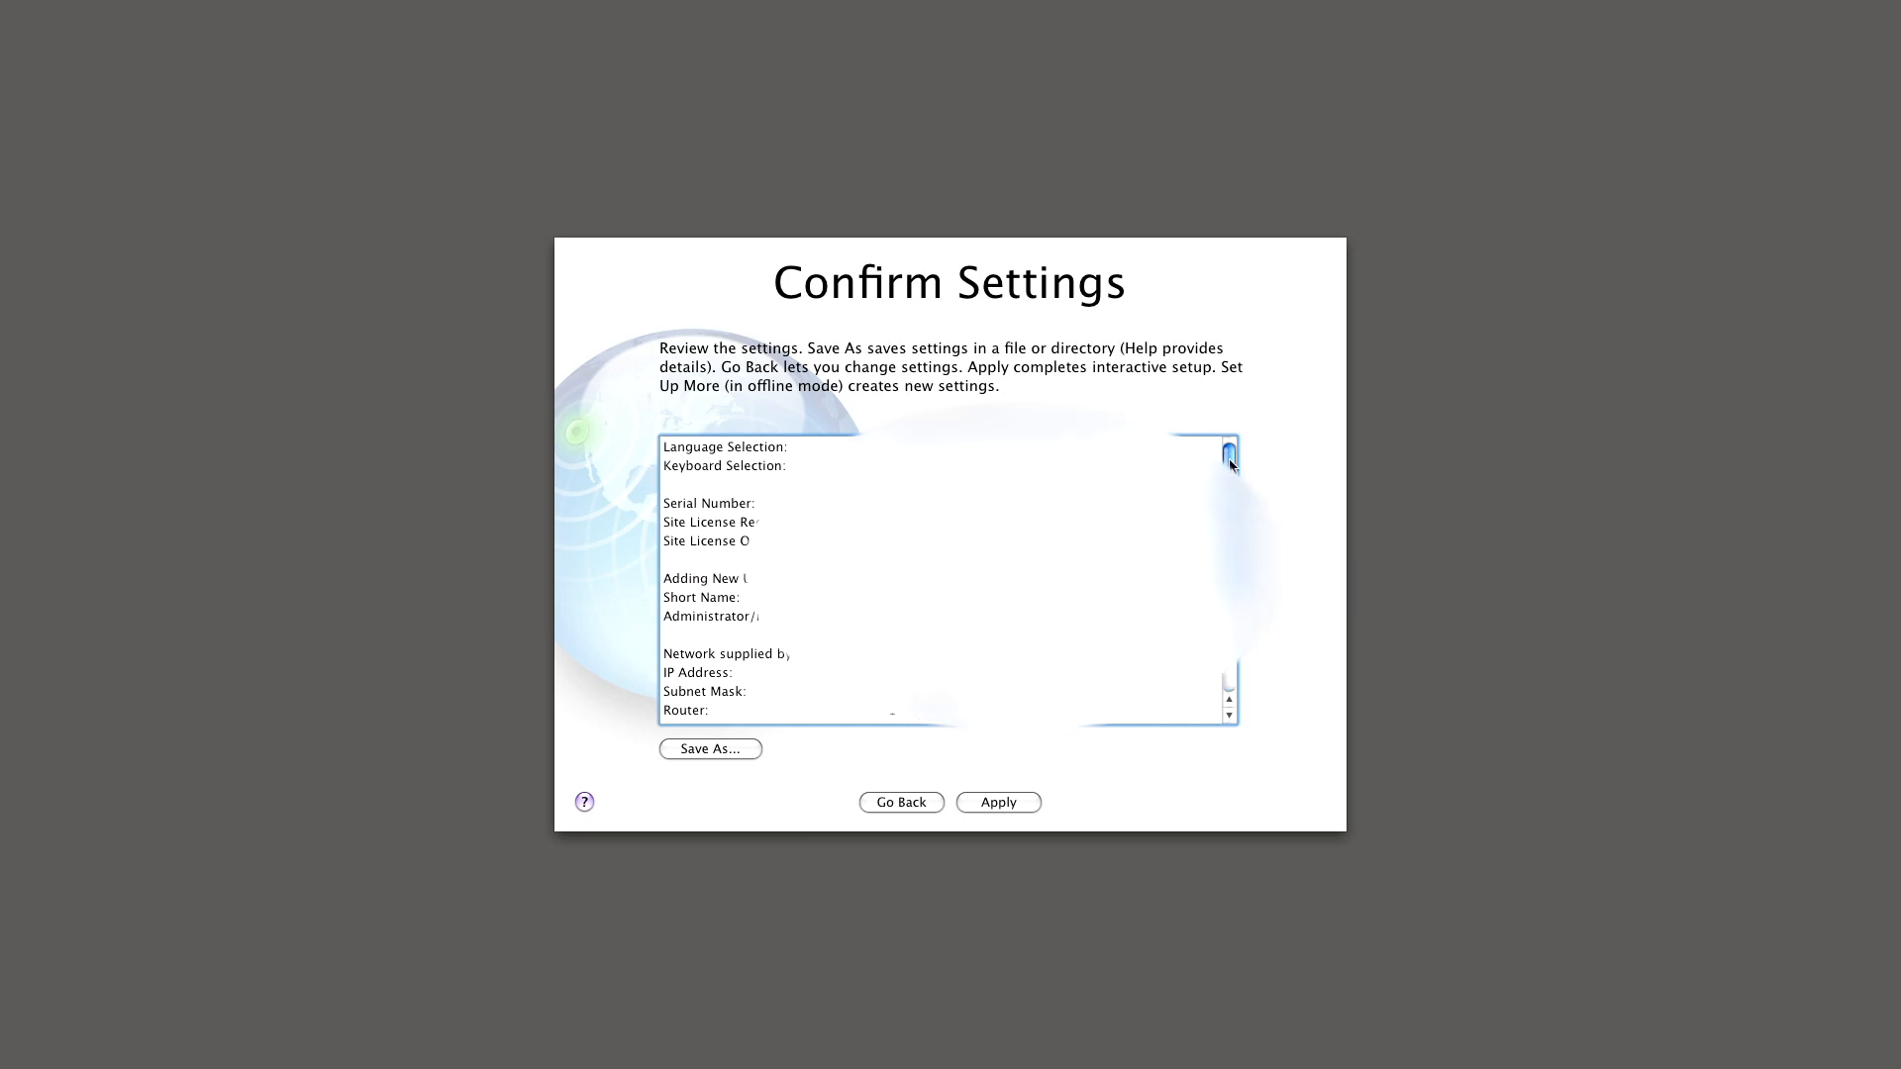
click(997, 806)
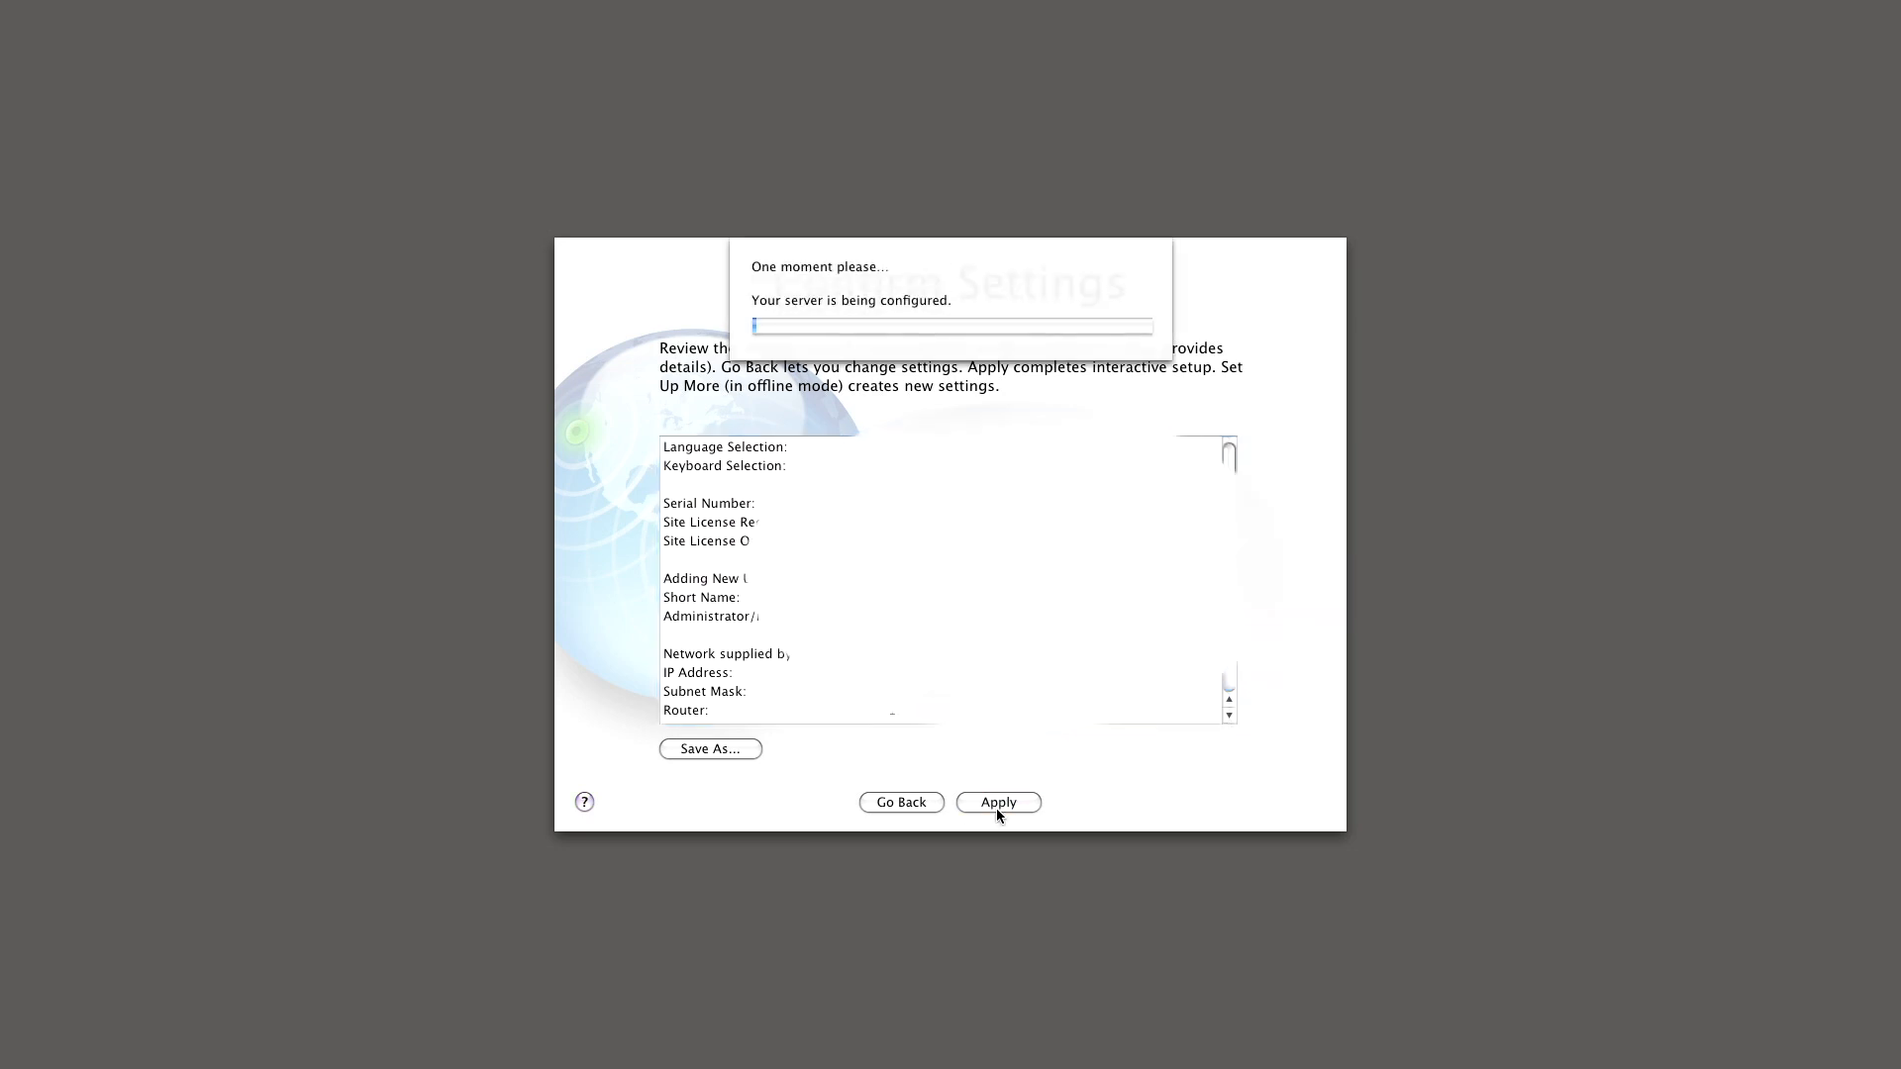
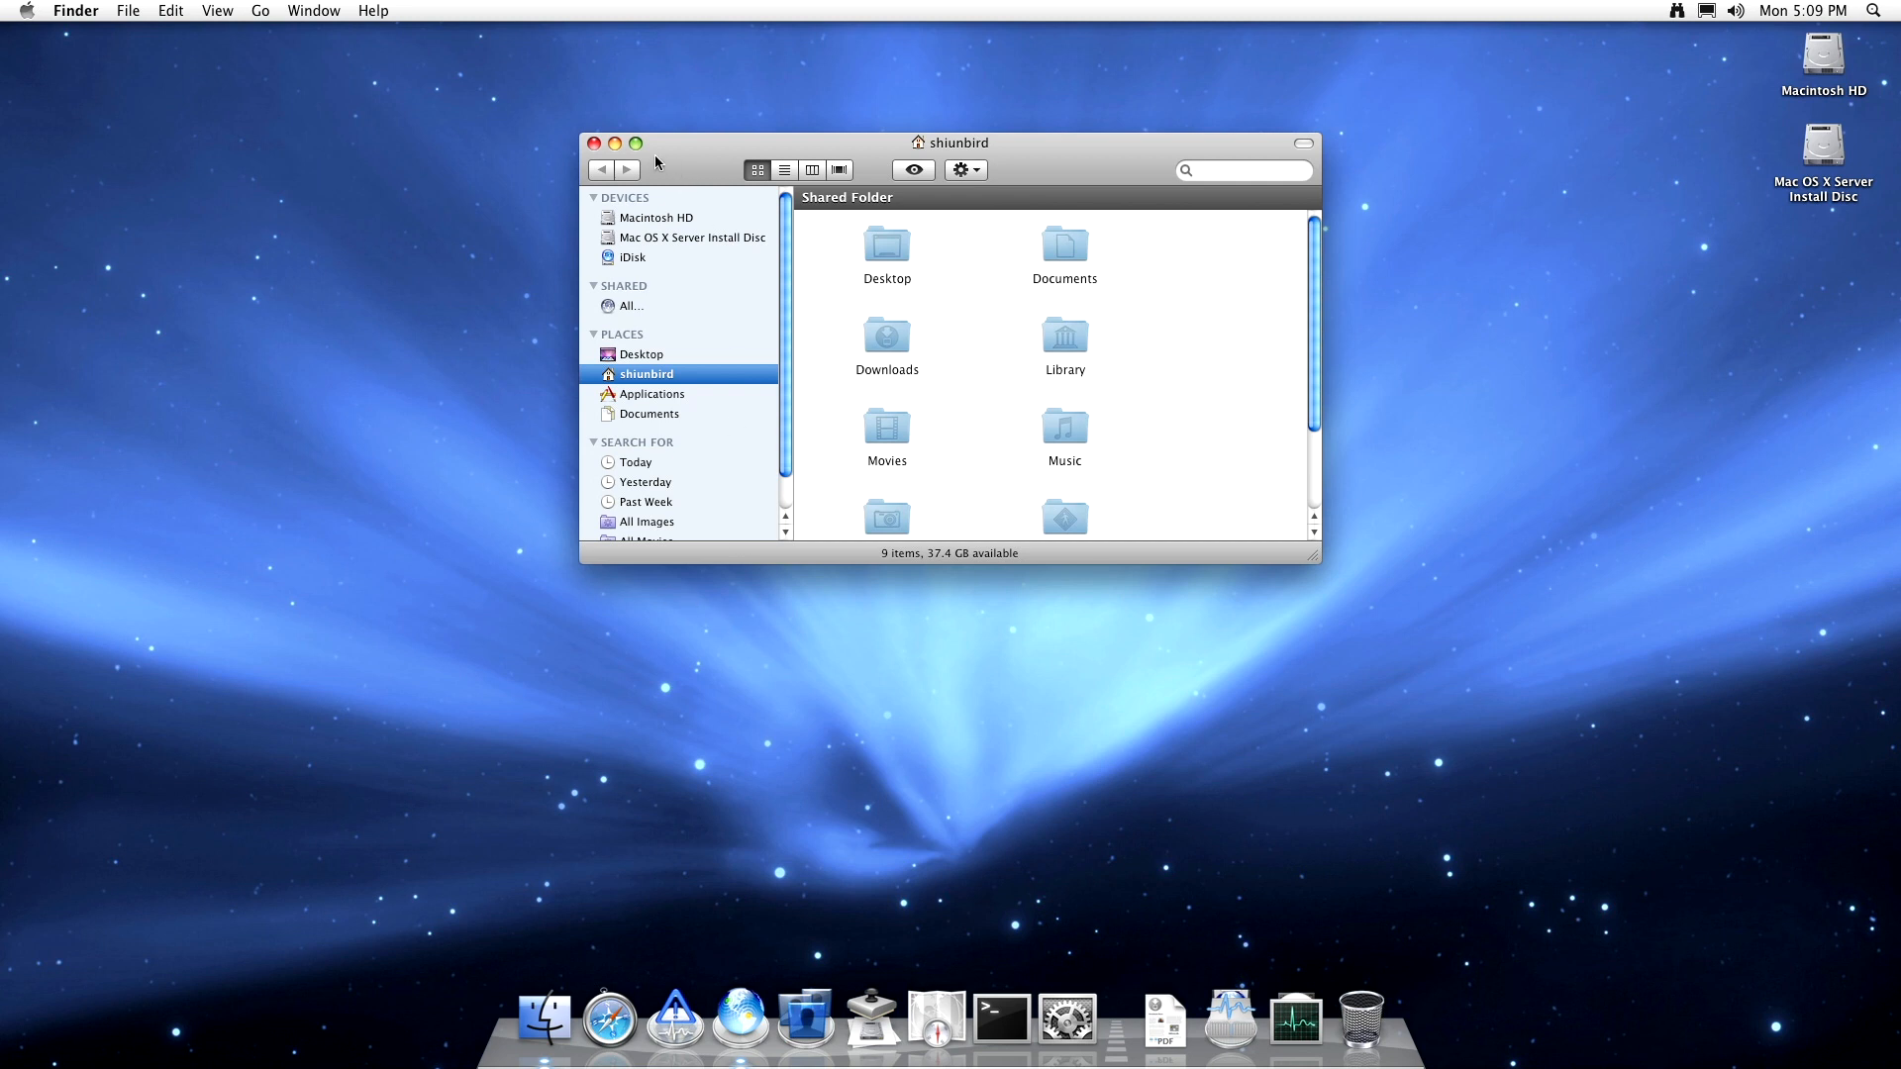
- Close the home folder window and move the Dock to the left edge of the screen
click(594, 143)
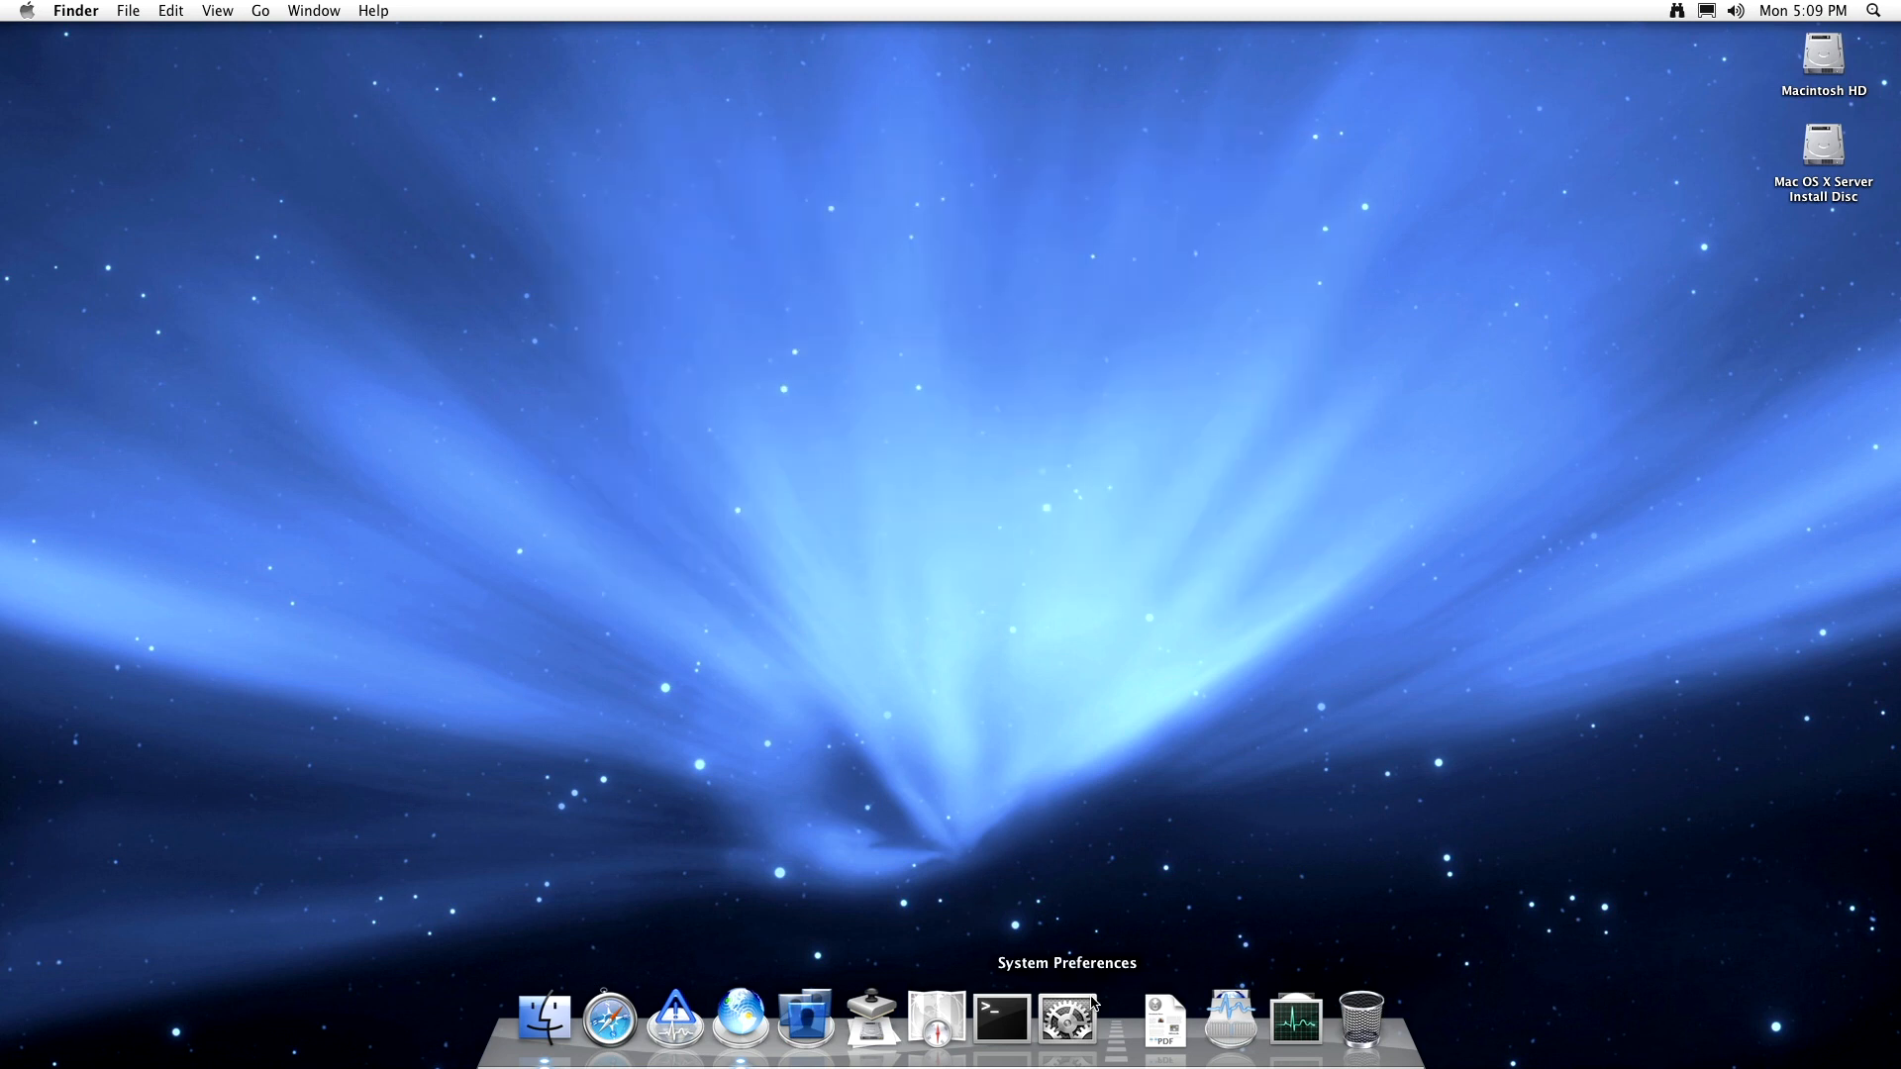
right_click(1114, 1028)
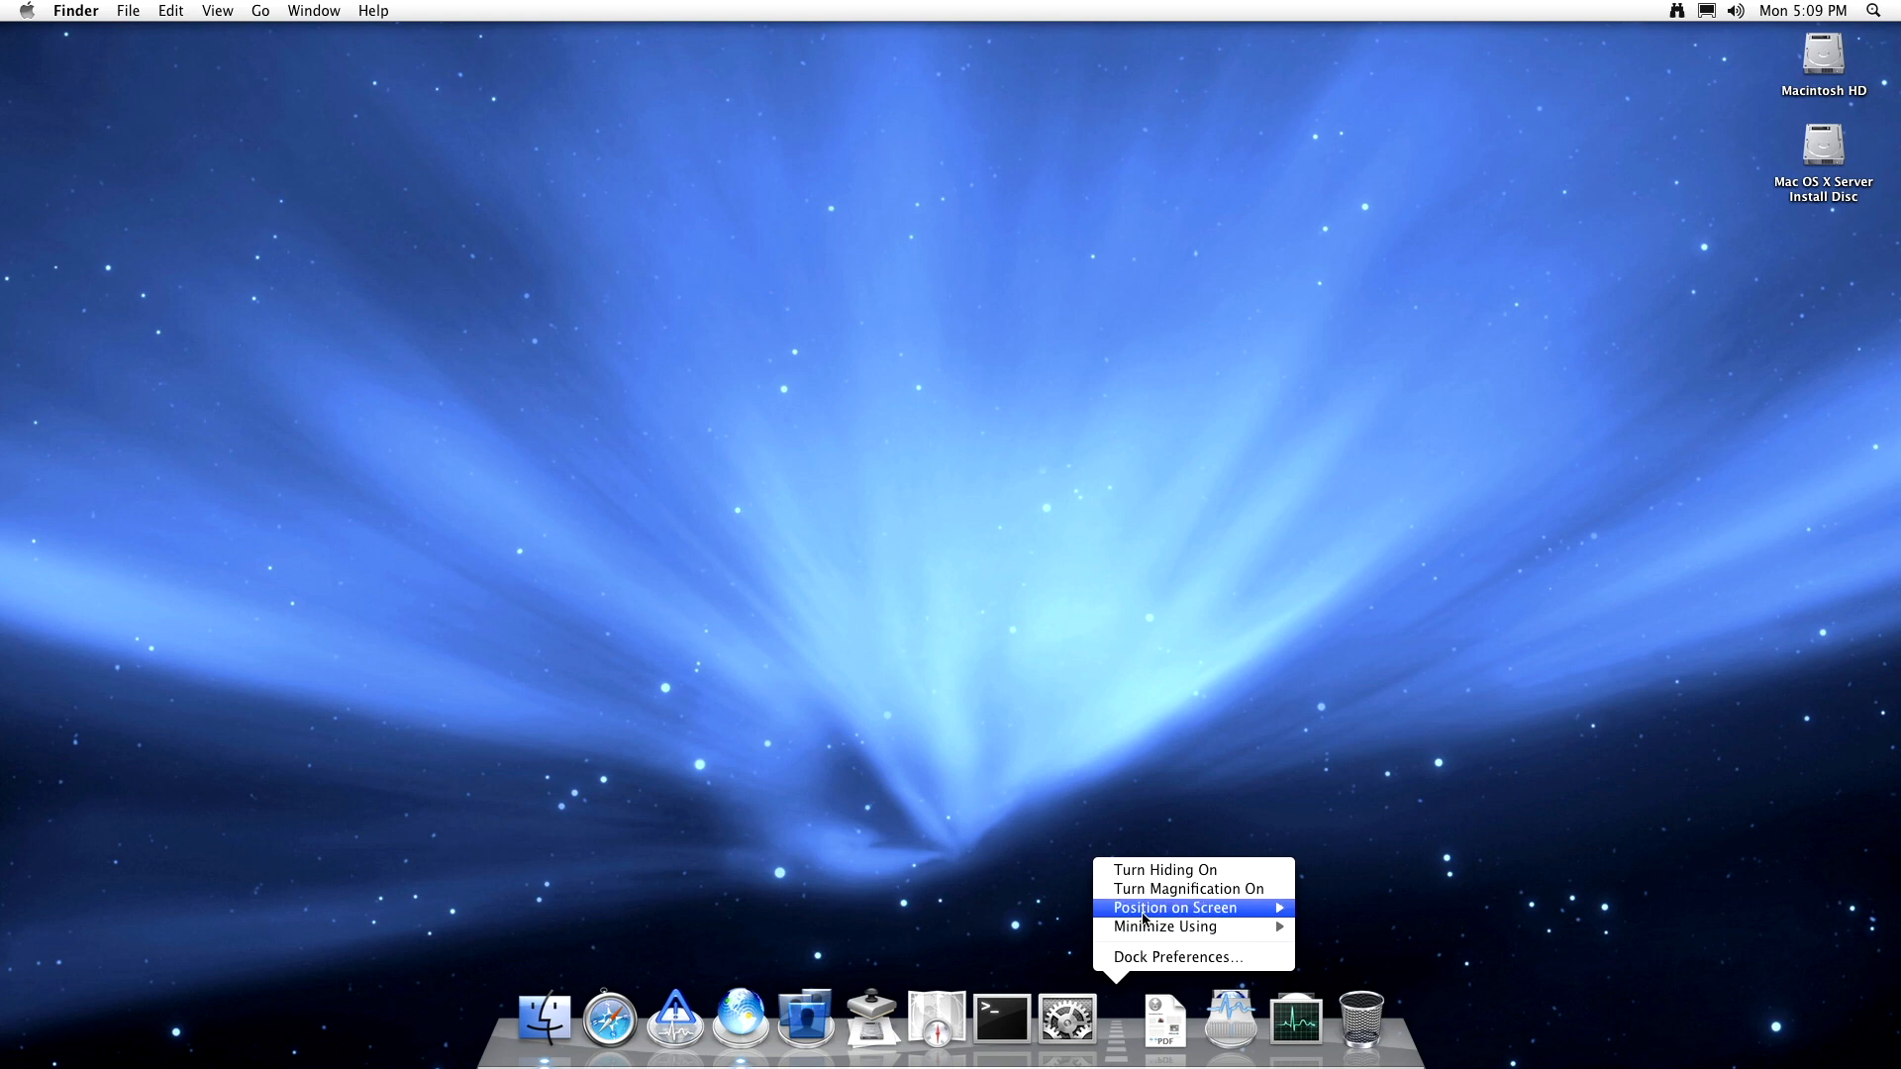
mouse_move(1144, 919)
click(1328, 909)
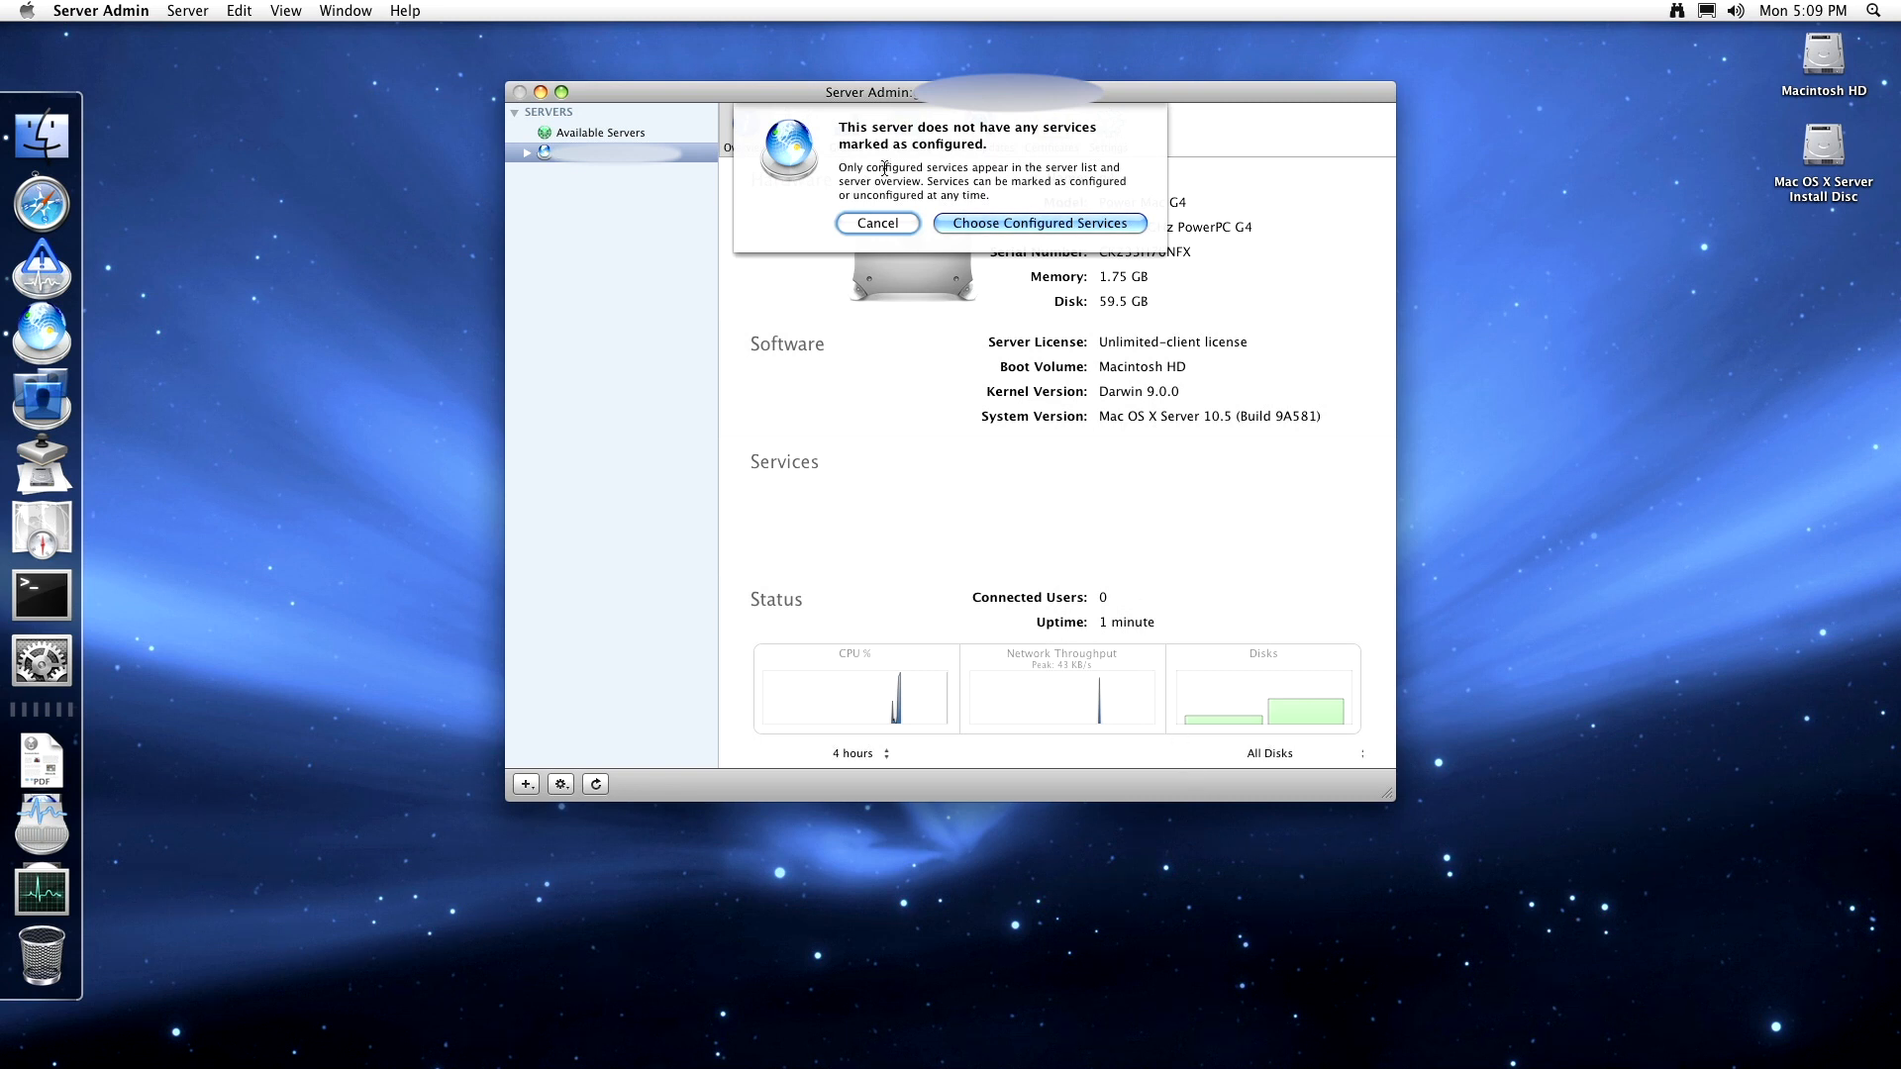
- Open the list of services to configure, then return to the overview without saving
click(1064, 224)
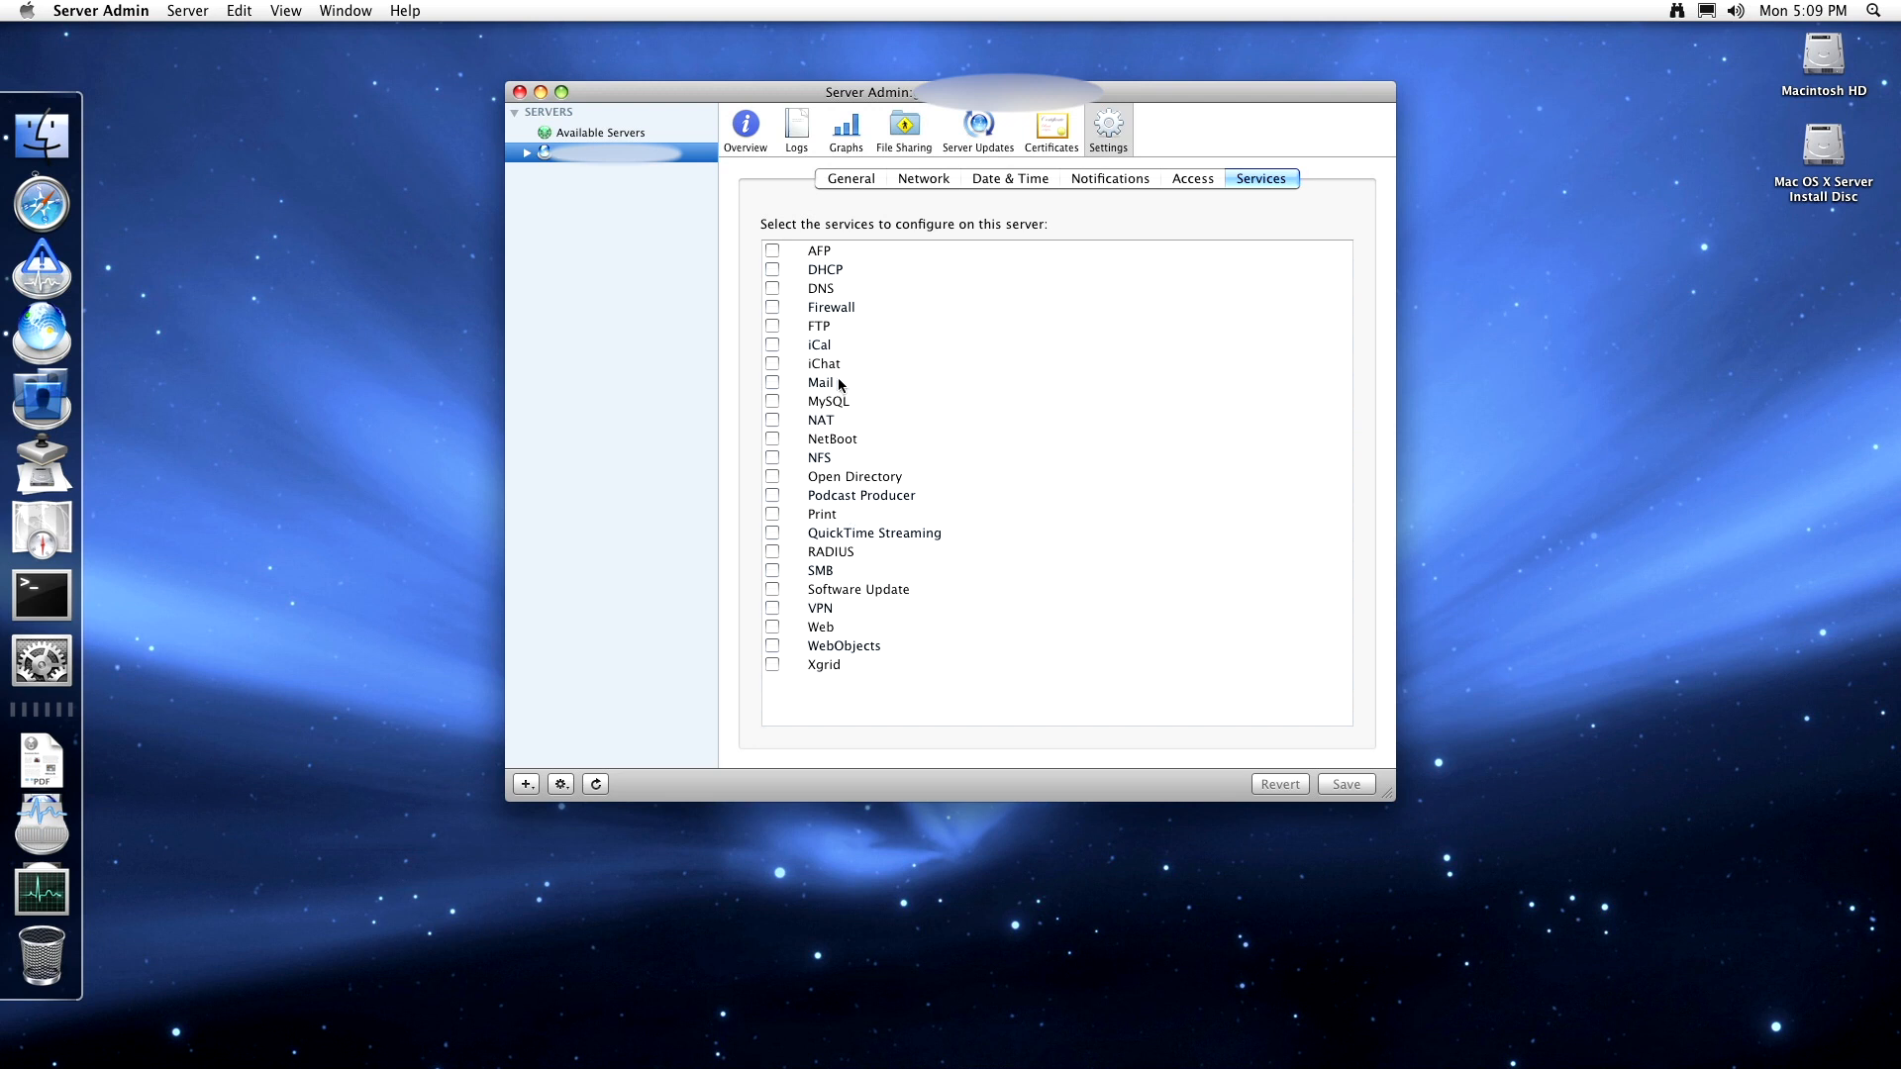
click(870, 257)
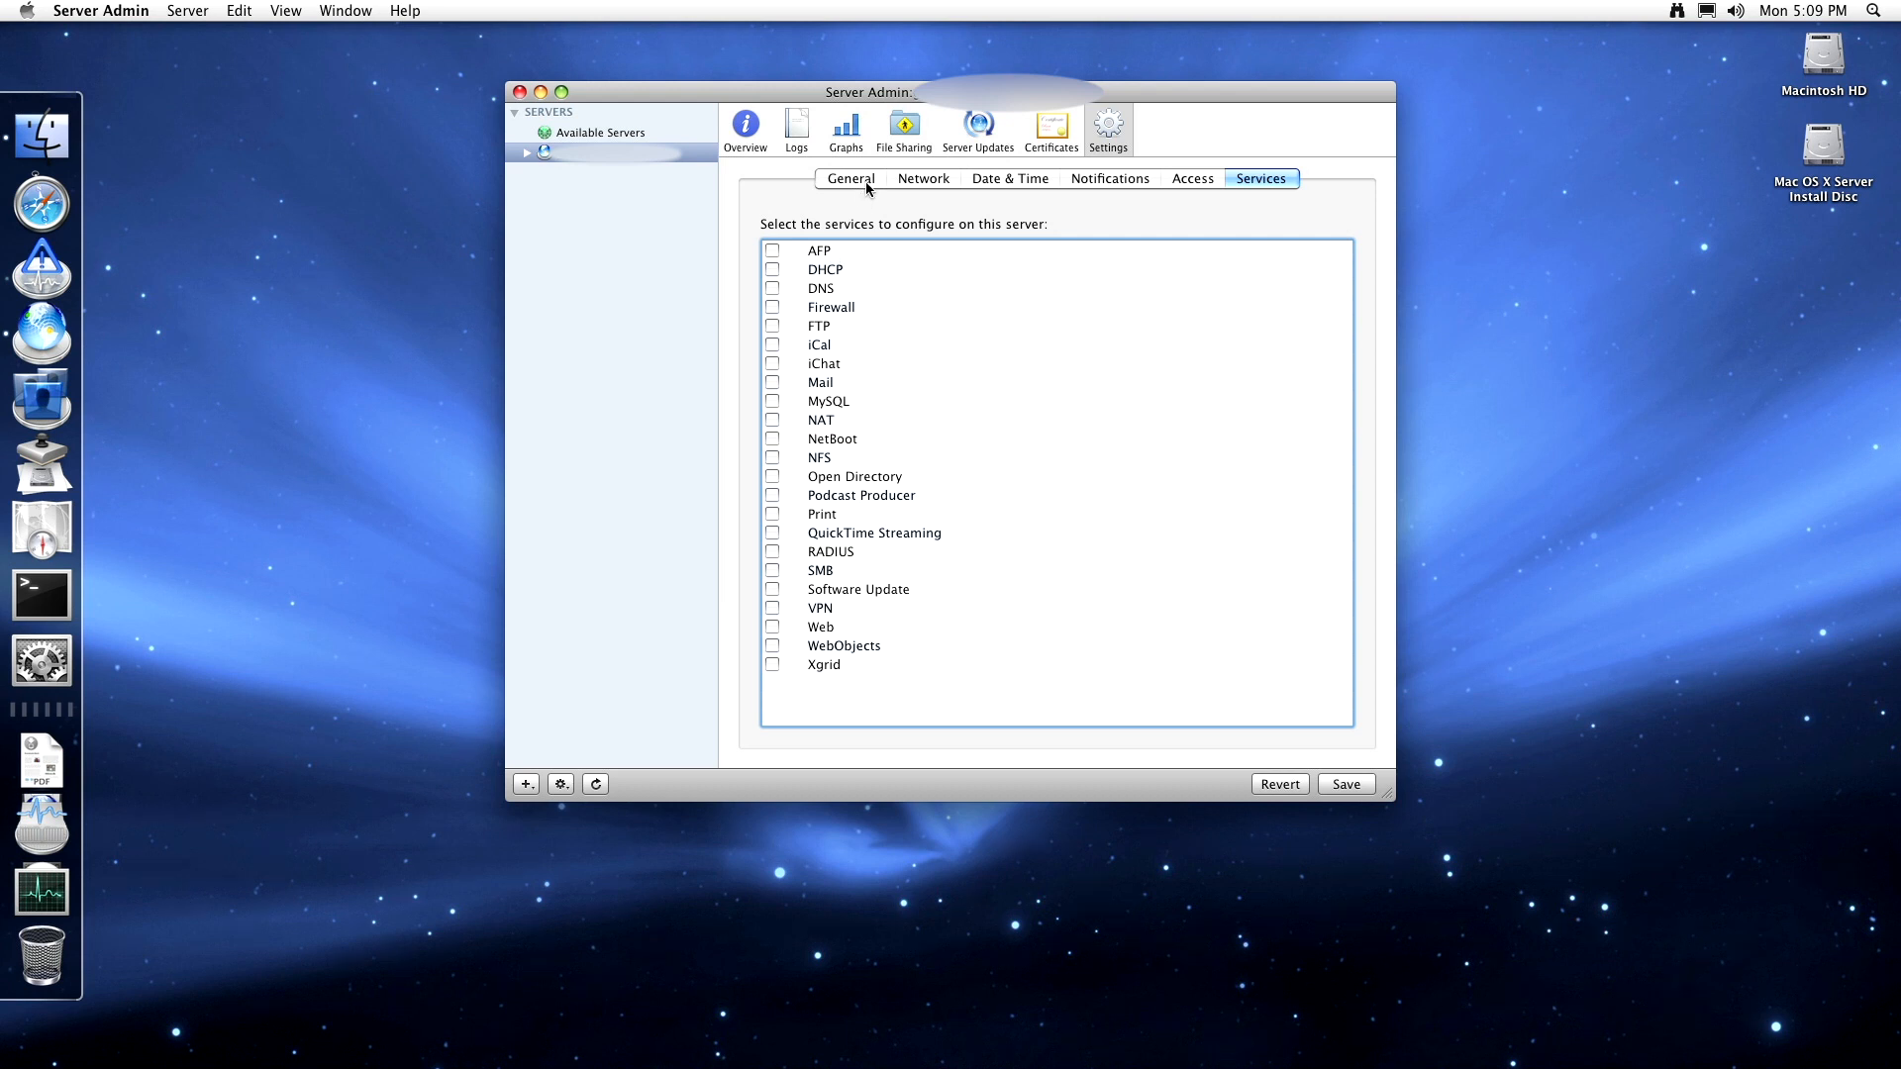
click(530, 154)
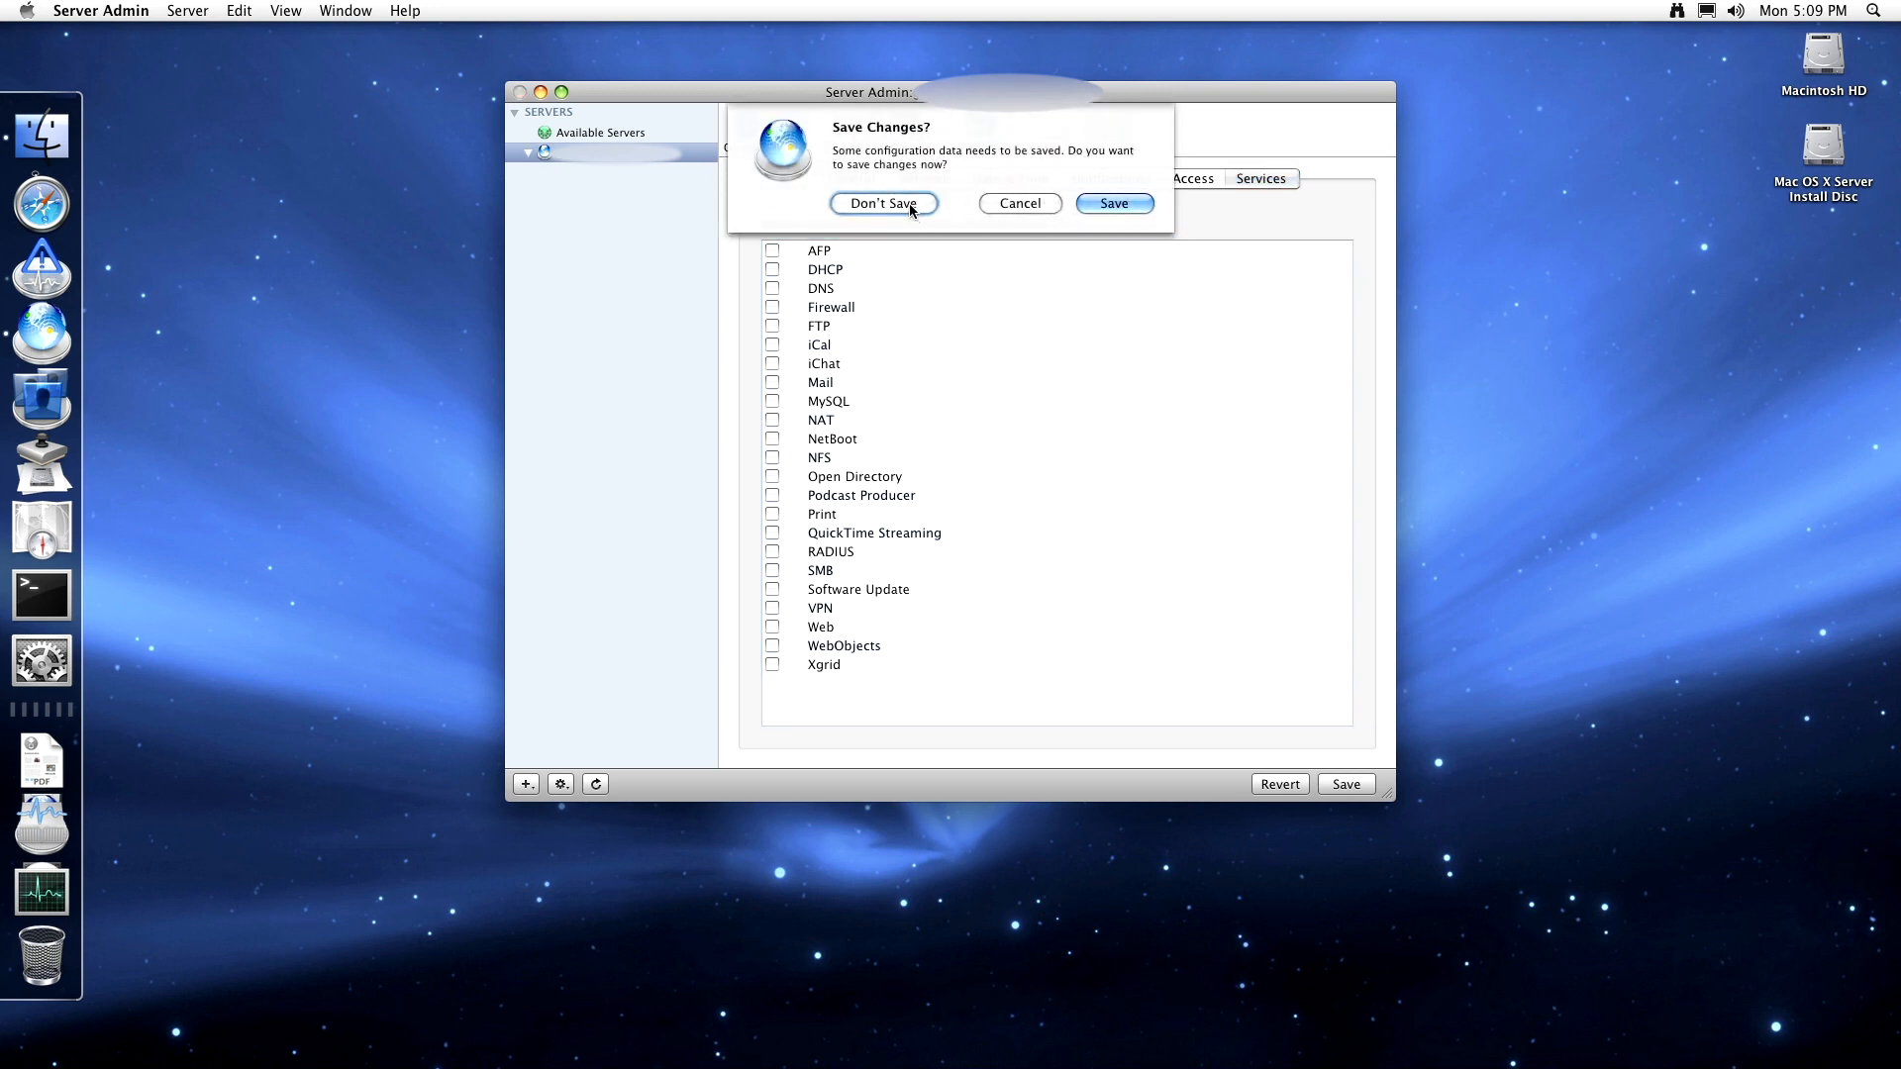
click(883, 203)
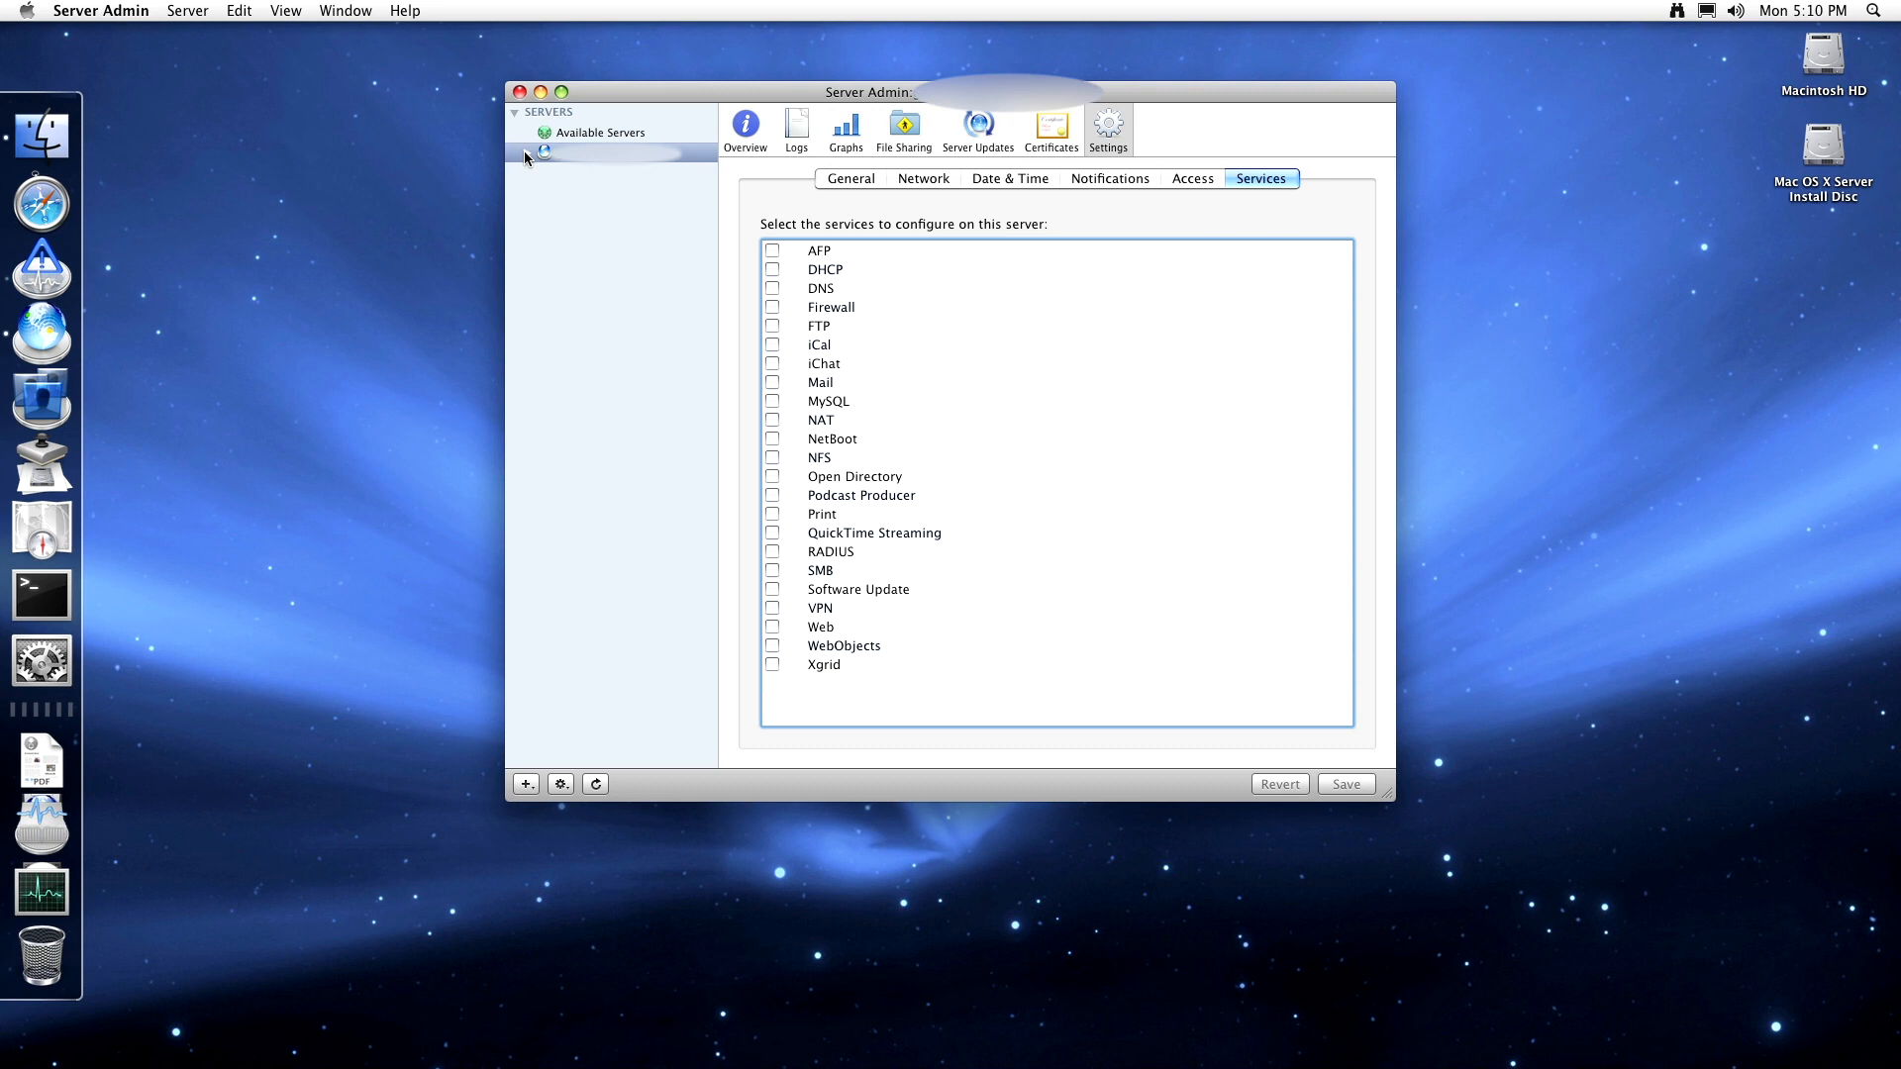
- Toggle AFP on and back off, then return to the overview discarding the change
click(773, 251)
click(773, 251)
click(747, 134)
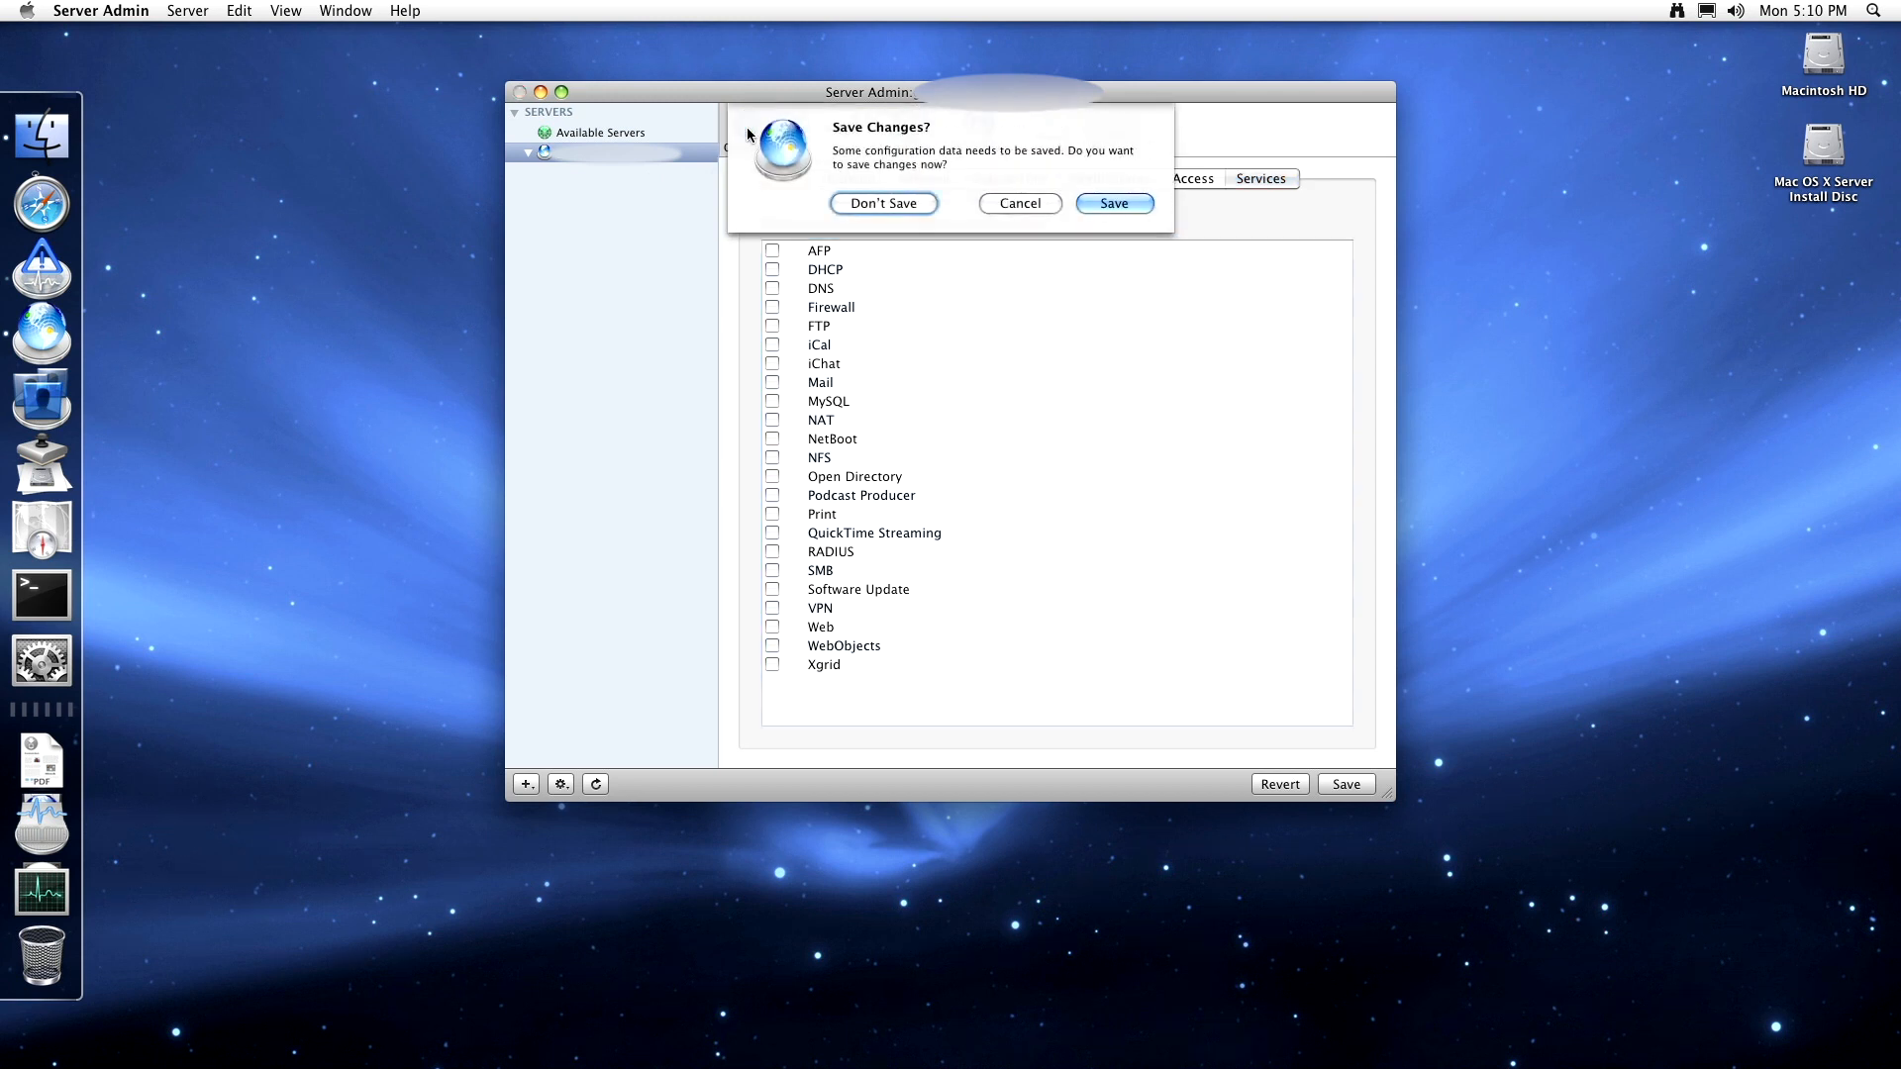
click(926, 197)
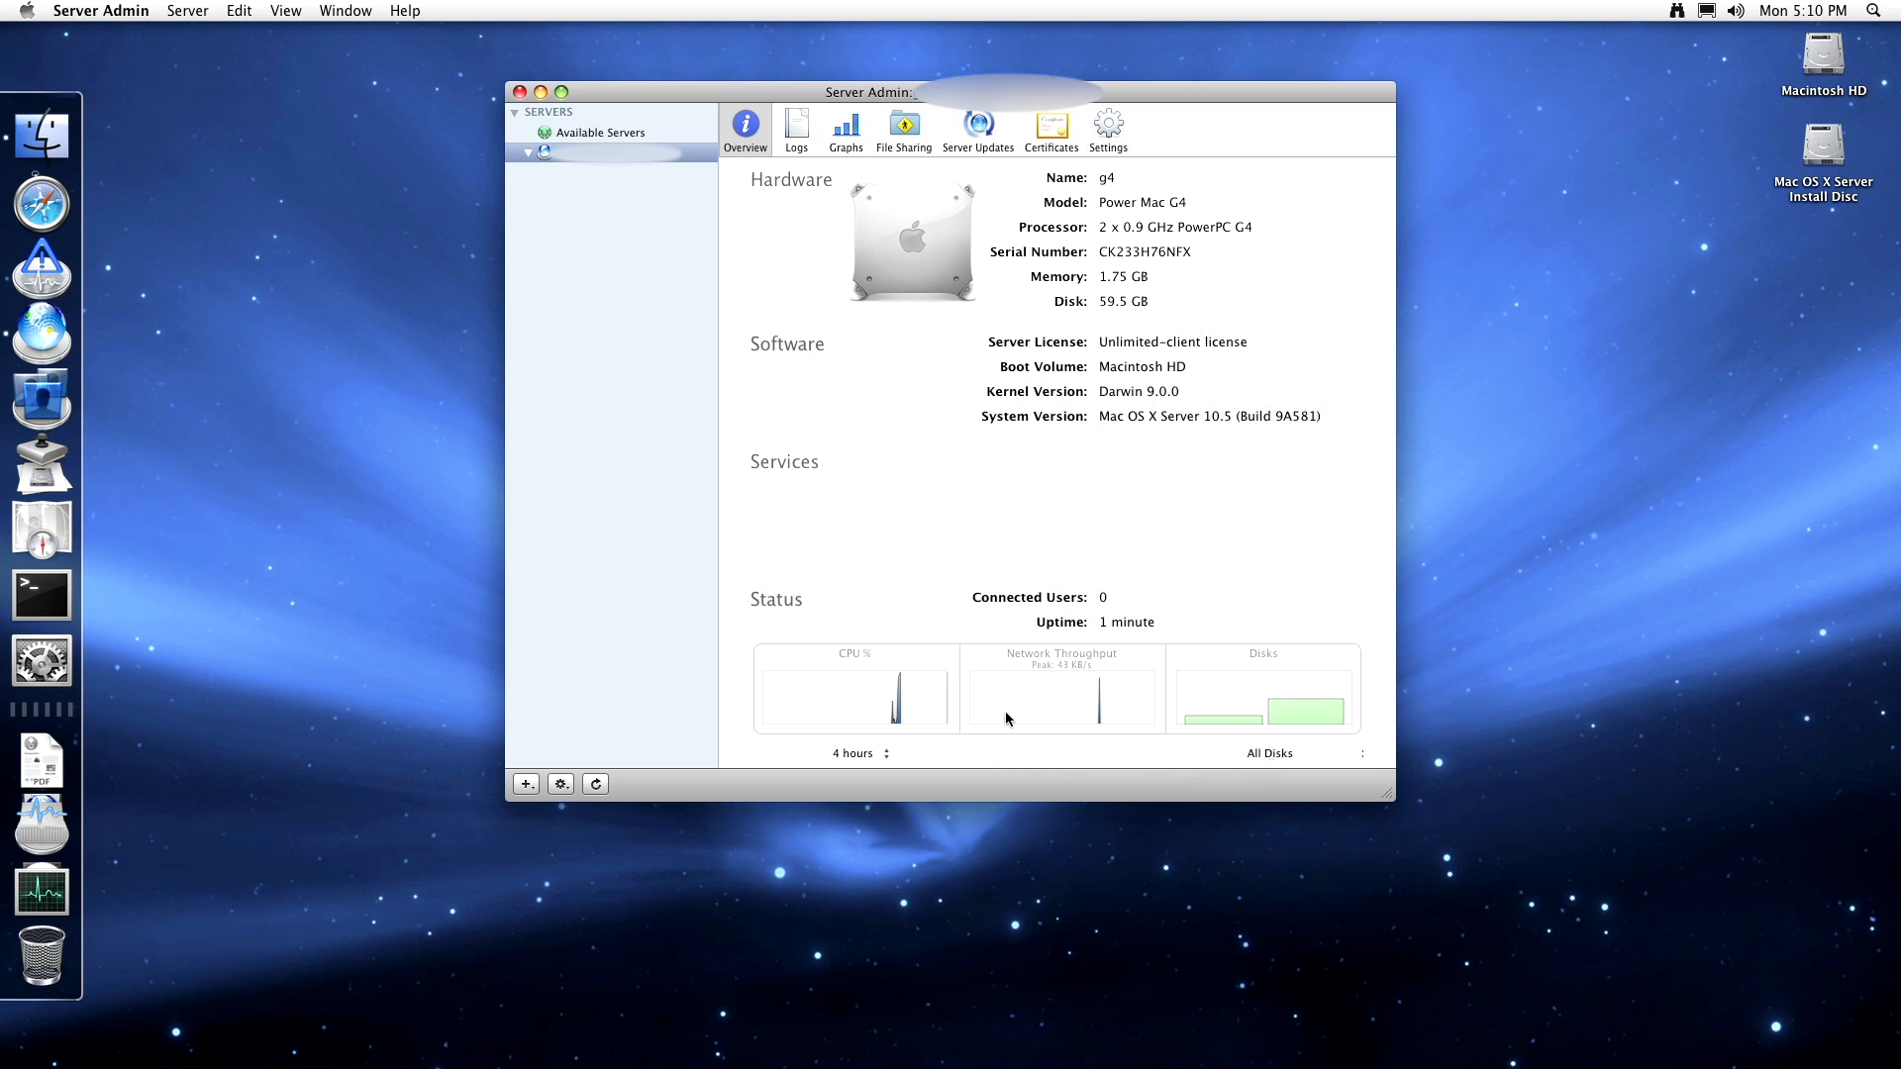
- Switch the status graphs from 4 hours to the past 1 hour, keeping All Disks charted
click(858, 754)
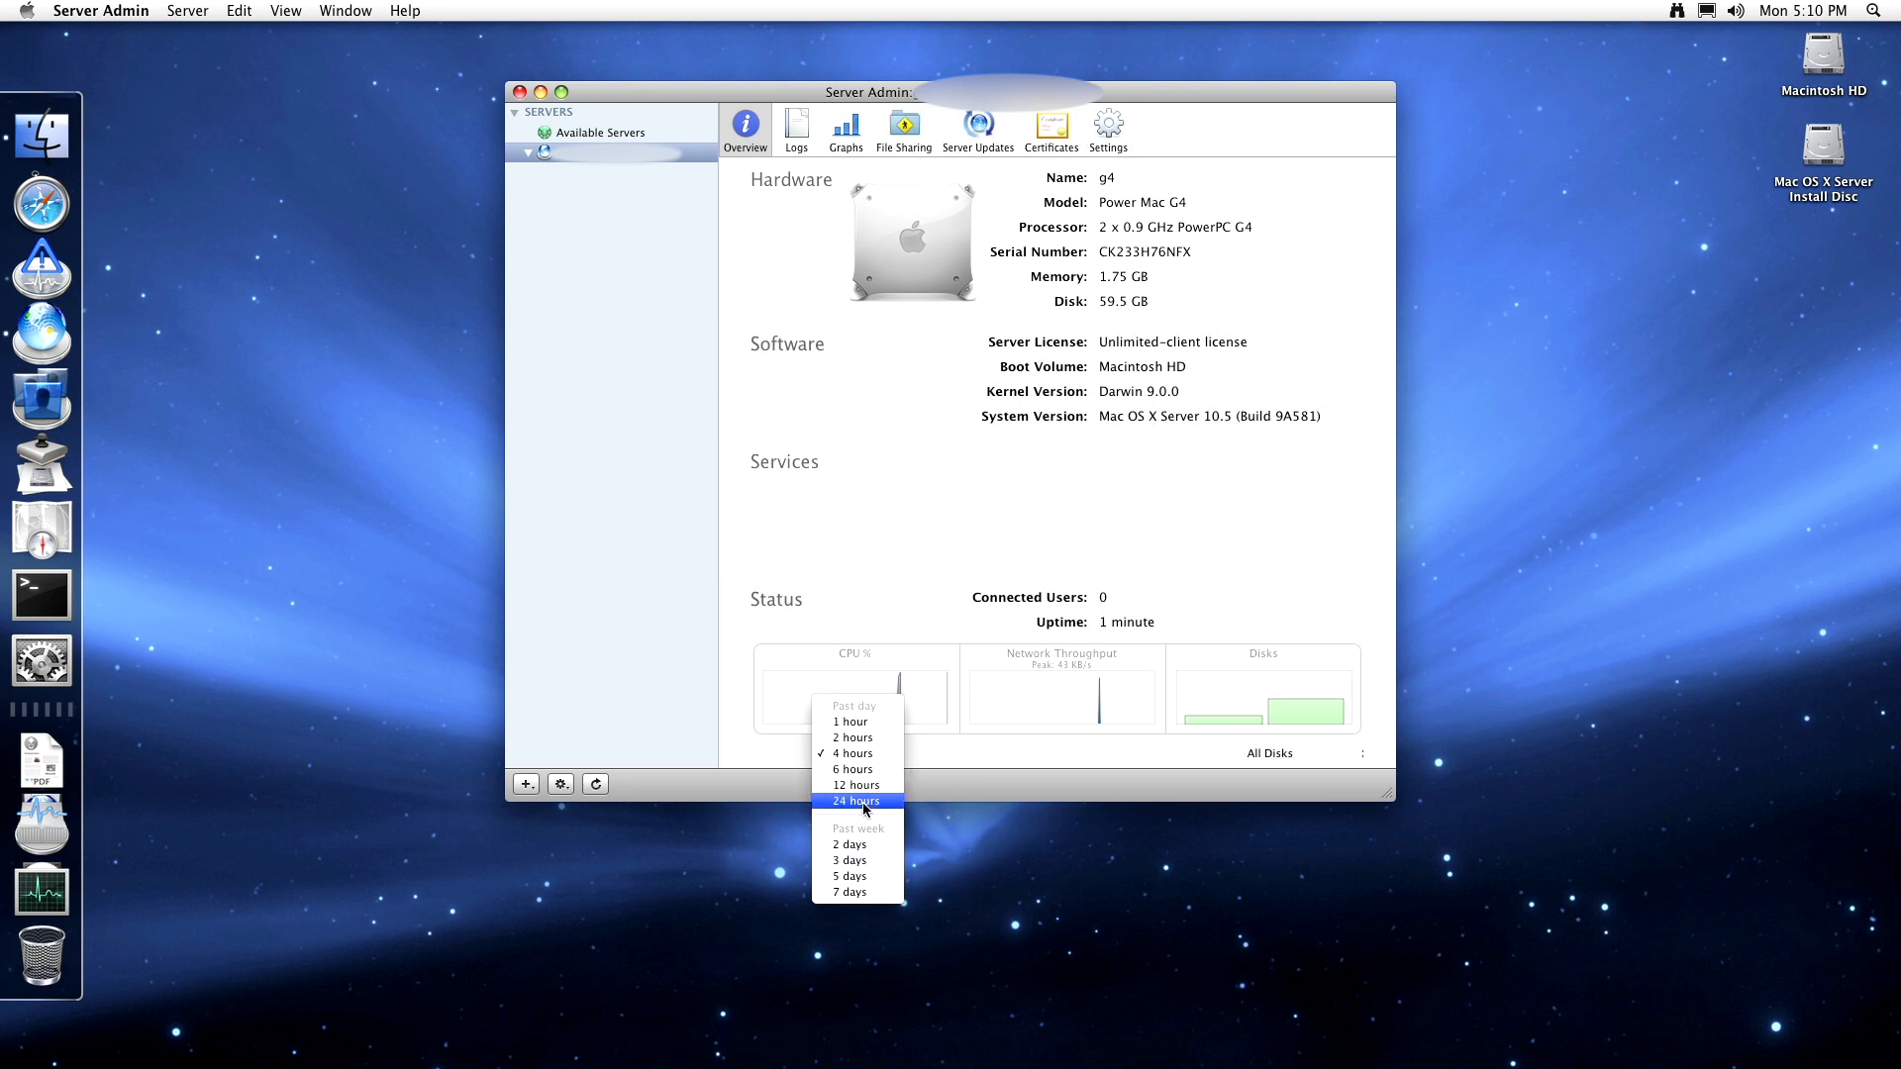
click(881, 723)
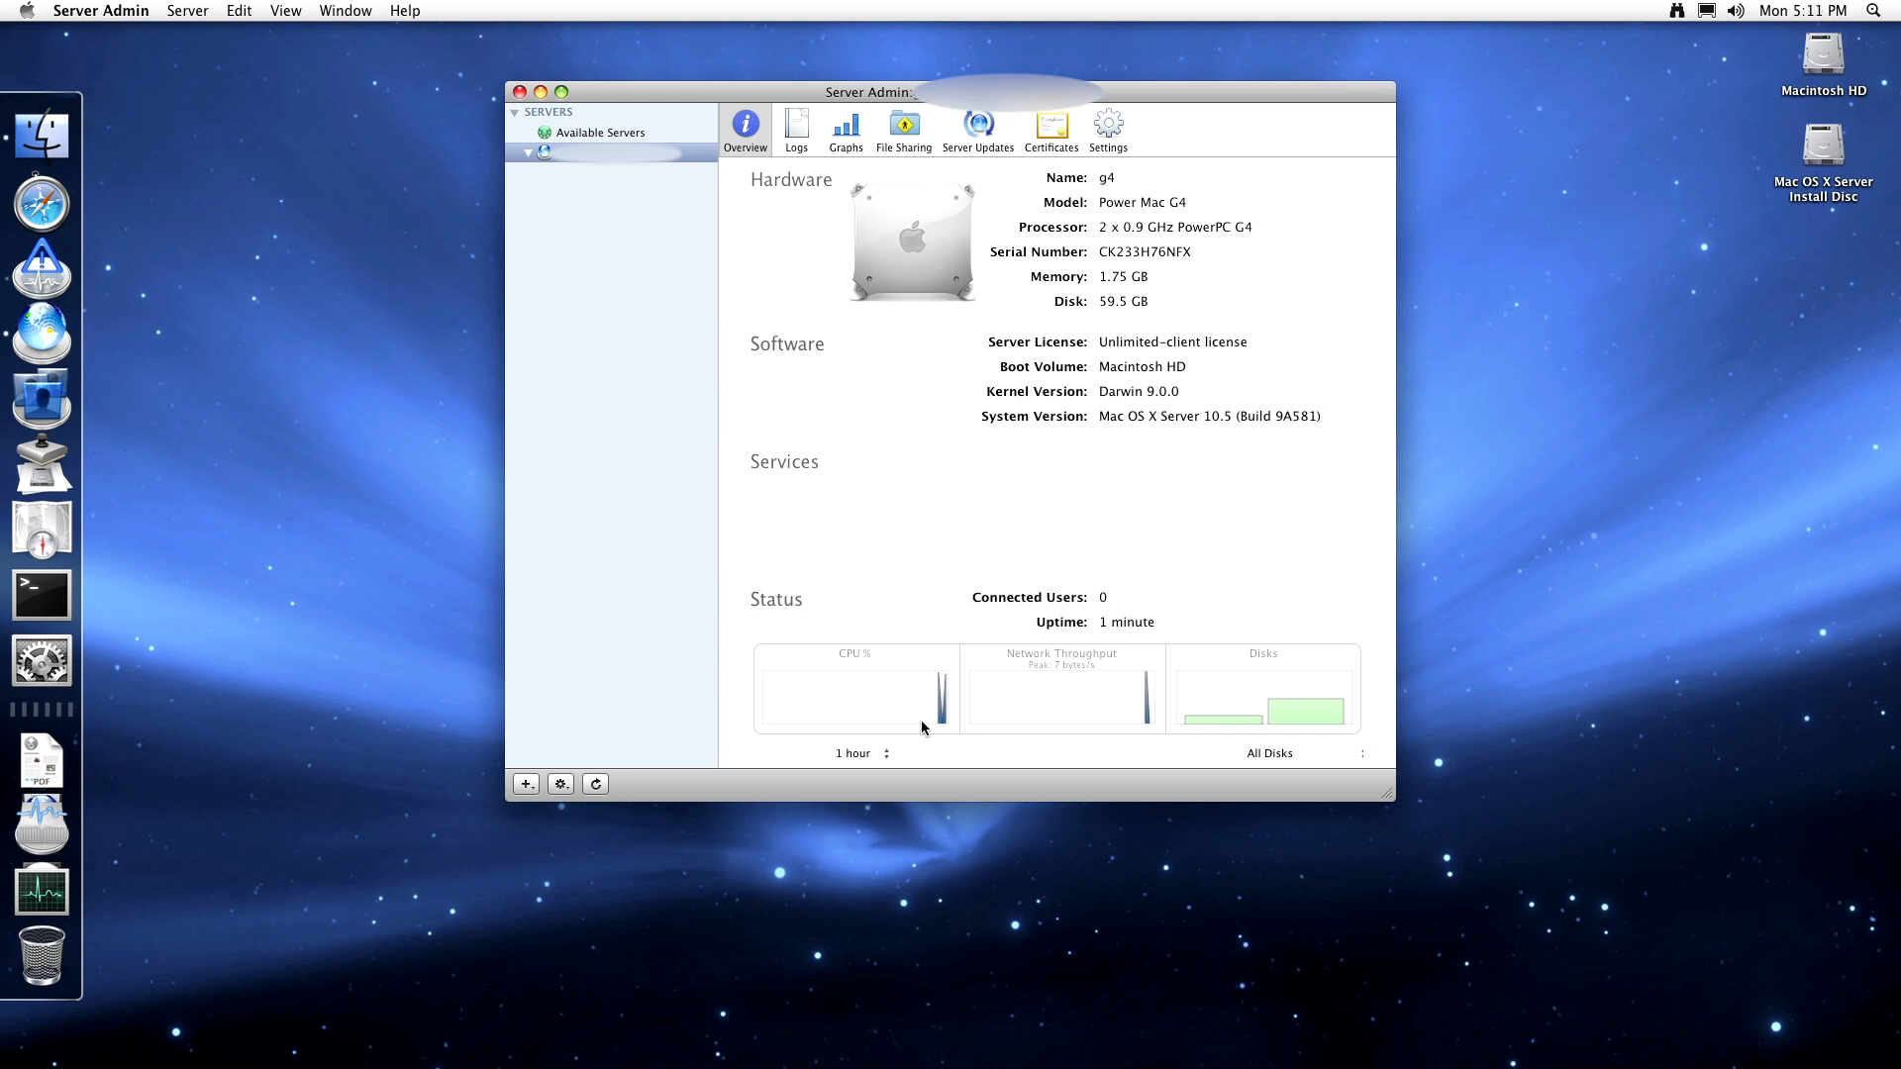
click(1269, 753)
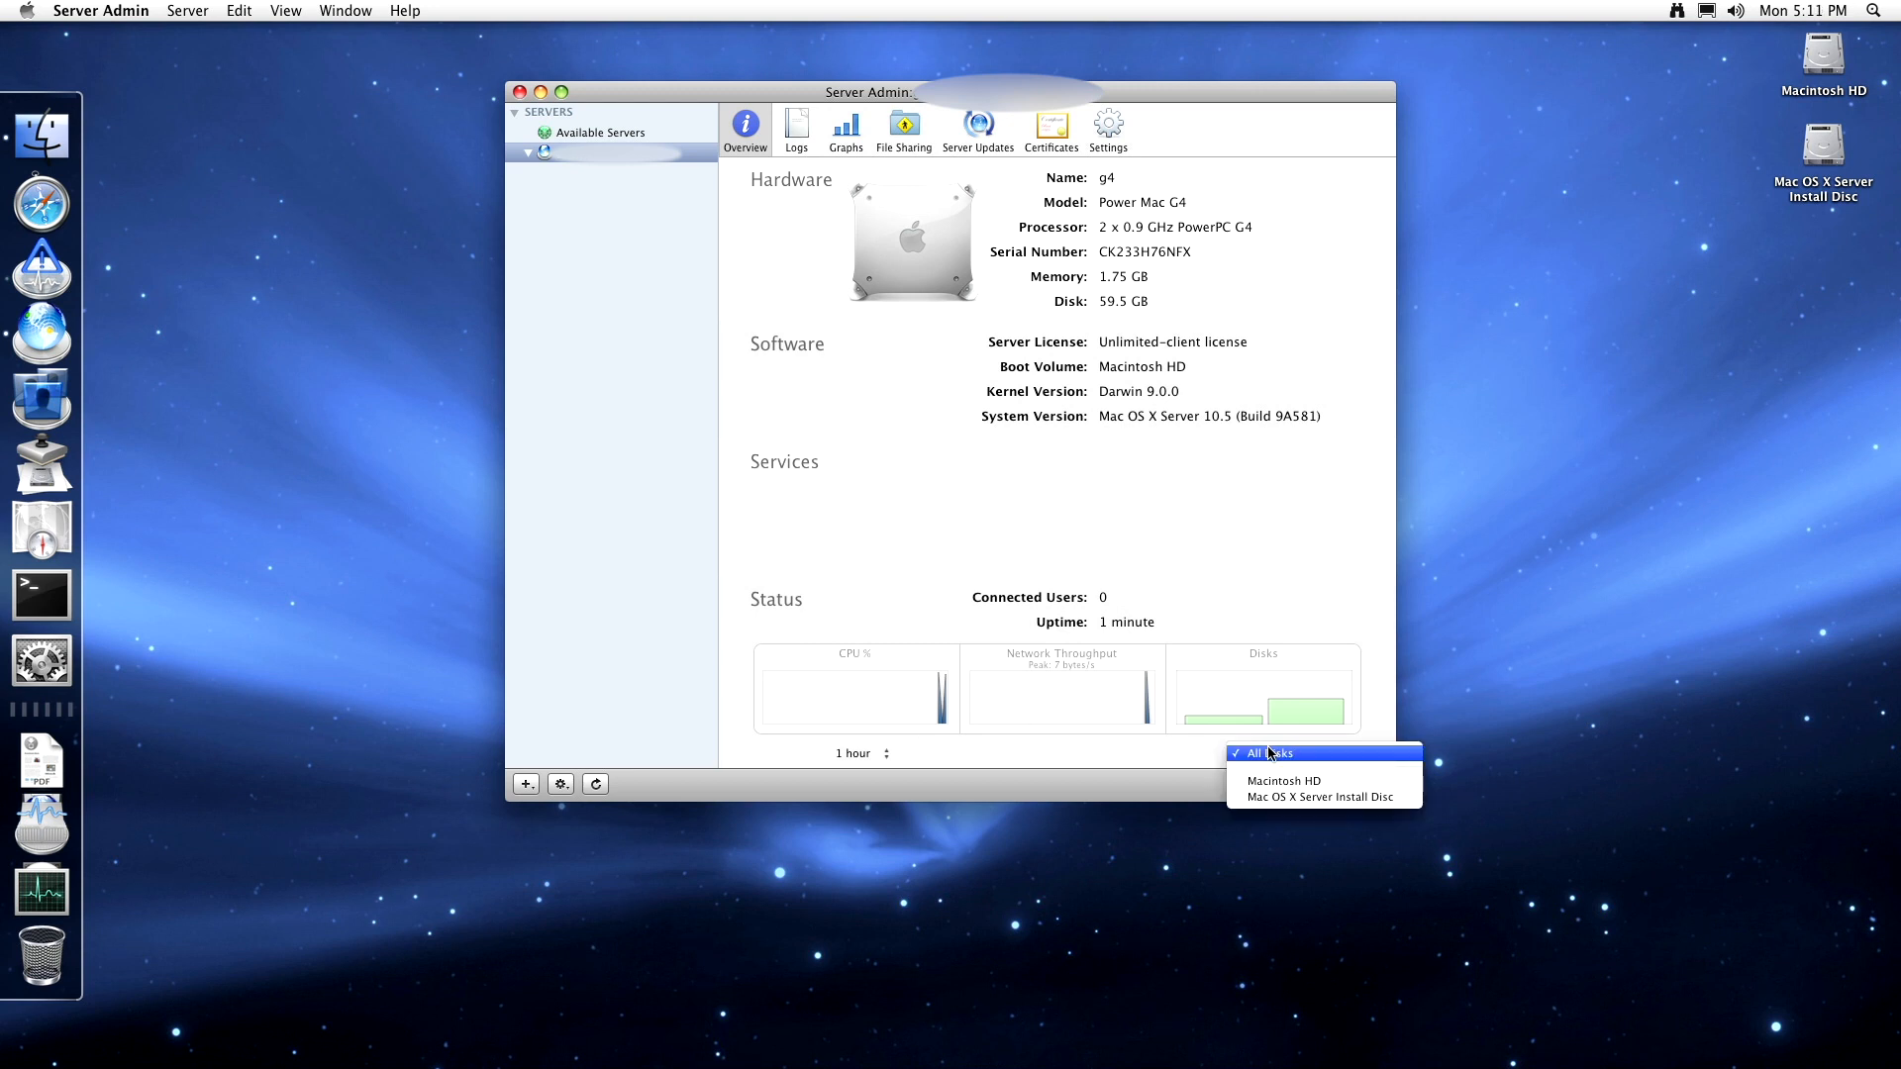
click(1088, 743)
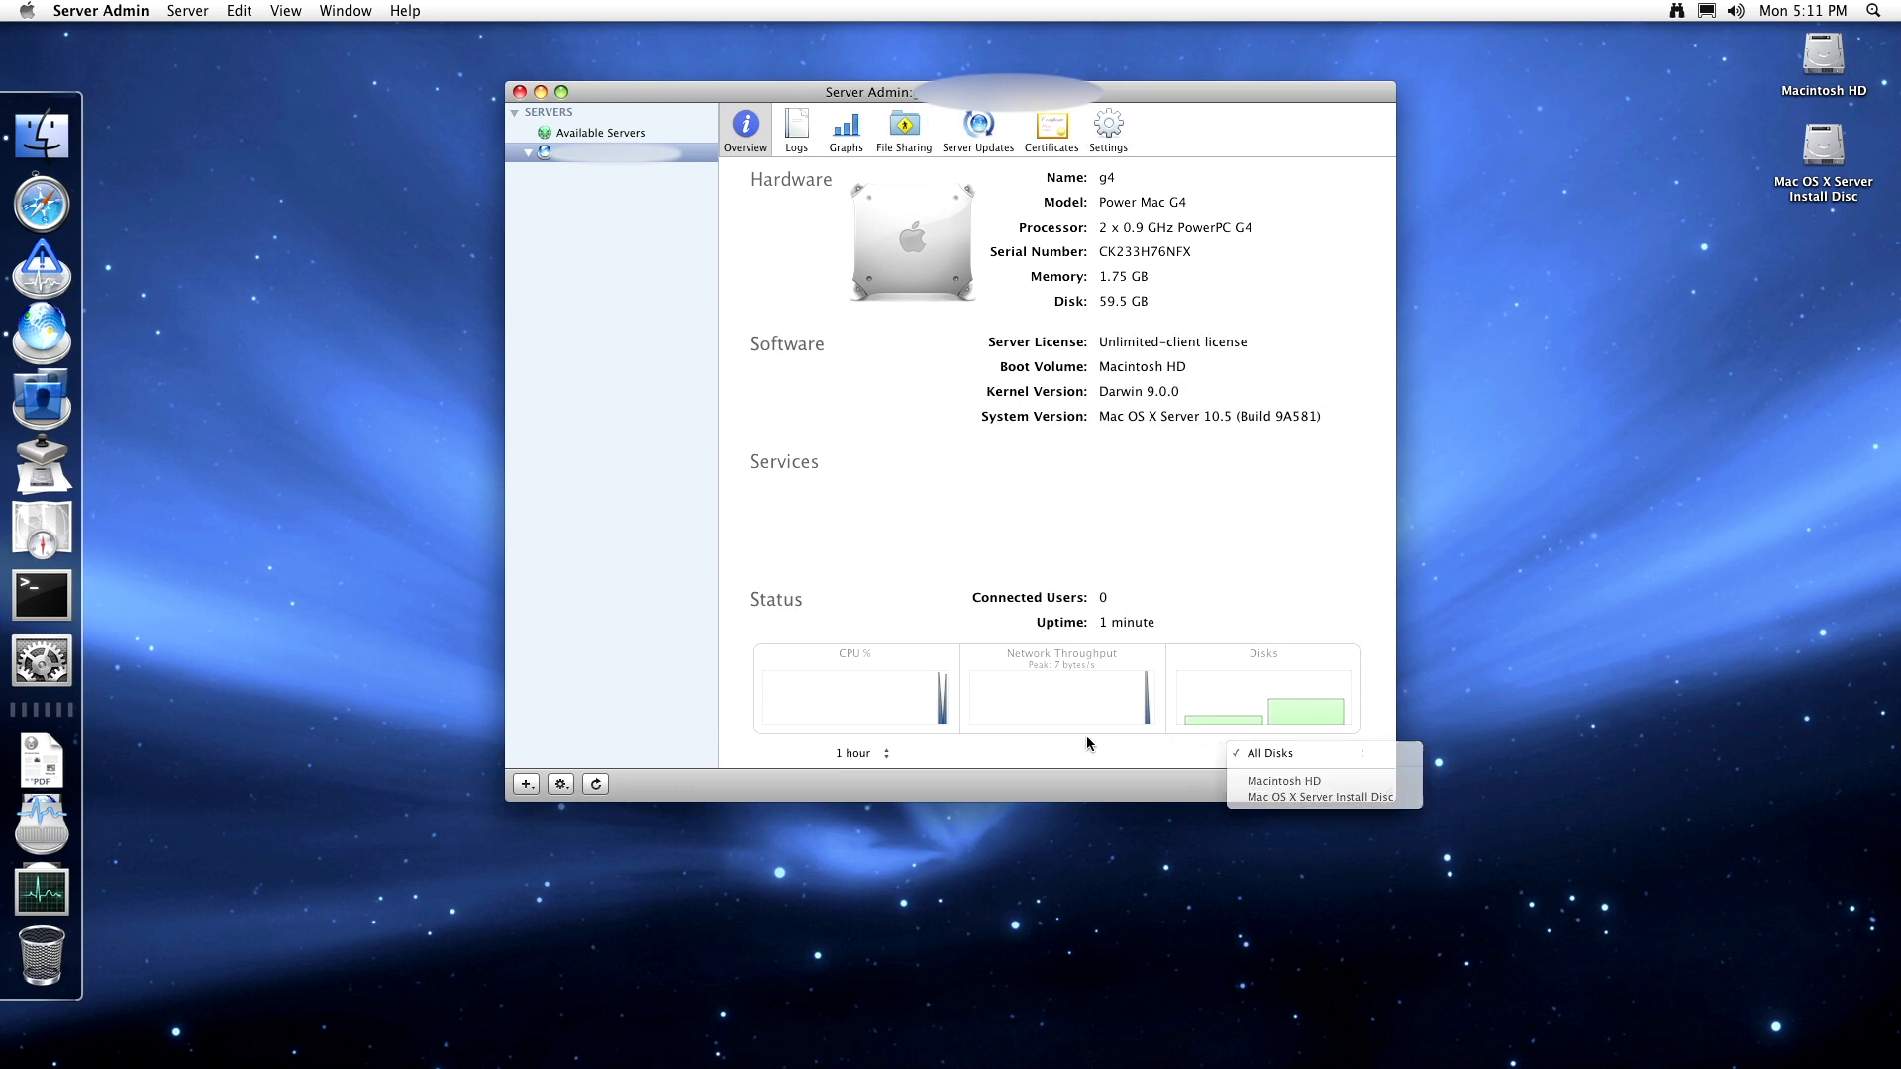
- Scroll through the system log, view the Secure Log, then select the missing Software Update Log
click(802, 140)
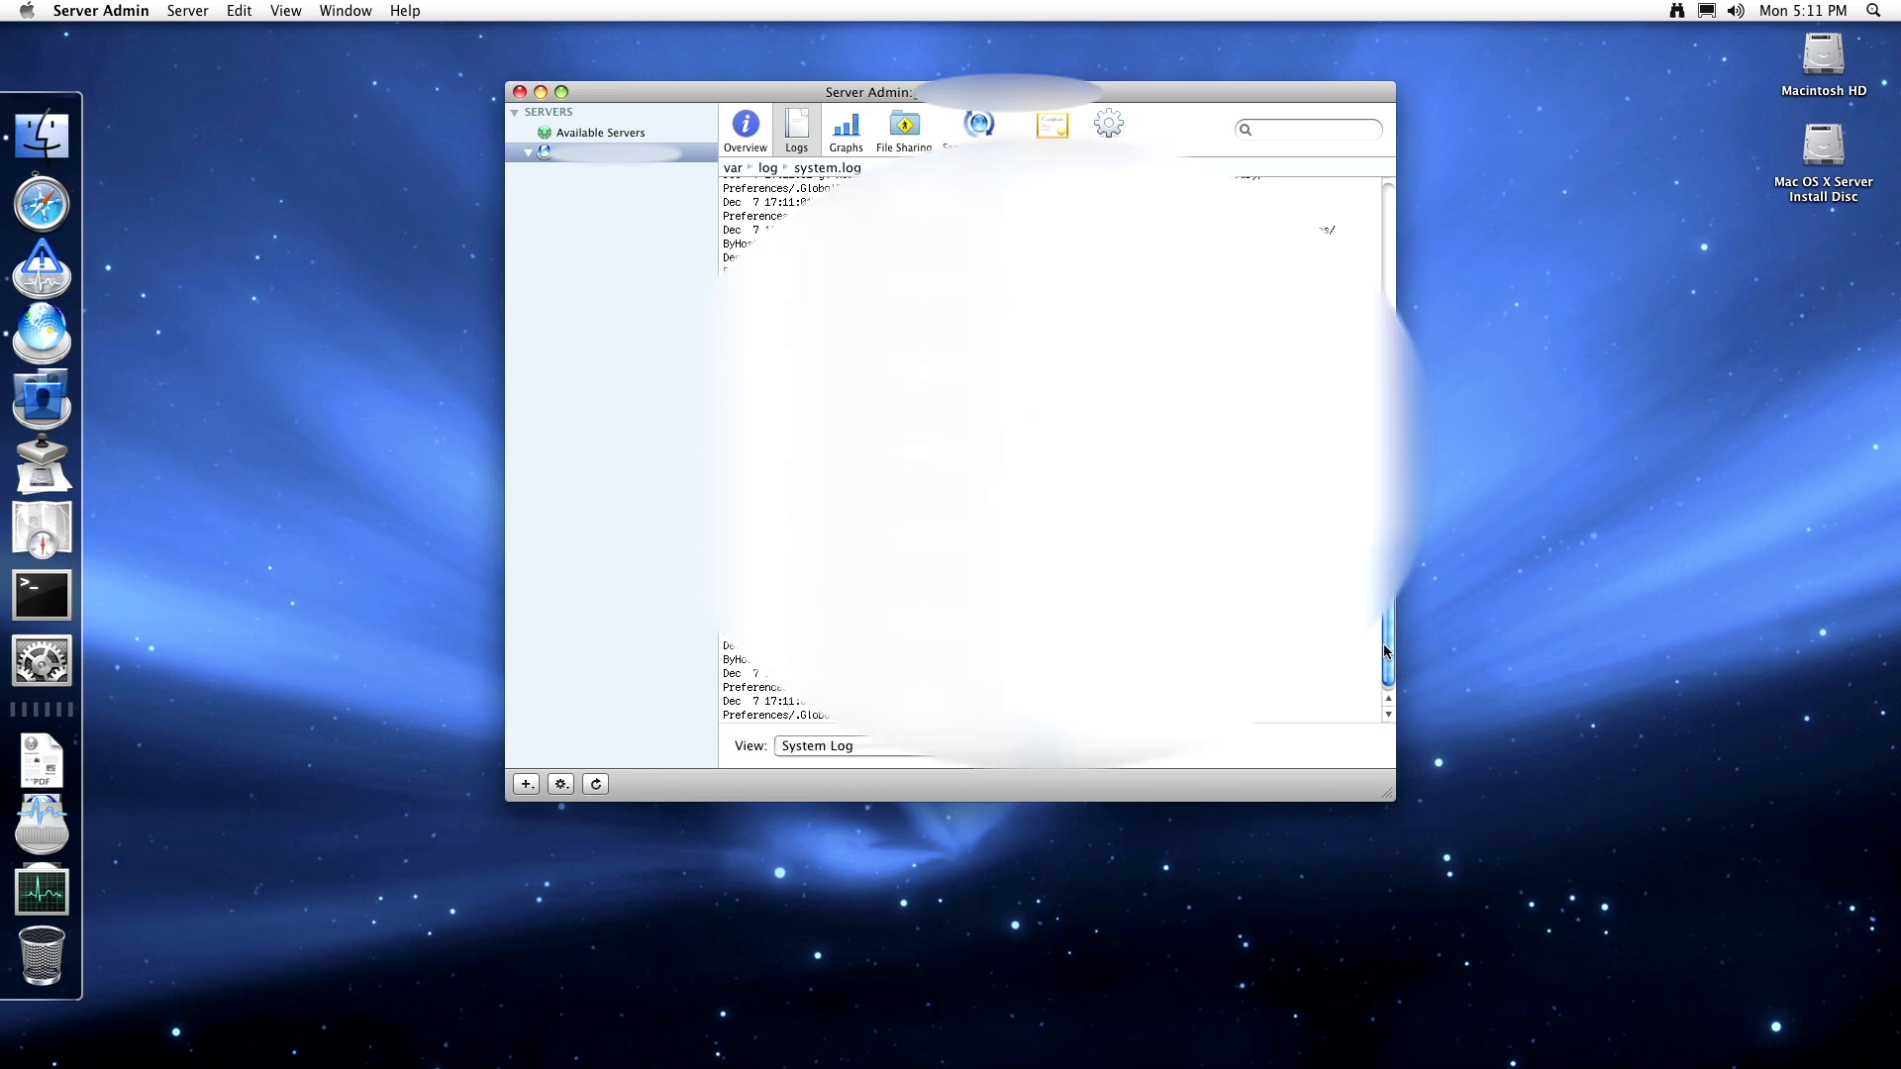
drag(1388, 648, 1388, 261)
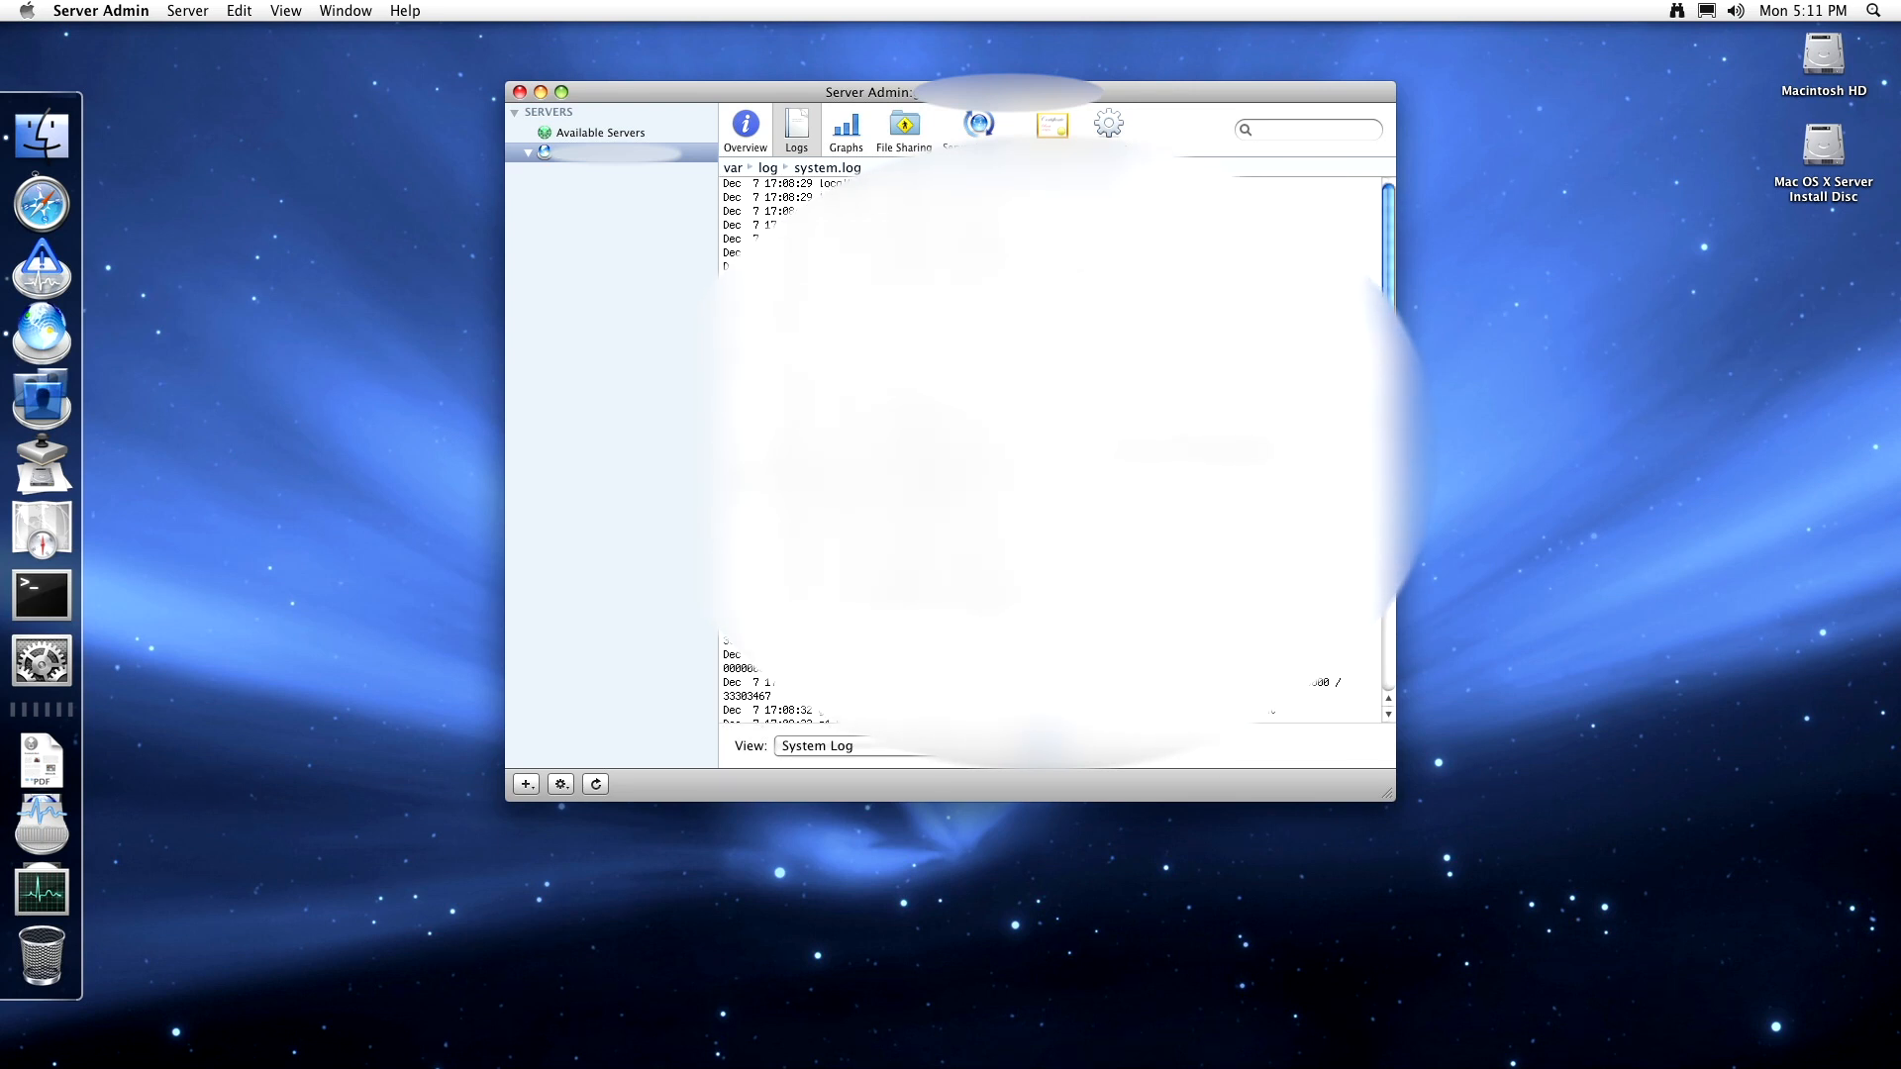
click(891, 746)
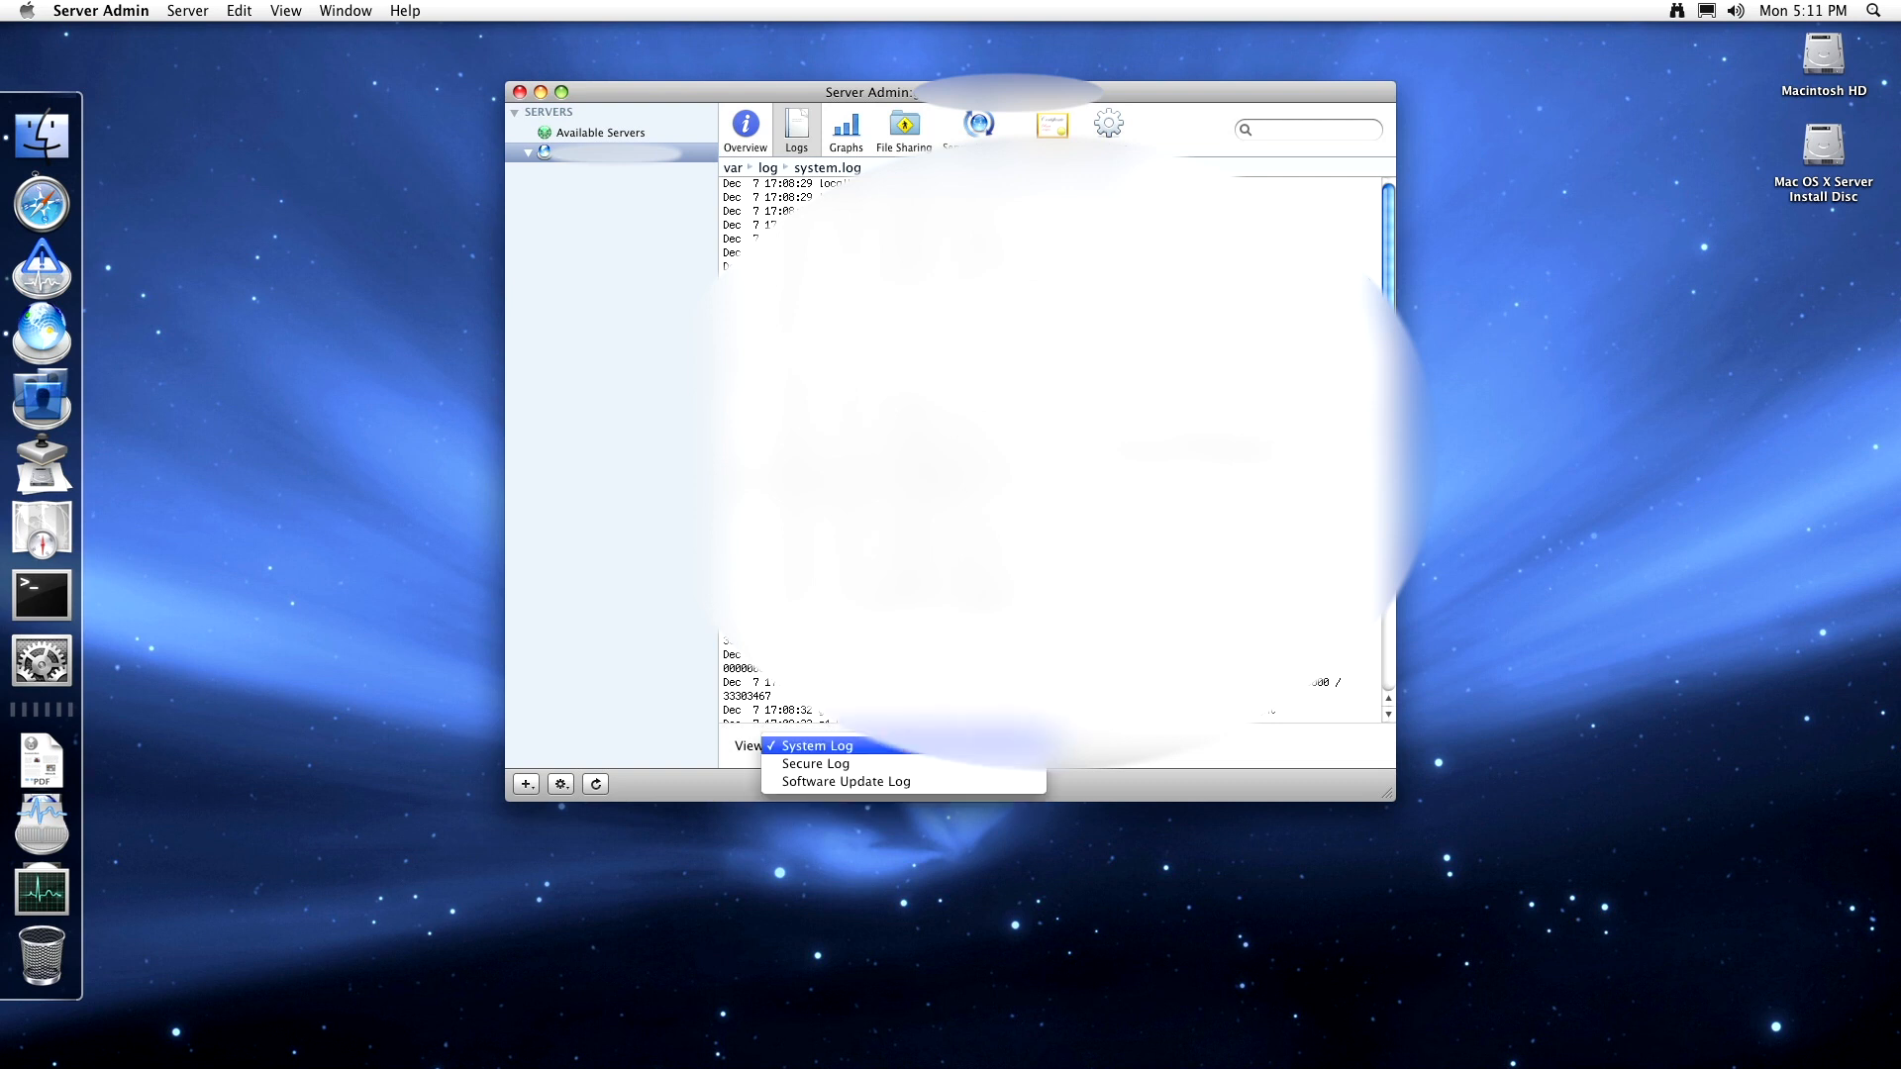
click(991, 769)
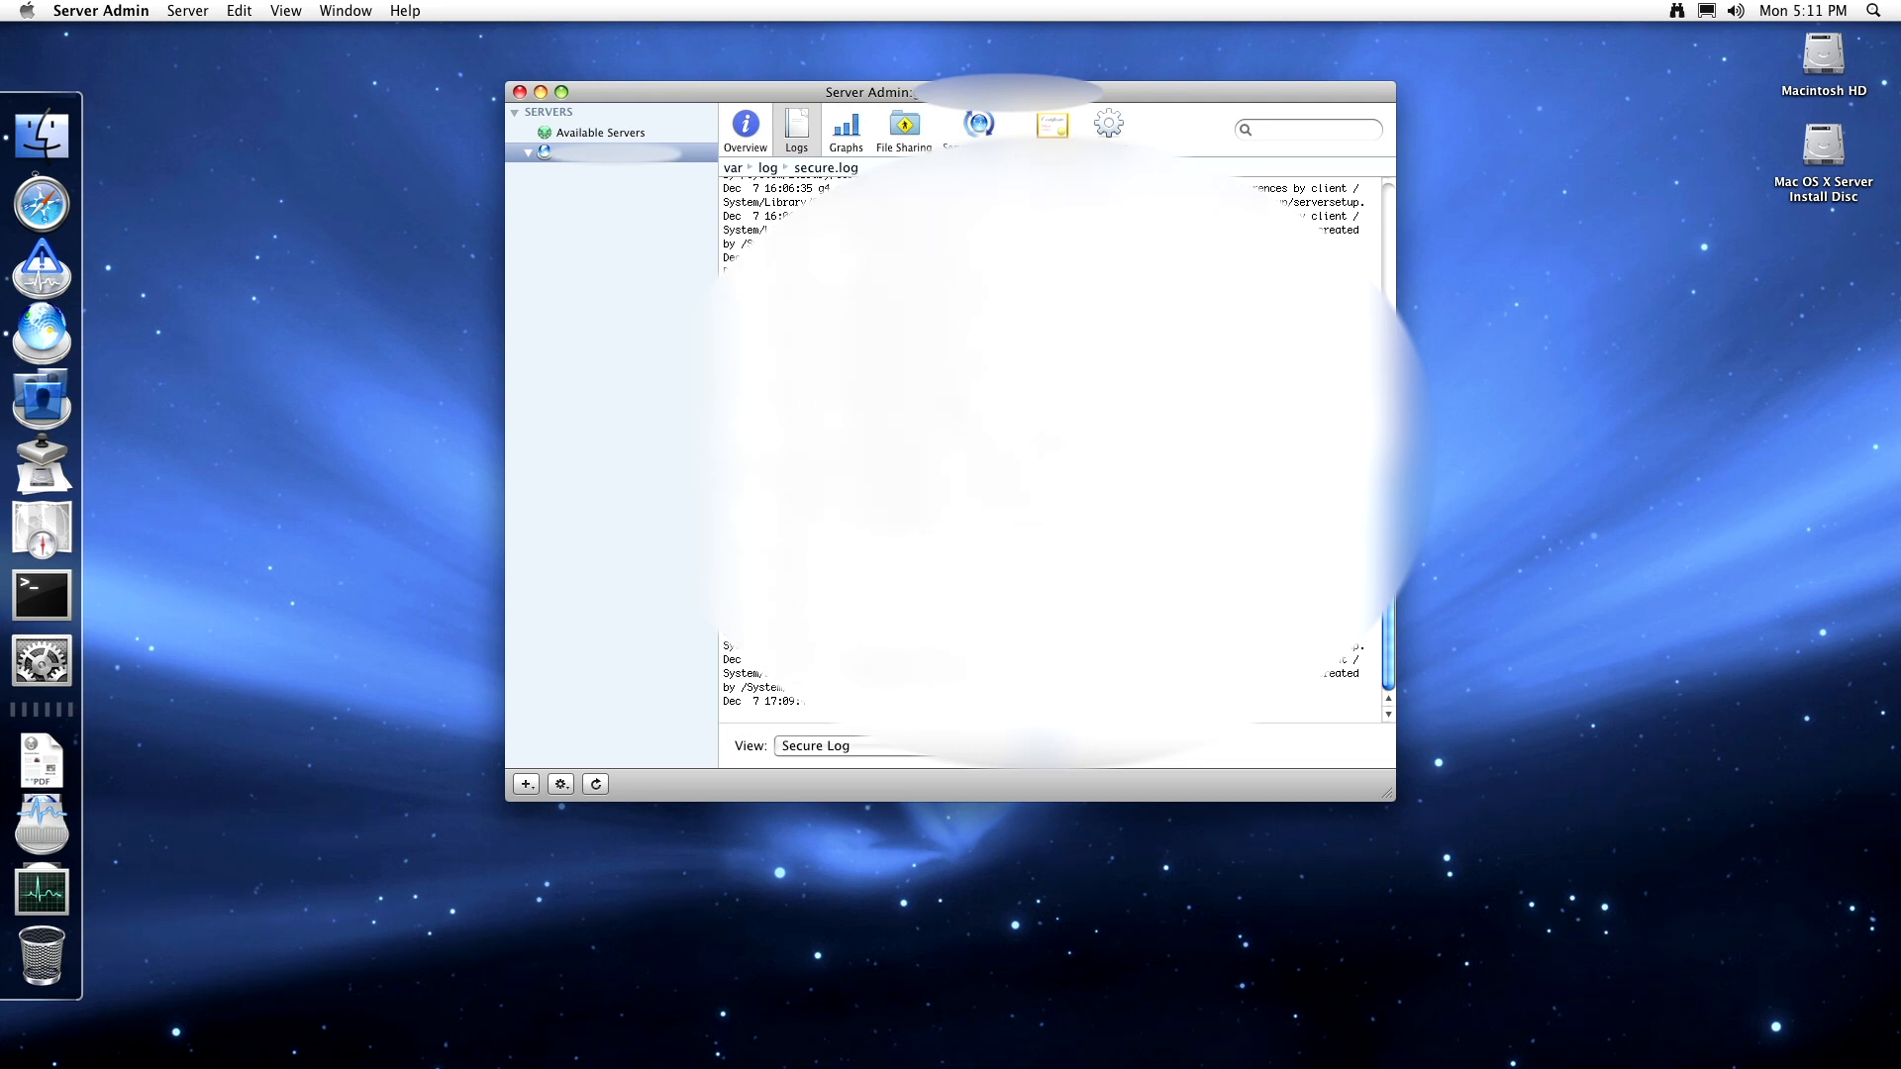
drag(985, 396, 979, 323)
click(940, 746)
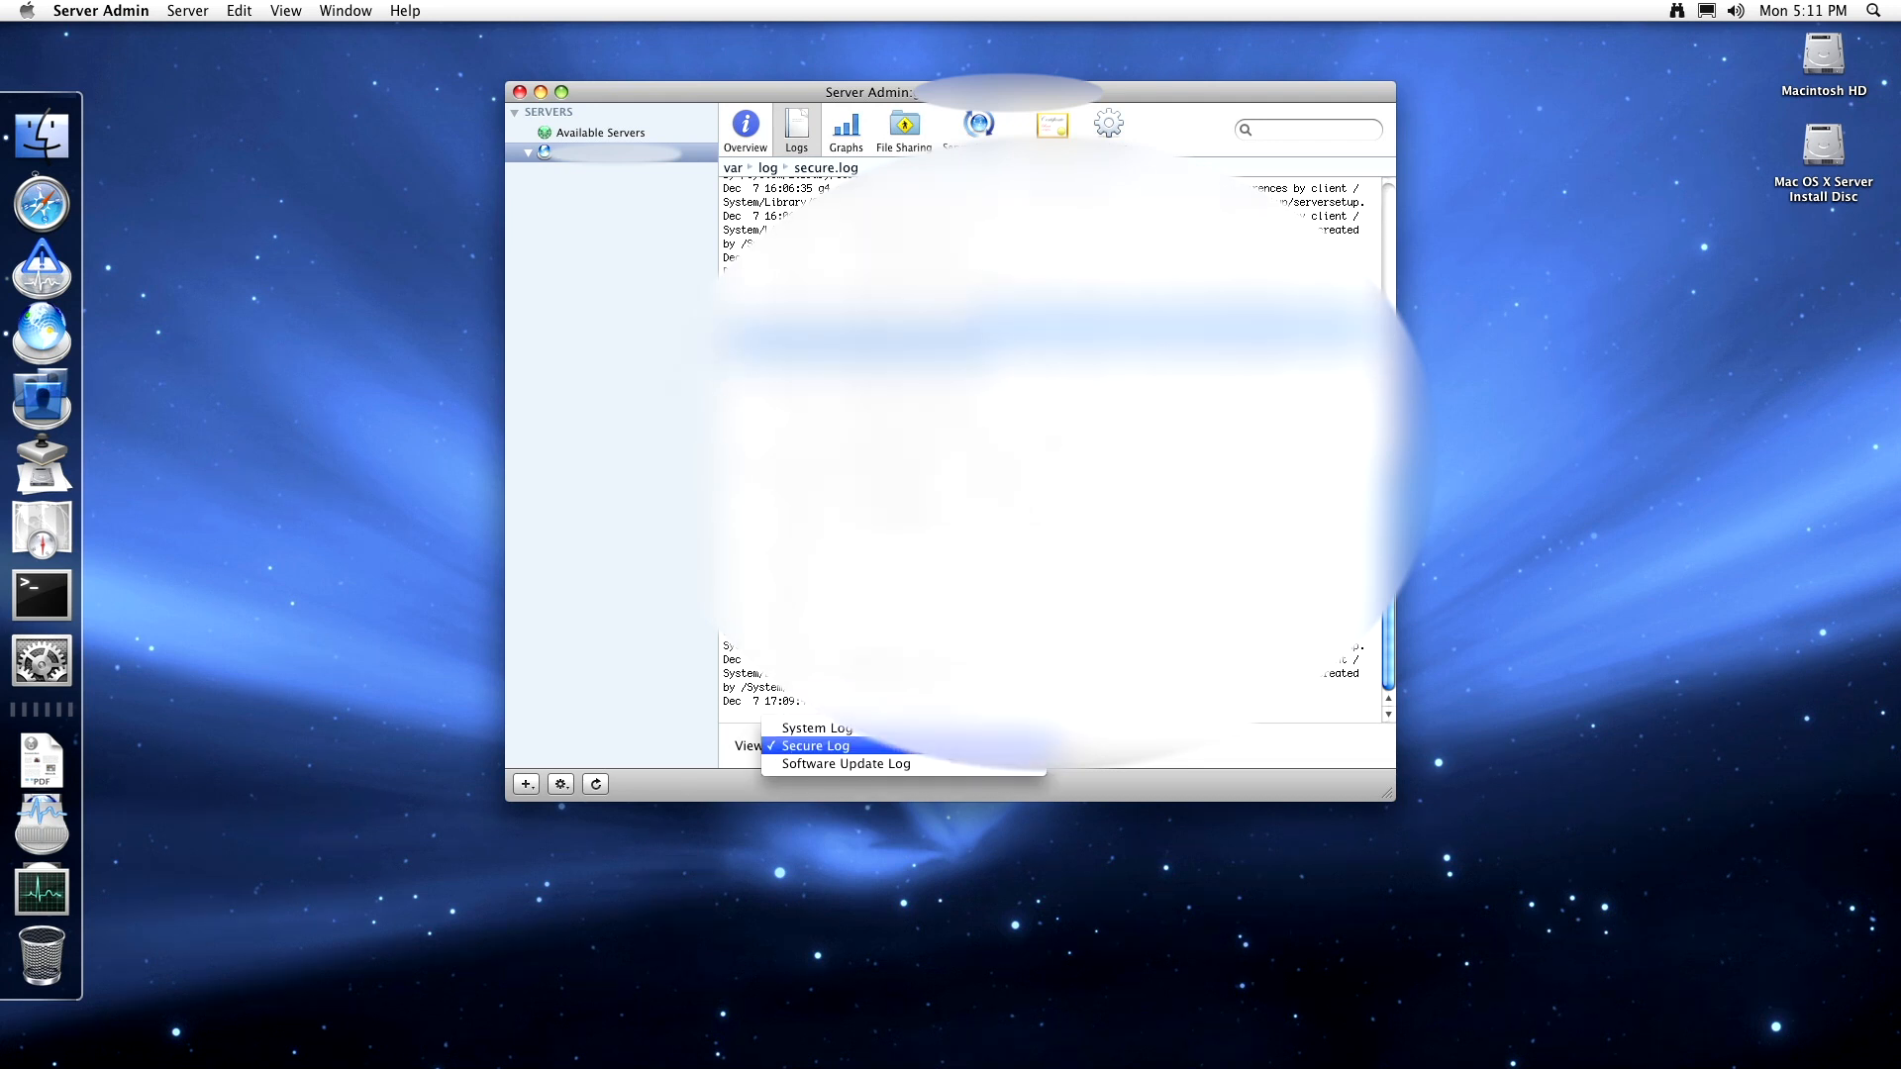
click(943, 763)
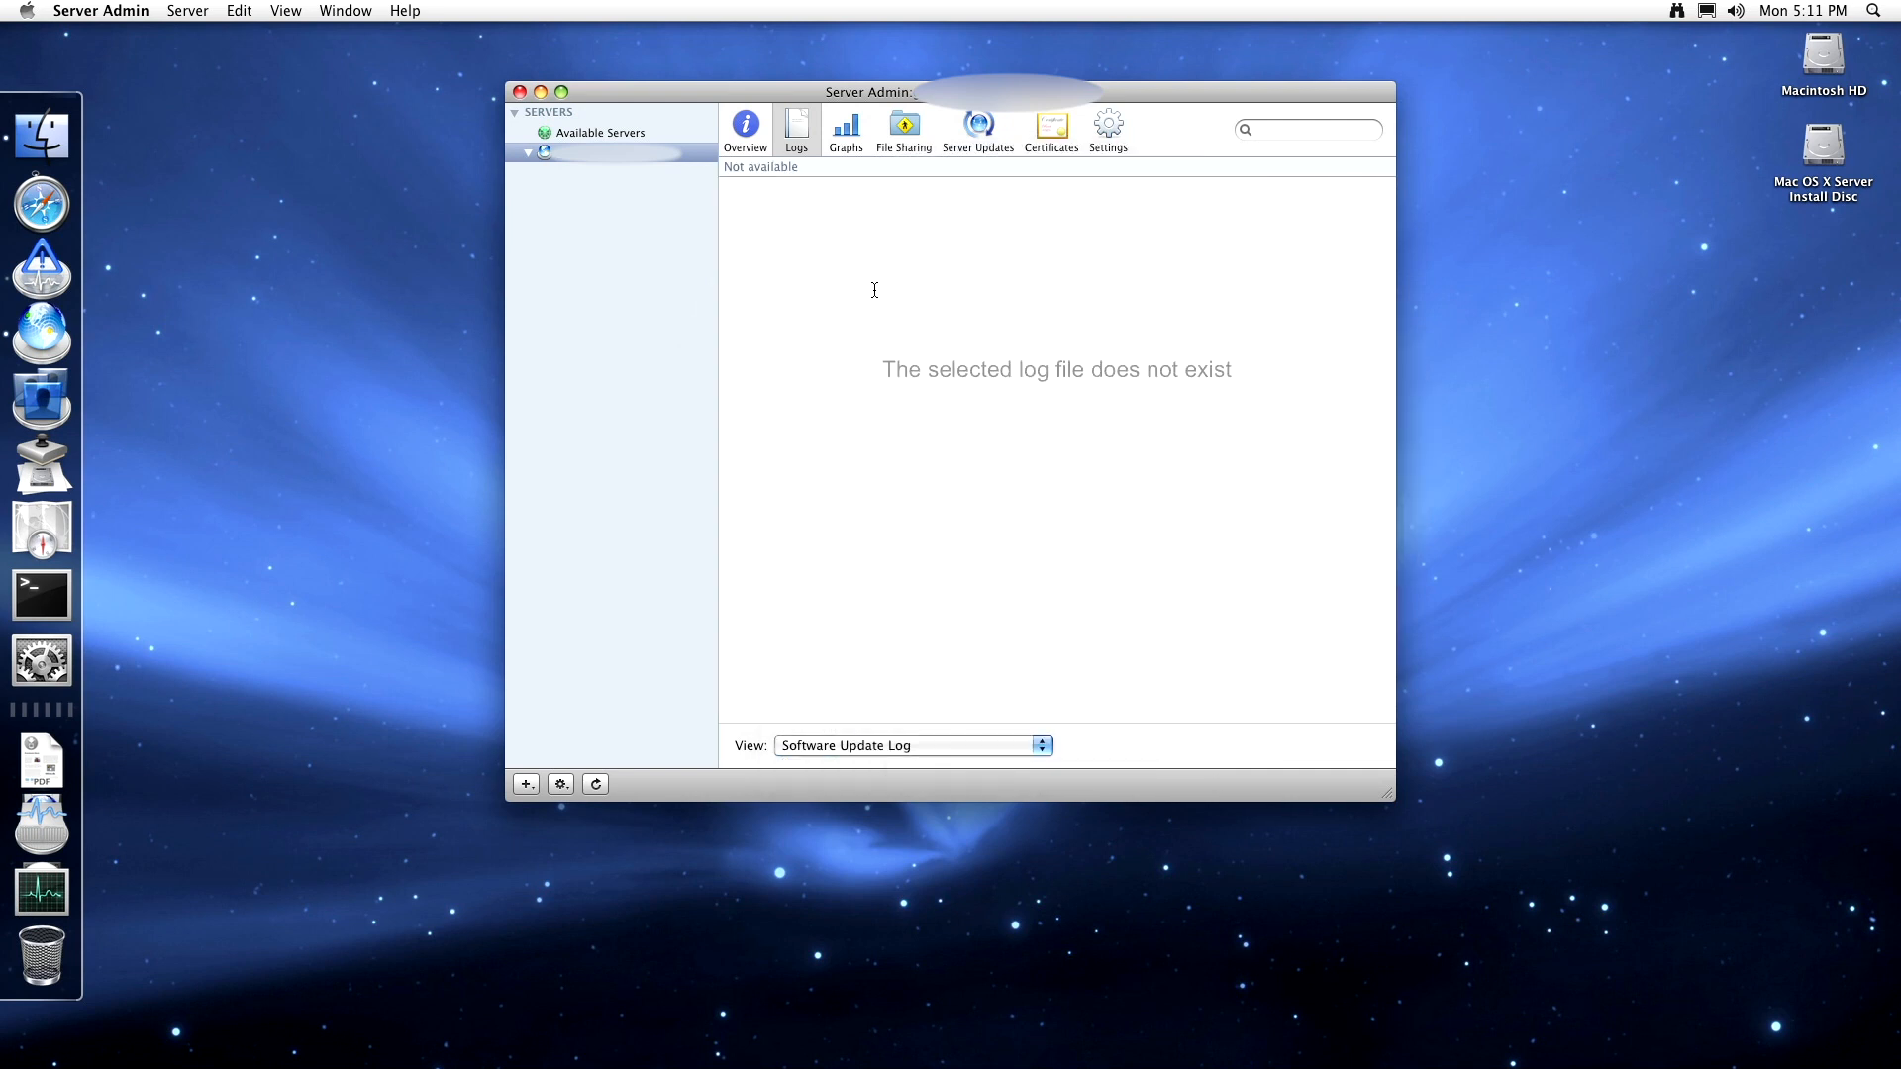
- Graph the server's Network Traffic, then show the File Sharing volumes with their permissions
click(862, 135)
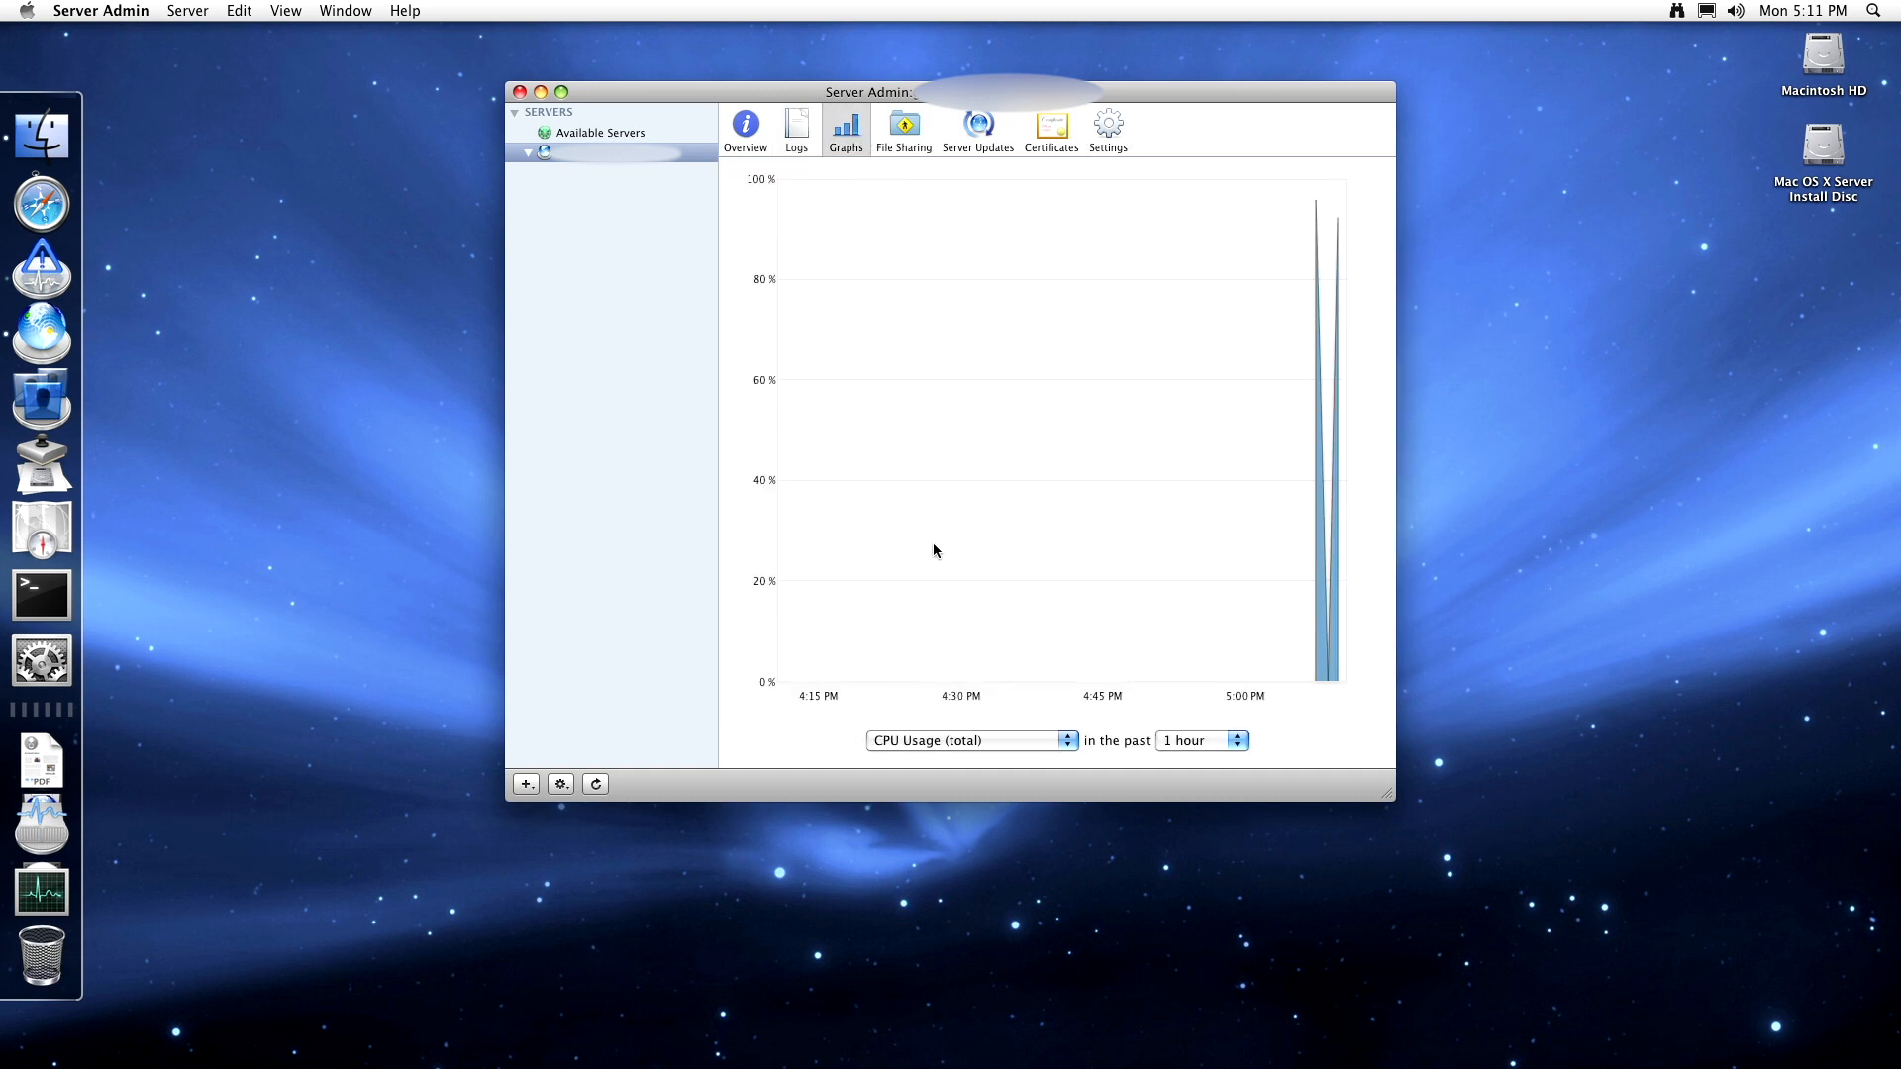
click(942, 742)
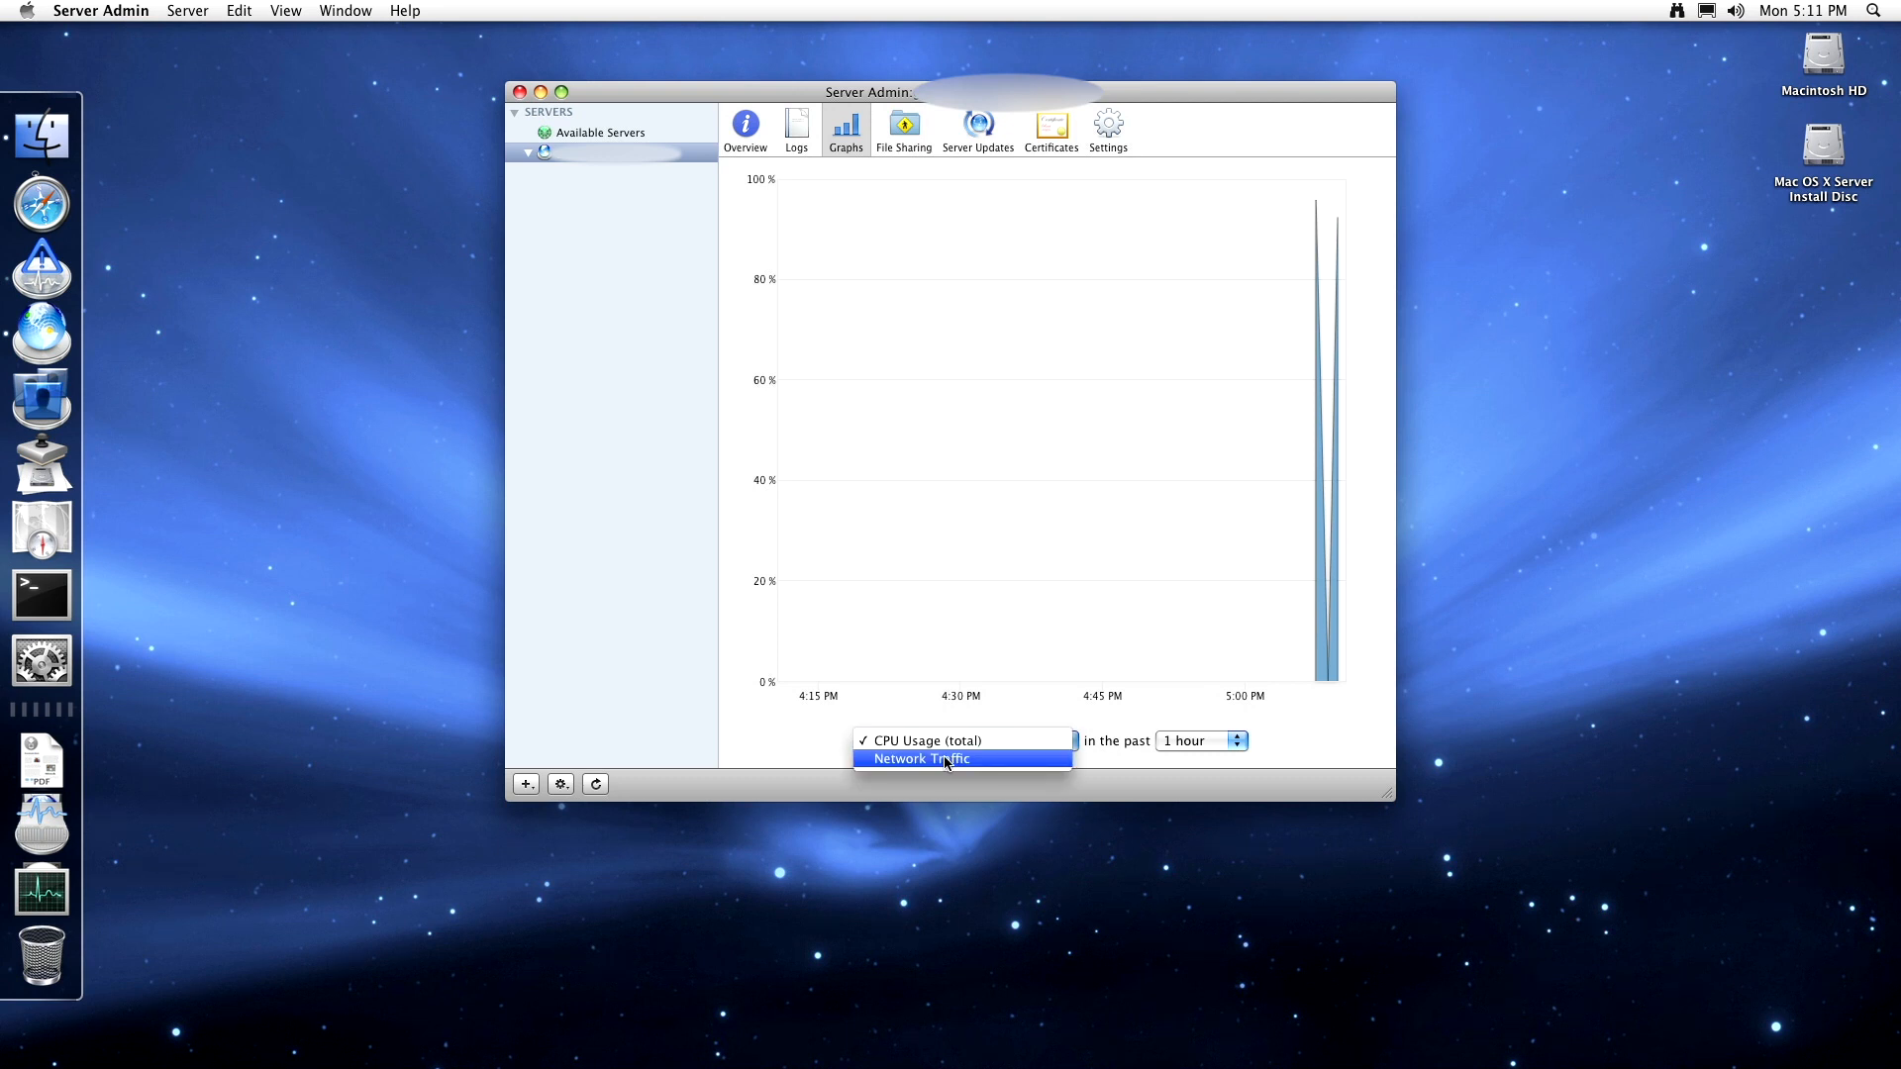
click(945, 760)
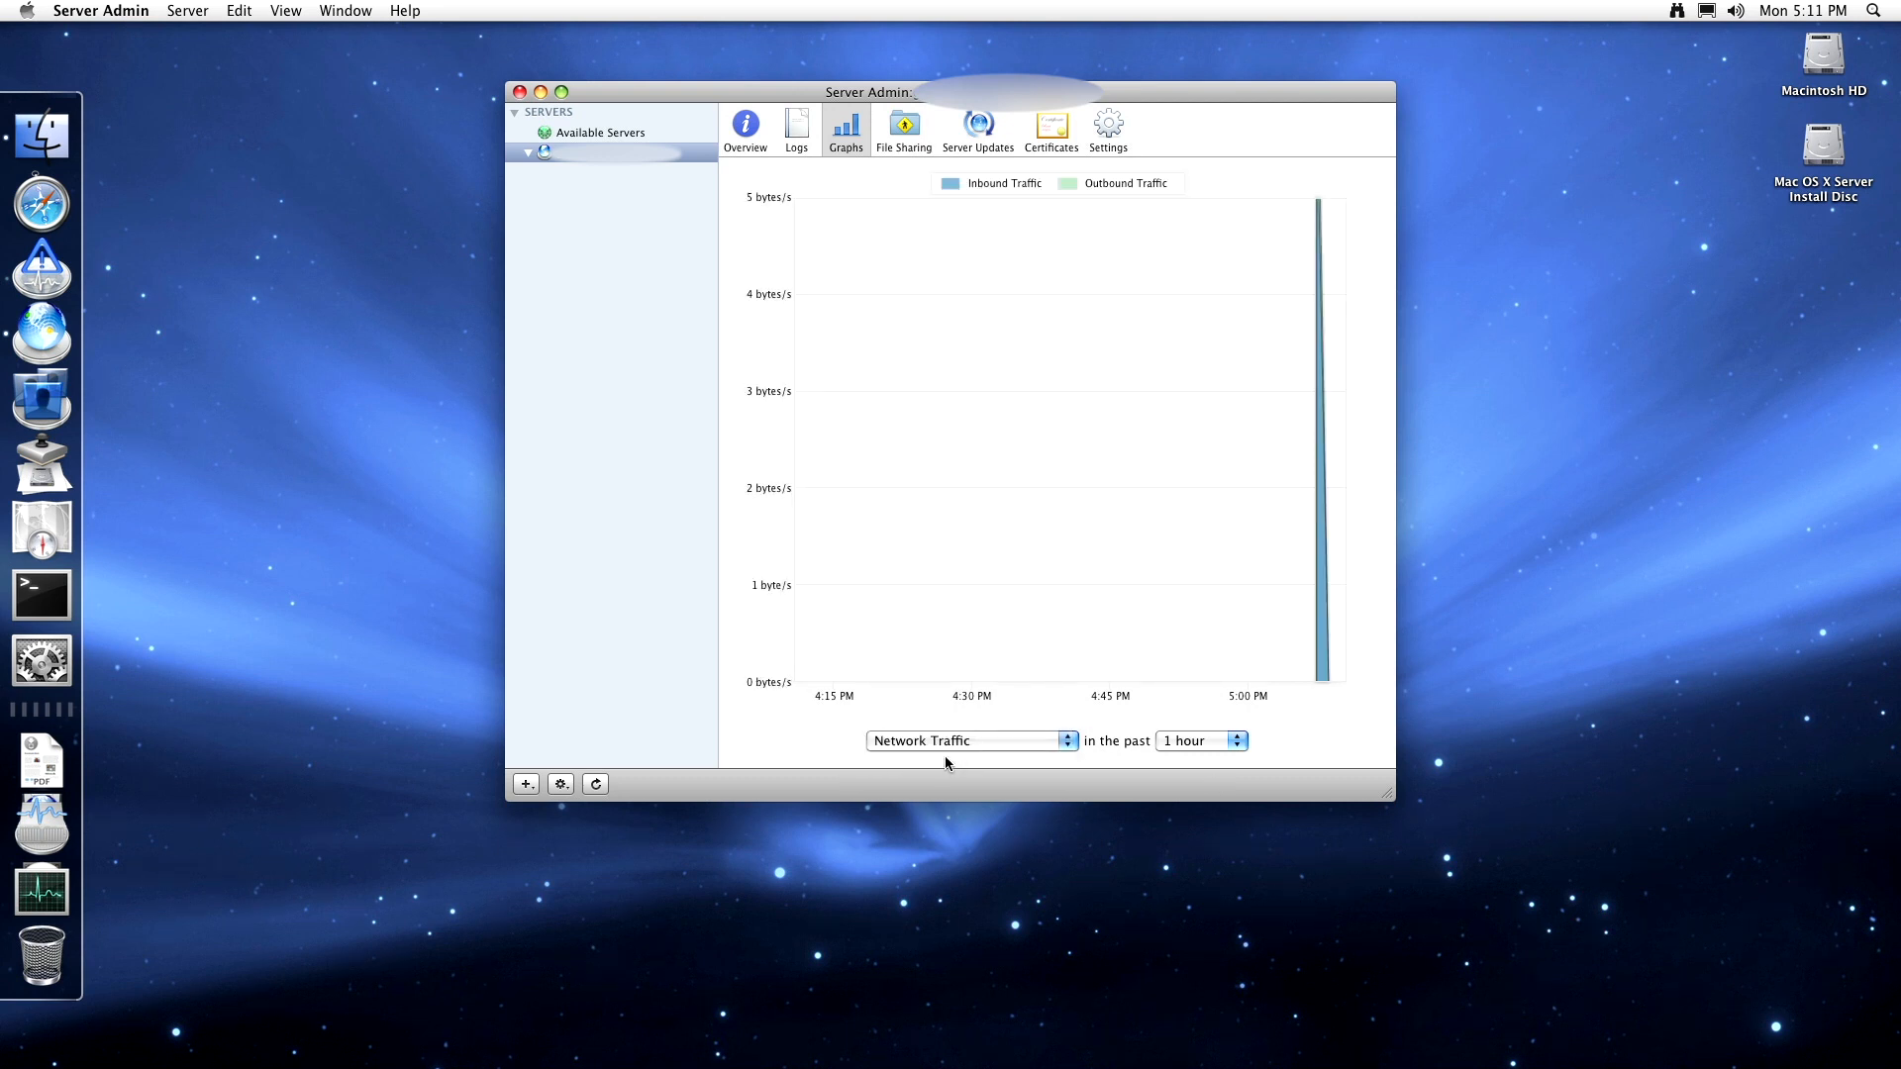
click(904, 127)
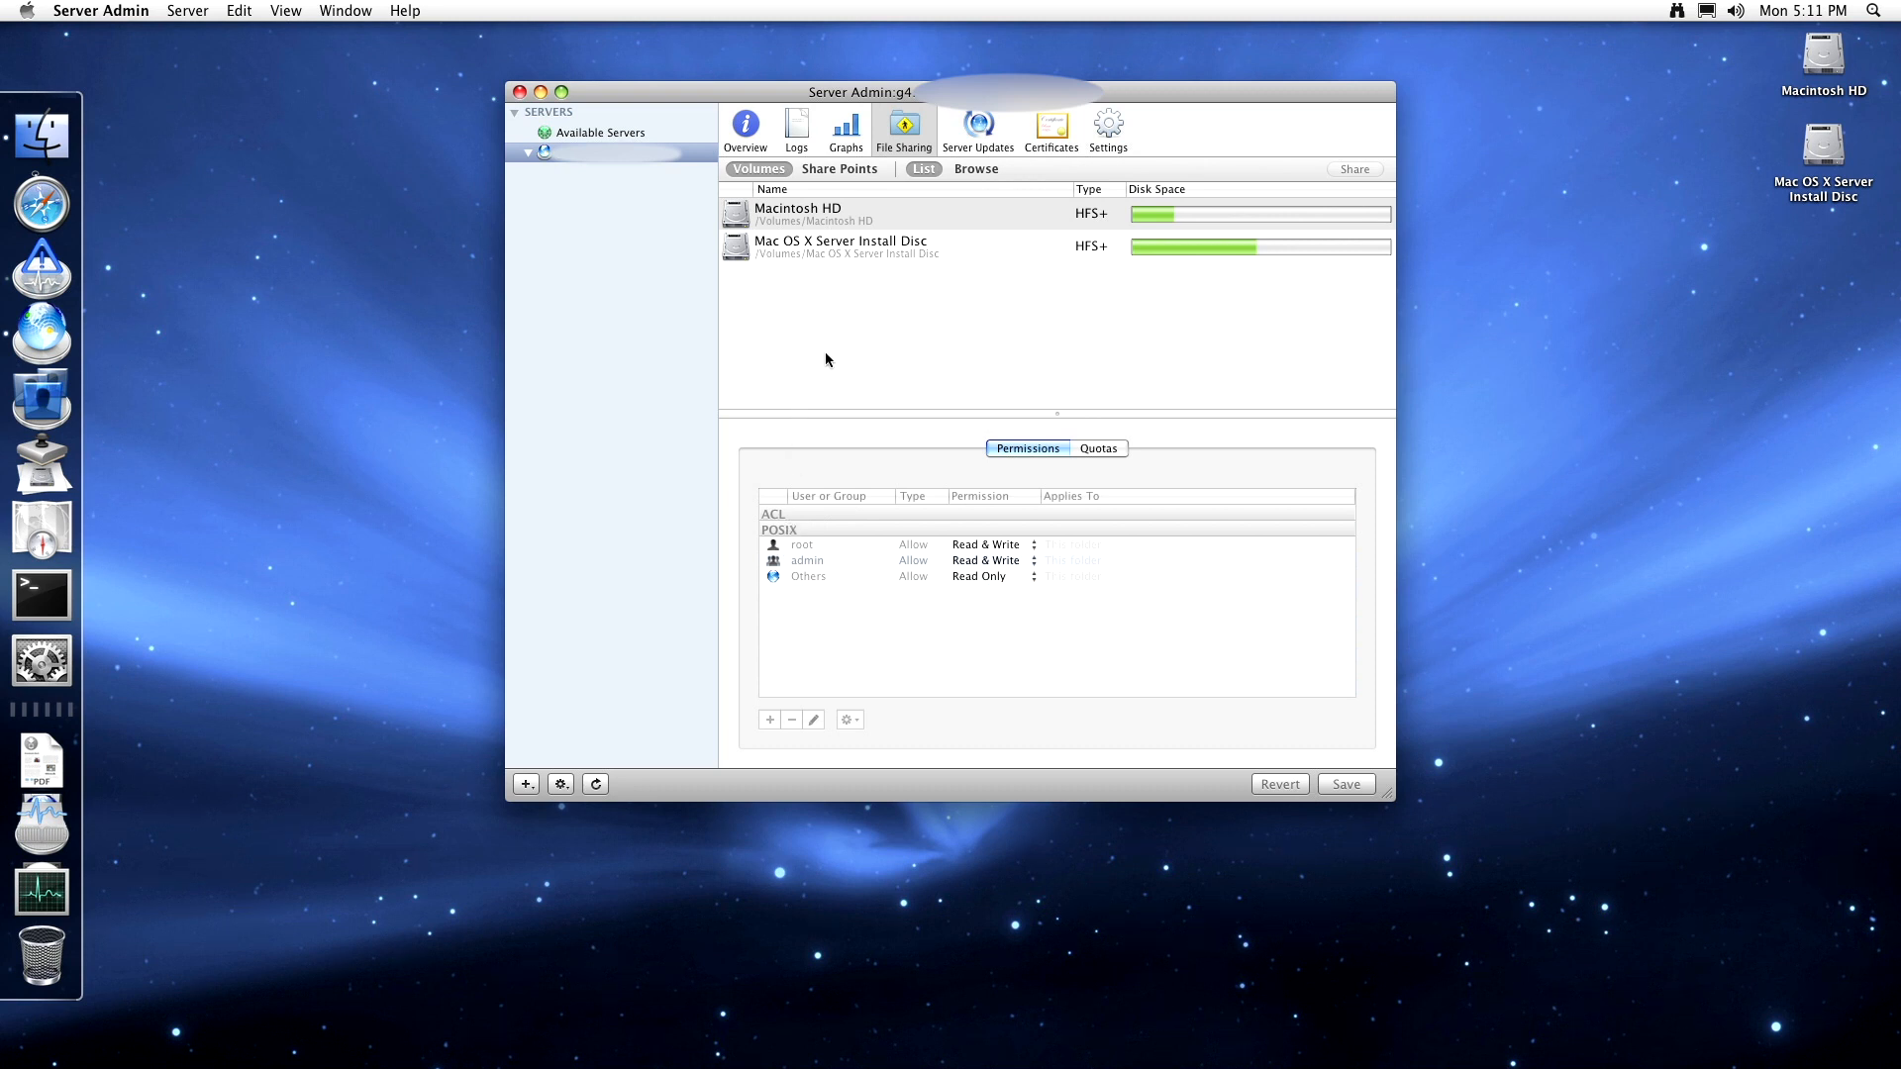
- Check the volume's quotas and permissions, then inspect the Public and Users share points
click(1082, 452)
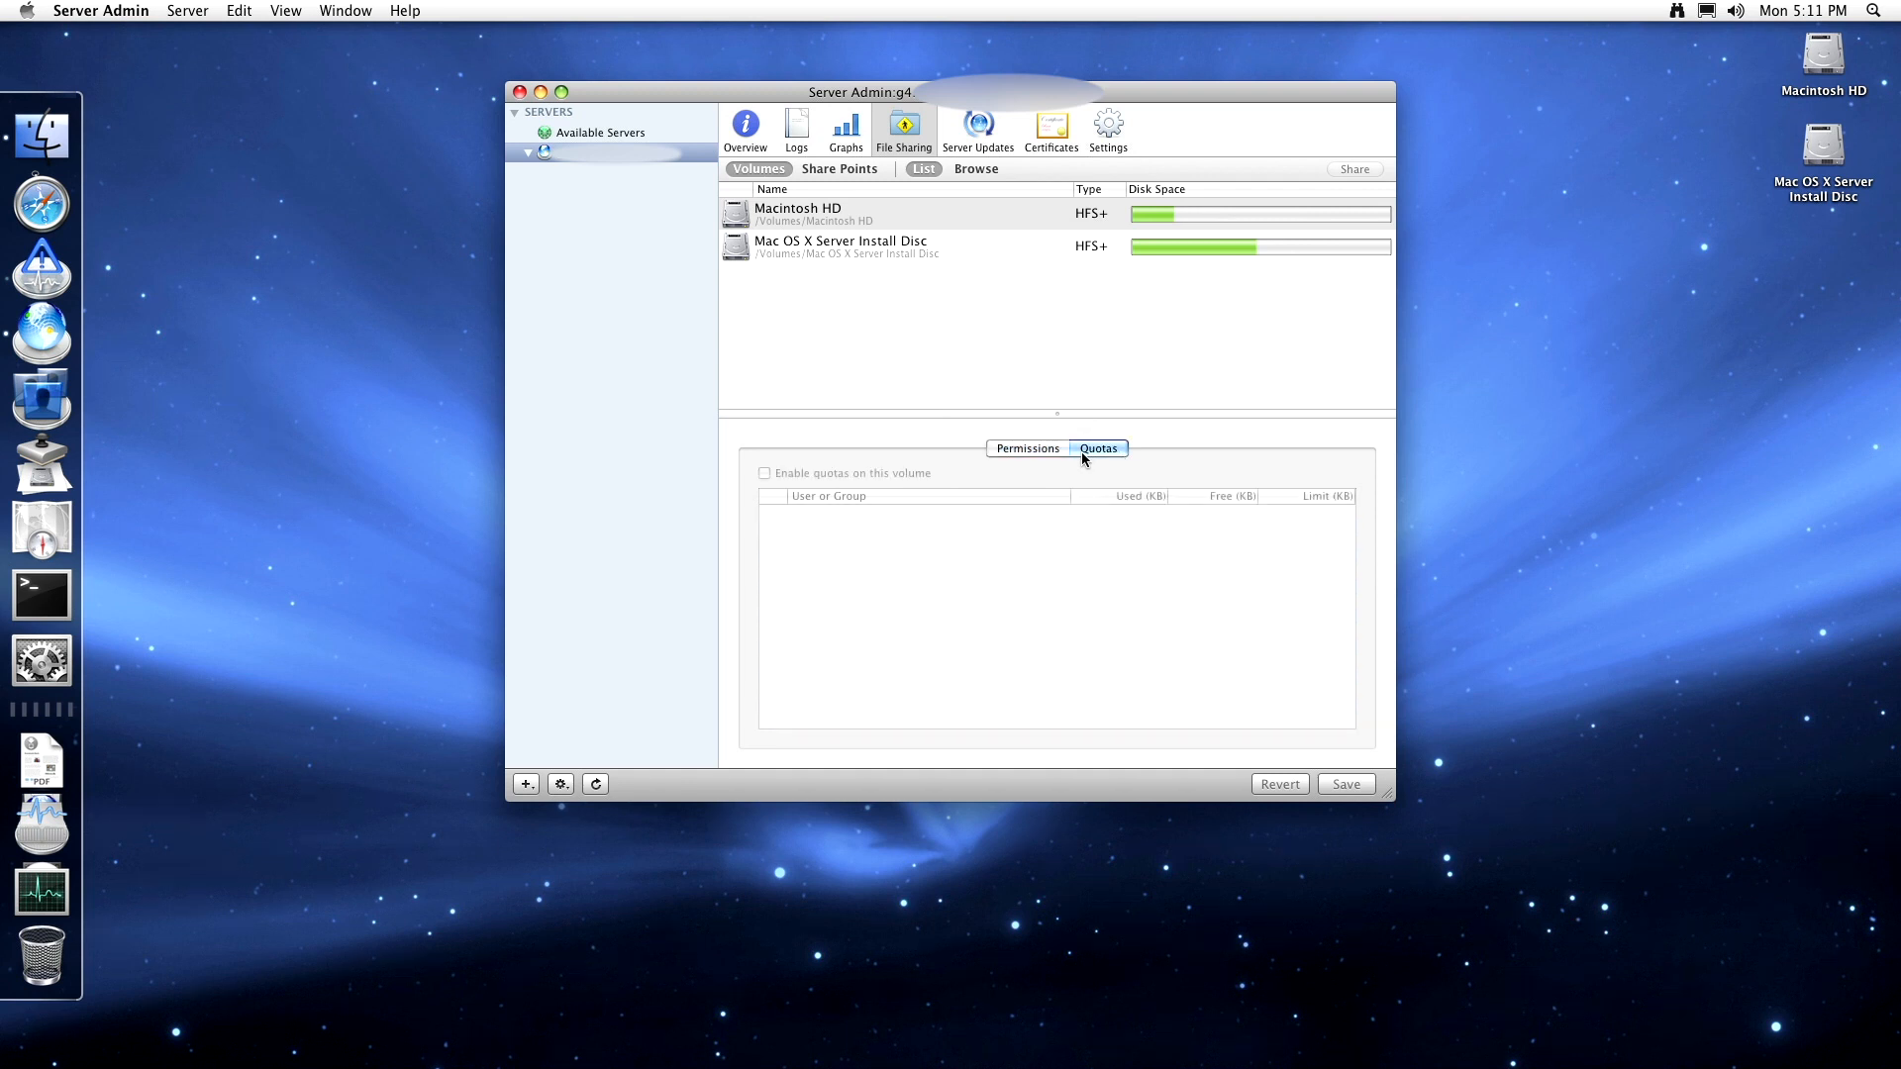
click(1025, 452)
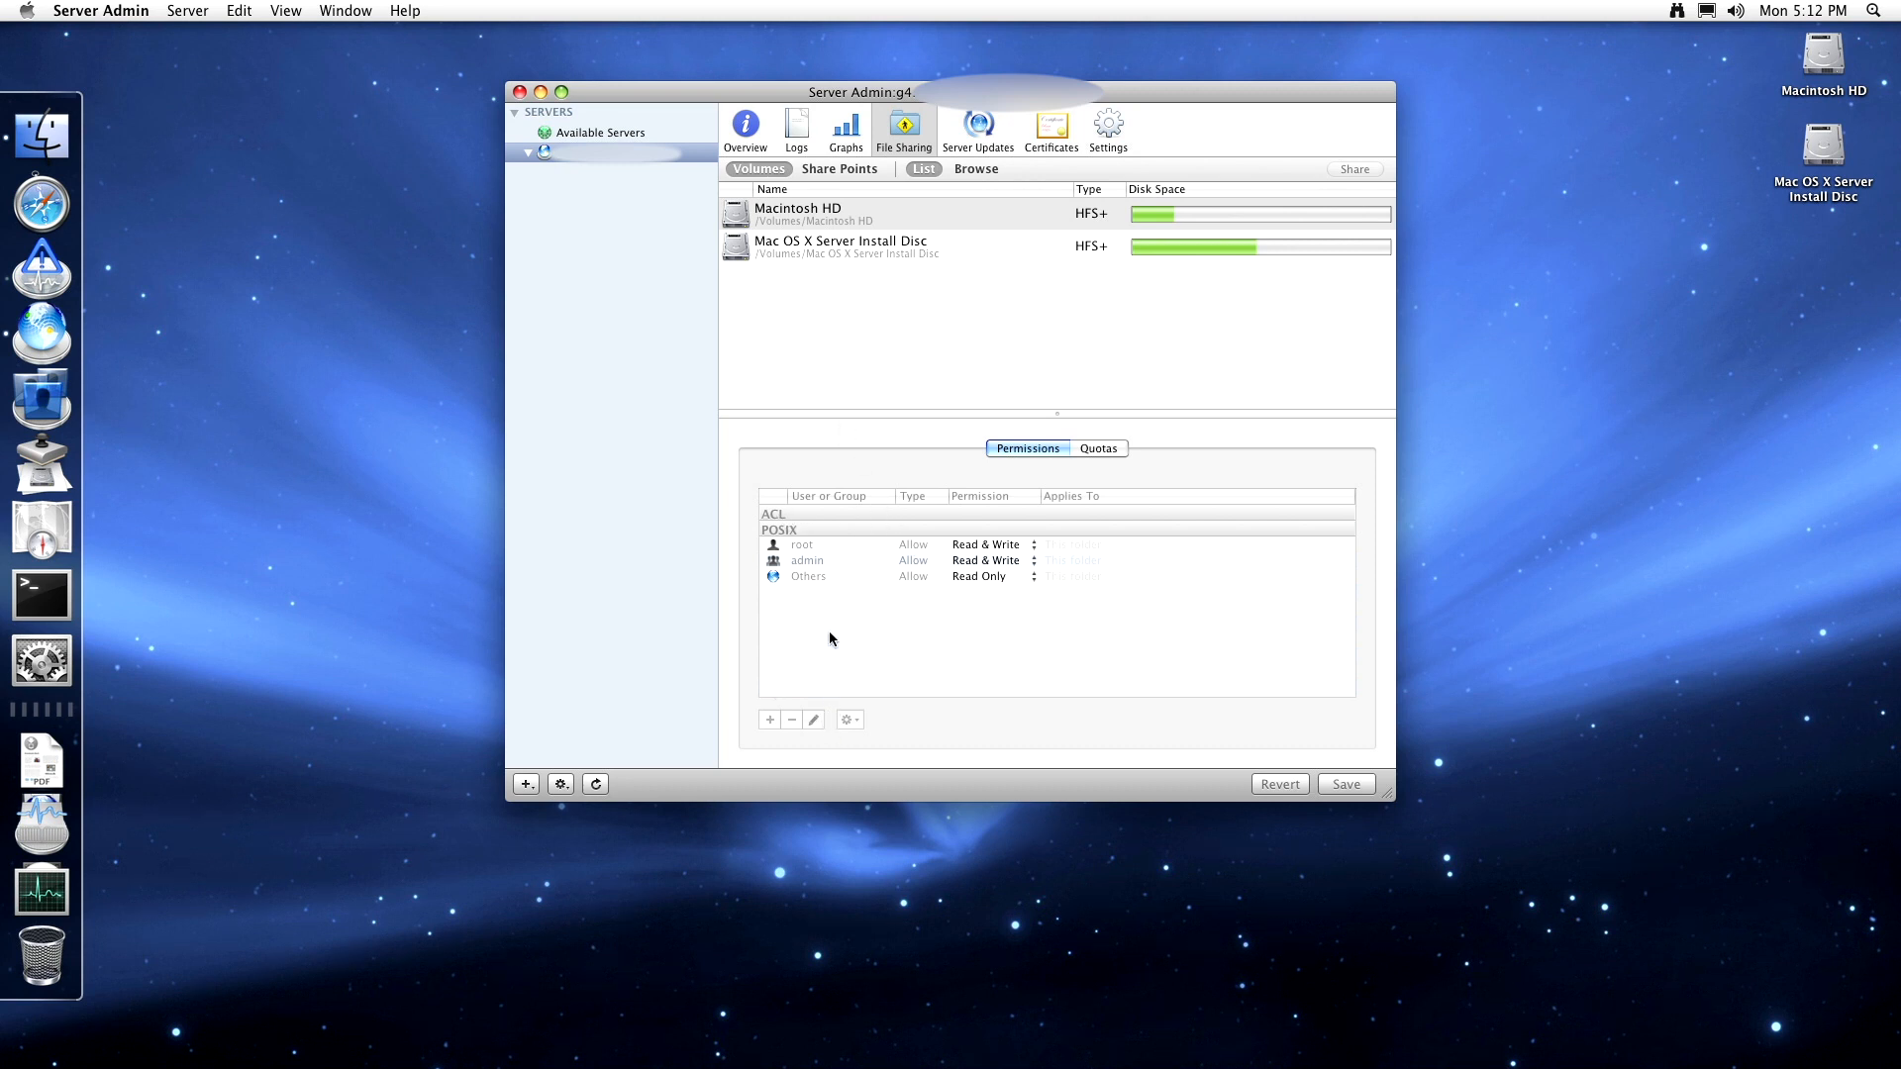
click(858, 172)
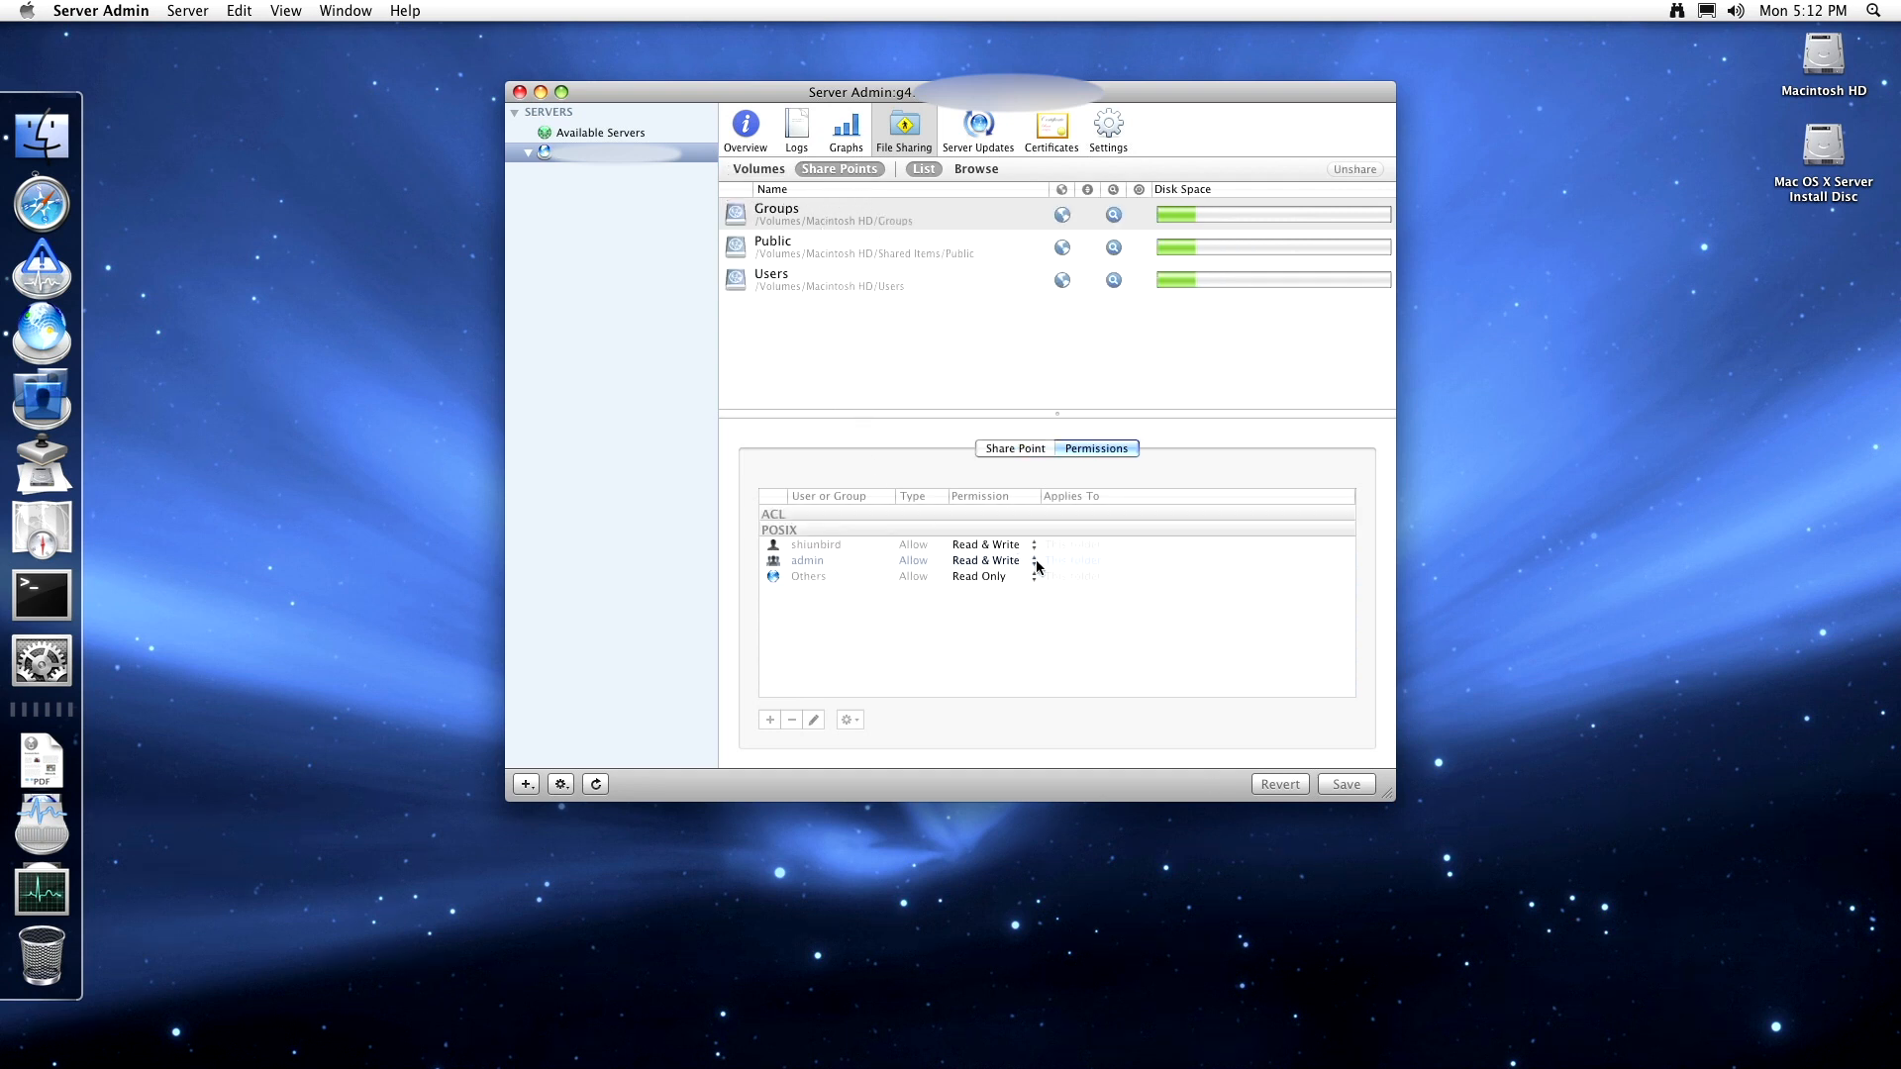
click(1024, 447)
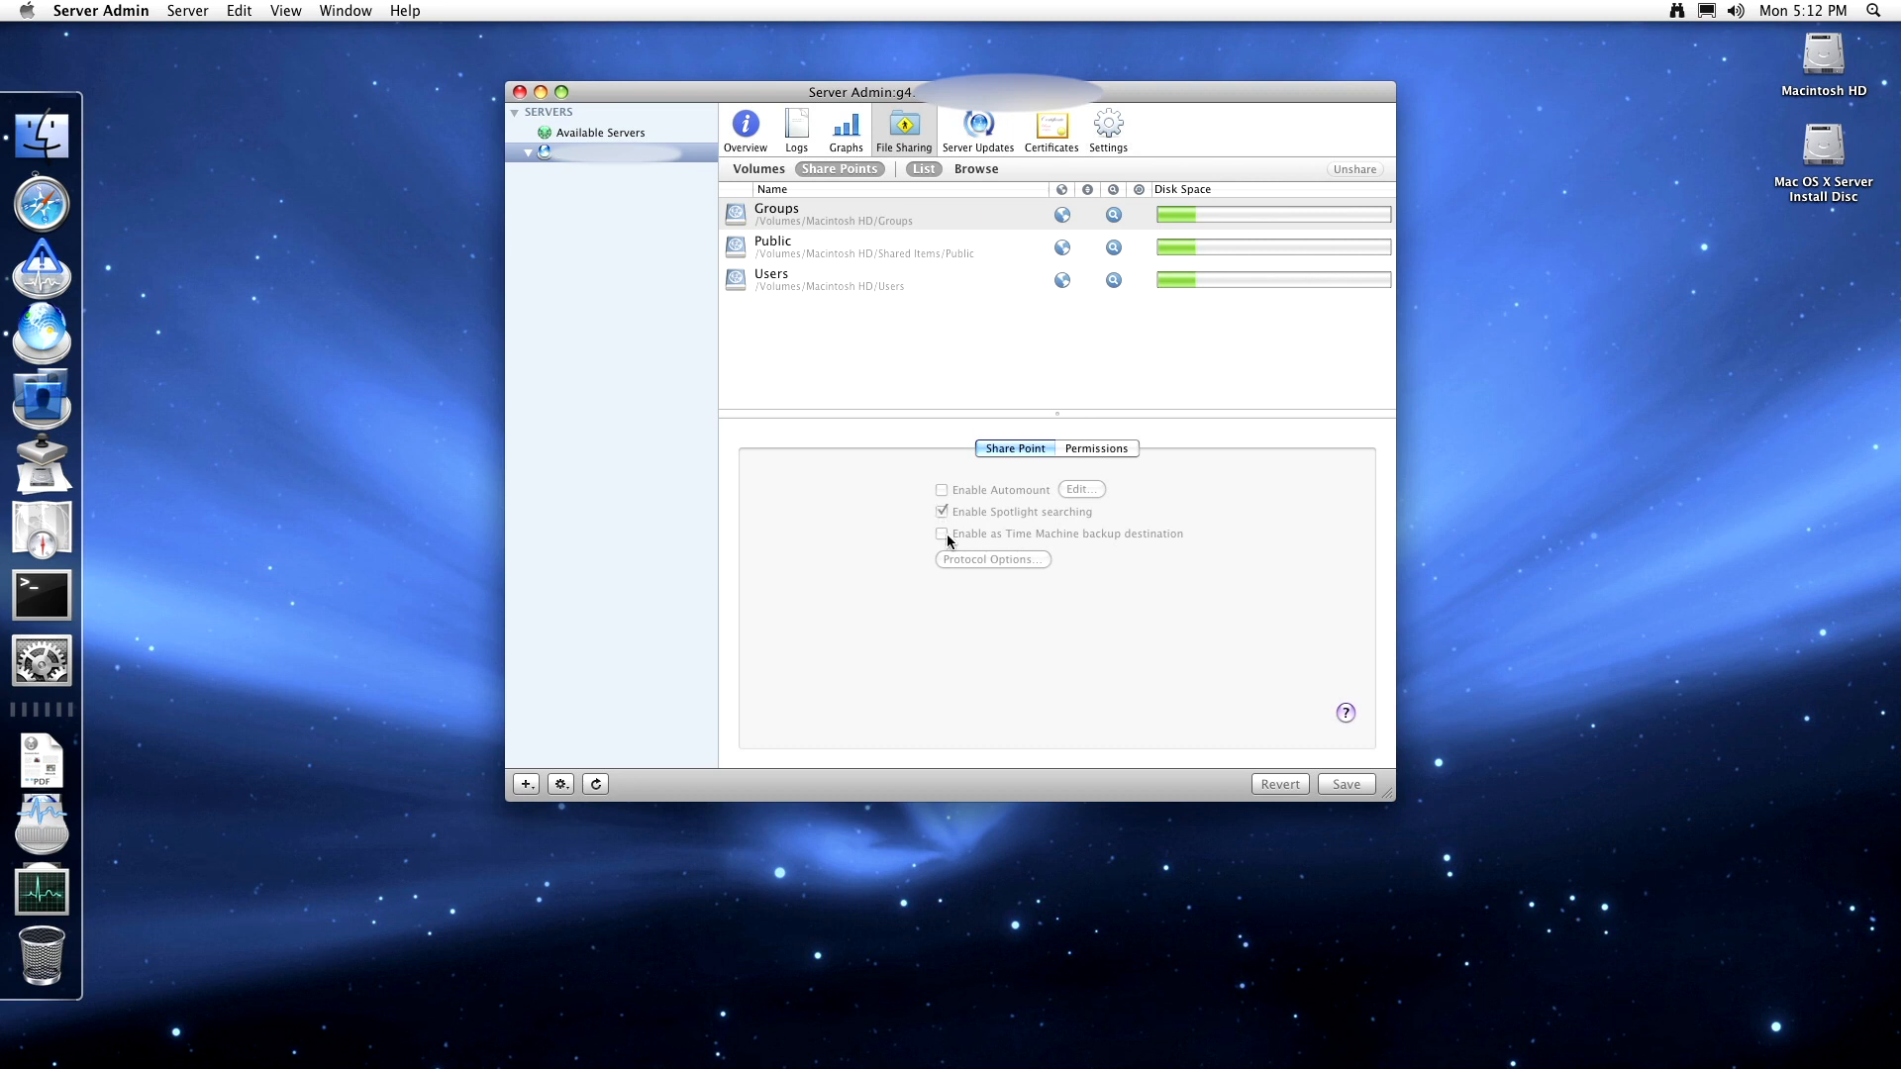
click(839, 253)
click(838, 273)
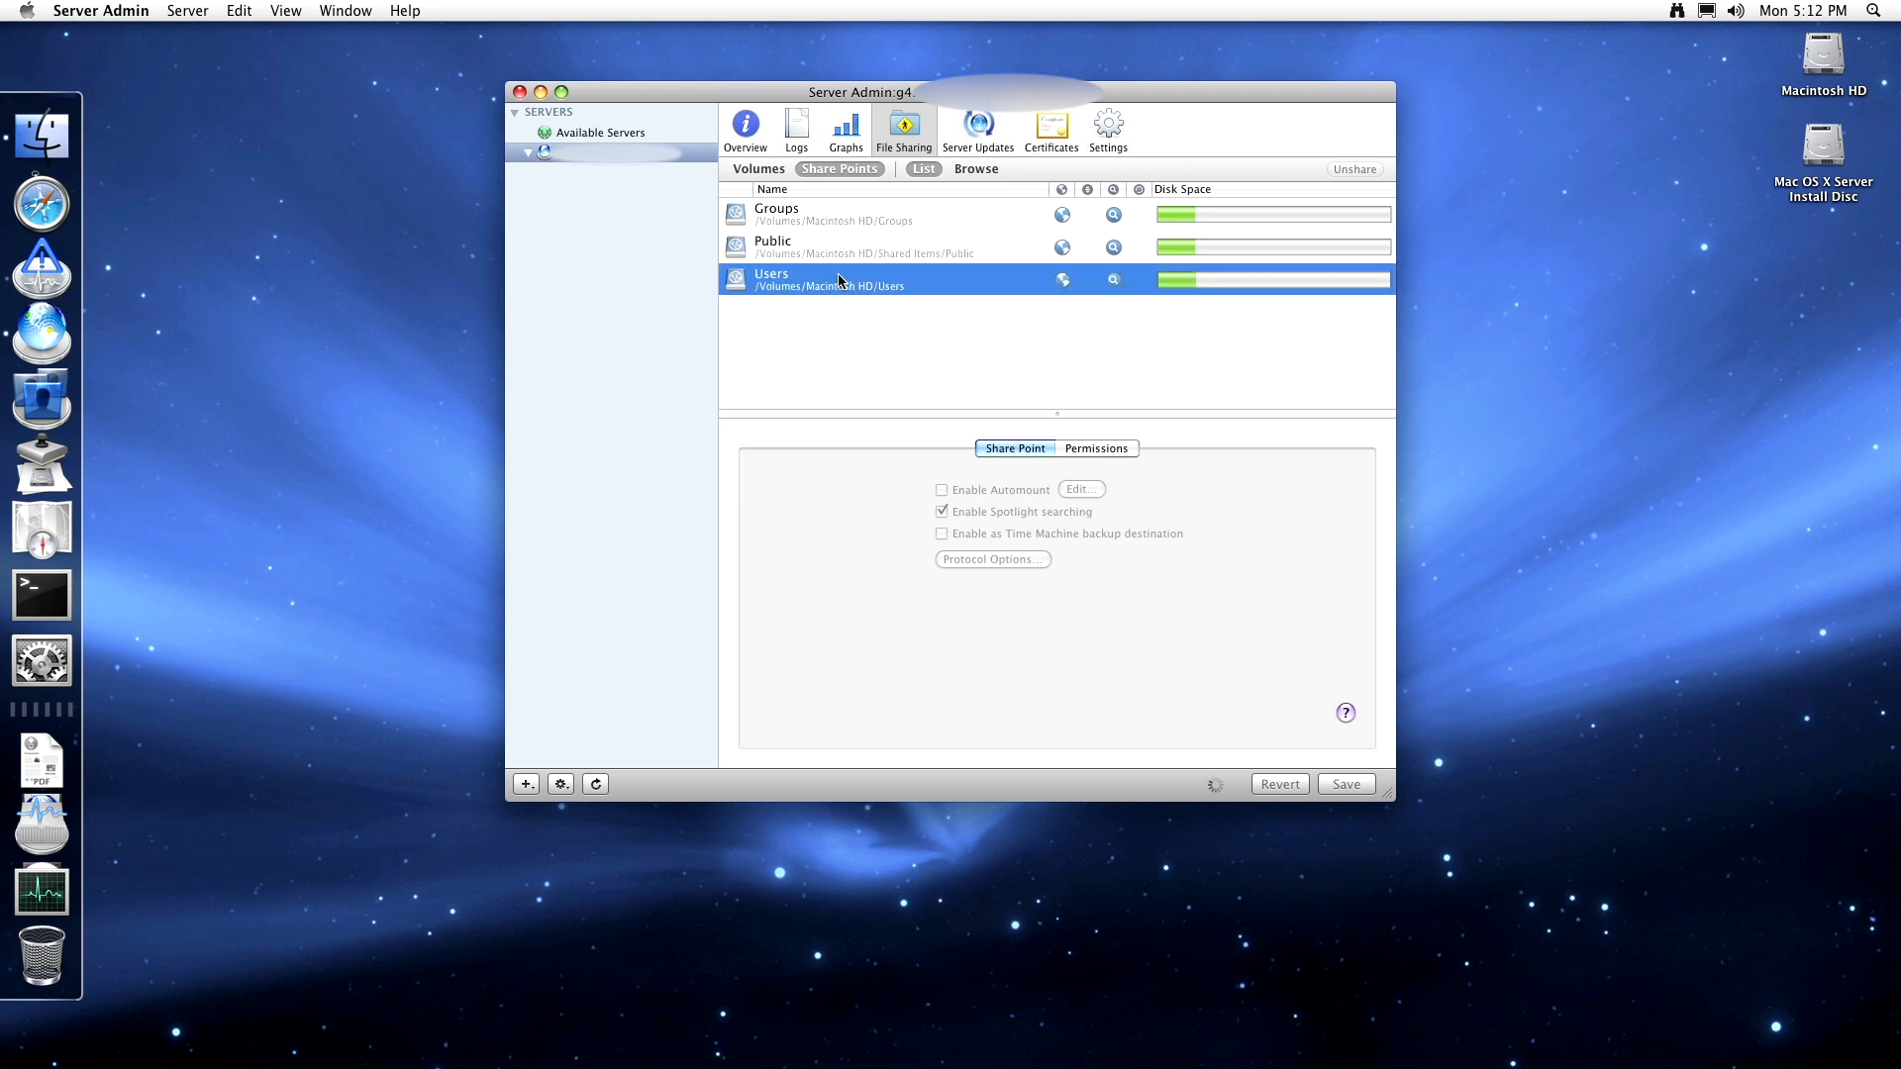
- Browse the Users share point into the user's home and Public folders, then show Server Updates
click(956, 173)
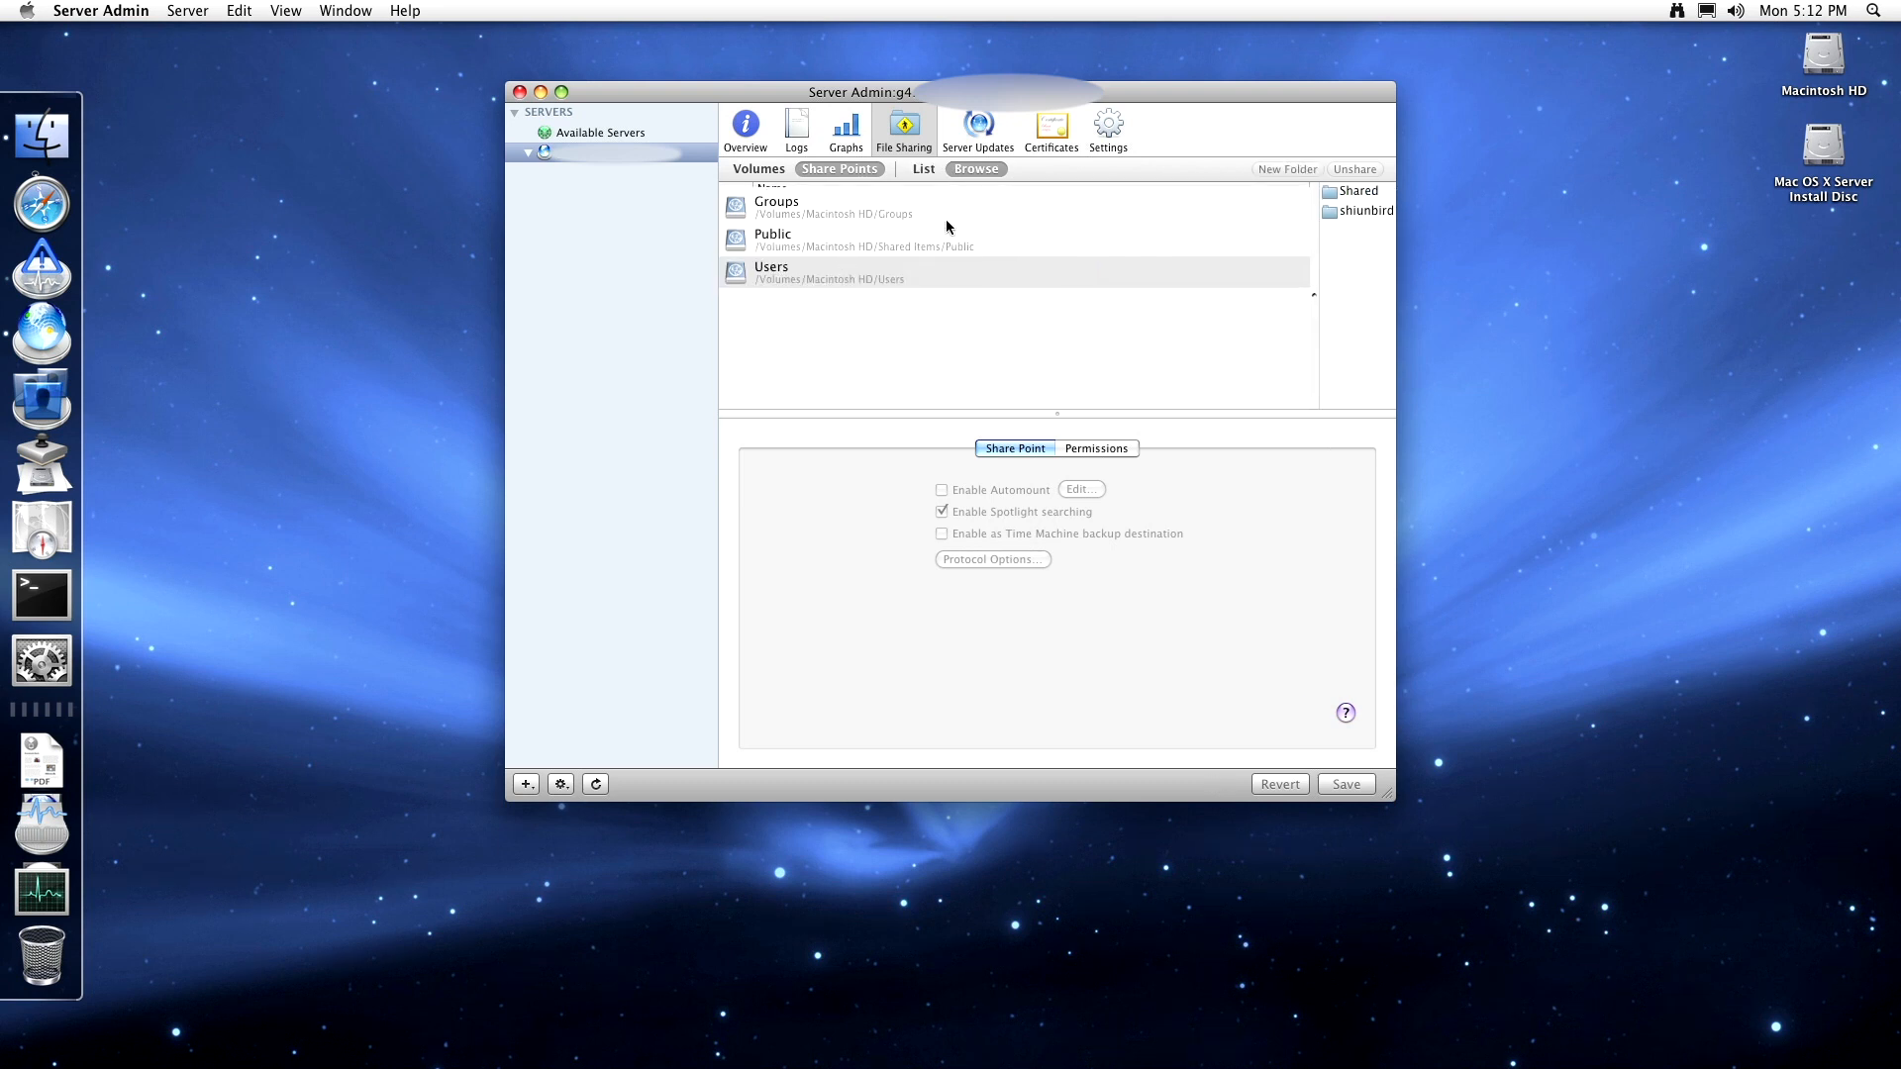
click(969, 208)
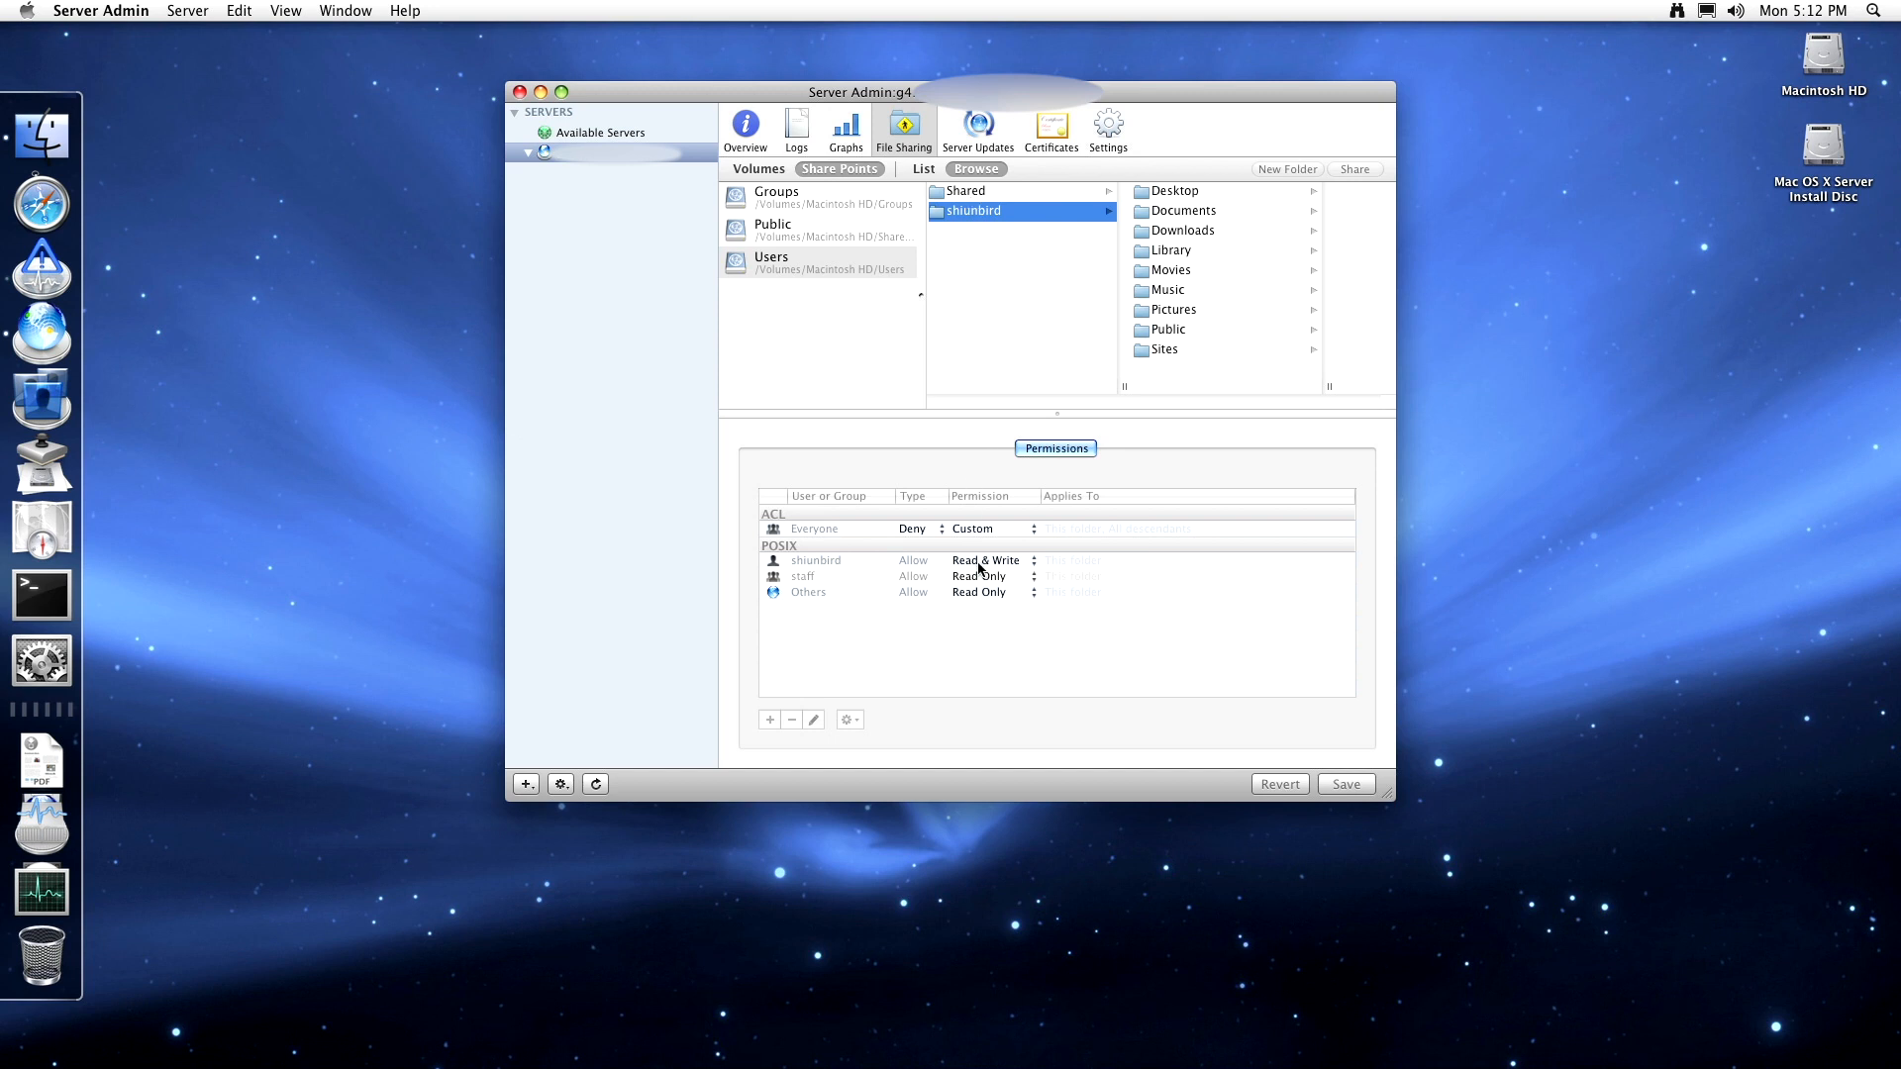
click(1133, 333)
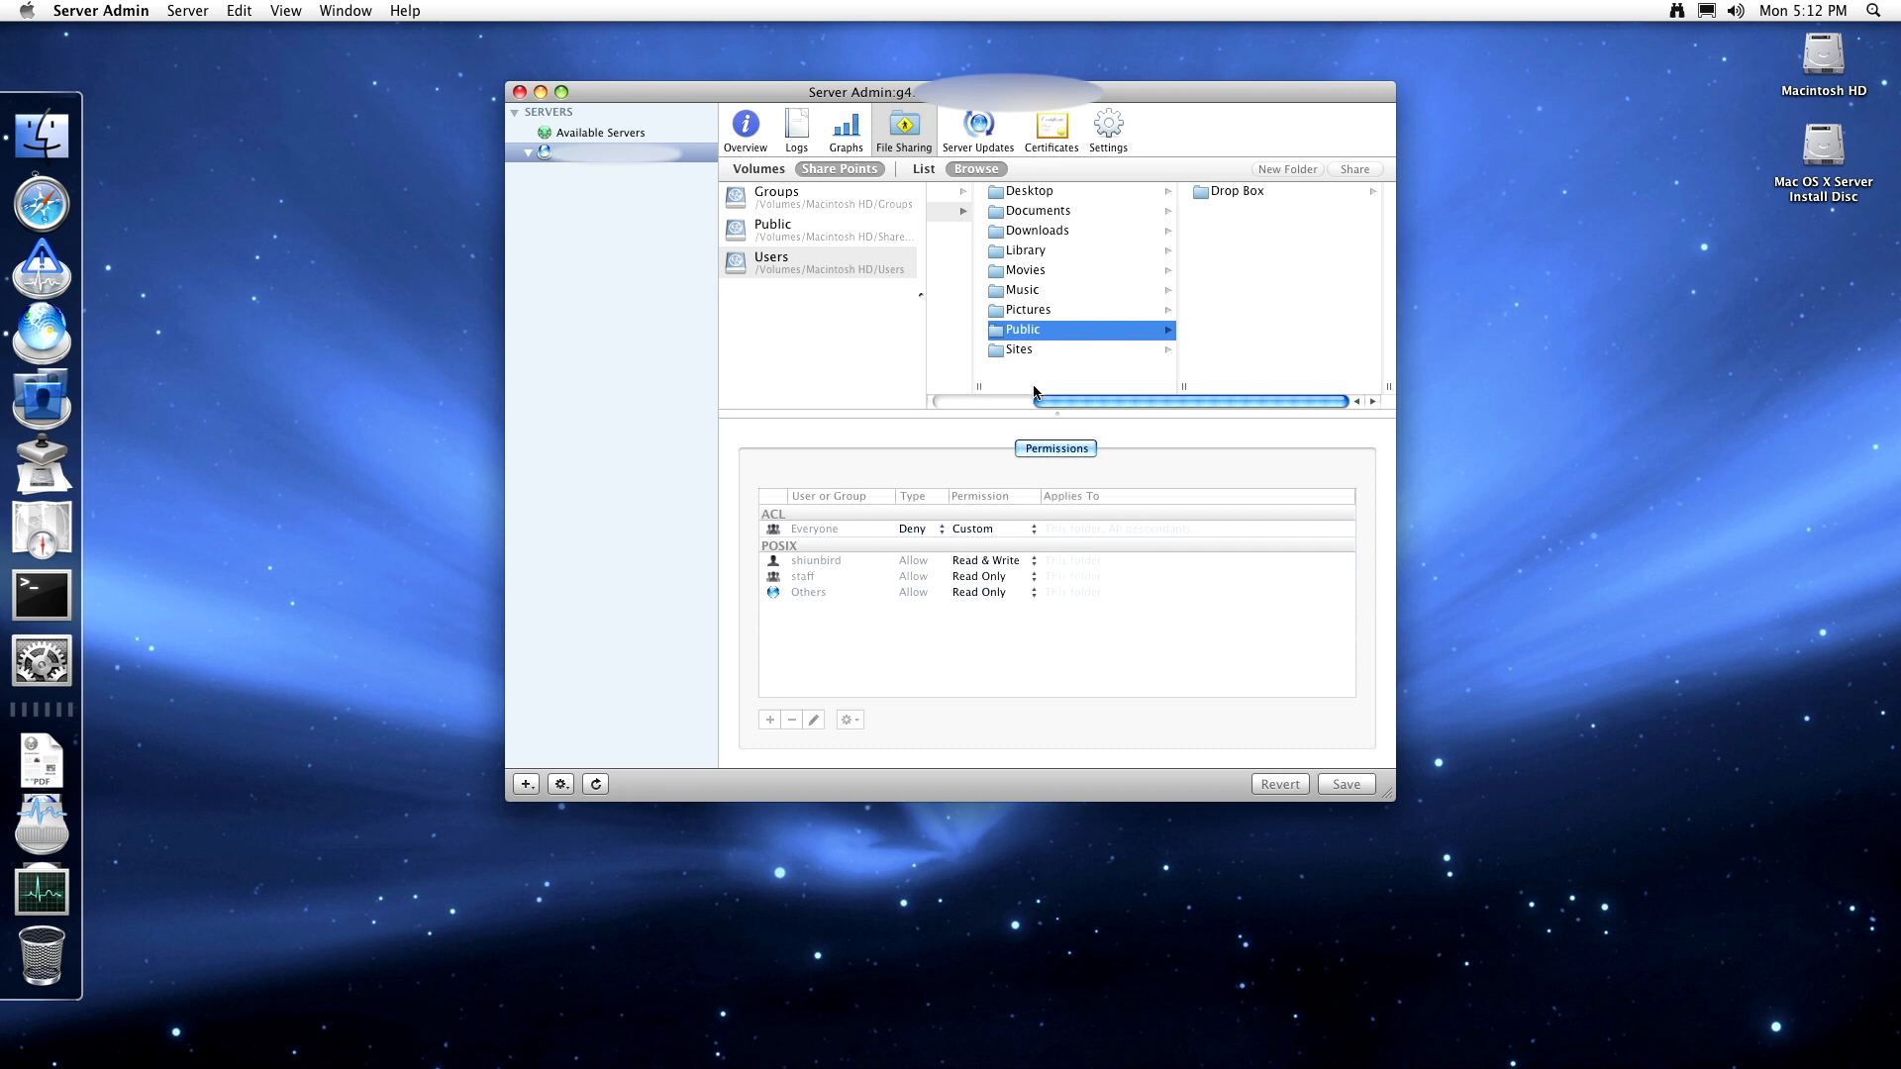
drag(1031, 400, 939, 394)
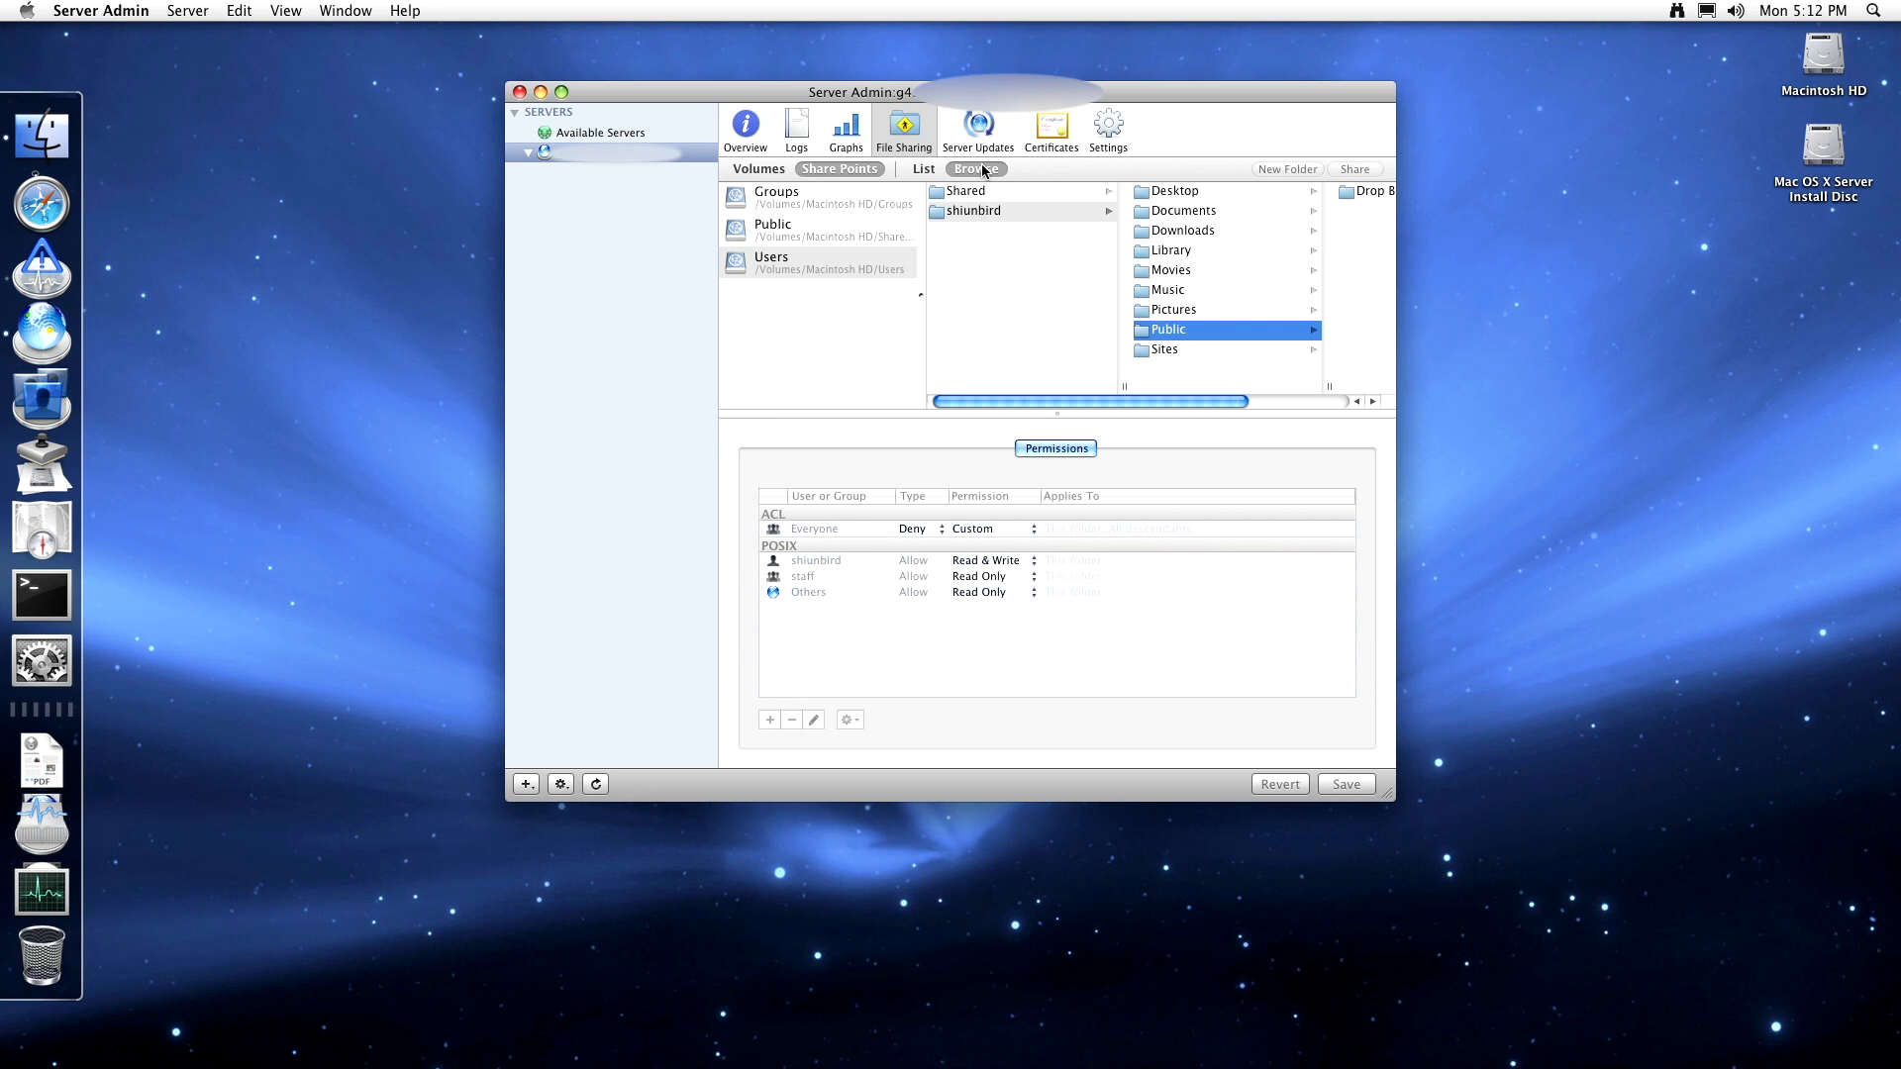
click(980, 137)
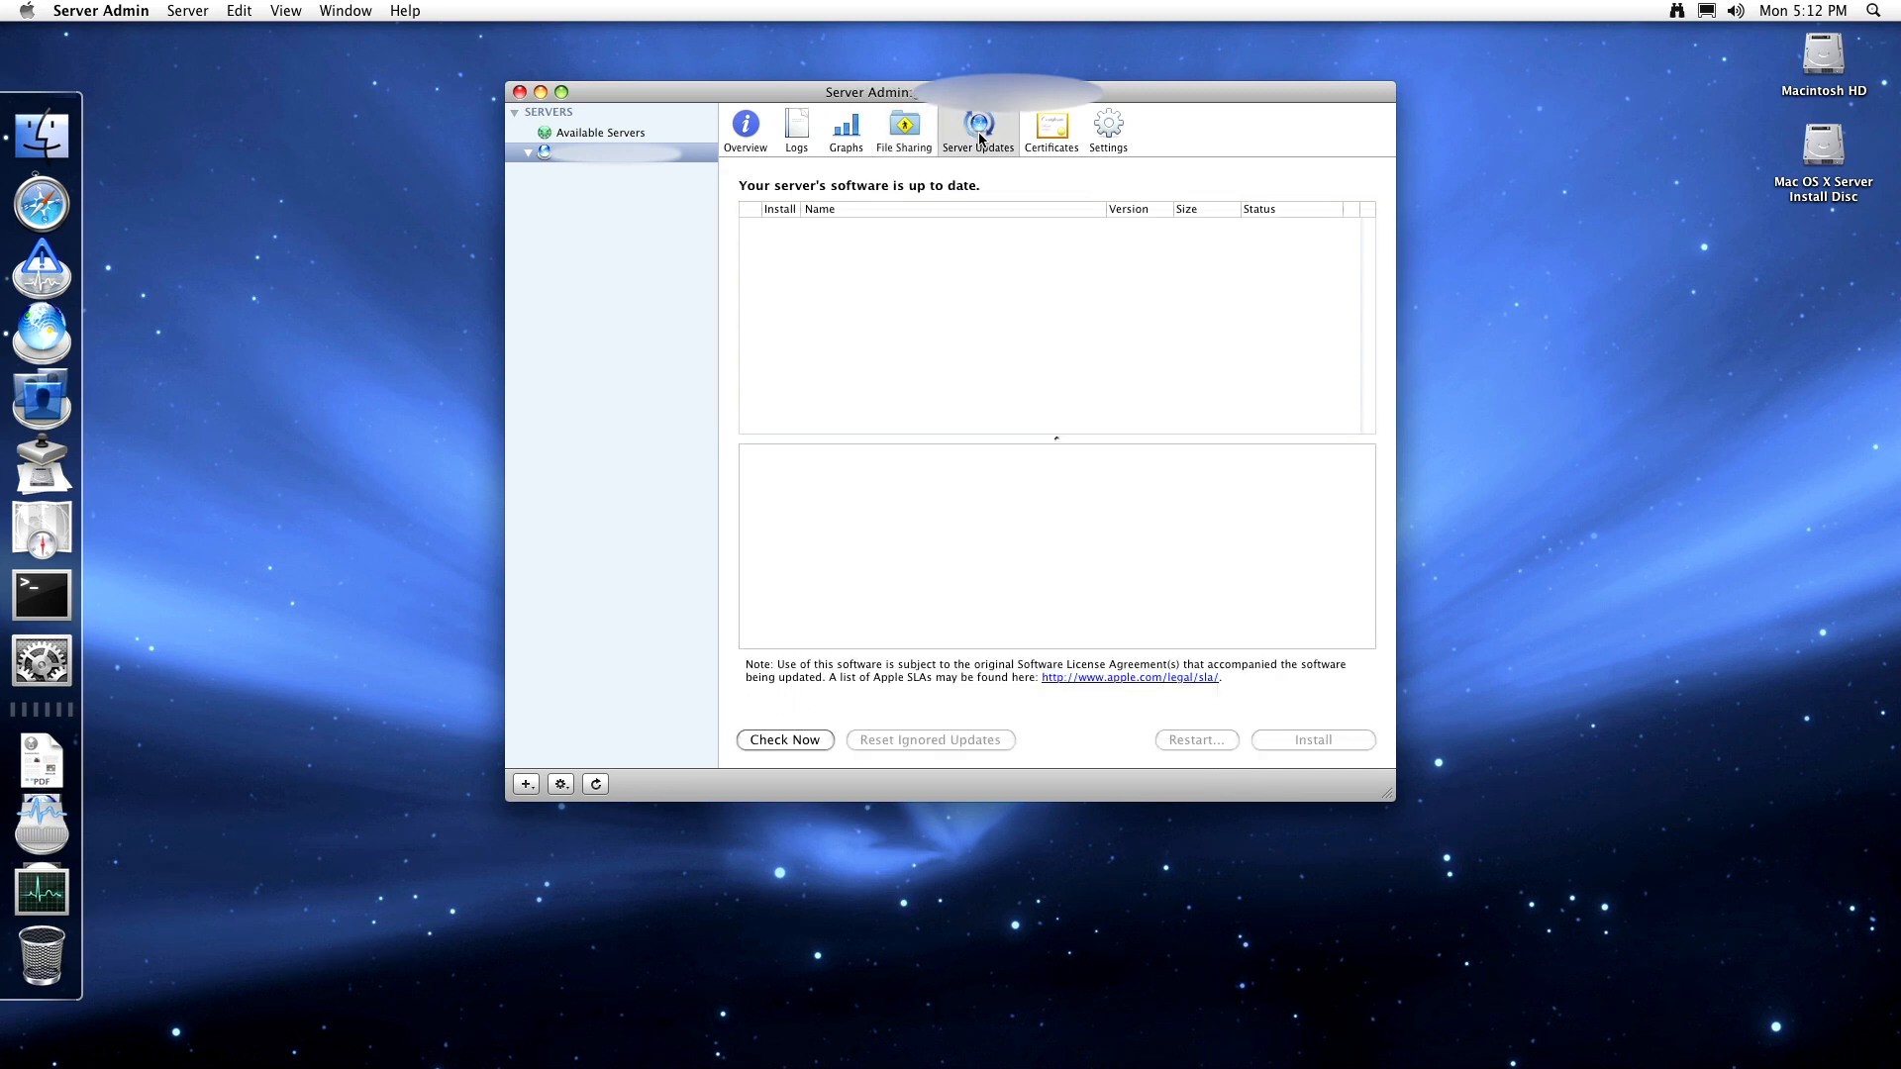
- Check for new server software and select the Mac OS X Server Update Combined entry
click(804, 745)
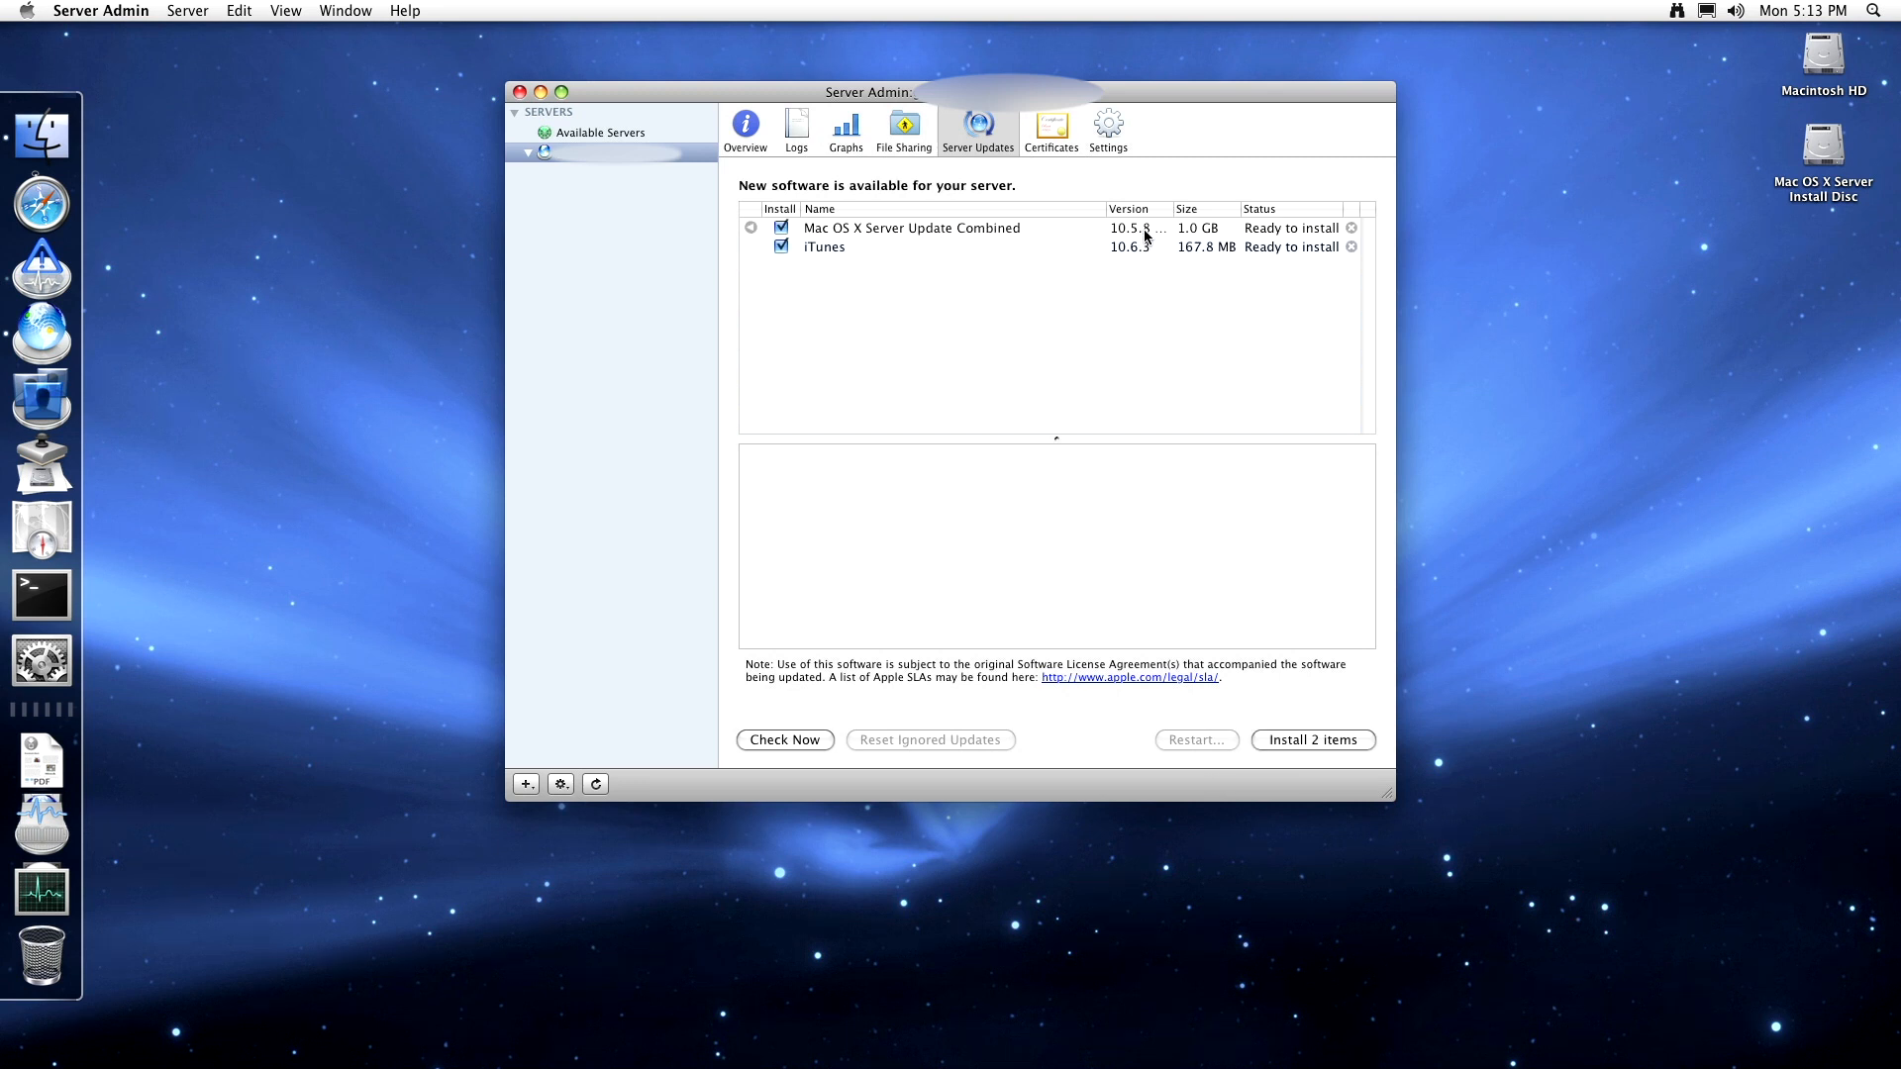
click(917, 234)
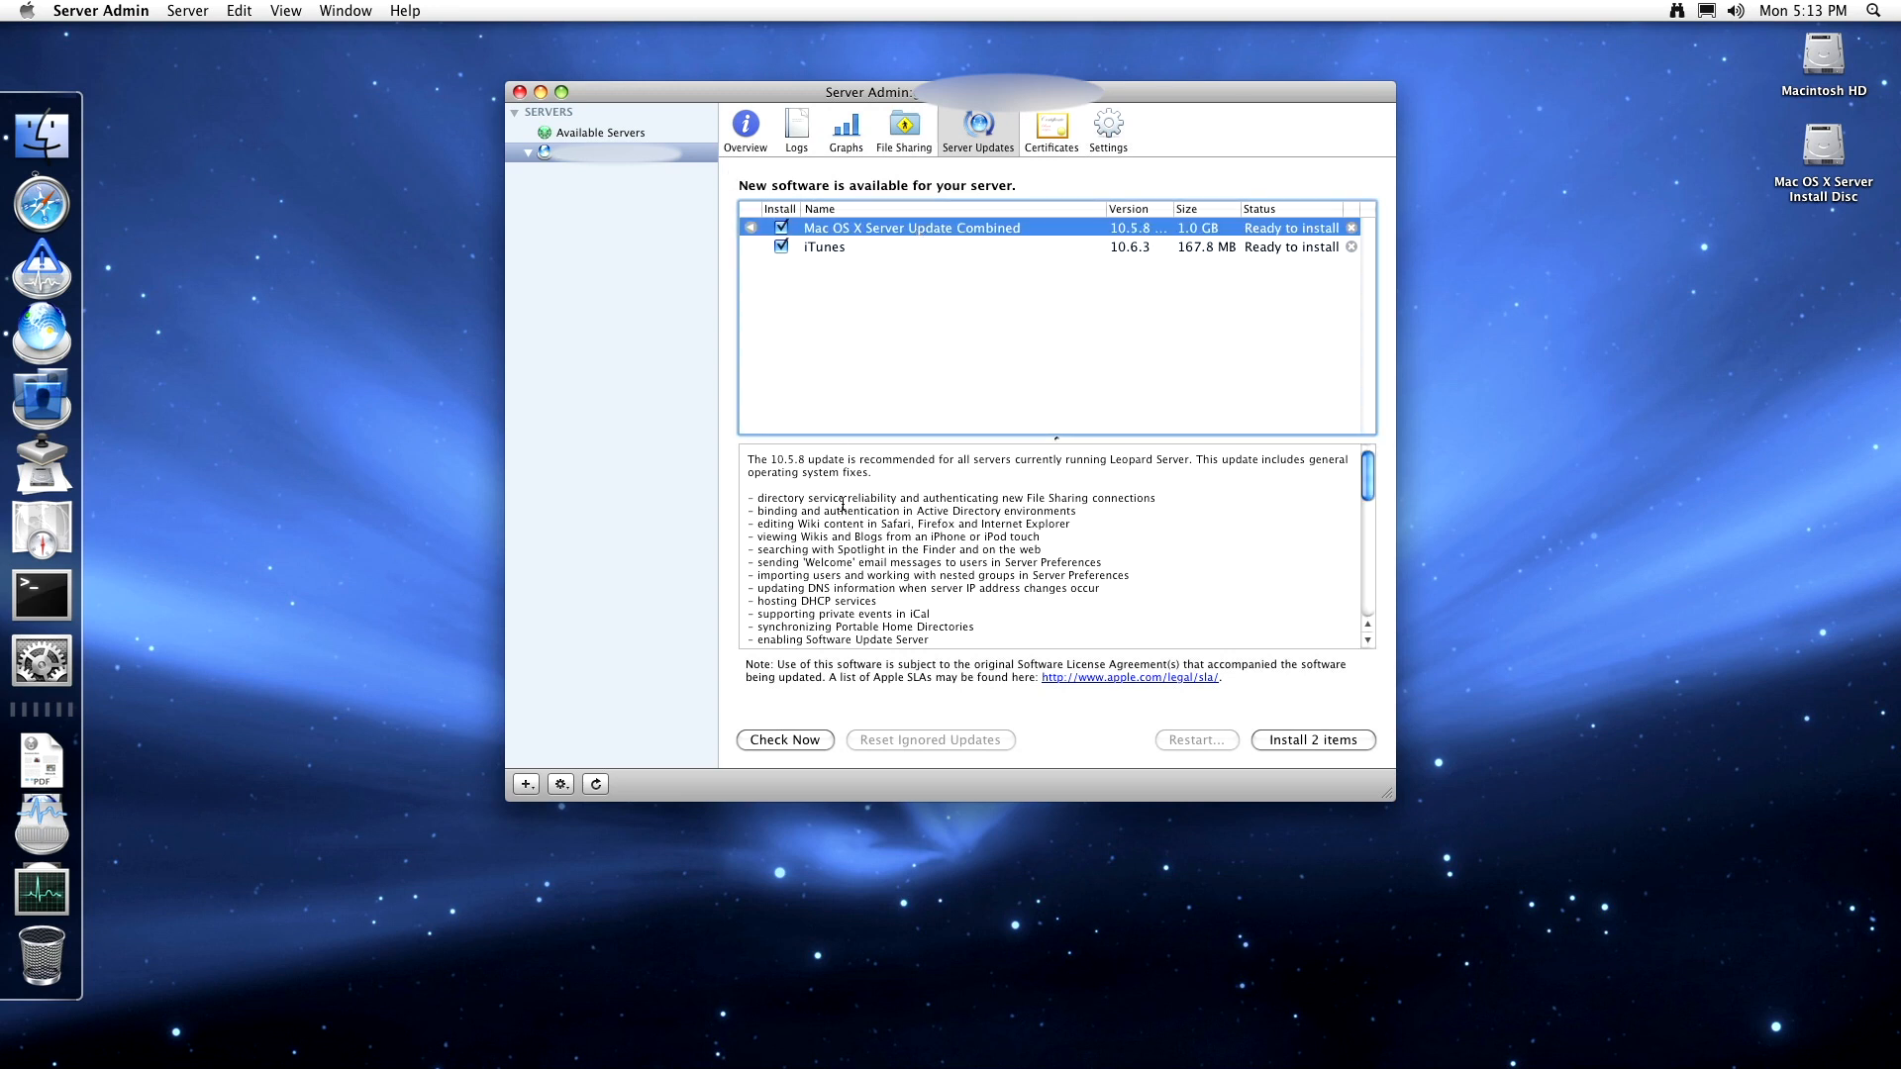
click(787, 521)
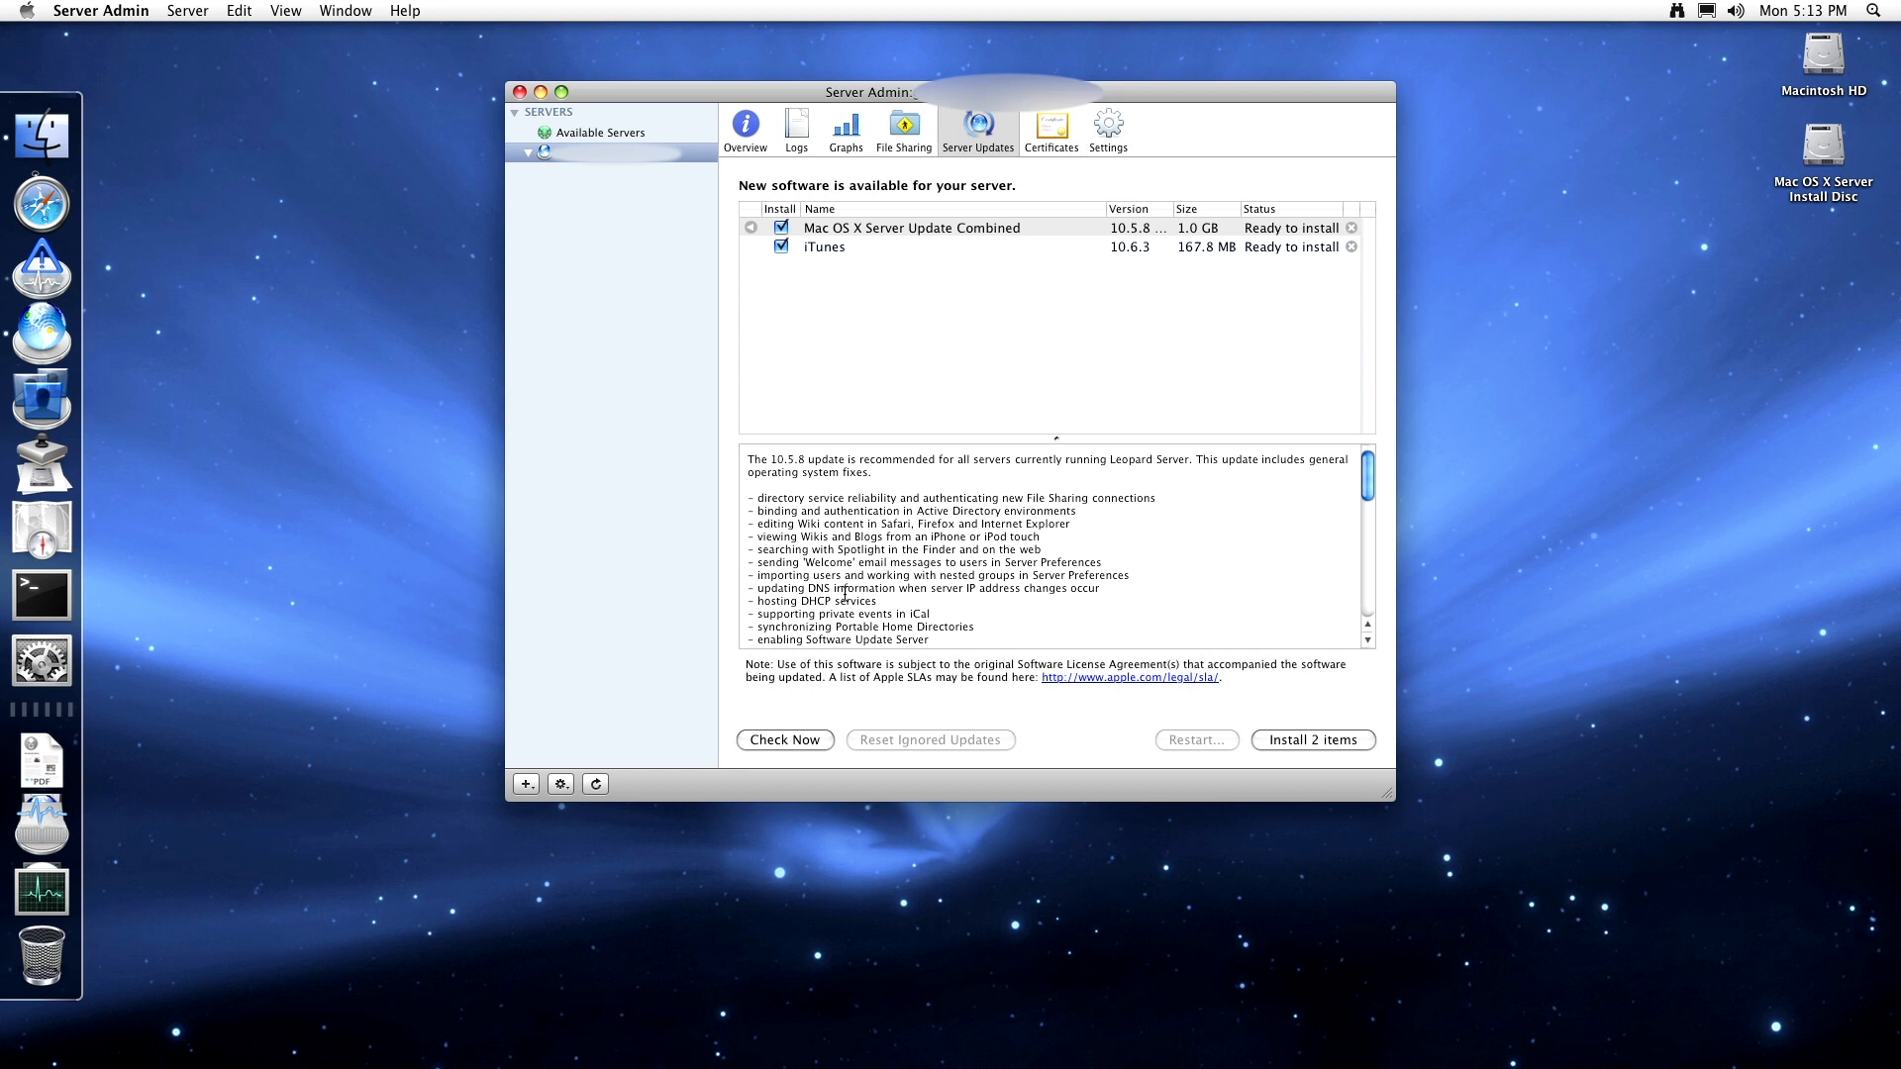
- Scroll through the combined update's description, then show the server's Certificates pane
scroll(847, 626, down, 3)
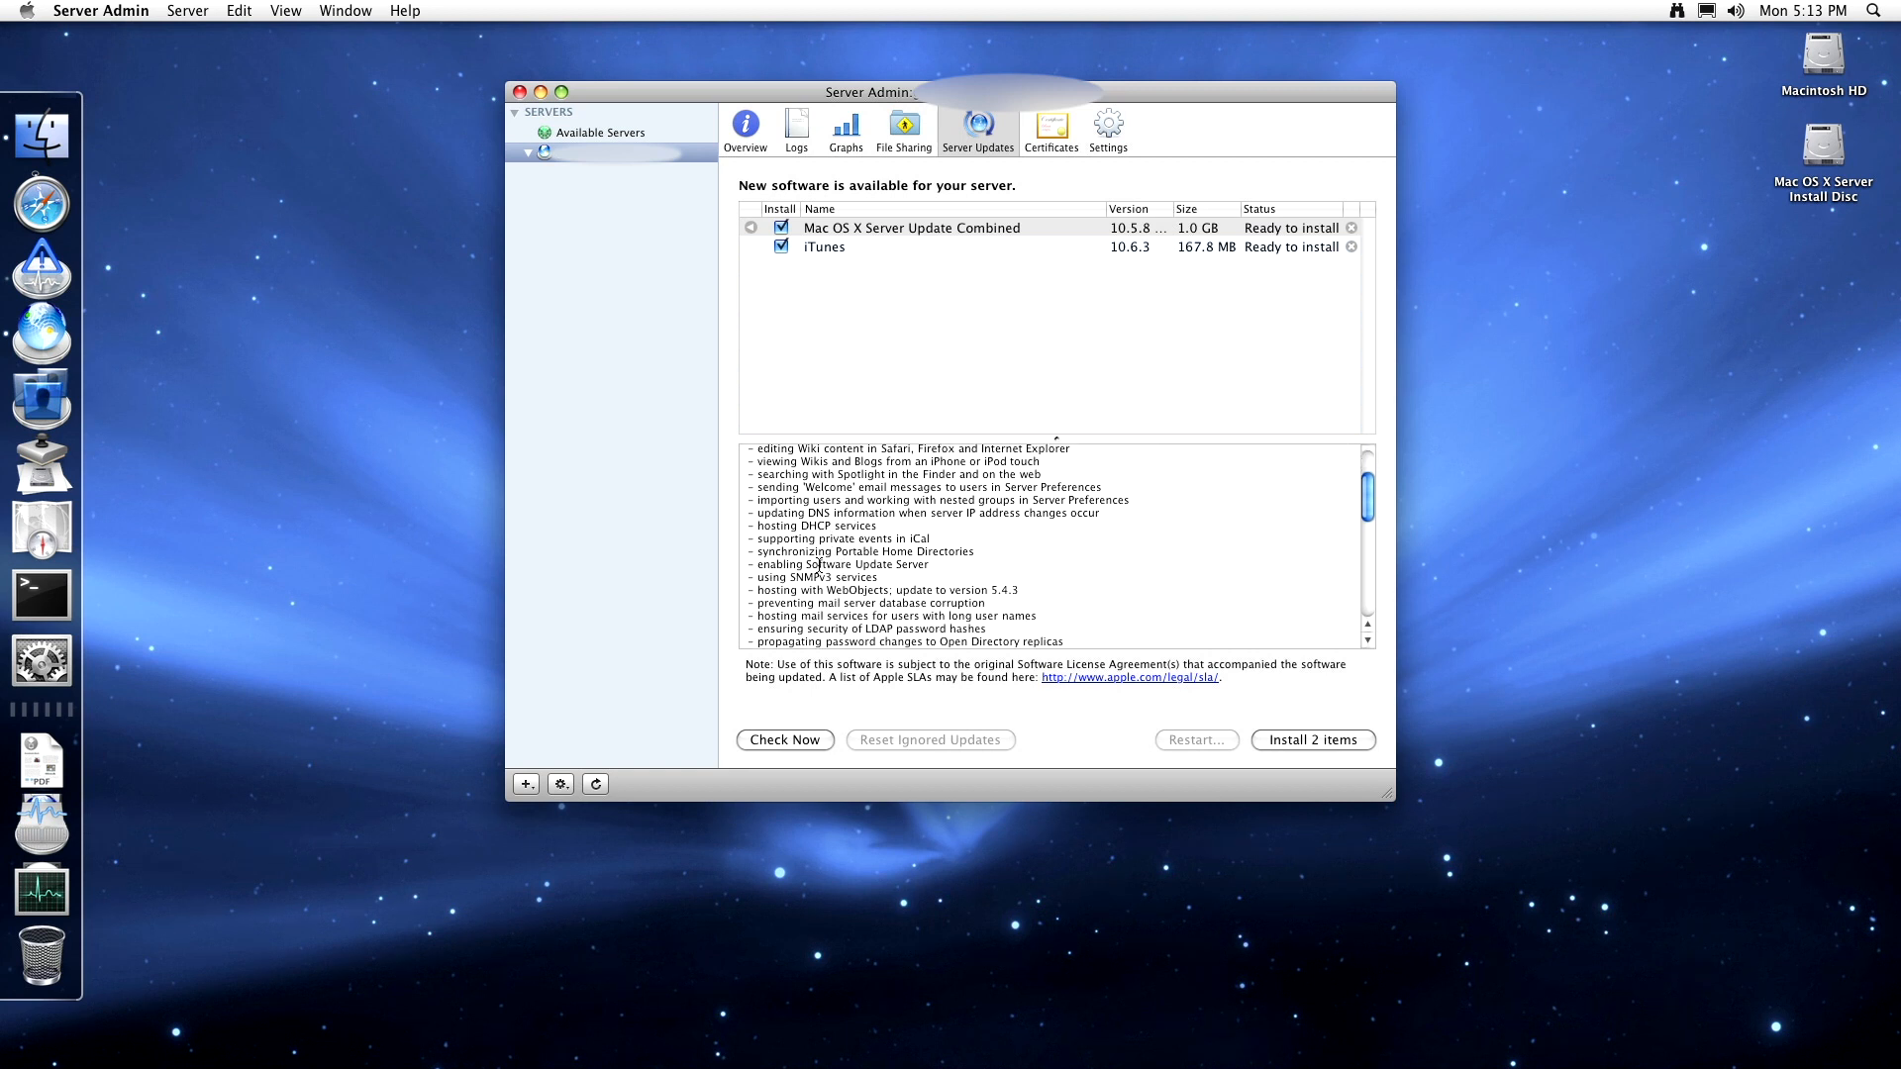
scroll(842, 564, down, 2)
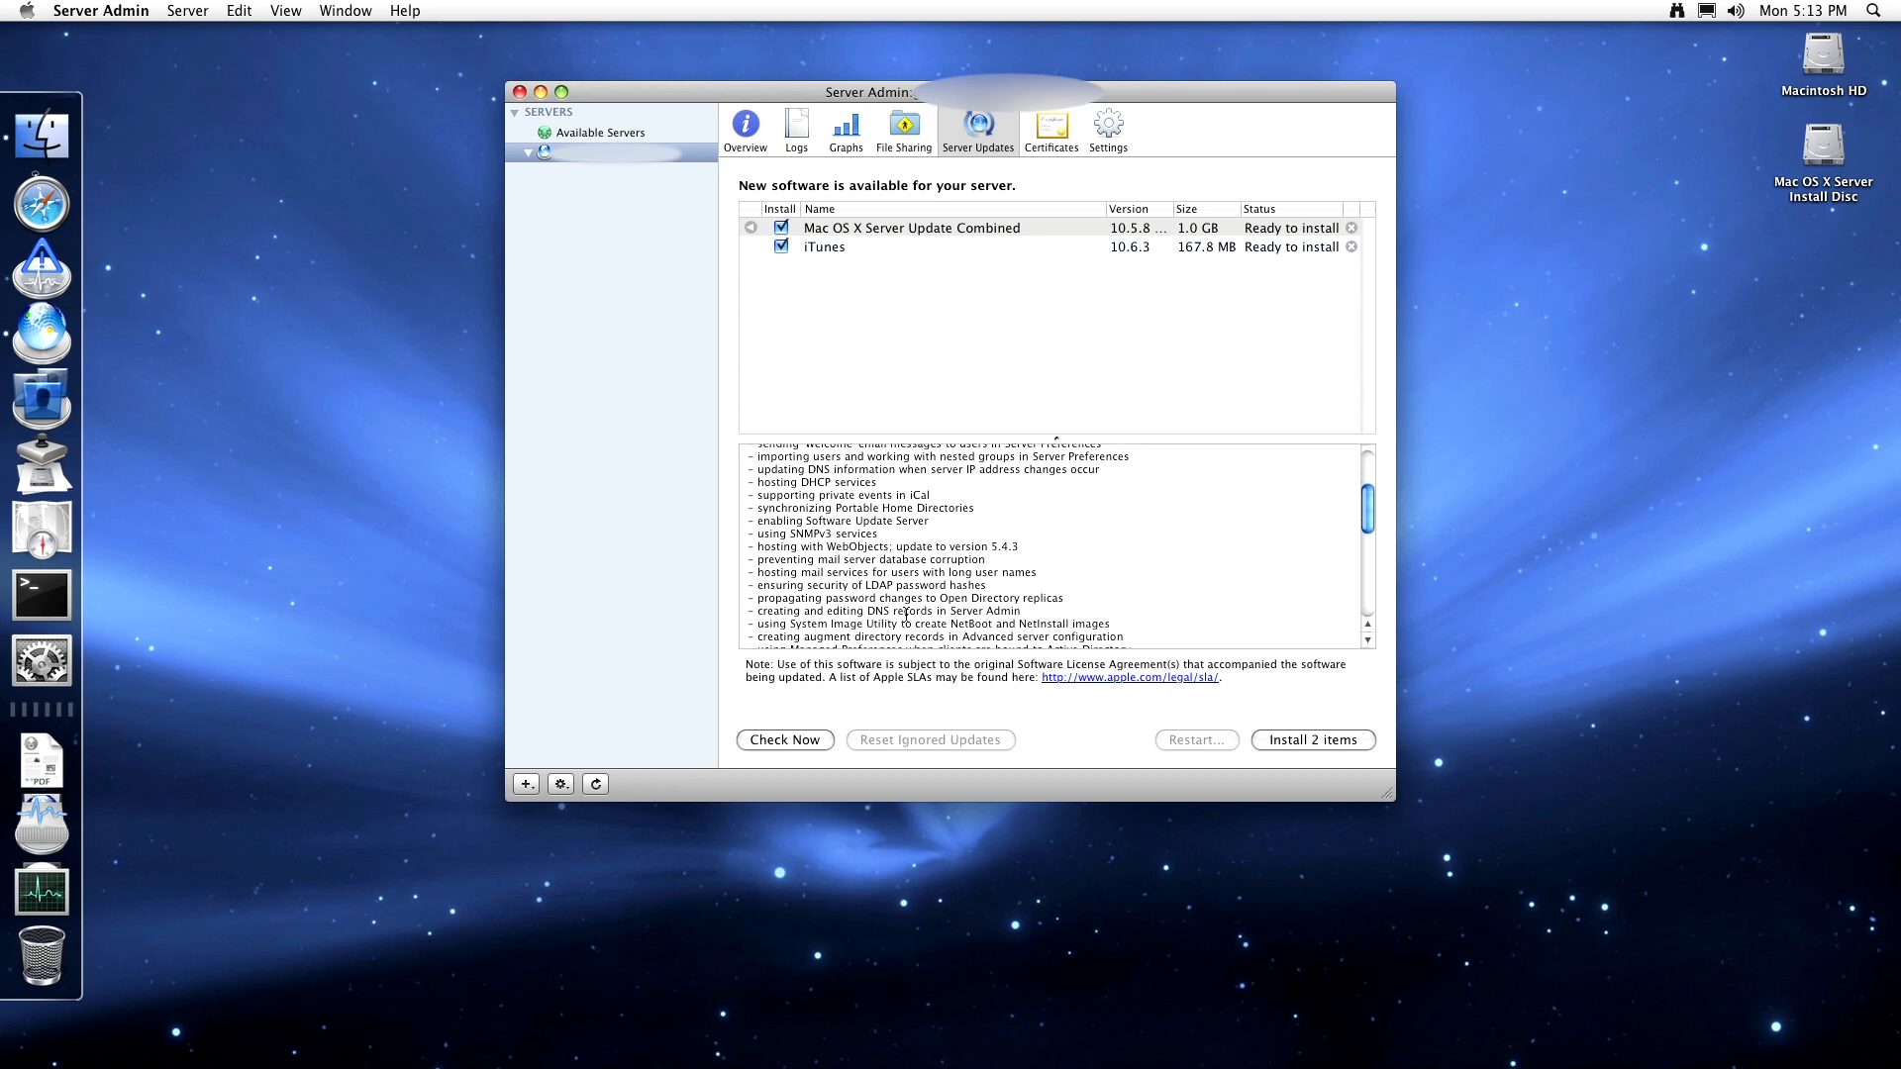
scroll(907, 630, down, 3)
scroll(904, 613, up, 8)
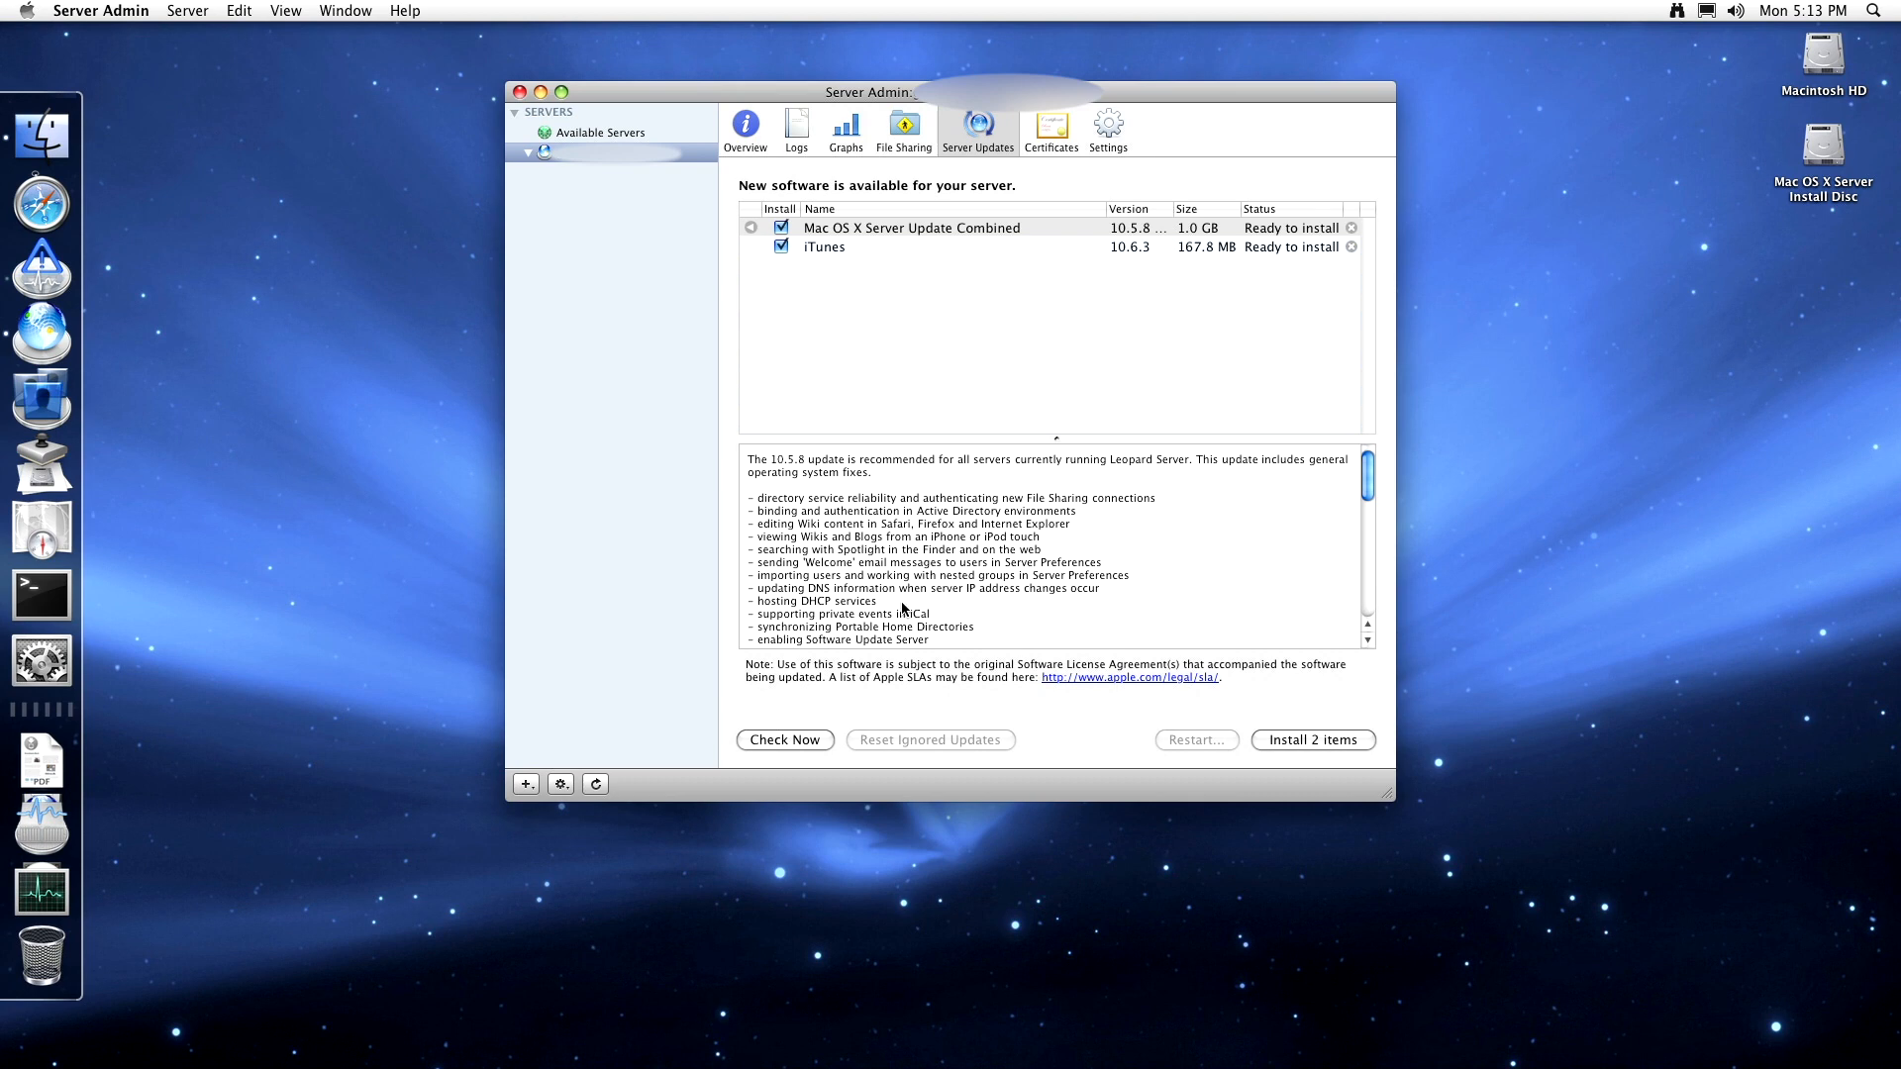
scroll(905, 602, down, 5)
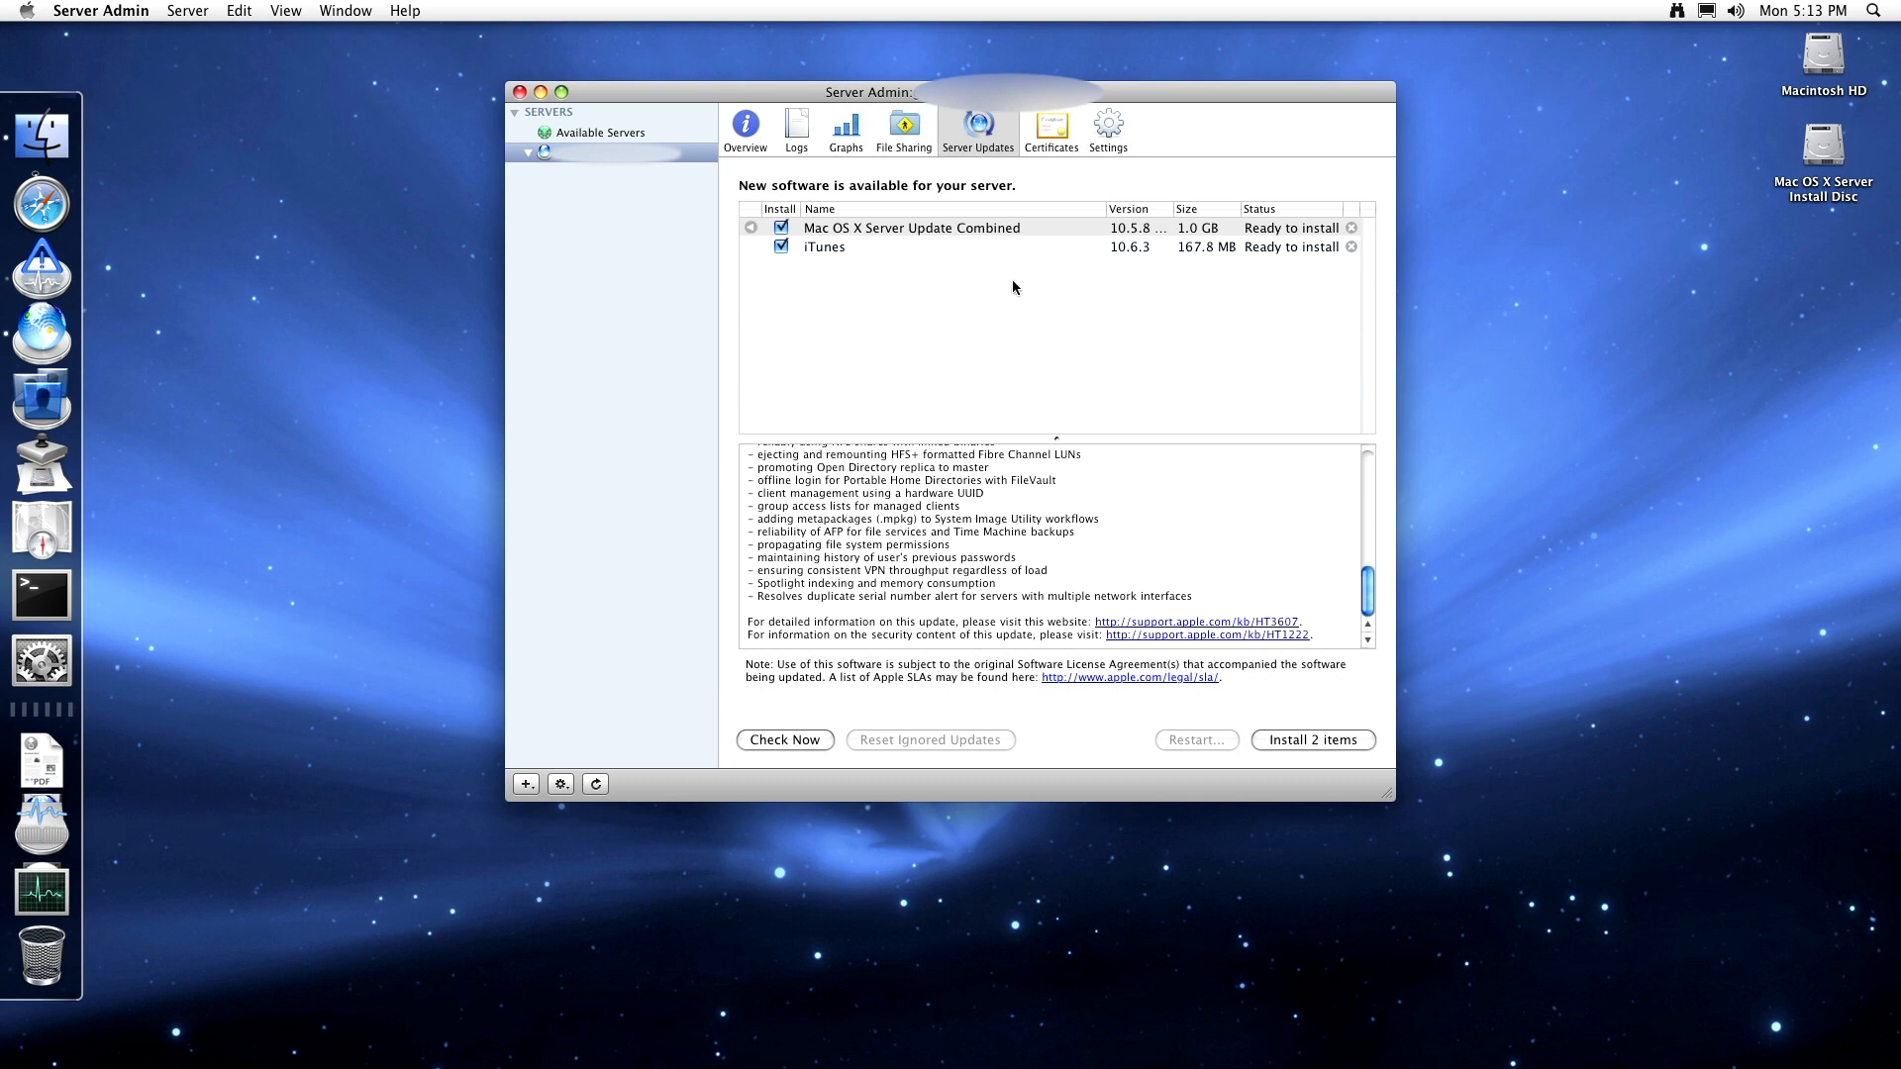
click(1052, 129)
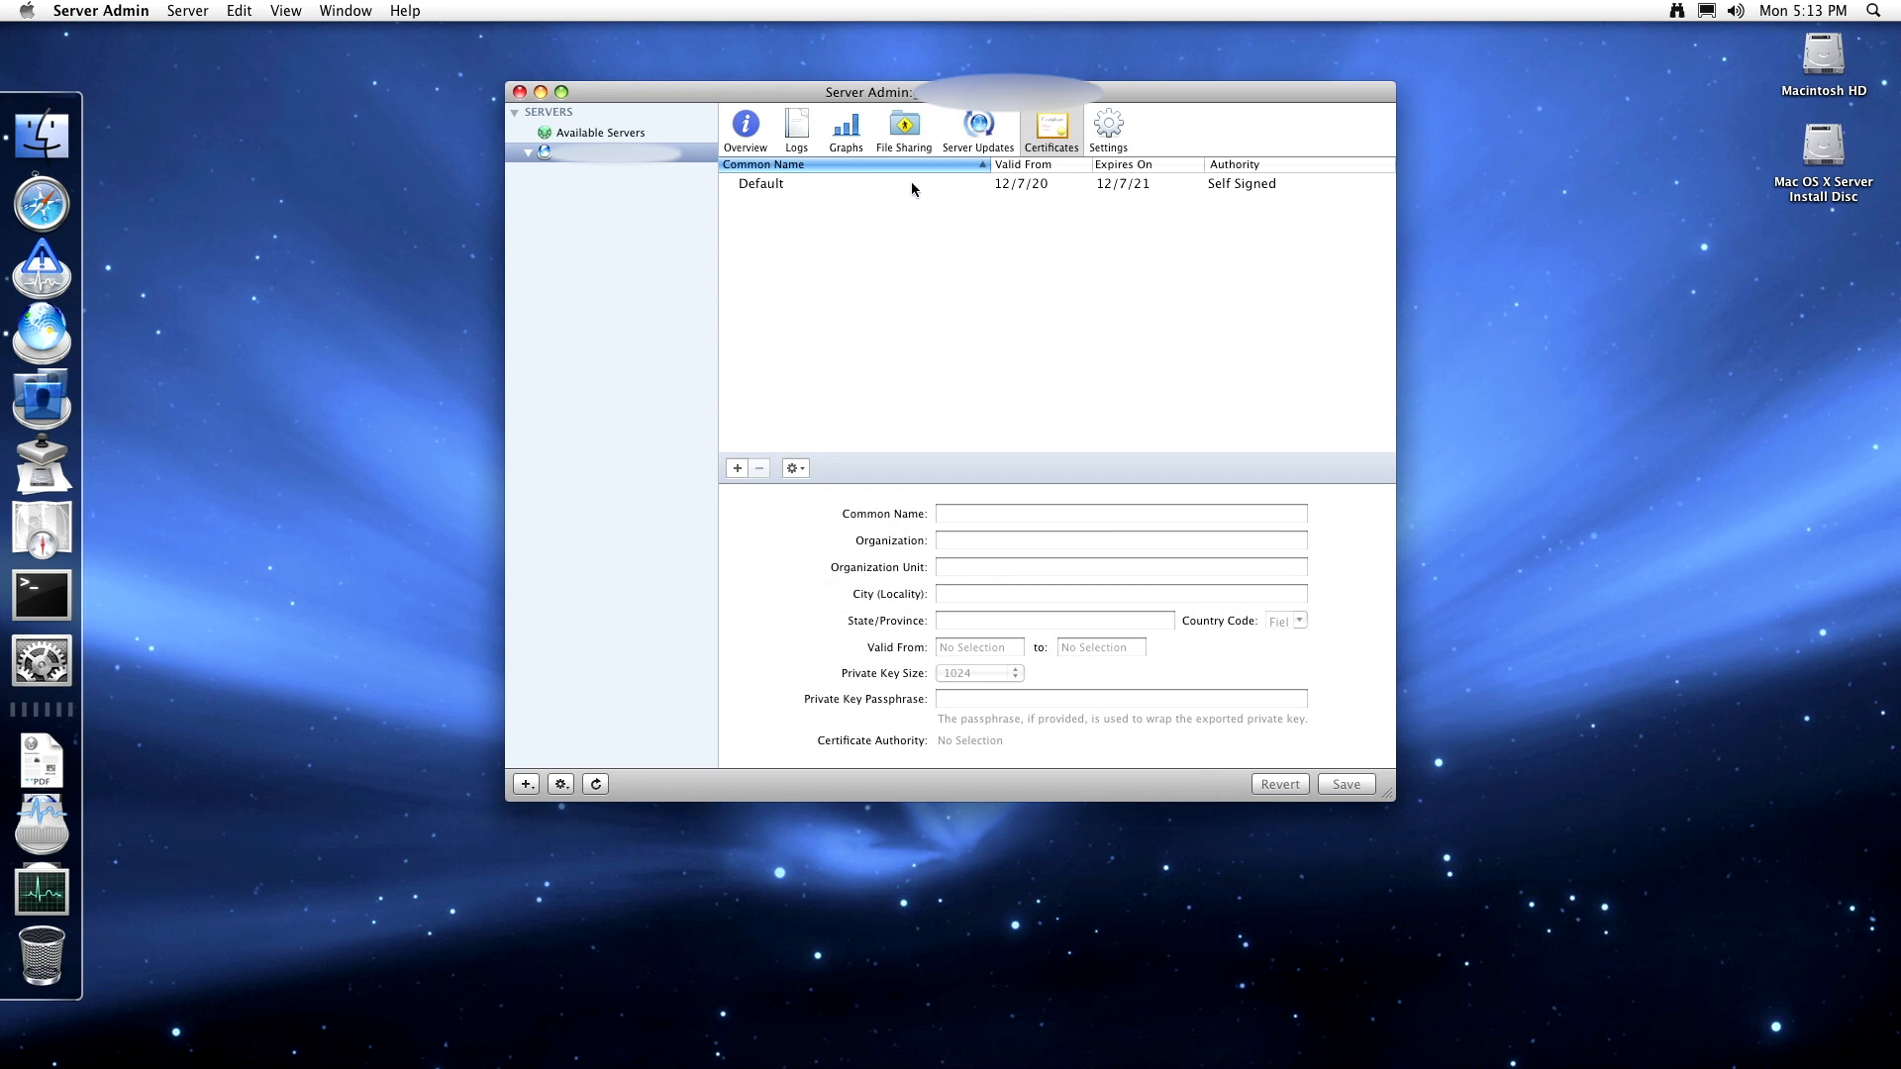
- Select the Default self-signed certificate, then show the Services tab listing AFP through Xgrid
click(912, 185)
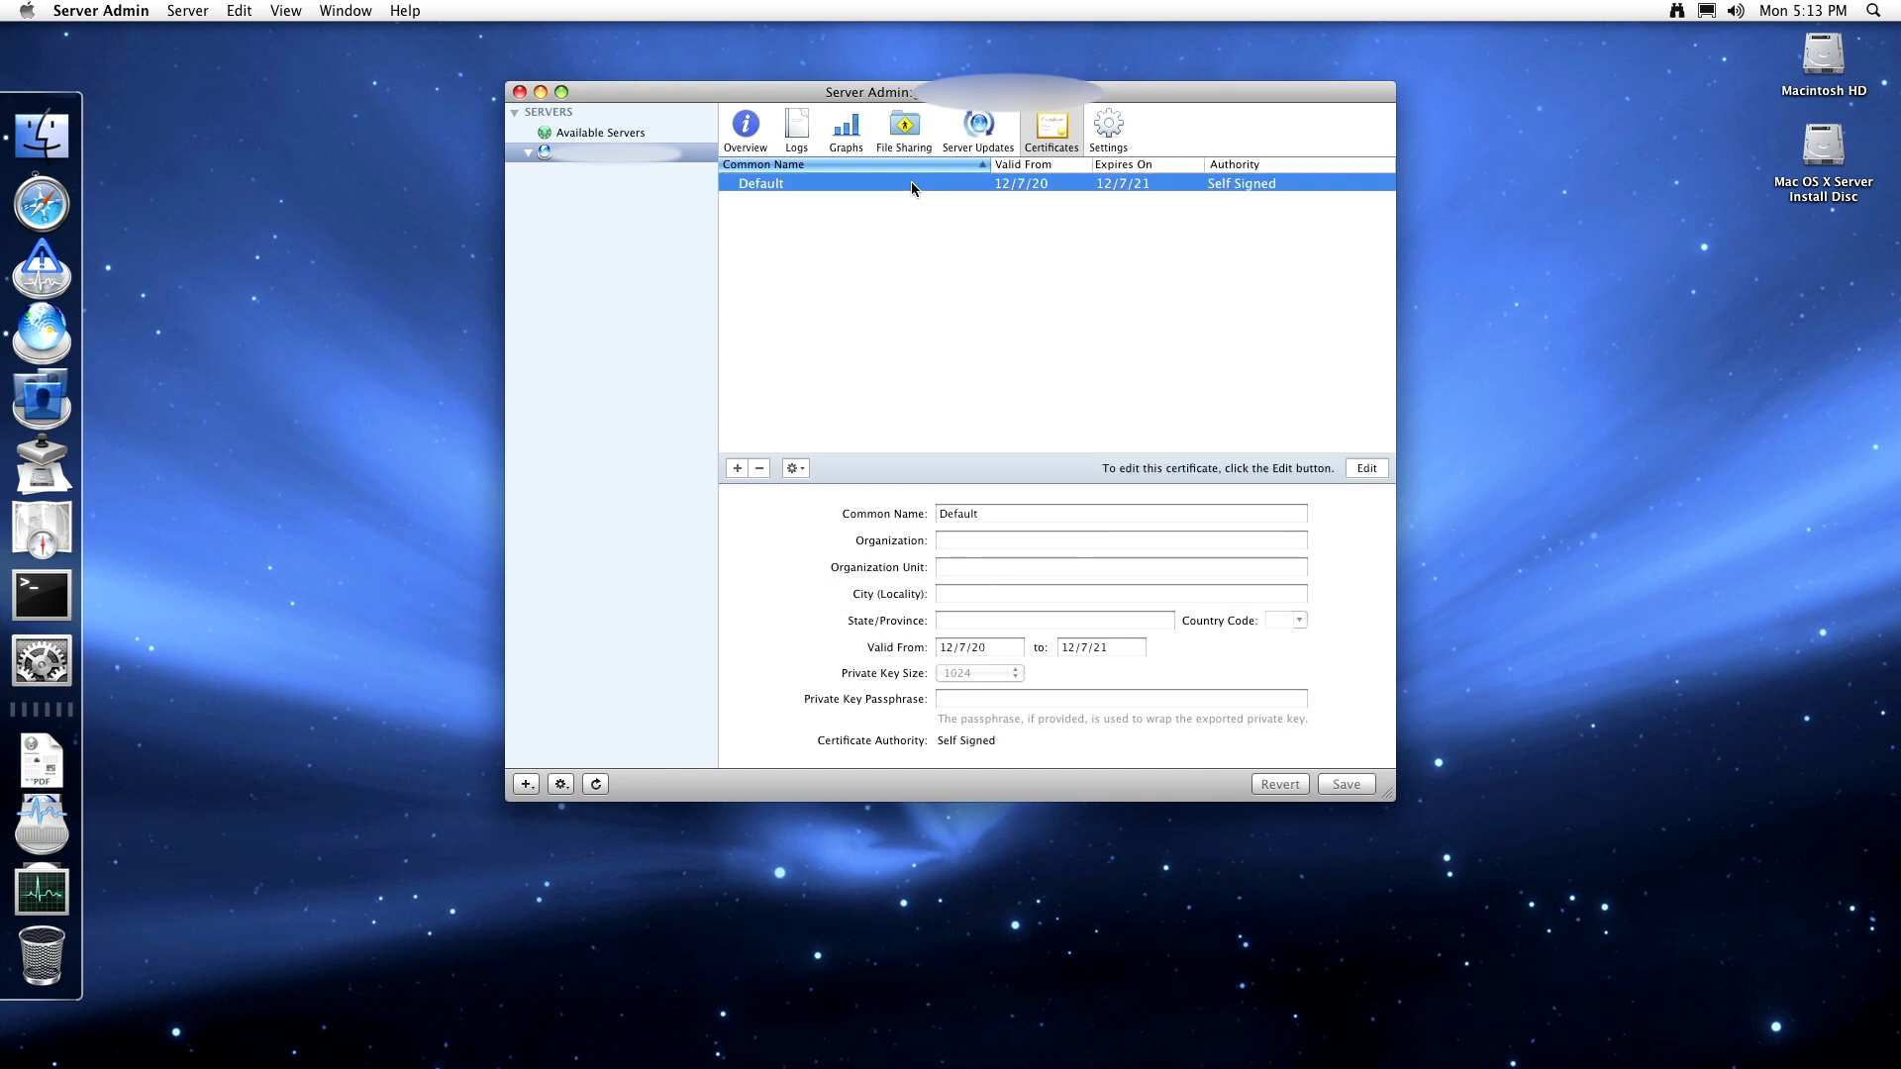
click(1111, 130)
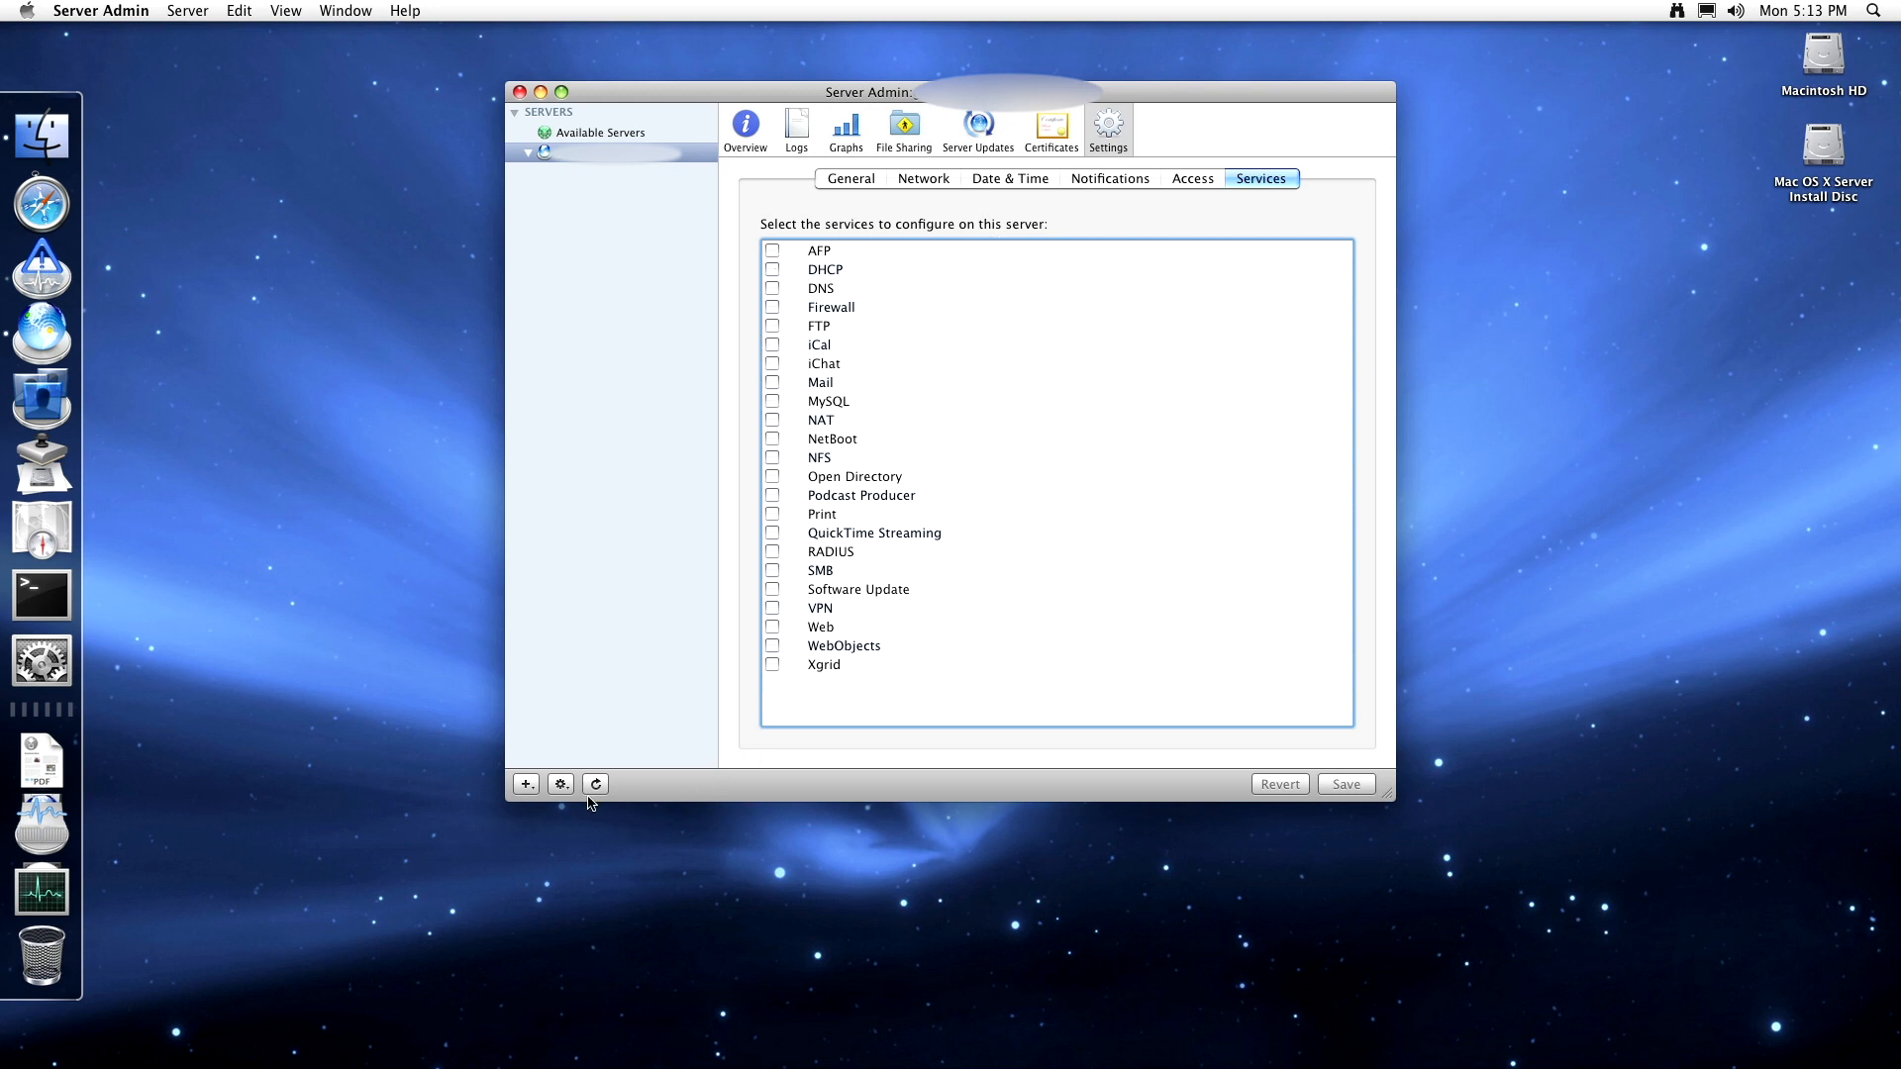
click(531, 790)
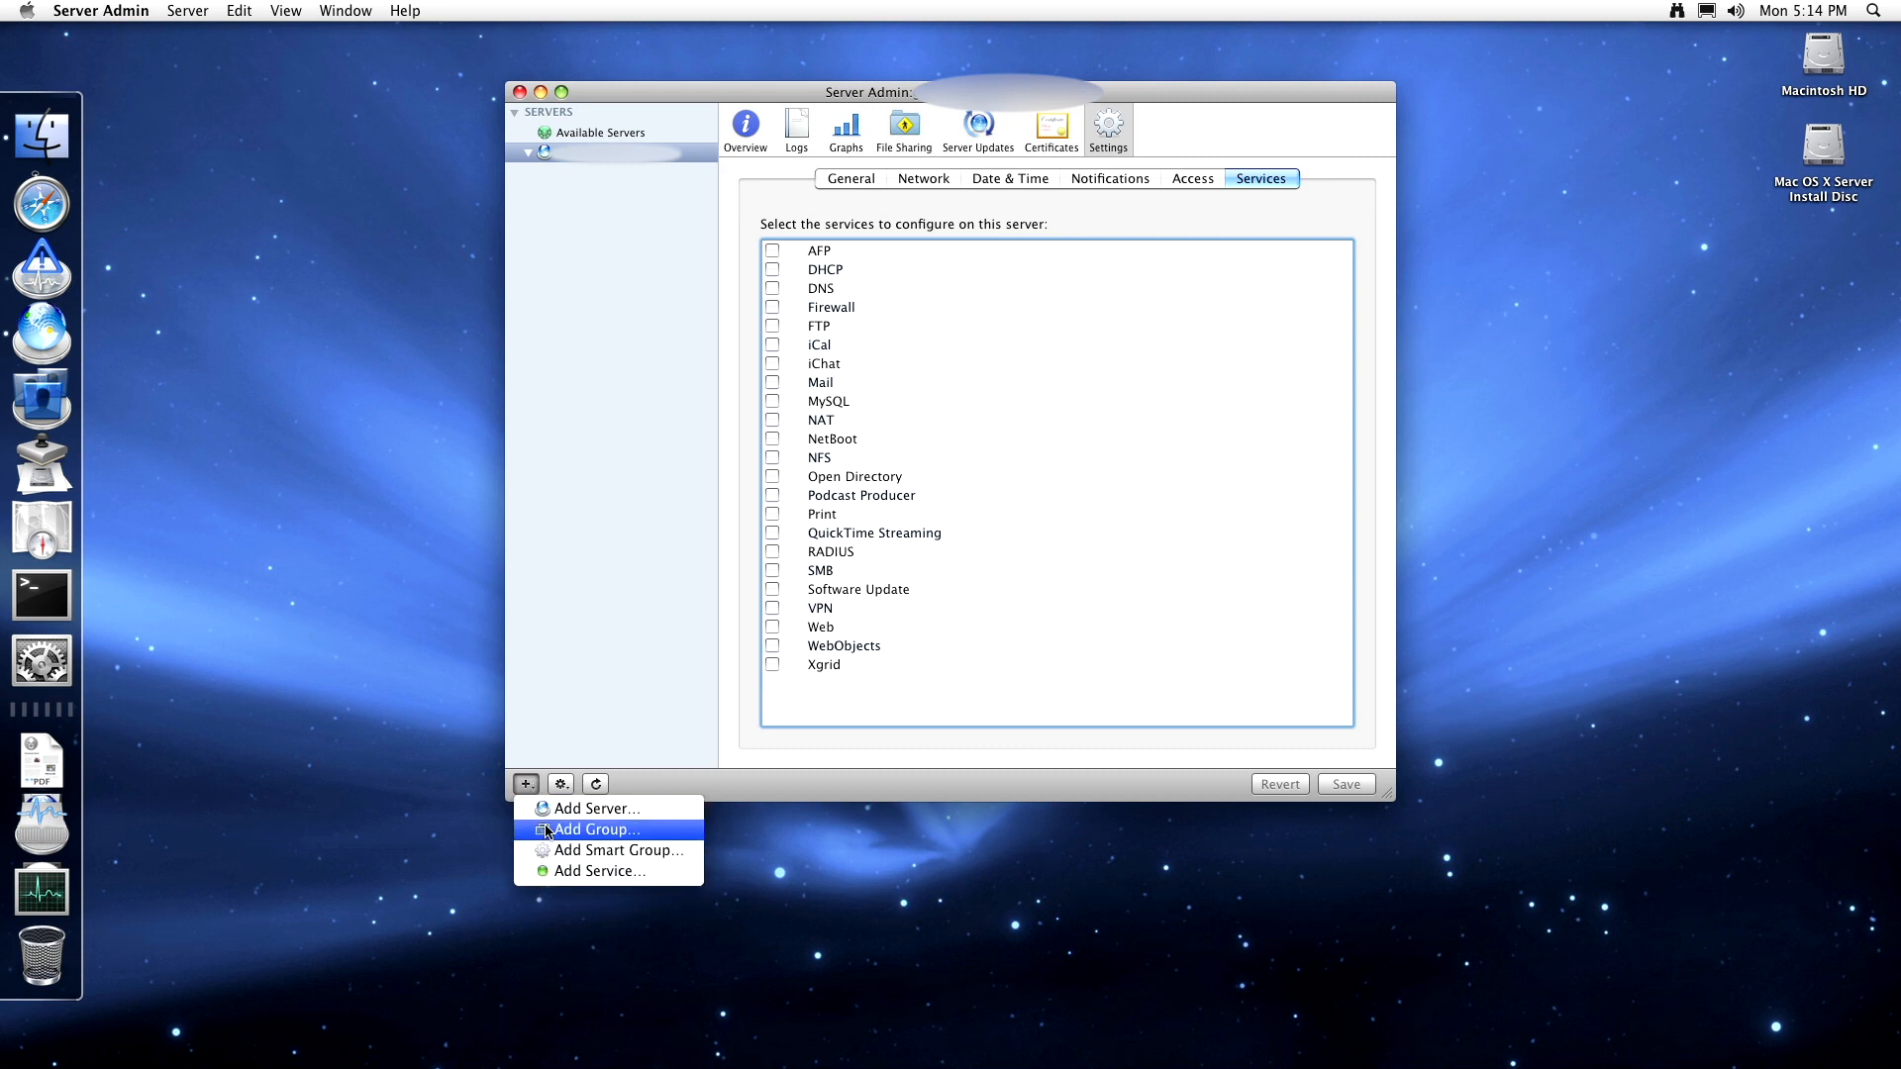
click(590, 857)
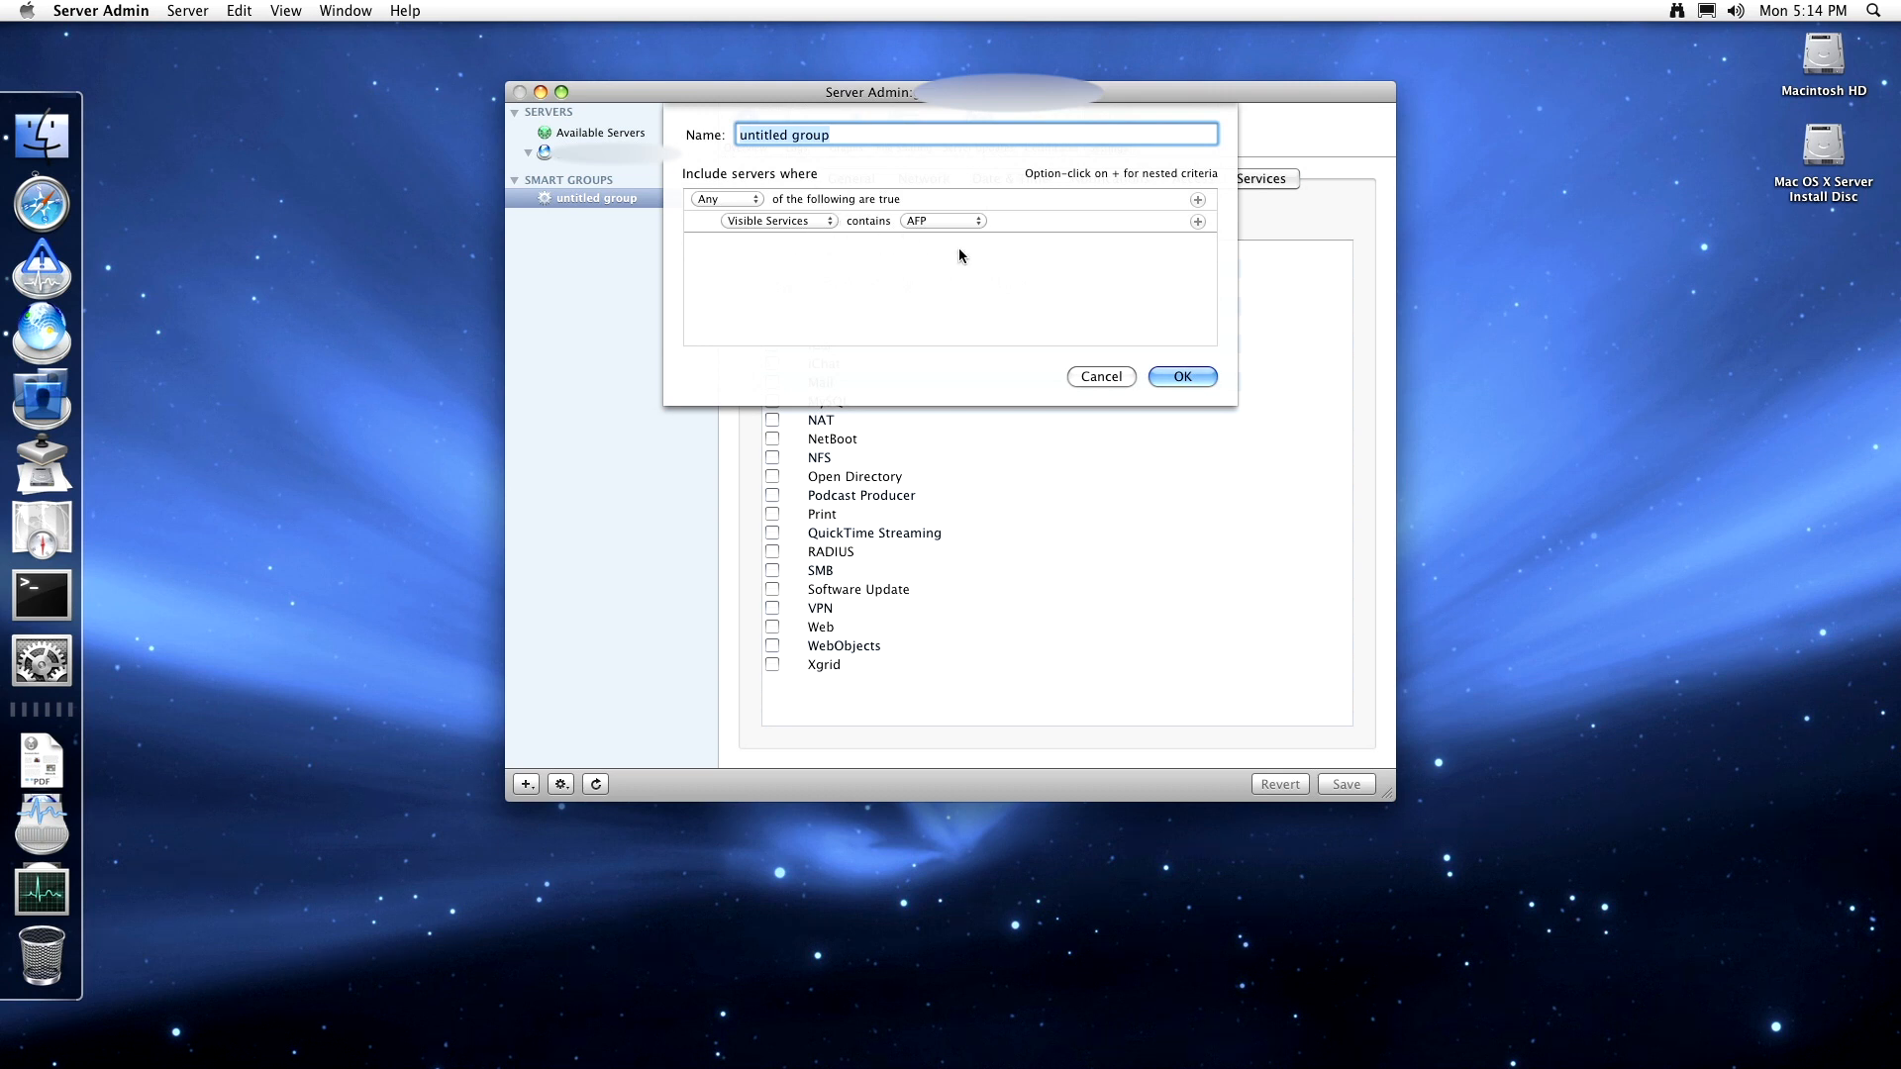
click(1100, 378)
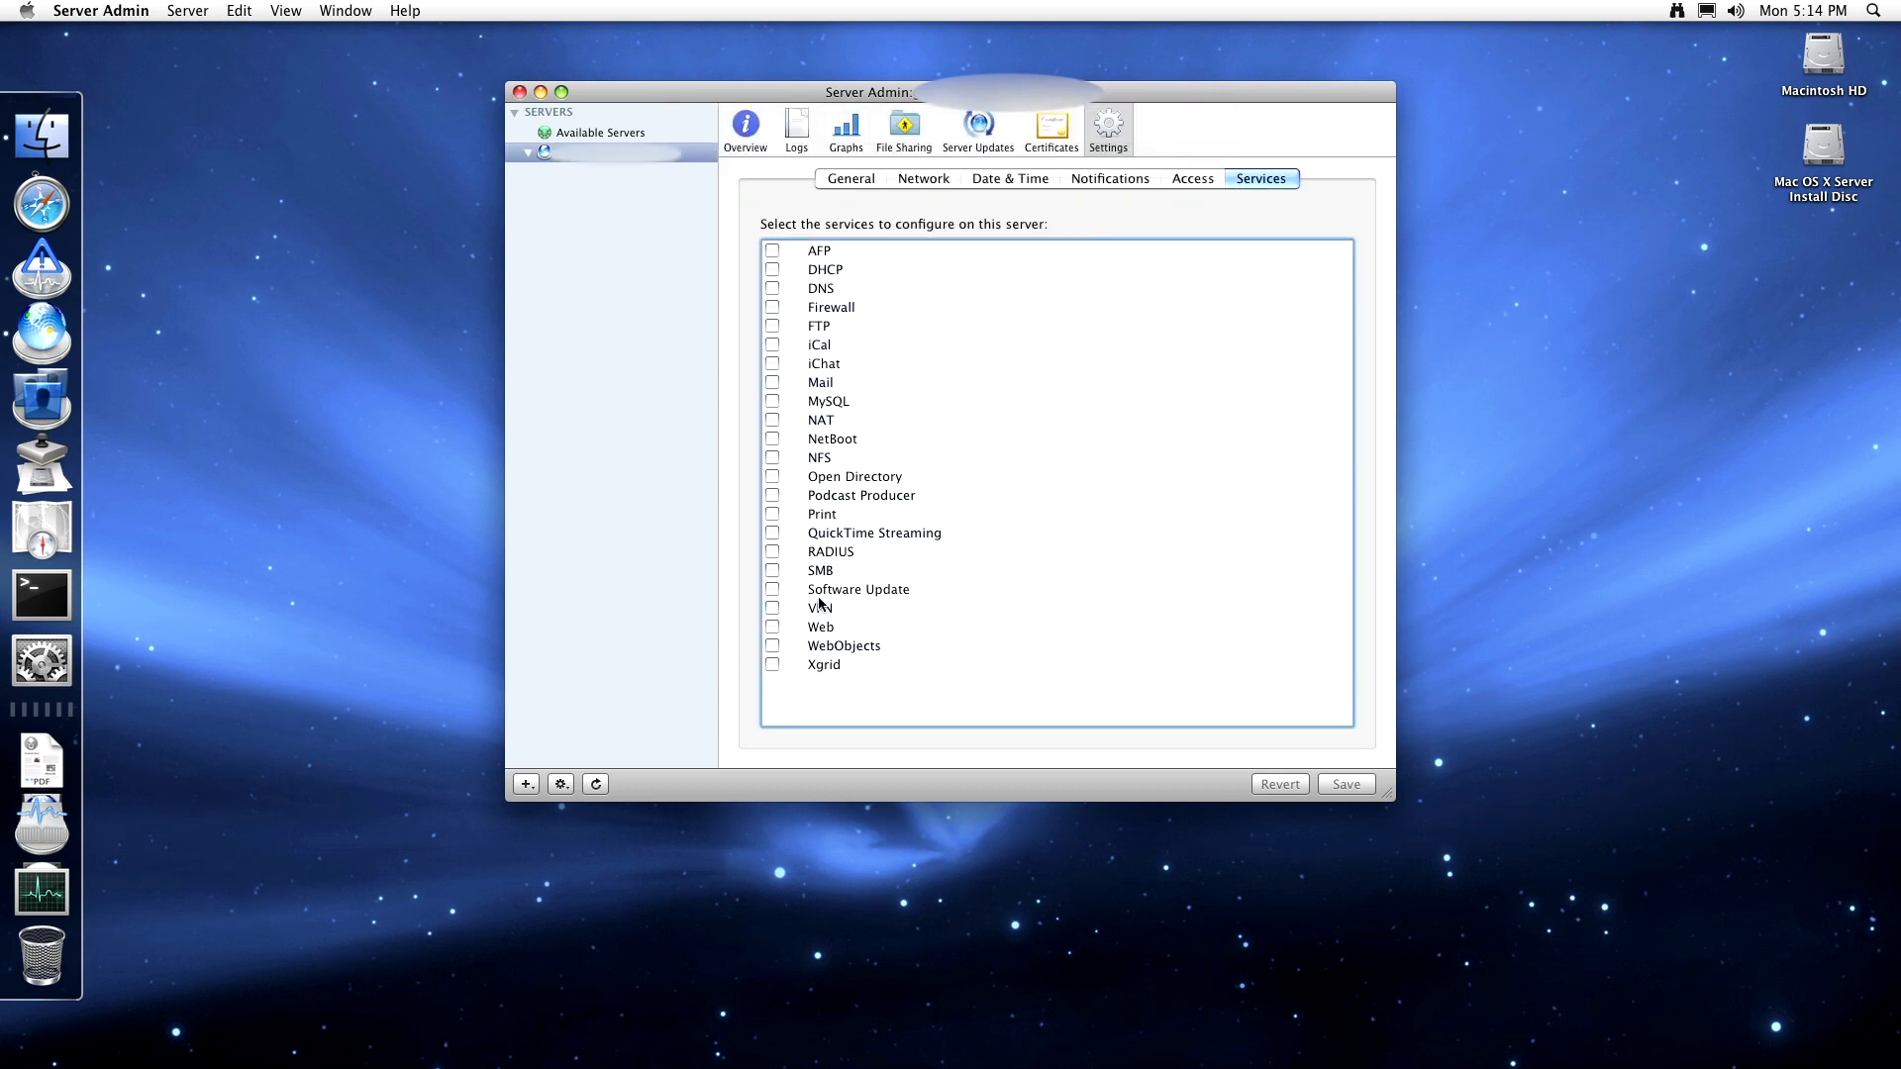
click(560, 786)
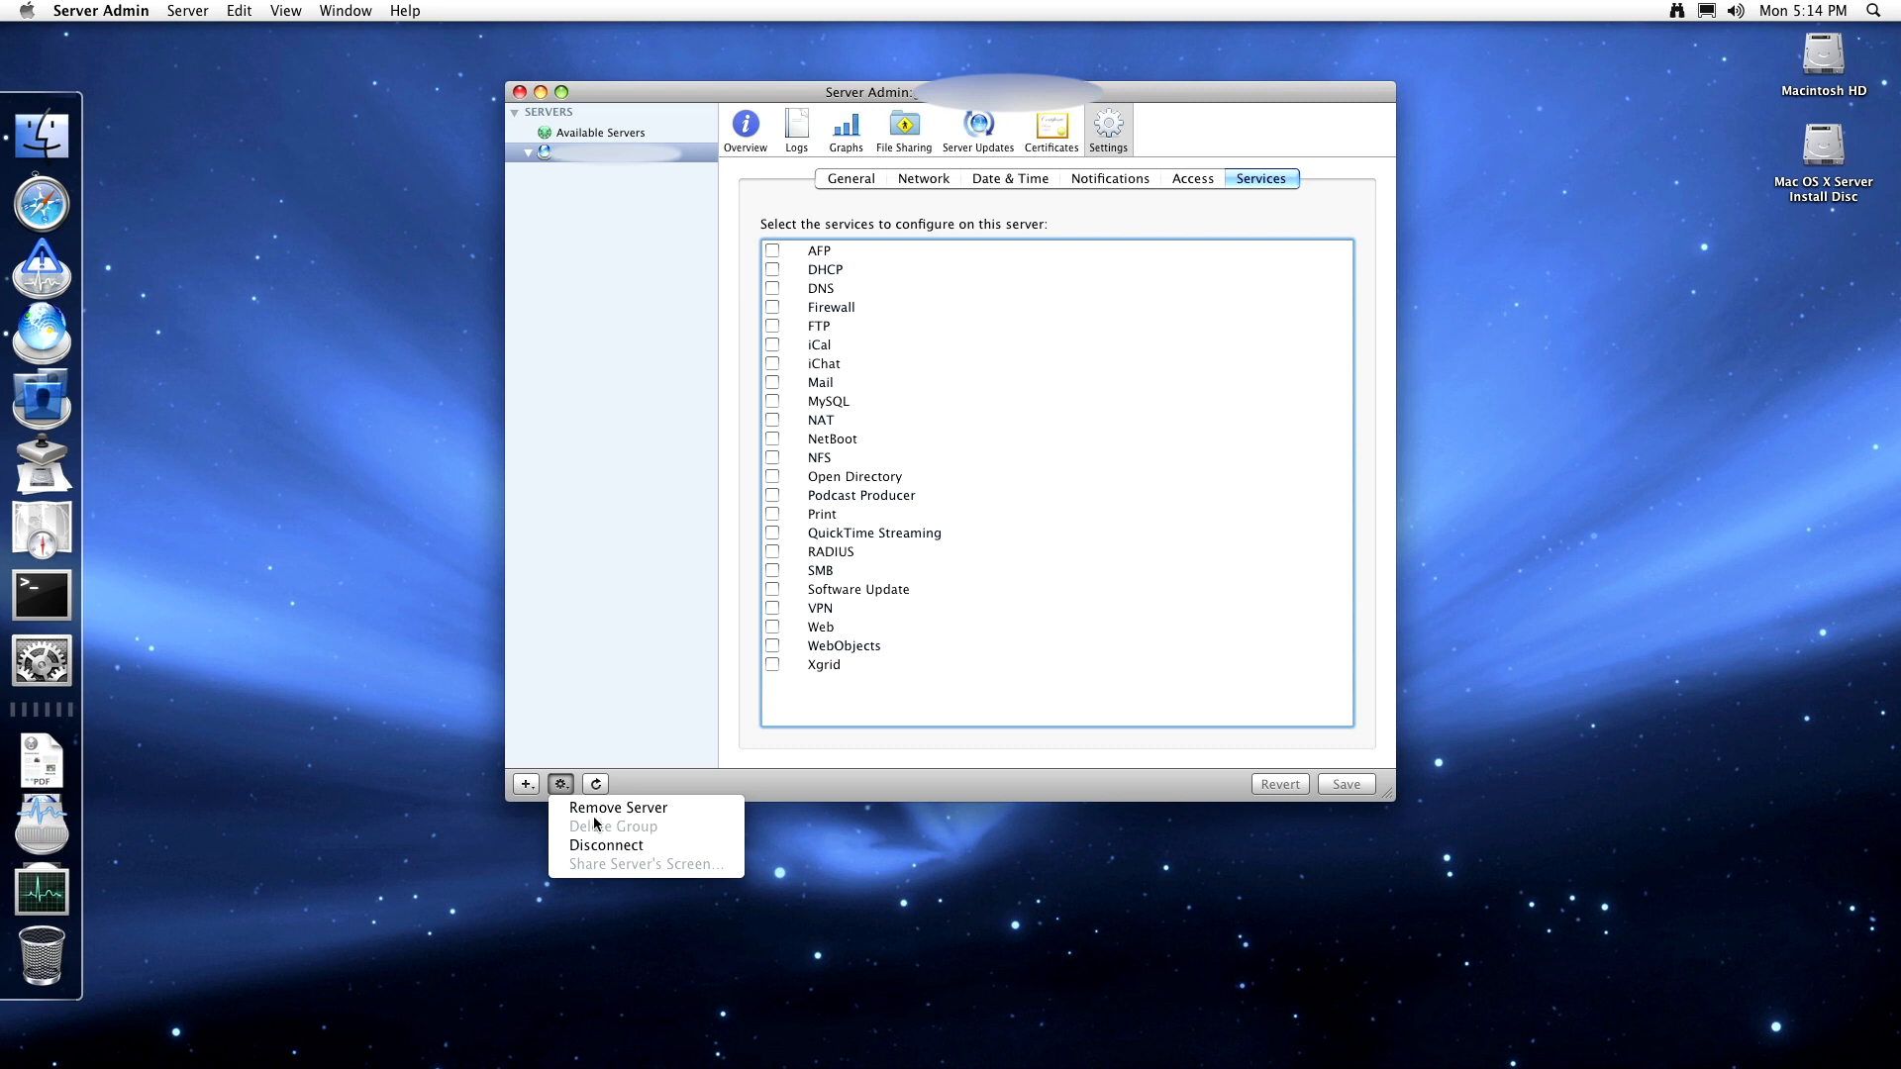
click(604, 673)
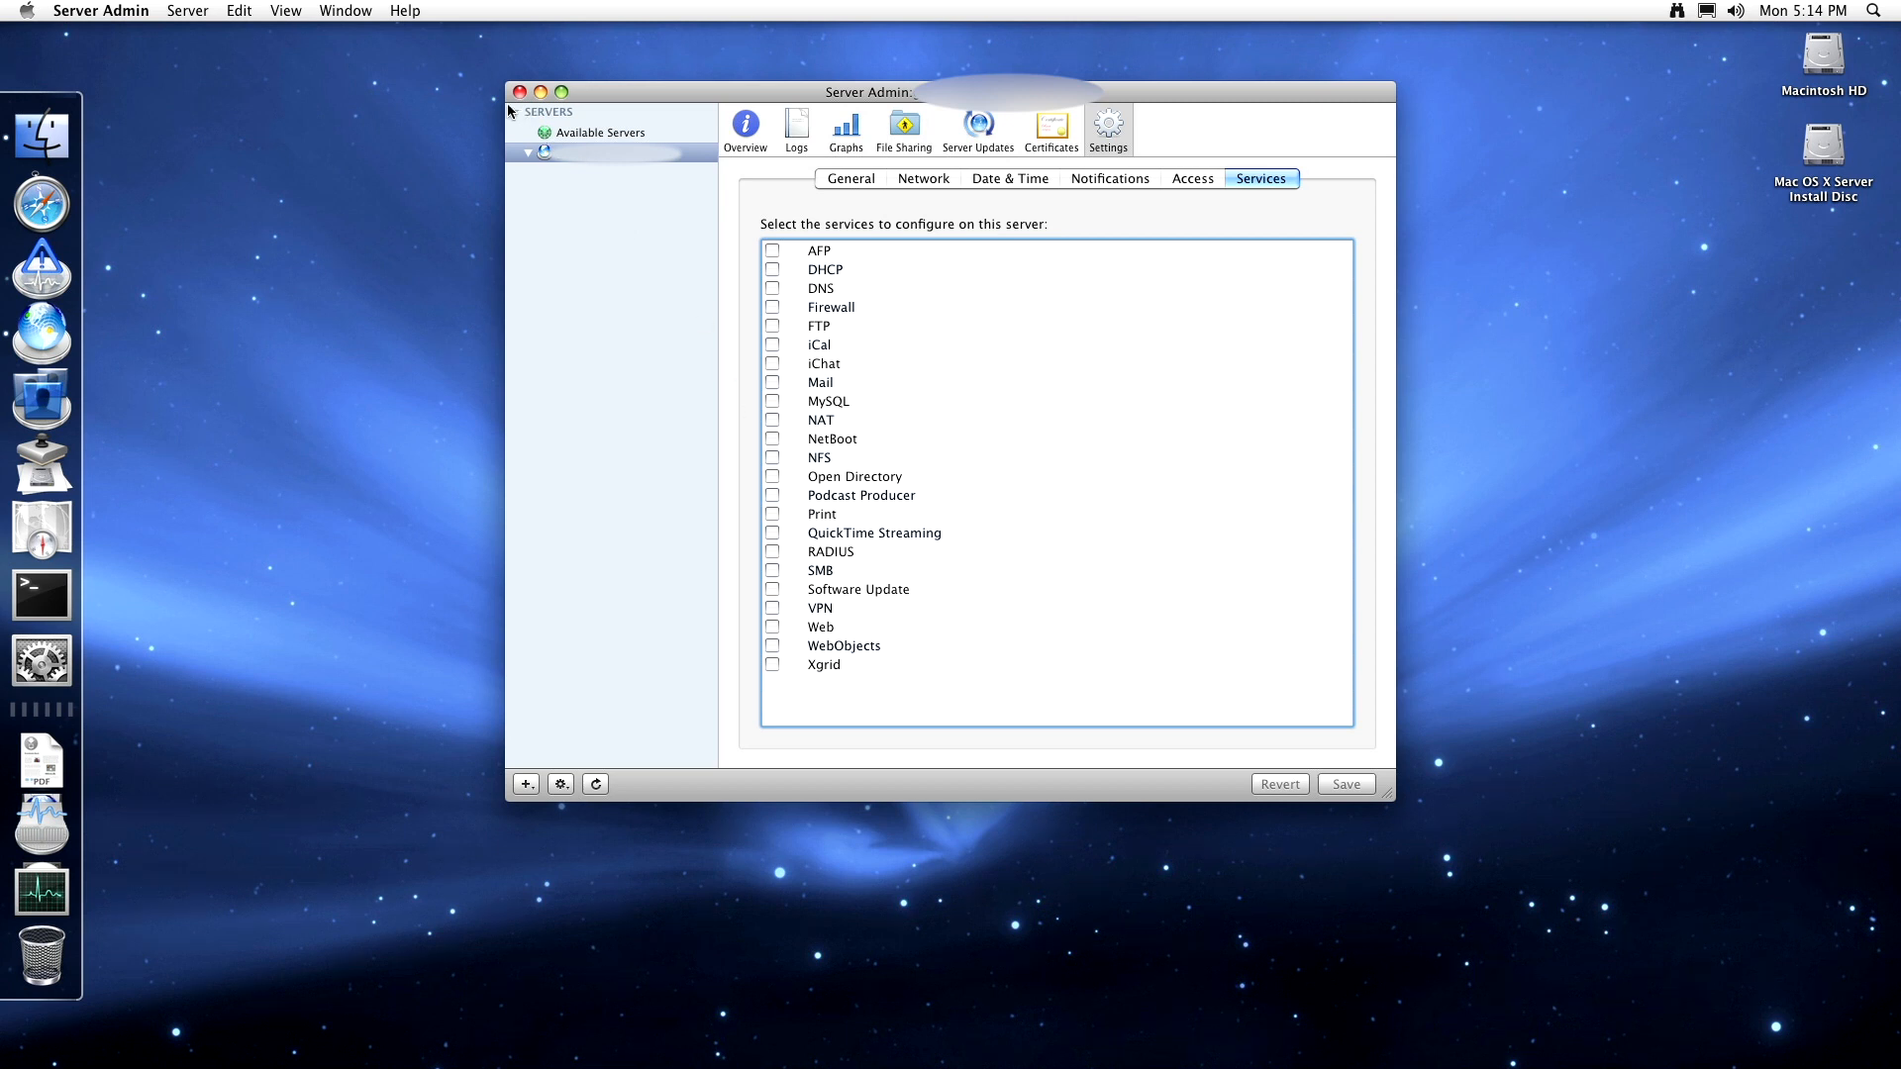
- Choose Hide Server Admin from the Server Admin menu to reveal the empty desktop
click(139, 18)
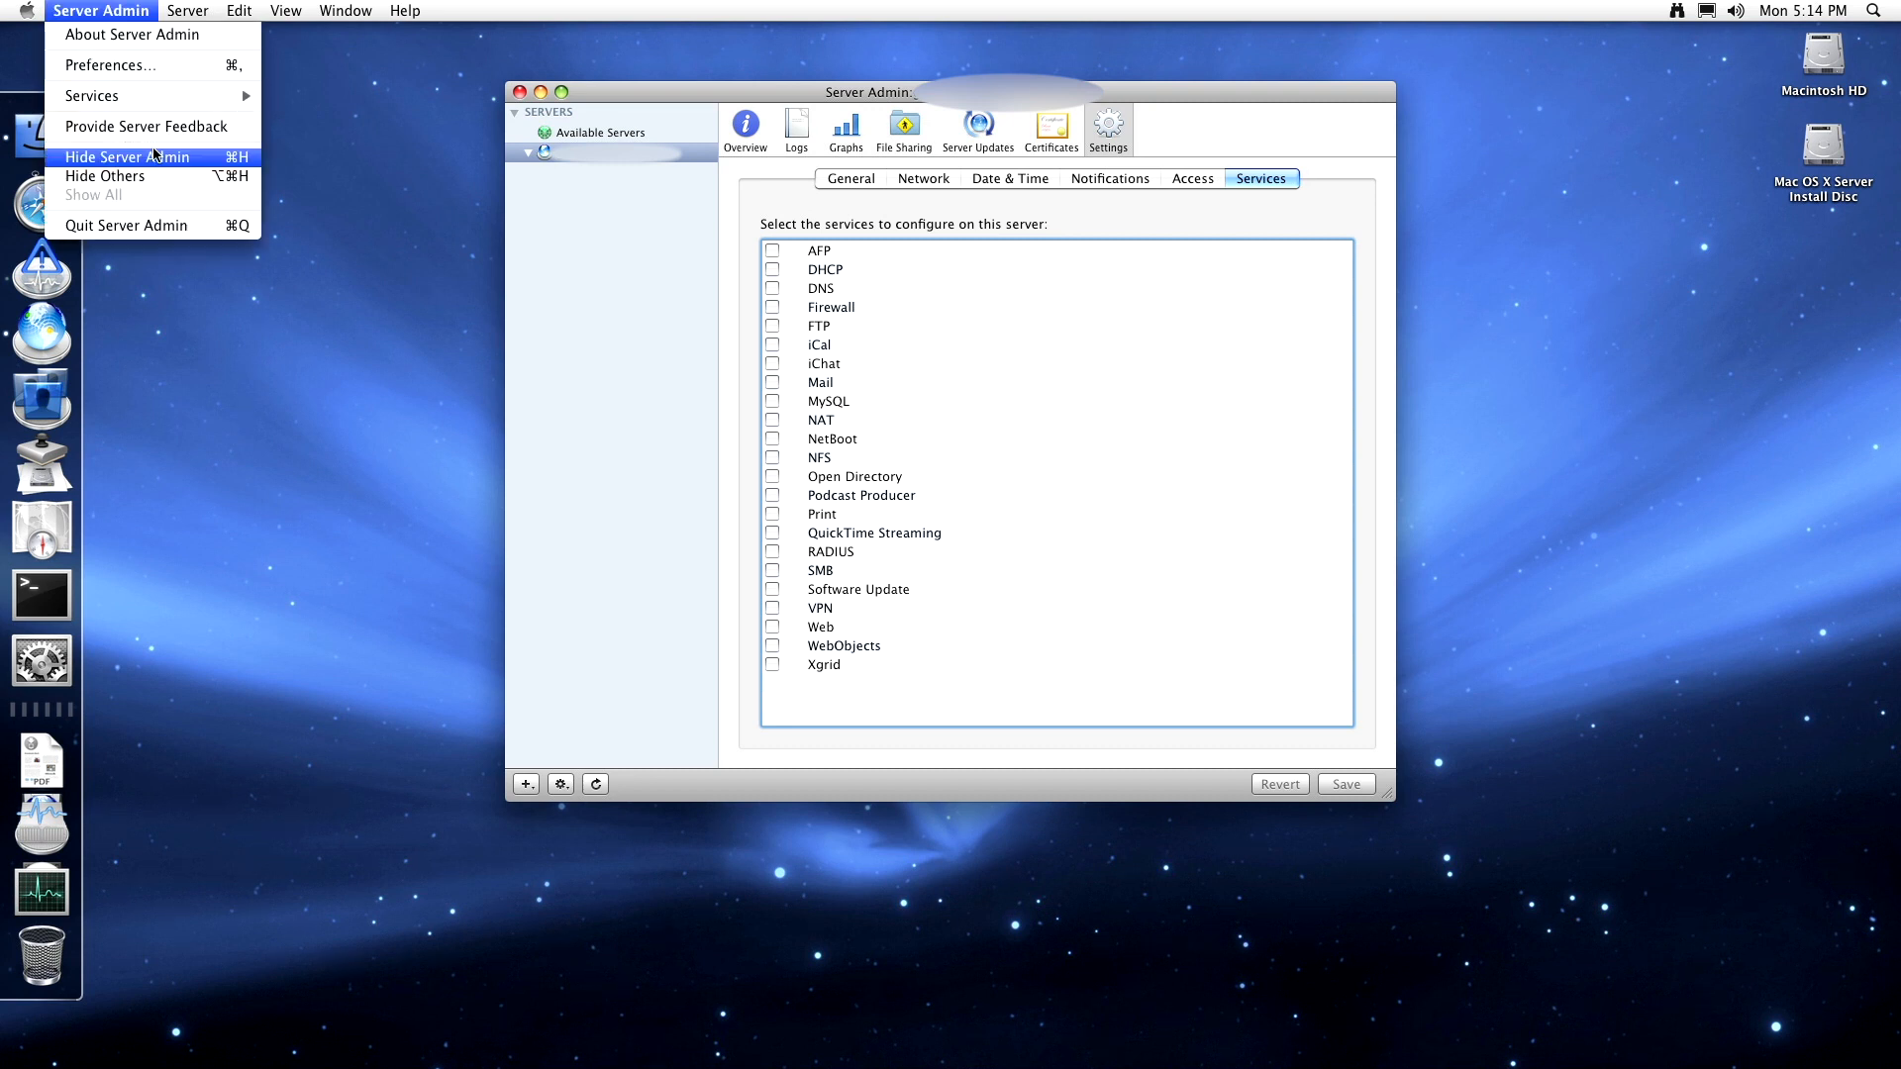
click(155, 157)
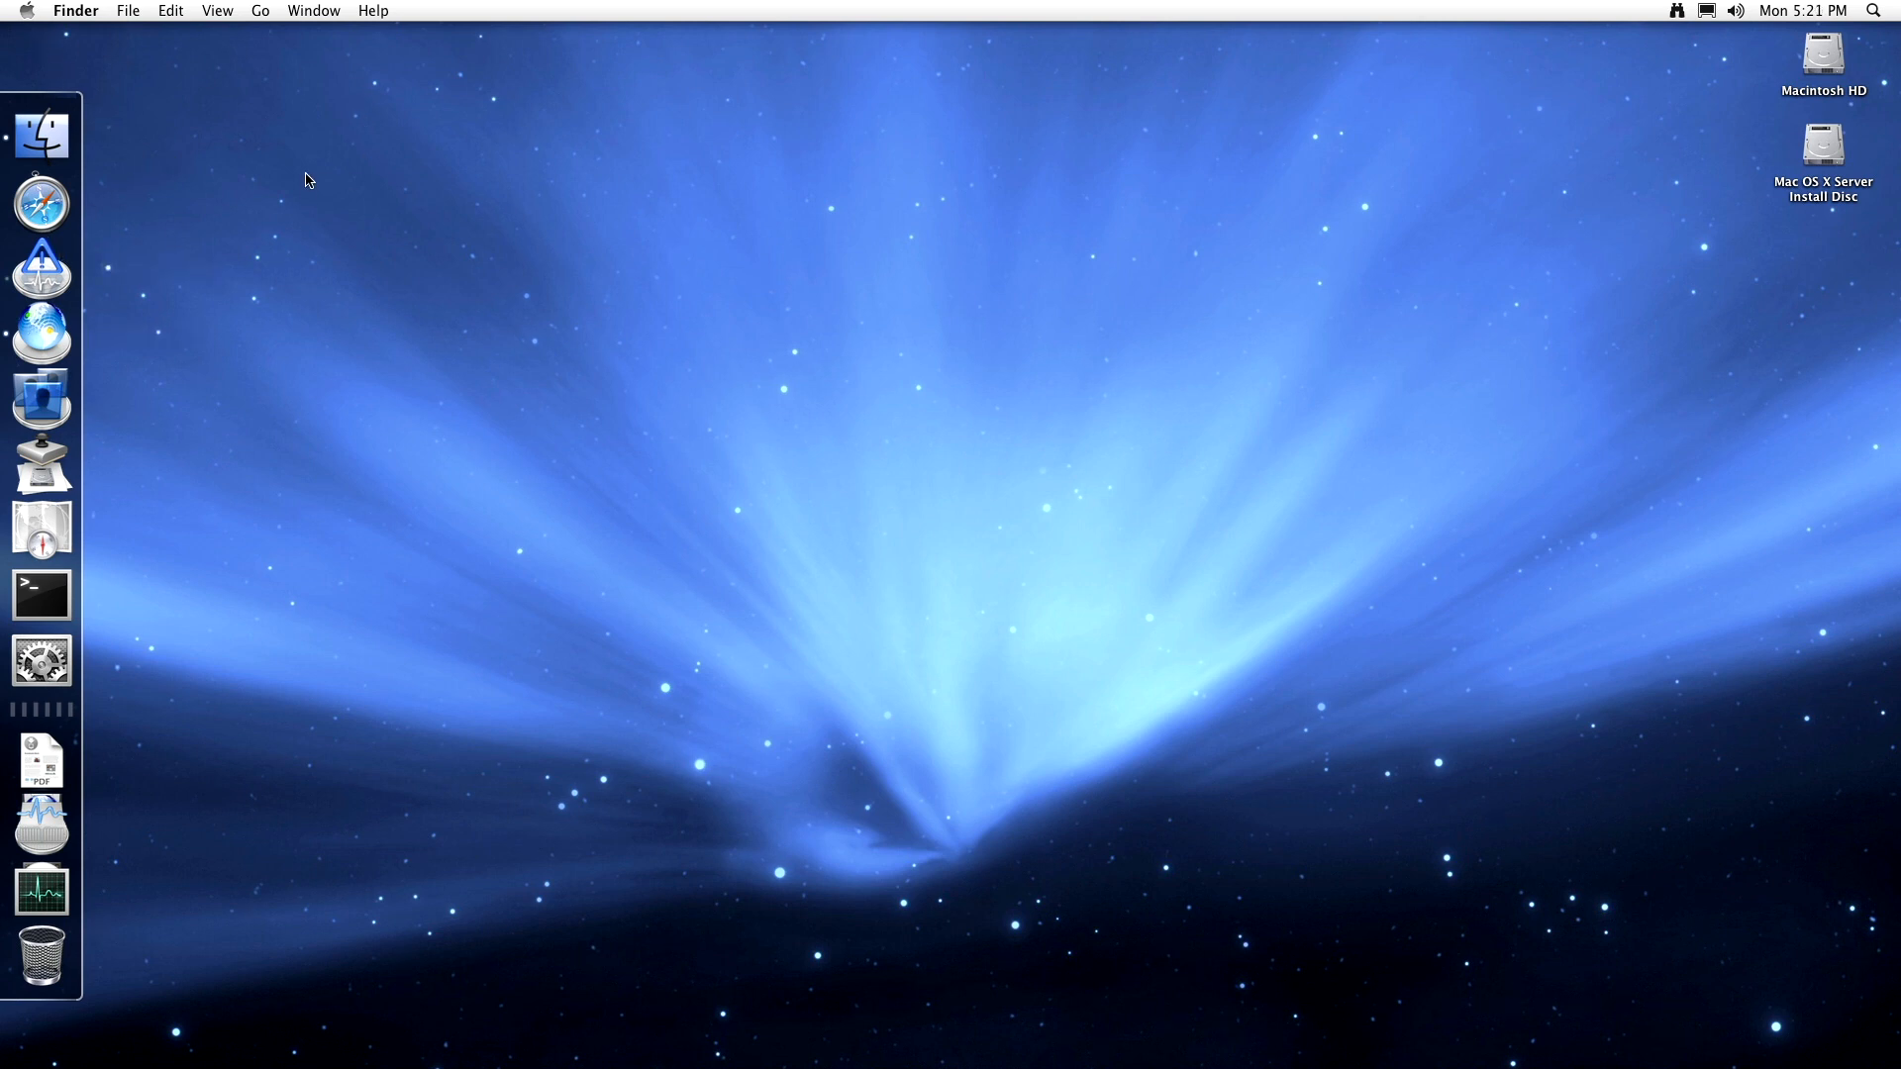
- Open About This Mac and its More Info hardware report in System Profiler
click(28, 11)
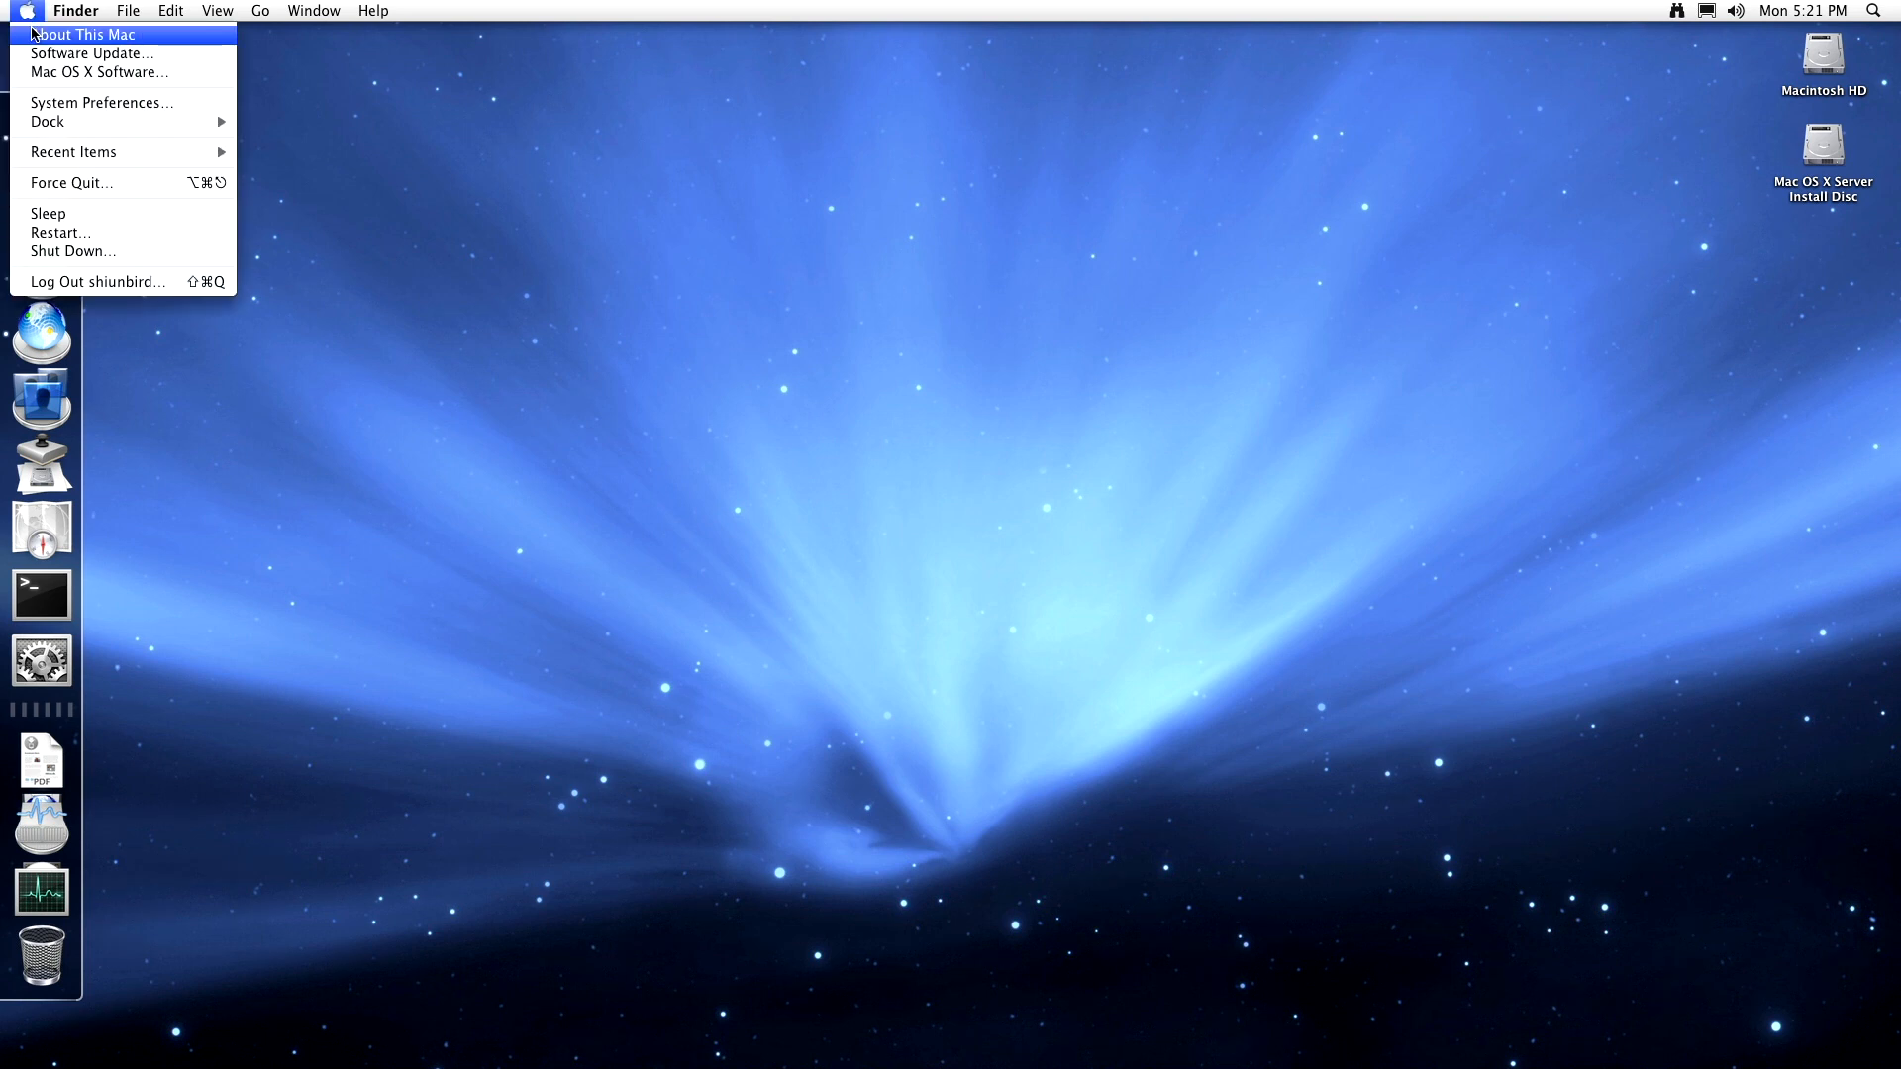
click(33, 34)
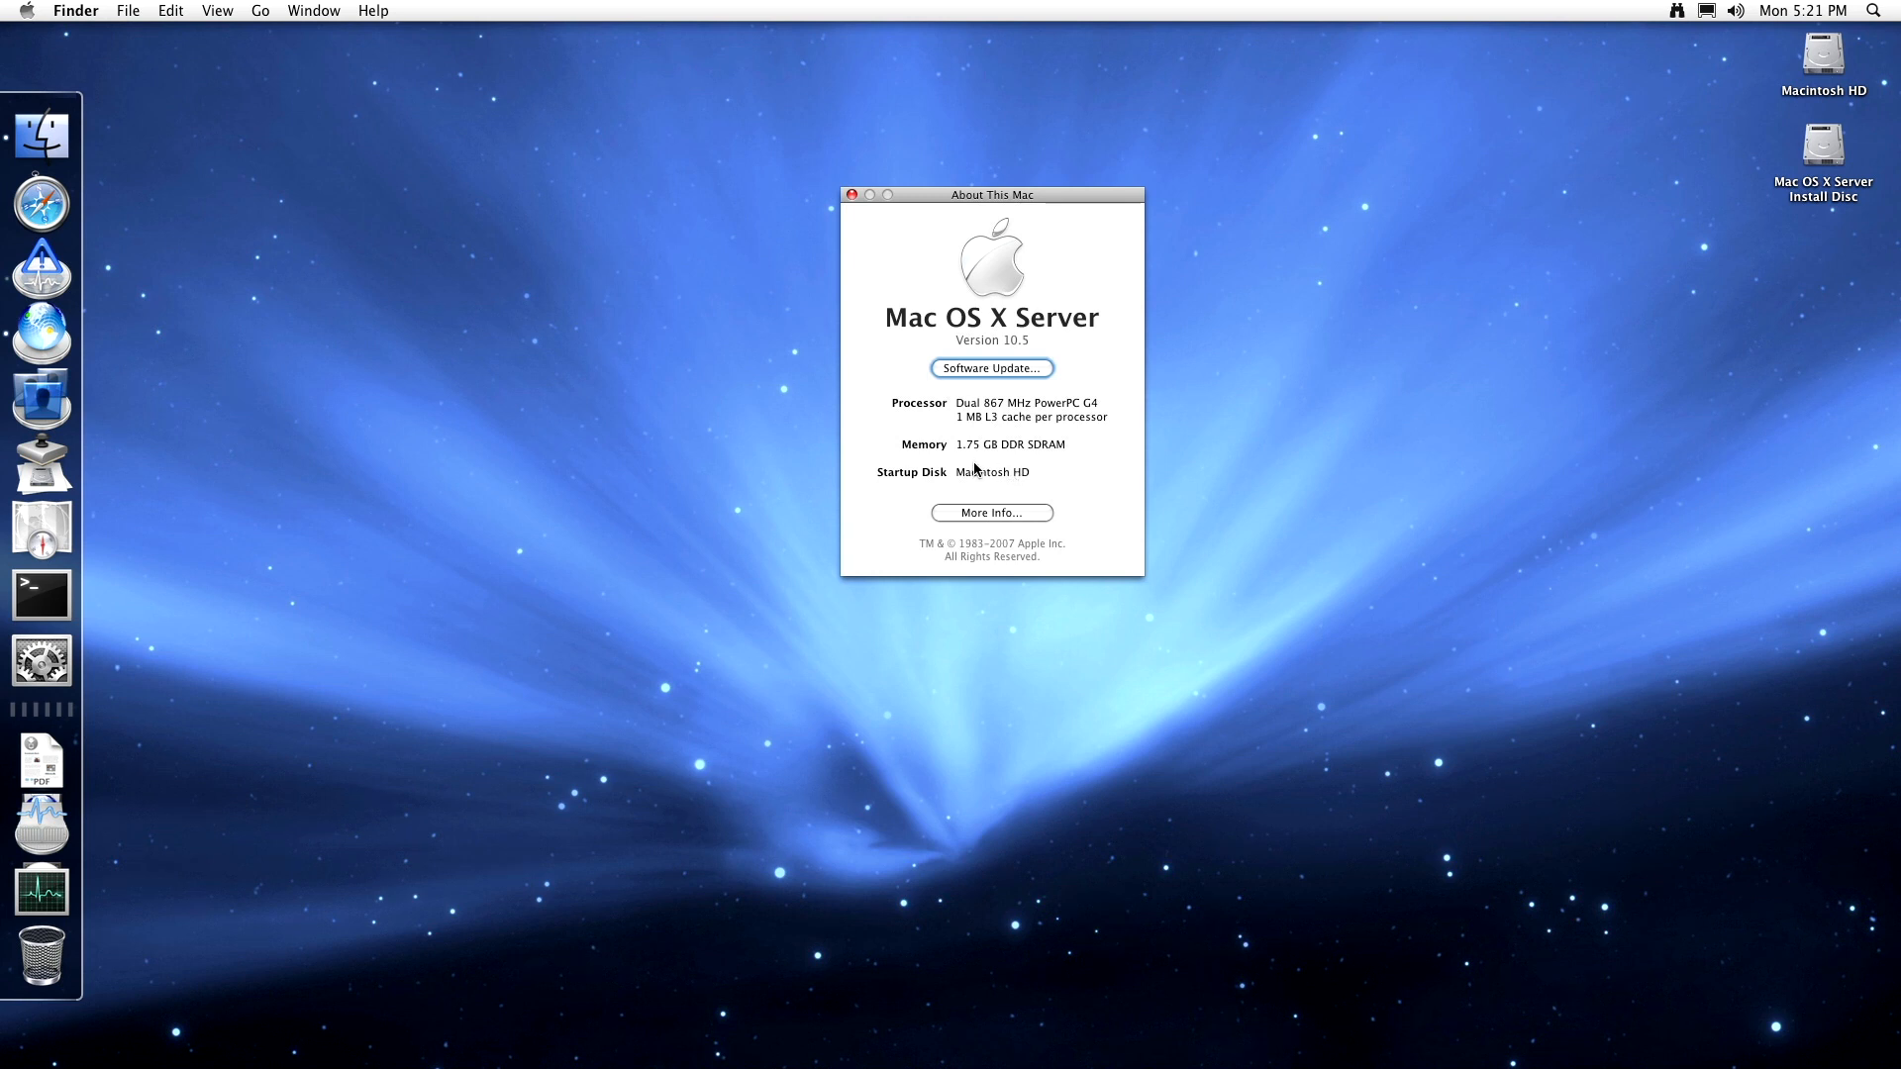
click(1007, 510)
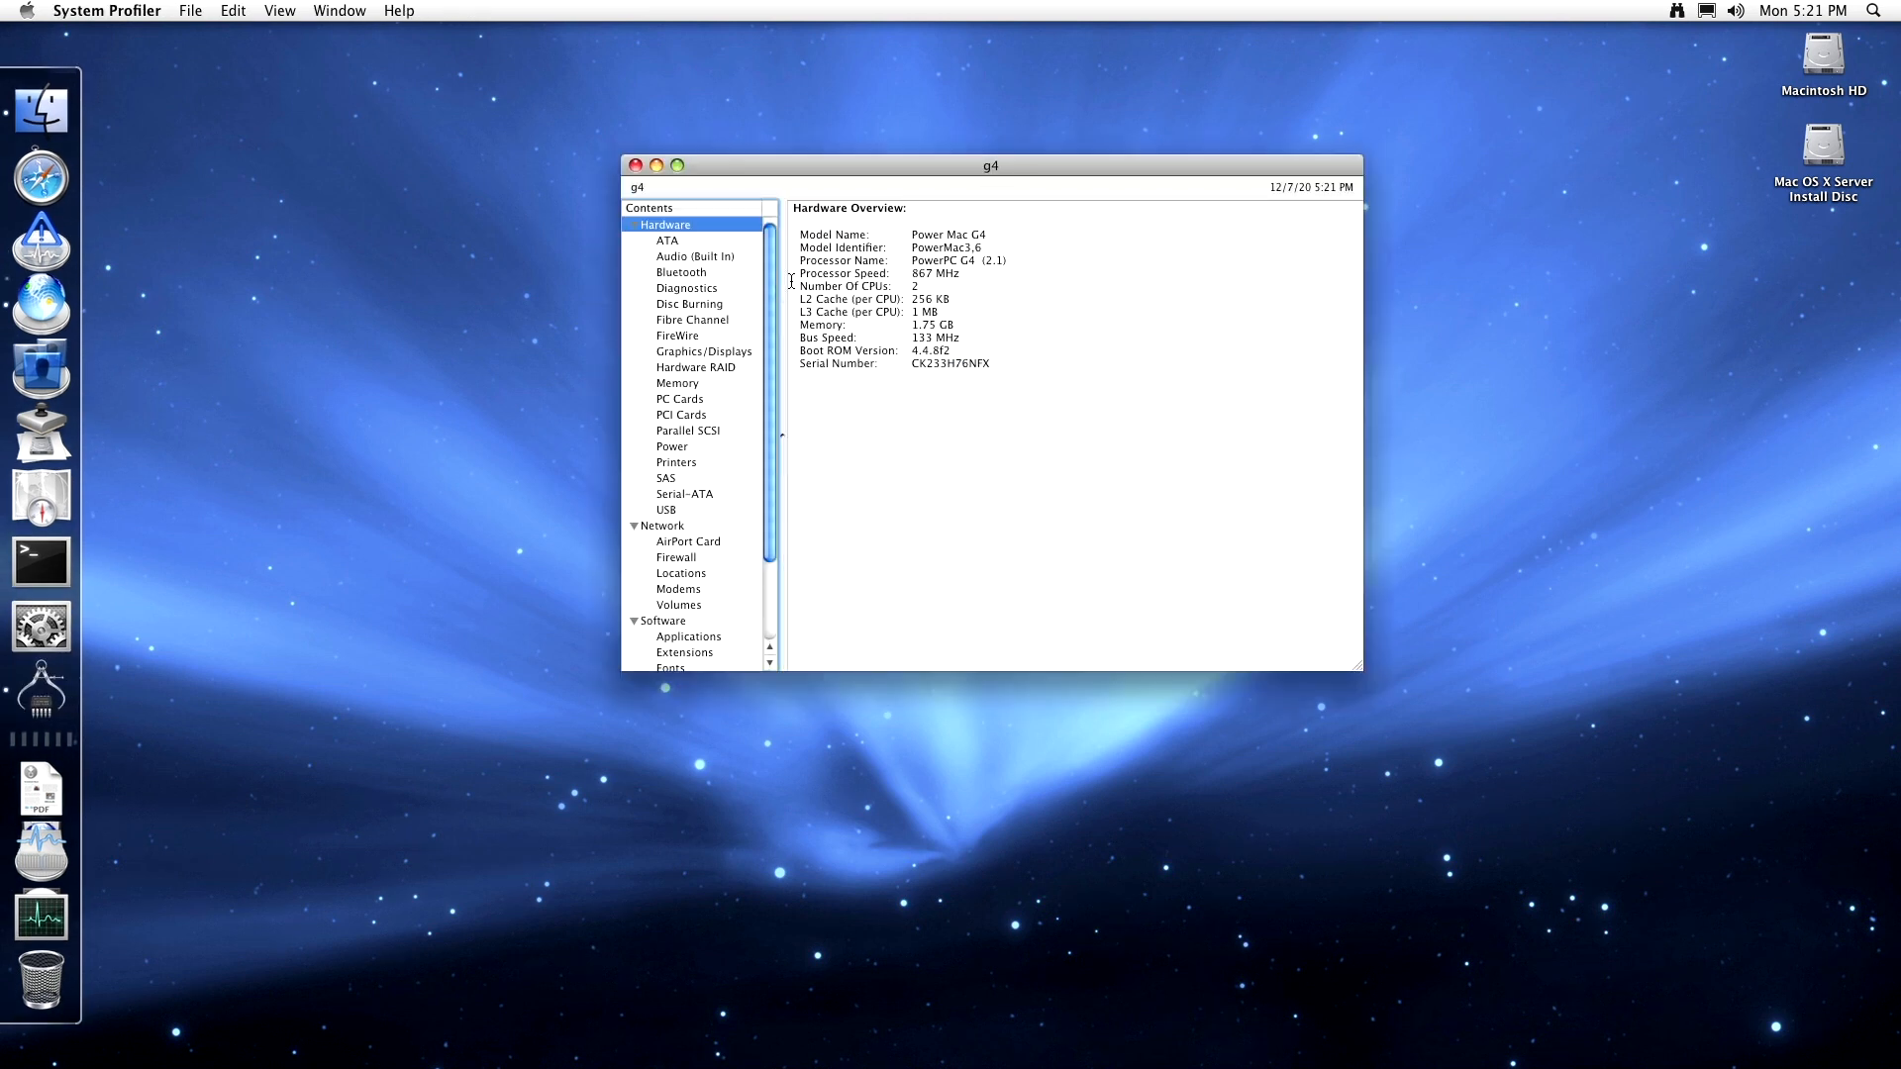
- Review the ATA devices (ADATA SP600, PHILIPS CDD5101) and the built-in audio report
click(704, 244)
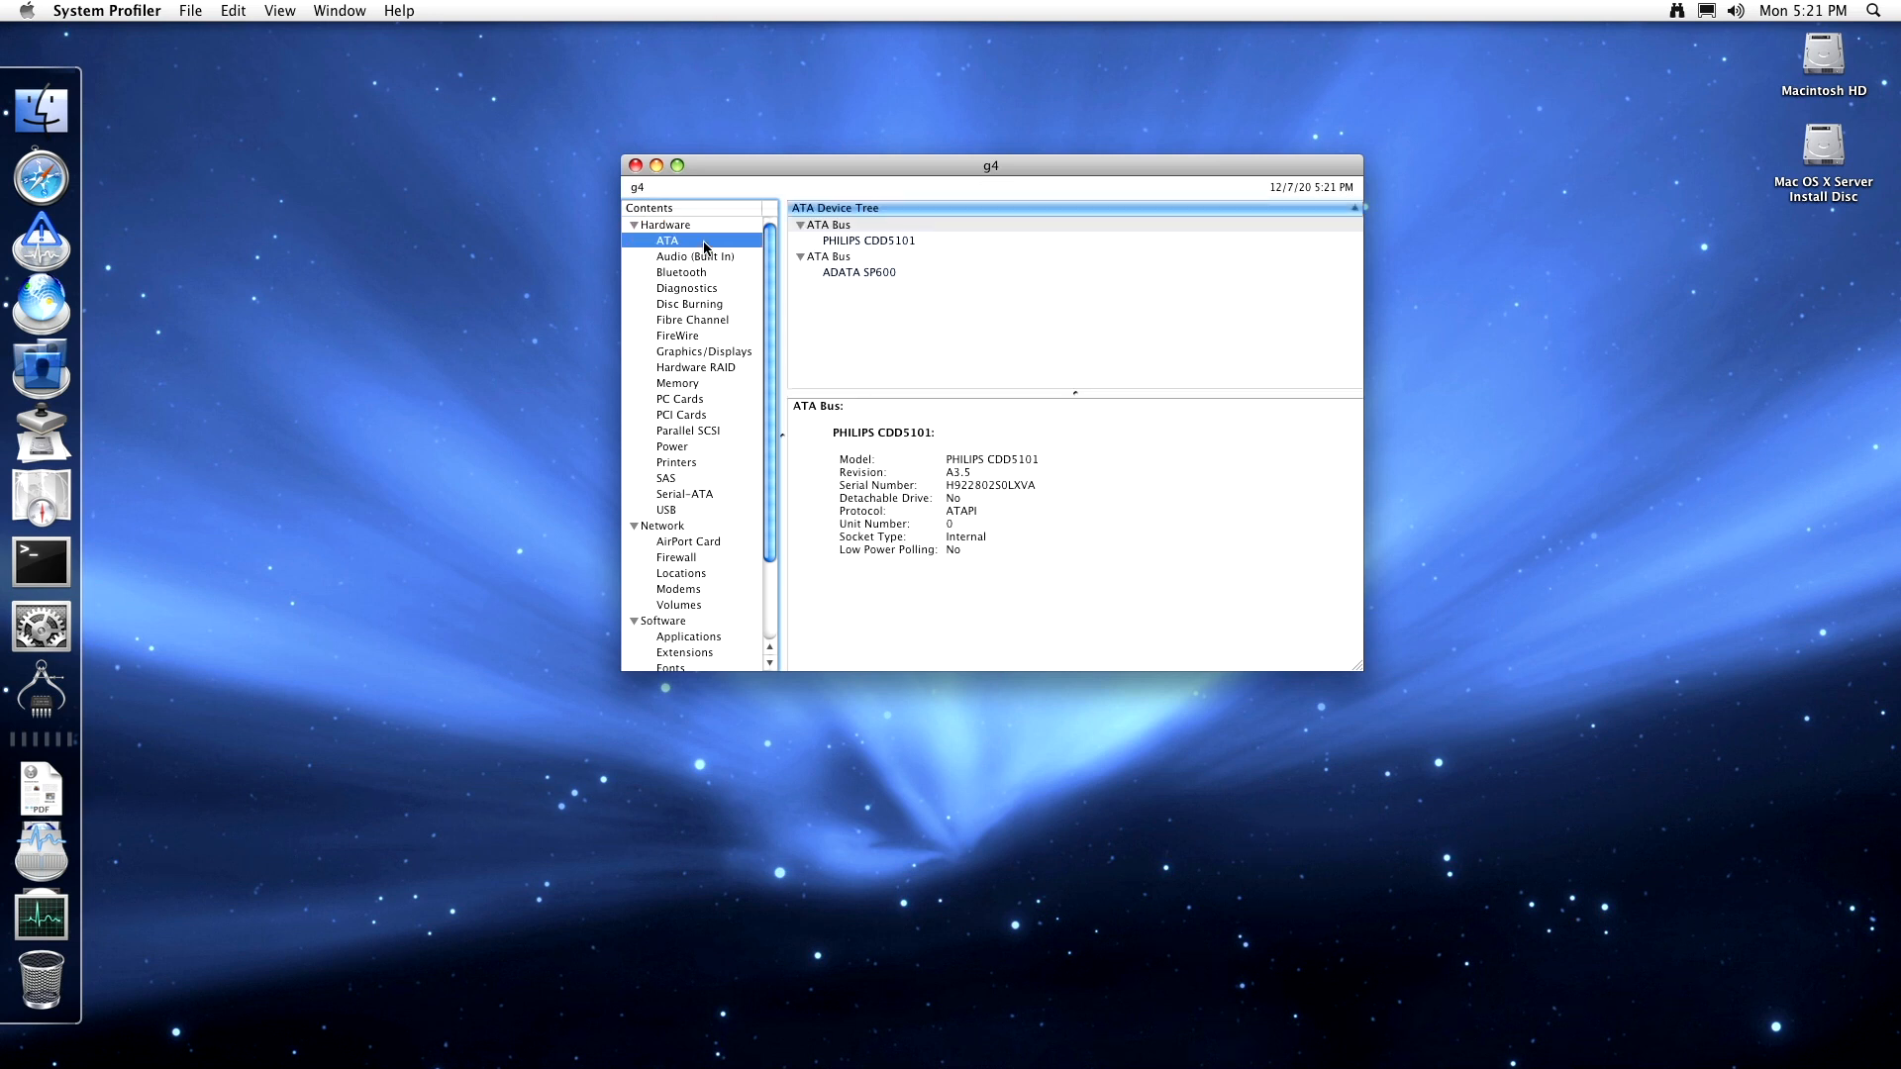
click(927, 270)
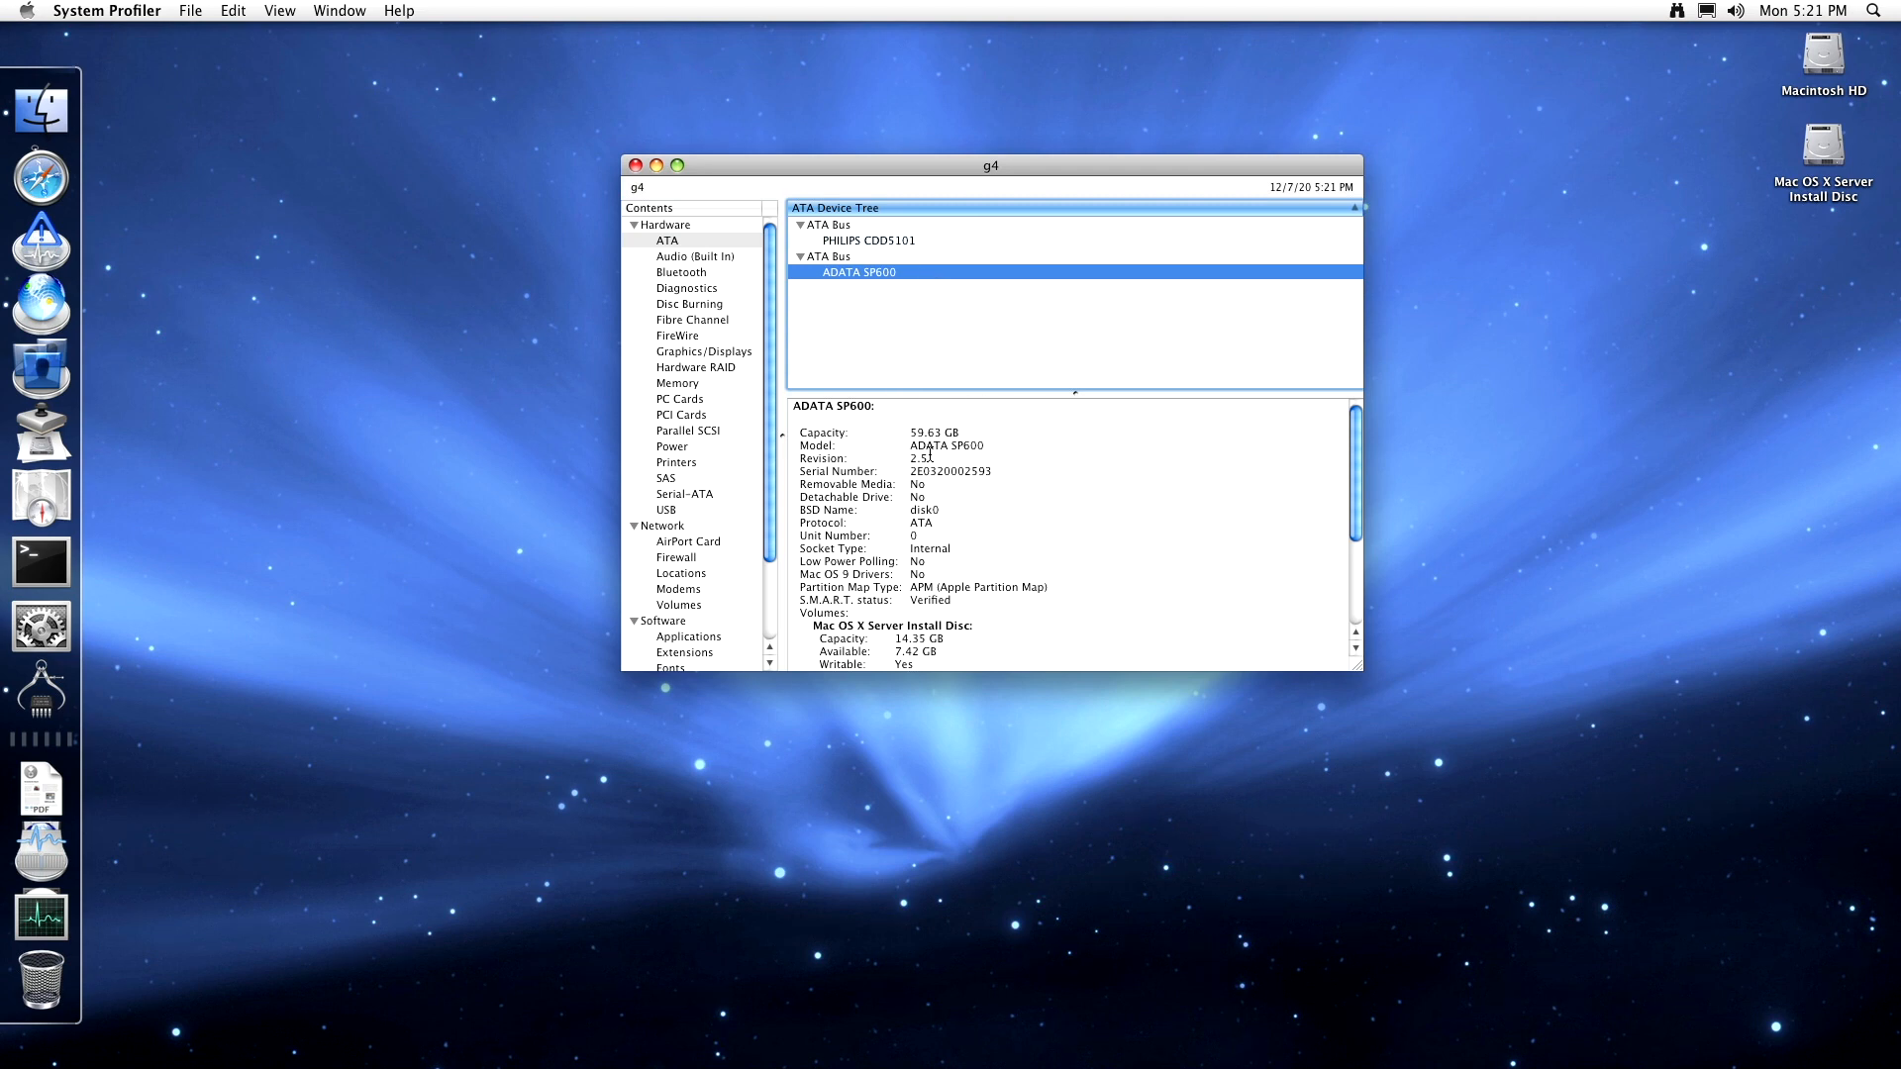
click(871, 244)
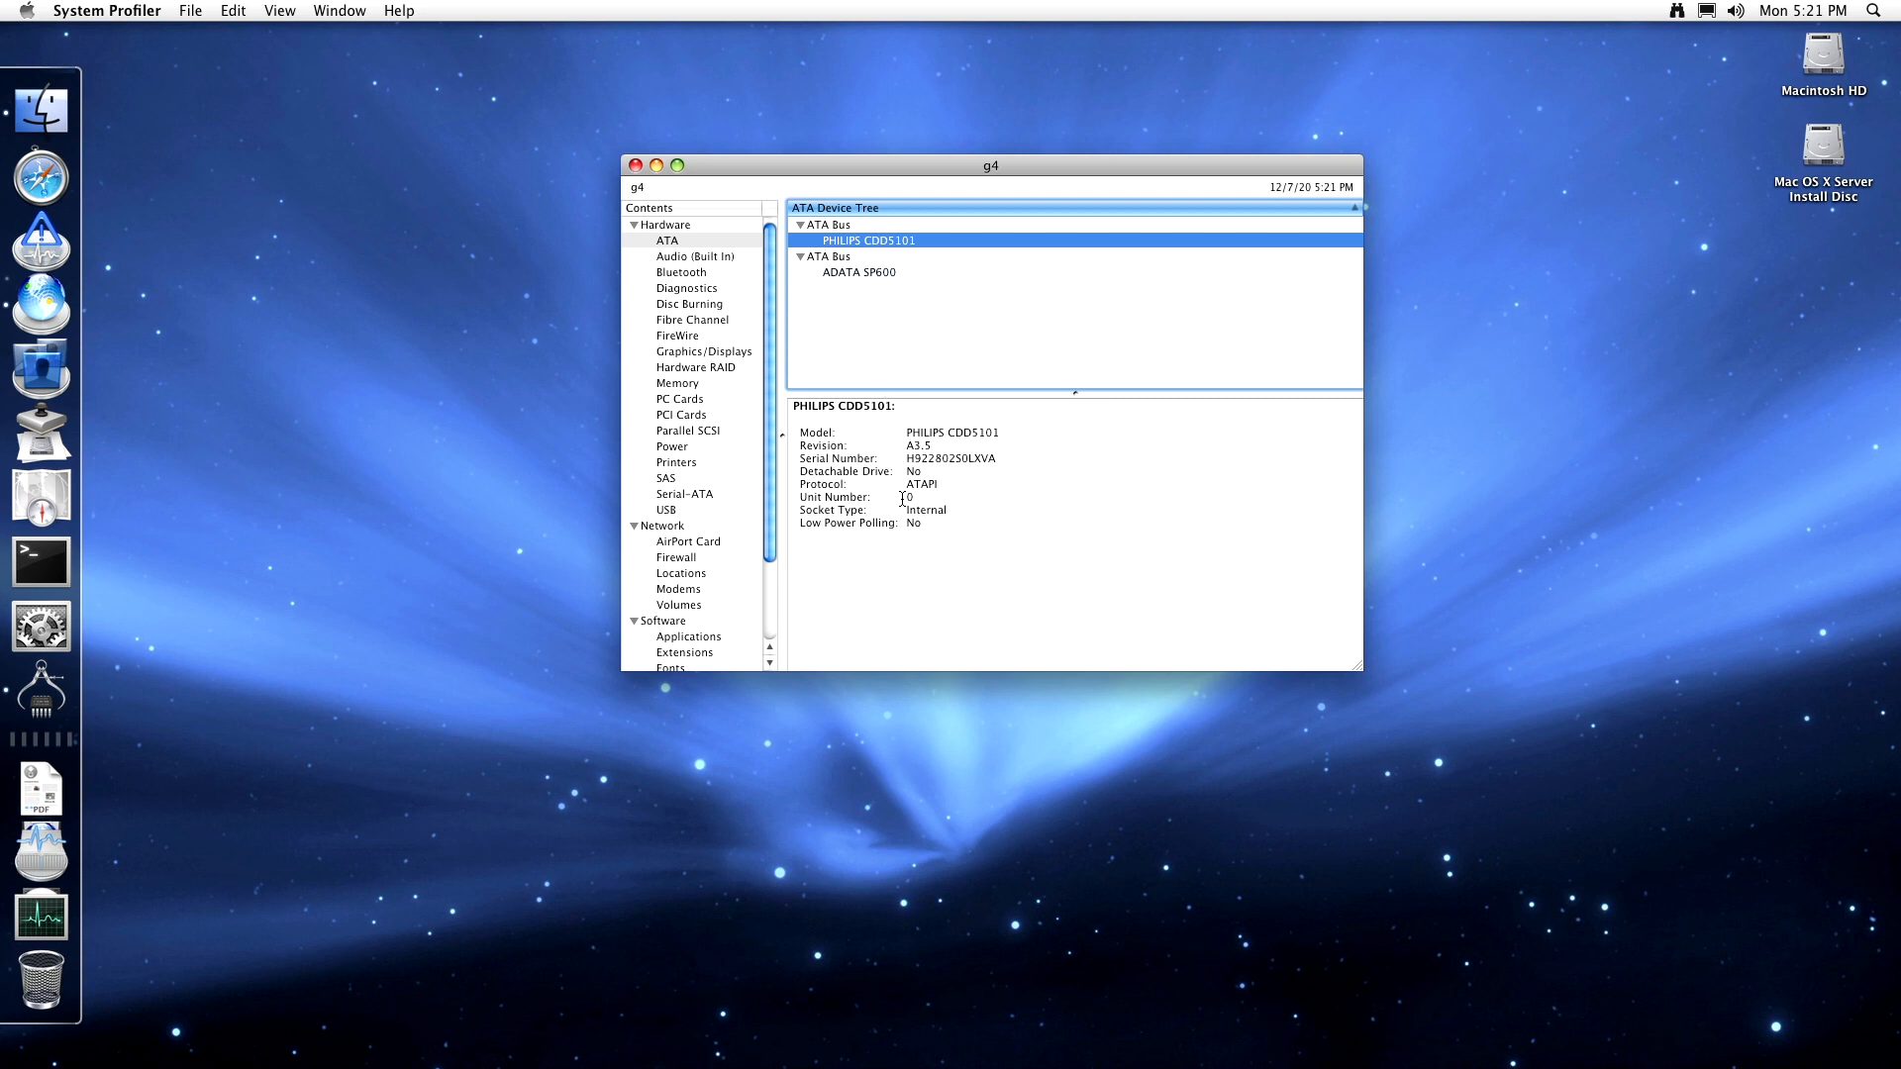
click(714, 257)
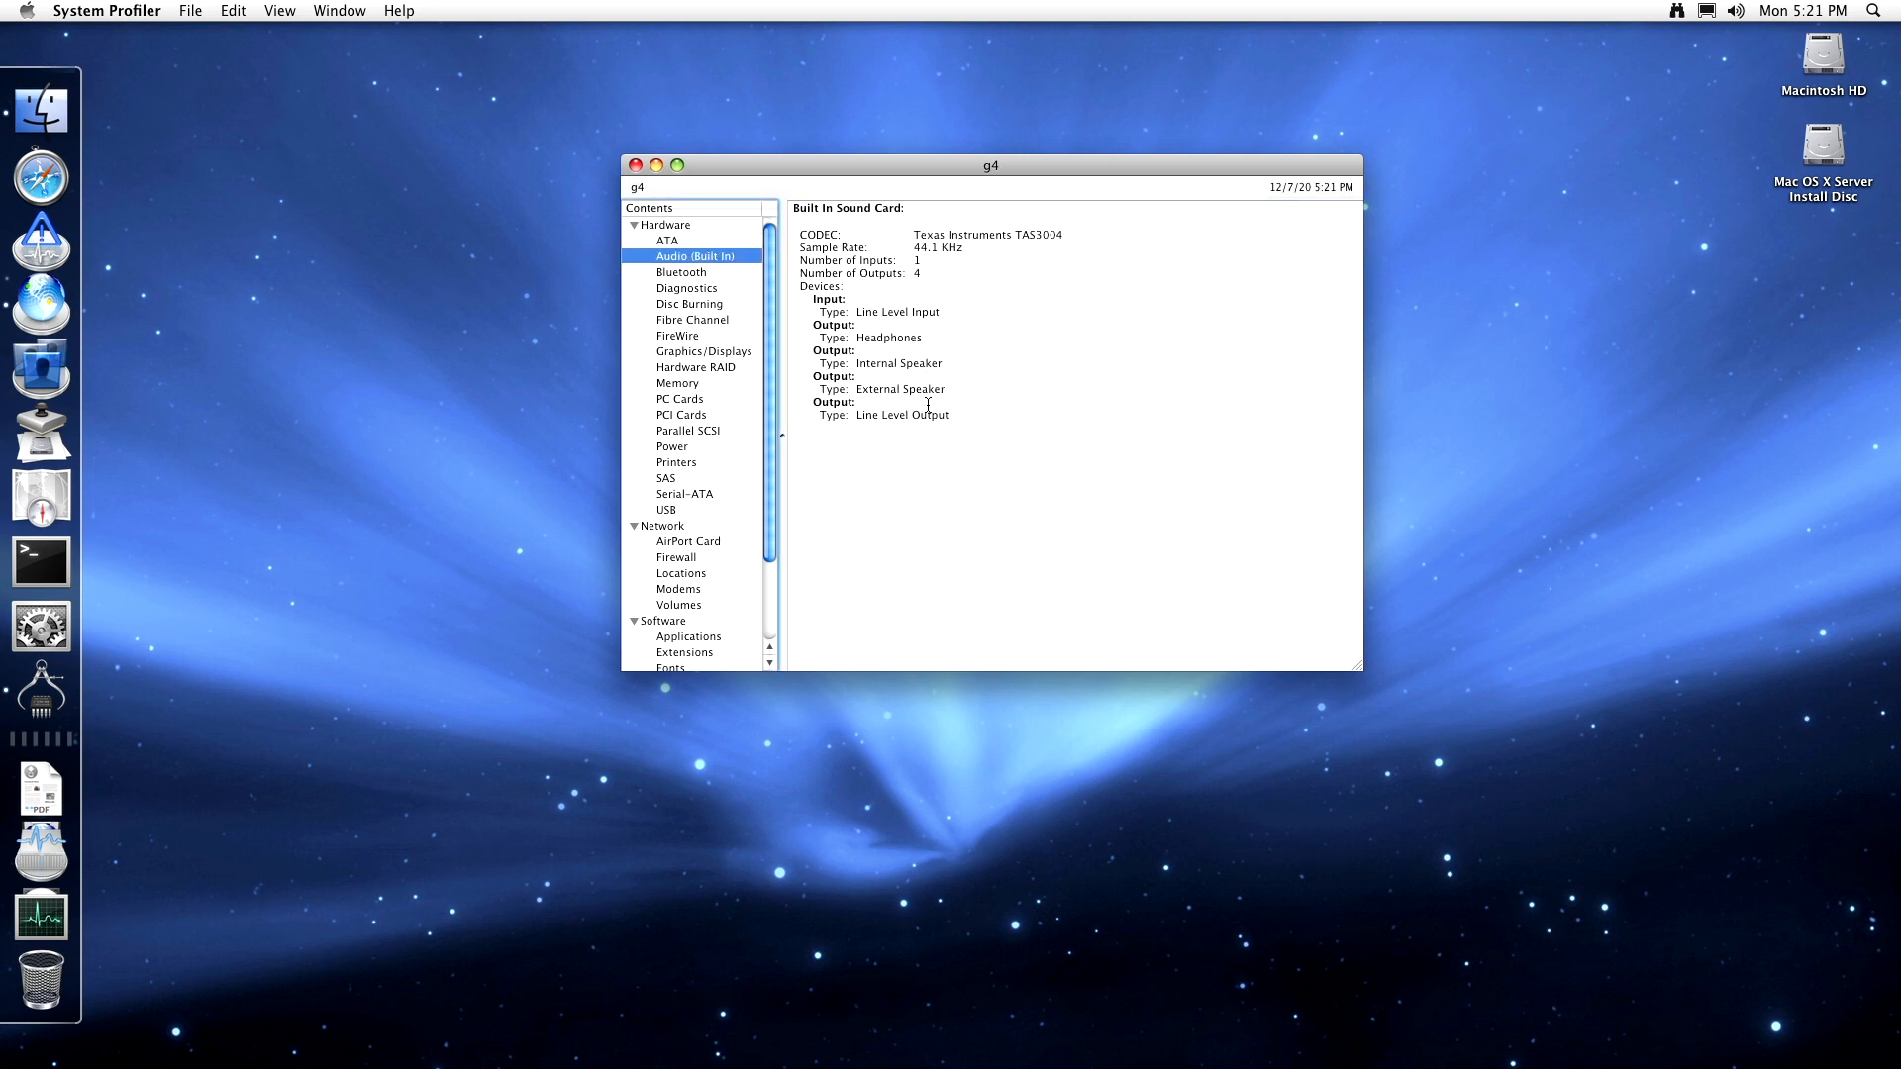
- Step through the Bluetooth, Diagnostics, Disc Burning, Fibre Channel, FireWire and Graphics/Displays reports
click(722, 273)
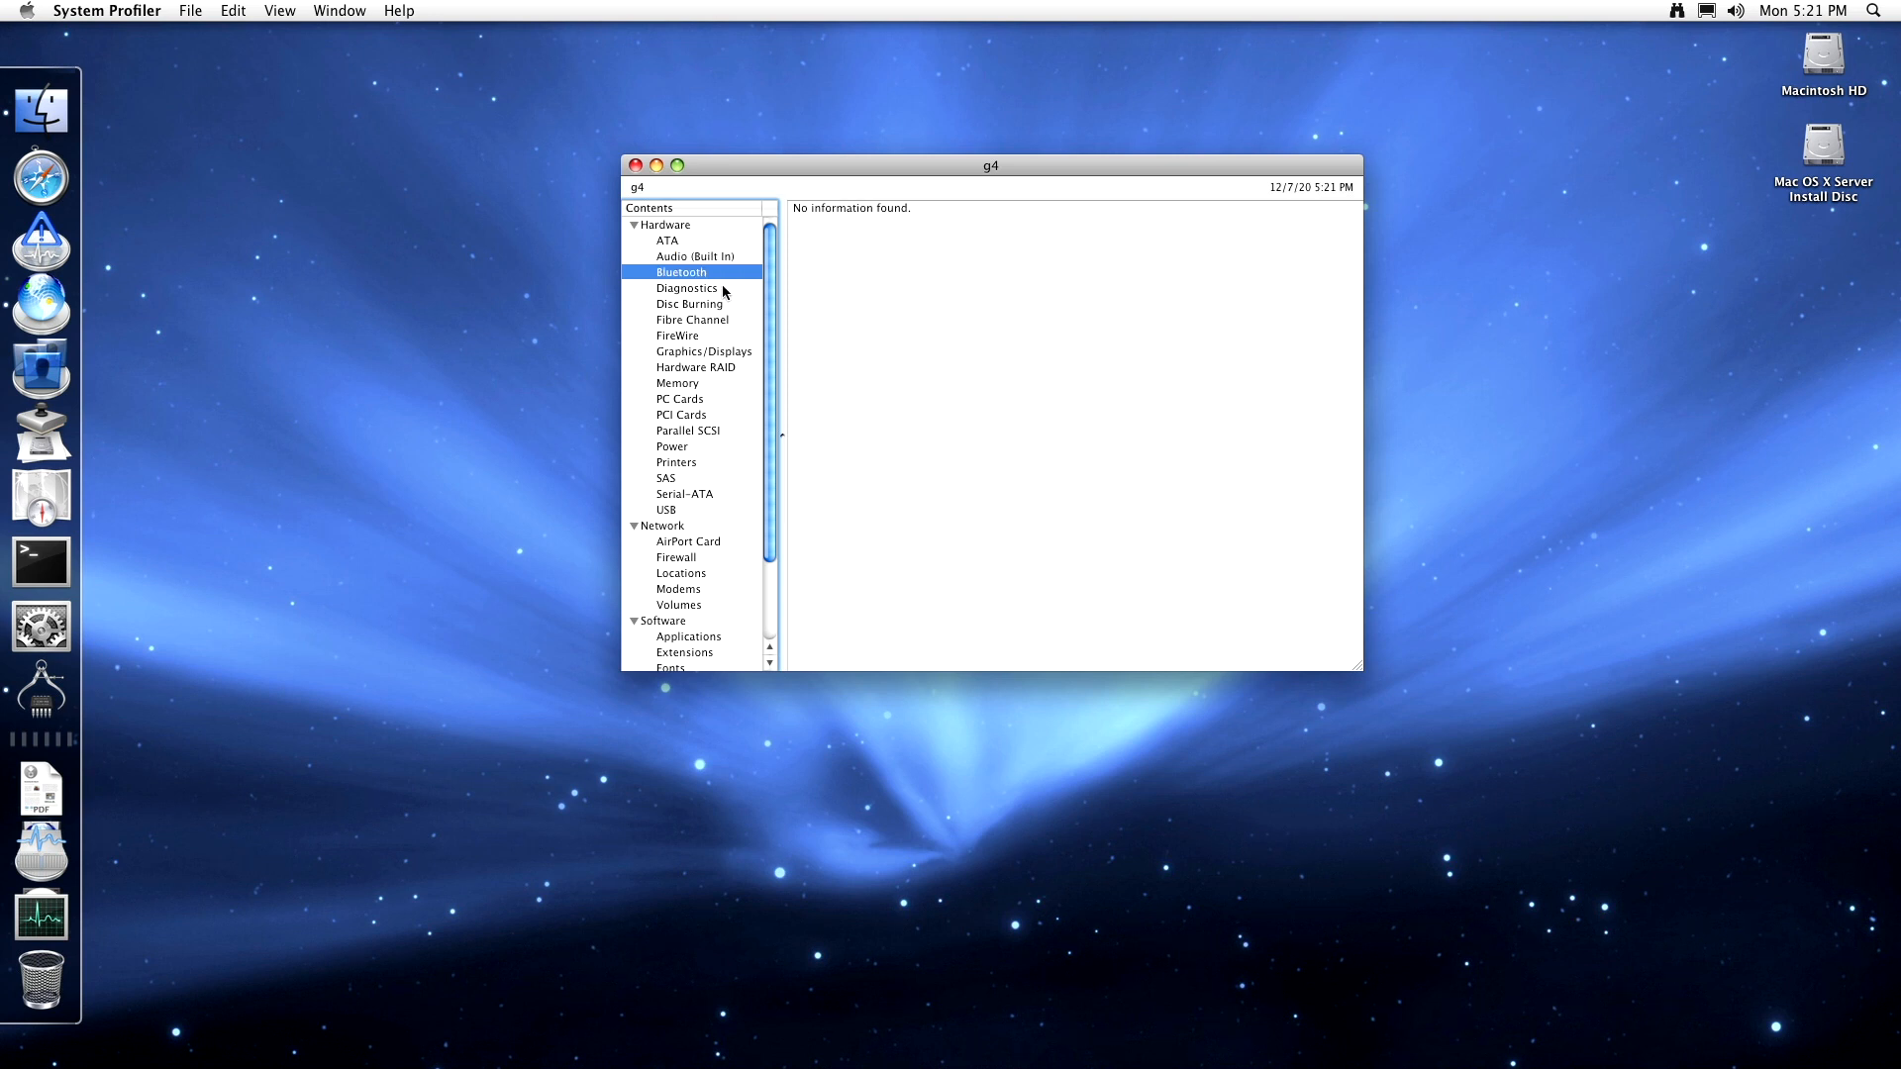
click(723, 289)
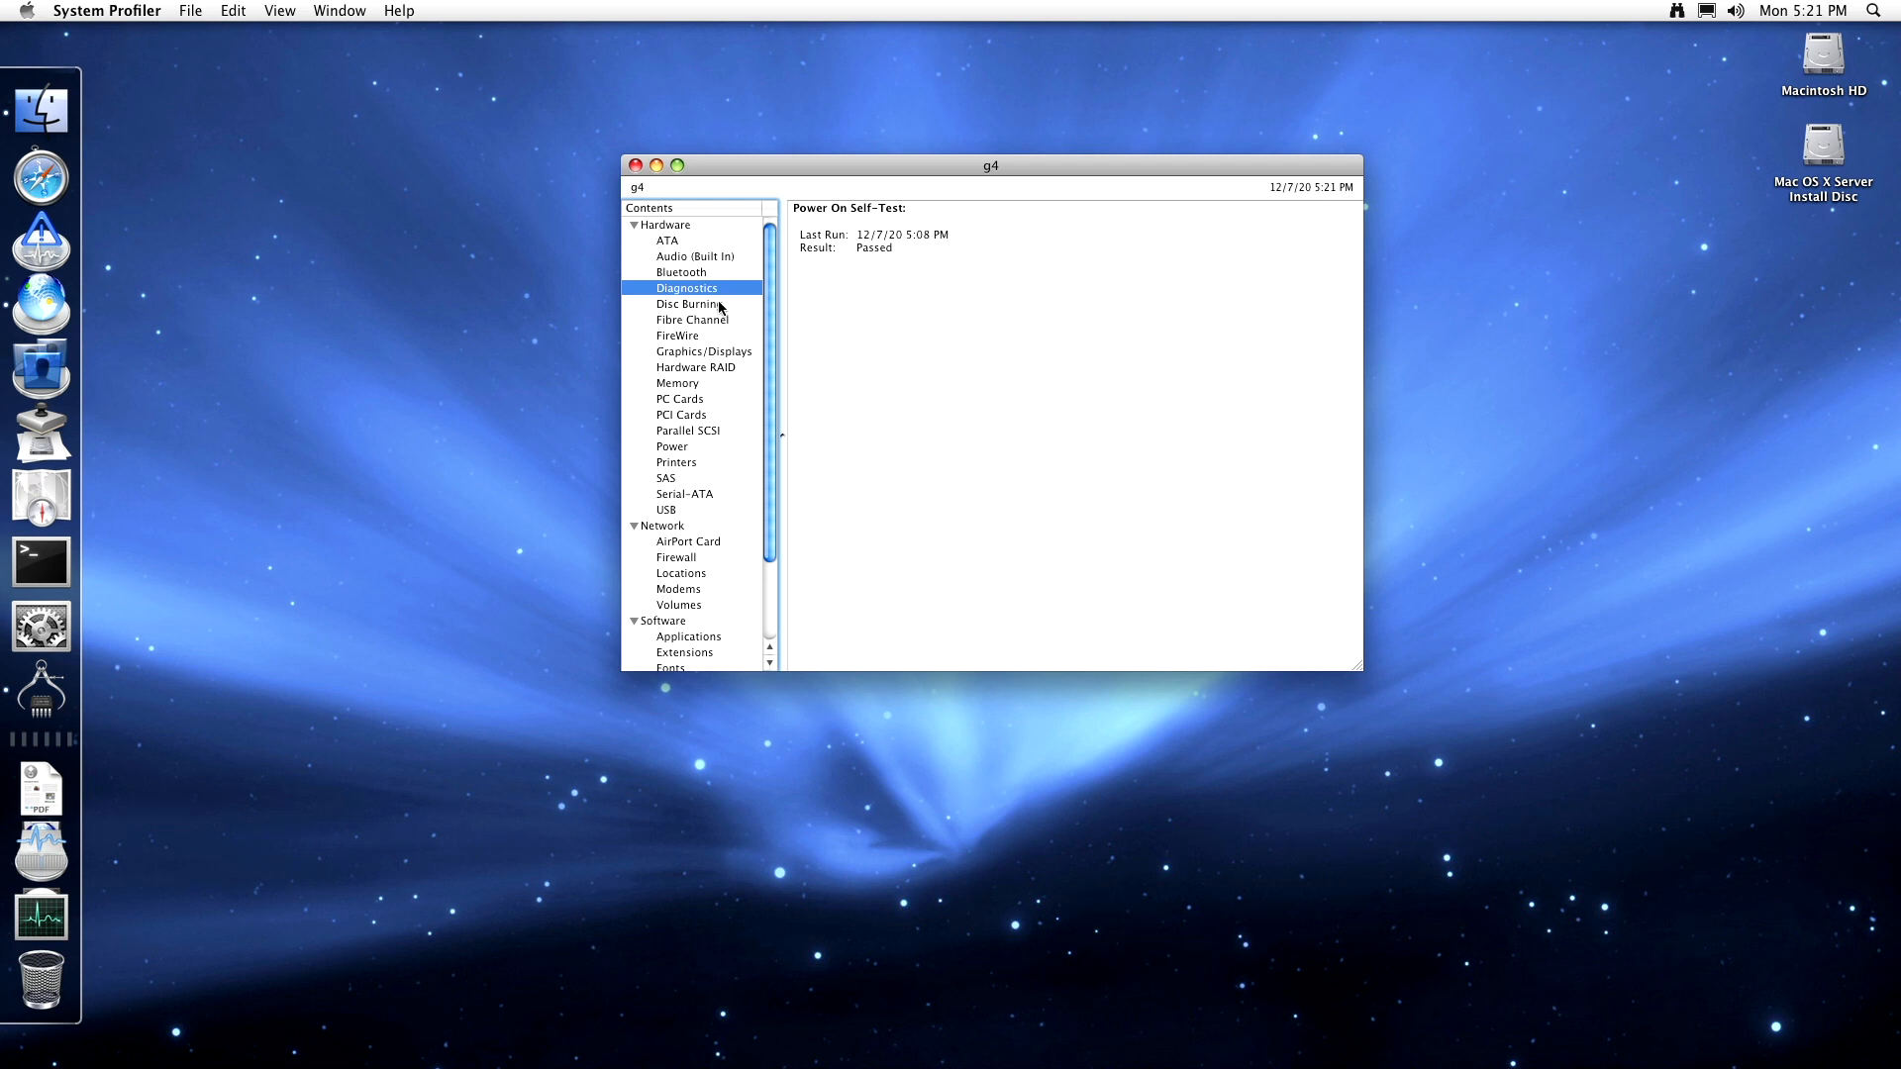
click(721, 304)
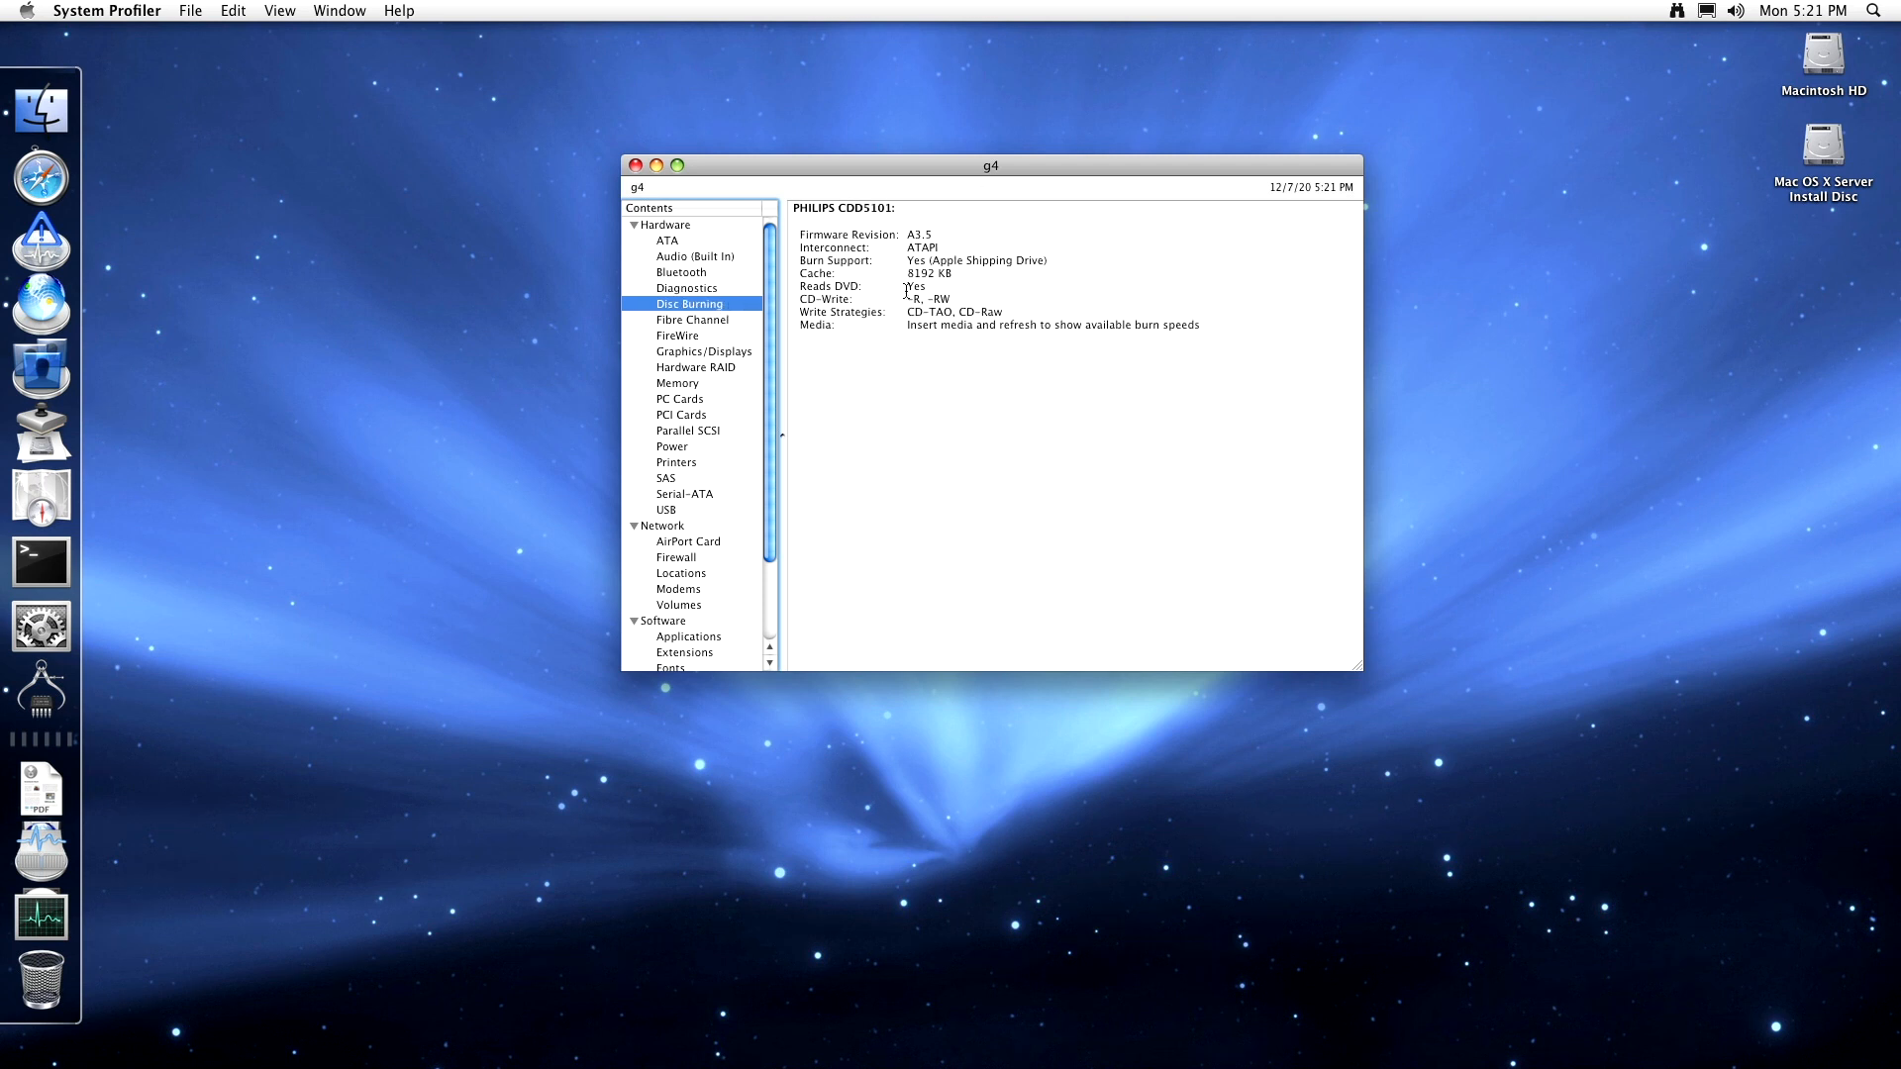
click(941, 299)
click(725, 323)
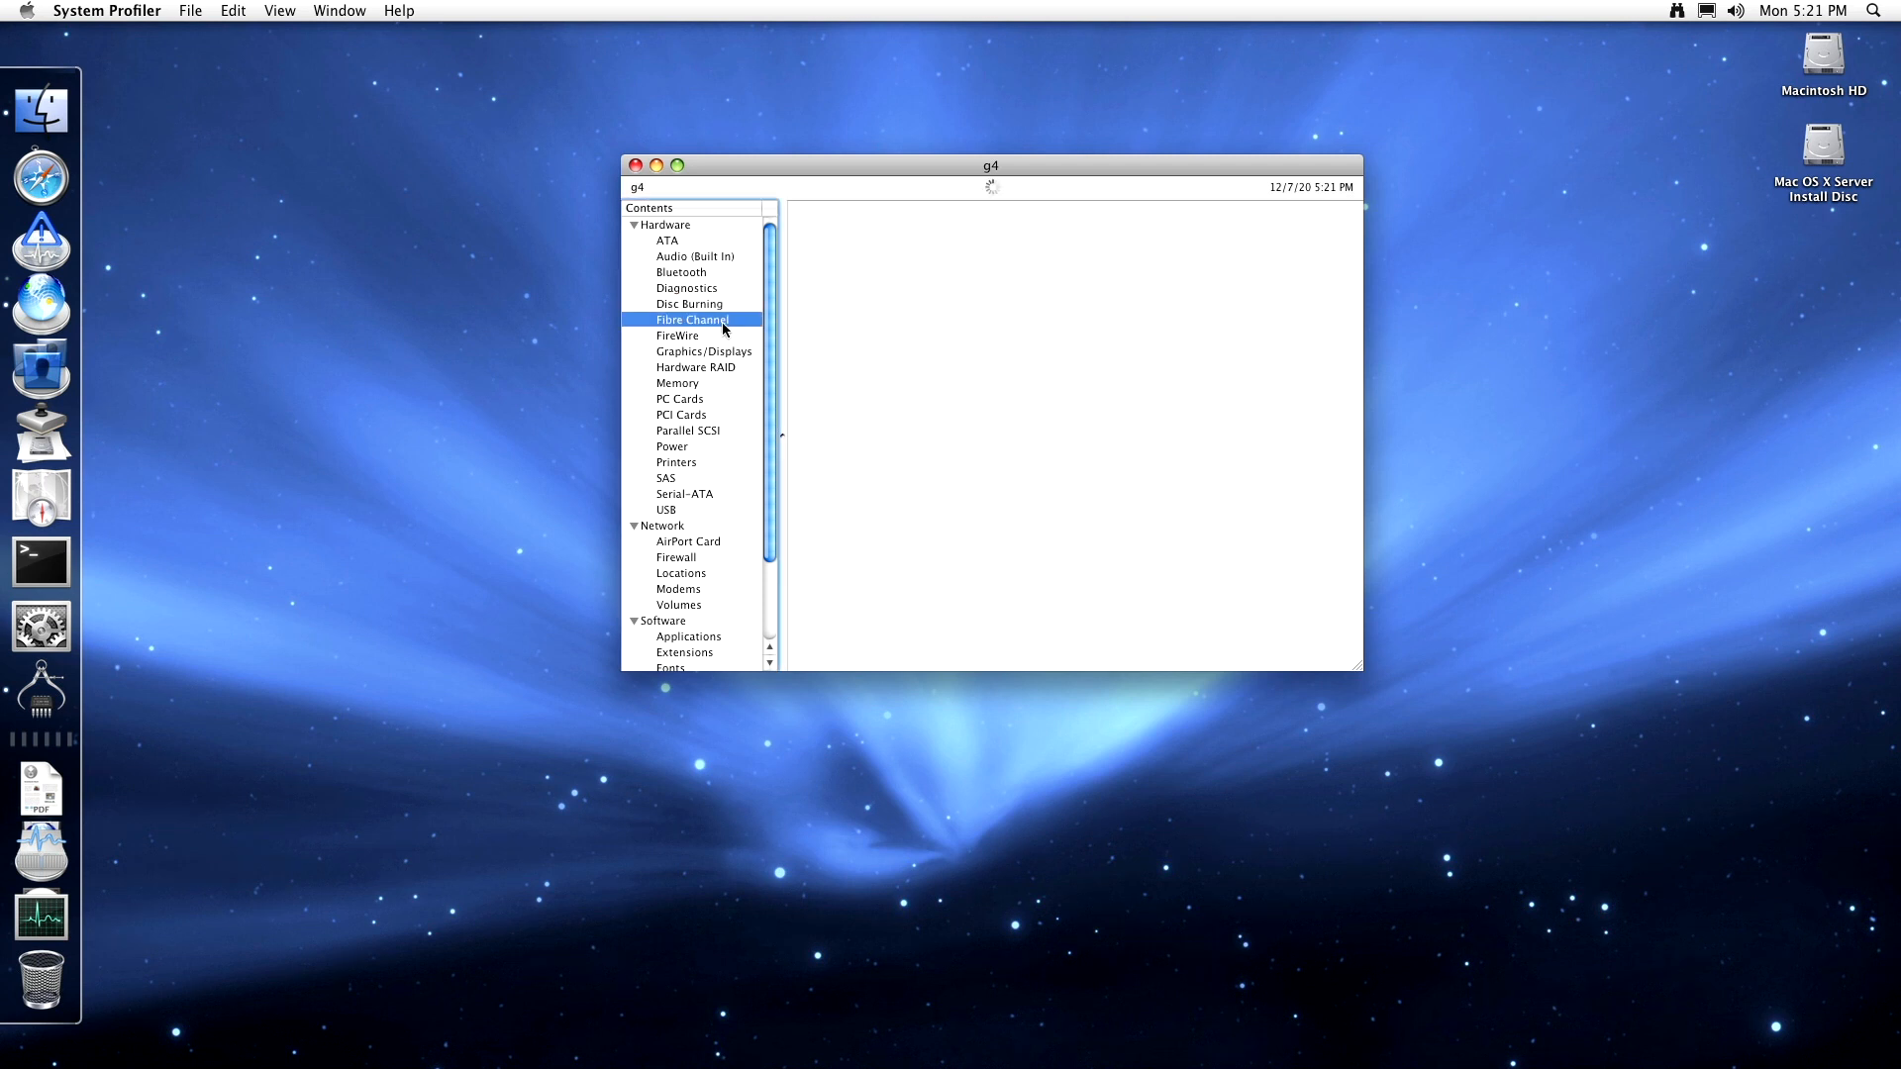
click(714, 339)
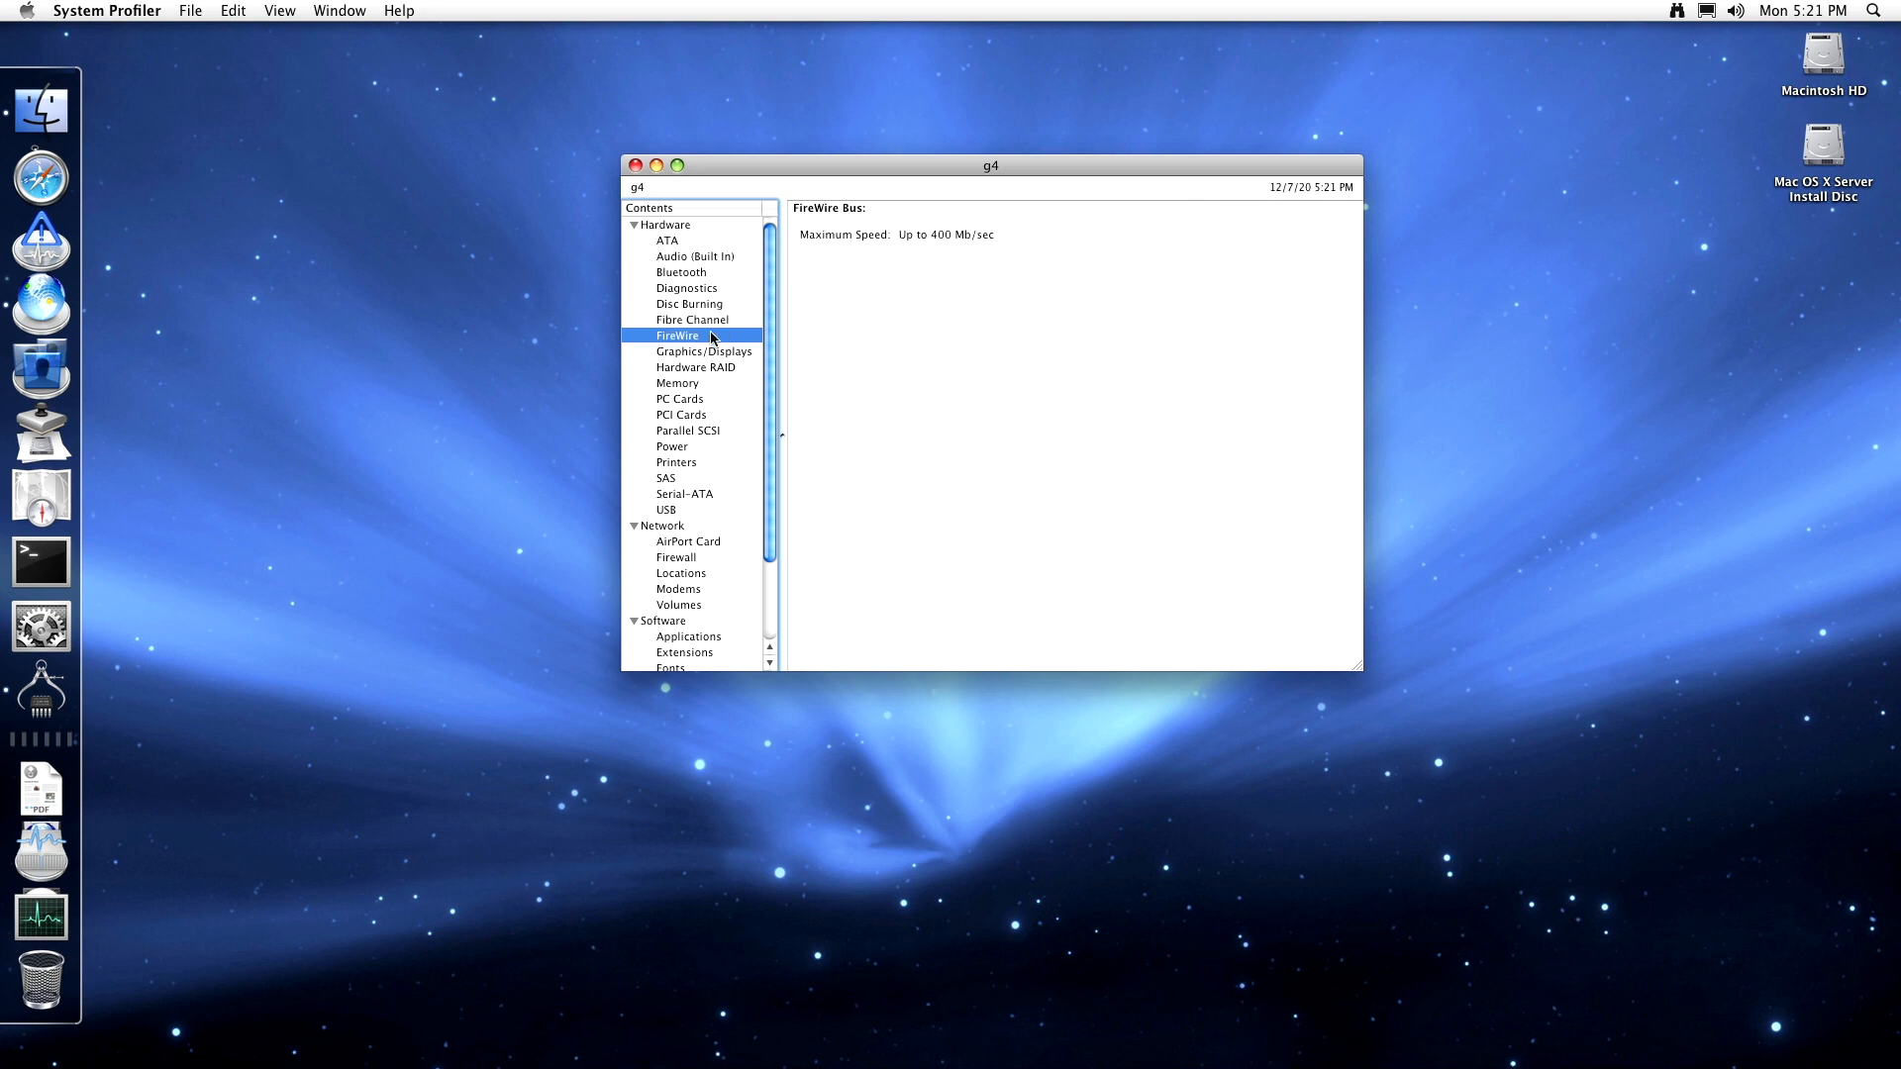
click(711, 352)
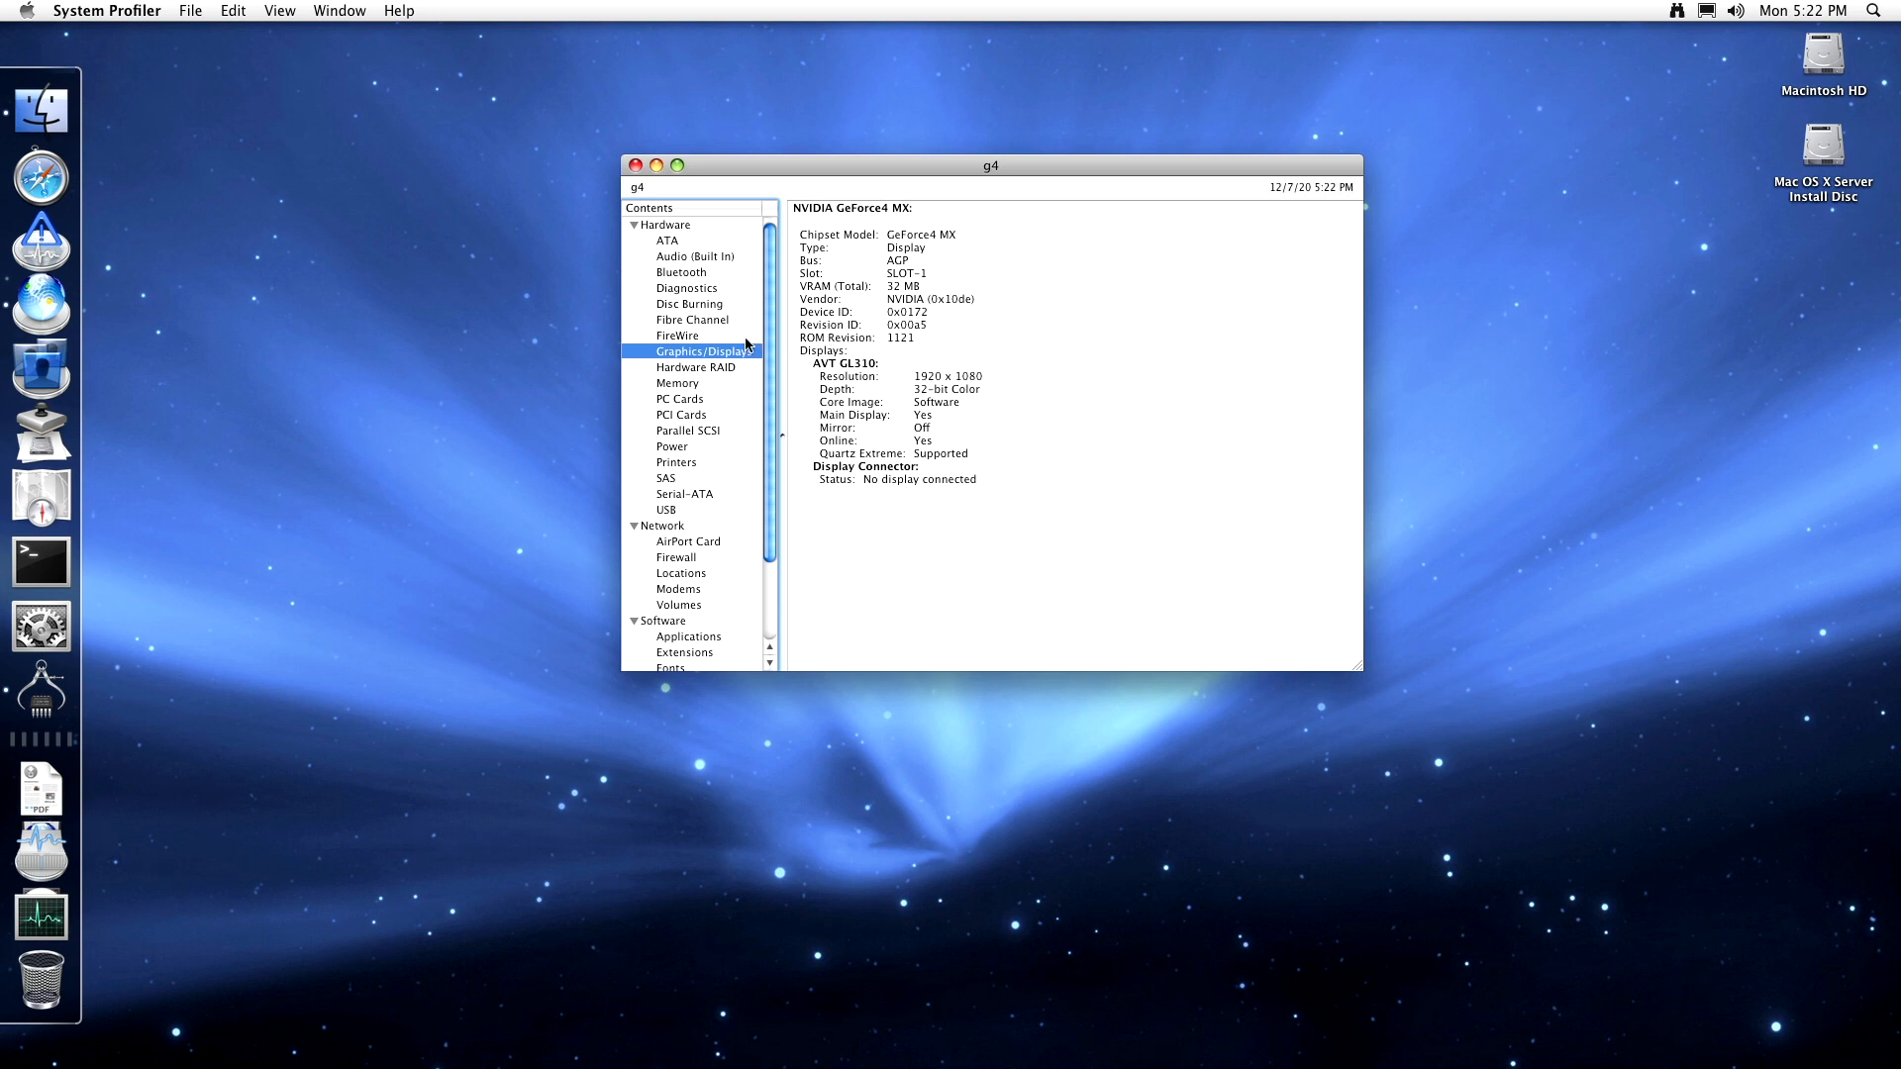
- Check the Hardware RAID report, then inspect the four memory slots, ending on DIMM0/J21
click(728, 368)
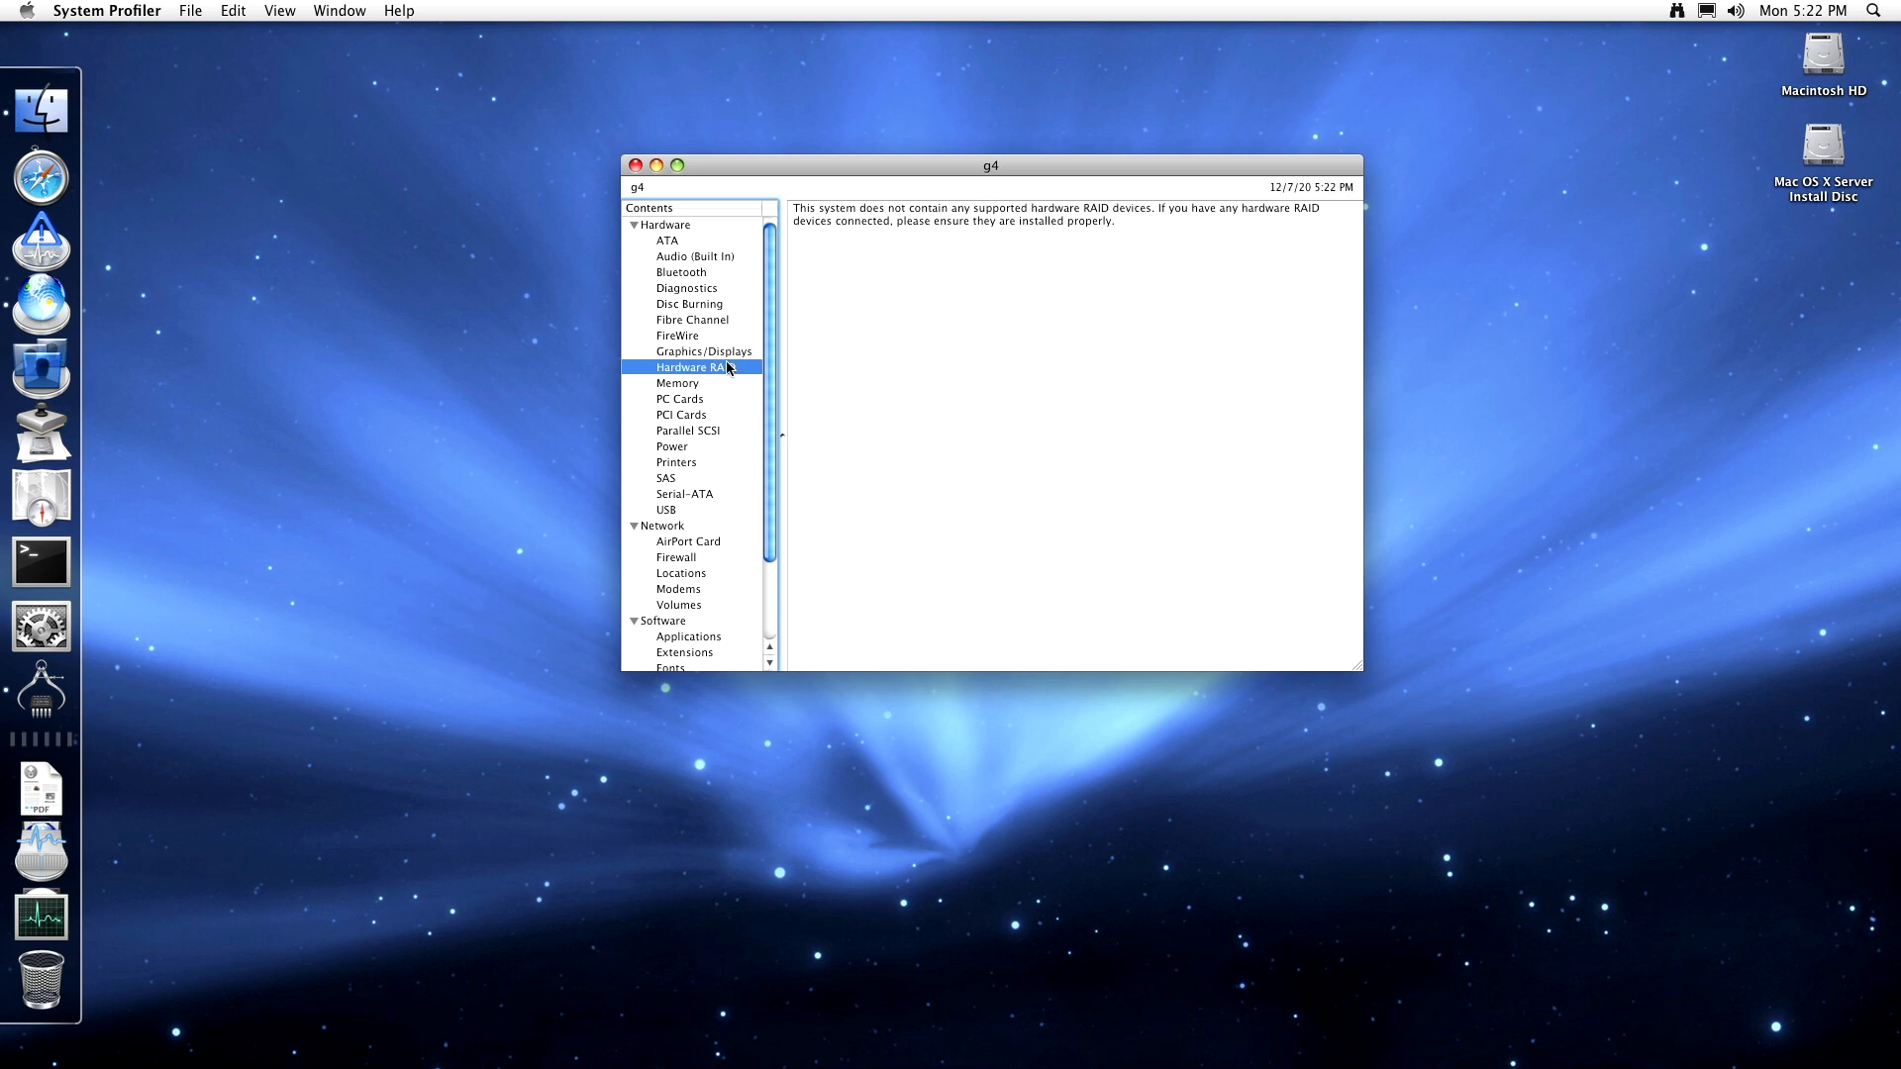
click(685, 386)
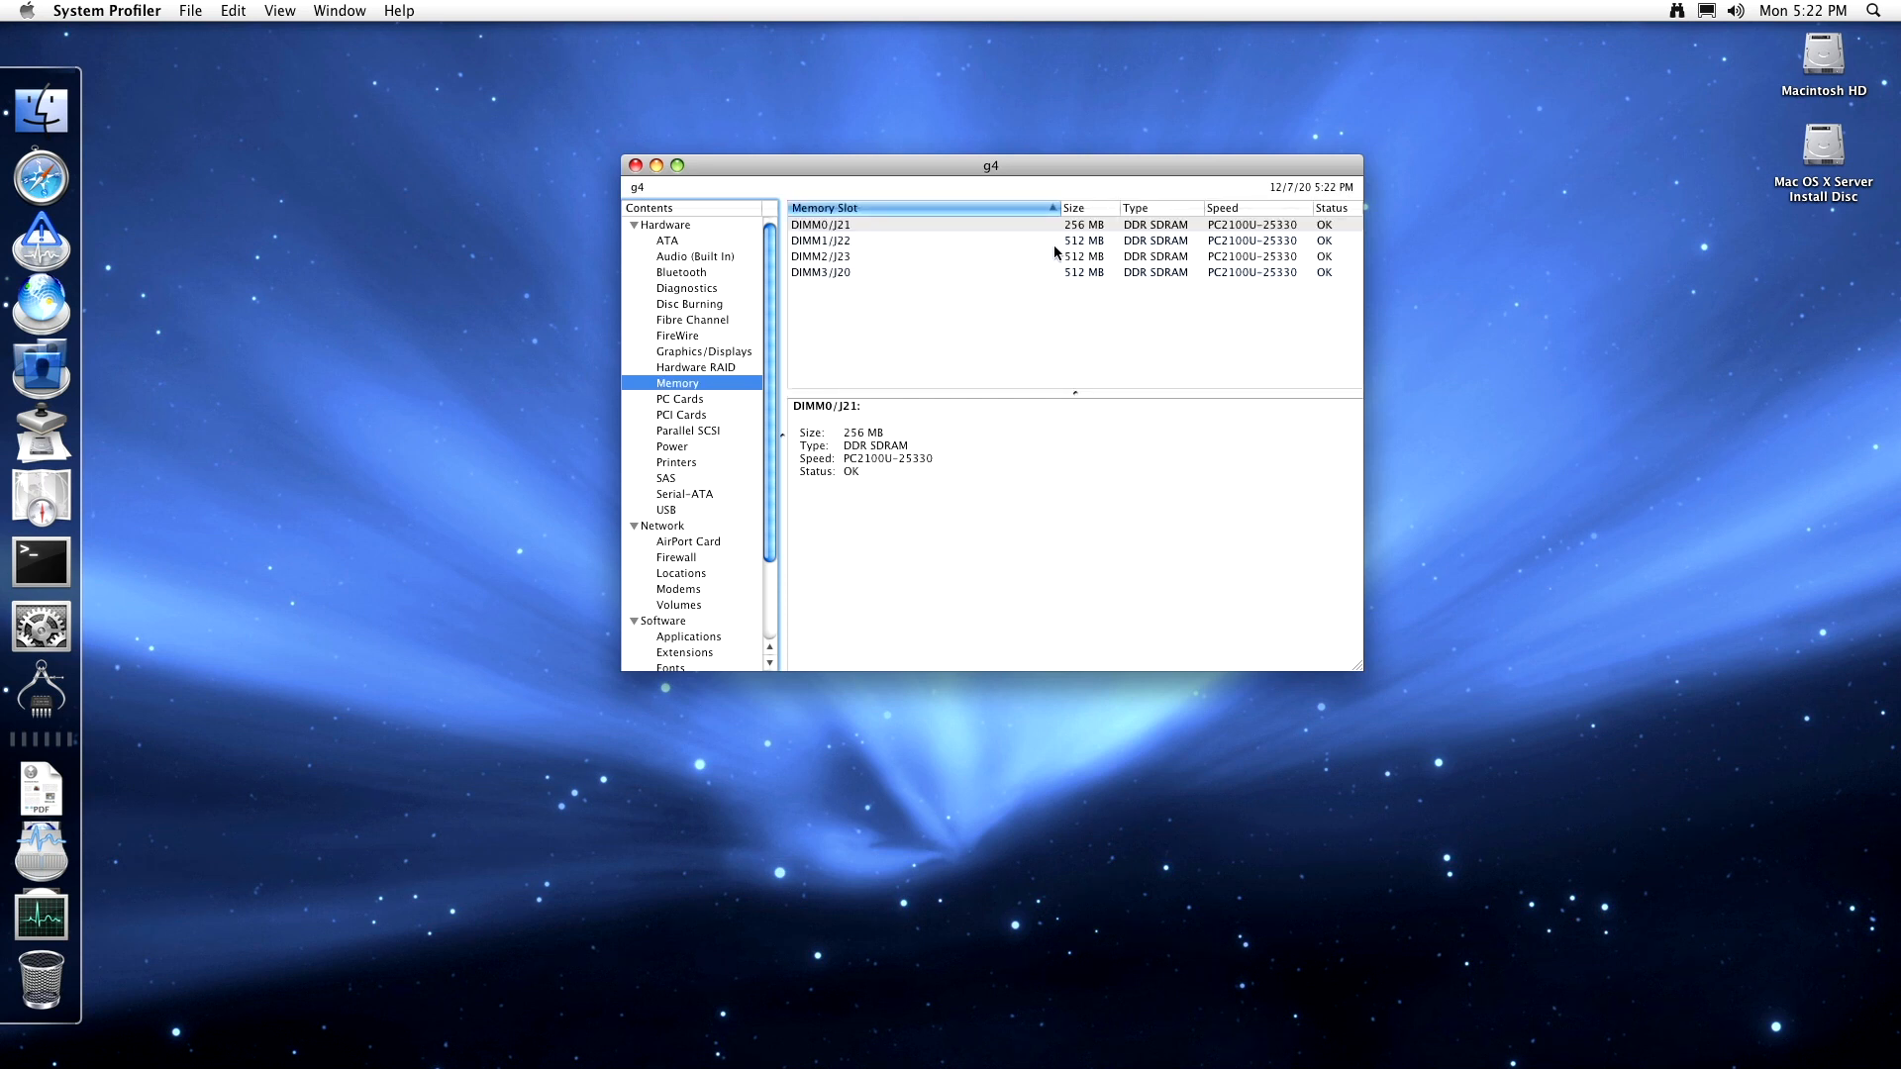
click(1053, 239)
click(1049, 250)
click(1051, 270)
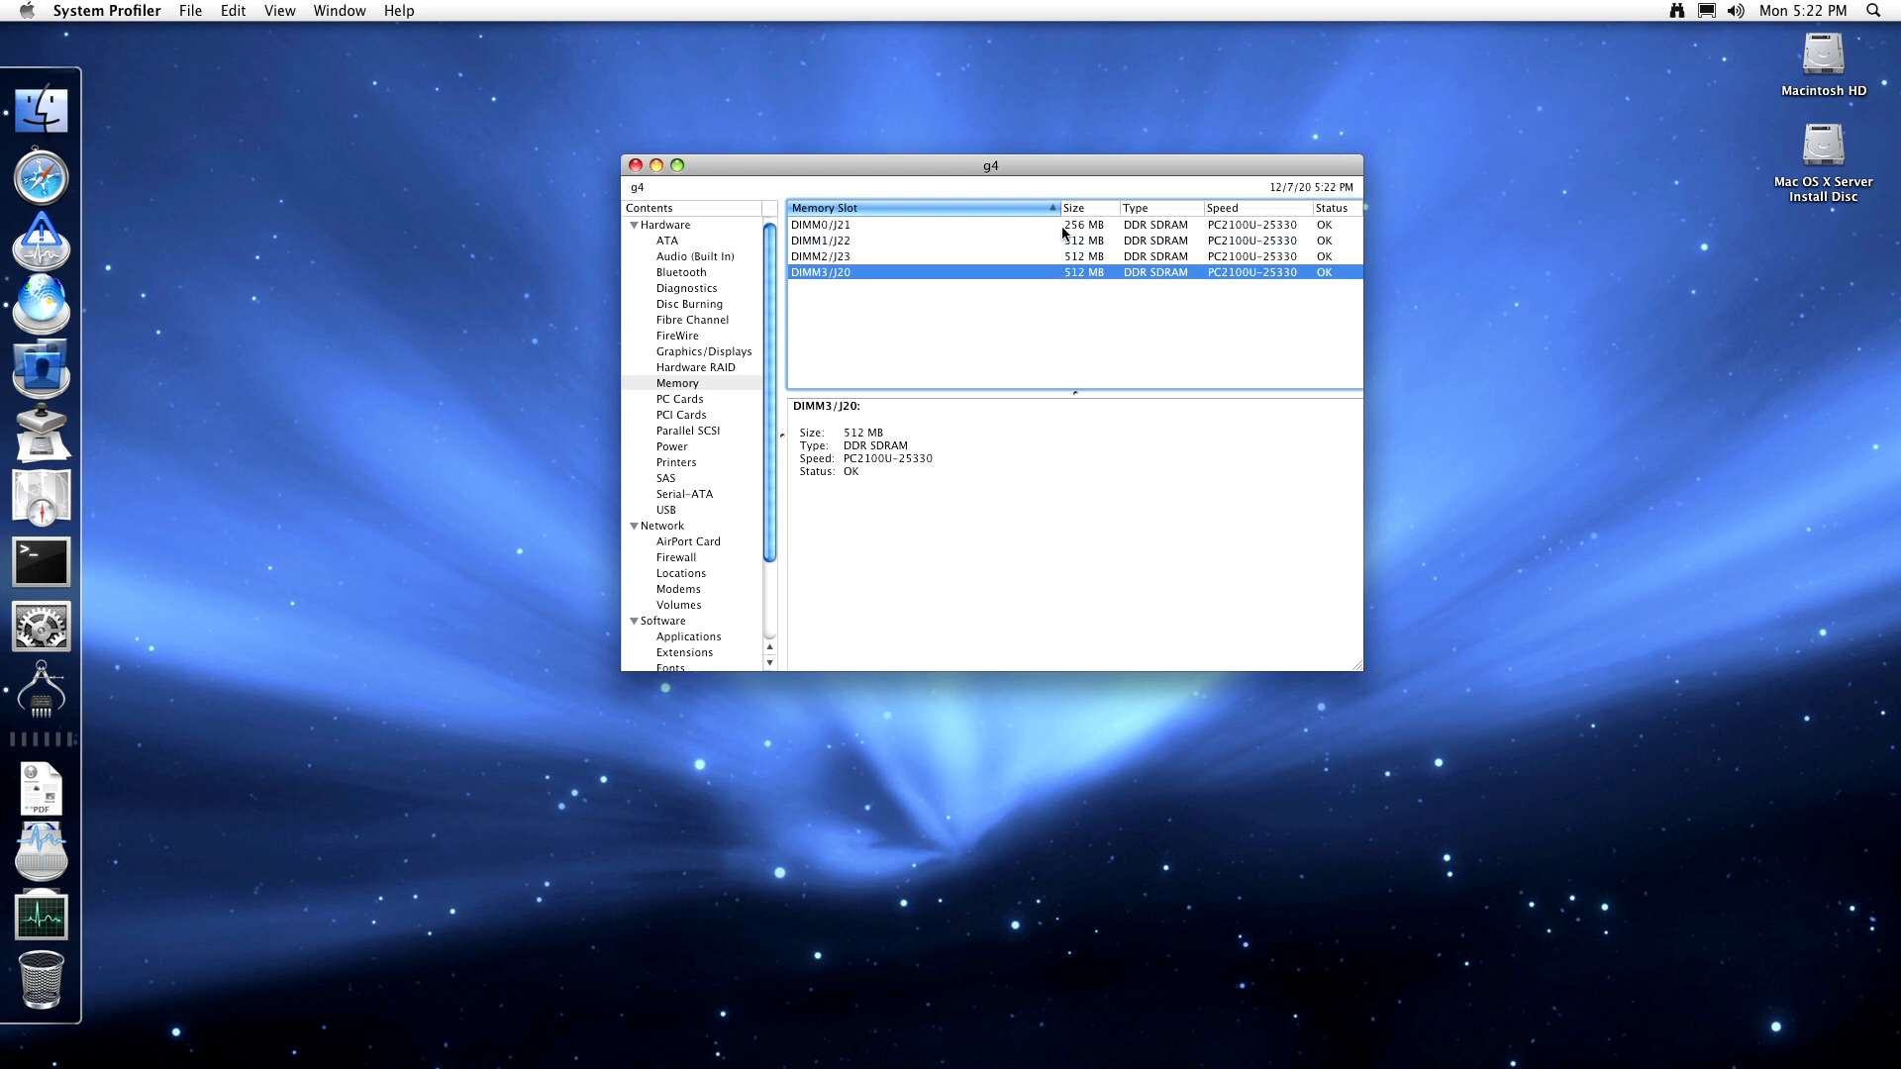
click(1061, 227)
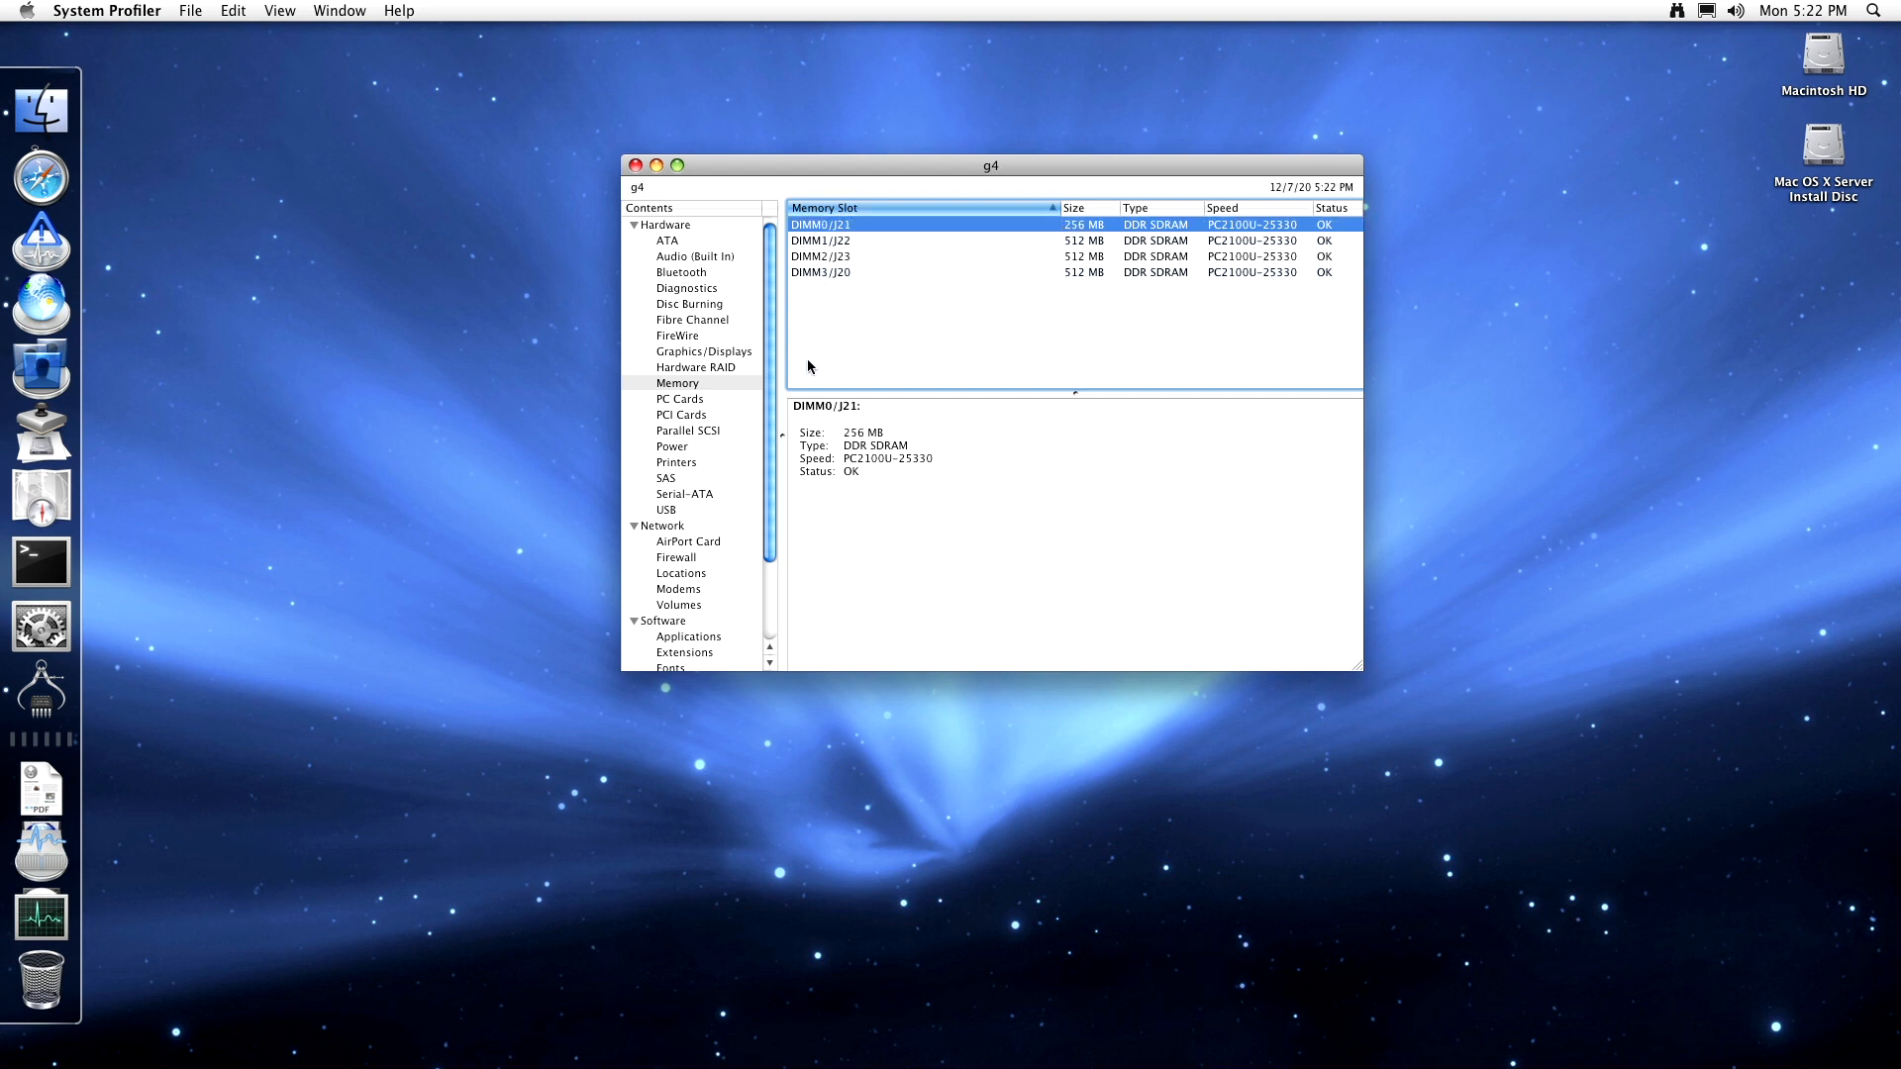
- Go through the PC Cards, PCI Cards, Parallel SCSI, Power, Printers, SAS, Serial-ATA and USB reports
click(663, 400)
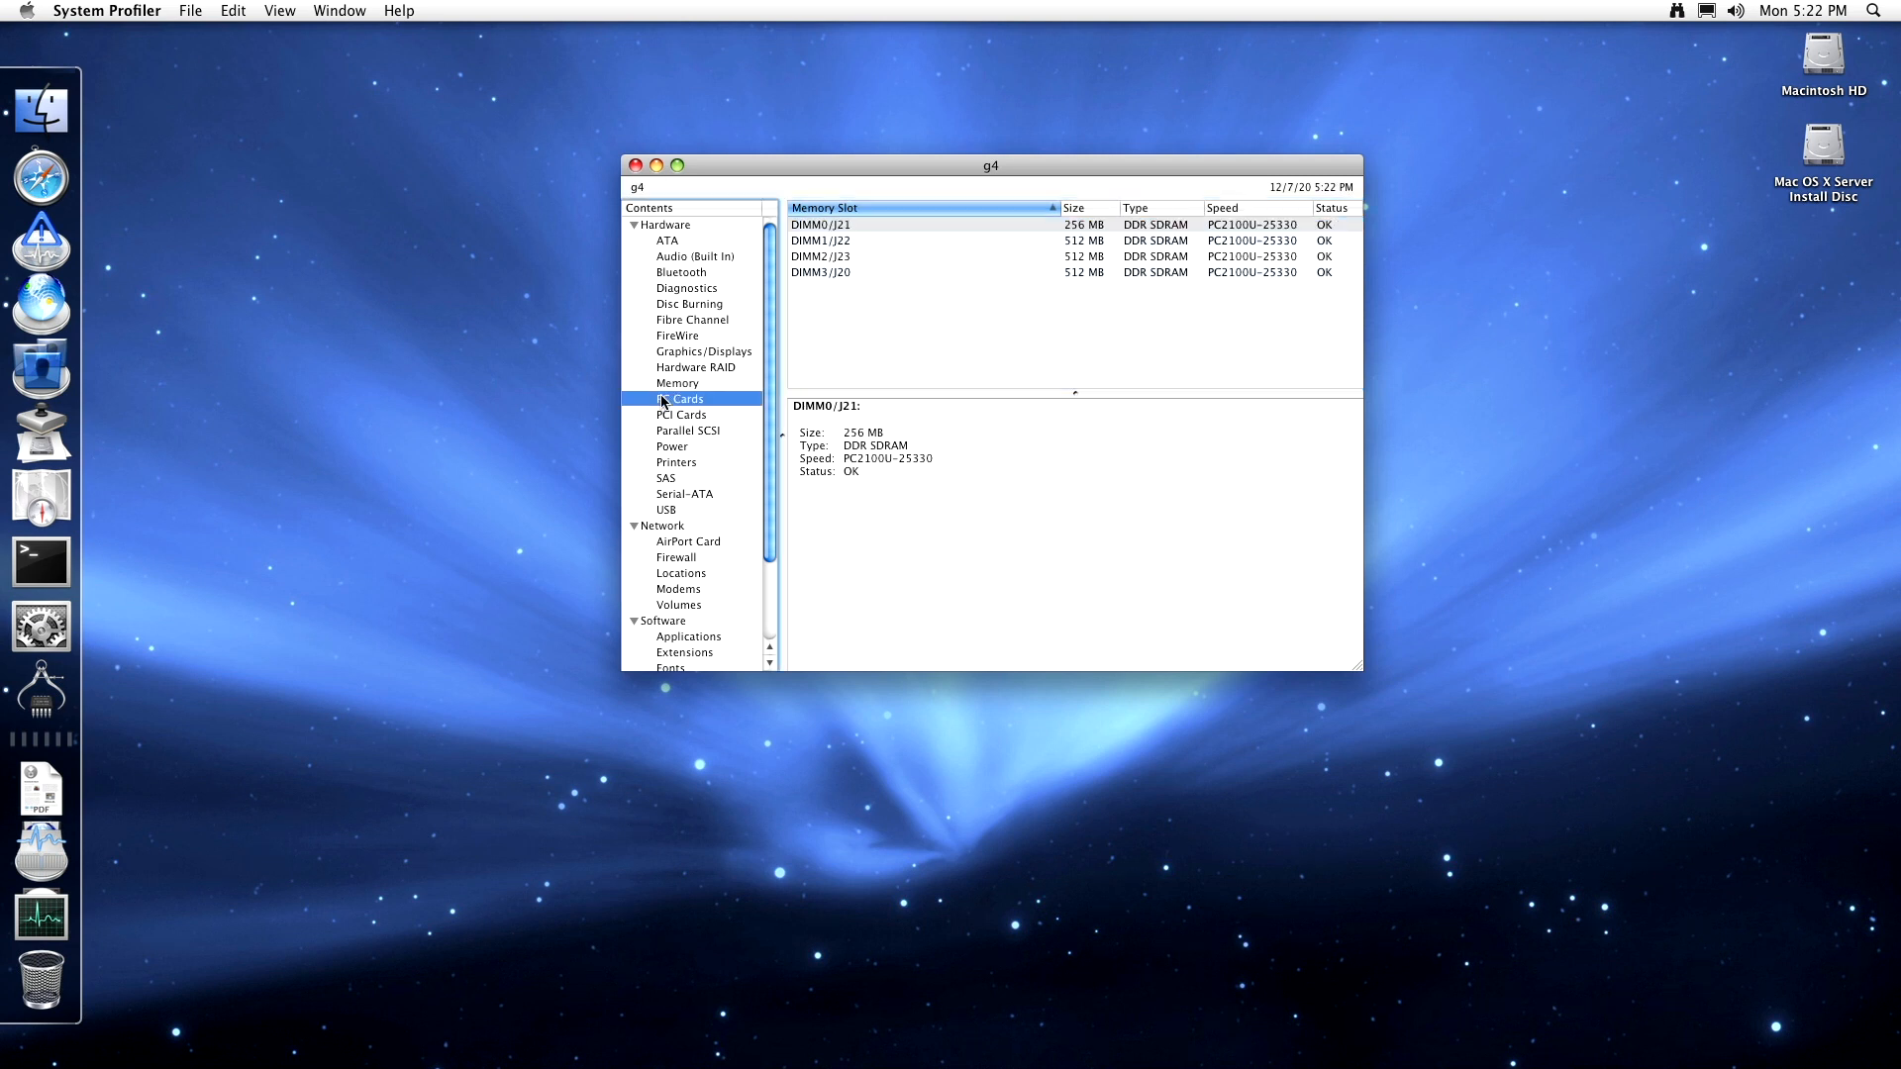
click(663, 416)
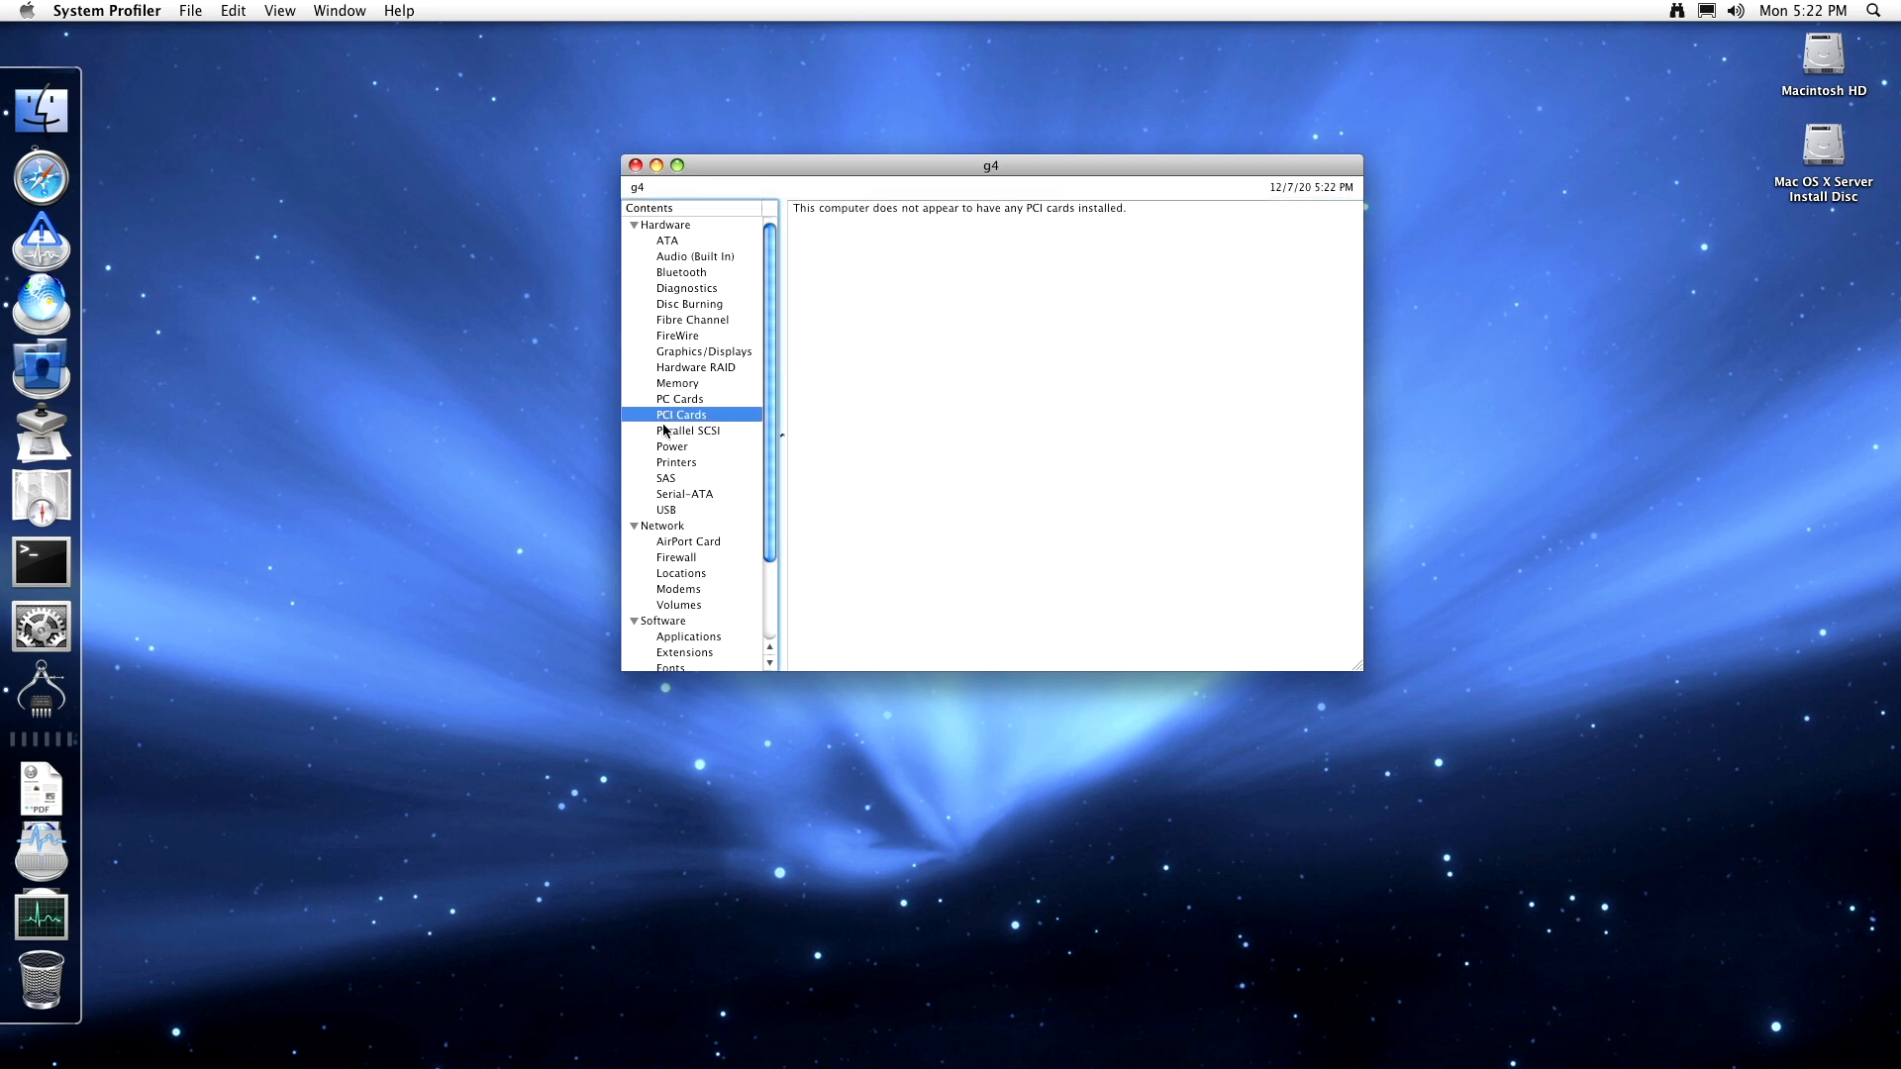
click(663, 430)
click(661, 446)
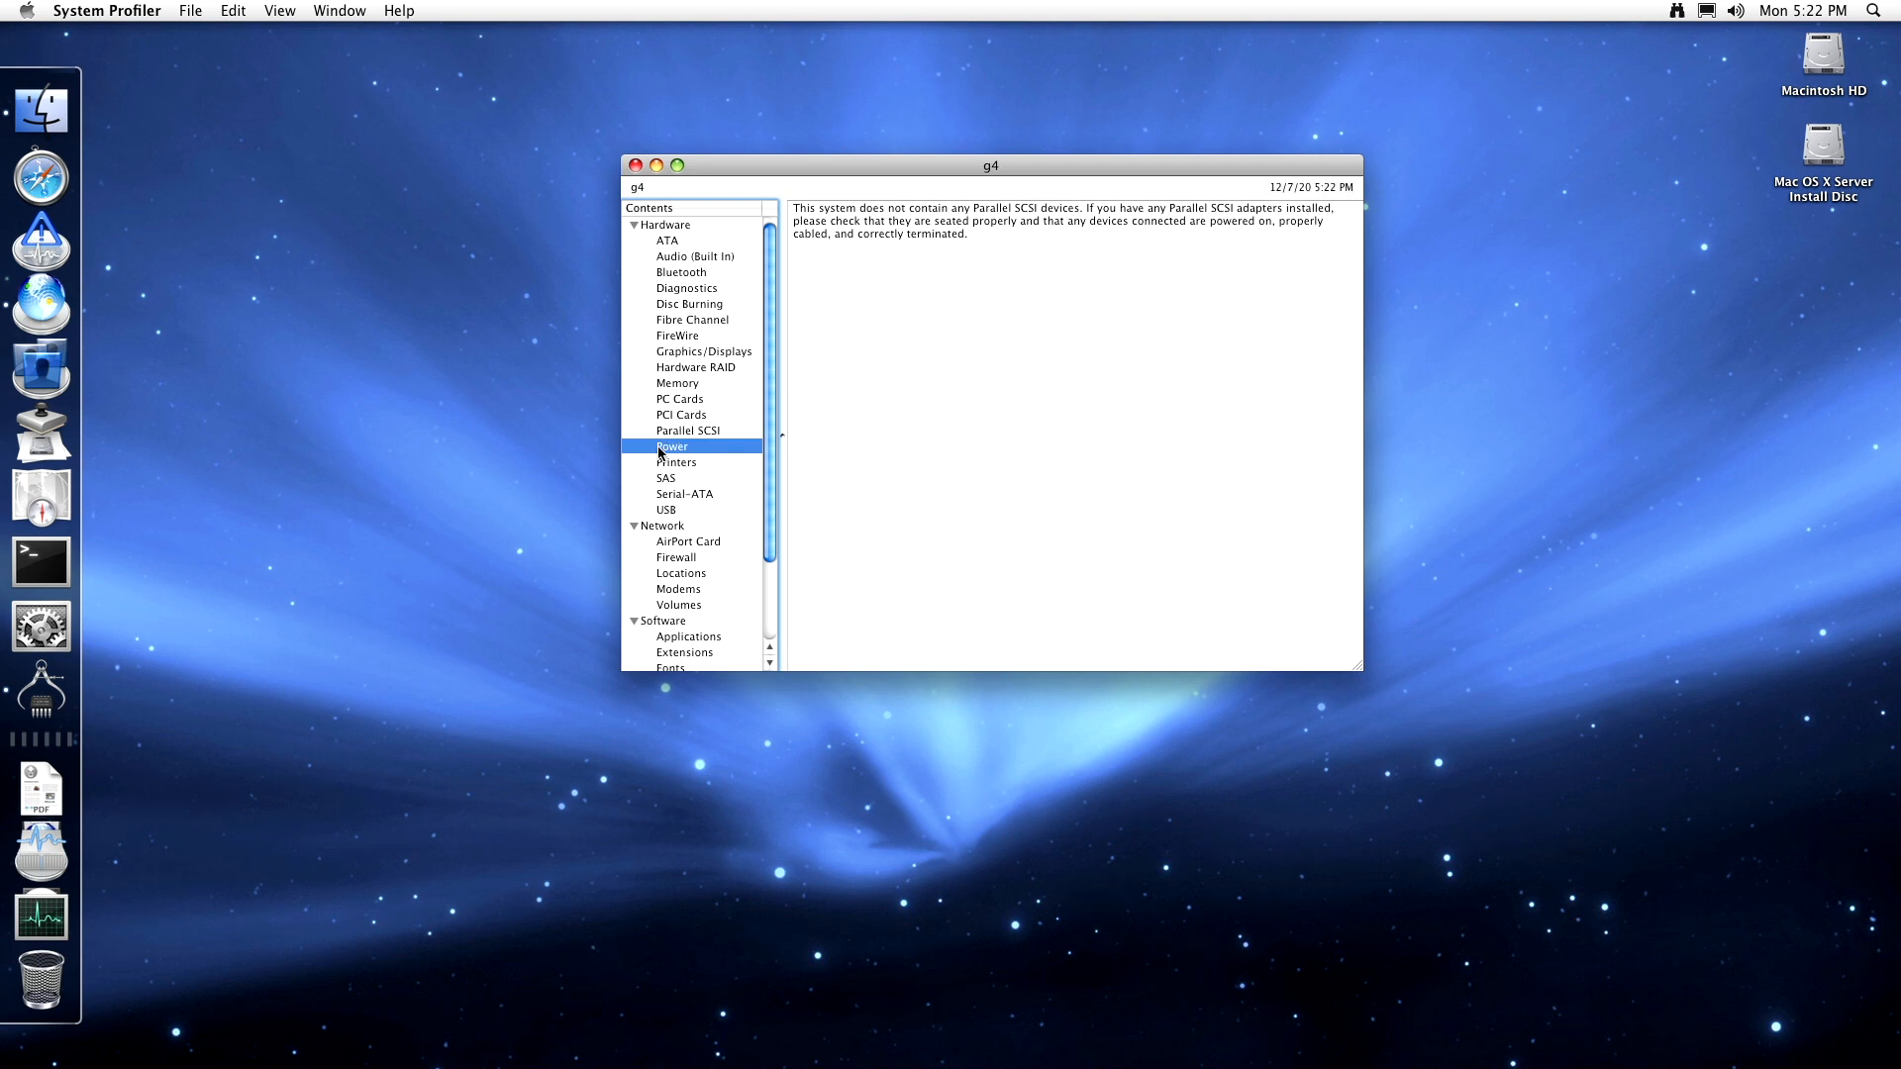
click(664, 463)
click(665, 478)
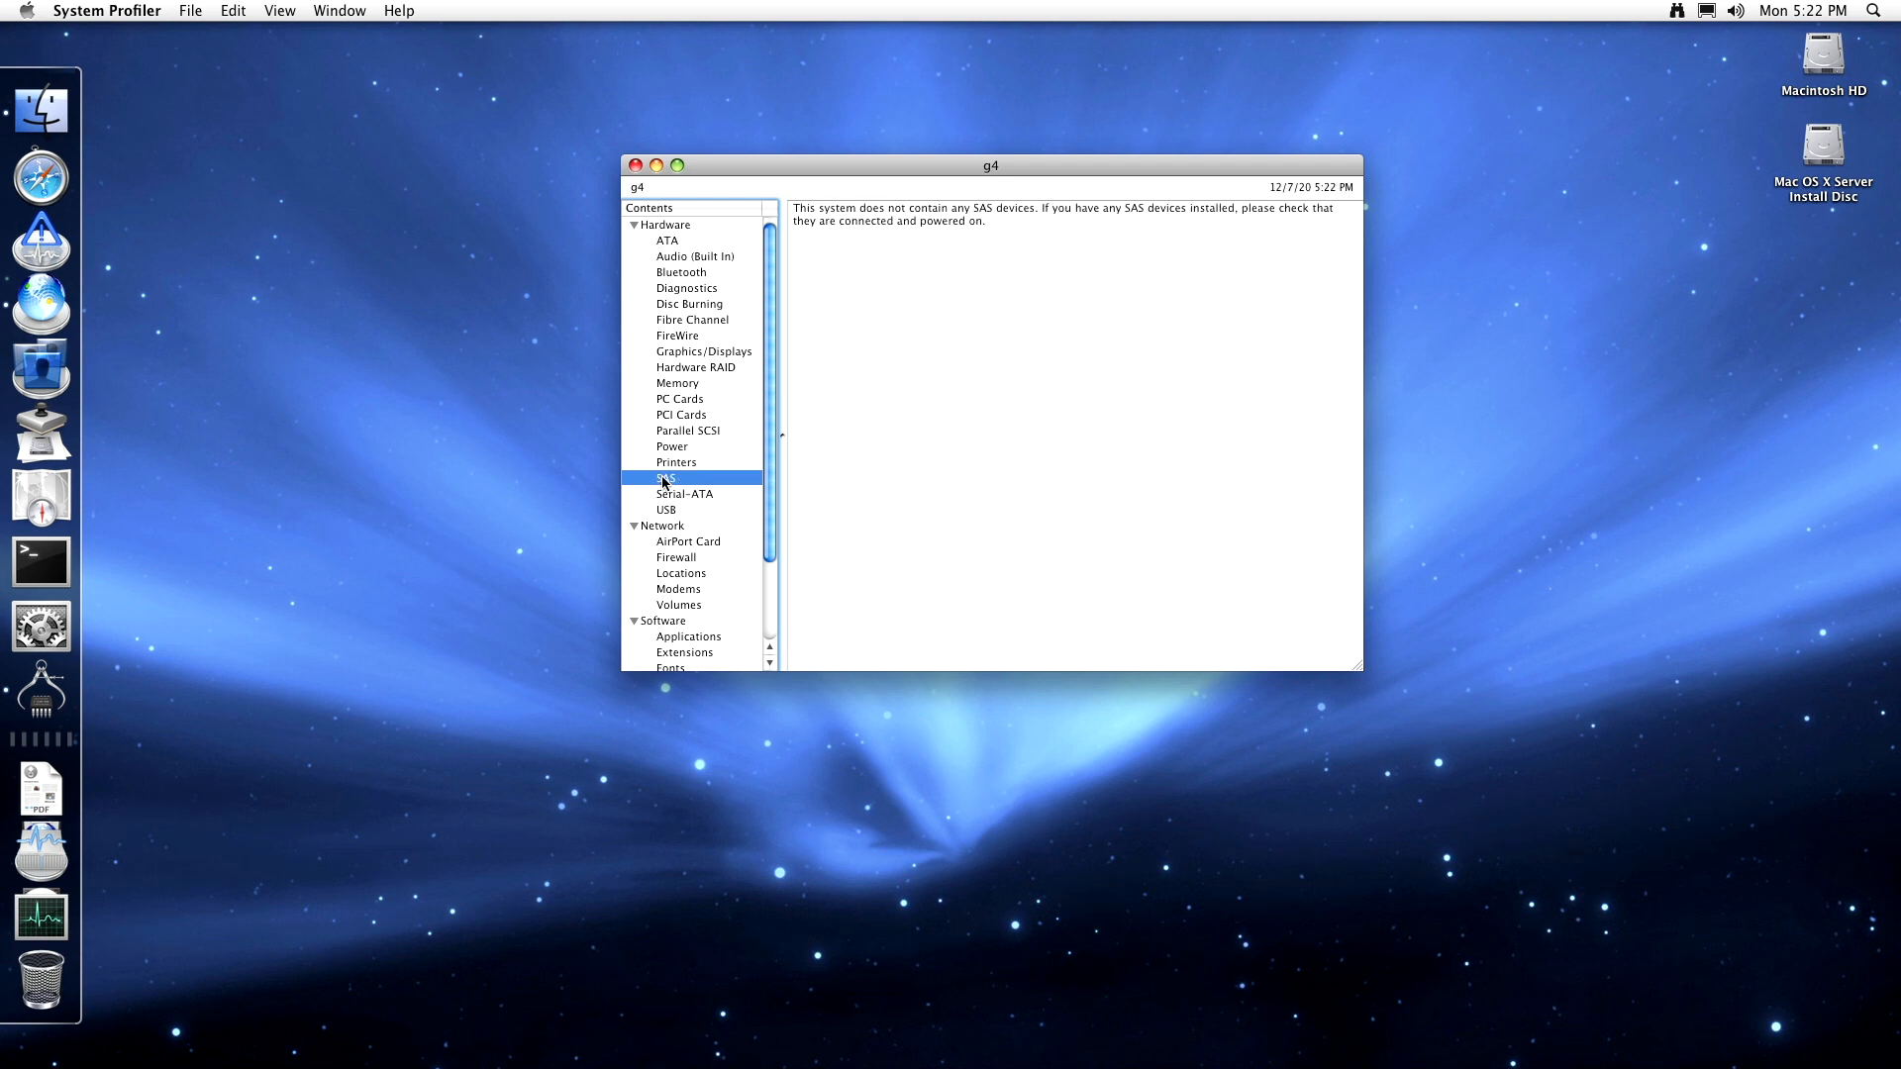
click(668, 494)
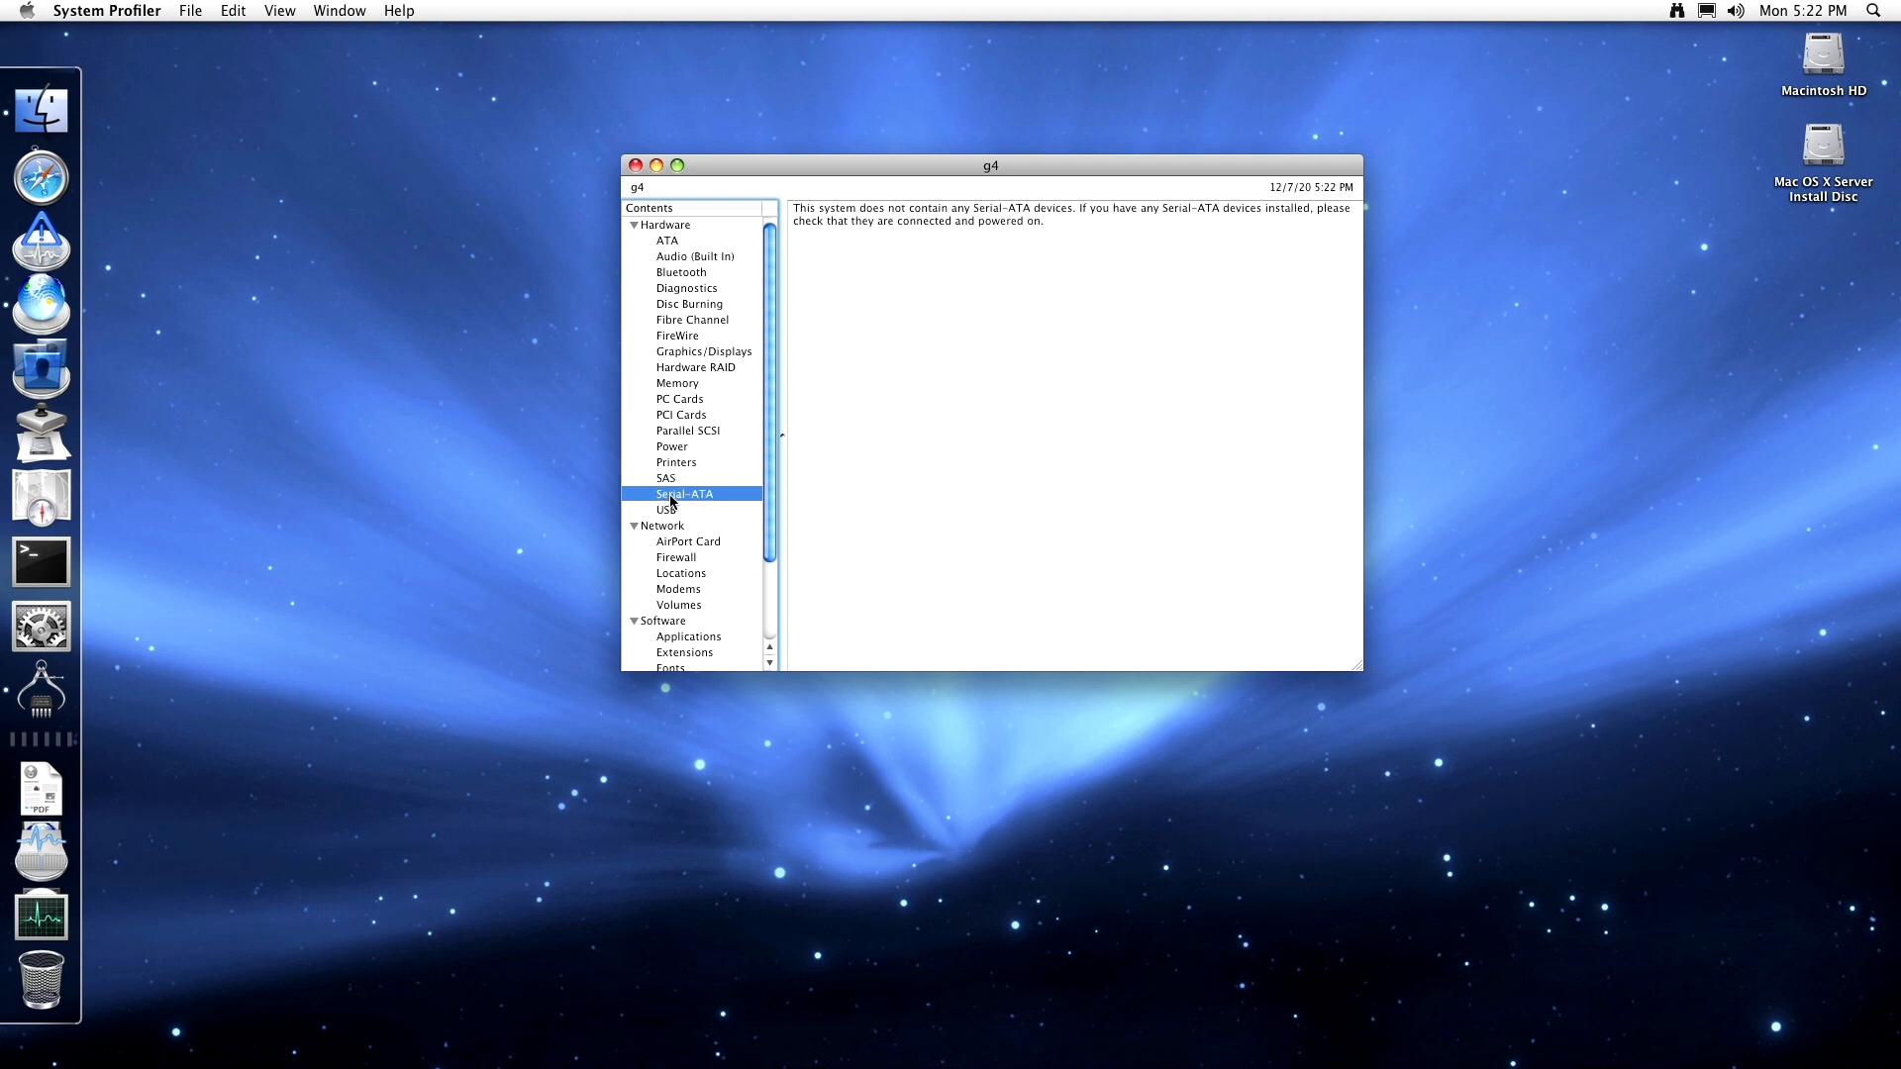
click(669, 509)
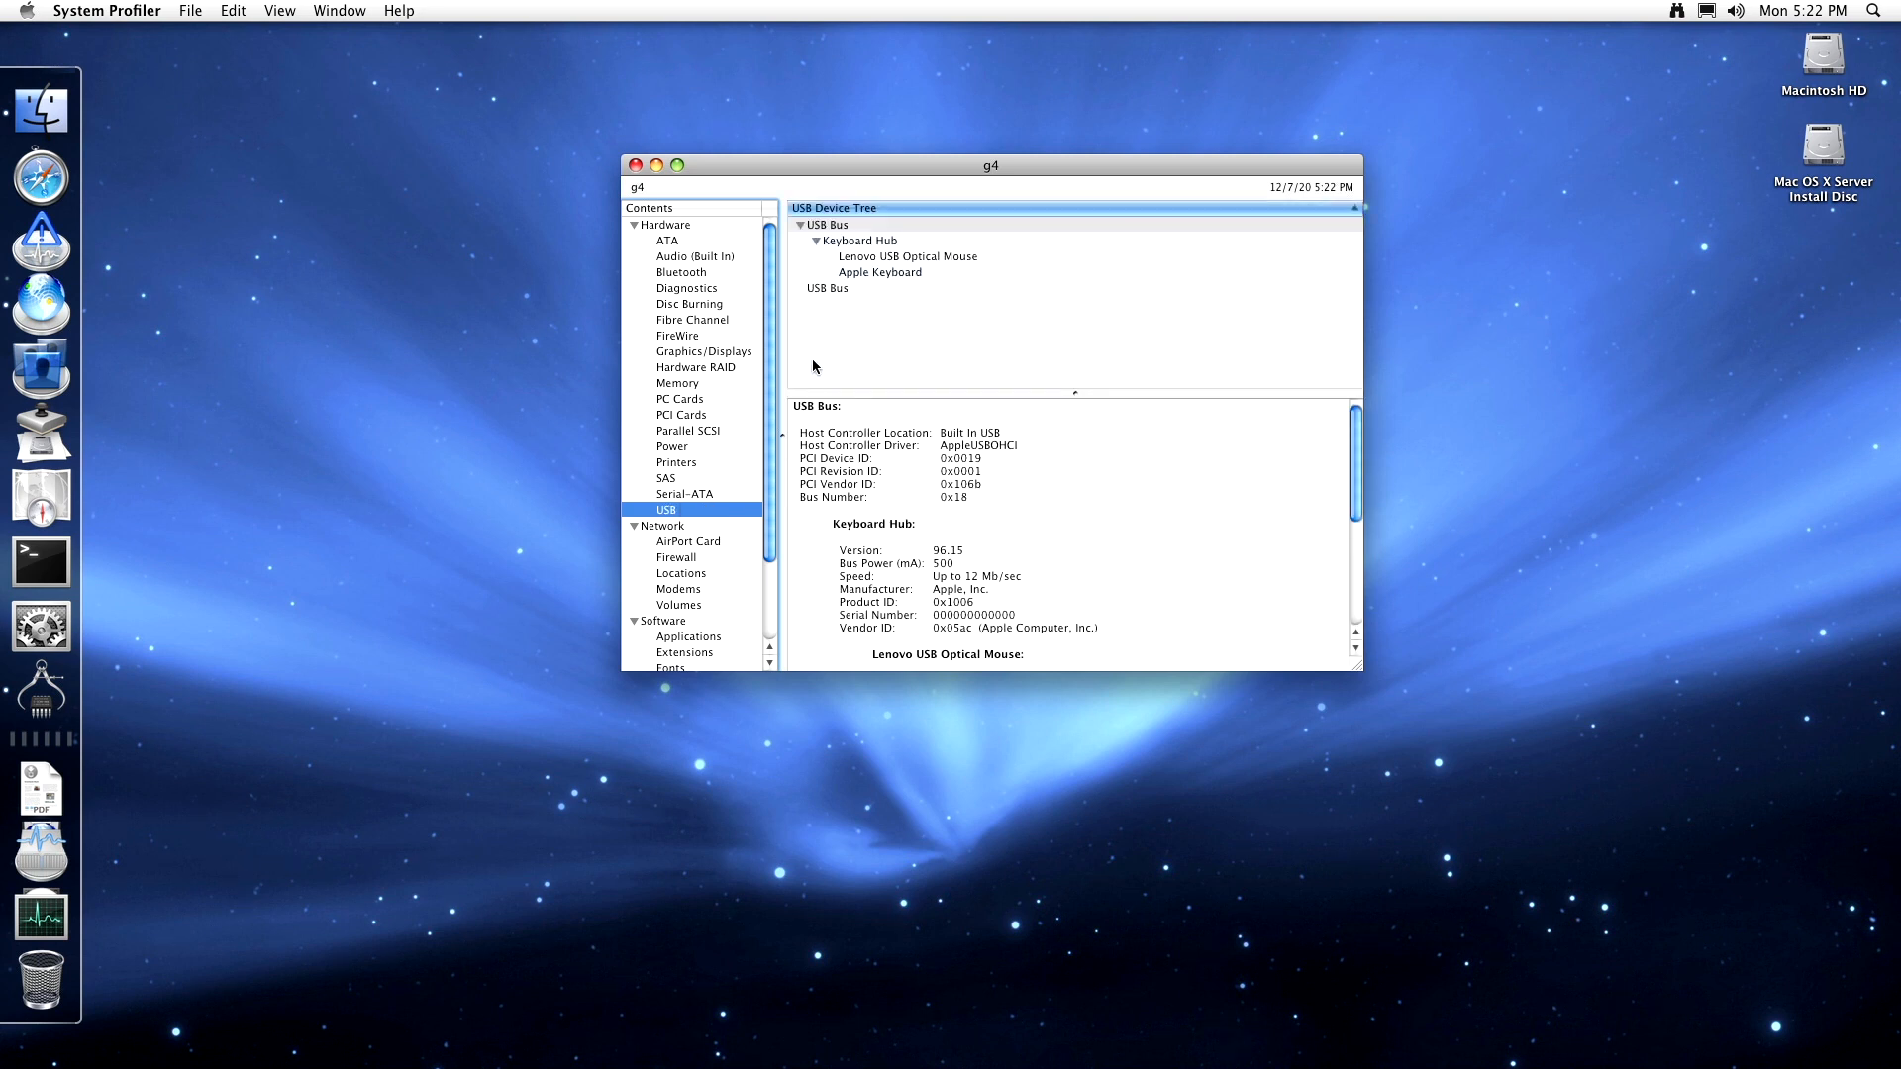
- Check the AirPort Card, Firewall, Locations and Modems network reports
click(699, 540)
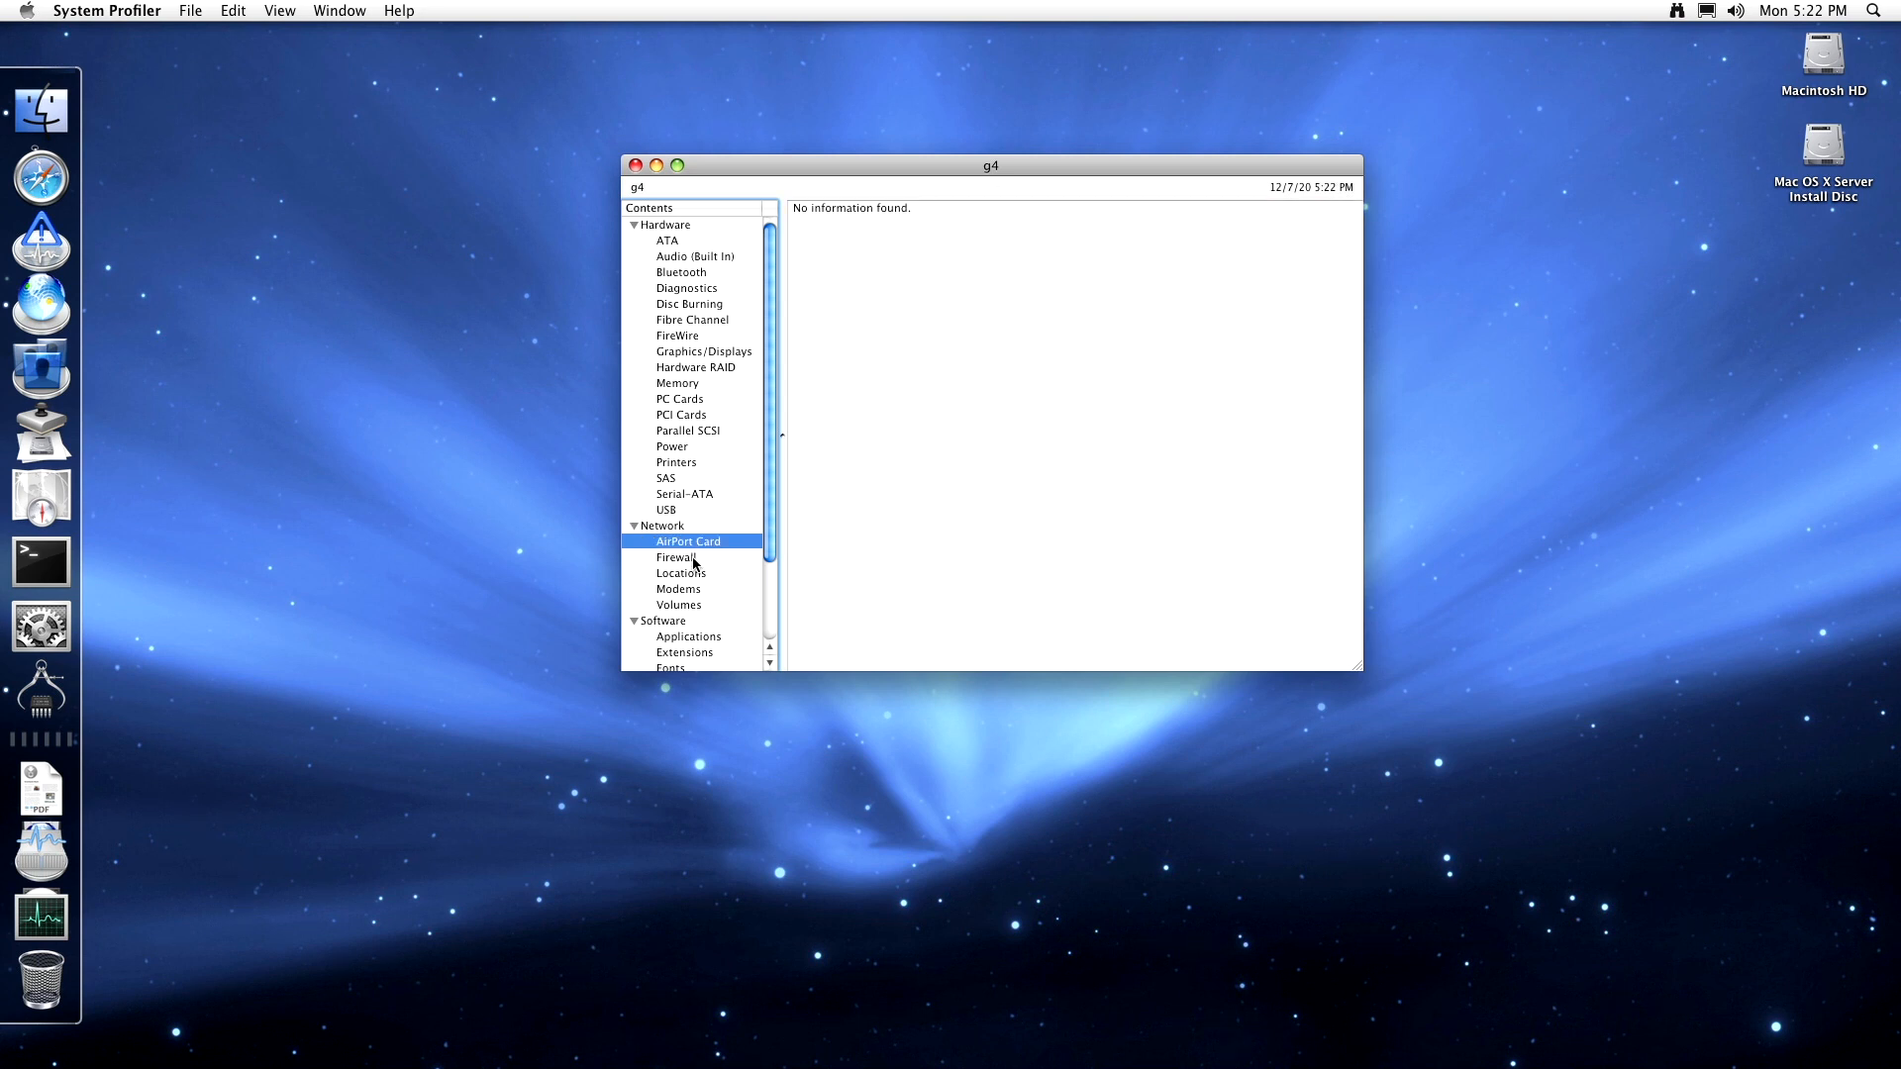
click(694, 560)
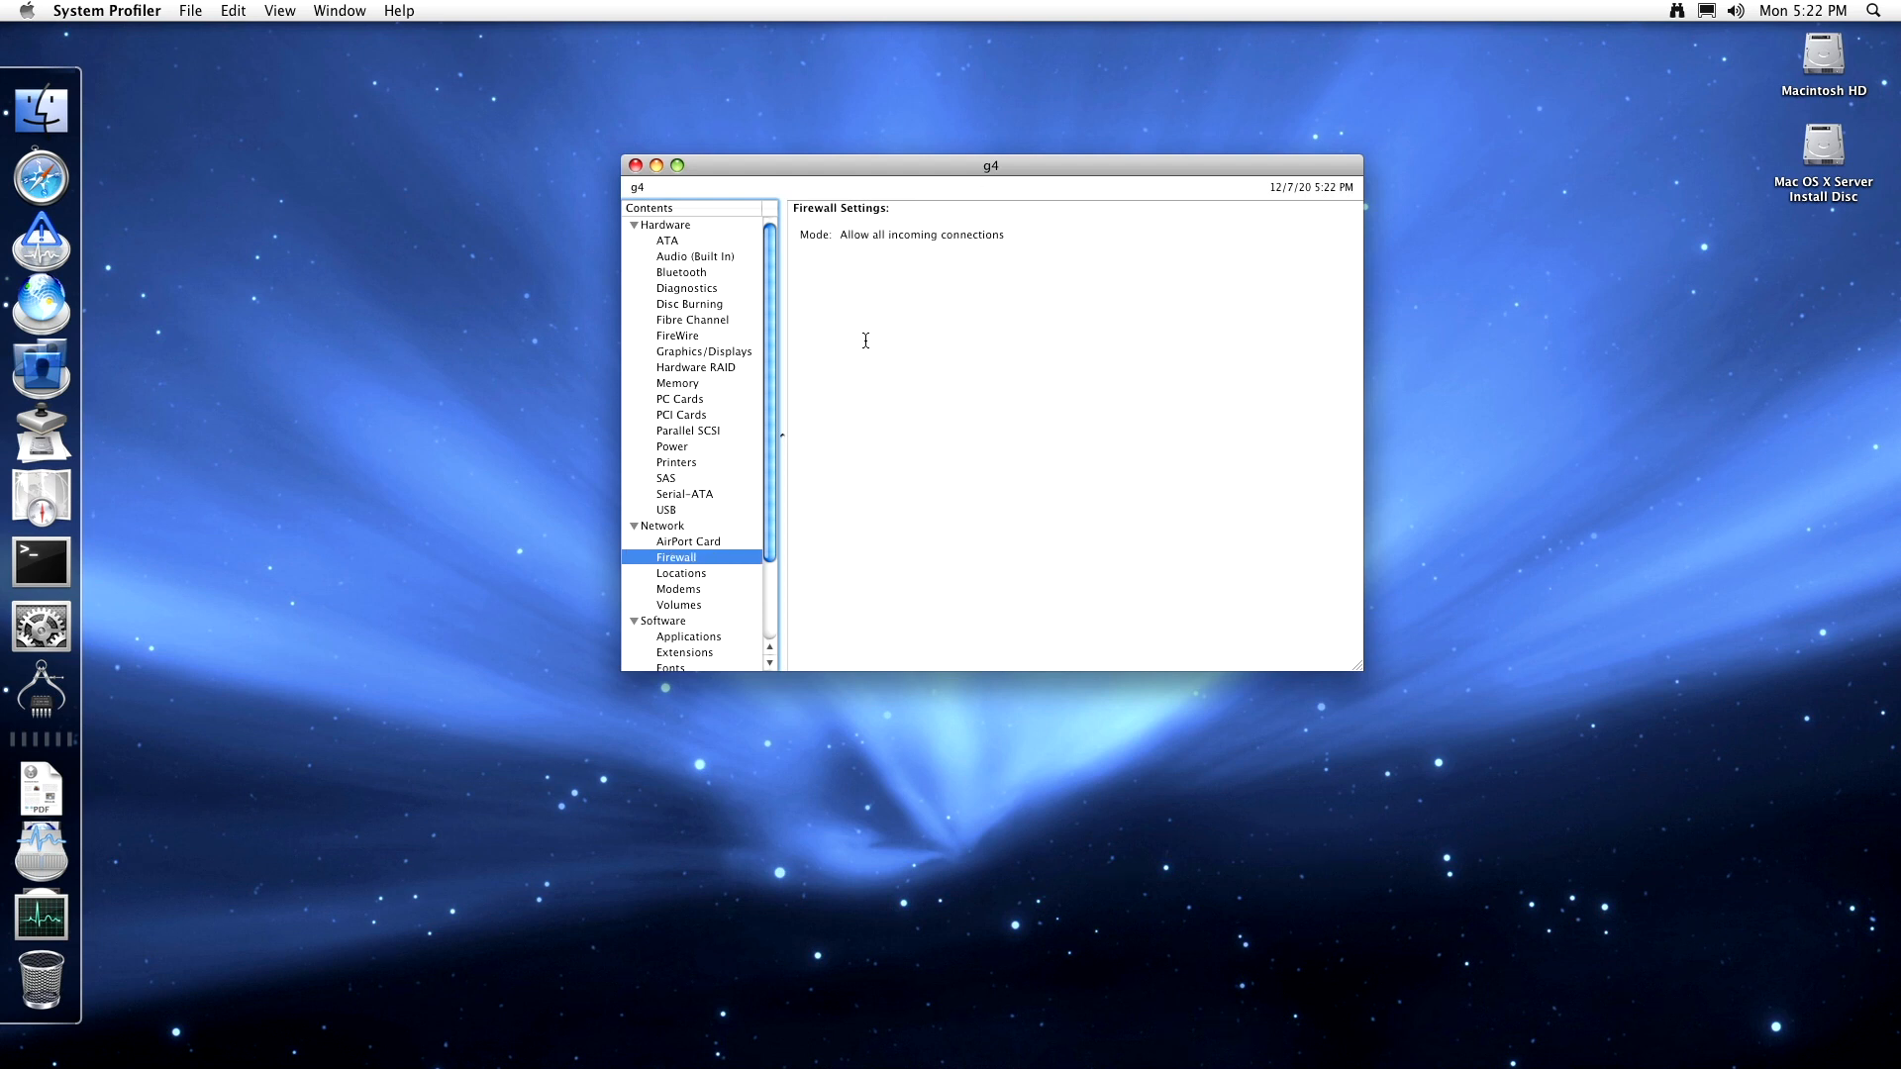
drag(924, 238, 866, 243)
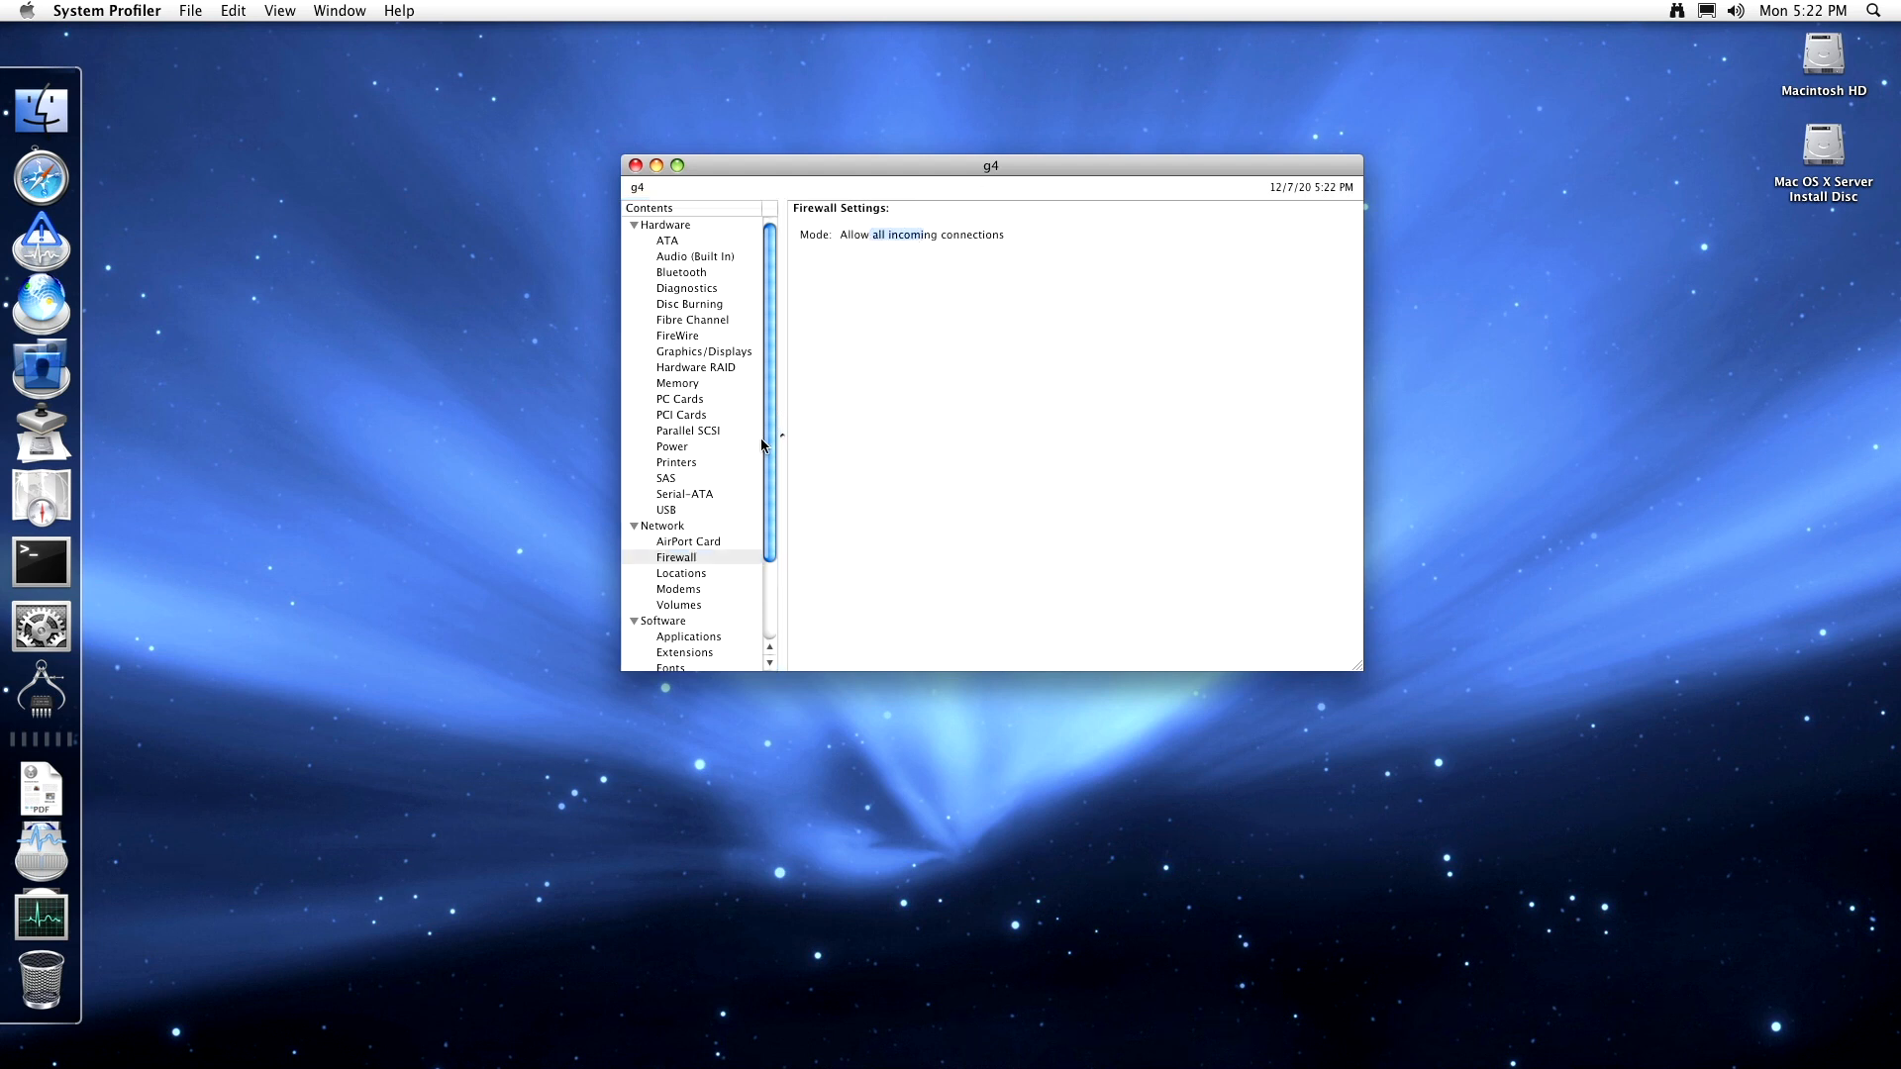
click(694, 575)
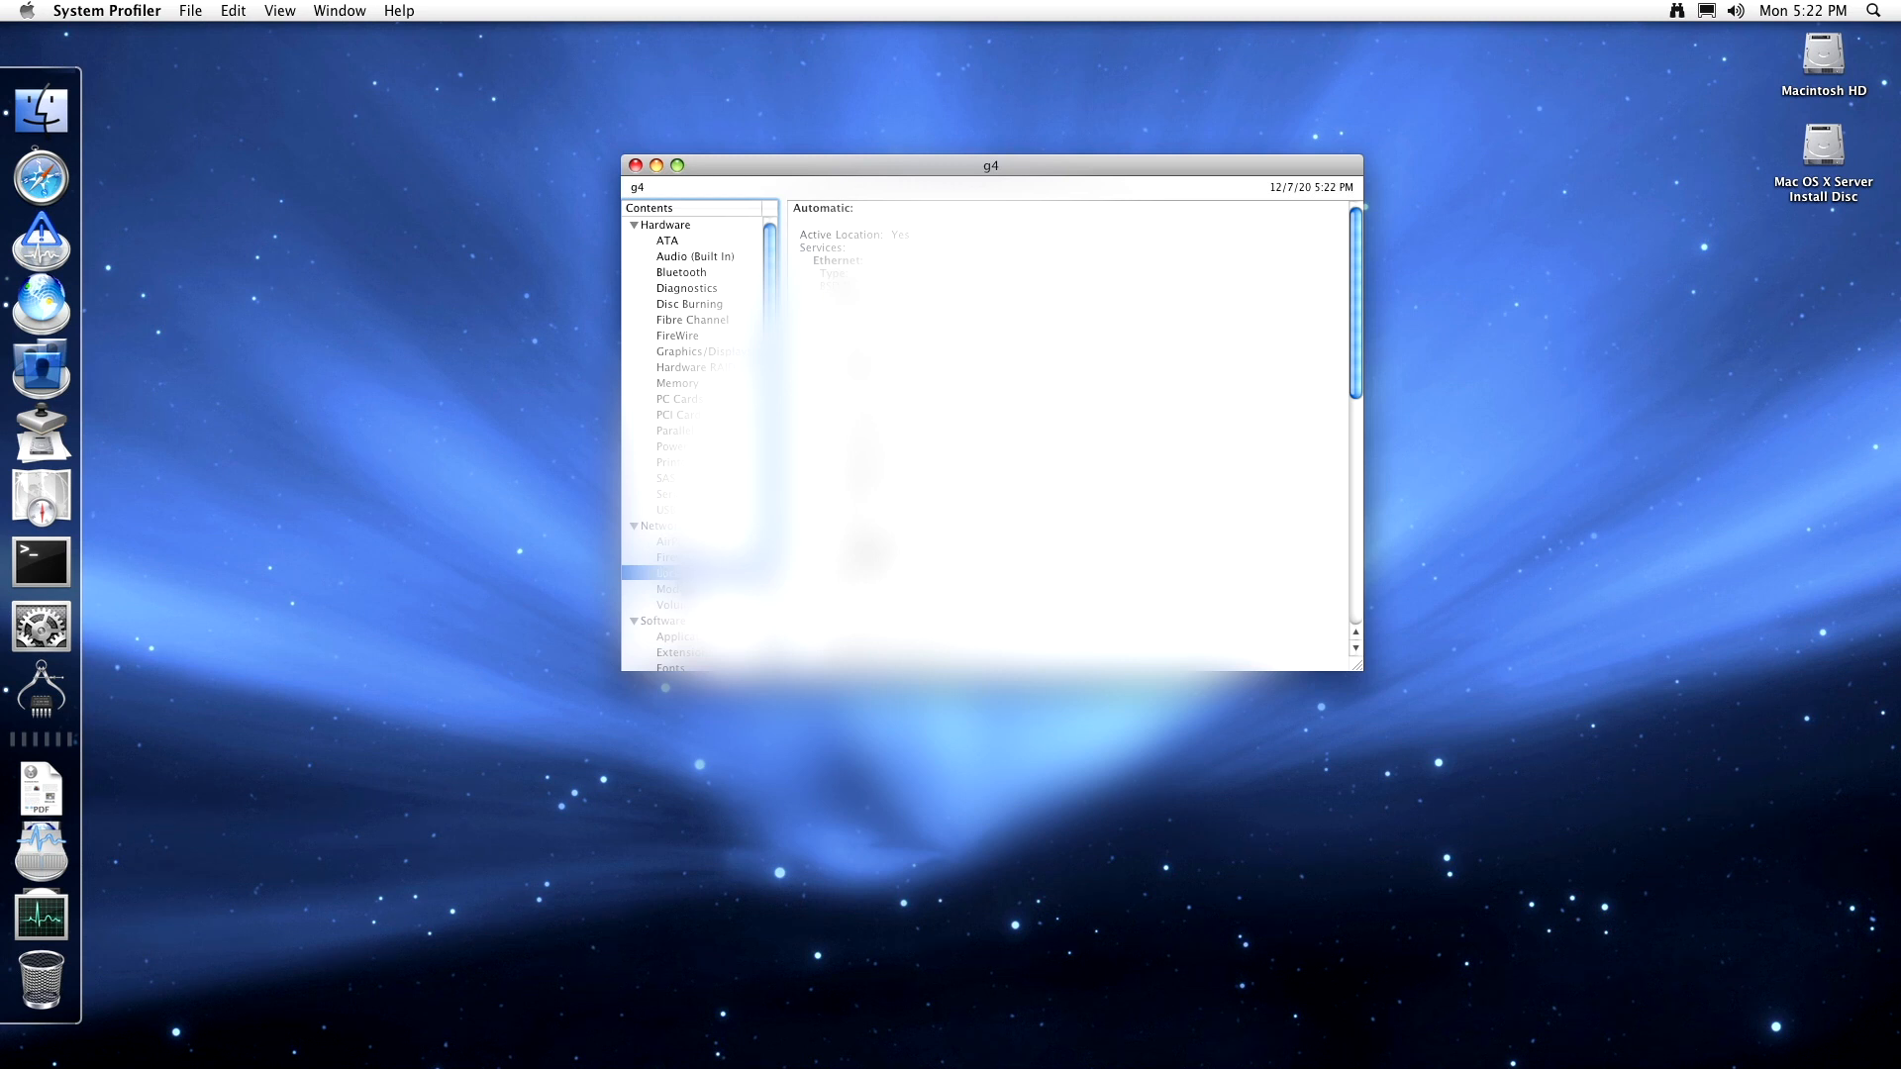
click(678, 589)
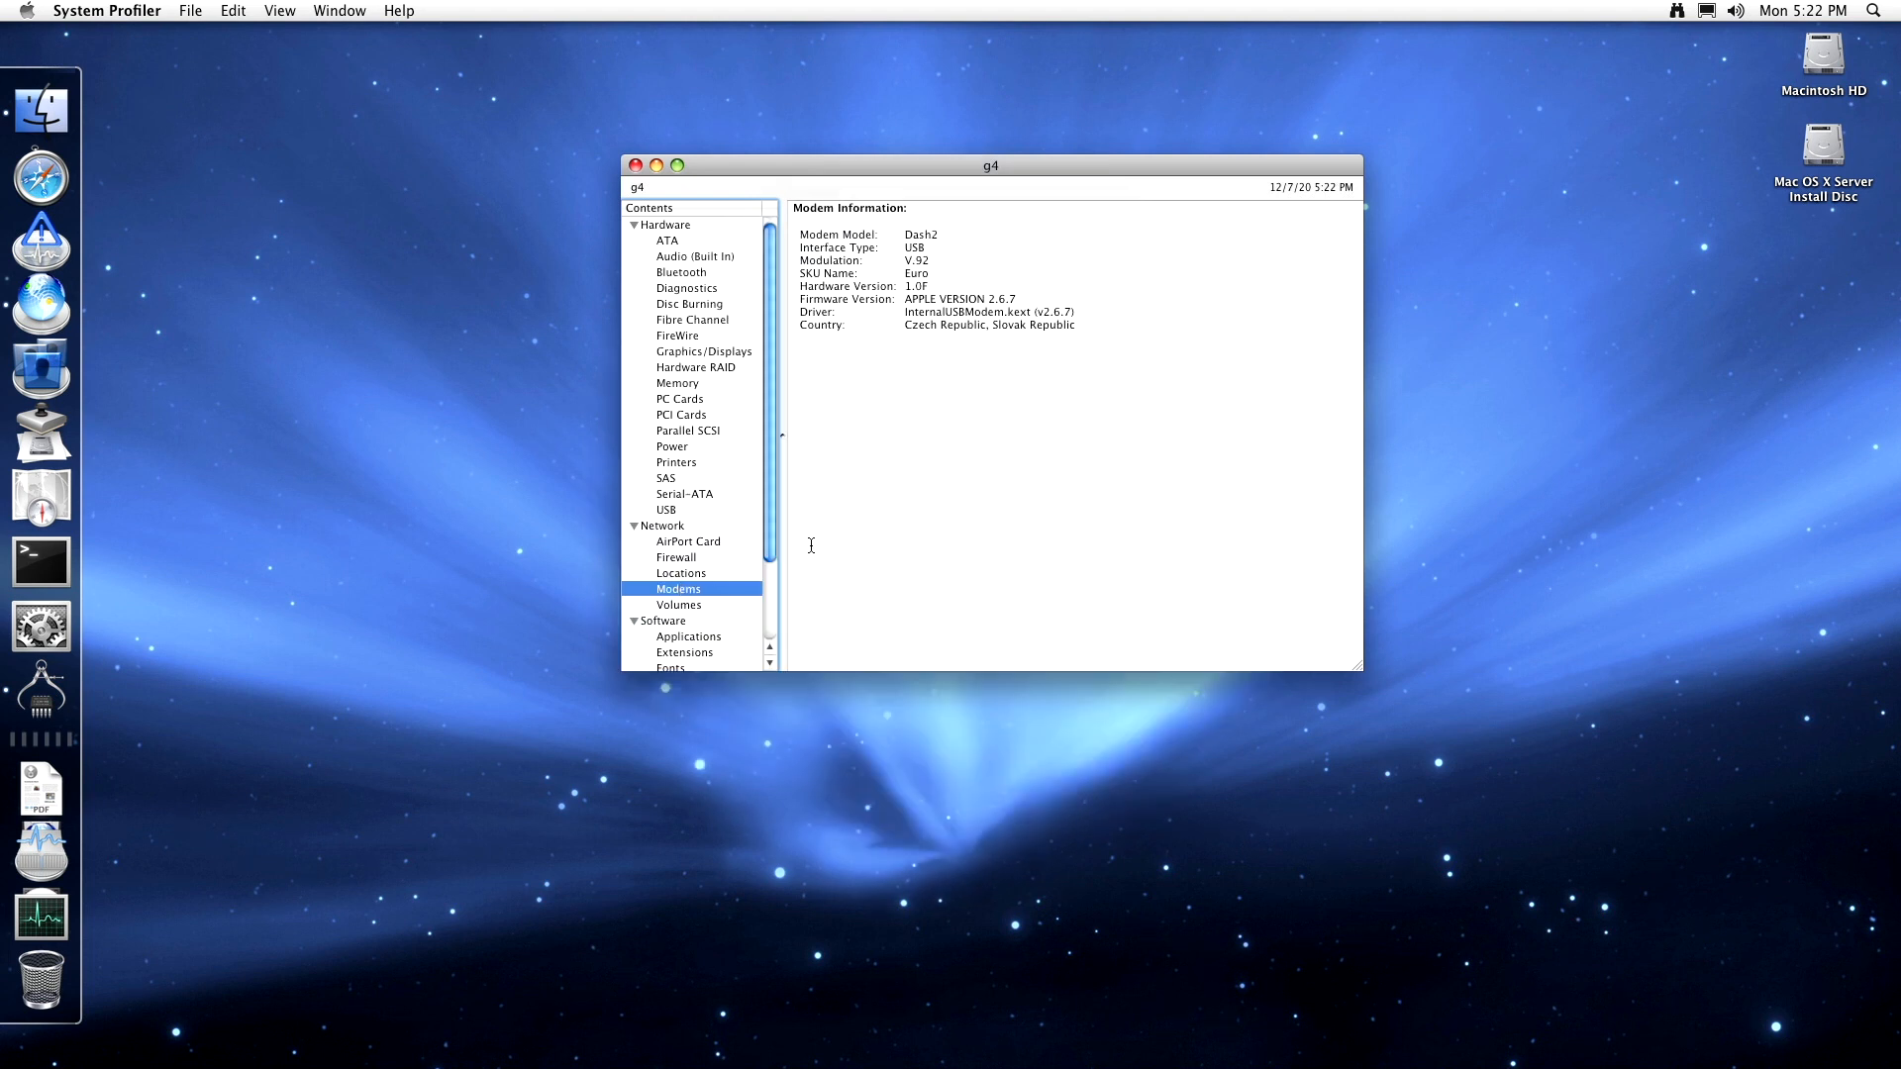
click(921, 243)
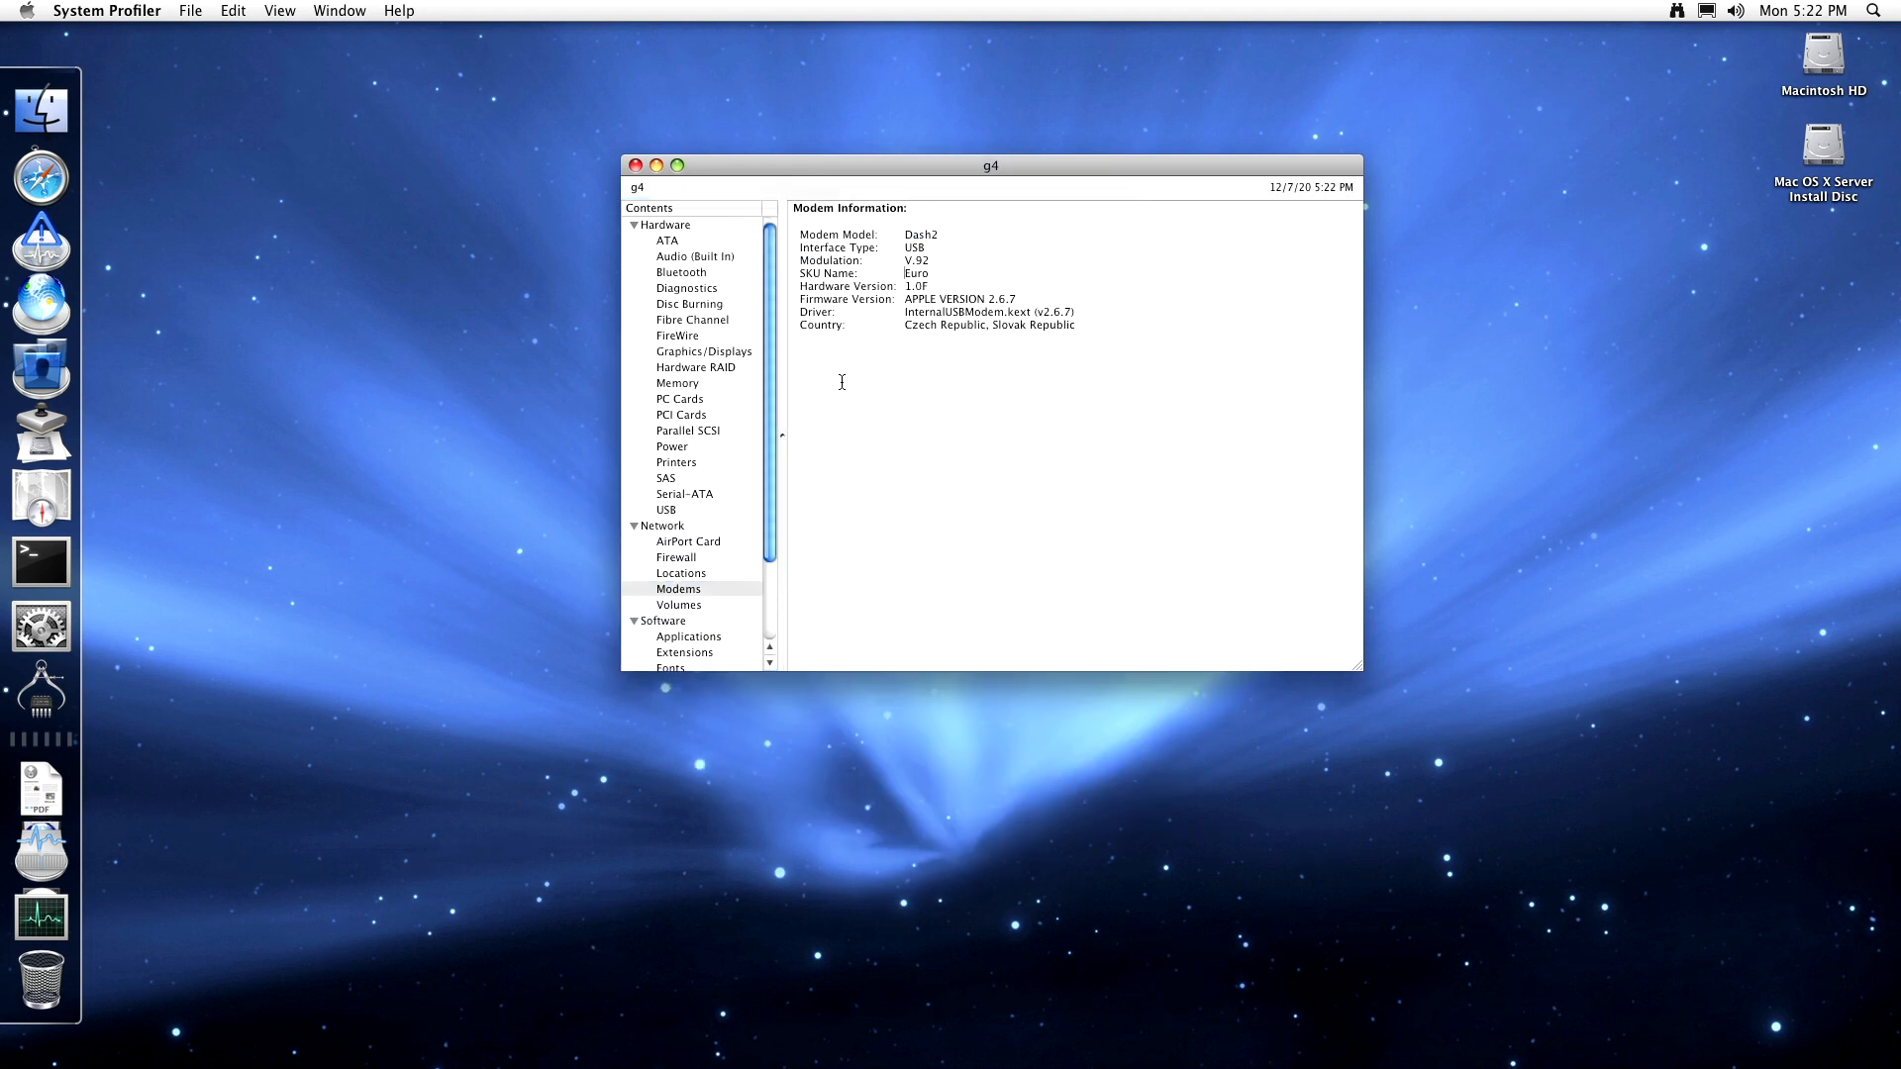
double_click(918, 271)
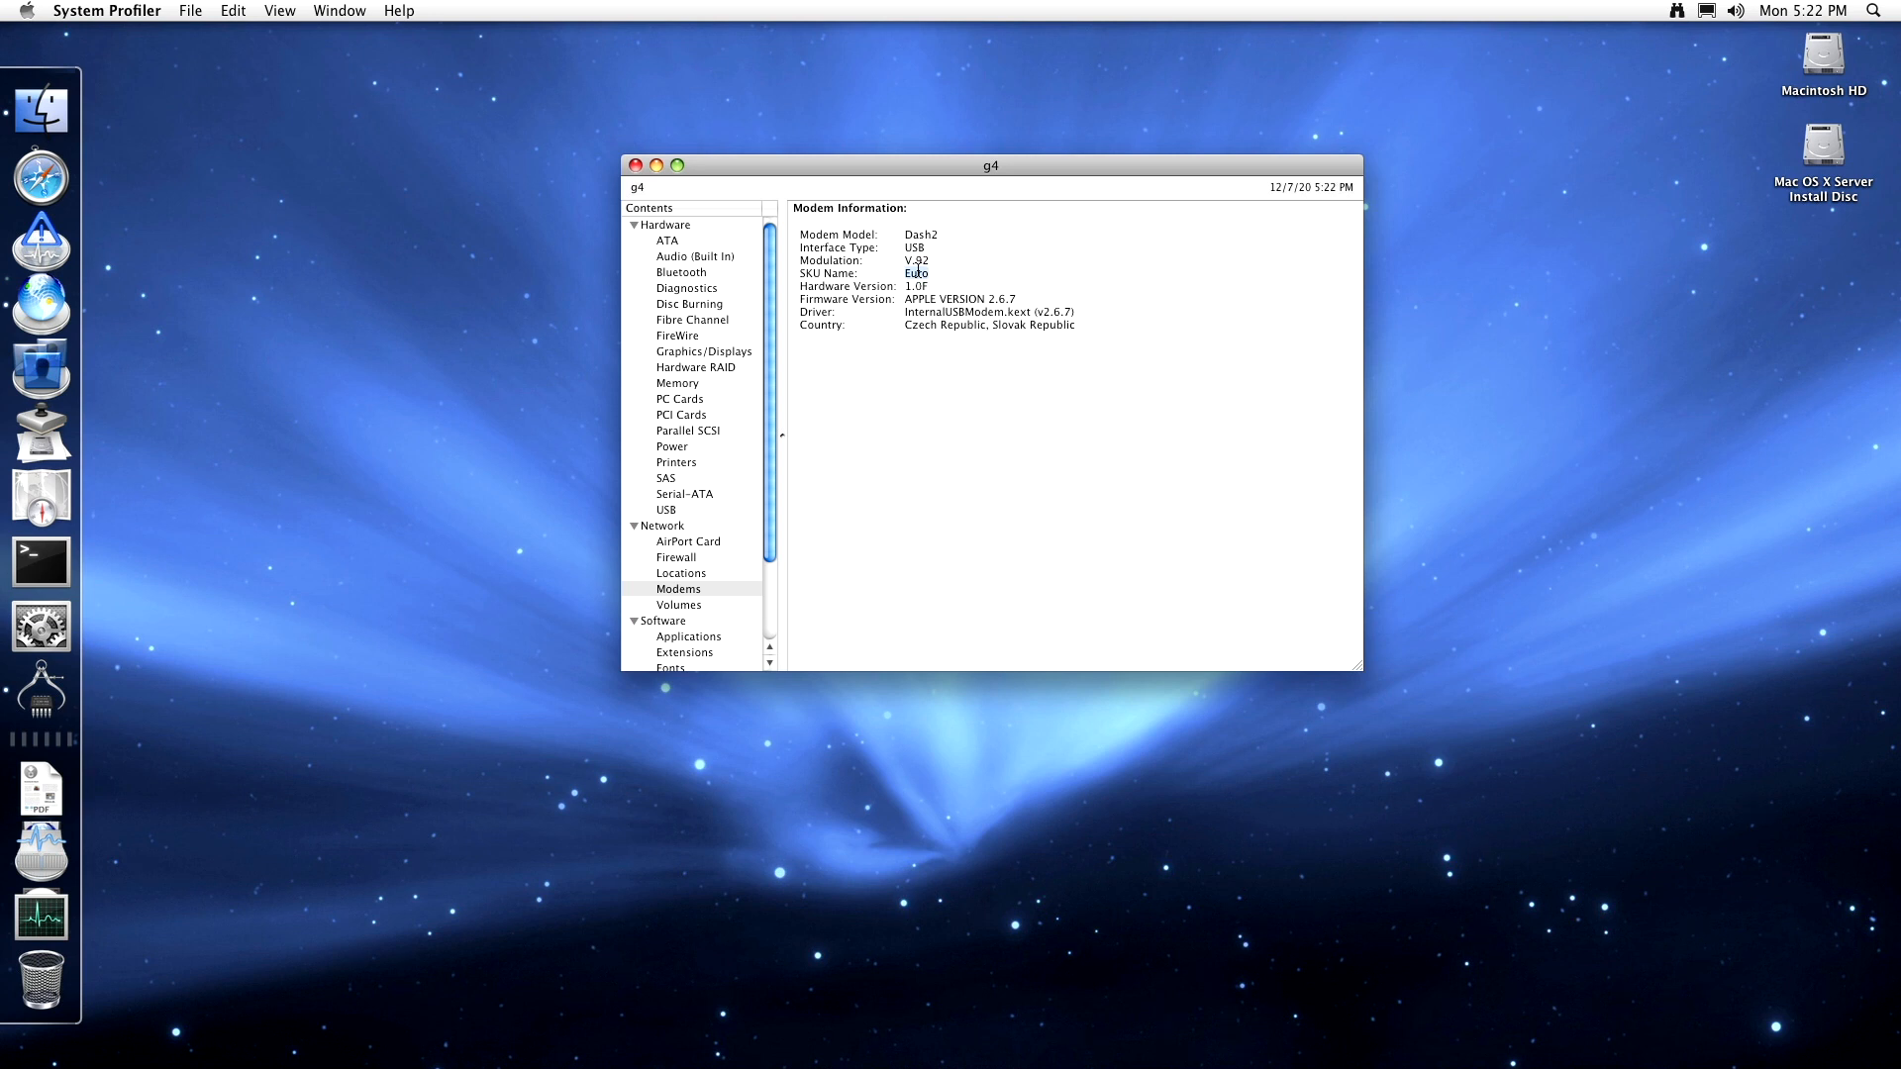
- Show the Volumes report and view the net and Servers volume details
click(691, 605)
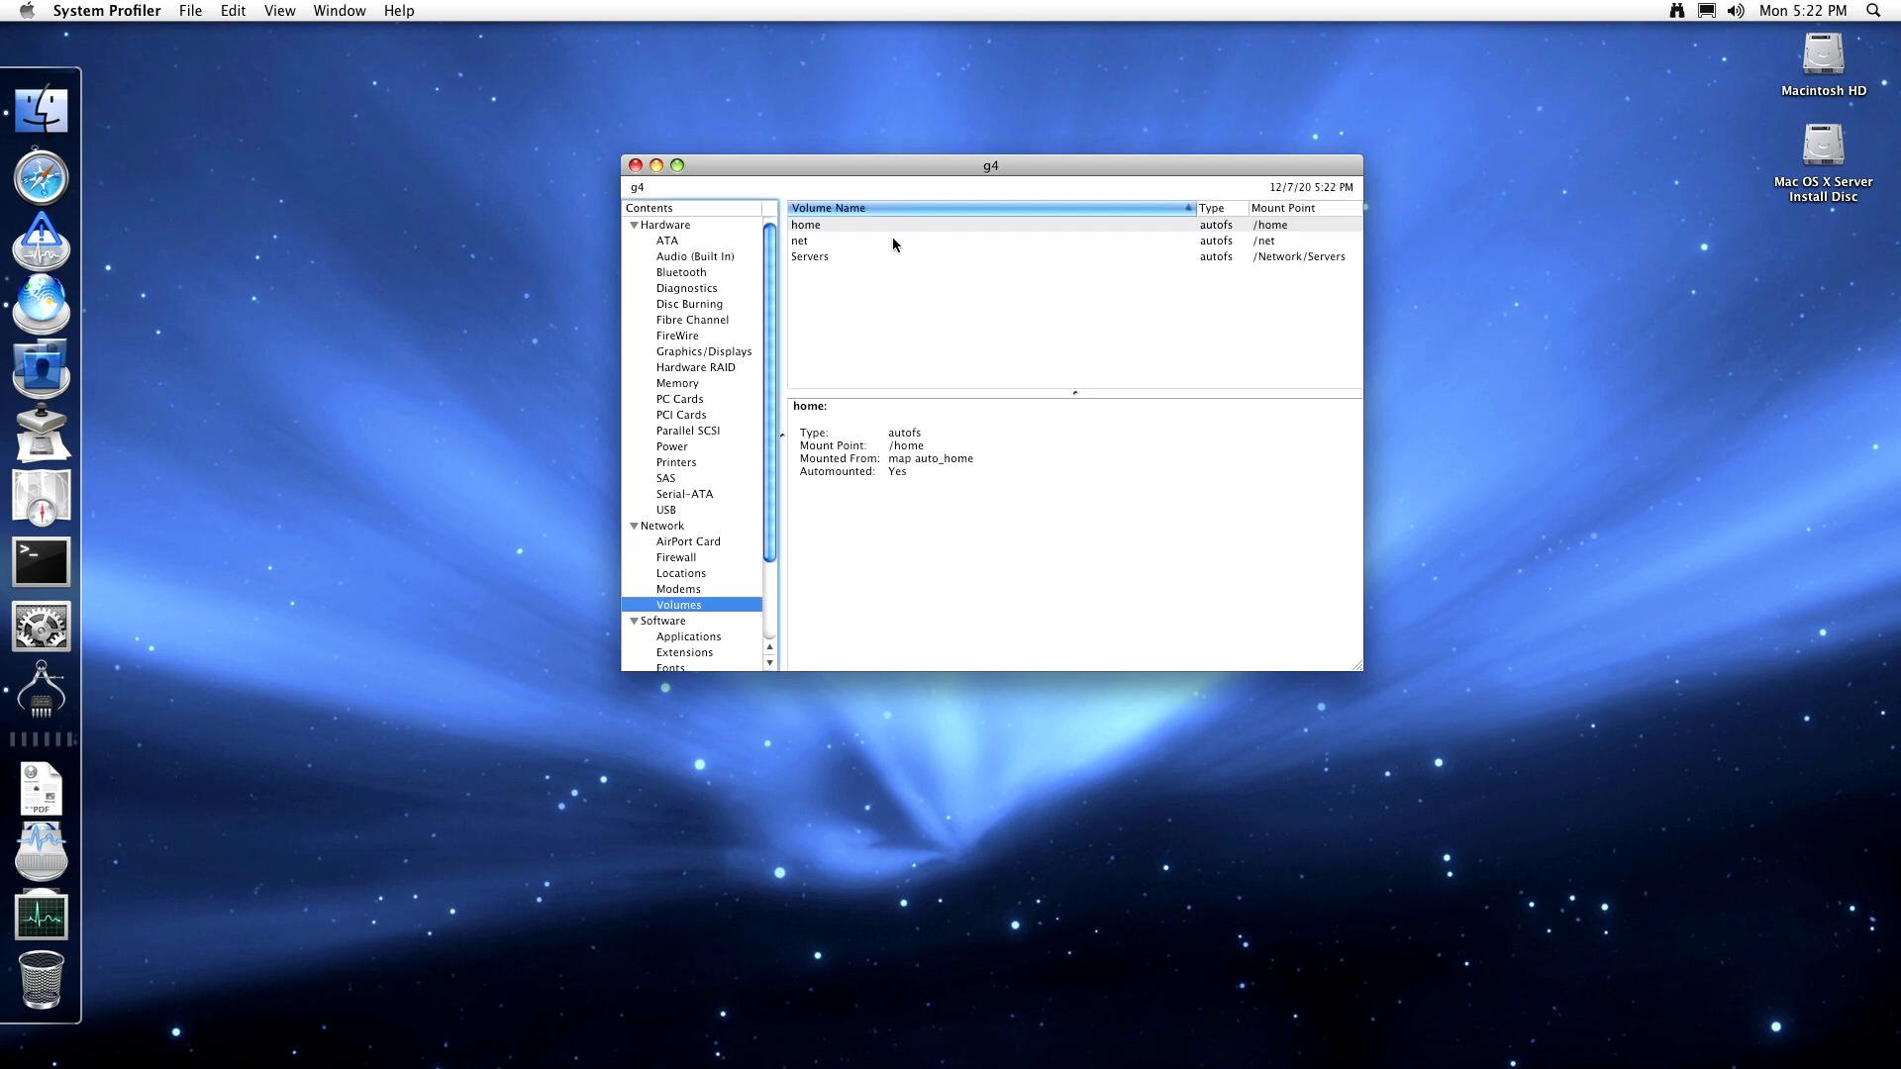
click(838, 241)
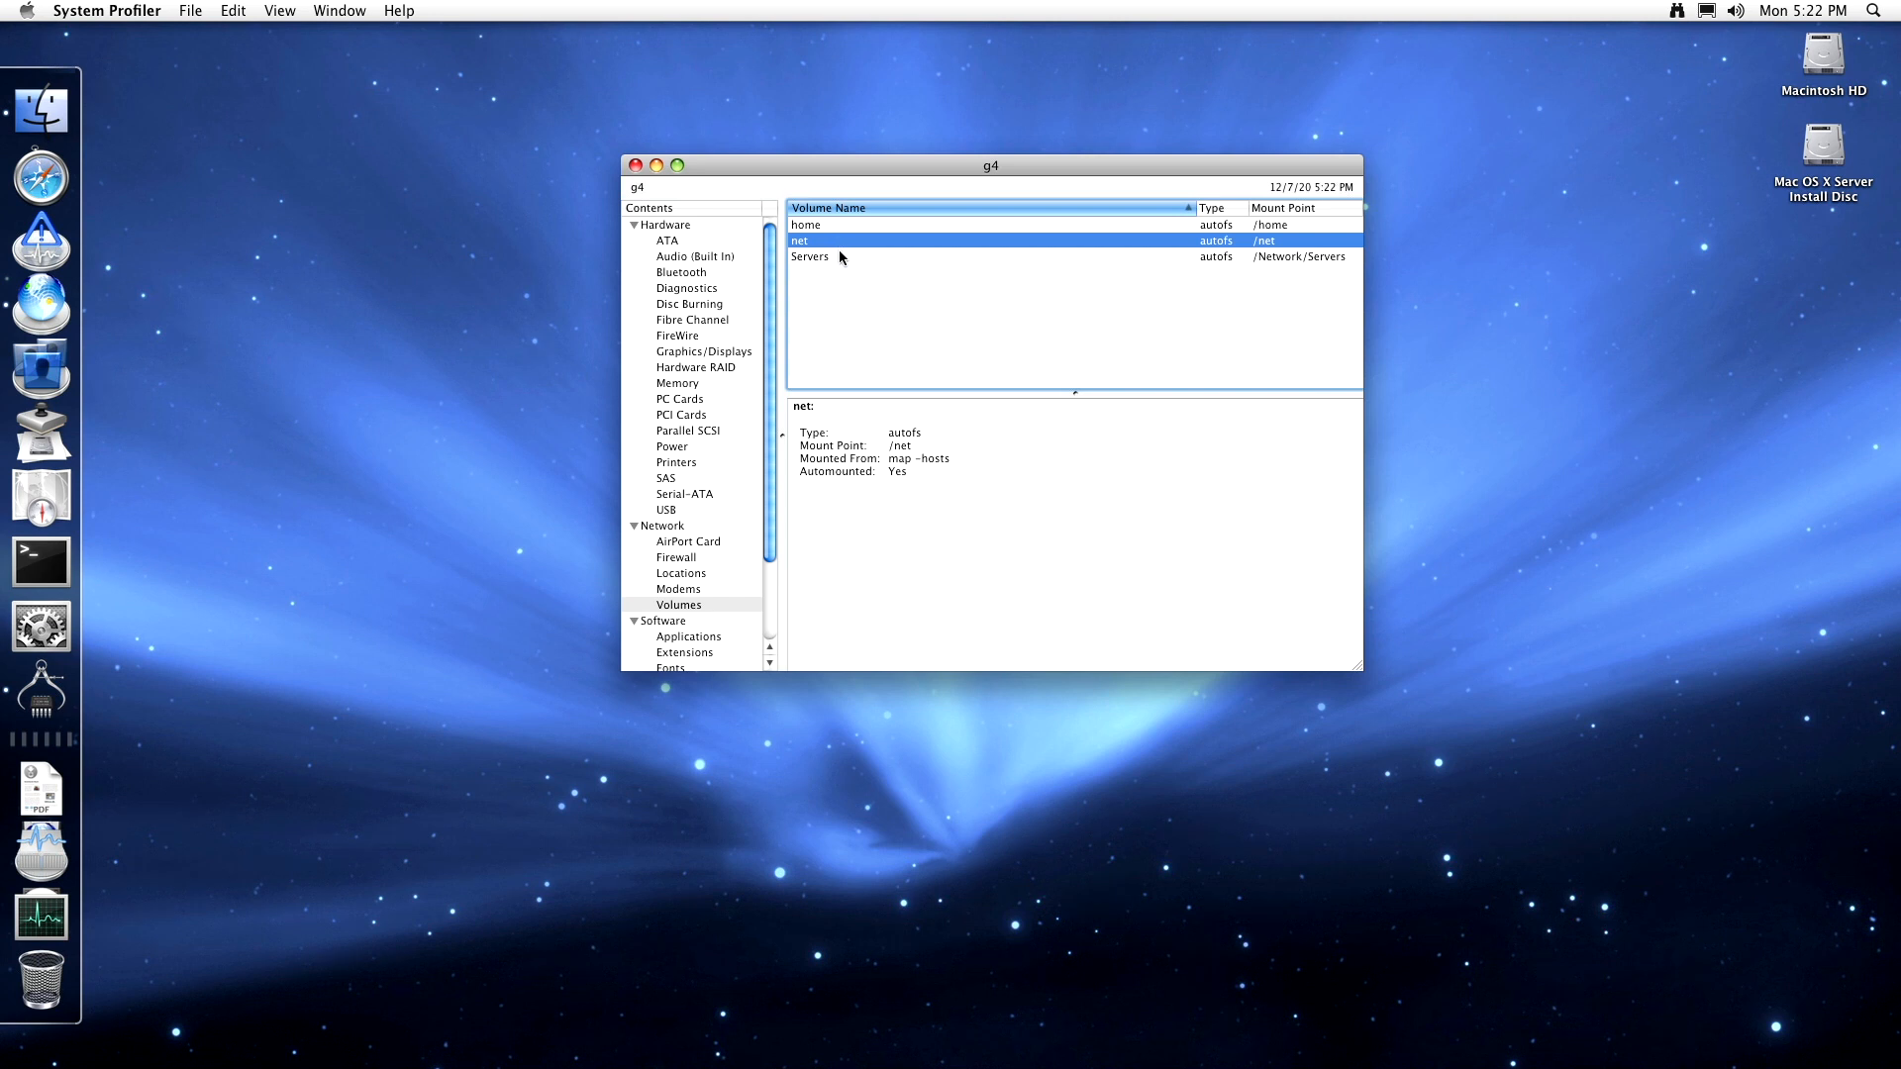
click(840, 255)
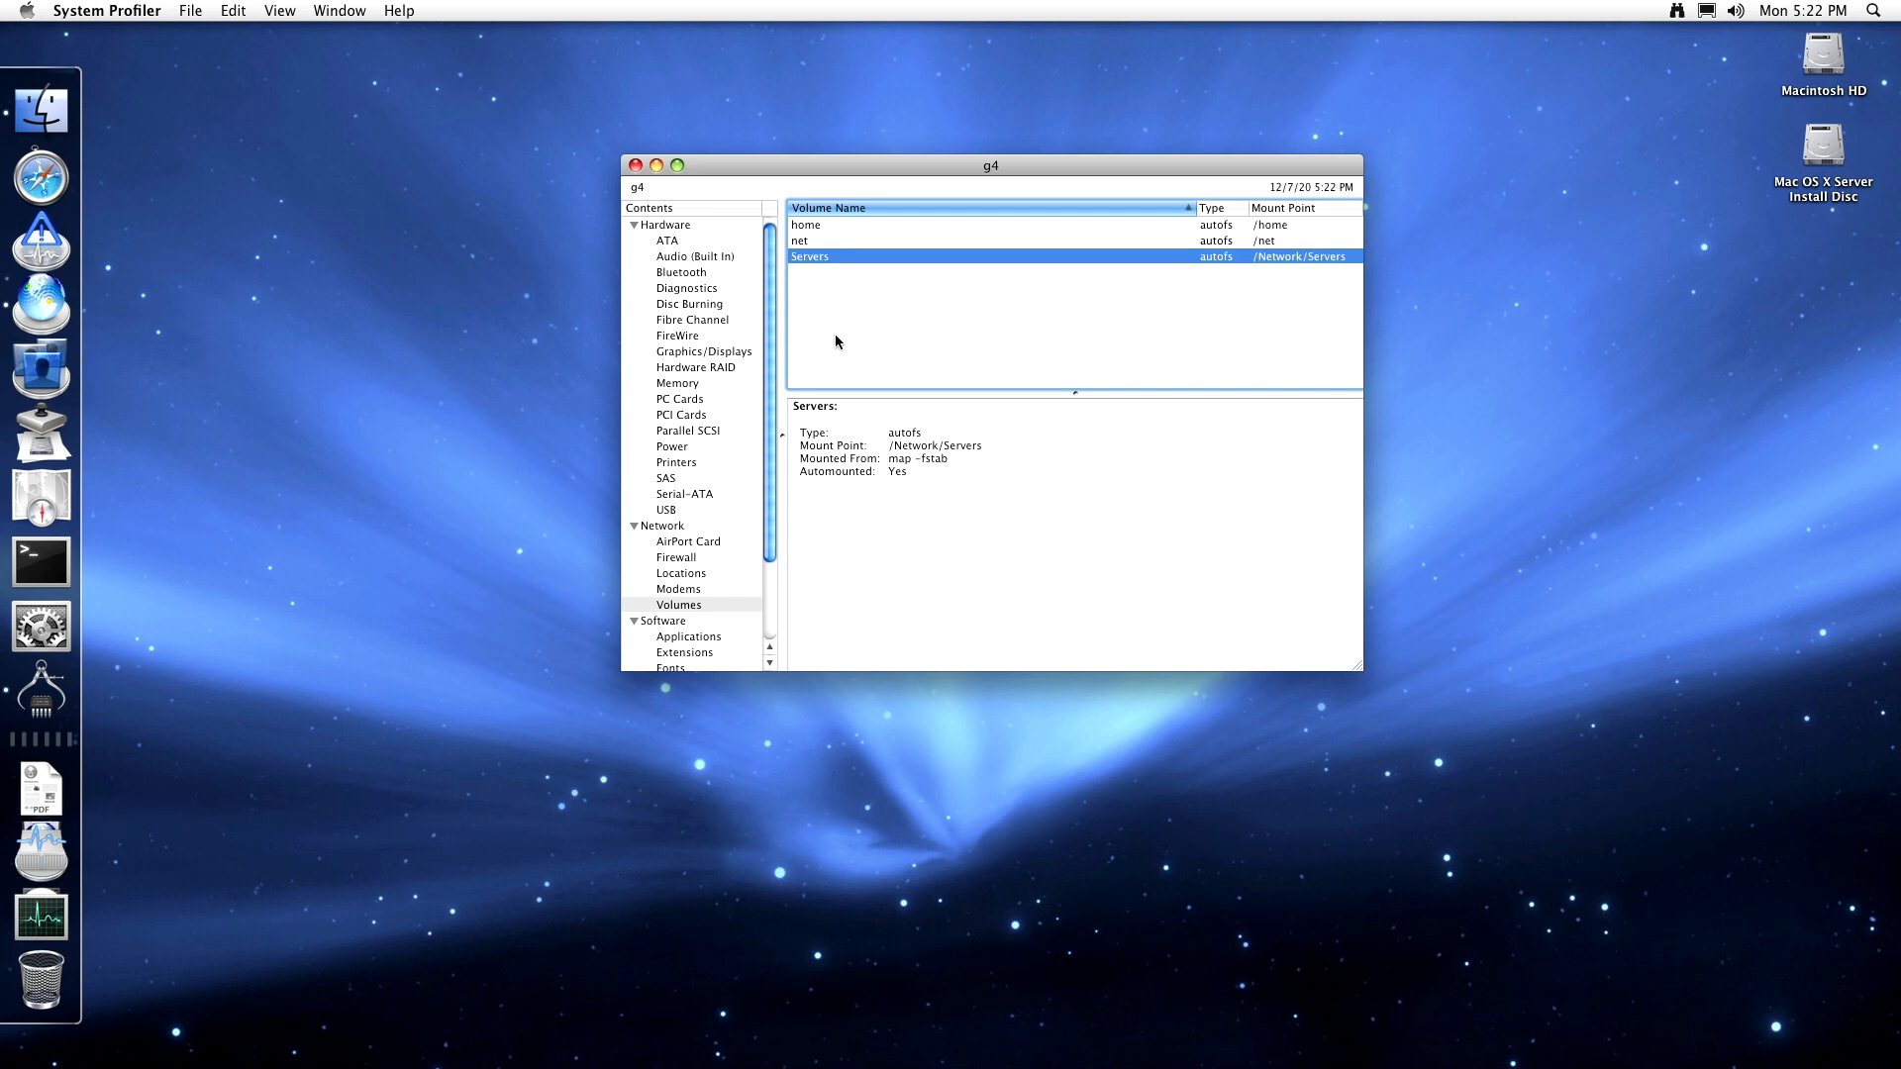
scroll(693, 555, down, 3)
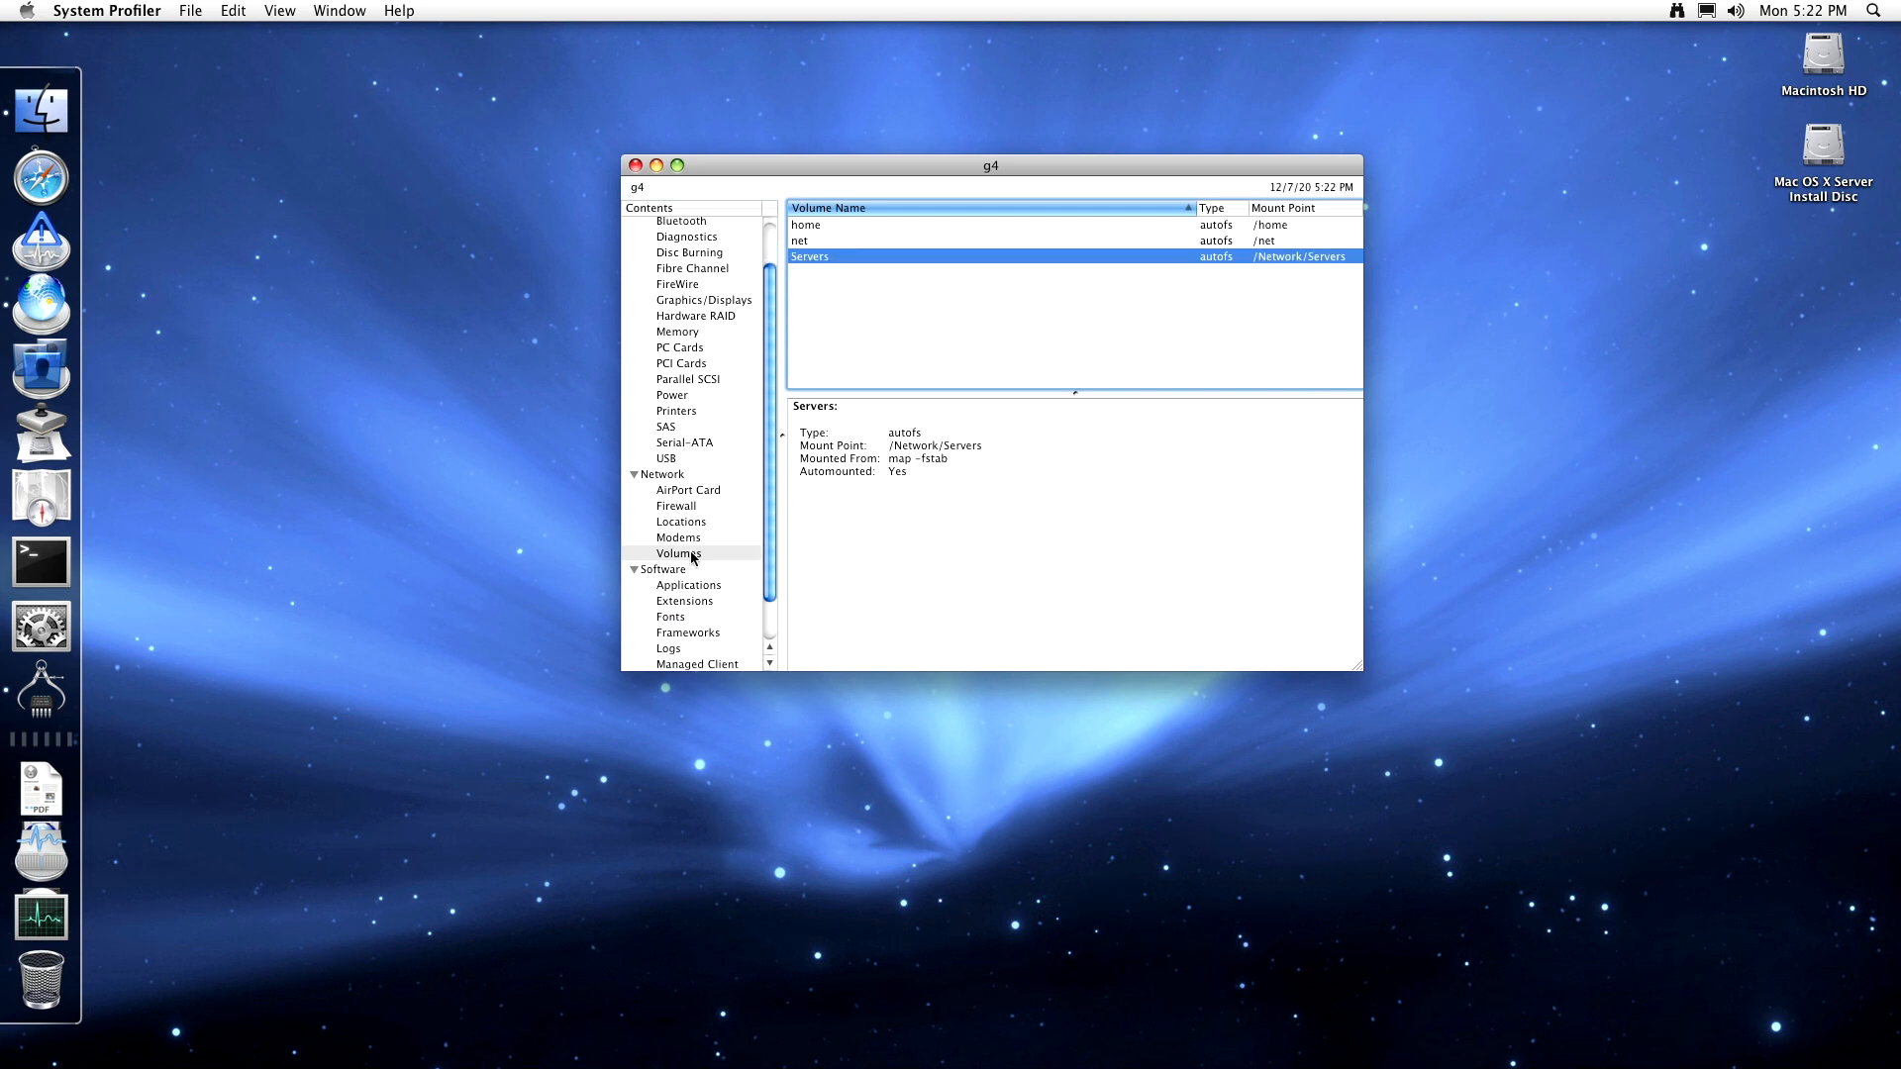
scroll(693, 555, down, 3)
- Browse the Applications list, view DesktopDB's details, then show the Extensions report
click(697, 536)
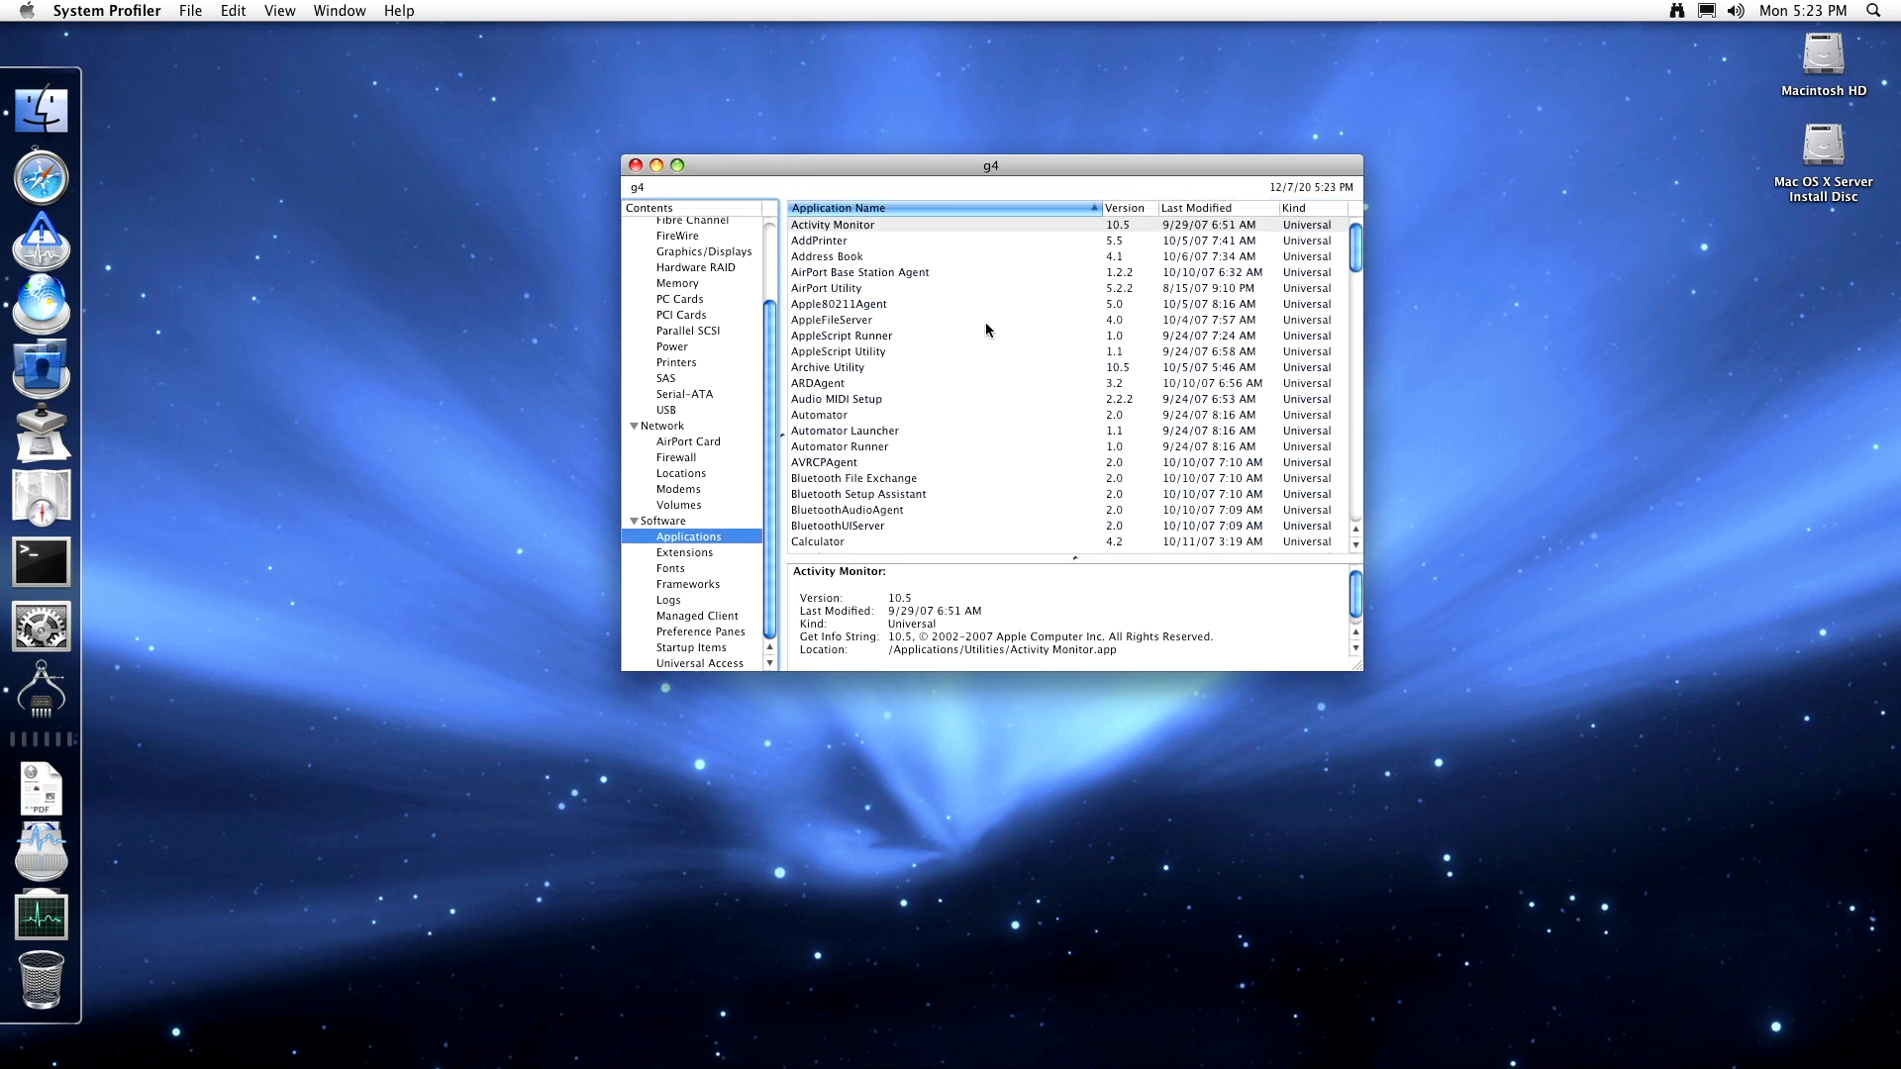
scroll(1341, 302, down, 3)
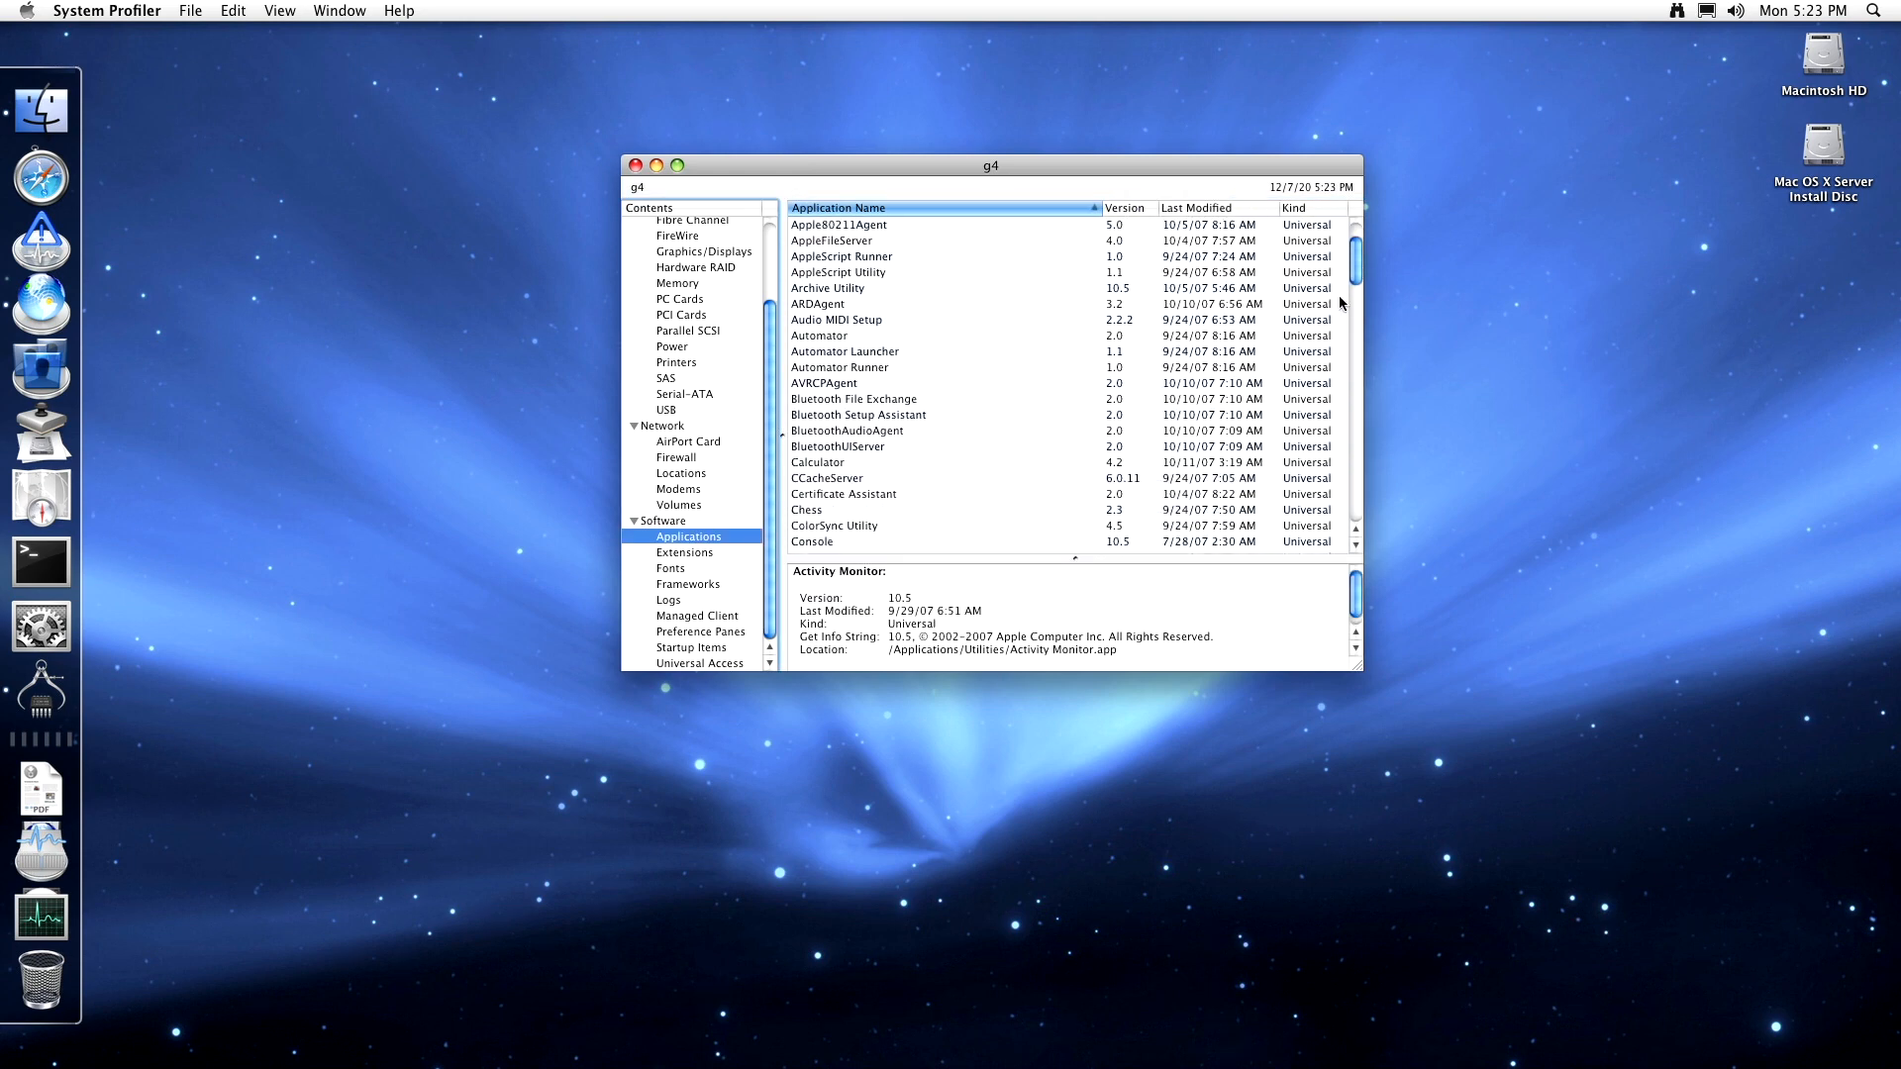
scroll(1341, 302, down, 15)
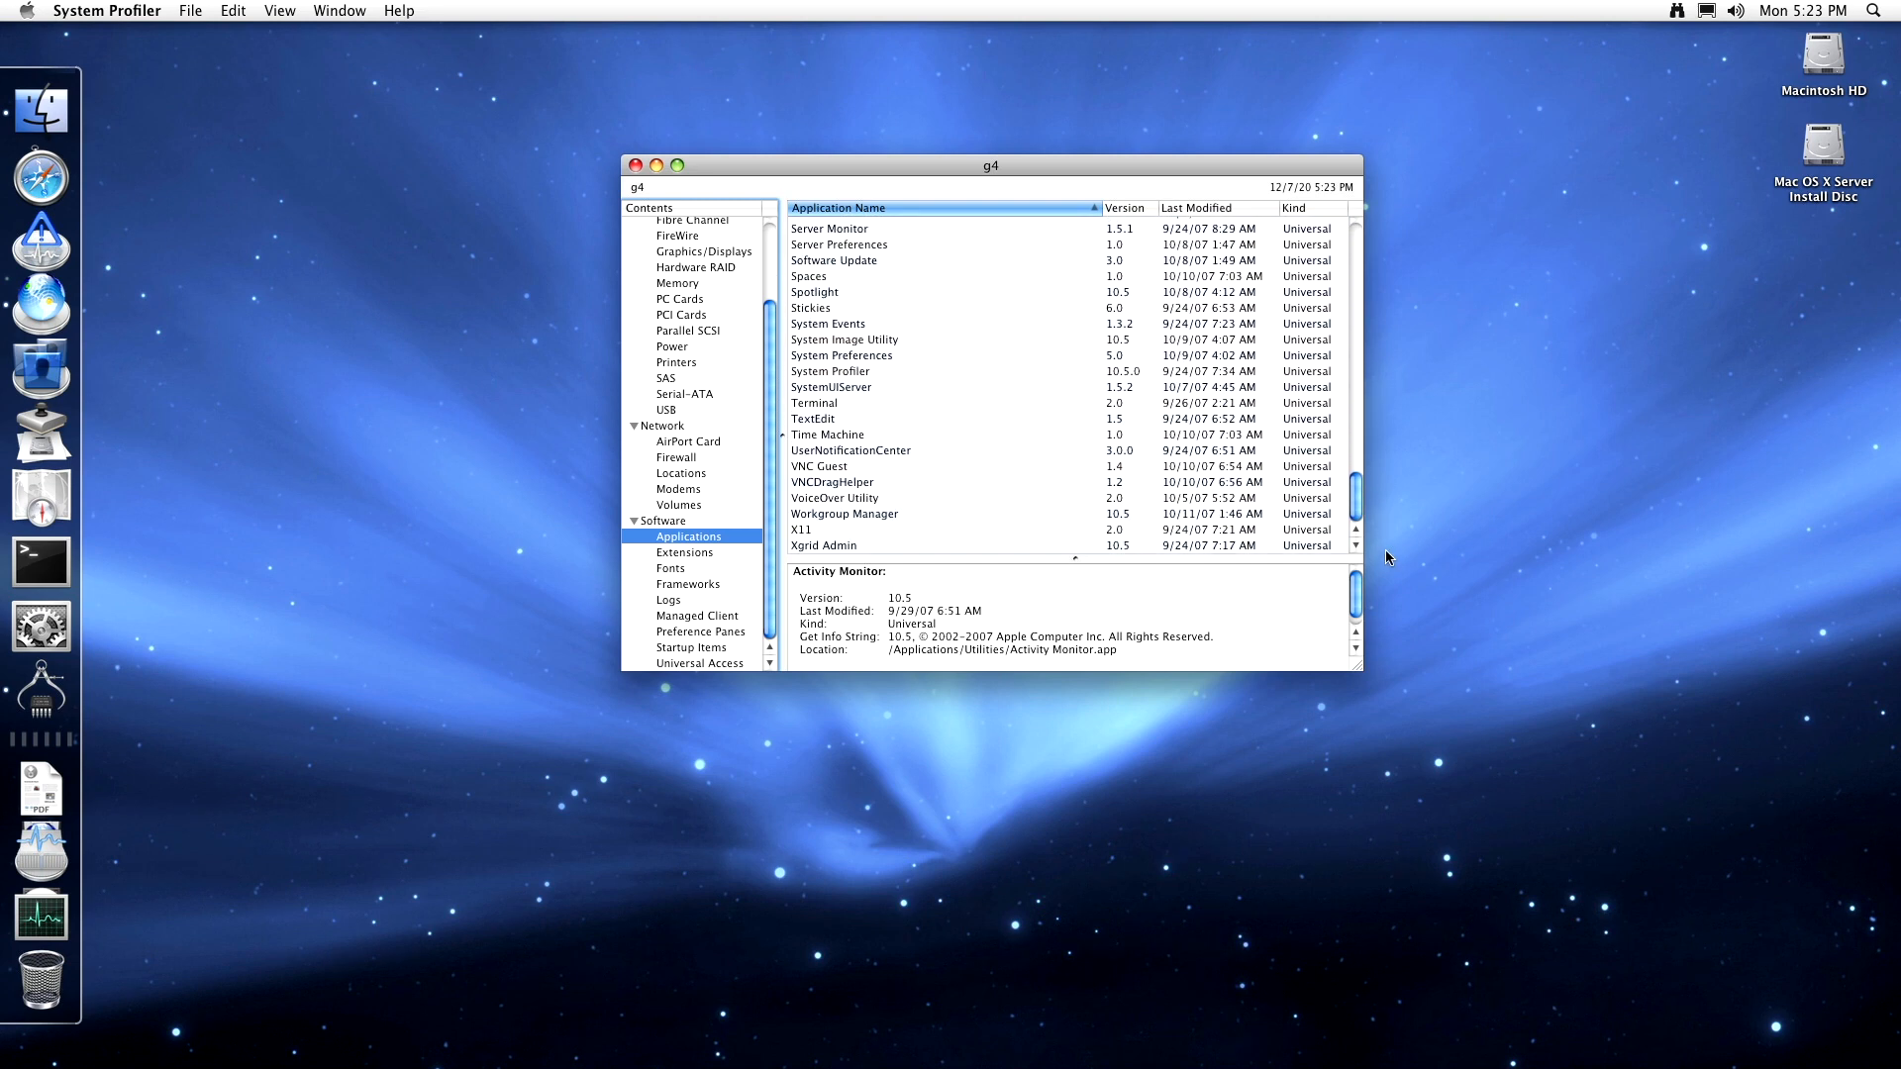
drag(1355, 500, 1364, 285)
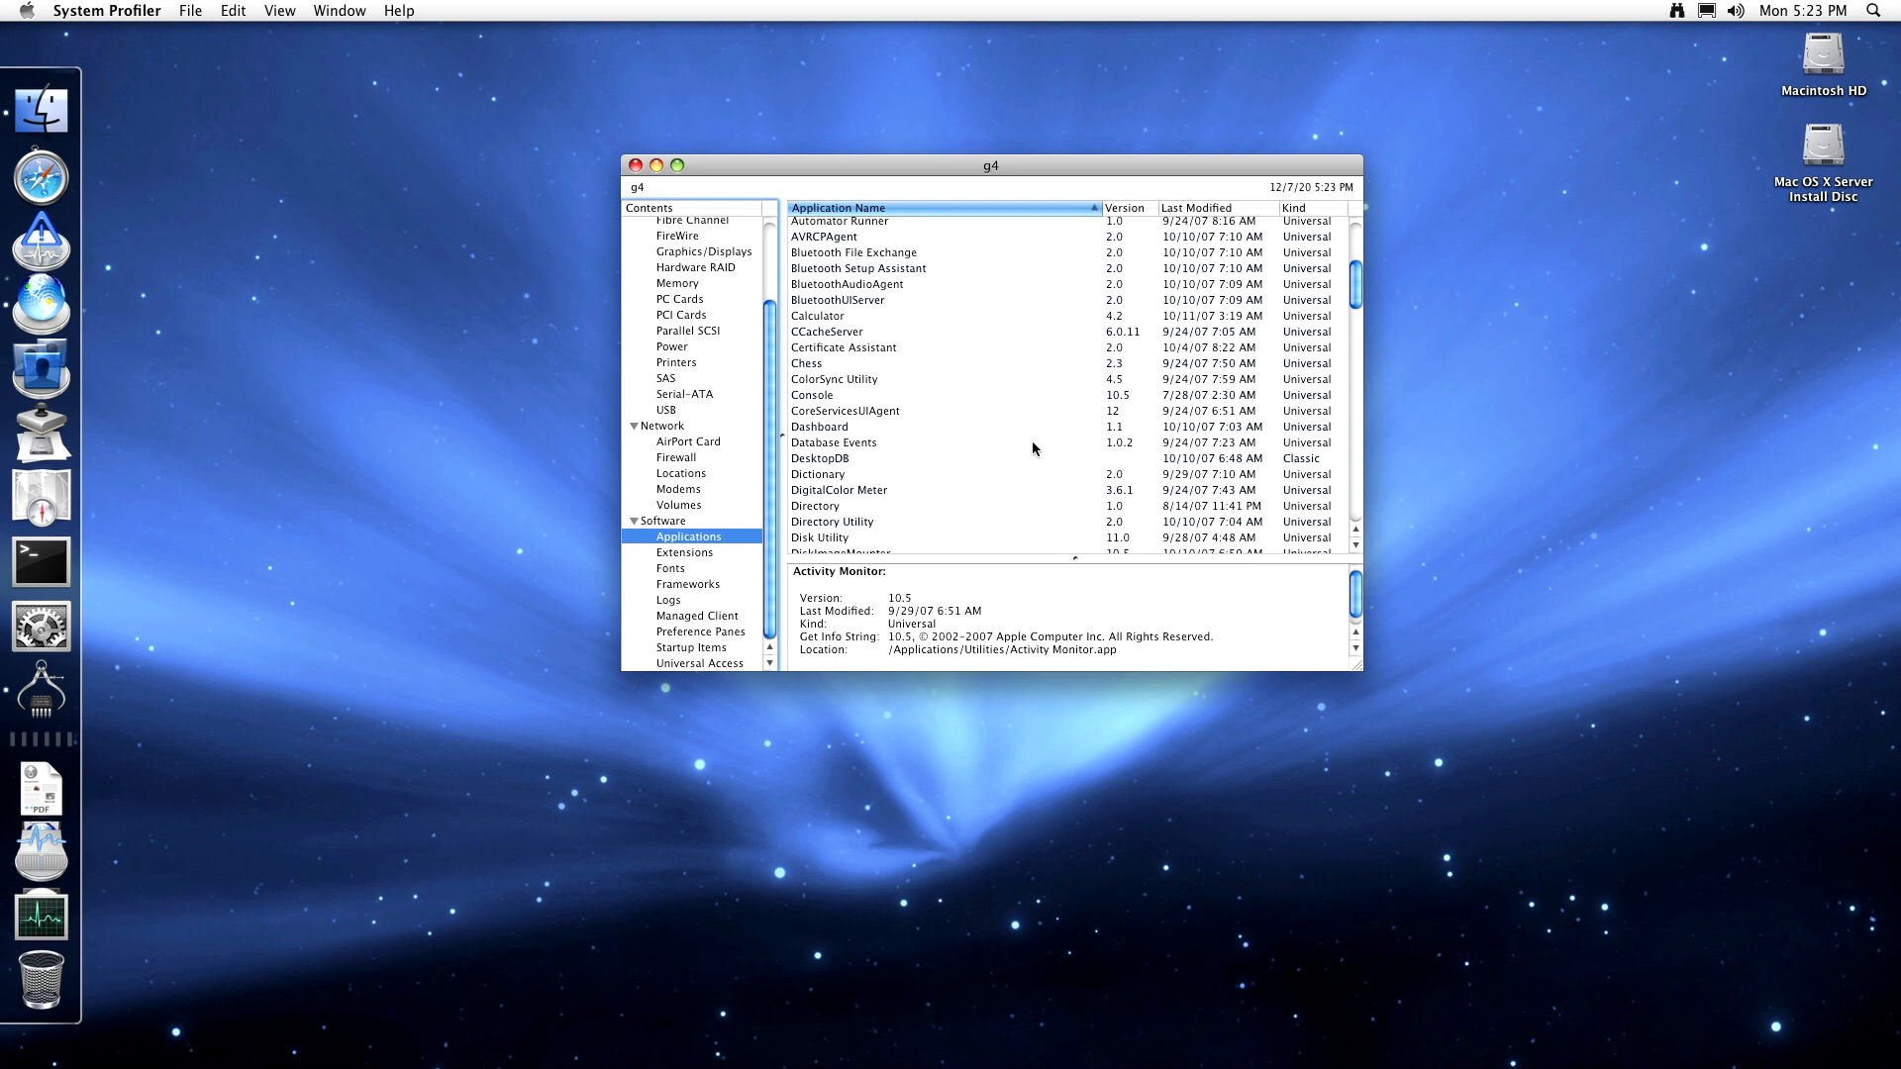
click(1209, 460)
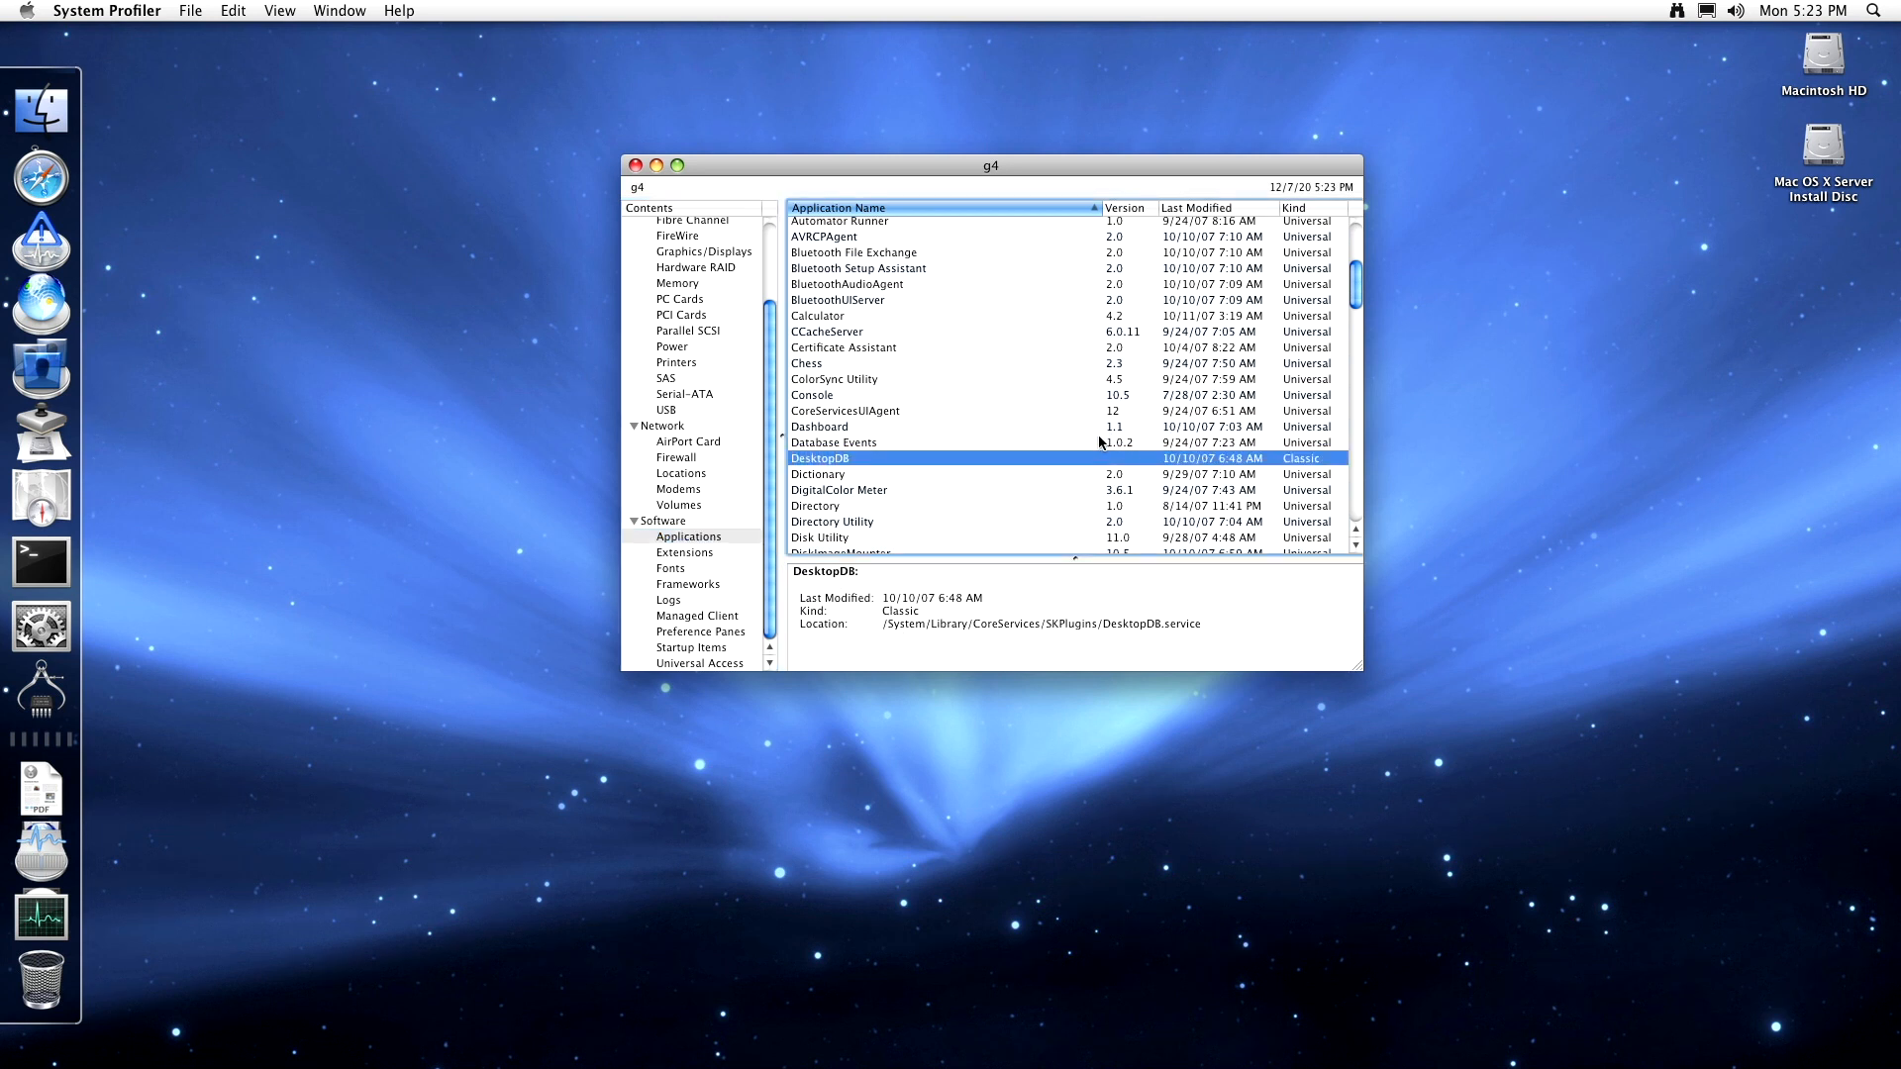
scroll(1099, 442, up, 5)
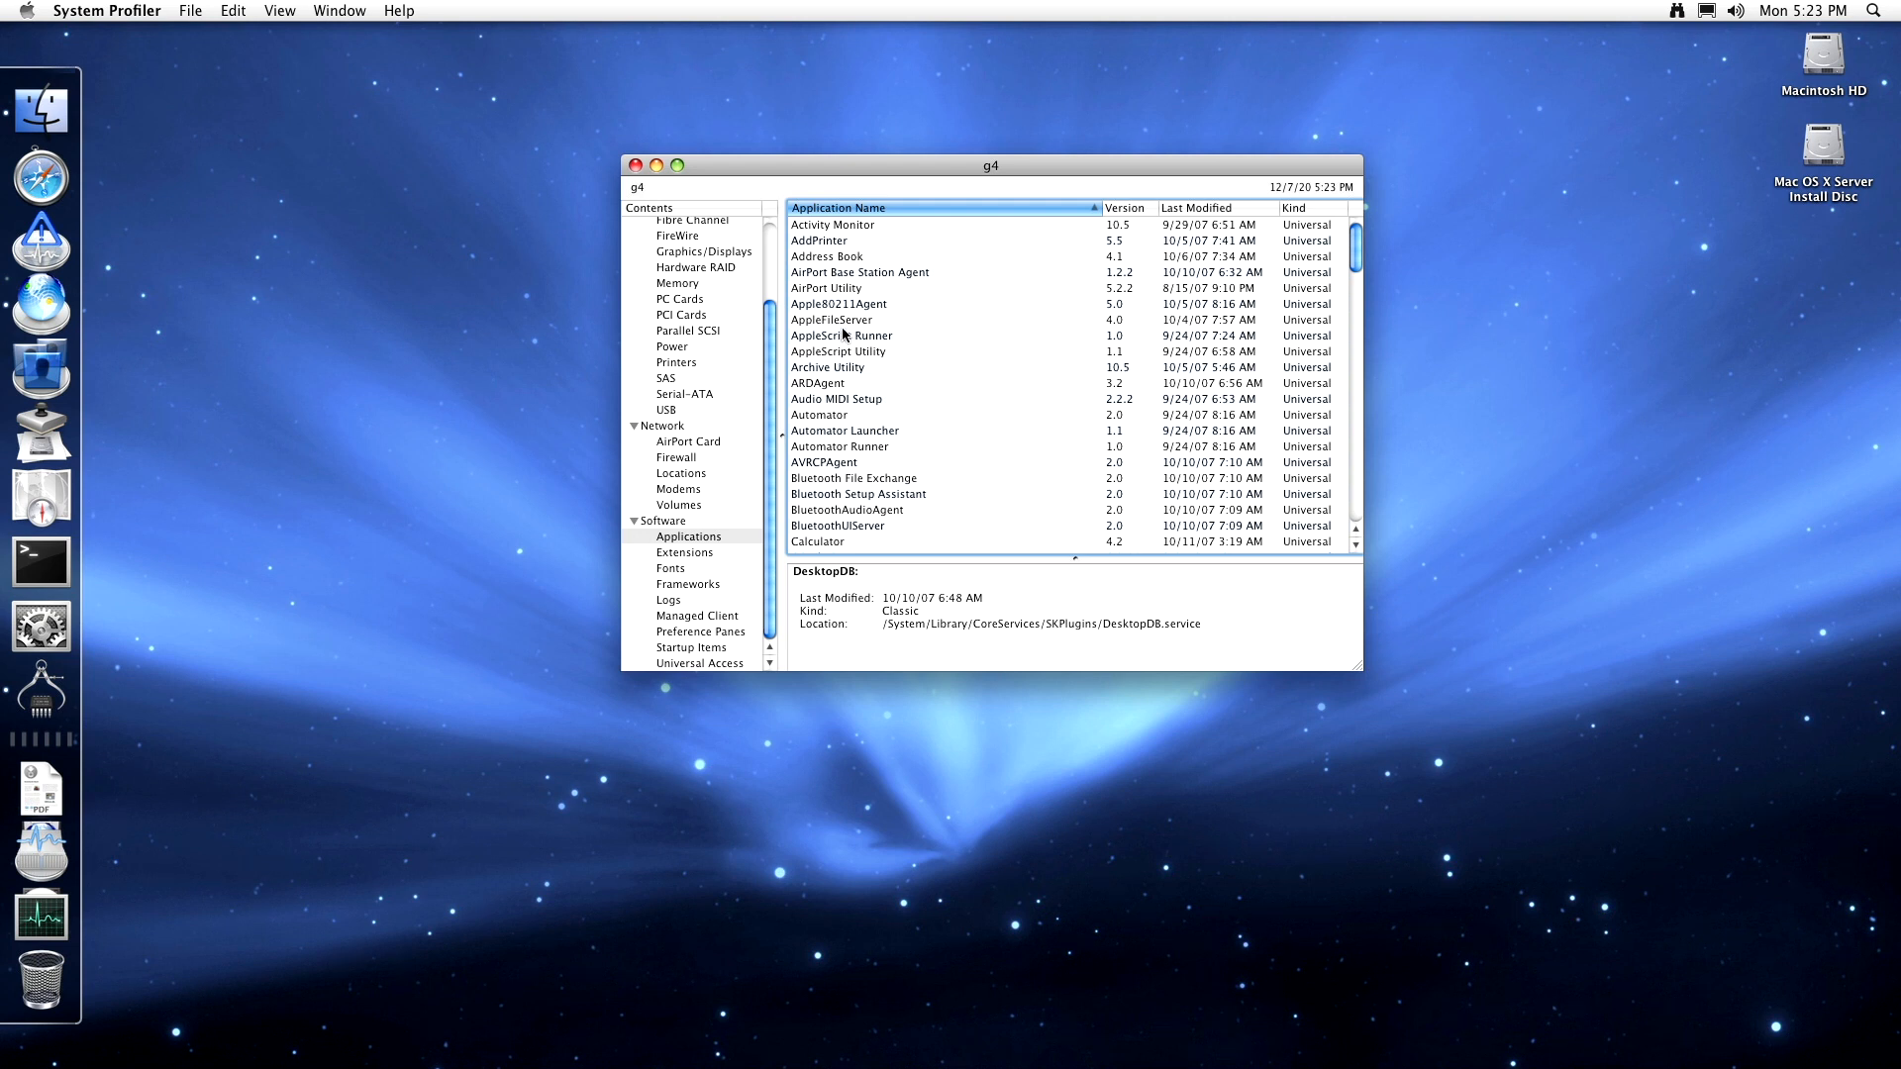
click(701, 552)
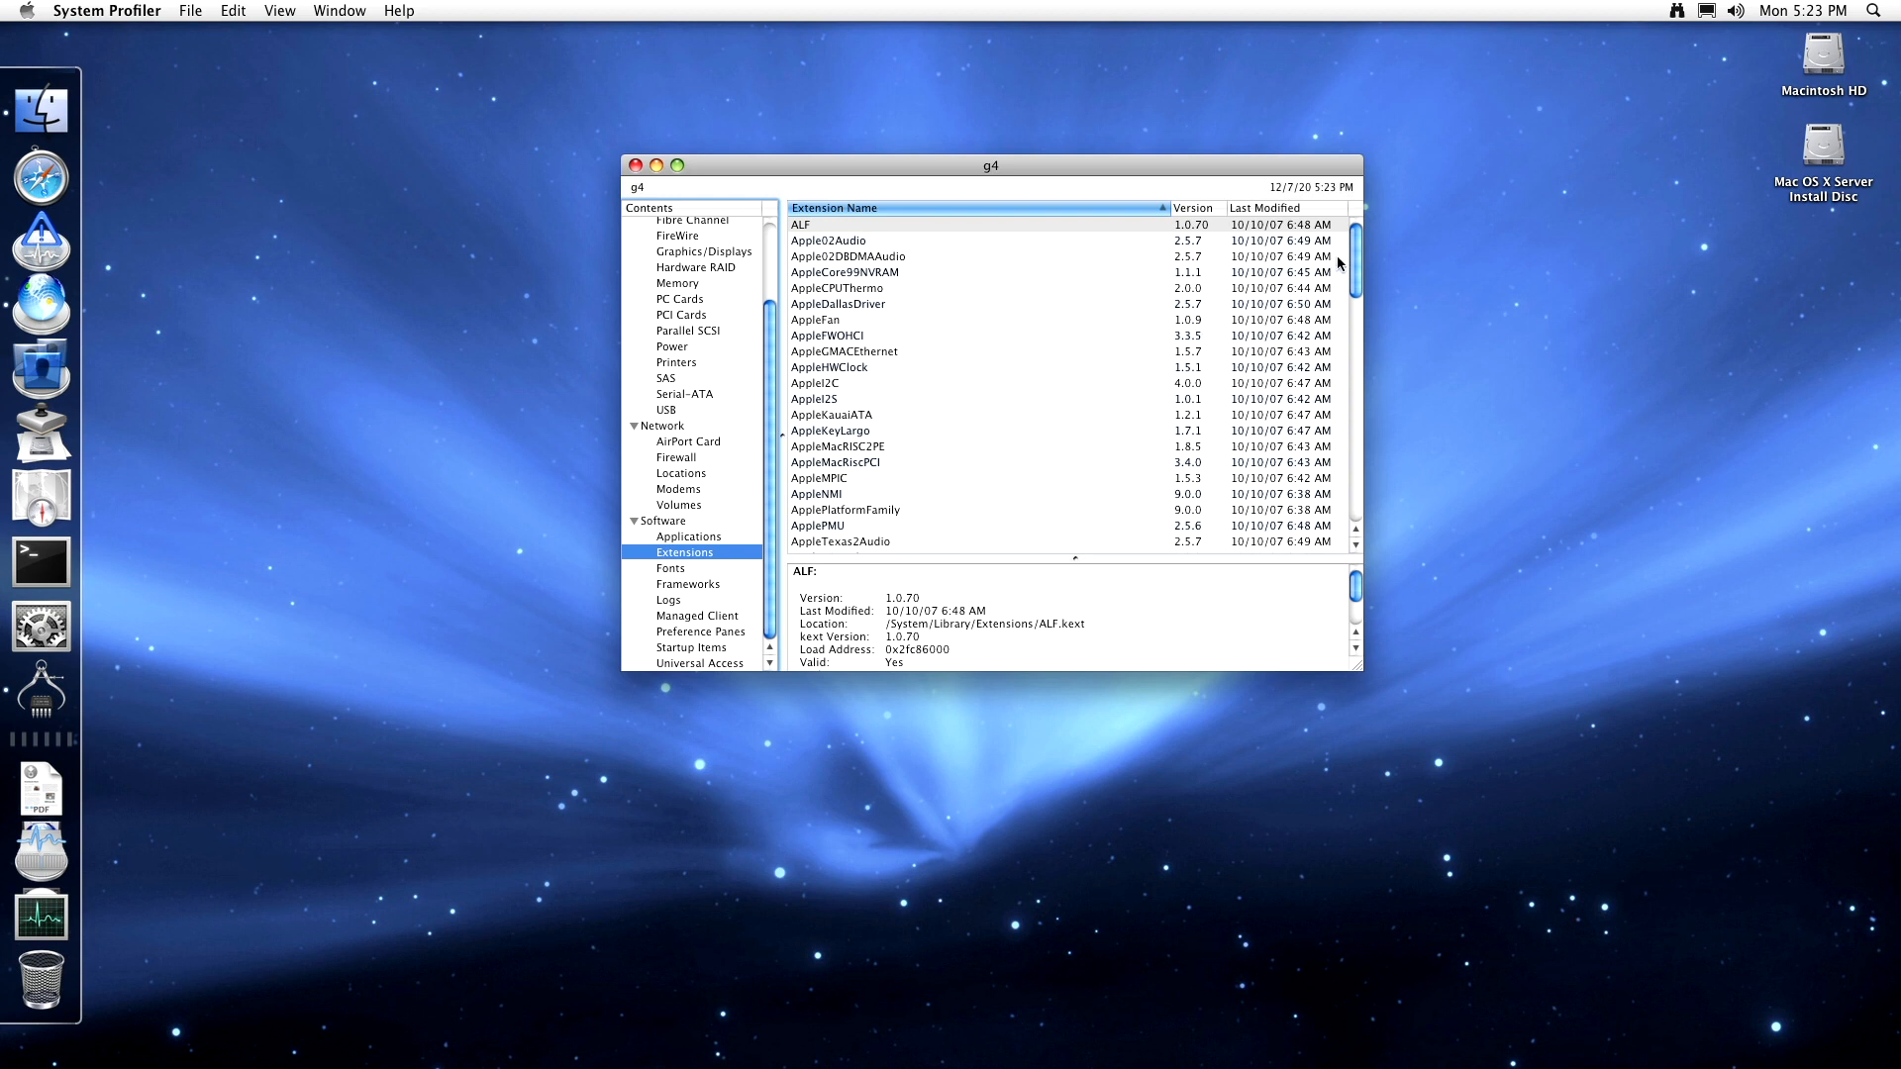
- View the Unsupported extension, then the Fonts and Frameworks reports, and quit System Profiler
drag(1347, 264, 1337, 500)
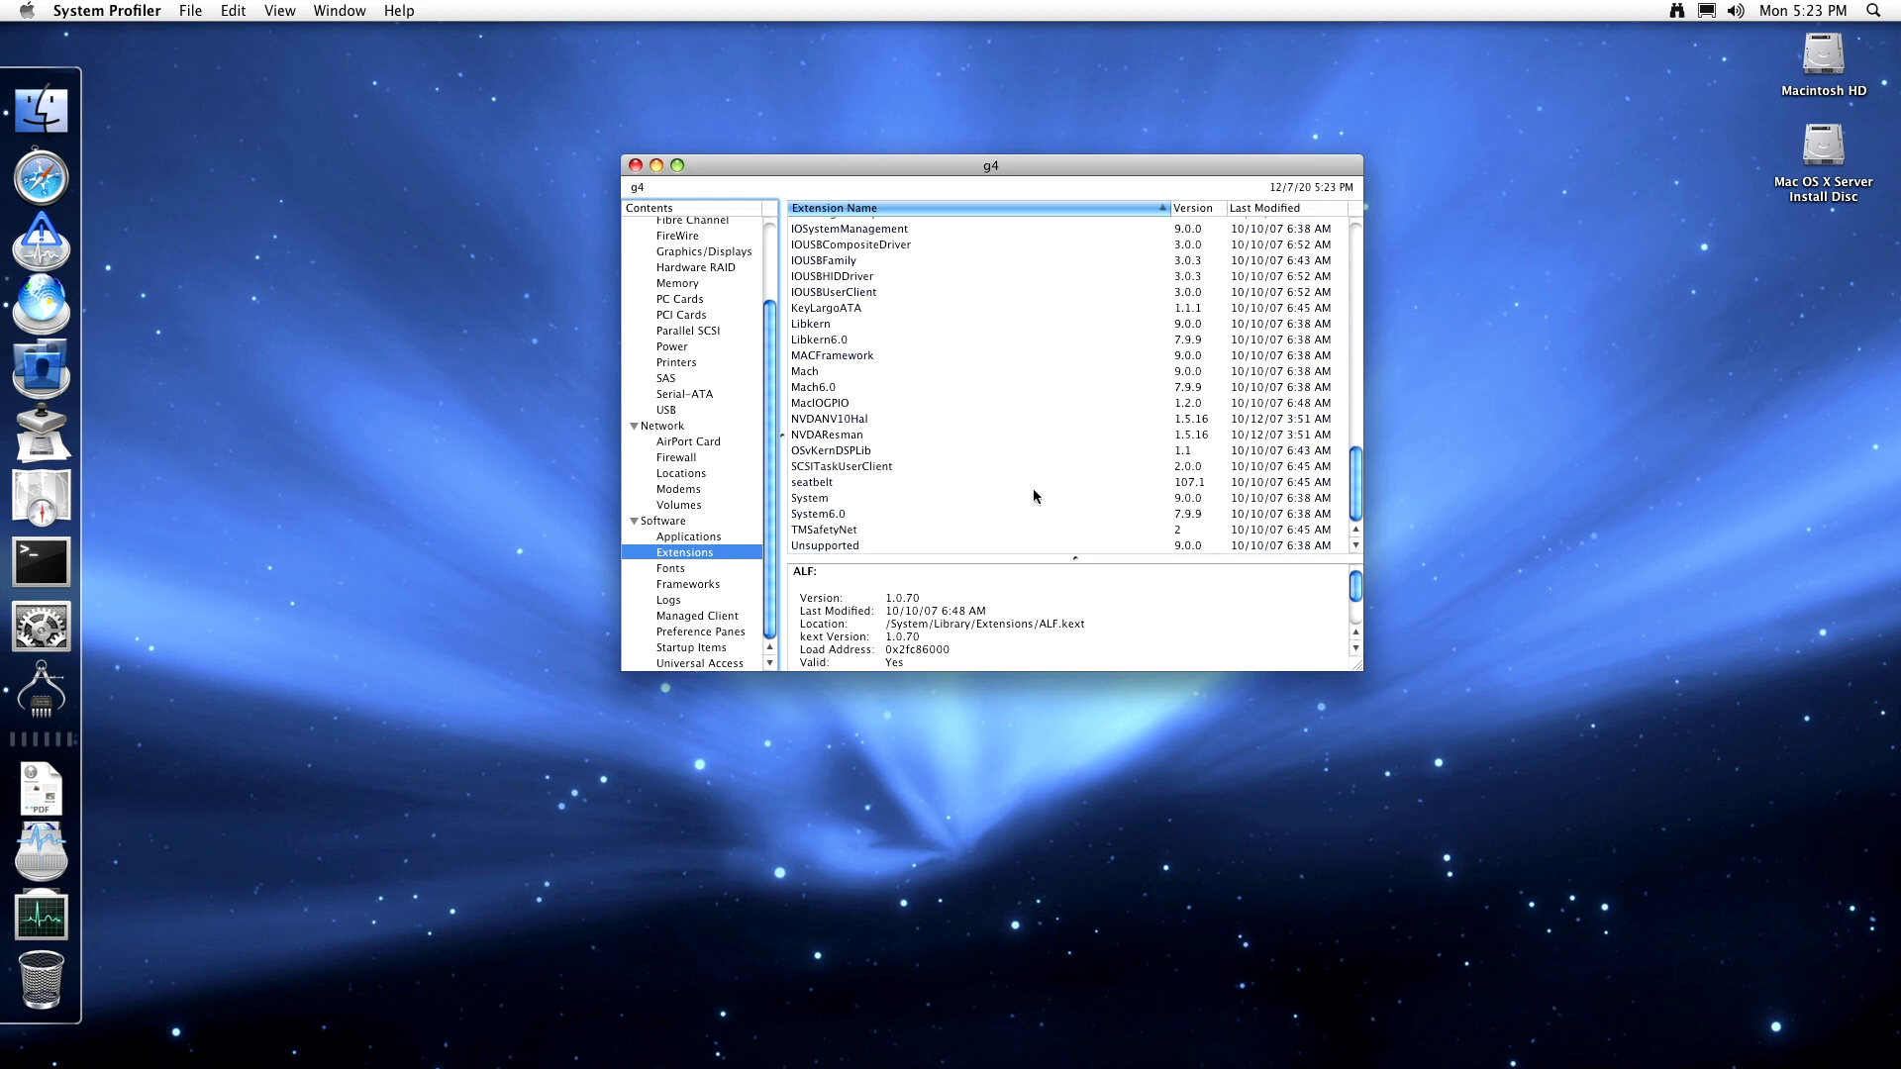
click(897, 545)
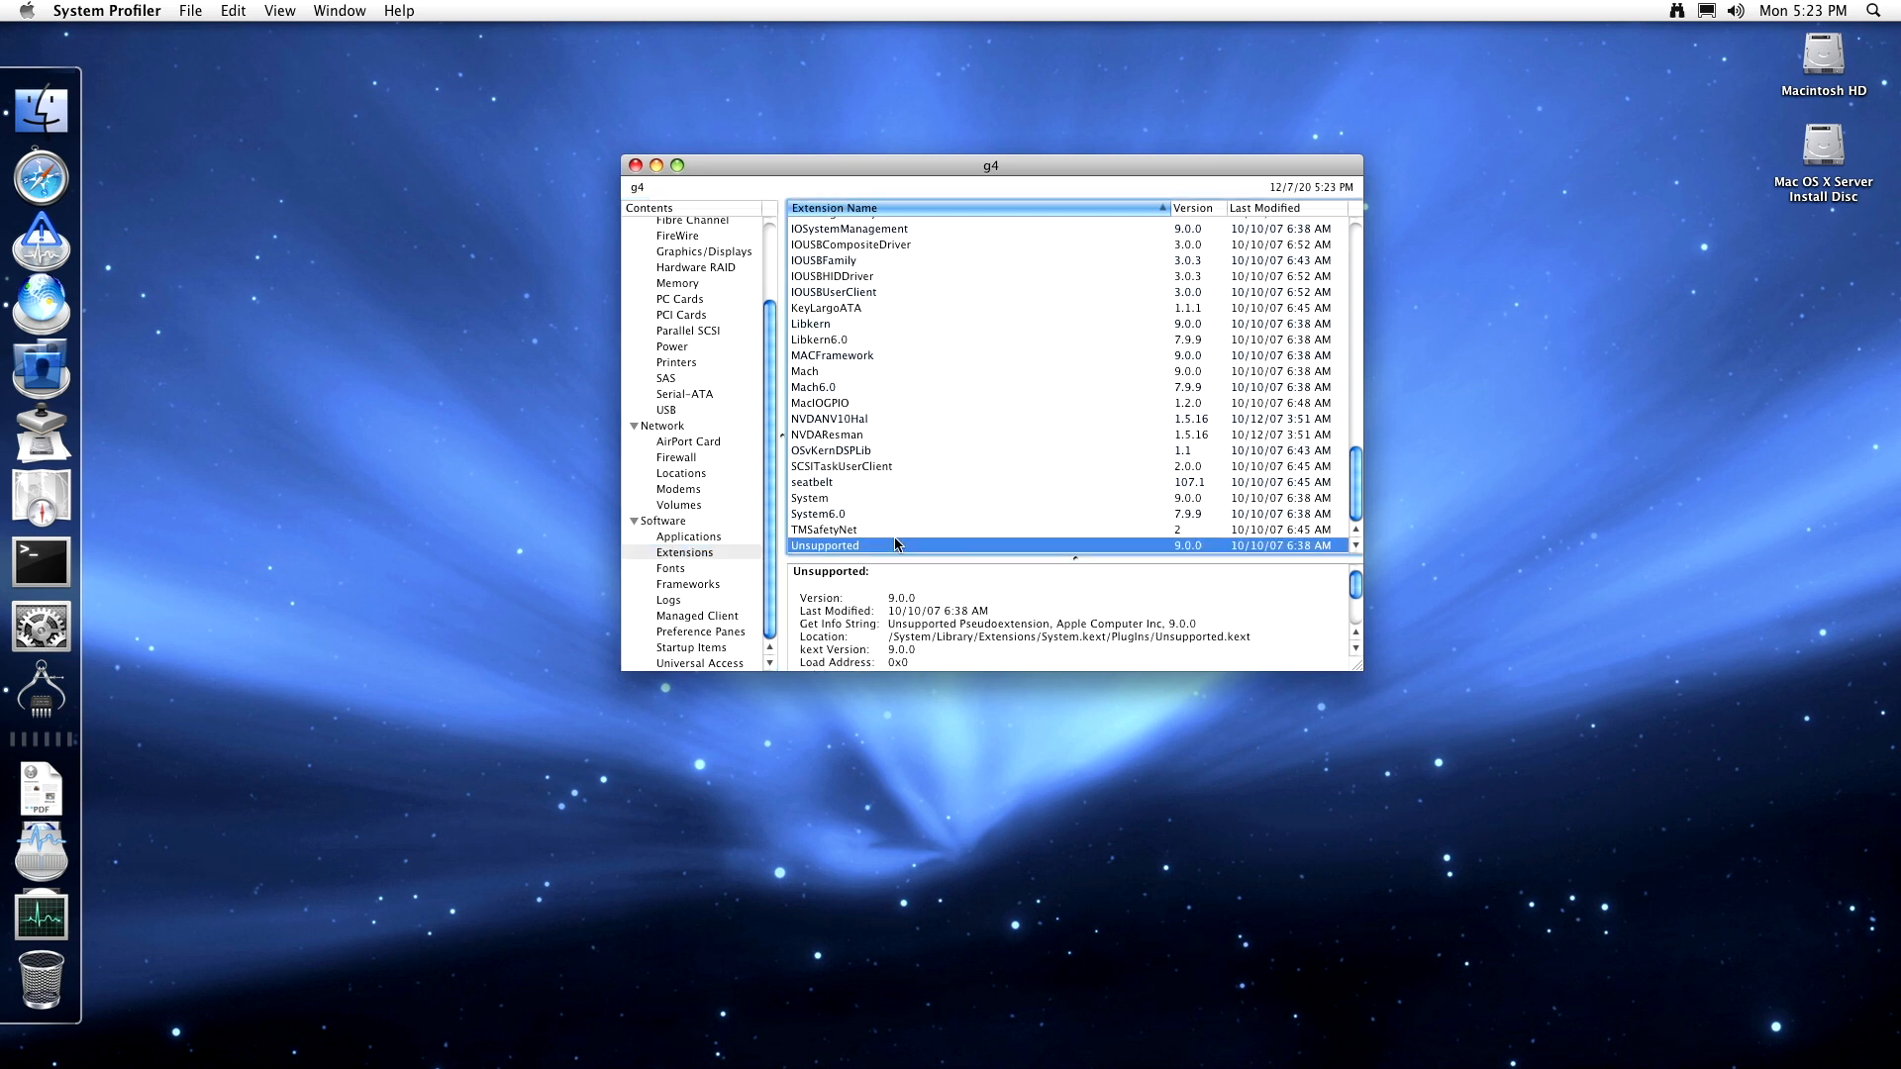
click(711, 569)
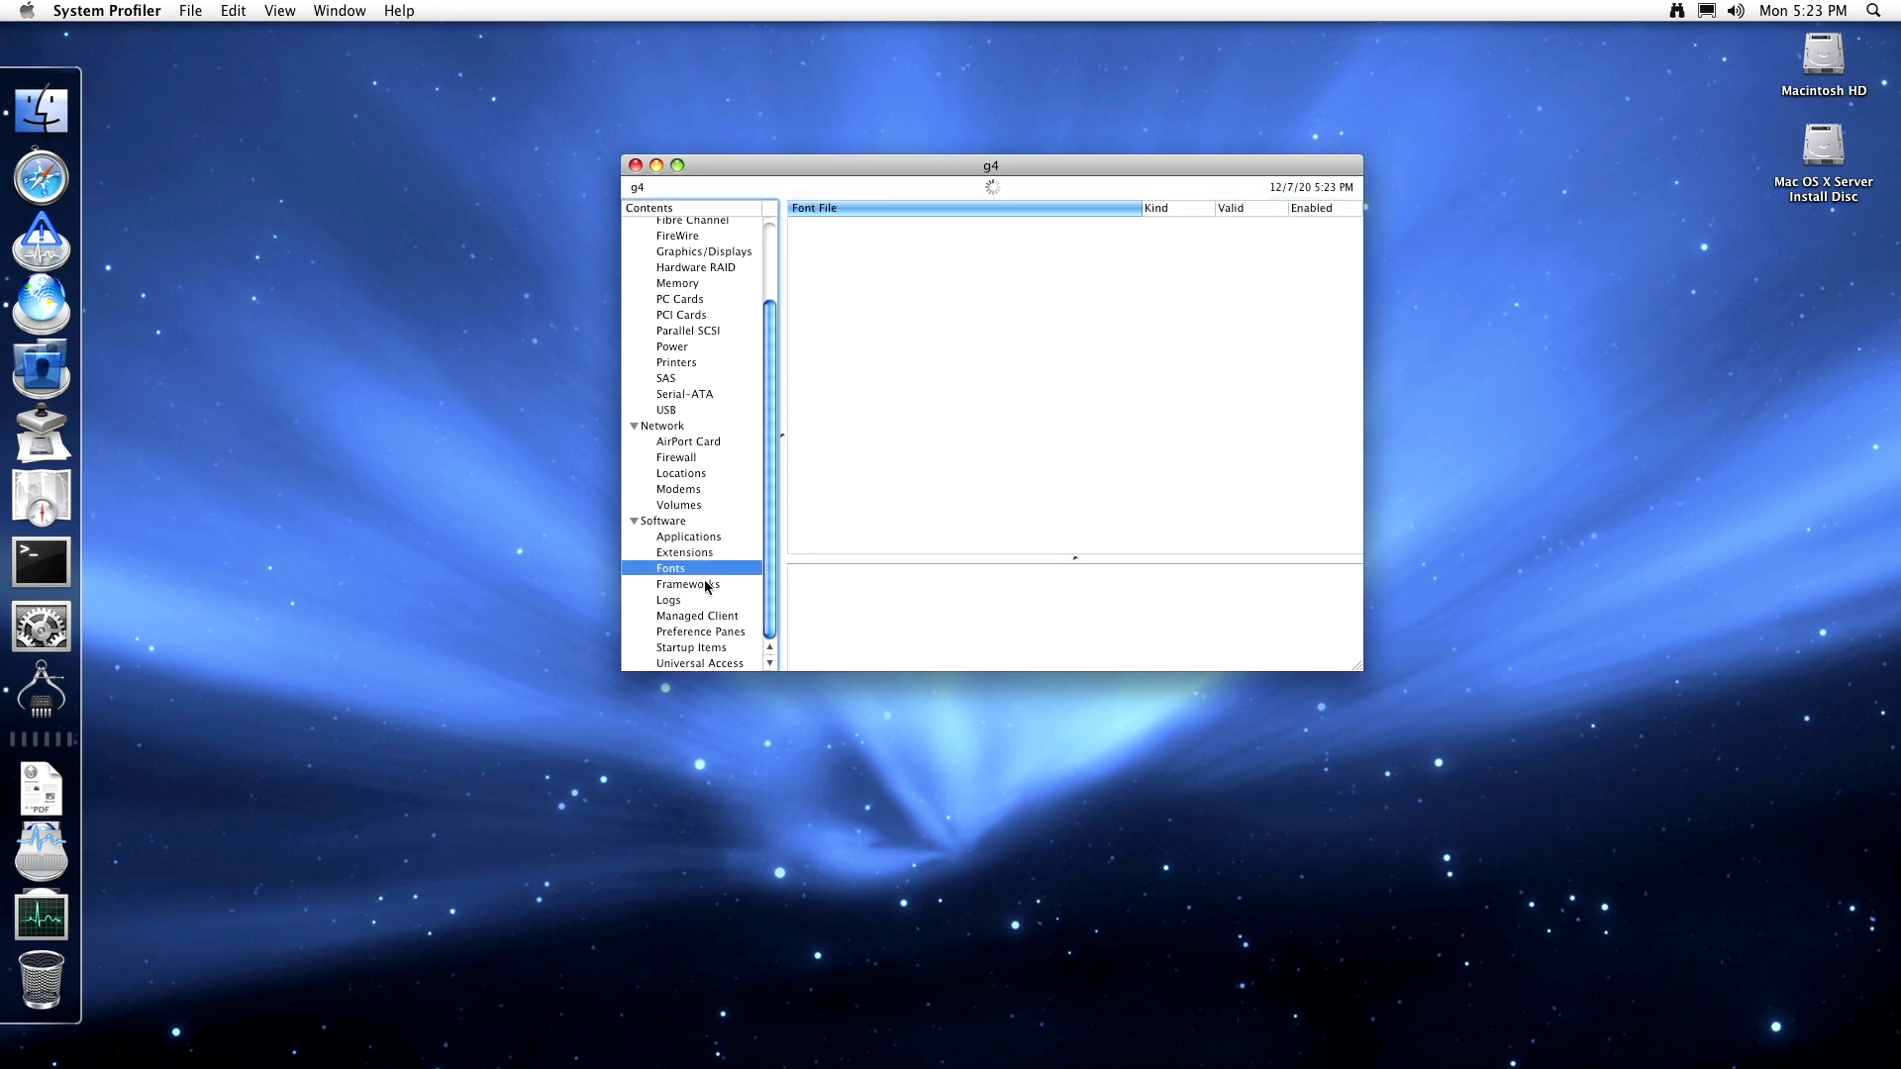
click(708, 585)
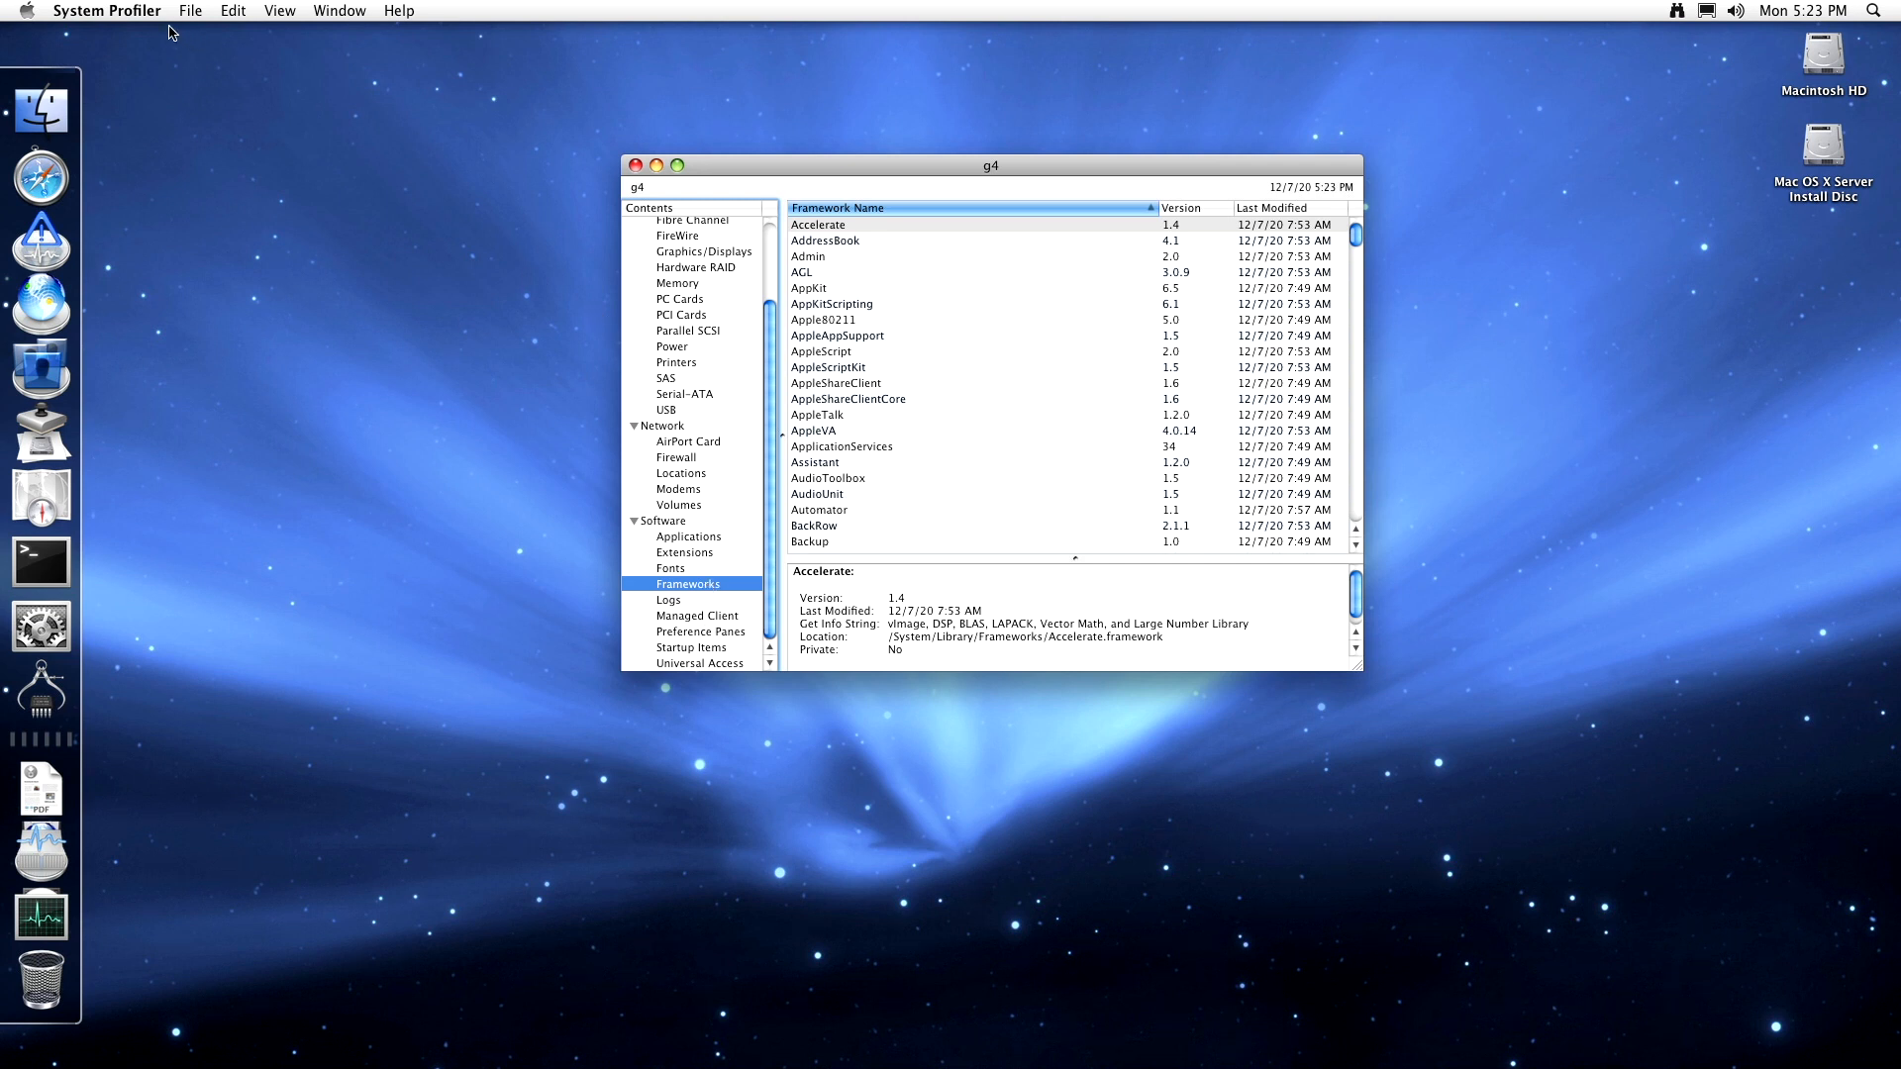
click(133, 10)
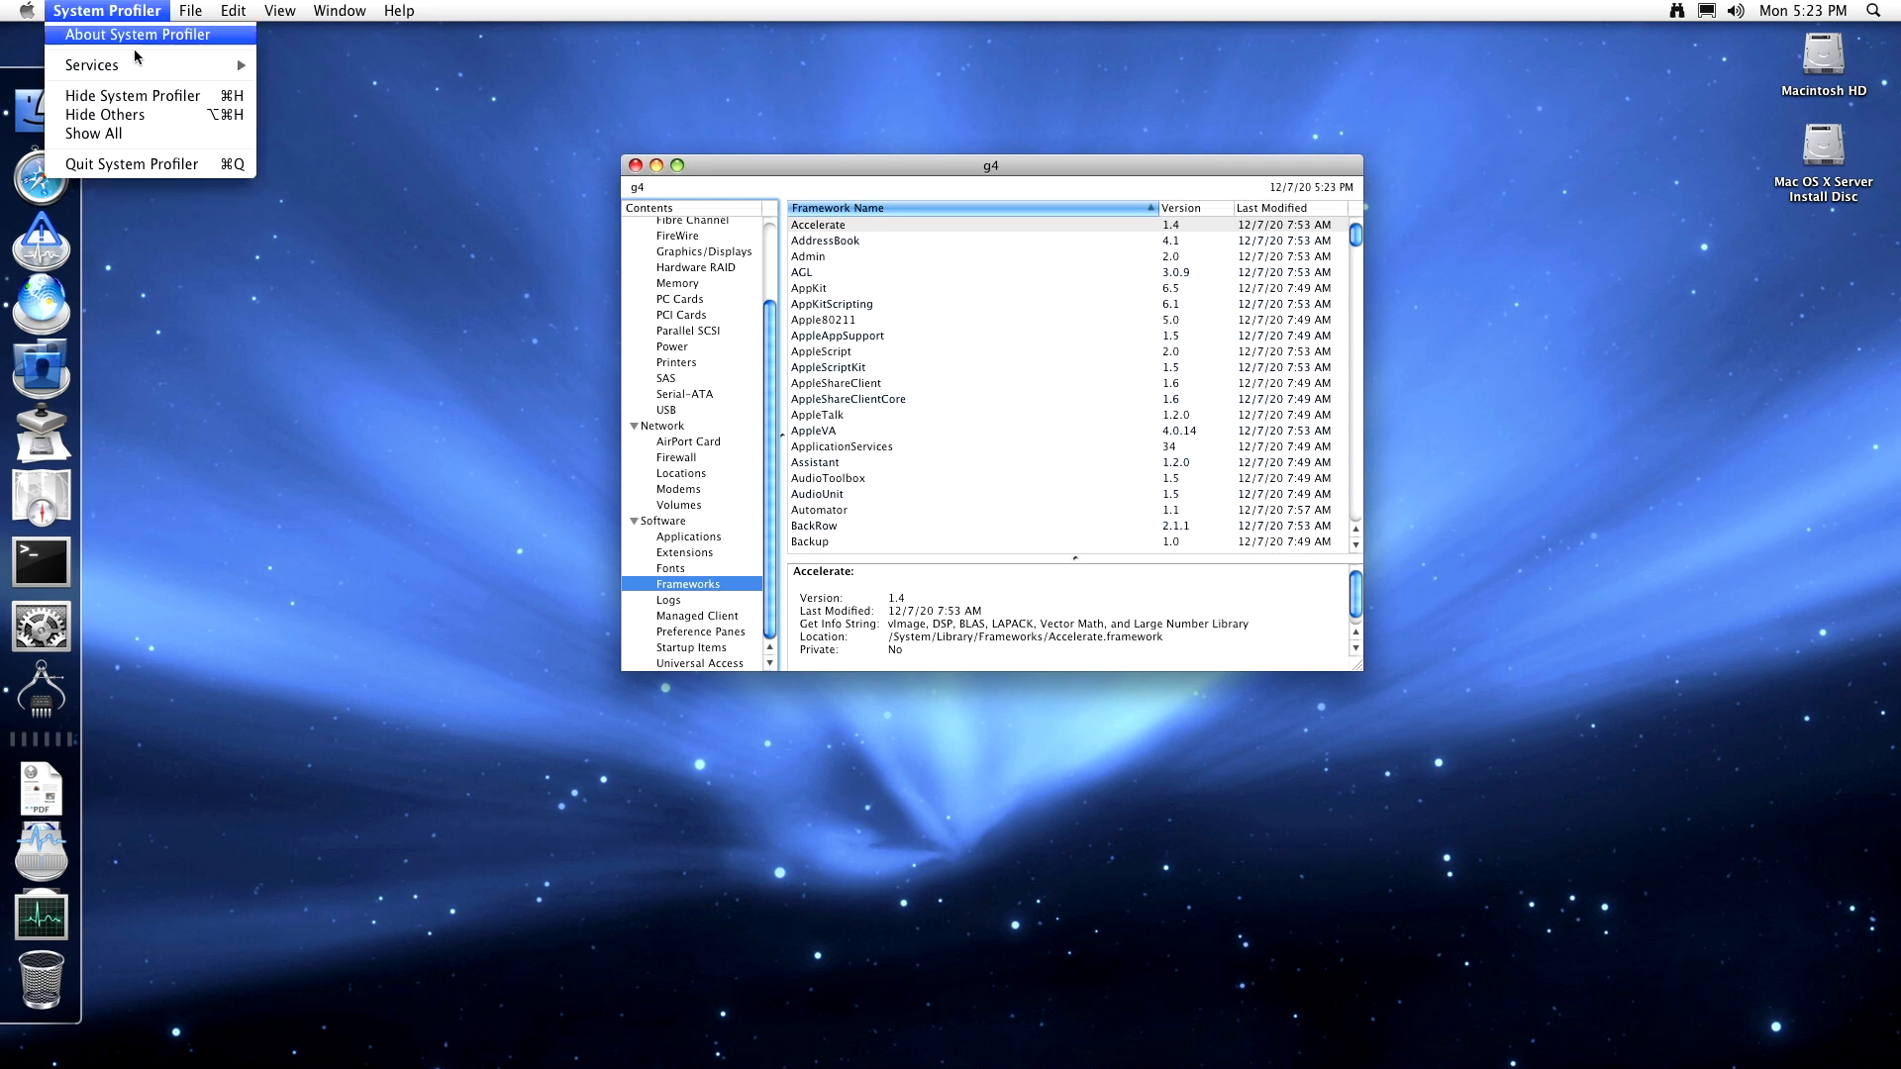
click(136, 164)
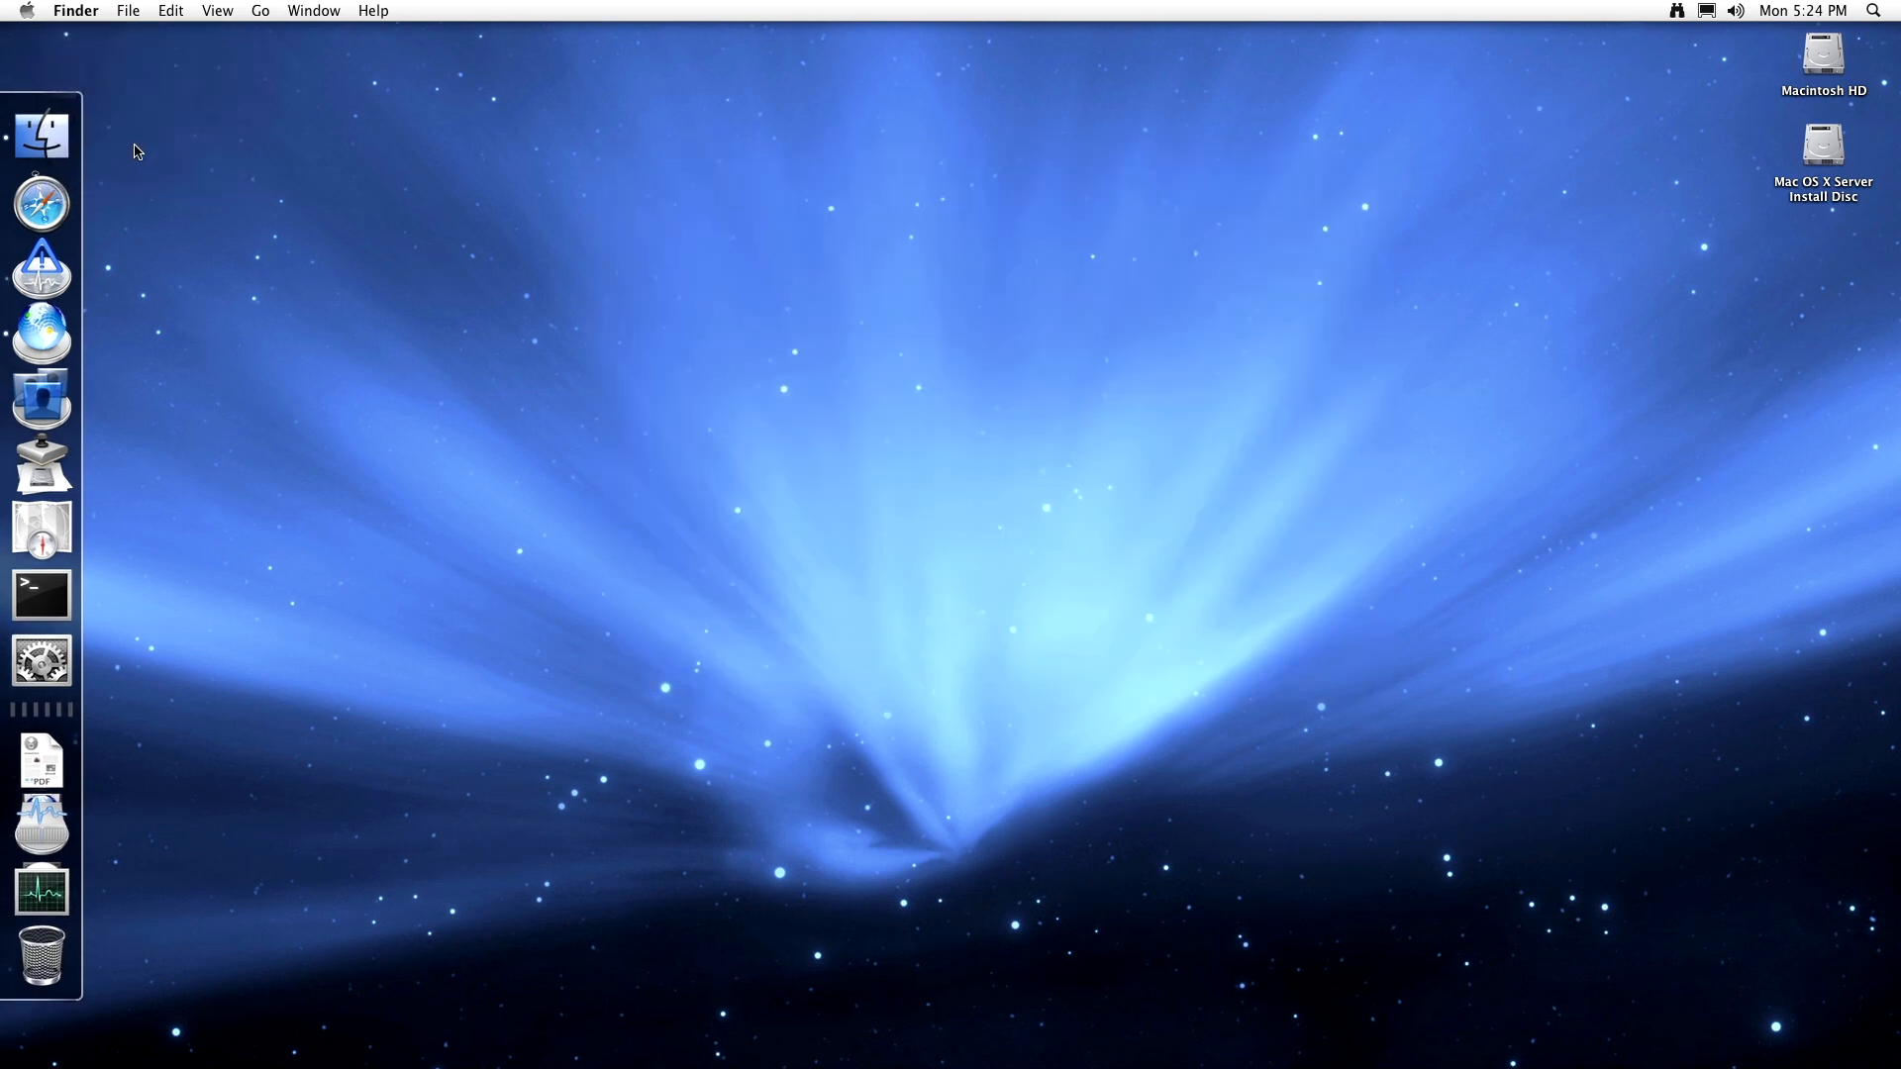
- Launch Safari, accept apple.com's certificate, scroll the page, then load the YouTube bookmark
click(61, 208)
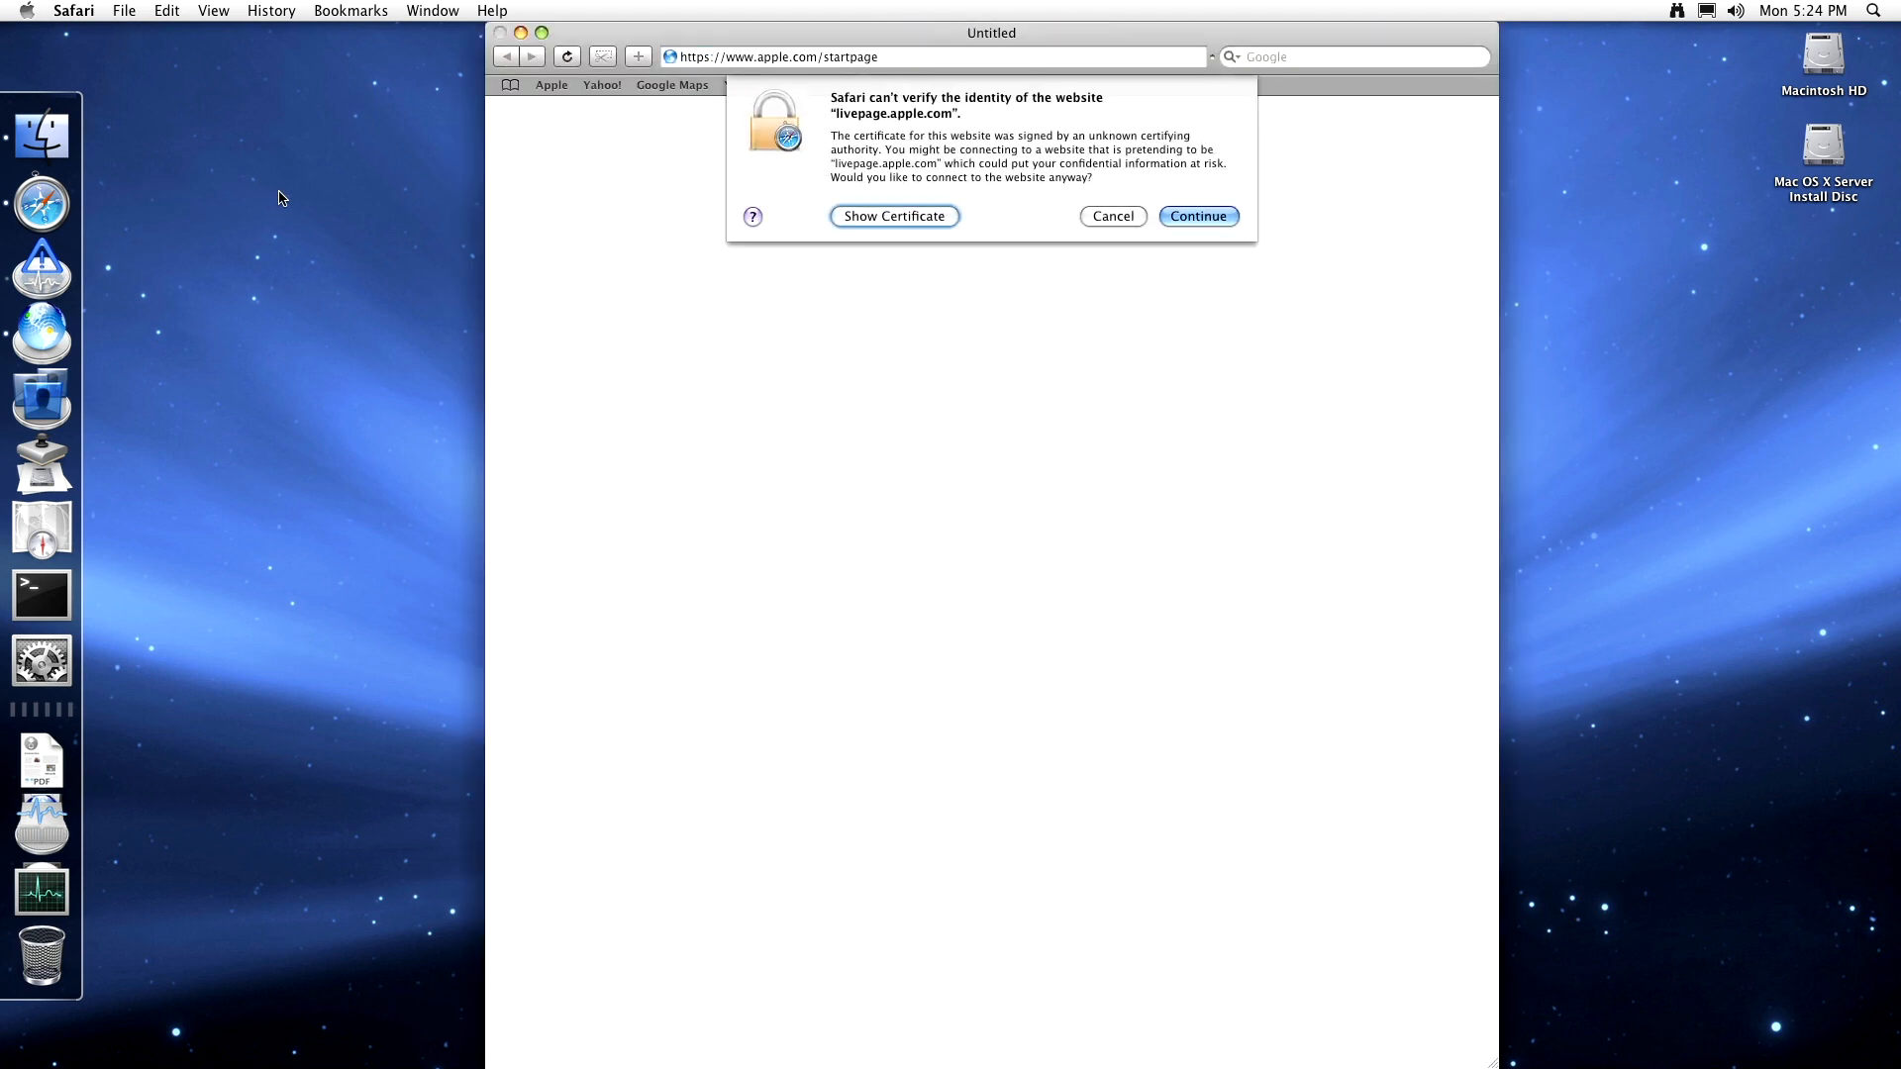
click(945, 218)
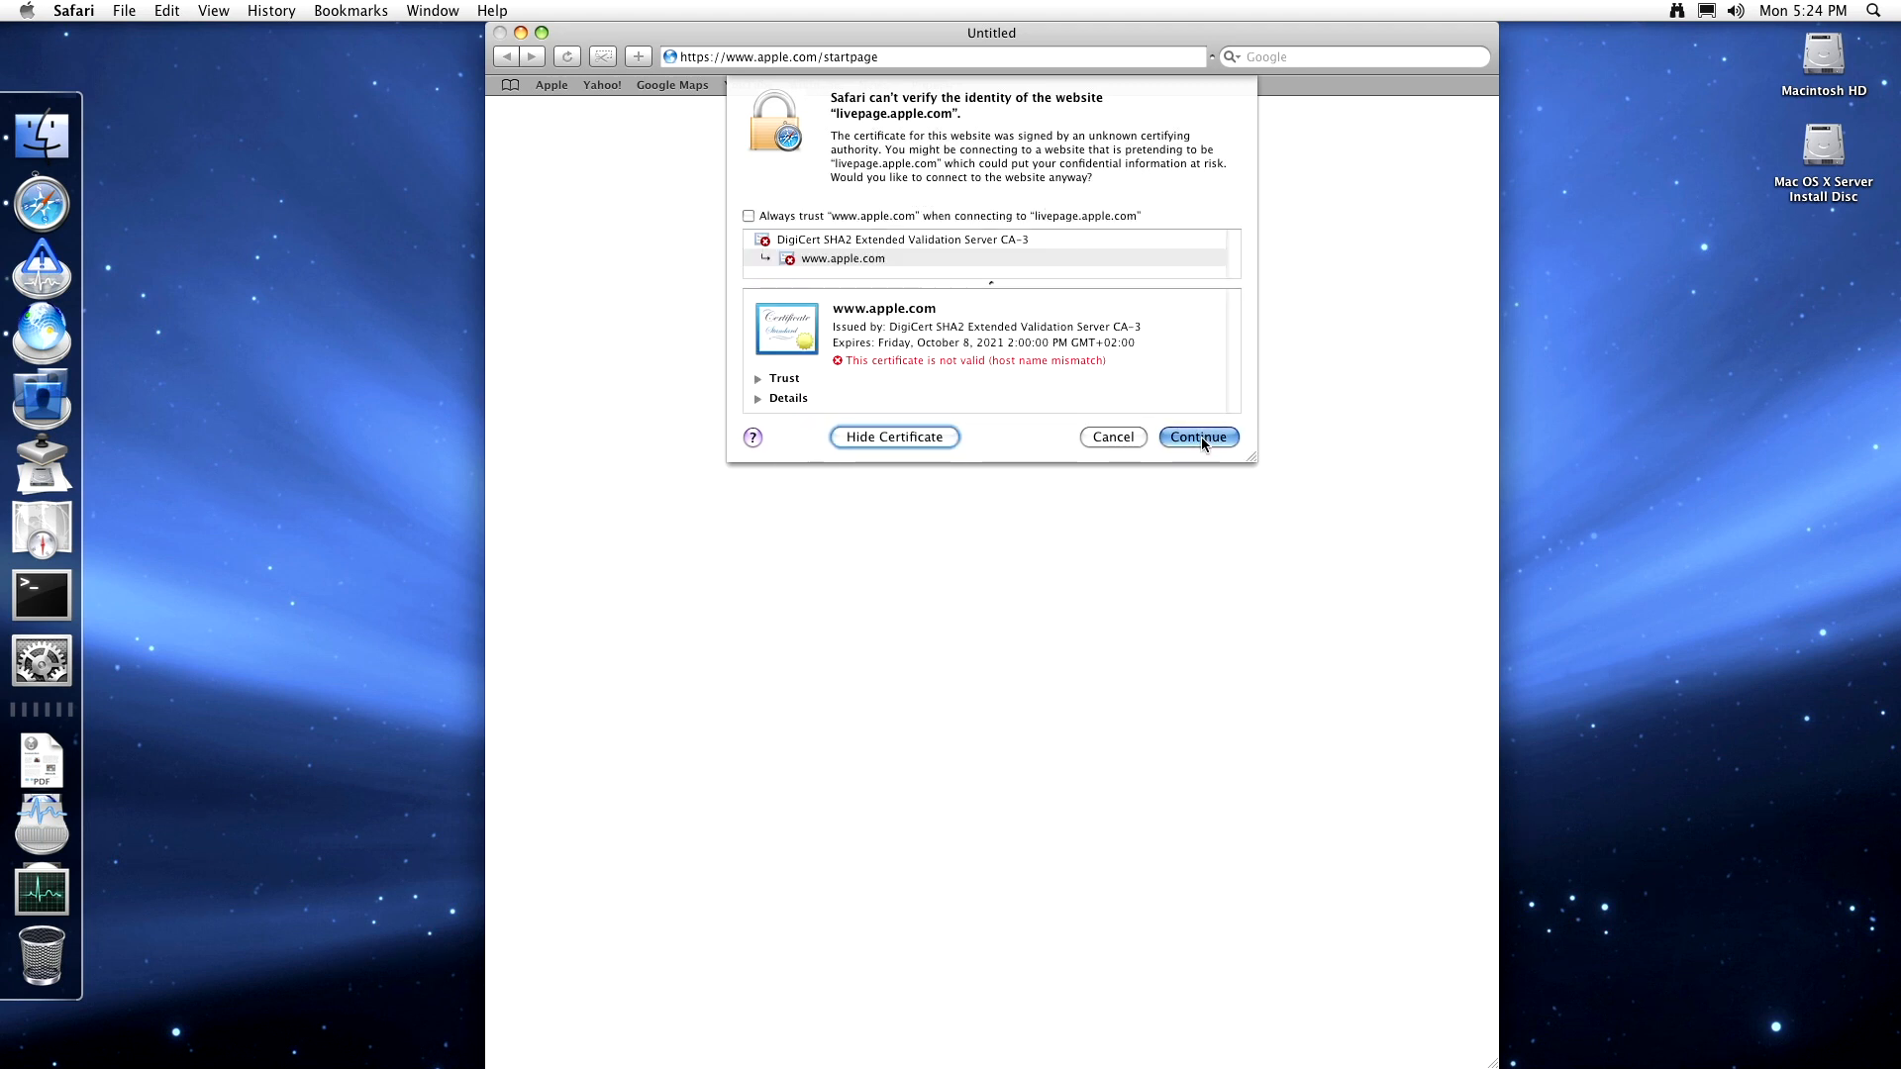
click(1200, 436)
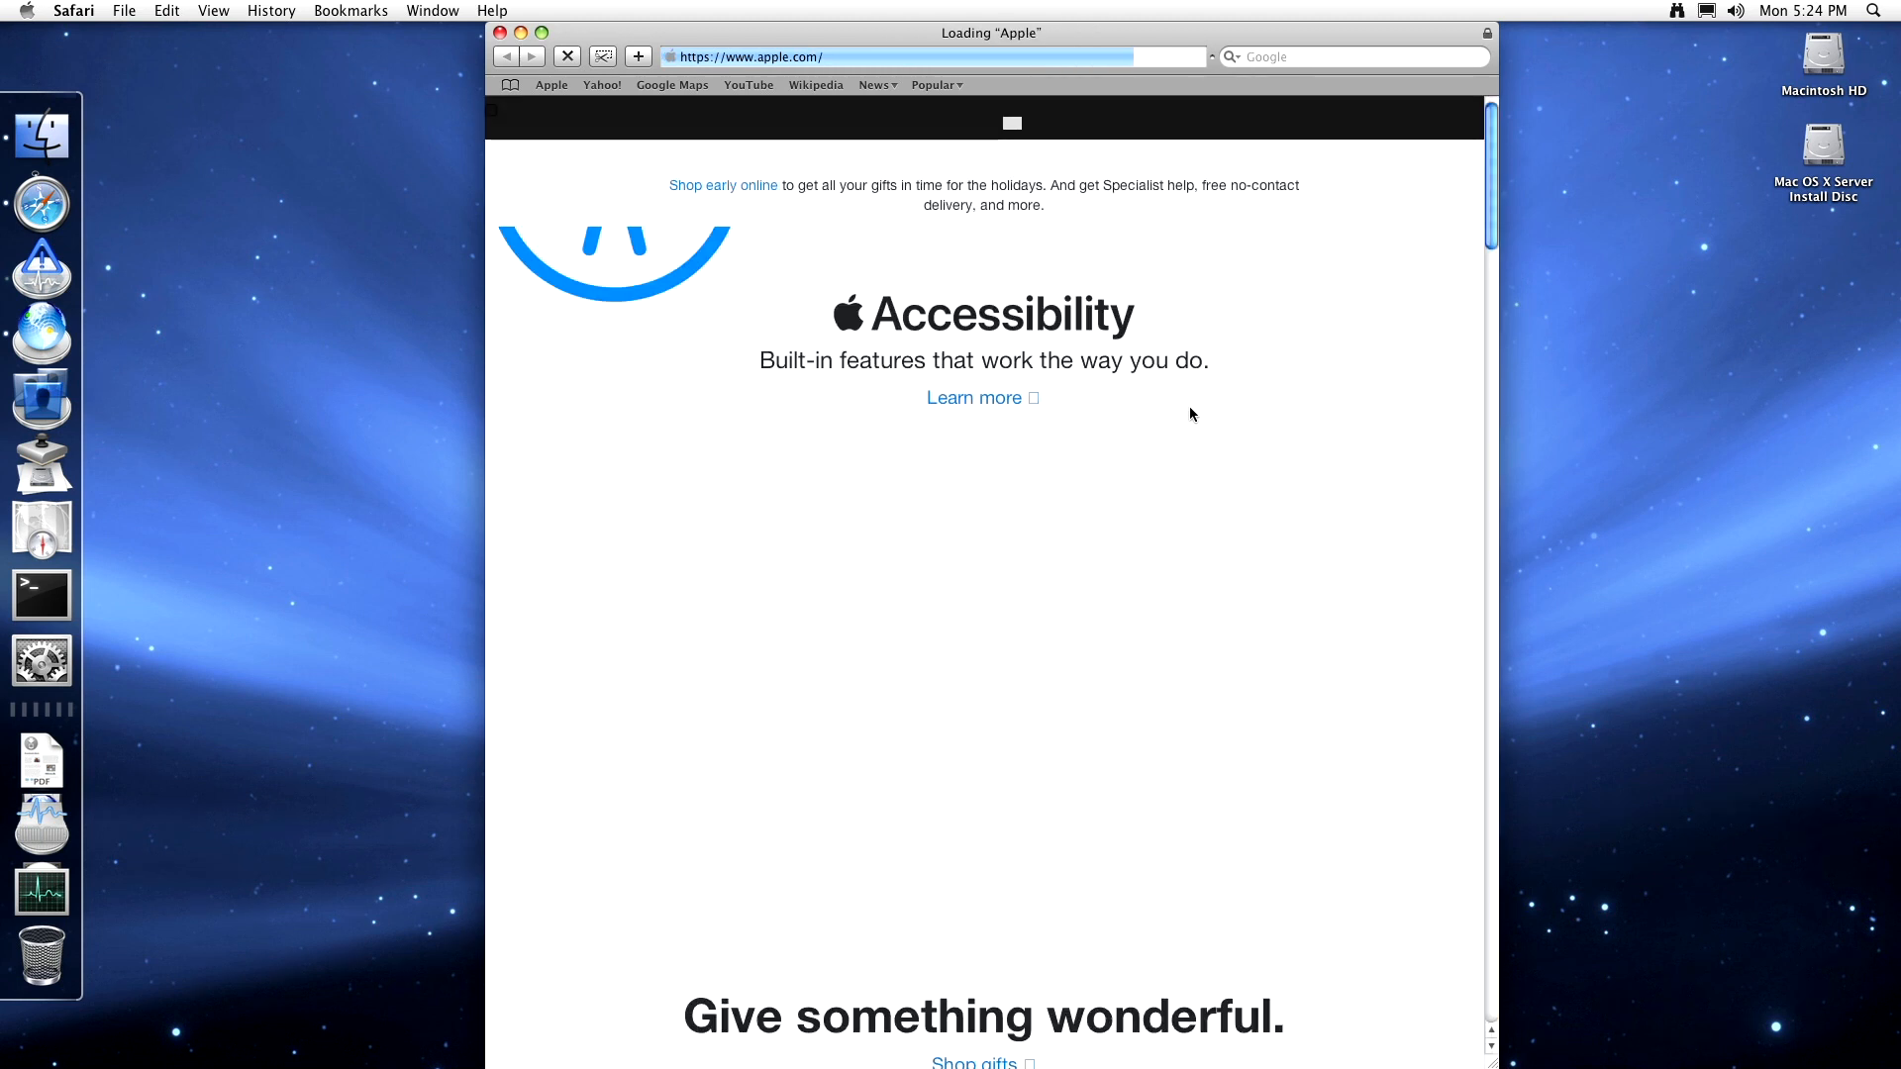
scroll(1137, 403, down, 7)
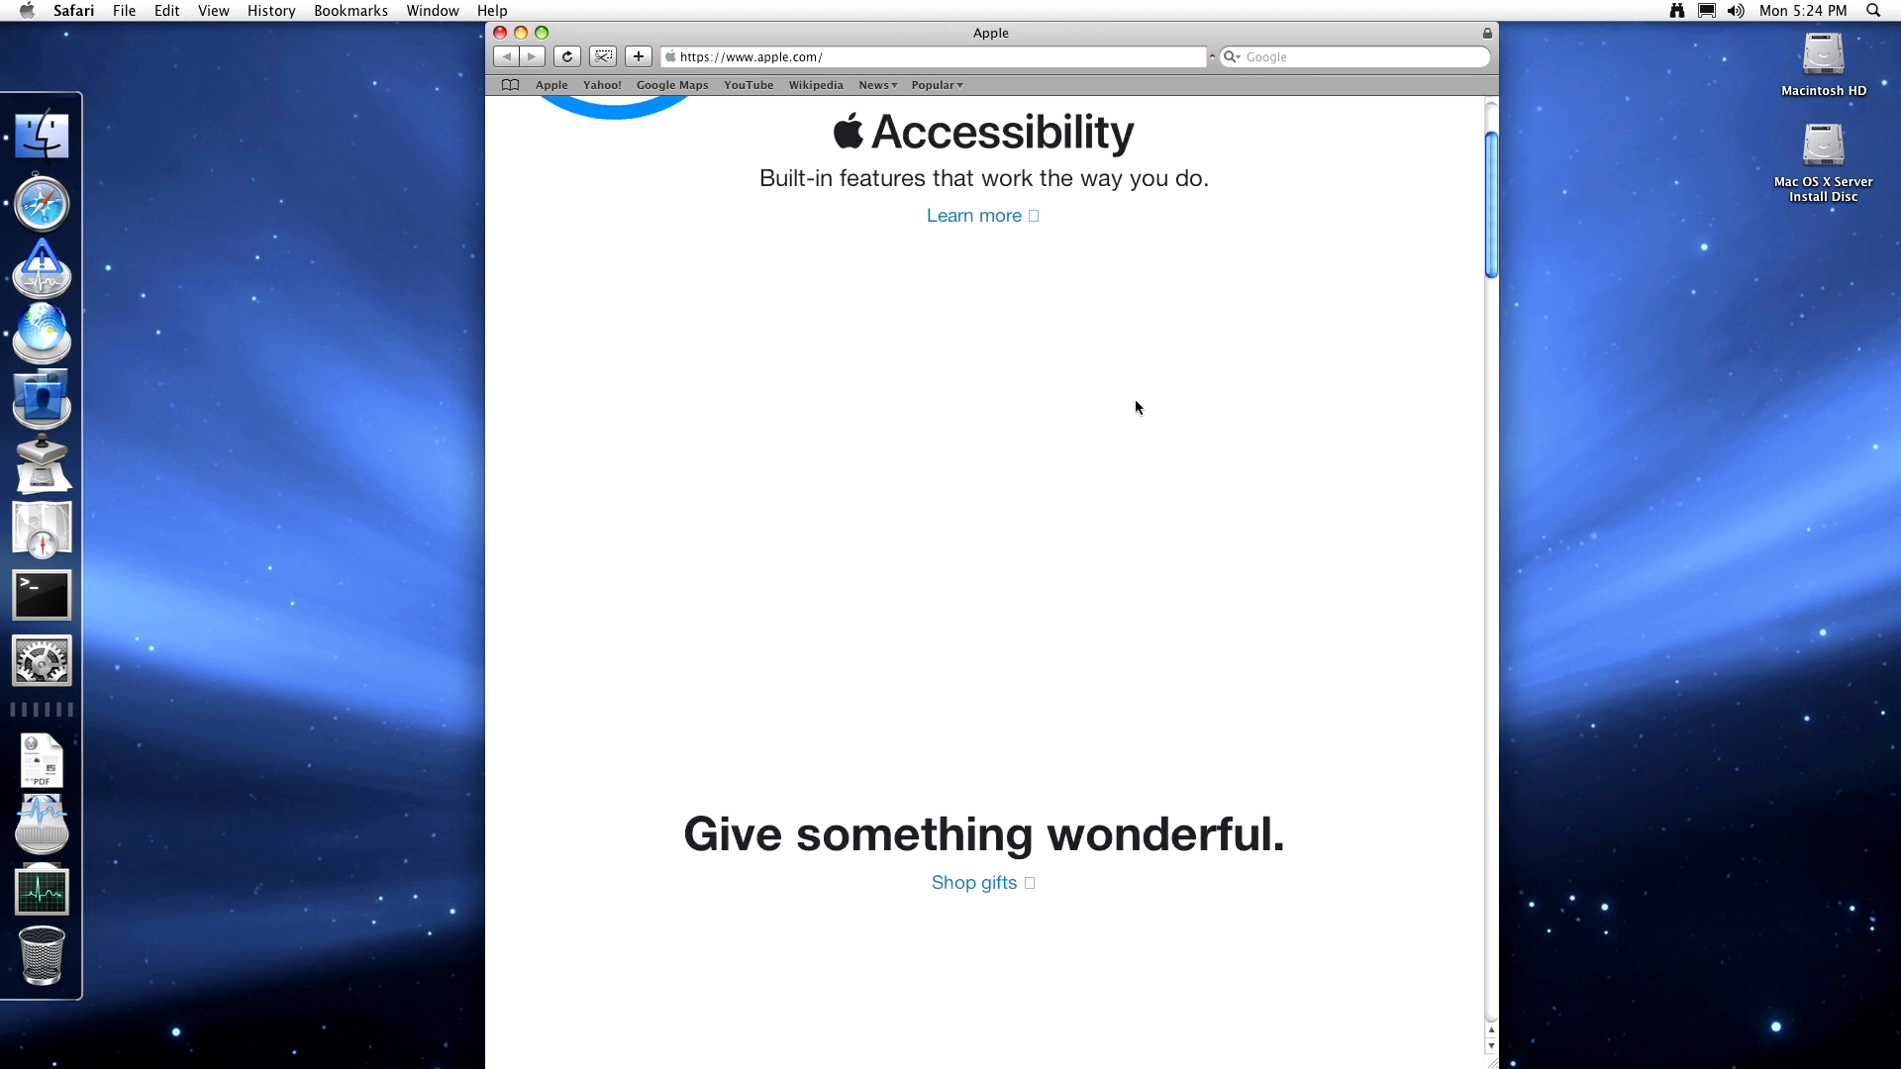
scroll(1149, 365, down, 8)
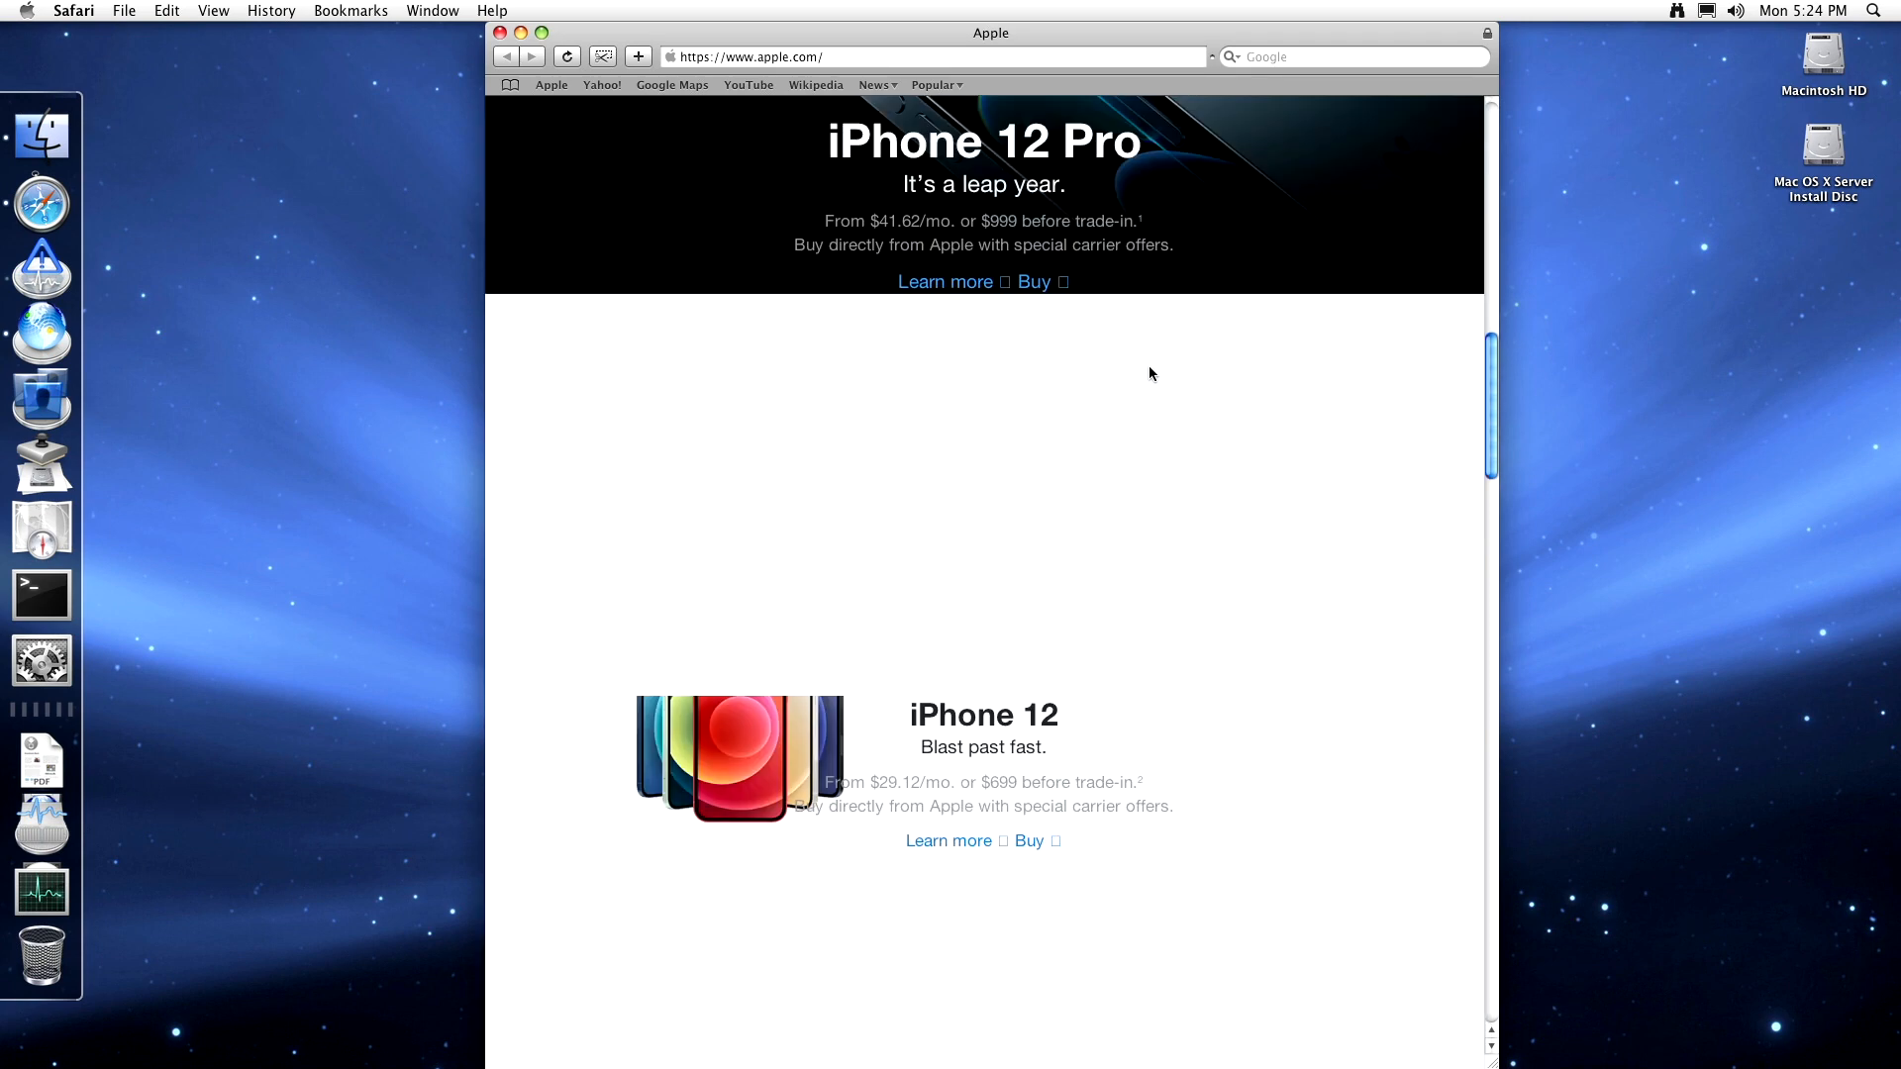
scroll(1148, 366, up, 15)
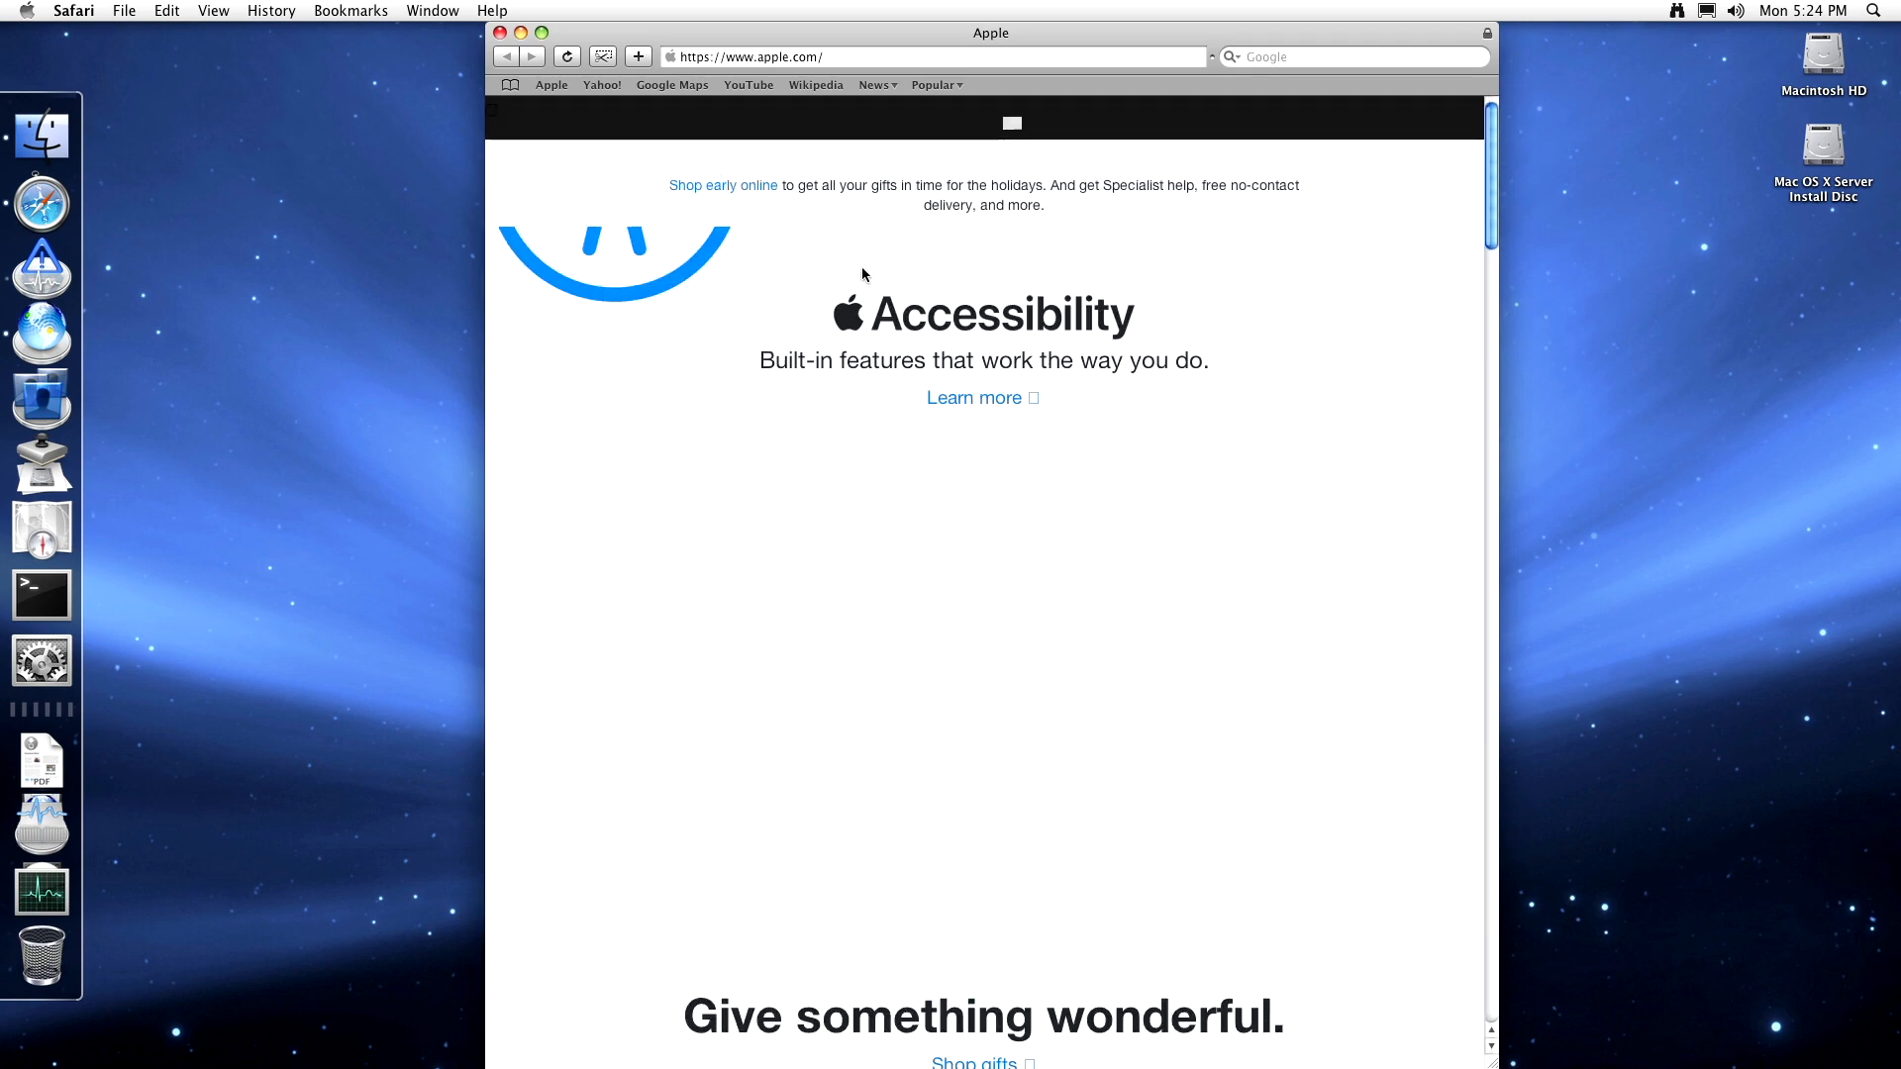
click(771, 93)
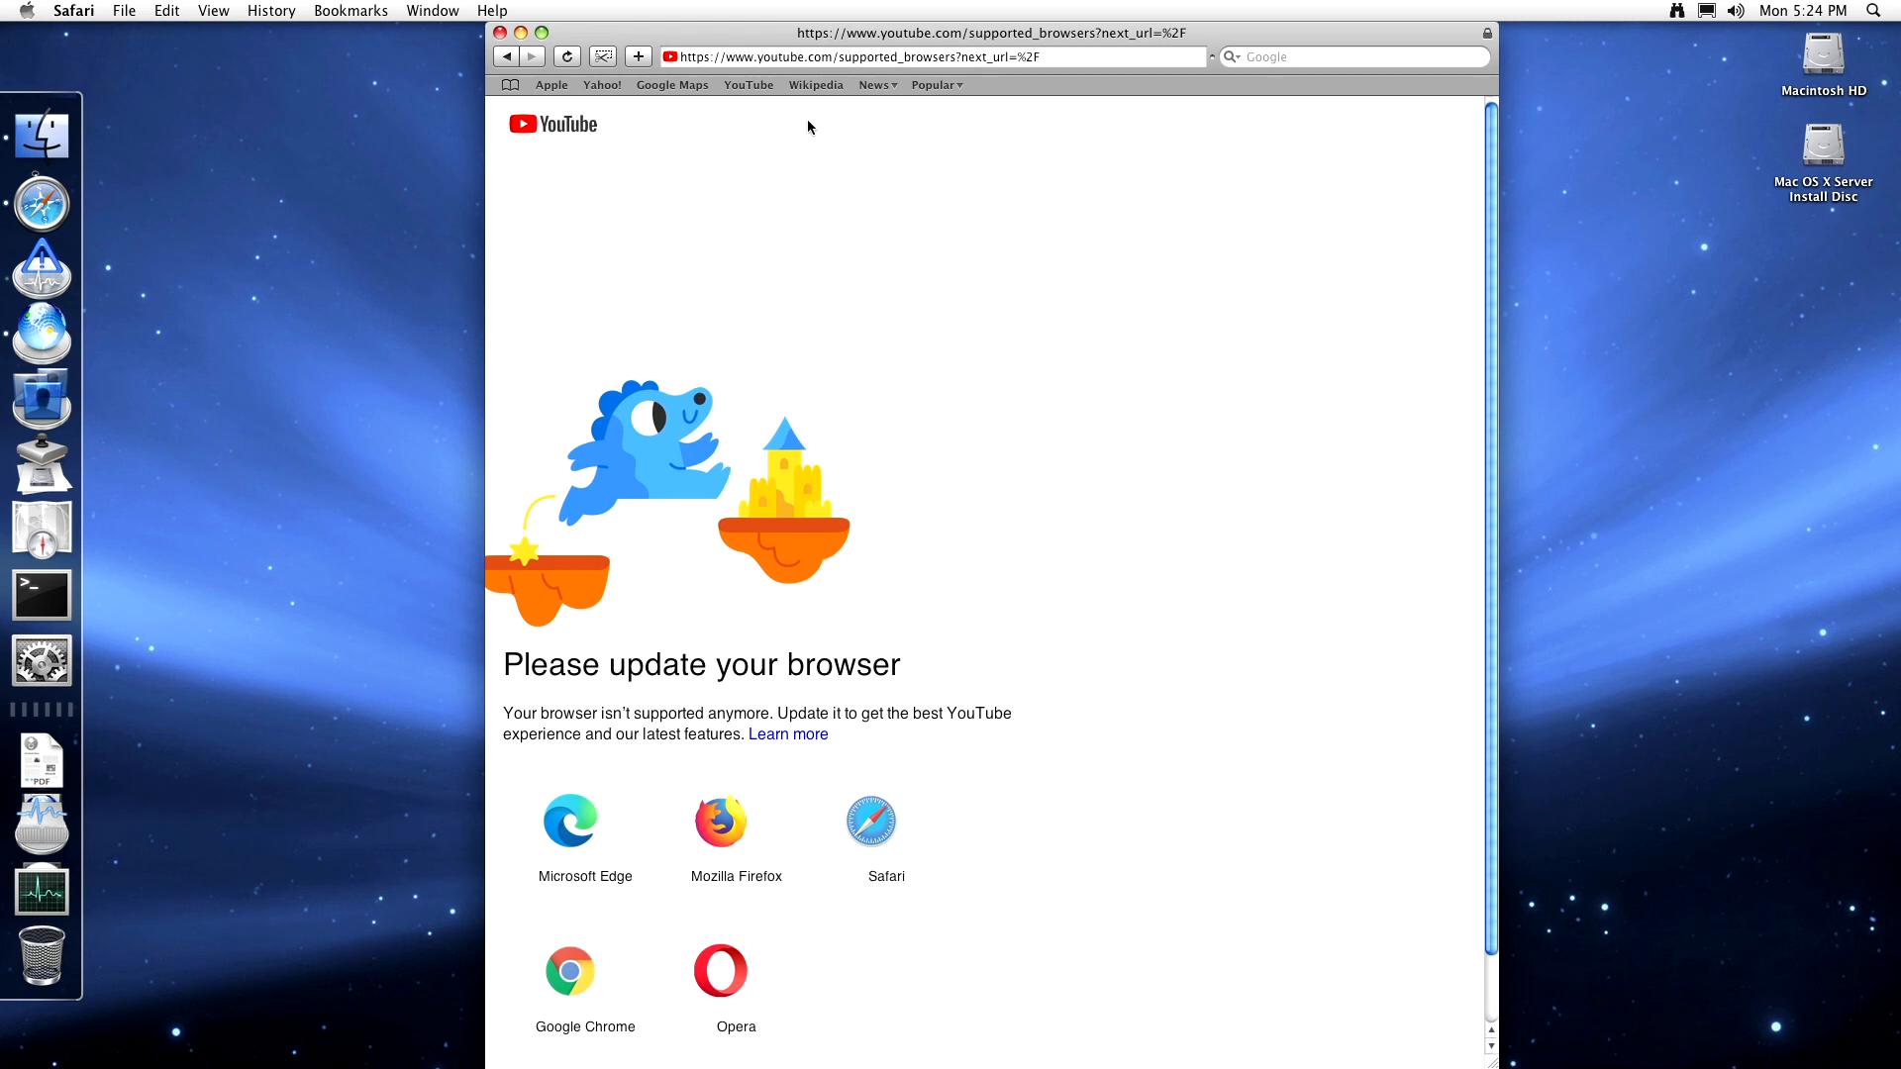
- Try the Wikipedia bookmark, then load BBC News from the News bookmarks, accepting its certificate
click(818, 86)
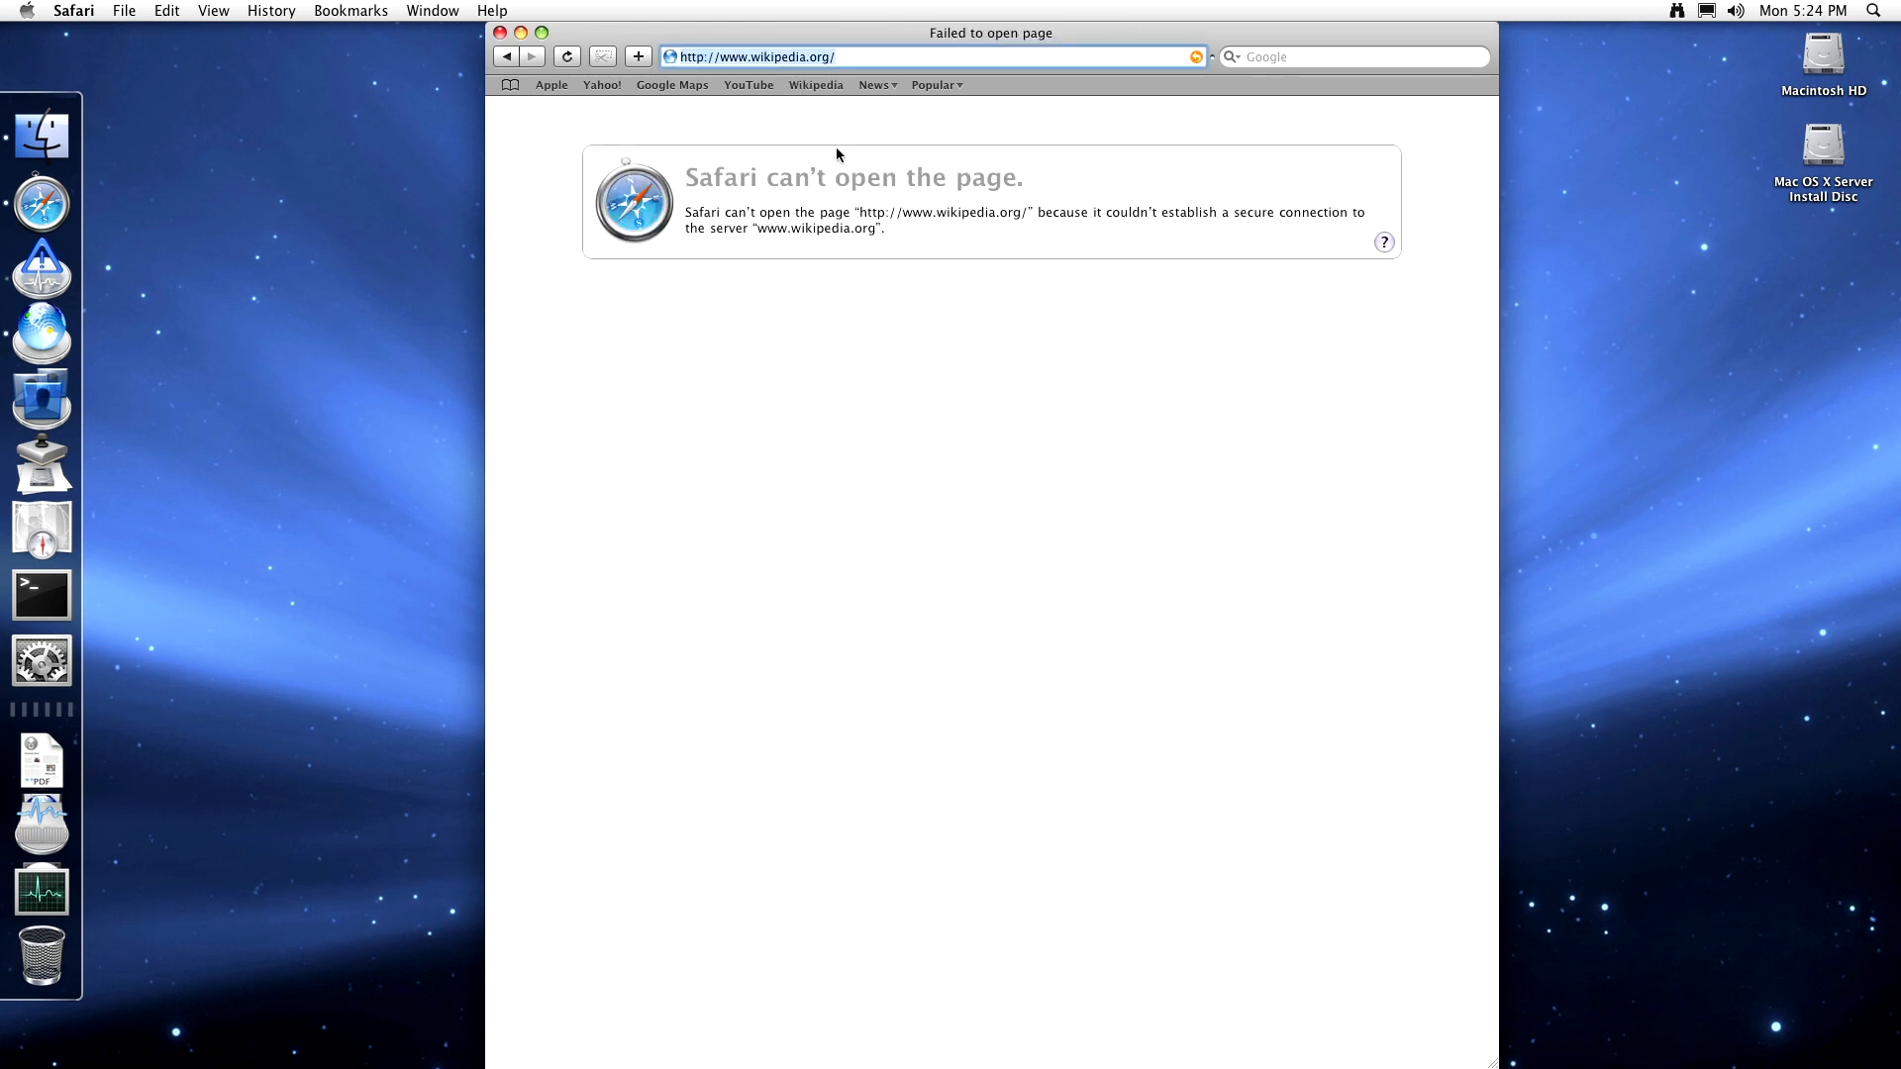
click(872, 86)
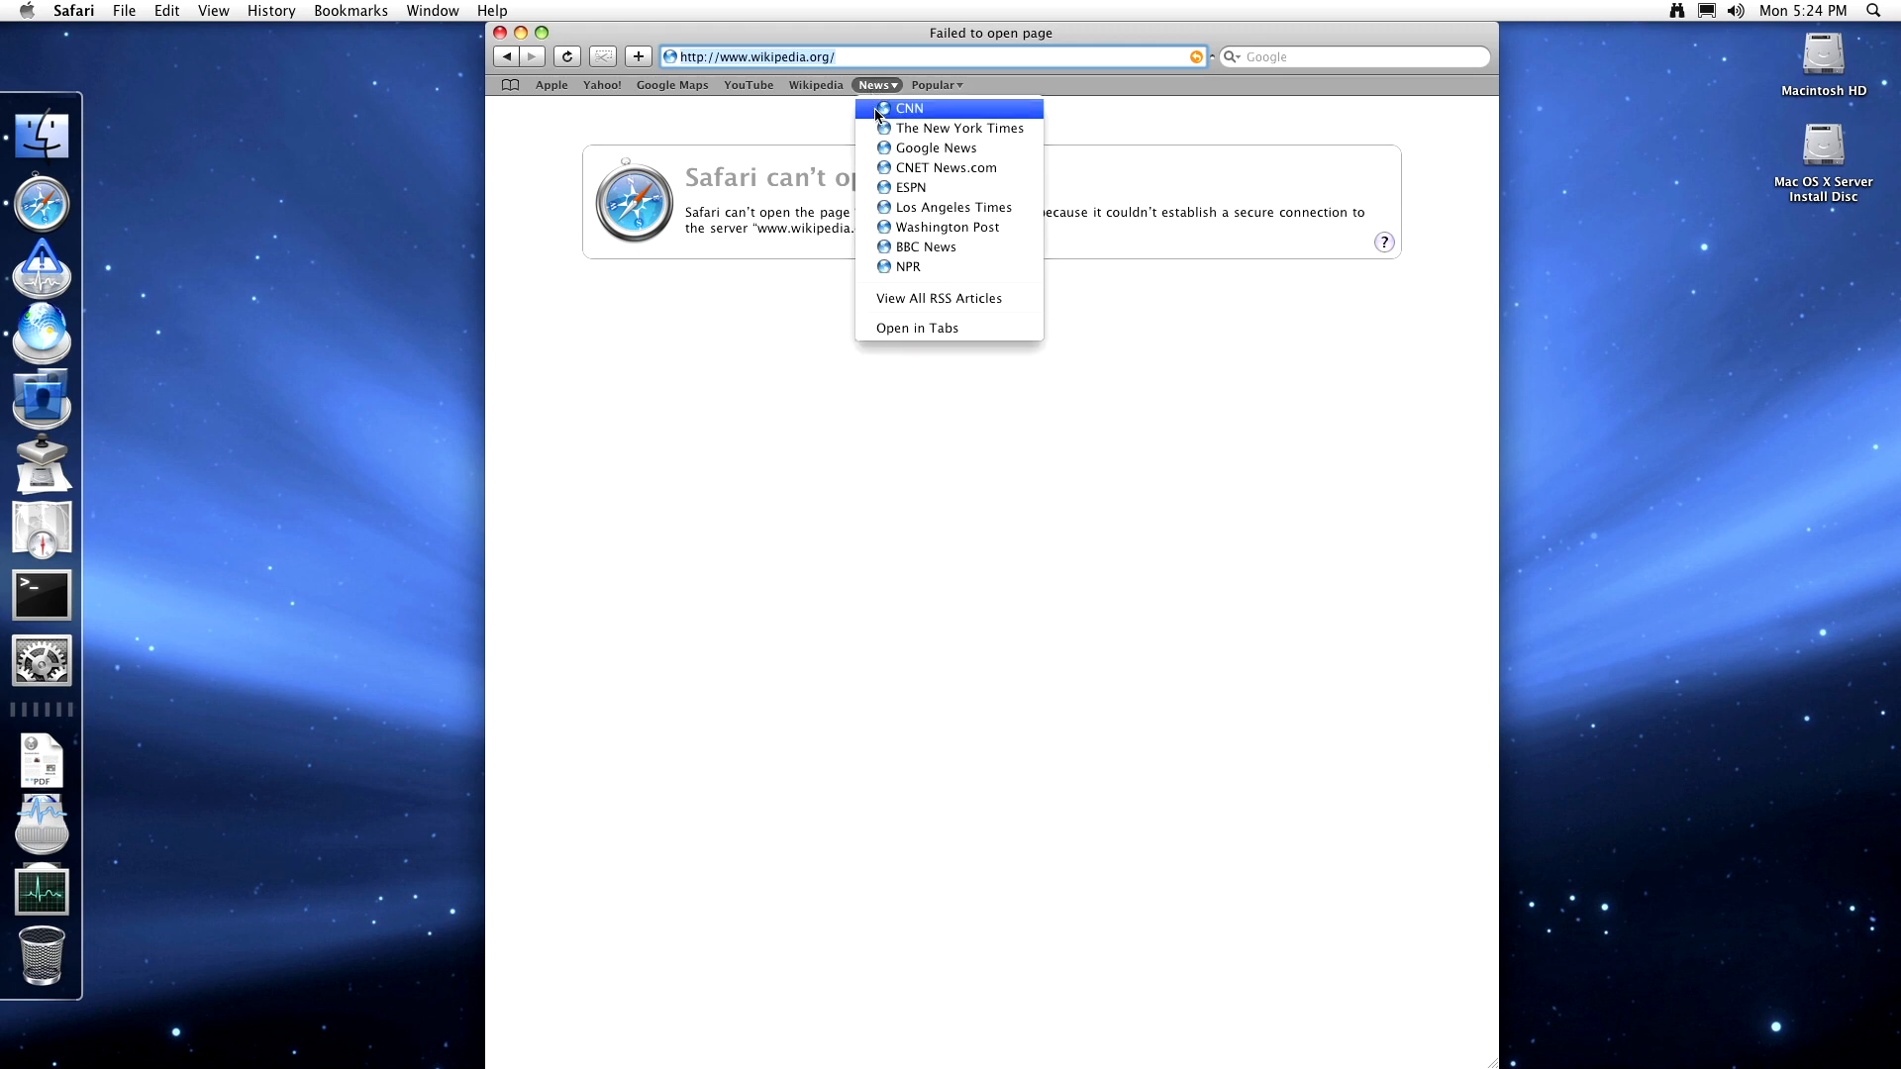
click(890, 247)
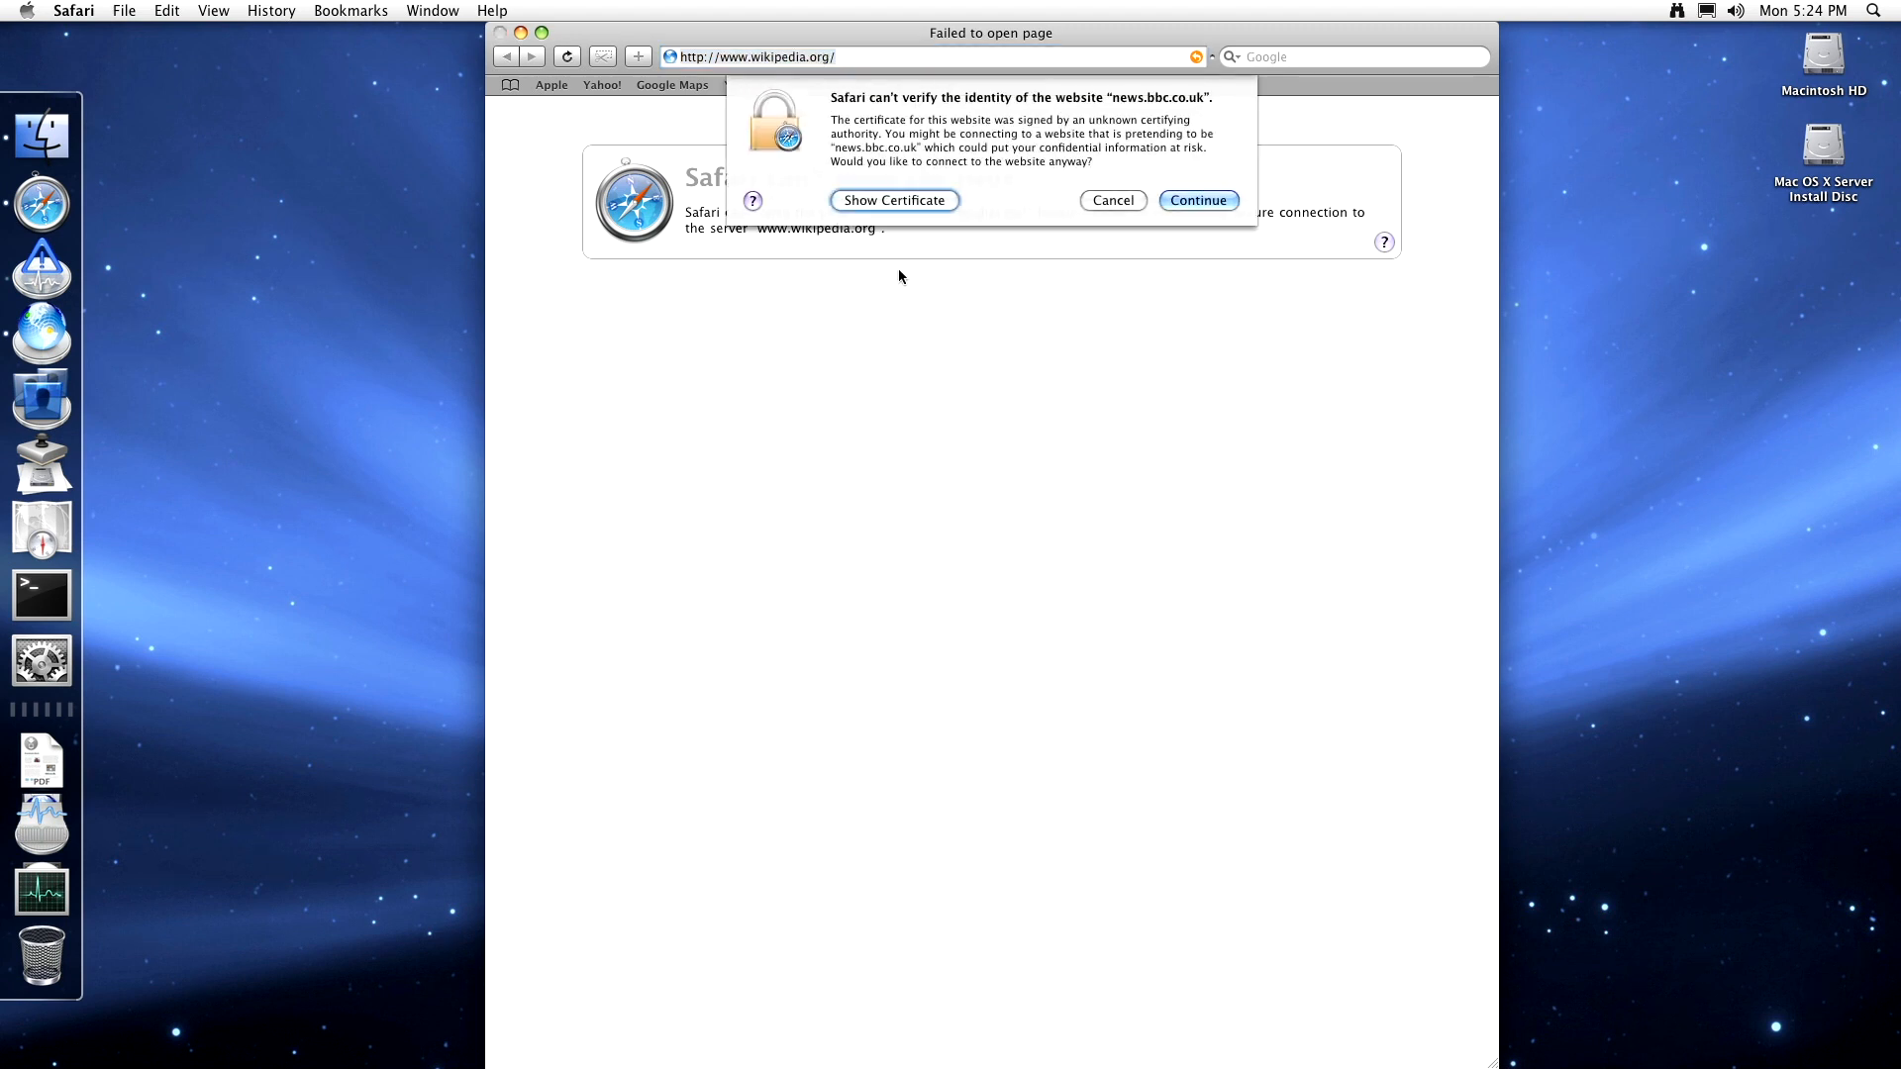
click(1231, 200)
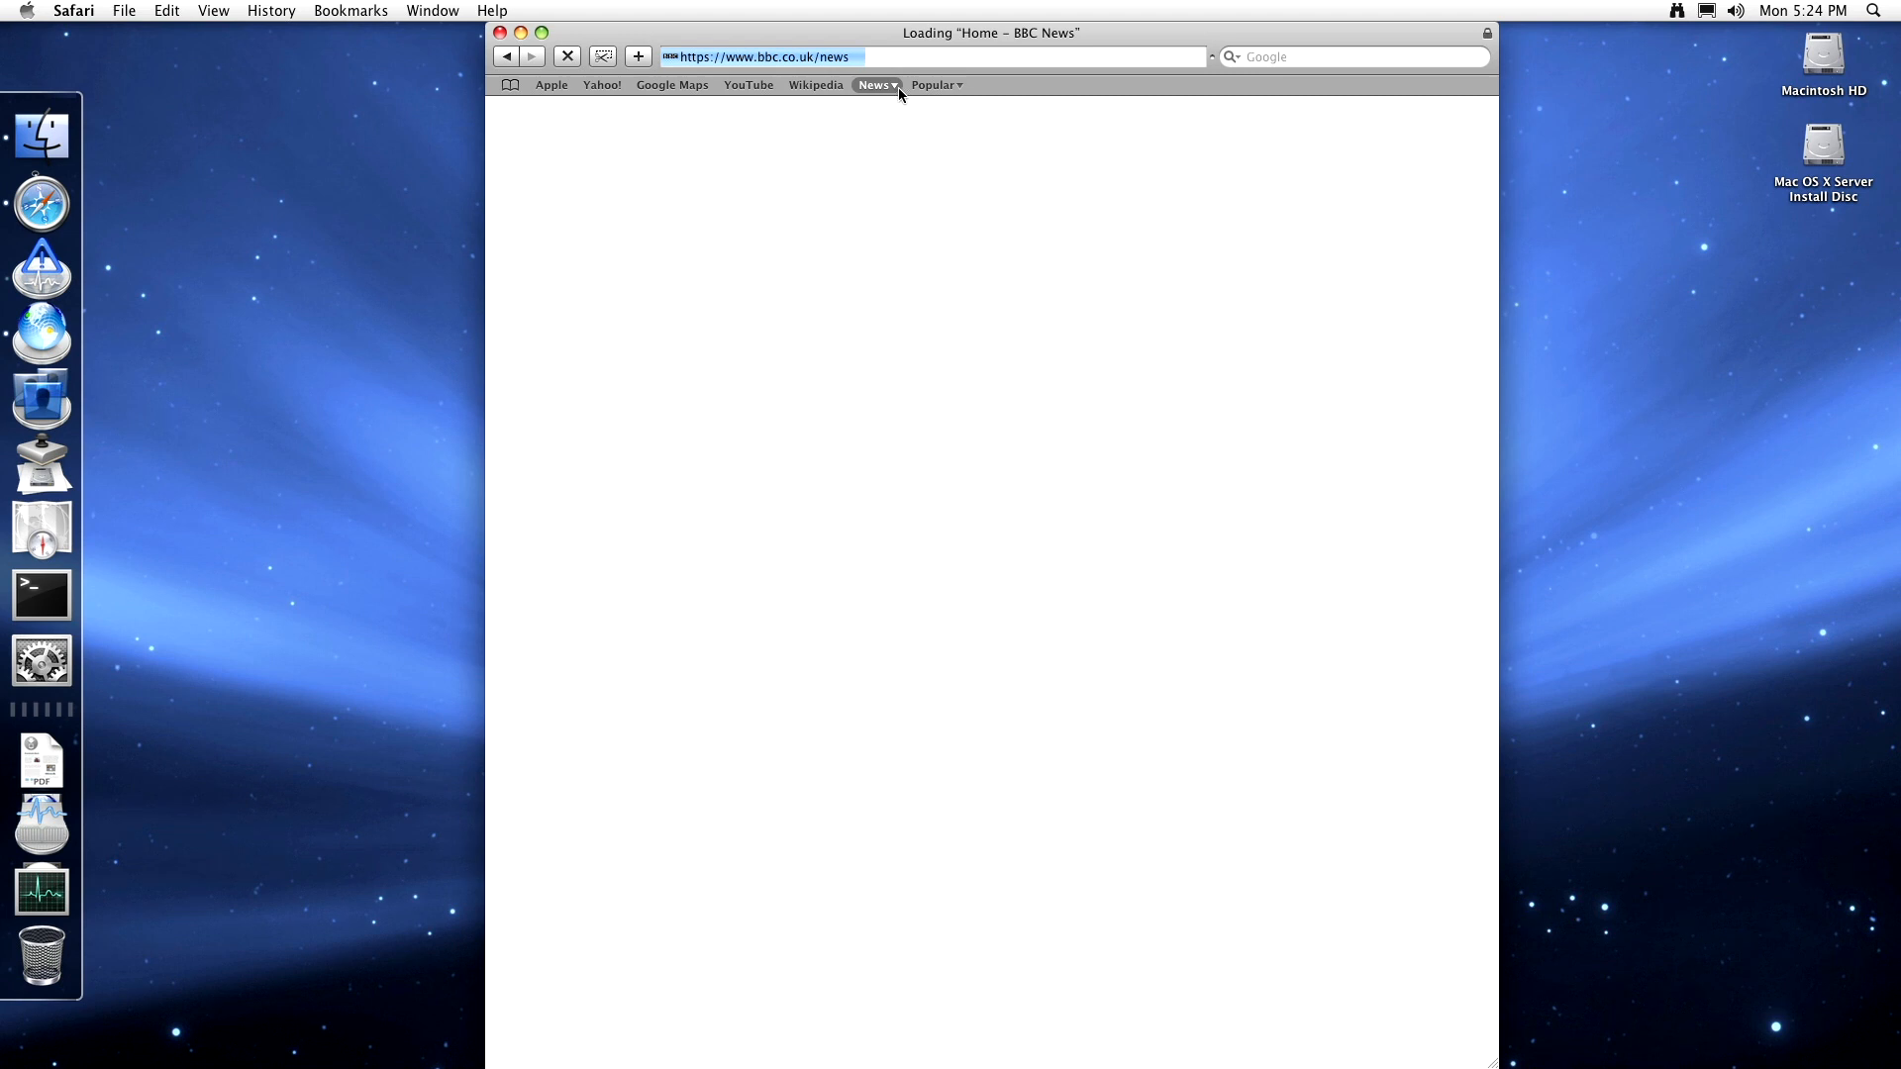
- Attempt View All RSS Articles, cancel the repeating certificate warning, and quit Safari
click(899, 87)
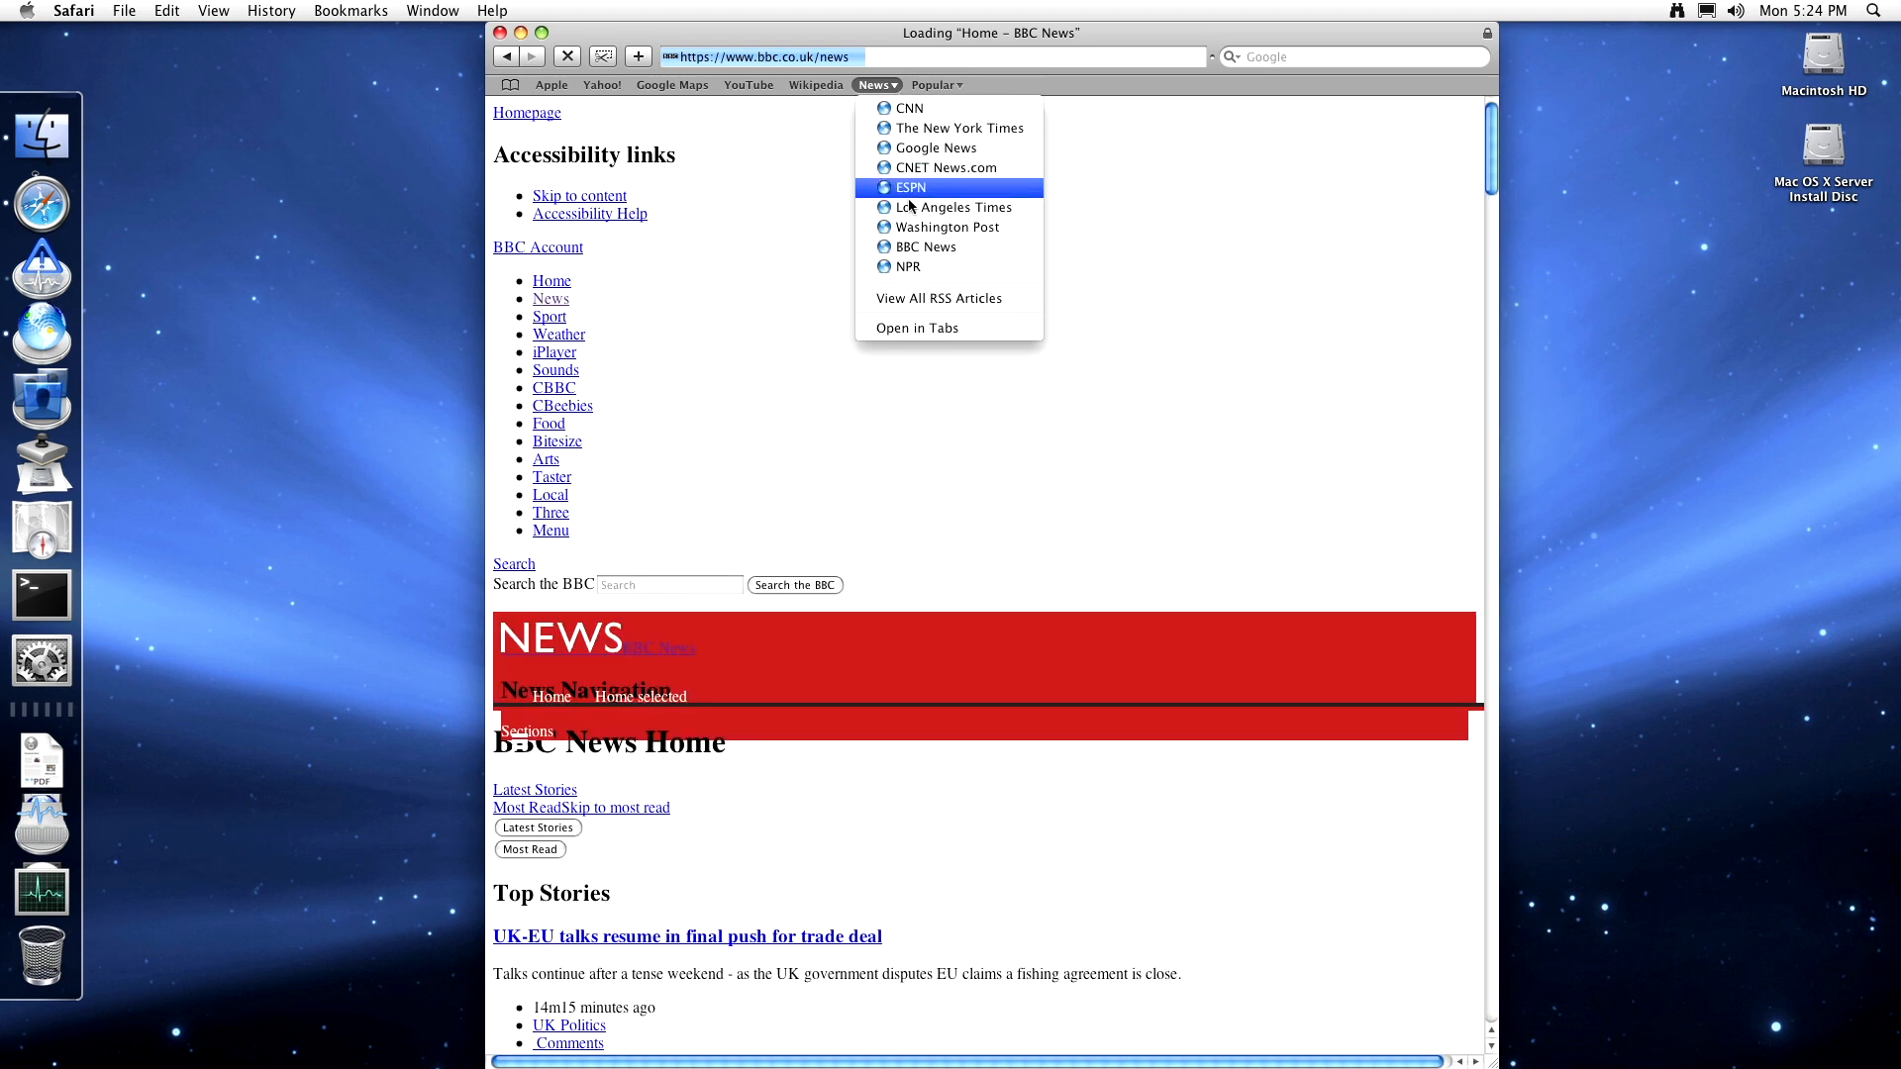
click(915, 300)
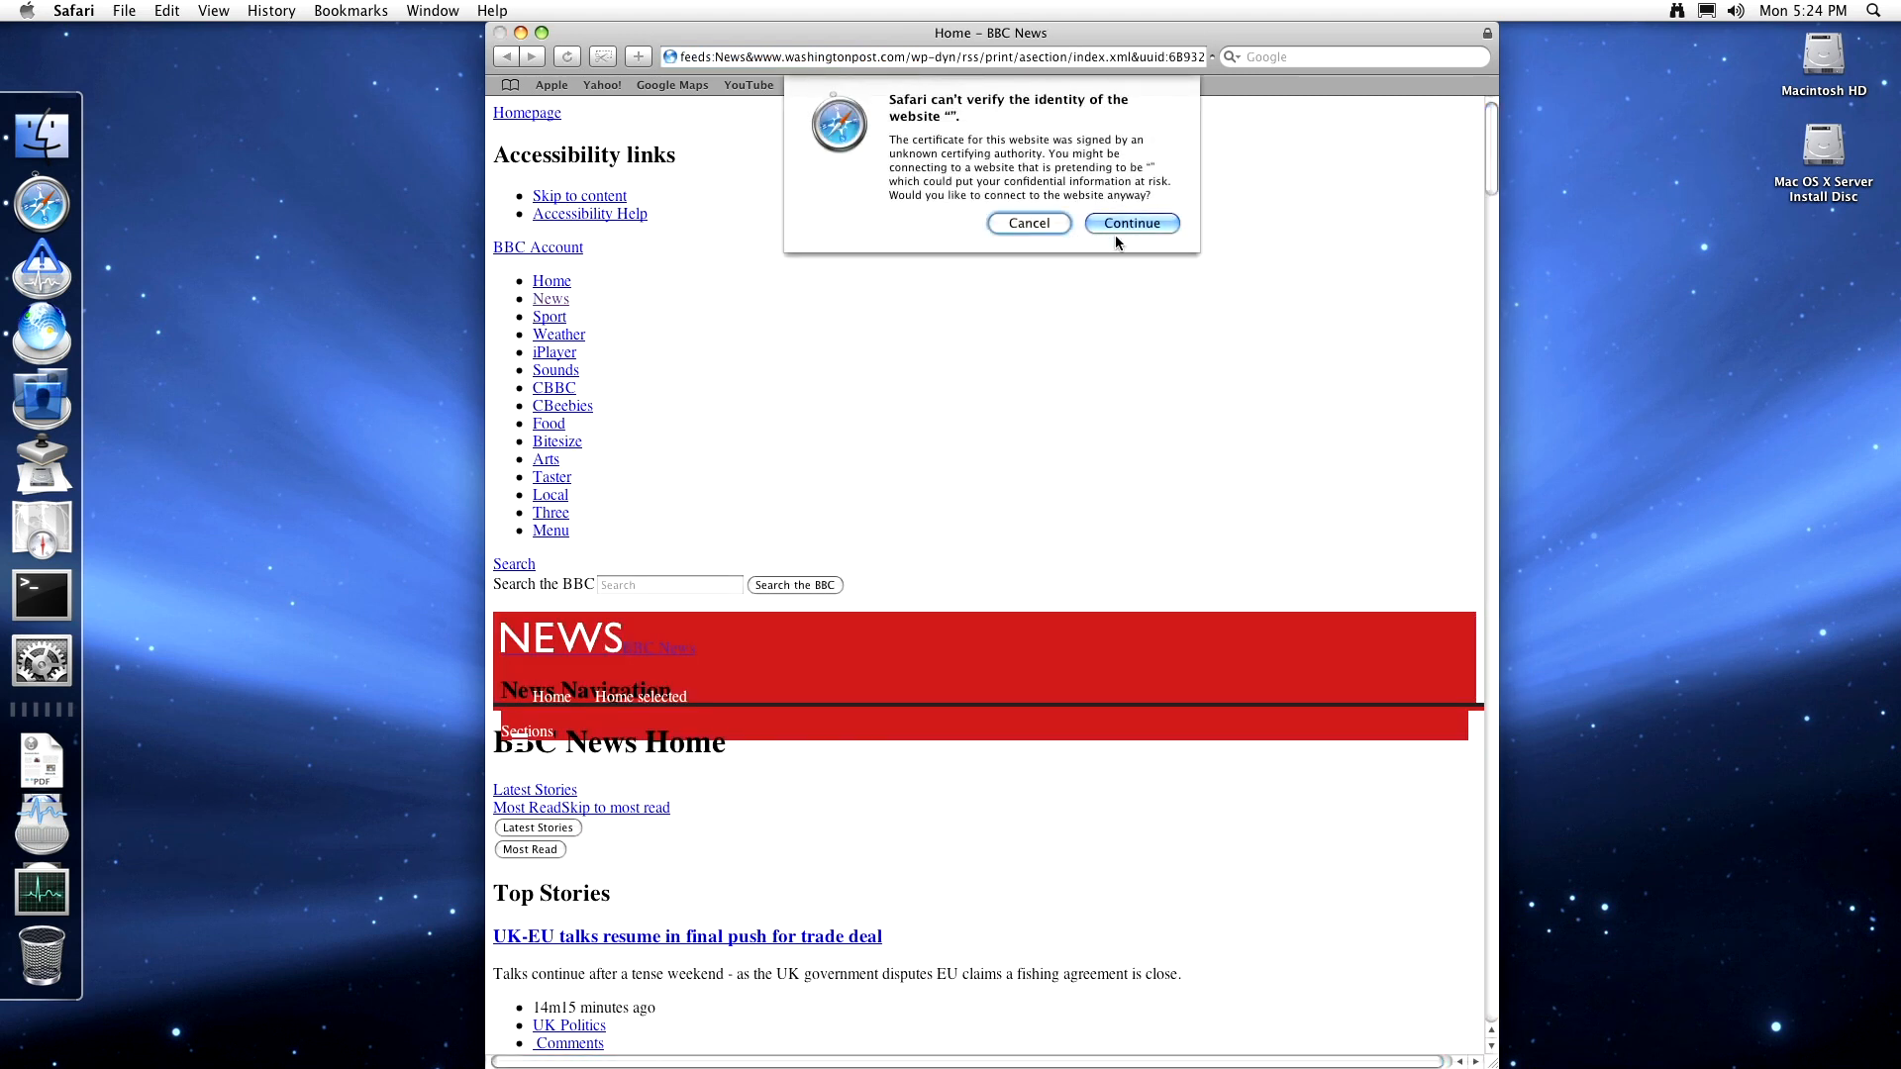
click(1118, 230)
click(1138, 223)
click(1140, 222)
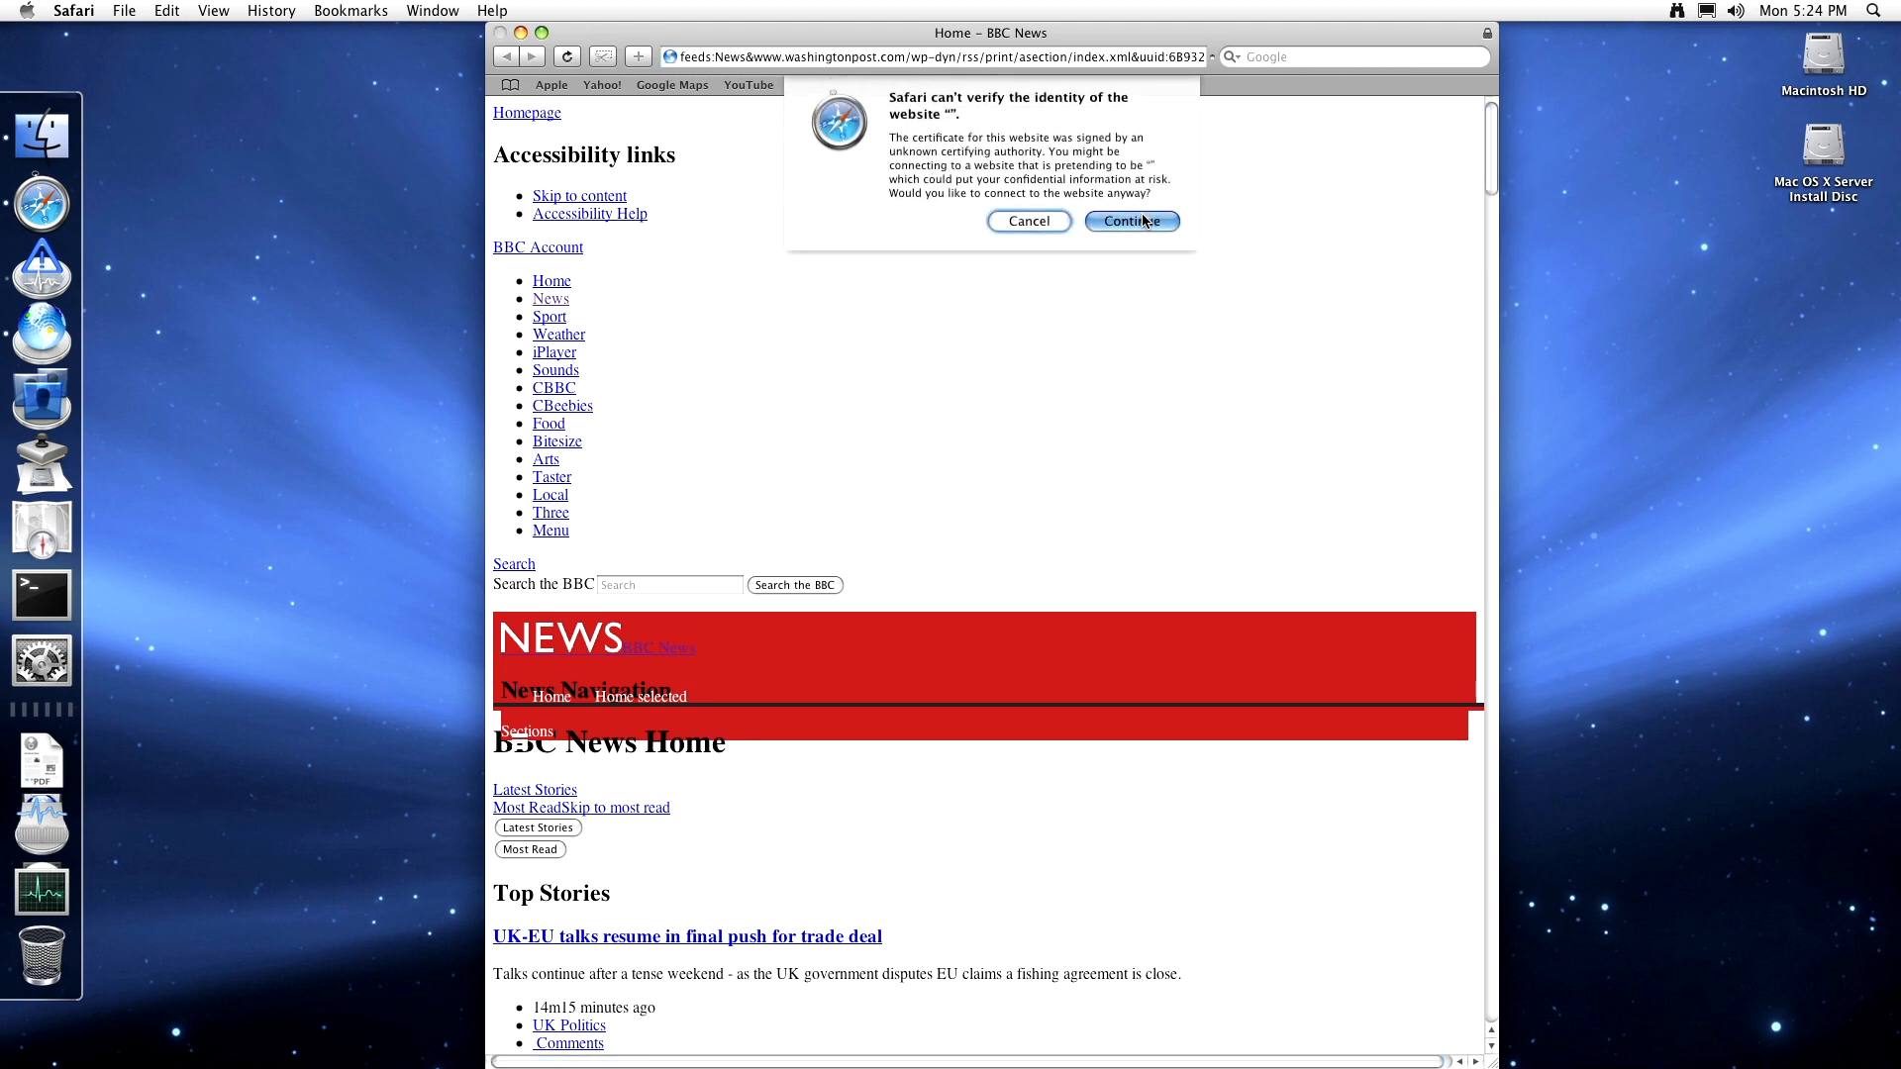
click(1021, 220)
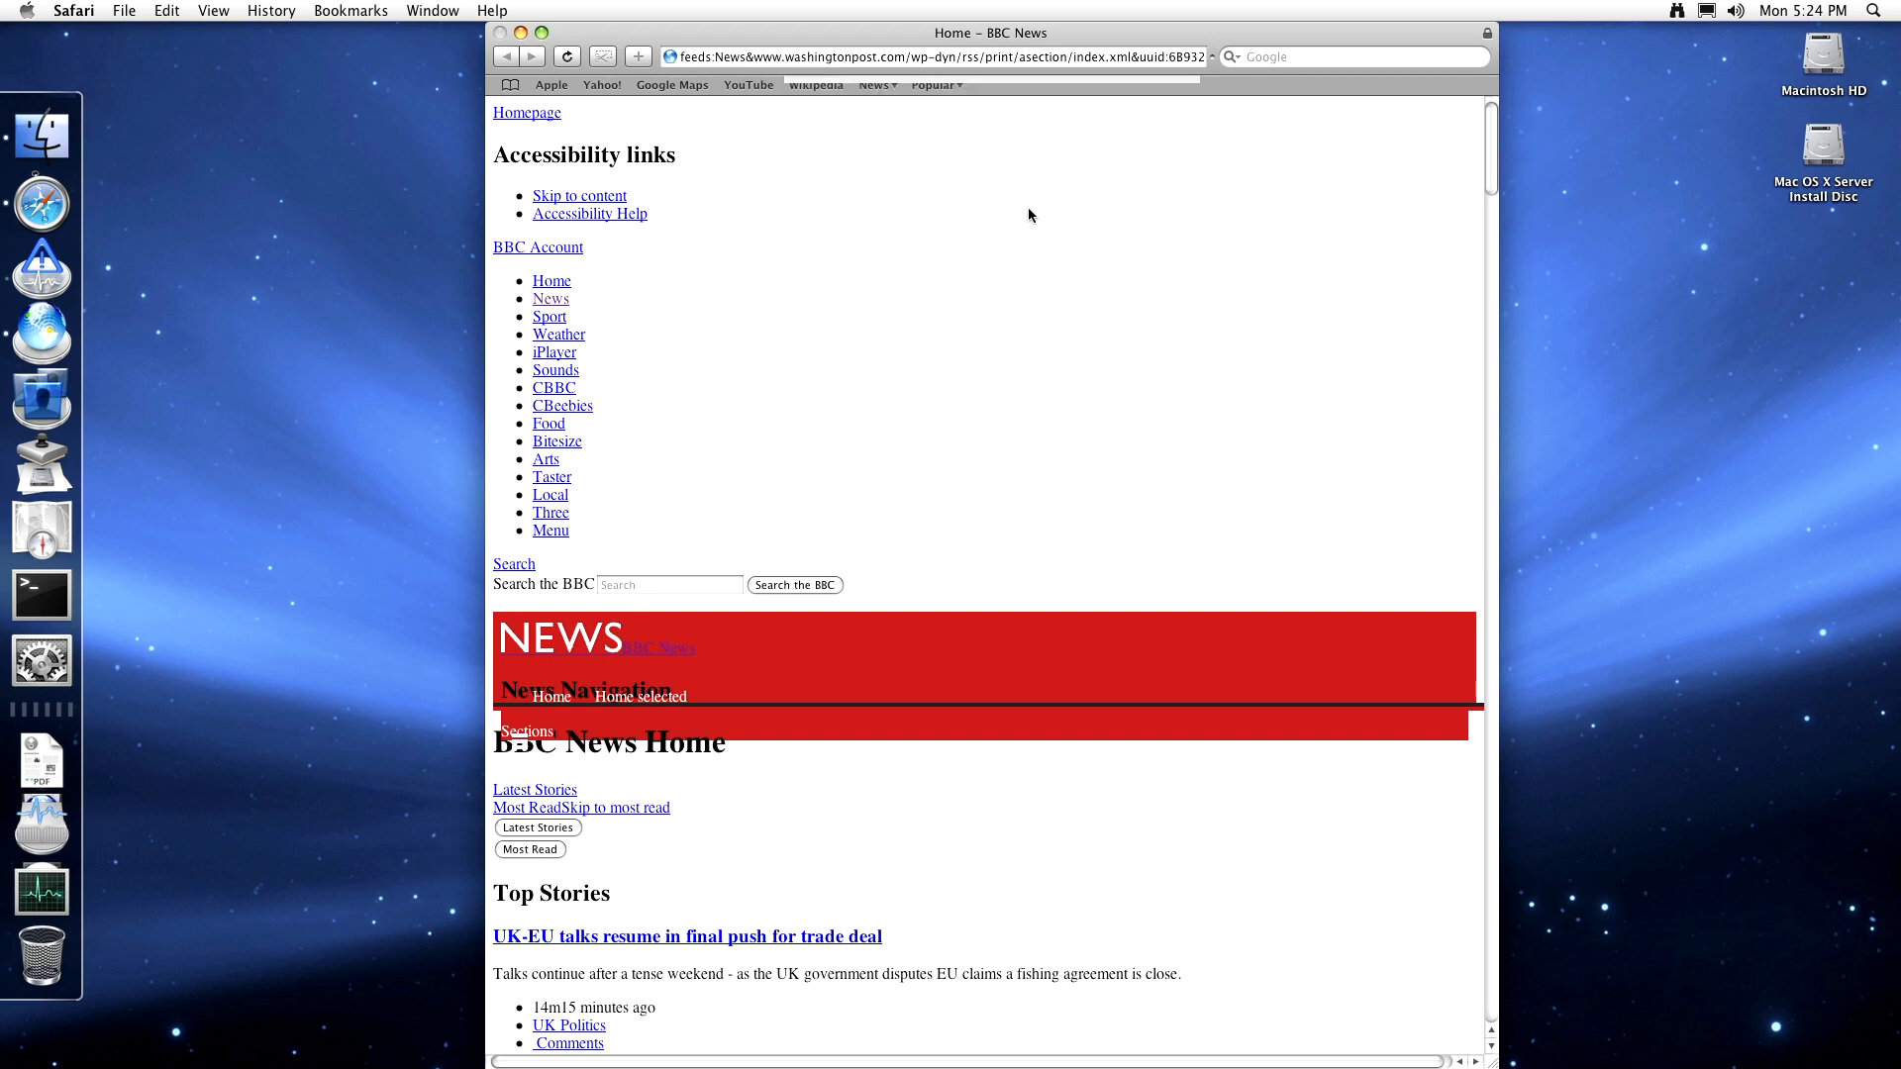
click(79, 11)
click(150, 309)
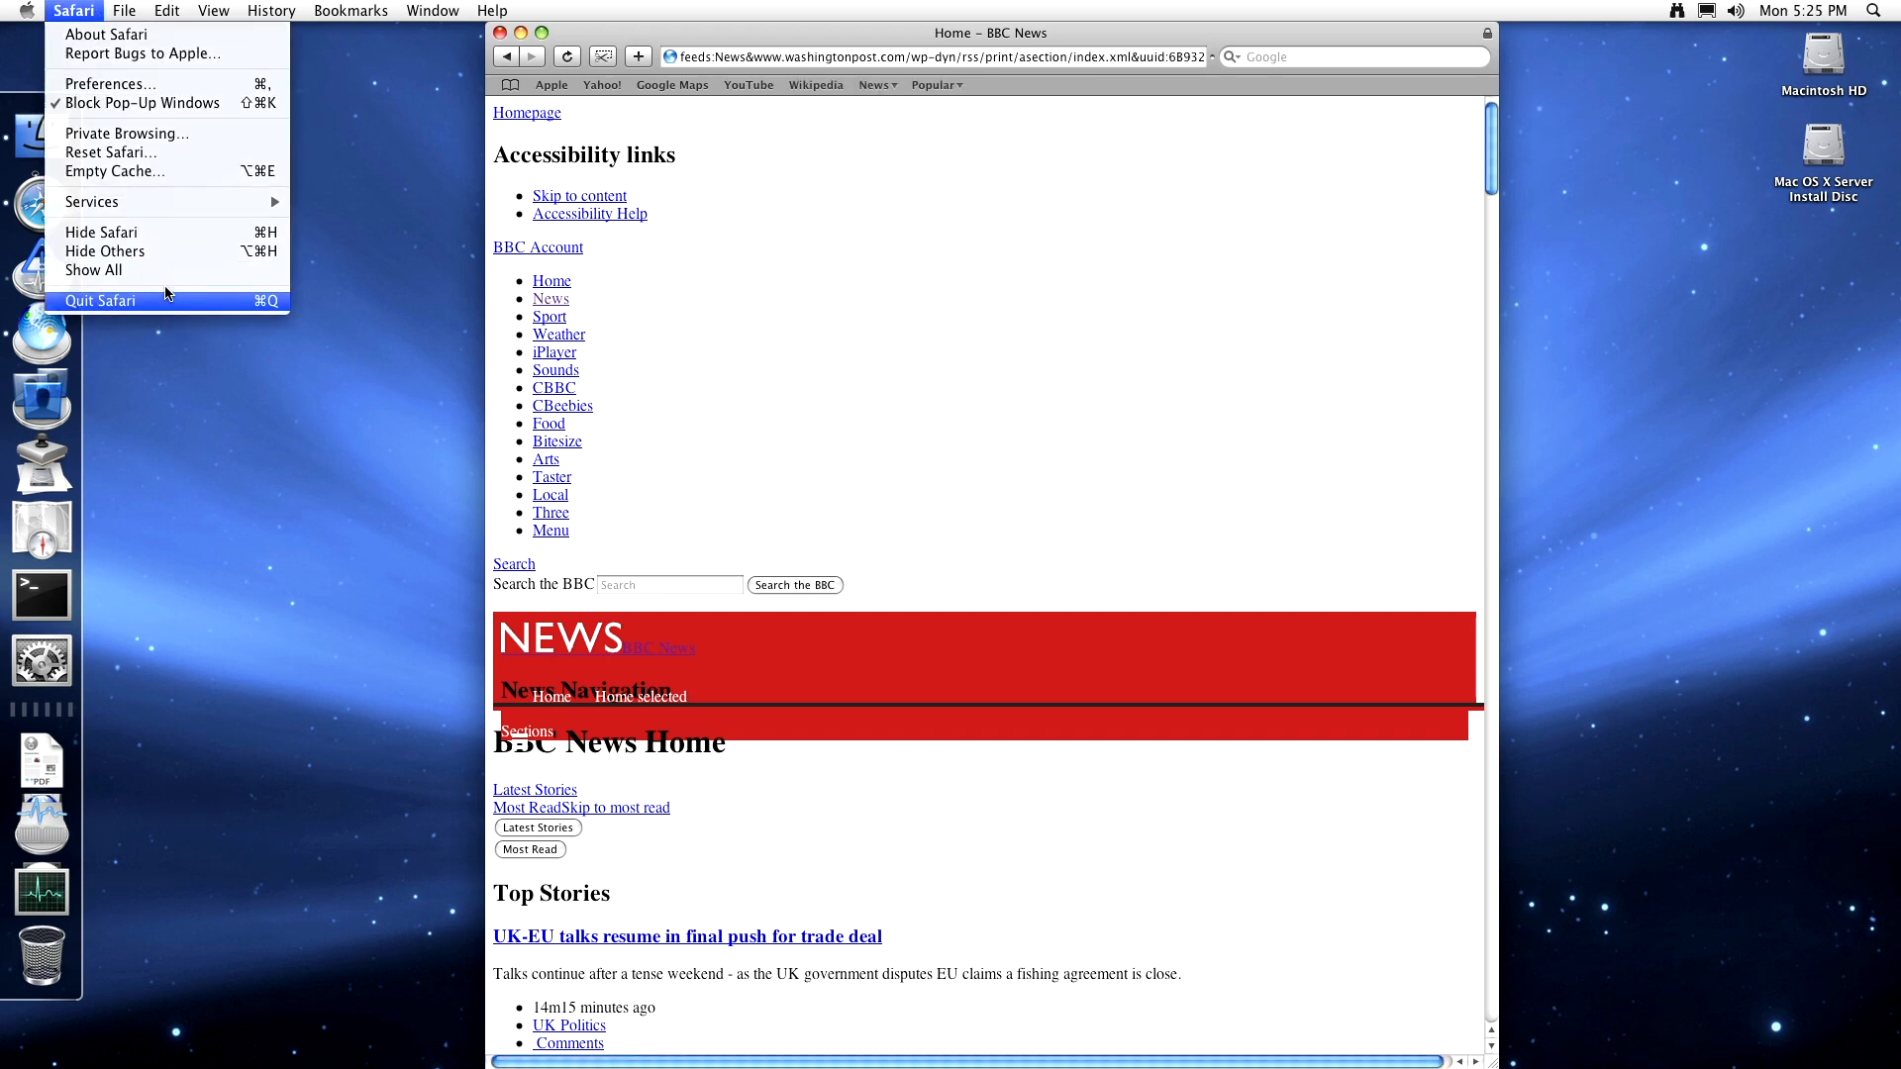
- Launch Server Monitor and add server 127.0.0.1 with an administrator login name and password
click(37, 248)
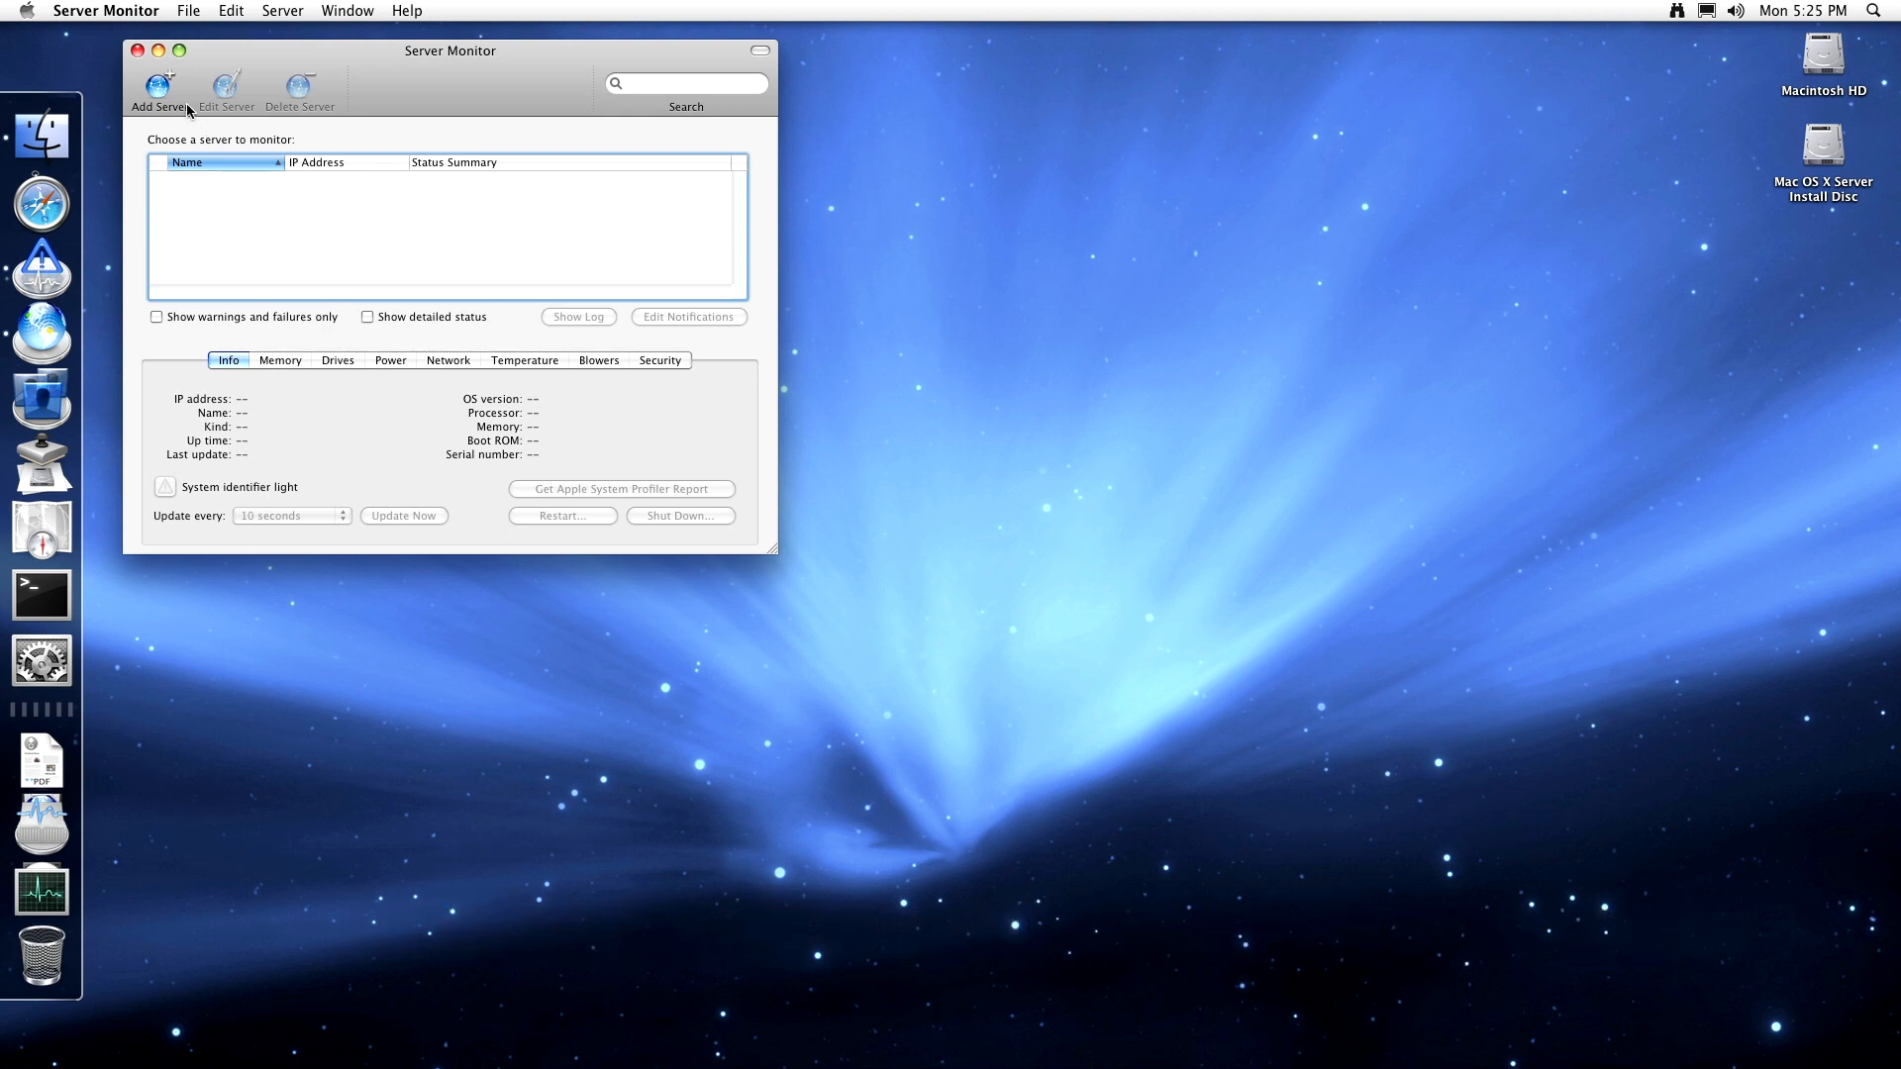
click(158, 89)
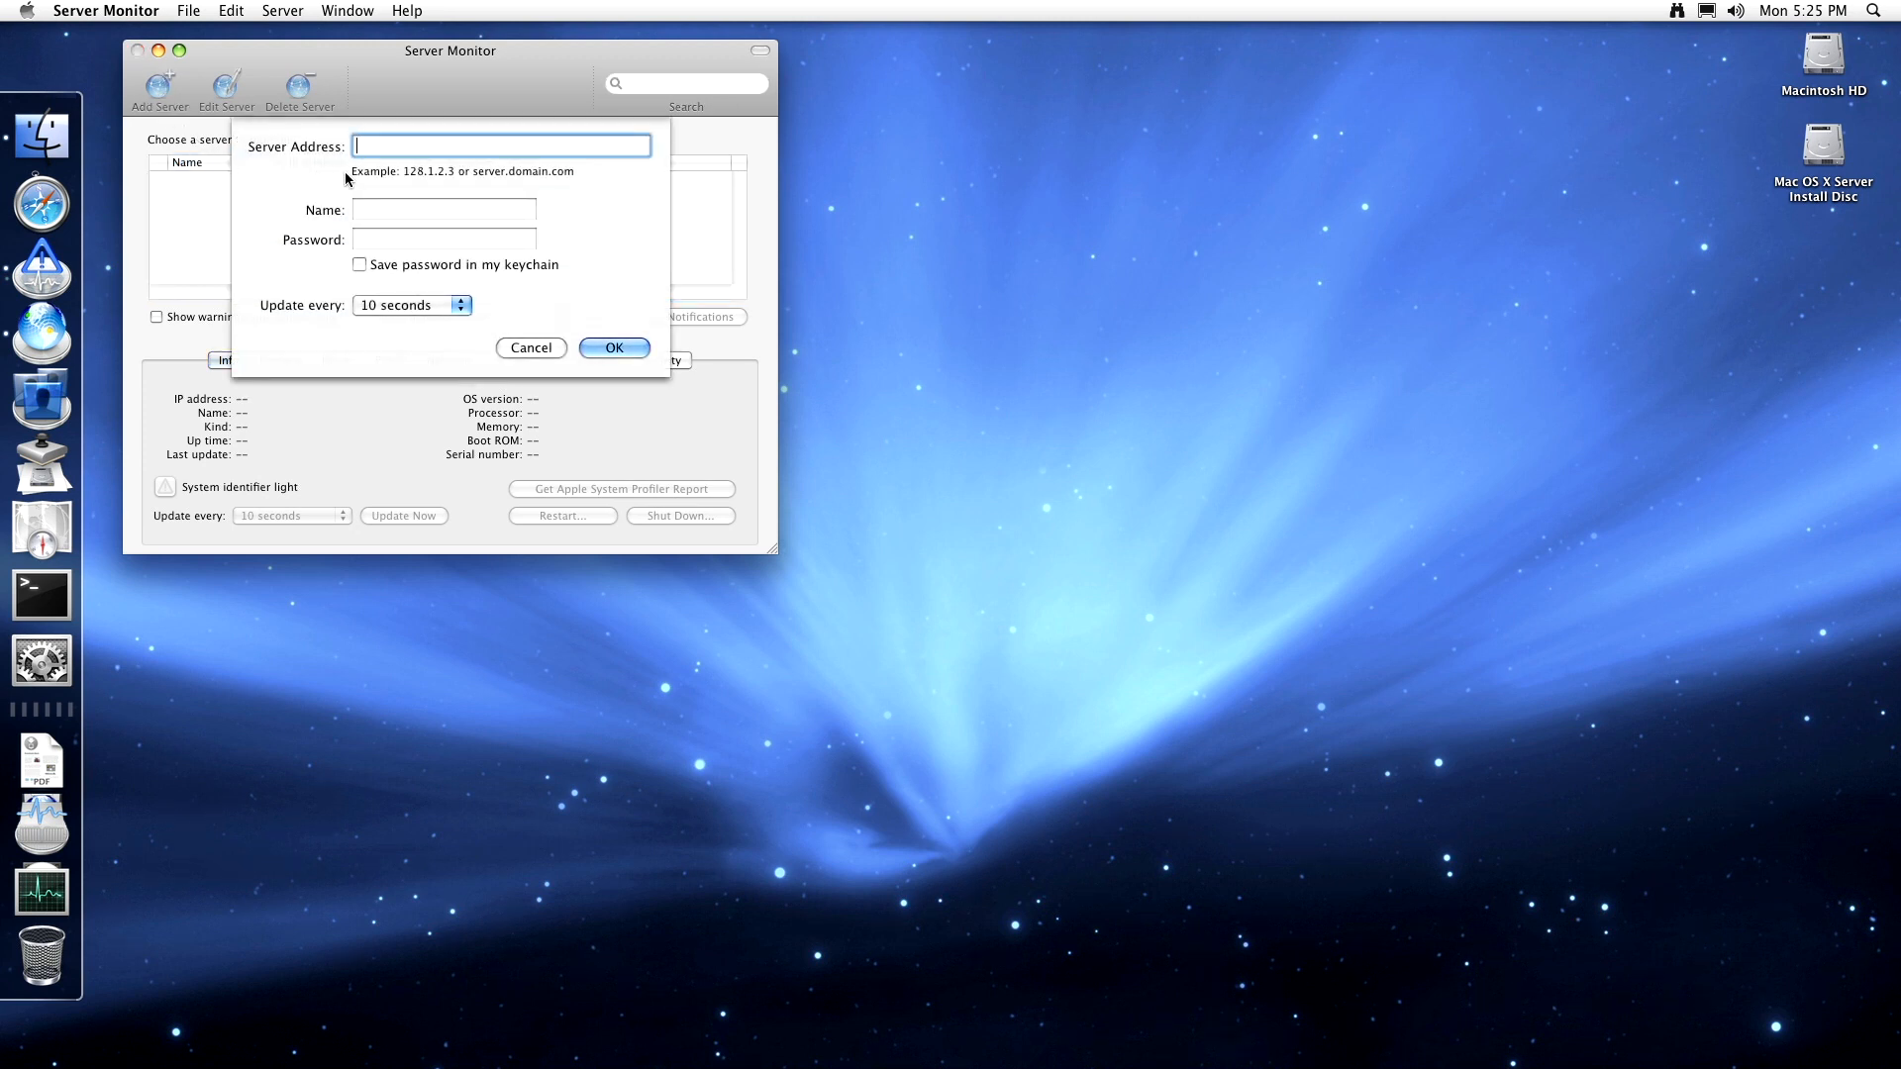
text(127.0.0.1)
key(Tab)
text(shiu)
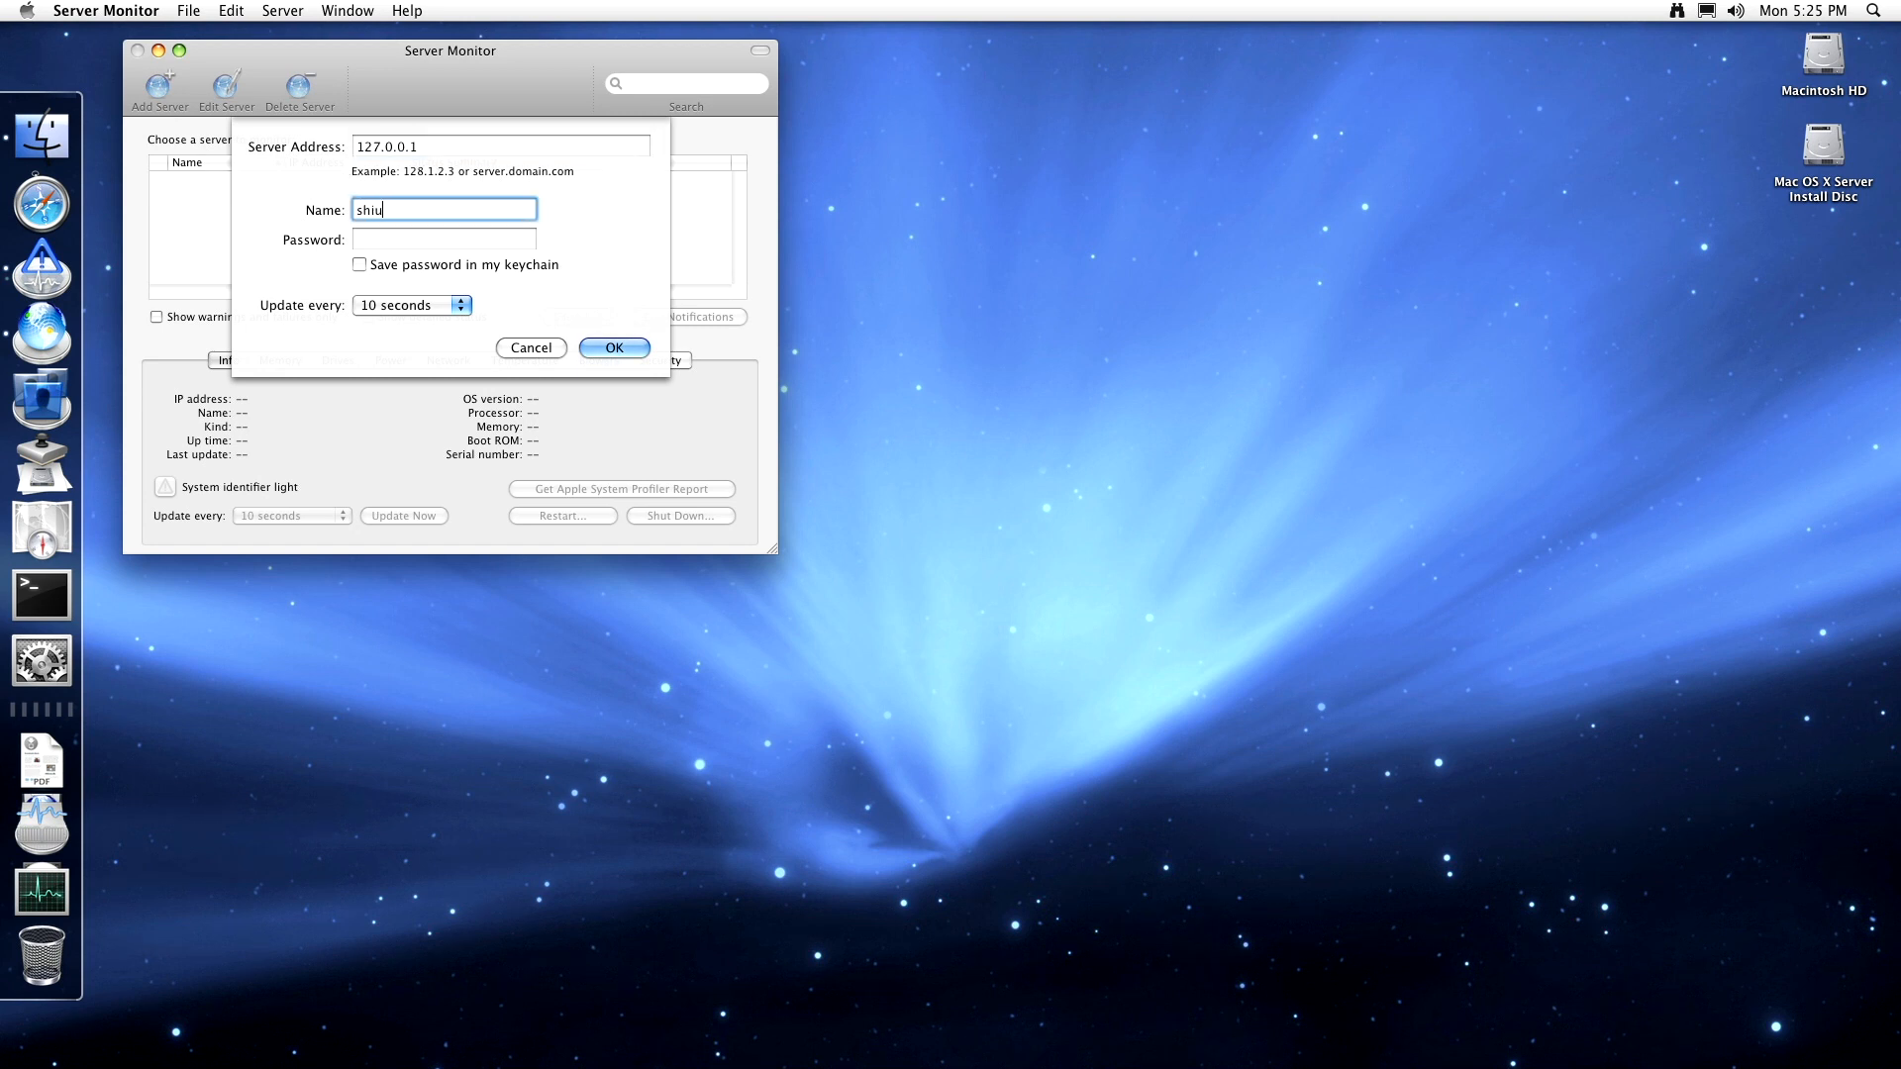
text(nbird)
key(Tab)
text(•••)
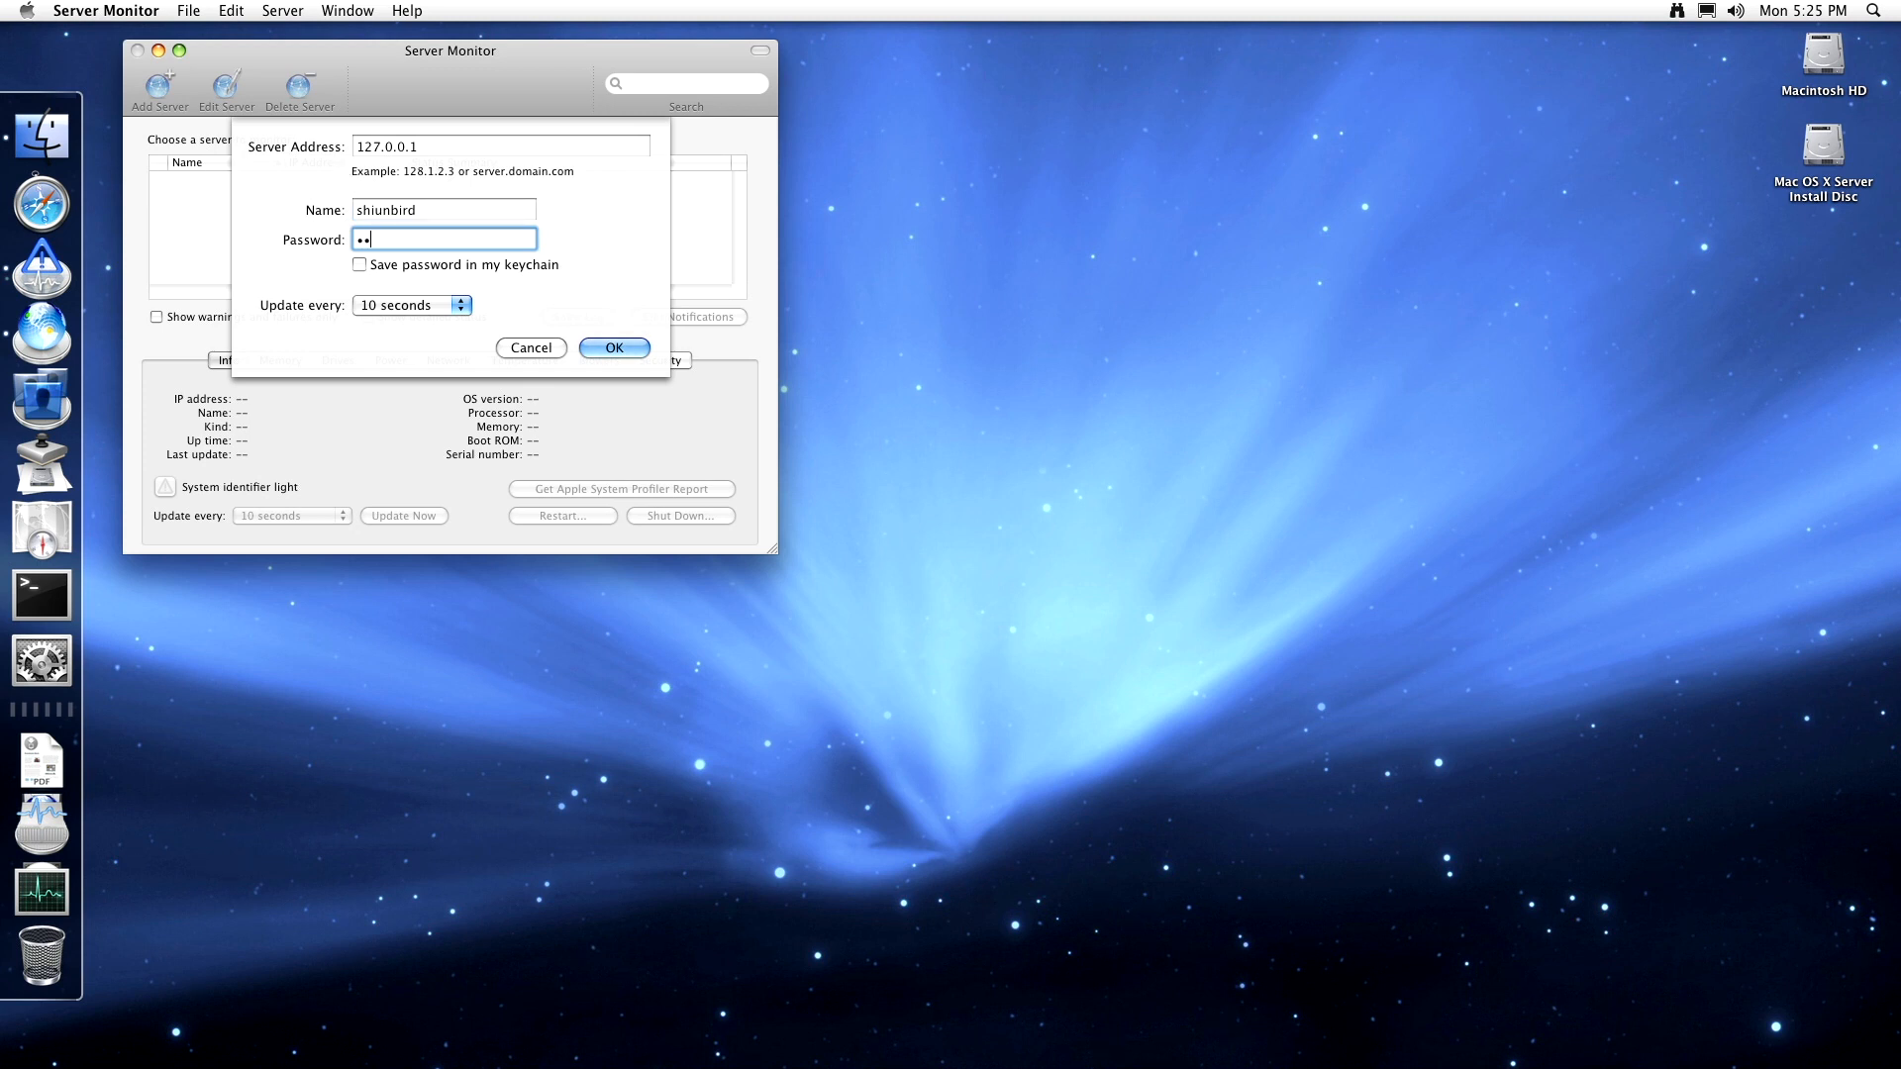
text(••••••)
click(625, 349)
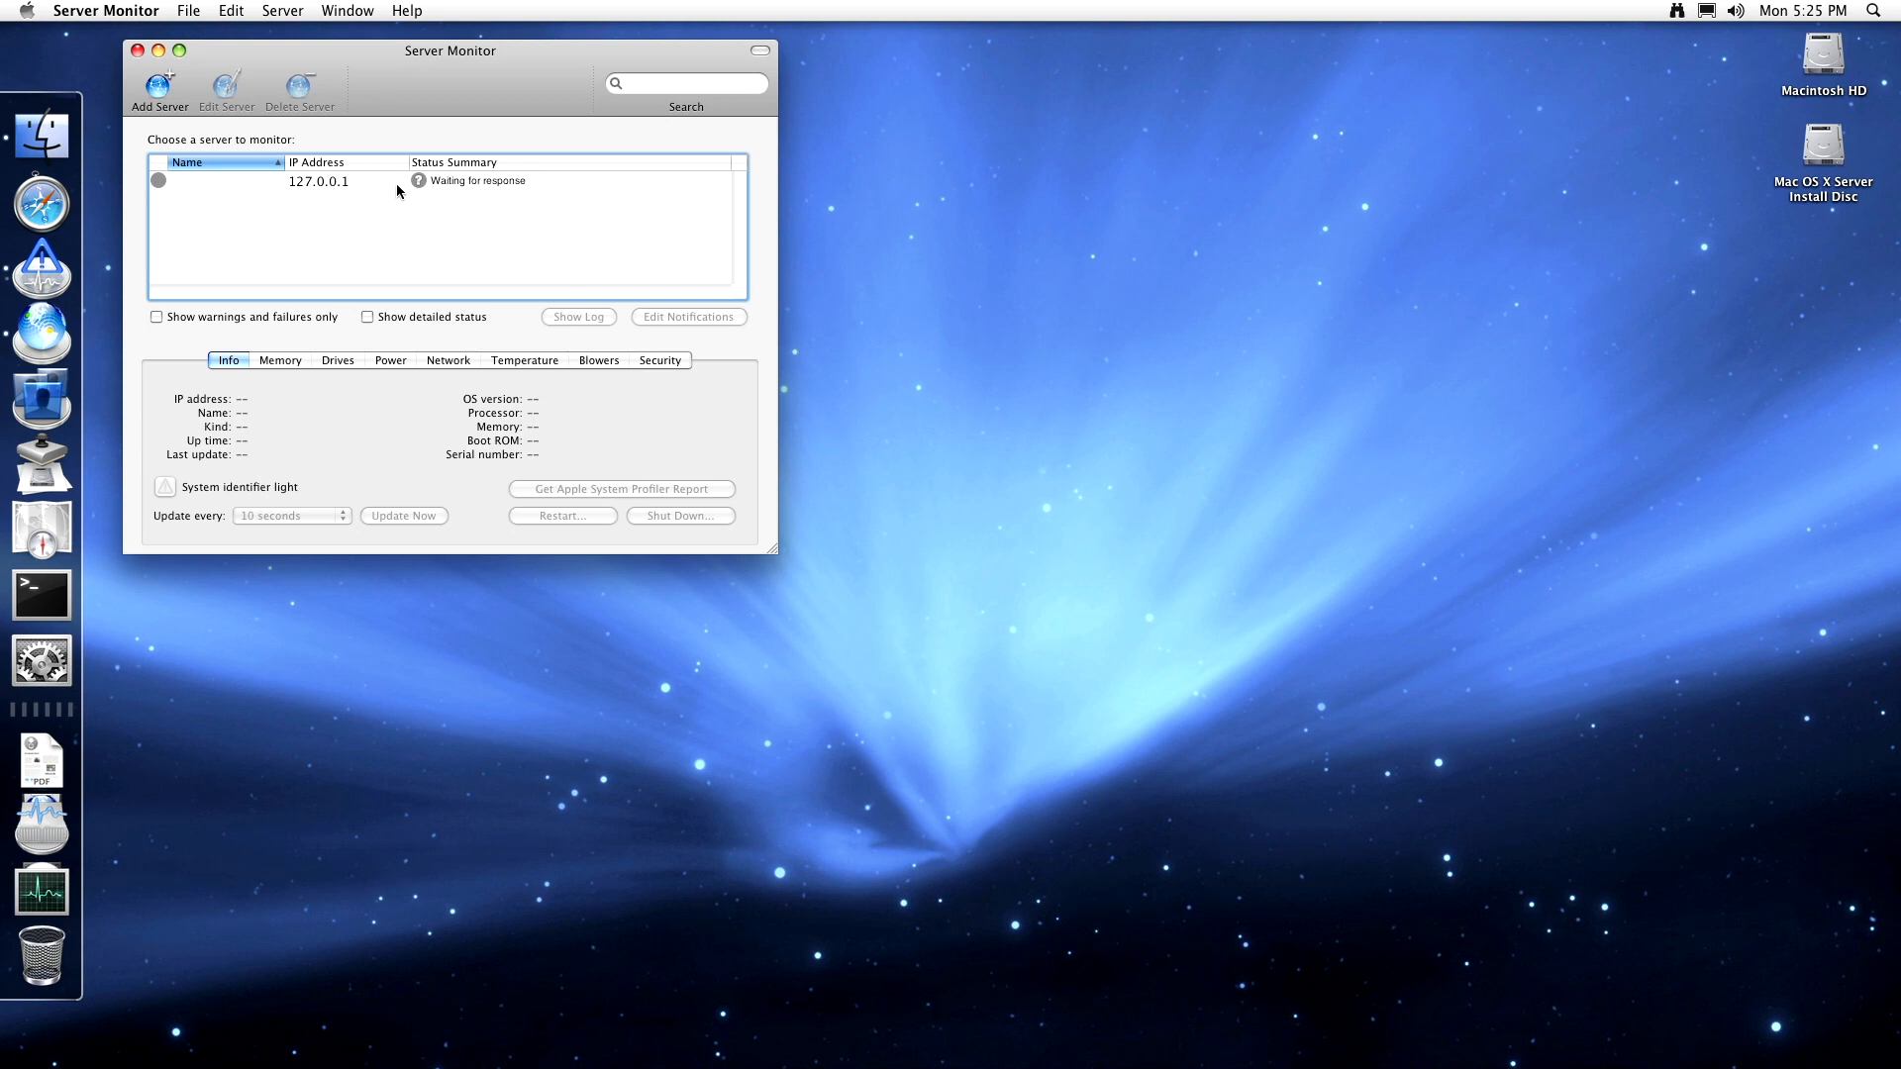
- Review 127.0.0.1's Memory, Drives, Power, Network, Temperature and Info tabs, then delete the server
click(396, 182)
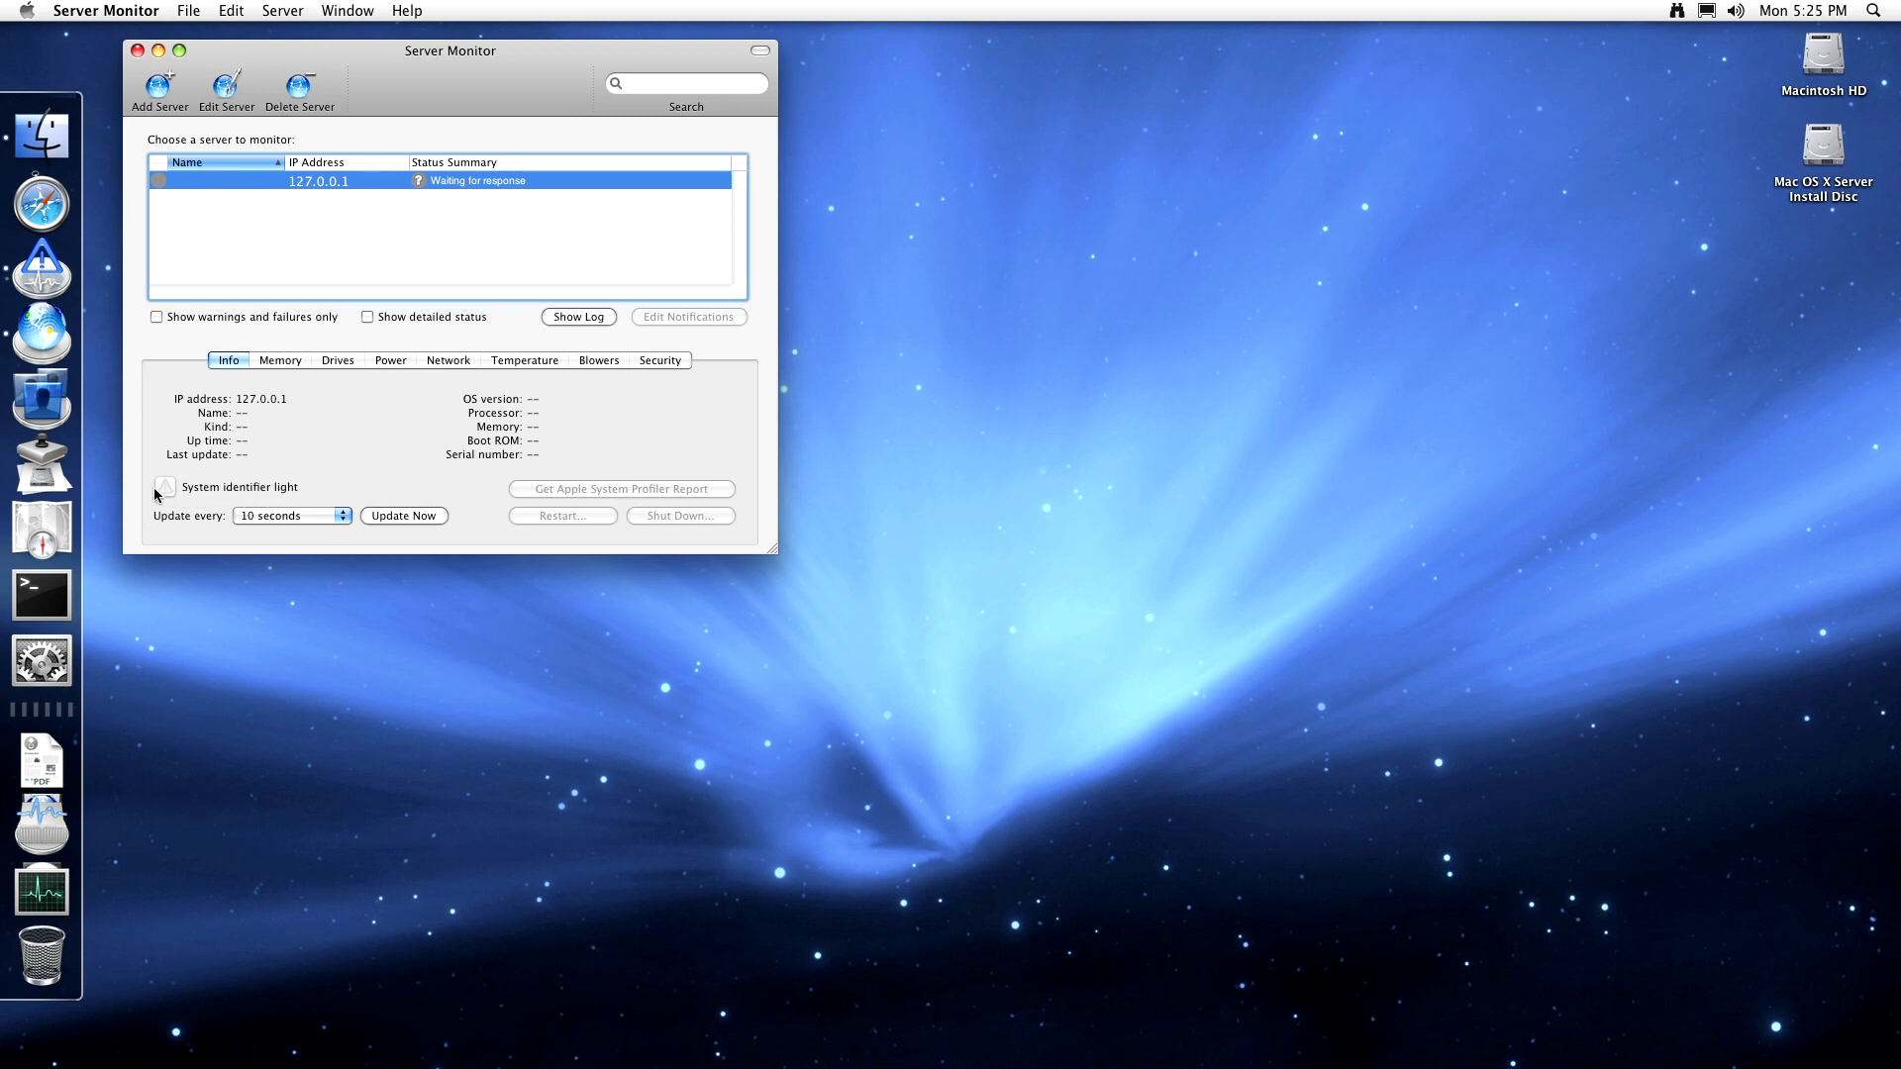
click(280, 361)
click(337, 361)
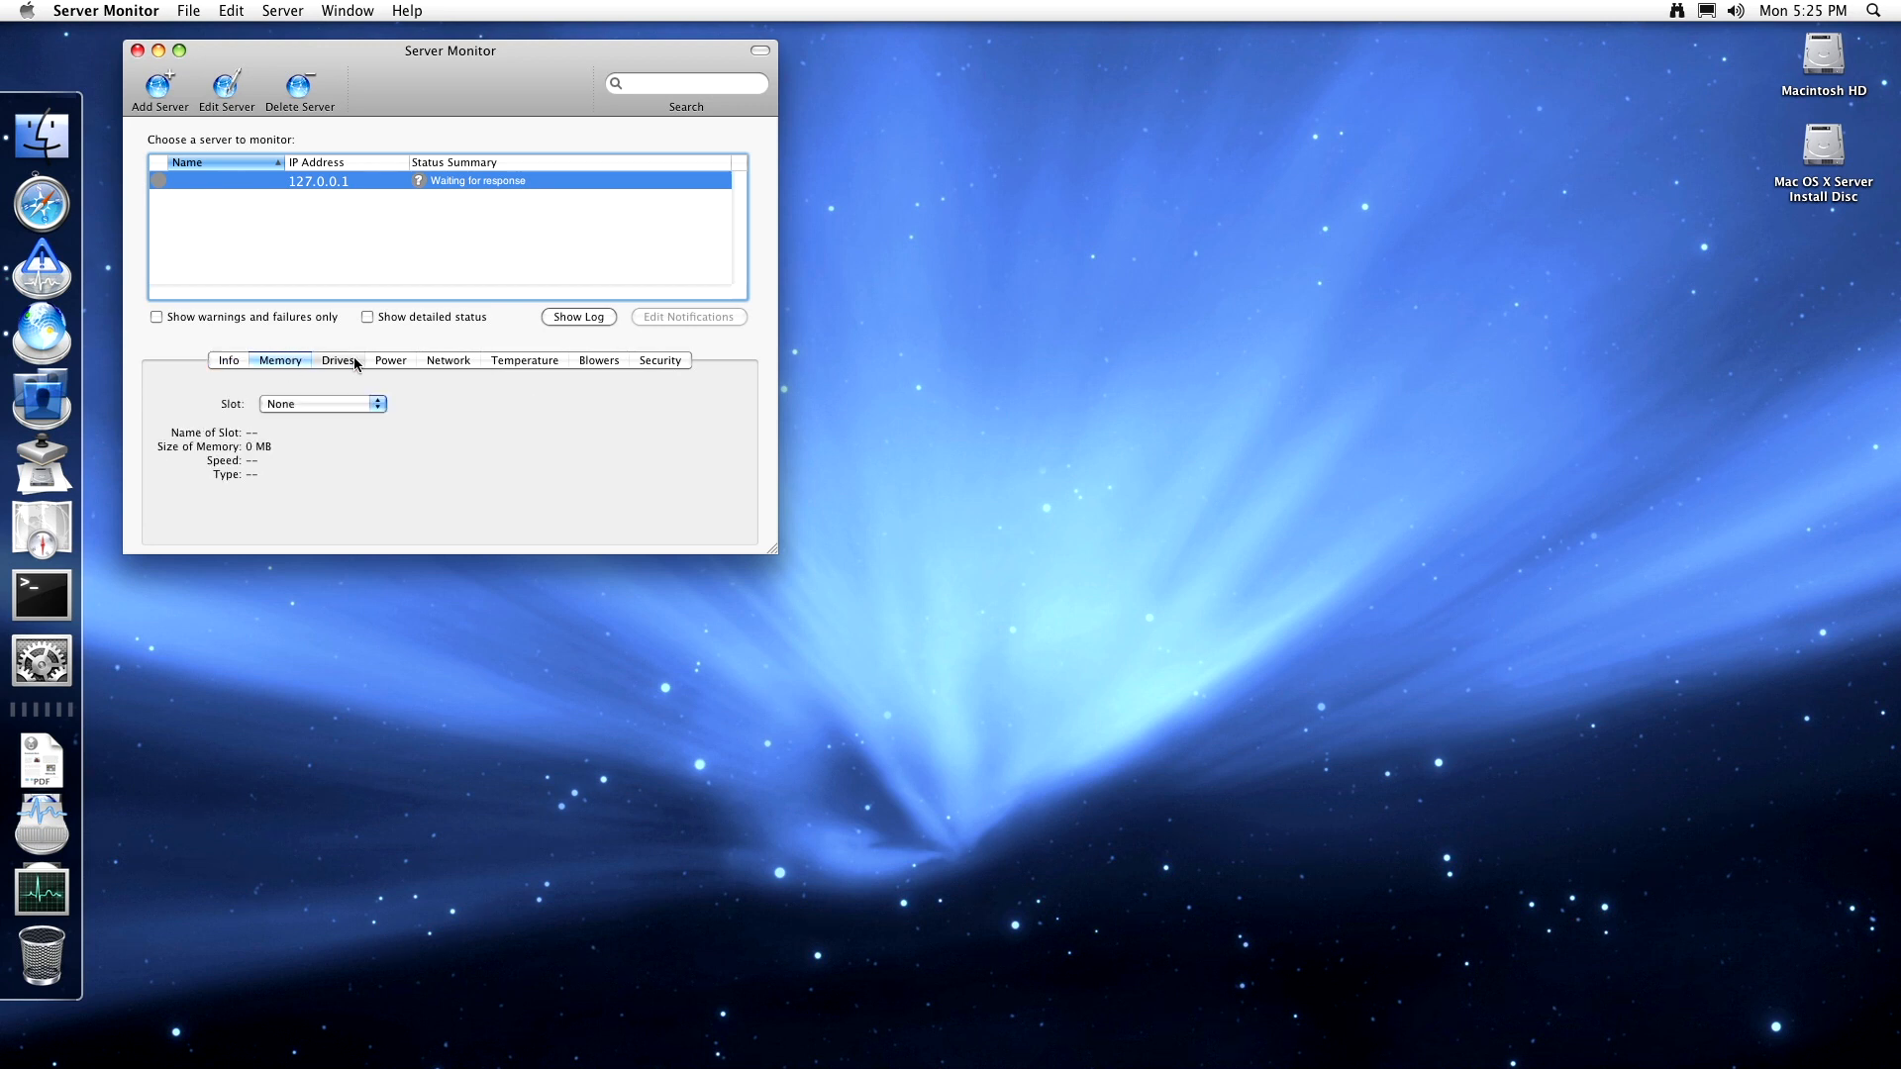
click(400, 362)
click(446, 363)
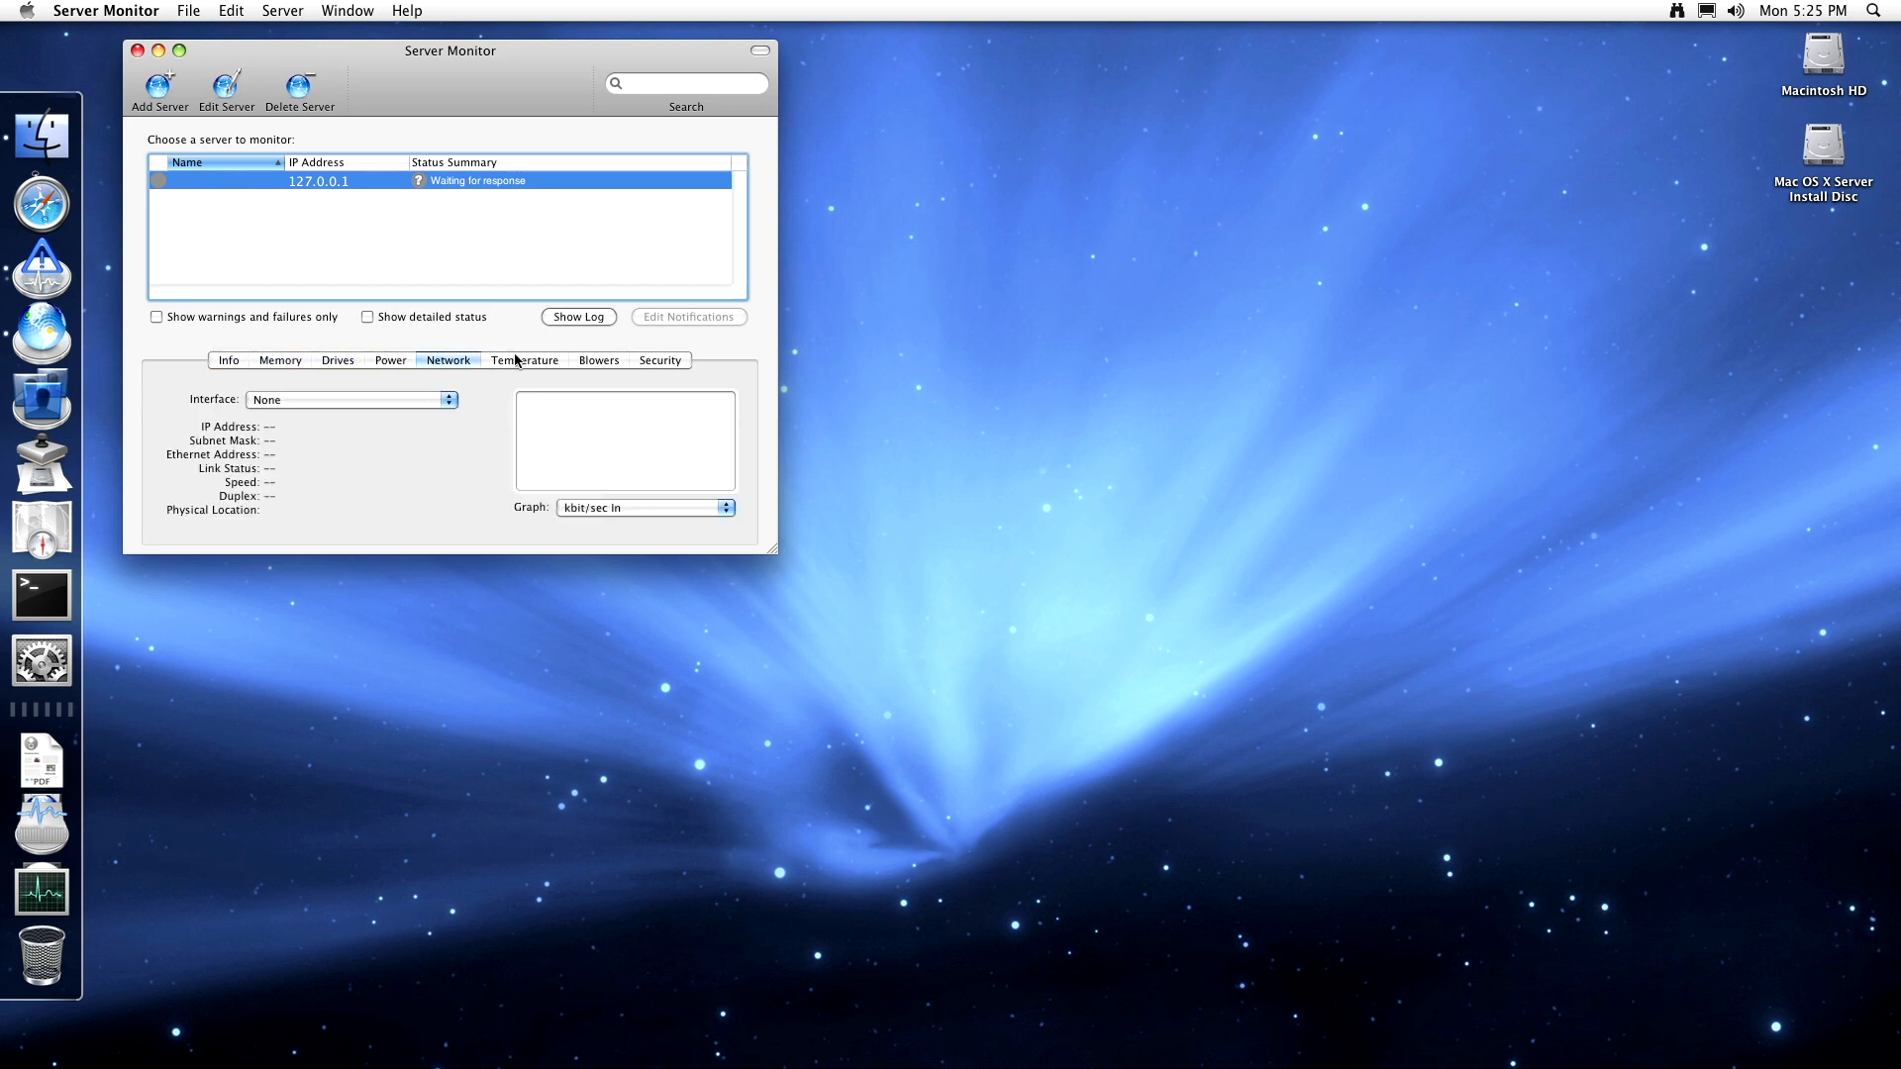
click(517, 363)
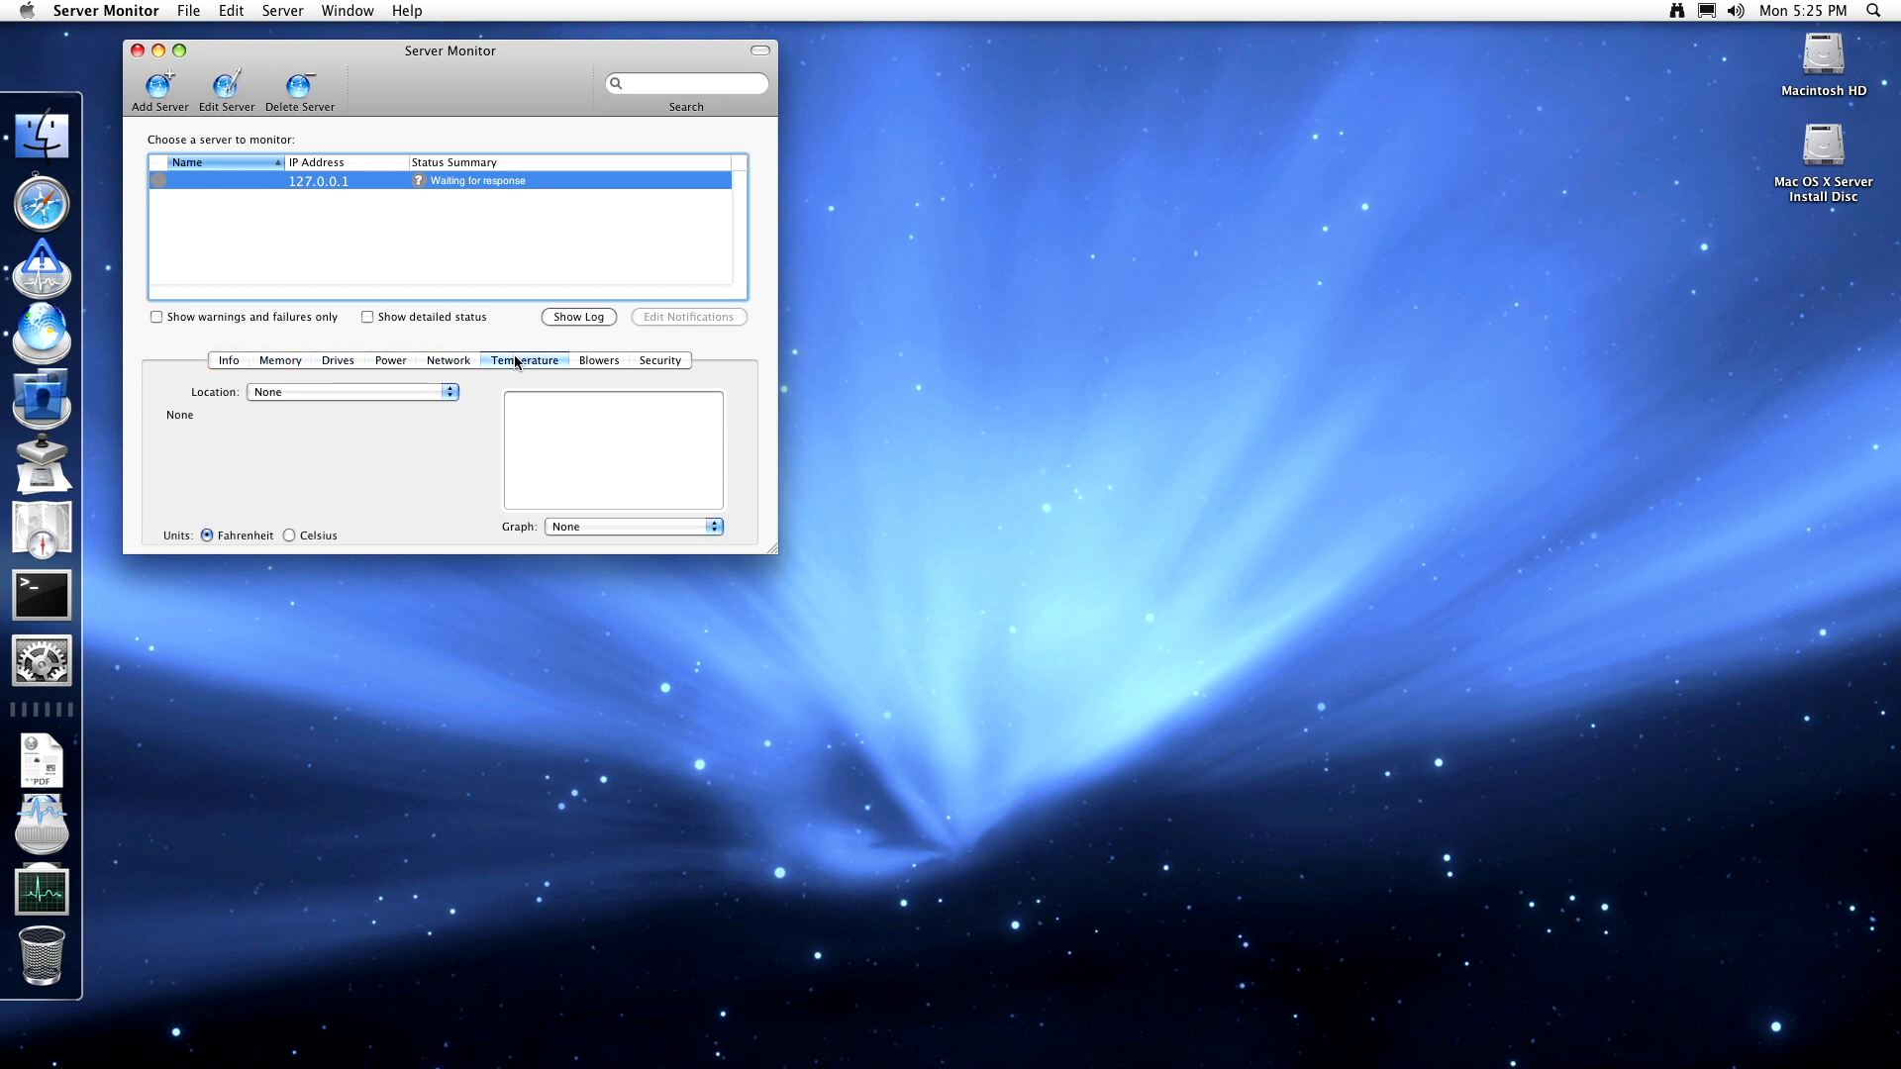
click(238, 362)
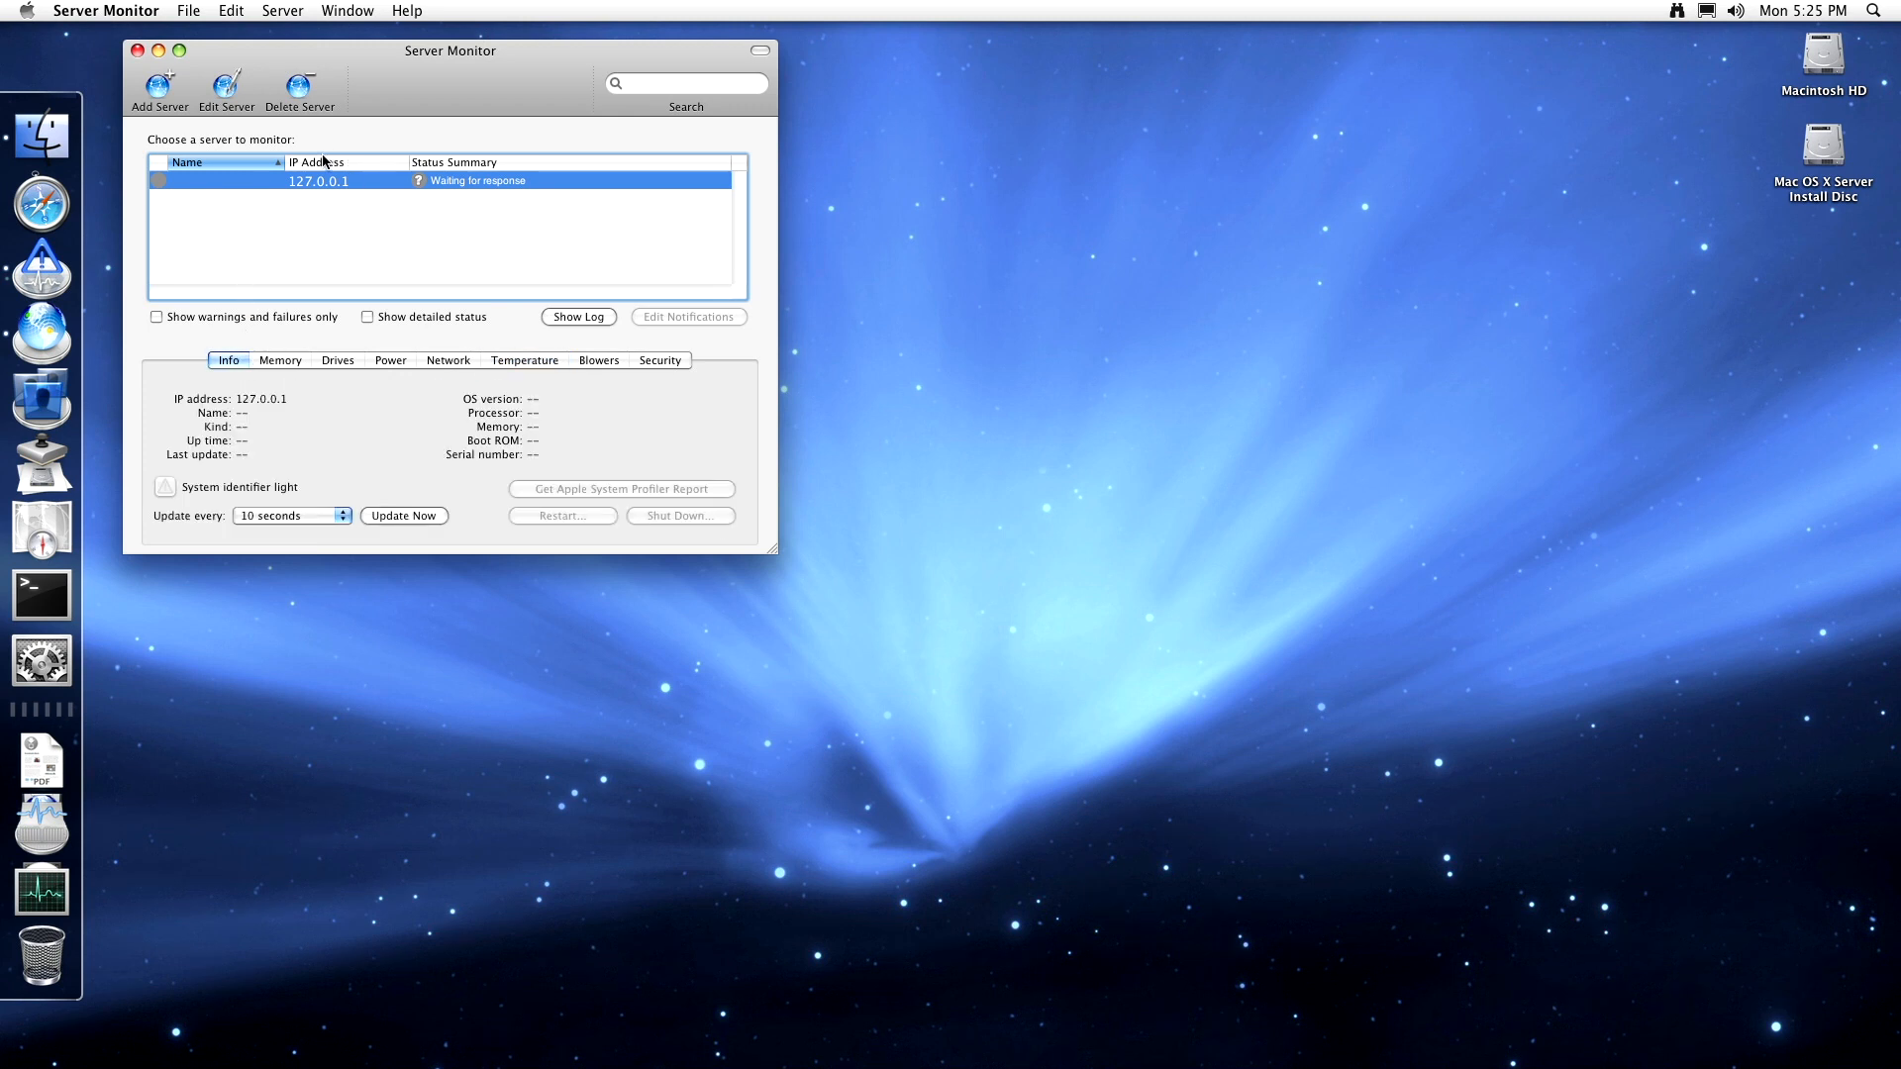
click(306, 103)
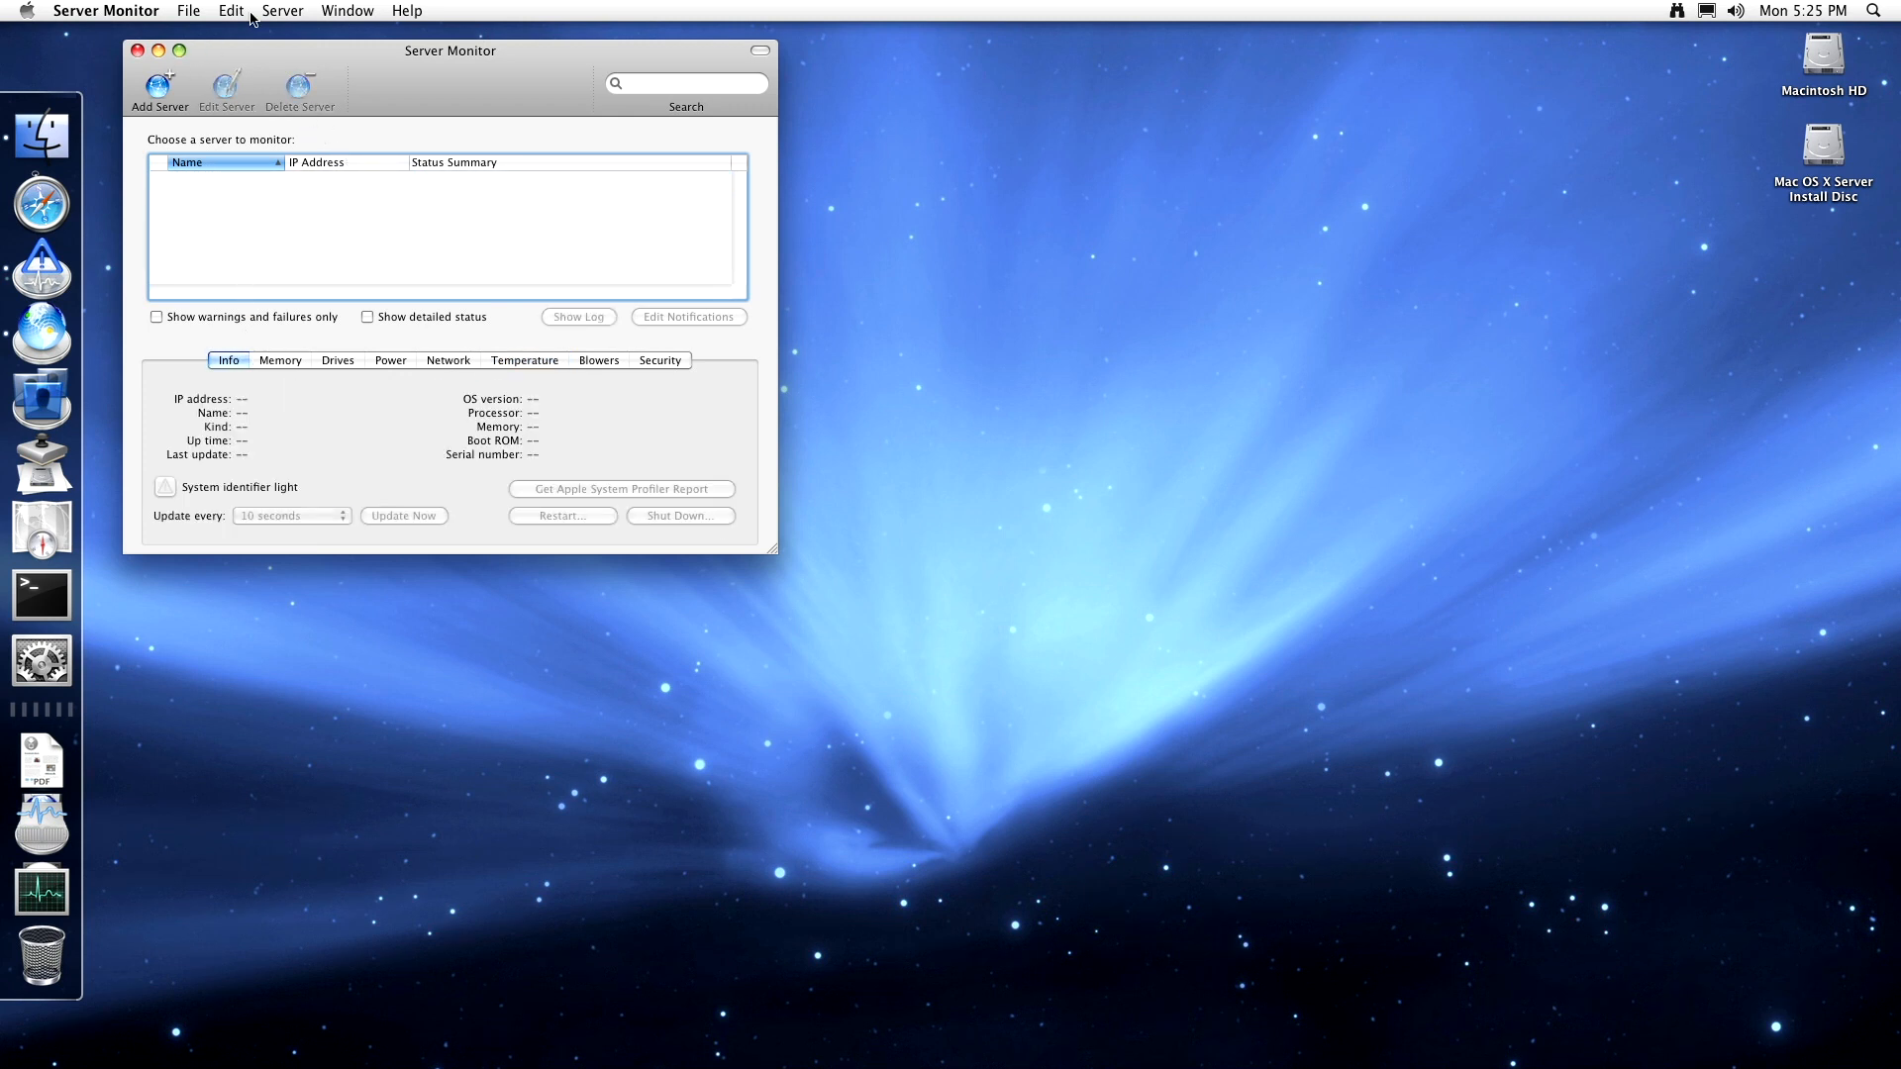
- Look over the Window menu commands without choosing anything
click(337, 10)
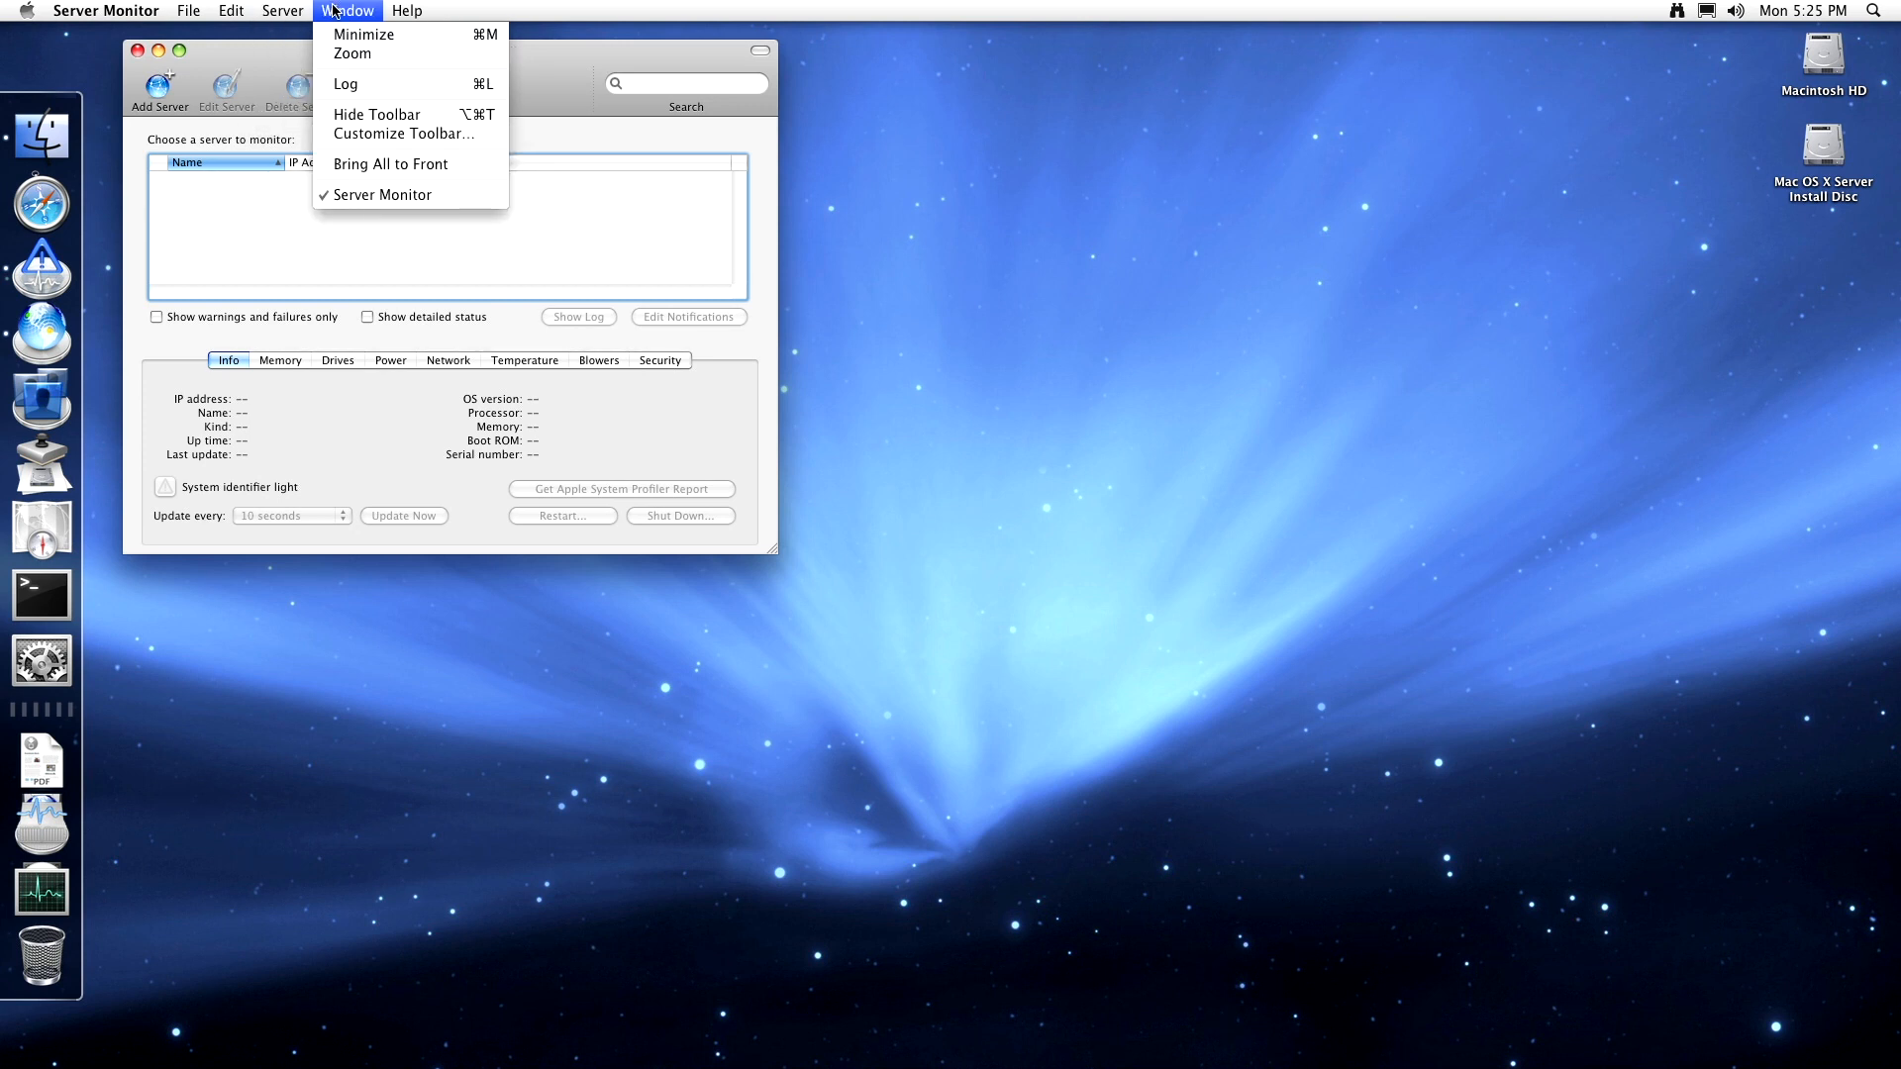
mouse_move(104, 10)
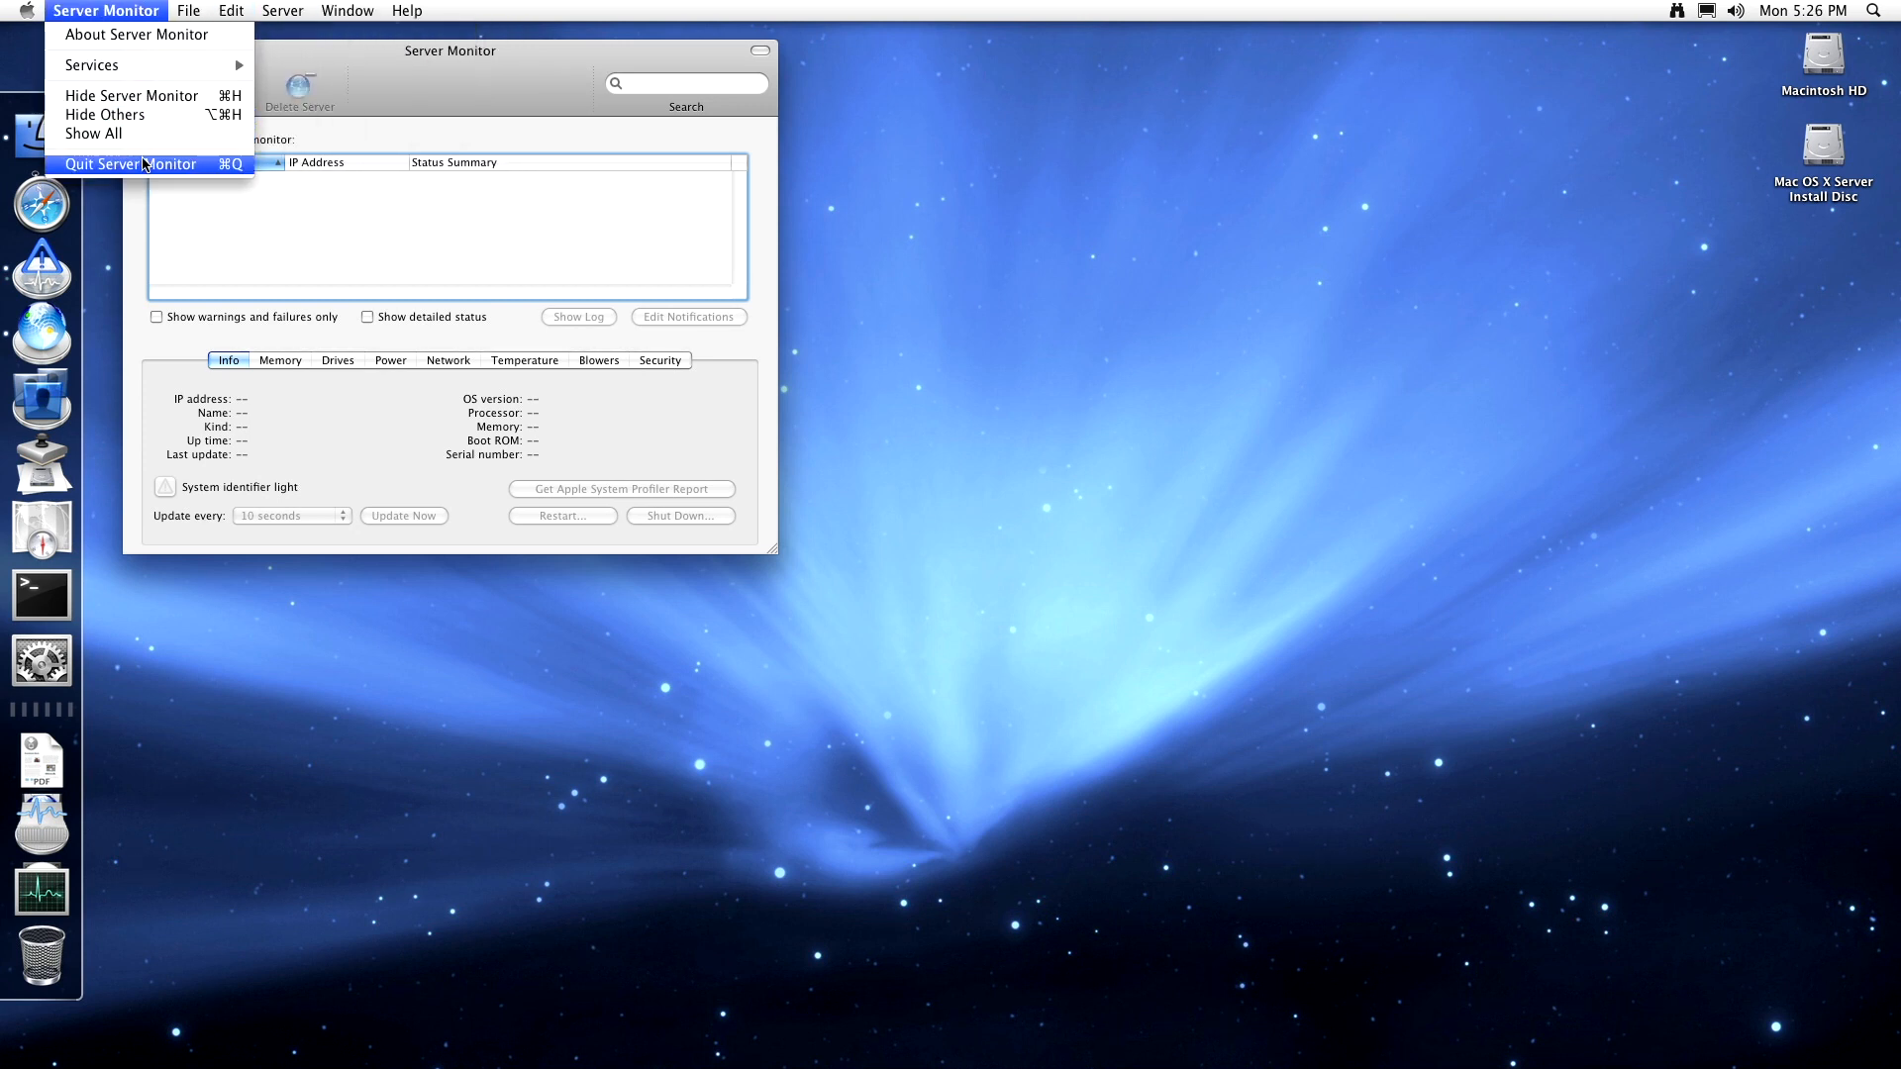
click(388, 373)
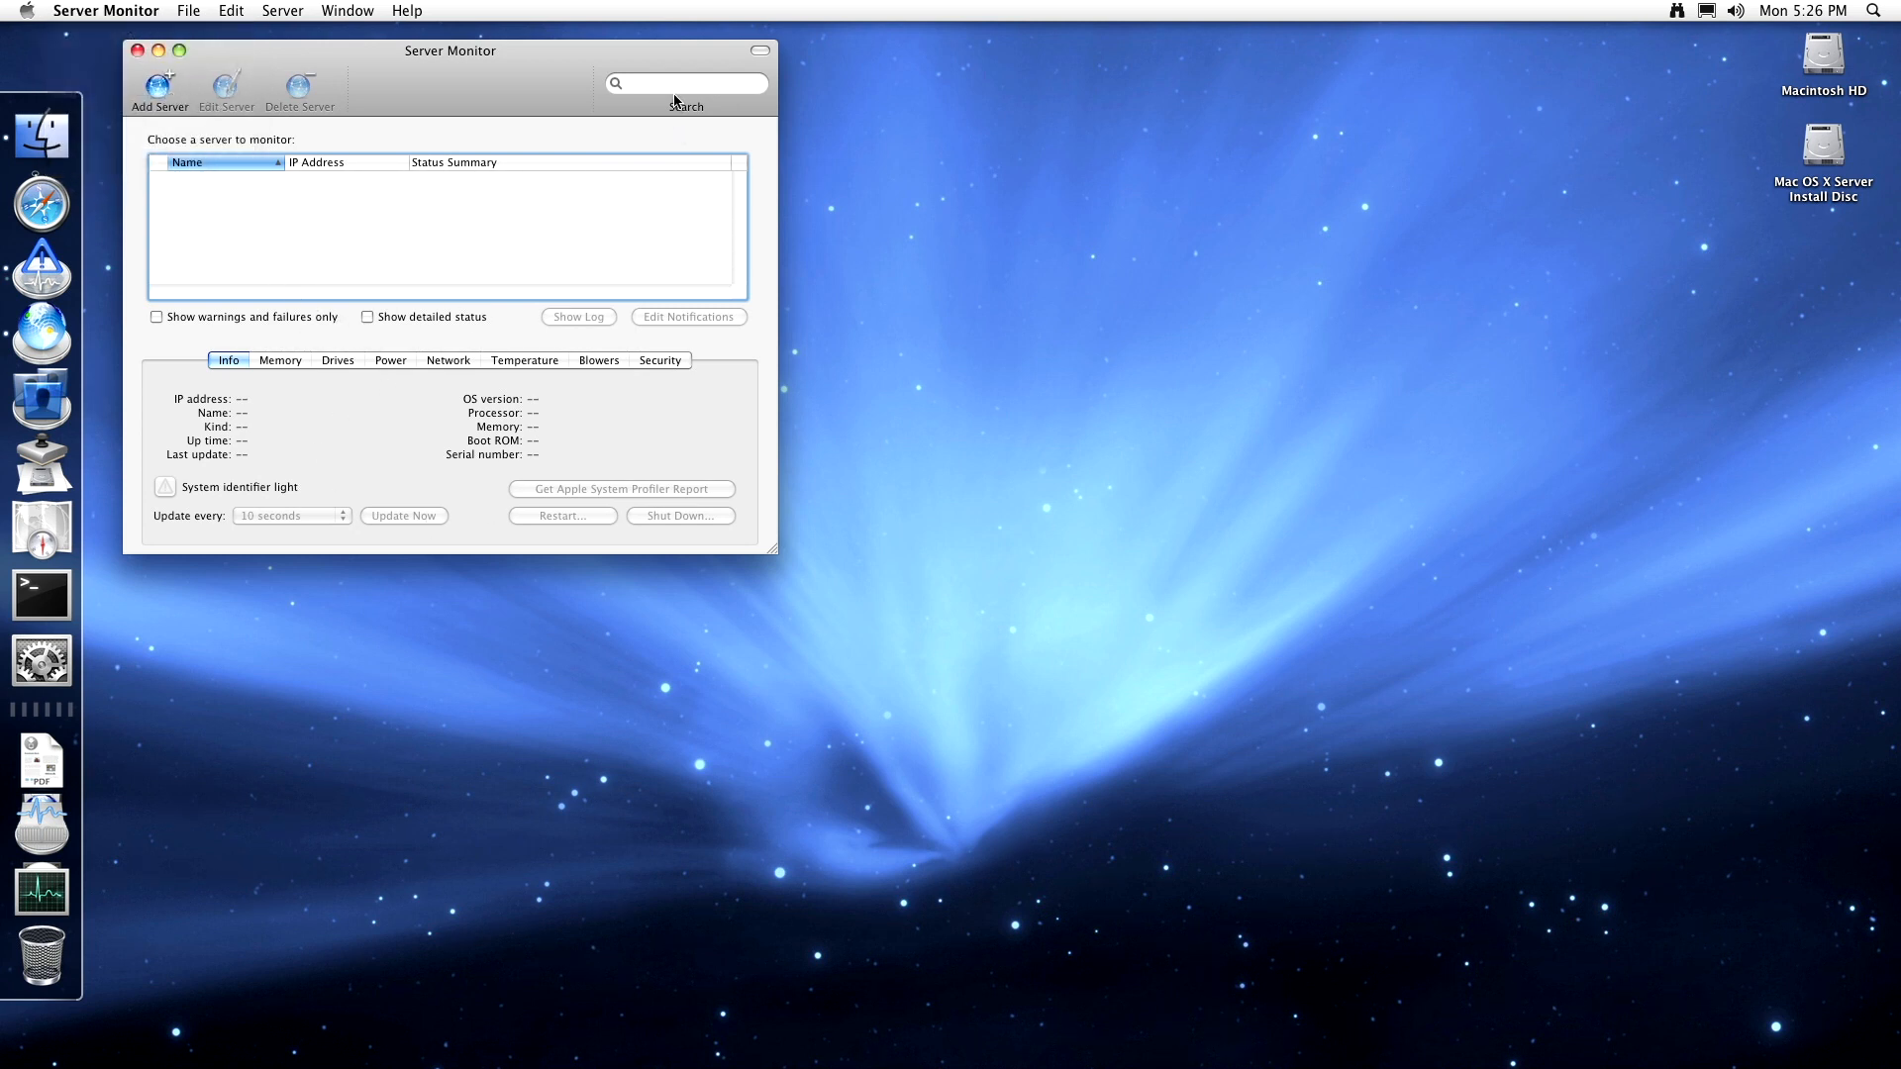
- Check the Blowers readings and location list, keeping None, then the Security and Network tabs
click(597, 361)
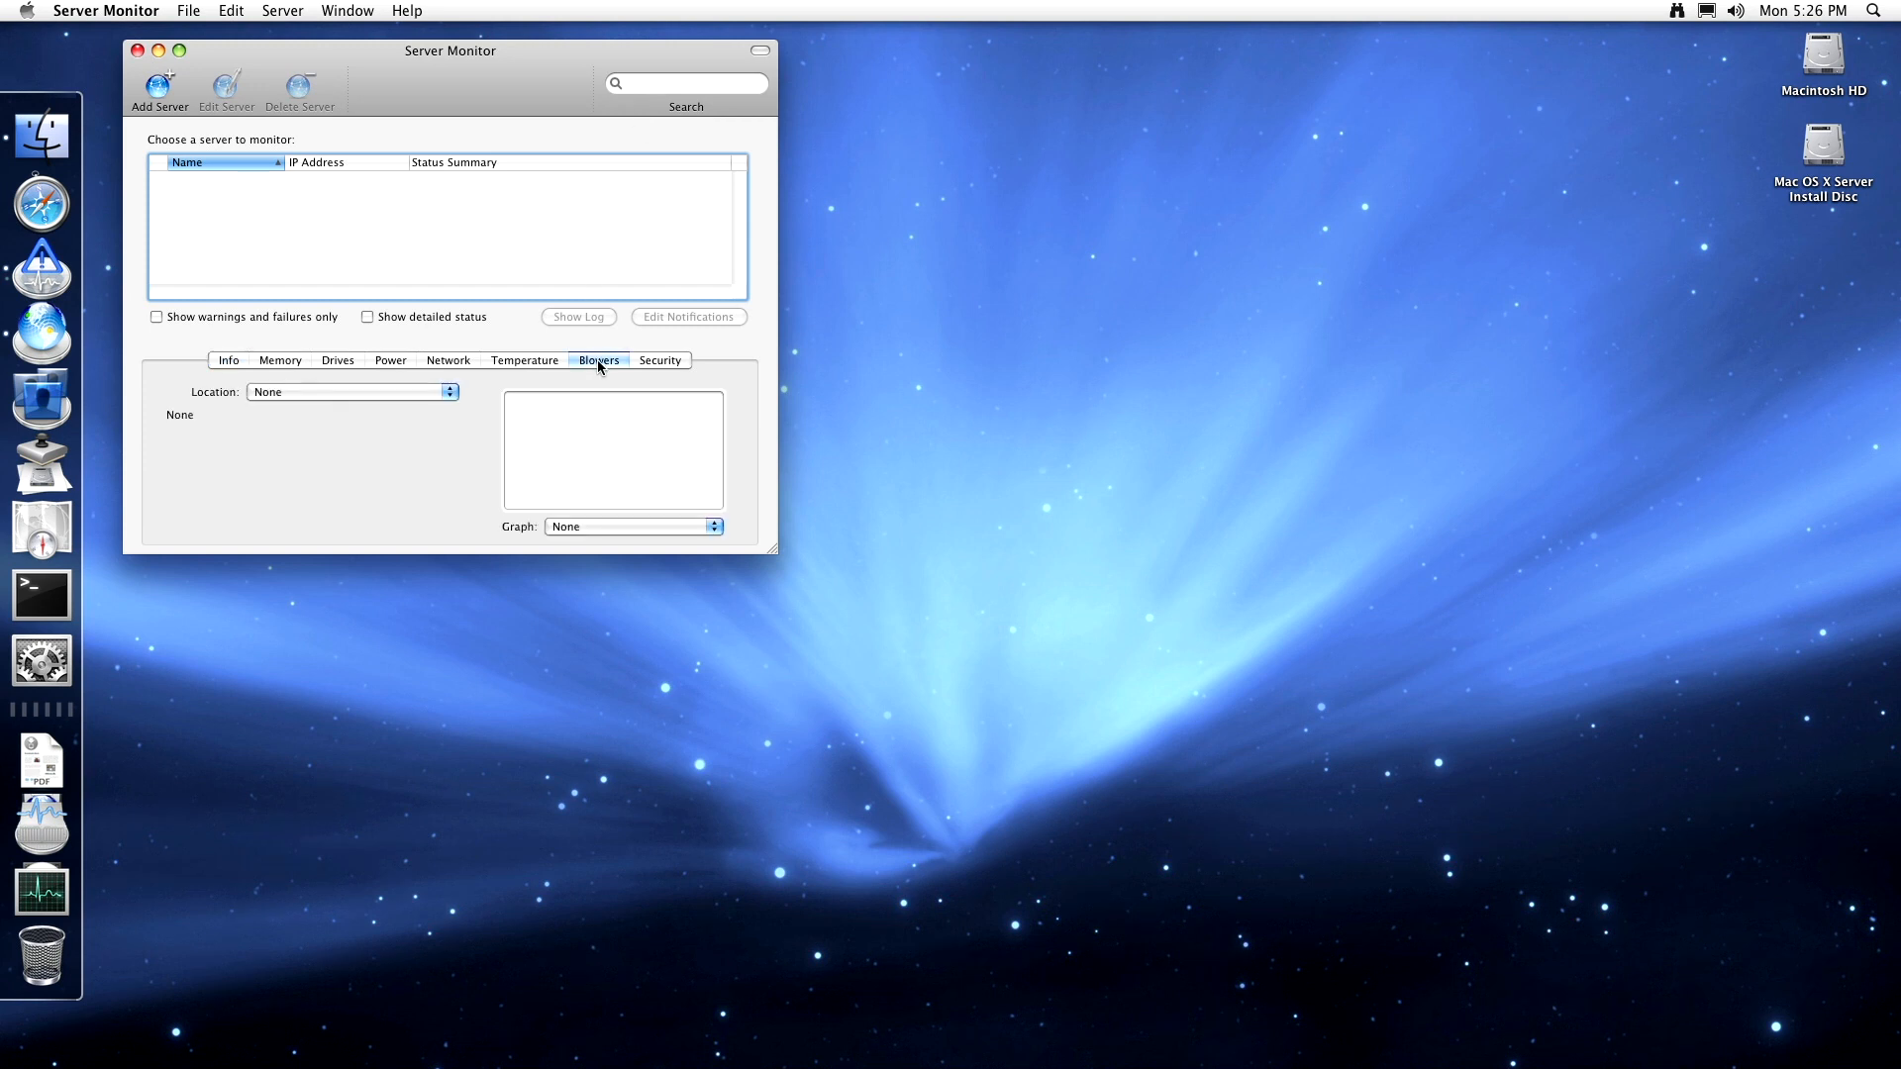
click(450, 394)
click(497, 414)
click(672, 365)
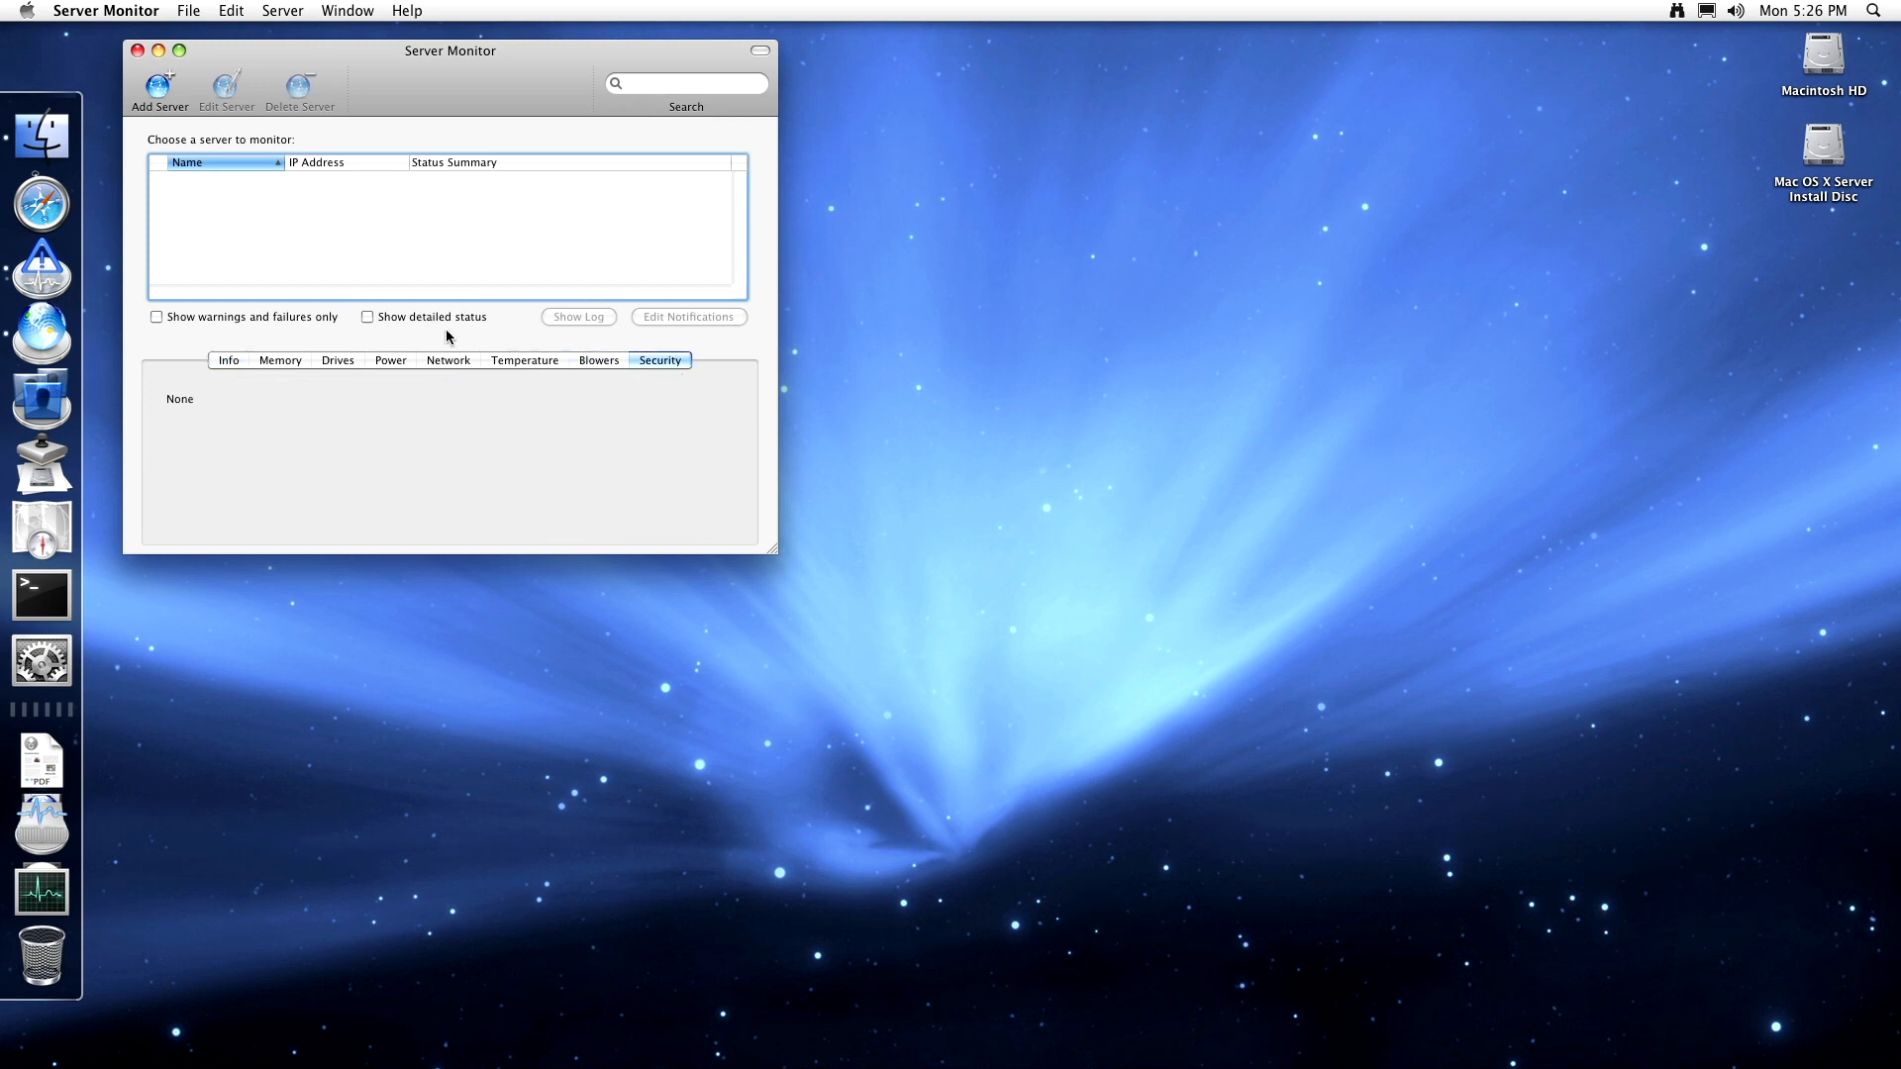
click(448, 365)
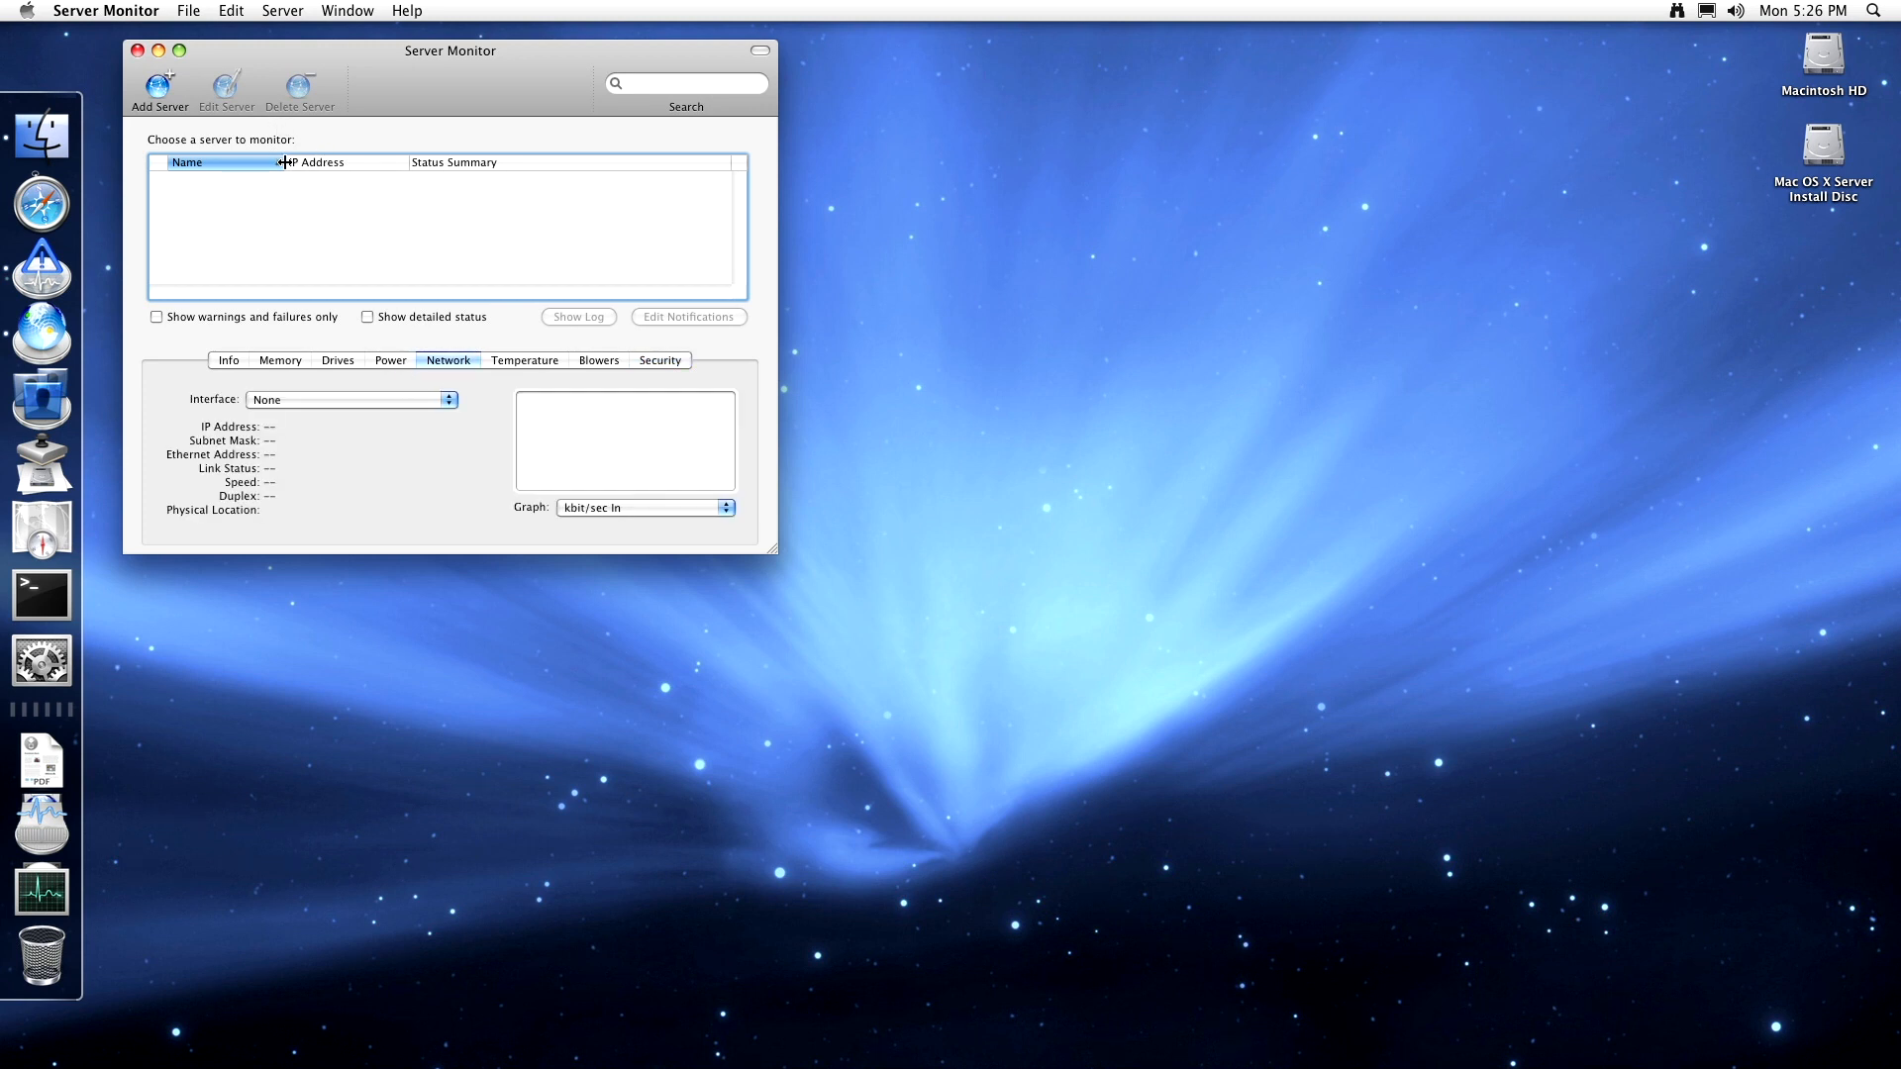
- Quit Server Monitor from its application menu
click(149, 10)
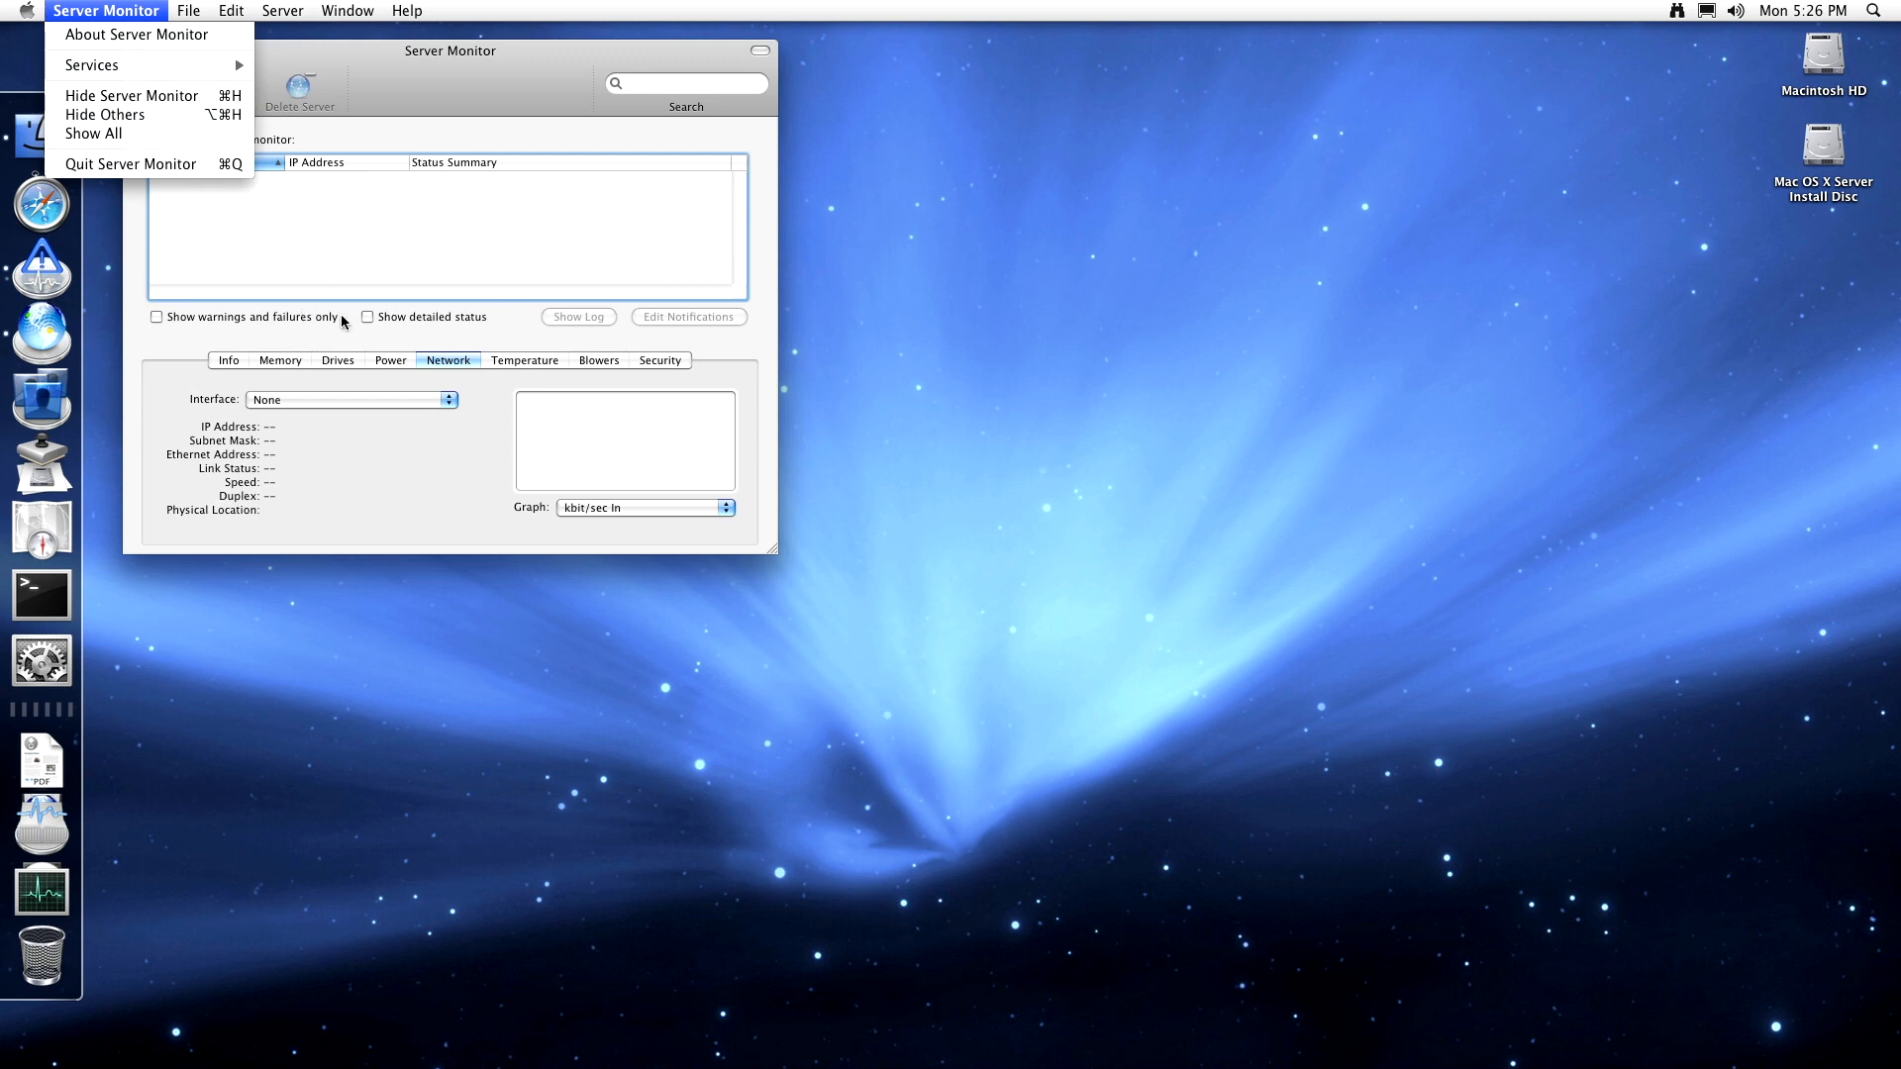
click(371, 154)
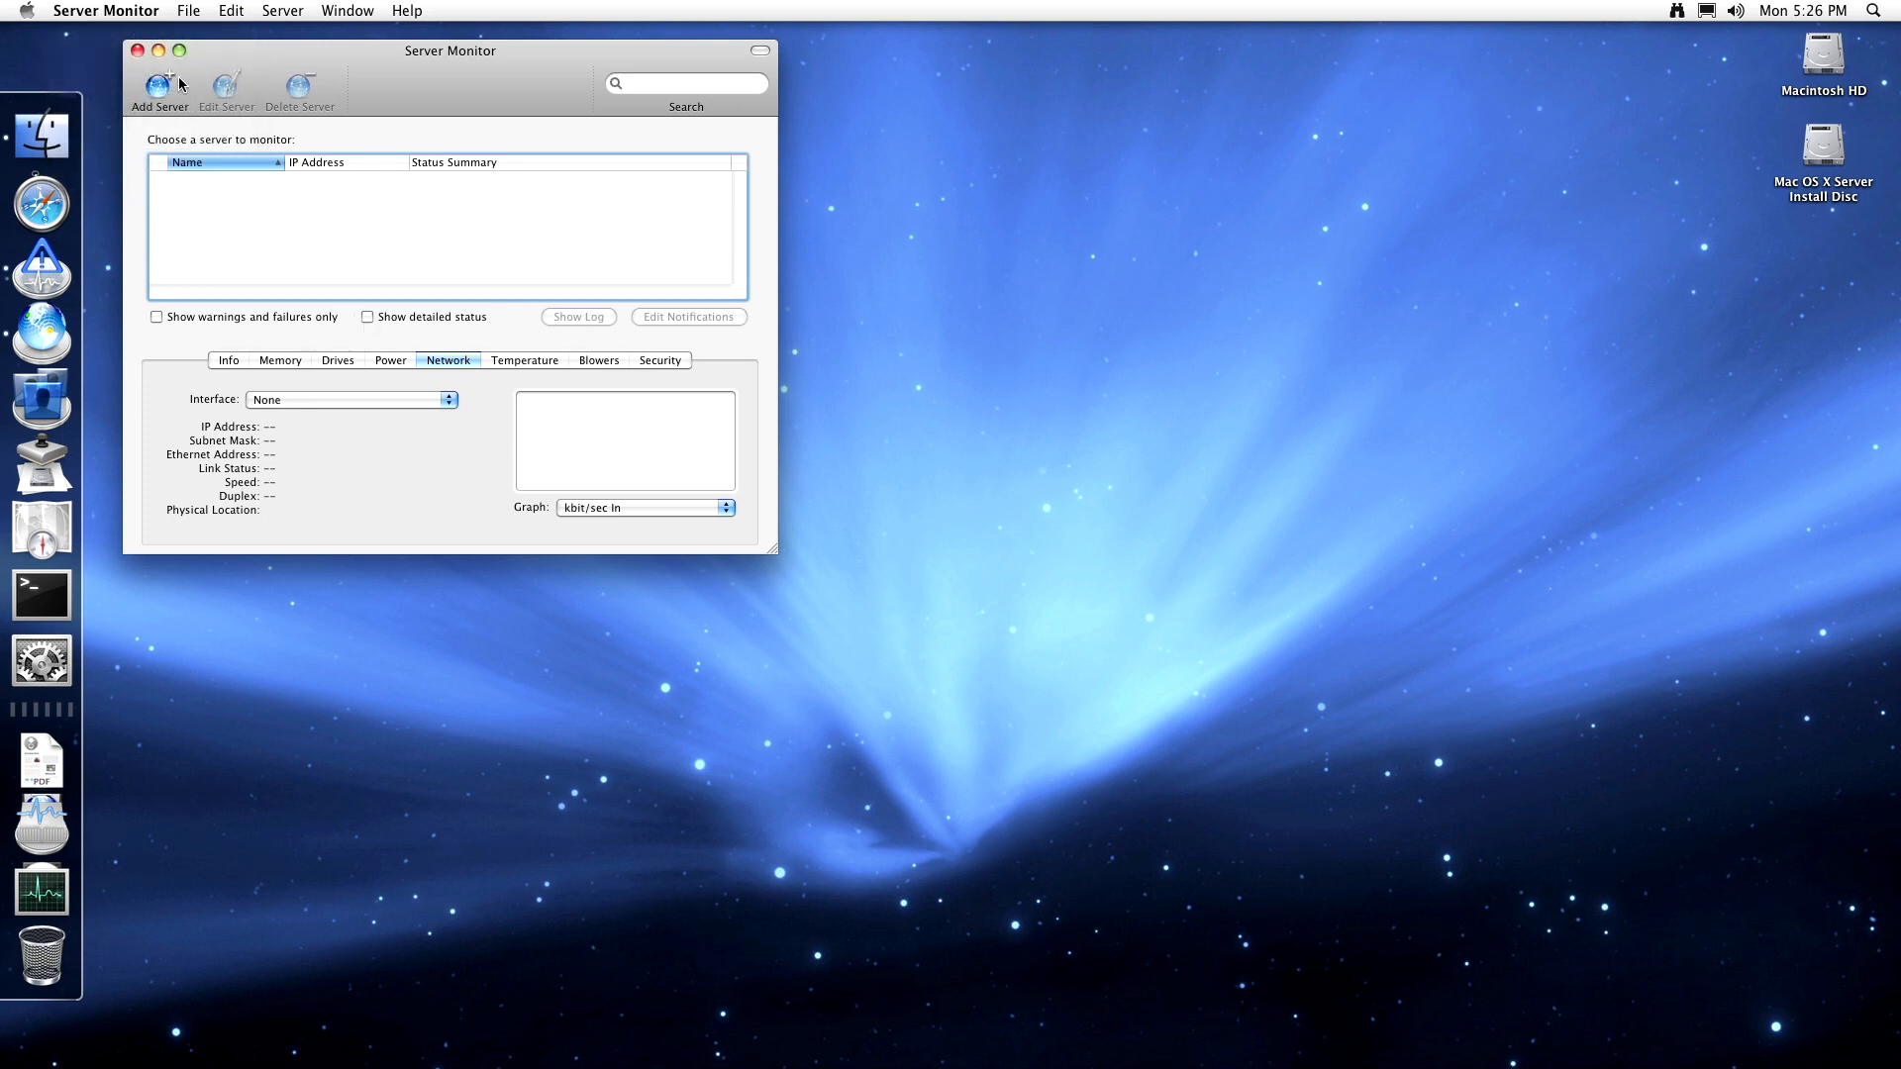
click(122, 9)
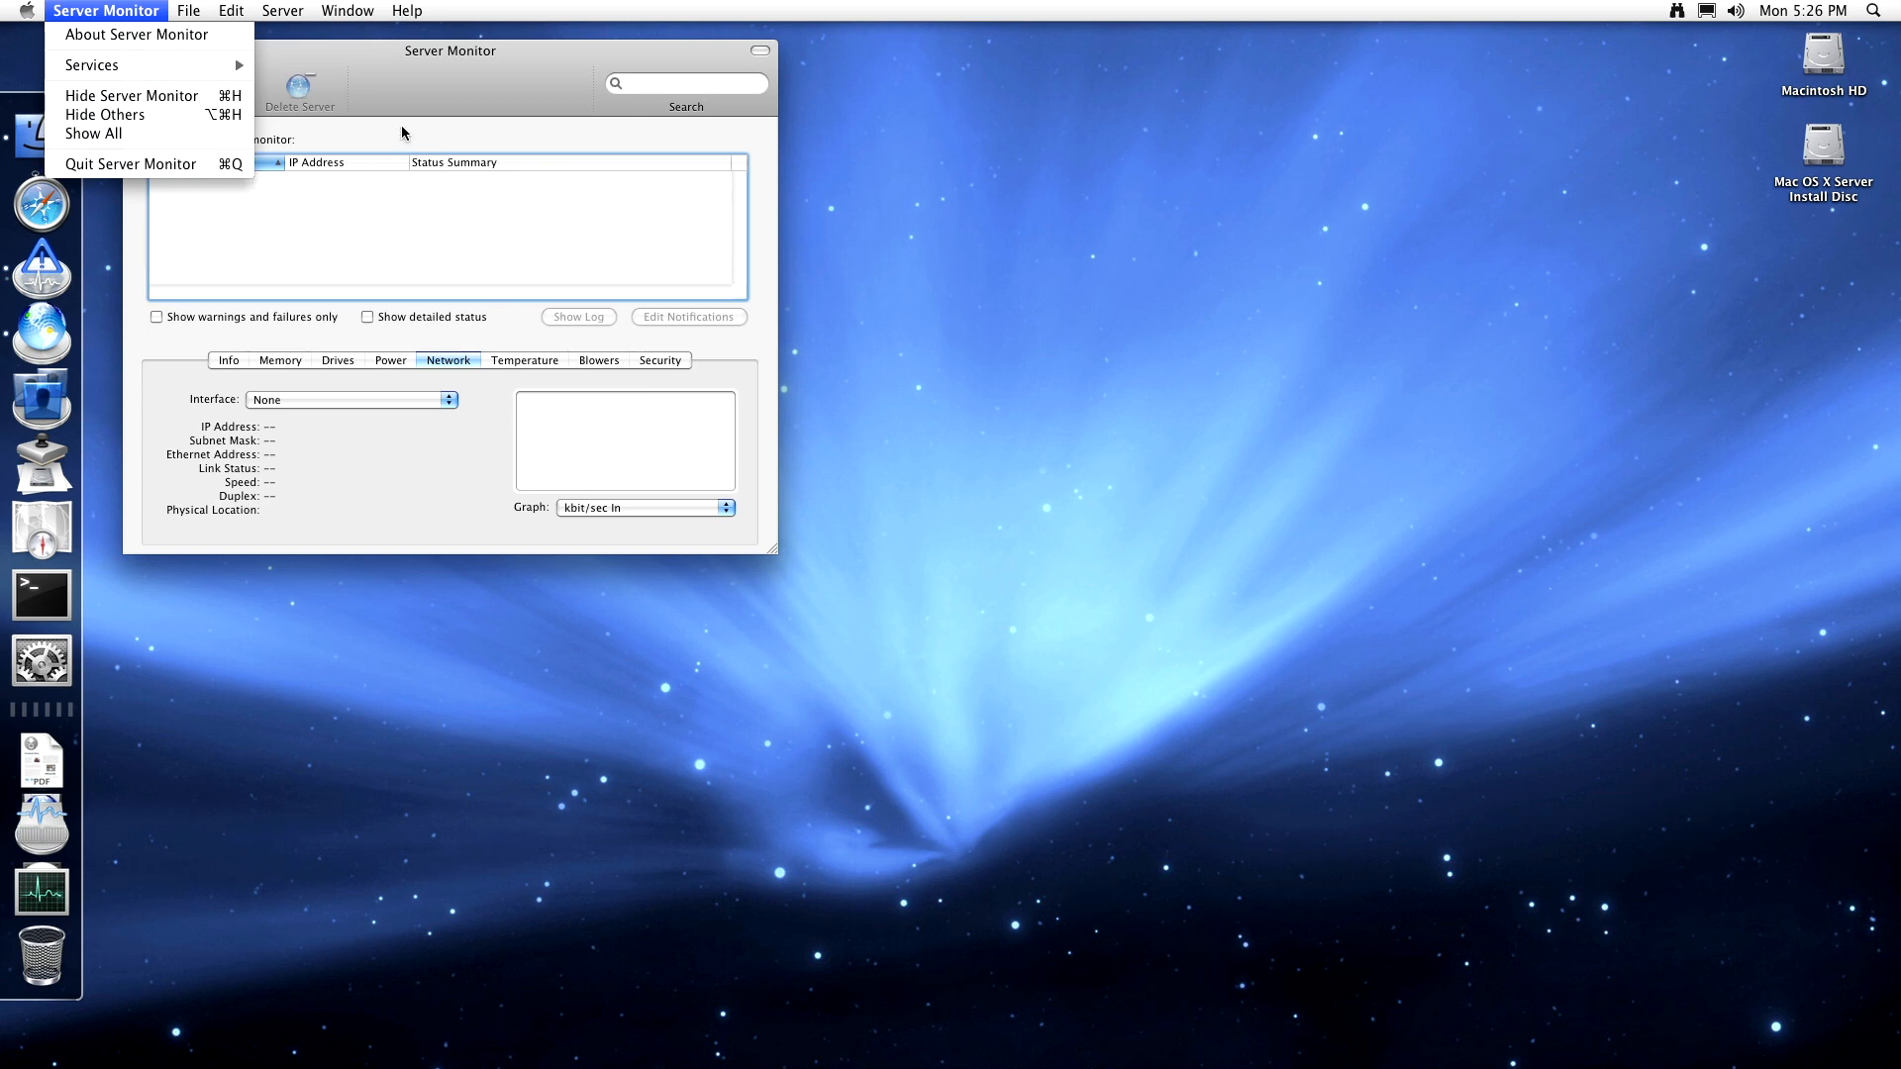
click(238, 164)
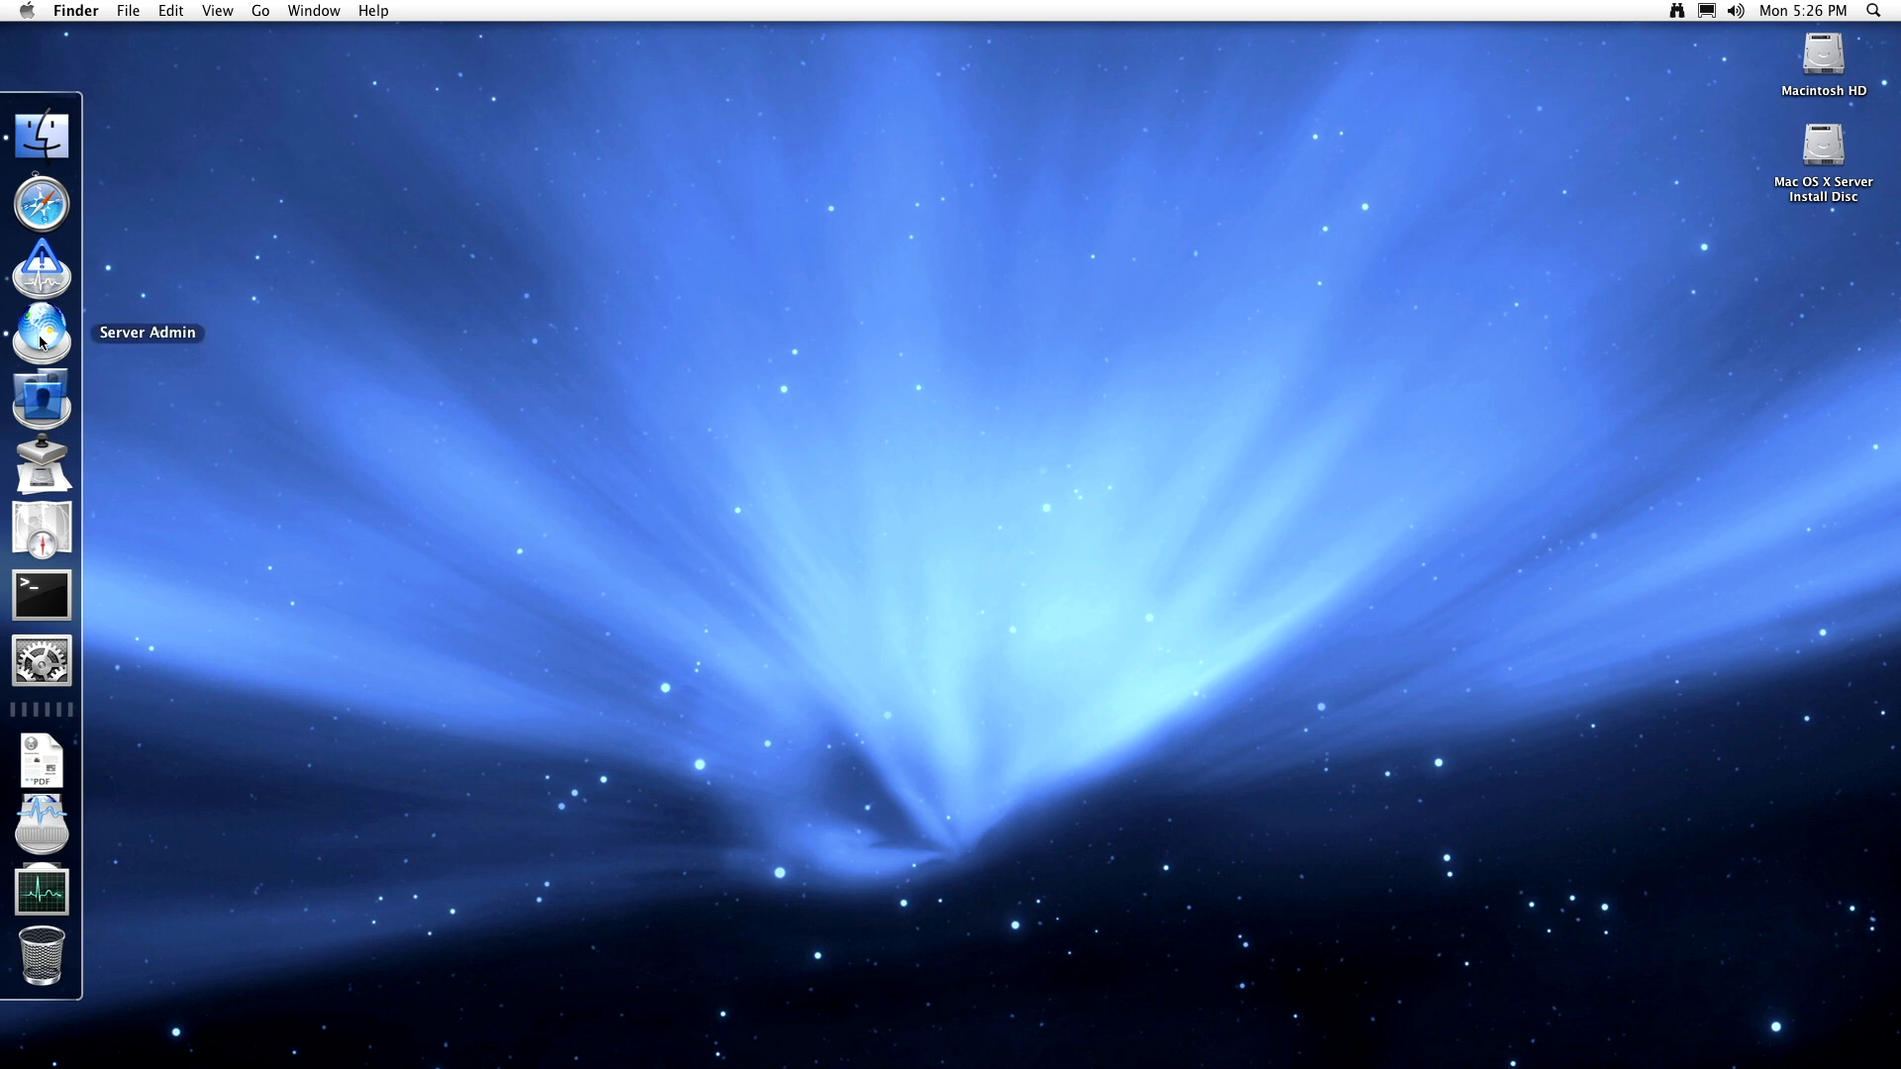
- Launch Workgroup Manager and connect to g4.local using the administrator password
click(46, 391)
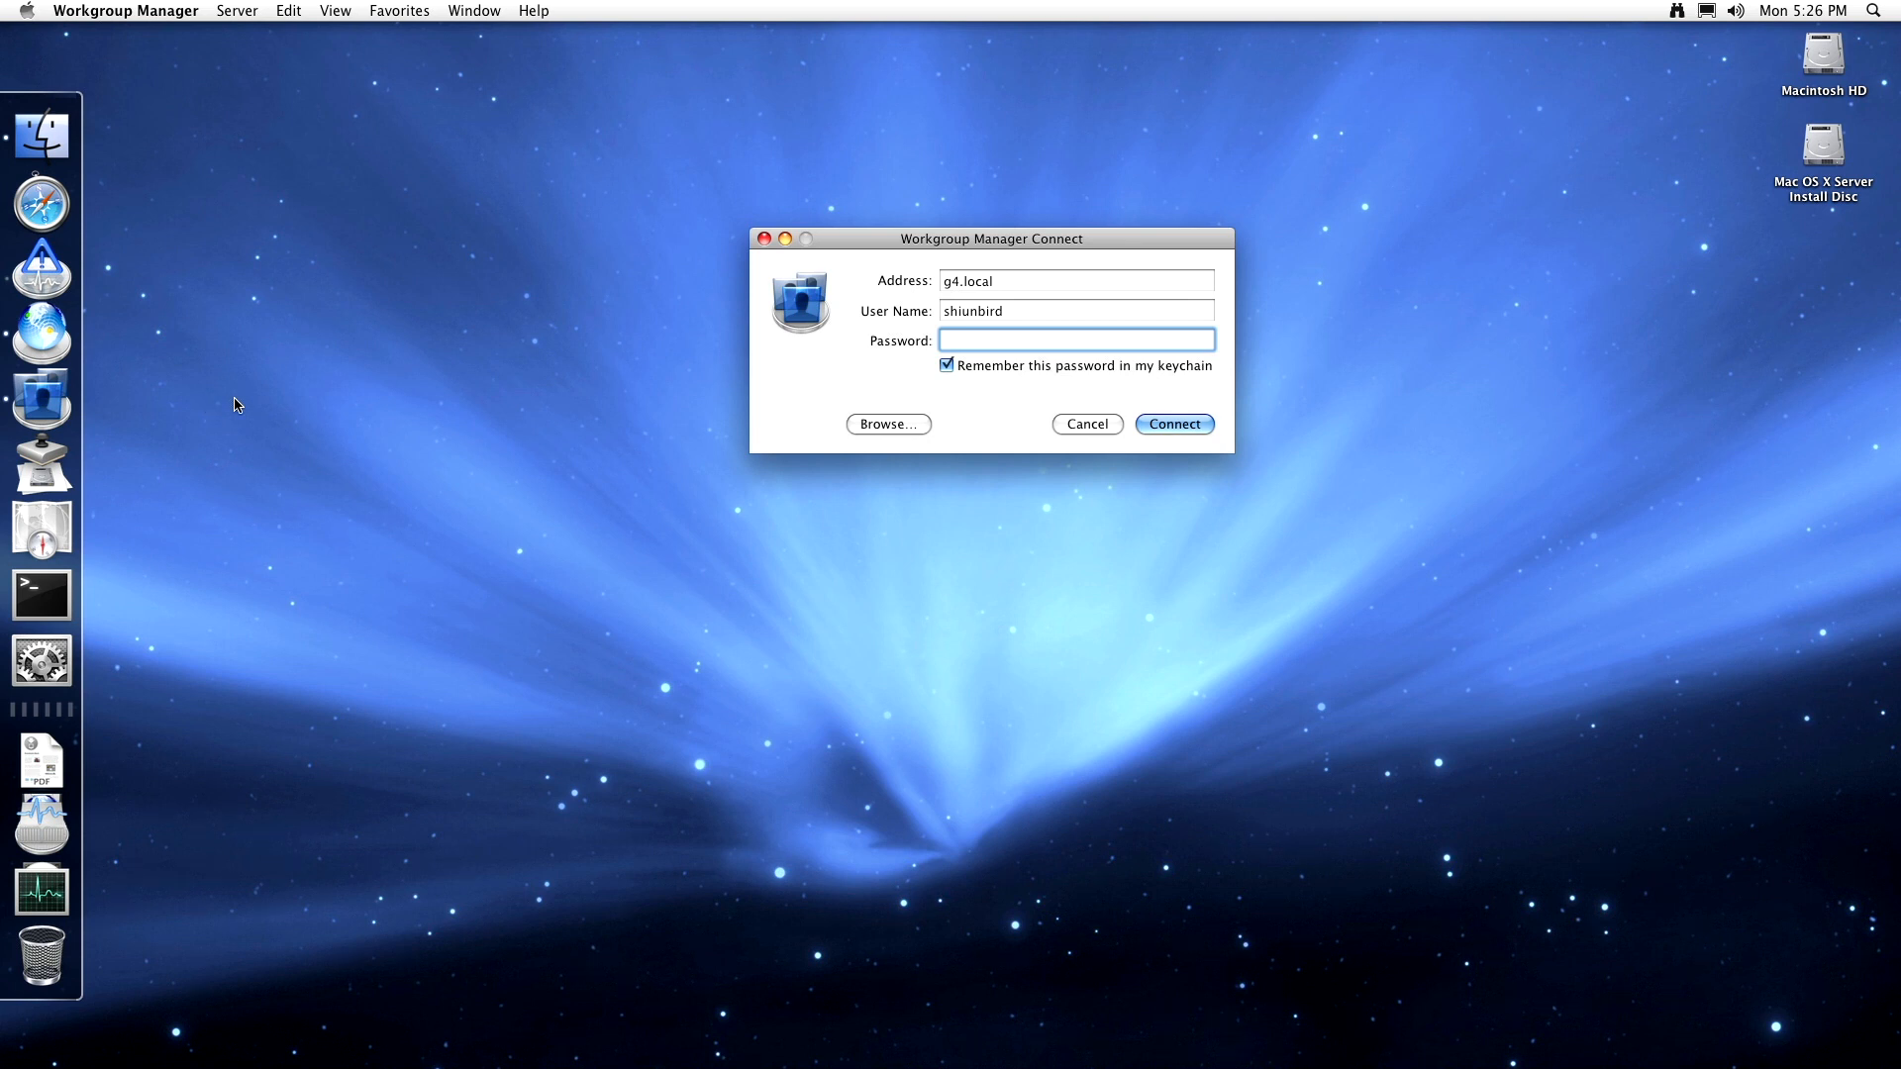
text(•••••••••)
key(Return)
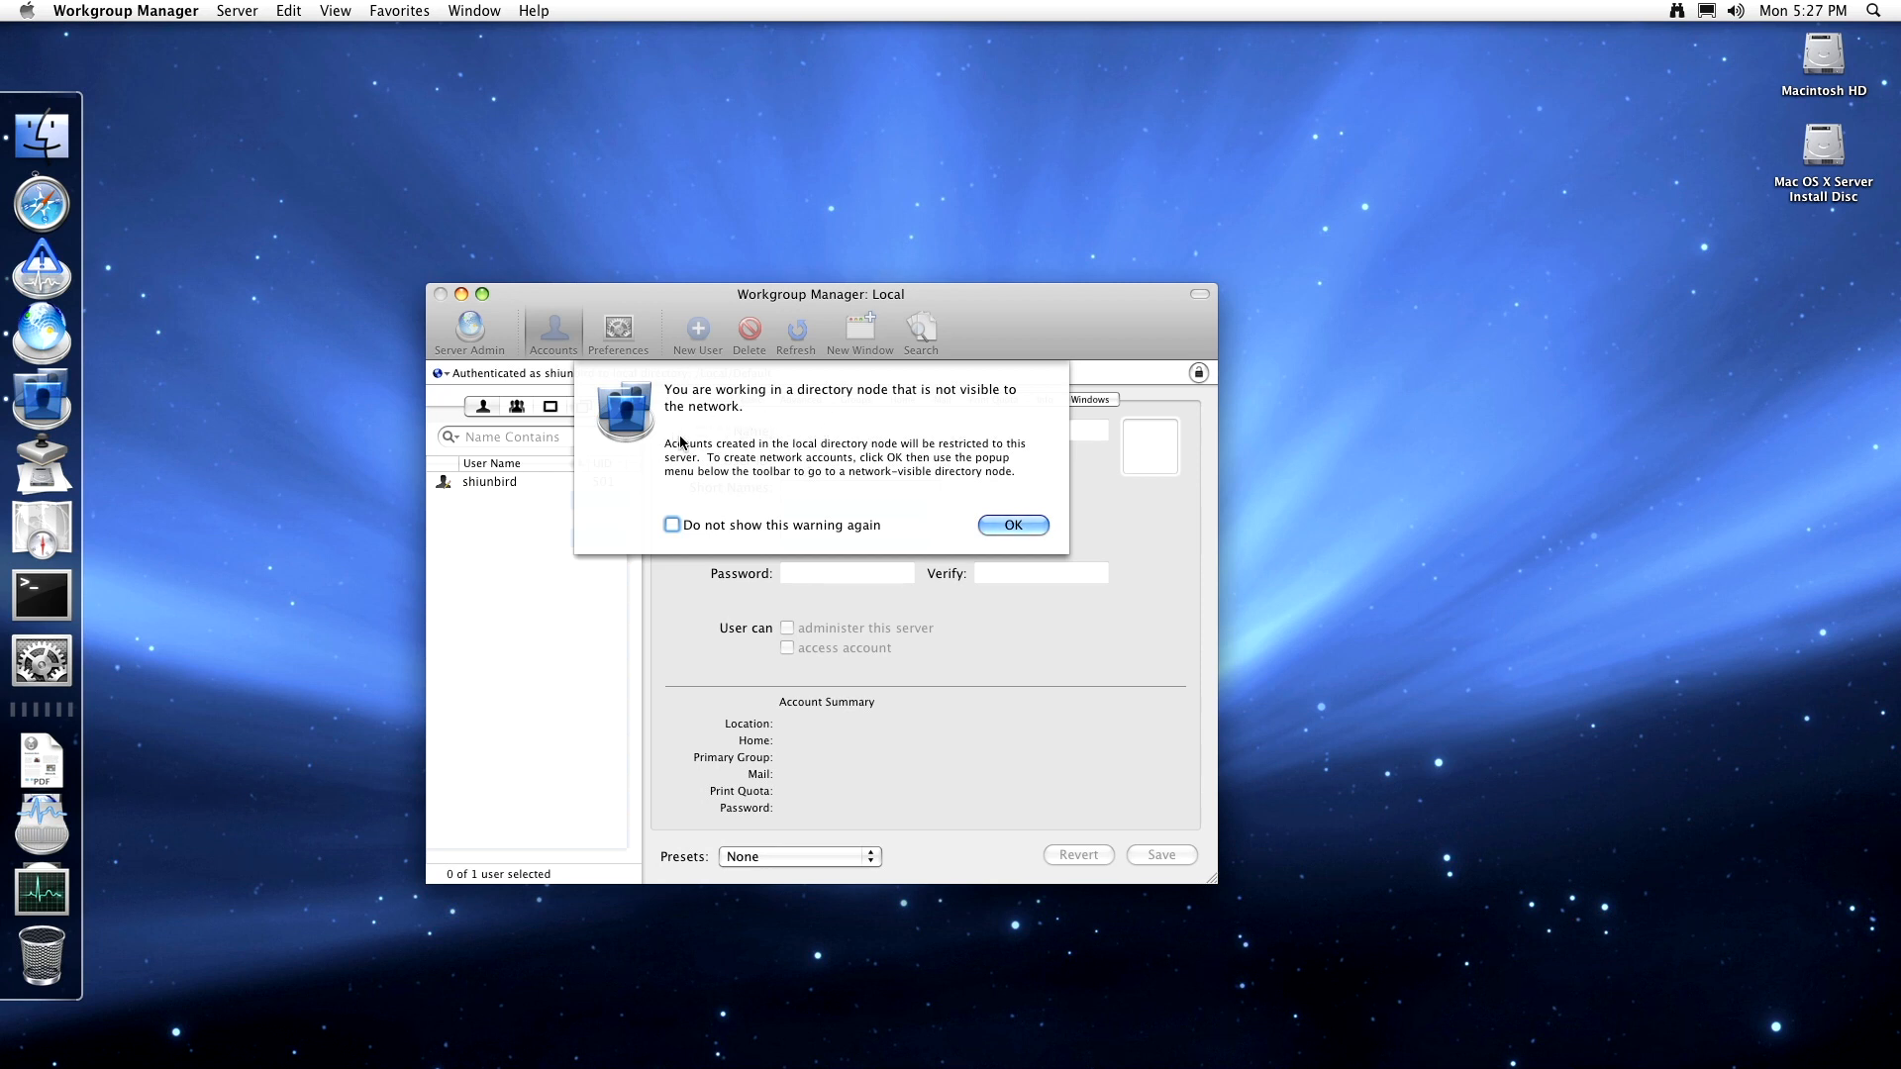
- Dismiss the directory visibility warning and browse the Groups, Computers, Computer Groups and Users lists
click(1019, 521)
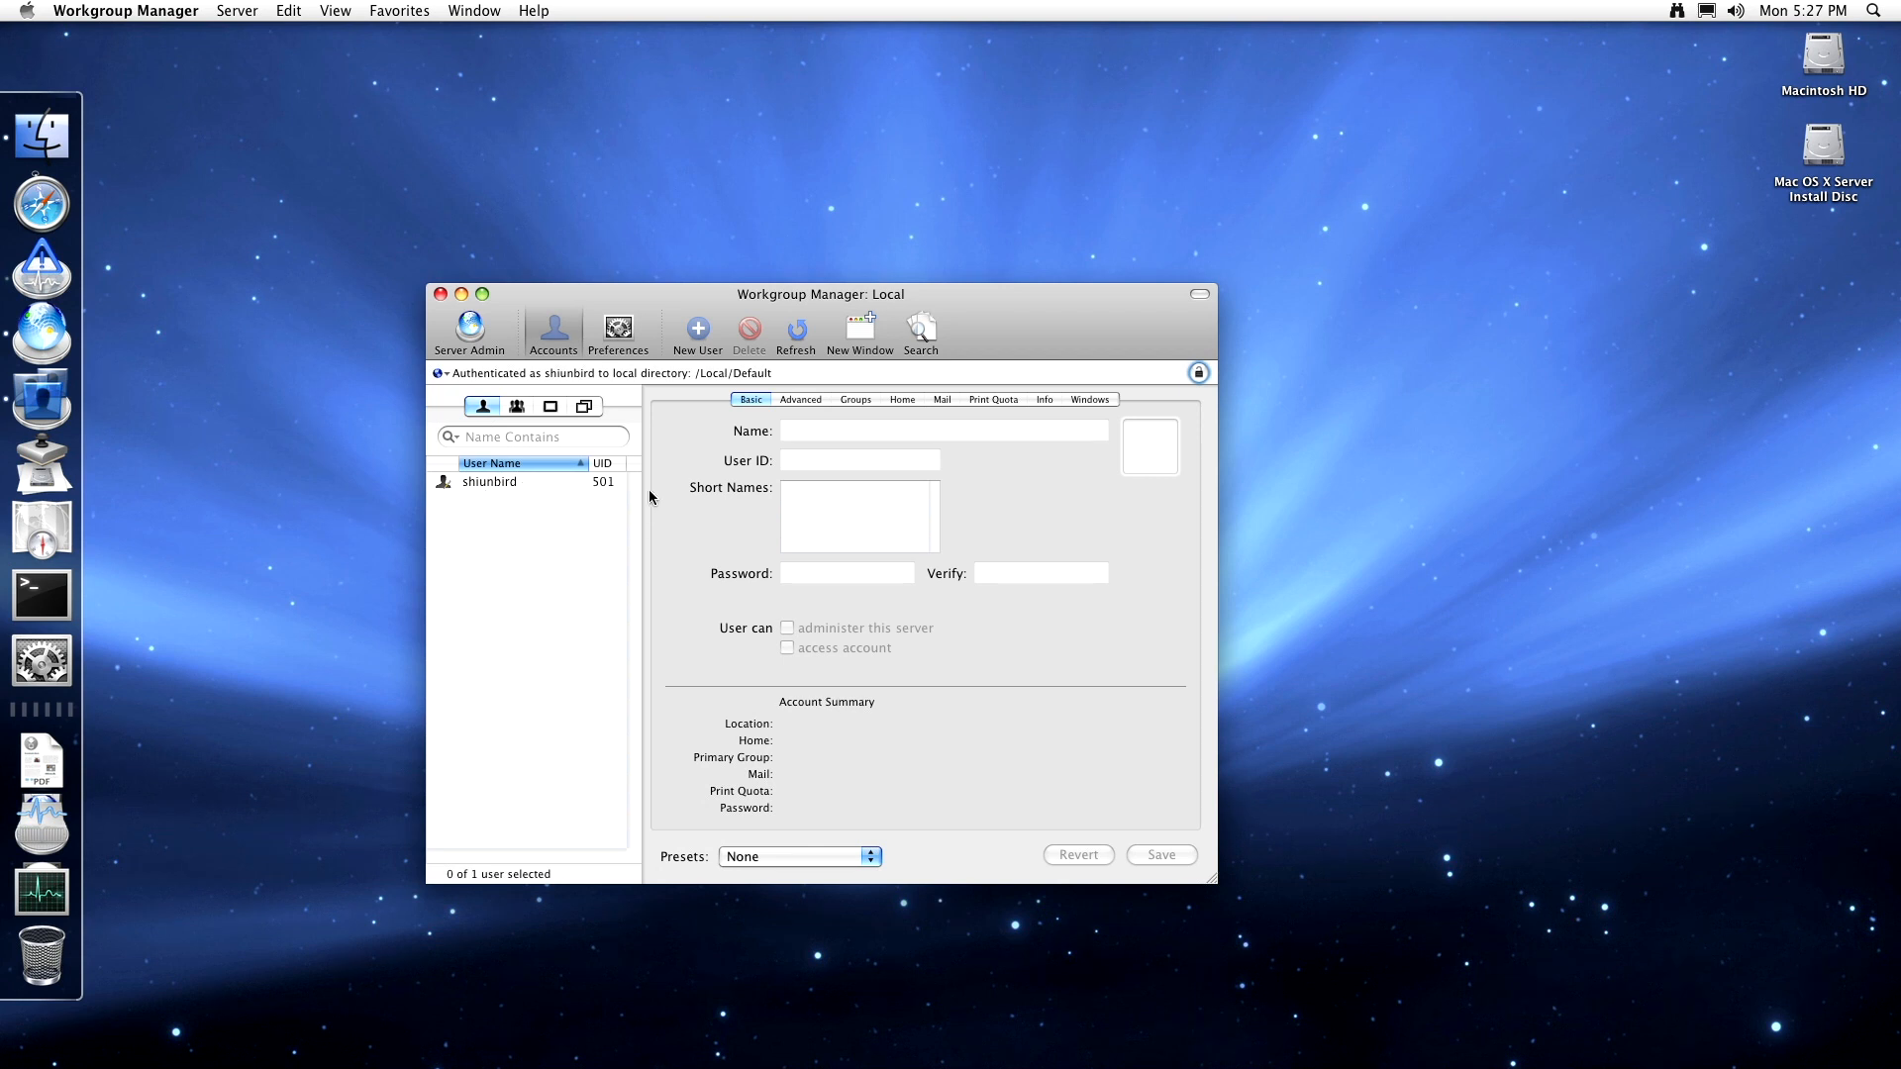
click(519, 412)
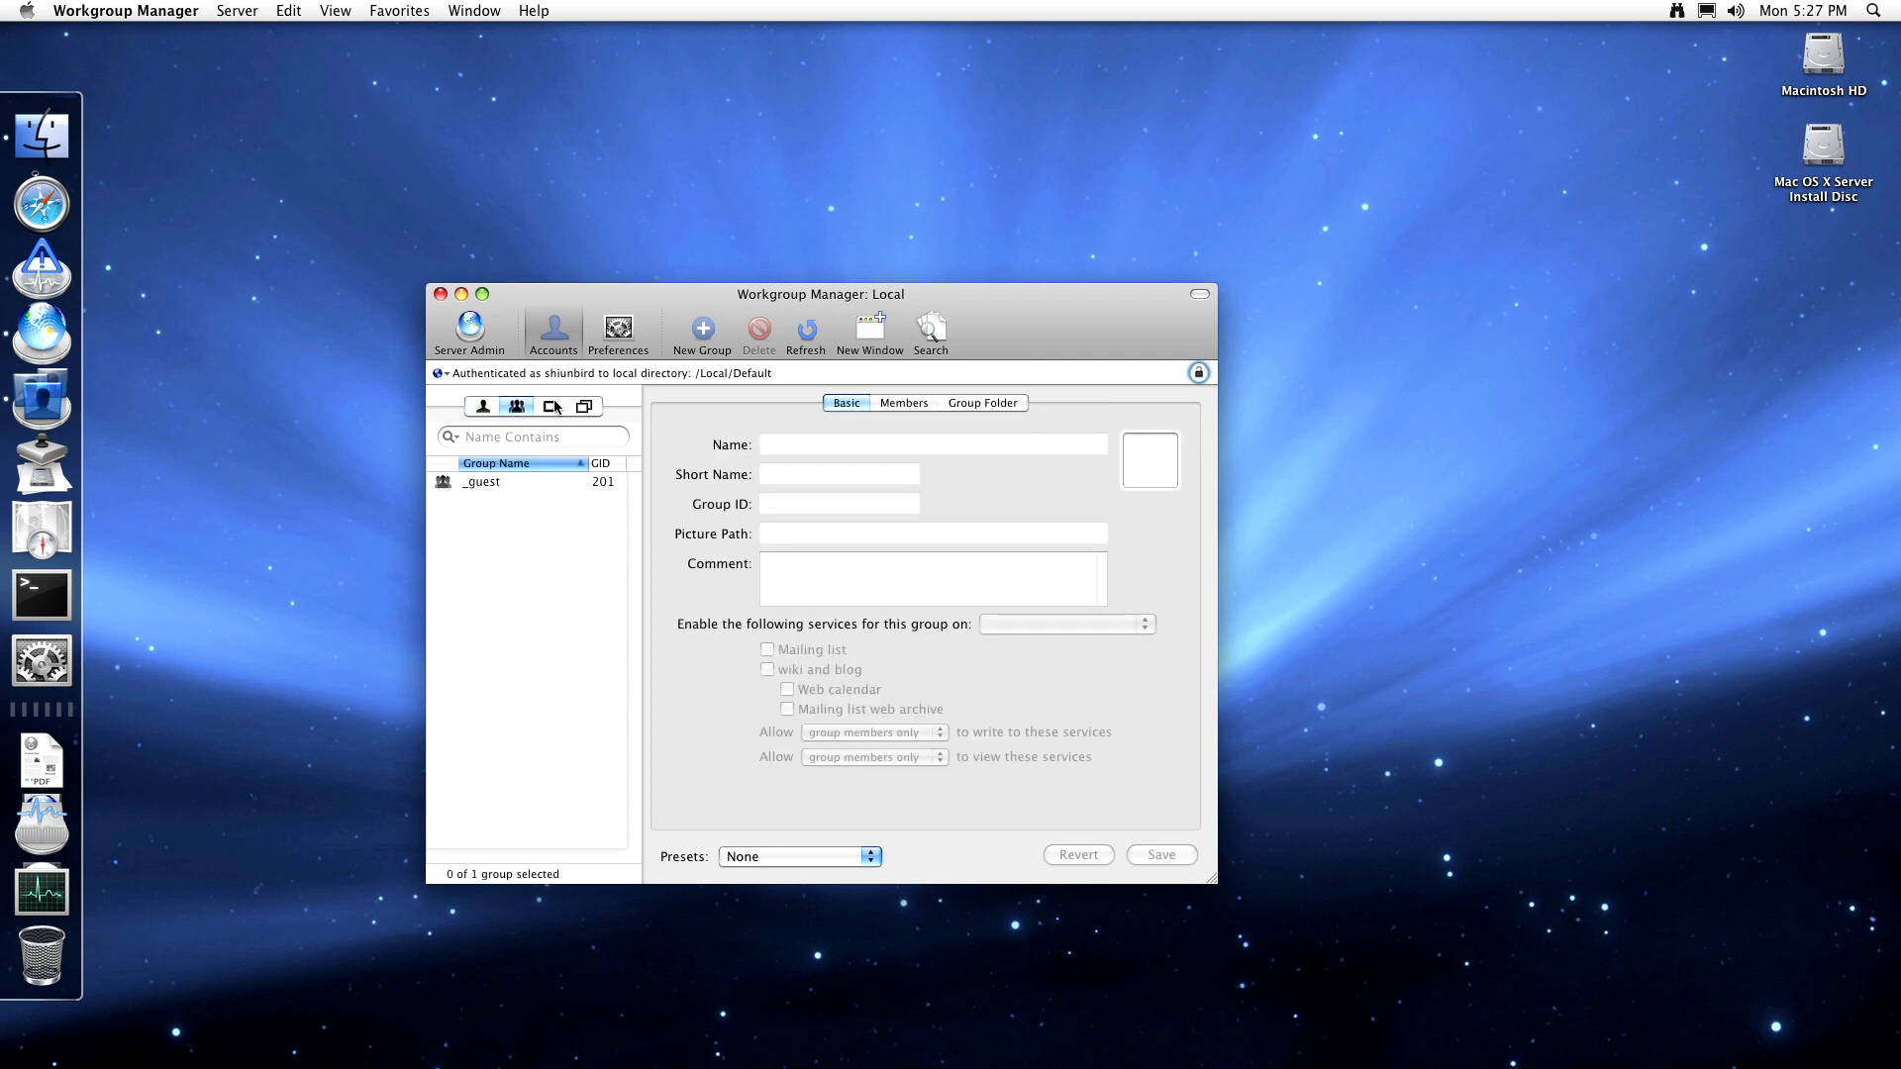
click(552, 405)
click(583, 407)
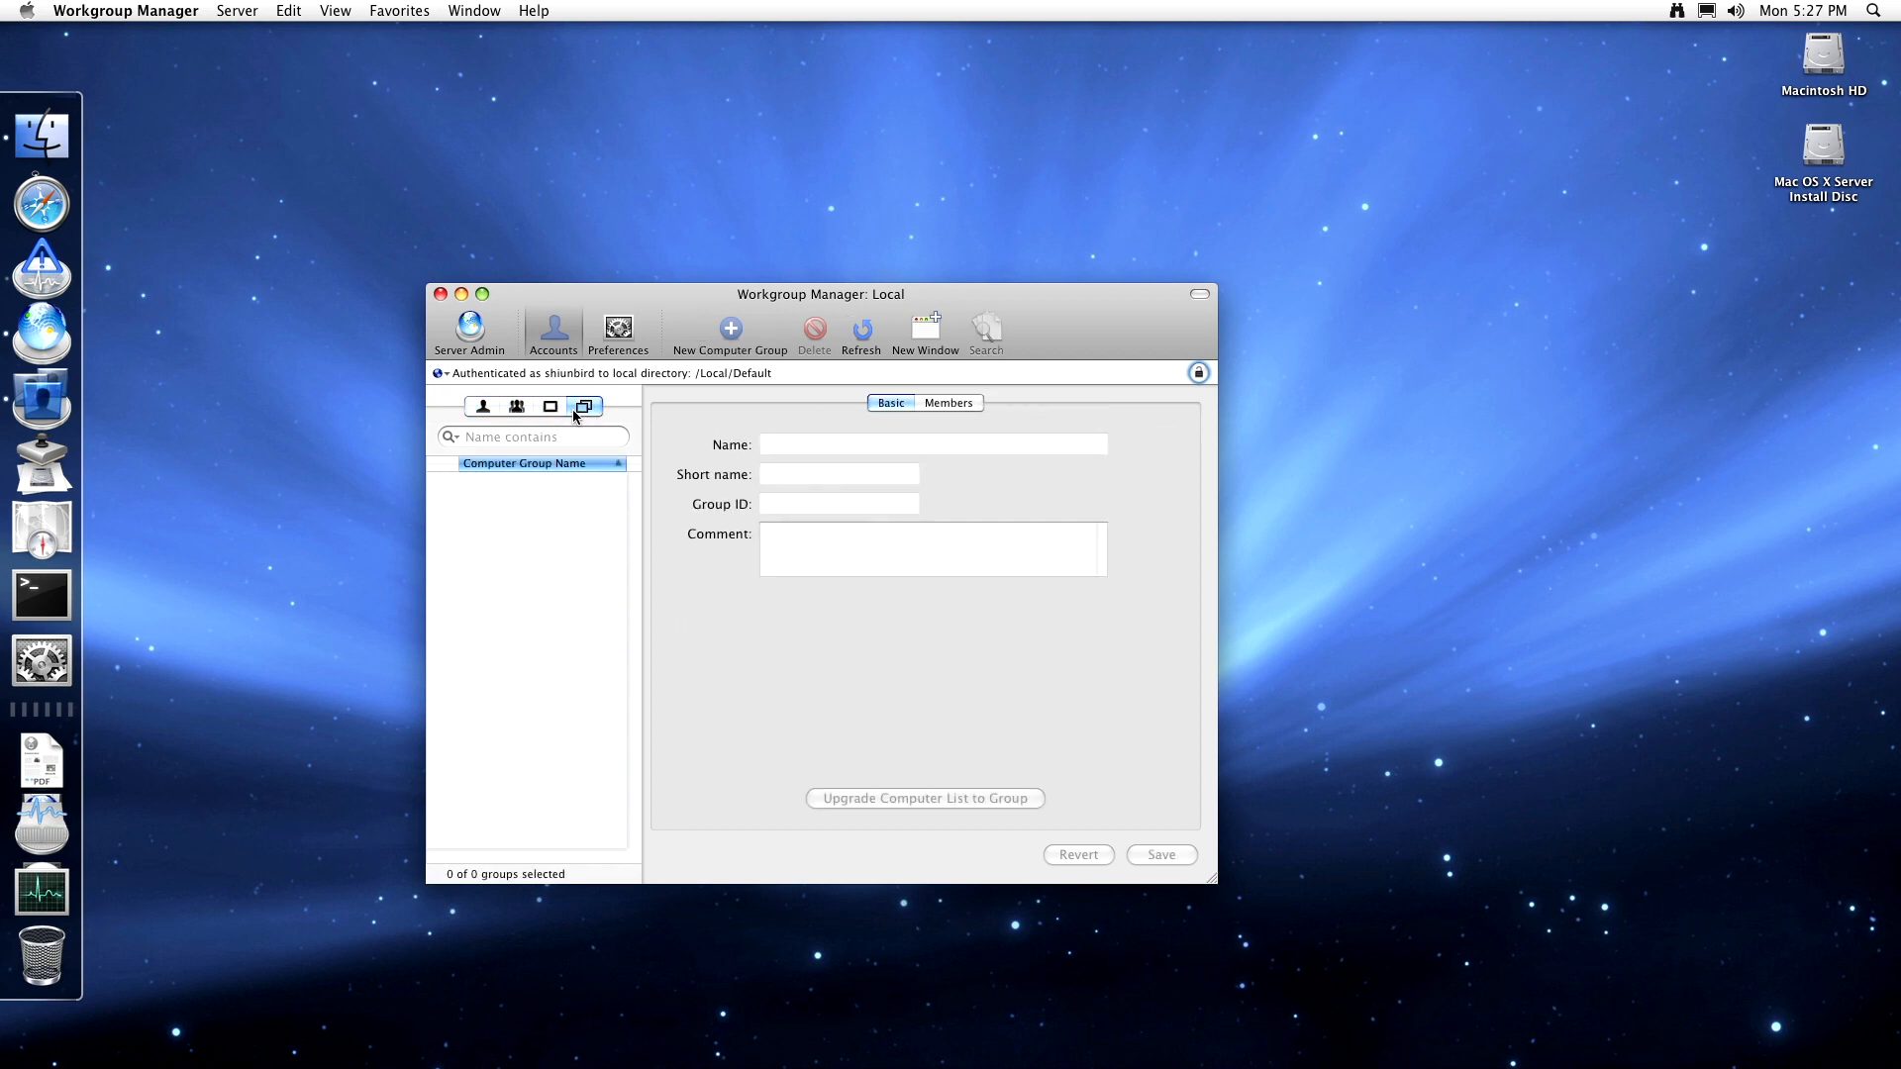
click(550, 407)
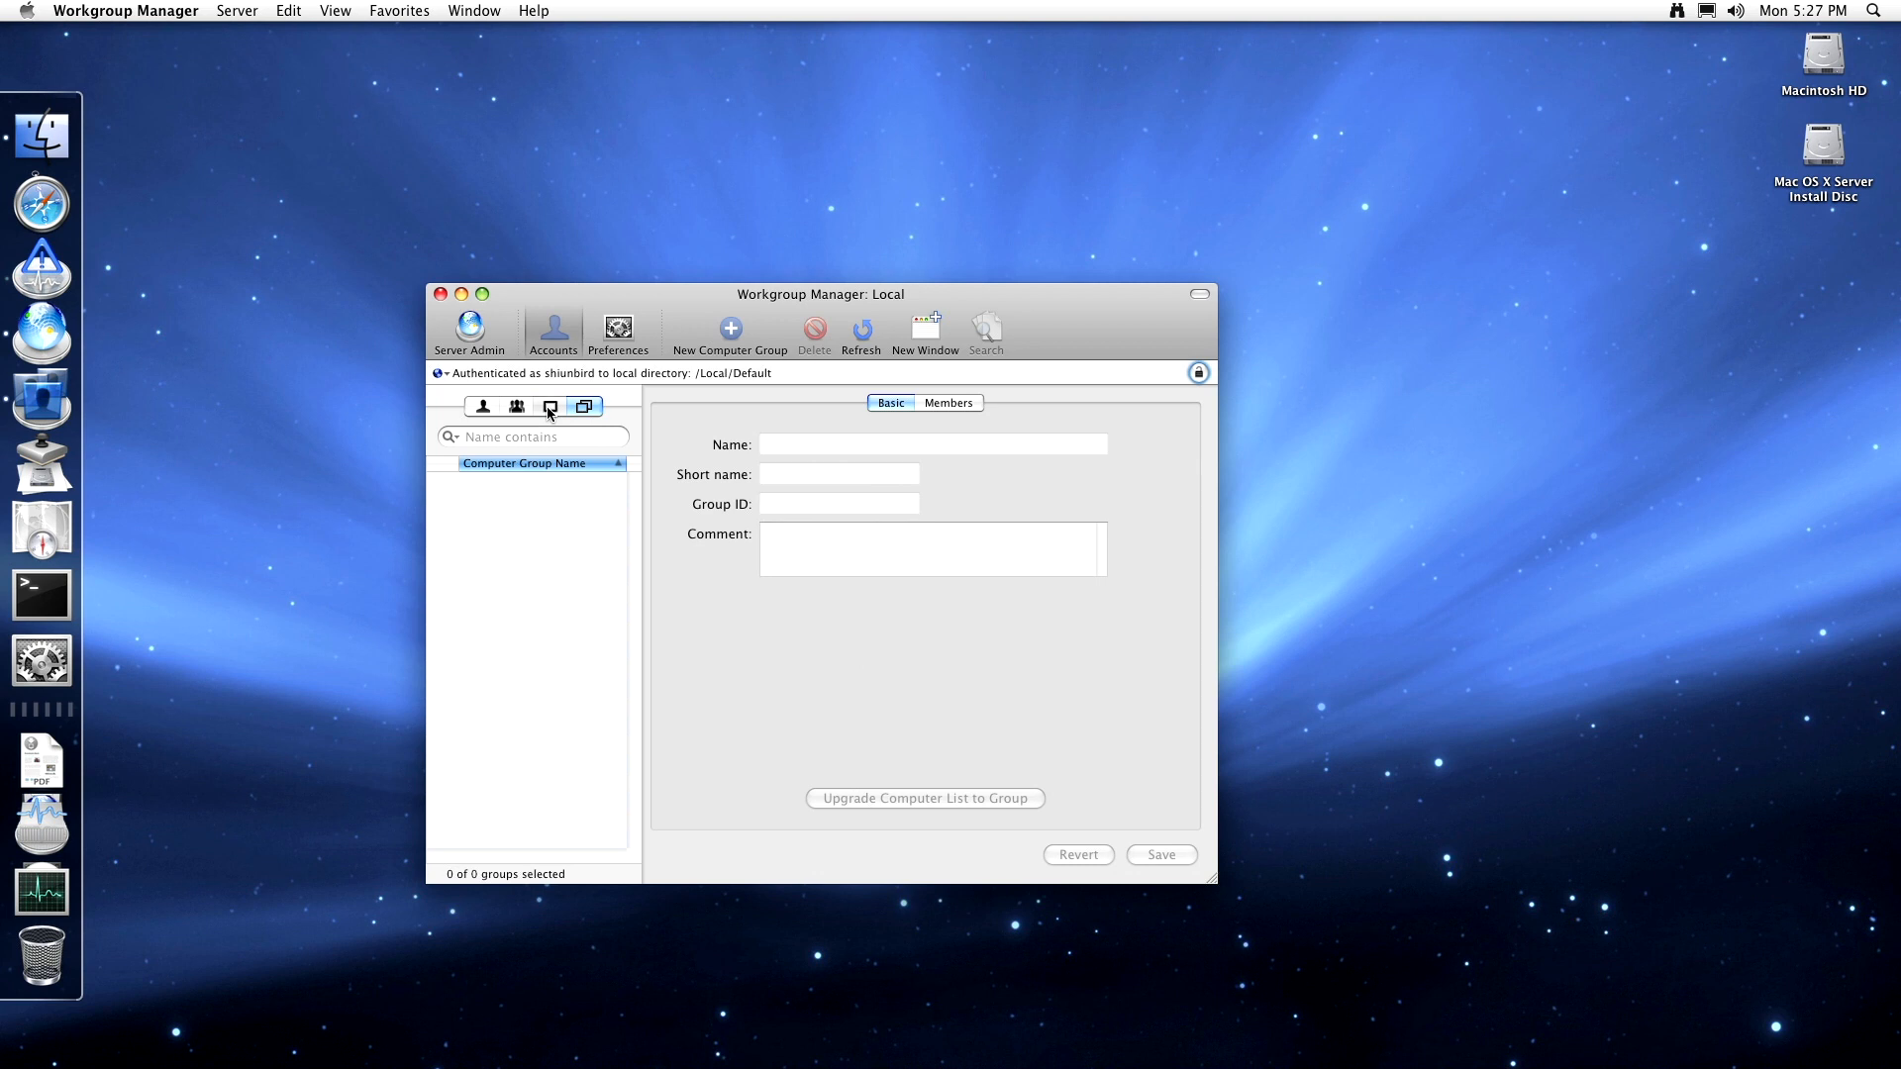
click(485, 408)
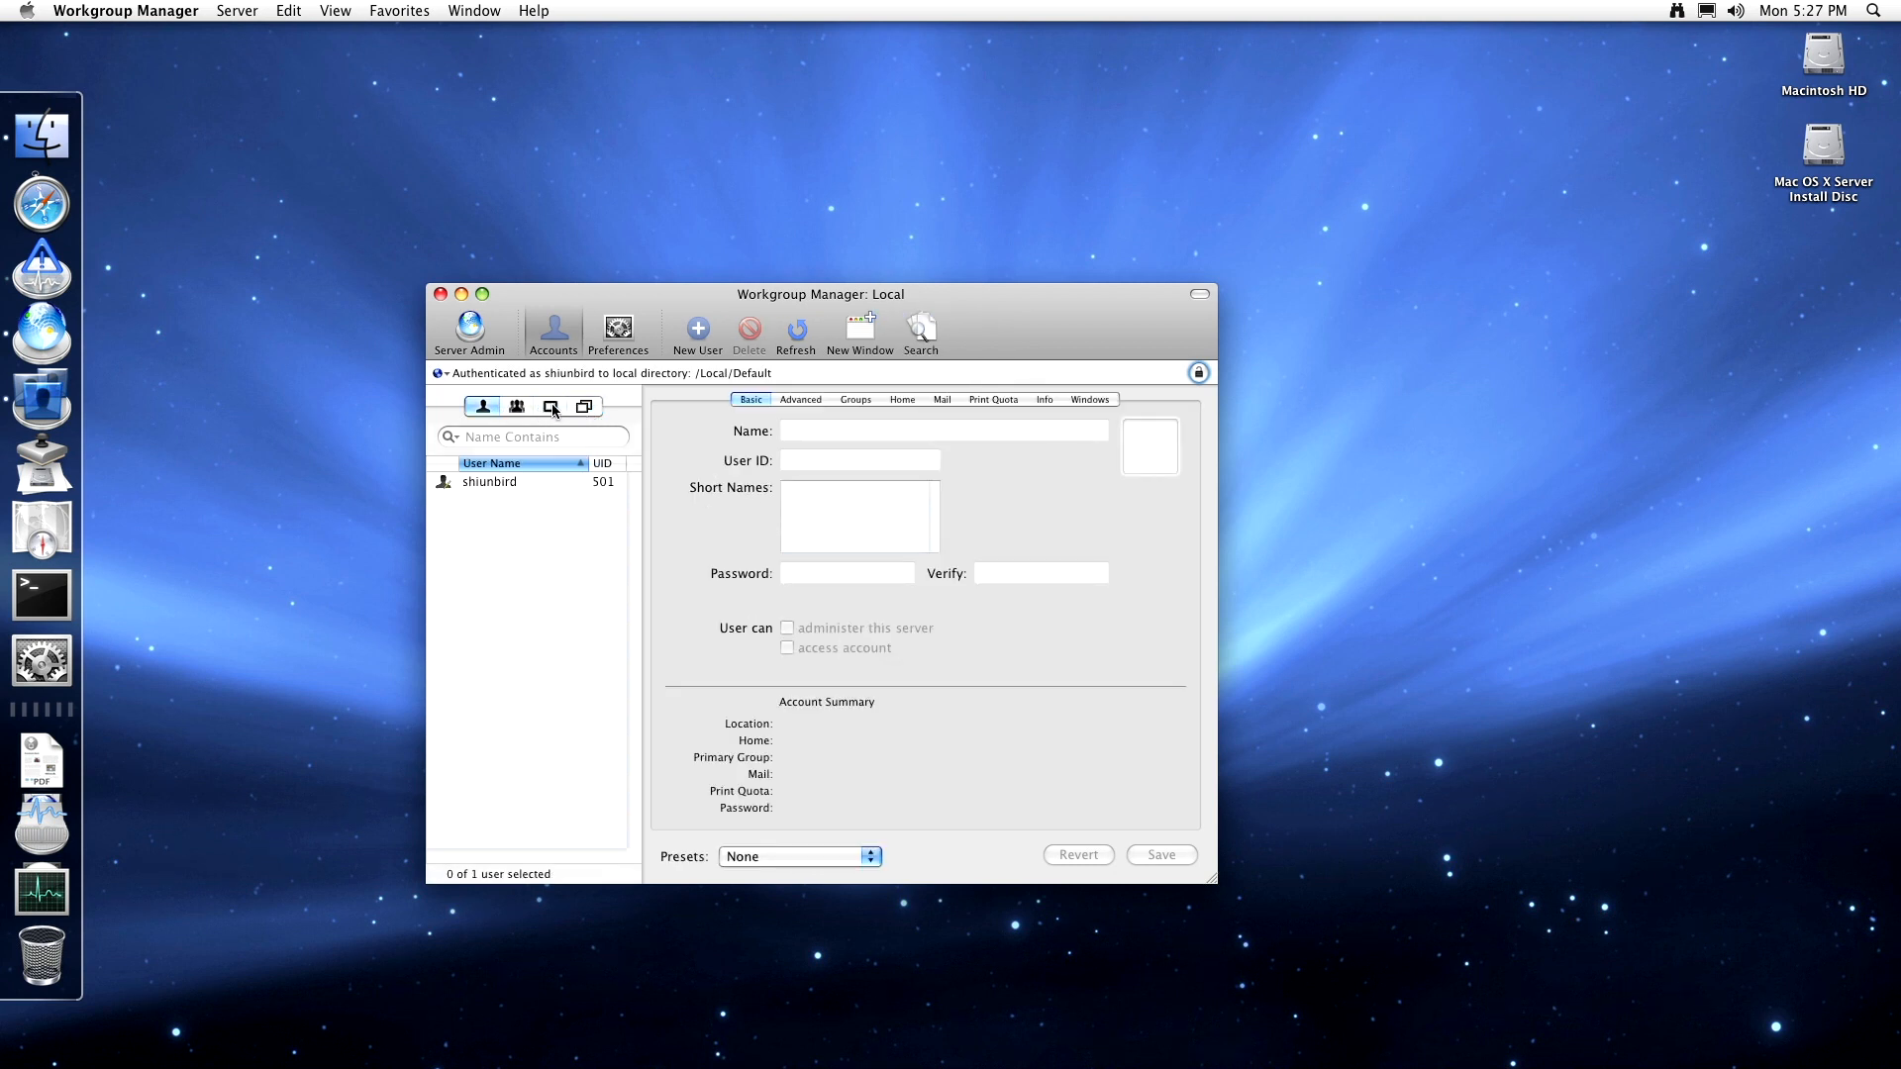
click(550, 407)
click(483, 407)
- Select the existing user, check the presets without changing them, and view Advanced settings
click(559, 483)
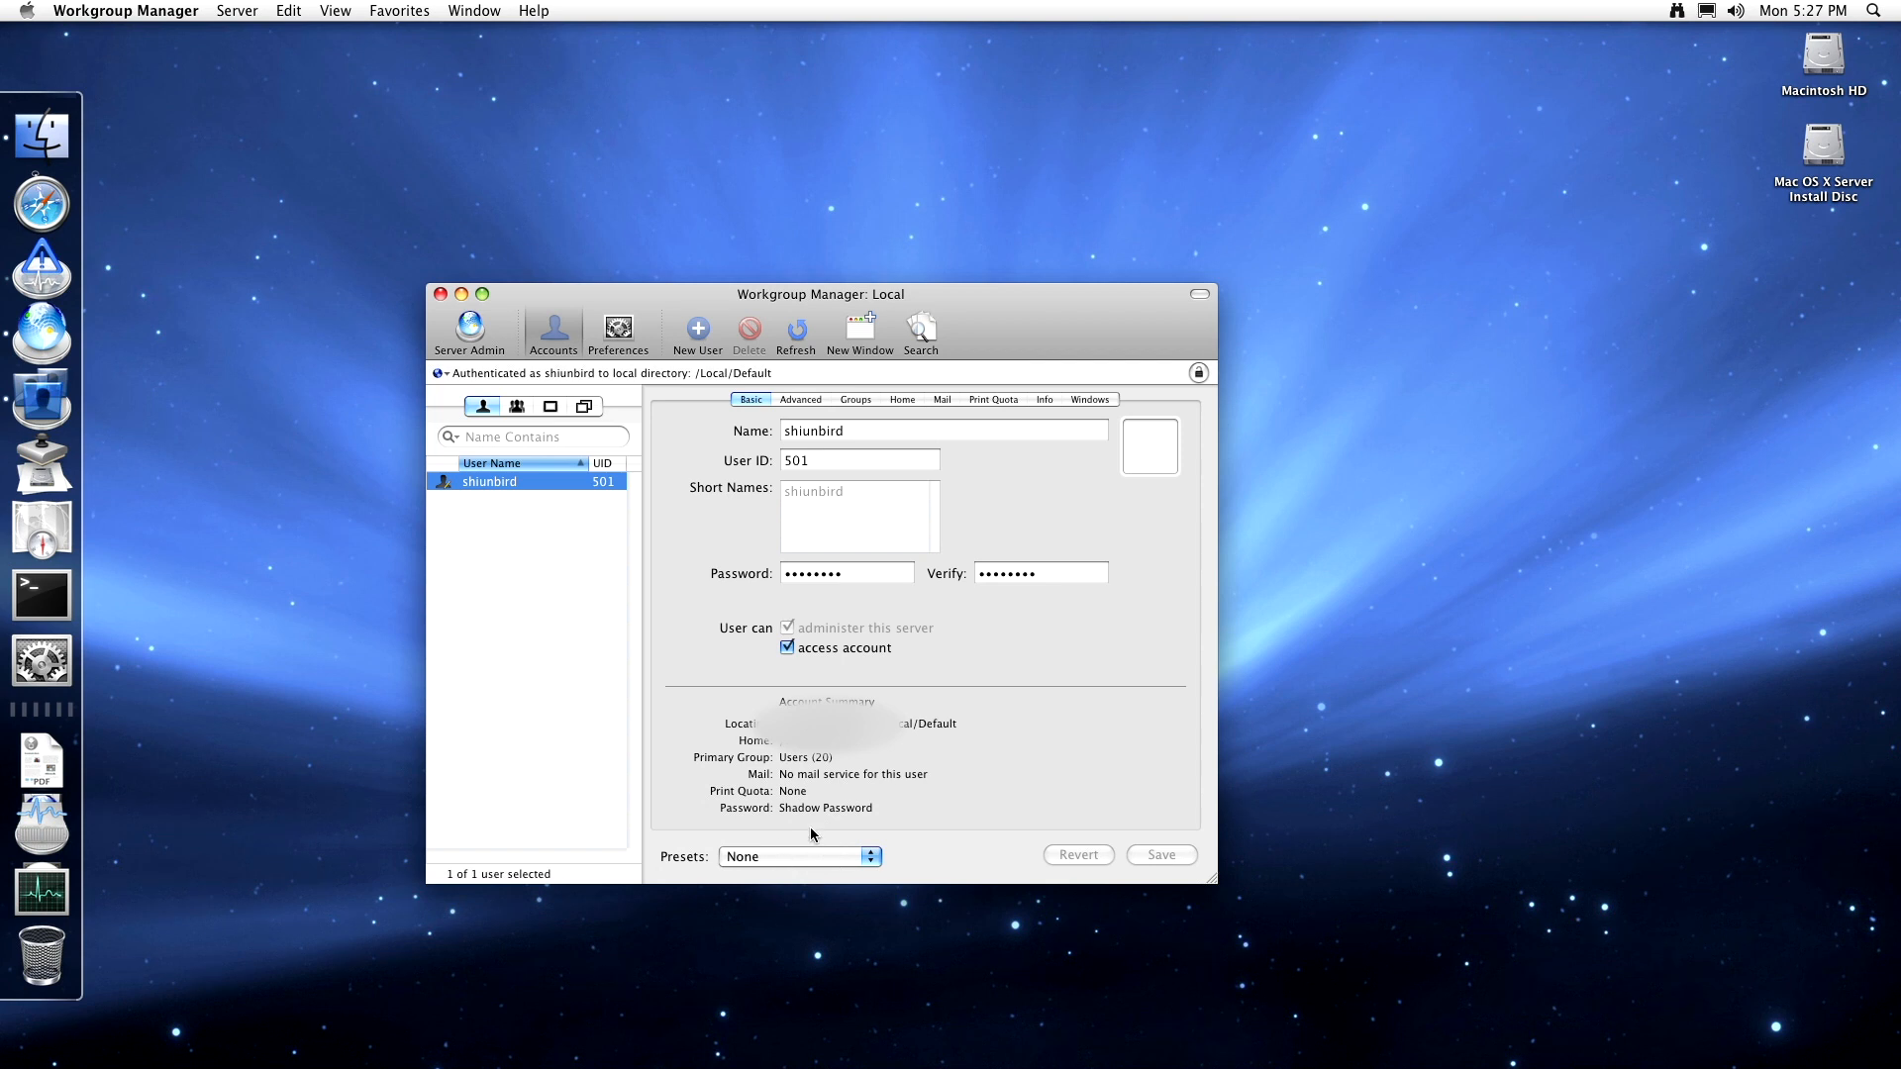
click(822, 857)
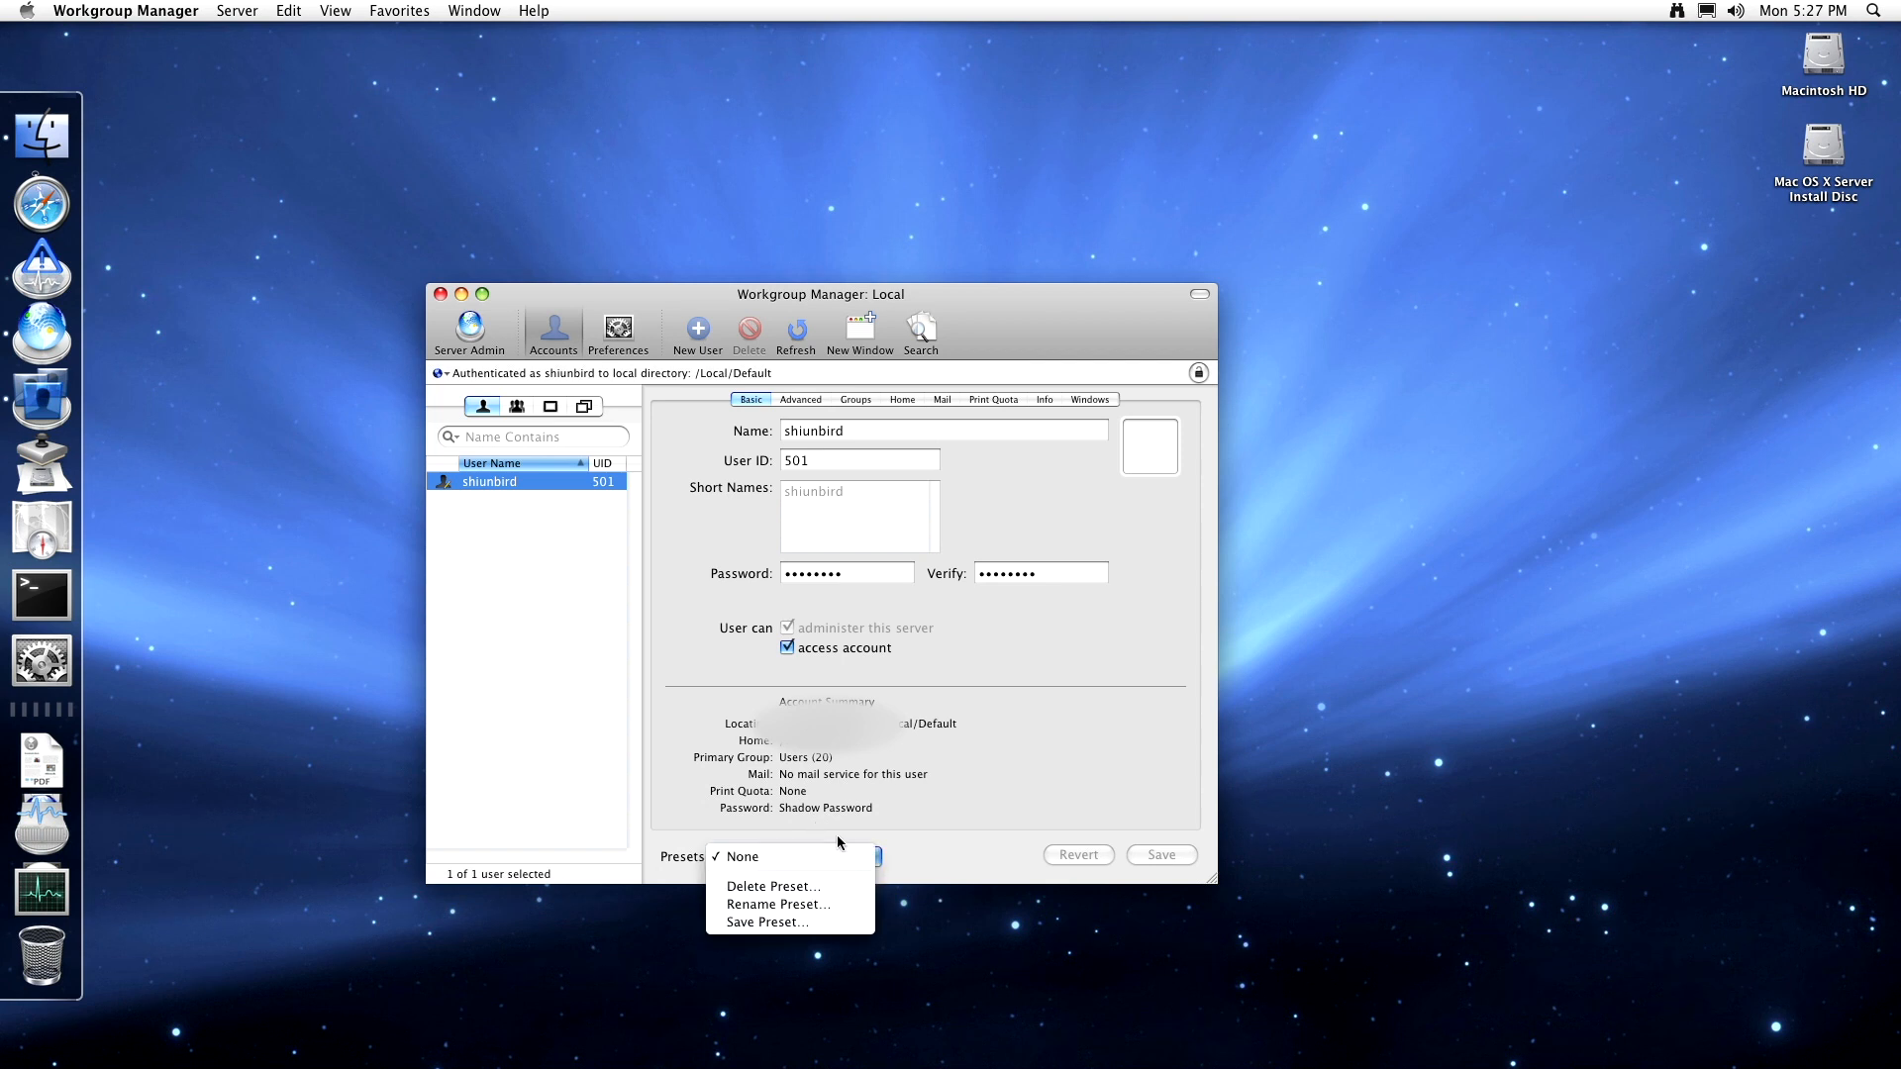
click(875, 801)
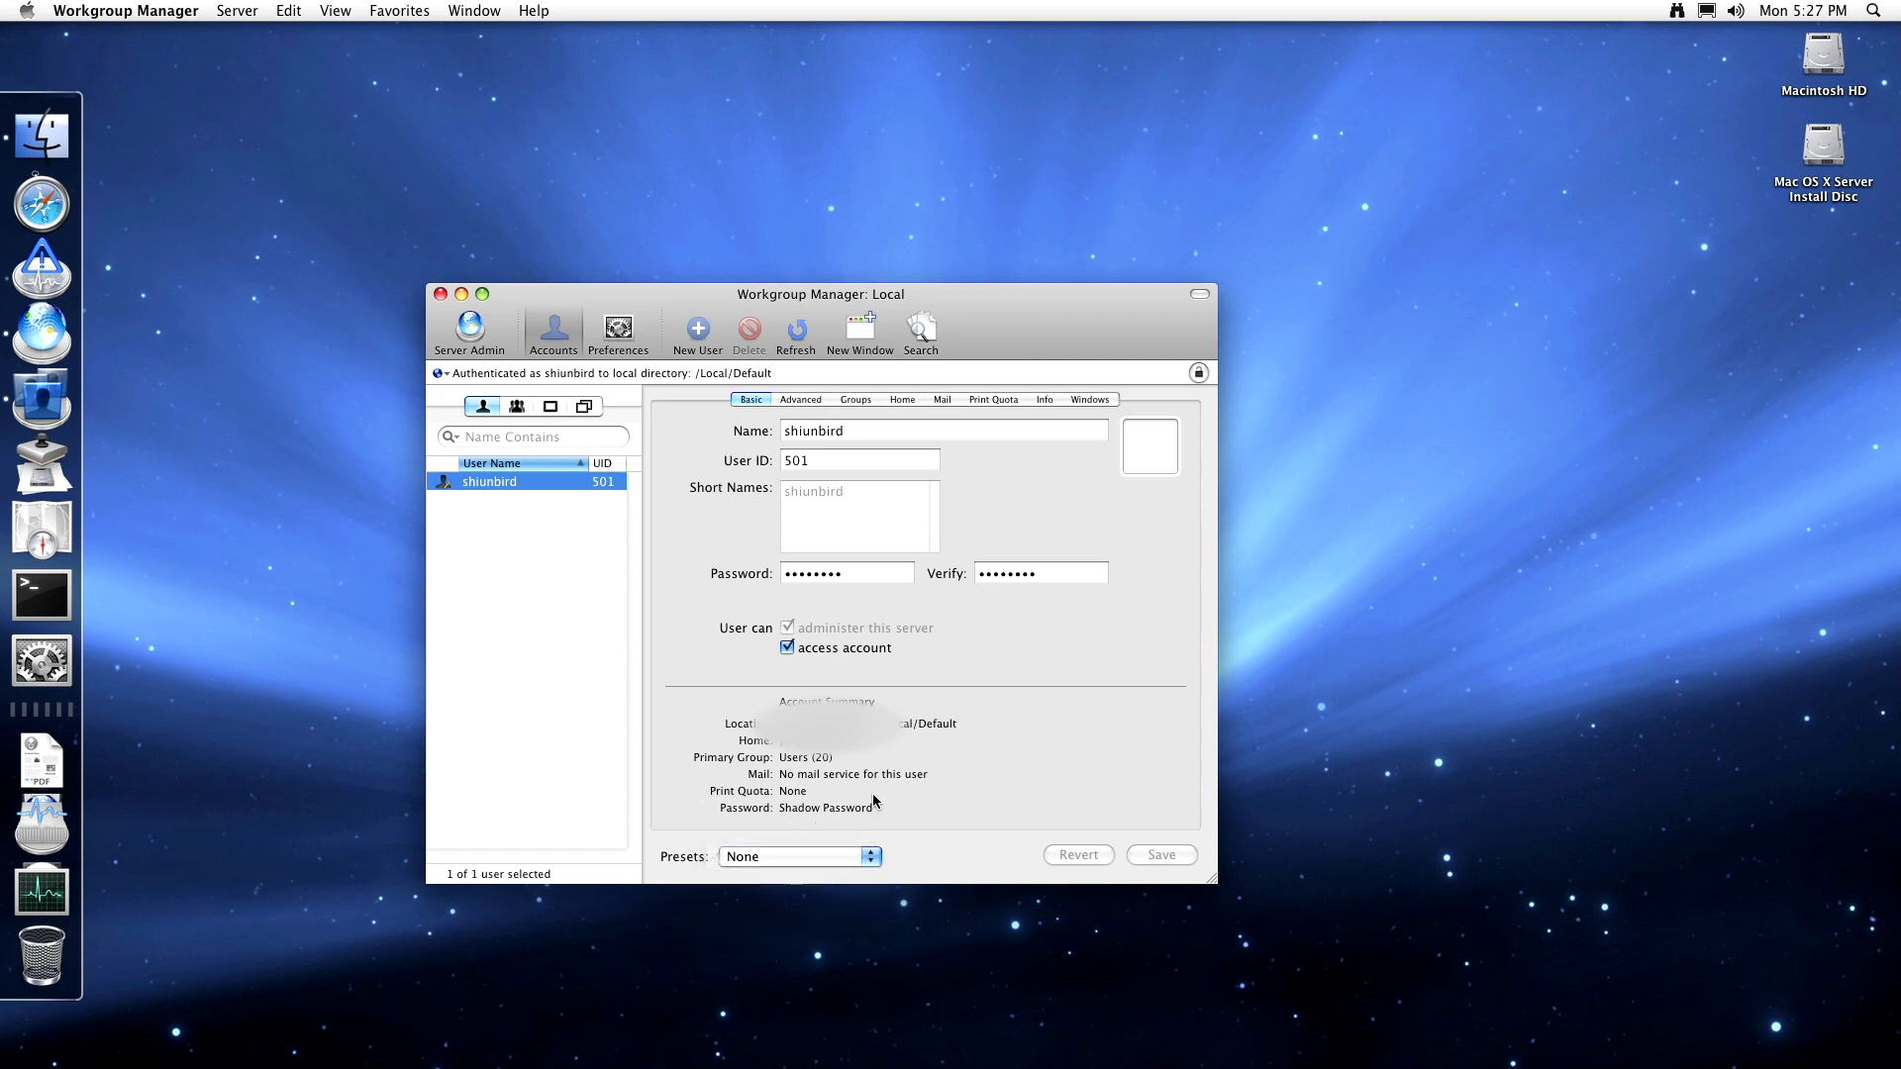
click(800, 400)
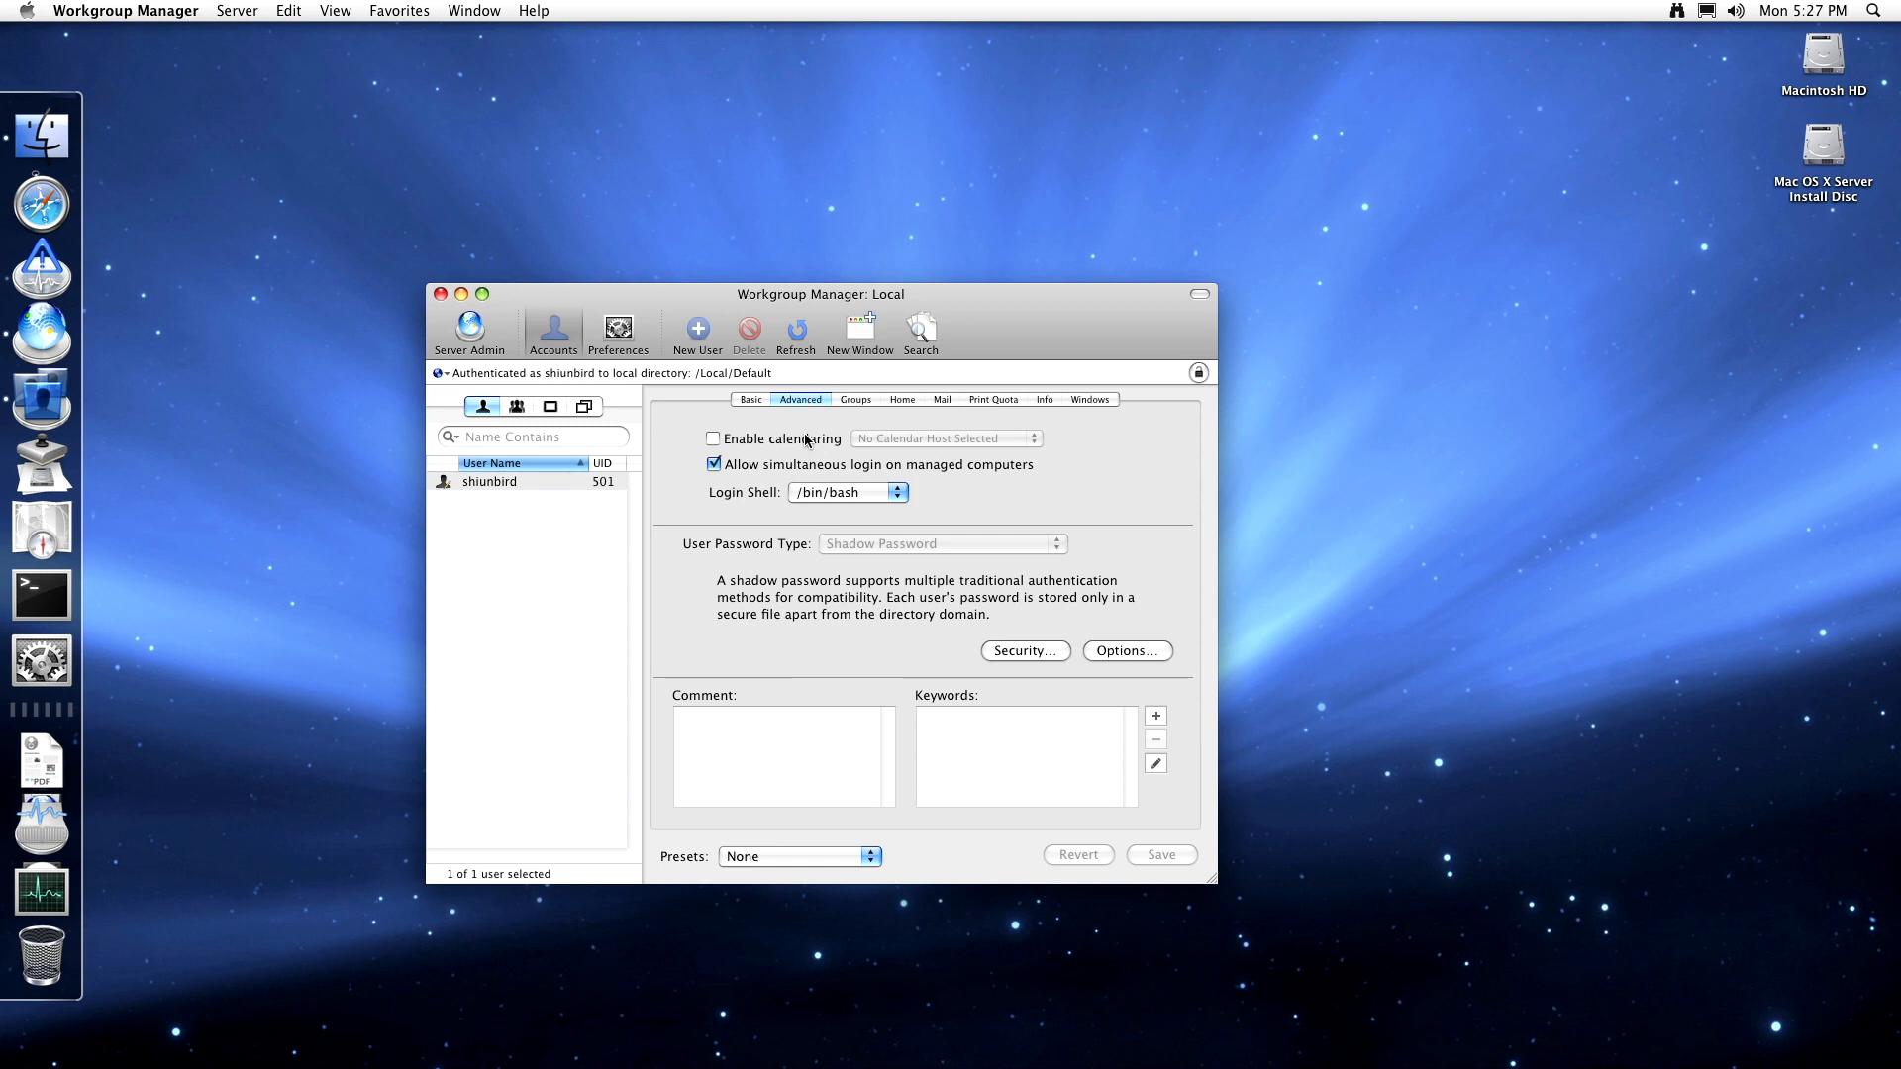
- Turn on calendaring, review the calendar host choices, and keep the /bin/bash login shell
click(807, 439)
click(903, 438)
click(903, 438)
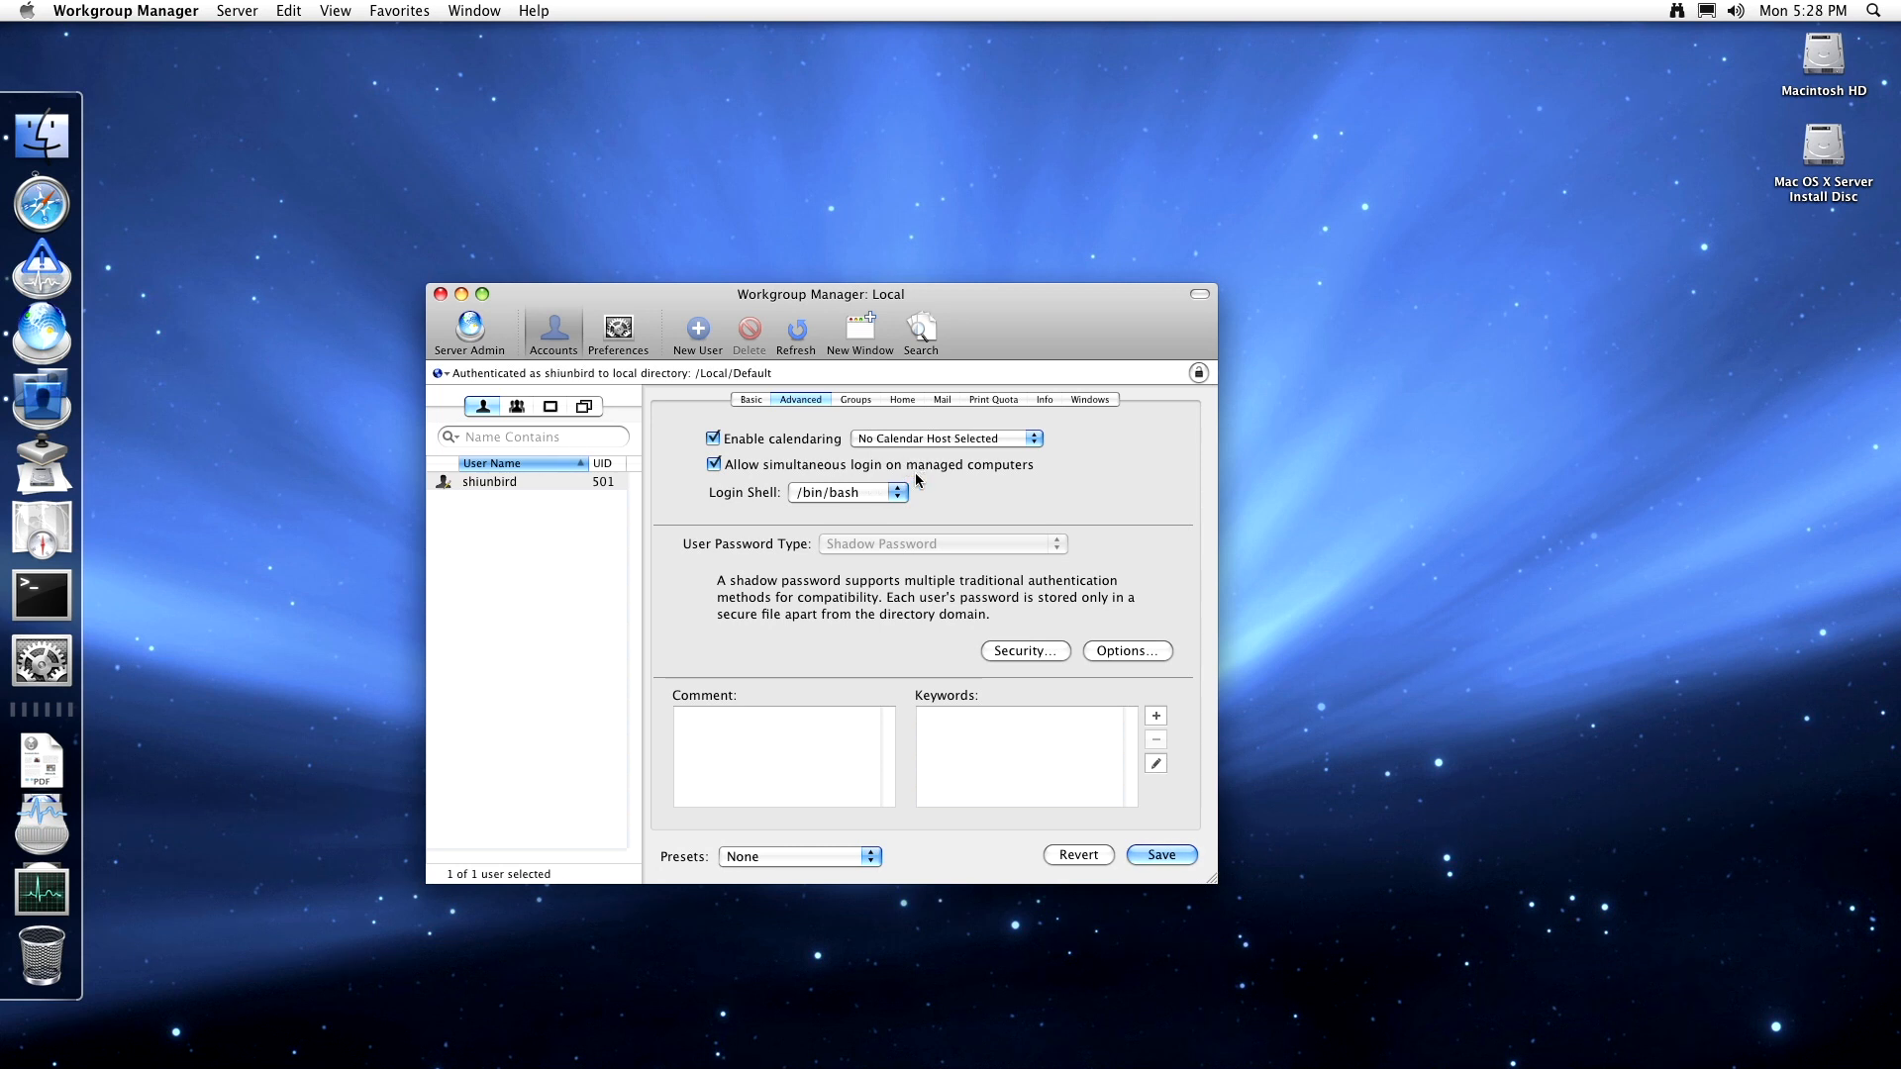
click(804, 494)
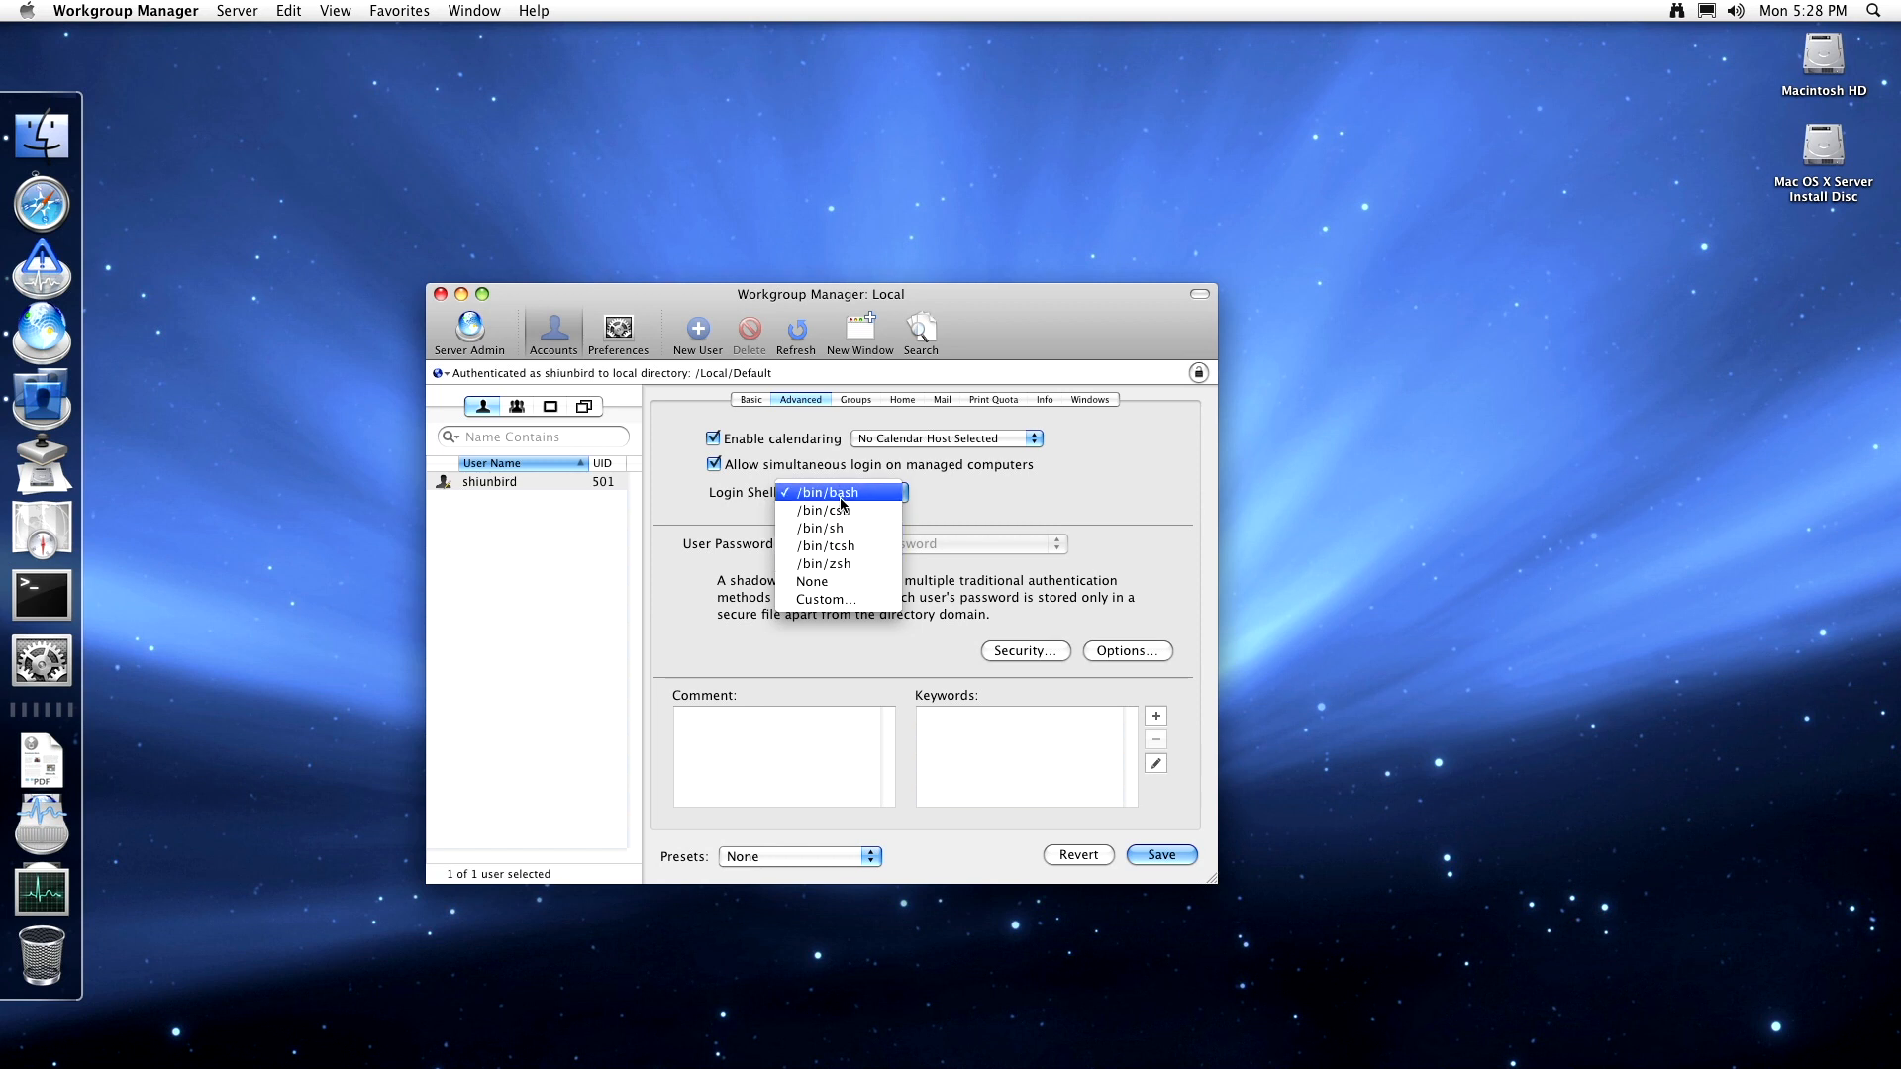
click(941, 502)
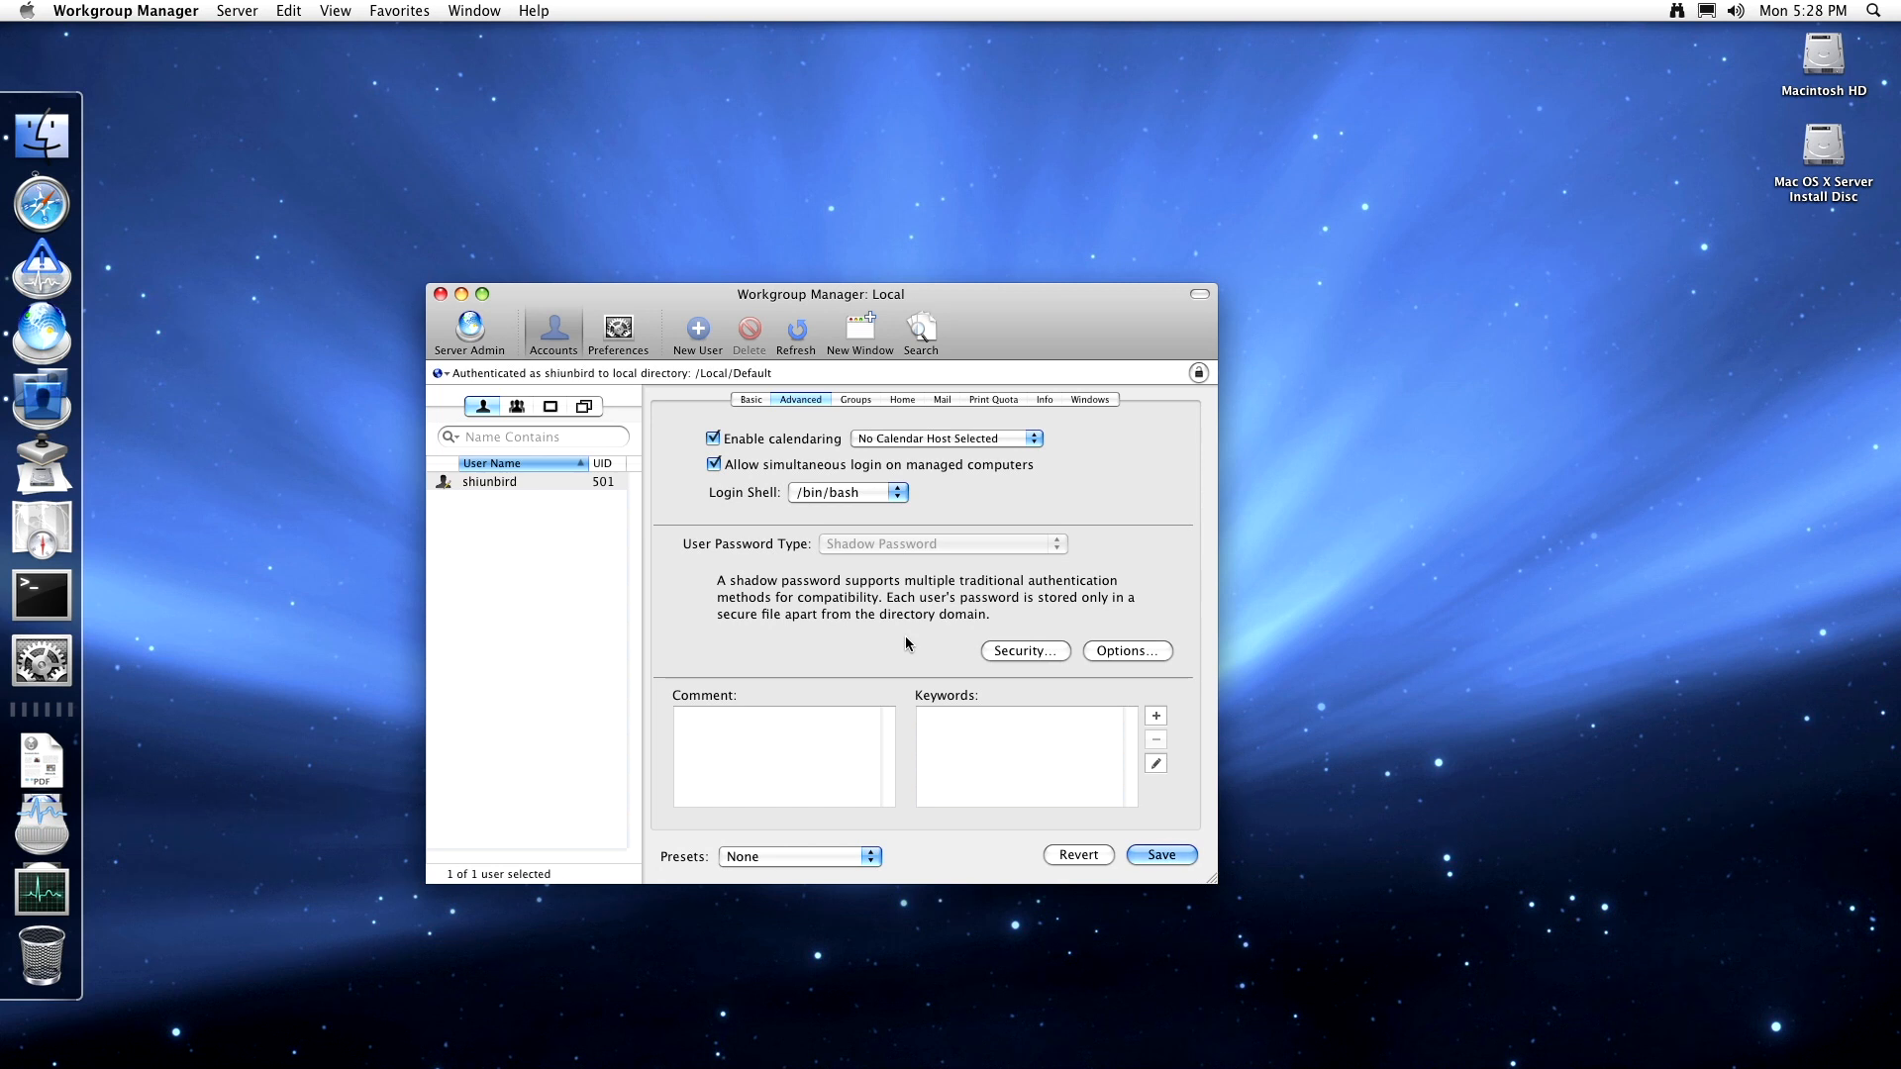
- Cancel the authentication methods with NTLMv1/v2 and LAN Manager still enabled, then view password options
click(1038, 651)
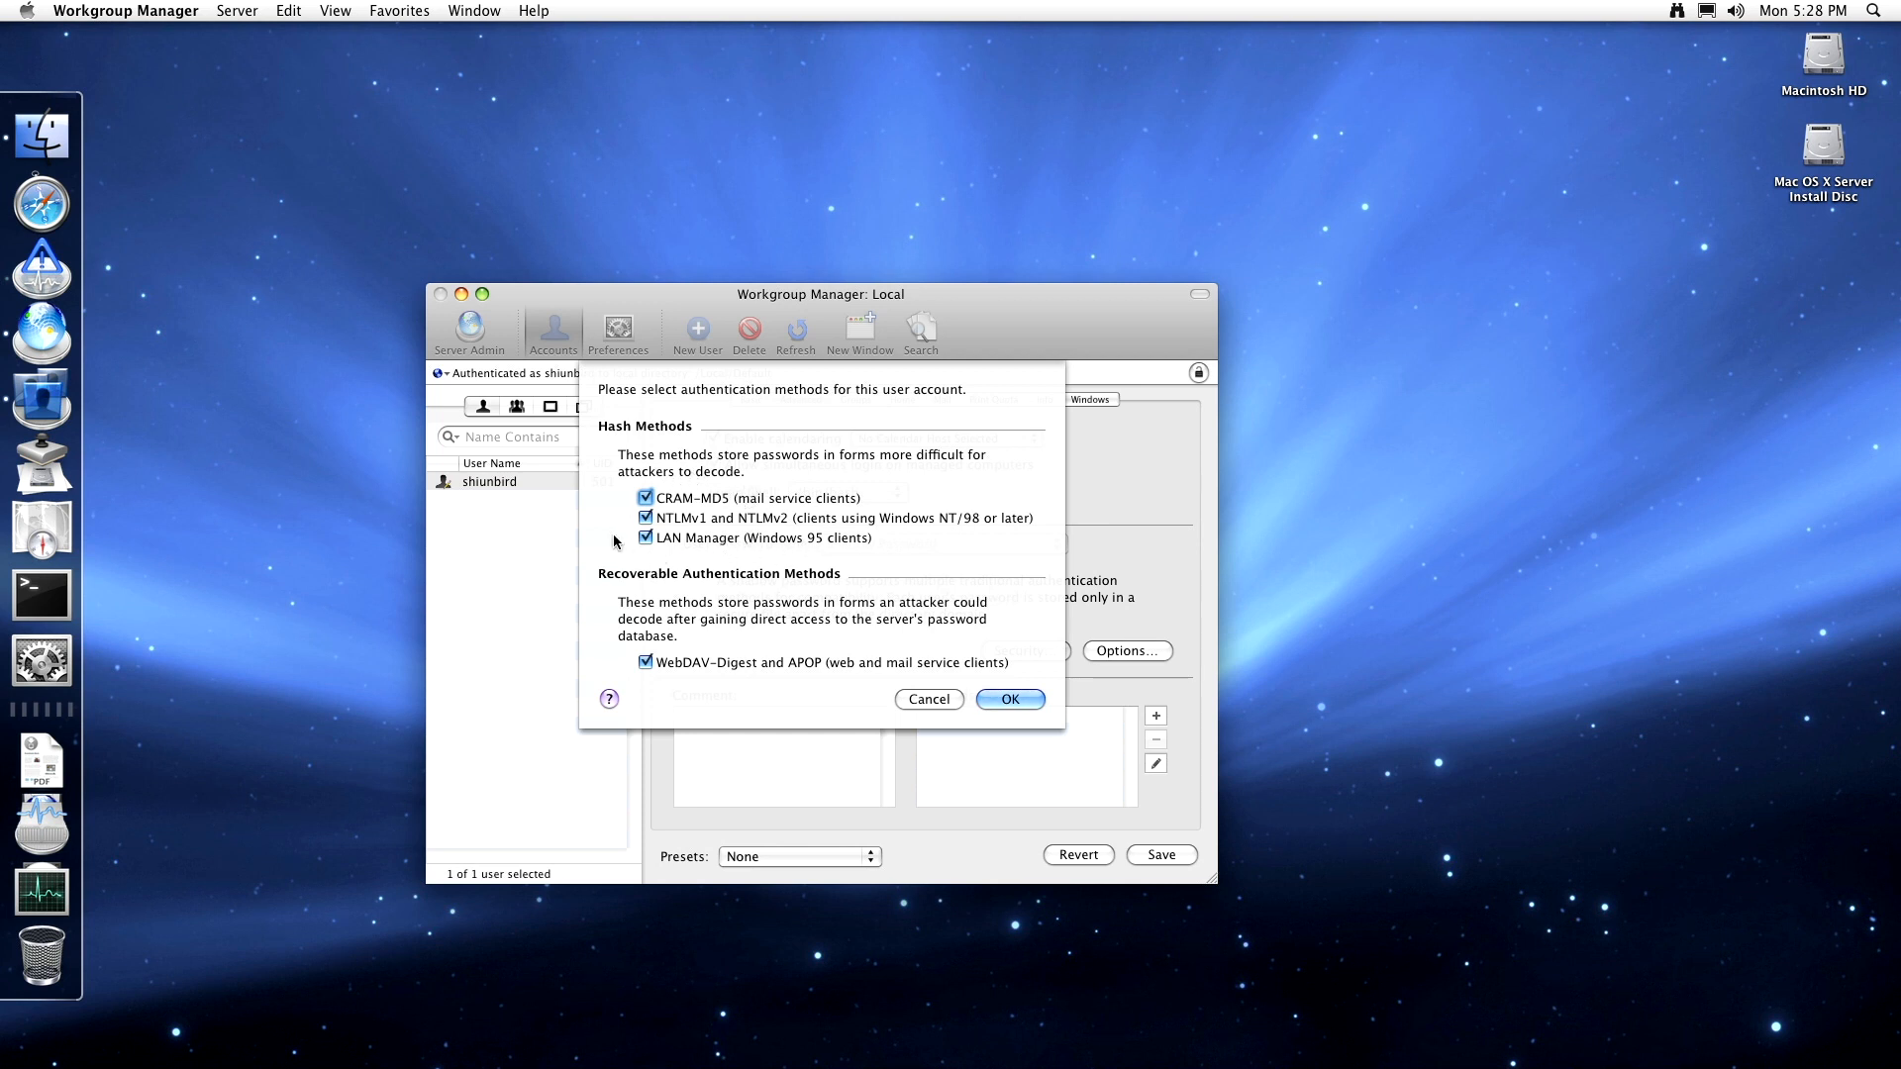
click(645, 538)
click(646, 517)
click(645, 518)
click(645, 537)
click(930, 699)
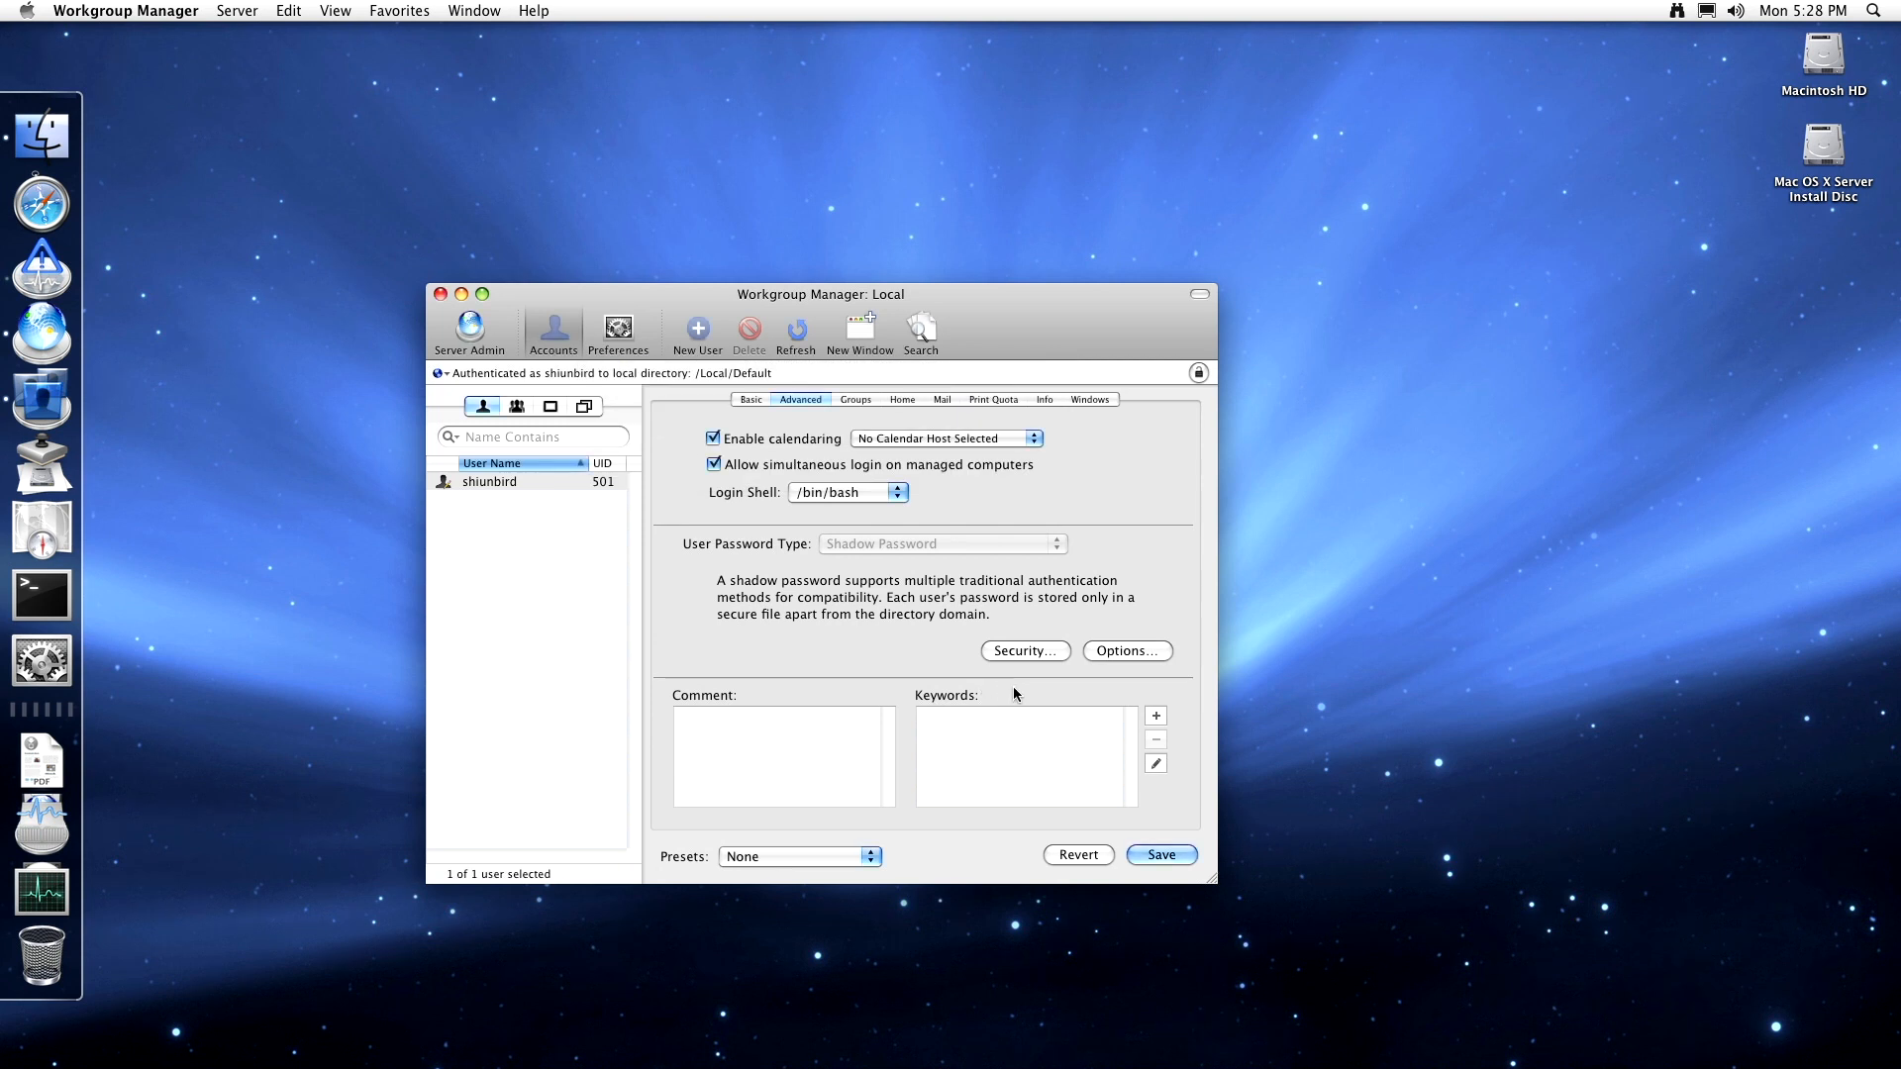
click(1126, 650)
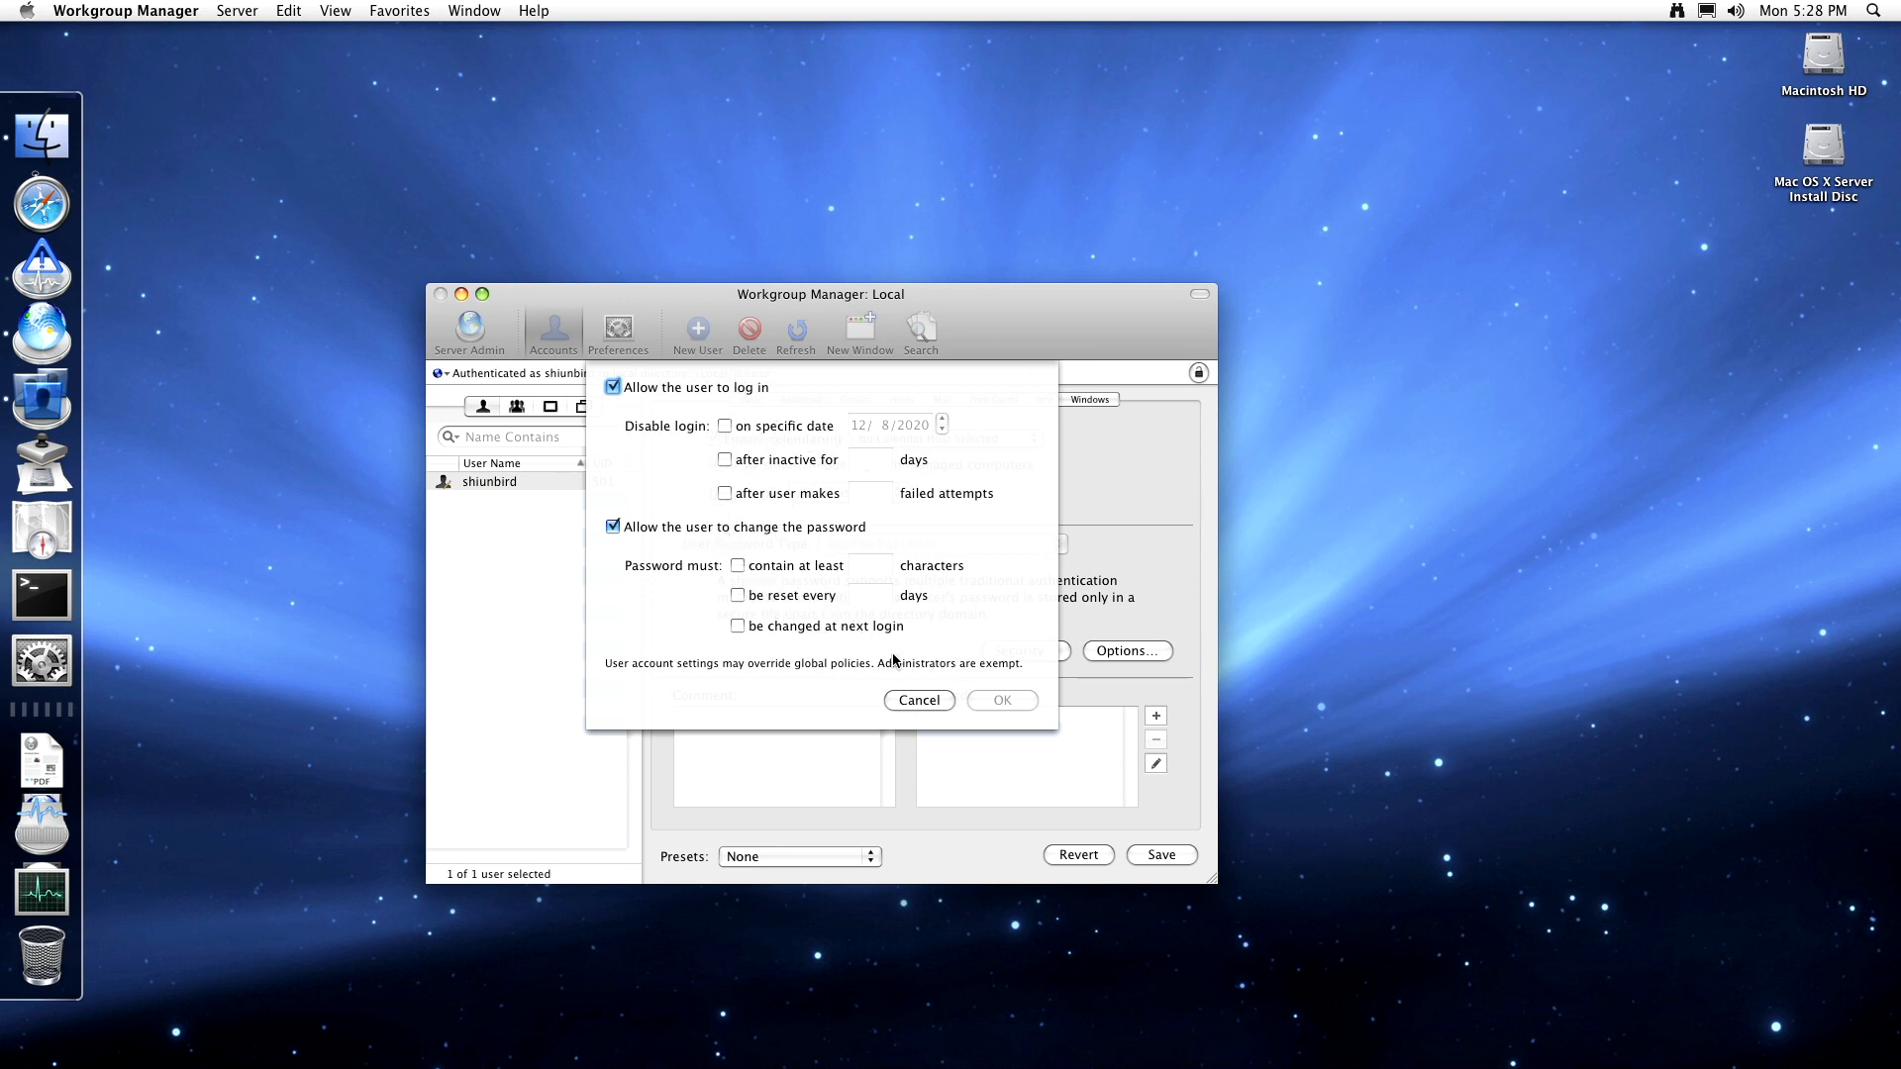
- Close password options and the keyword picker unchanged, then view the user's groups, primary group staff (20)
click(919, 700)
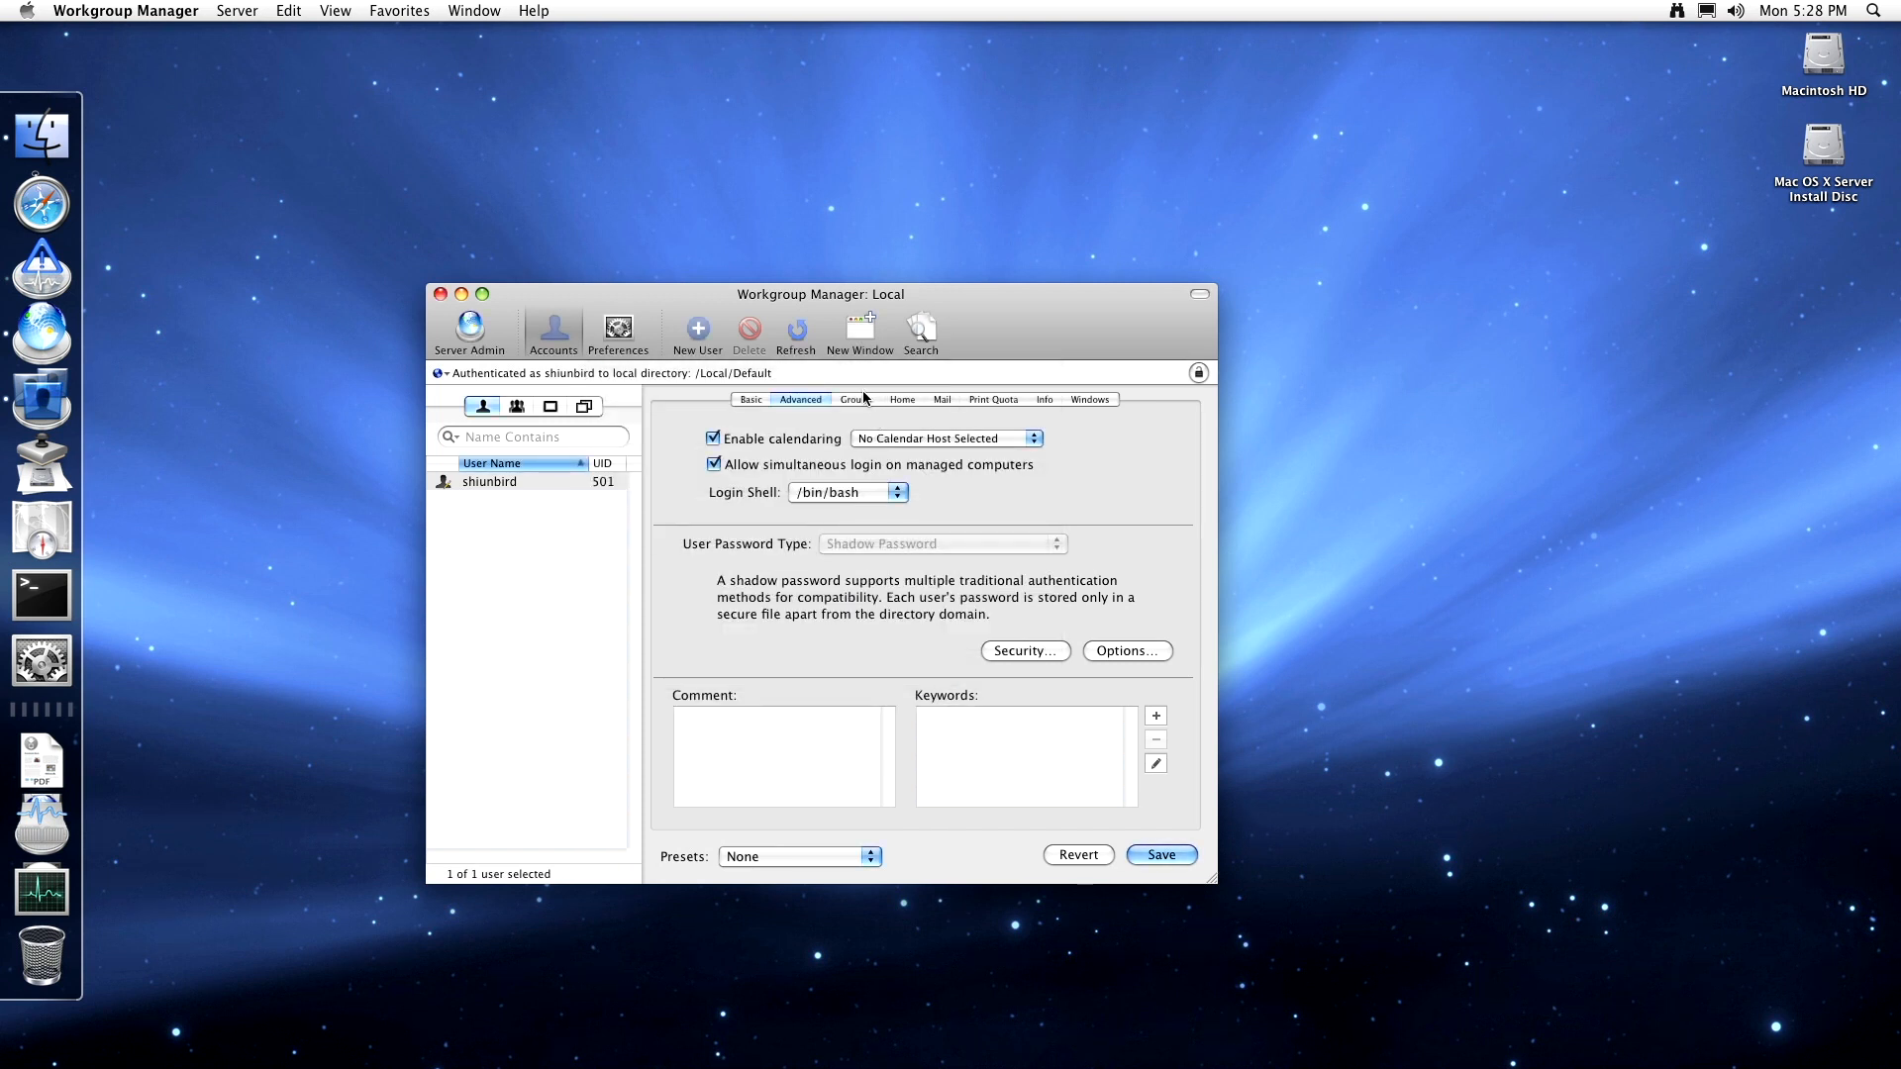
click(792, 759)
click(1016, 736)
click(1155, 716)
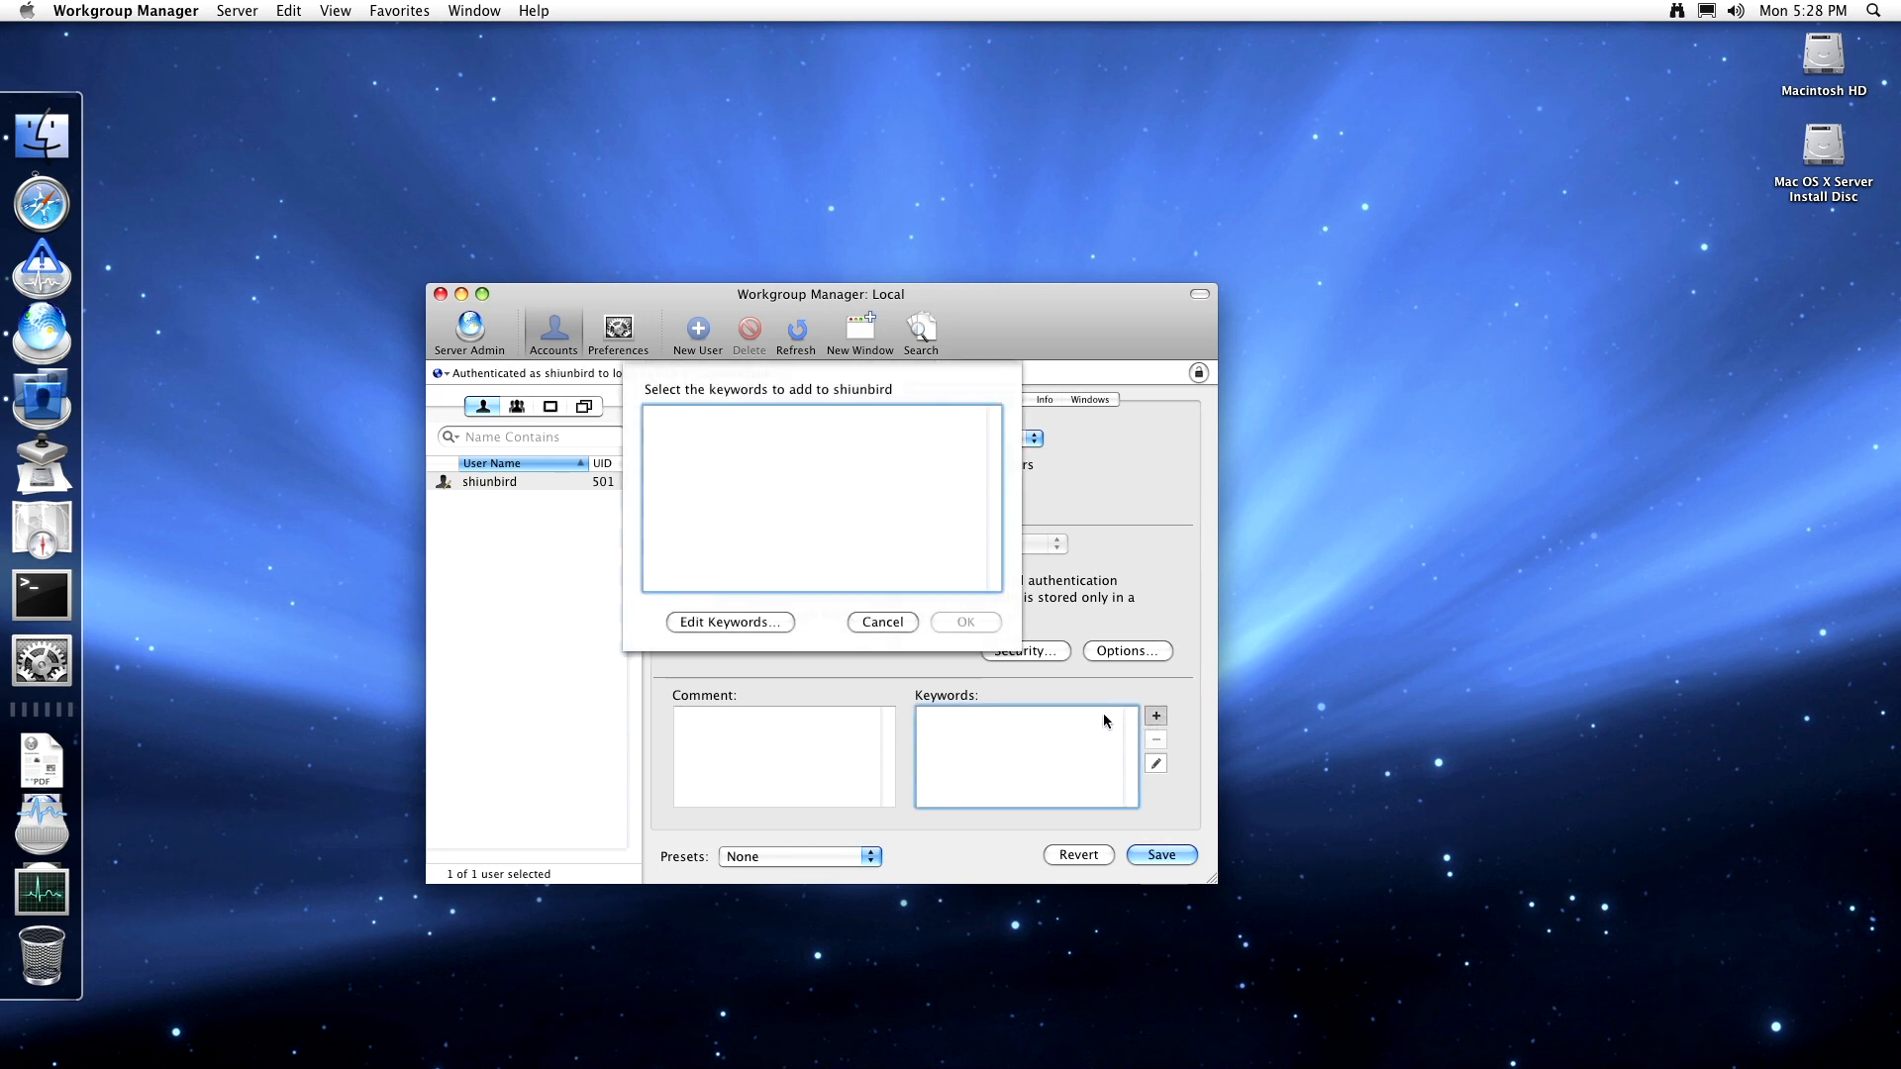
click(882, 621)
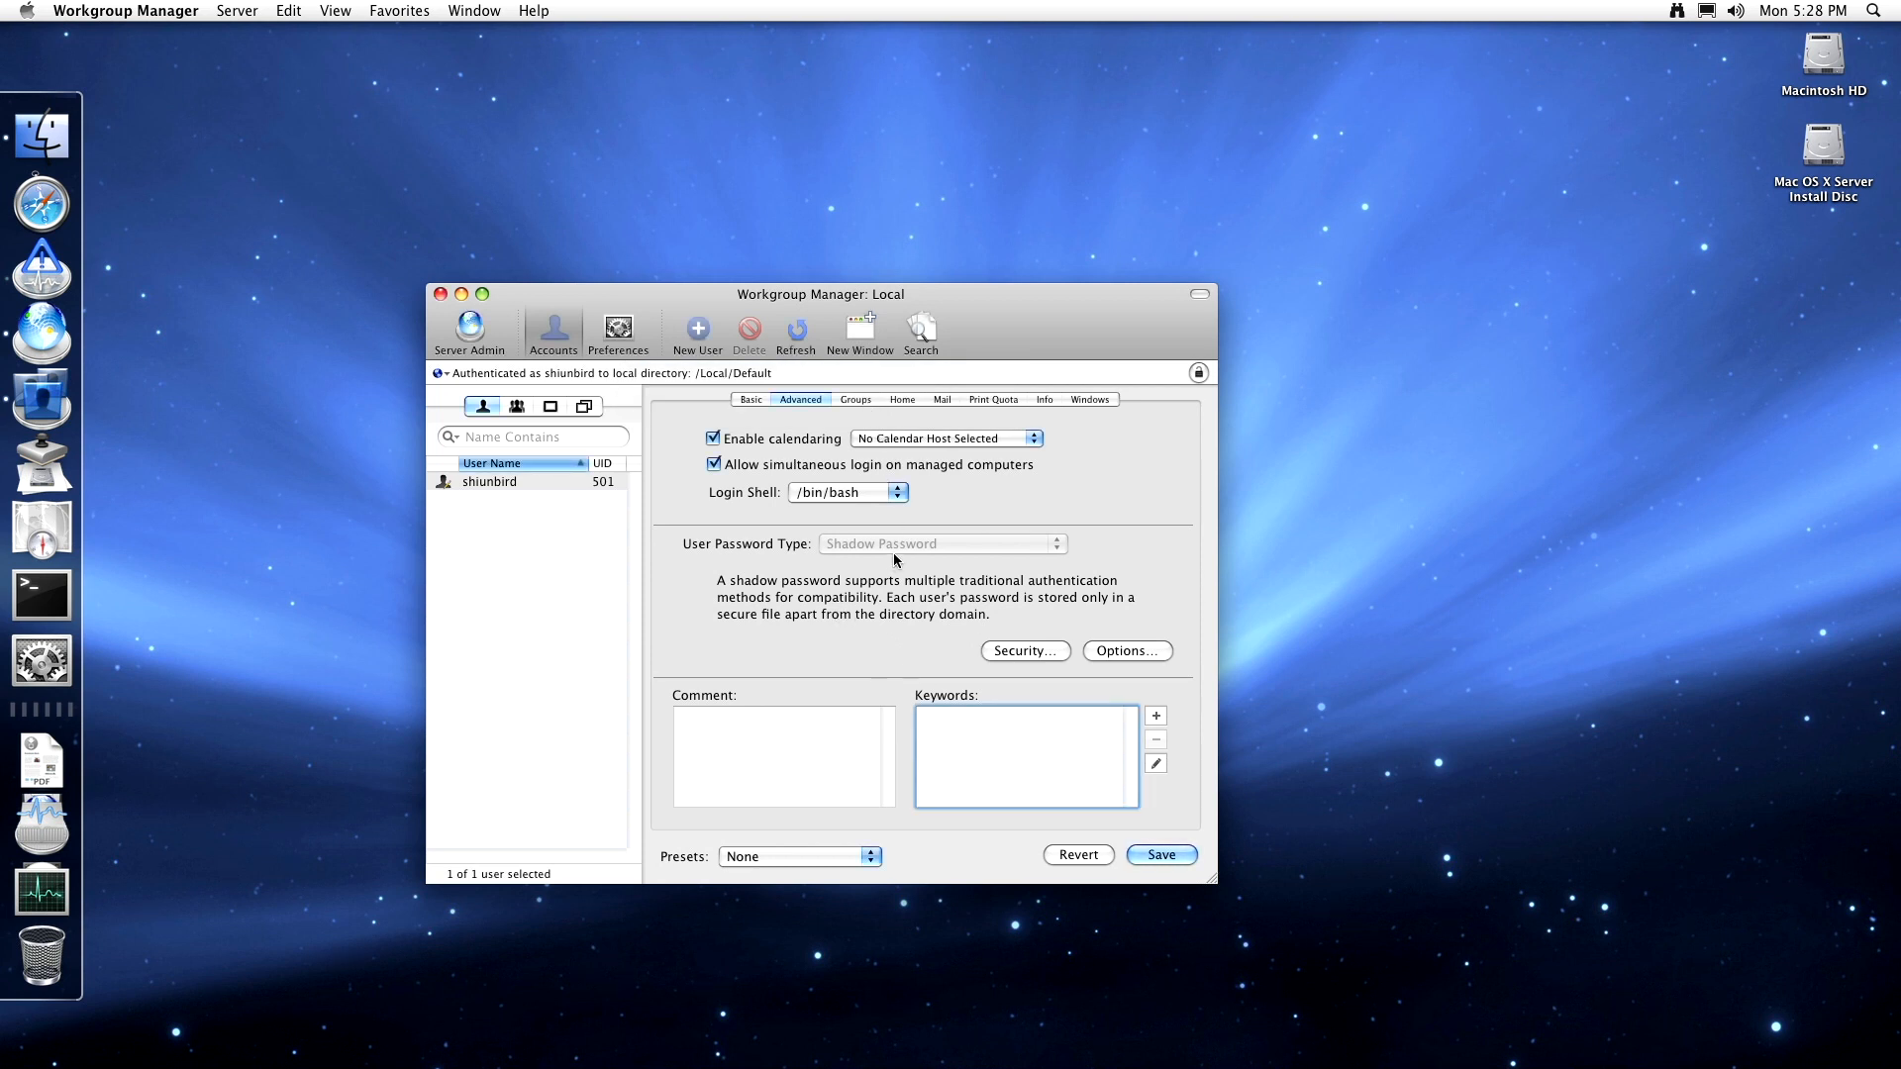
click(857, 400)
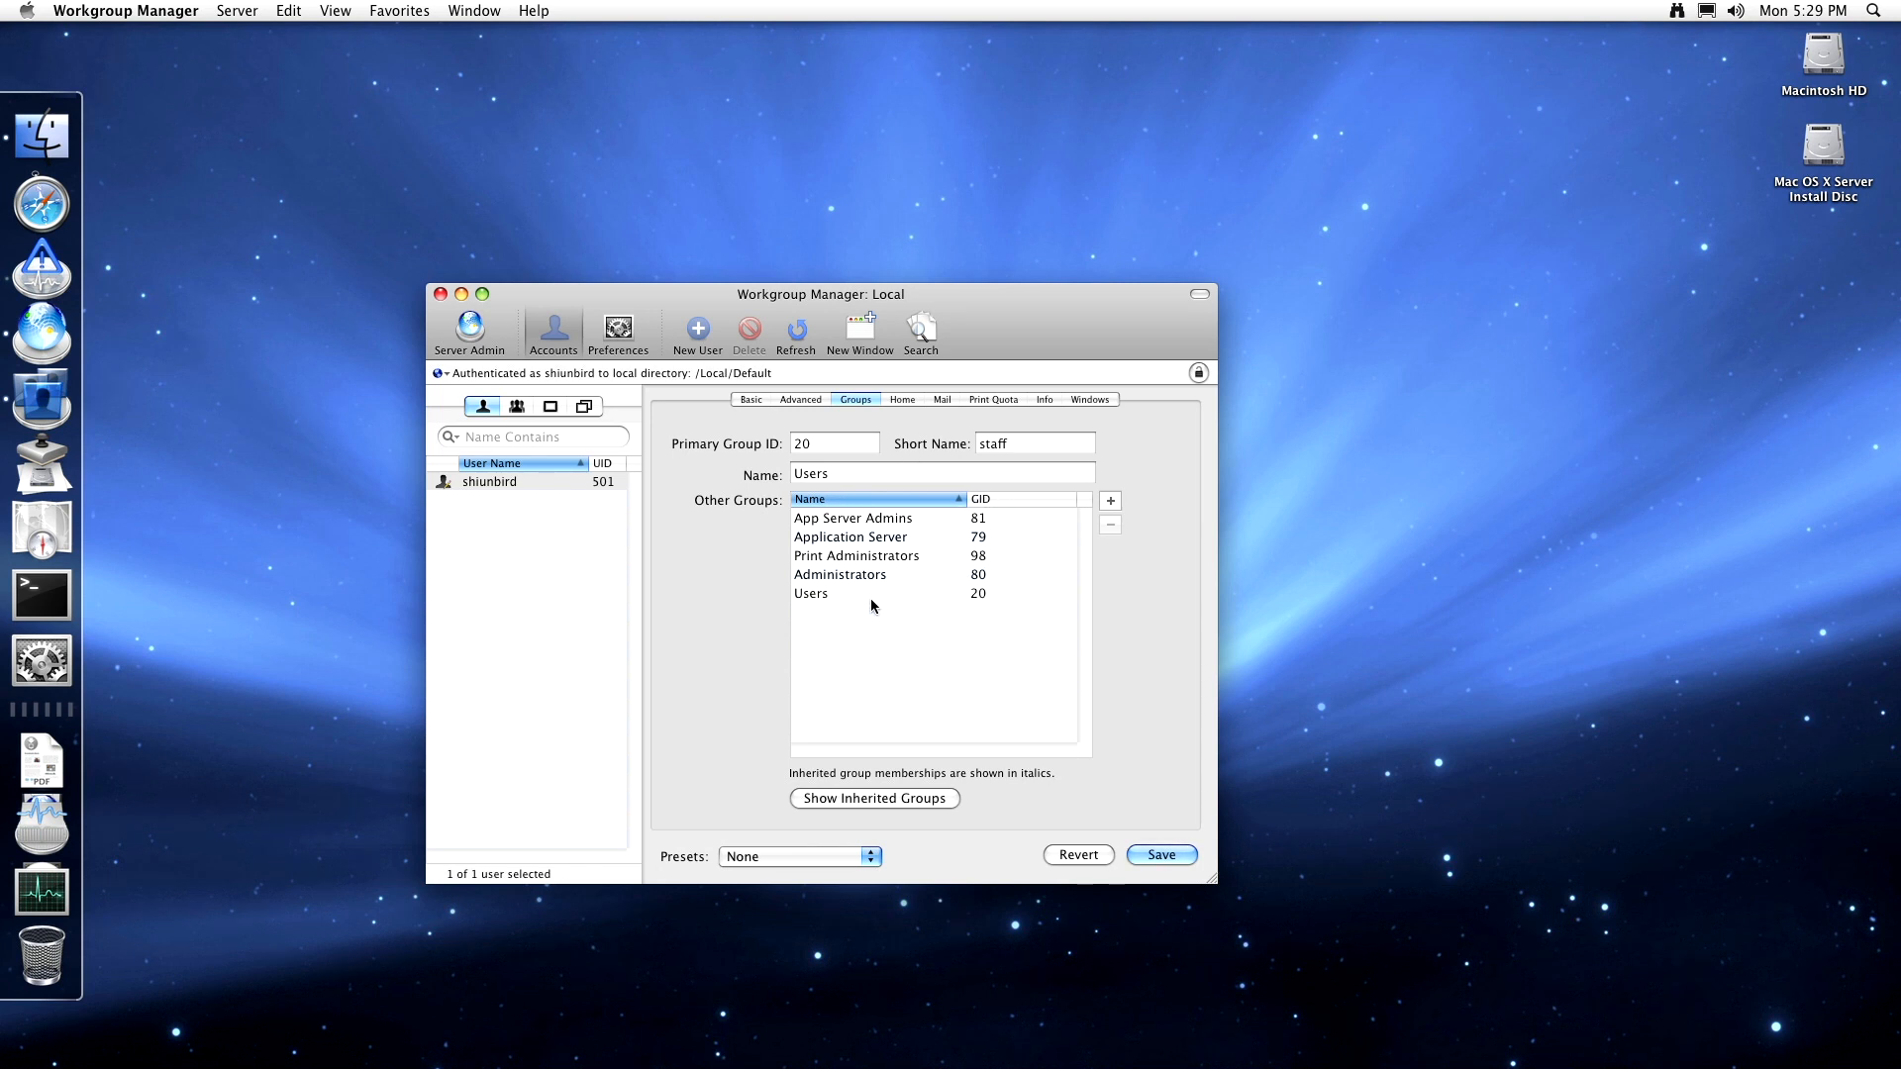
- Check inherited groups, select App Server Admins and Application Server, then view home settings under /Users
click(874, 797)
click(878, 520)
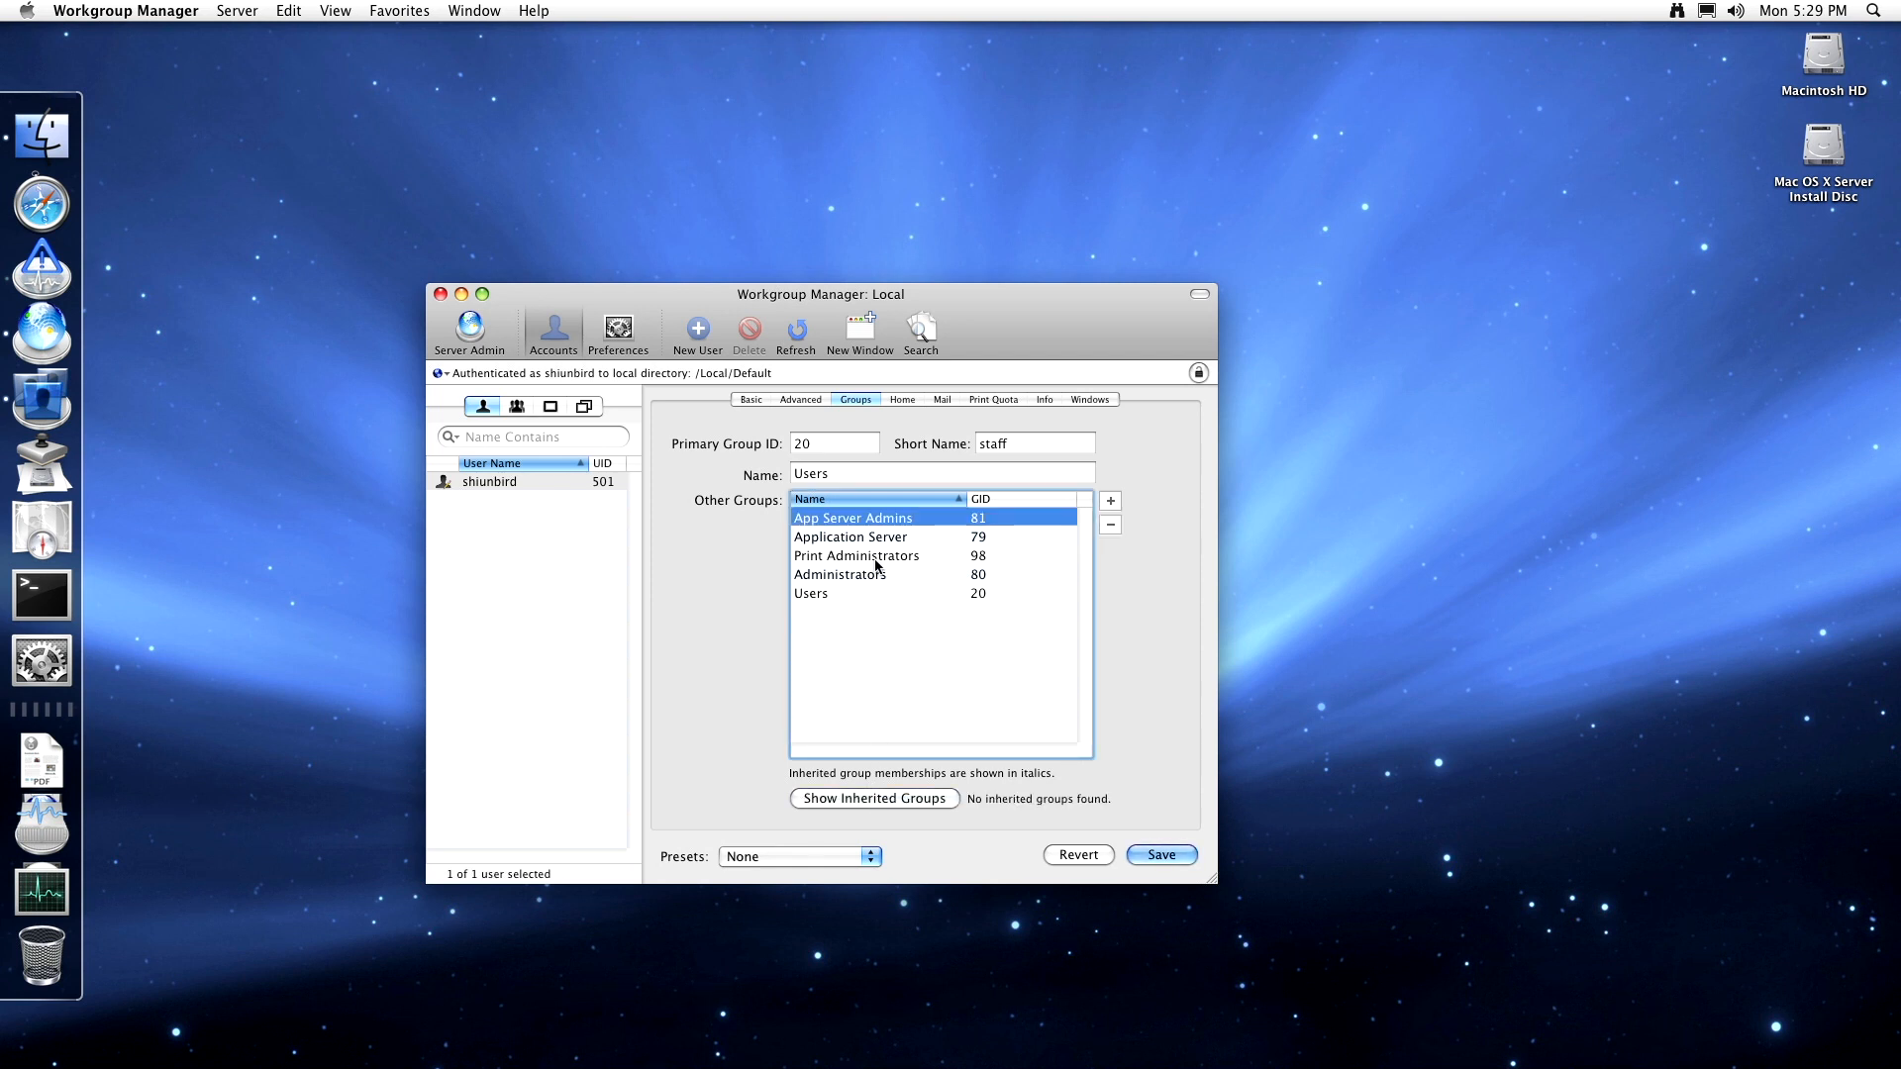
click(878, 539)
click(902, 800)
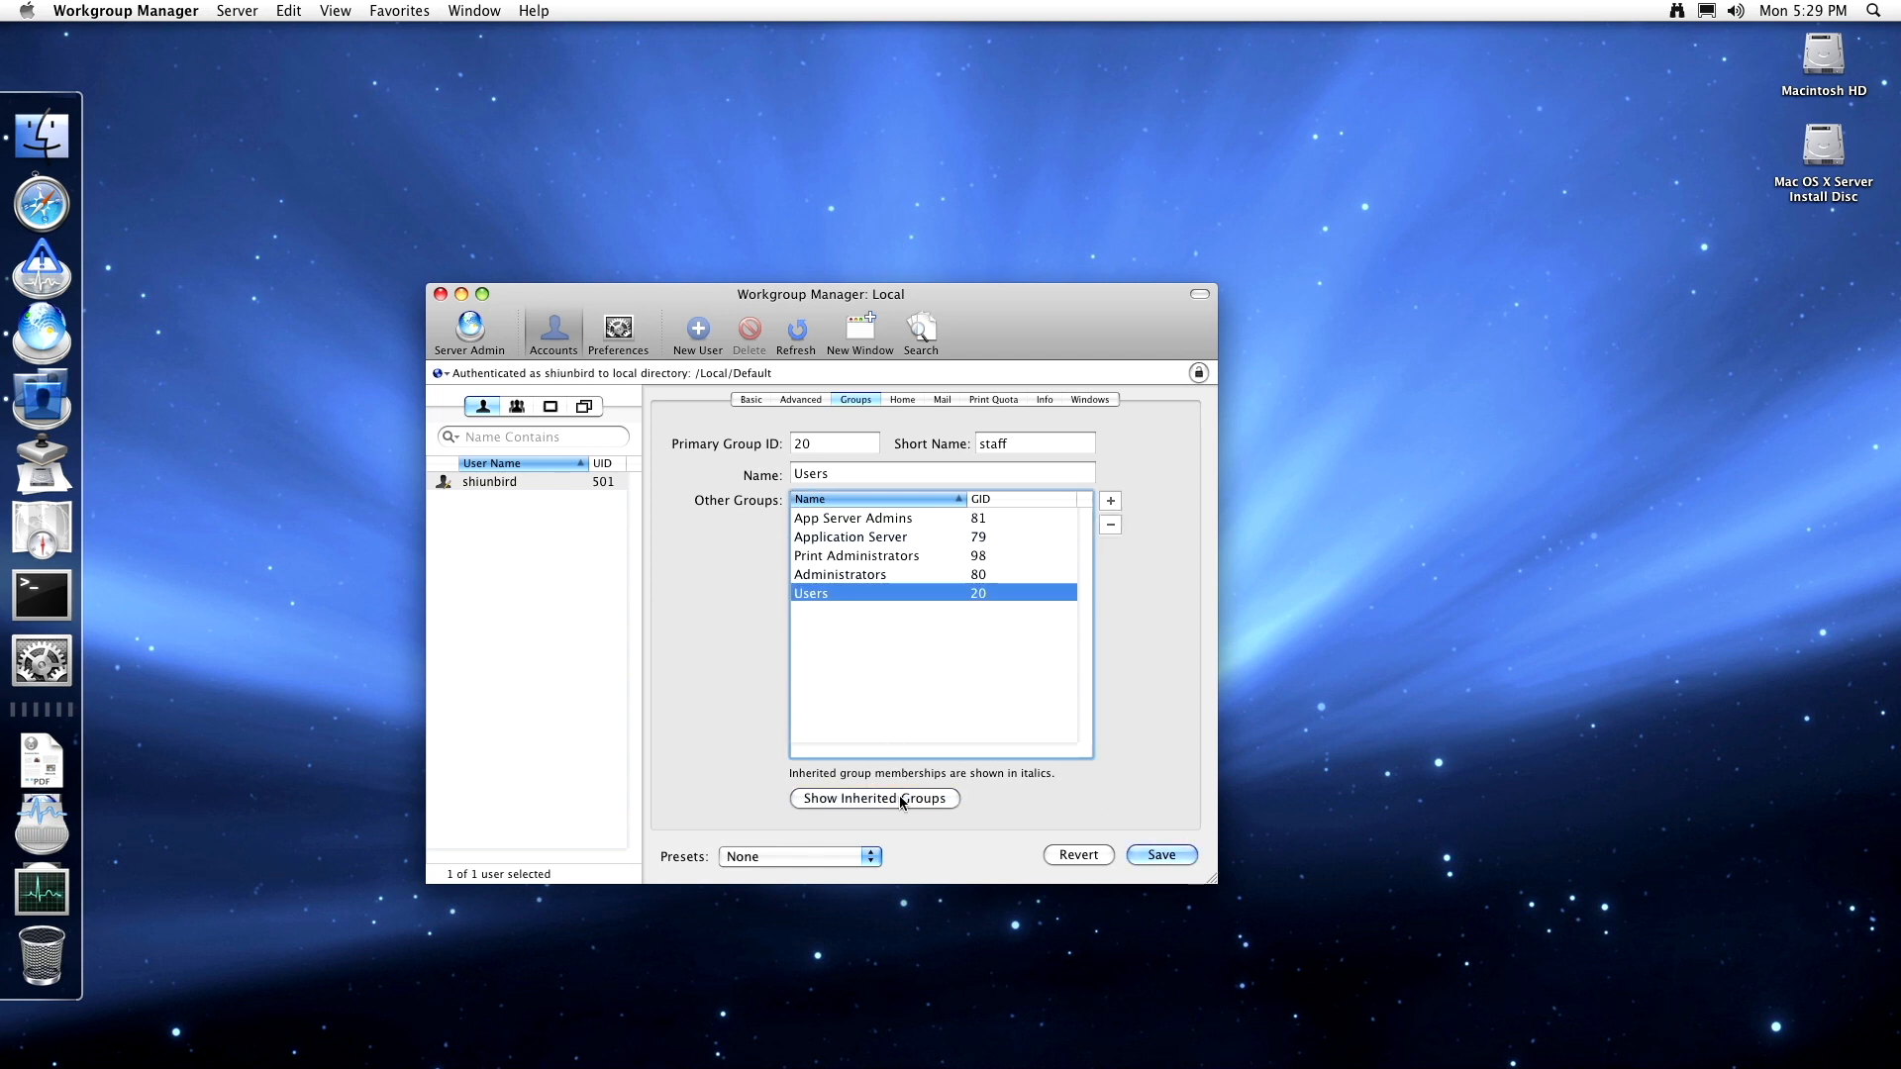
click(902, 798)
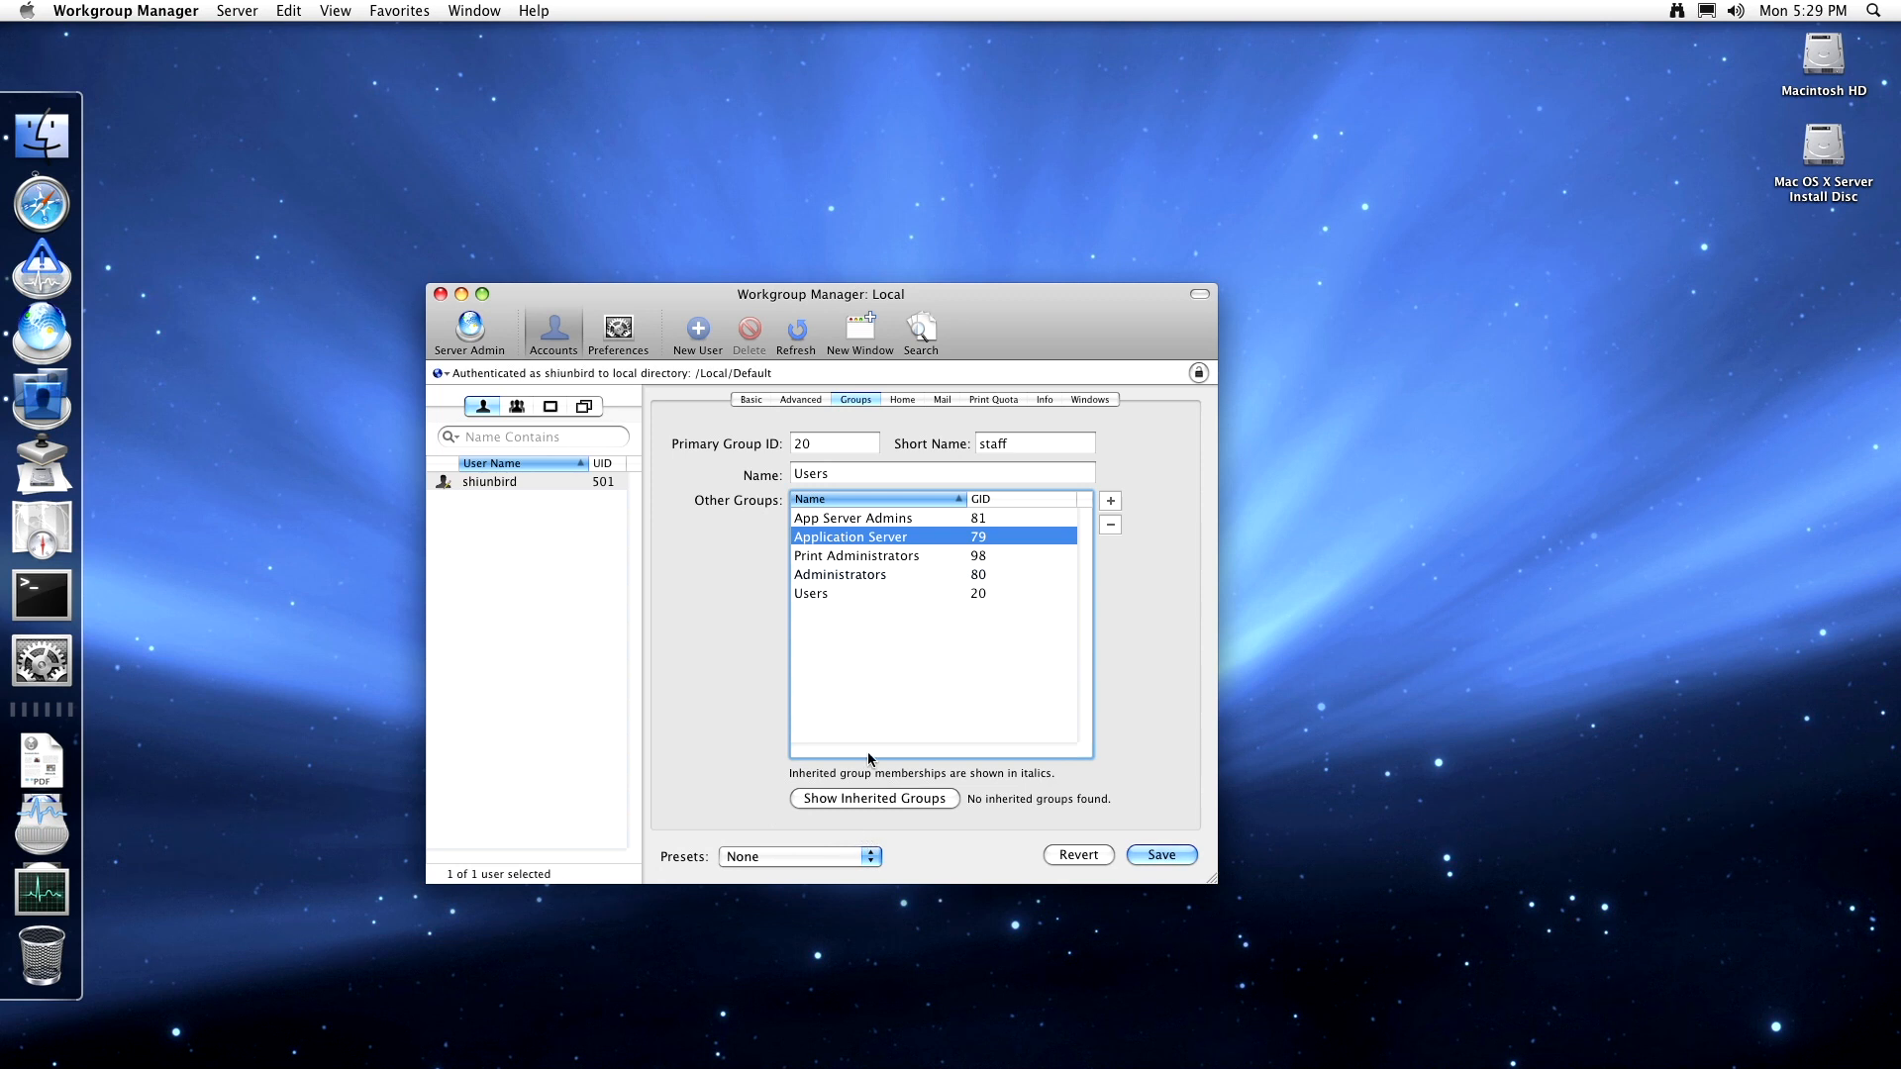
click(894, 399)
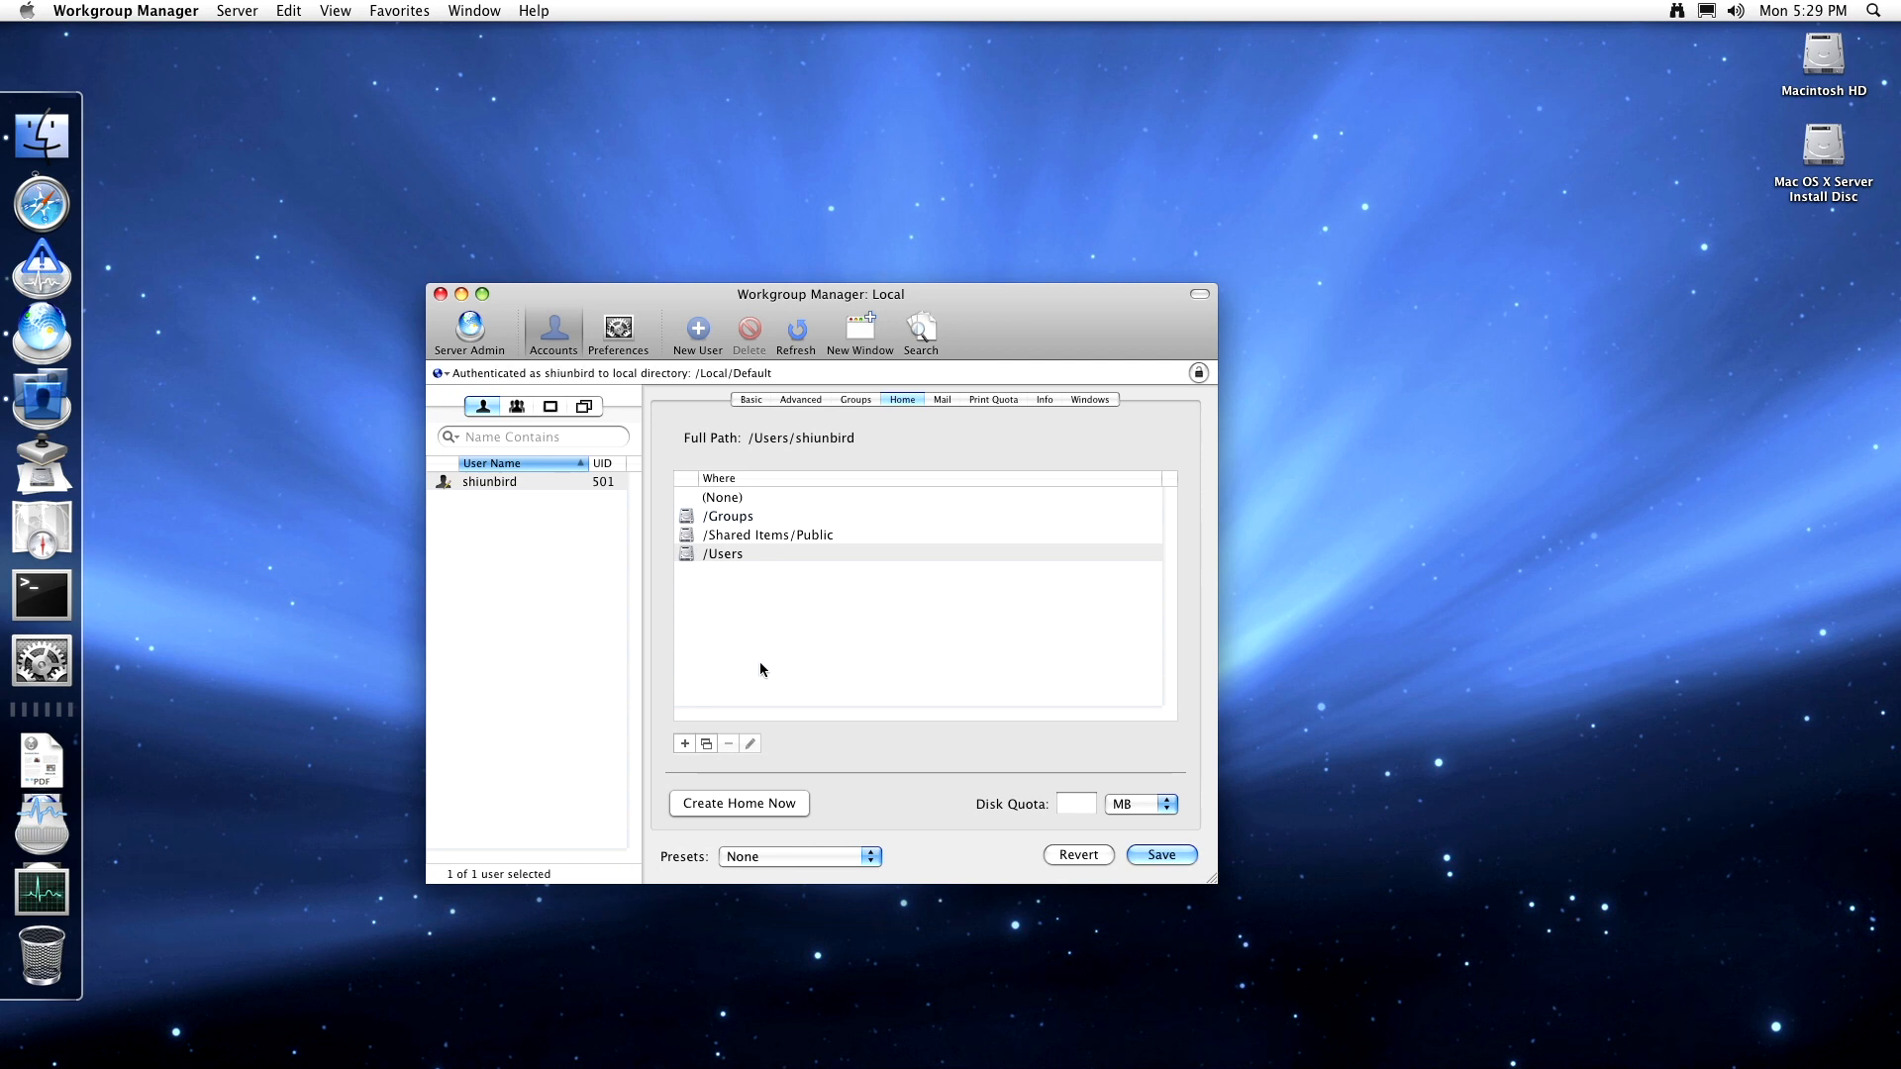
- Keep the disk quota unit as MB
click(1106, 807)
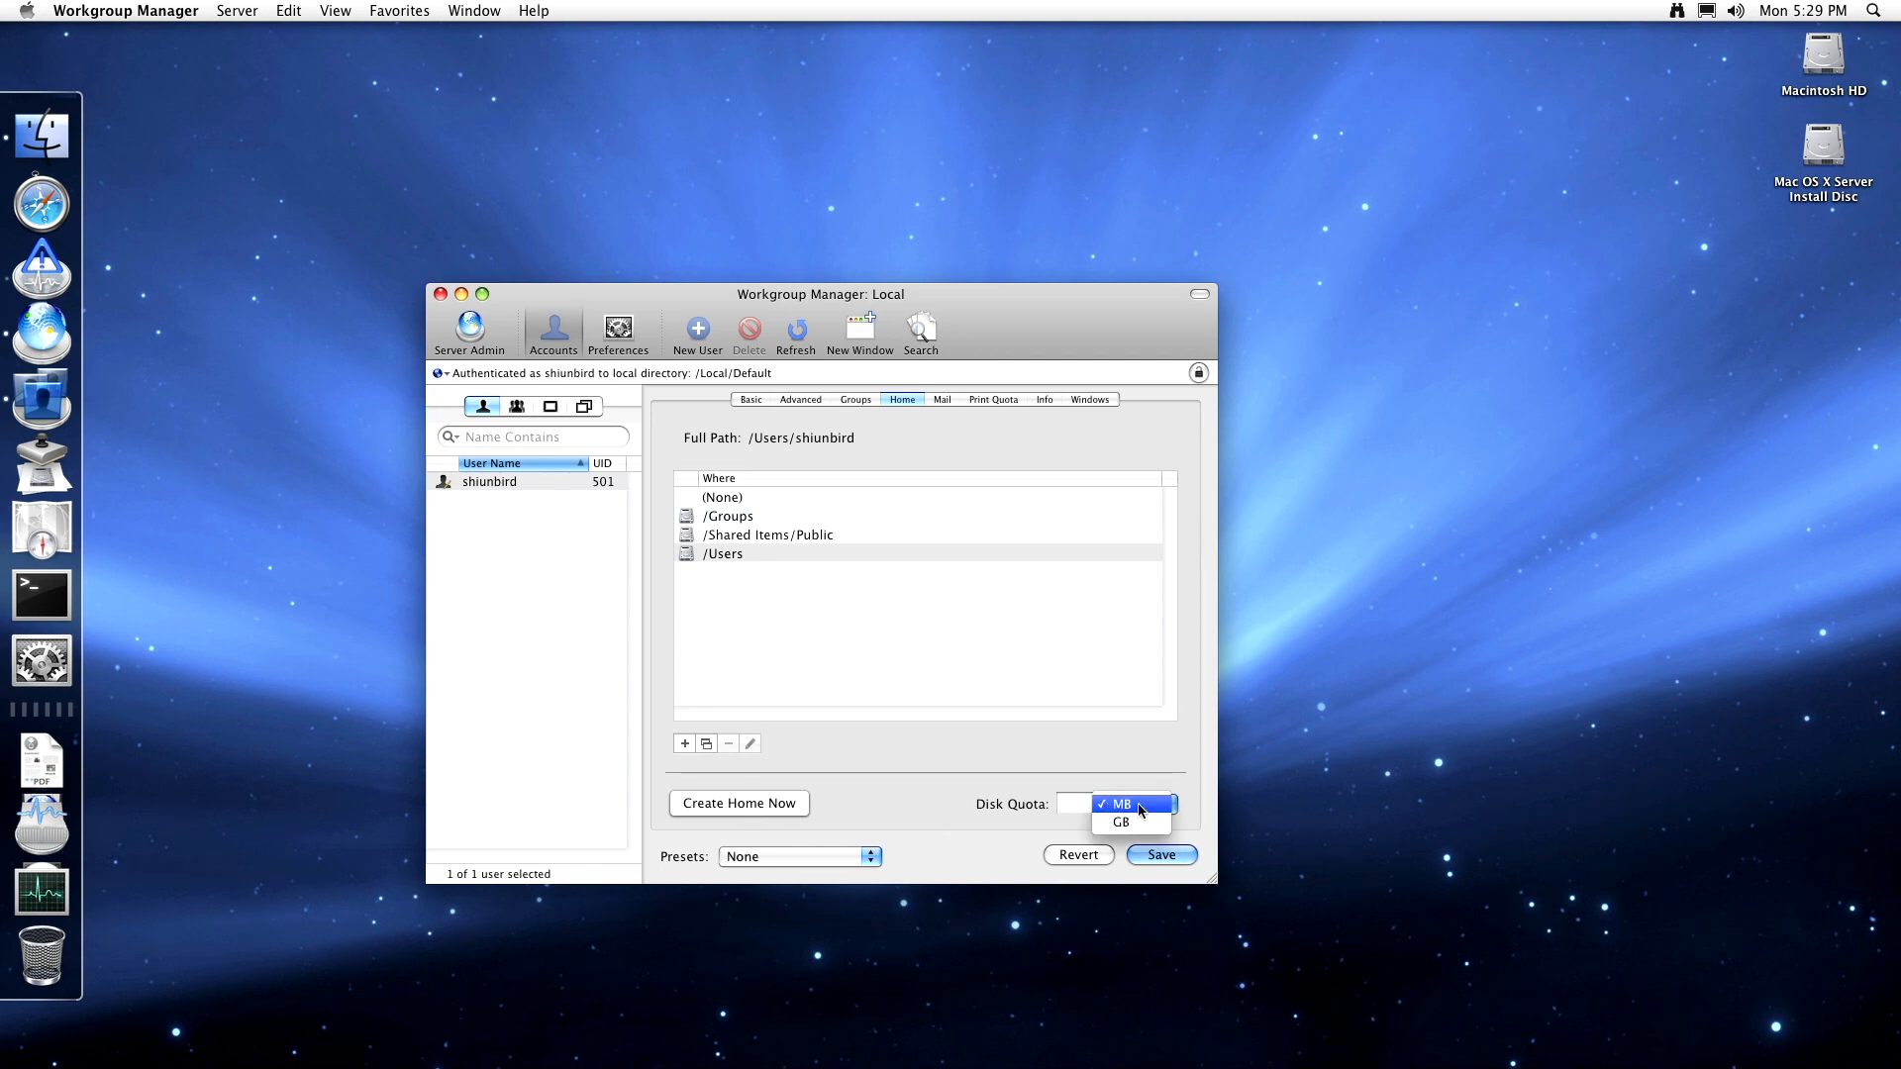
click(1002, 807)
click(964, 788)
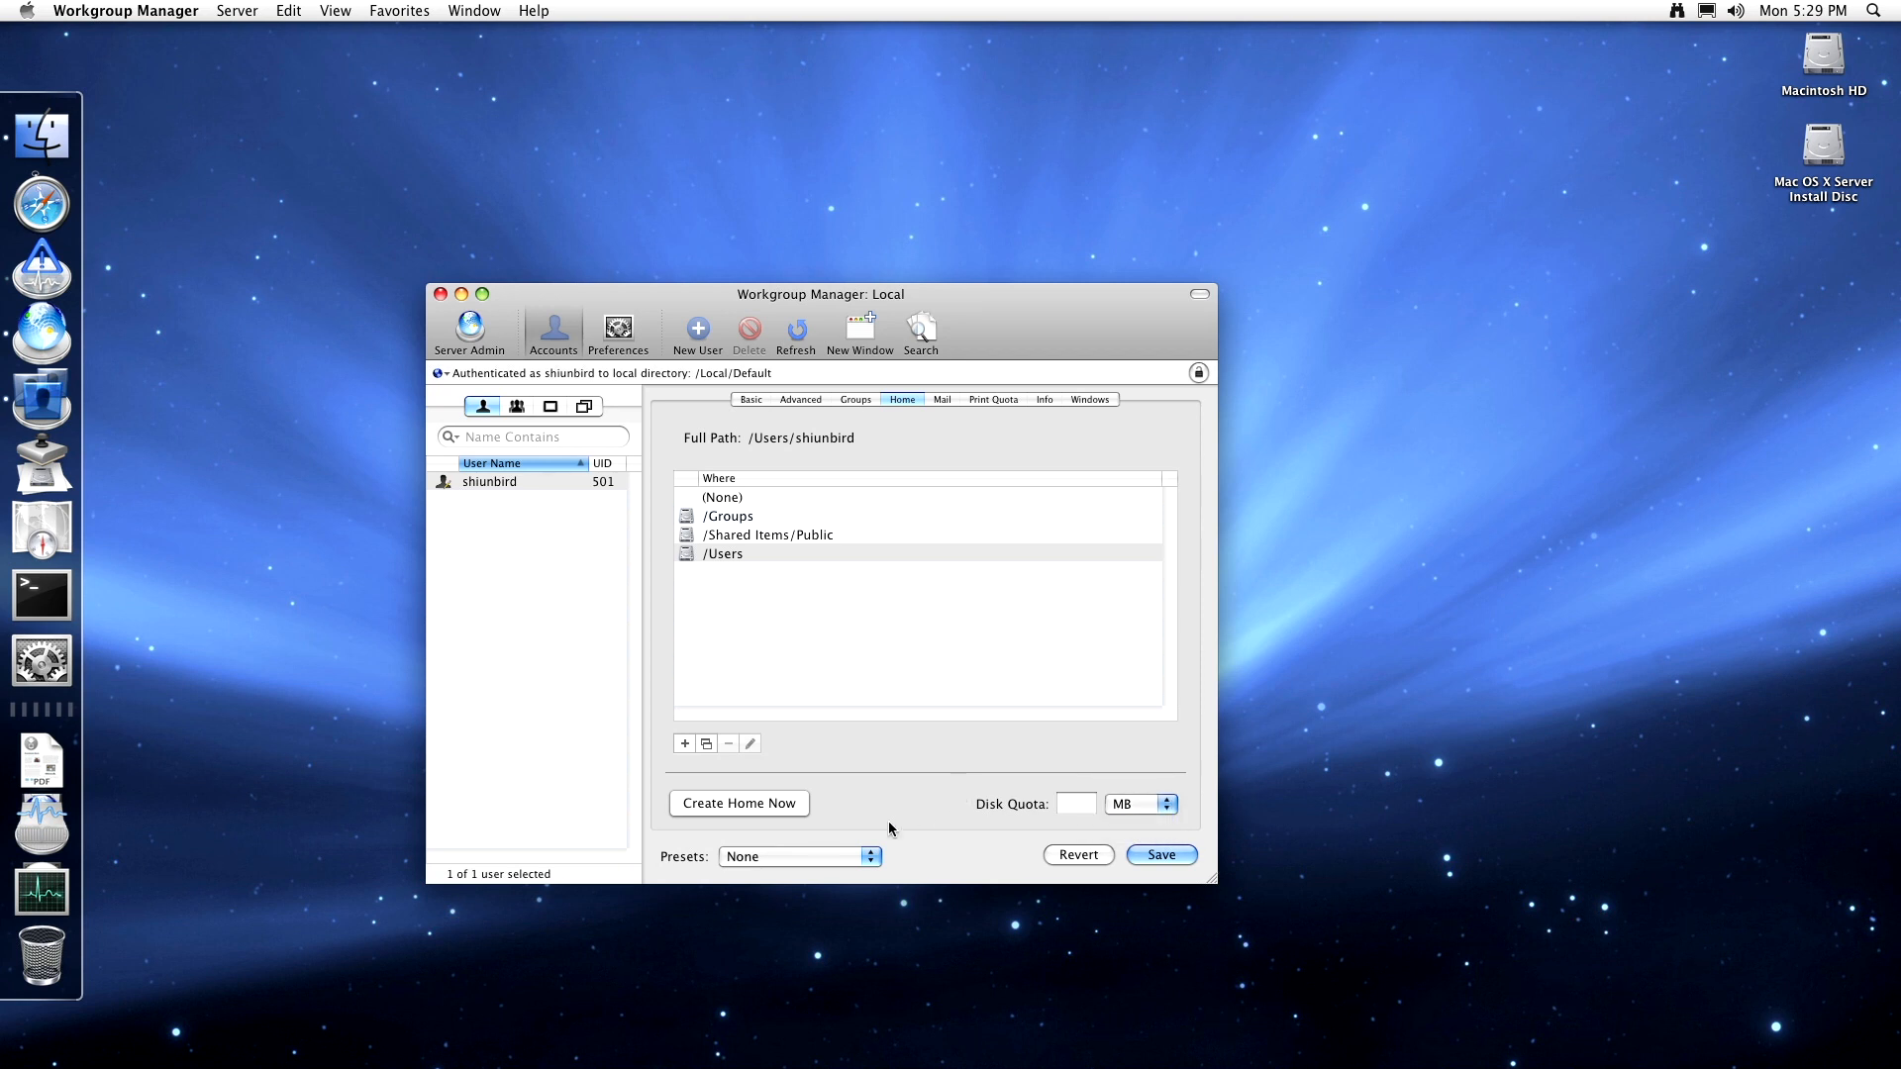
- Try the Enabled and Forward mail options, set mail to None, then view print quota
click(939, 401)
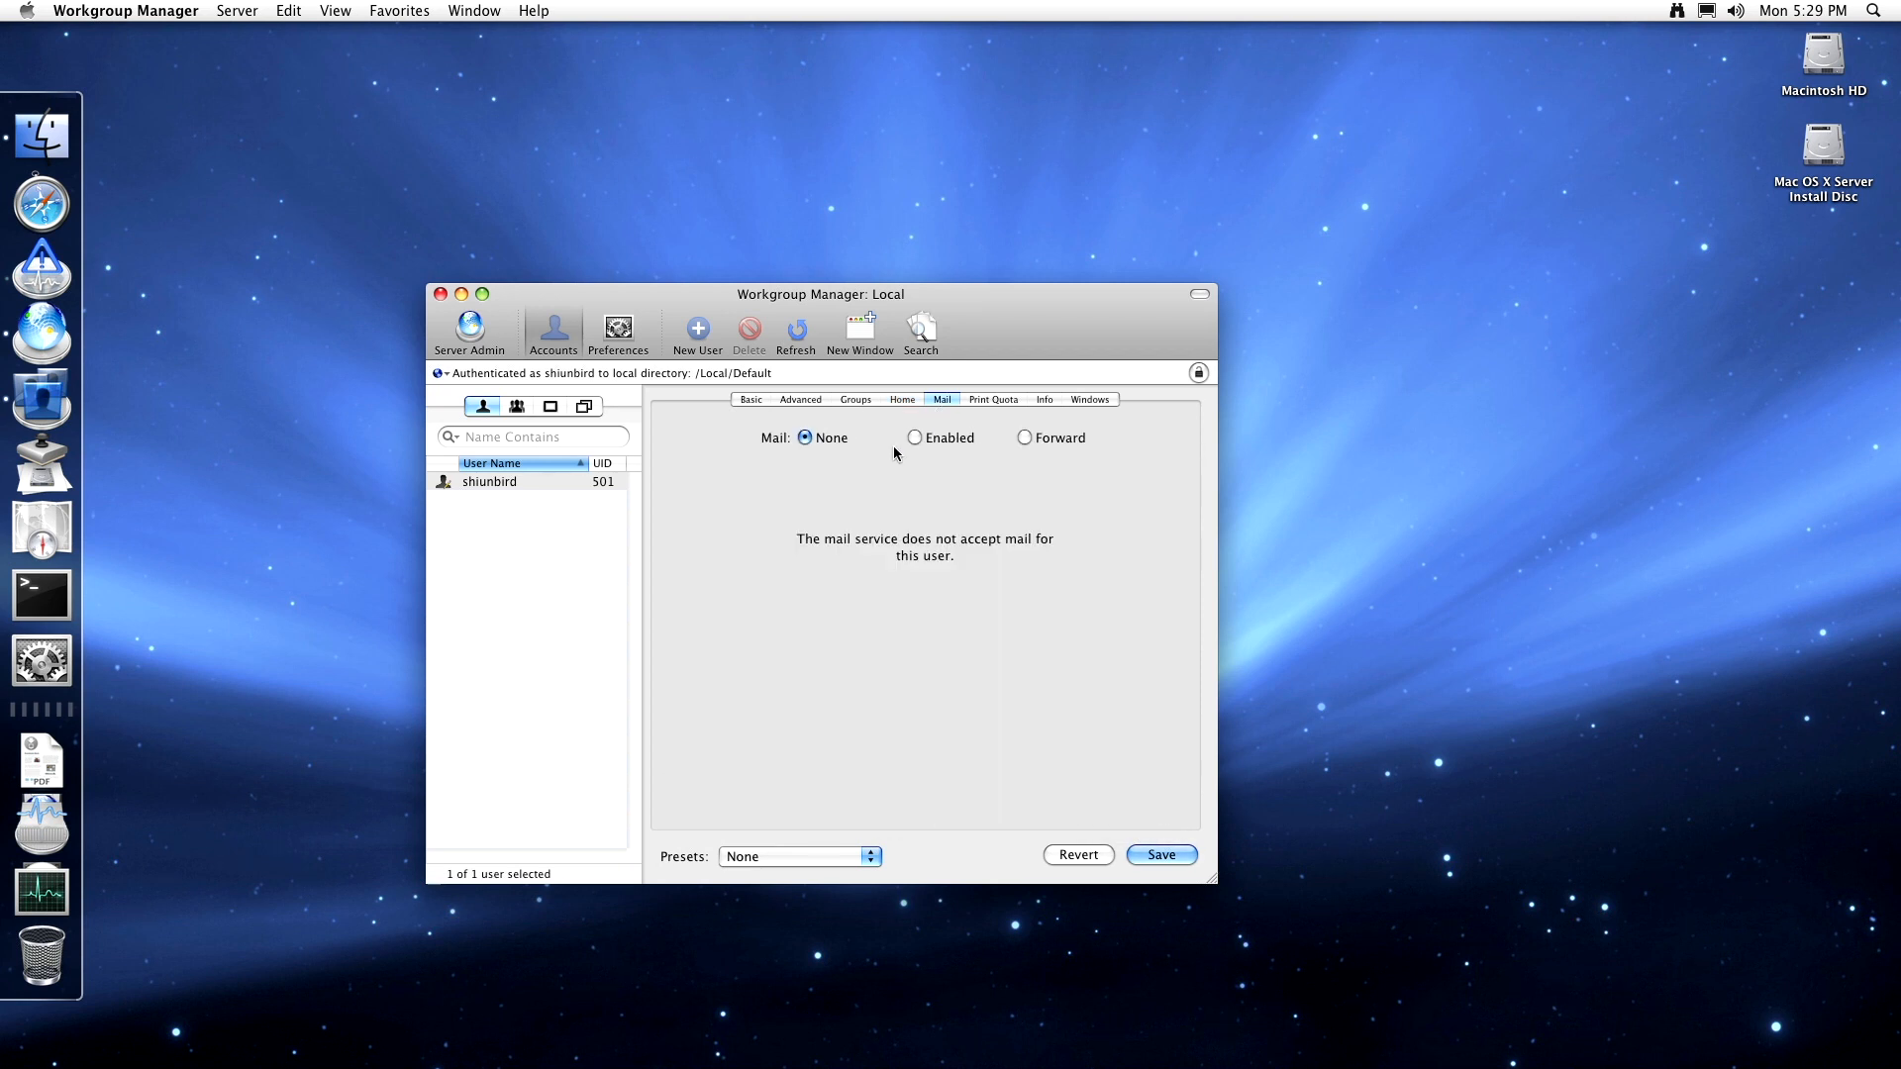
click(915, 438)
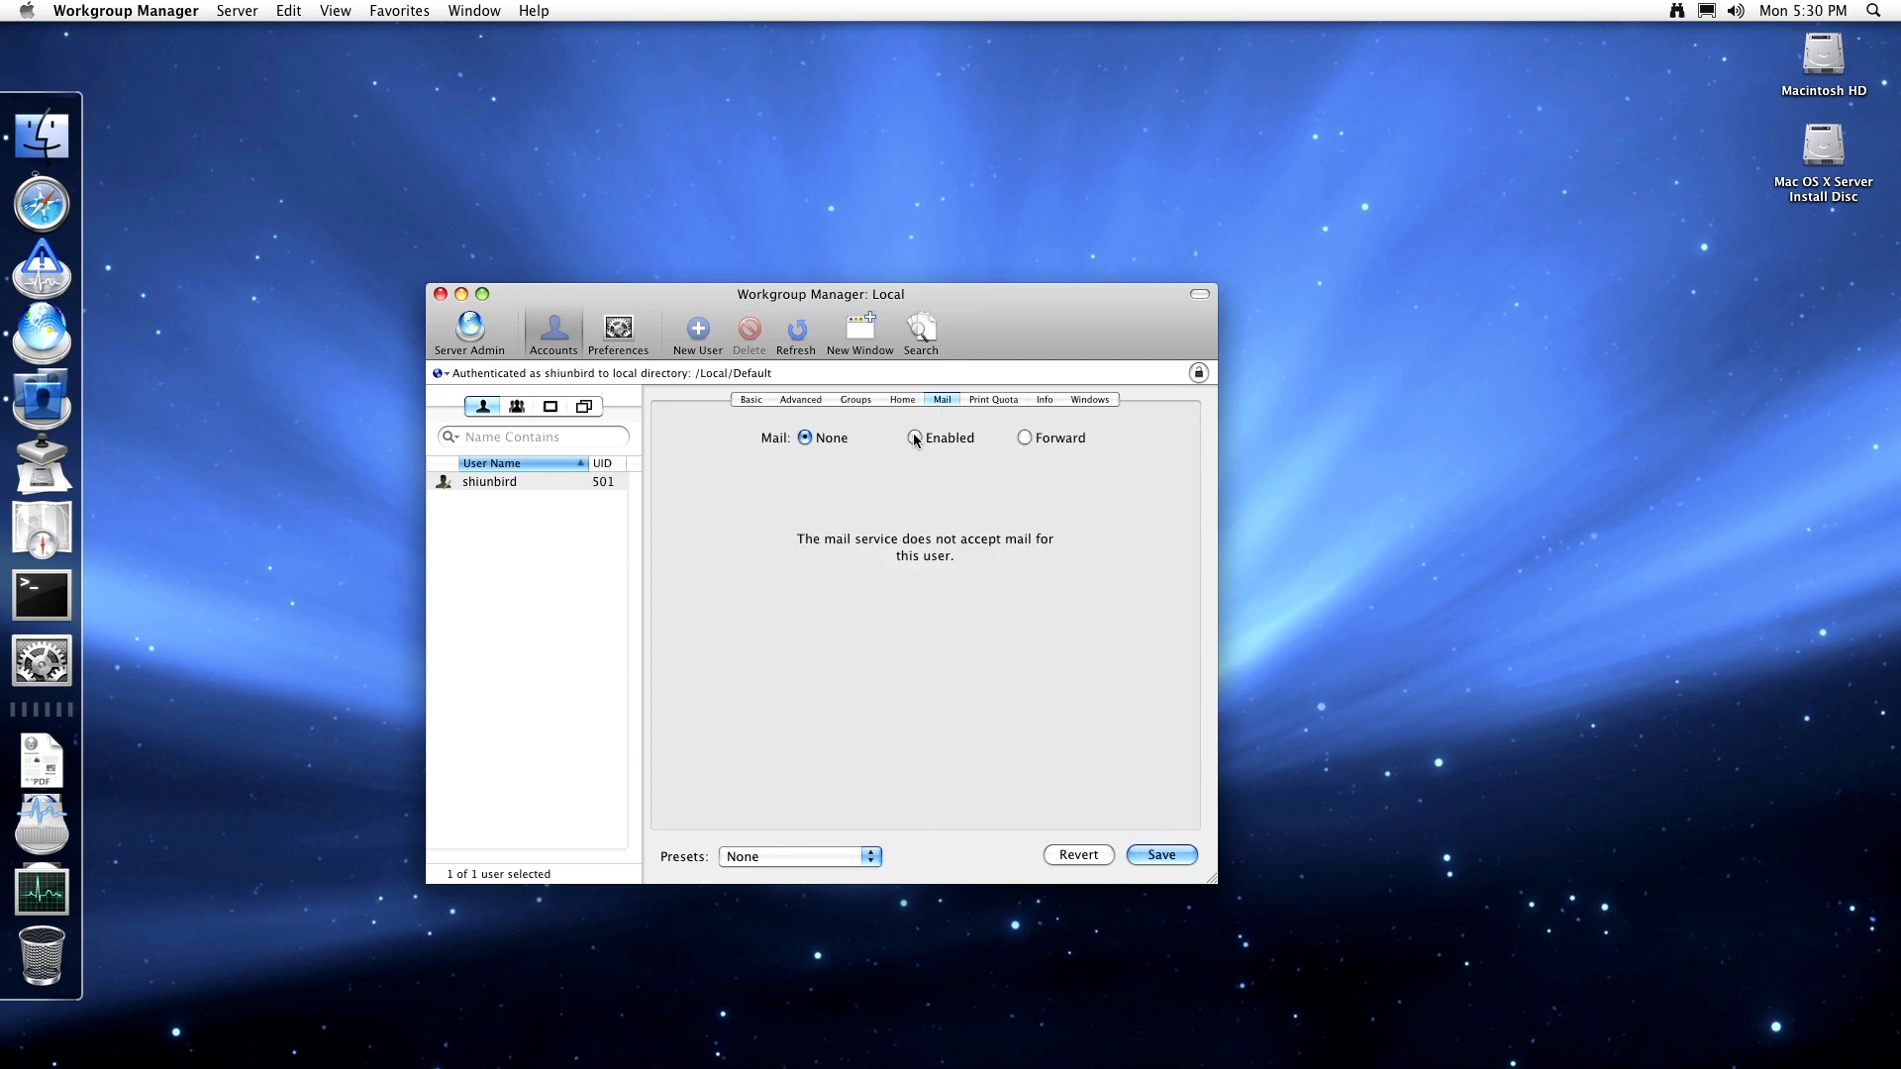
click(1025, 439)
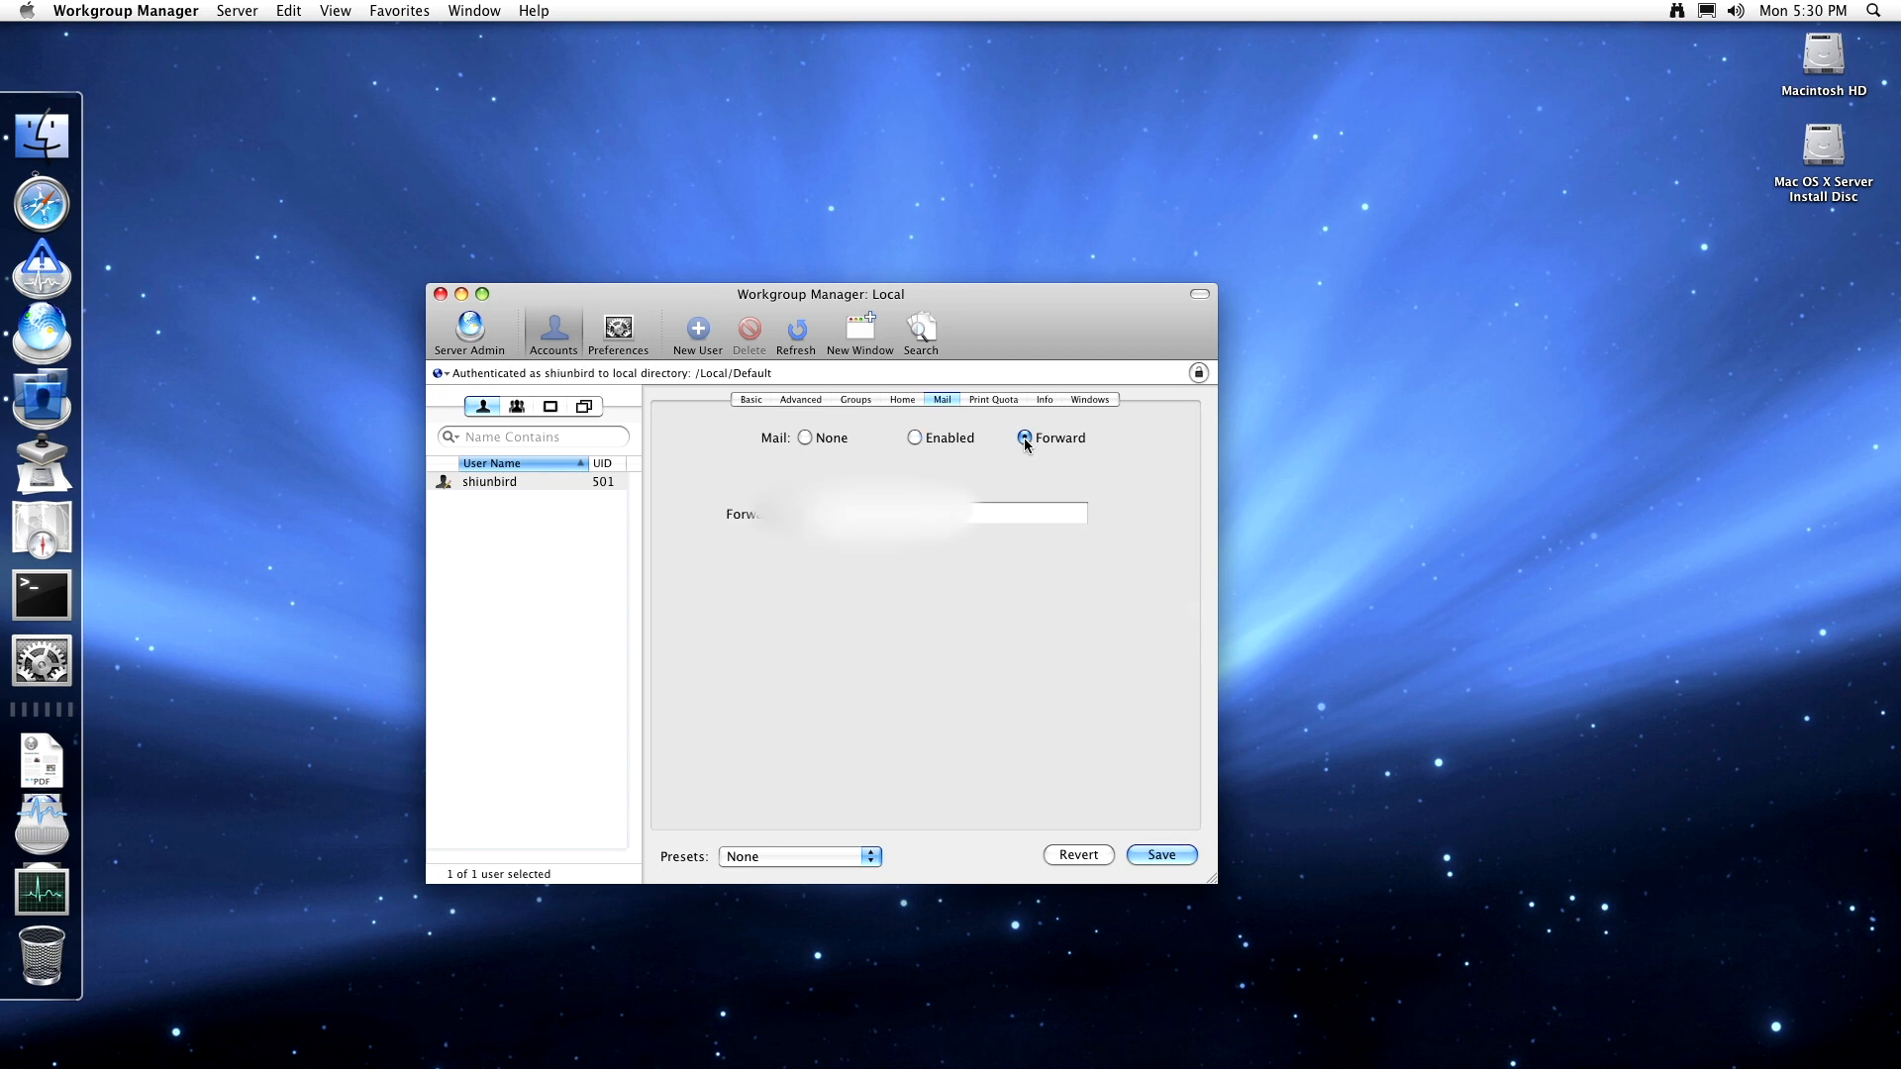
click(968, 438)
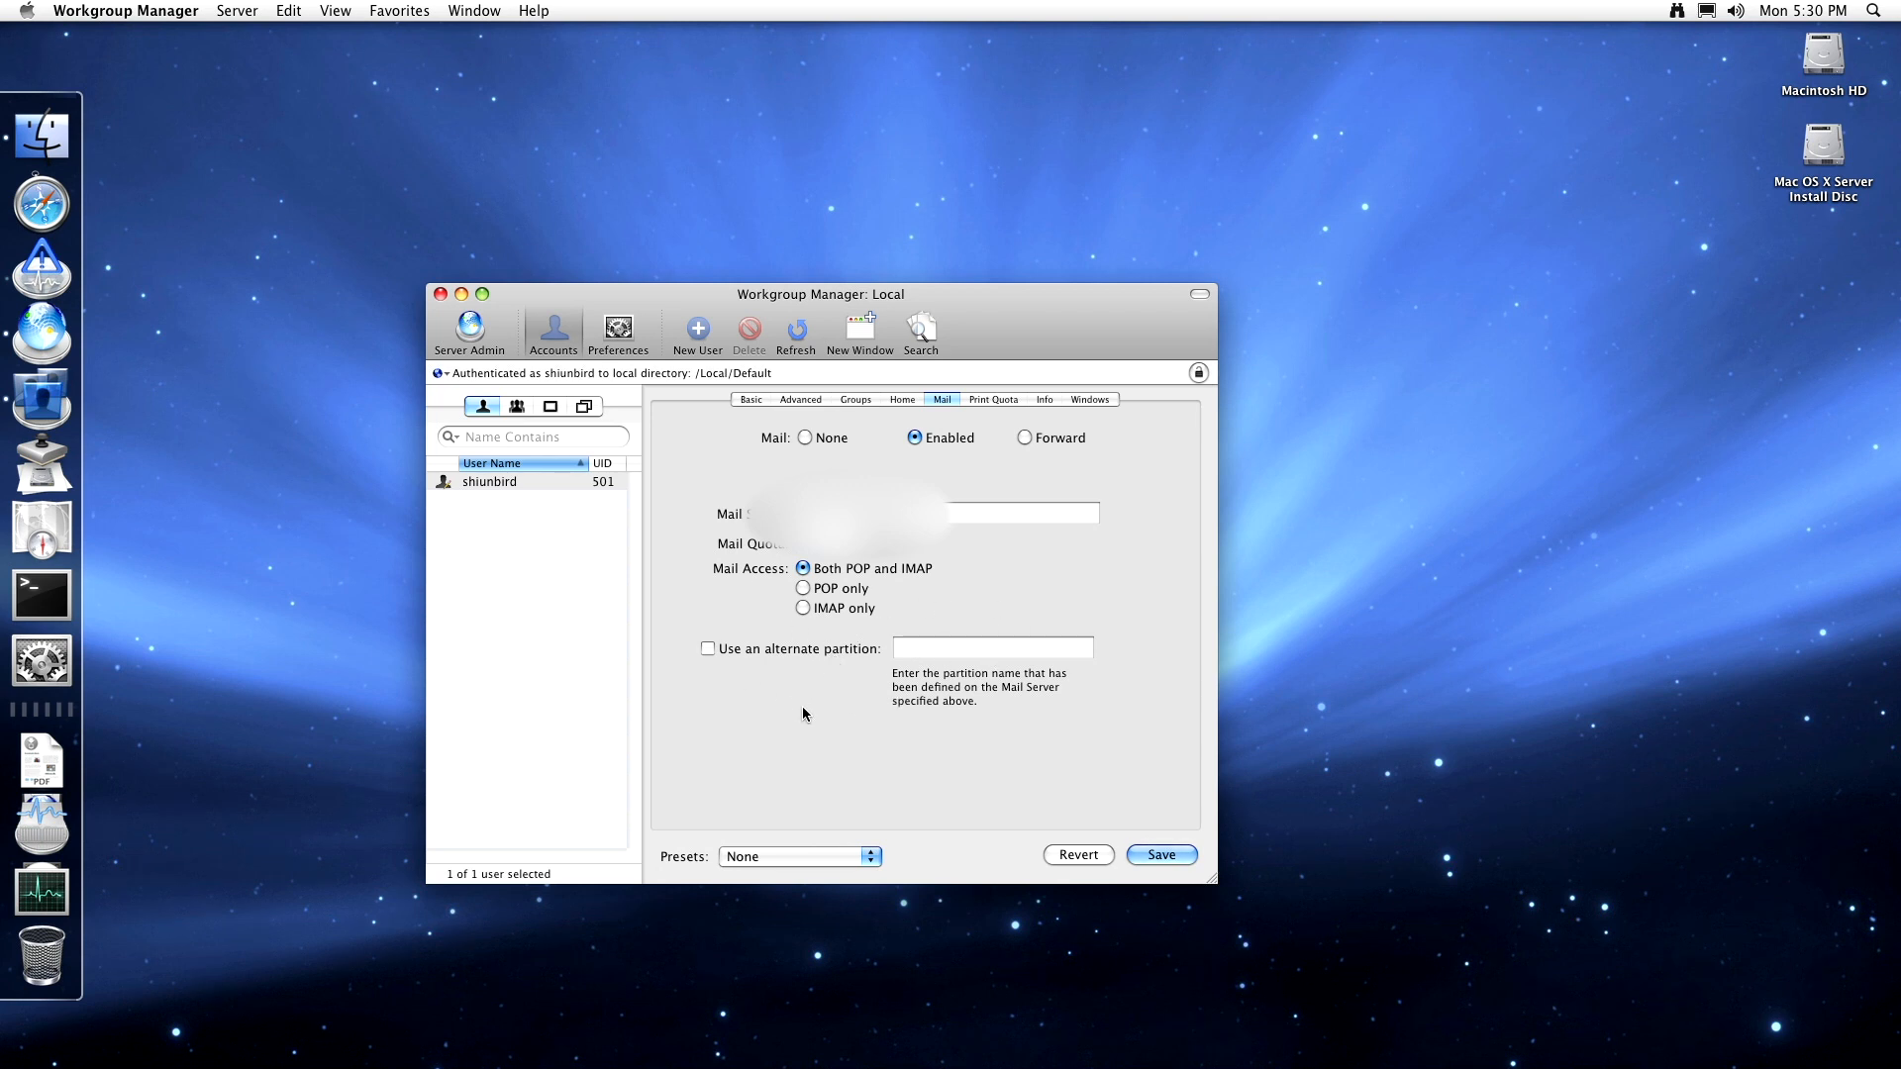
click(805, 438)
click(966, 400)
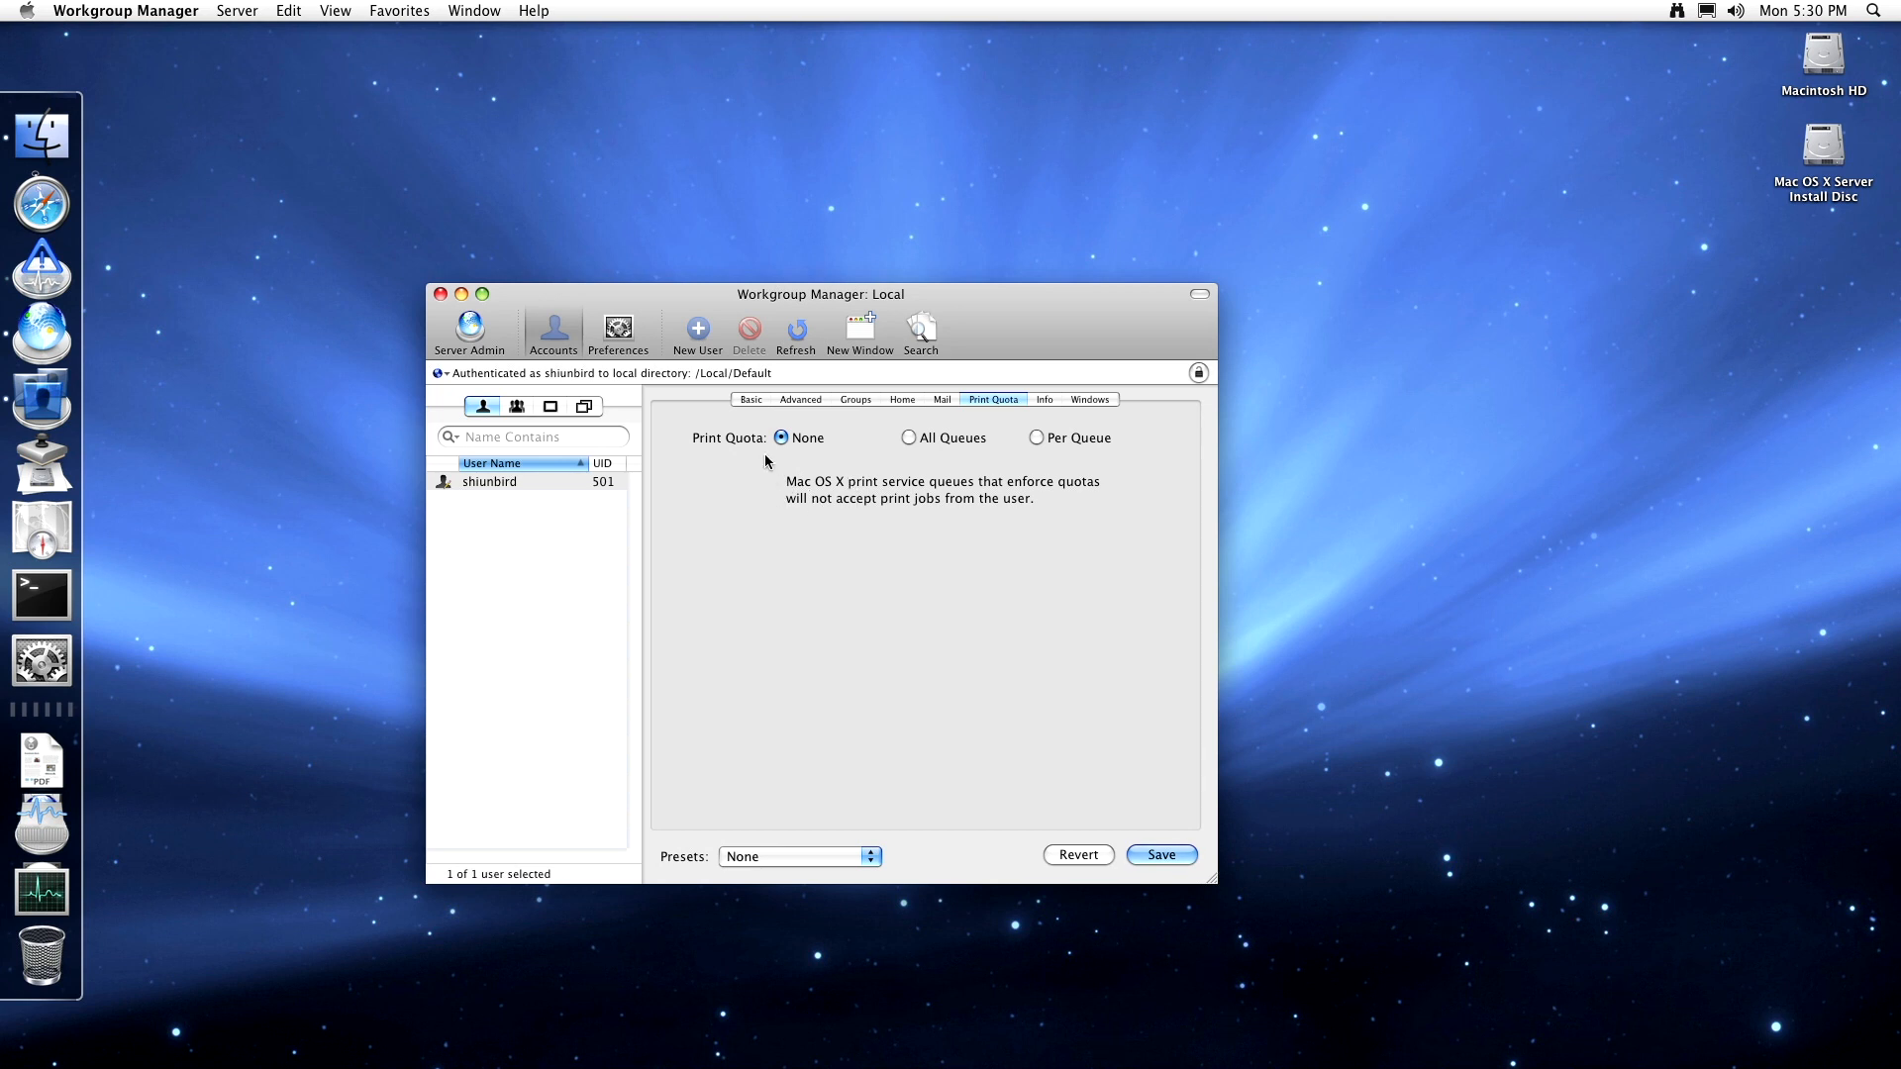
- Try All Queues and Per Queue, leave print quota at None and Local selected, and view Info fields
click(945, 438)
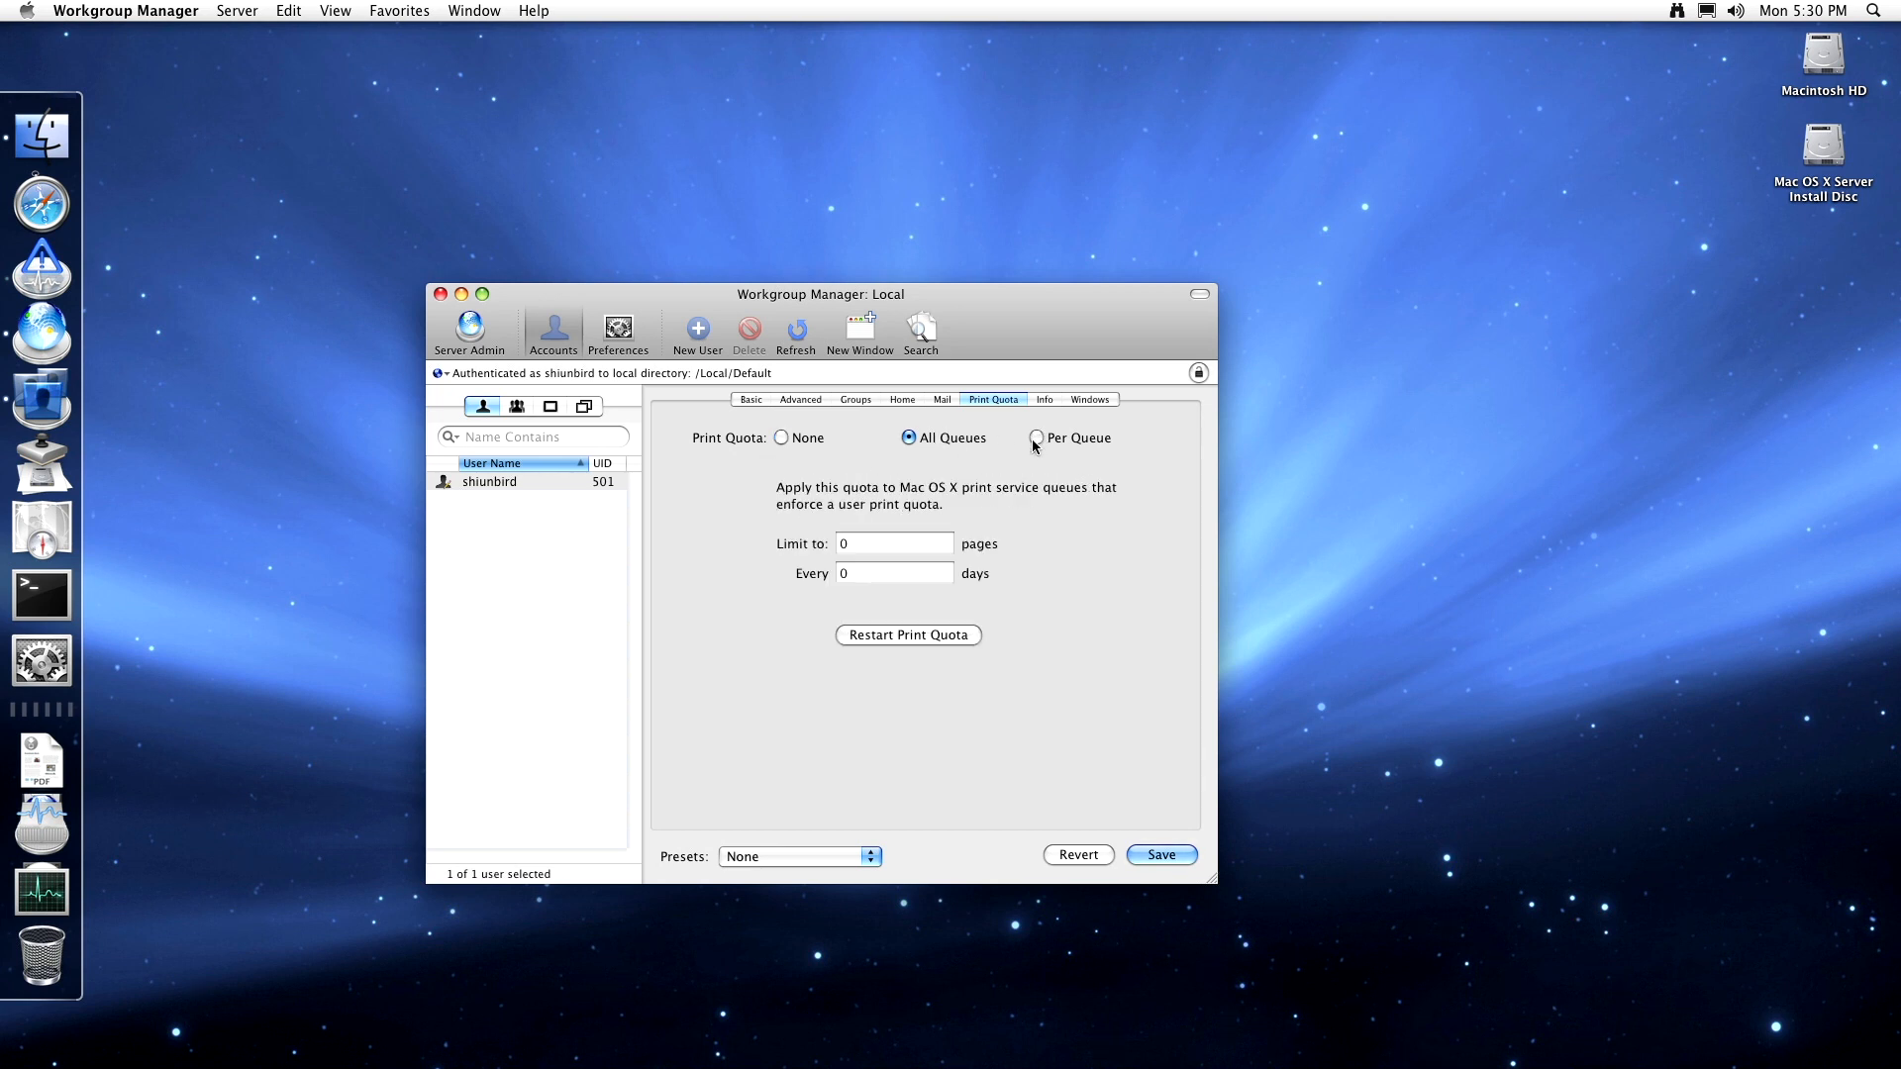
click(1036, 438)
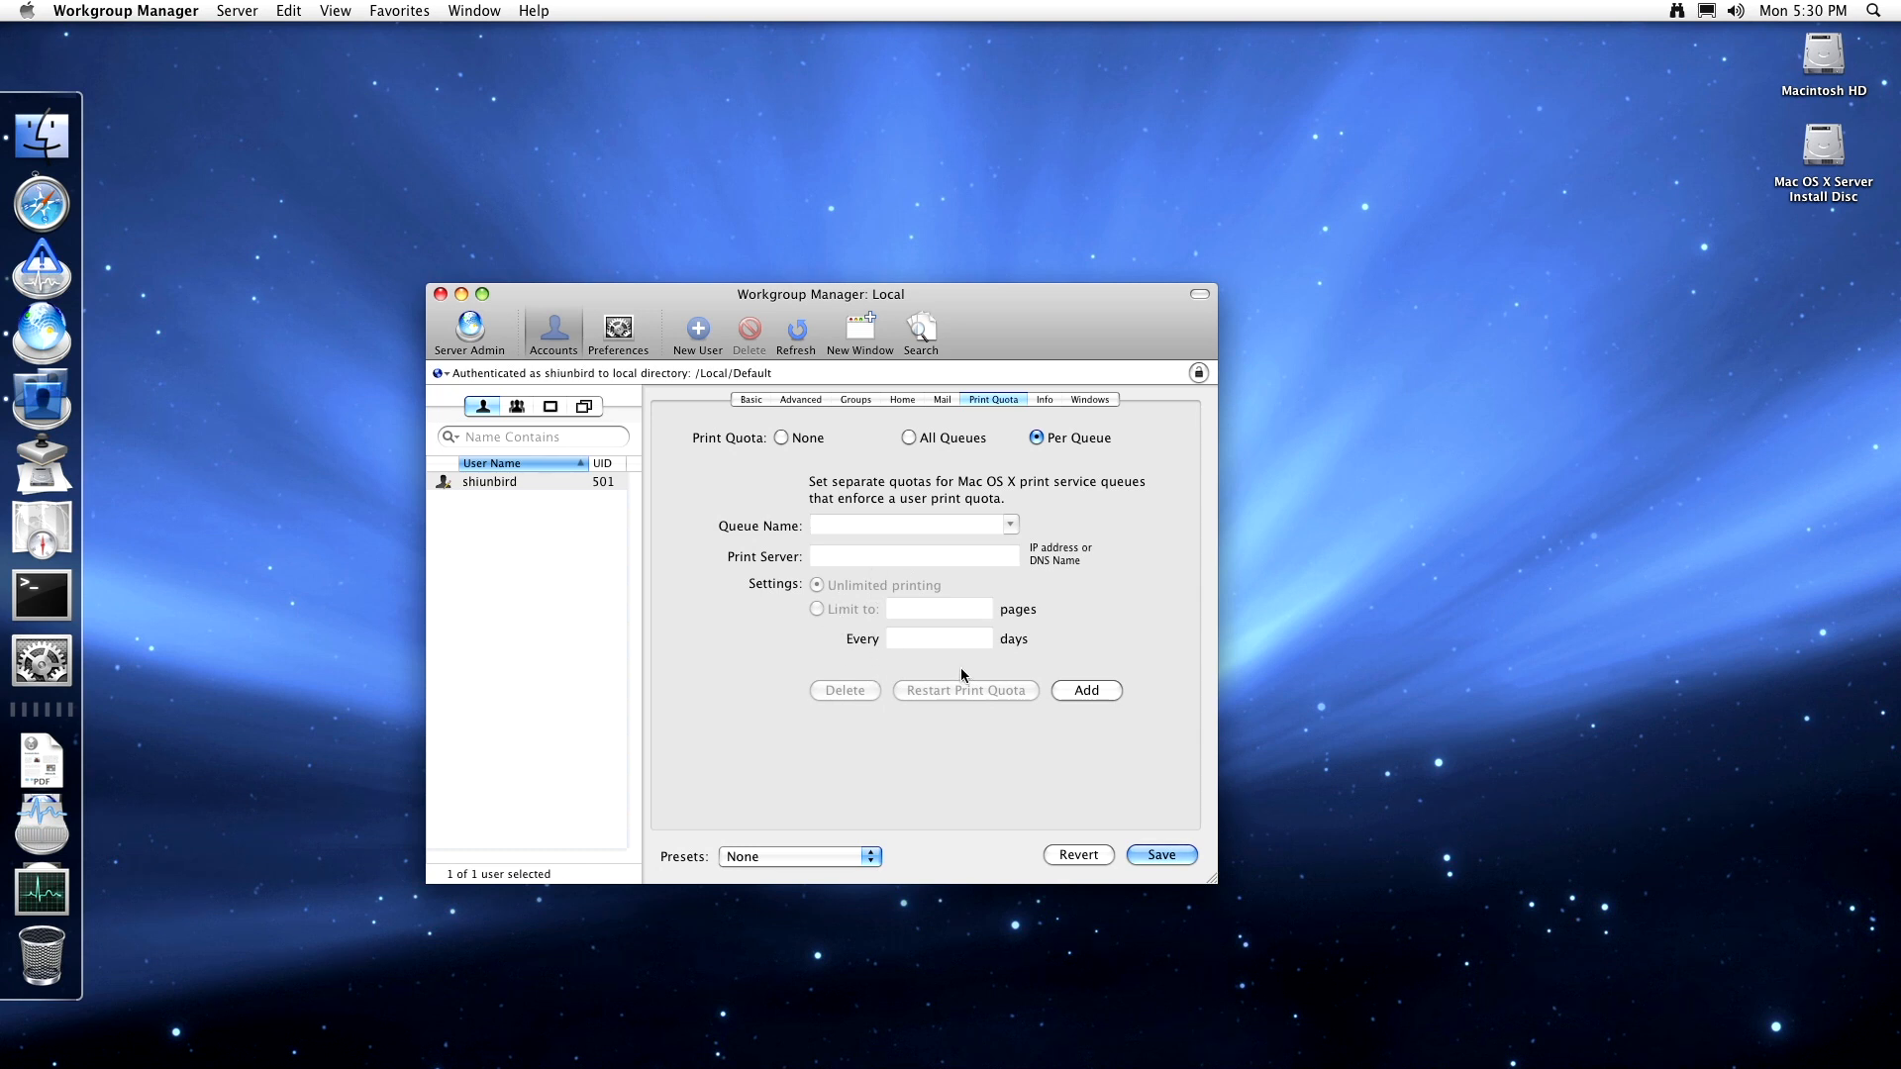
click(784, 438)
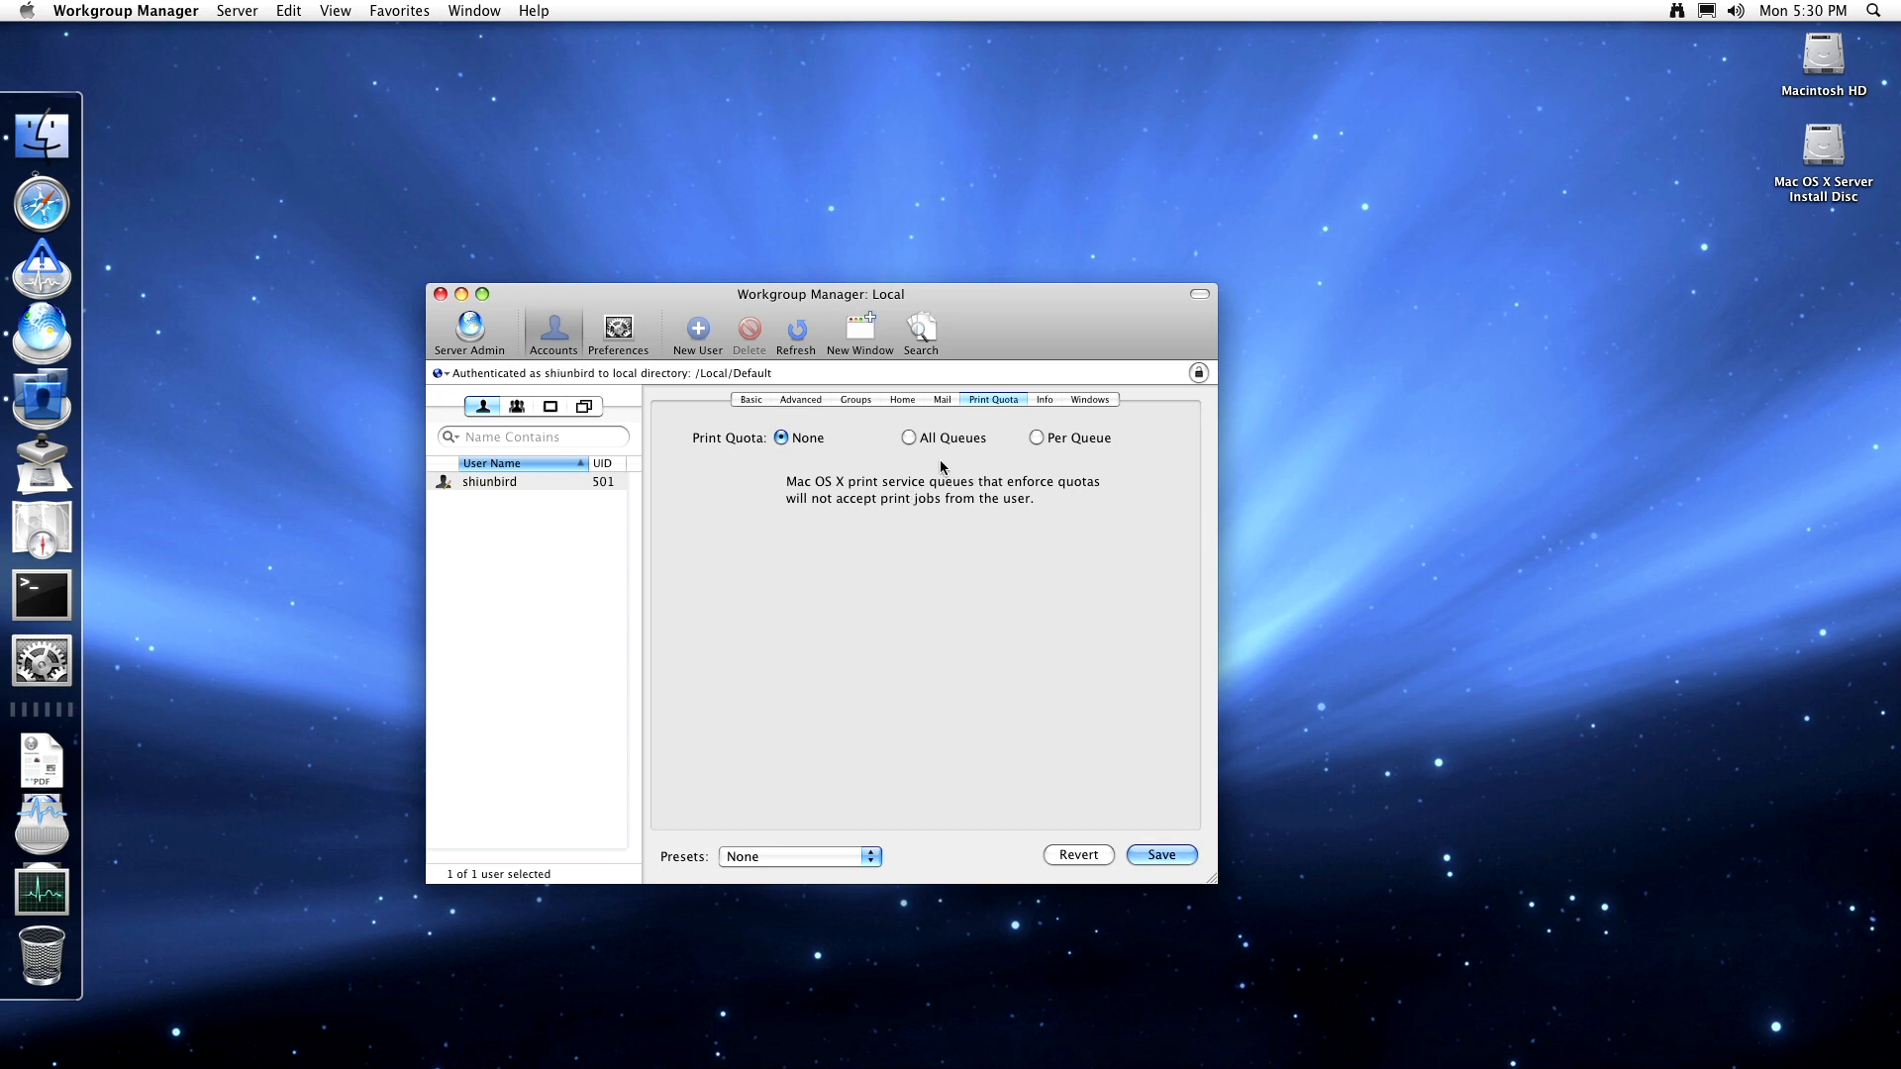
click(442, 376)
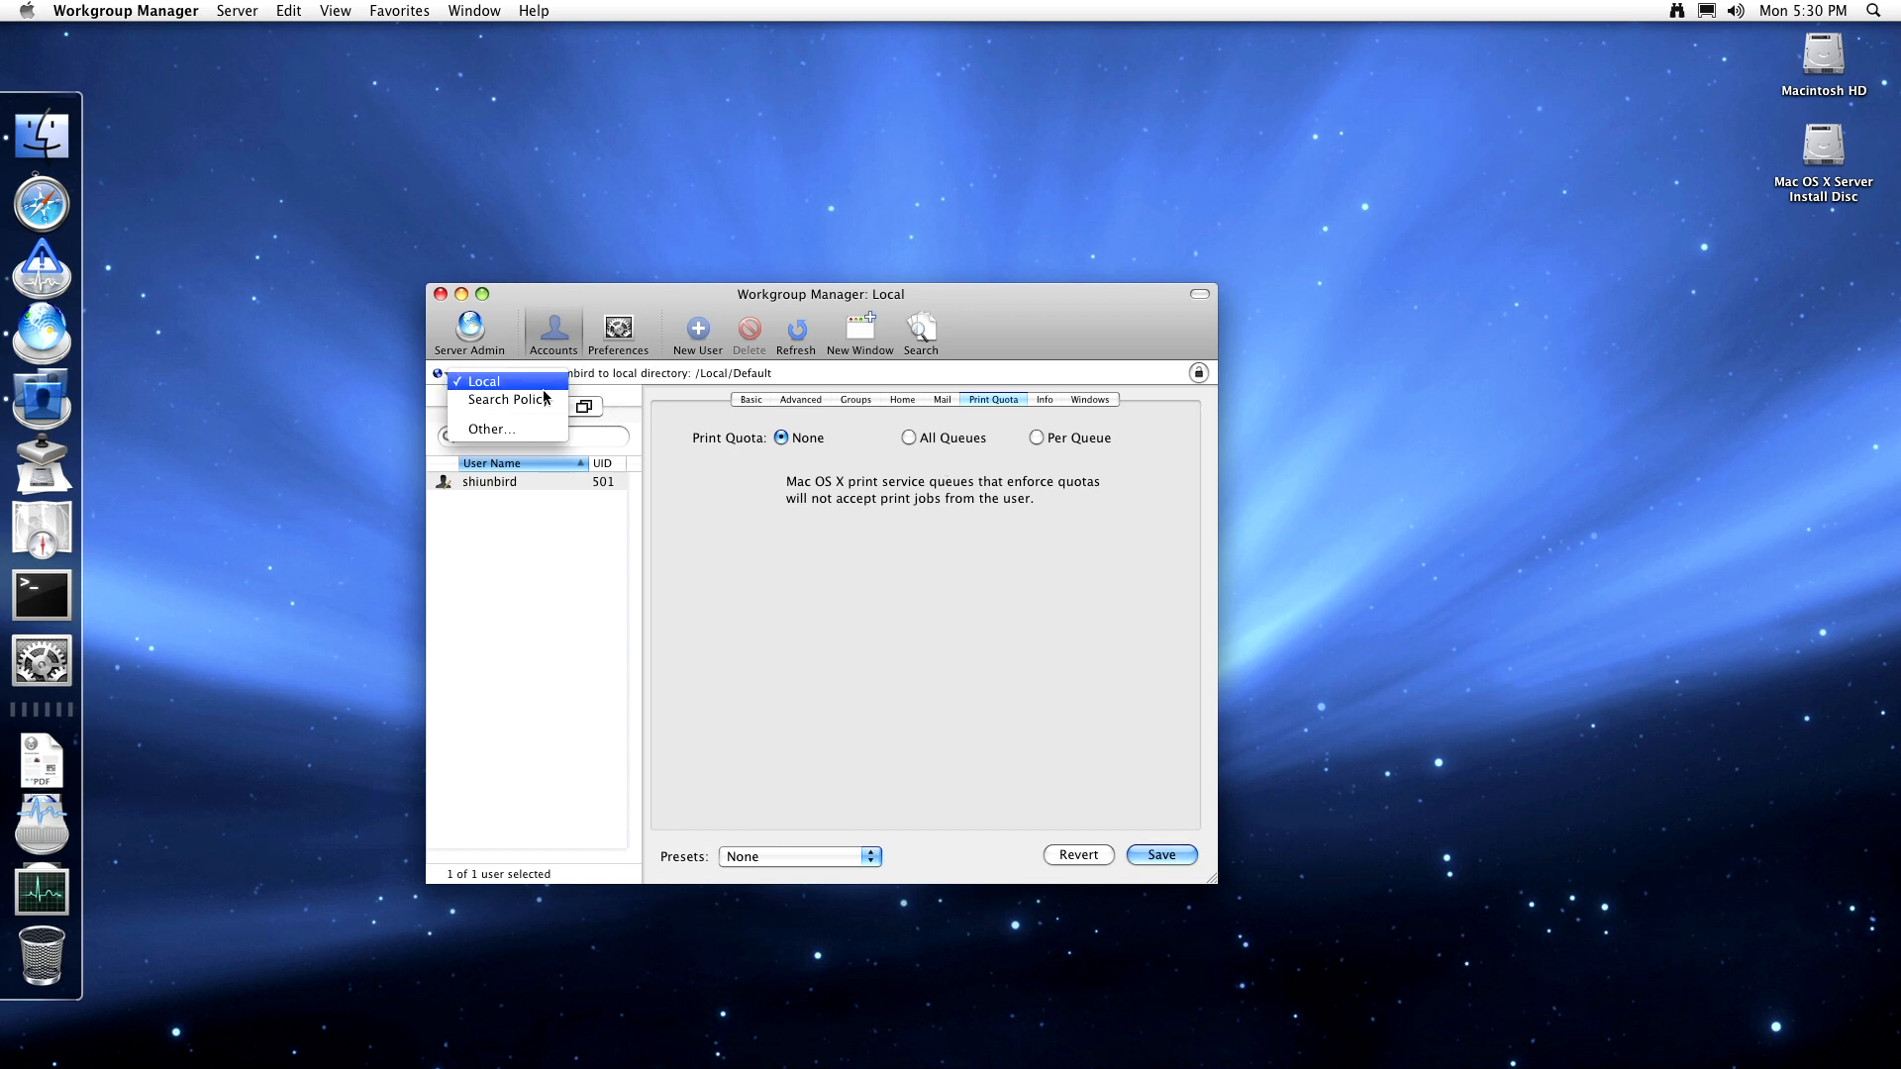
click(989, 458)
click(1041, 401)
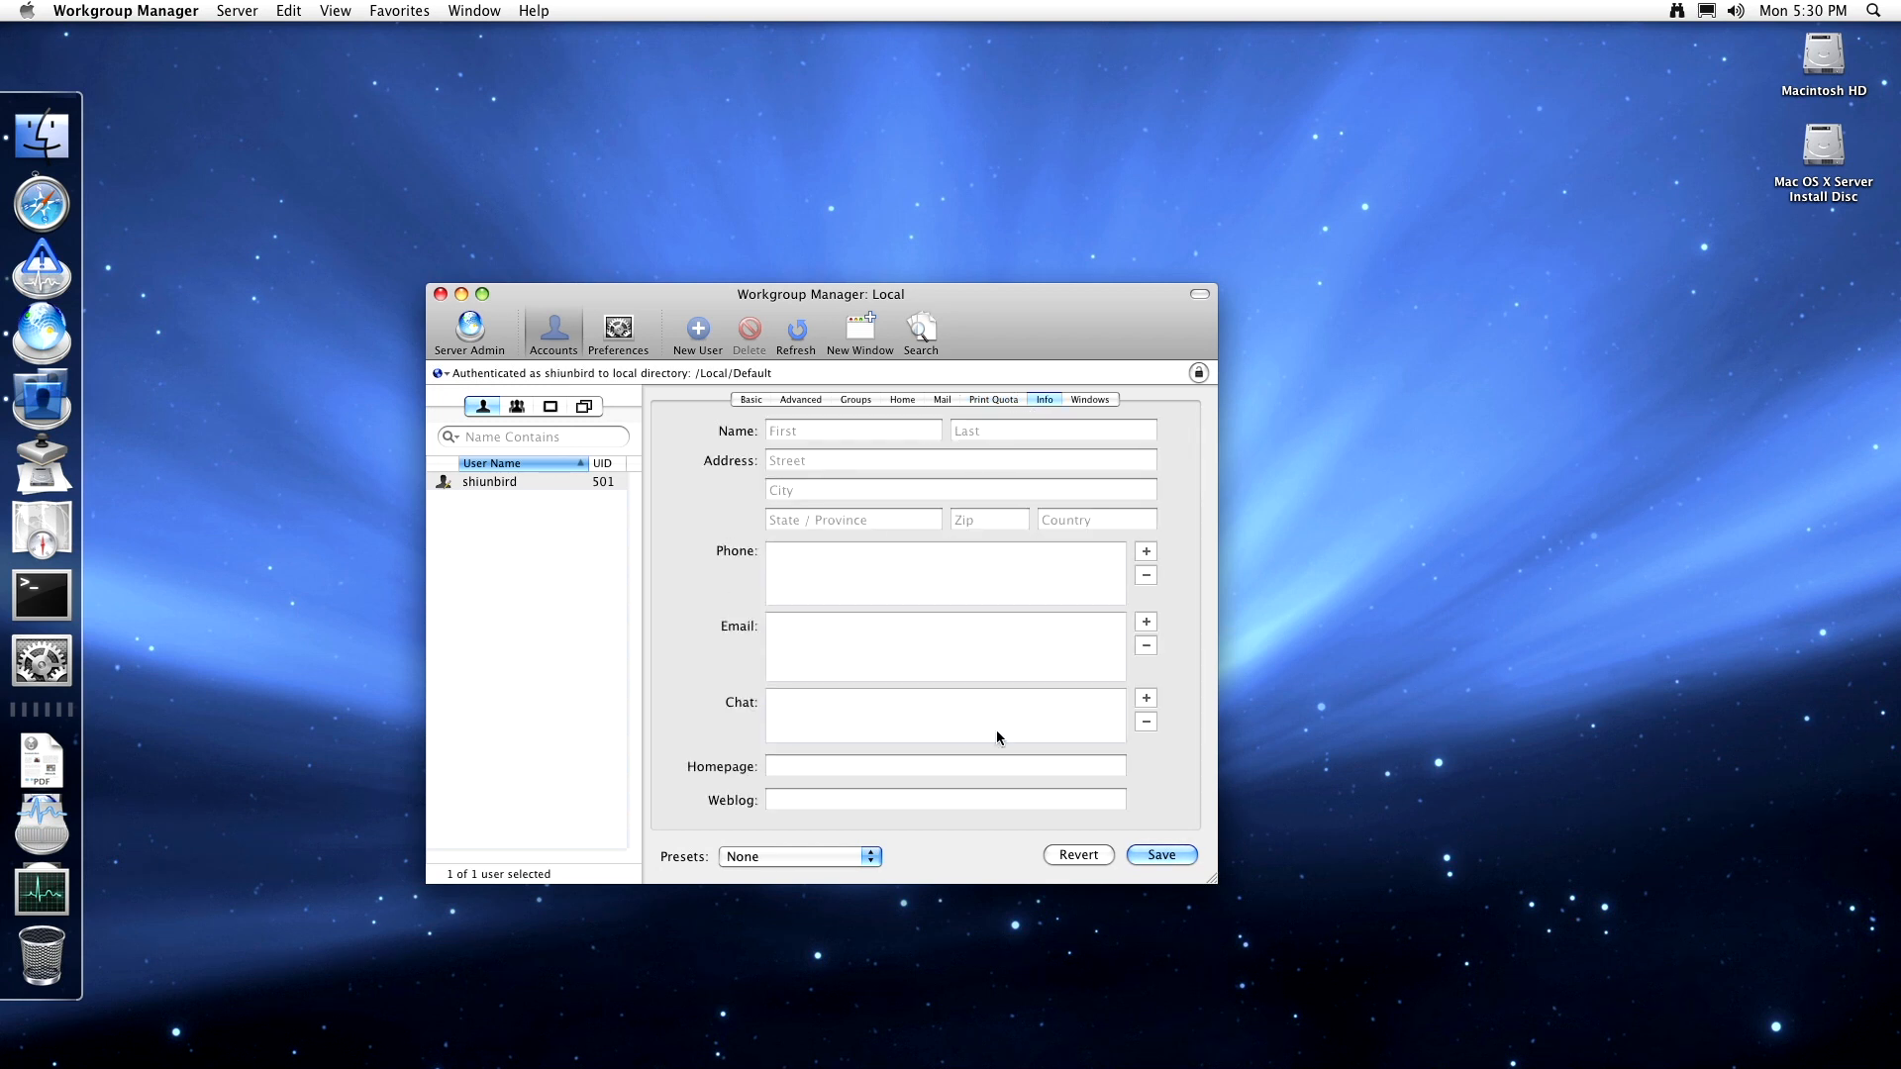
- Look at the user's Windows settings, then return to Basic showing User ID 501
click(1081, 402)
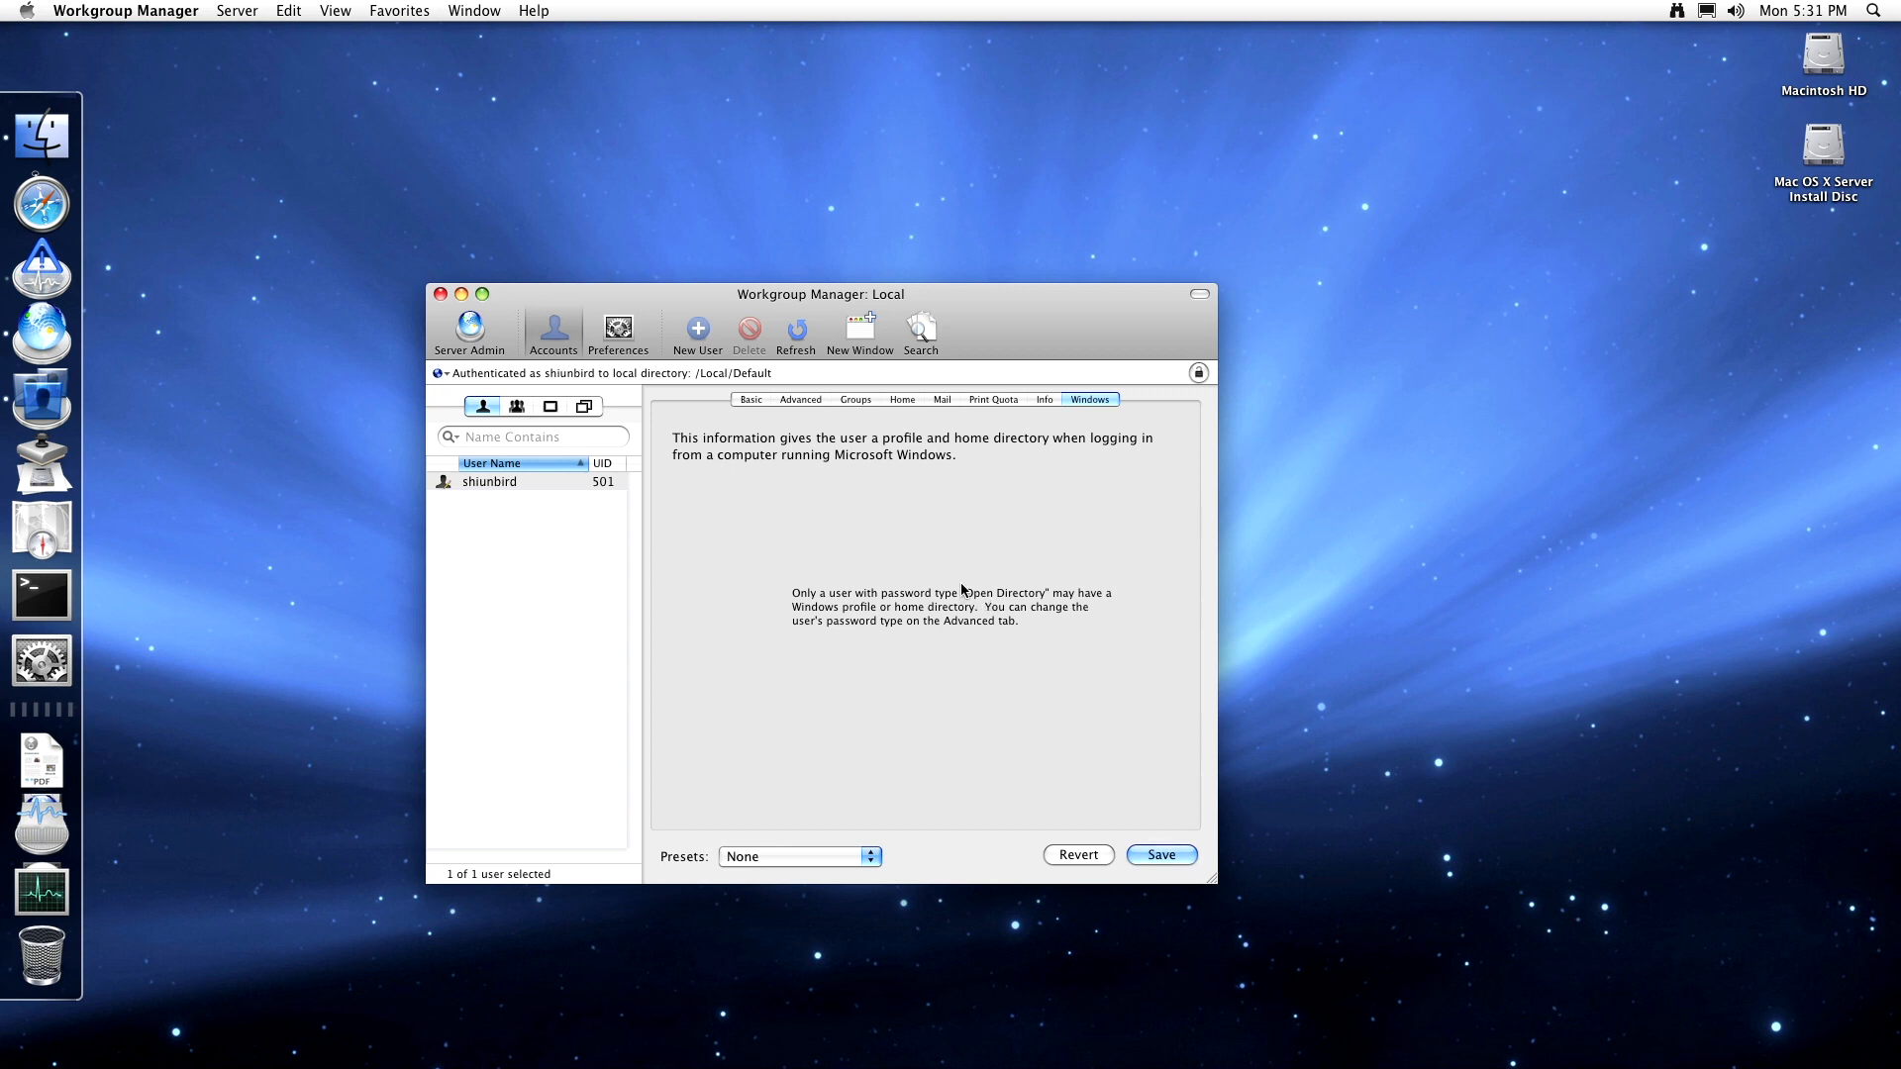
click(754, 400)
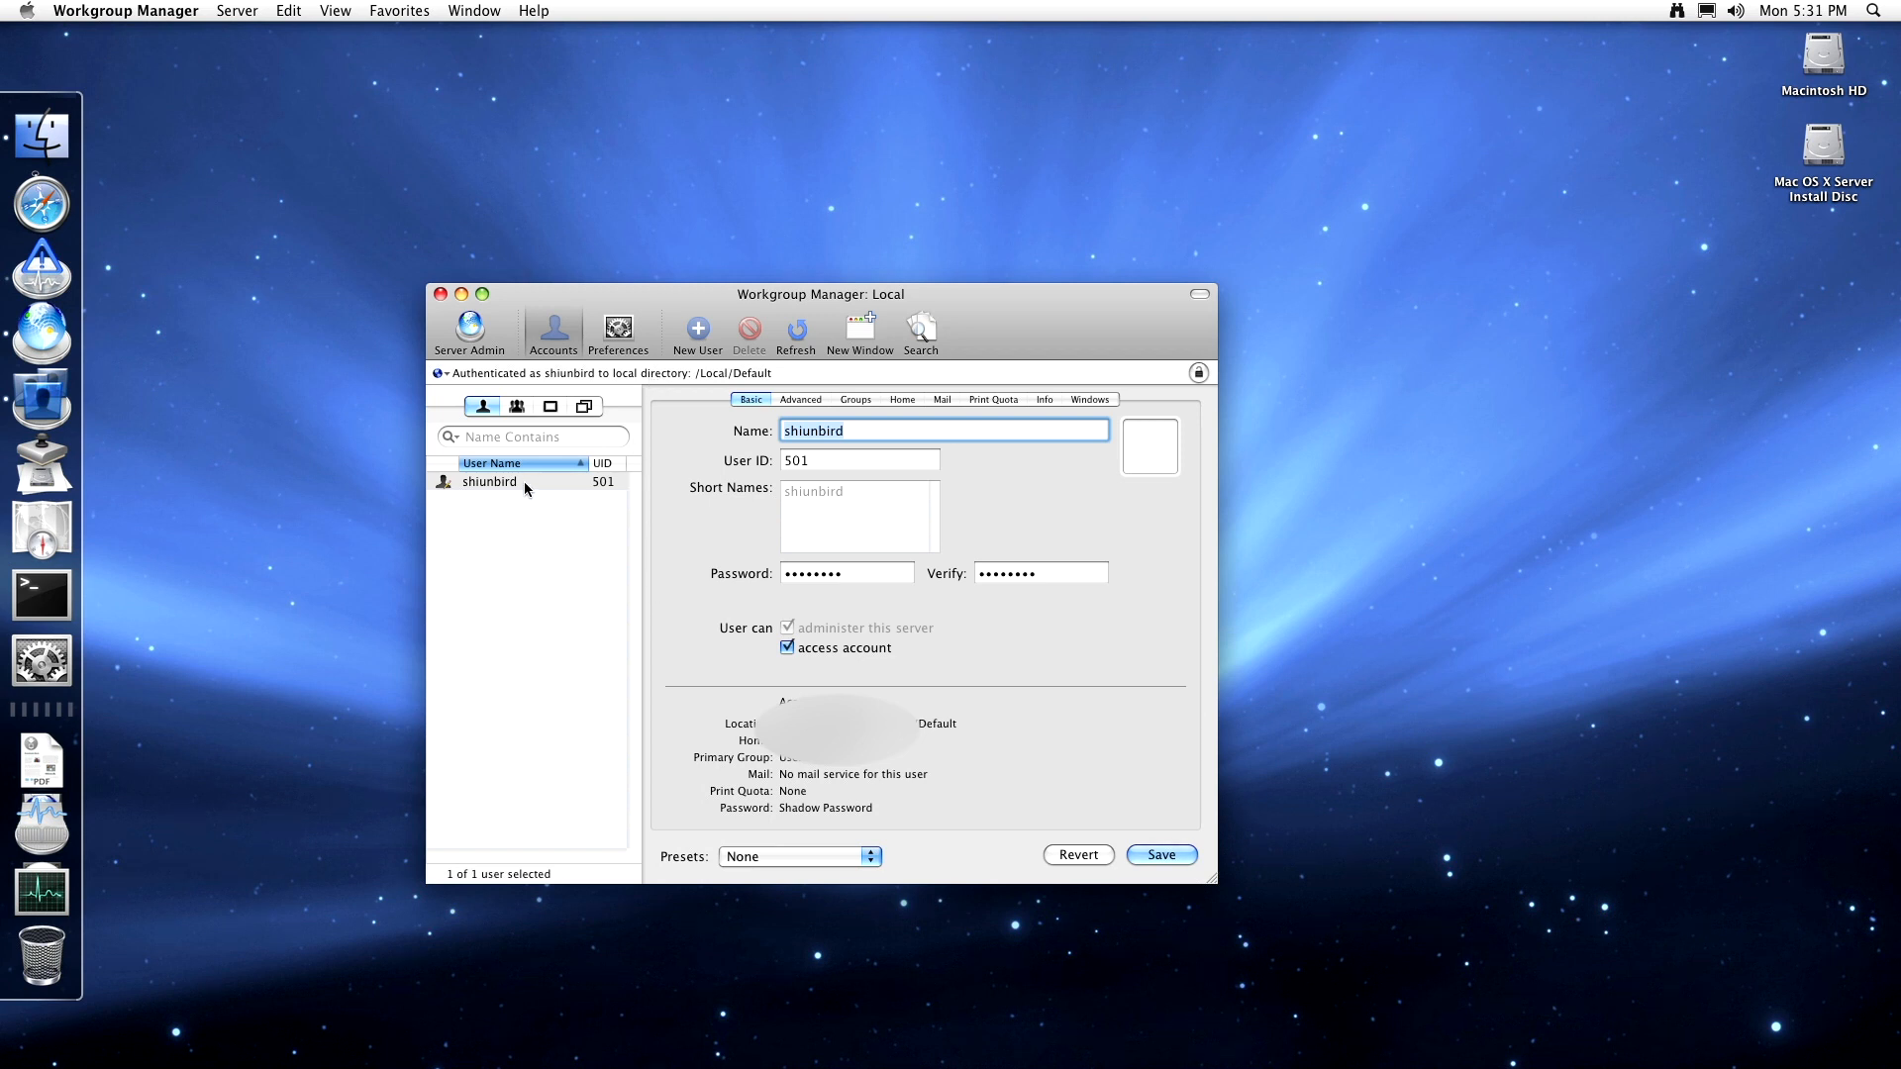
- Switch to the groups list, discard the unsaved user changes, and select the _guest group
click(519, 408)
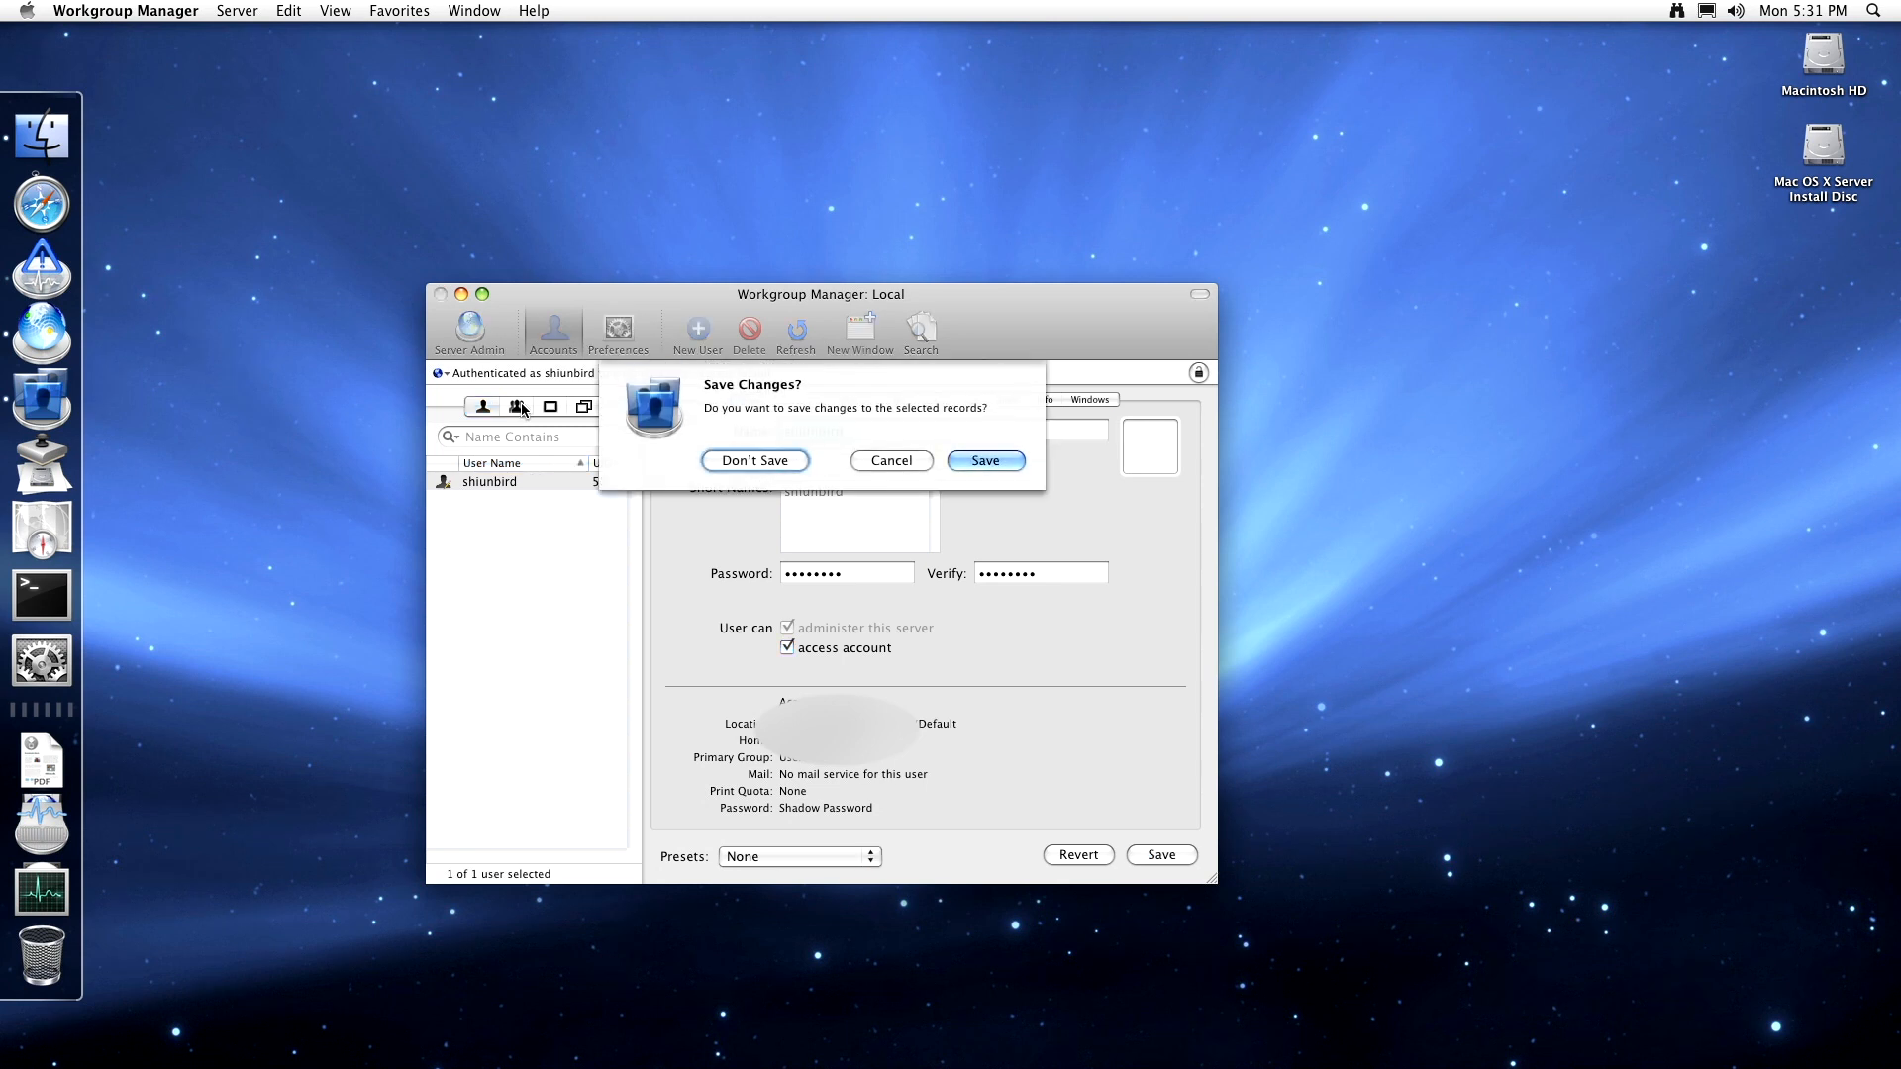
click(770, 467)
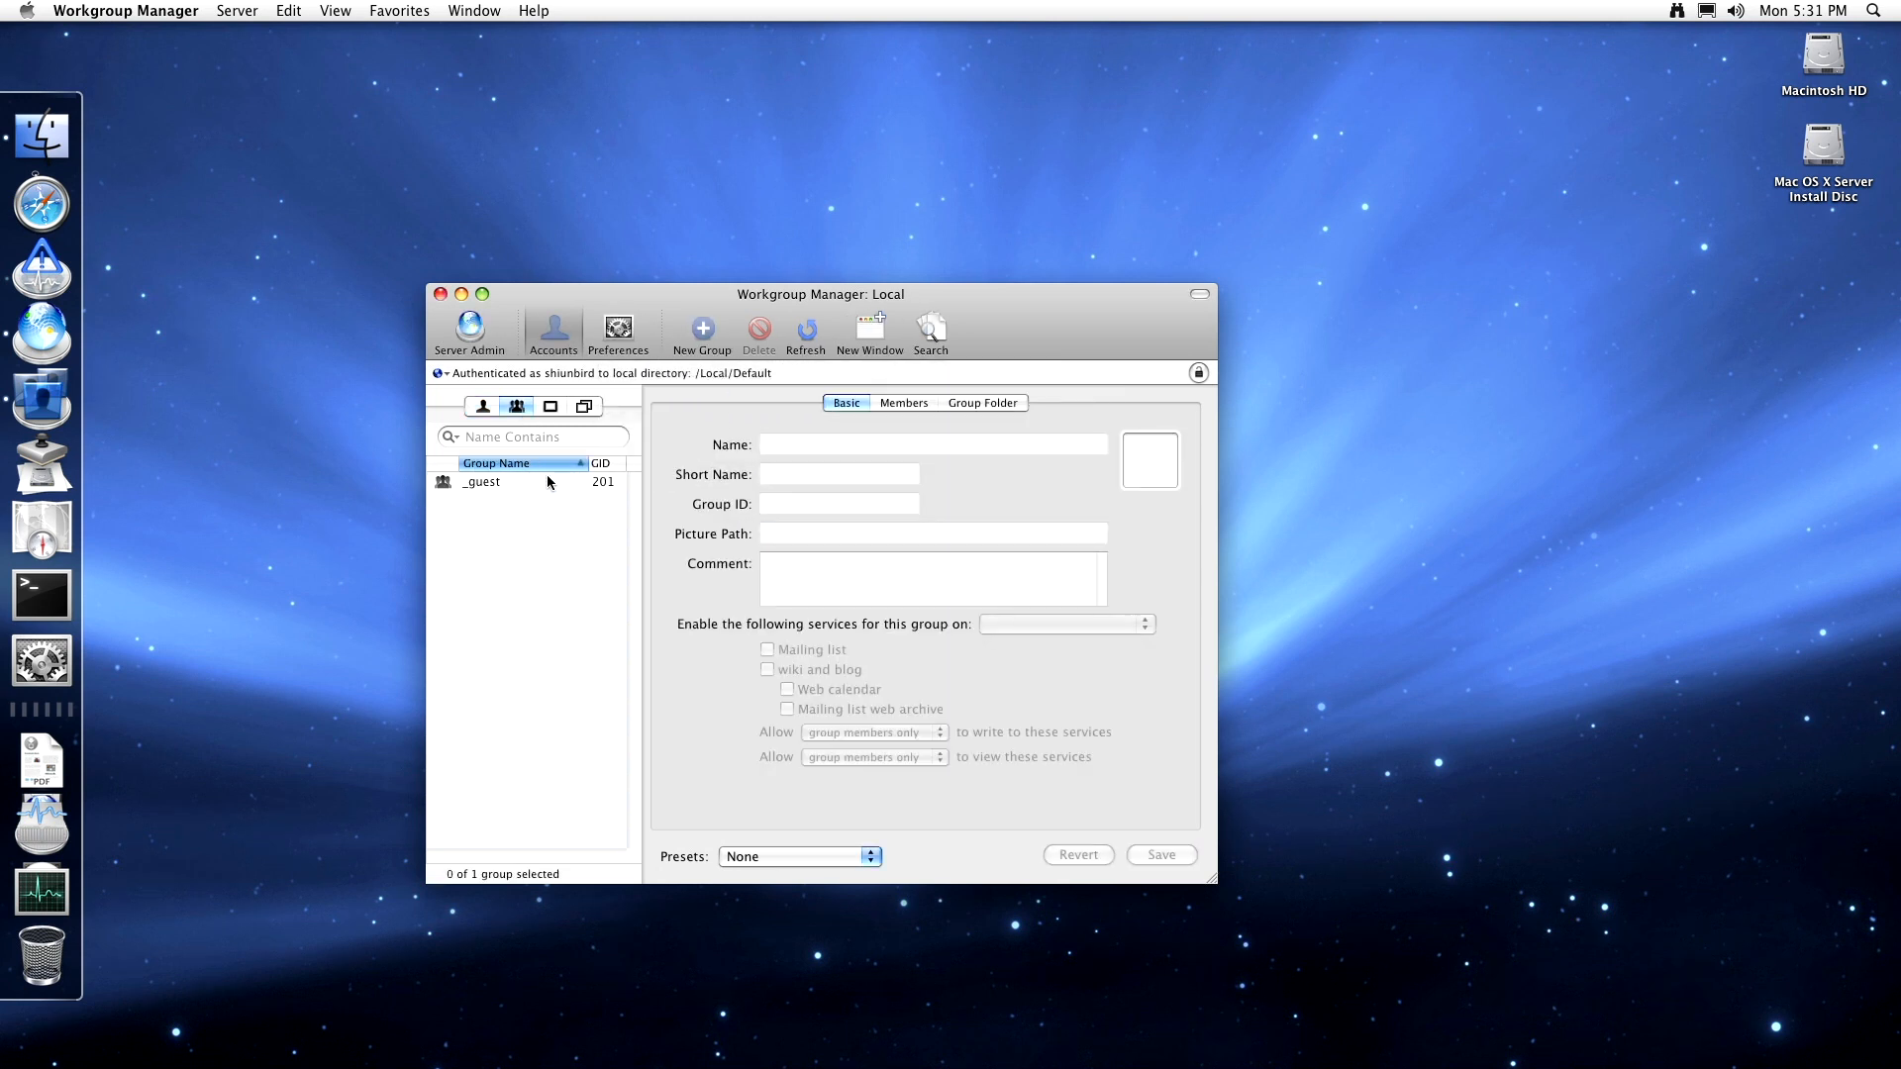
click(550, 482)
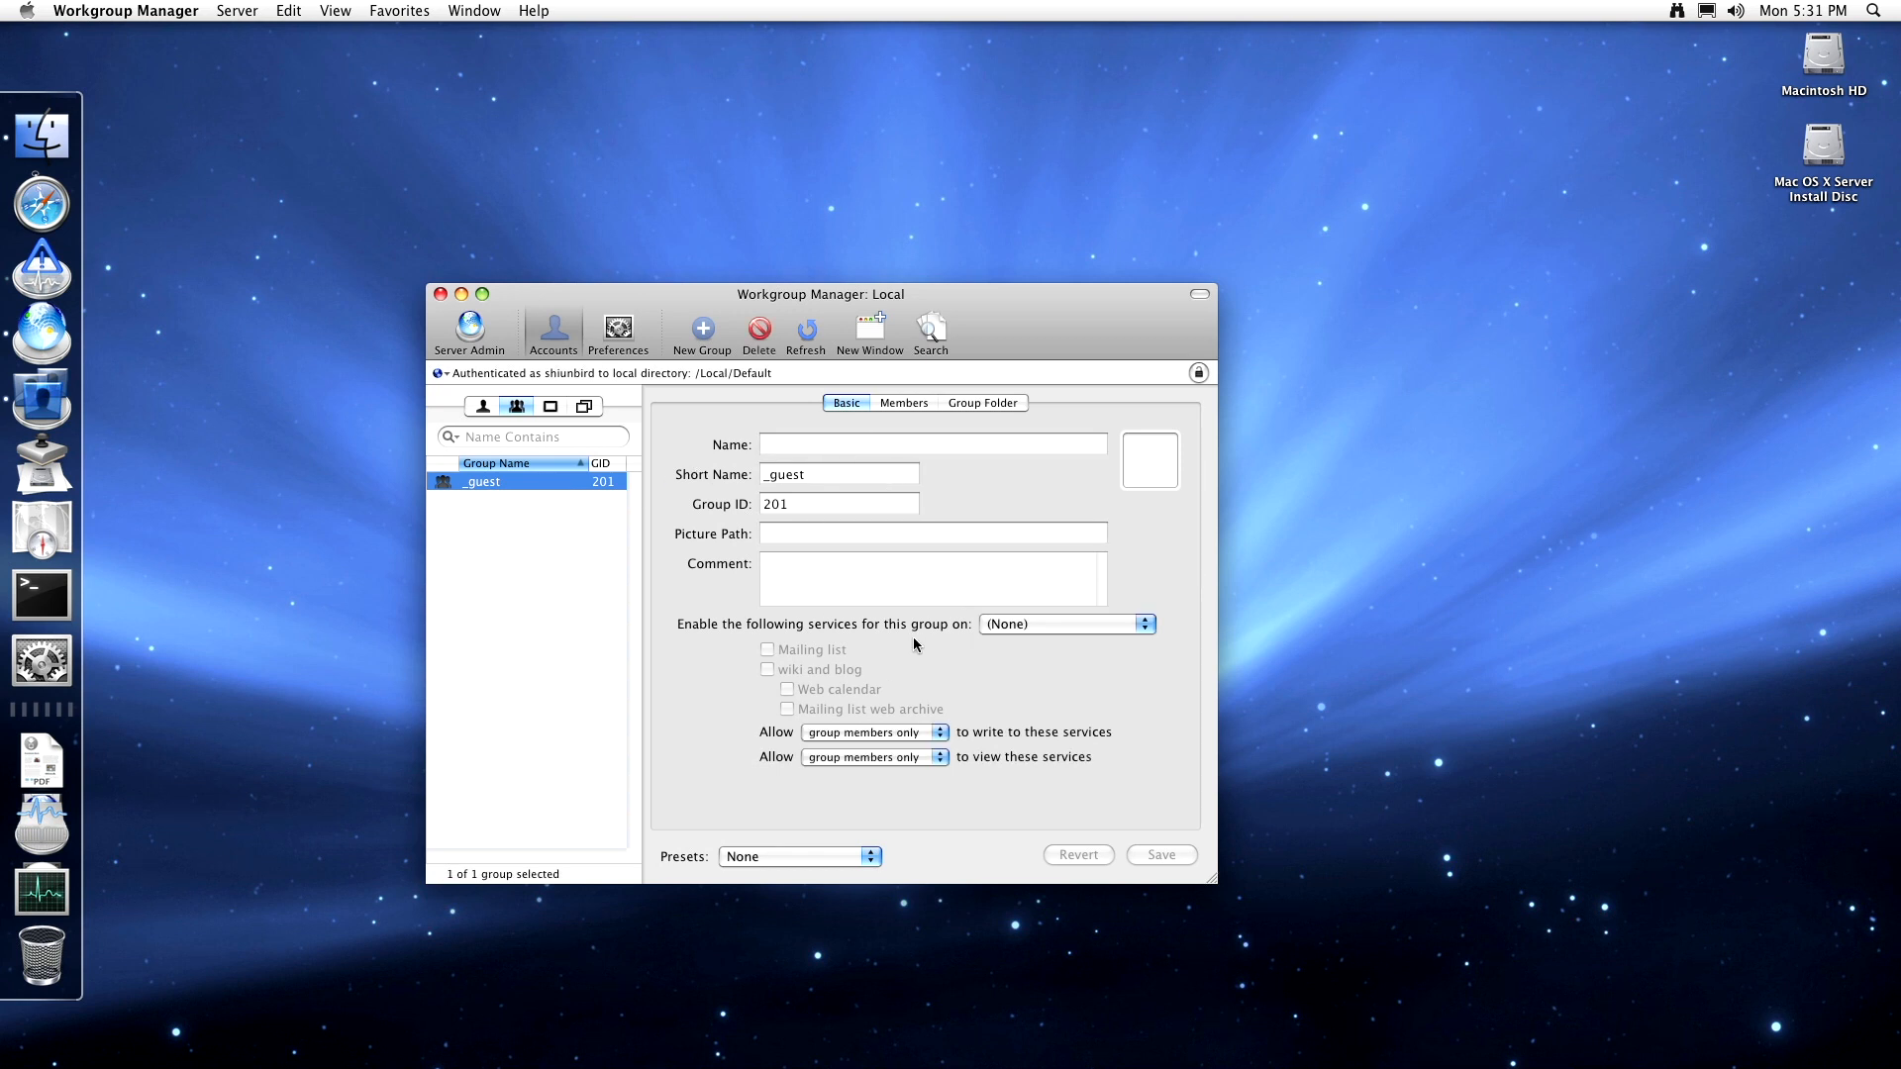
- Leave the _guest group's services and member-only write access unchanged and view its empty member list
click(1005, 626)
click(840, 639)
click(868, 735)
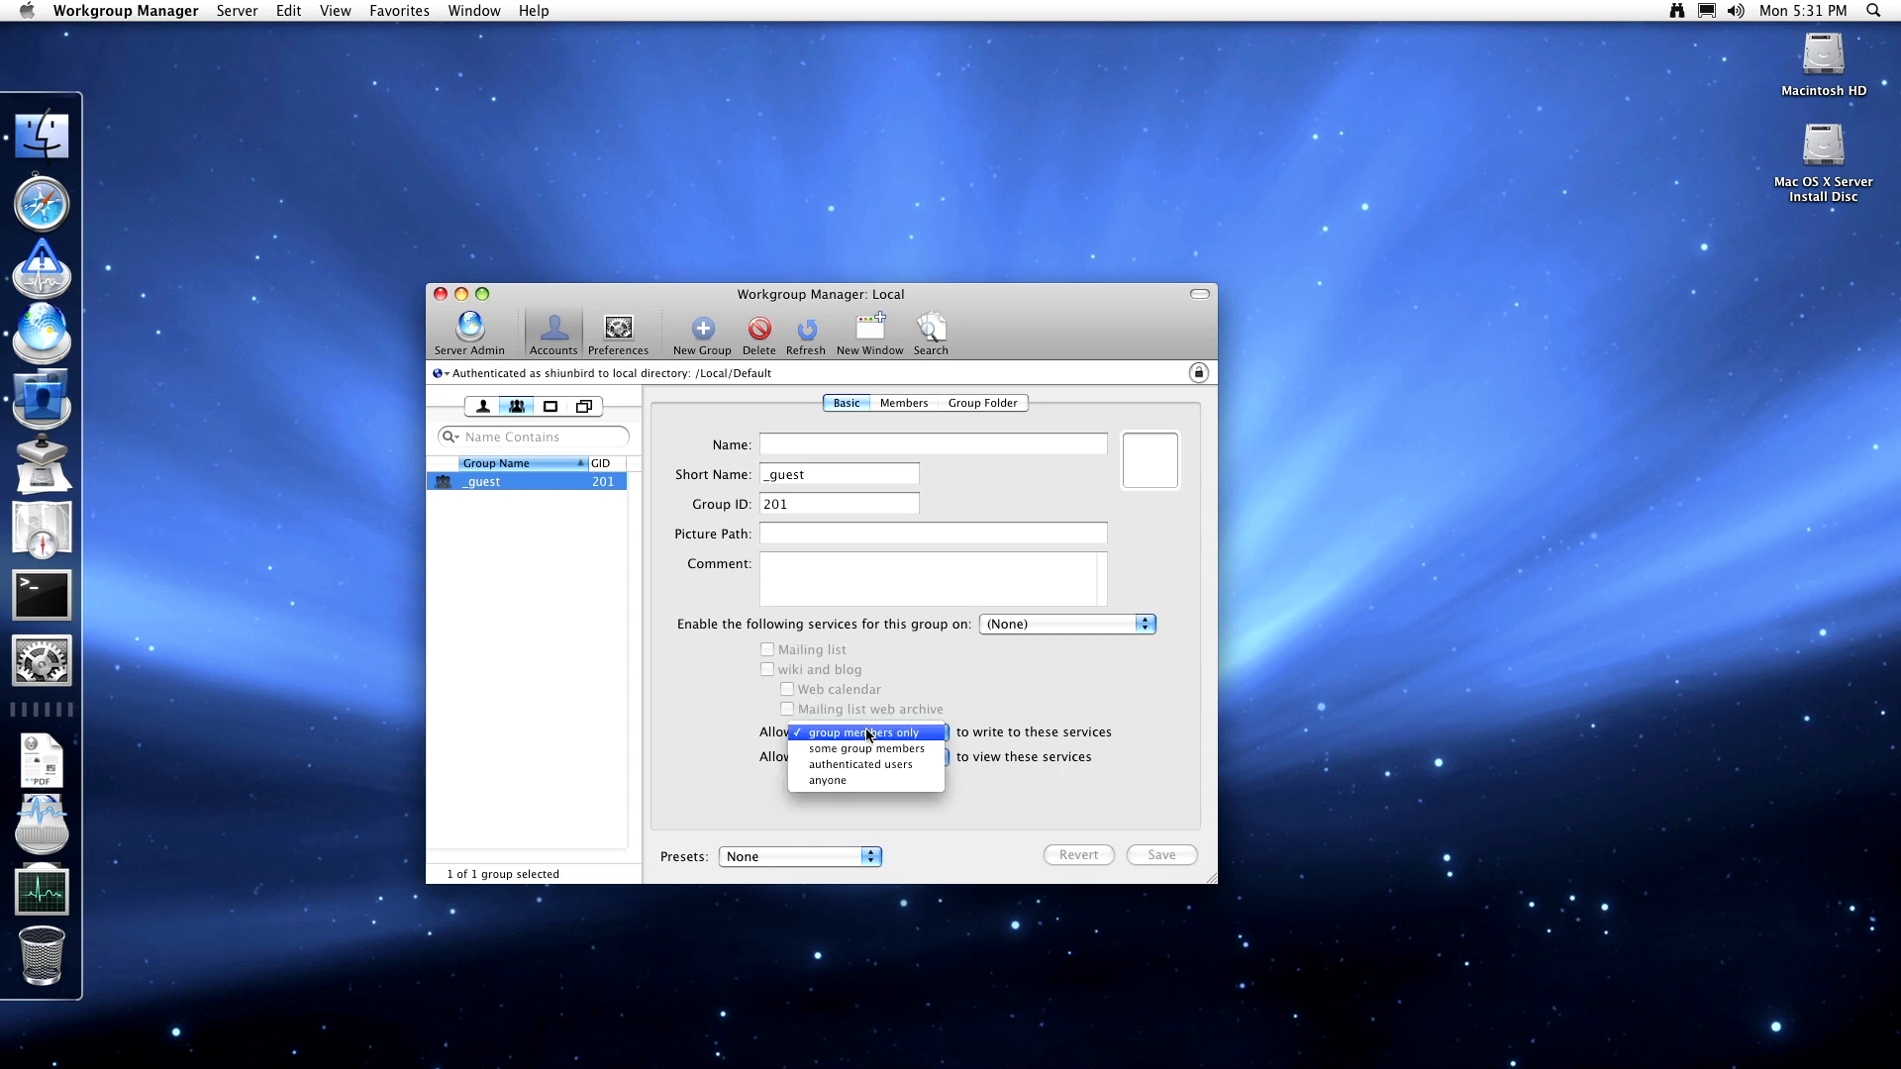
click(764, 734)
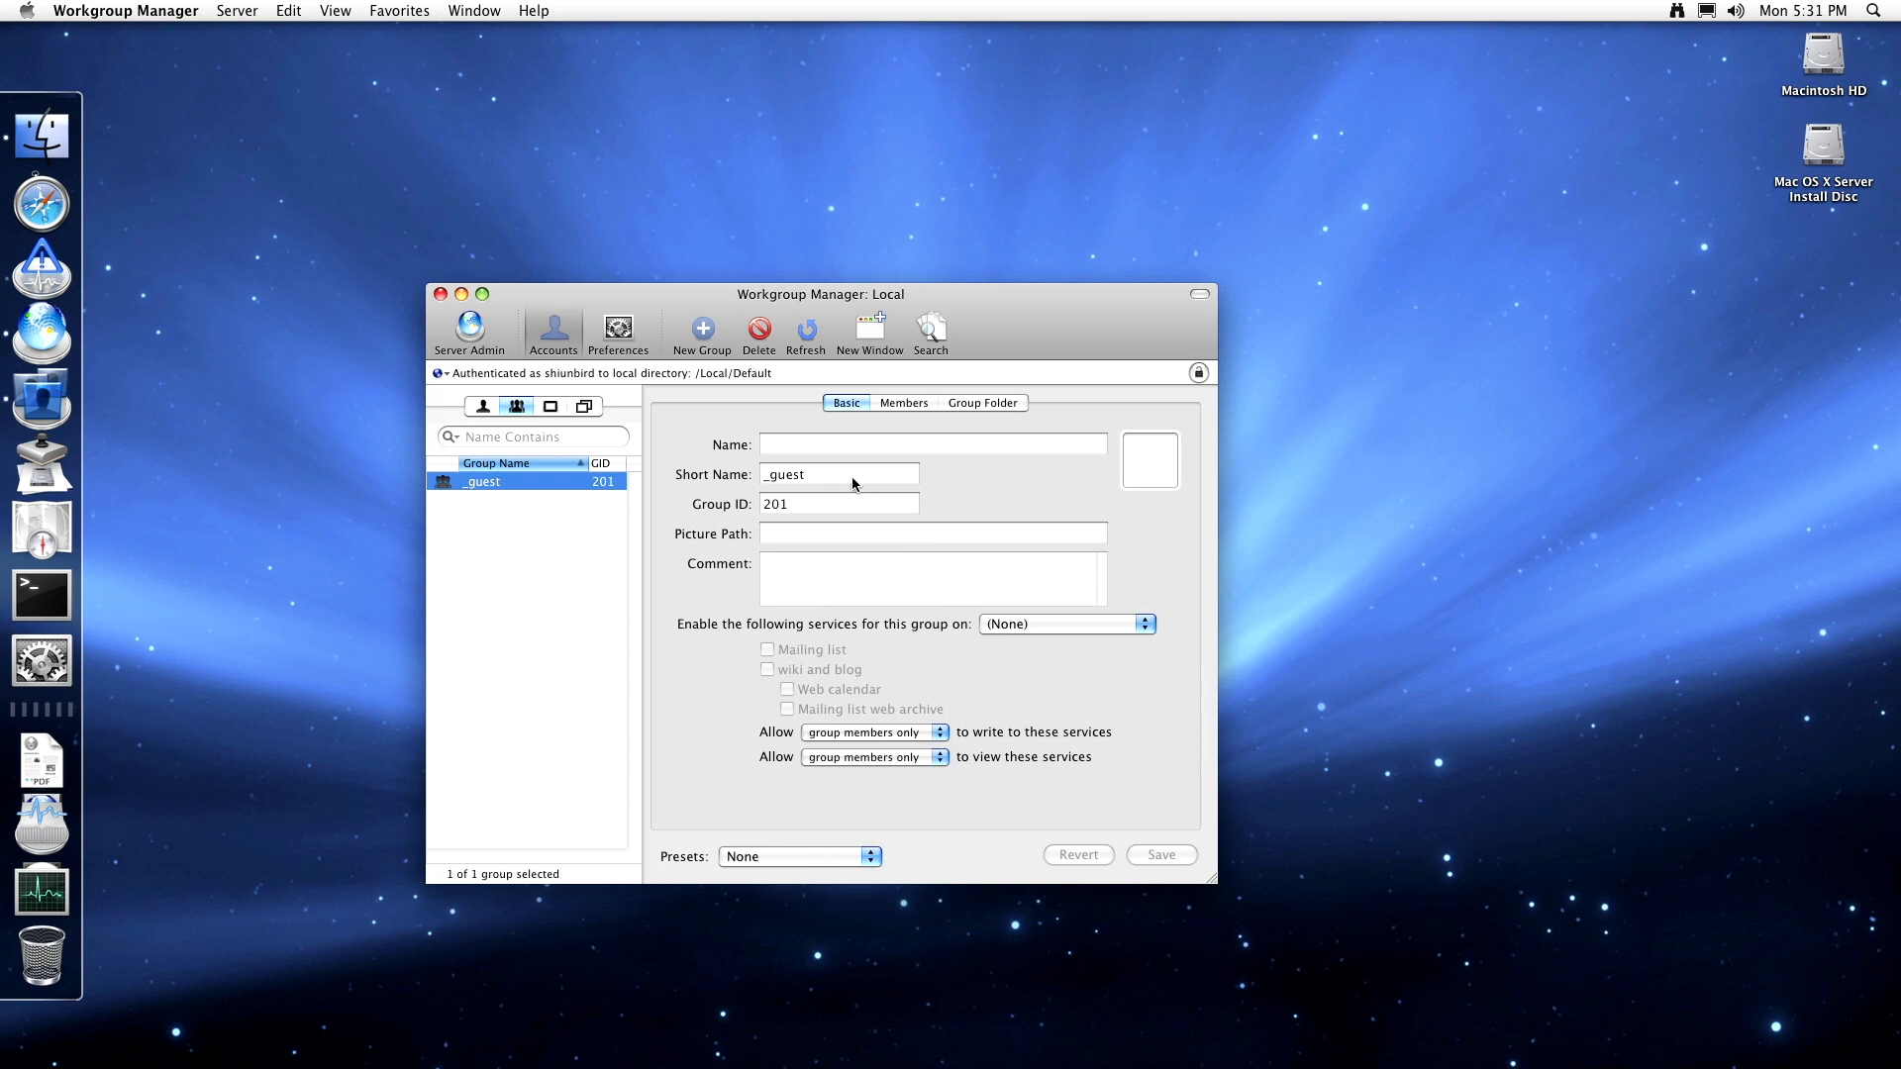
click(916, 403)
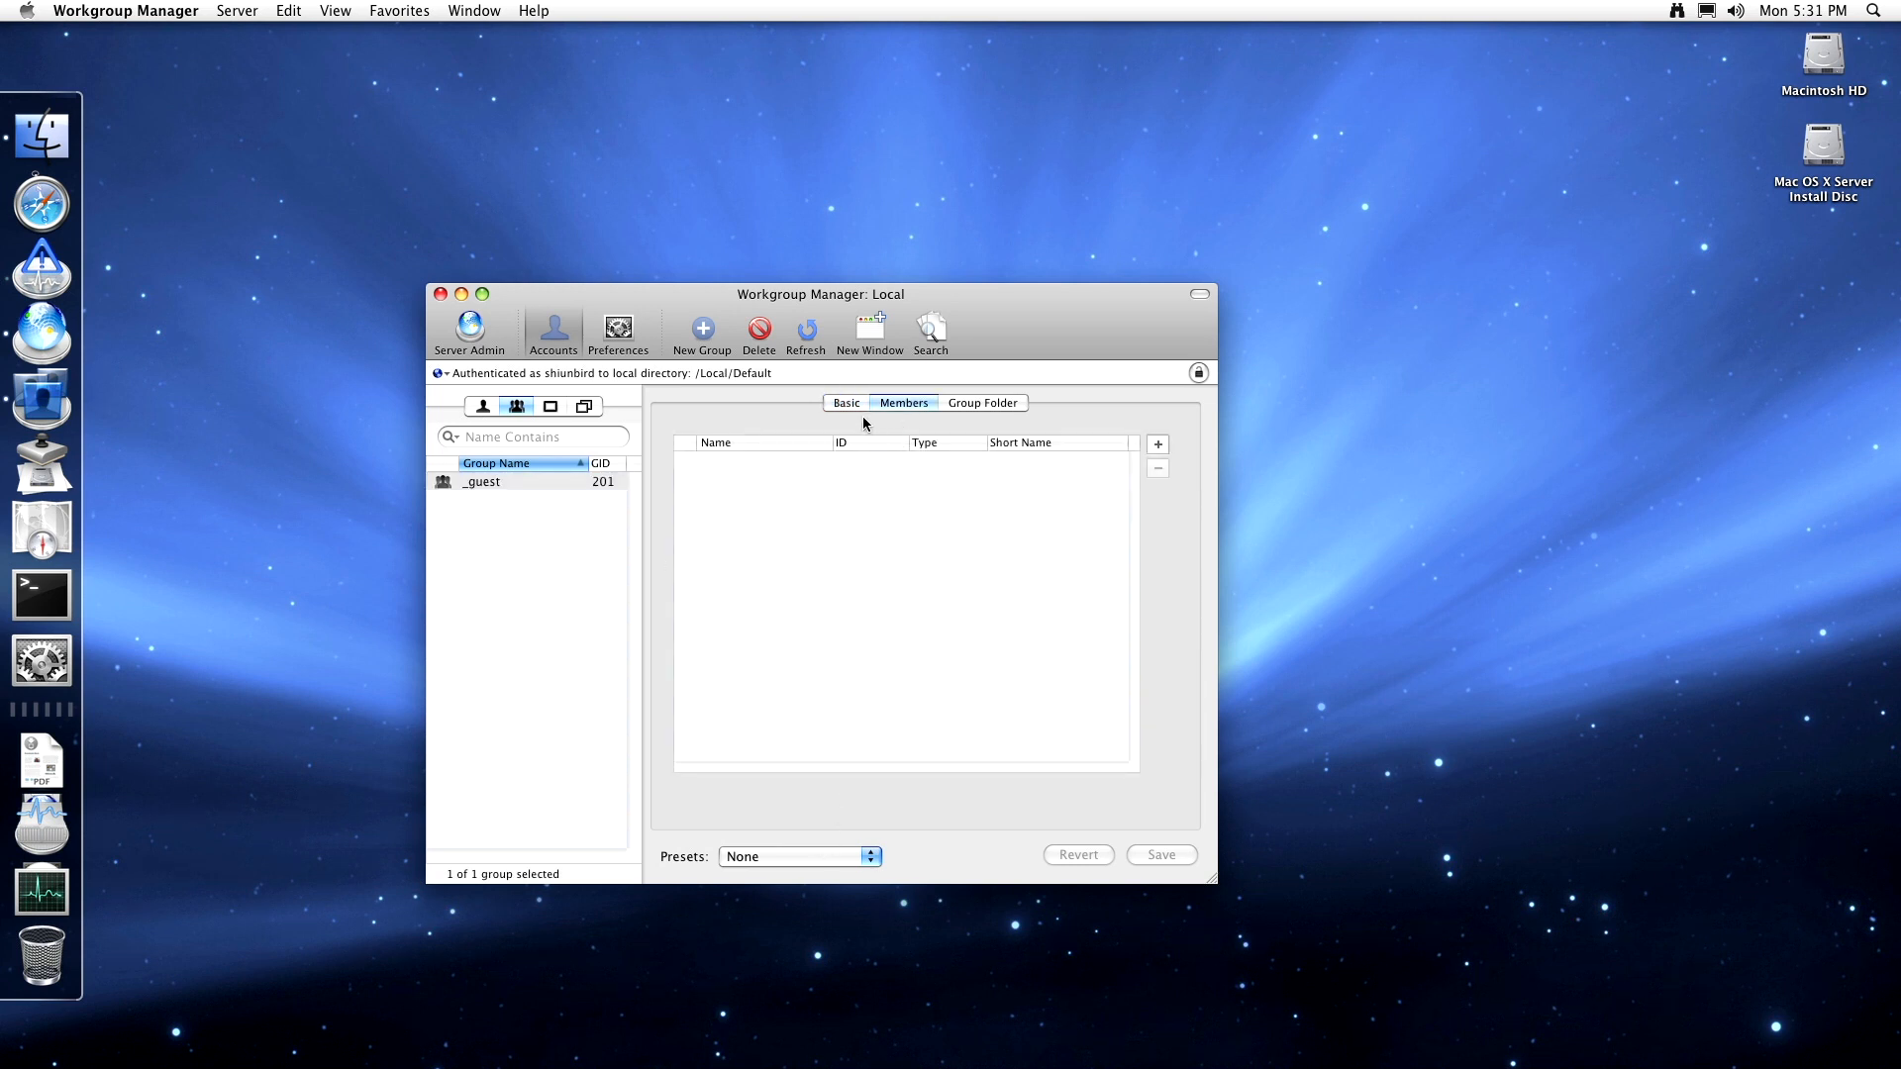
- View the _guest group's group folder settings and pick share points in the list
click(1002, 405)
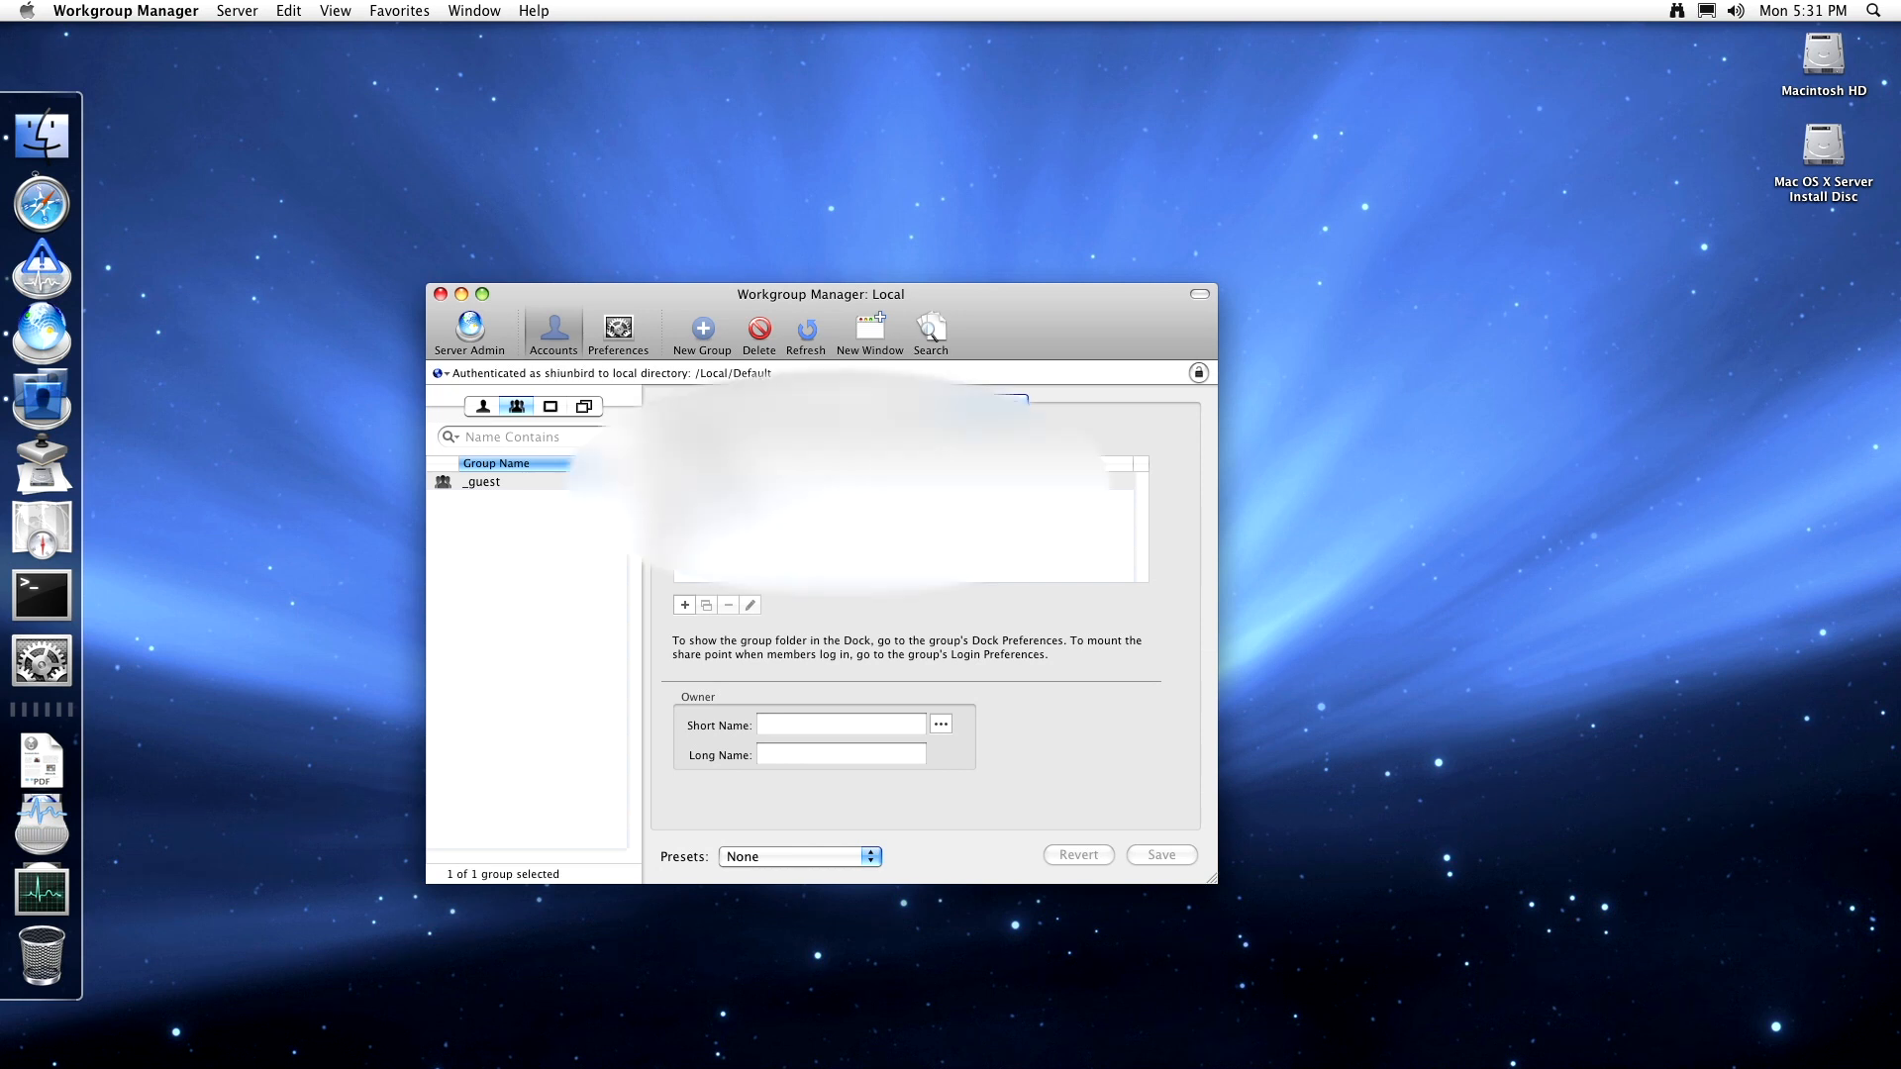
click(872, 518)
click(871, 537)
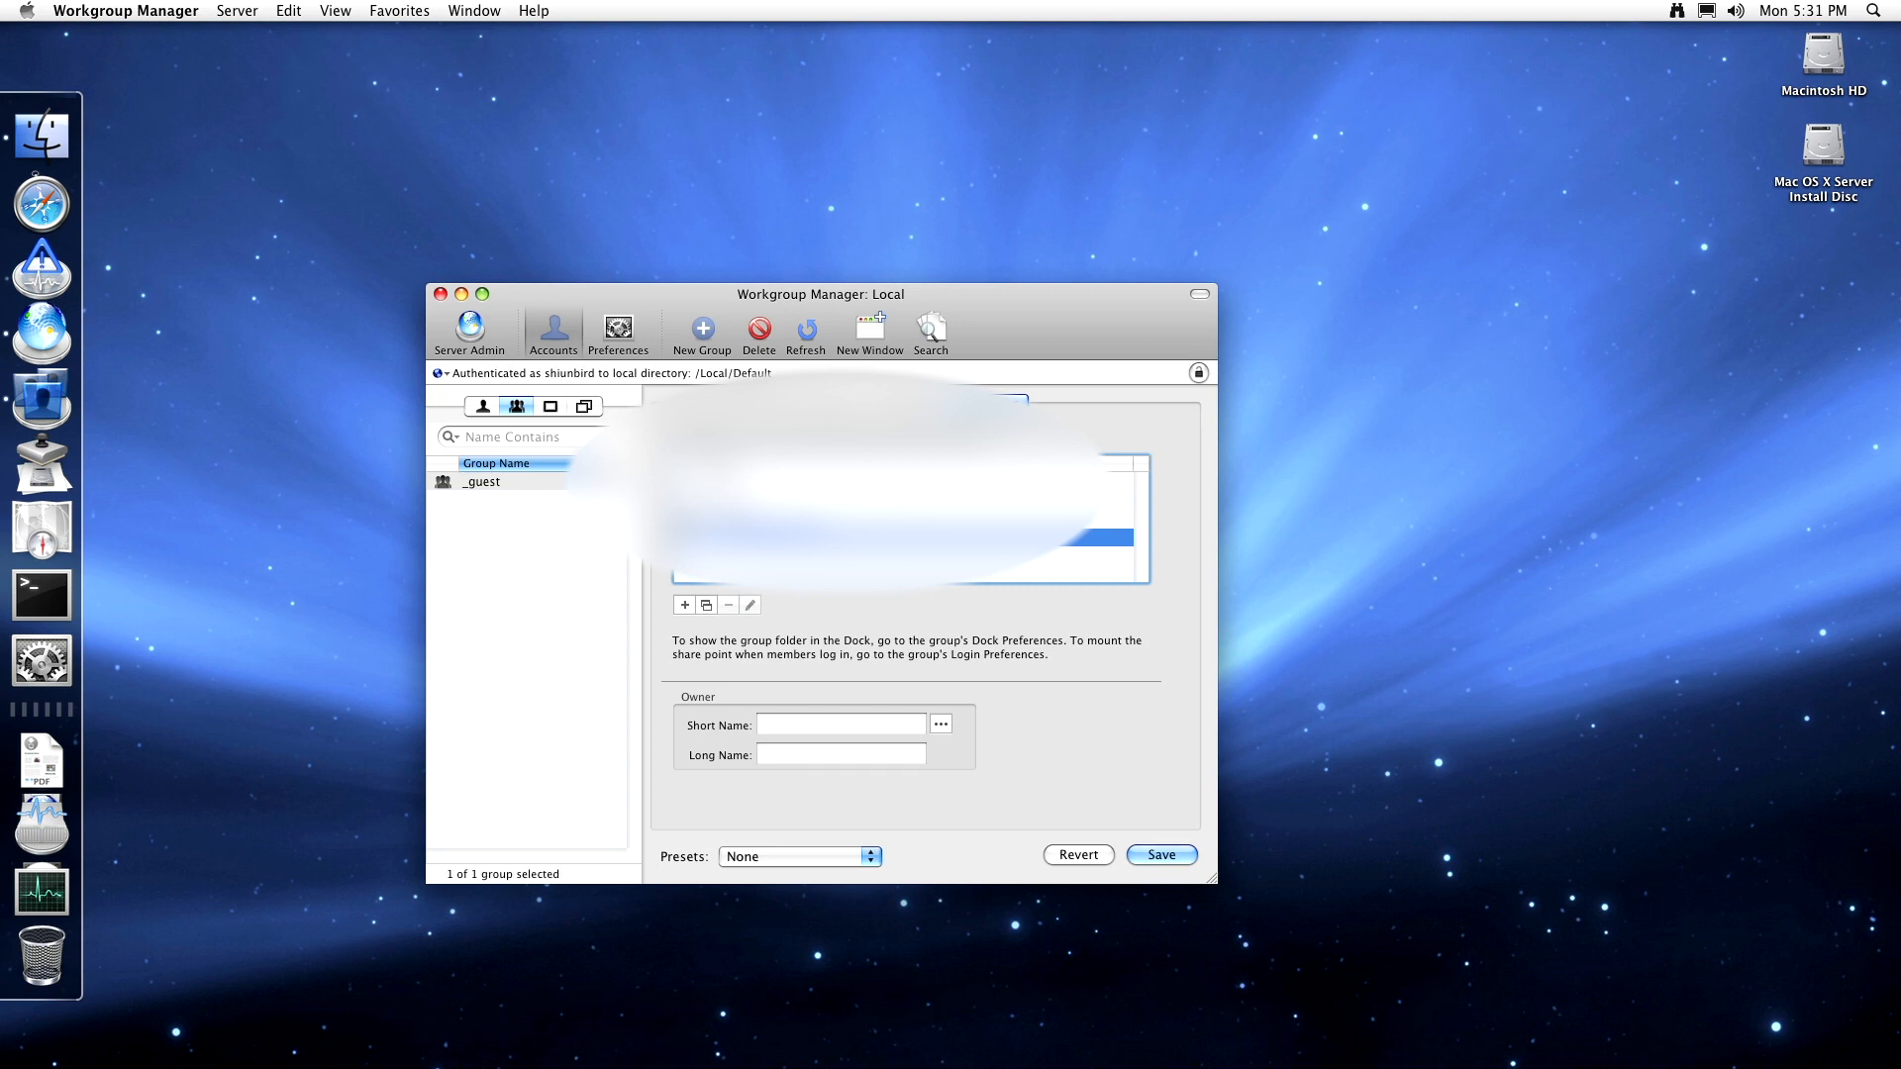
- Start a manual group folder address, type 'a', then cancel the prompt
click(709, 610)
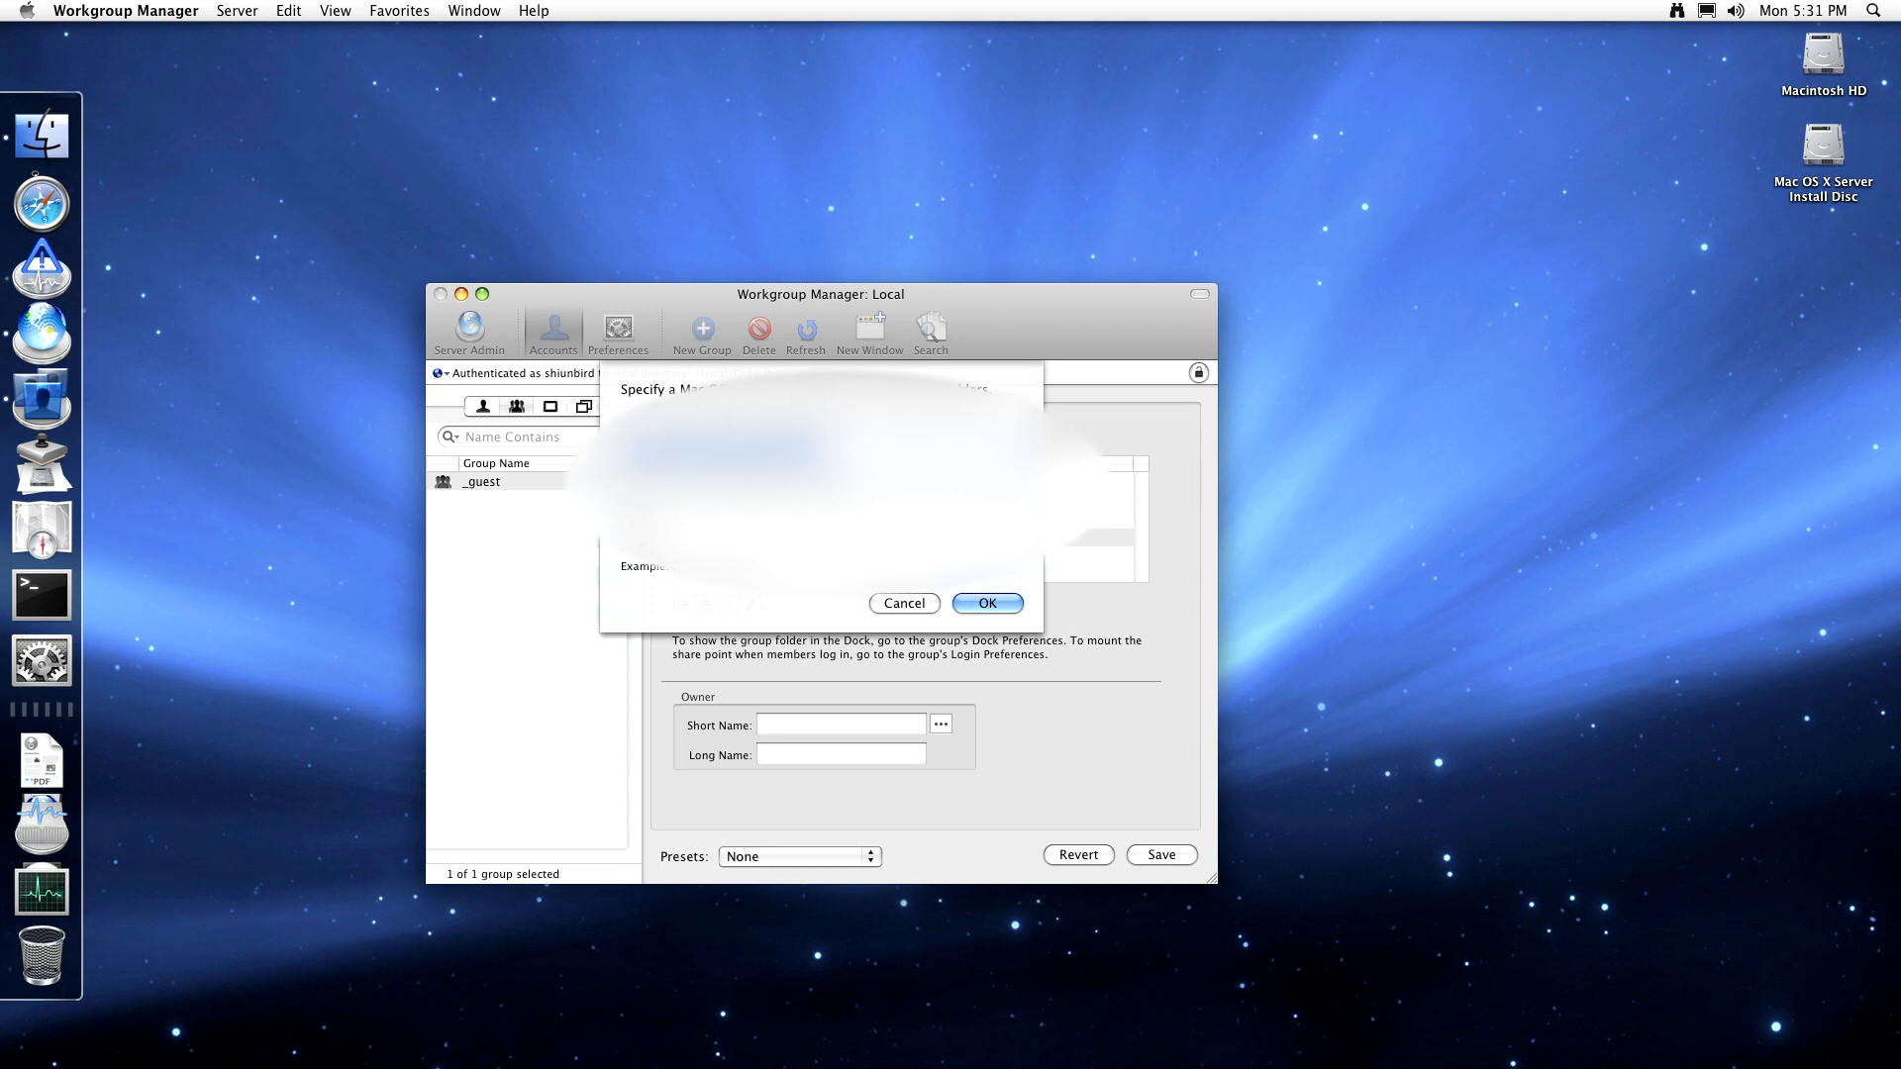
click(731, 452)
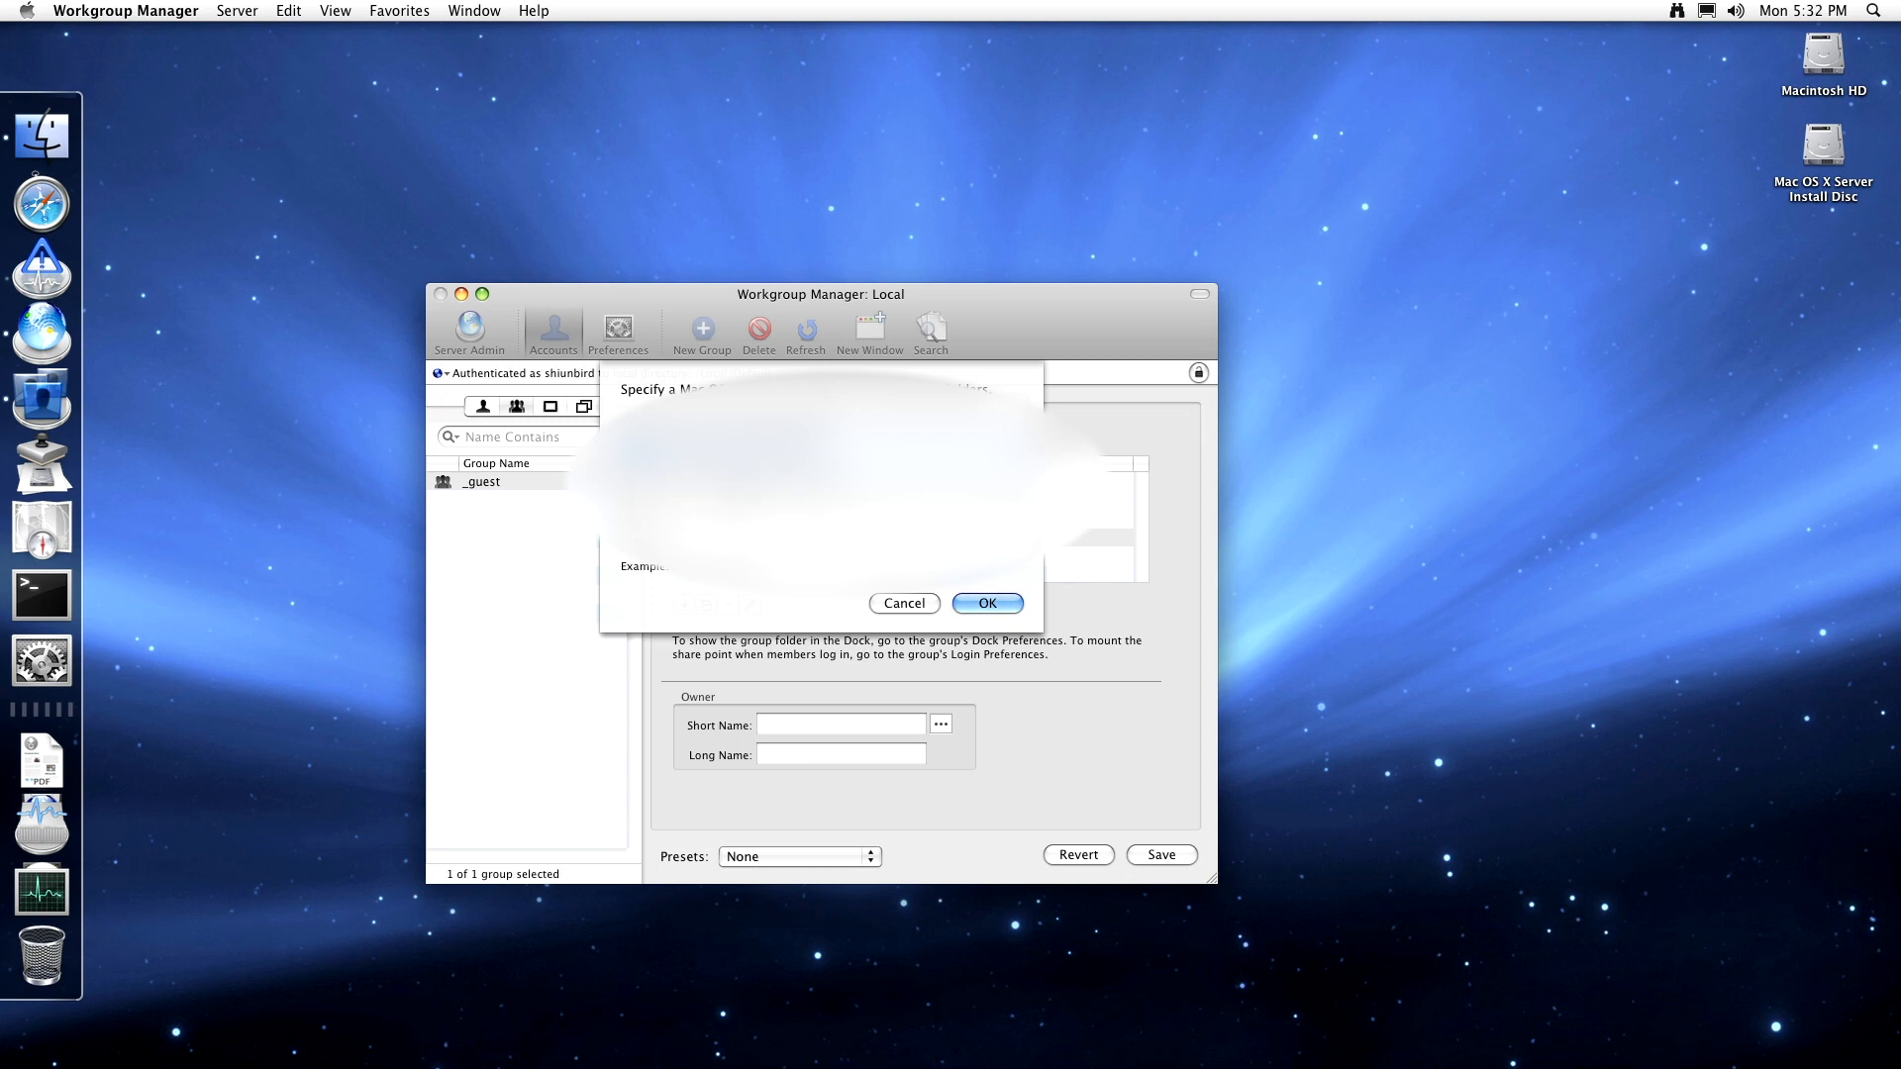
key(BackSpace)
text(a)
key(BackSpace)
text(a)
click(911, 605)
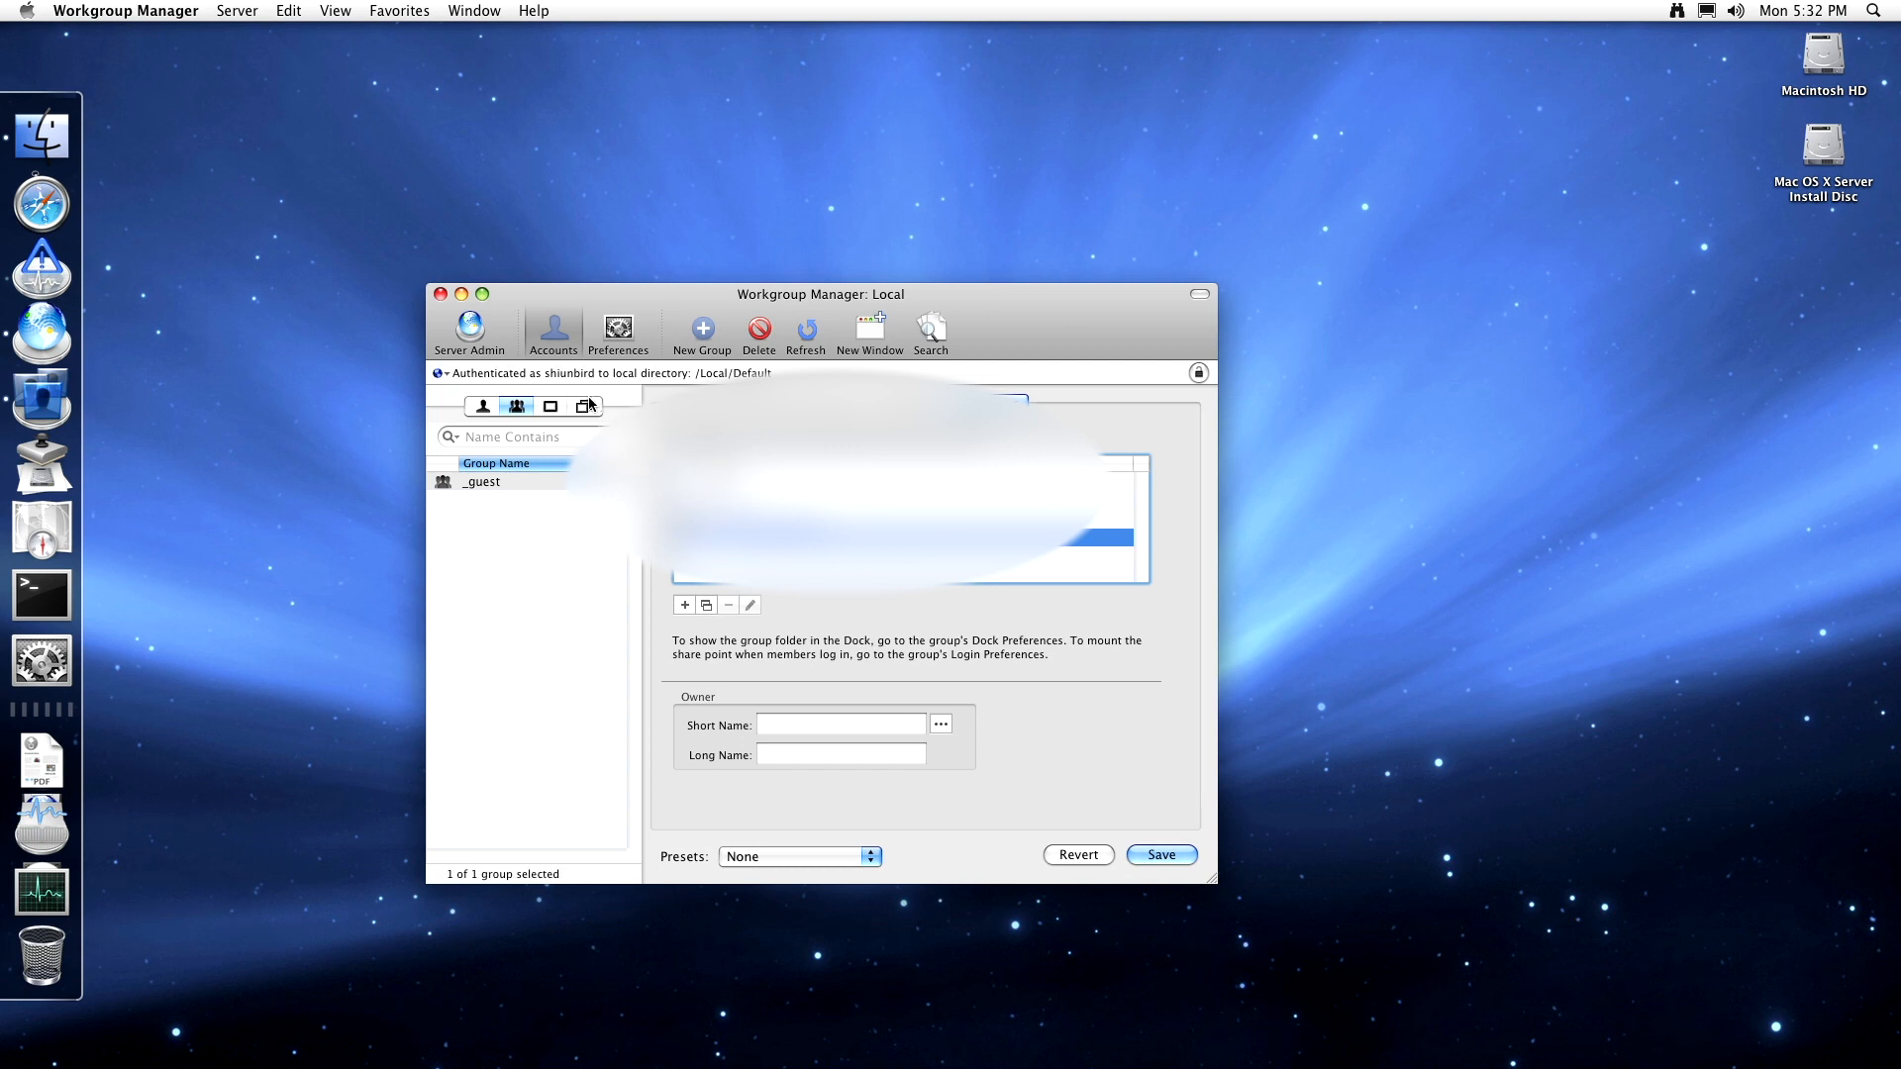
- Discard the group's unsaved changes and switch to Preferences, dismissing the directory node warning
click(550, 407)
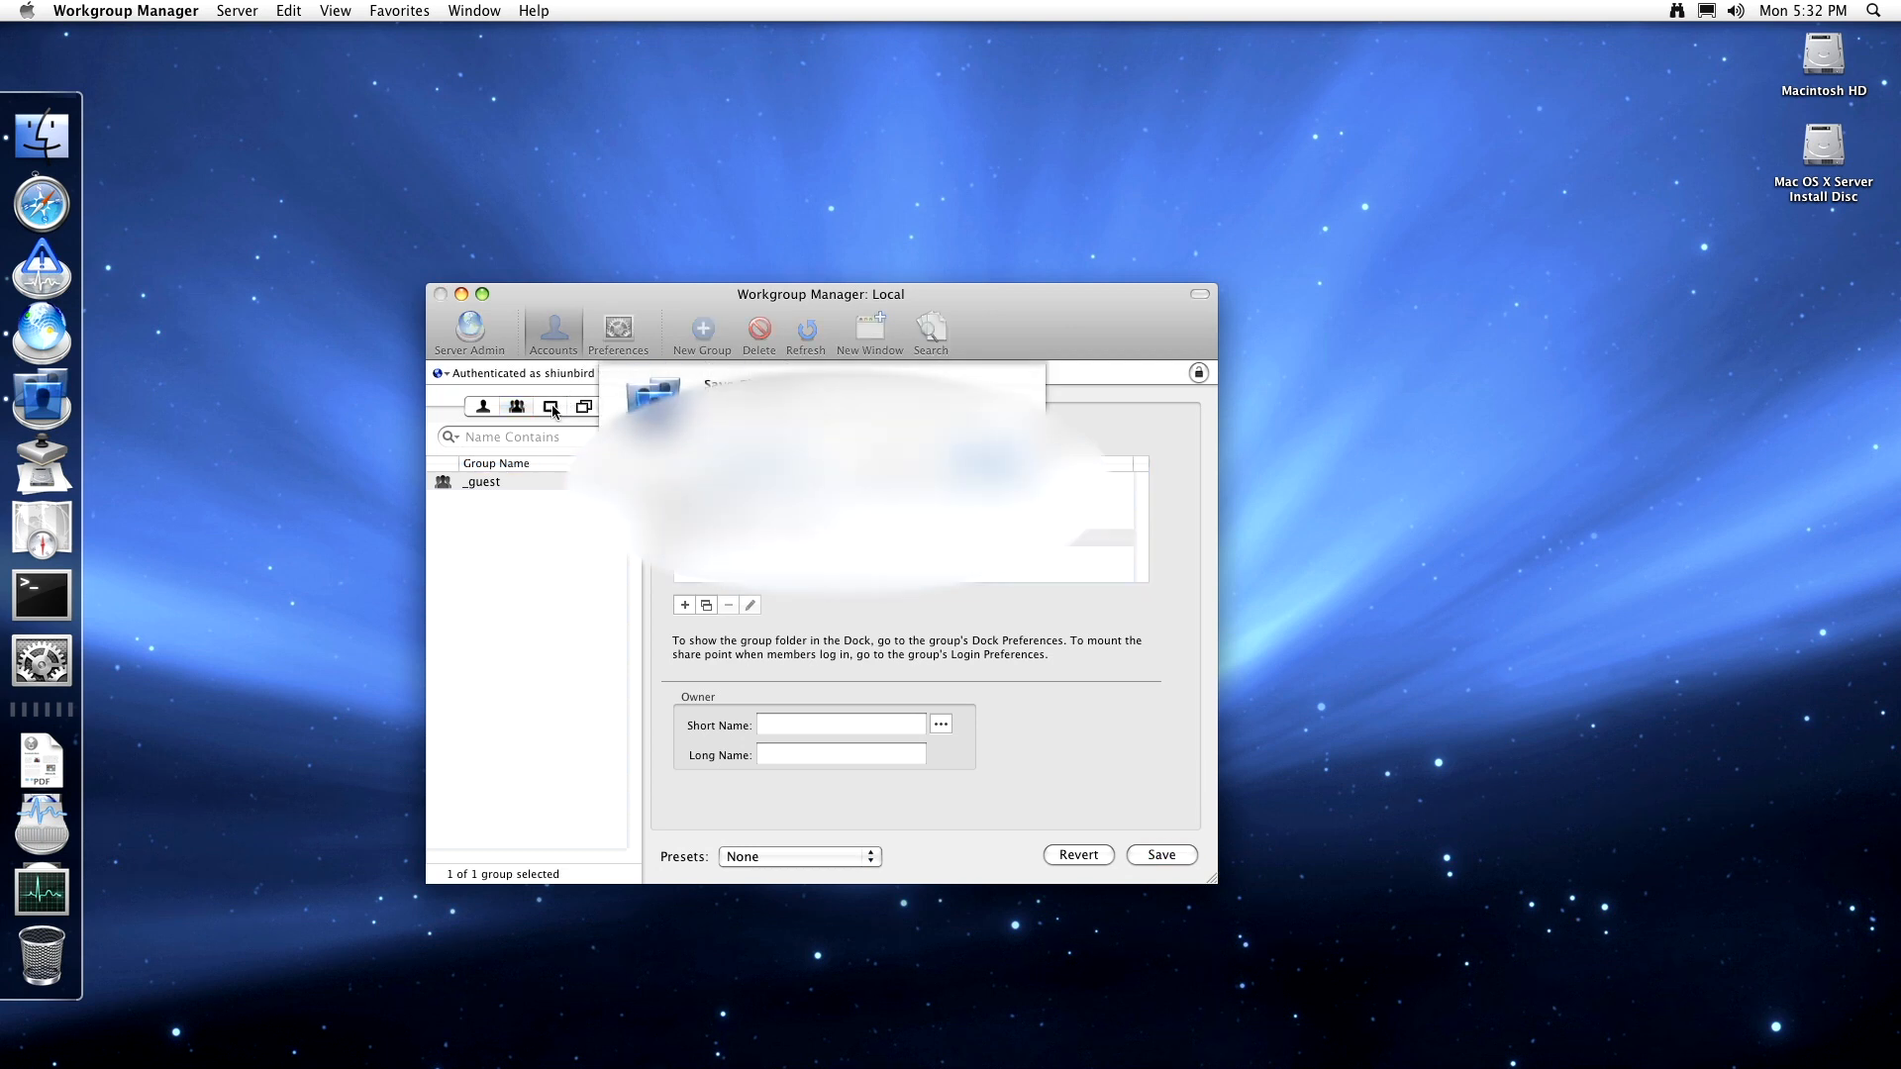
click(759, 461)
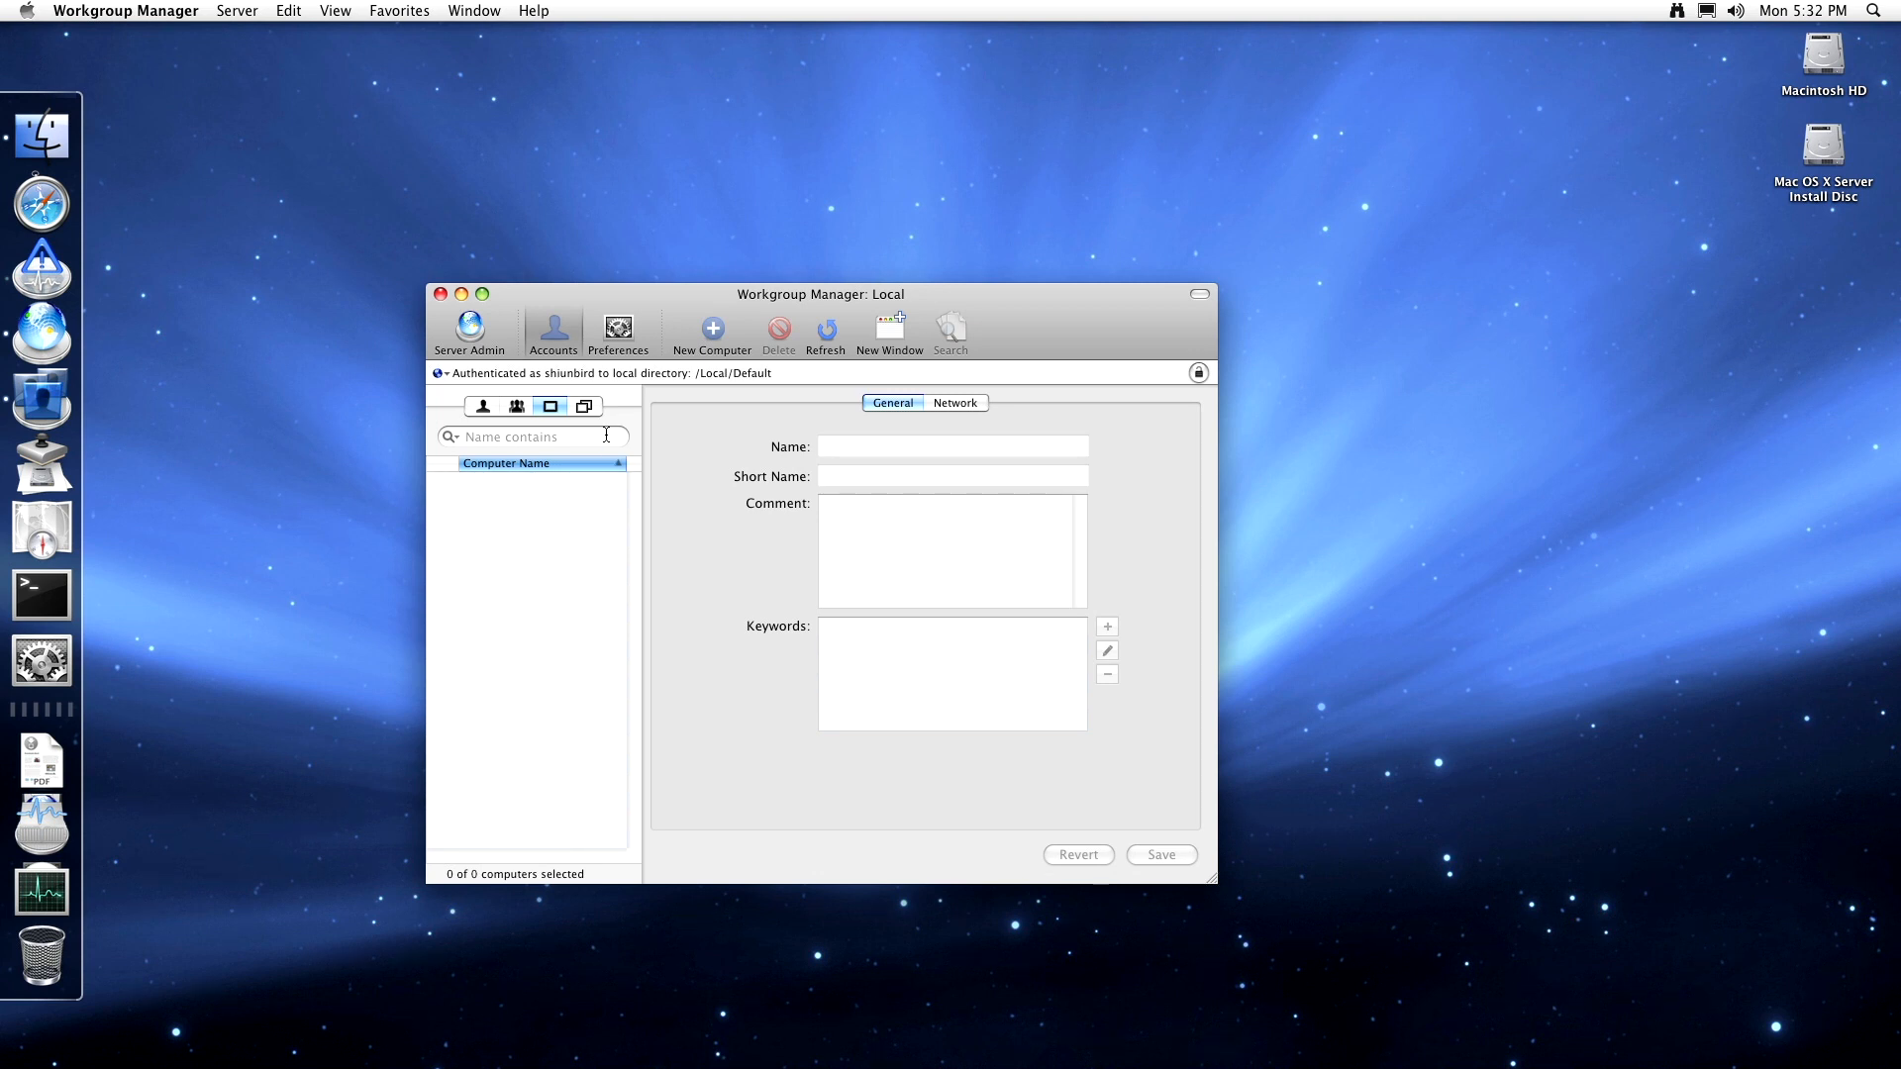
click(584, 406)
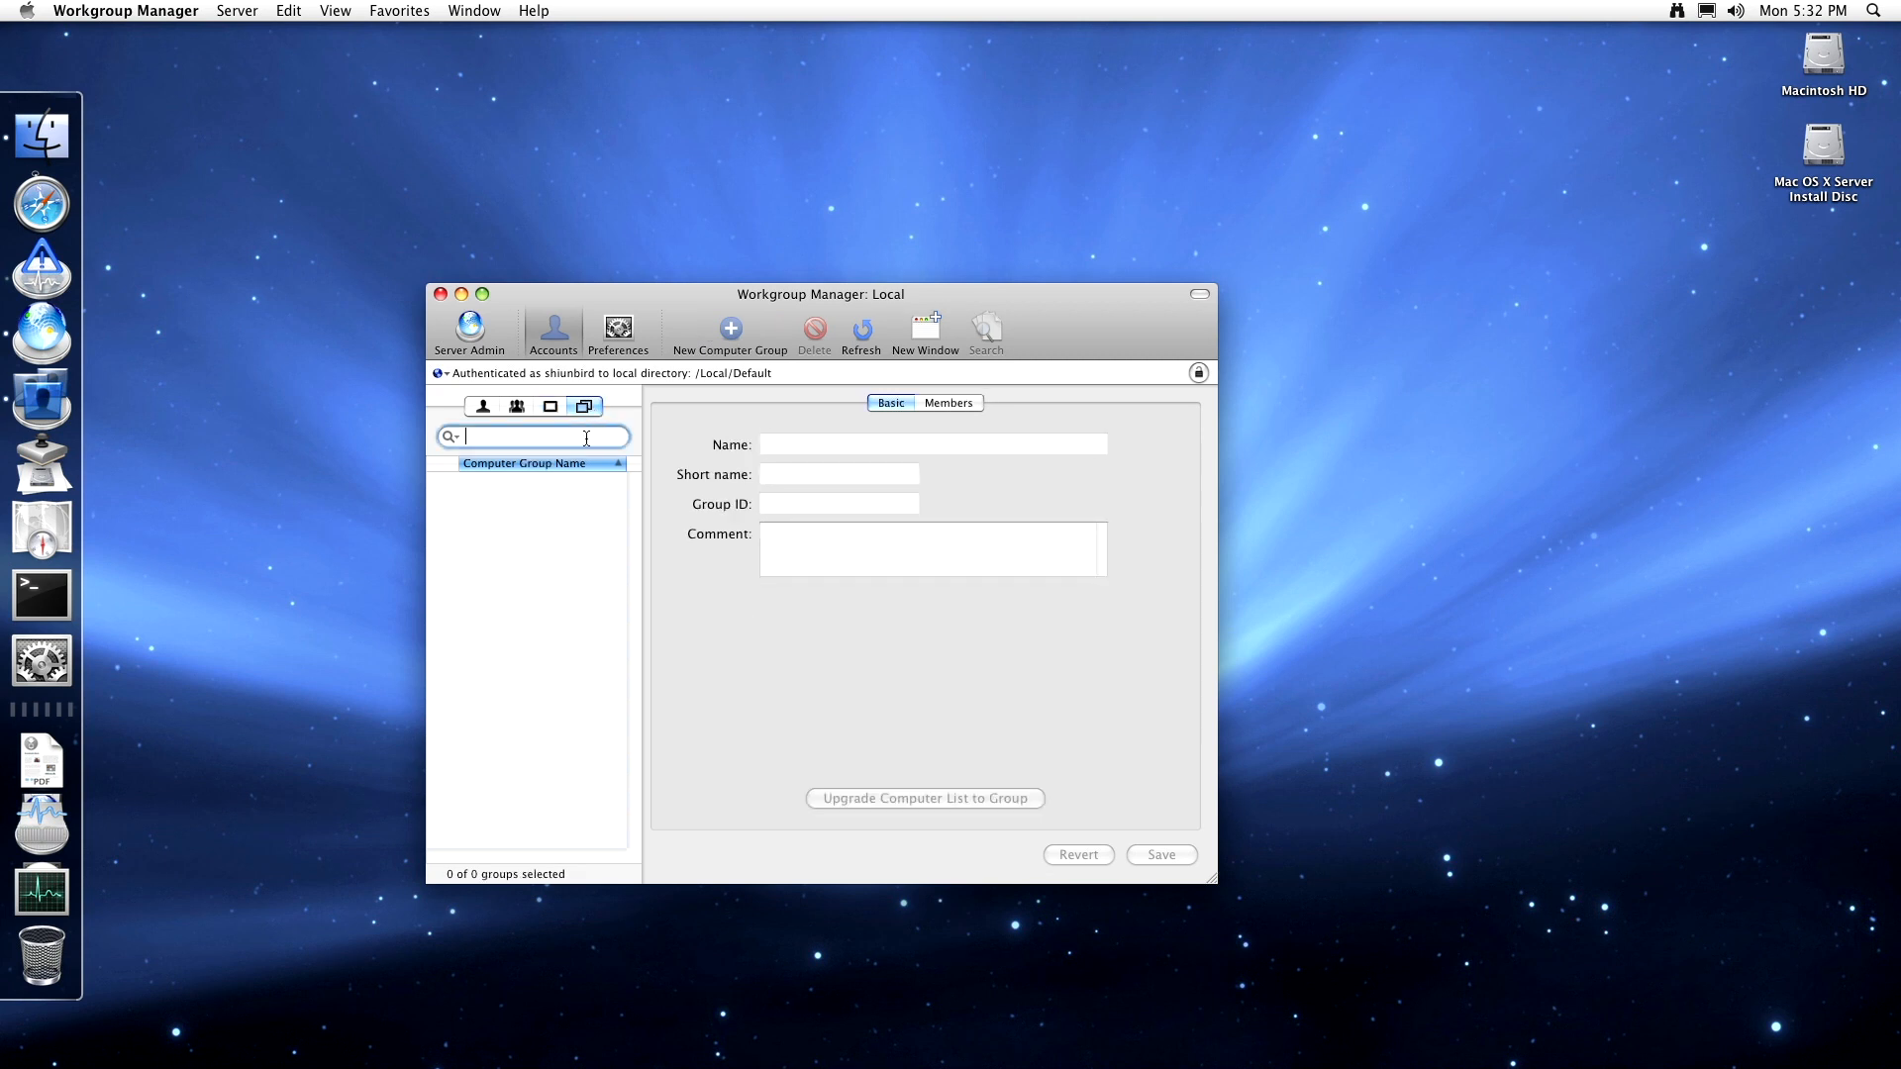
click(618, 332)
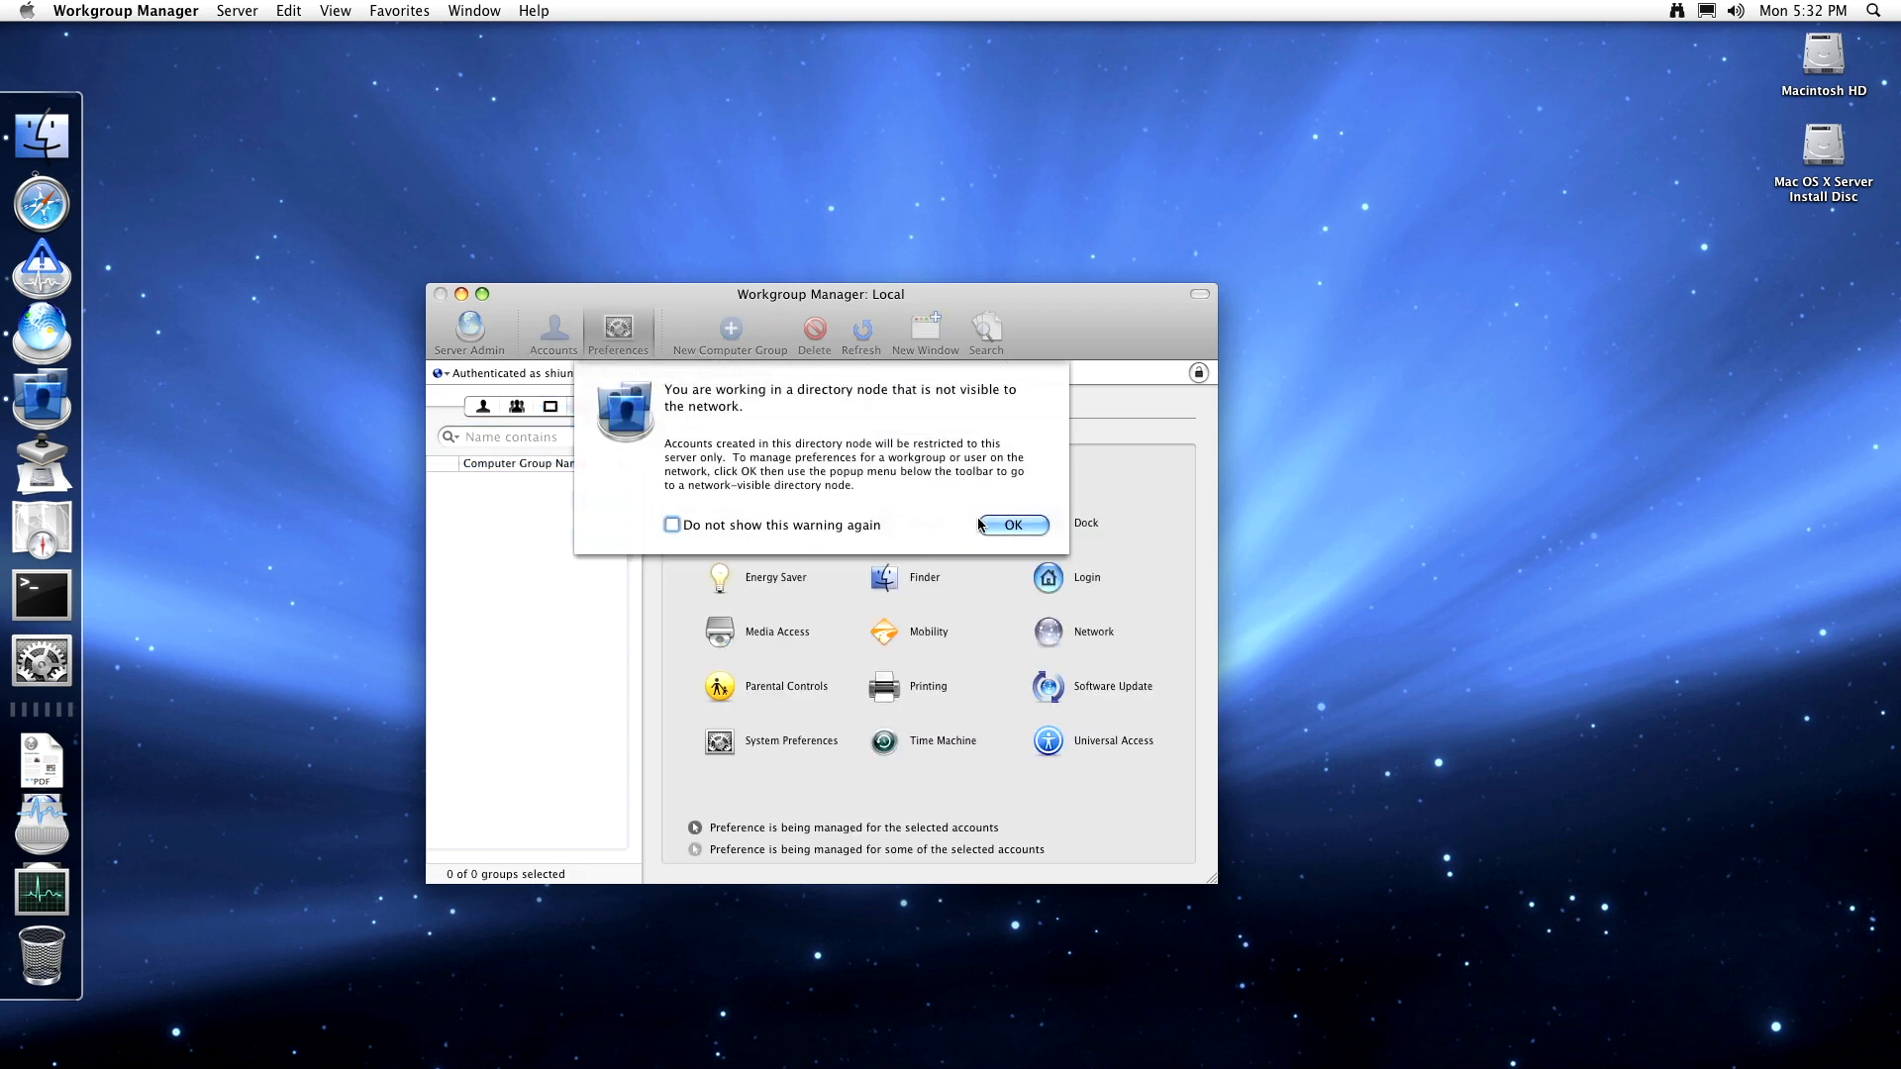
key(Return)
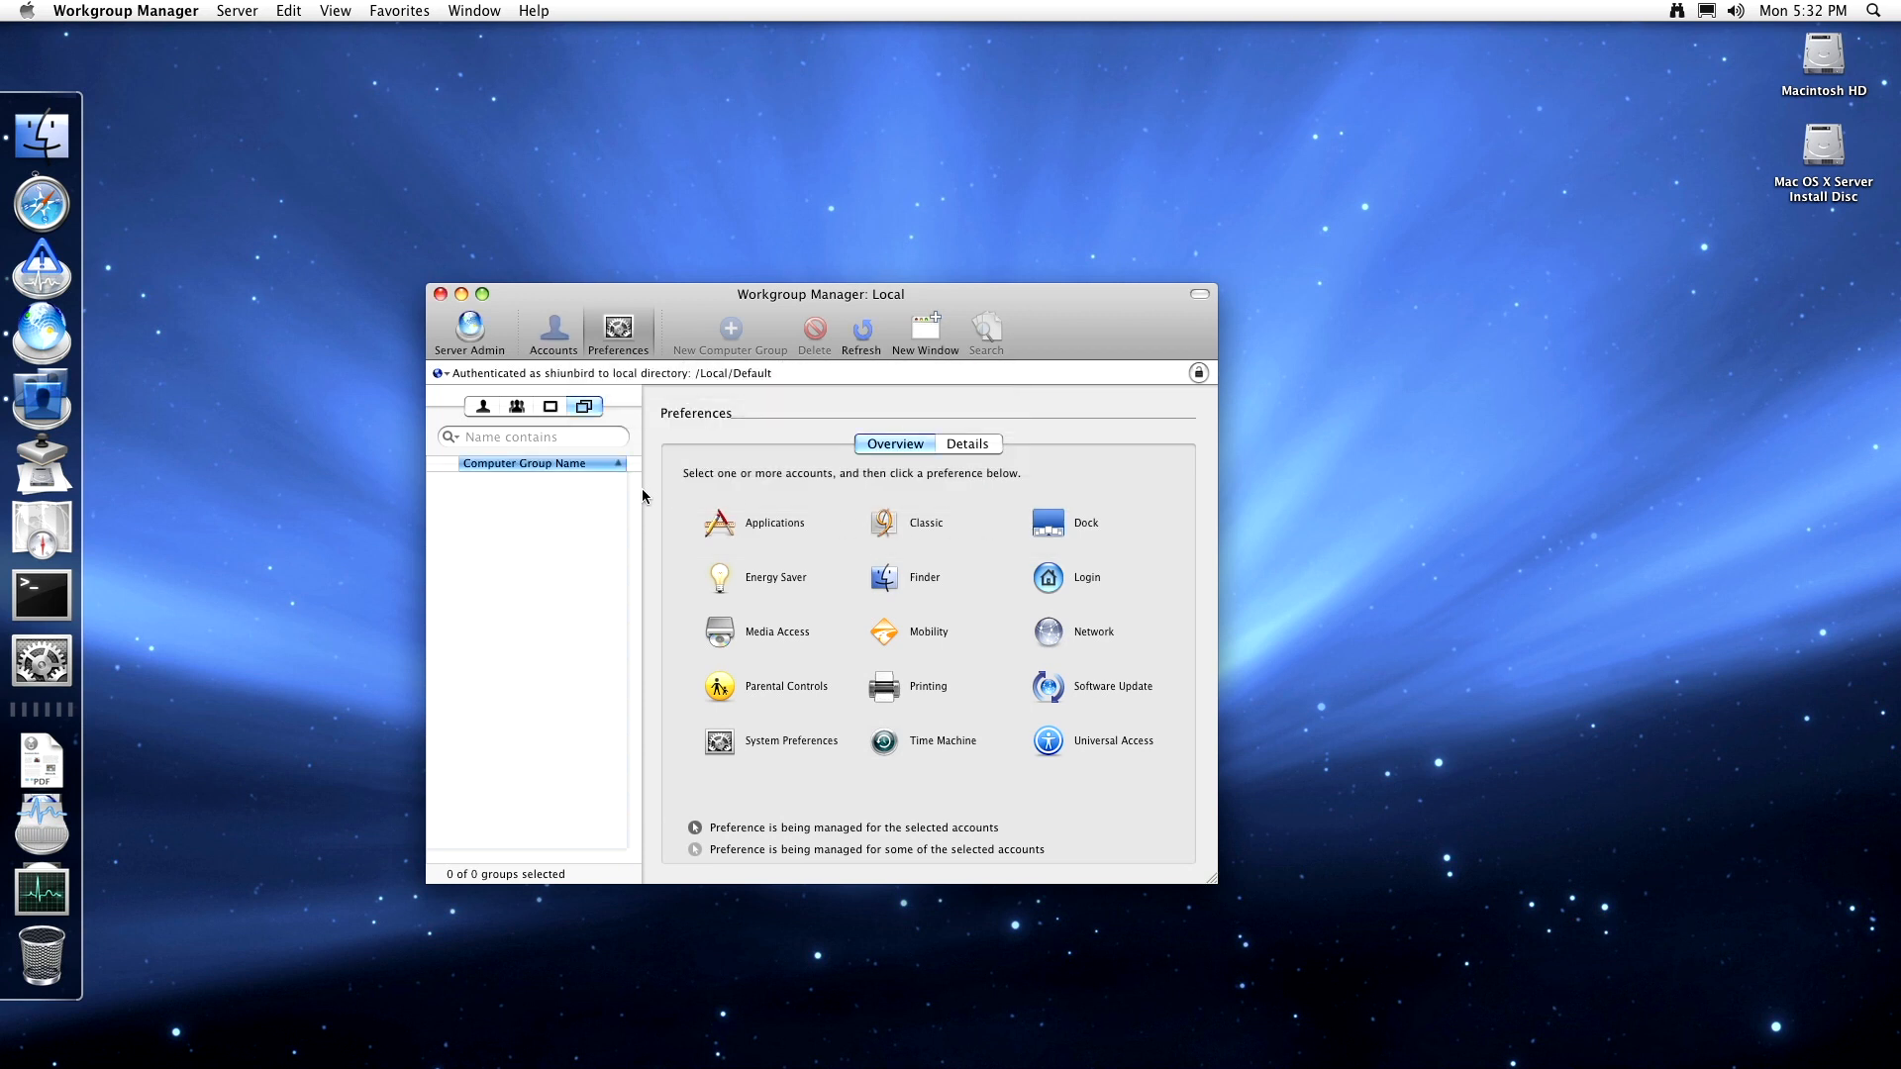
- Select the local user account and show its managed-preferences overview icons
click(732, 520)
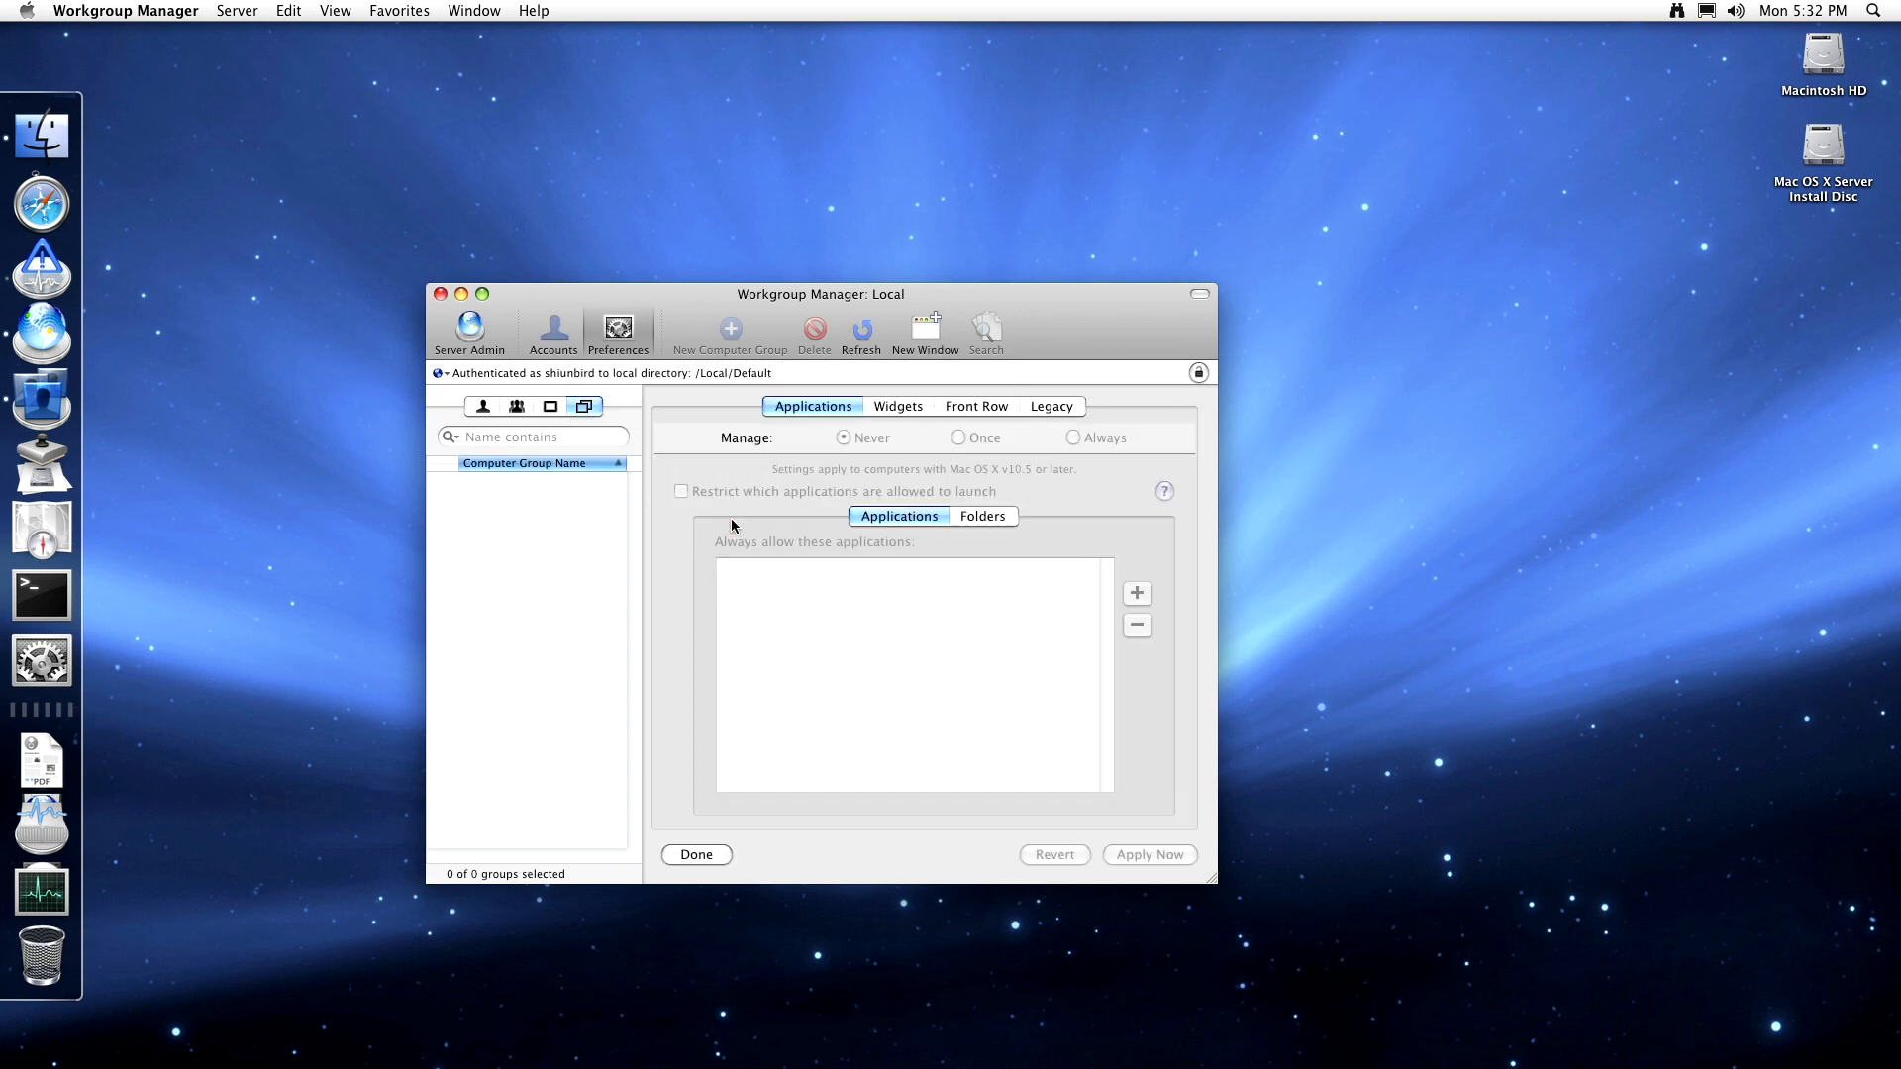
click(483, 406)
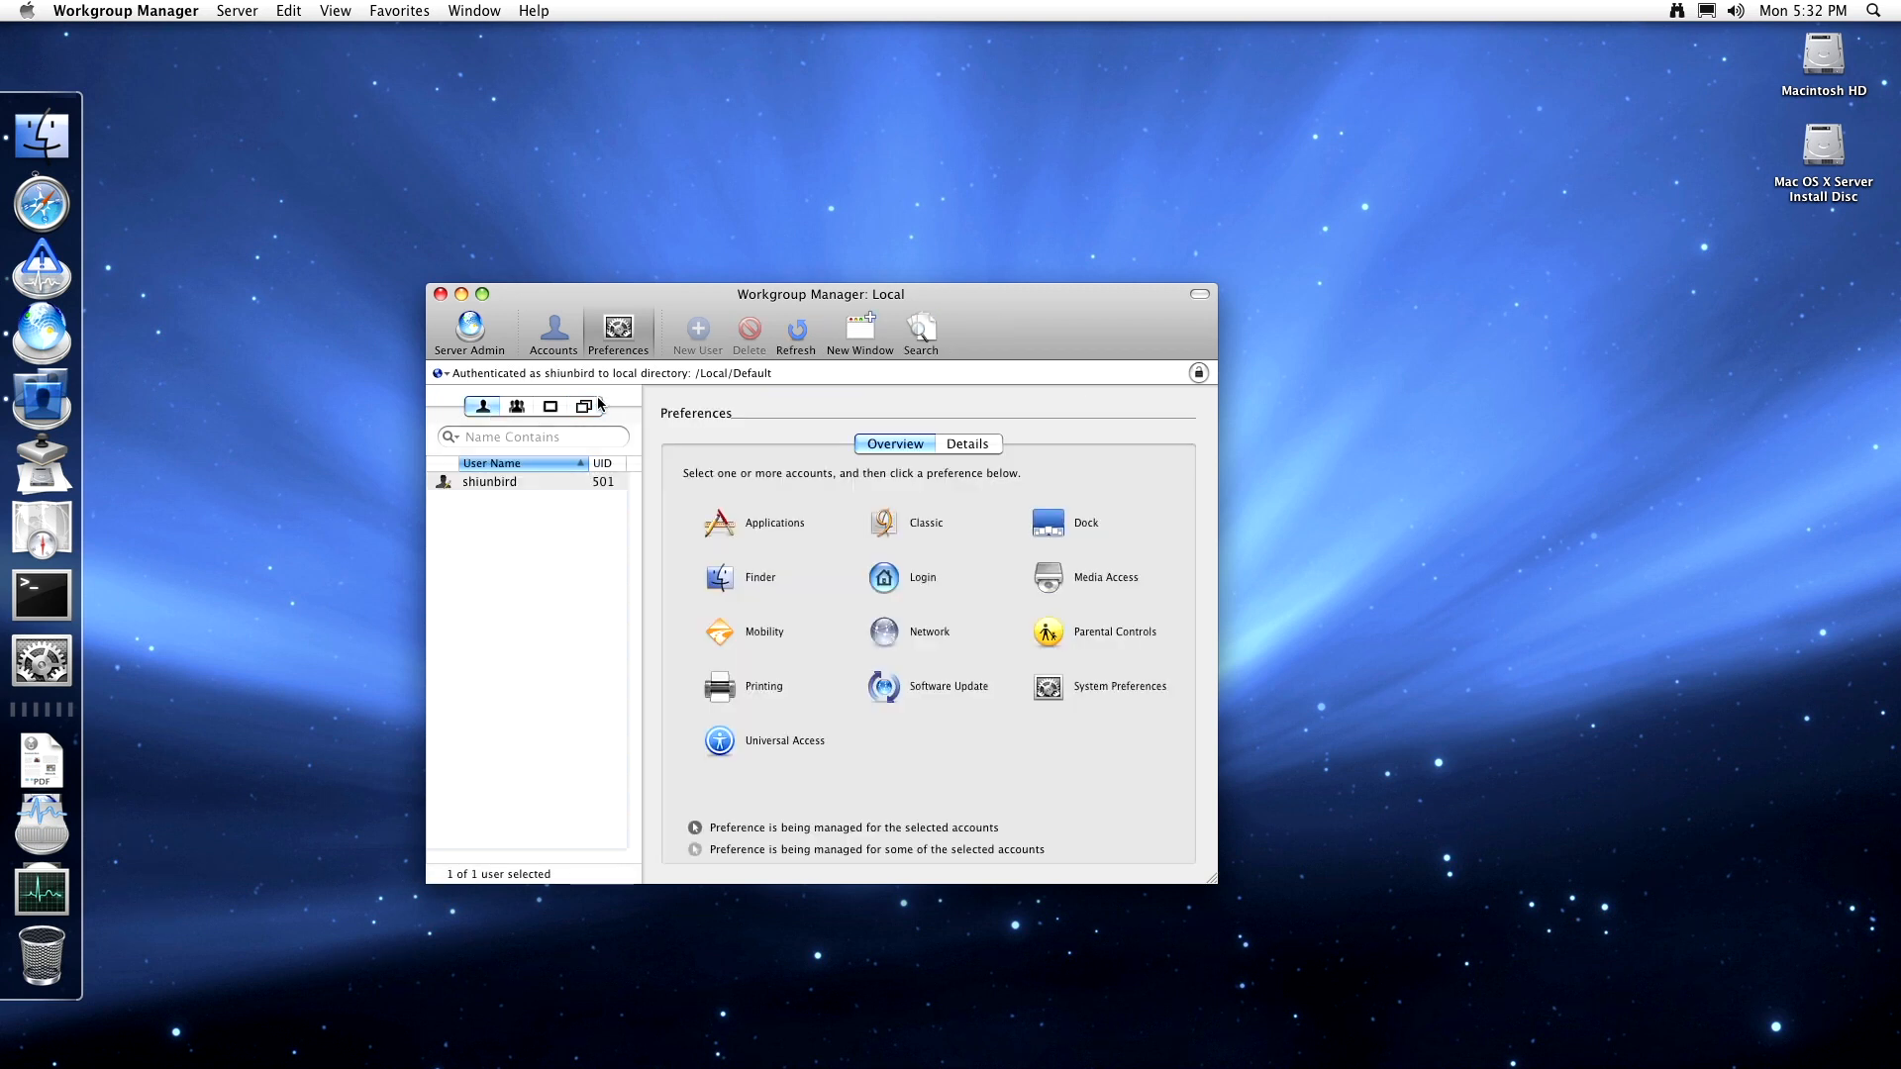
click(561, 482)
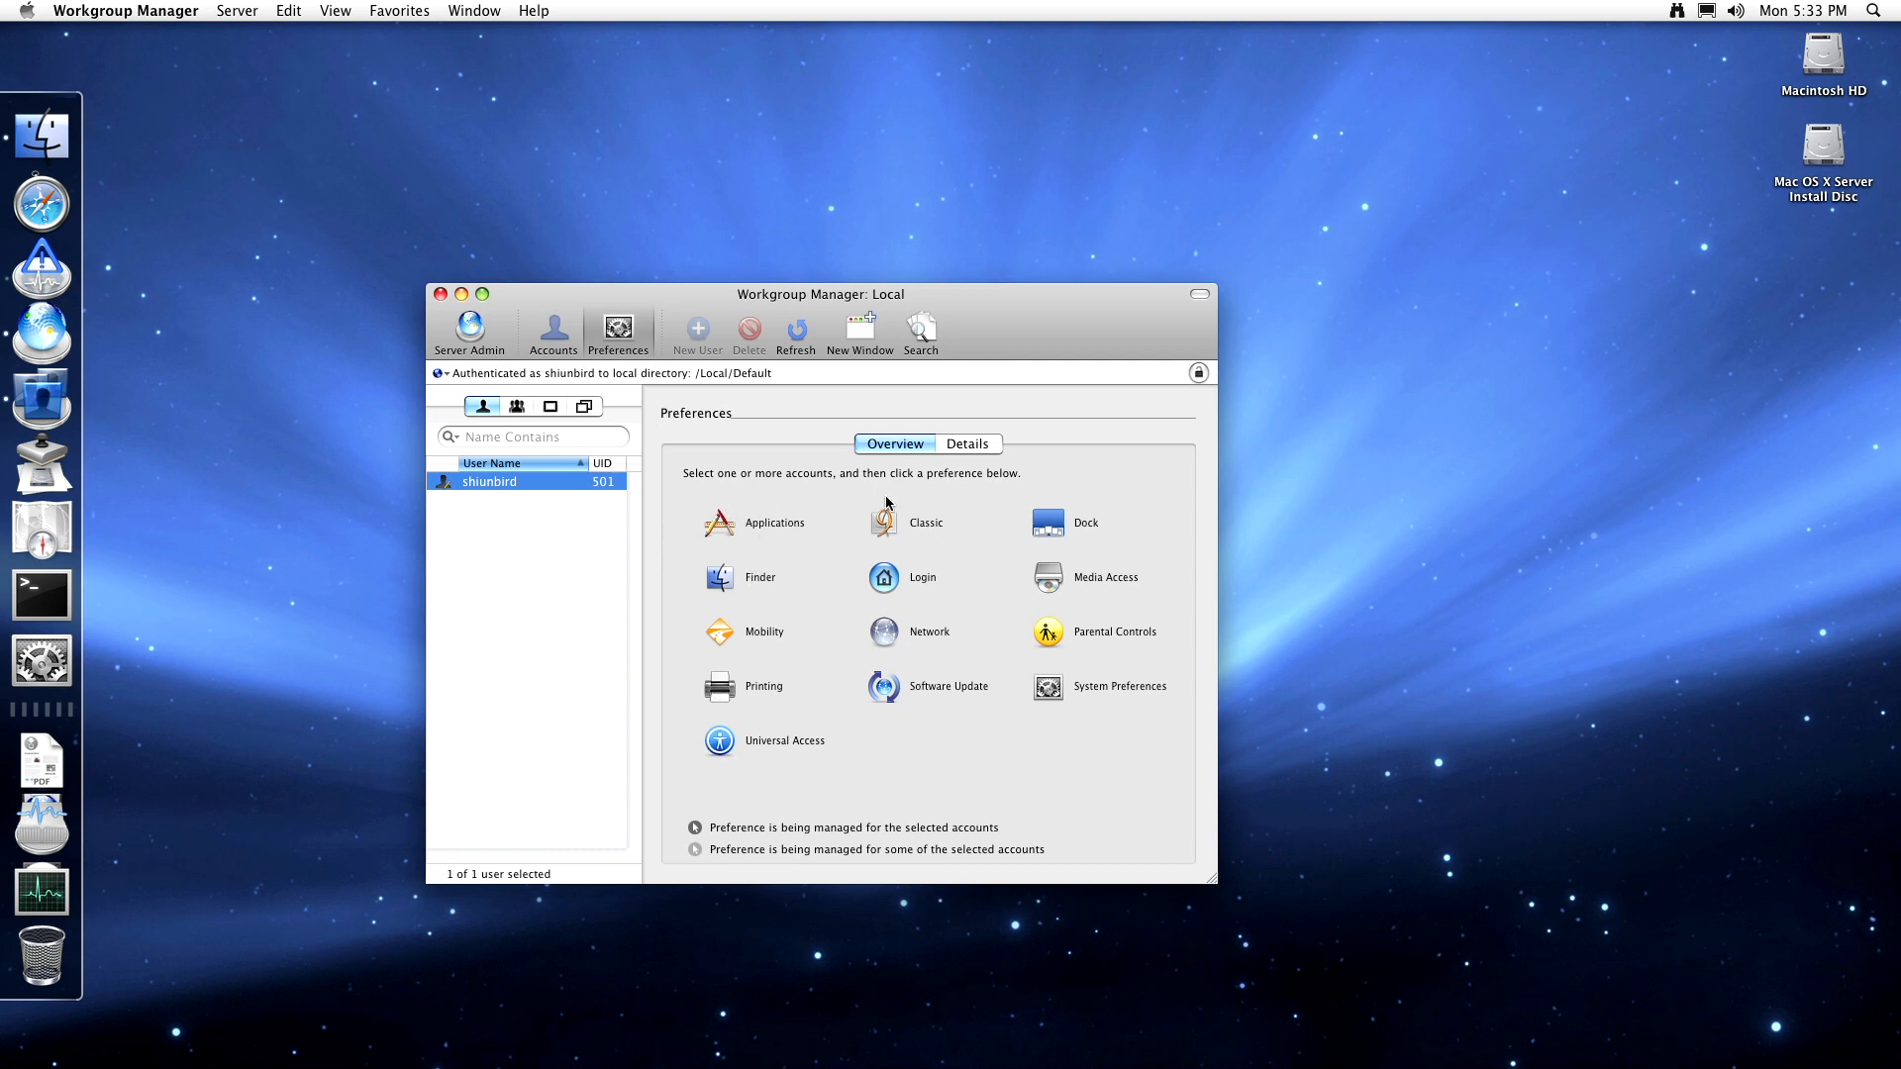
click(959, 447)
click(921, 446)
- Review the user's Applications folder and allowed-app lists, leave Manage at Never, and view Widgets
click(737, 525)
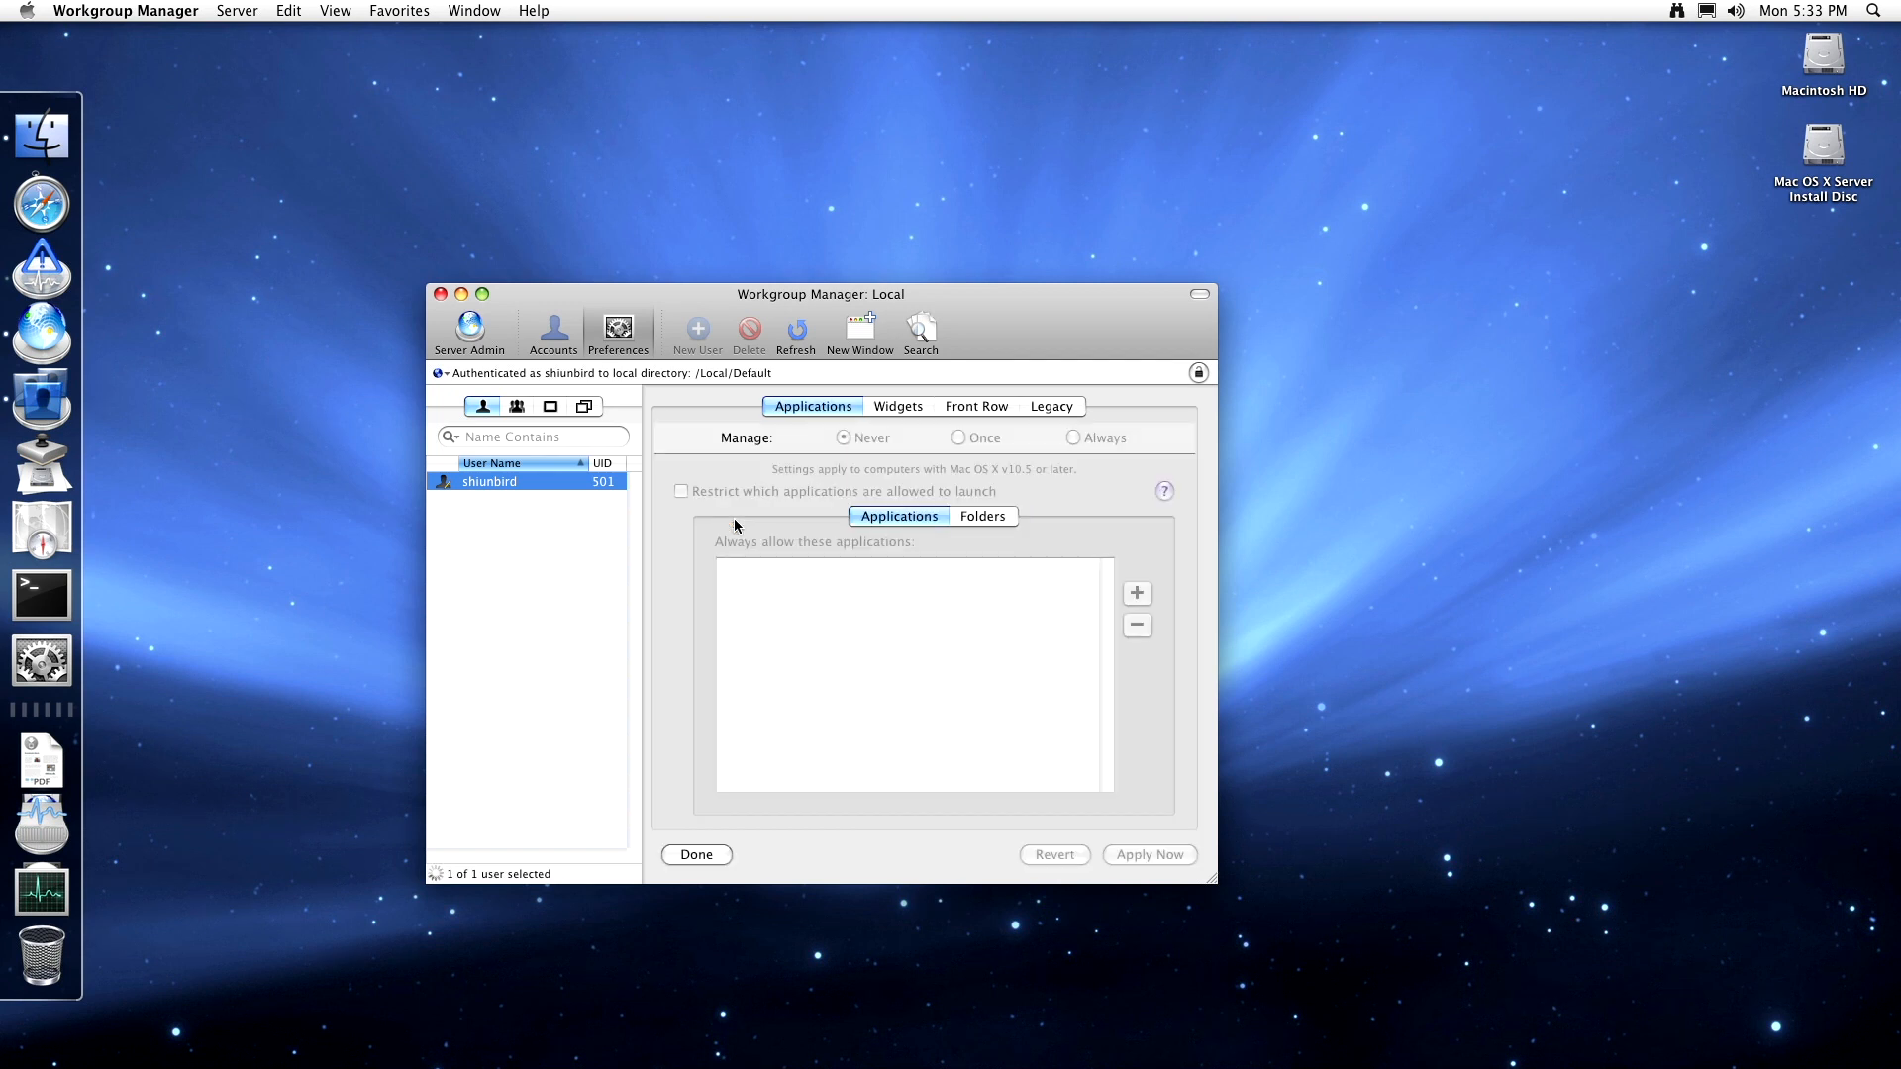
click(991, 516)
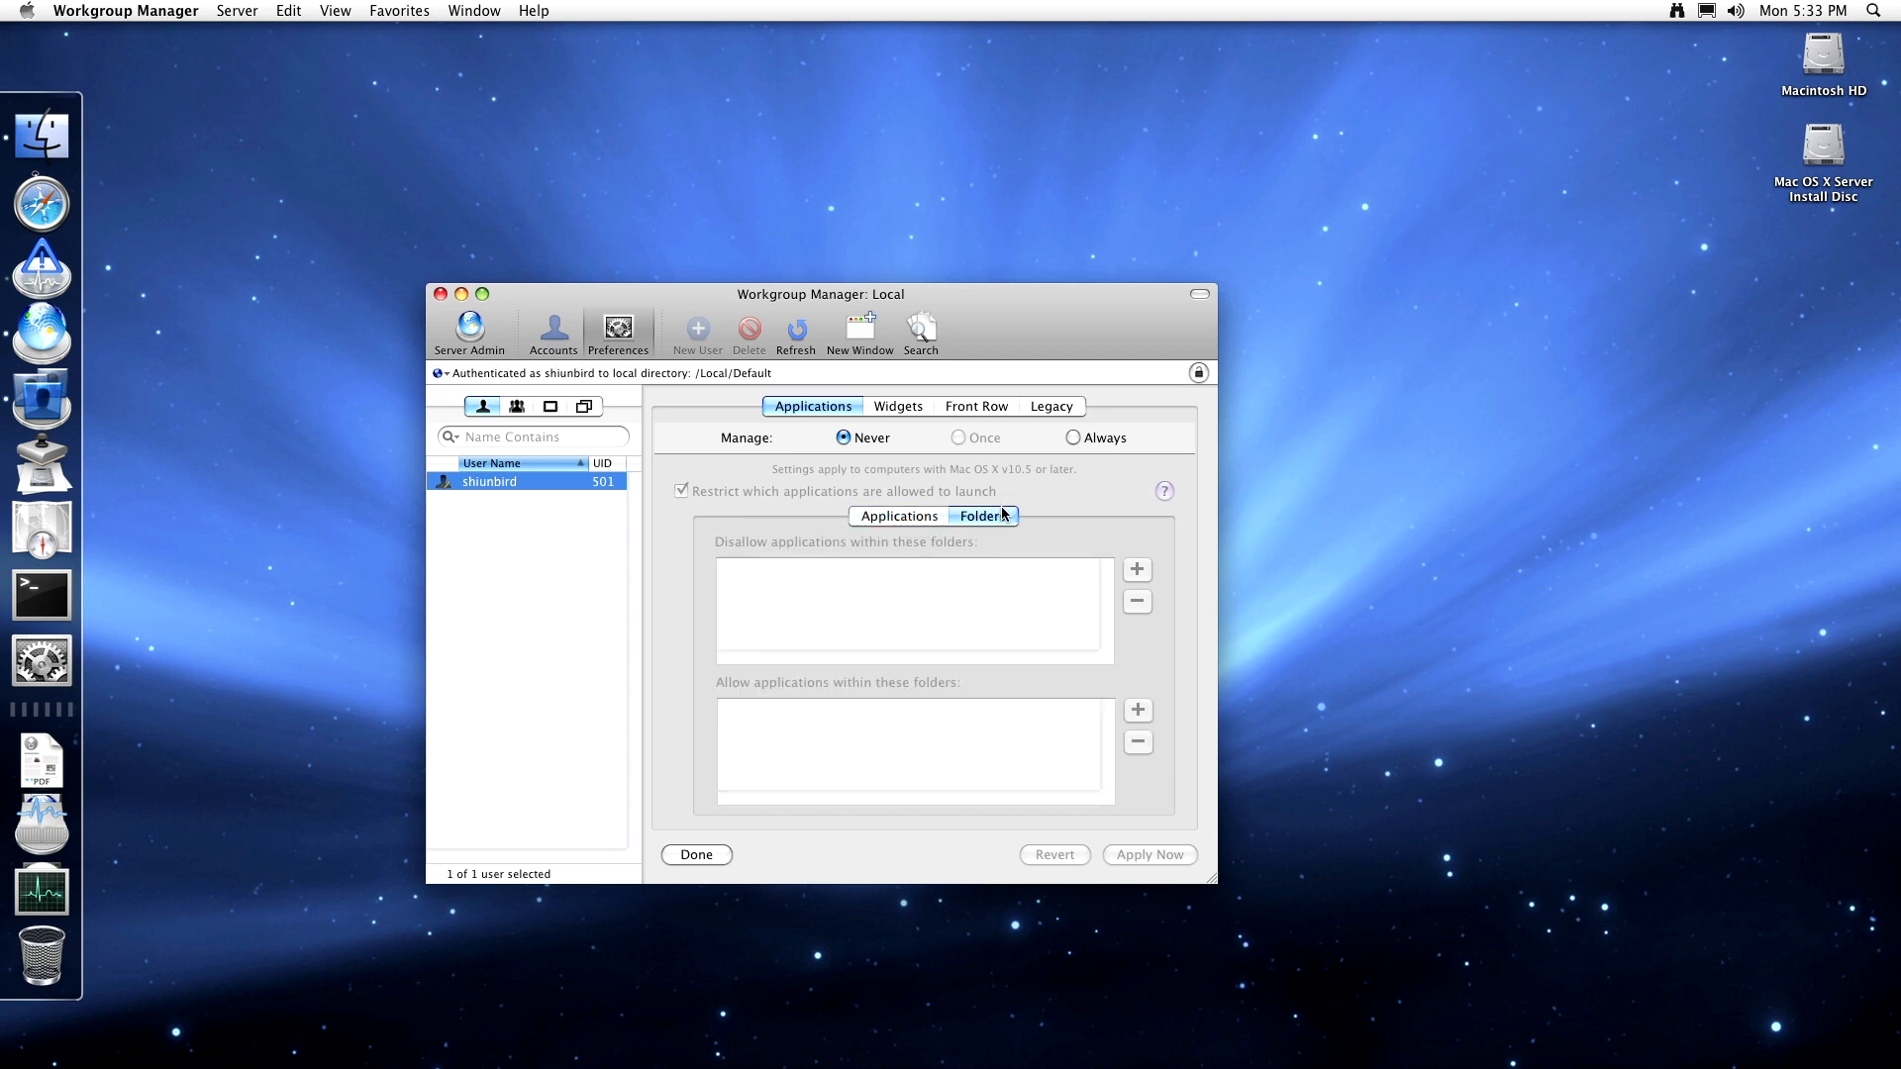
click(915, 515)
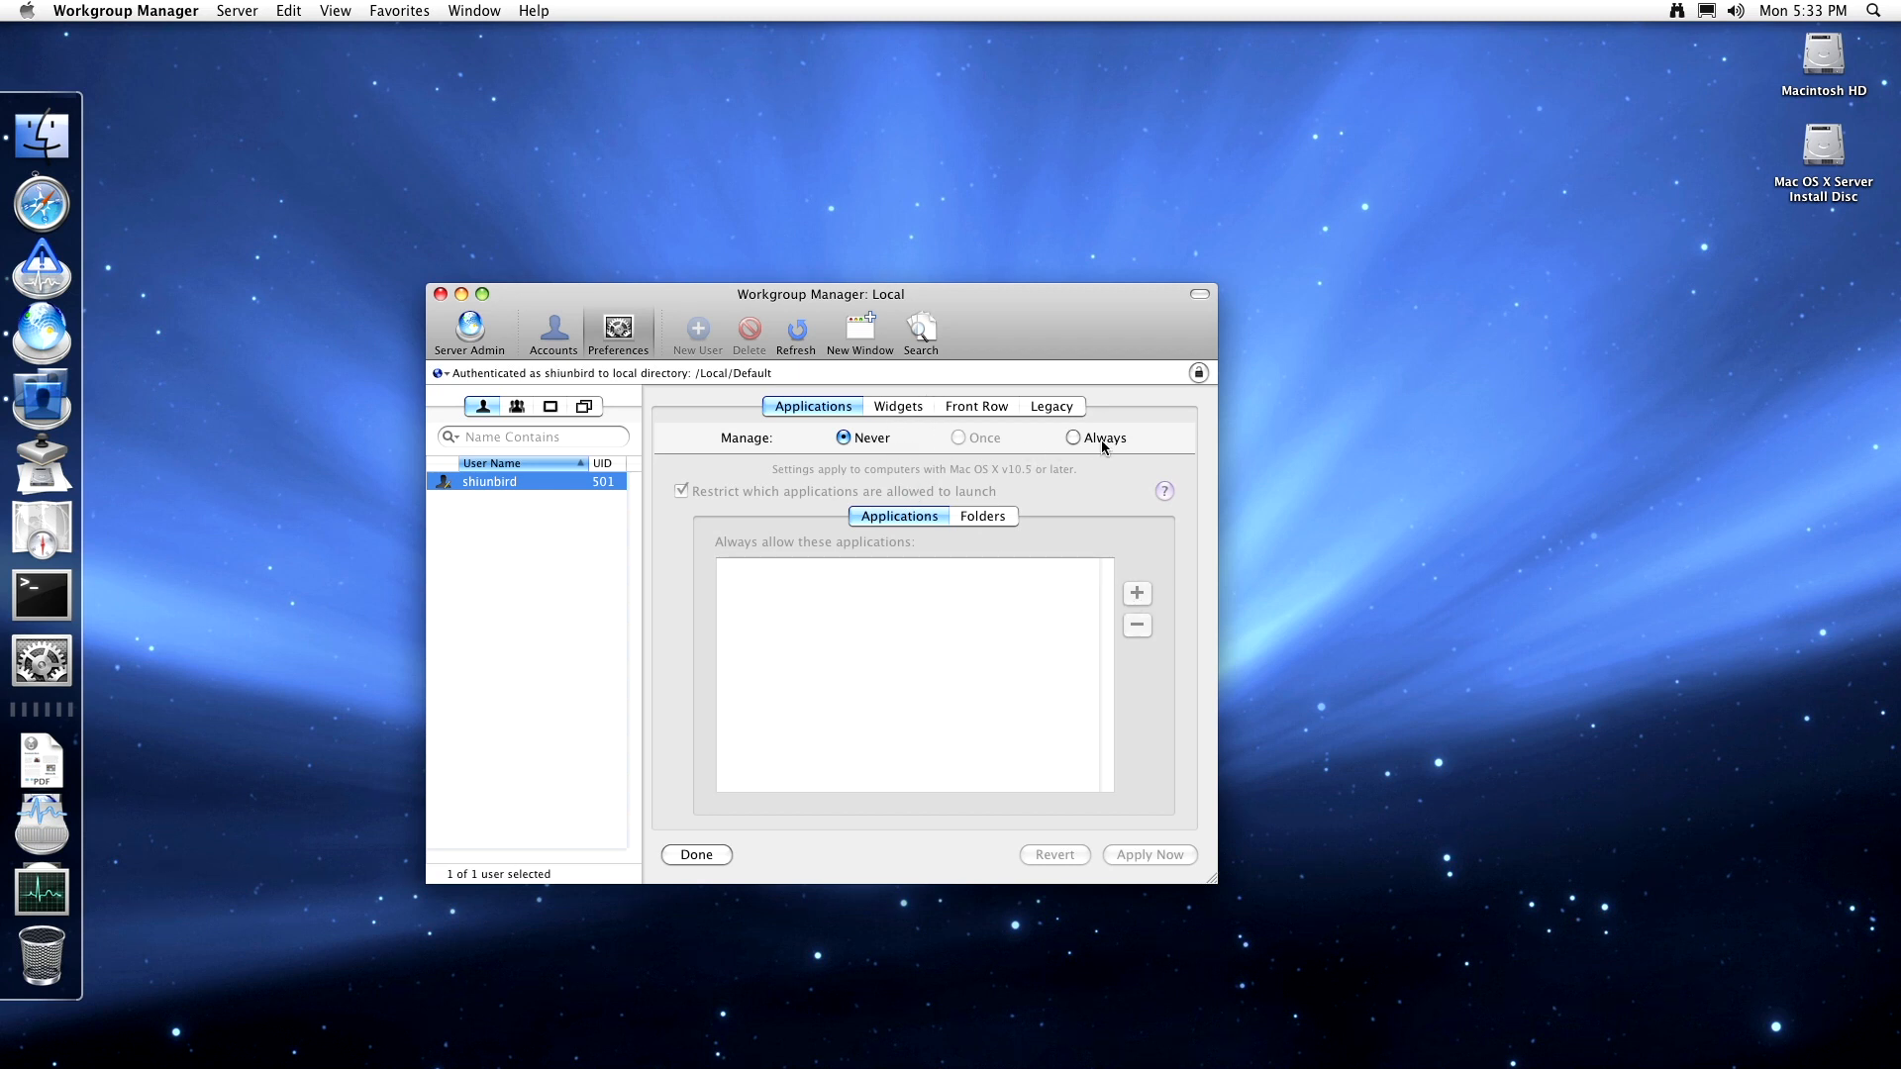
click(1072, 438)
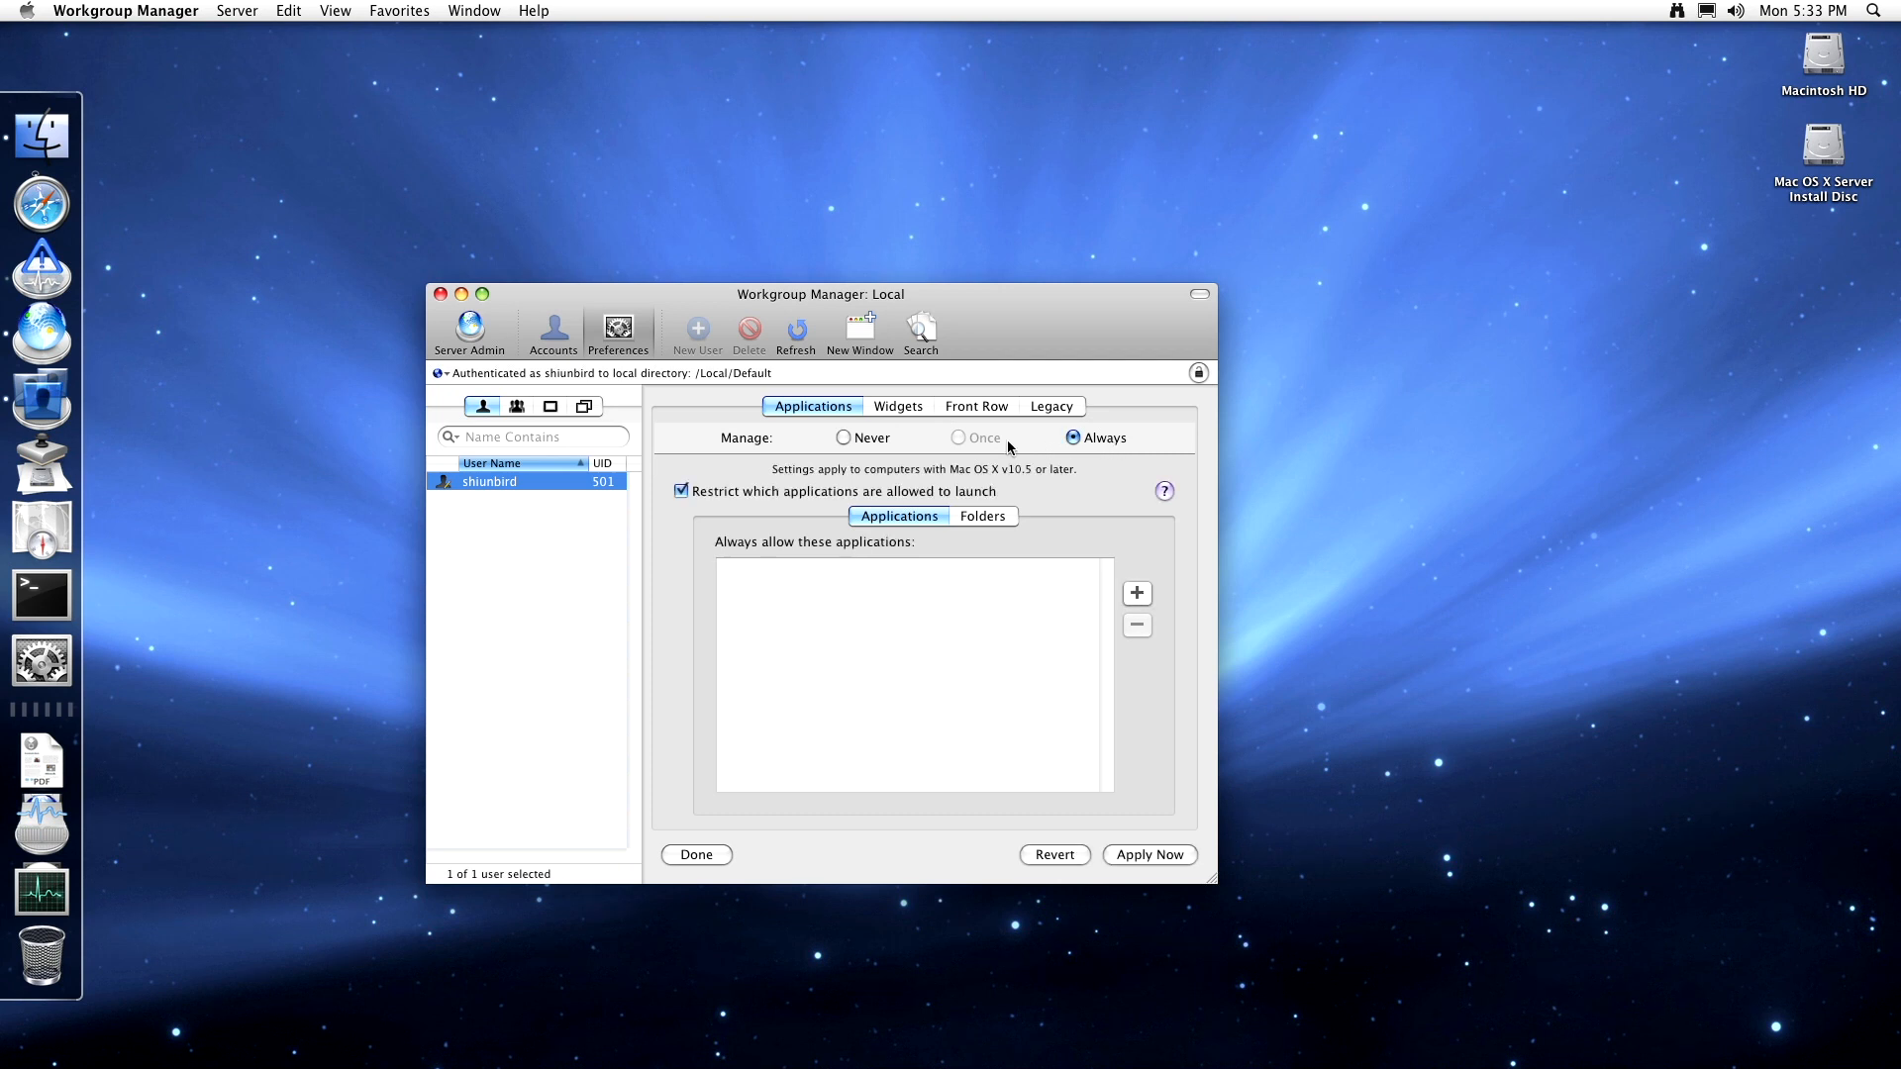
click(876, 440)
click(900, 406)
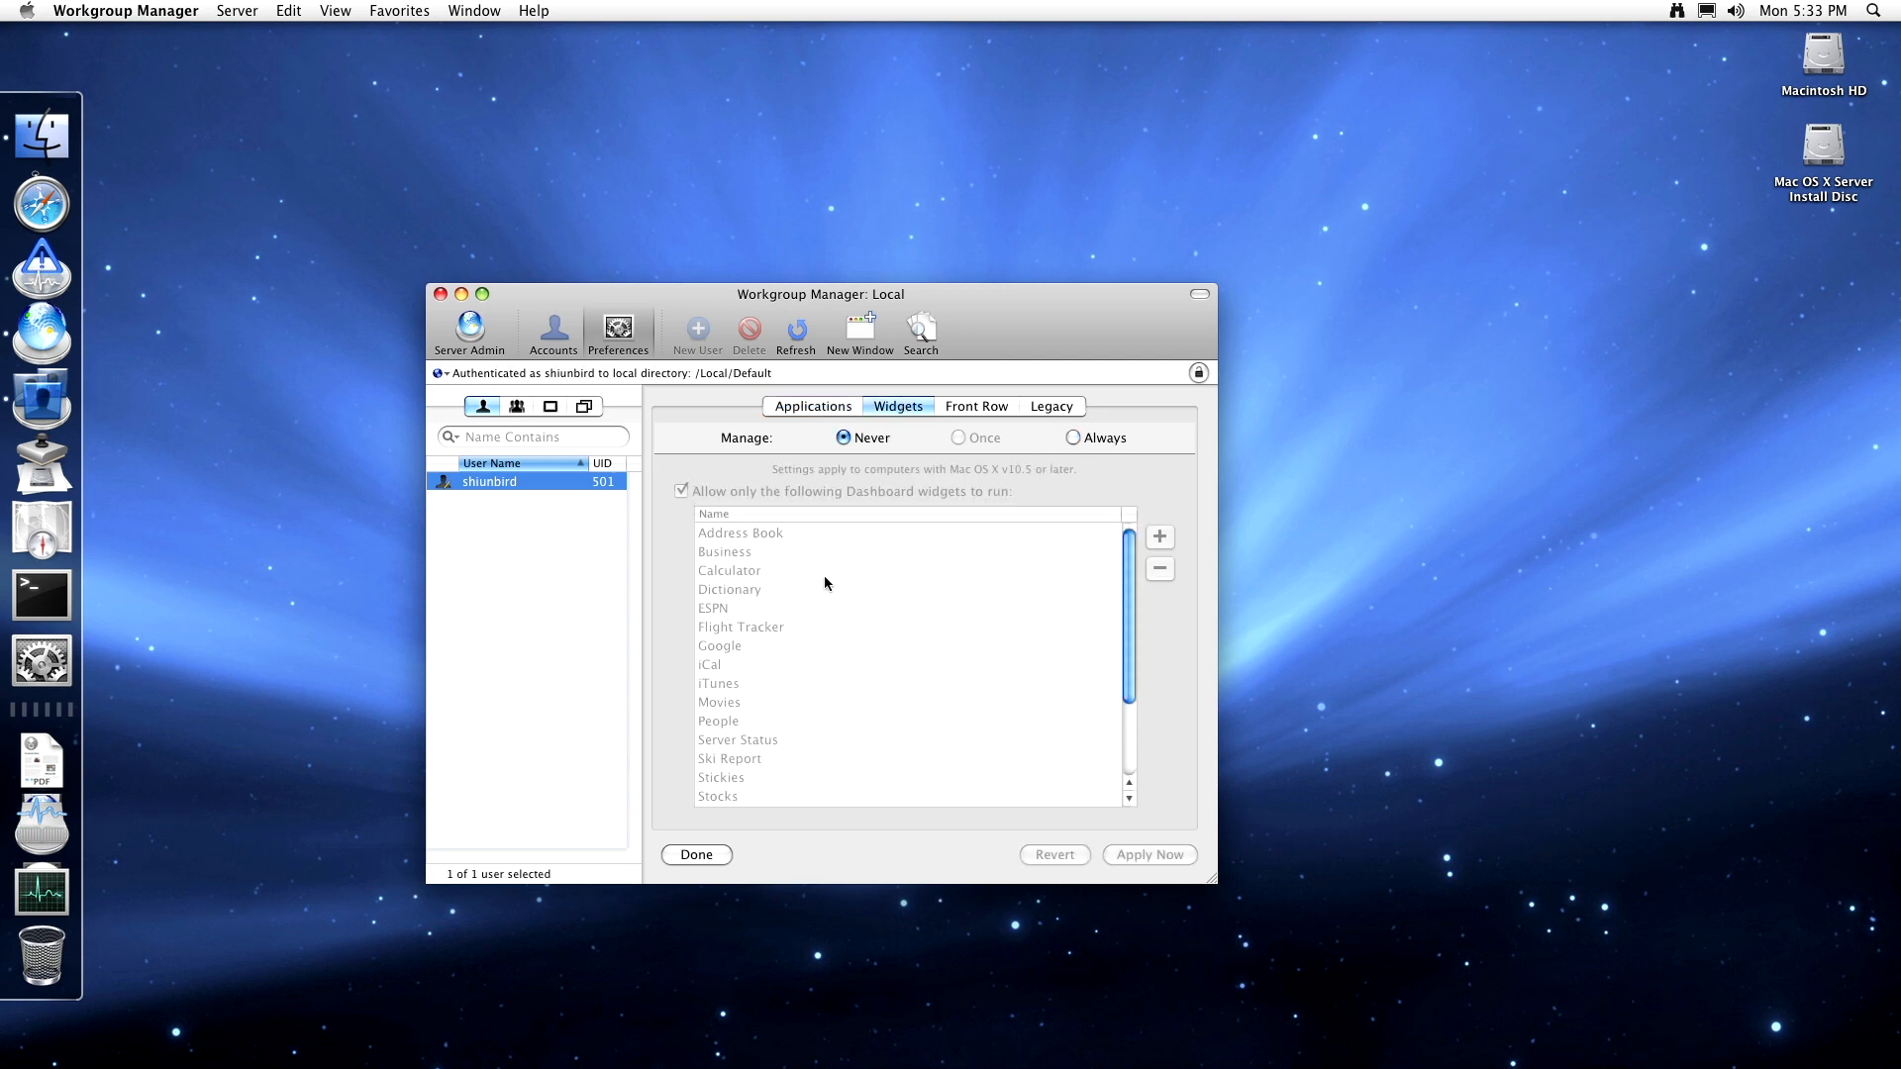
- Browse the Dashboard widget list, then view the Front Row and Legacy restriction settings
scroll(807, 564, down, 3)
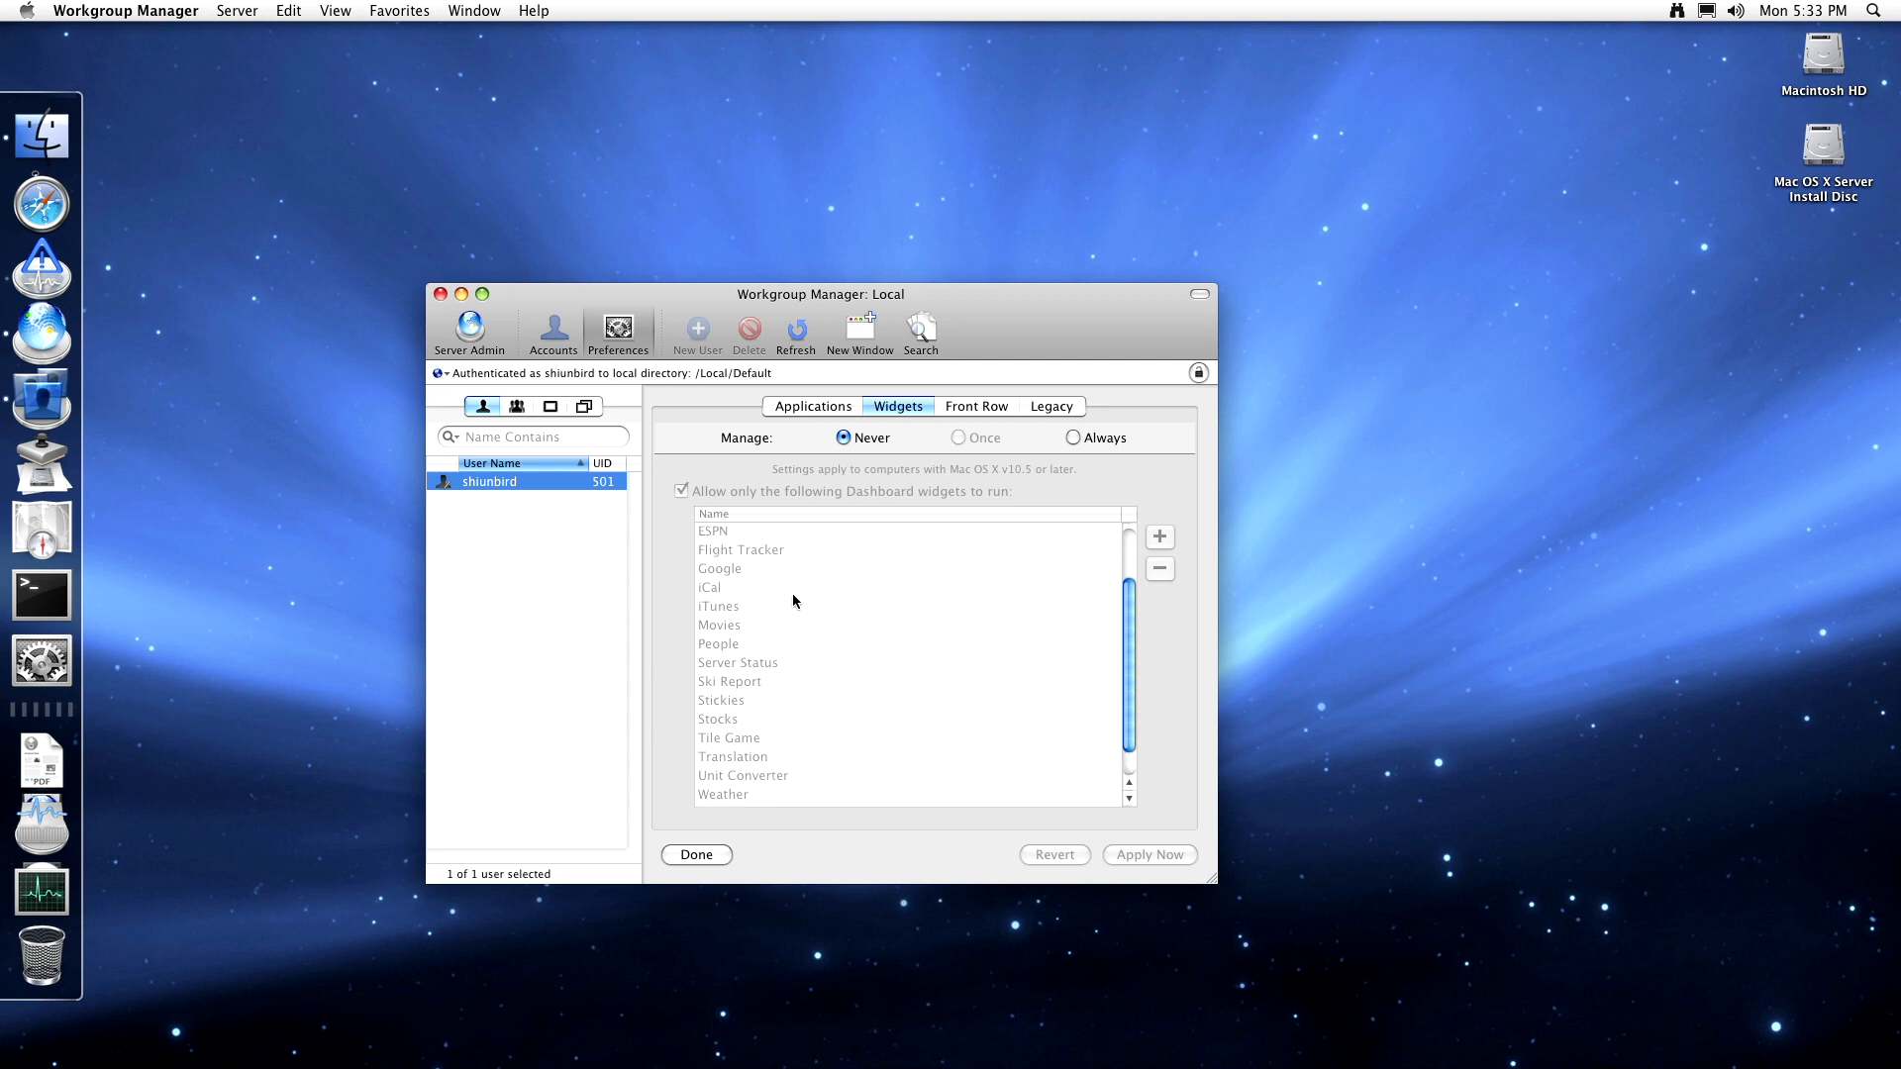
scroll(793, 595, up, 2)
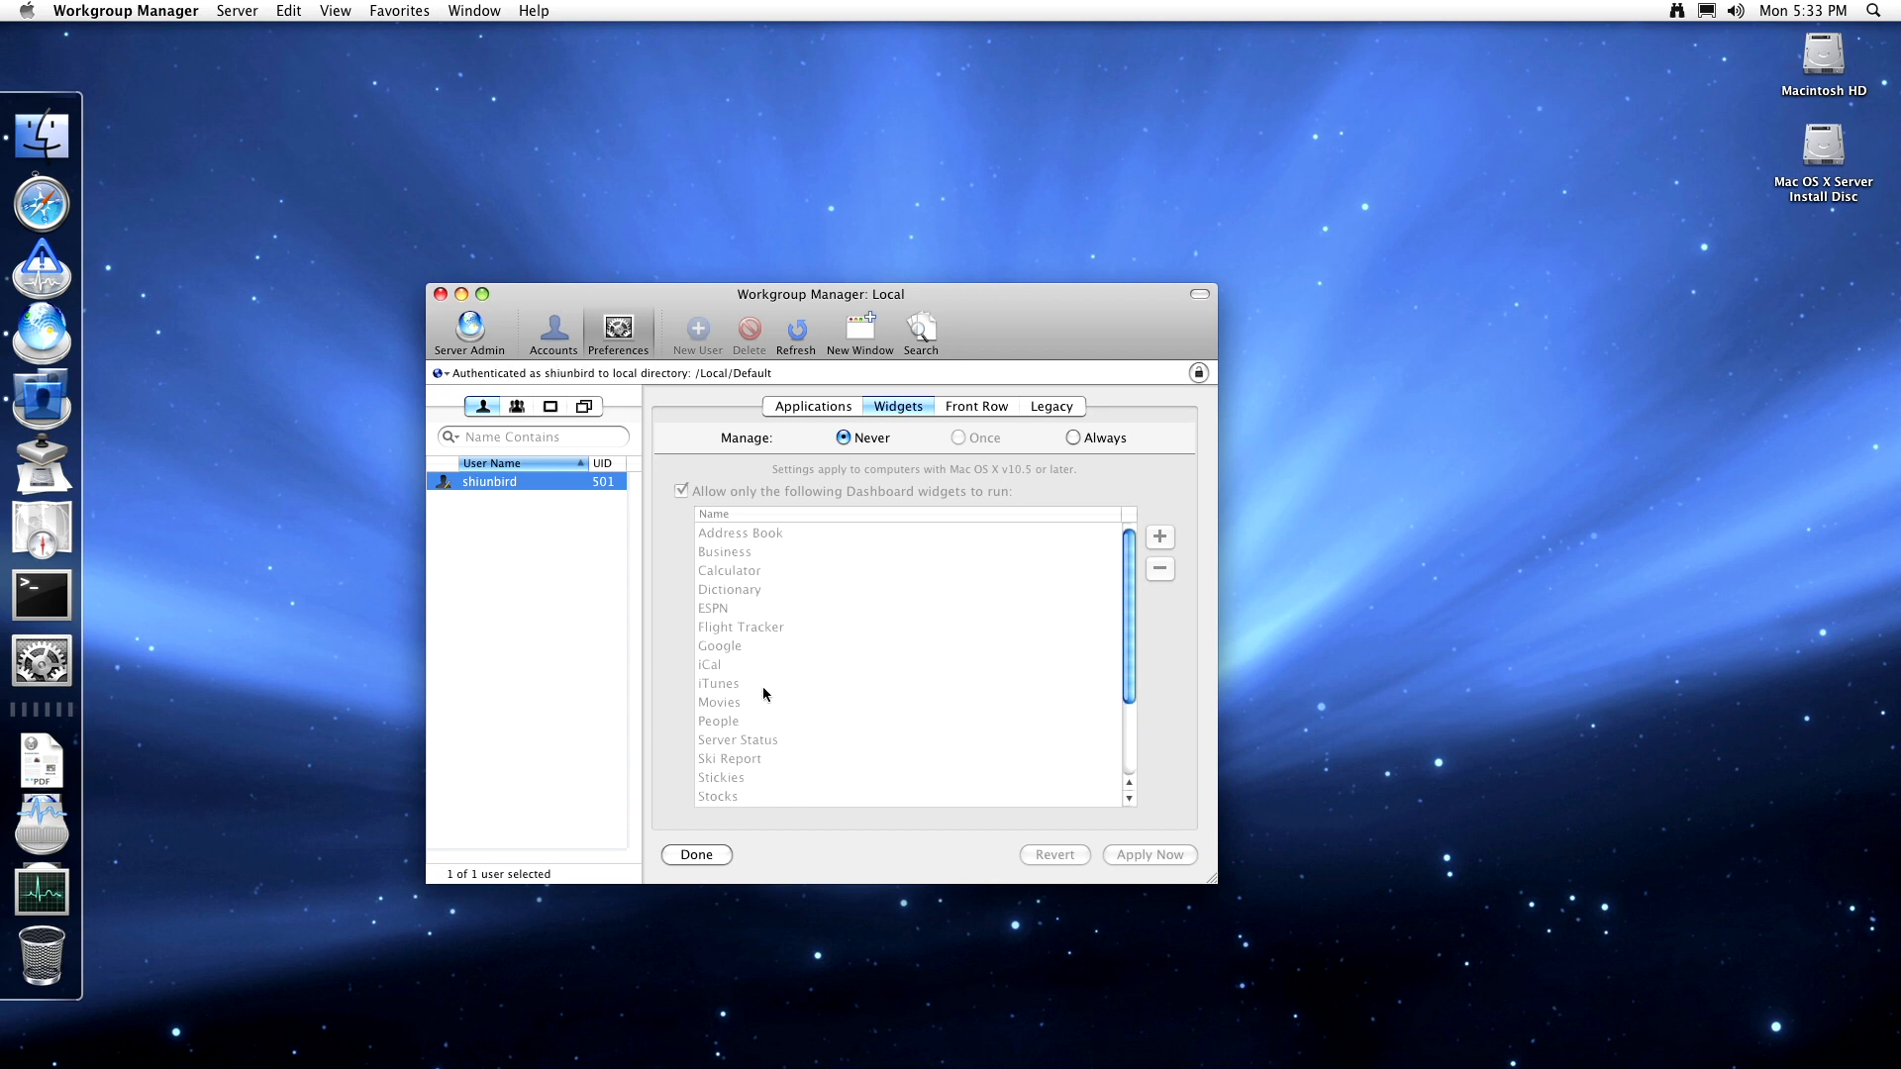
scroll(760, 668, down, 3)
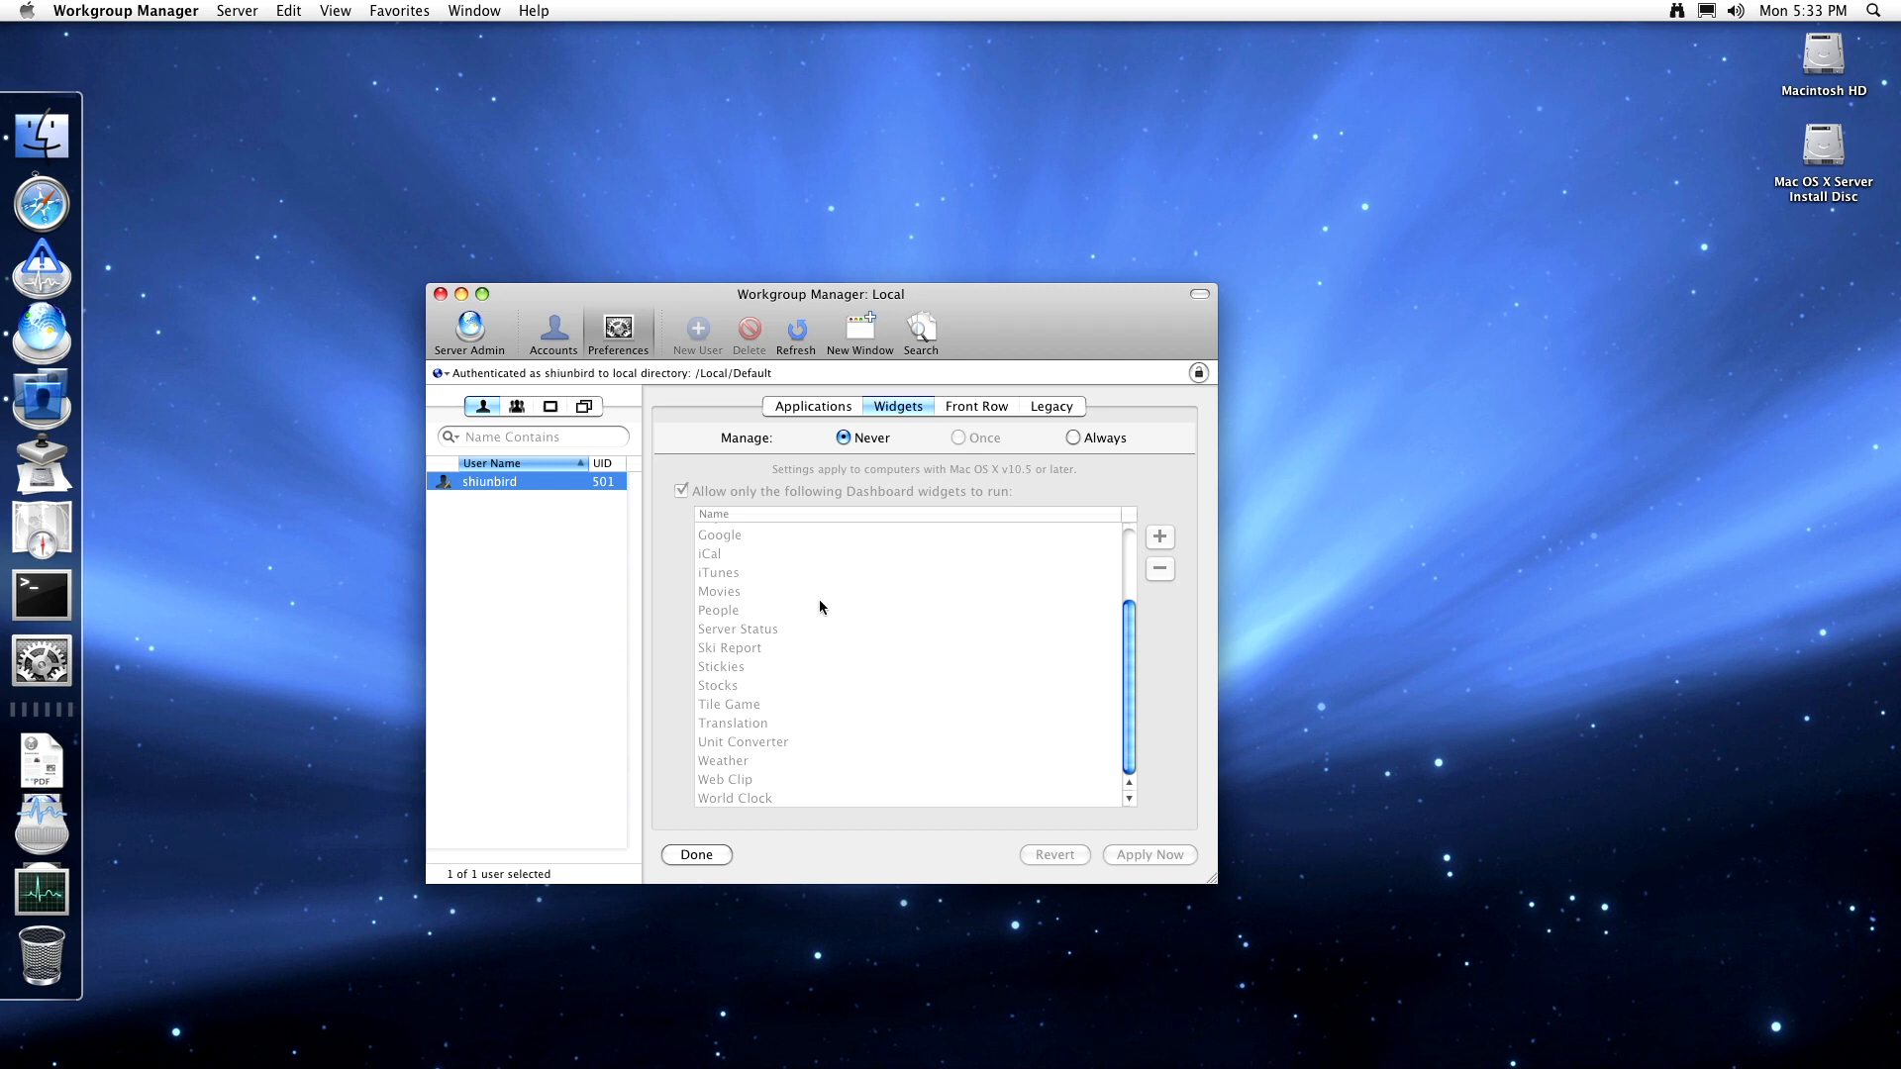
scroll(818, 598, up, 3)
click(971, 408)
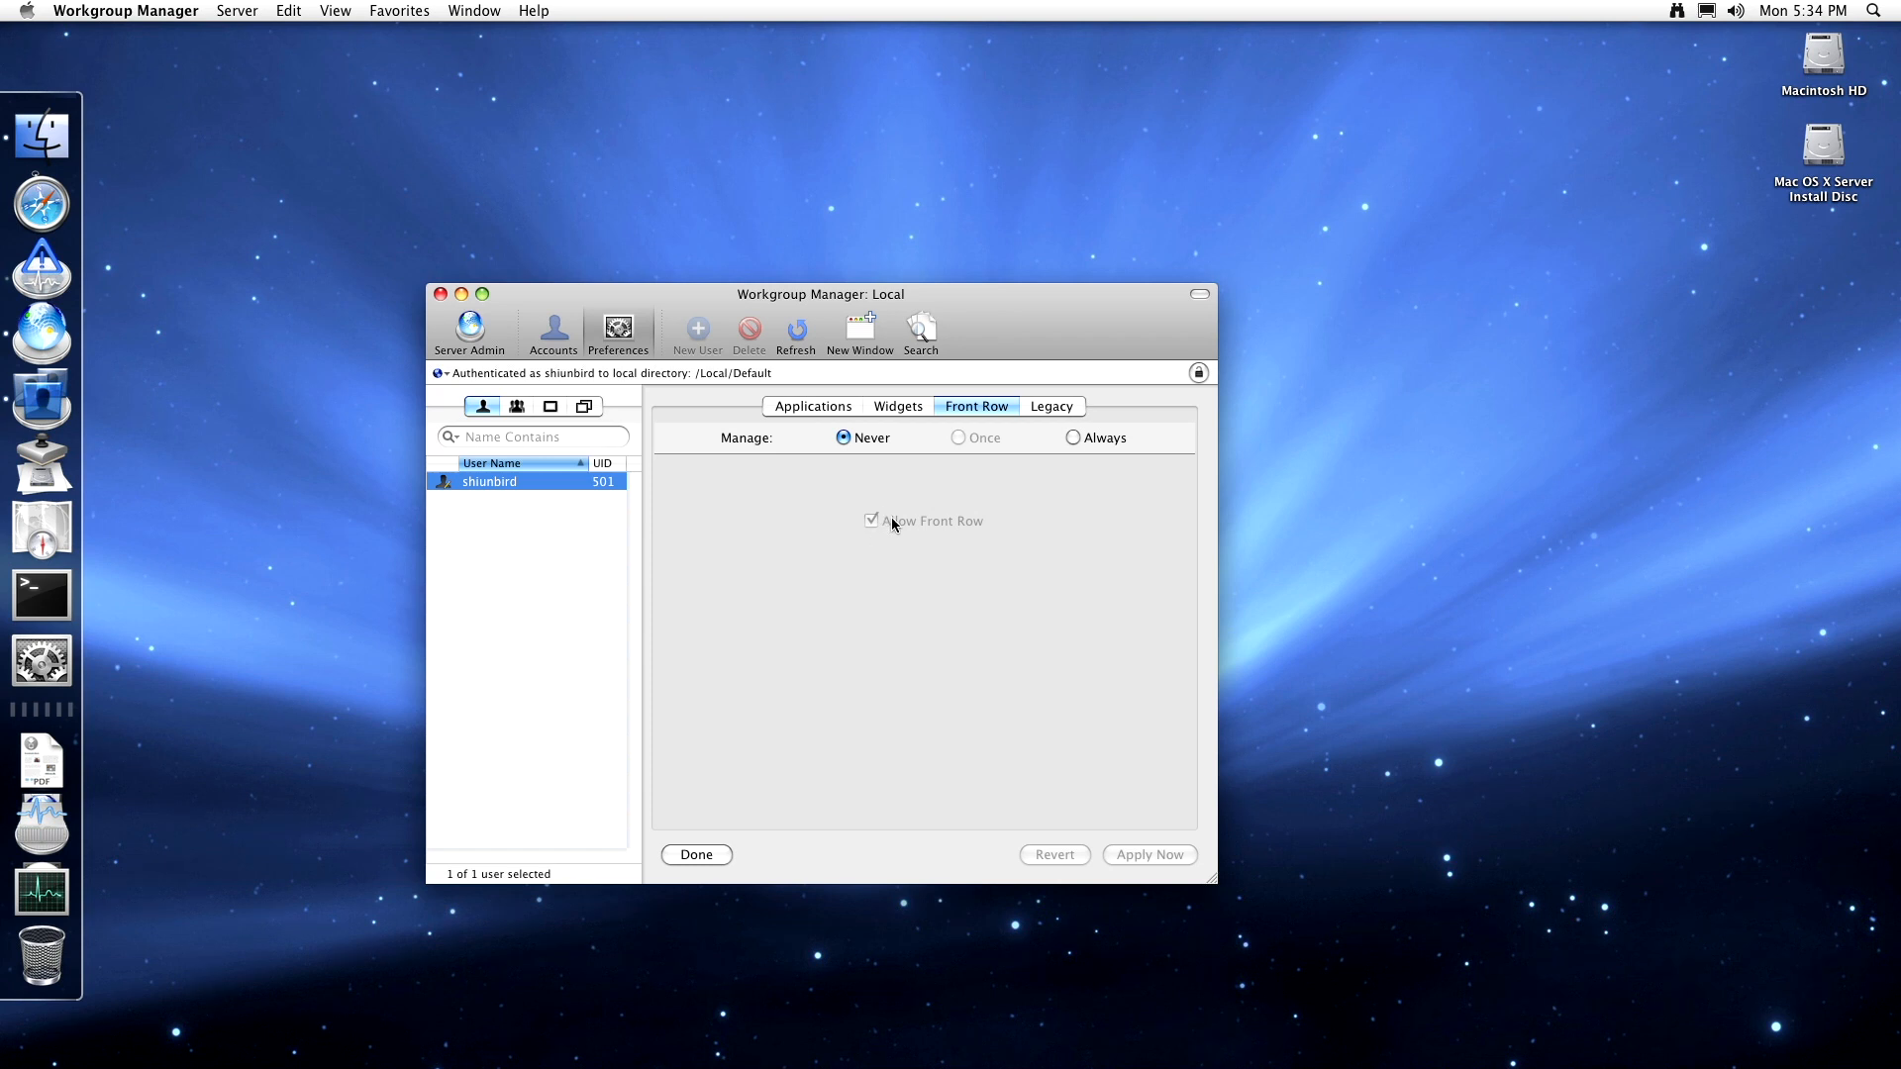
click(1054, 410)
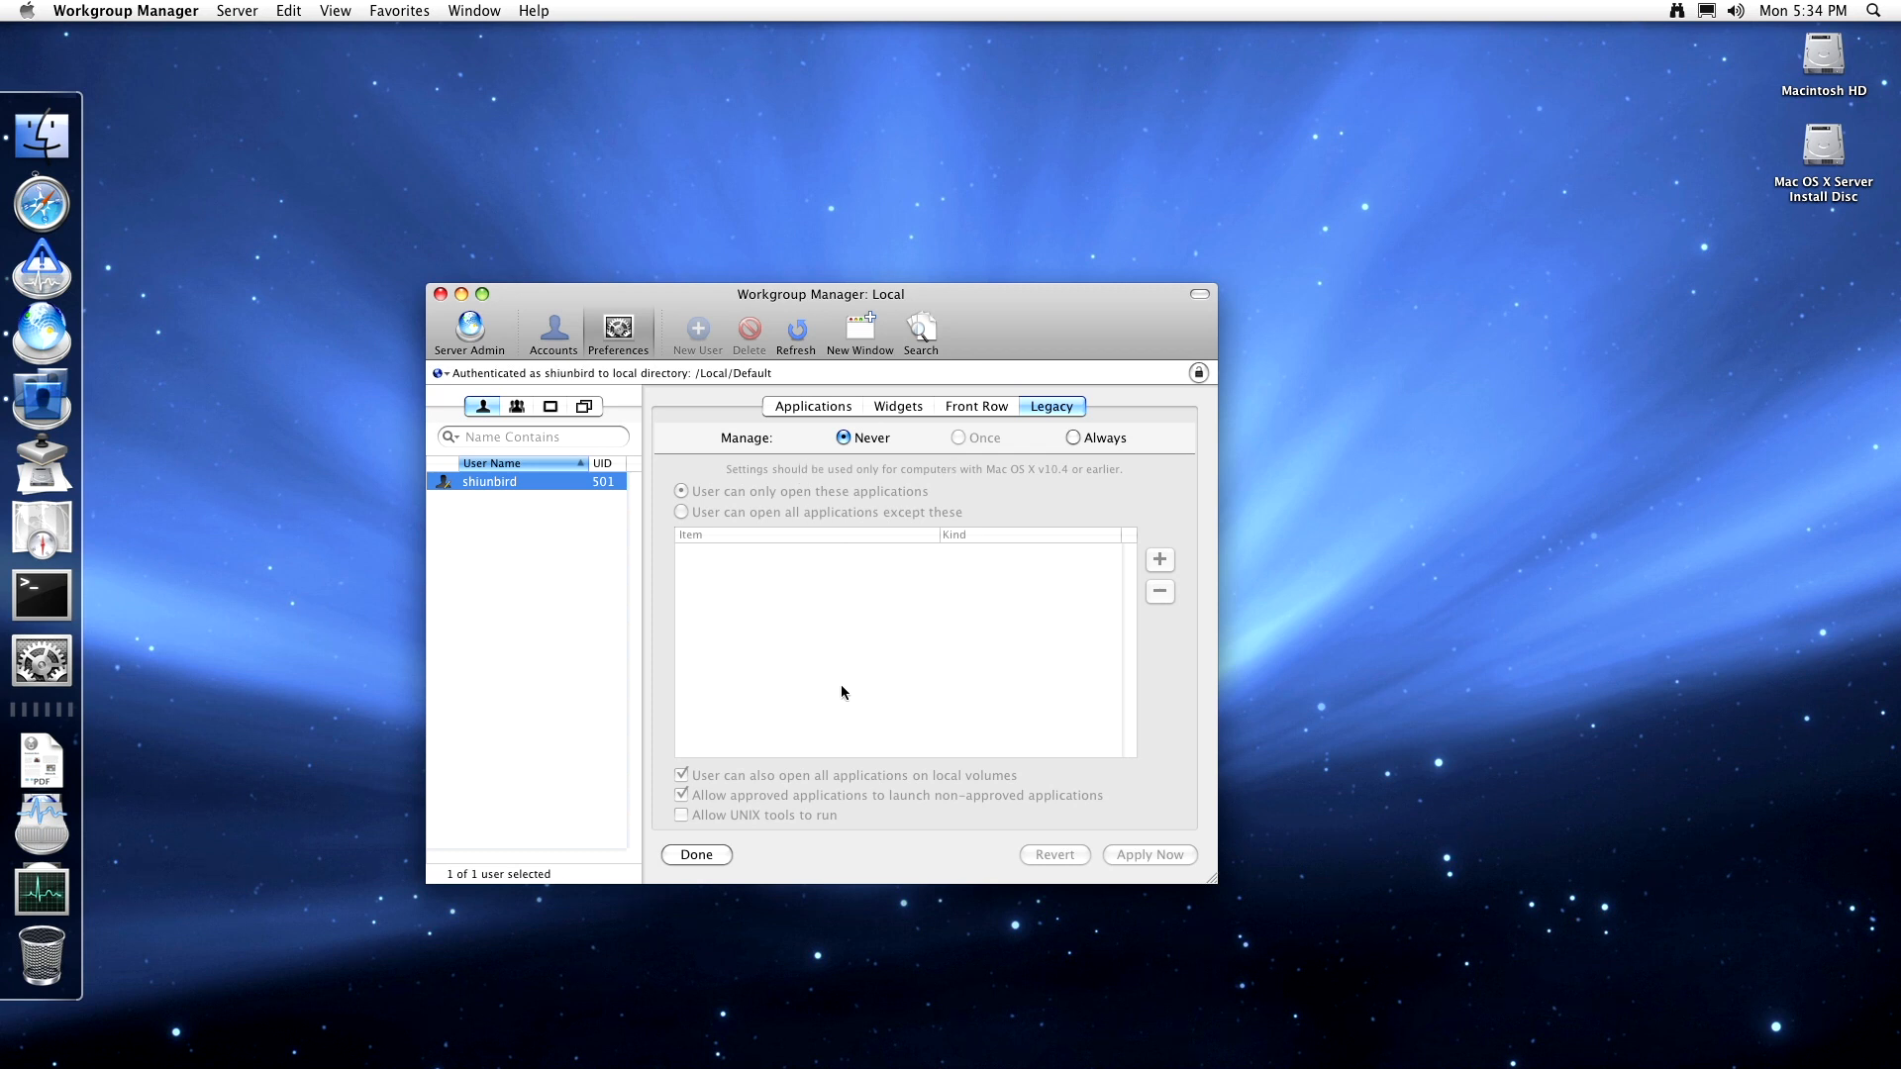
- Set Legacy settings to Always managed and add Exposé to the allowed applications
click(1103, 438)
click(1159, 559)
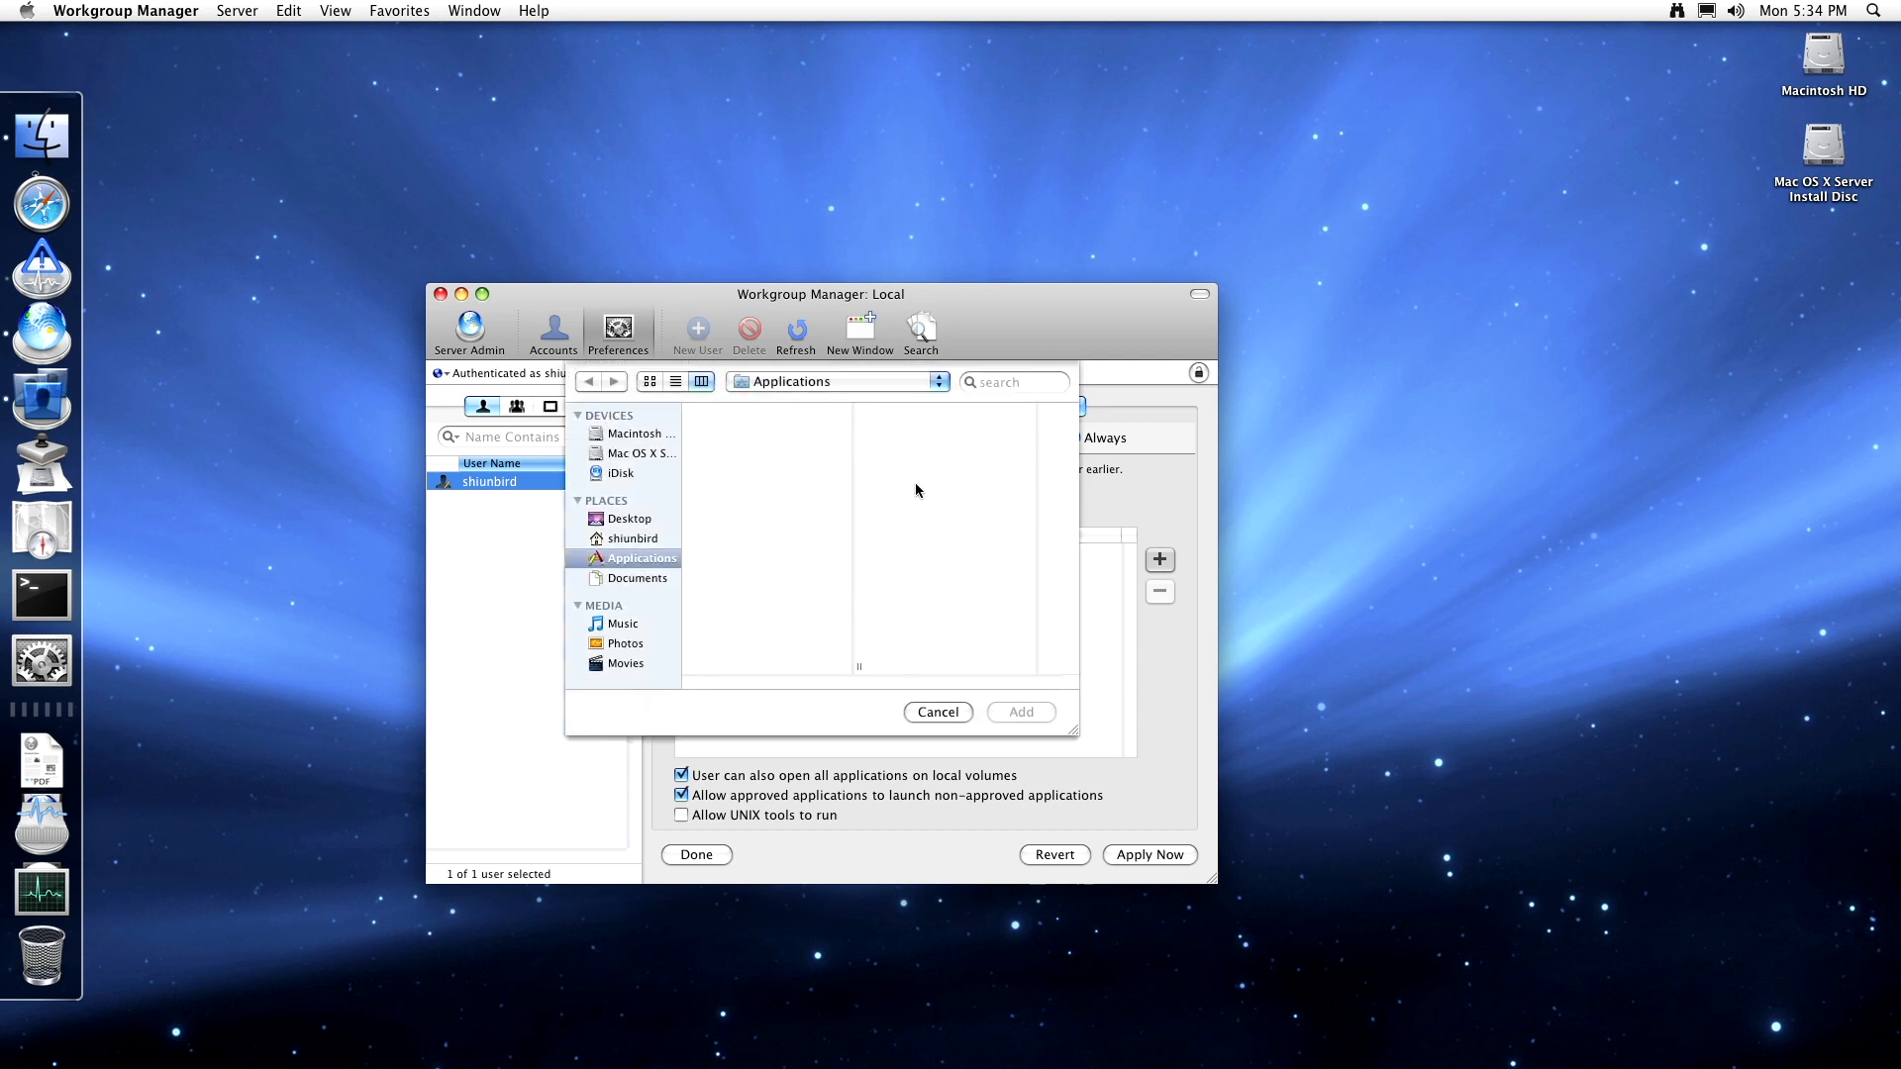
click(782, 562)
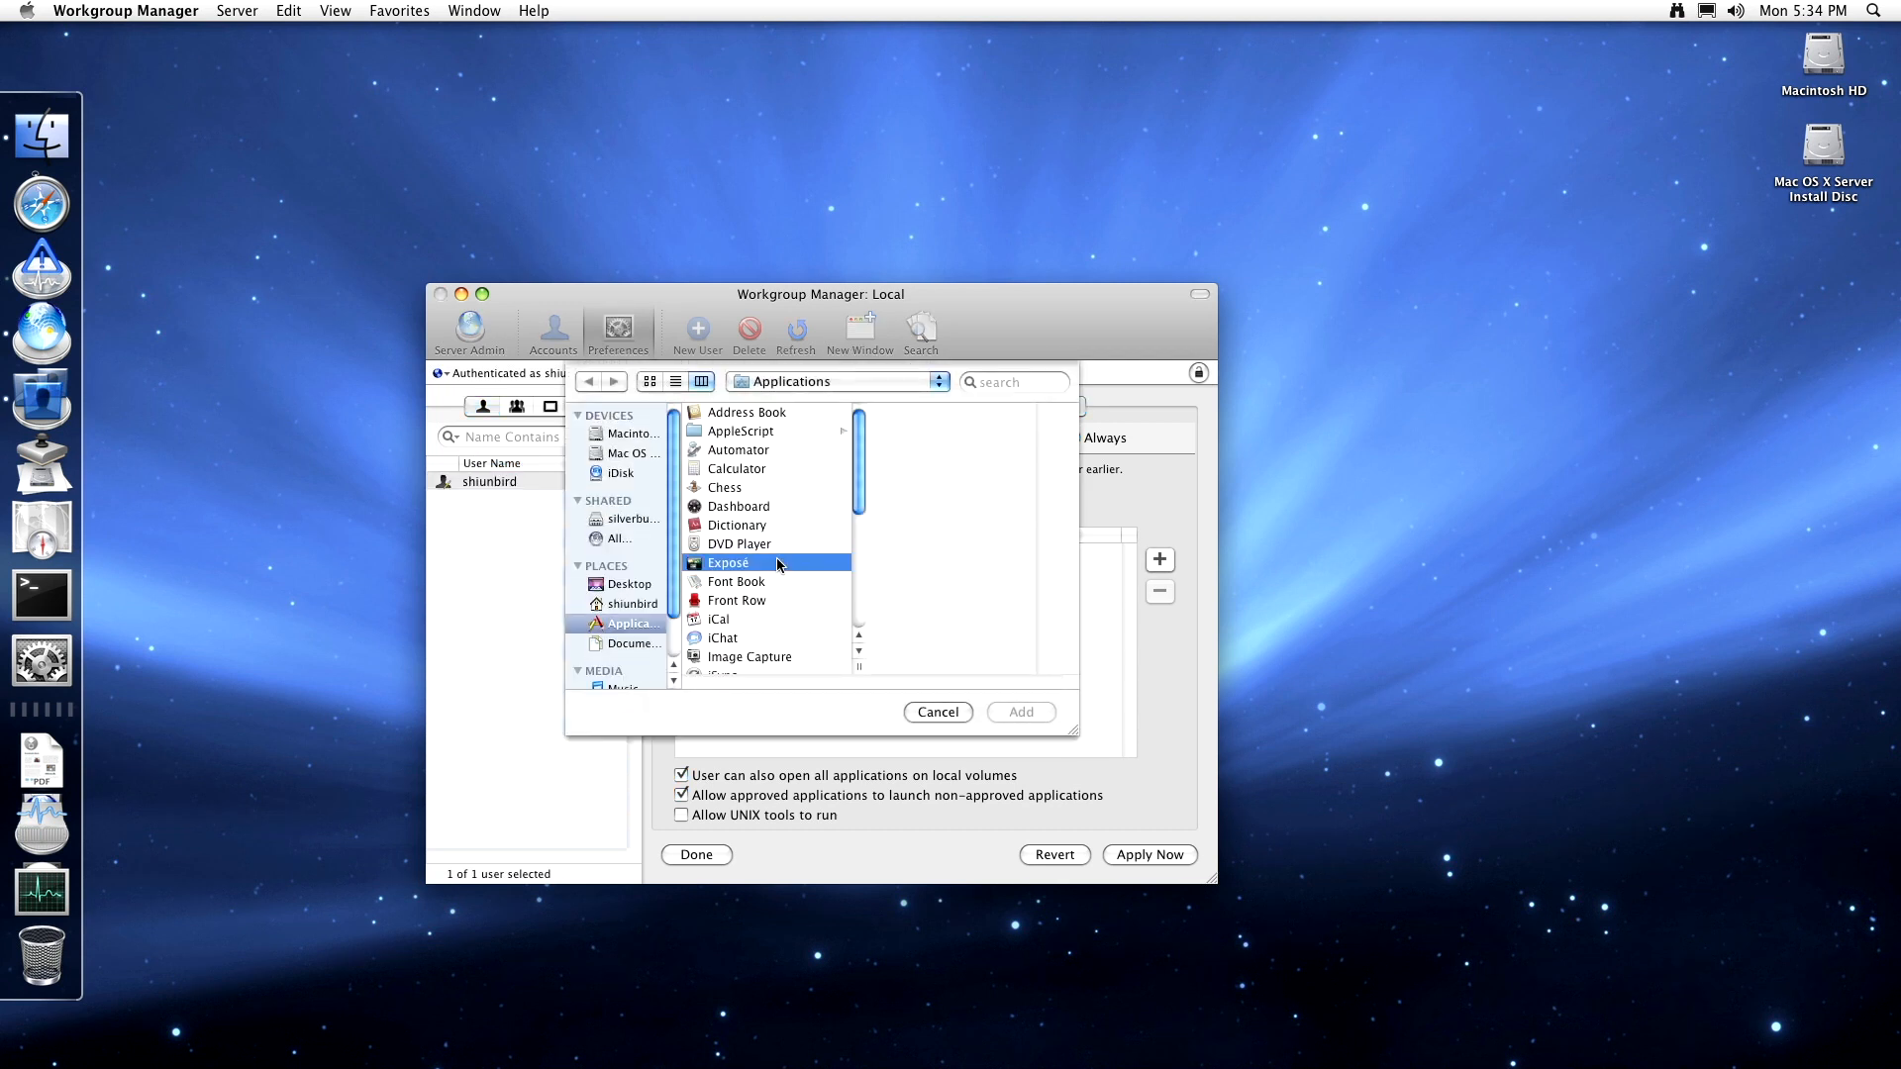
click(1014, 712)
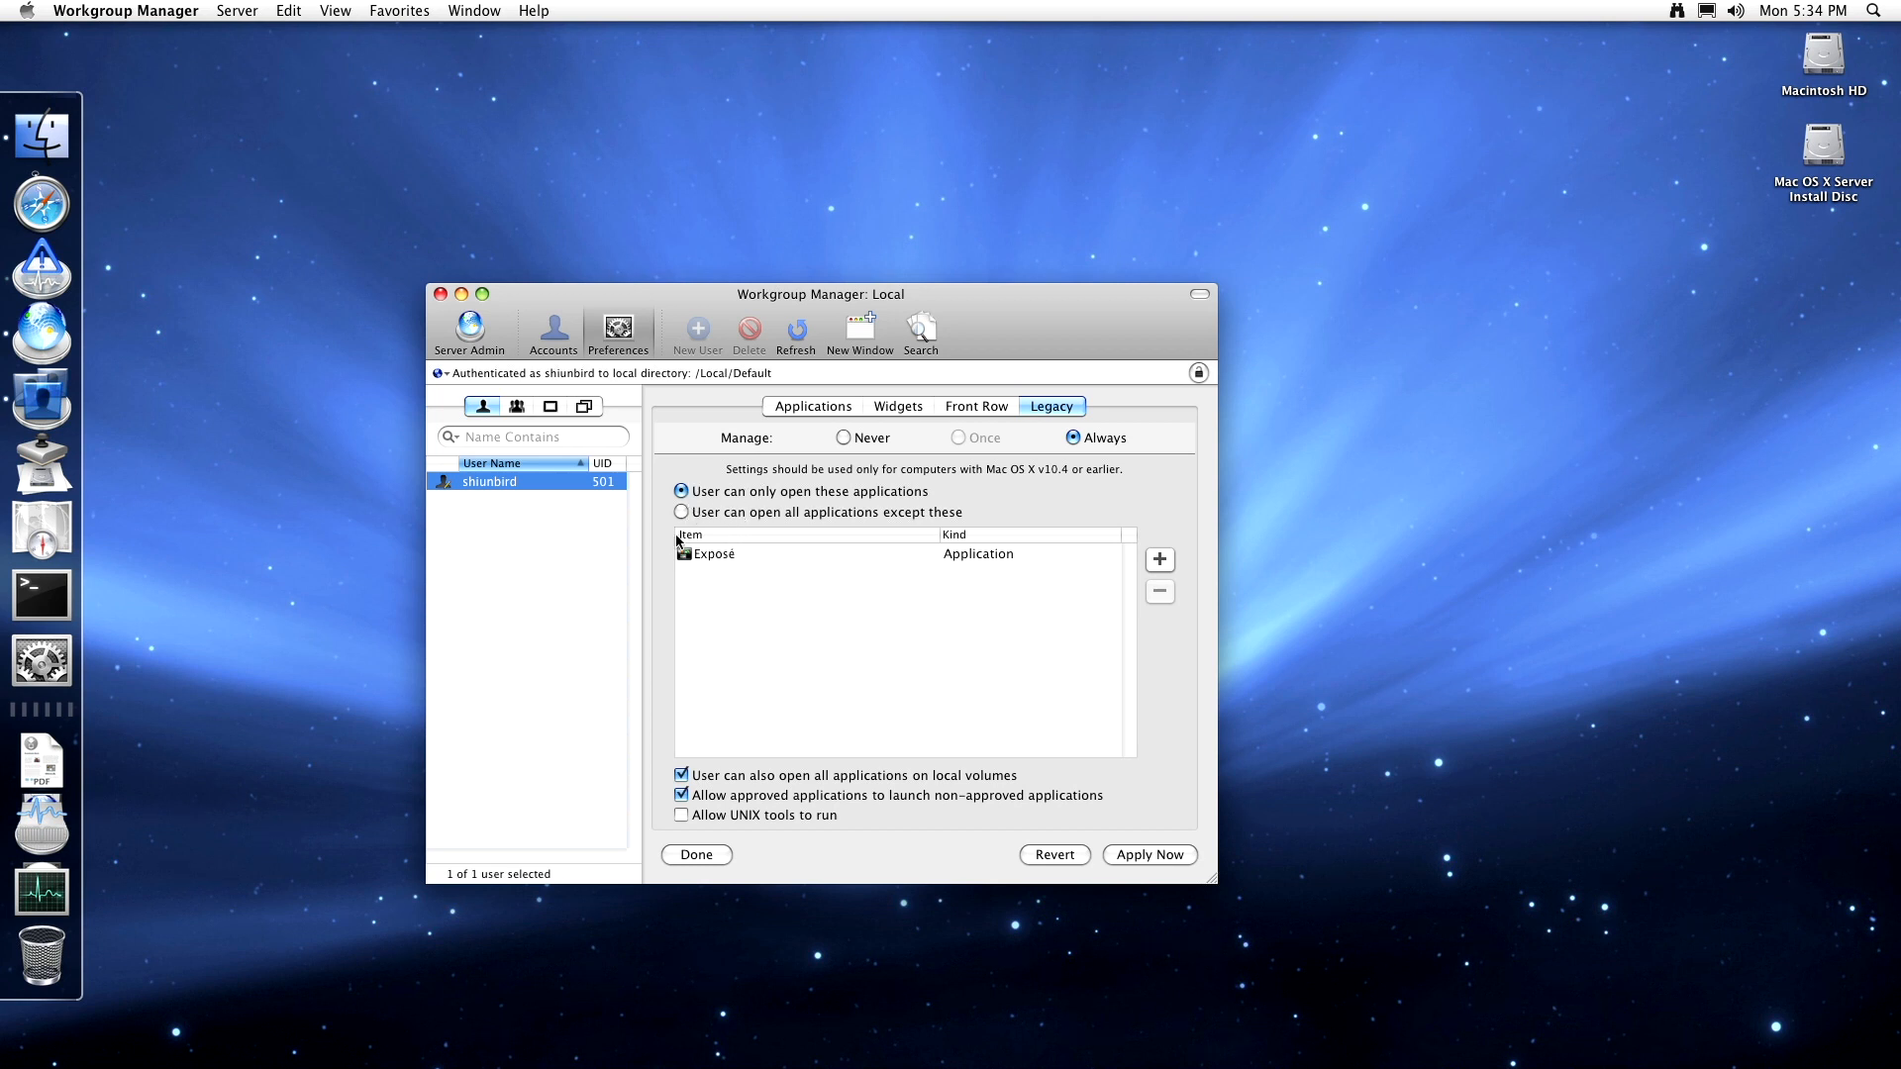
- Toggle Allow UNIX tools off again, remove Exposé, and set Manage back to Never
click(729, 816)
click(730, 815)
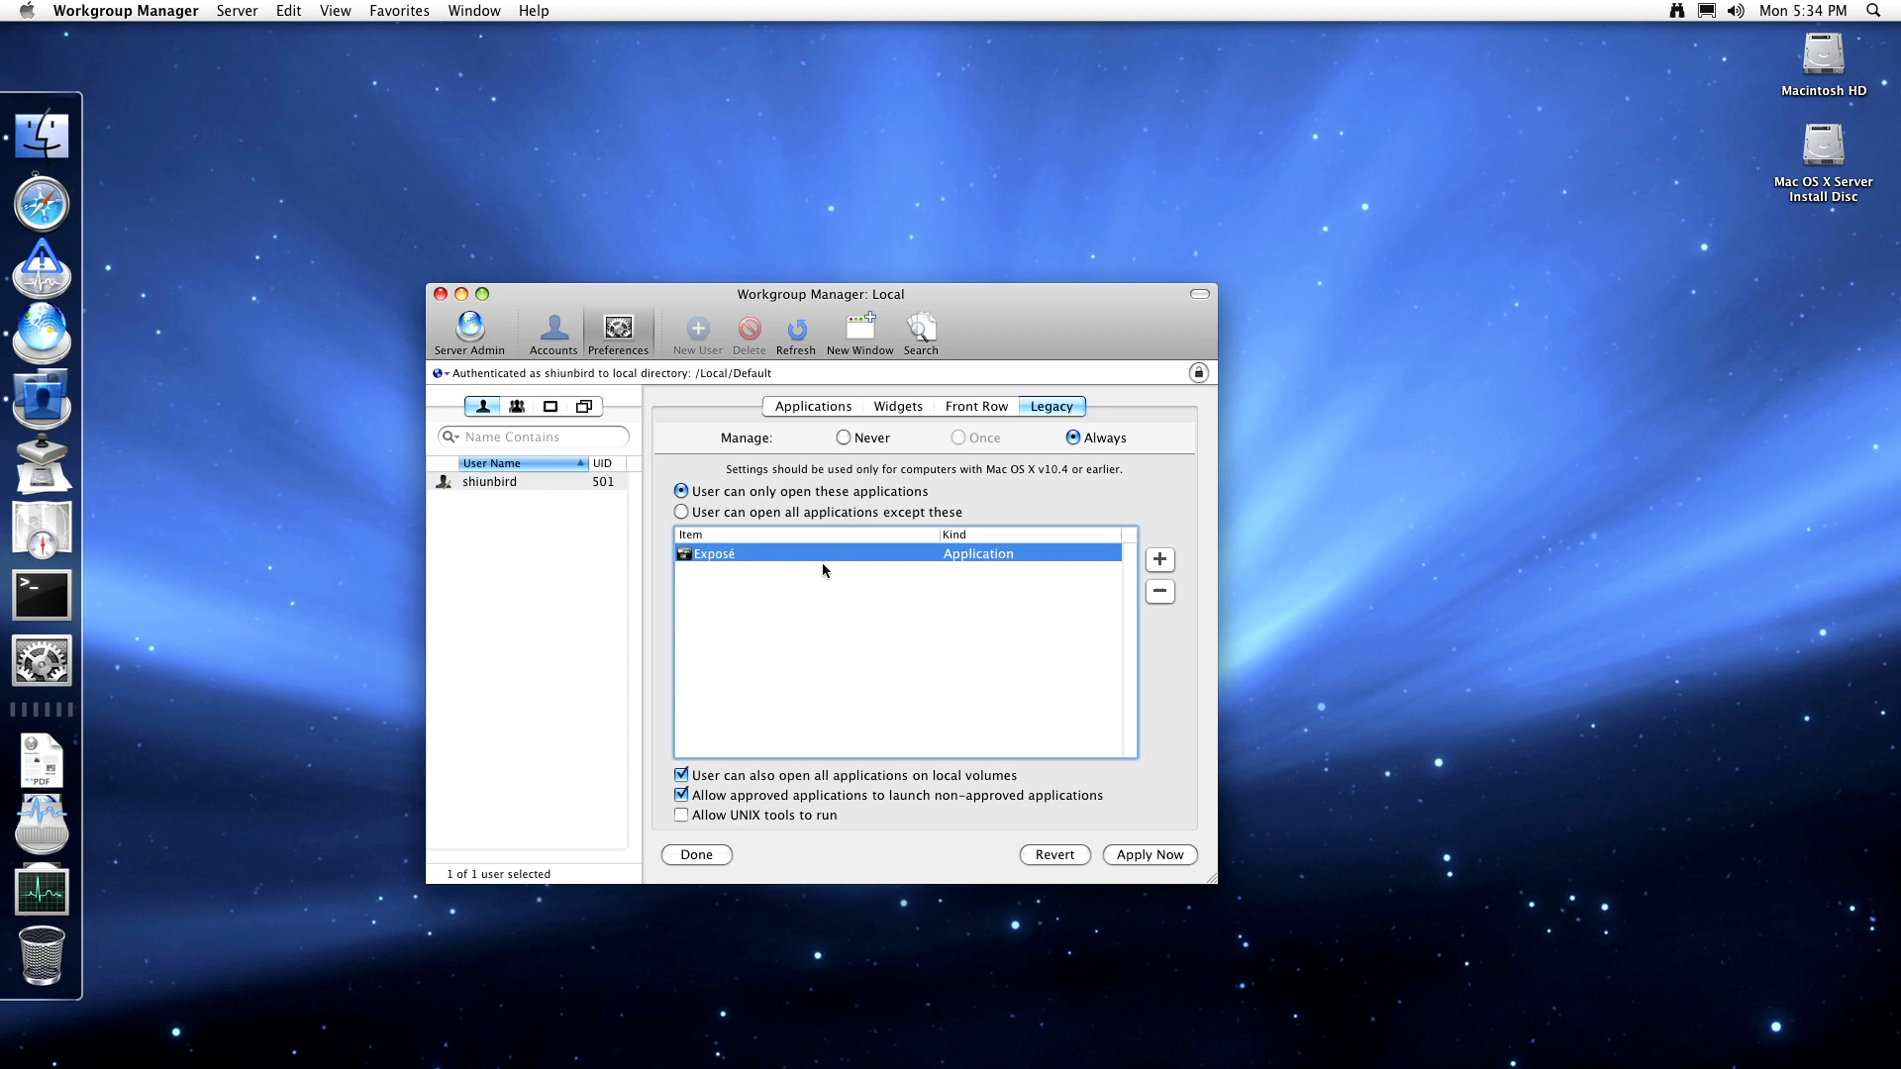
click(1159, 592)
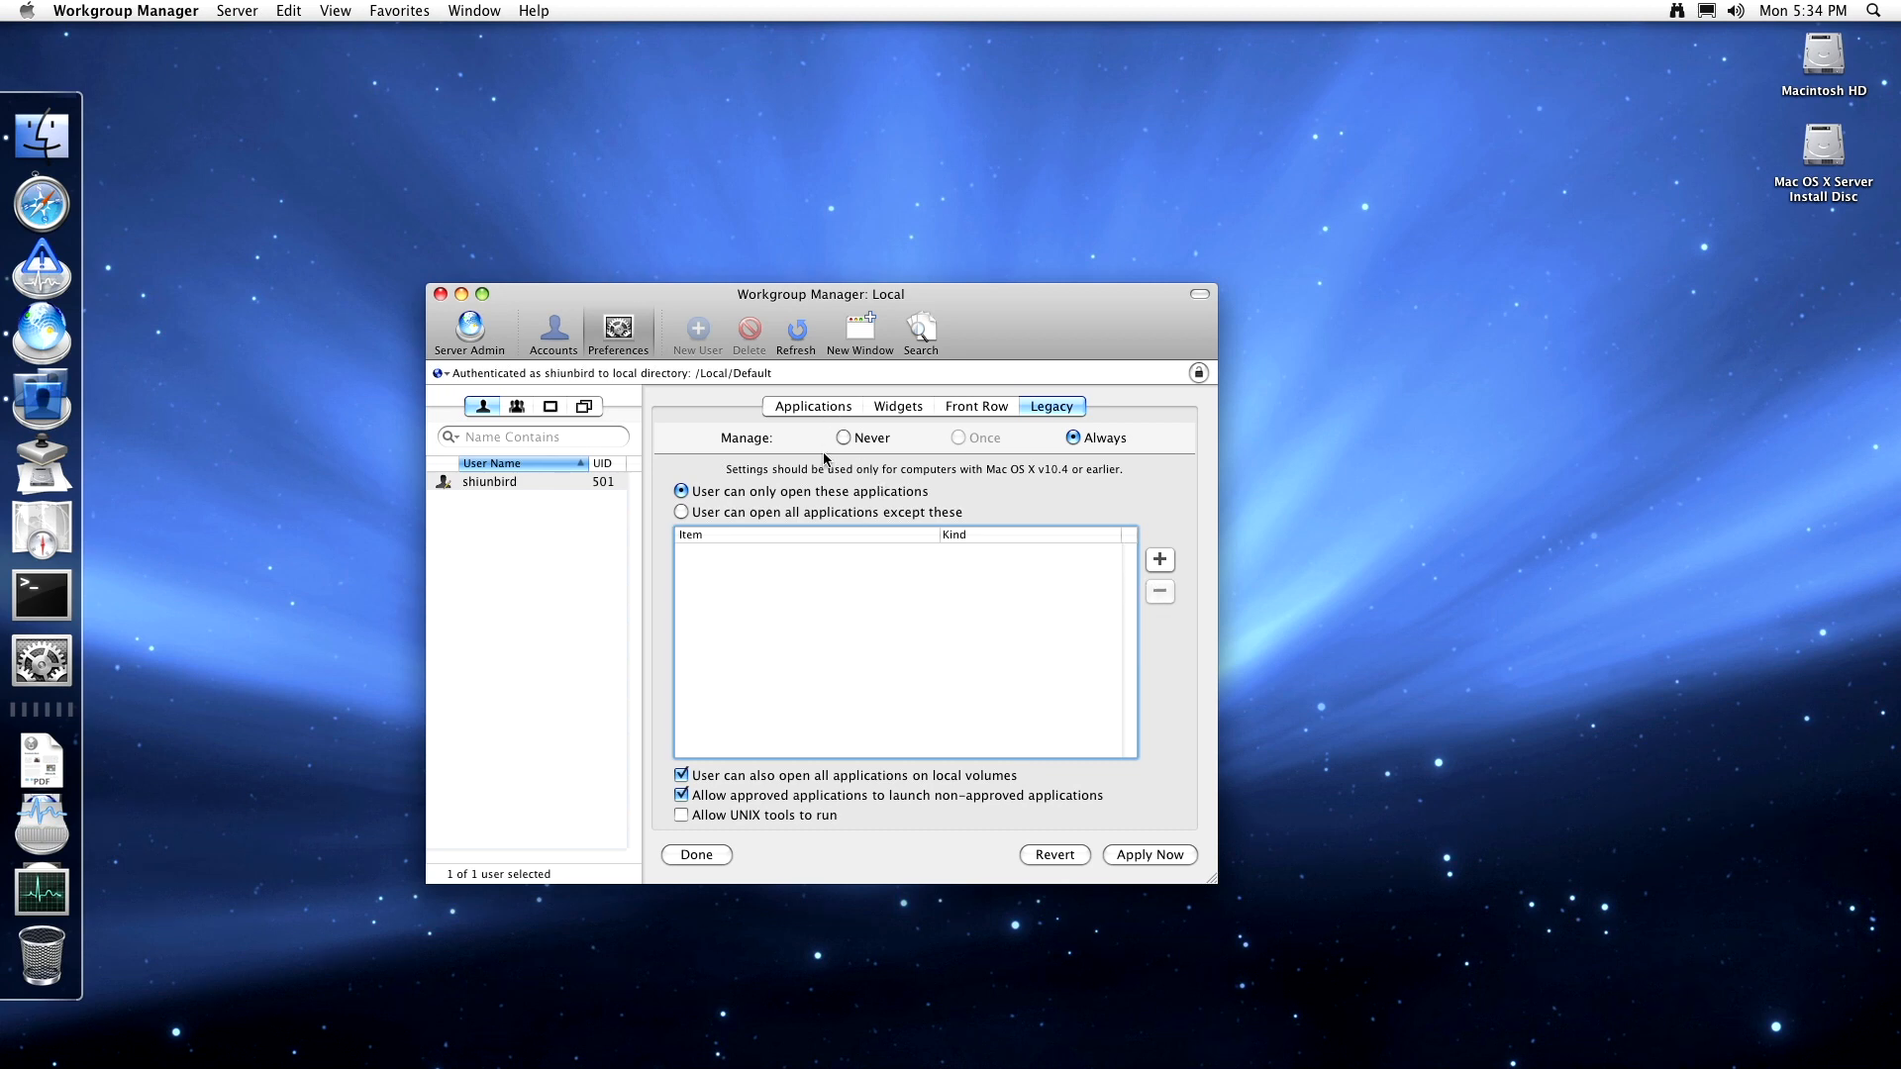
click(1059, 864)
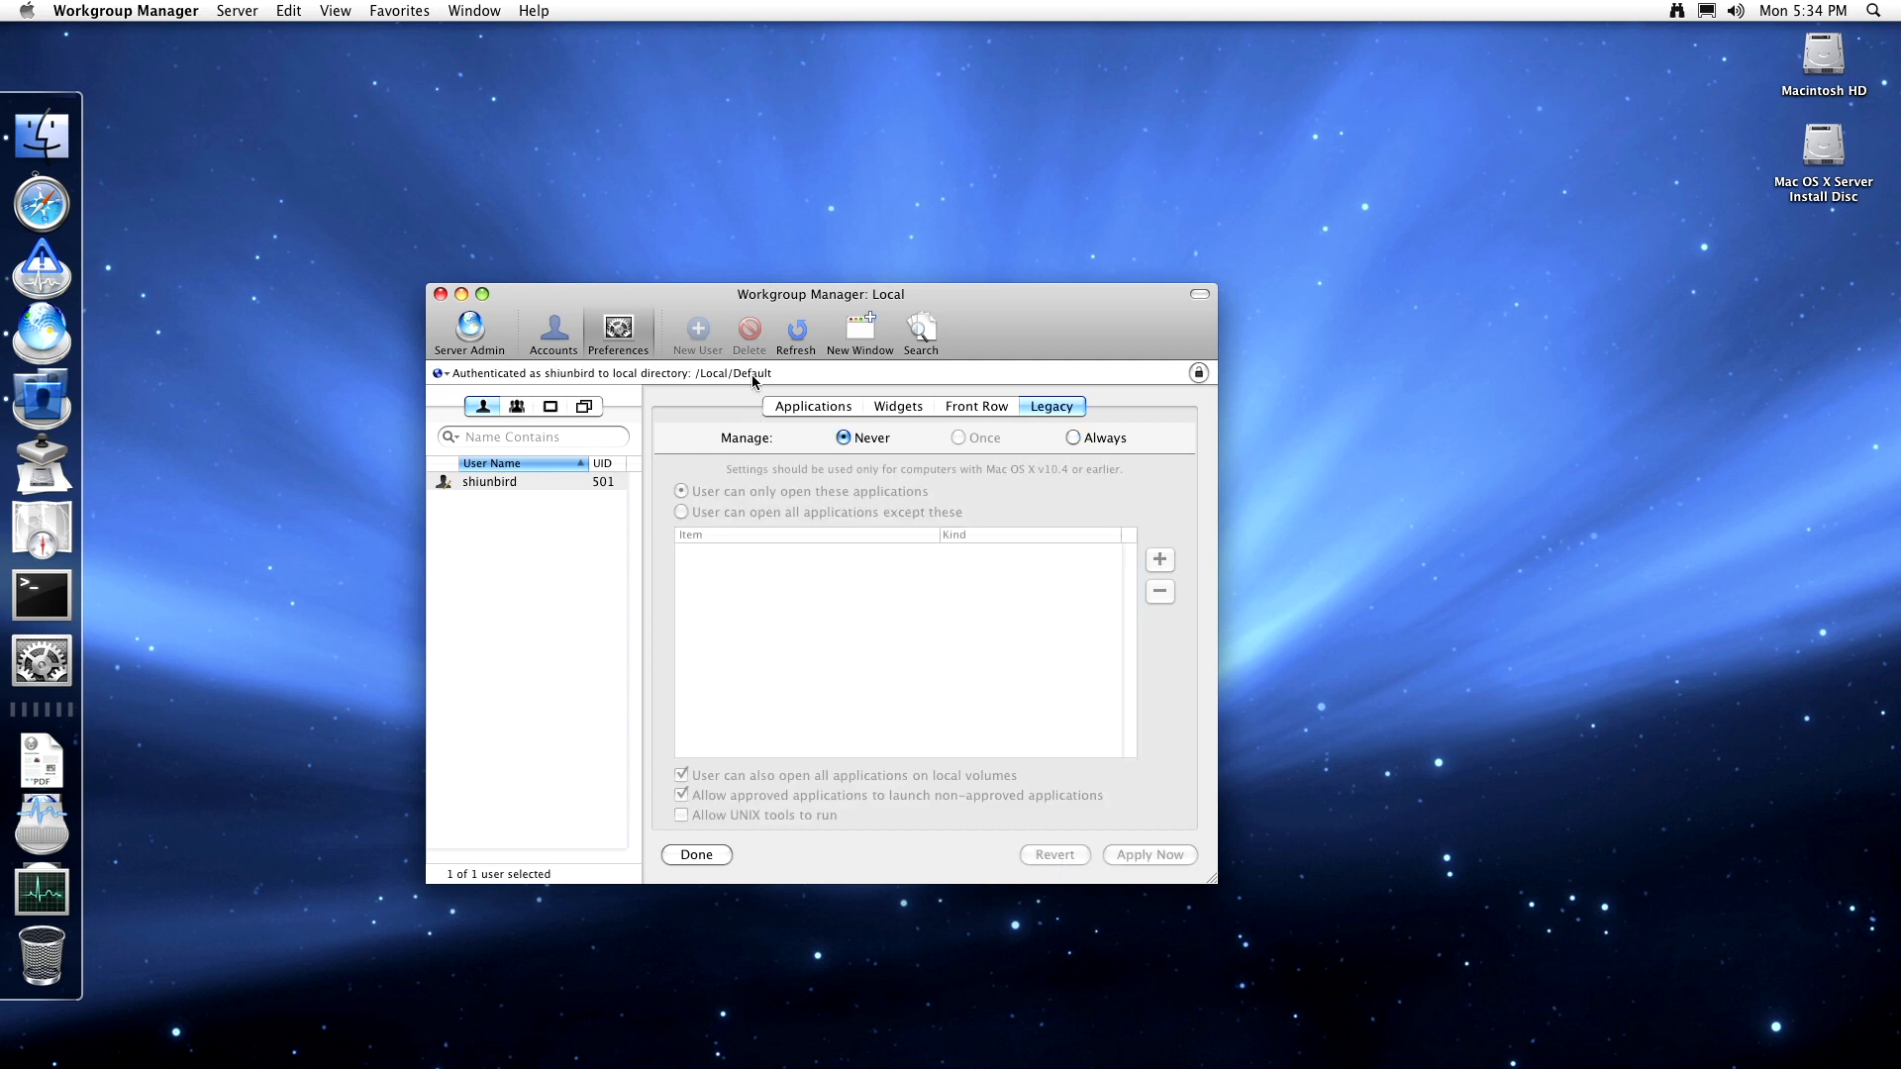
- Open a second Workgroup Manager window, reposition and close it, then browse the Server menu
click(858, 339)
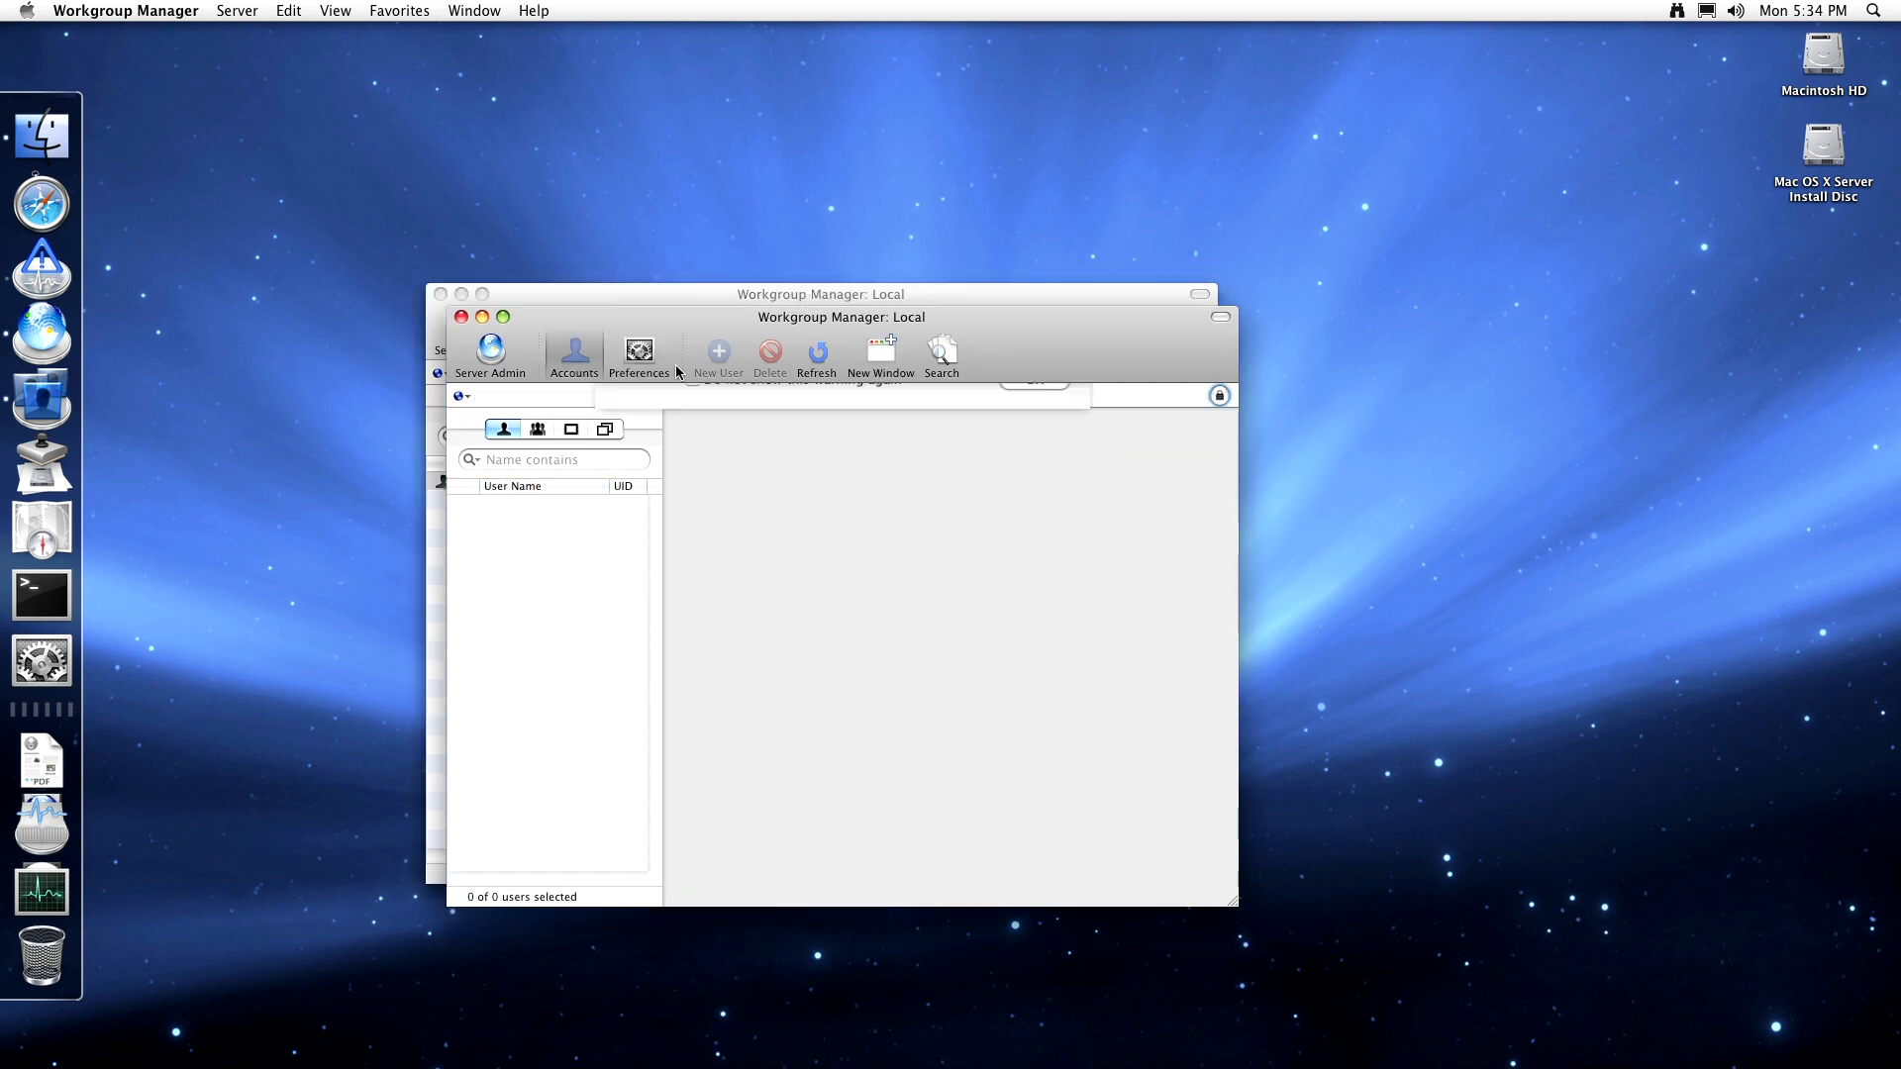
key(Return)
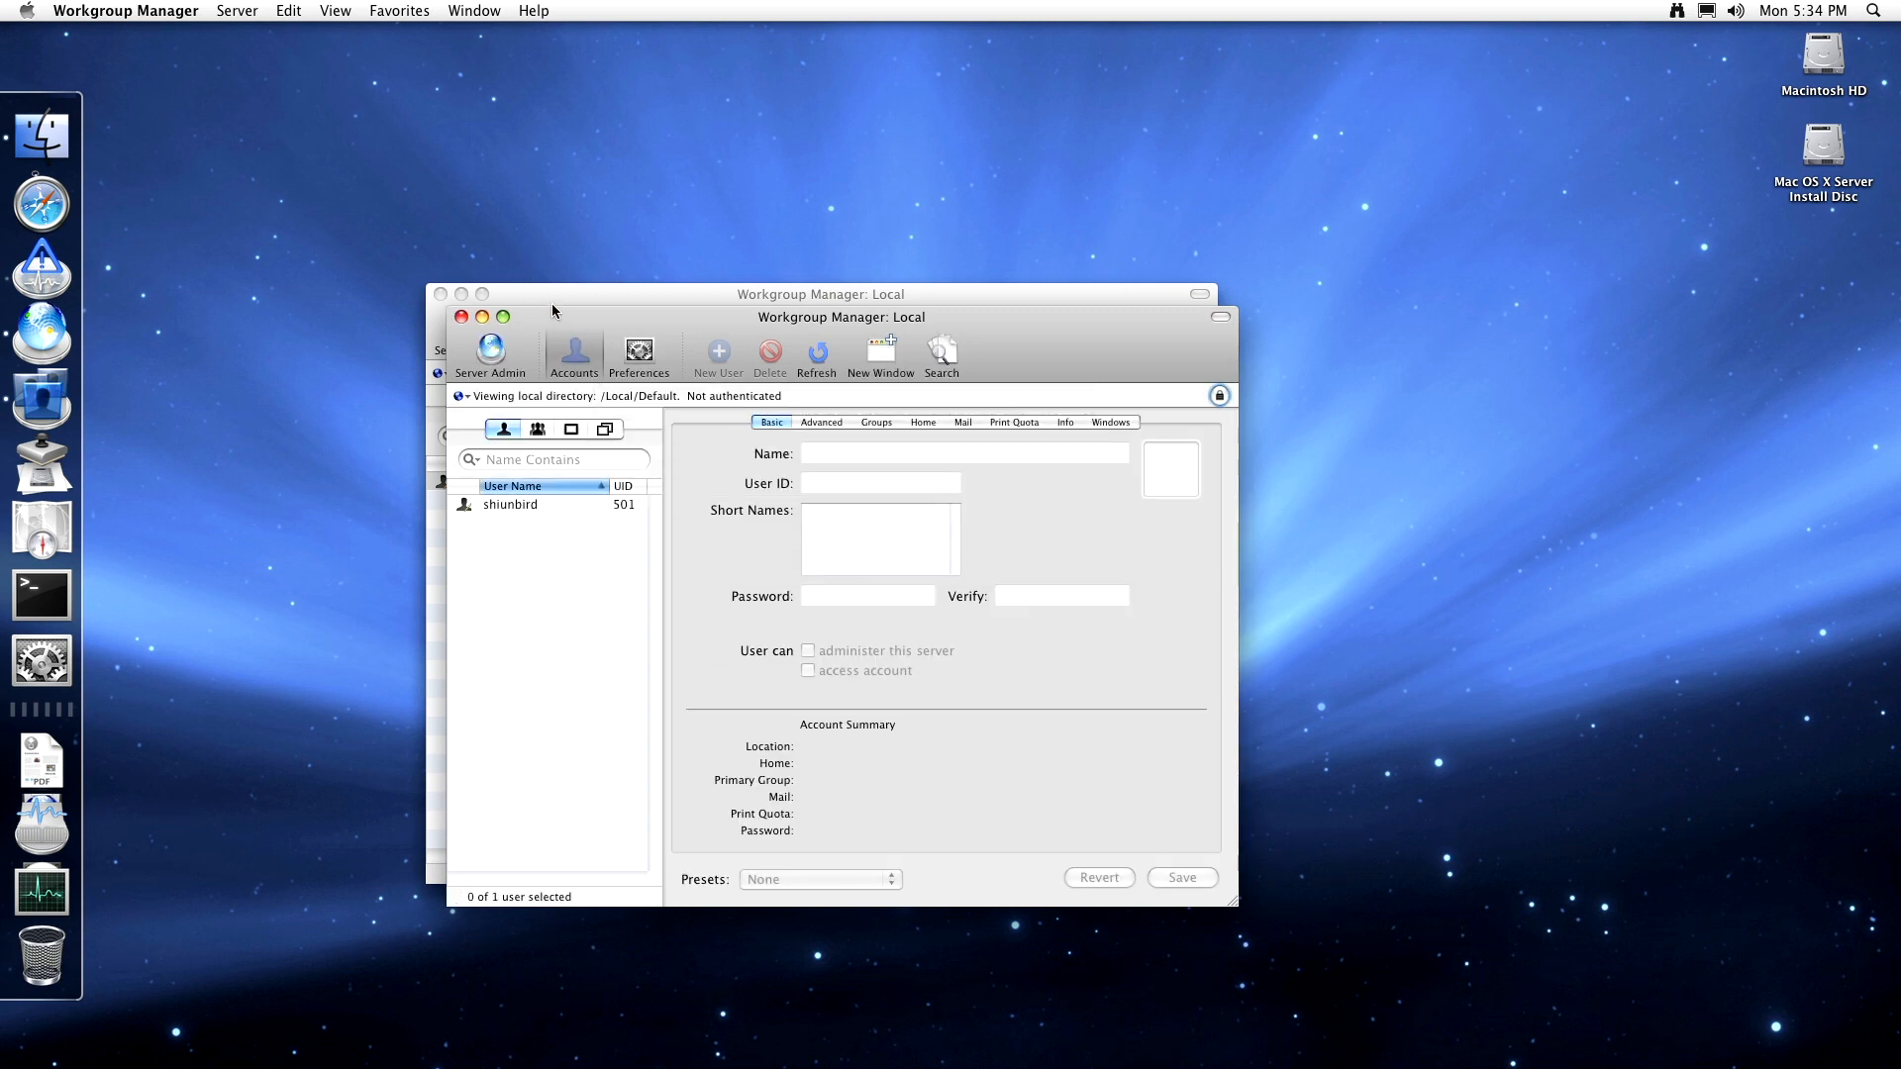
drag(571, 323, 951, 463)
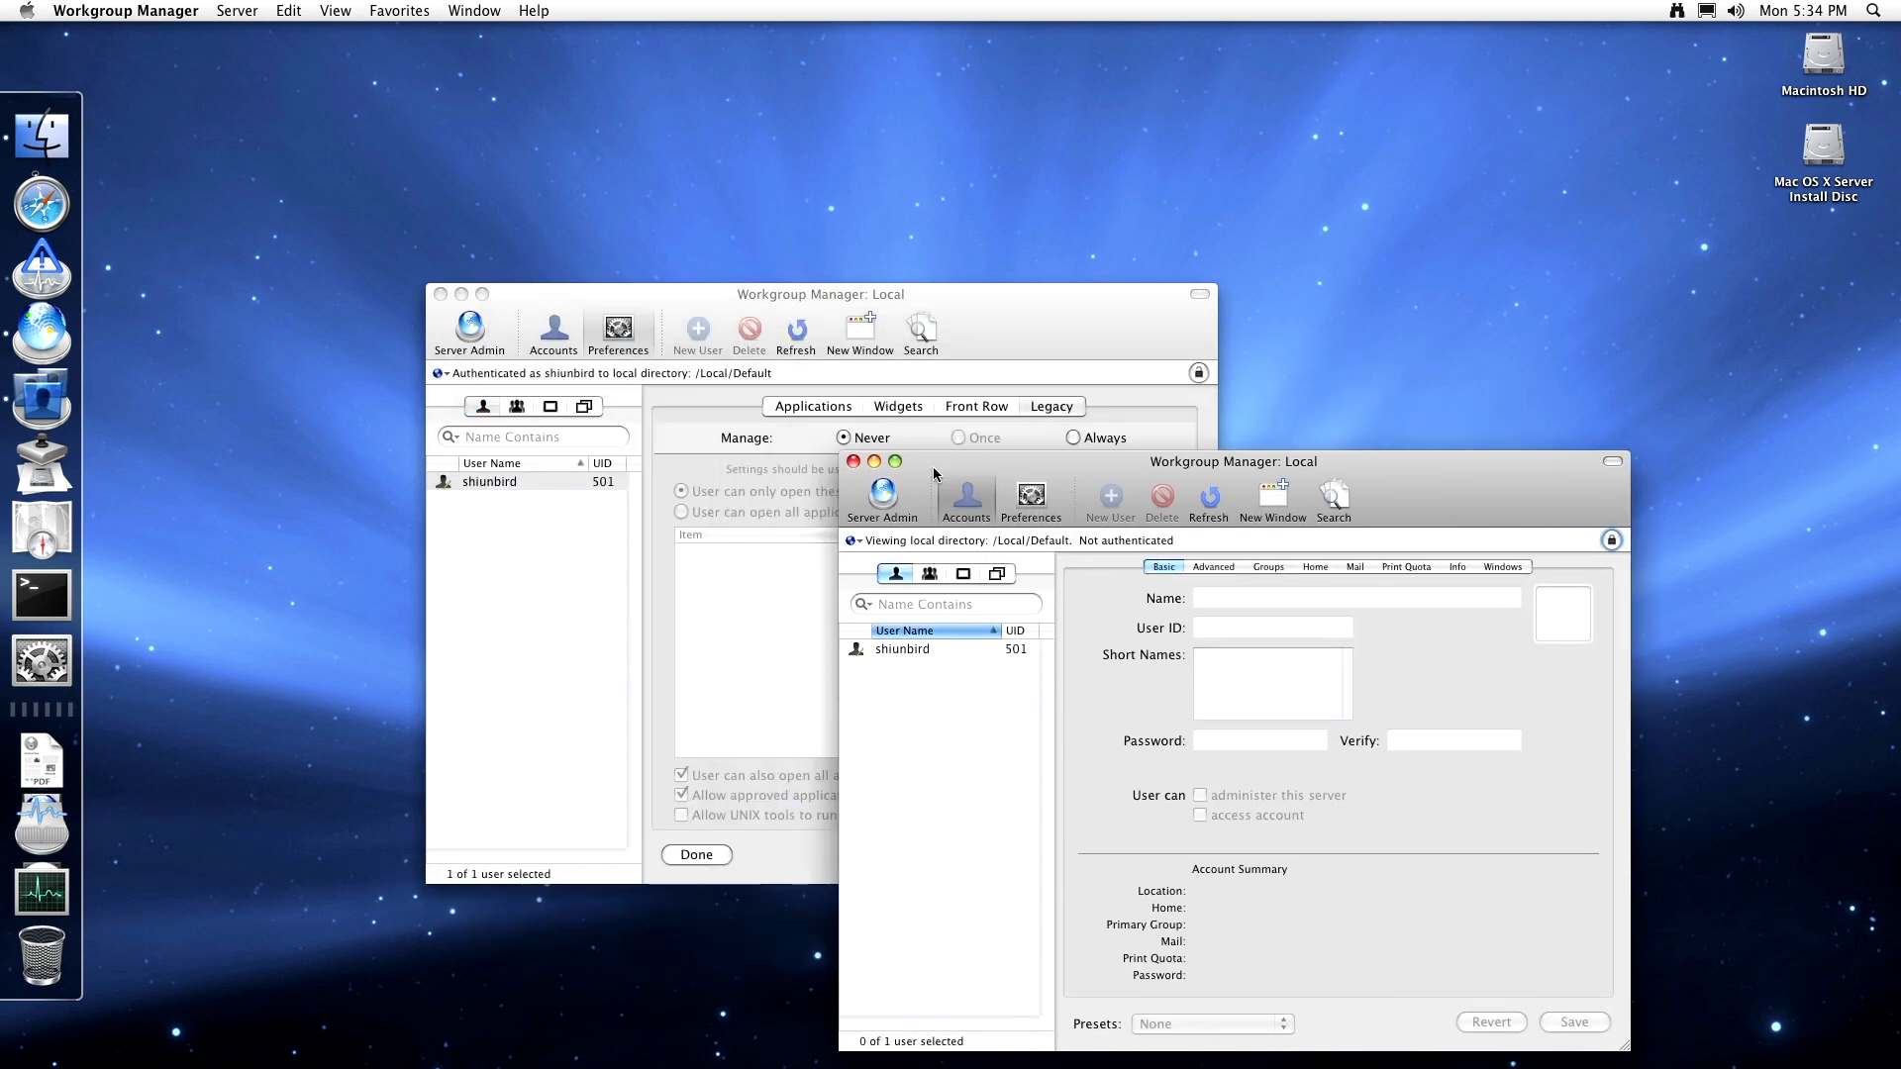
click(842, 457)
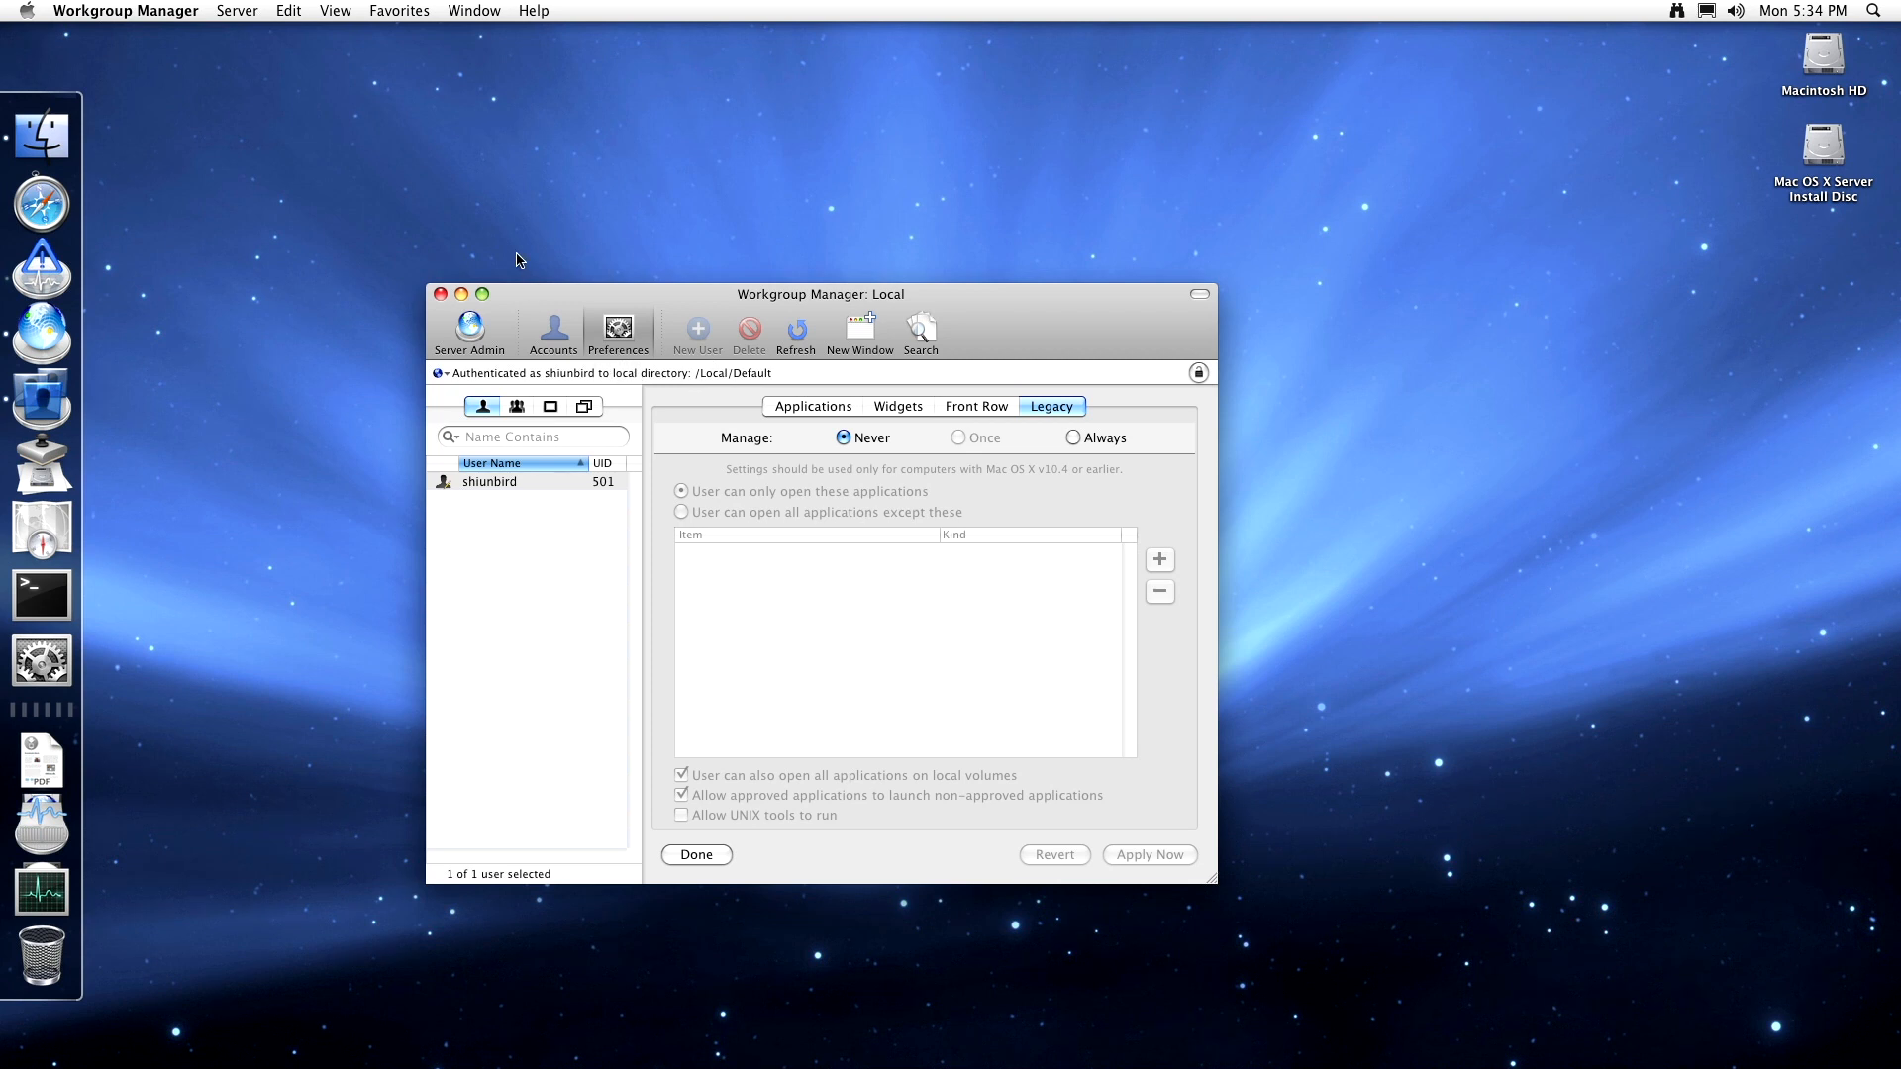
click(251, 14)
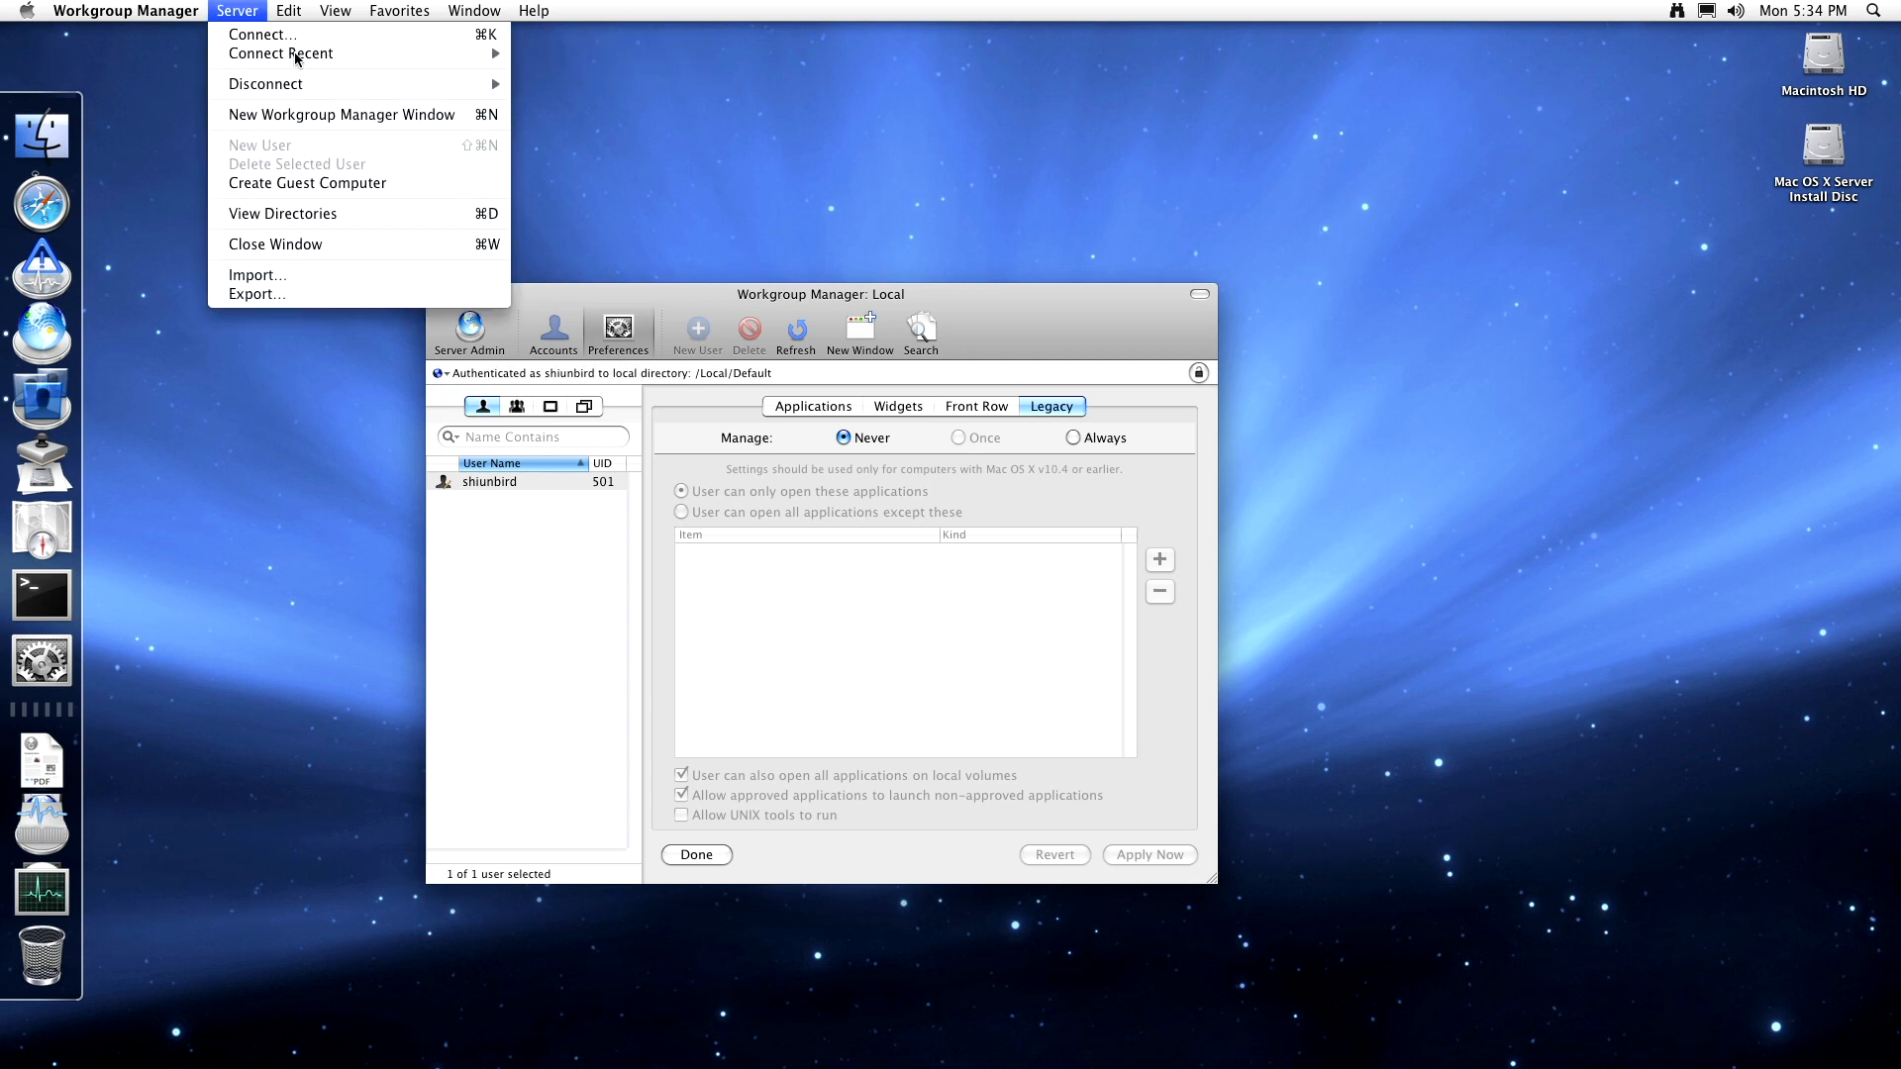
mouse_move(288, 11)
click(770, 832)
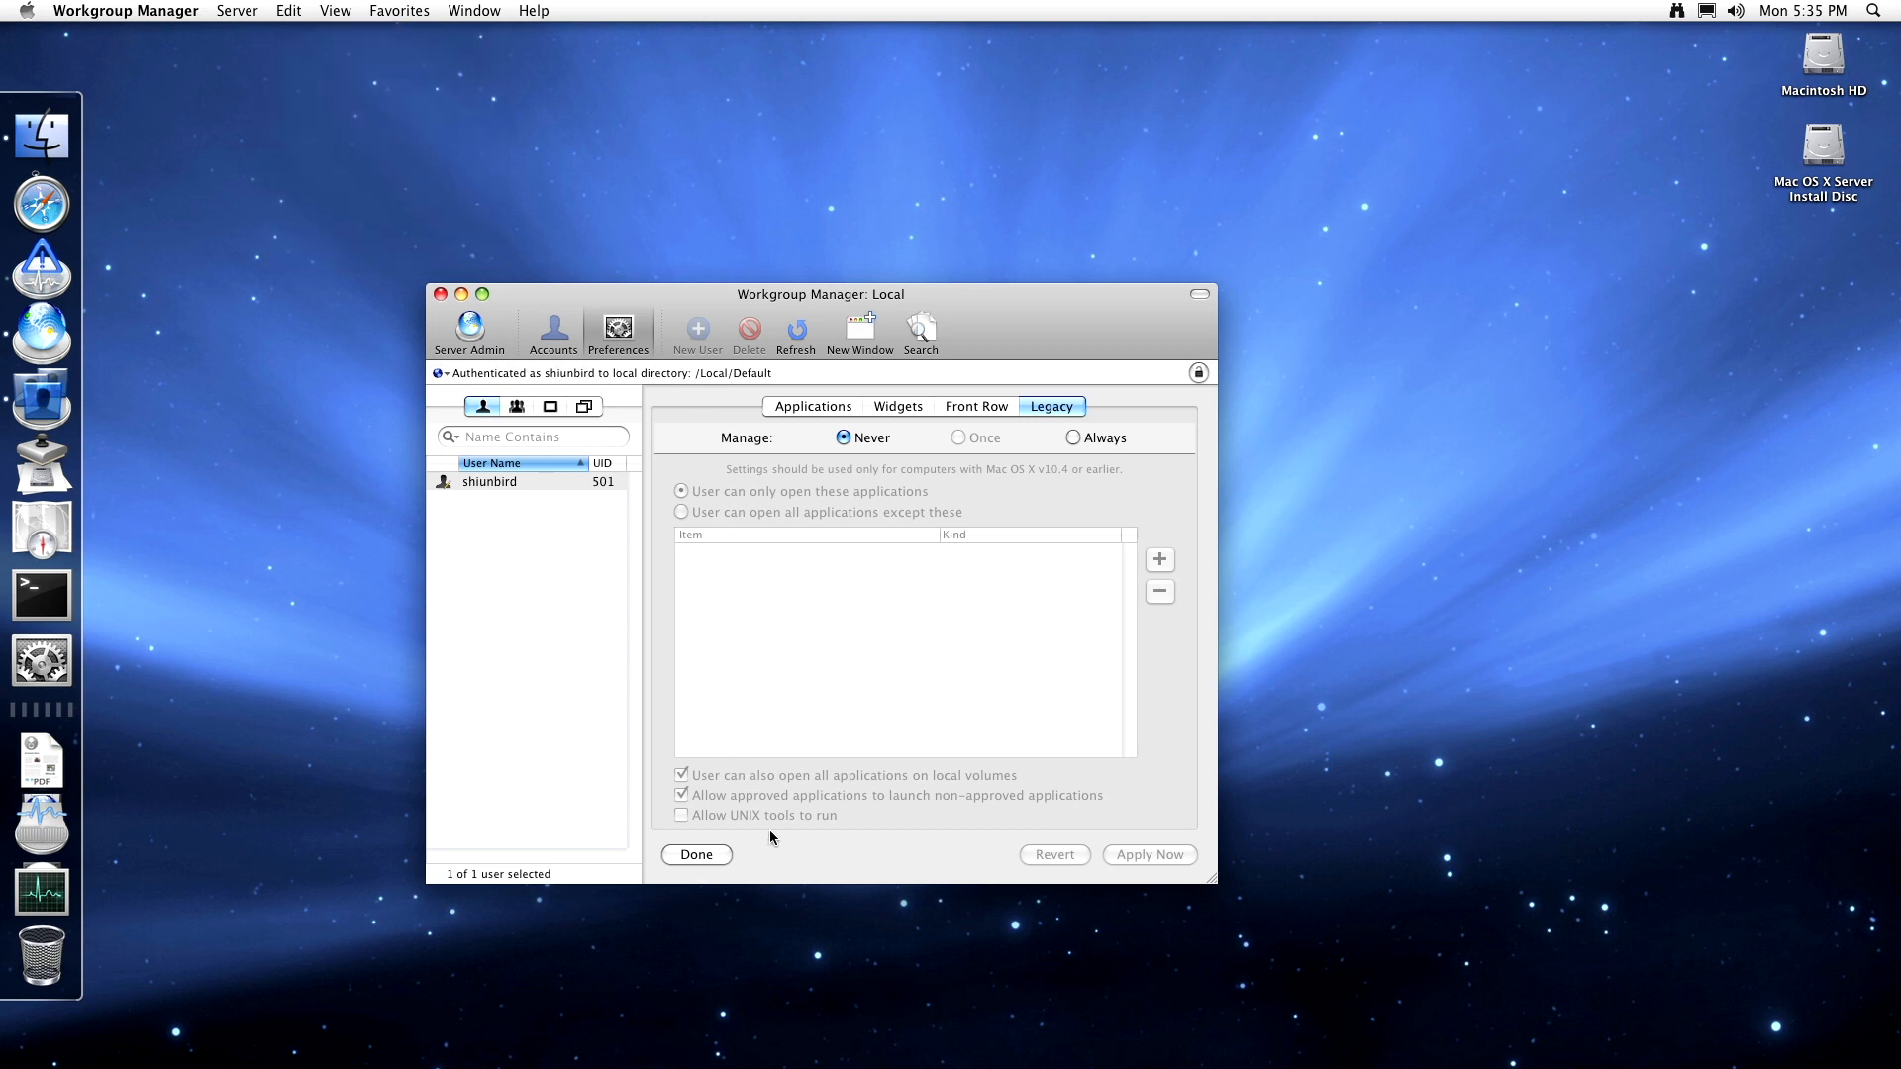
- Open and close Workgroup Manager preferences without changes, then quit Workgroup Manager
click(146, 7)
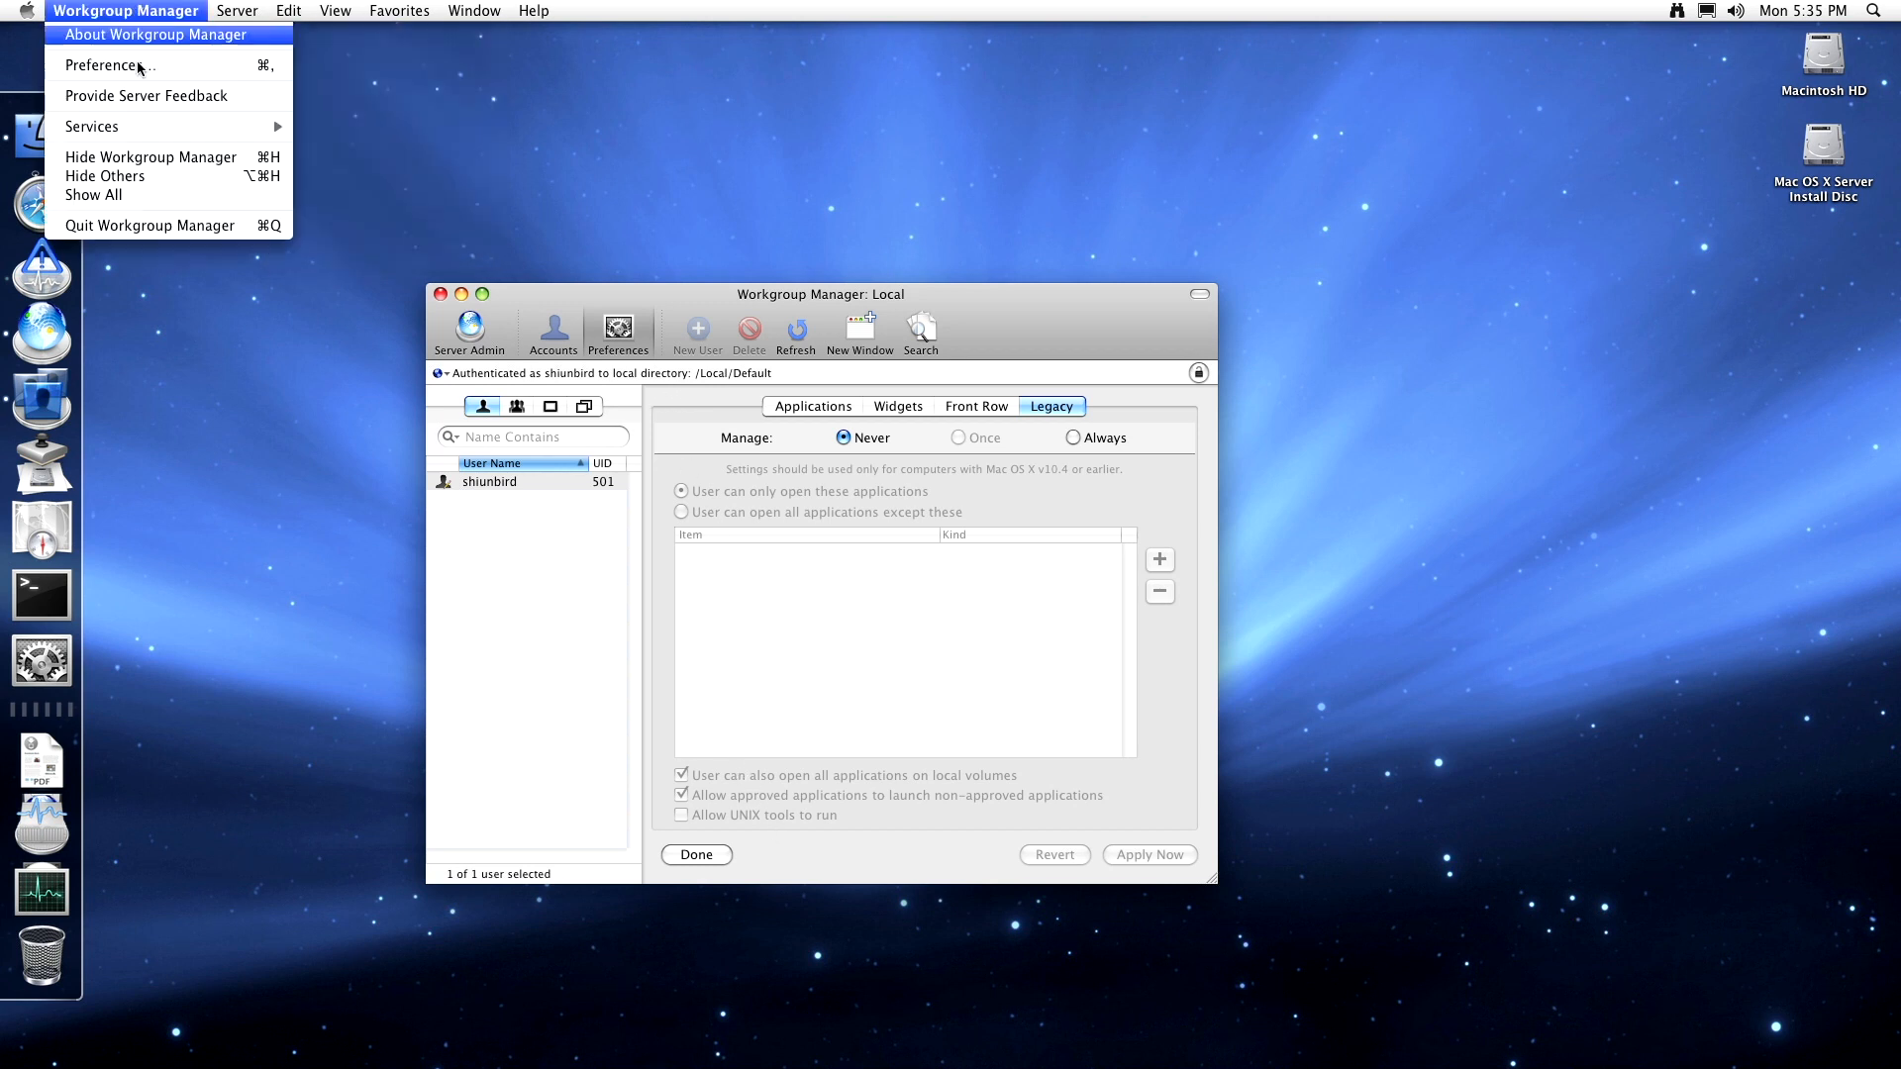
click(133, 65)
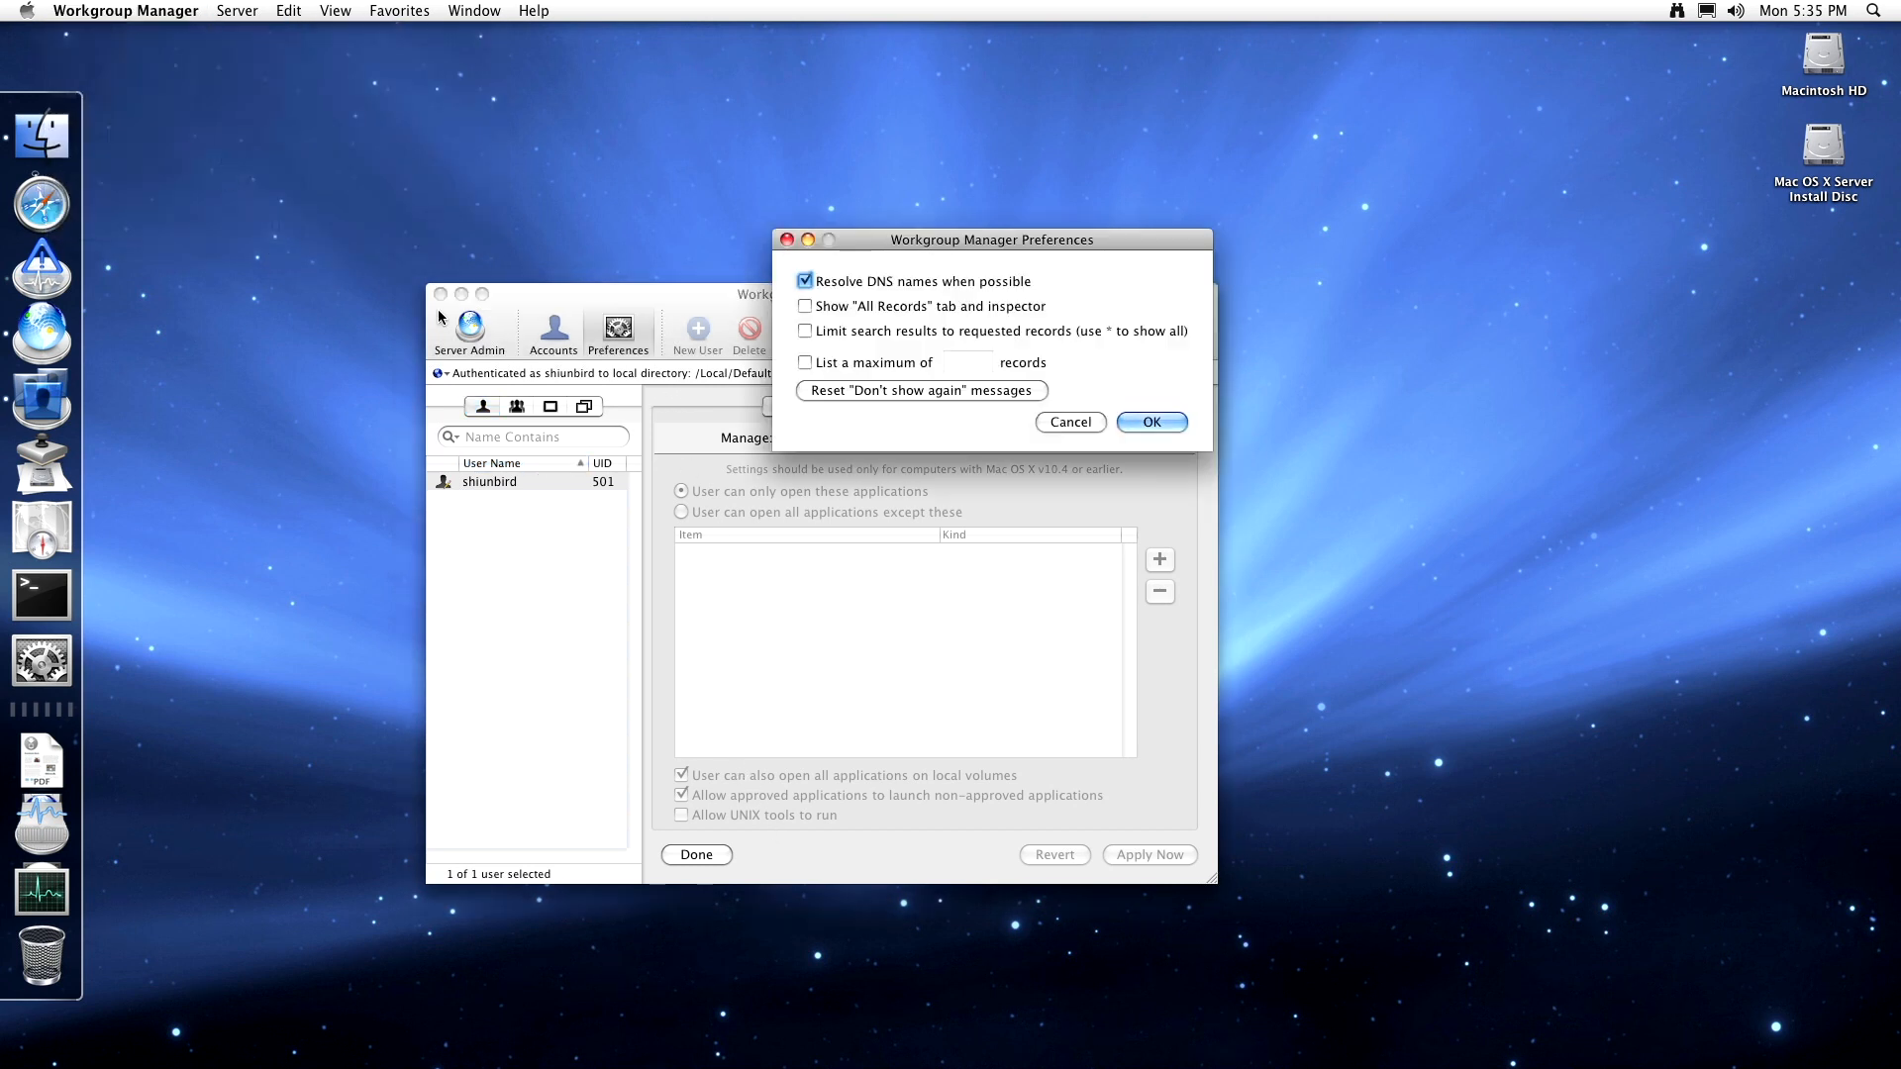
click(787, 239)
click(172, 10)
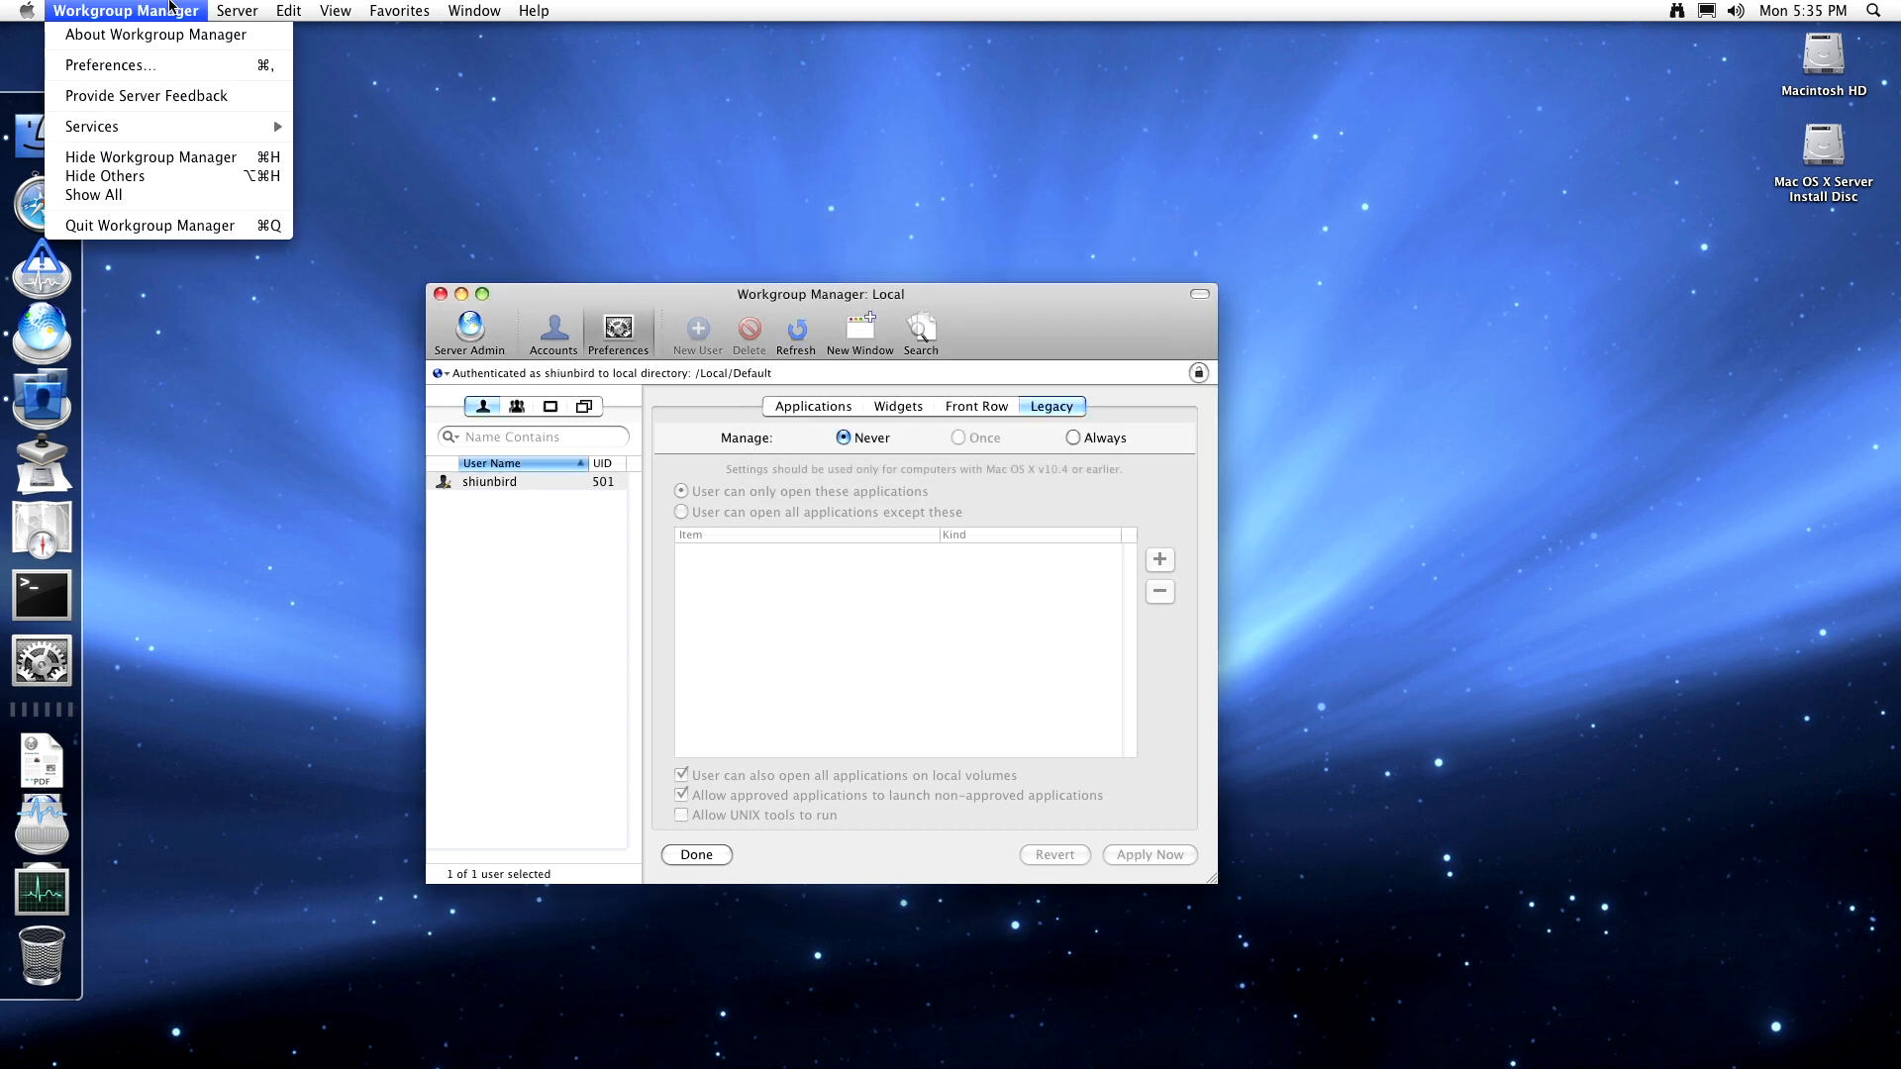
click(214, 226)
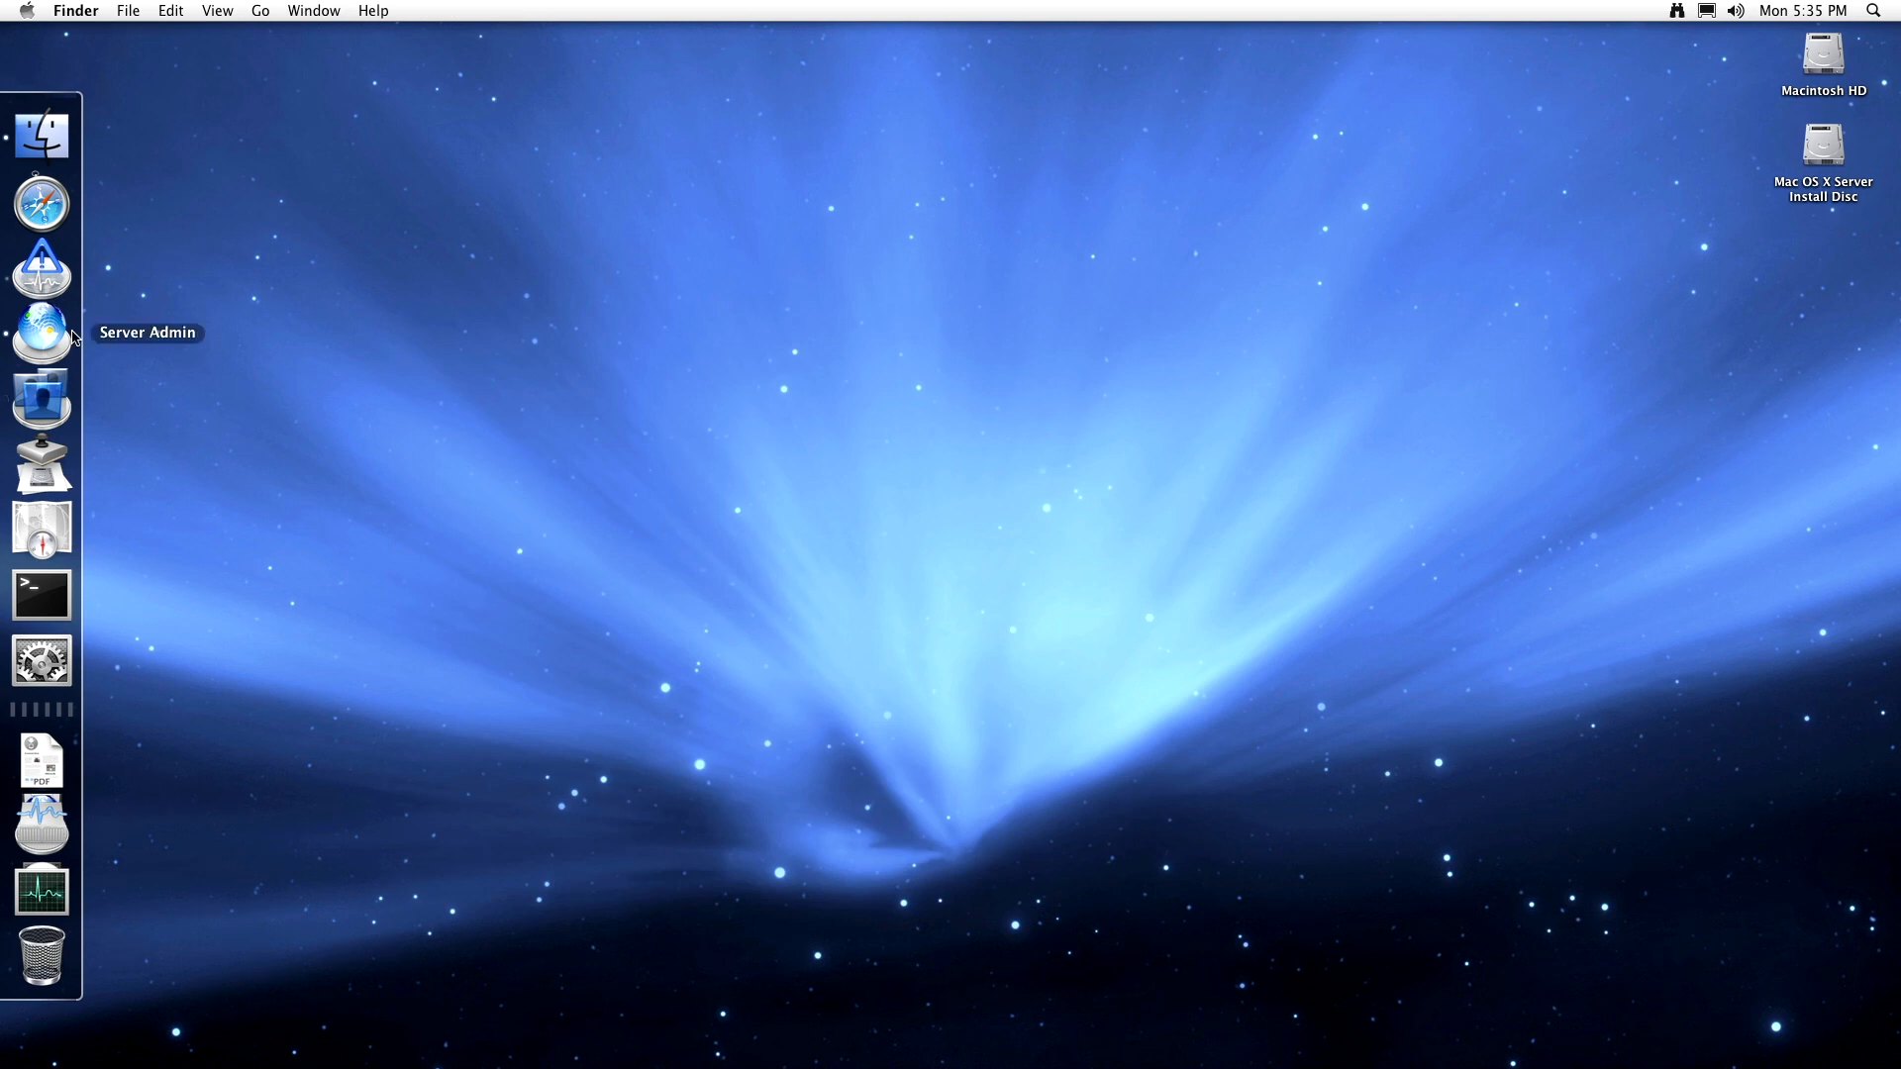
- Launch System Image Utility from the Dock and page through the first What's New screens
click(47, 480)
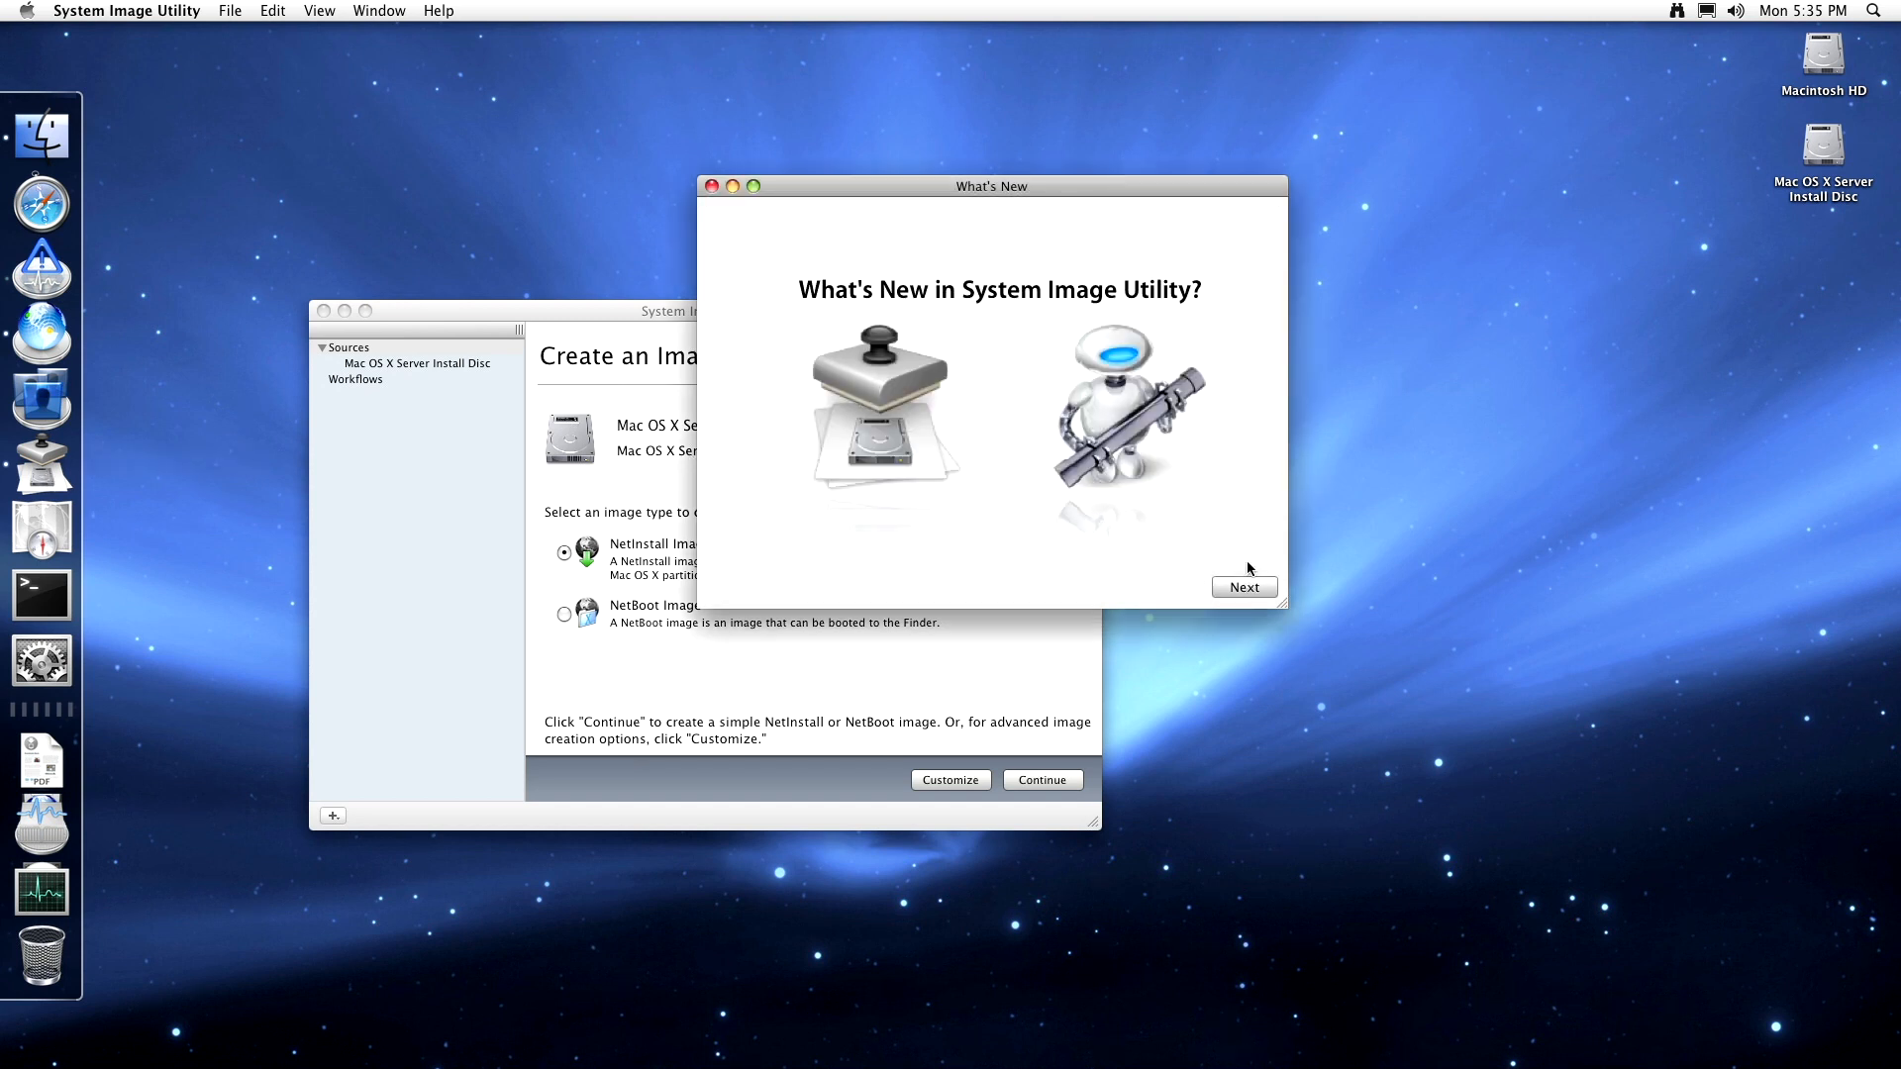
click(1249, 587)
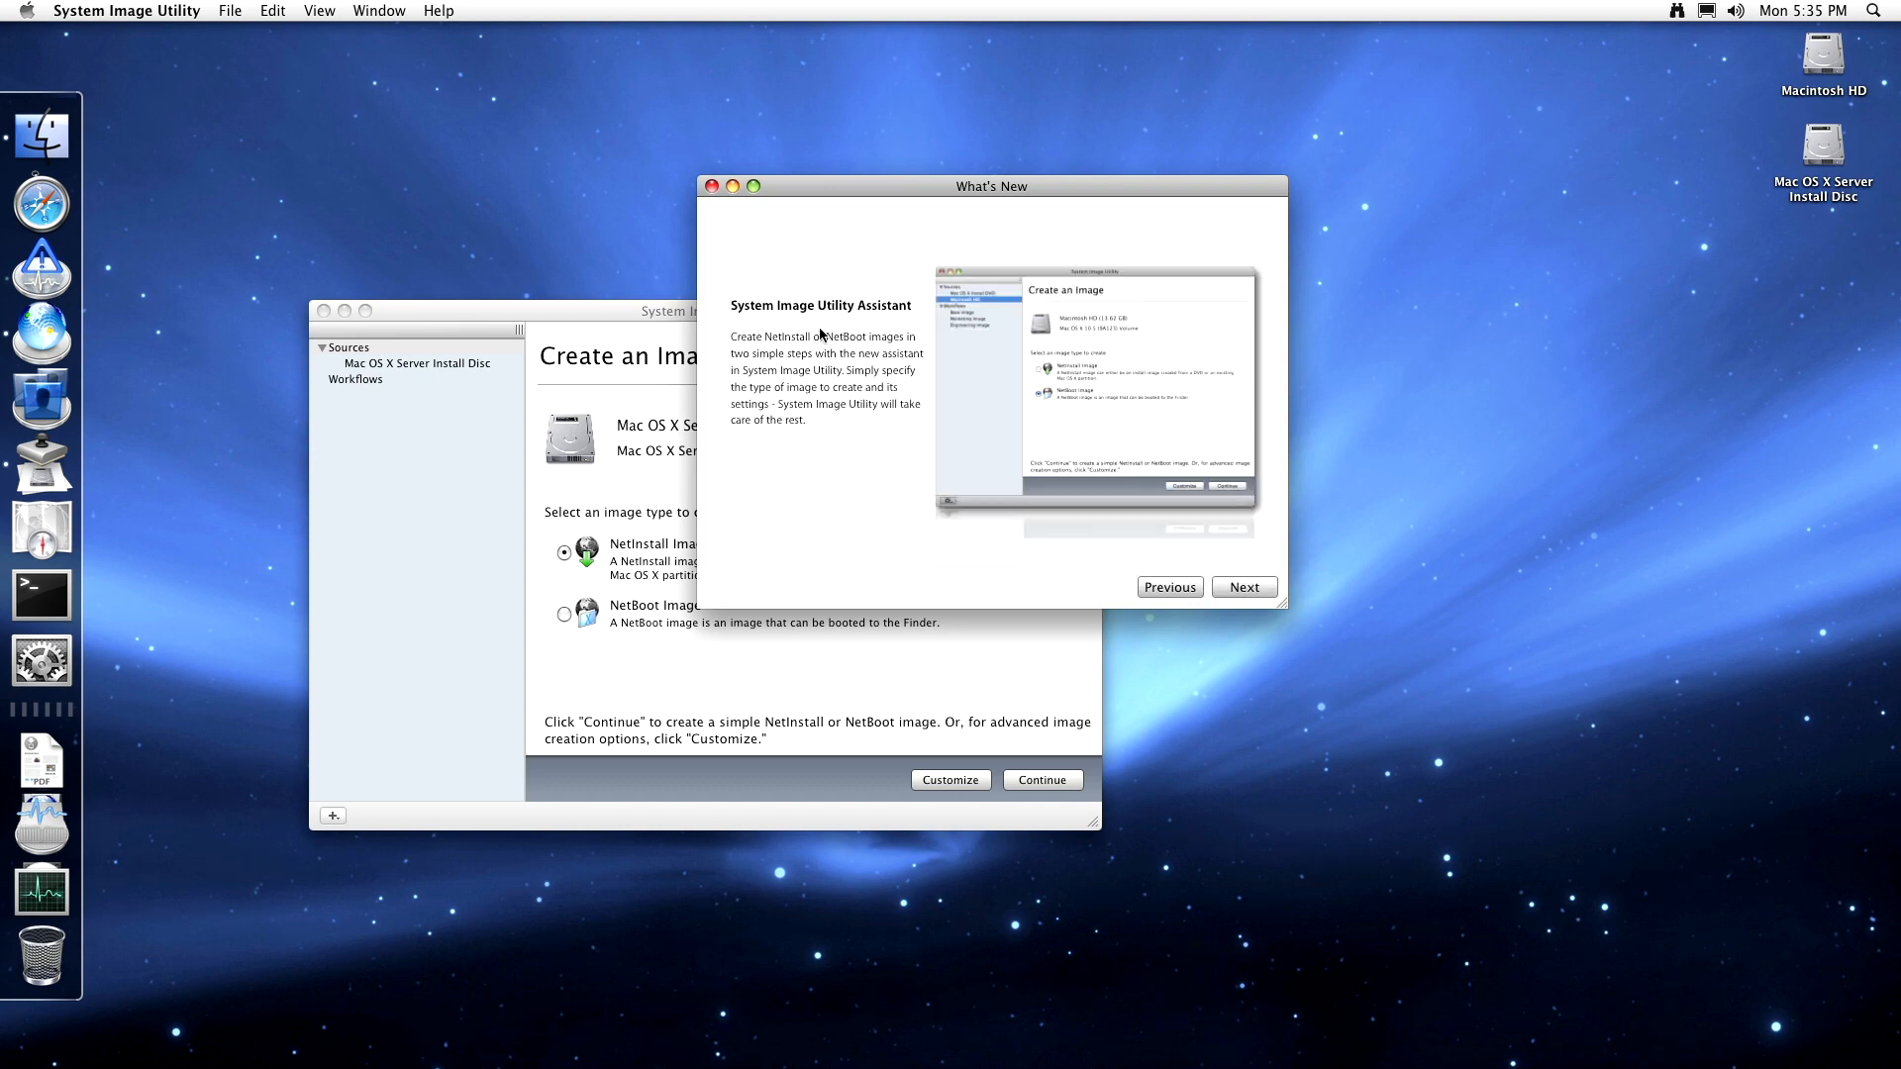
triple_click(851, 339)
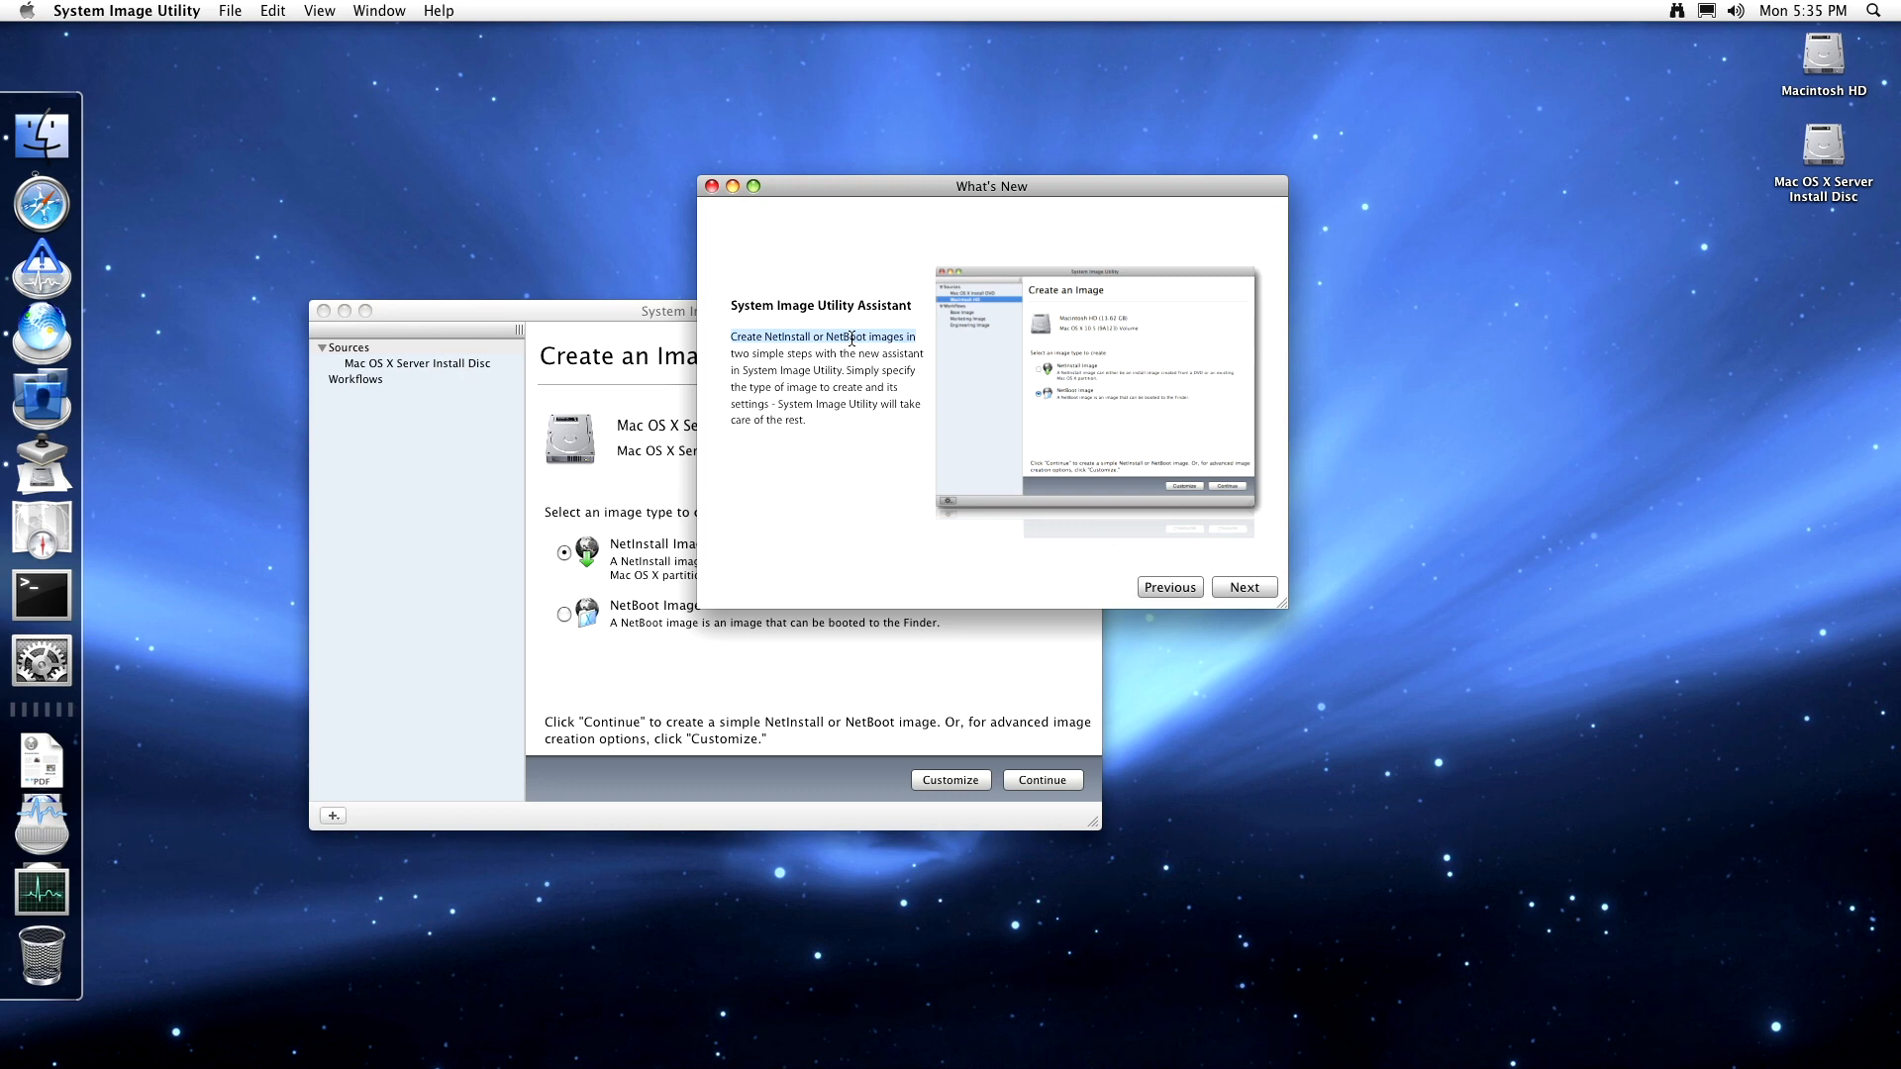
double_click(847, 338)
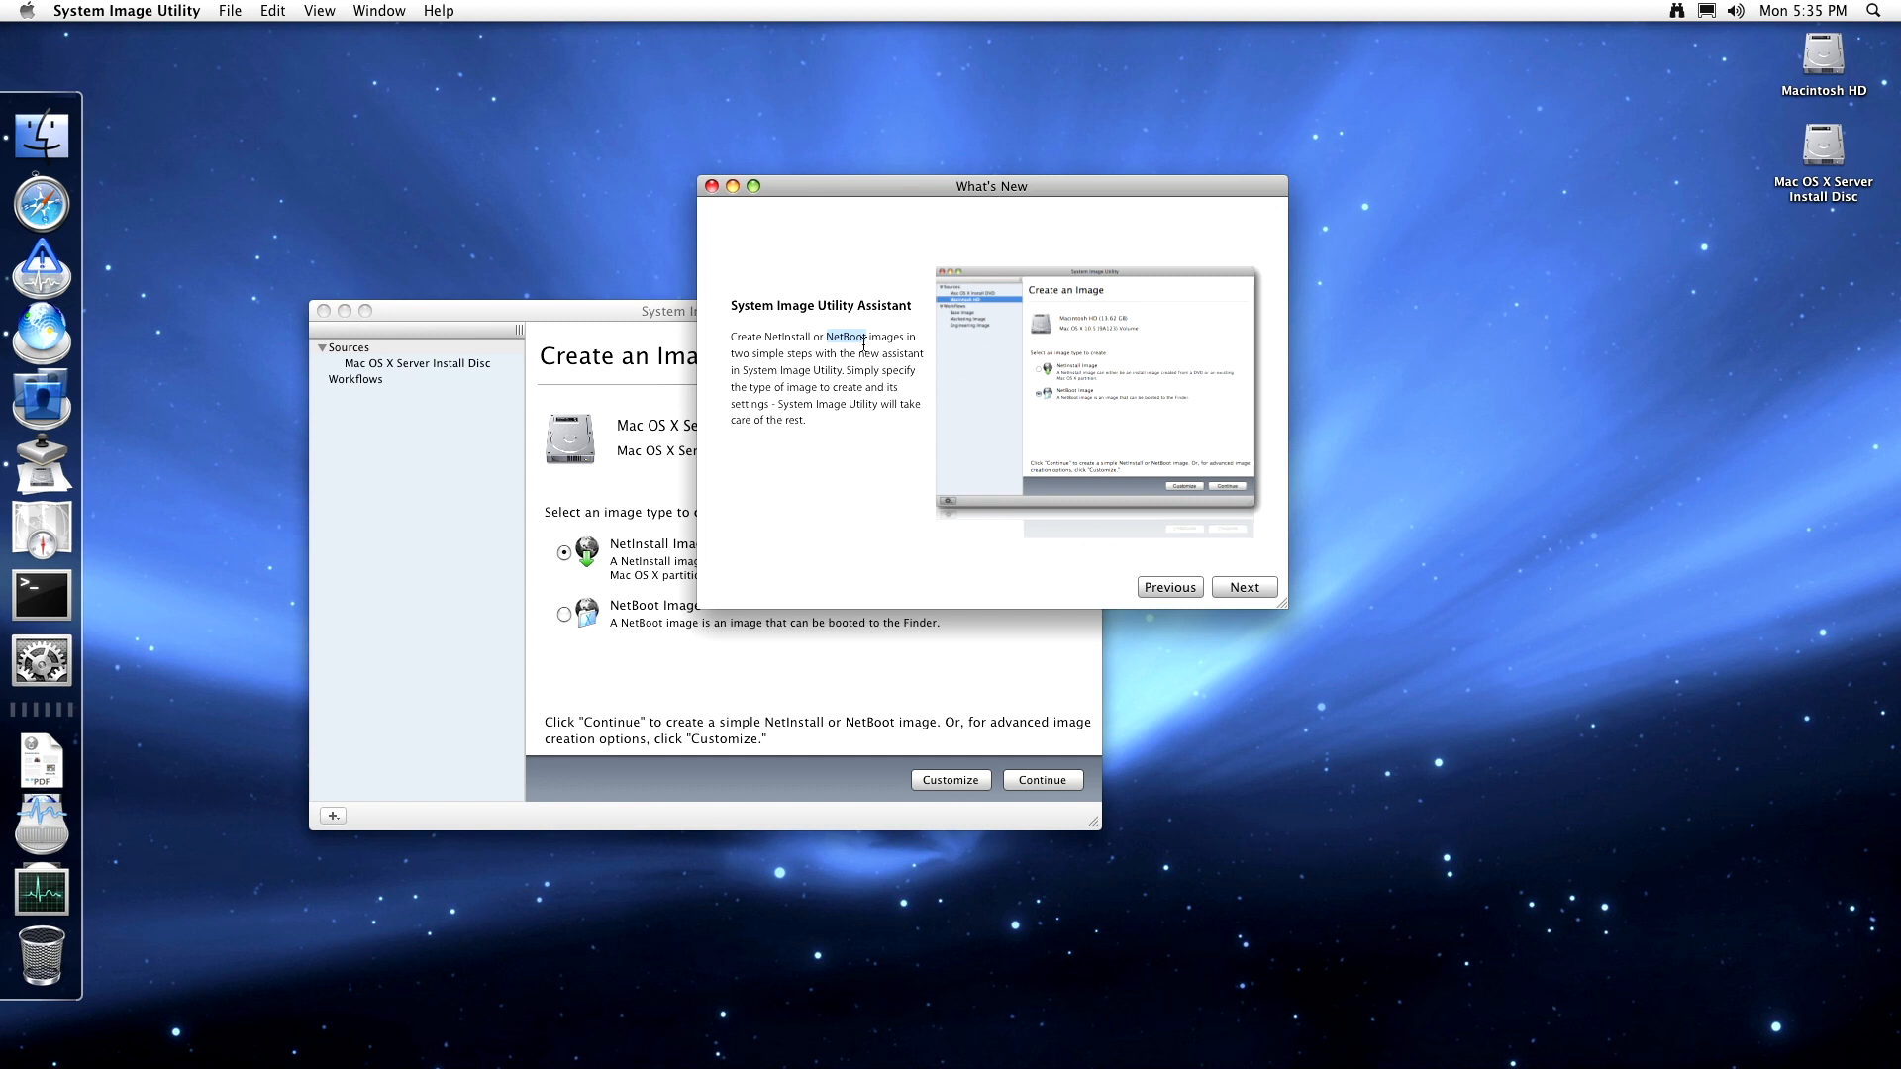
click(1265, 595)
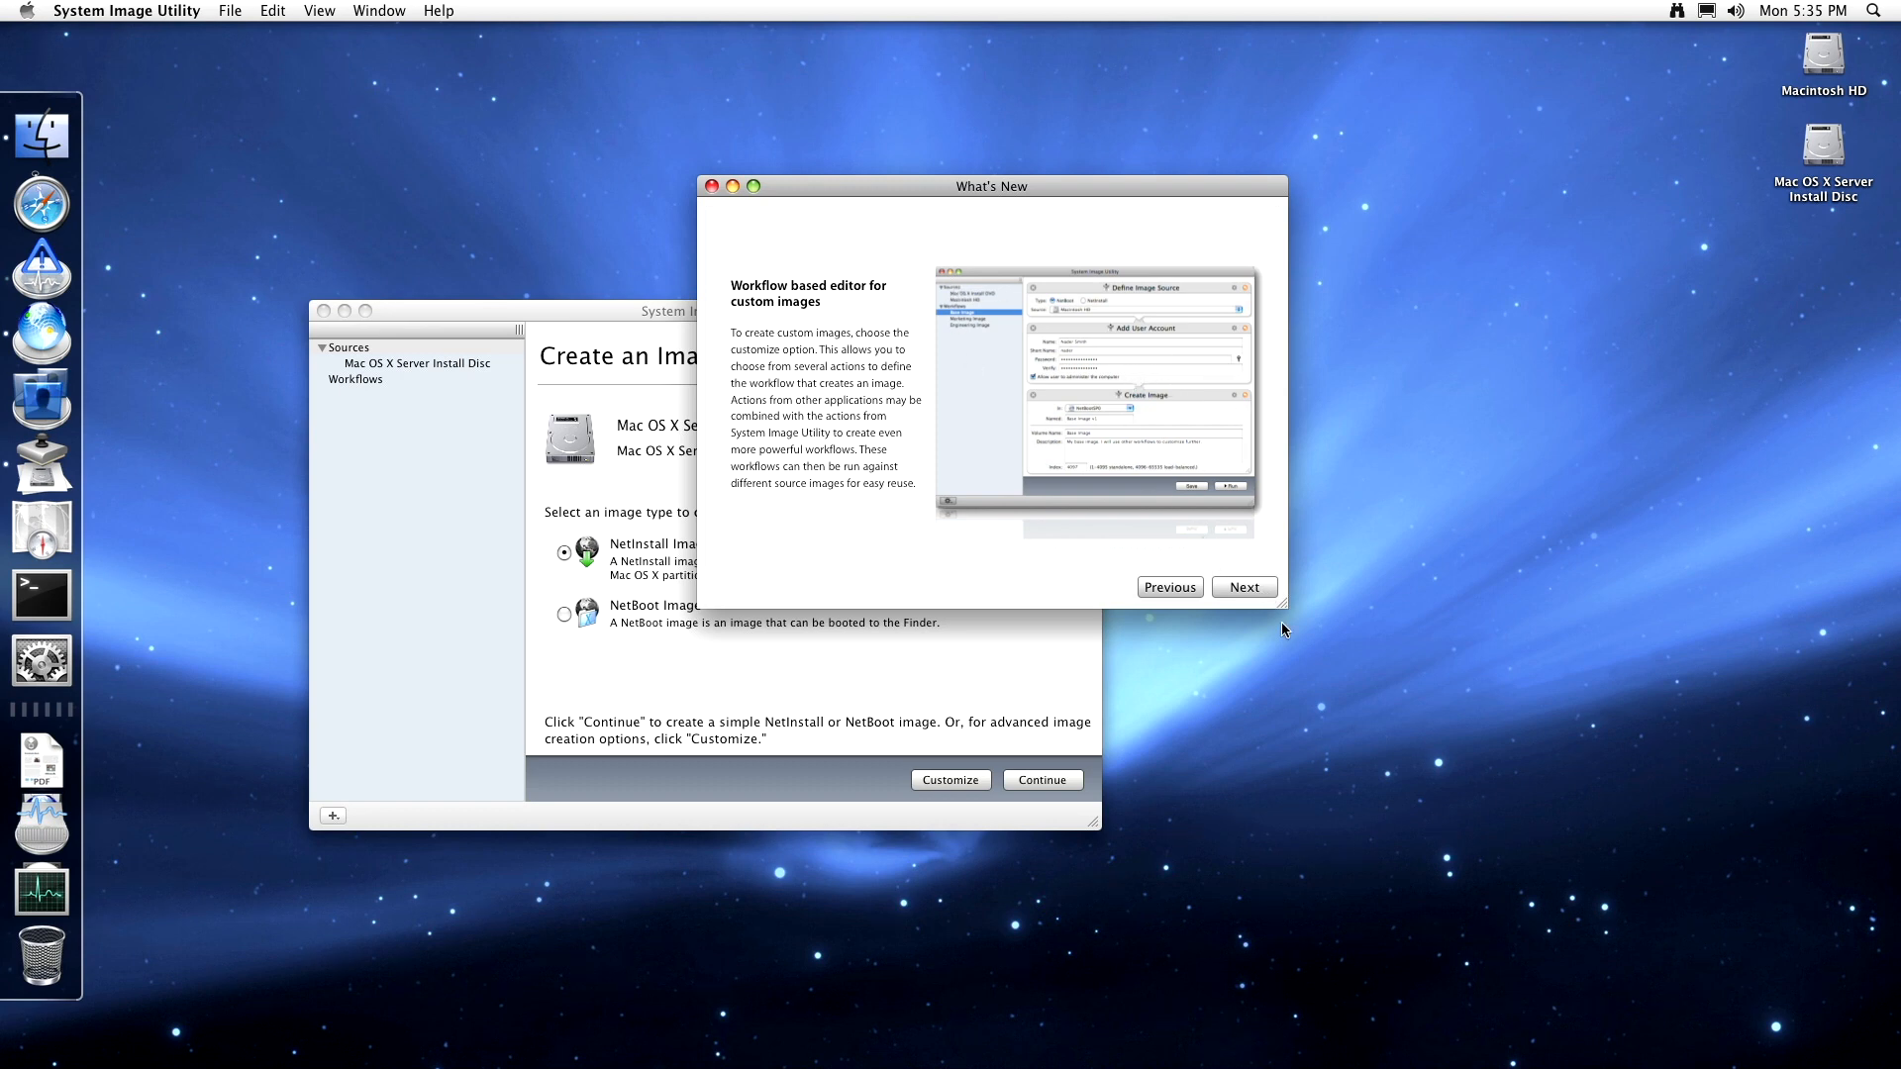
- Finish the What's New tour past the Automator and Boot Camp page and close it
click(1253, 587)
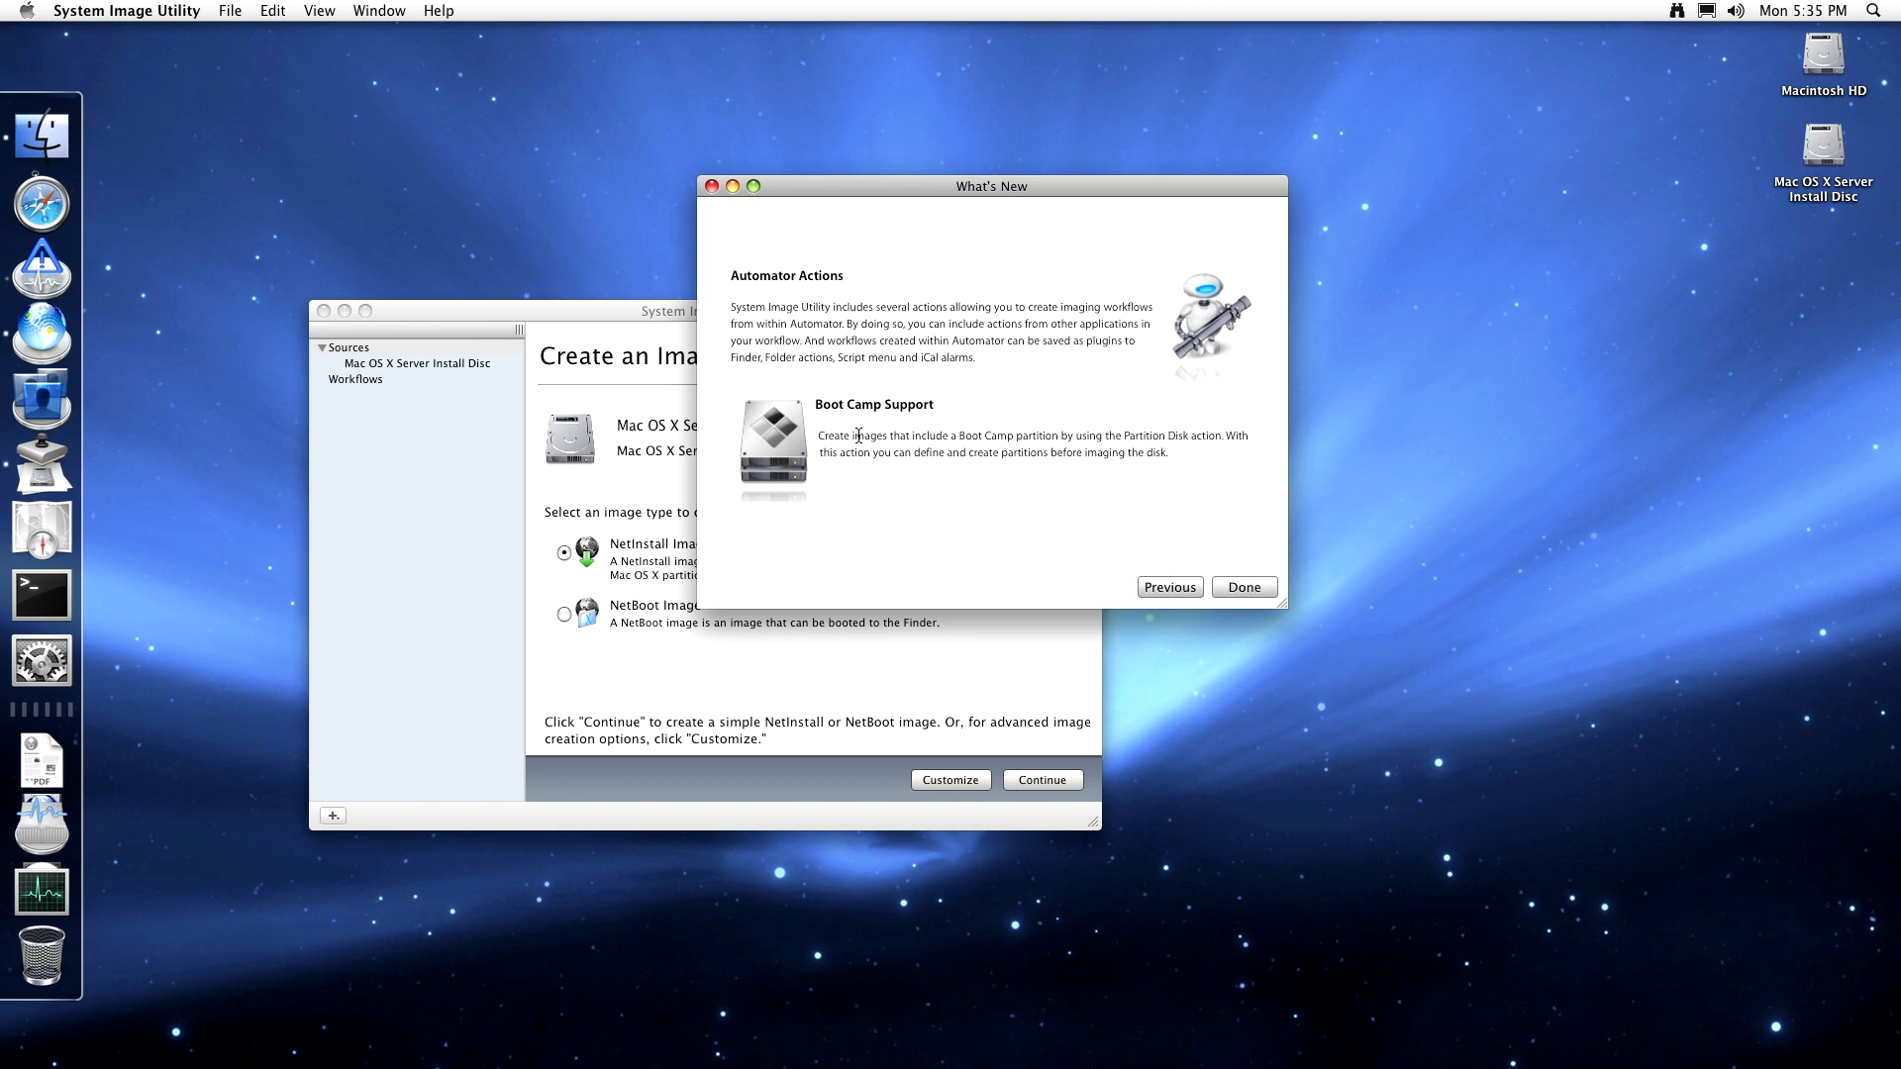
click(1271, 591)
drag(1142, 460, 1057, 450)
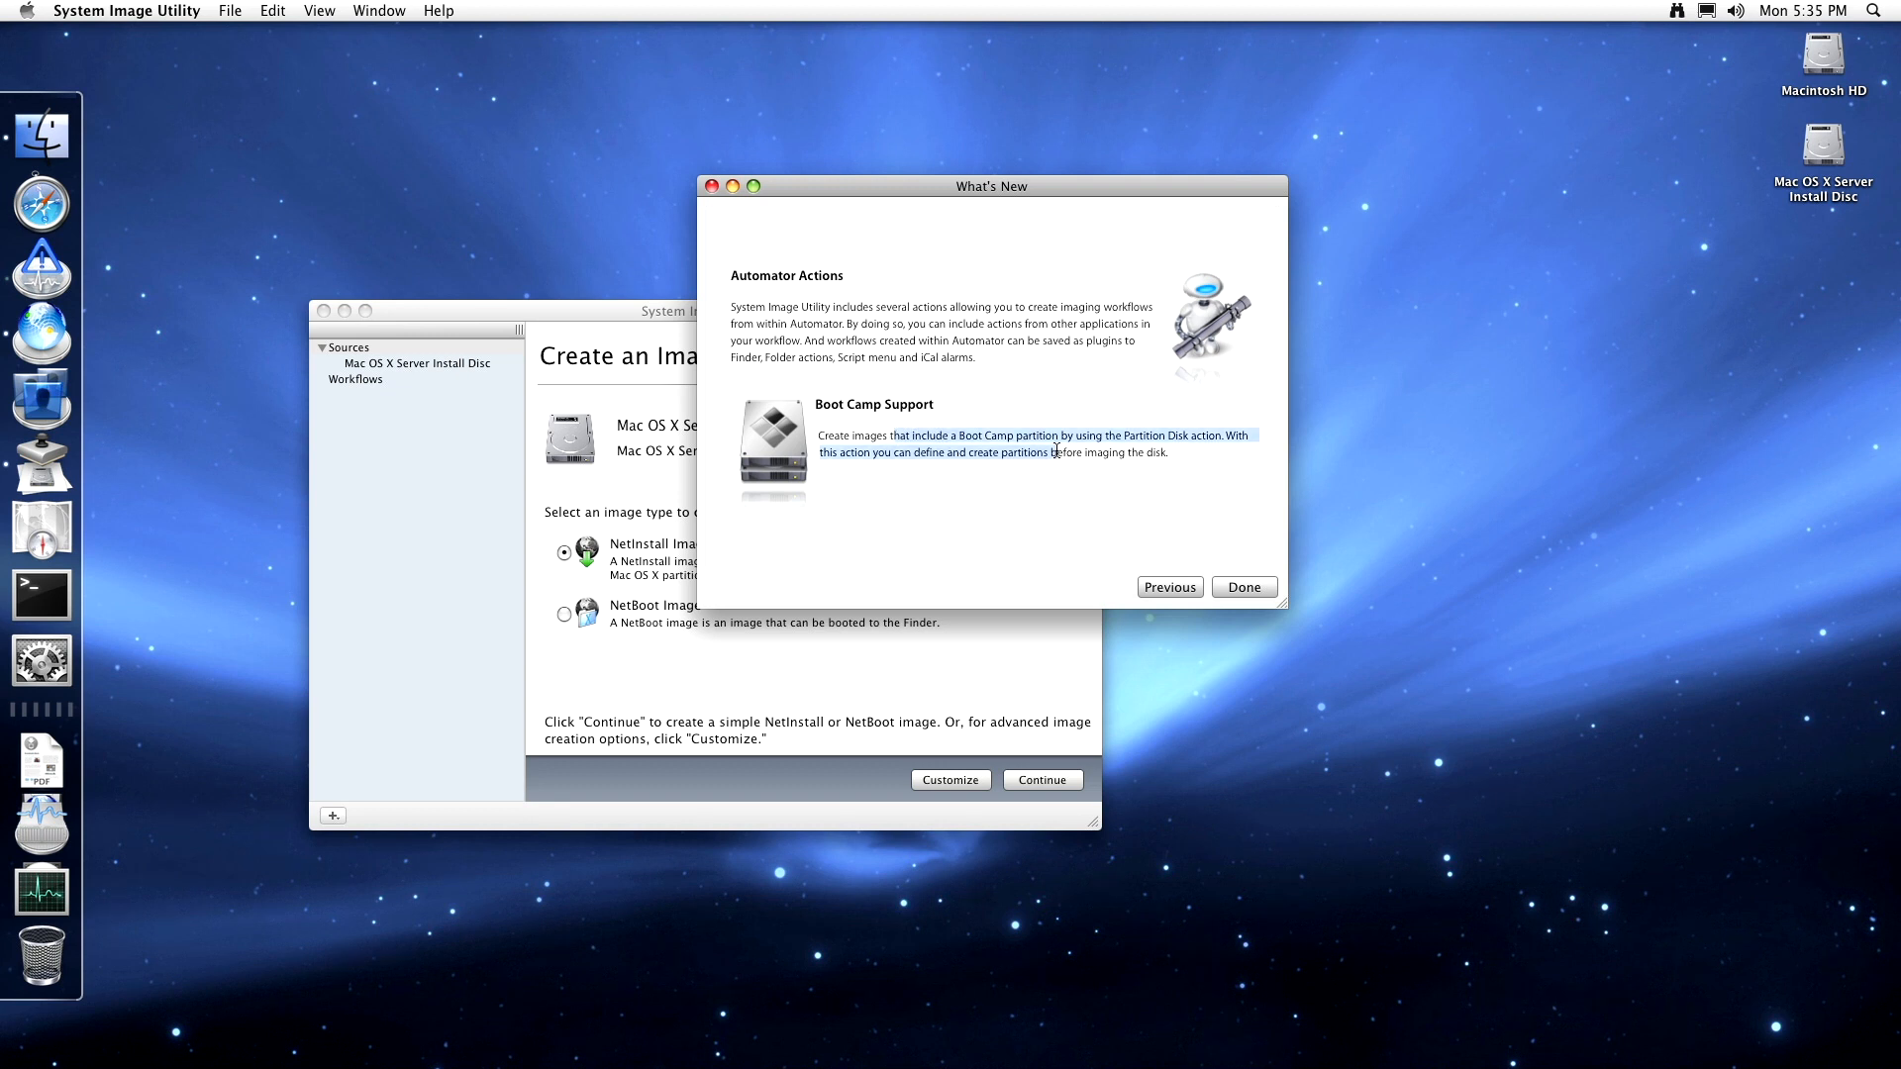
click(1138, 454)
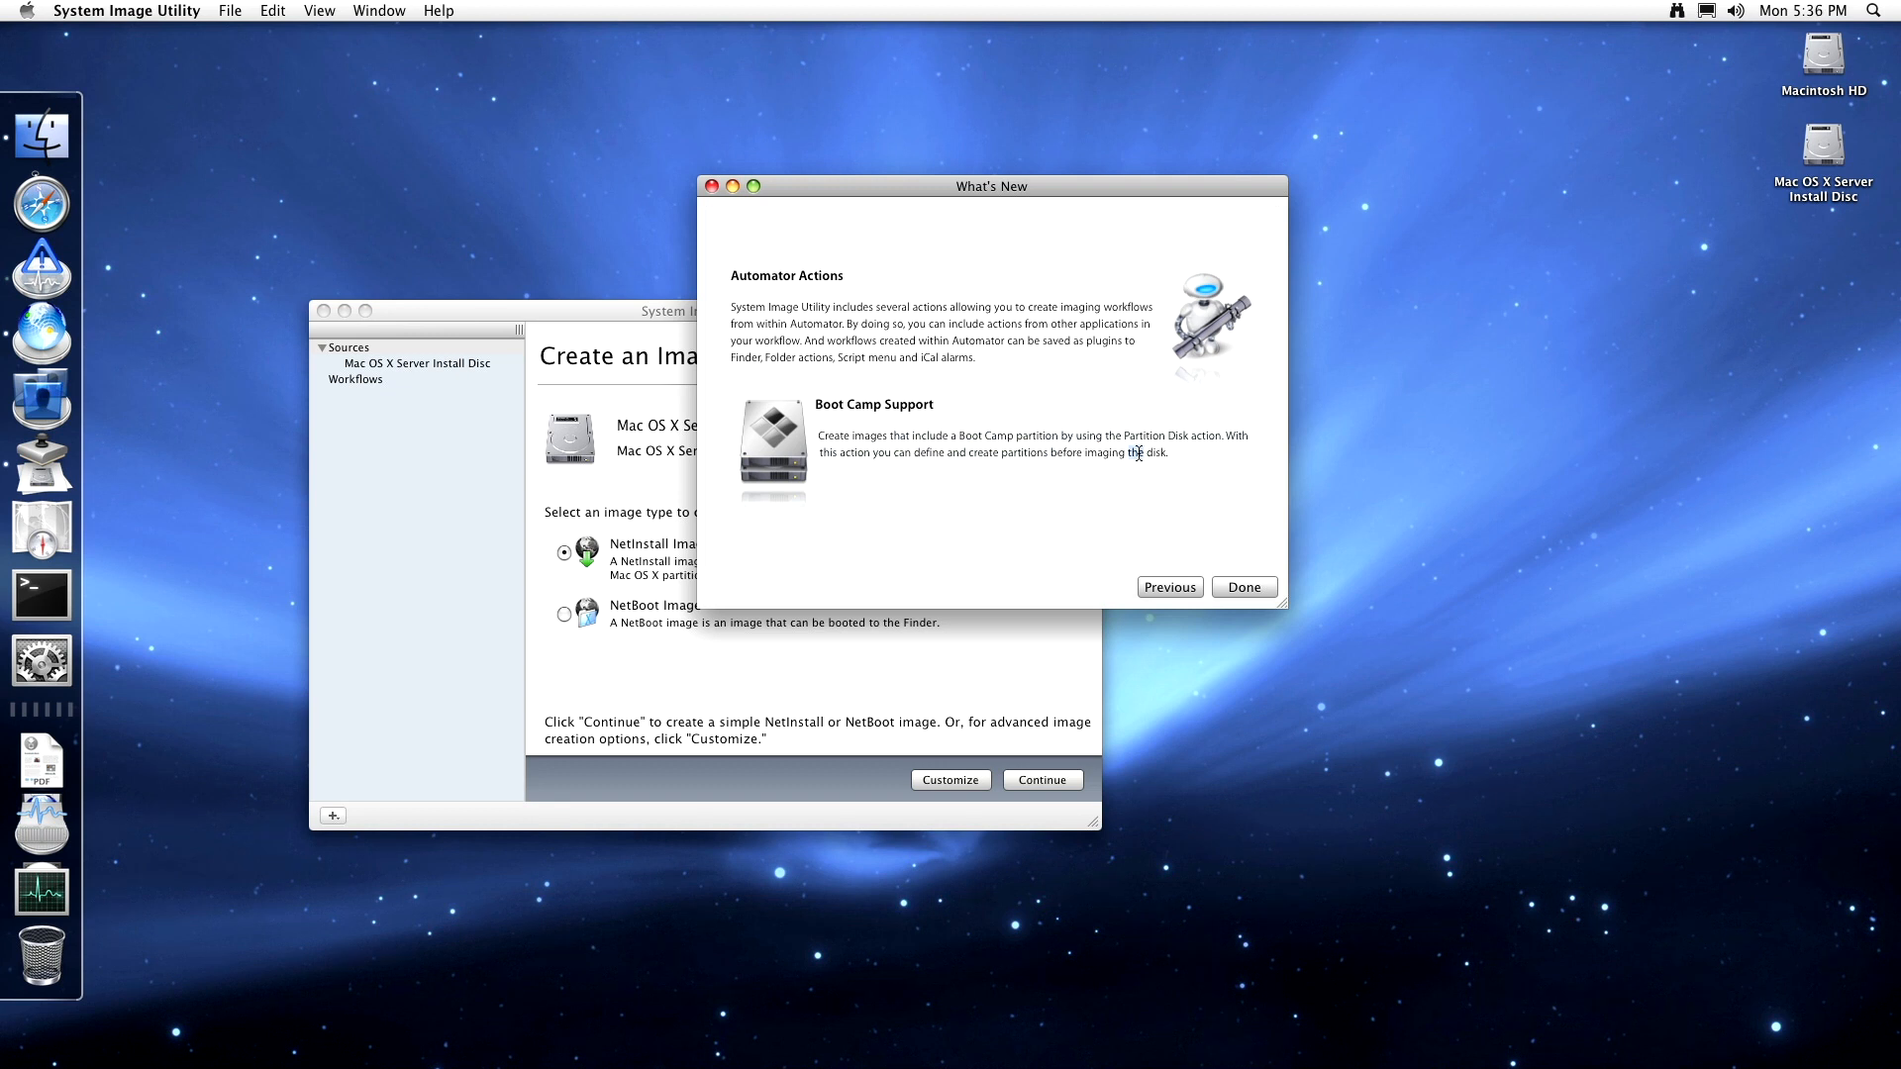
click(1244, 588)
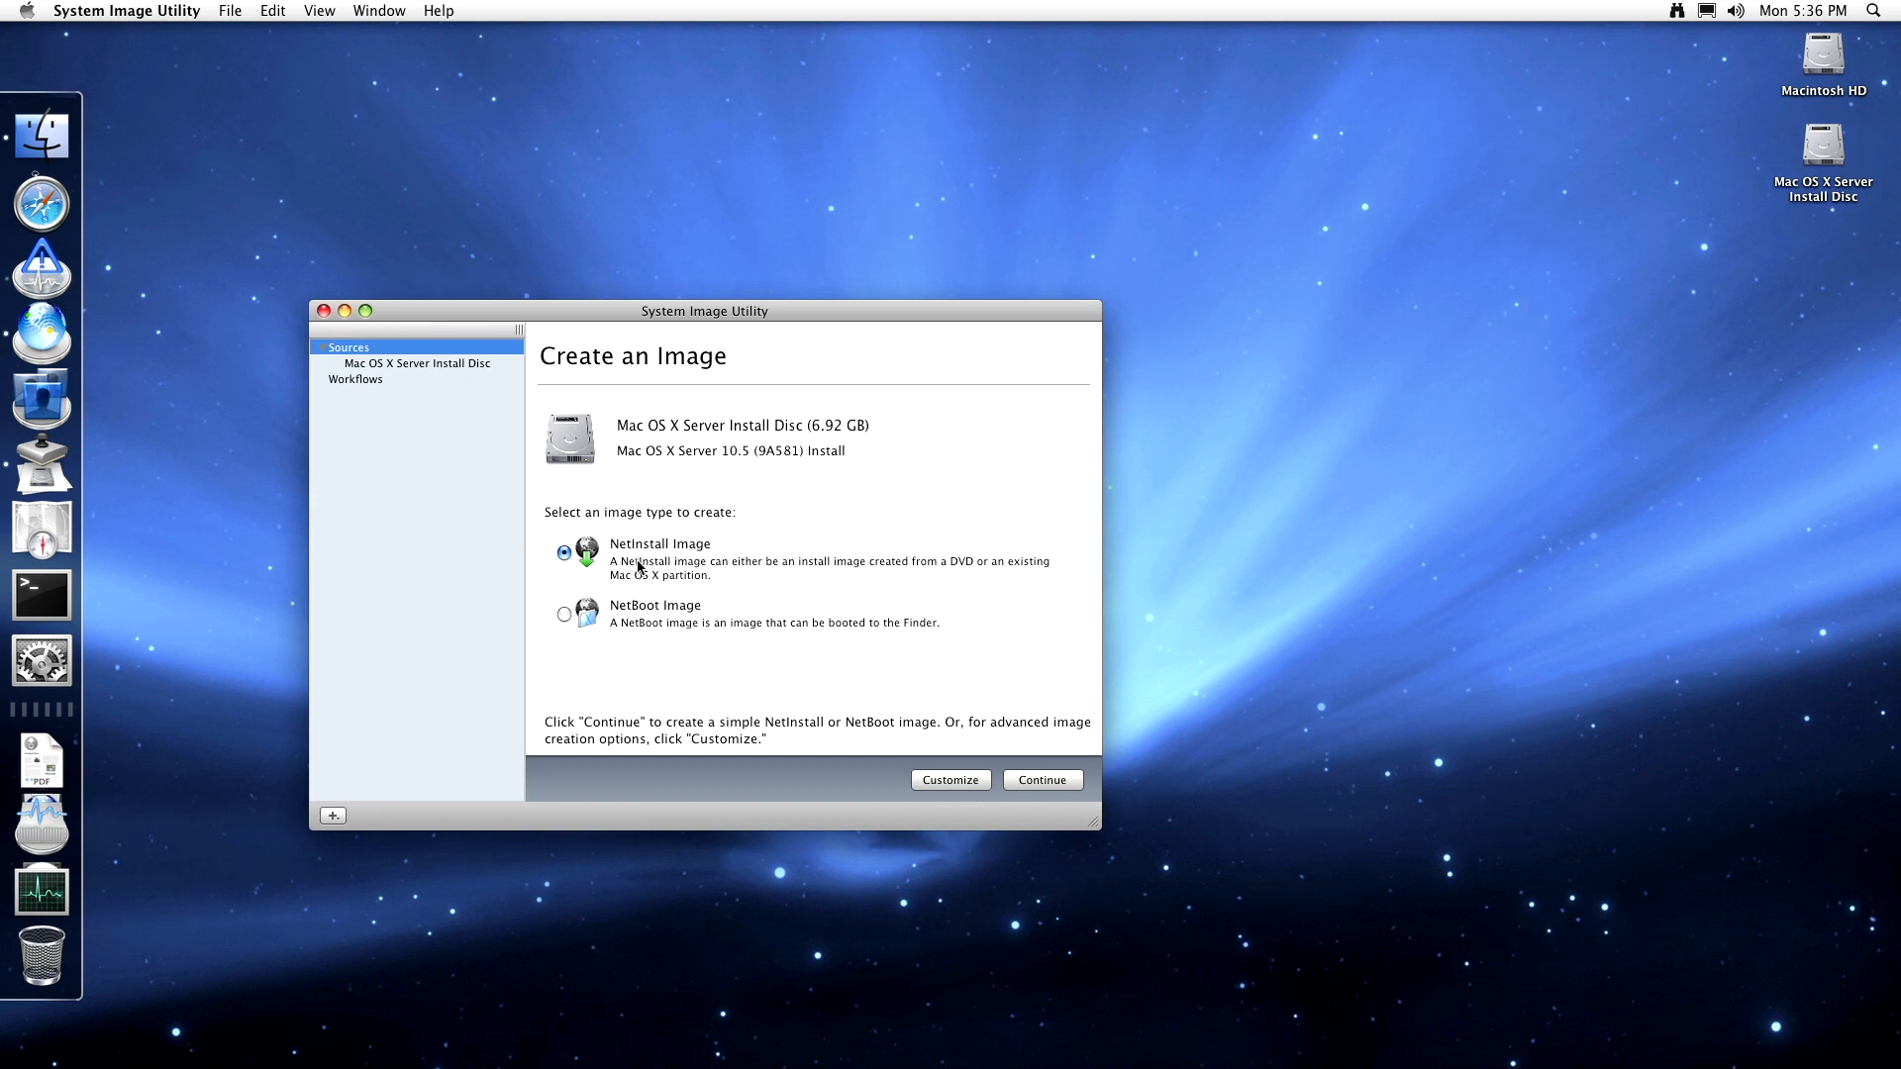
- Try NetBoot, settle on NetInstall Image, and continue to Image Settings with the default description
click(638, 606)
click(659, 610)
click(634, 551)
click(1041, 779)
drag(666, 442, 606, 462)
click(985, 449)
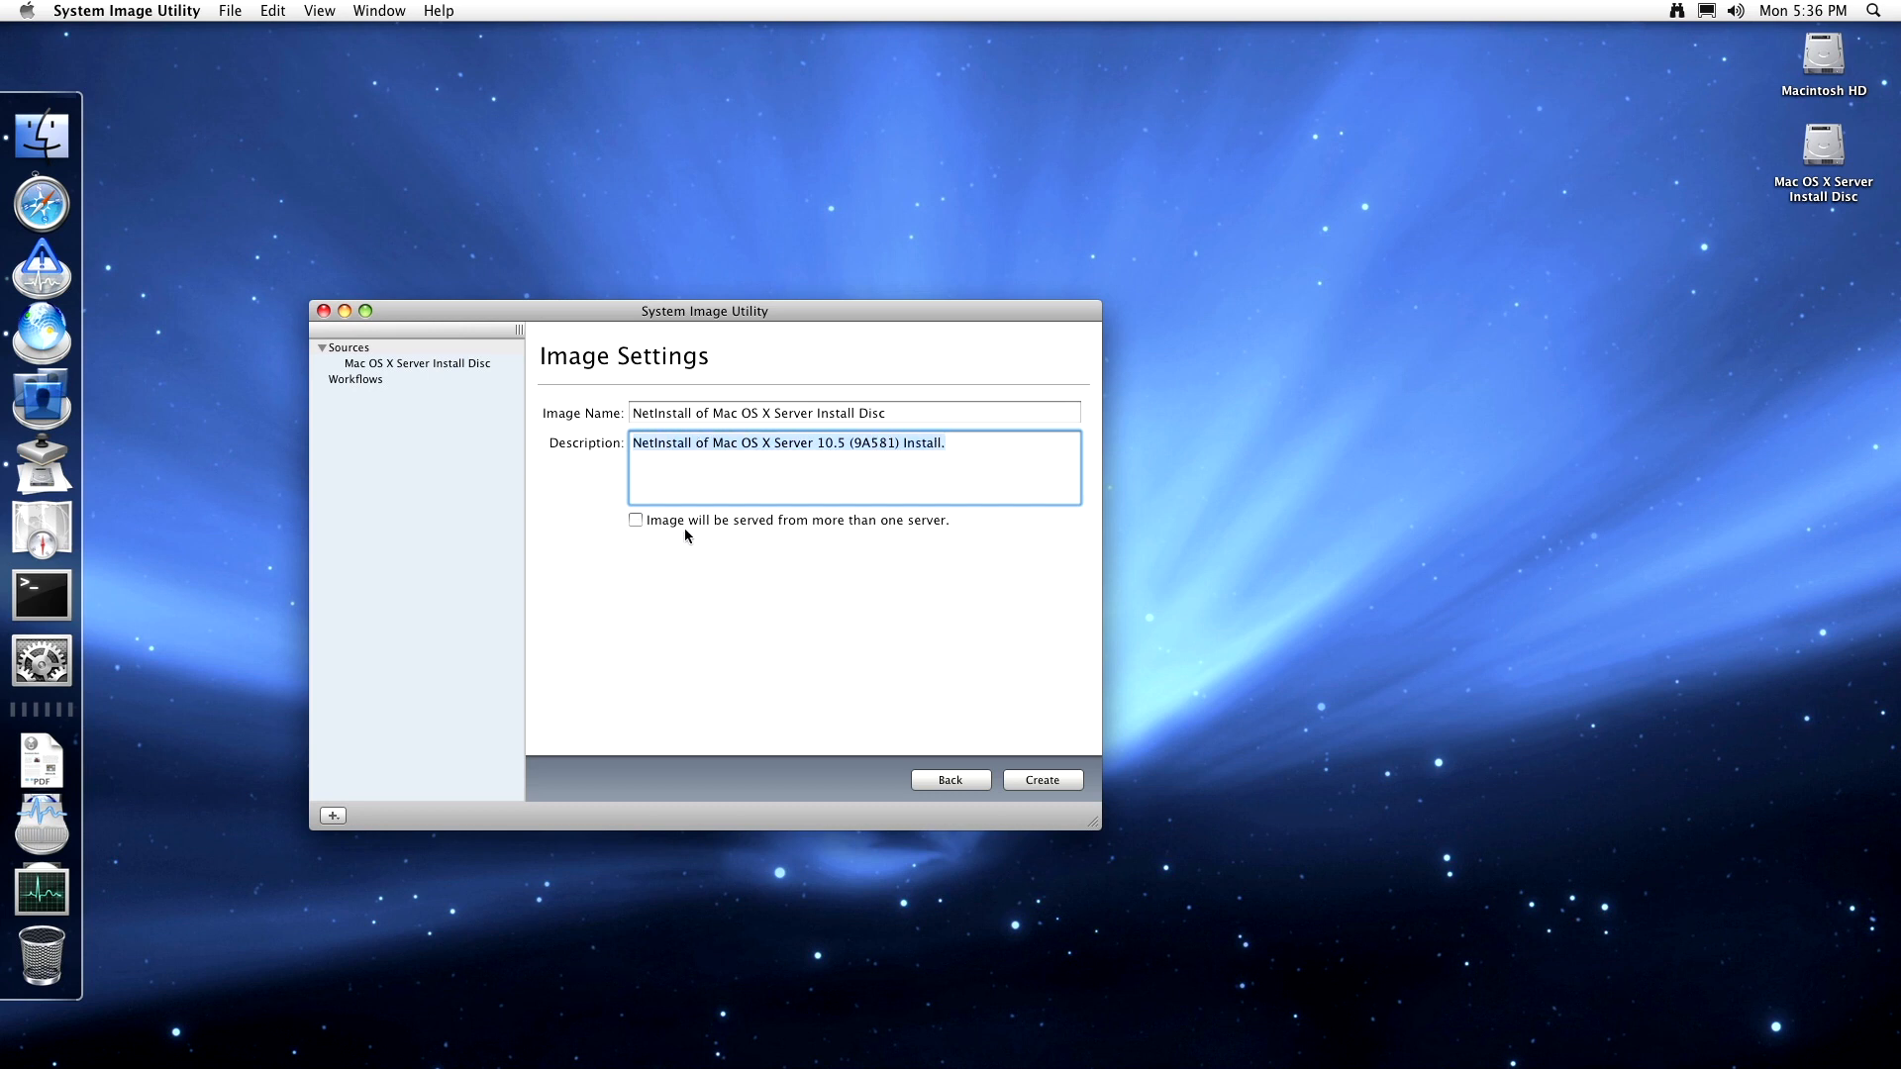
- Create the image: agree to the licence, save to the Desktop, and authorise with the admin password
click(1066, 787)
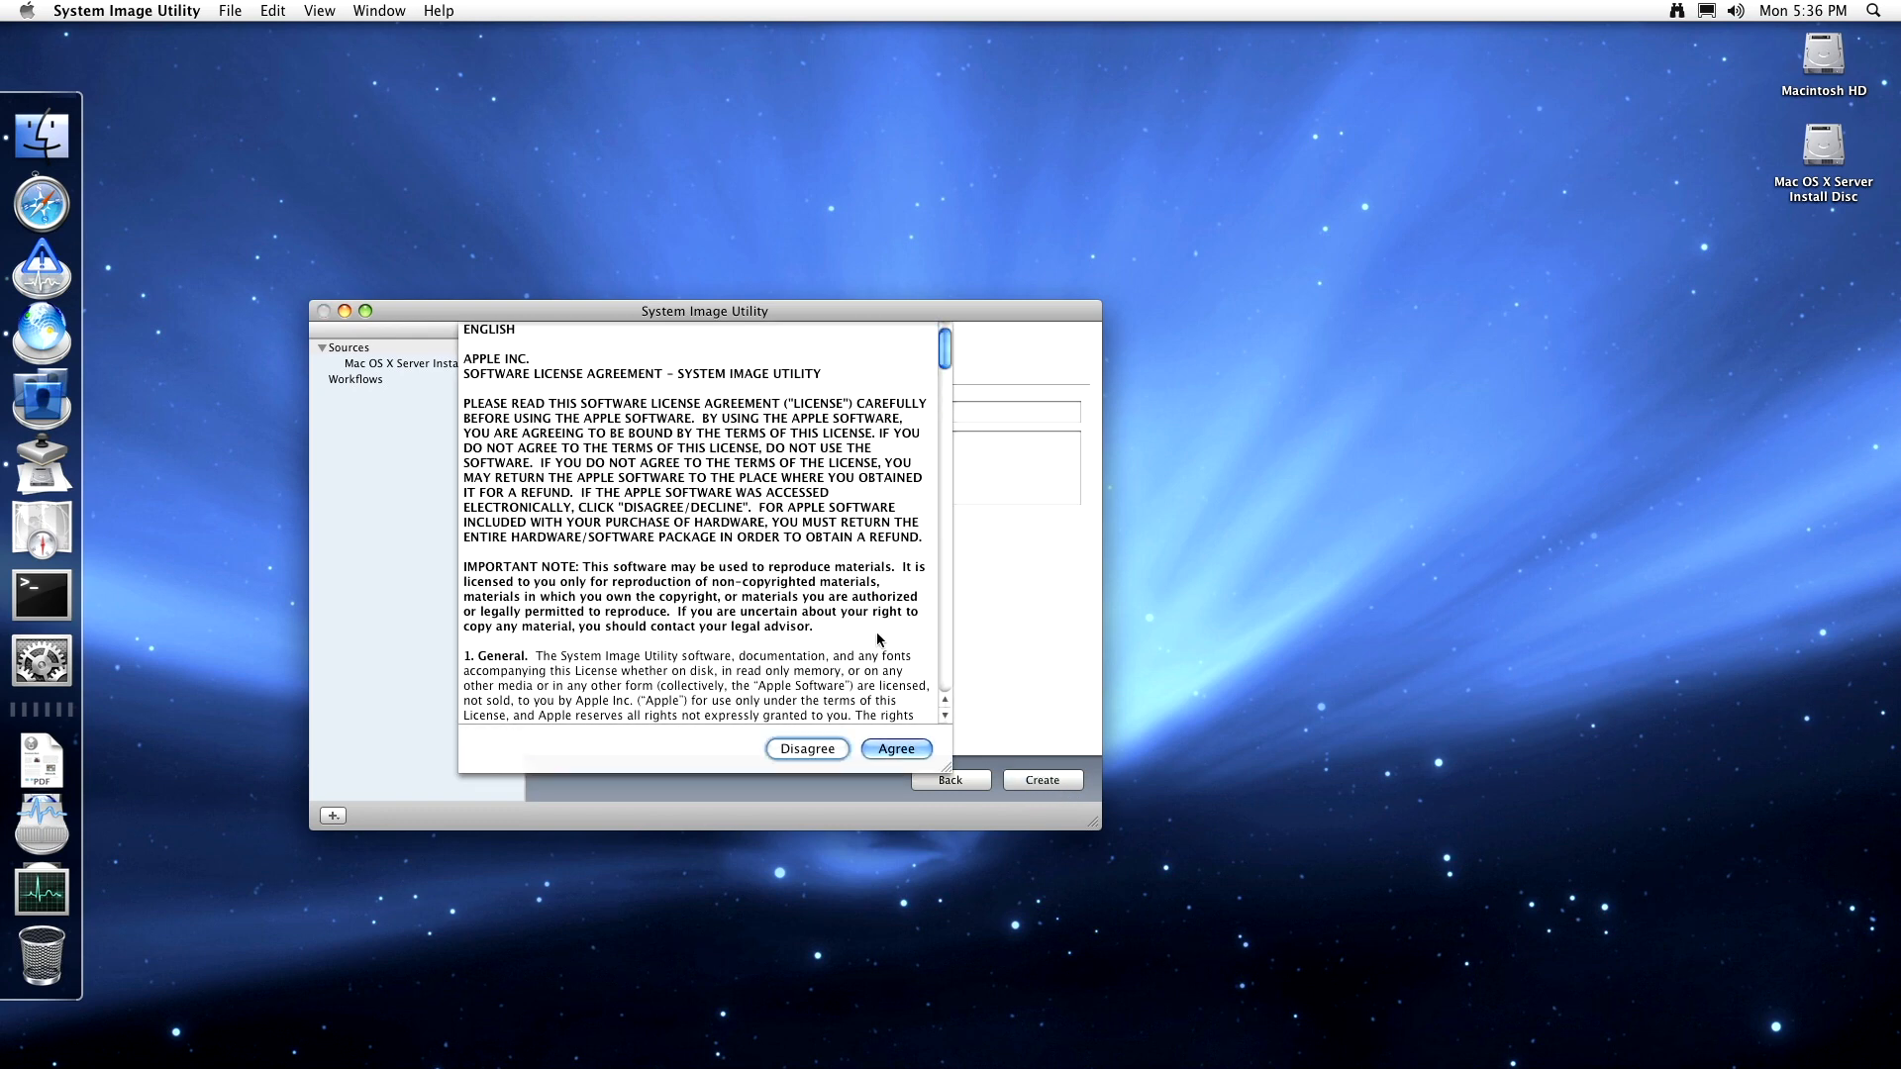
click(896, 748)
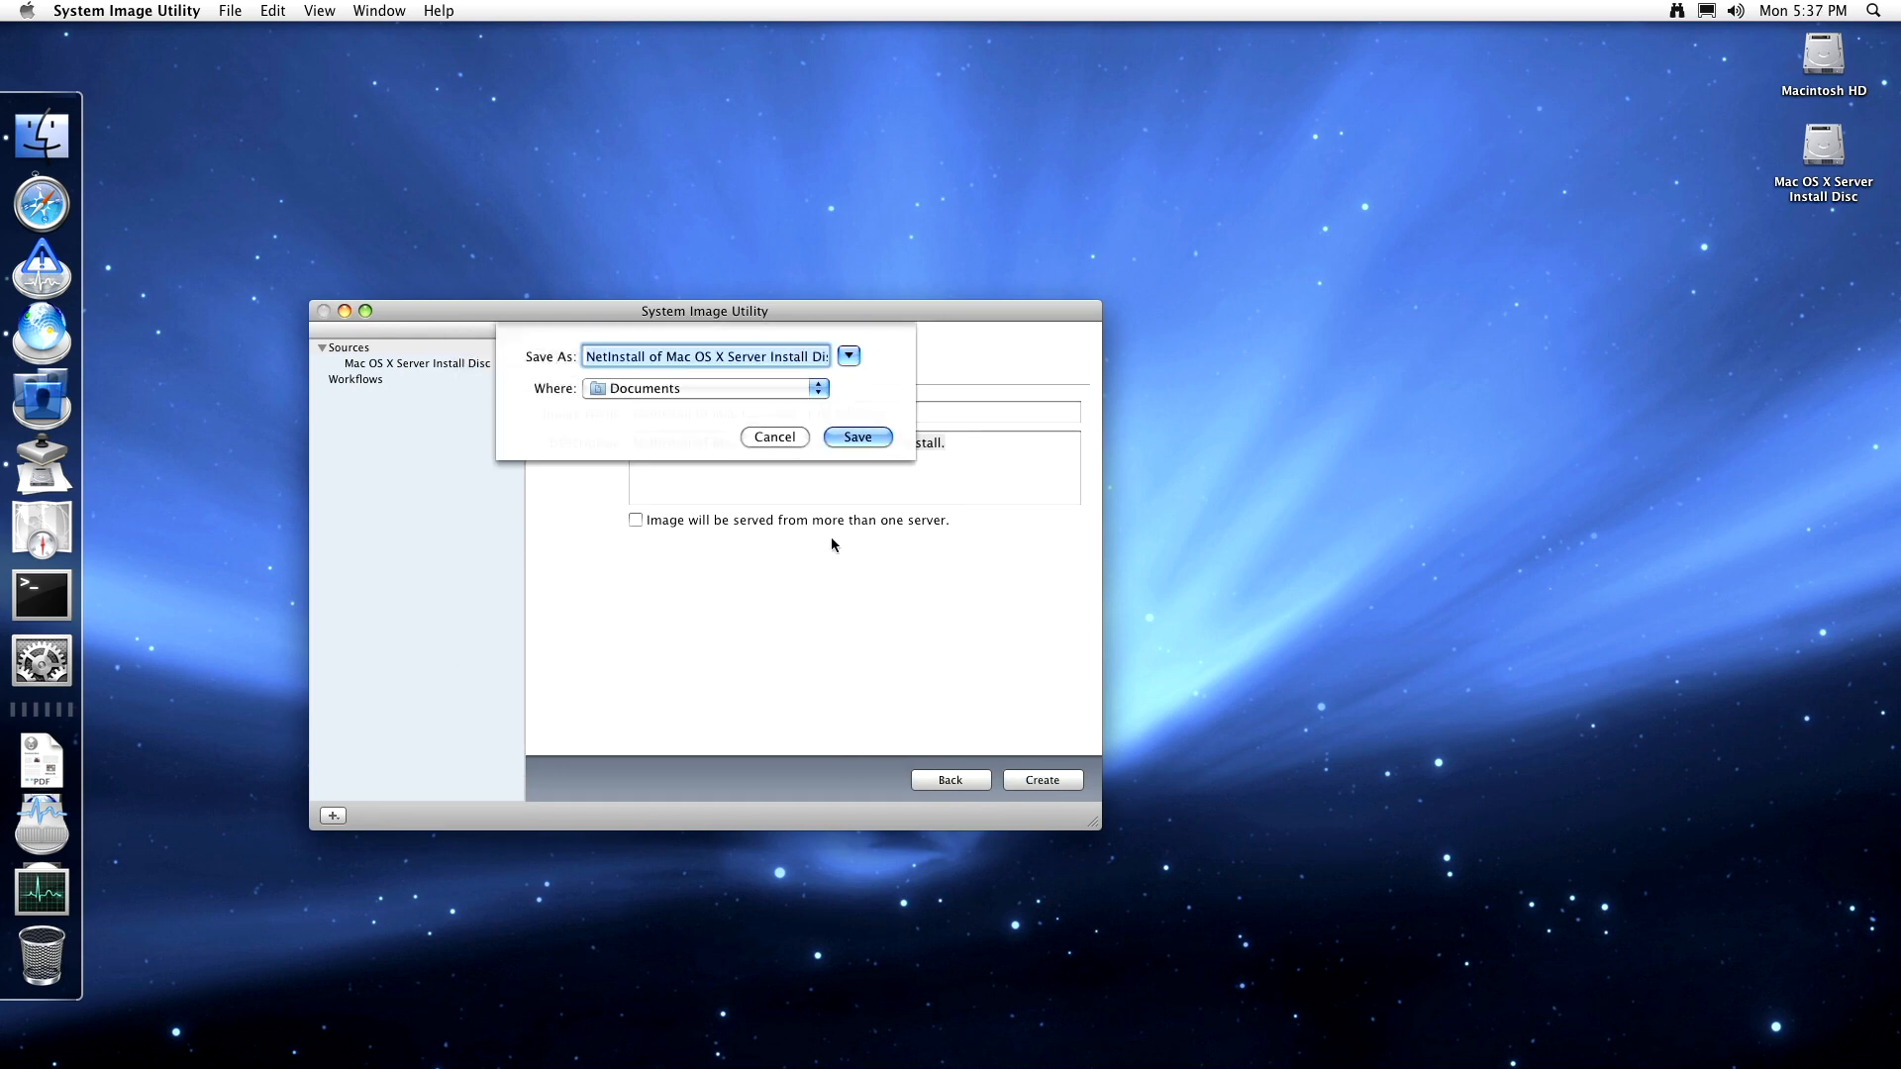
click(750, 390)
click(615, 492)
click(855, 437)
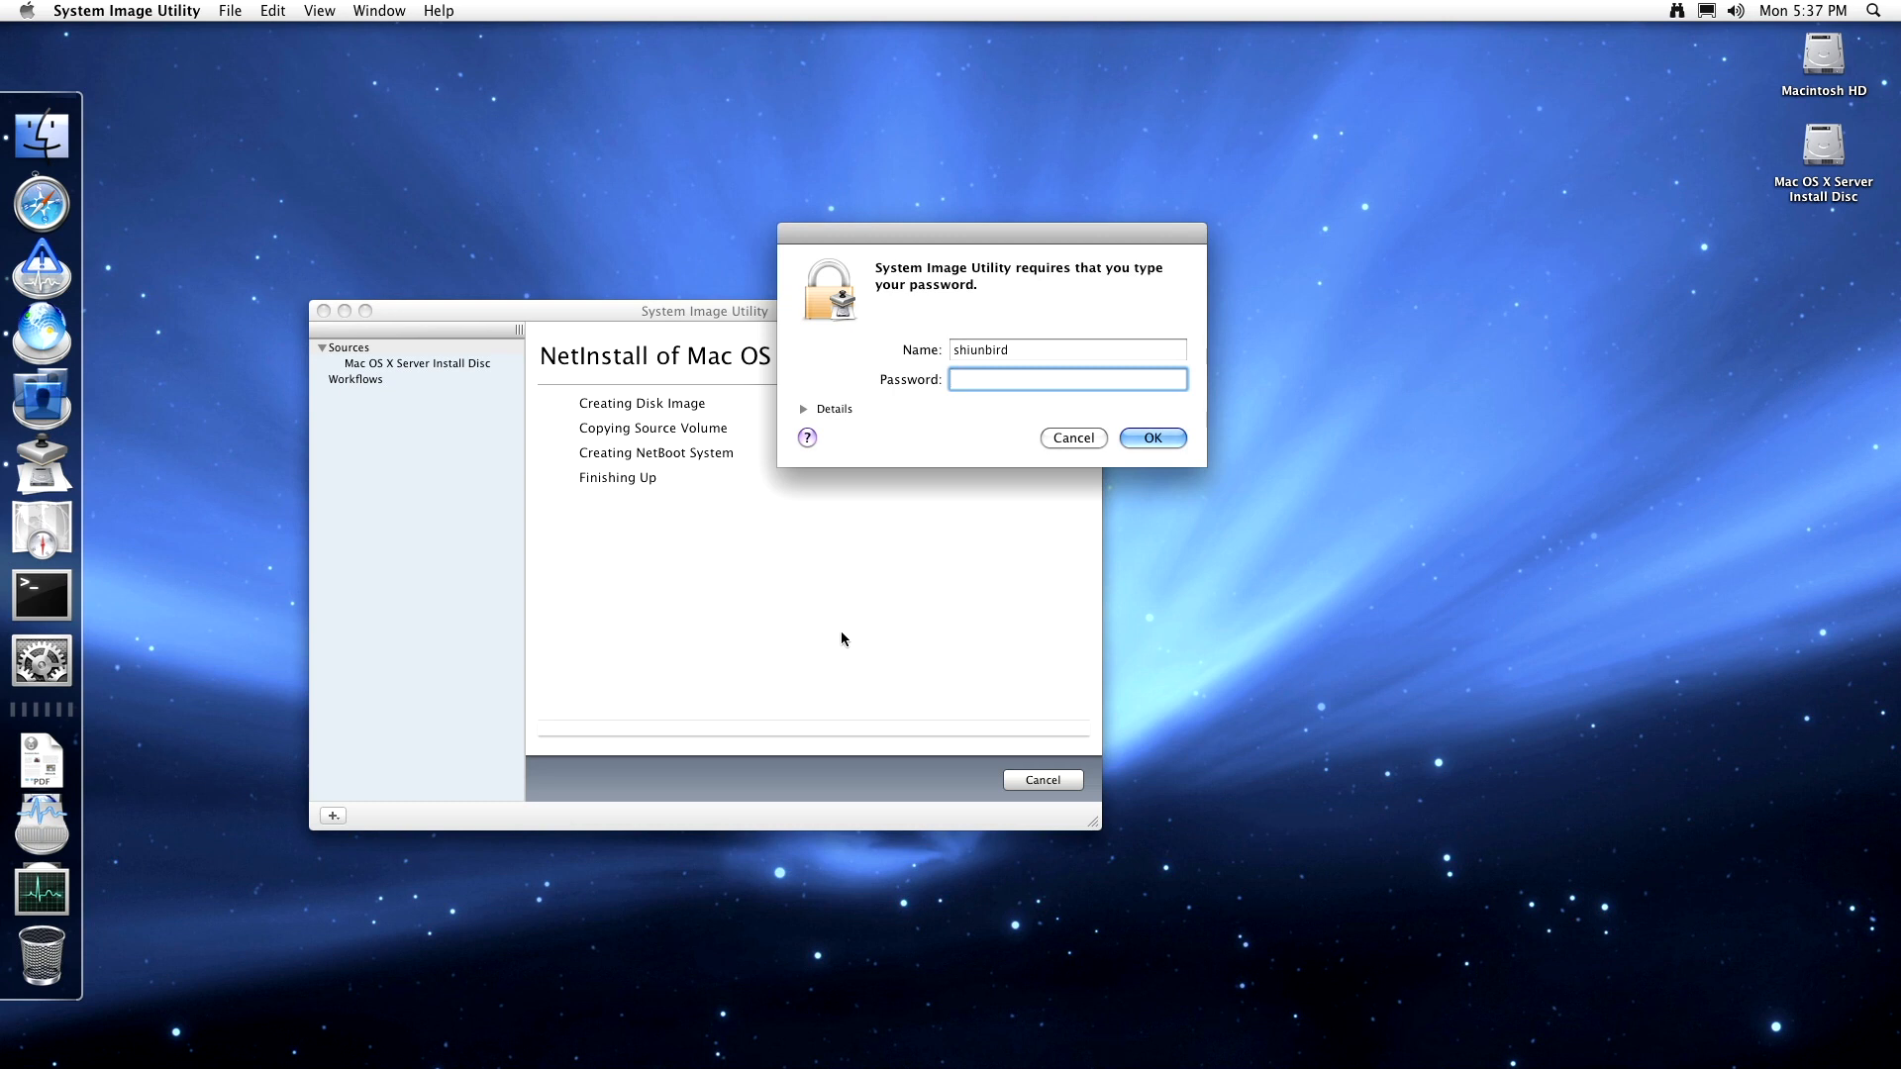
text(••••••••)
key(Return)
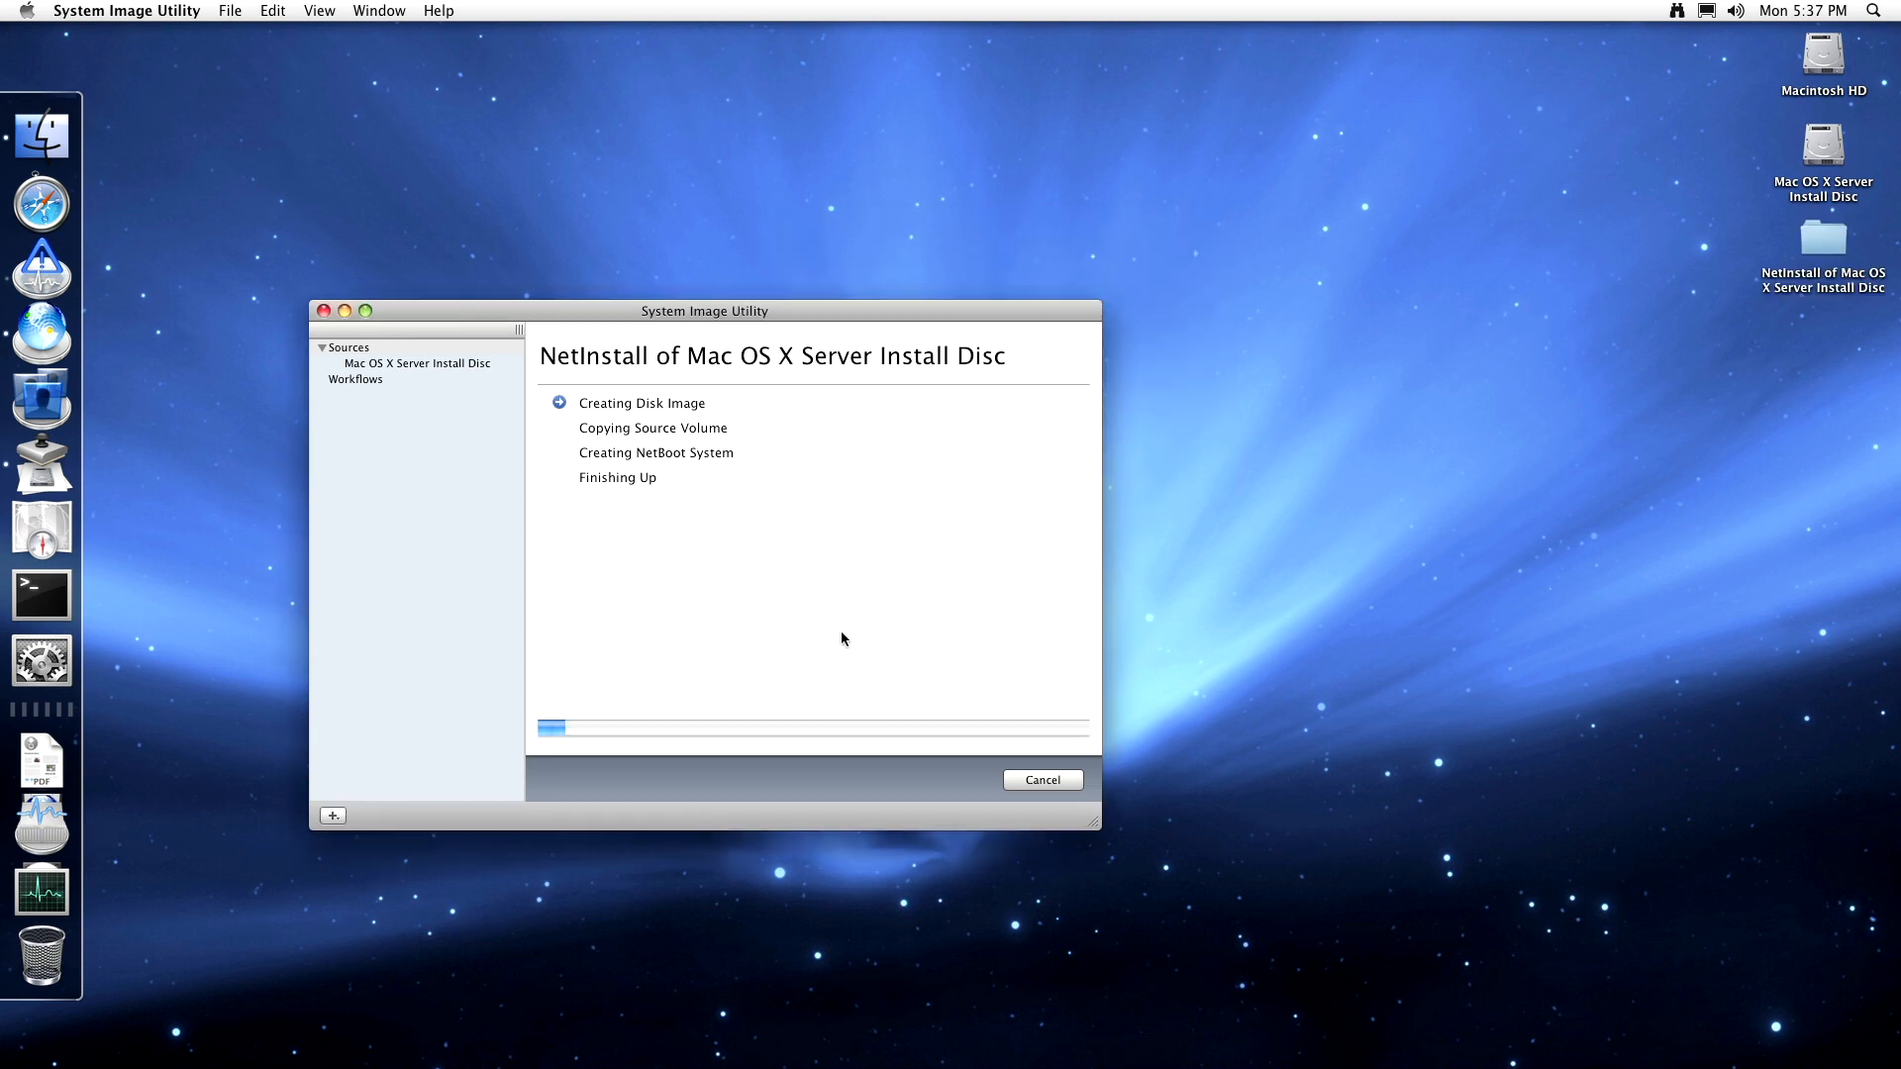
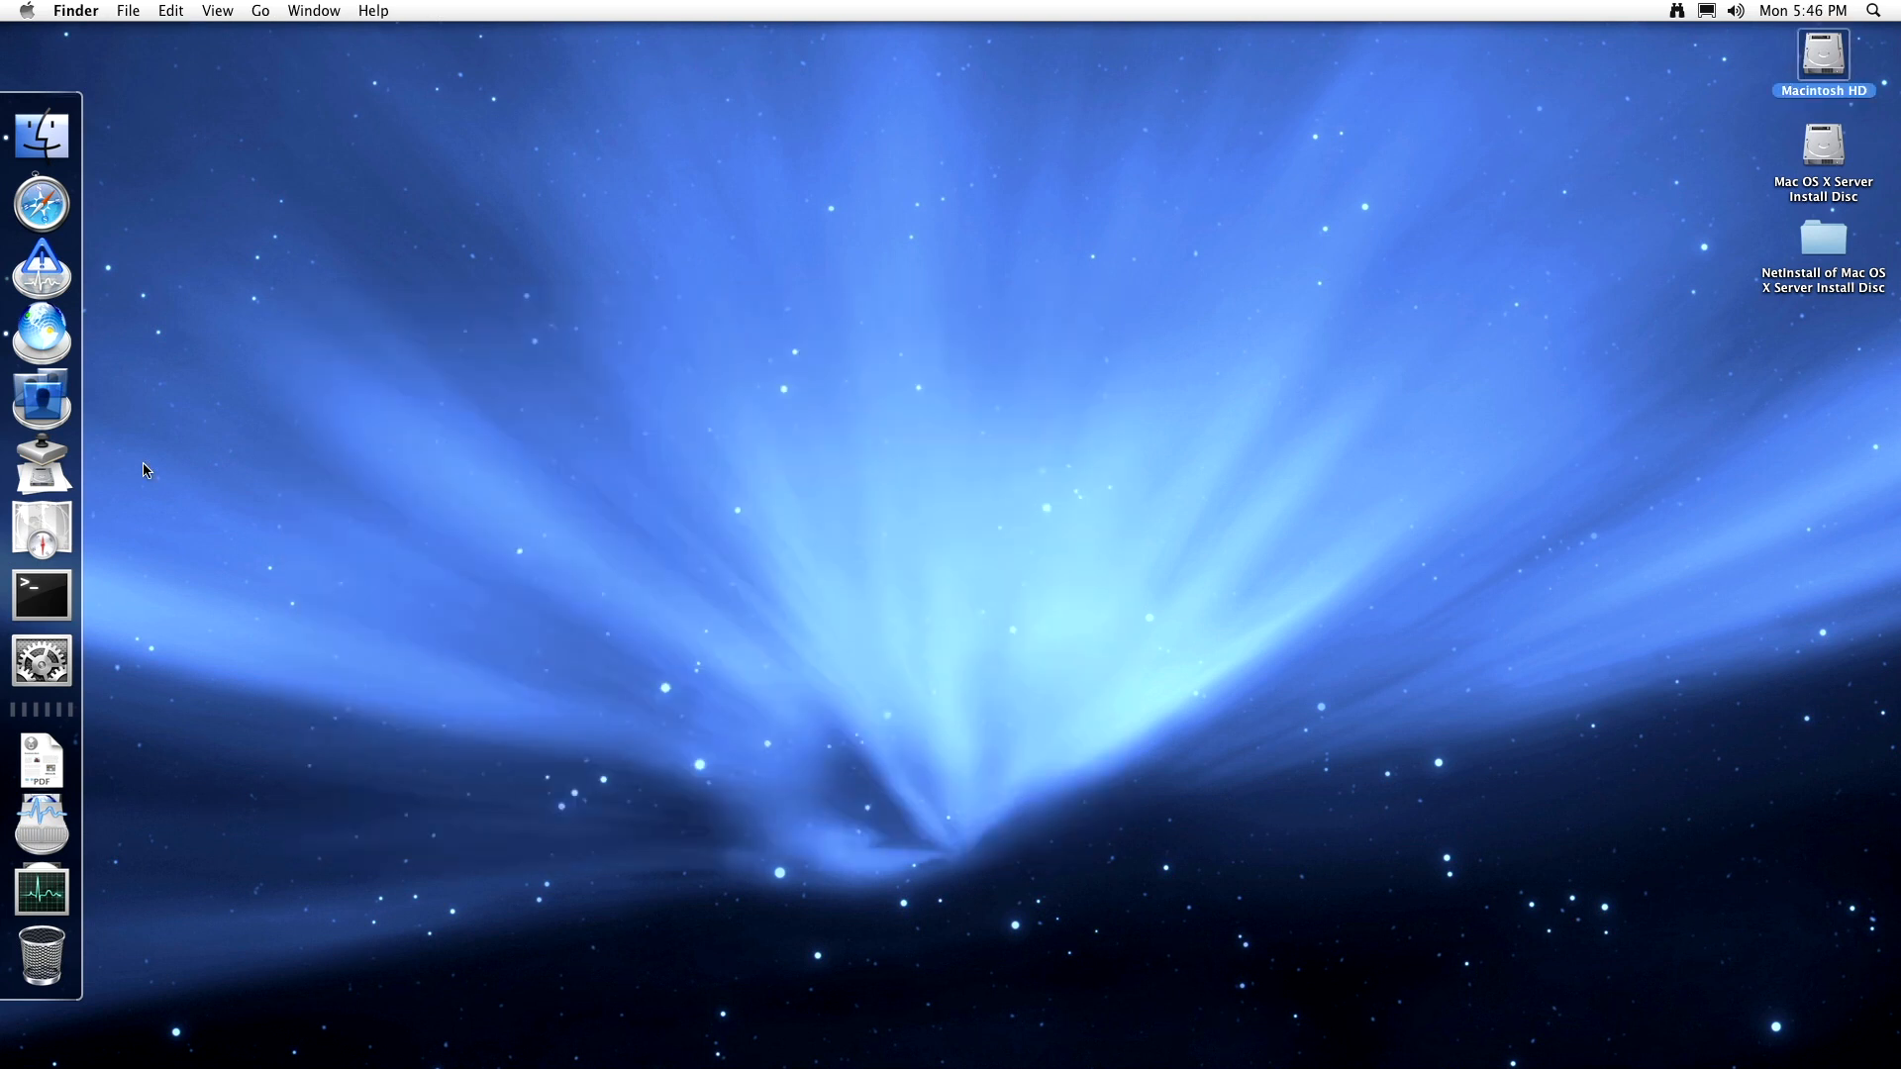
- Launch Directory Utility and unlock it with the administrator password
click(42, 531)
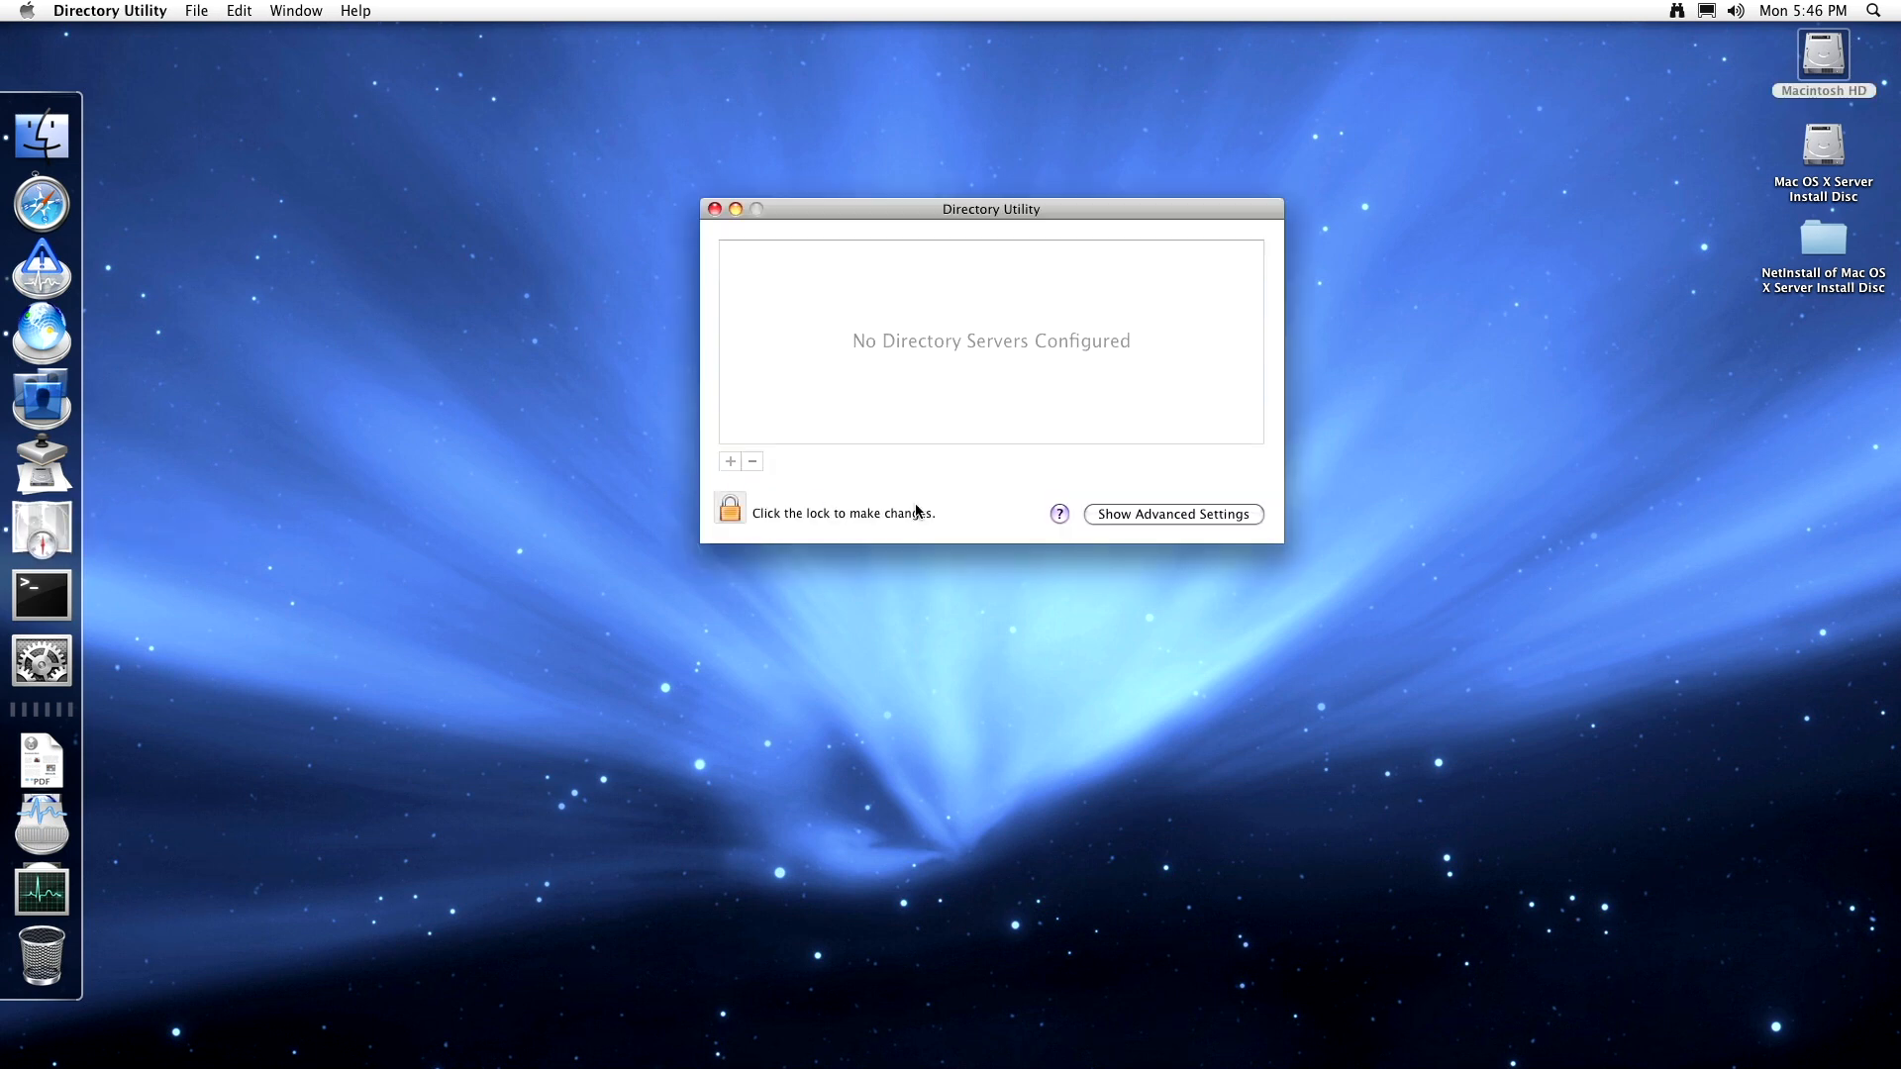
click(729, 511)
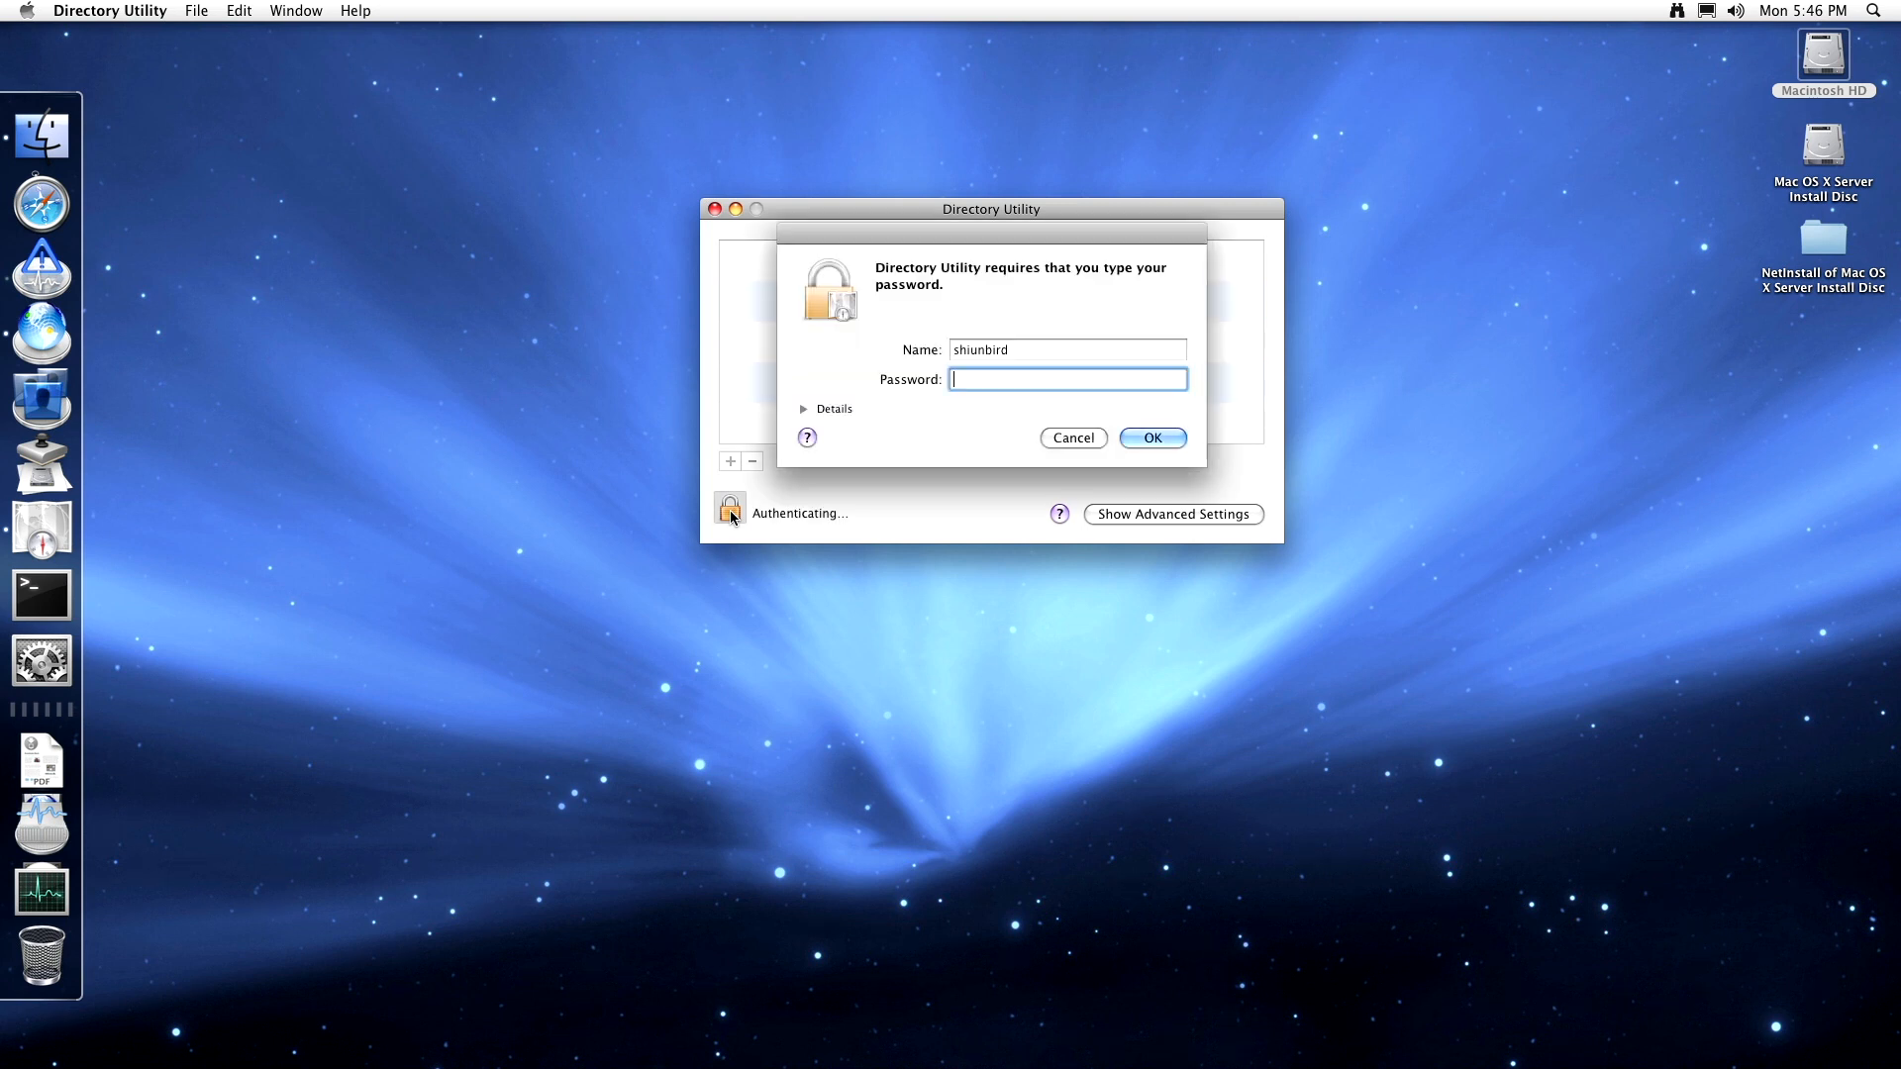
text(•••••••••)
key(Return)
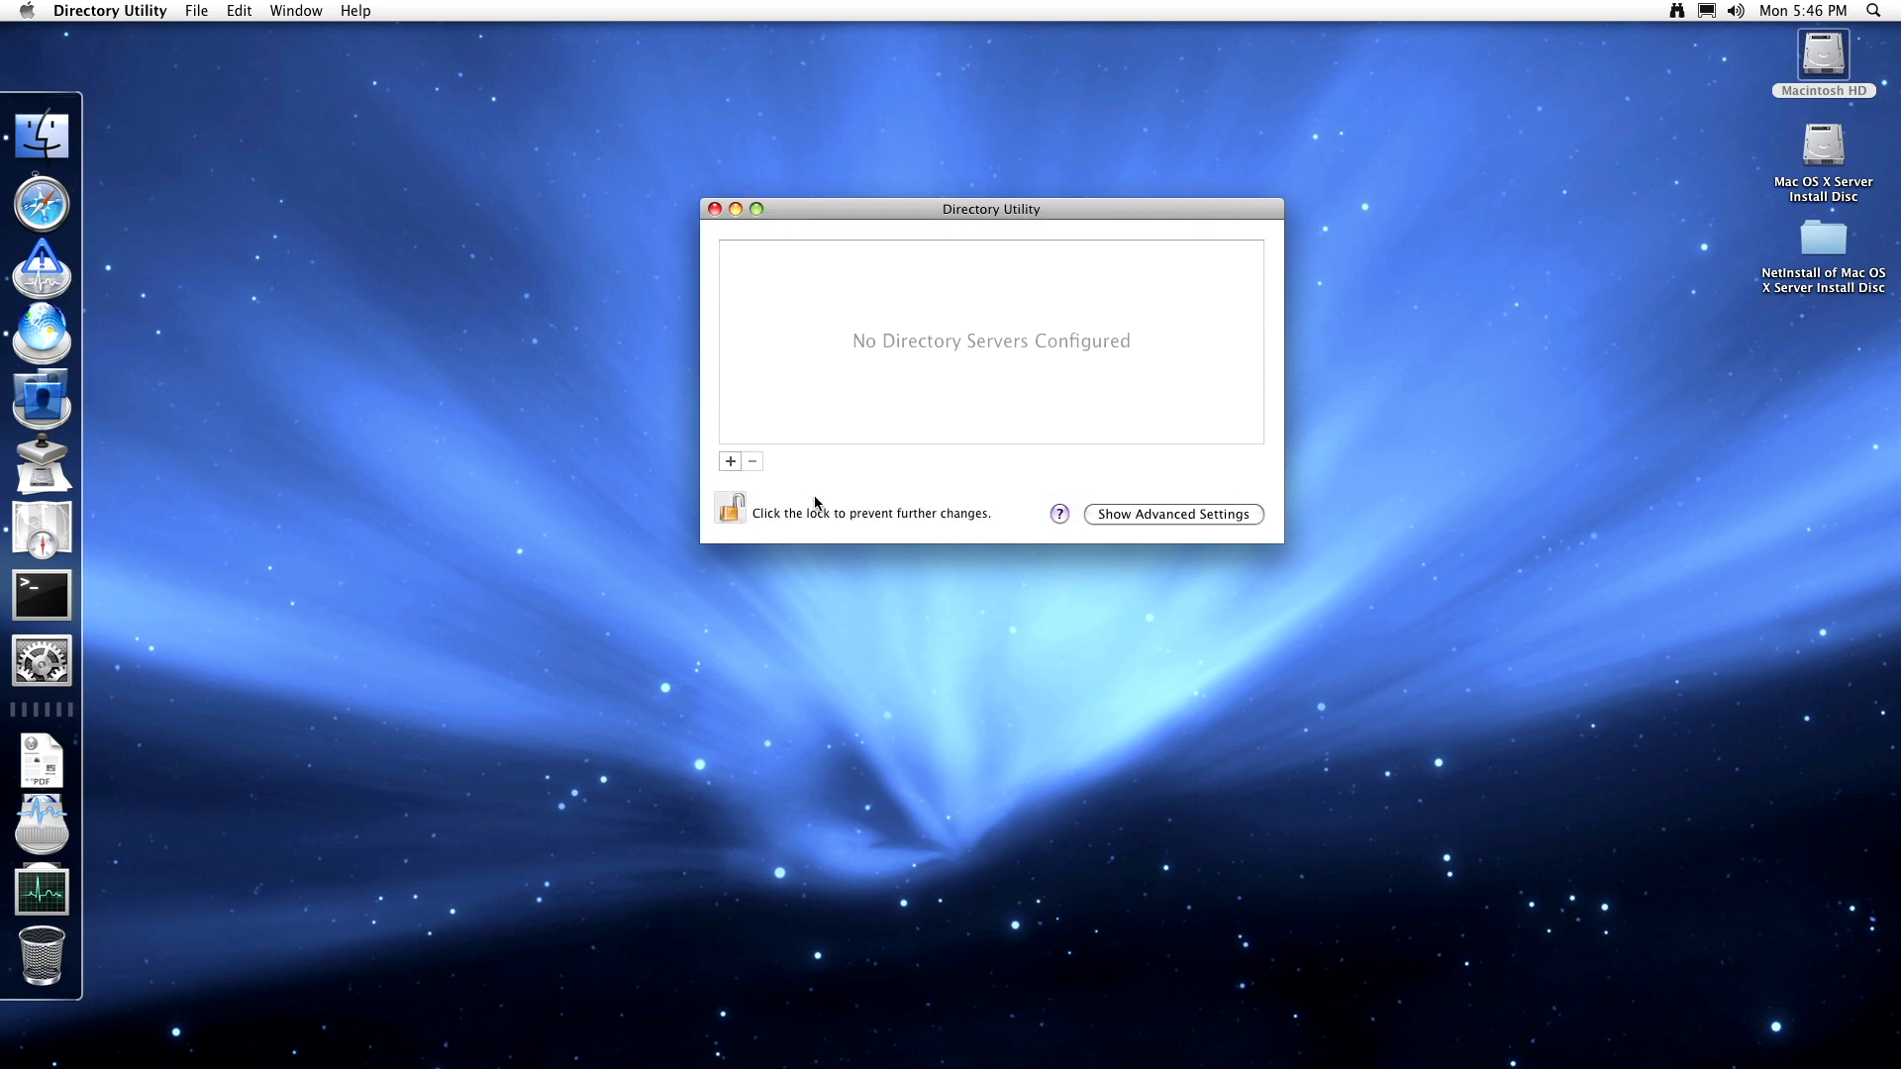
- Show advanced settings and view the Mounts and Services lists
click(1113, 515)
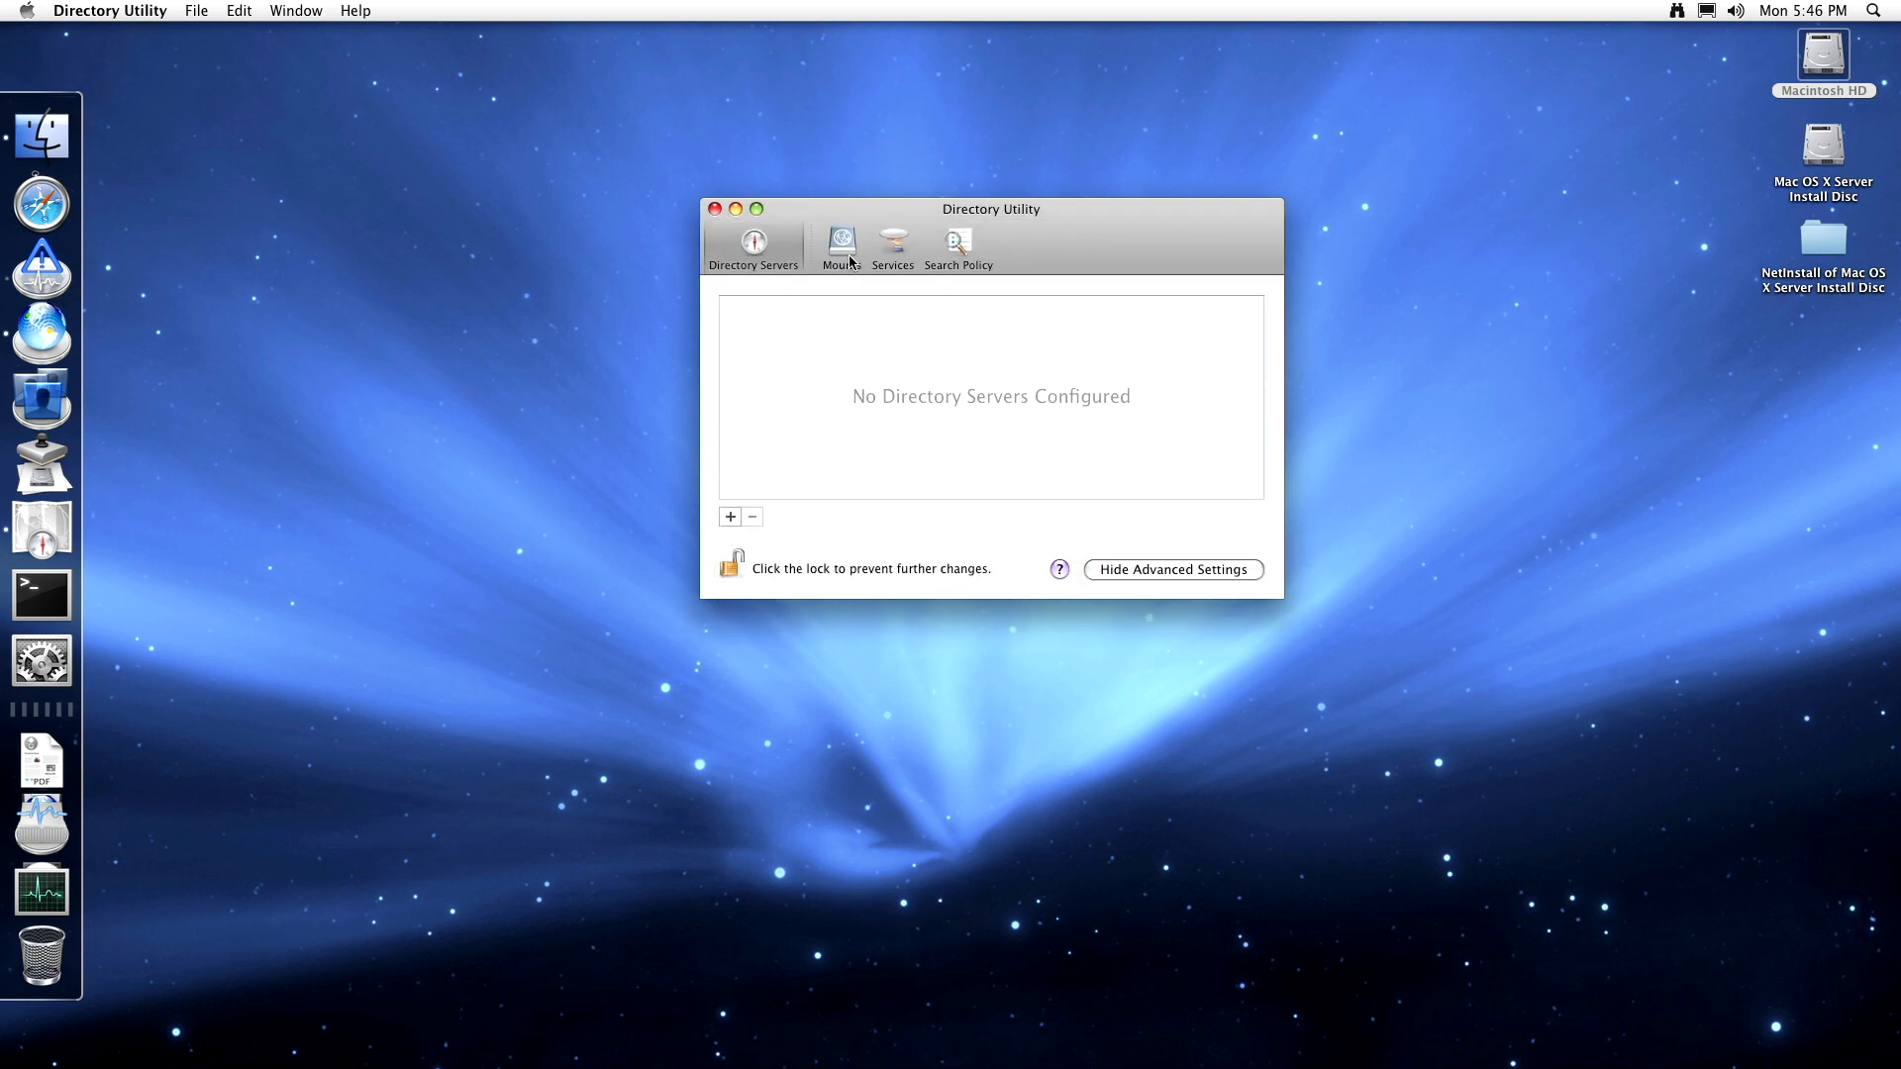
click(843, 253)
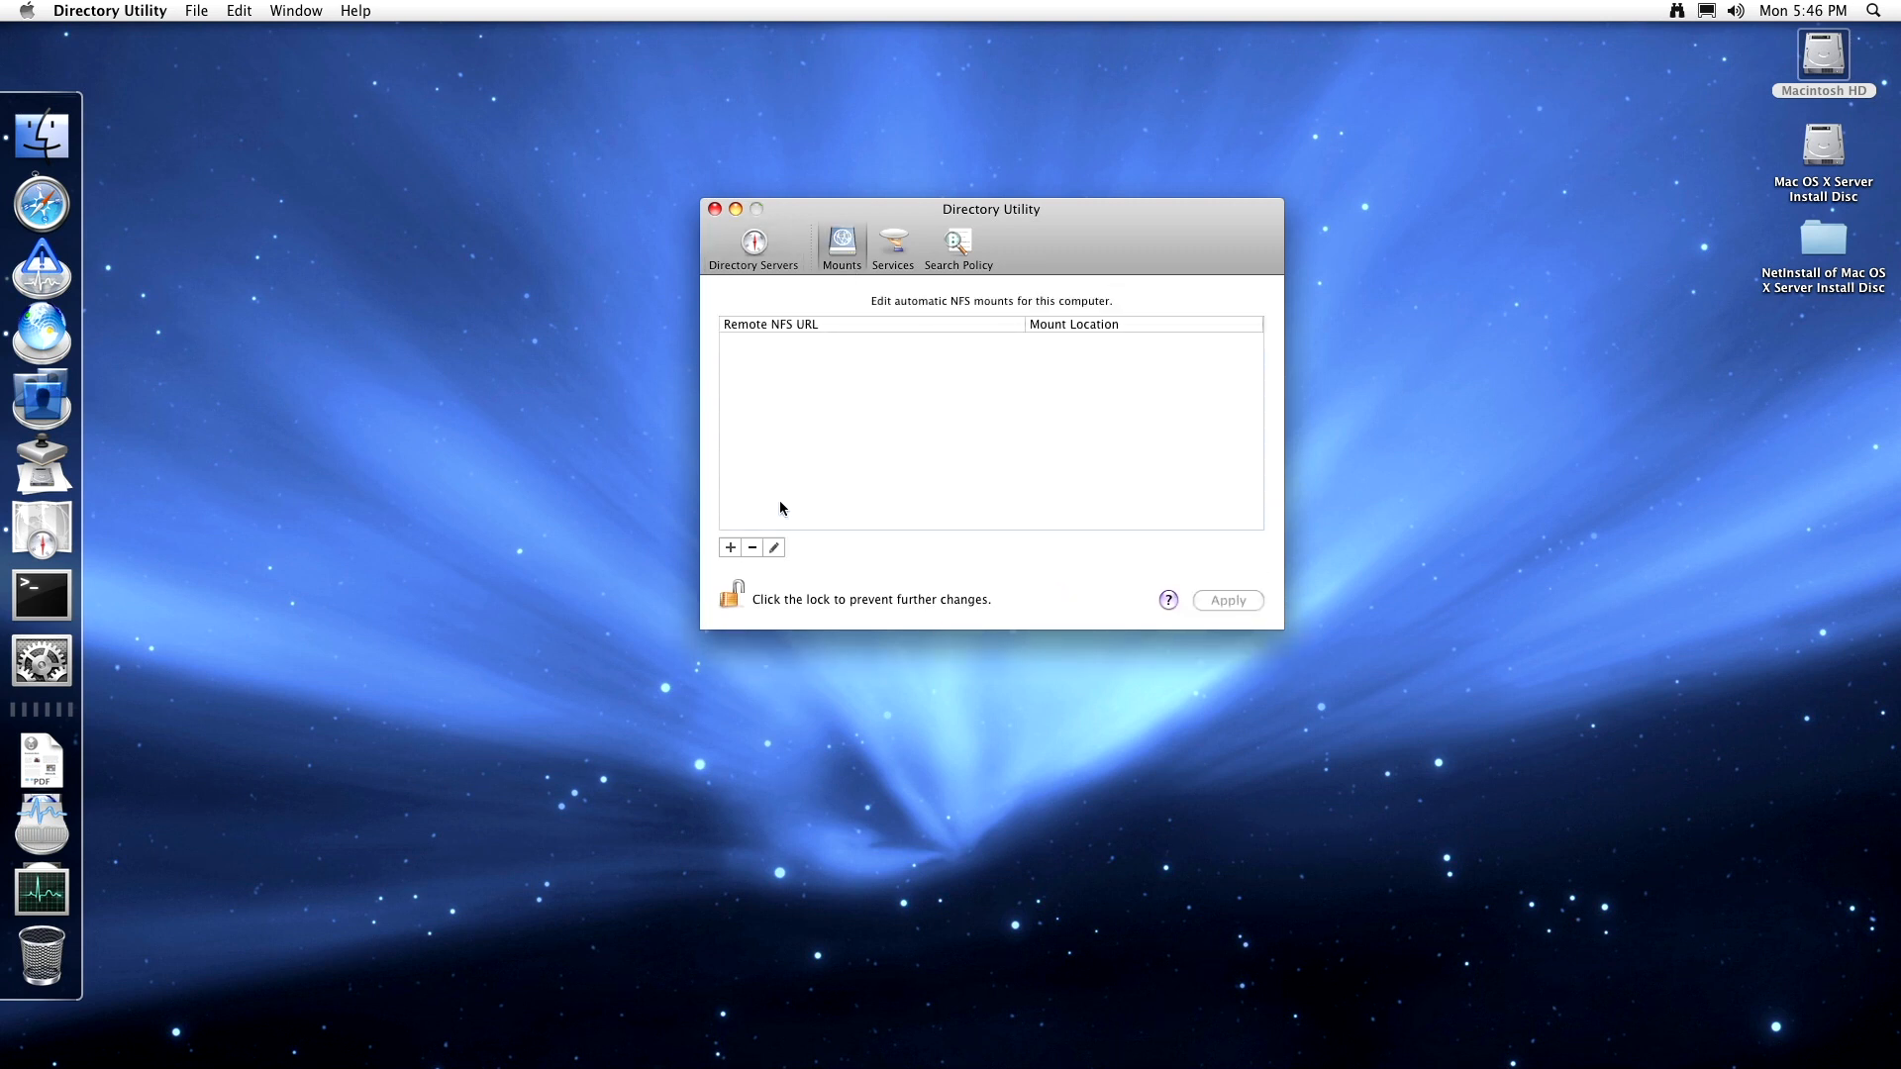
click(893, 260)
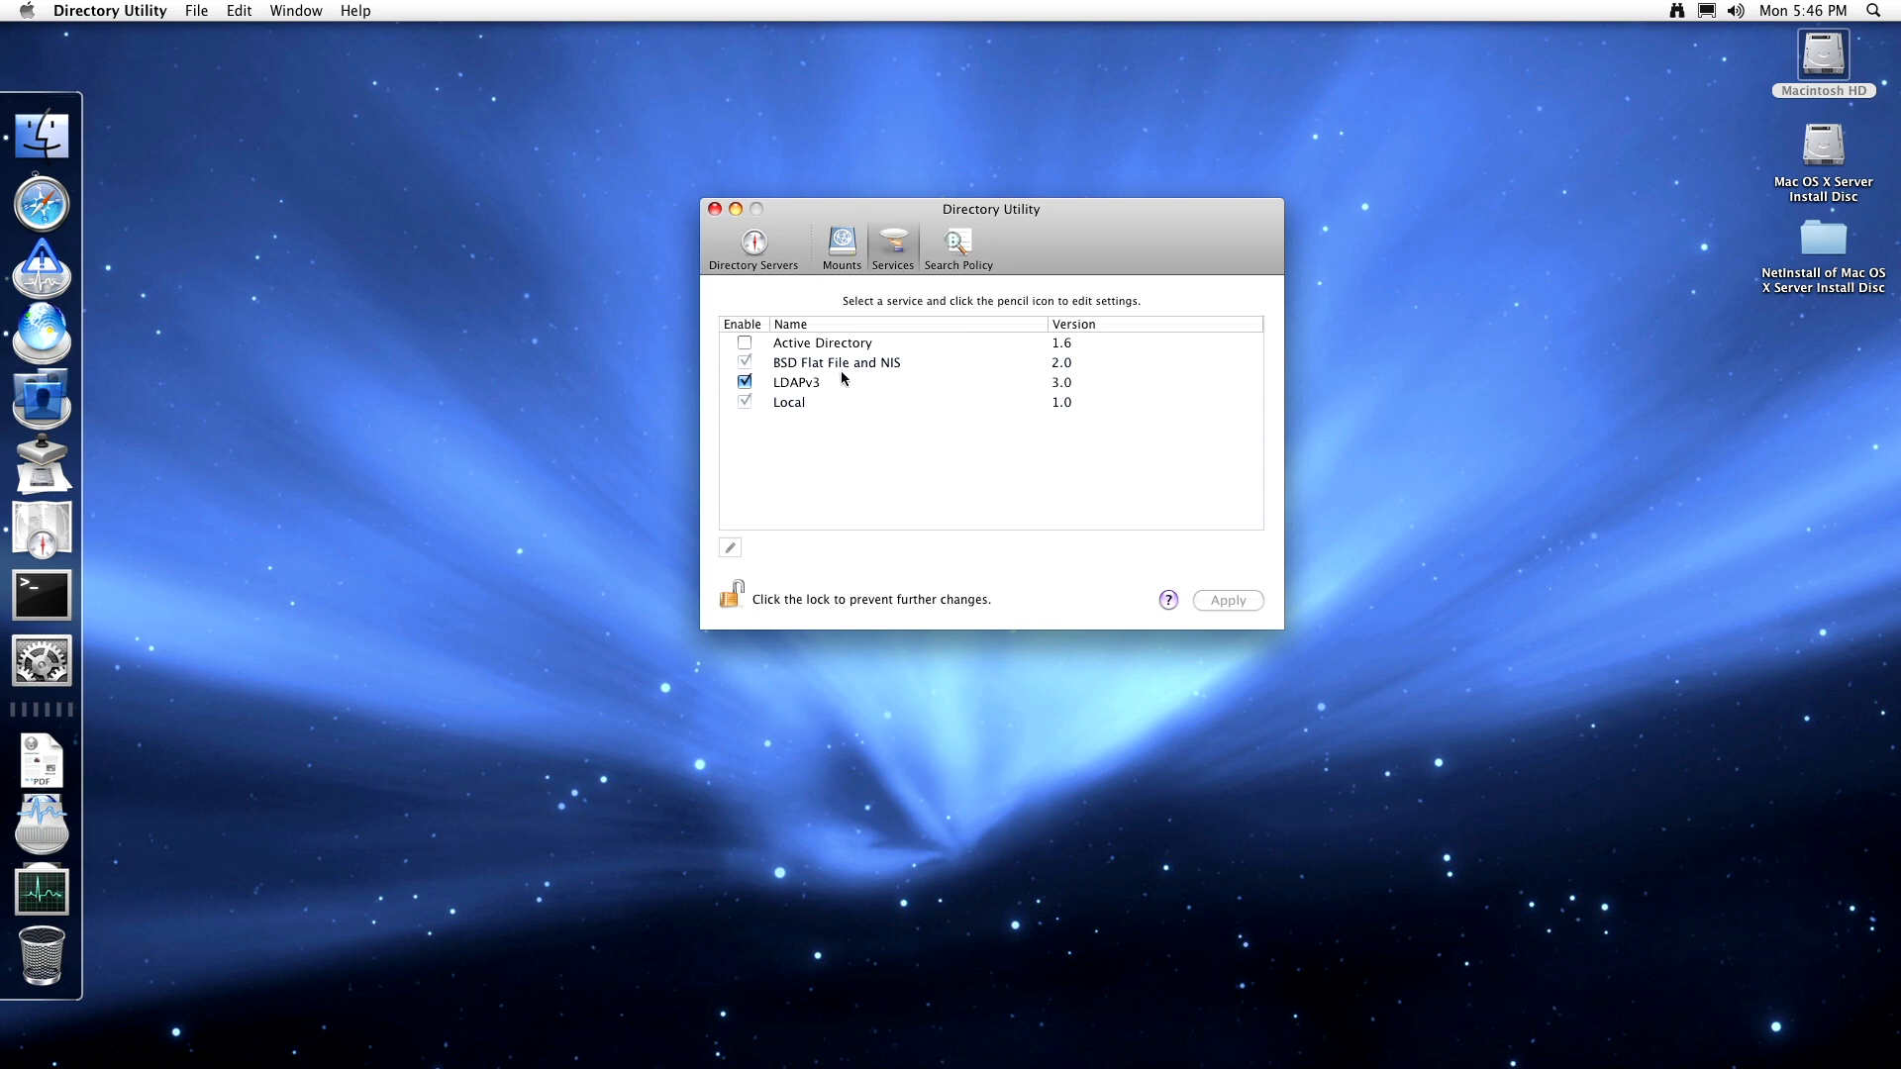
click(801, 386)
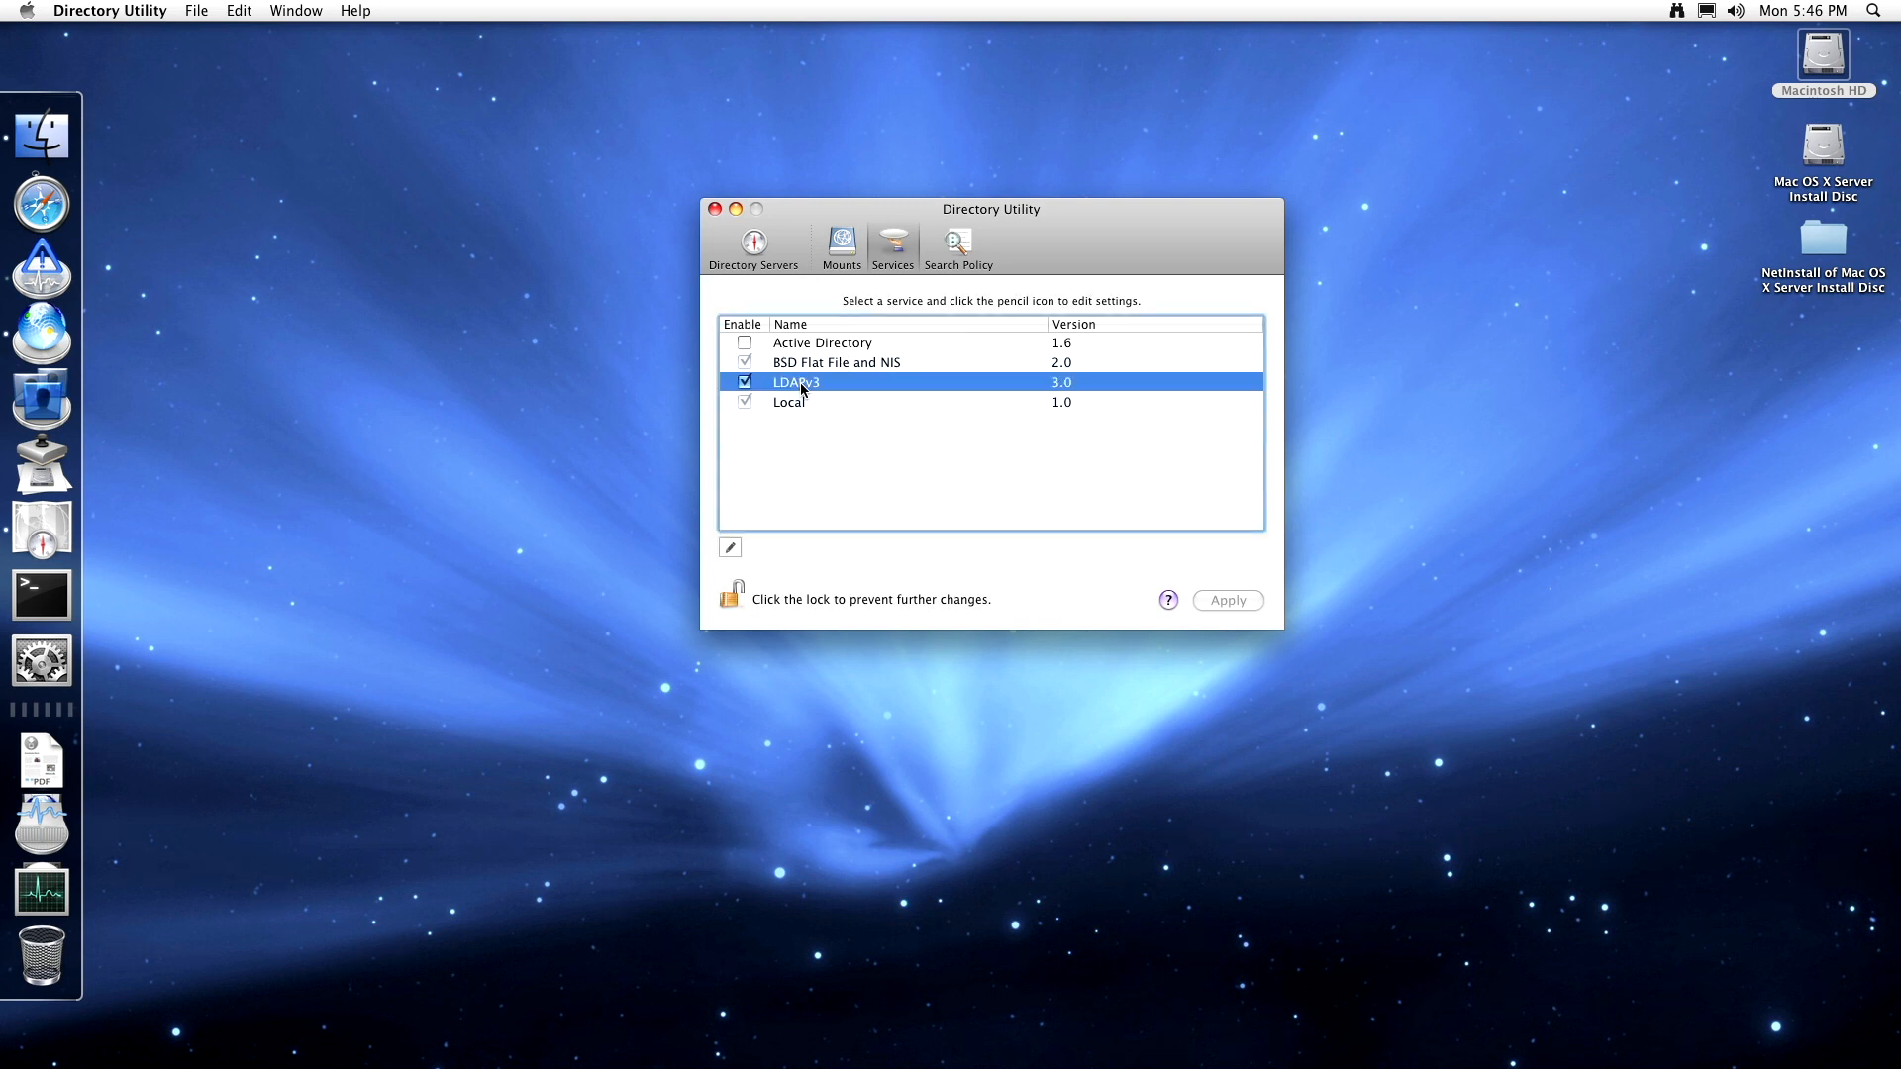
click(737, 547)
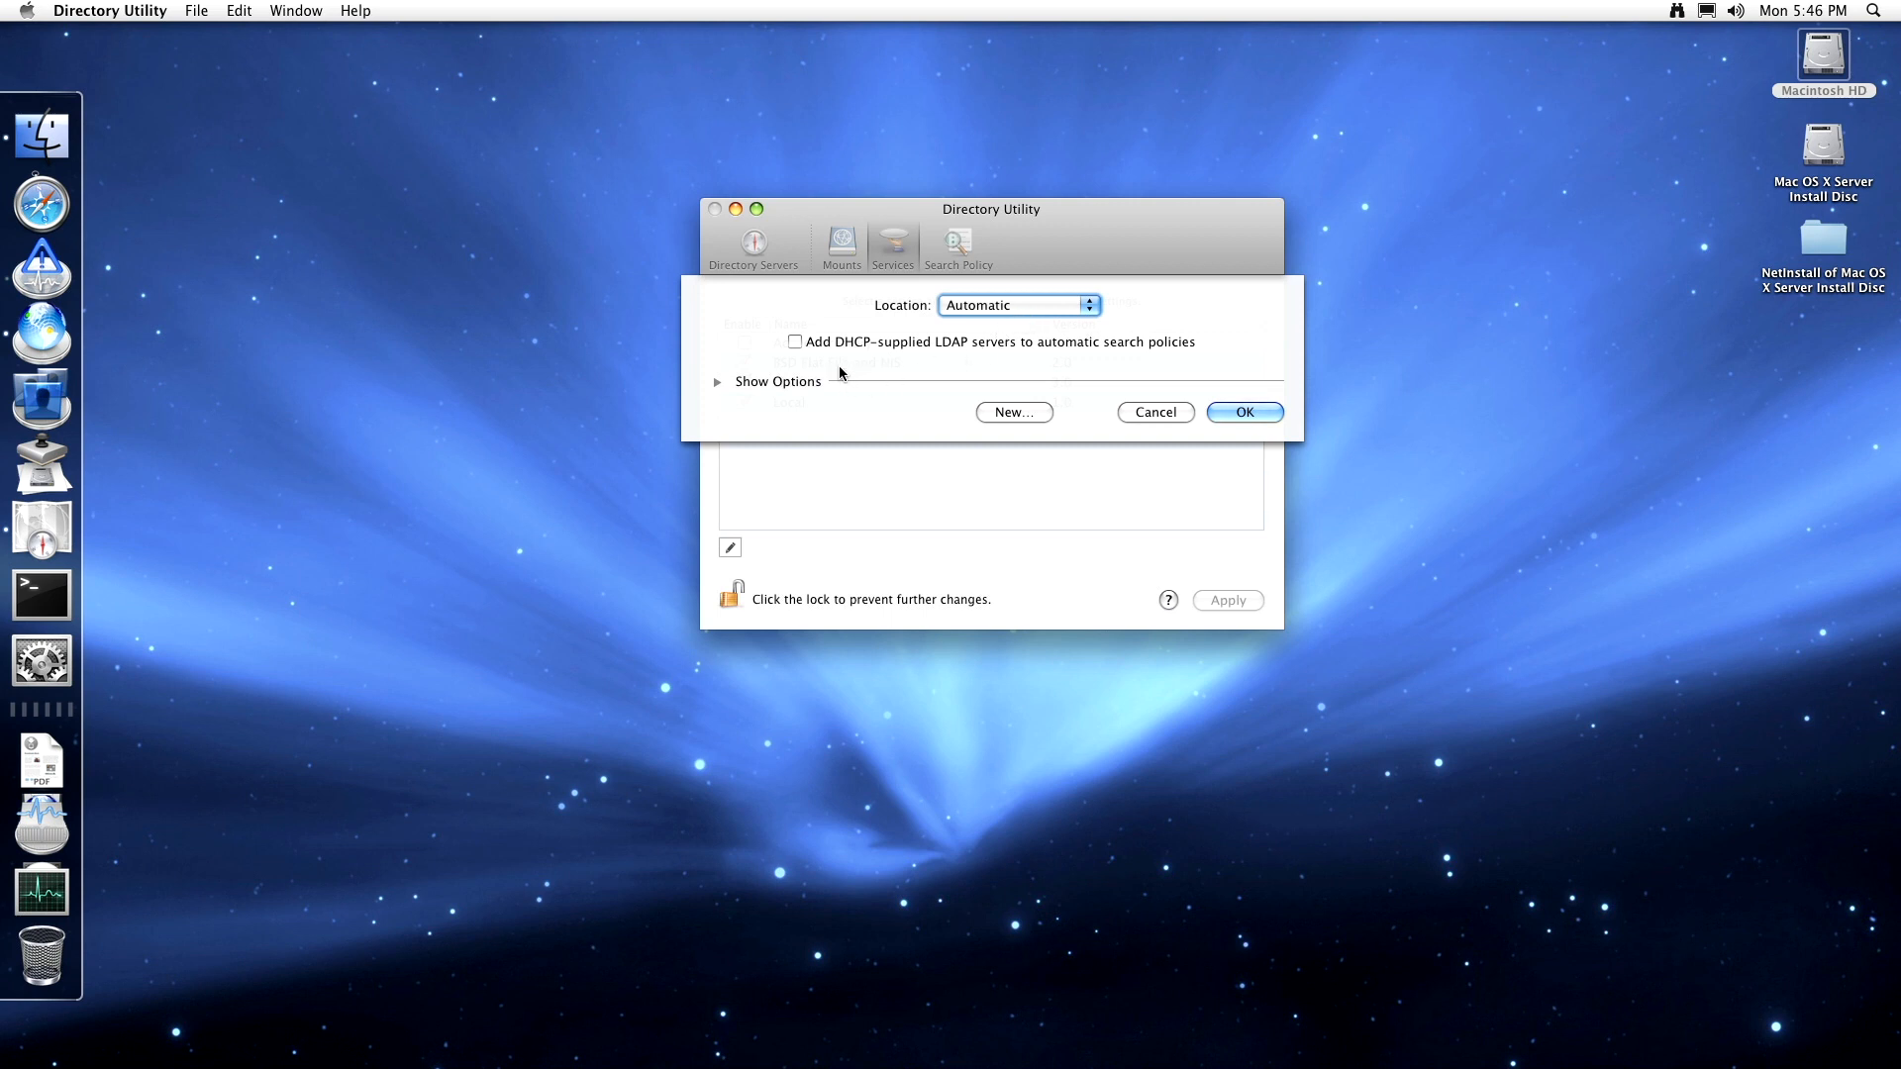
click(715, 382)
click(1125, 670)
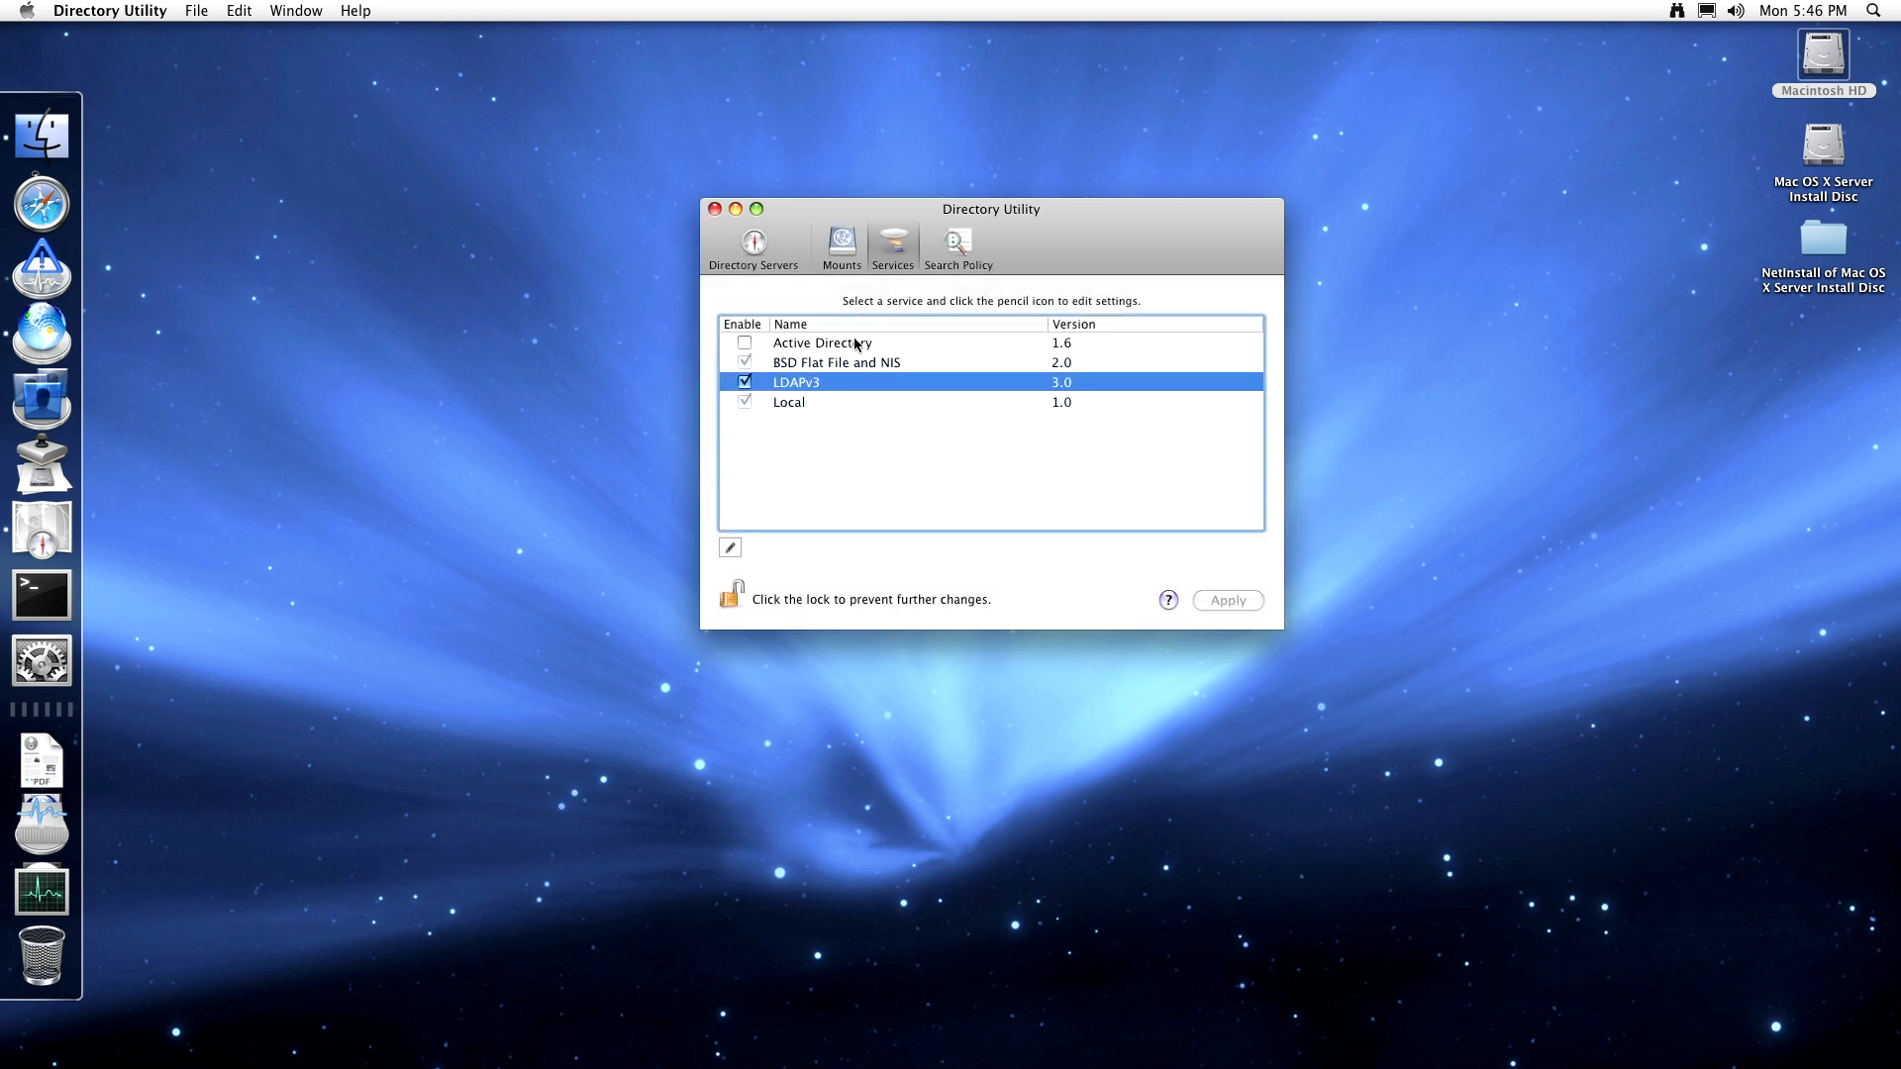
click(859, 345)
click(749, 342)
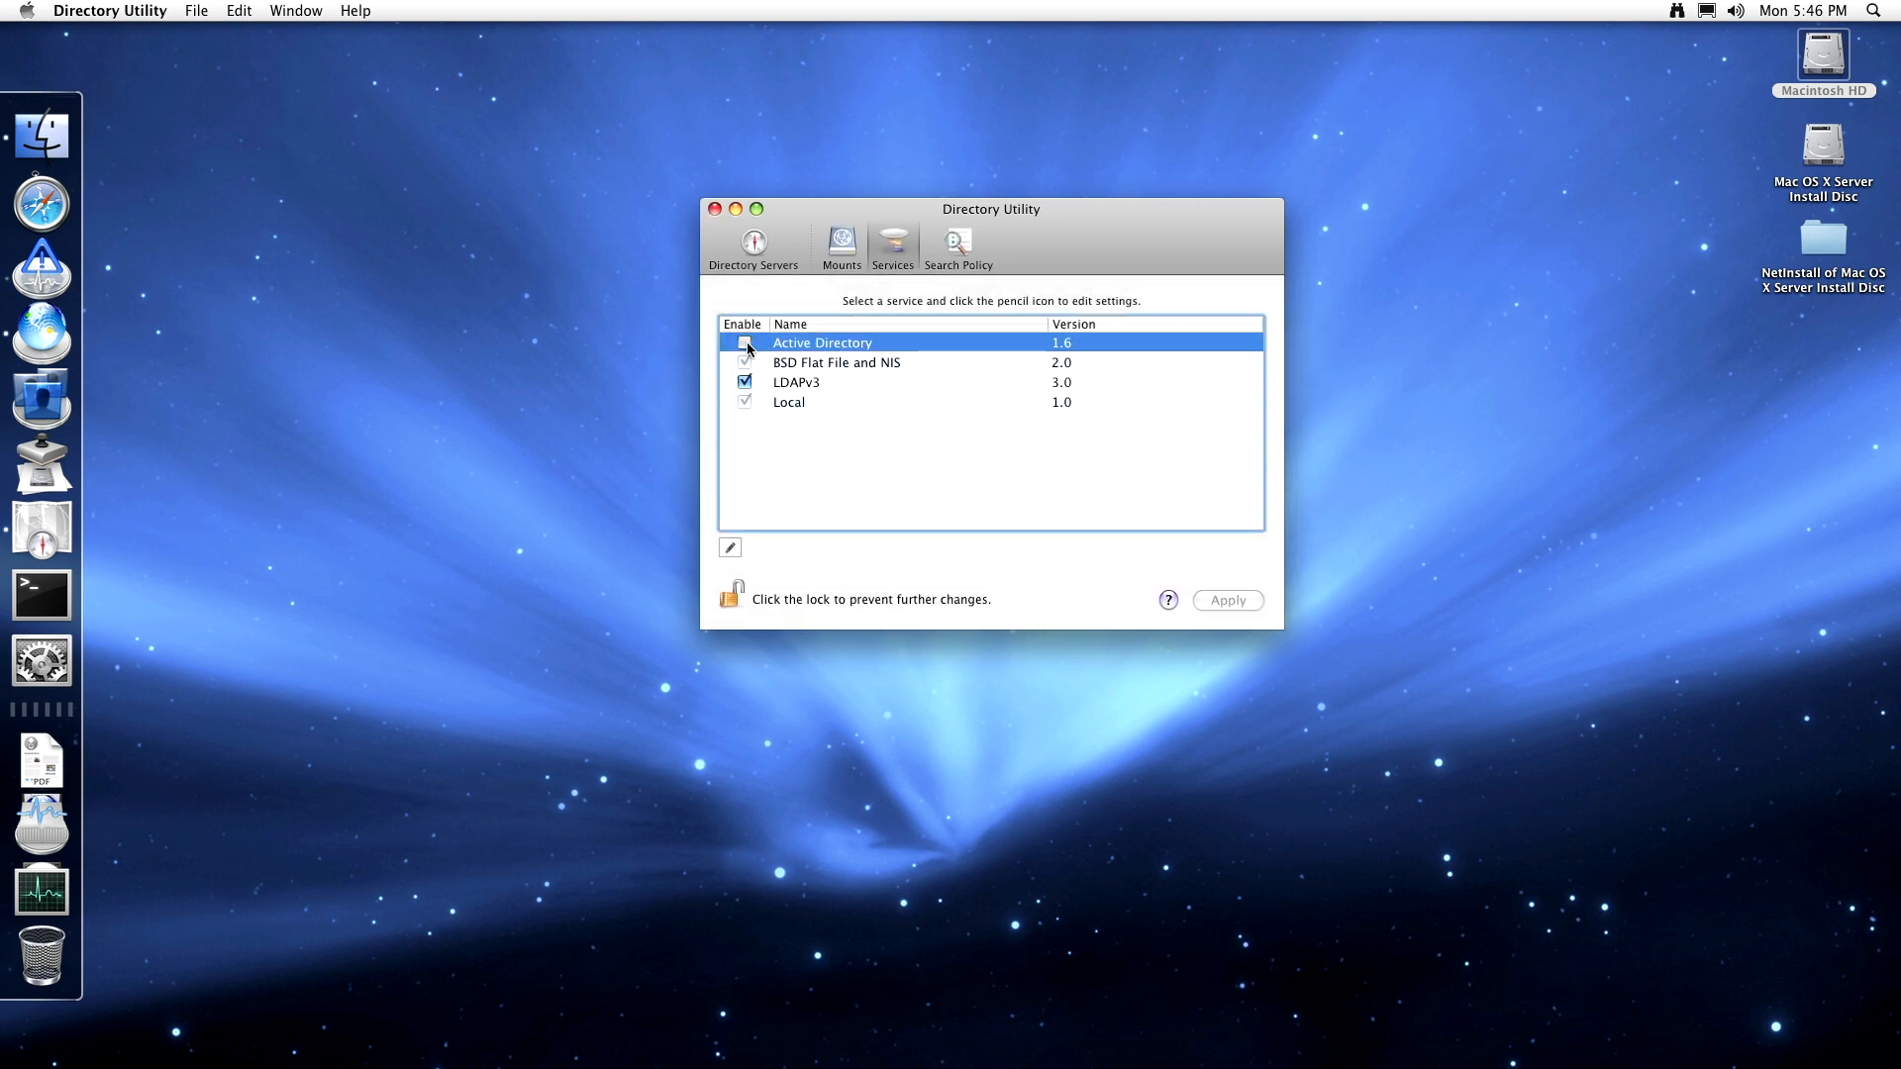
click(729, 547)
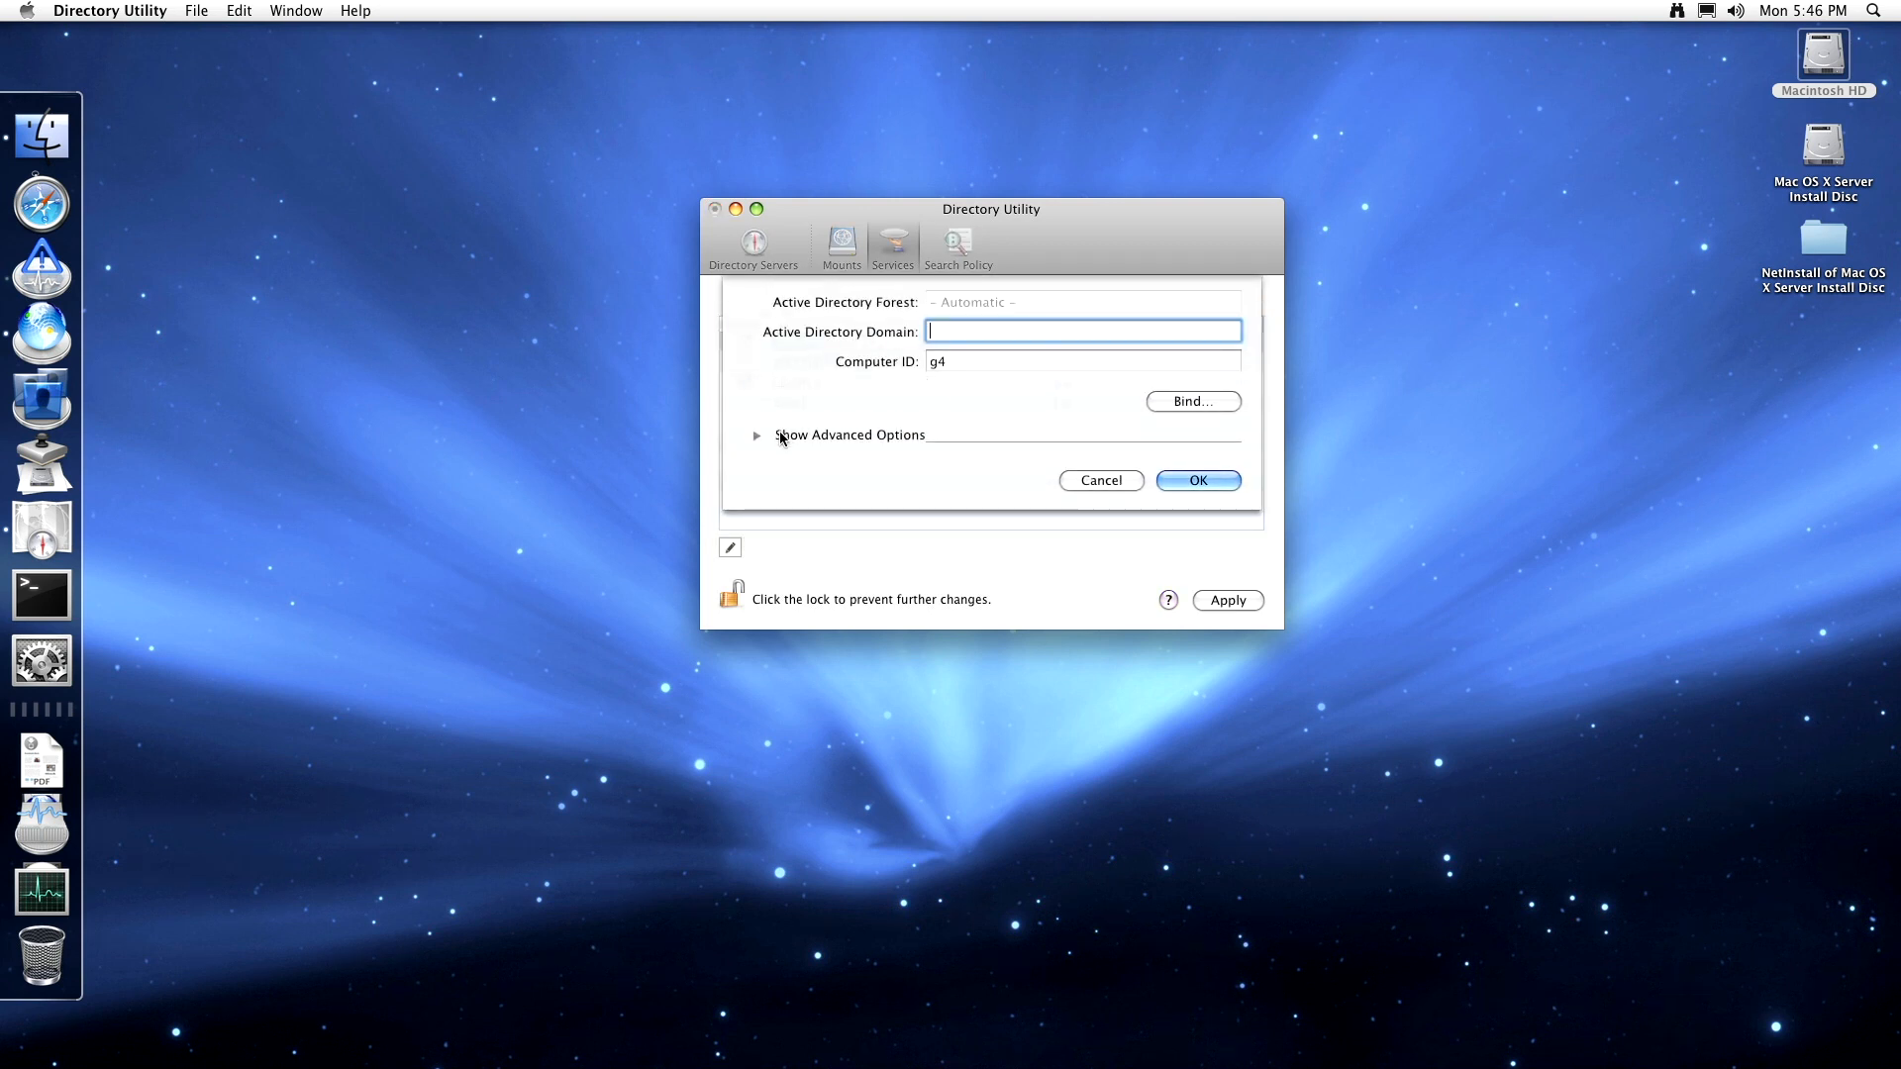
click(757, 435)
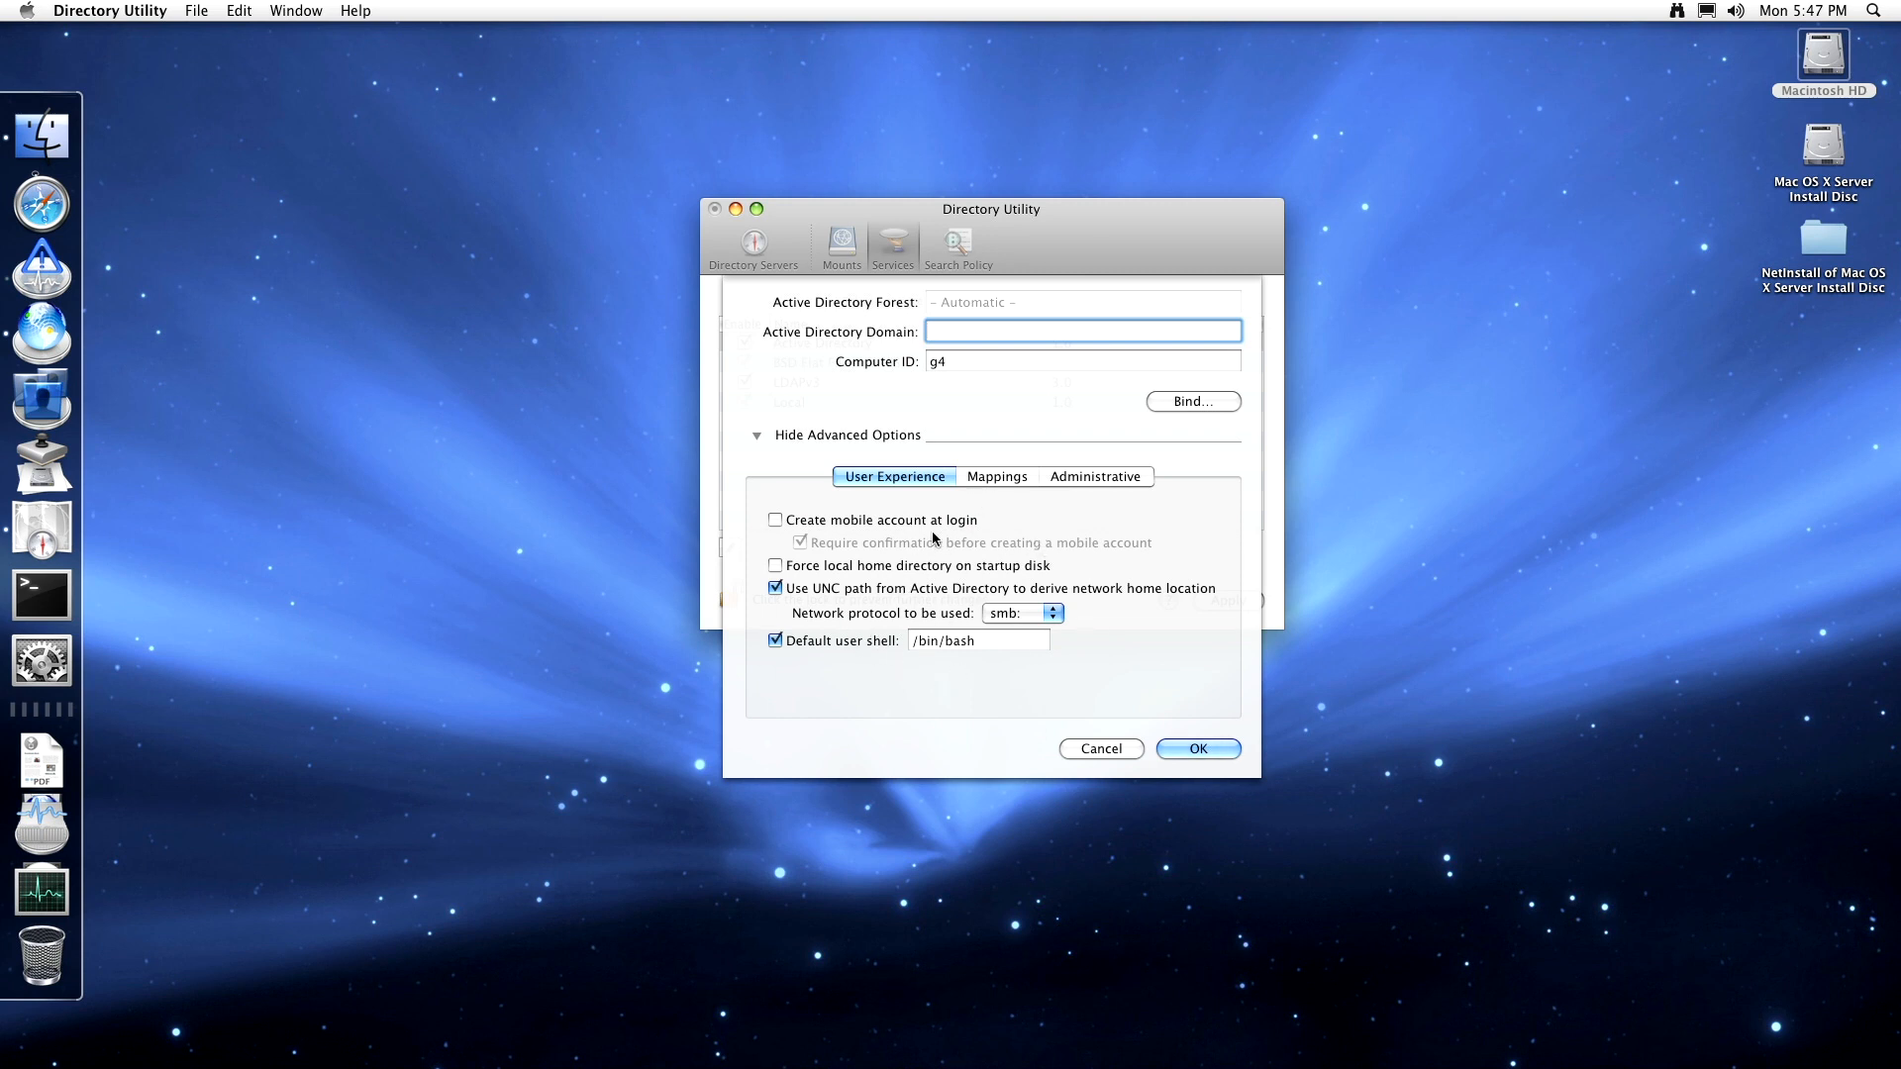
click(1030, 478)
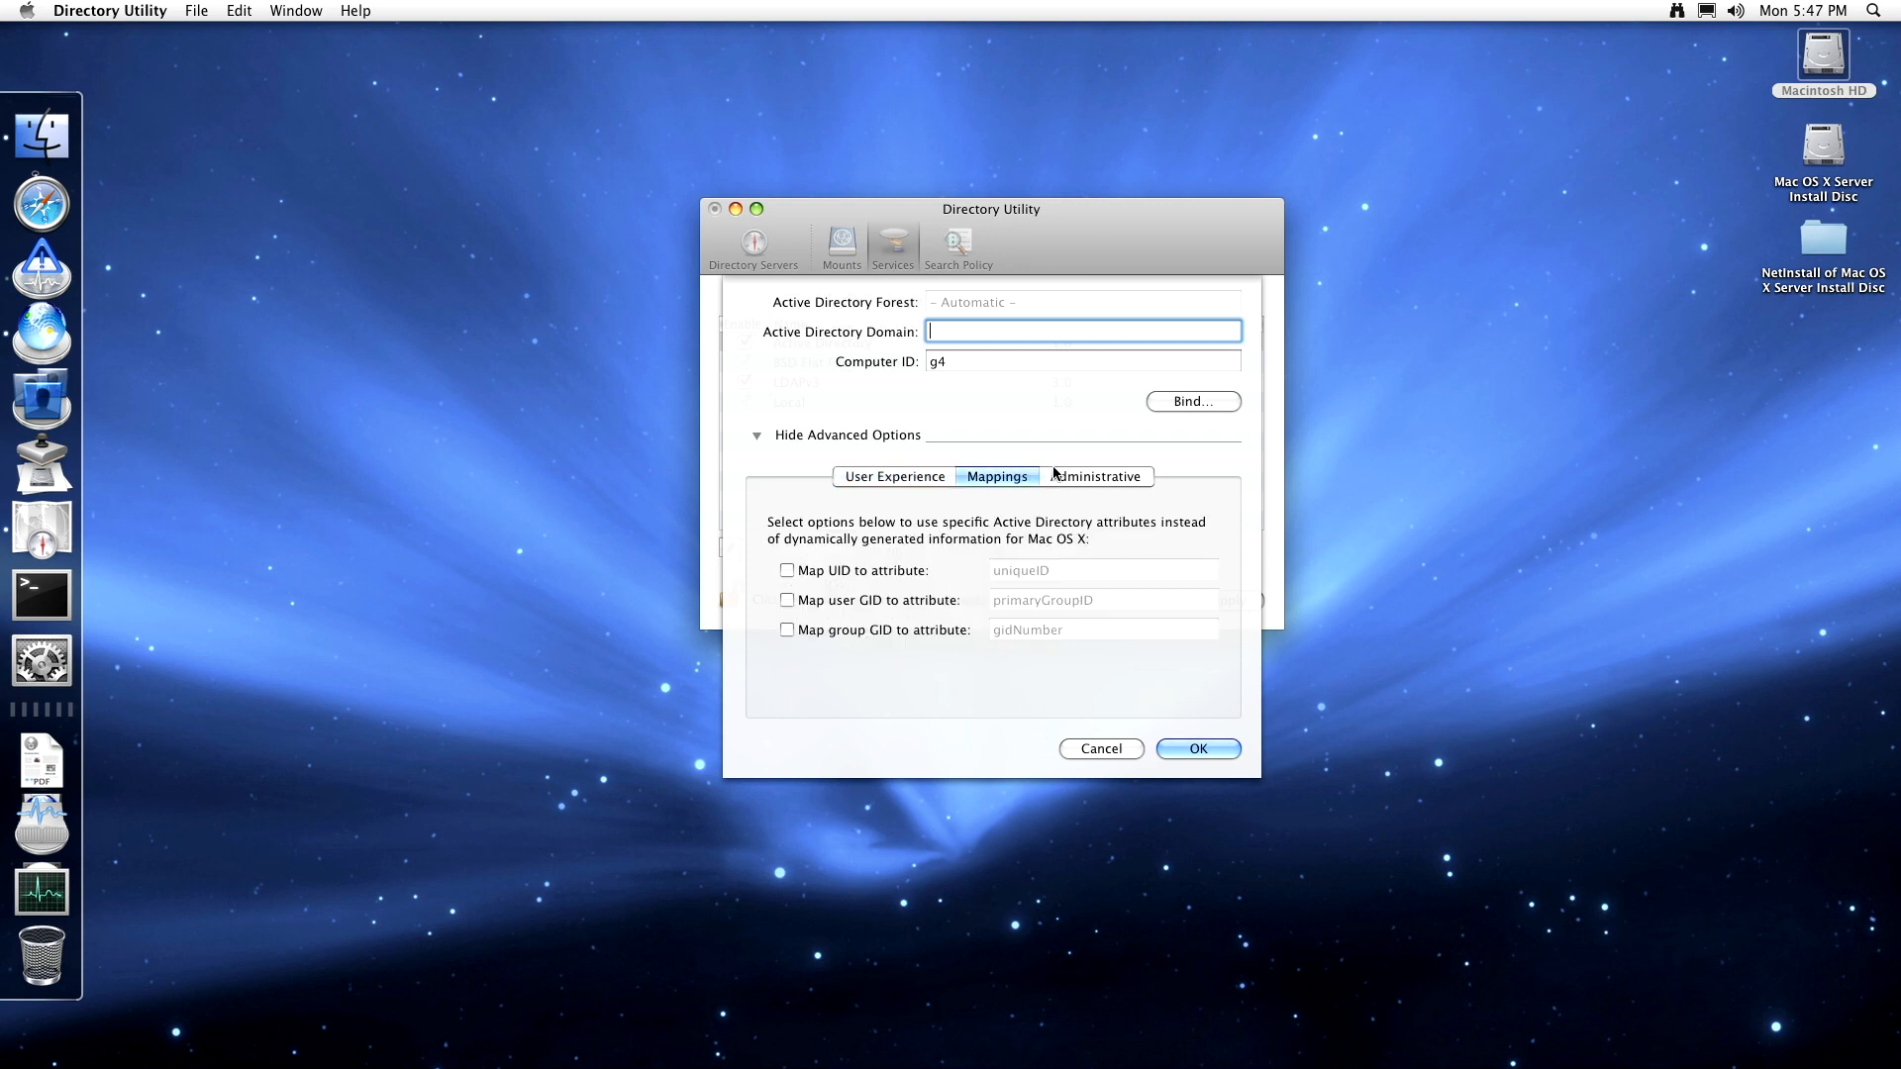
click(1057, 476)
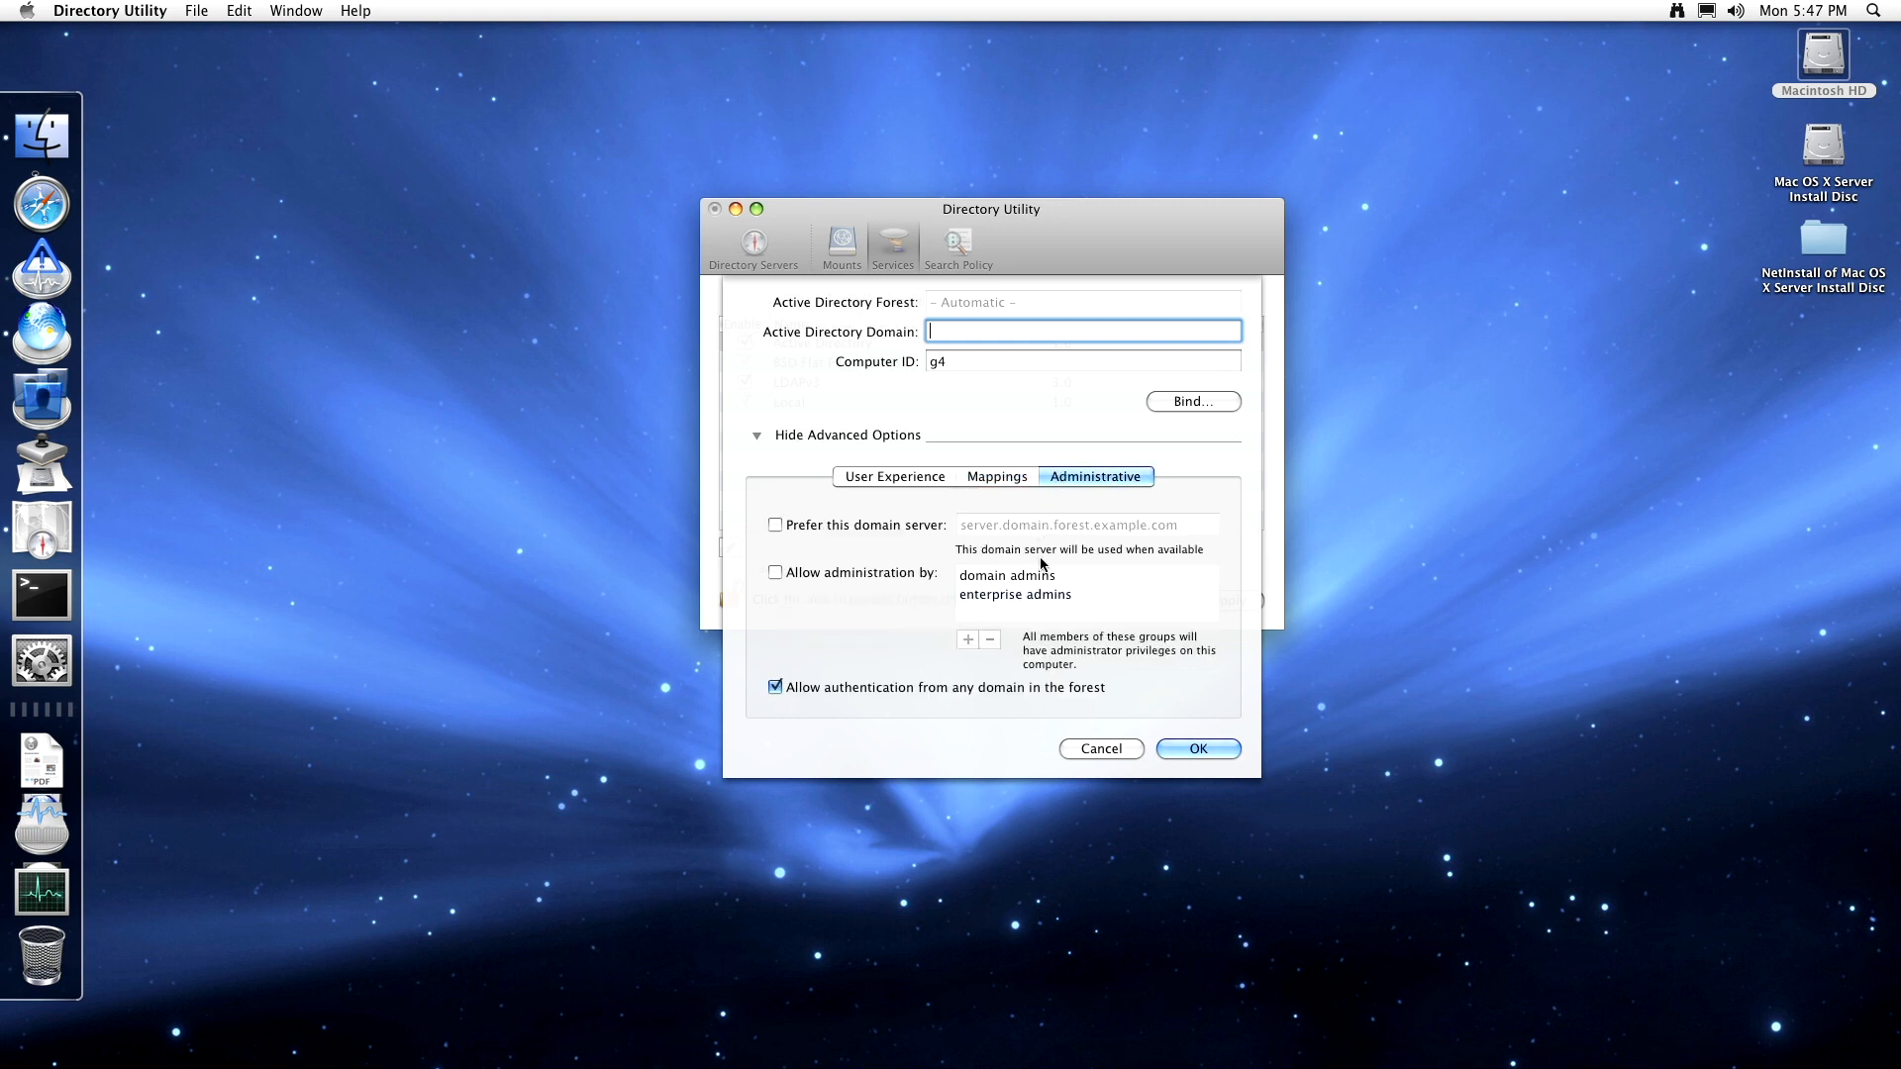
click(1127, 751)
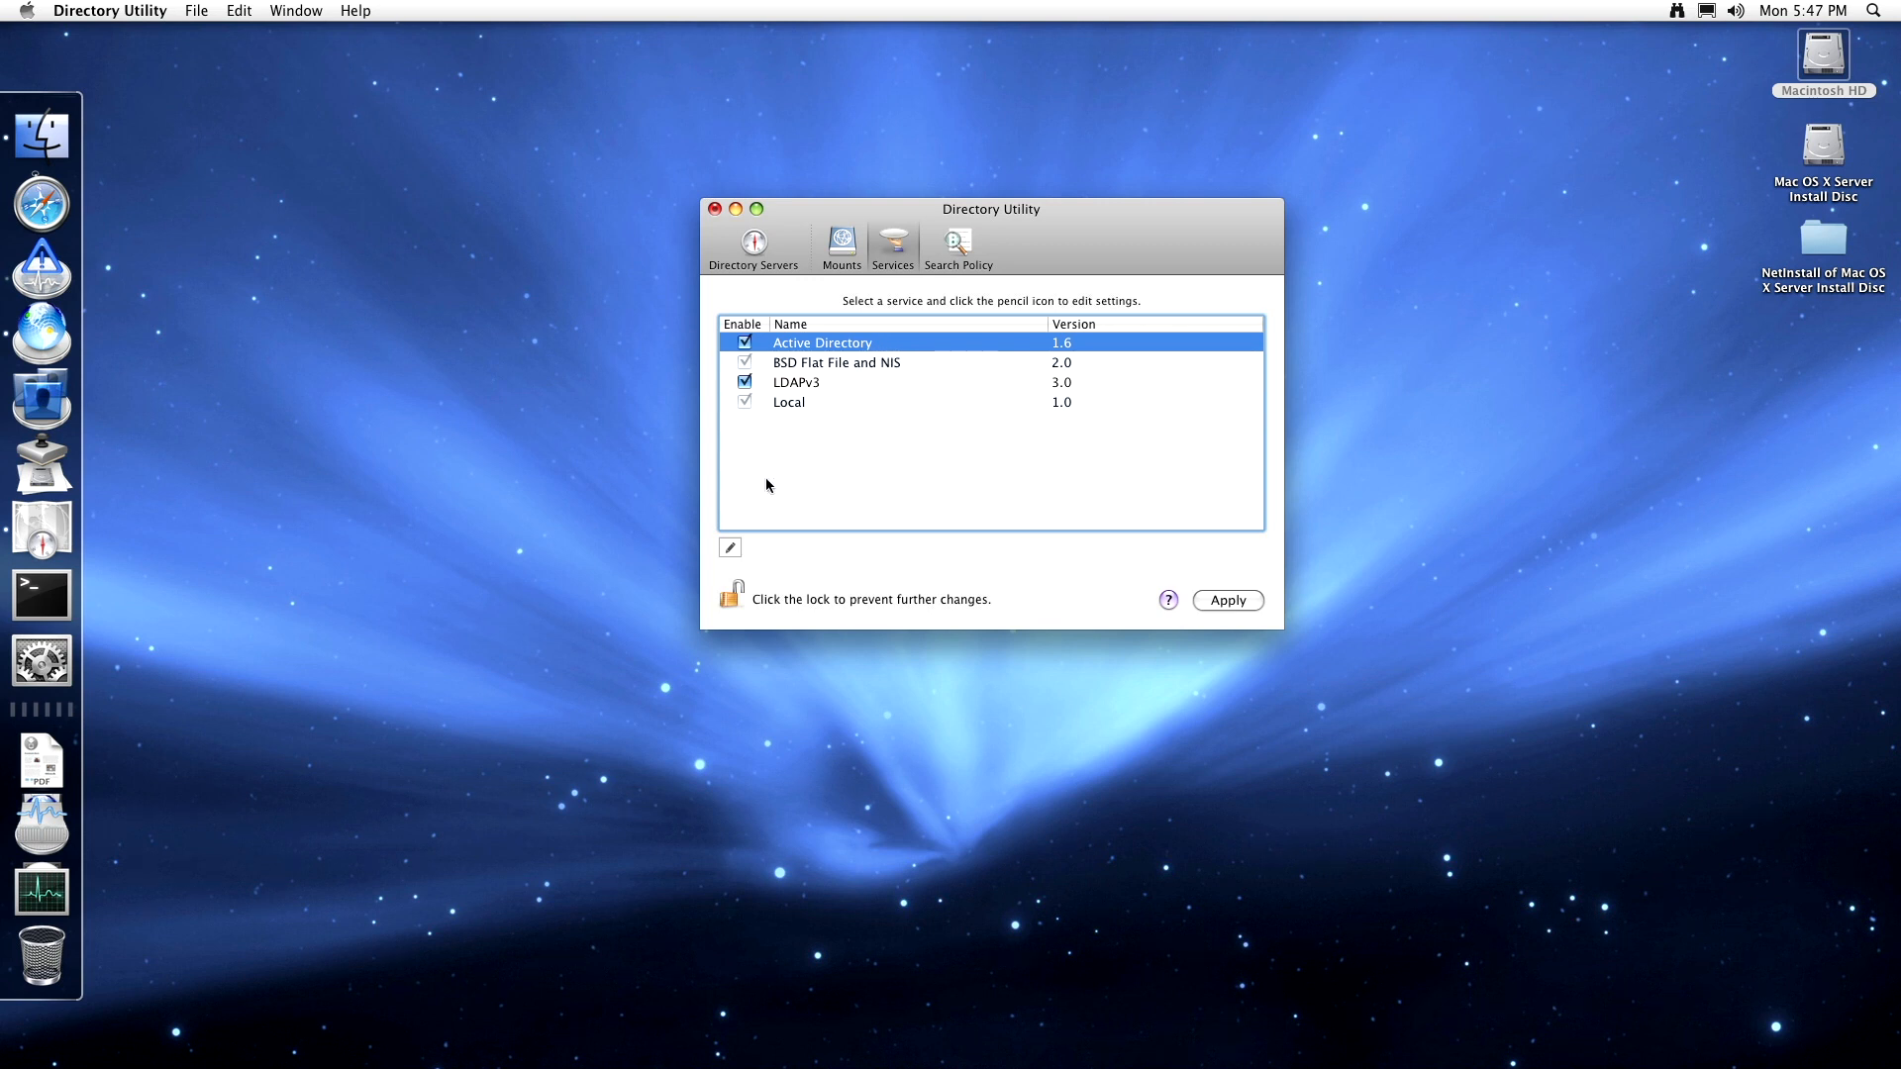
click(745, 344)
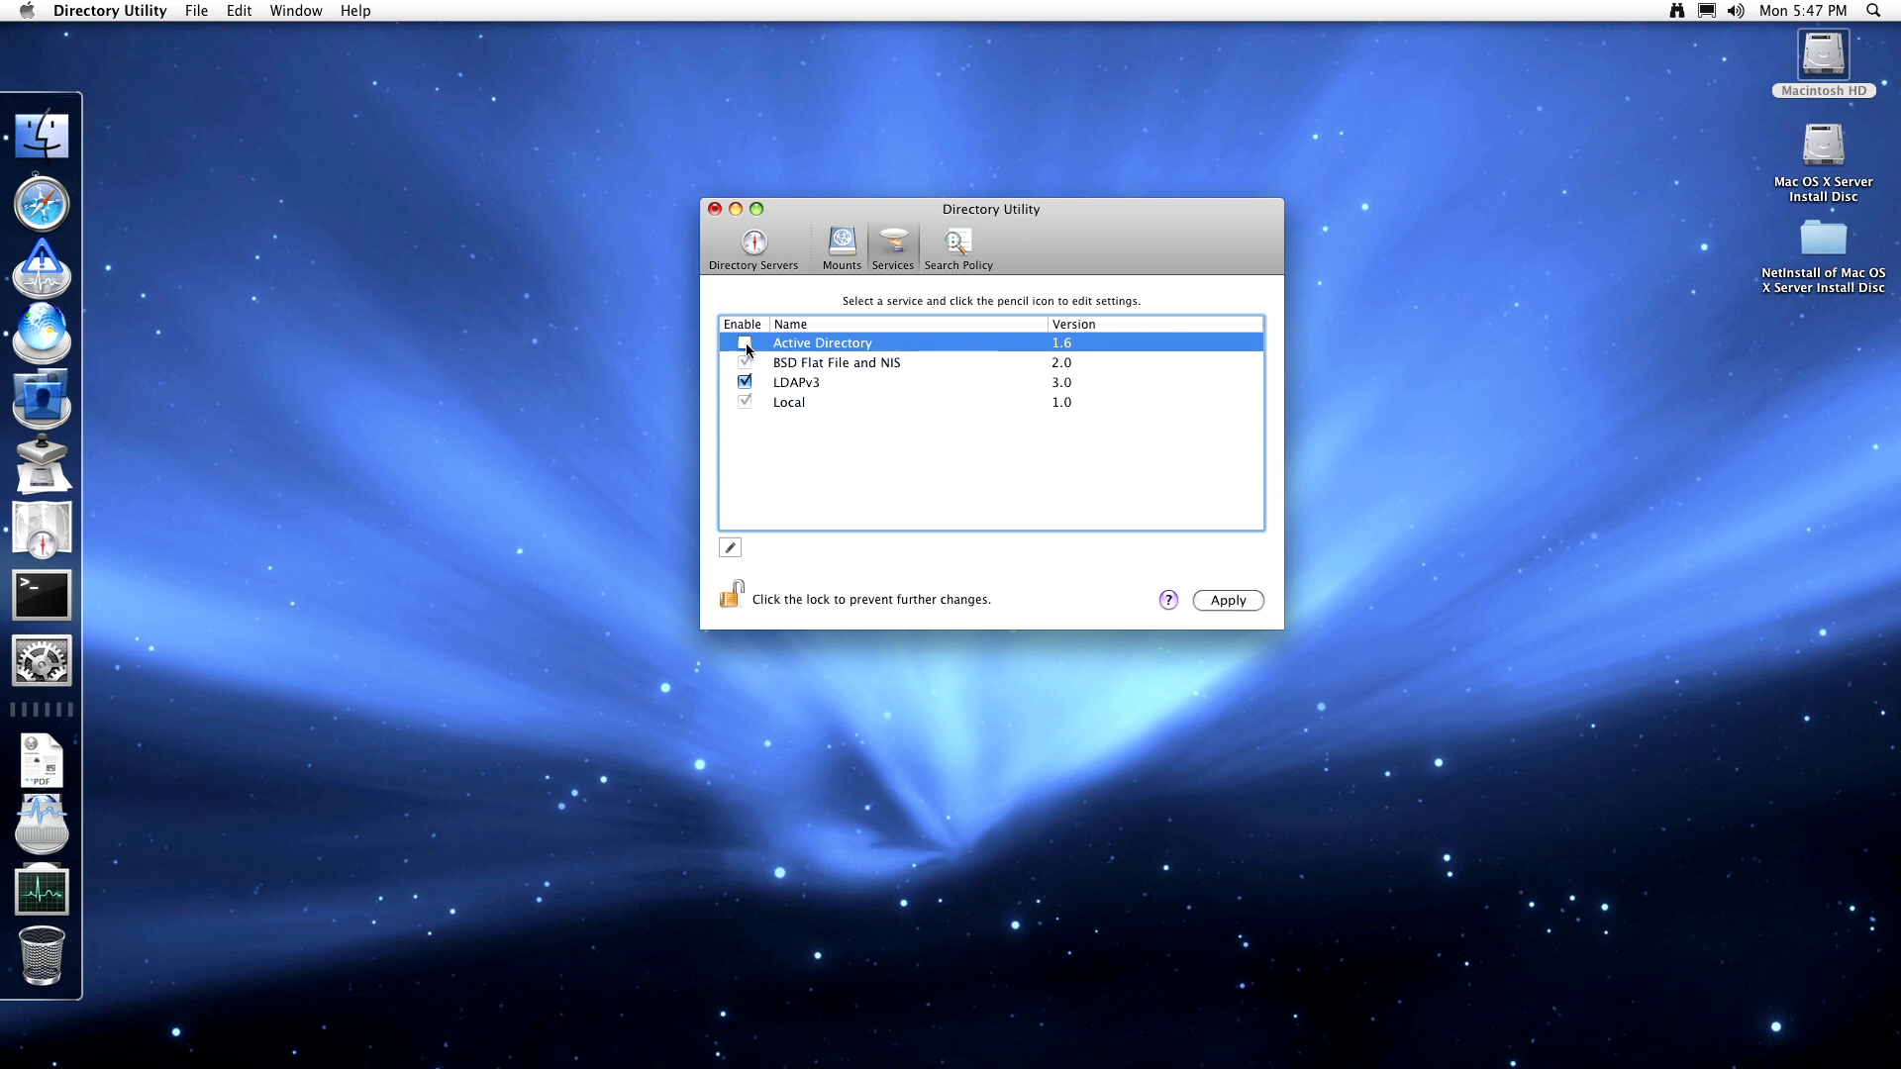
click(816, 386)
click(735, 550)
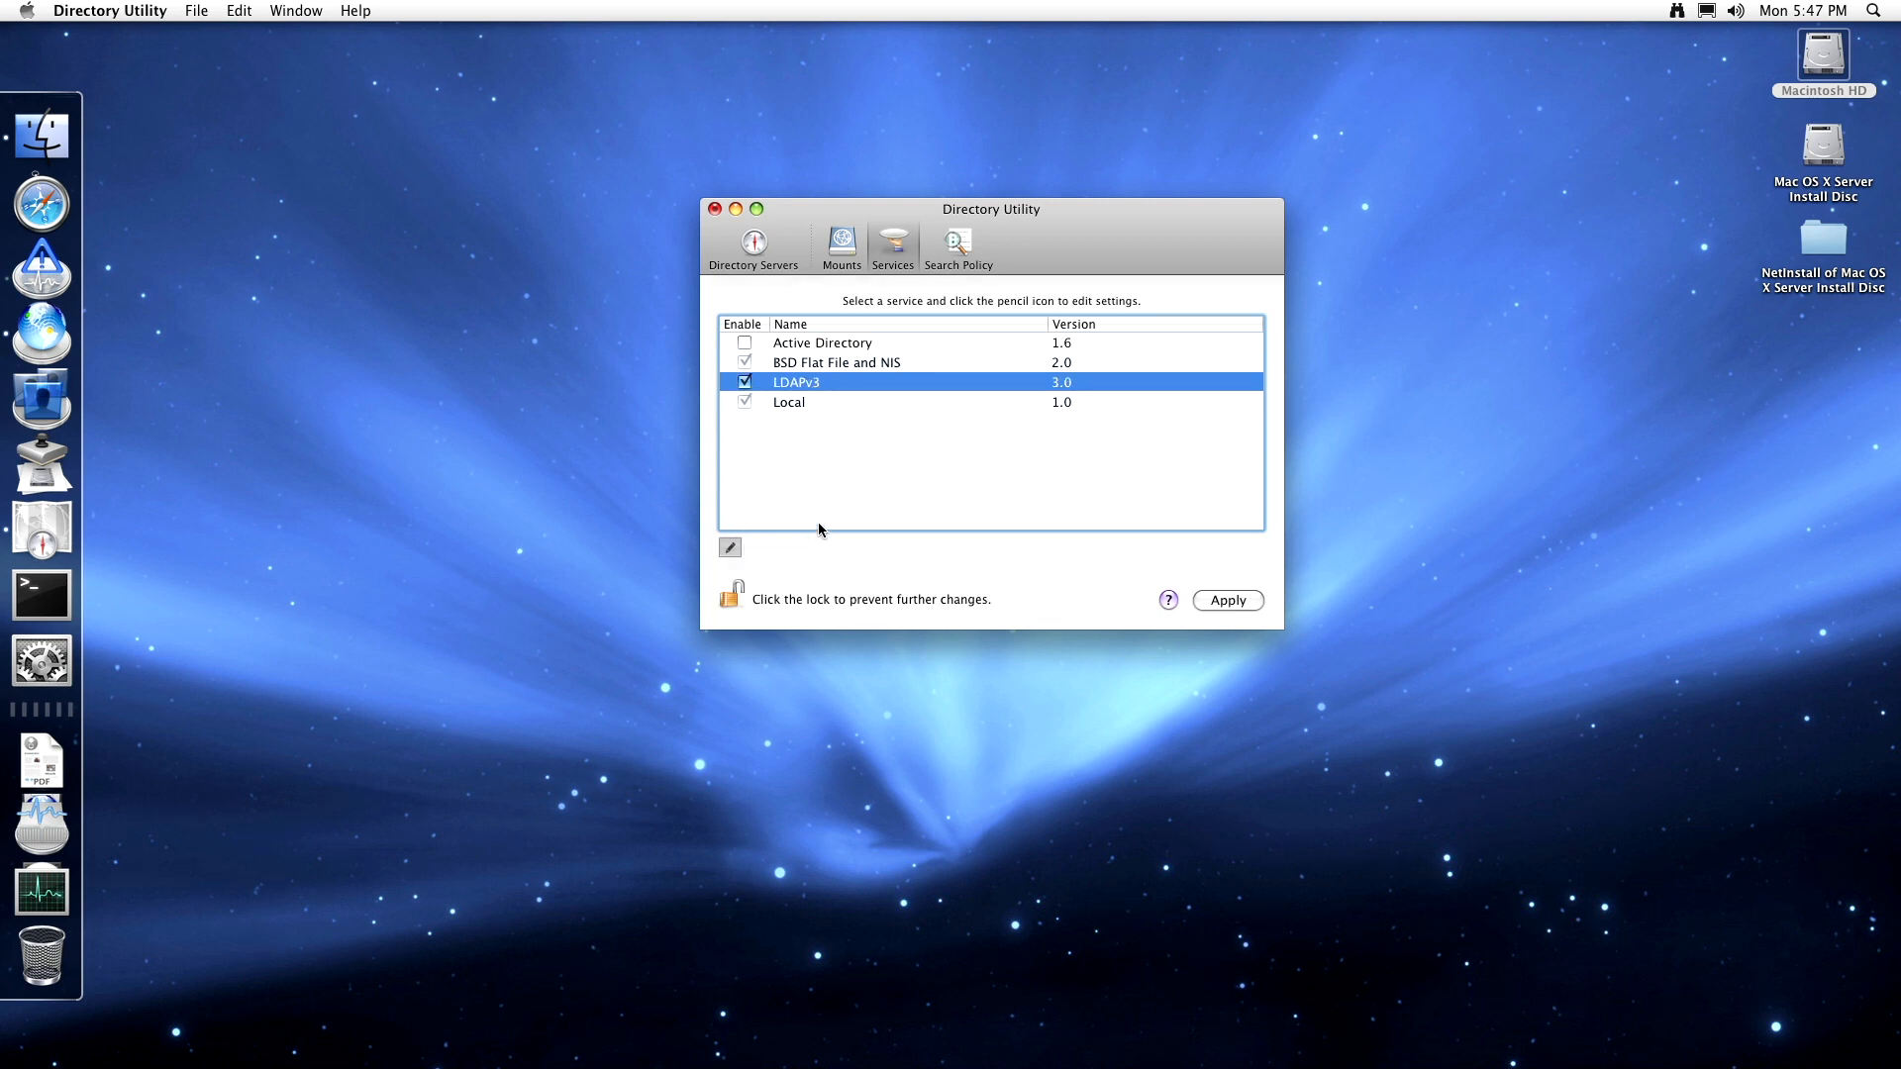
click(1152, 667)
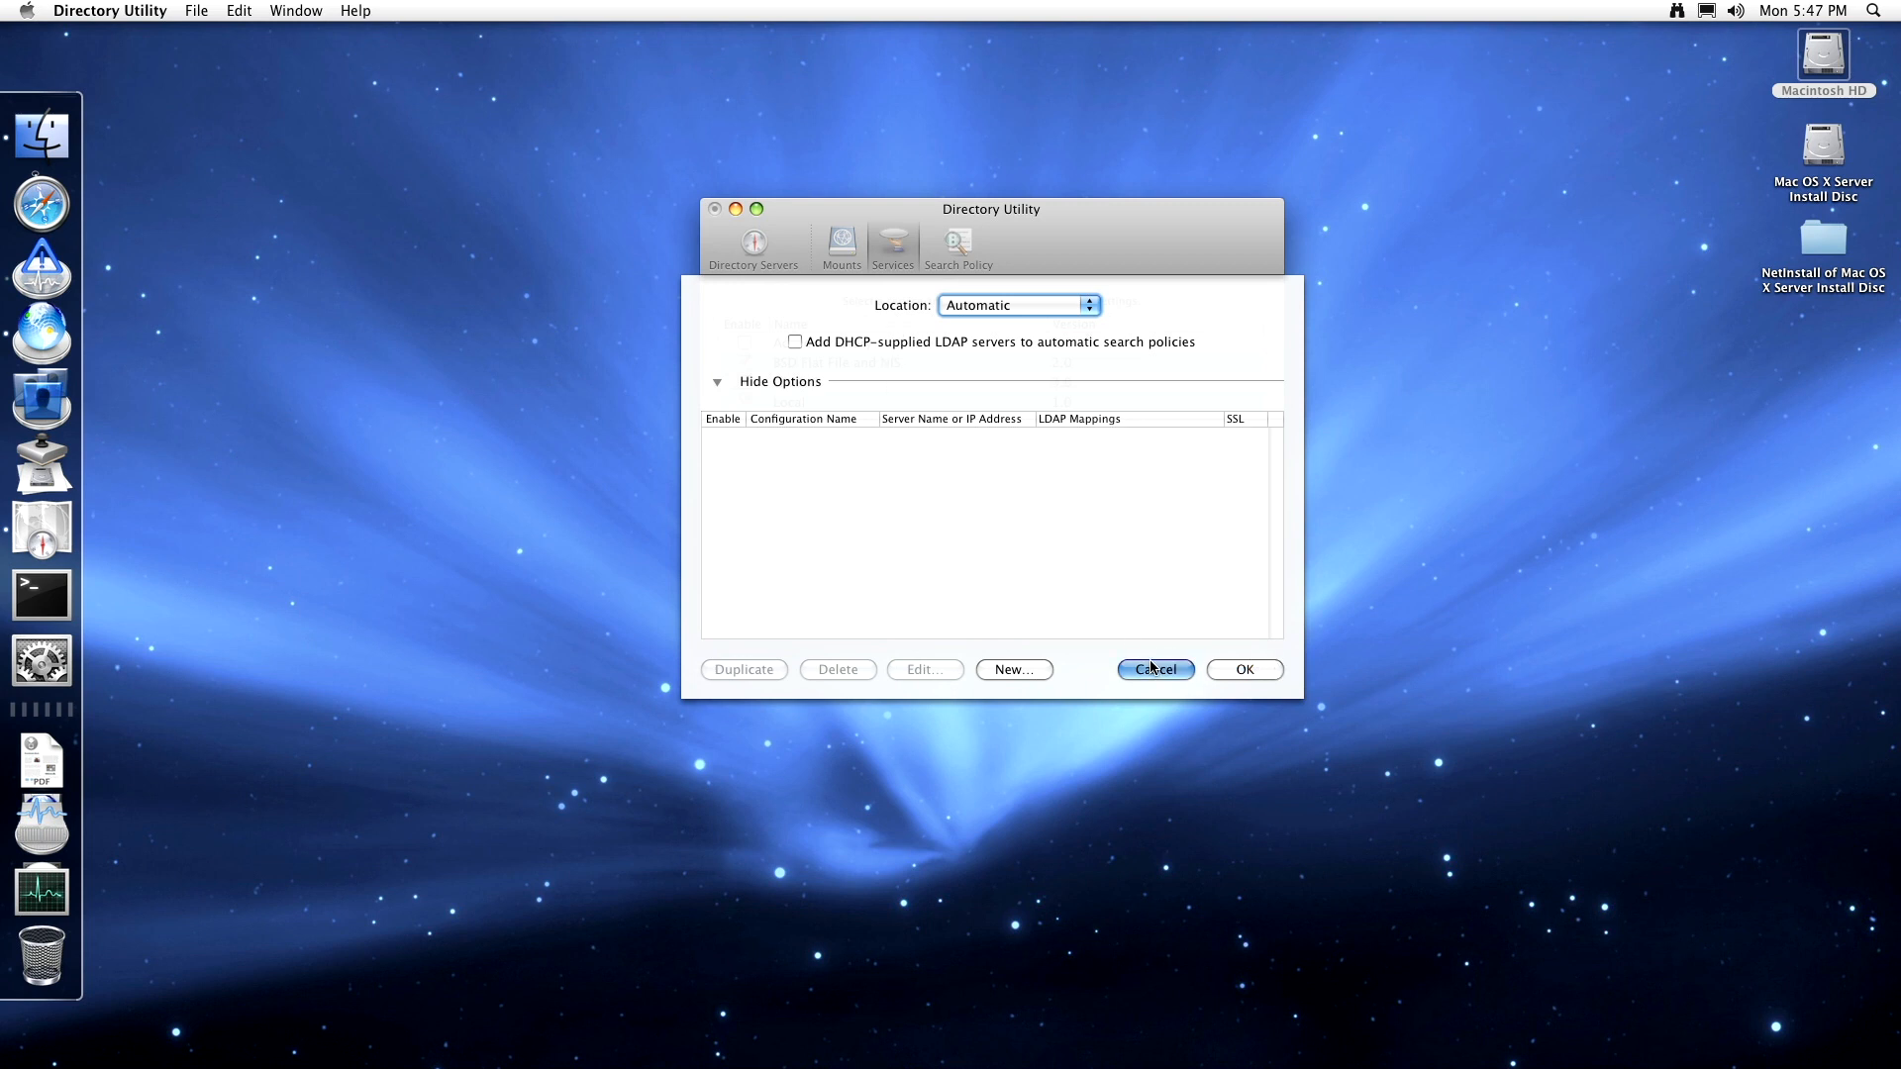
click(810, 403)
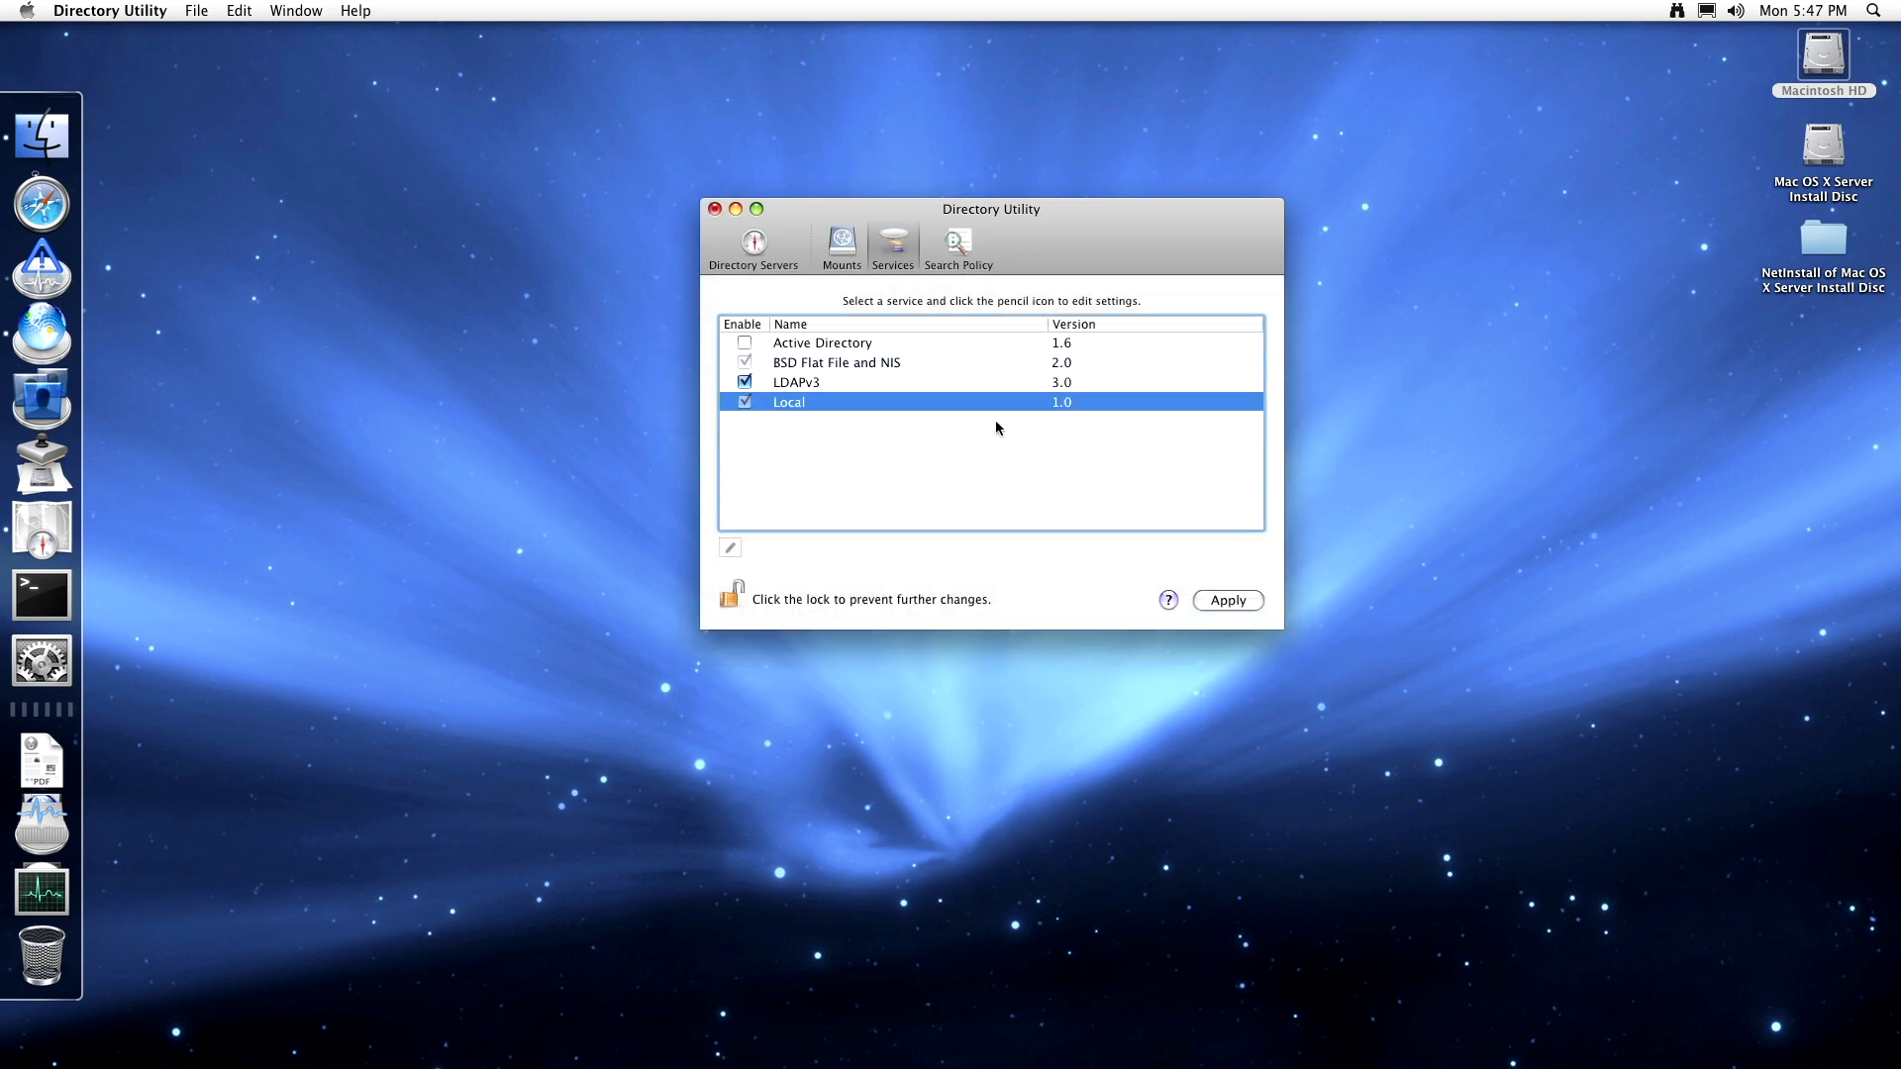
click(874, 363)
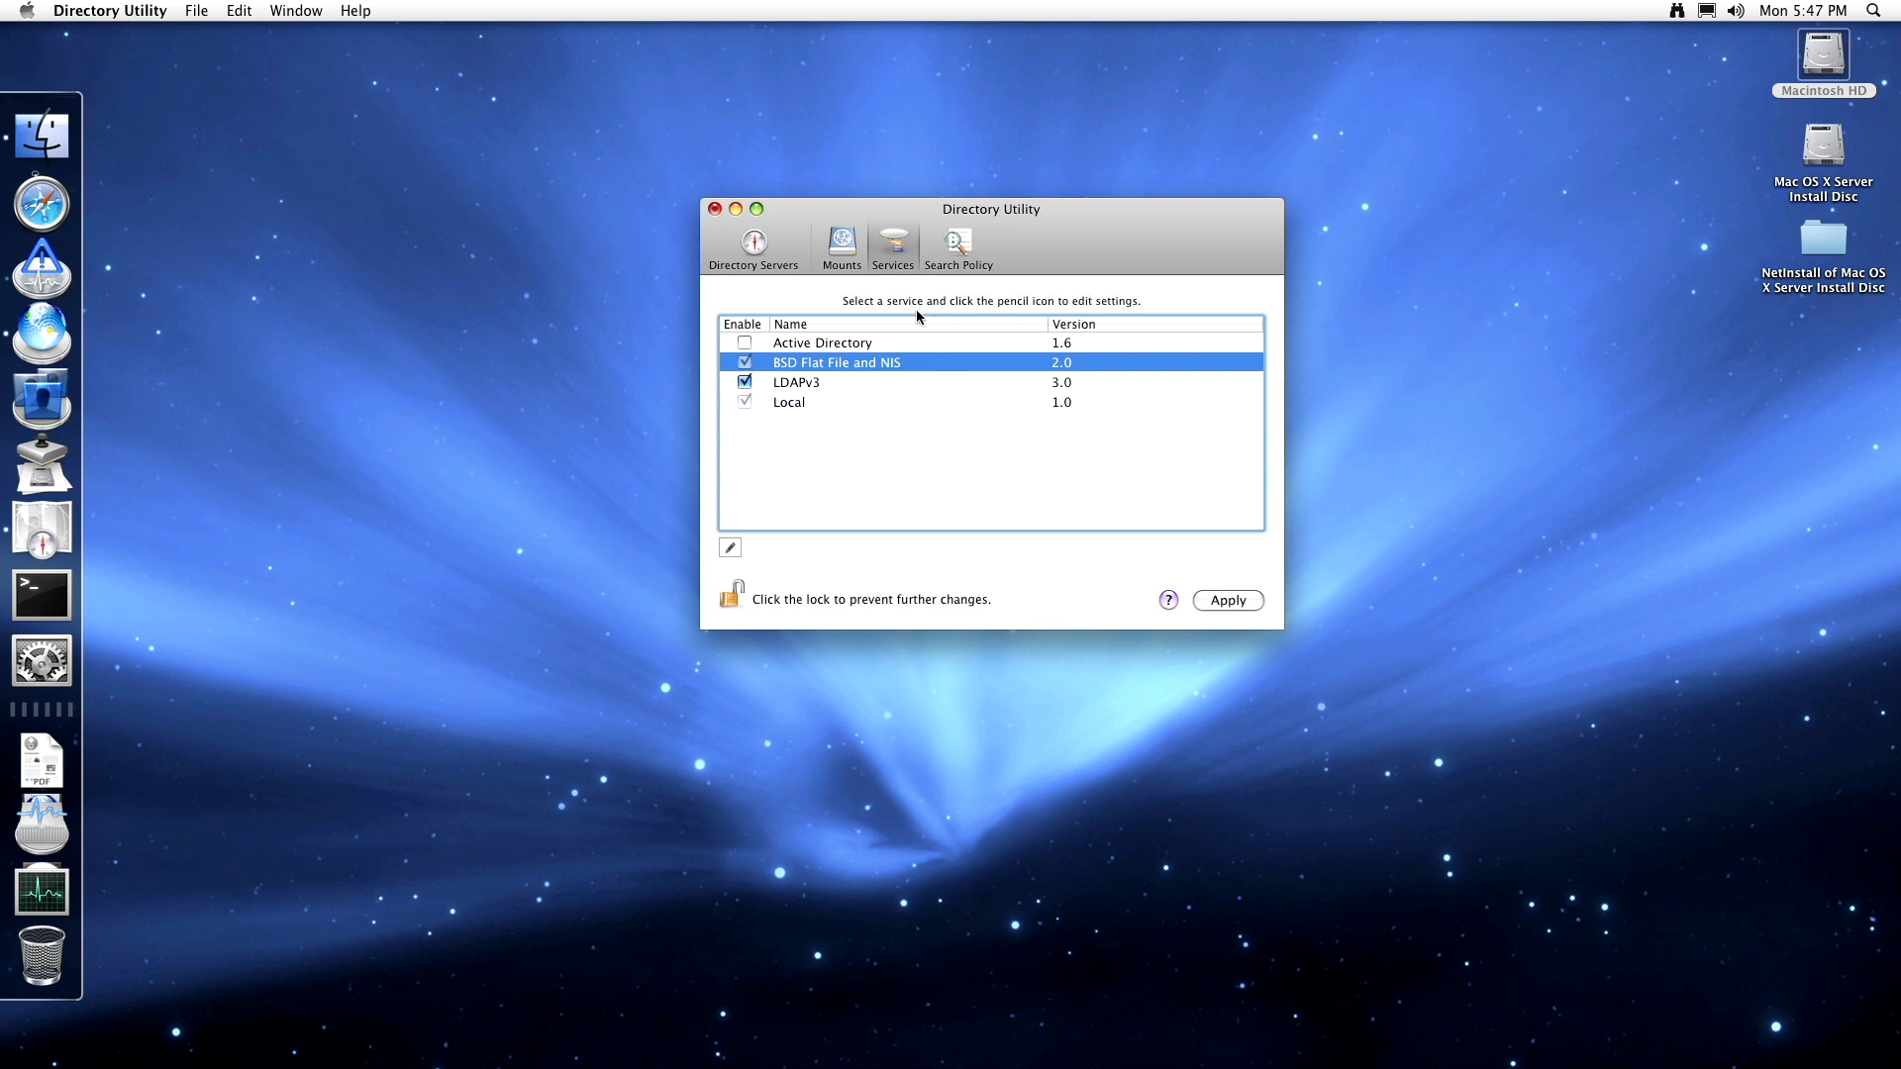
- Try Local directory for the authentication search policy, revert to Automatic, and view Contacts
click(959, 247)
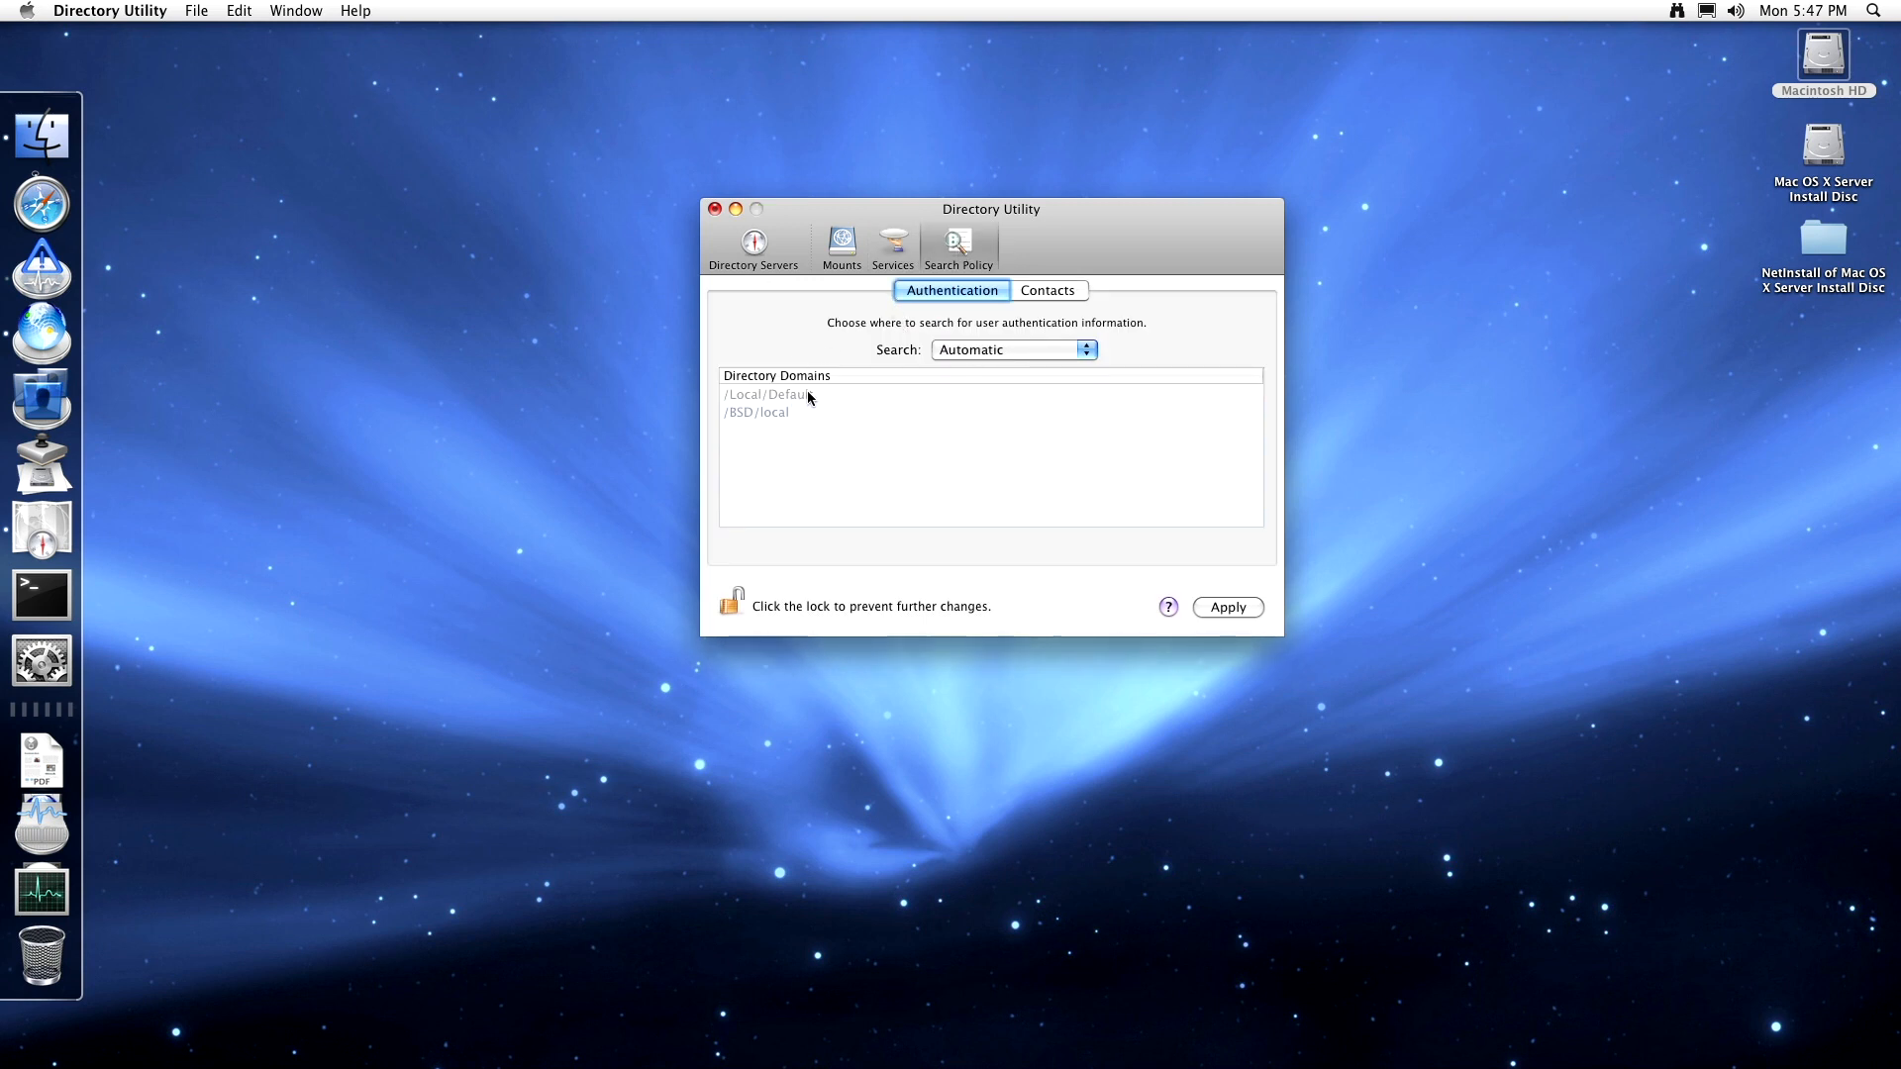
click(1011, 352)
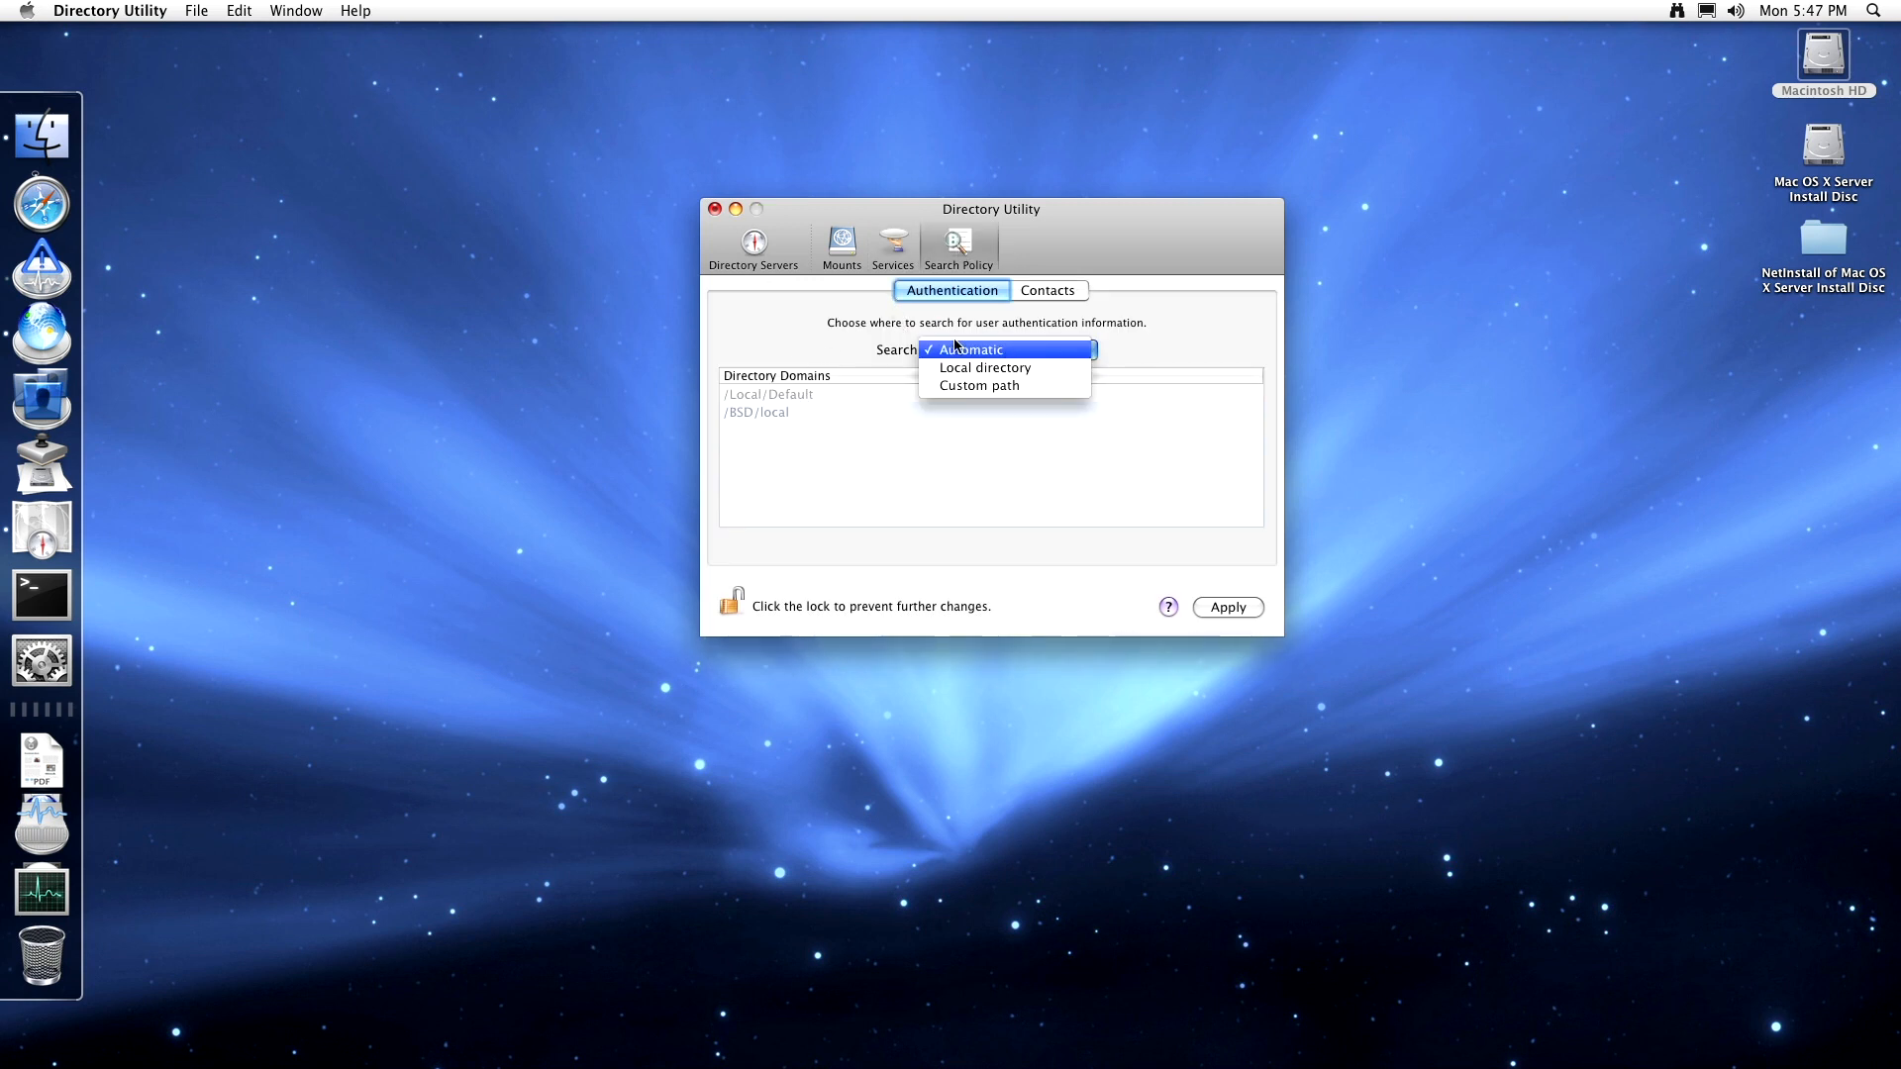
click(974, 372)
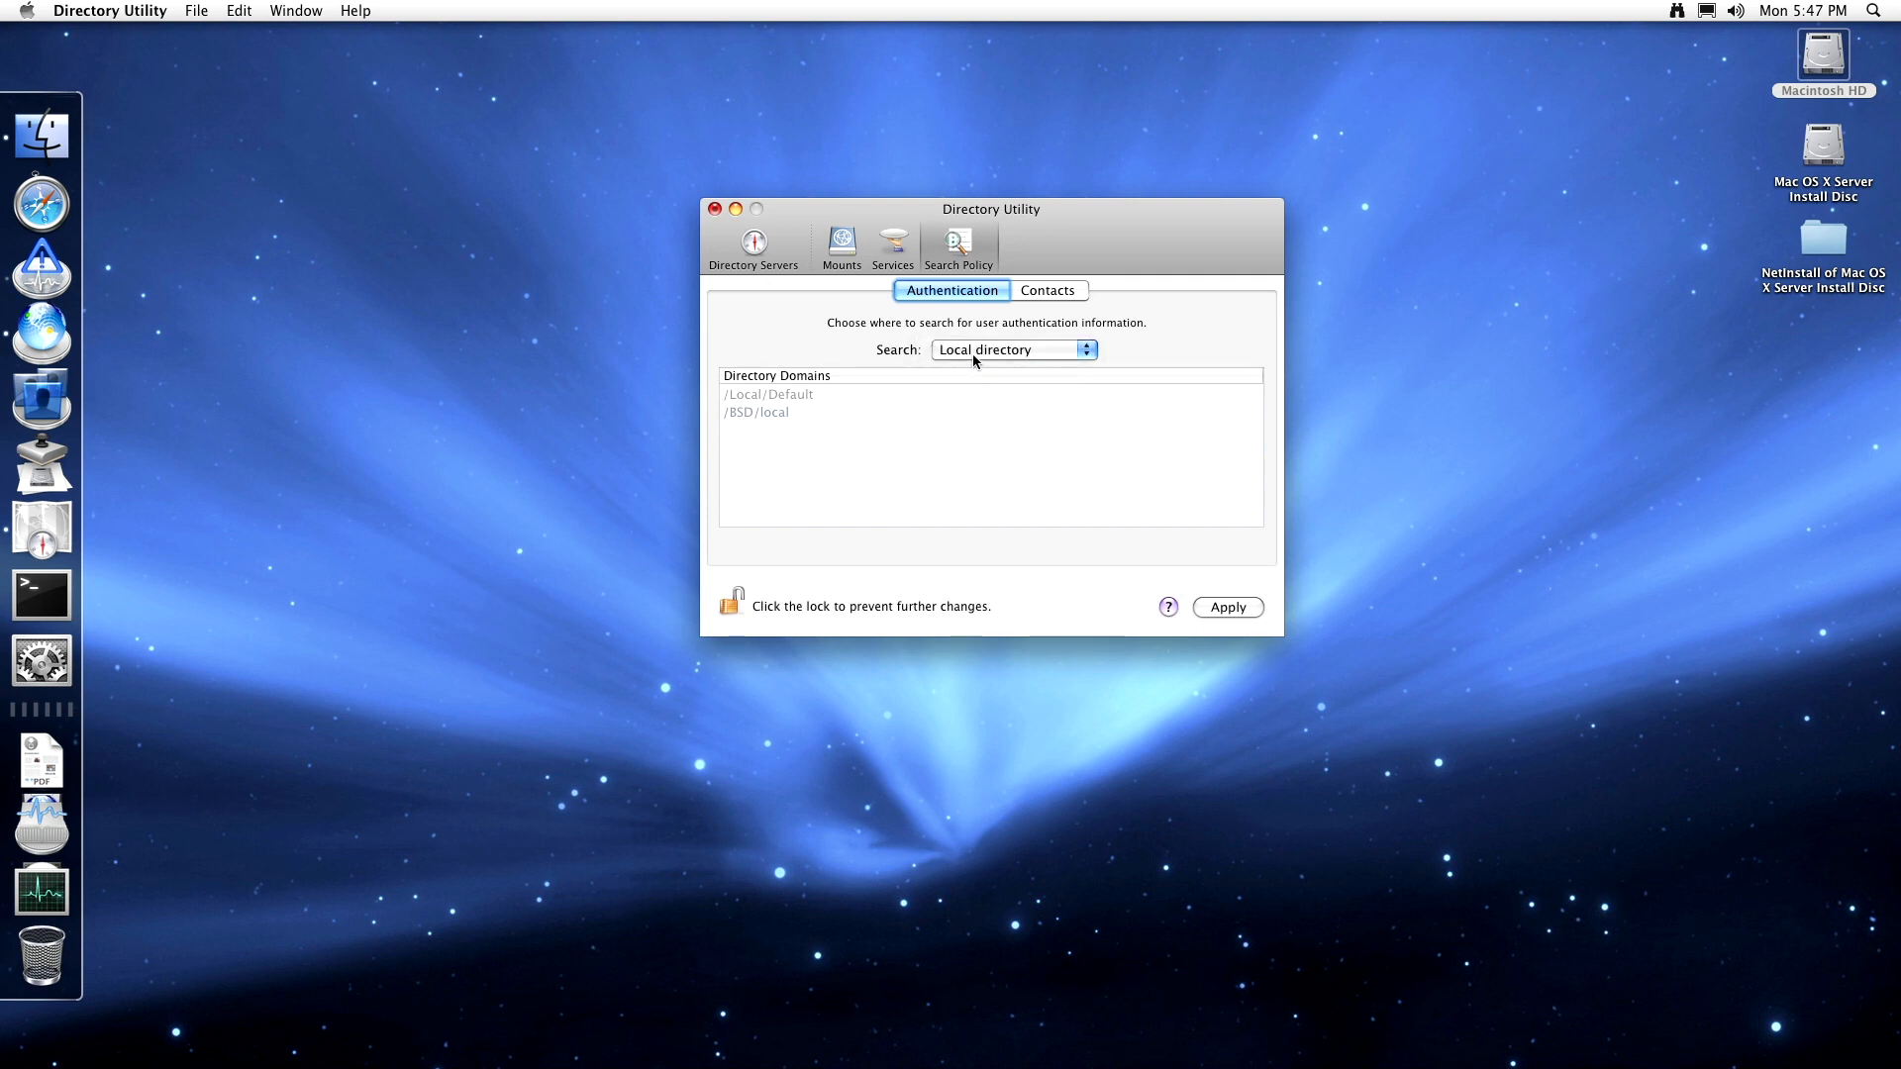
click(973, 354)
click(975, 329)
click(1044, 292)
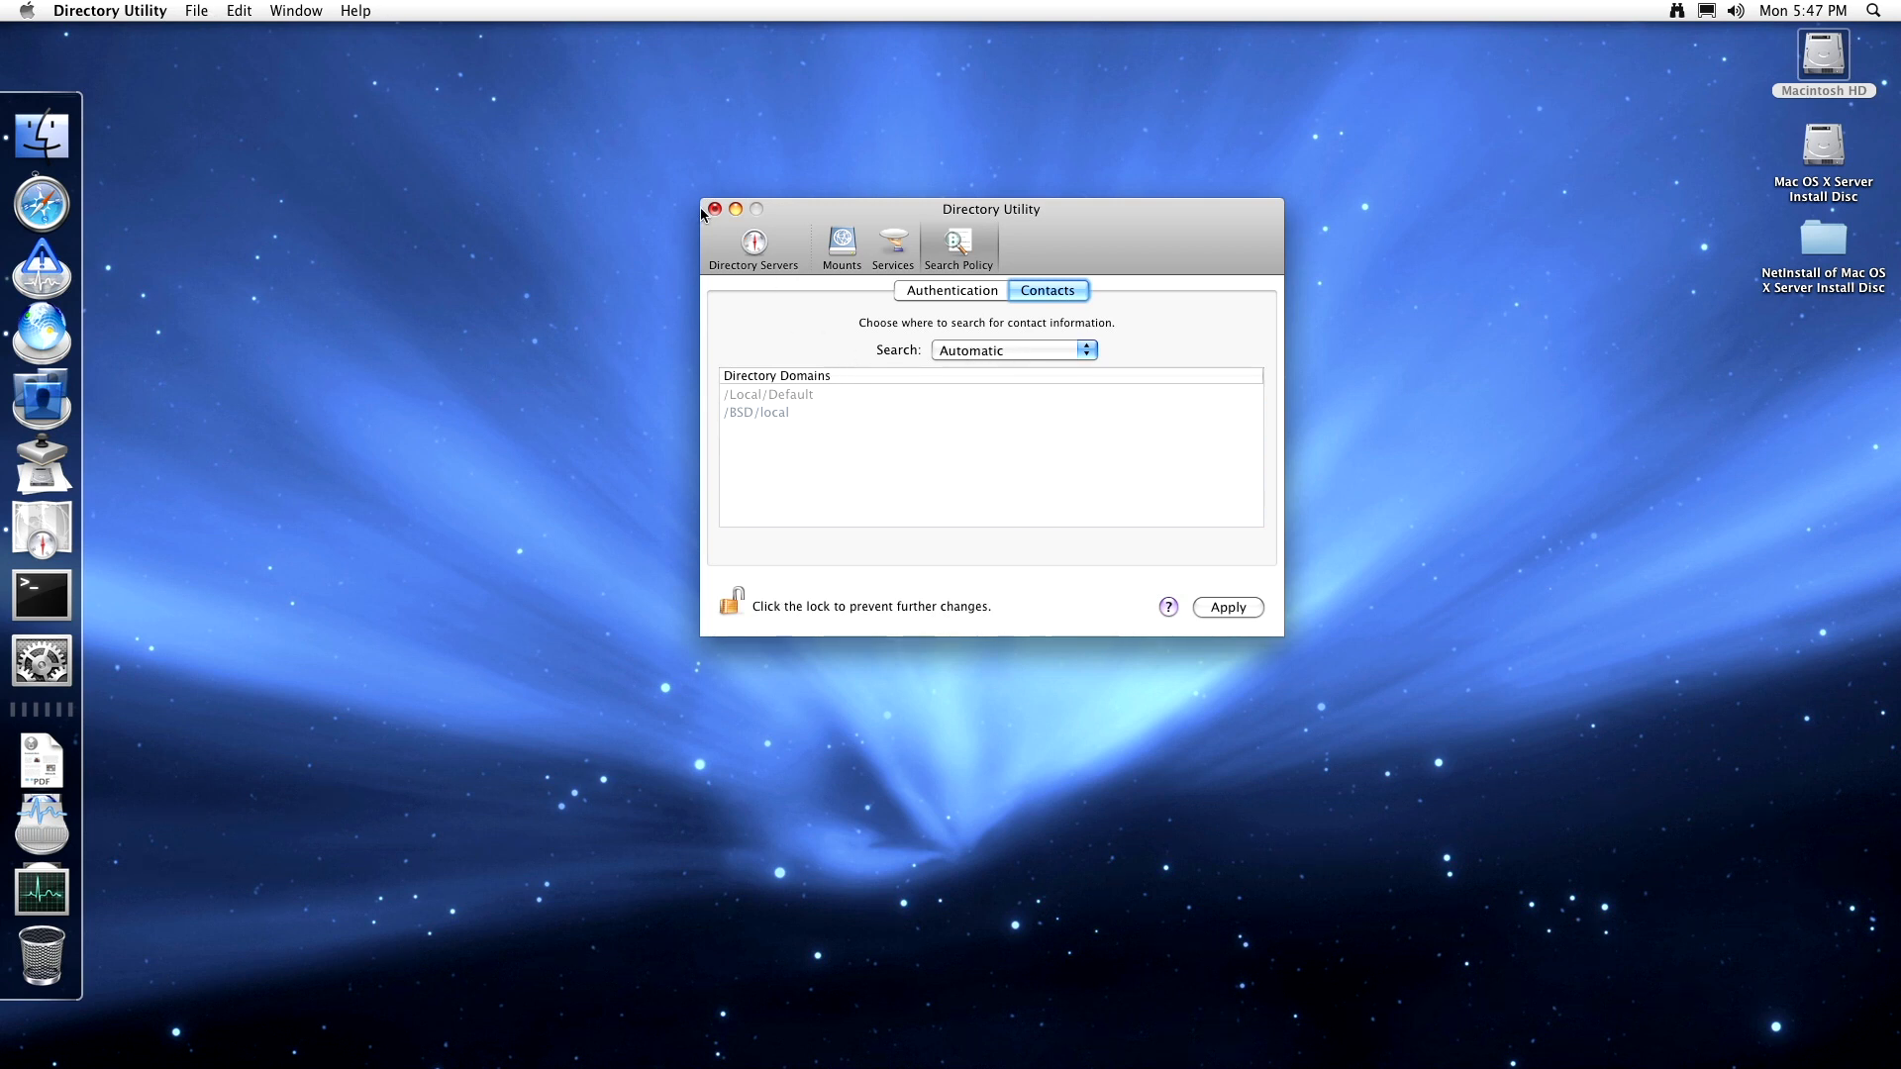
- Start adding an Open Directory server with SSL, try Active Directory, then cancel
click(764, 253)
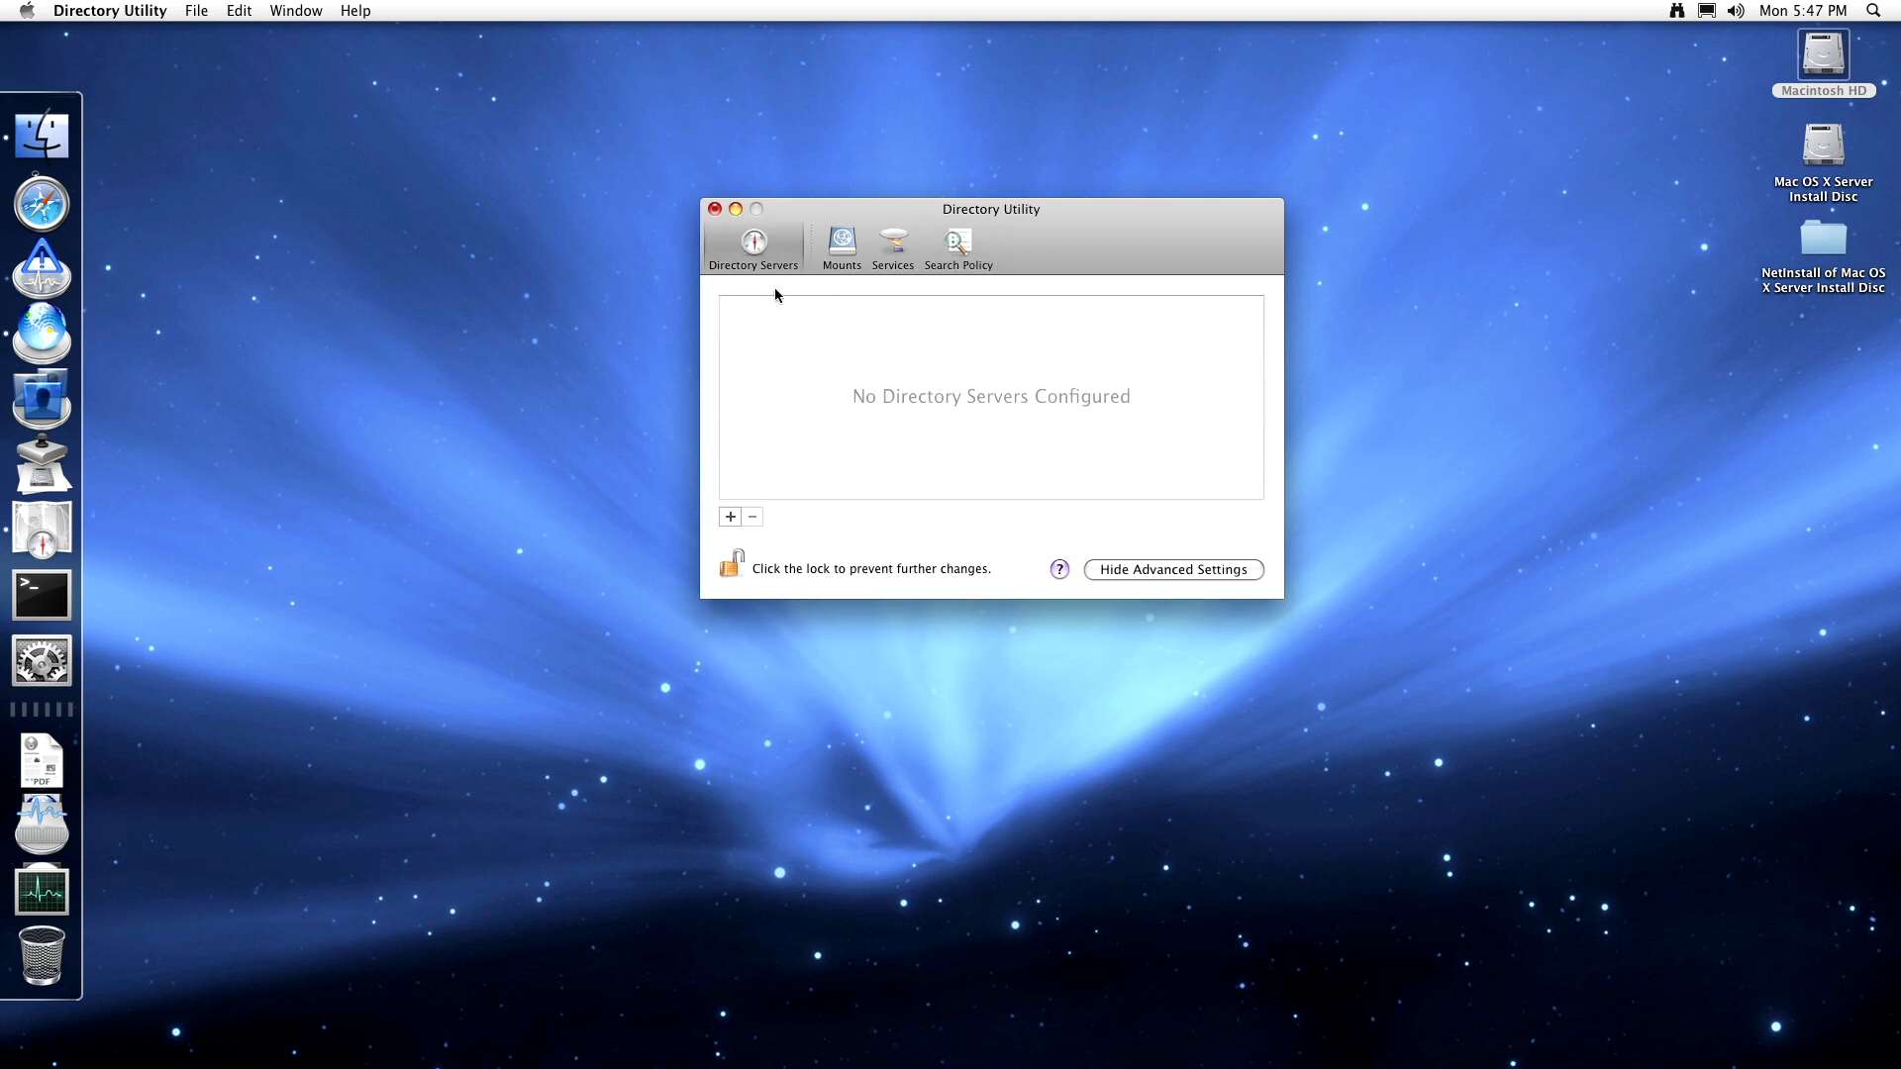
click(729, 516)
click(1060, 303)
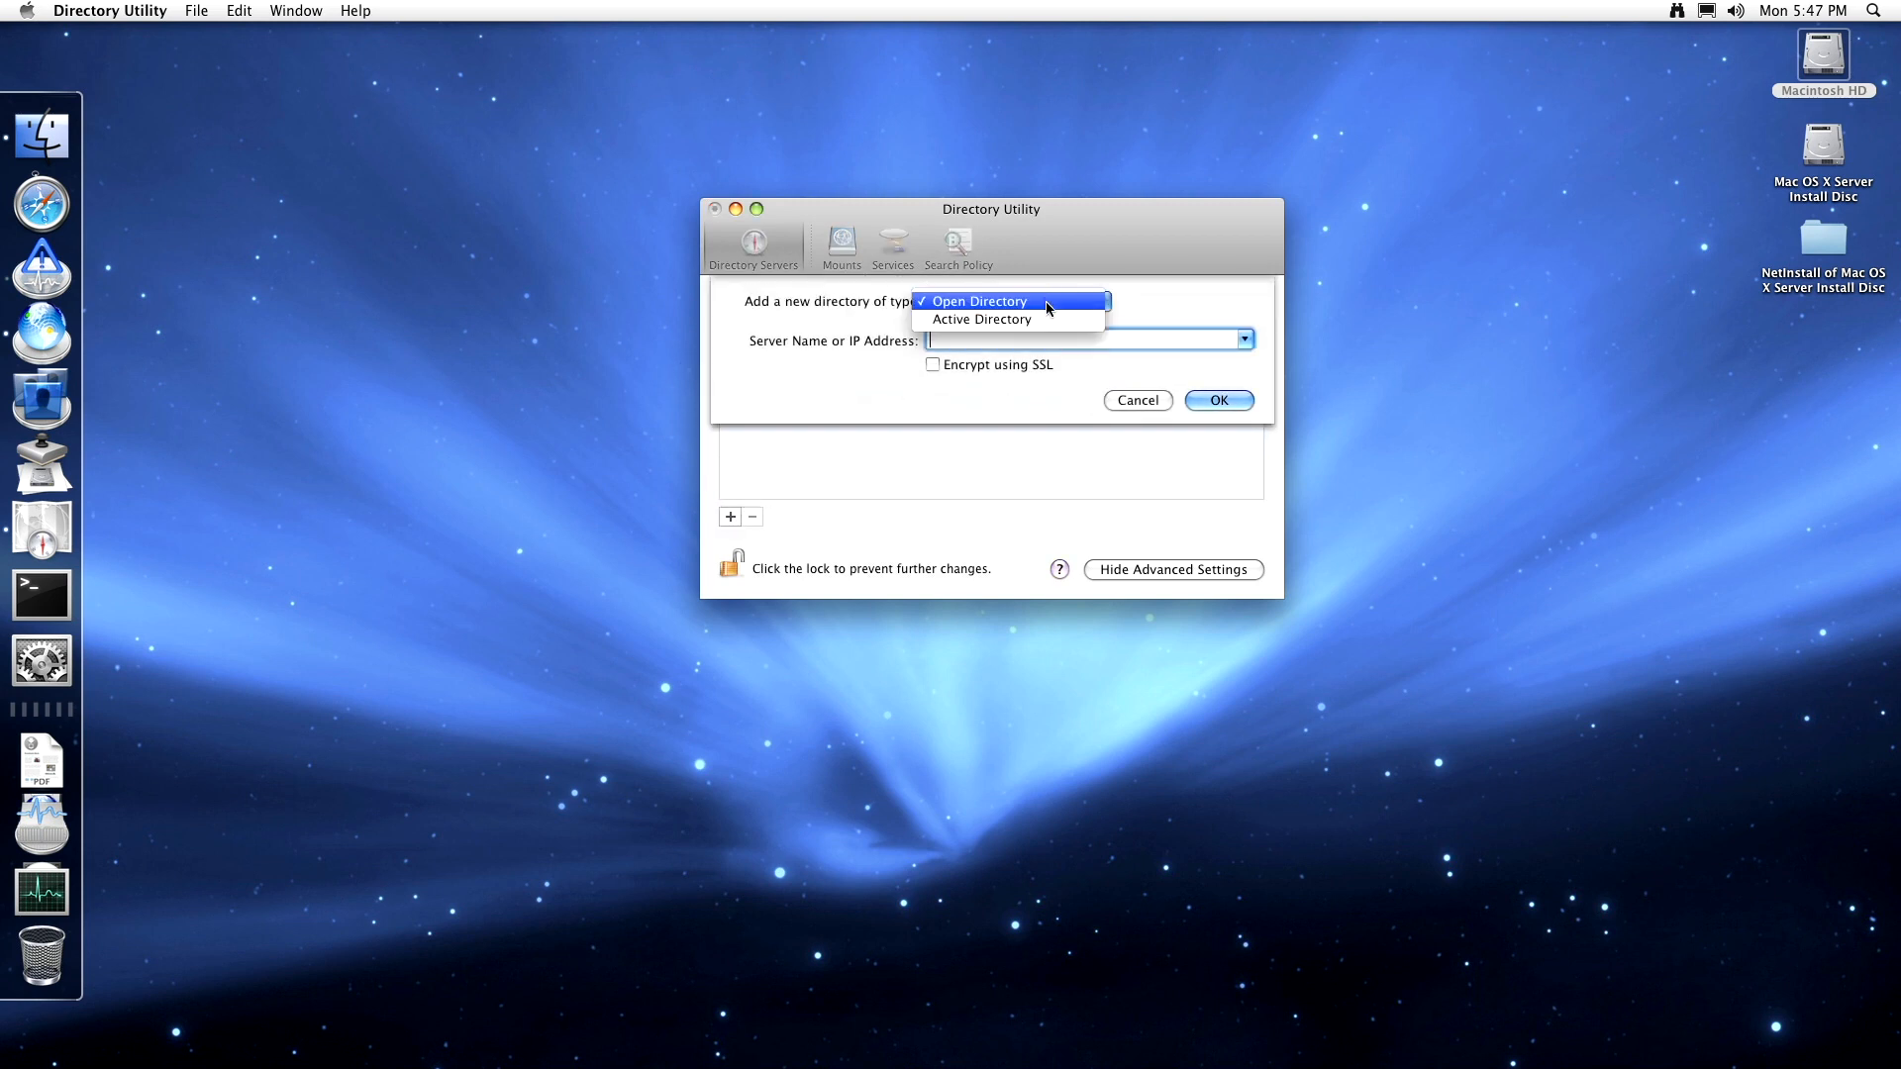
click(1029, 317)
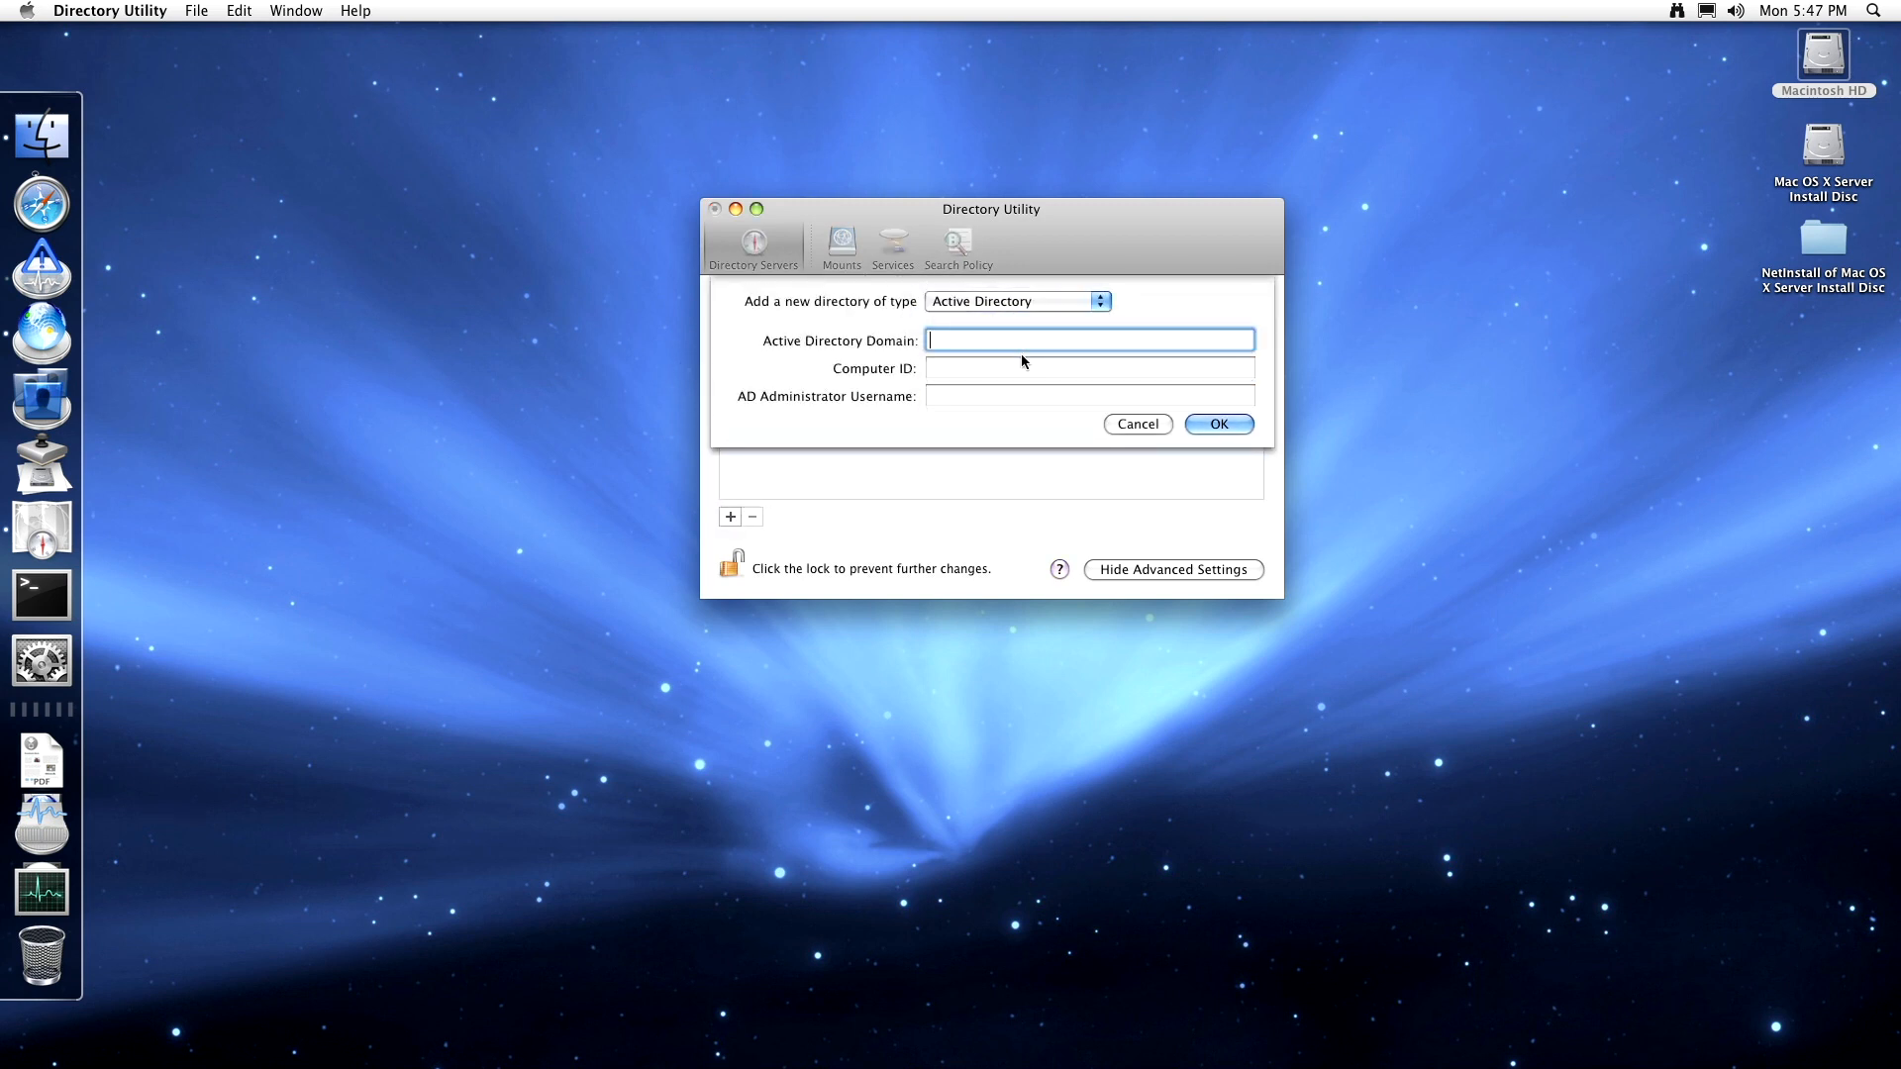
click(977, 303)
click(980, 282)
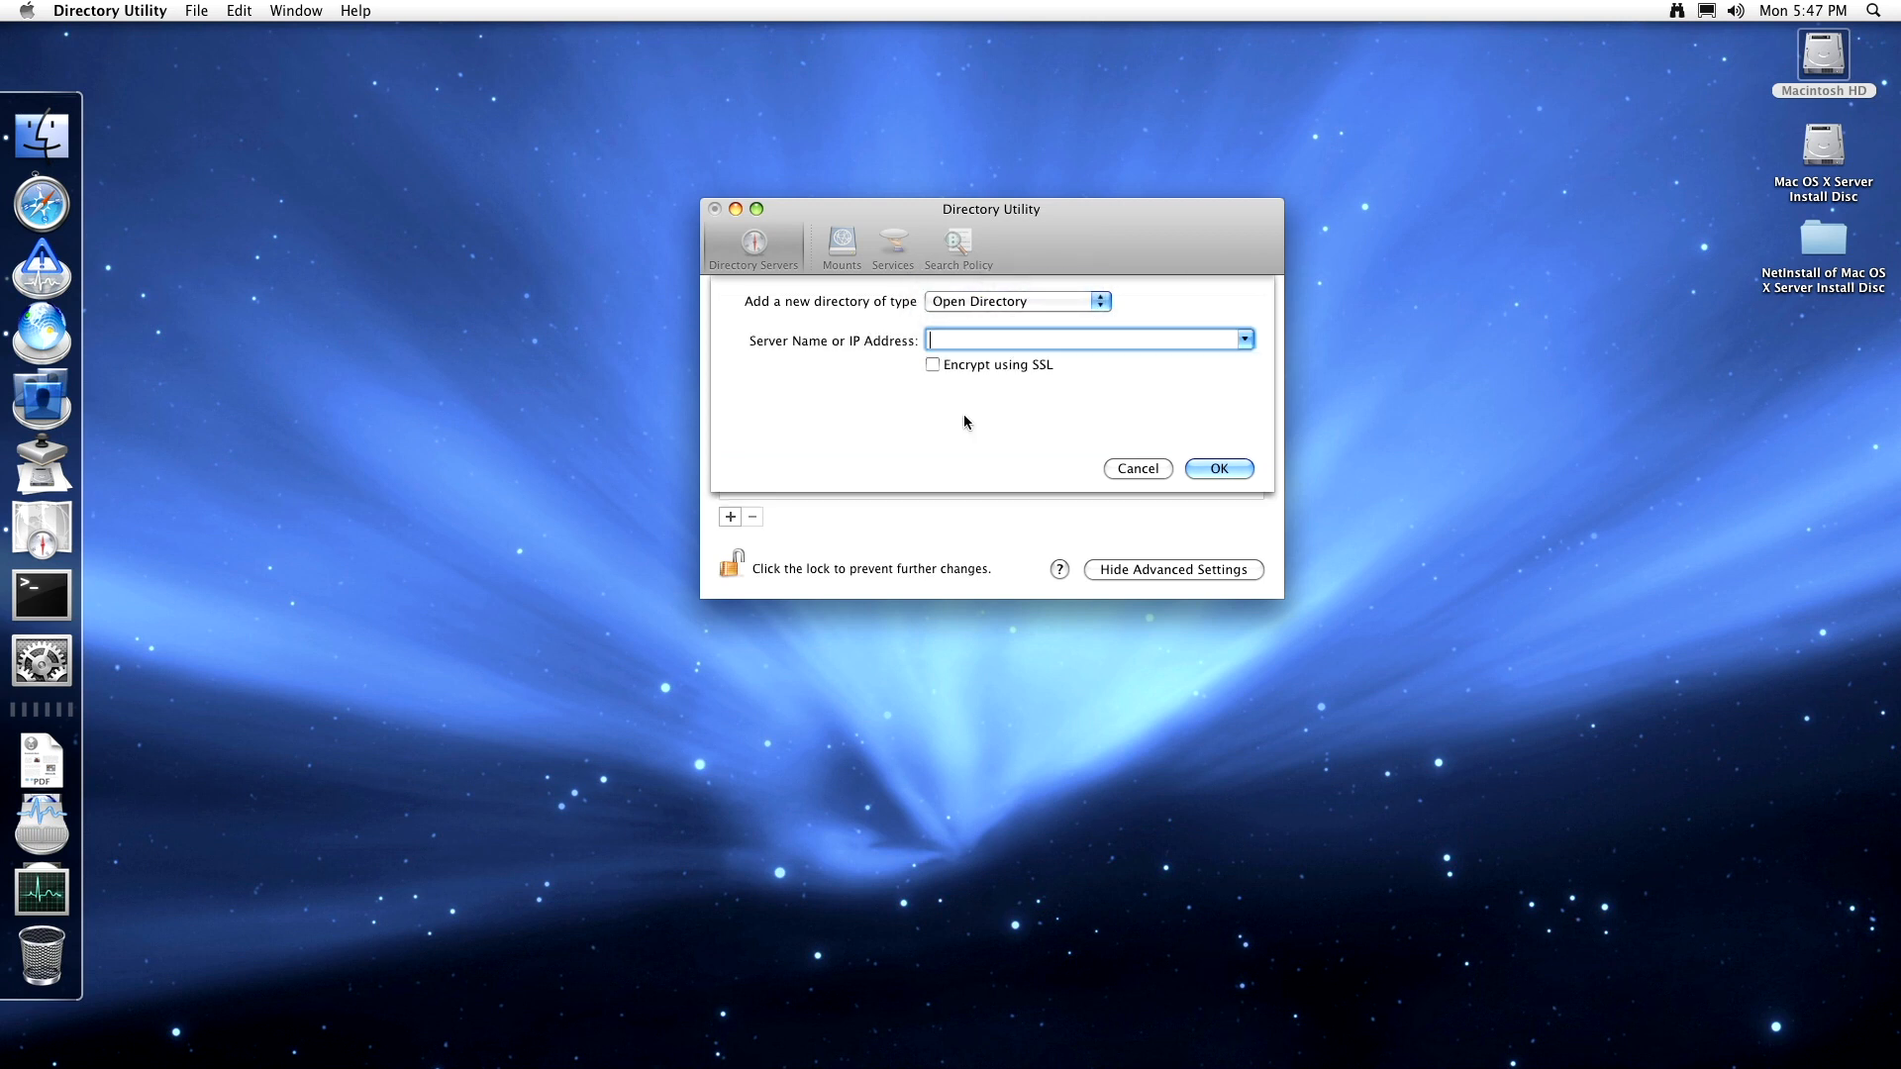
click(966, 365)
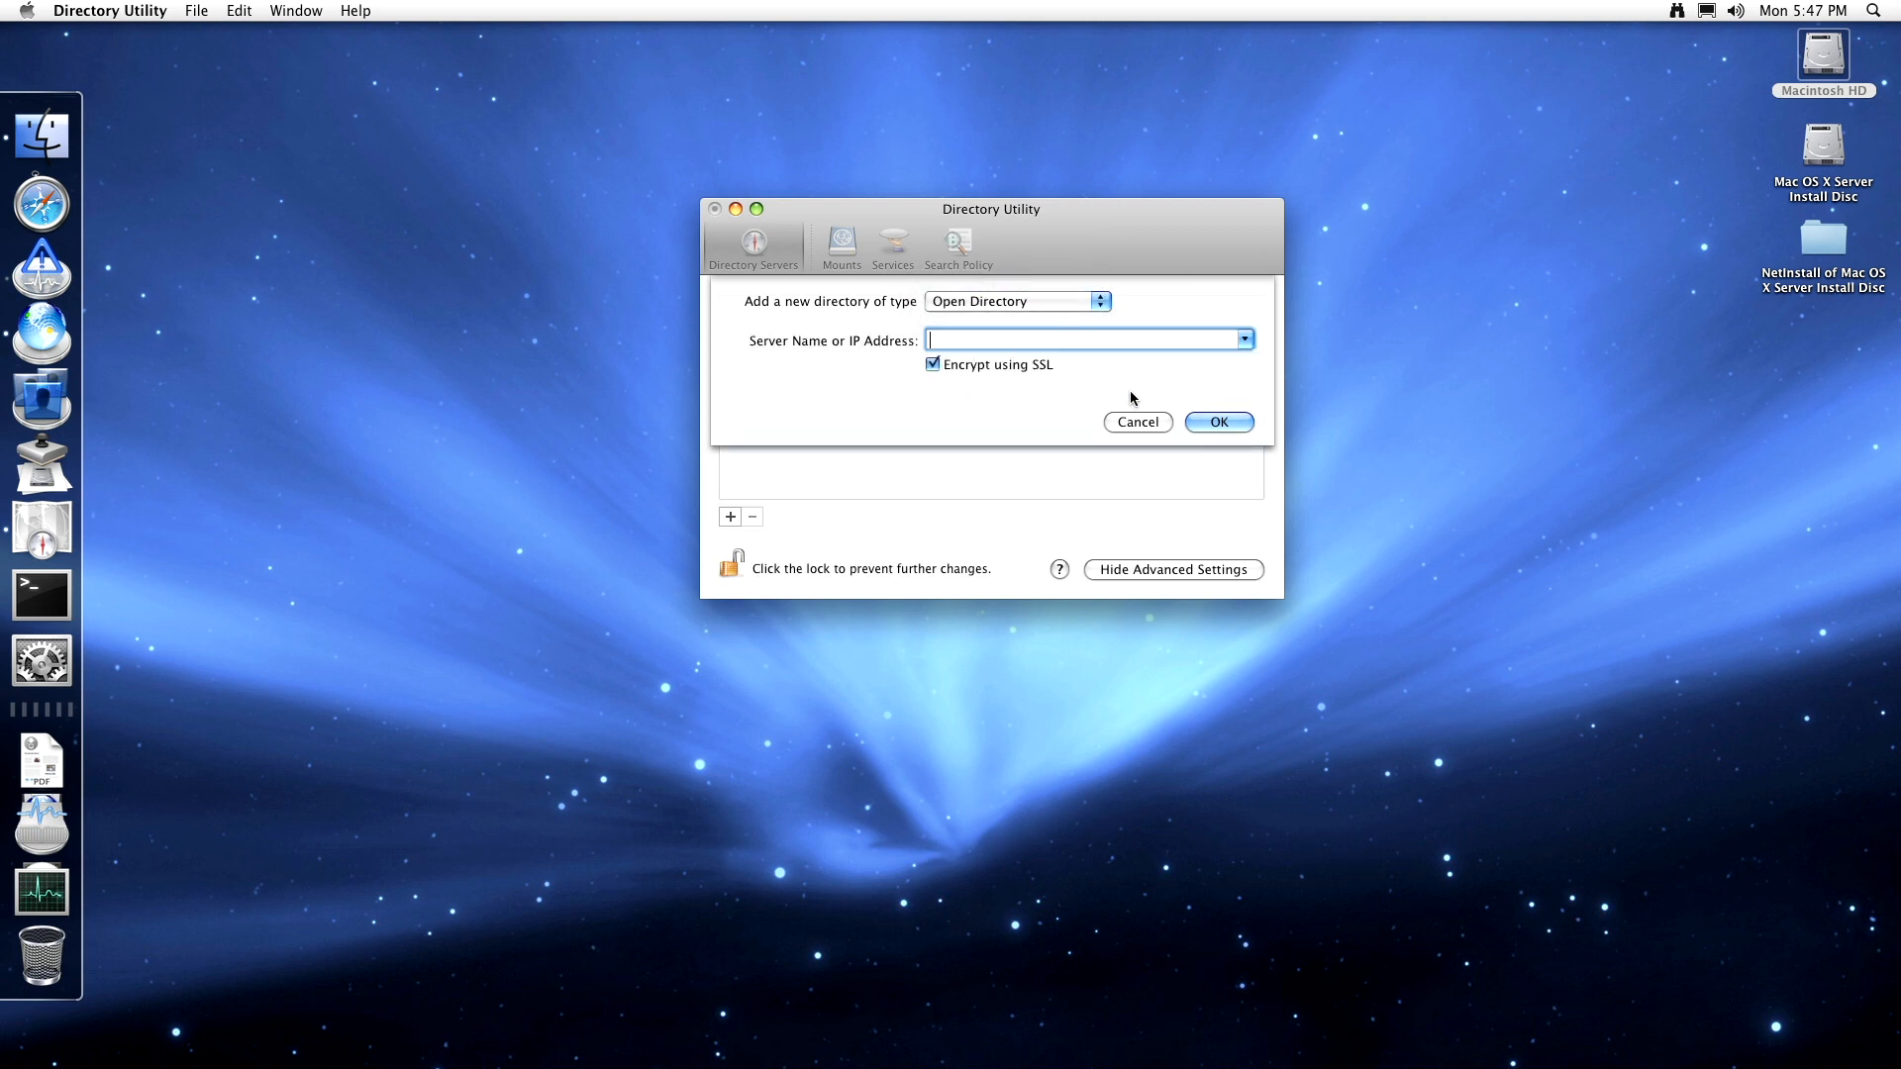
click(1138, 421)
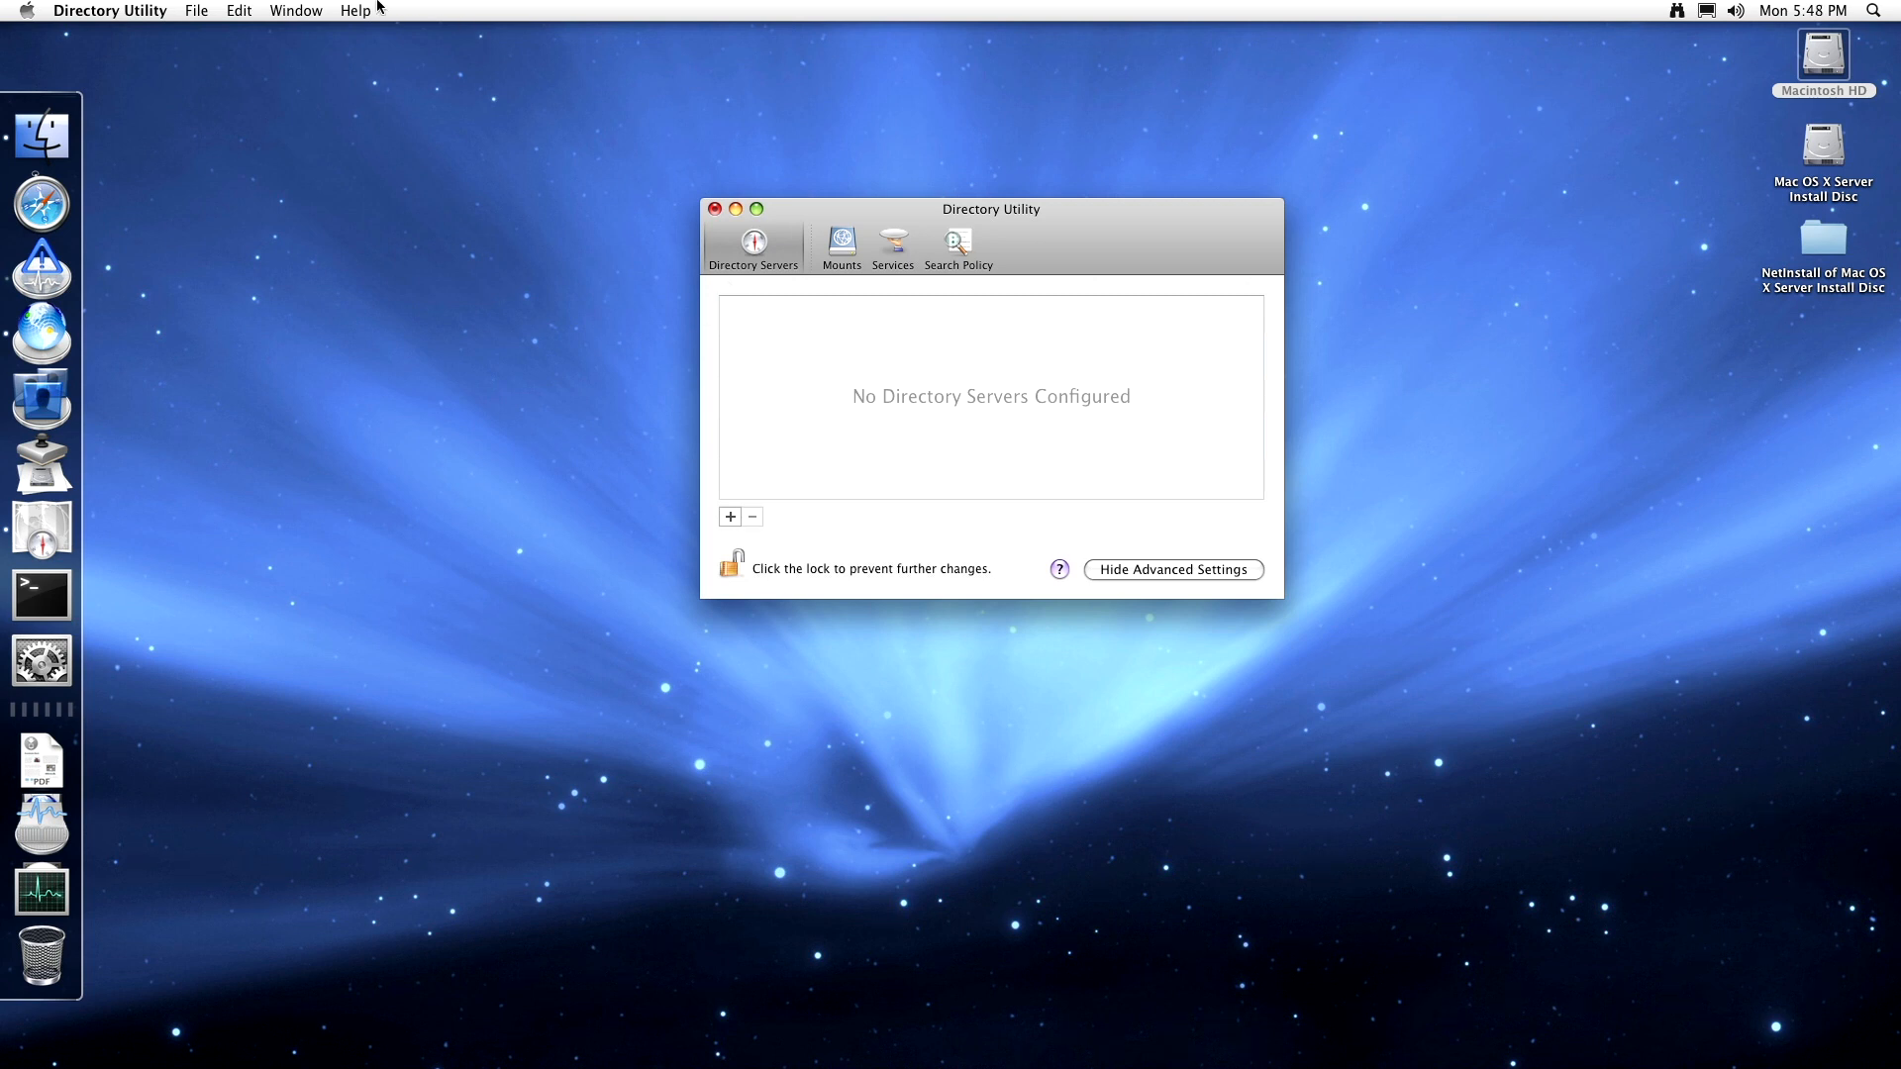
click(201, 7)
mouse_move(238, 10)
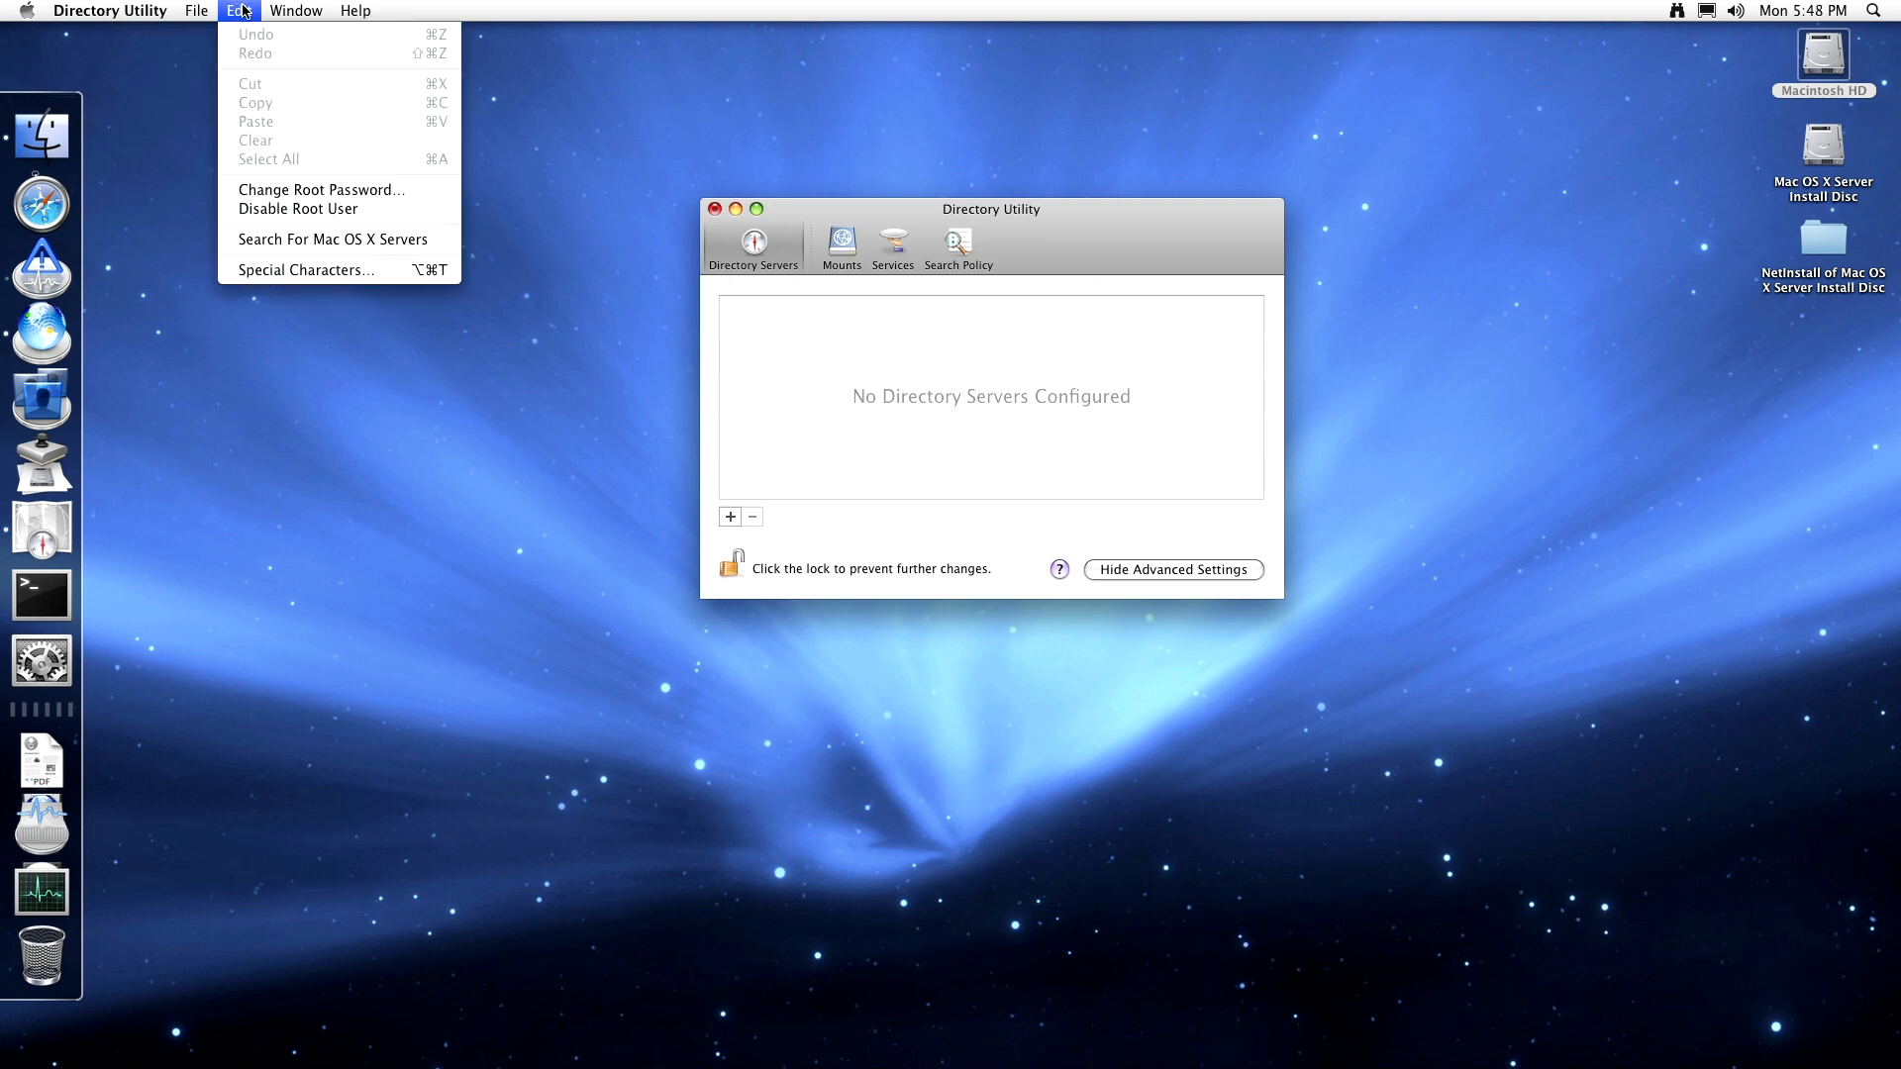
click(281, 240)
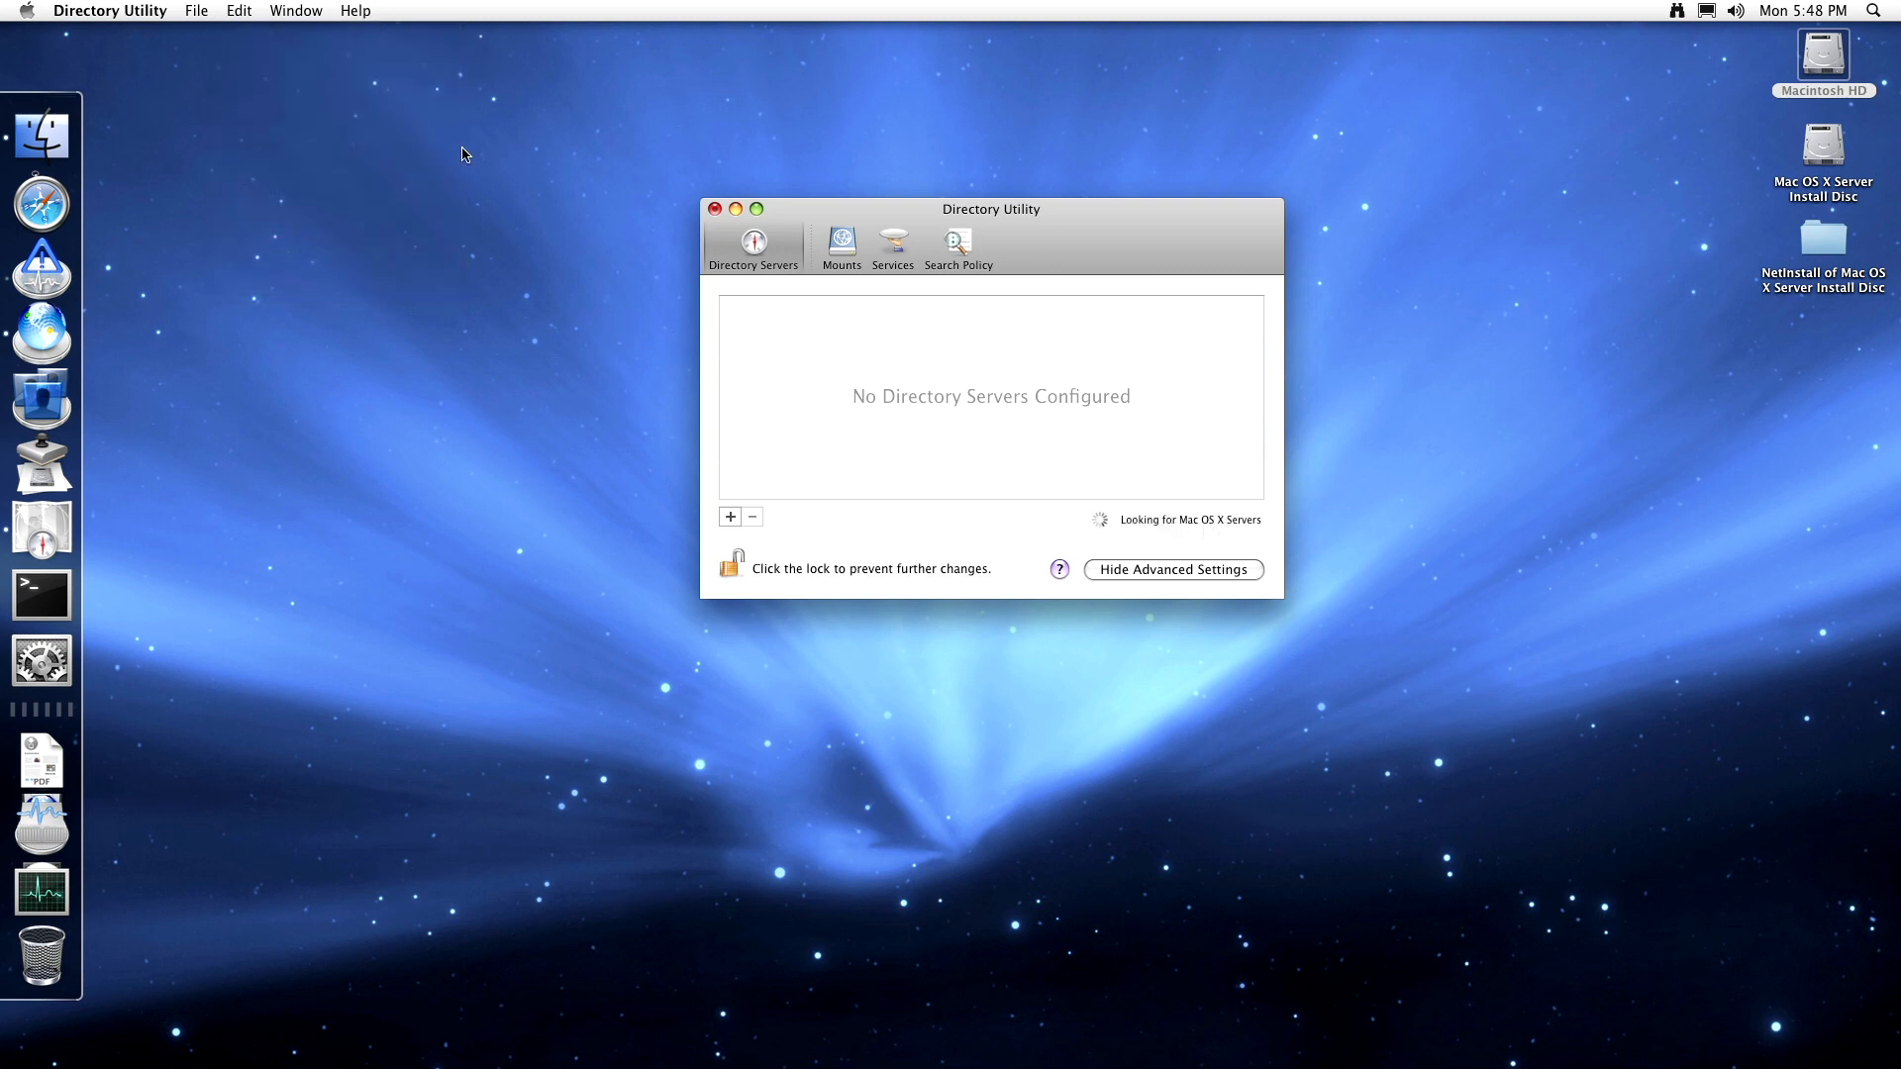
click(241, 10)
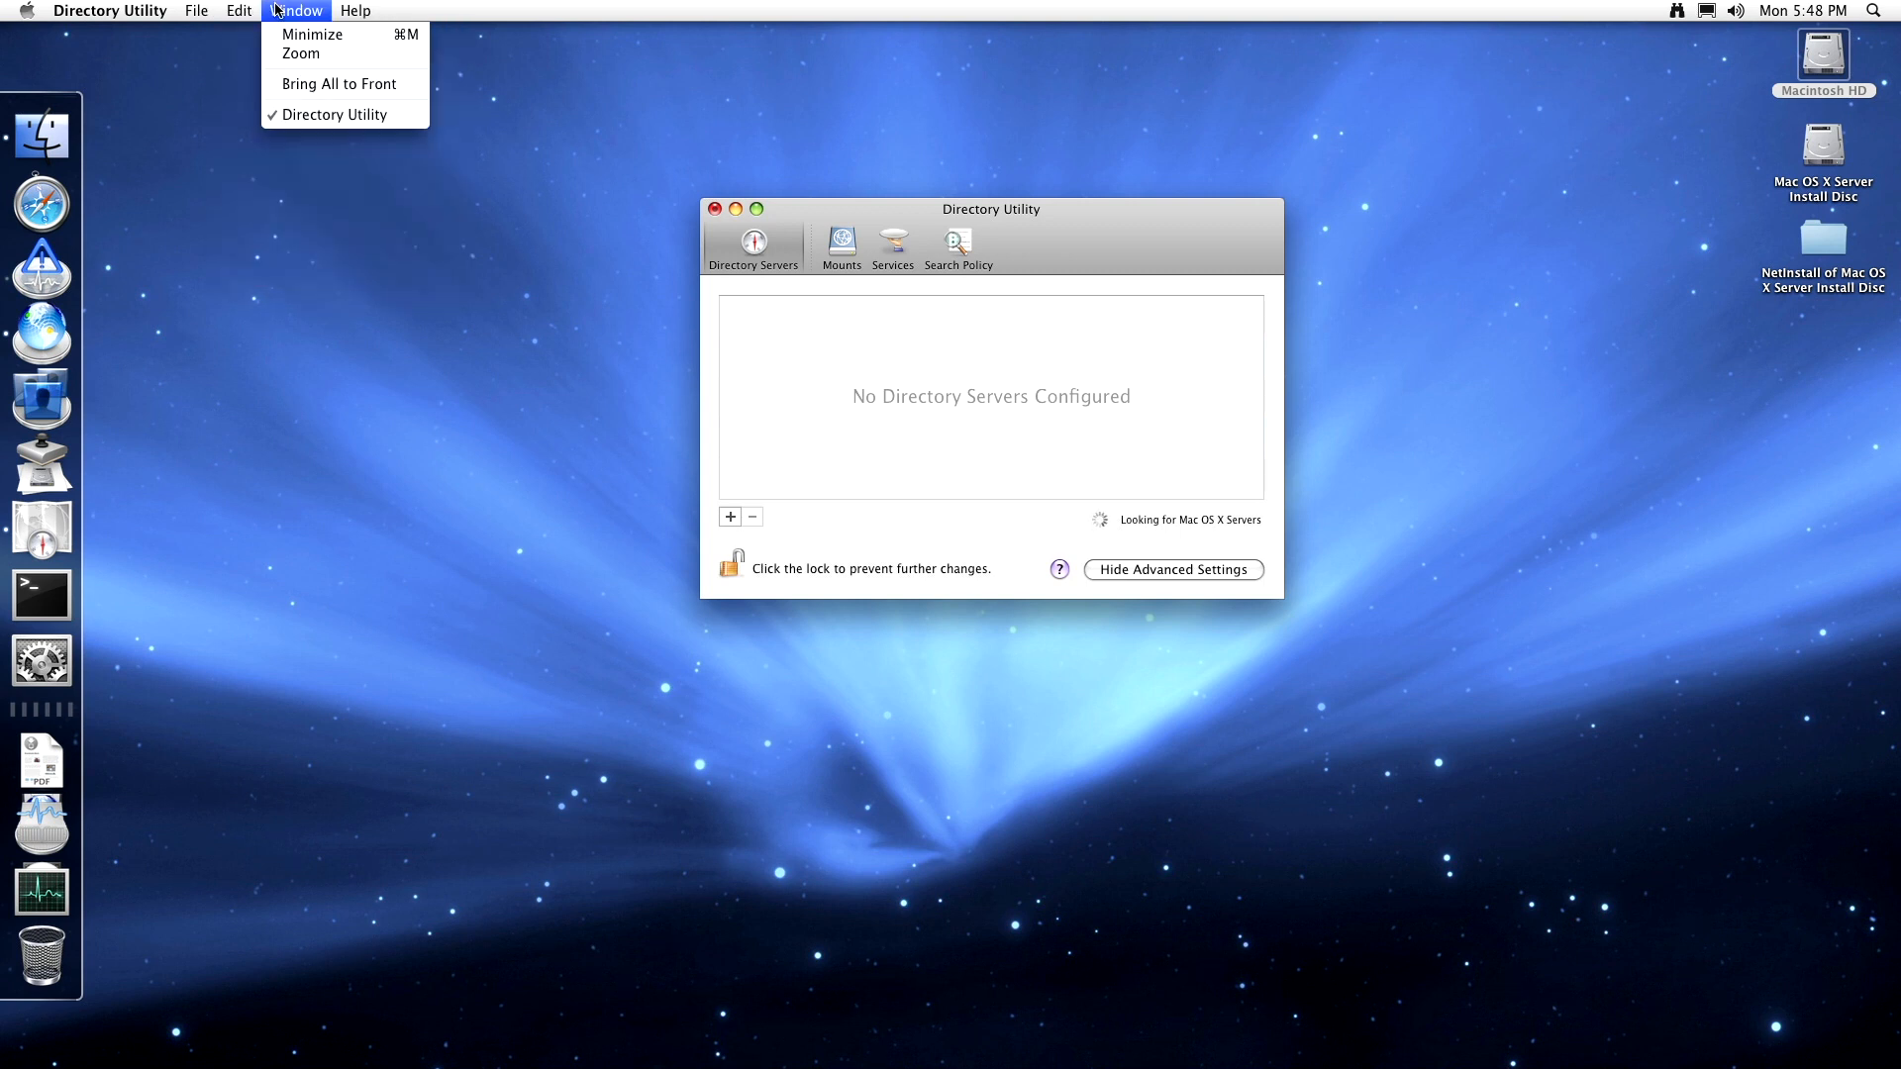
mouse_move(188, 8)
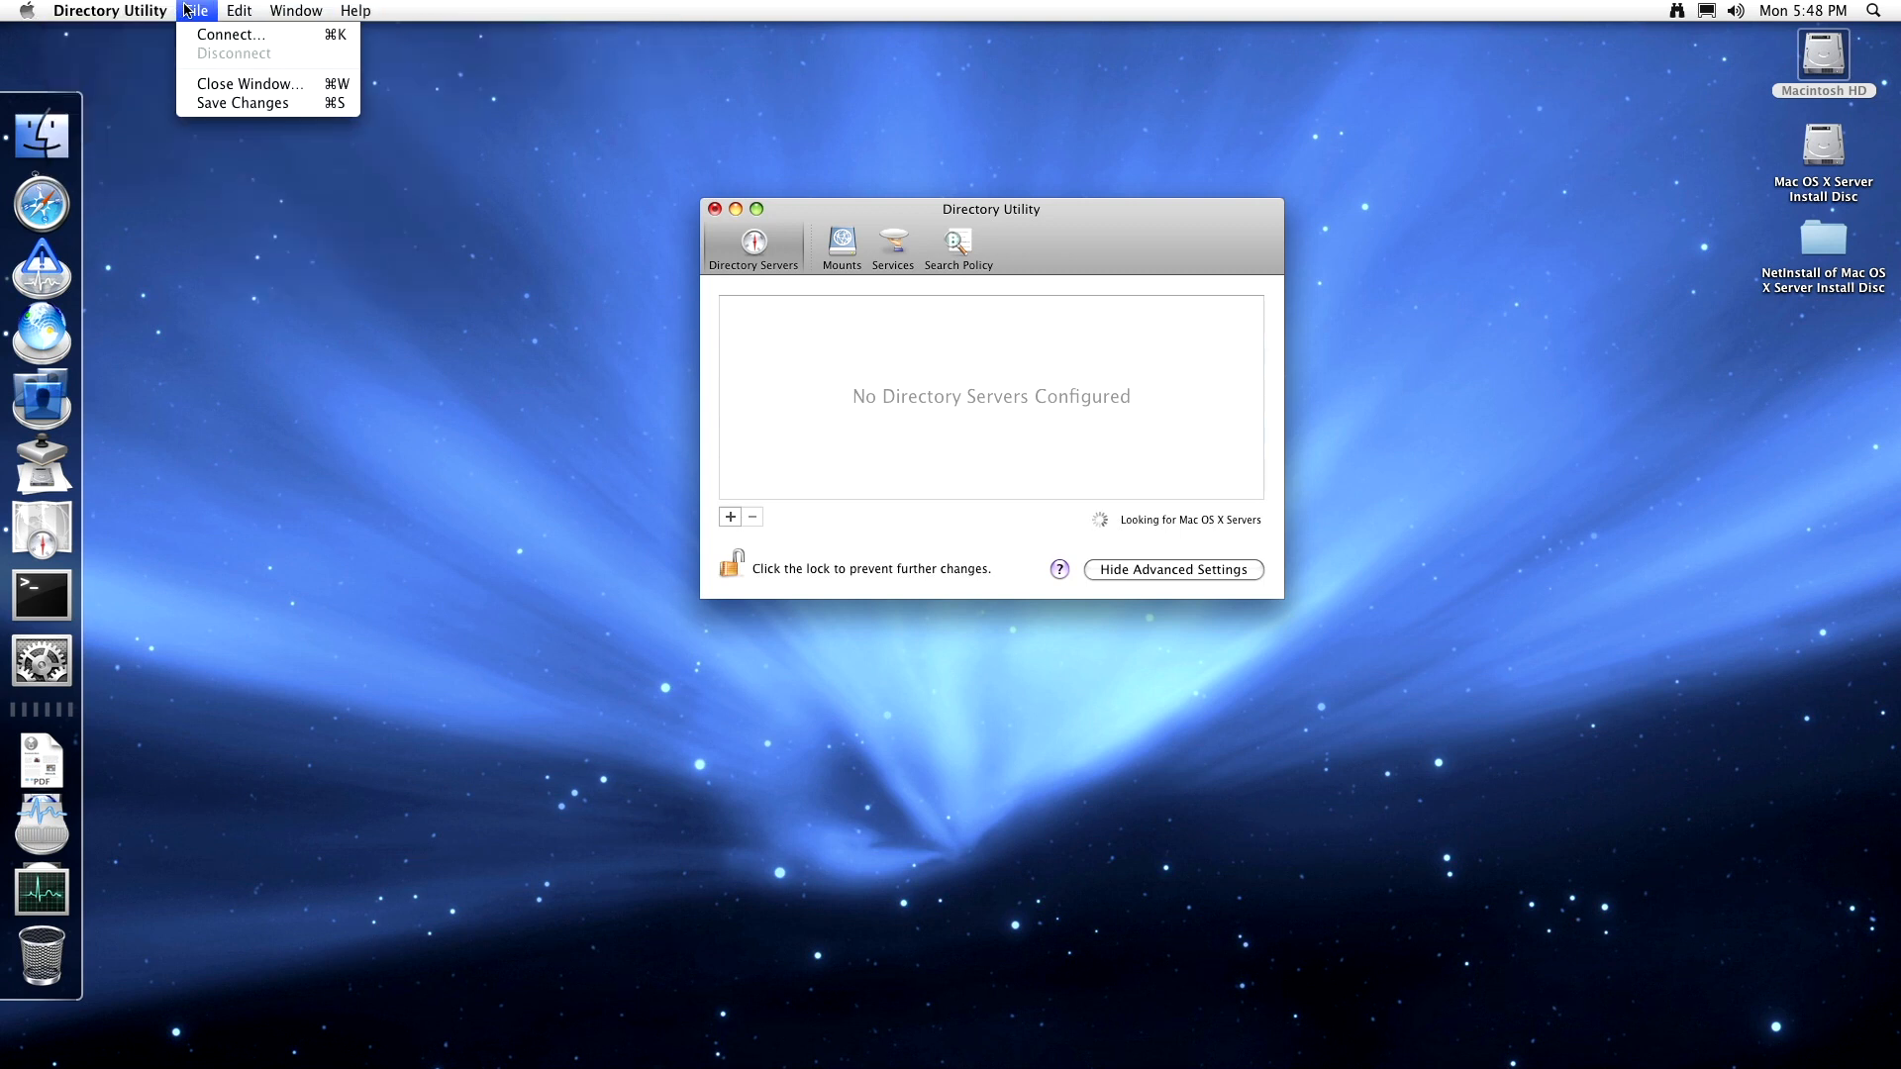
mouse_move(354, 9)
click(389, 76)
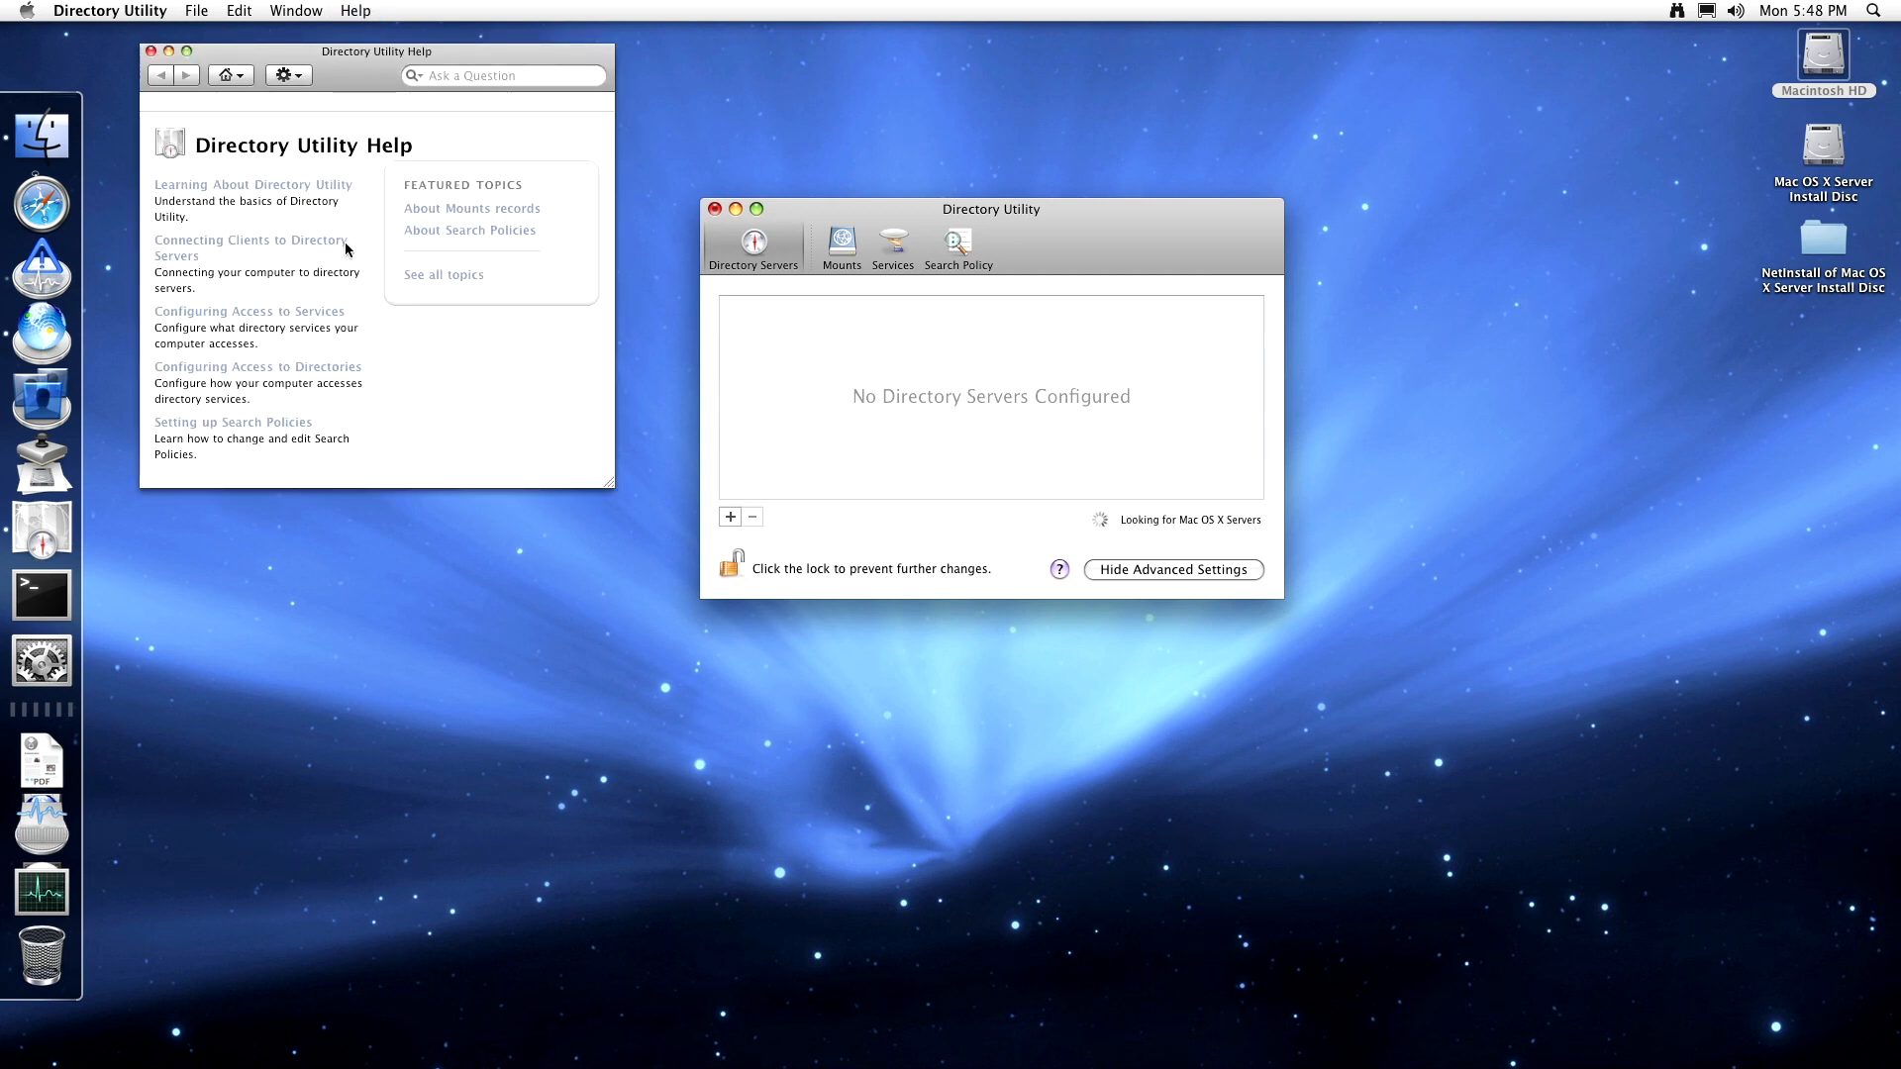
click(249, 311)
click(271, 206)
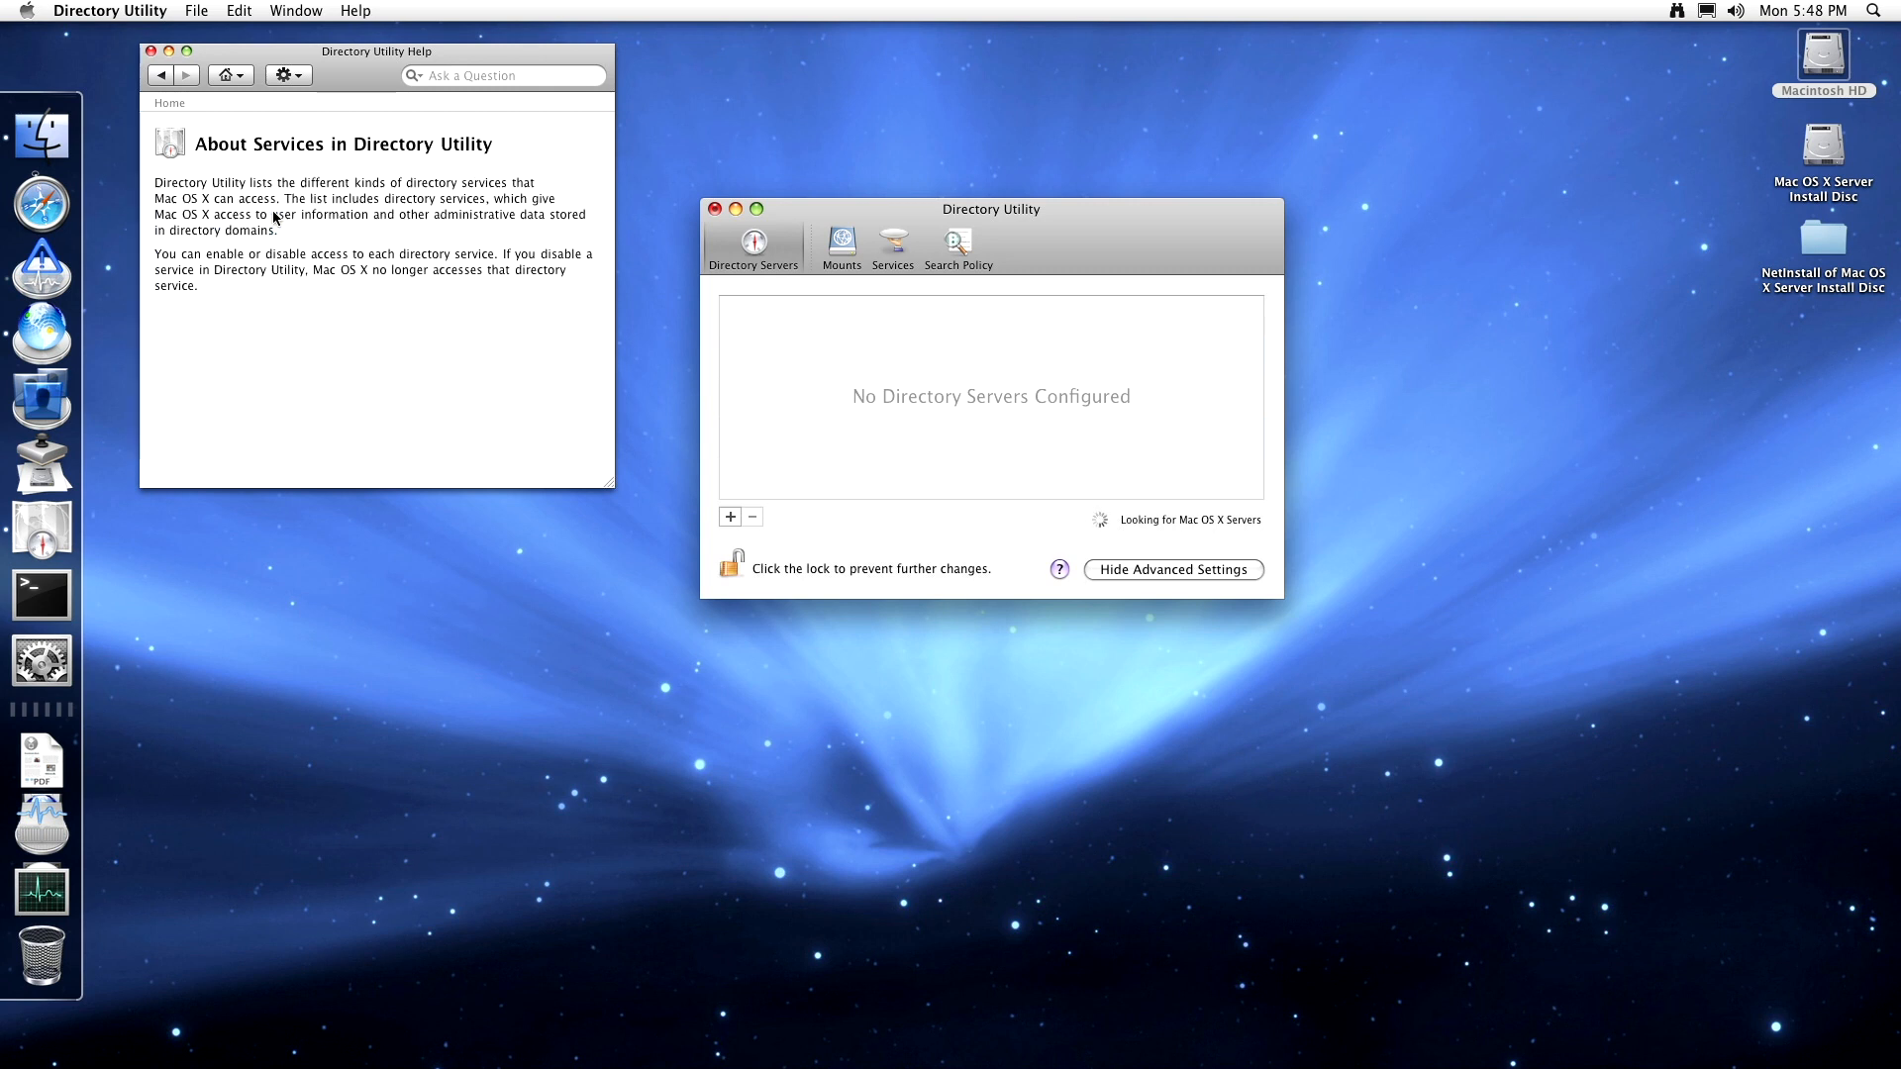
click(149, 51)
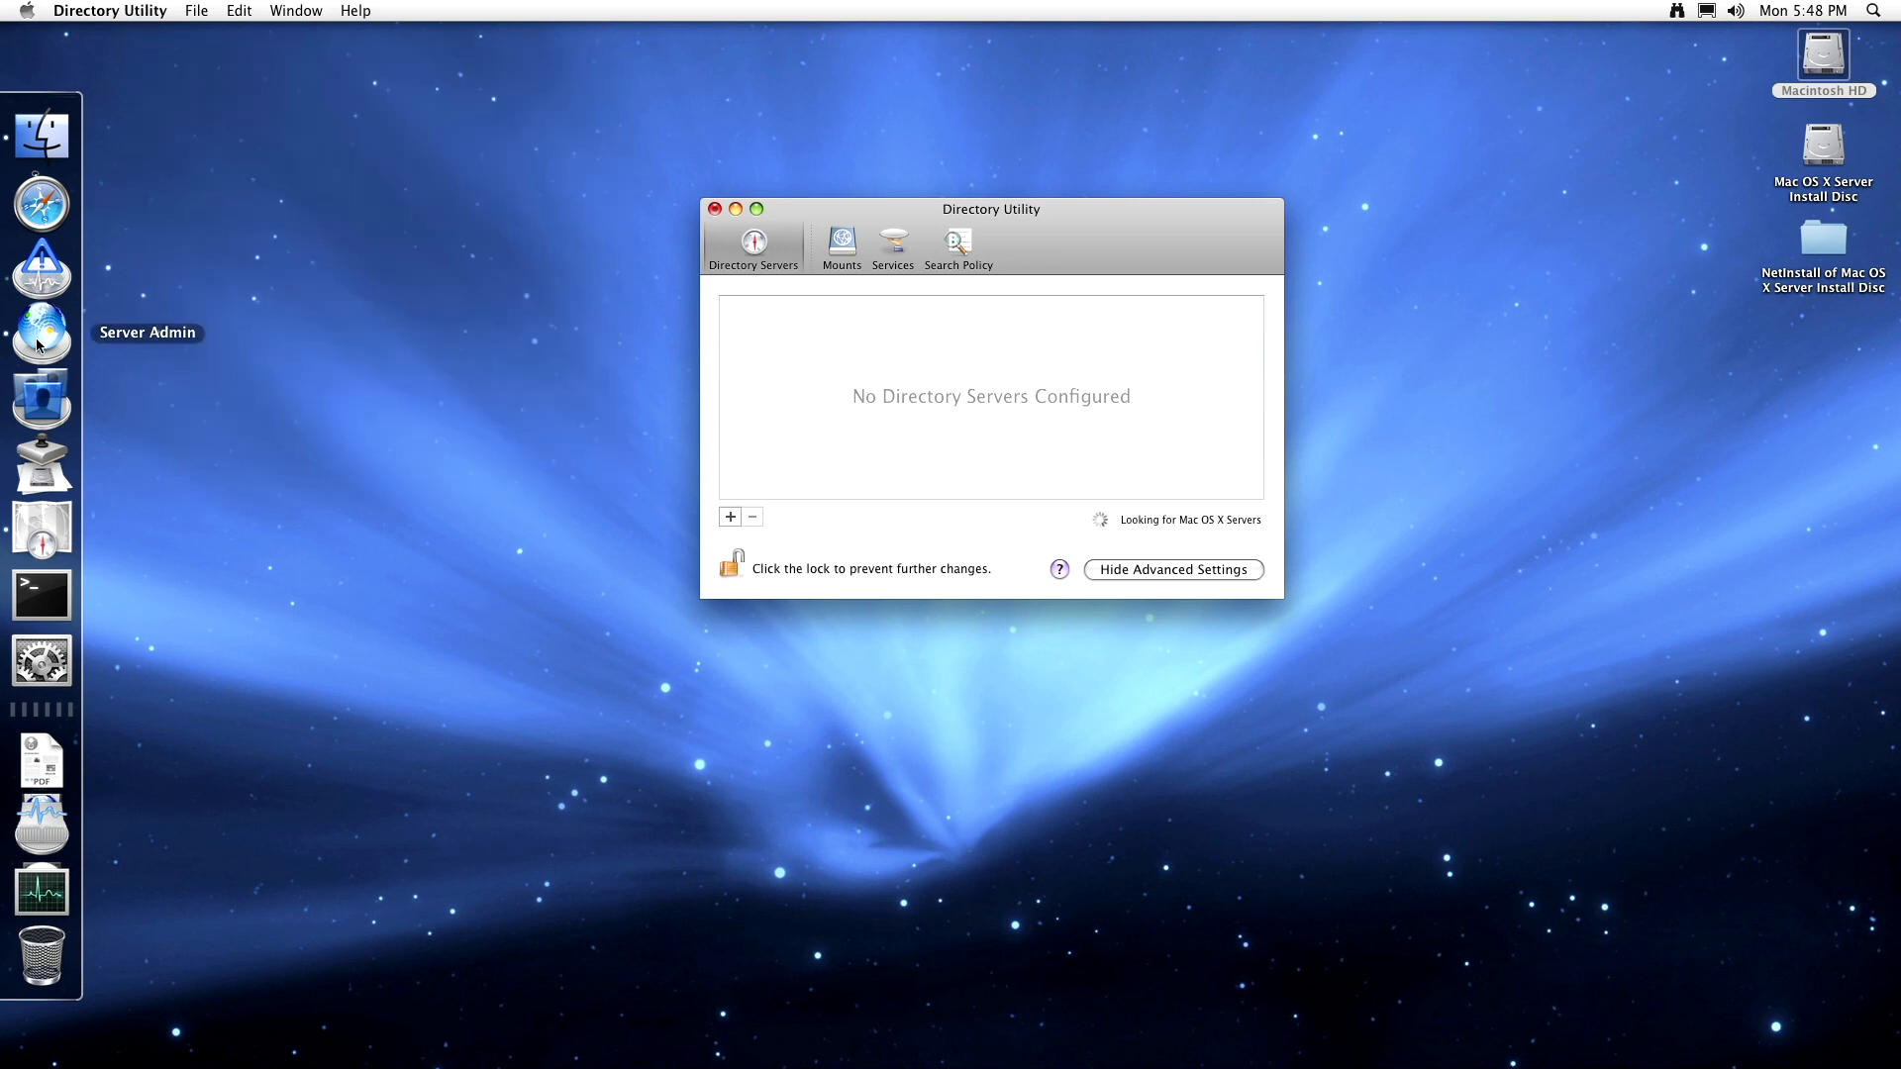
- Launch Workgroup Manager, connect to g4.local, and dismiss the local node warning
click(55, 410)
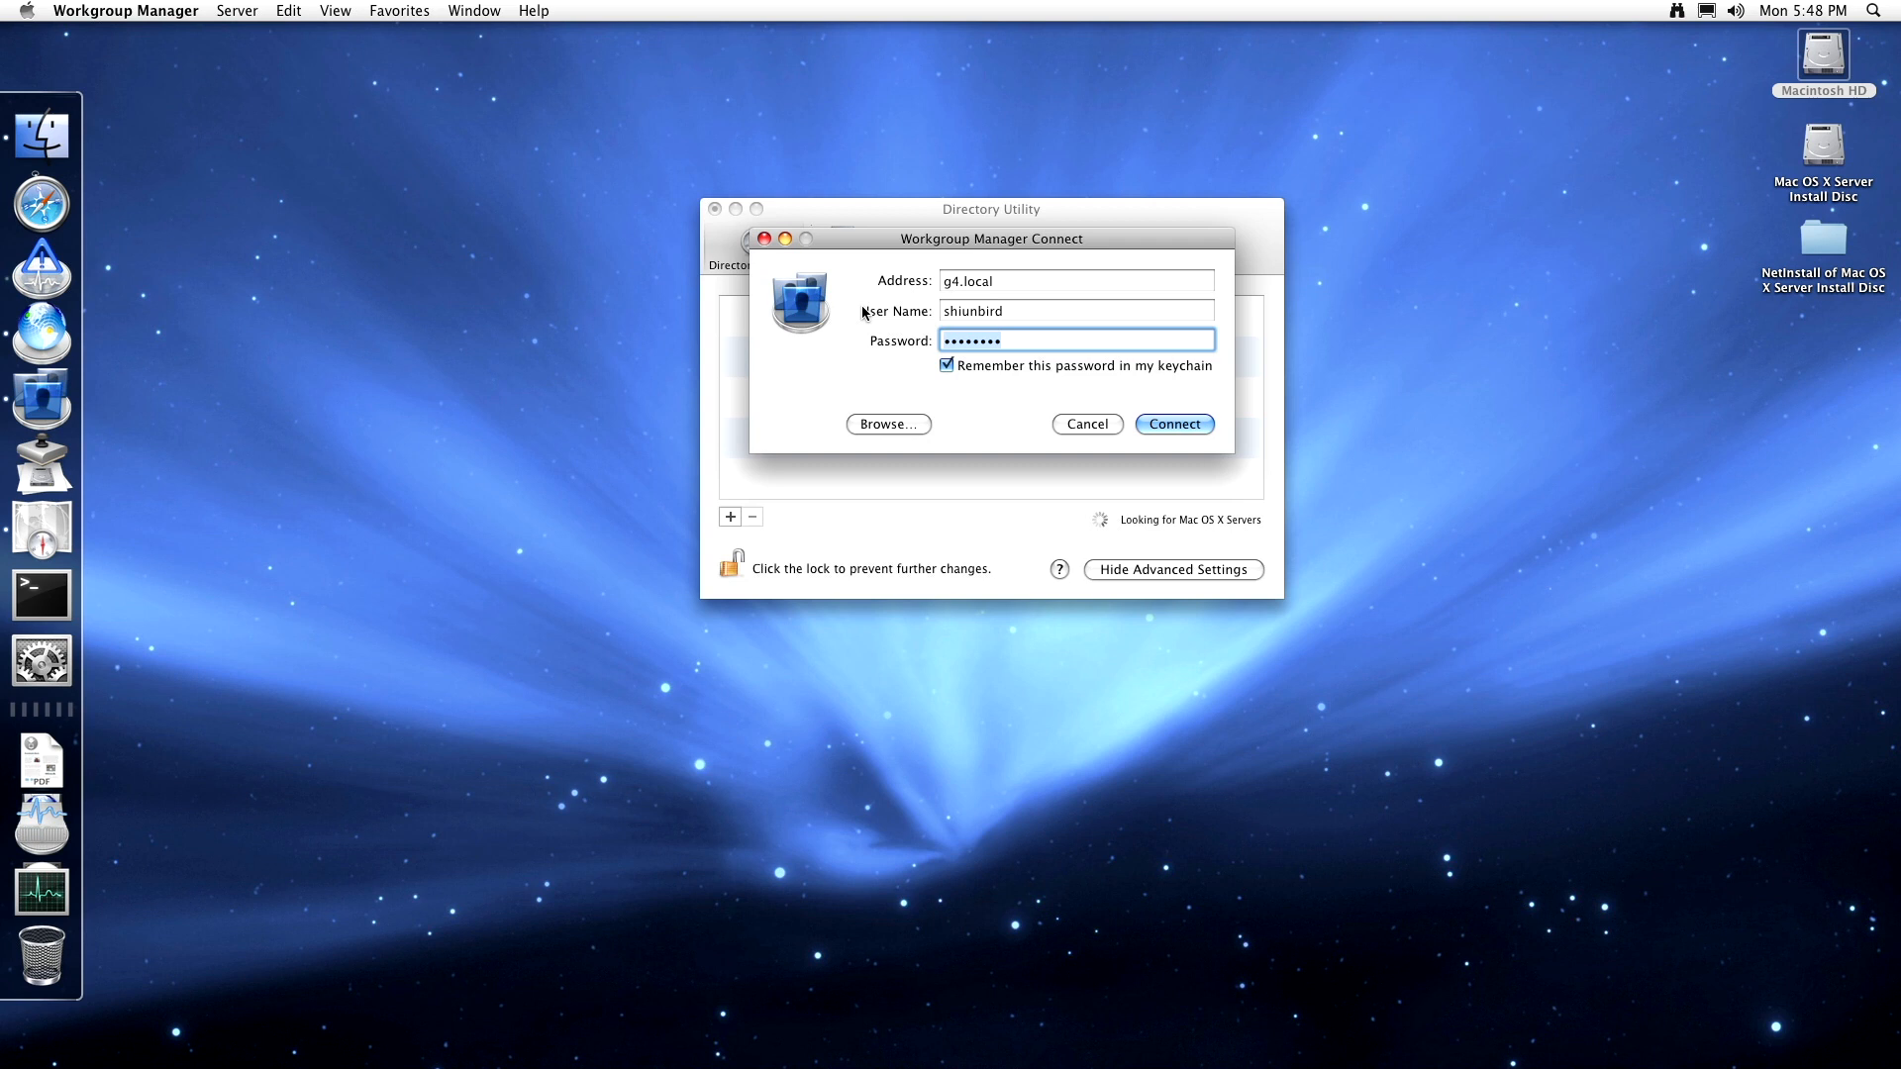
click(1174, 424)
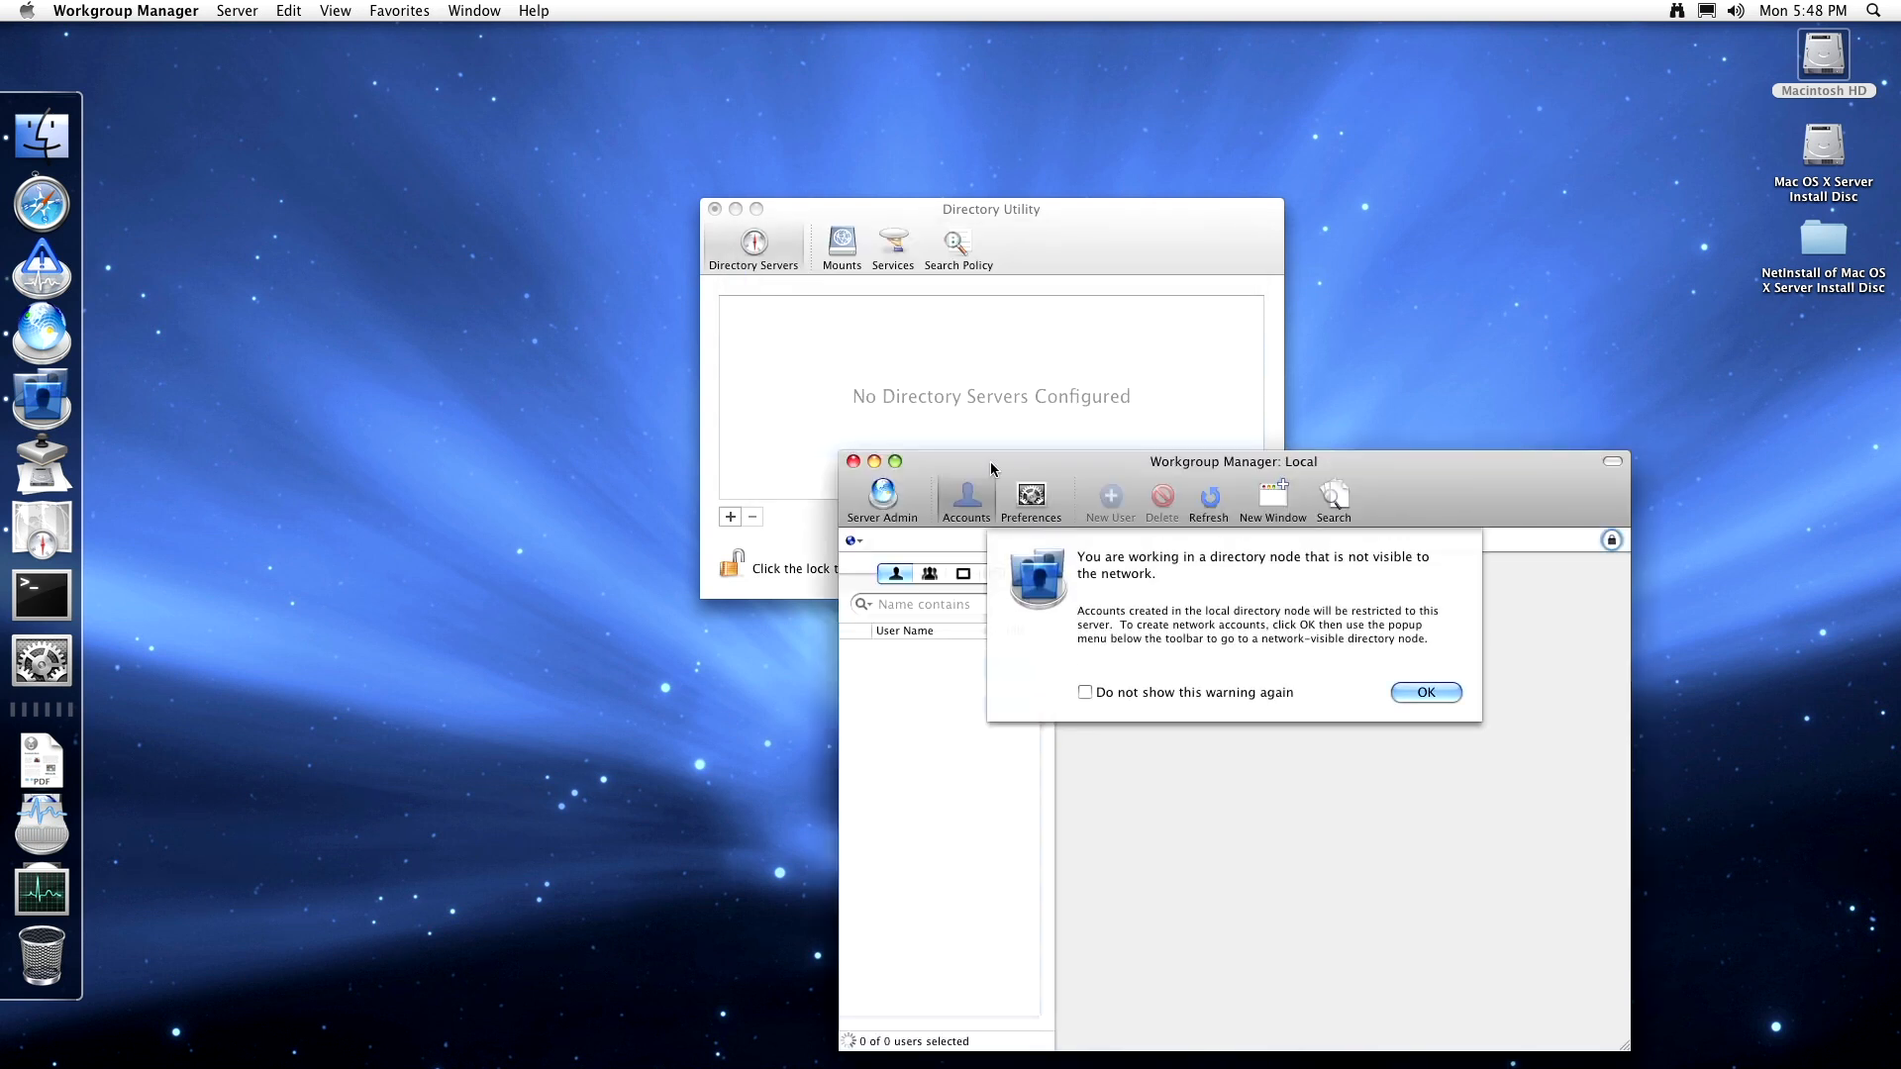
click(1442, 695)
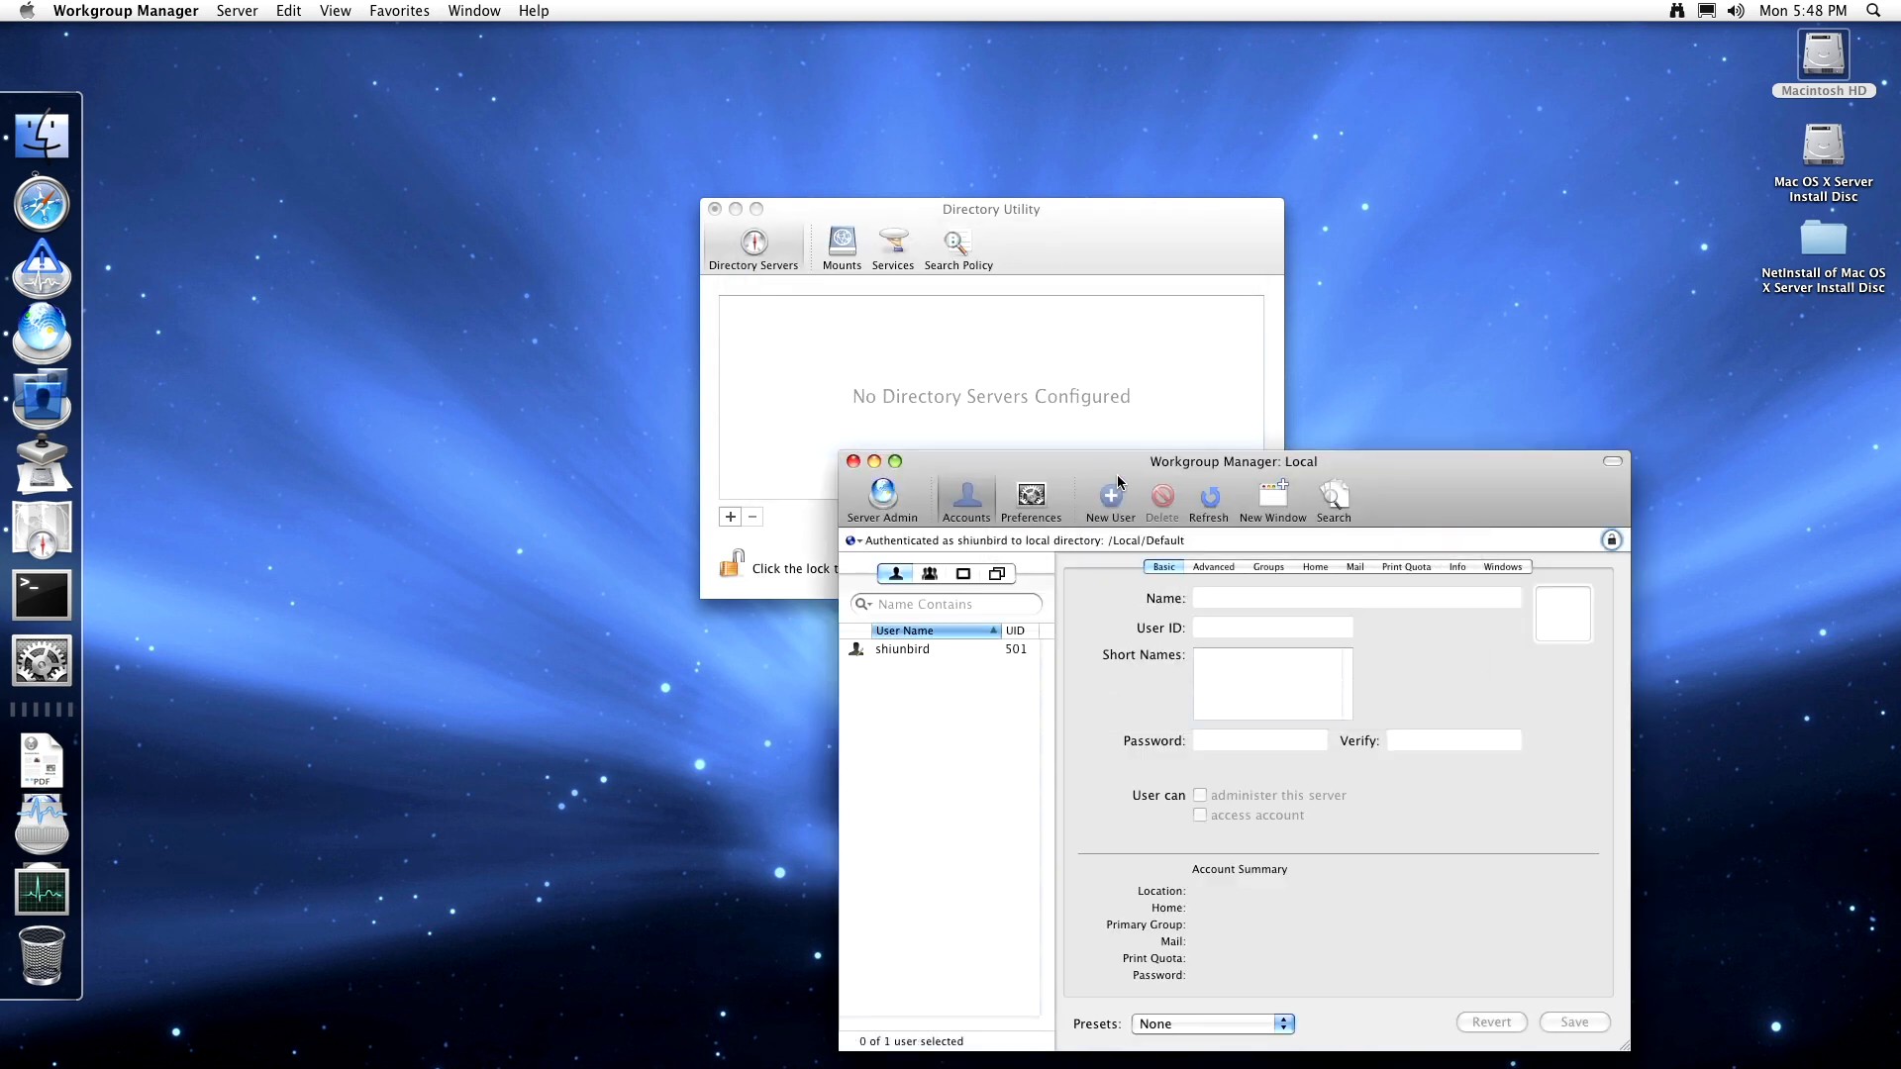
- Read the 'Using Workgroup Manager to Manage Preferences' topic in Workgroup Manager Help
click(534, 11)
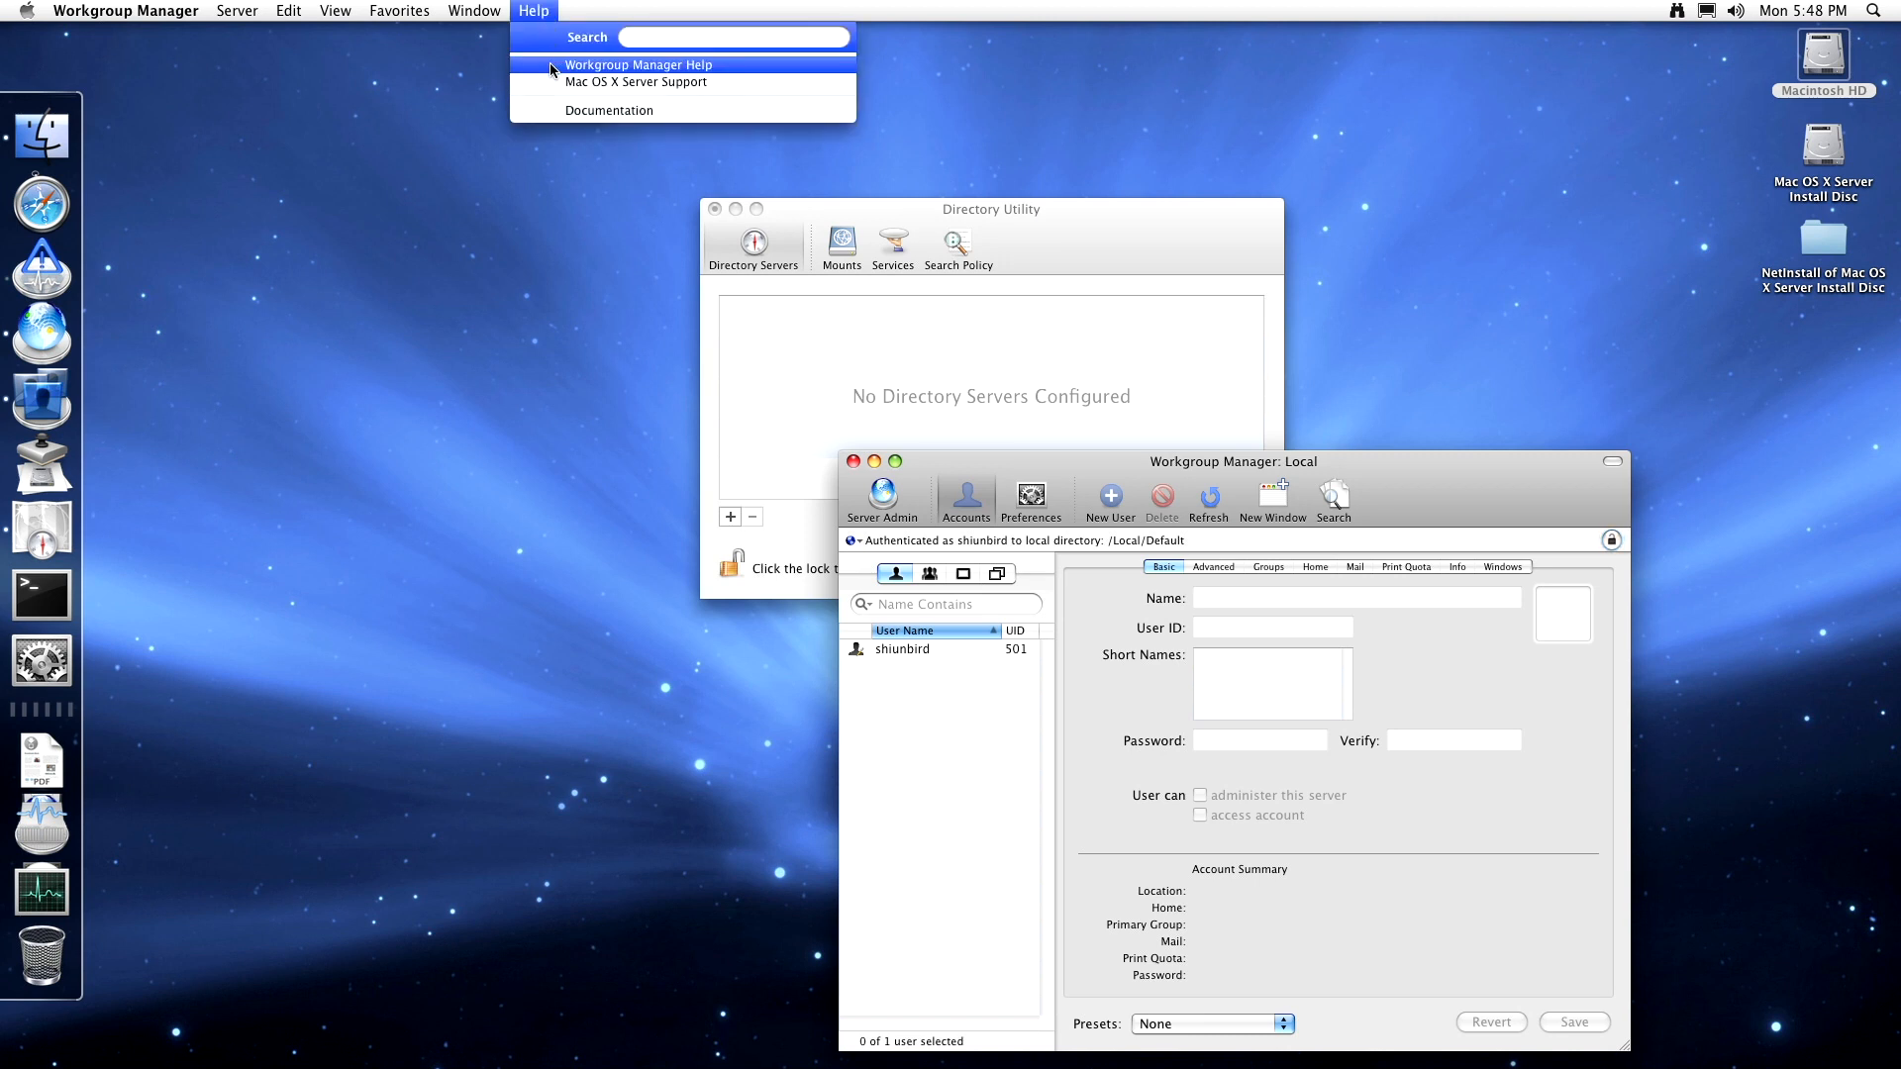
click(552, 66)
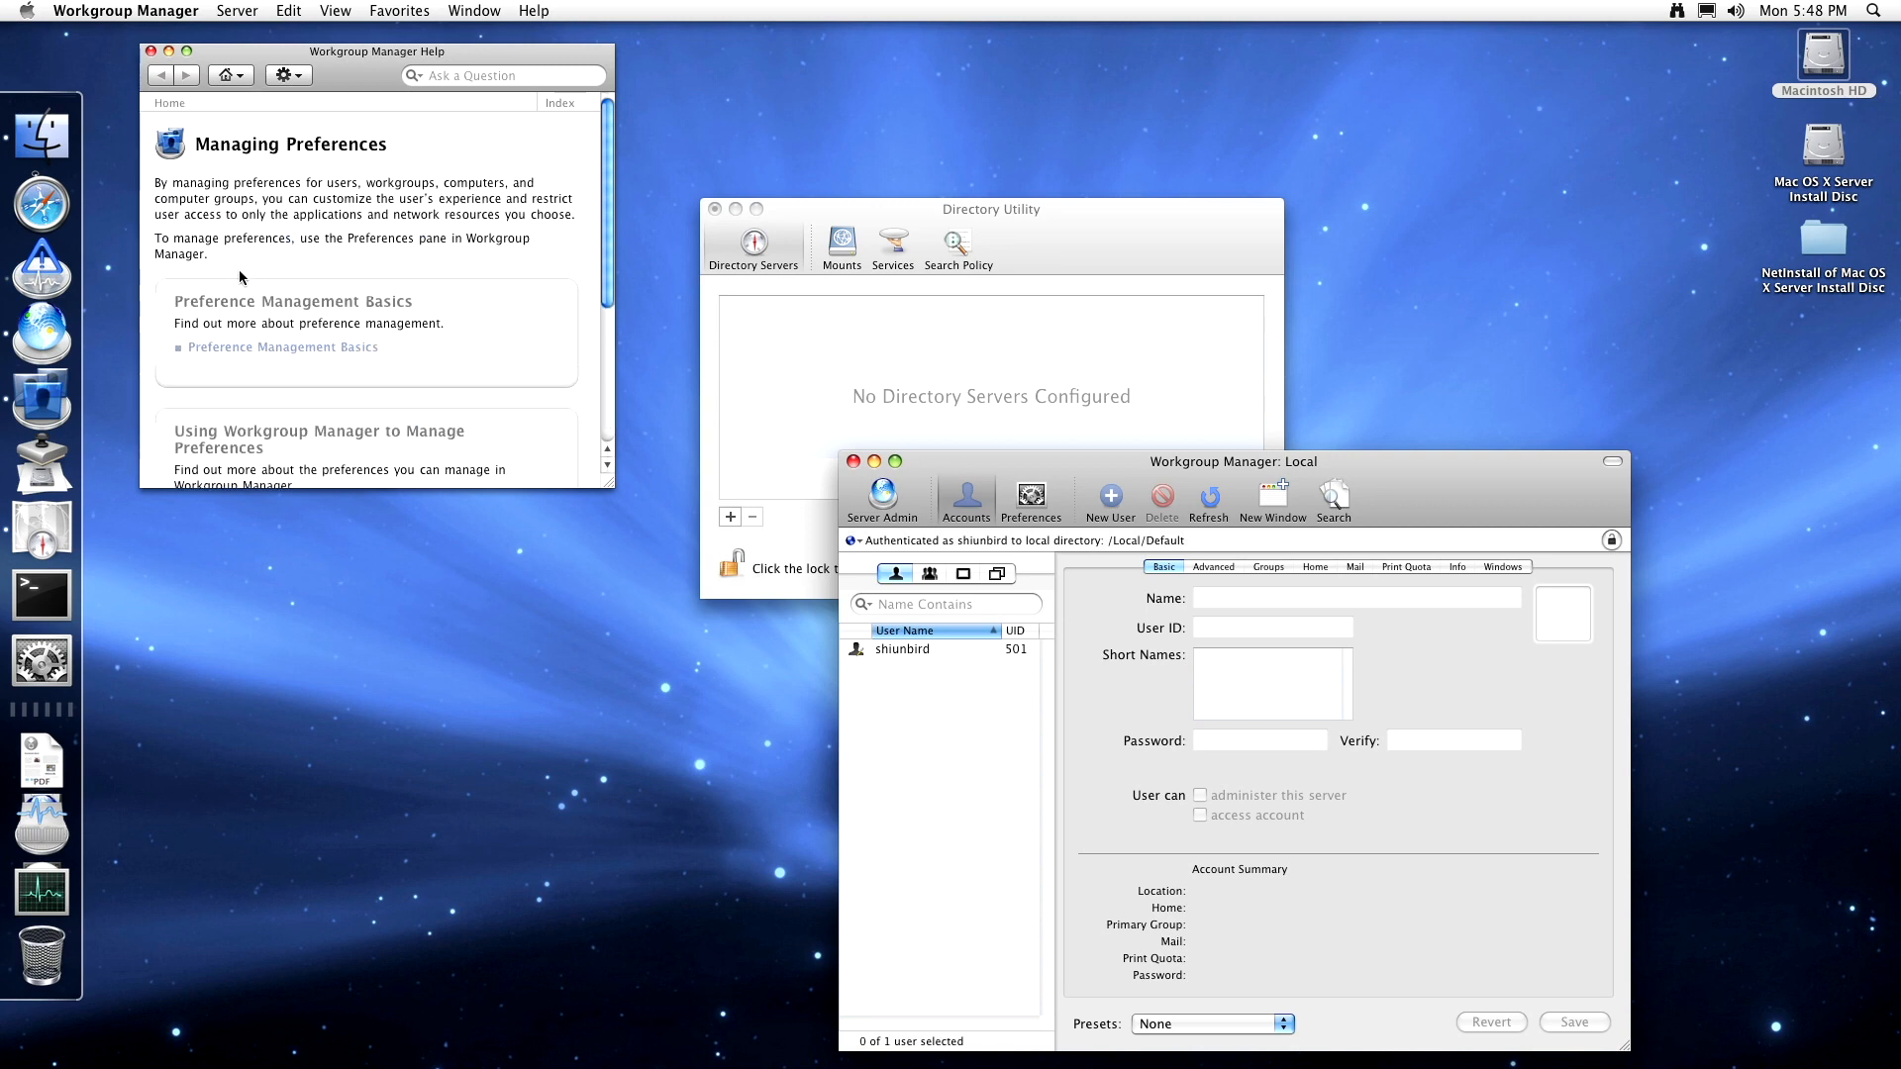
scroll(225, 230, down, 5)
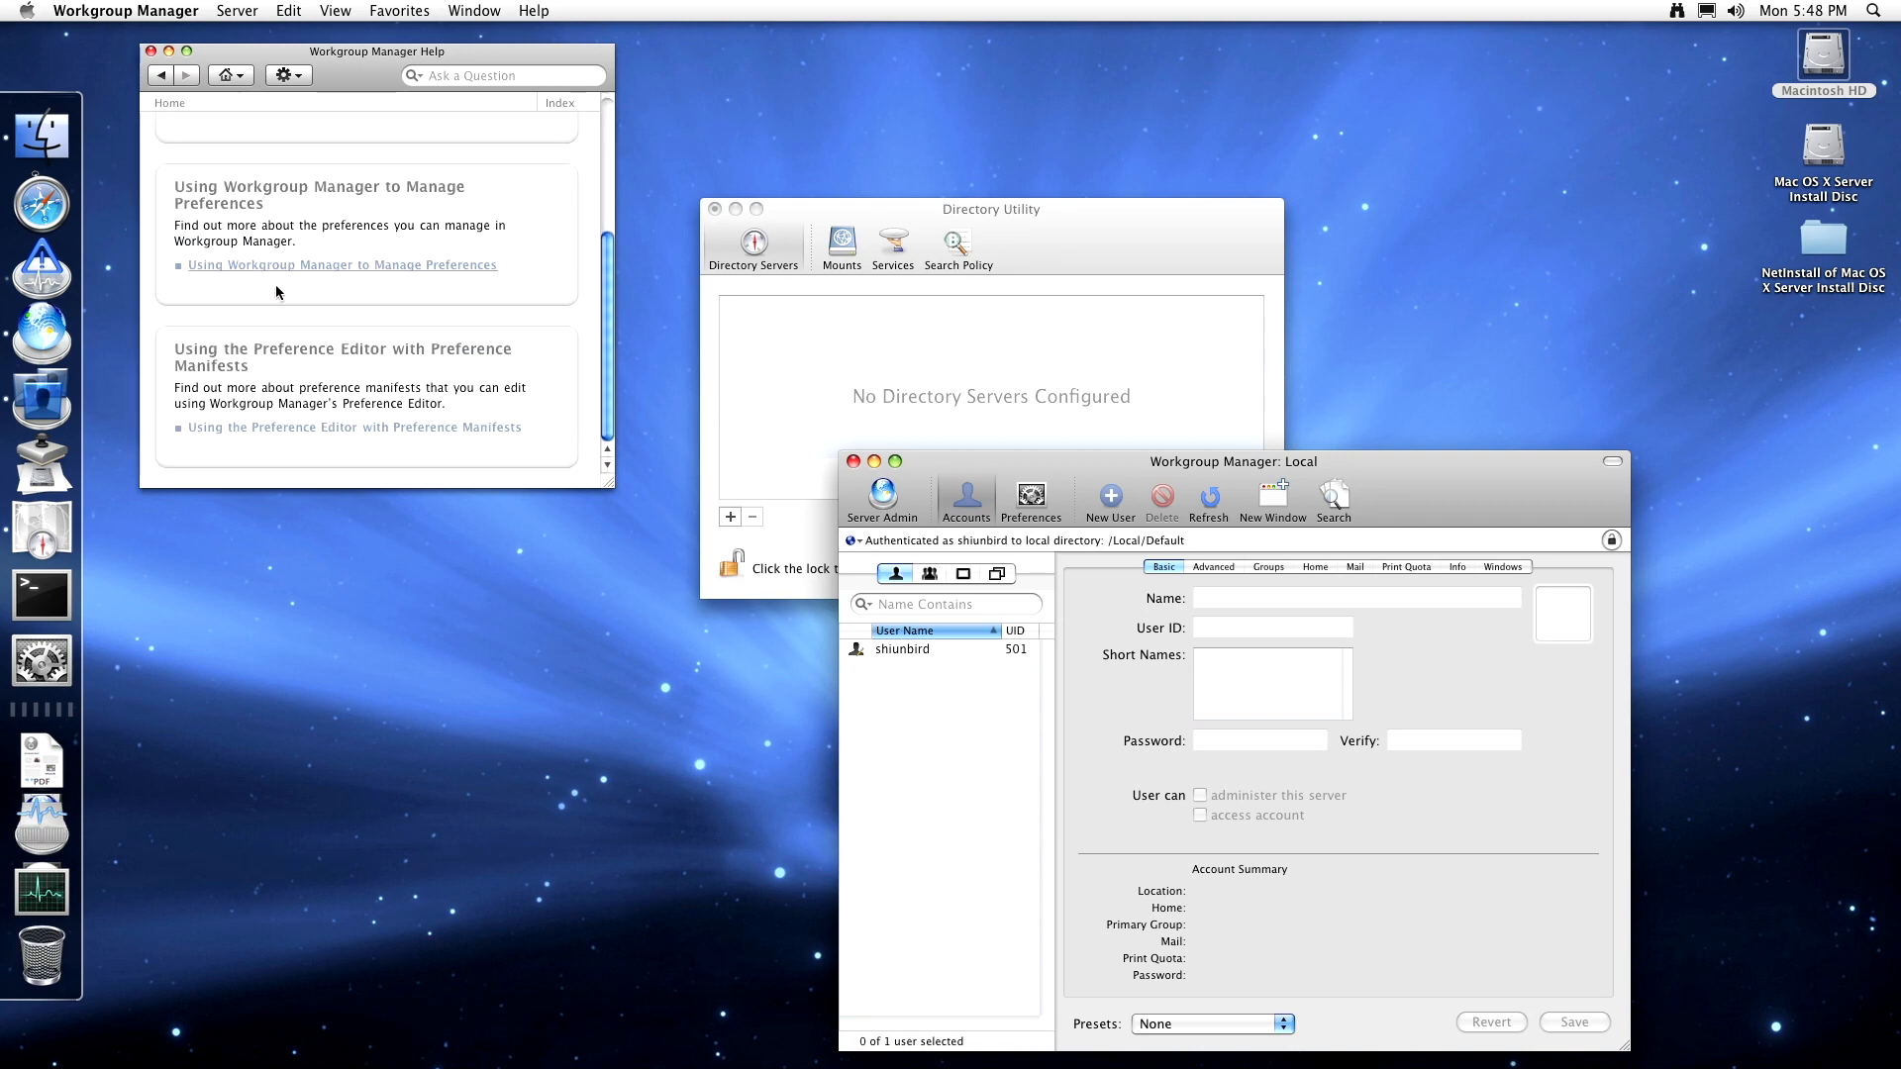
click(304, 267)
scroll(292, 253, down, 10)
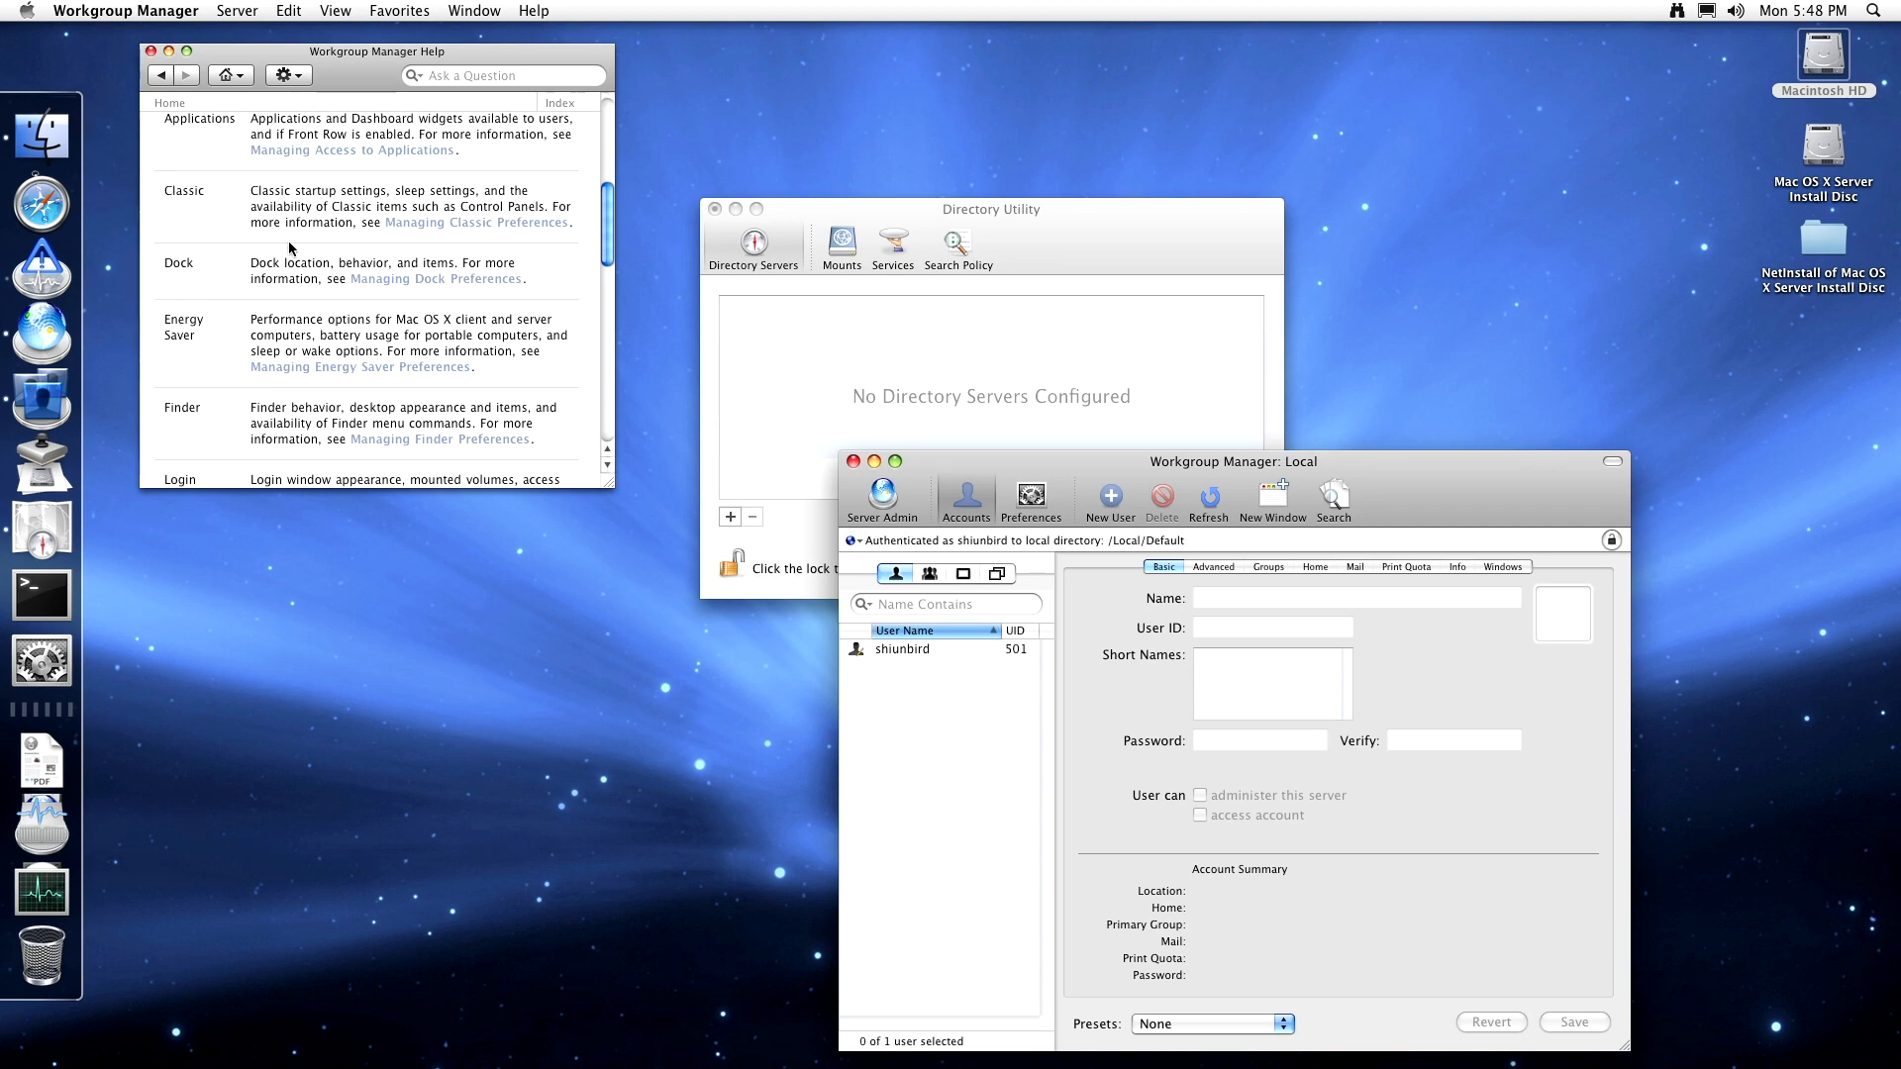
scroll(290, 247, down, 15)
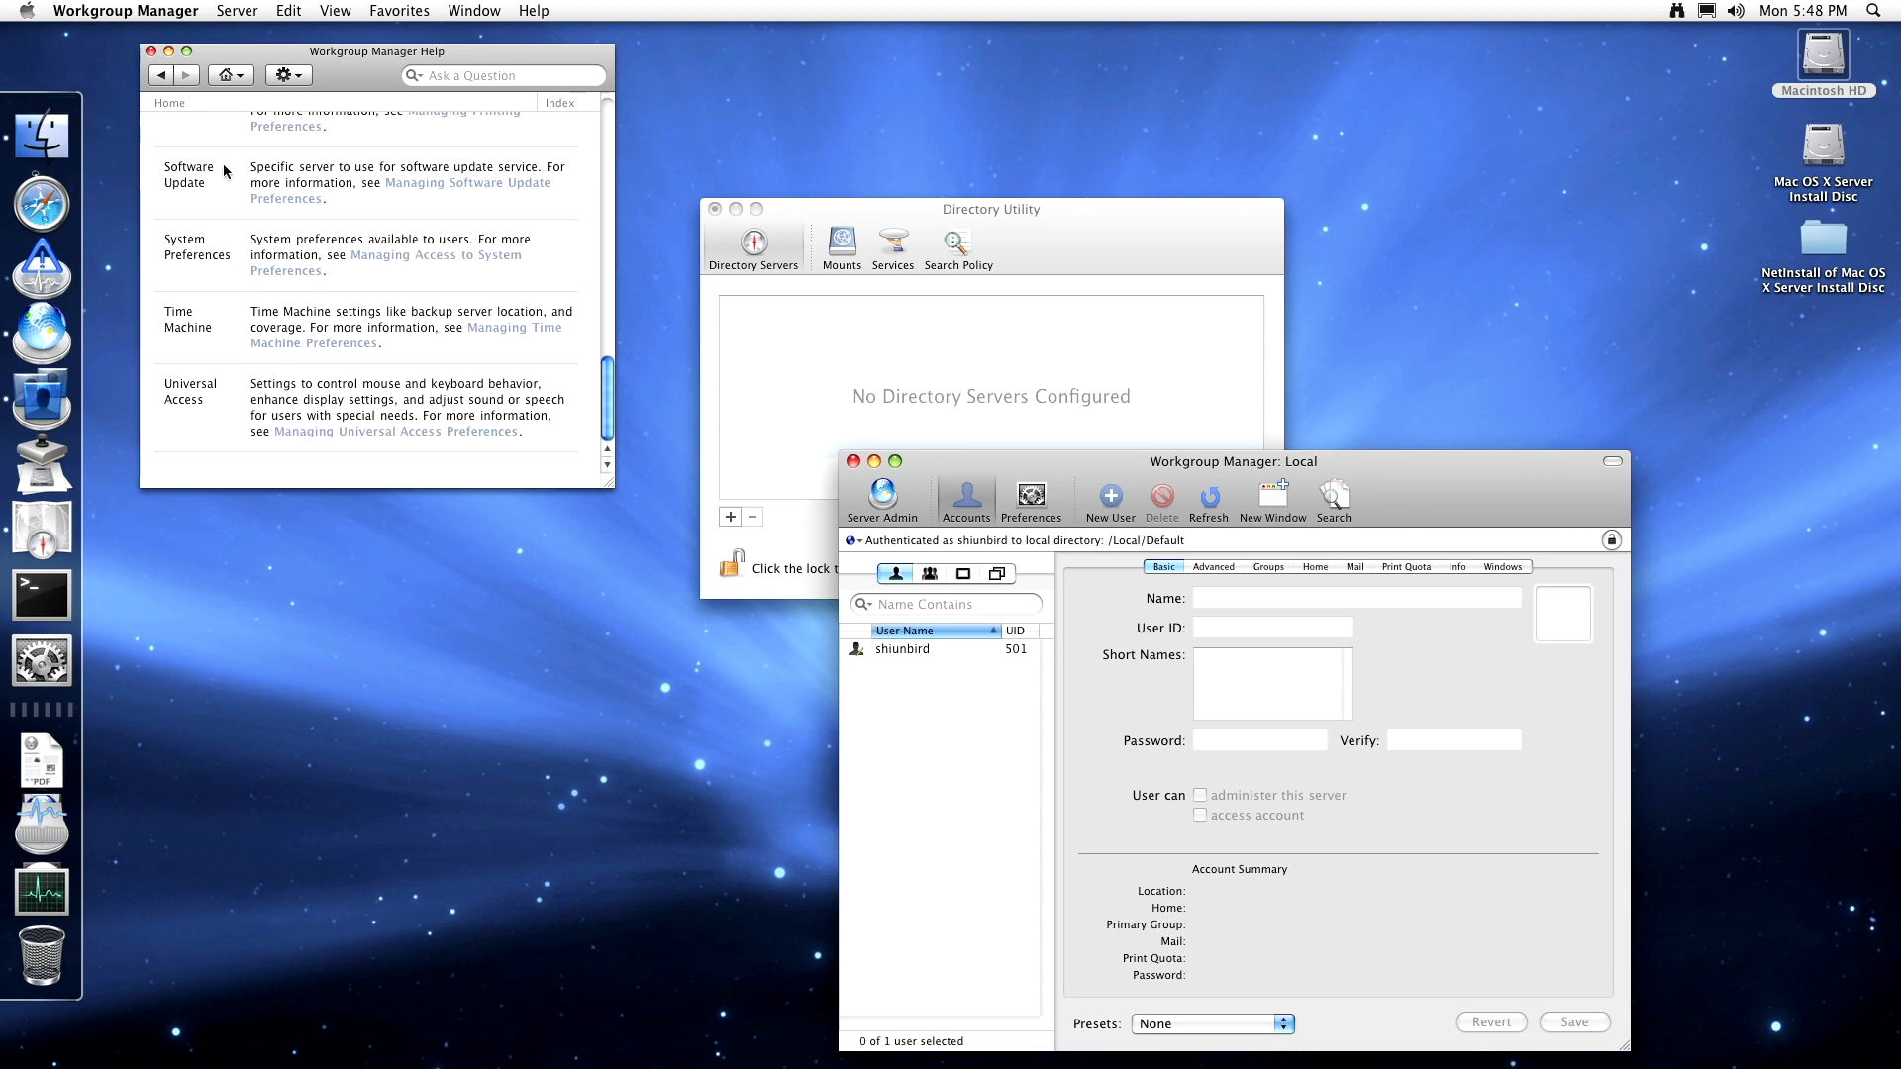
- Close Help, select the local user account, and switch to managing its preferences
click(150, 50)
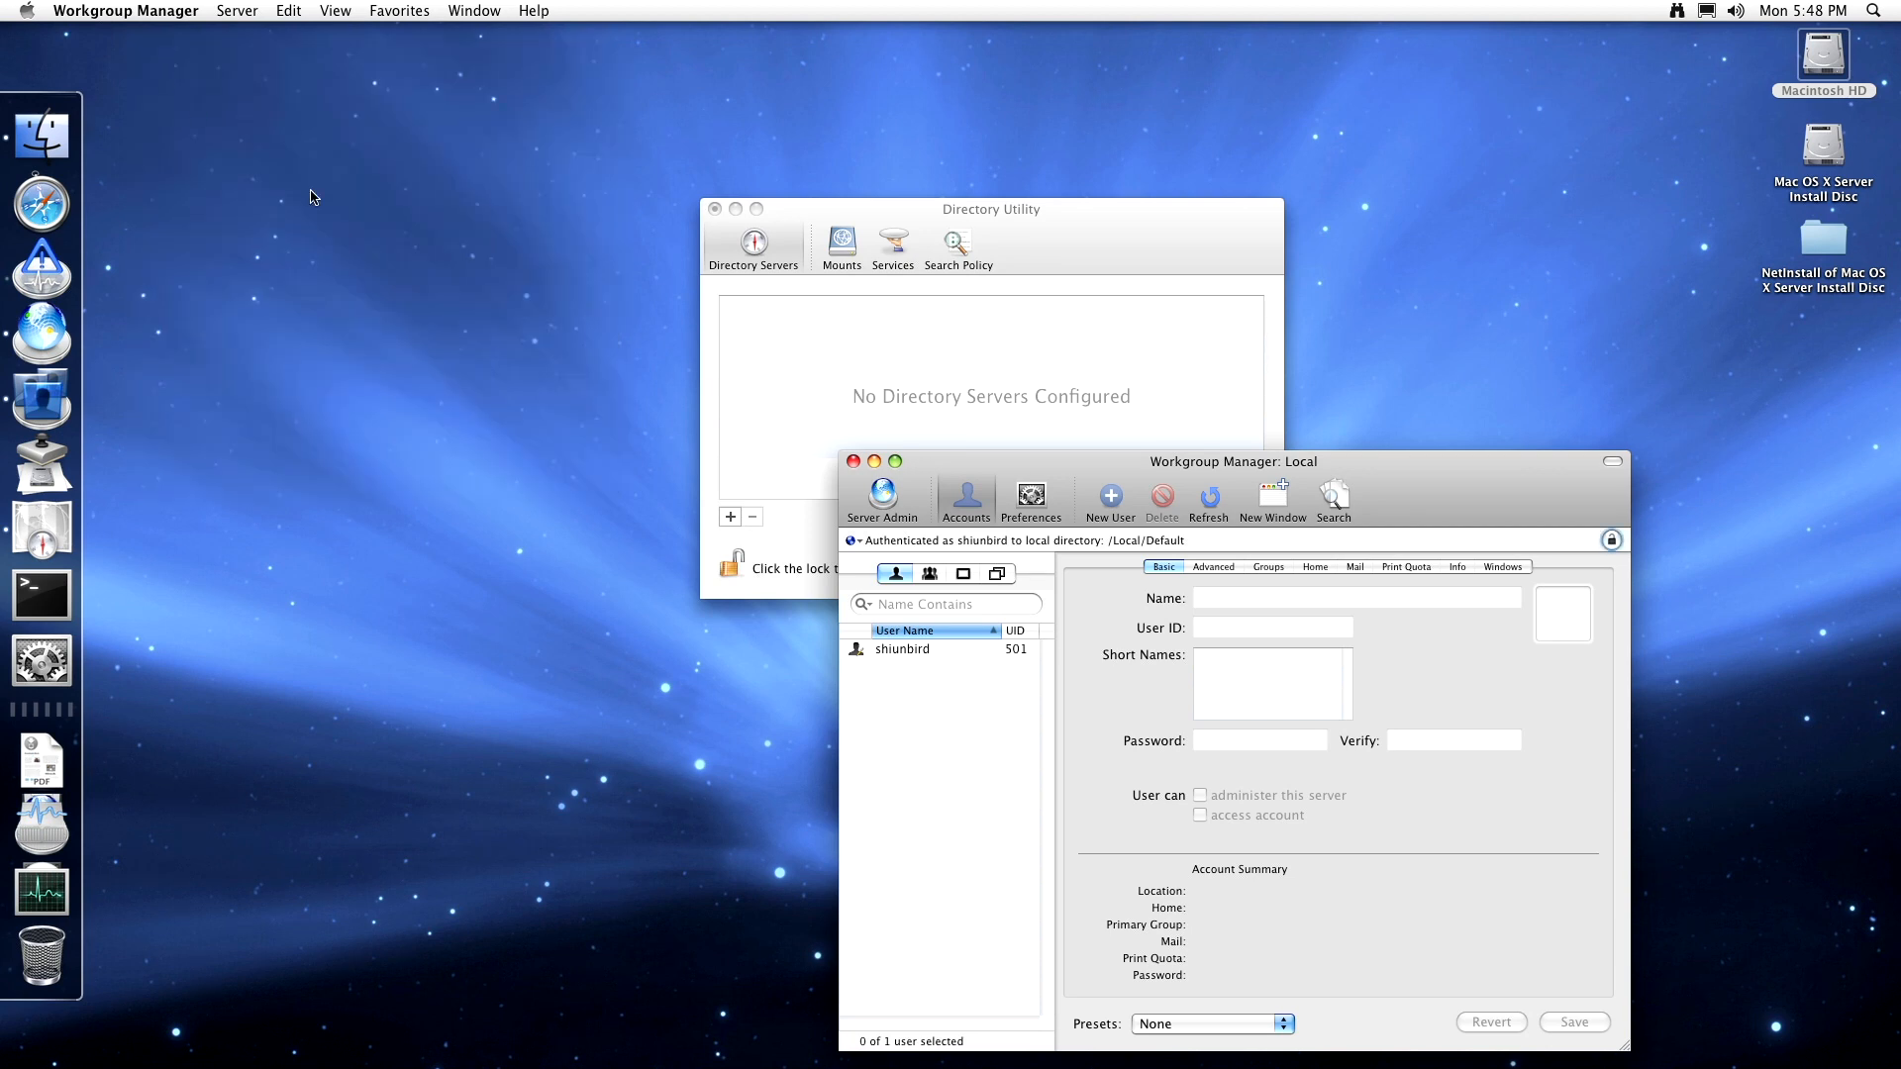
click(926, 646)
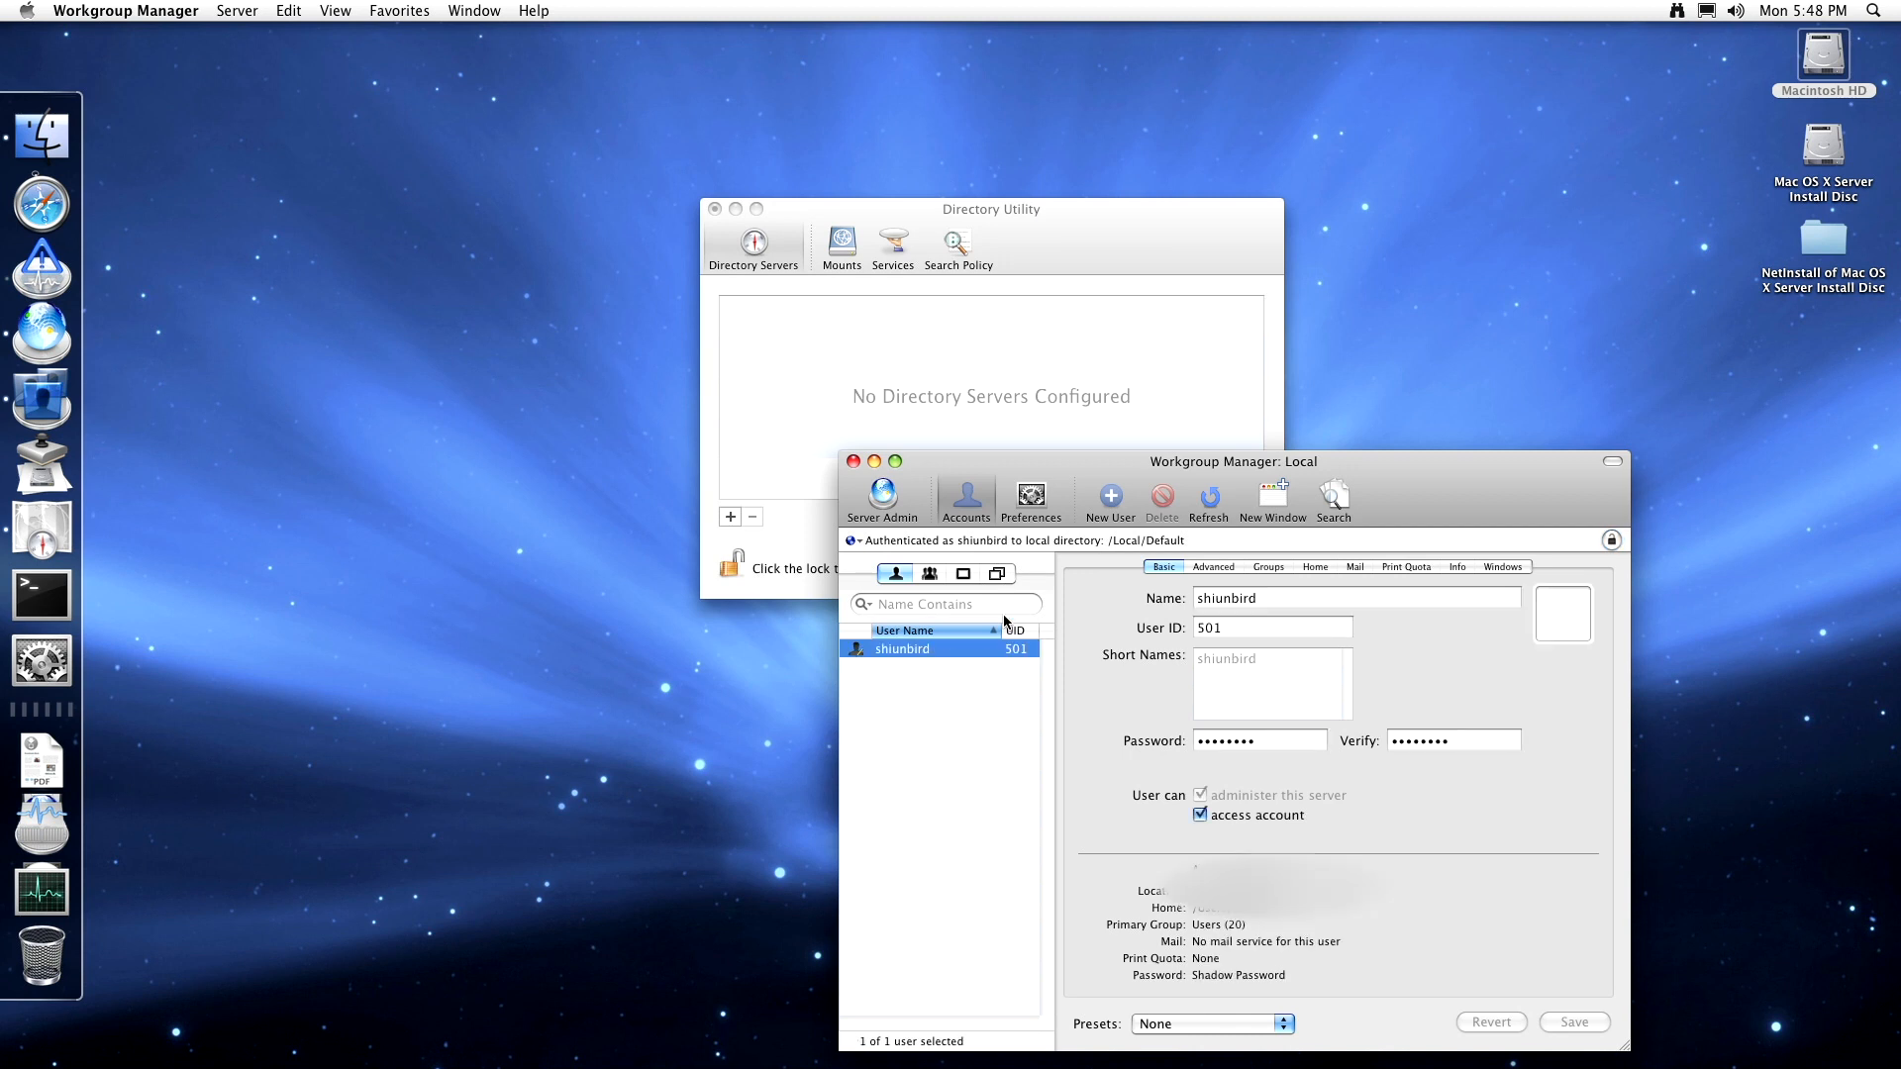
click(1030, 497)
click(1401, 693)
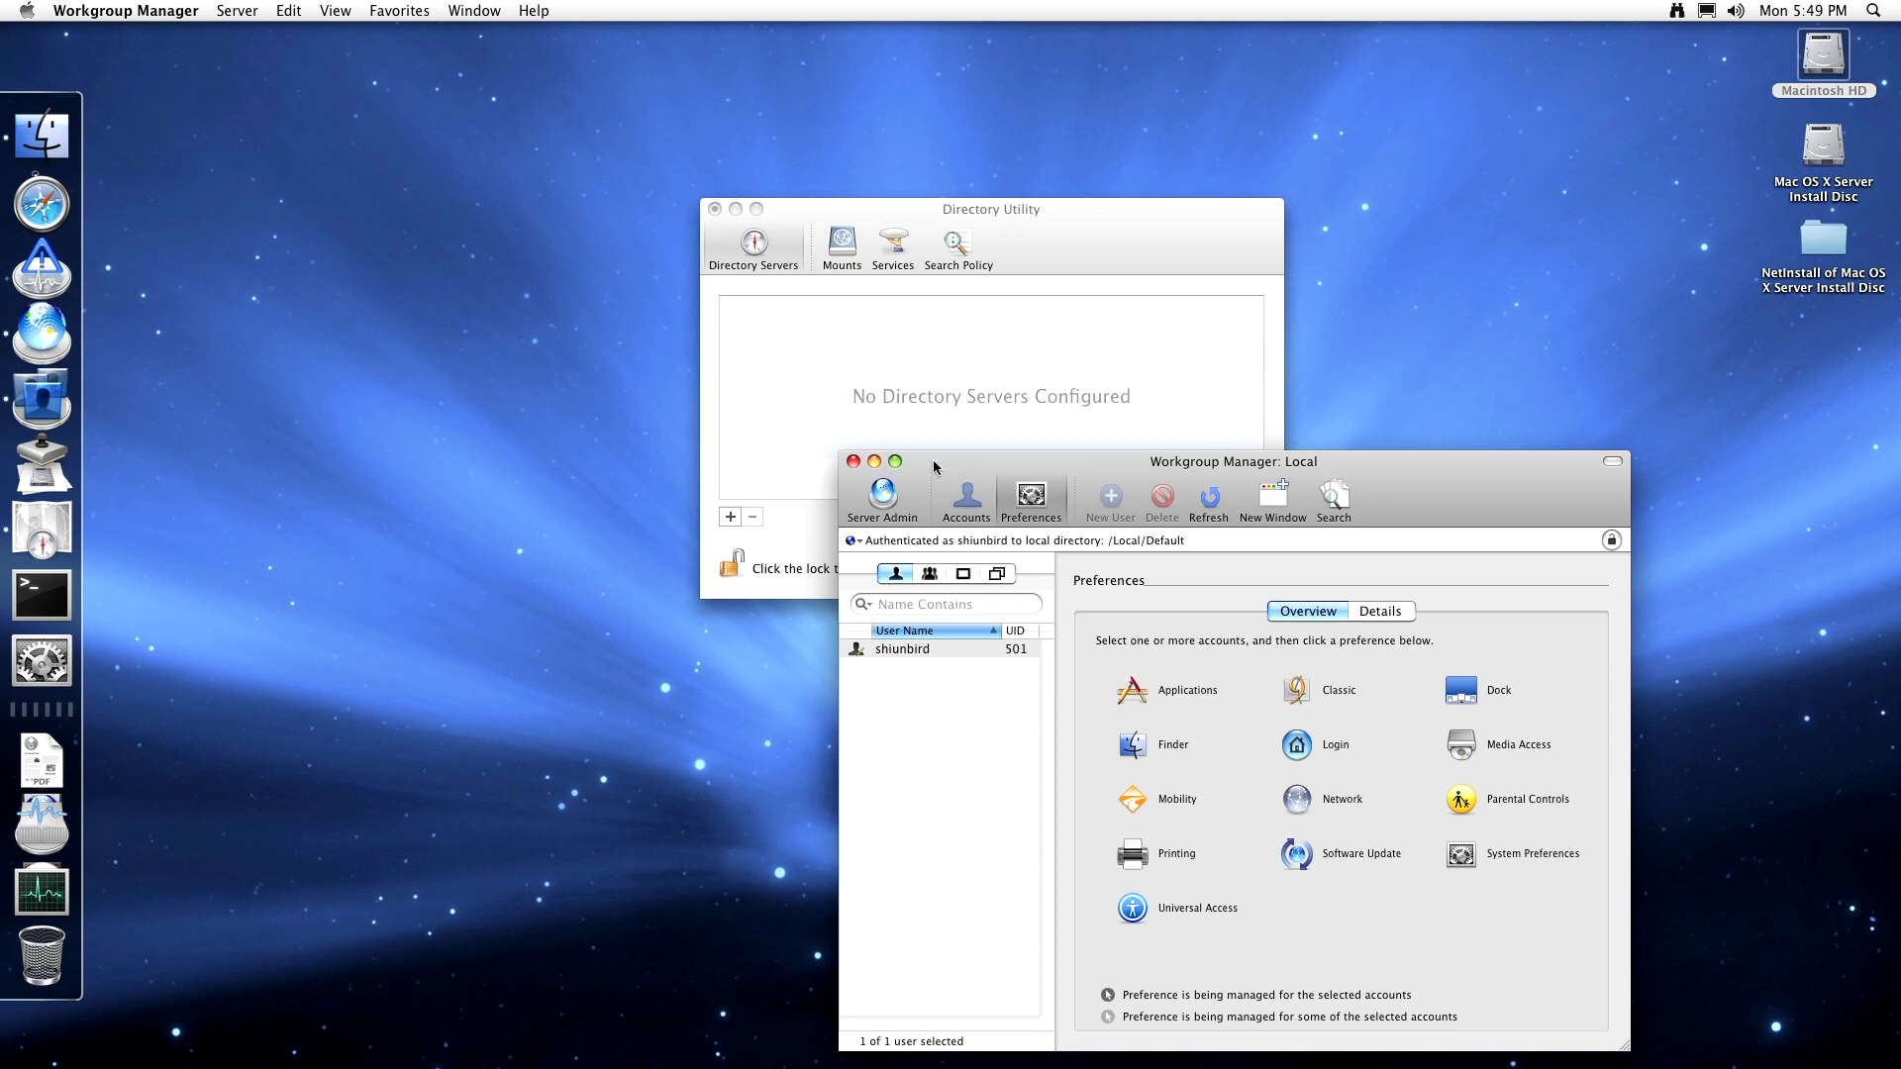
- Review the account's Classic preferences, including the Advanced tab, then return to the overview
click(1331, 691)
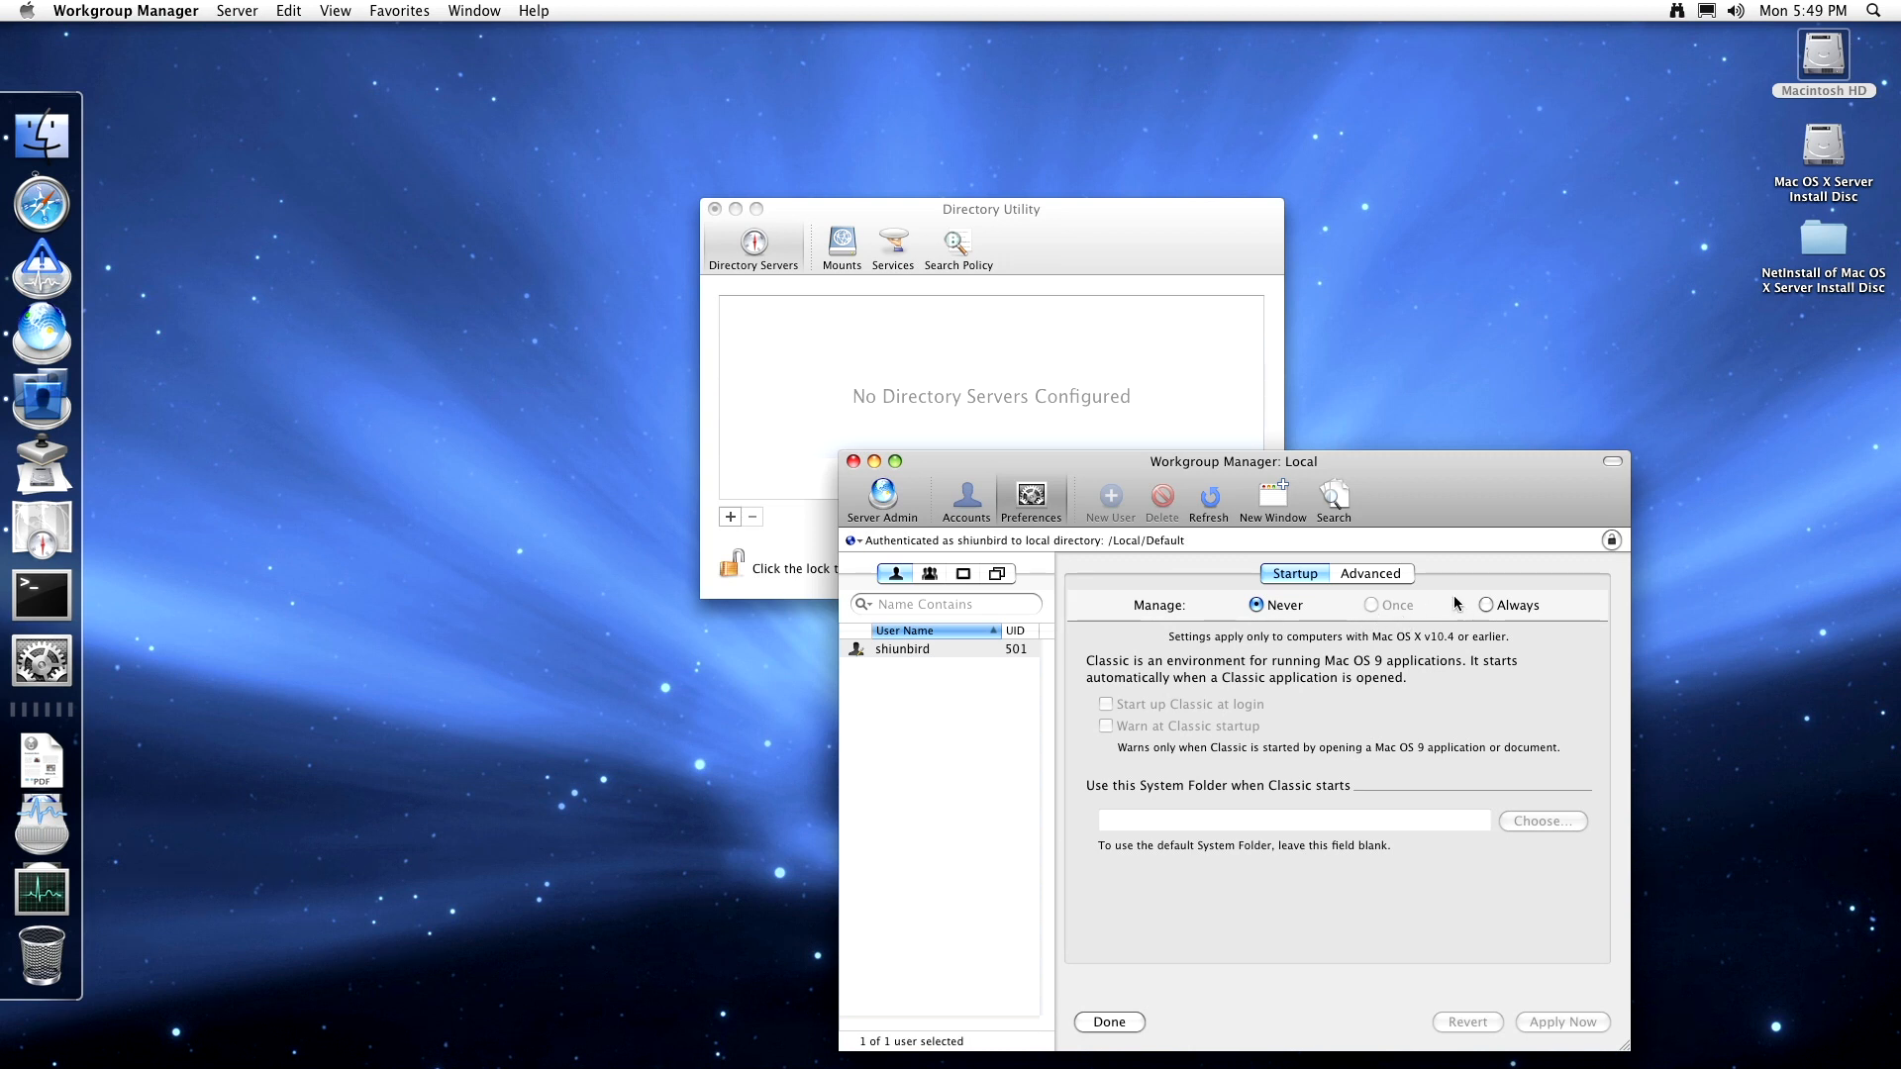
click(1406, 578)
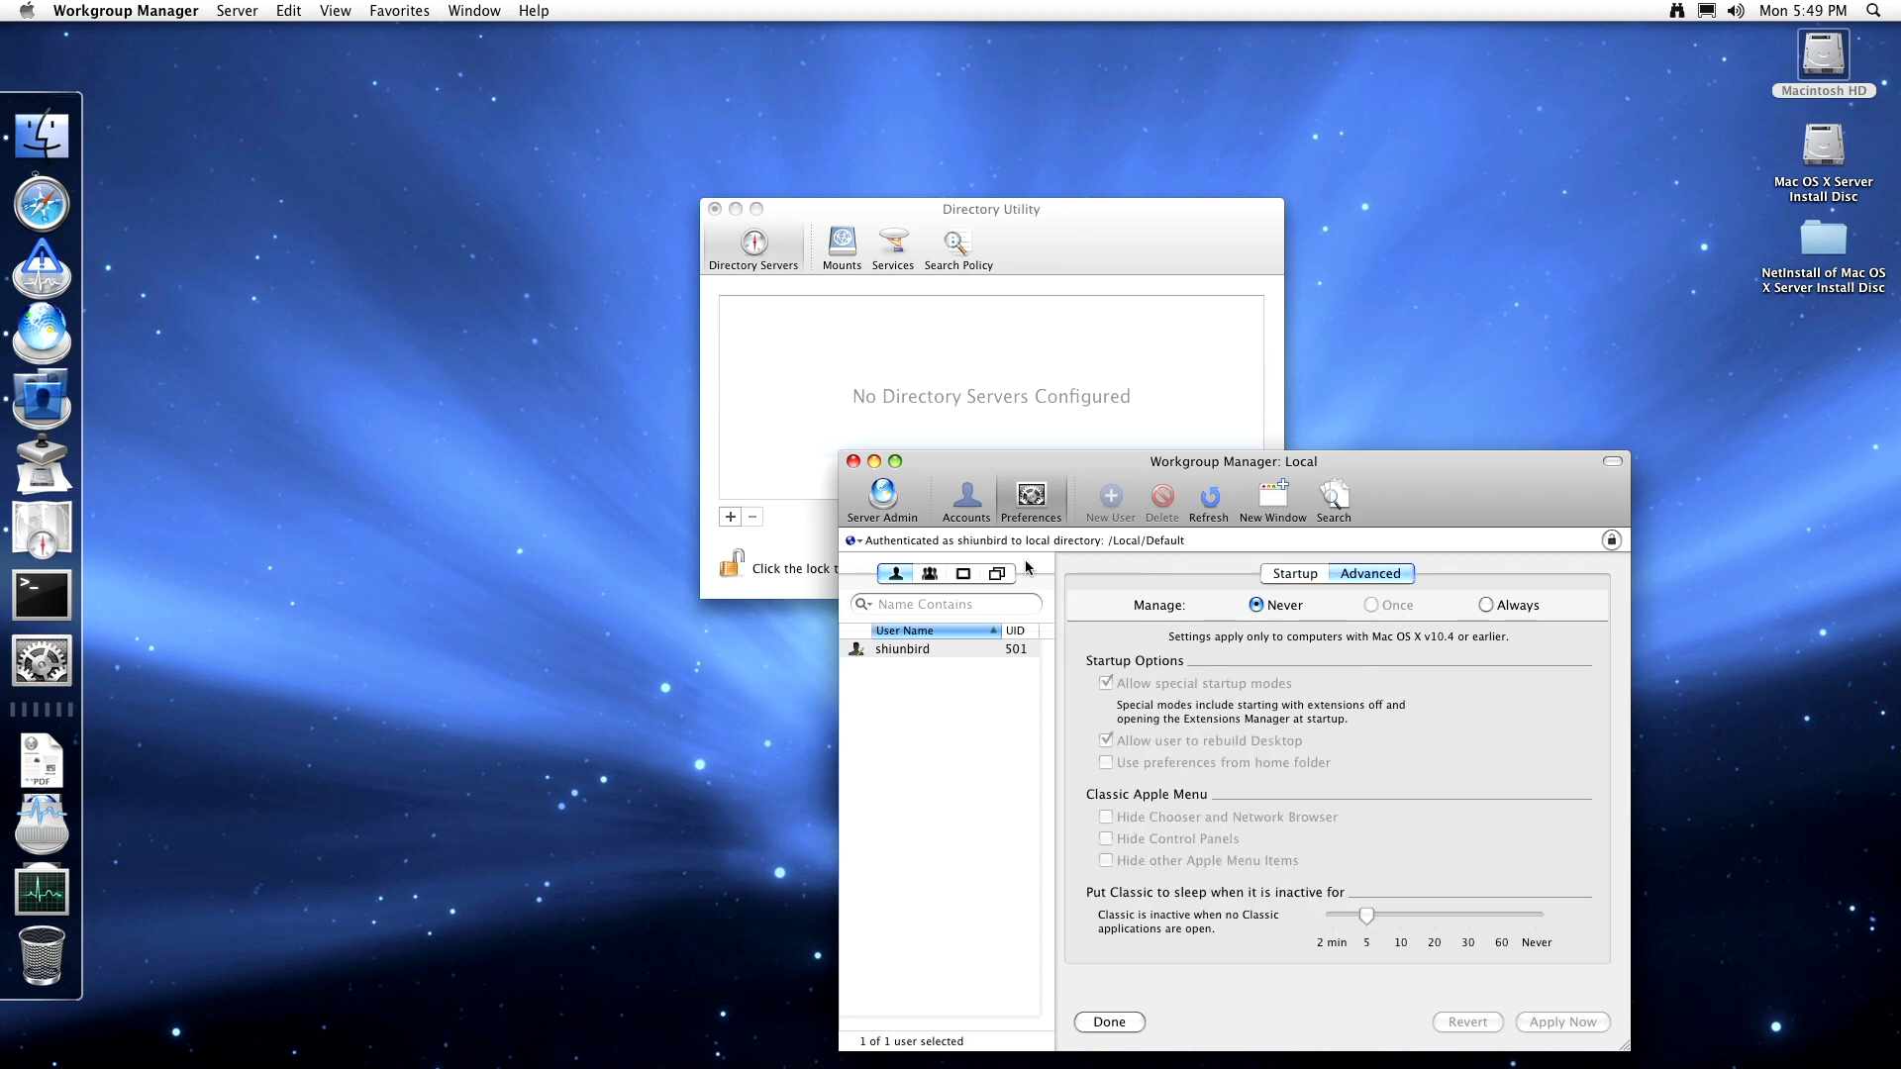
click(1031, 500)
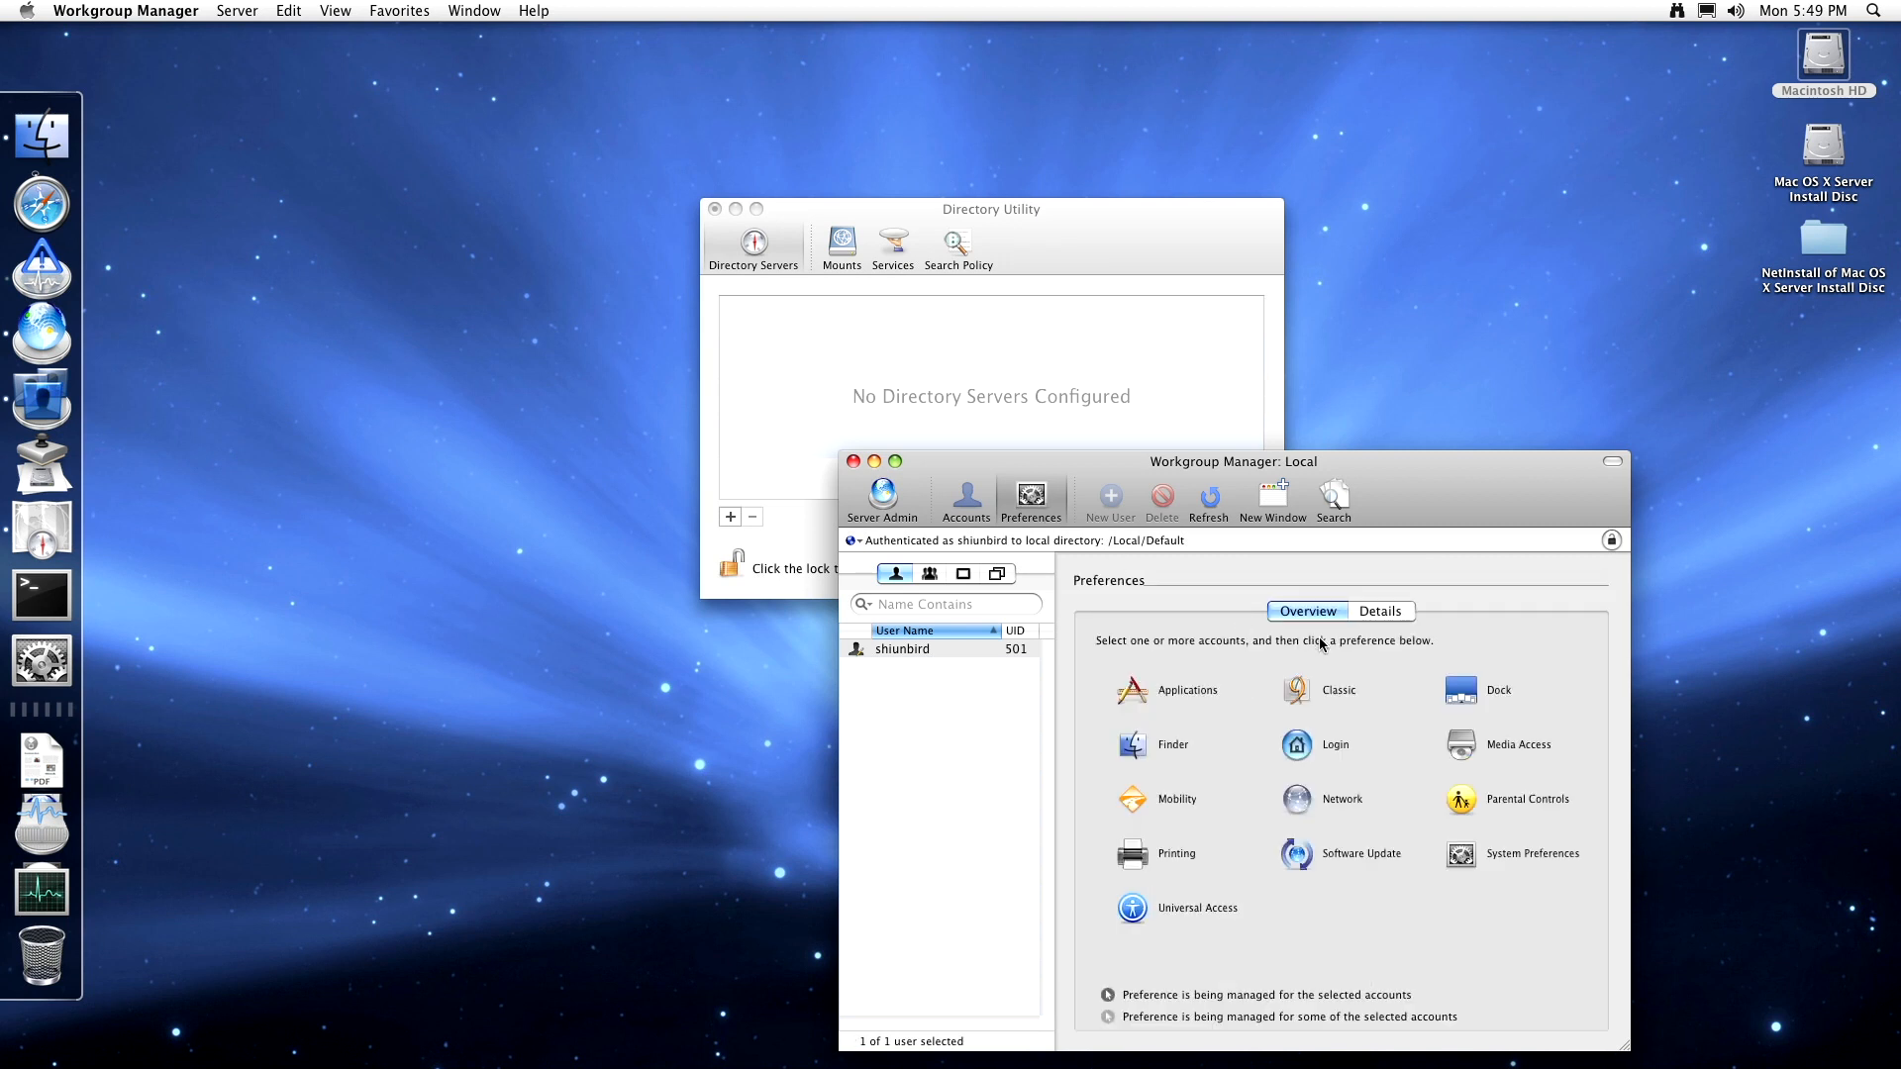
- Look through the Dock Items applications list and the Dock Display settings
click(1483, 698)
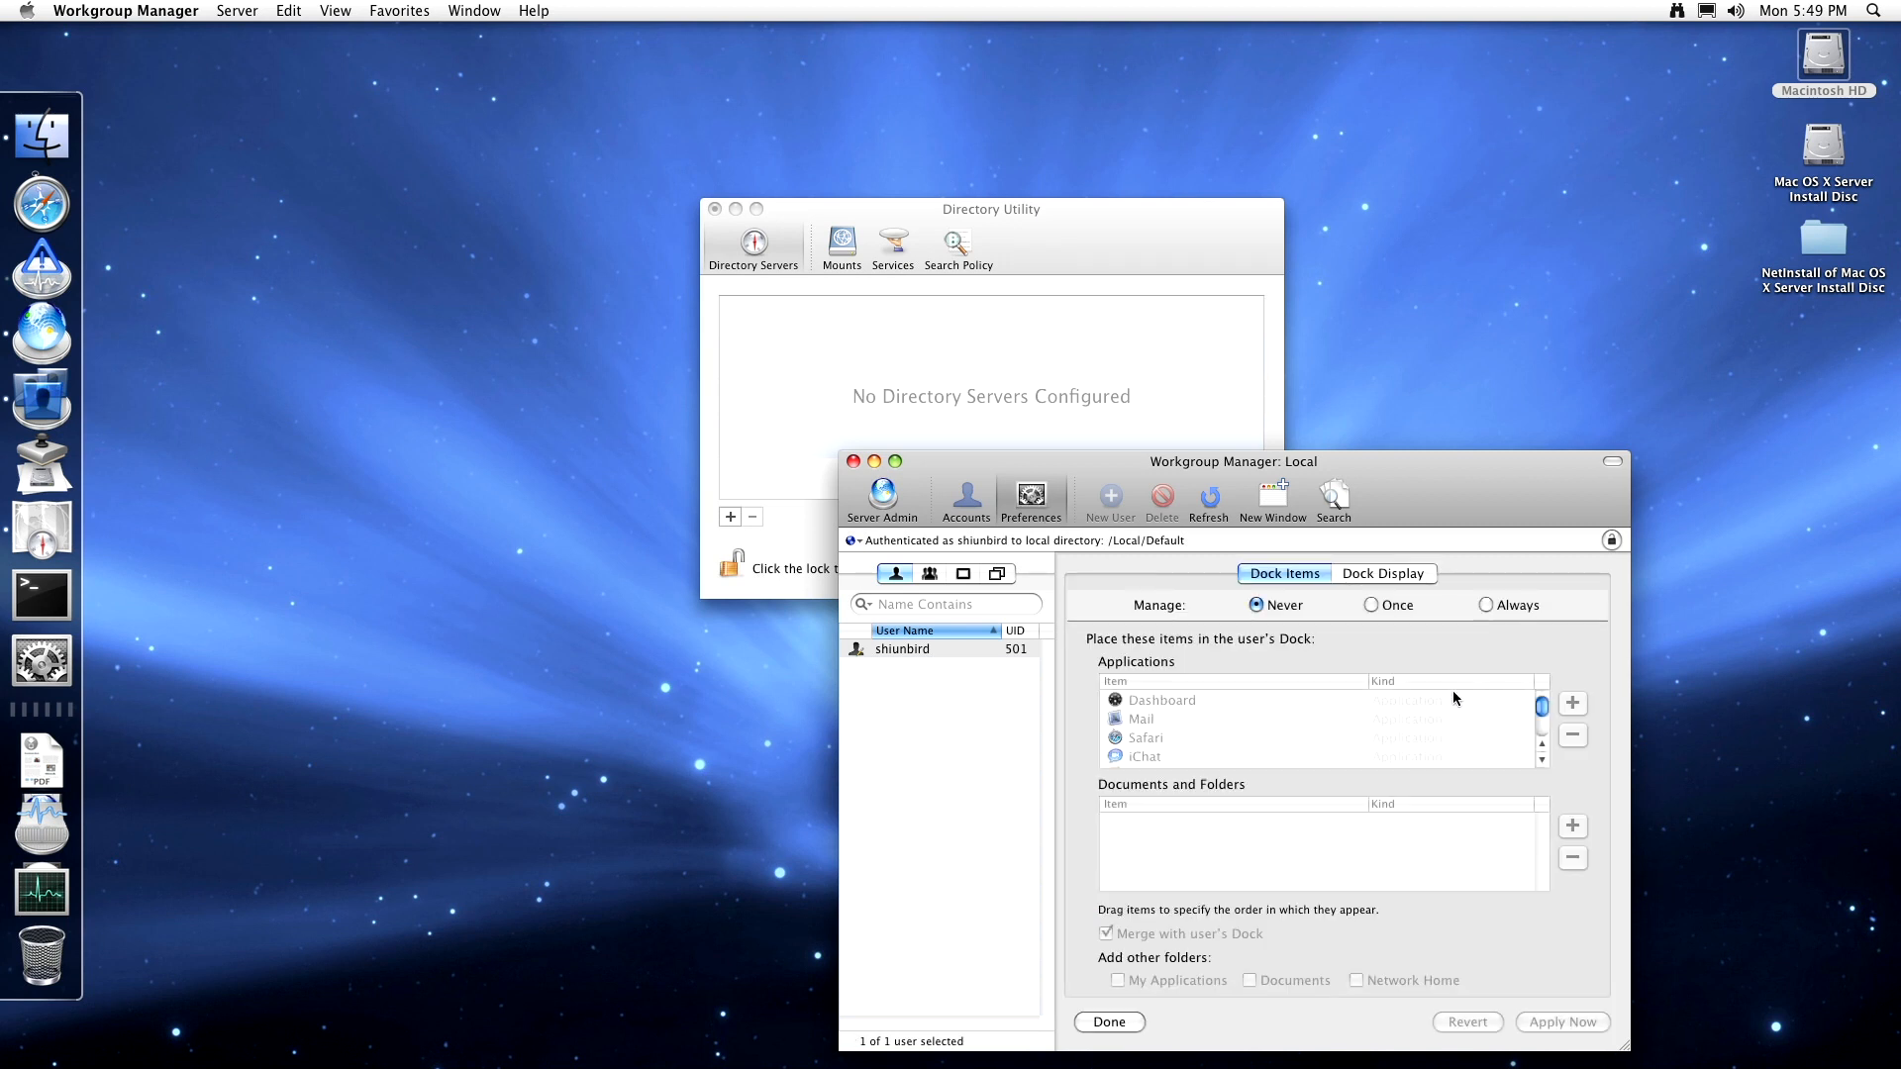
scroll(1188, 691, down, 3)
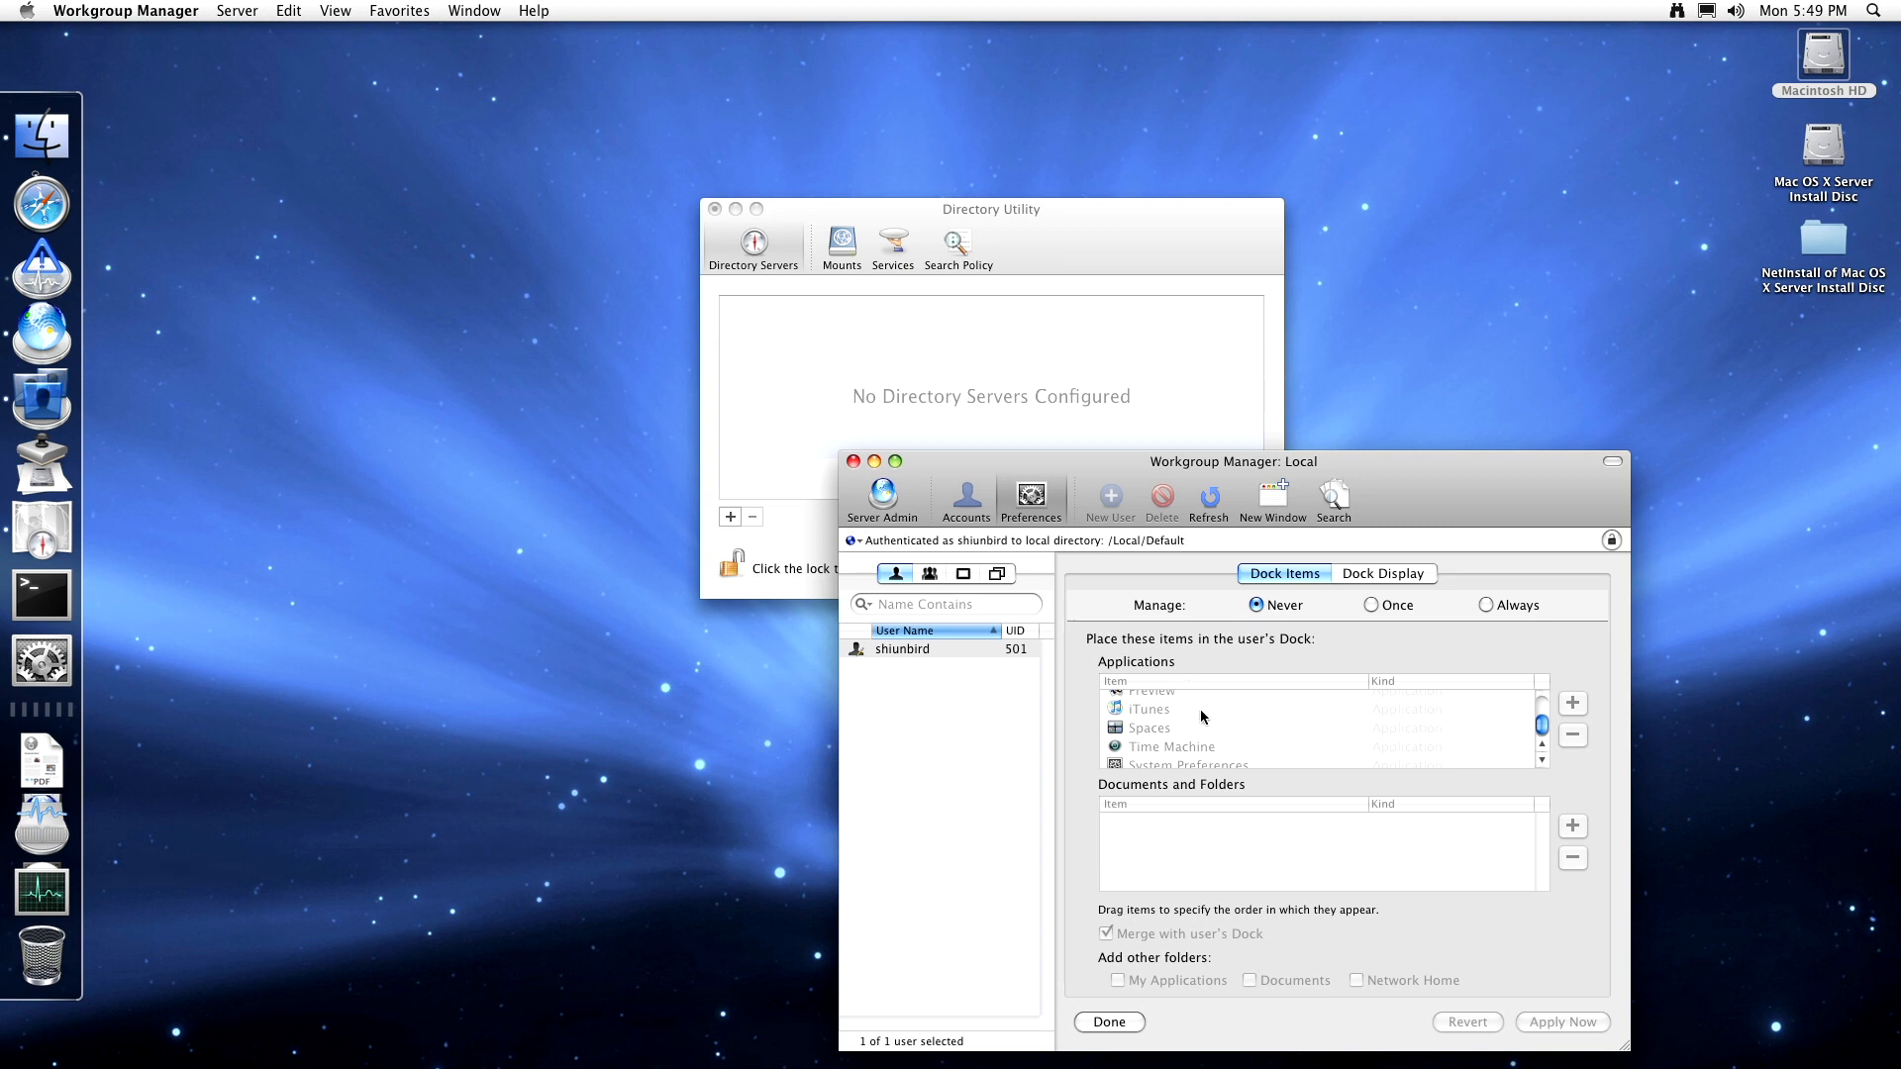
scroll(1188, 722, down, 1)
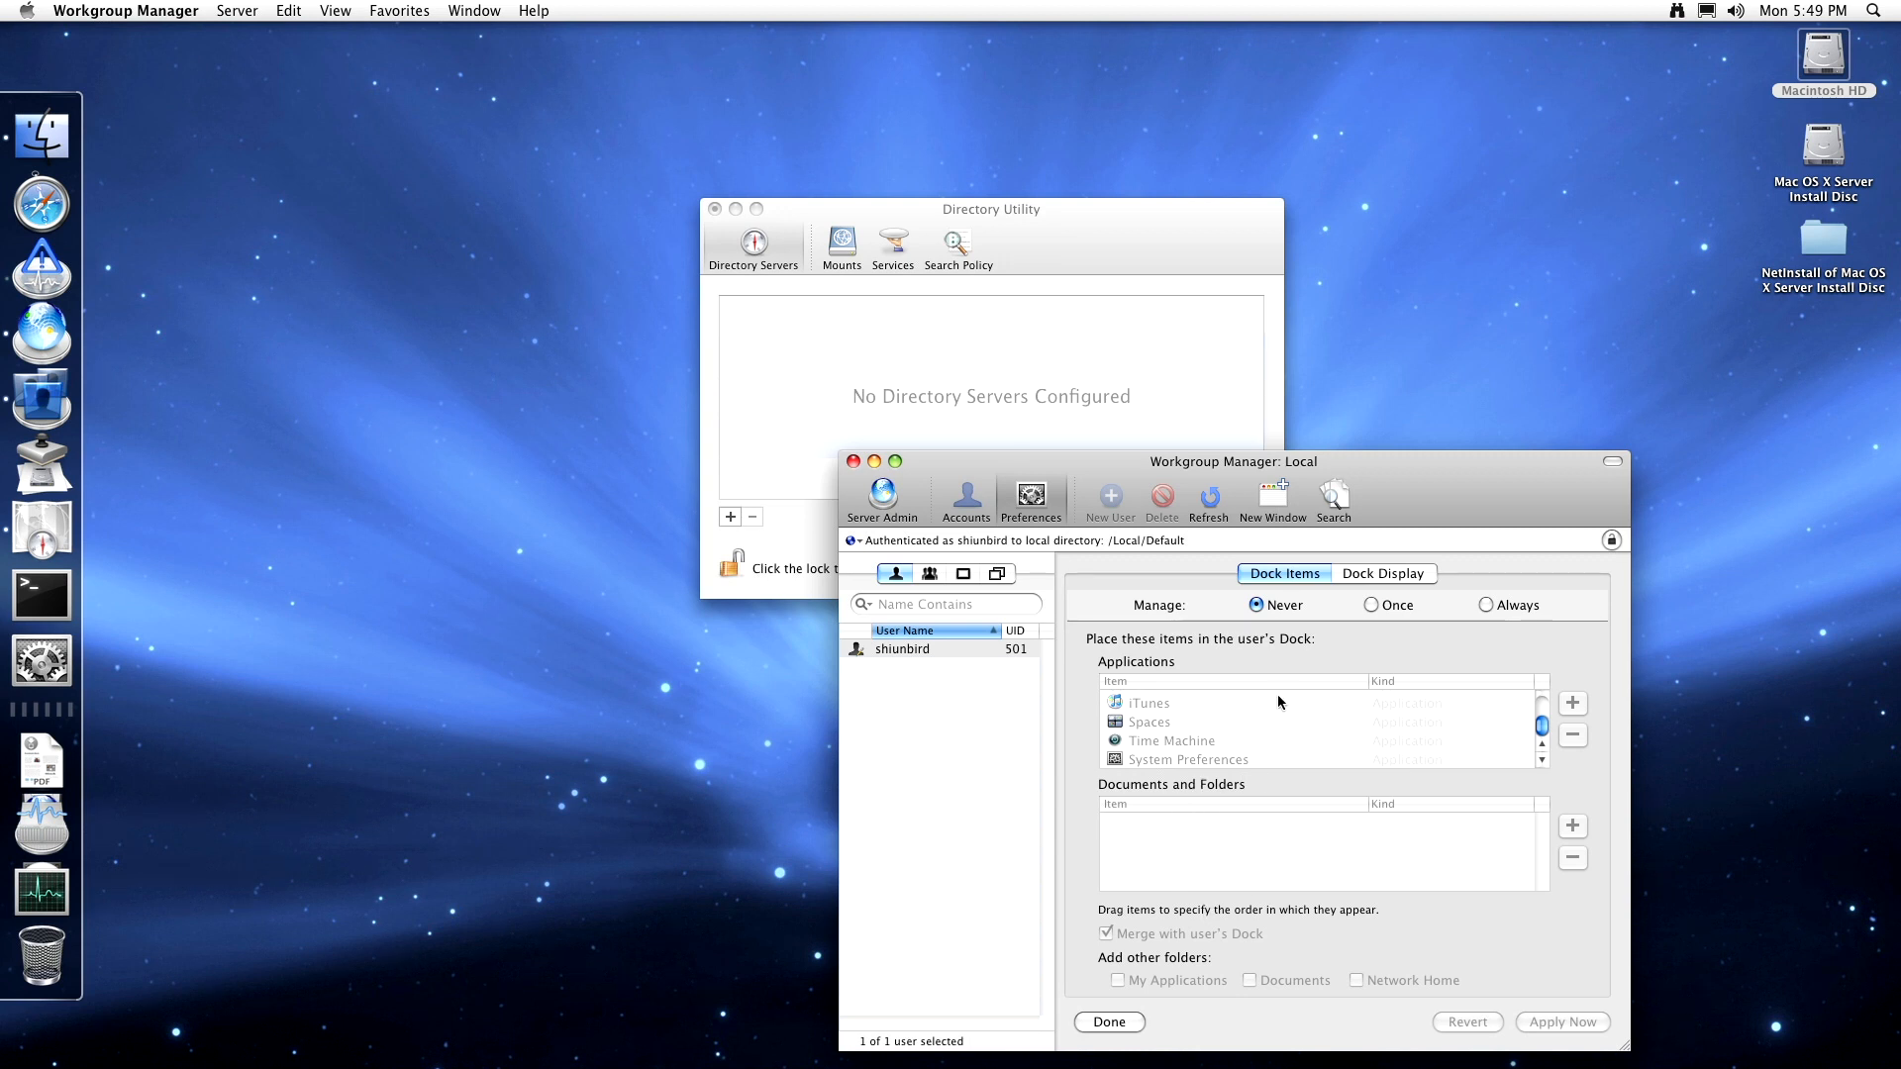
click(1374, 572)
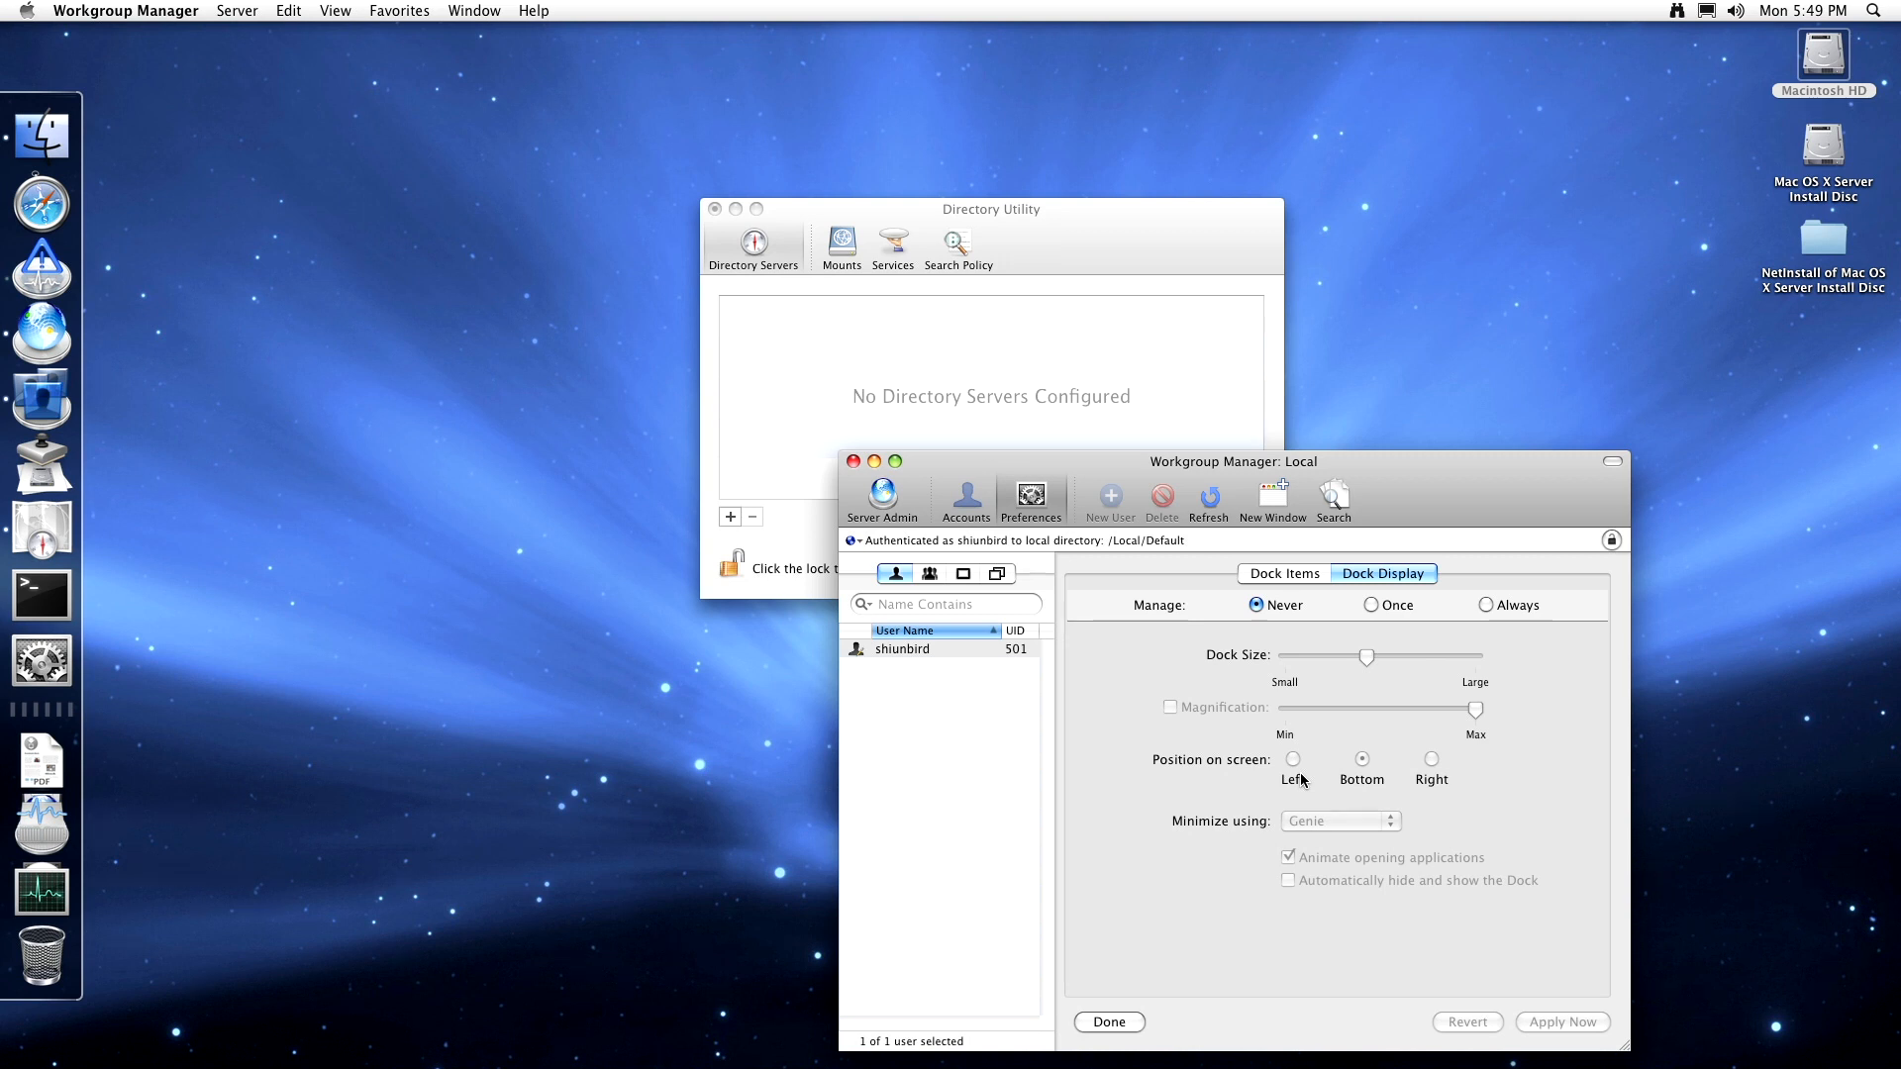
click(1027, 501)
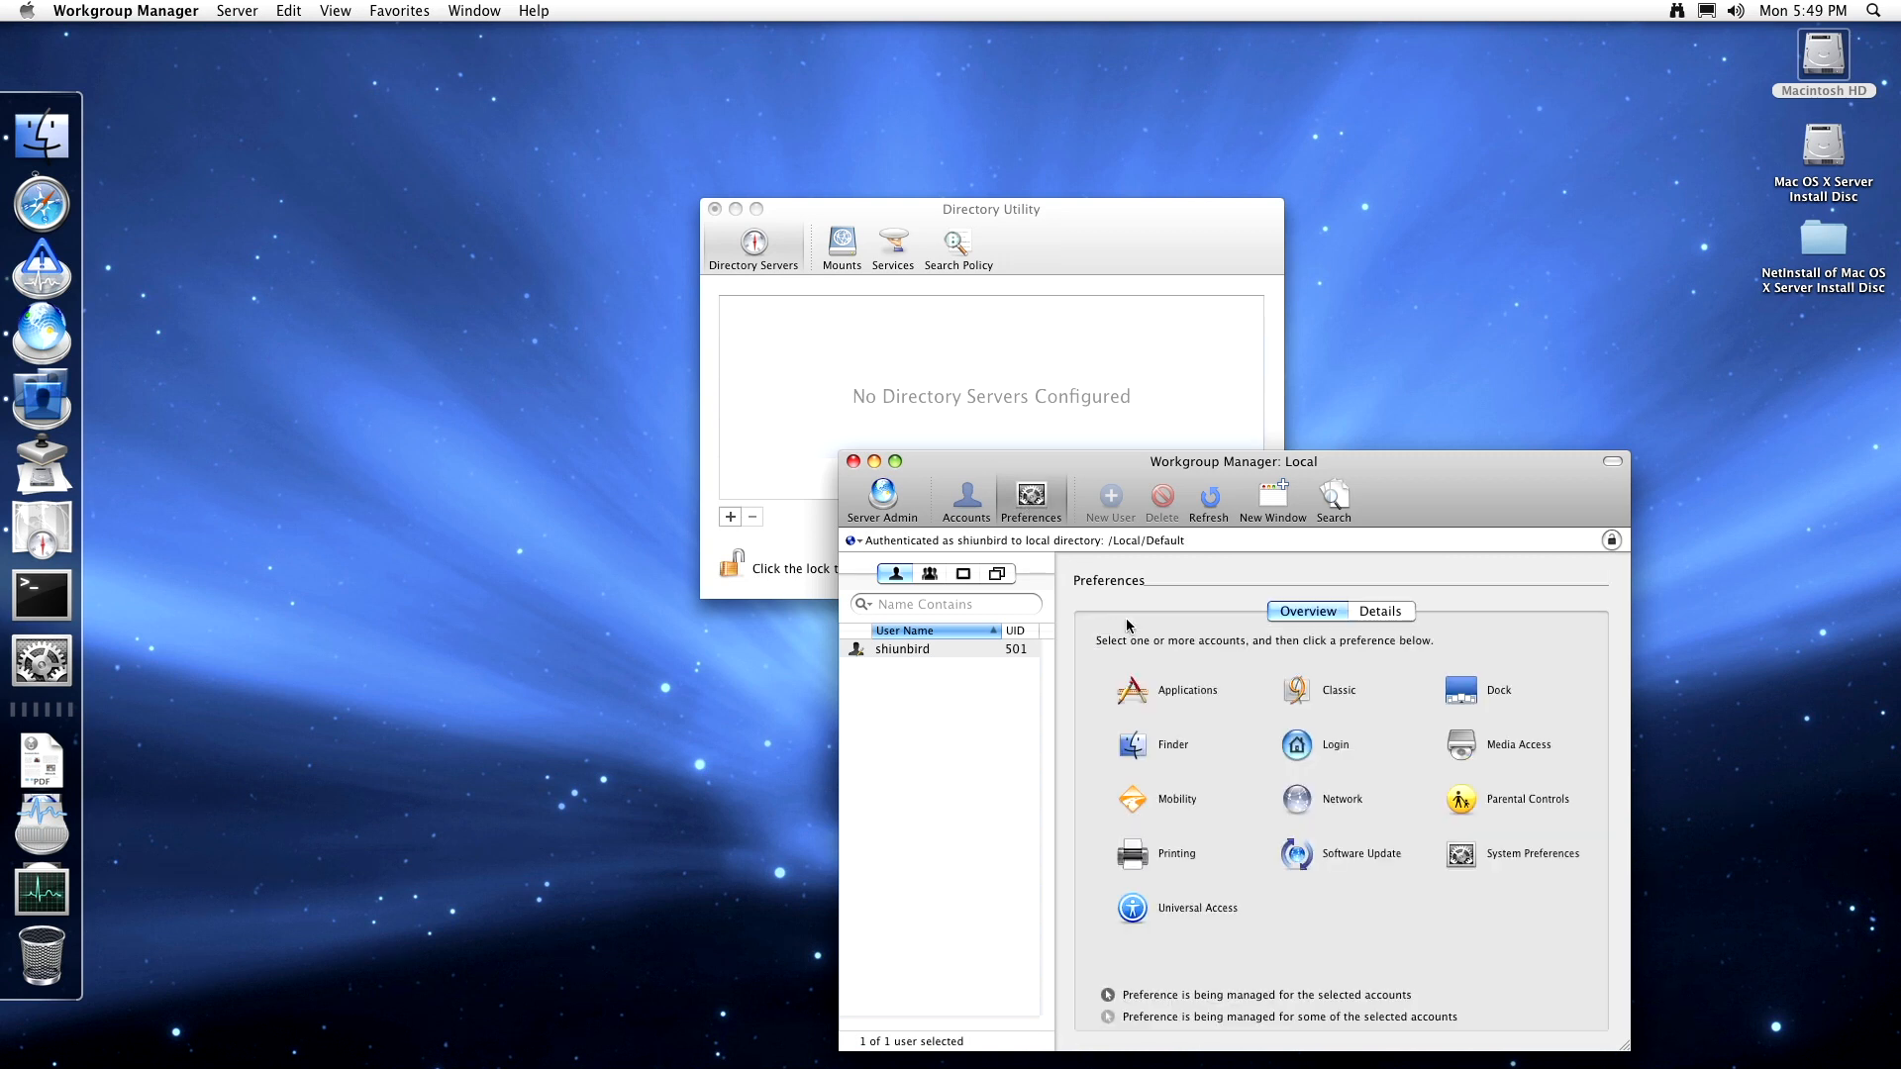
- Review Finder Commands and the Desktop, Default and Computer View settings
click(1165, 752)
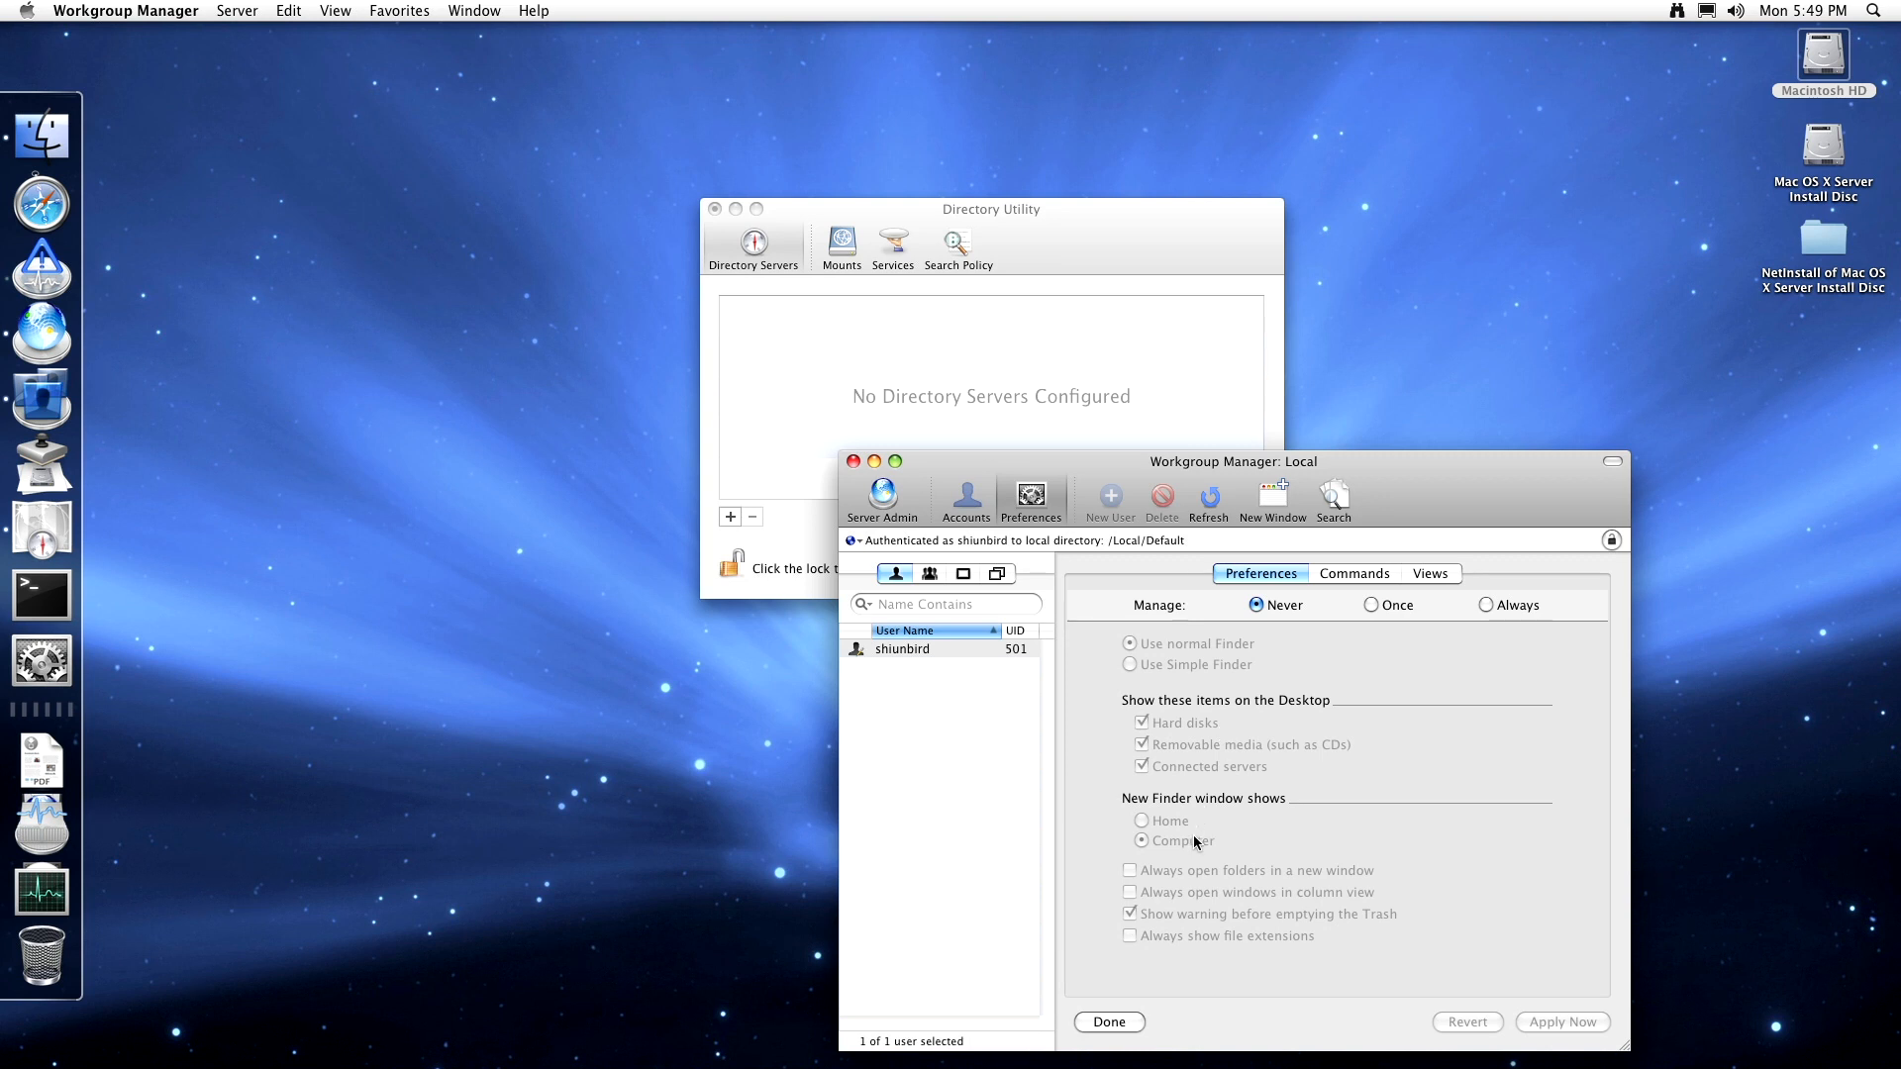
click(1371, 576)
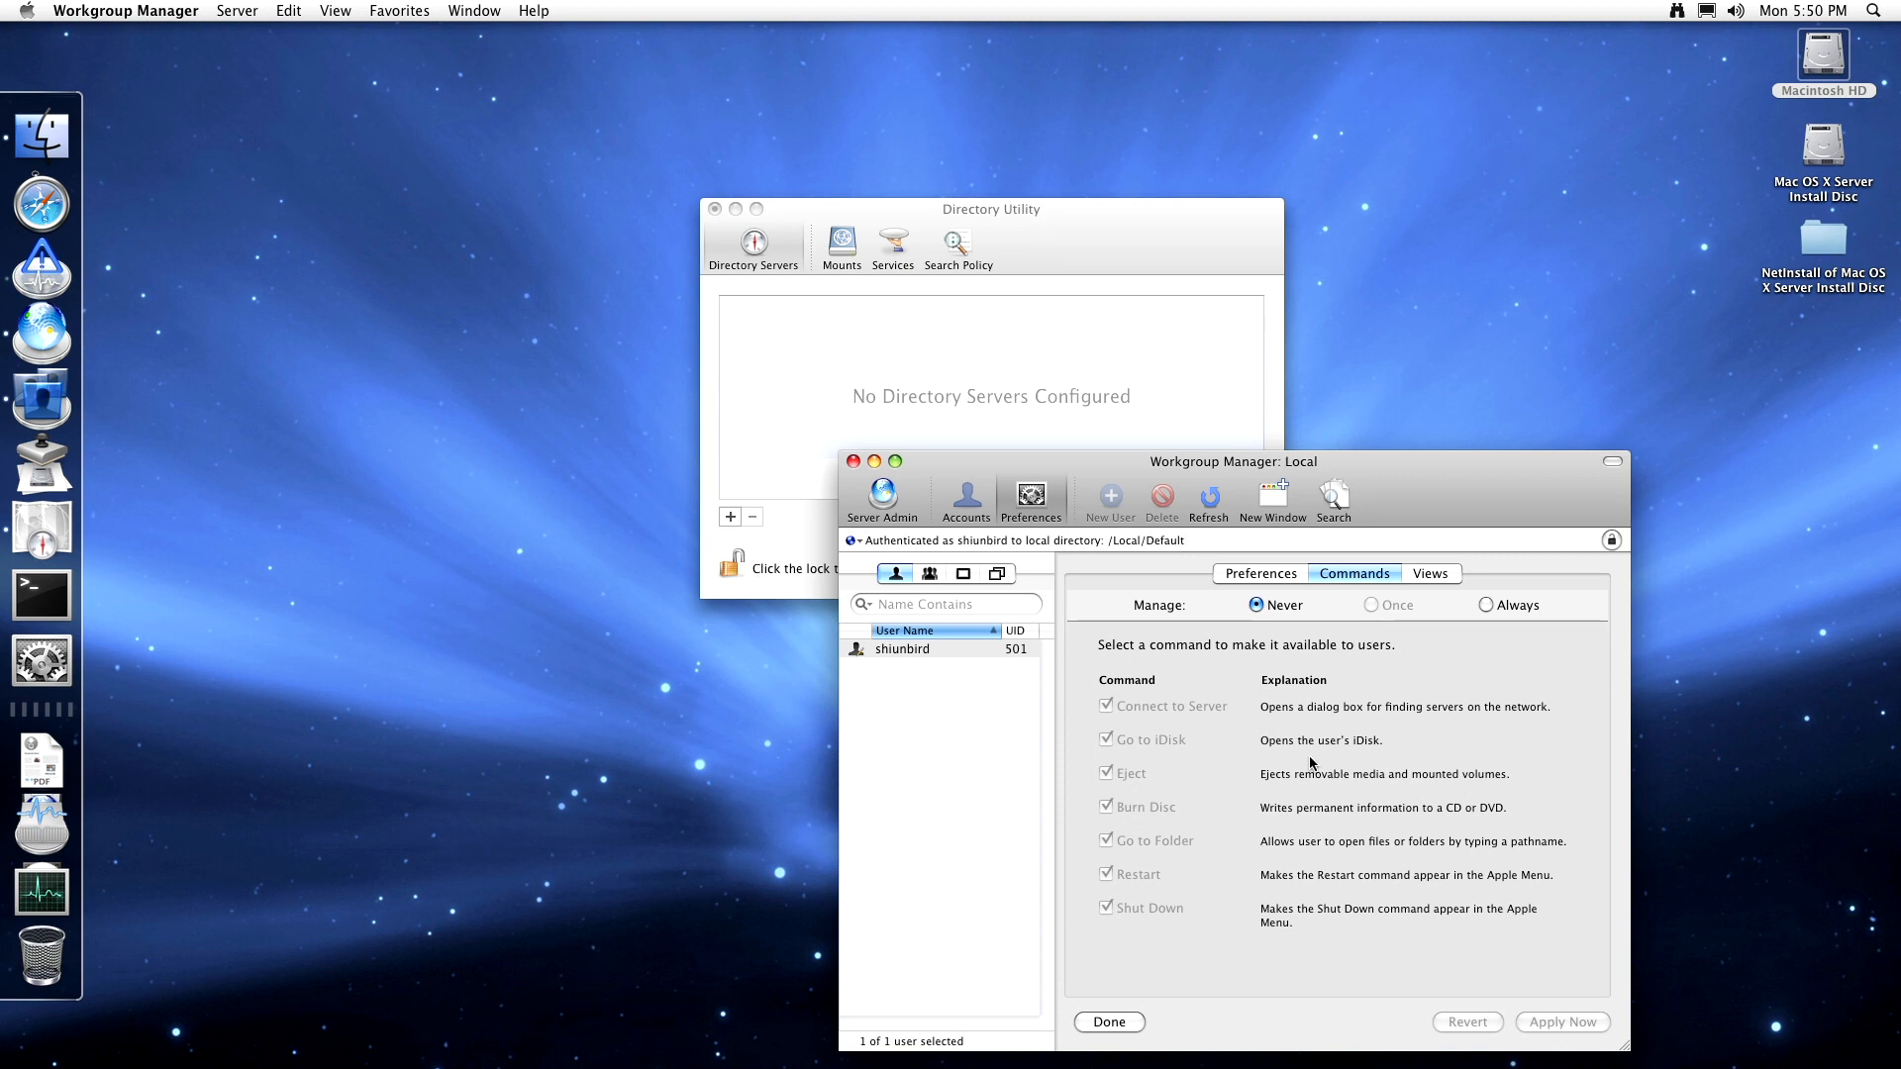
click(1443, 573)
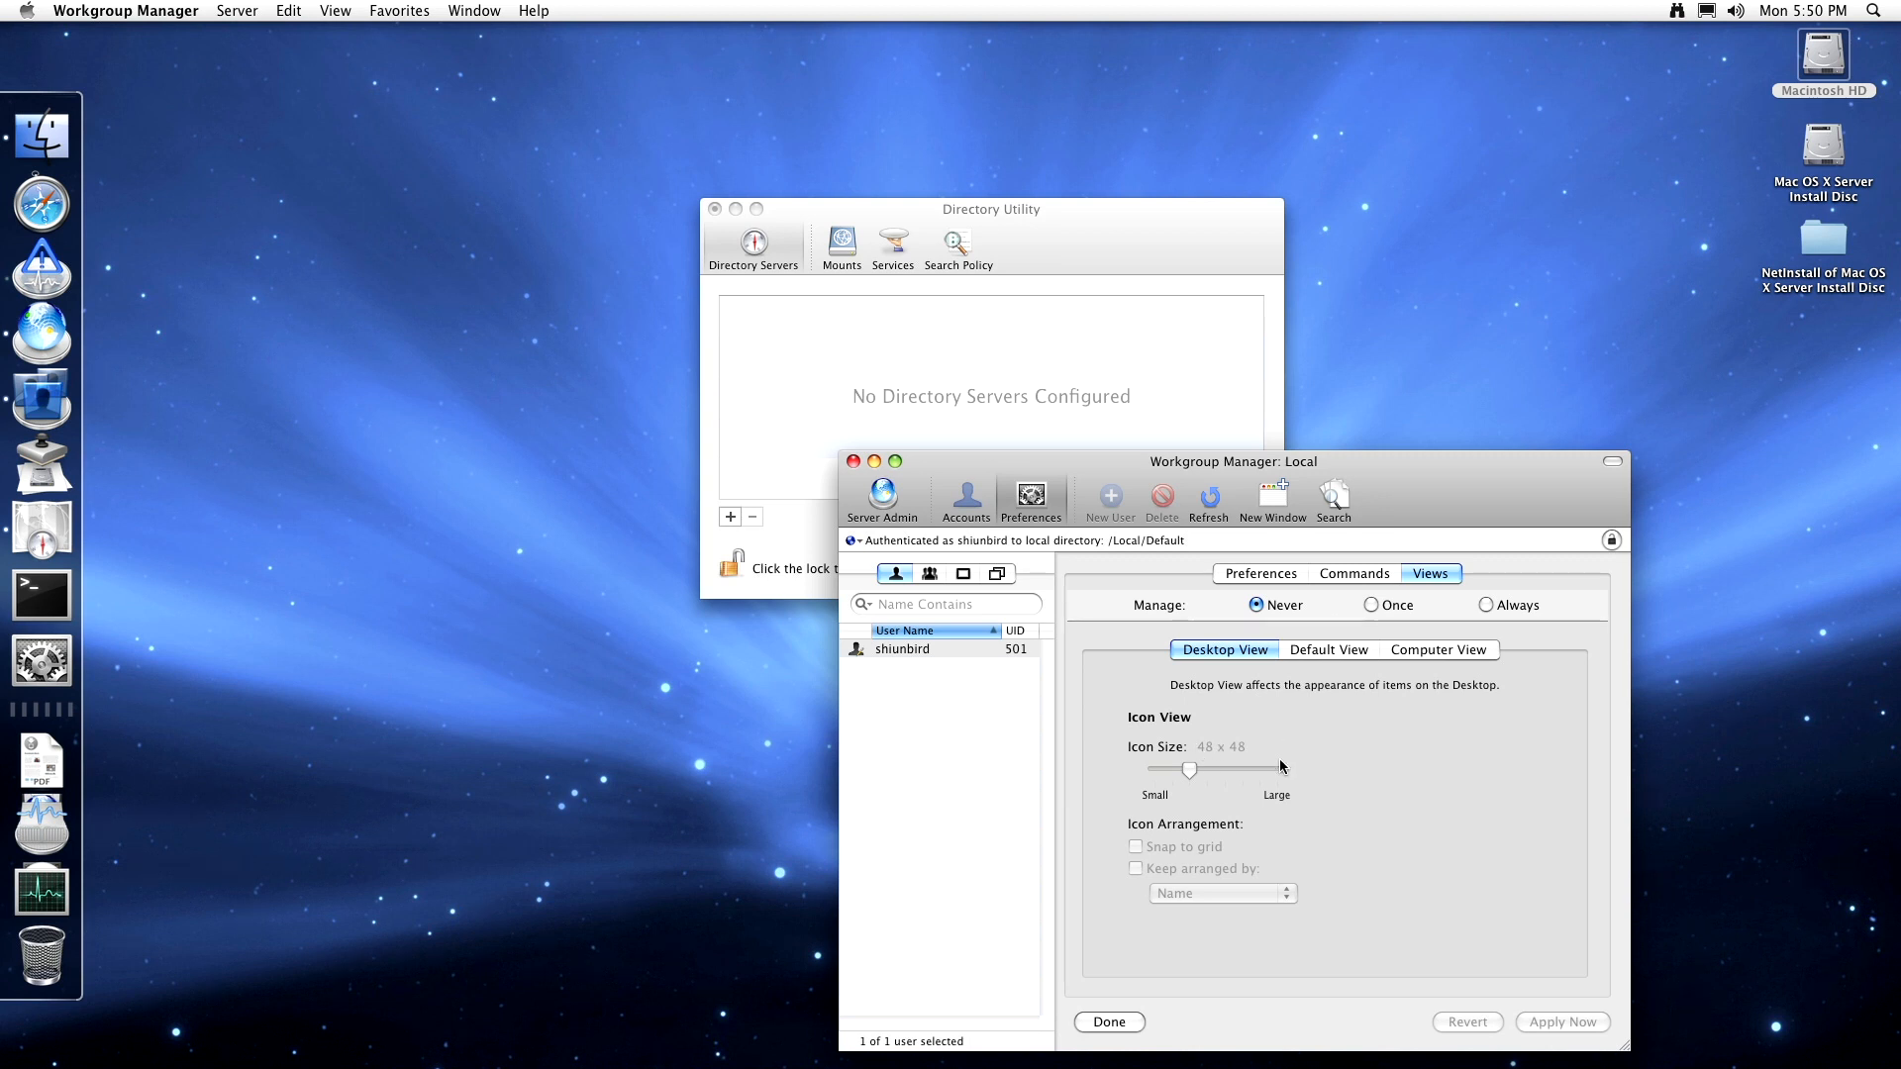
click(1327, 650)
click(1400, 651)
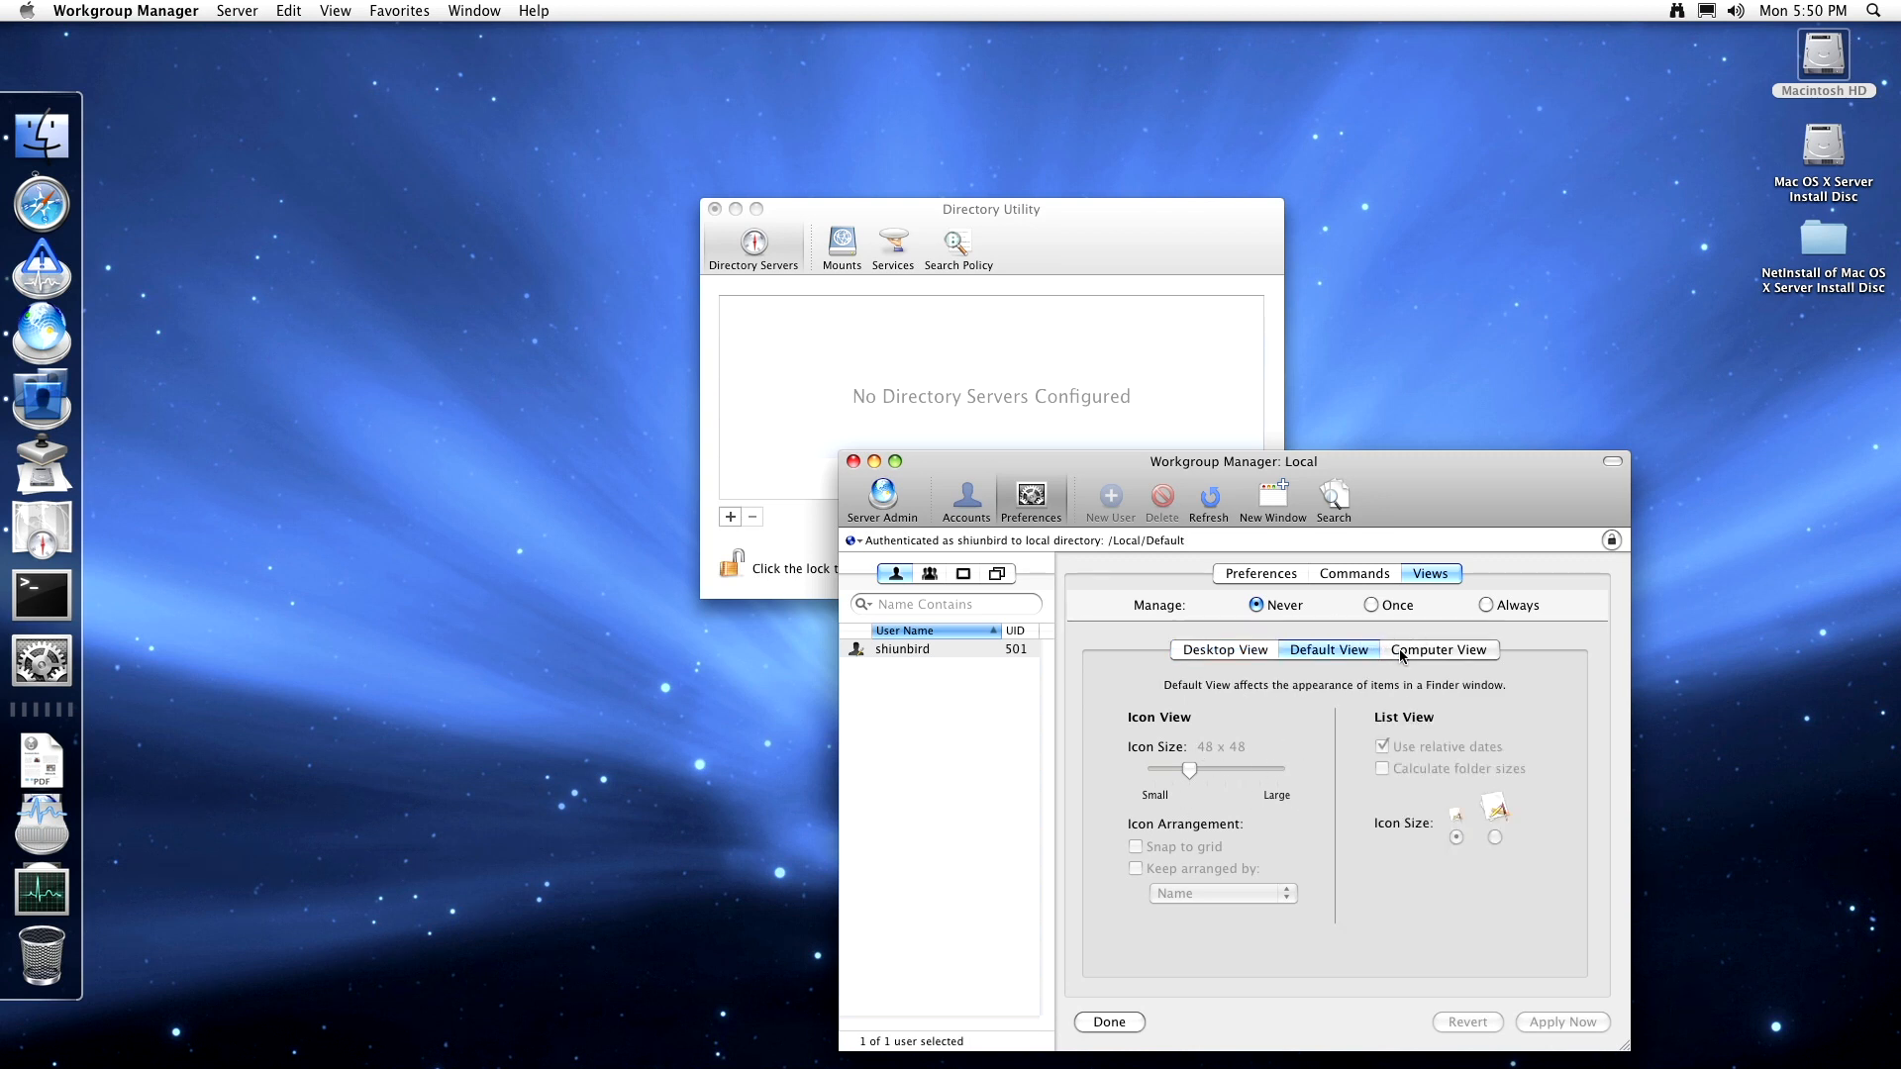
click(1336, 651)
click(1053, 507)
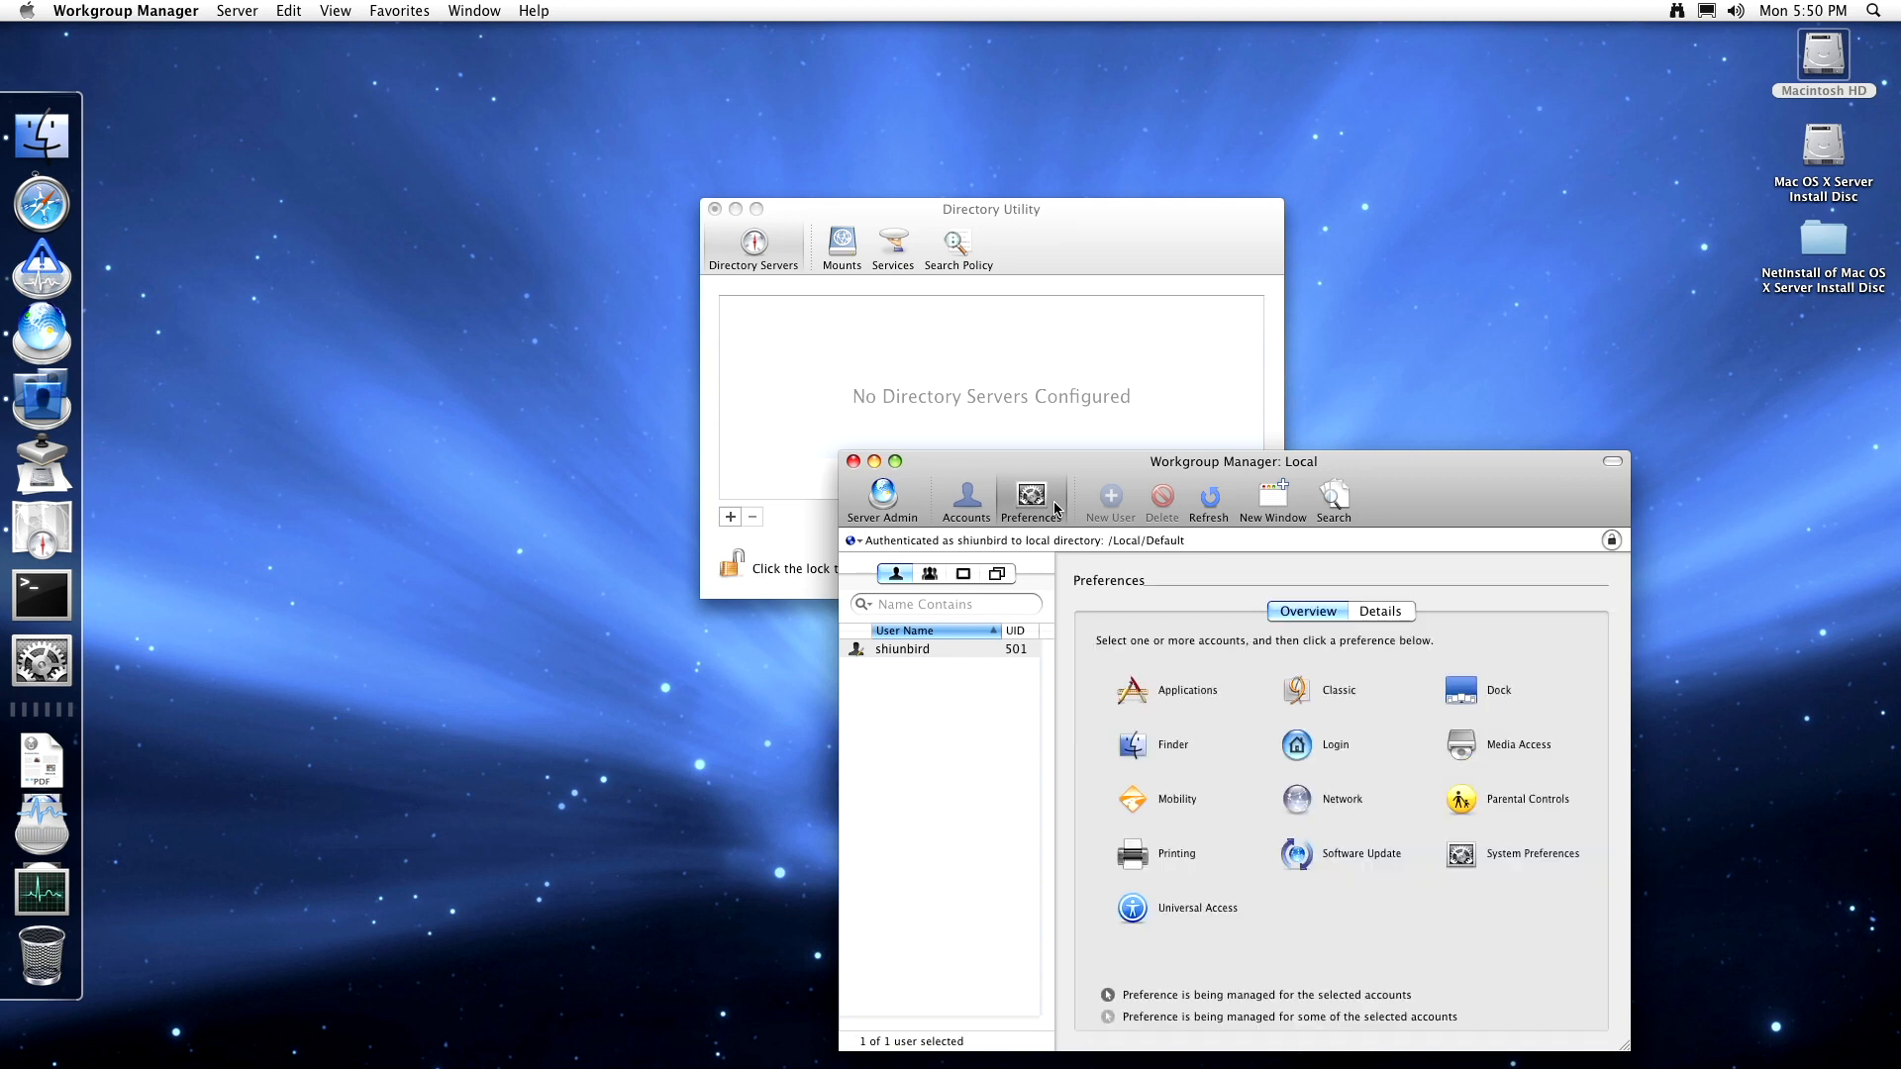
- Step through the local user's Login Options, Access, Scripts and Items settings
click(1299, 748)
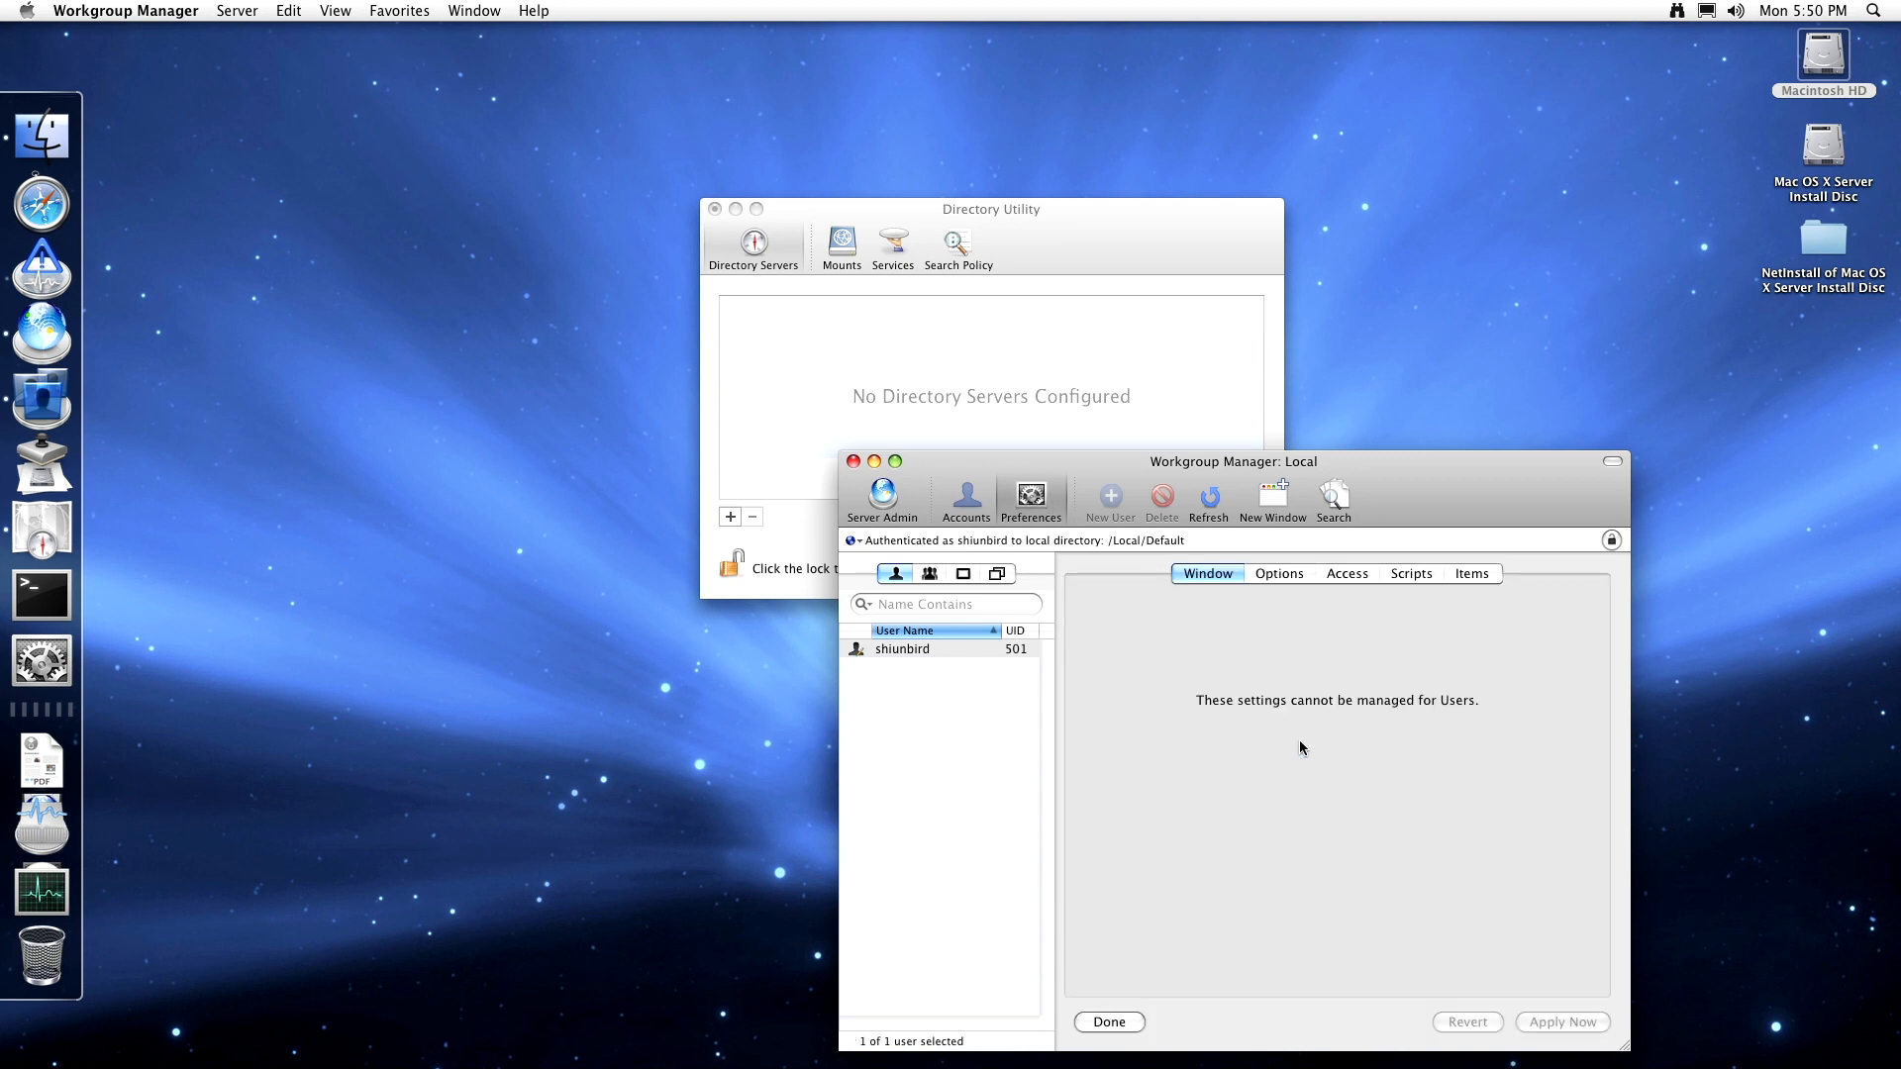
click(1299, 577)
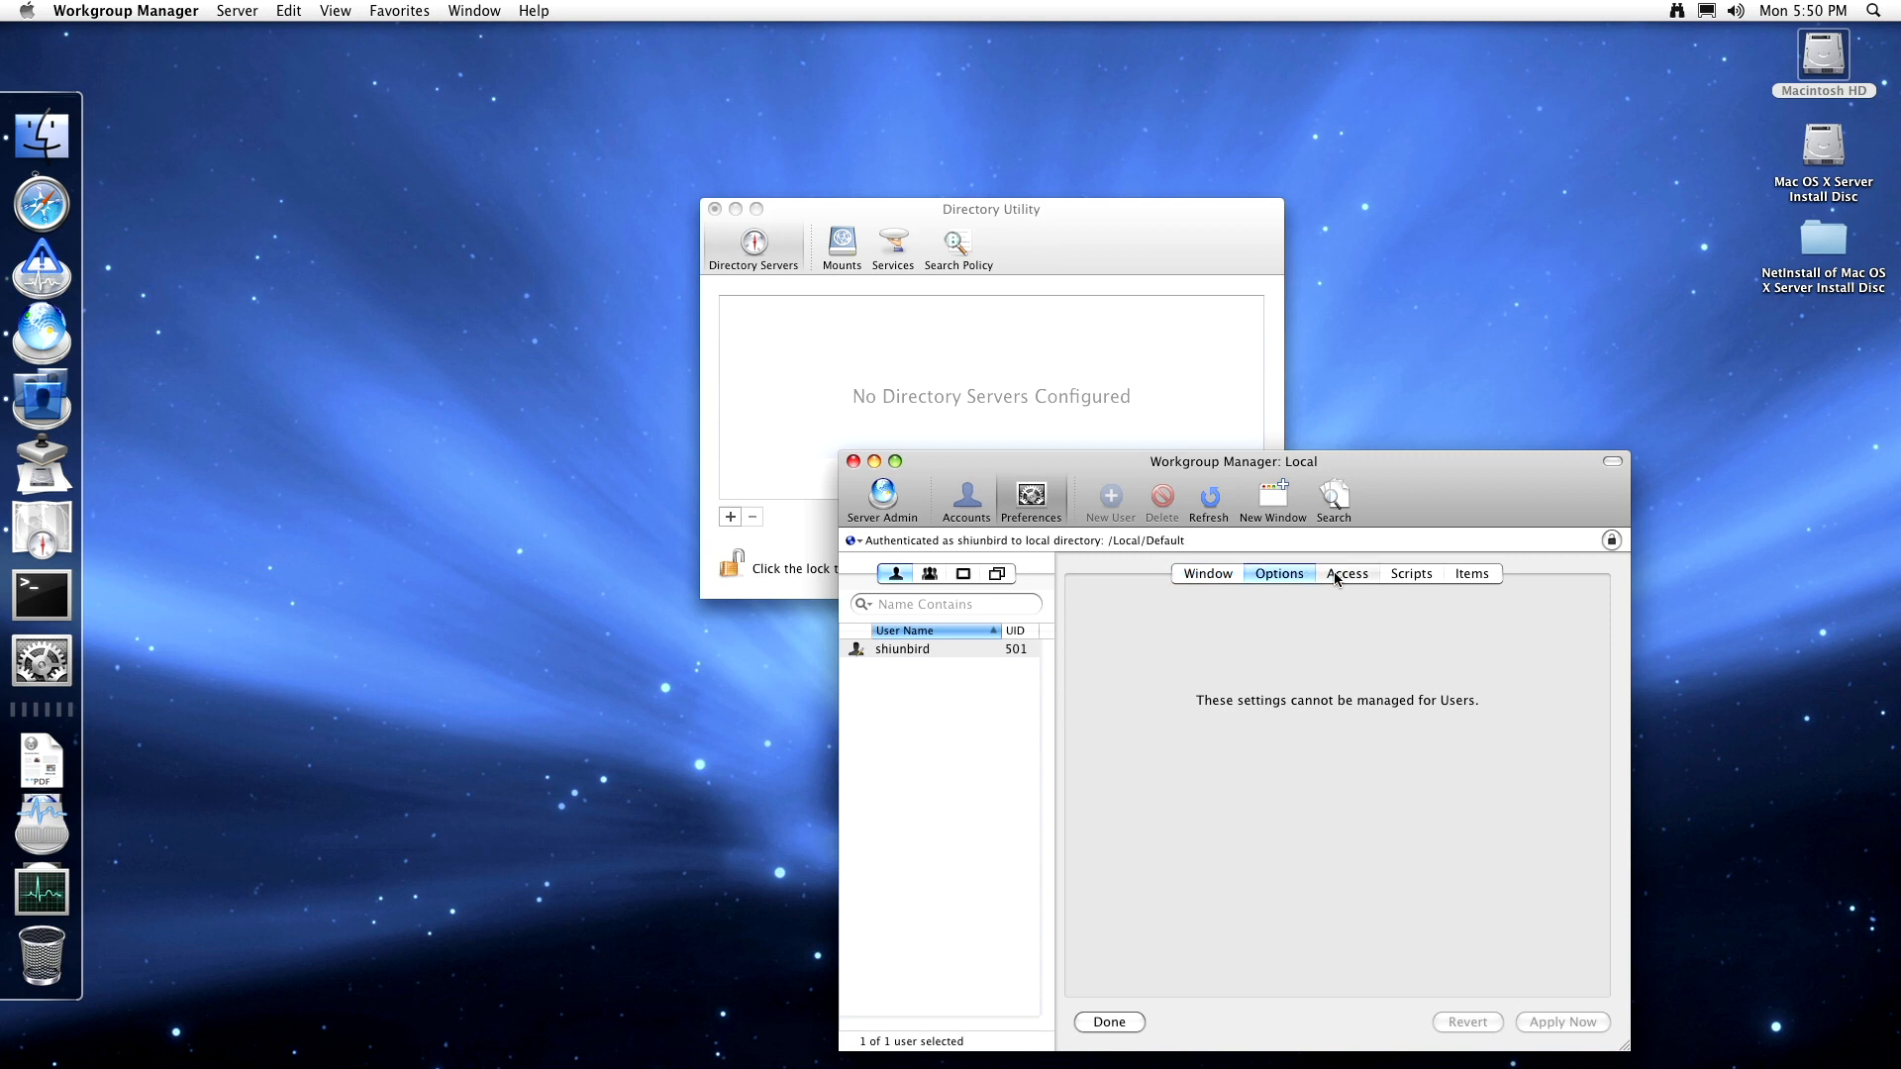
click(1351, 574)
click(1411, 574)
click(1483, 572)
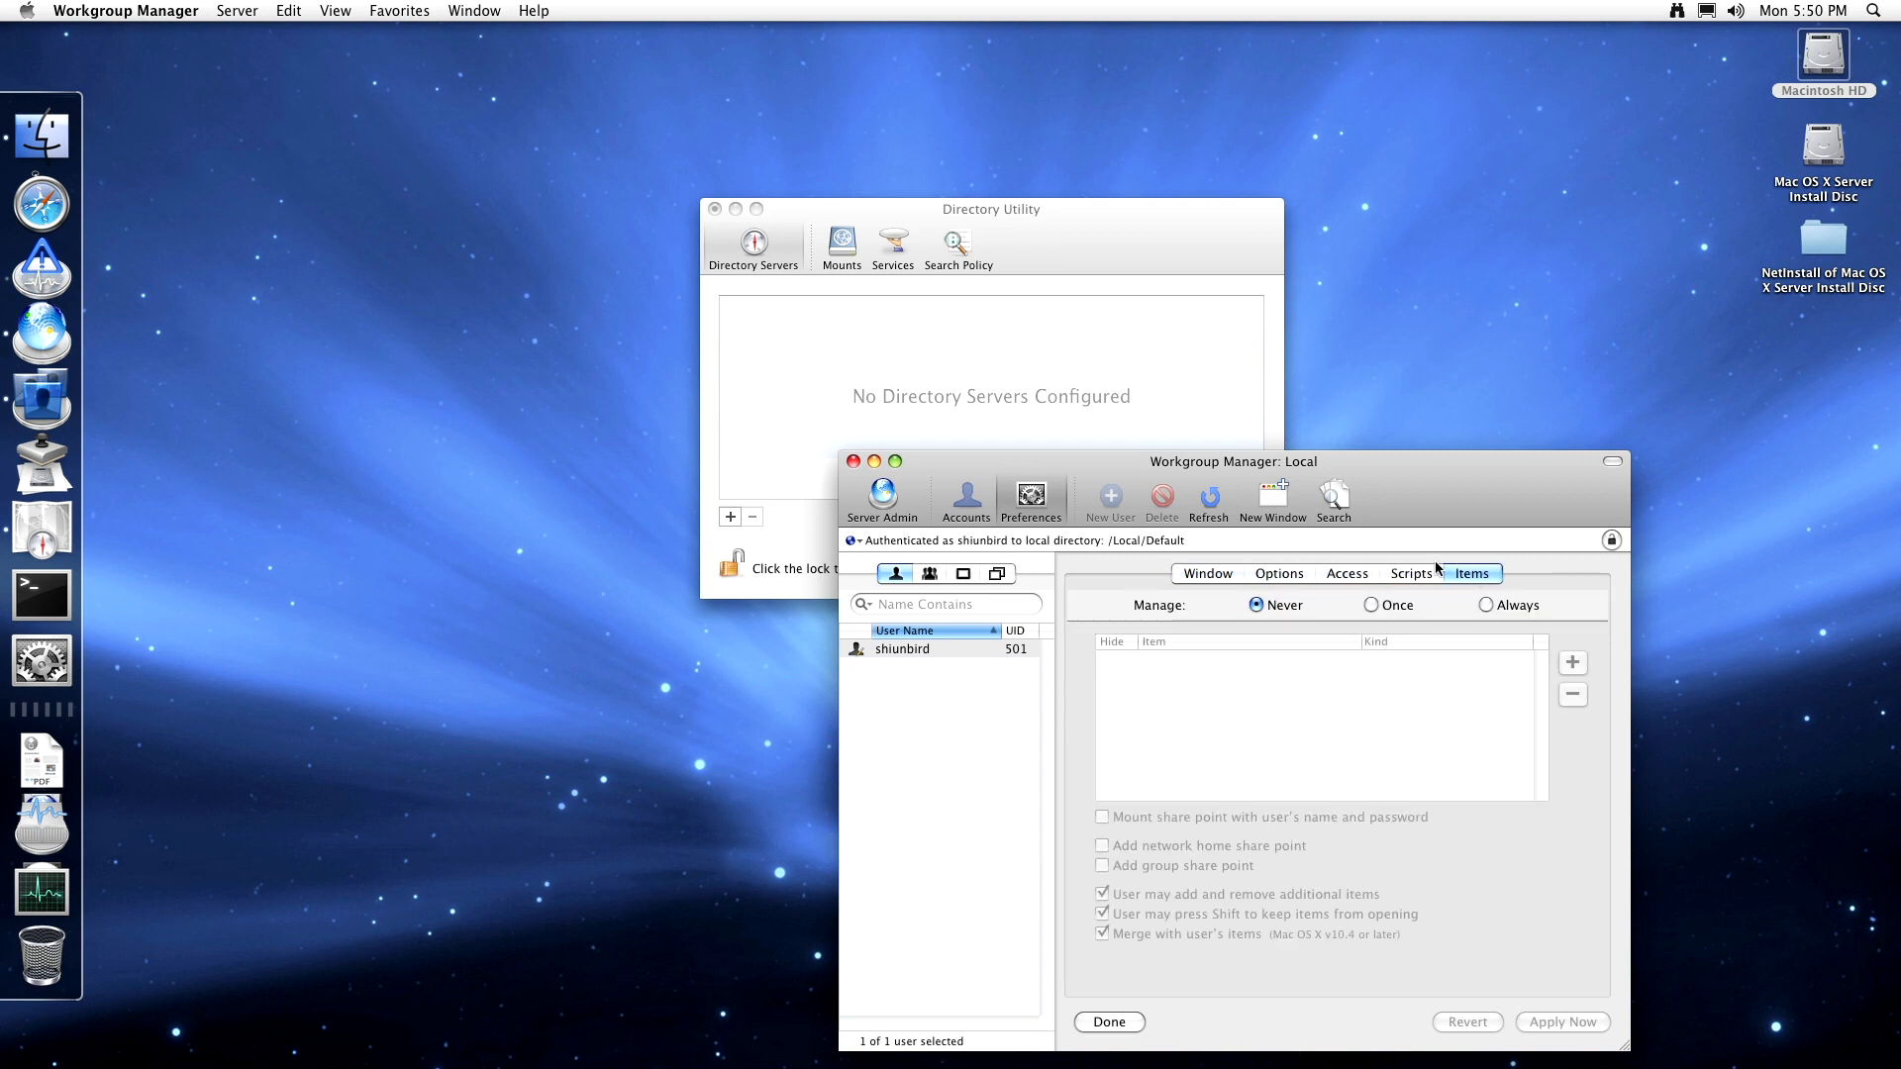
click(1032, 502)
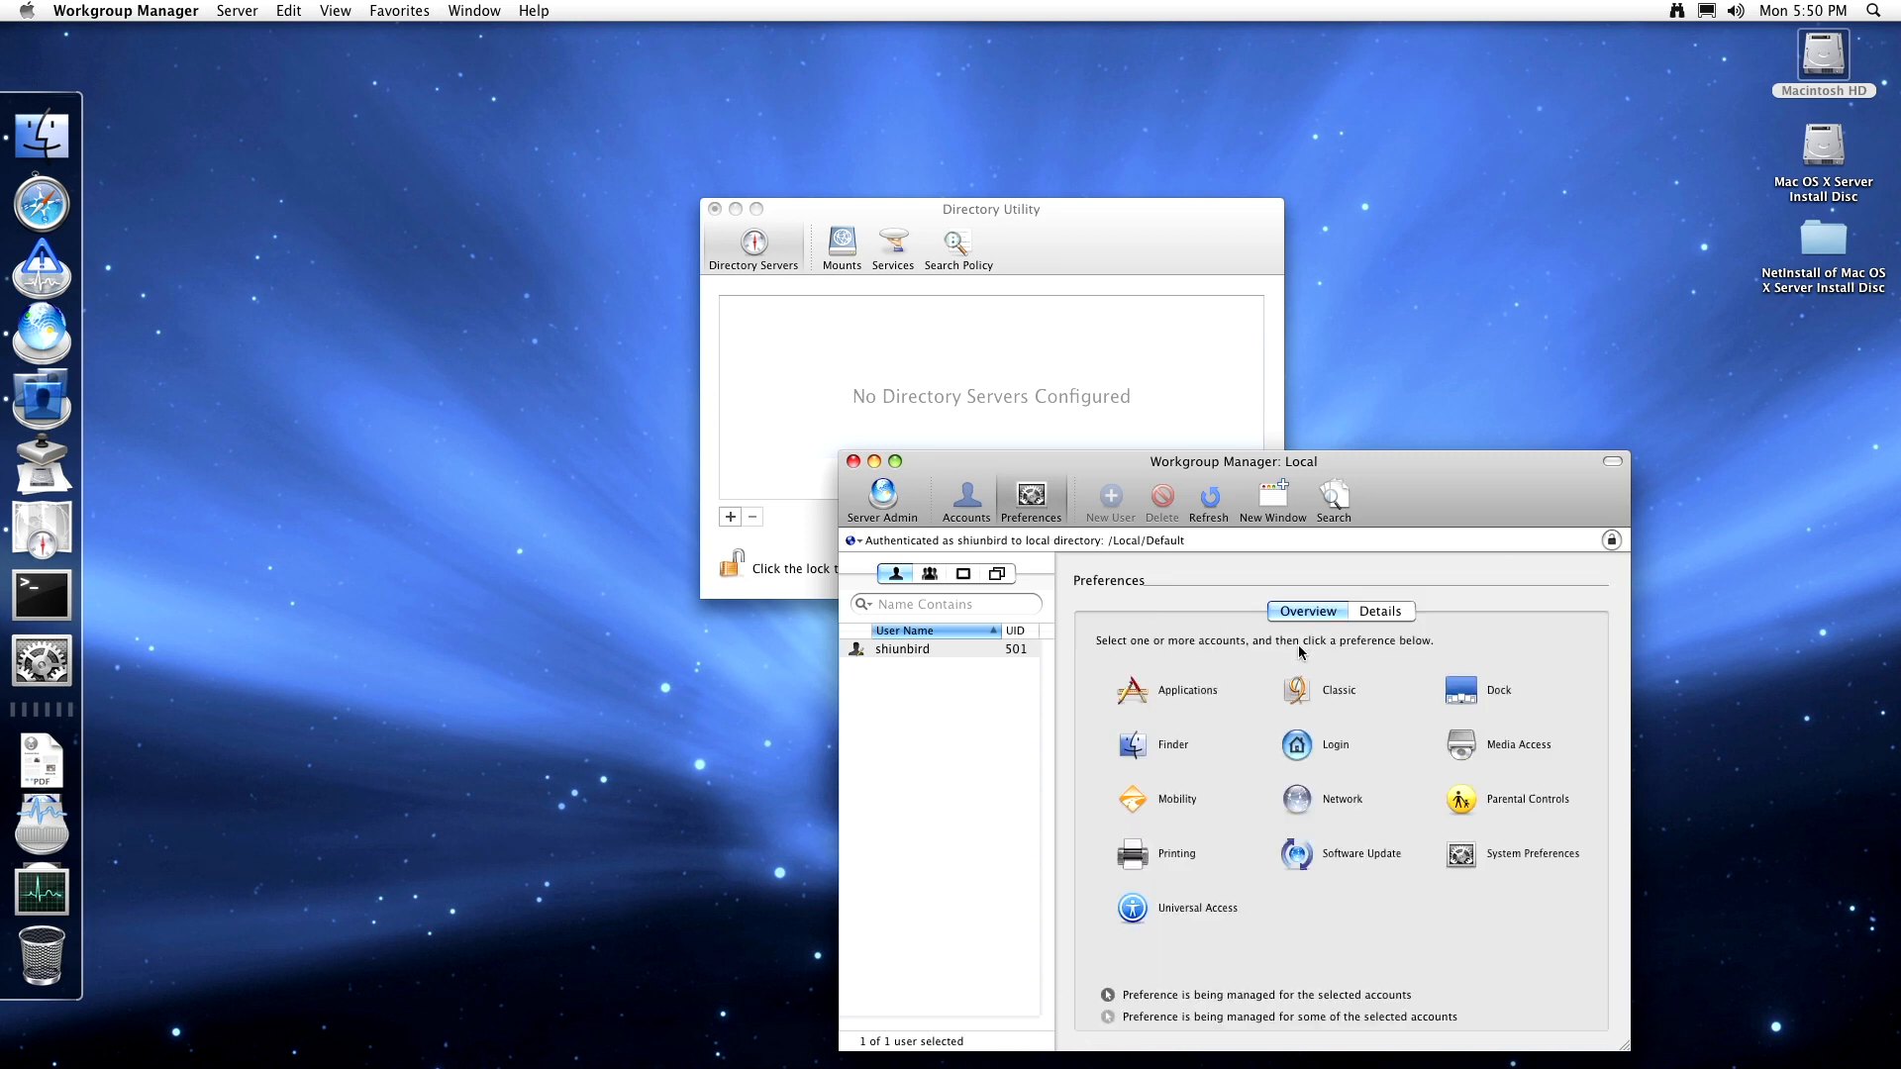
- Select the _guest group and review its Login Options, Access, Scripts and Items tabs
click(928, 575)
click(989, 649)
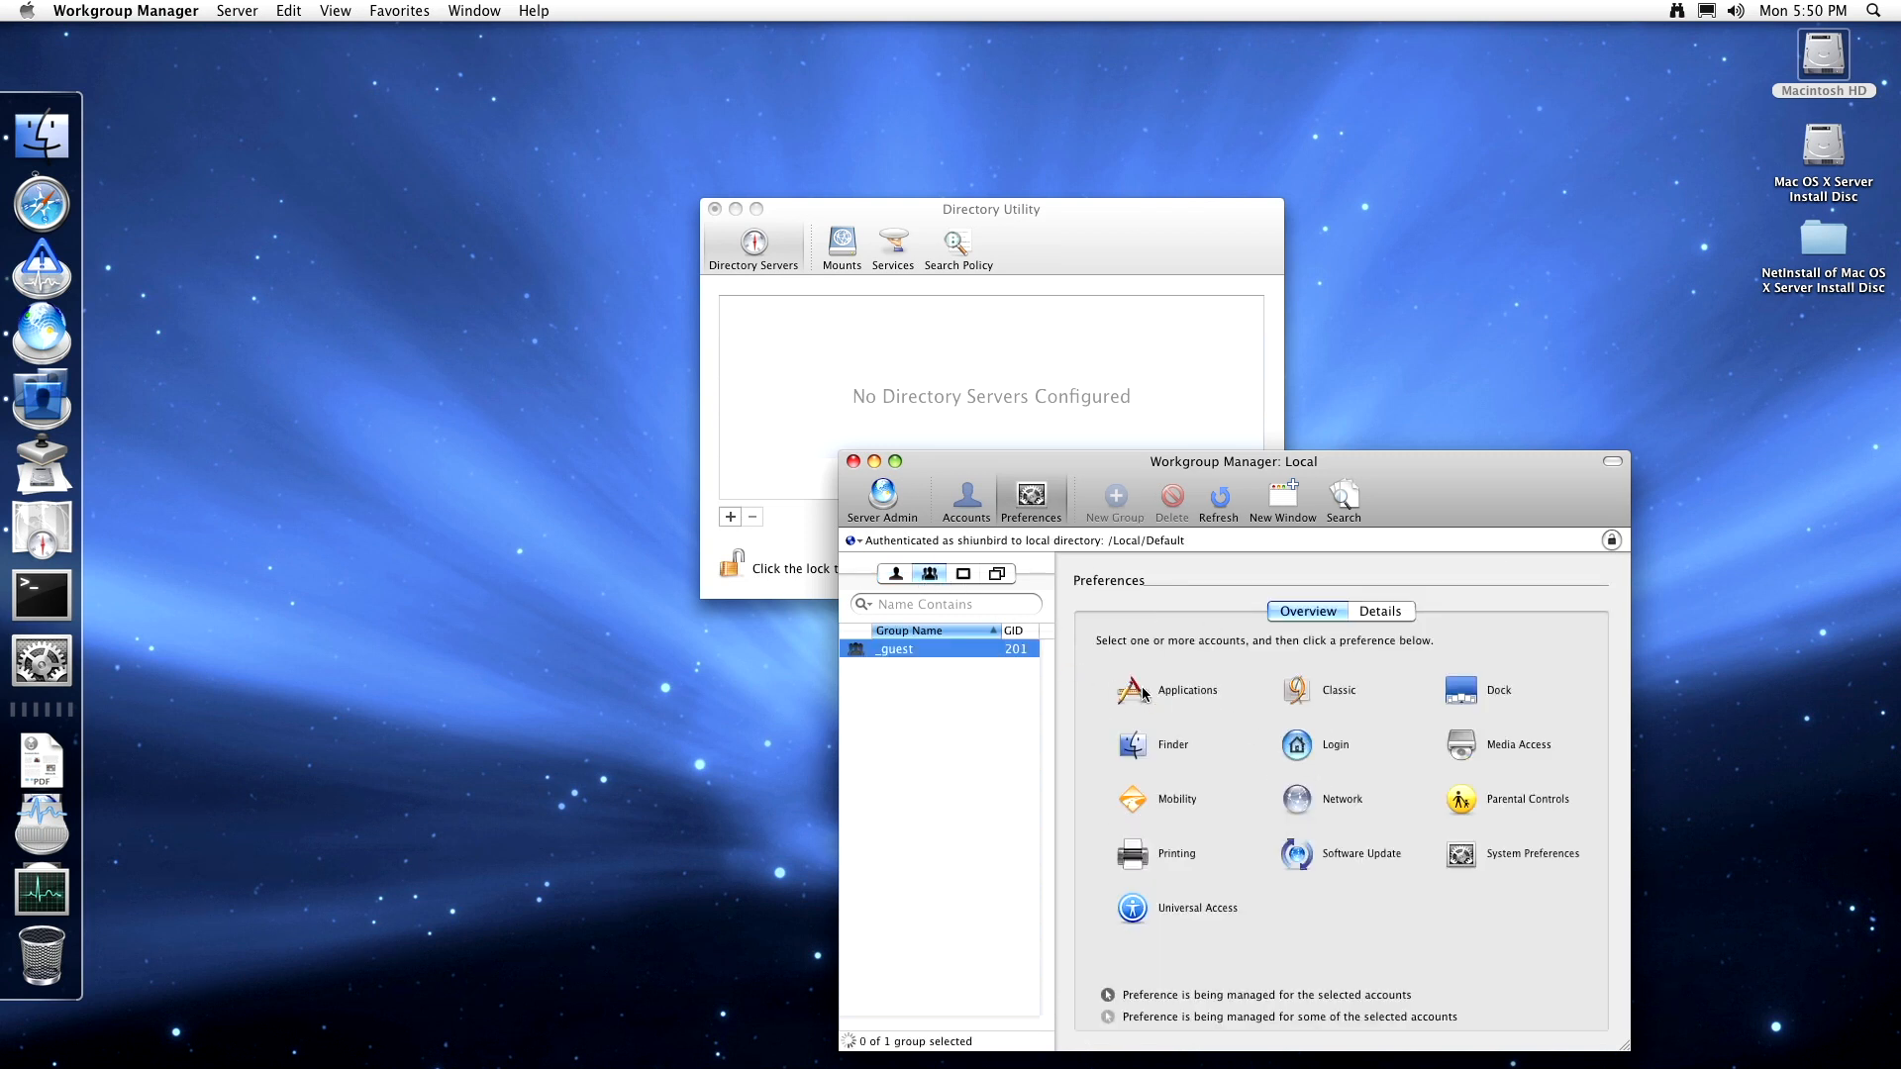
click(1339, 749)
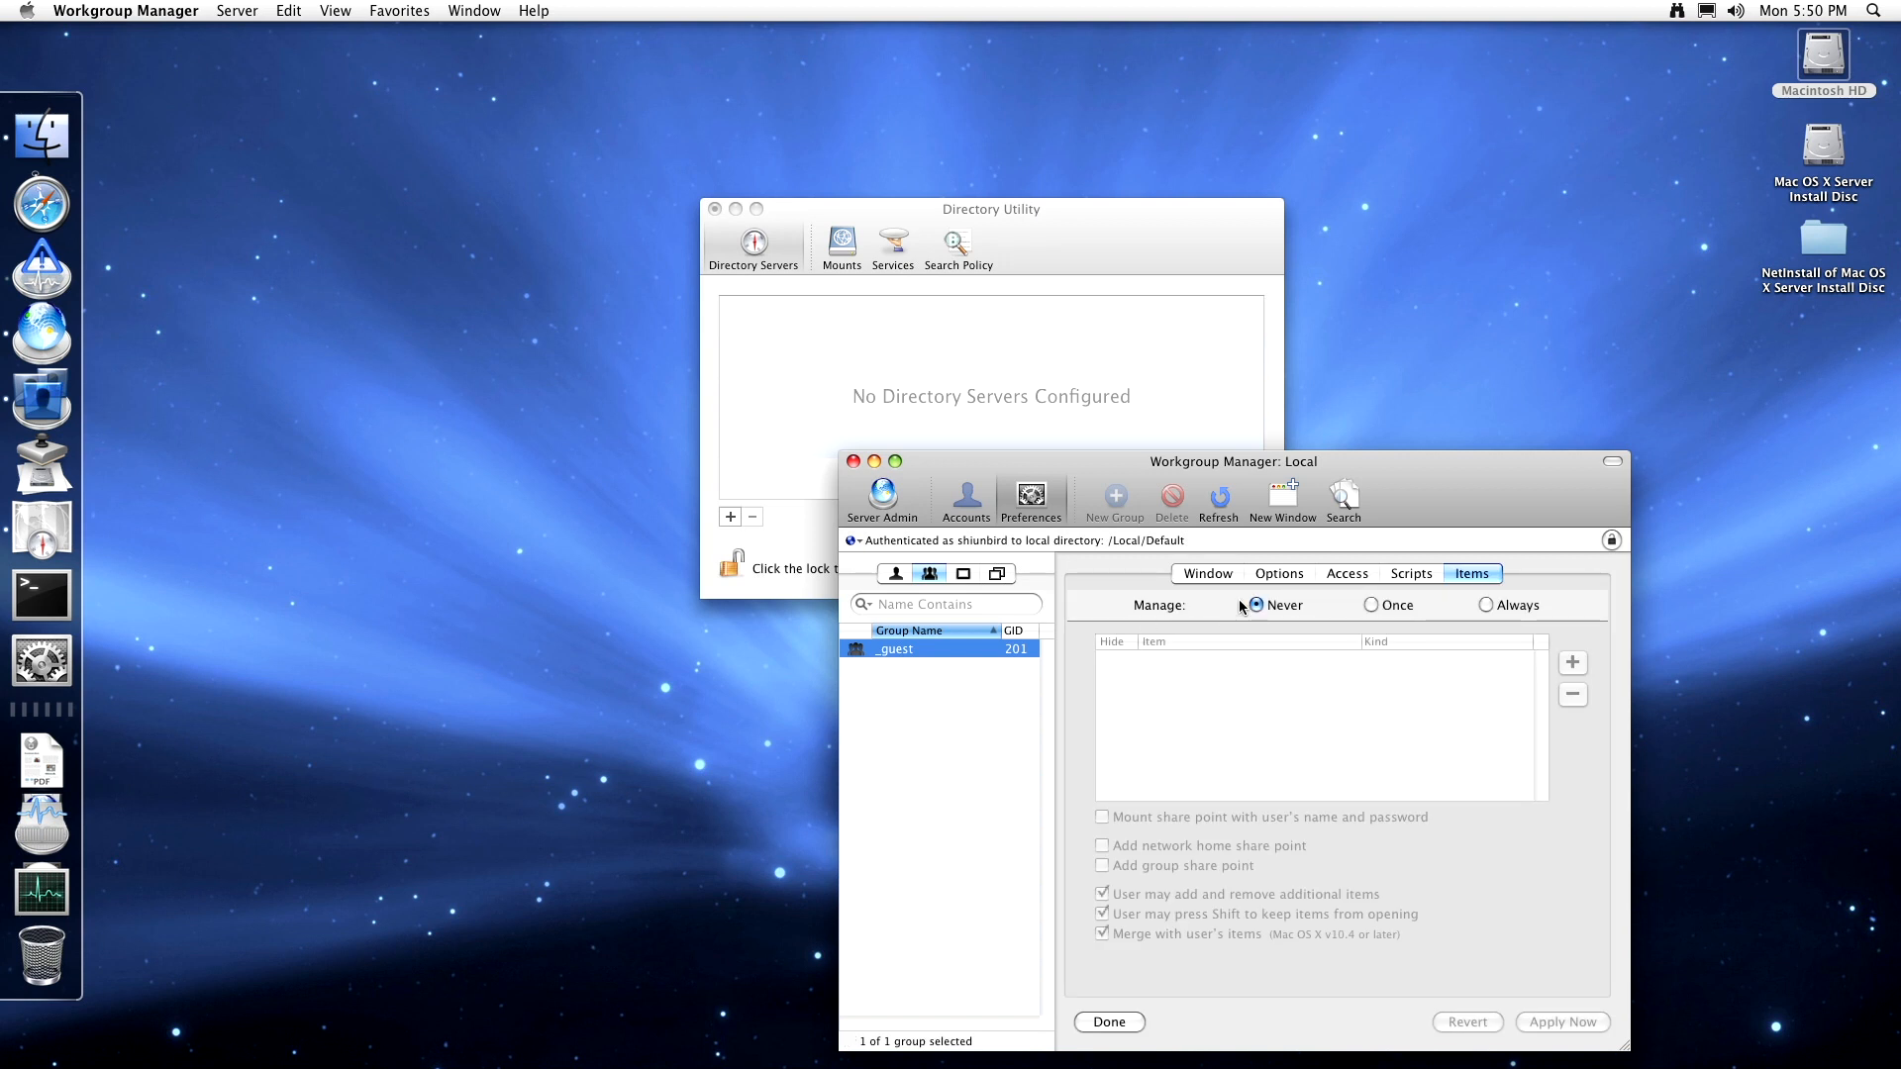
click(1277, 574)
click(1347, 574)
click(1410, 574)
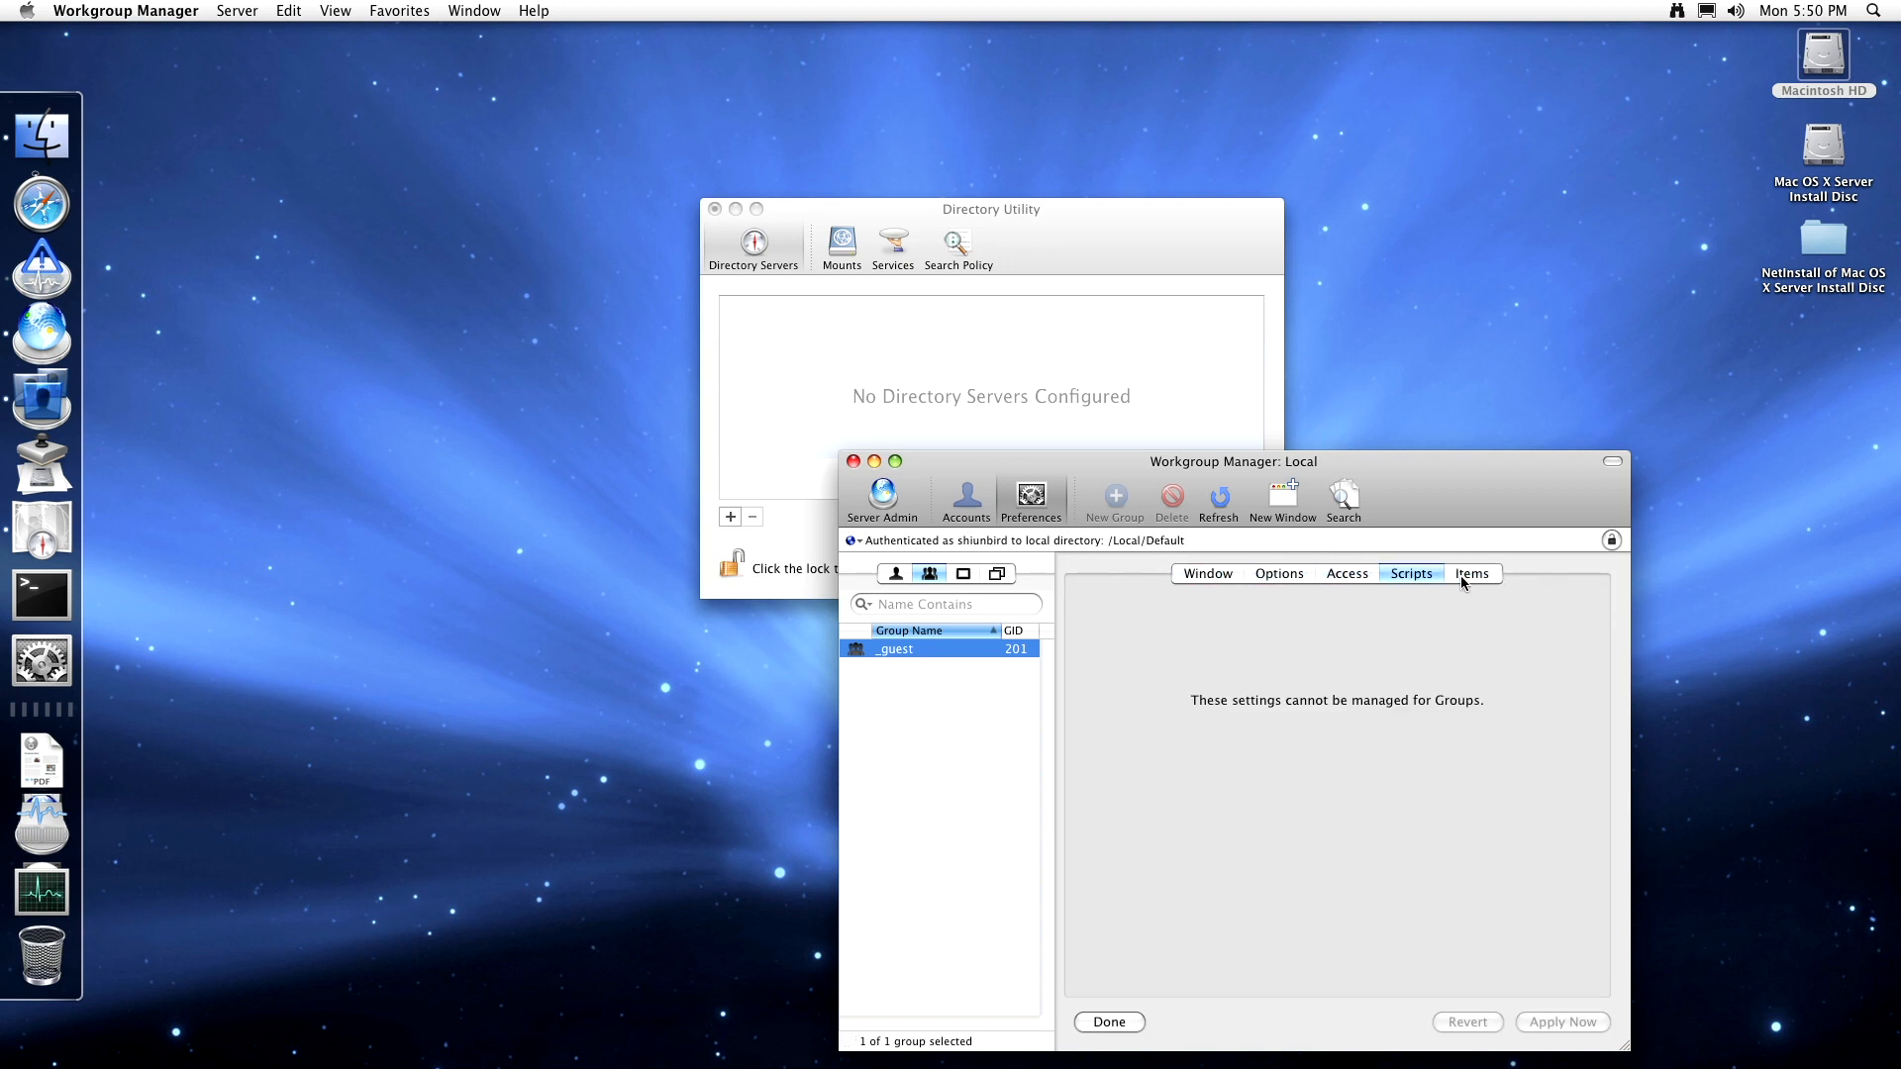
click(1471, 574)
click(1031, 495)
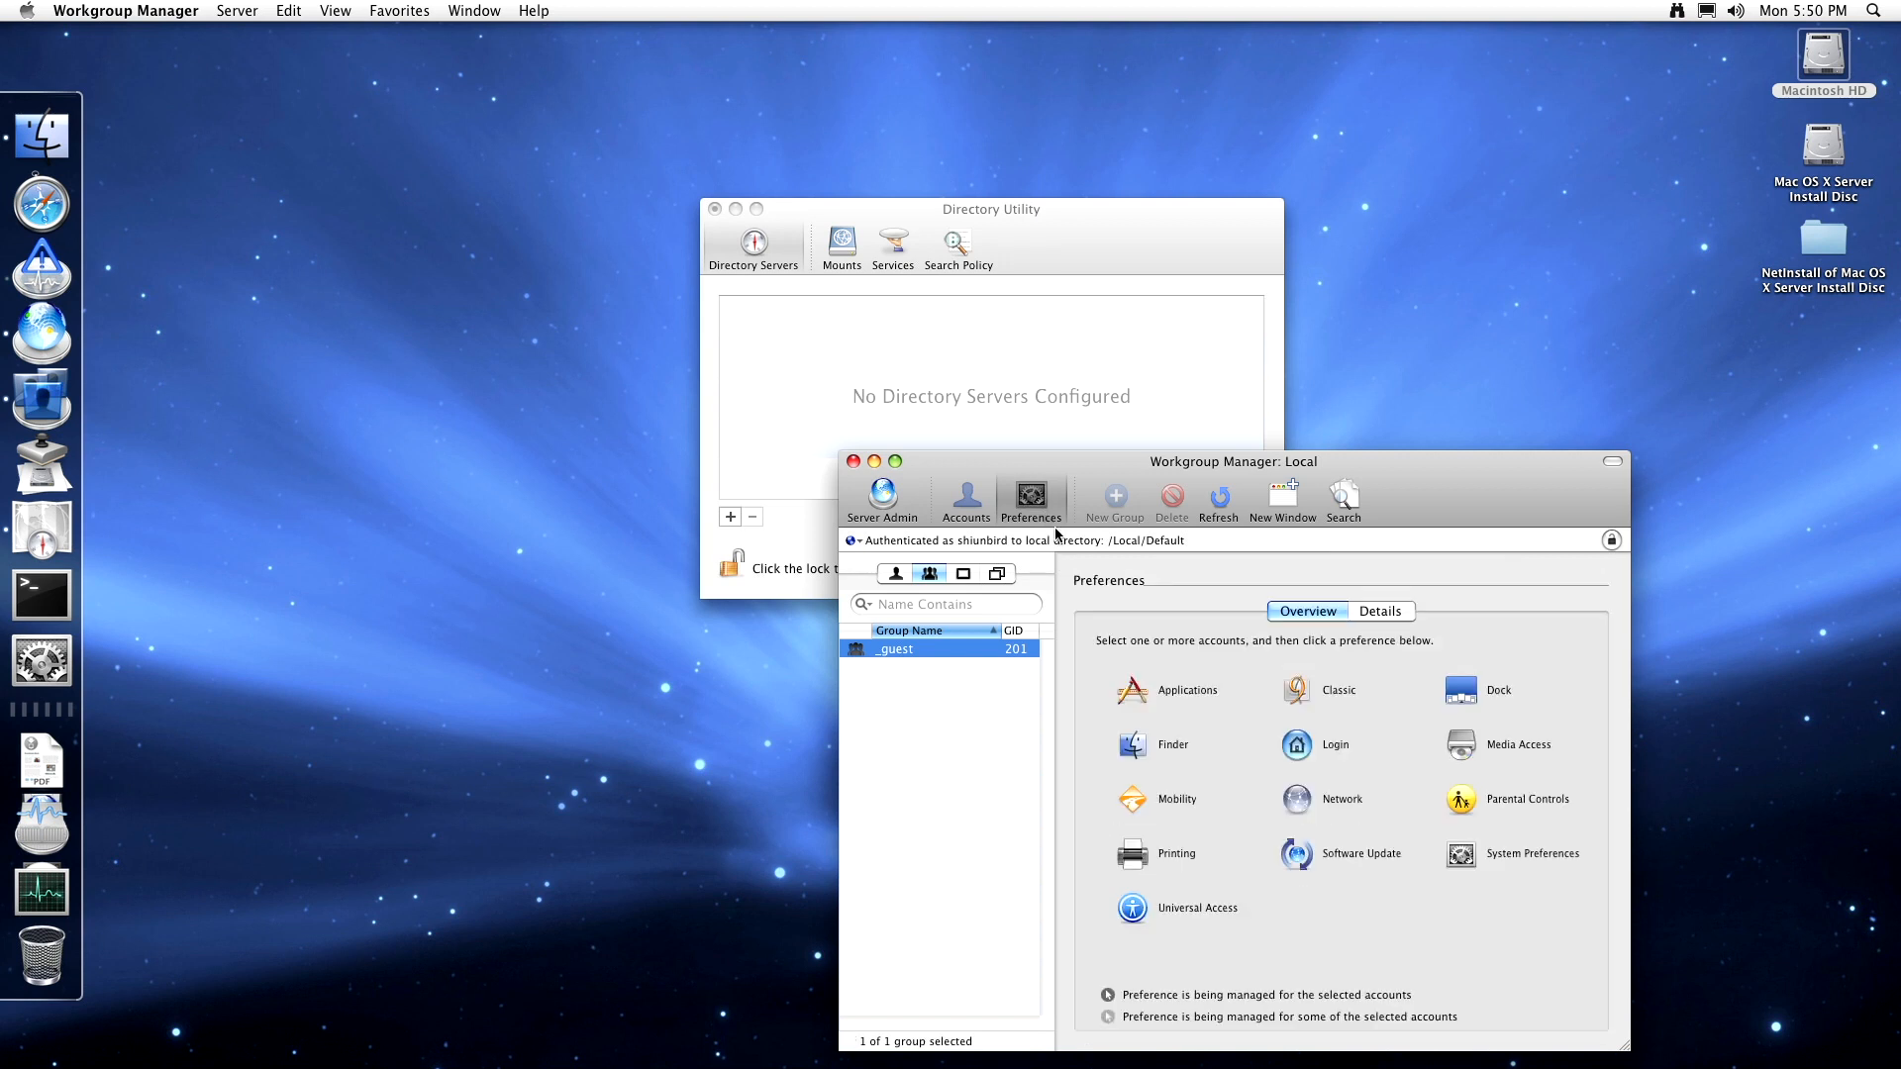
click(1459, 742)
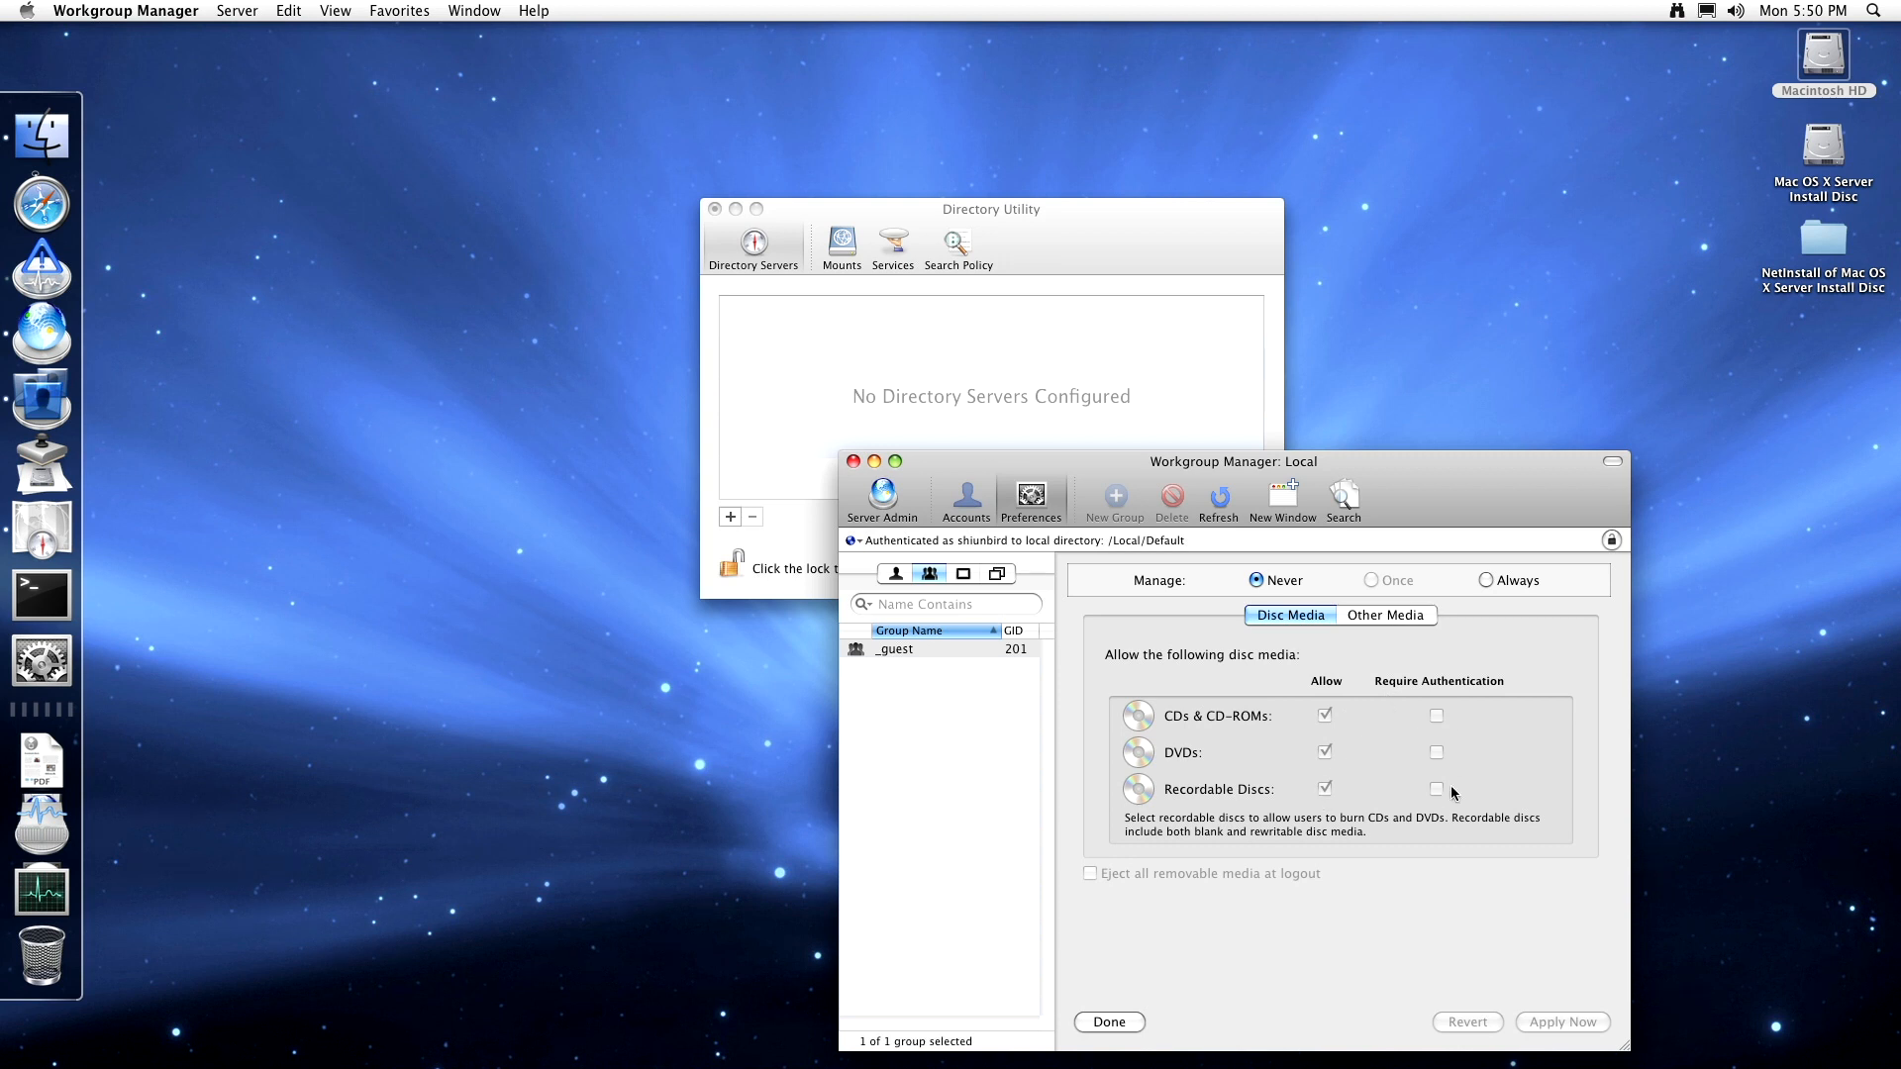
click(1396, 618)
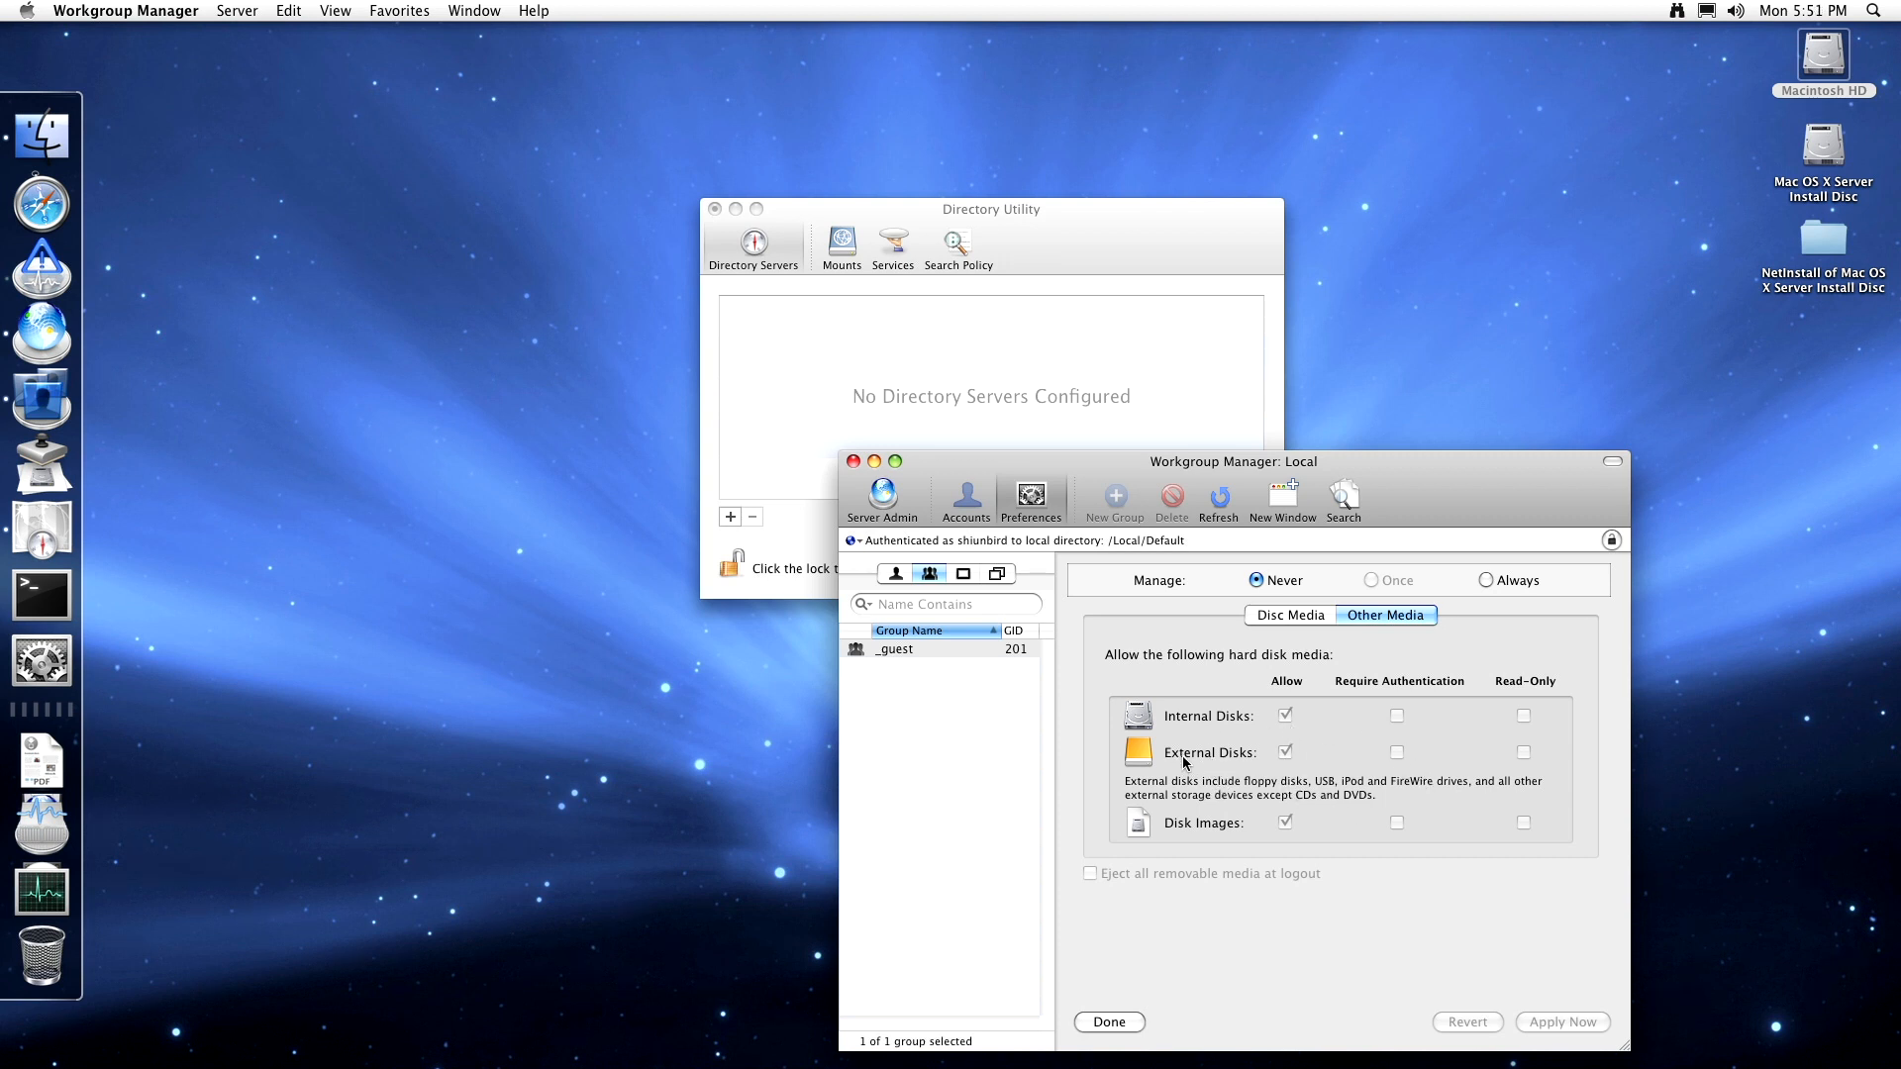
click(1056, 510)
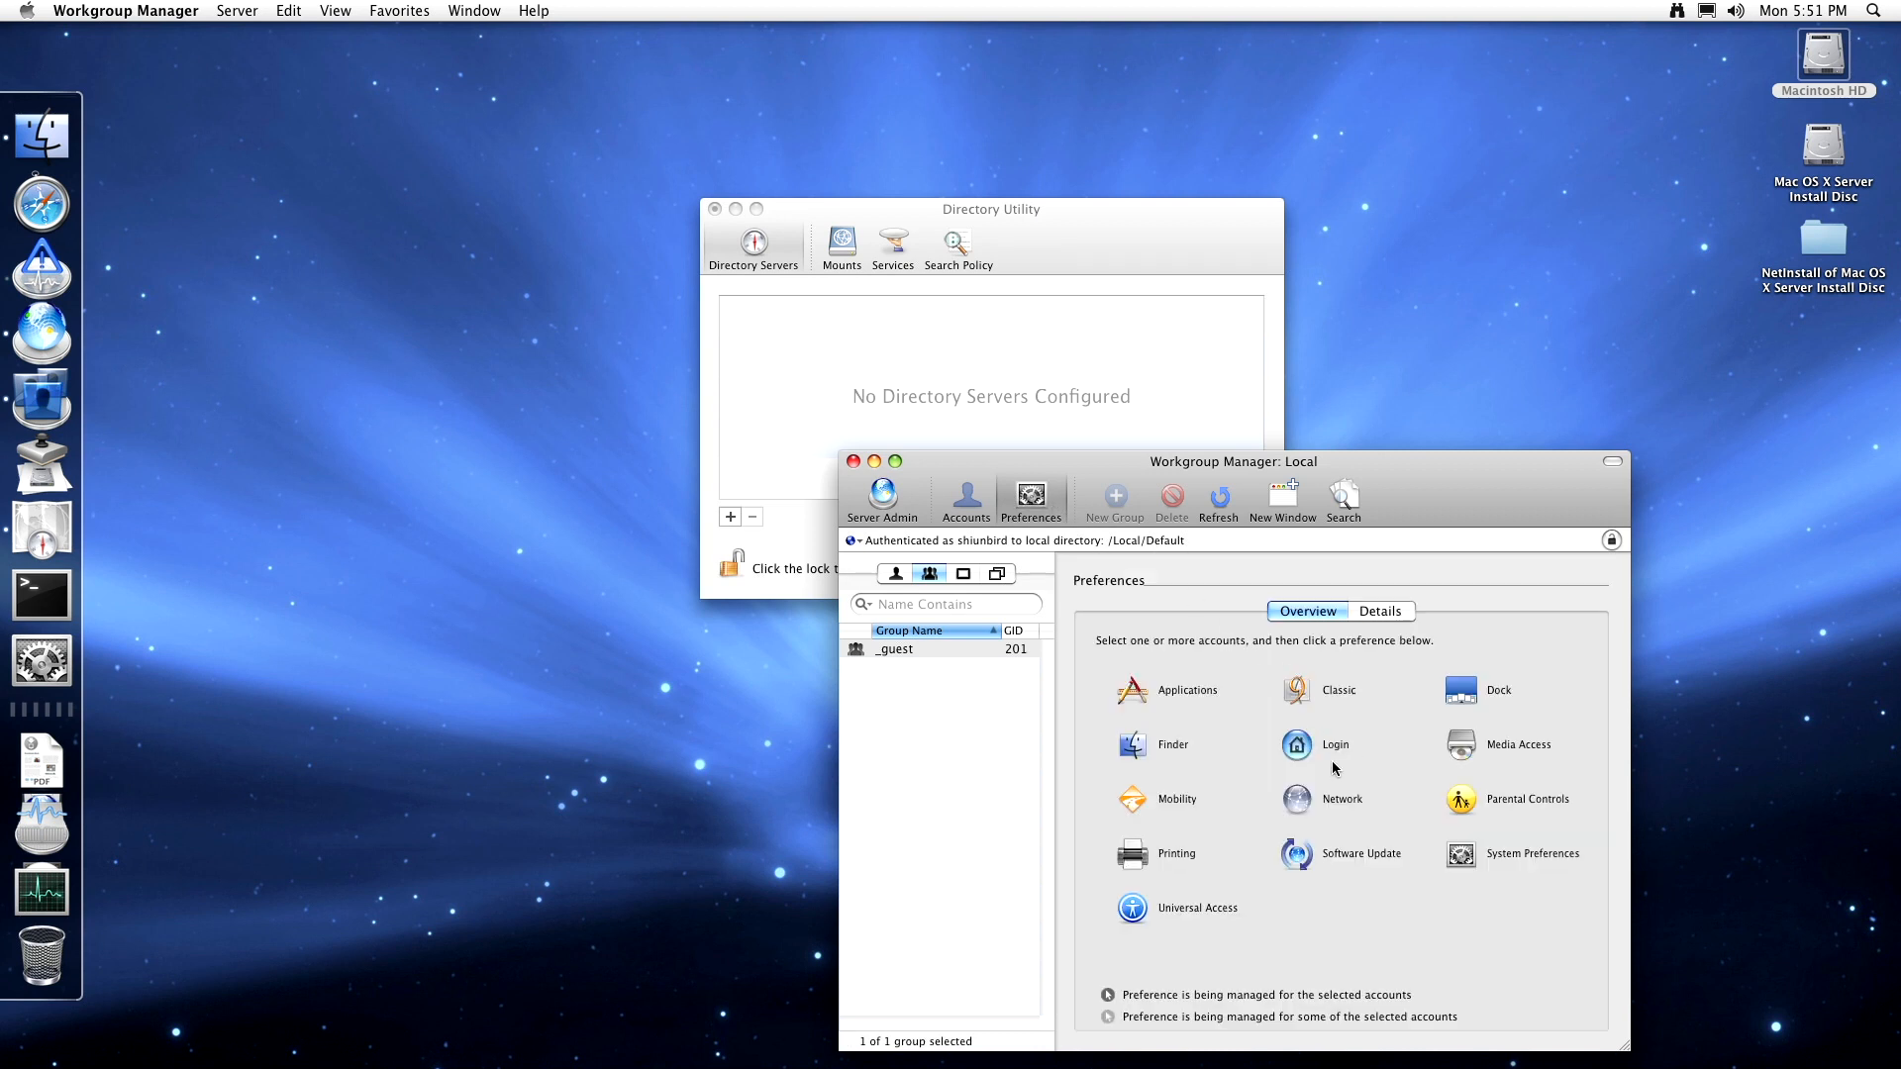
click(1177, 802)
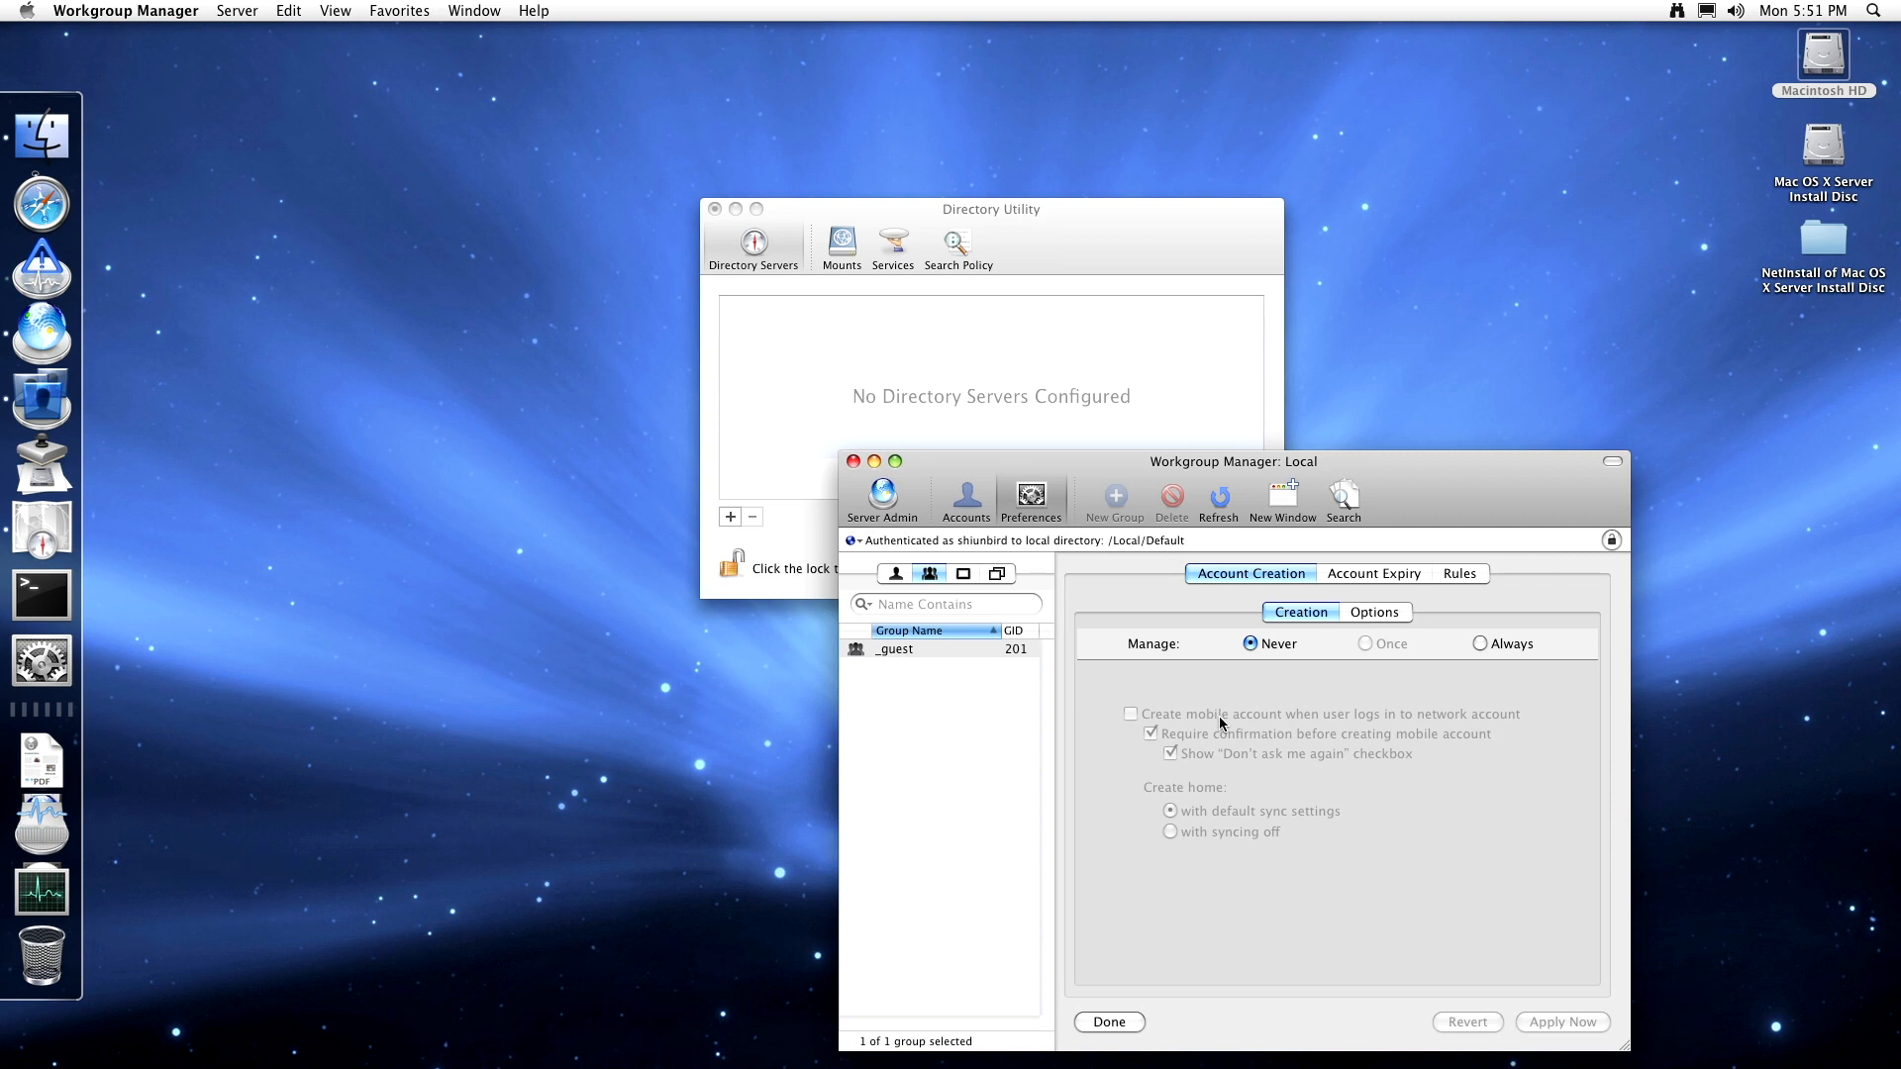
click(1382, 616)
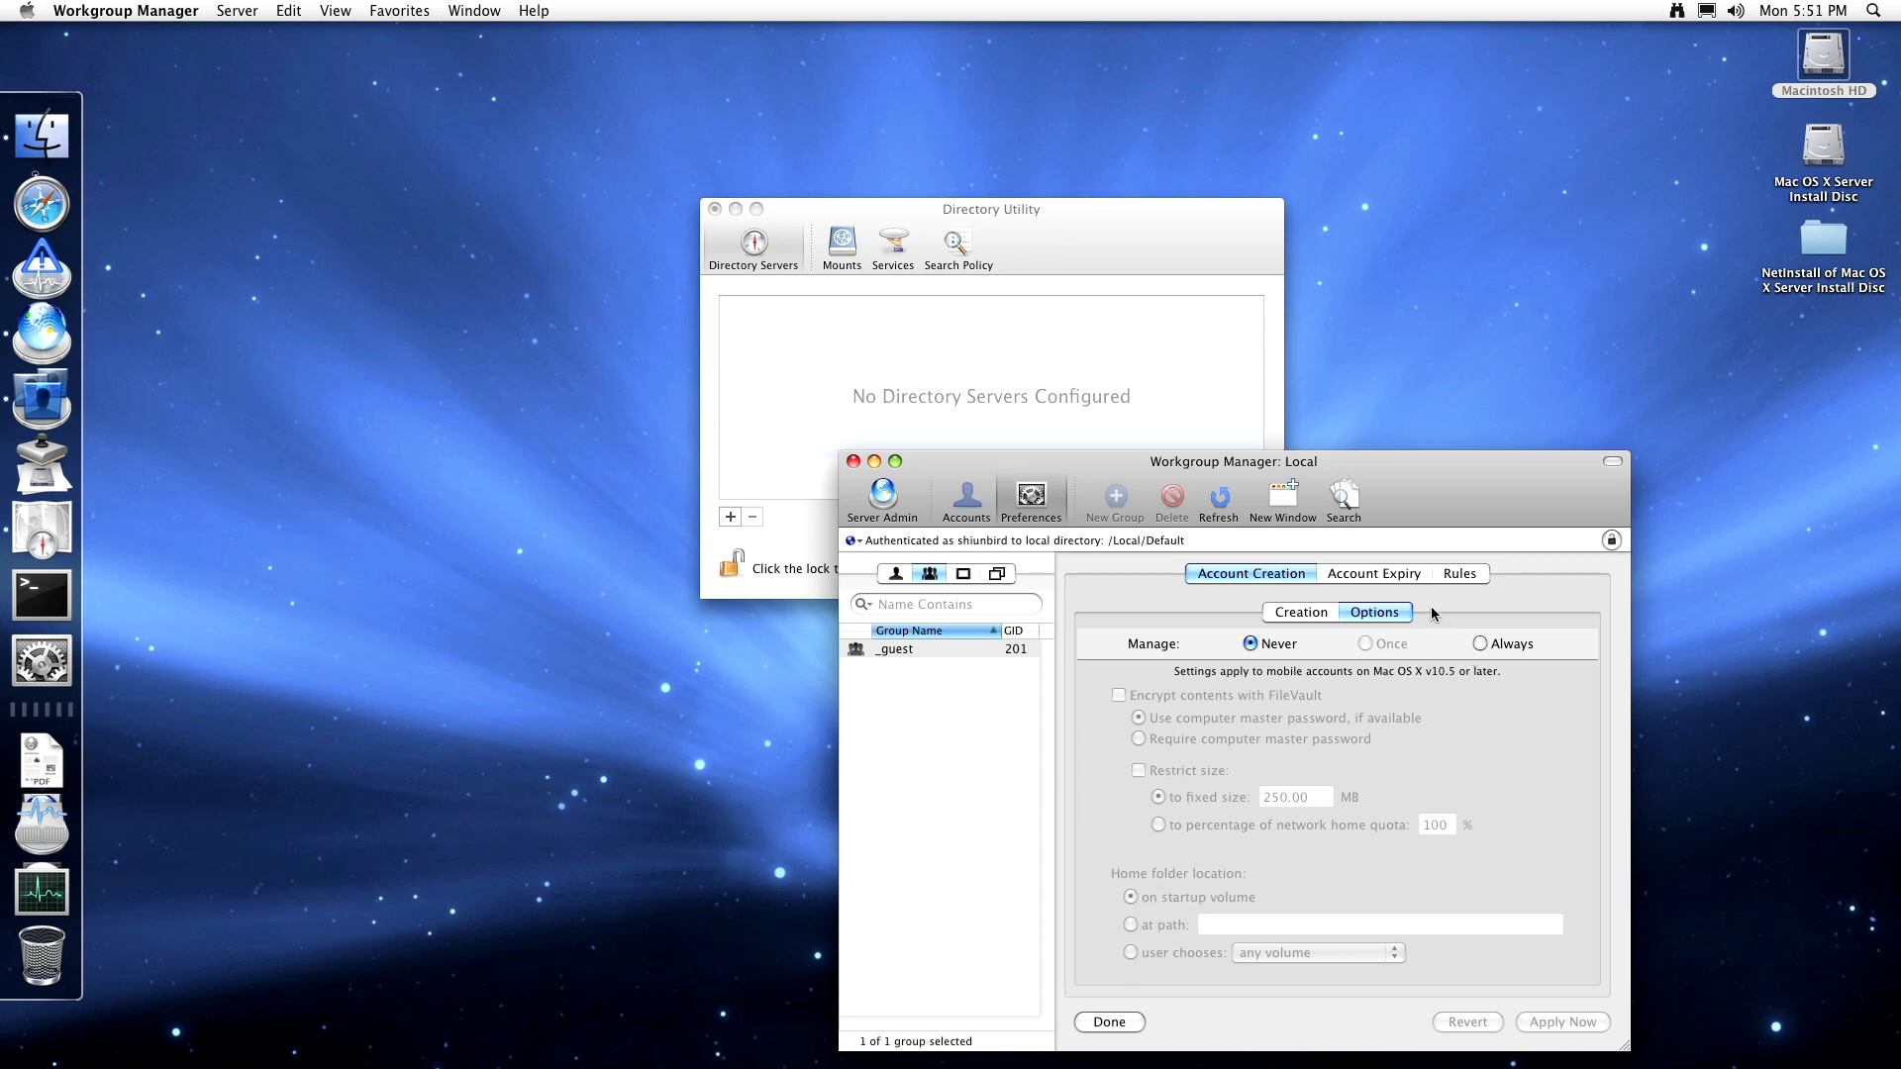
click(1391, 576)
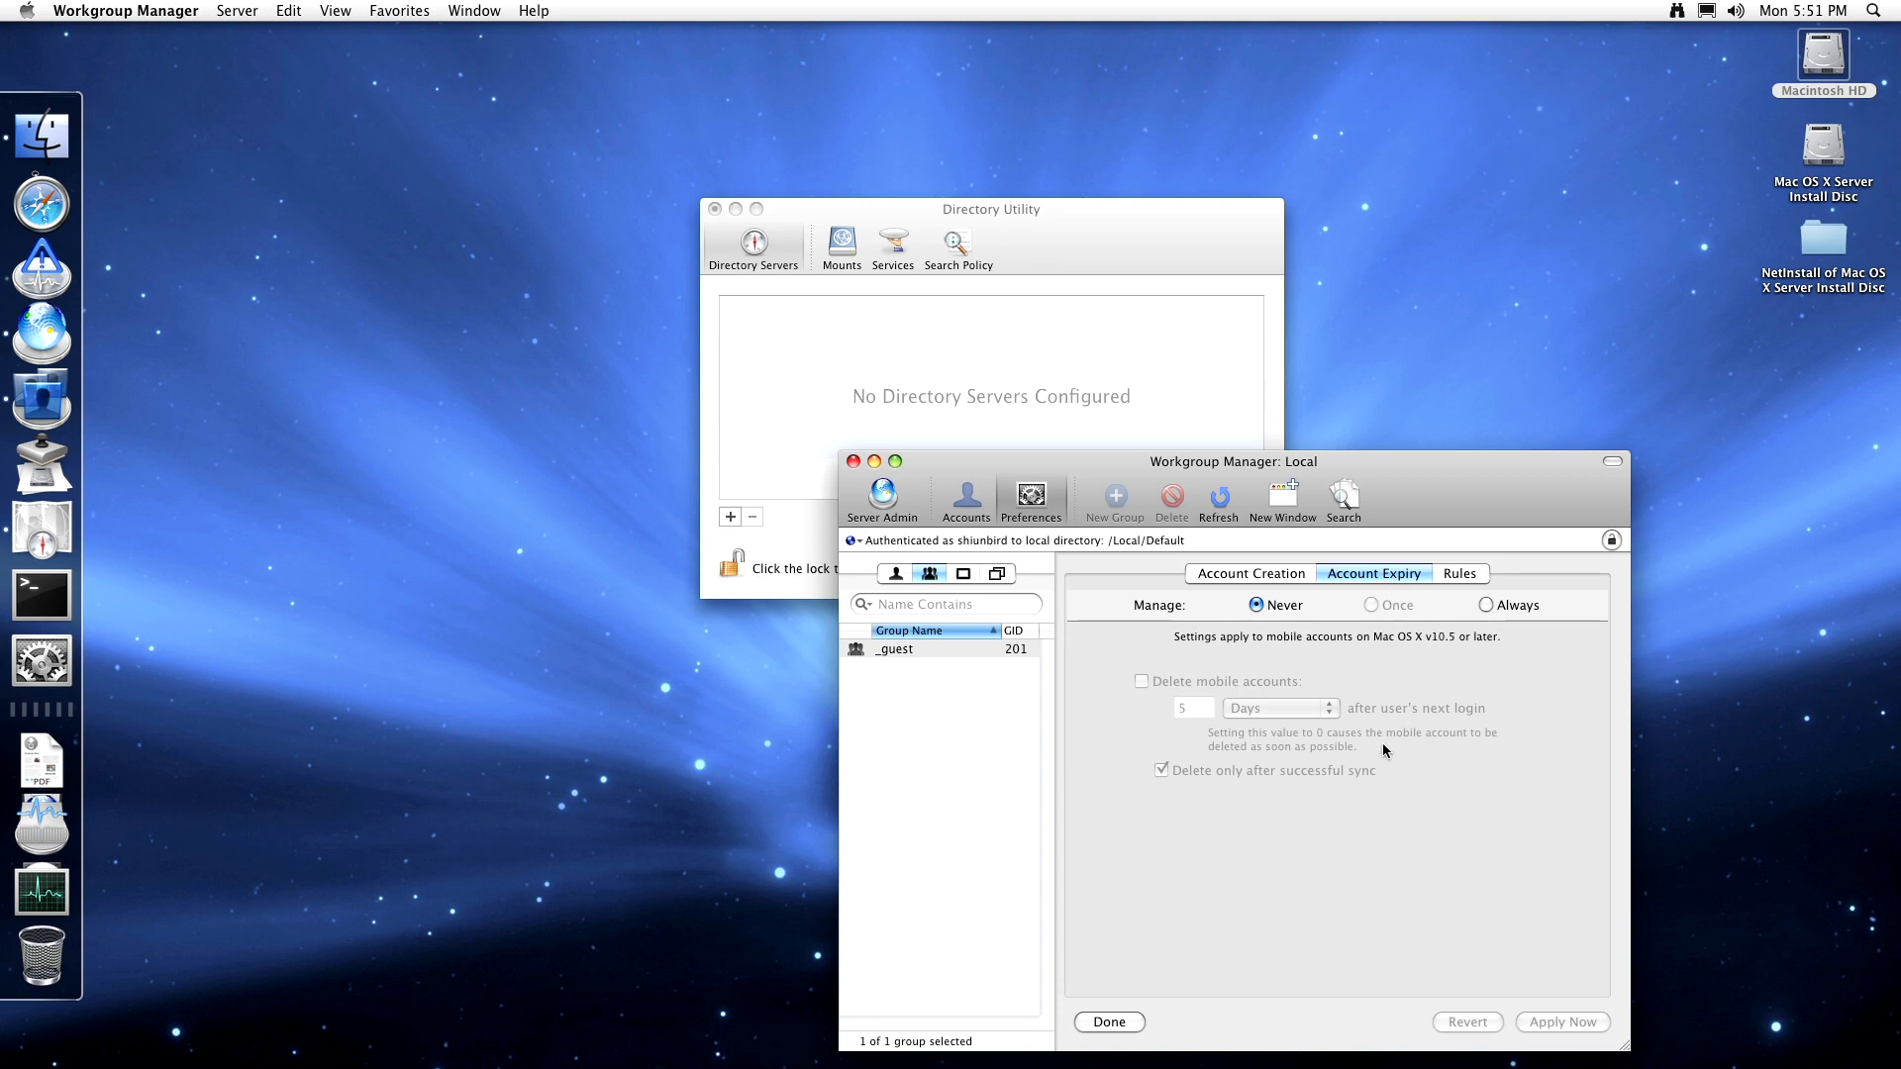
click(1461, 574)
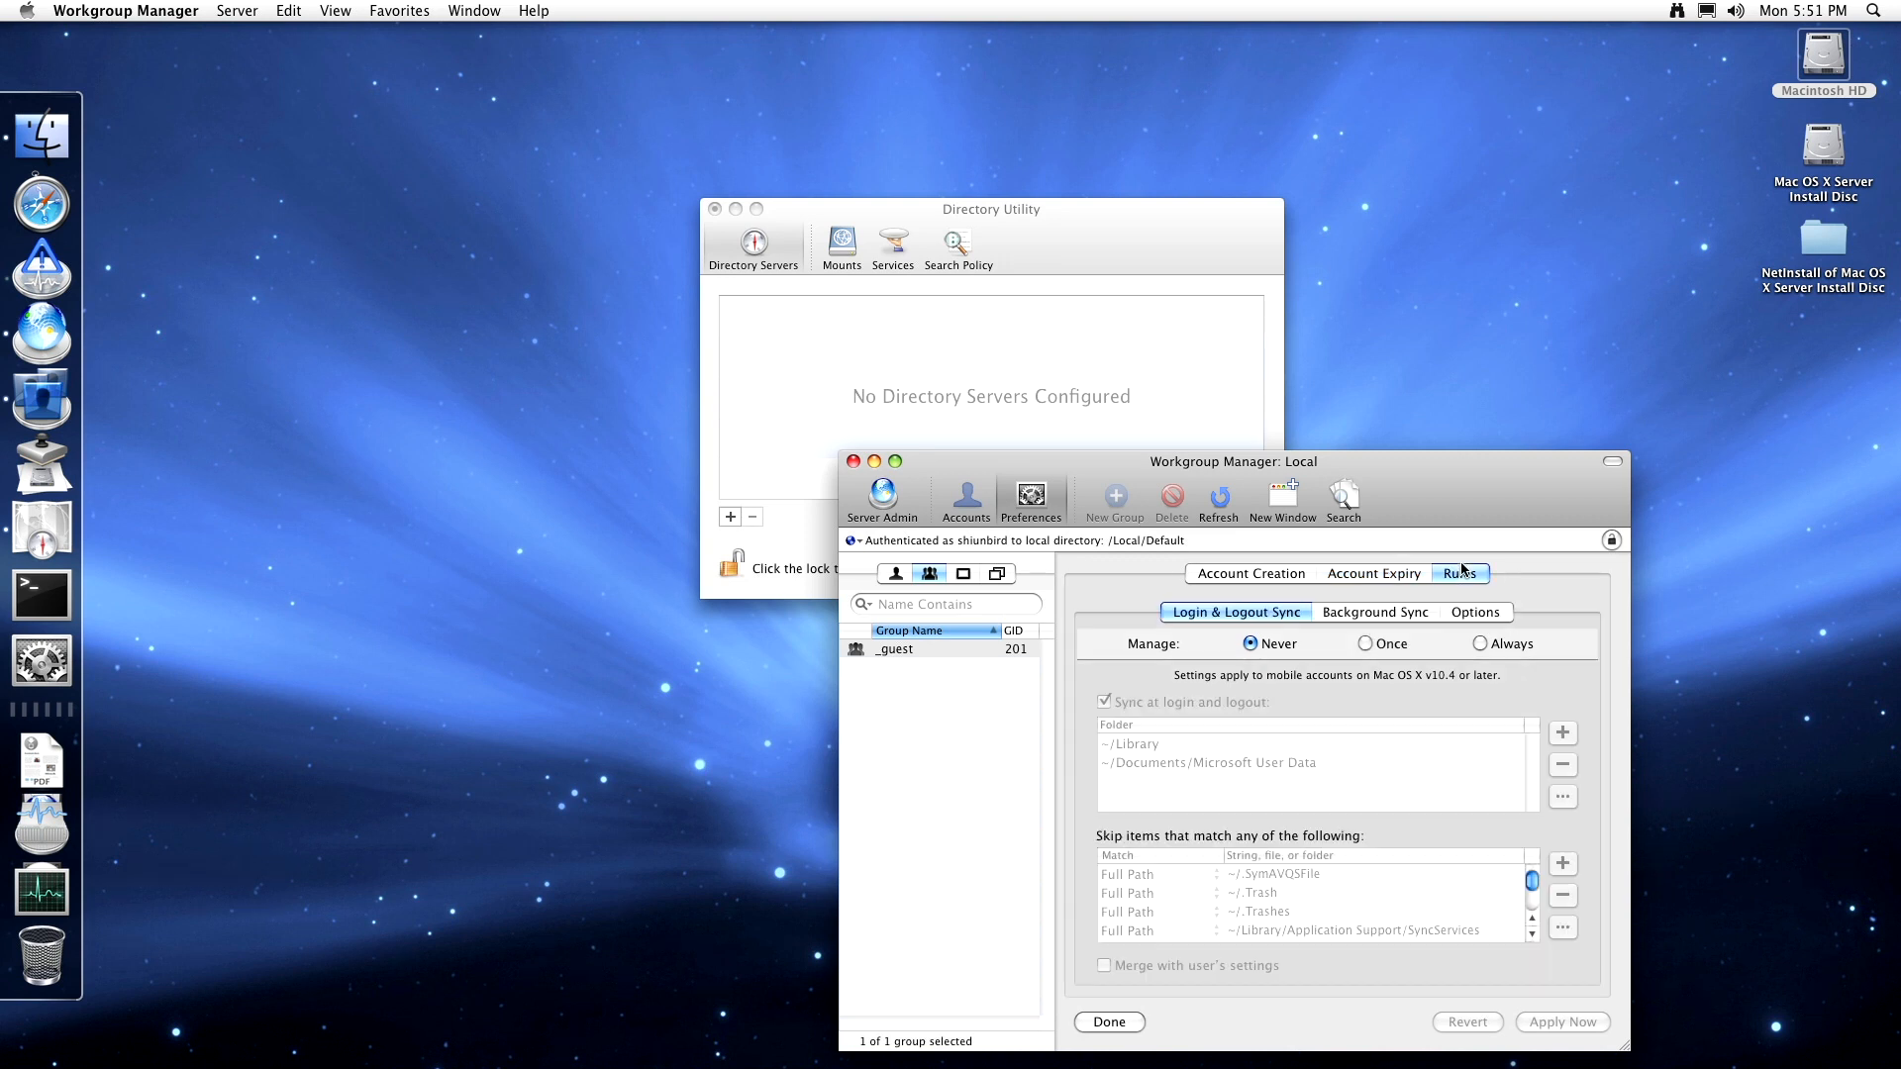
click(1392, 573)
click(1307, 574)
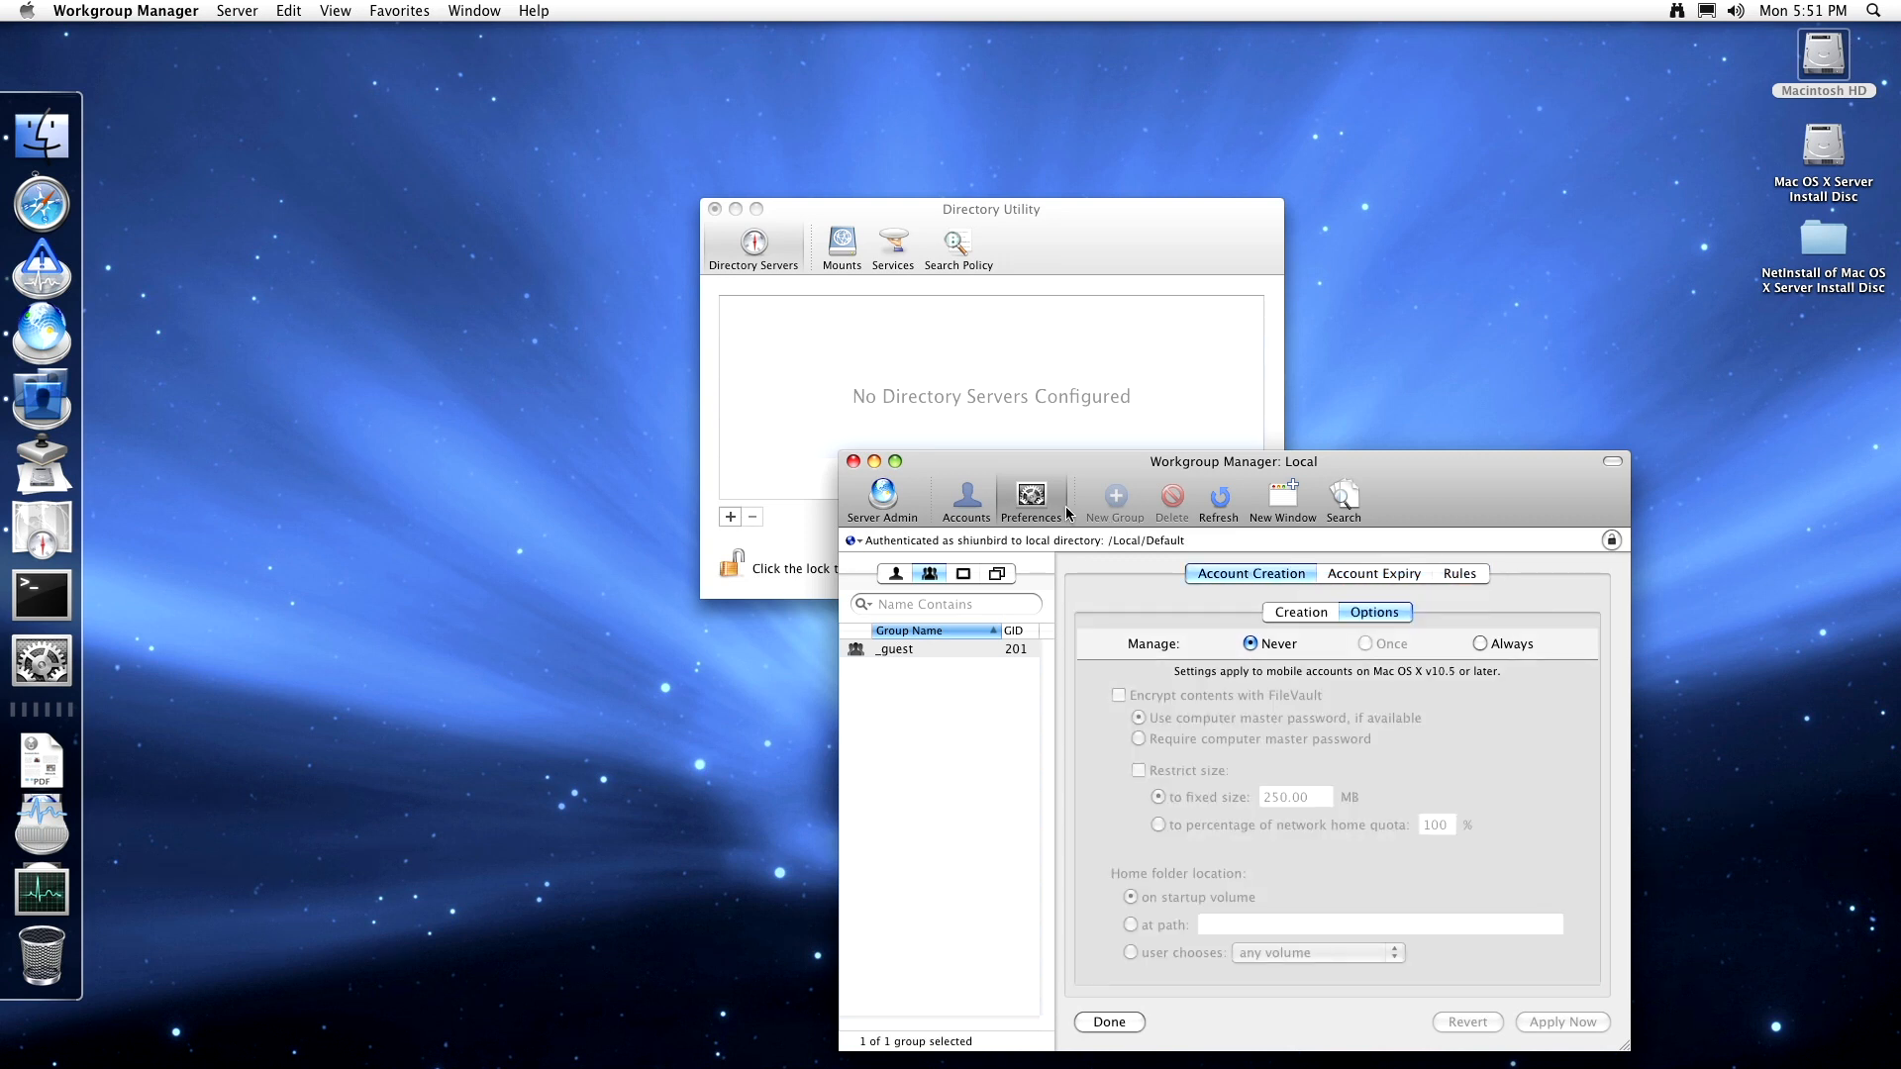
click(1031, 497)
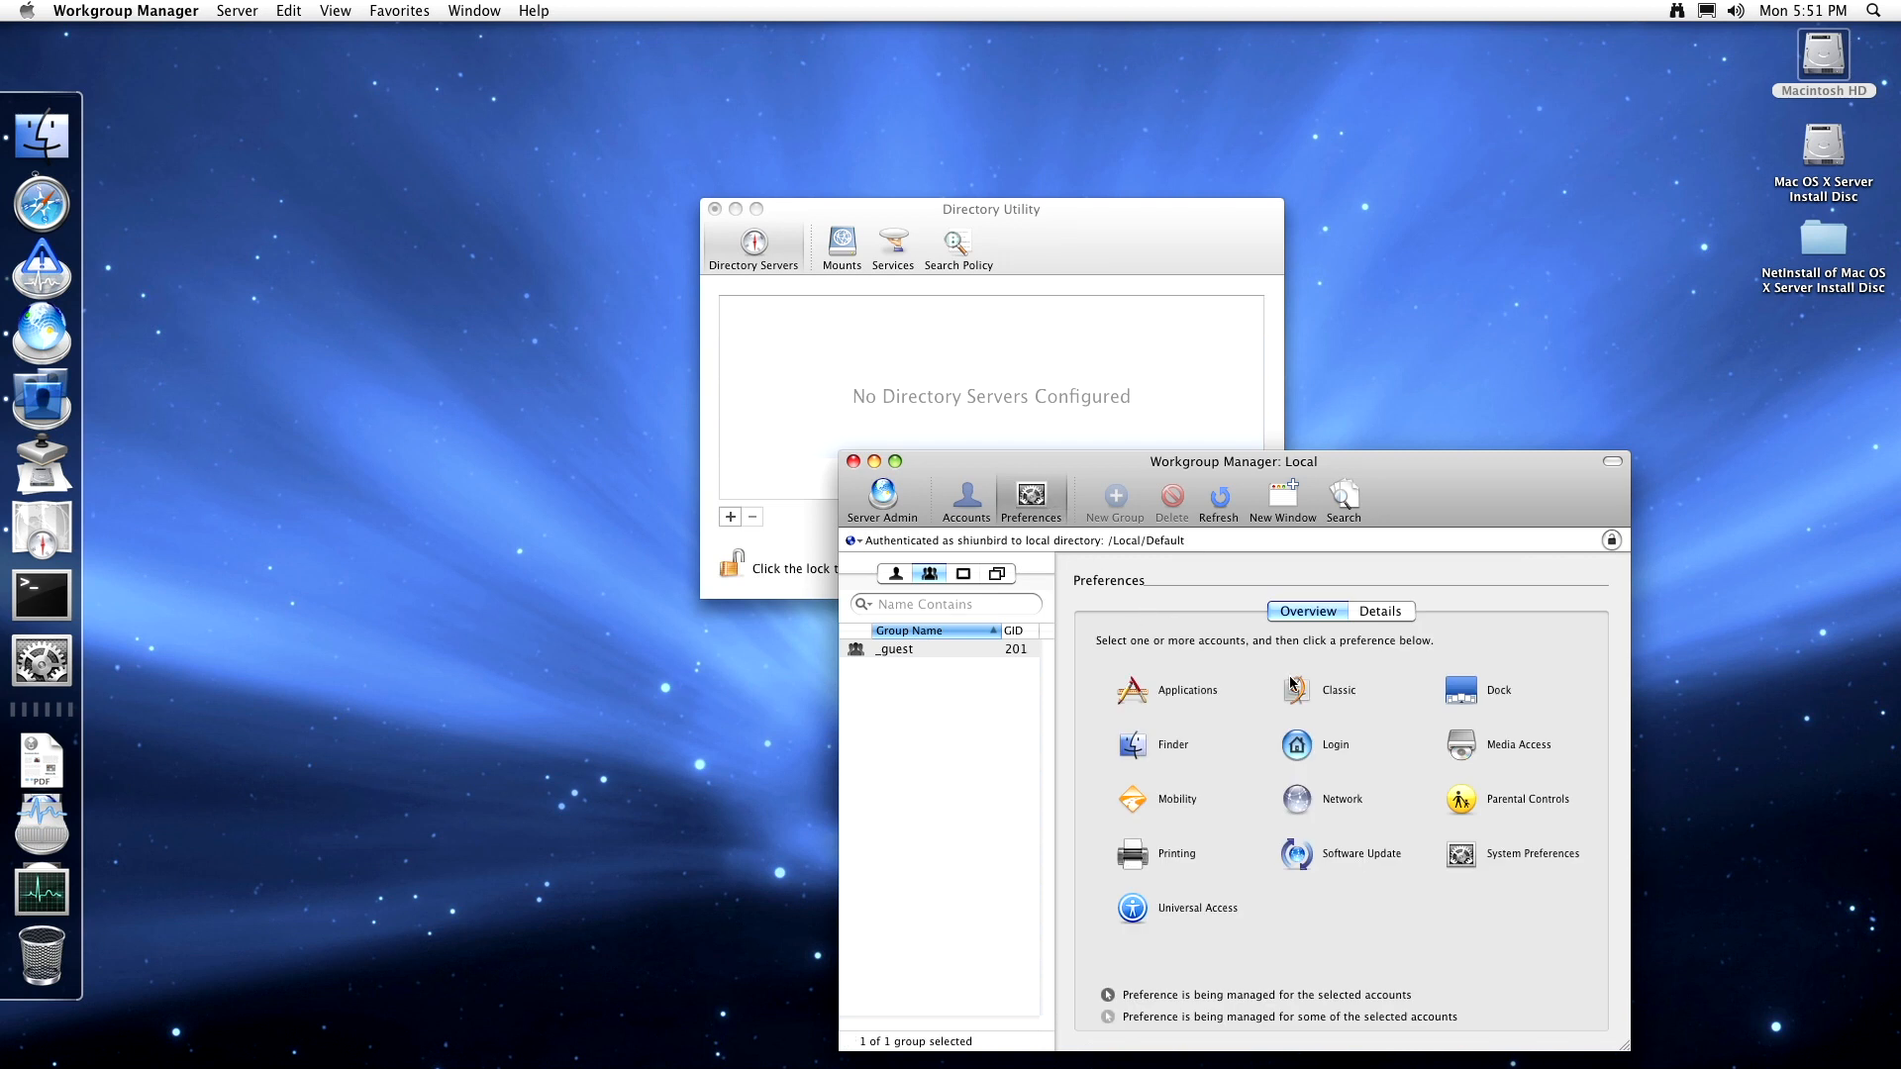
- Review Network sharing and interface settings for the group and users, then list computers
click(1327, 809)
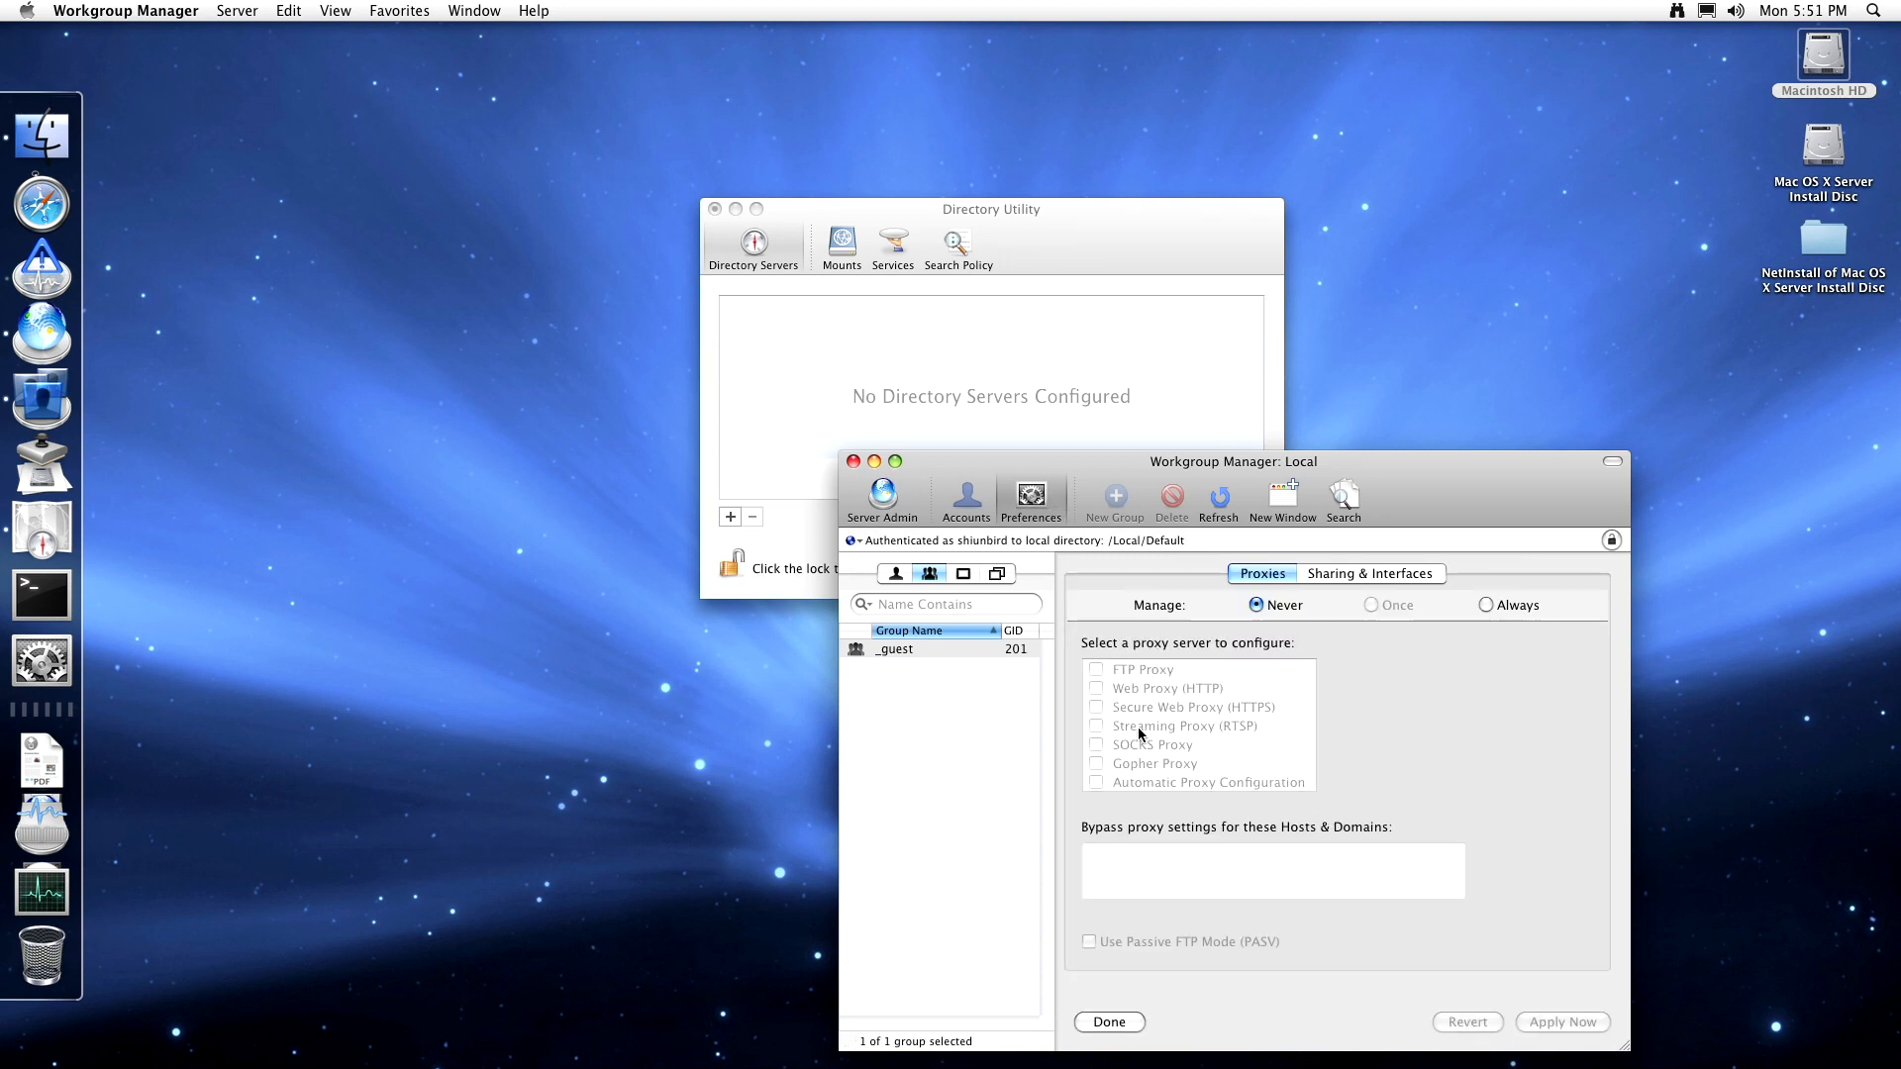
click(1363, 576)
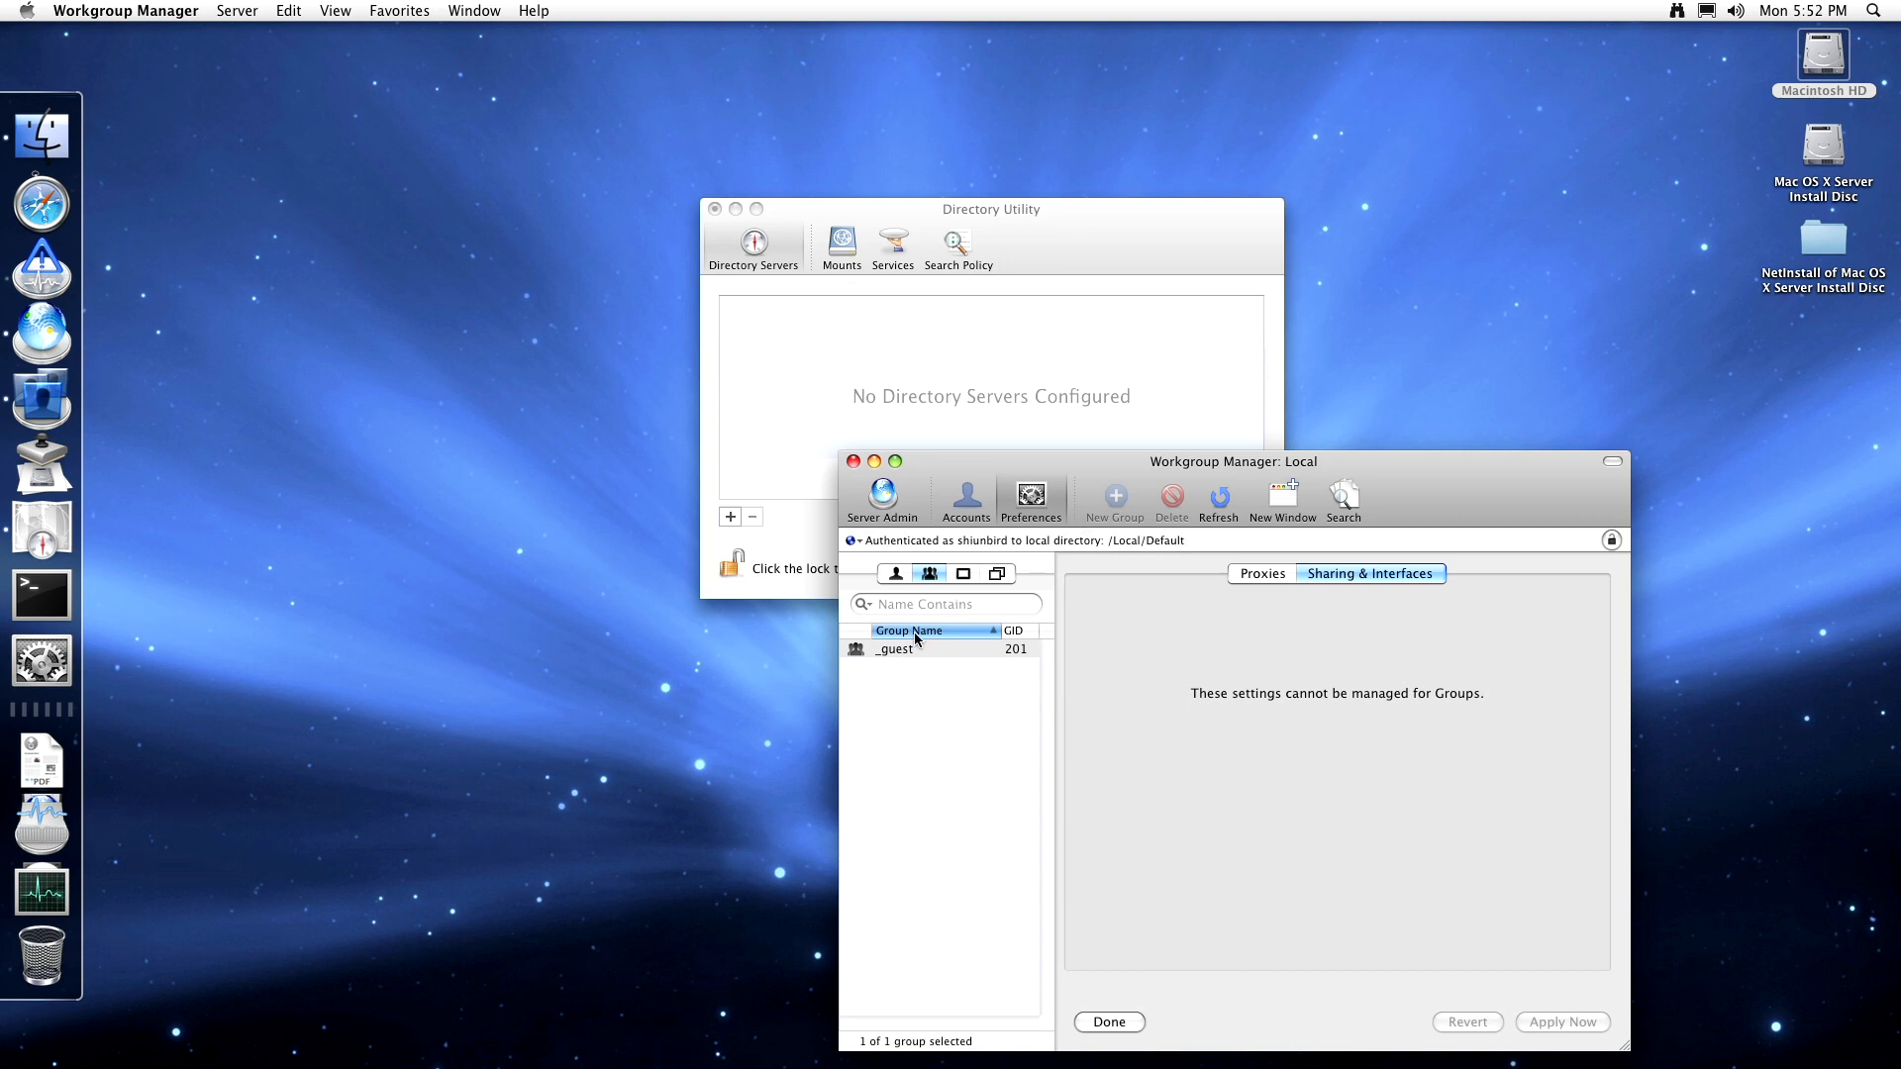
click(896, 574)
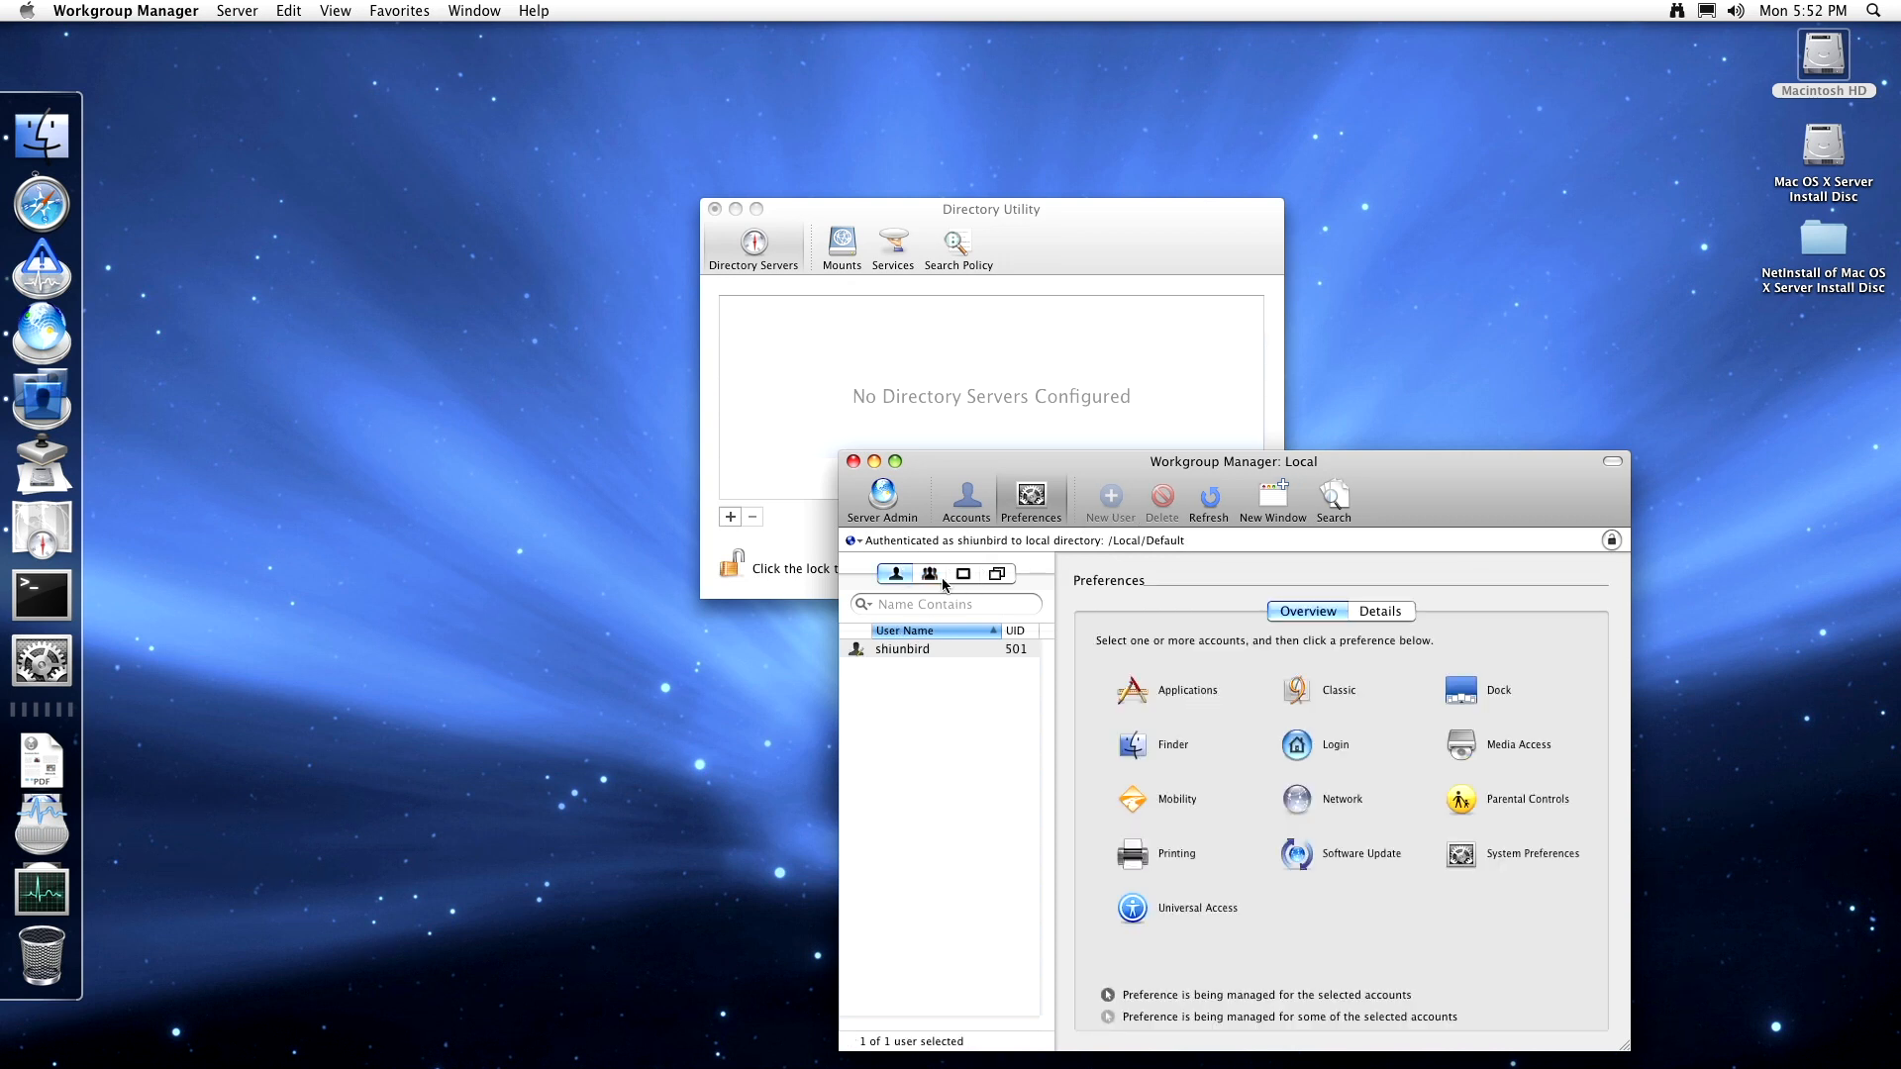
click(1307, 796)
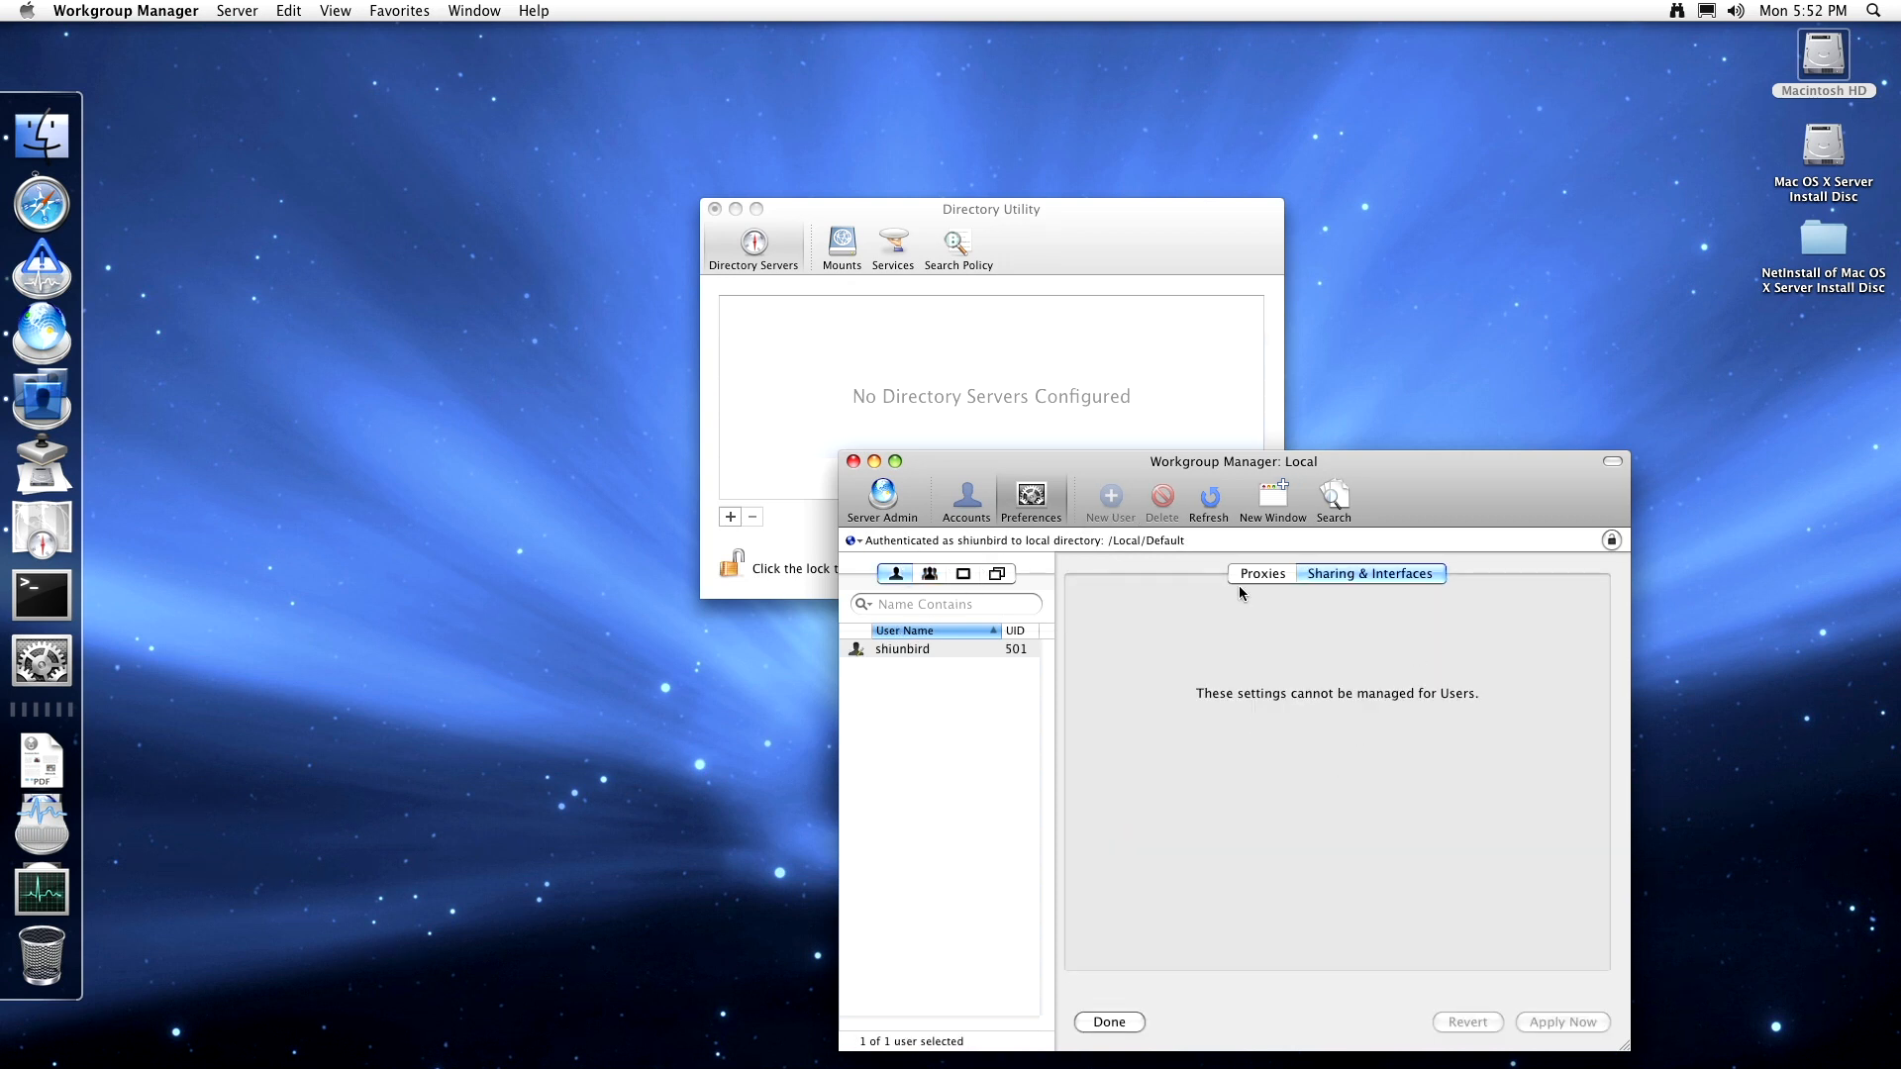
click(963, 574)
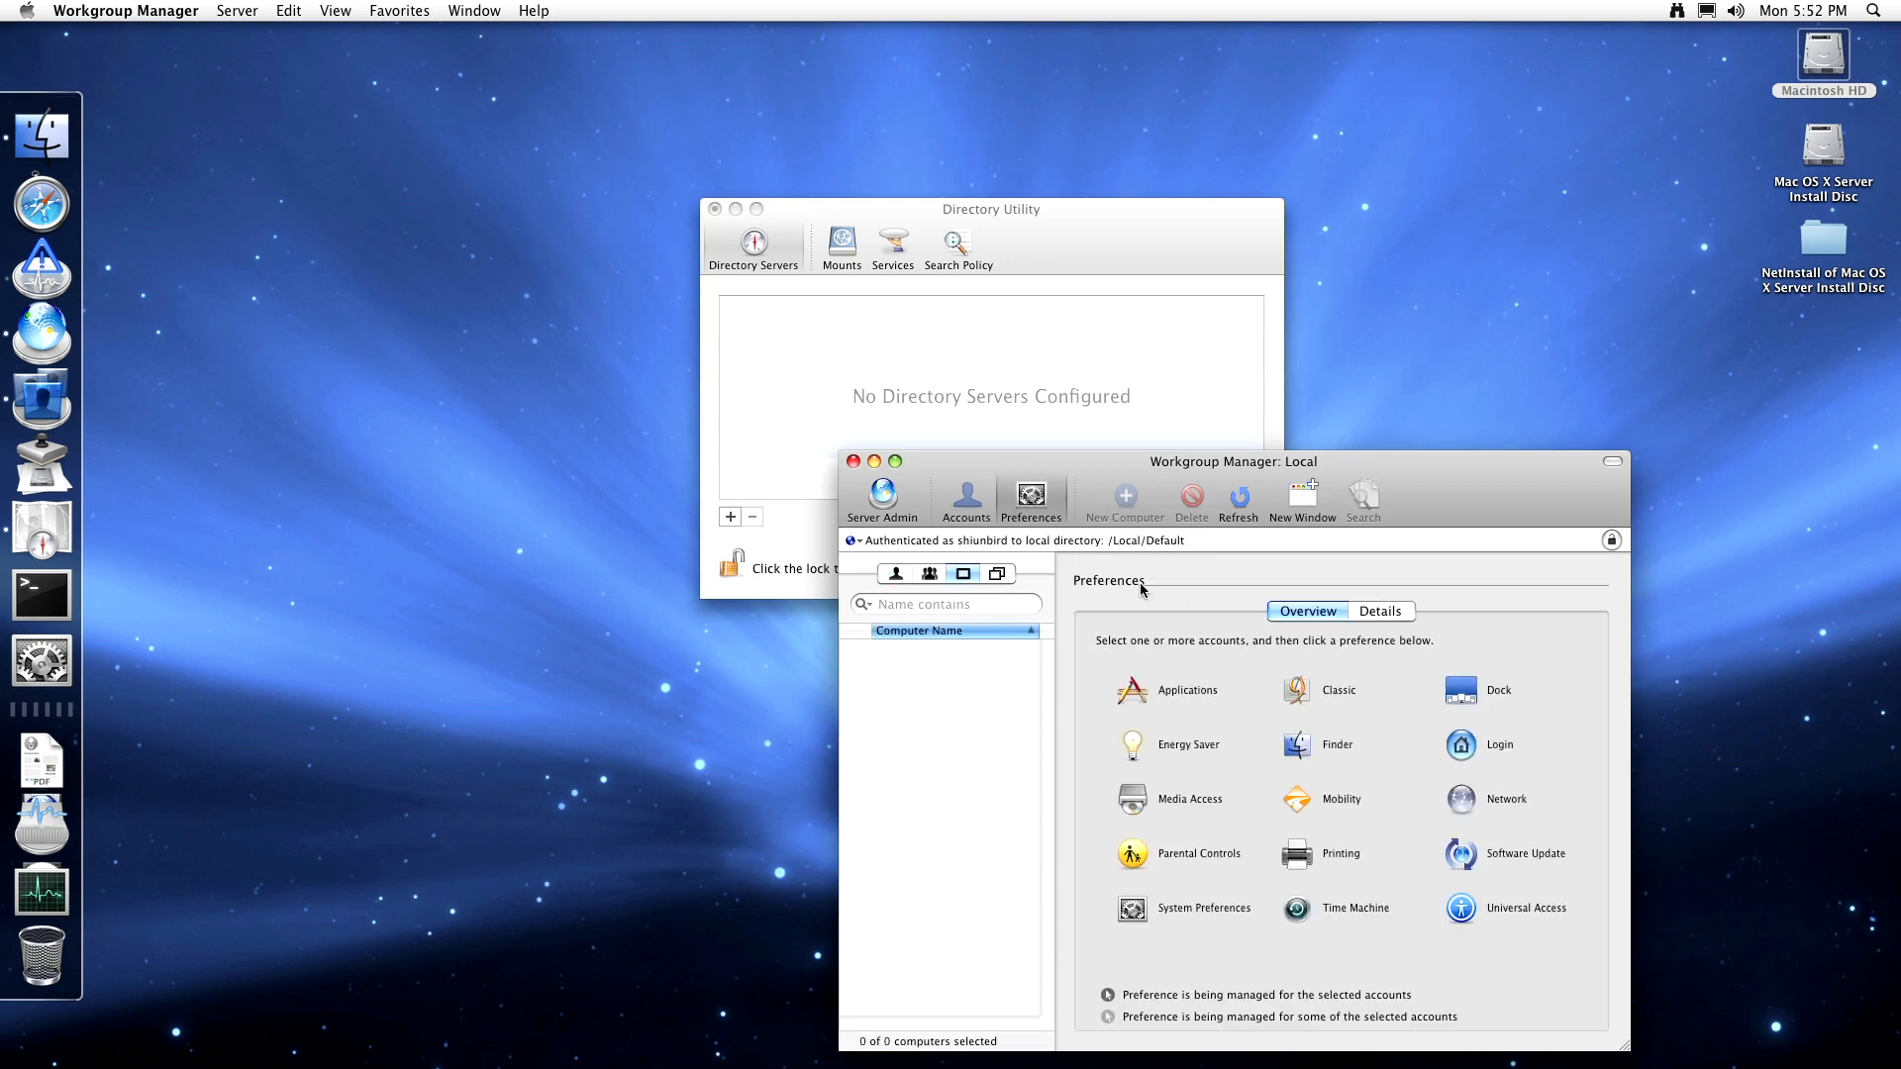
click(1490, 807)
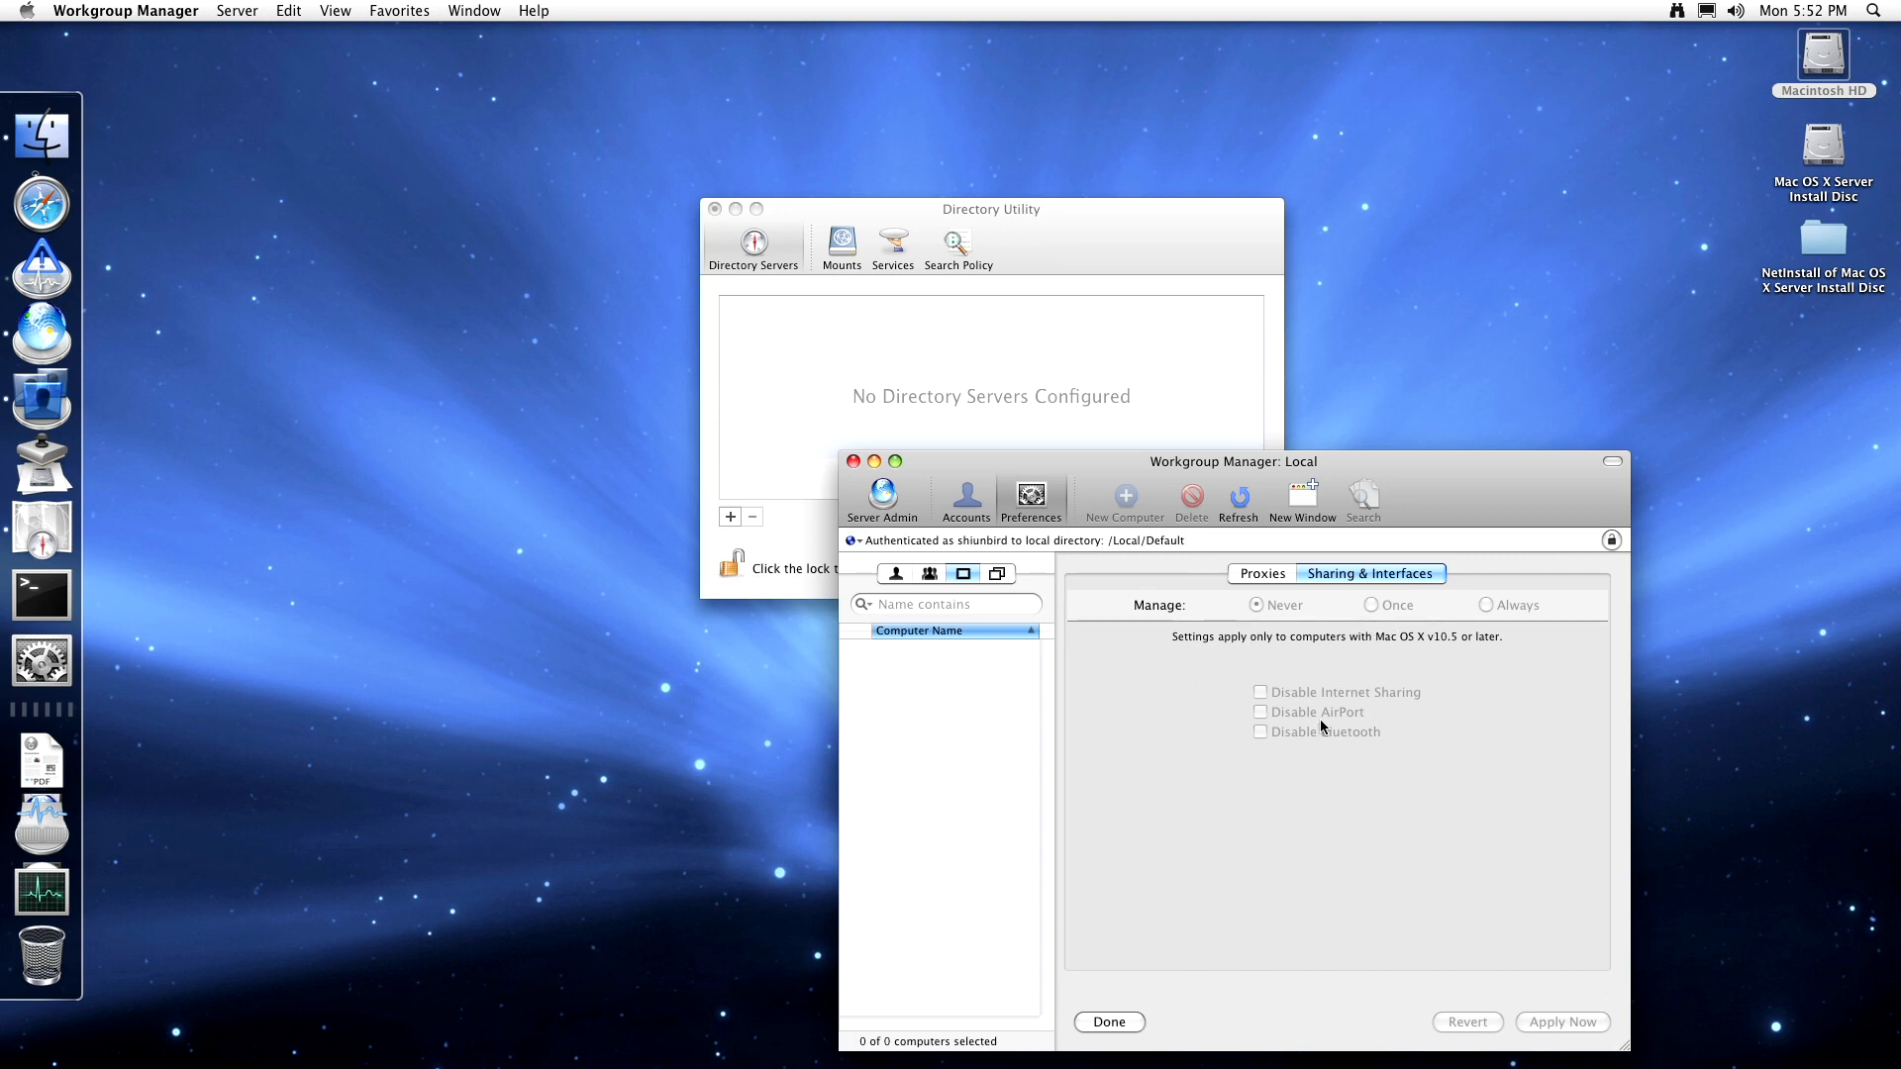
click(1030, 498)
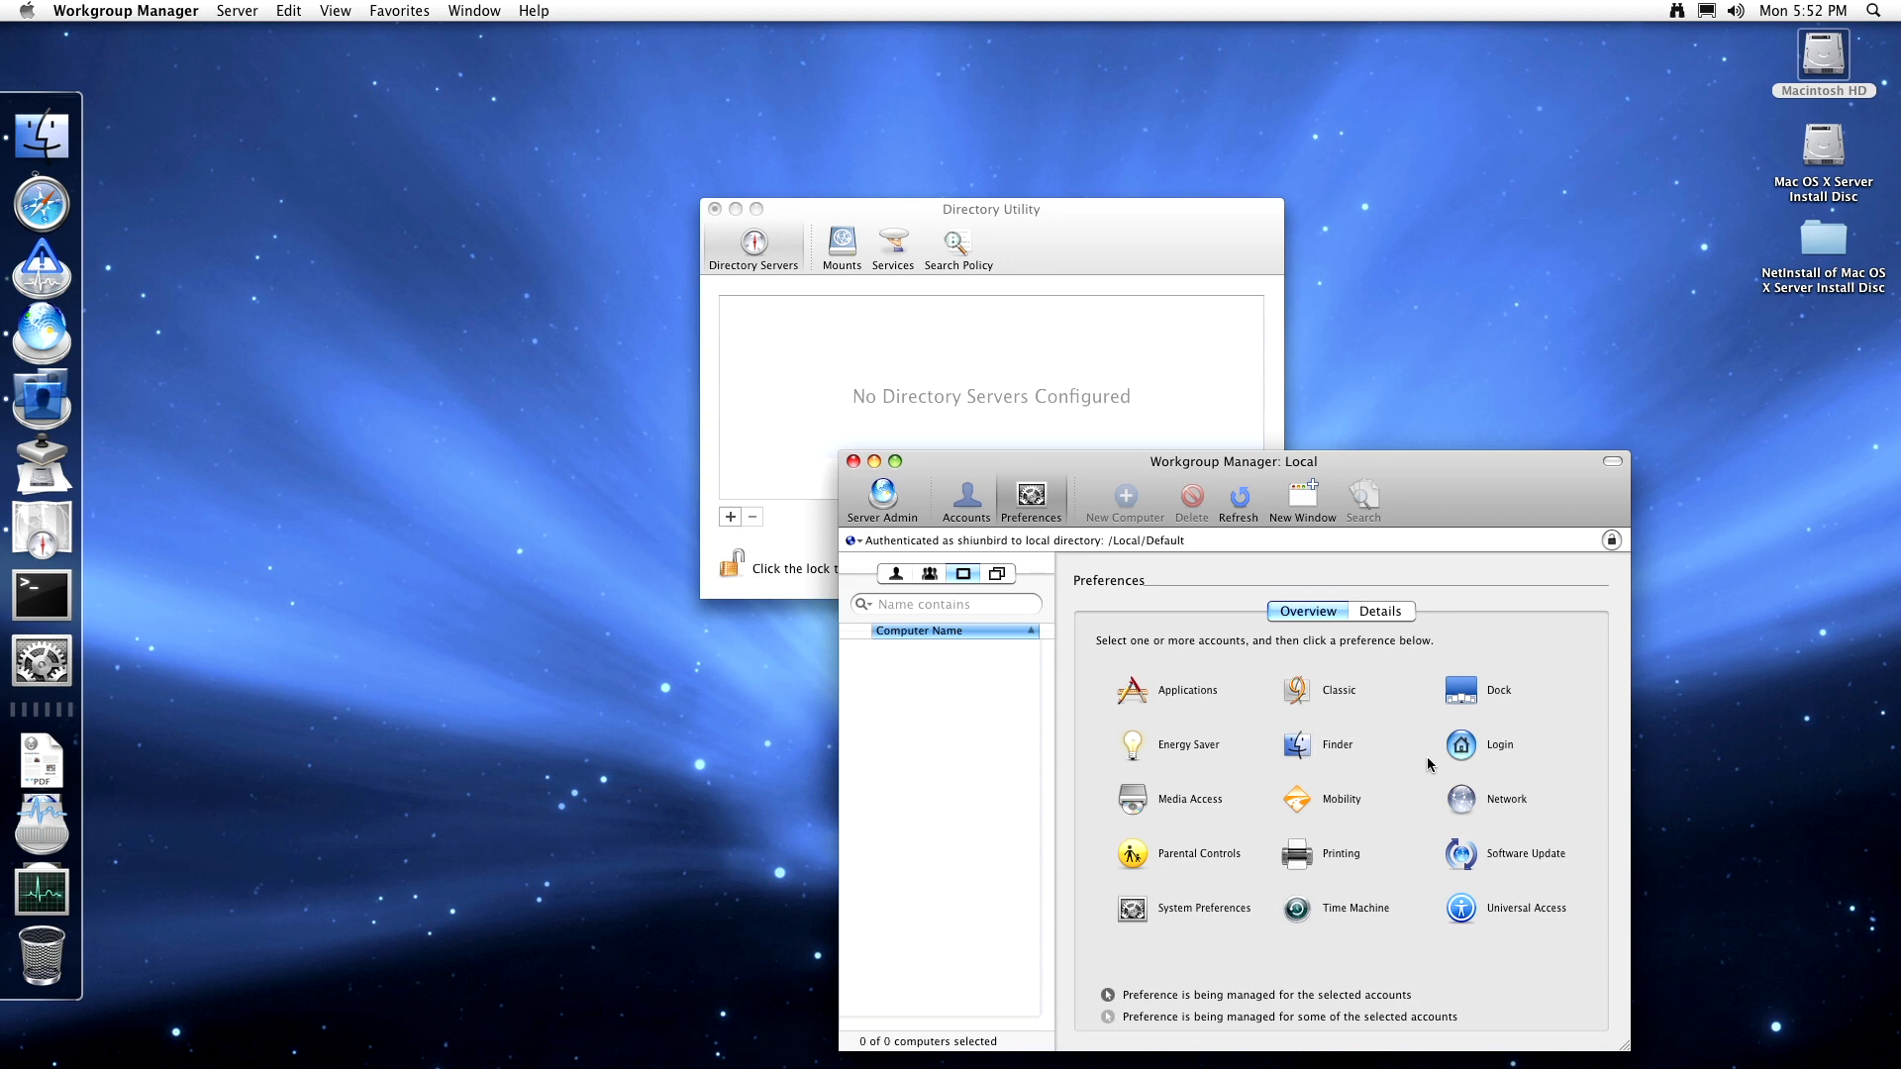
click(1449, 745)
click(1353, 576)
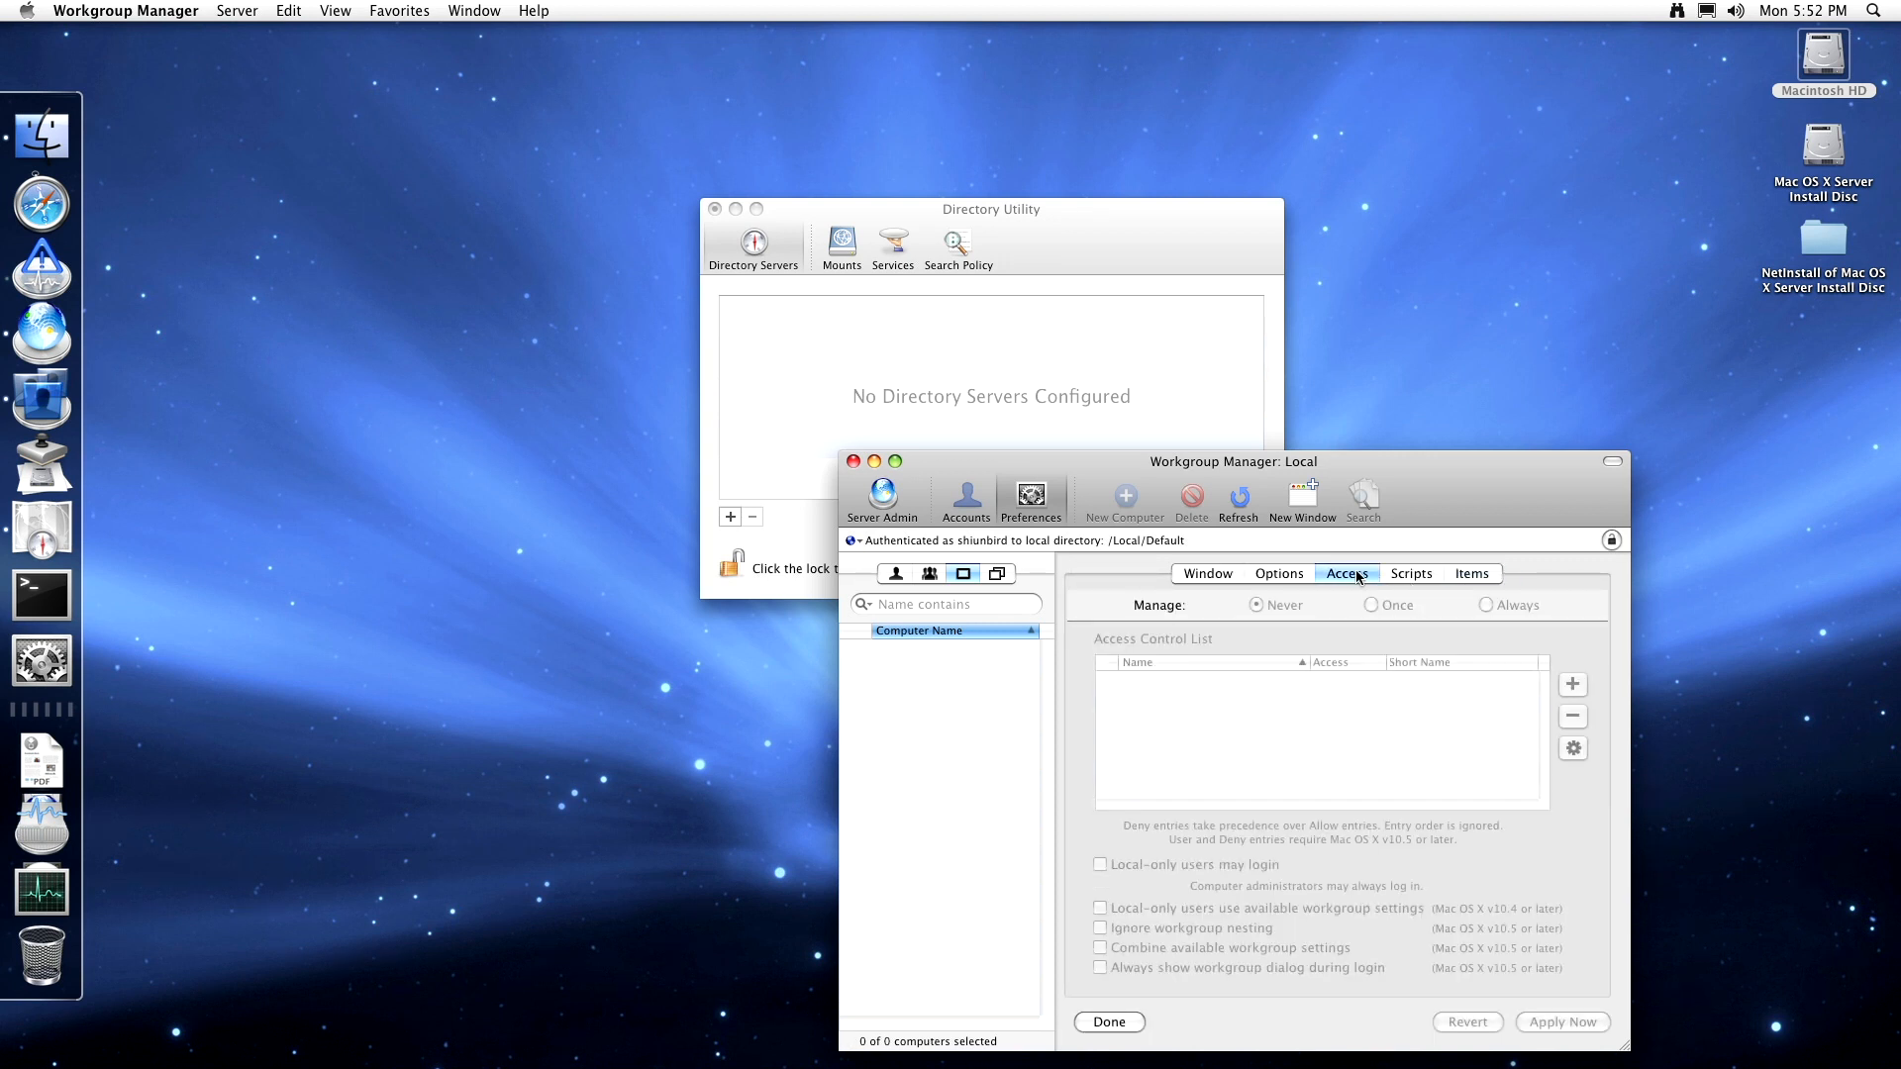
click(1287, 576)
click(1216, 572)
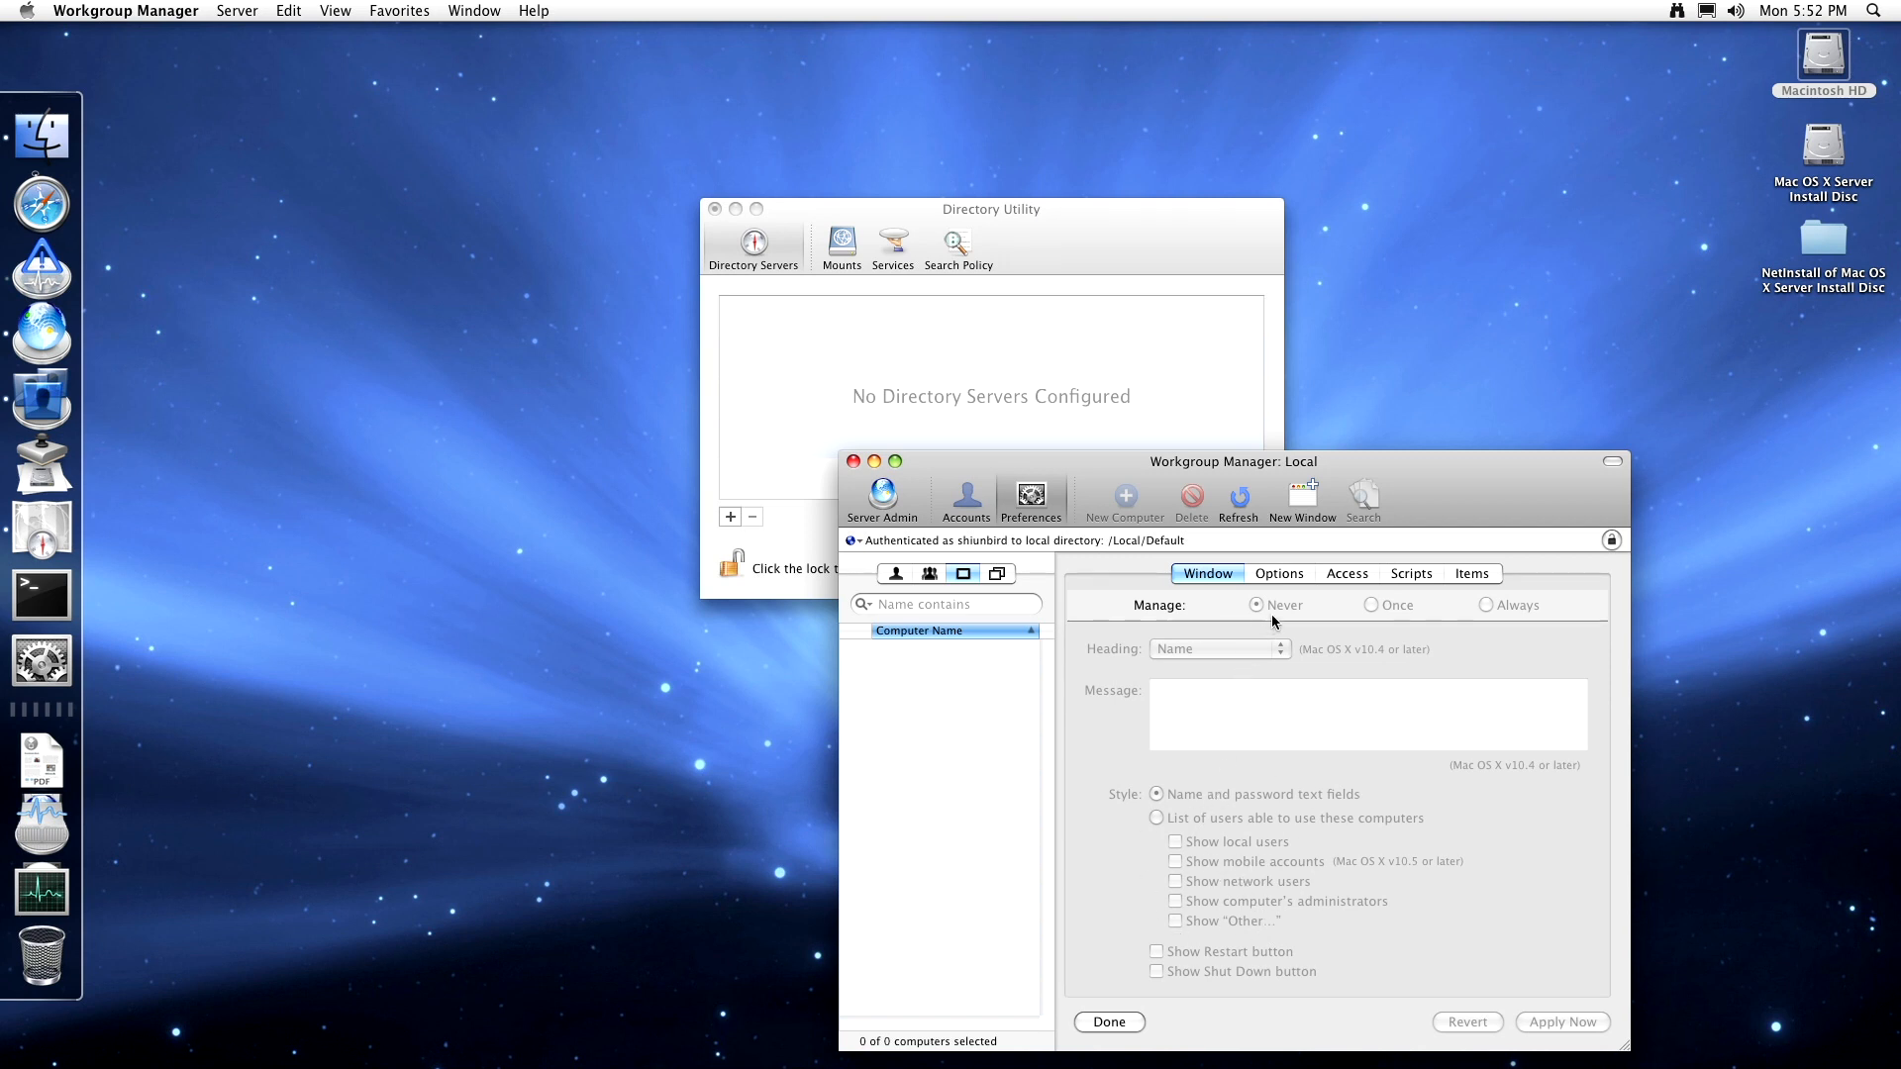
click(1285, 579)
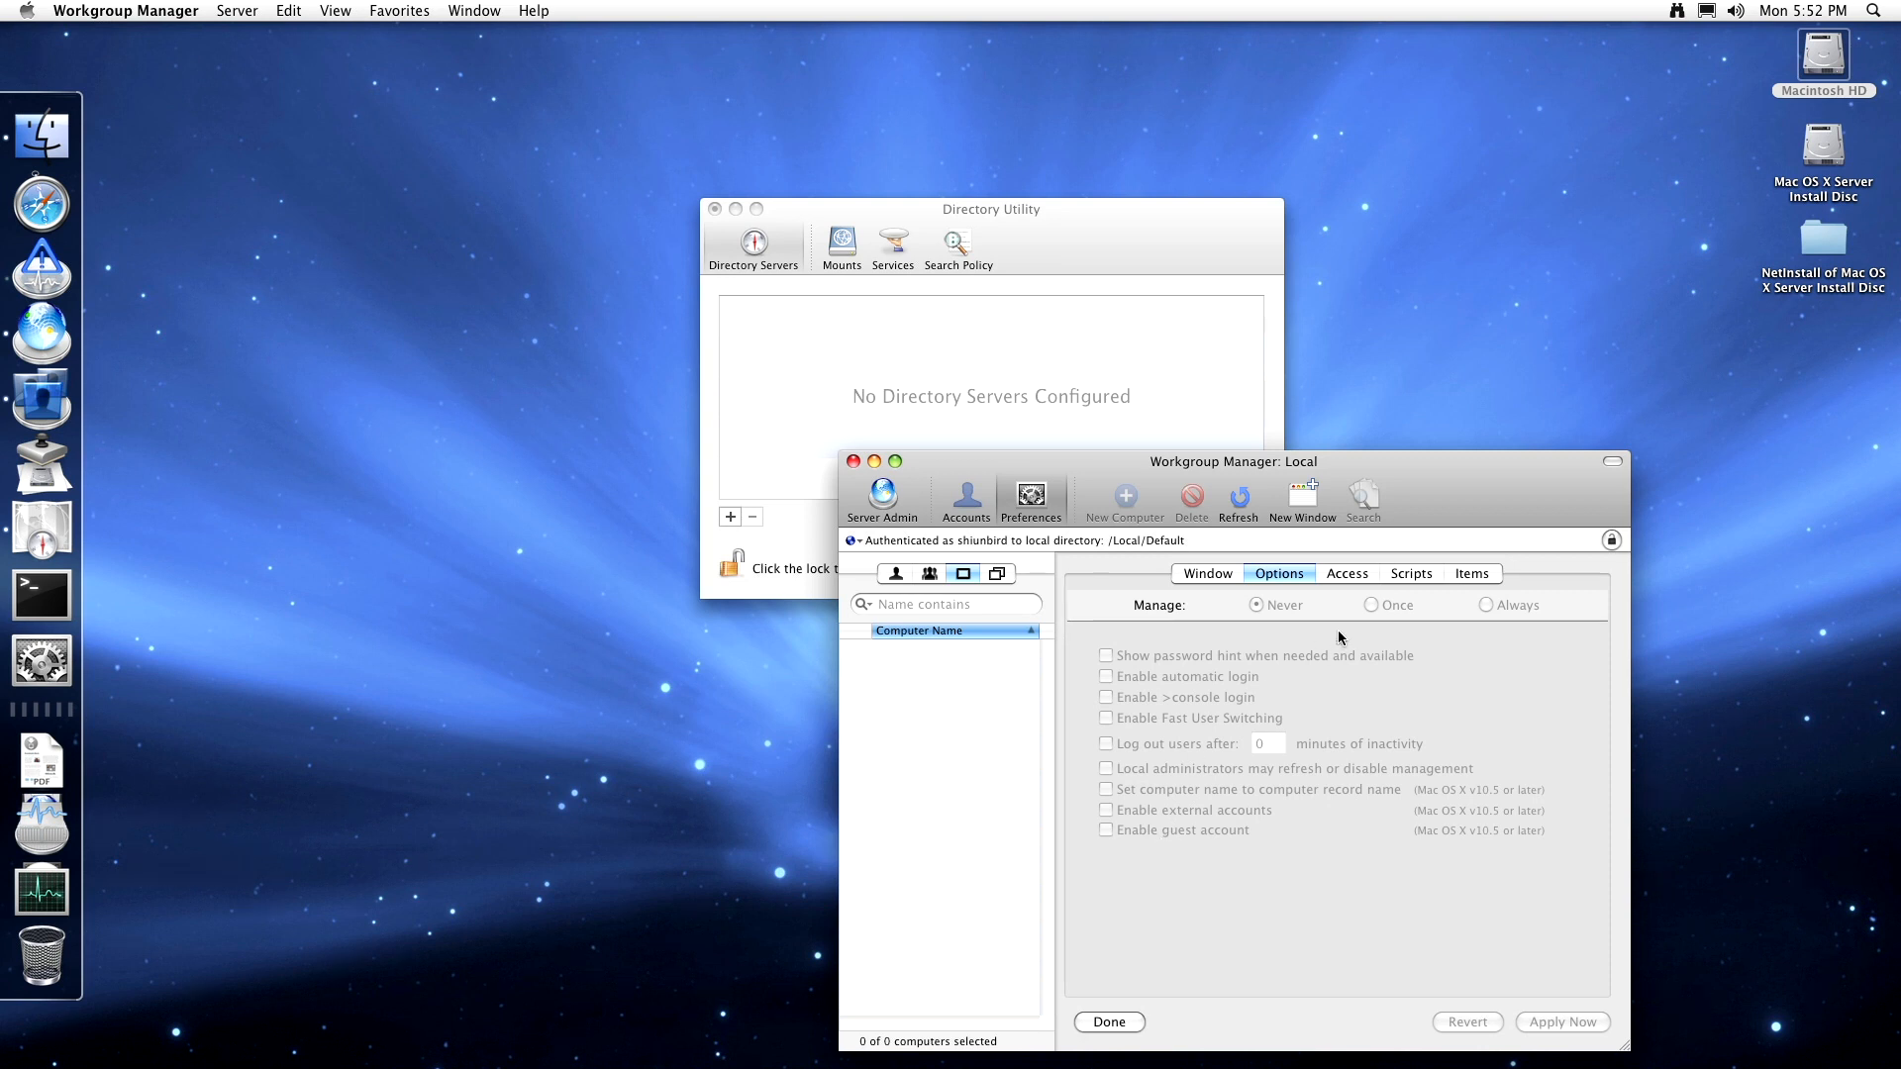
click(1362, 578)
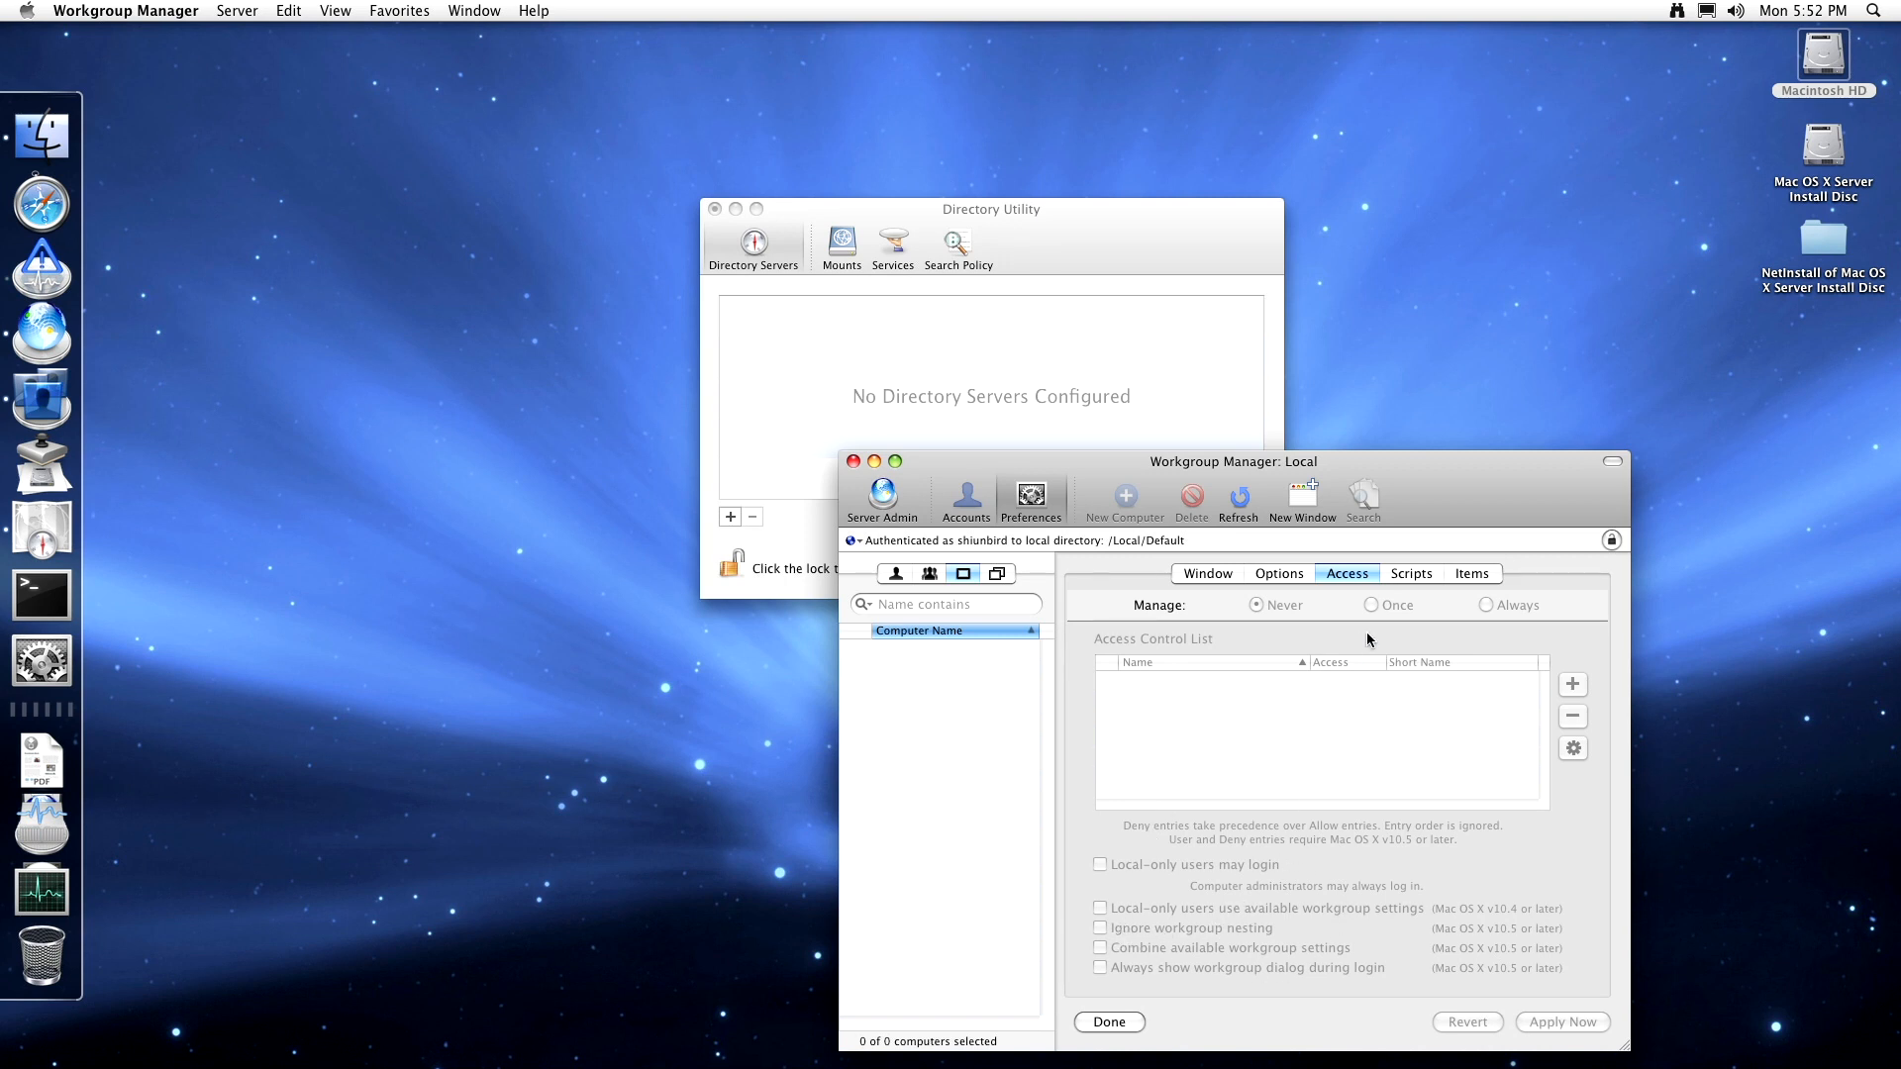
click(1407, 574)
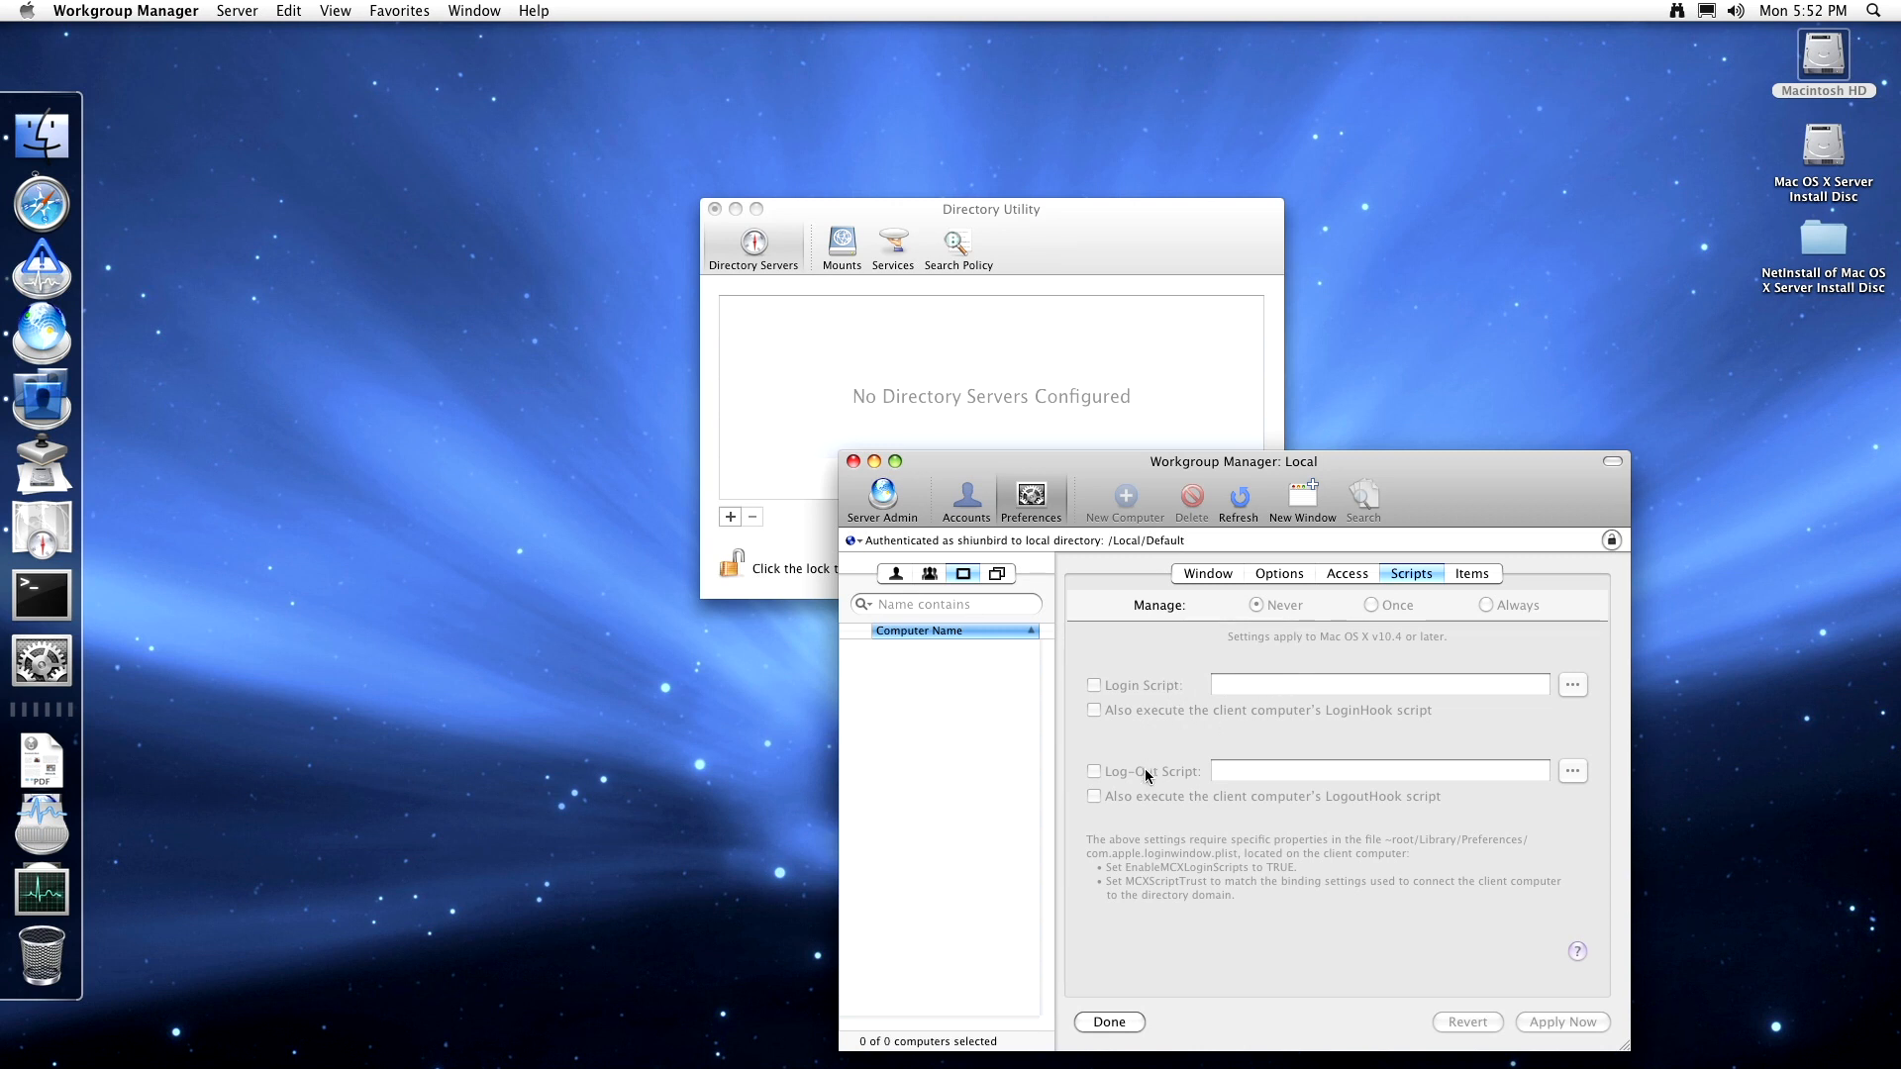
click(1477, 576)
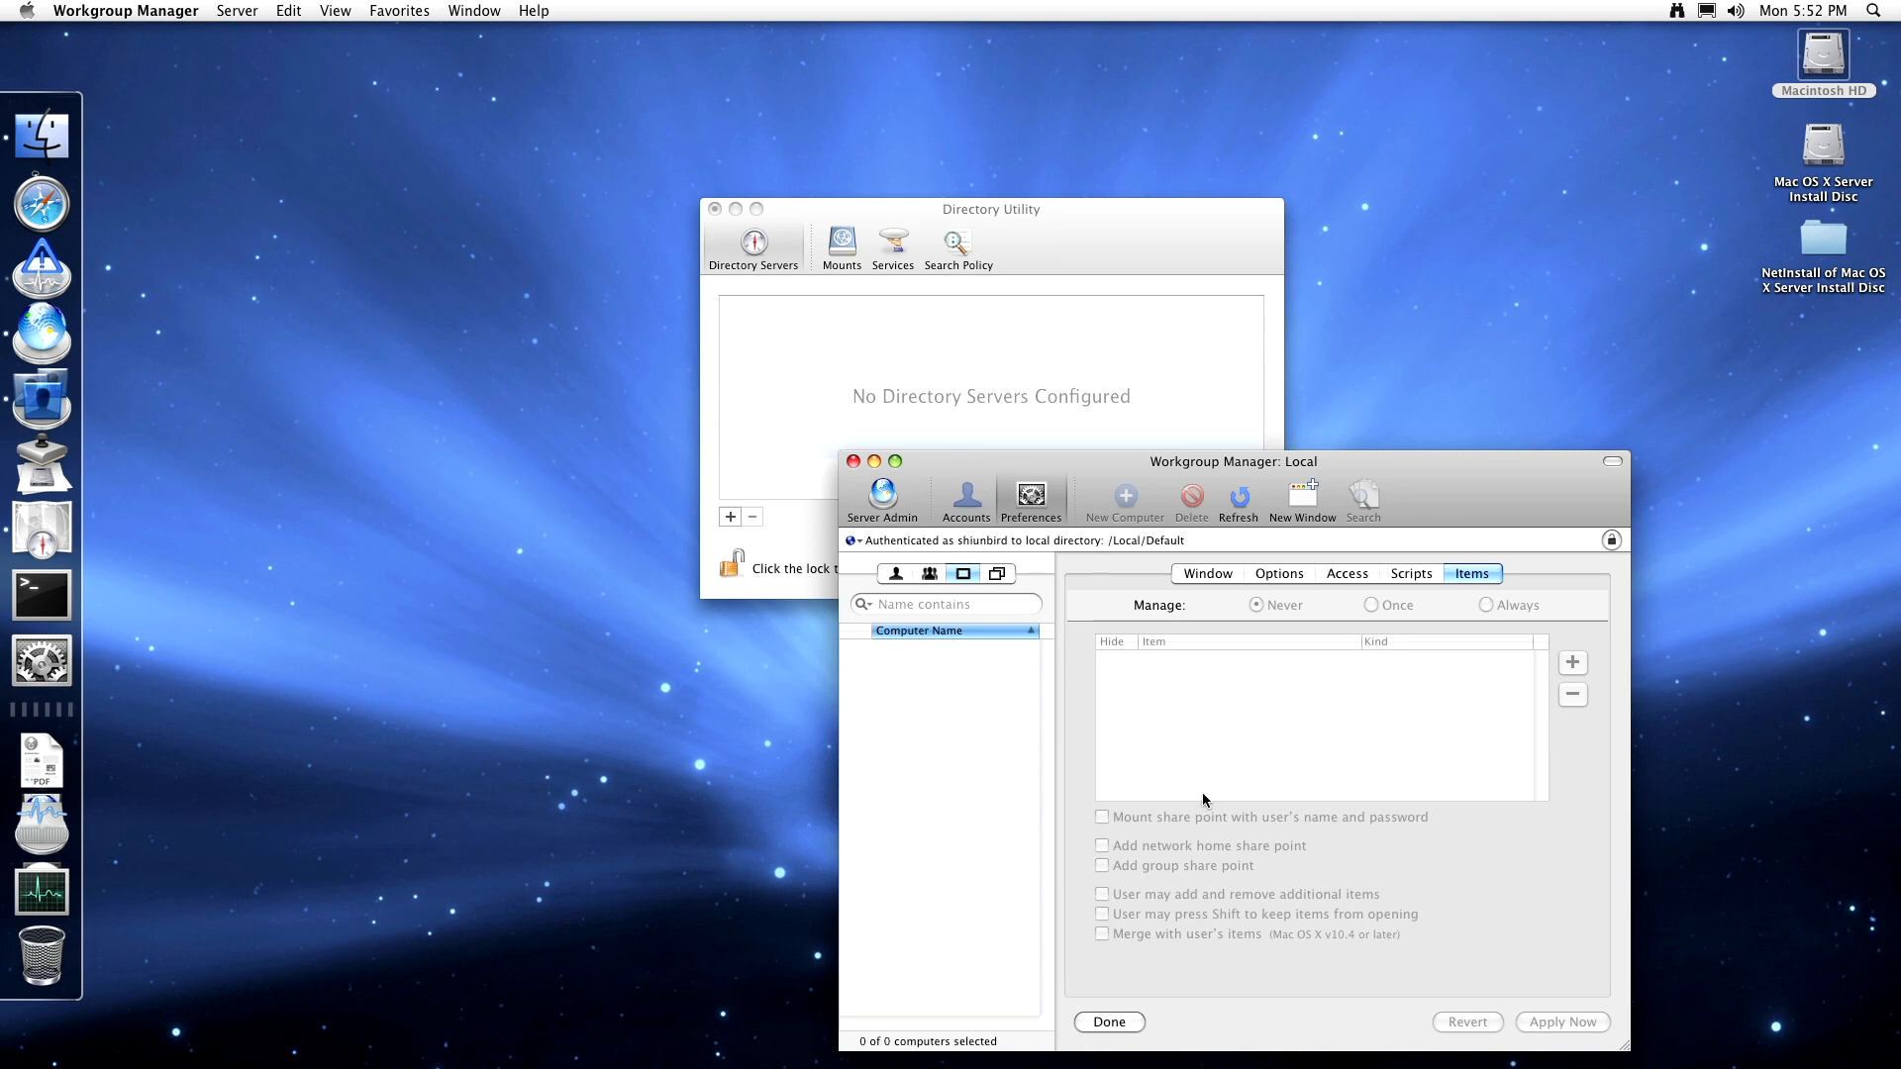
click(1033, 500)
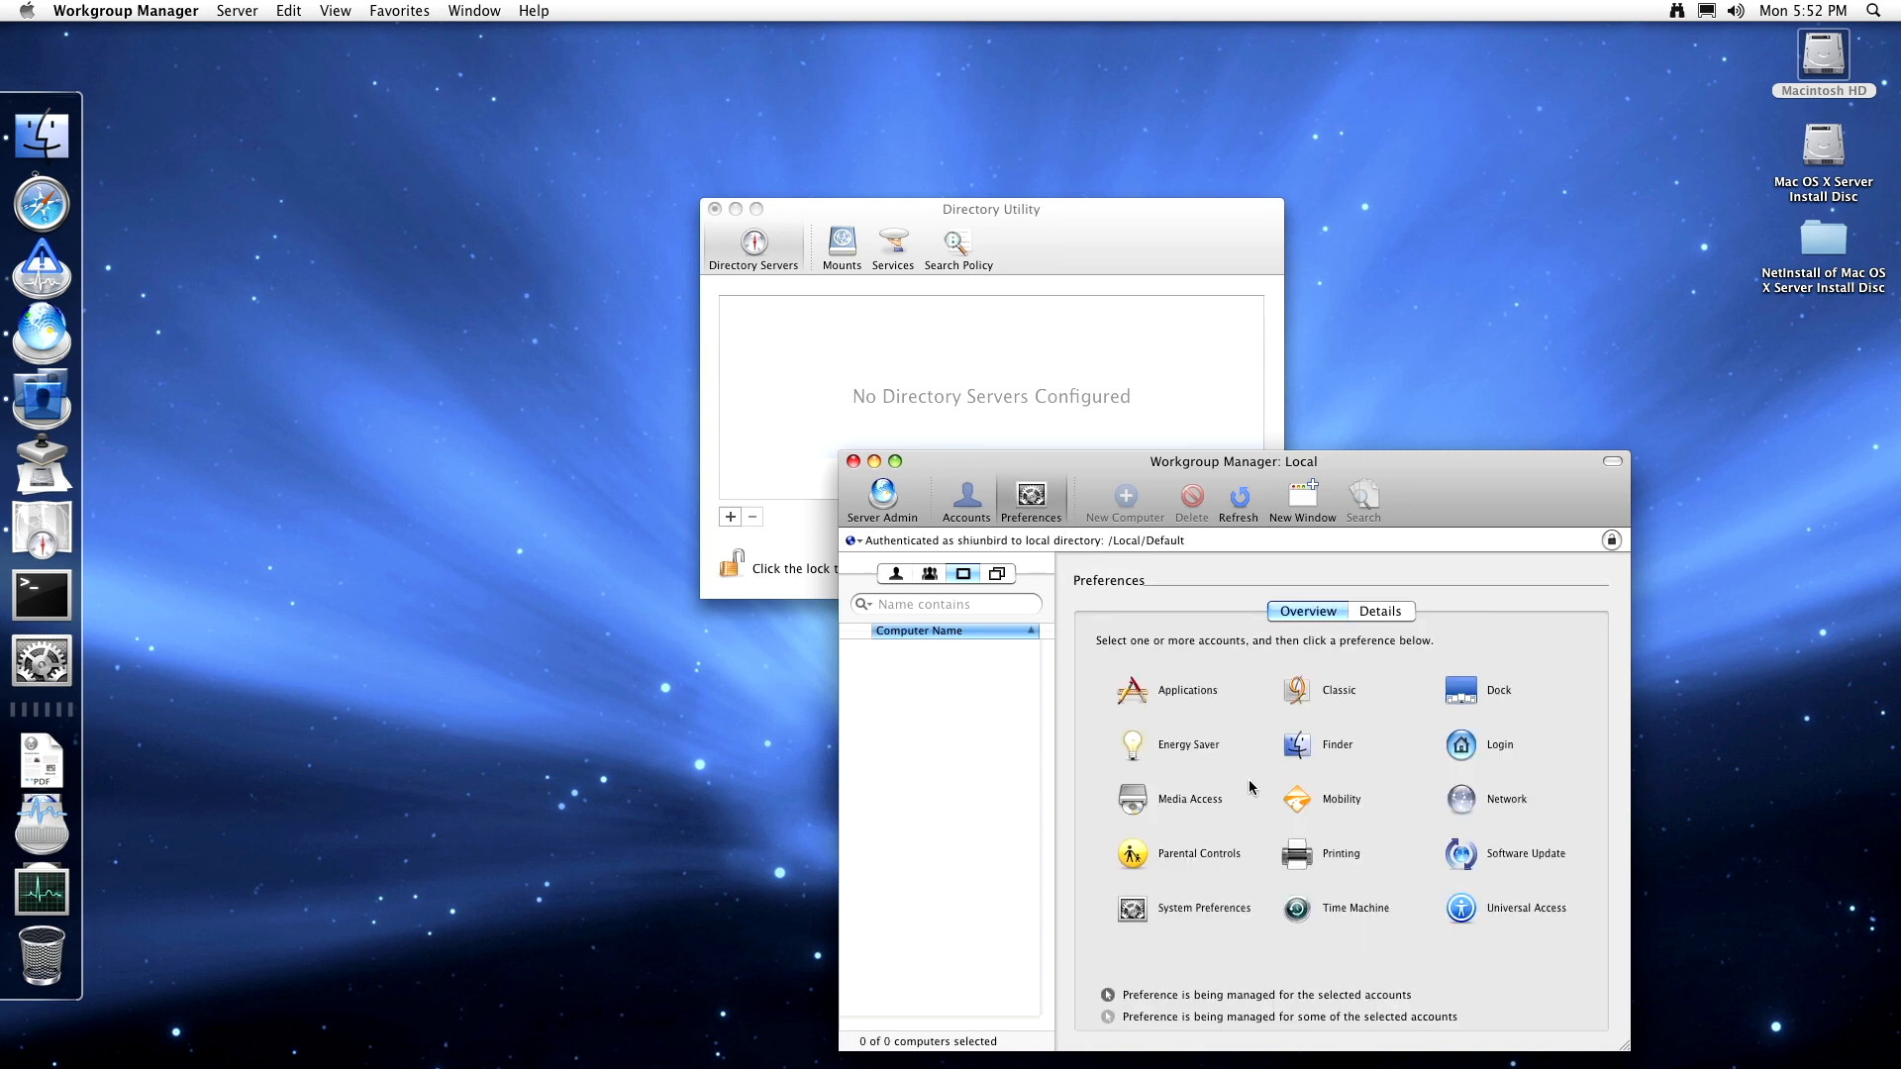
- Review the computers' Parental Controls content filtering and time limits, then open Printing
click(1169, 857)
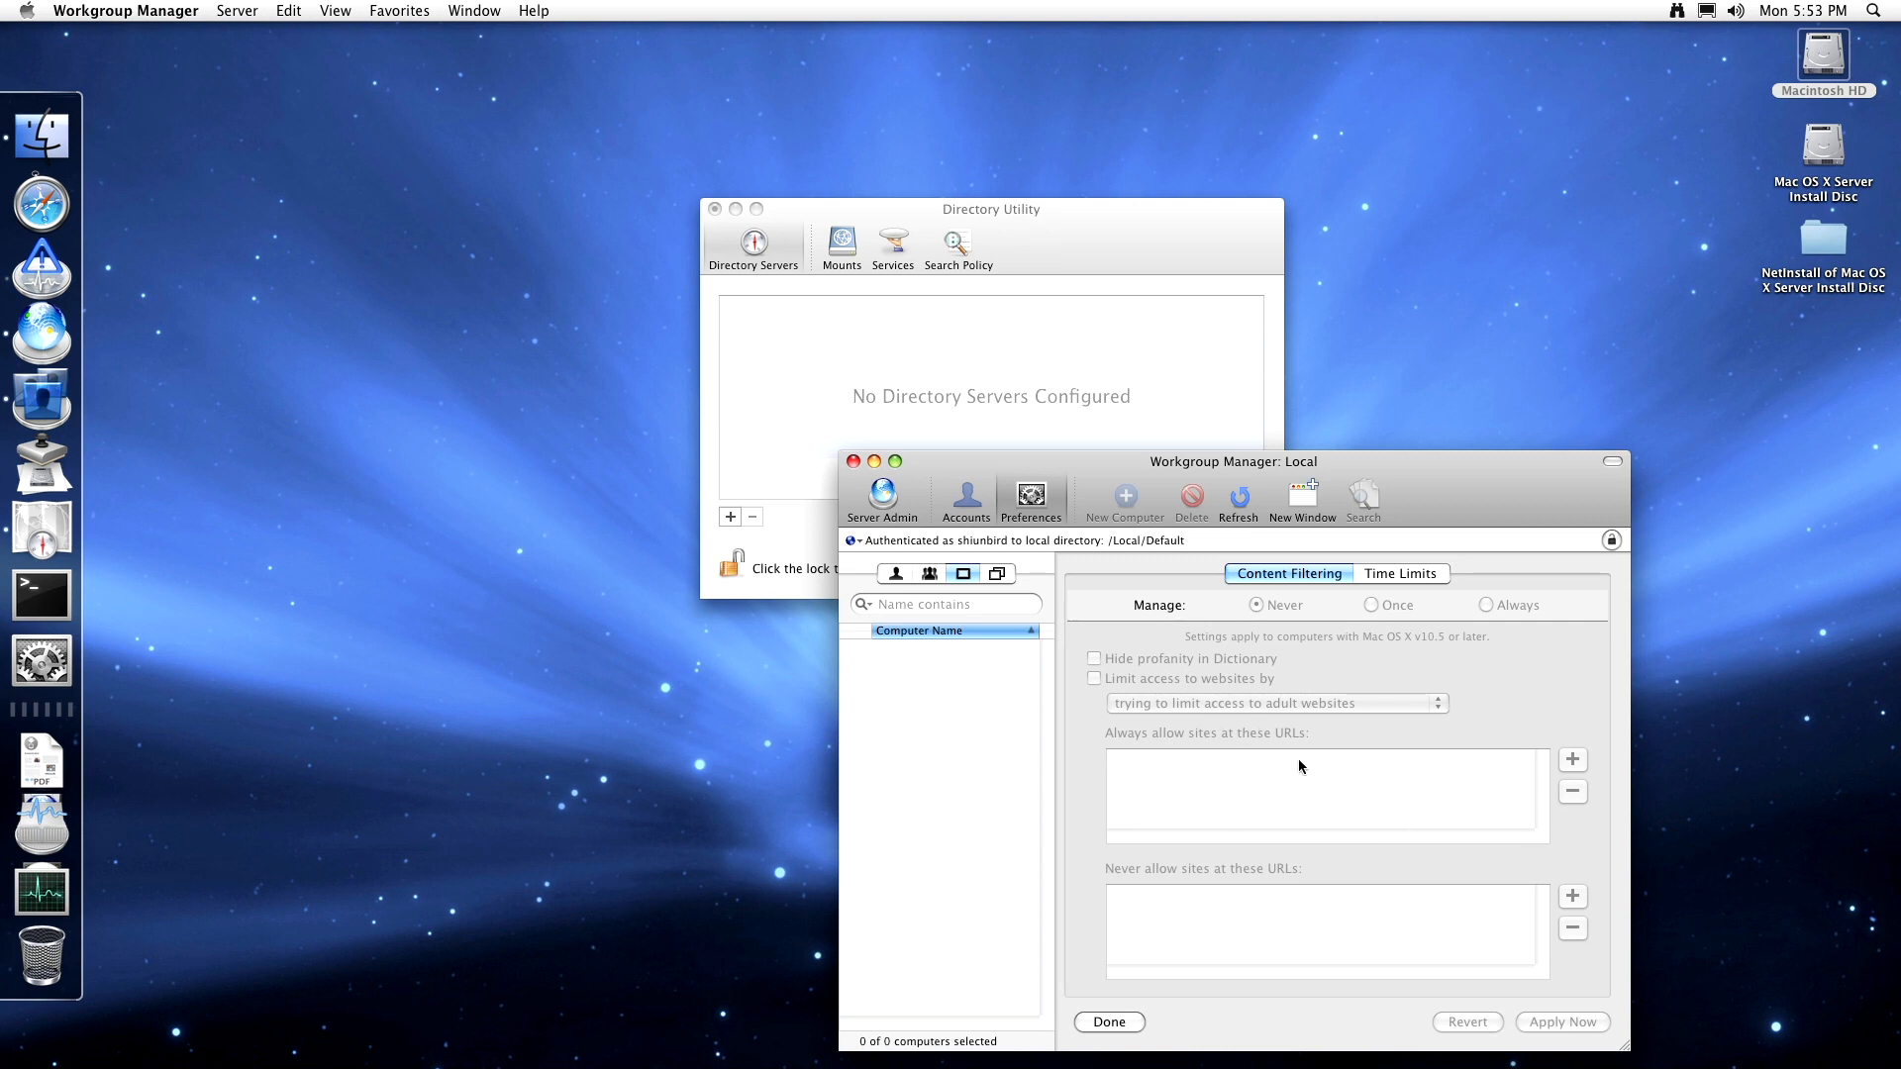
click(1390, 585)
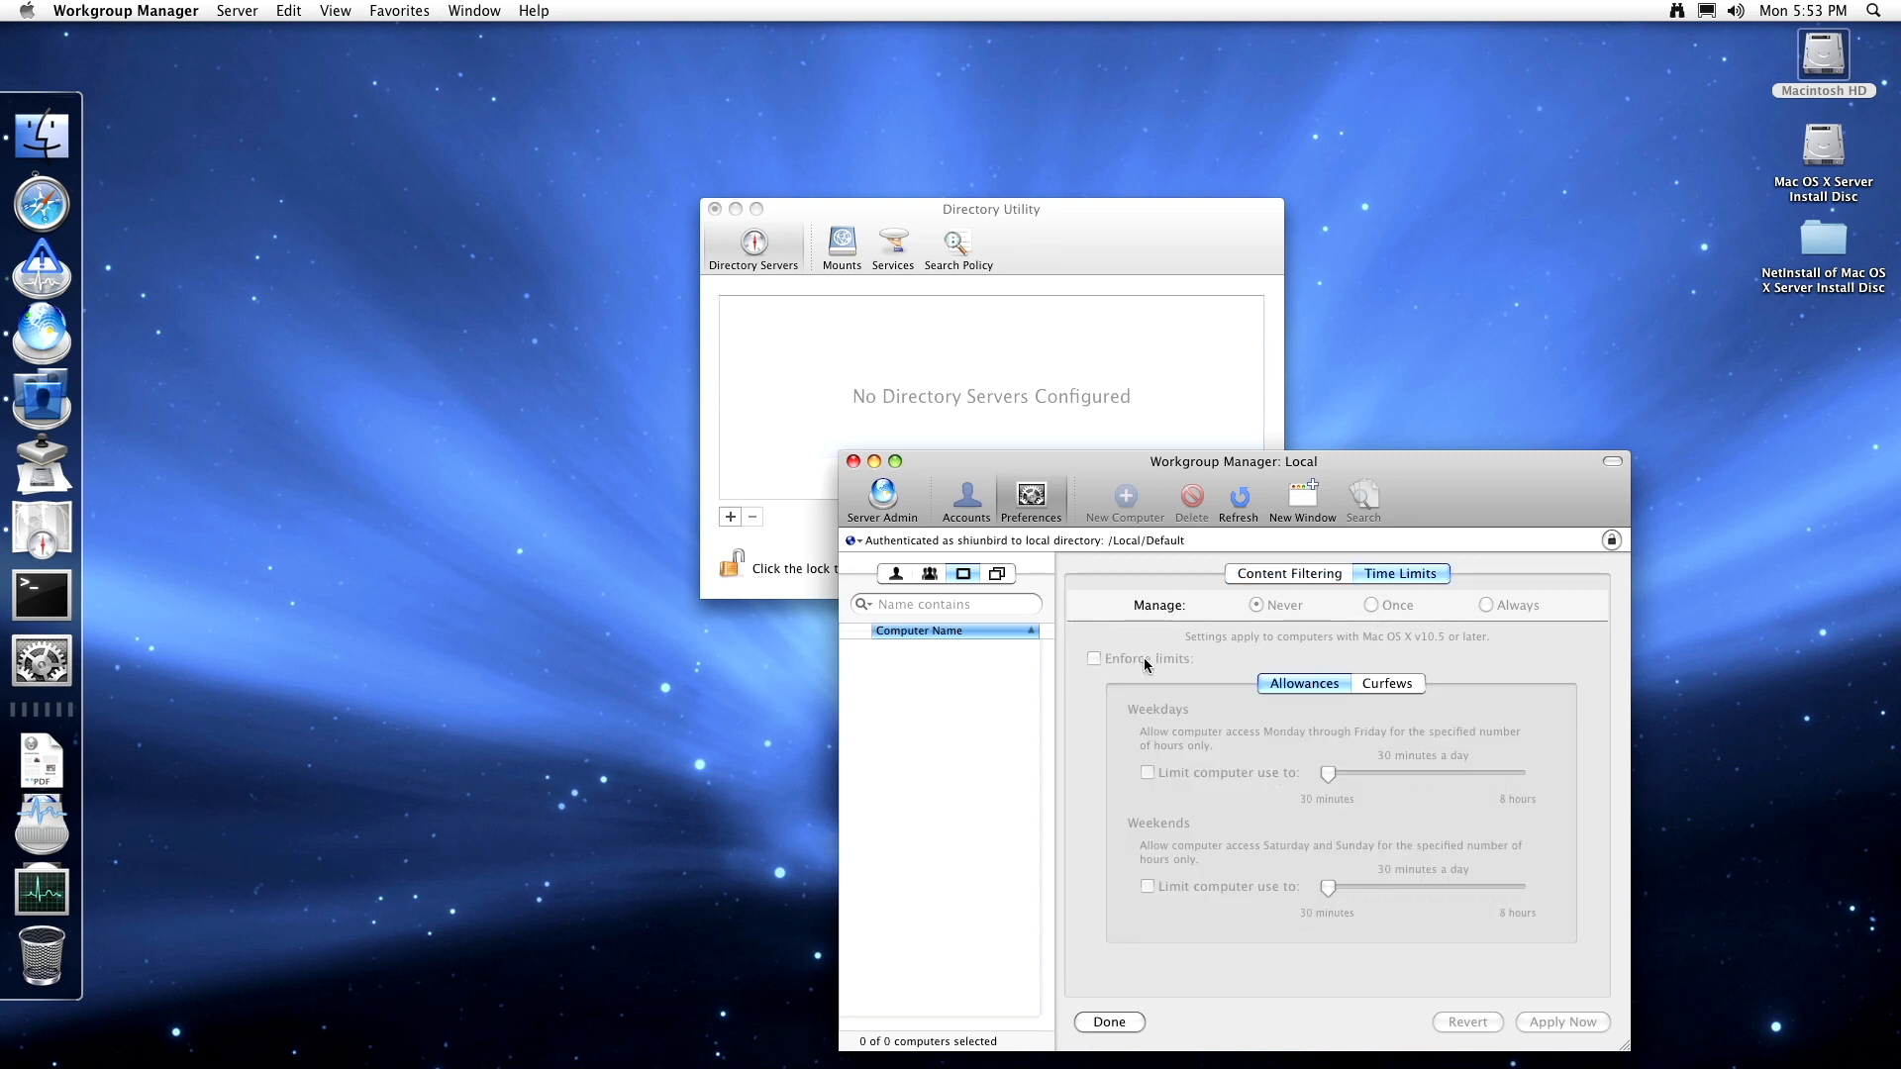
click(1025, 522)
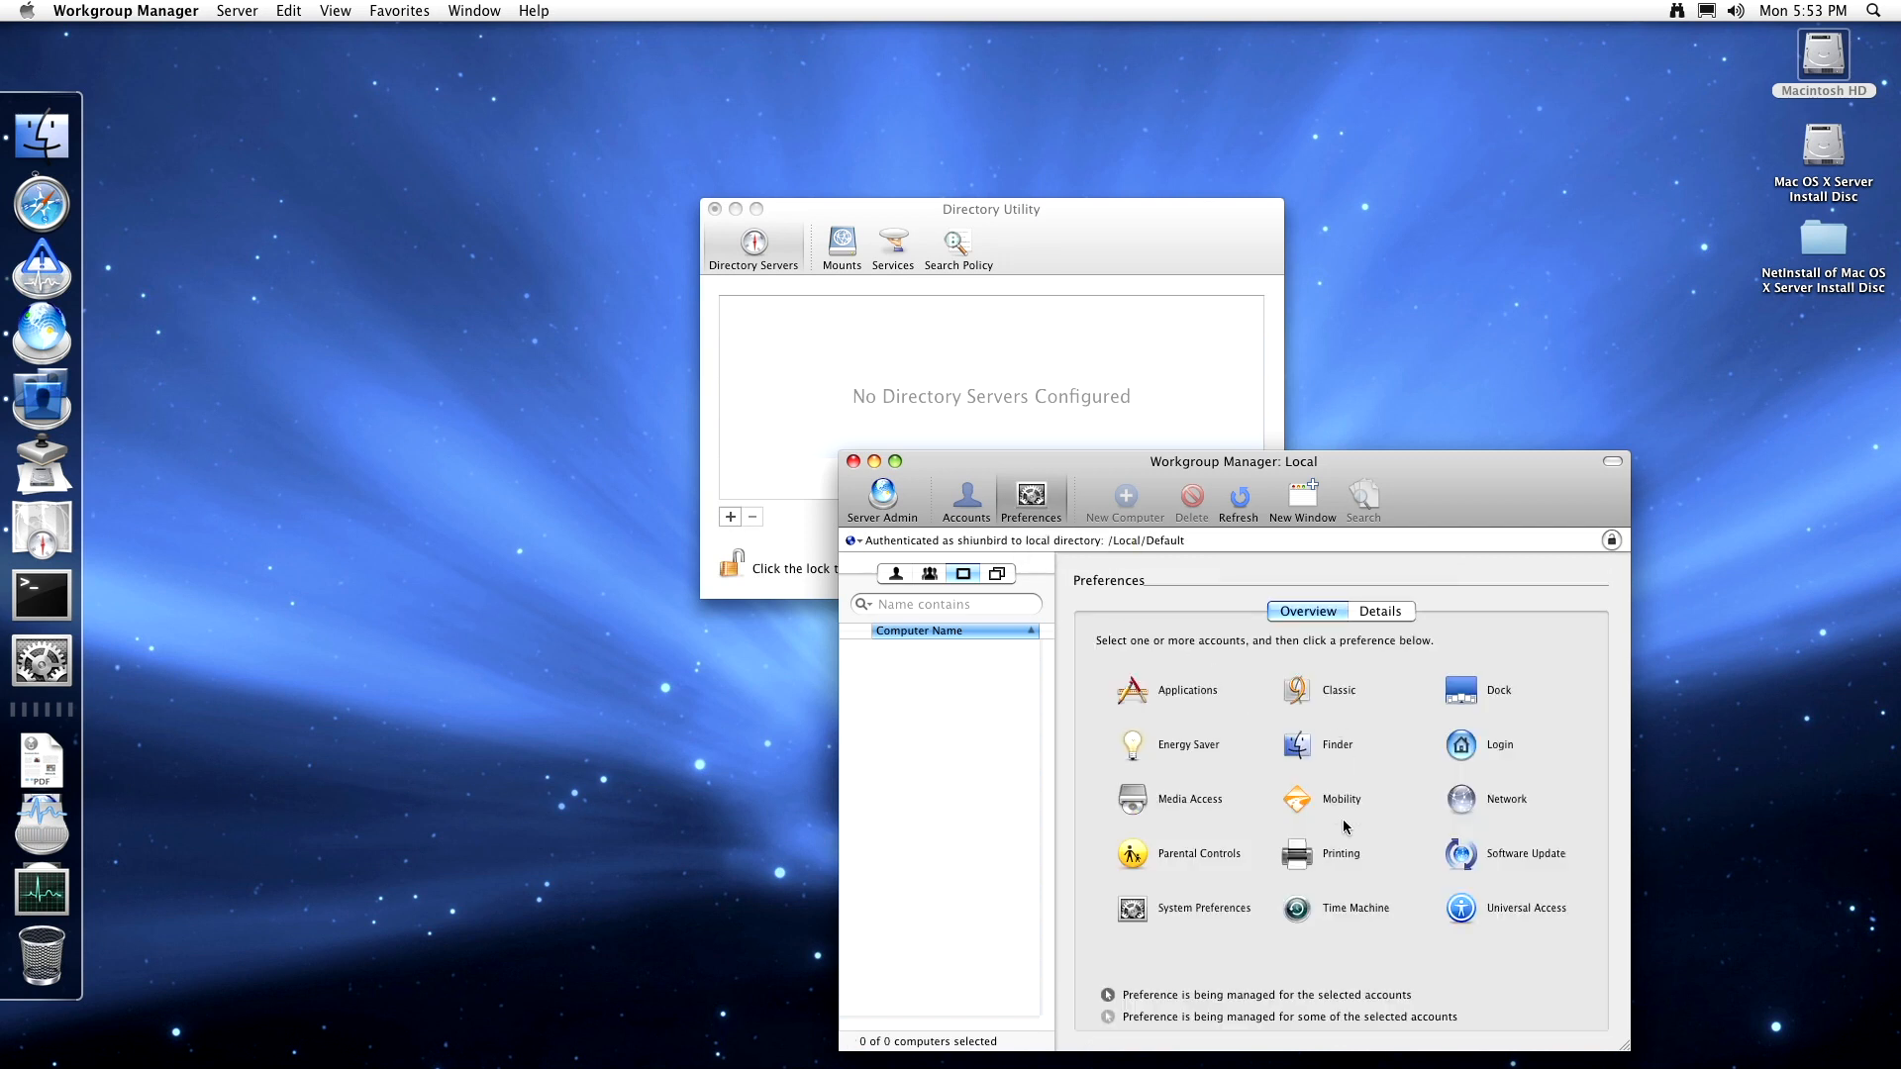
click(1301, 856)
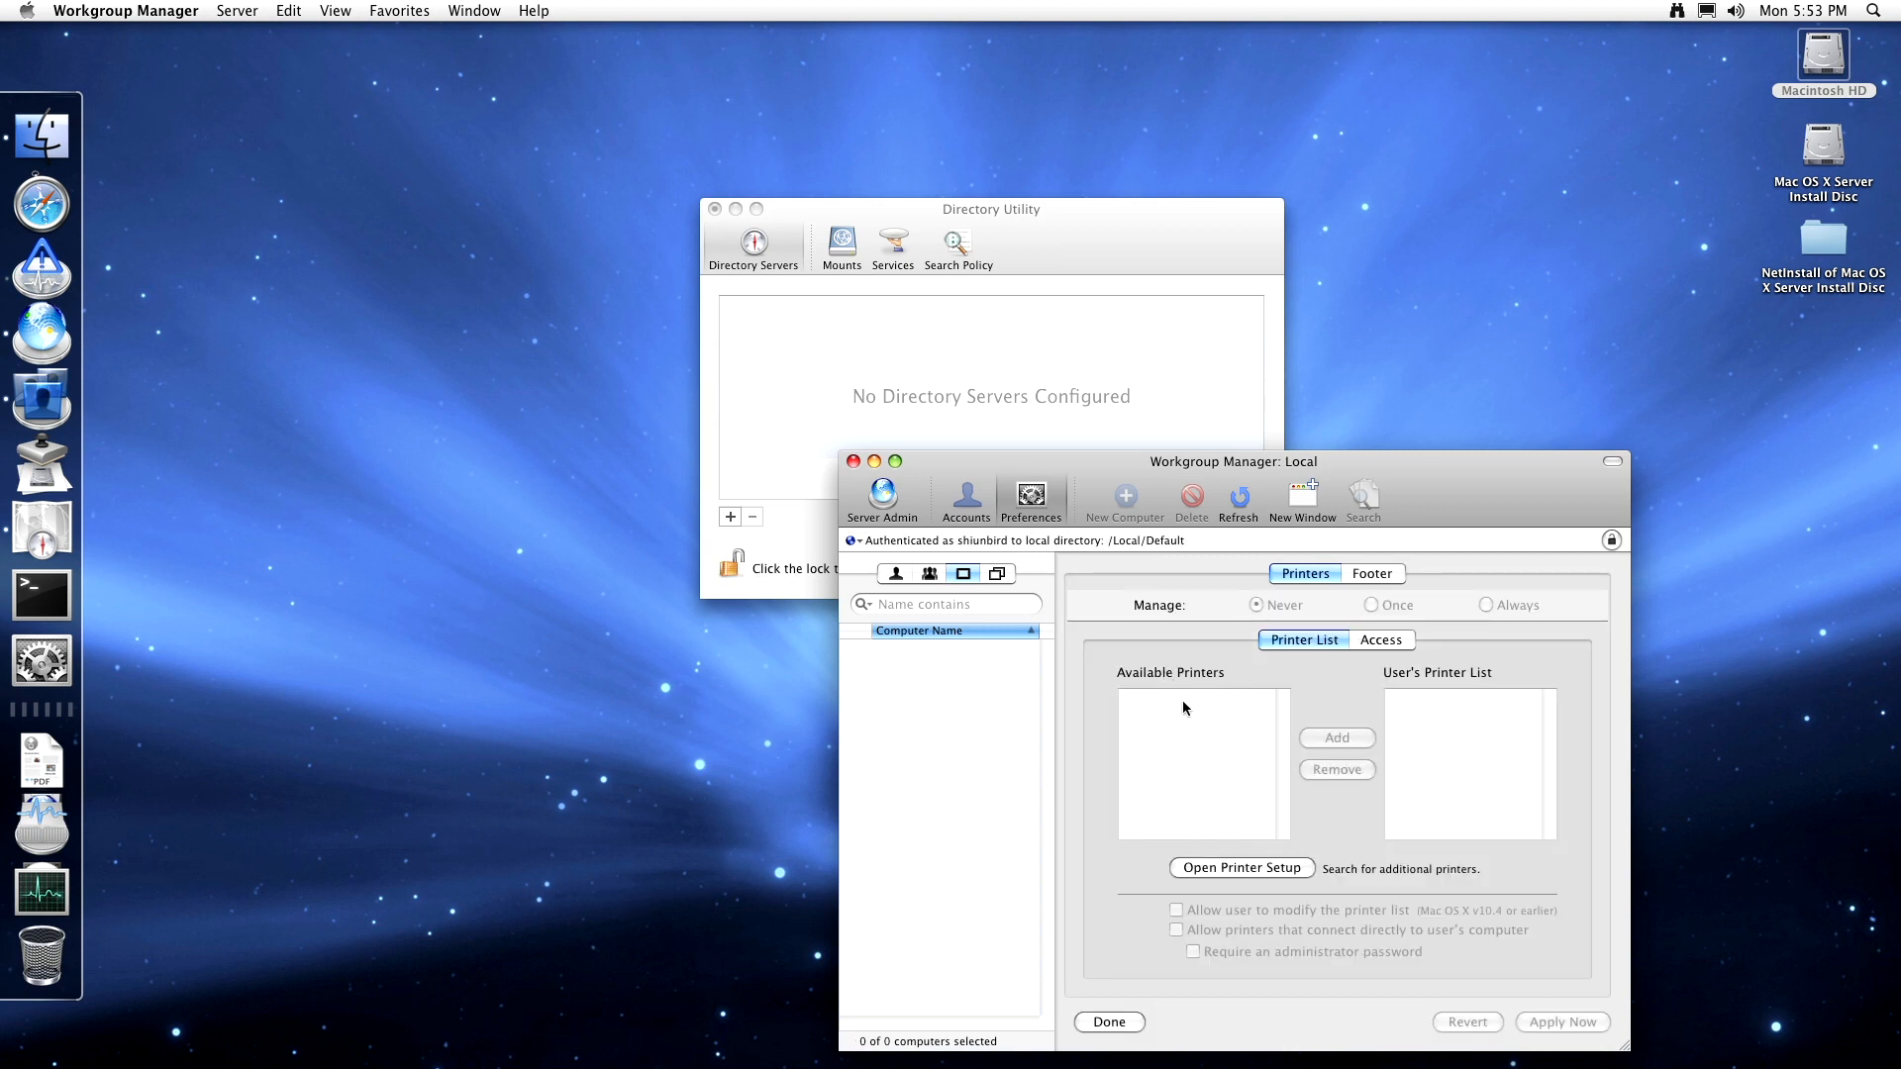
- Check the user's printer list and printer access settings, then open Software Update
click(894, 573)
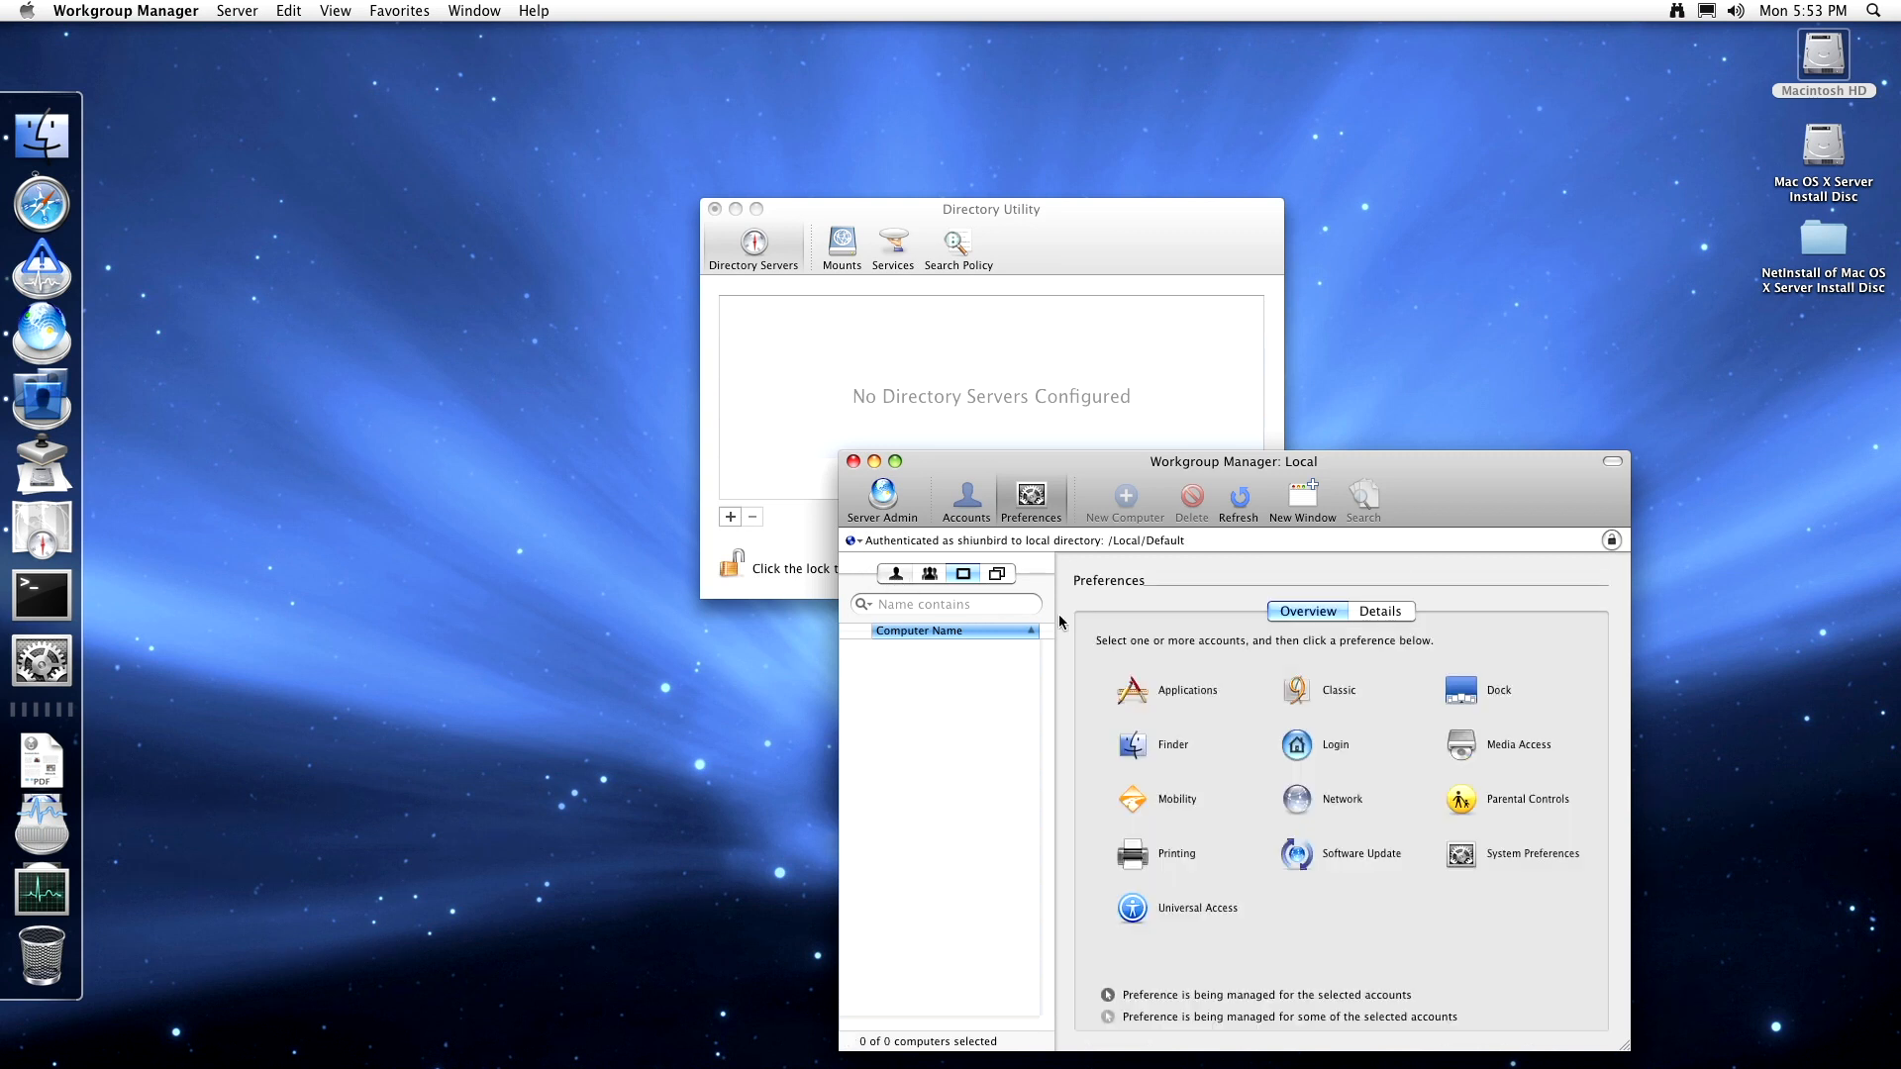
click(1171, 857)
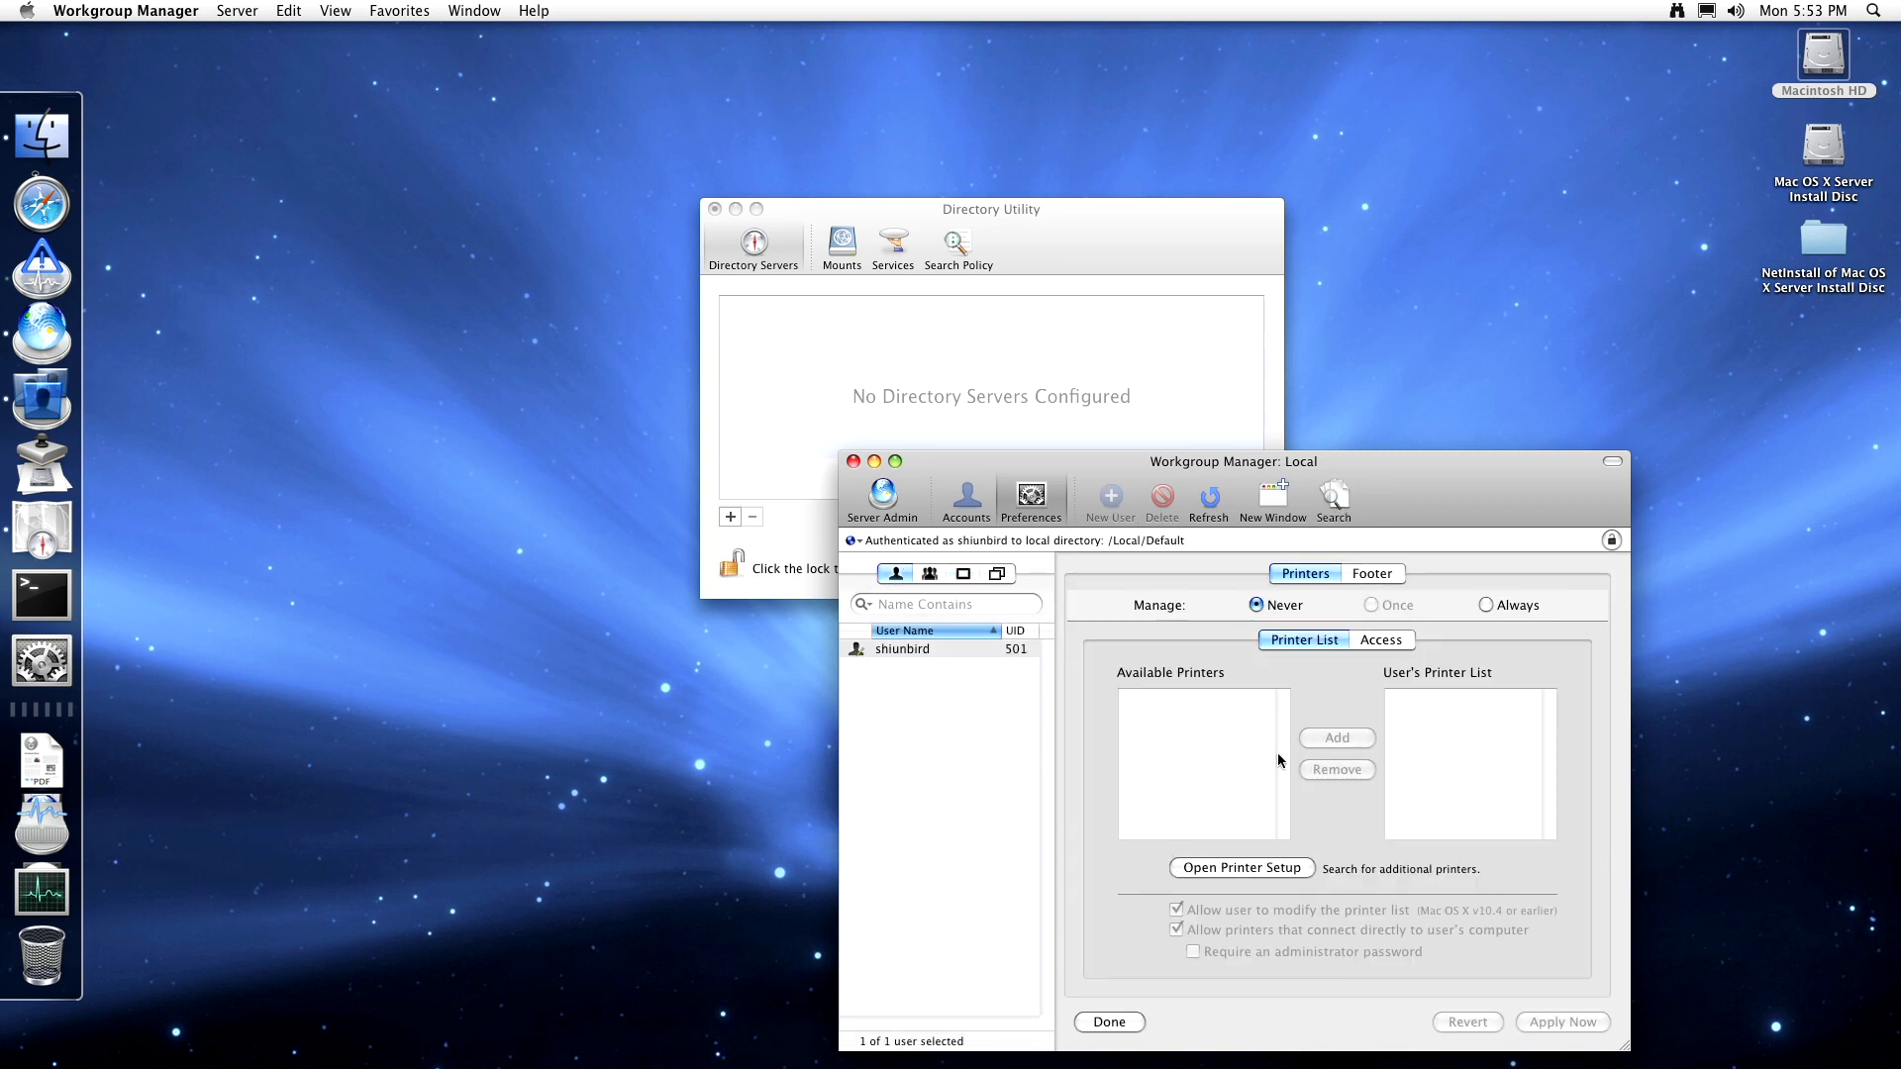
click(1386, 641)
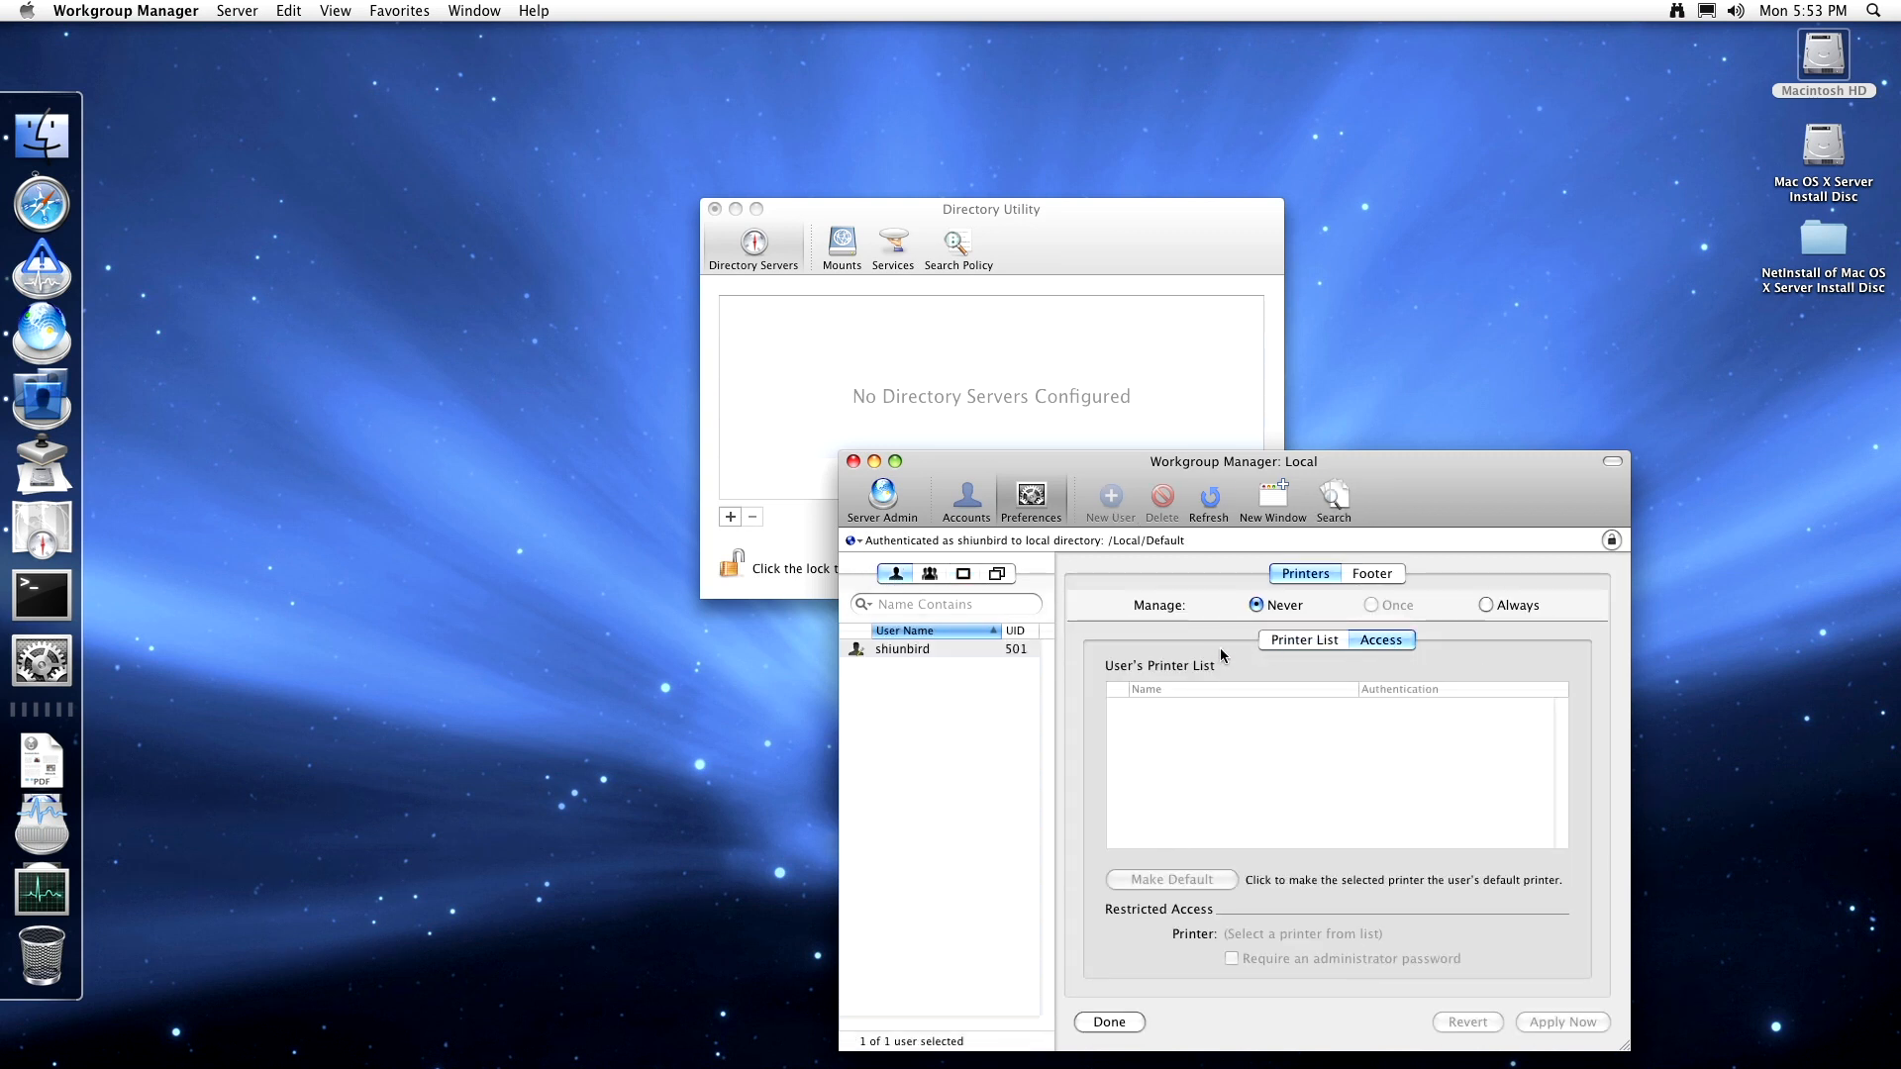
click(1300, 640)
click(1364, 639)
click(1297, 640)
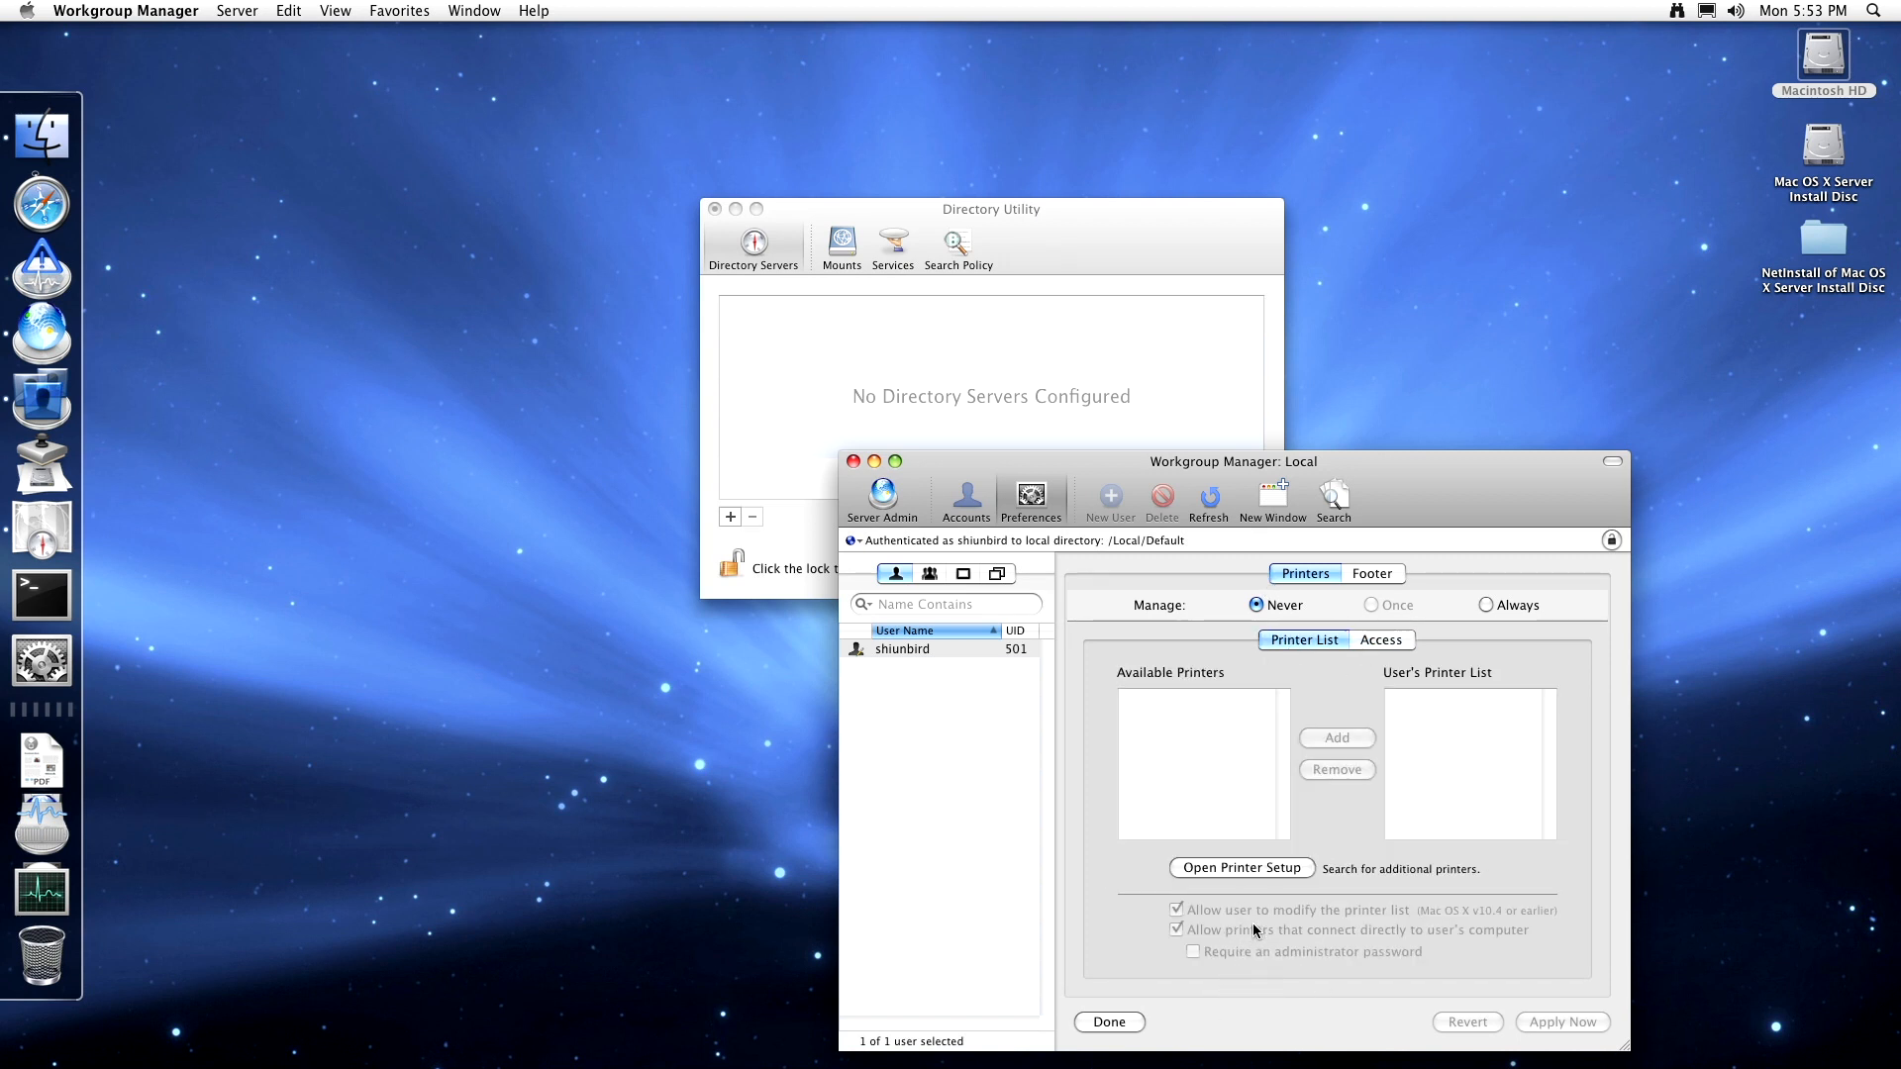
click(1031, 500)
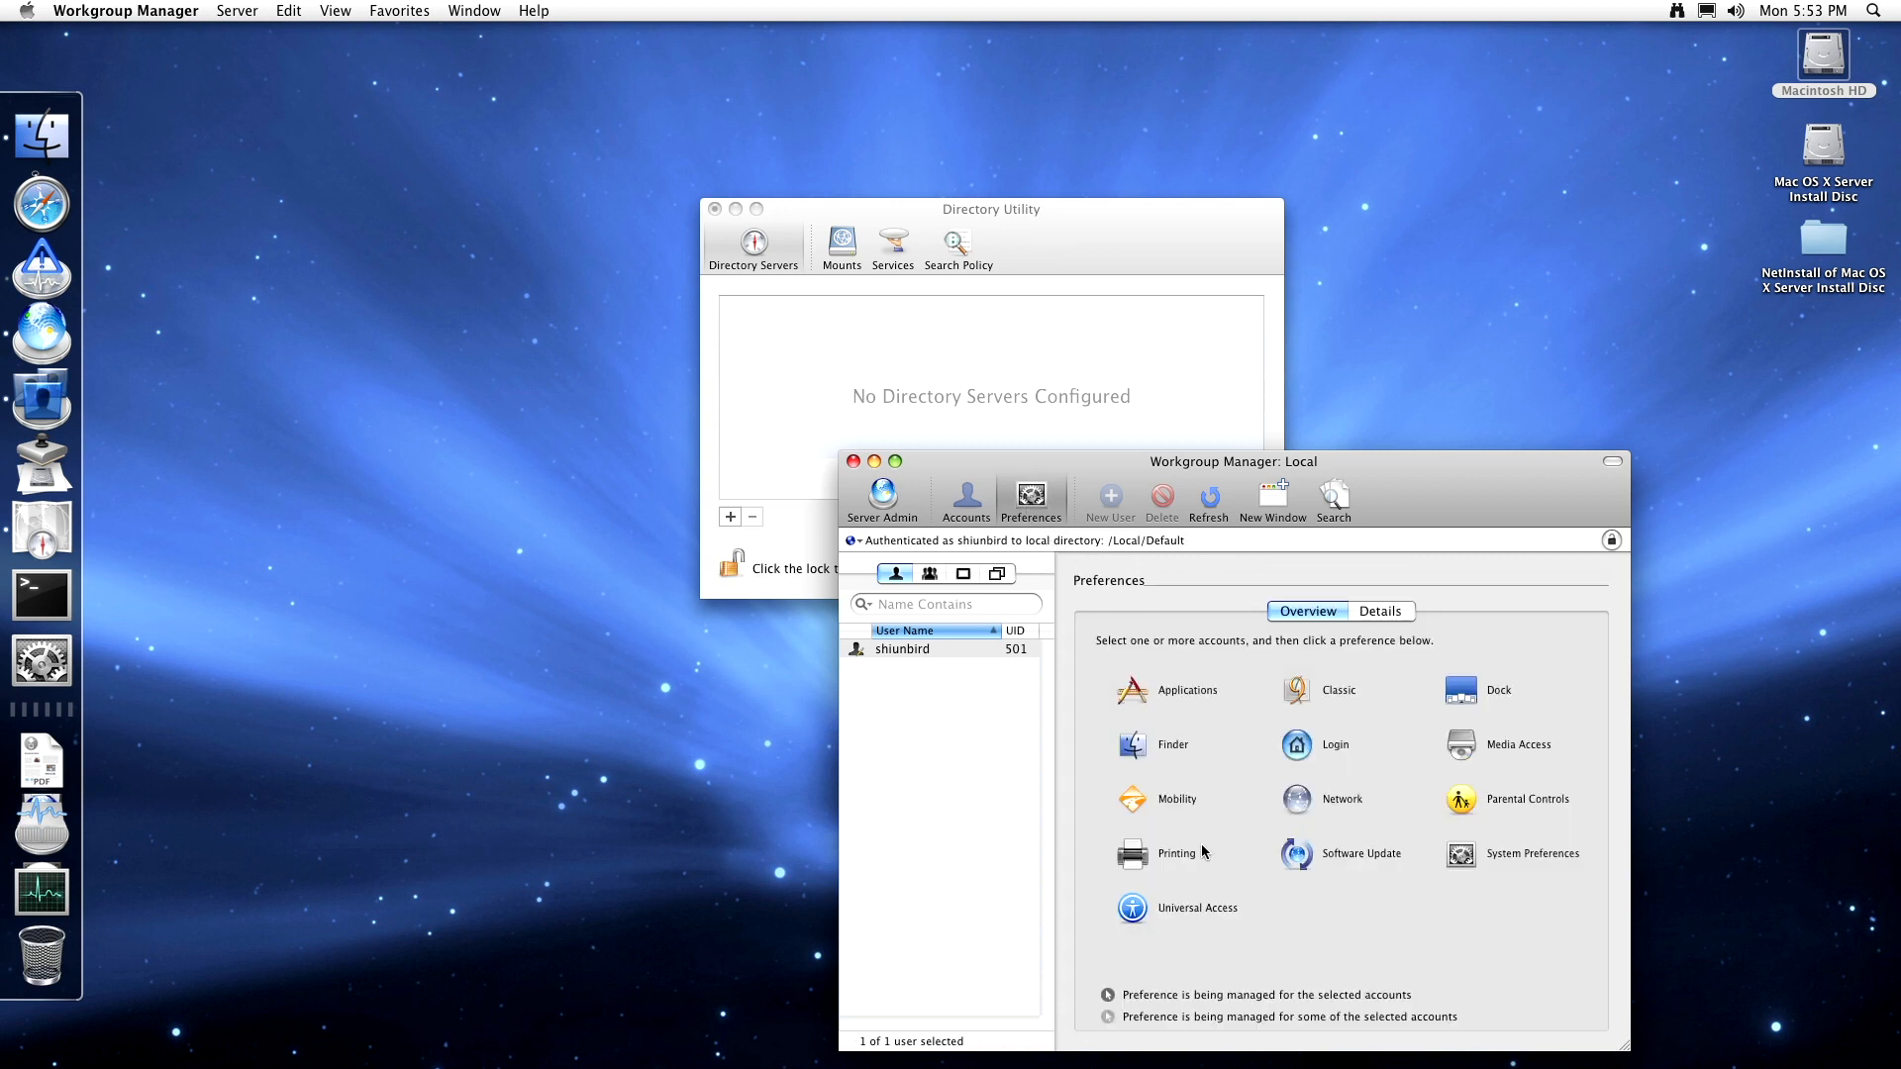
click(1382, 865)
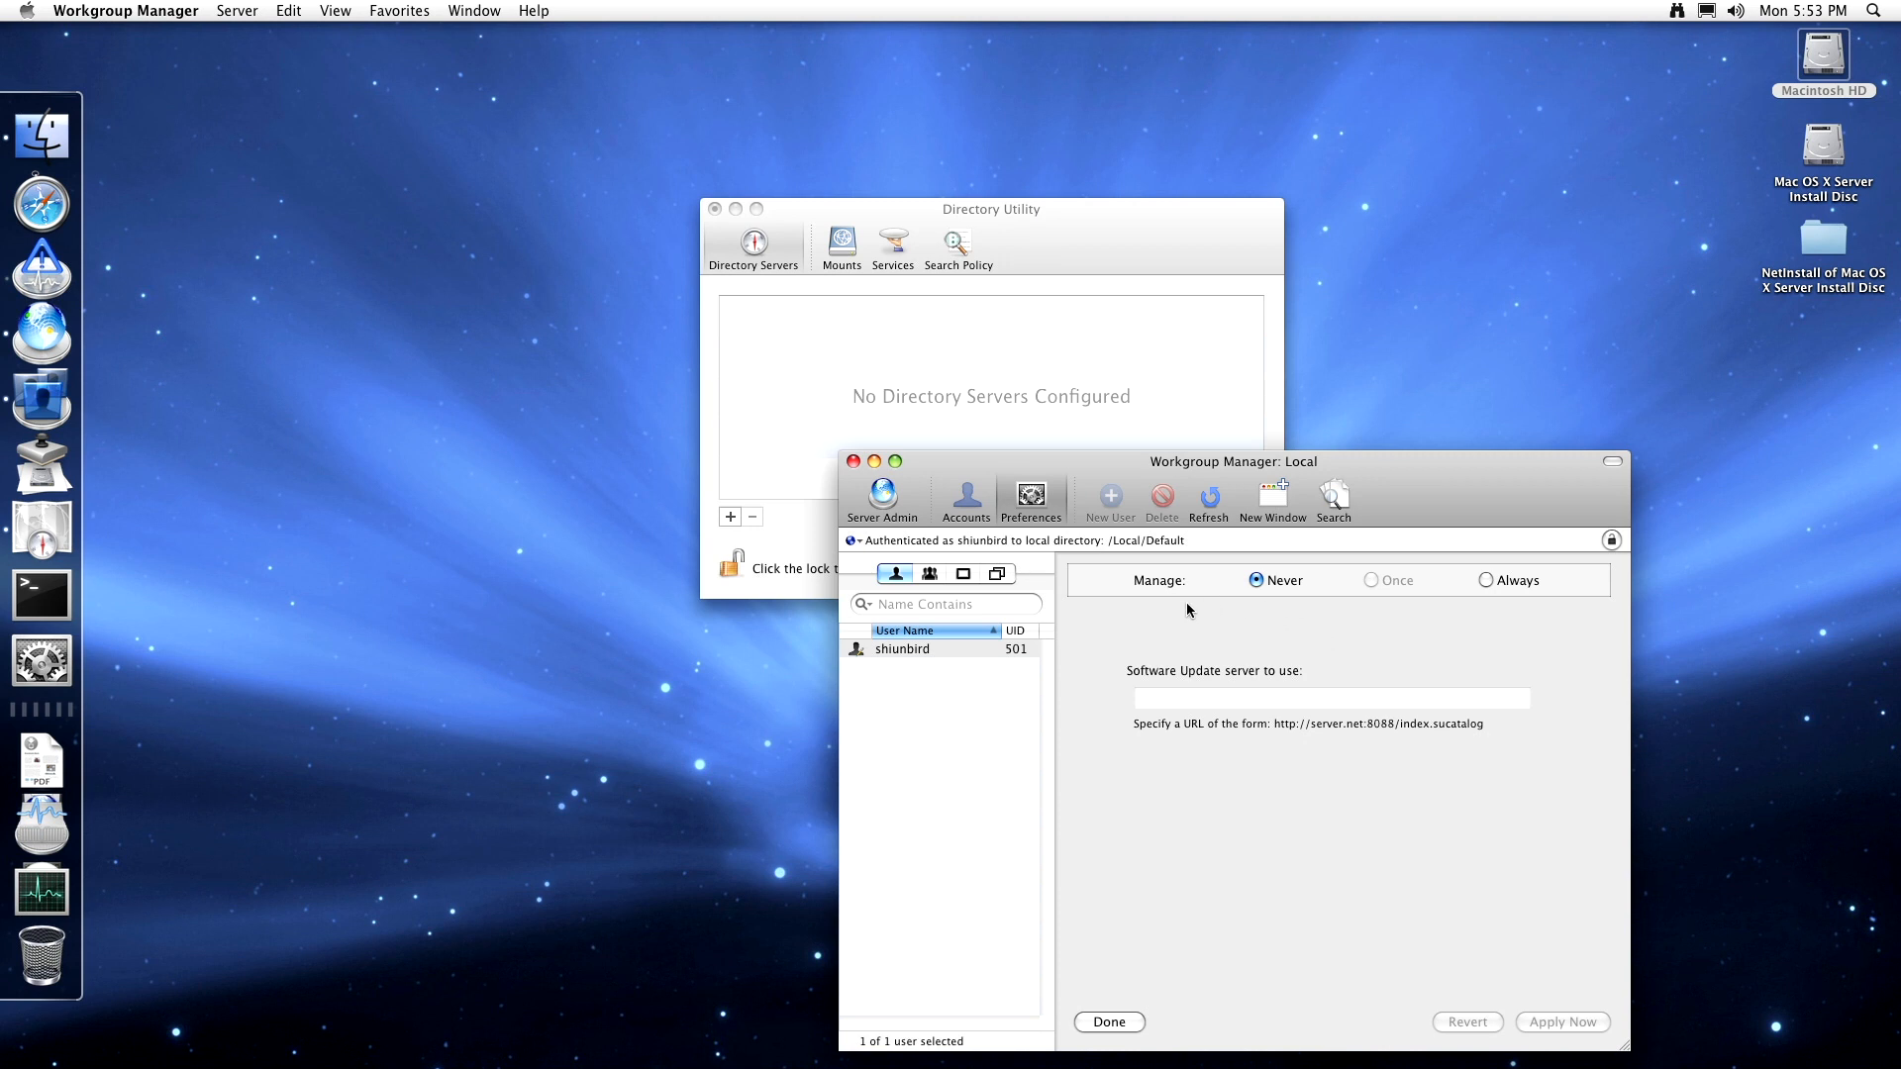
- Browse the System Preferences management item list and return to the preferences overview
click(1026, 500)
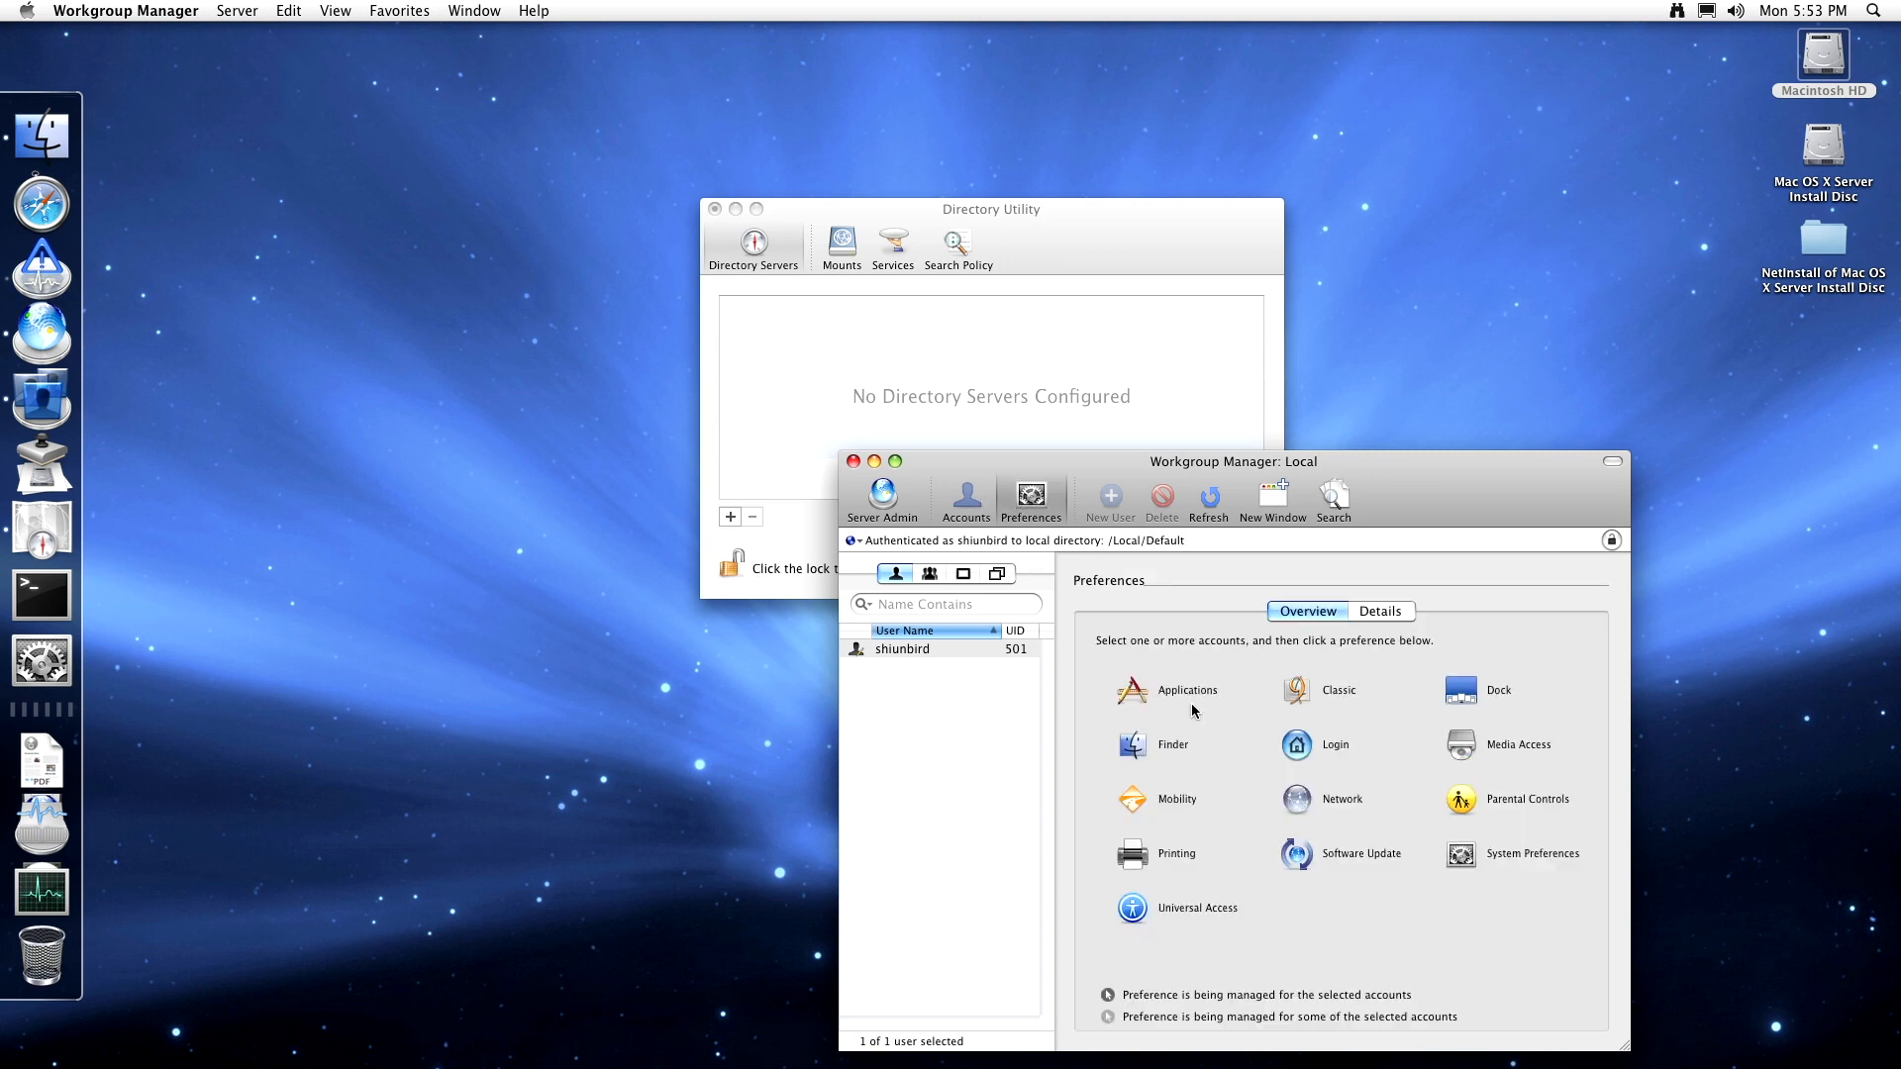
click(1491, 854)
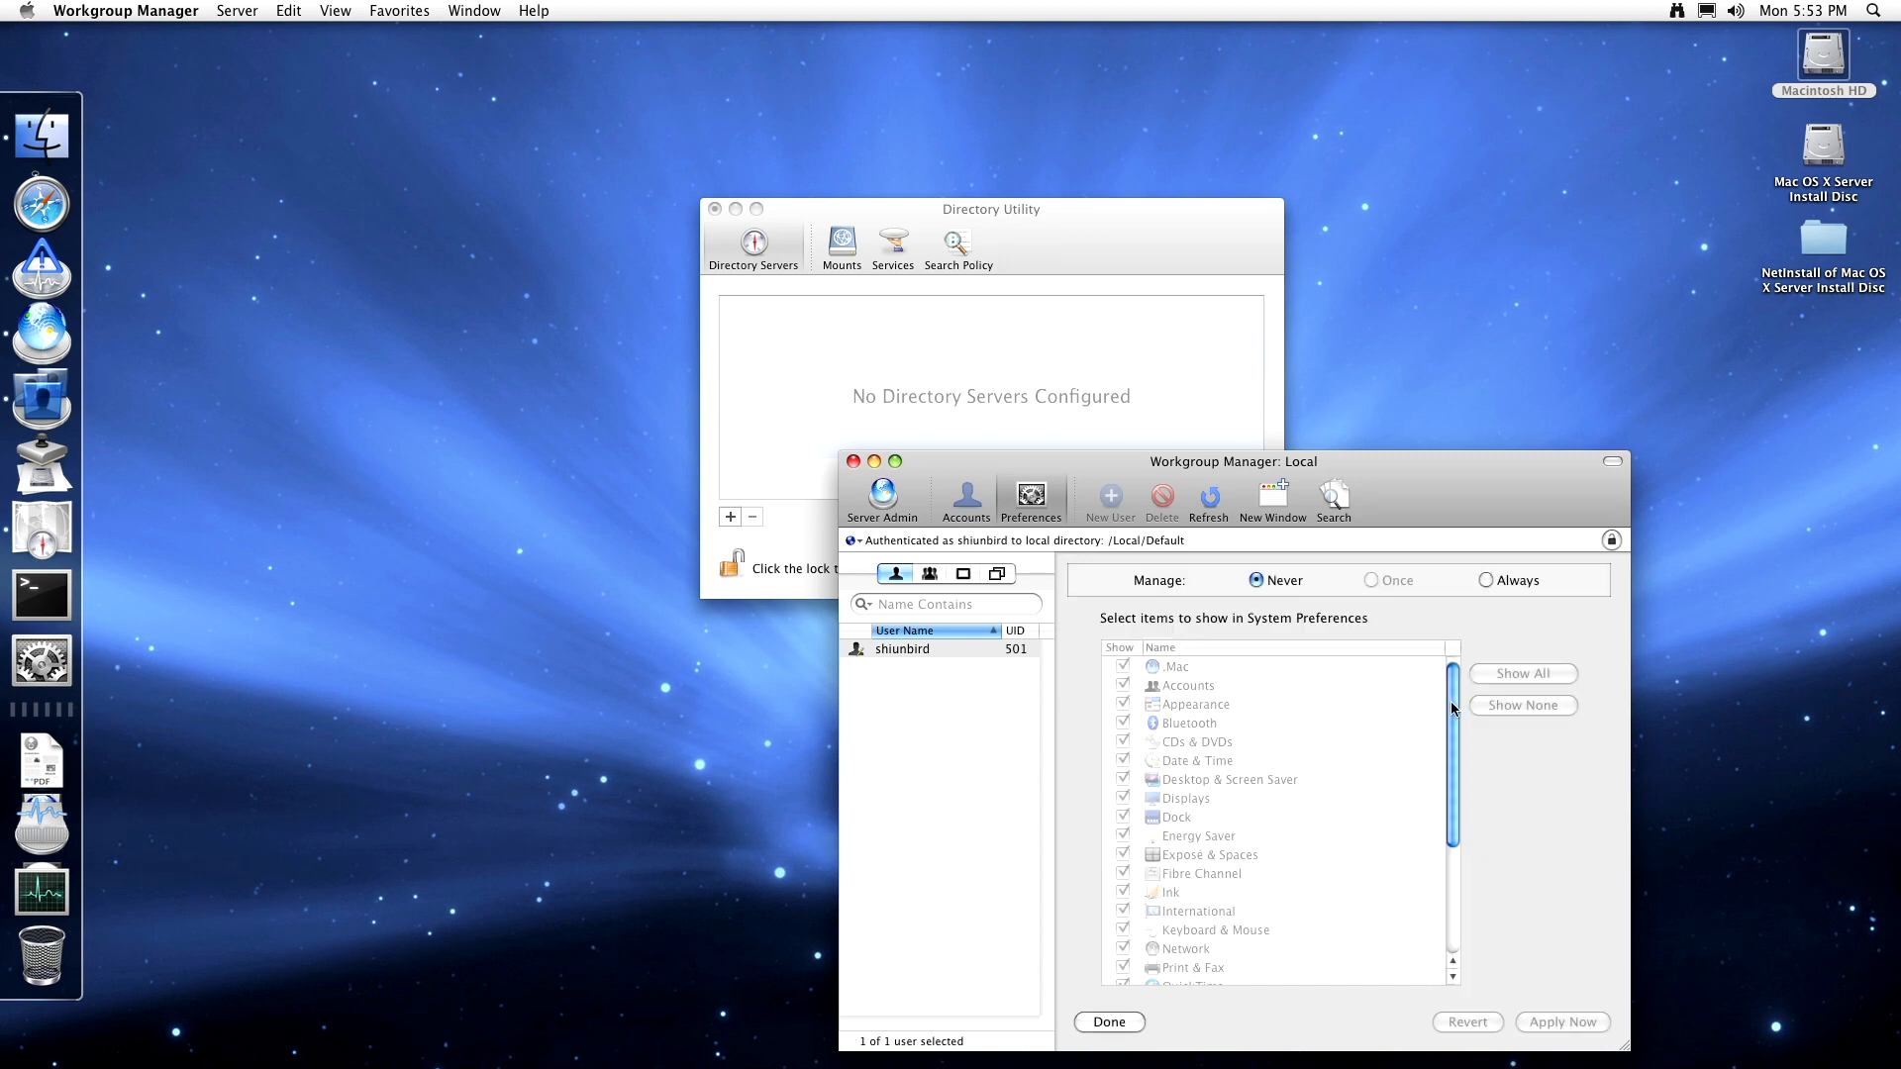
mouse_move(1453, 708)
mouse_down()
mouse_move(1443, 849)
mouse_move(1426, 687)
mouse_up()
click(1032, 497)
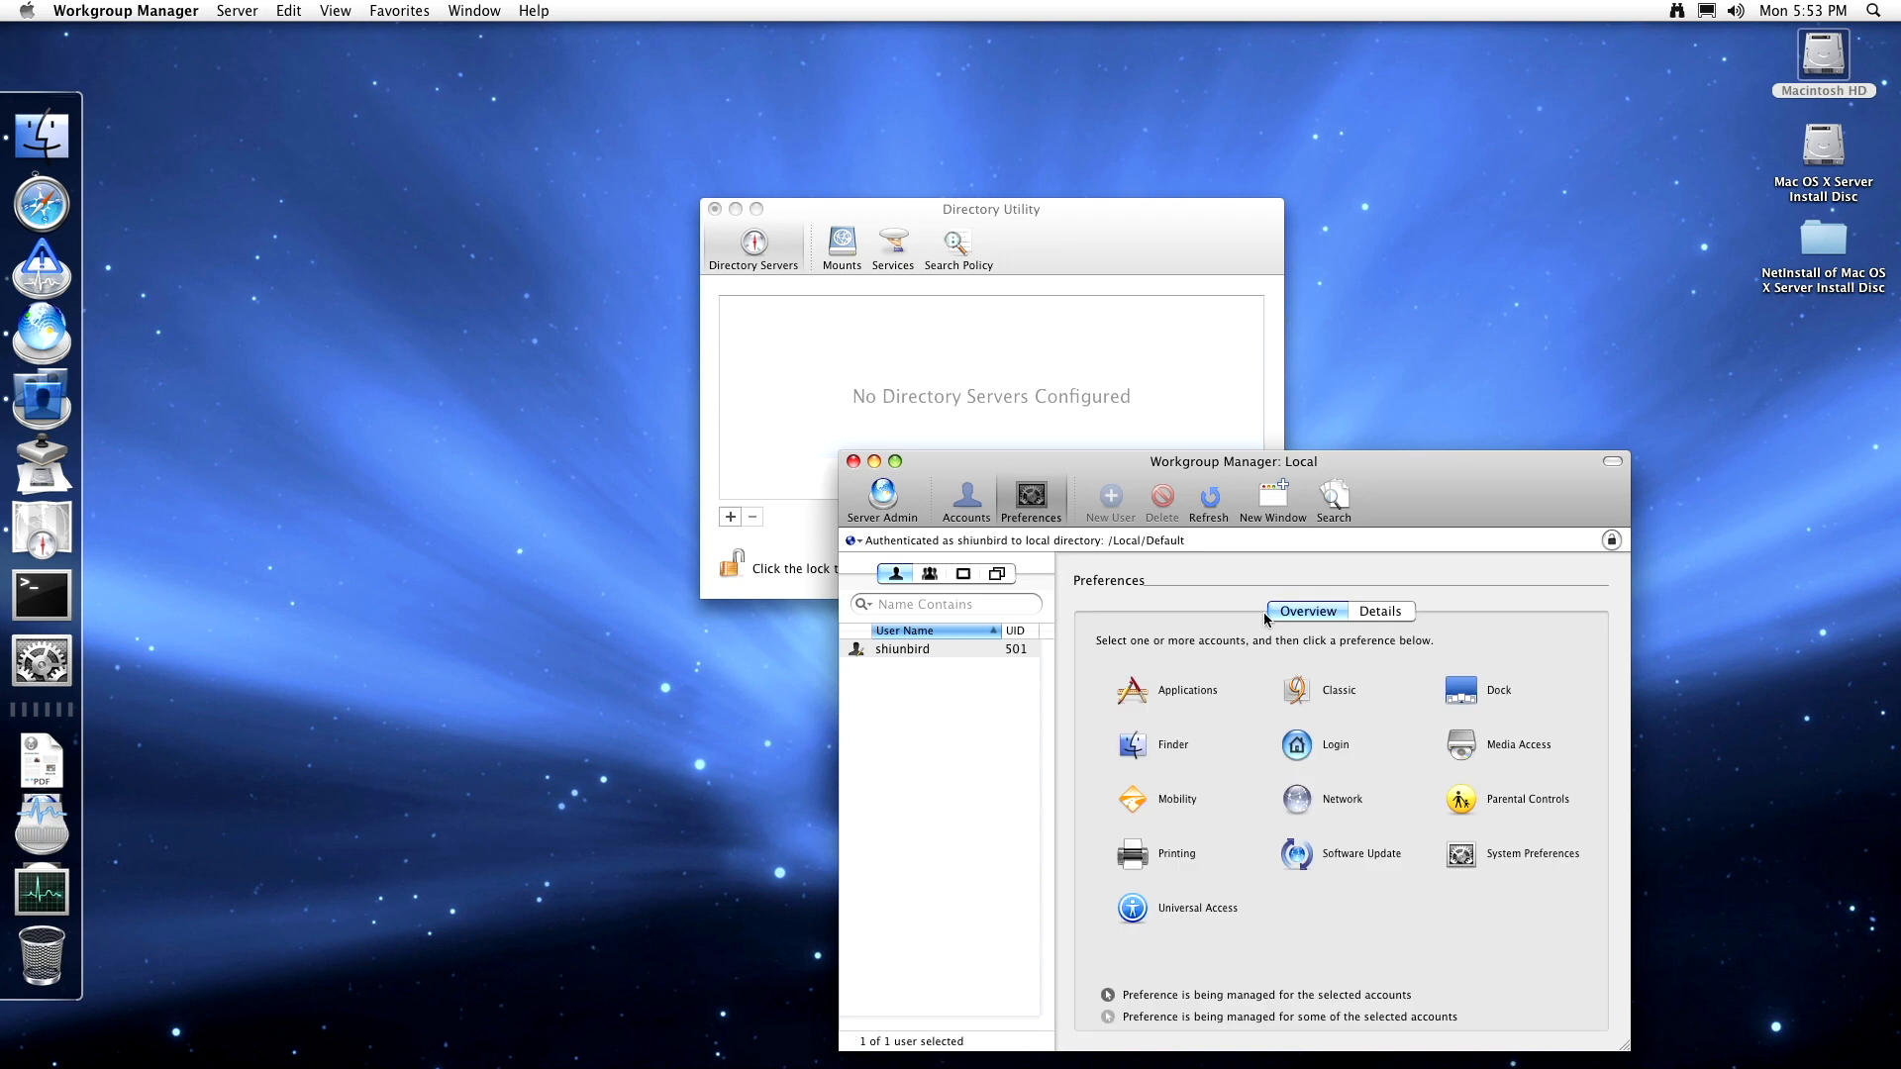
click(1463, 864)
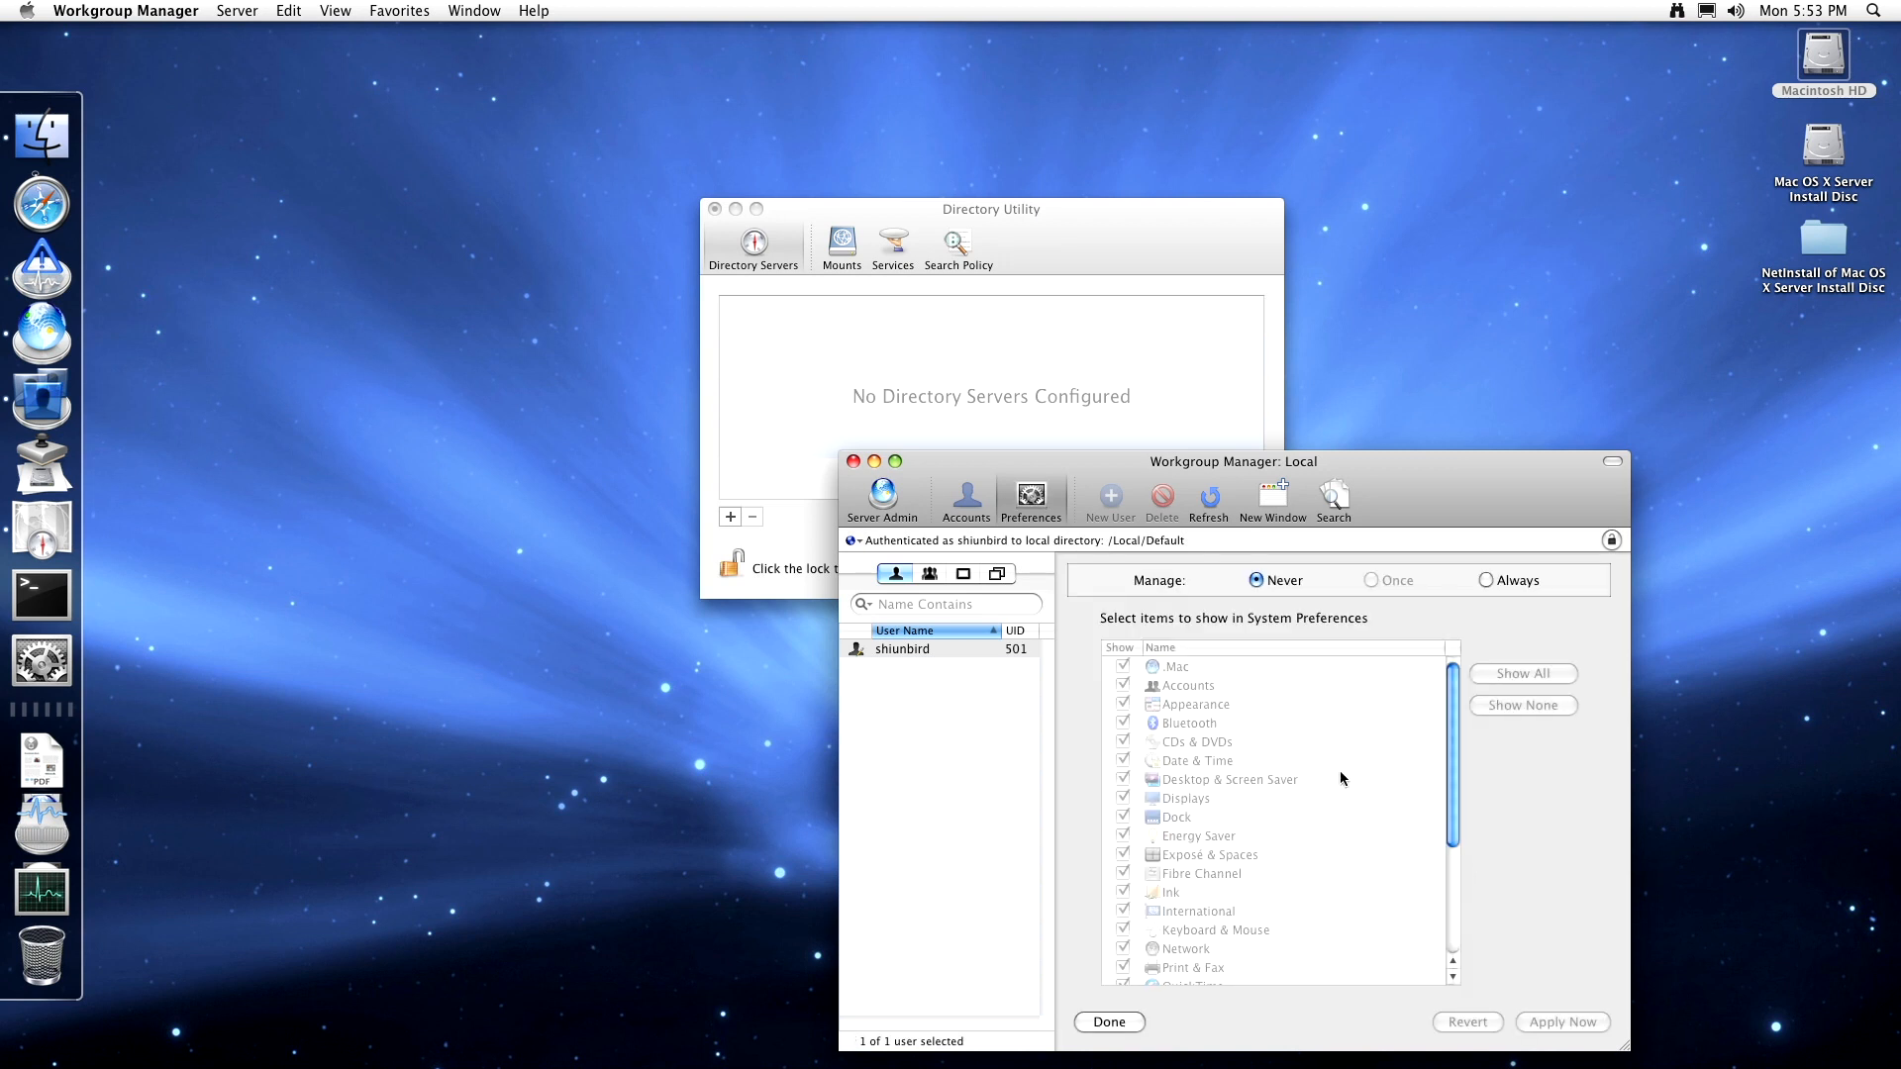
click(1032, 505)
- Review Universal Access Hearing, Keyboard, Mouse and Options settings, leaving them unmanaged, then return to the overview
click(1158, 908)
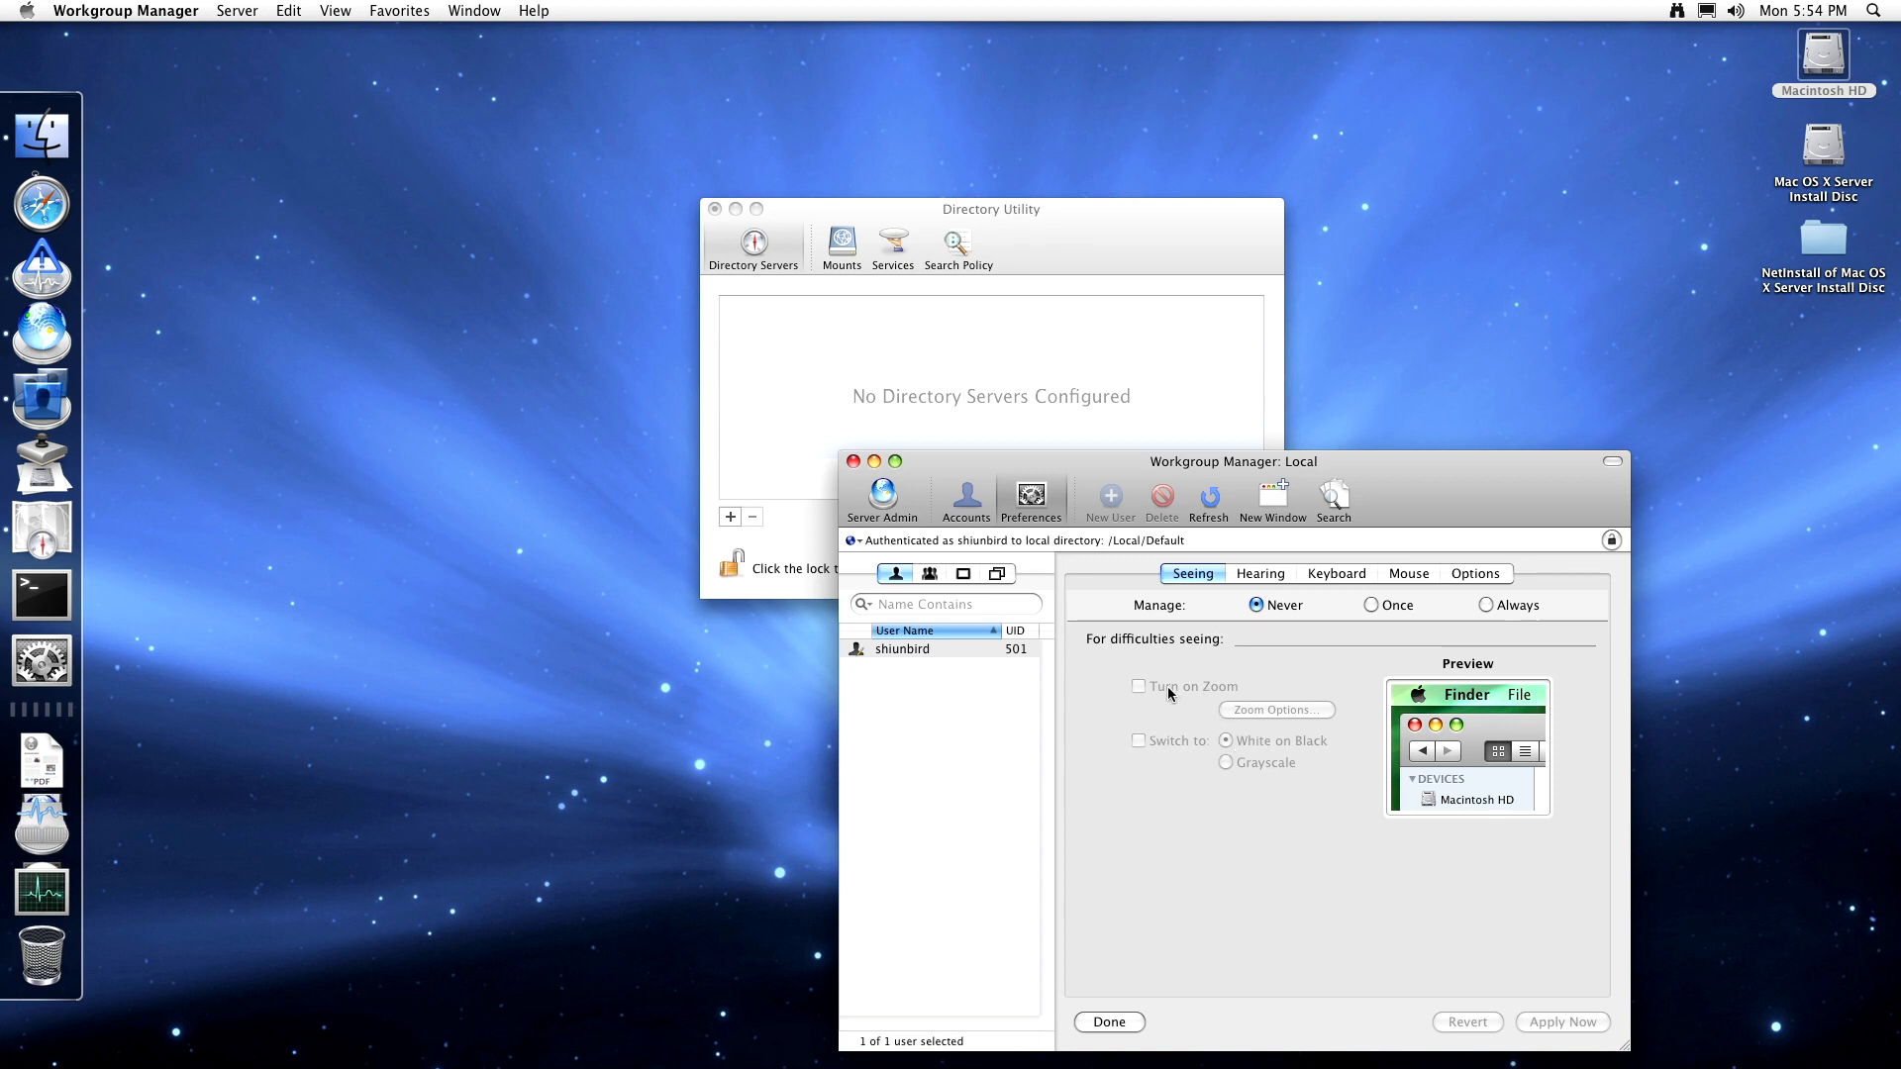
click(1241, 578)
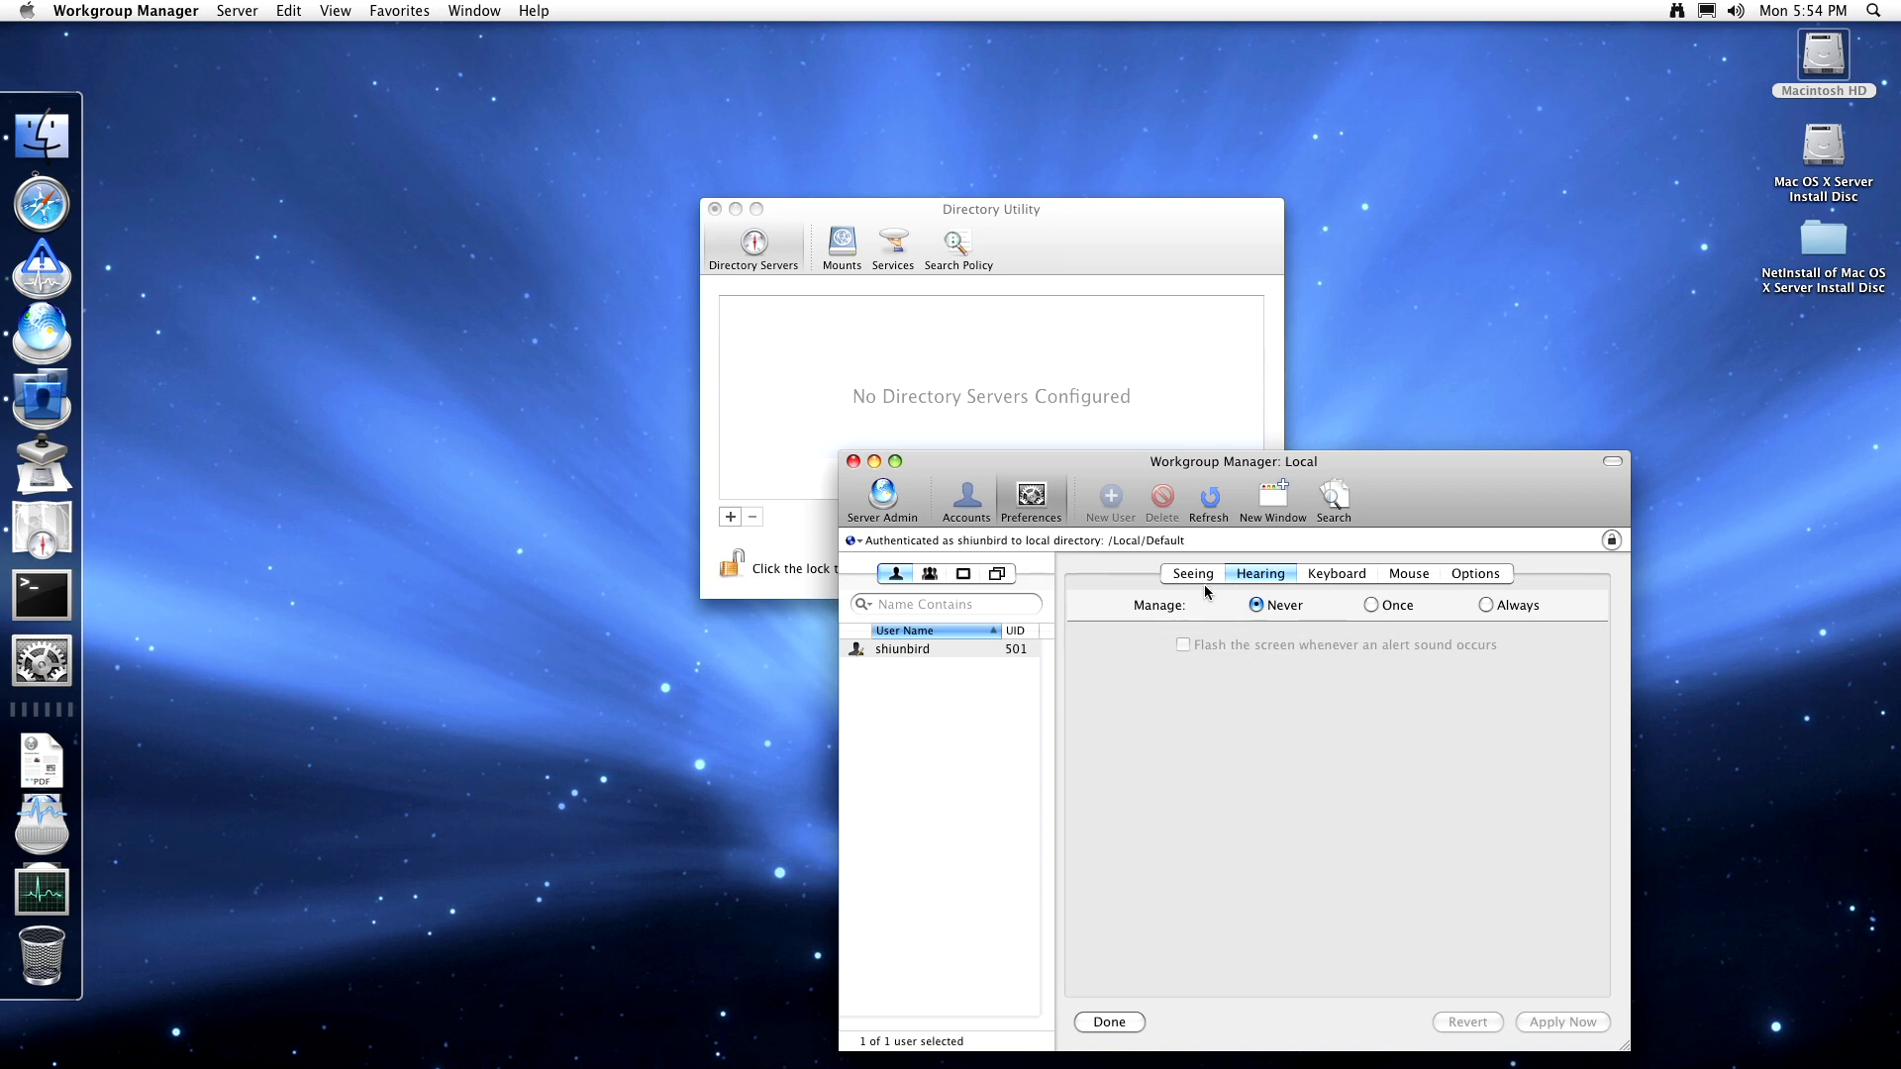
click(1333, 575)
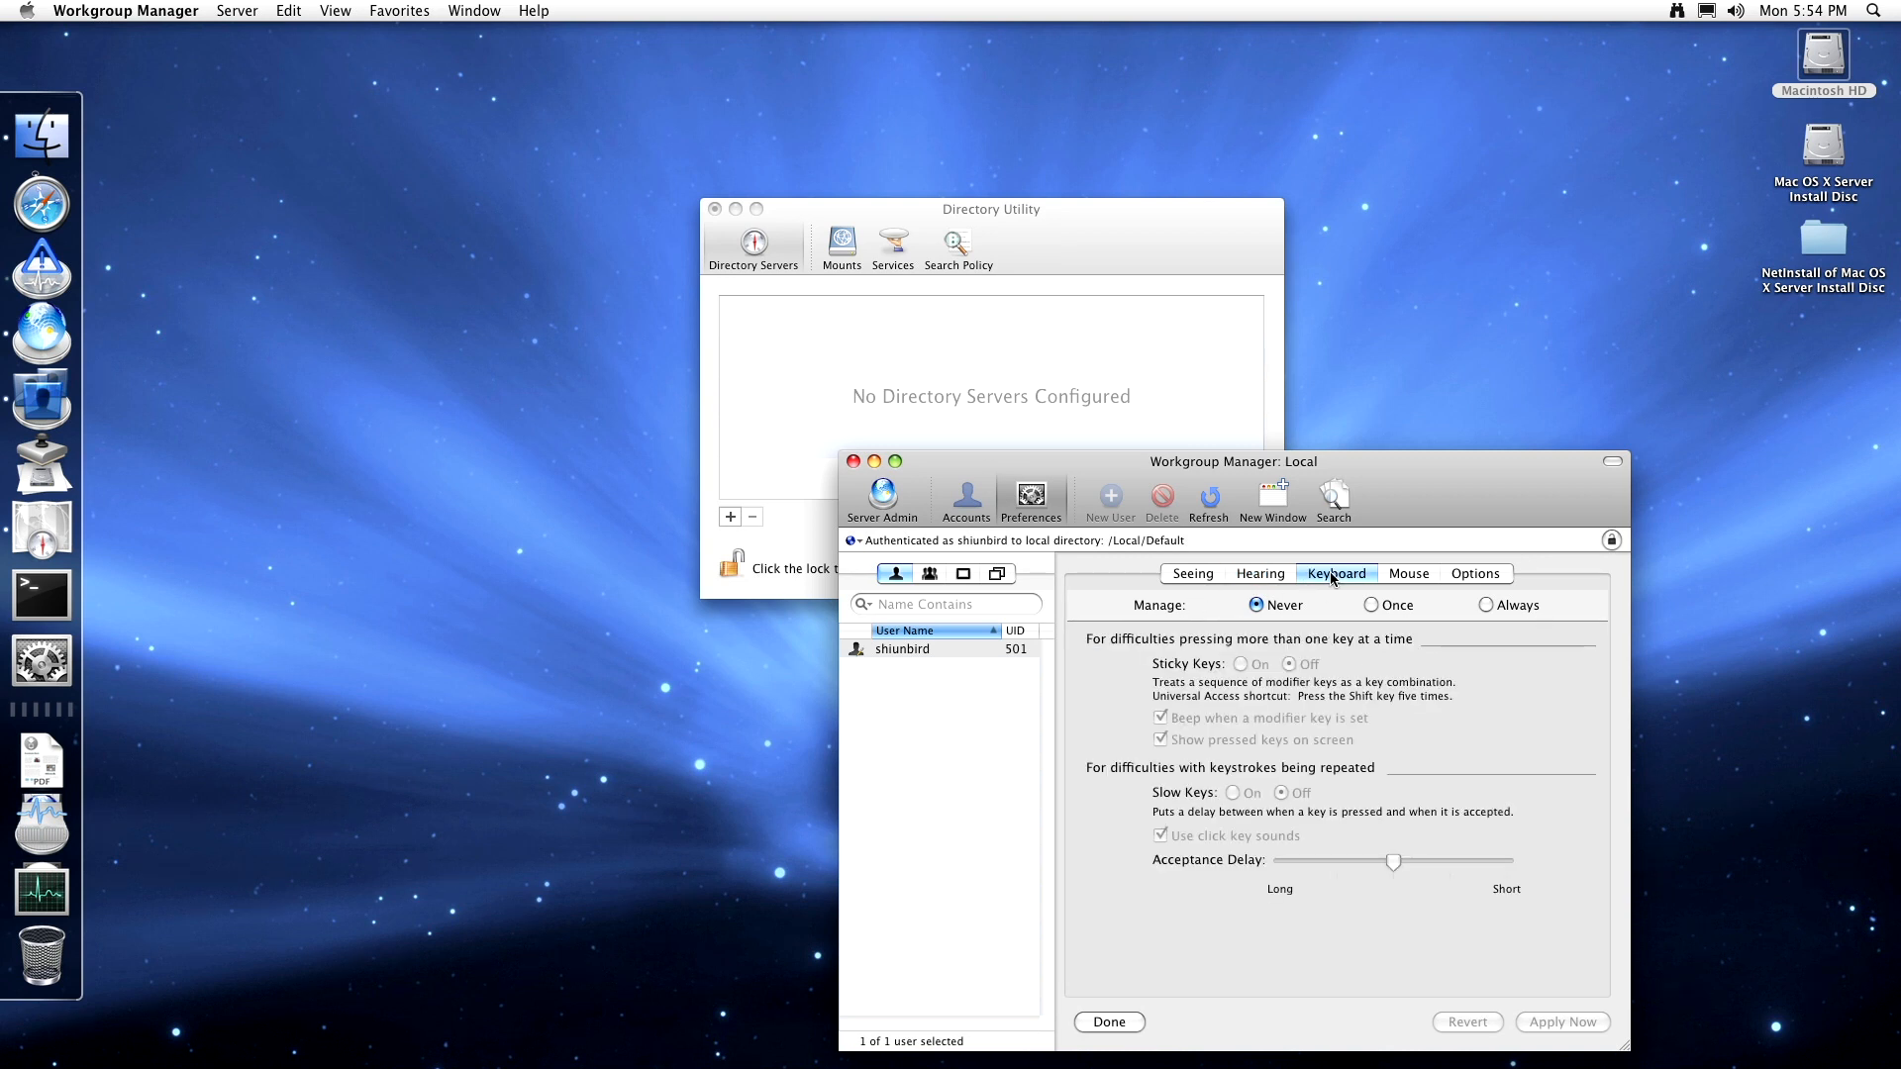
click(1264, 574)
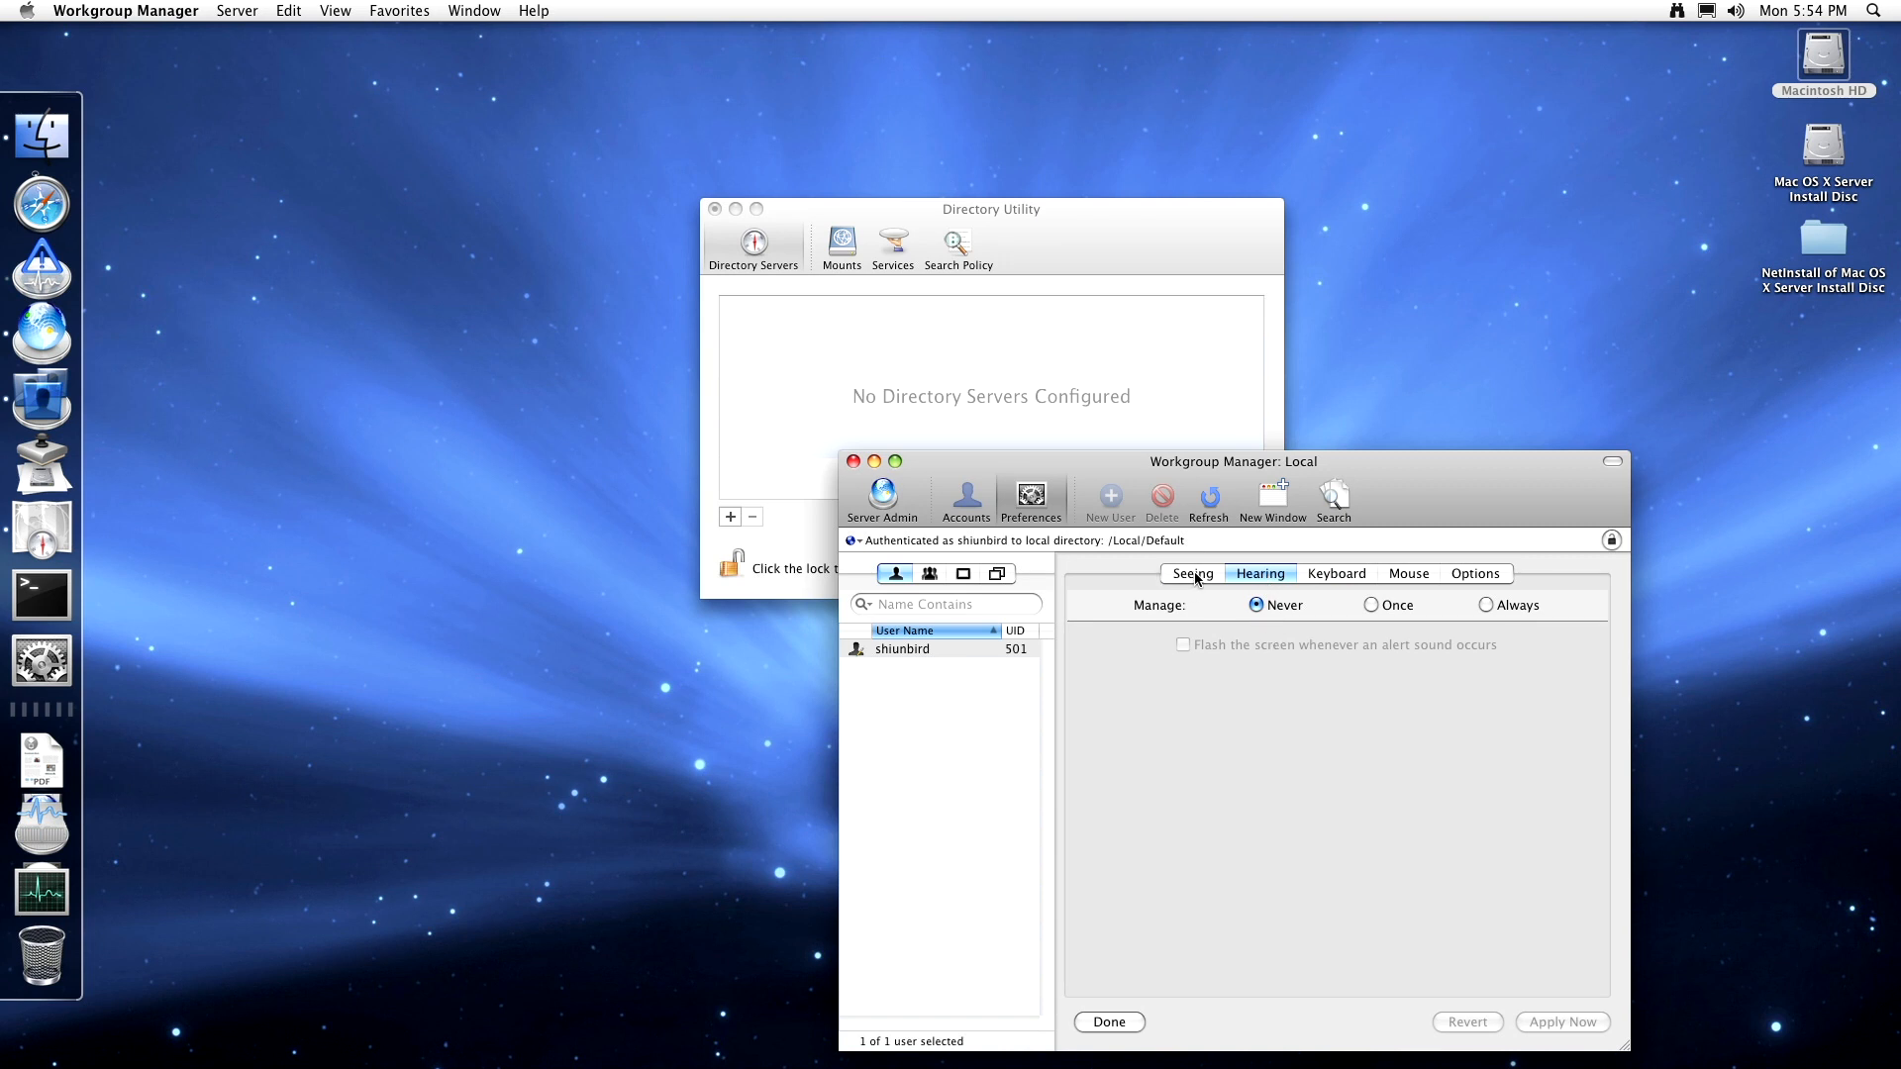
click(1344, 574)
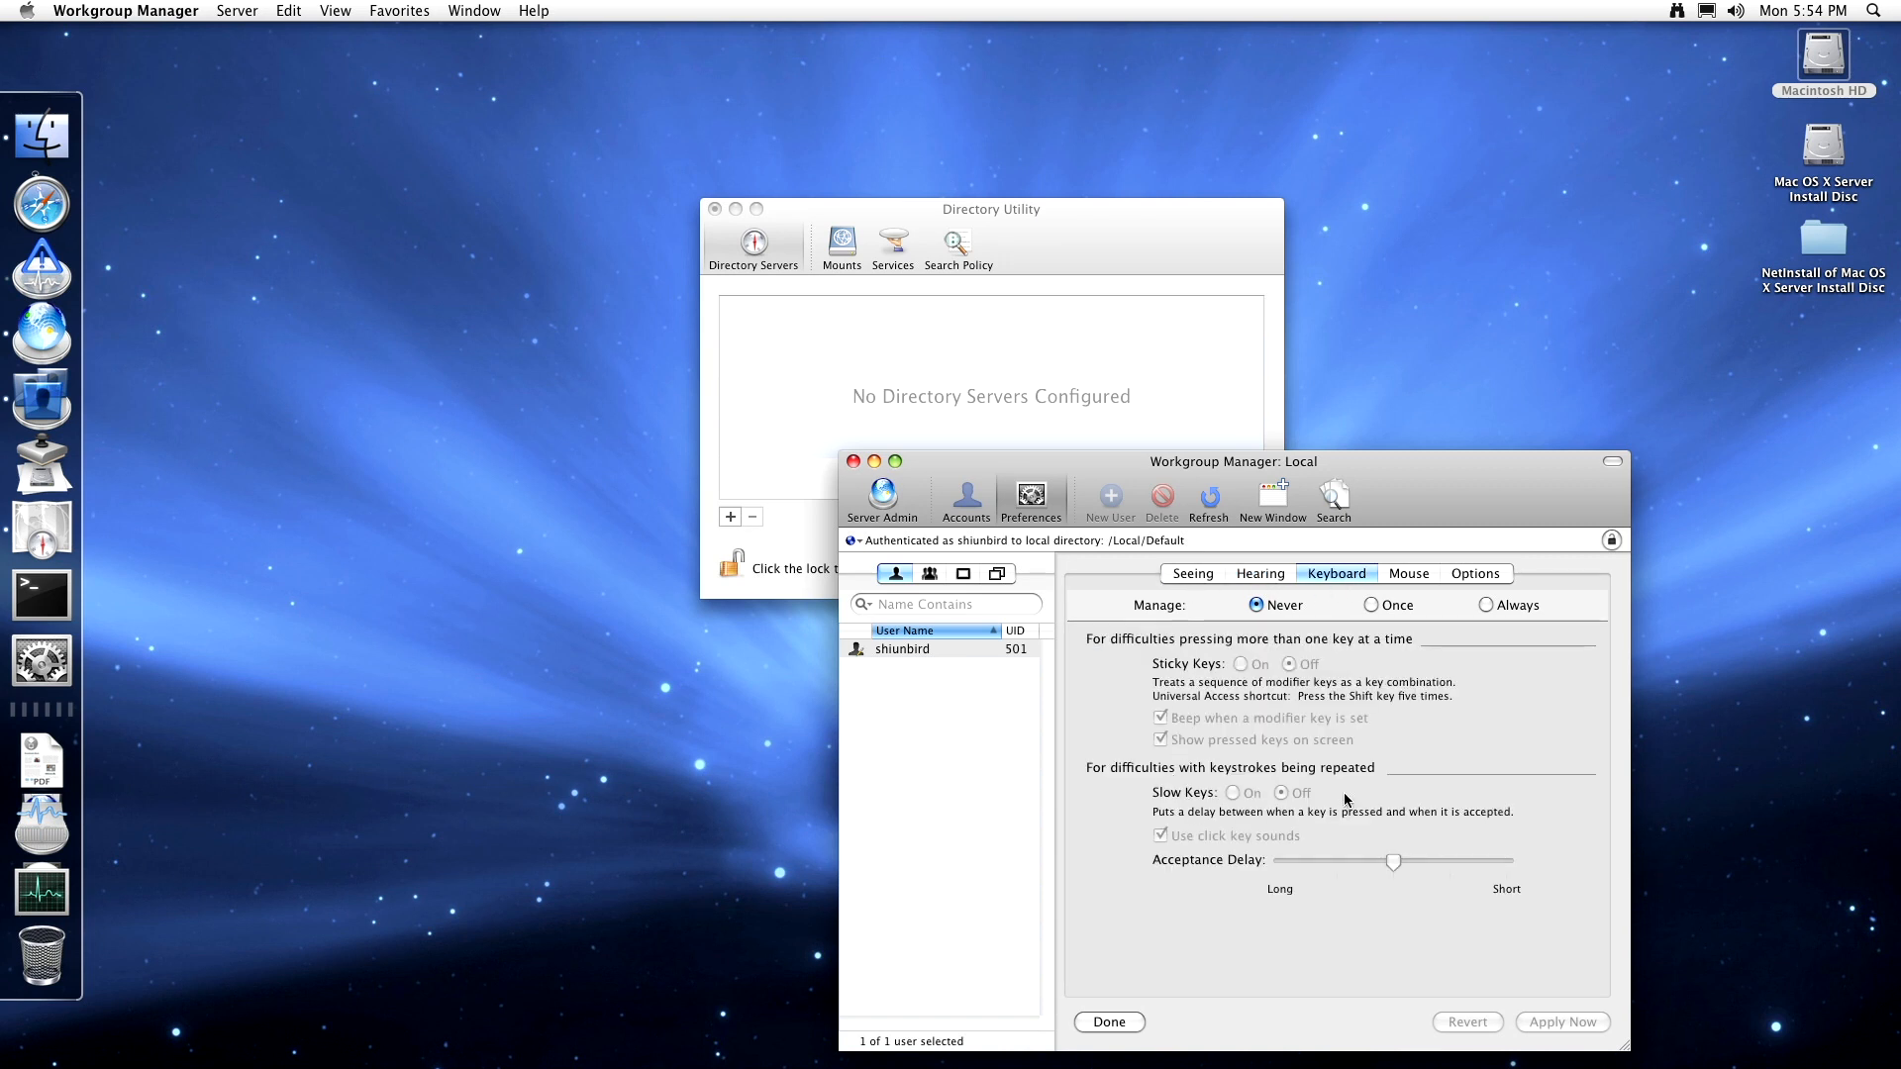
click(1406, 578)
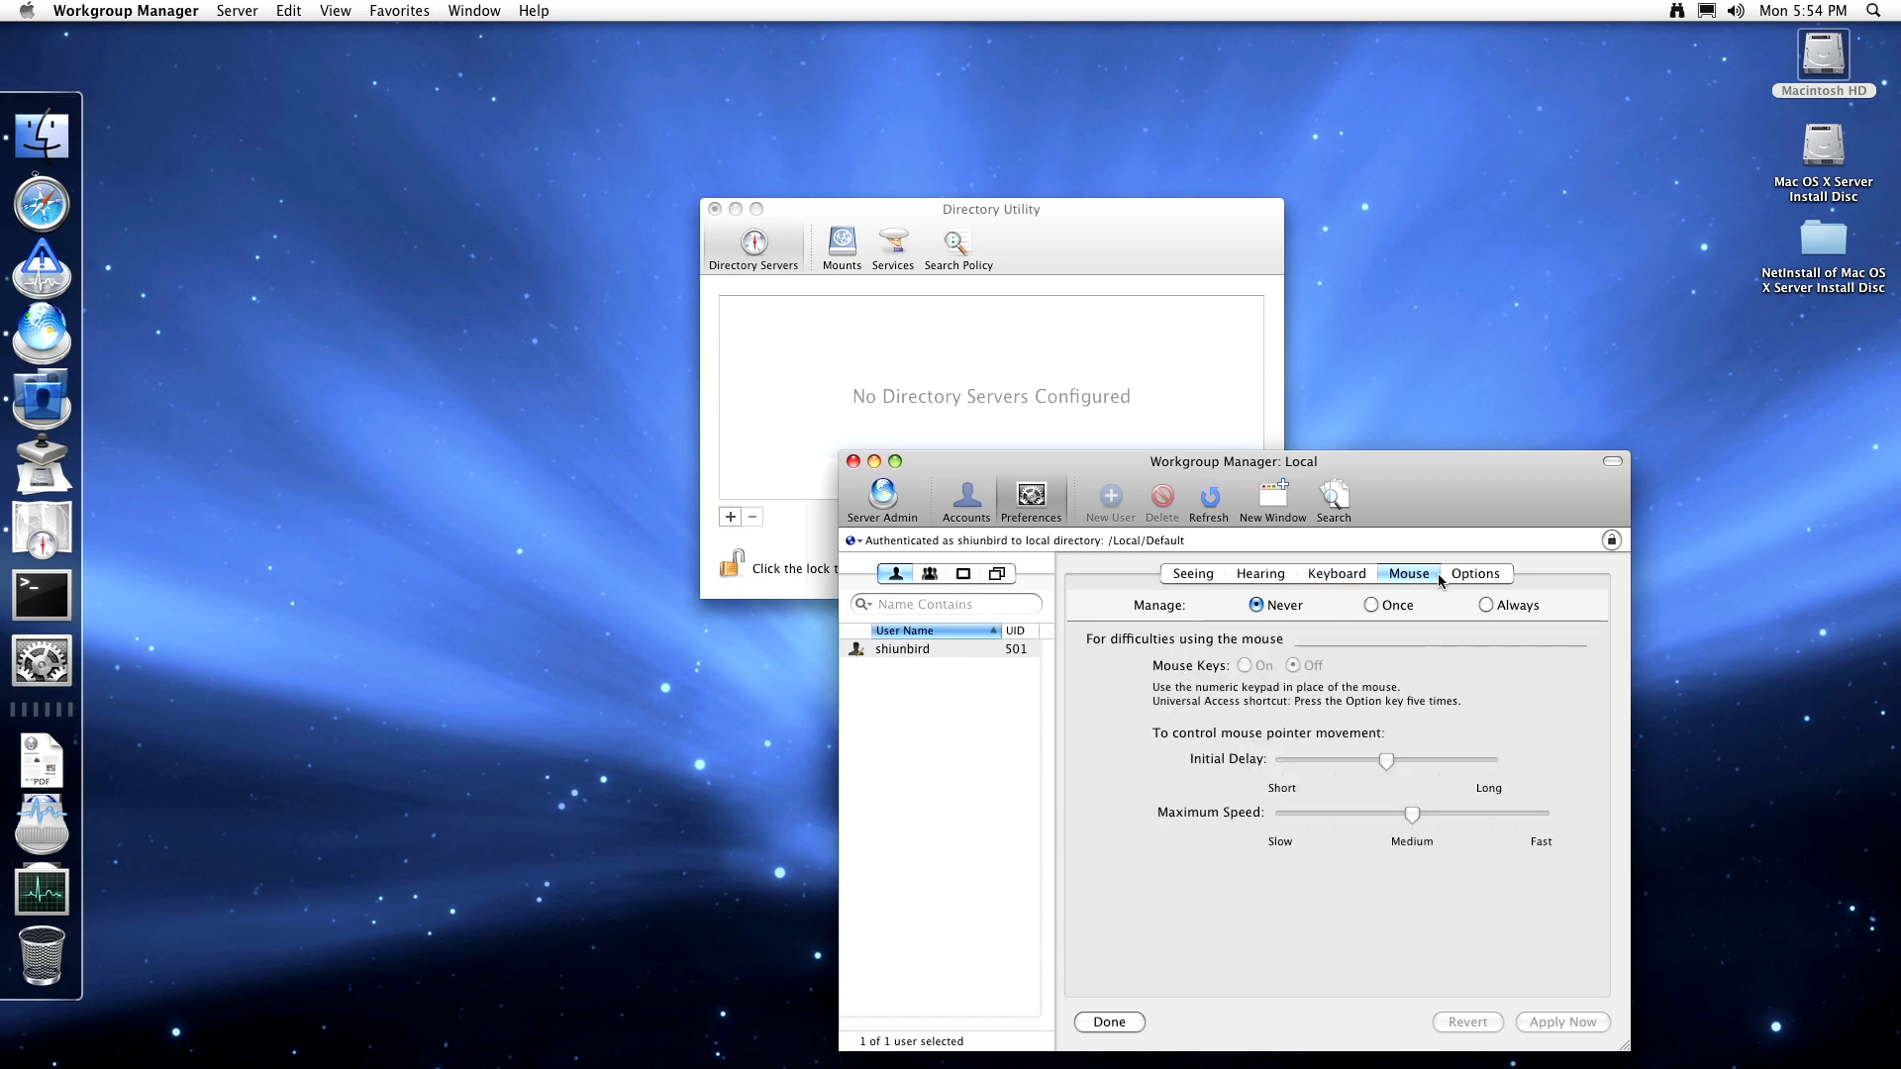
click(1495, 579)
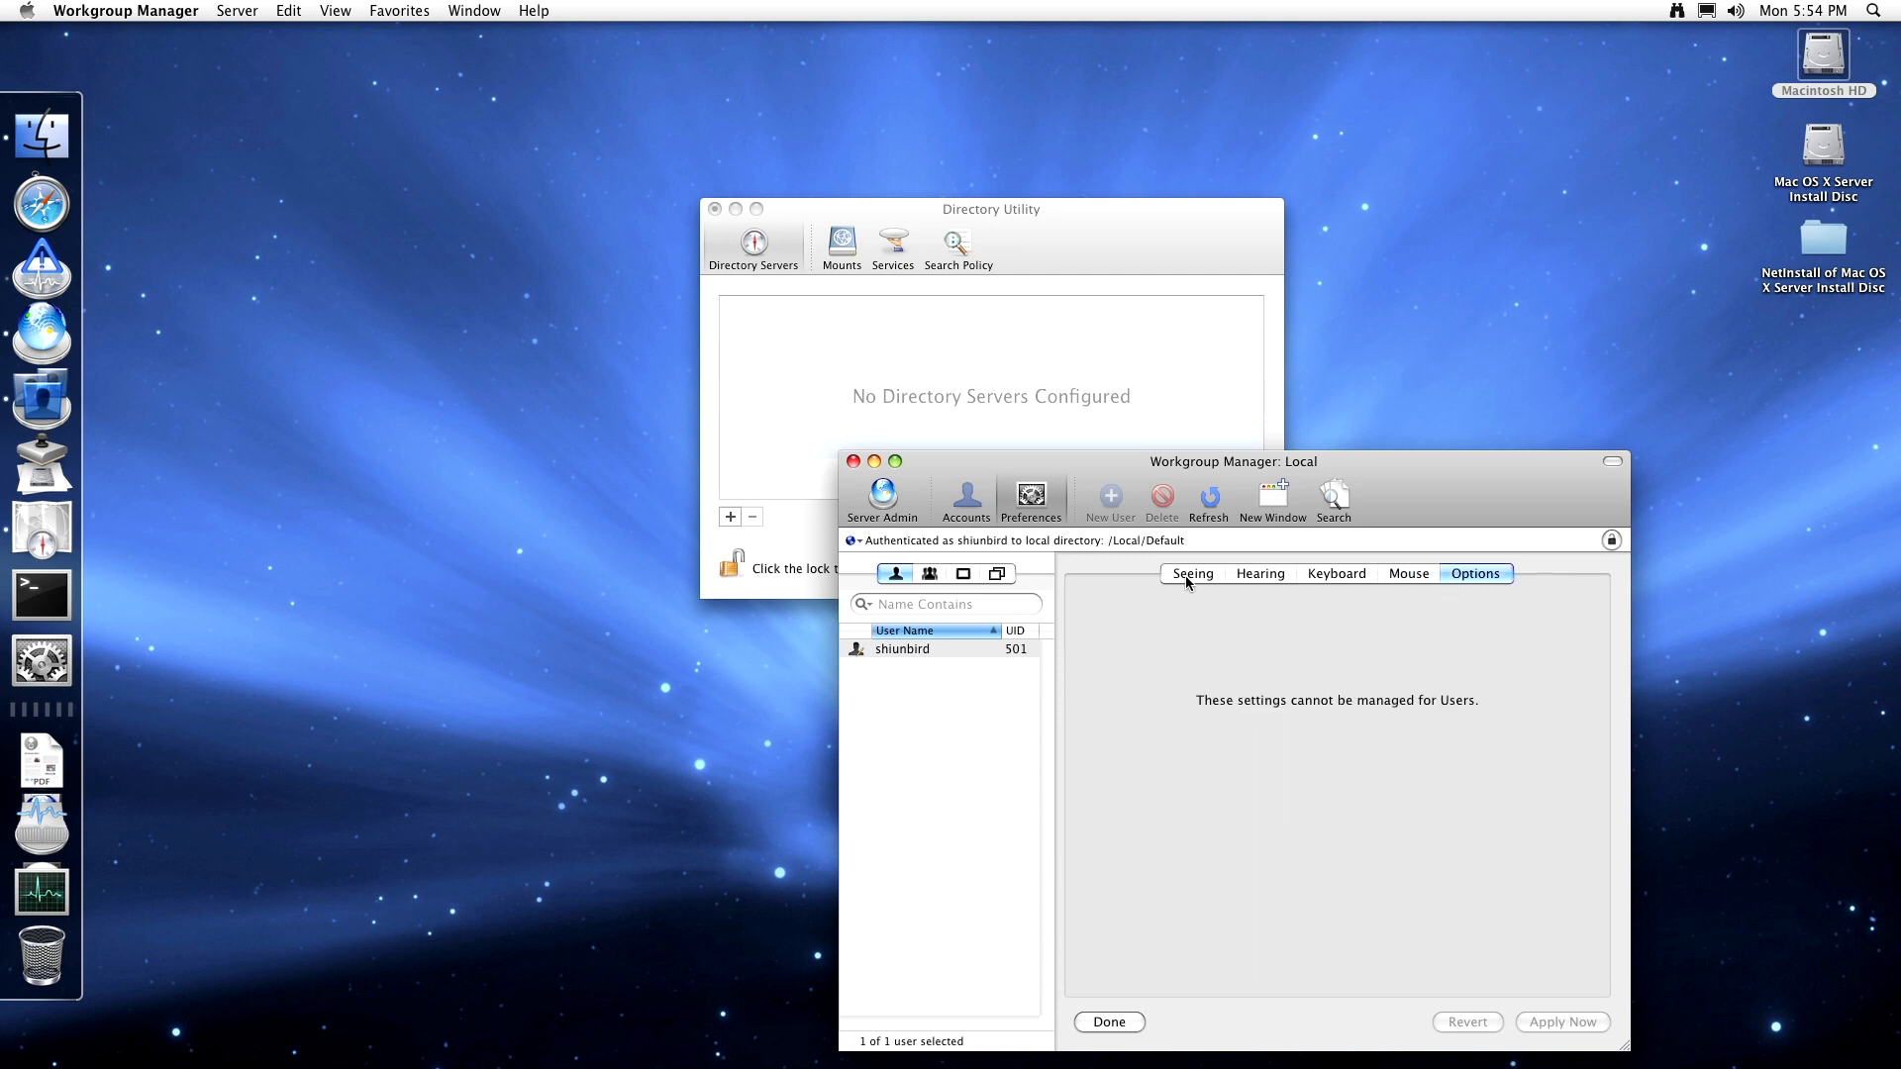
click(1027, 503)
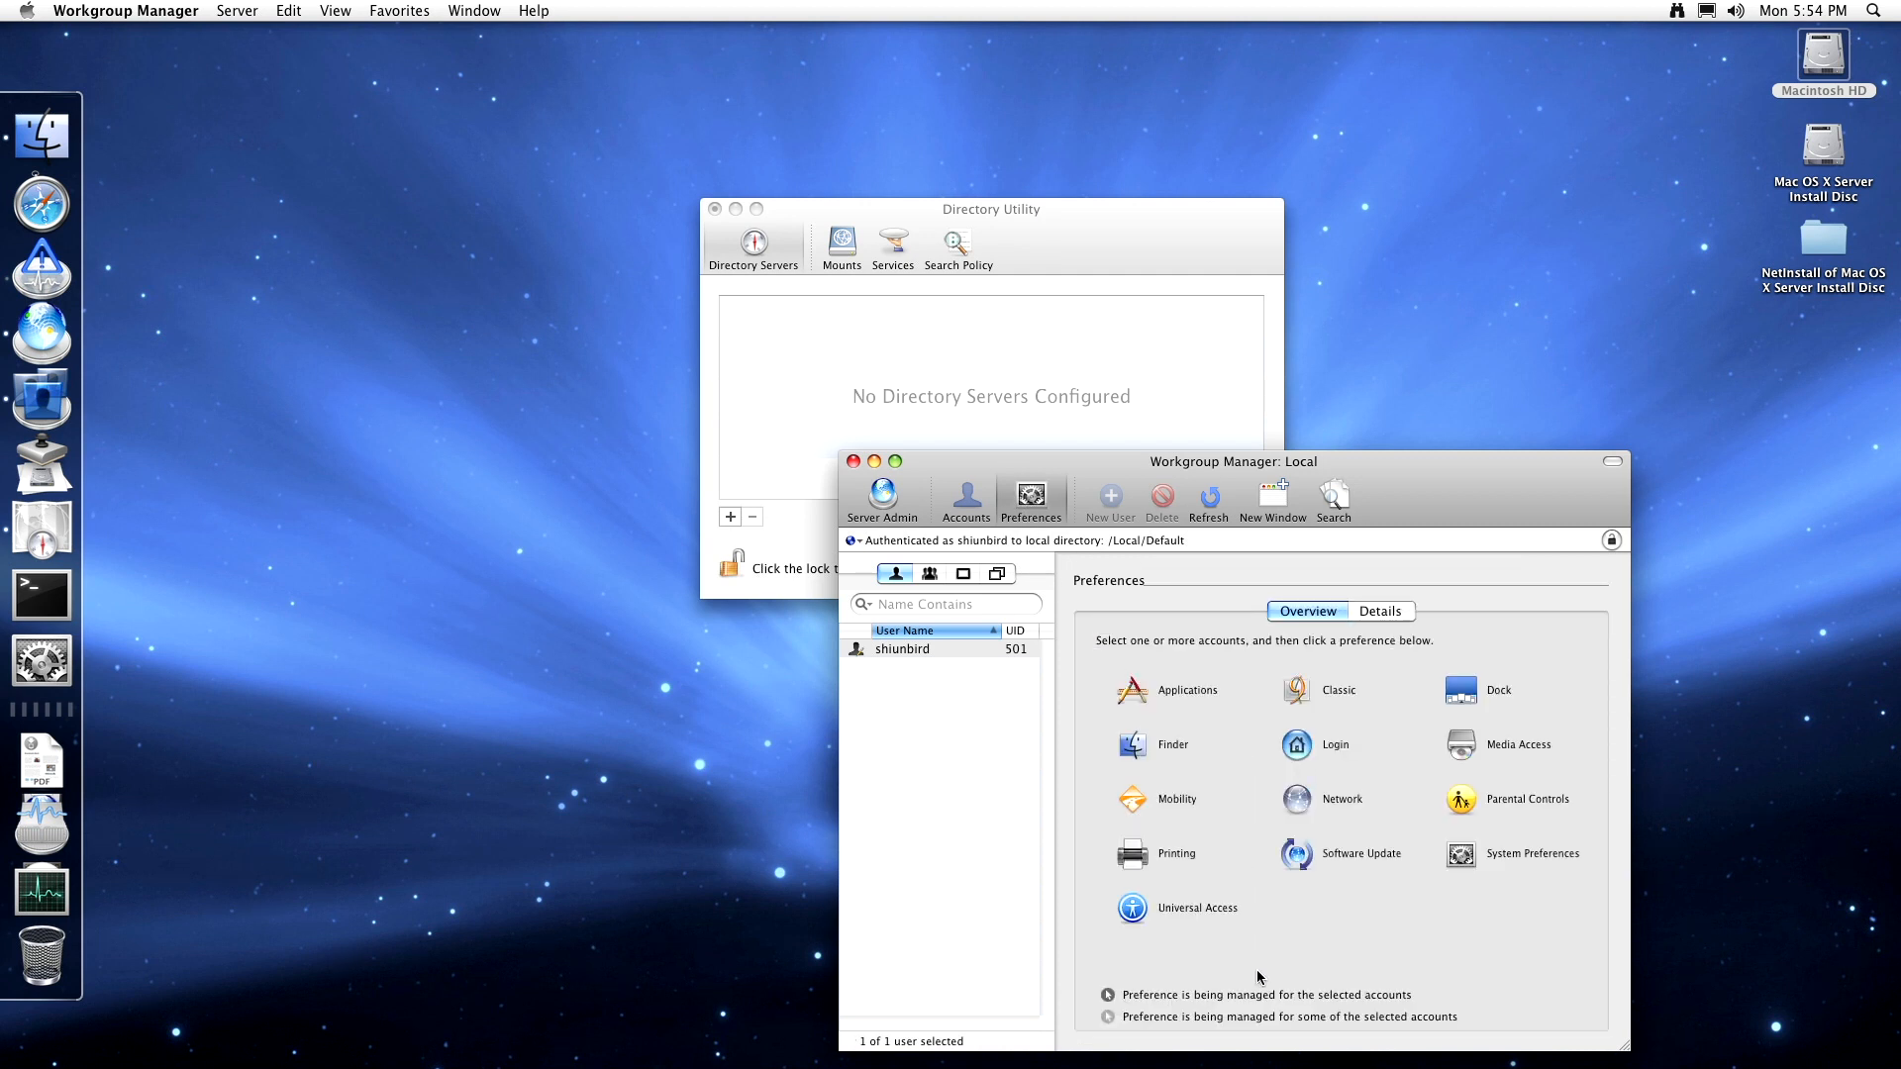
- In the Details editor, import Chess's preferences into the managed list
click(1375, 613)
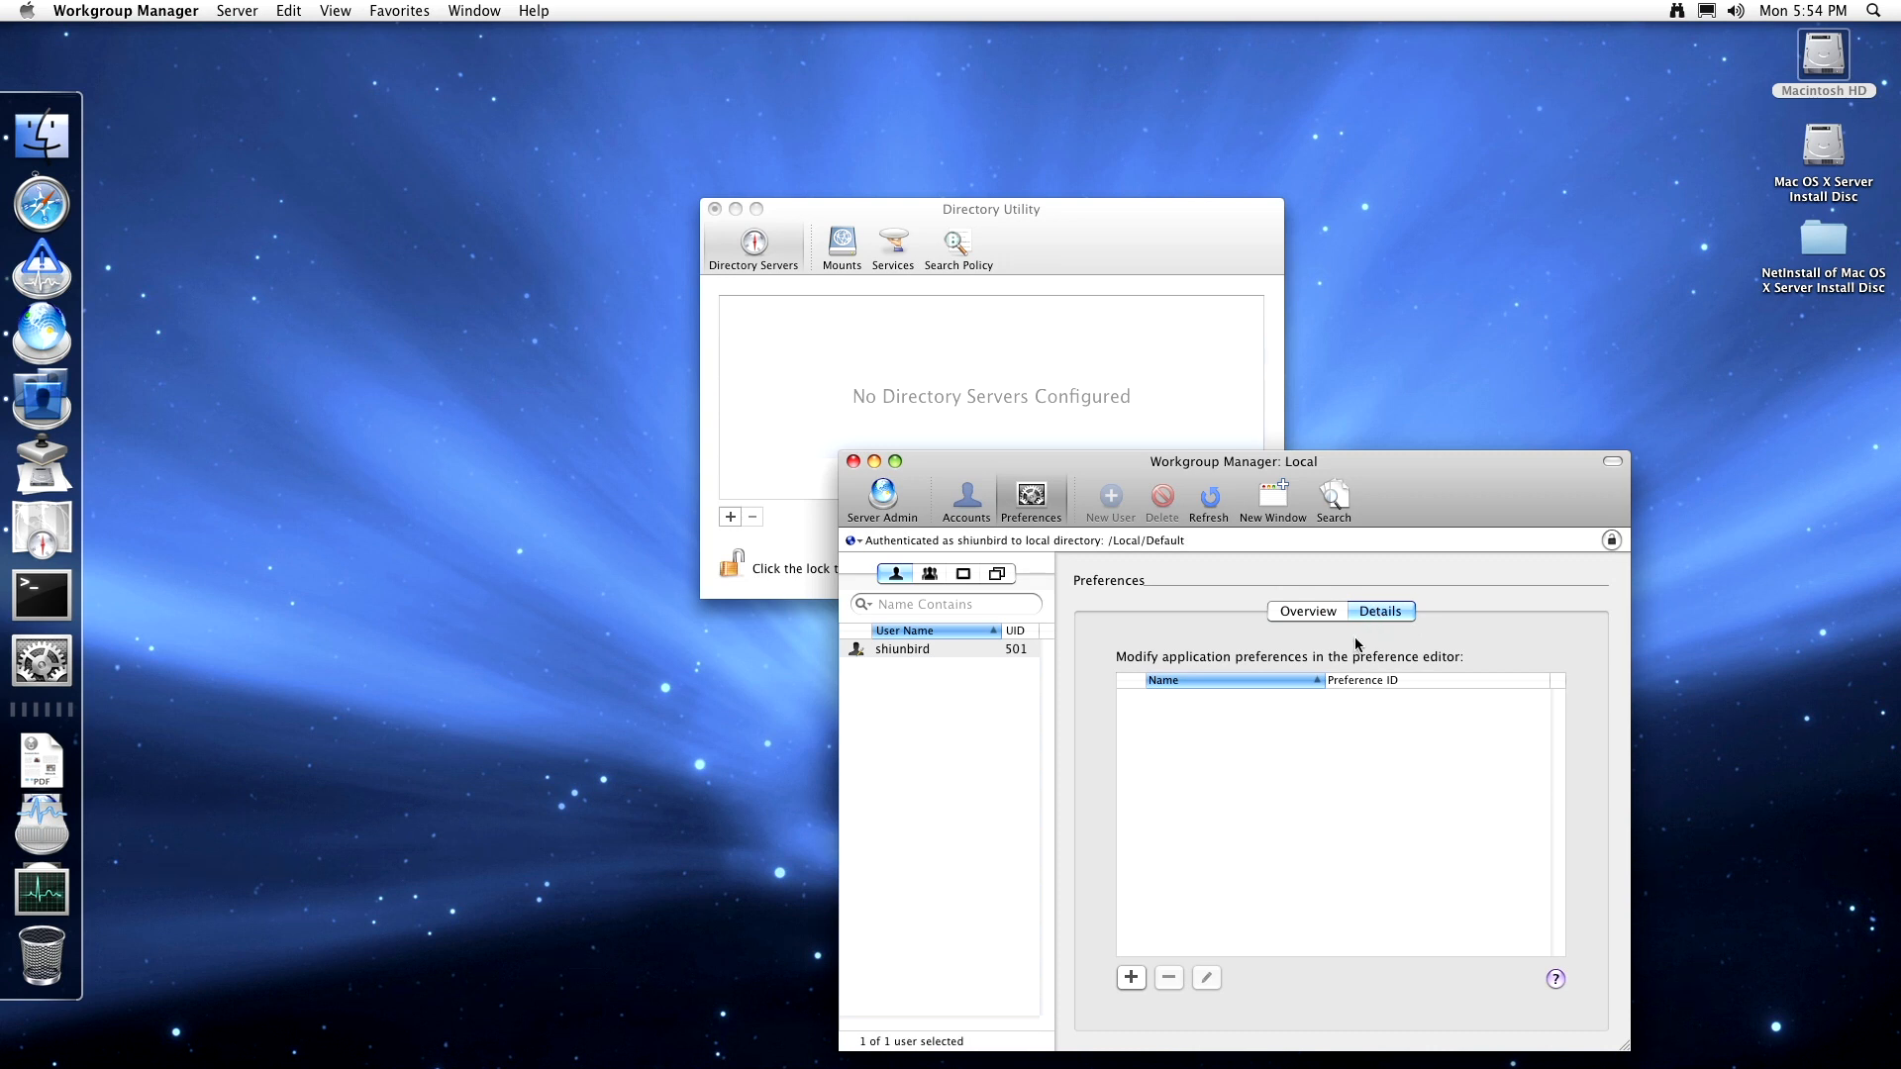
click(1131, 978)
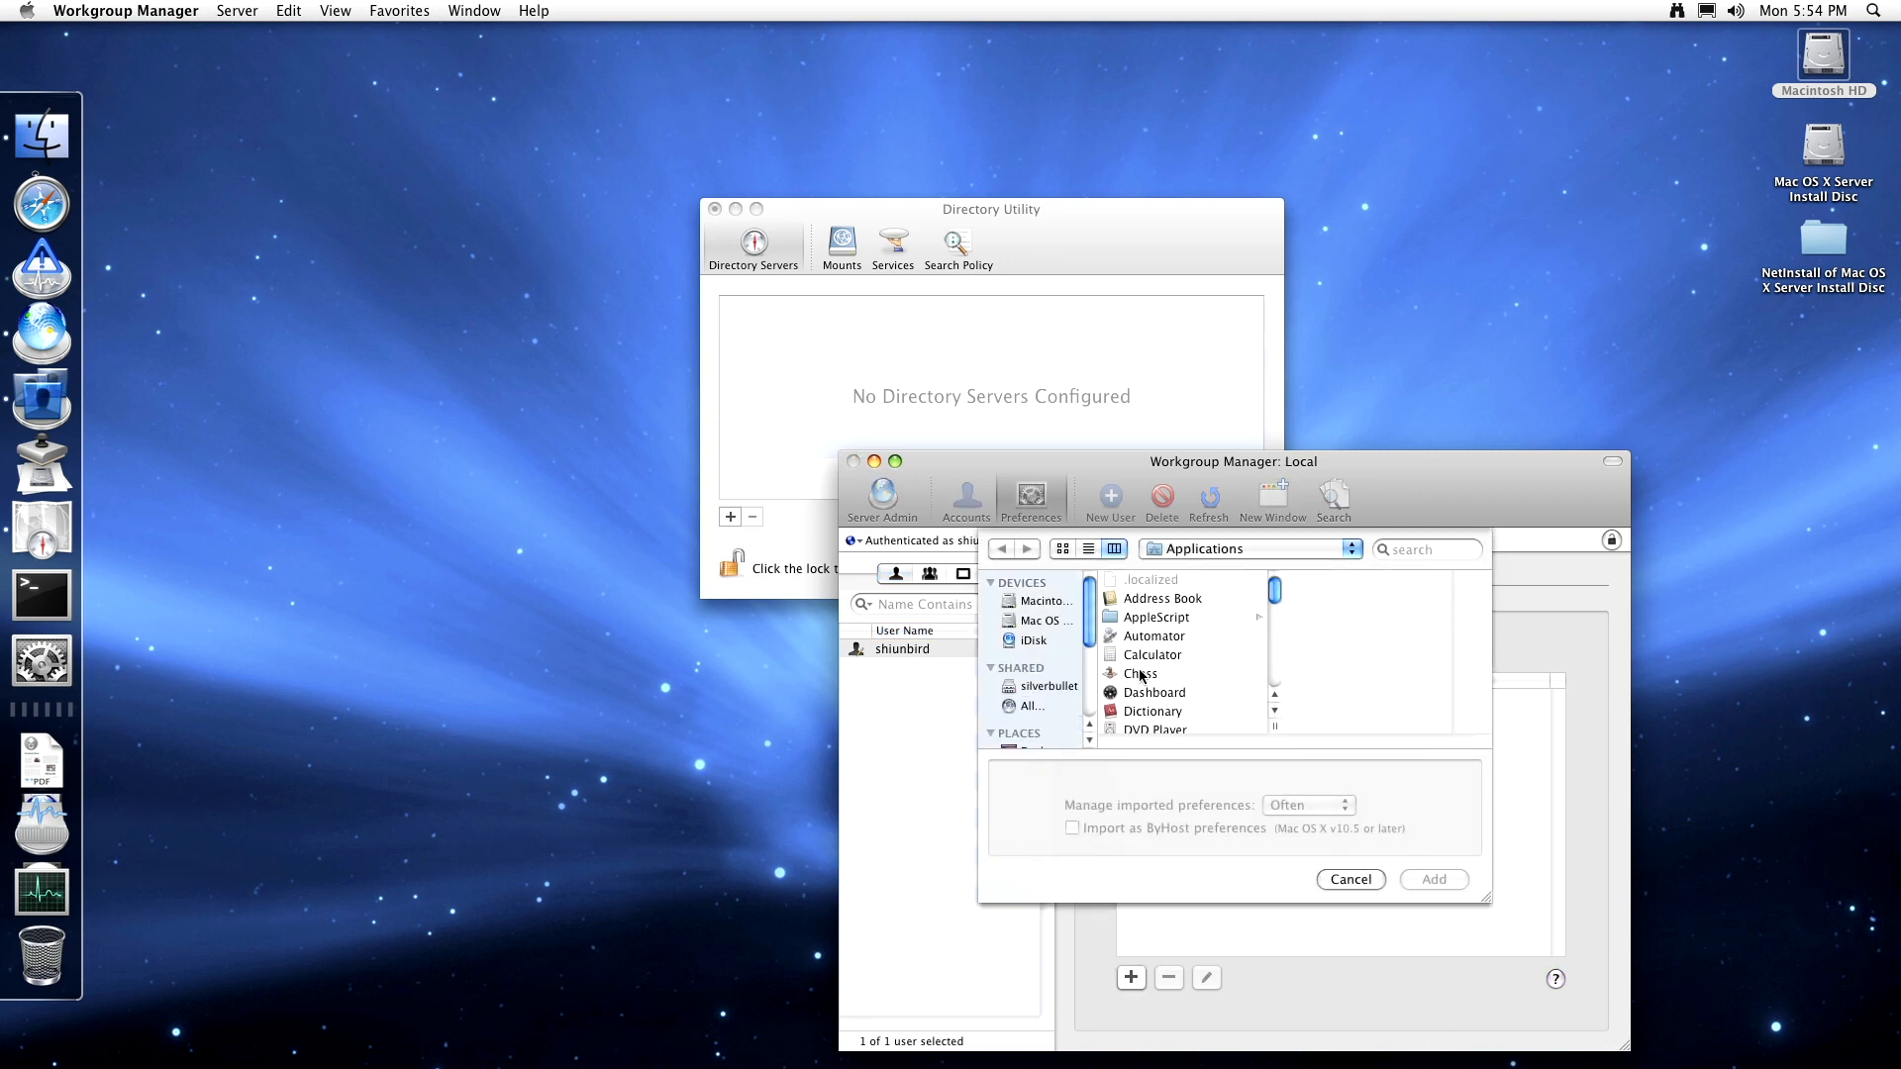
click(1141, 674)
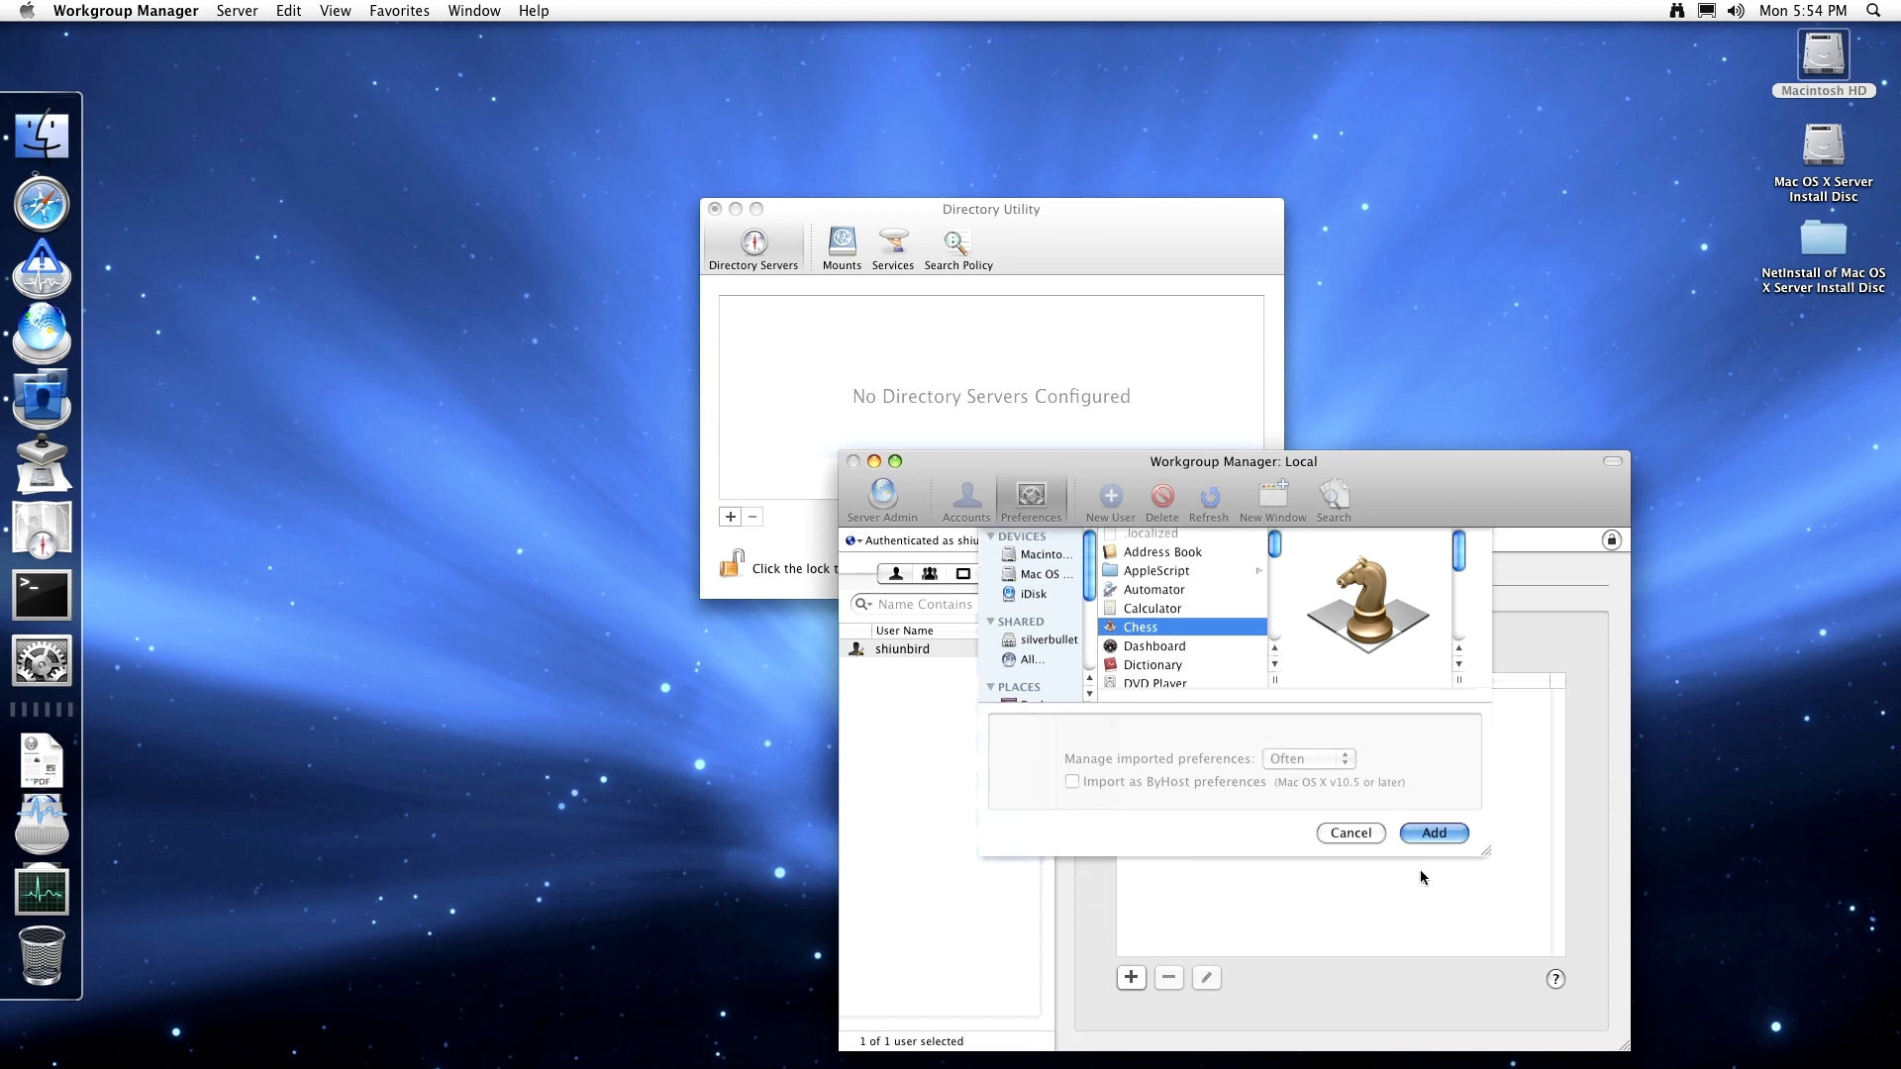
key(Return)
key(Return)
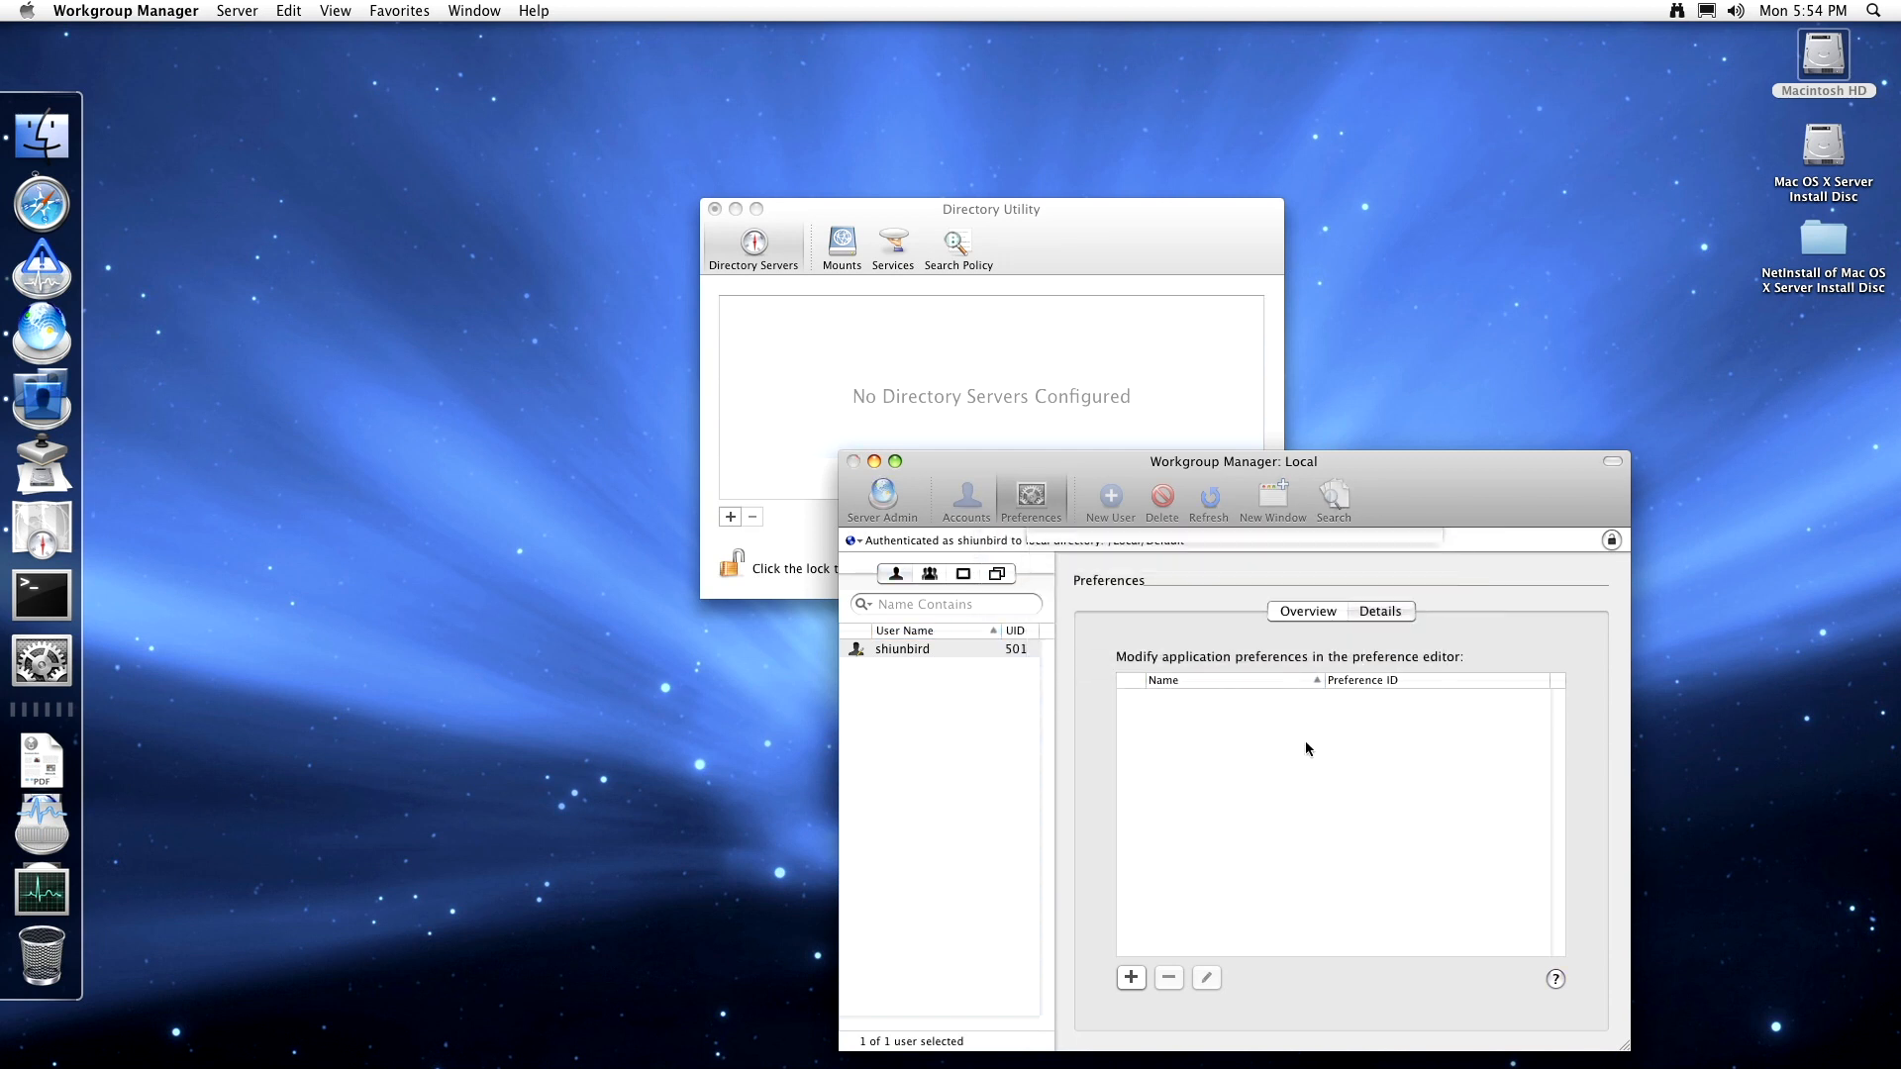
- Add Safari's preferences from Applications to the managed list
click(1131, 979)
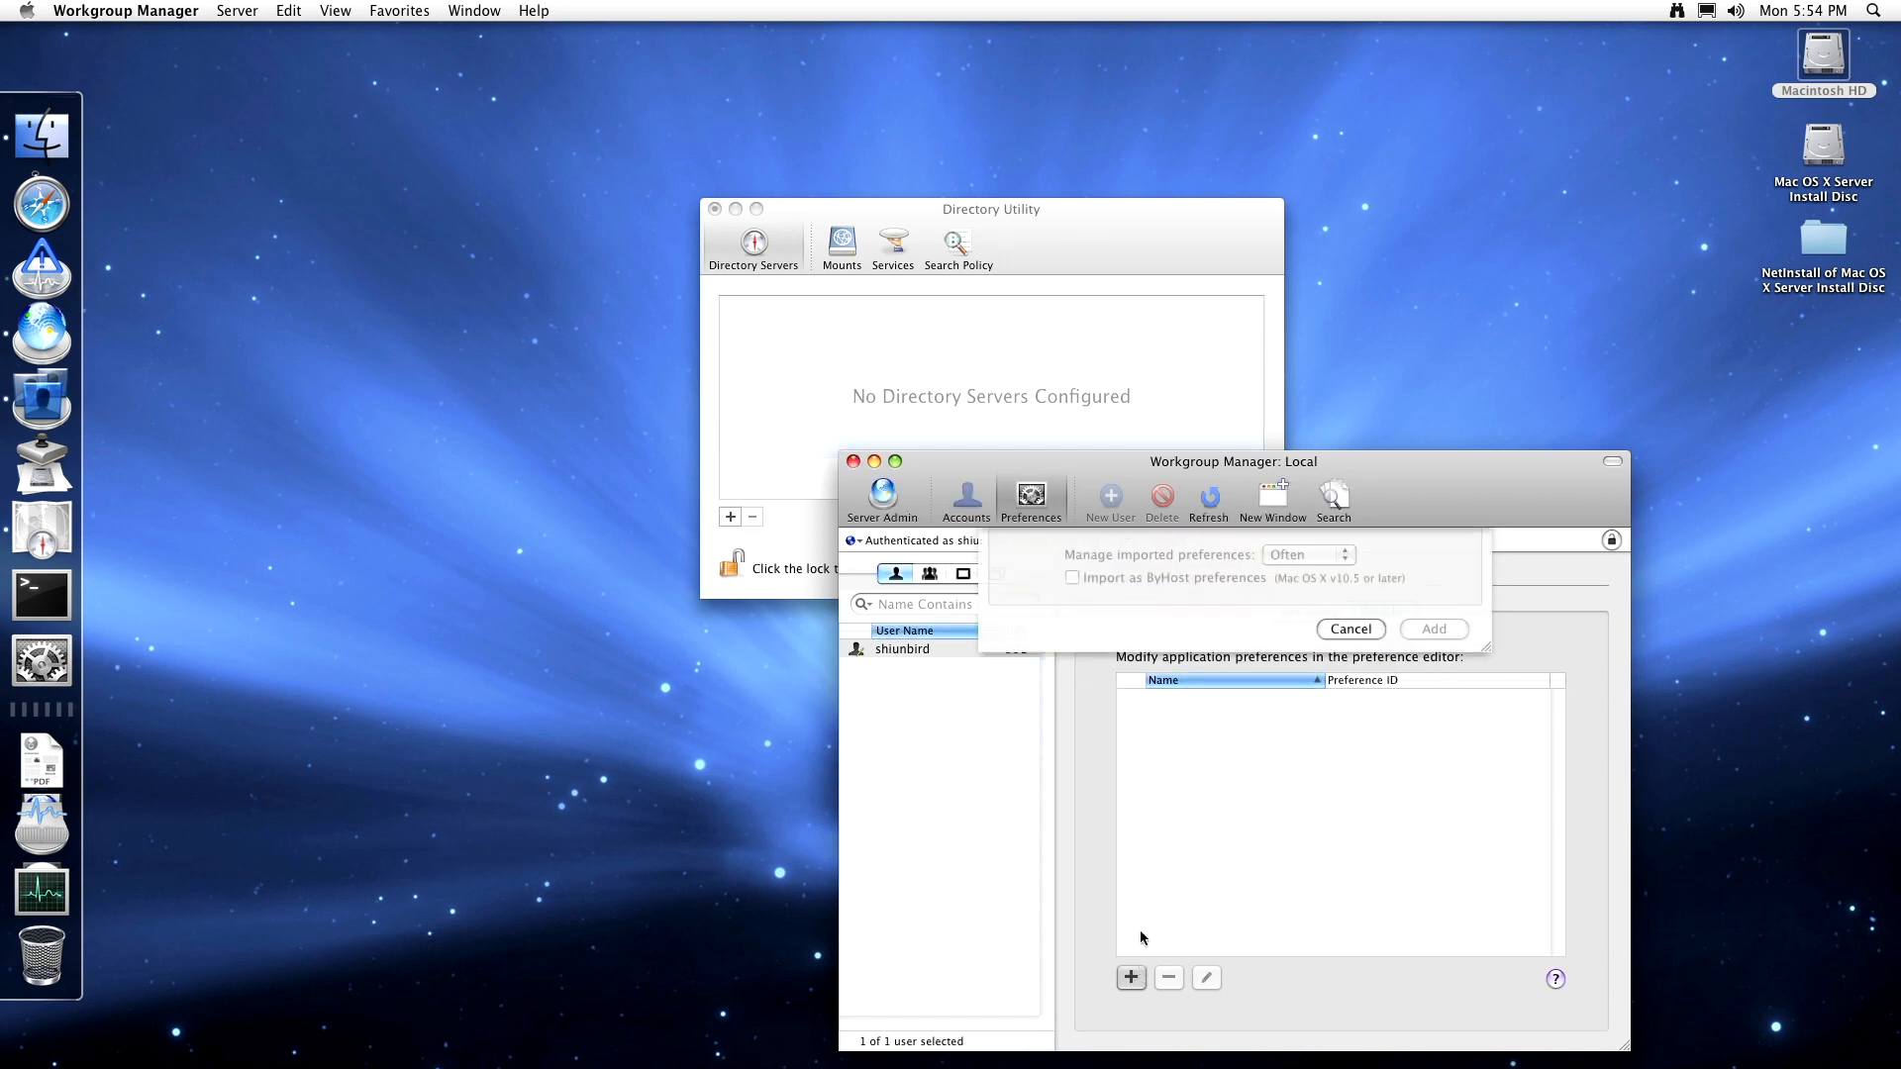
scroll(1168, 717, down, 4)
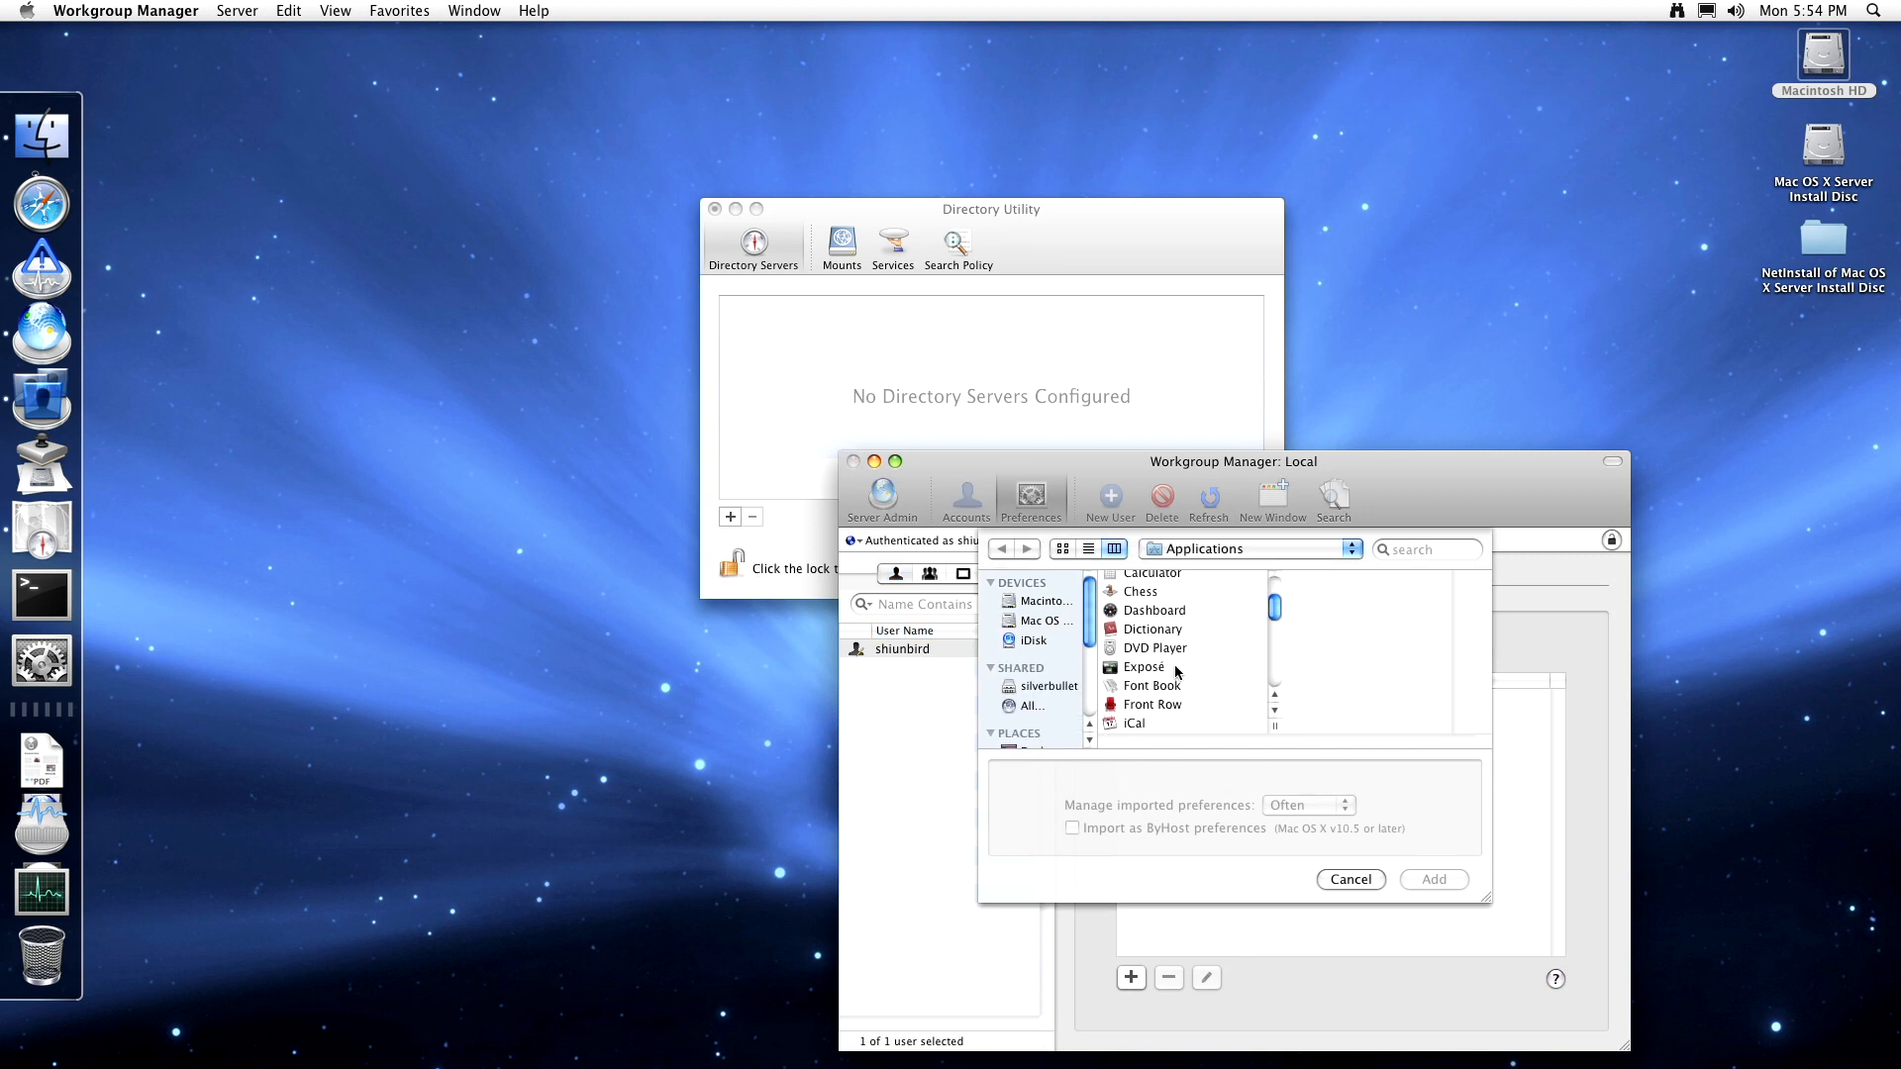
scroll(1174, 641, down, 5)
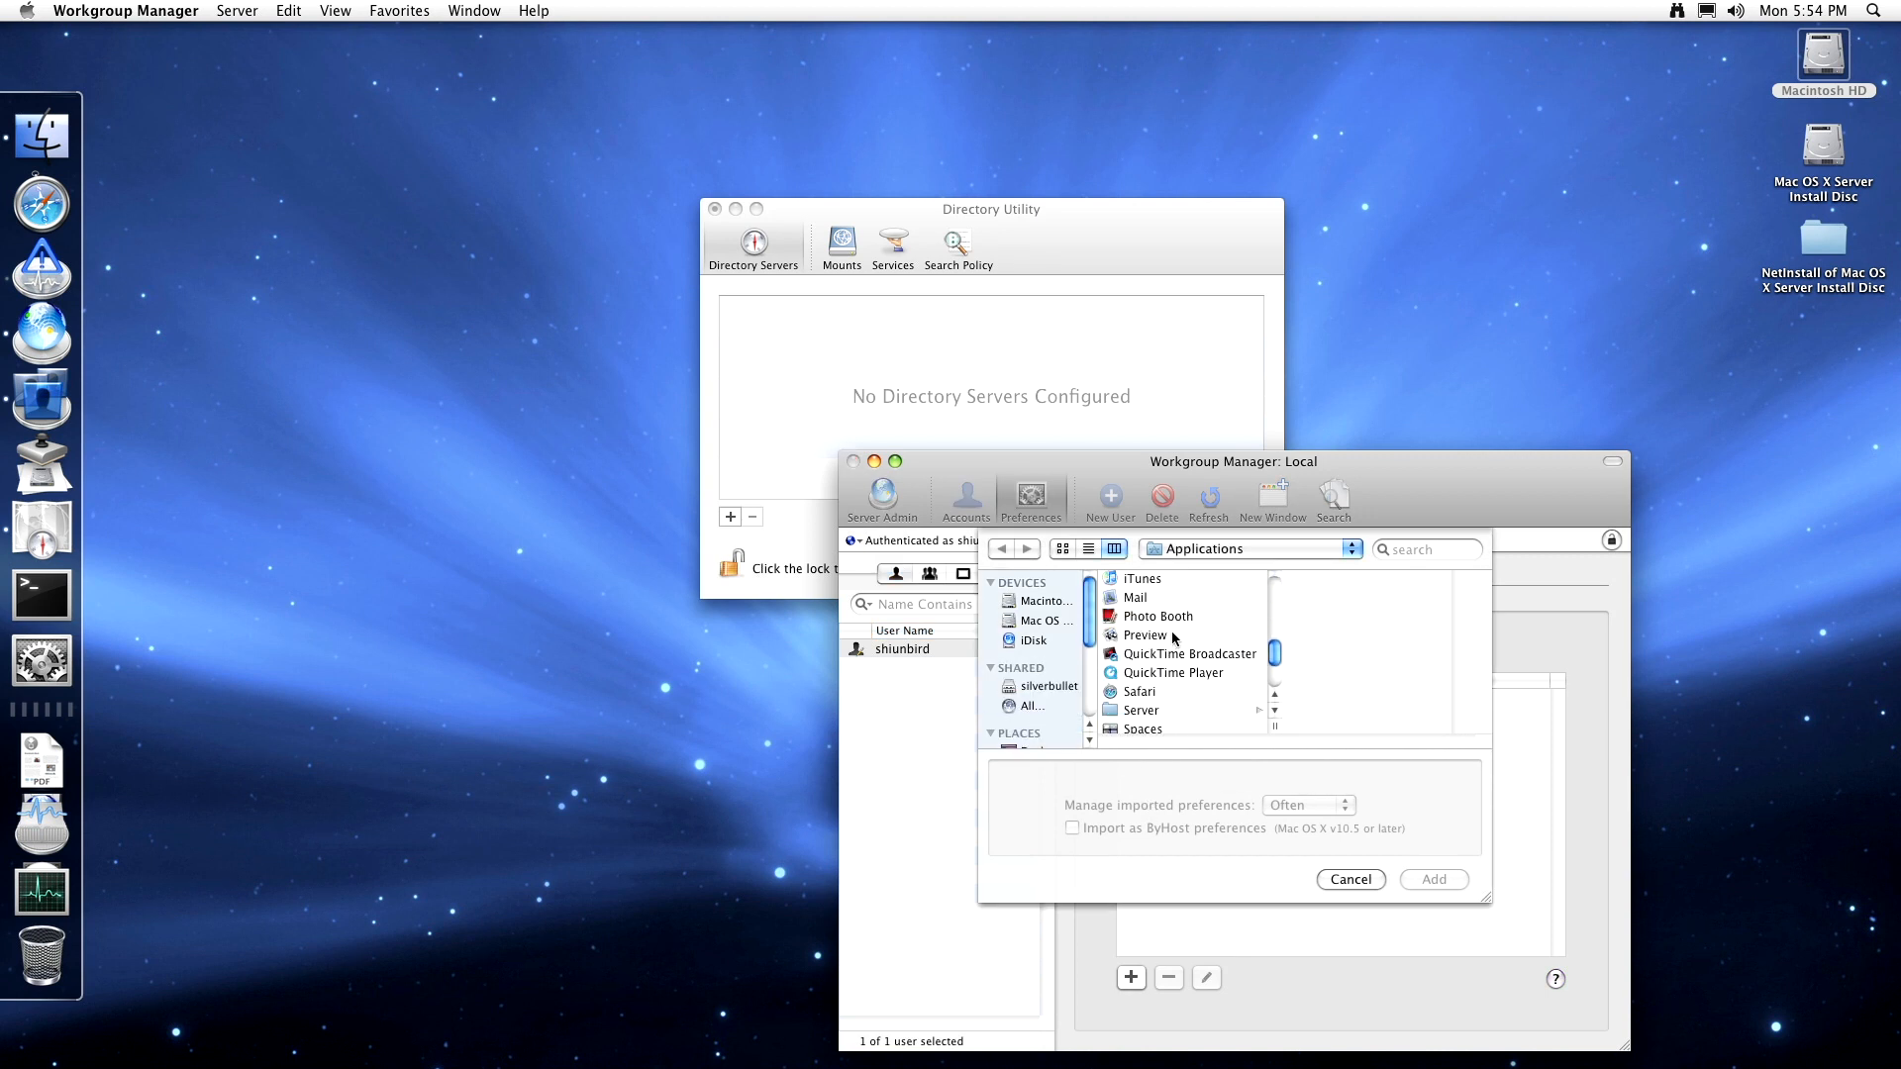
click(1166, 691)
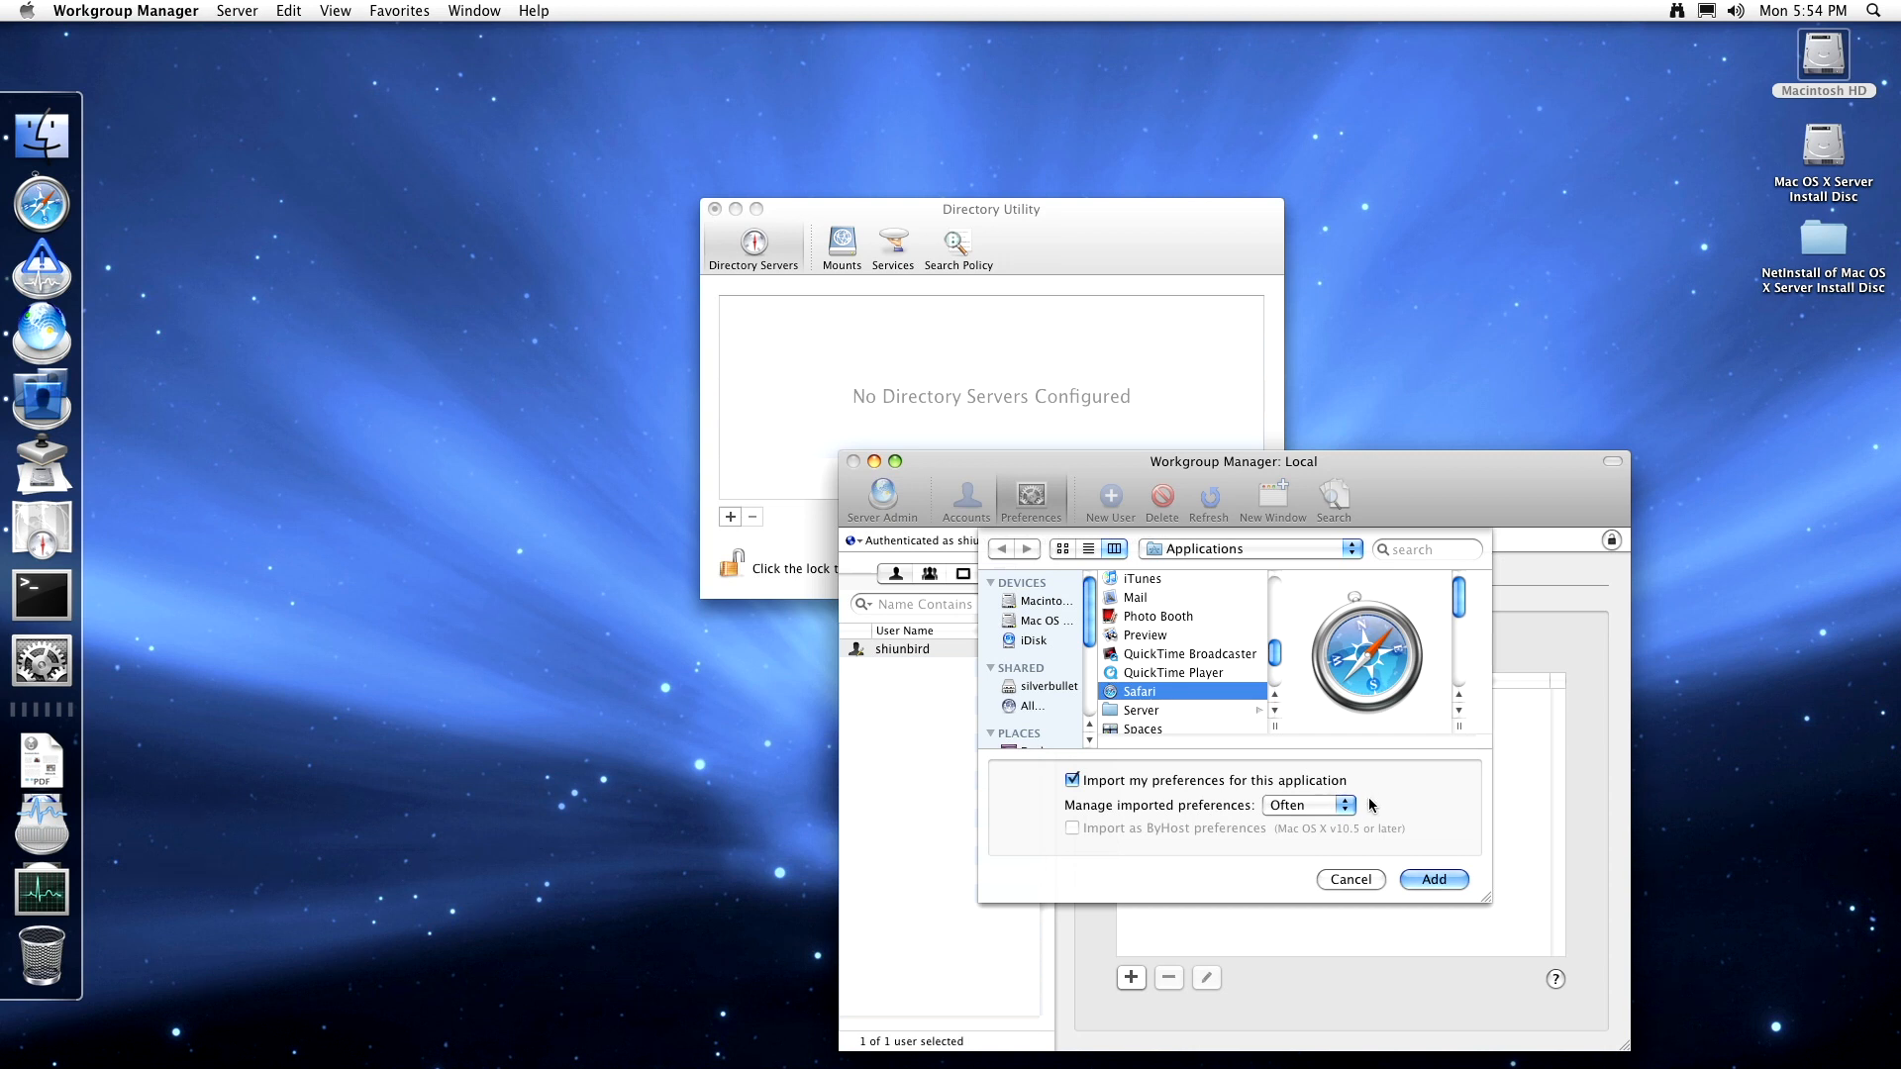
click(1439, 879)
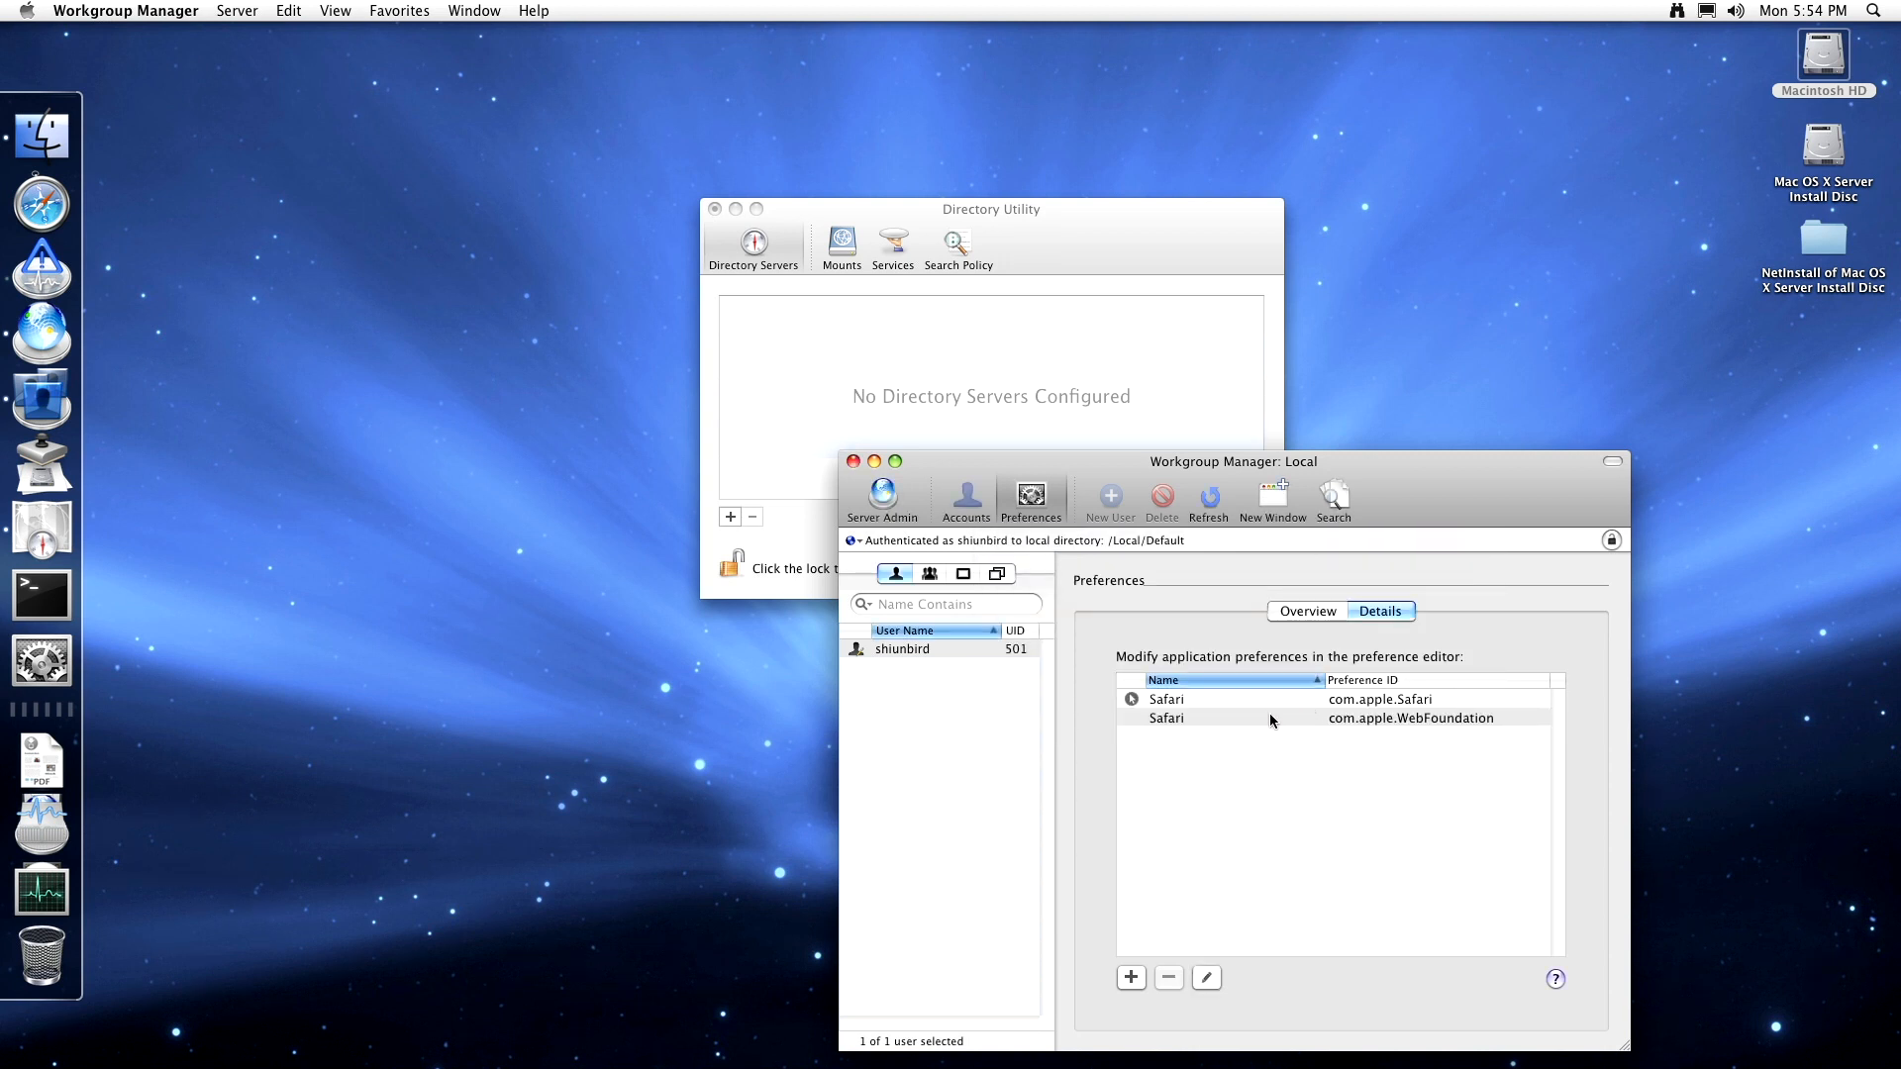
- Inspect com.apple.Safari's preferences, expanding the Often group, and close the editor unchanged
click(1272, 707)
click(1206, 978)
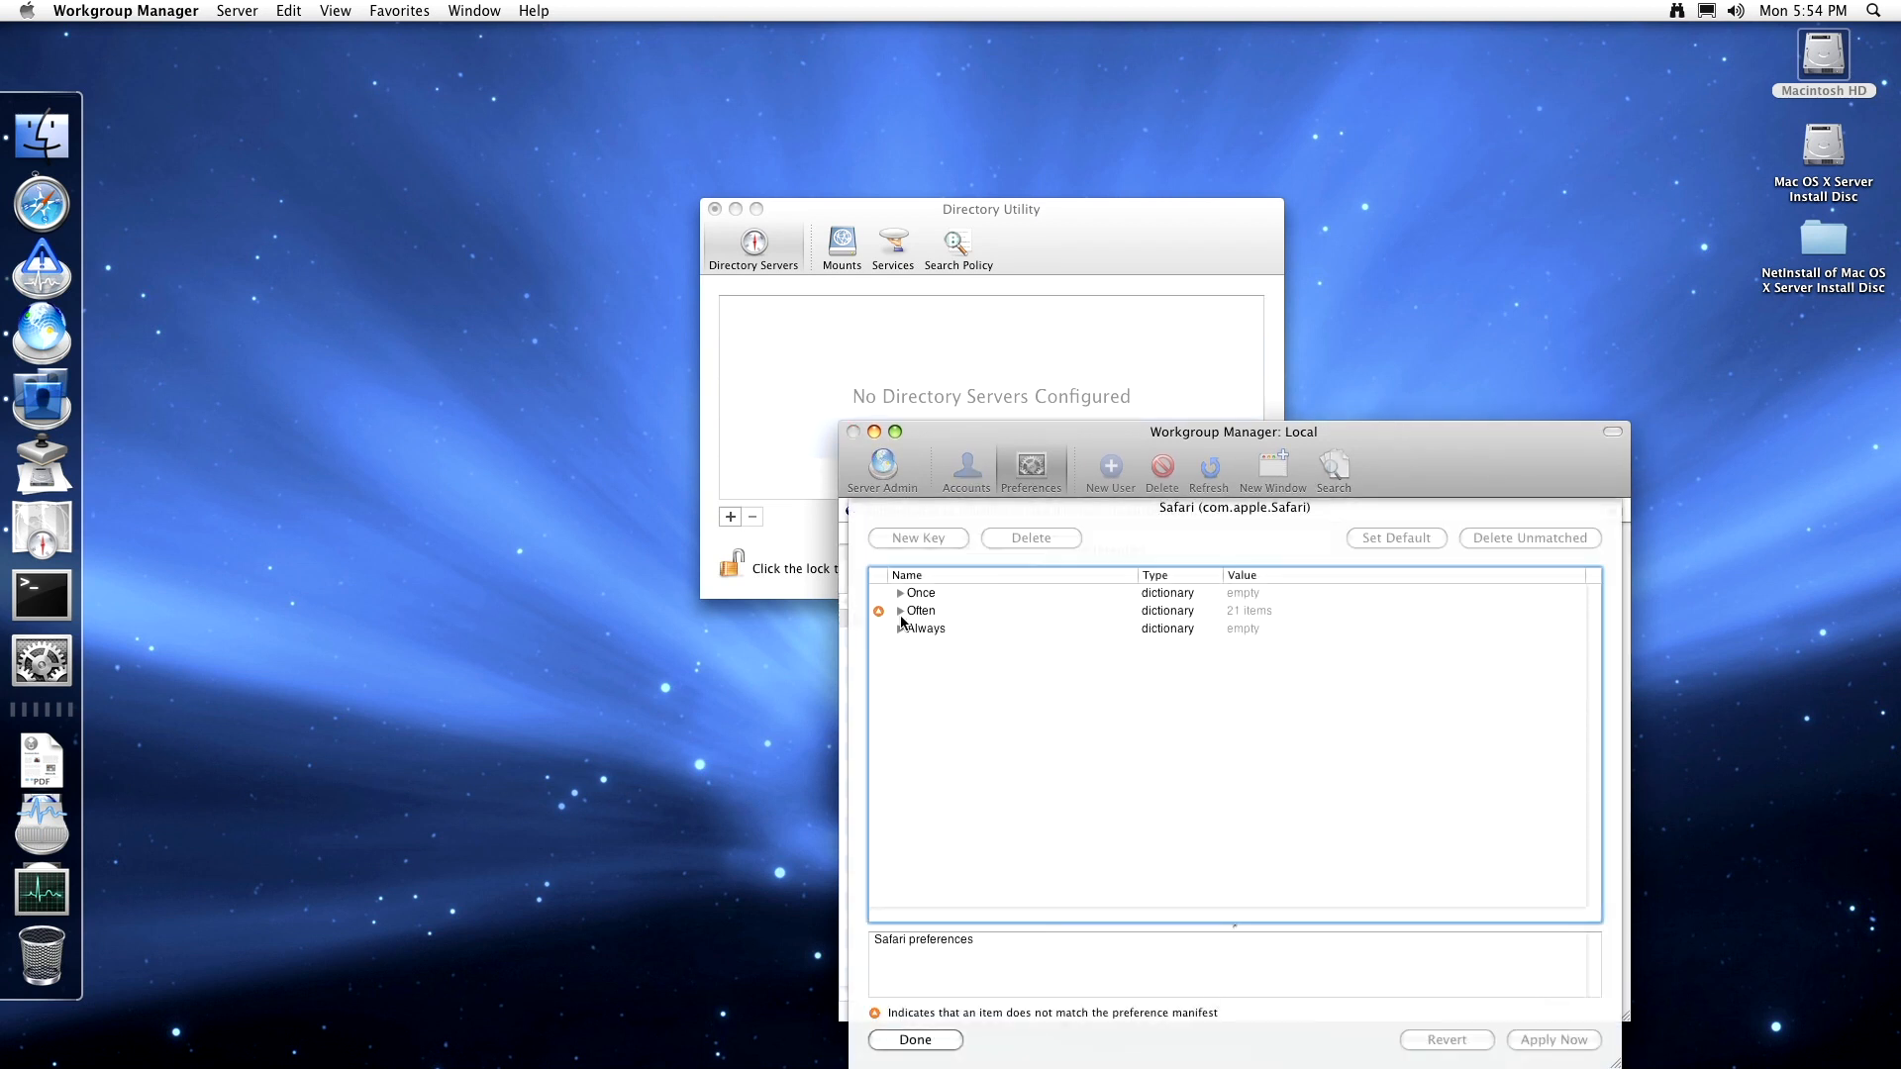
click(909, 630)
click(901, 611)
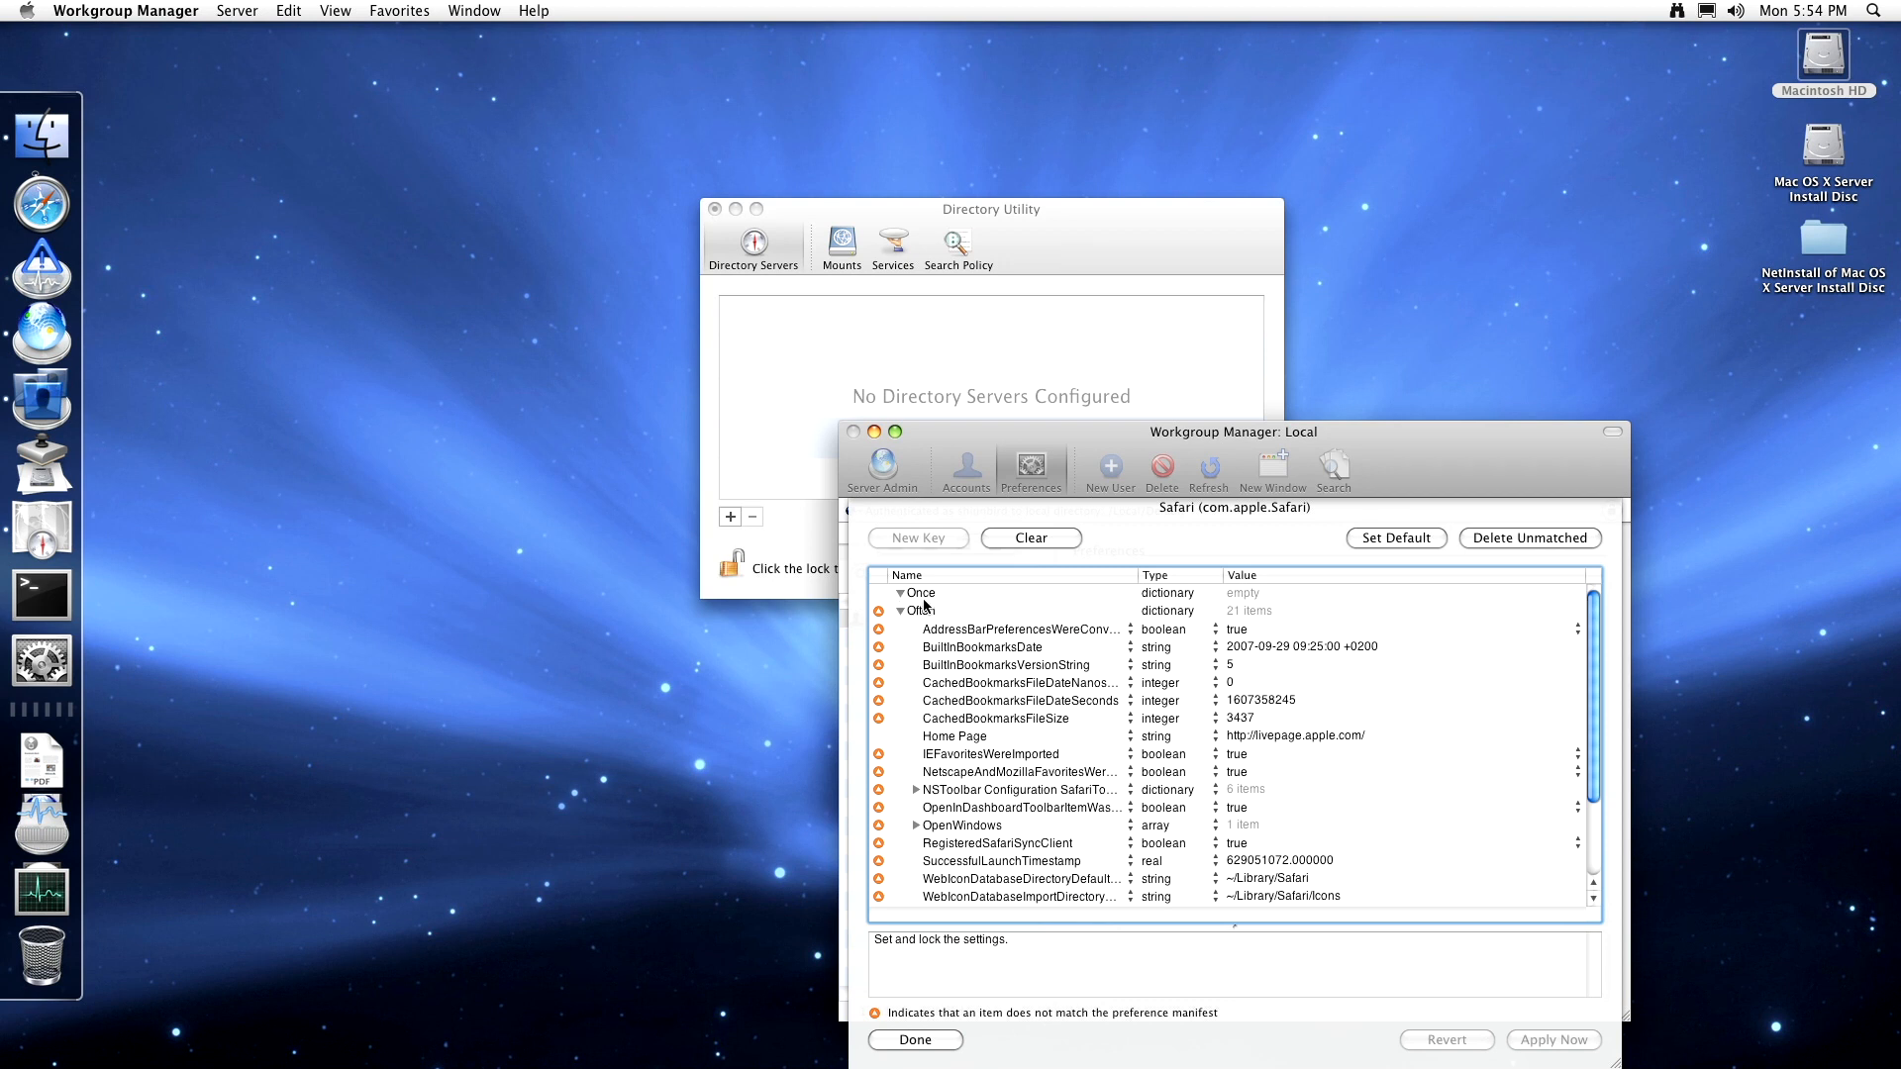
scroll(1065, 728, down, 3)
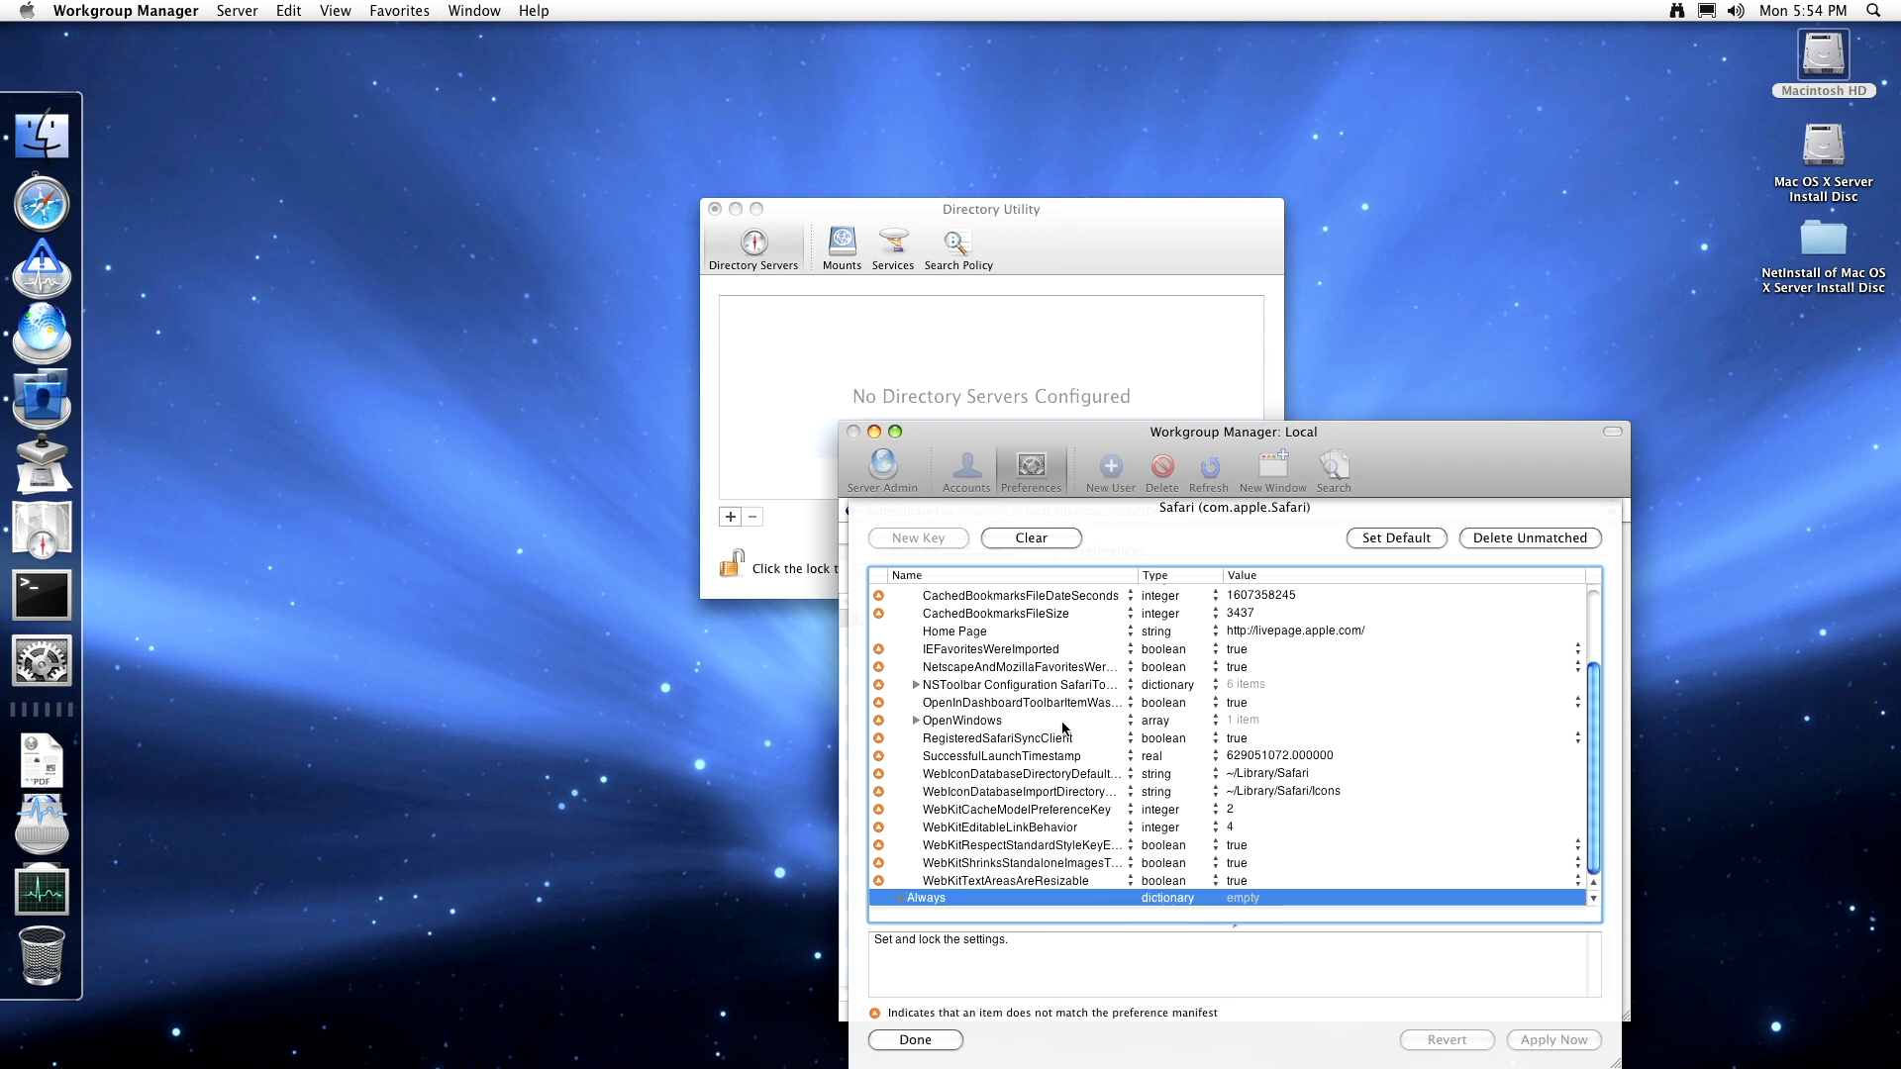
scroll(997, 656, up, 3)
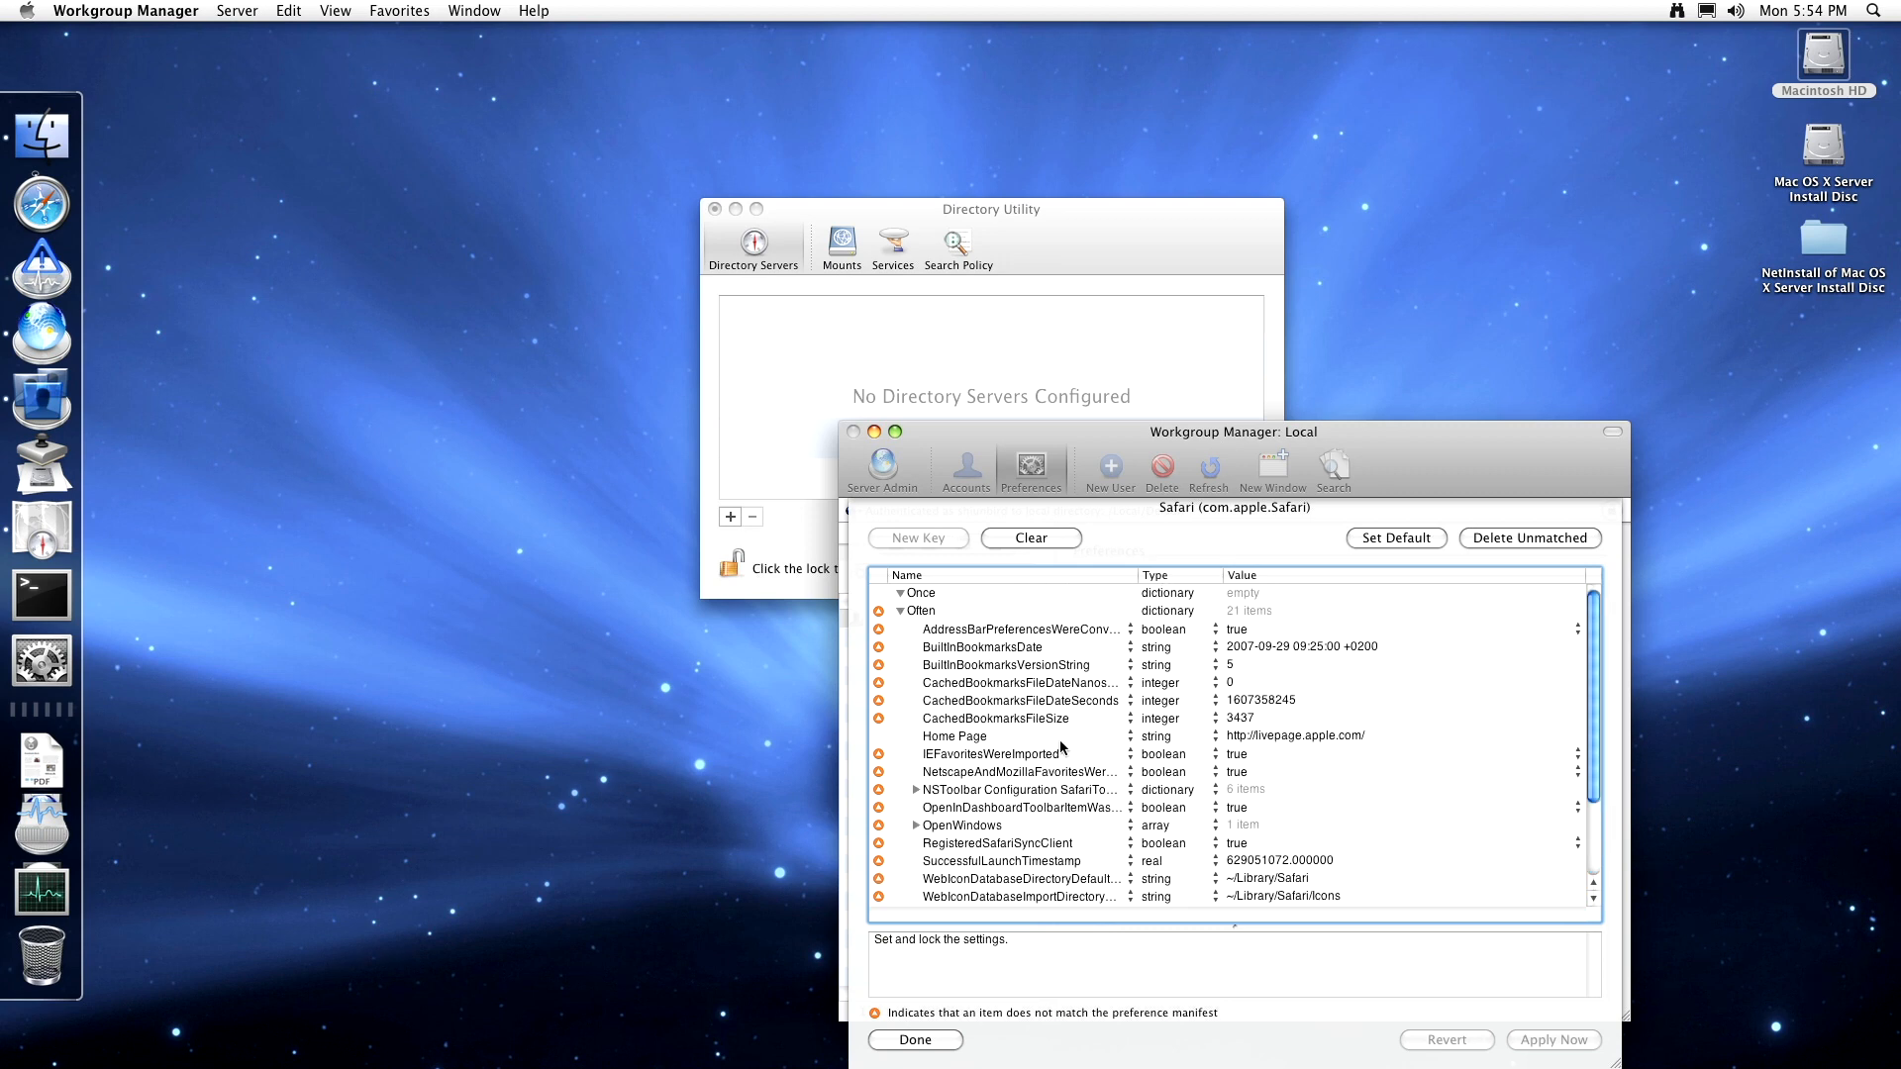
click(921, 1040)
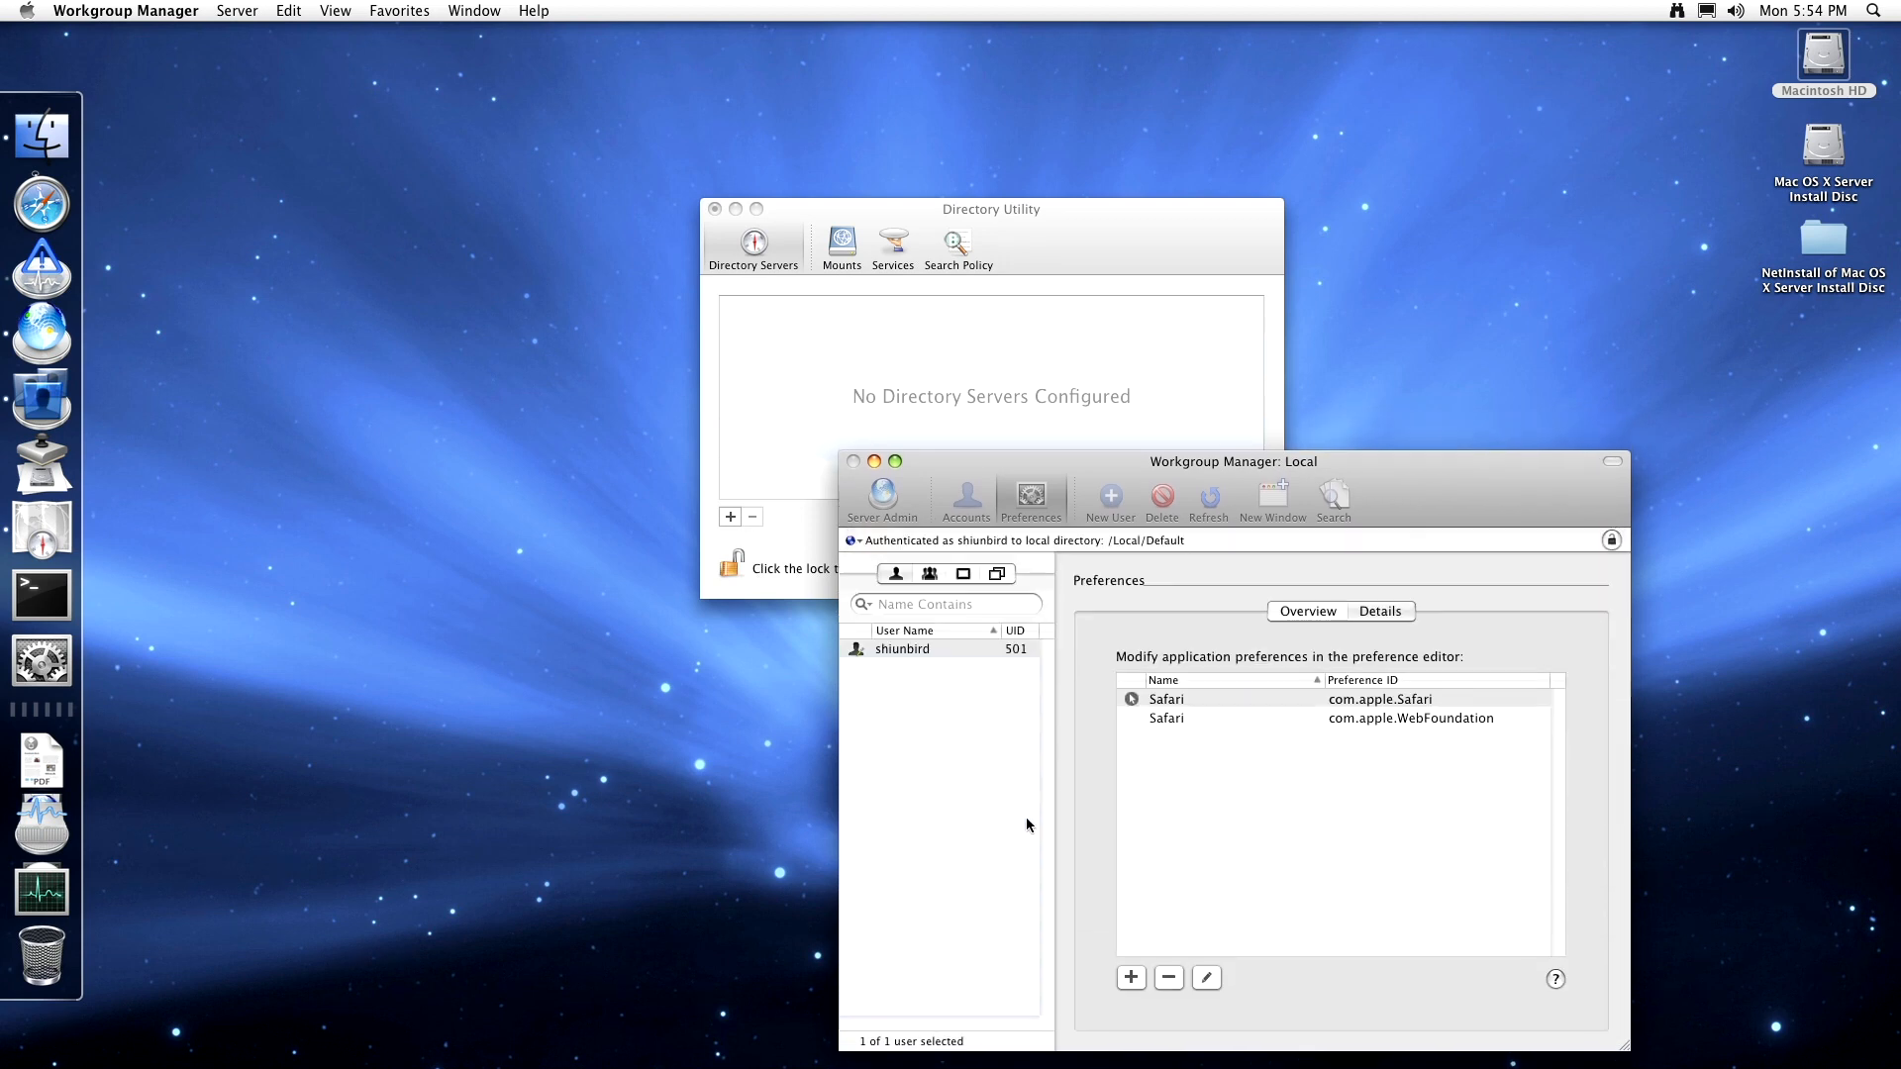
- Remove the managed Safari preferences and select the WebFoundation Safari entry
click(1172, 976)
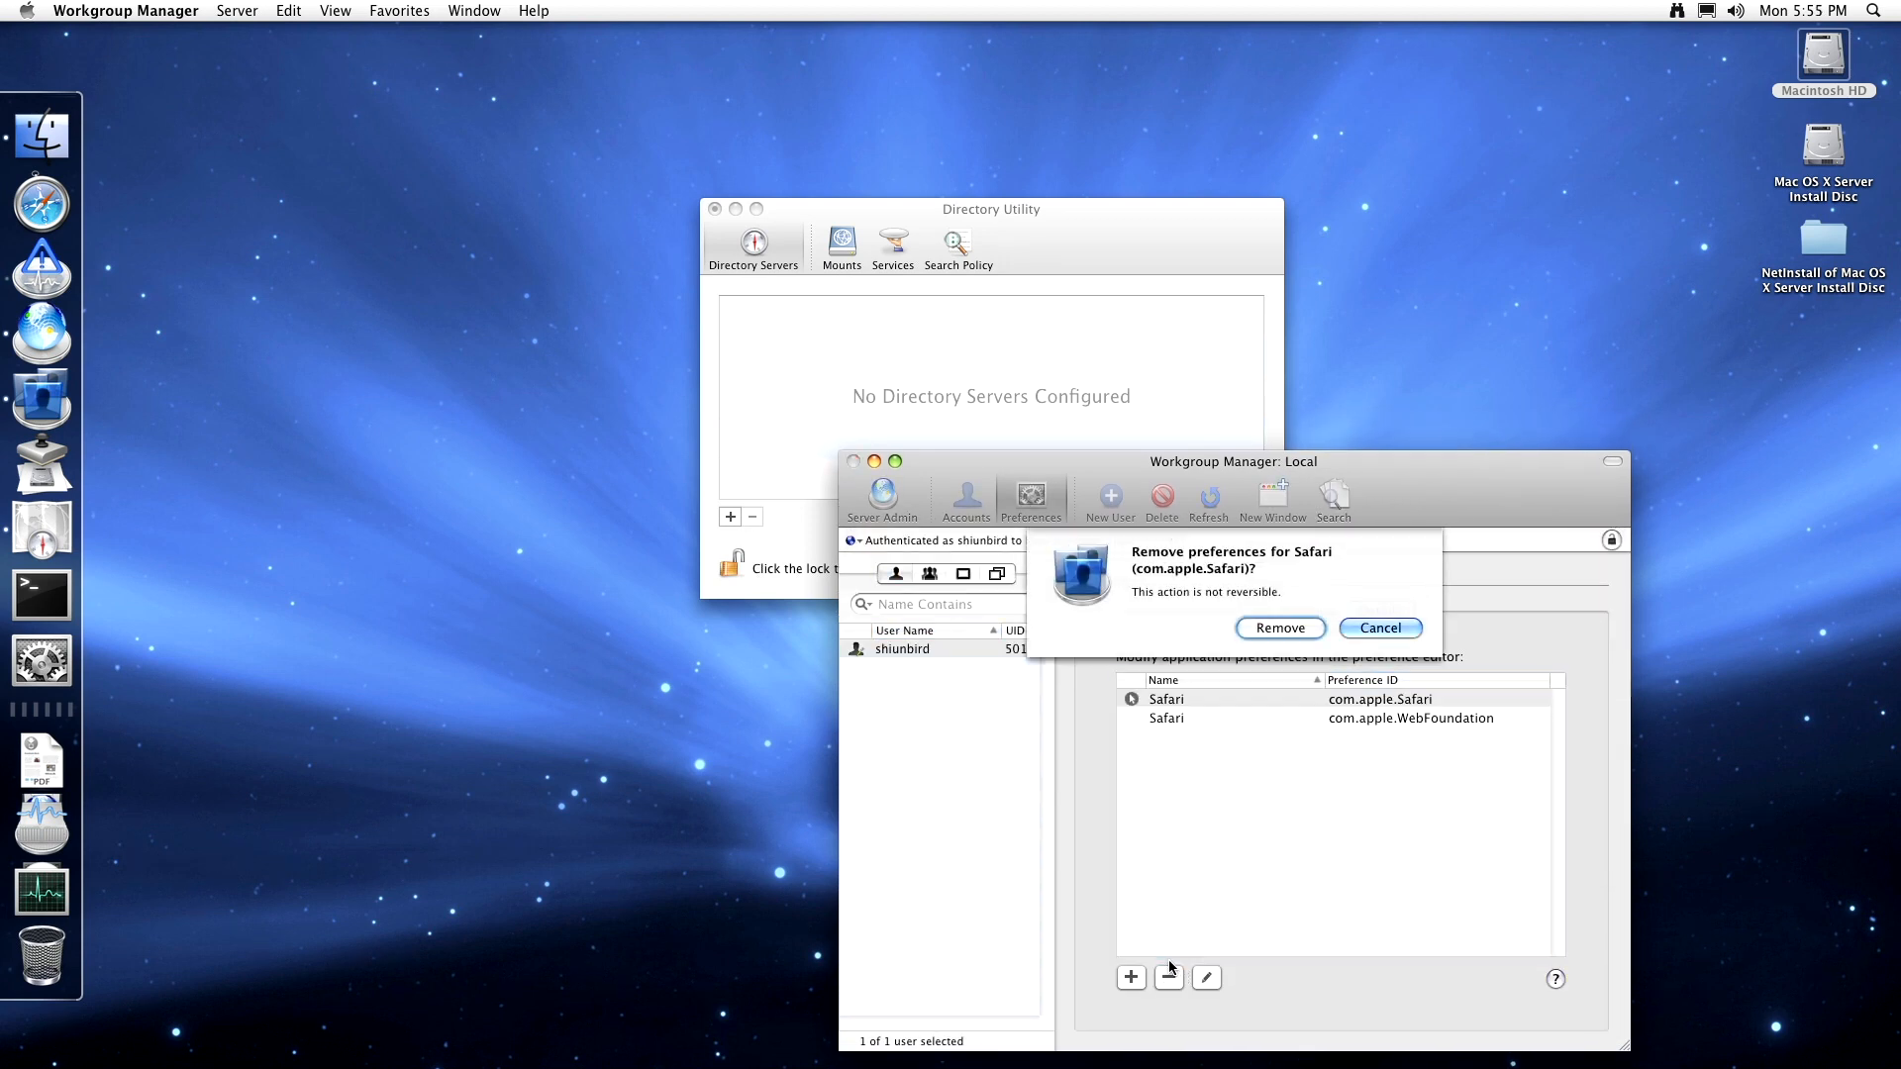
click(1283, 630)
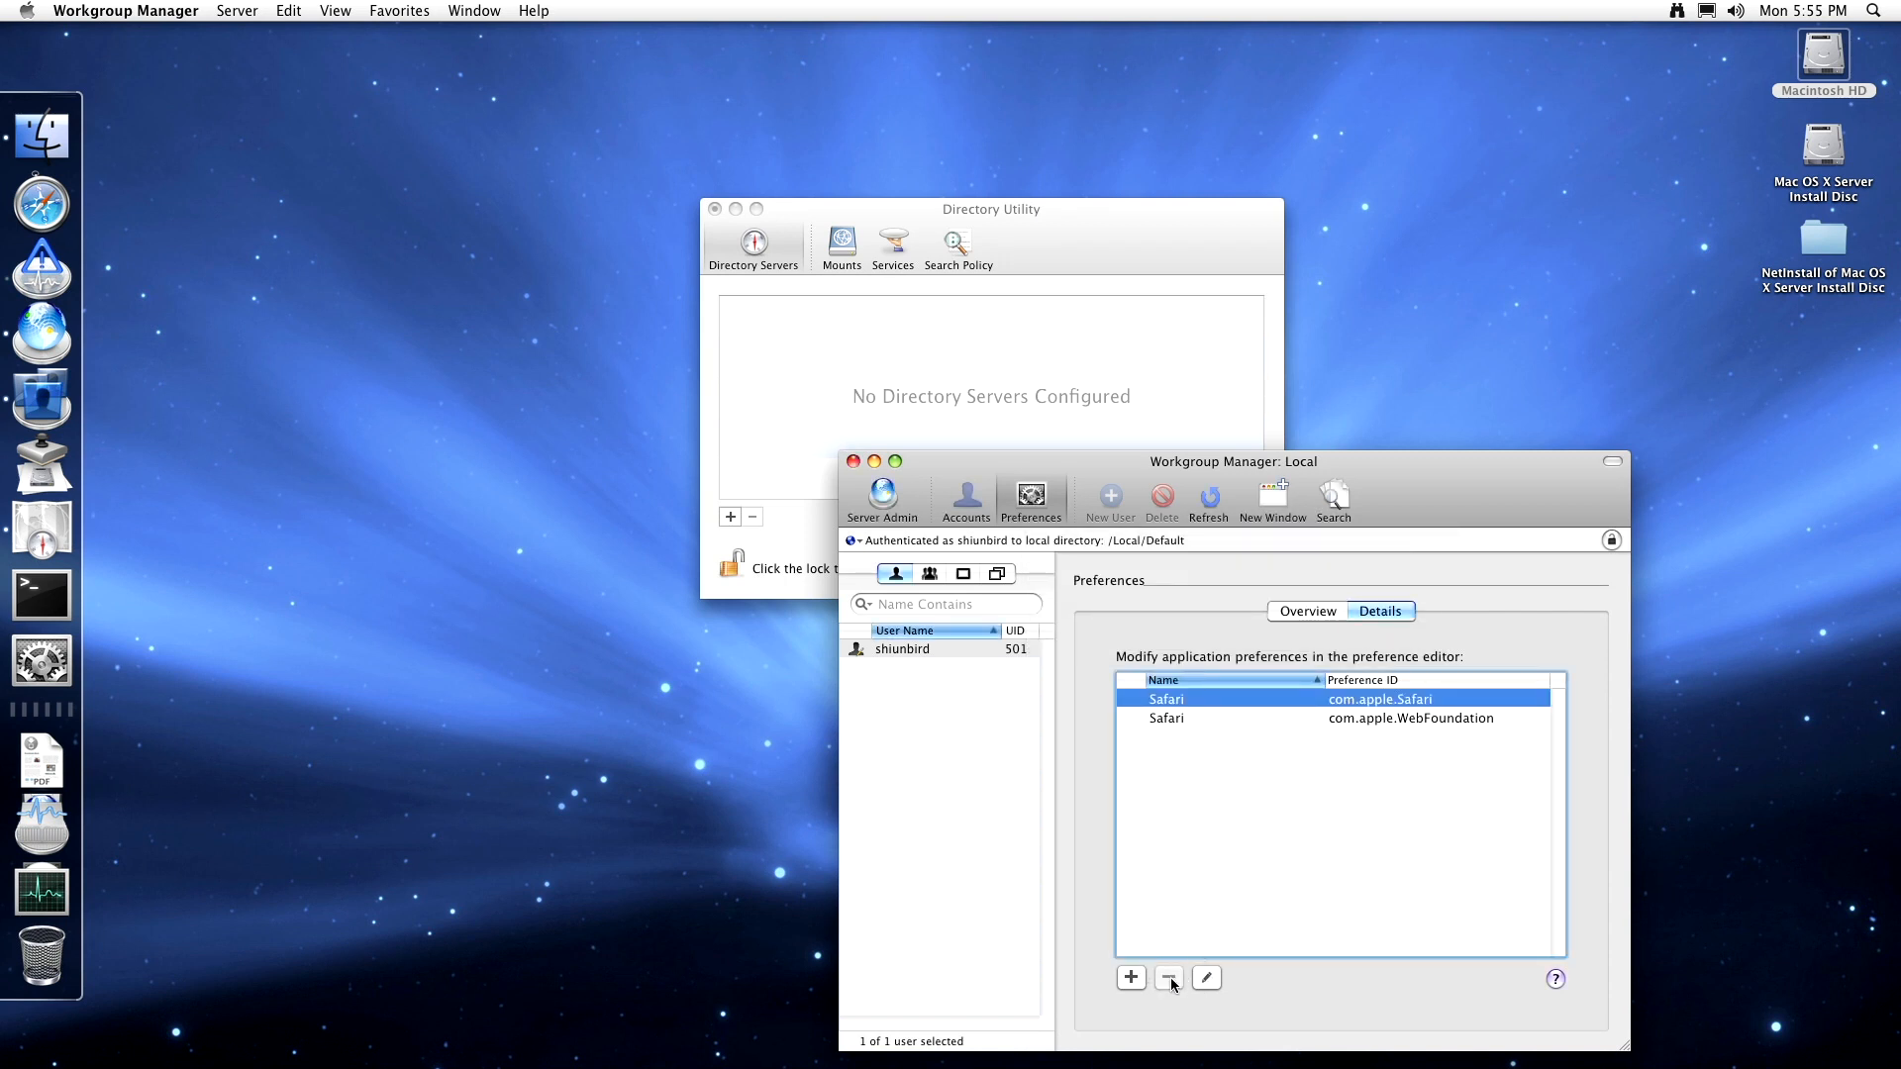
click(1214, 720)
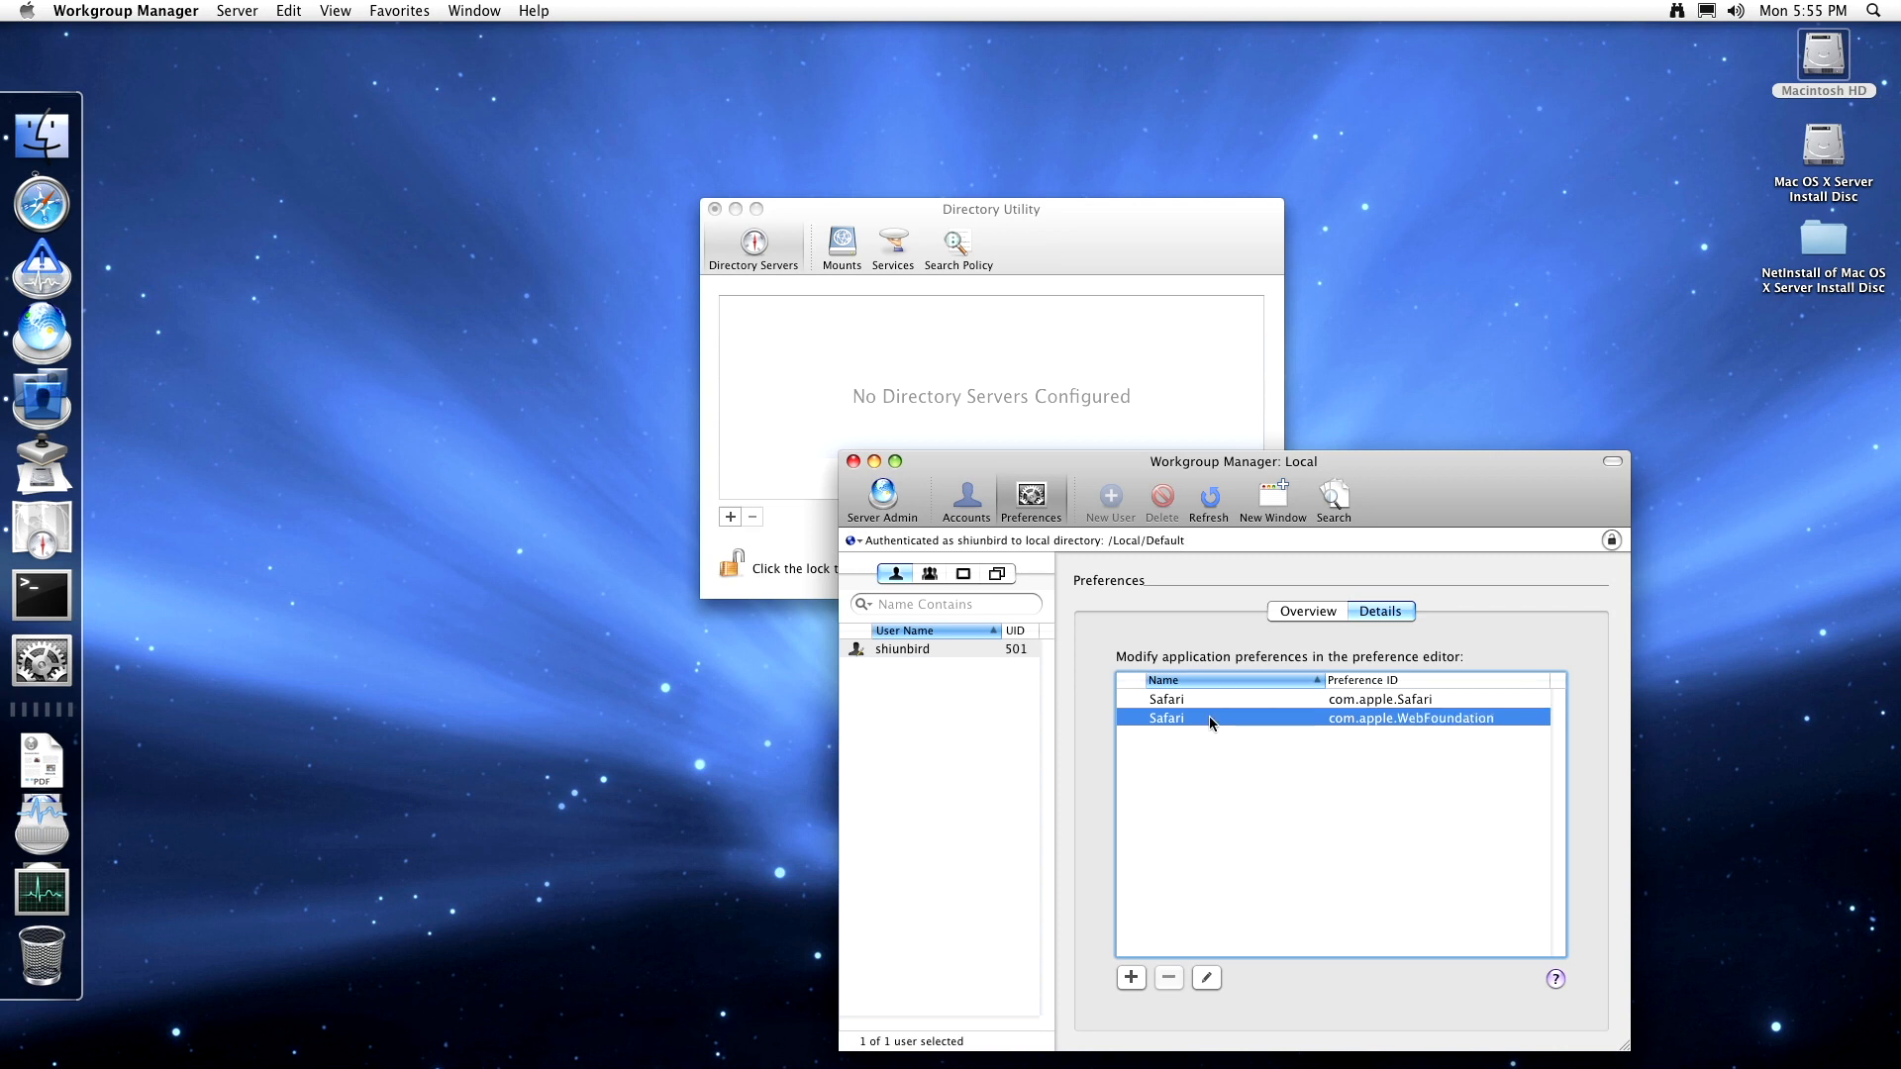
- Return to Overview, close the Workgroup Manager: Local window, and bring Directory Utility forward
click(1297, 624)
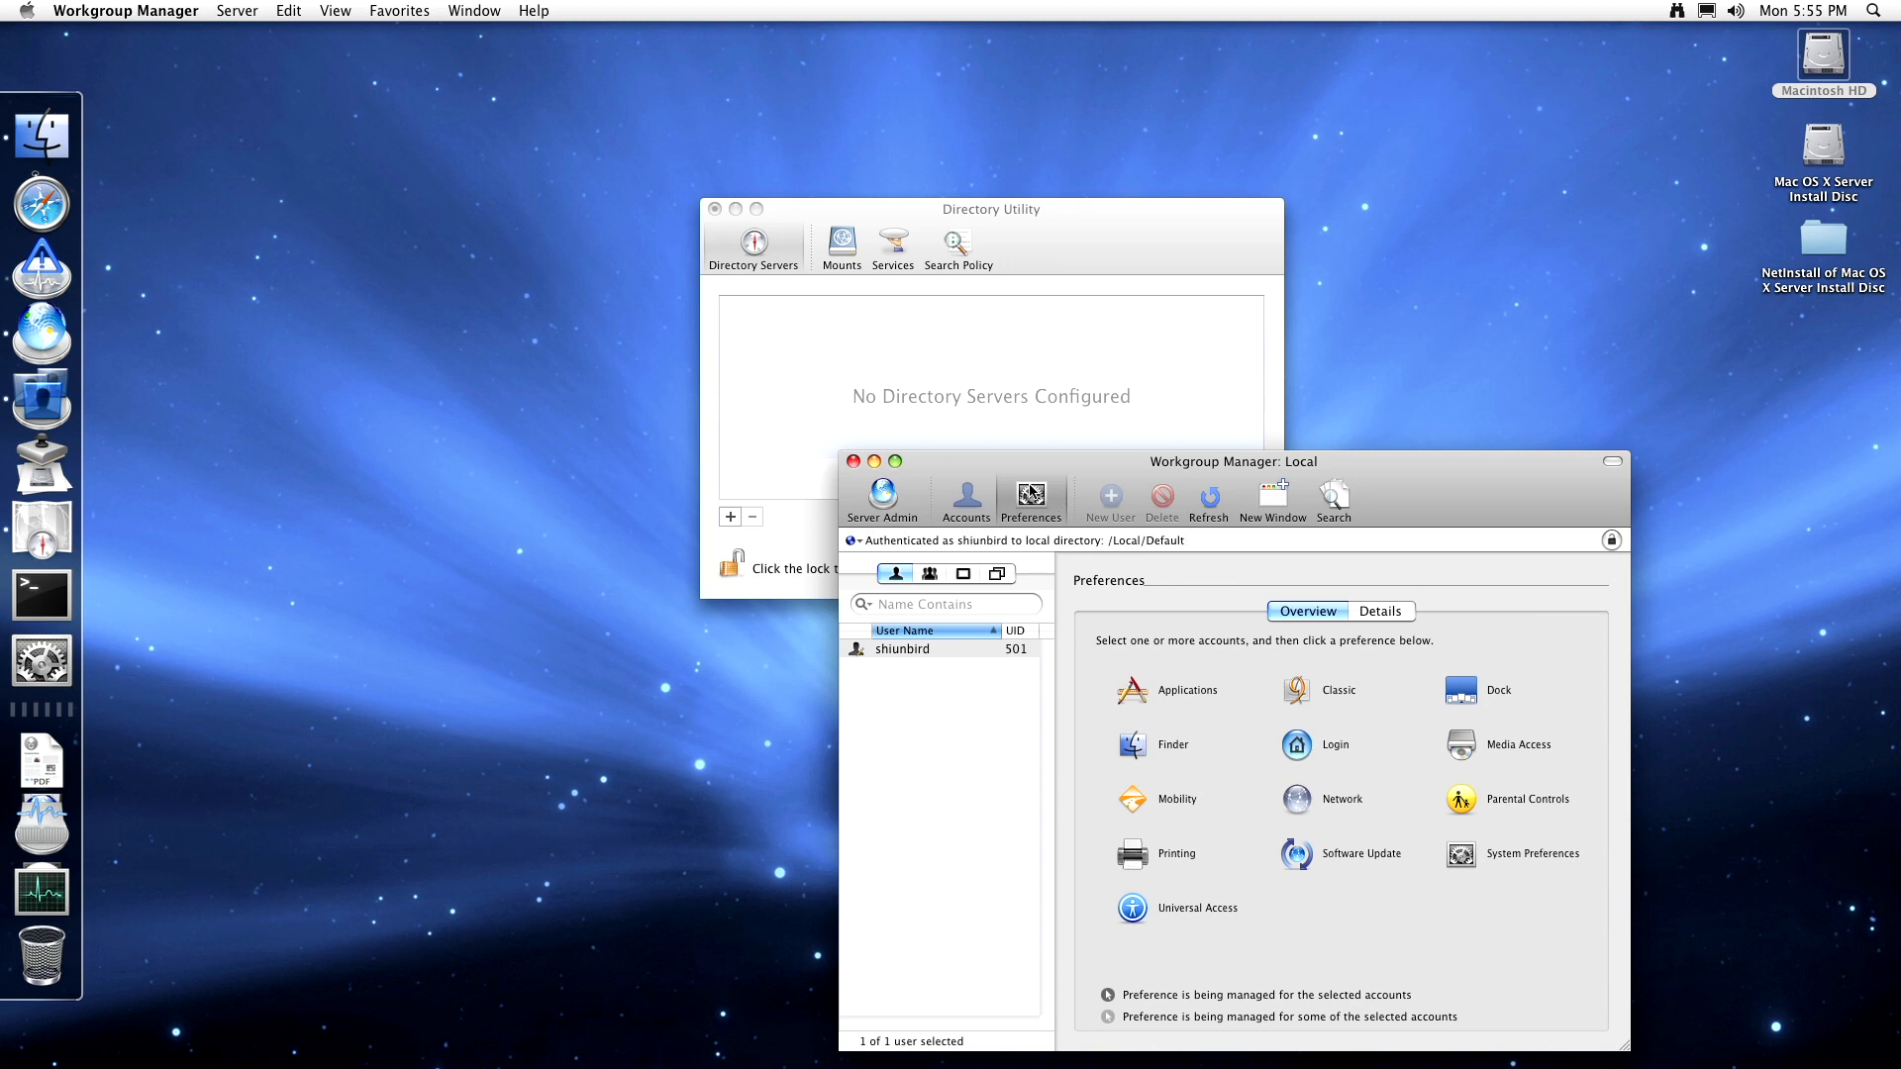
click(853, 462)
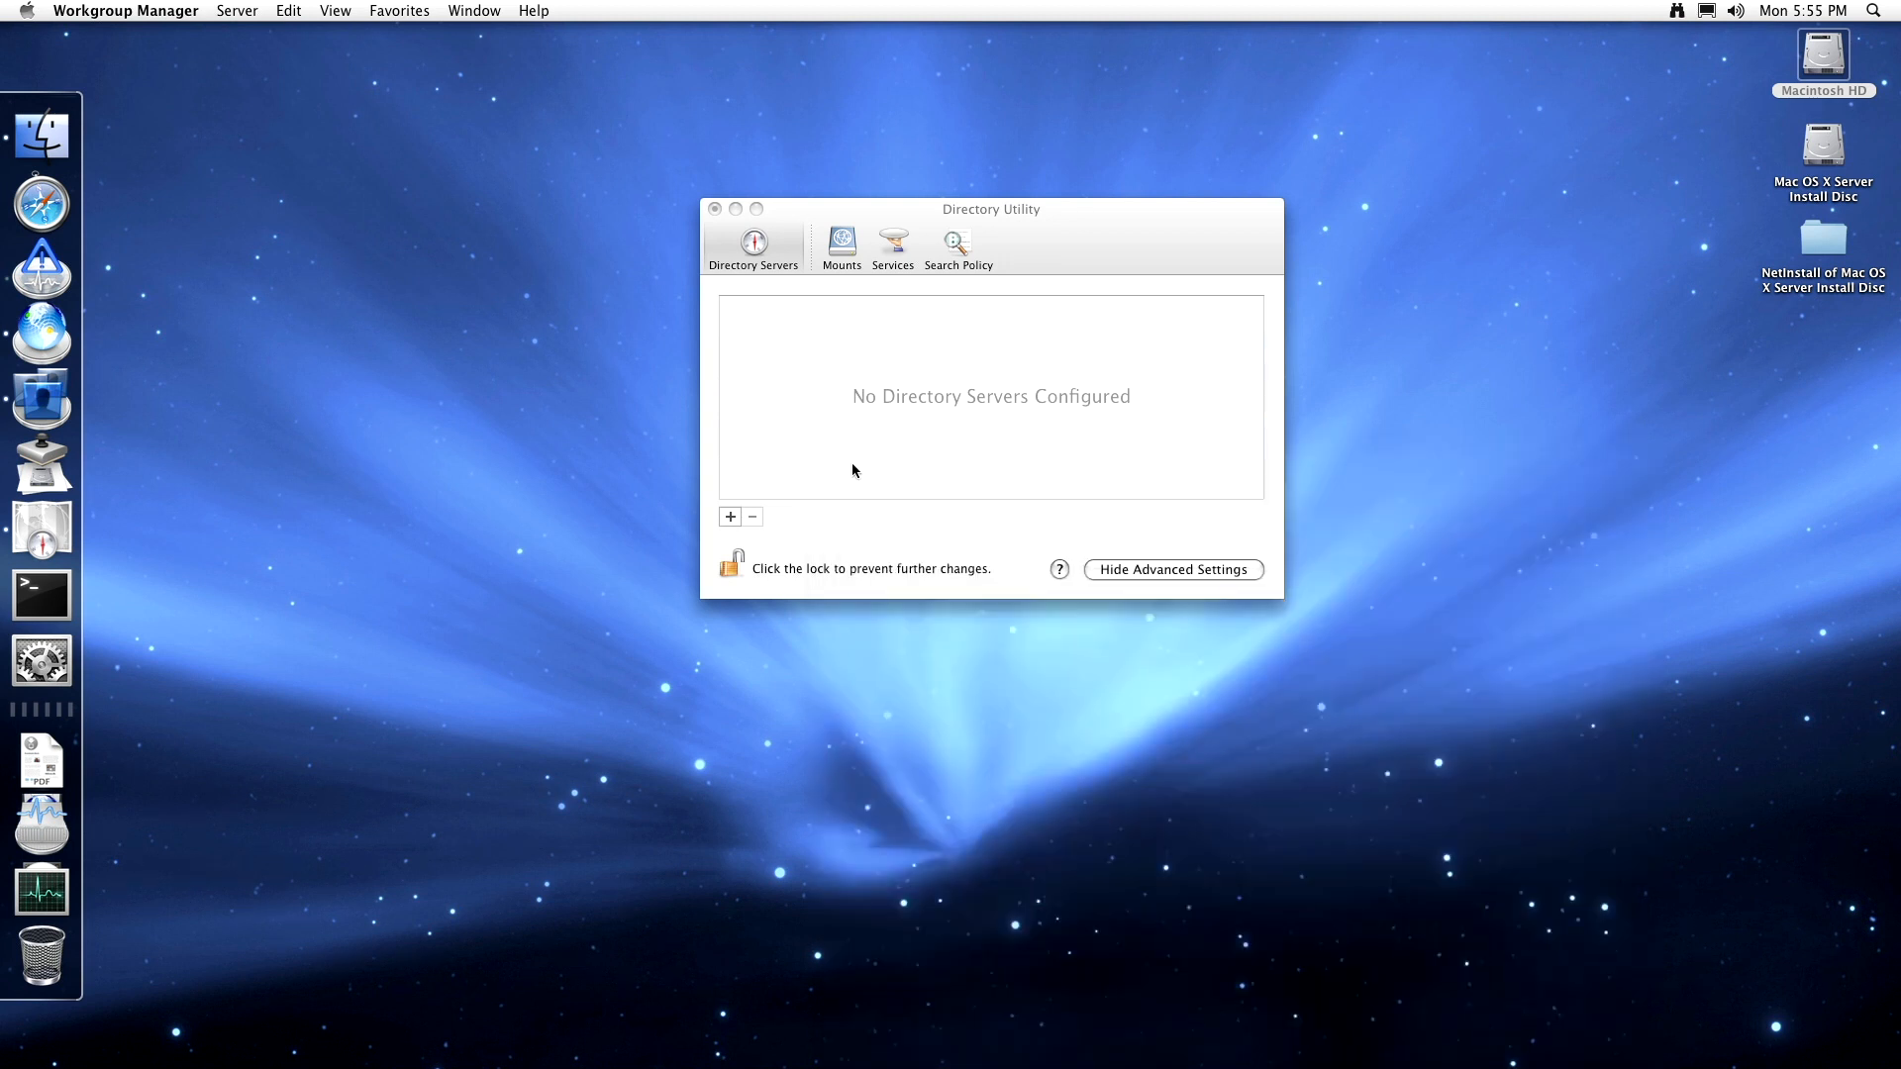
click(816, 215)
- Quit Directory Utility, choosing Don't Save for the pending directory changes
click(144, 12)
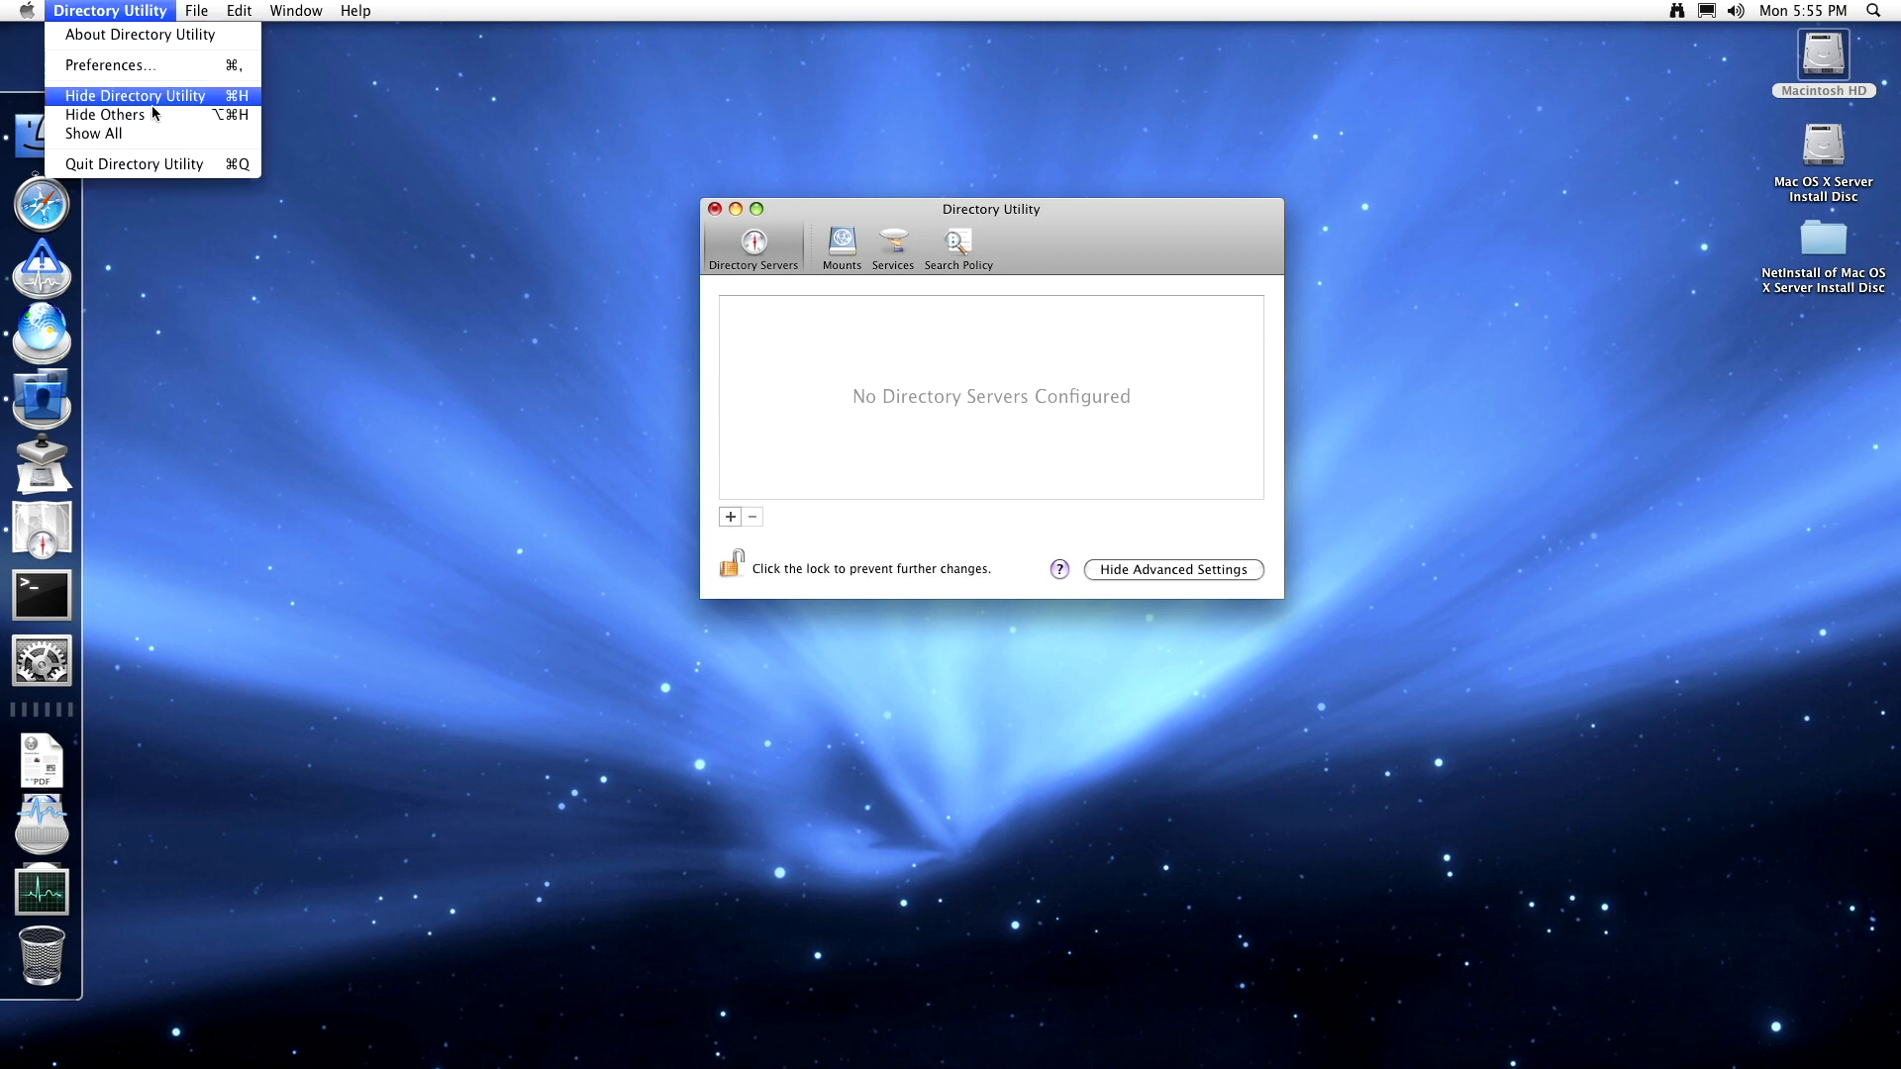
click(164, 165)
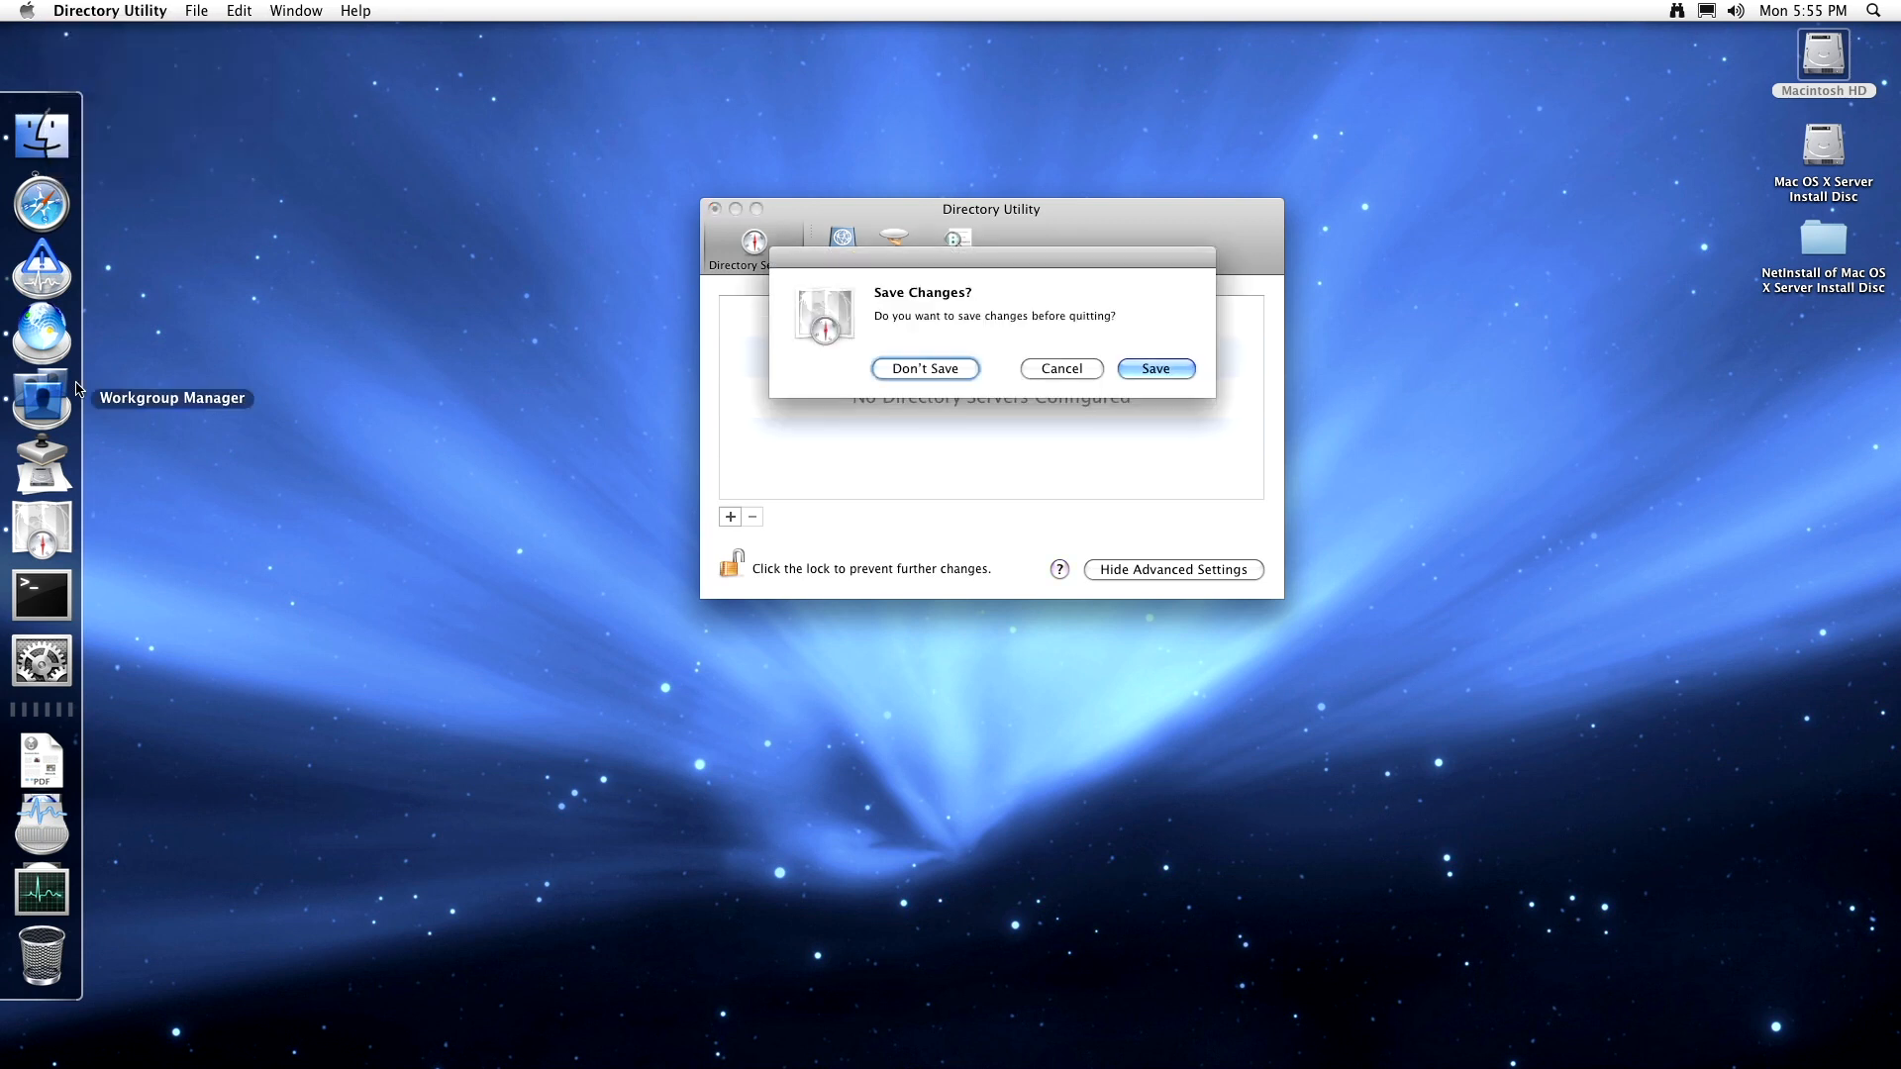
click(926, 370)
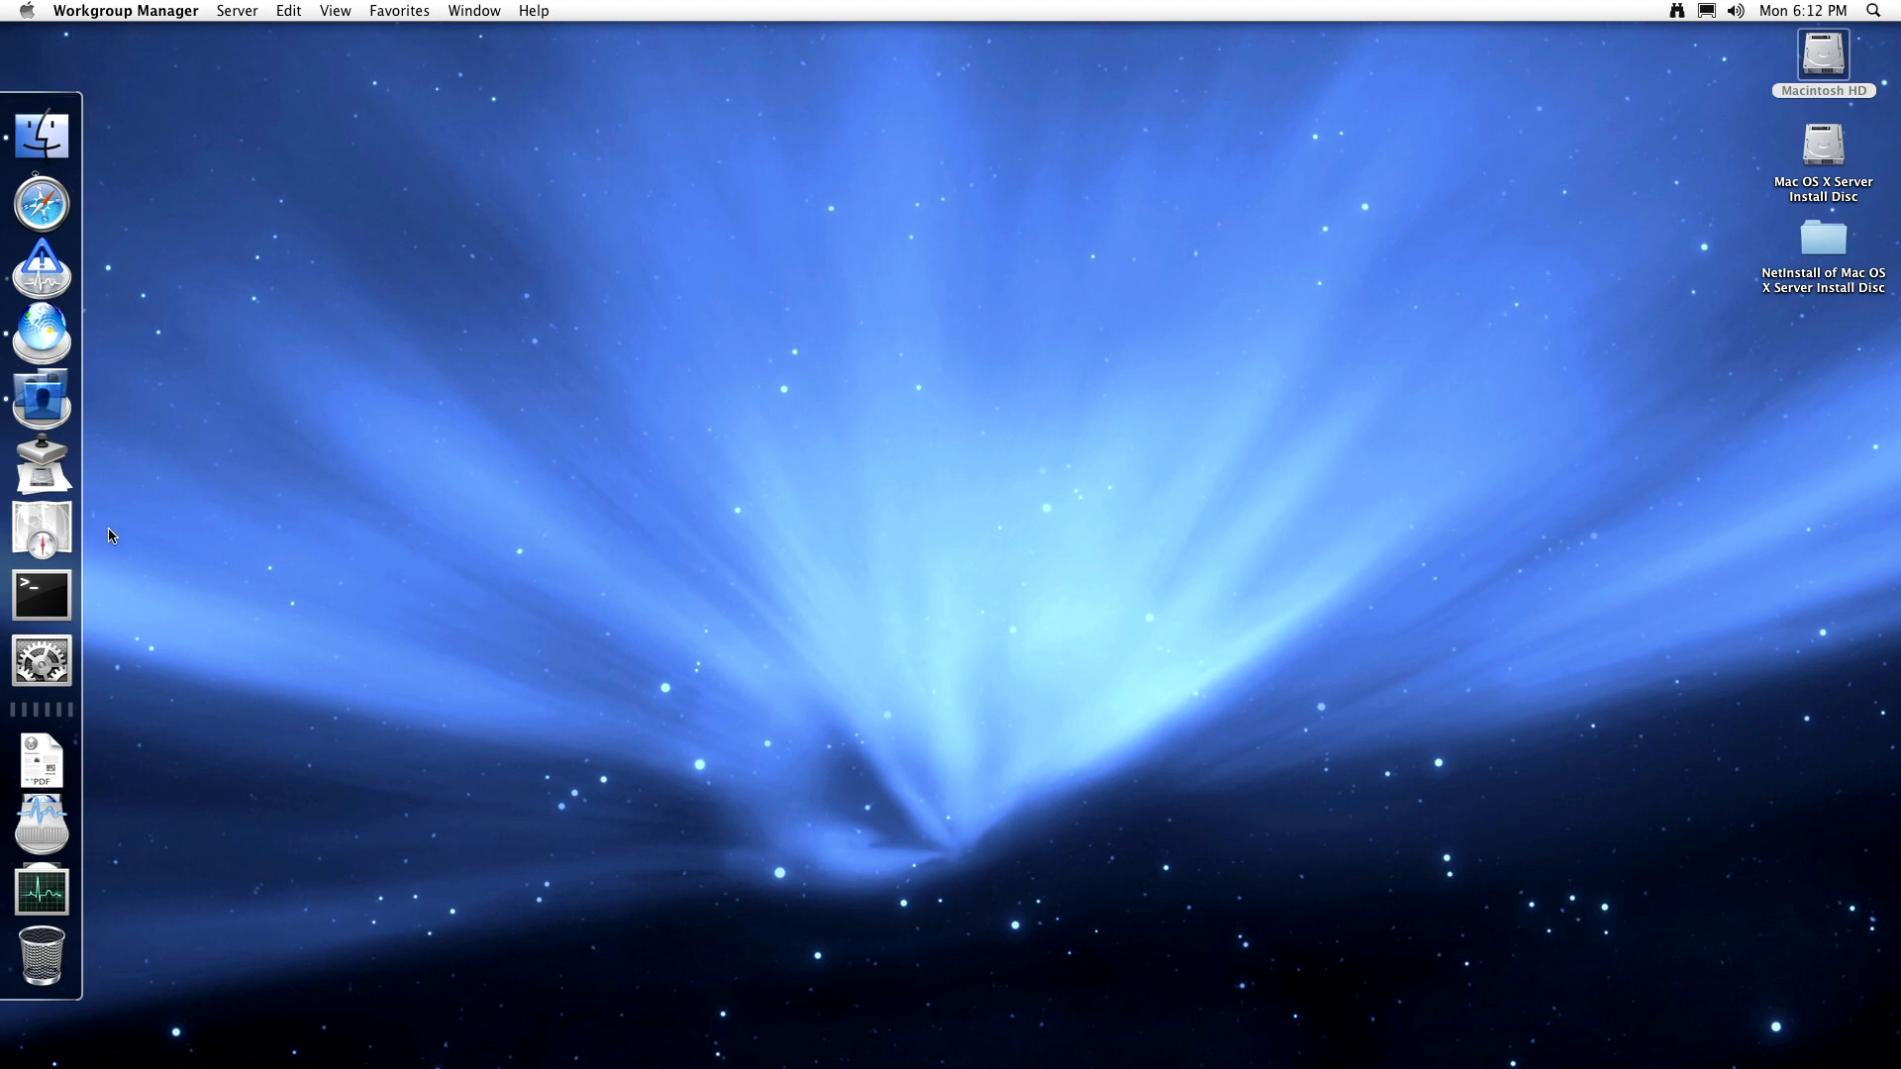
- Launch Terminal from the Dock to get a bash shell window
click(55, 592)
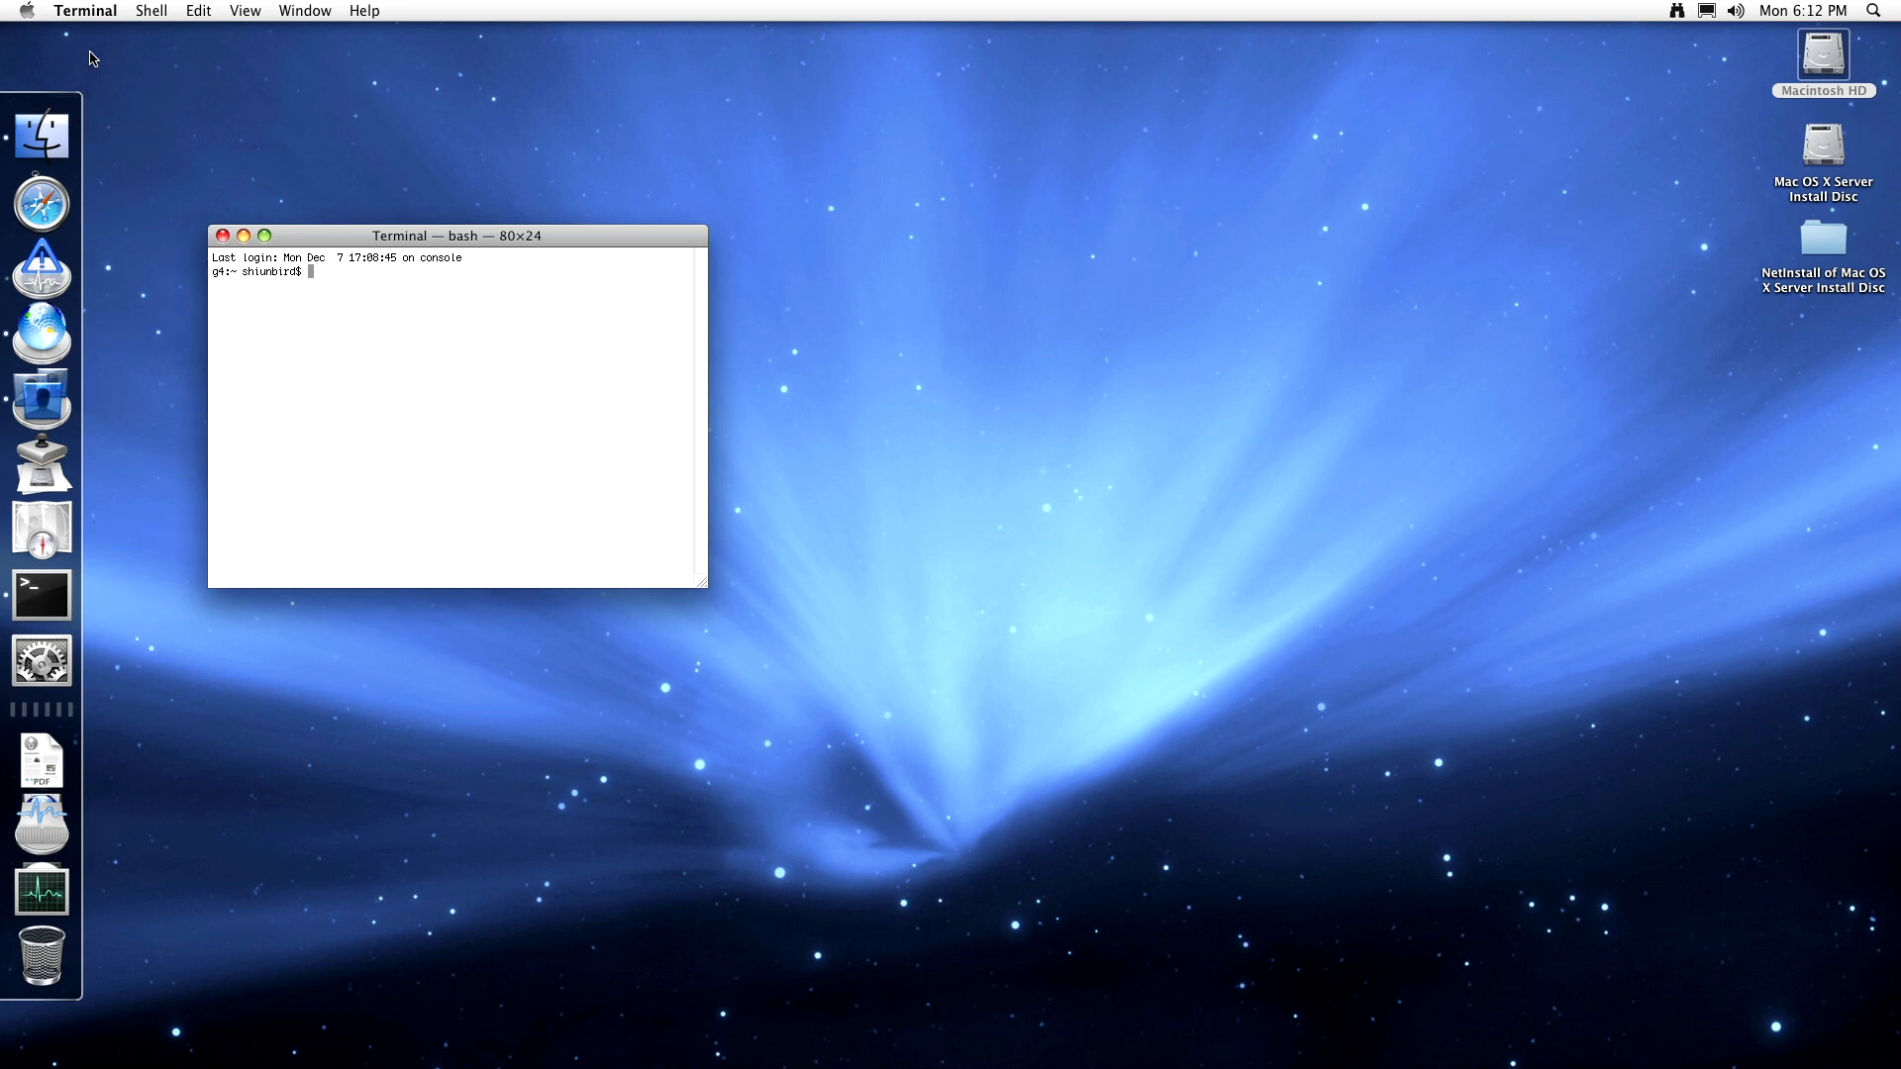
- Set Terminal's startup windows to the Pro settings and open a second shell window with Cmd-N
click(87, 11)
click(92, 66)
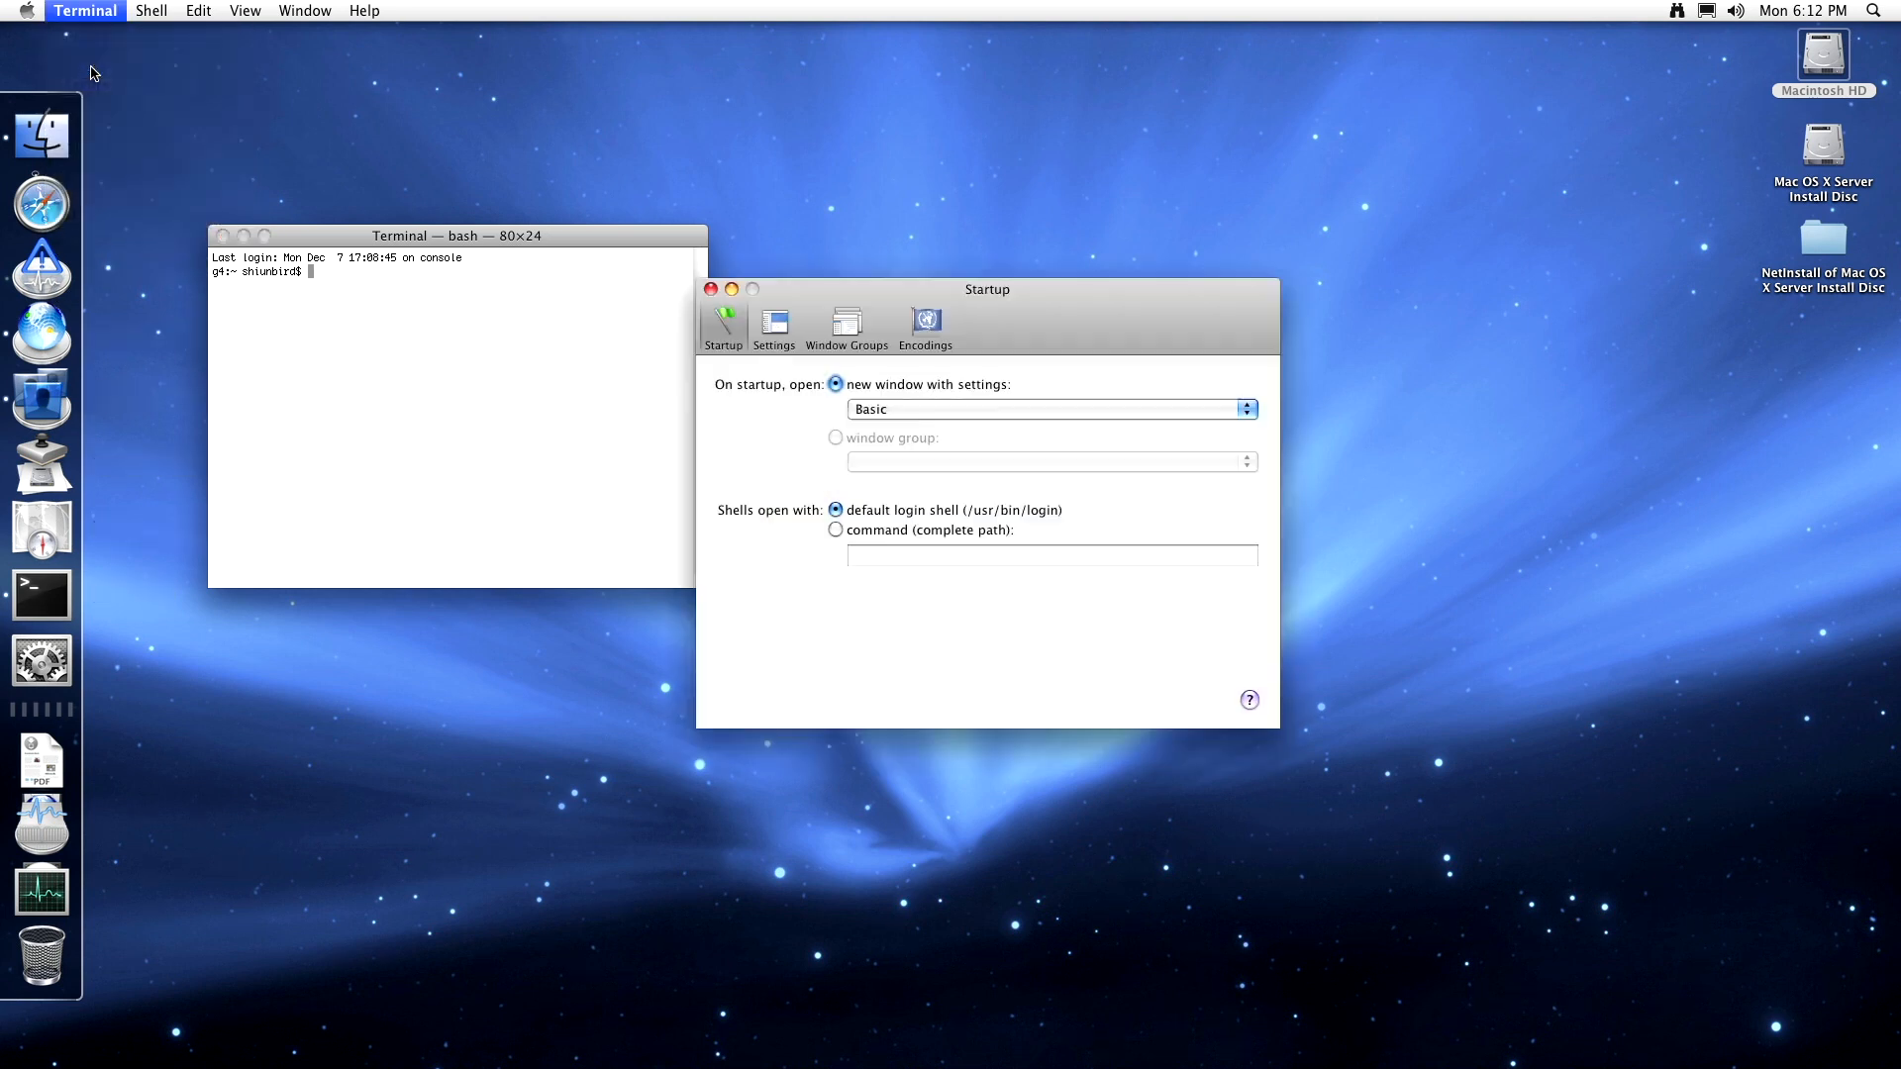
click(894, 410)
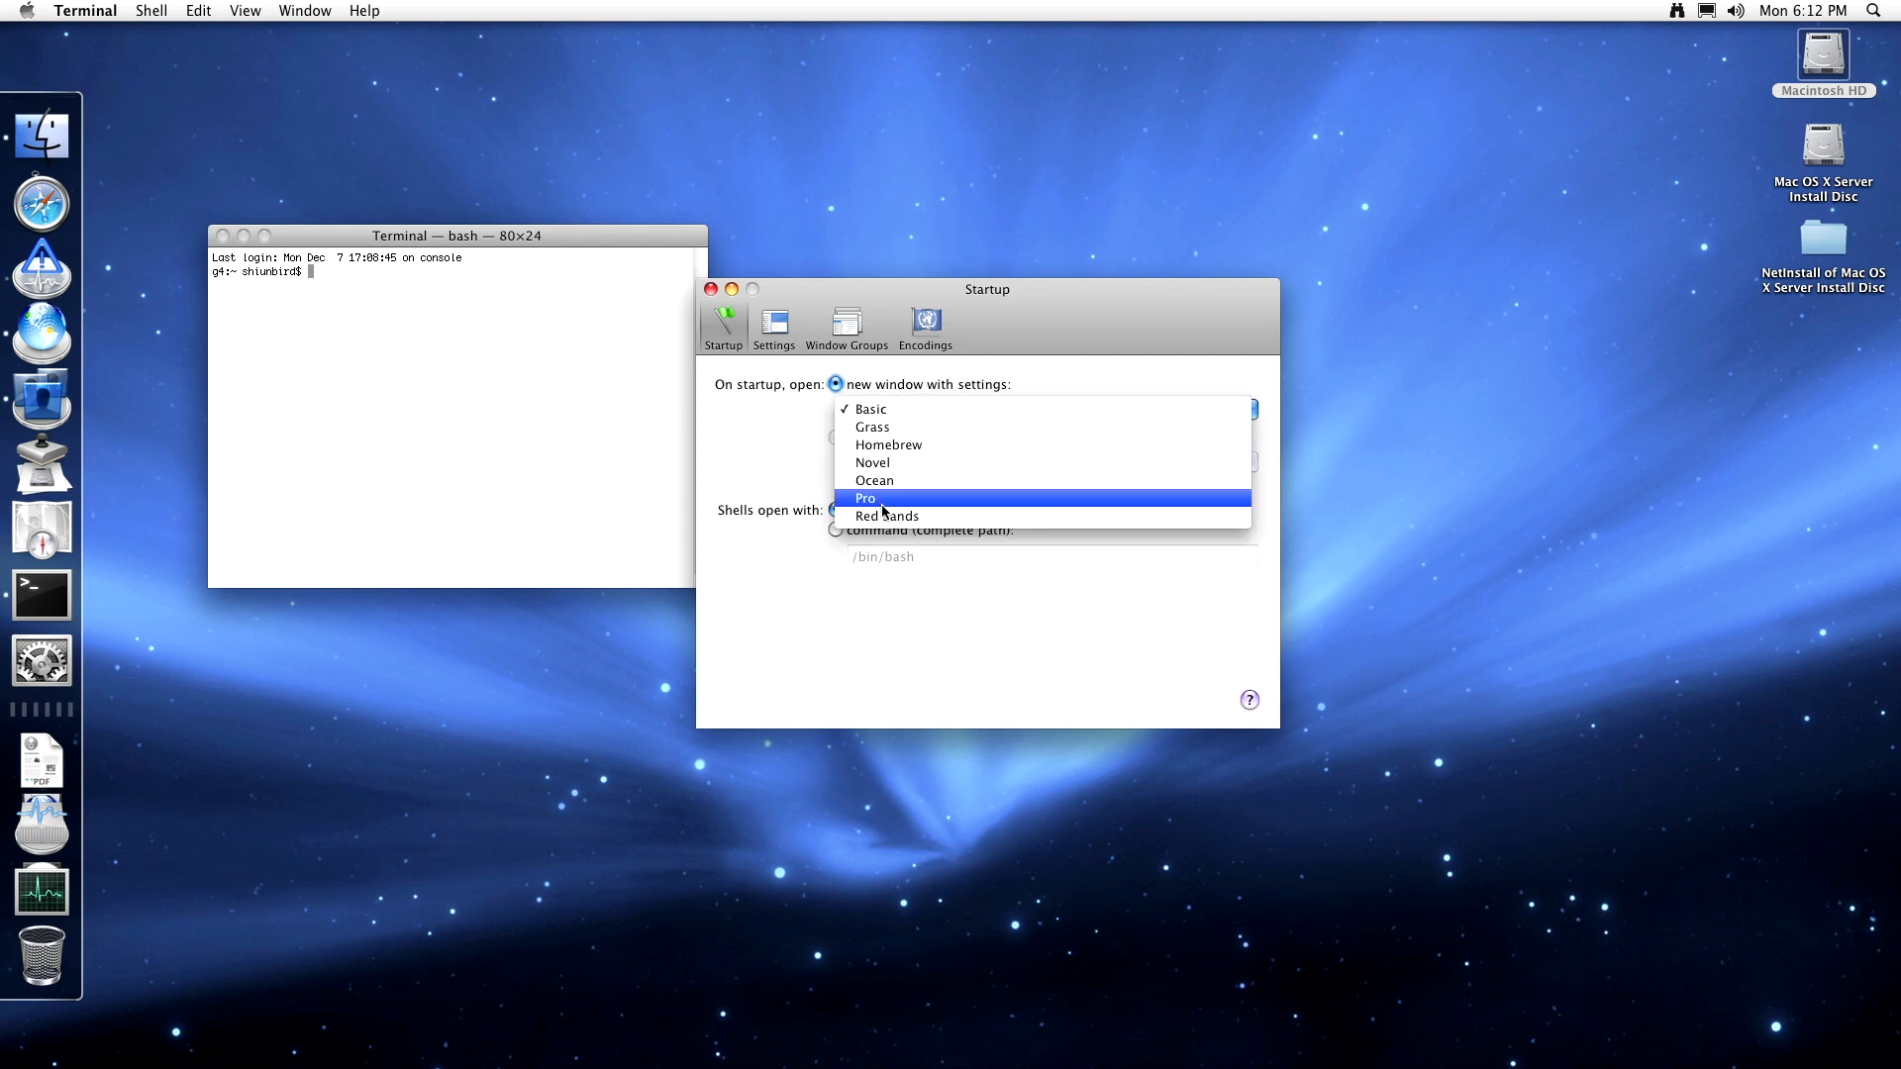
click(884, 501)
click(895, 412)
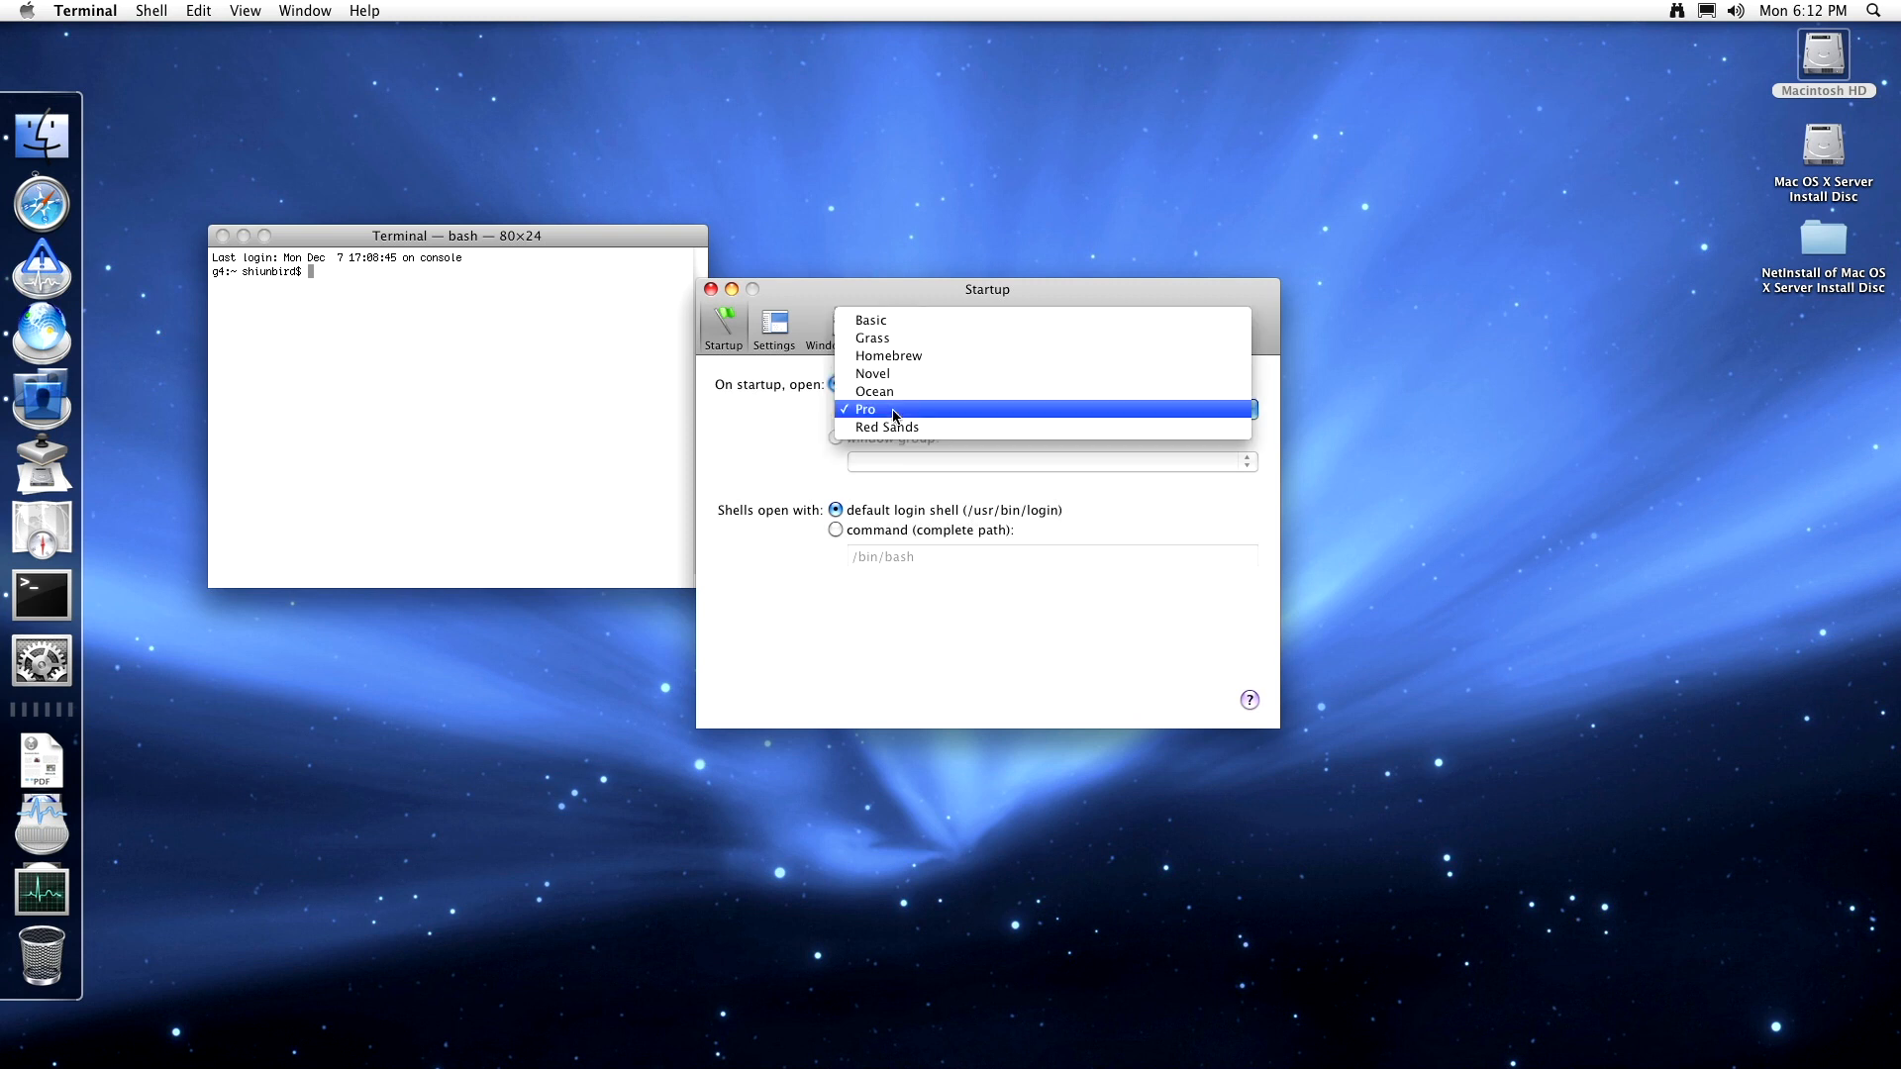
click(839, 410)
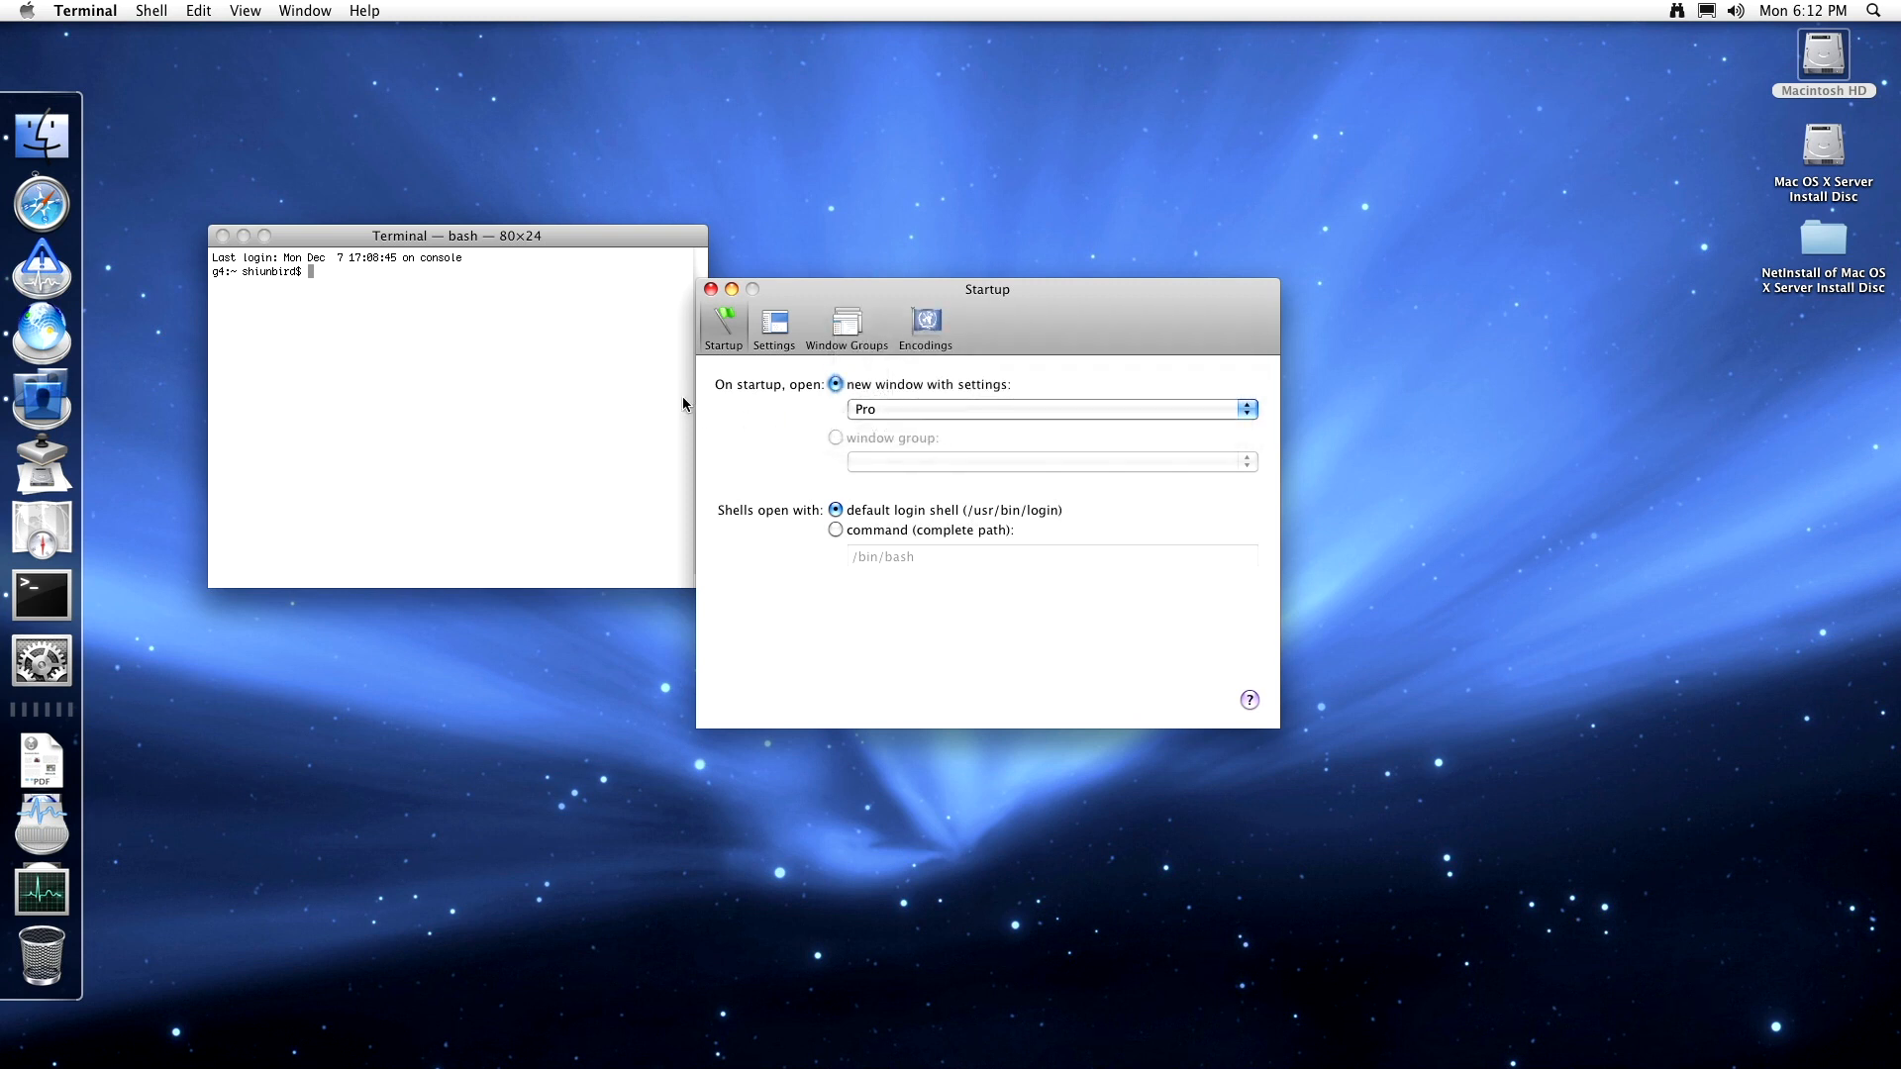
click(578, 410)
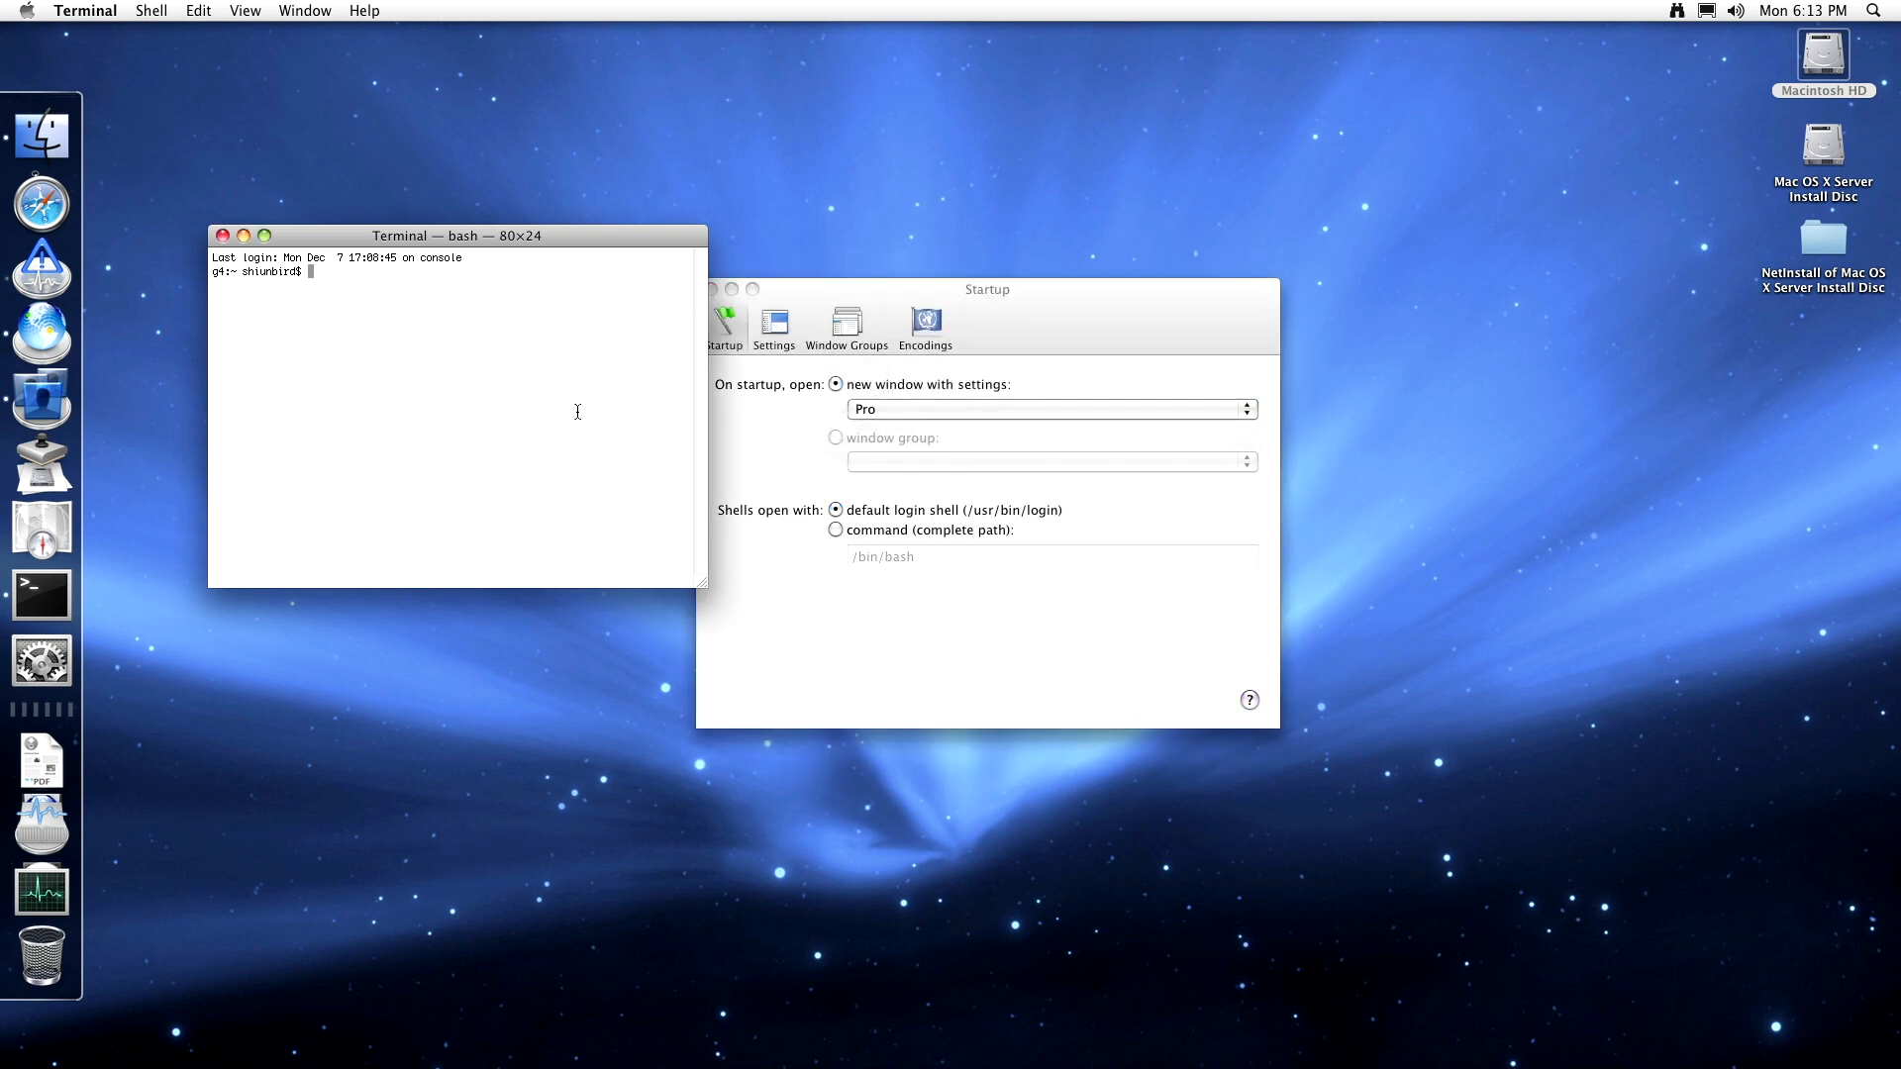
key(super+n)
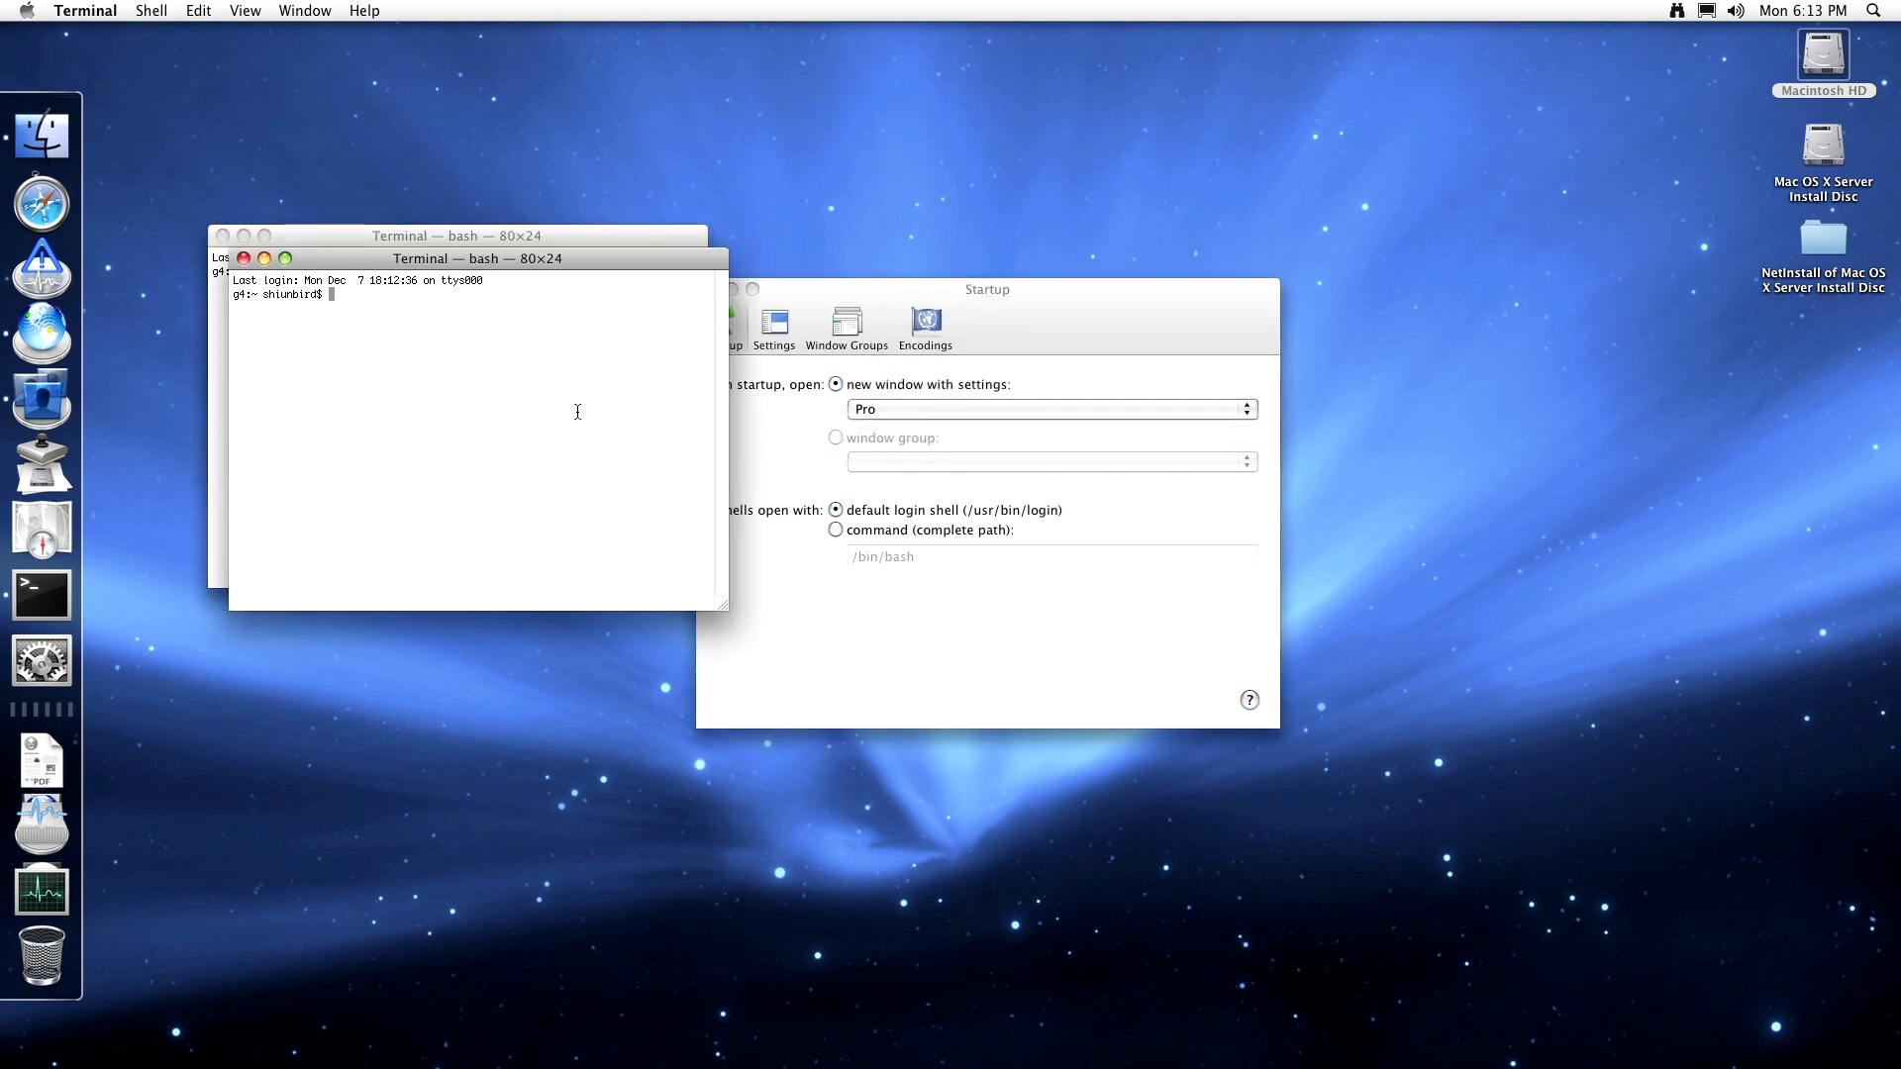
- Compare the Pro and Basic profiles' text options, then add and delete a settings profile
click(780, 339)
click(777, 332)
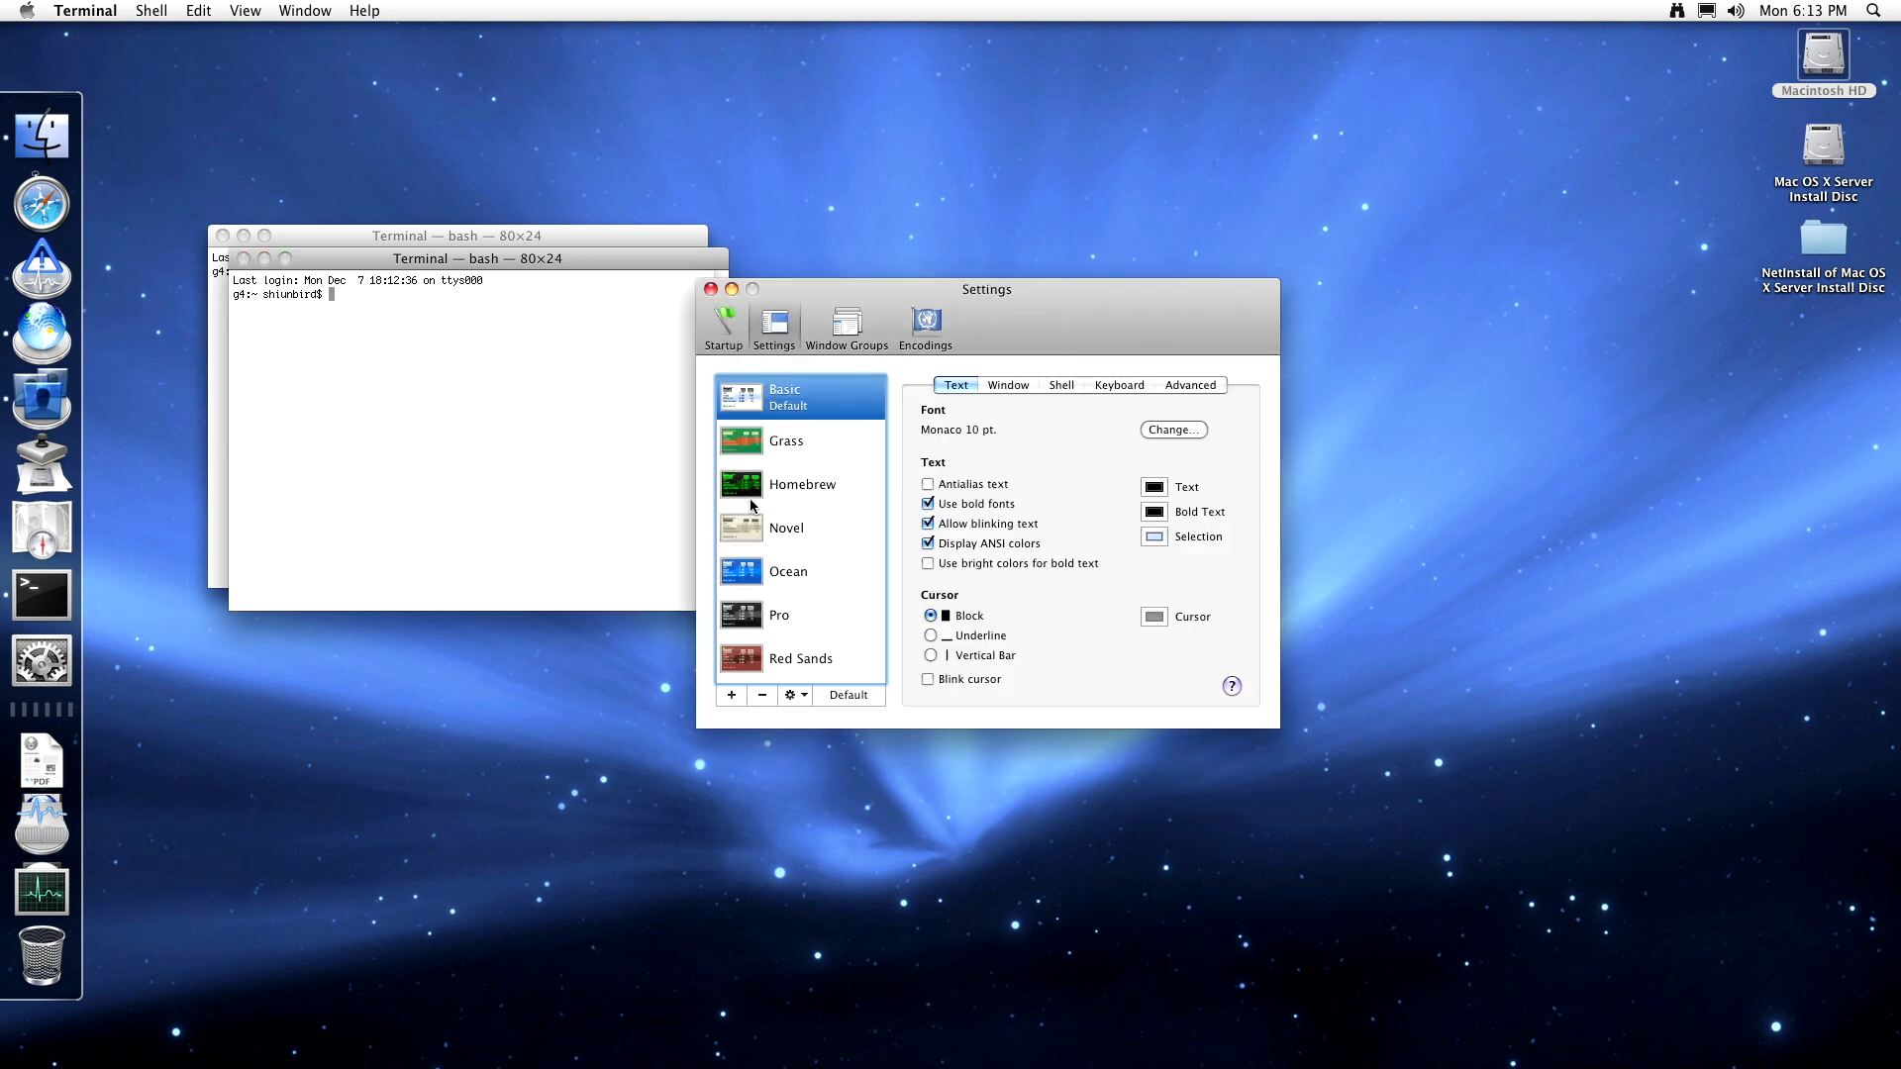
click(802, 615)
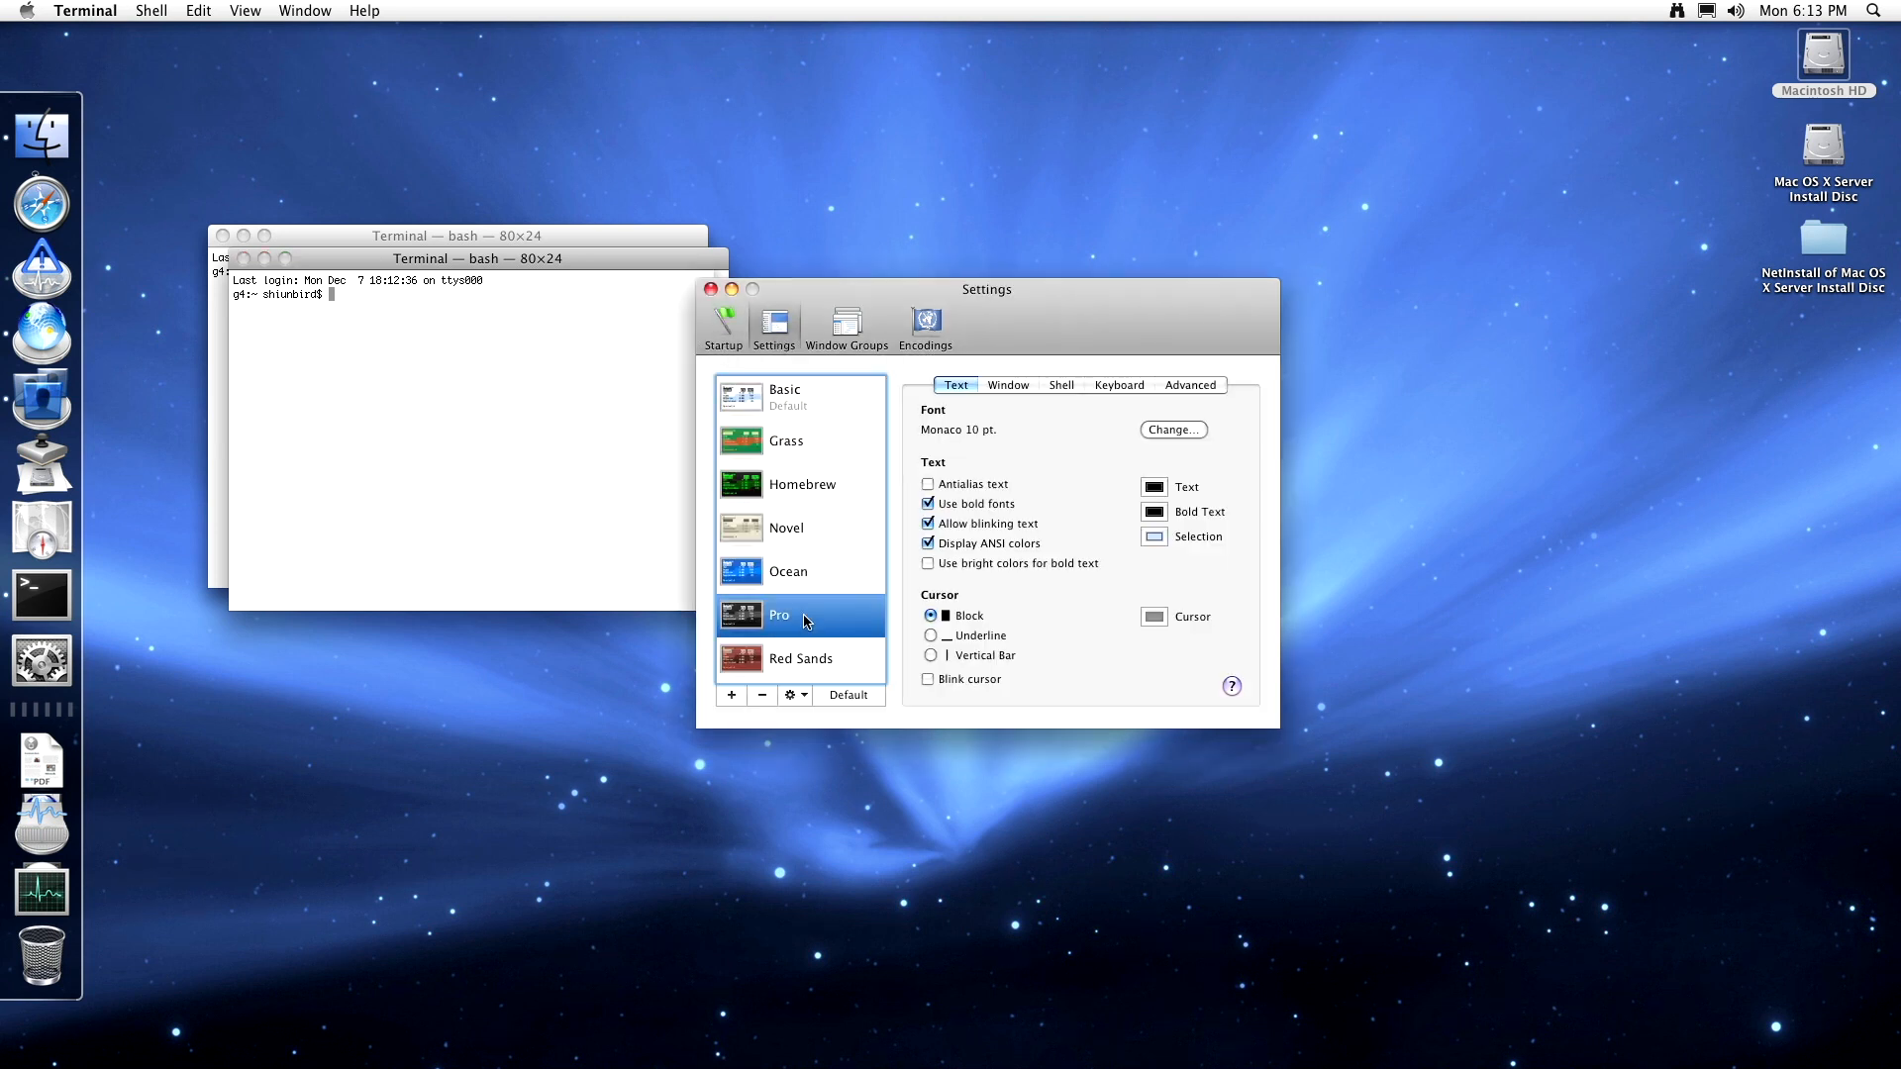
click(802, 408)
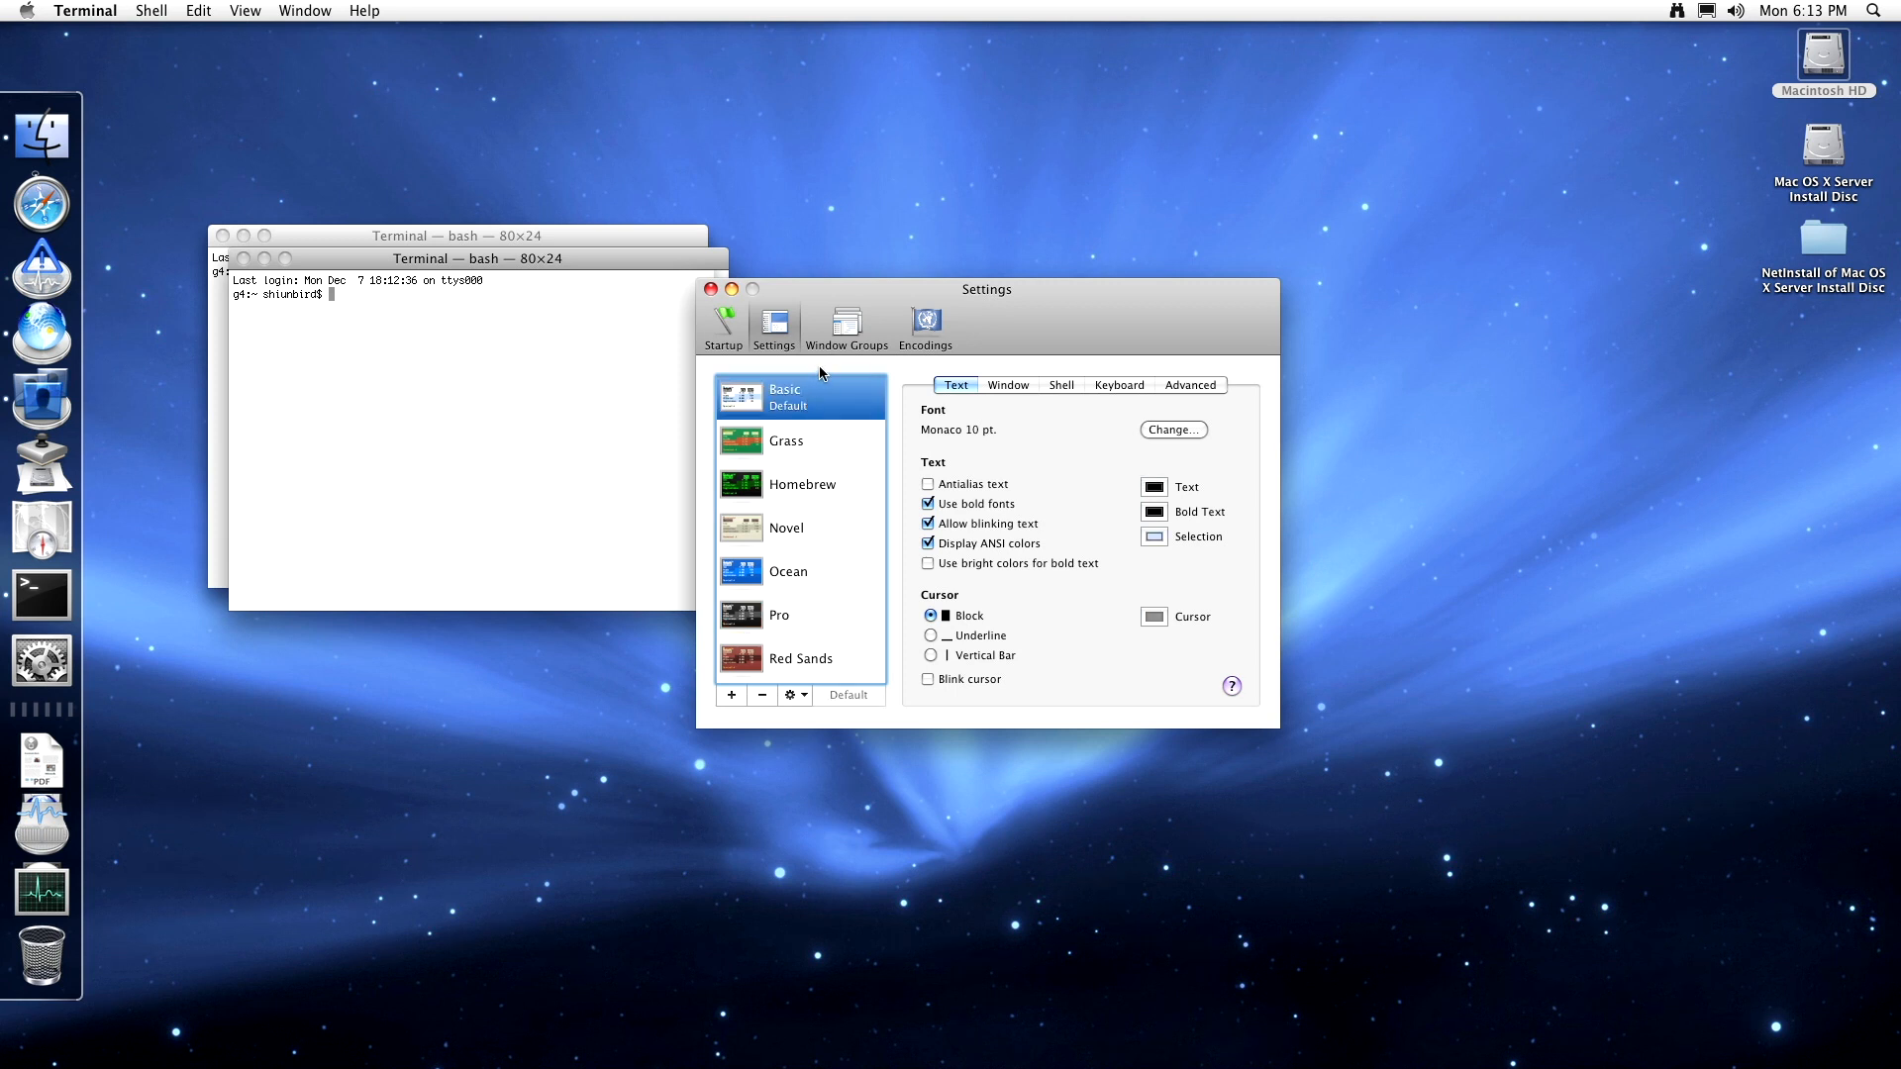
double_click(774, 615)
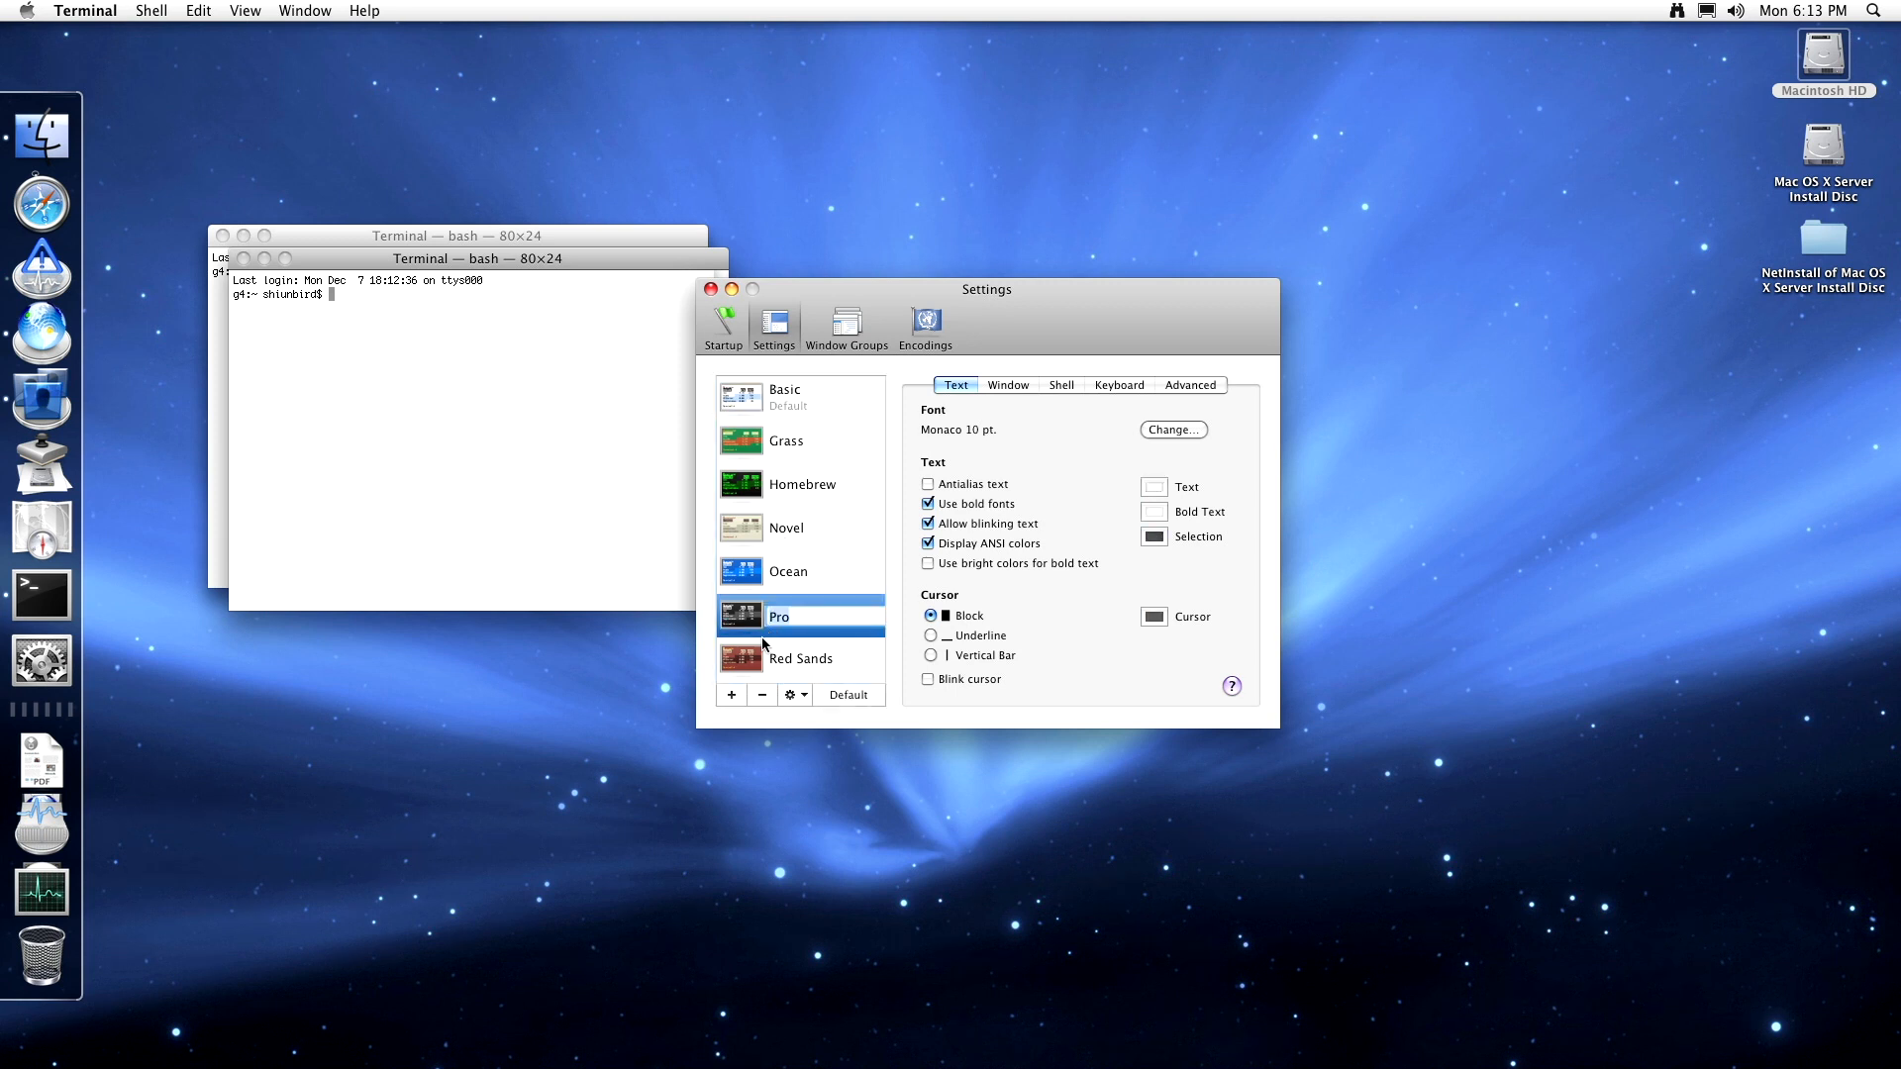
click(738, 693)
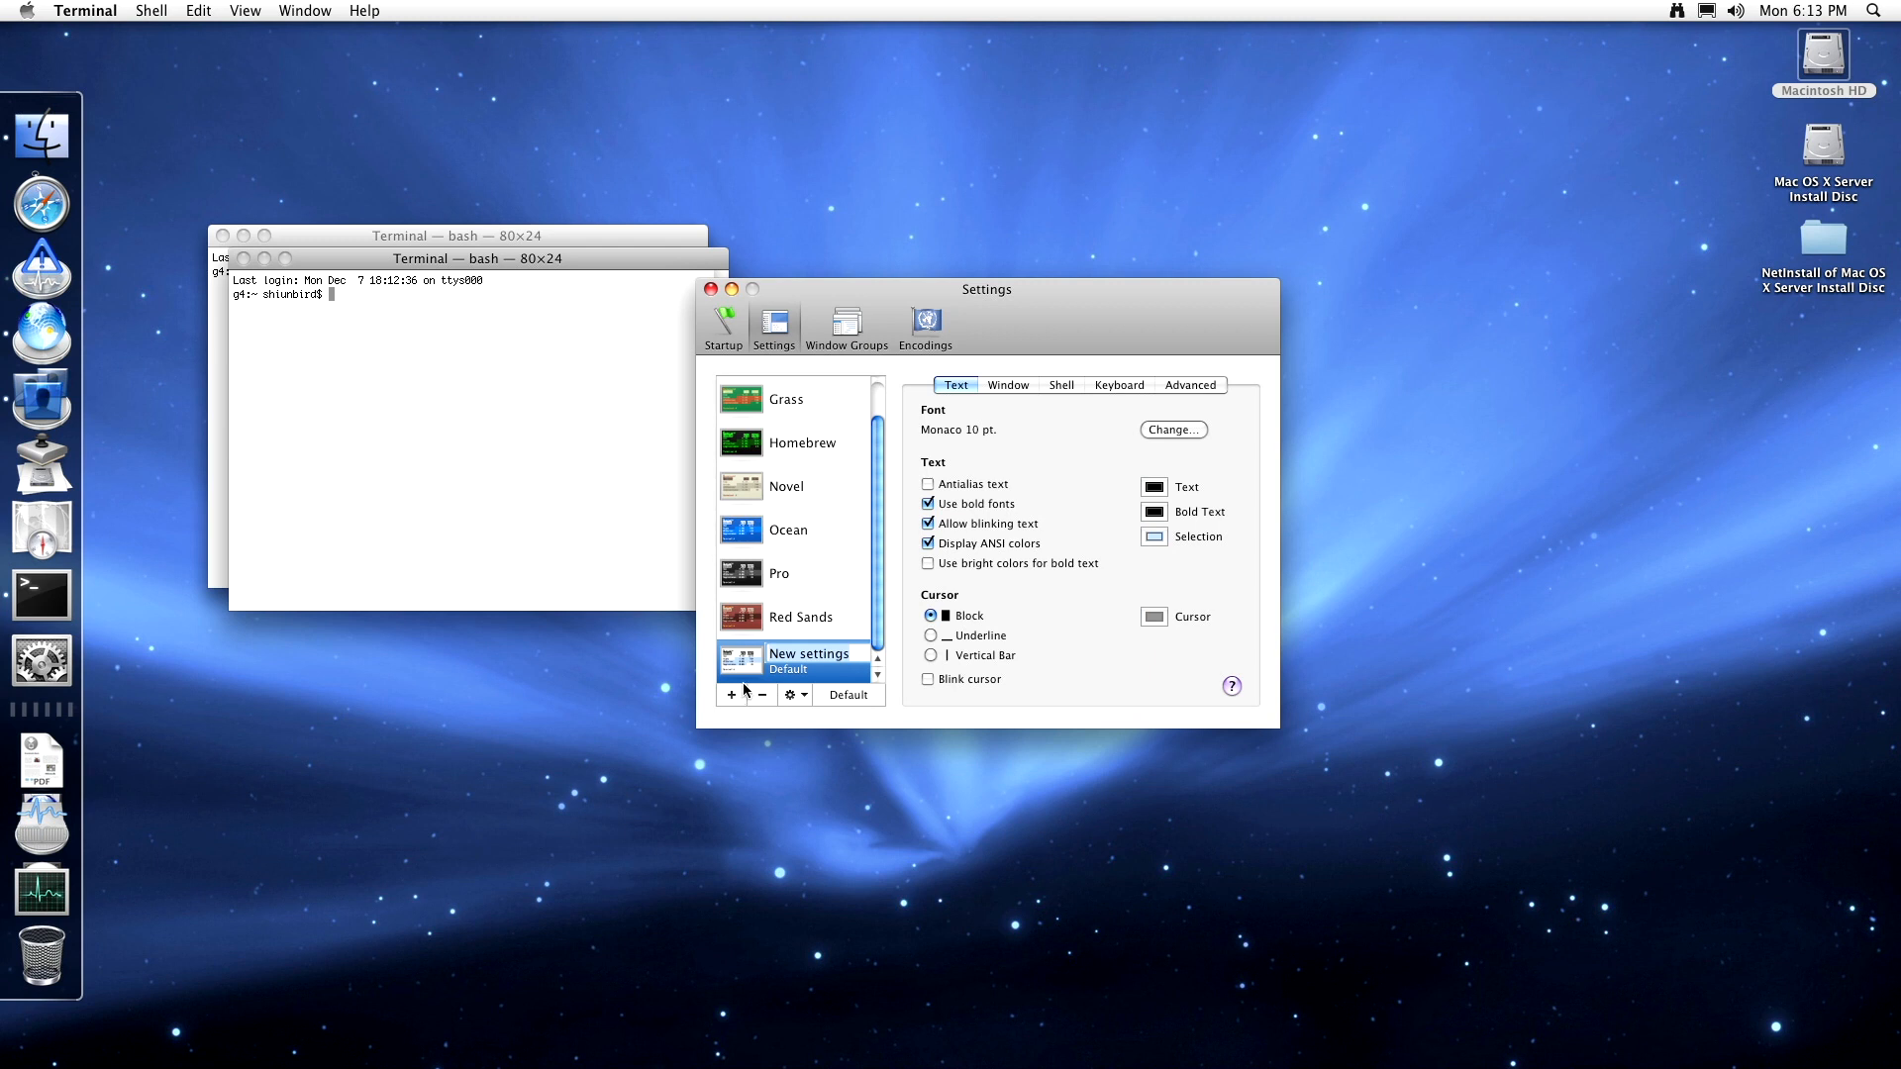
click(752, 695)
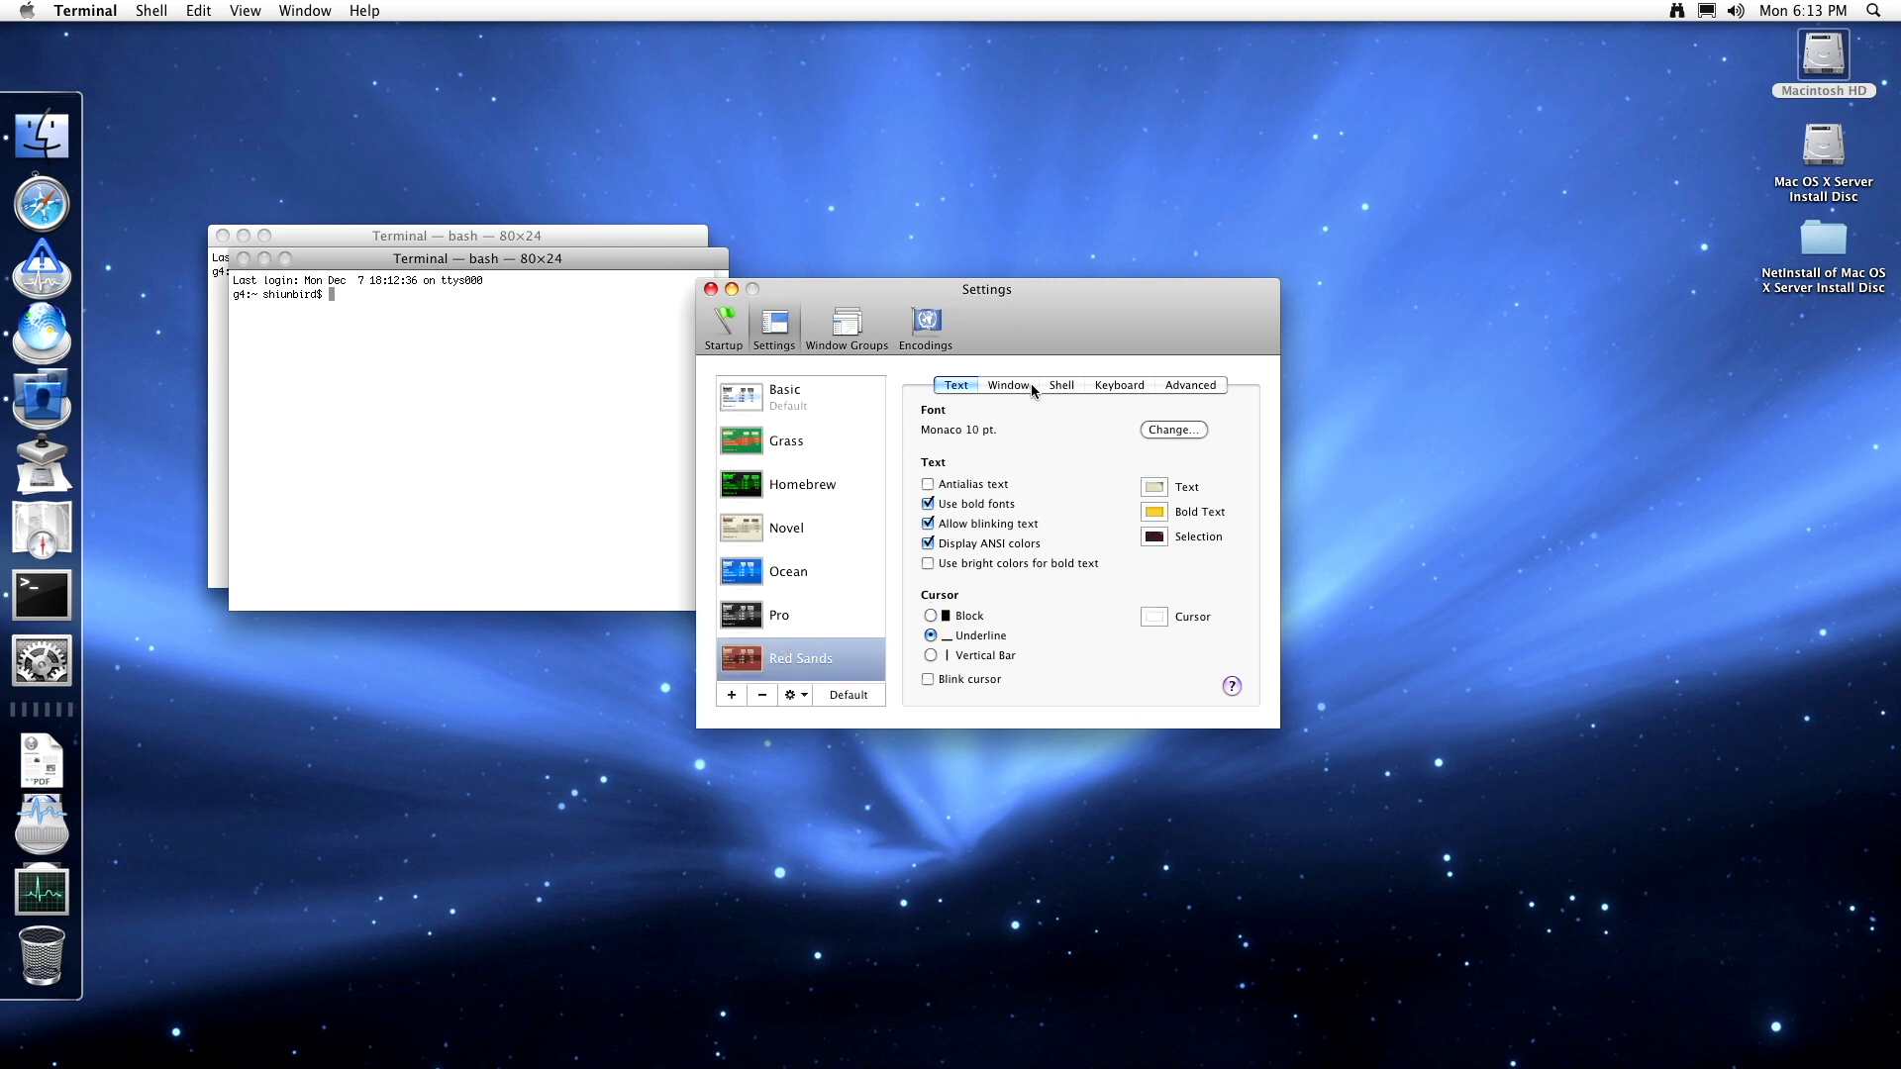
- View the Red Sands shell options, Window Groups and Encodings, then return to Settings
click(1061, 385)
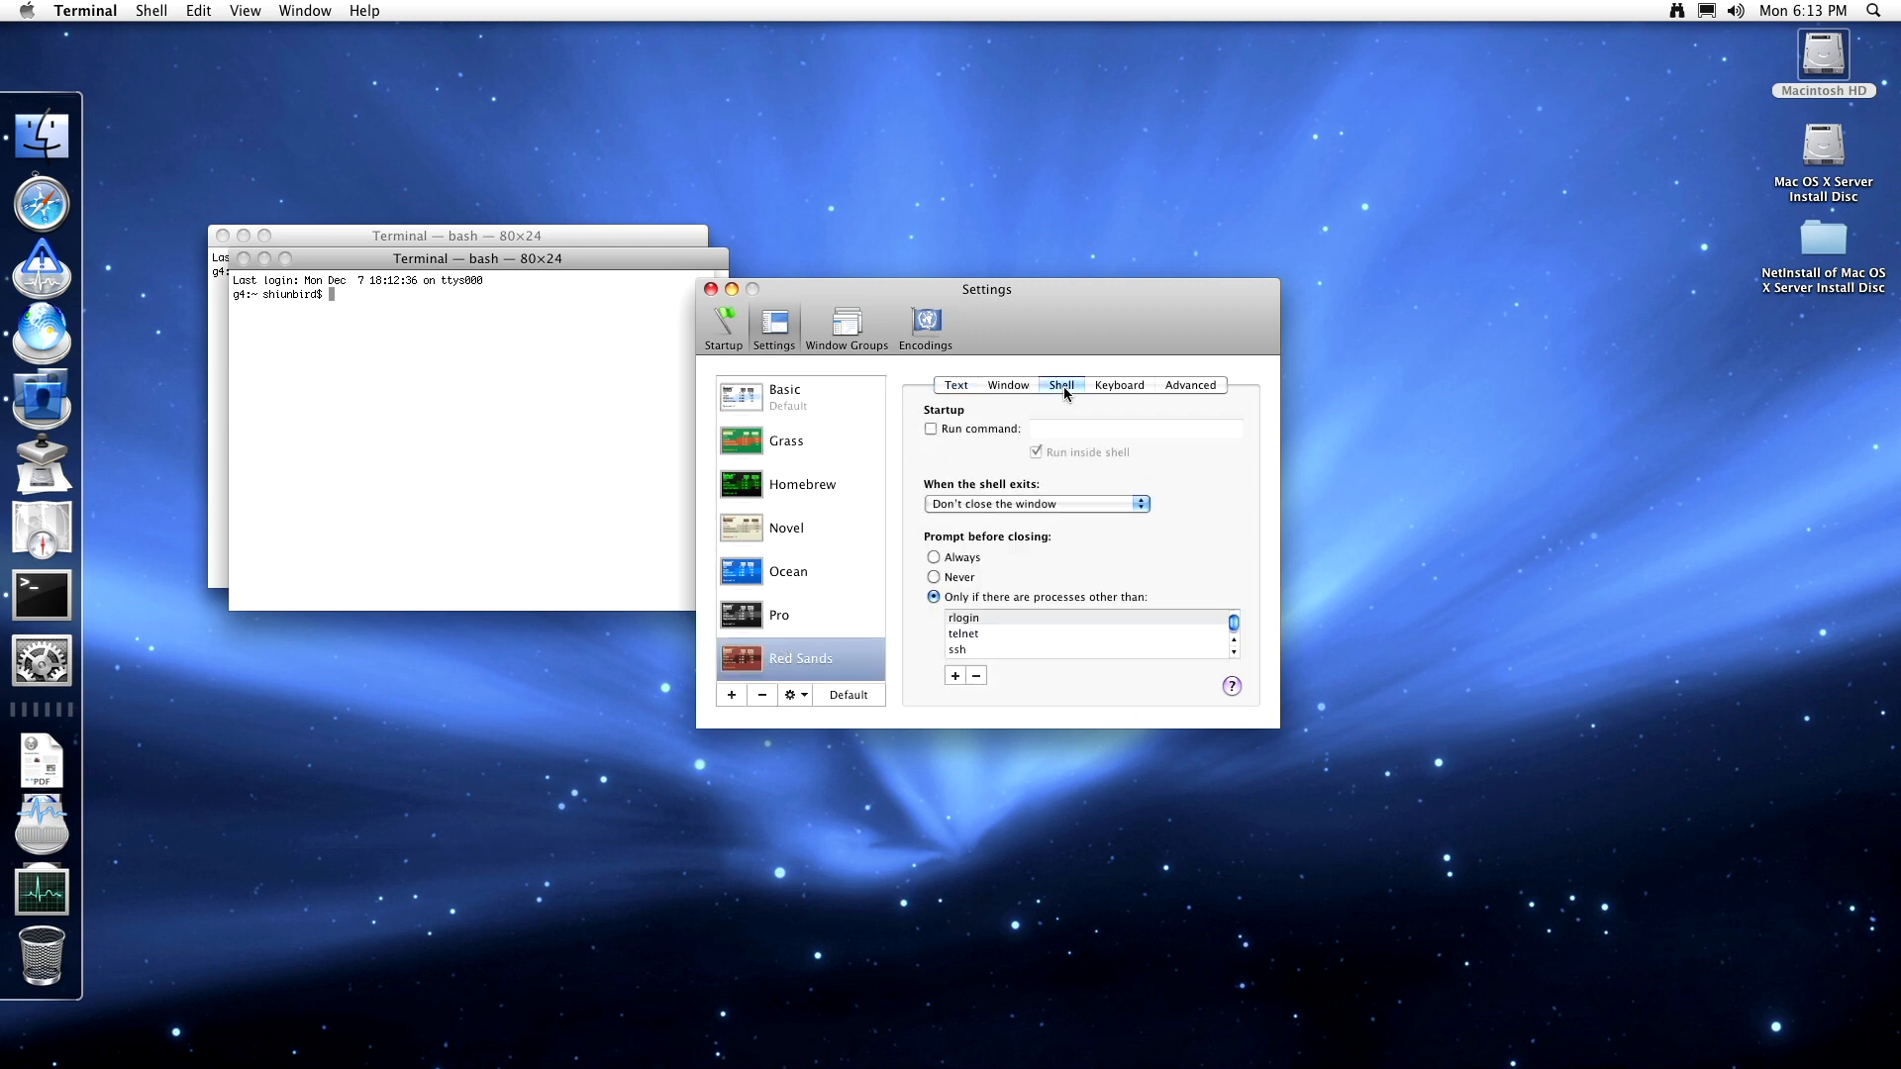
click(867, 347)
click(922, 335)
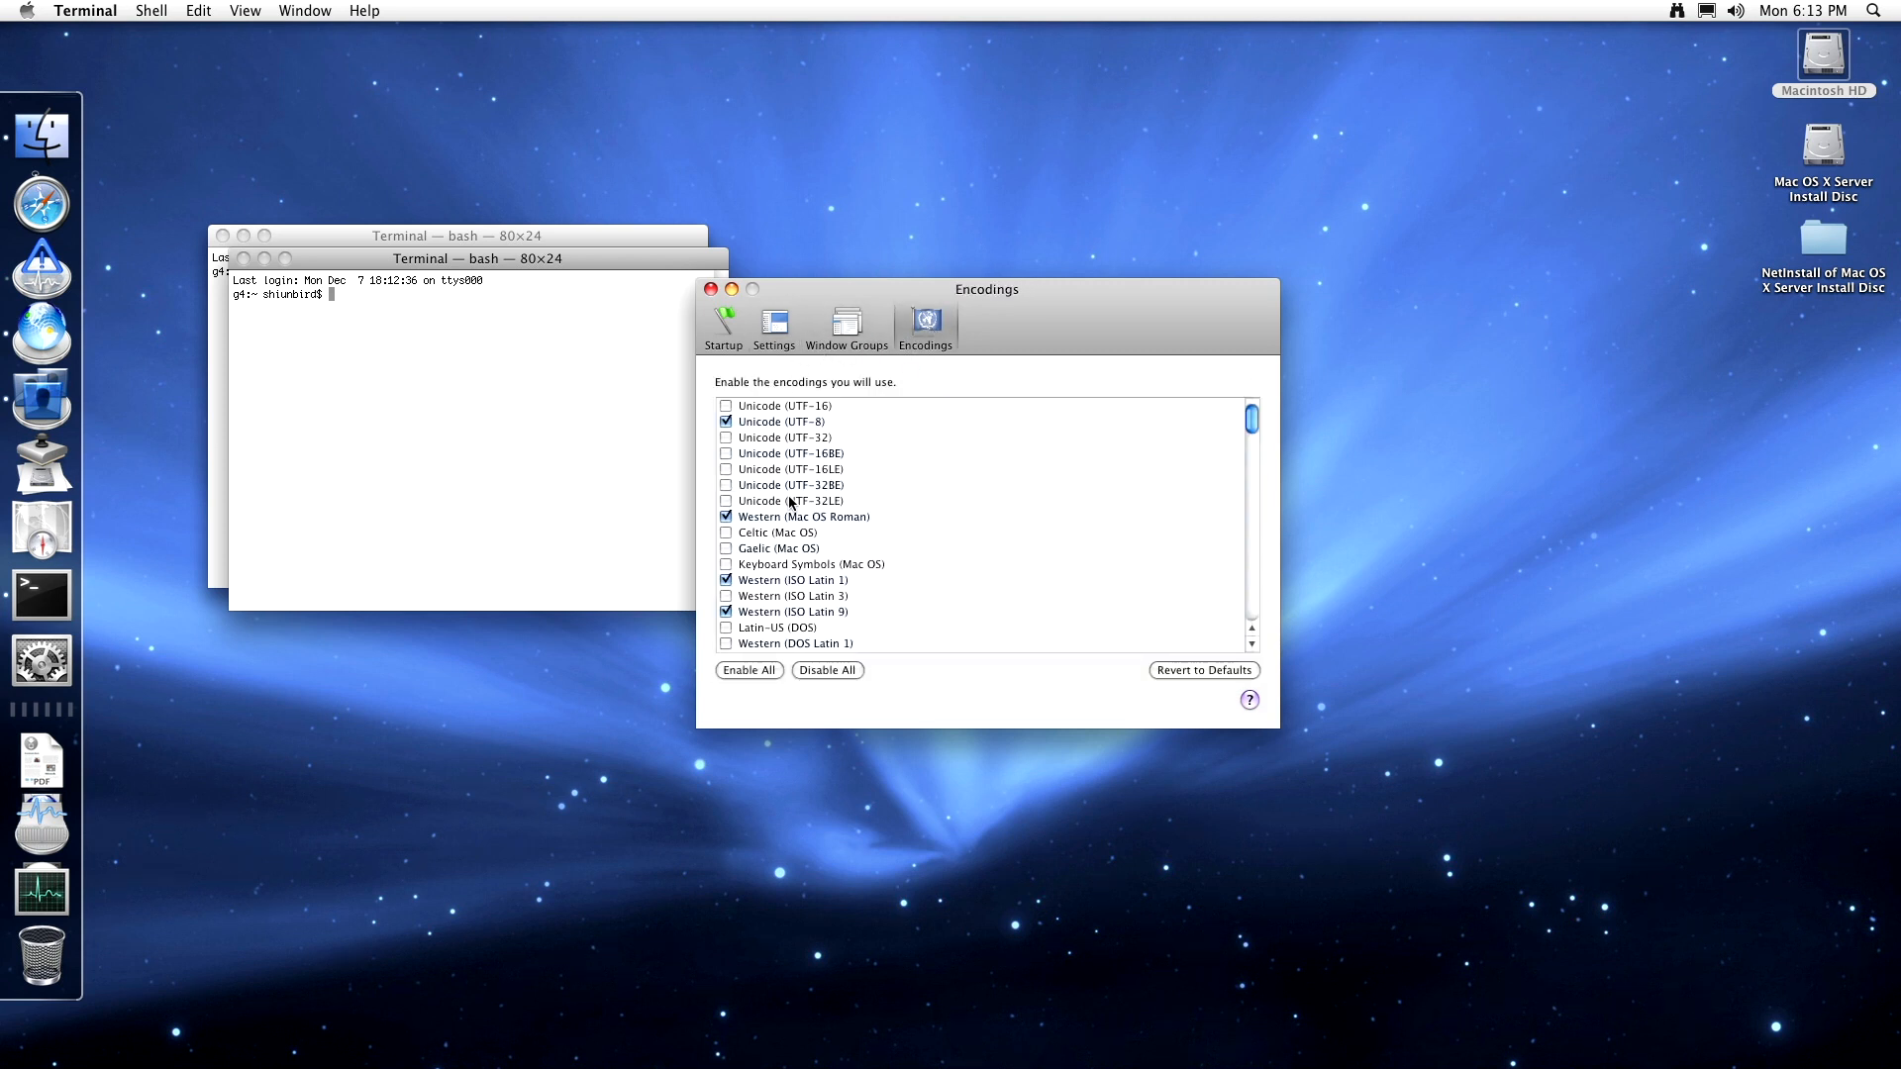
scroll(807, 502, down, 15)
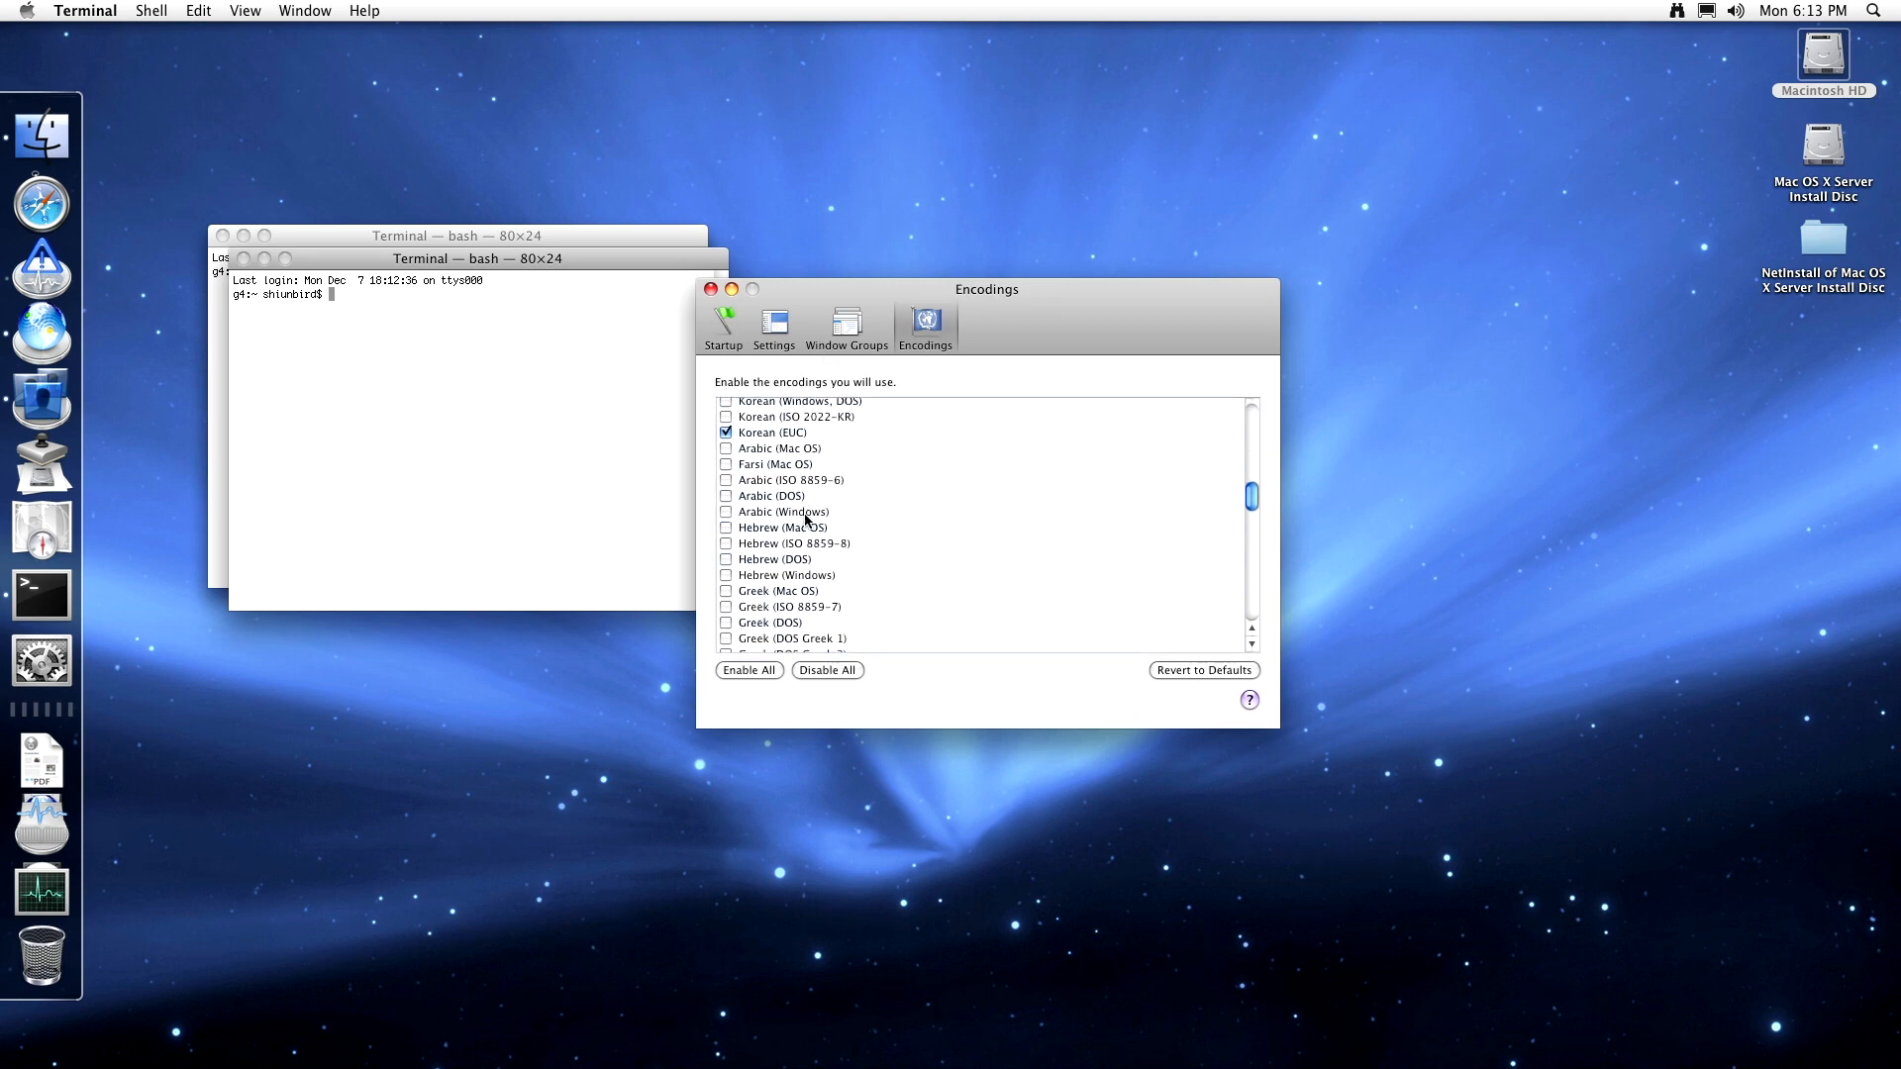
click(832, 323)
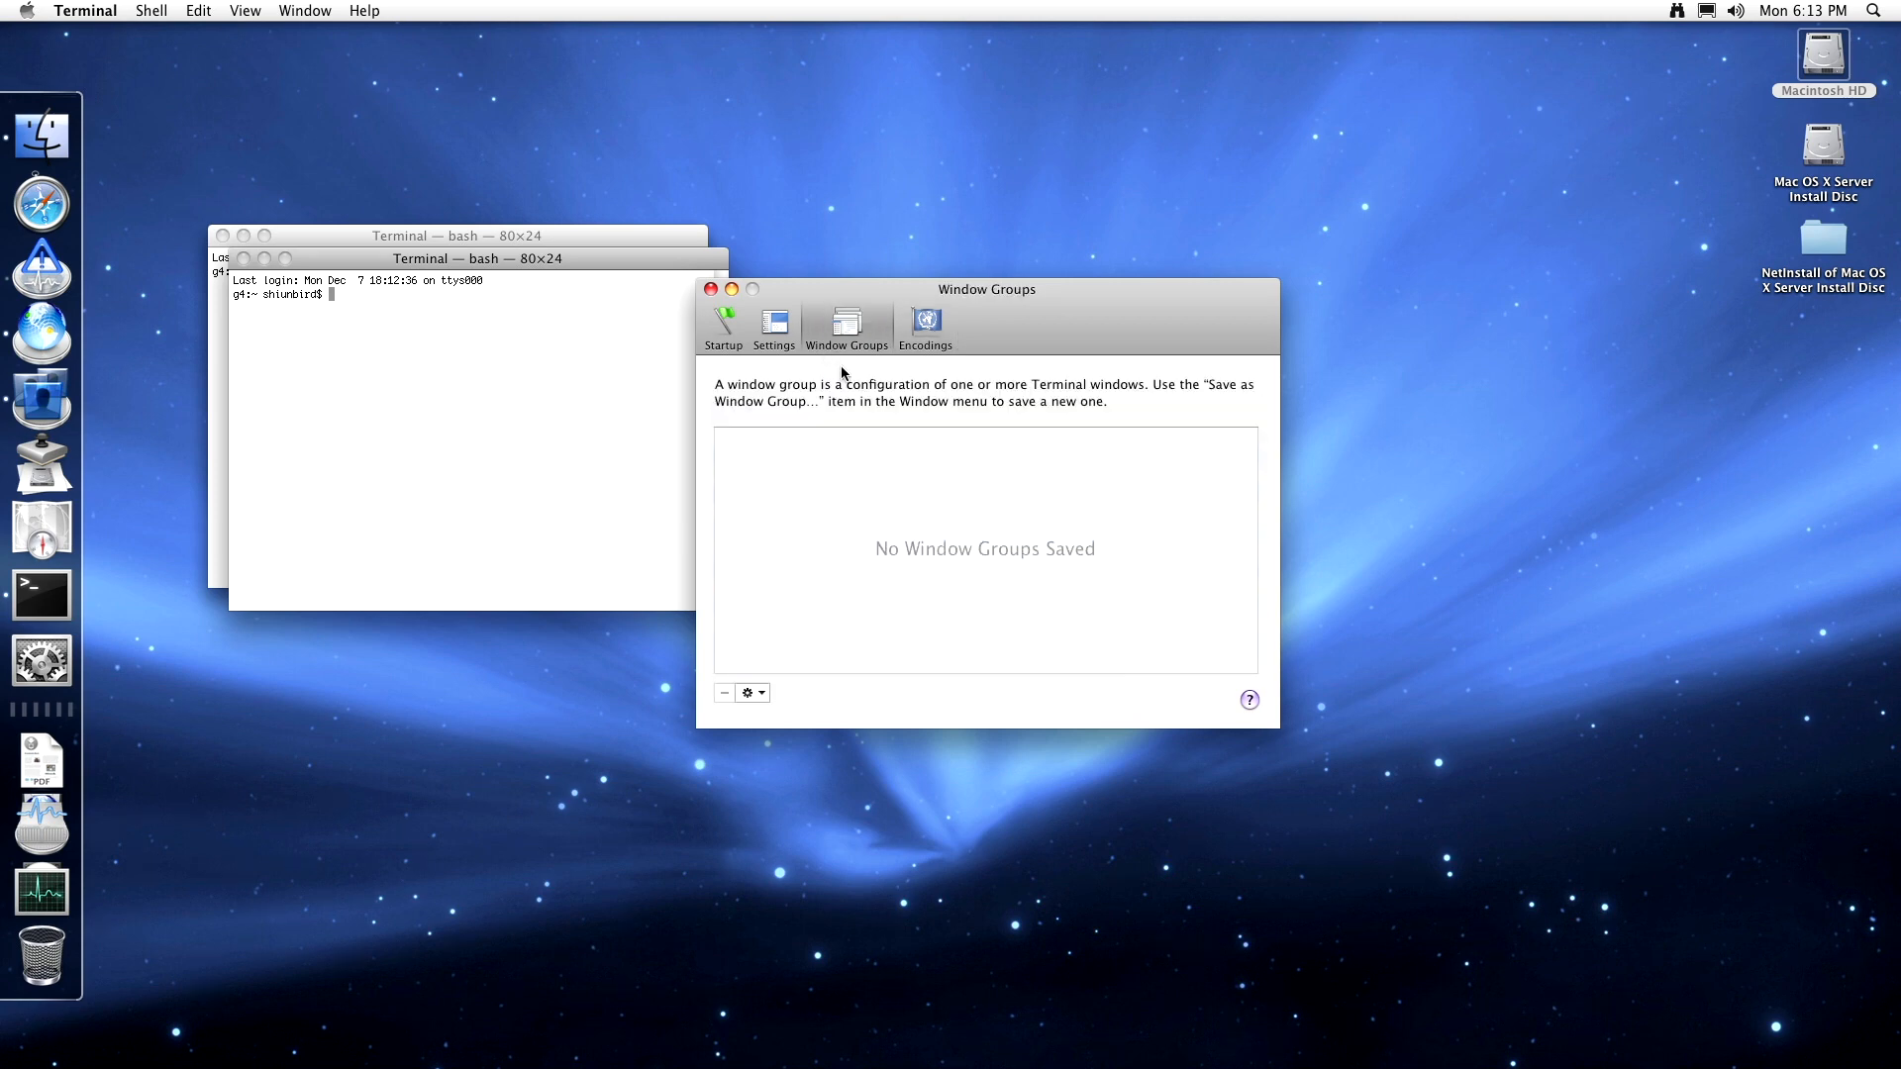
click(797, 346)
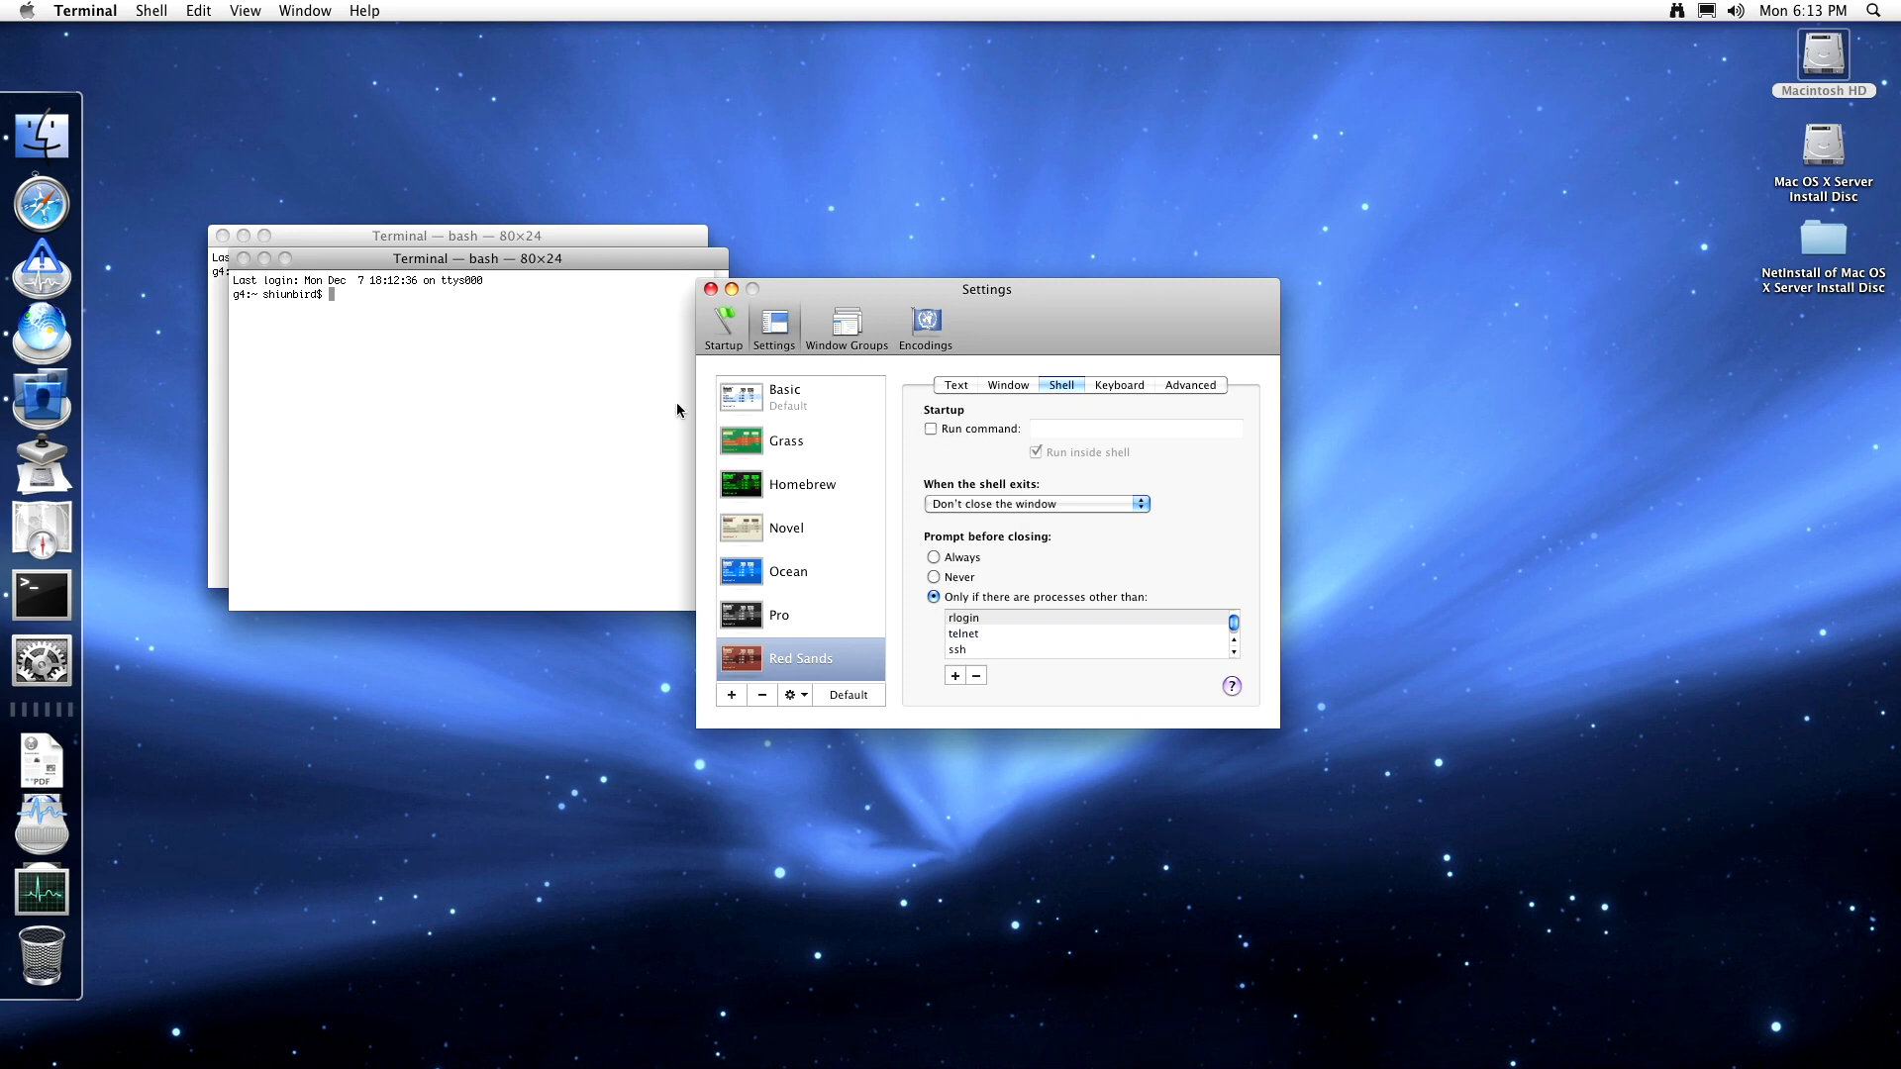
- Open new Terminal windows with a dark theme, Homebrew and Red Sands settings
click(463, 349)
click(159, 12)
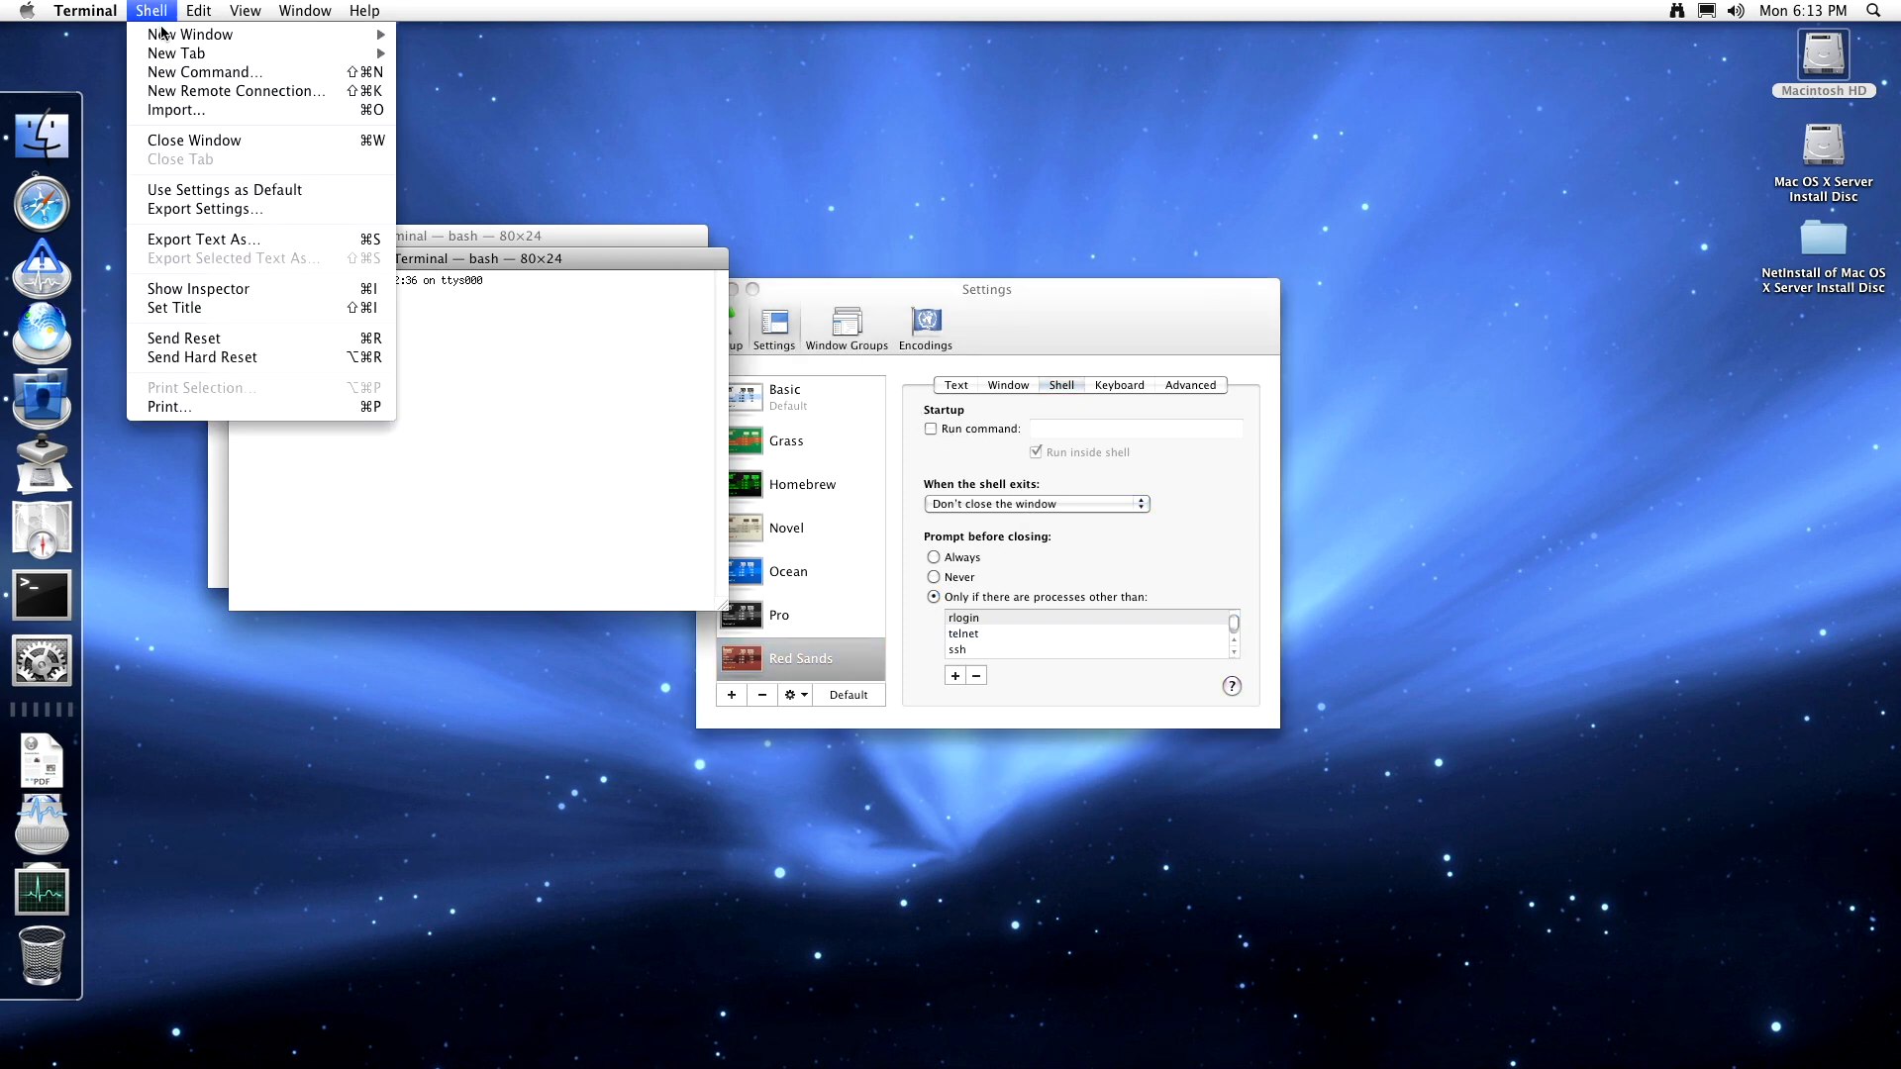
mouse_move(161, 32)
click(445, 159)
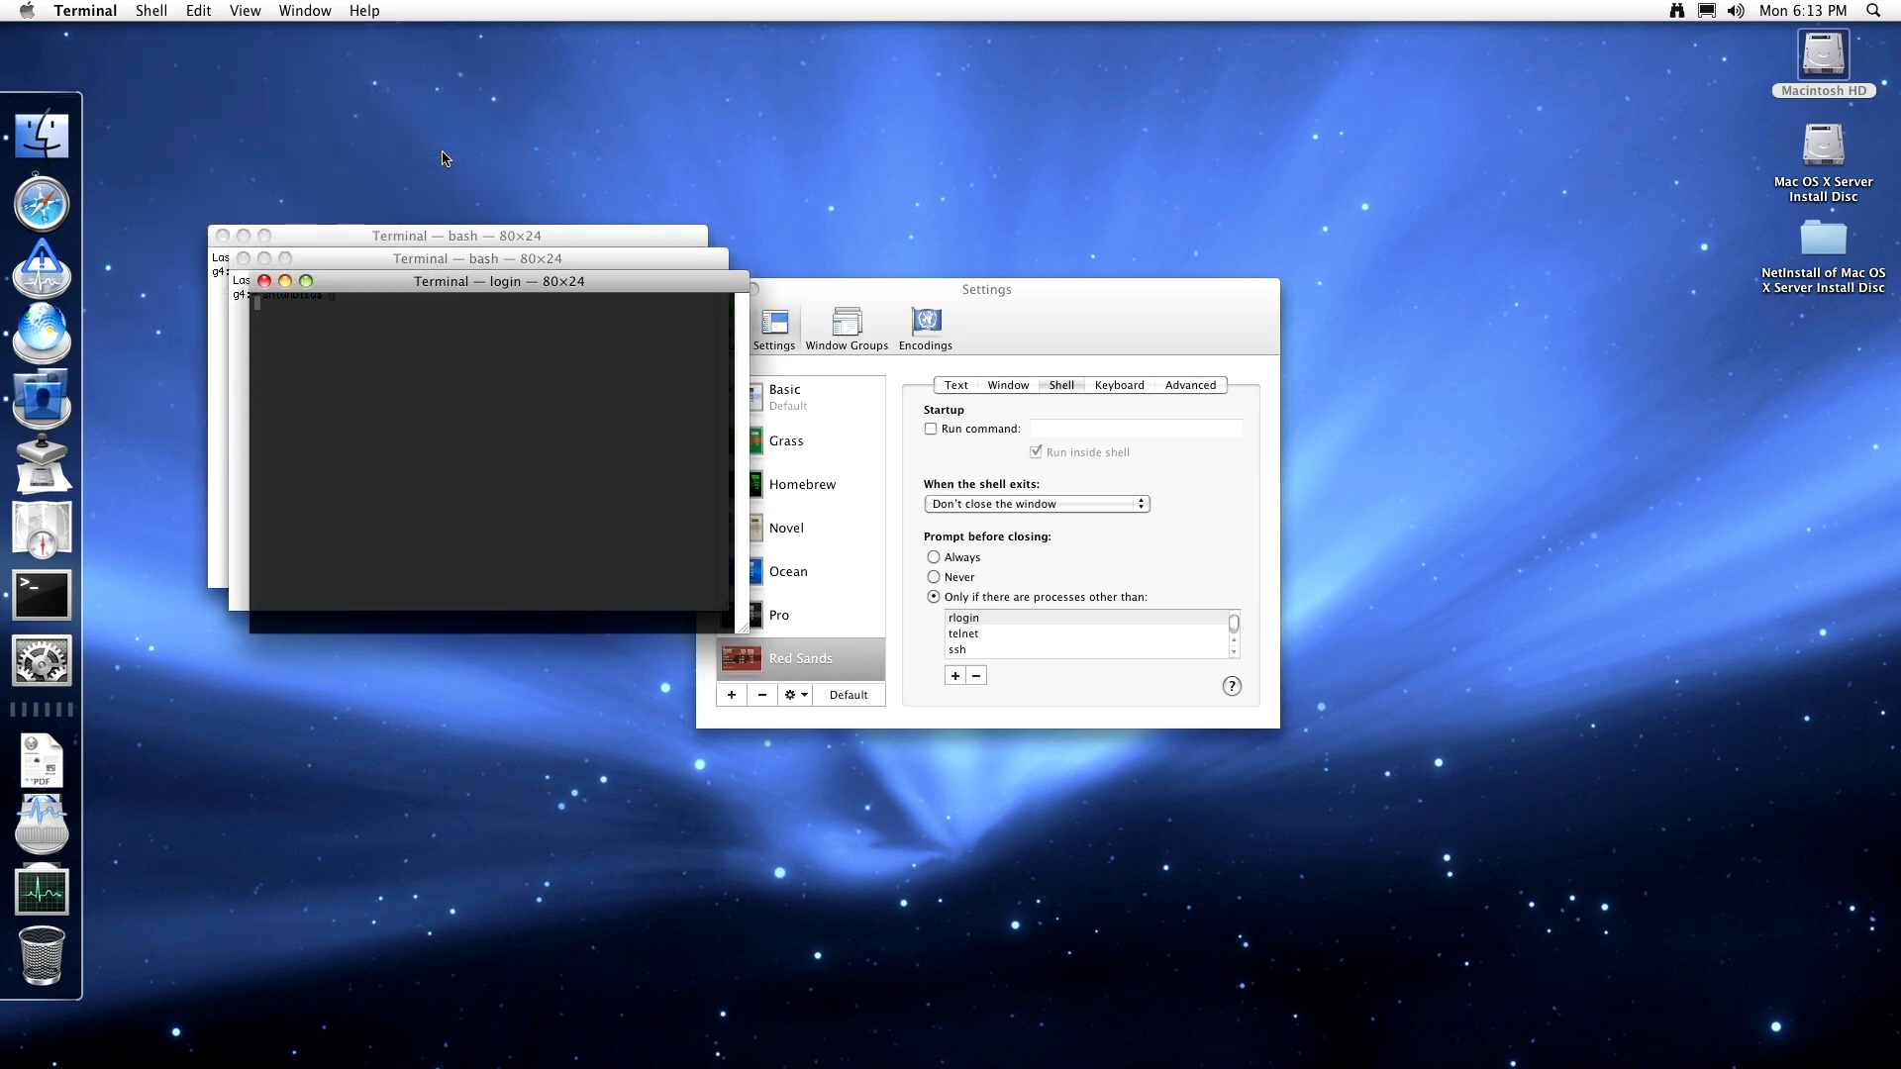
click(152, 11)
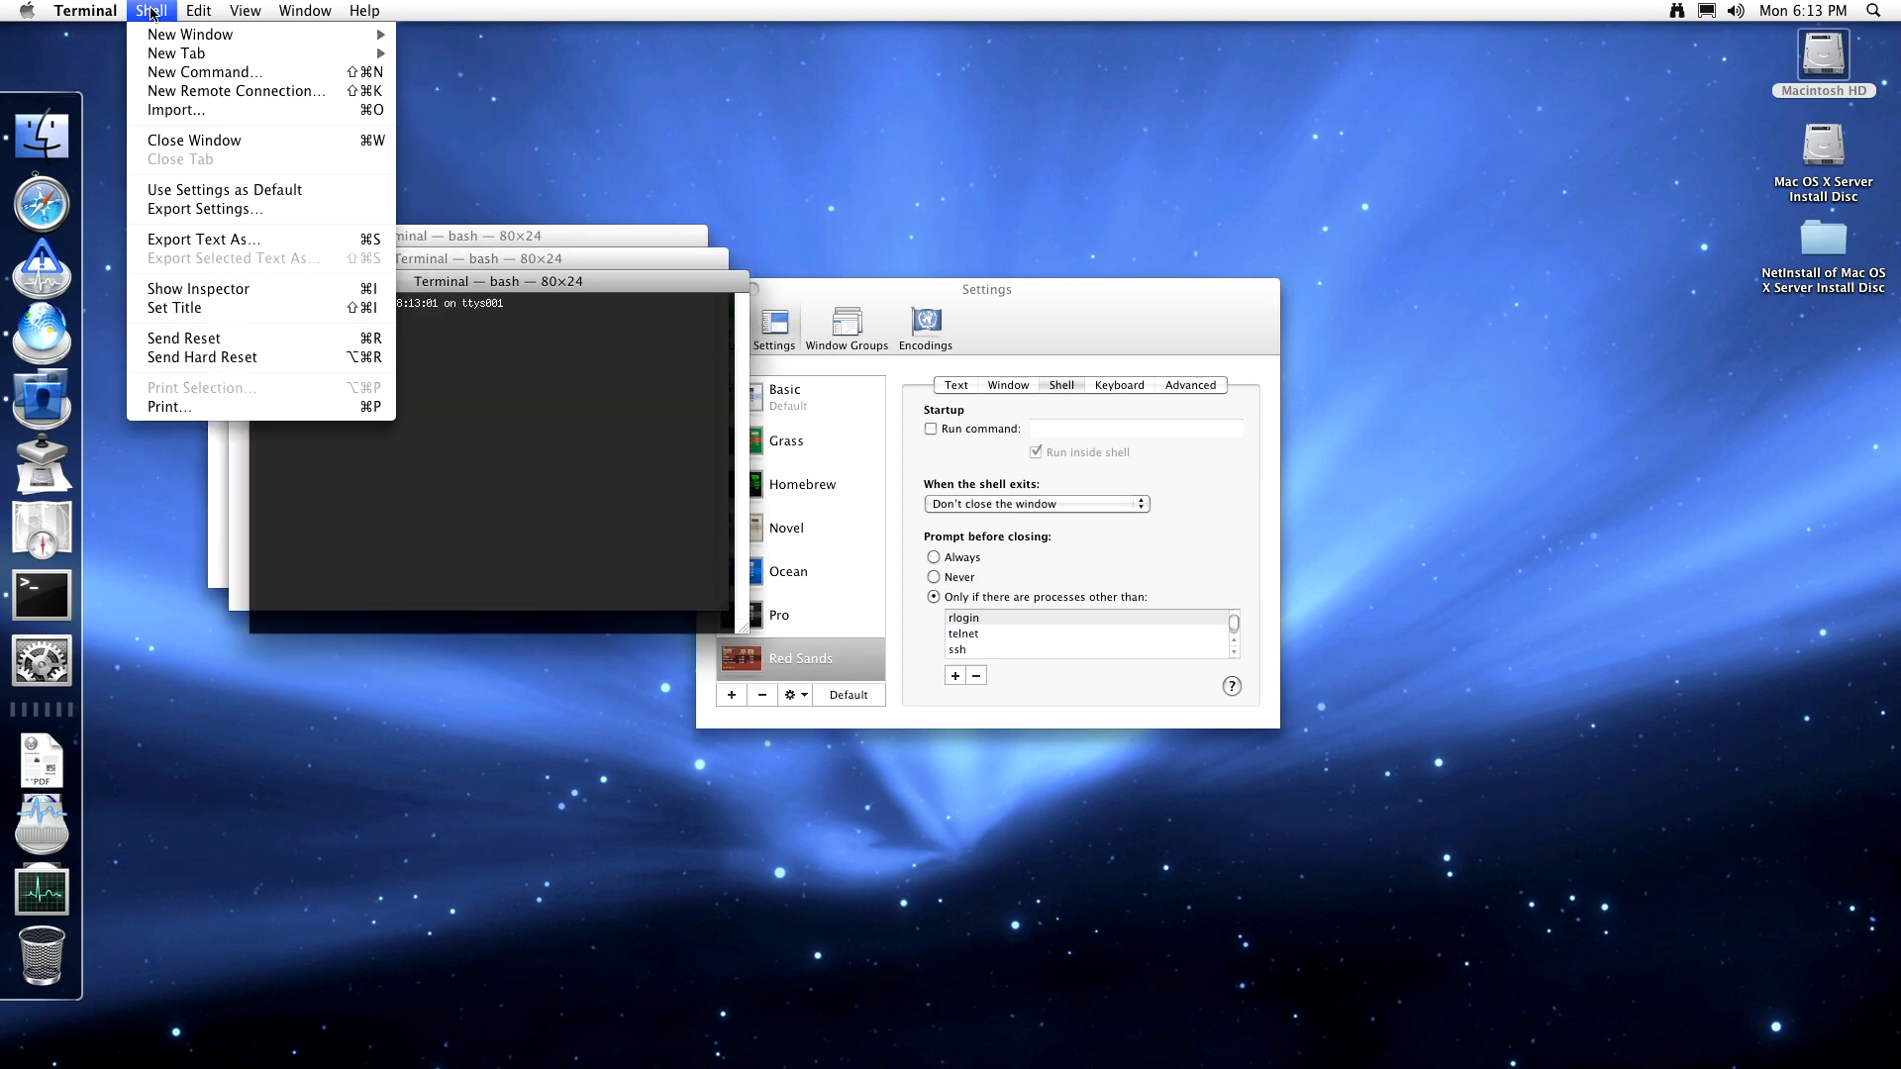
mouse_move(155, 33)
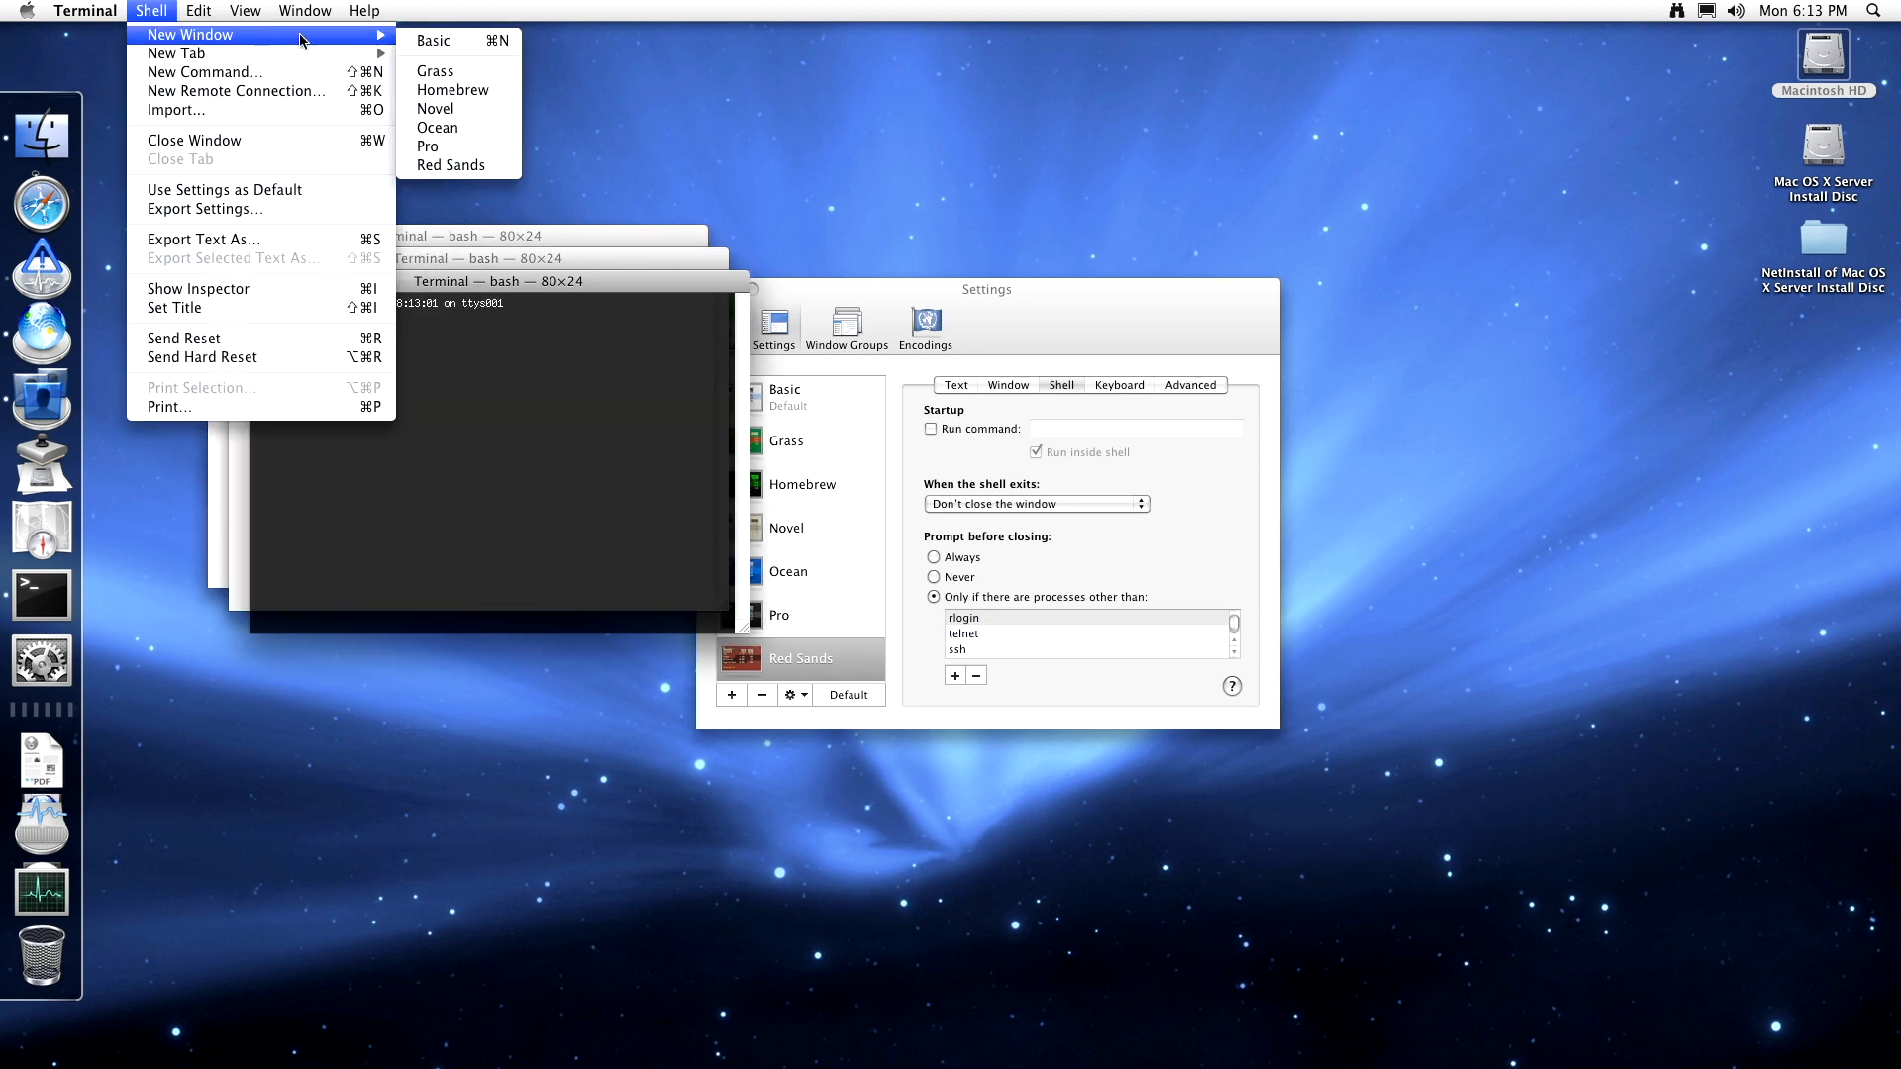
click(437, 92)
click(151, 10)
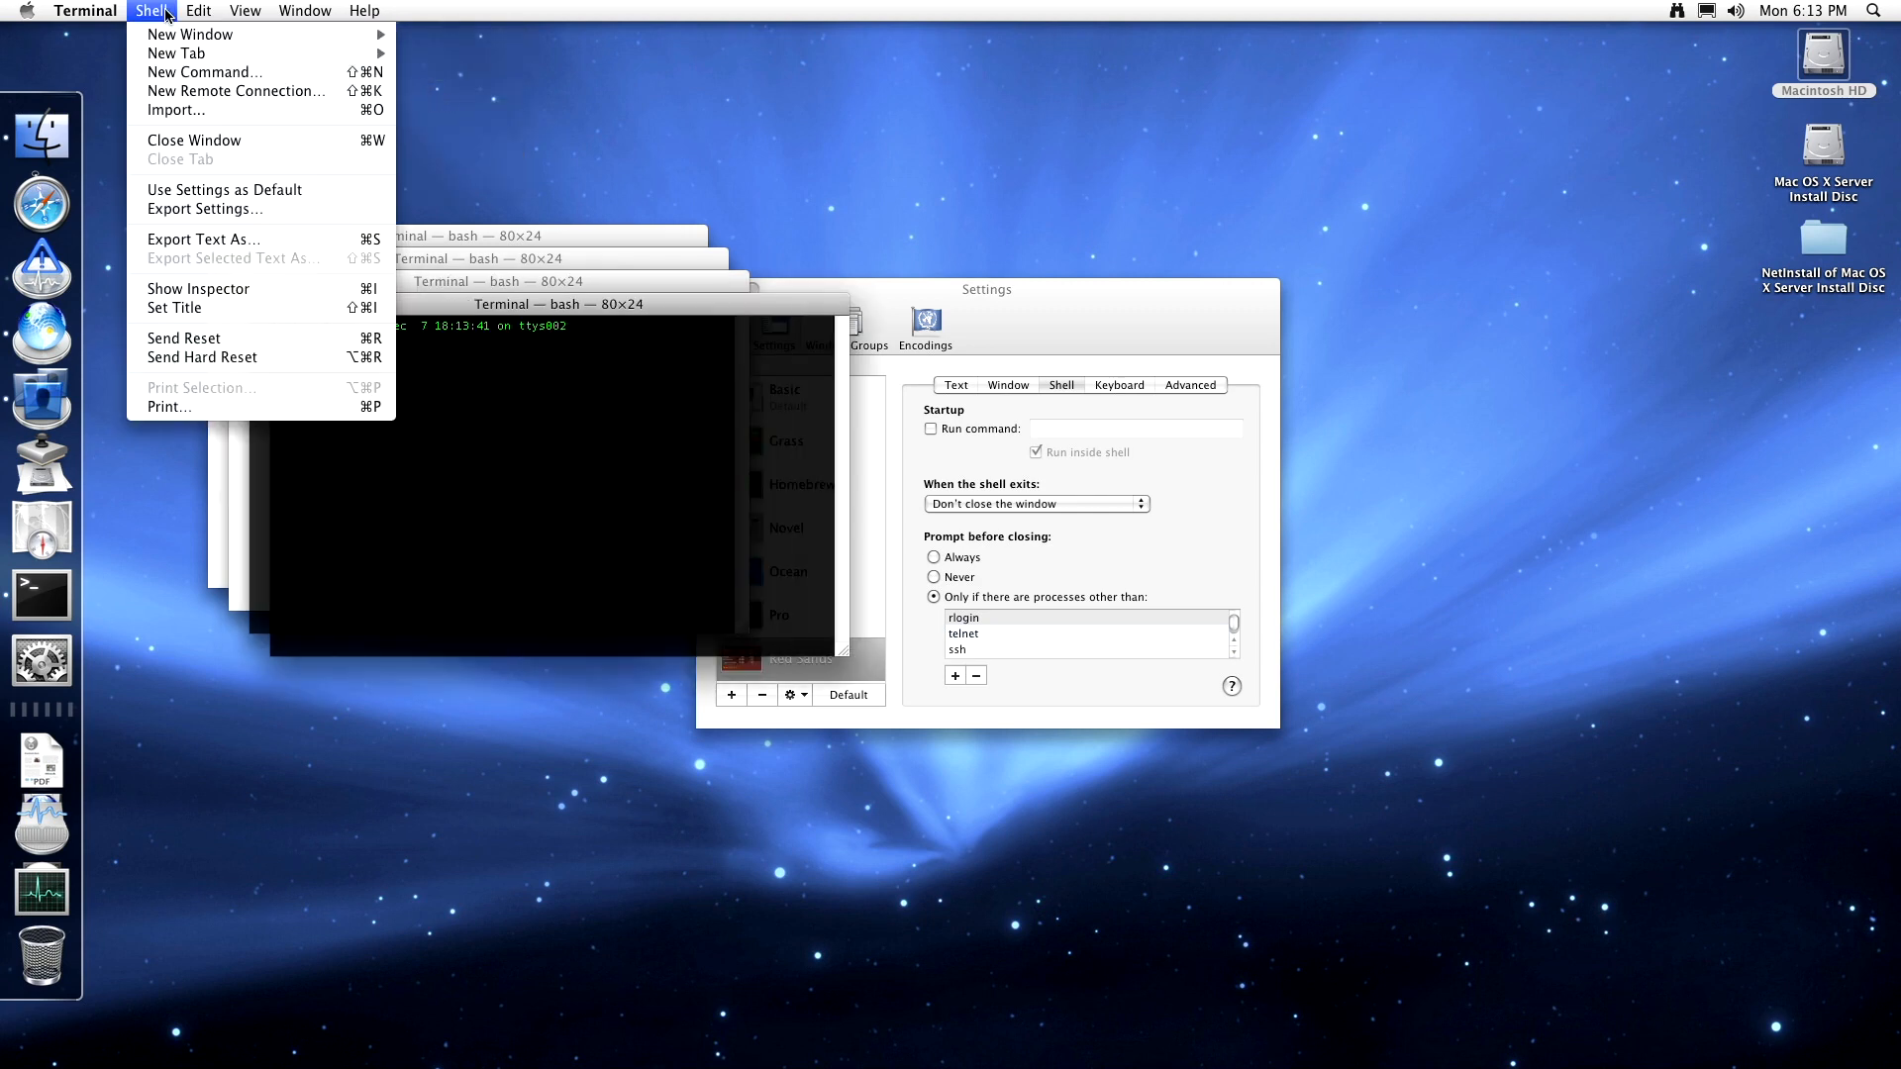
mouse_move(248, 35)
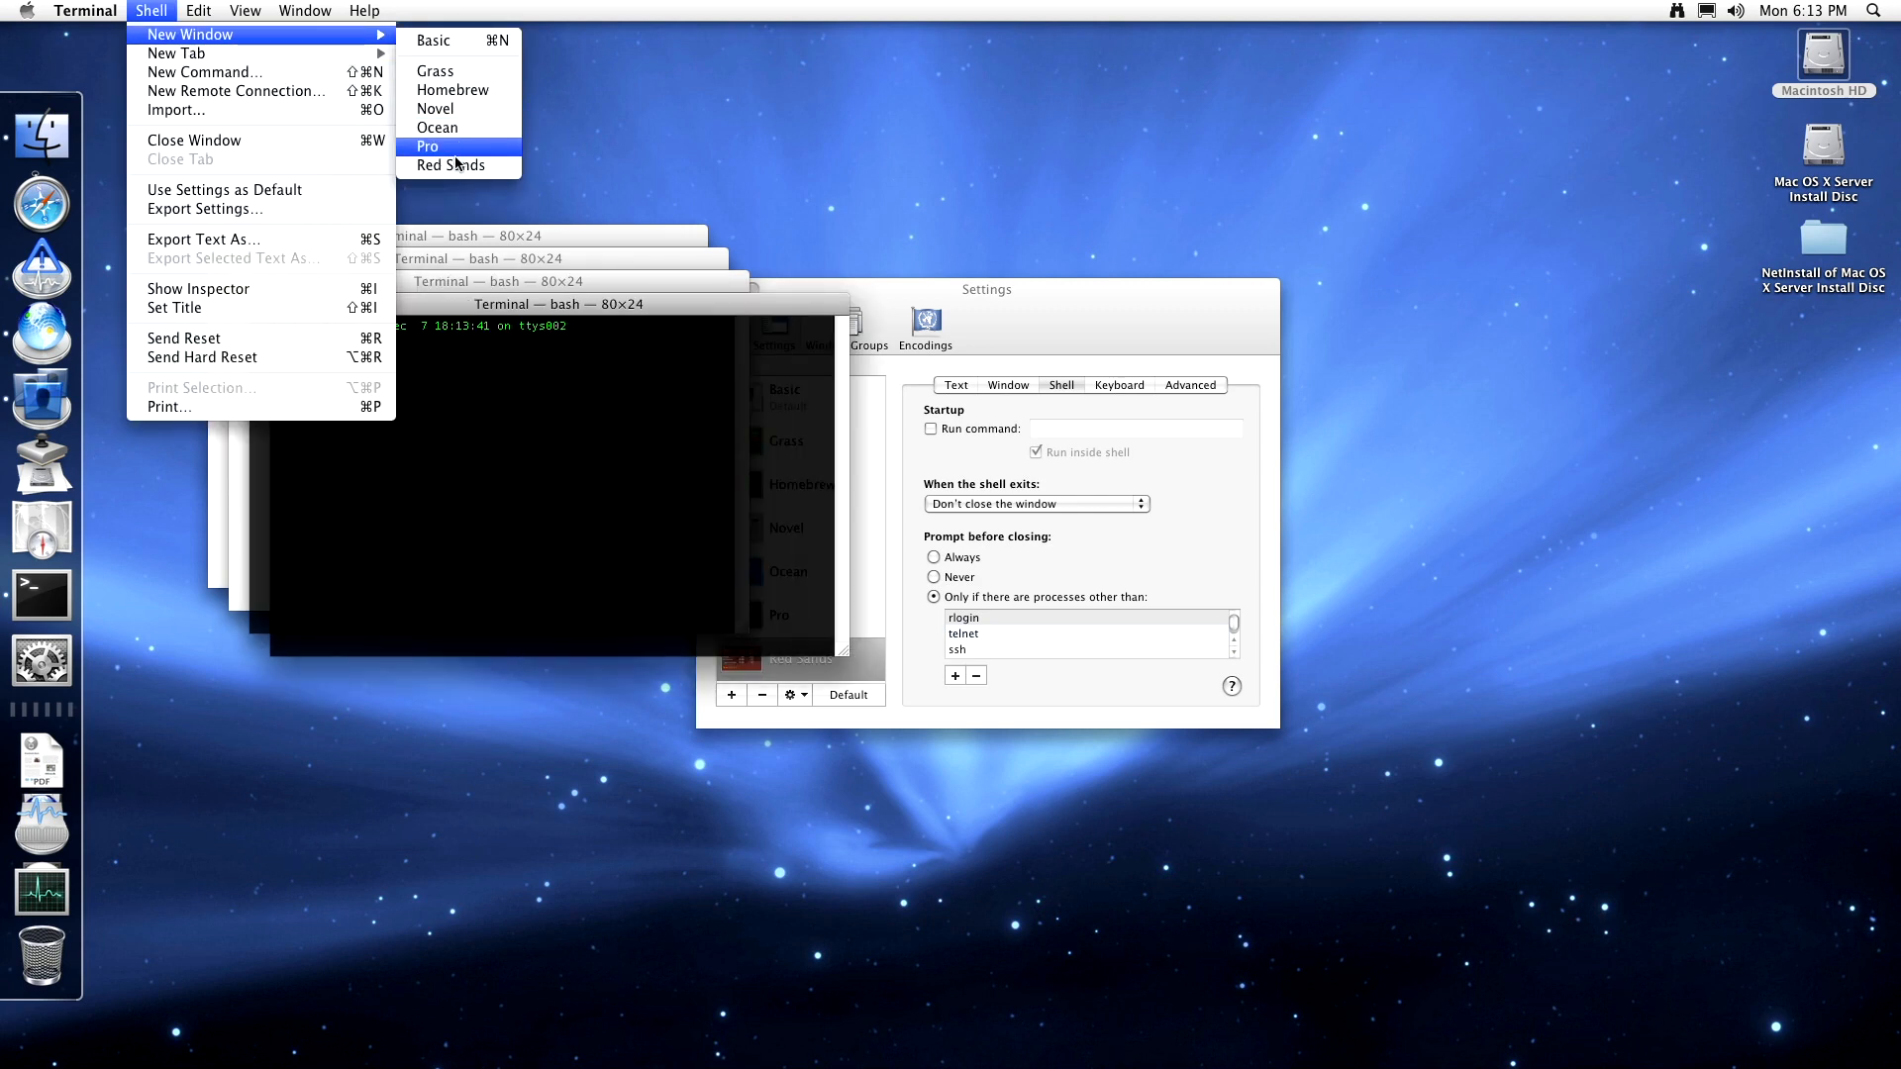
click(453, 165)
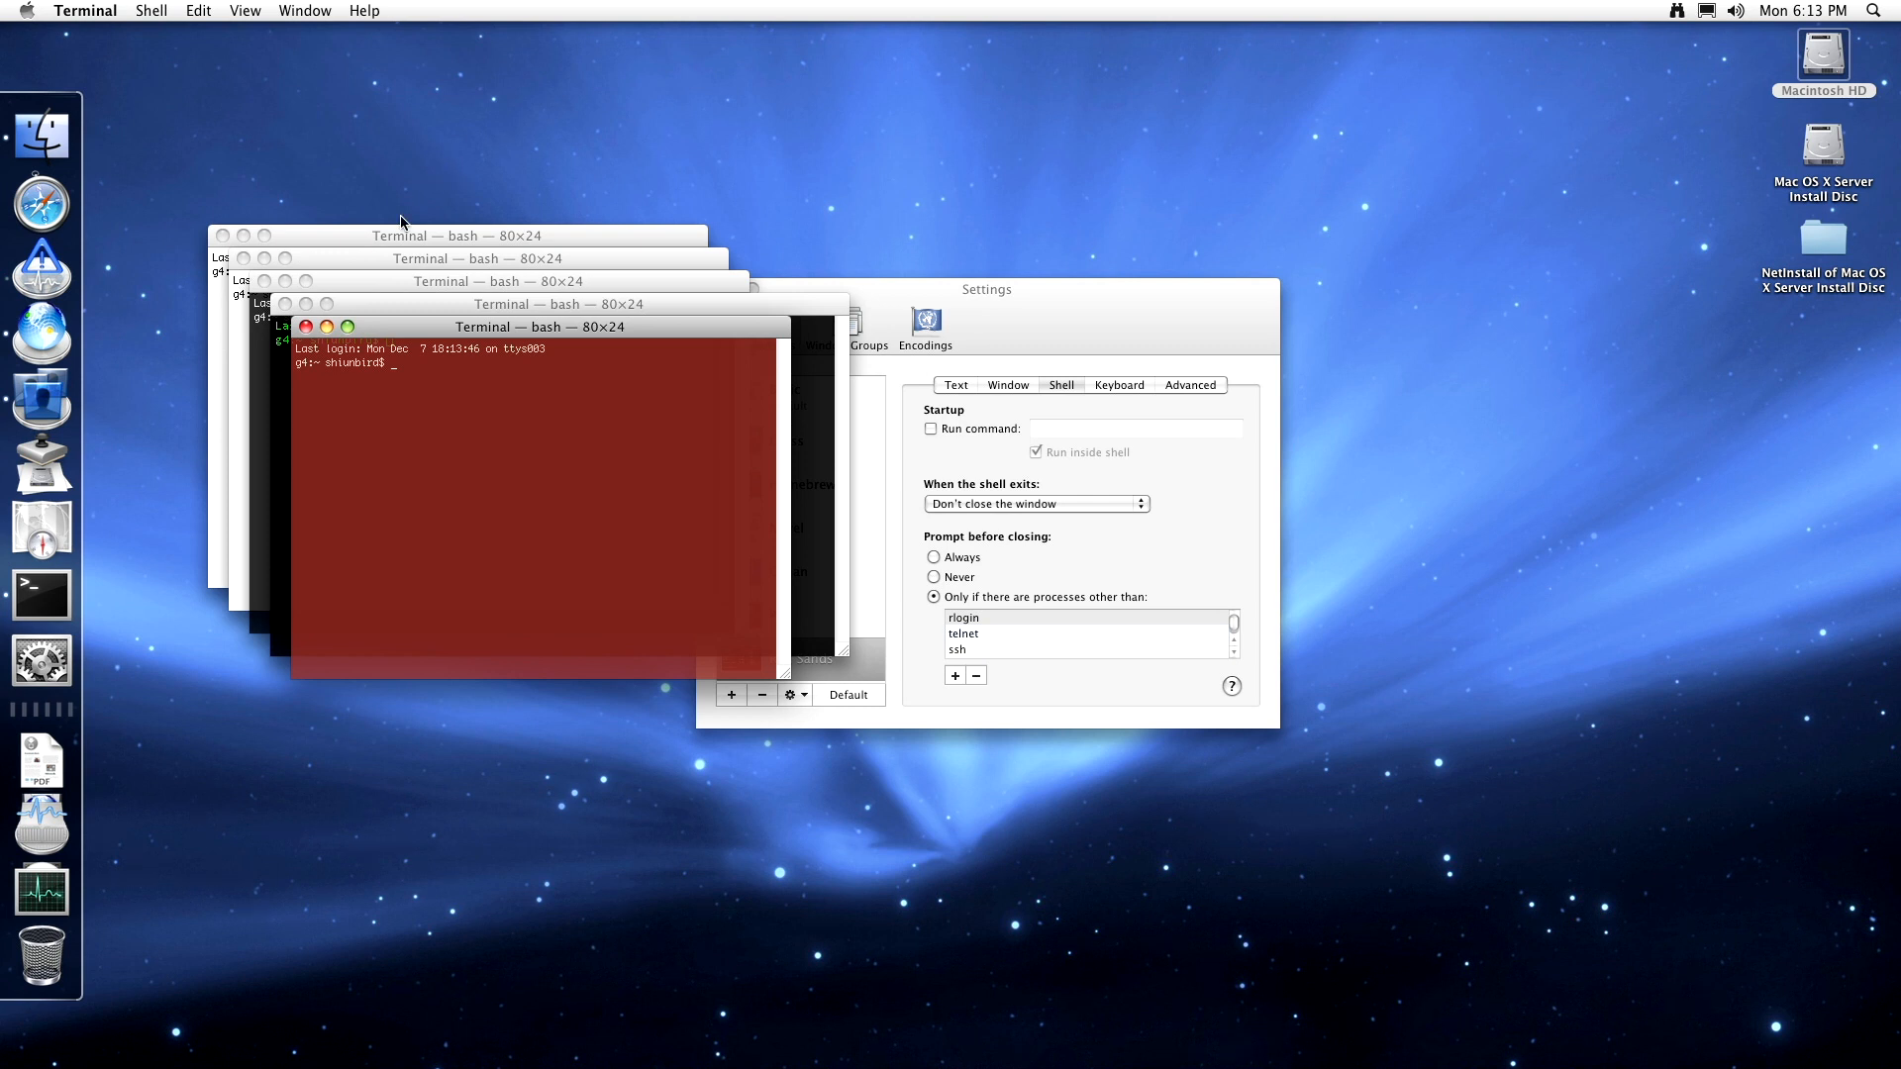
- Move the red Red Sands window aside and quit Terminal
drag(405, 332, 483, 408)
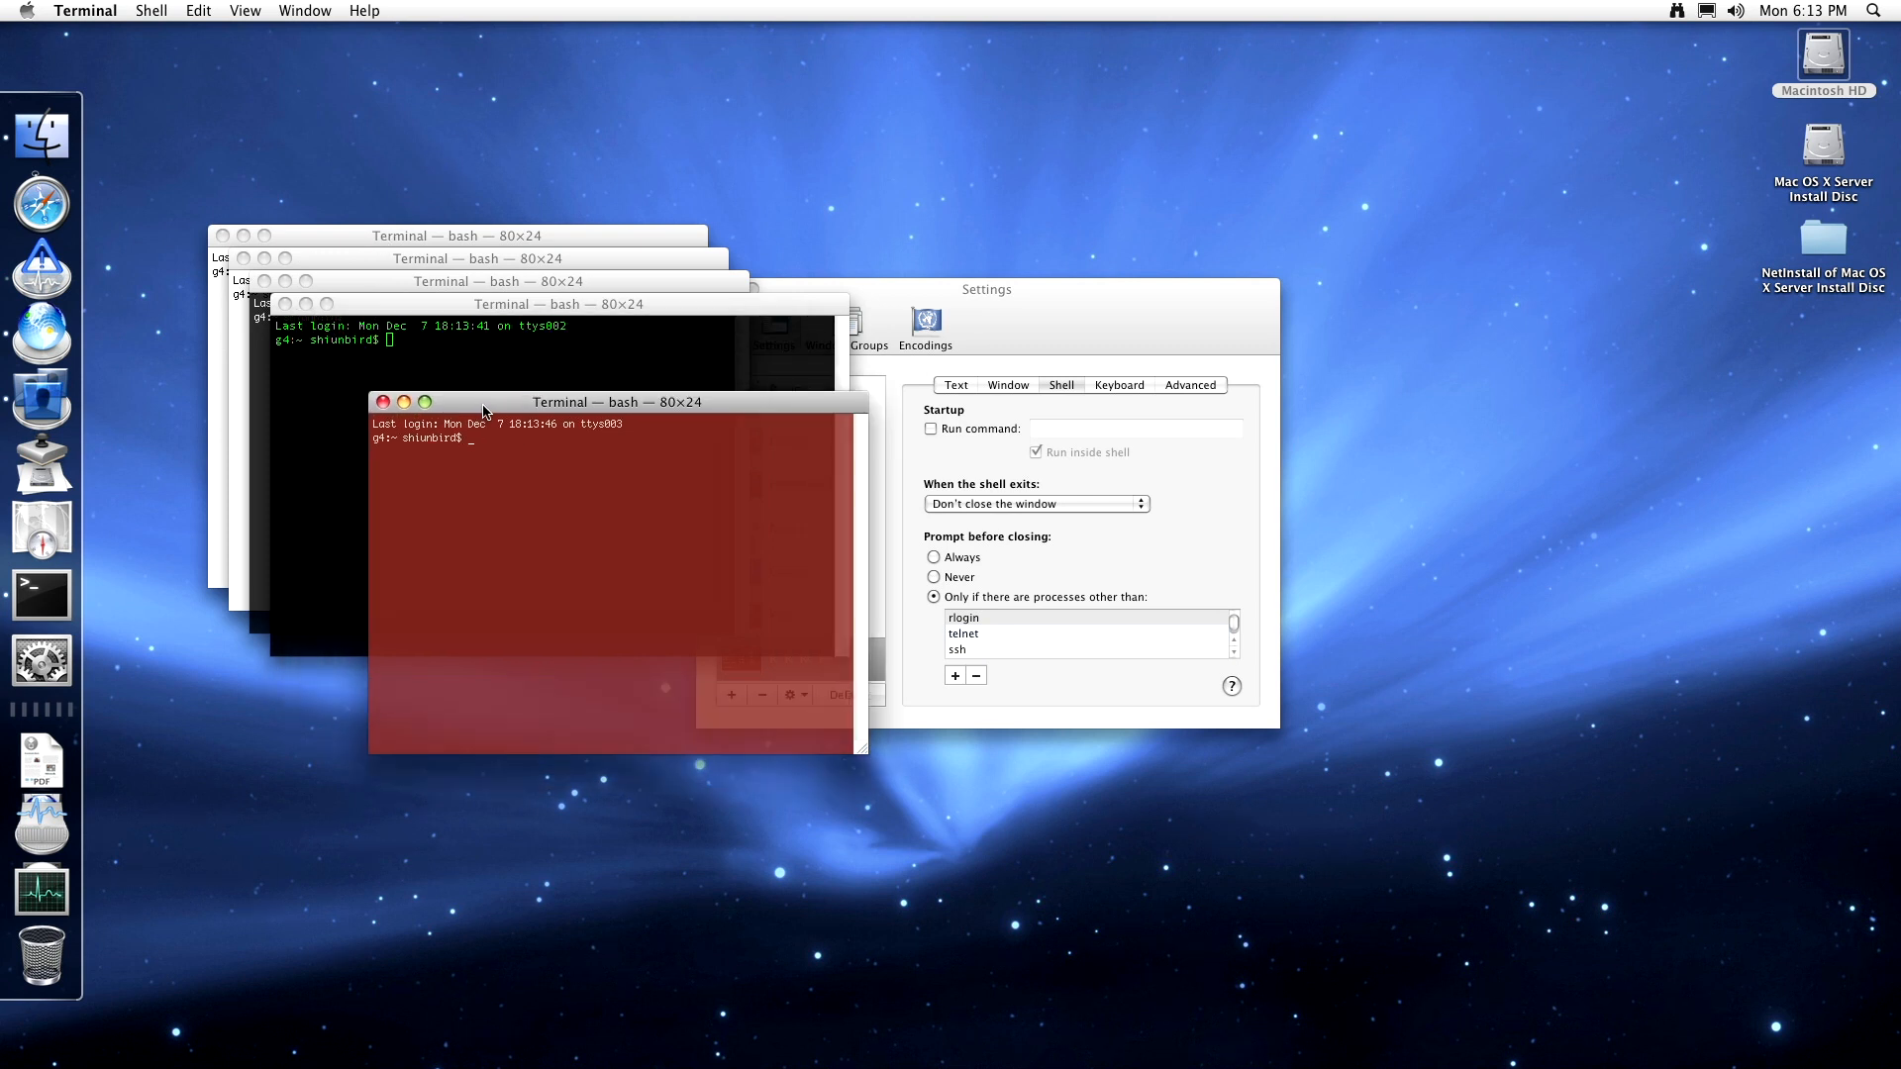
click(99, 11)
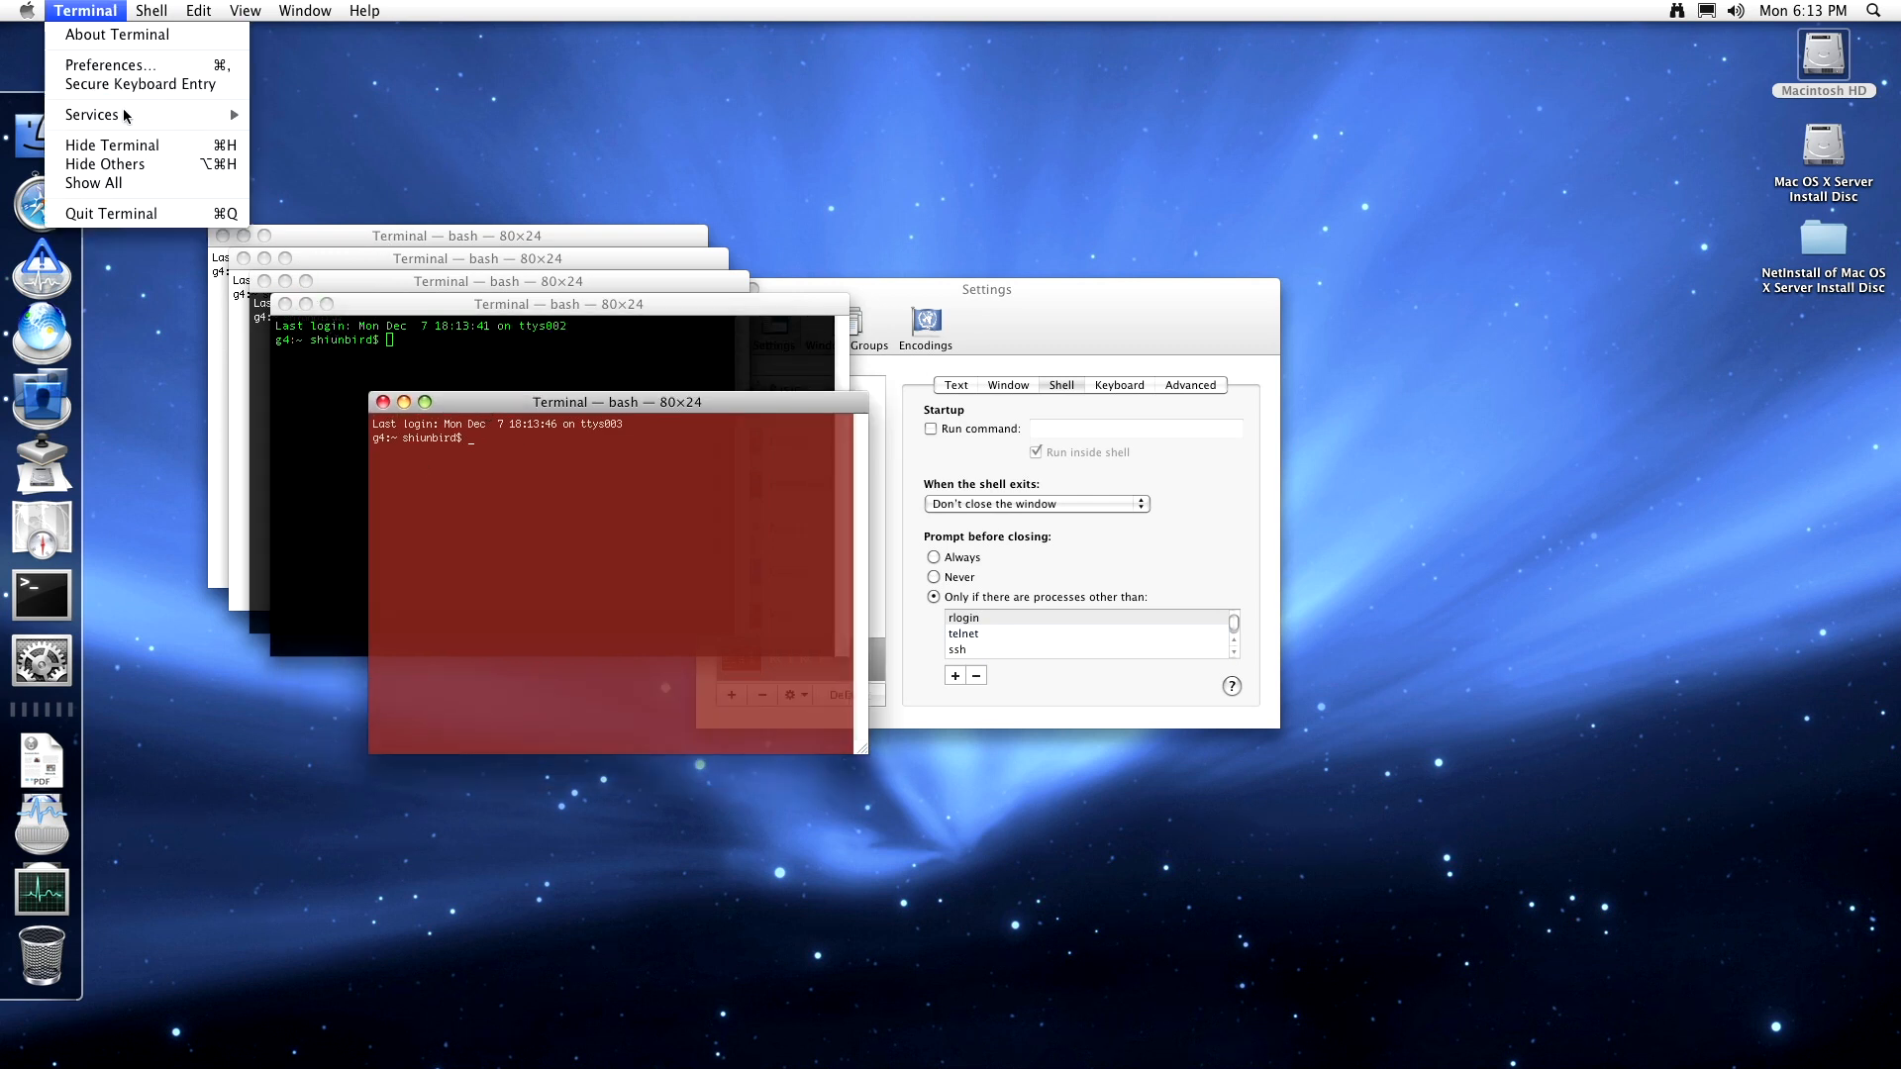
click(141, 213)
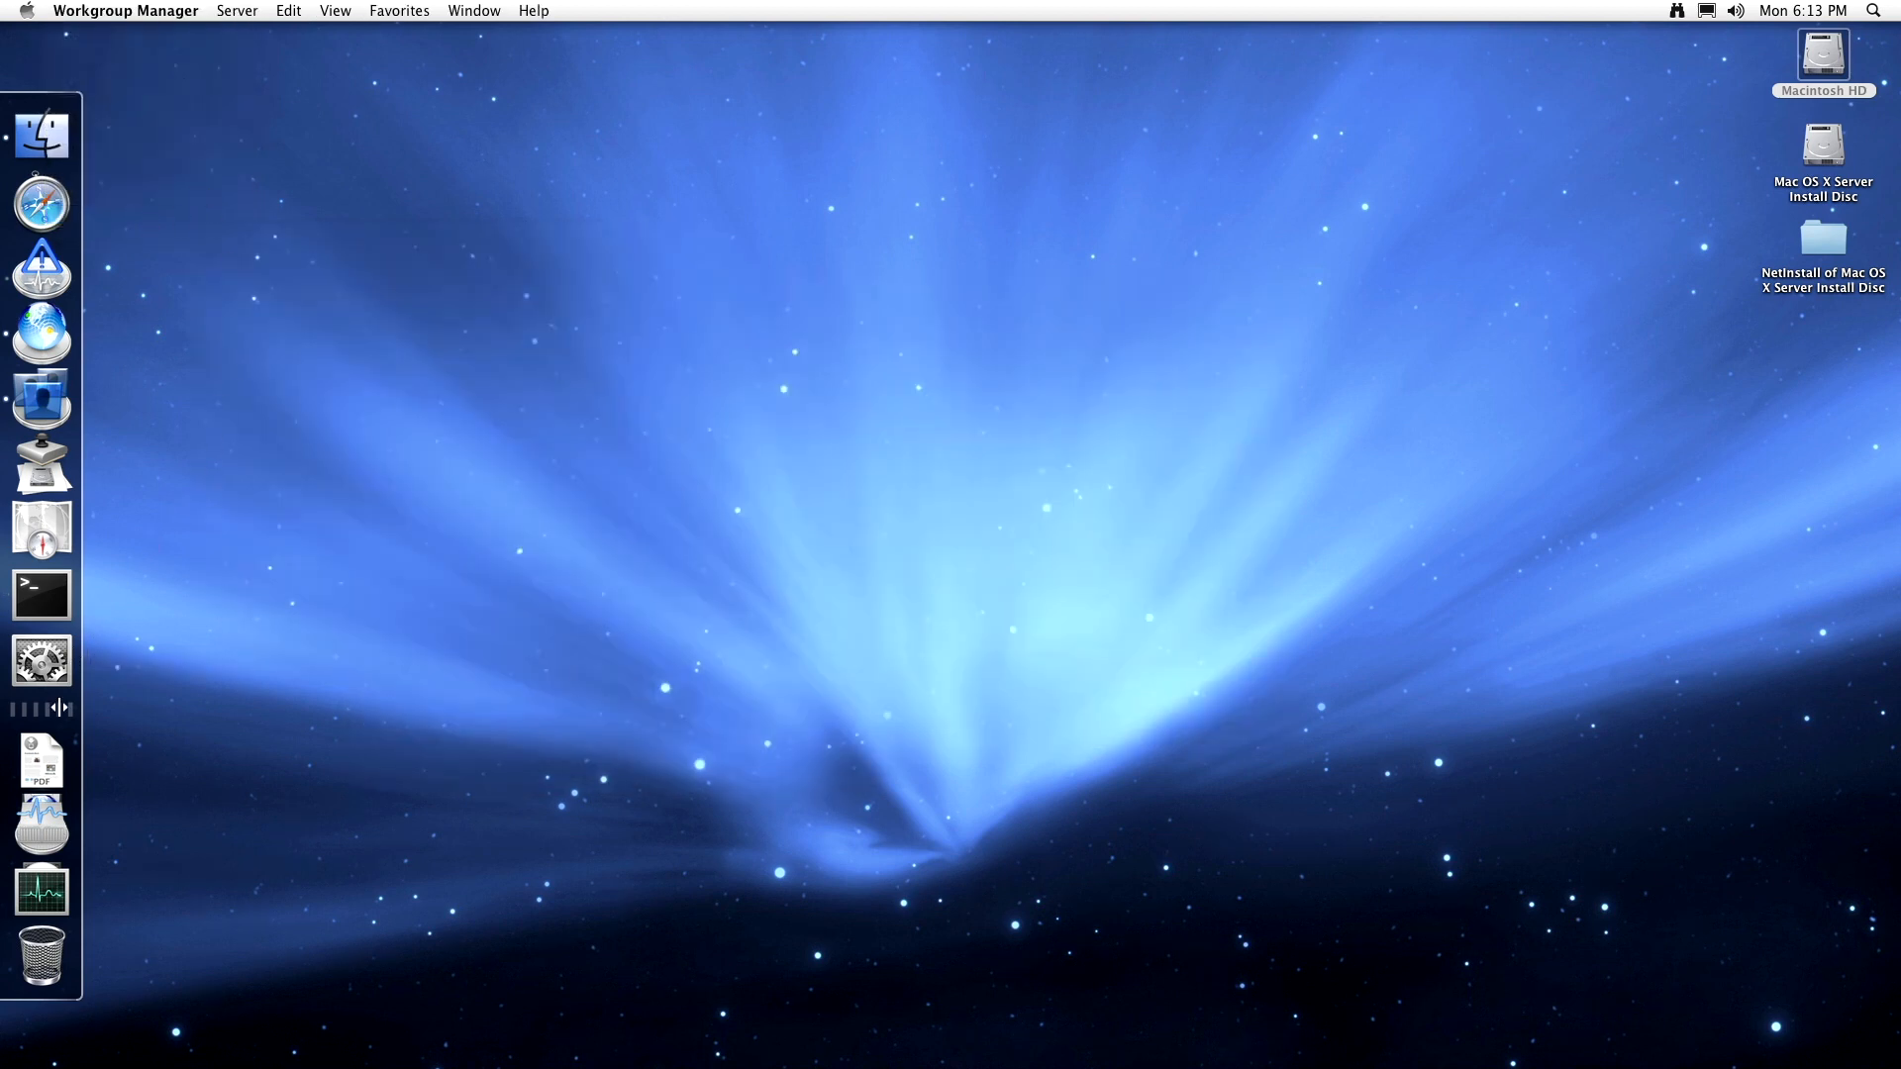
- Launch System Preferences and view the Appearance, Desktop & Screen Saver and Dock panes
click(55, 674)
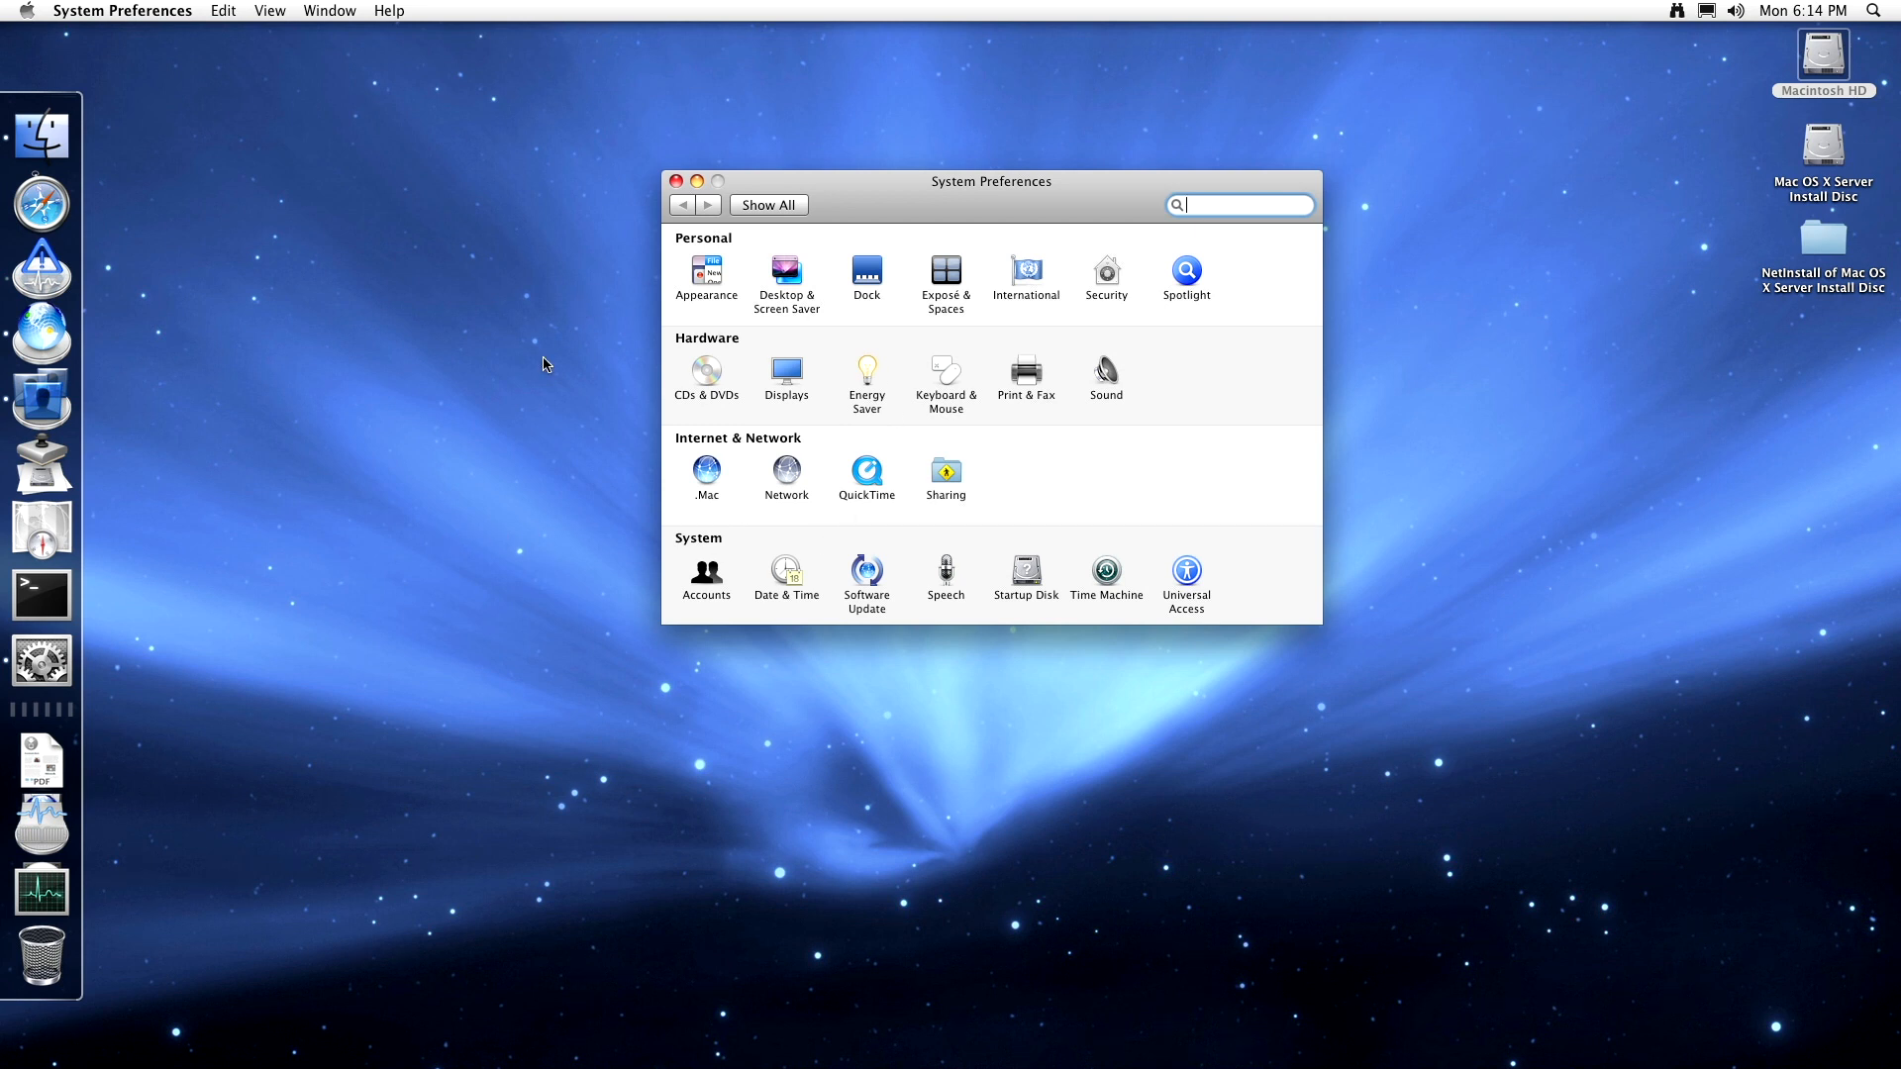
click(700, 284)
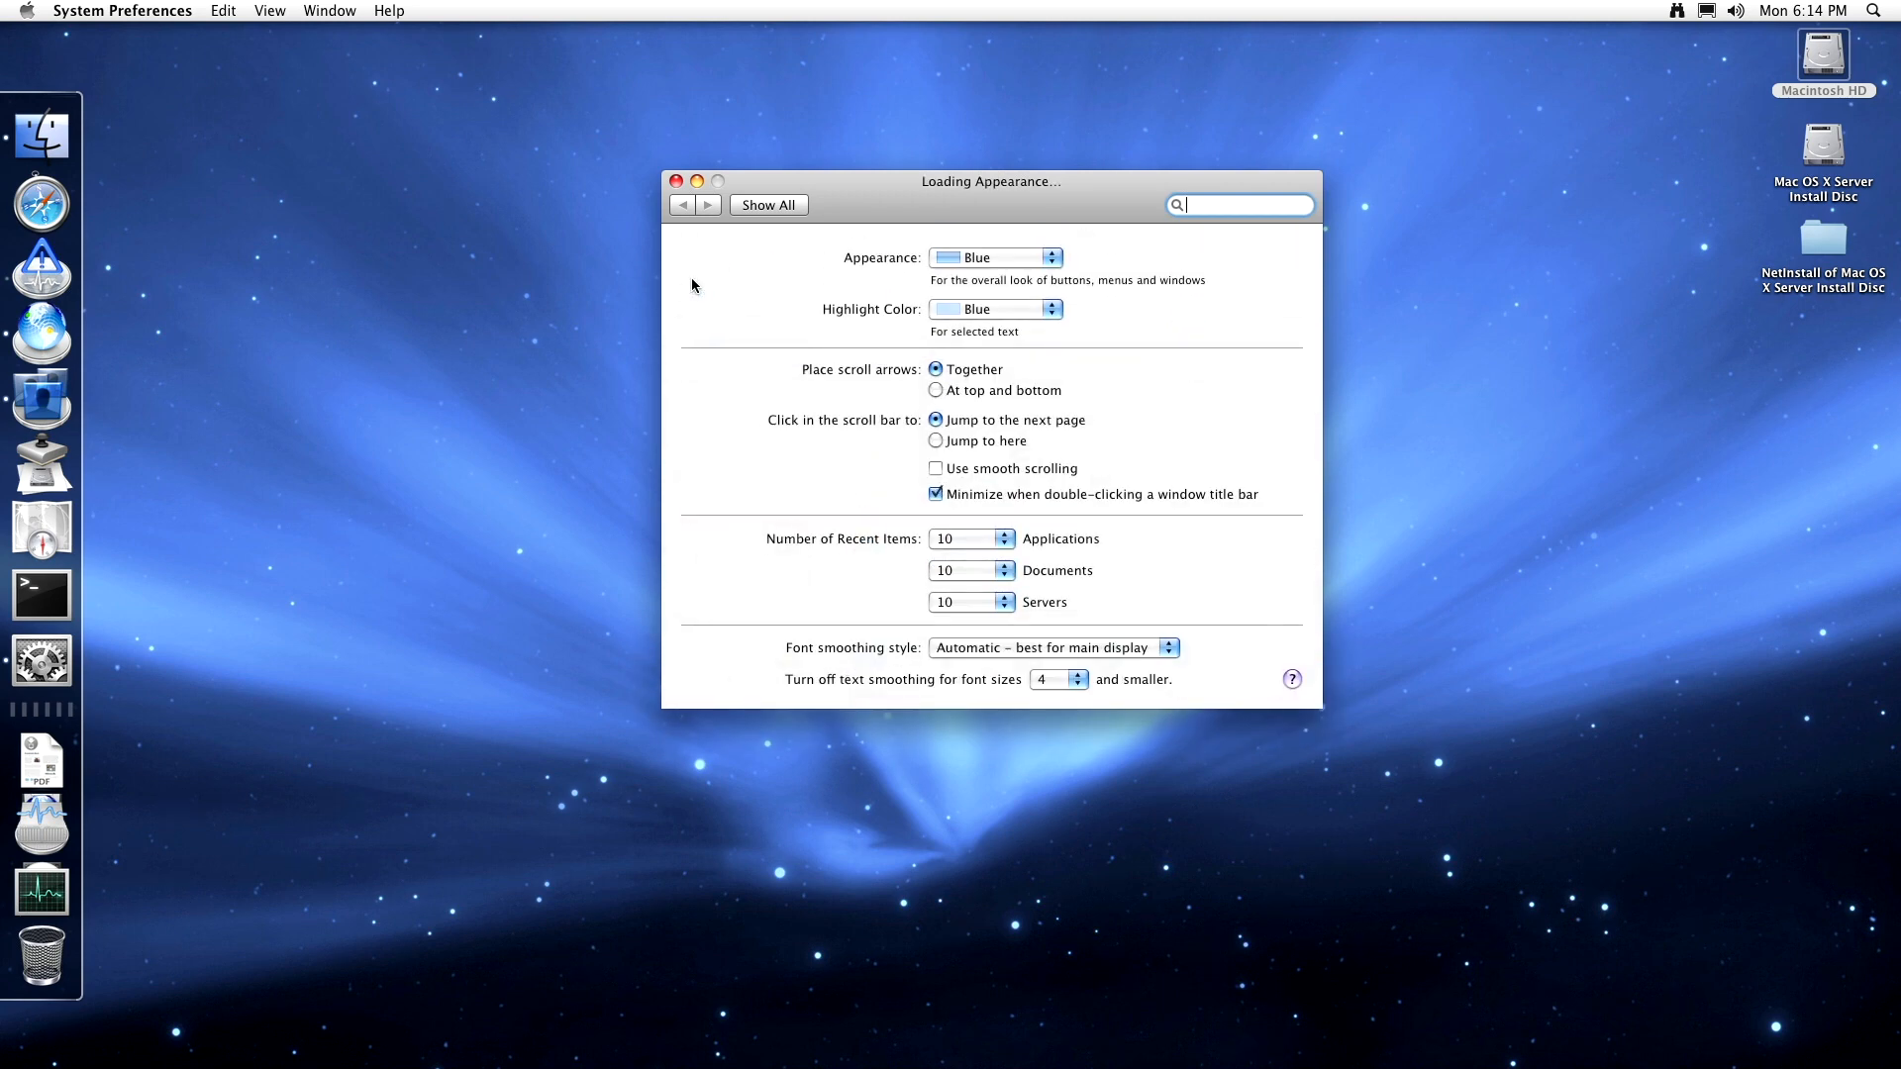
click(760, 208)
click(795, 278)
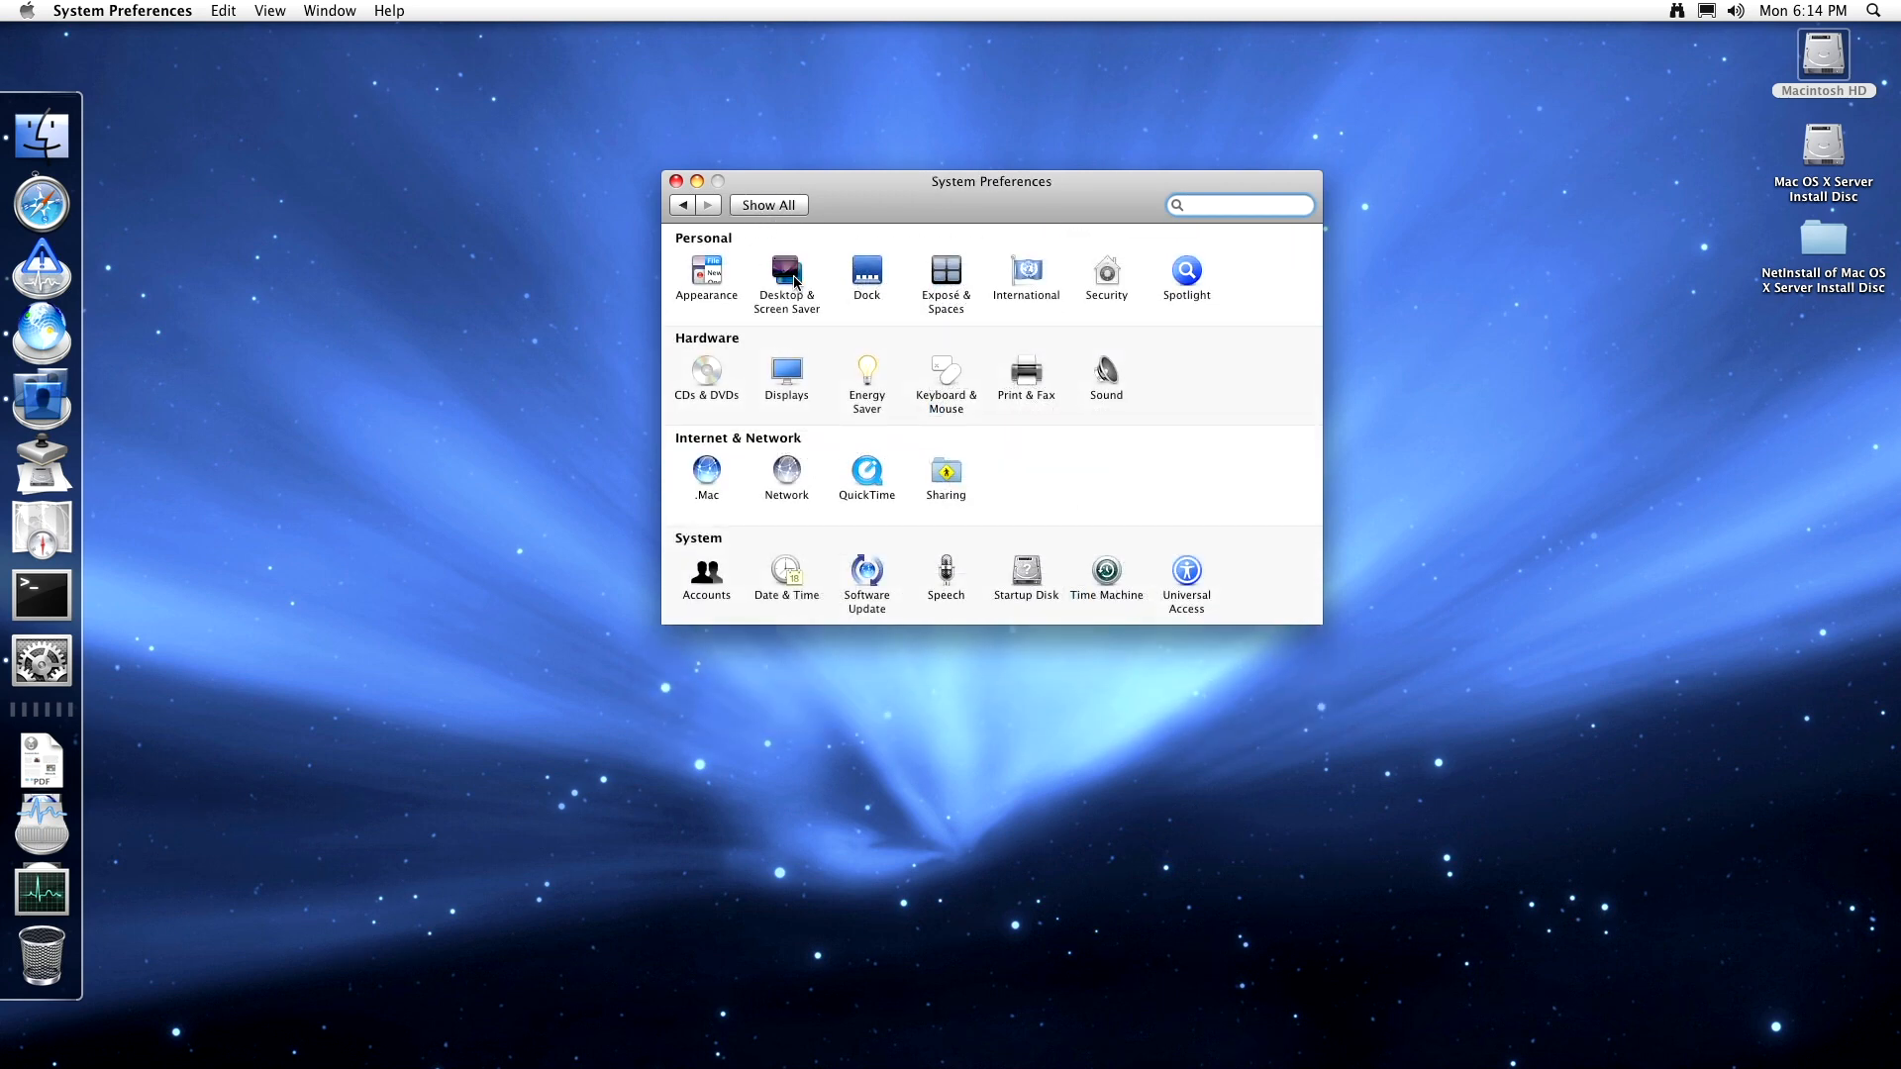
click(792, 209)
click(868, 273)
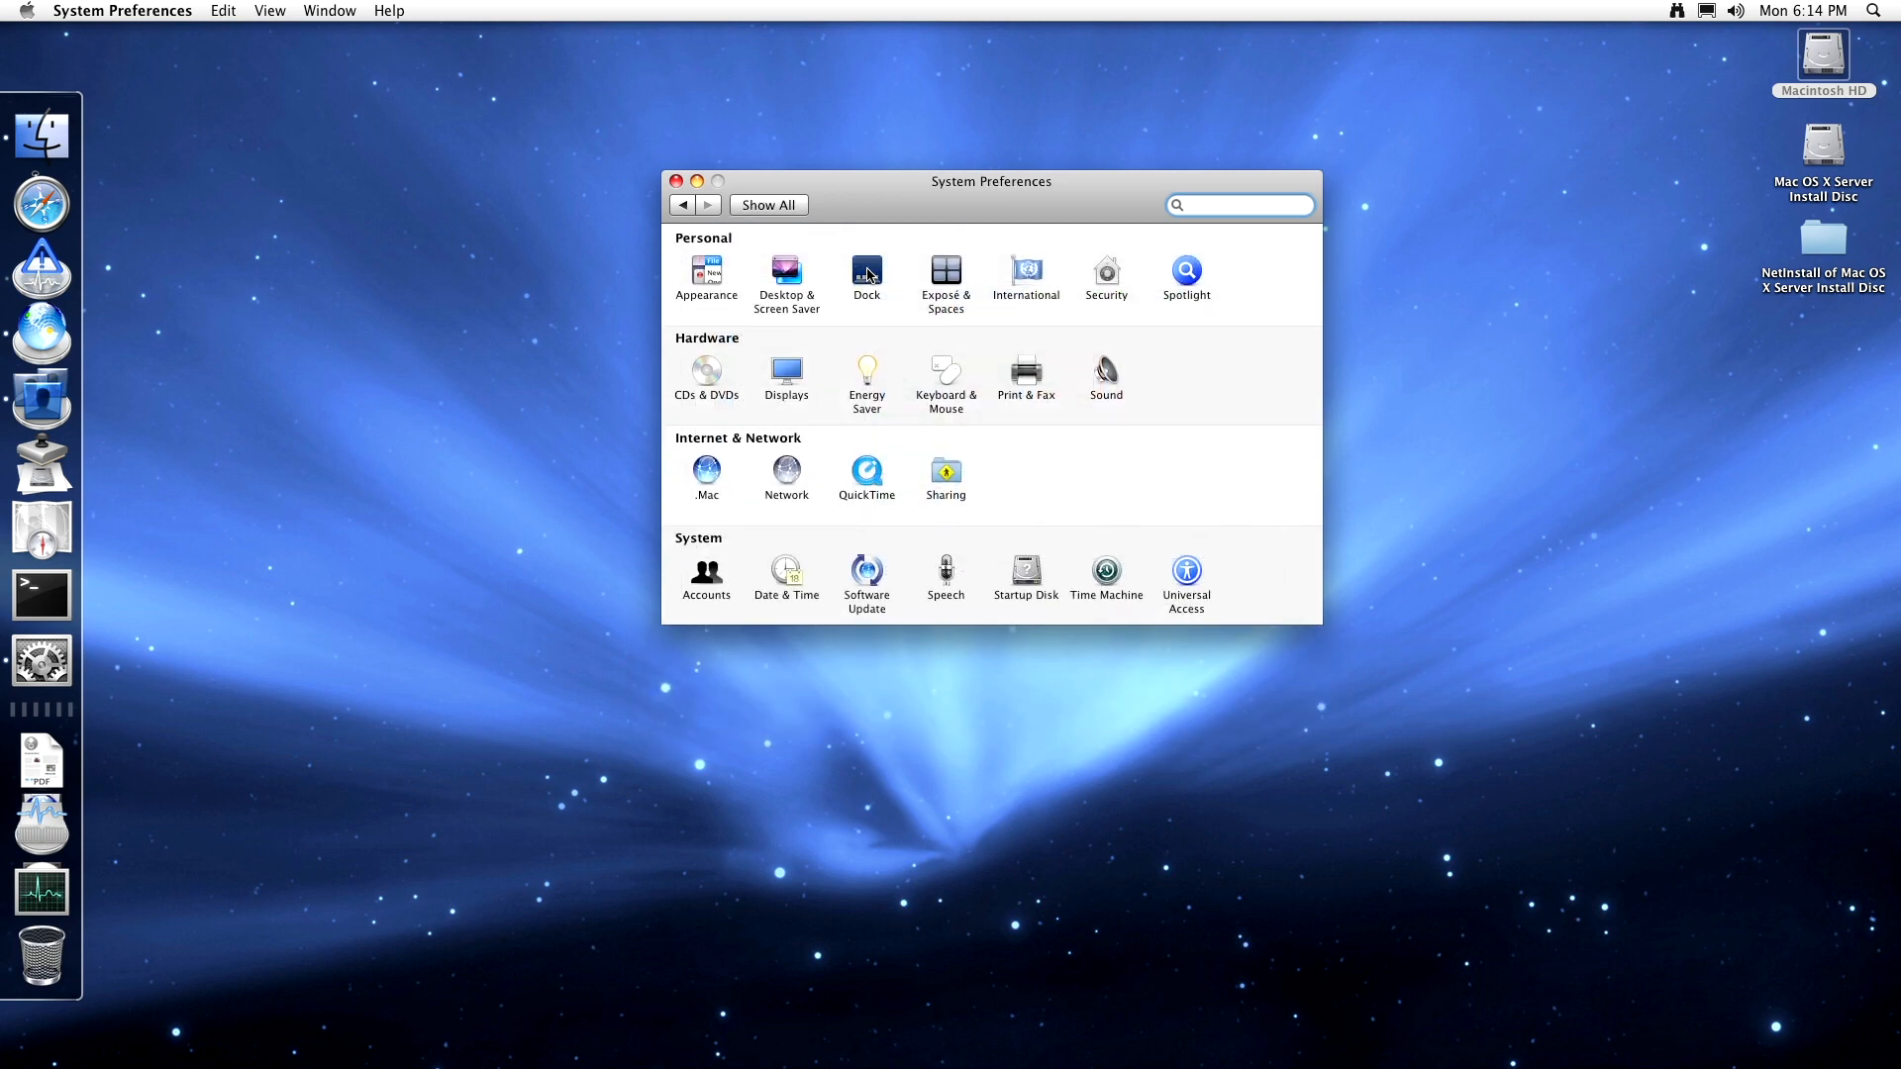
click(795, 210)
- Check the admin account's password settings in Accounts, then return to Show All
click(720, 574)
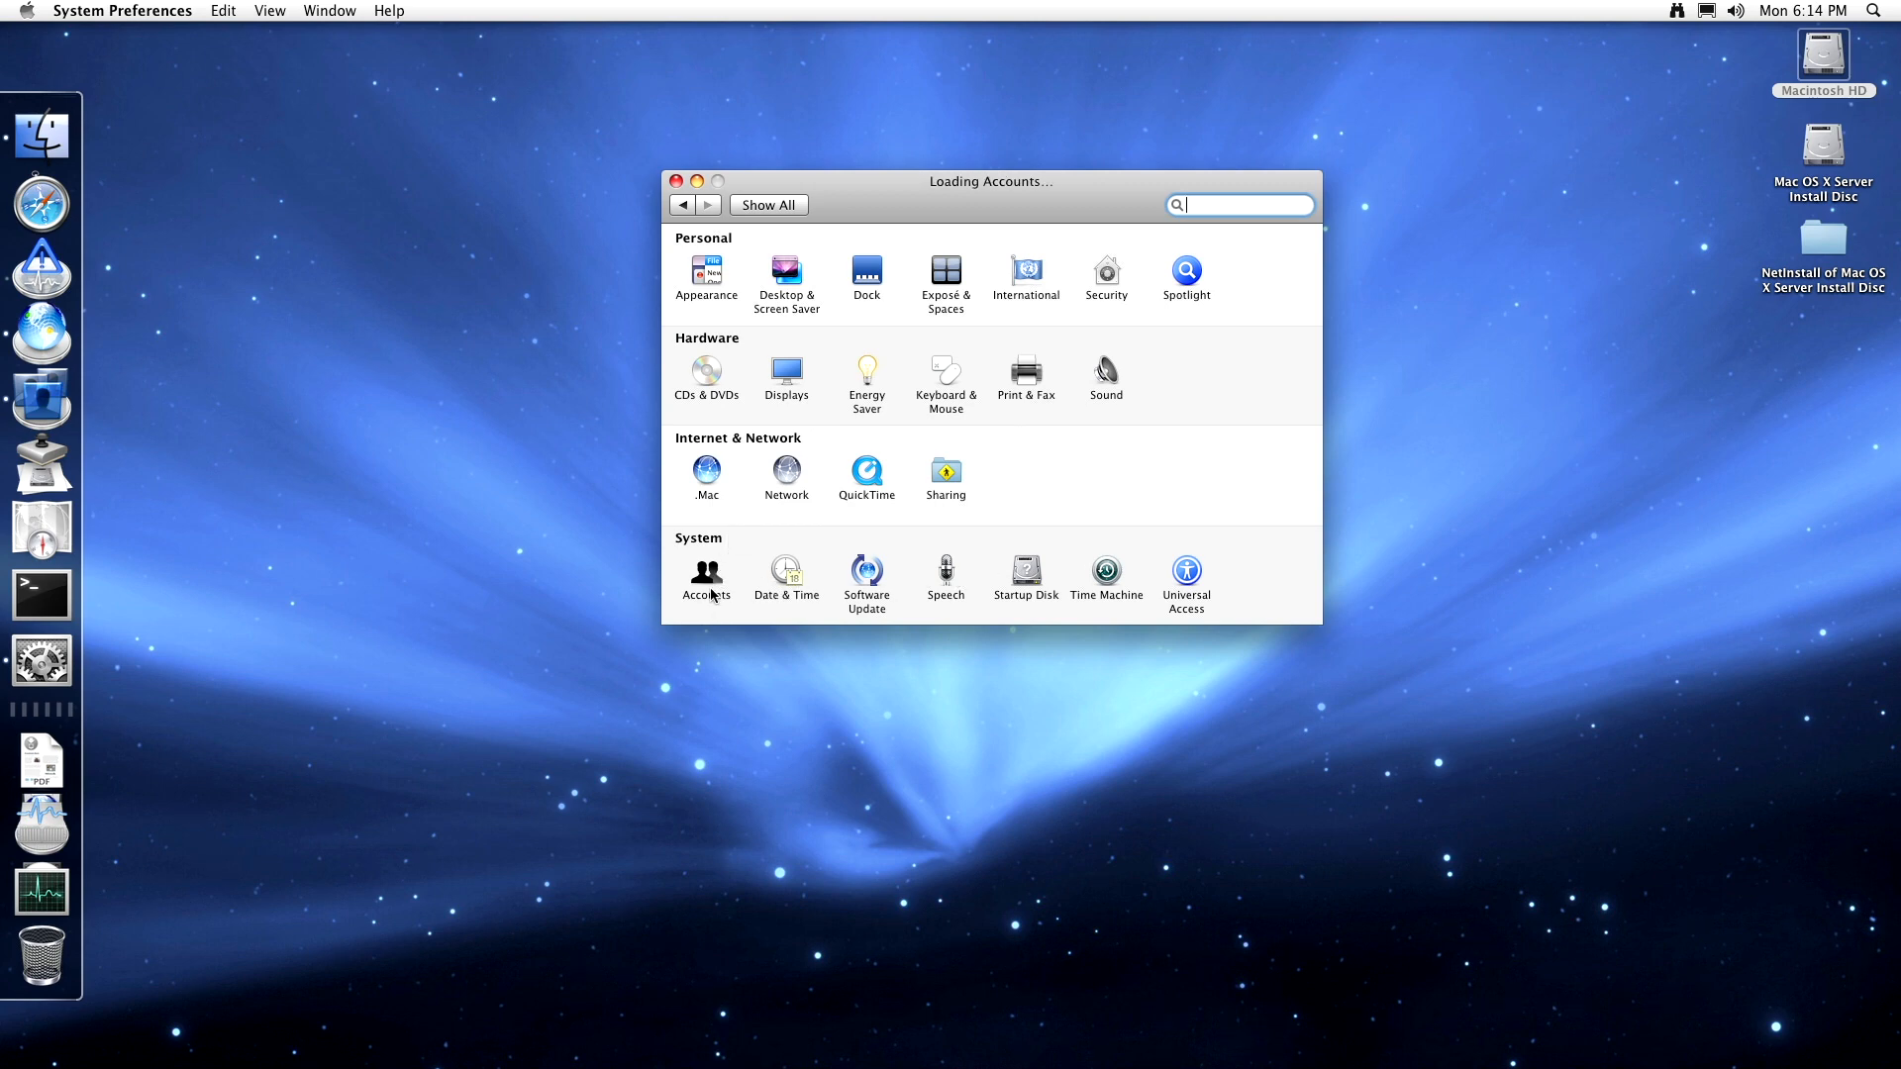
click(738, 297)
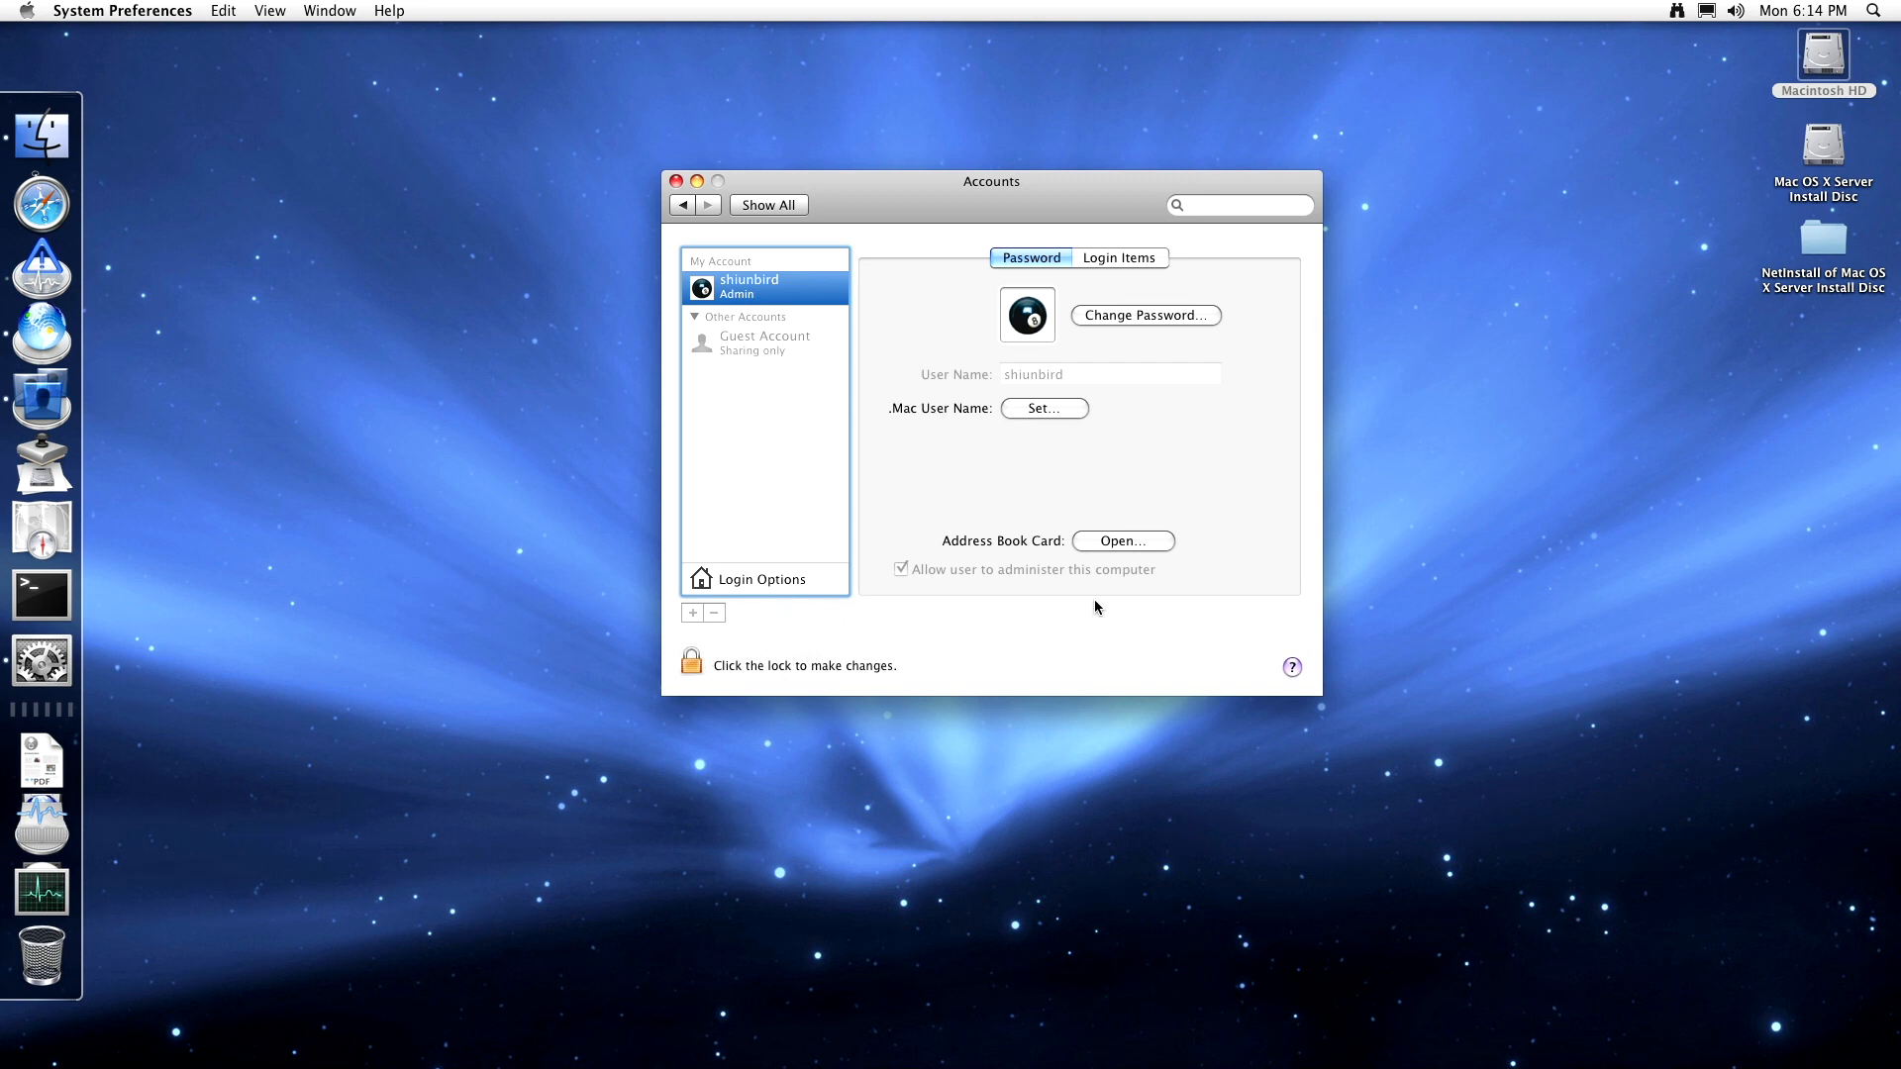
click(785, 206)
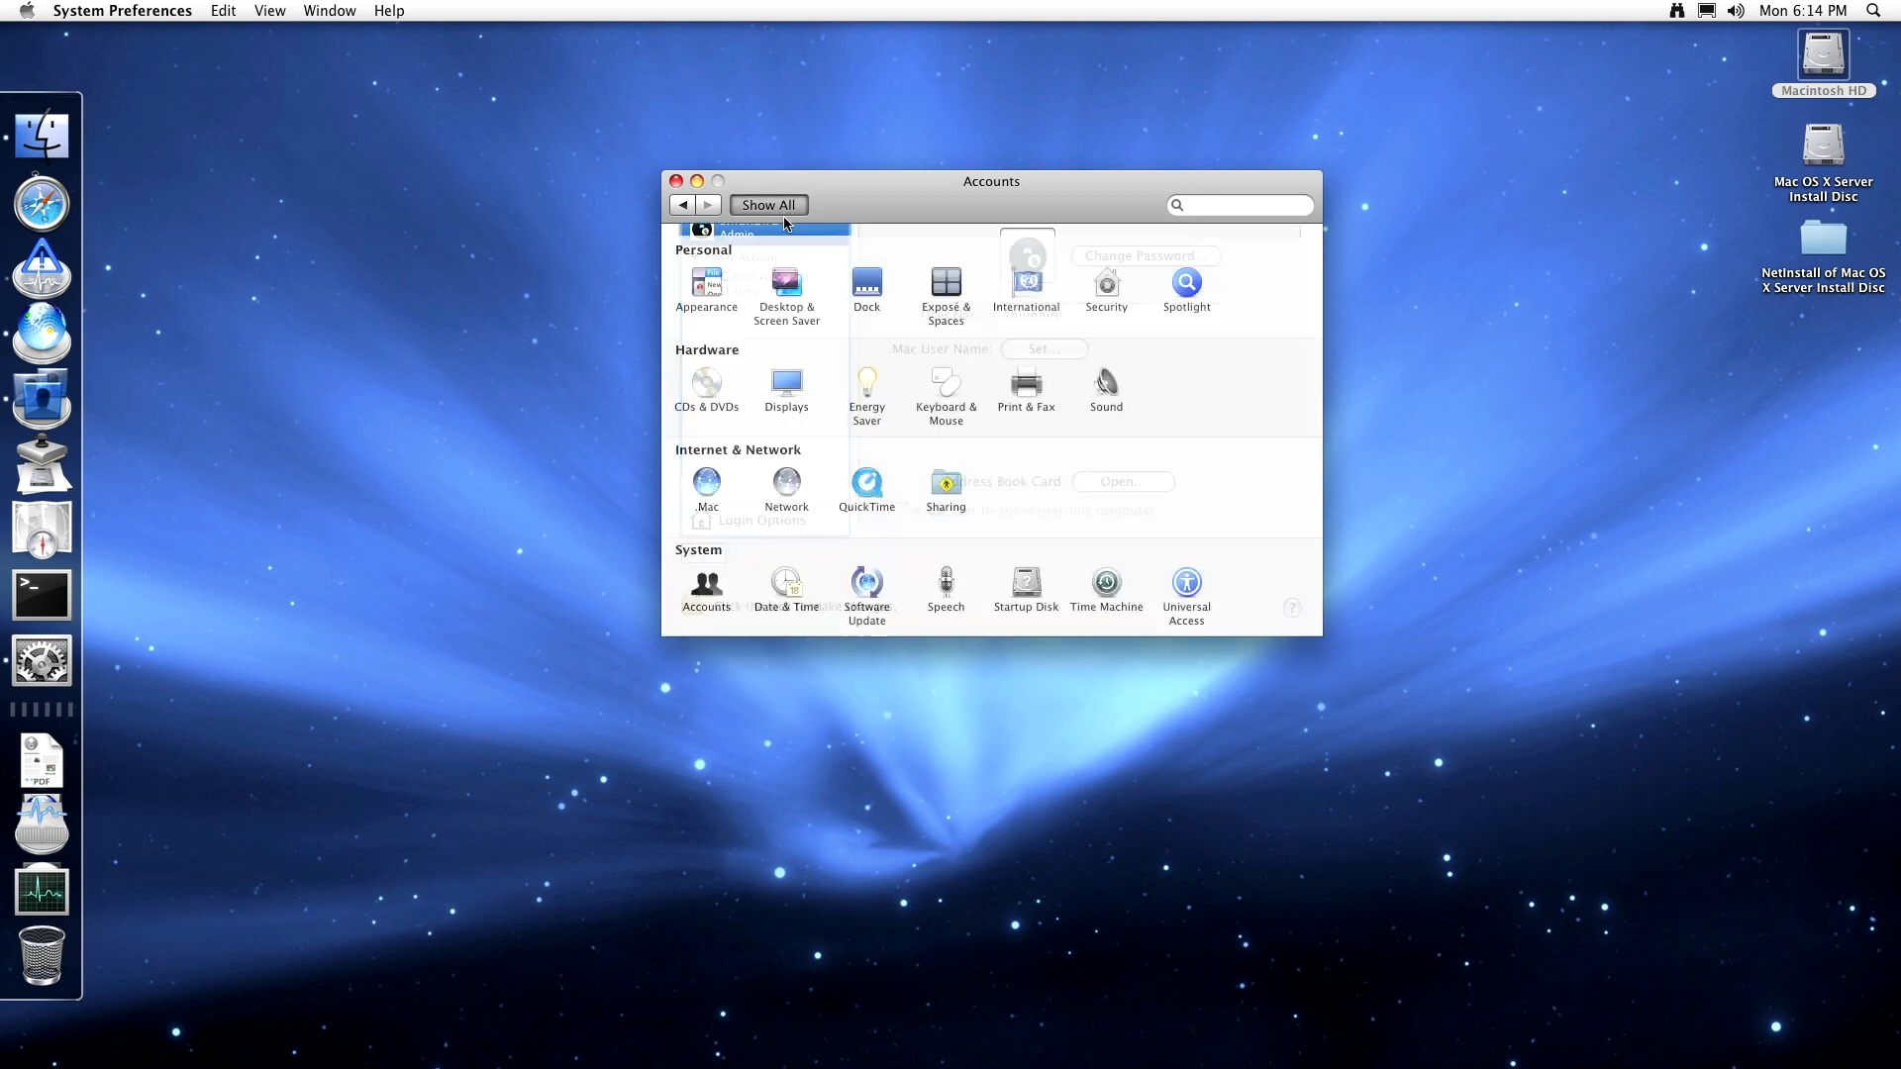
click(946, 475)
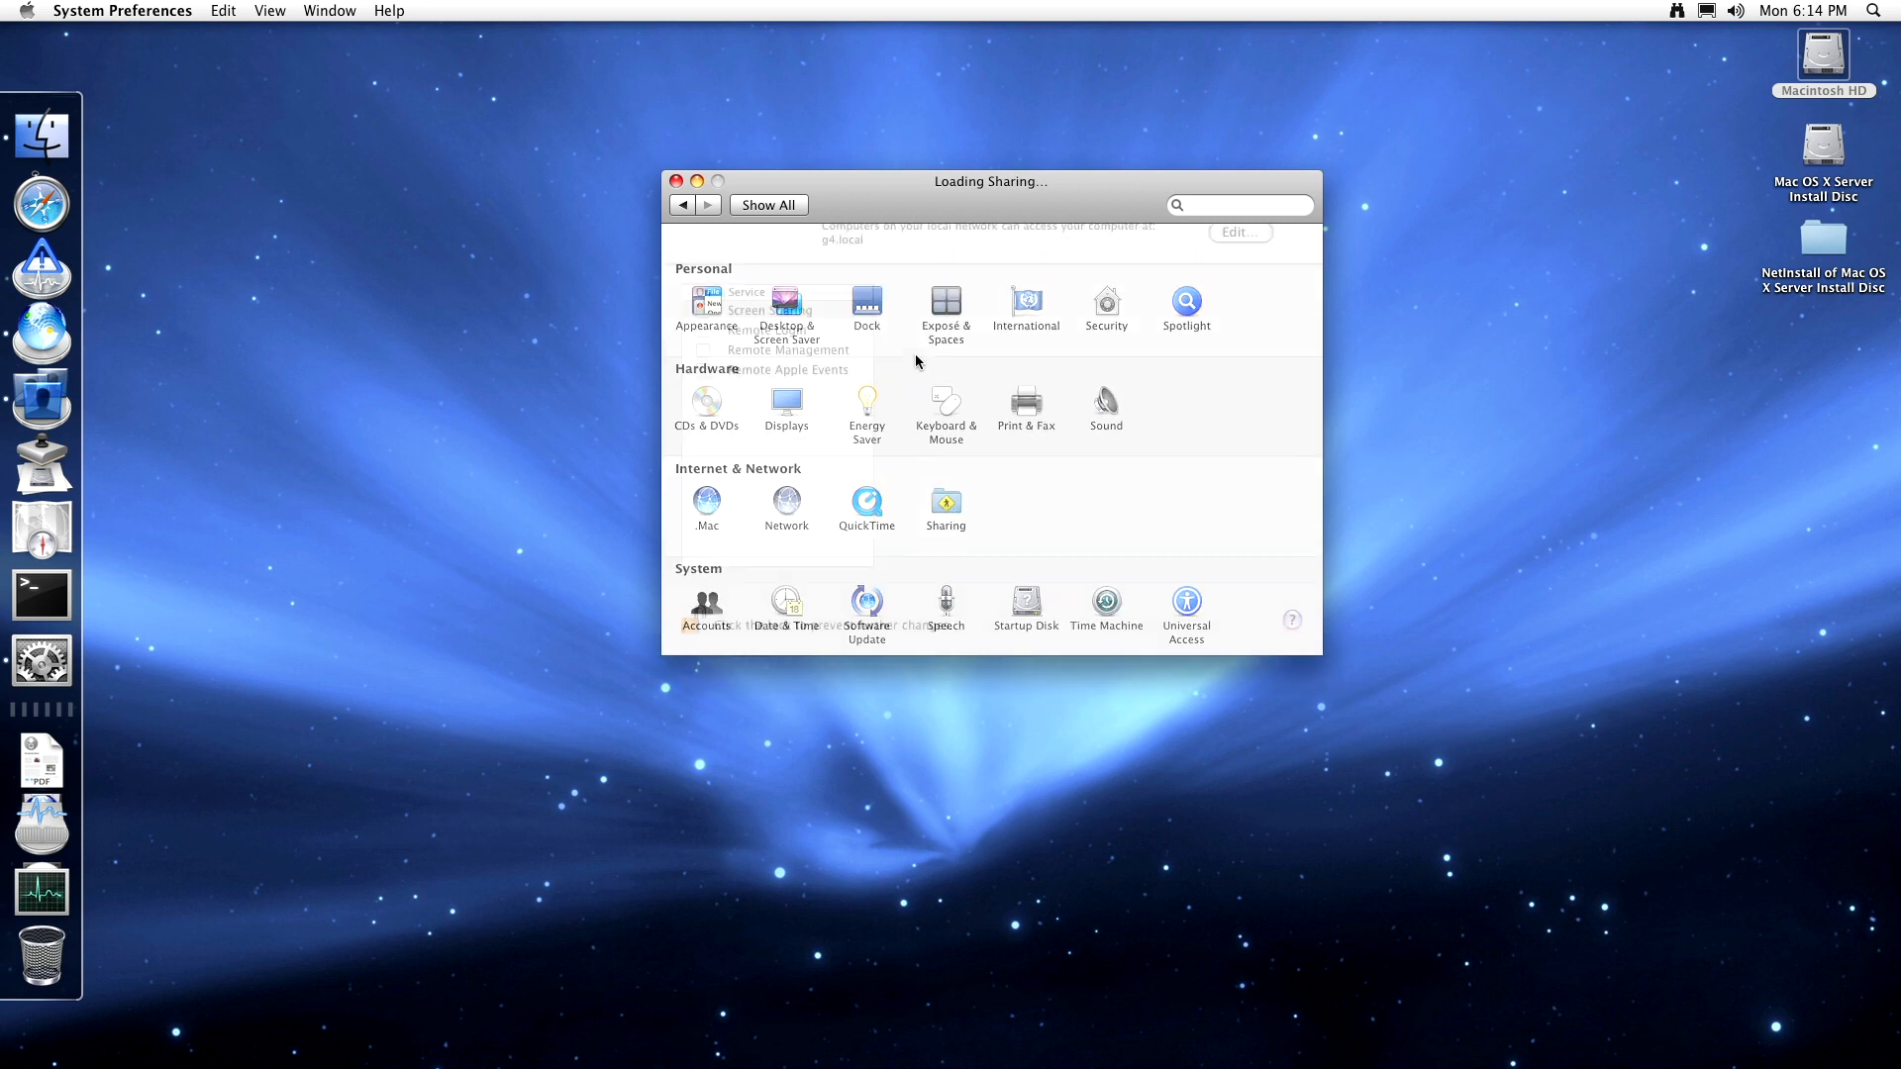
click(815, 390)
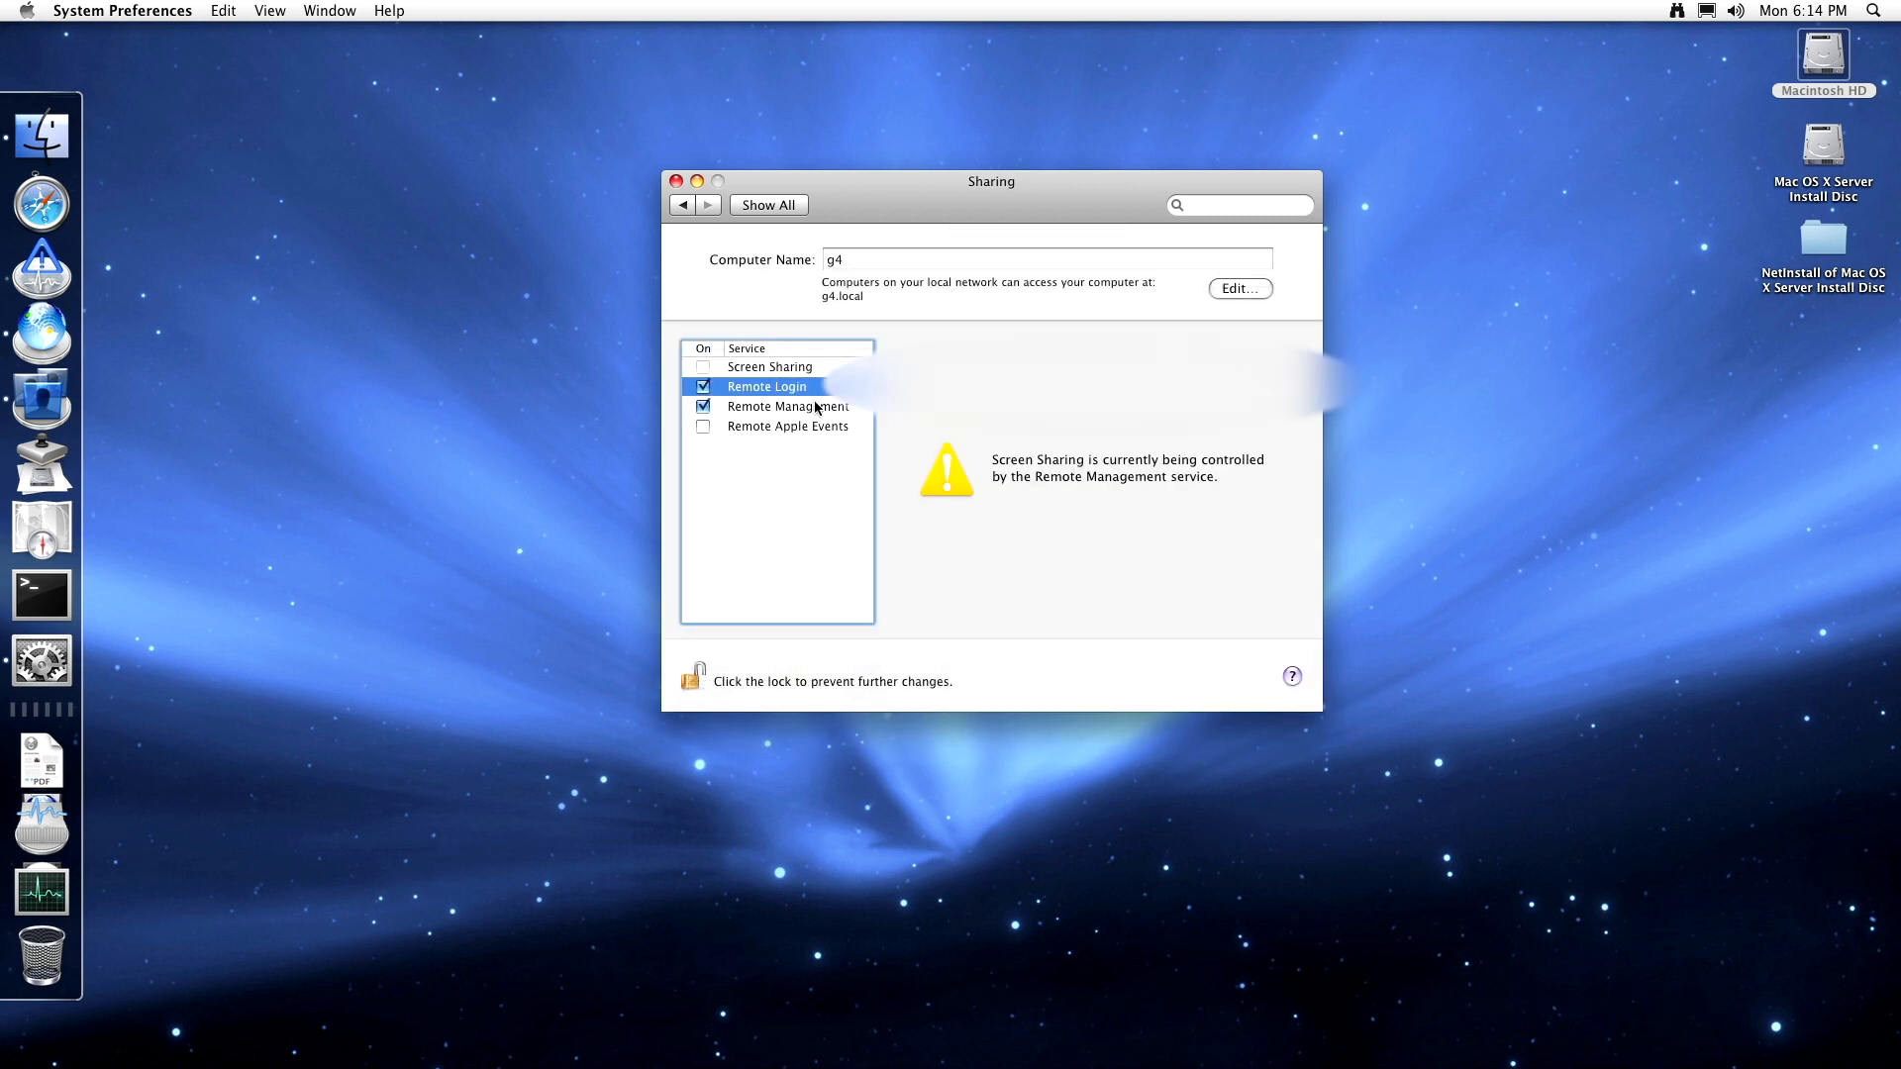
click(816, 407)
click(817, 426)
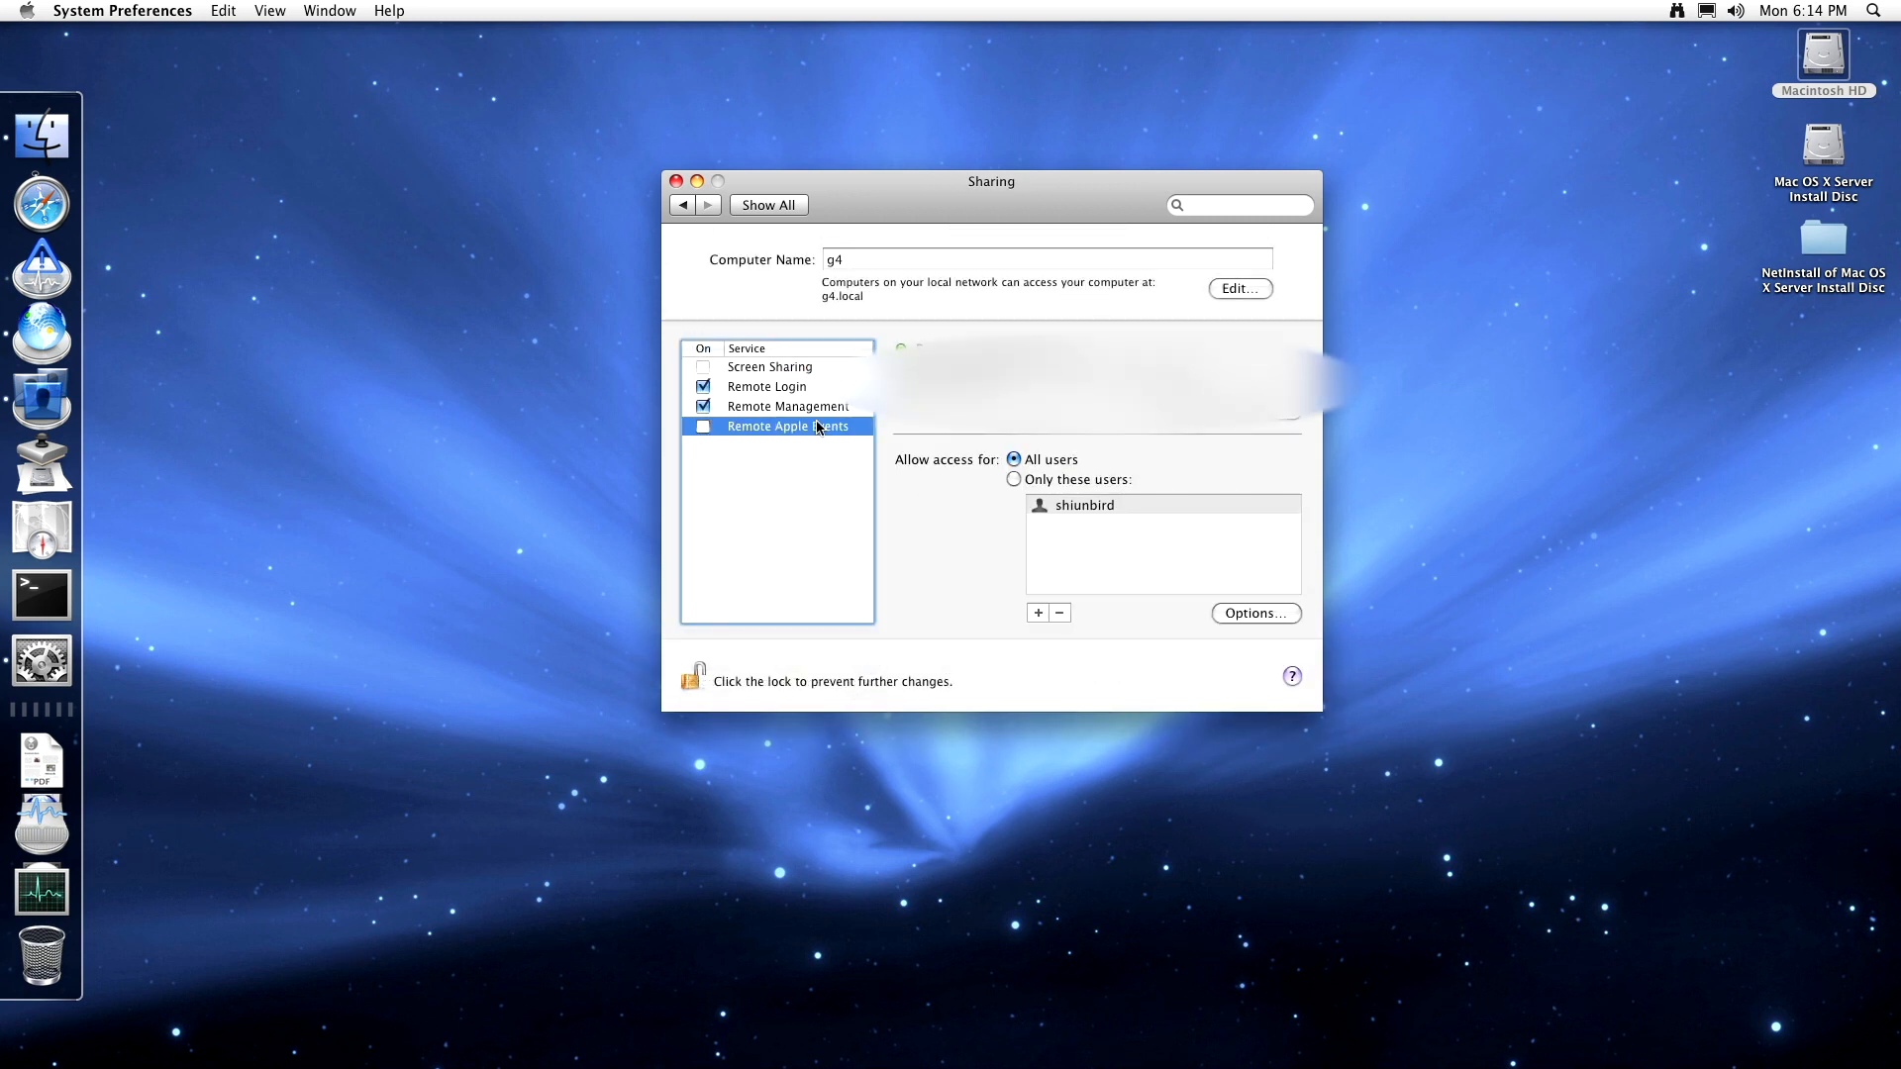
click(796, 367)
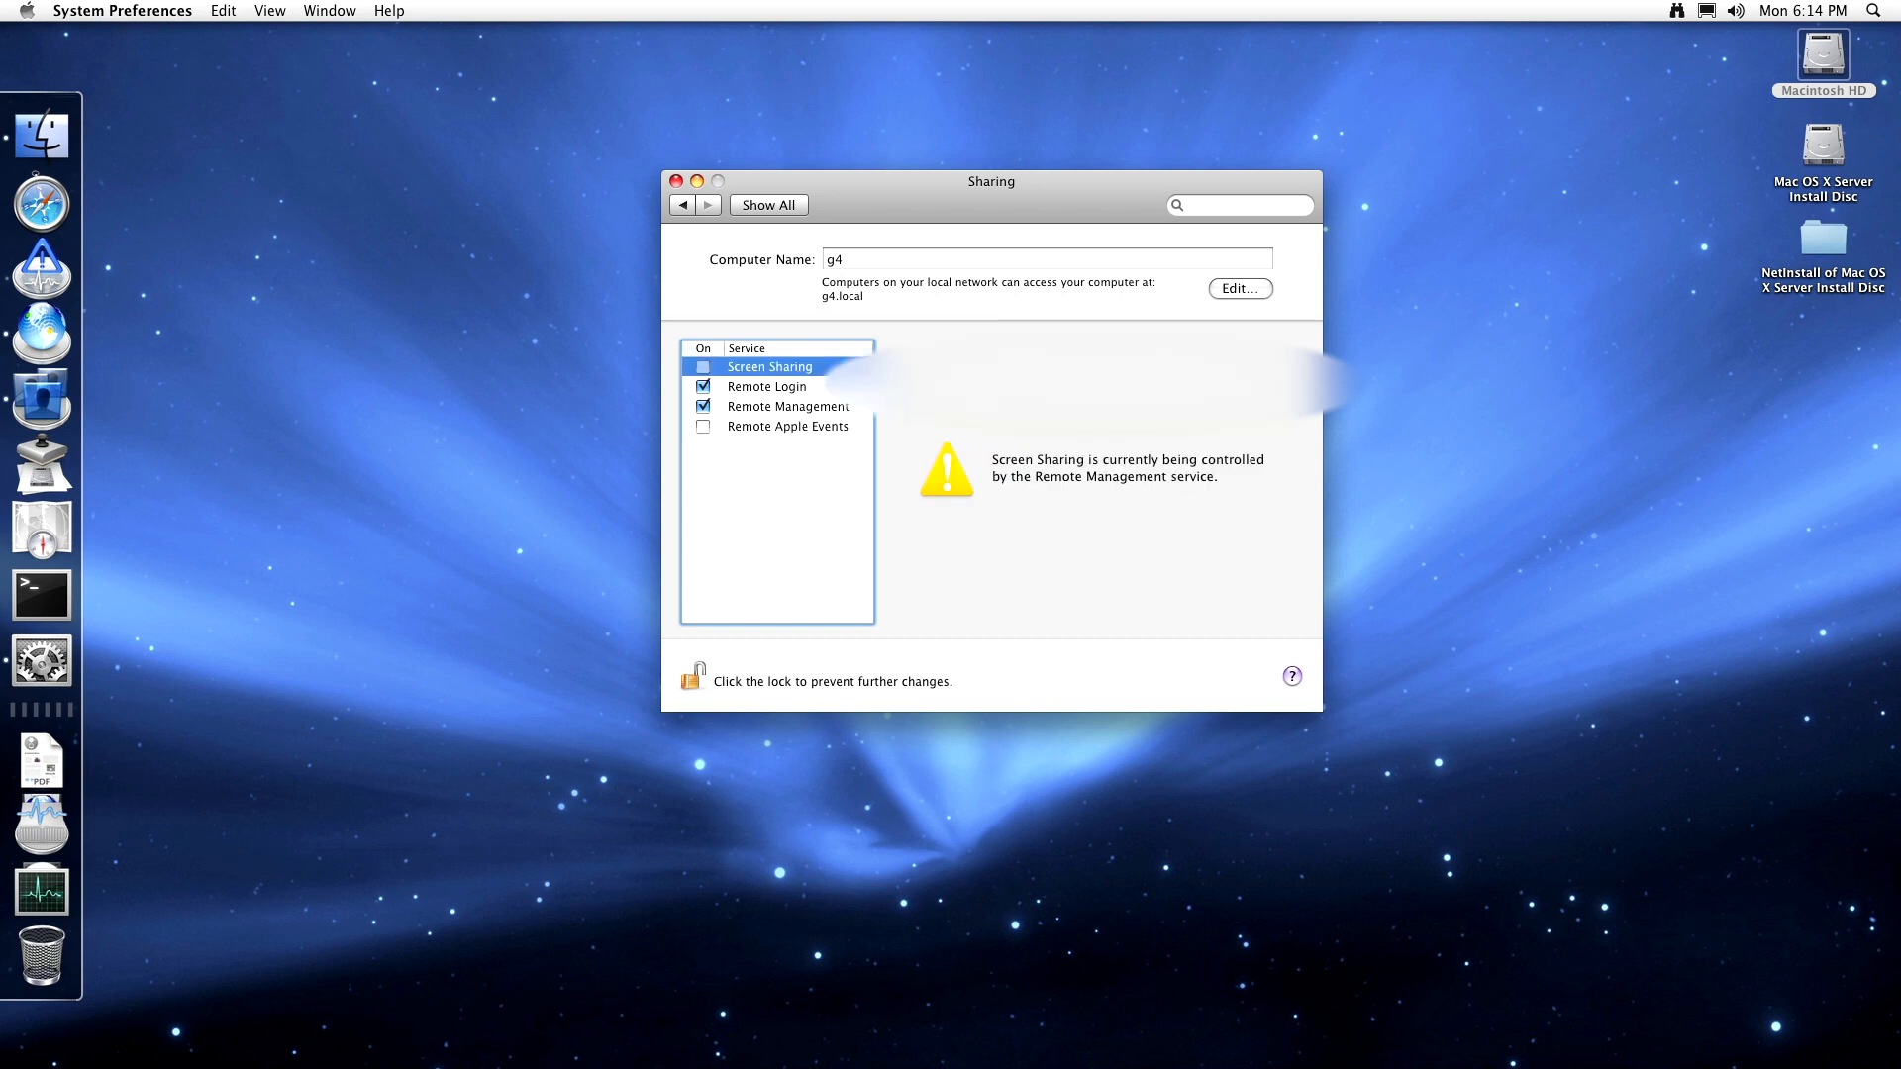
click(783, 387)
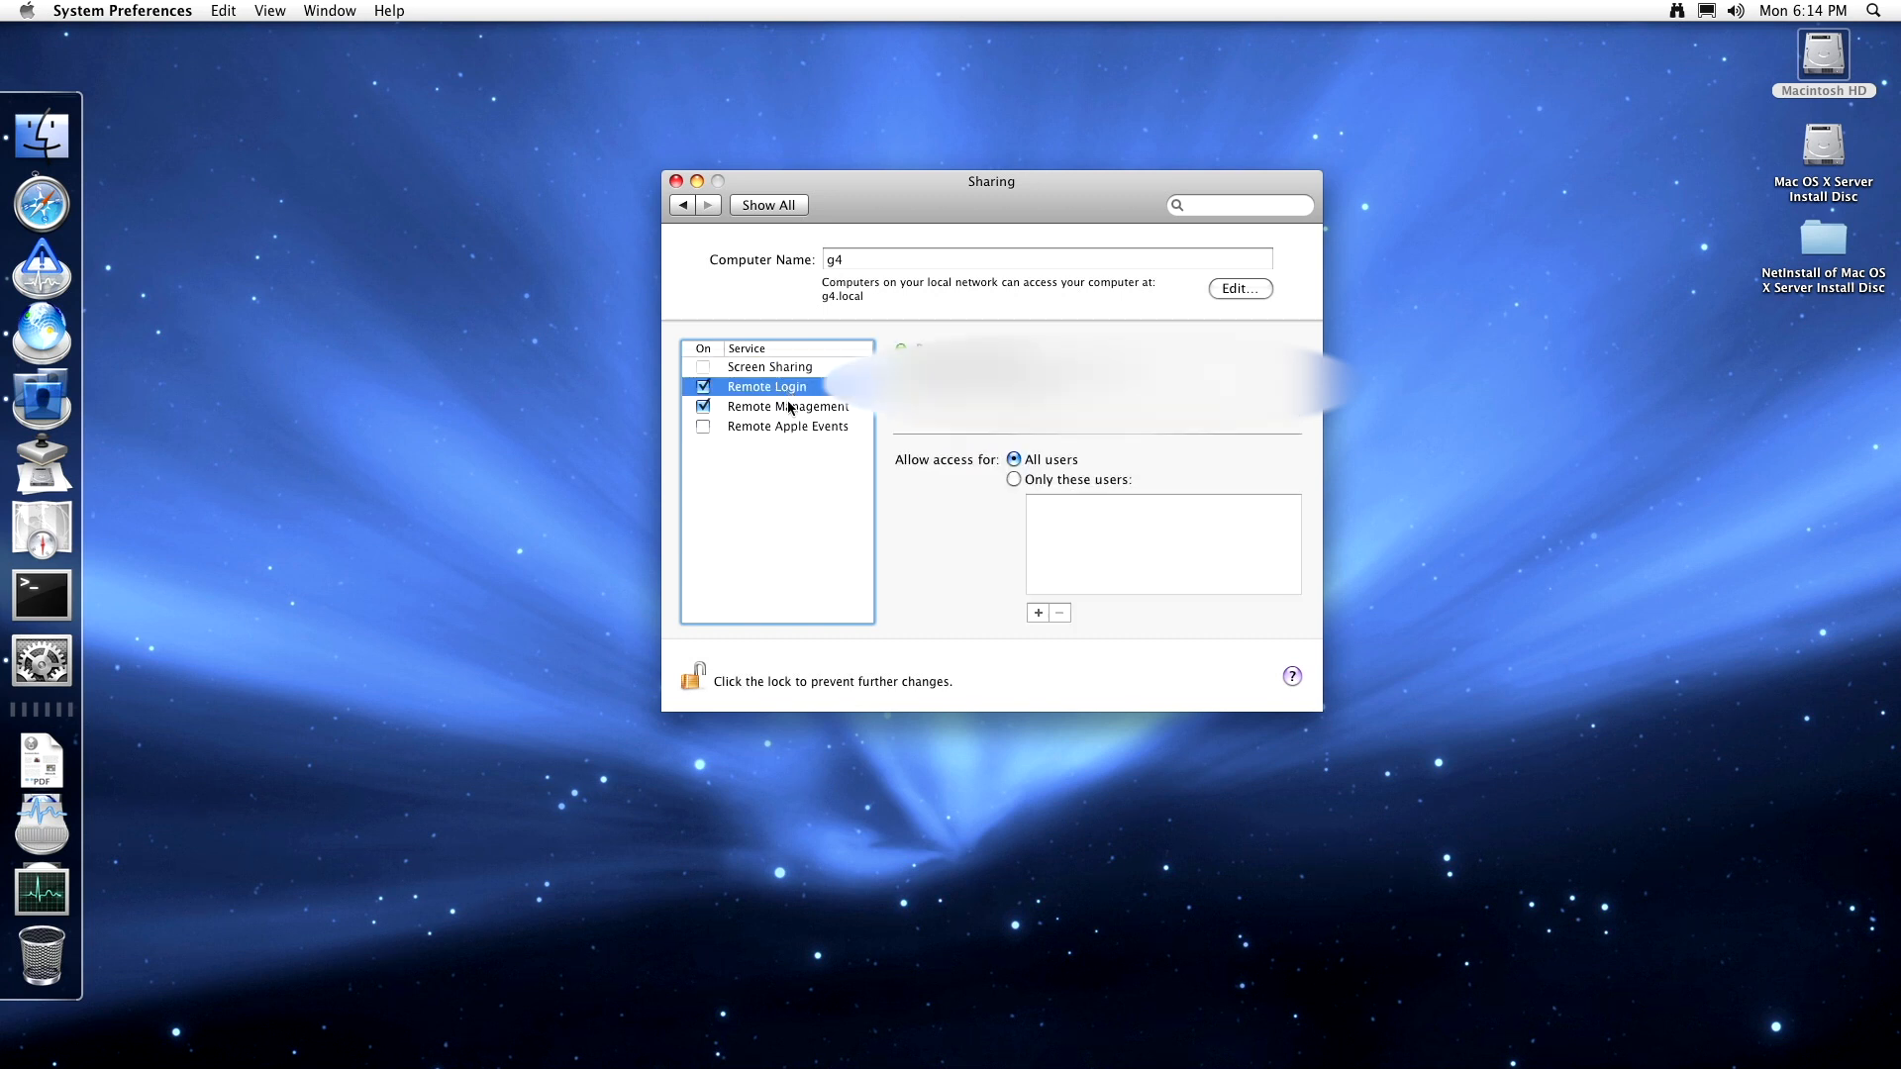
click(789, 407)
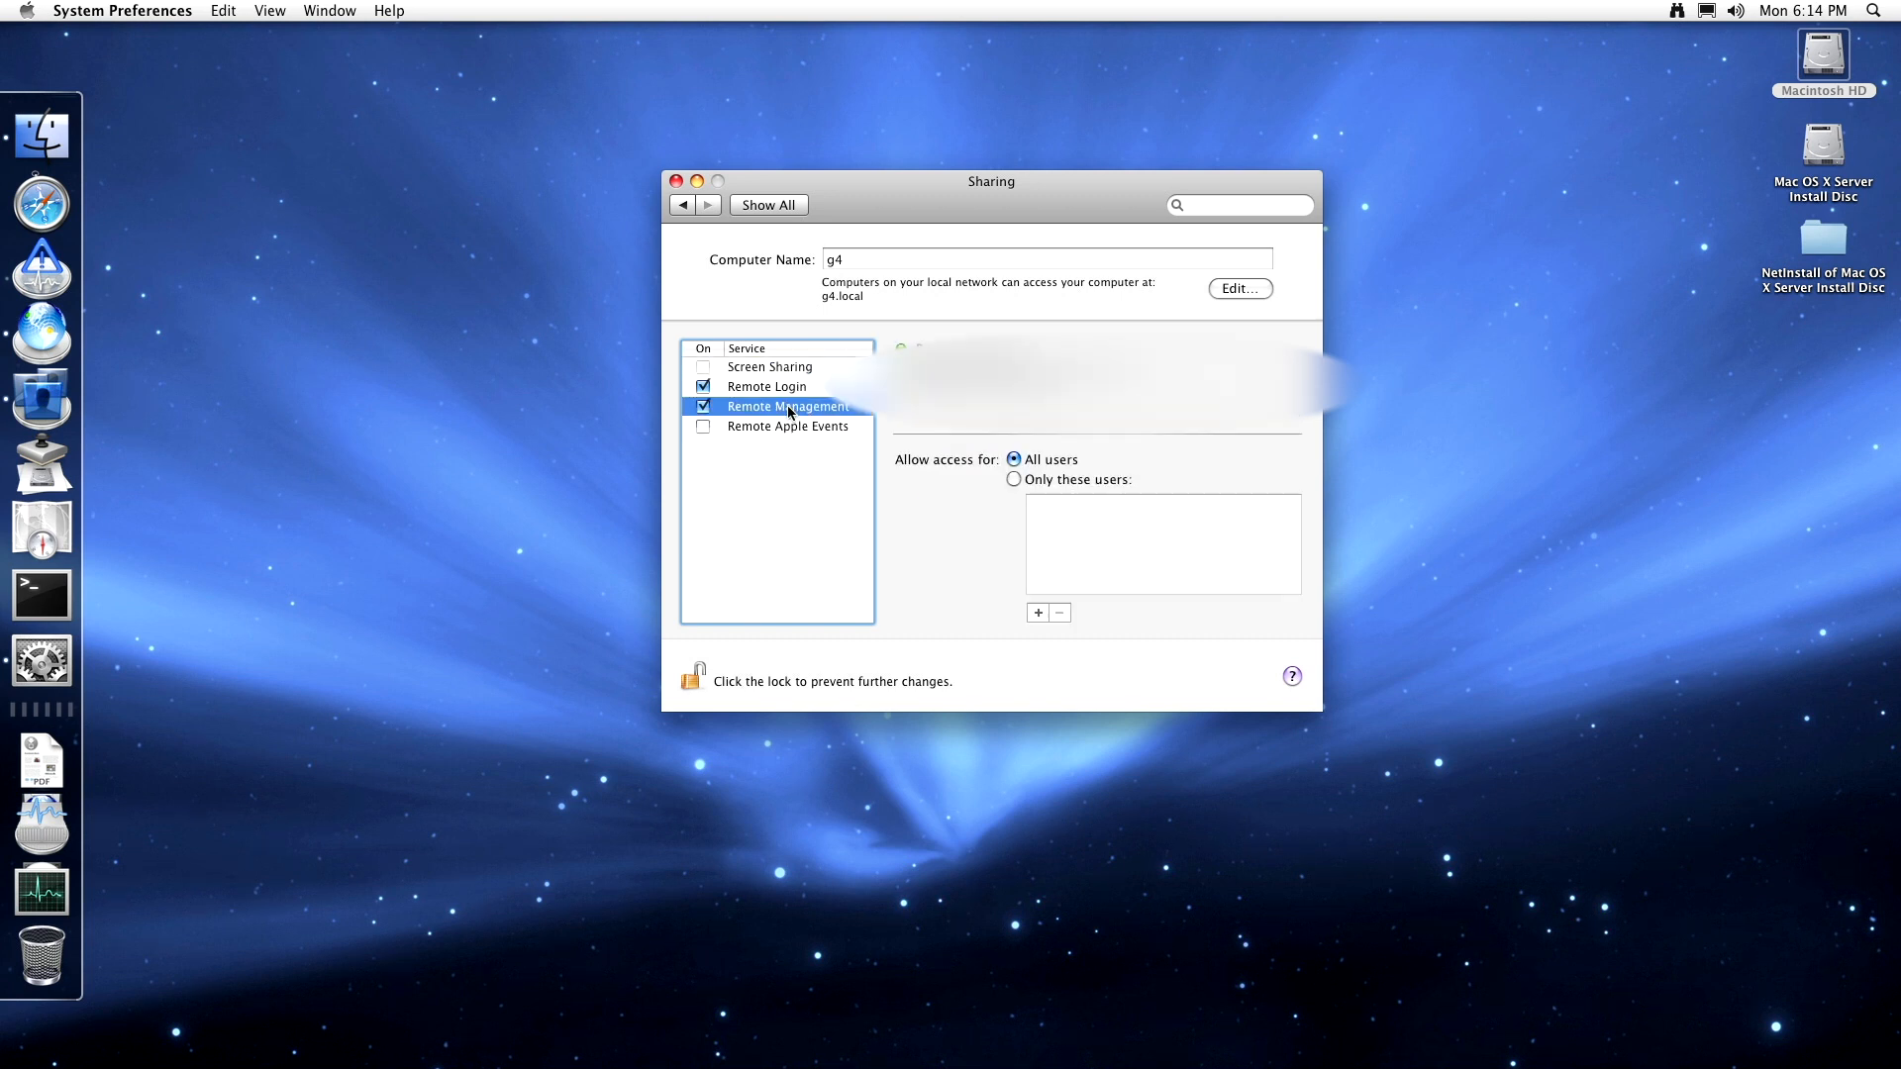
click(779, 210)
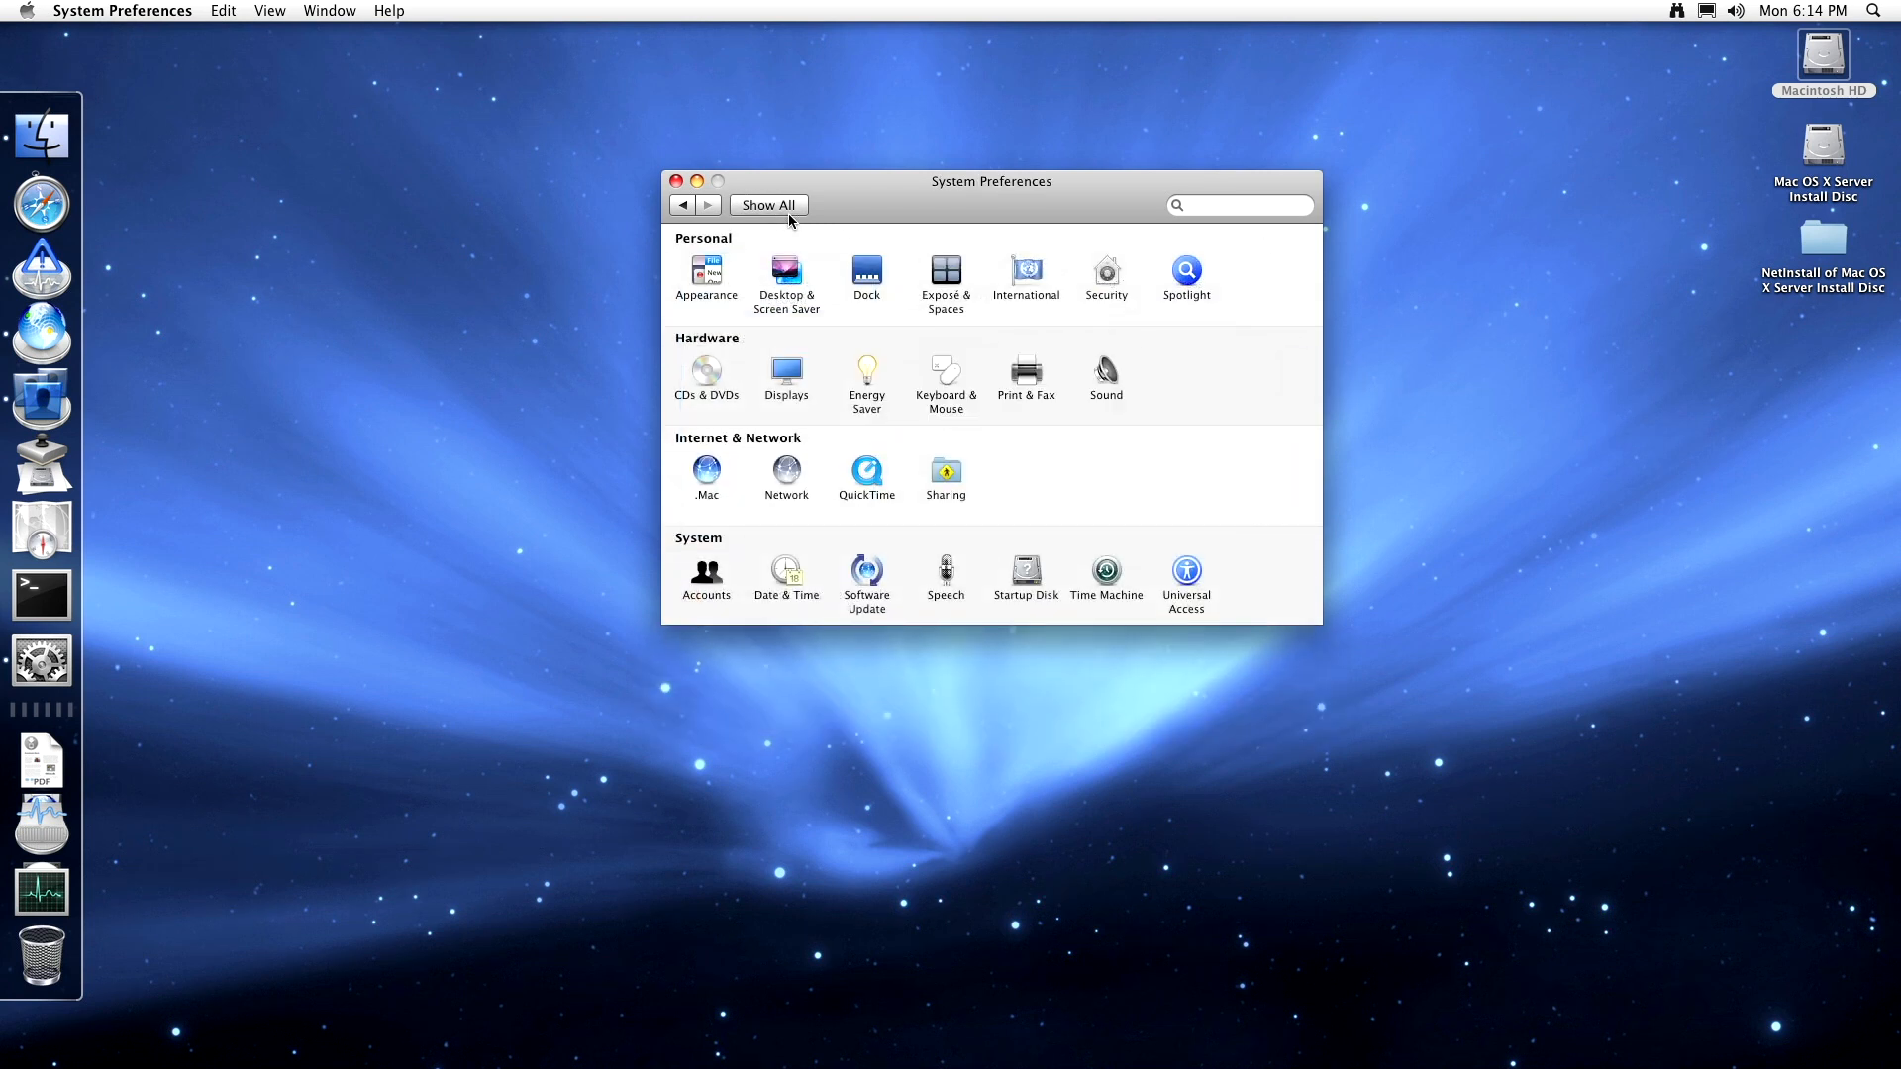
- Close System Preferences and view the Downloads stack's options
click(675, 182)
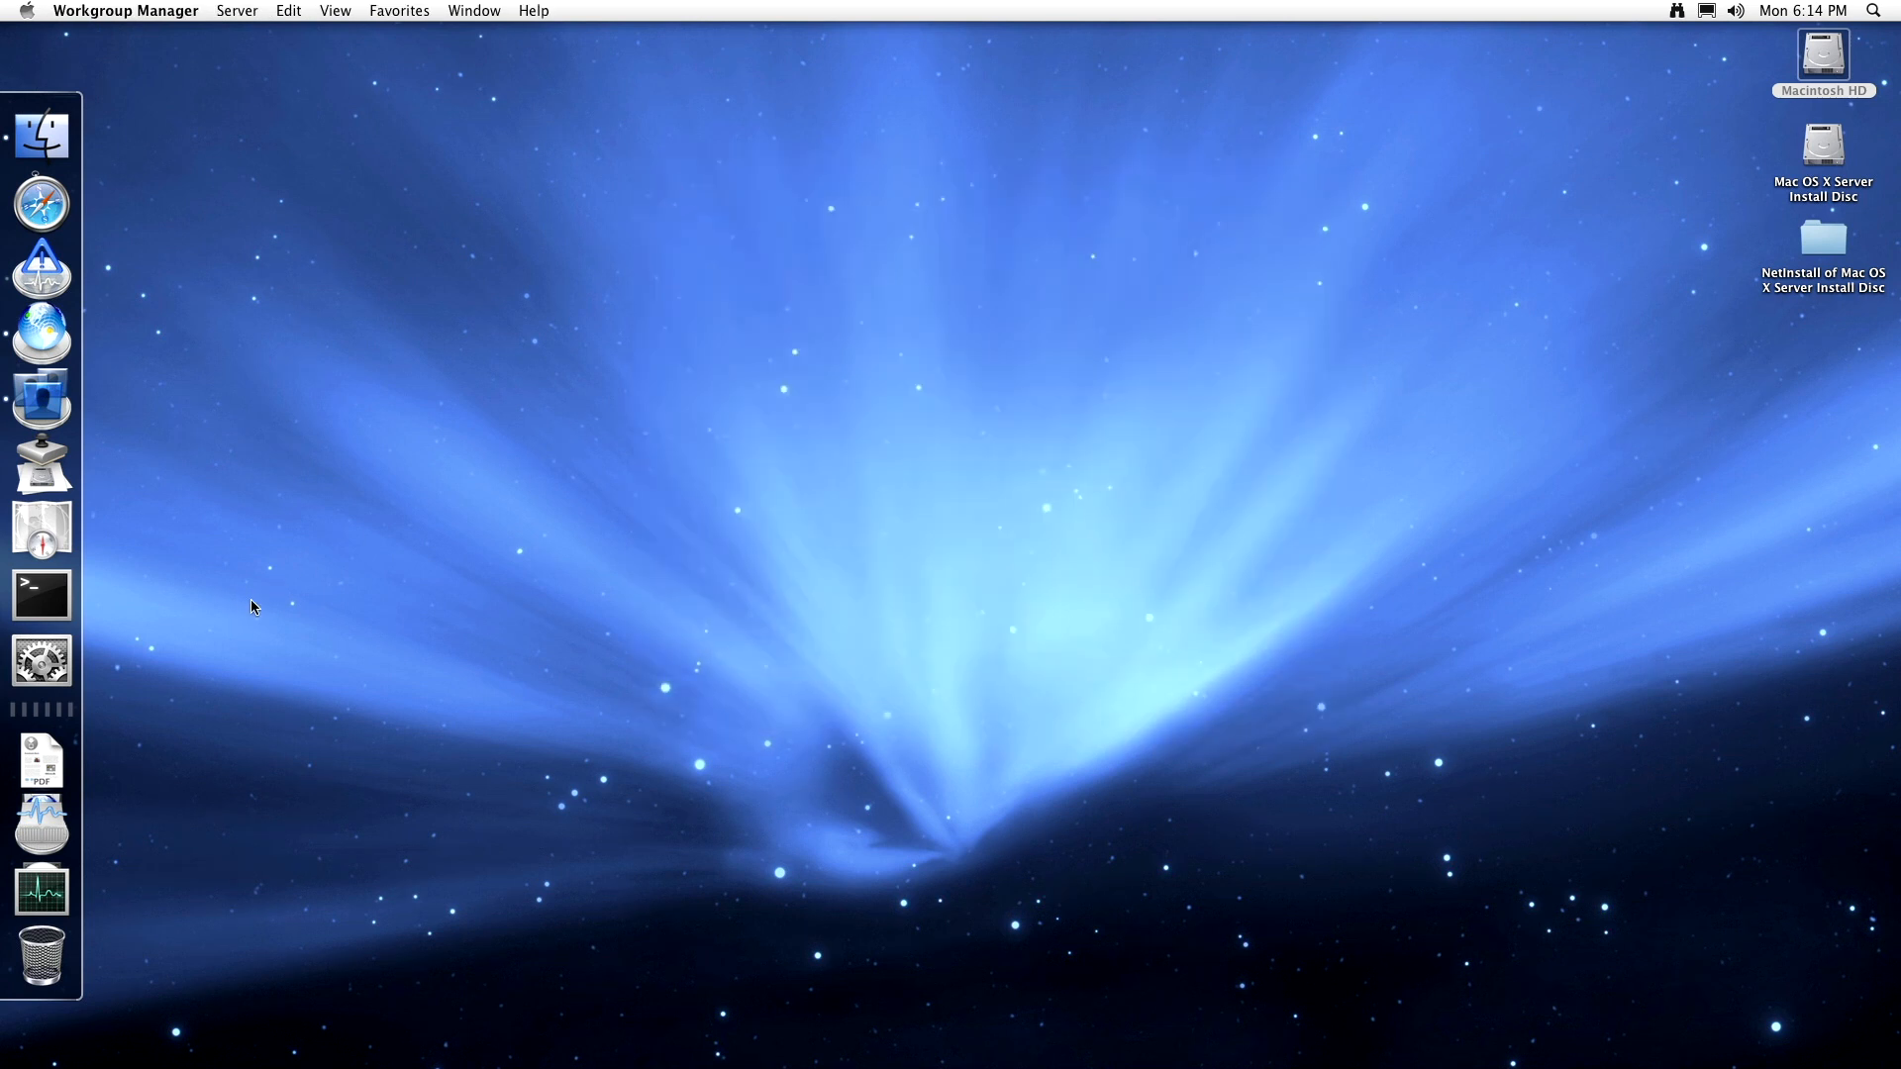
right_click(54, 762)
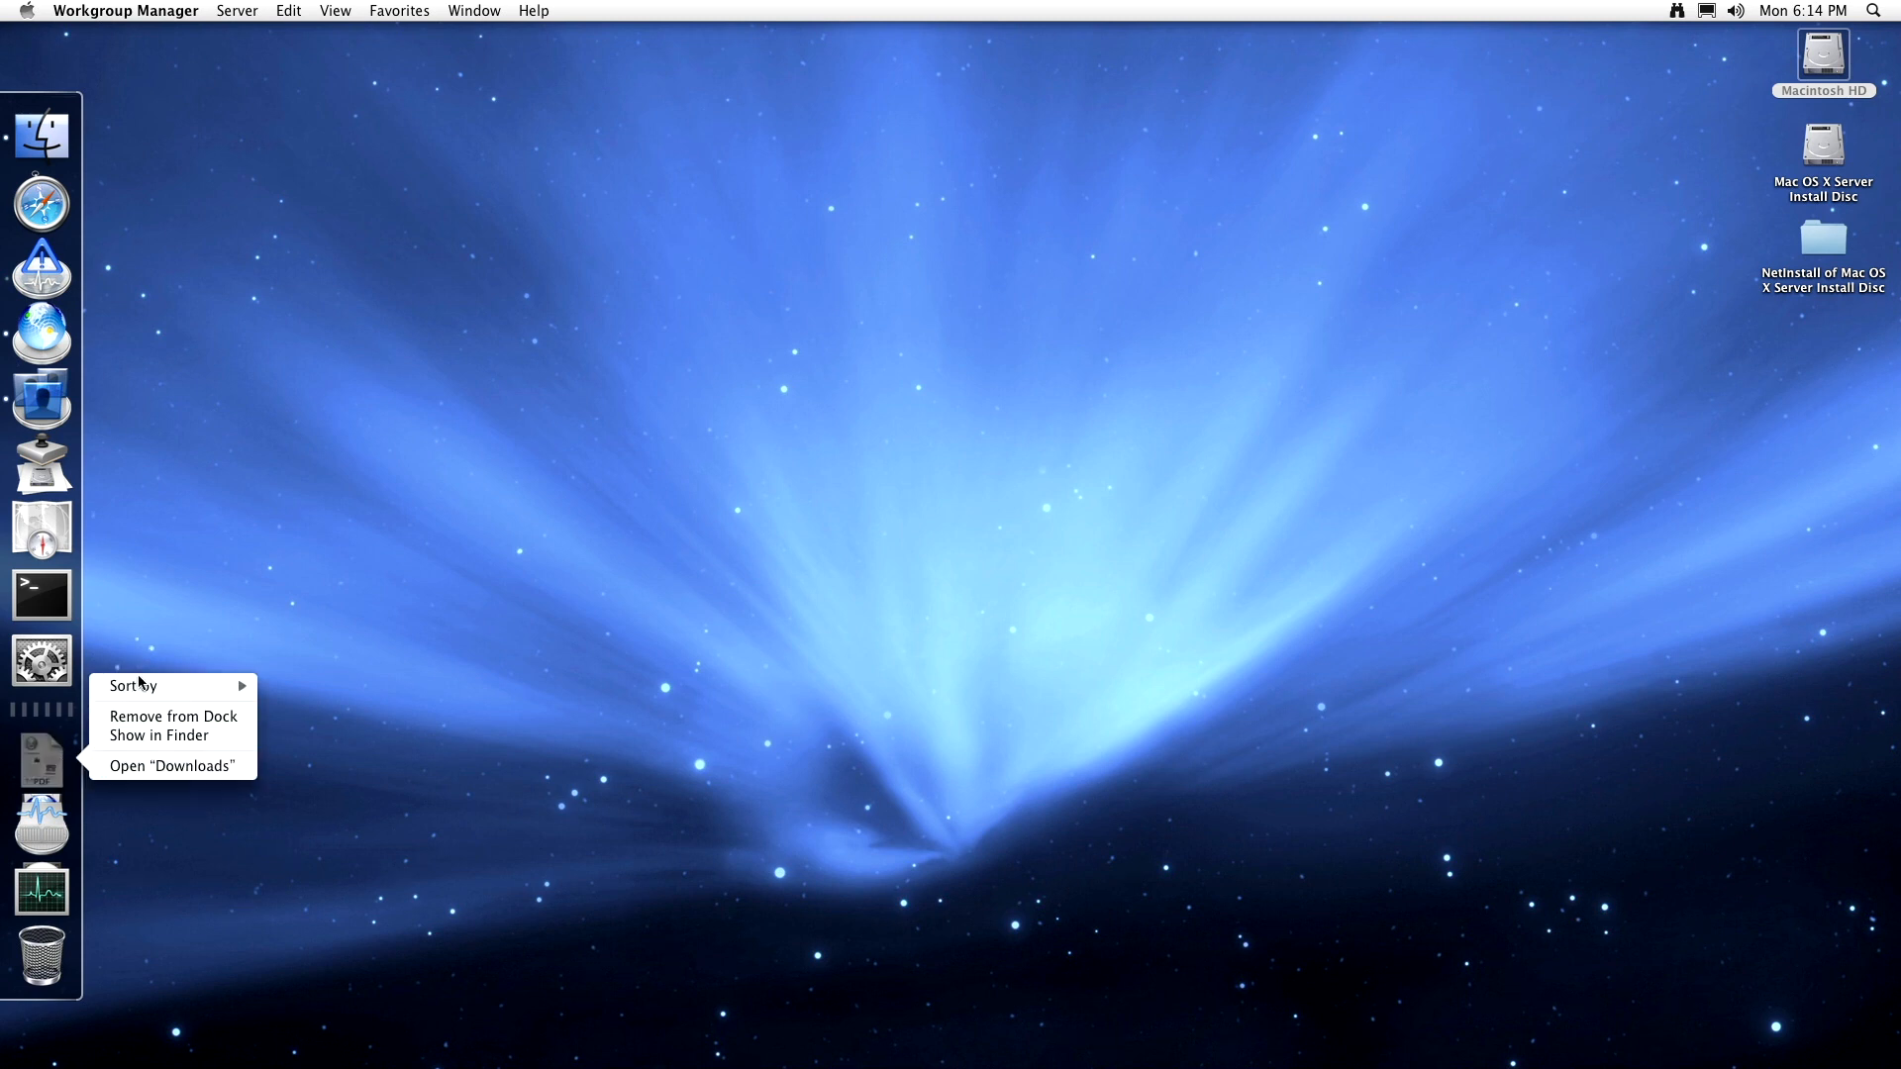
click(63, 807)
- Open the Server stack's application grid, then check both stacks' options and dismiss them
click(50, 807)
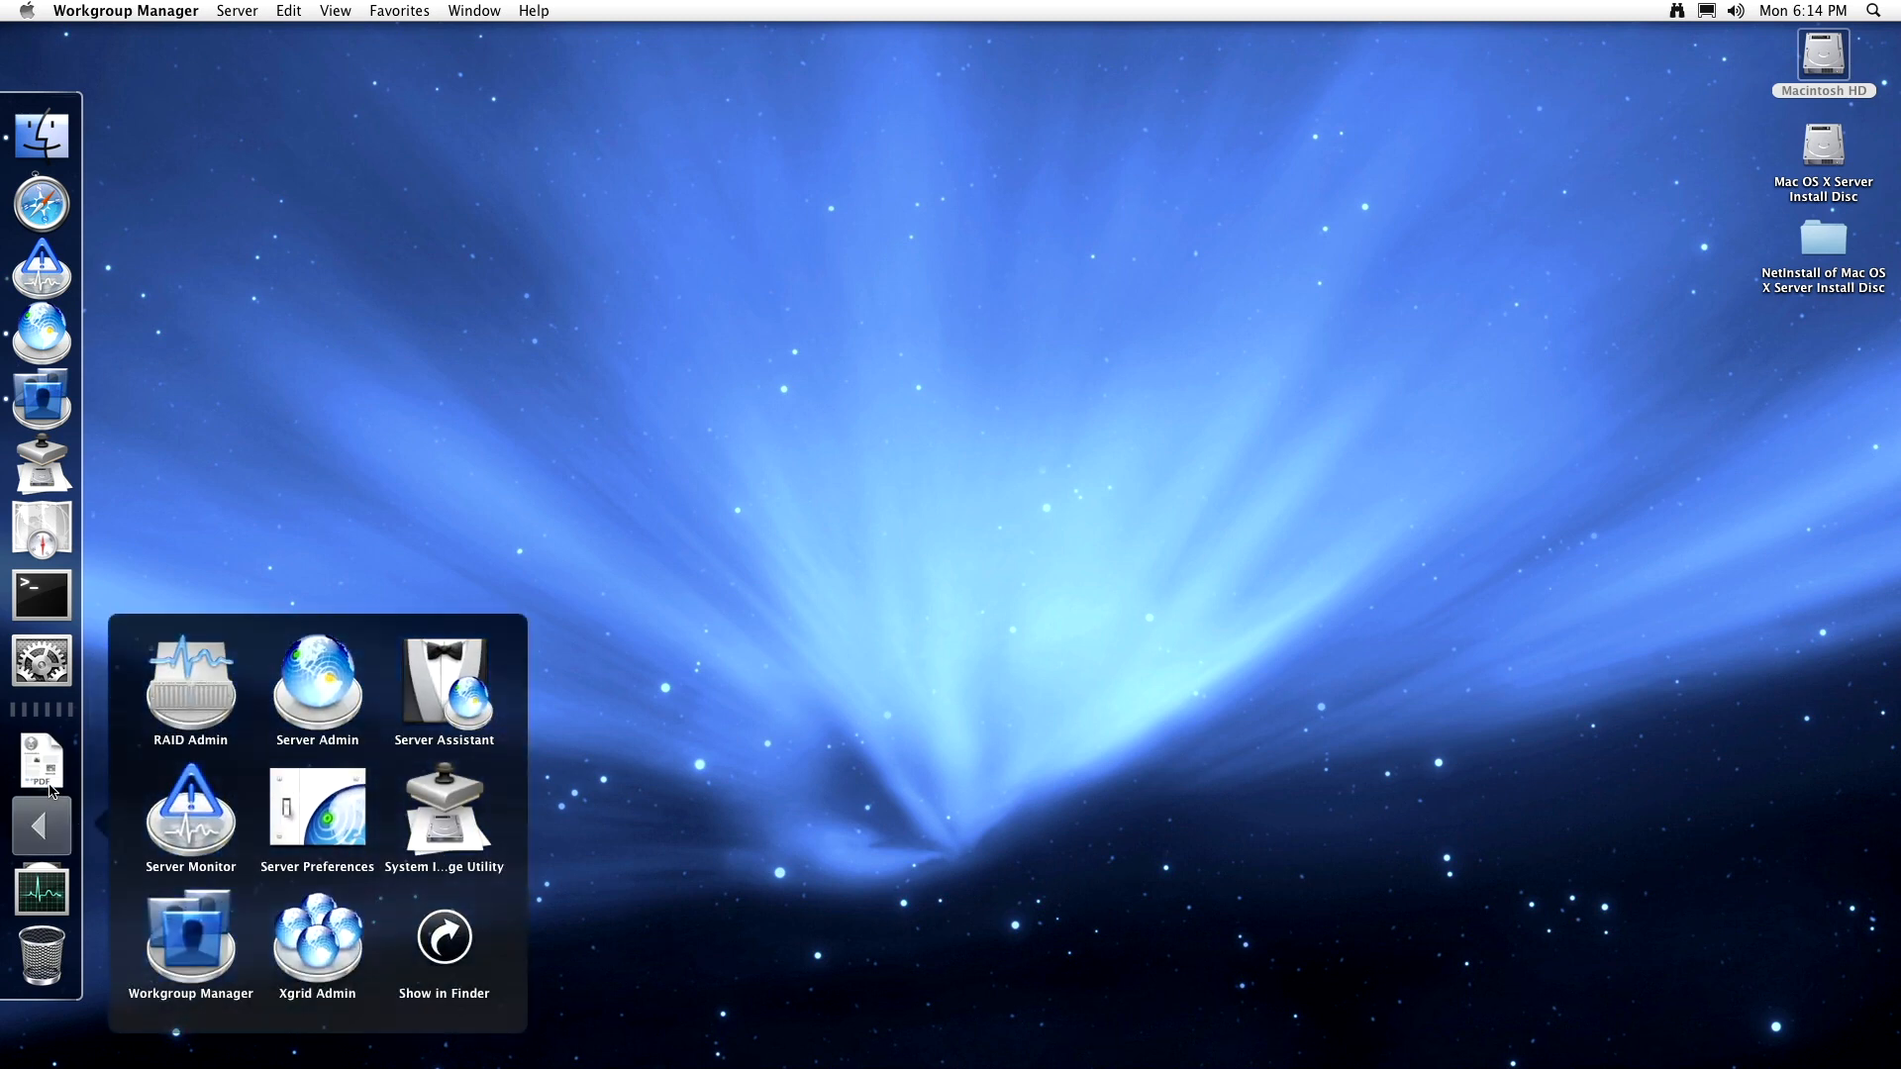
click(49, 787)
right_click(52, 767)
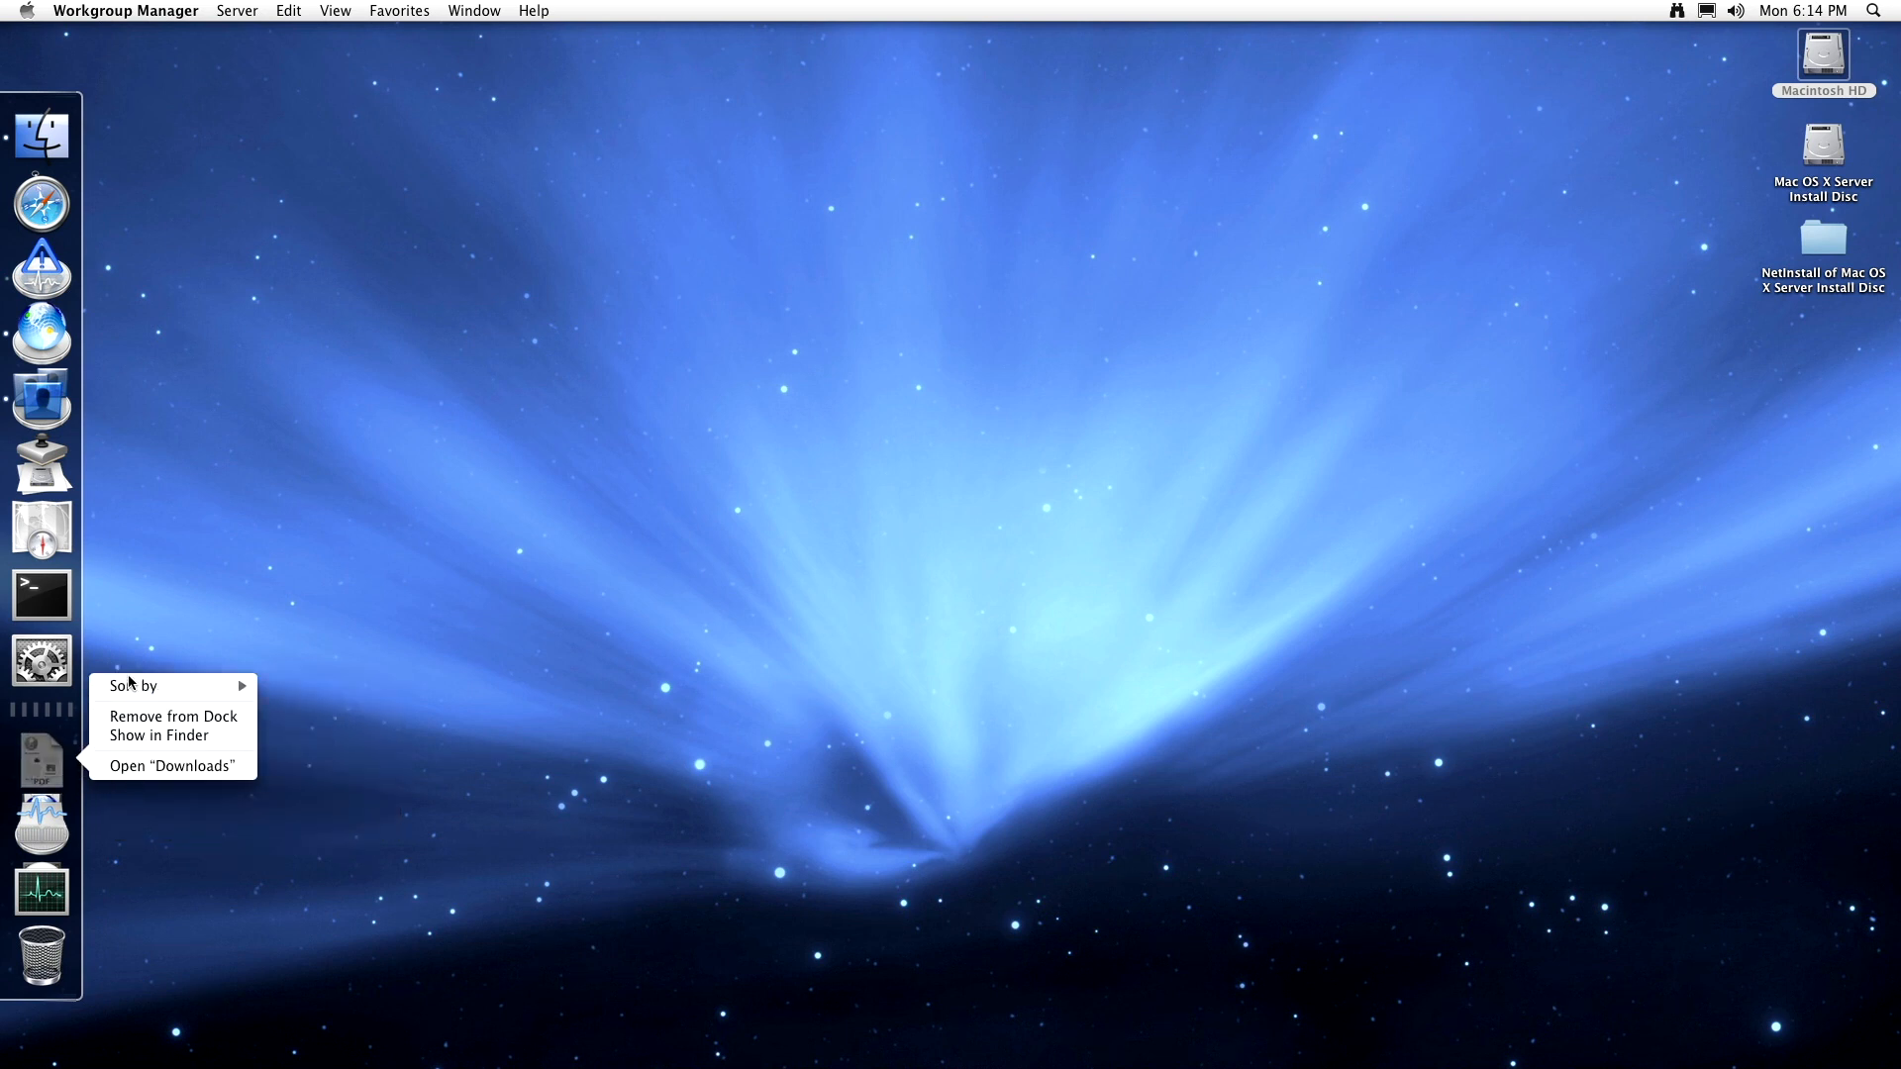
right_click(64, 826)
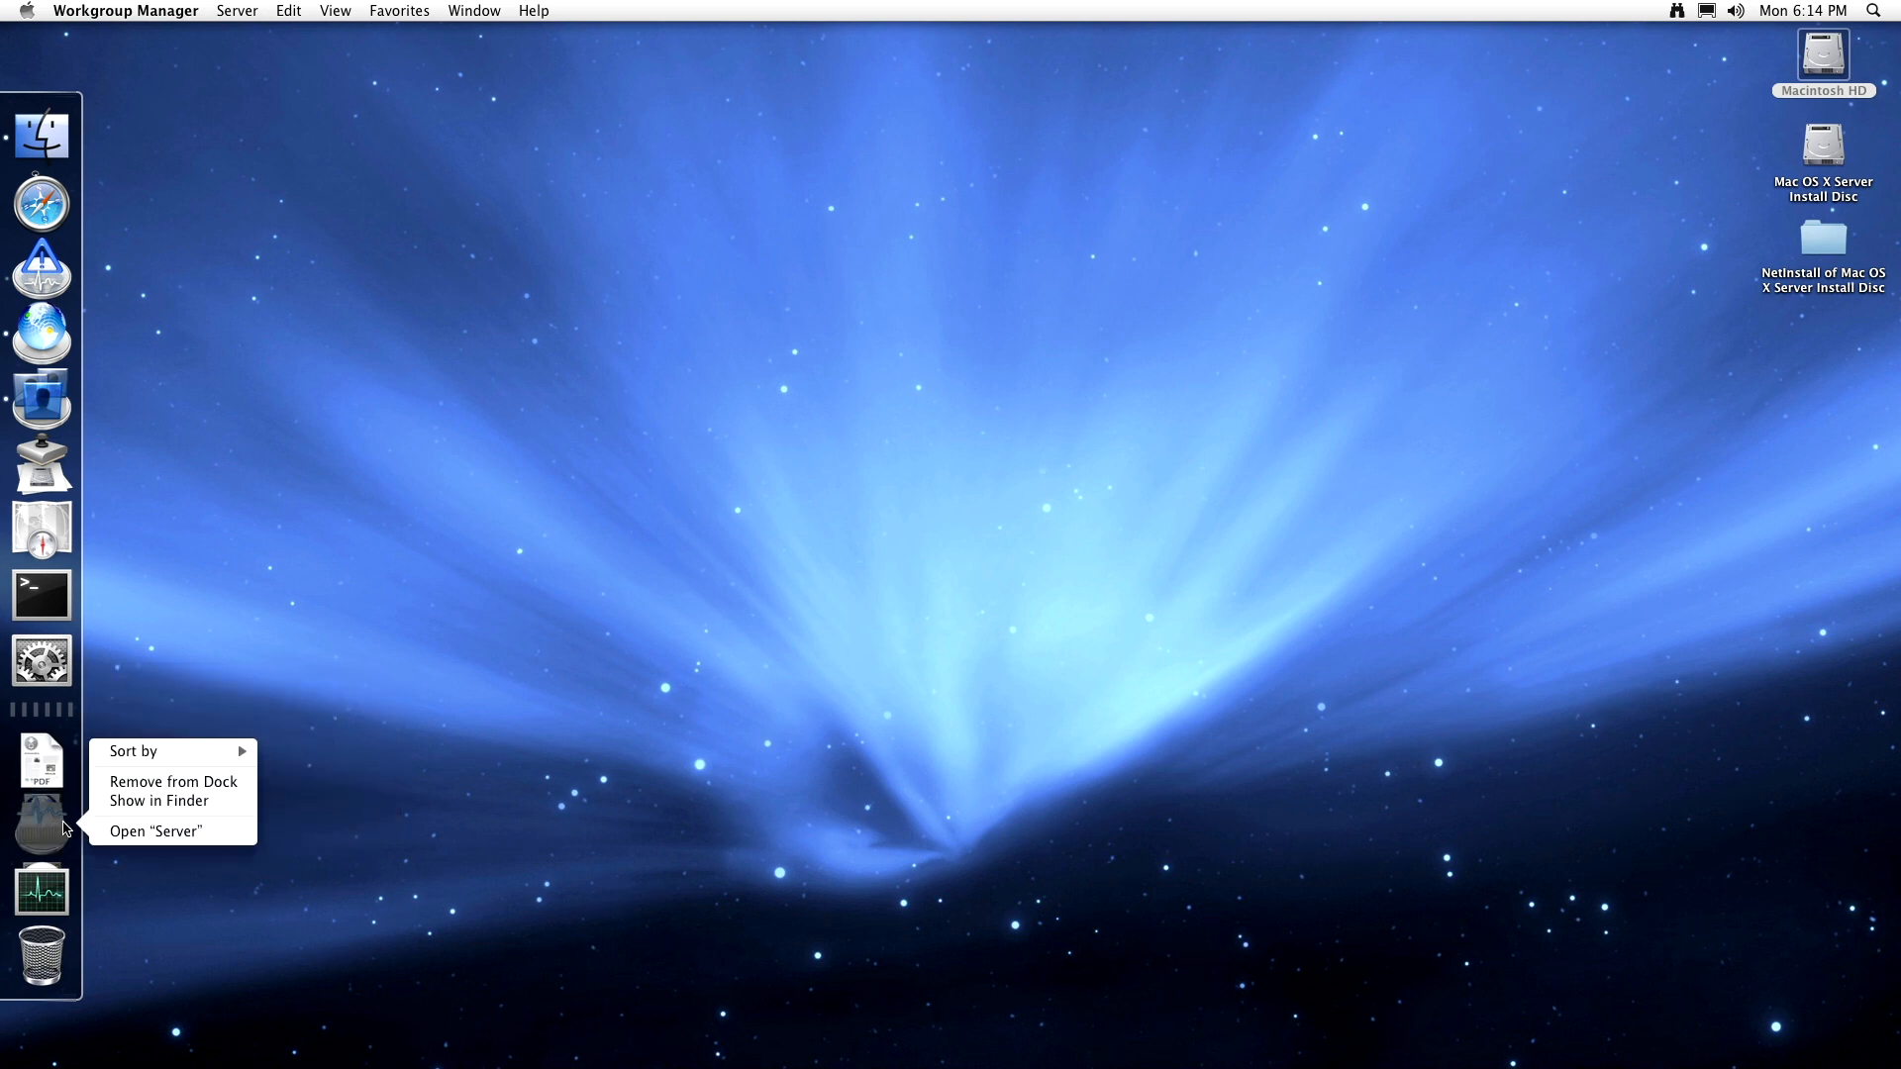
click(162, 632)
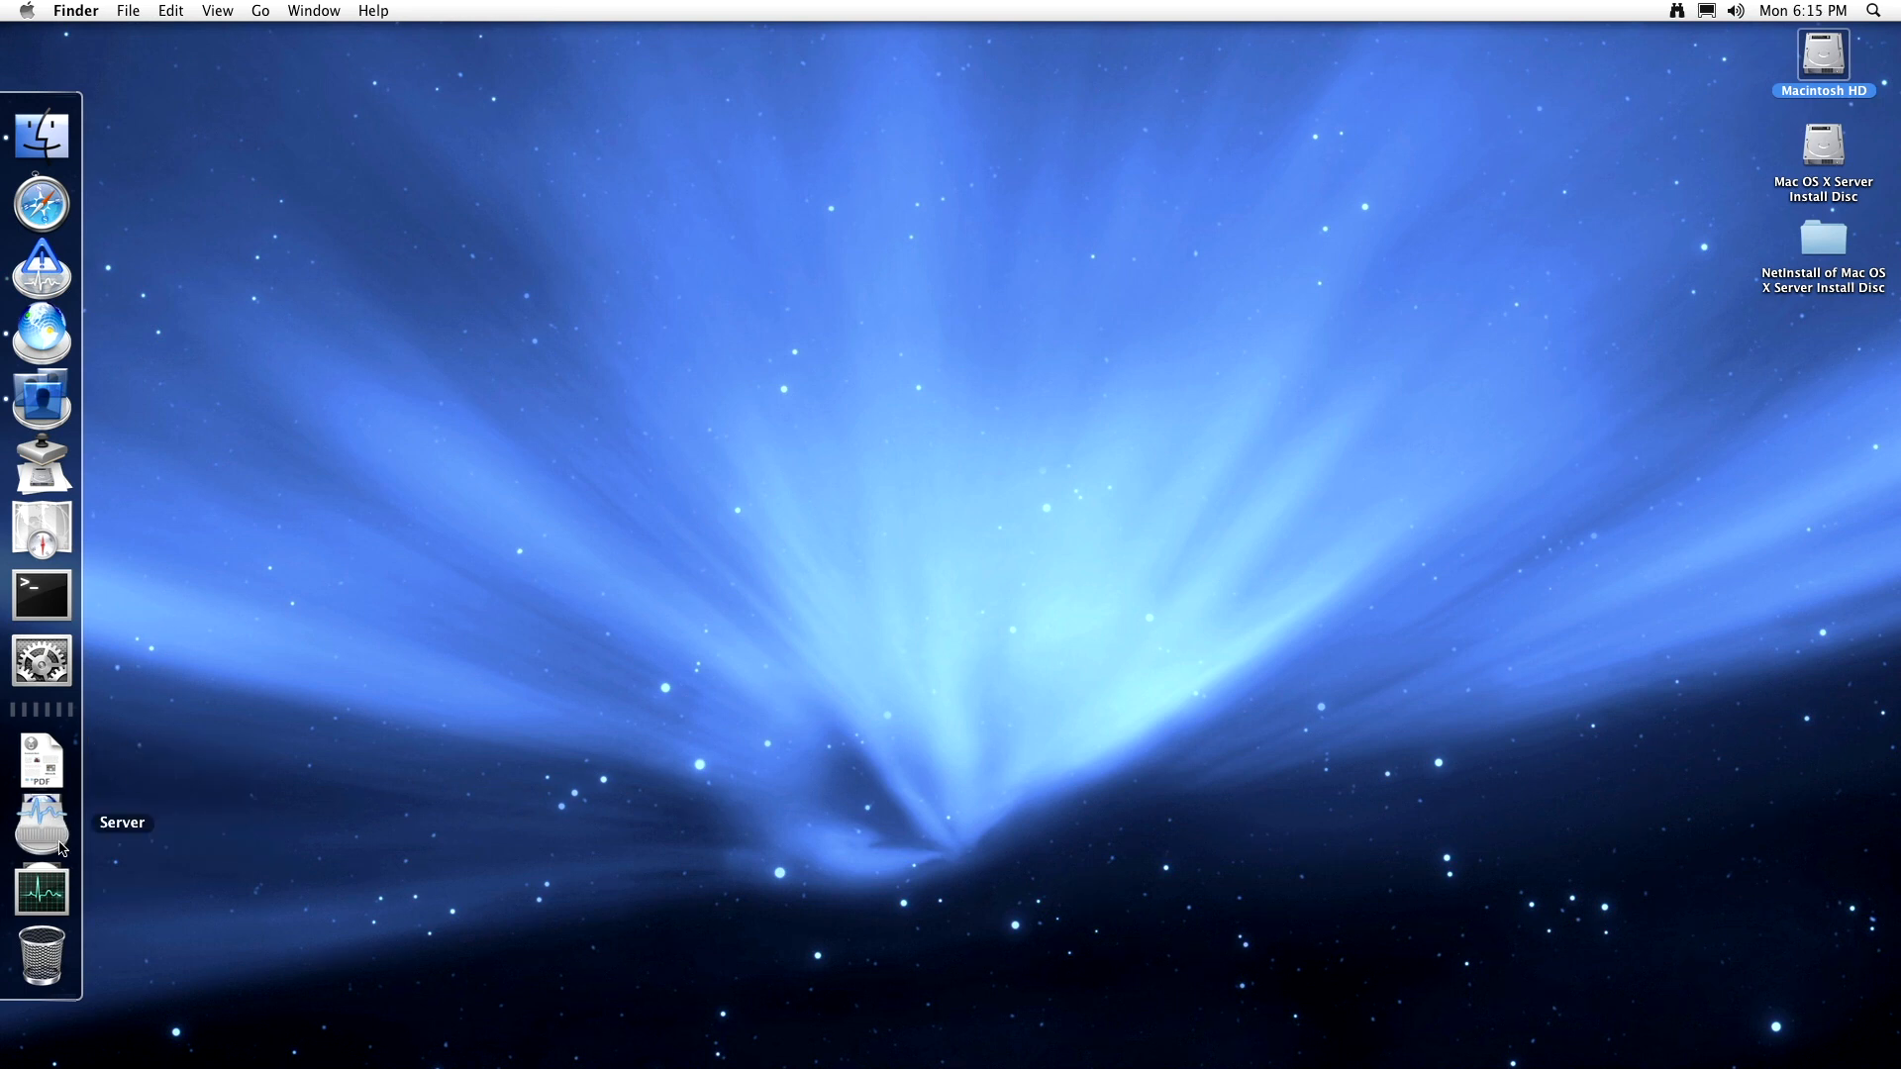
click(156, 537)
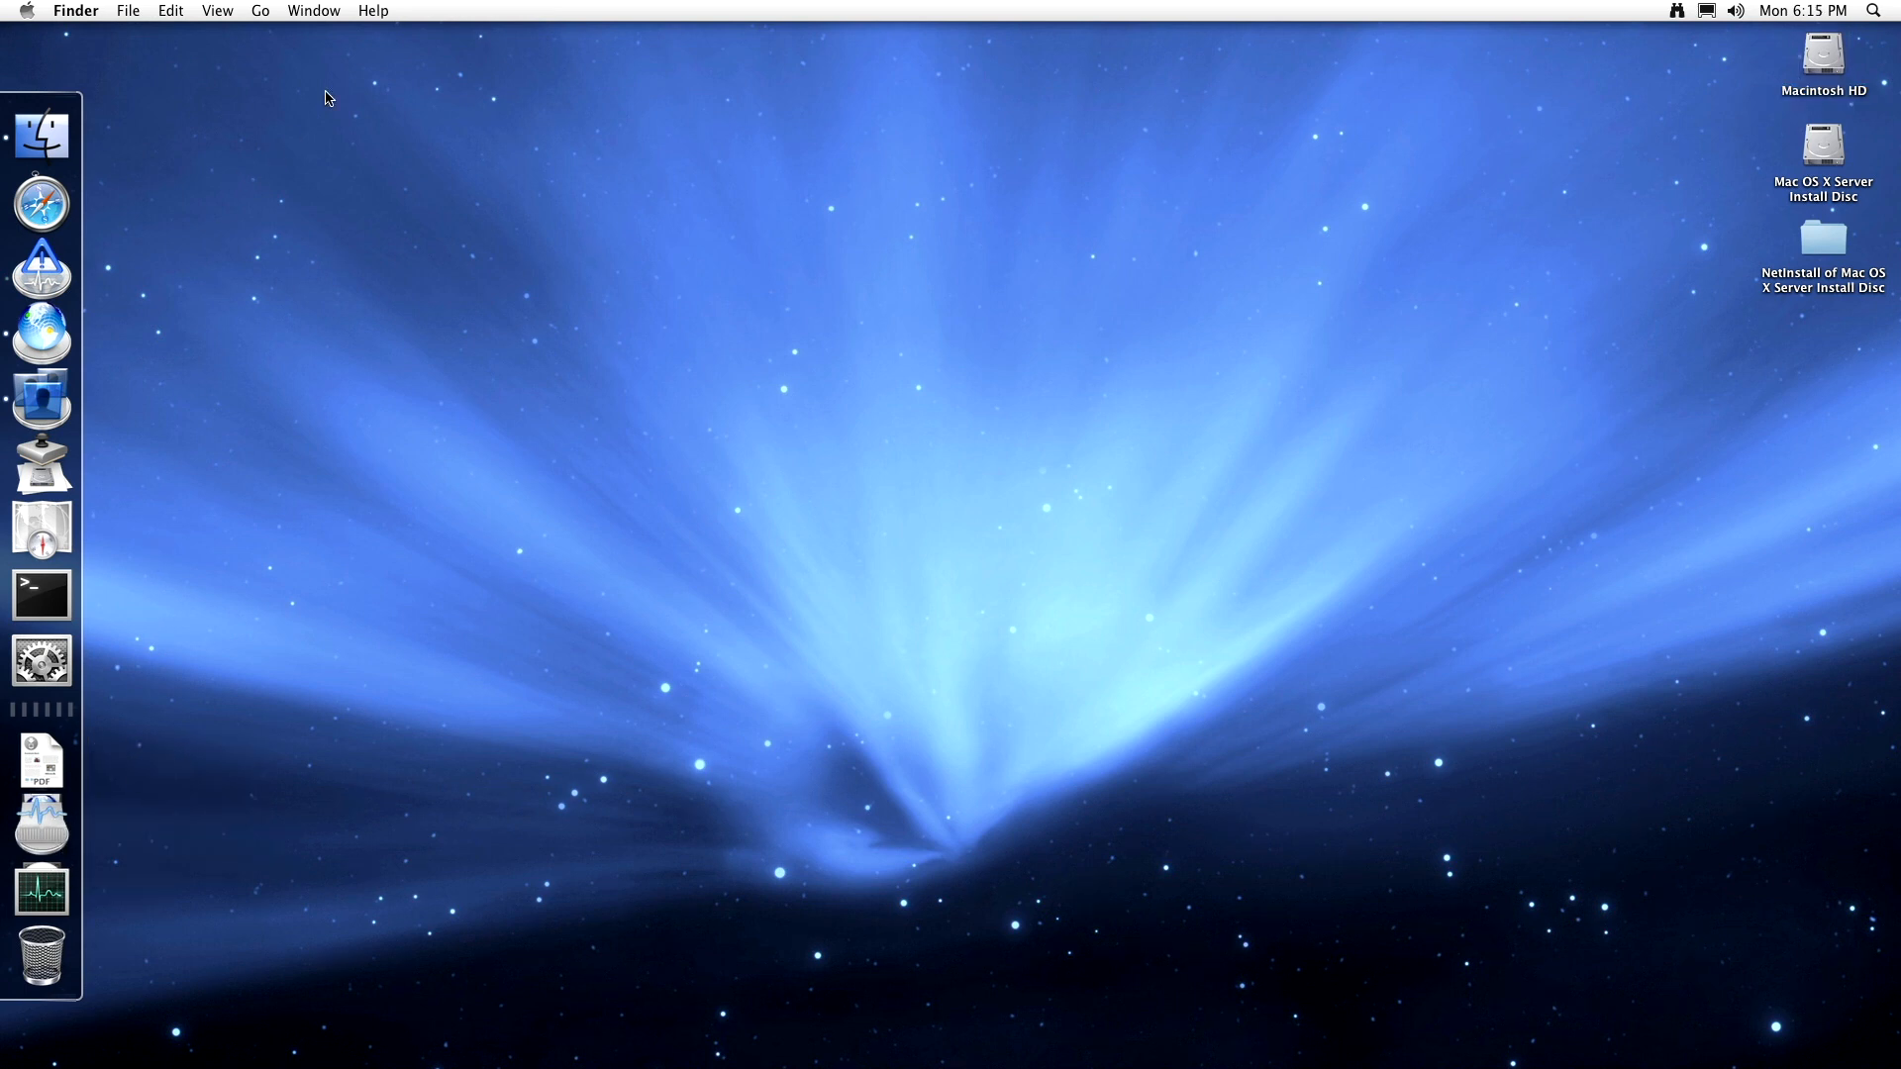
click(374, 10)
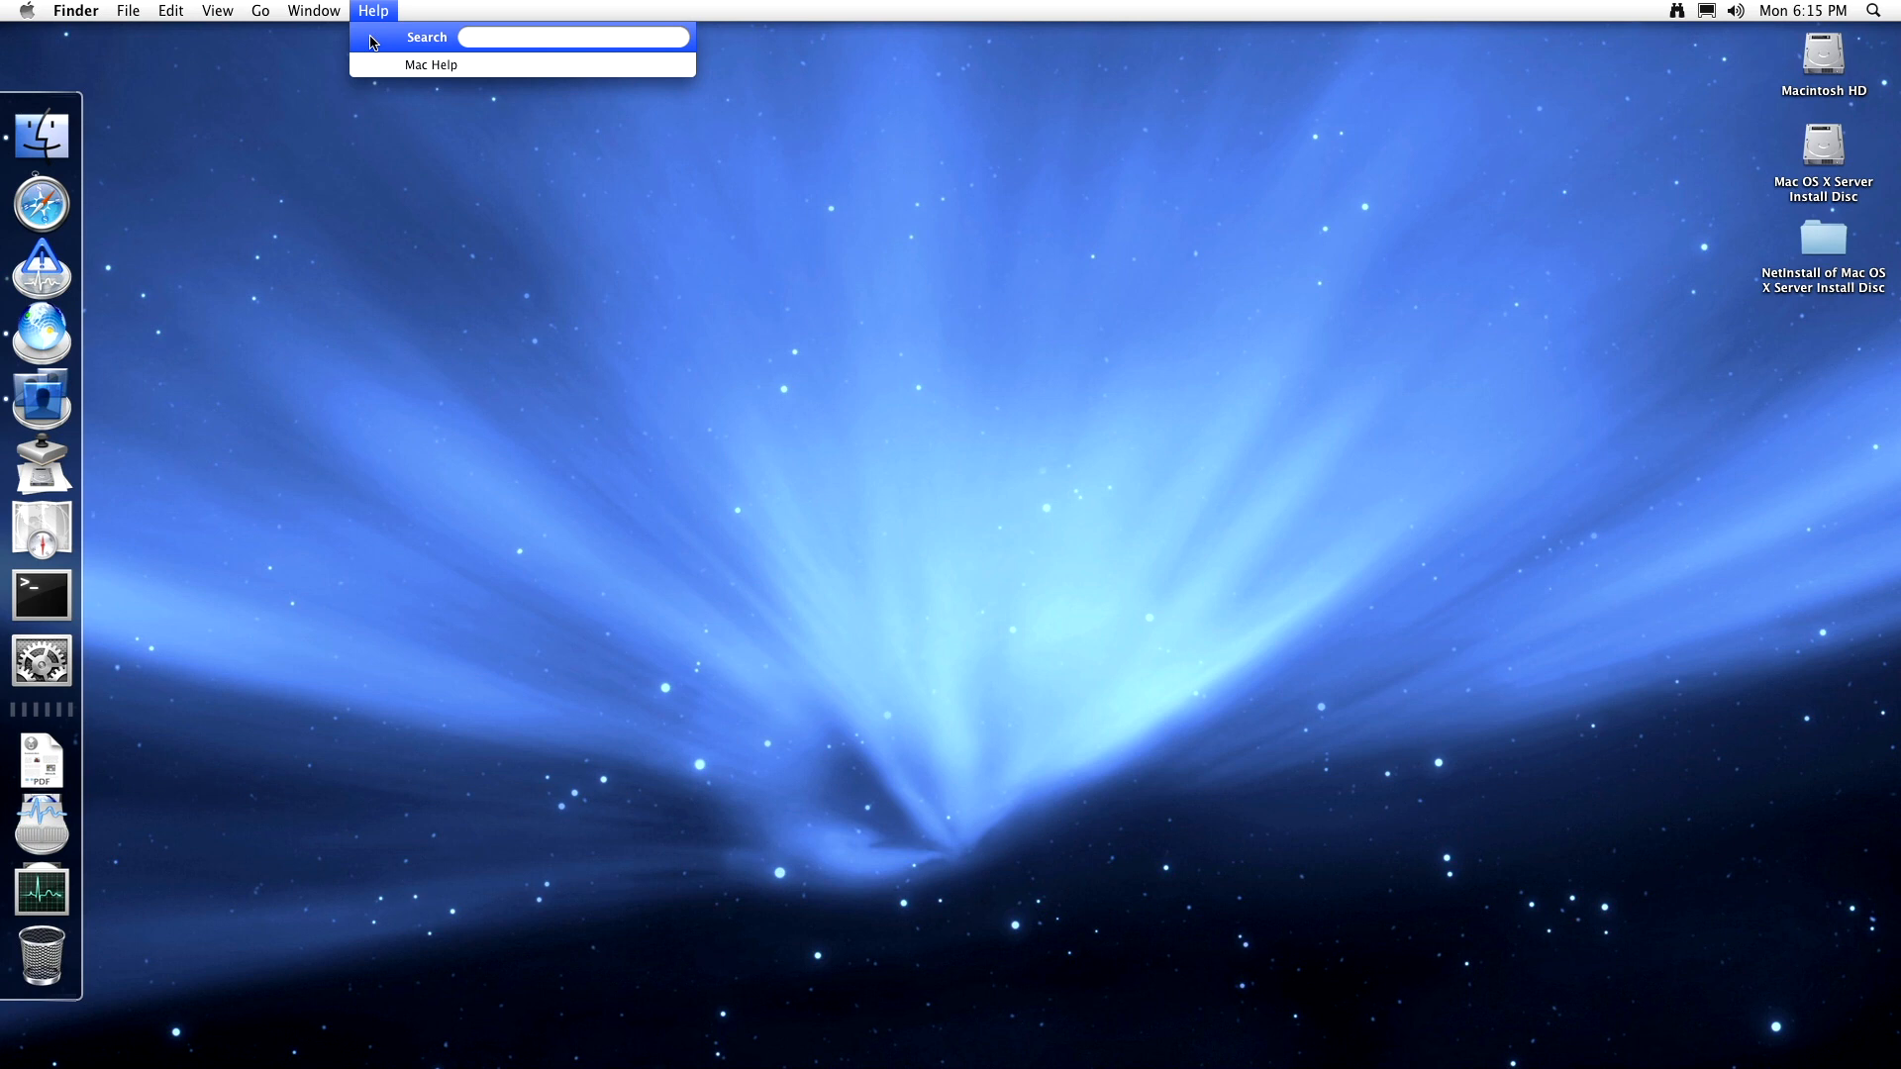
click(418, 66)
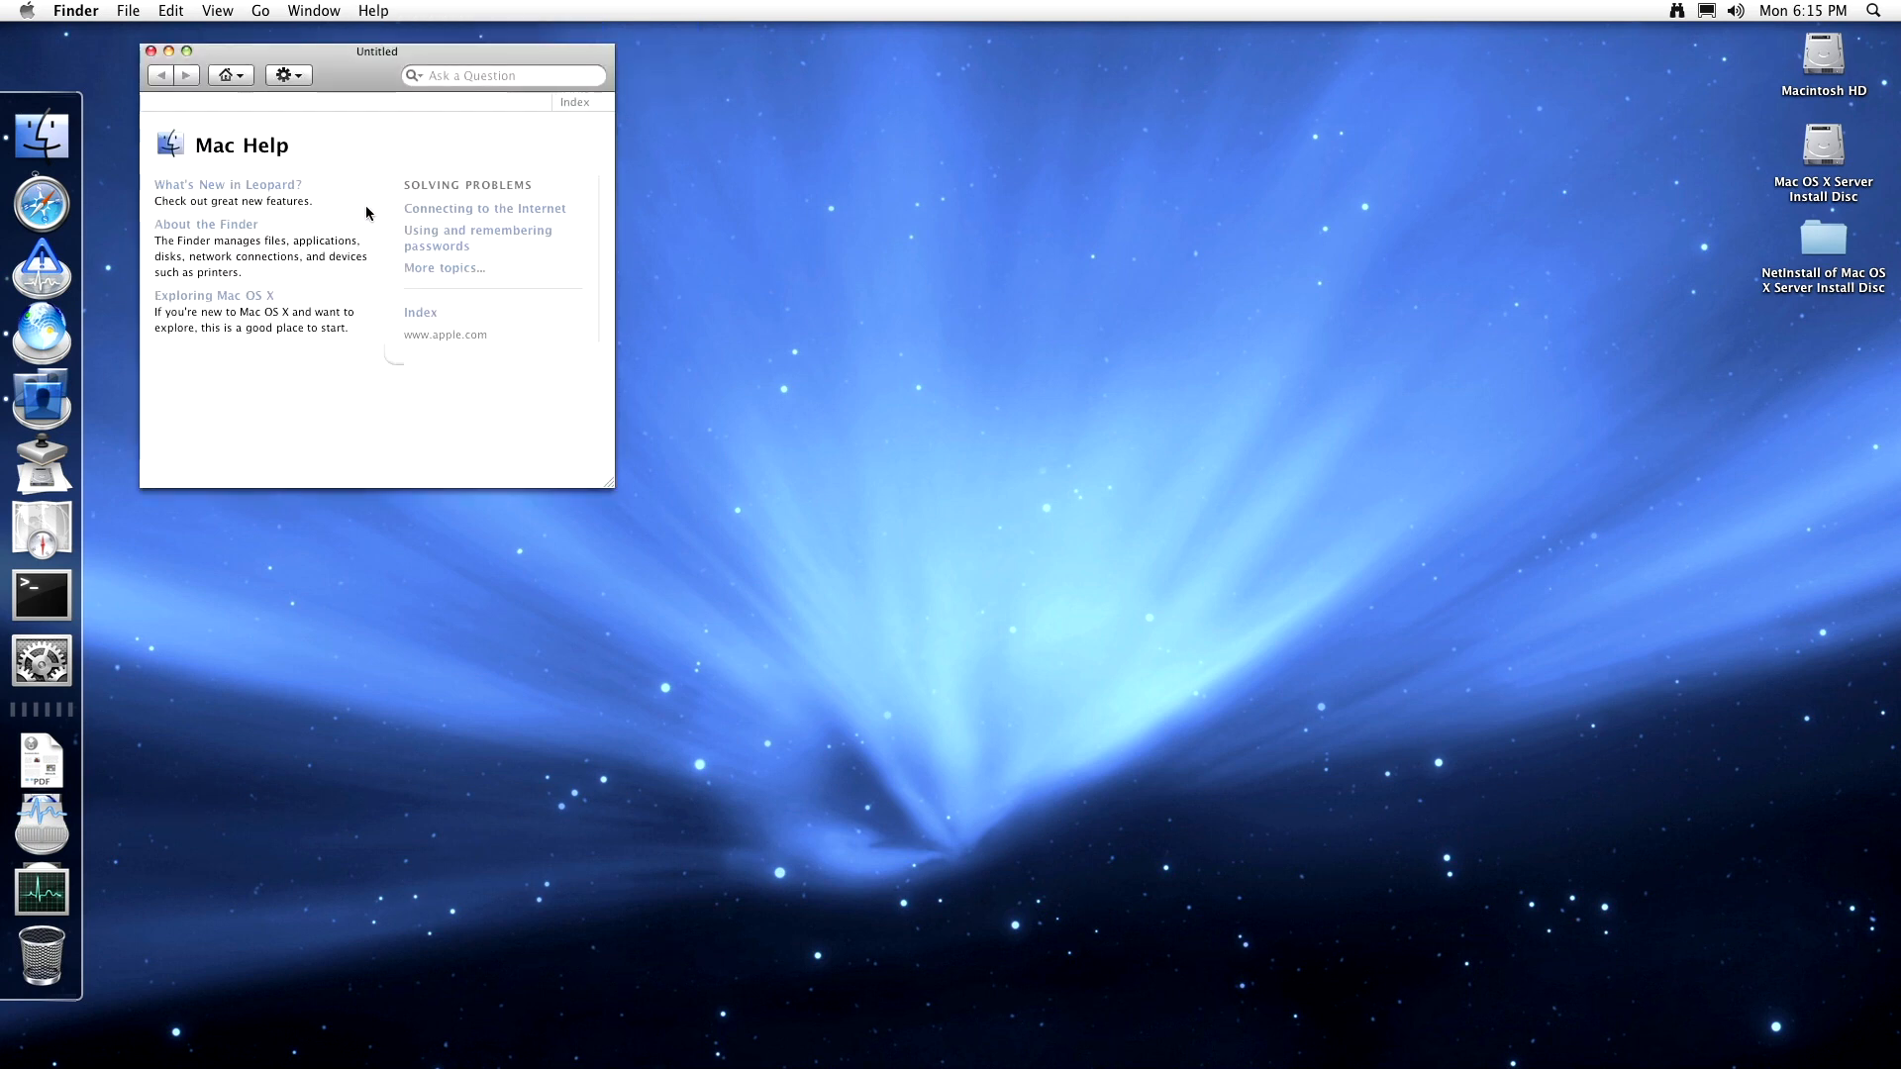
click(243, 296)
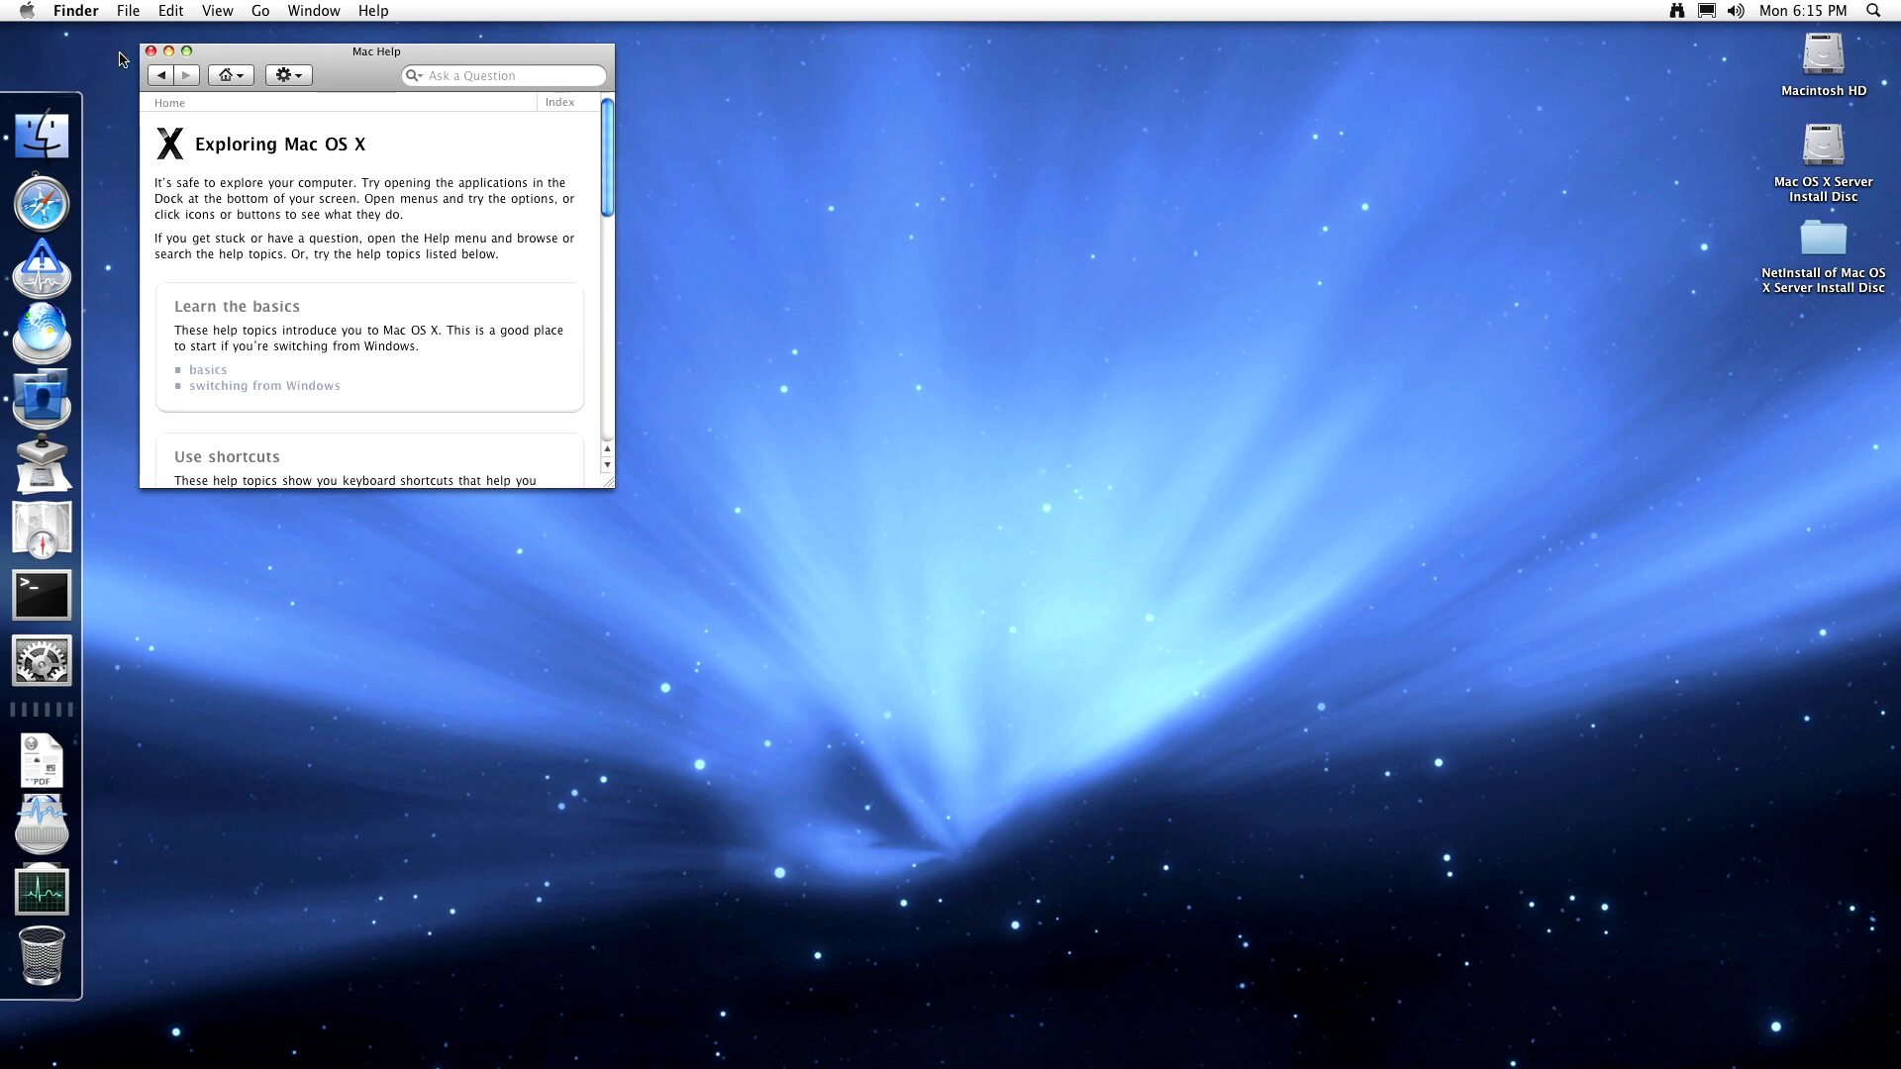
click(151, 50)
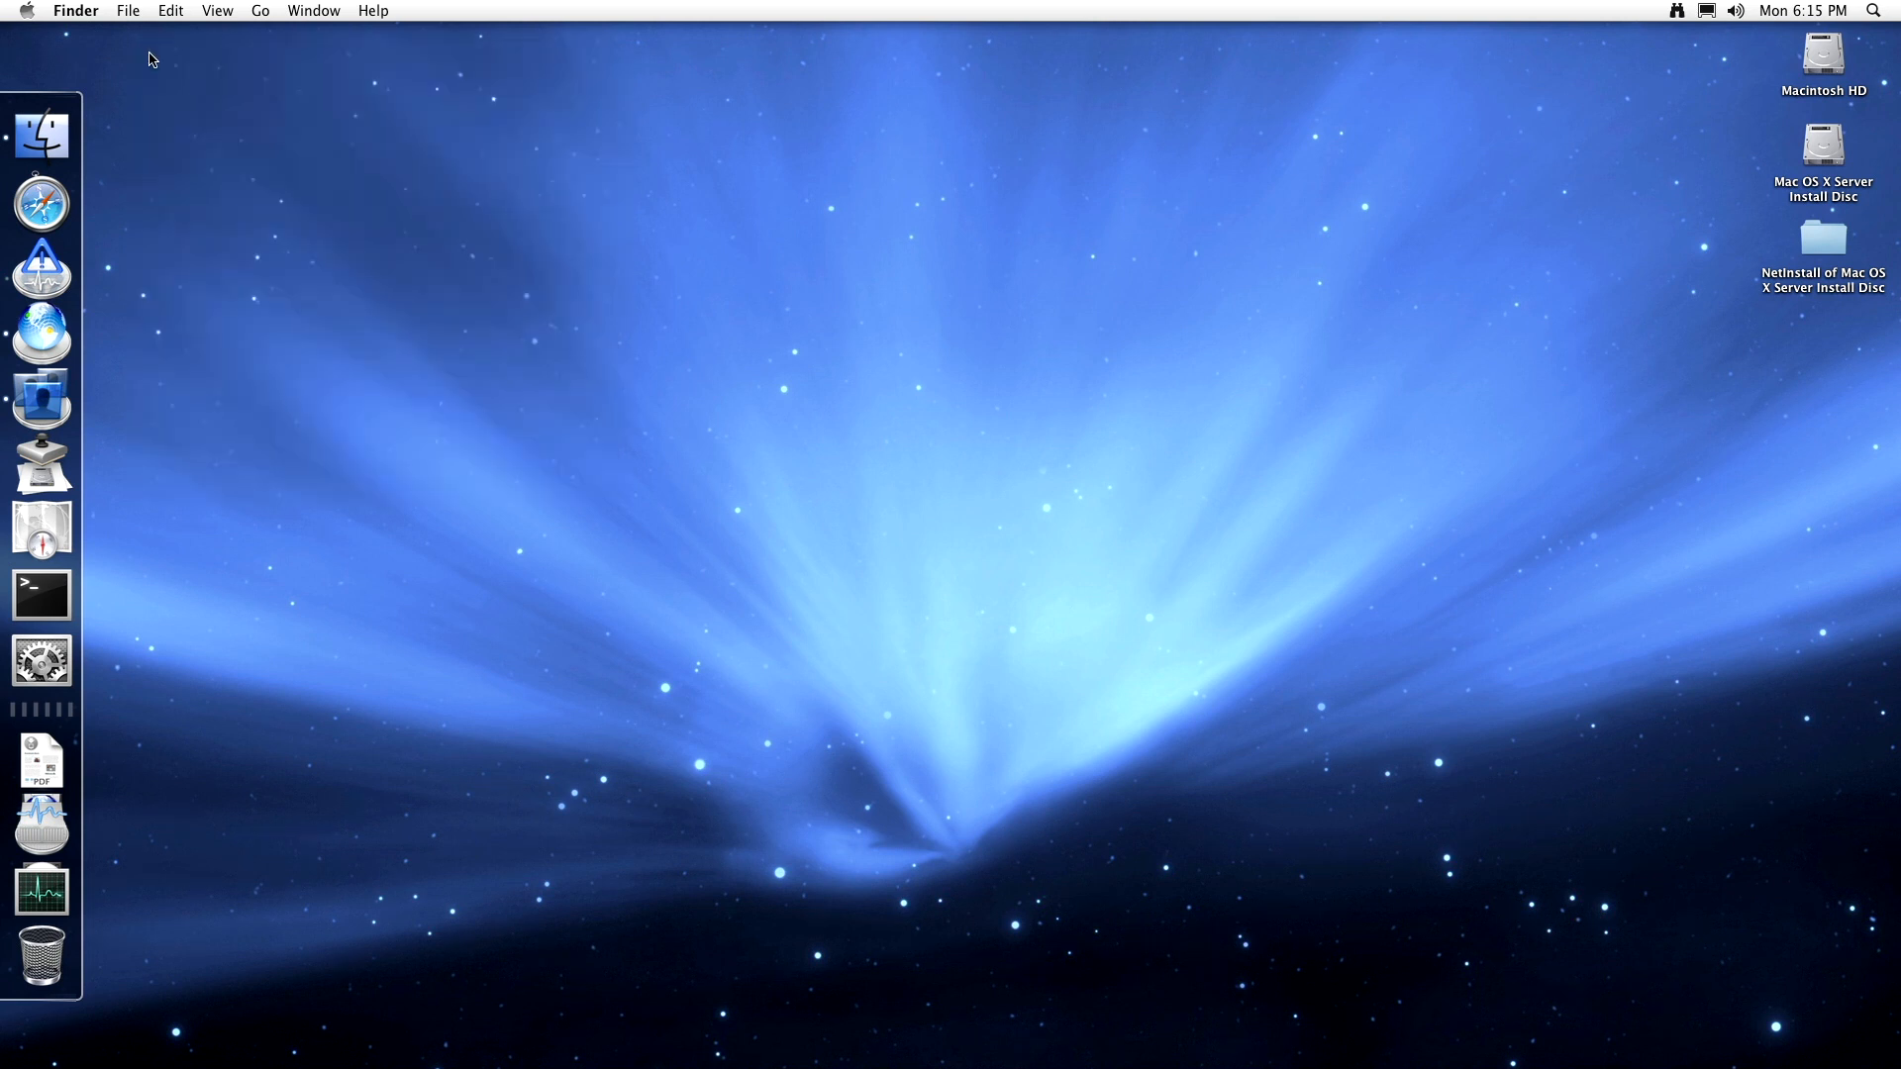
- Open Server Admin Help to the Securing the Server topic
click(33, 322)
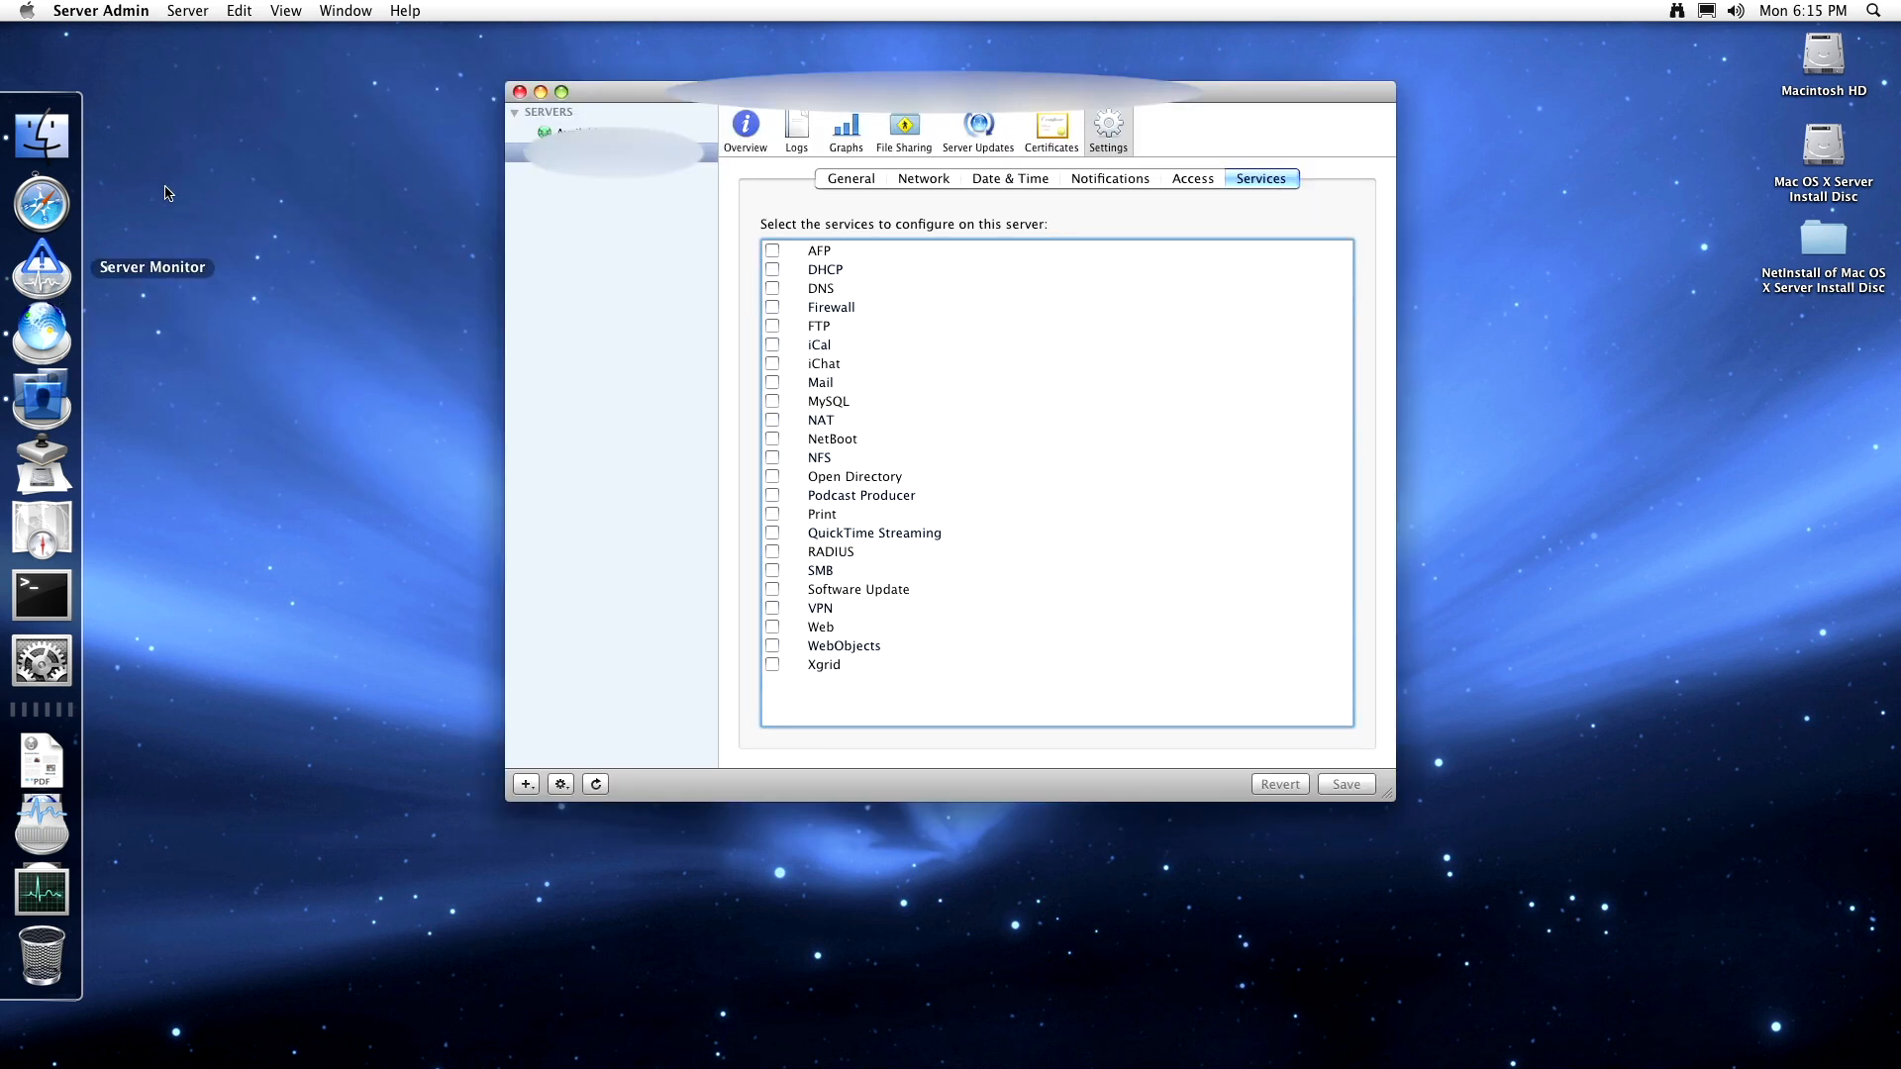
click(402, 10)
click(401, 64)
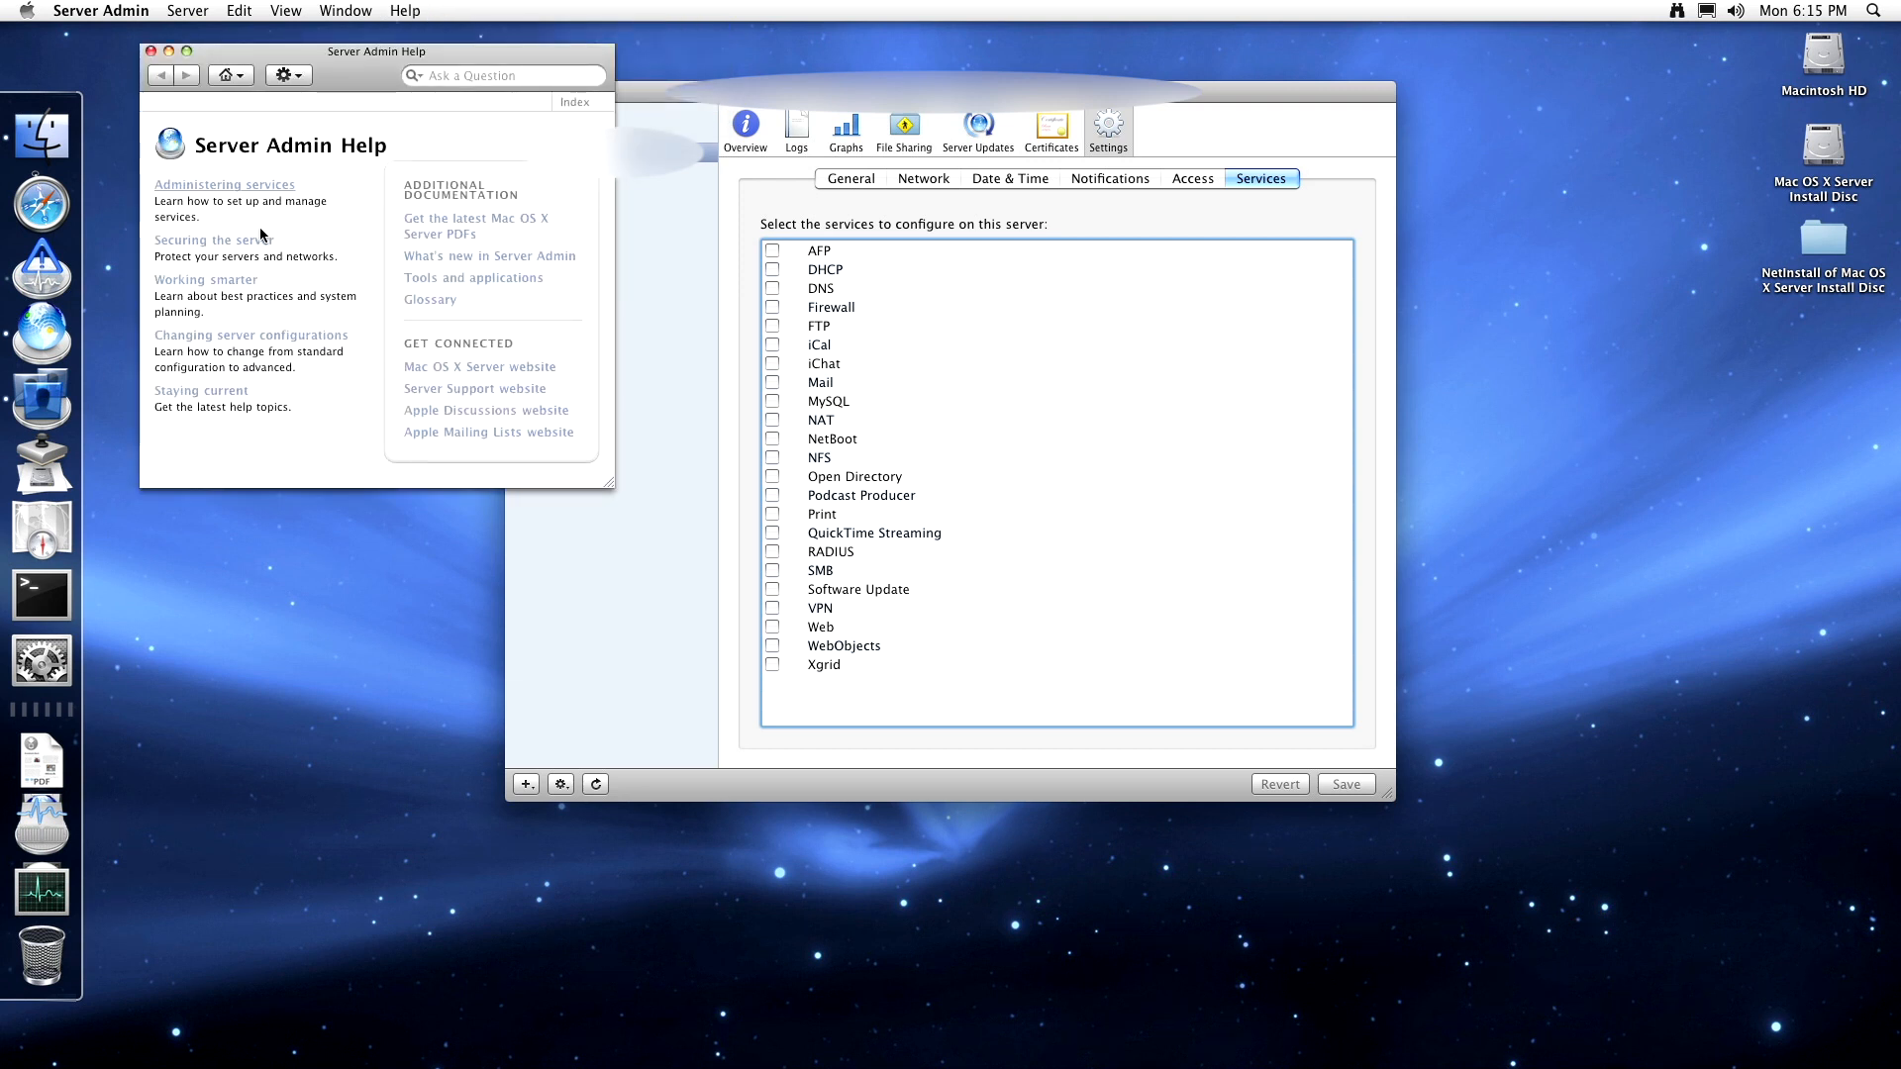
click(249, 242)
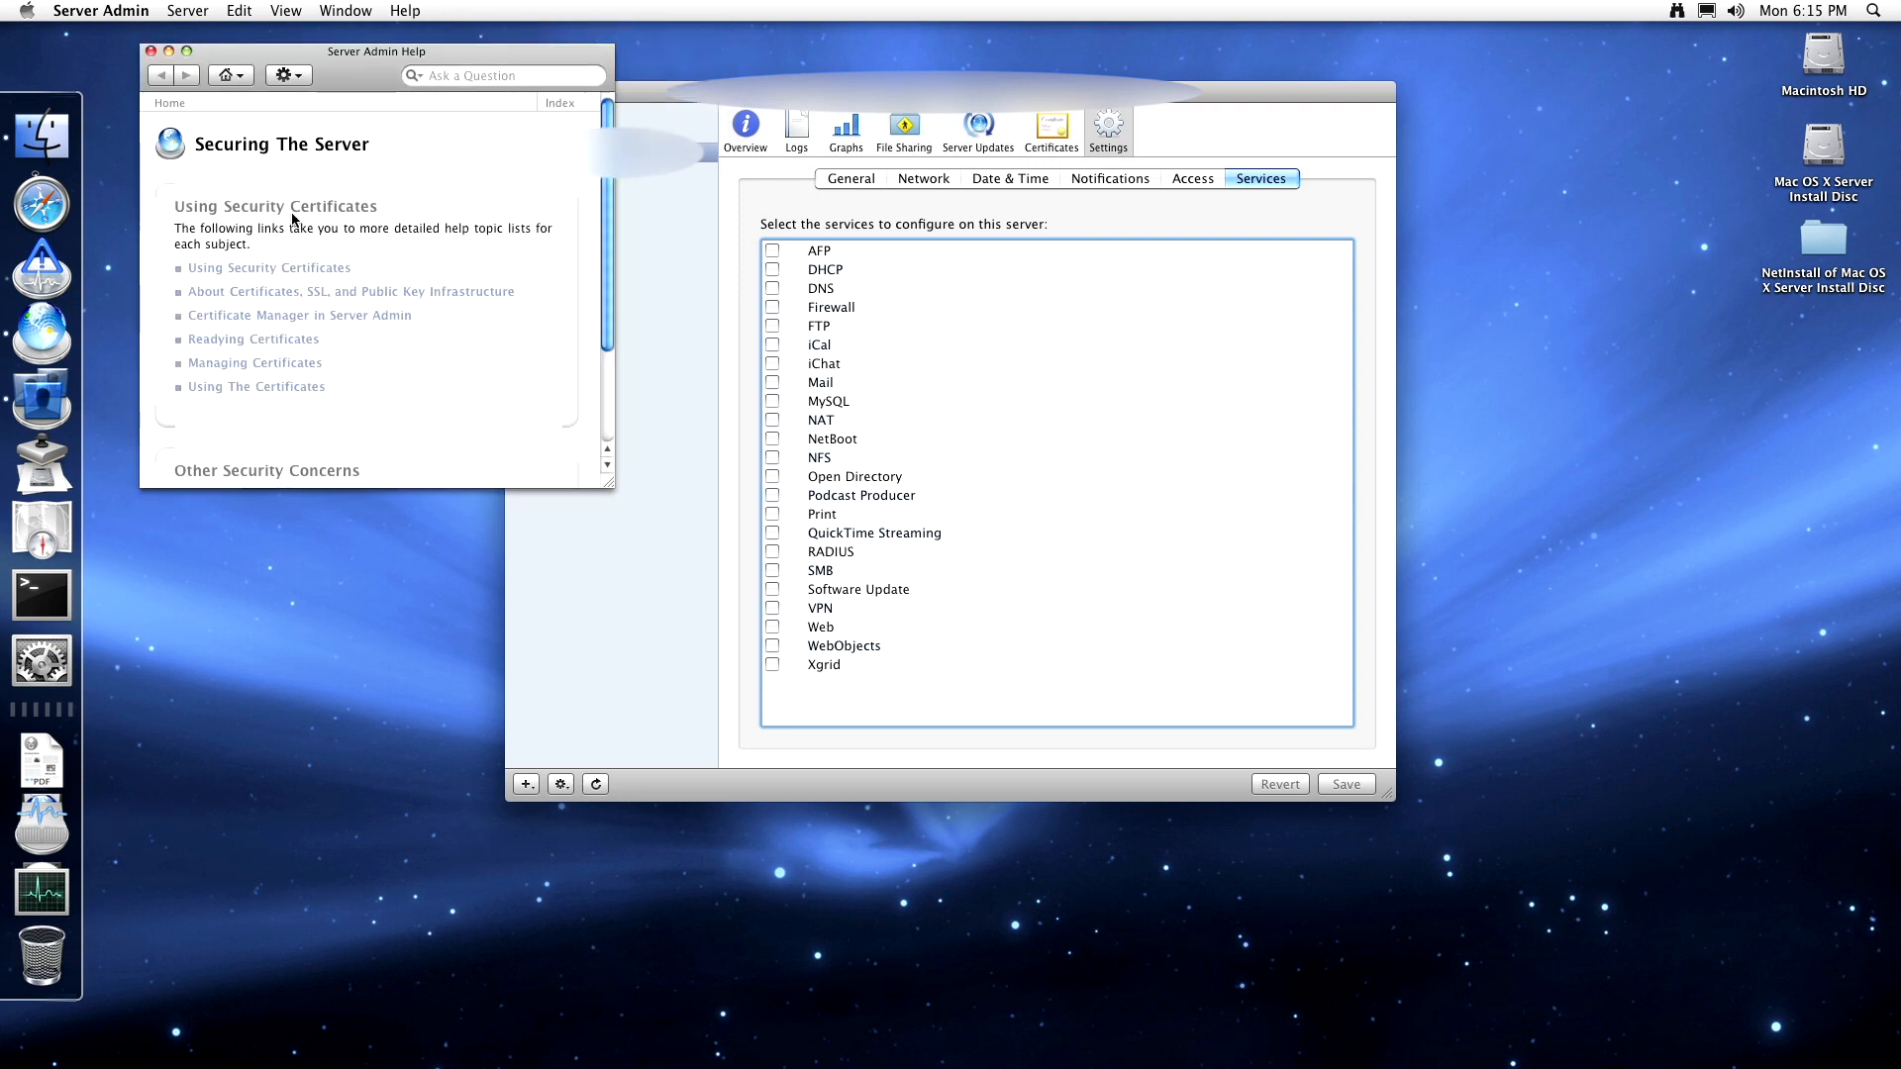
scroll(343, 258, down, 3)
scroll(351, 243, up, 3)
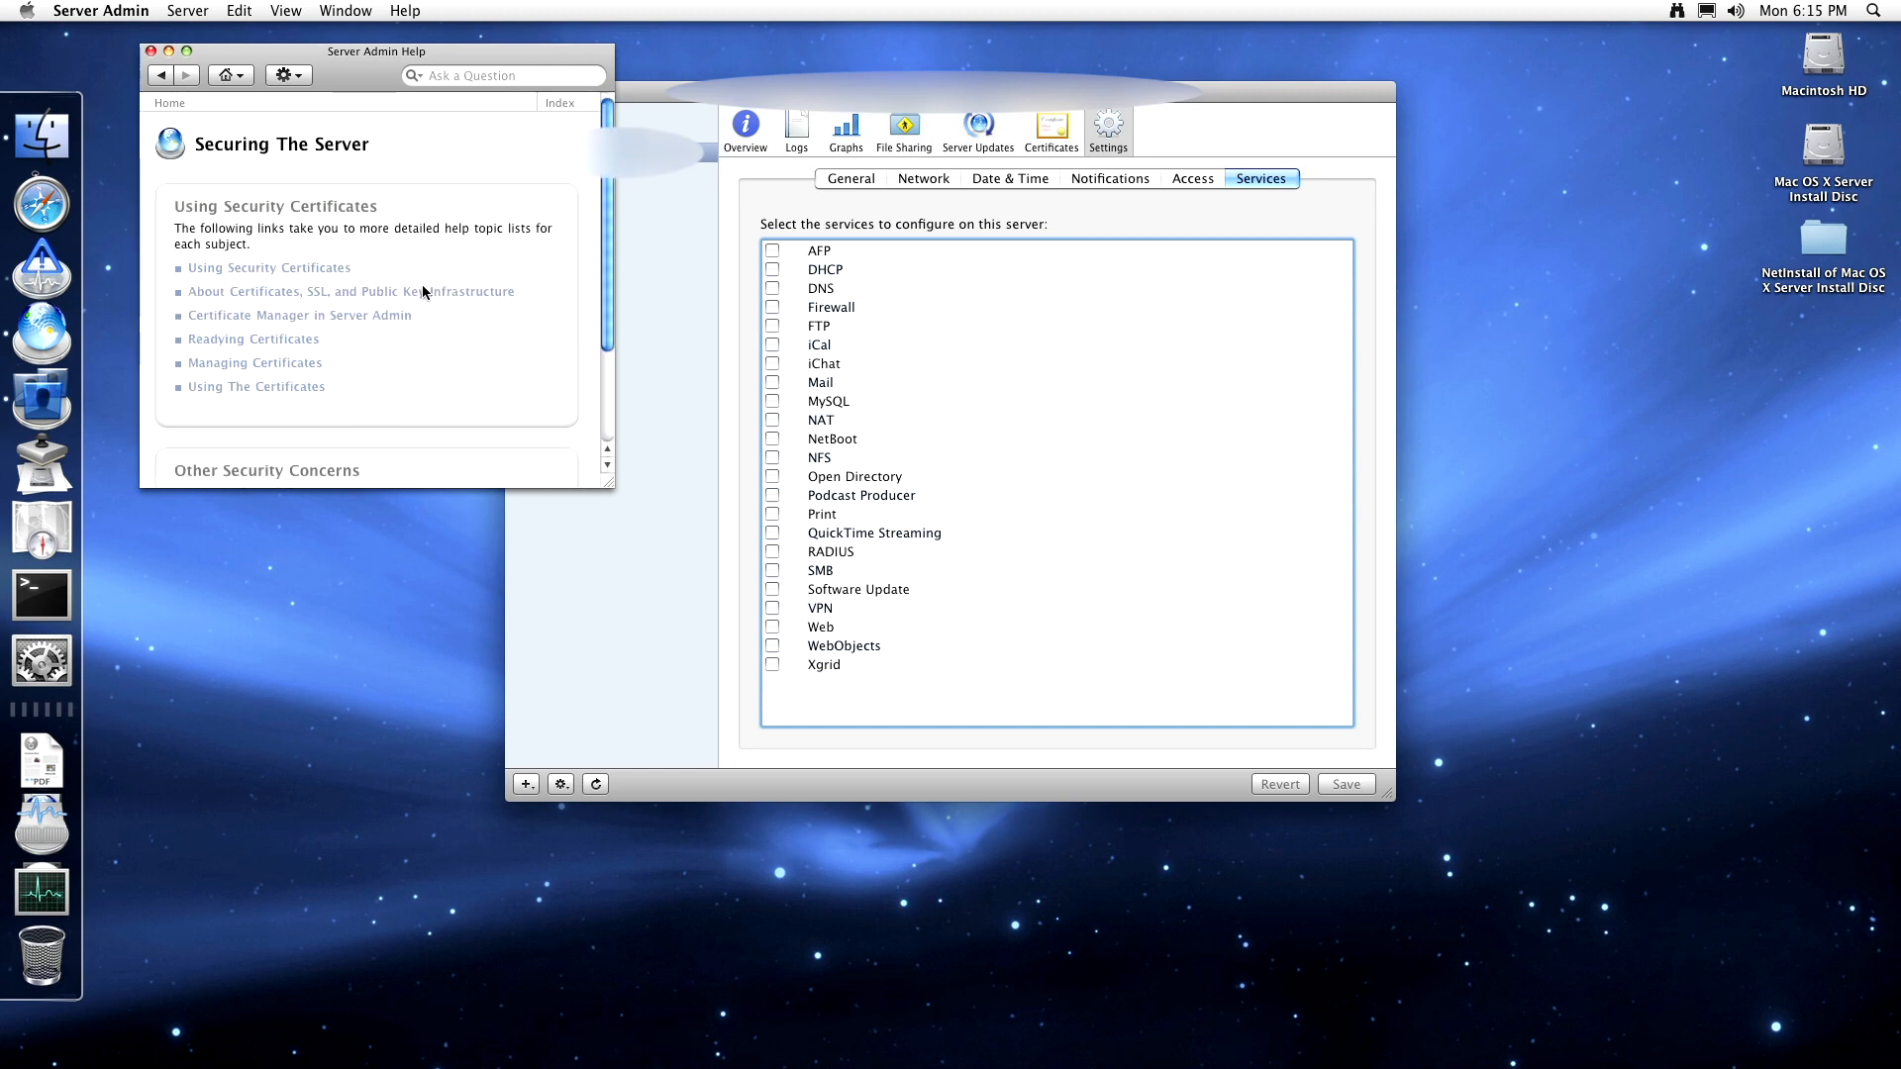
- Read the About Identities page under certificates, SSL and PKI, then go back twice
click(287, 292)
scroll(285, 218, down, 3)
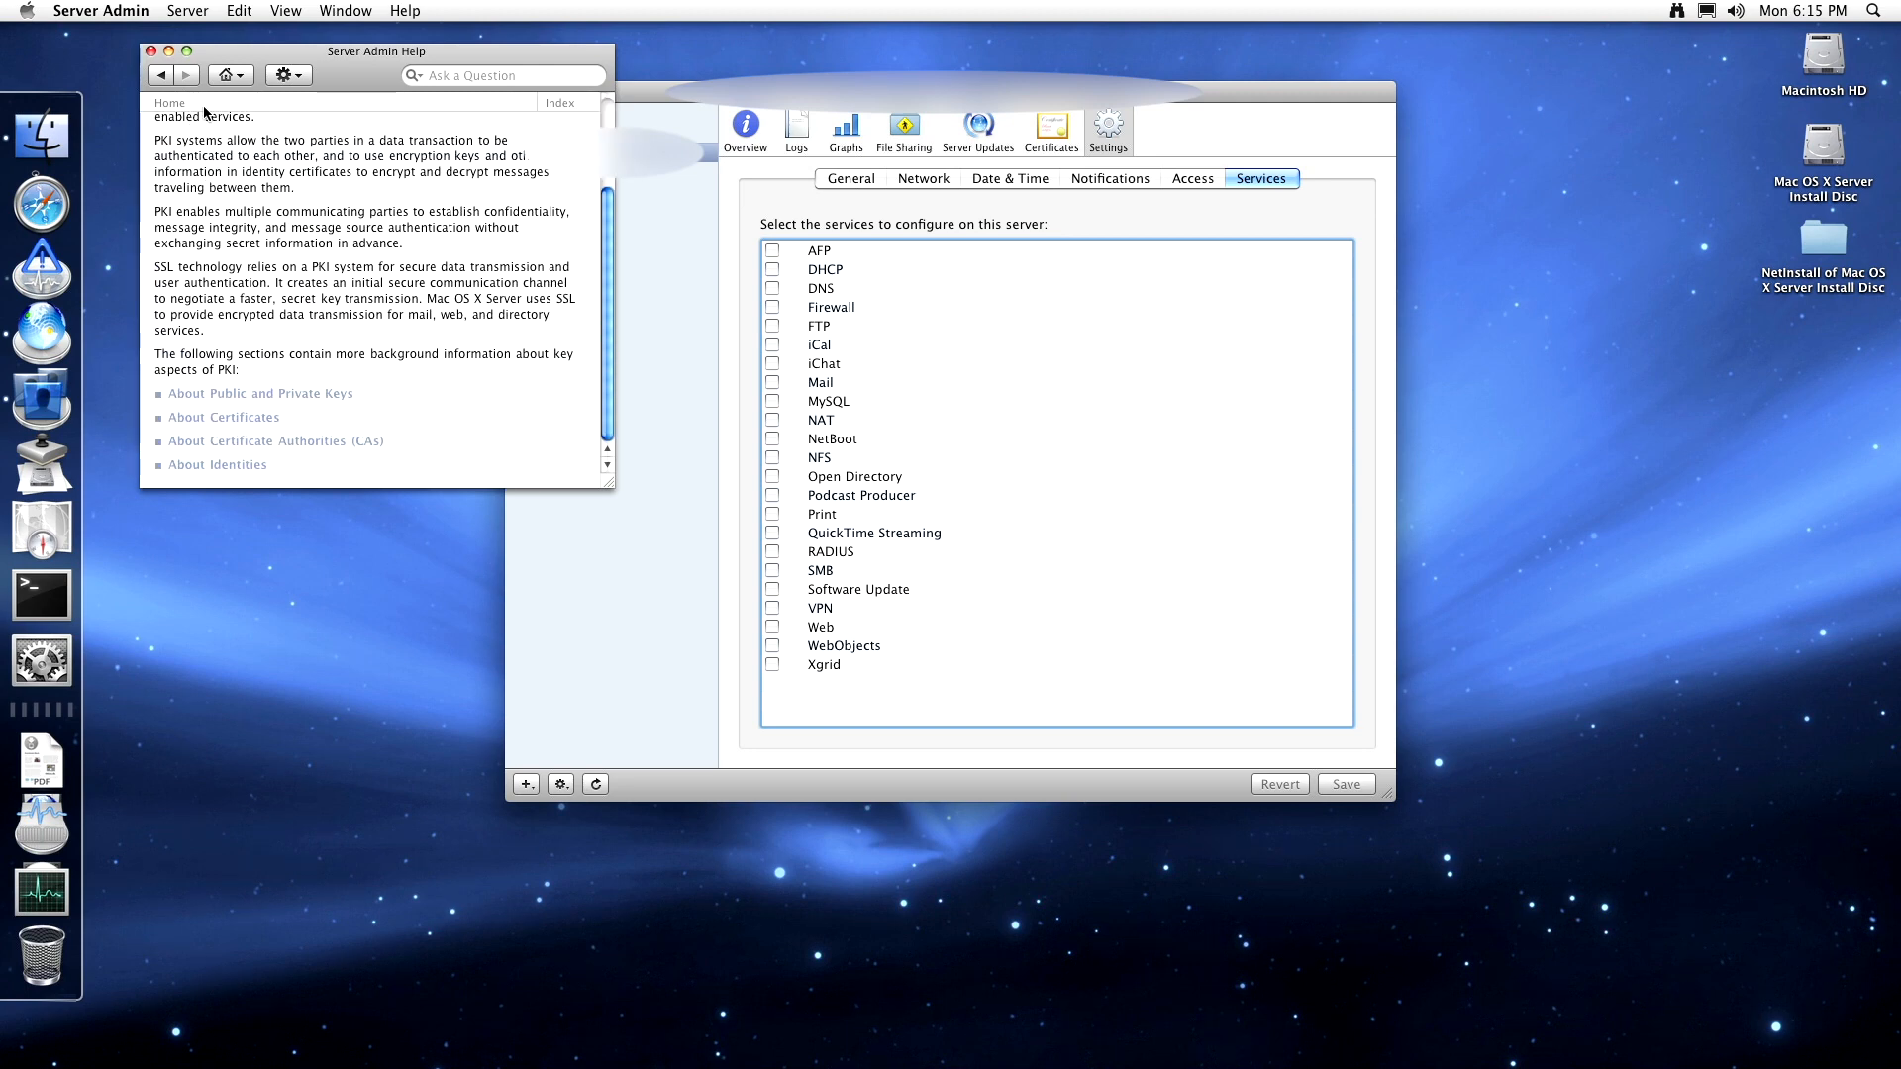
click(242, 462)
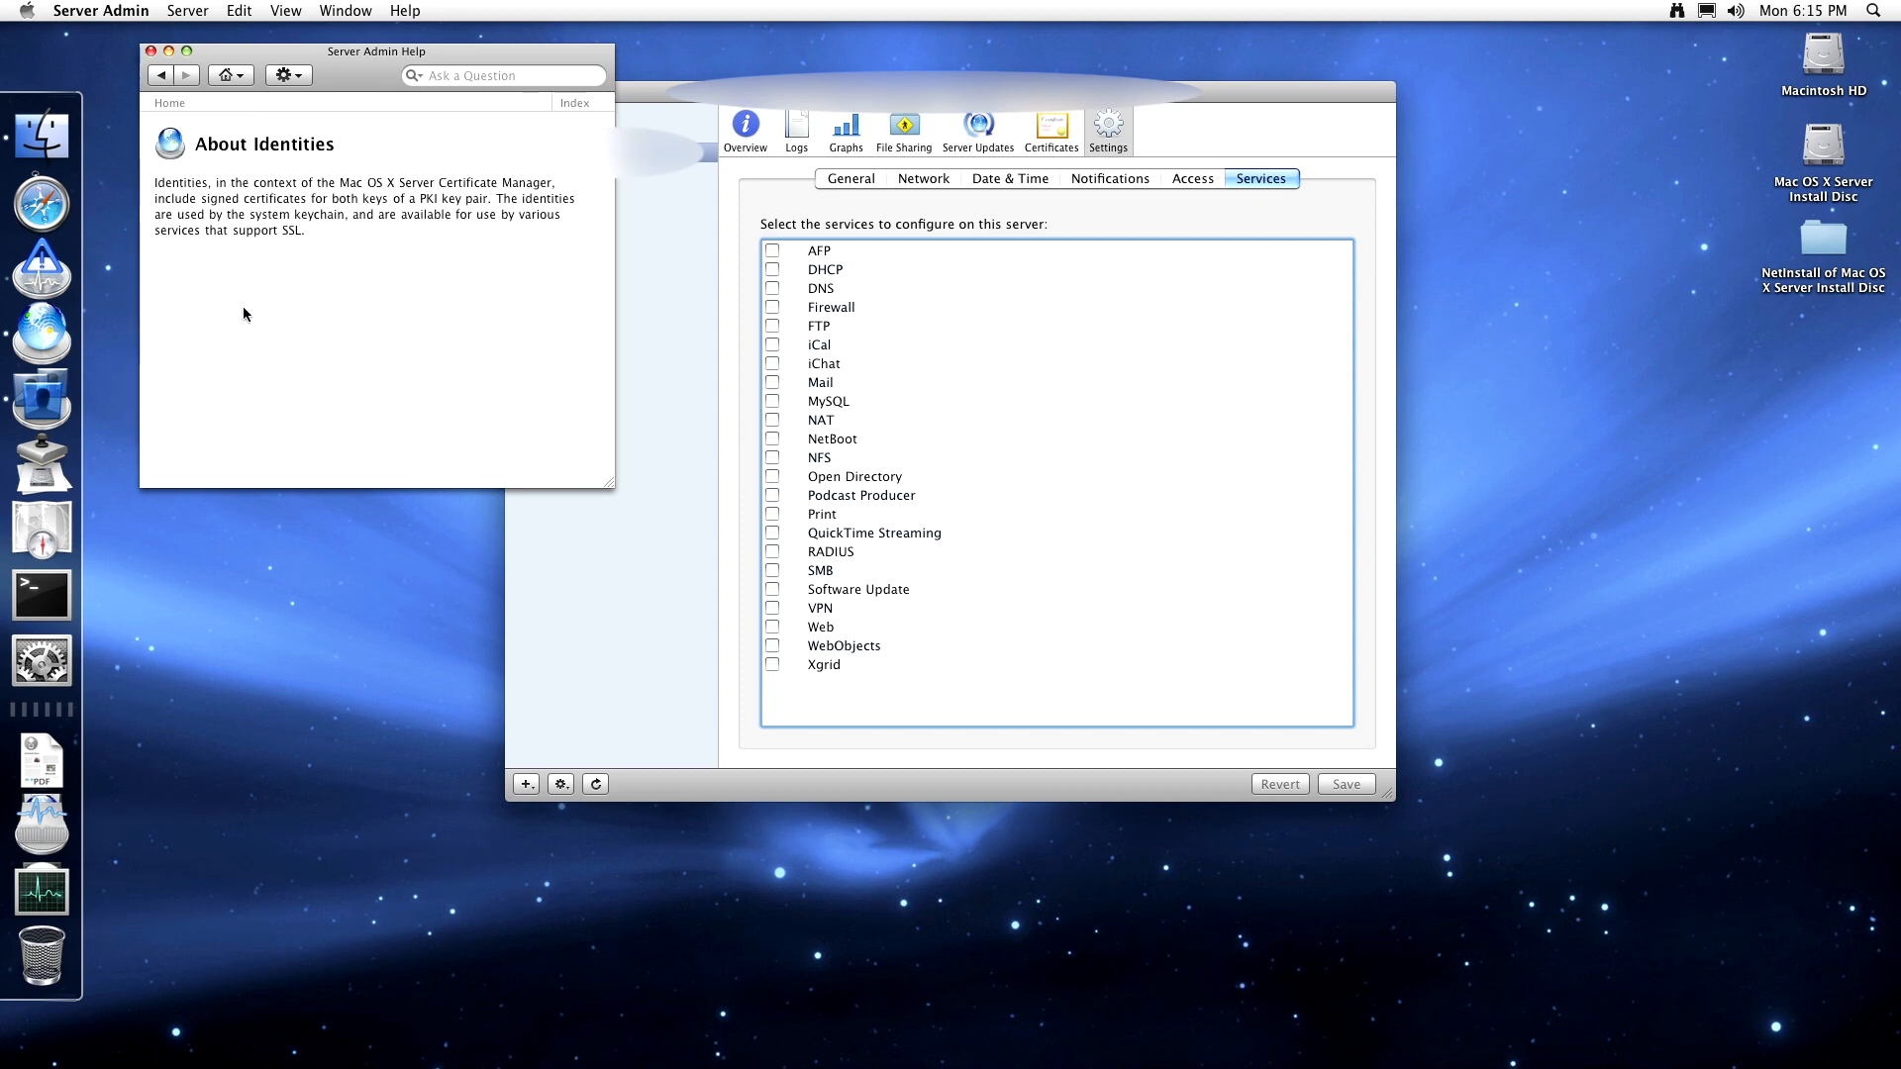
click(161, 76)
click(161, 77)
- Read Setting Administration Level Privileges and return to the Securing The Server page
scroll(278, 366, down, 3)
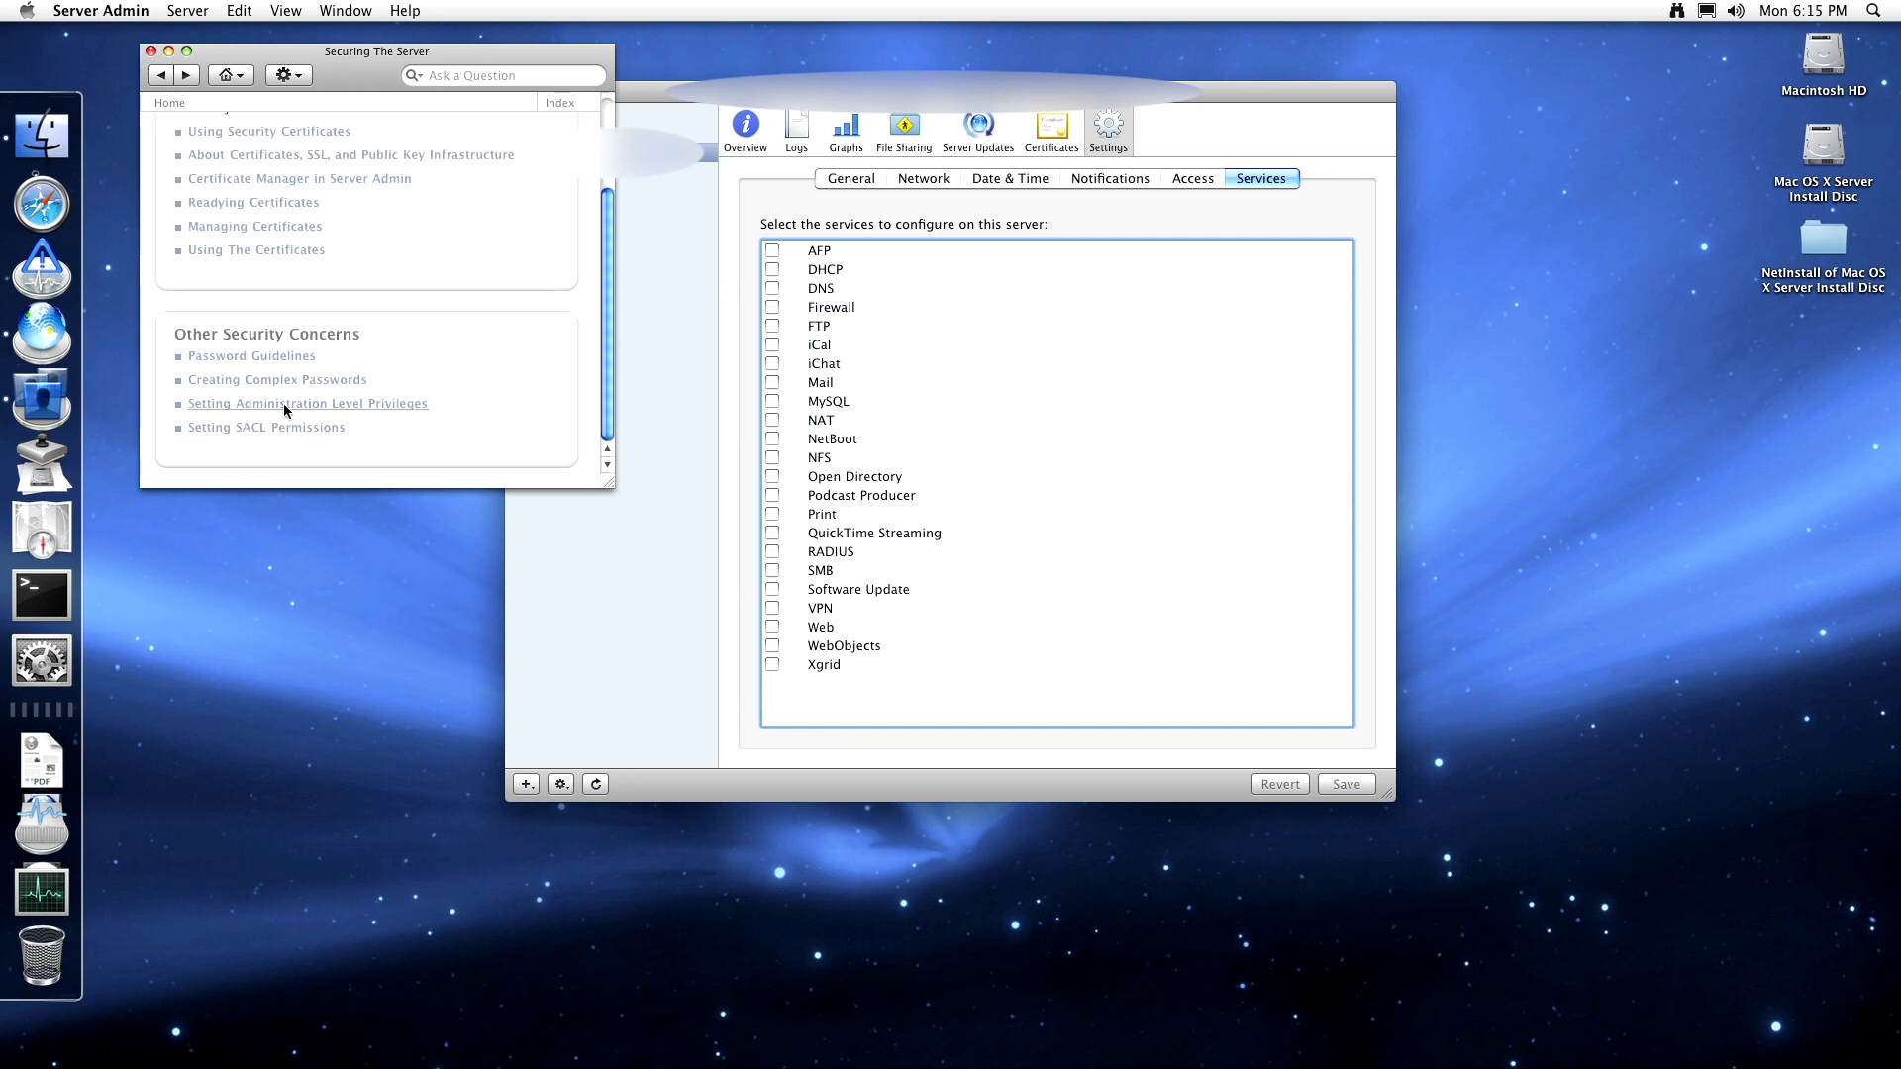
click(283, 403)
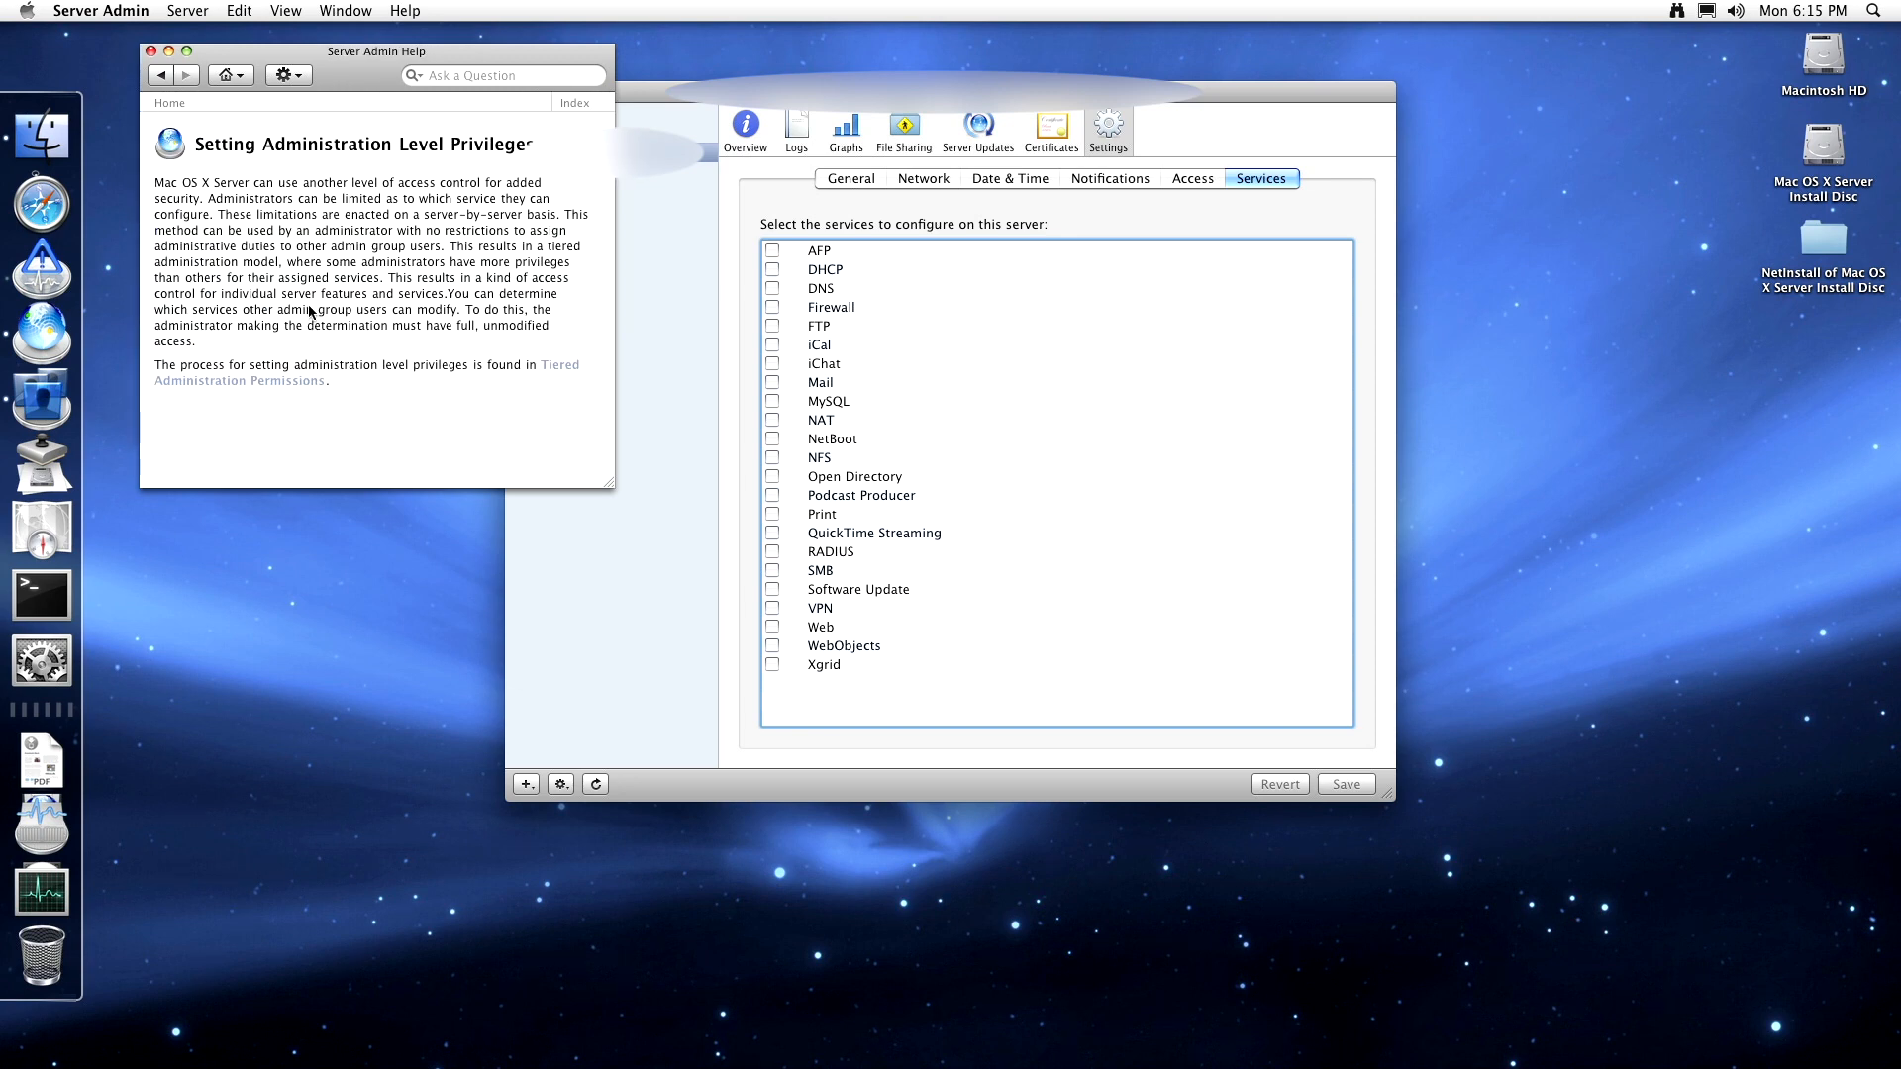
click(163, 78)
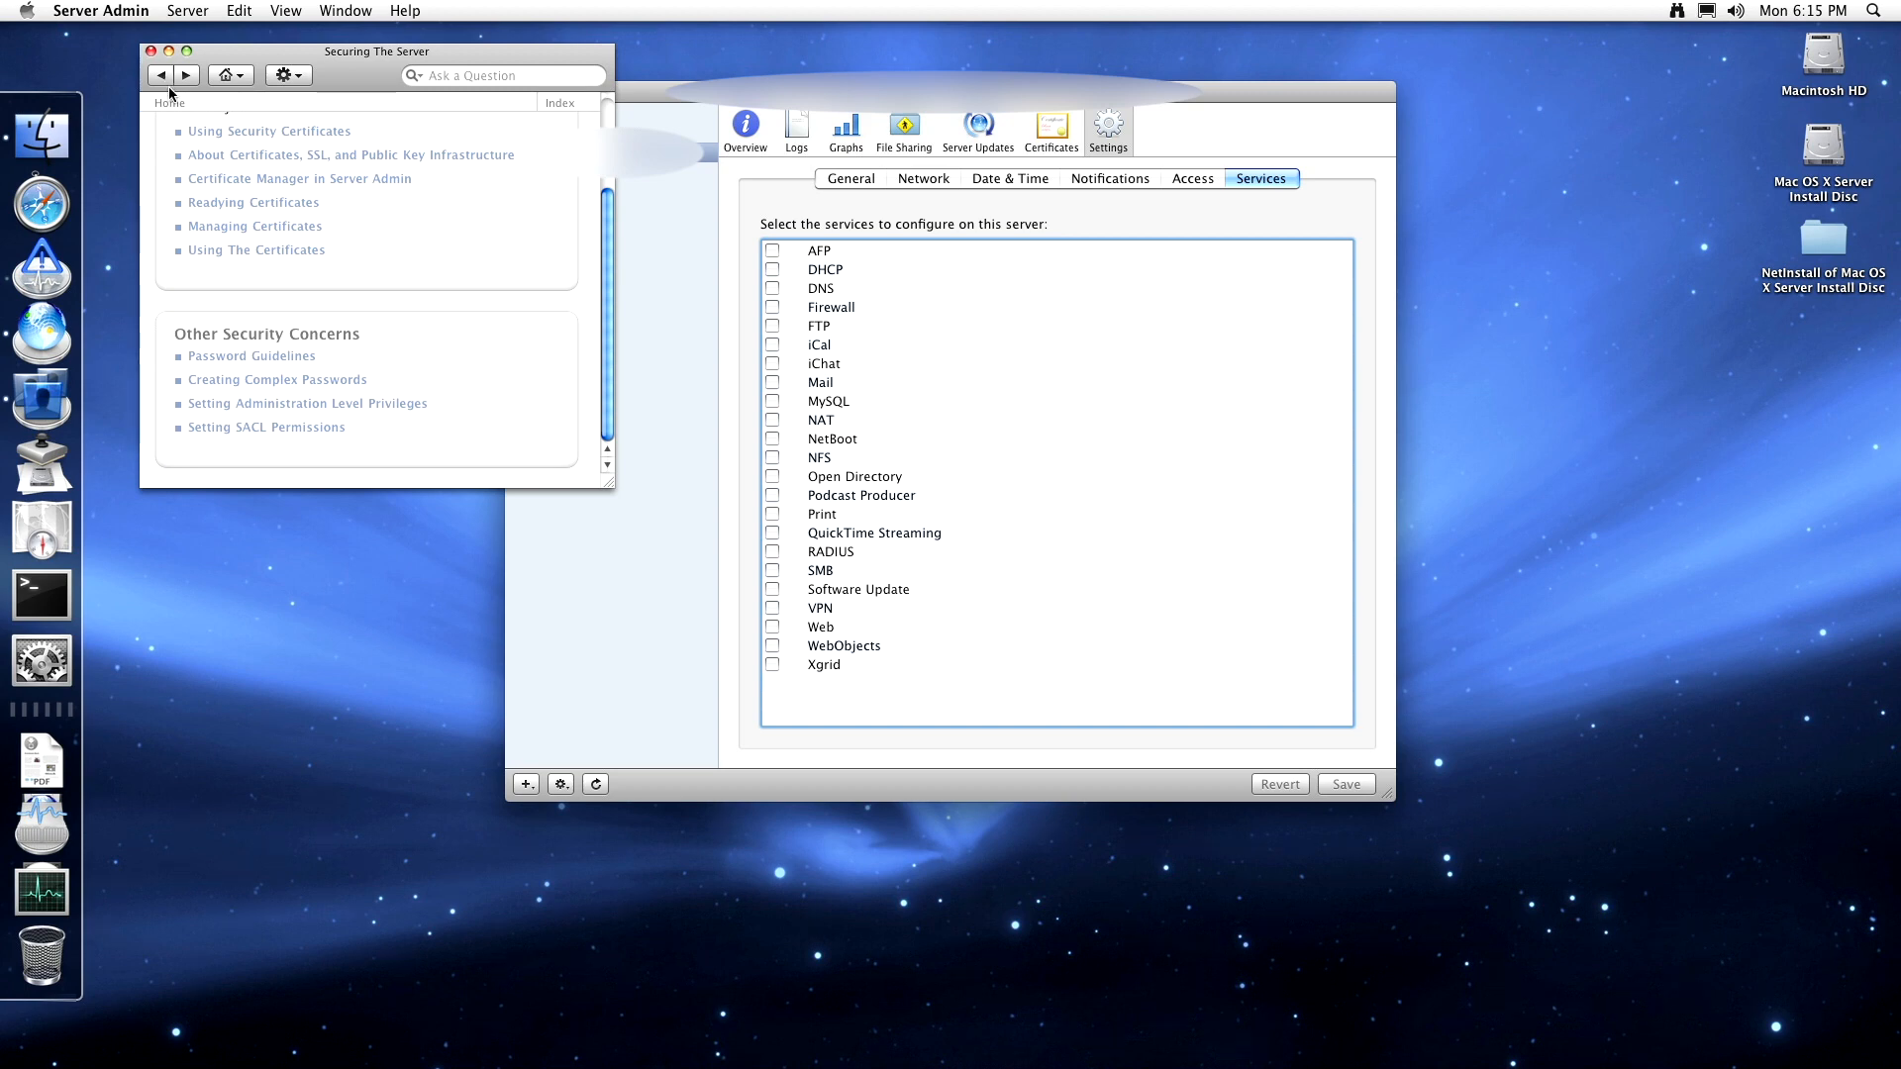
scroll(199, 113, up, 3)
- From the help home, go to Working Smarter and read 'Determining Services to Host on Each Server'
click(161, 76)
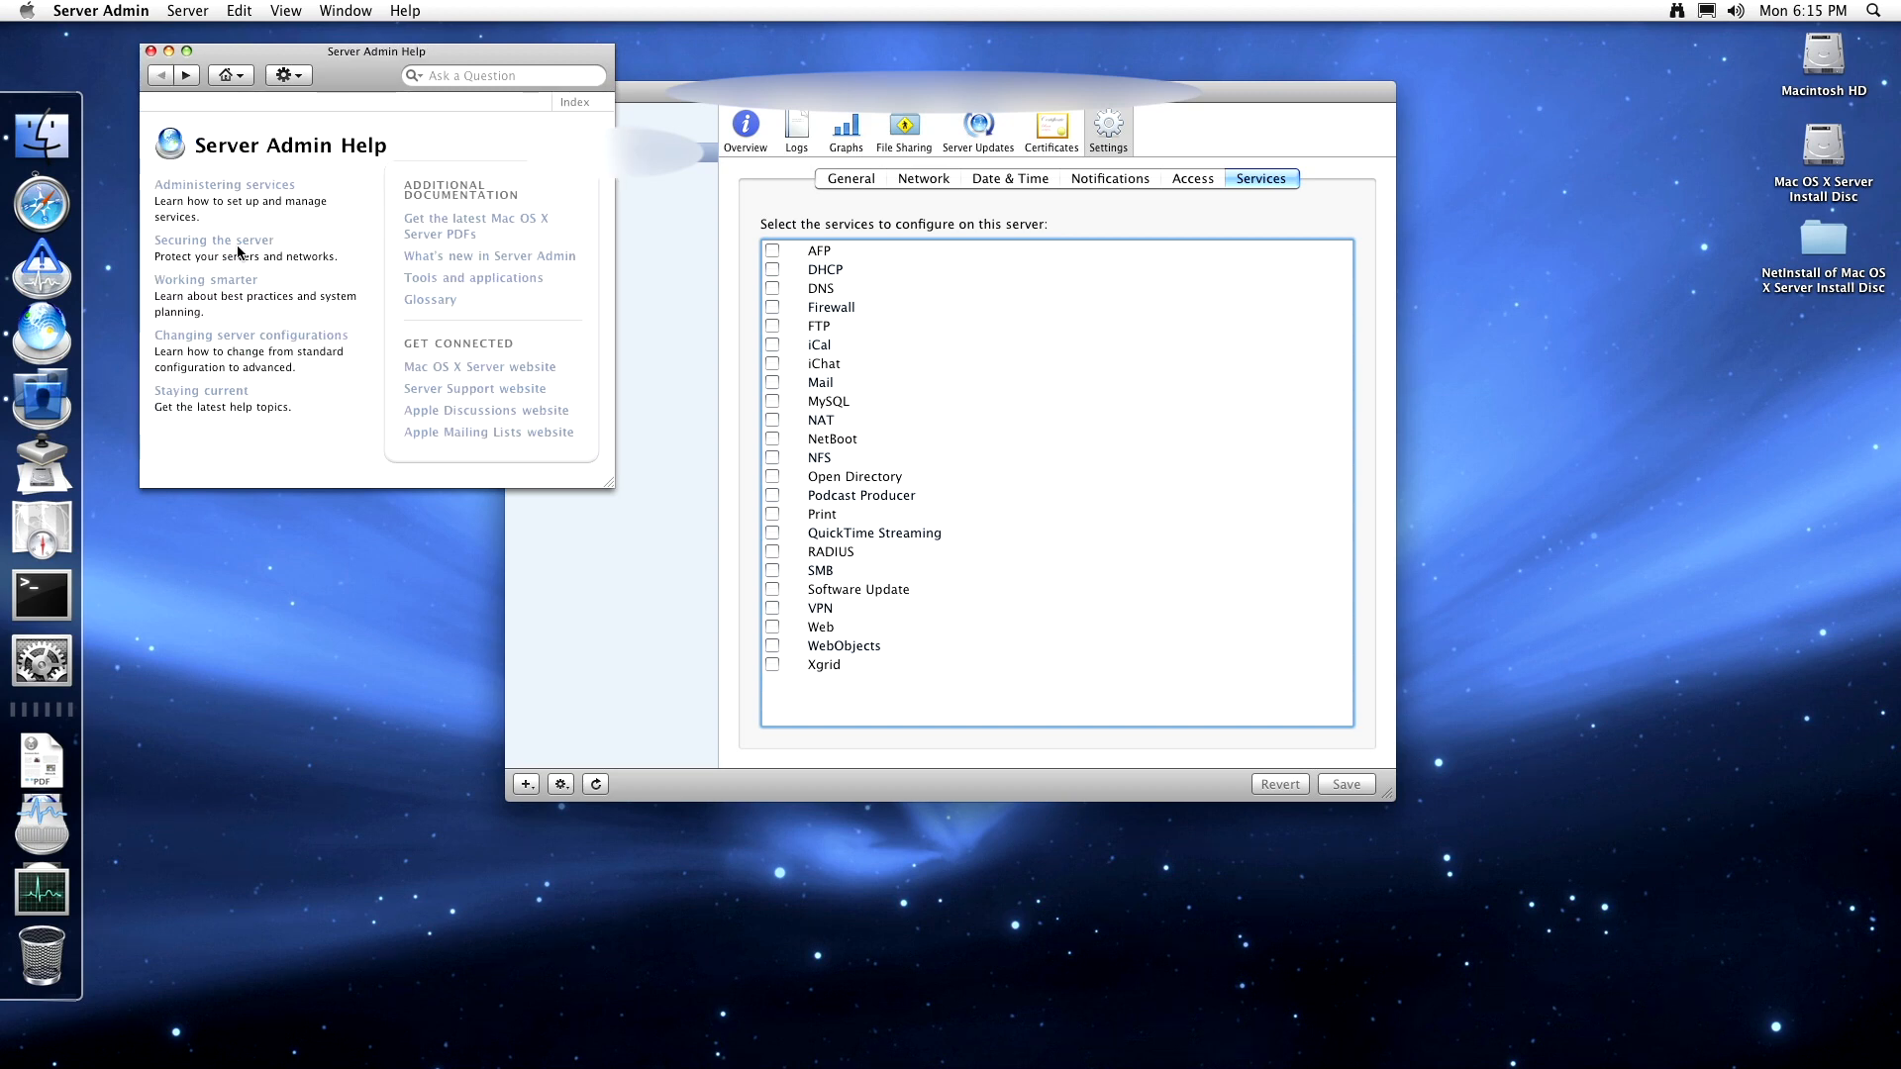
click(237, 282)
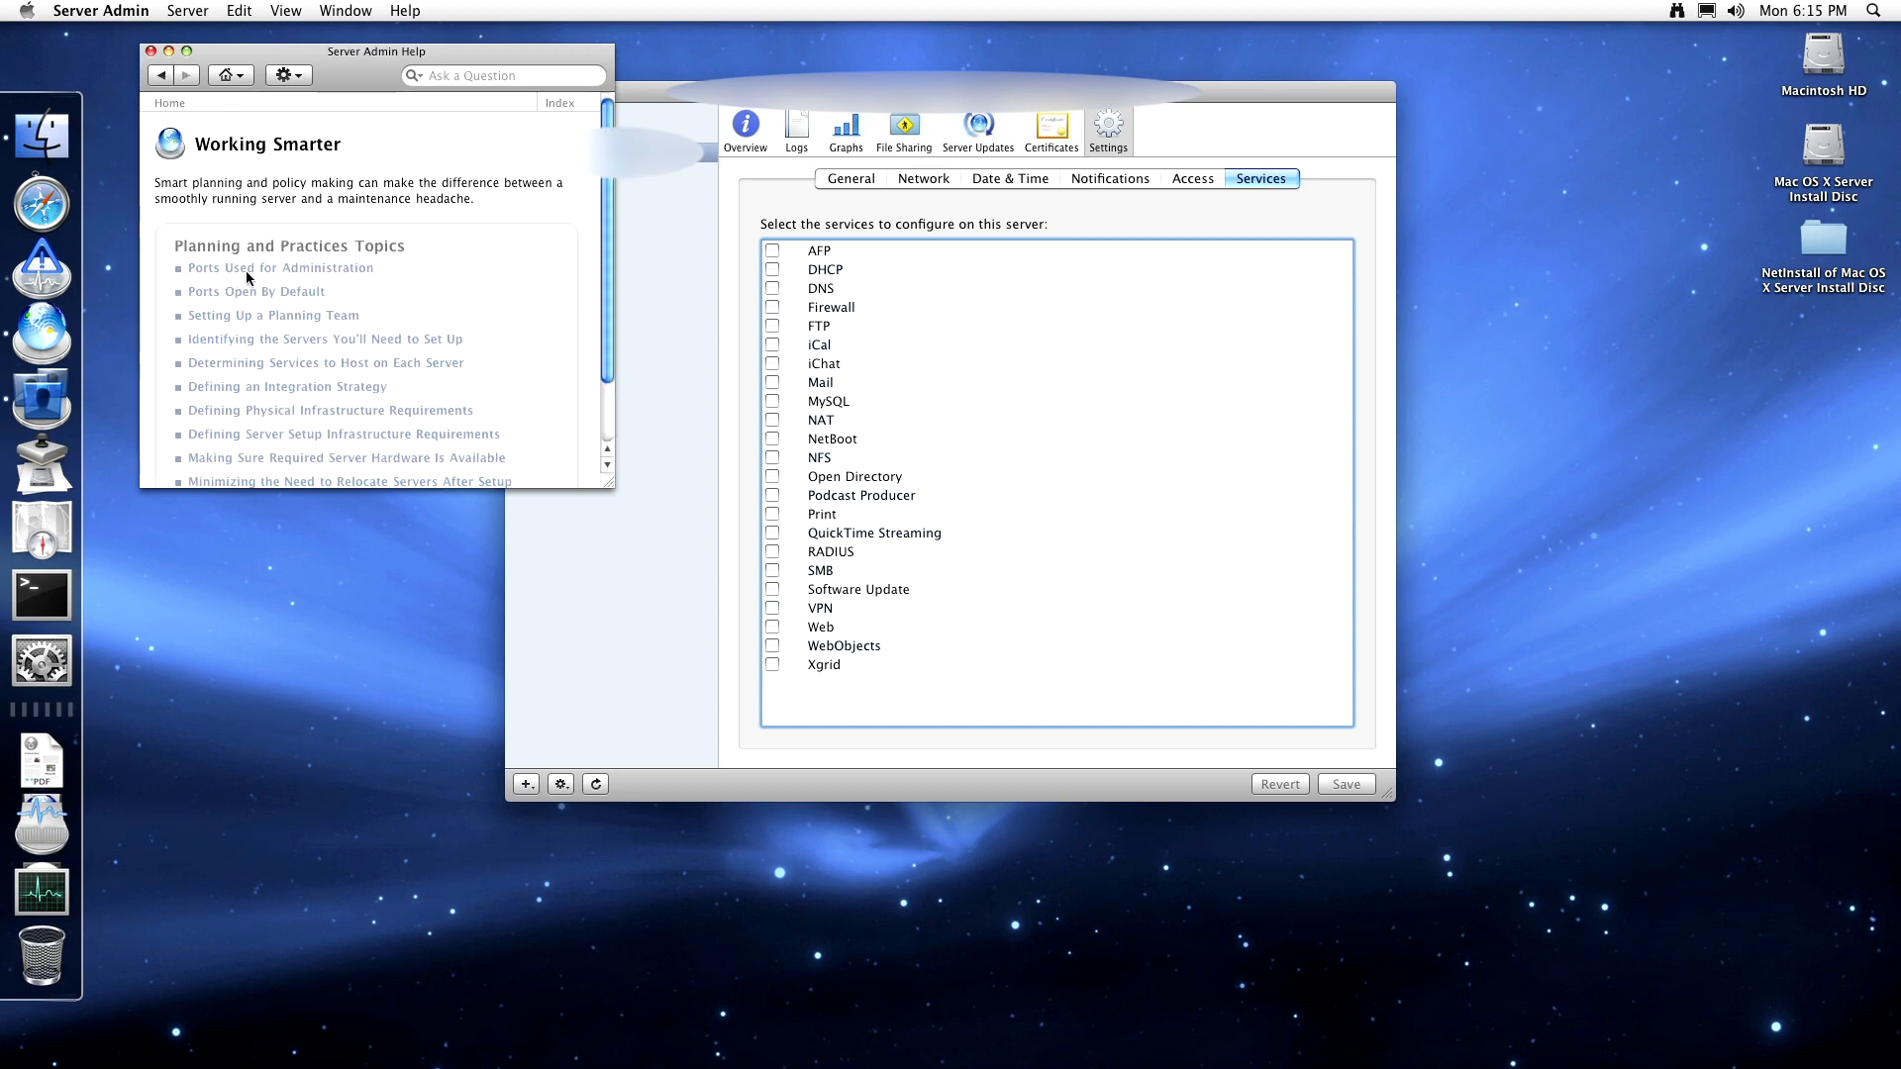
scroll(256, 268, down, 3)
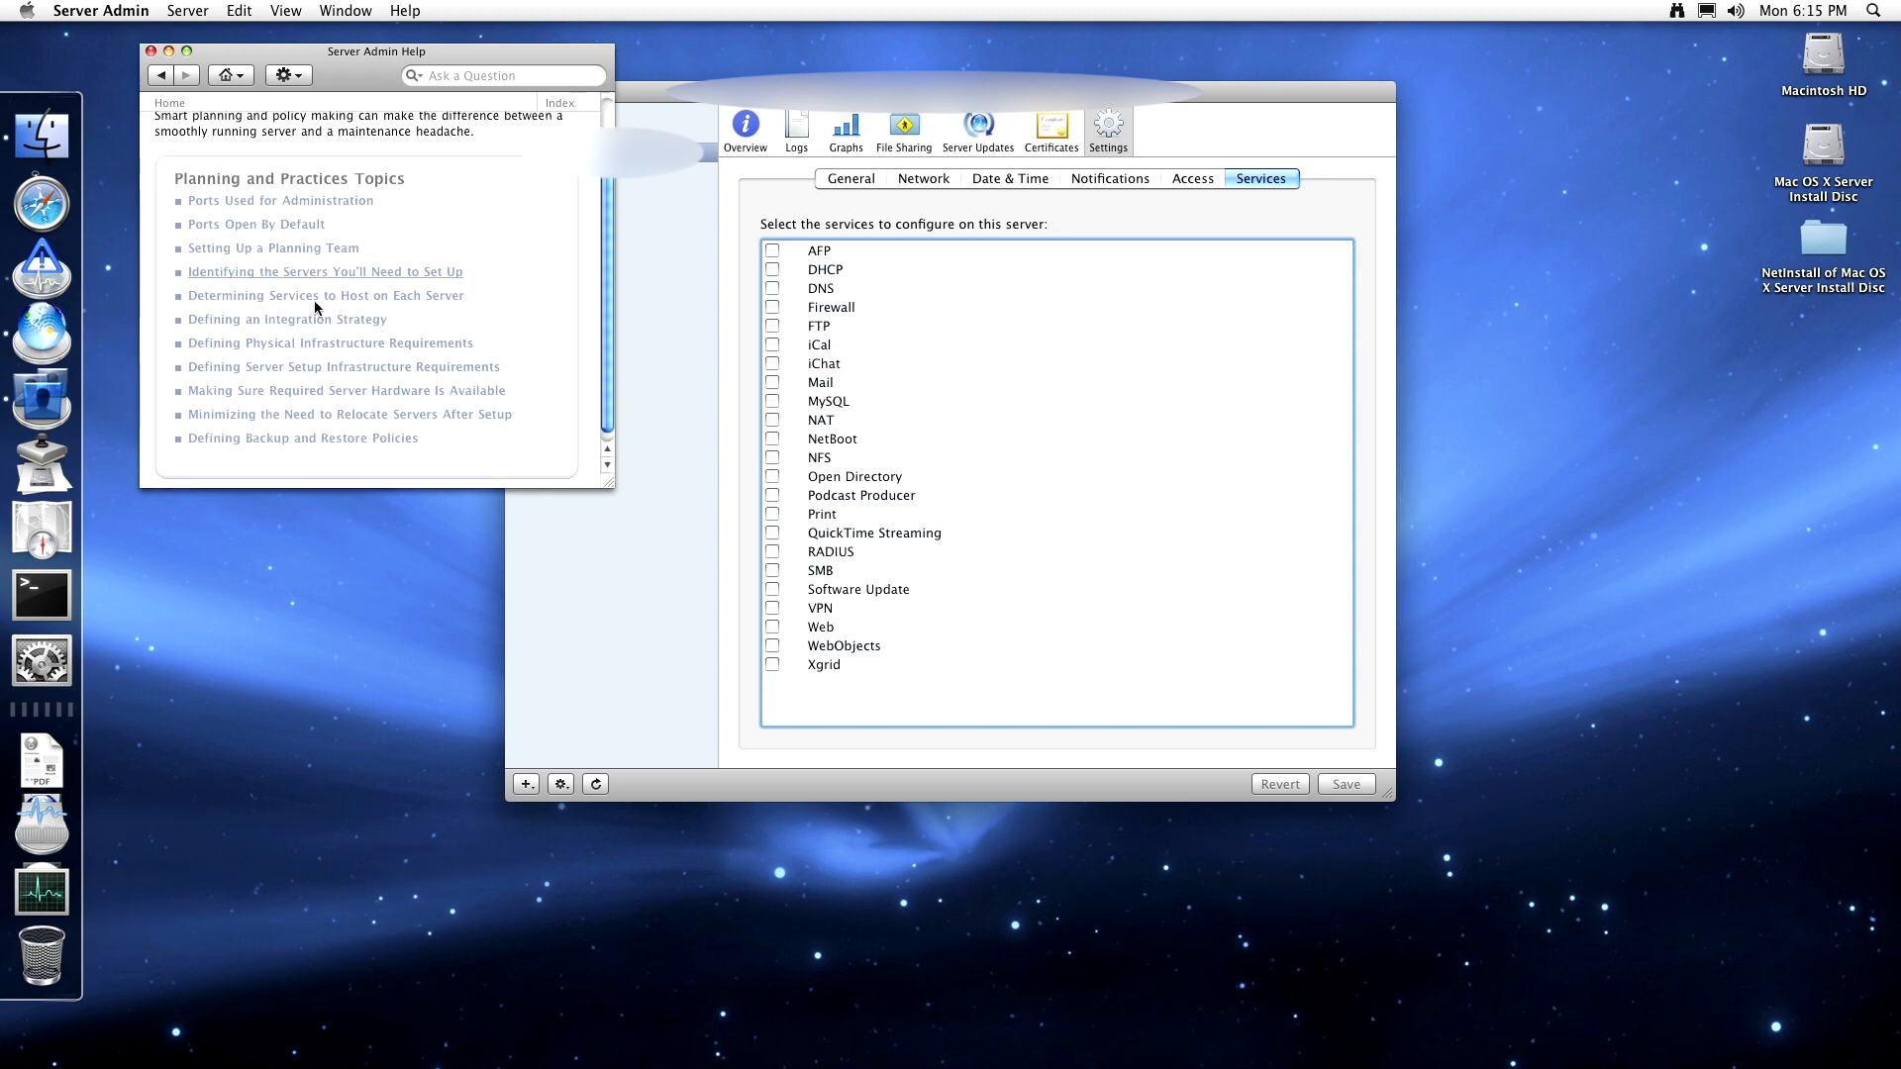
click(315, 296)
scroll(314, 297, down, 5)
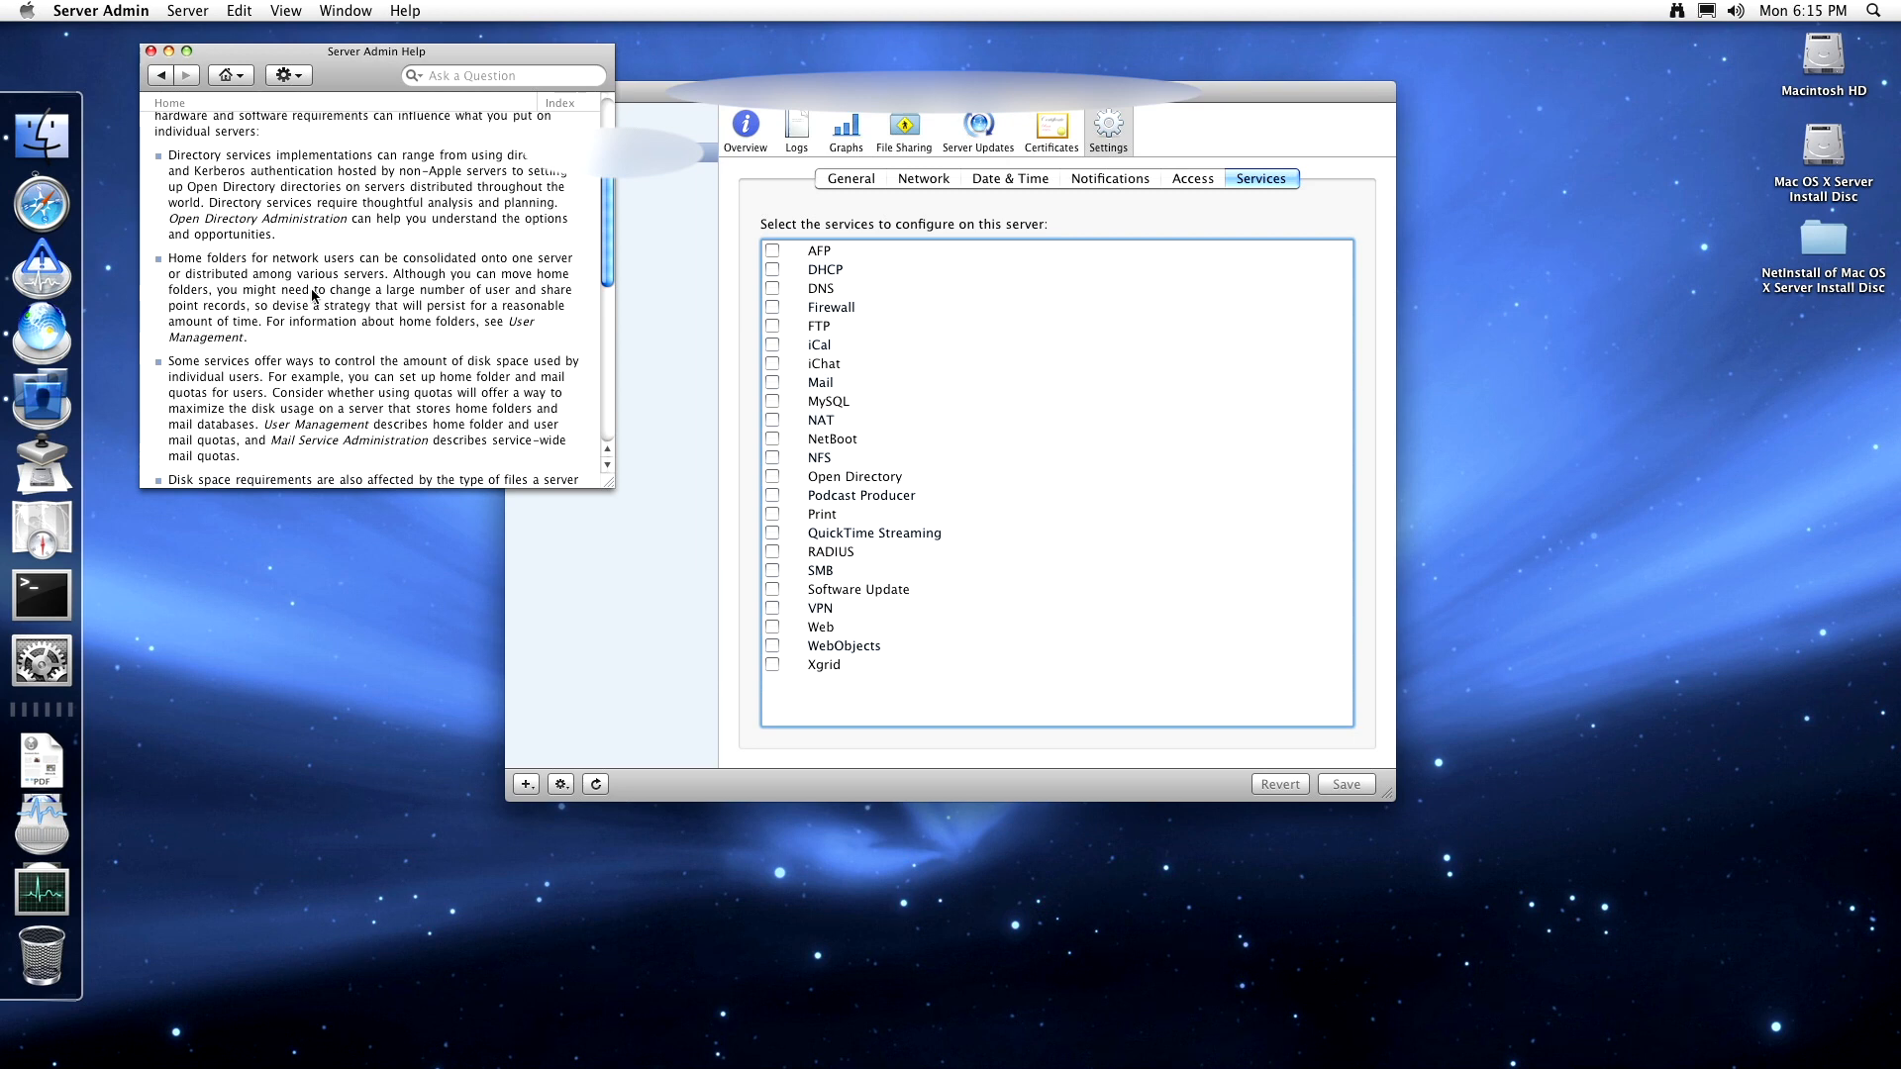
scroll(313, 294, down, 8)
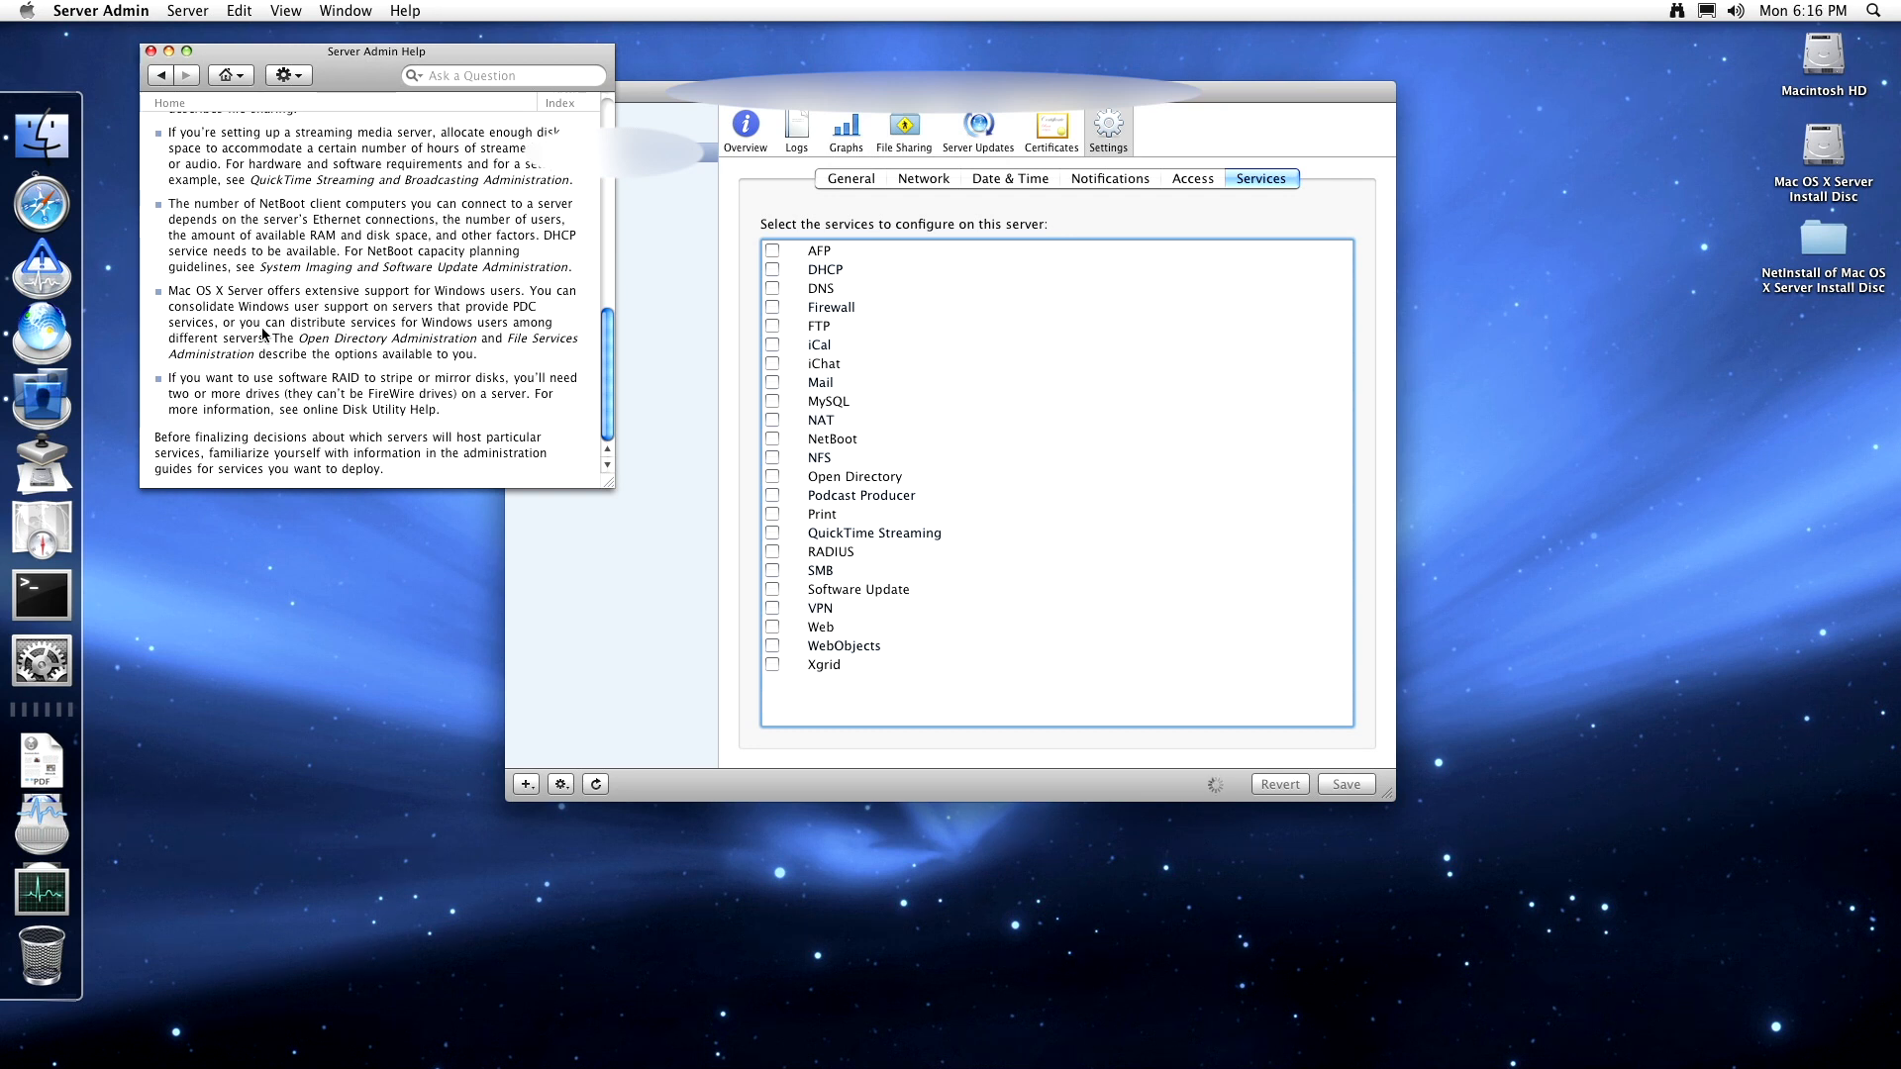
click(160, 75)
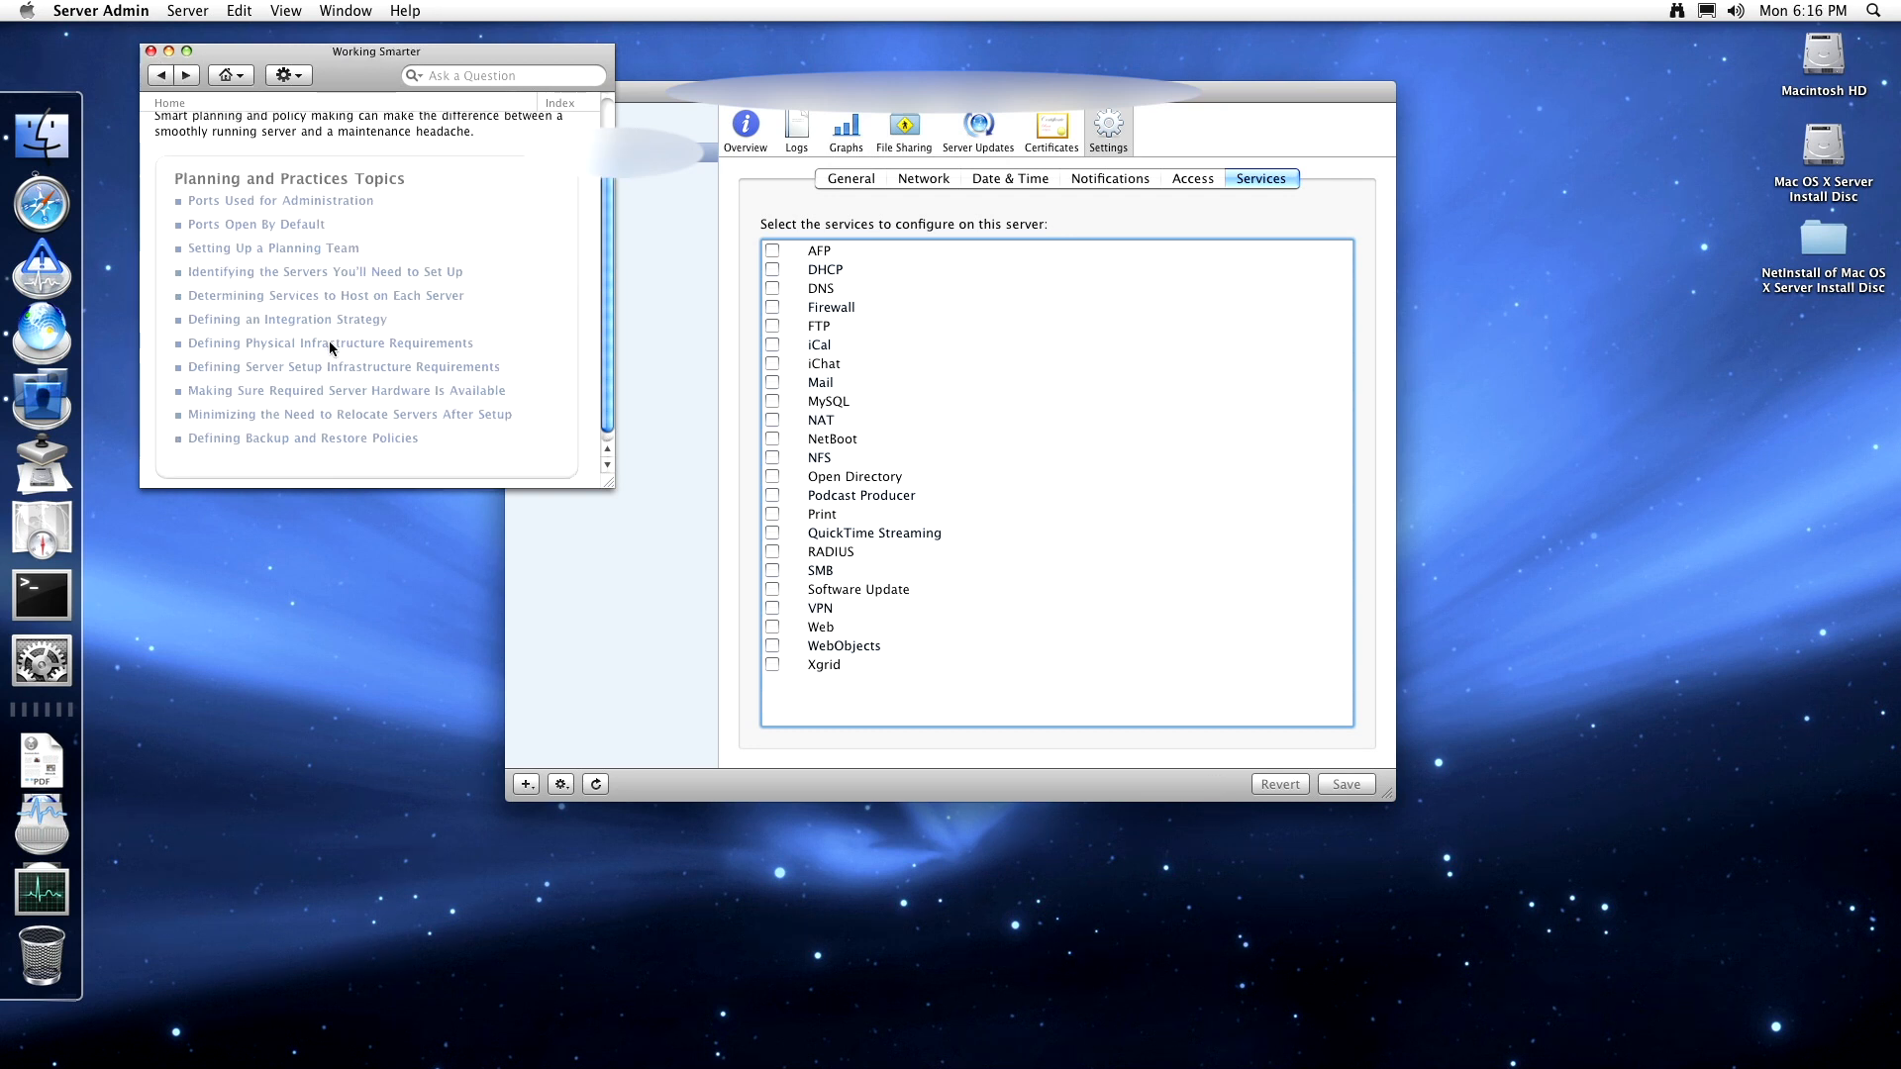
- Read the 'Defining Server Setup Infrastructure Requirements' topic and return to the Working Smarter list
click(333, 367)
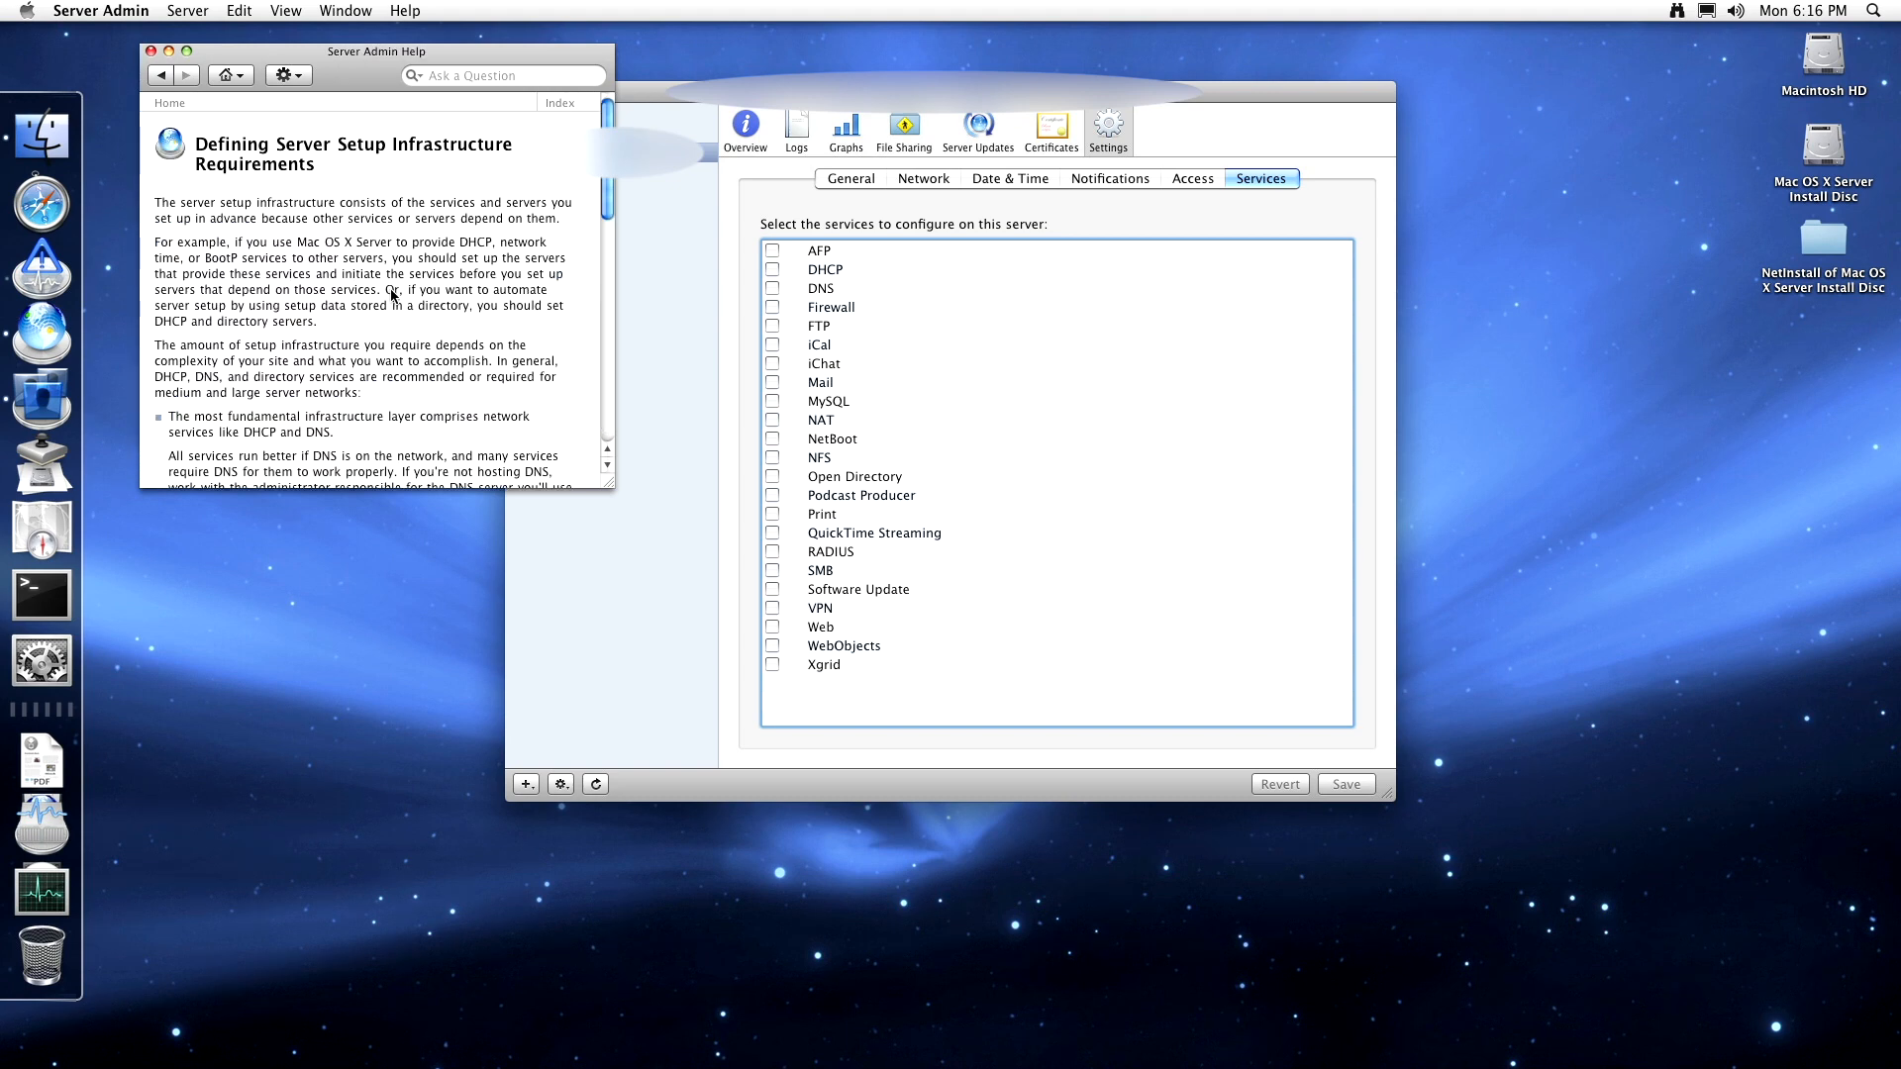
scroll(394, 297, down, 10)
scroll(372, 285, up, 10)
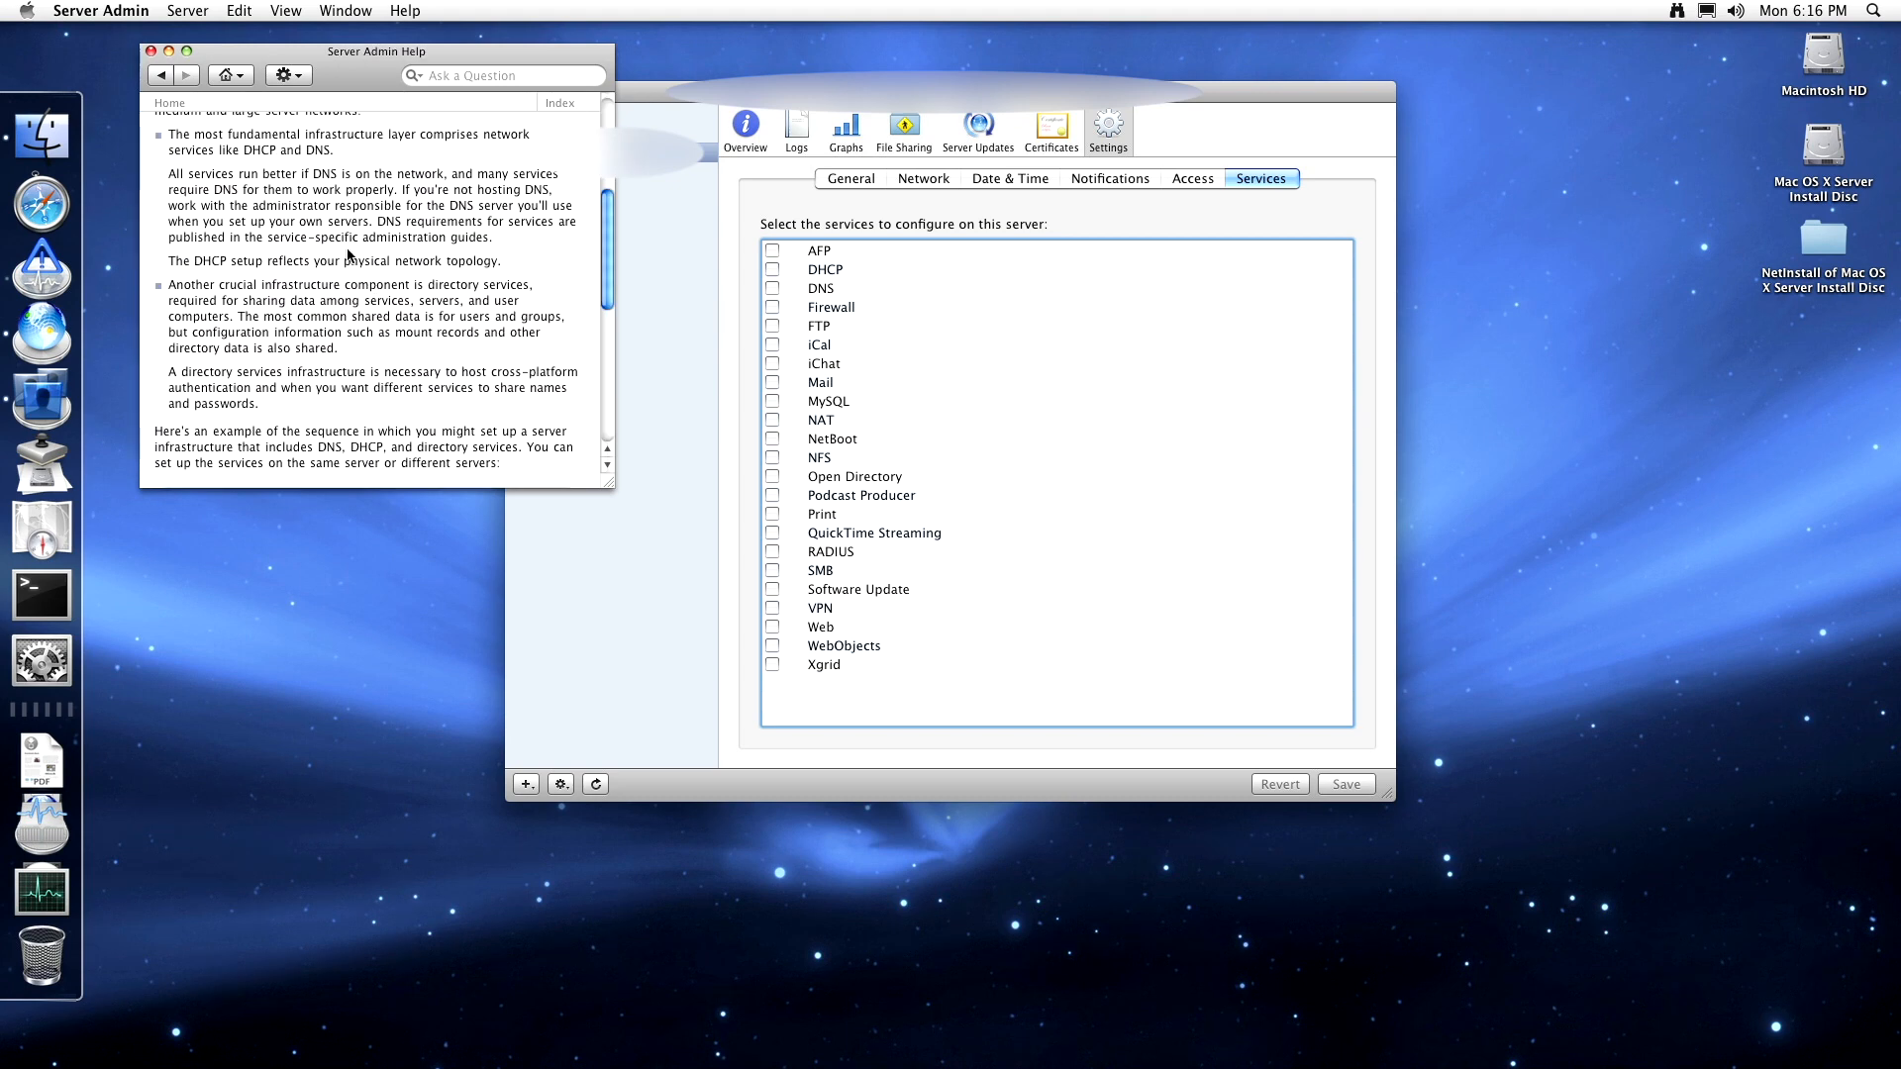
click(158, 78)
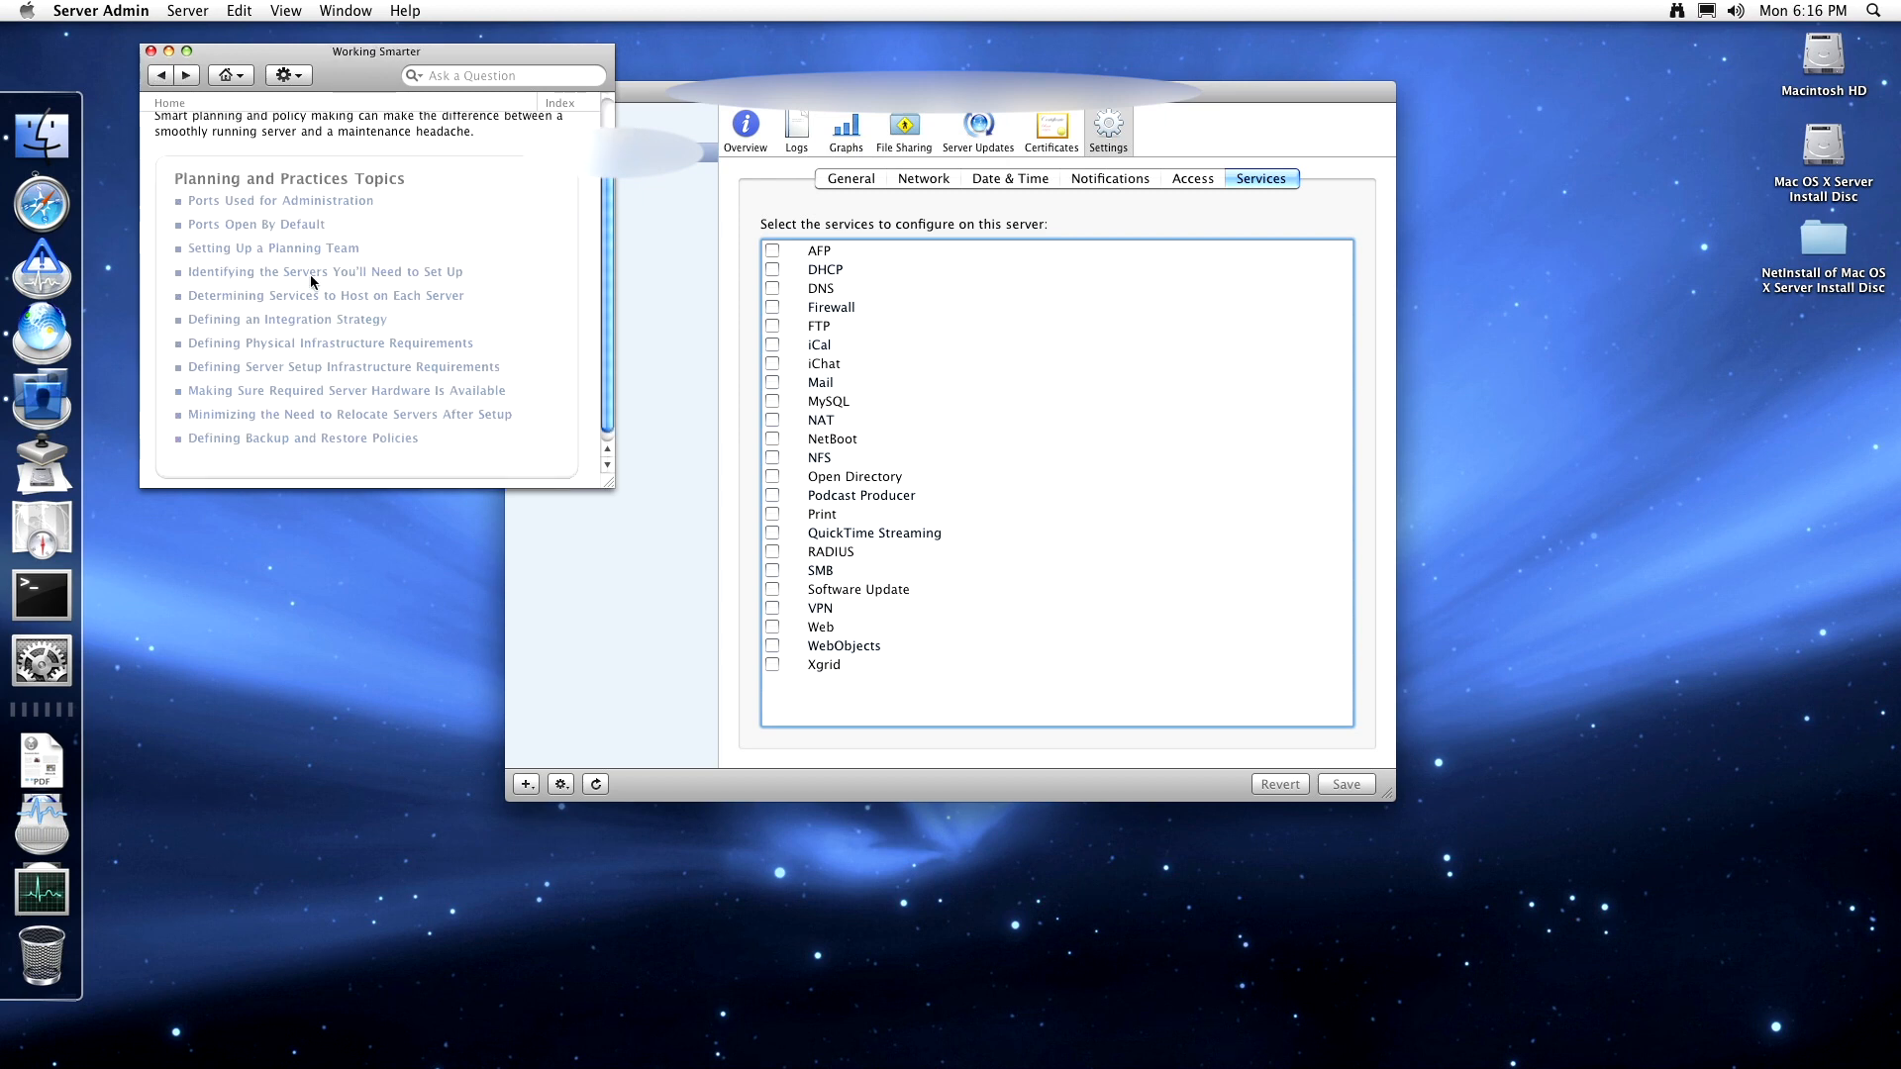
- Read the 'Defining Physical Infrastructure Requirements' topic and return to the list
click(340, 343)
scroll(346, 277, down, 3)
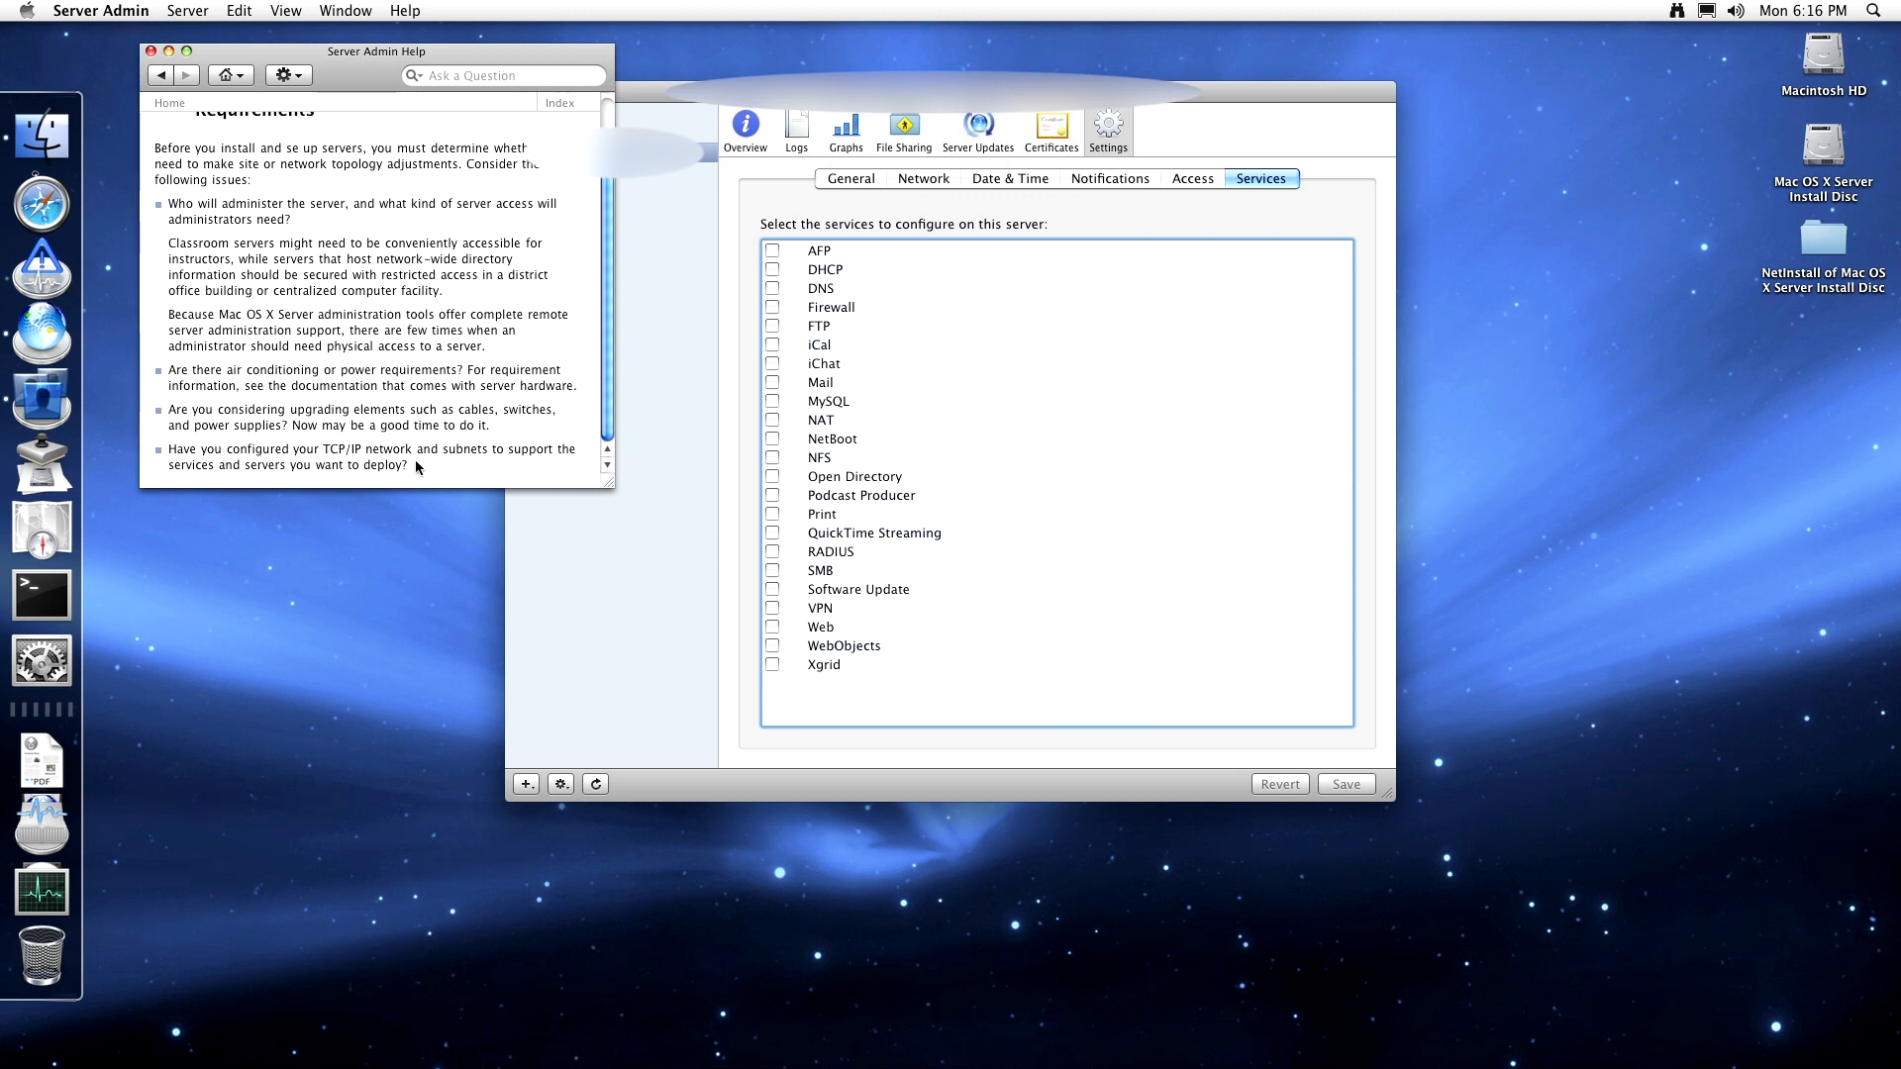
drag(416, 462, 225, 226)
click(289, 205)
click(163, 76)
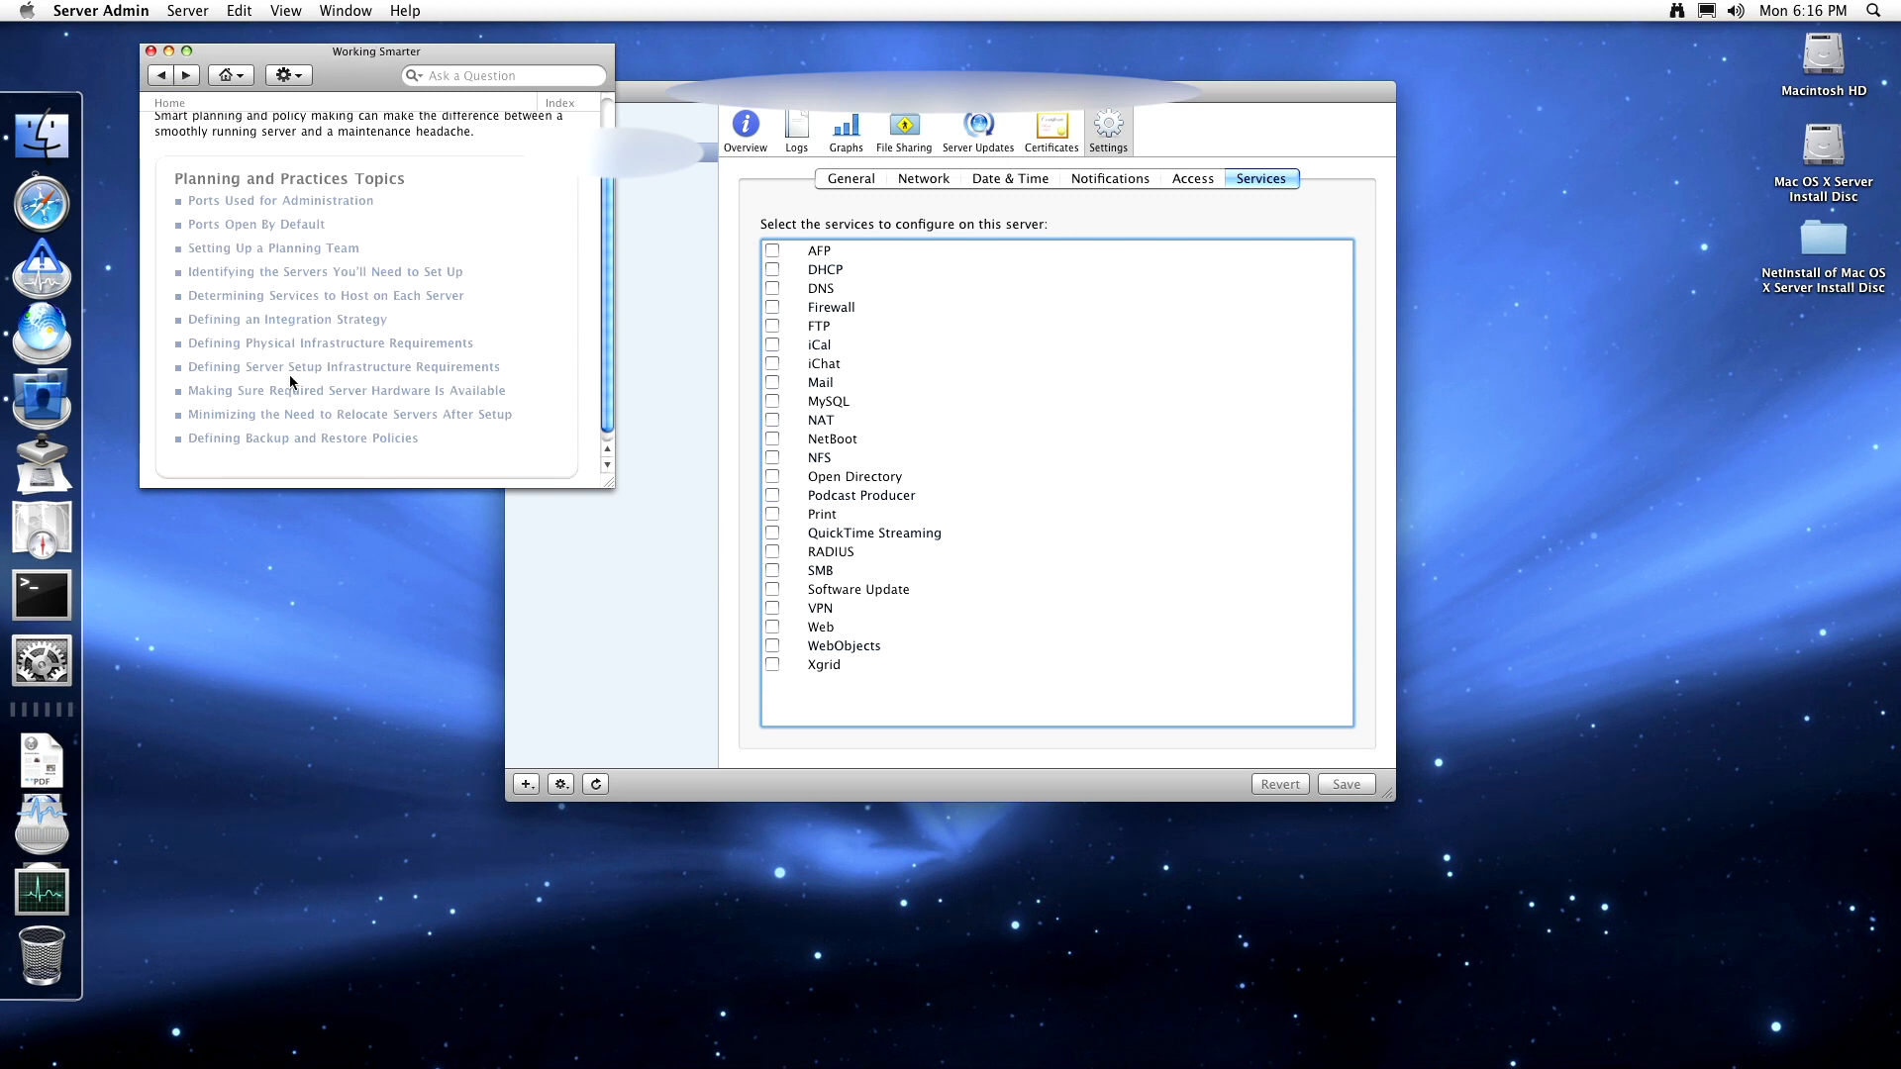
- Read 'Minimizing the Need to Relocate Servers After Setup' and go back to the topics list
click(306, 415)
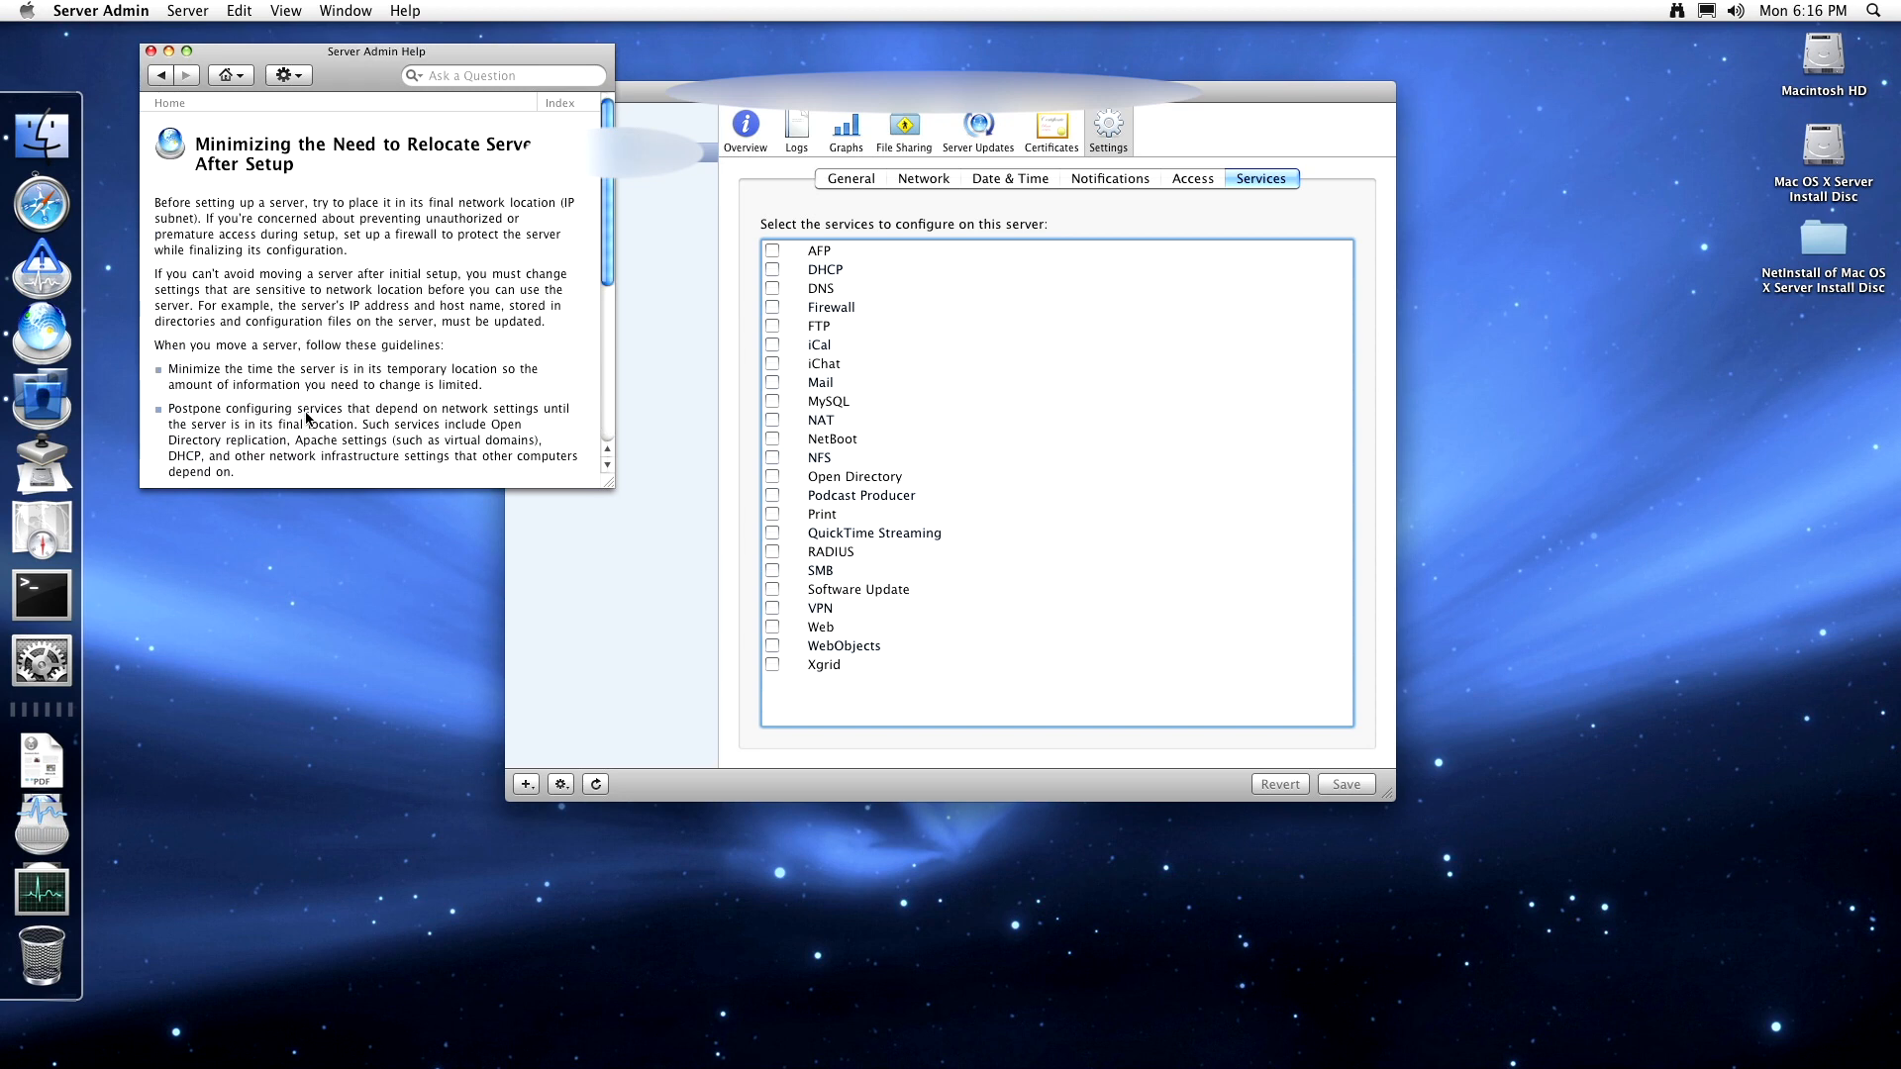
scroll(304, 302, down, 5)
scroll(302, 315, down, 3)
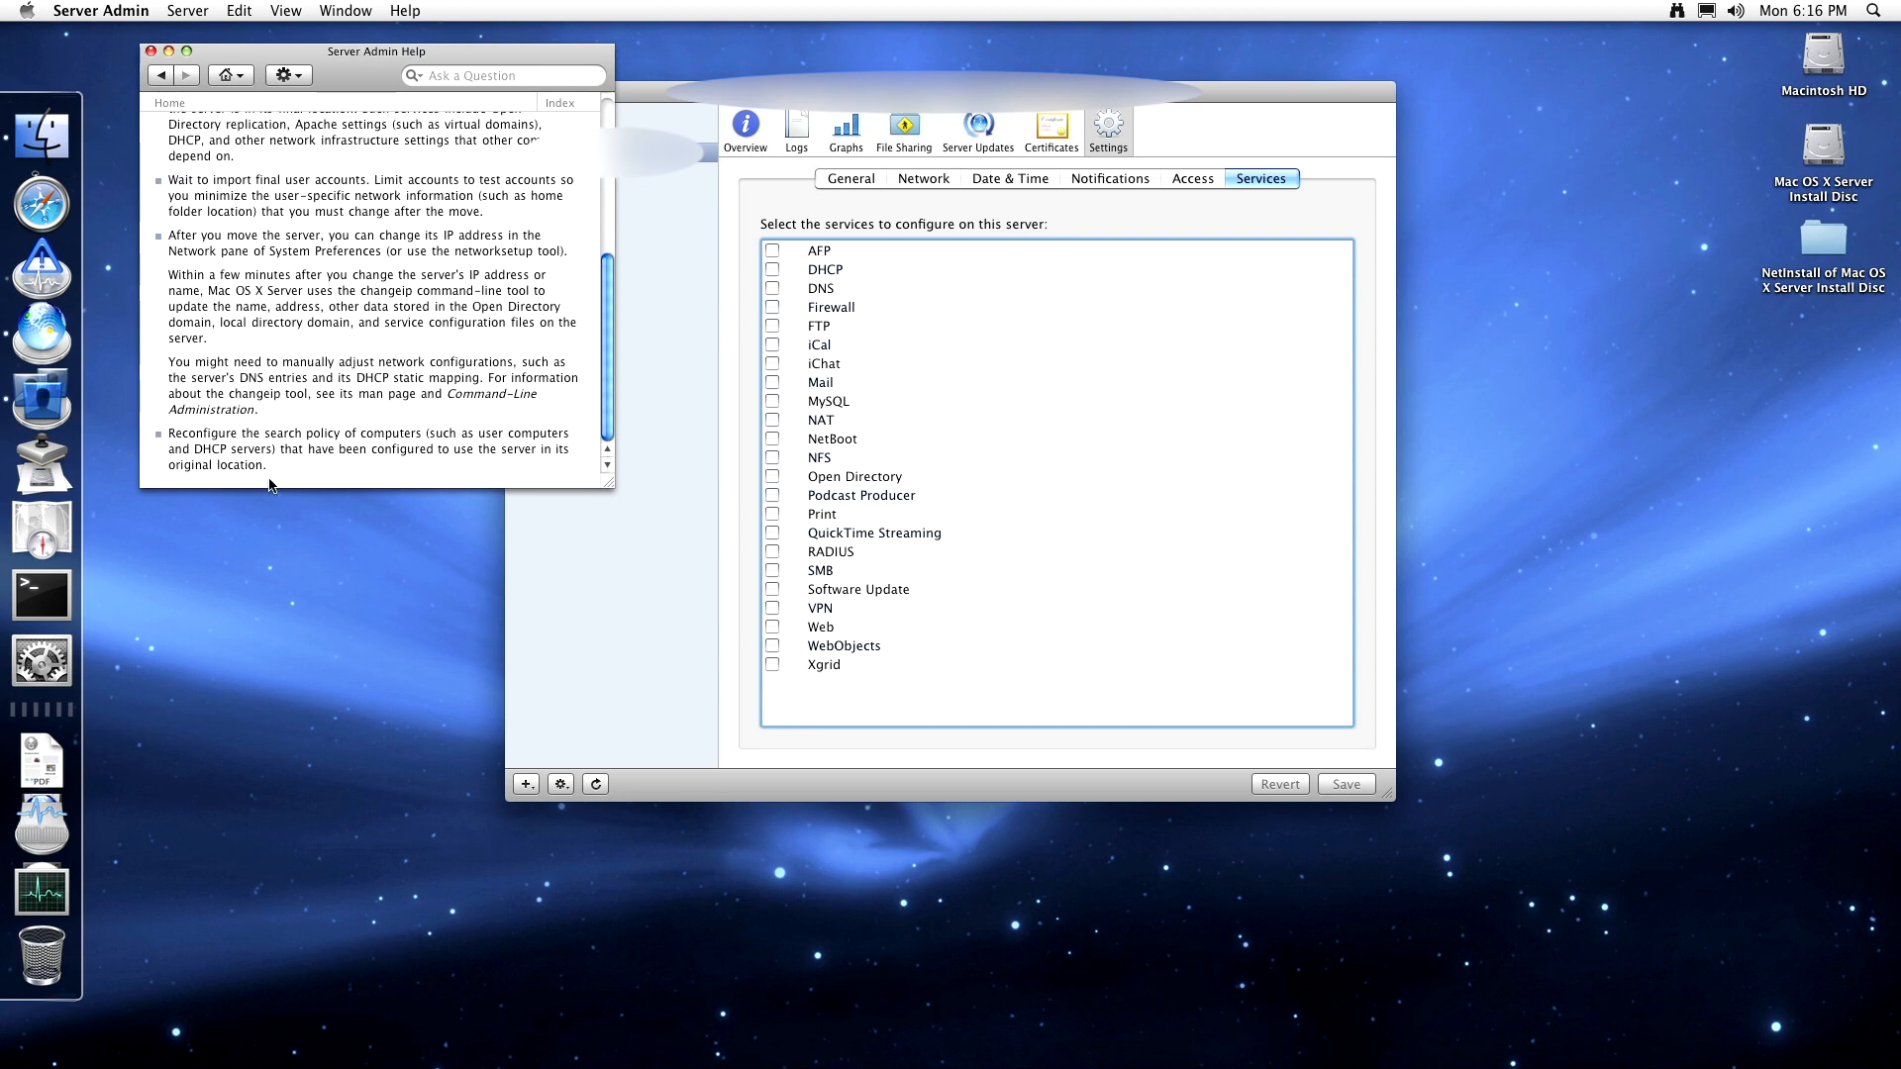
click(161, 76)
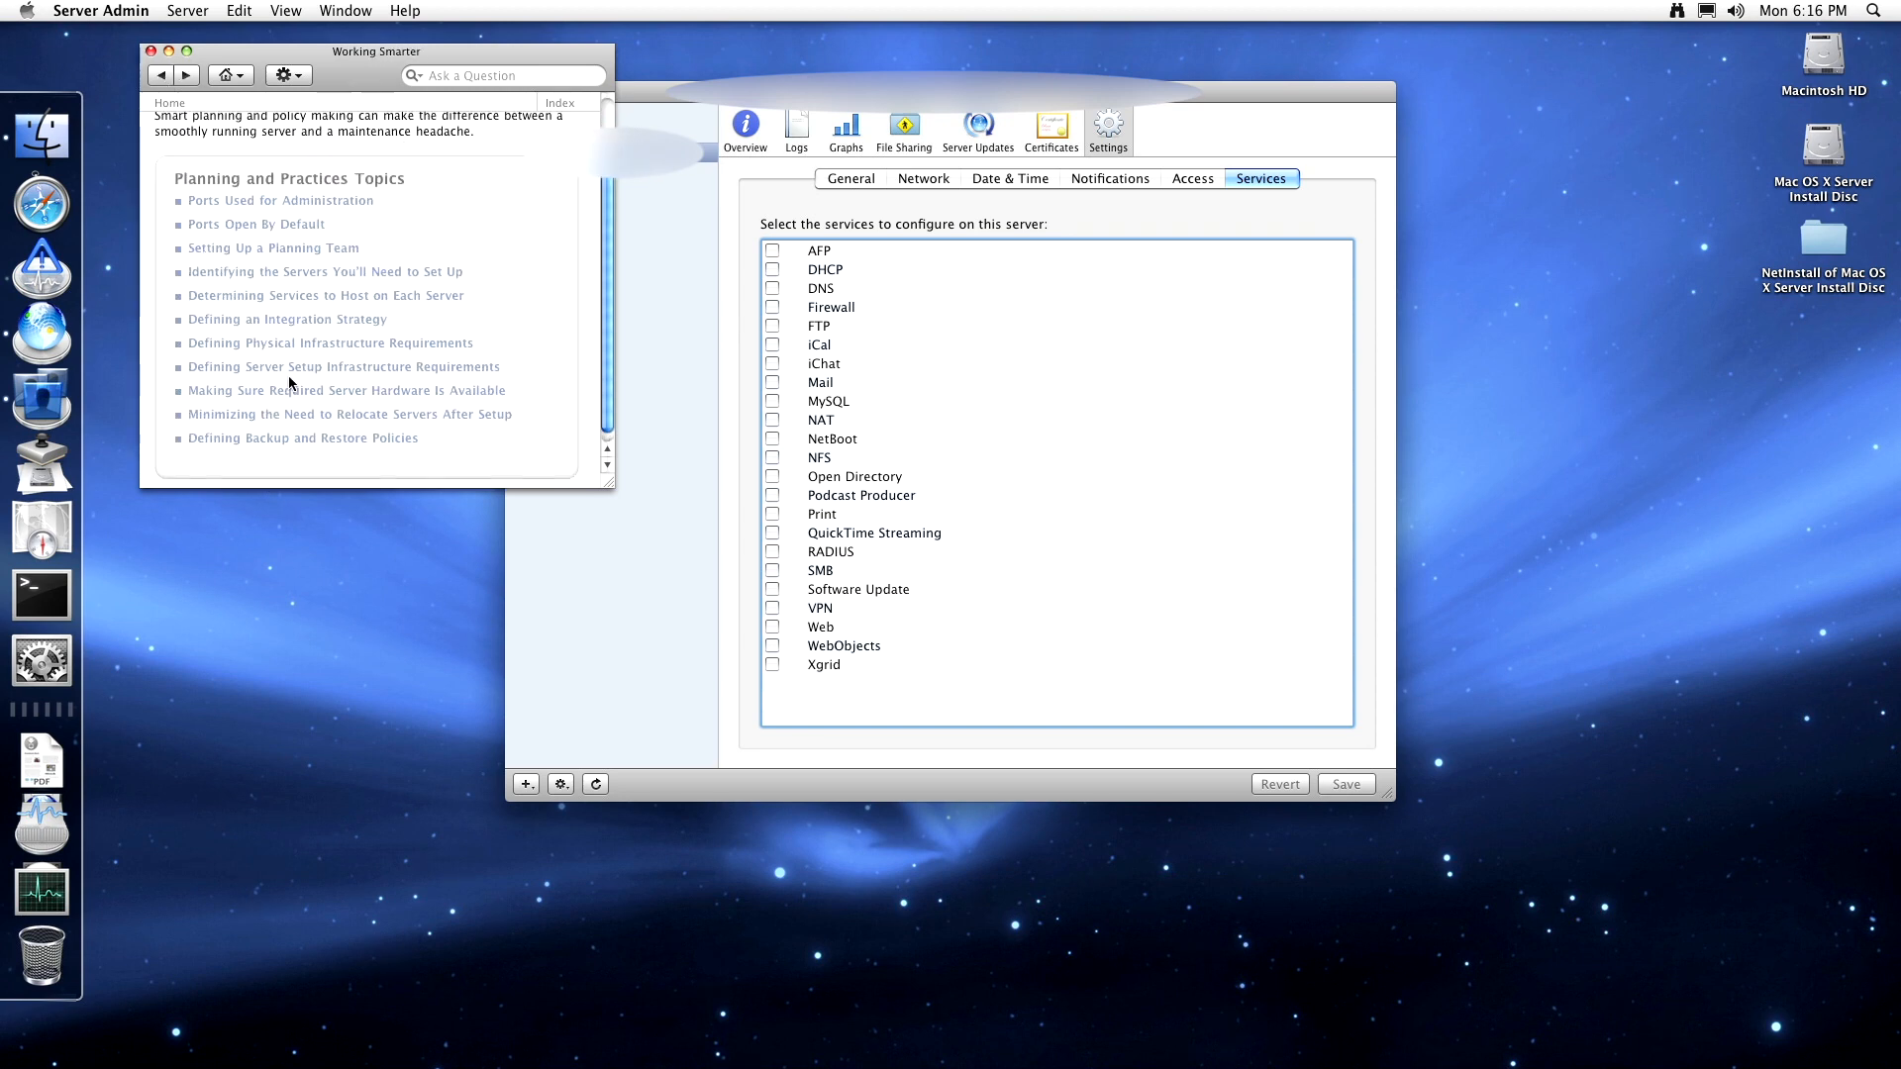
- Under Defining Backup and Restore Policies, read 'Understanding Backup and Restore Policies' and go back
click(294, 437)
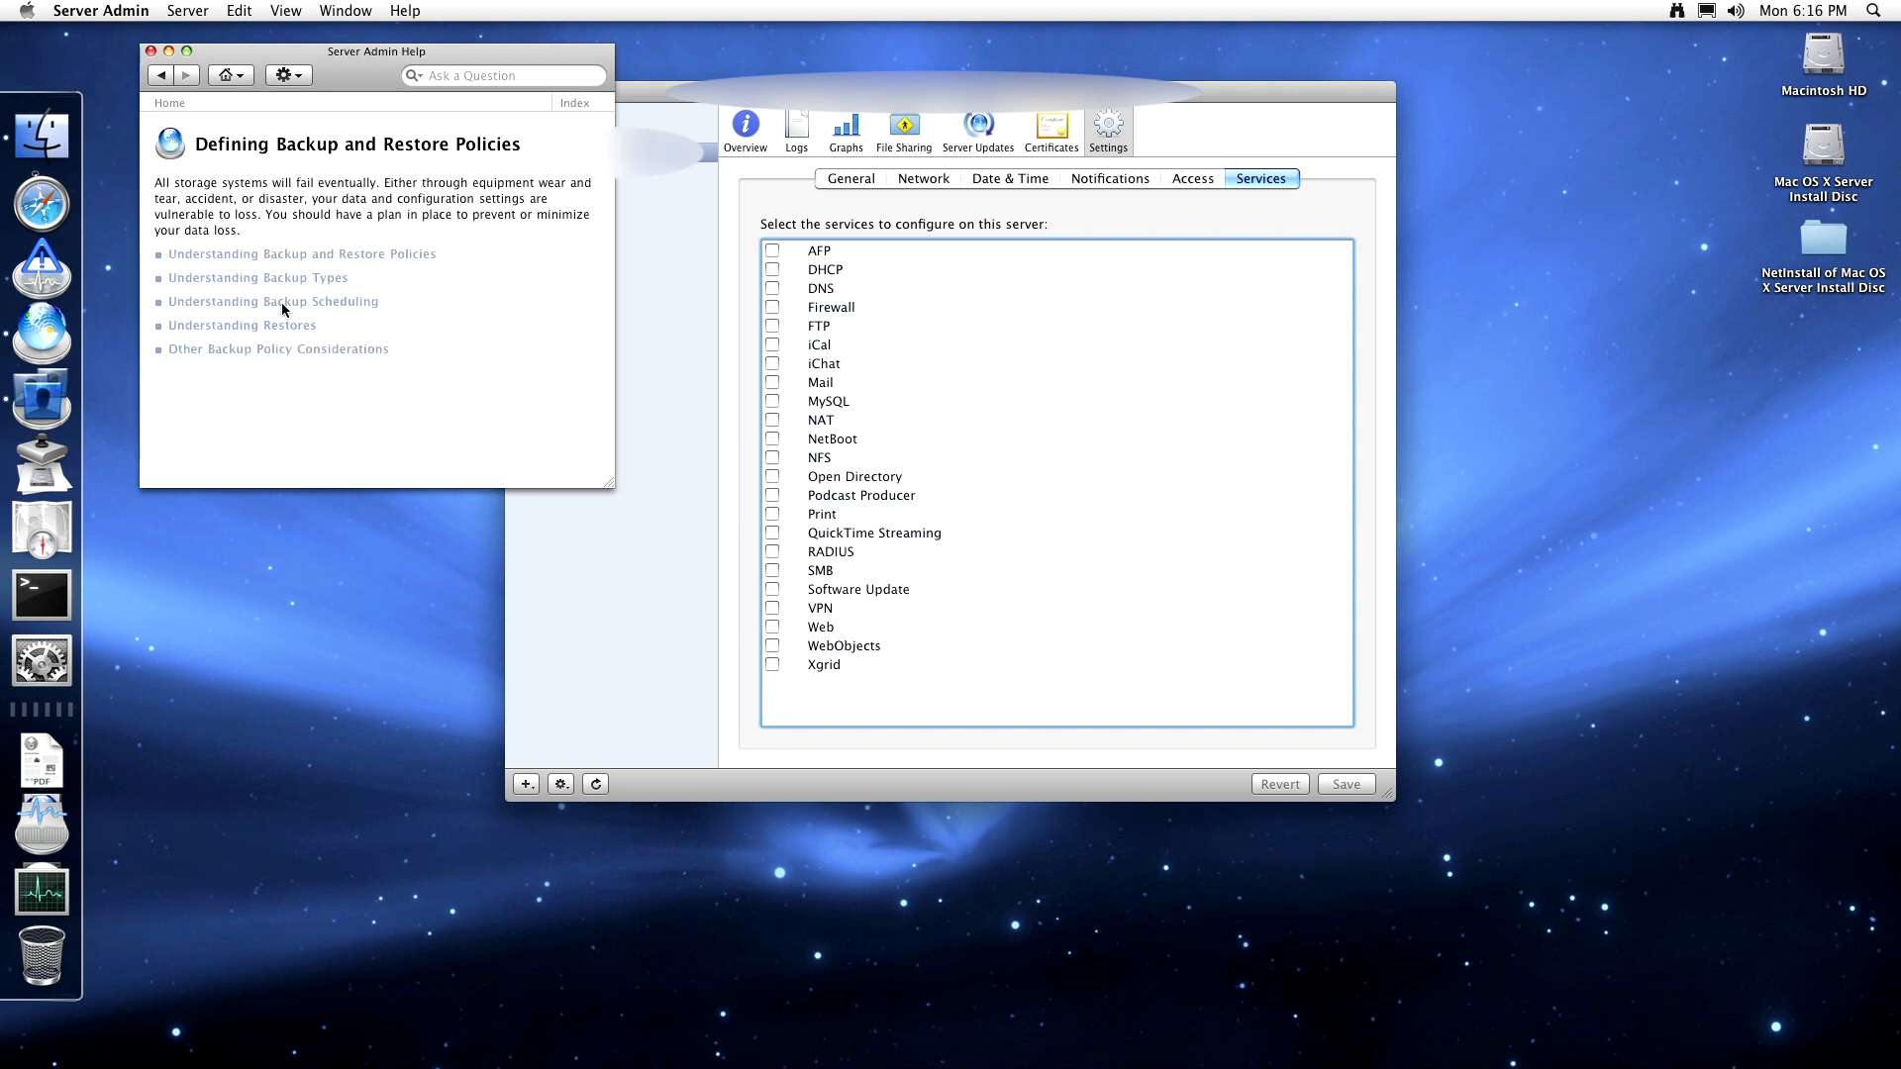
click(263, 255)
scroll(264, 314, down, 8)
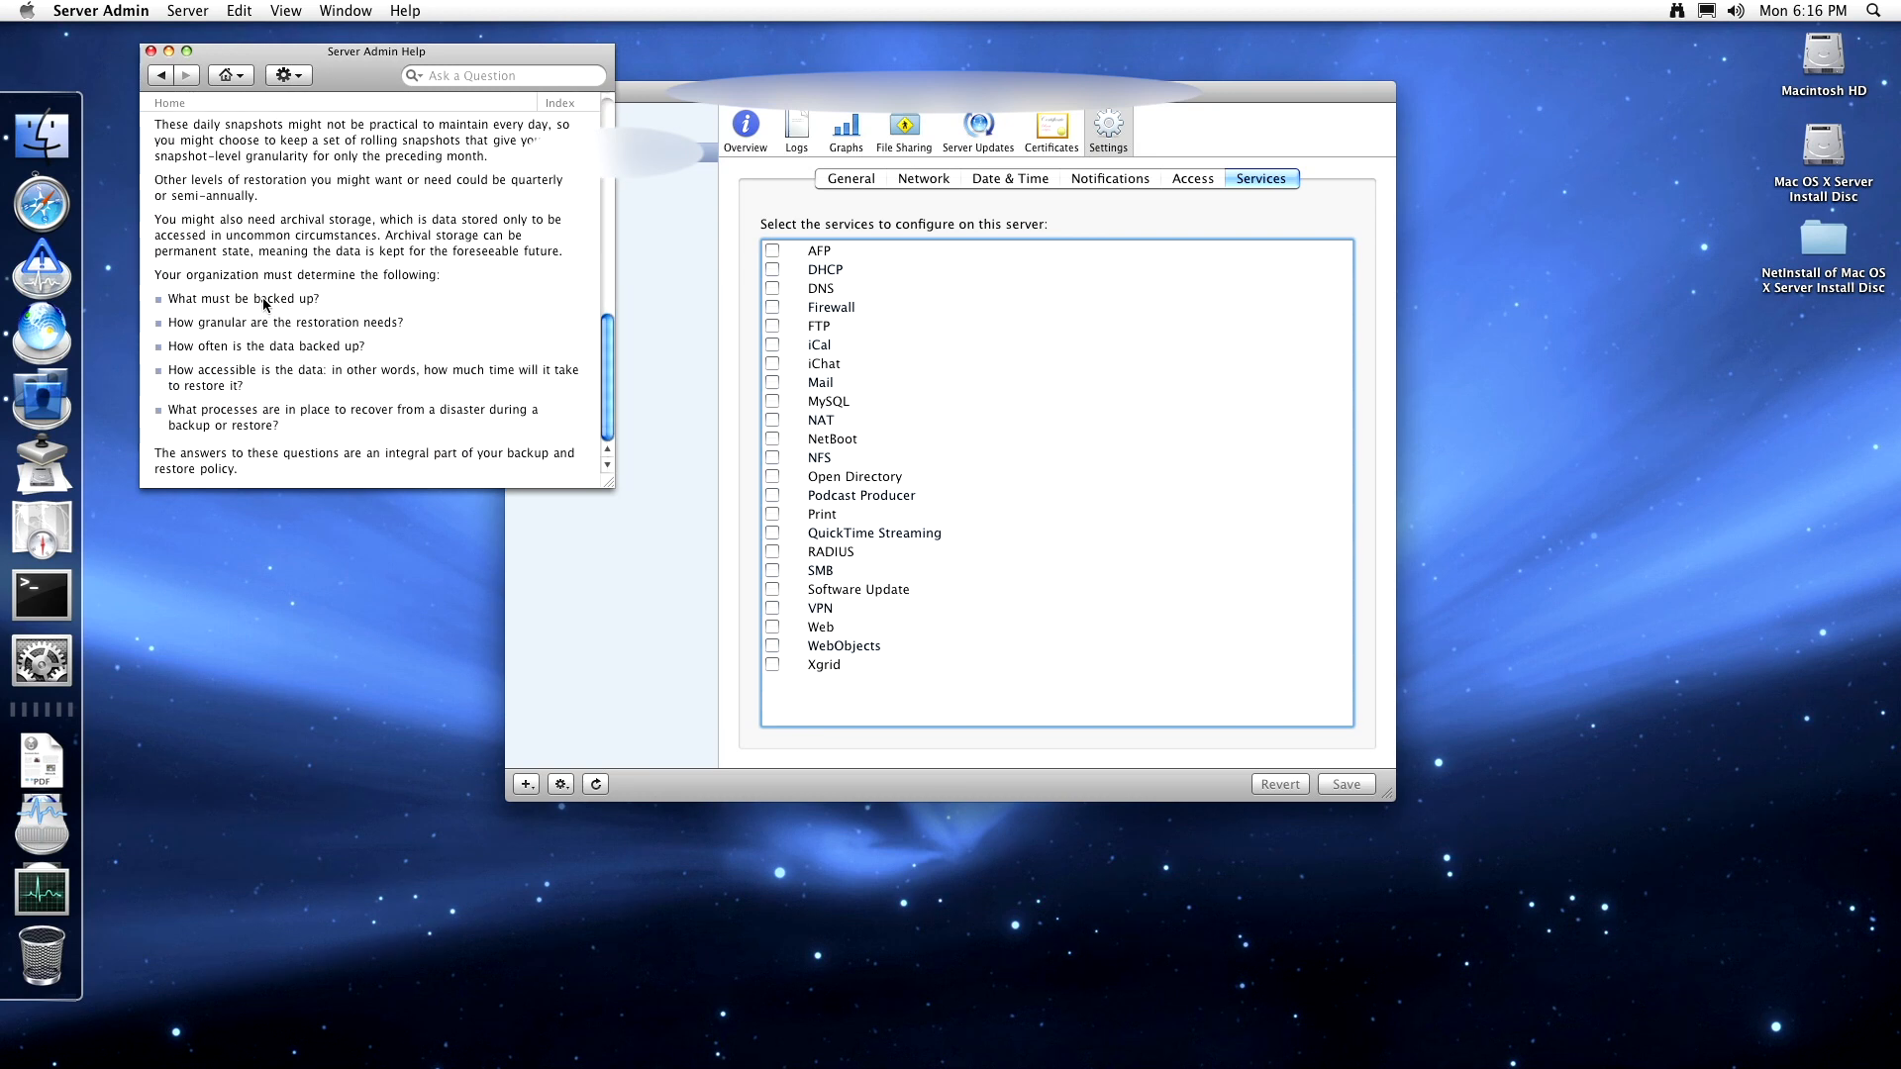
scroll(335, 398, up, 10)
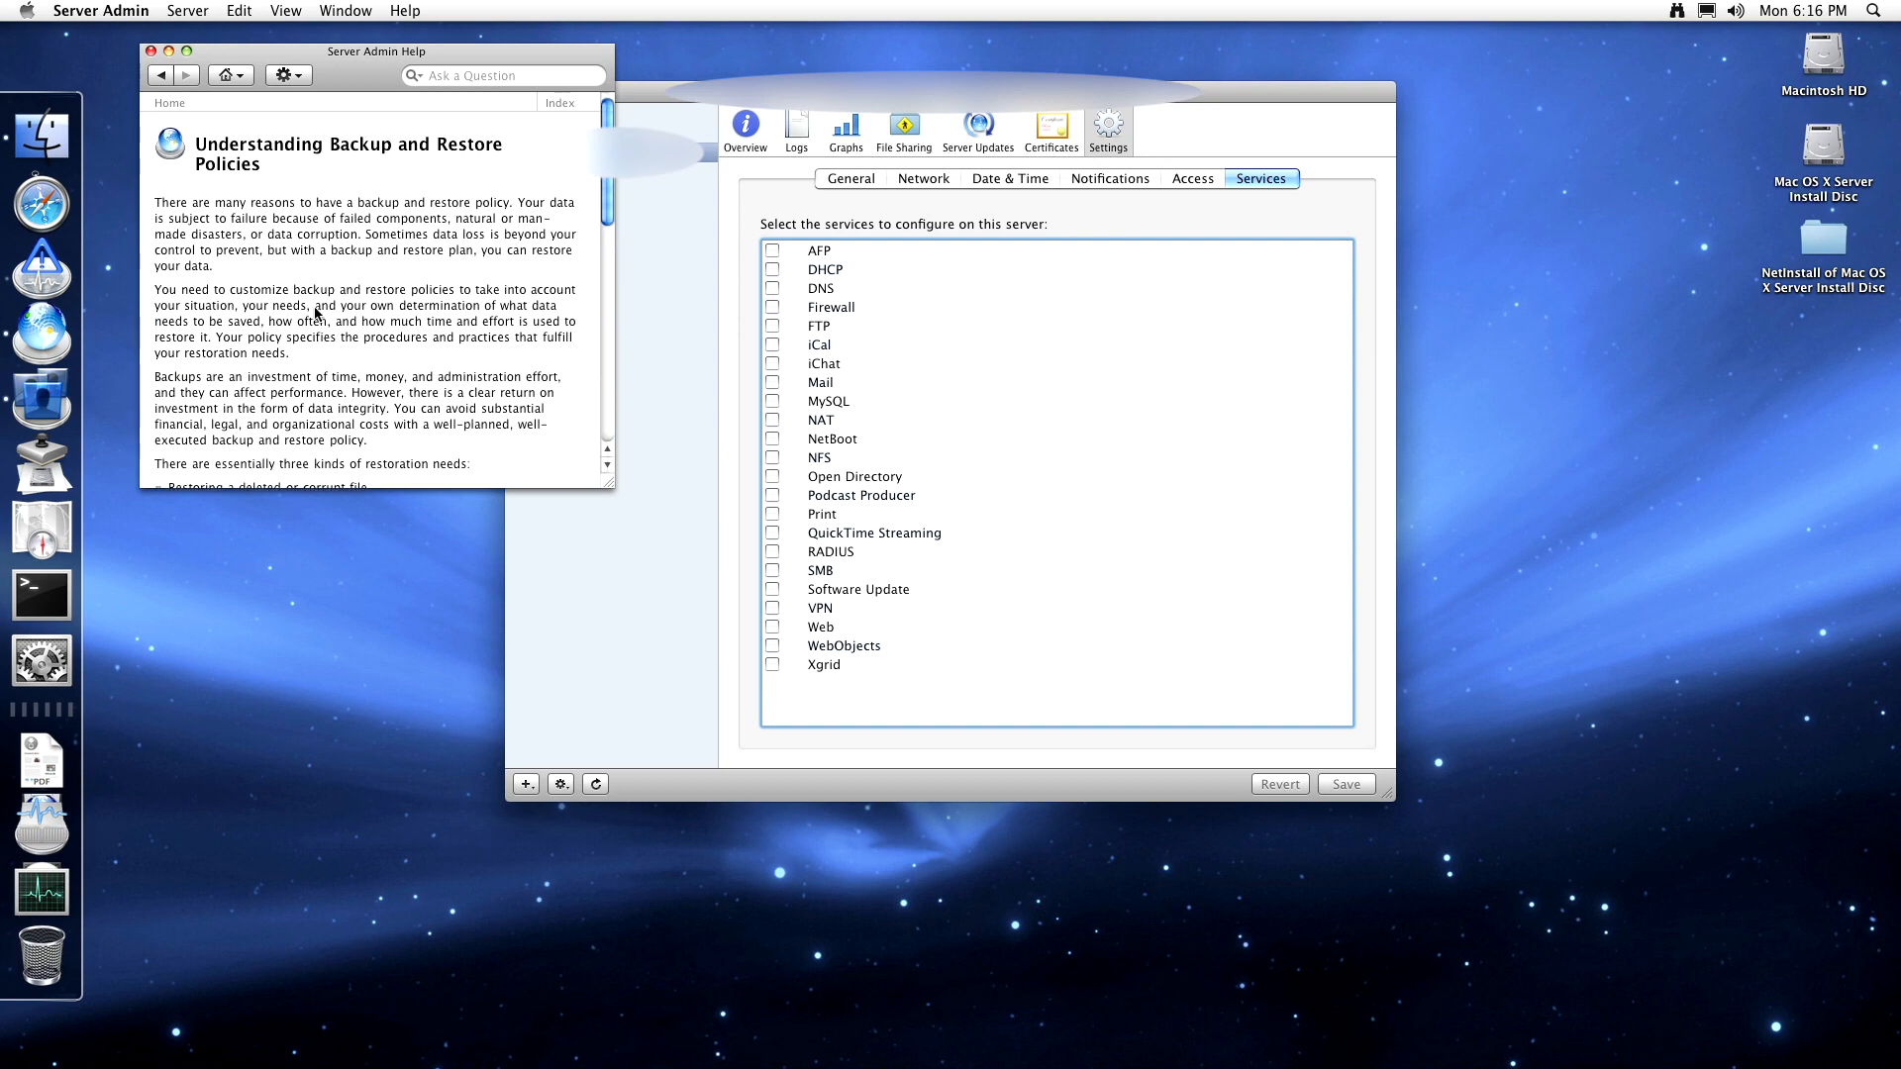
click(164, 77)
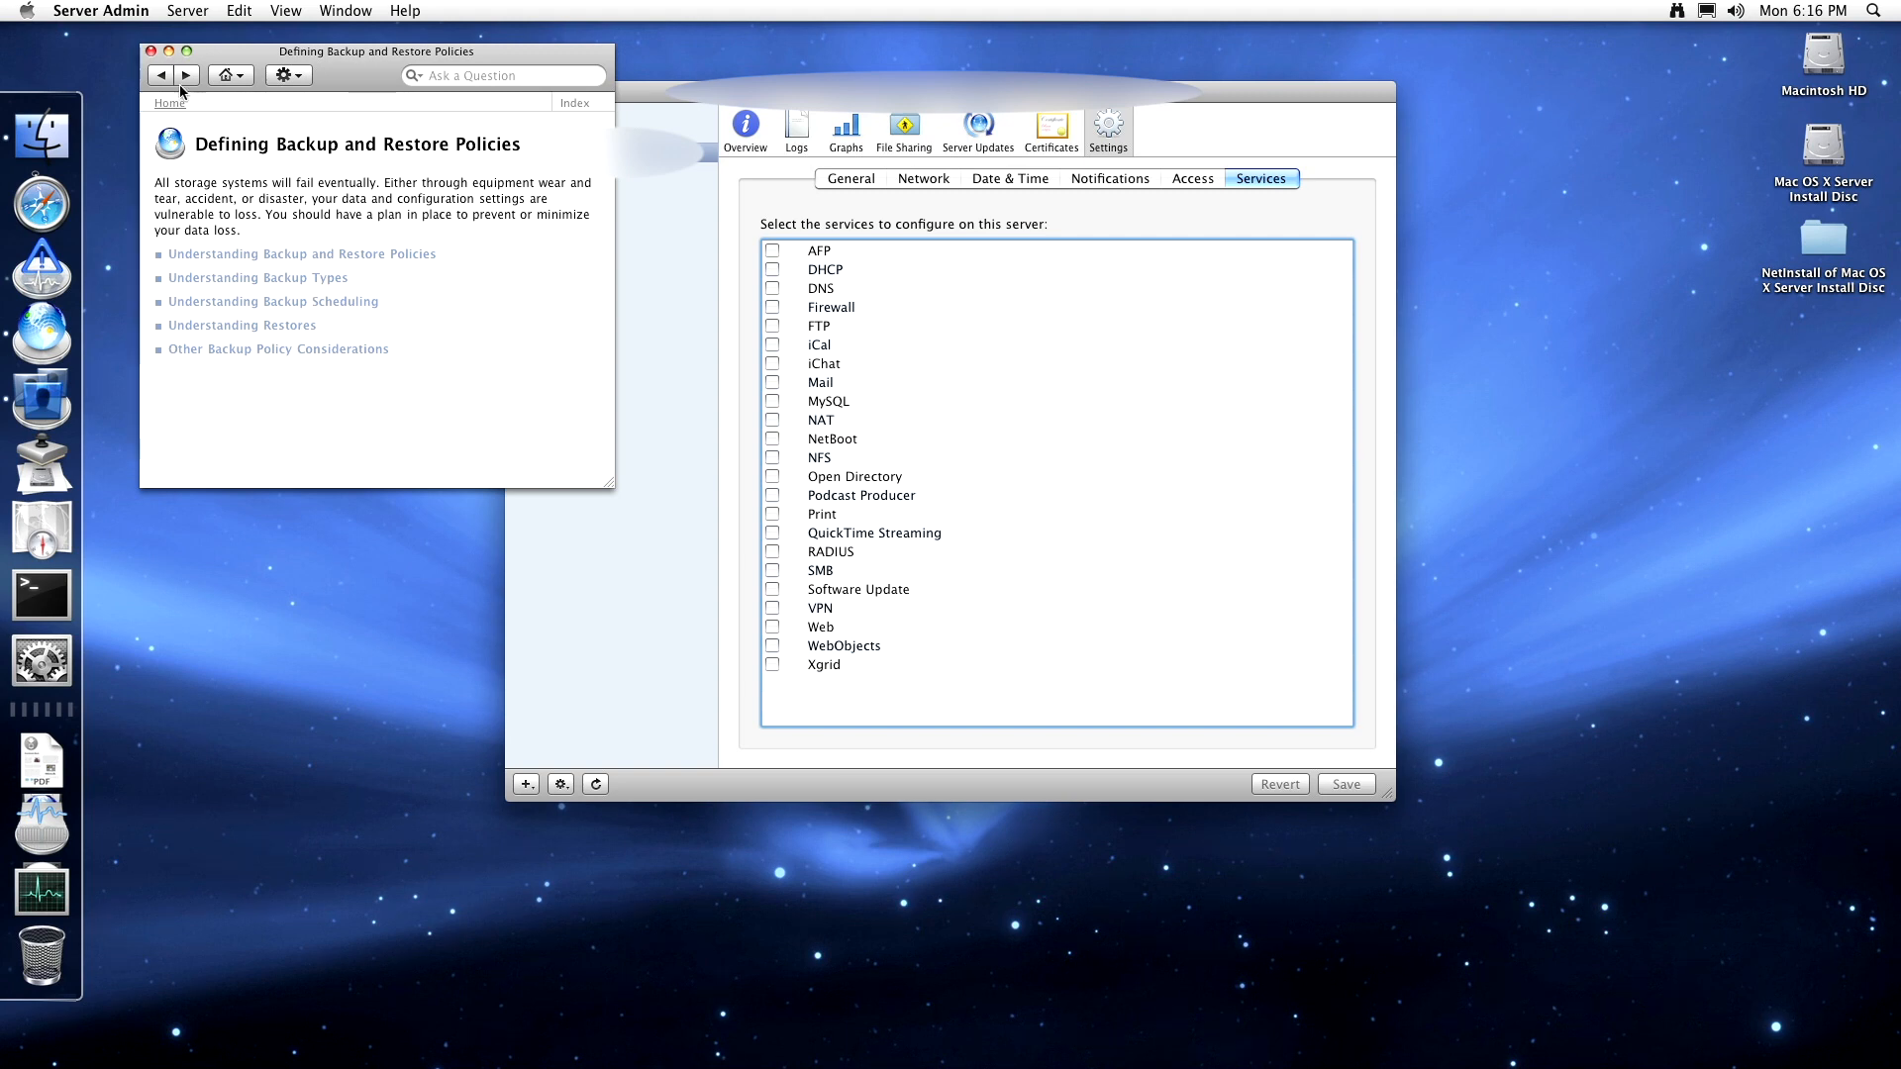
- Read 'Understanding Backup Types', go back, then close Server Admin Help
click(302, 280)
scroll(297, 289, down, 3)
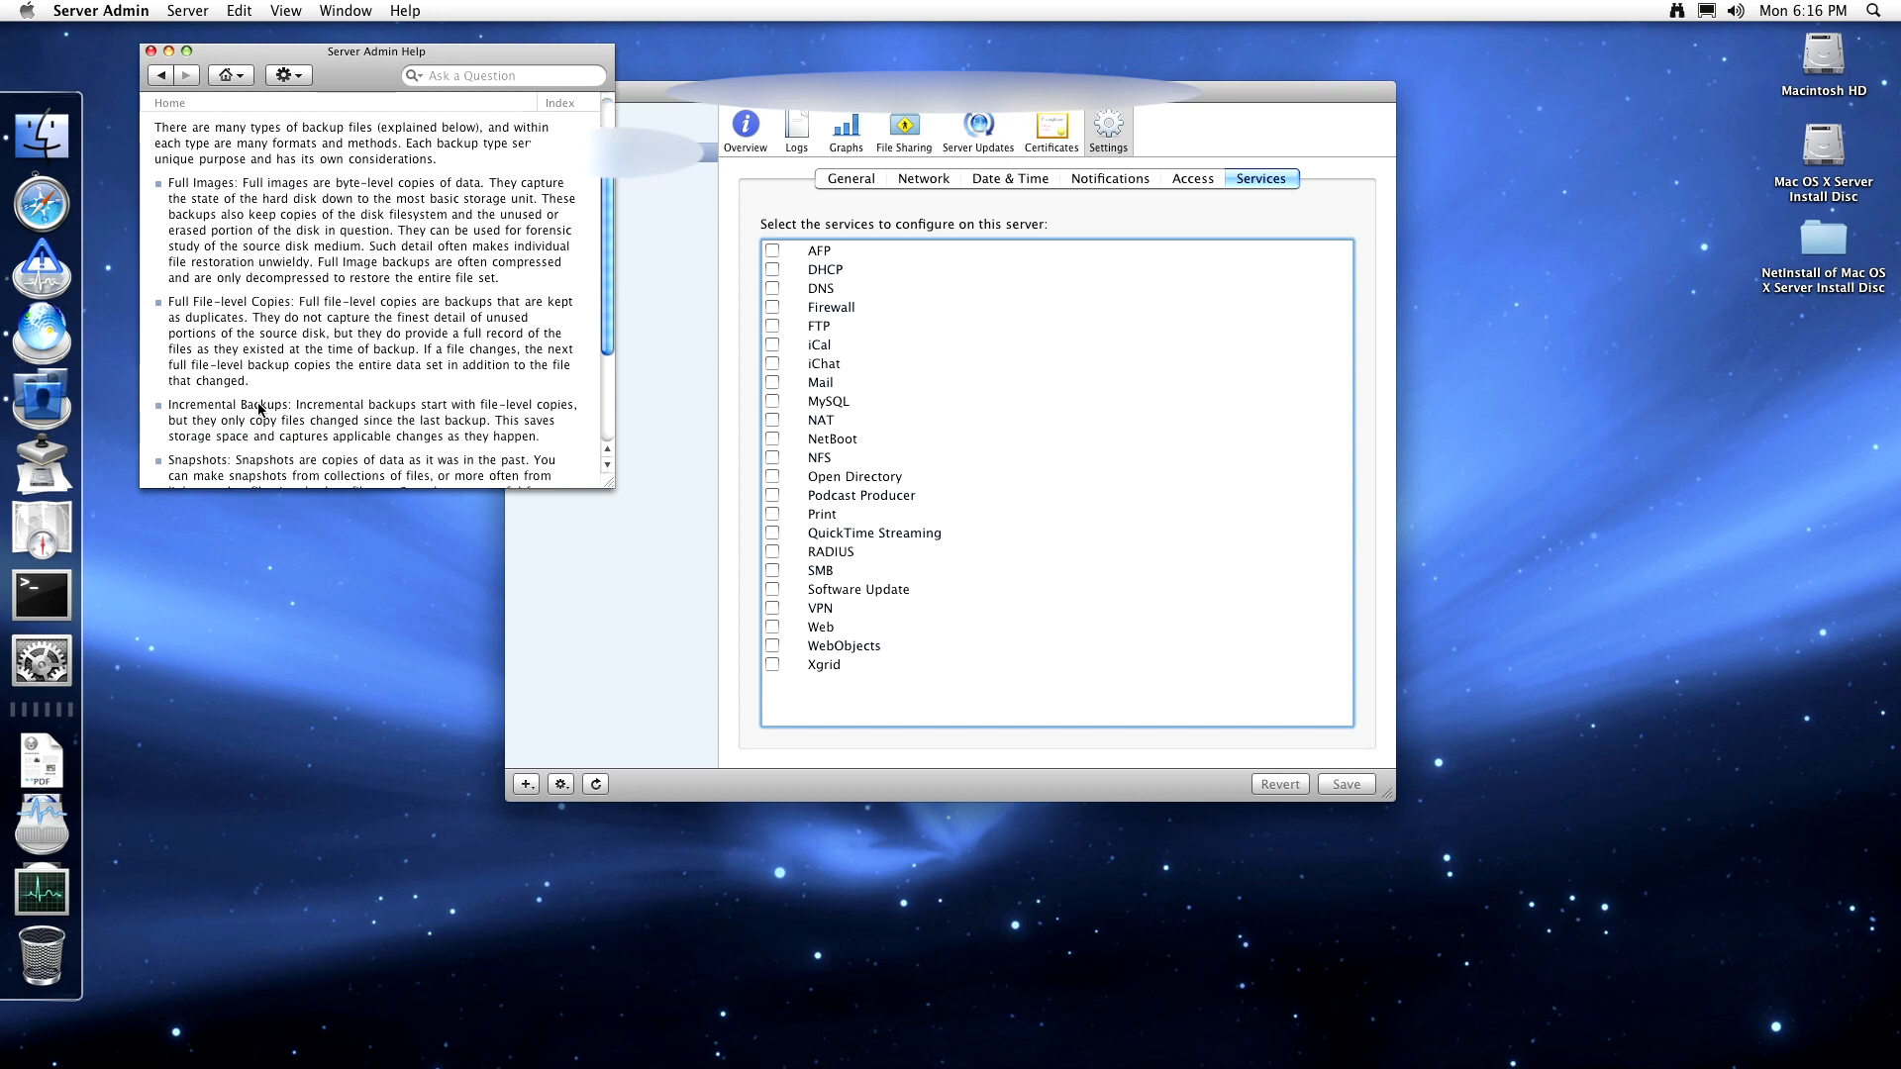
scroll(279, 307, down, 5)
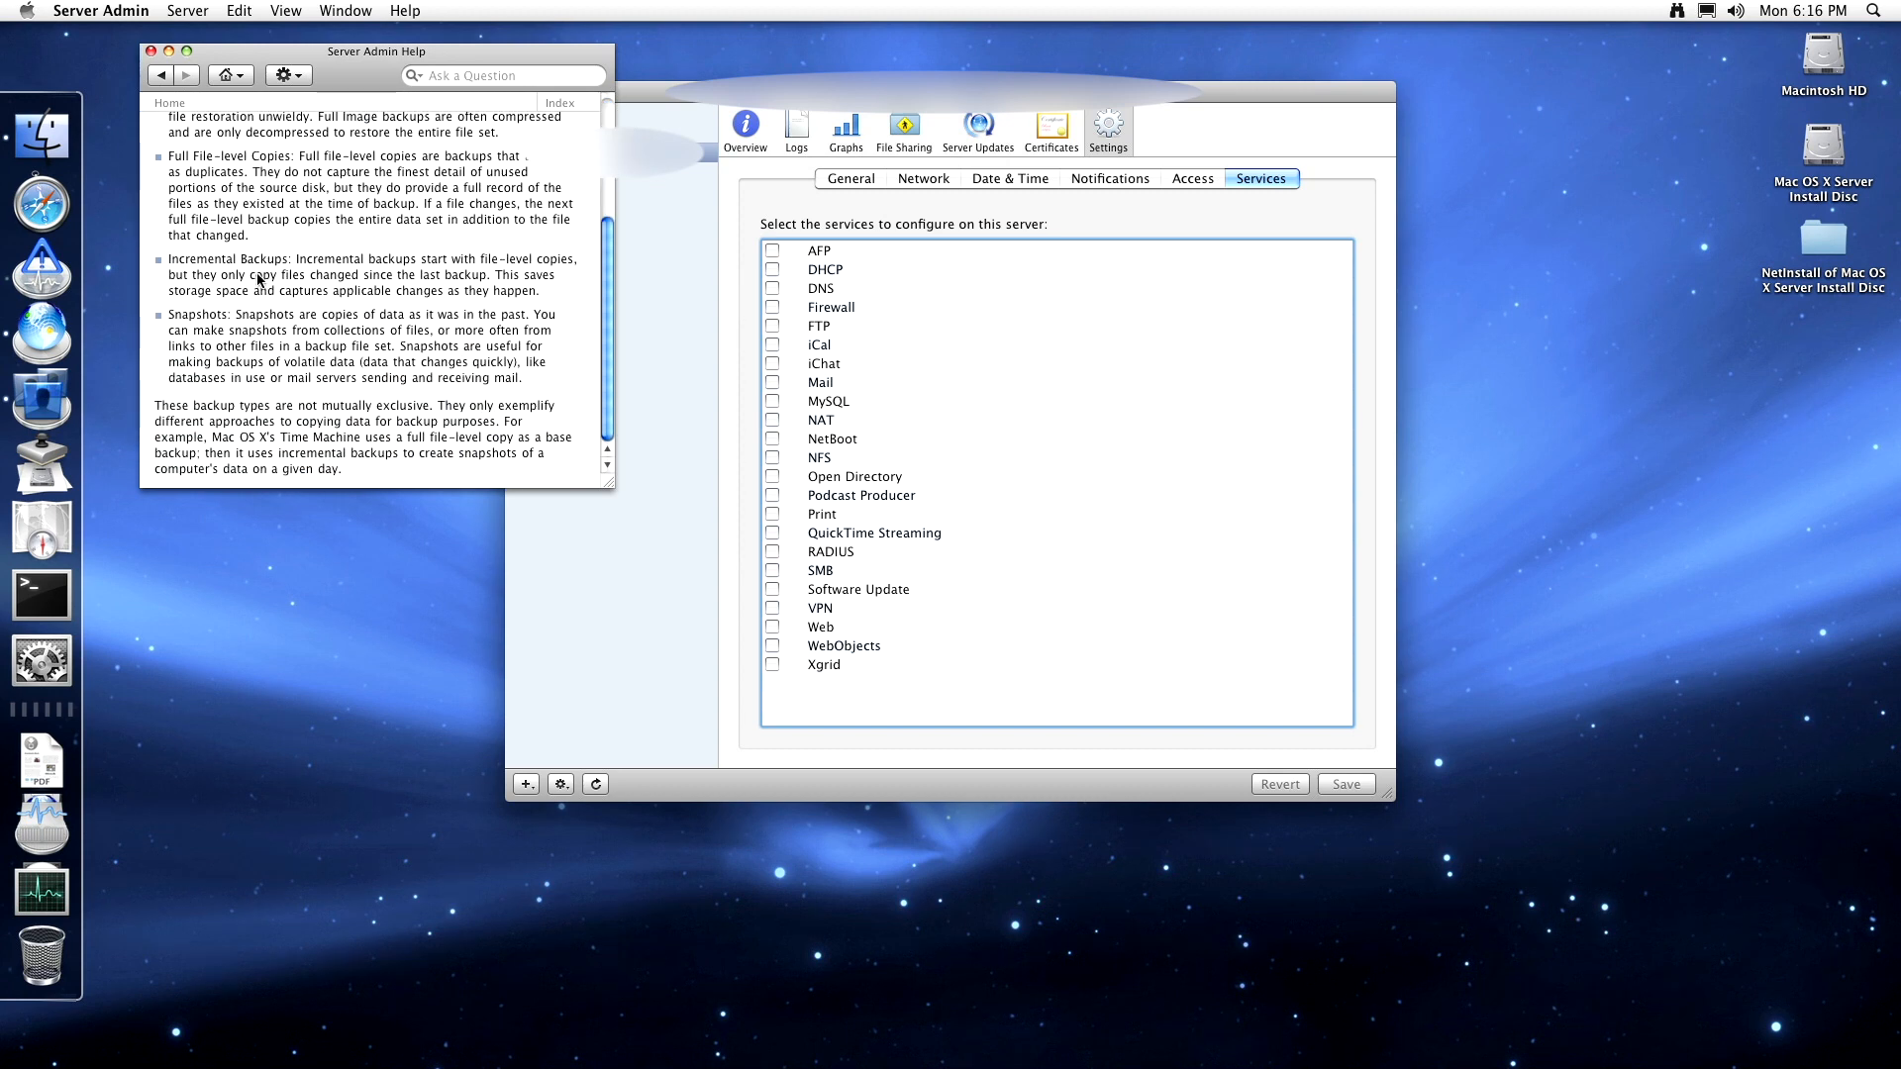
click(157, 76)
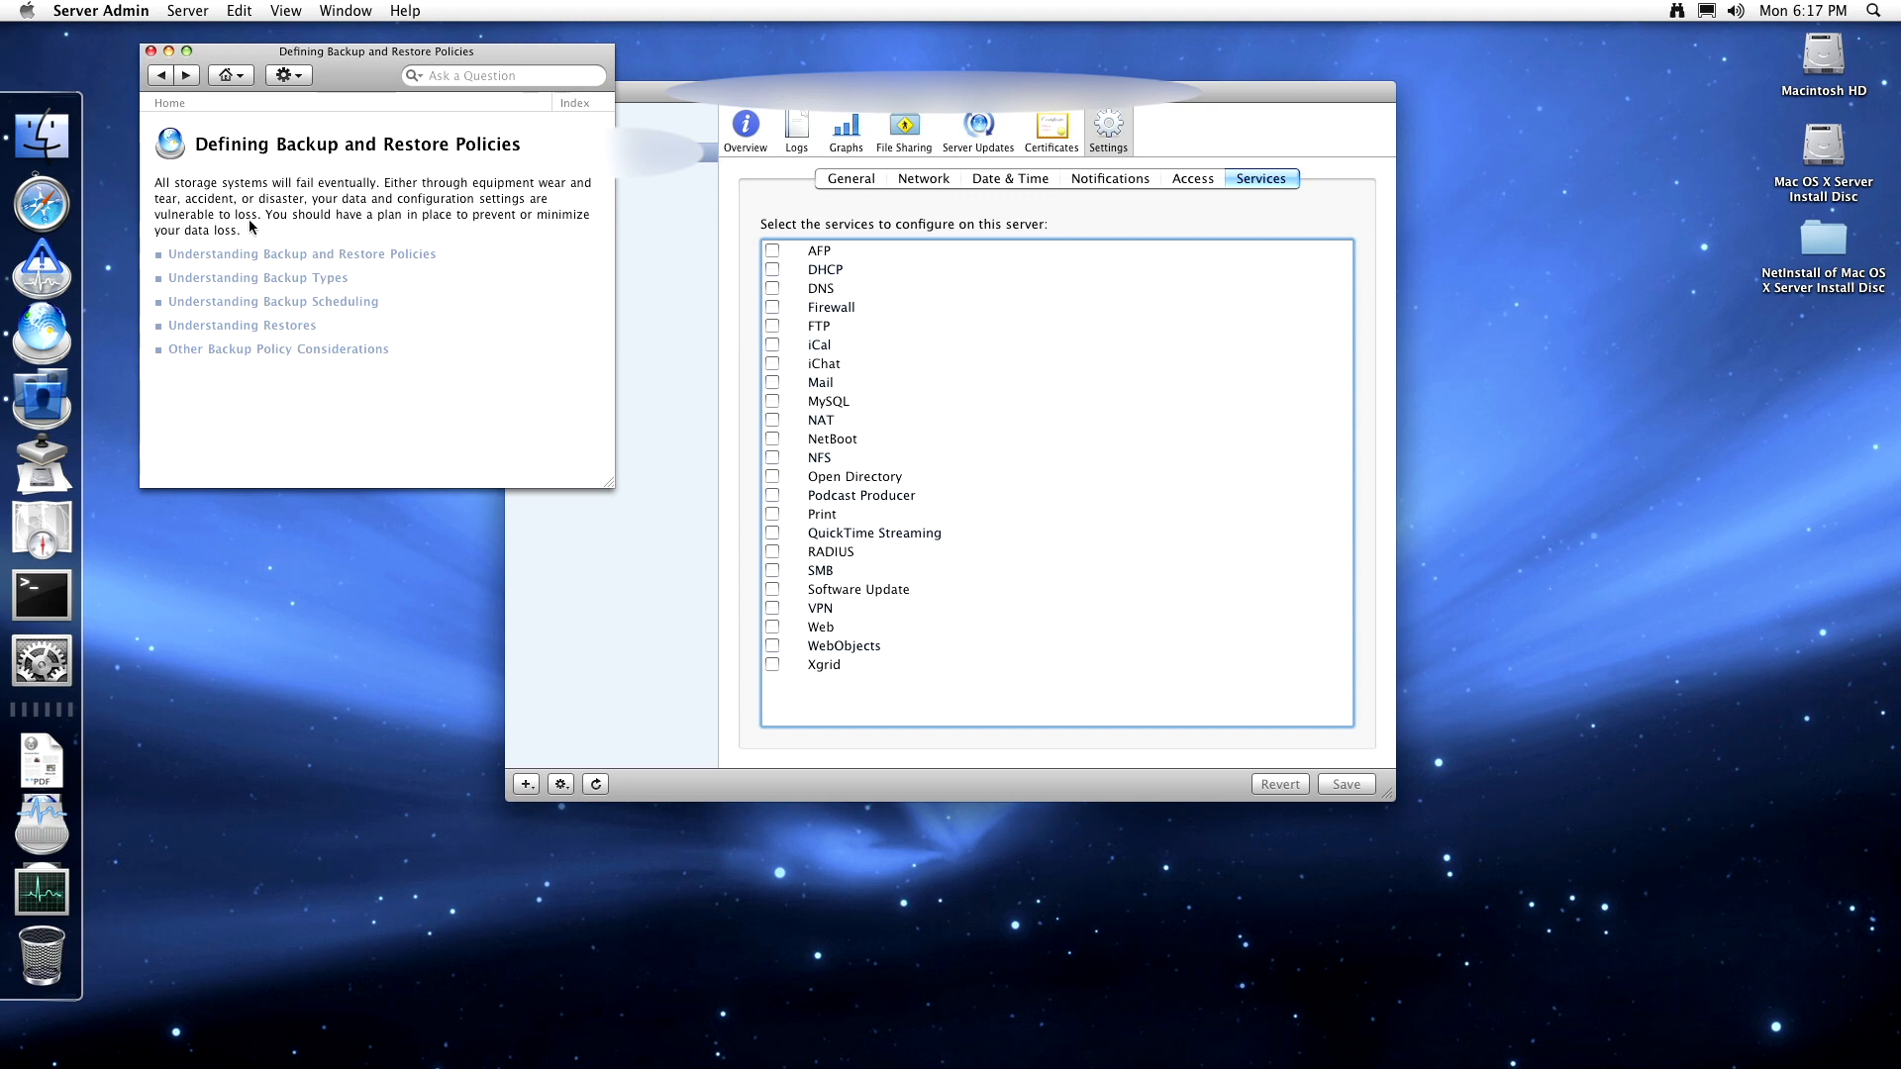
click(150, 51)
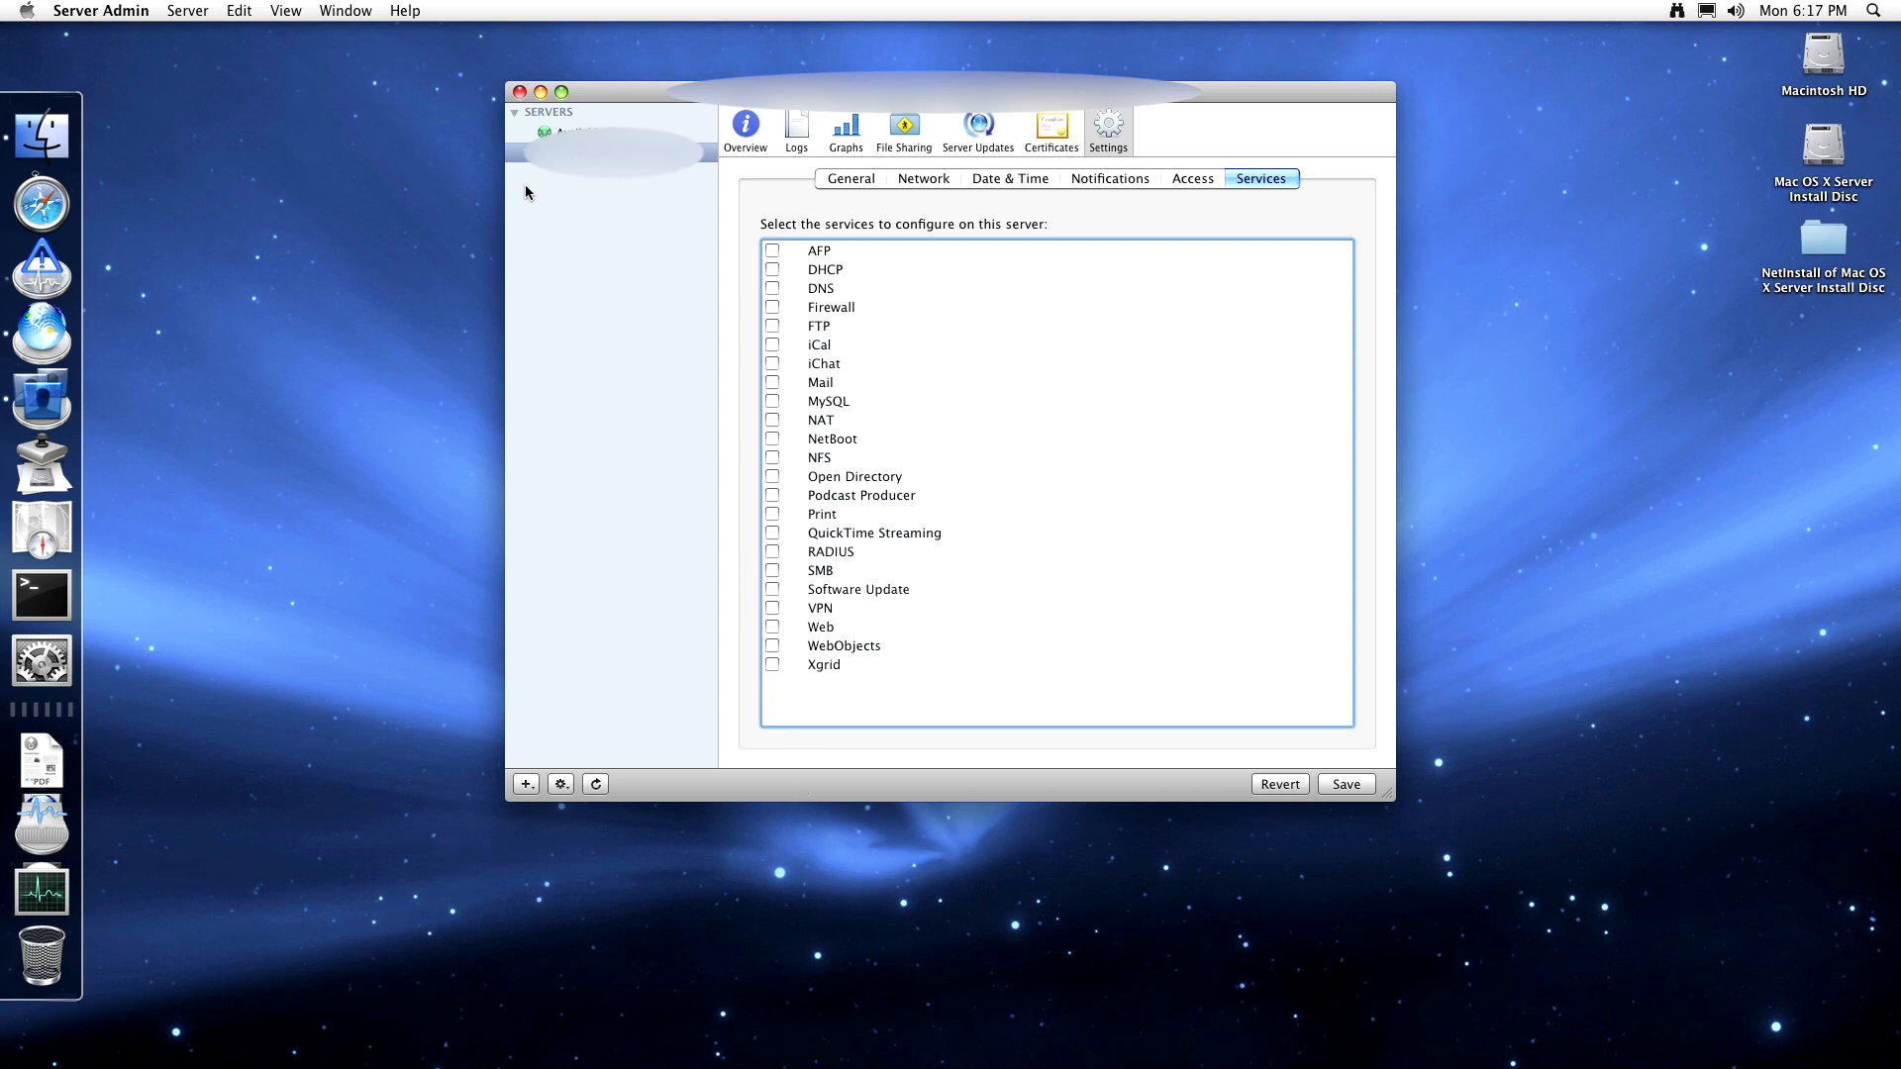
- Close the server settings window without saving, then view and close About This Mac
click(518, 94)
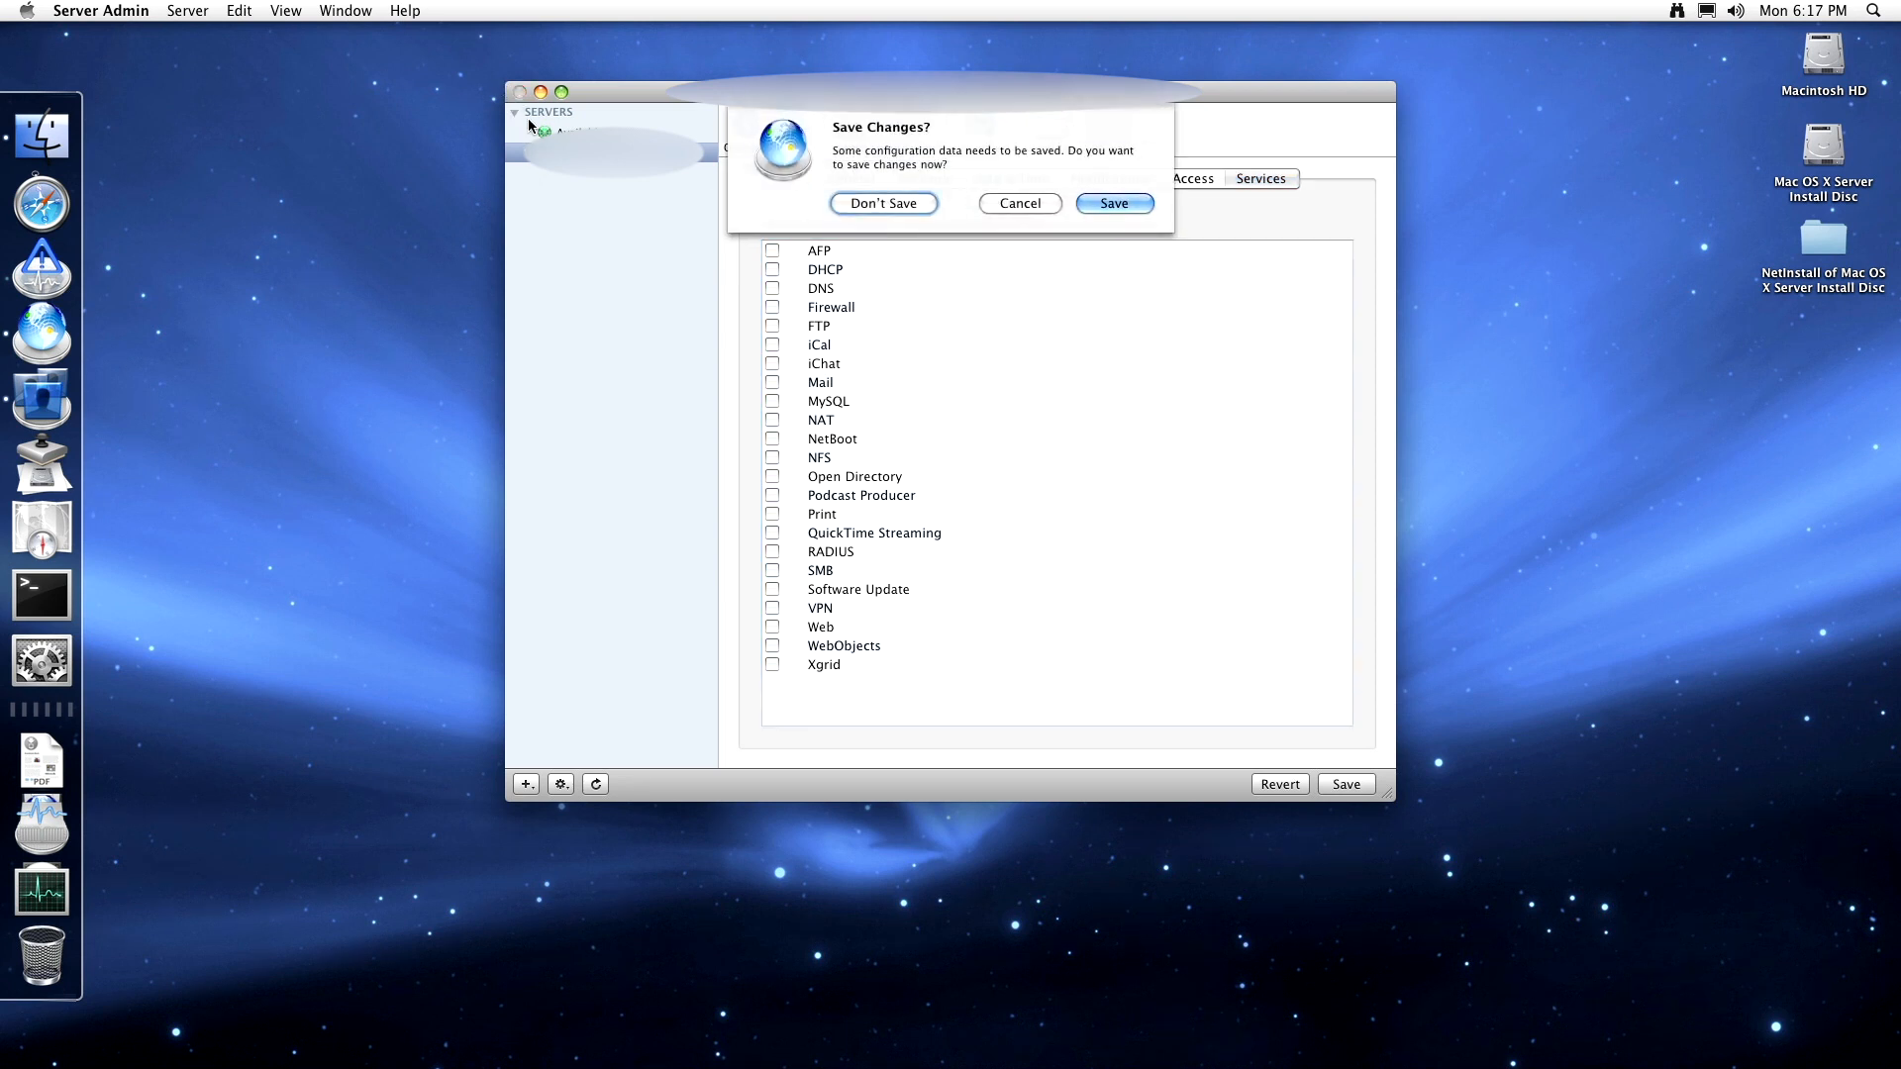
click(853, 202)
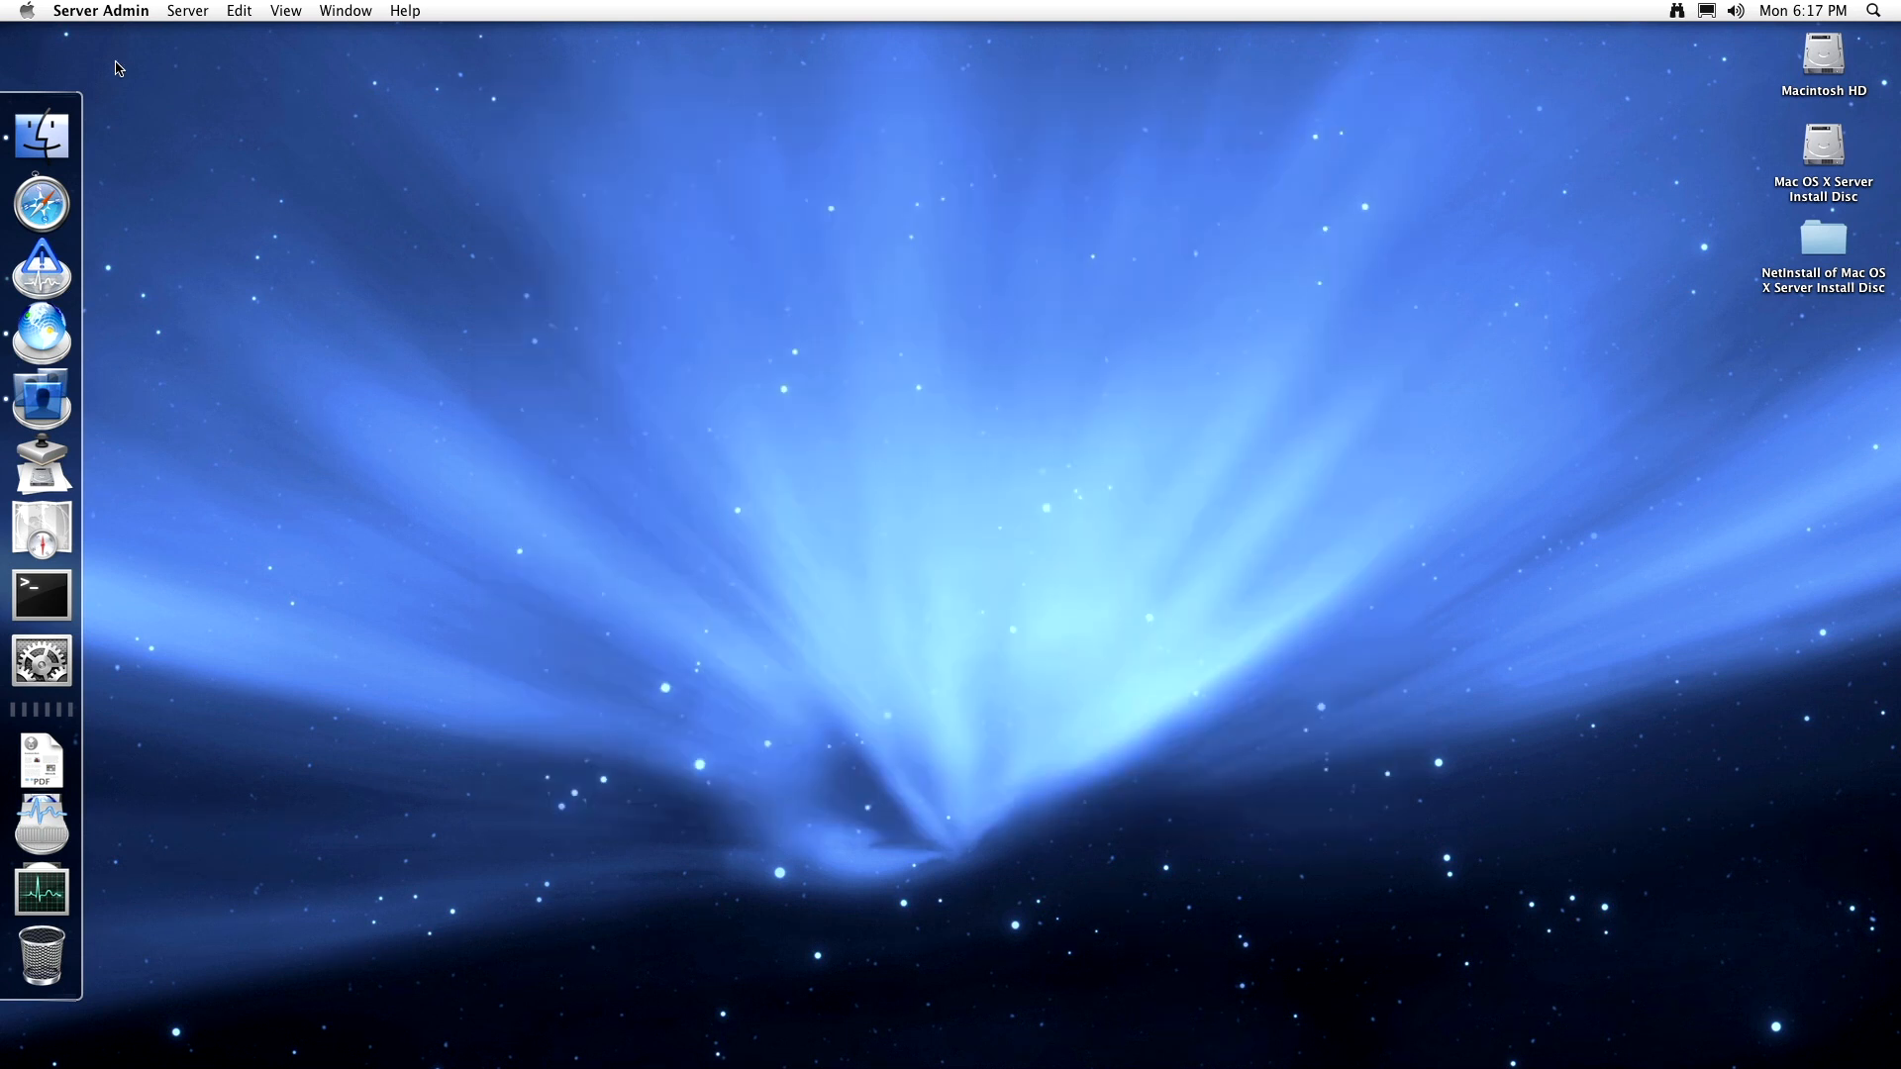
click(28, 11)
click(38, 35)
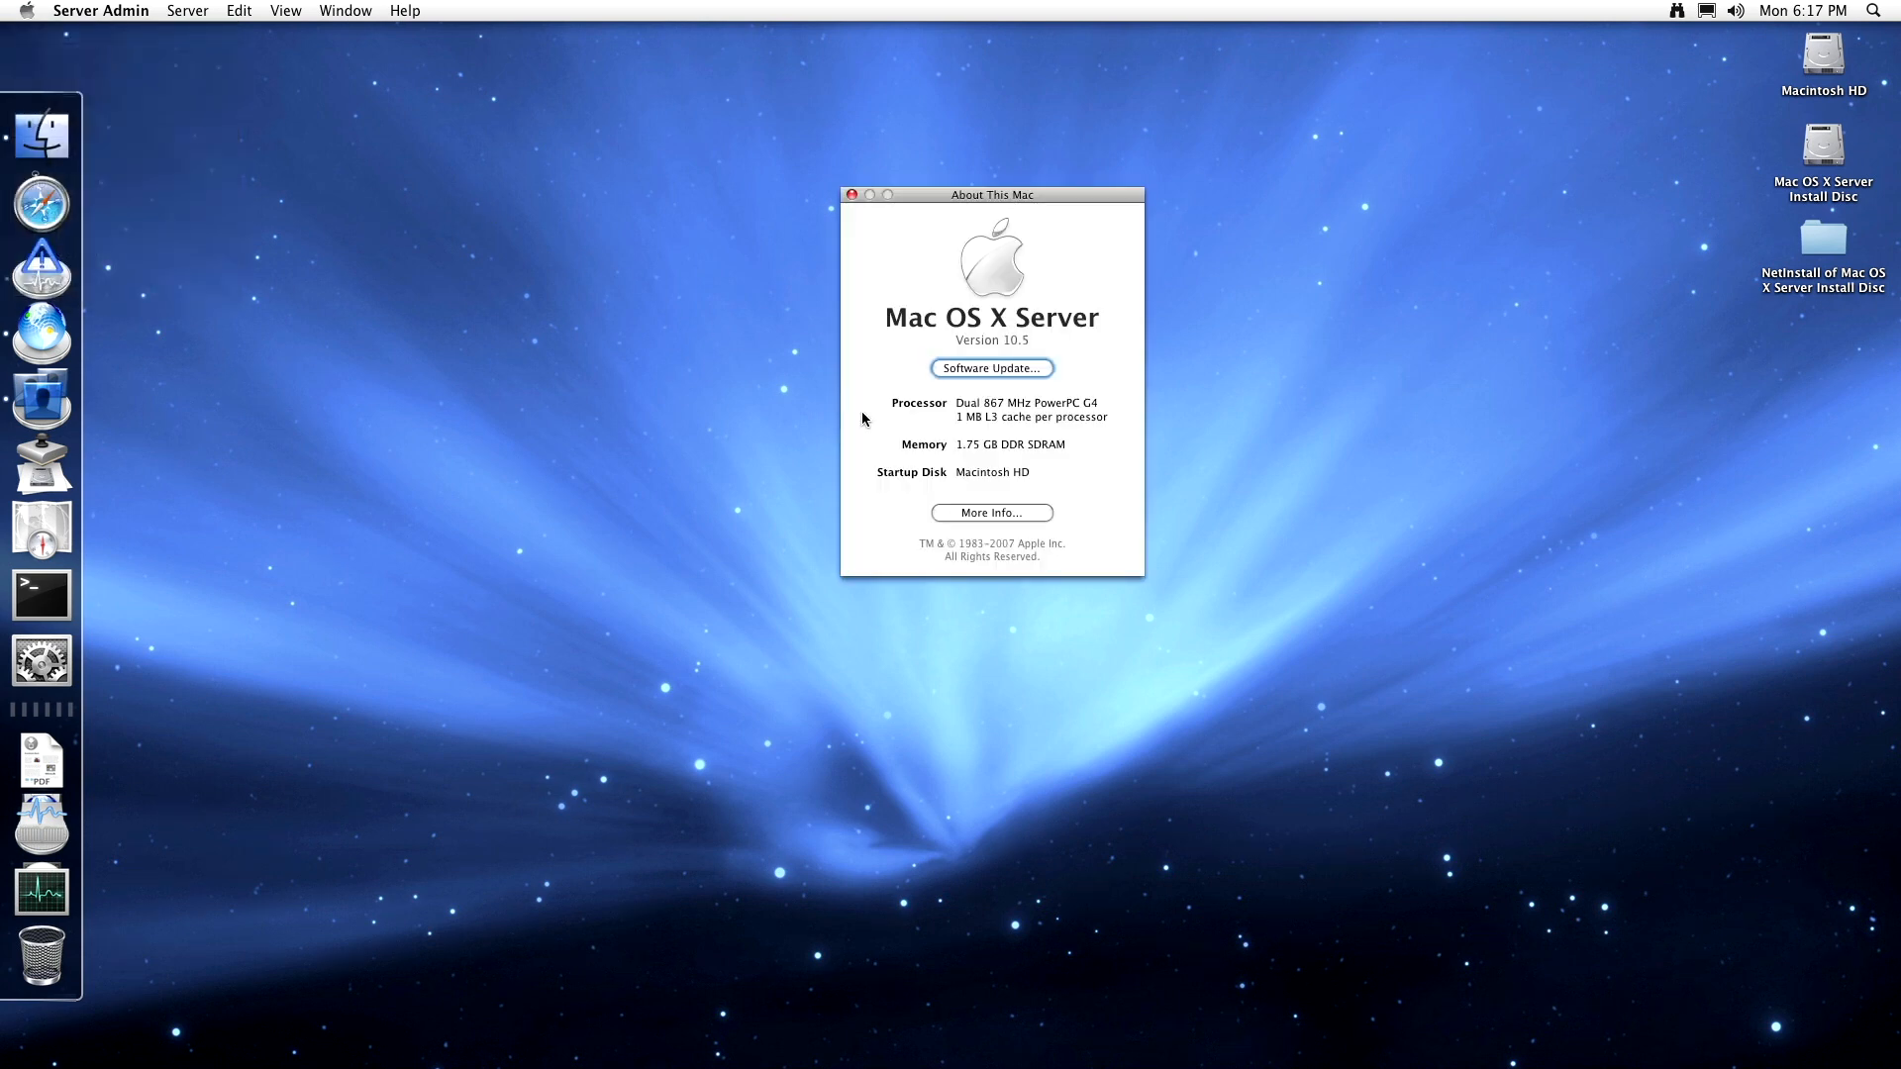
click(853, 194)
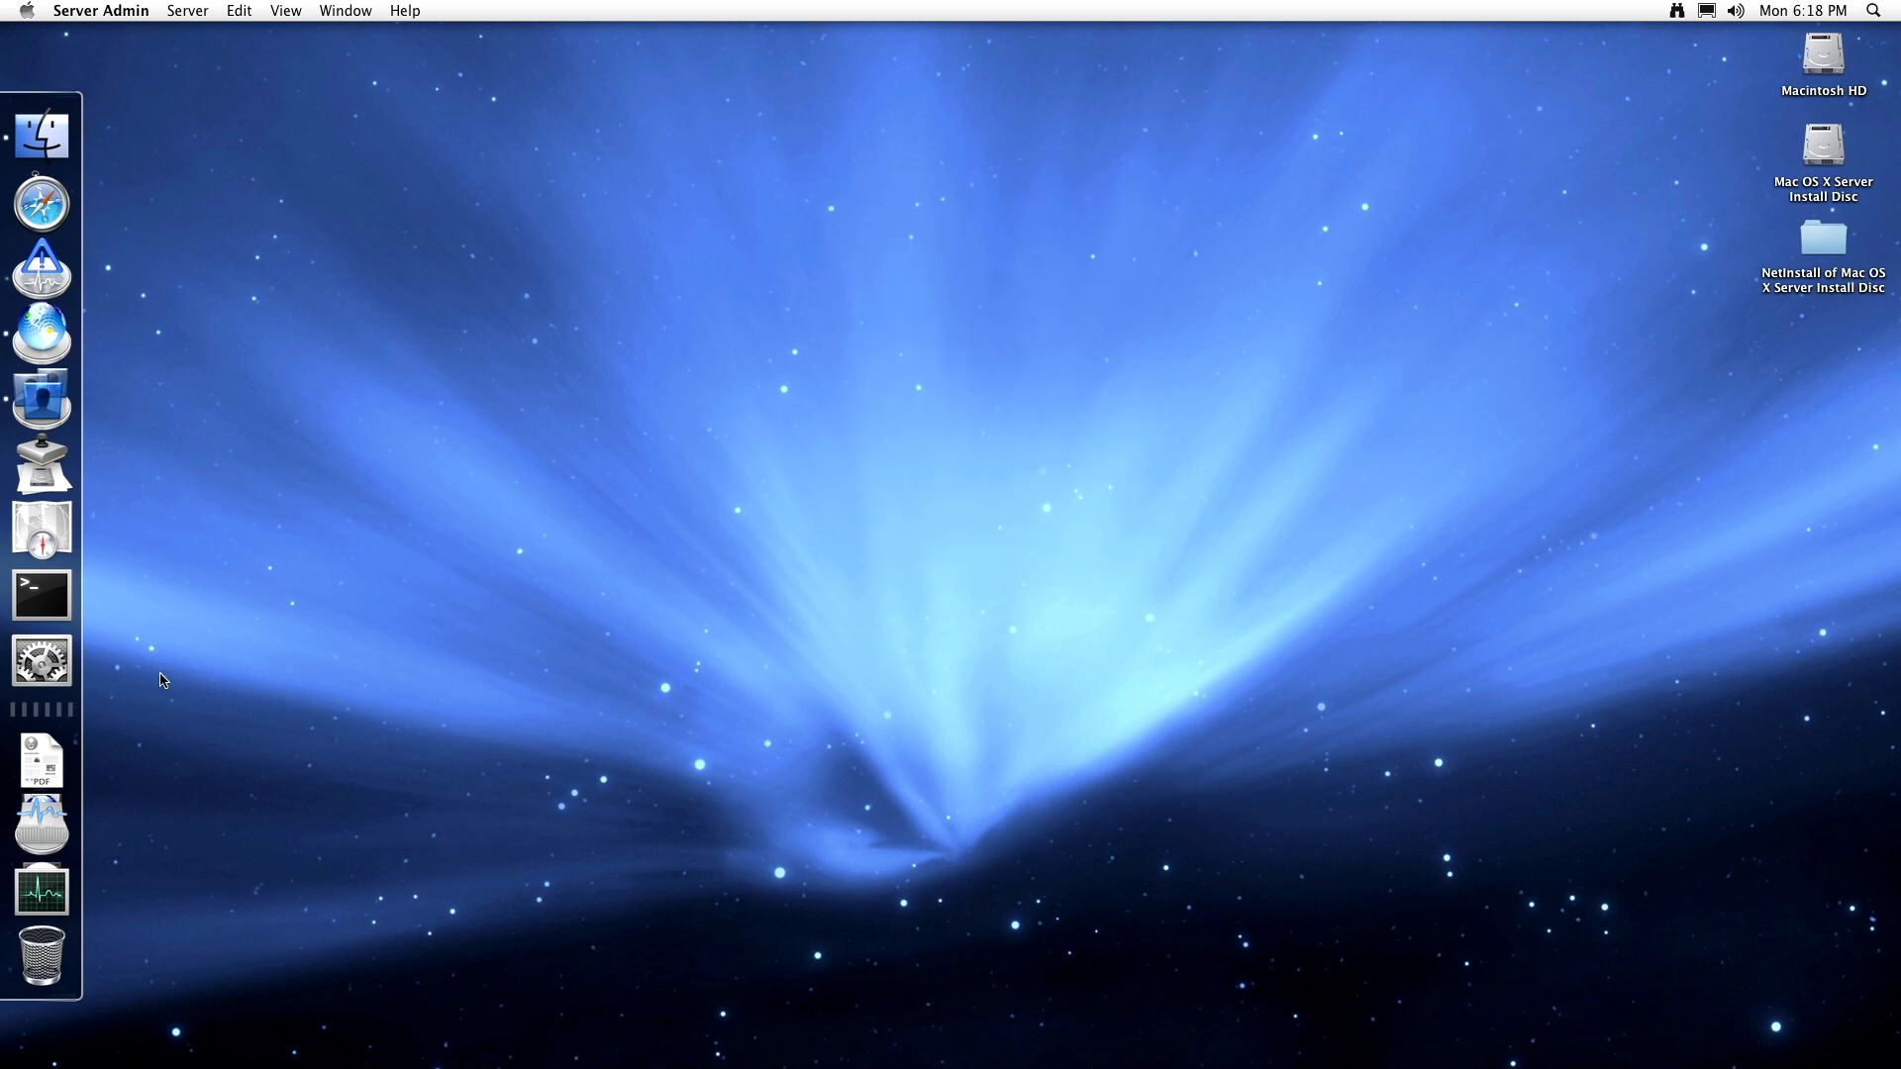
- Open About Downloads.pdf from the Downloads stack, scroll to its end, and close it
click(32, 766)
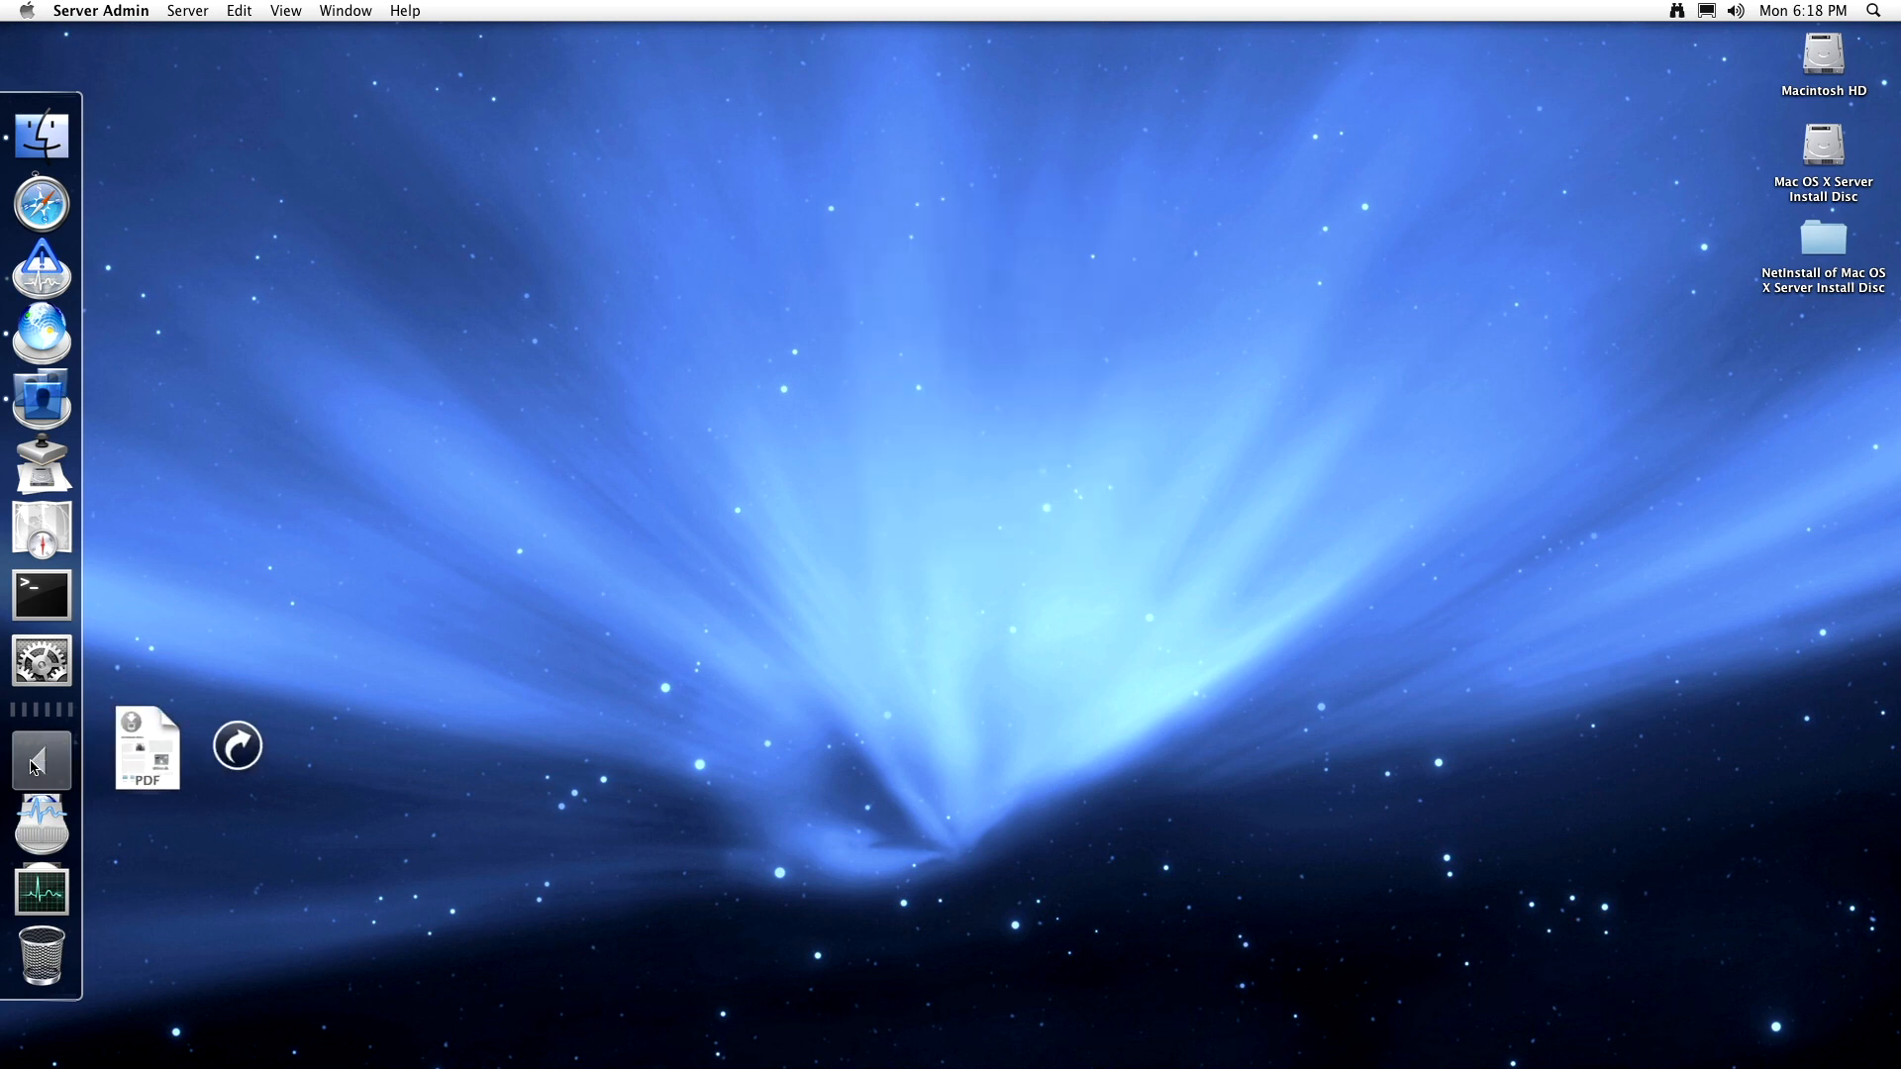
click(190, 752)
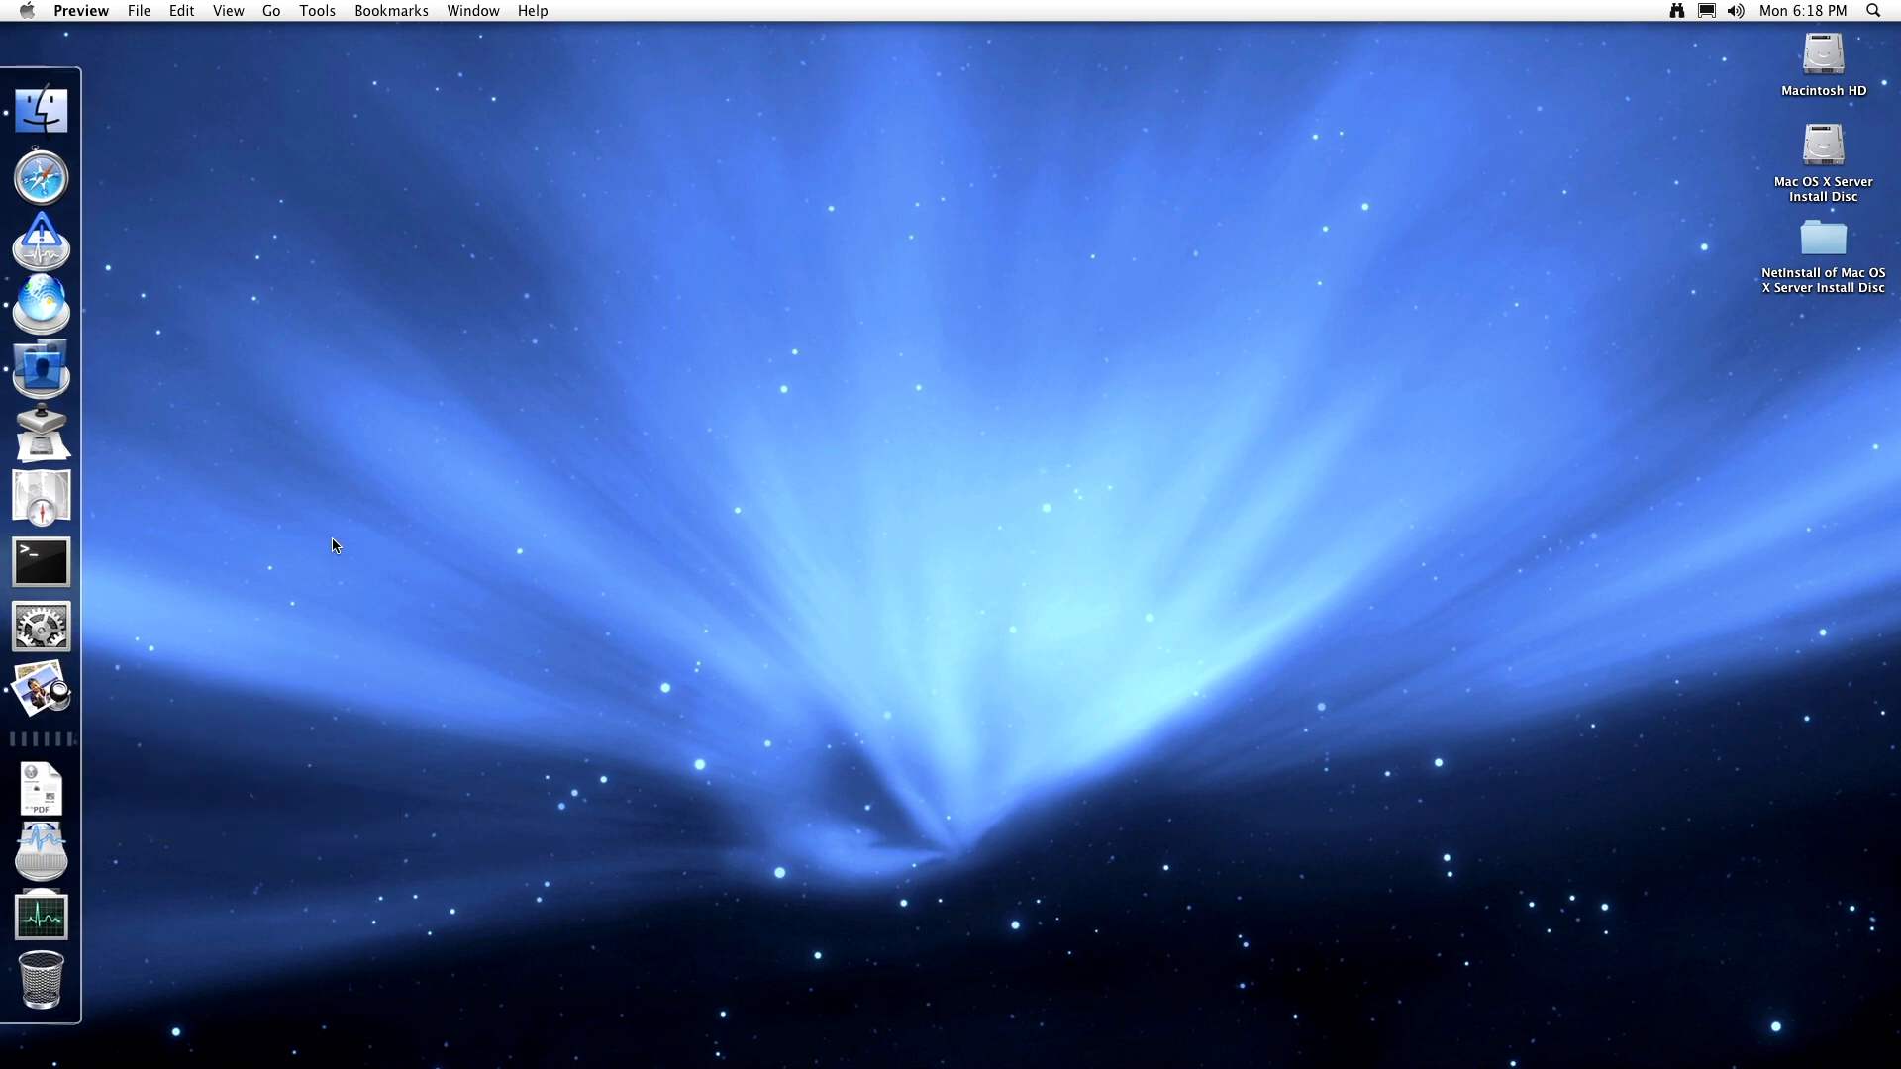
scroll(483, 416, down, 10)
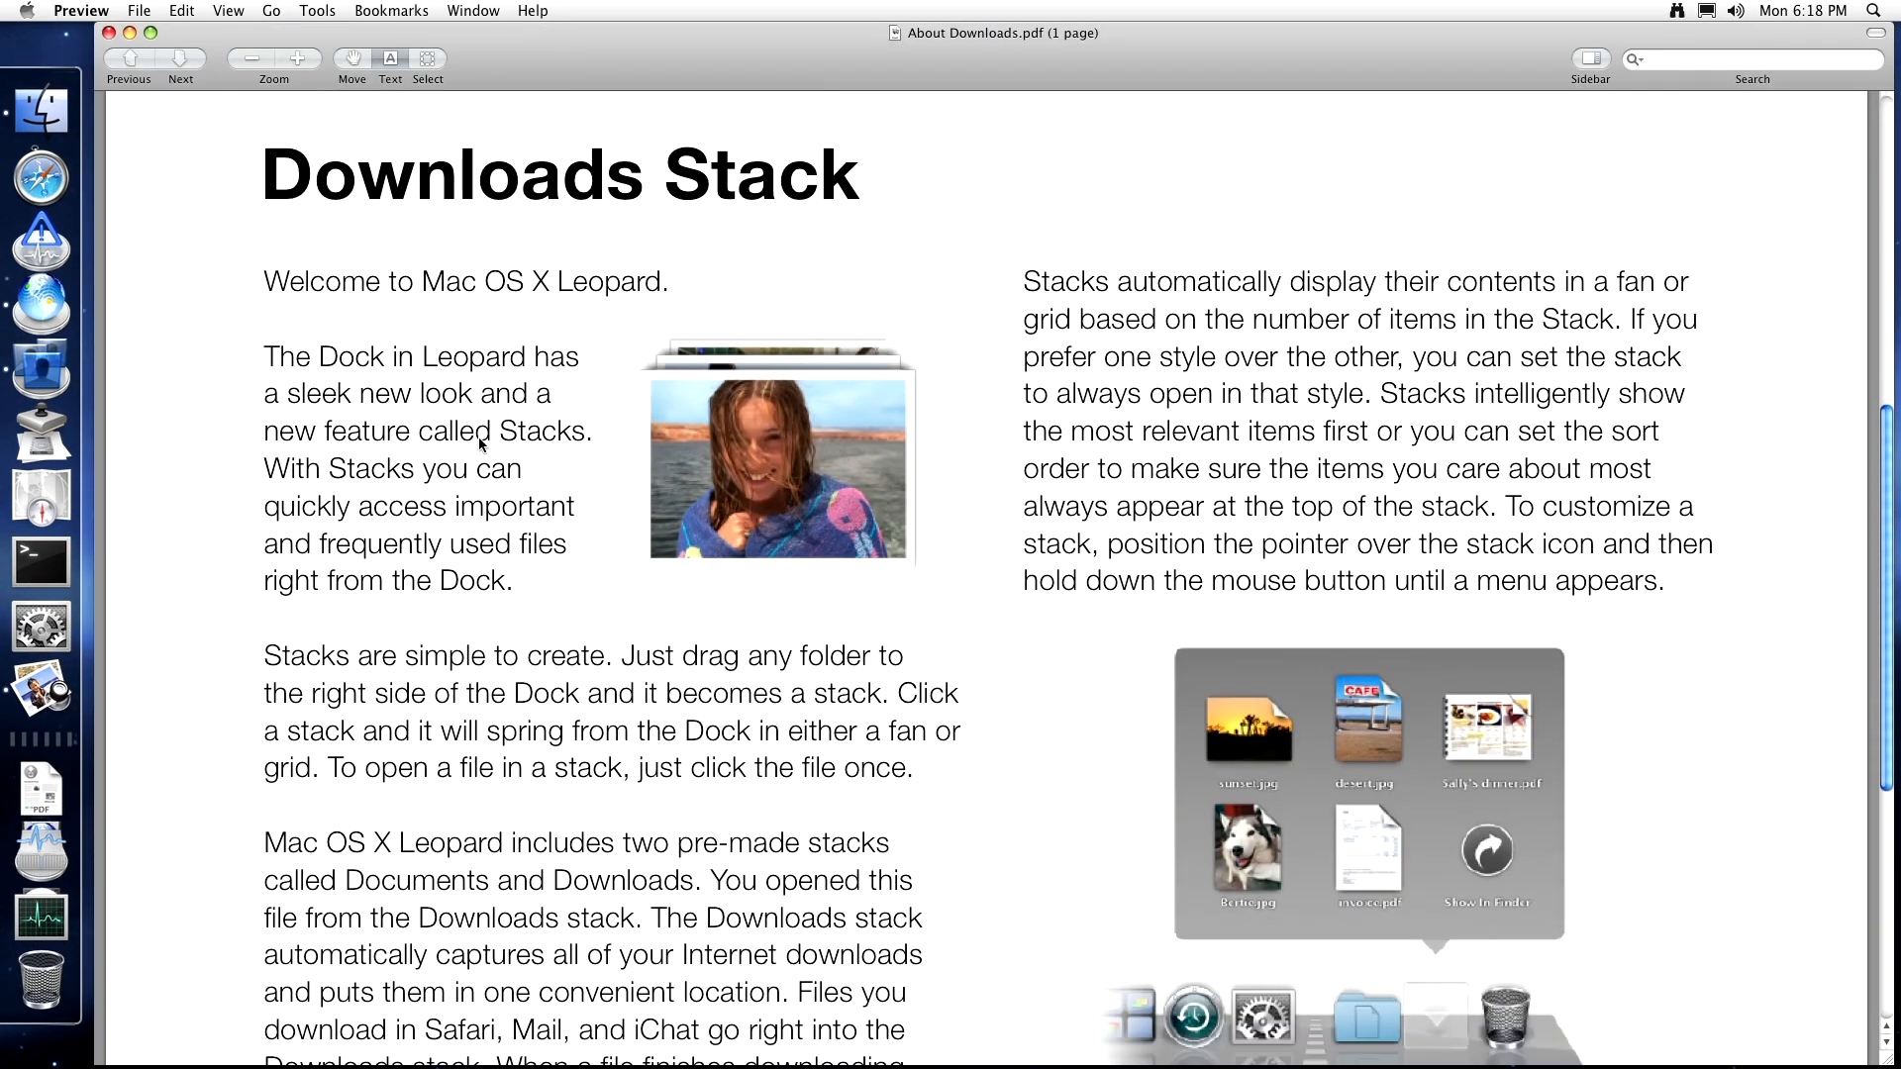
scroll(480, 441, down, 5)
scroll(481, 442, down, 5)
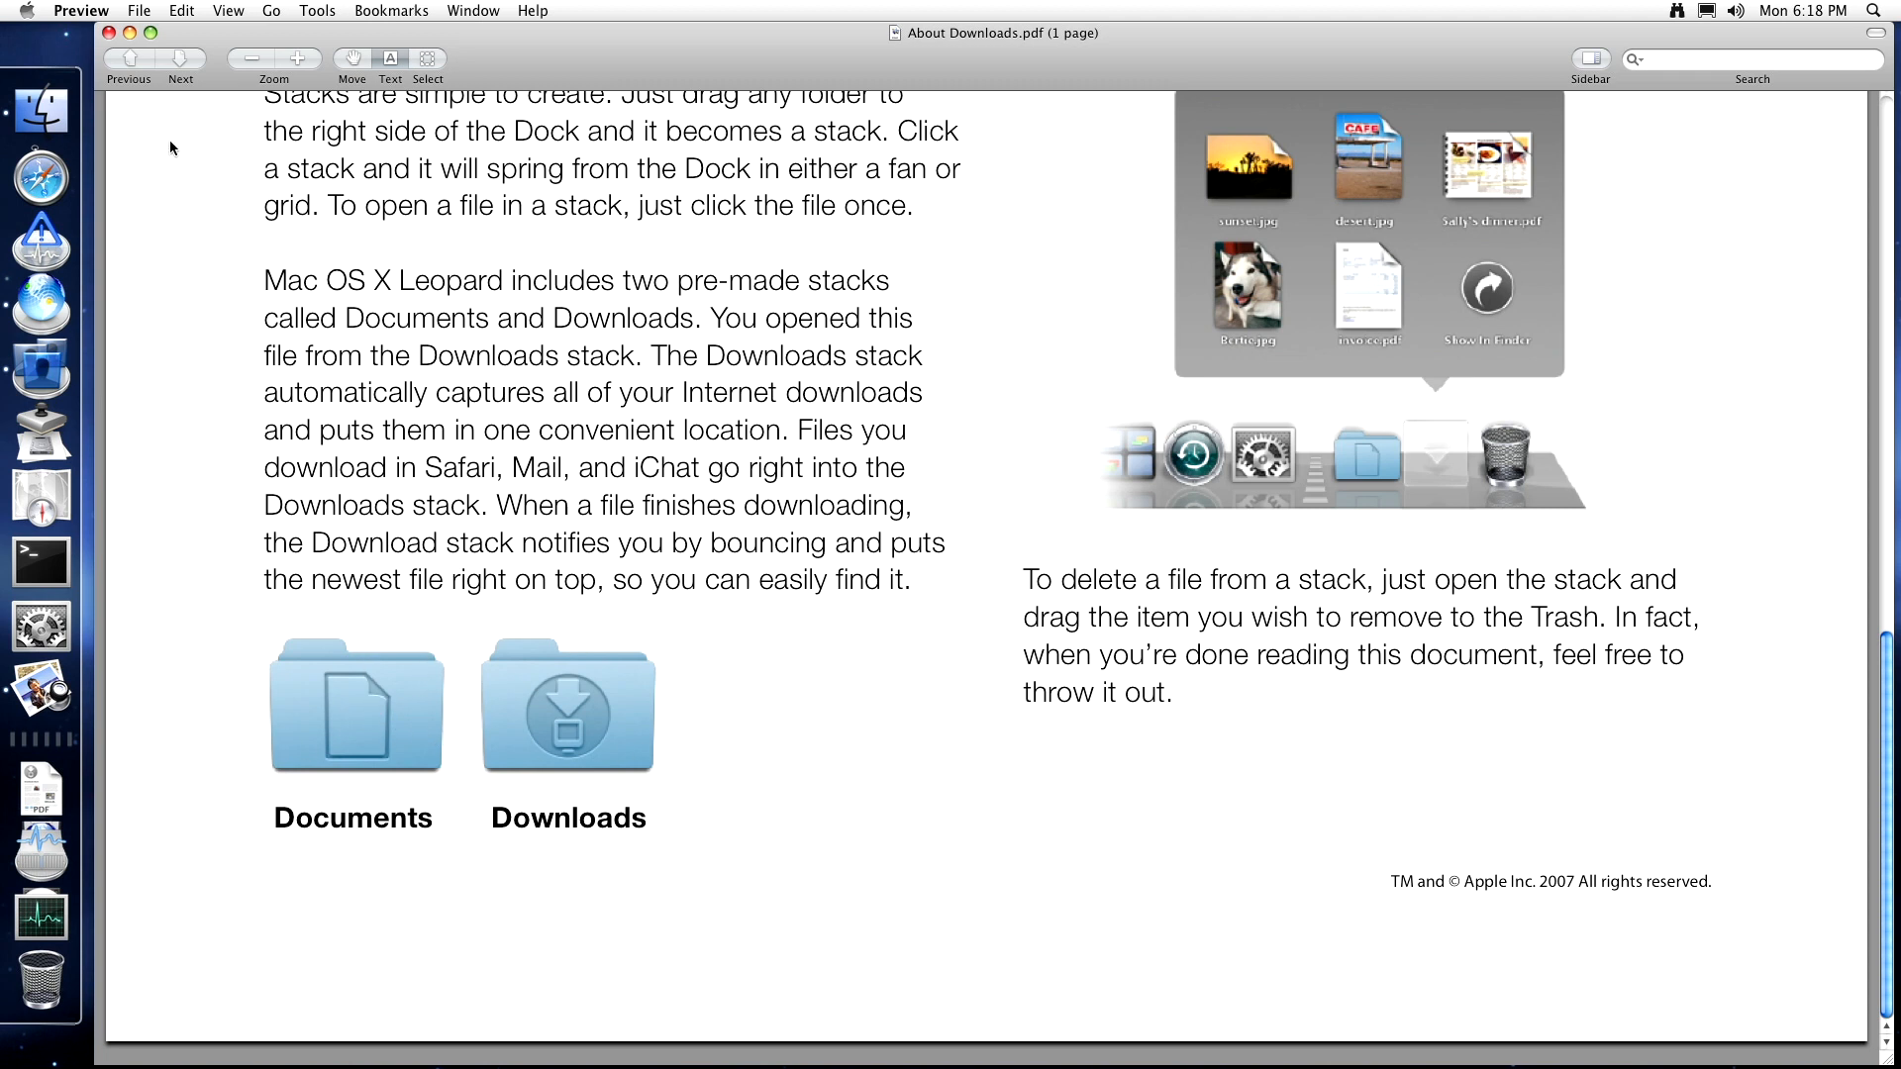
click(109, 32)
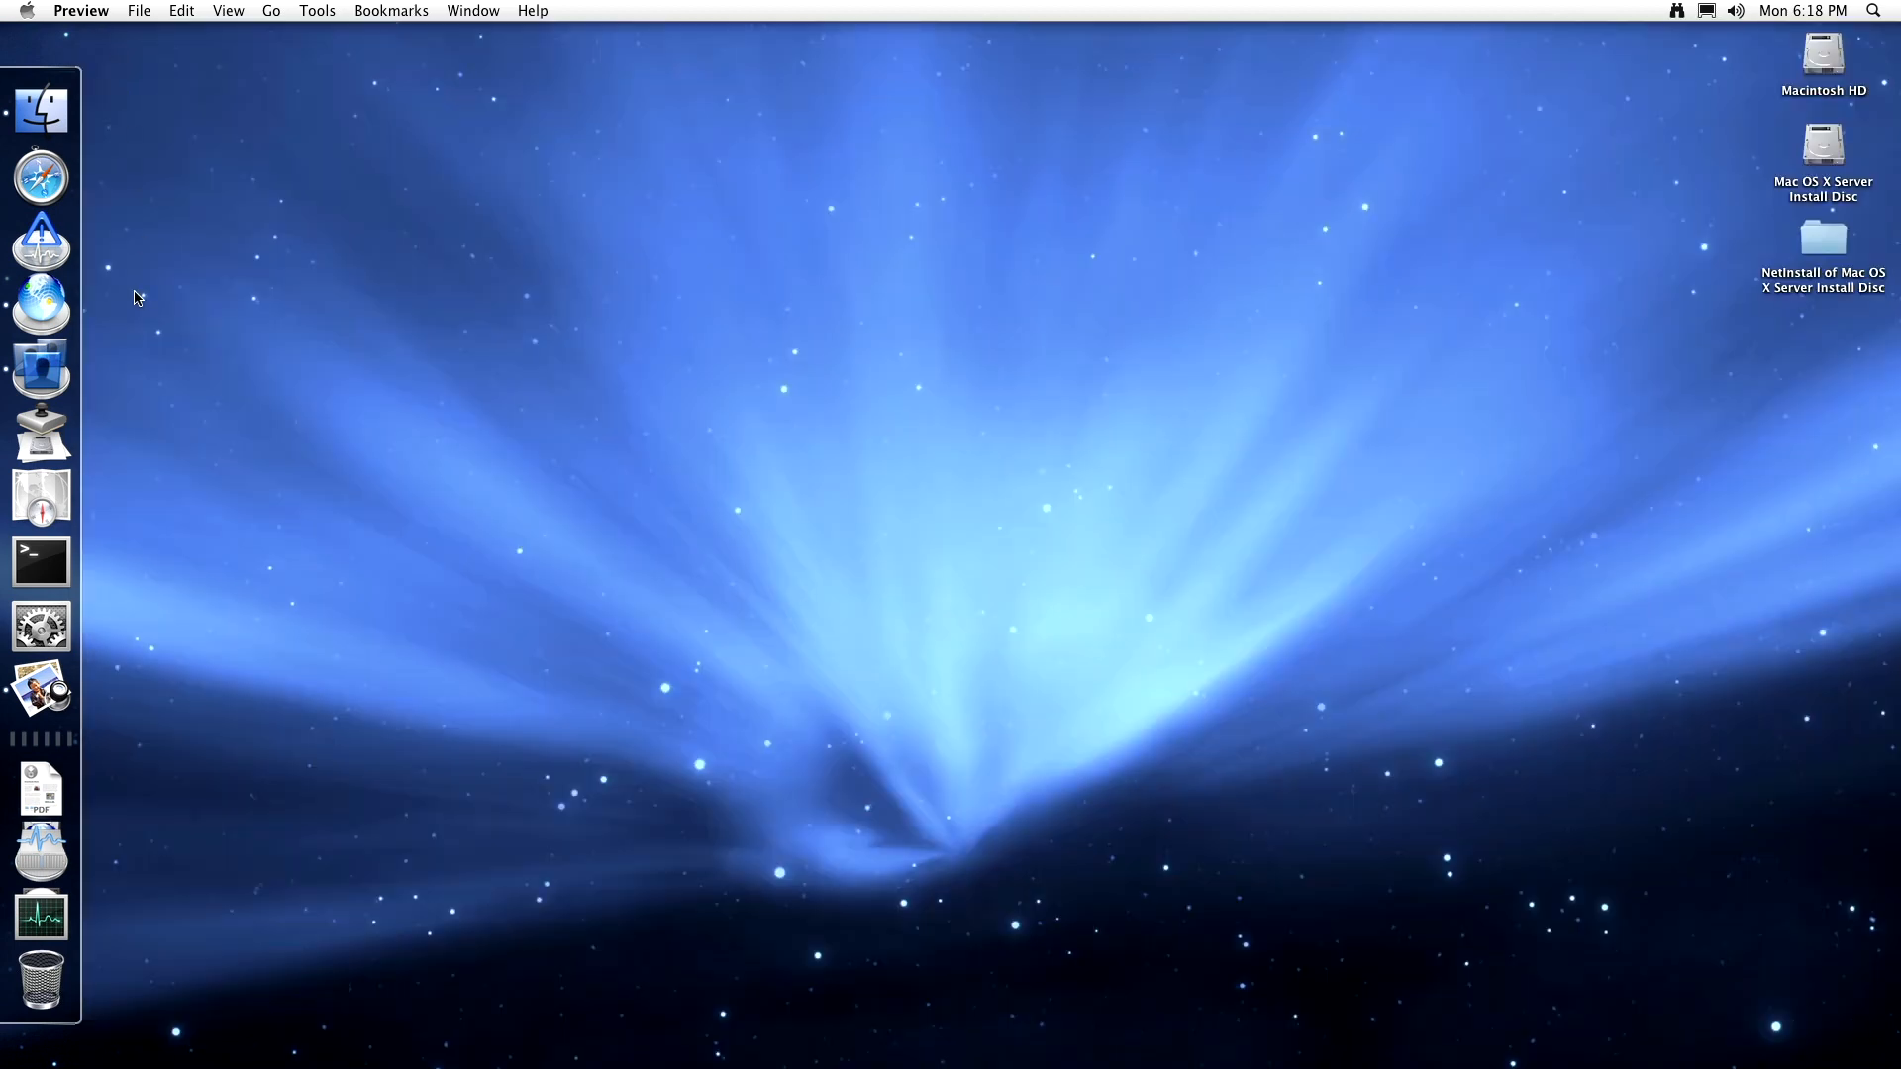
- Launch RAID Admin from the Server stack and agree to its software licence
click(41, 854)
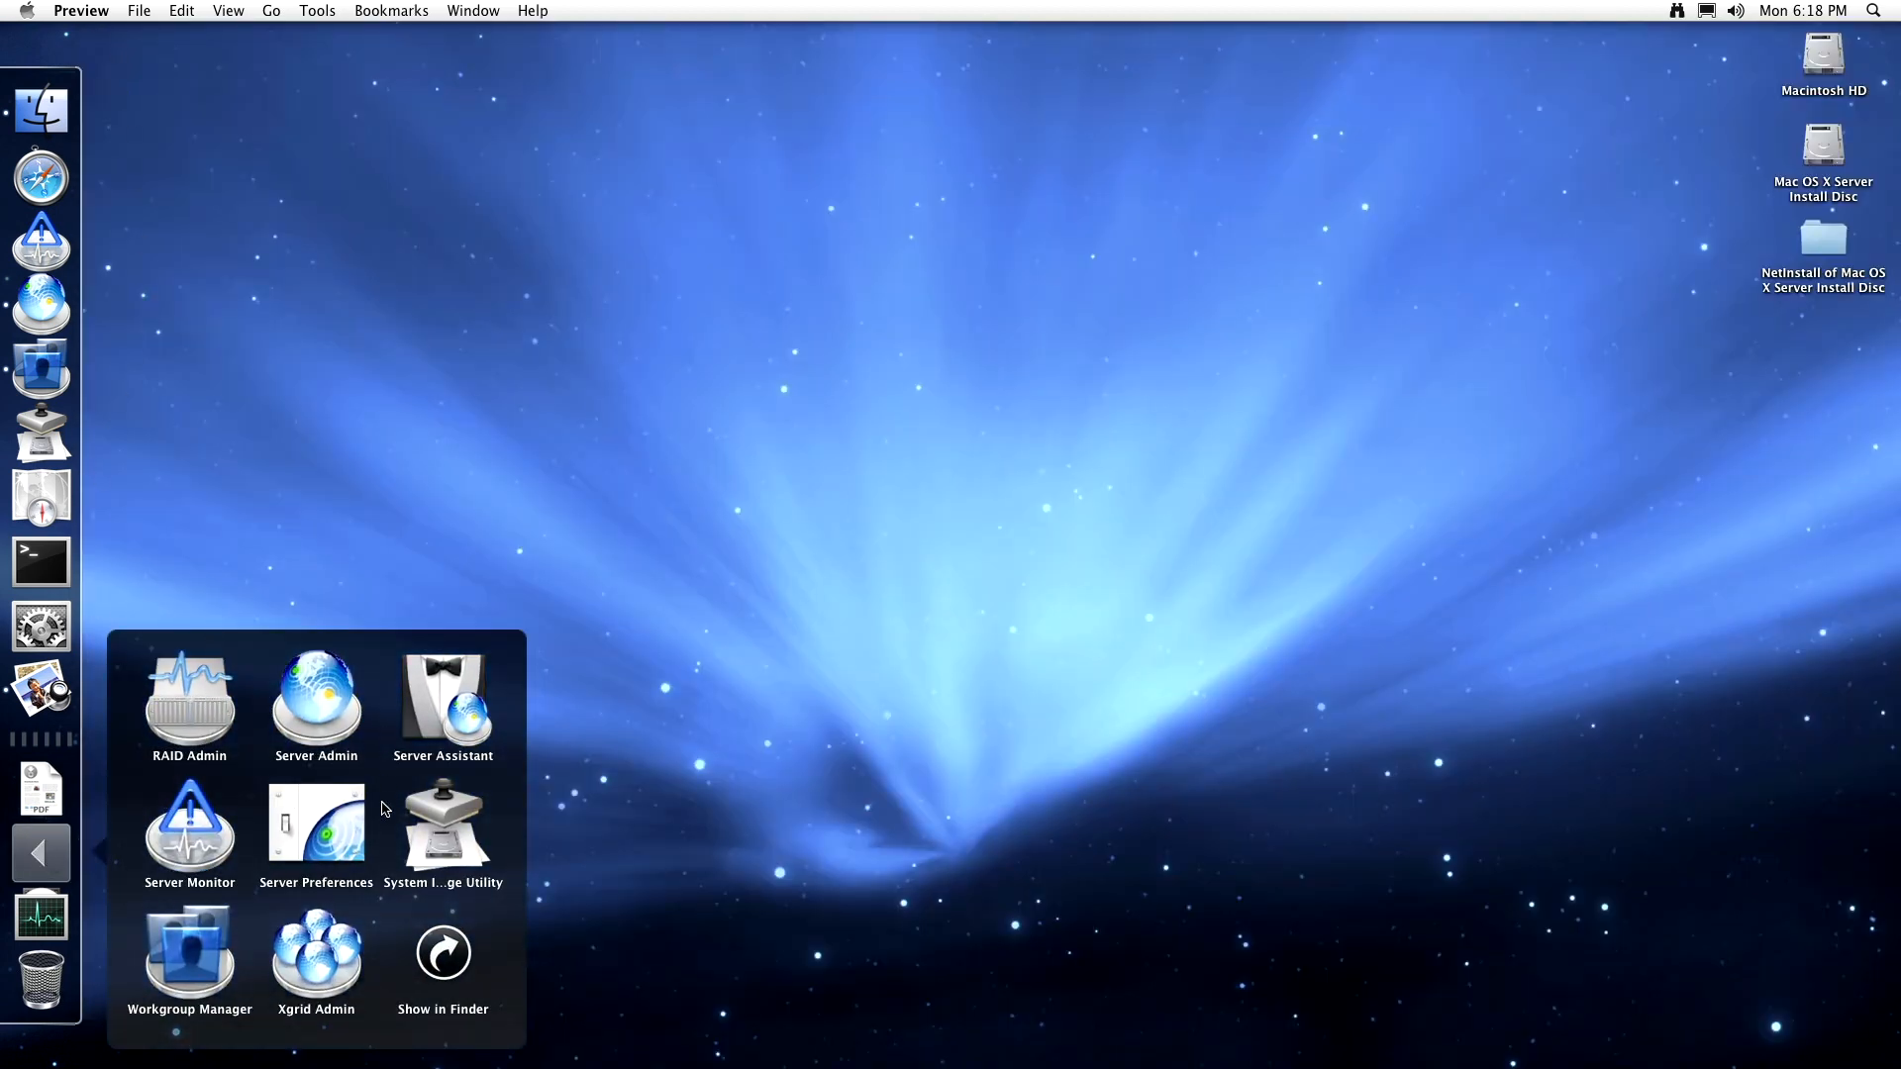
click(195, 705)
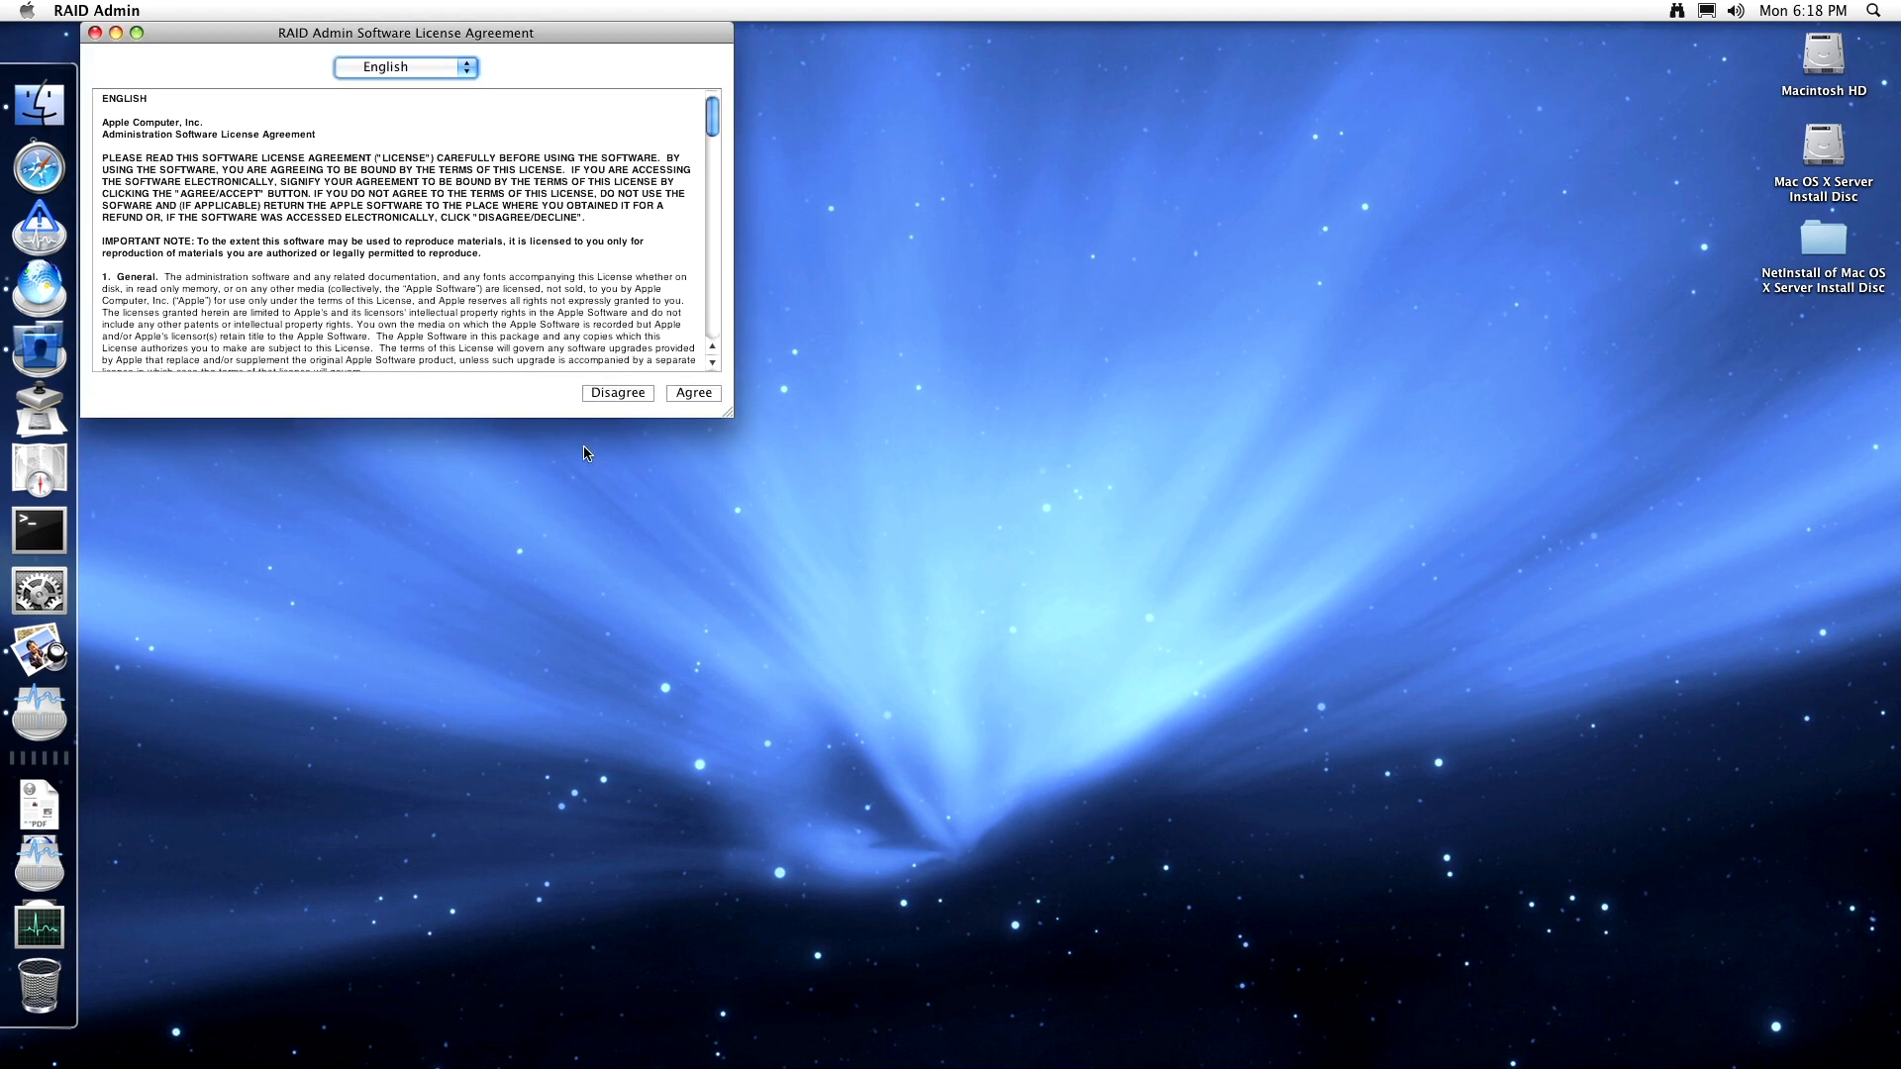
click(697, 393)
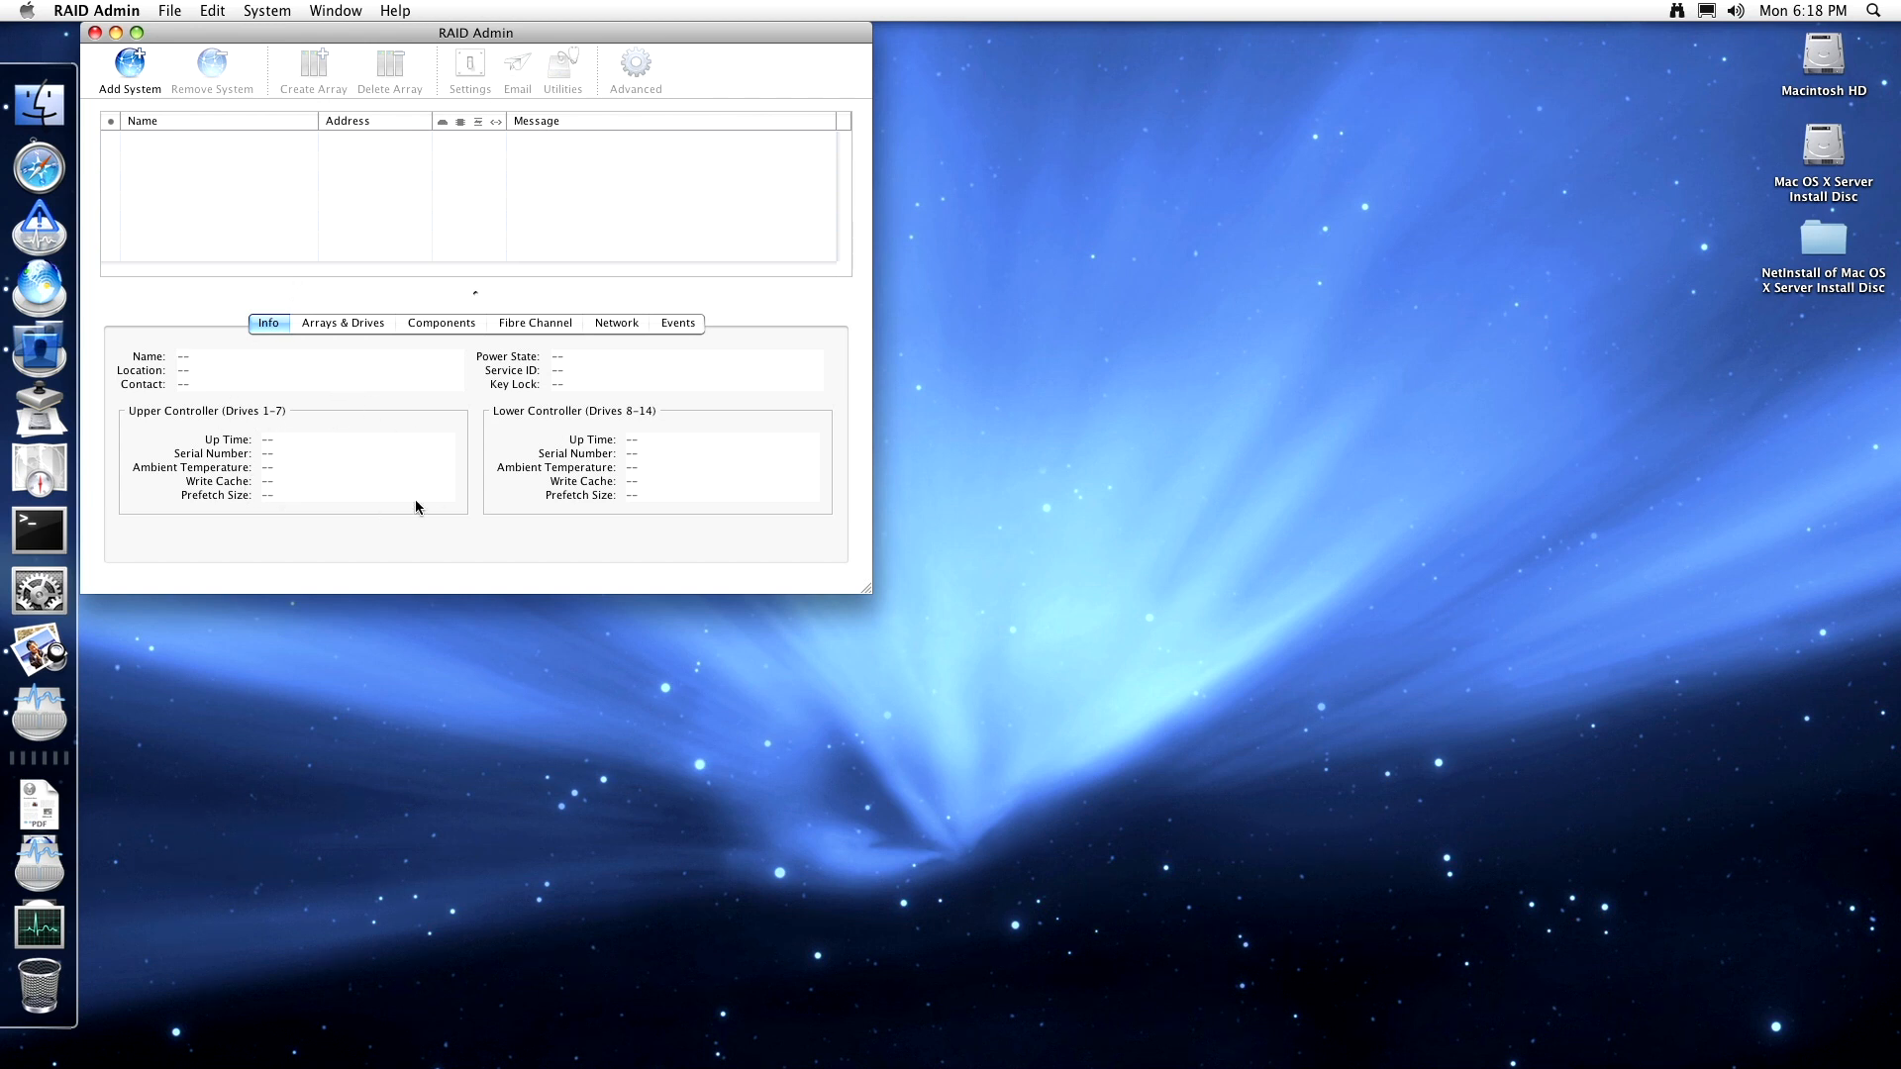
- Look through the Arrays & Drives, Components, Fibre Channel, Events and Network tabs
click(353, 325)
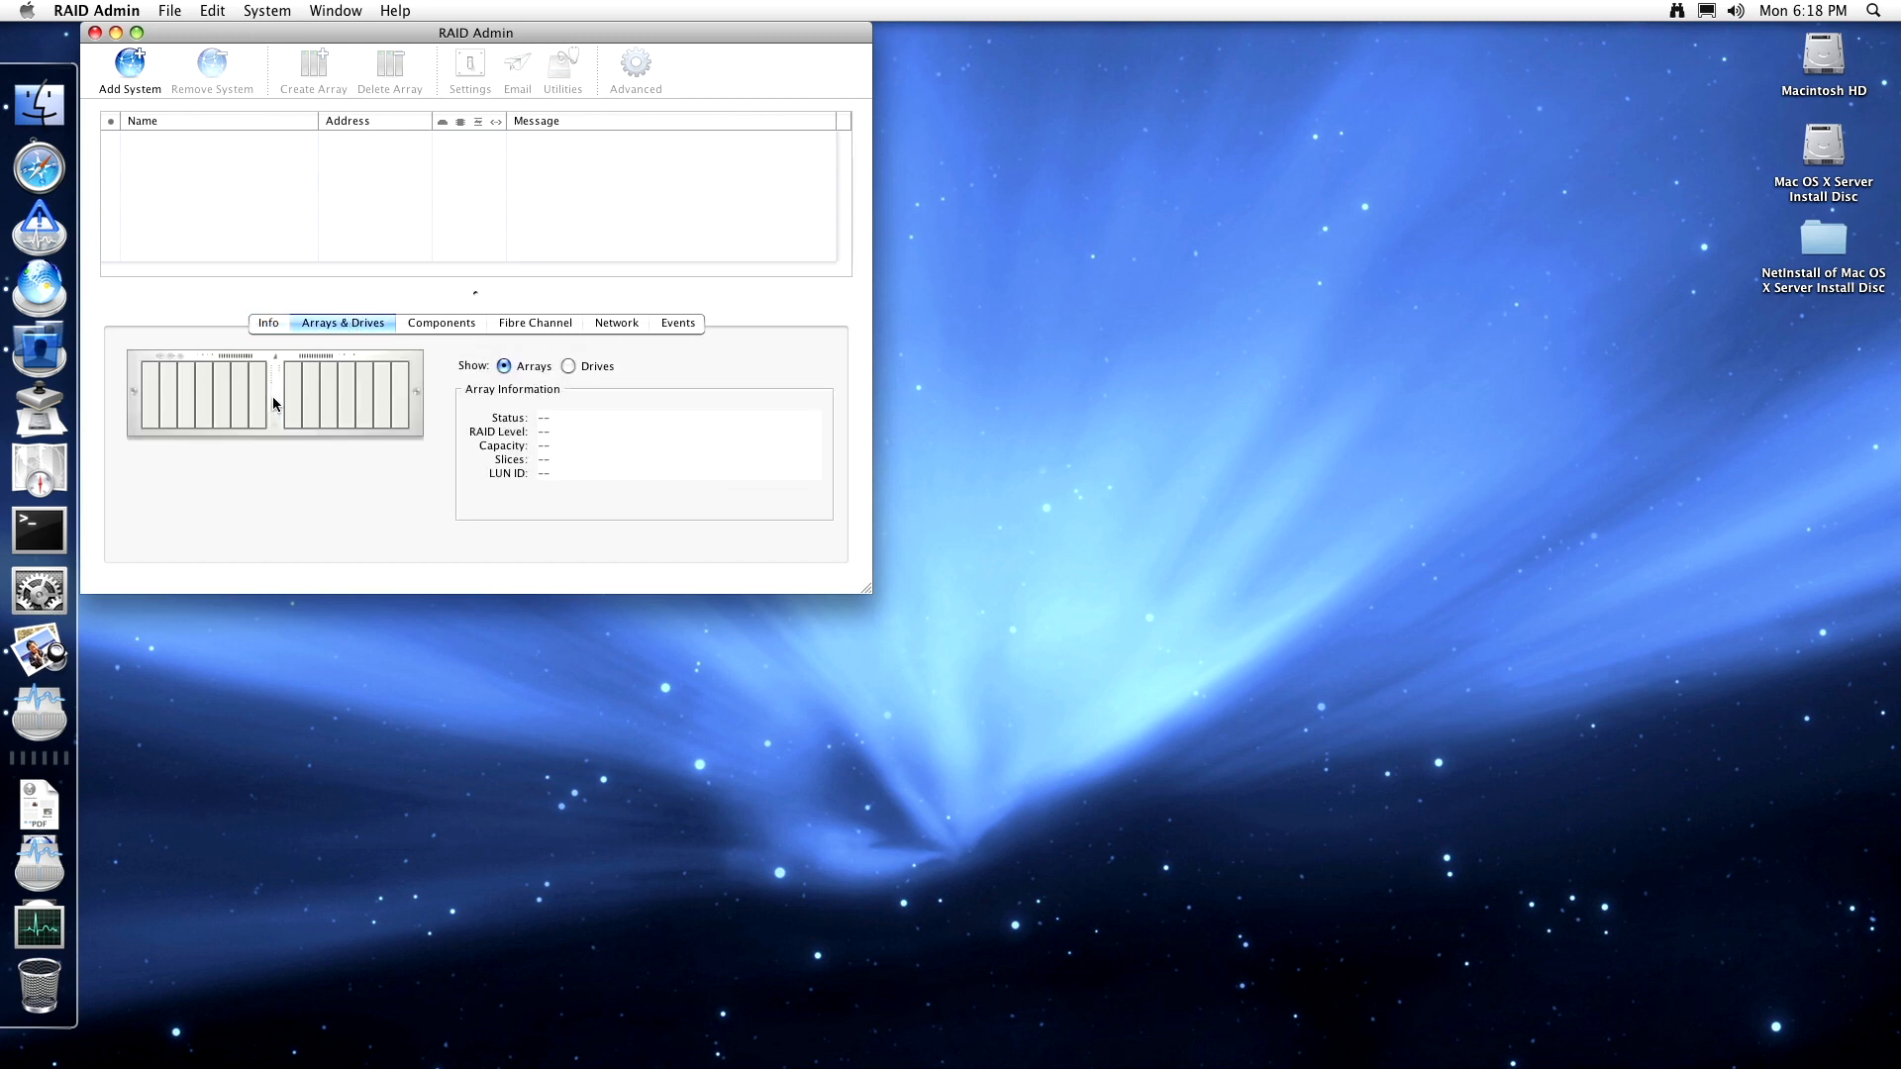
click(471, 323)
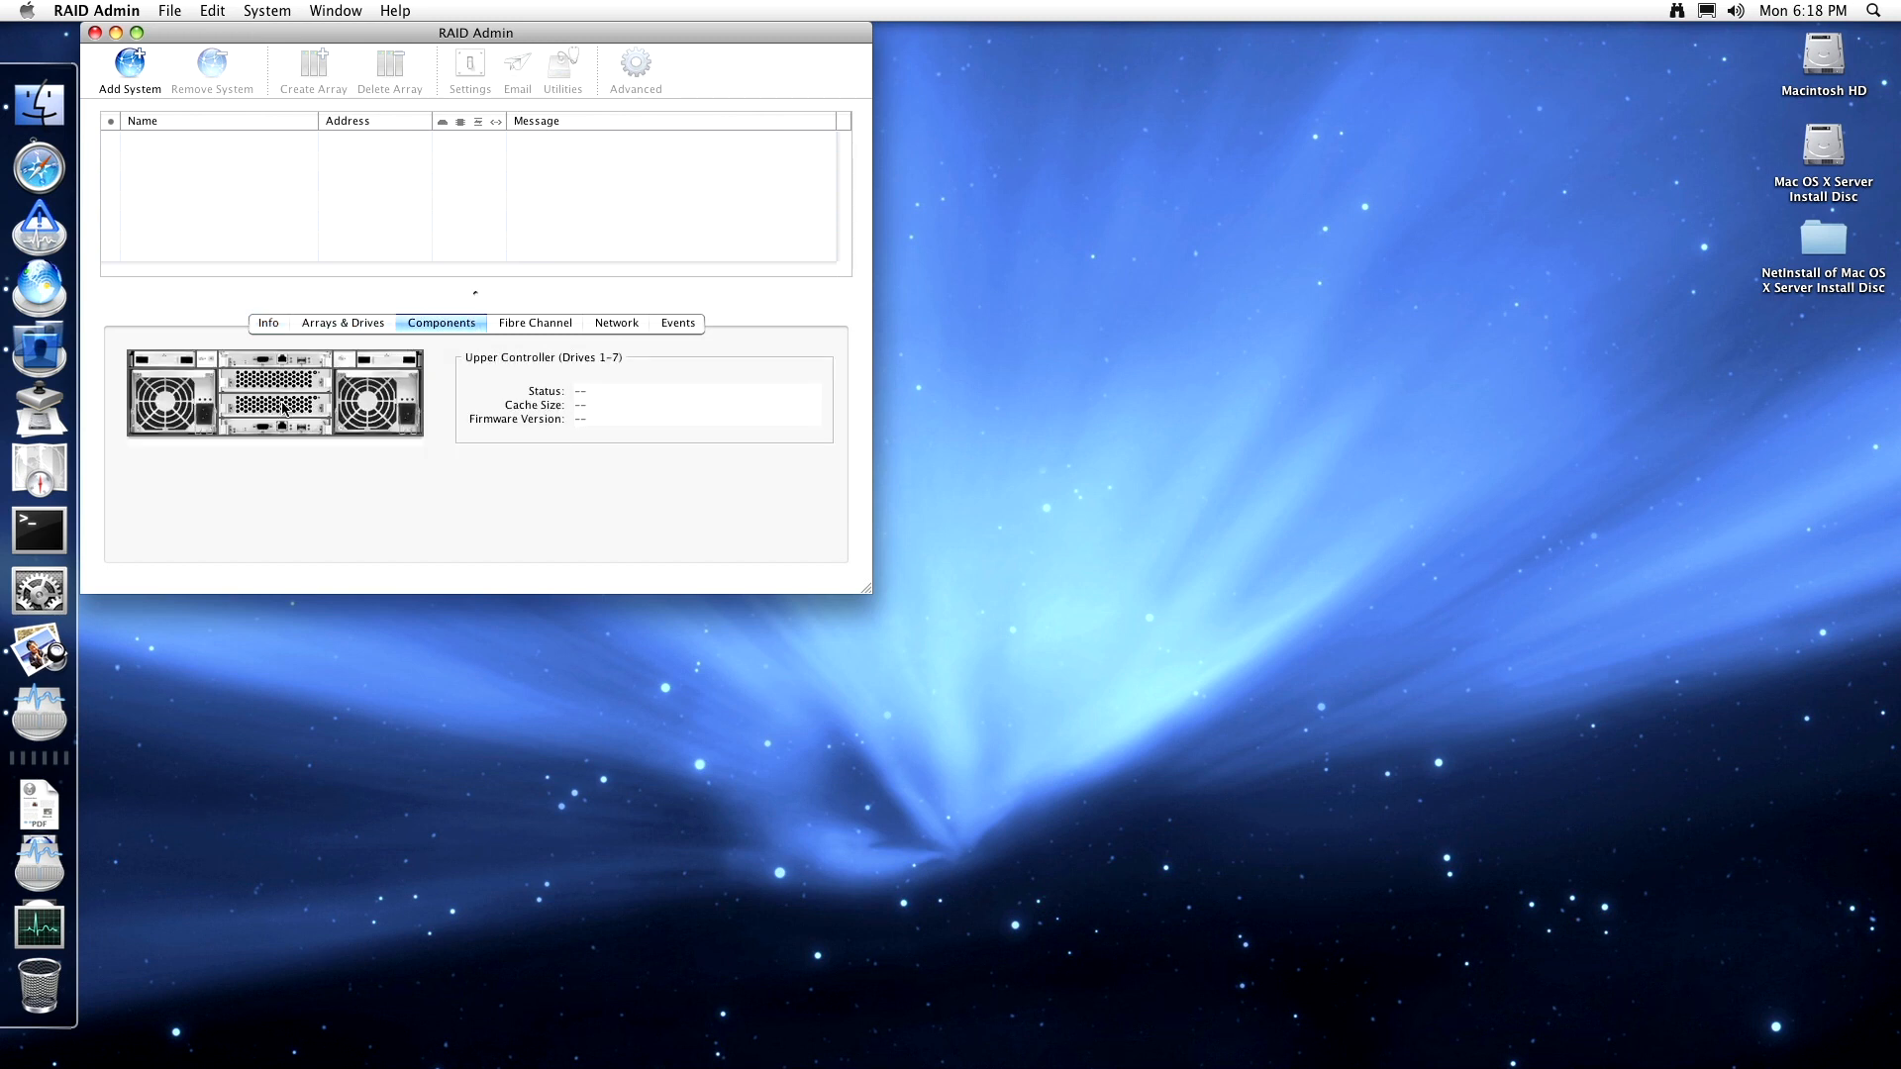
click(523, 327)
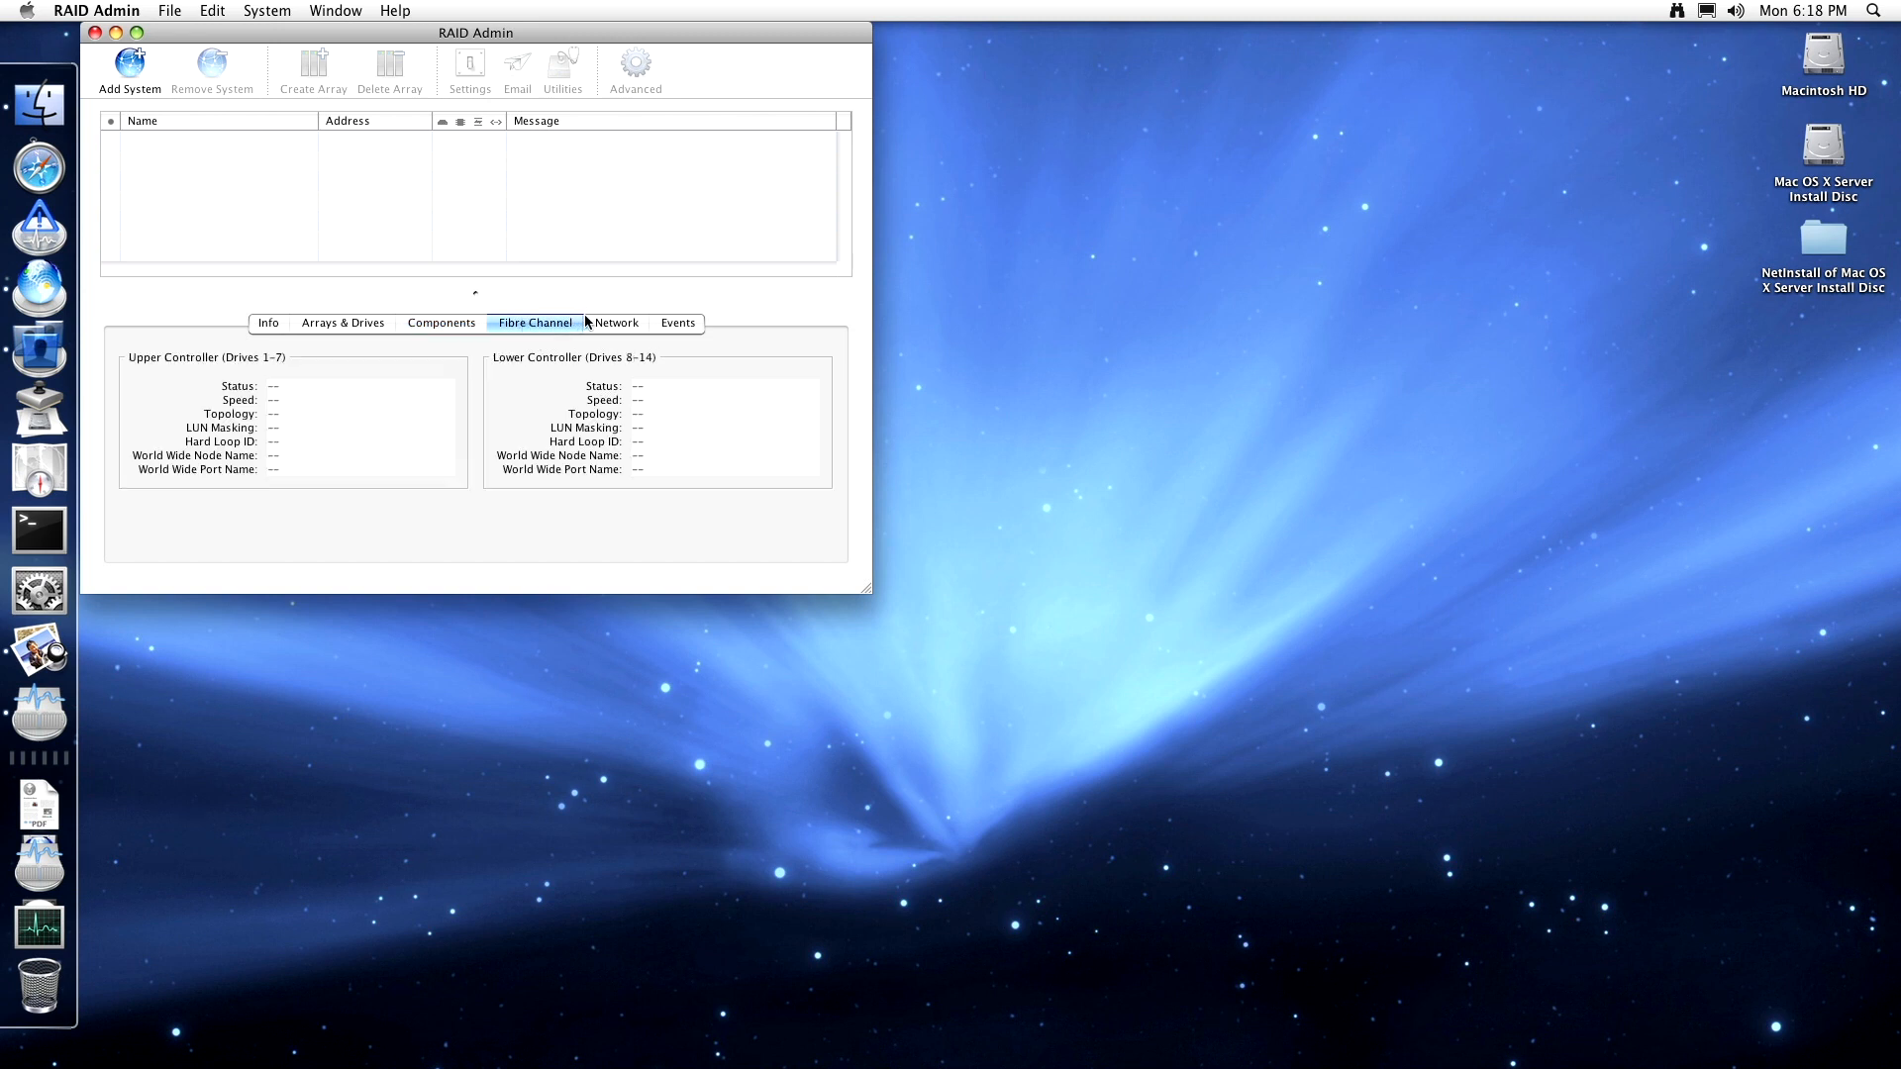
click(594, 322)
click(542, 324)
click(663, 325)
click(615, 327)
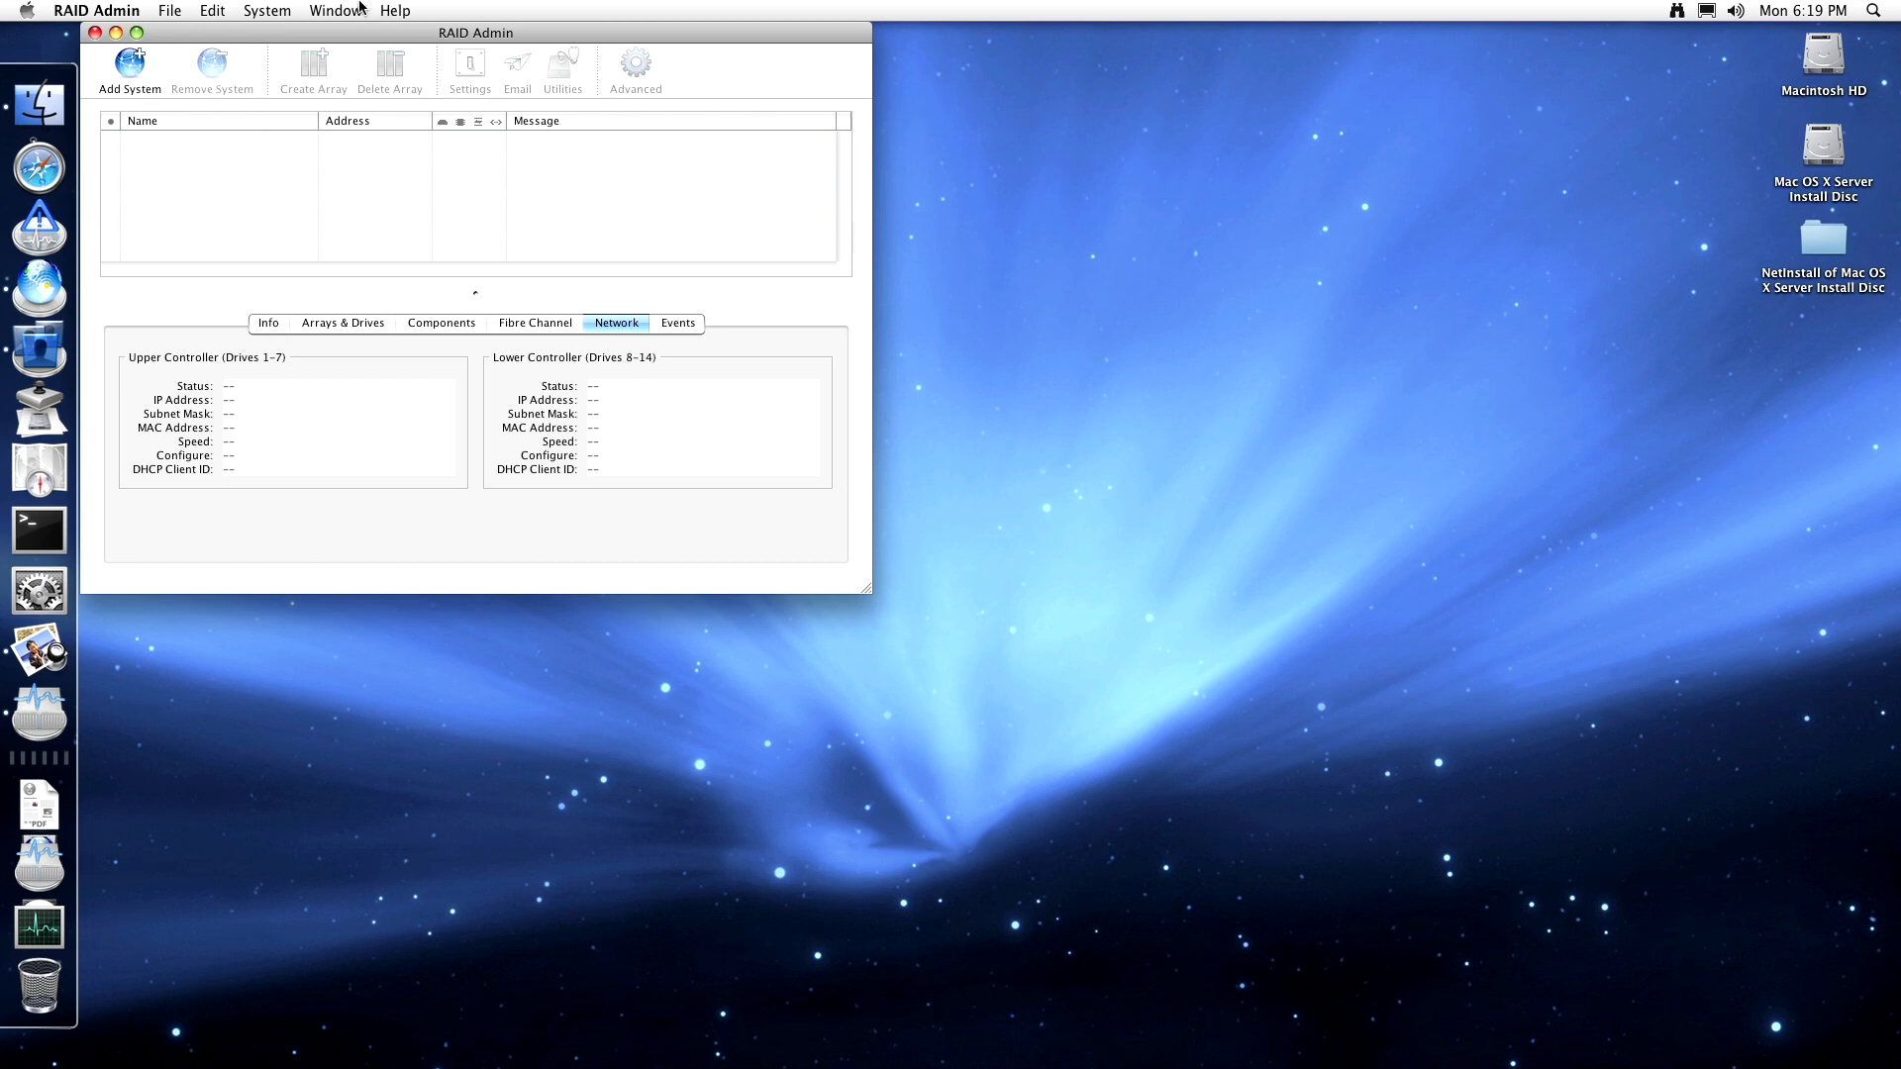
- Browse the RAID Admin menus and open then close RAID Admin Preferences
click(268, 10)
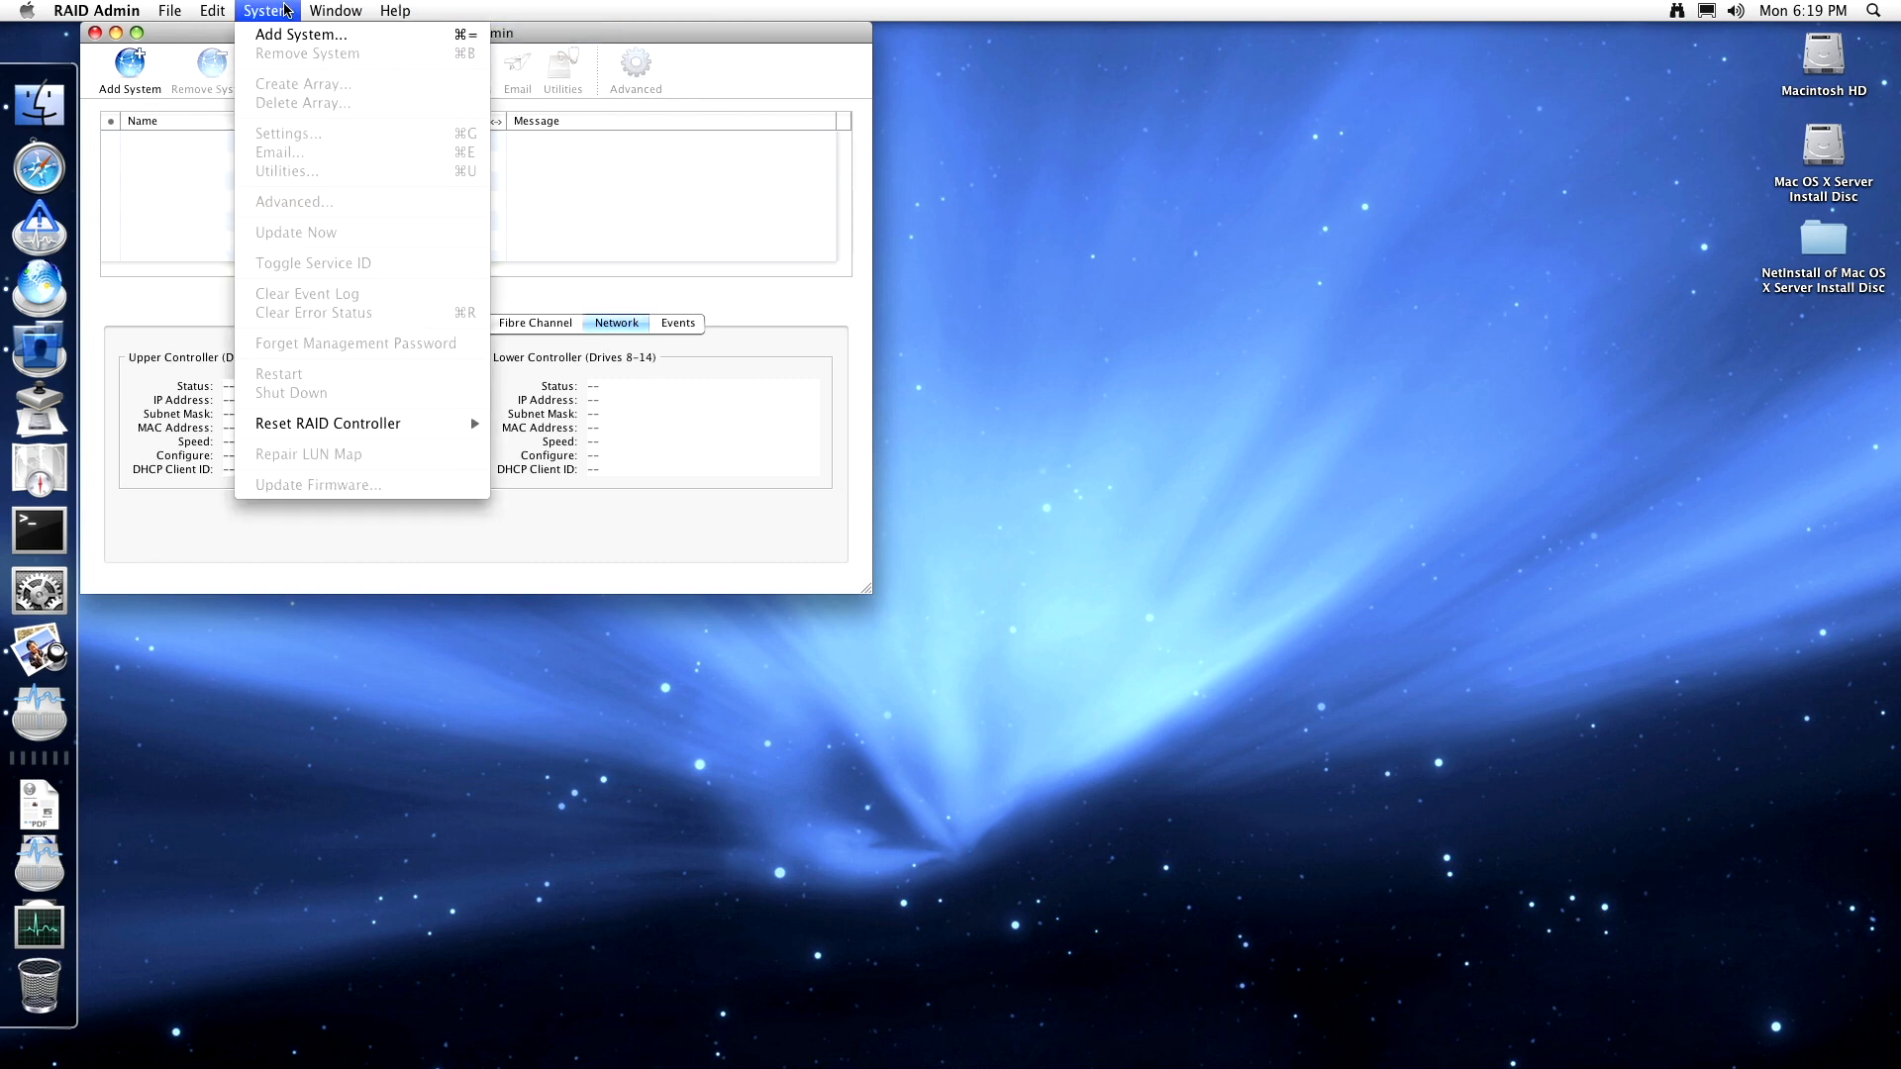
mouse_move(306, 433)
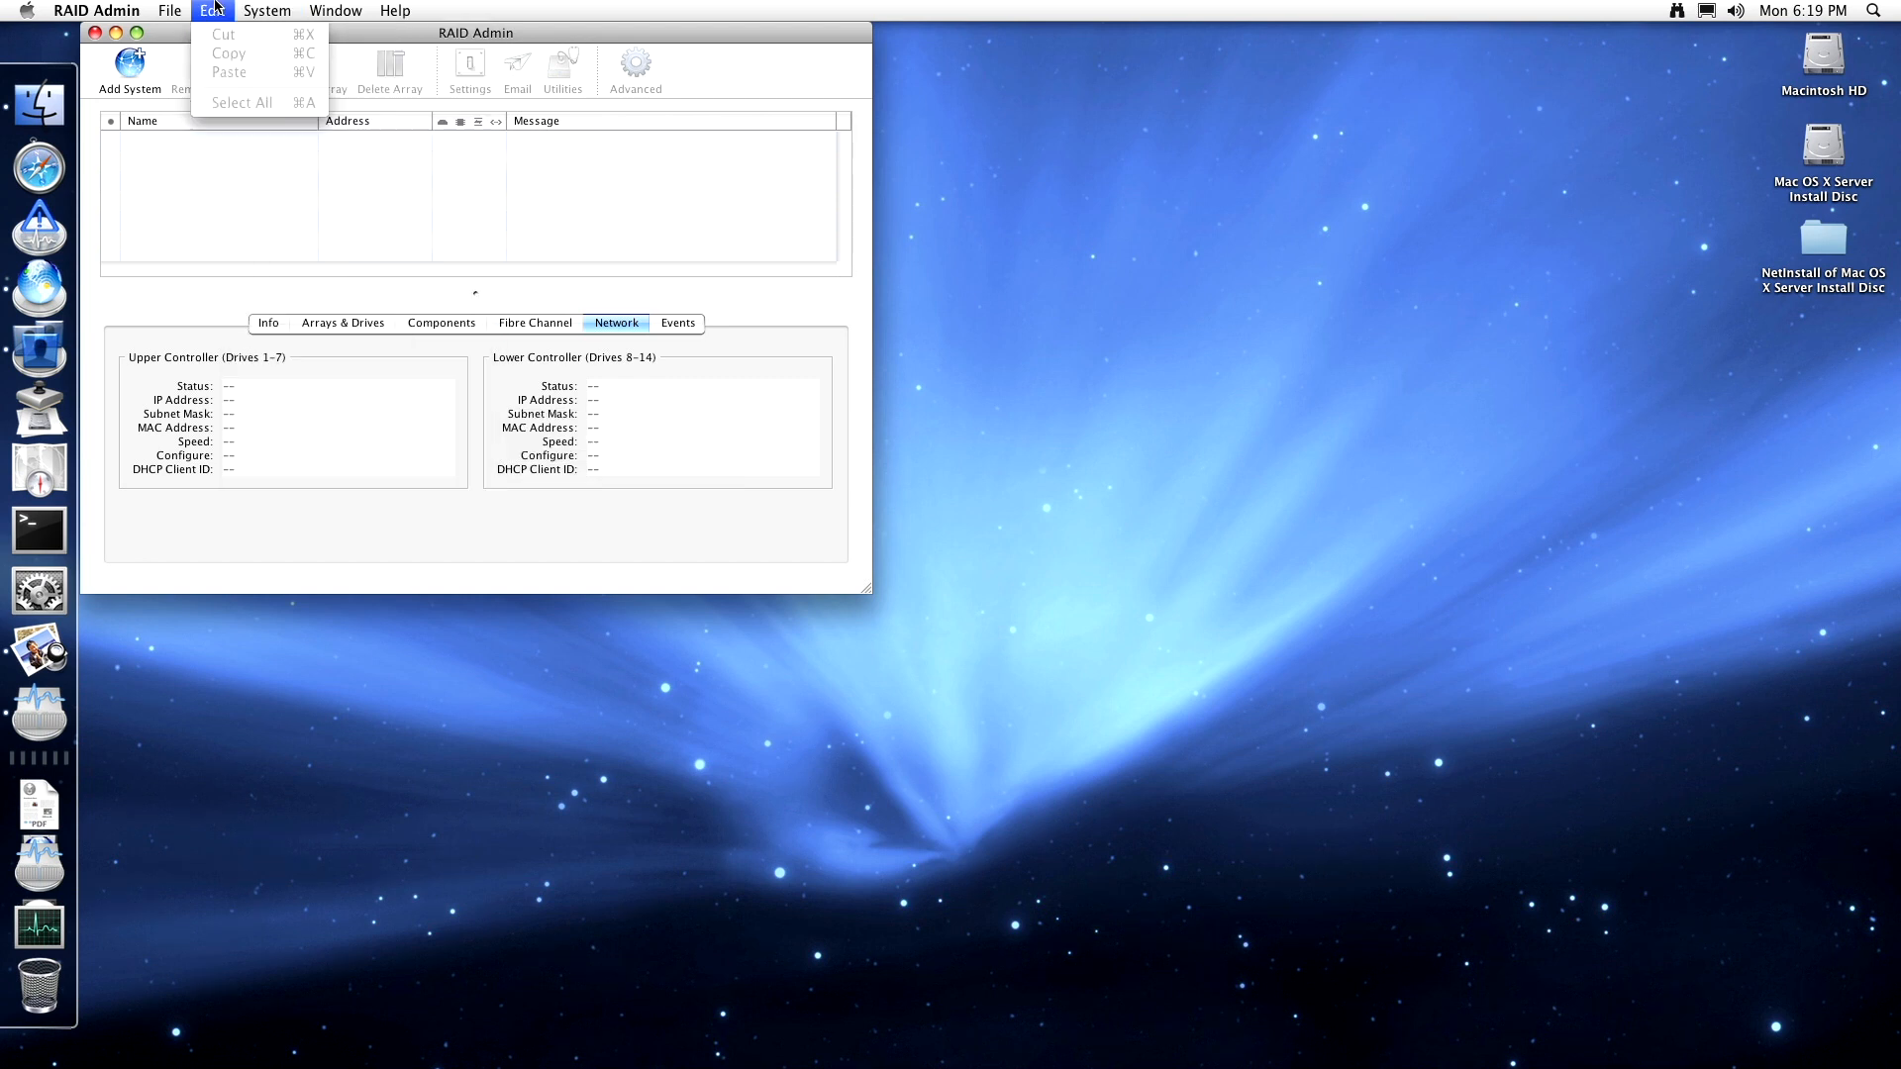
mouse_move(144, 20)
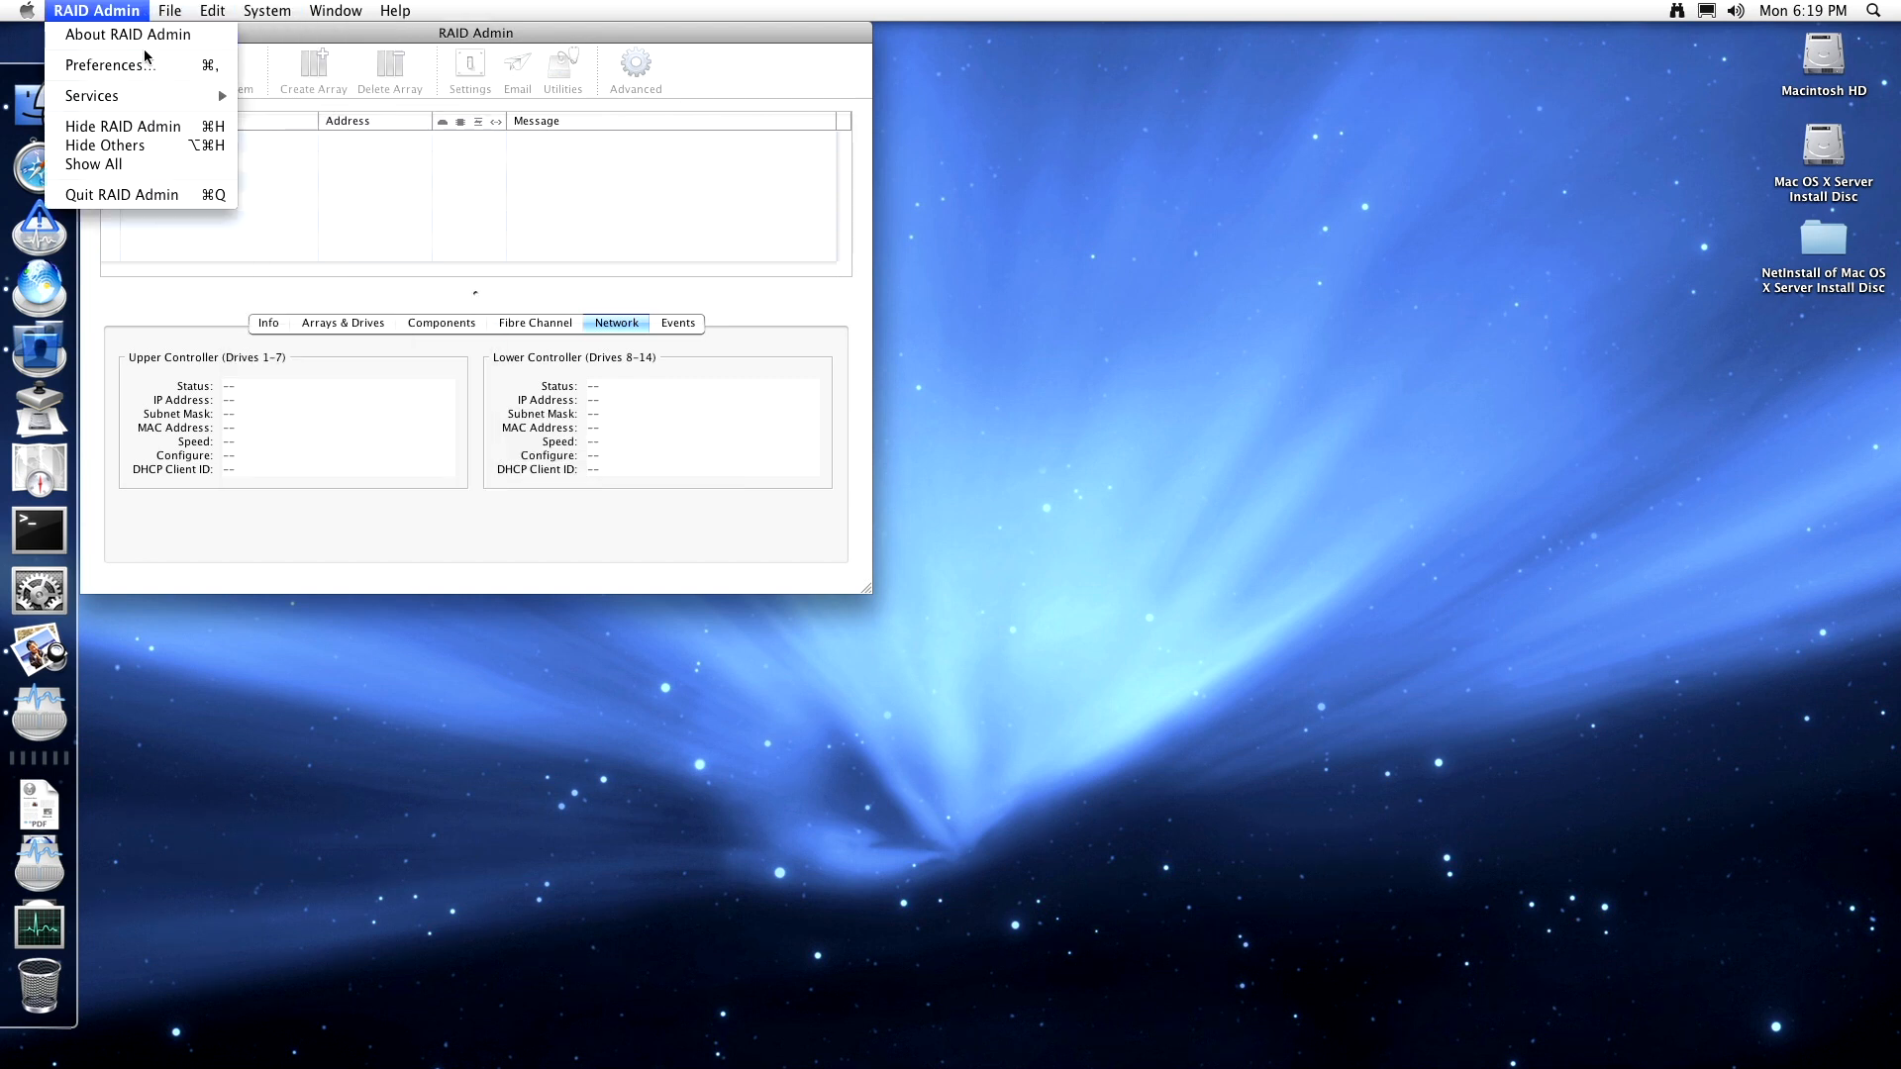
click(145, 62)
click(120, 9)
click(130, 69)
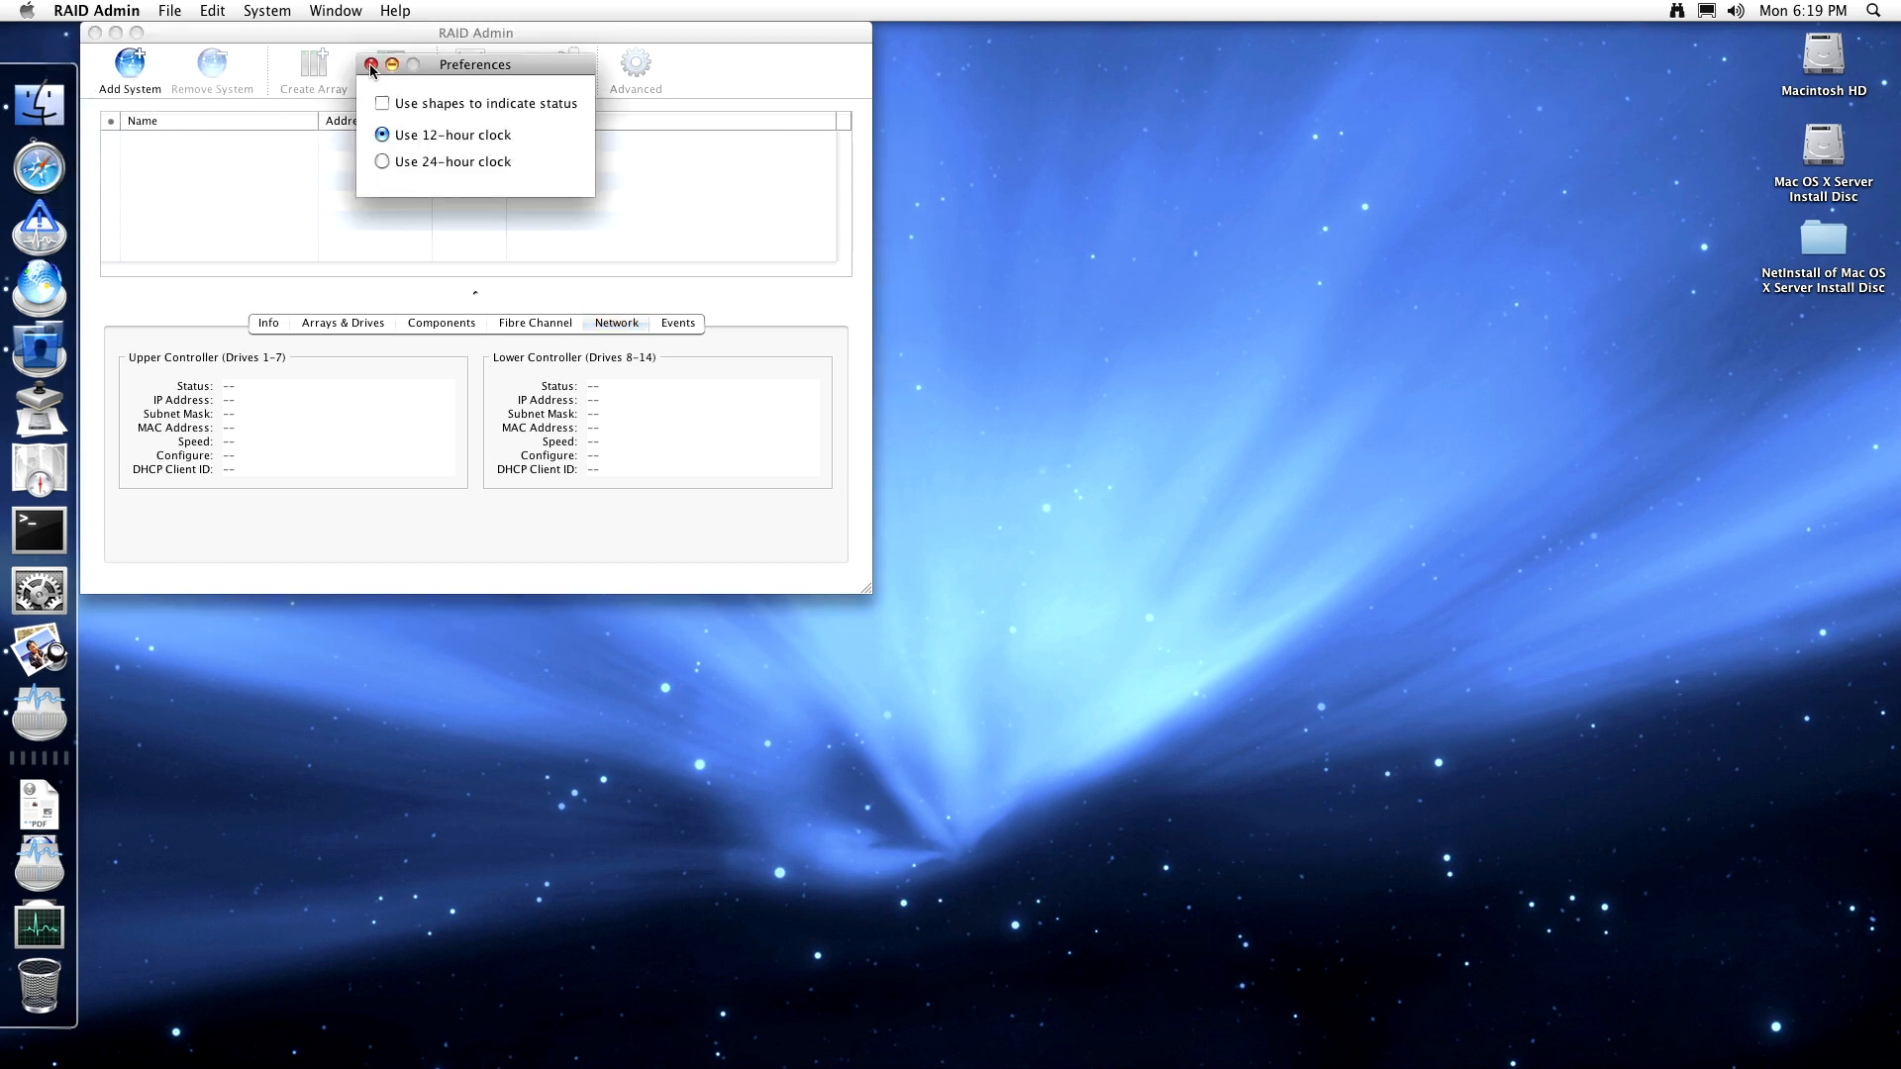
click(371, 64)
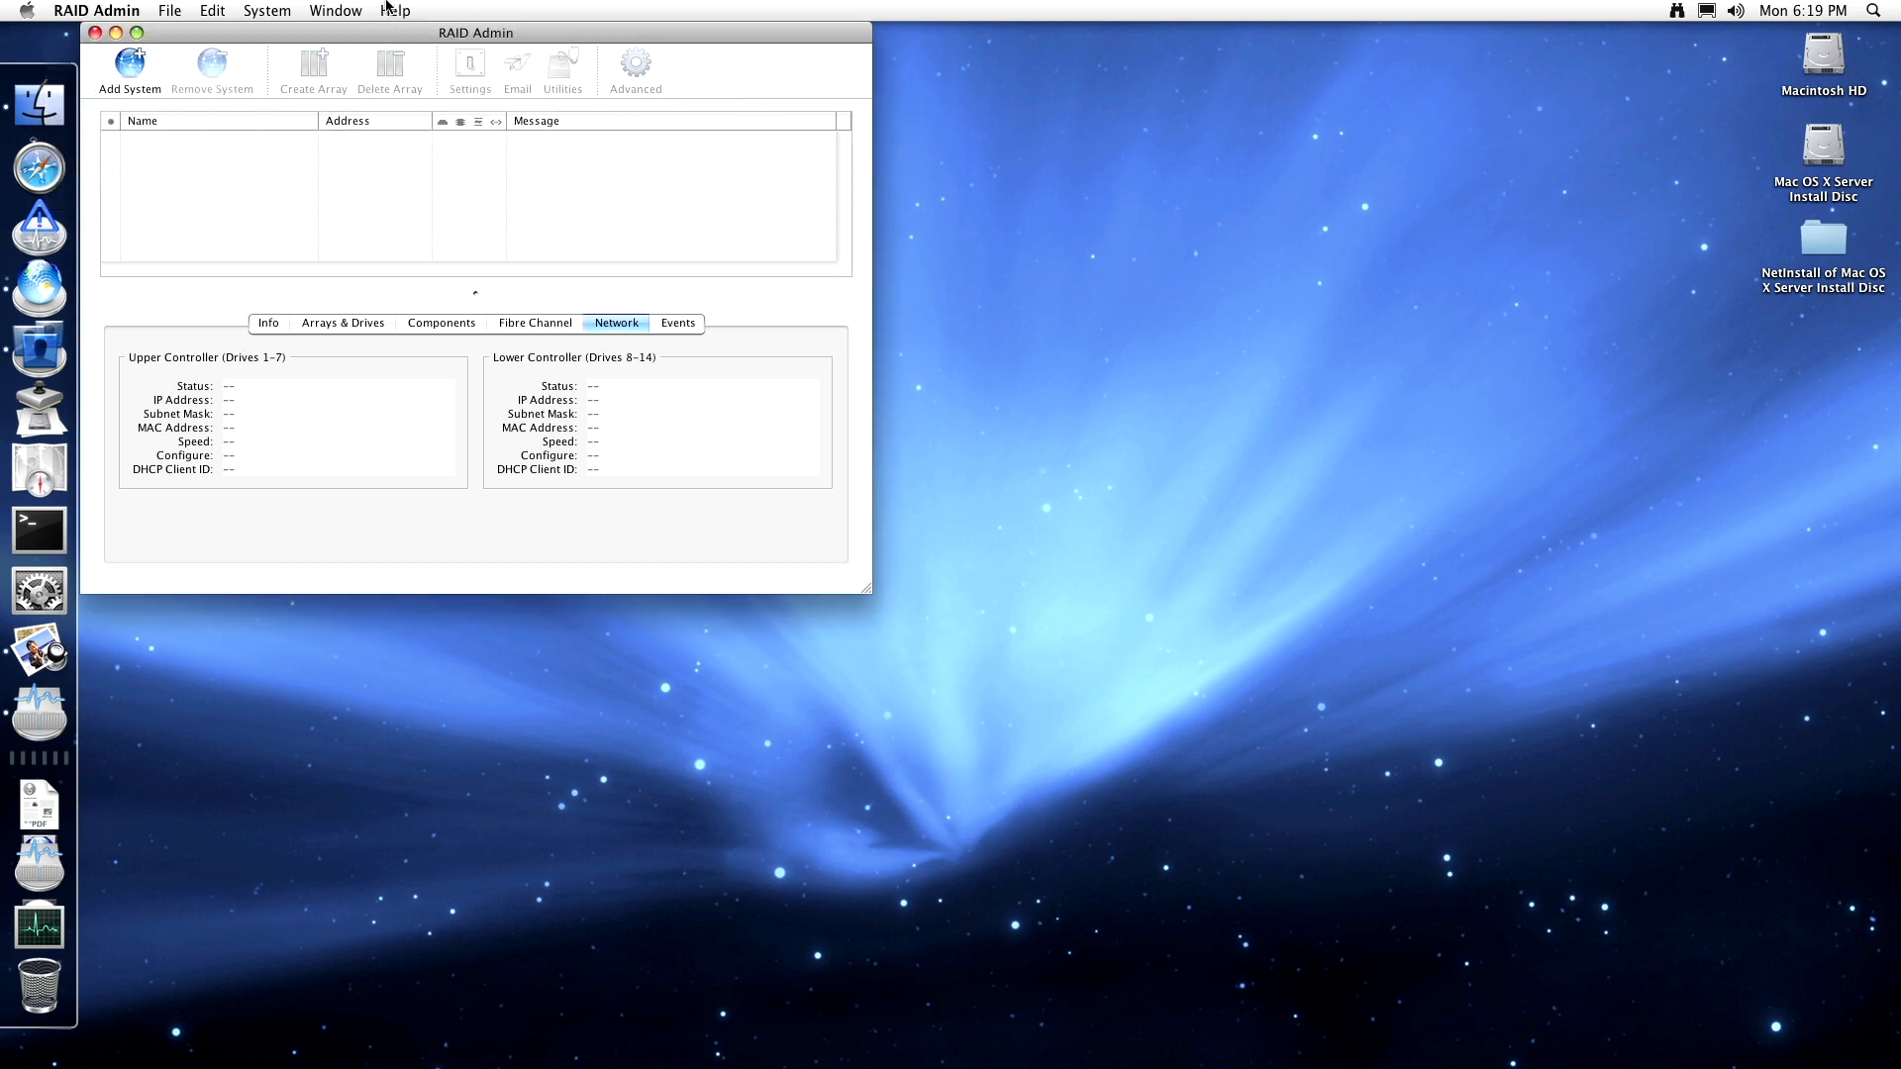
click(388, 8)
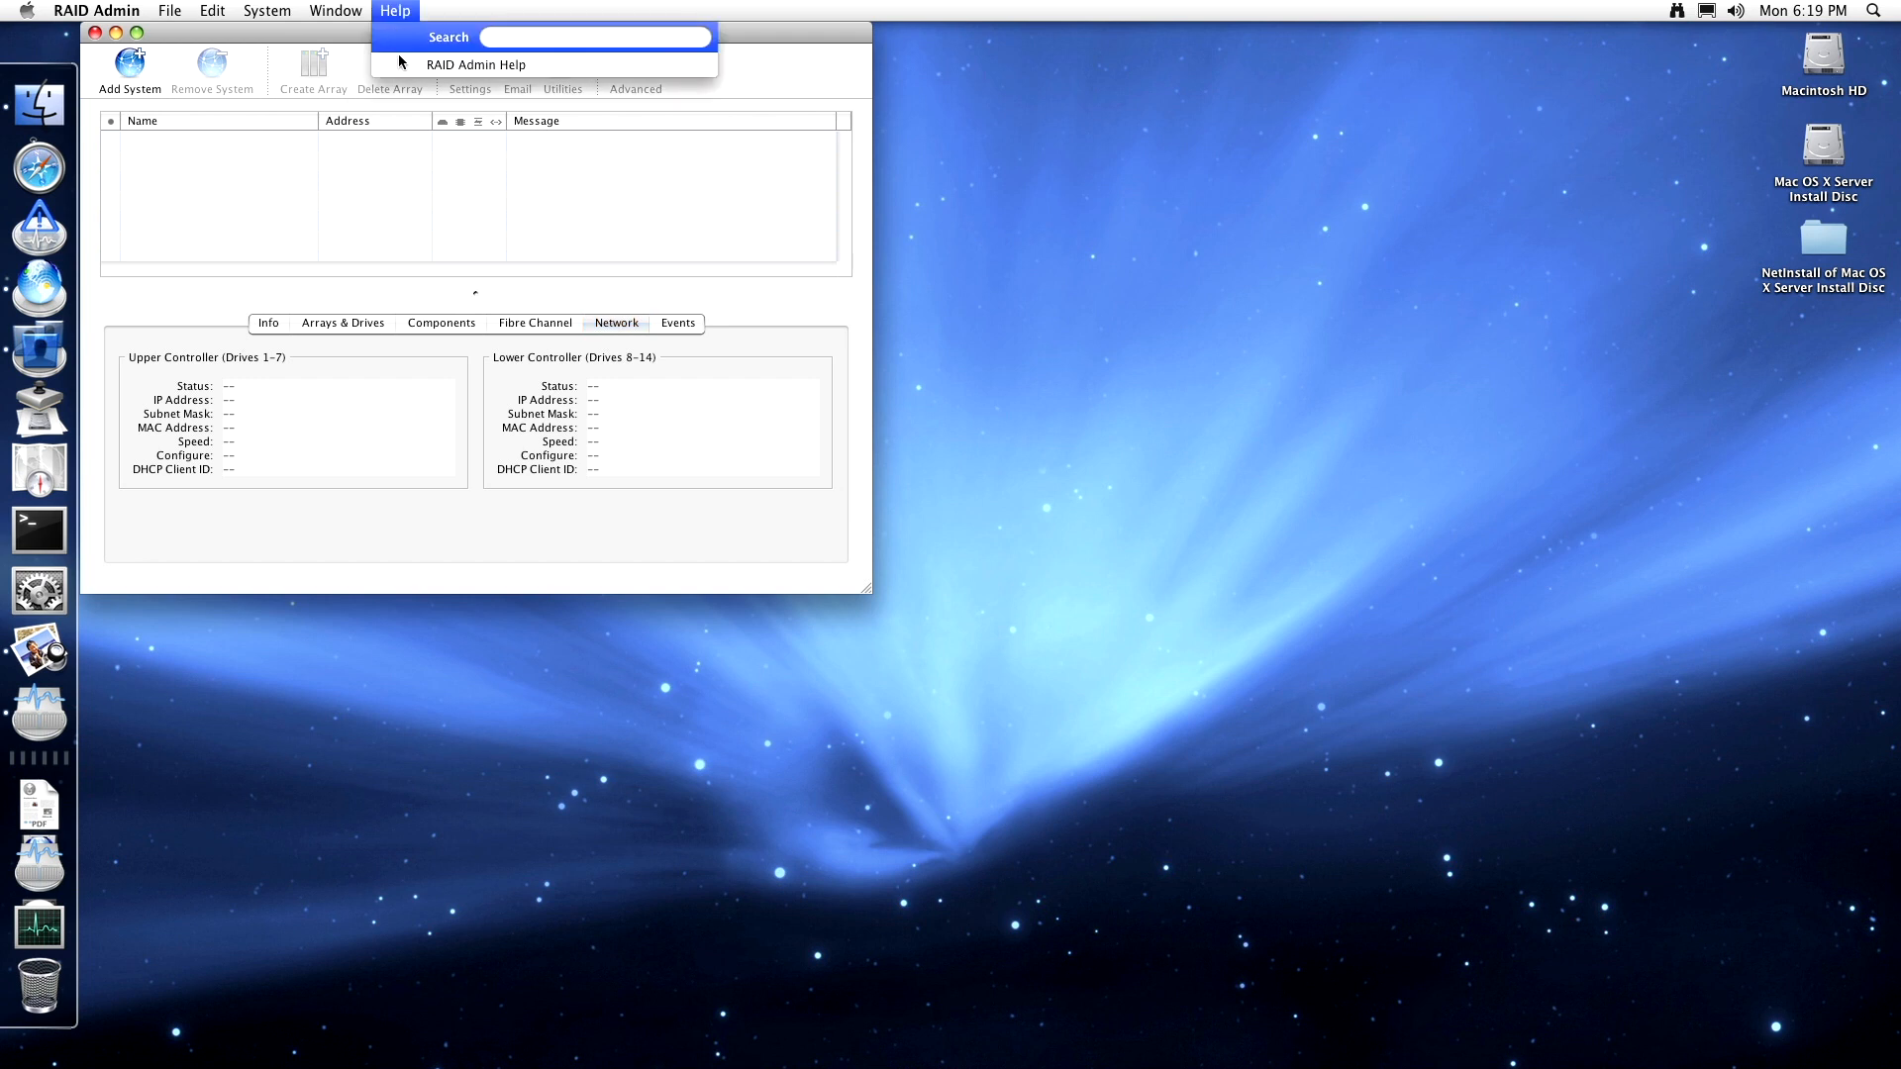
- Open RAID Admin Help and browse its topics through to verifying or rebuilding array parity
click(424, 67)
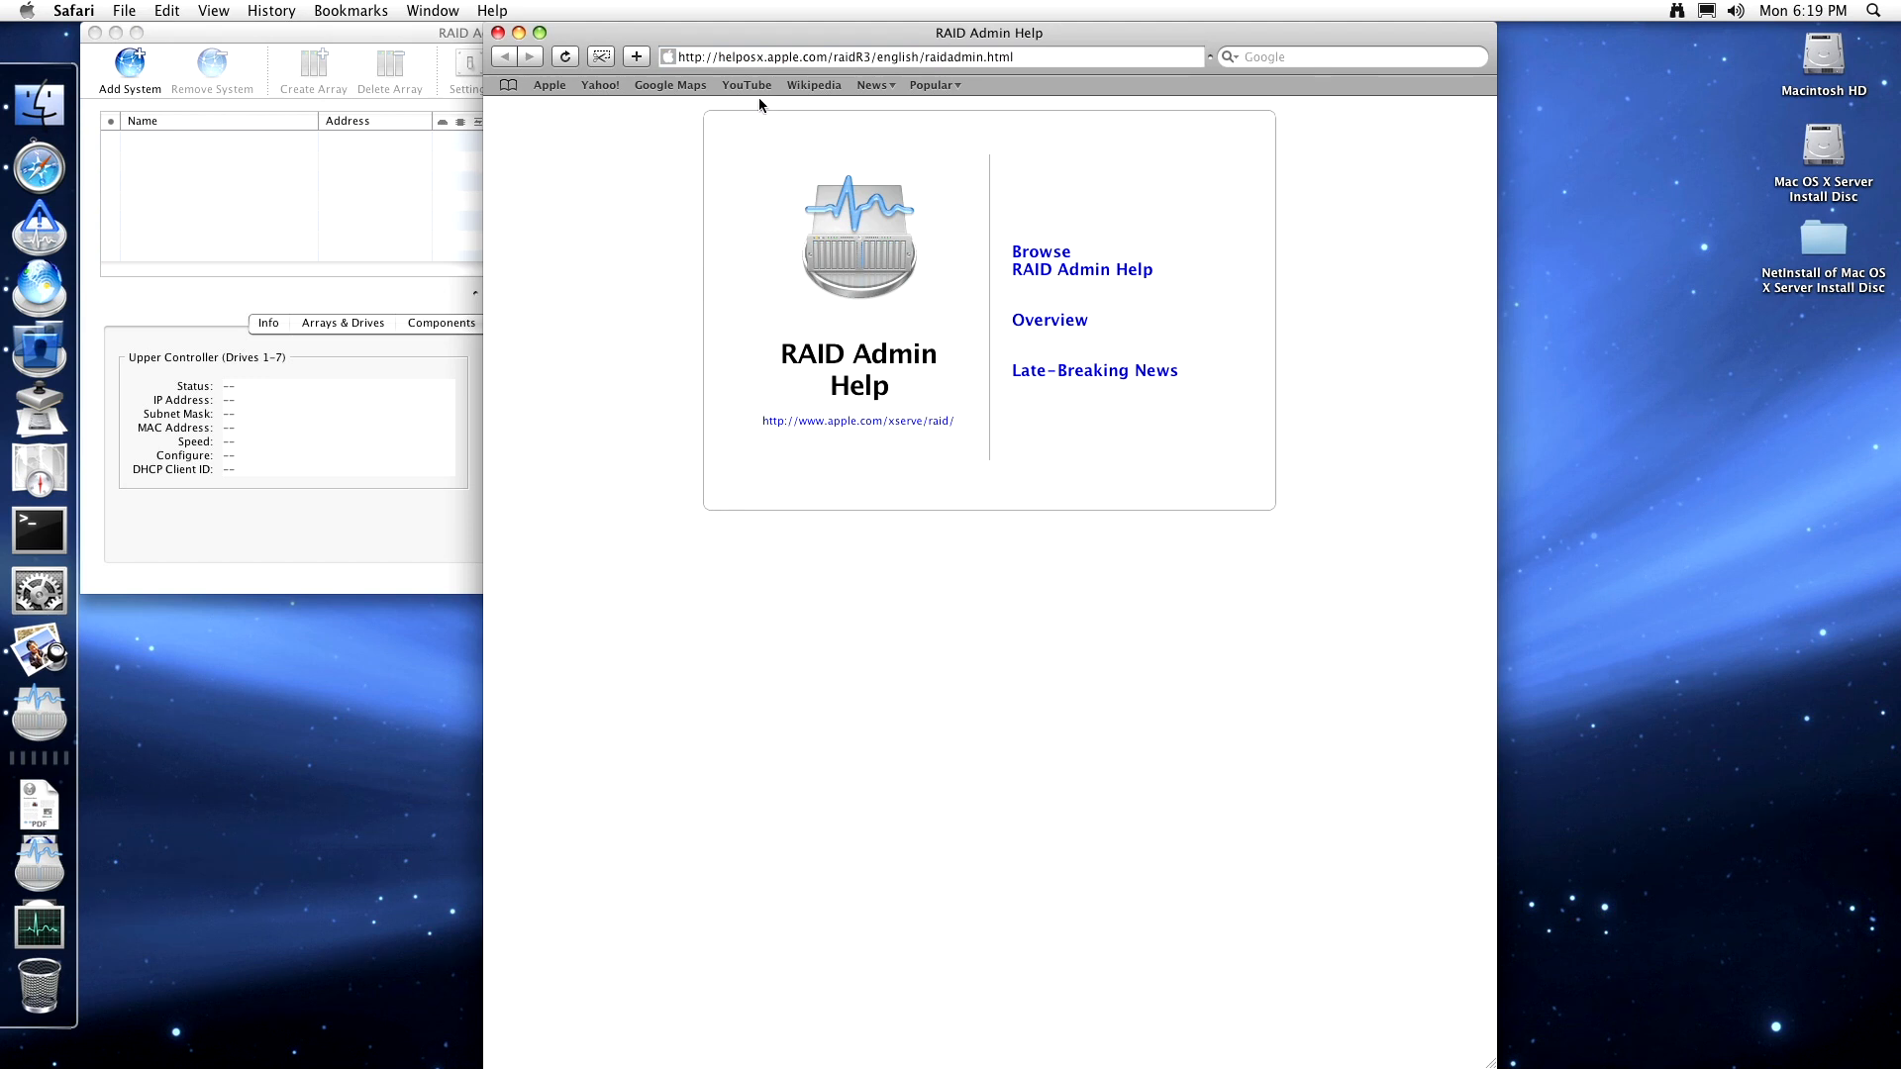
click(747, 56)
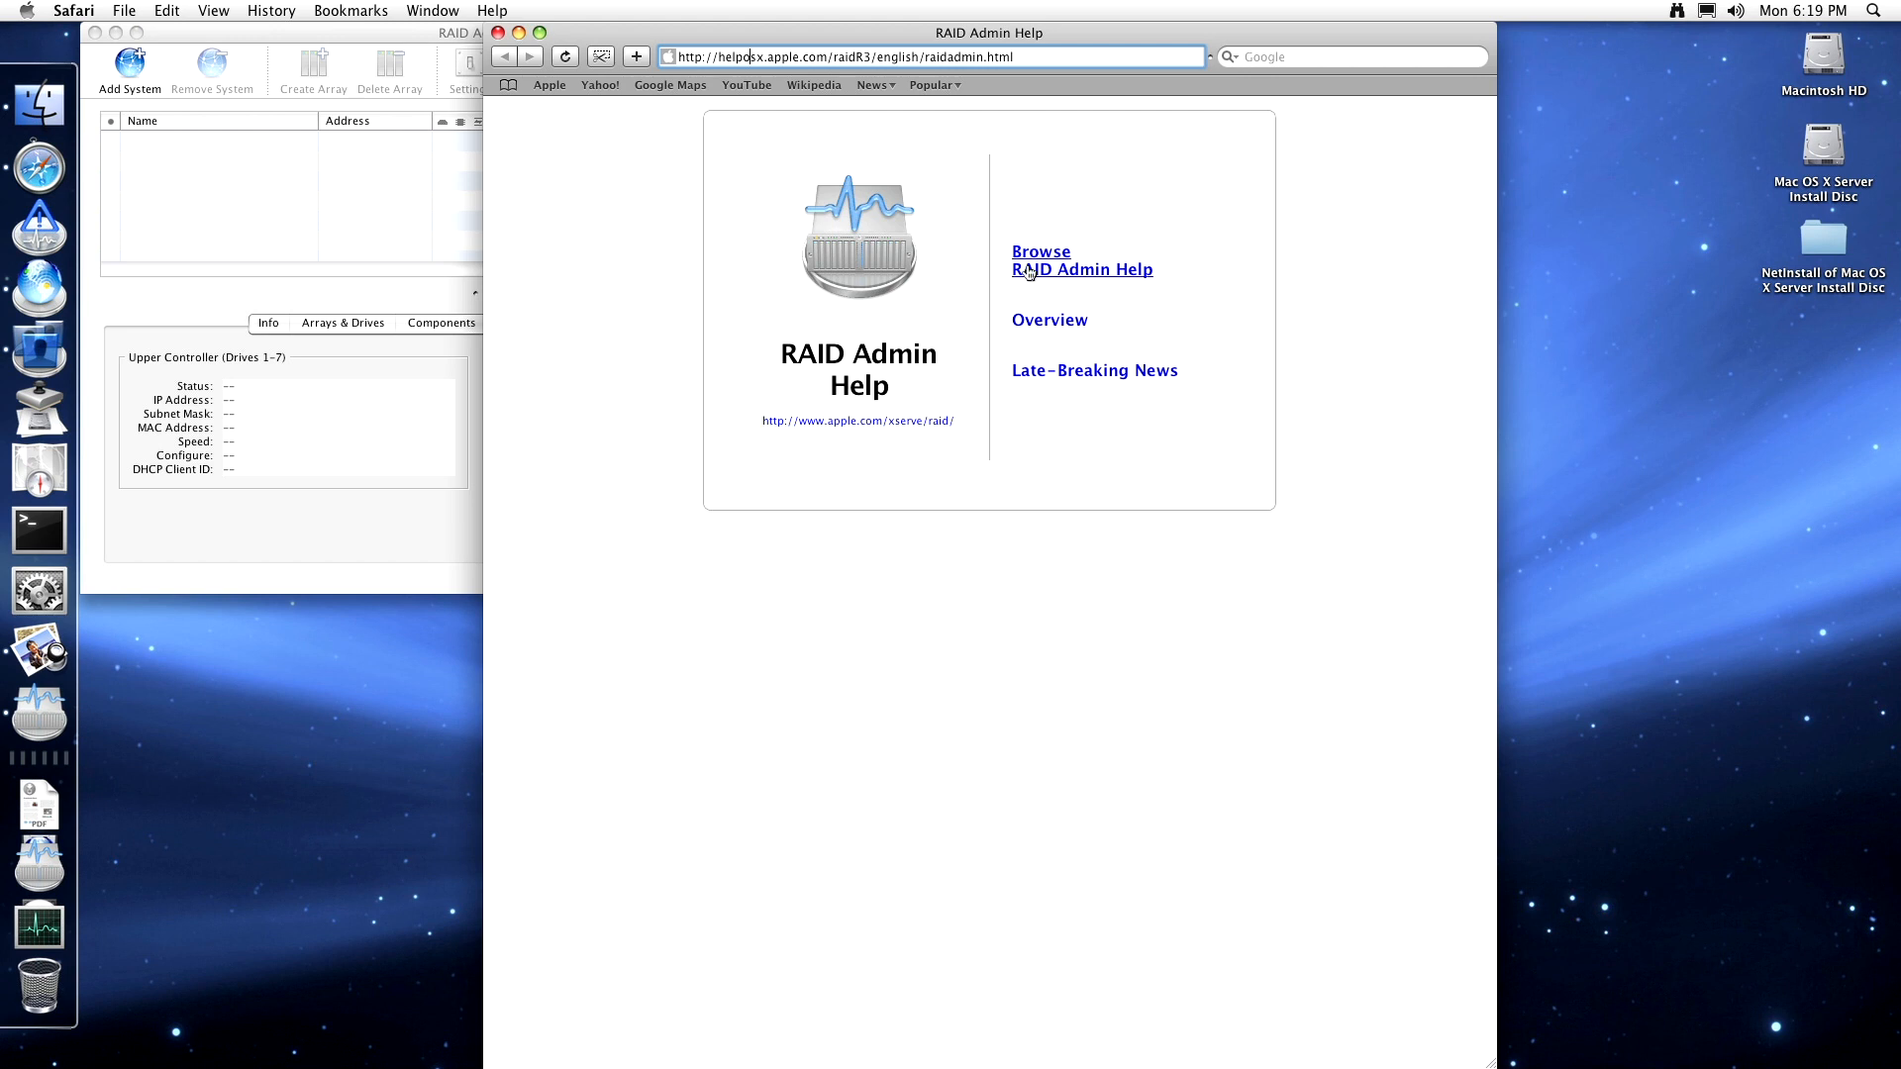
drag(705, 56, 895, 67)
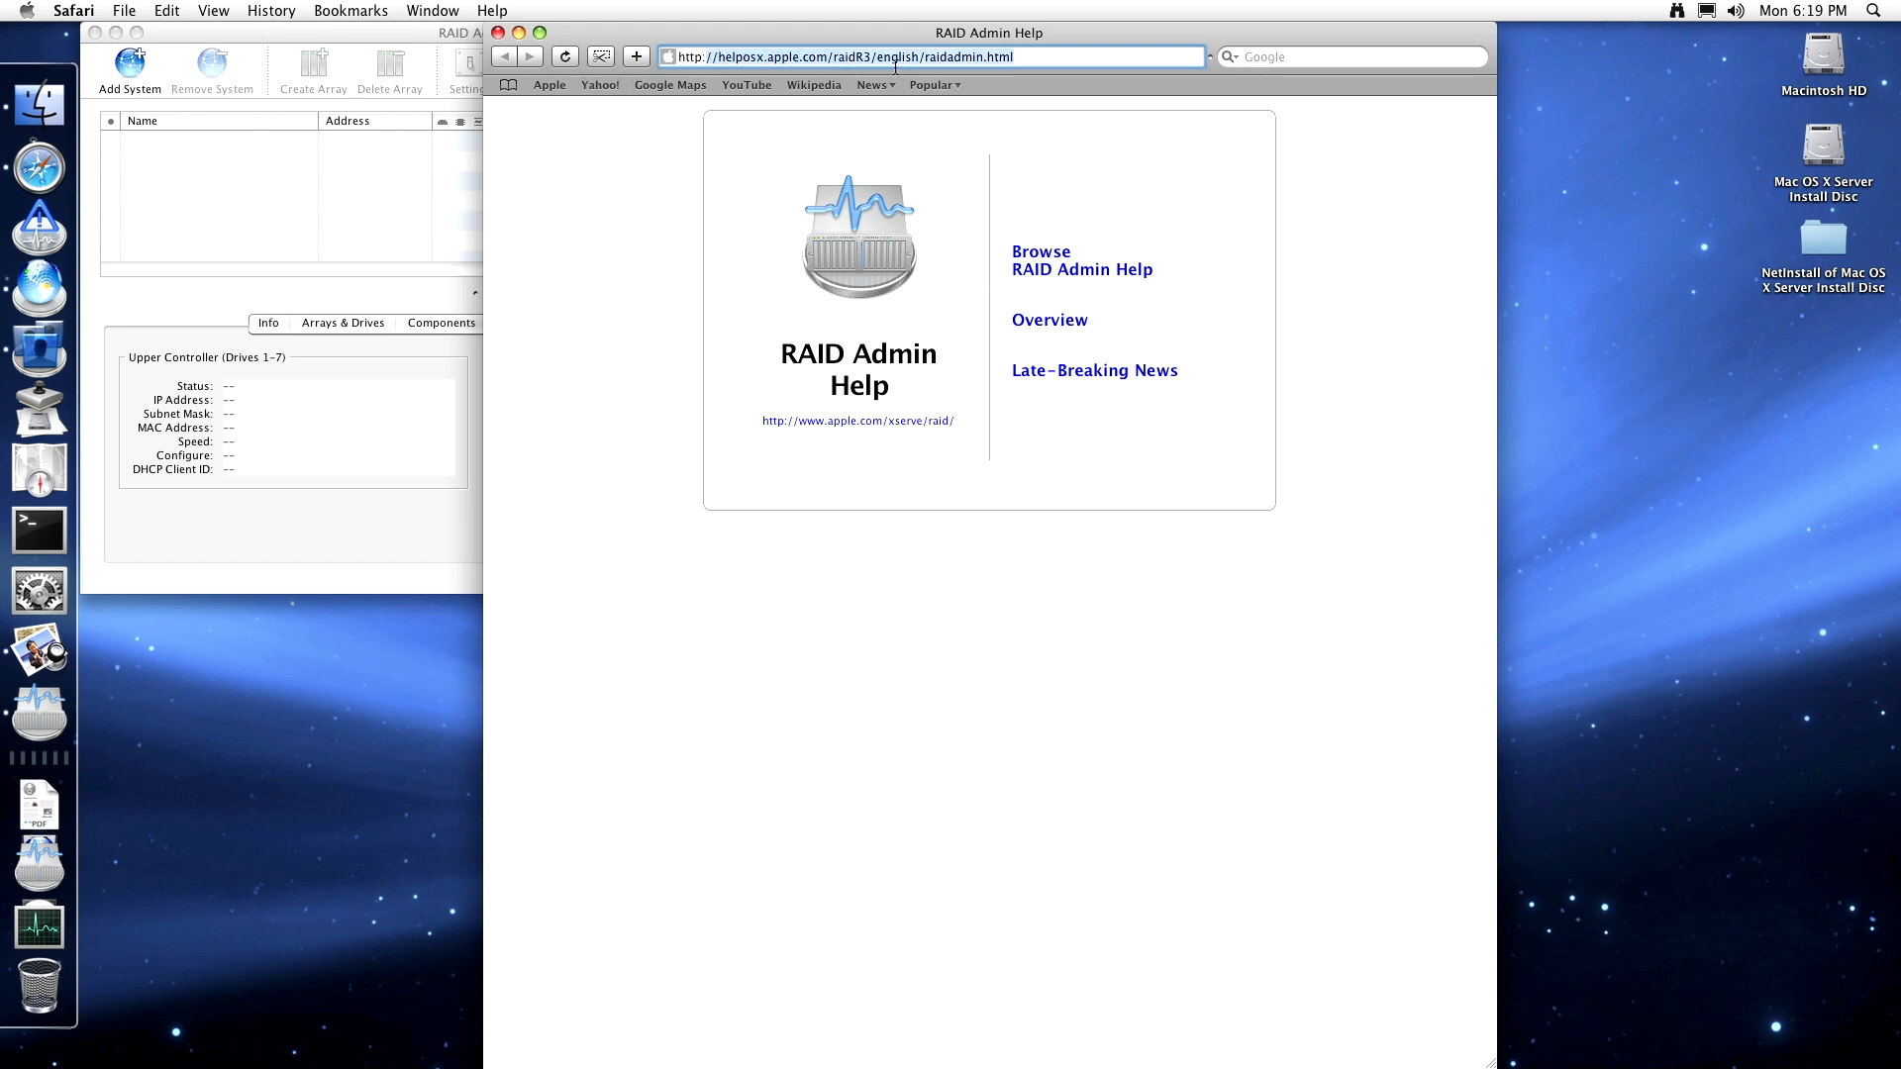
click(1025, 259)
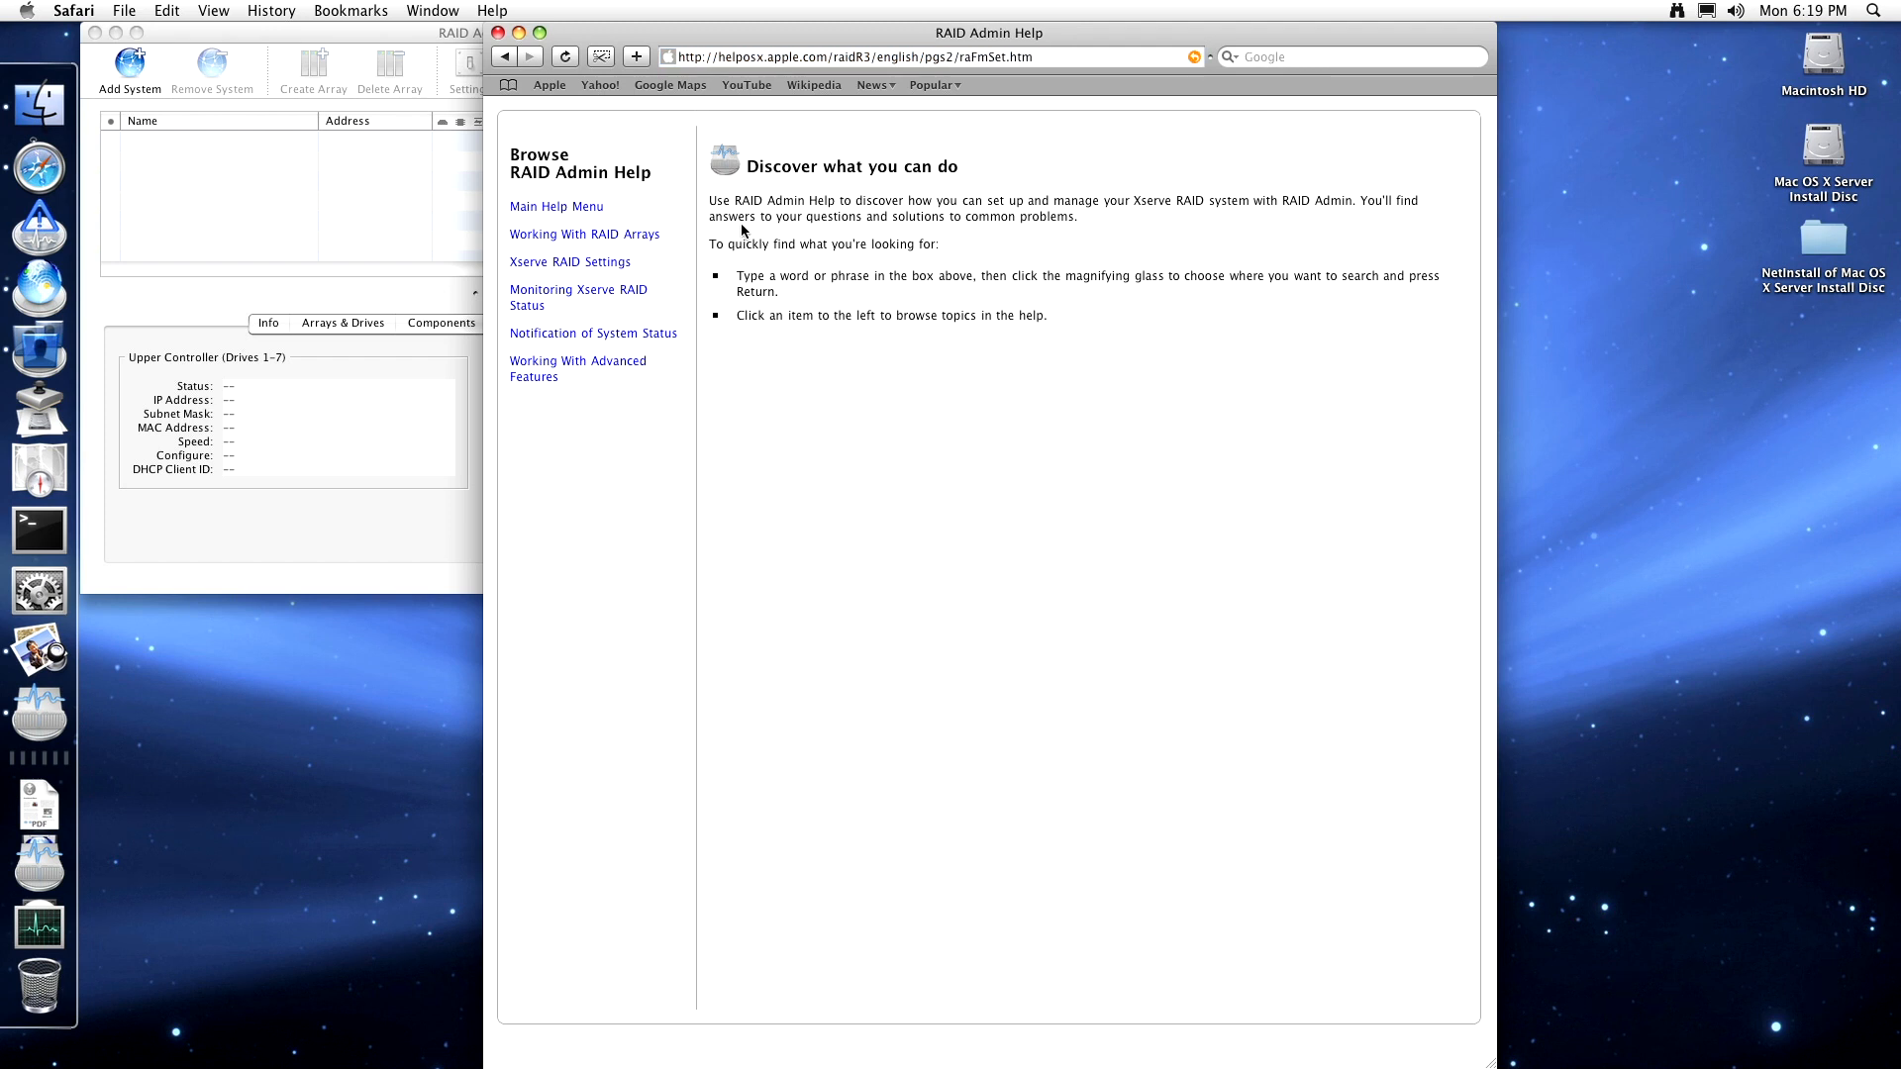
click(584, 236)
click(571, 265)
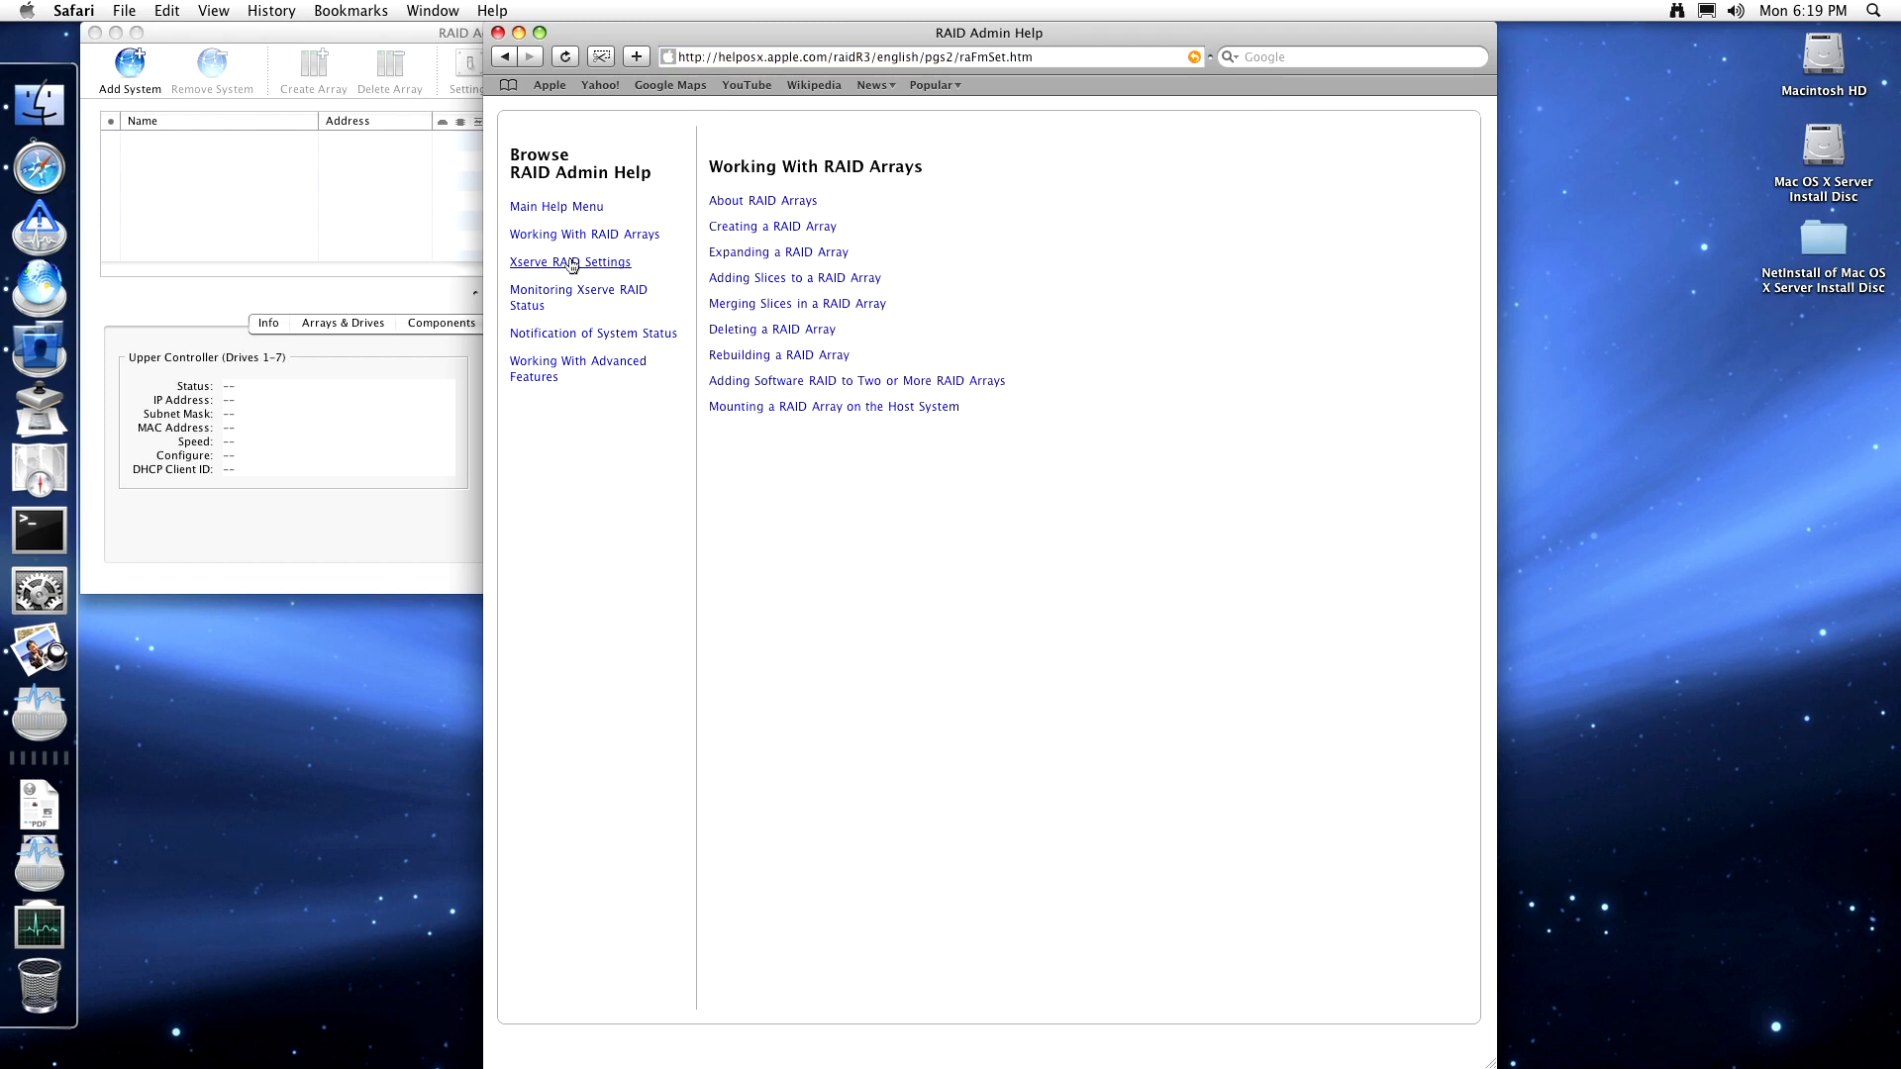
click(572, 290)
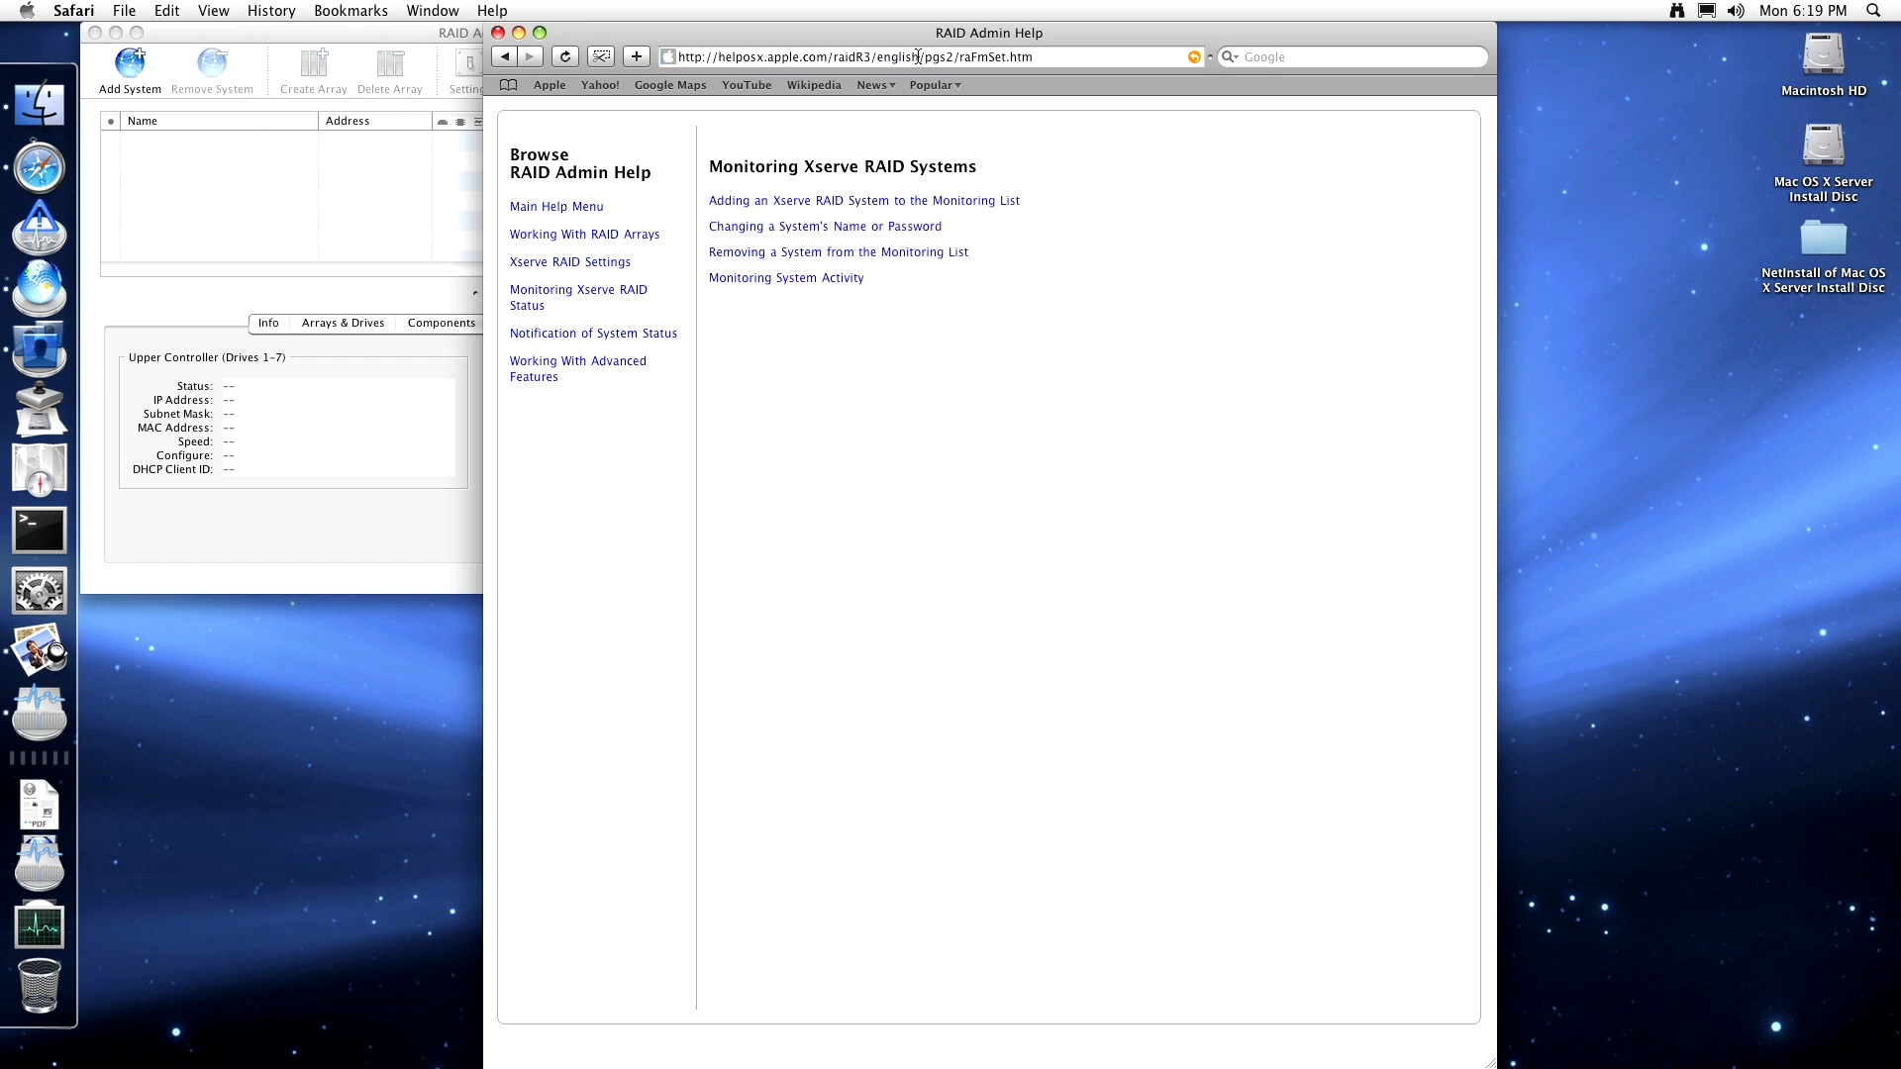
click(593, 335)
click(568, 368)
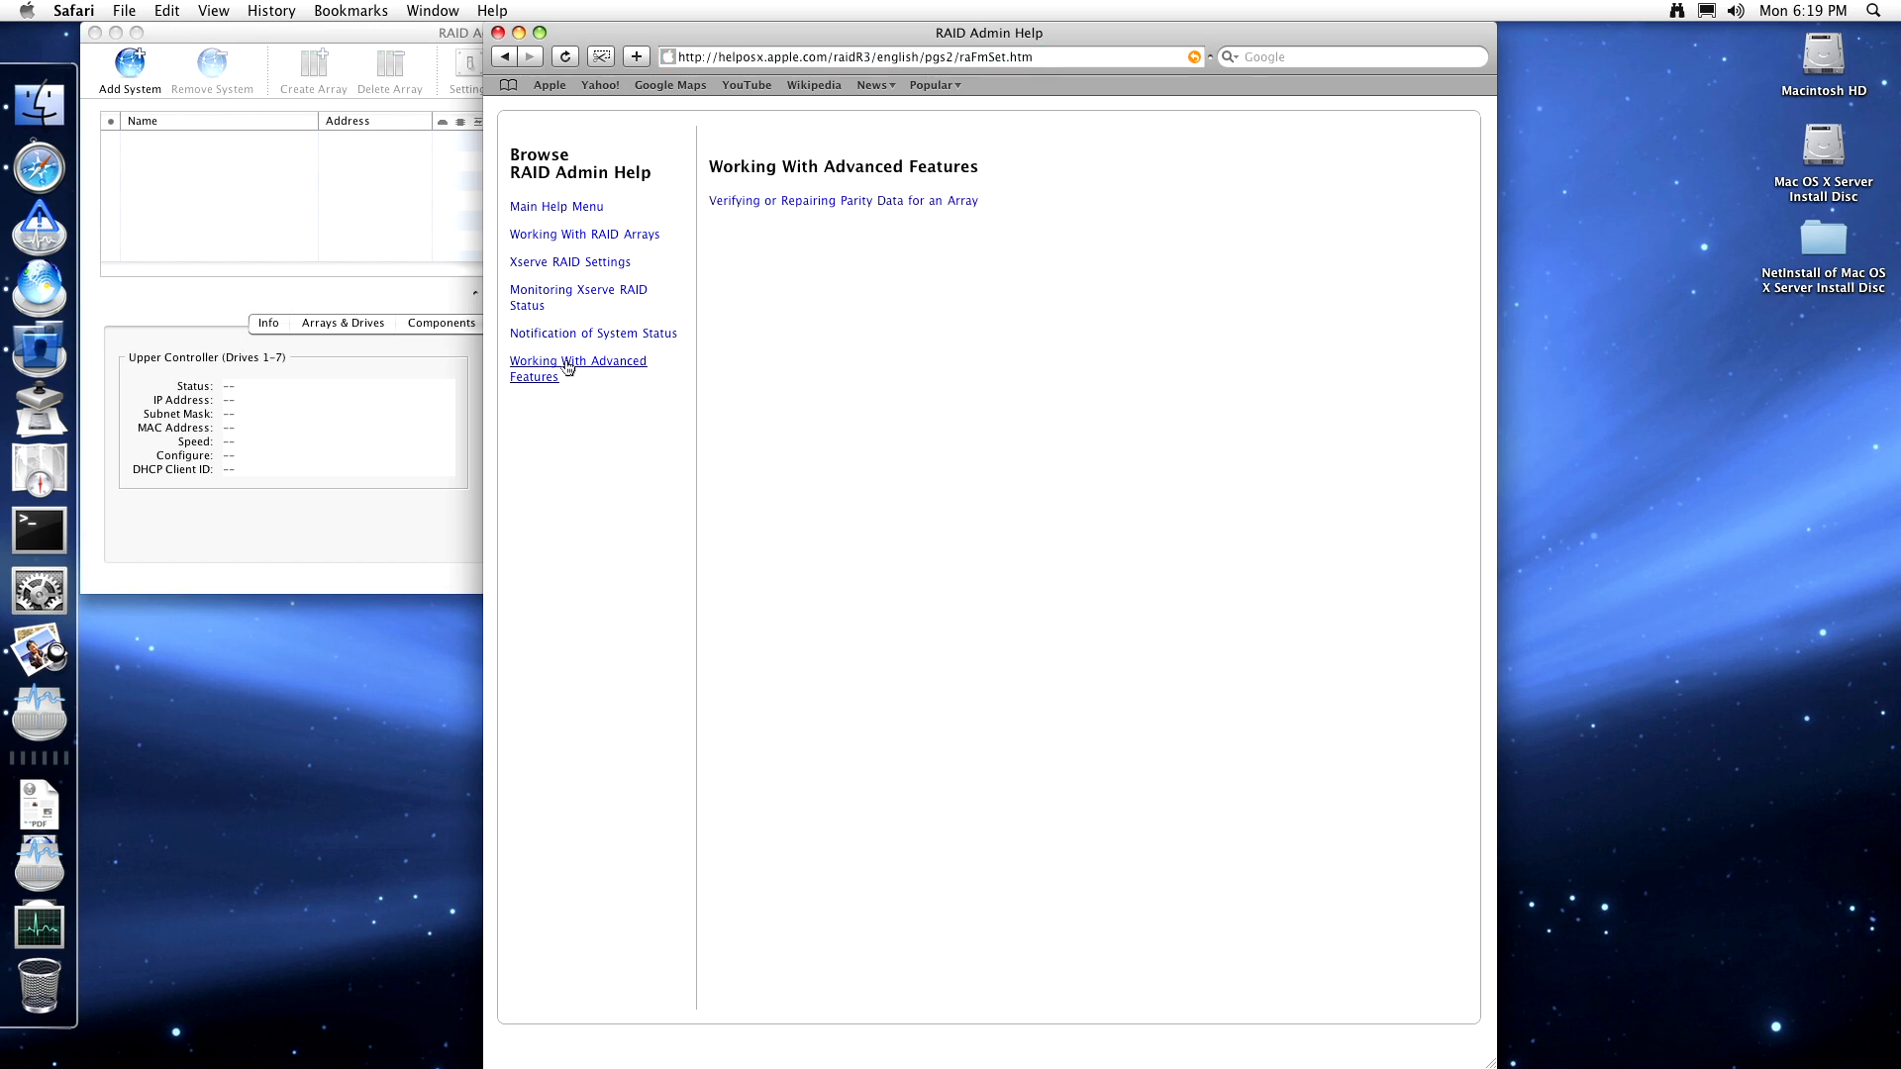
click(802, 202)
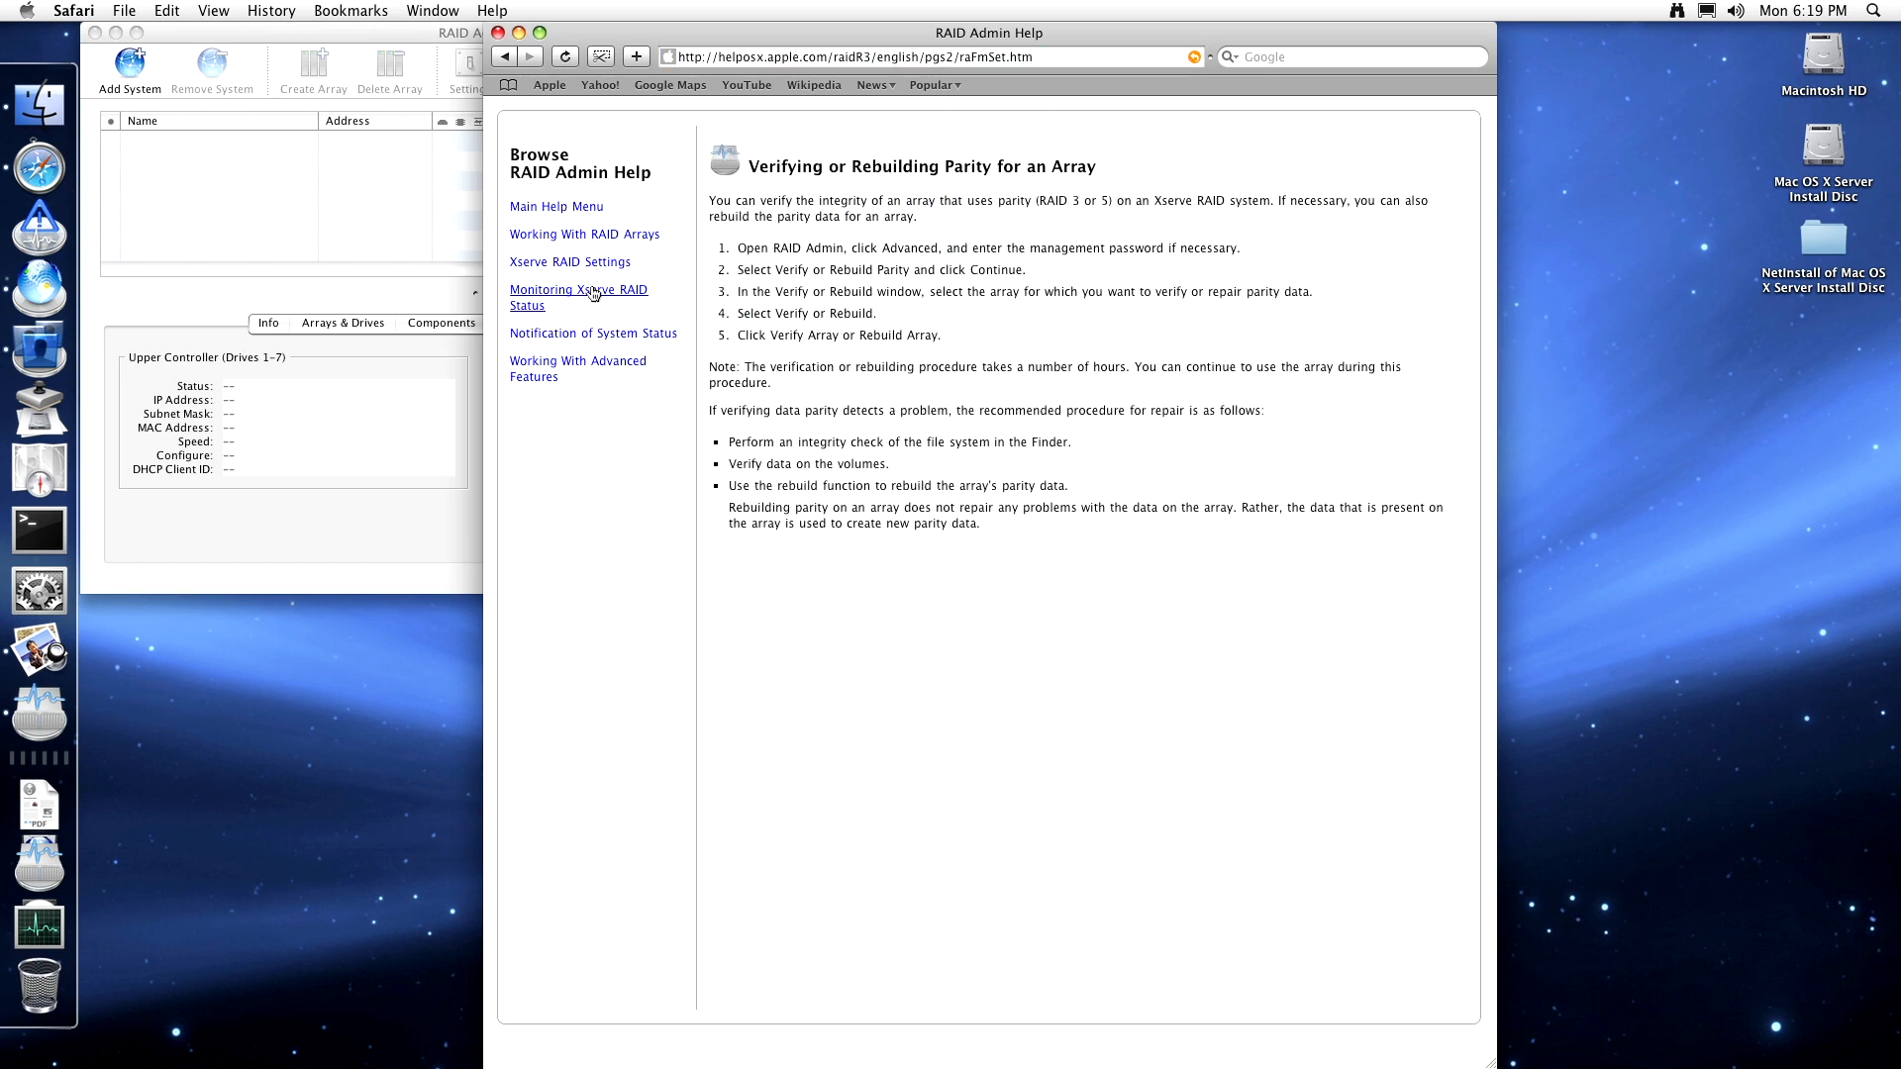
- Return to the RAID Admin Help home page and view the RAID Admin Overview
click(514, 63)
click(506, 59)
click(507, 59)
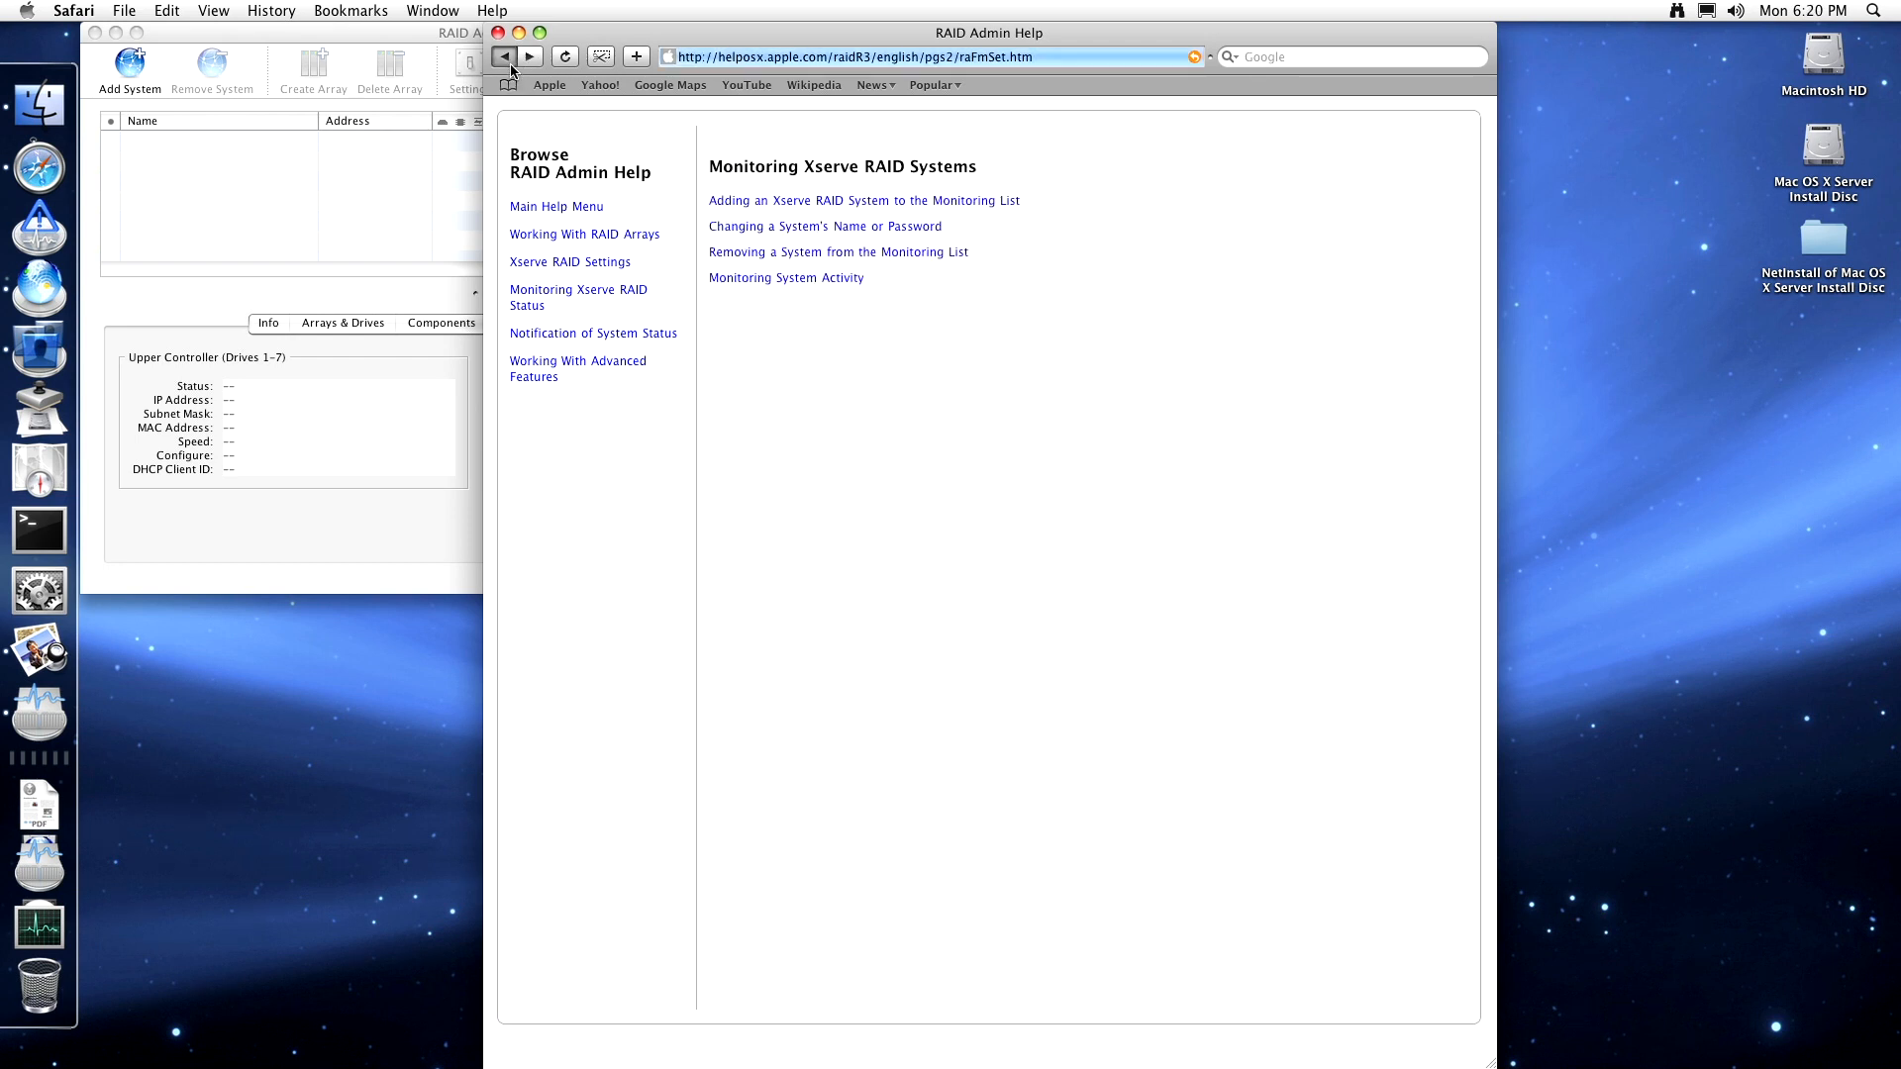
click(511, 66)
click(511, 65)
click(511, 65)
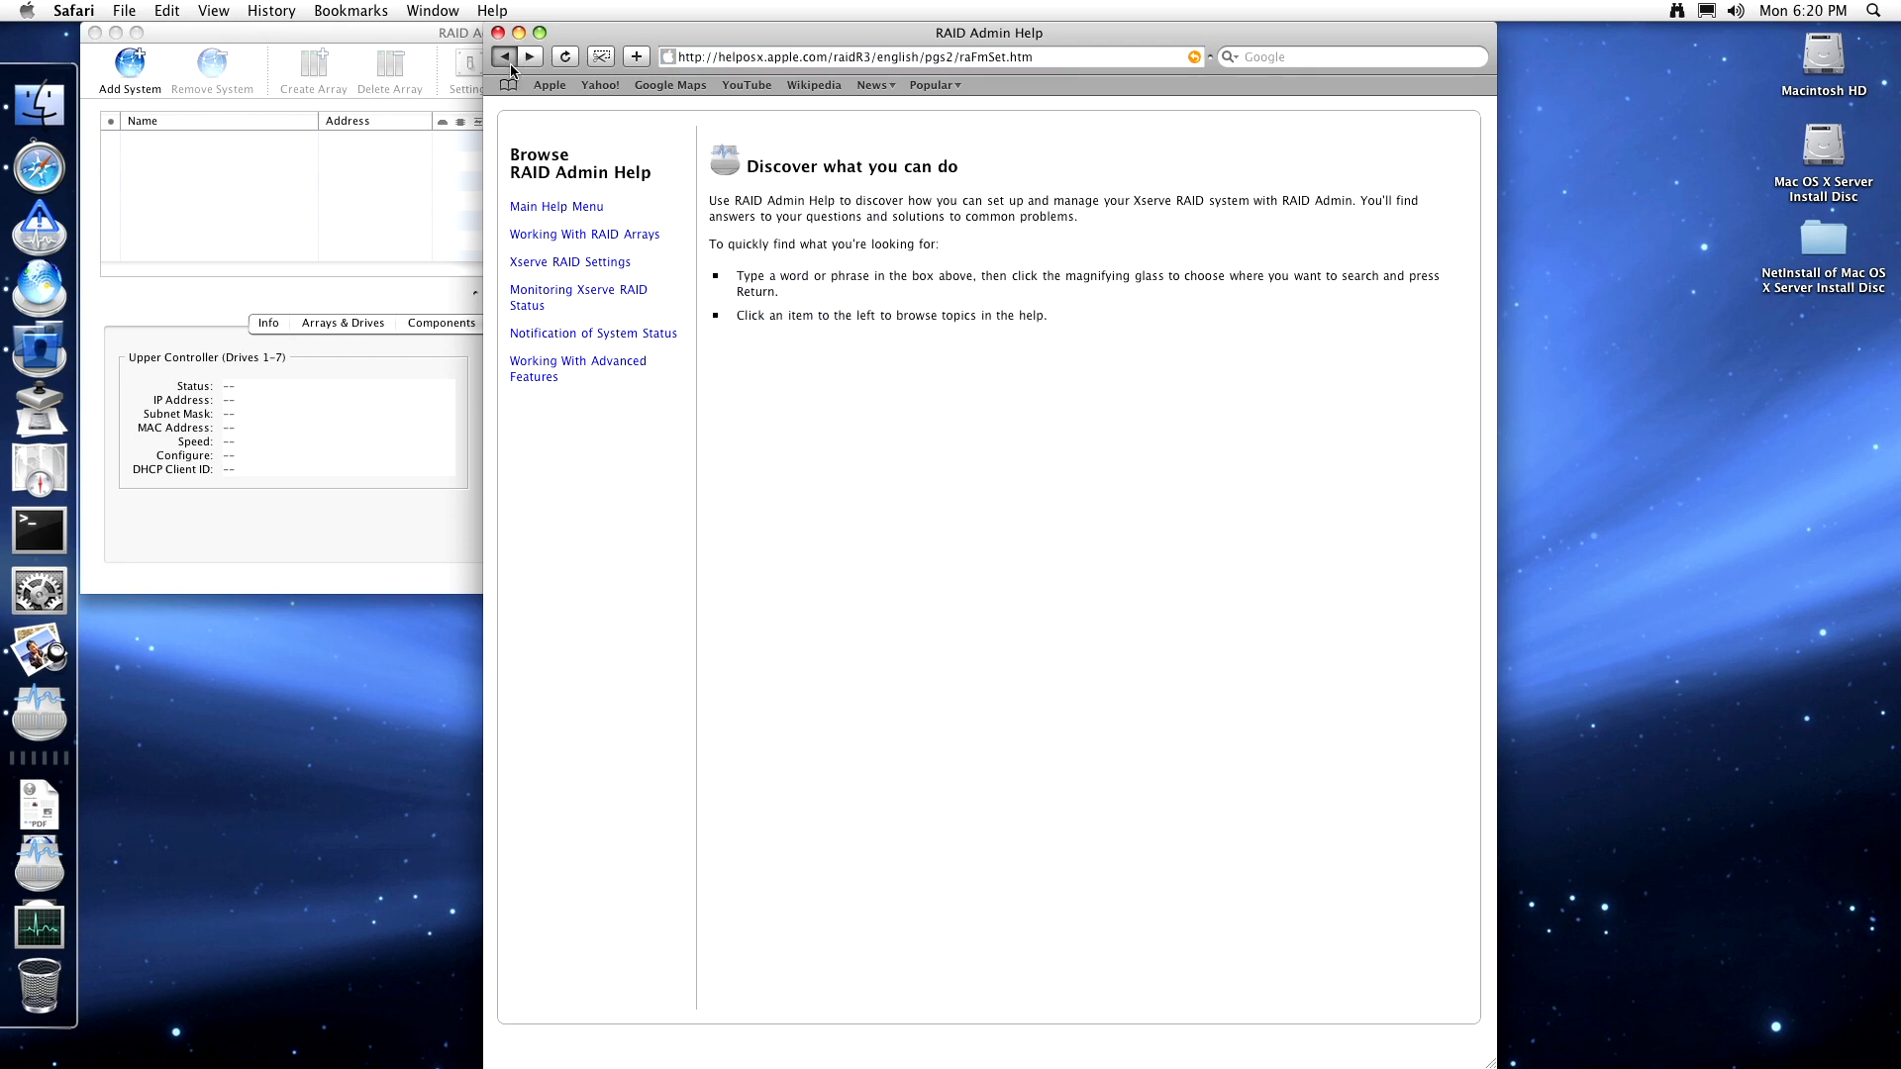
click(511, 65)
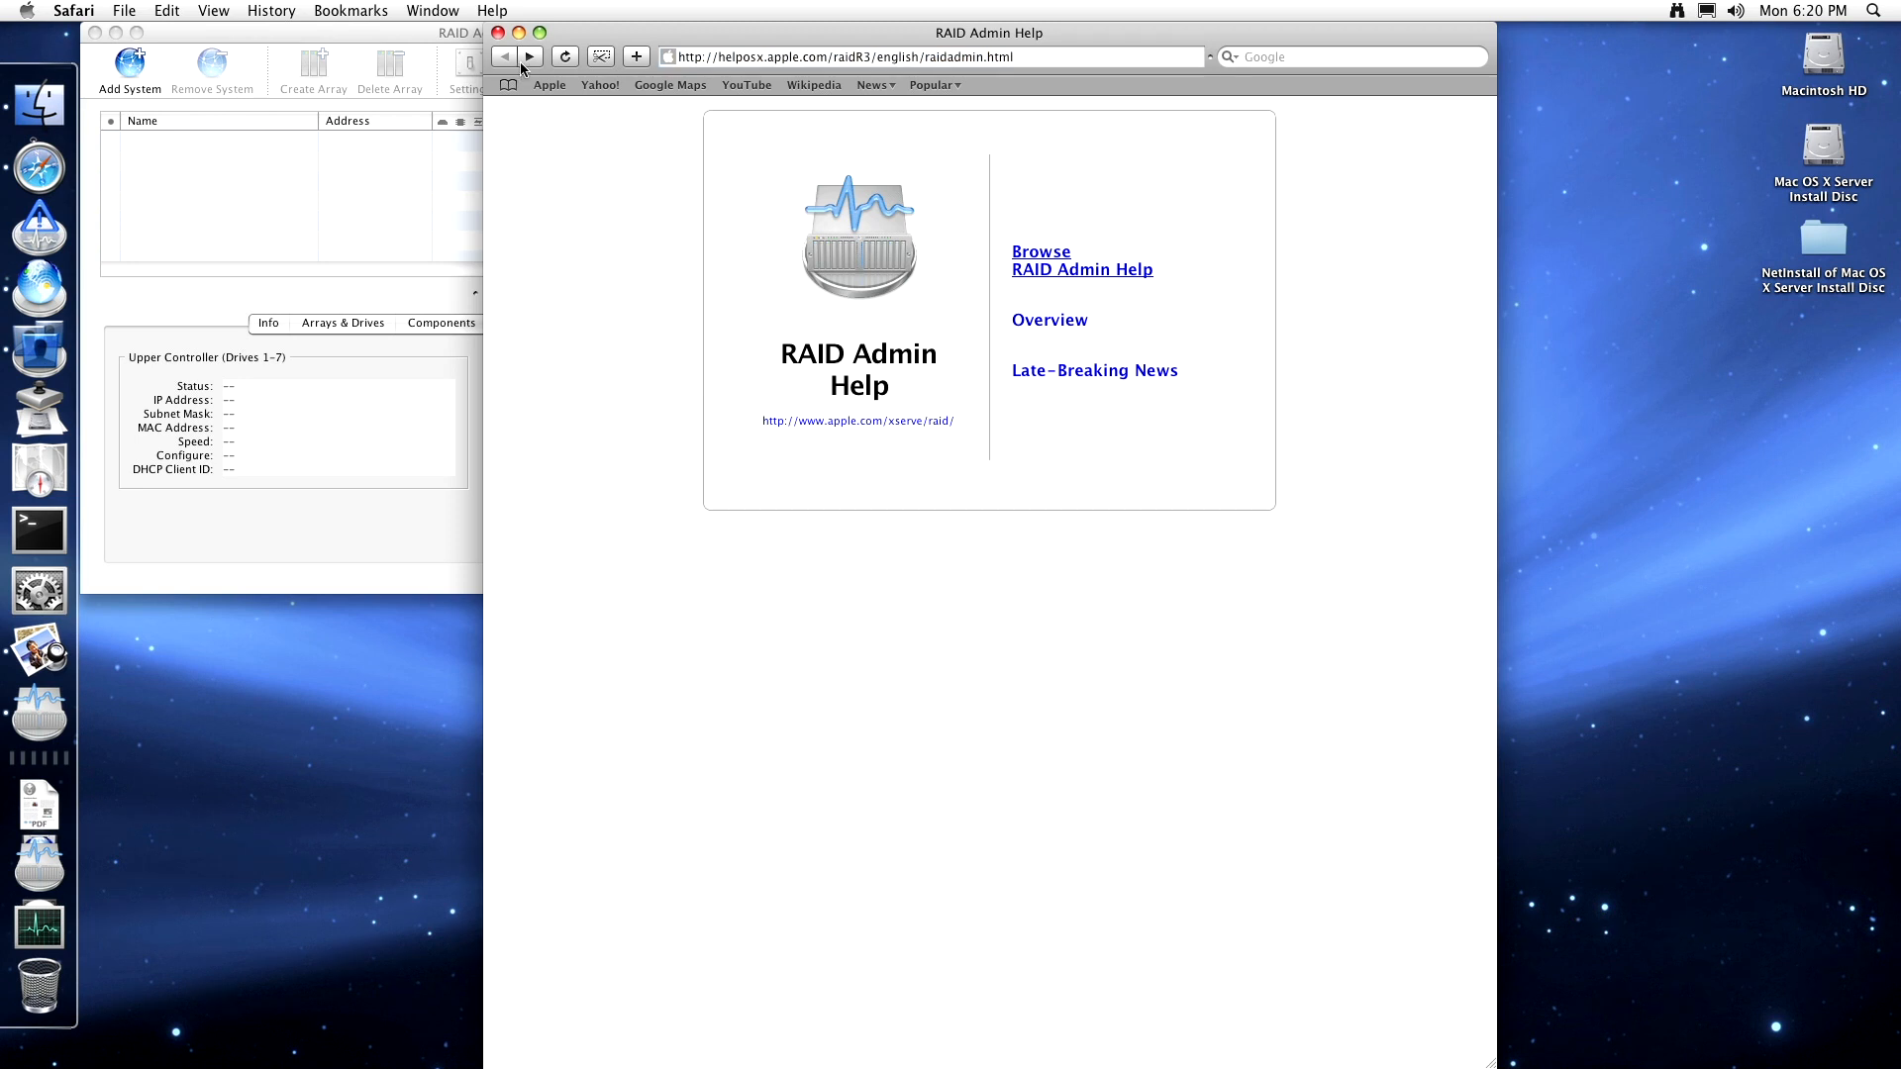
click(1045, 322)
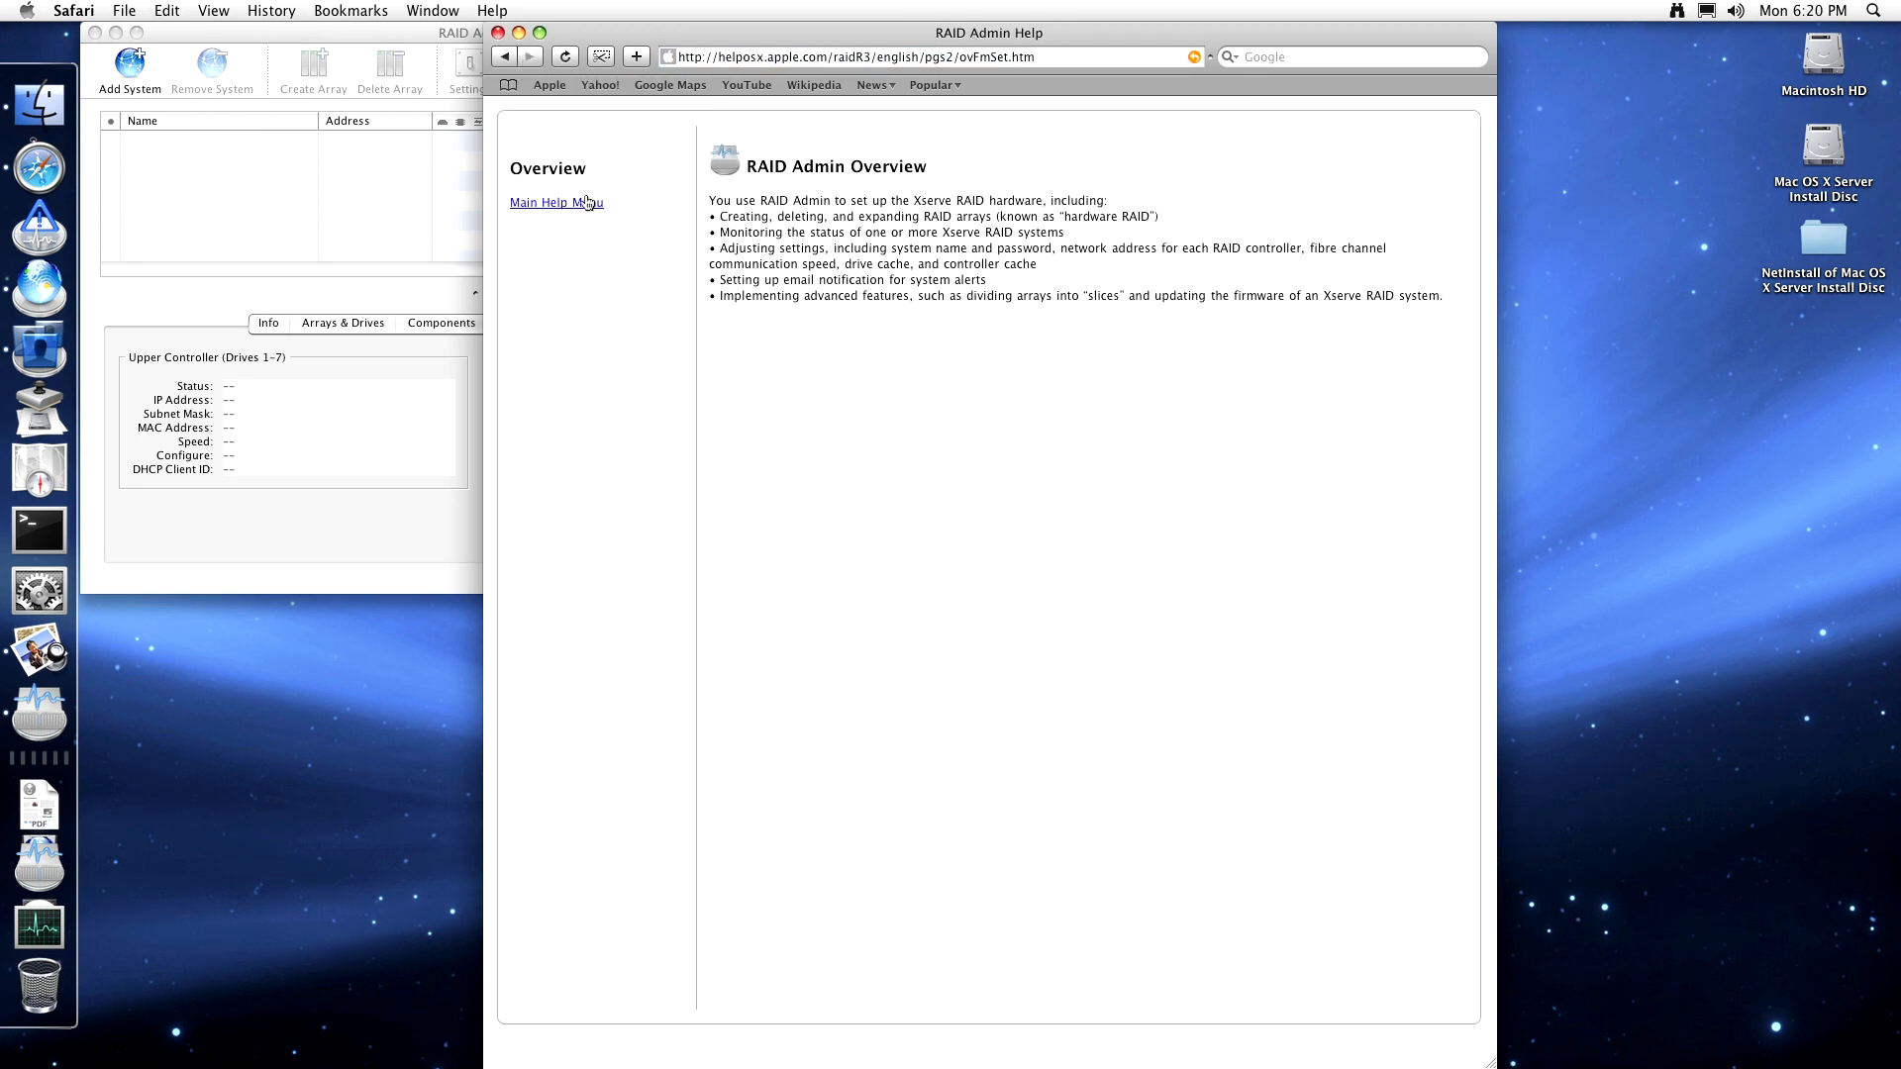
drag(503, 70, 500, 71)
click(504, 61)
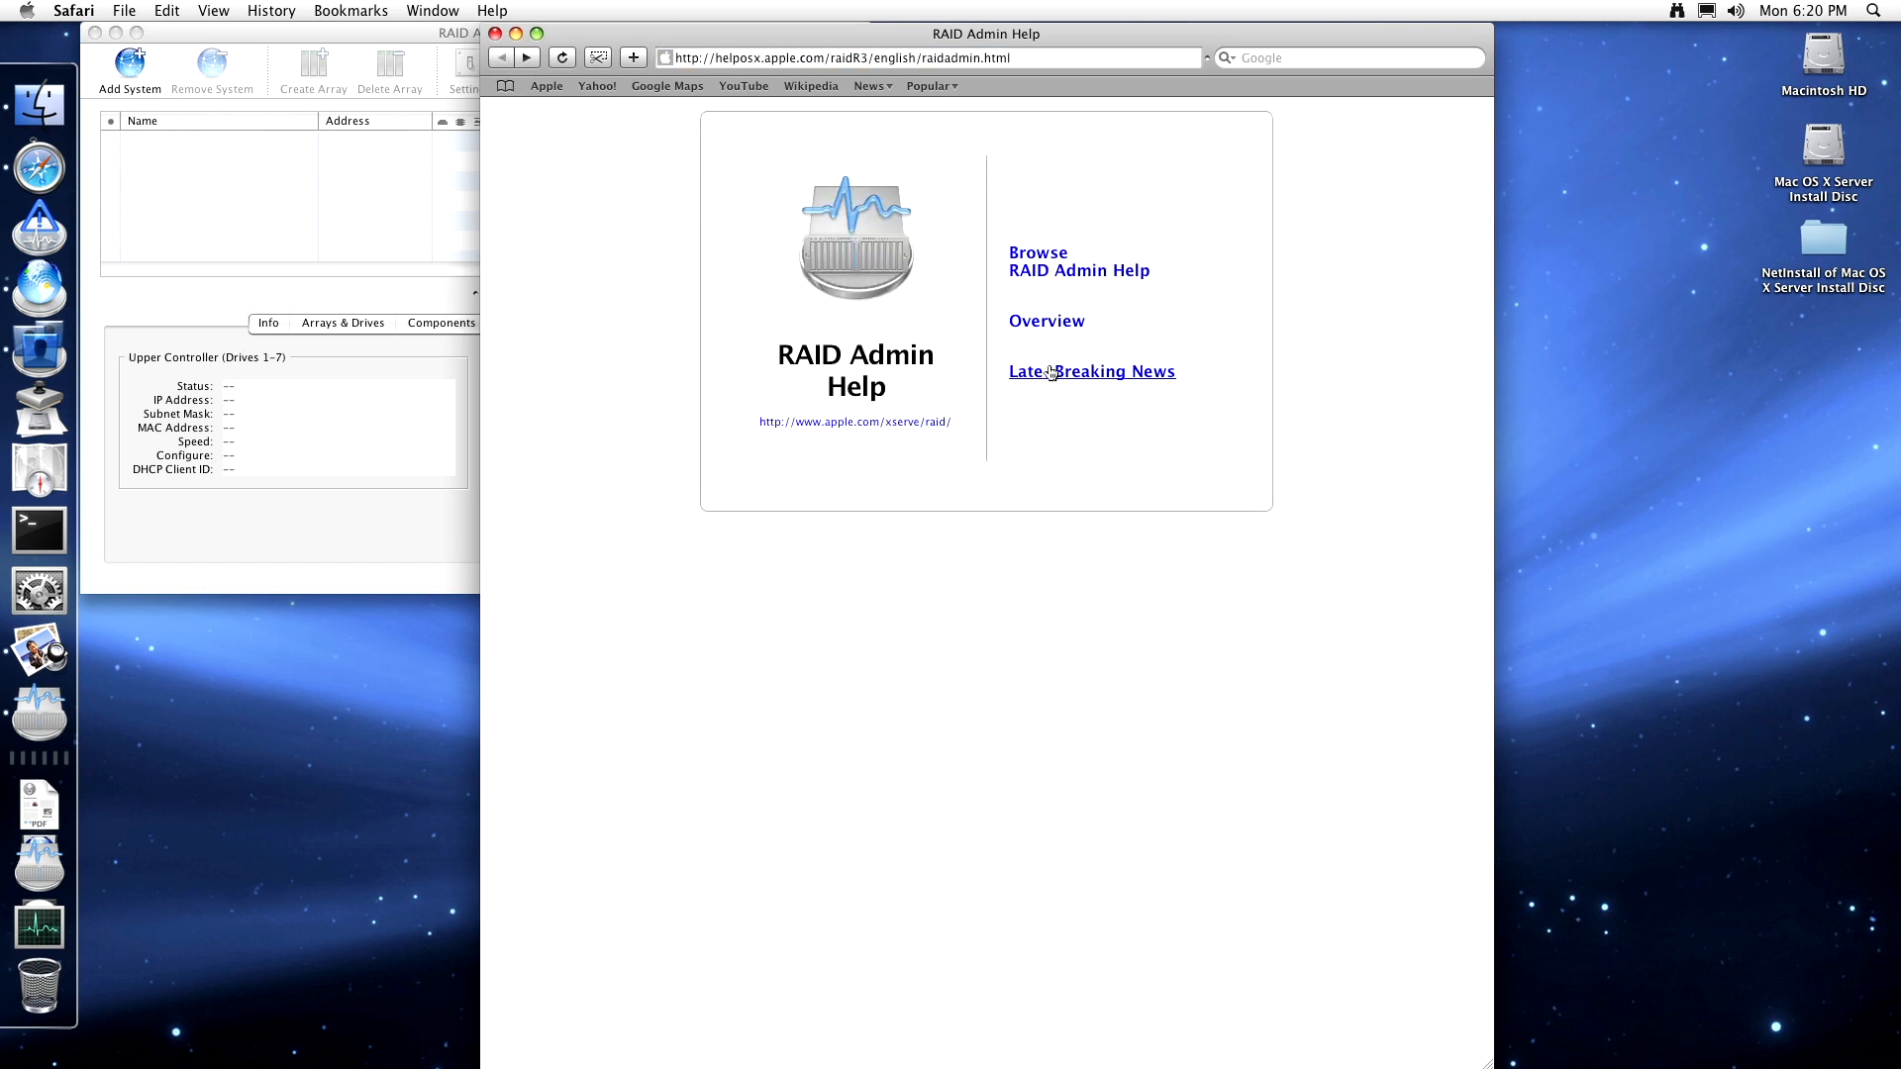
- Read the Xserve RAID late-breaking news on updates and controller modules, then close Help
click(1051, 372)
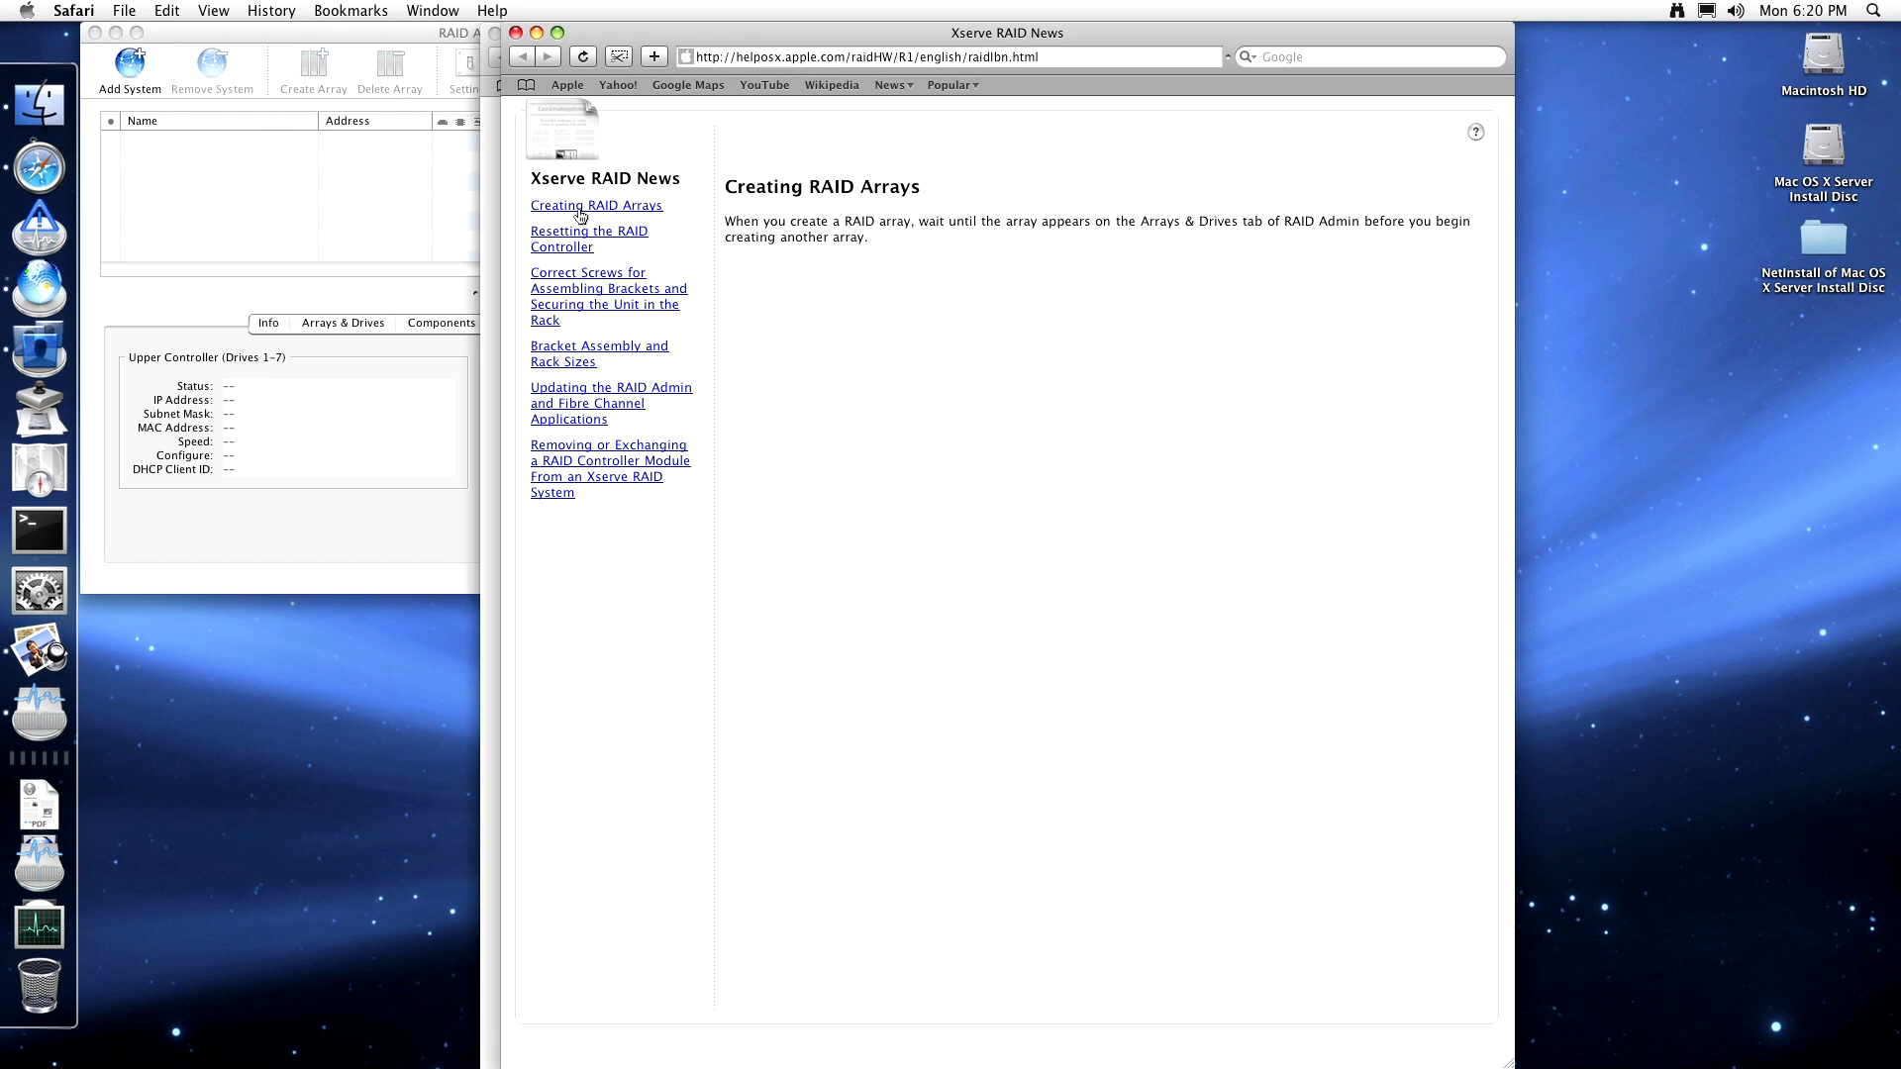
click(574, 409)
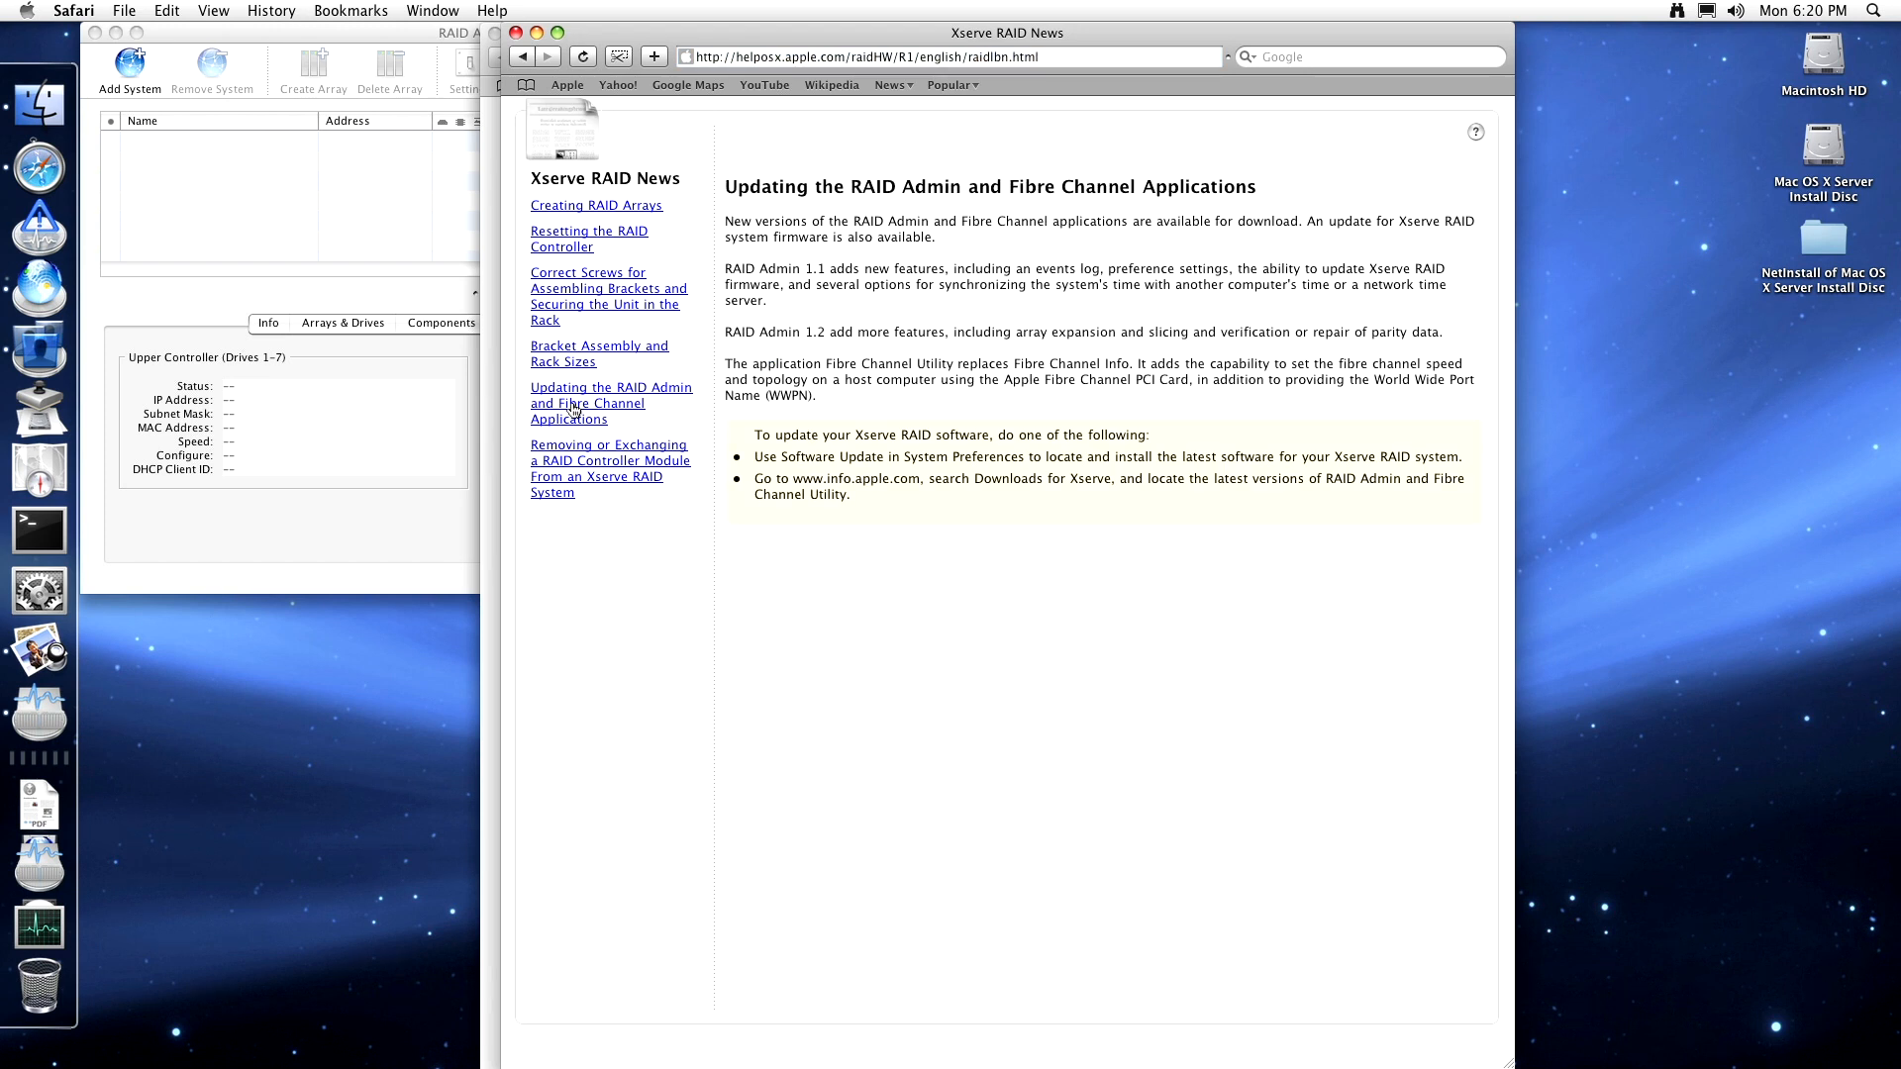
click(581, 463)
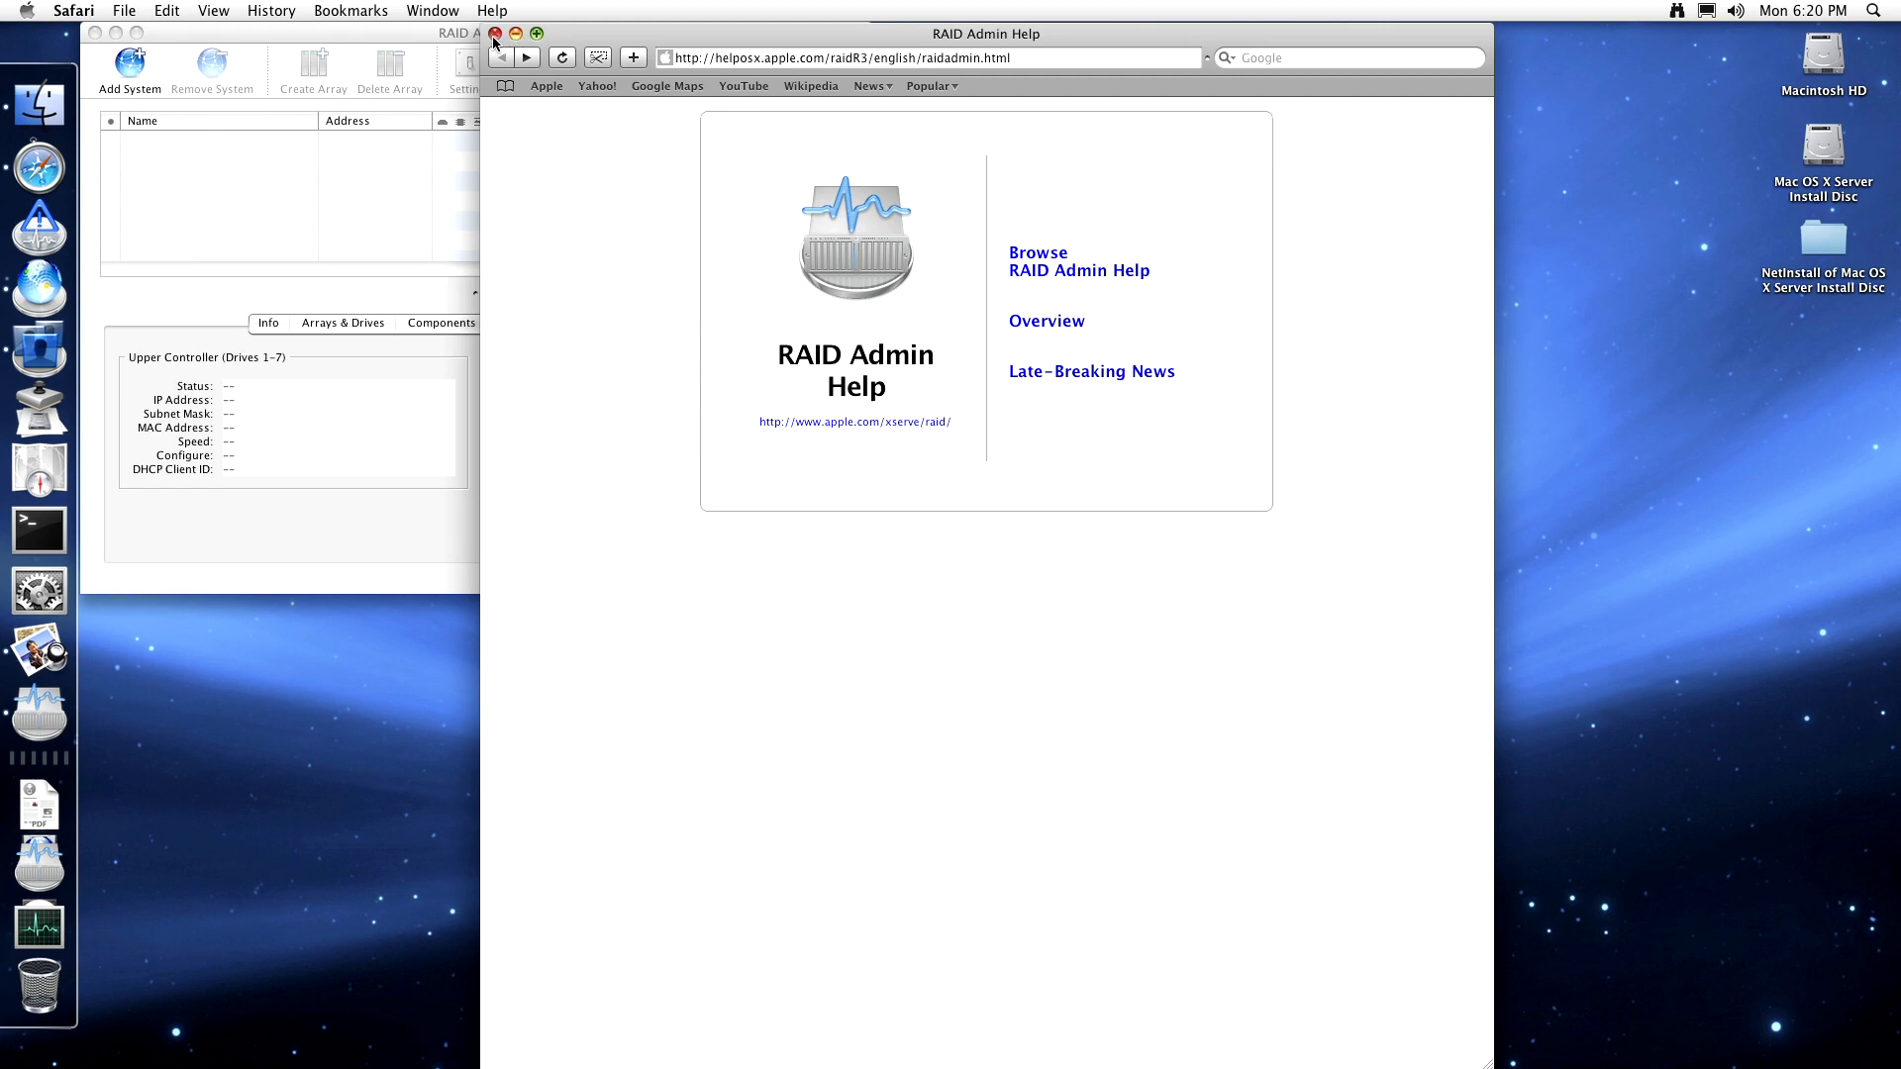
click(495, 34)
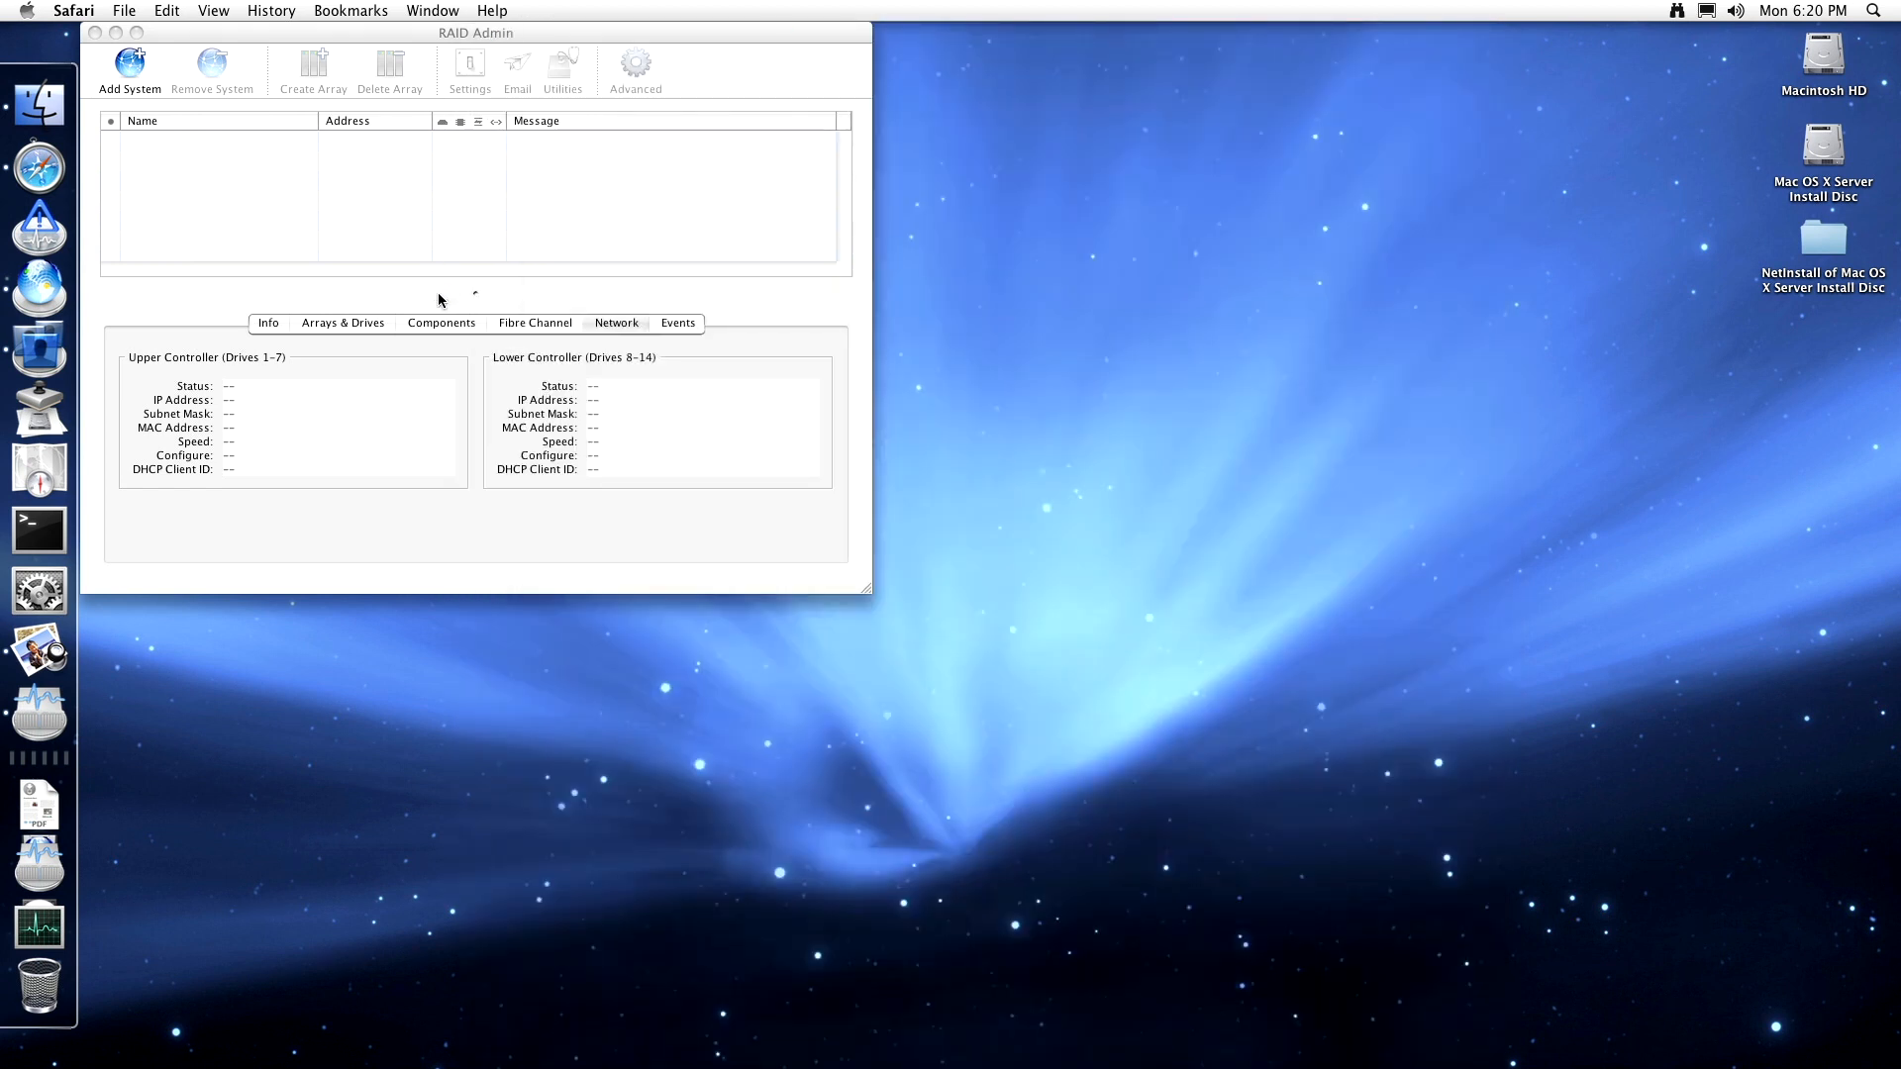
- Quit RAID Admin
click(169, 40)
click(96, 11)
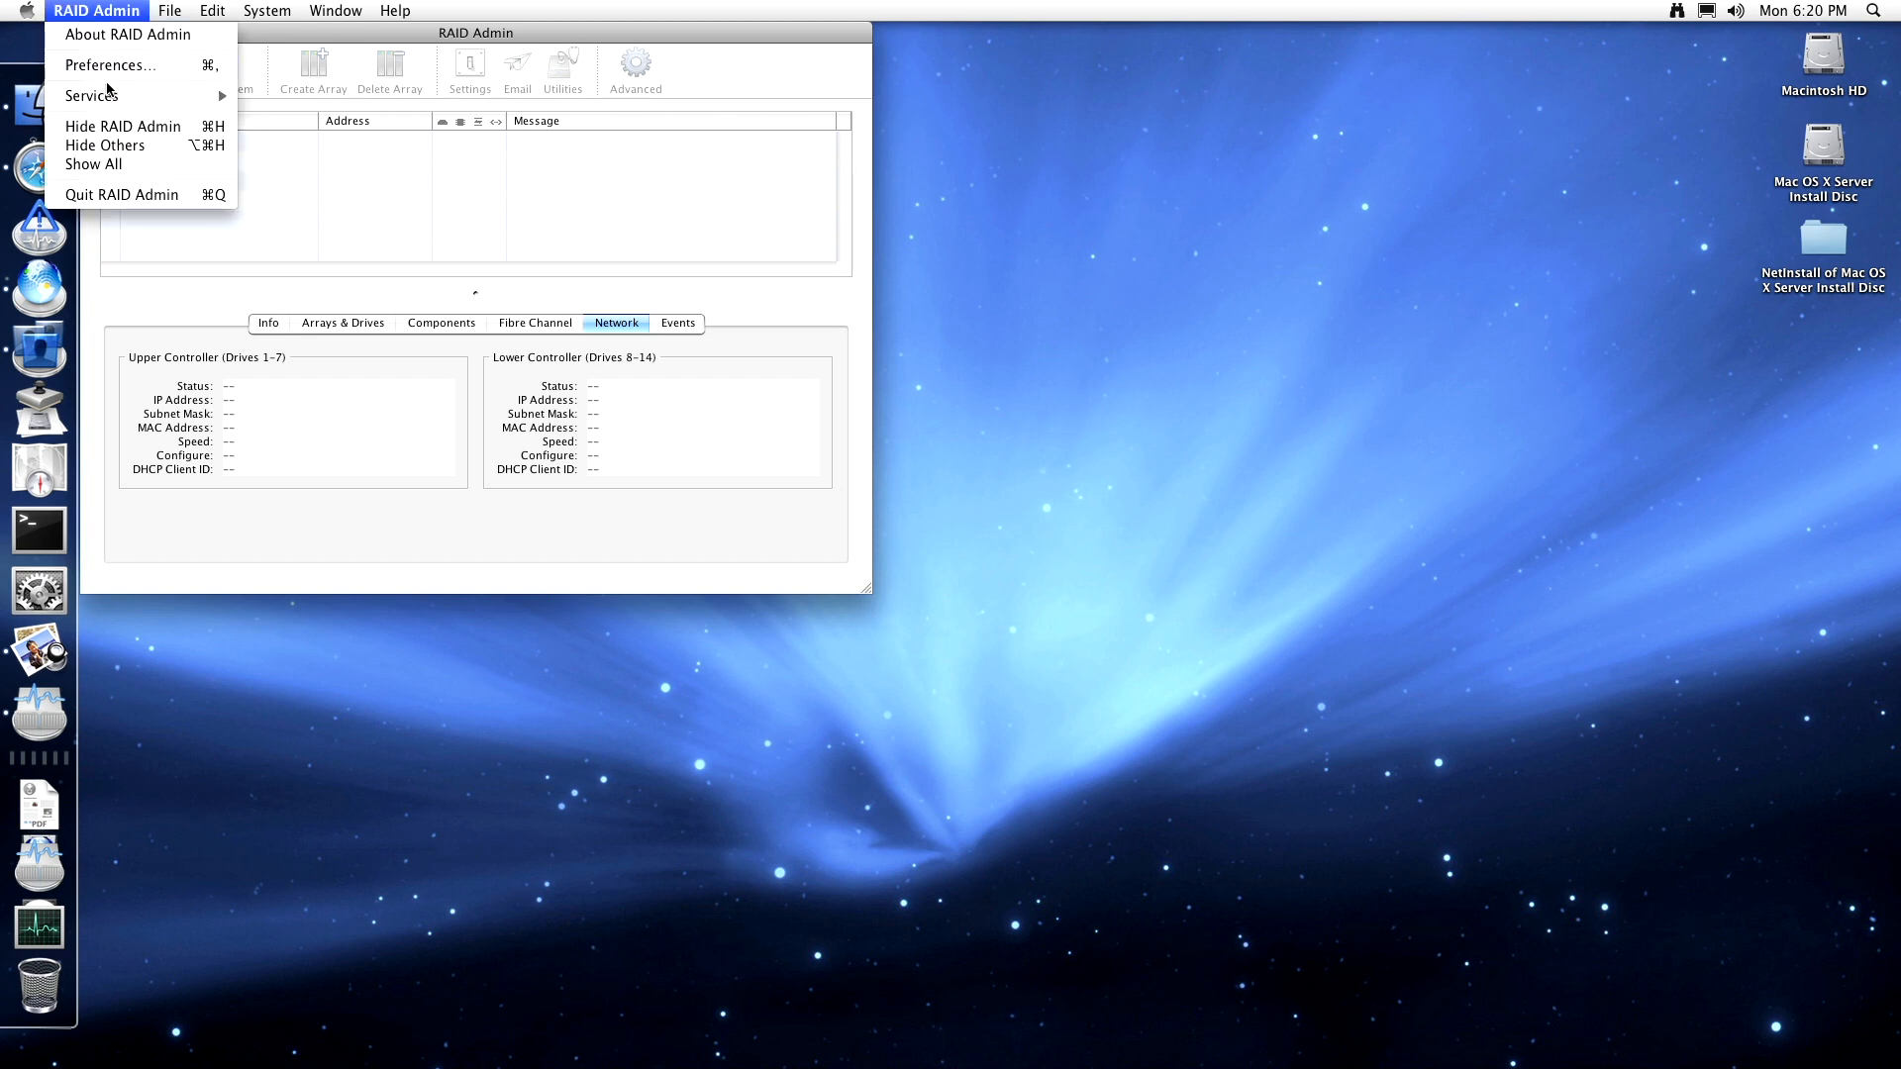
click(116, 192)
- In Server Assistant, choose Save advanced setup information, accept English and U.S. keyboard, then close it
click(41, 853)
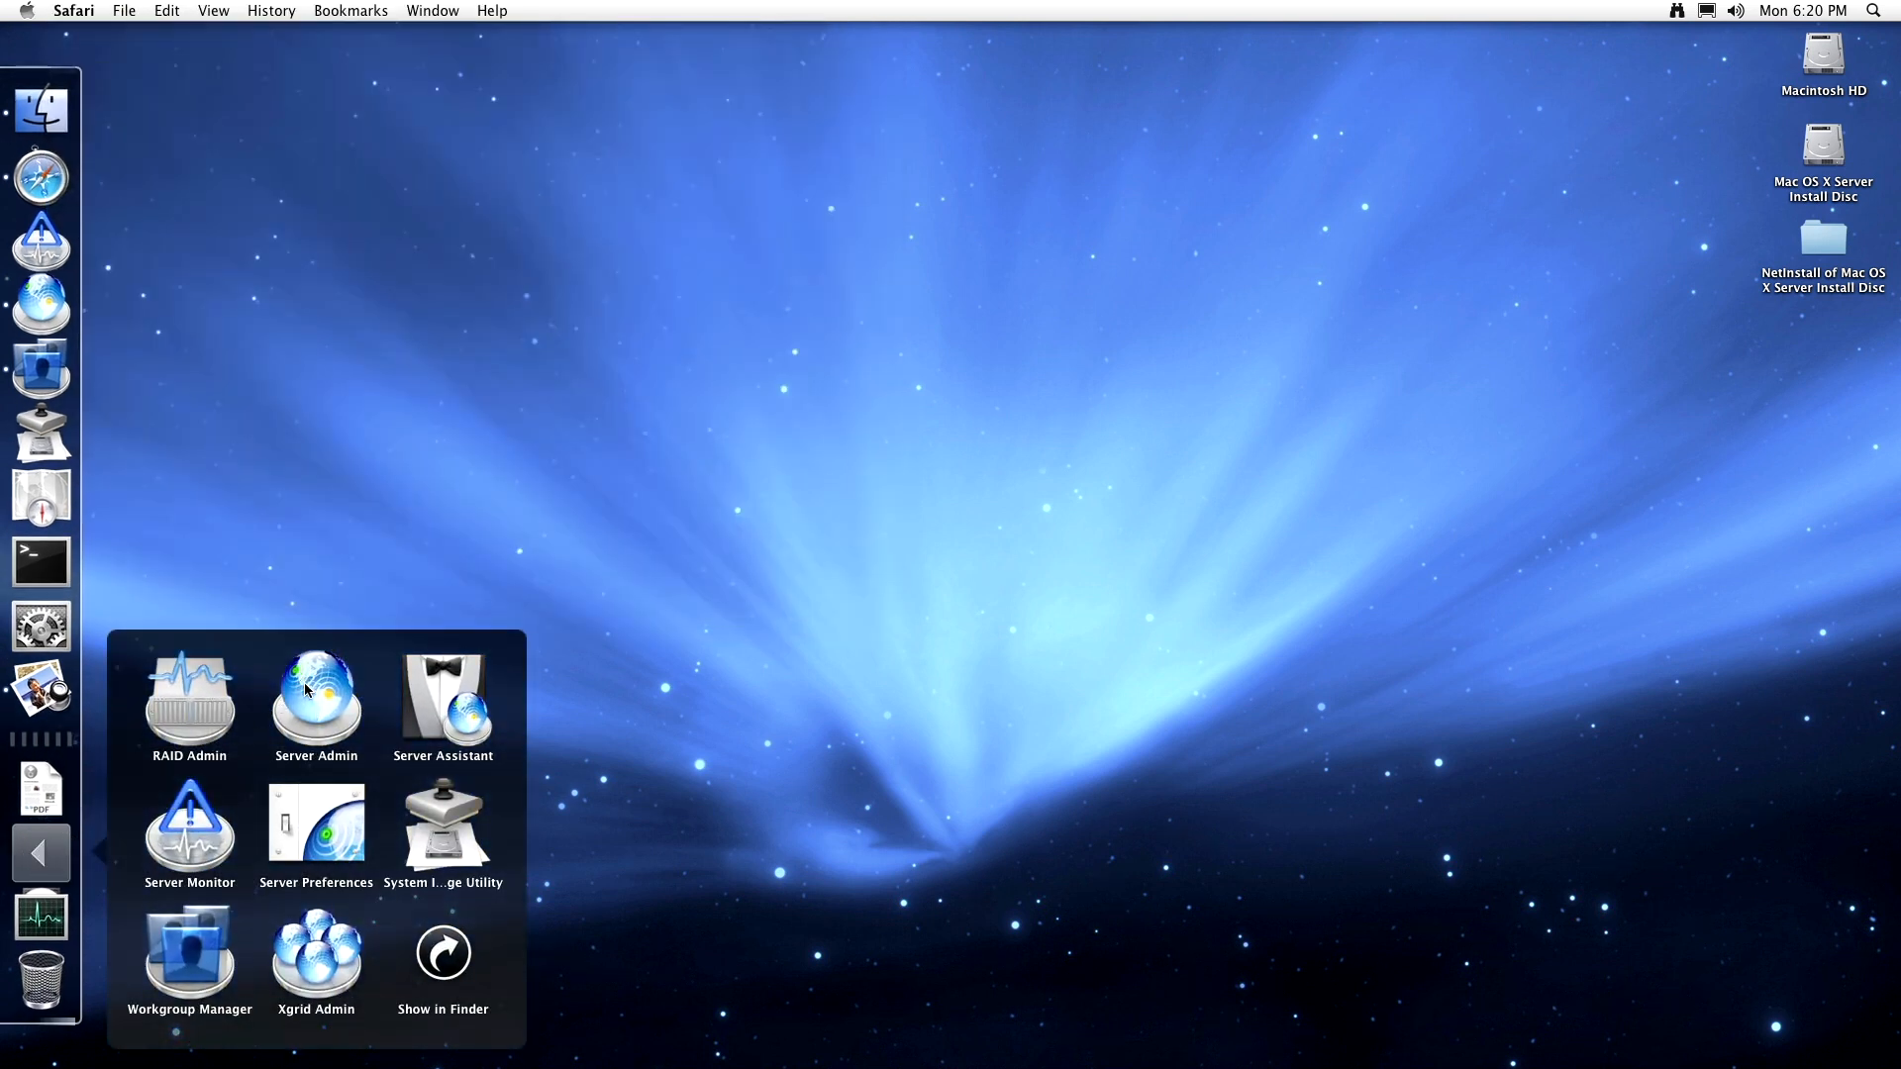
click(454, 700)
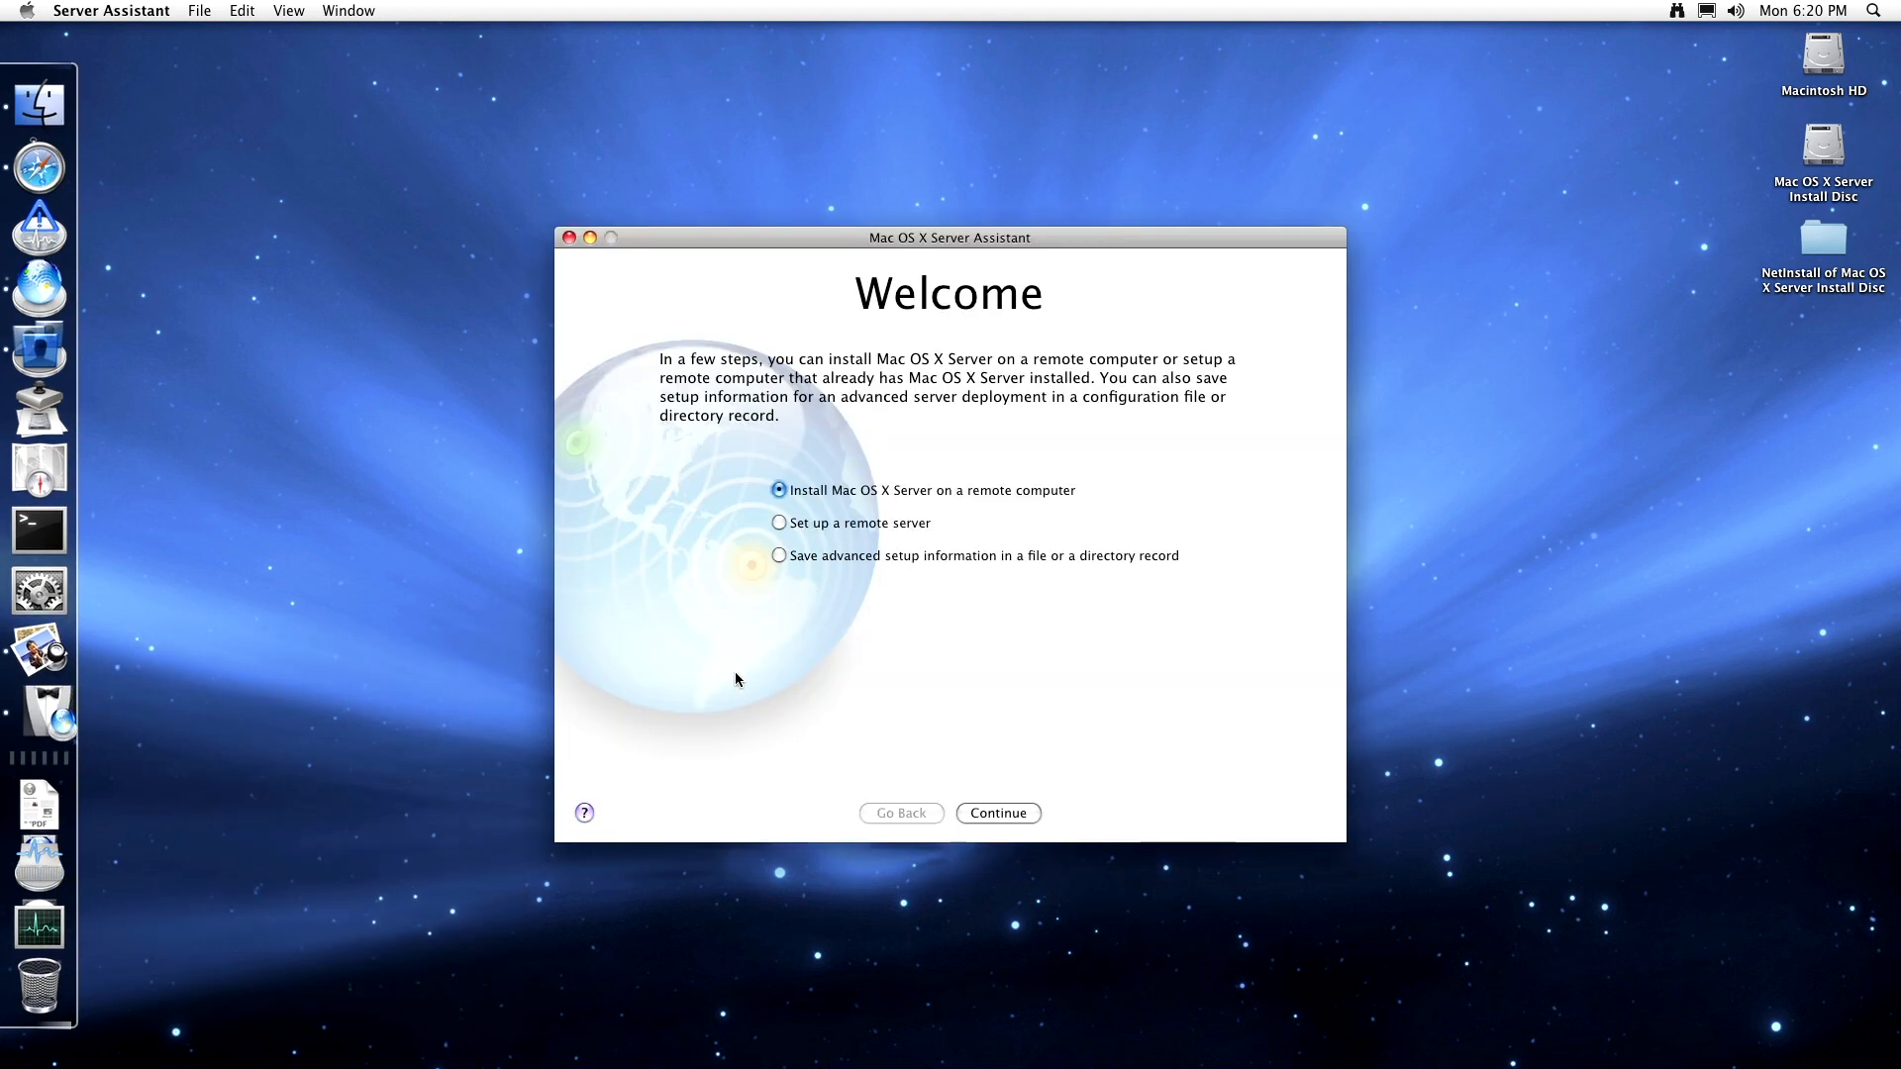
click(841, 560)
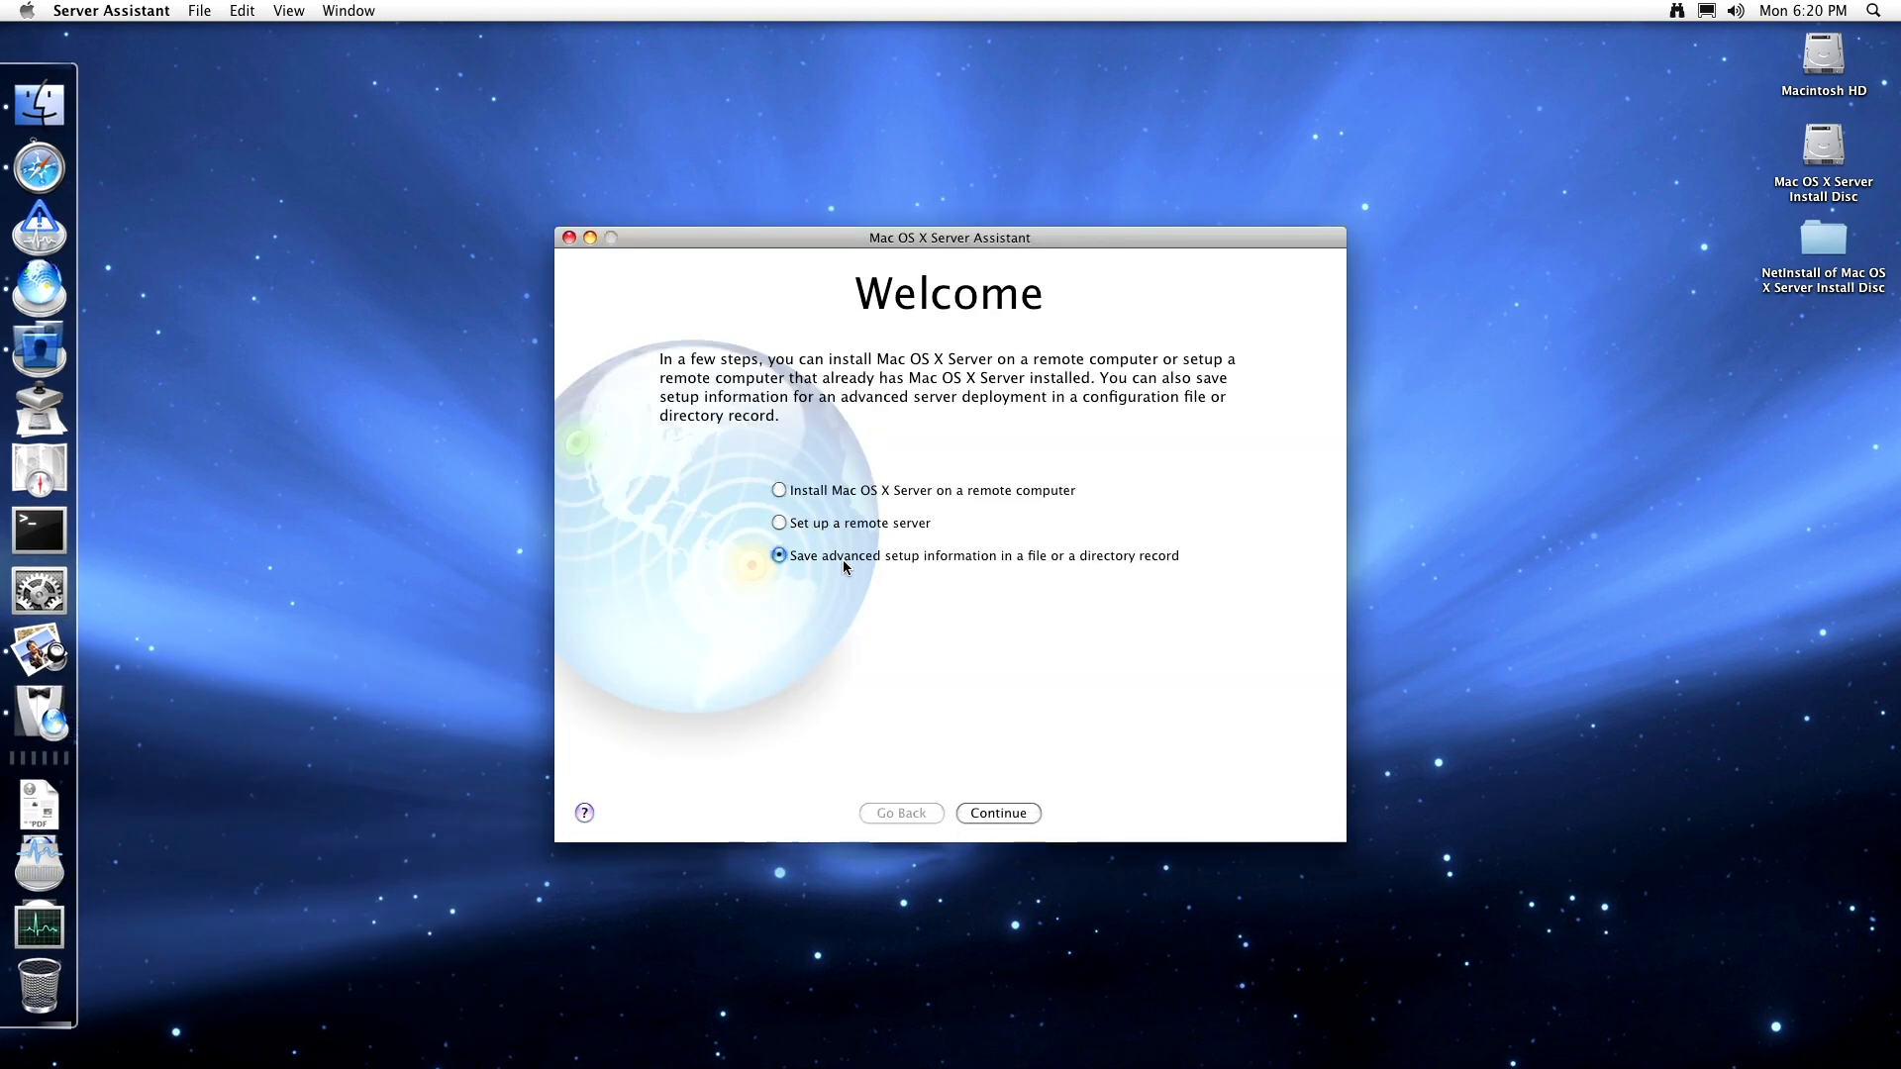
click(989, 809)
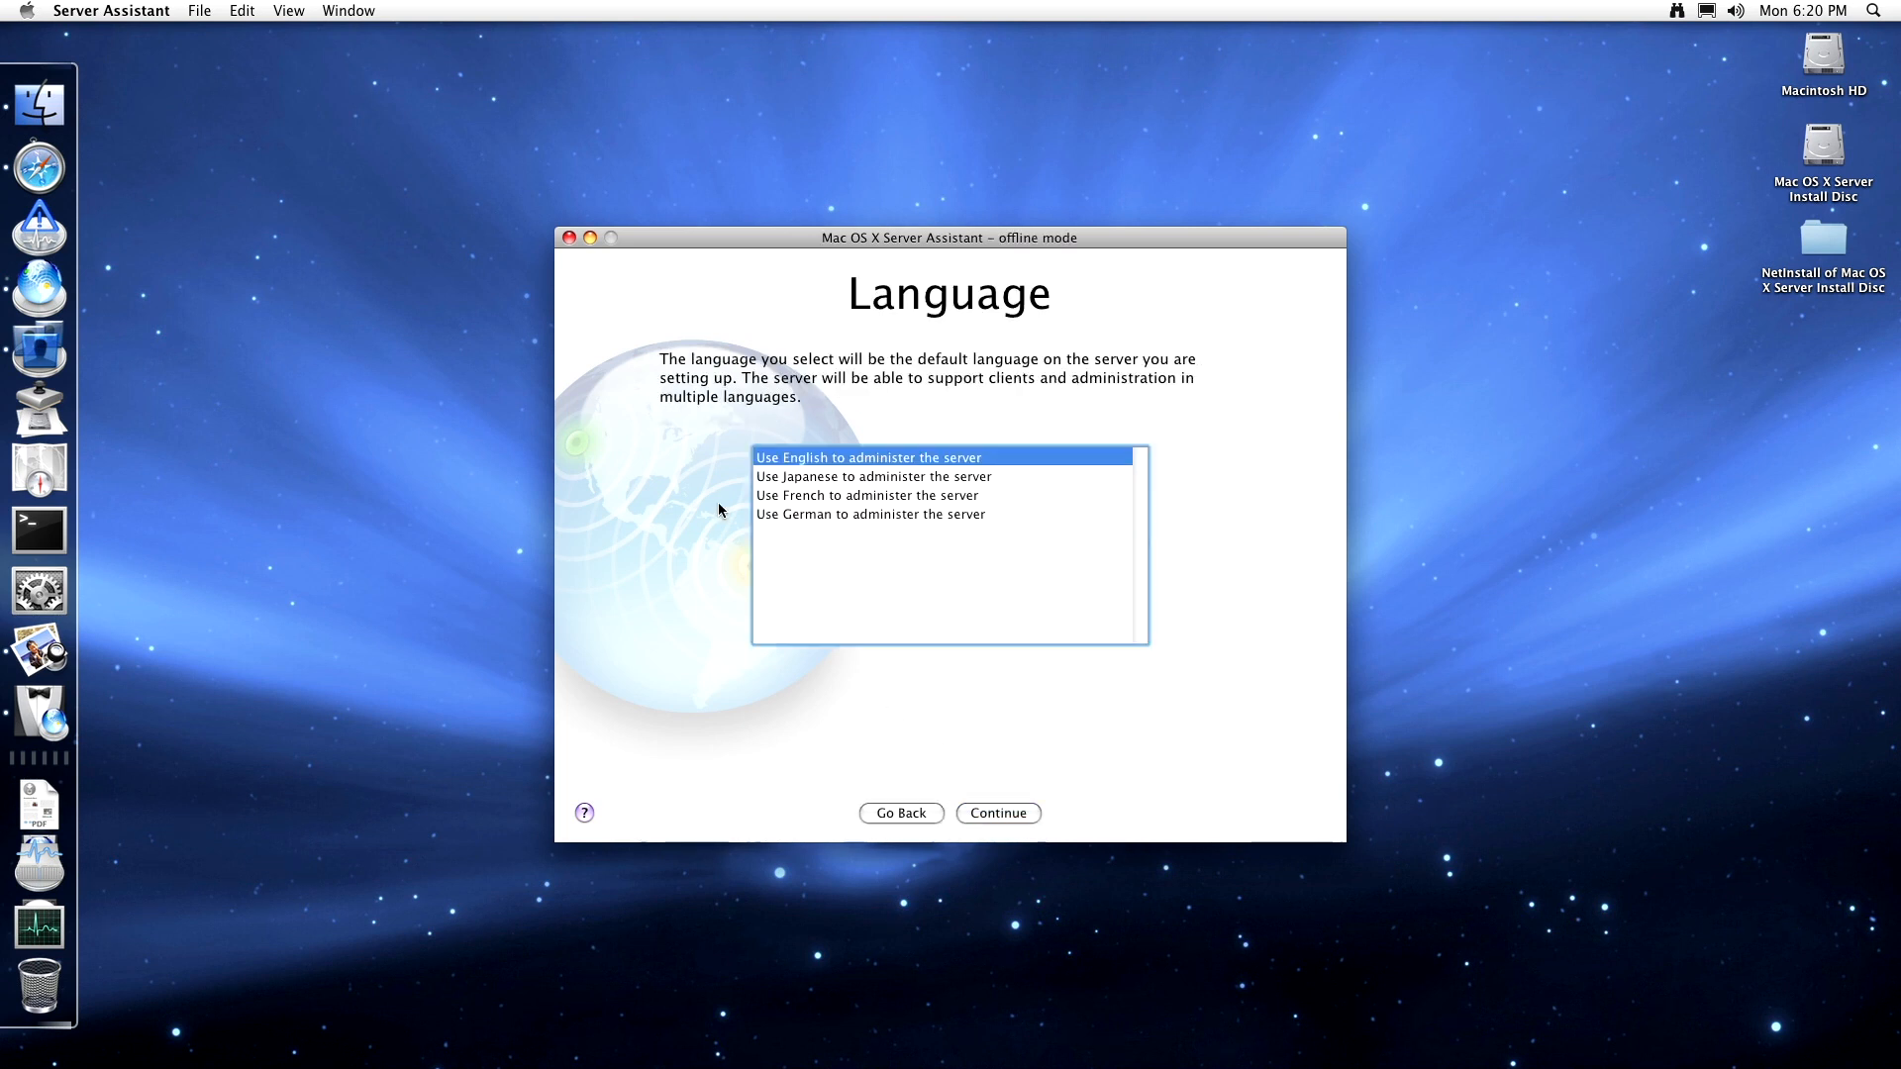
click(1019, 815)
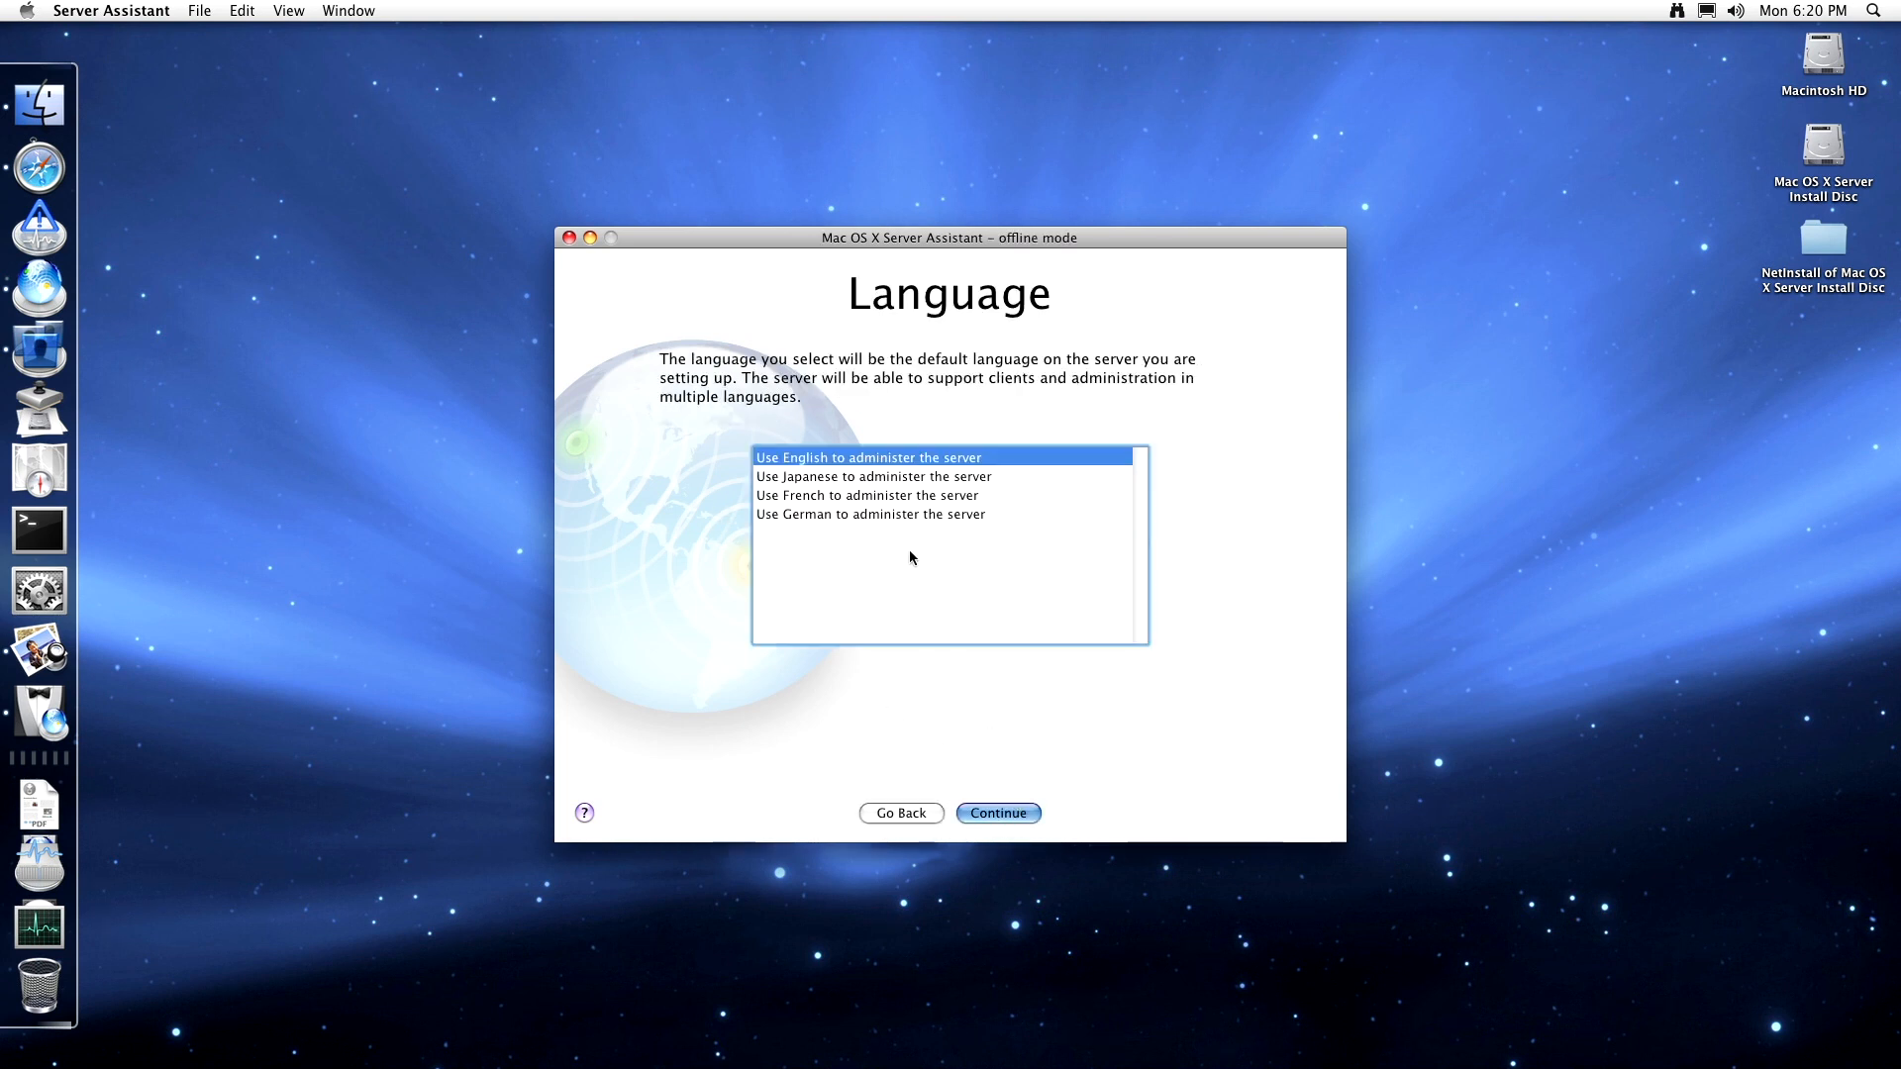
click(1017, 807)
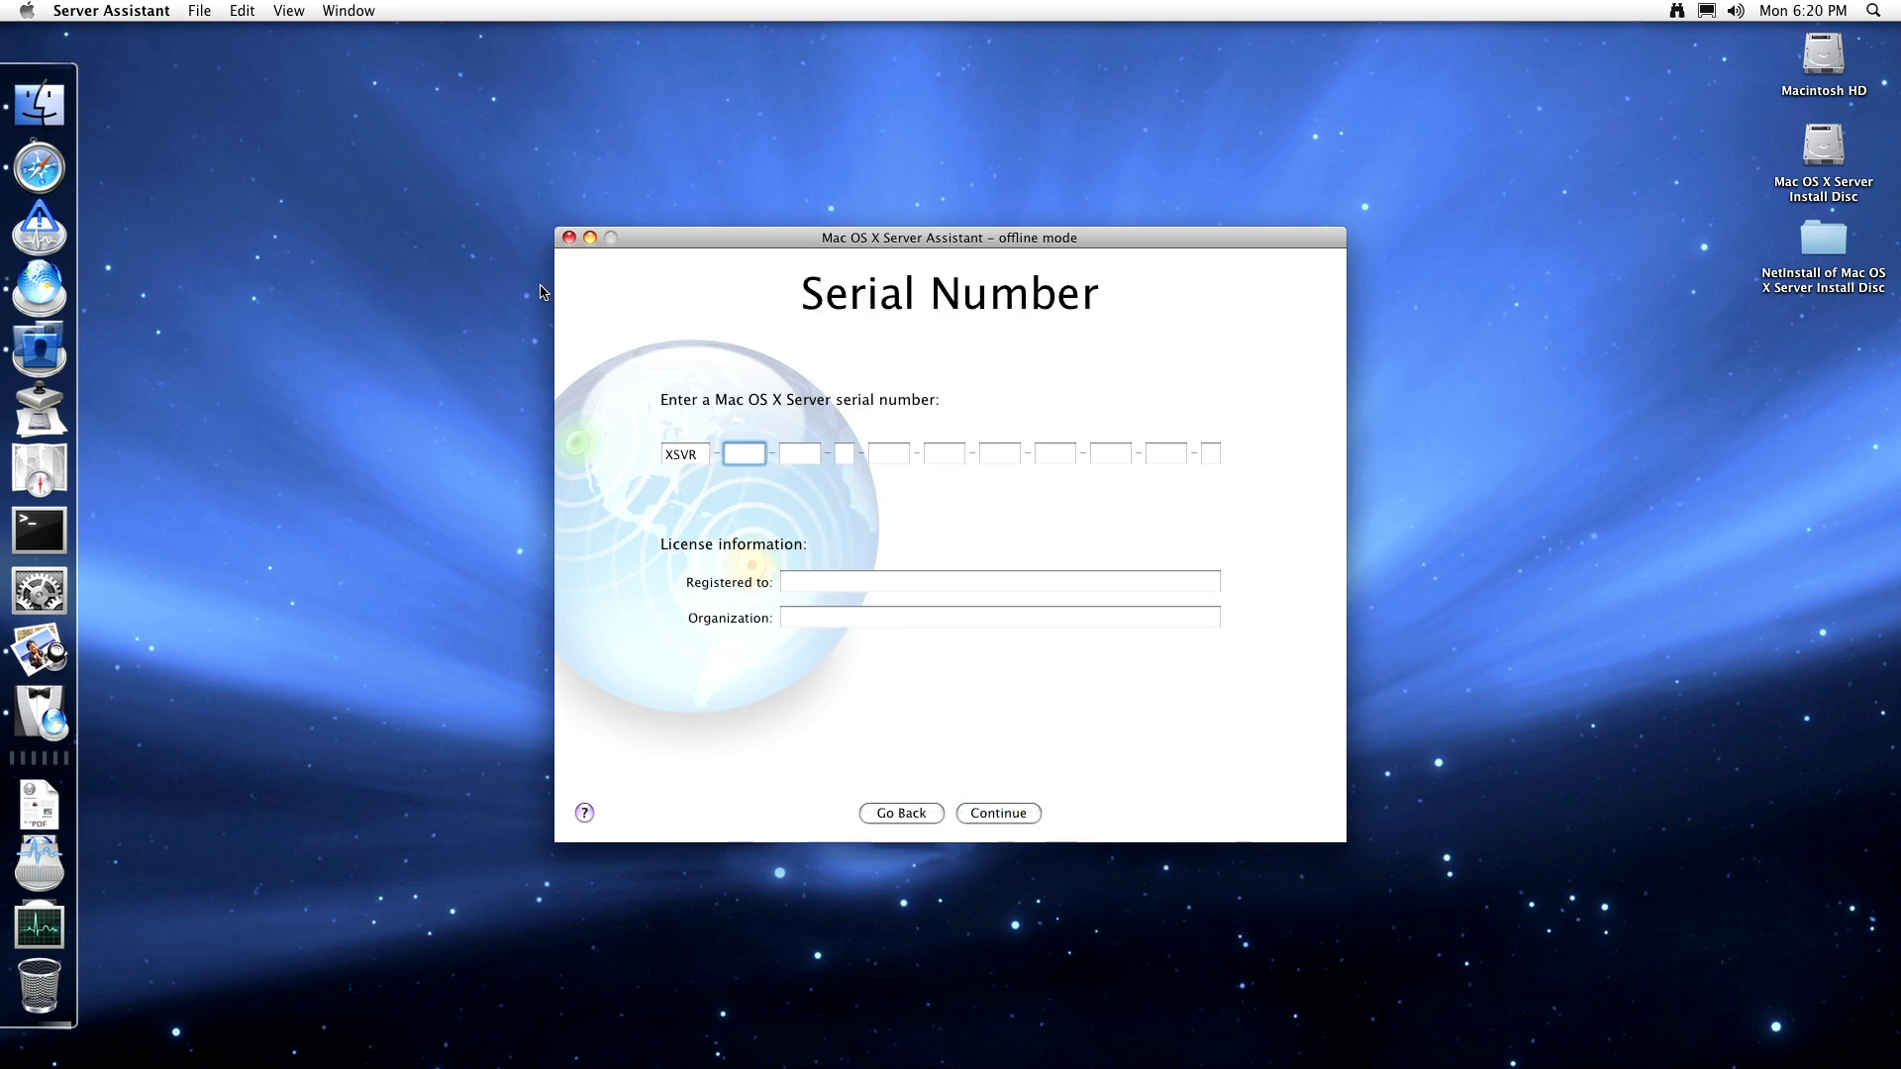
click(568, 238)
click(55, 856)
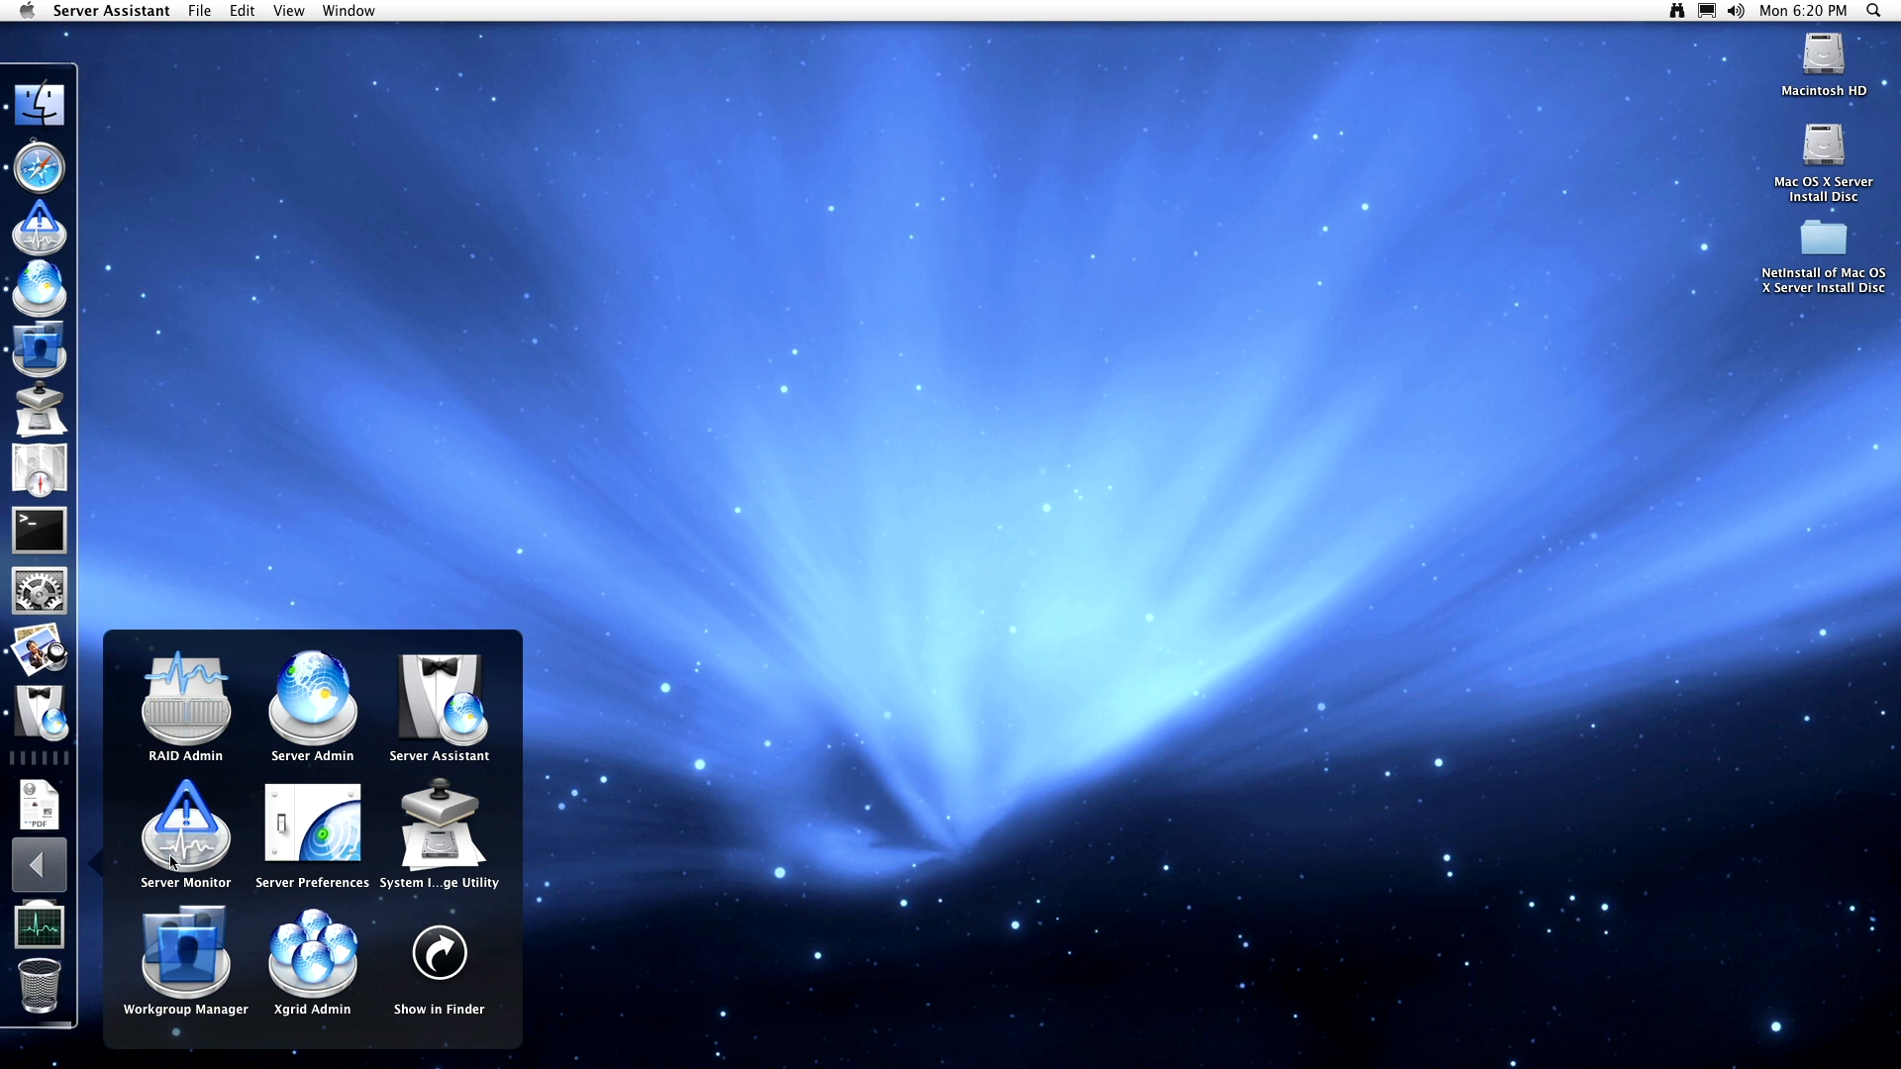
- Launch Server Preferences, enter the password for g4.local, and dismiss the advanced-configuration alert twice
click(345, 824)
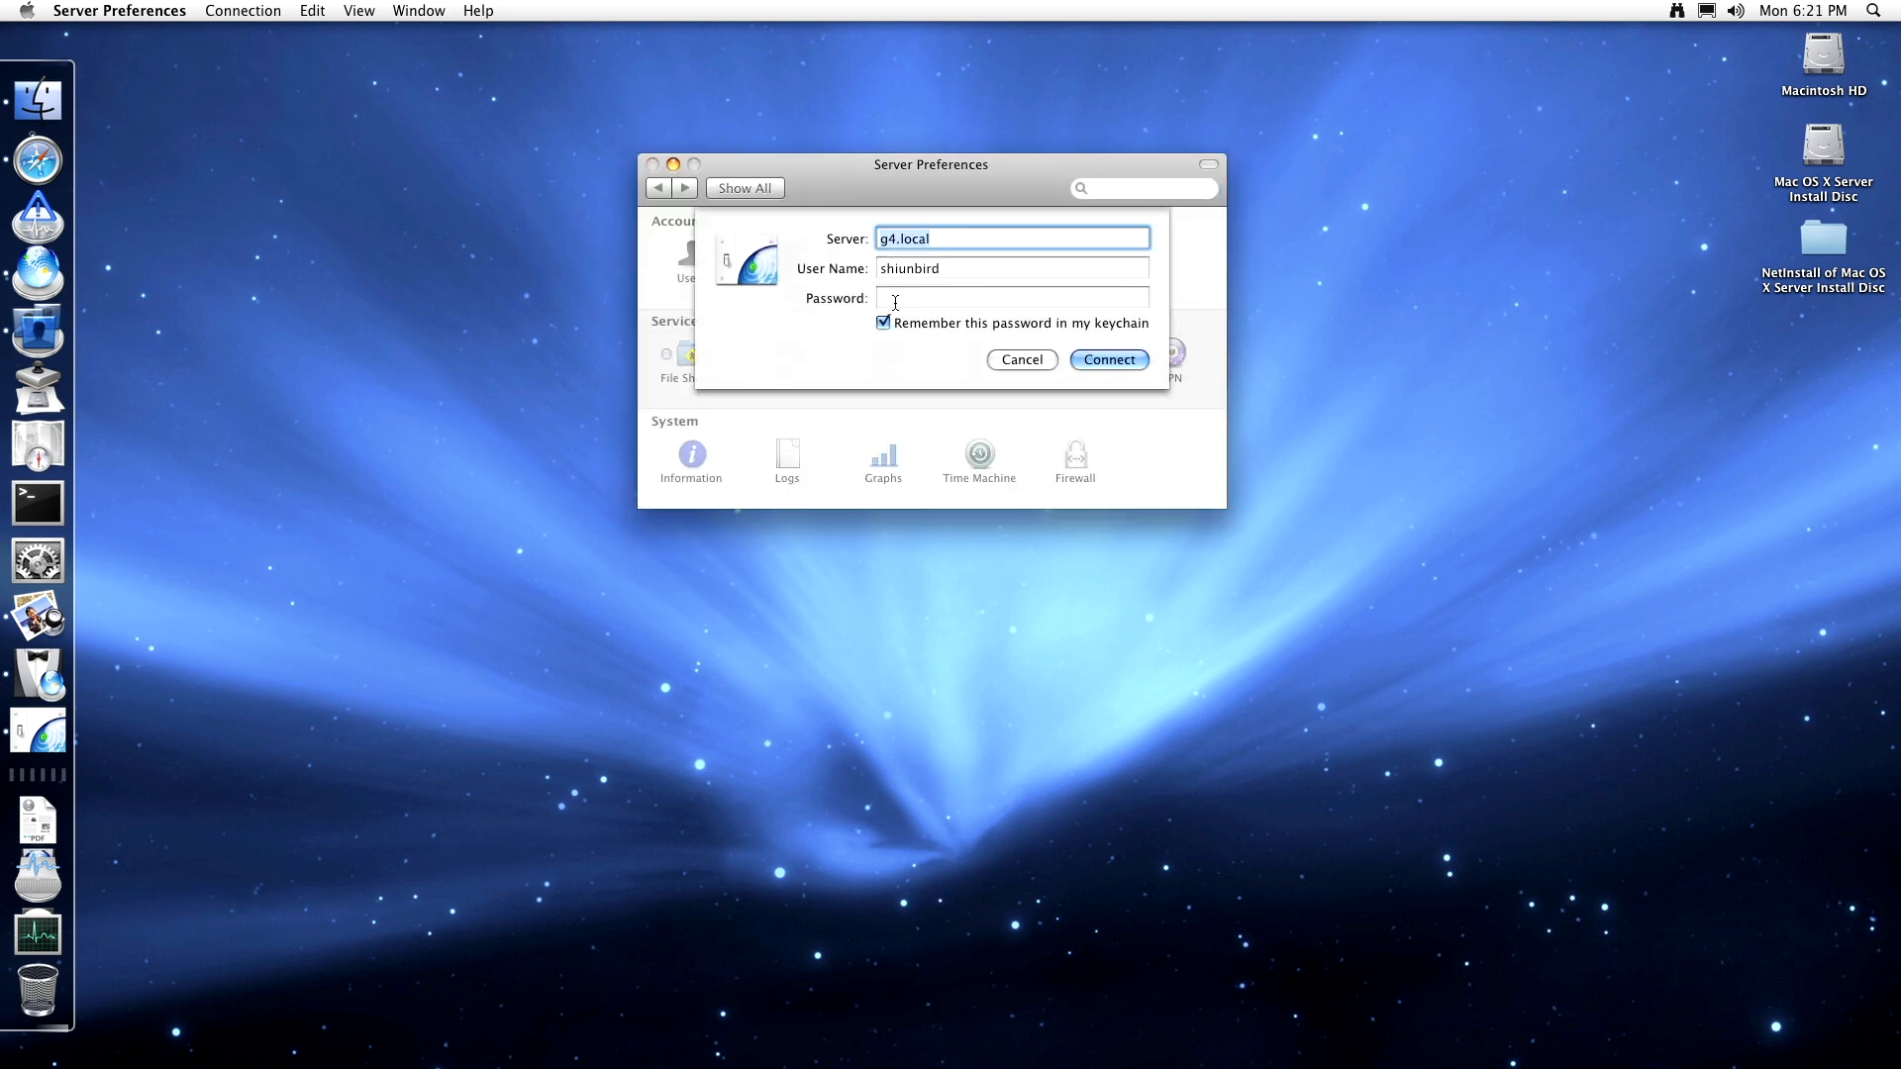
click(895, 302)
text(•)
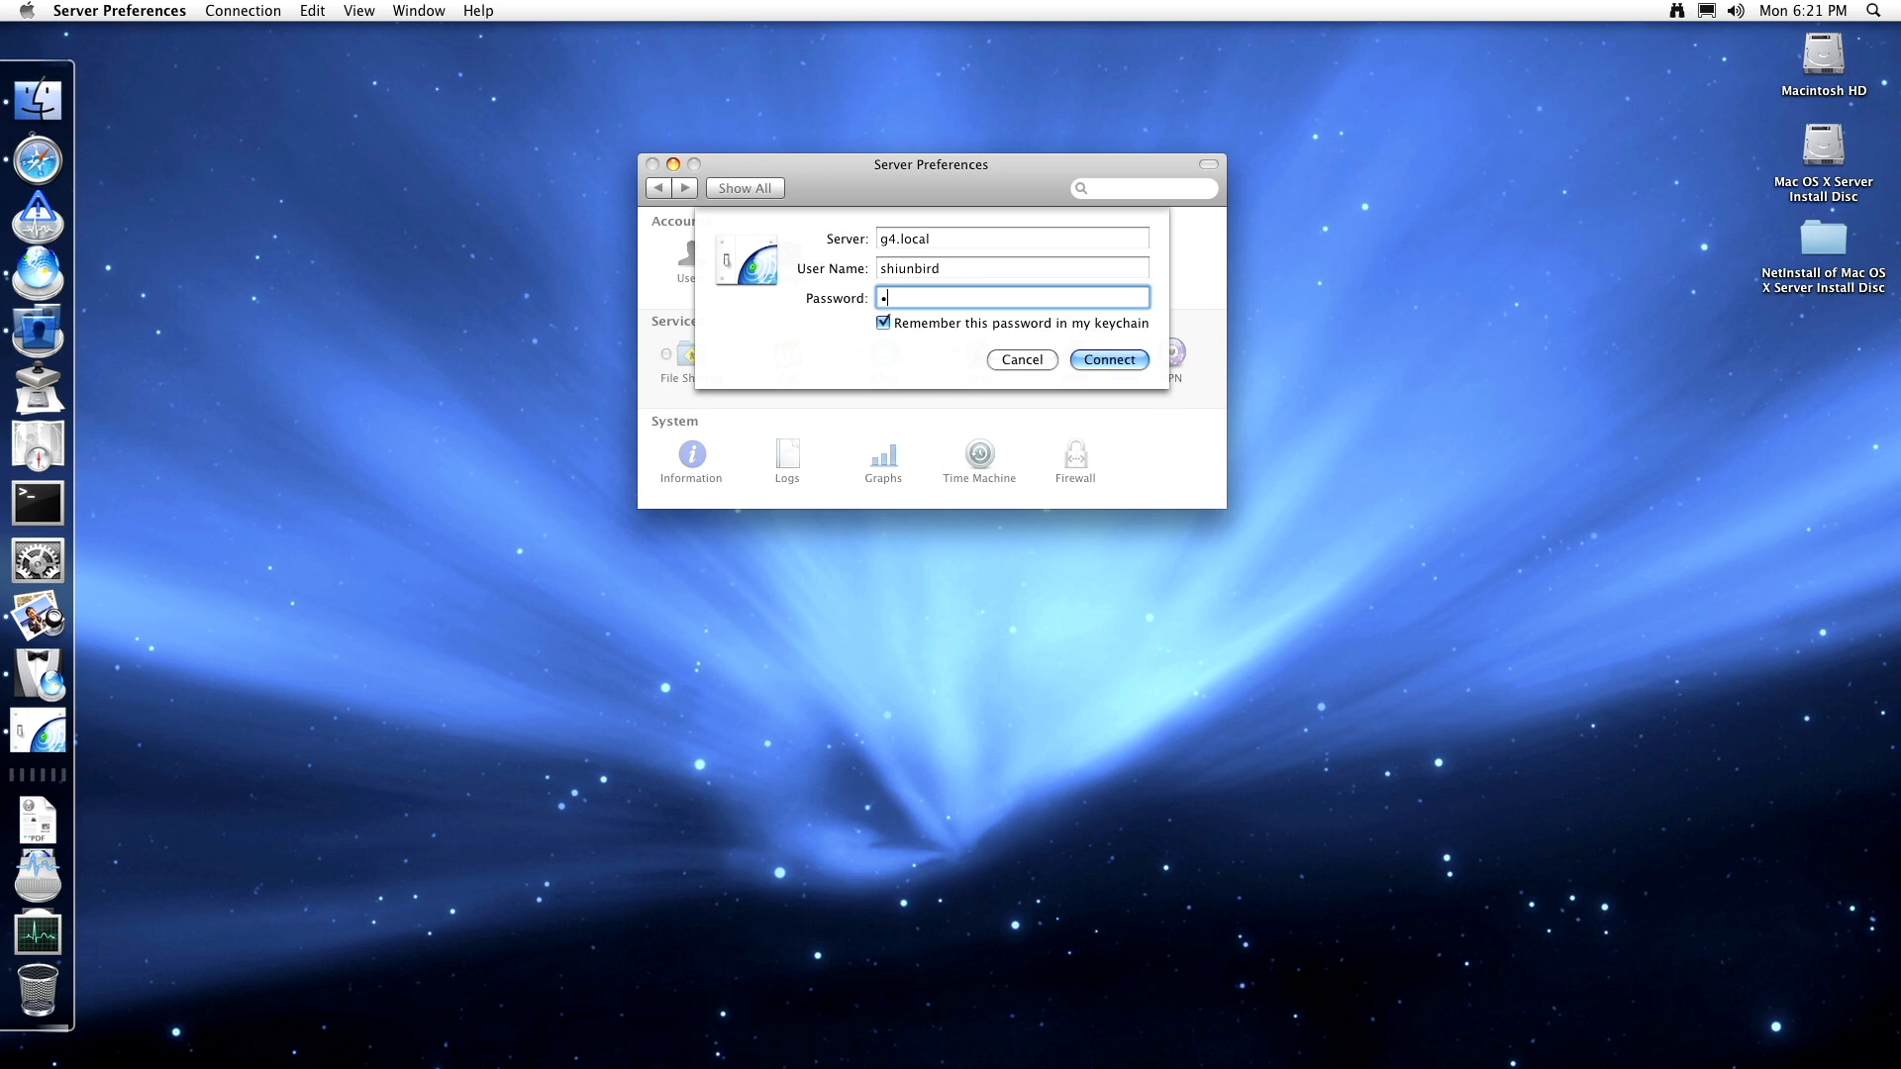
text(•••••••)
key(Return)
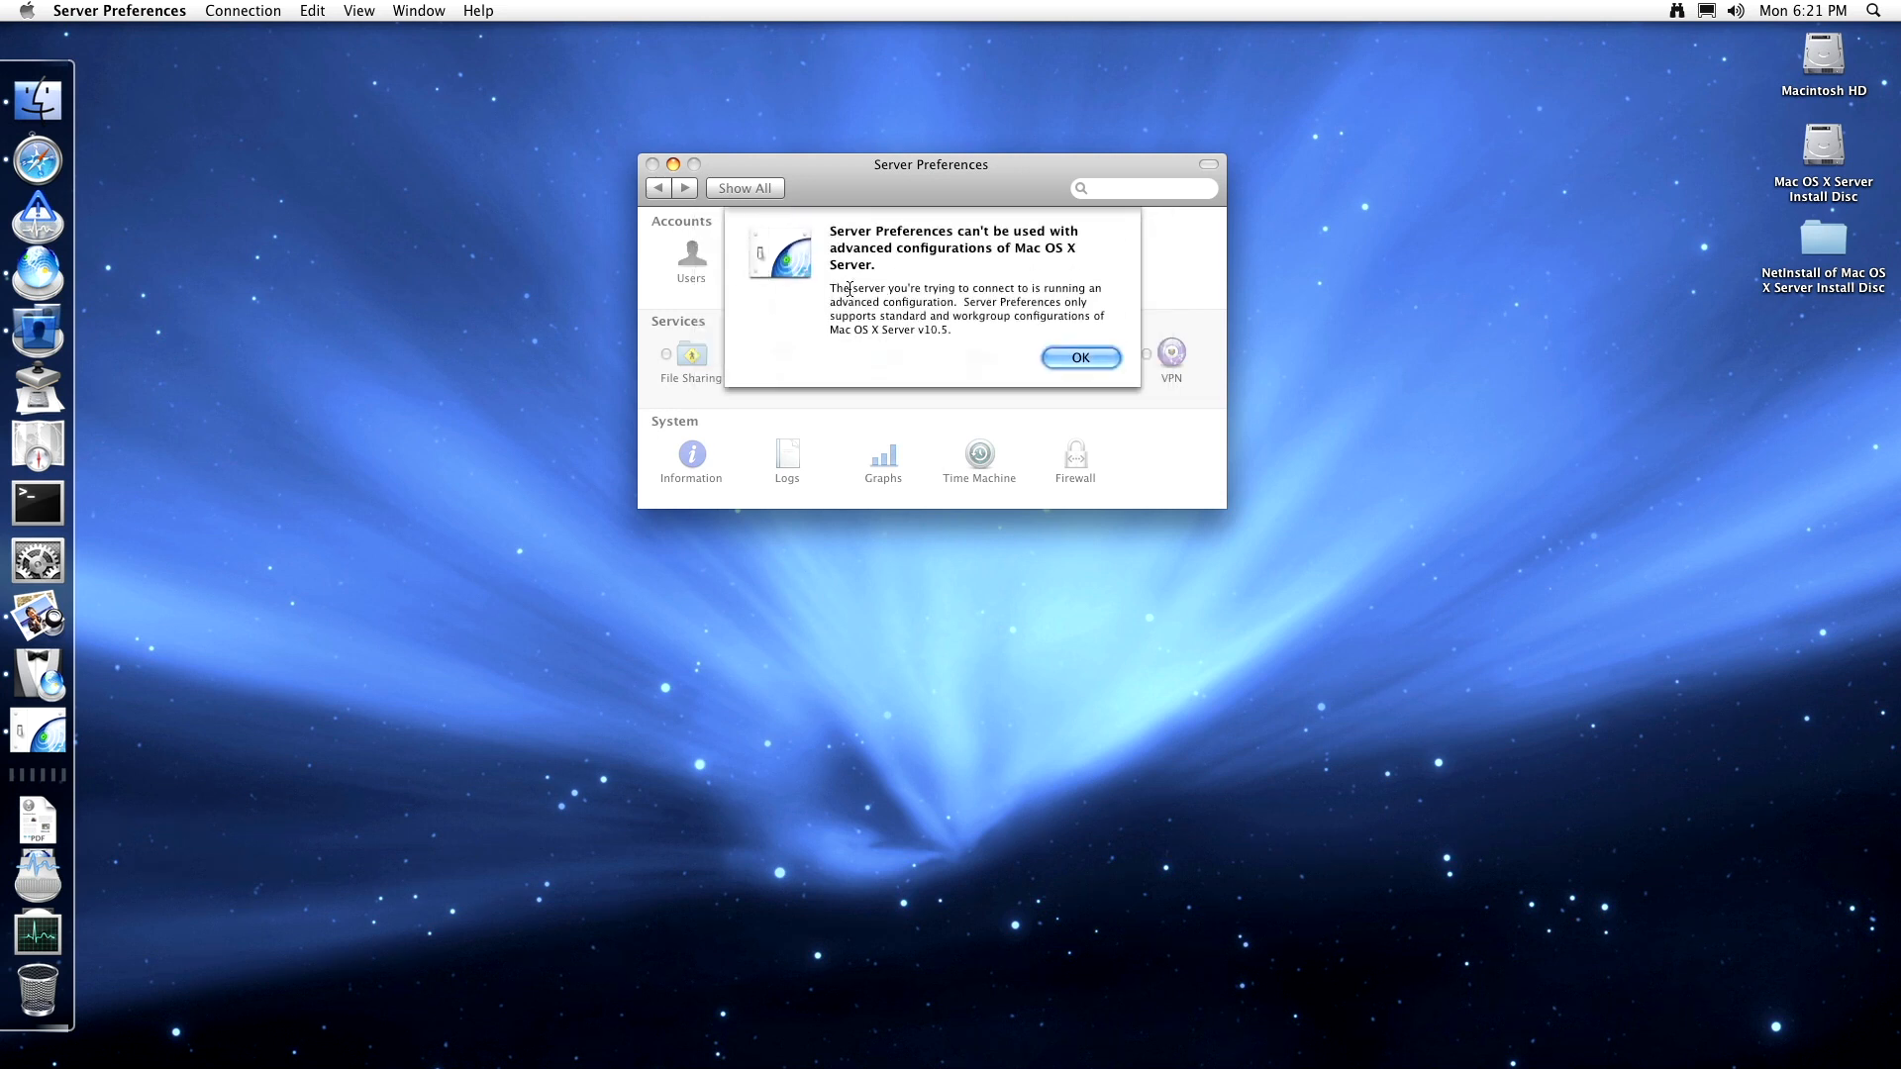
click(1081, 359)
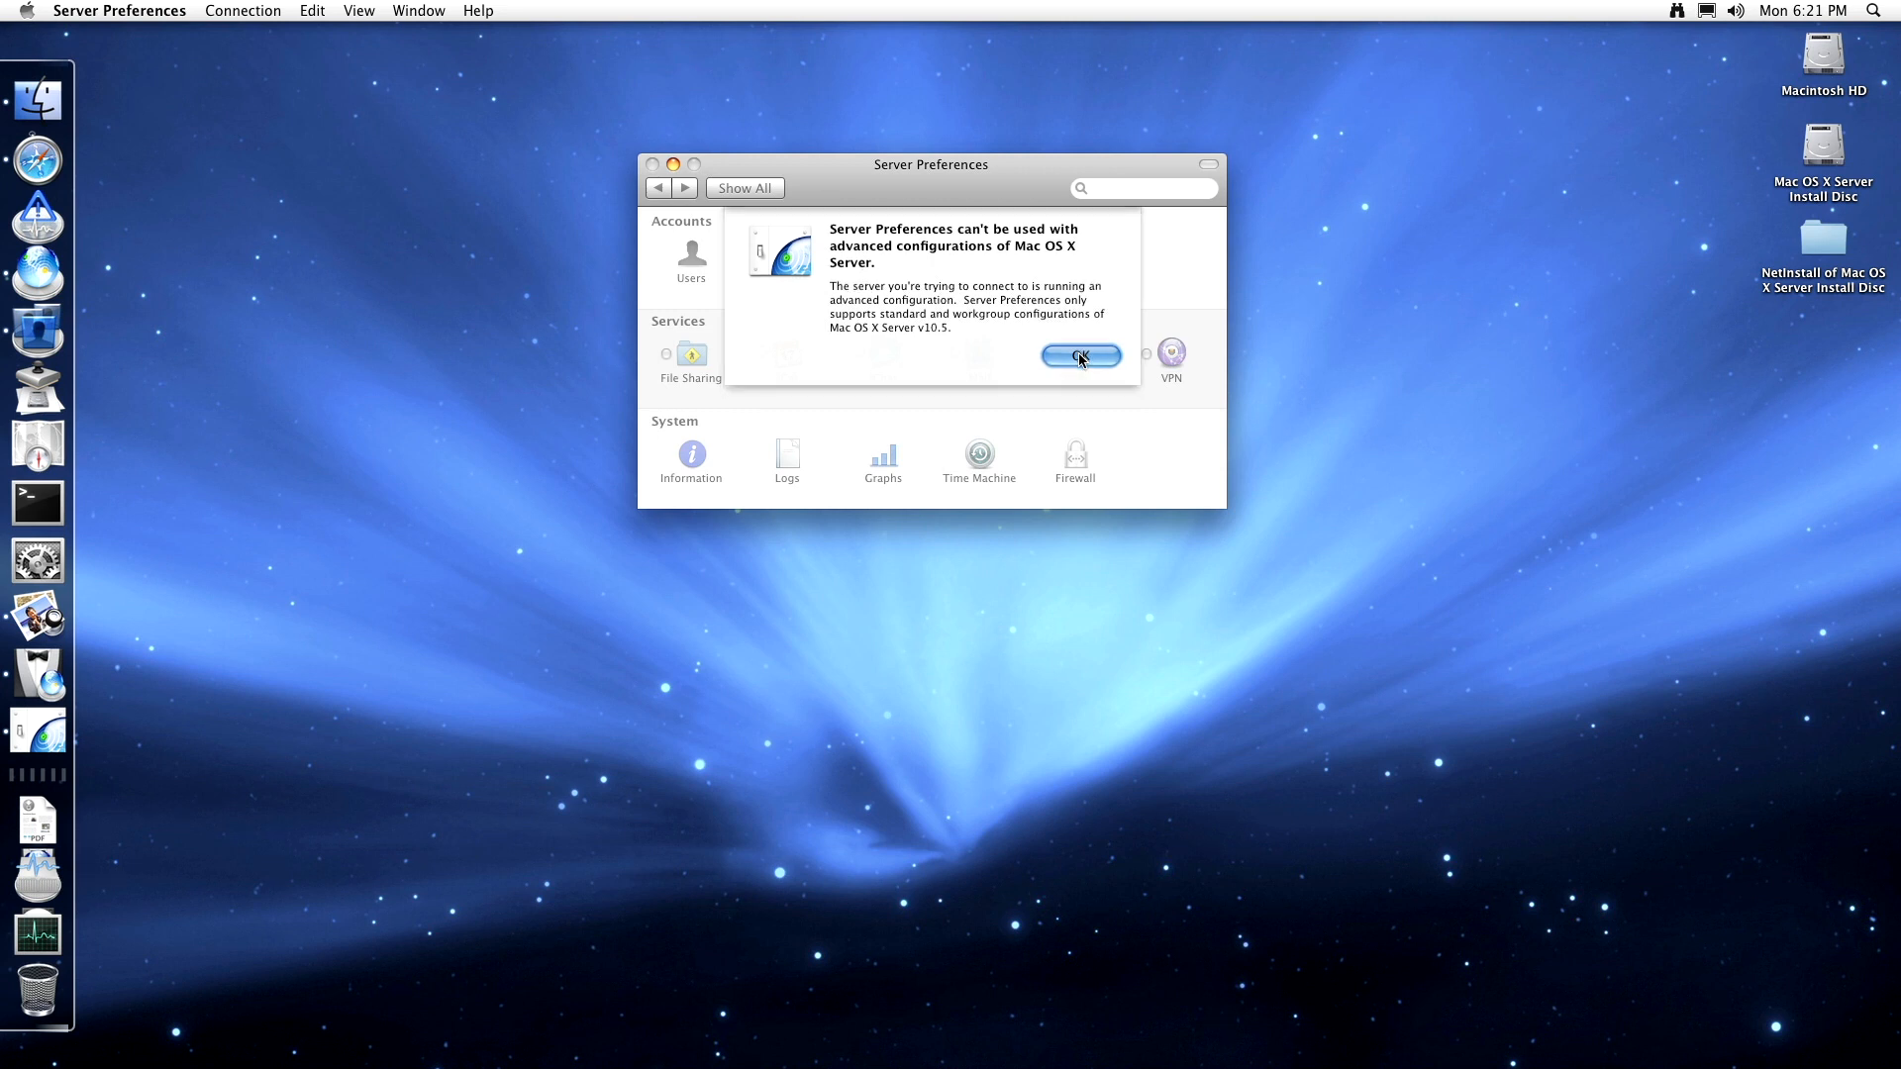
click(1087, 361)
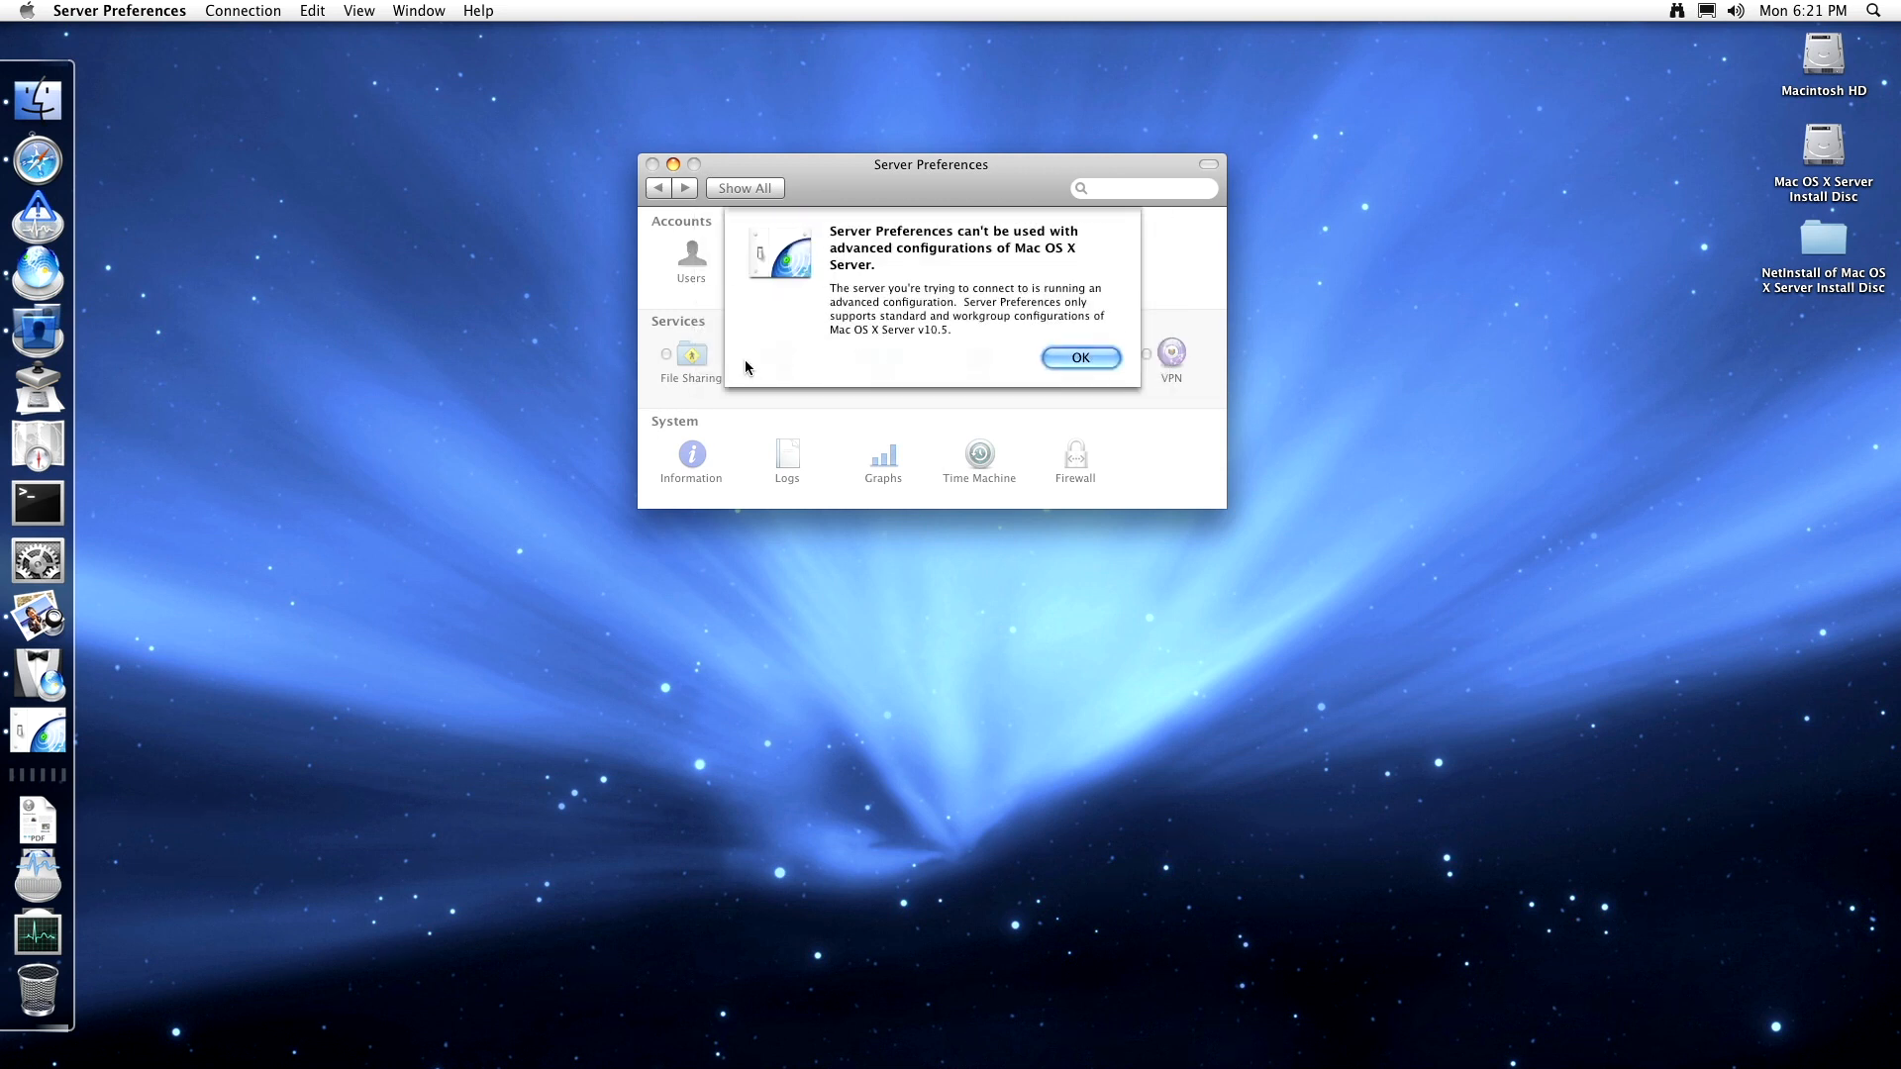
click(1062, 357)
- Close Server Preferences, launch Xgrid Admin from the Server stack, and check its empty controller list
click(1020, 356)
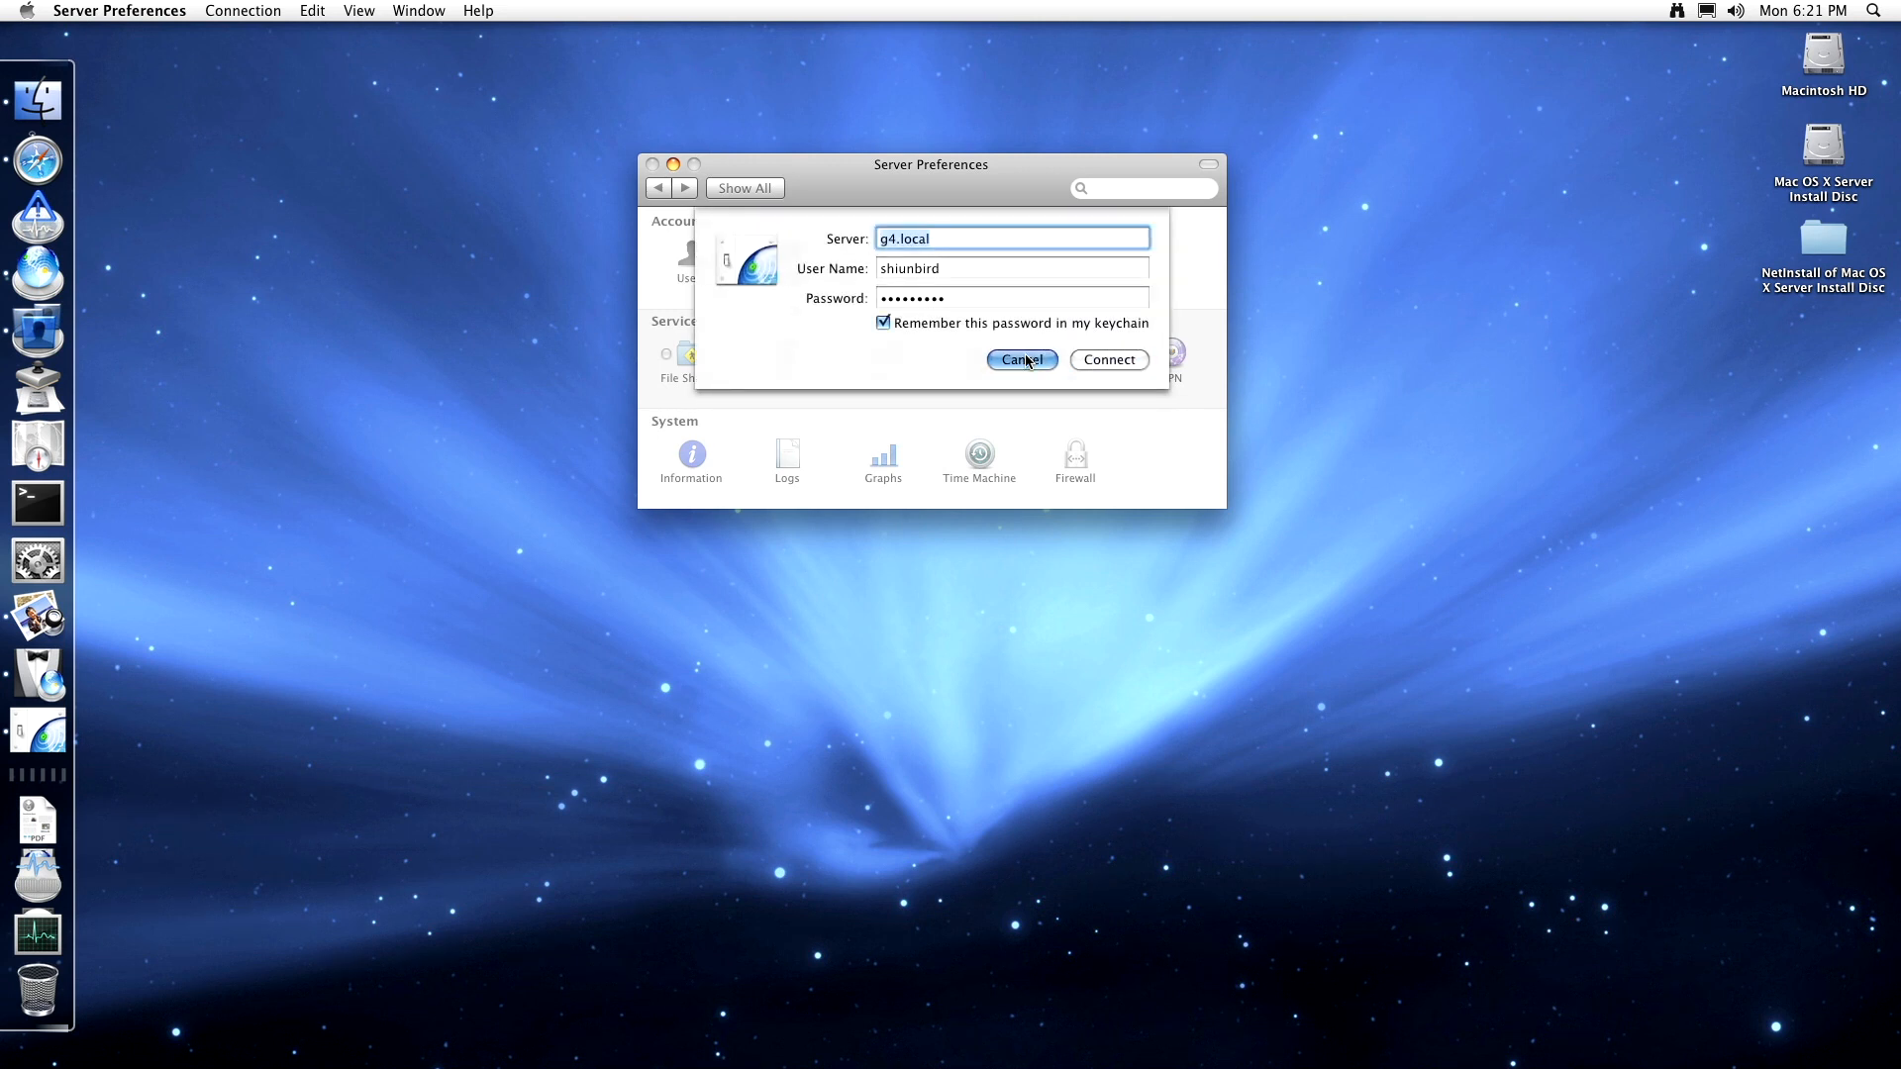
click(30, 916)
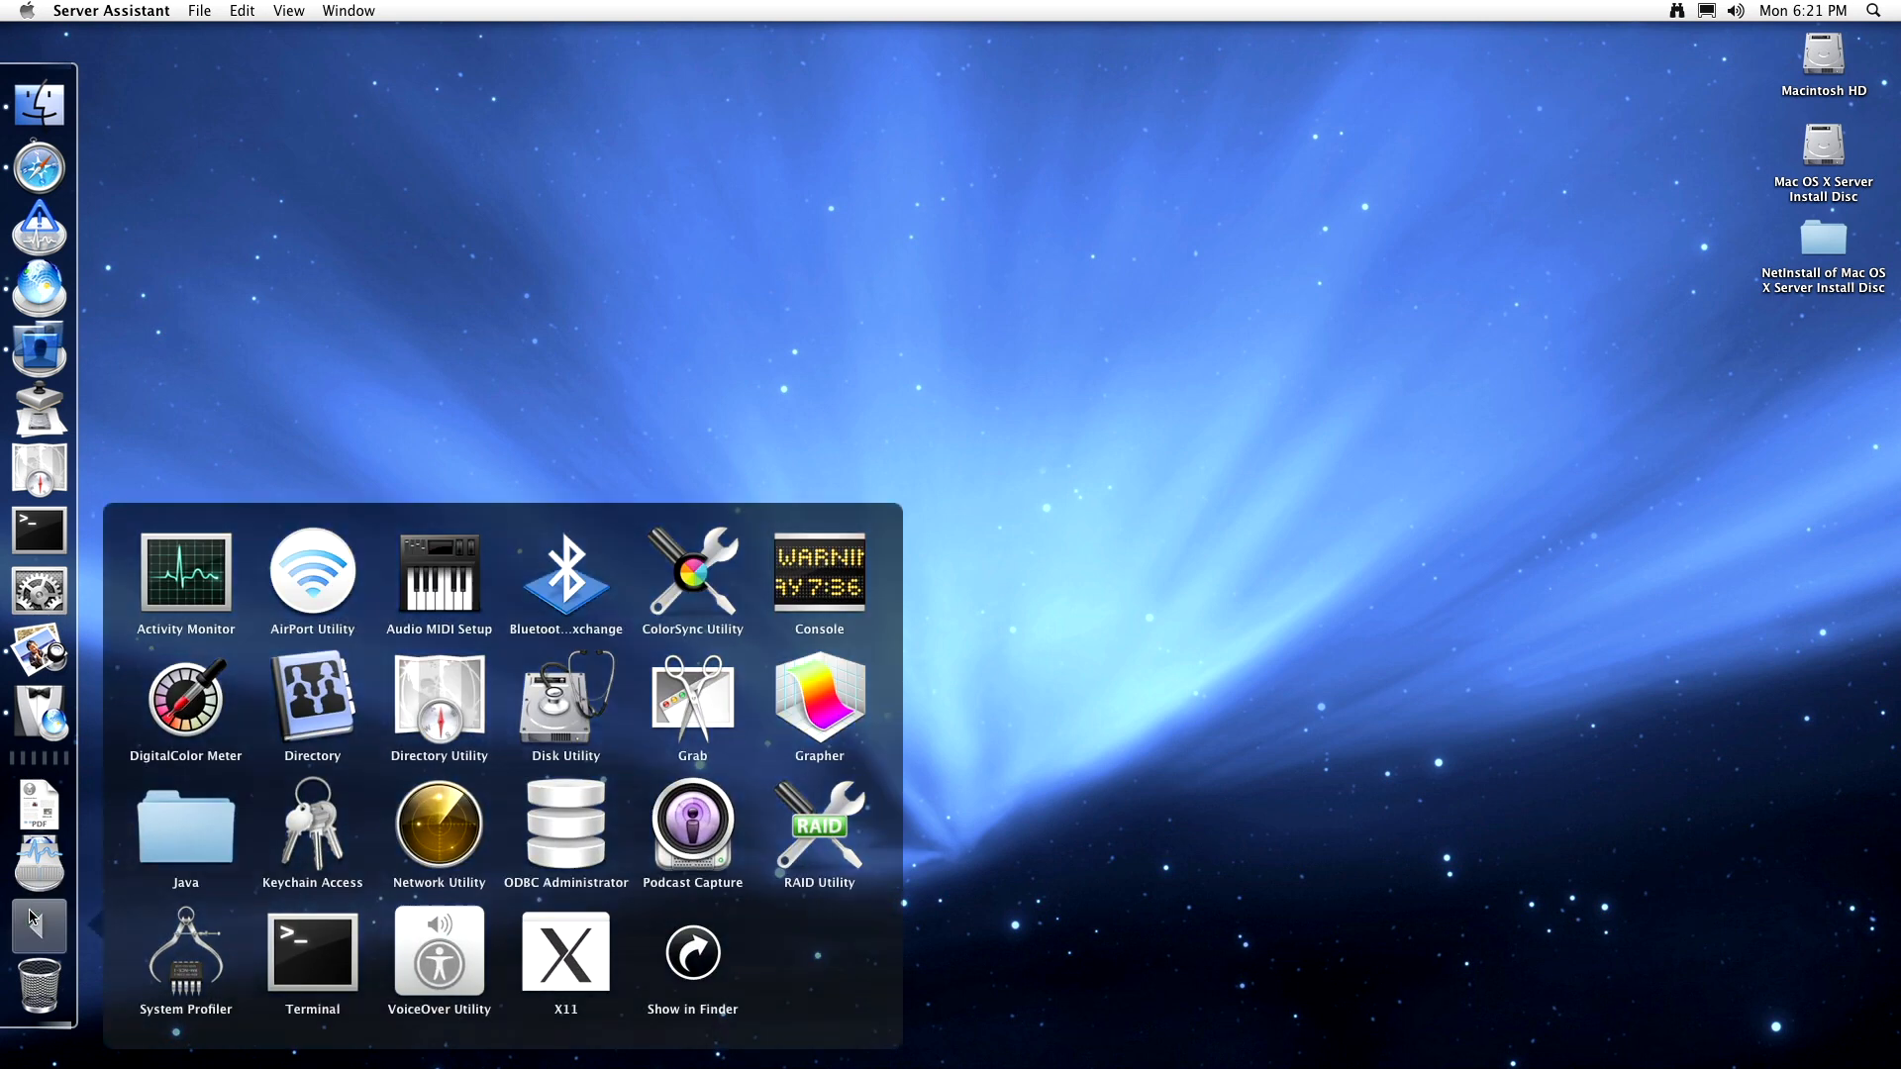
click(57, 867)
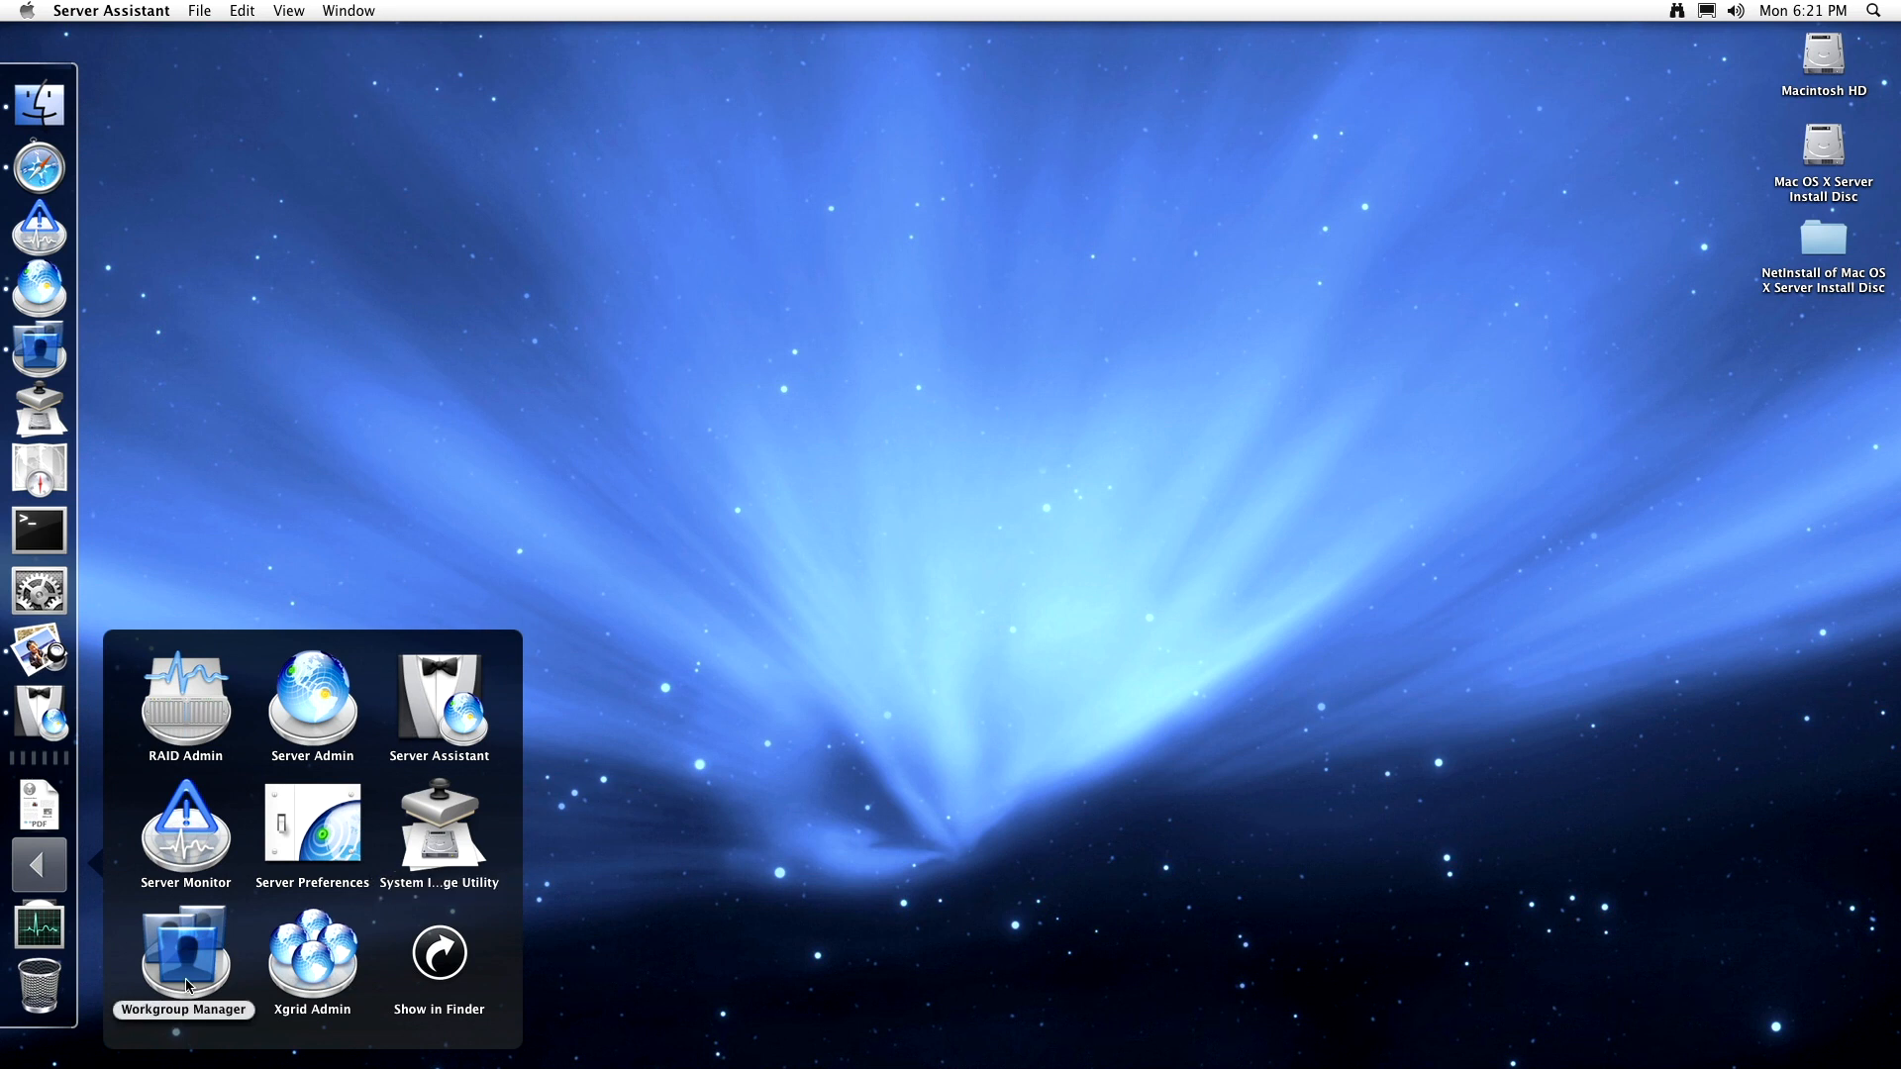
click(313, 953)
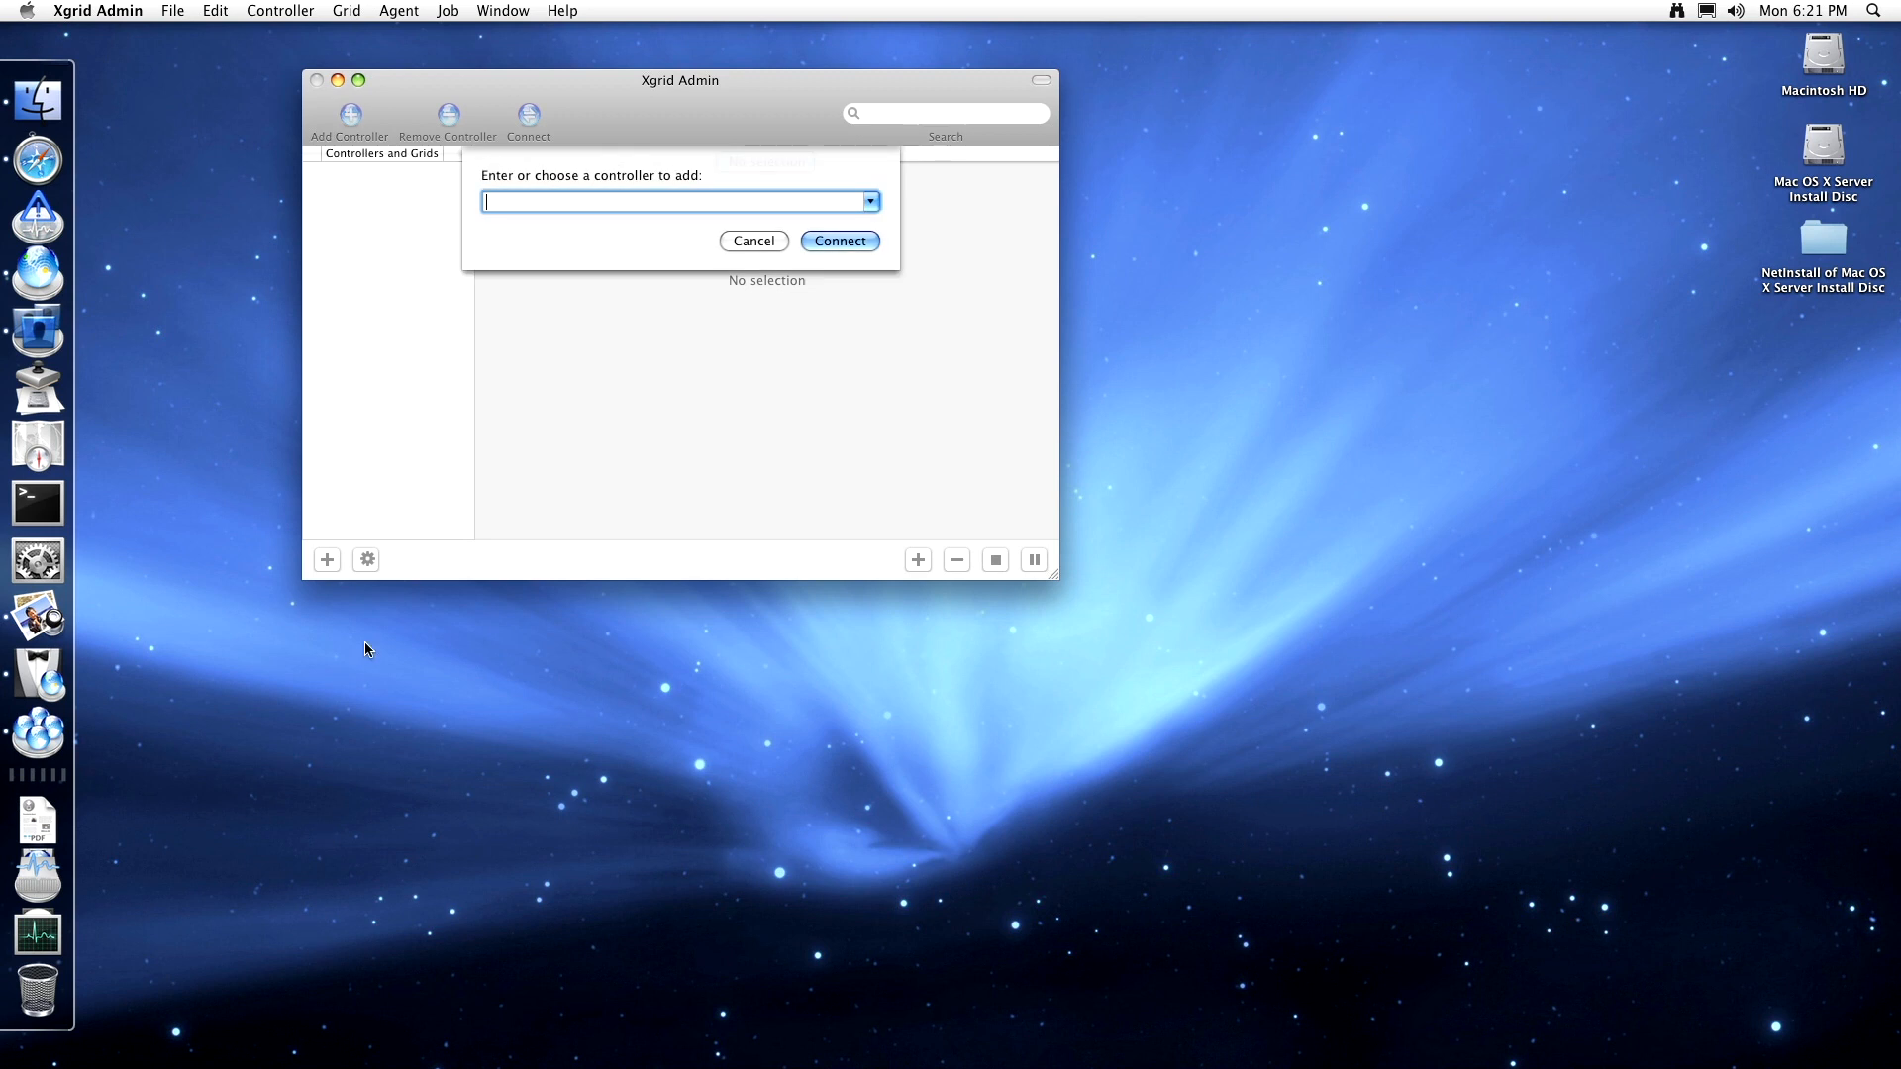
click(870, 205)
click(870, 205)
- Browse Xgrid Admin's Help and Grid menus and view its version information
click(574, 10)
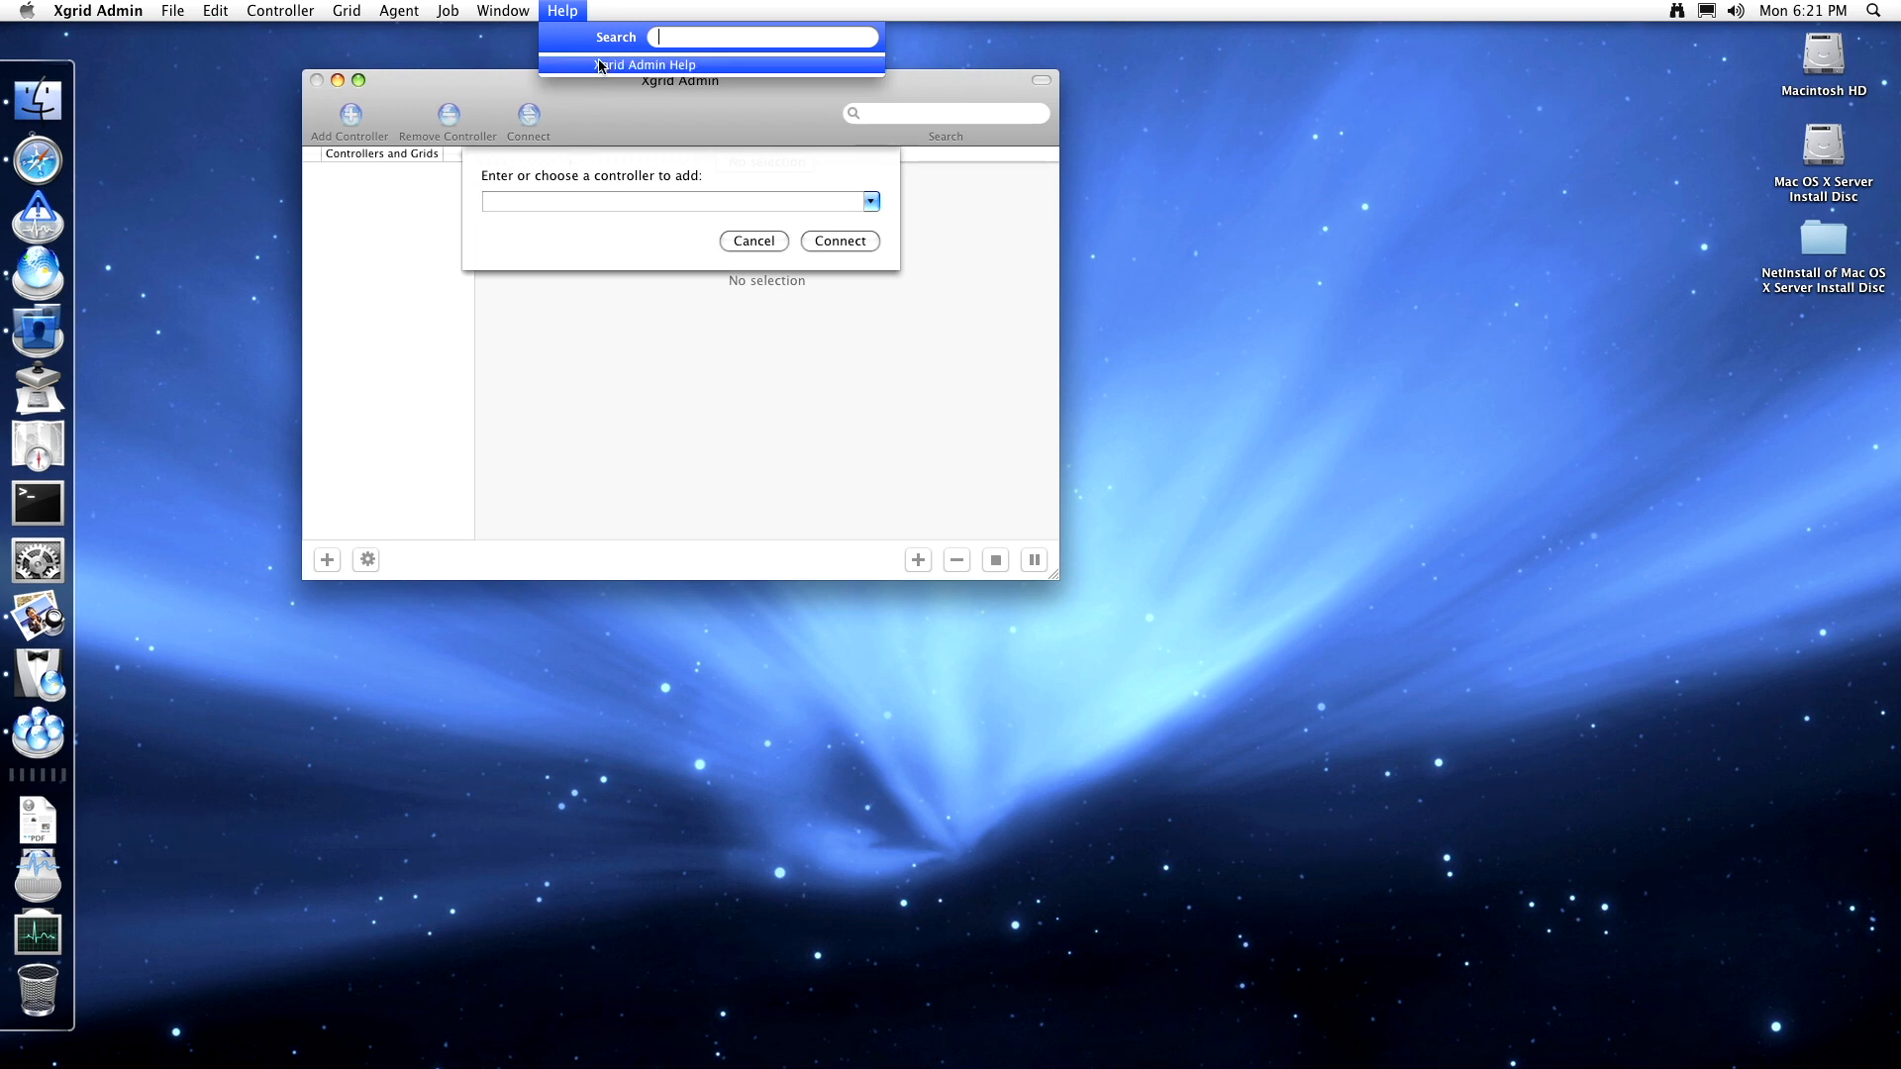
click(645, 208)
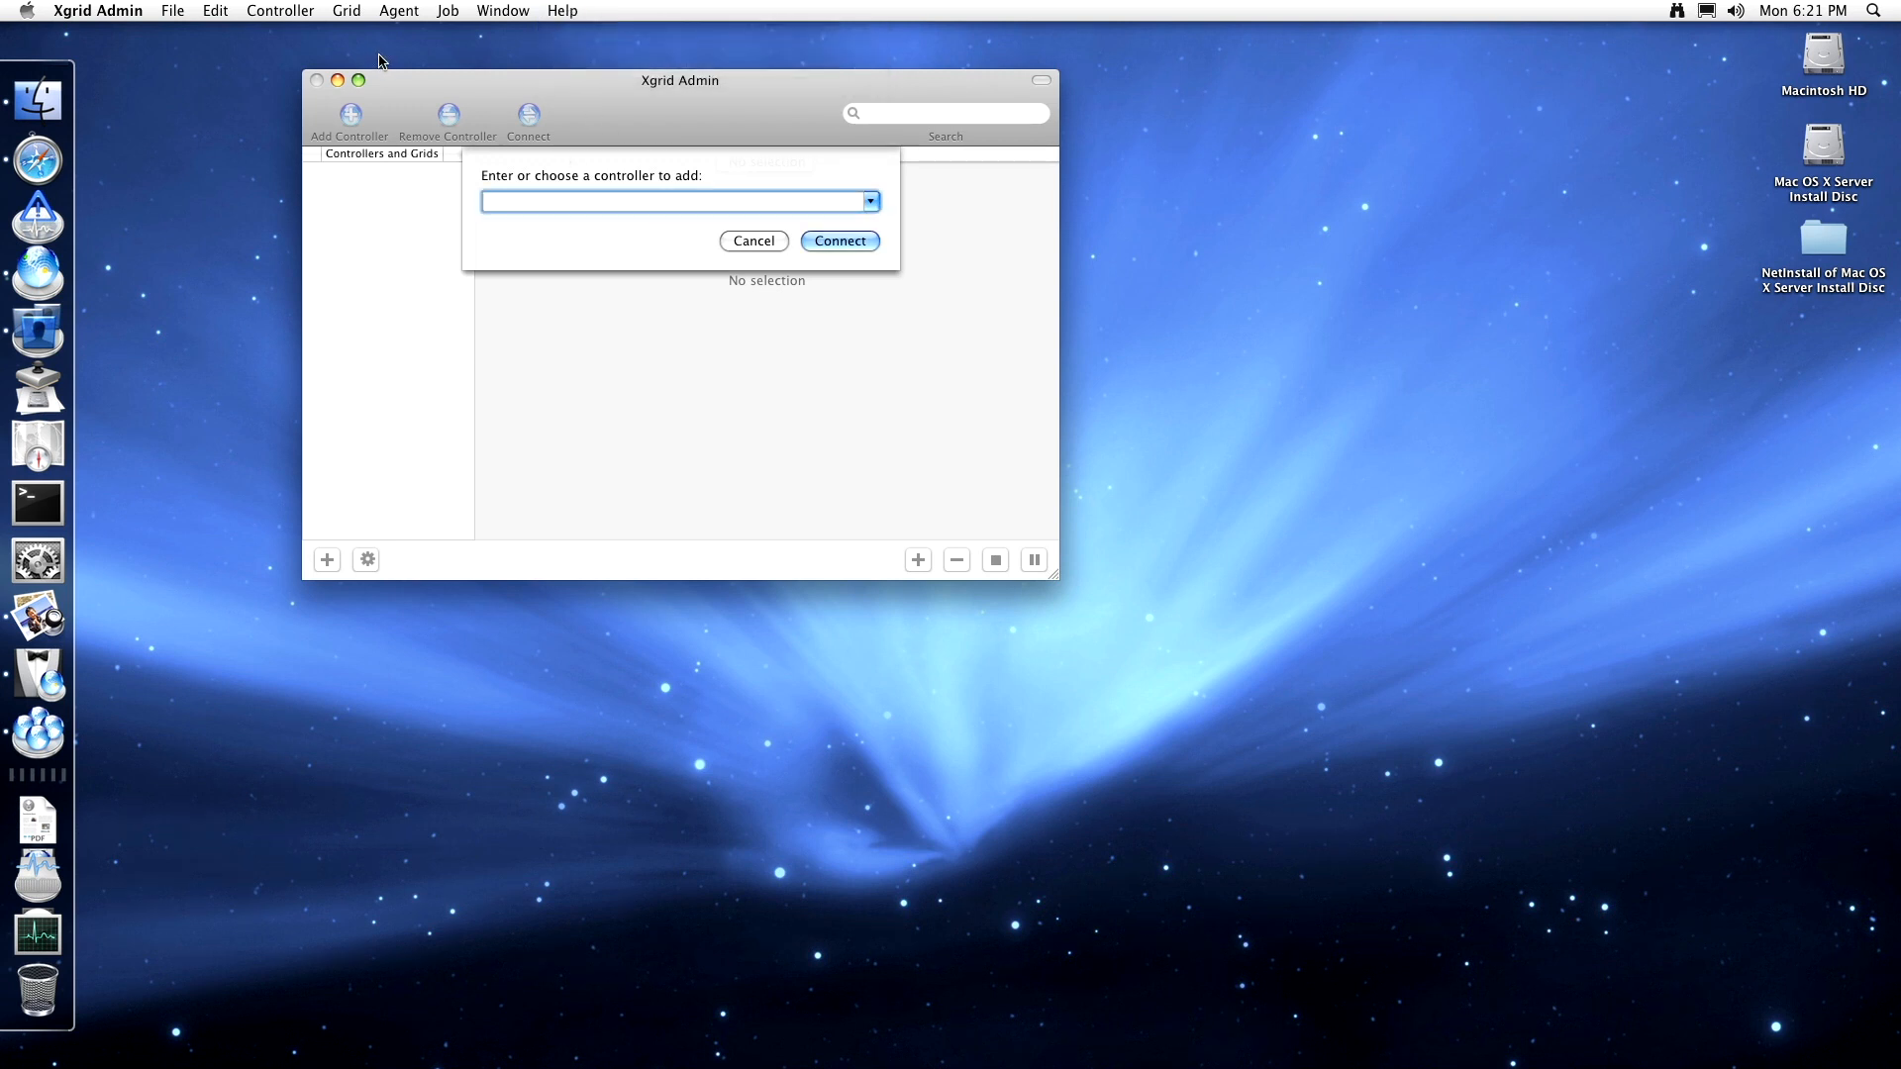
click(140, 10)
click(119, 33)
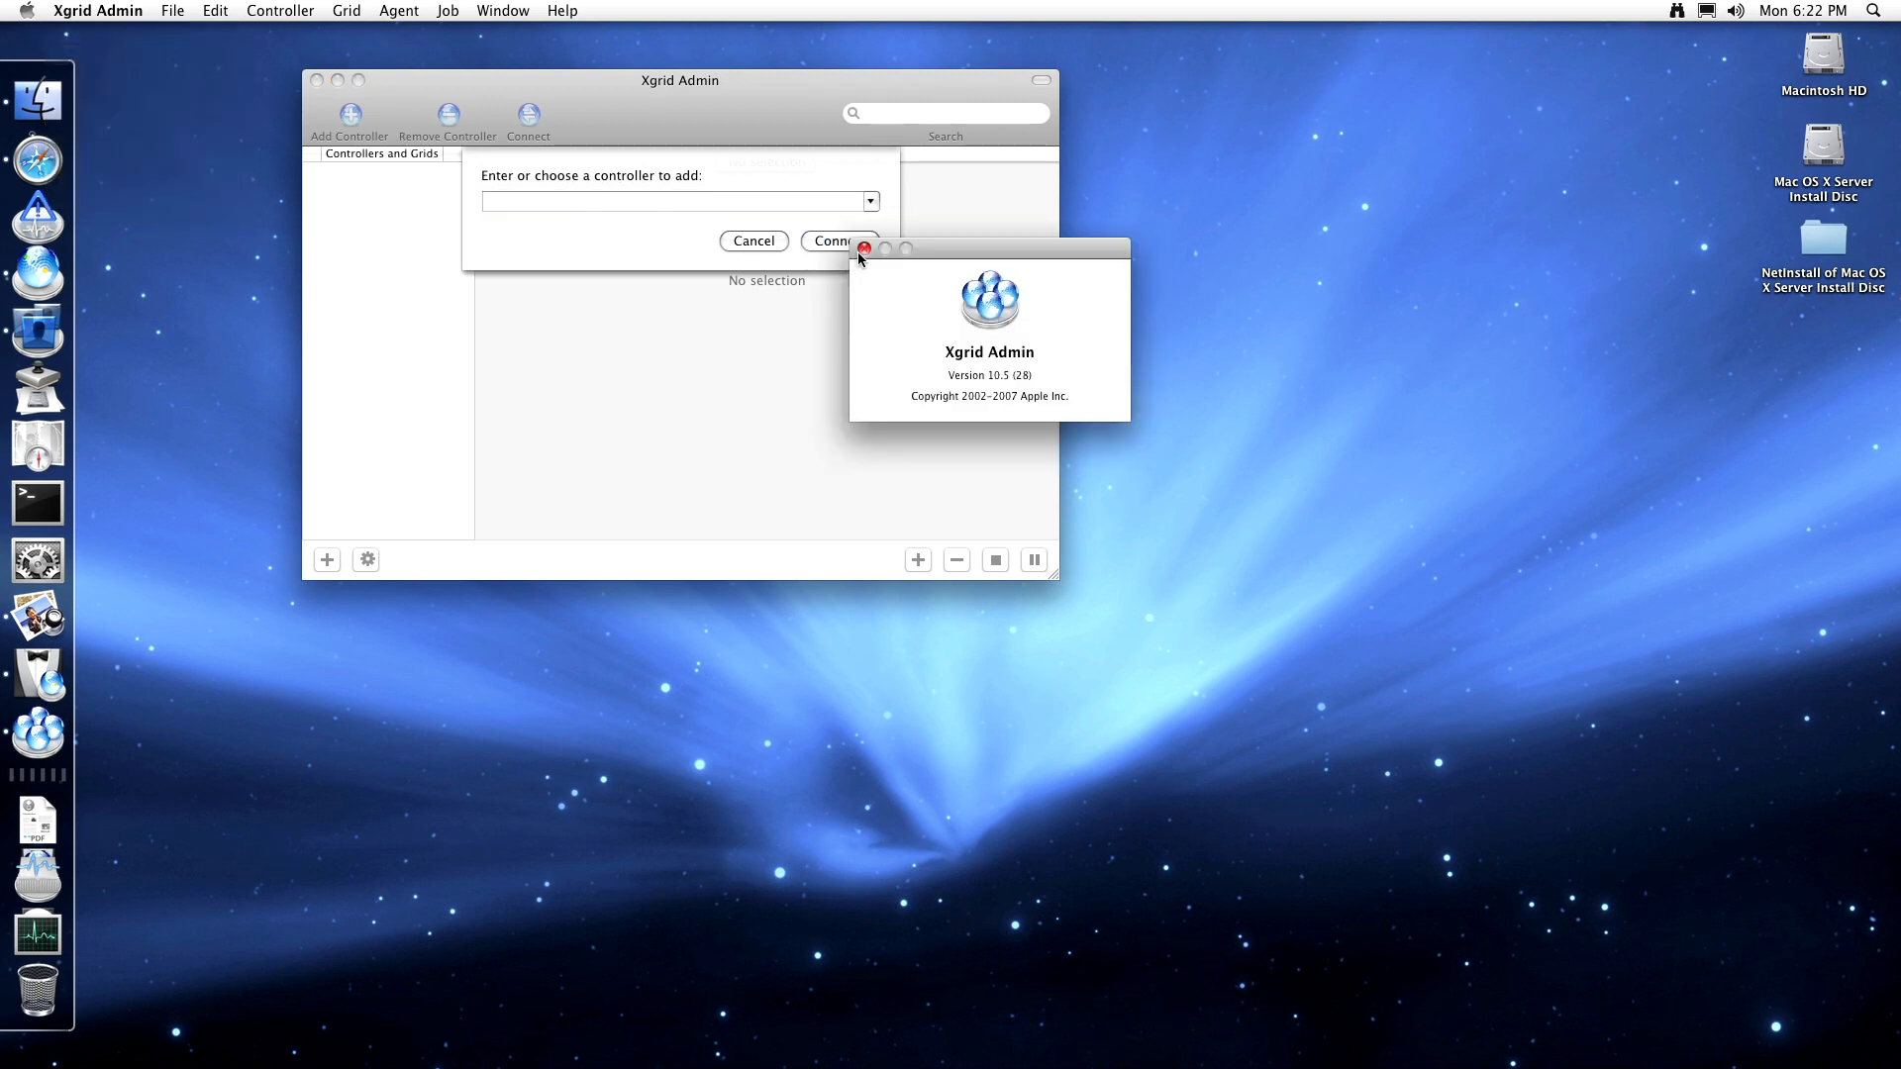
click(863, 248)
click(356, 10)
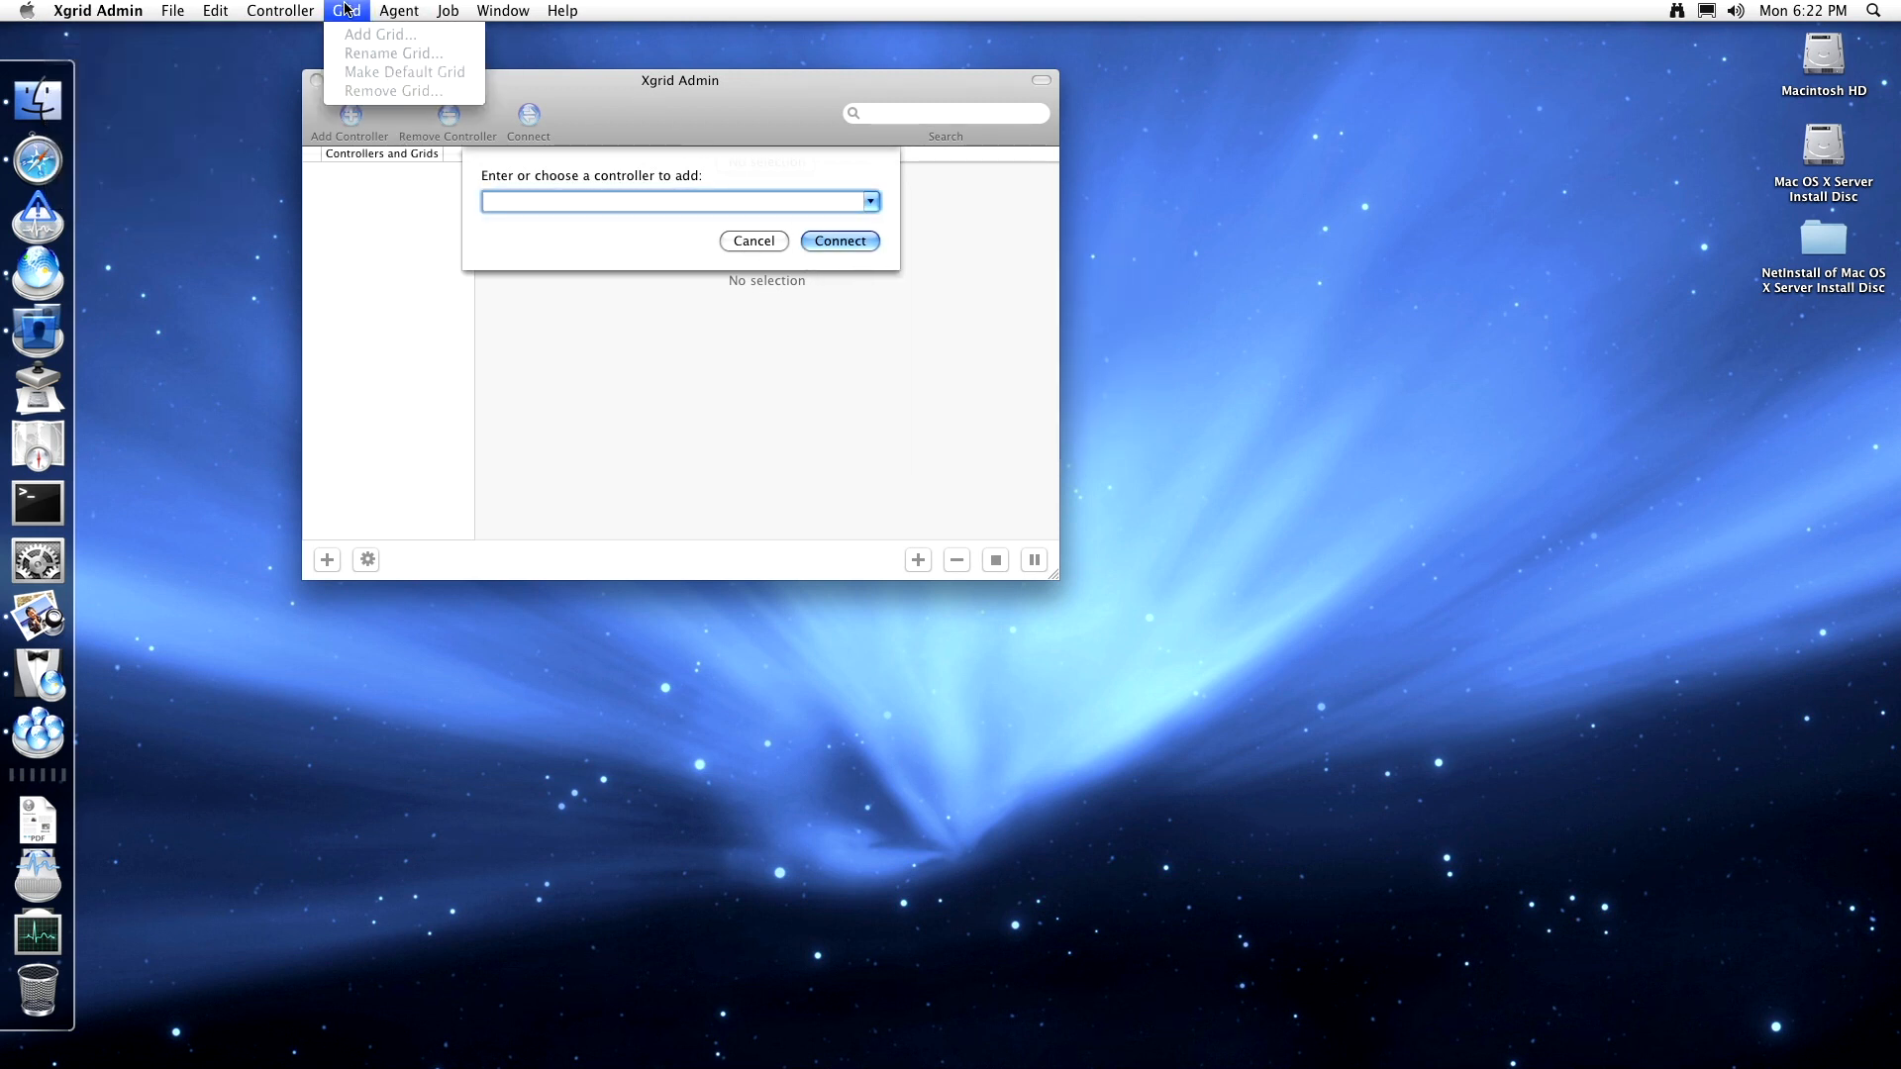
mouse_move(180, 12)
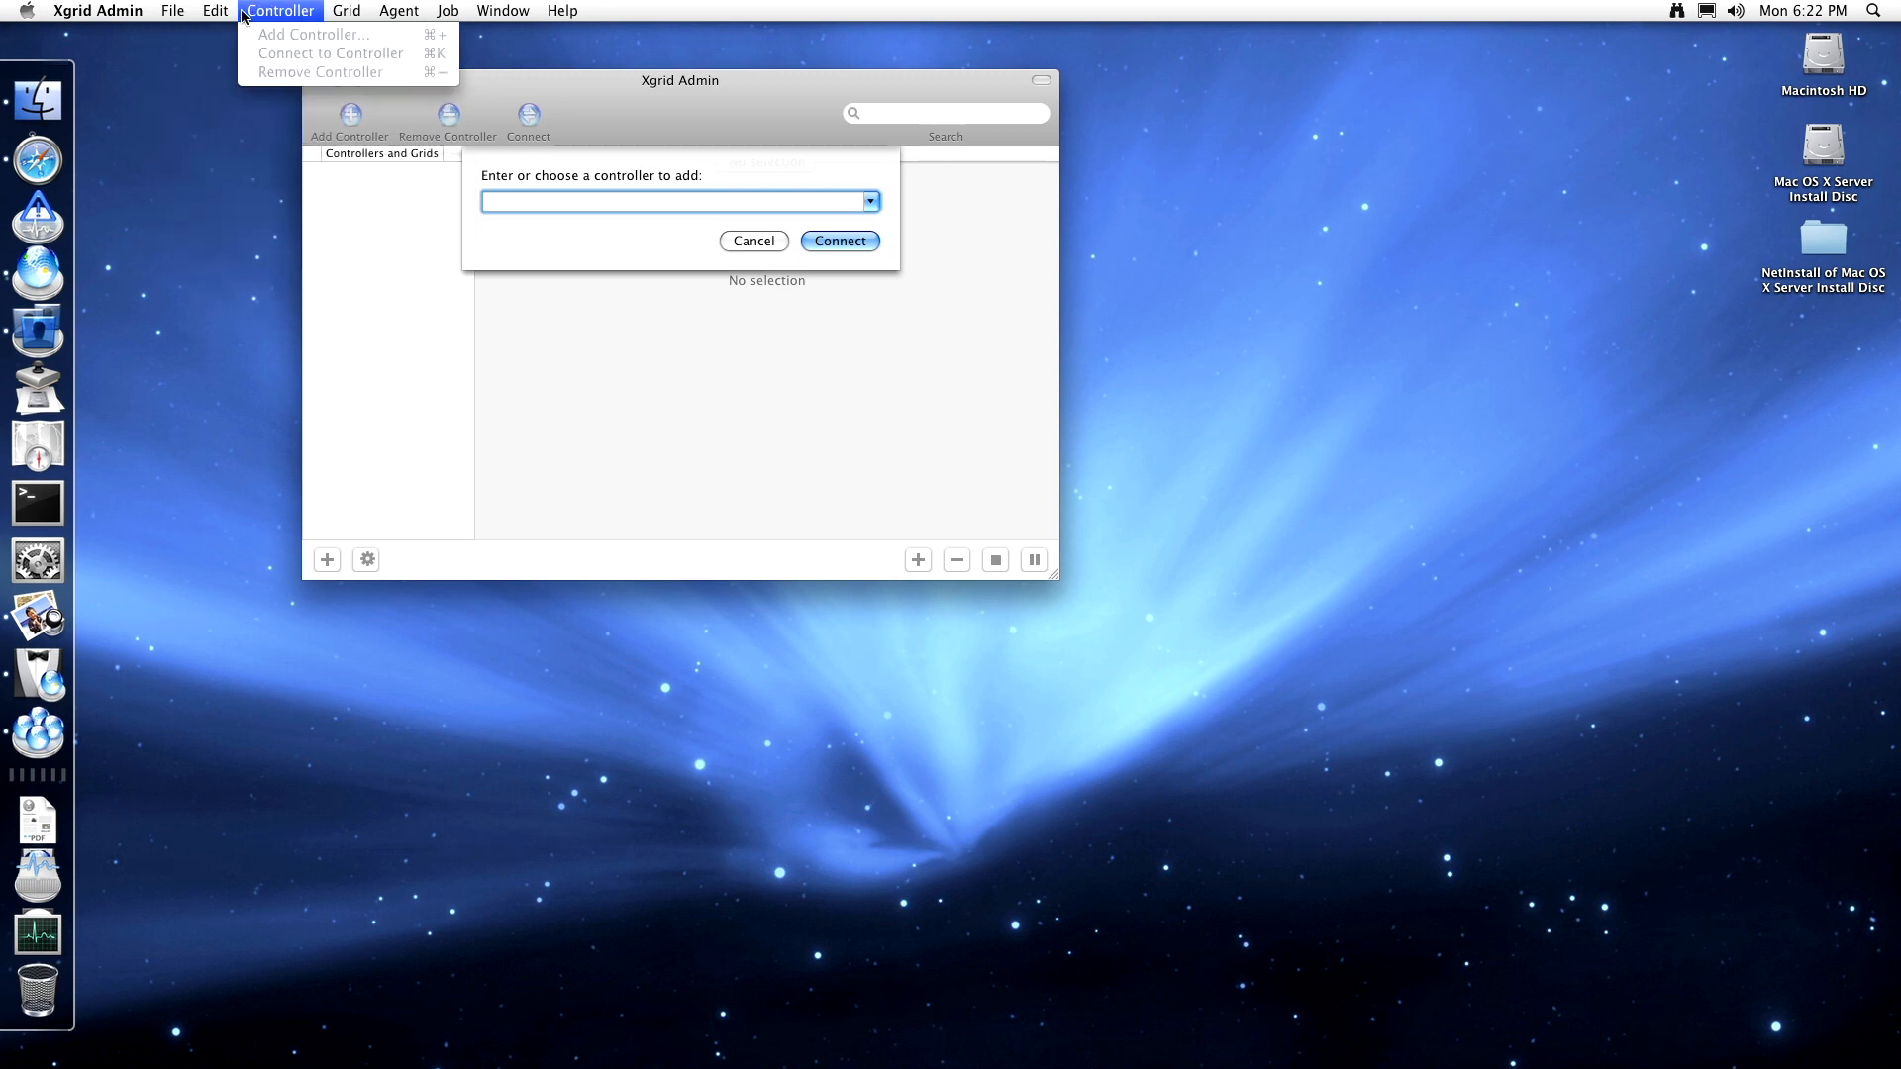
mouse_move(446, 10)
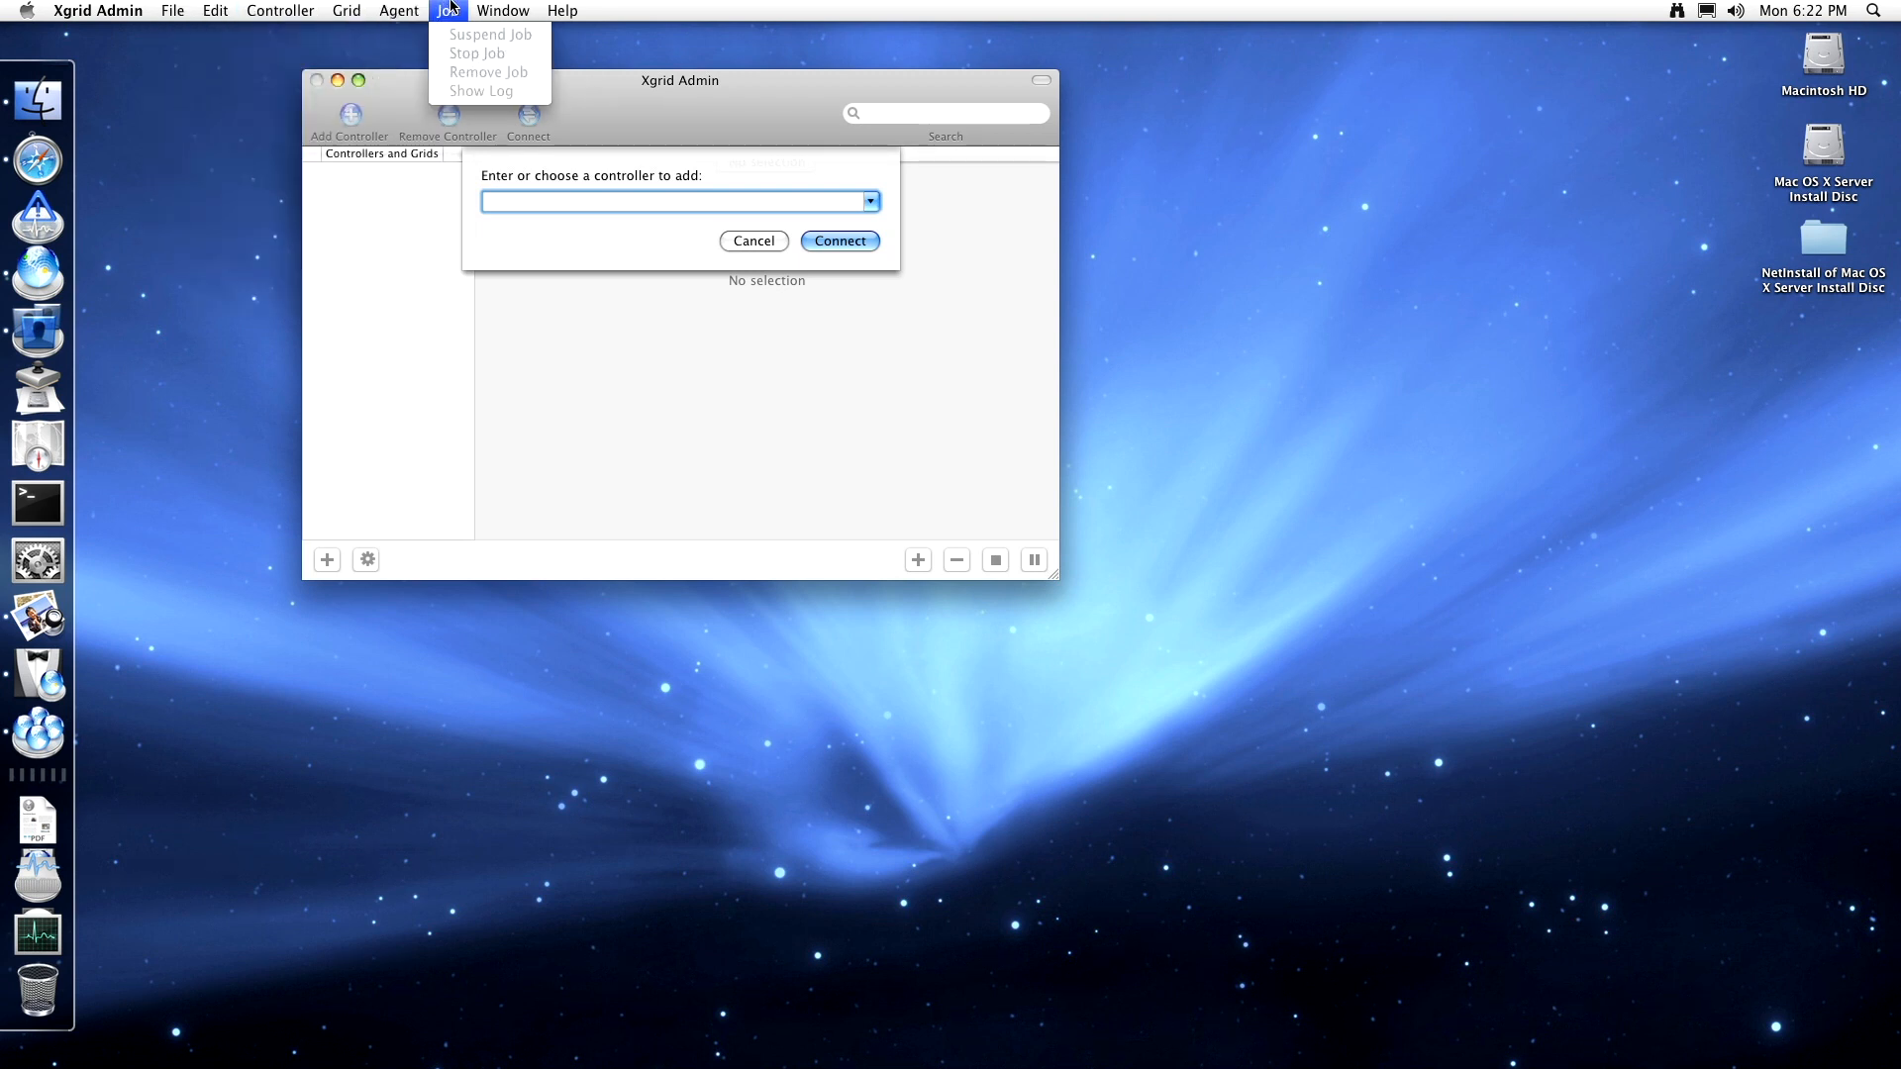
mouse_move(564, 9)
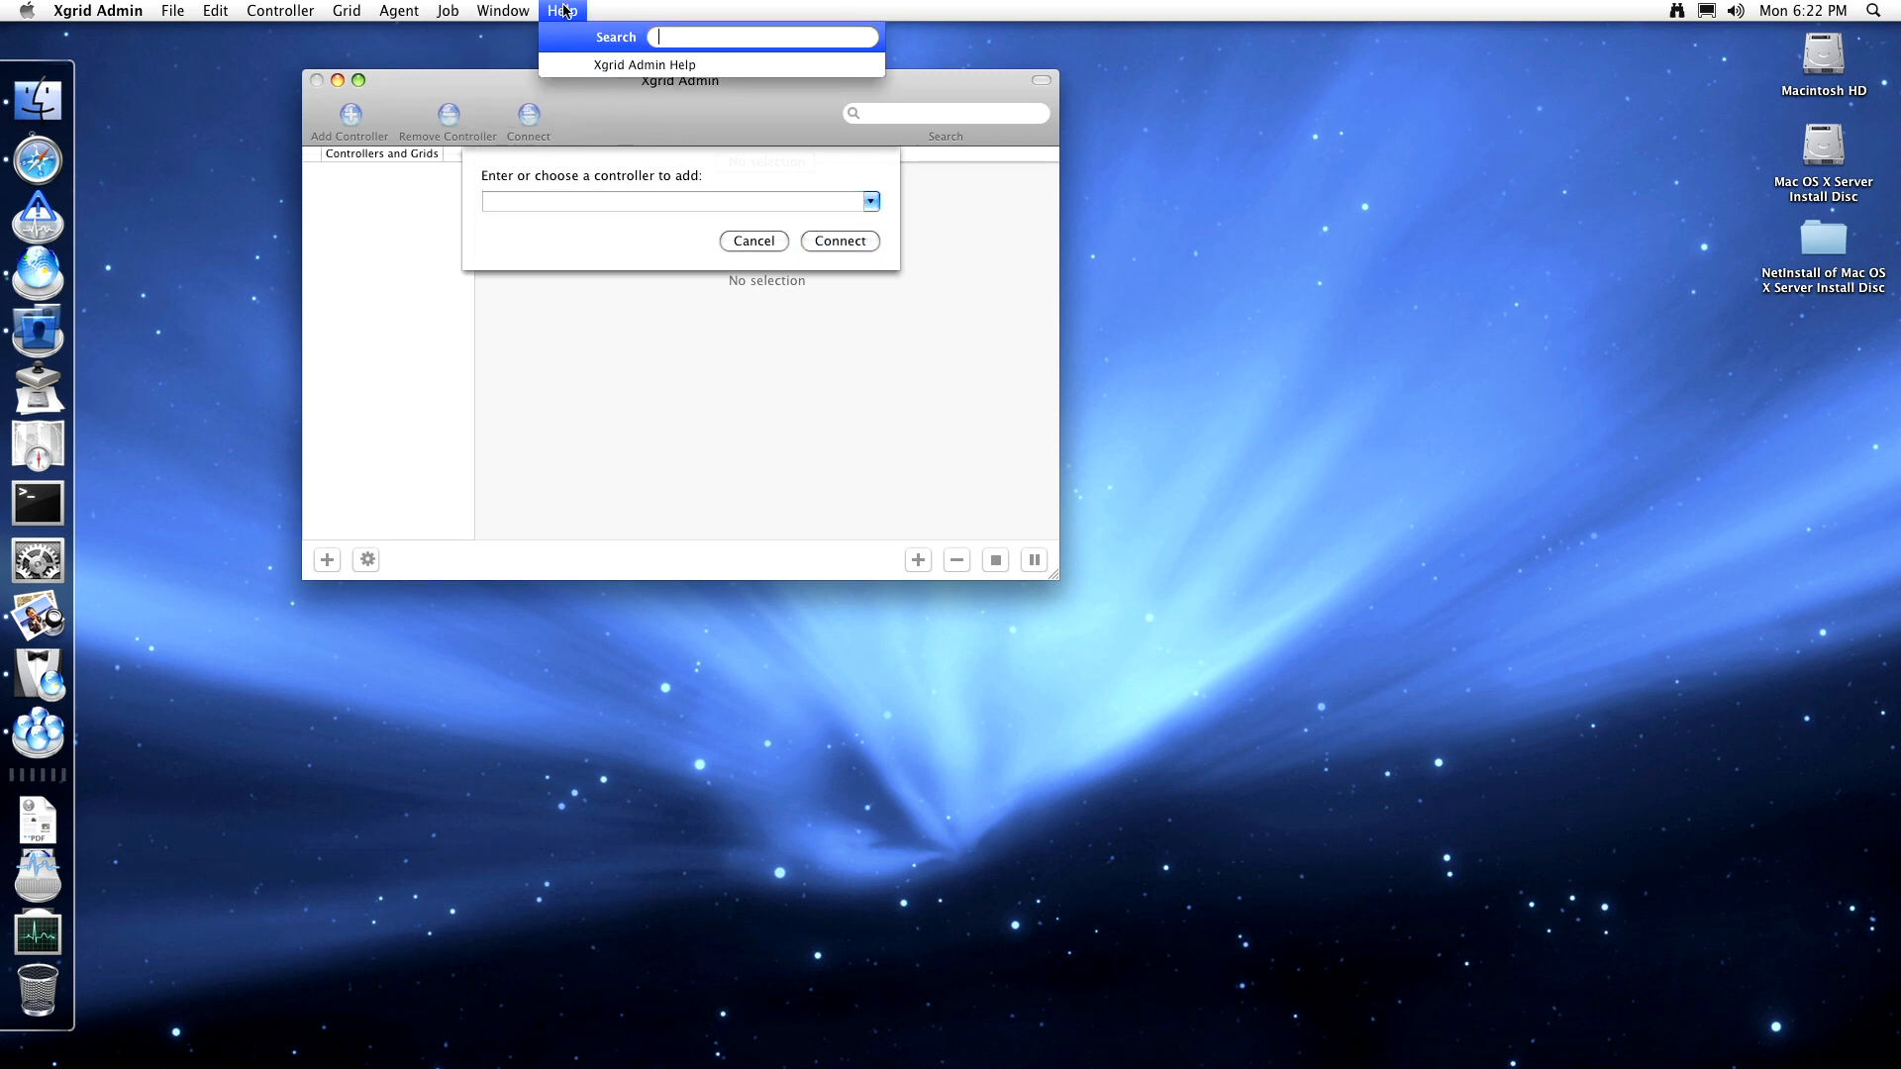
click(580, 62)
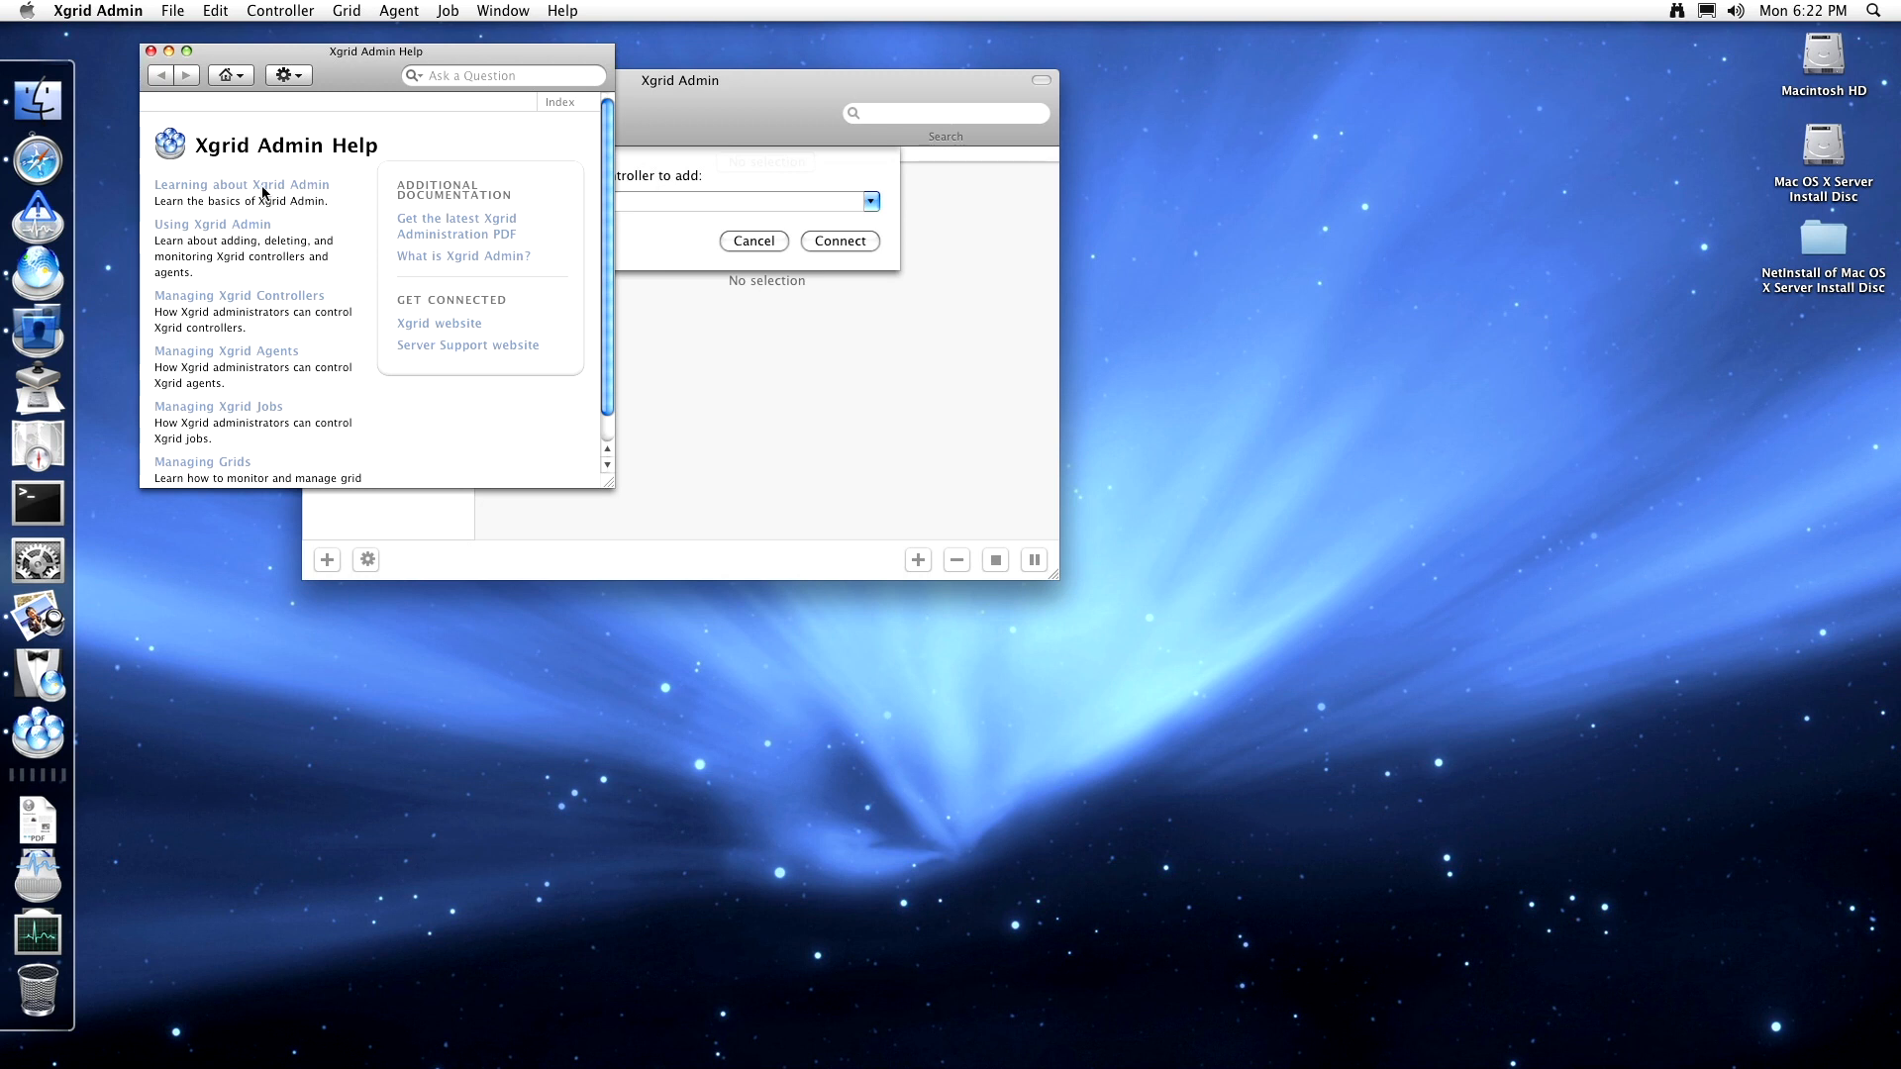
click(263, 190)
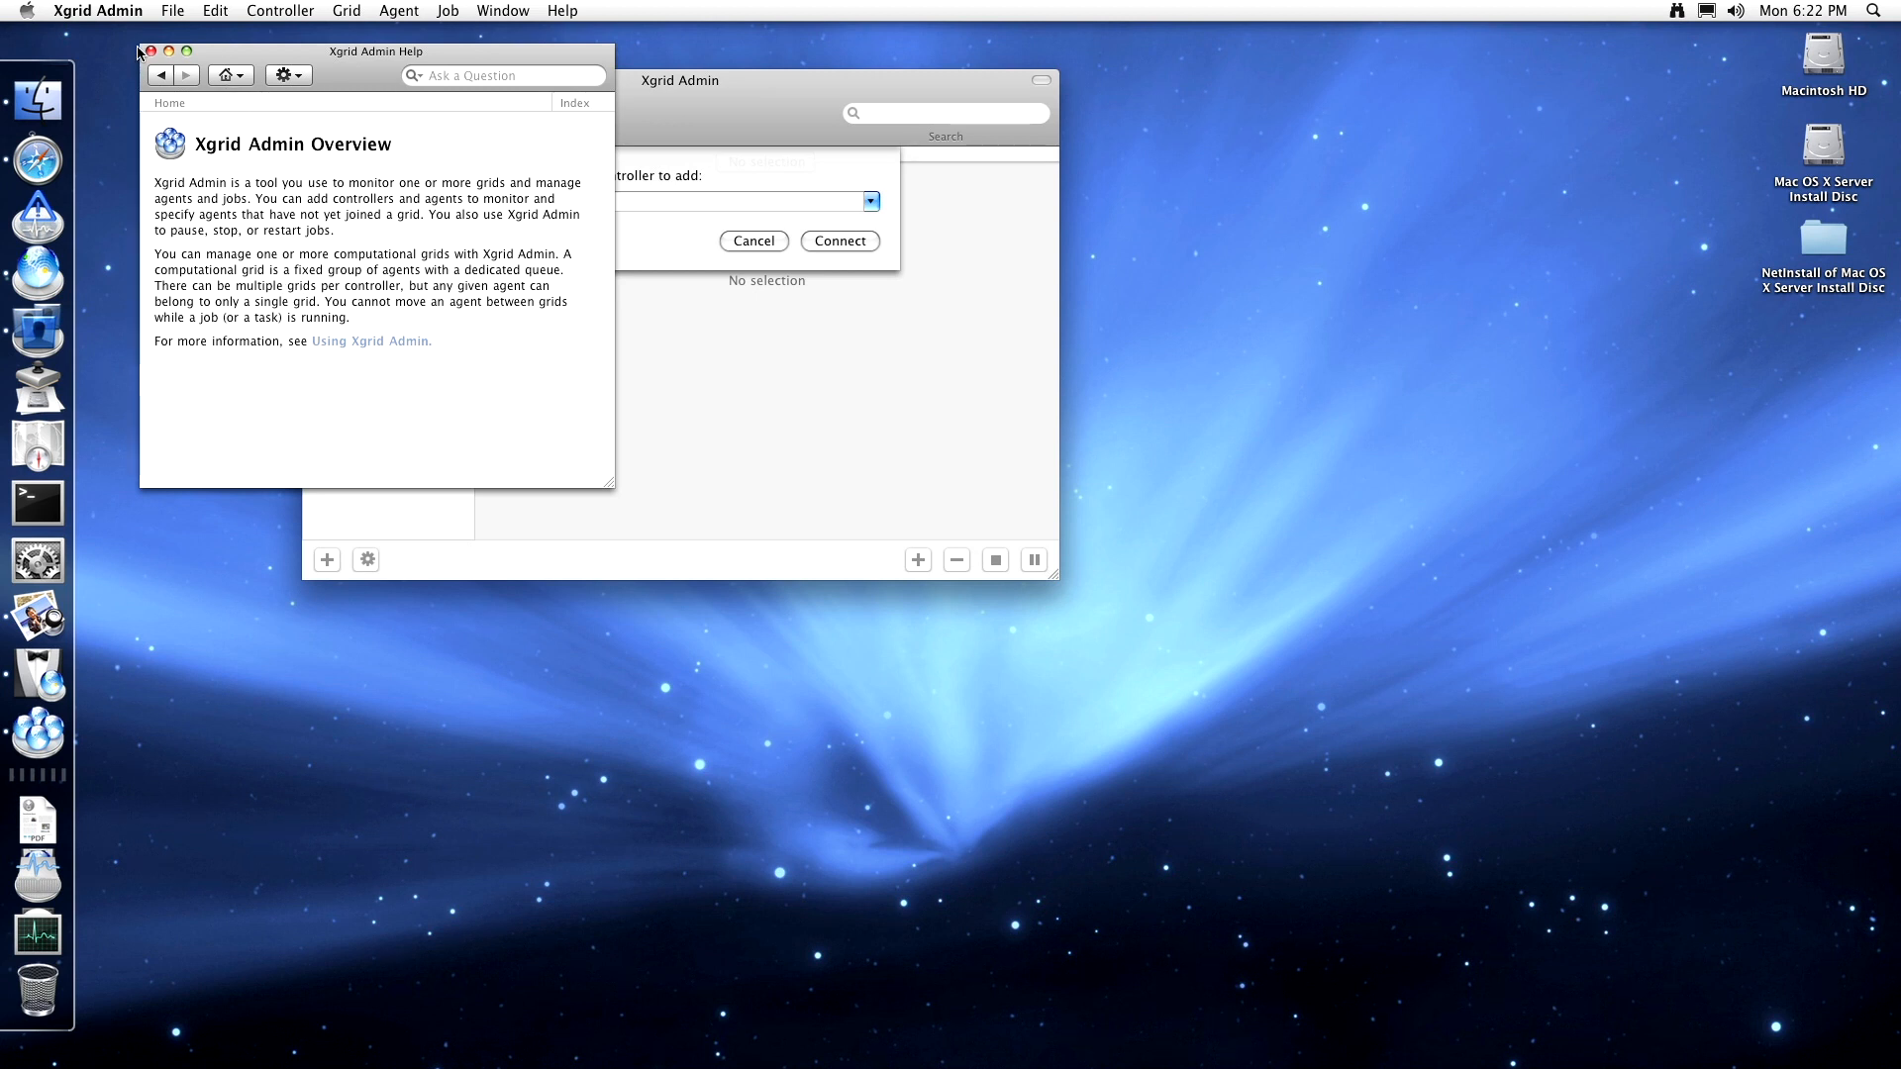
click(160, 76)
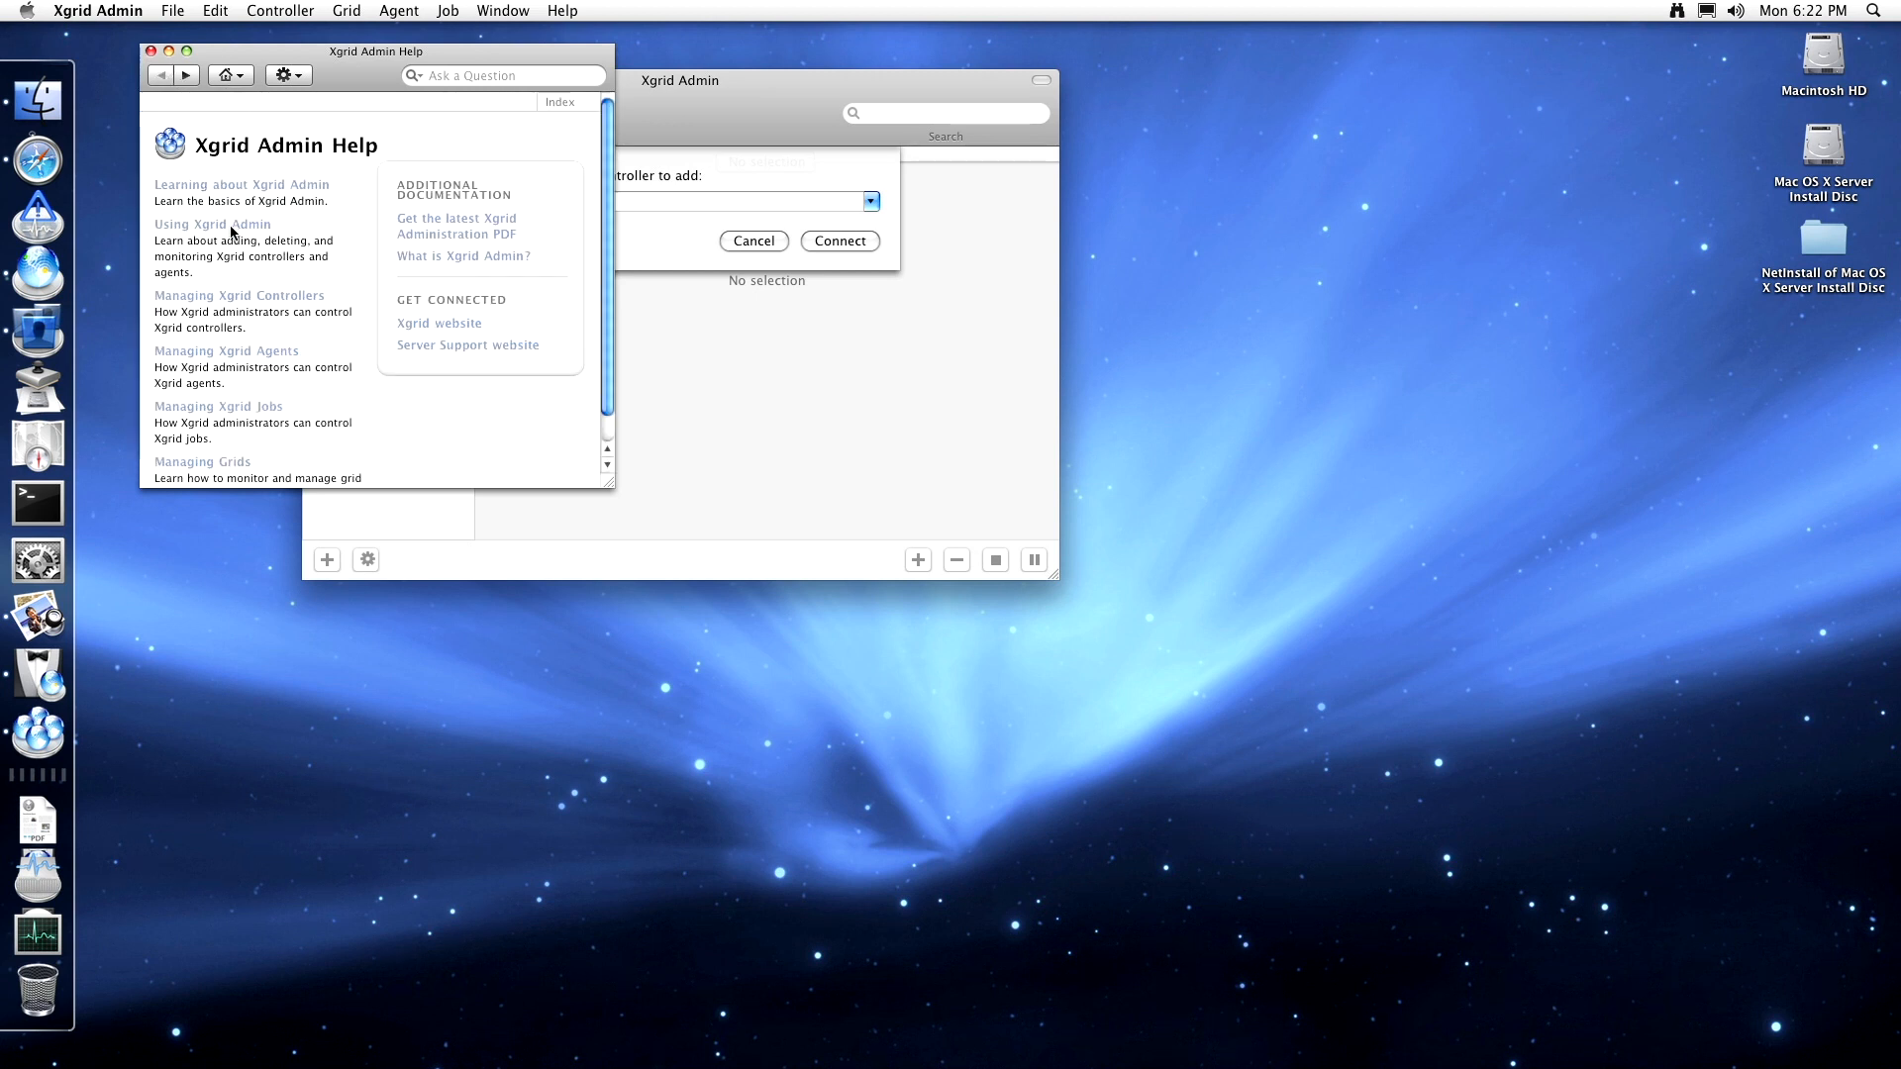
click(230, 225)
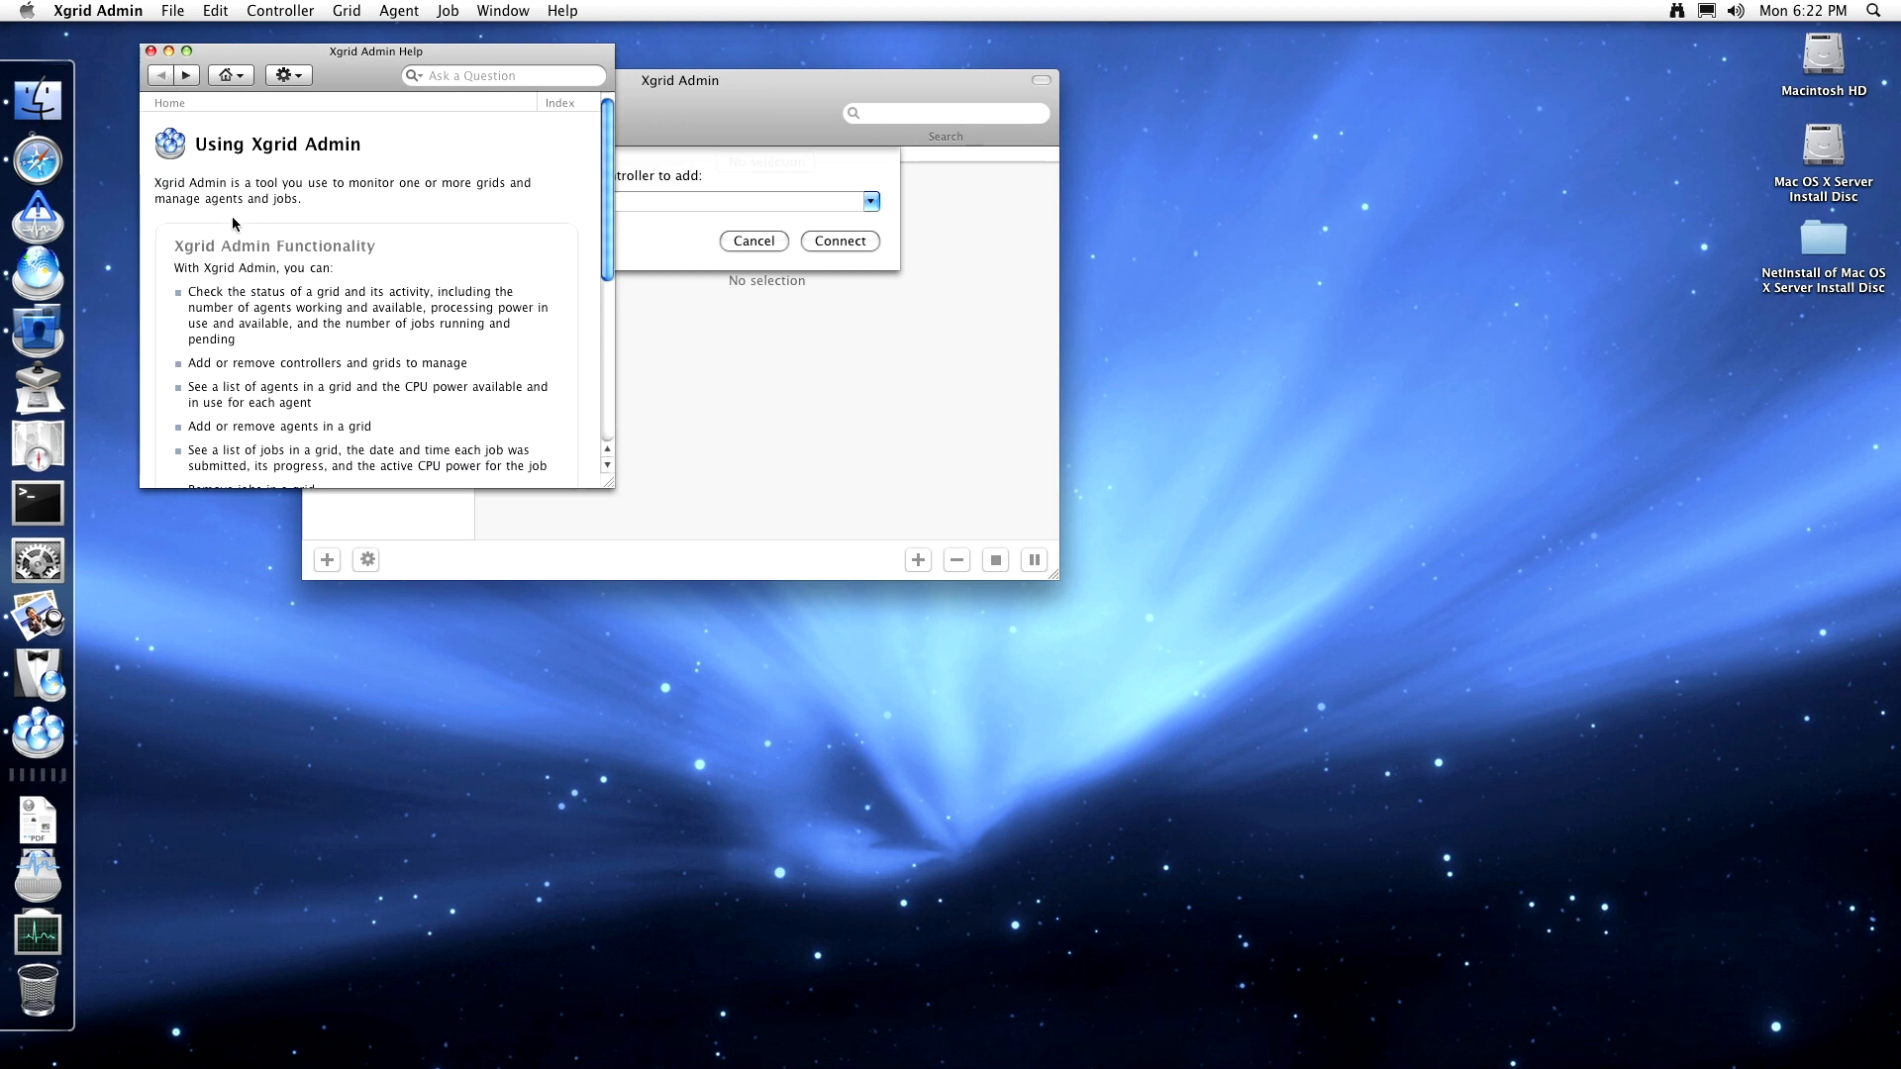
scroll(233, 213, down, 3)
scroll(387, 352, down, 5)
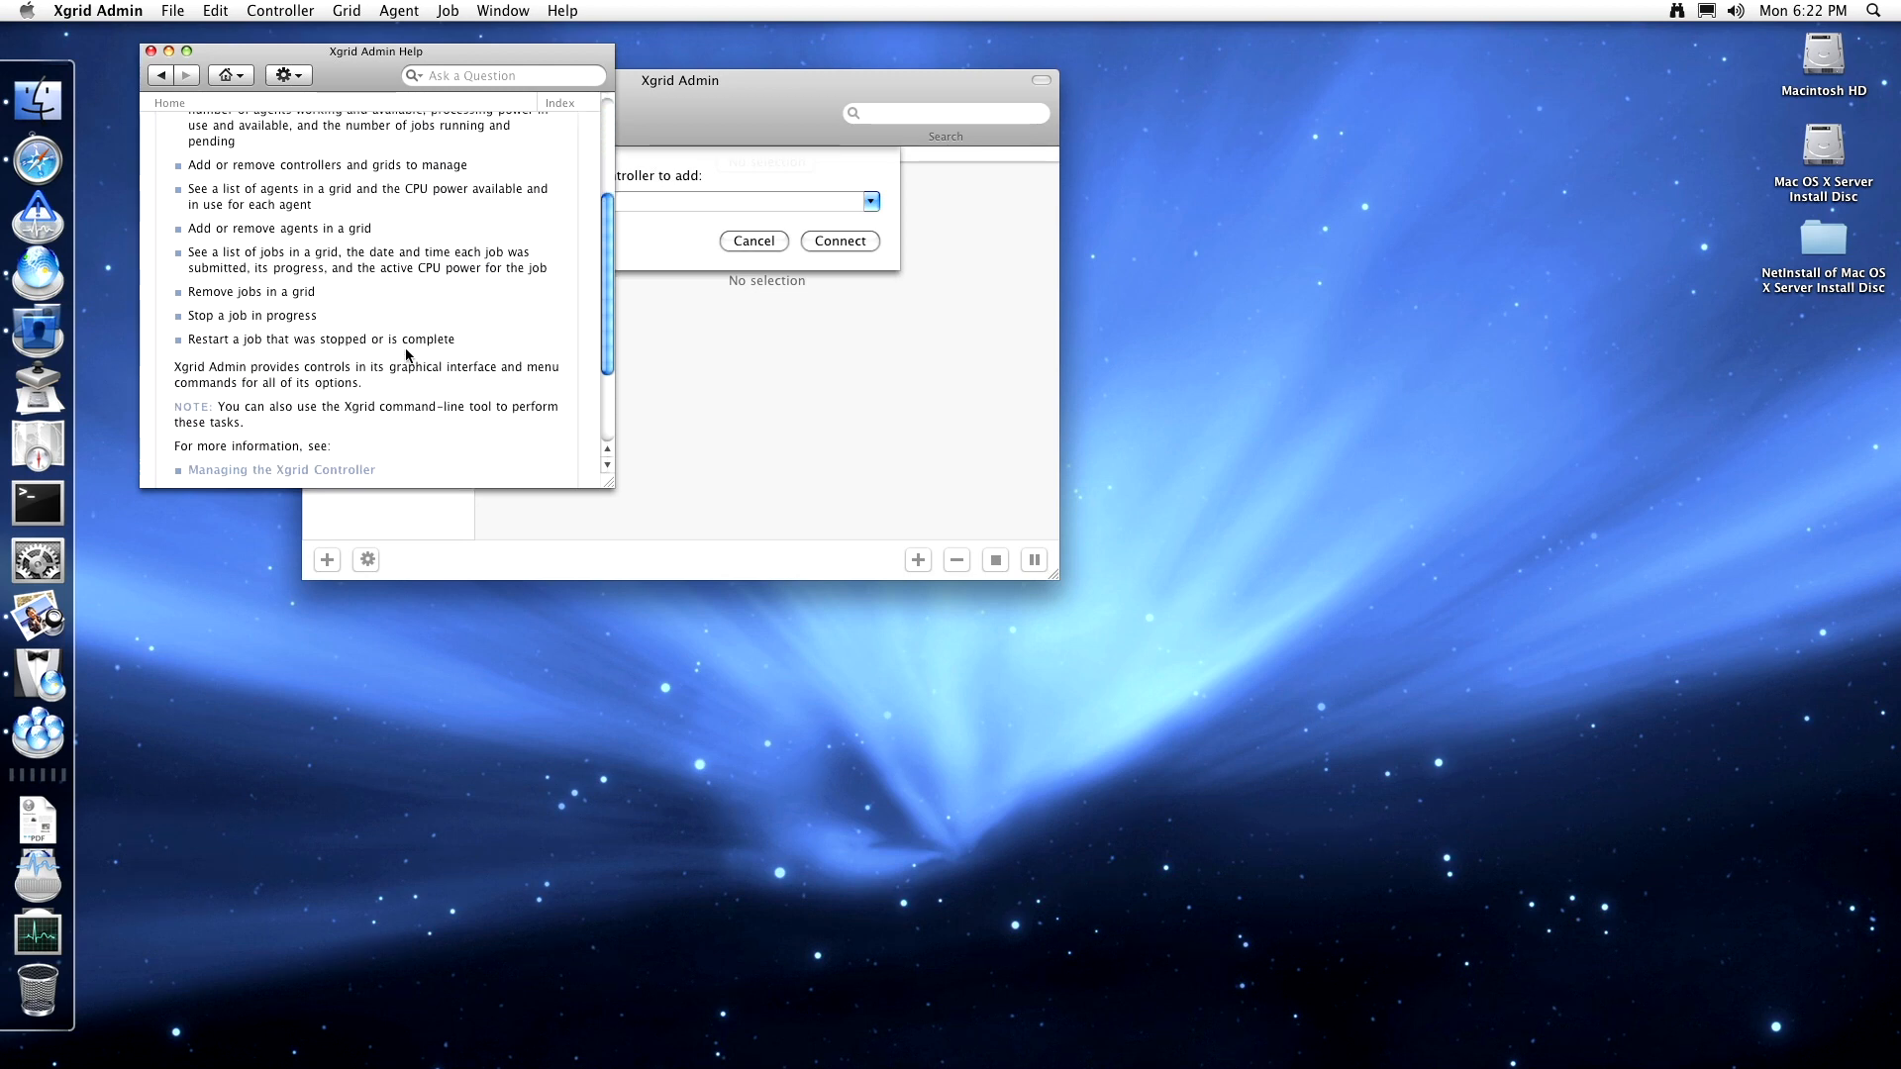
click(162, 76)
scroll(281, 340, down, 1)
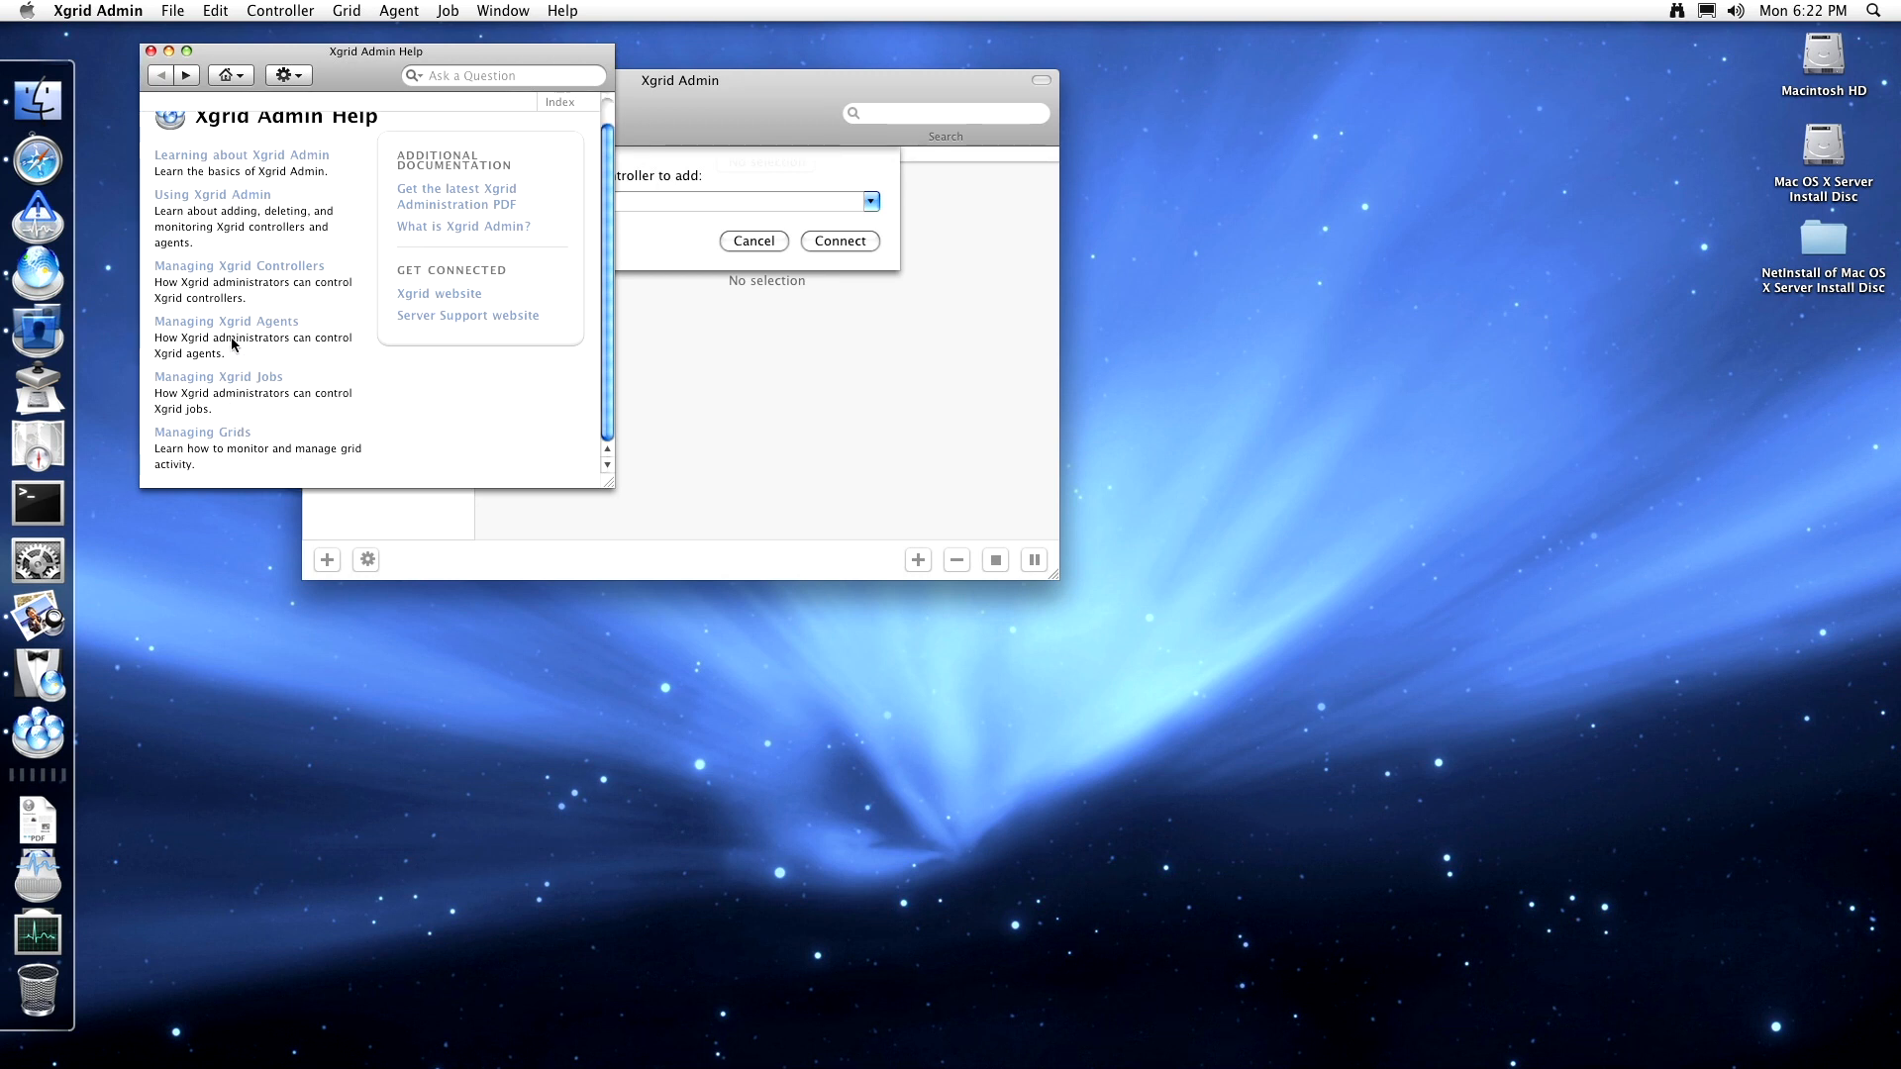
click(247, 265)
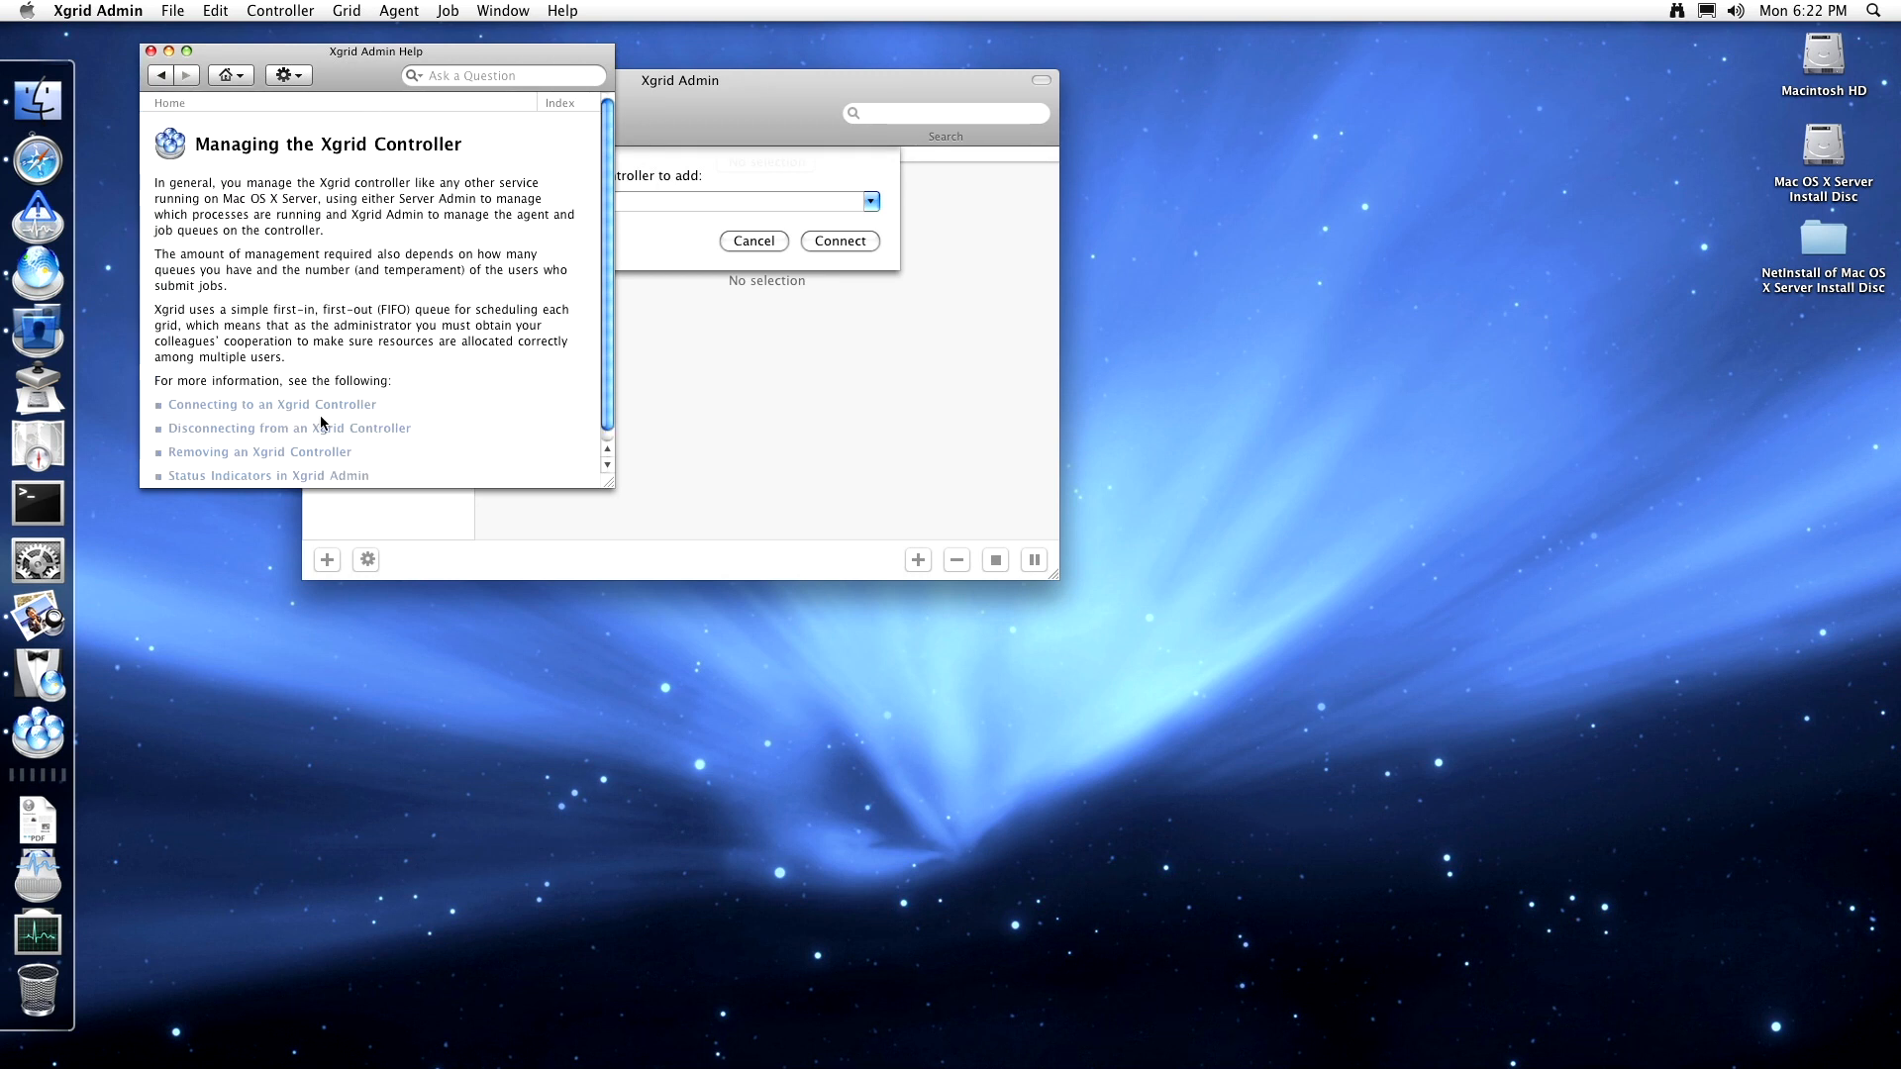
scroll(344, 348, down, 1)
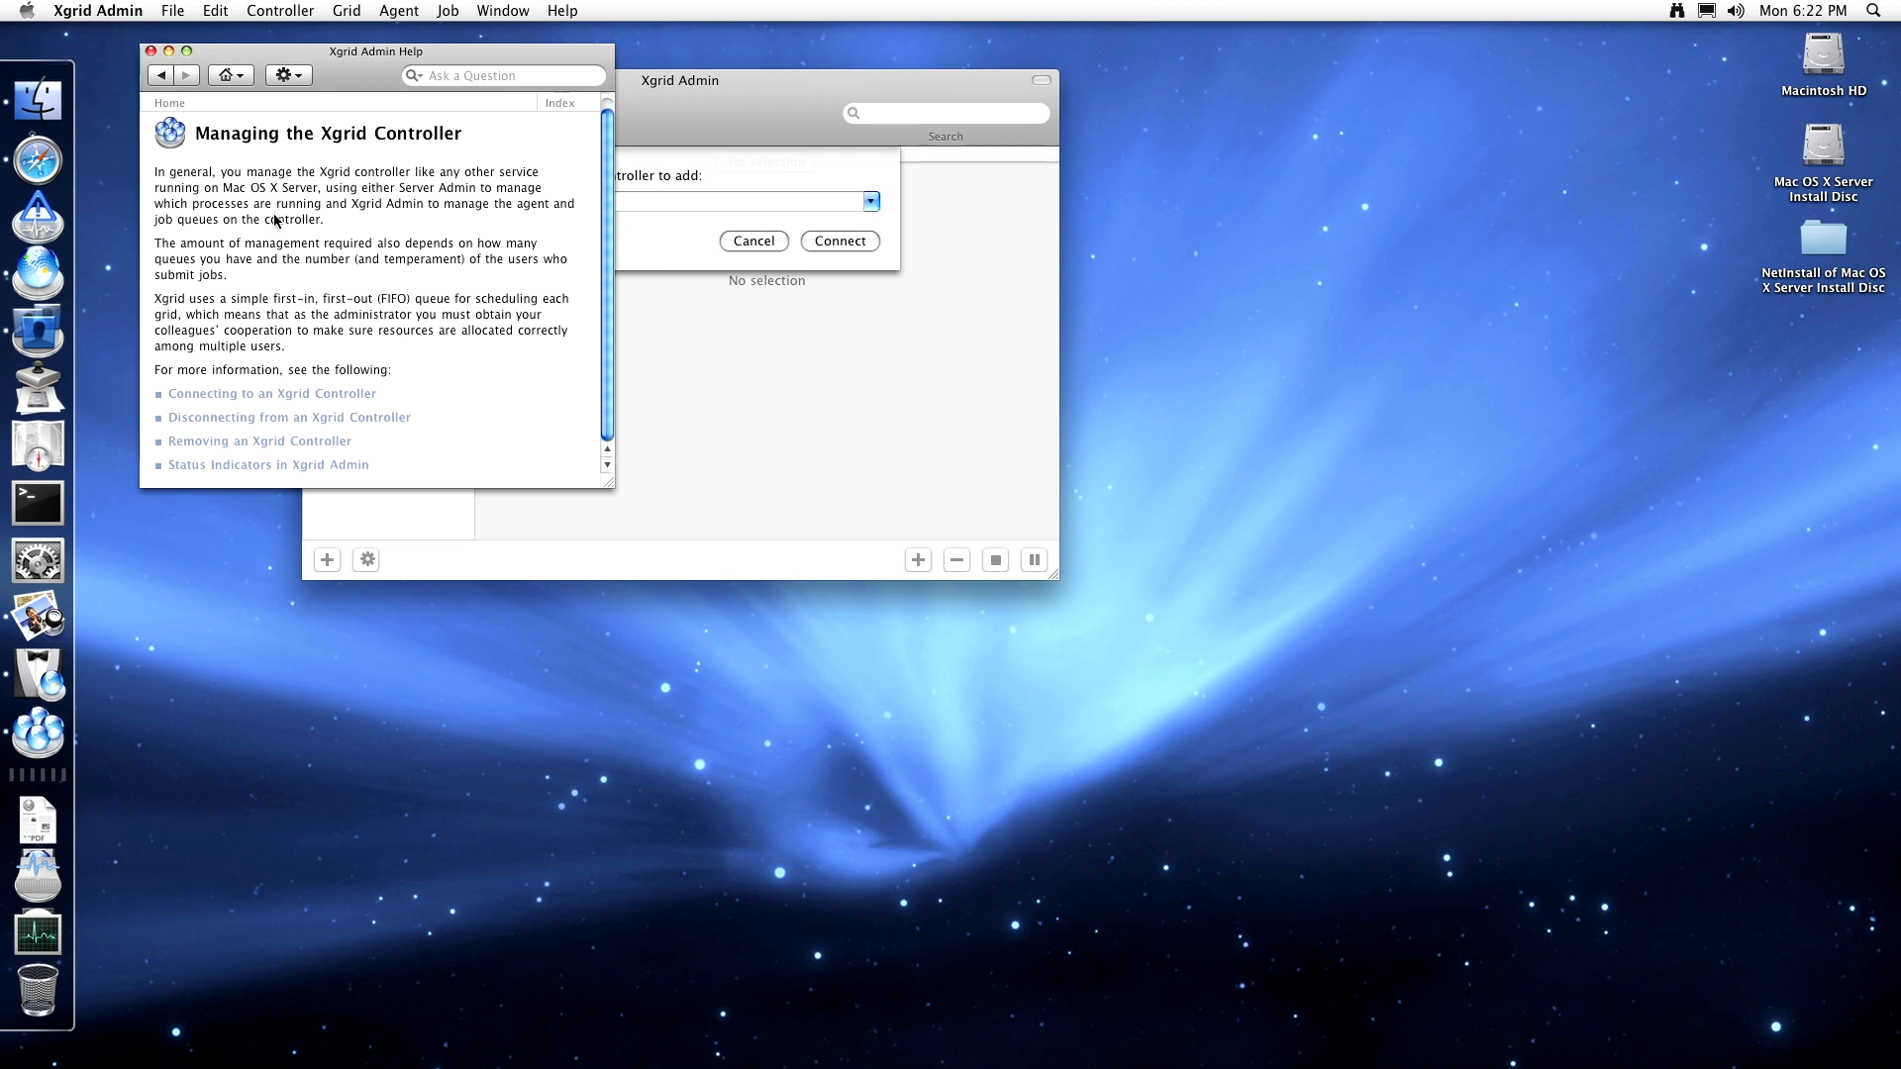
click(151, 50)
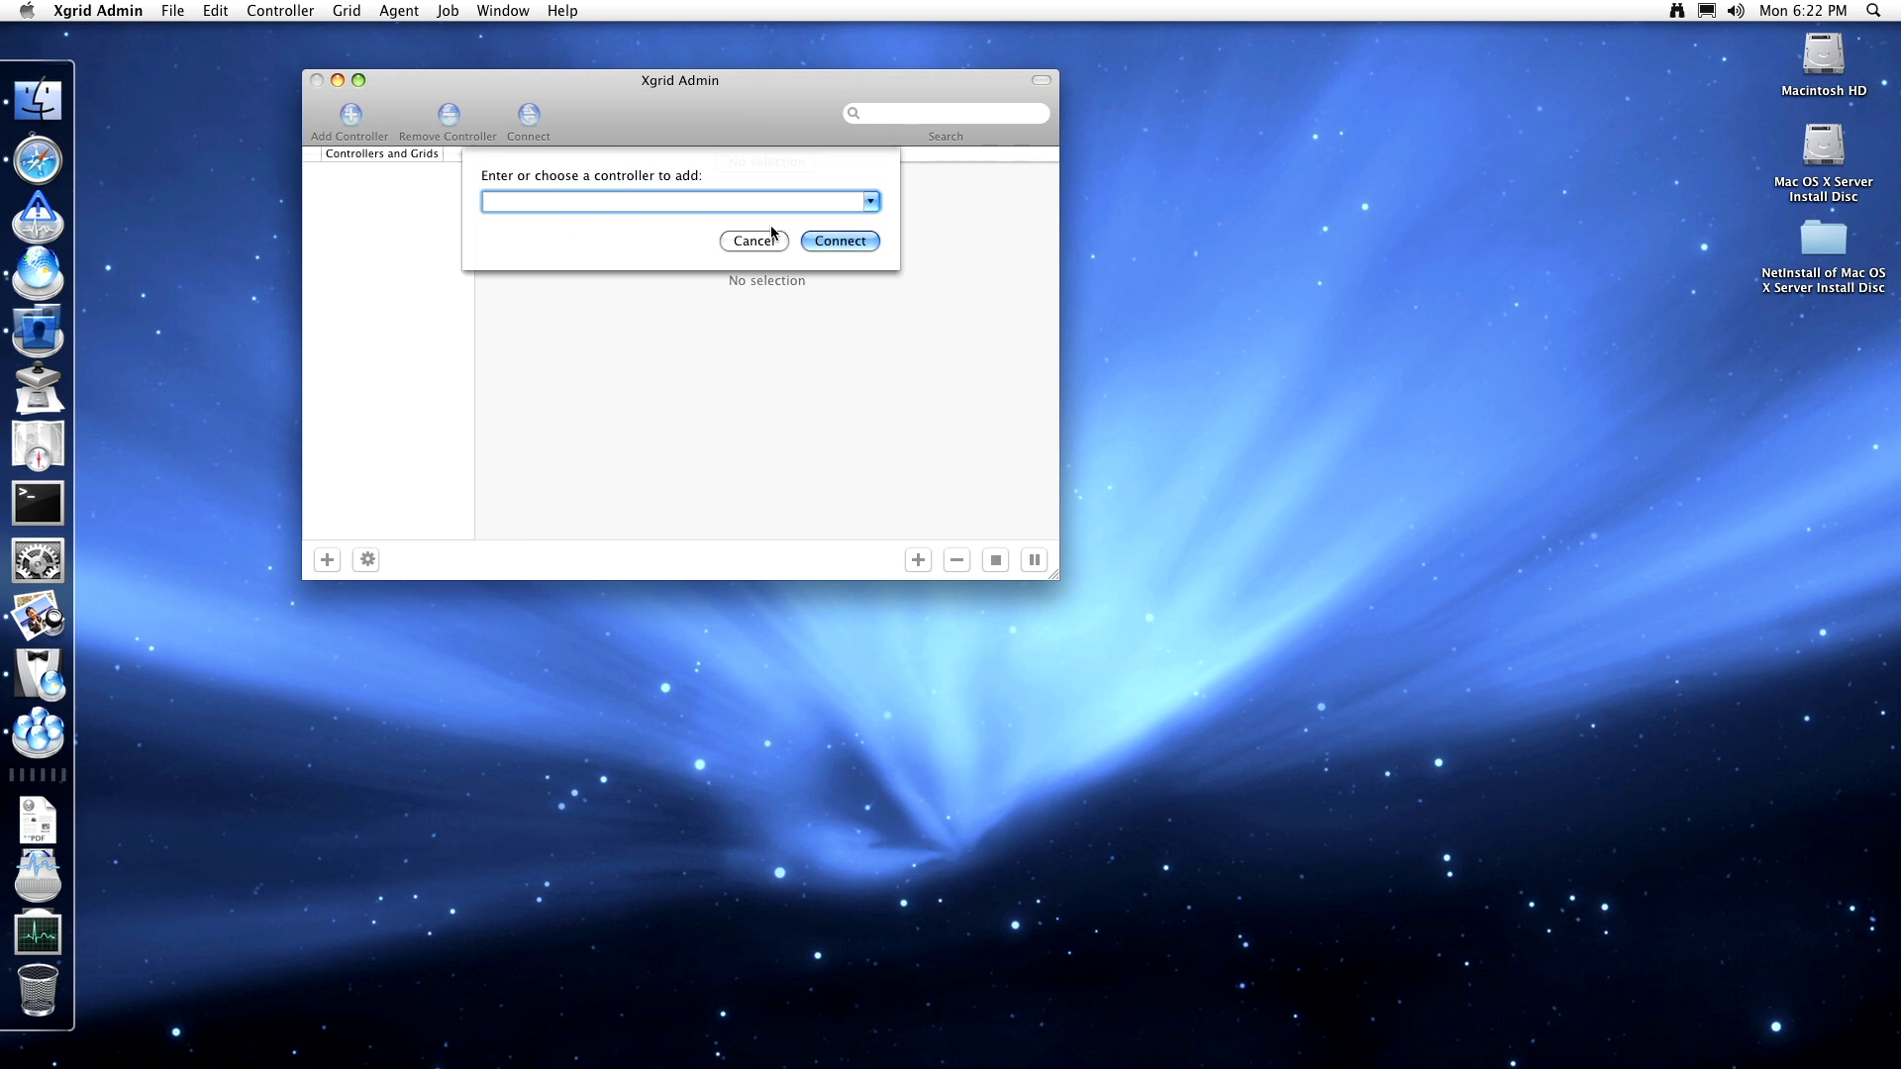
- Cancel adding a controller, browse the Agent and Controller menus, and reopen Xgrid Admin Help
click(872, 202)
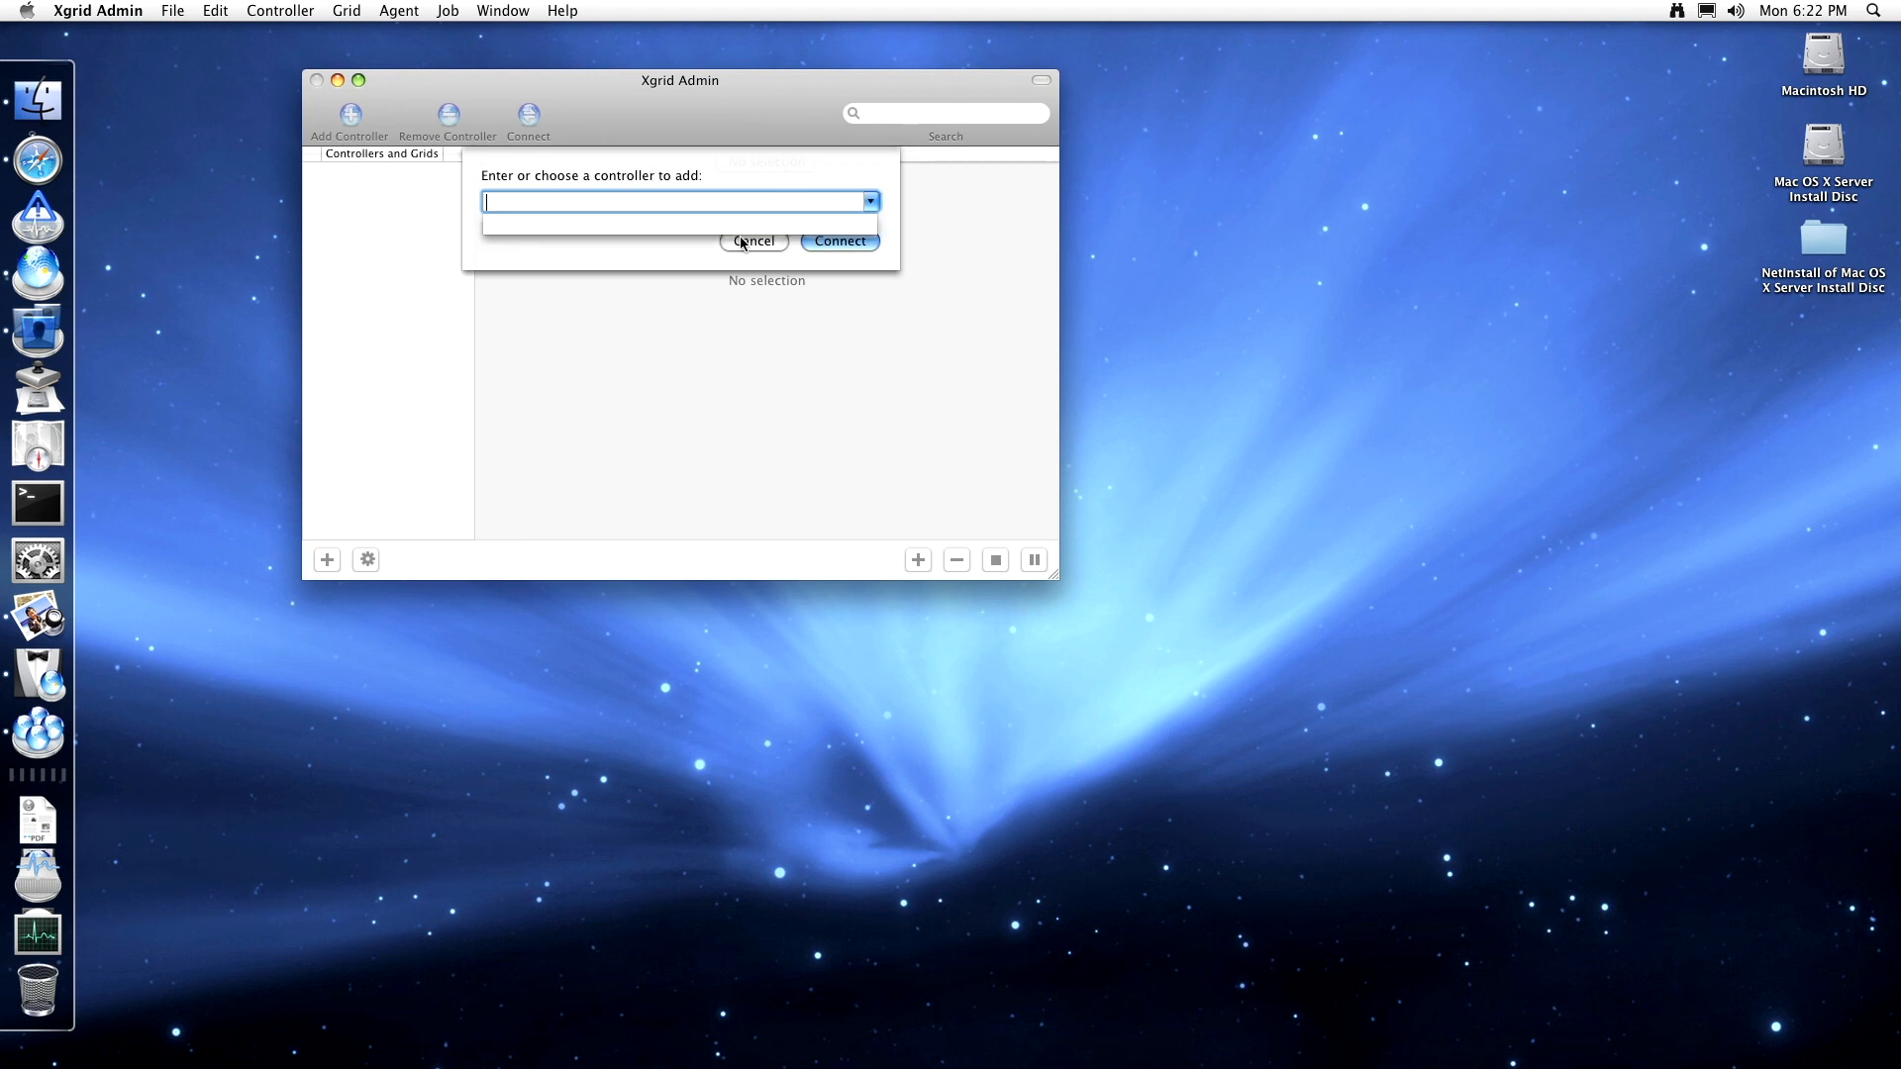
click(743, 242)
click(770, 242)
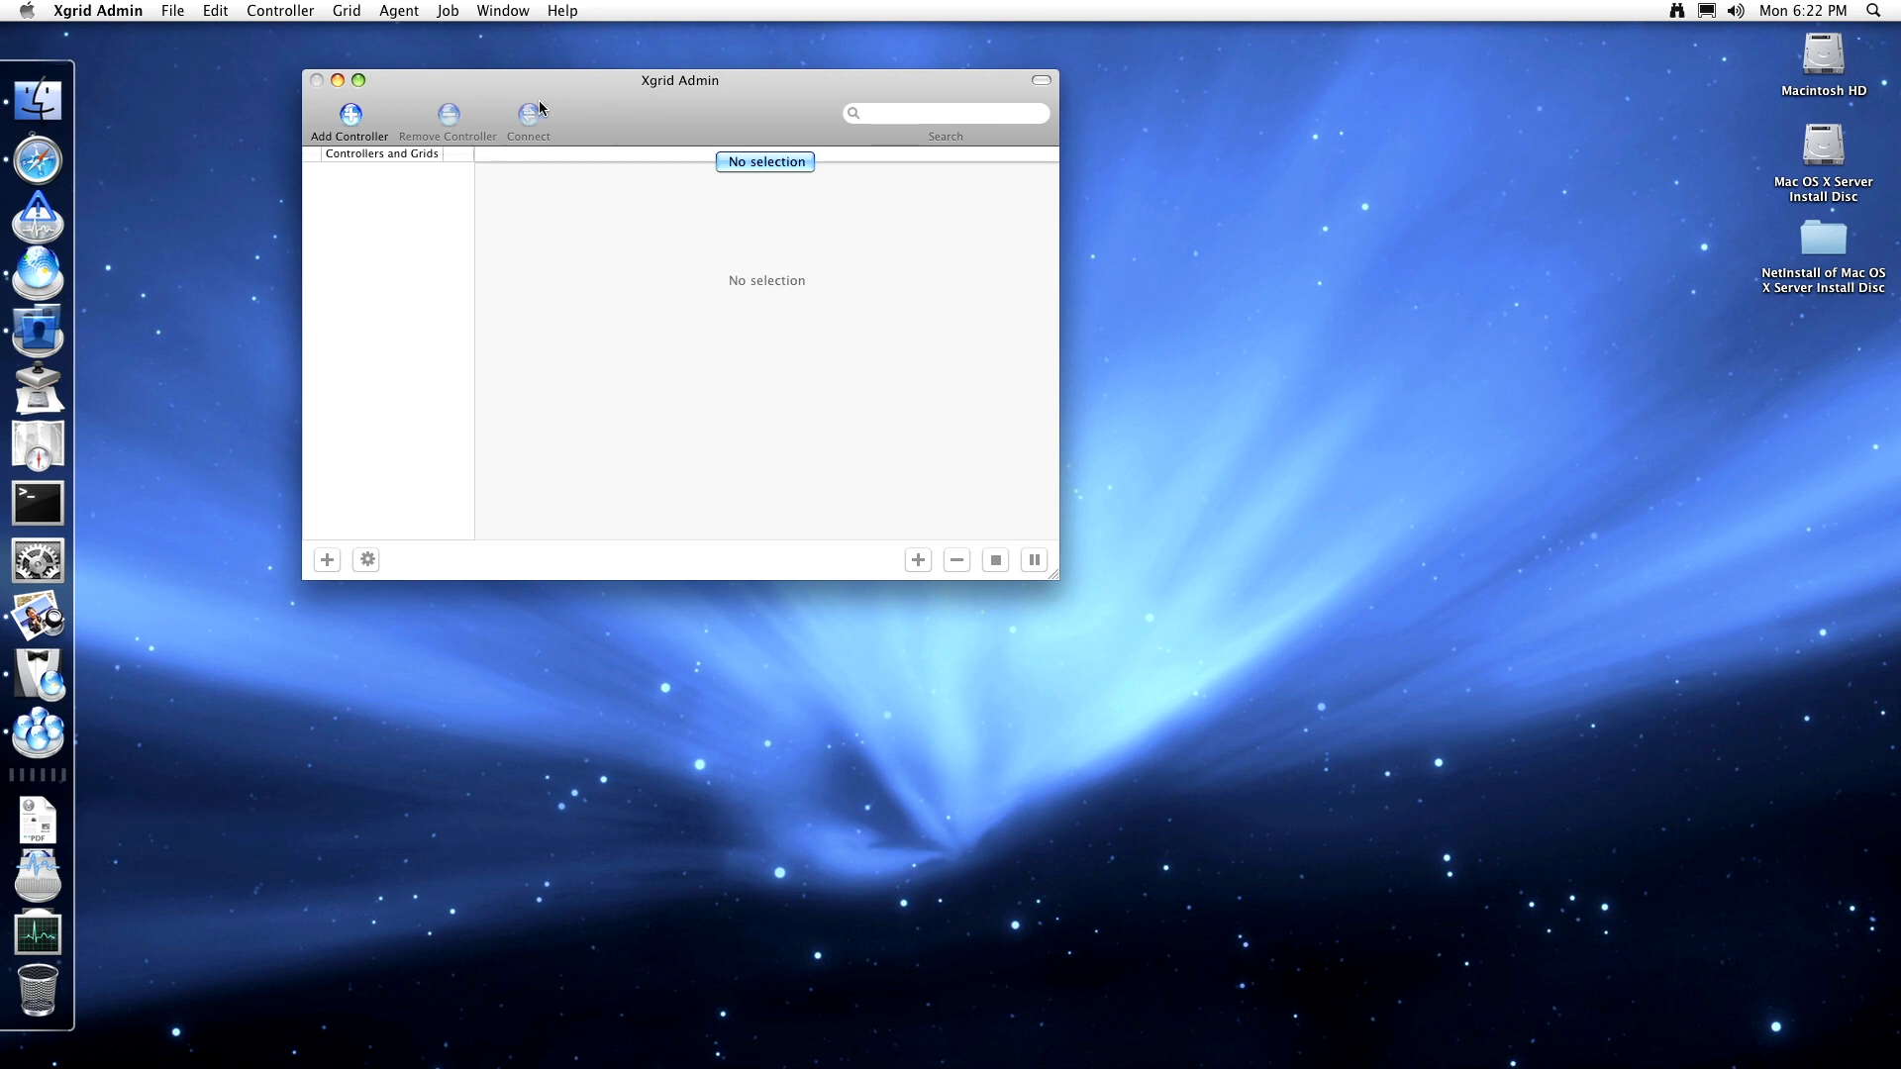
click(424, 8)
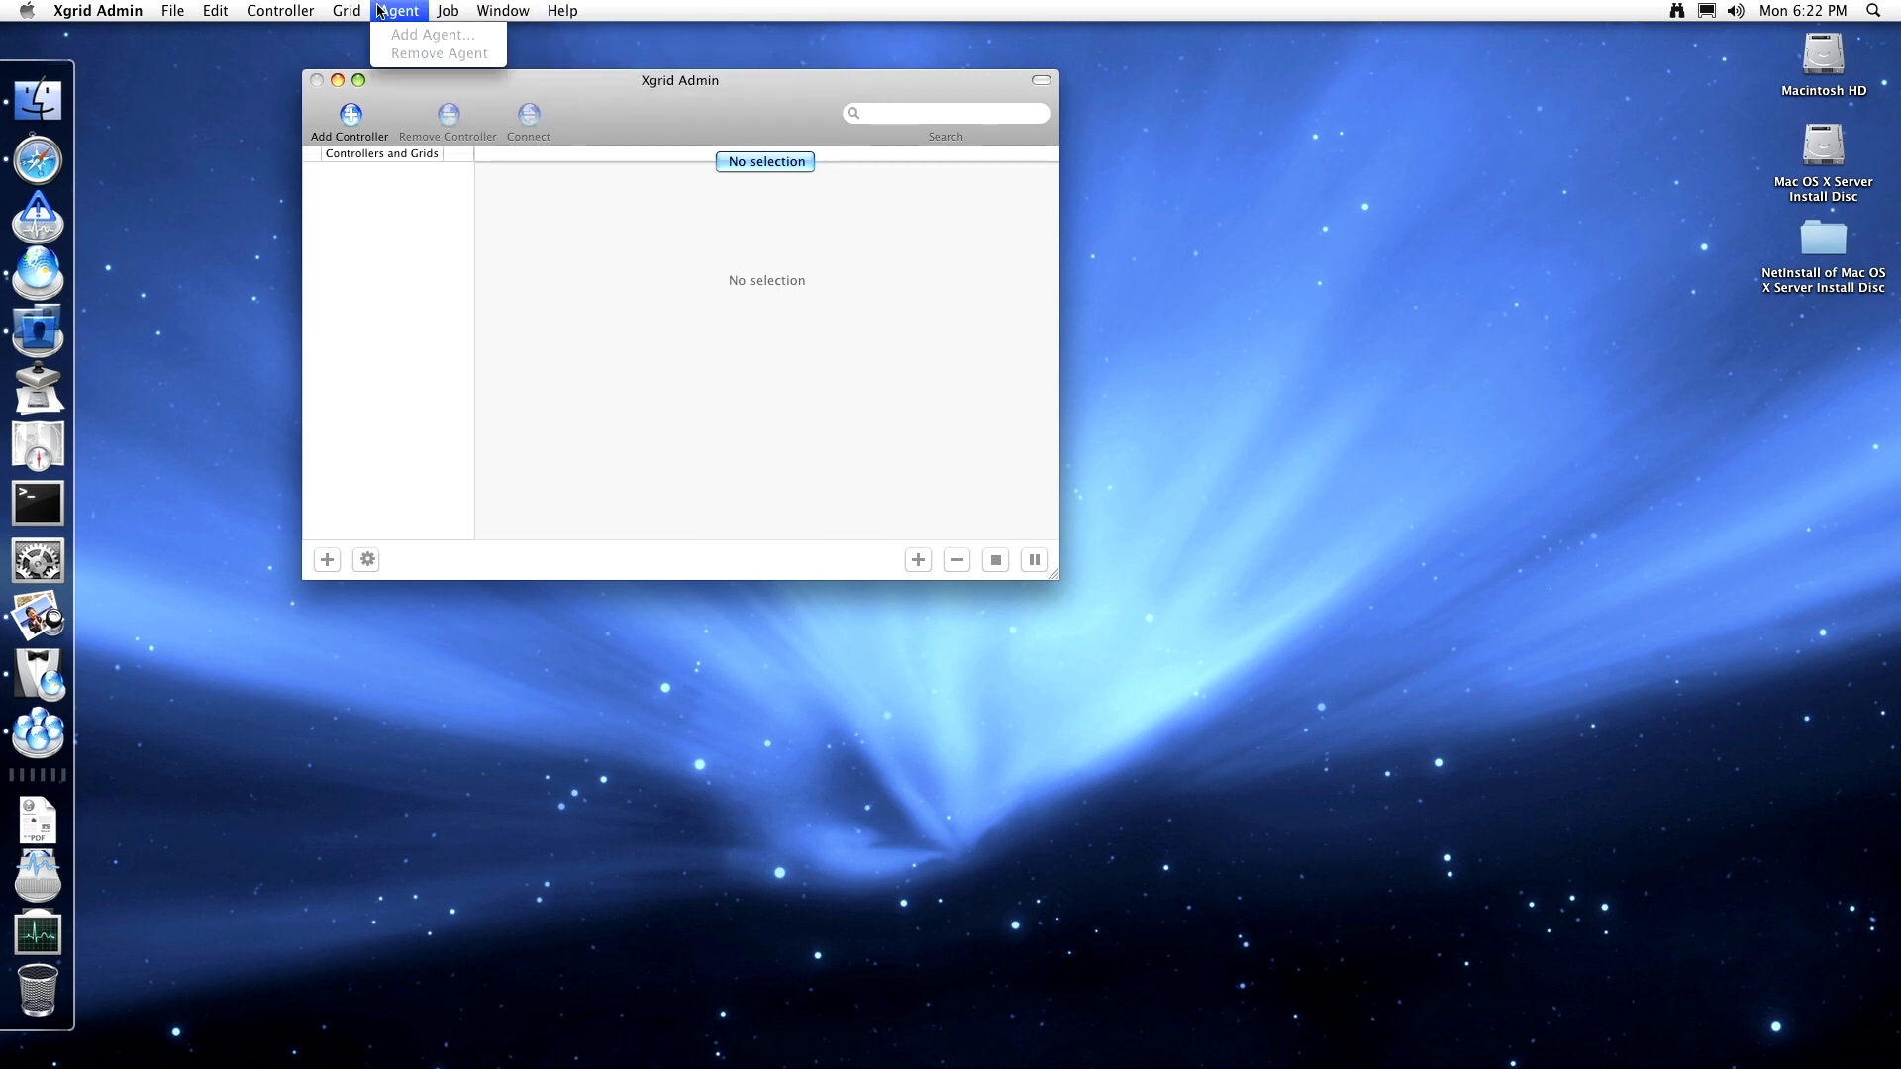
mouse_move(312, 10)
mouse_move(123, 20)
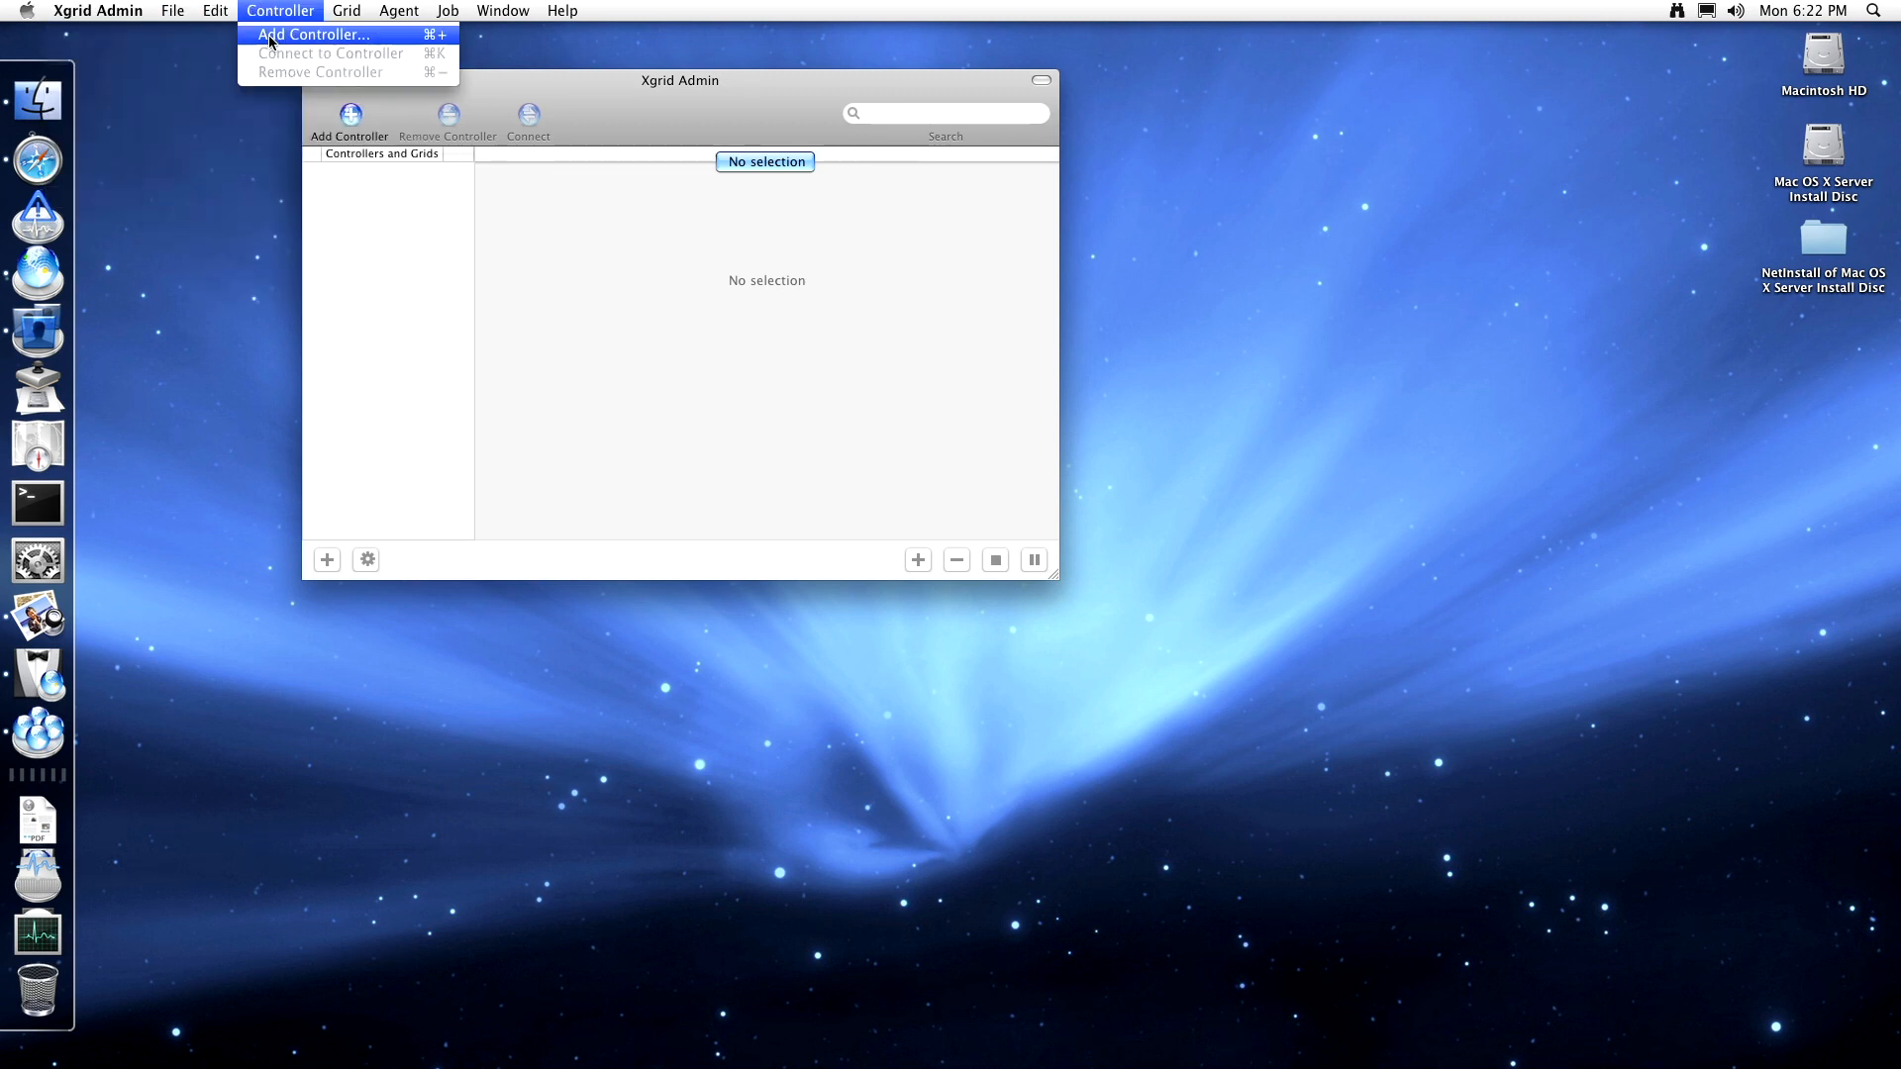
click(268, 35)
click(754, 241)
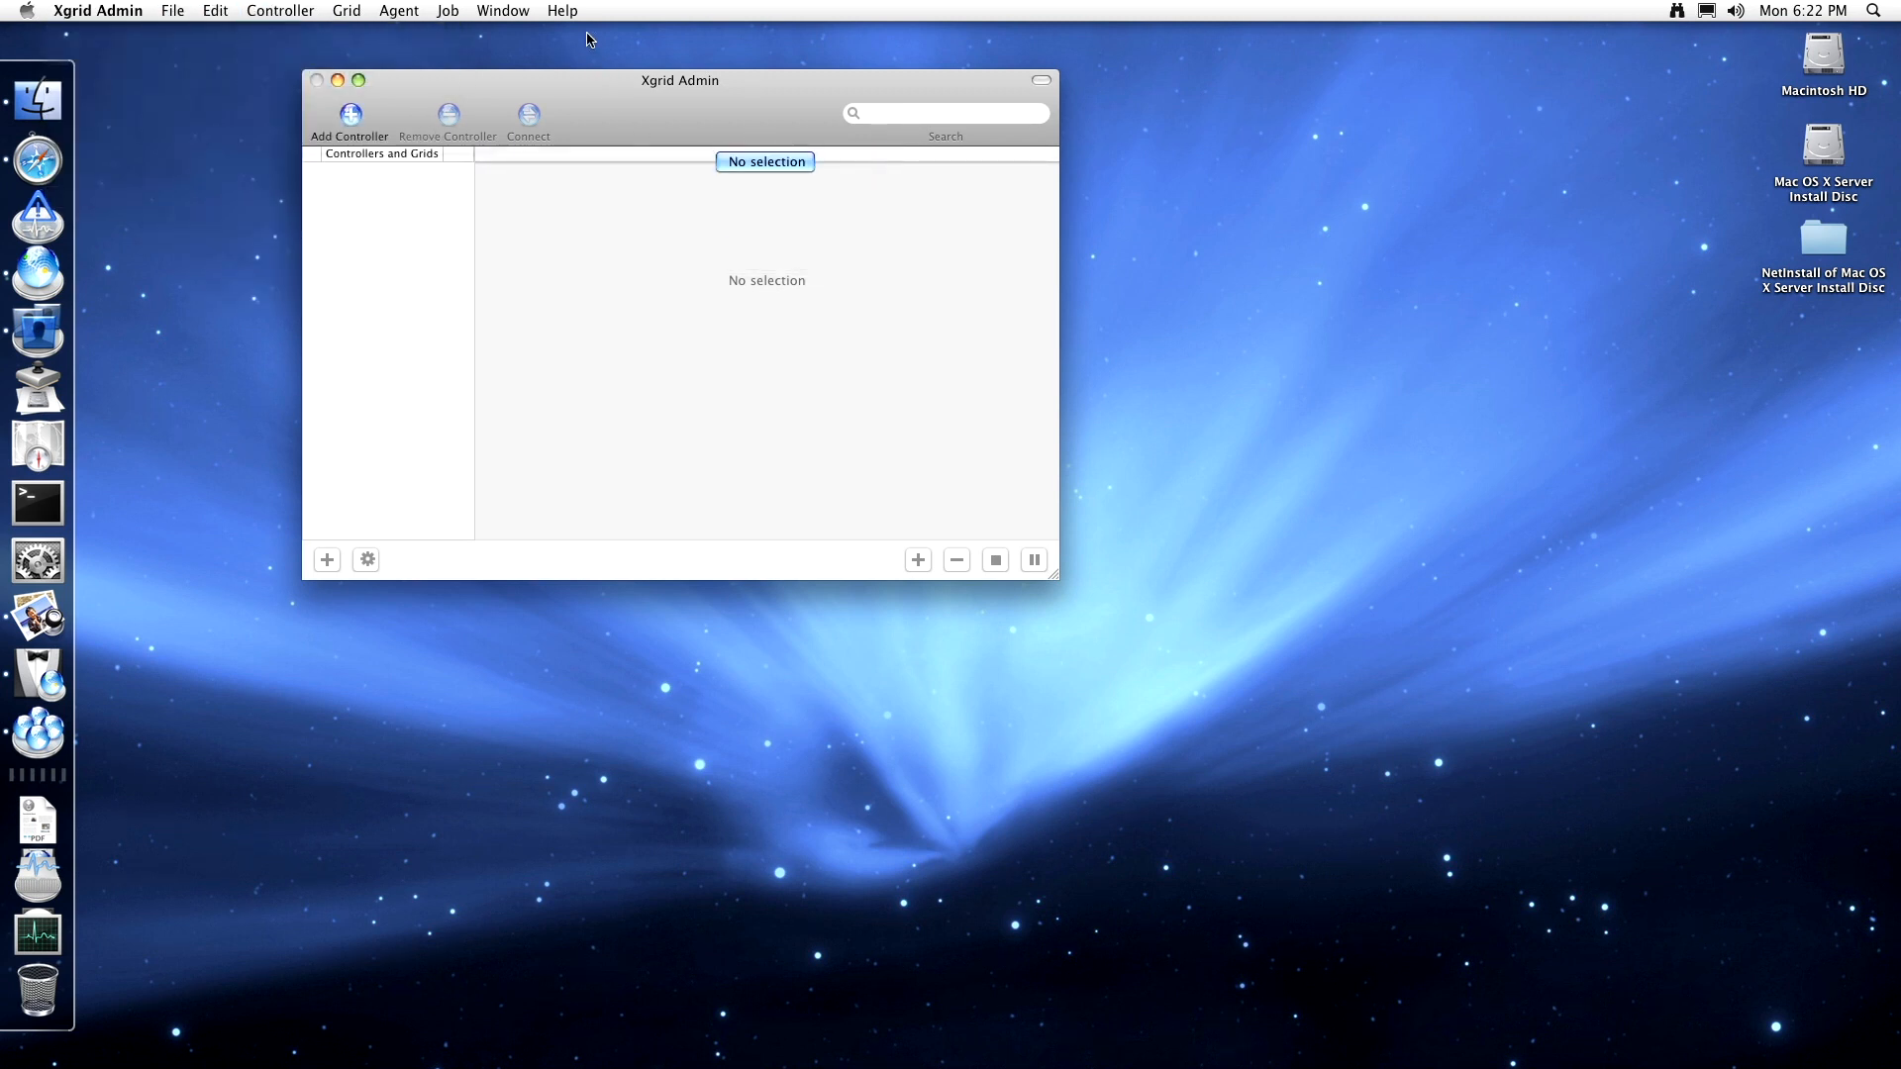
click(574, 10)
click(573, 63)
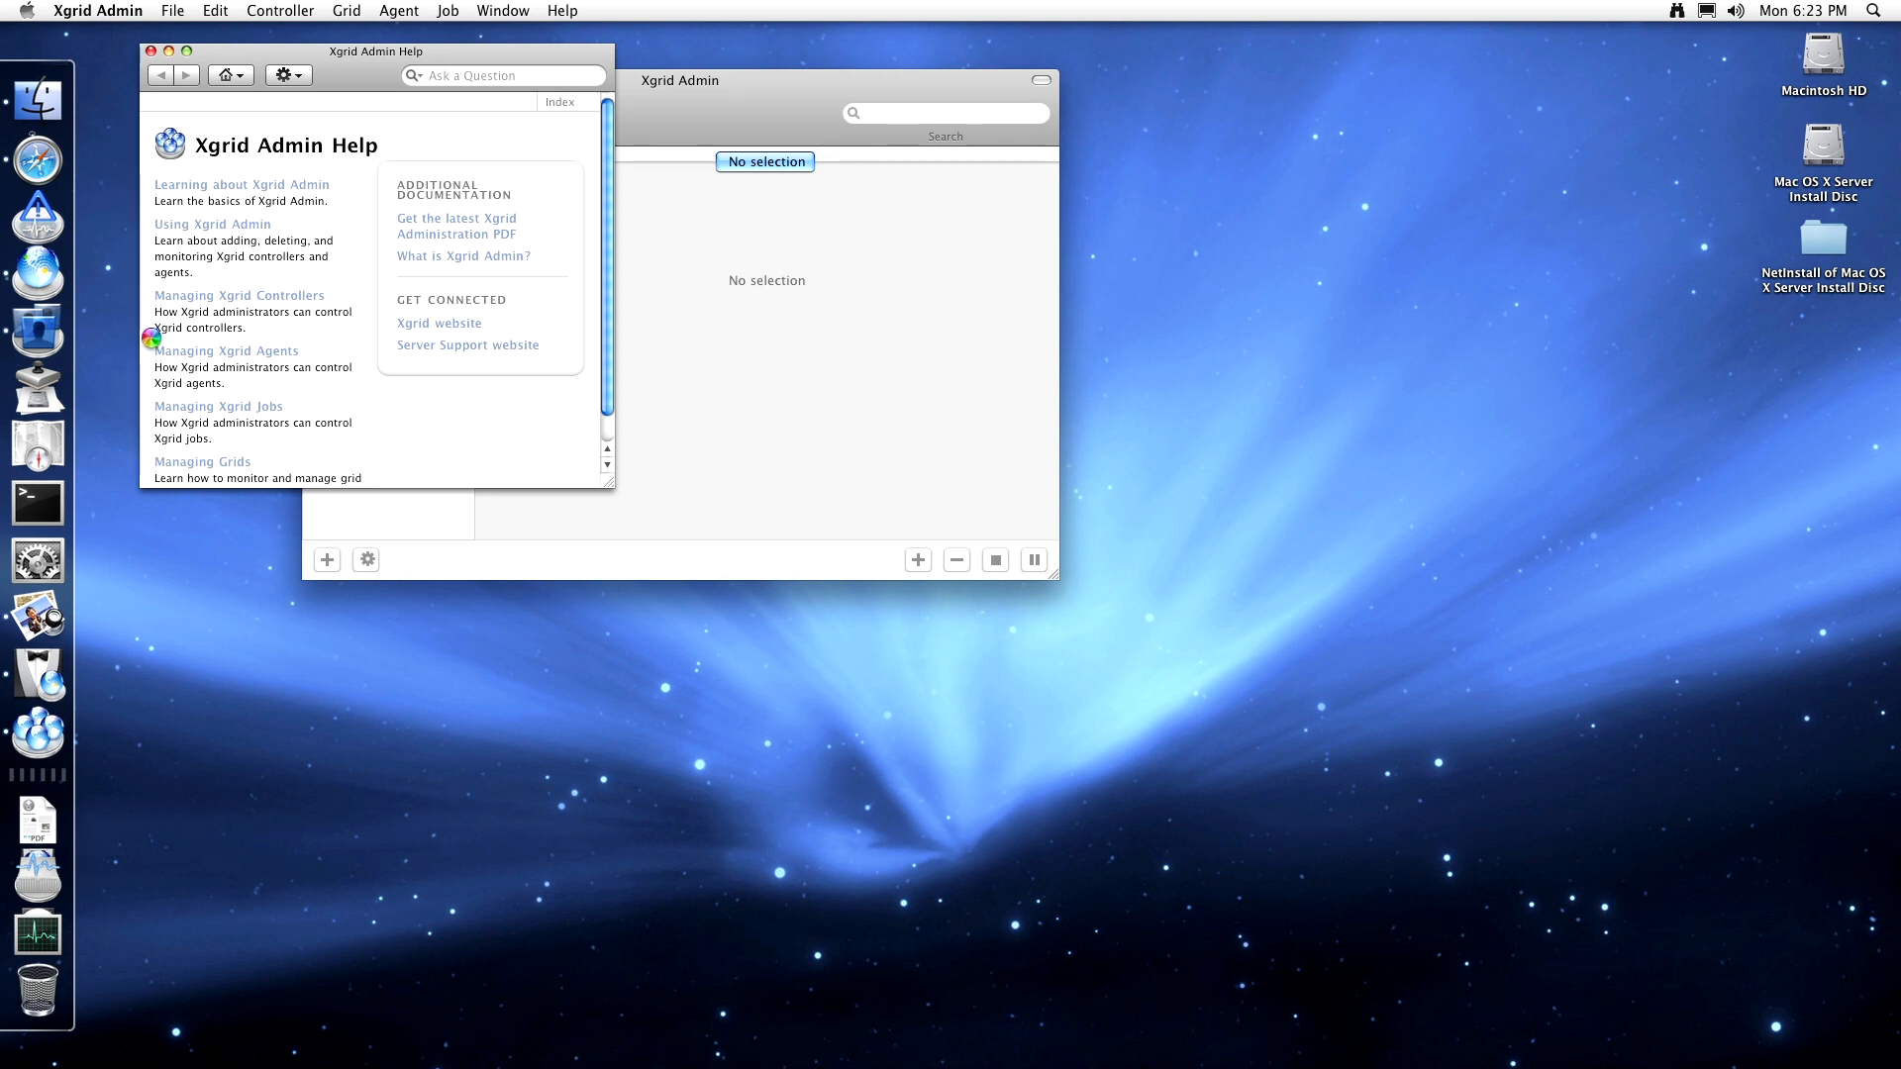
- Force quit Xgrid Admin from the Apple menu's Force Quit window
click(27, 12)
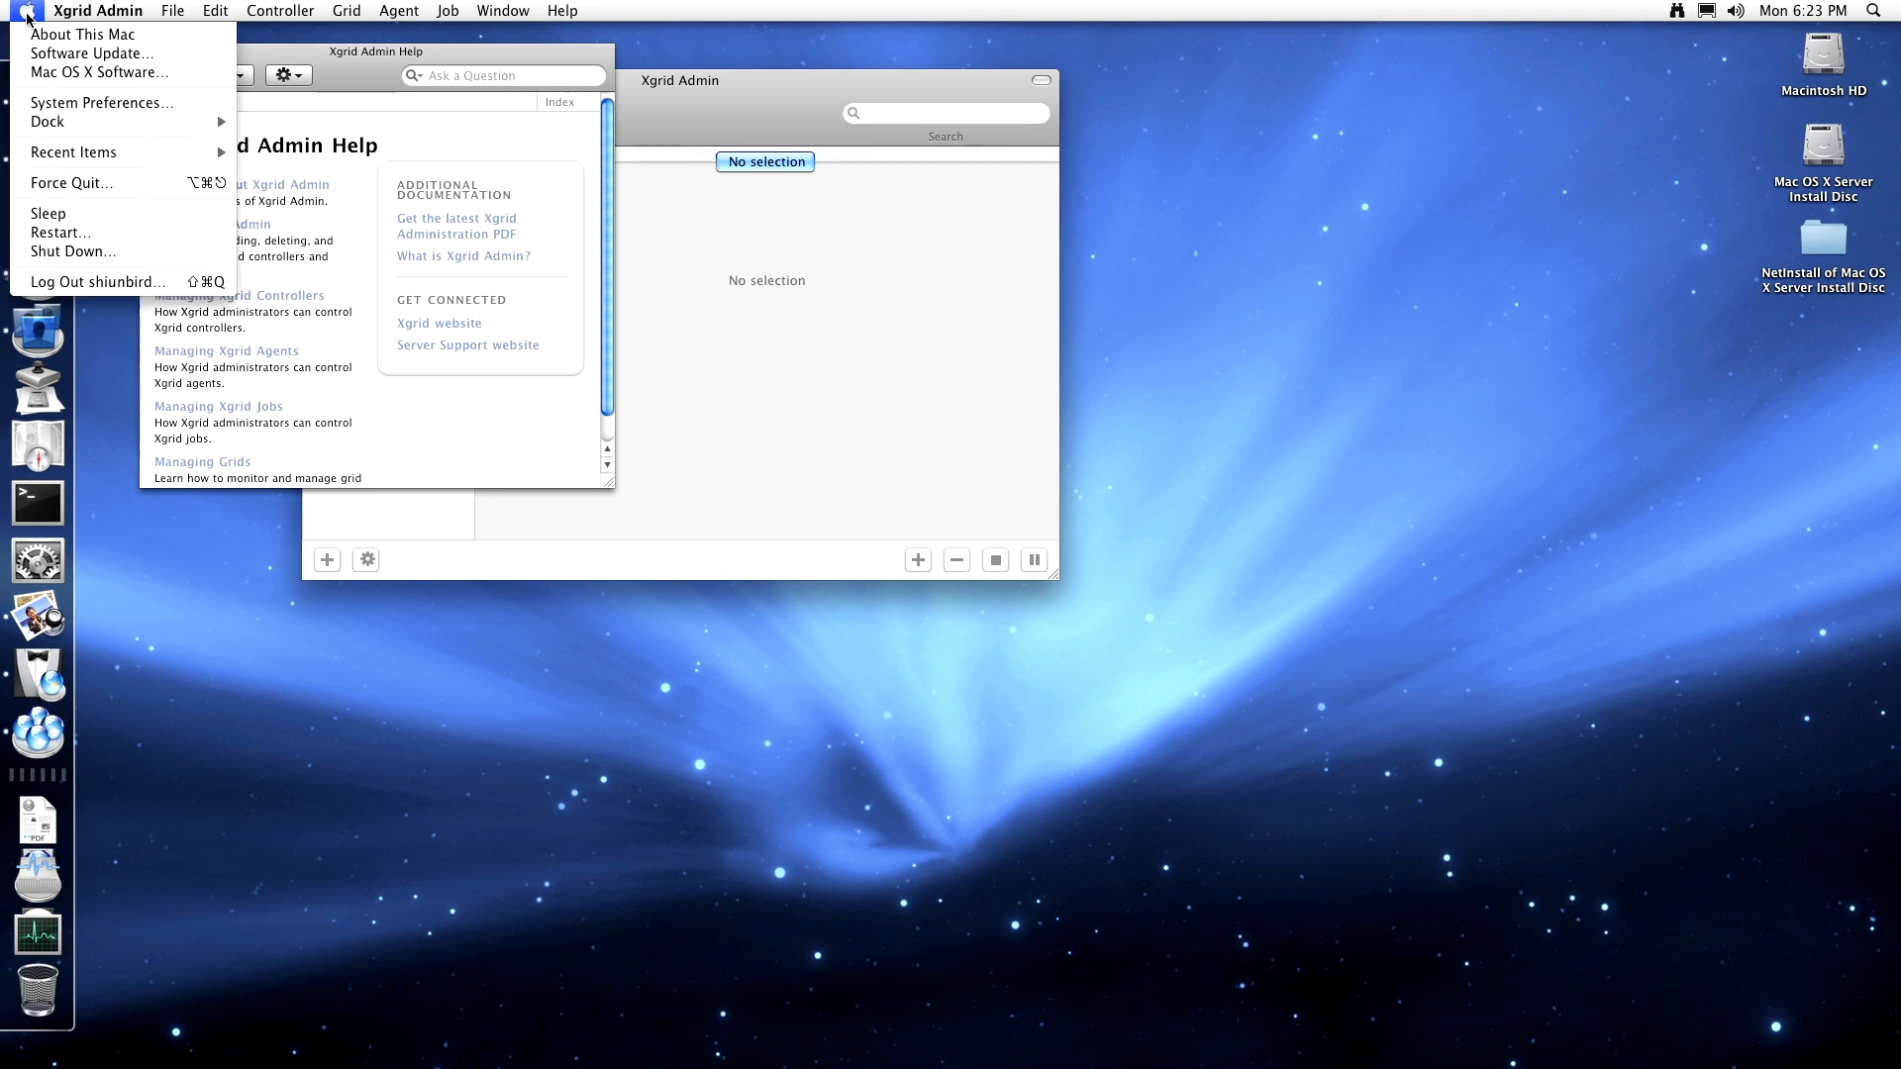
click(76, 182)
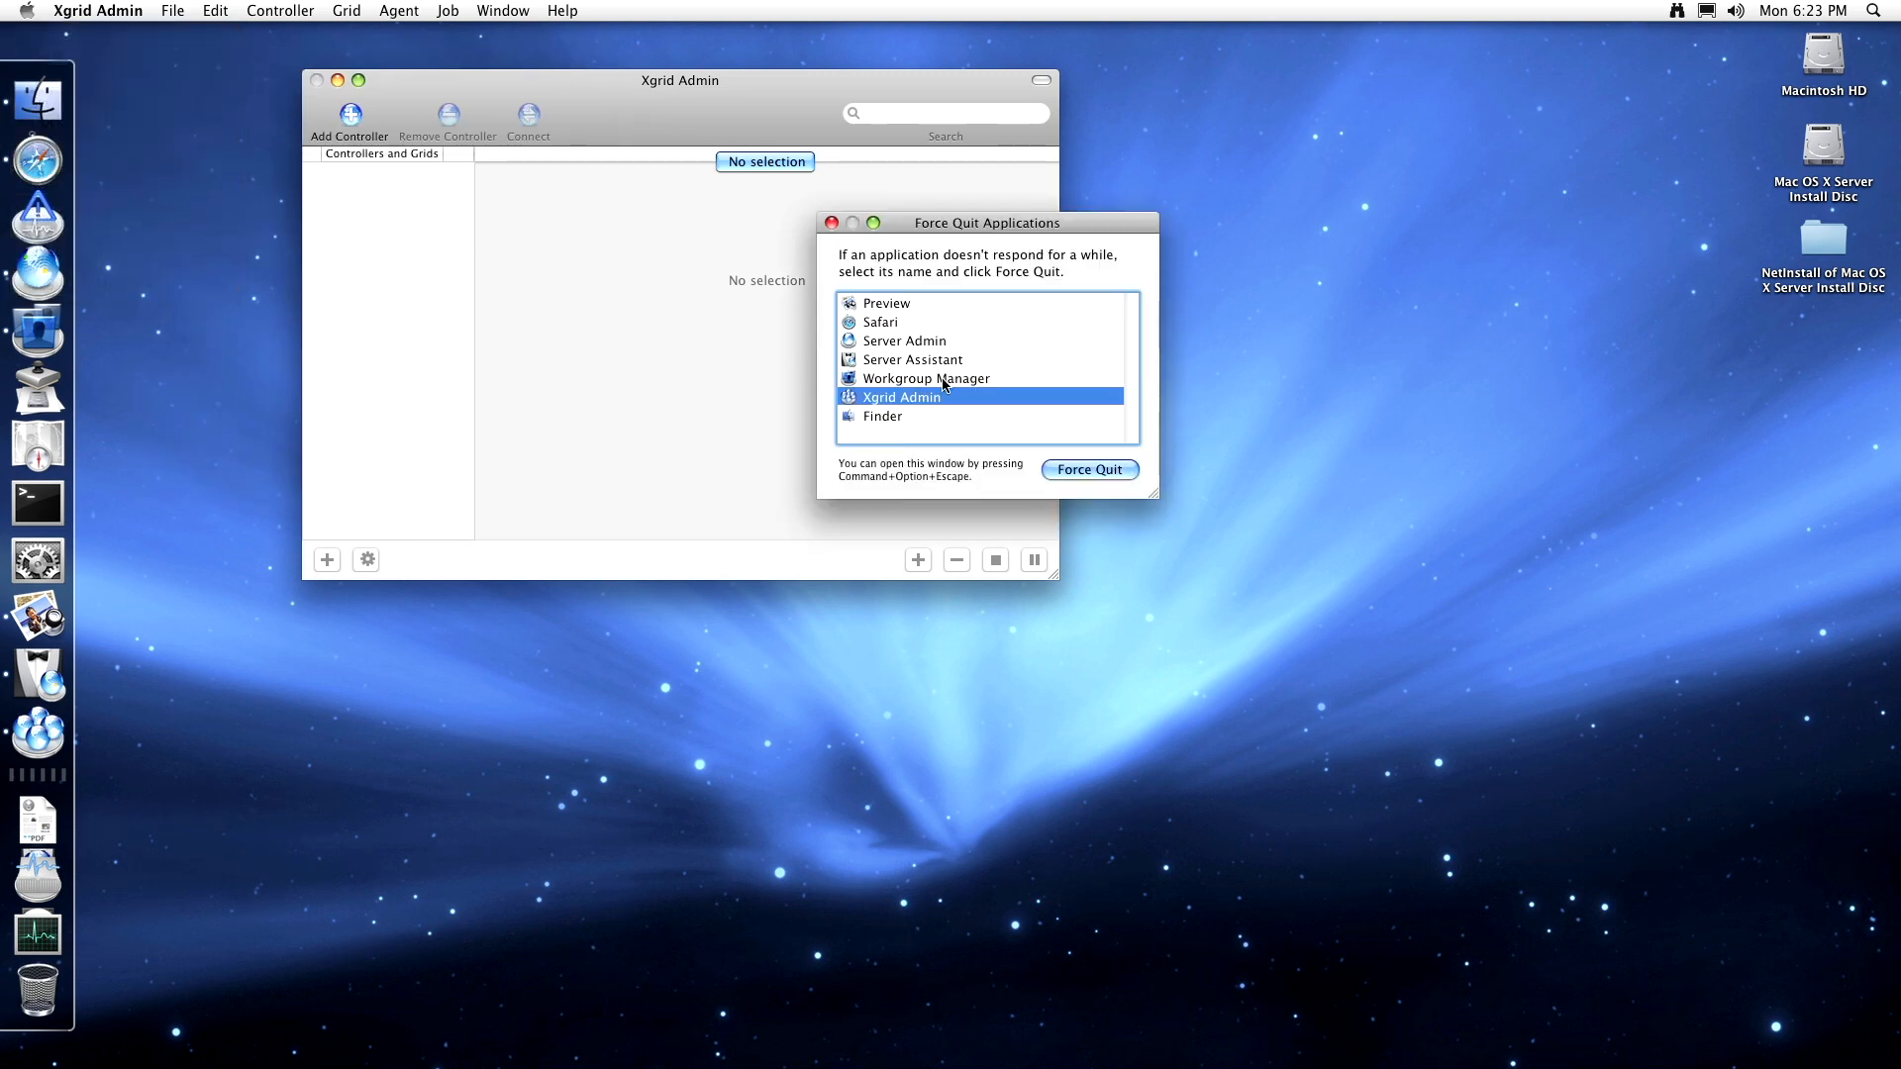
click(1089, 469)
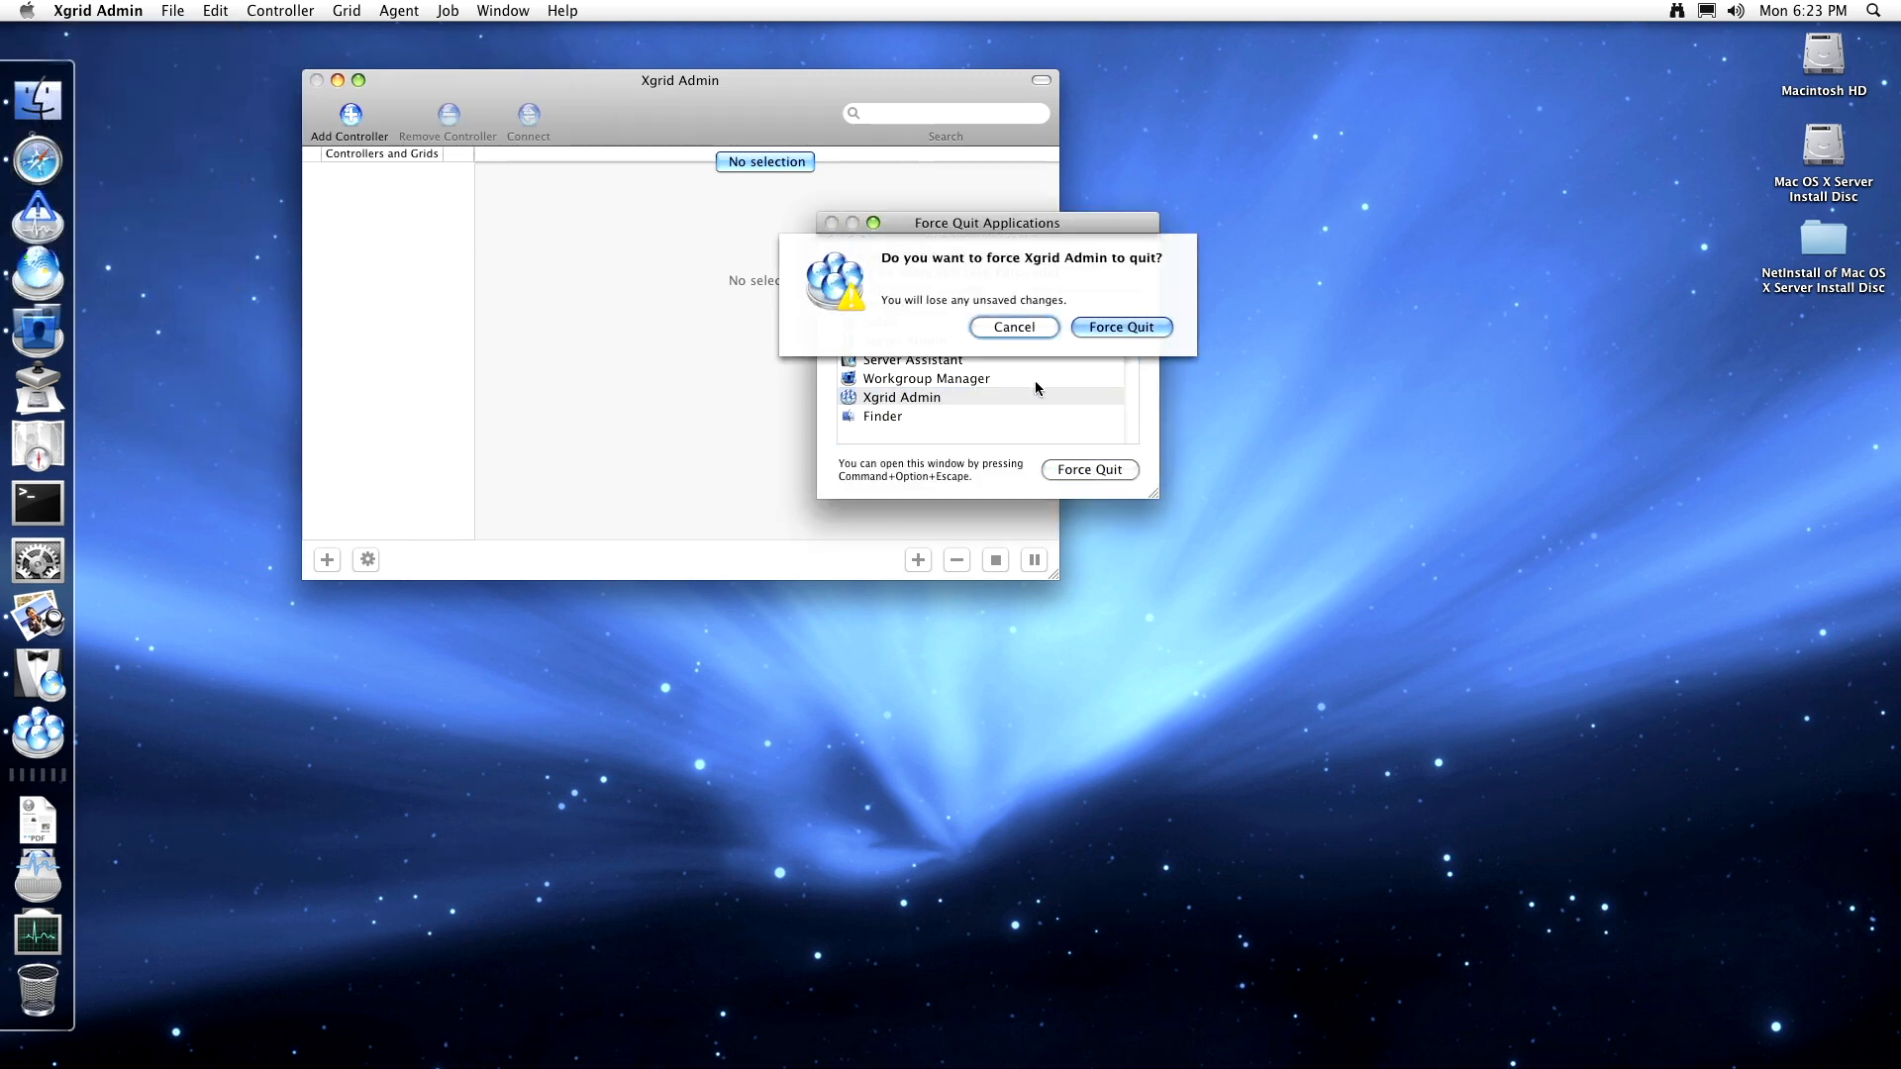
key(Return)
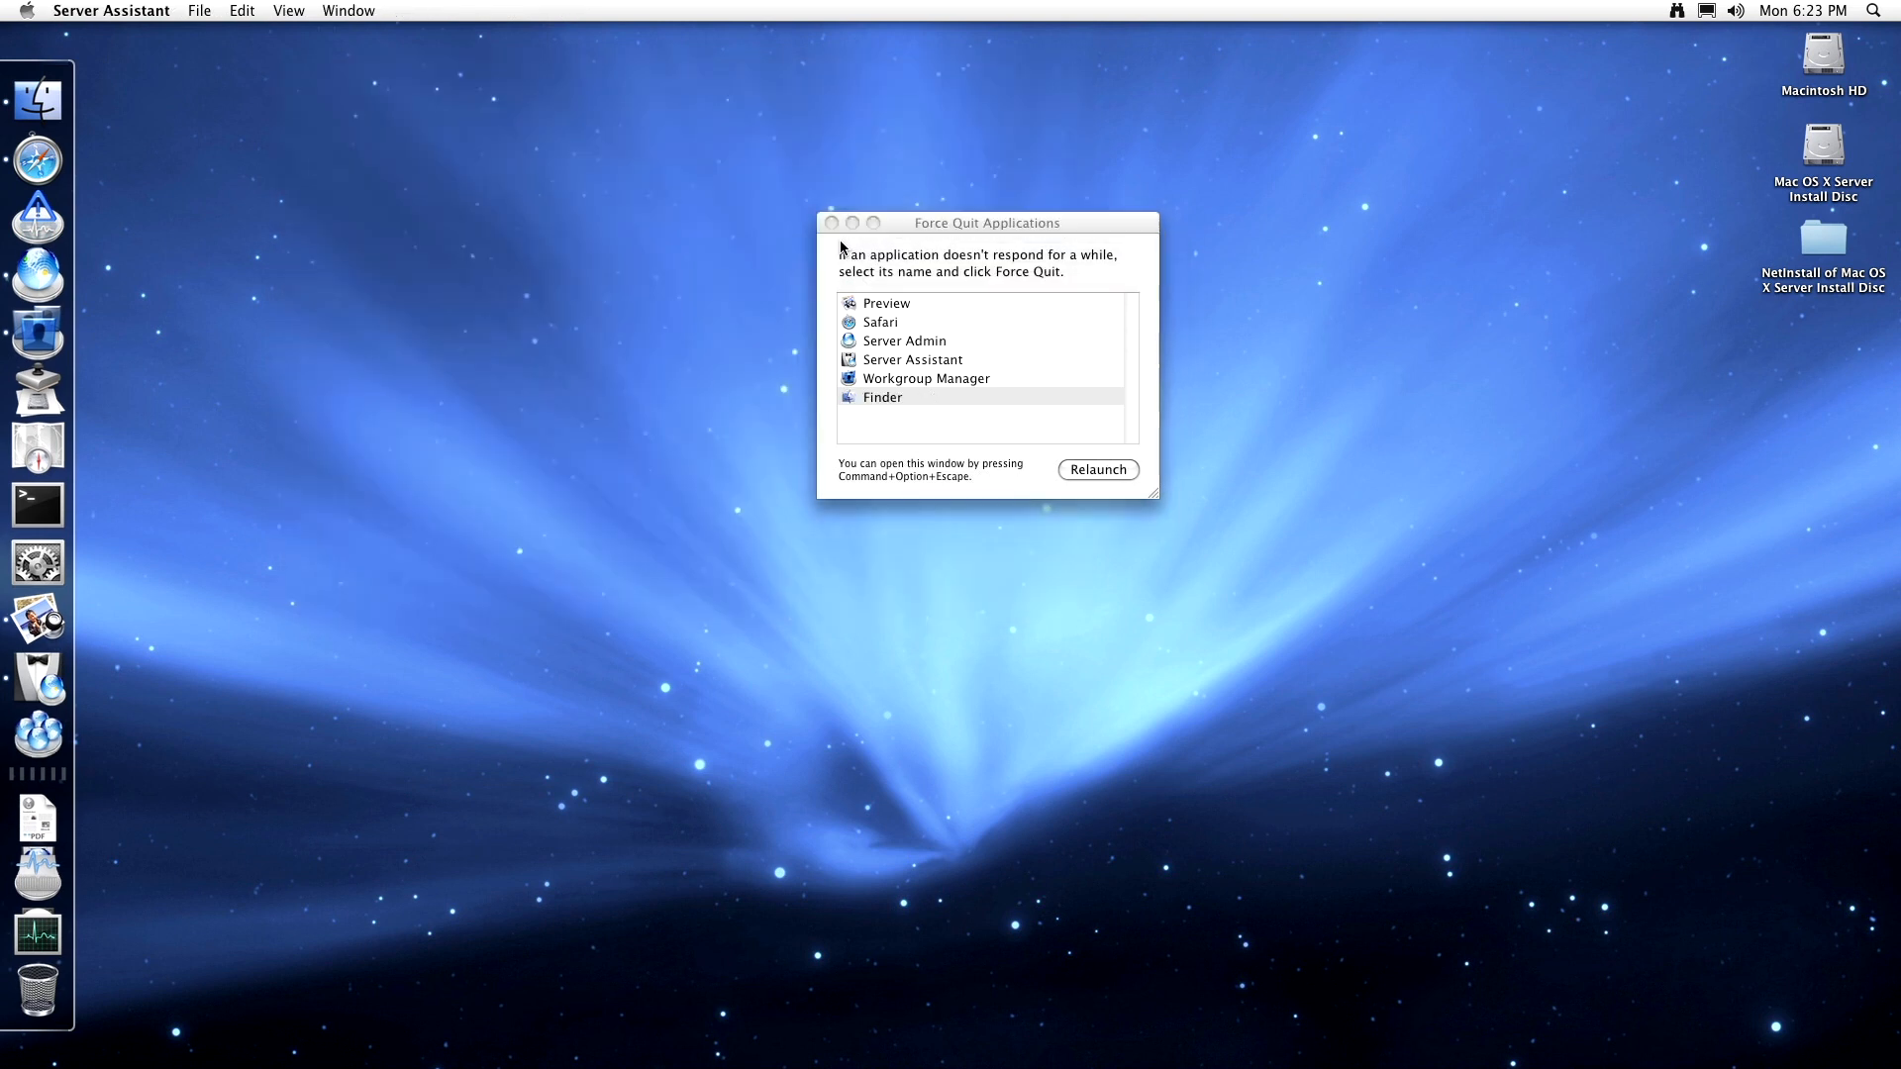
- Close Force Quit, then quit Workgroup Manager, Safari, Preview and Server Assistant via their Dock menus
click(832, 223)
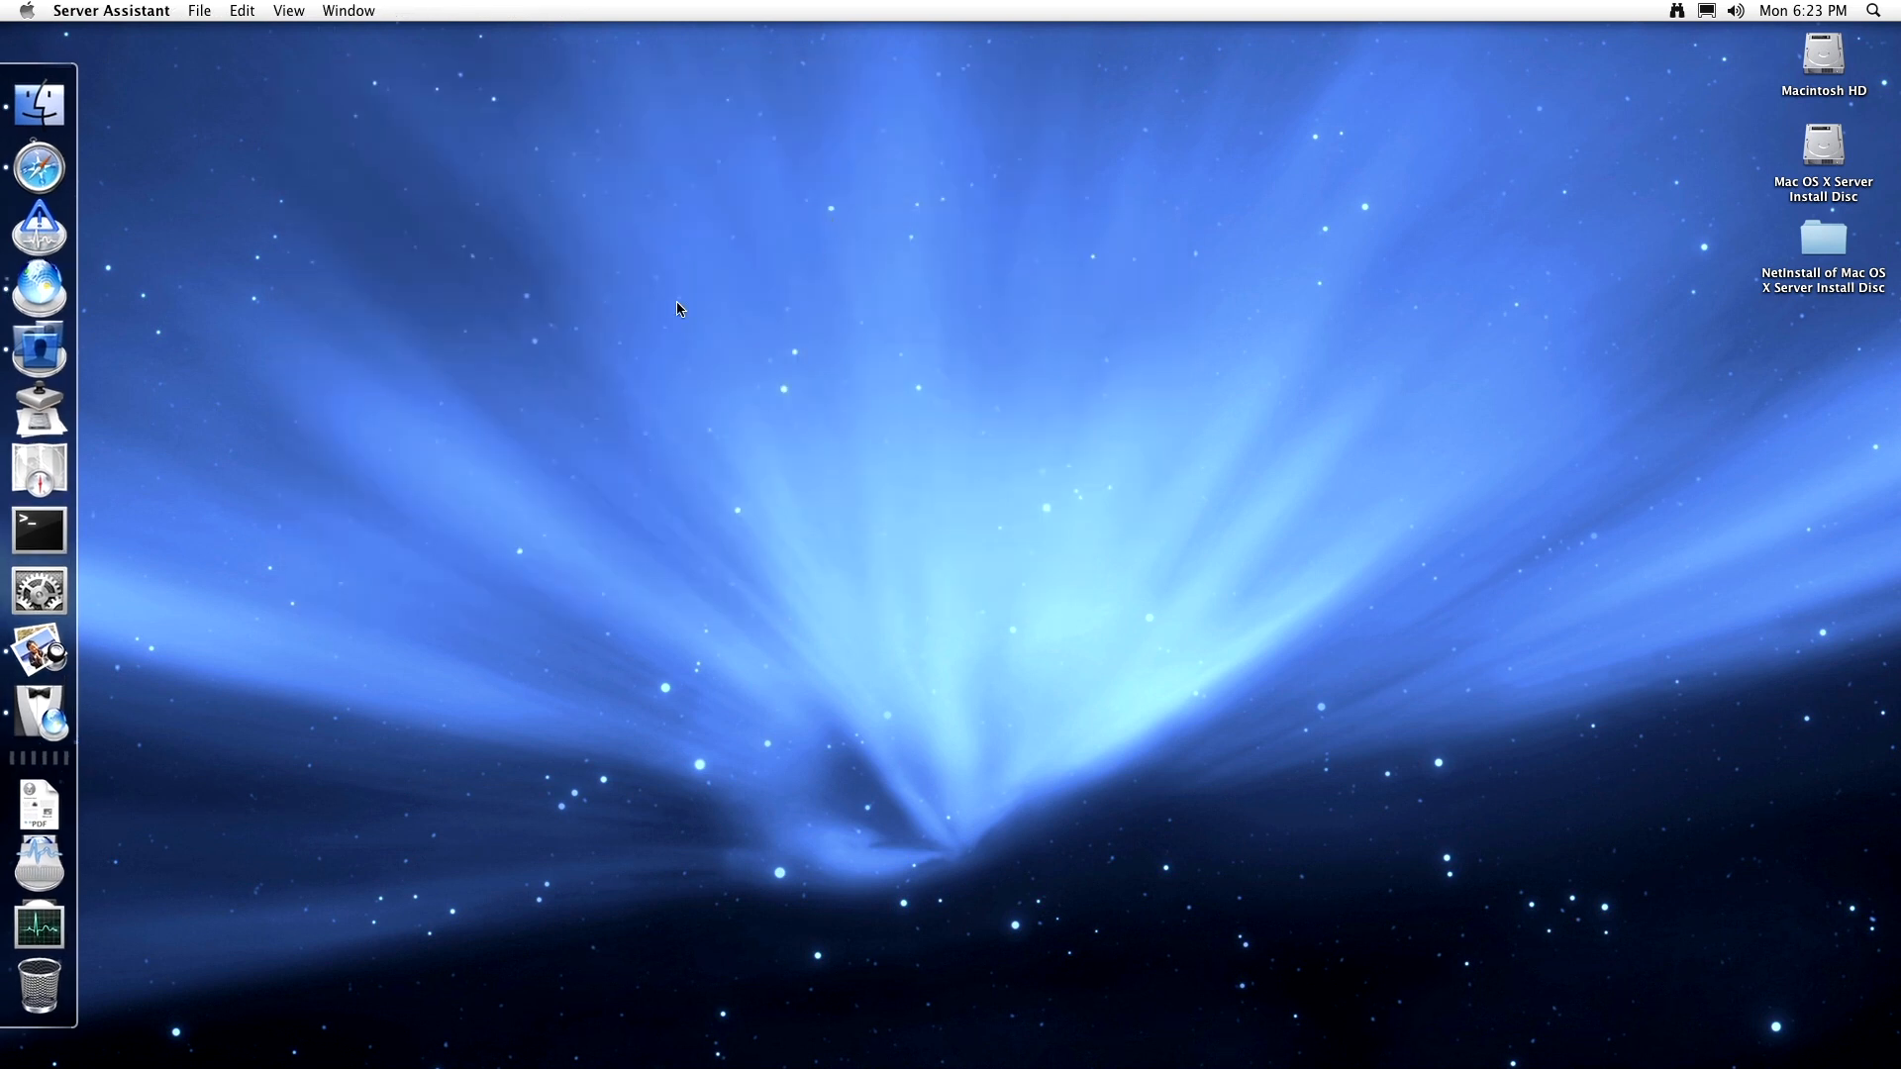
right_click(39, 348)
click(161, 366)
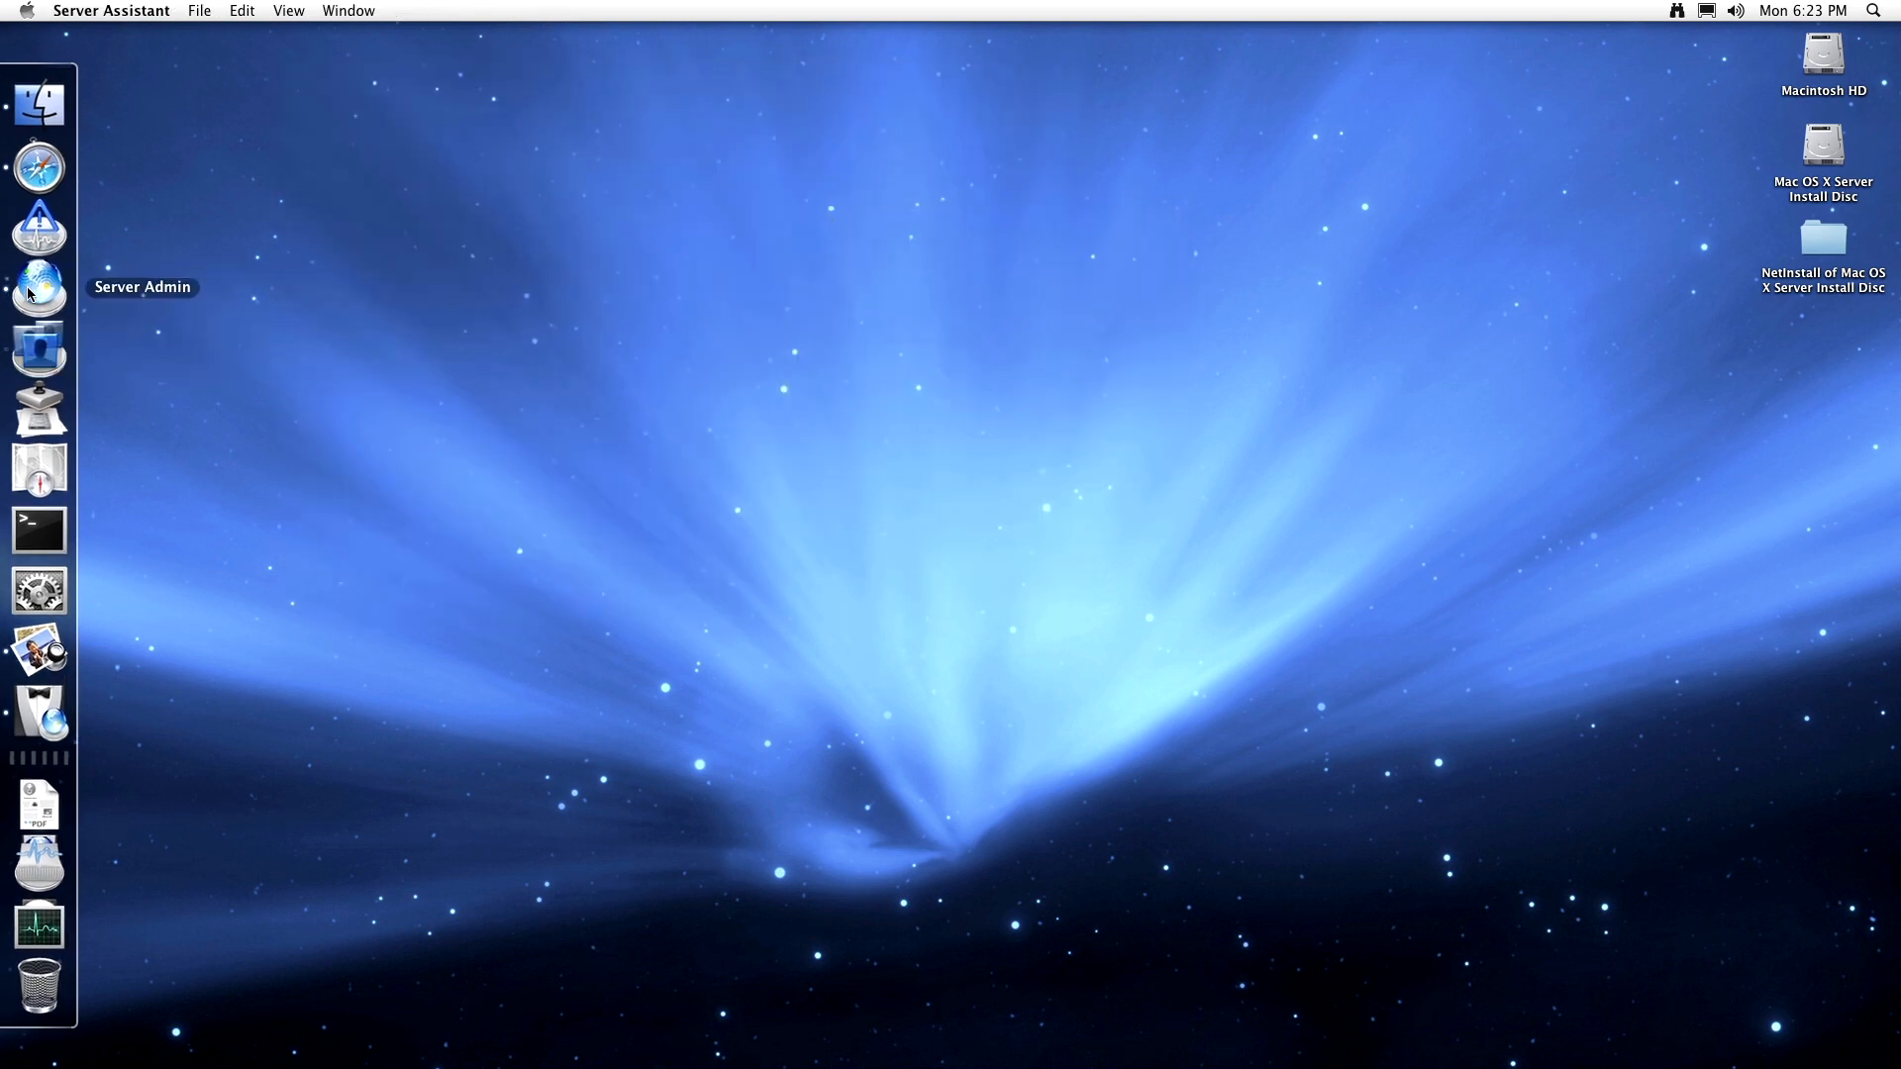
right_click(39, 181)
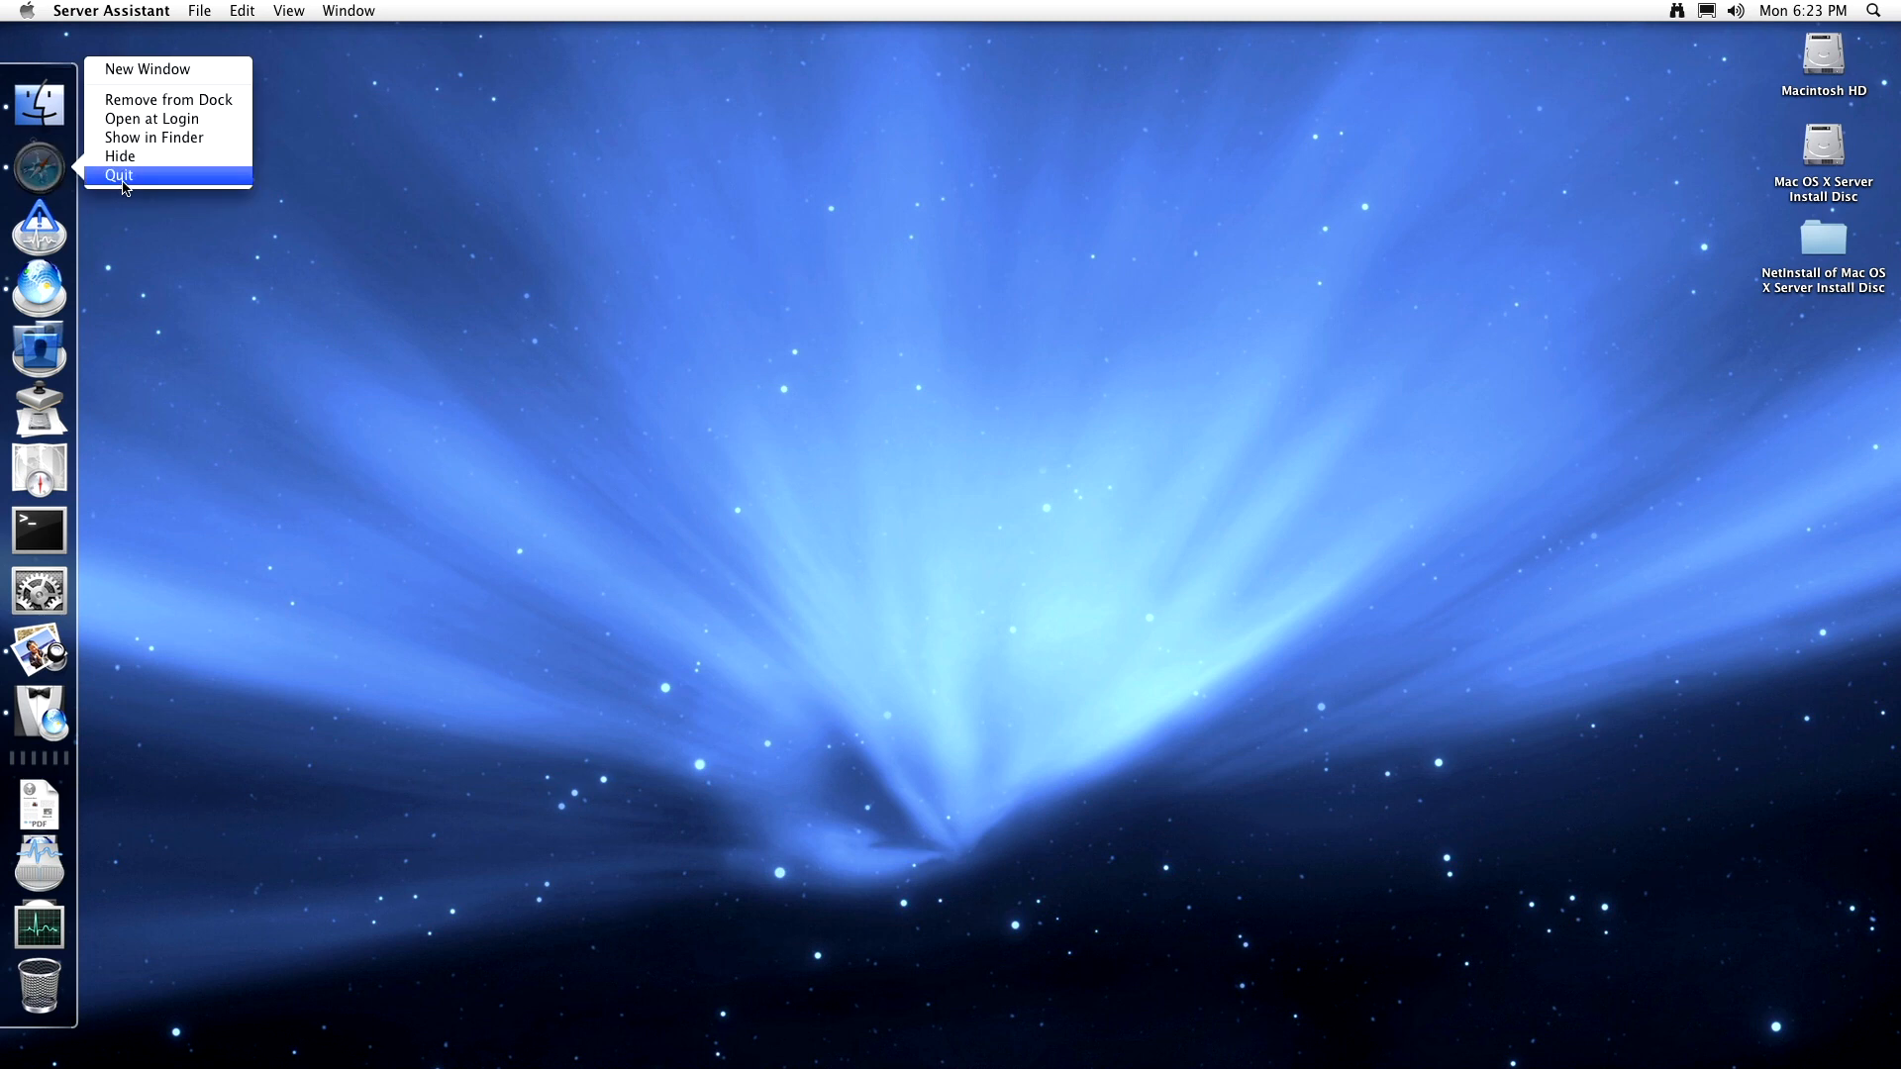
click(124, 180)
right_click(41, 640)
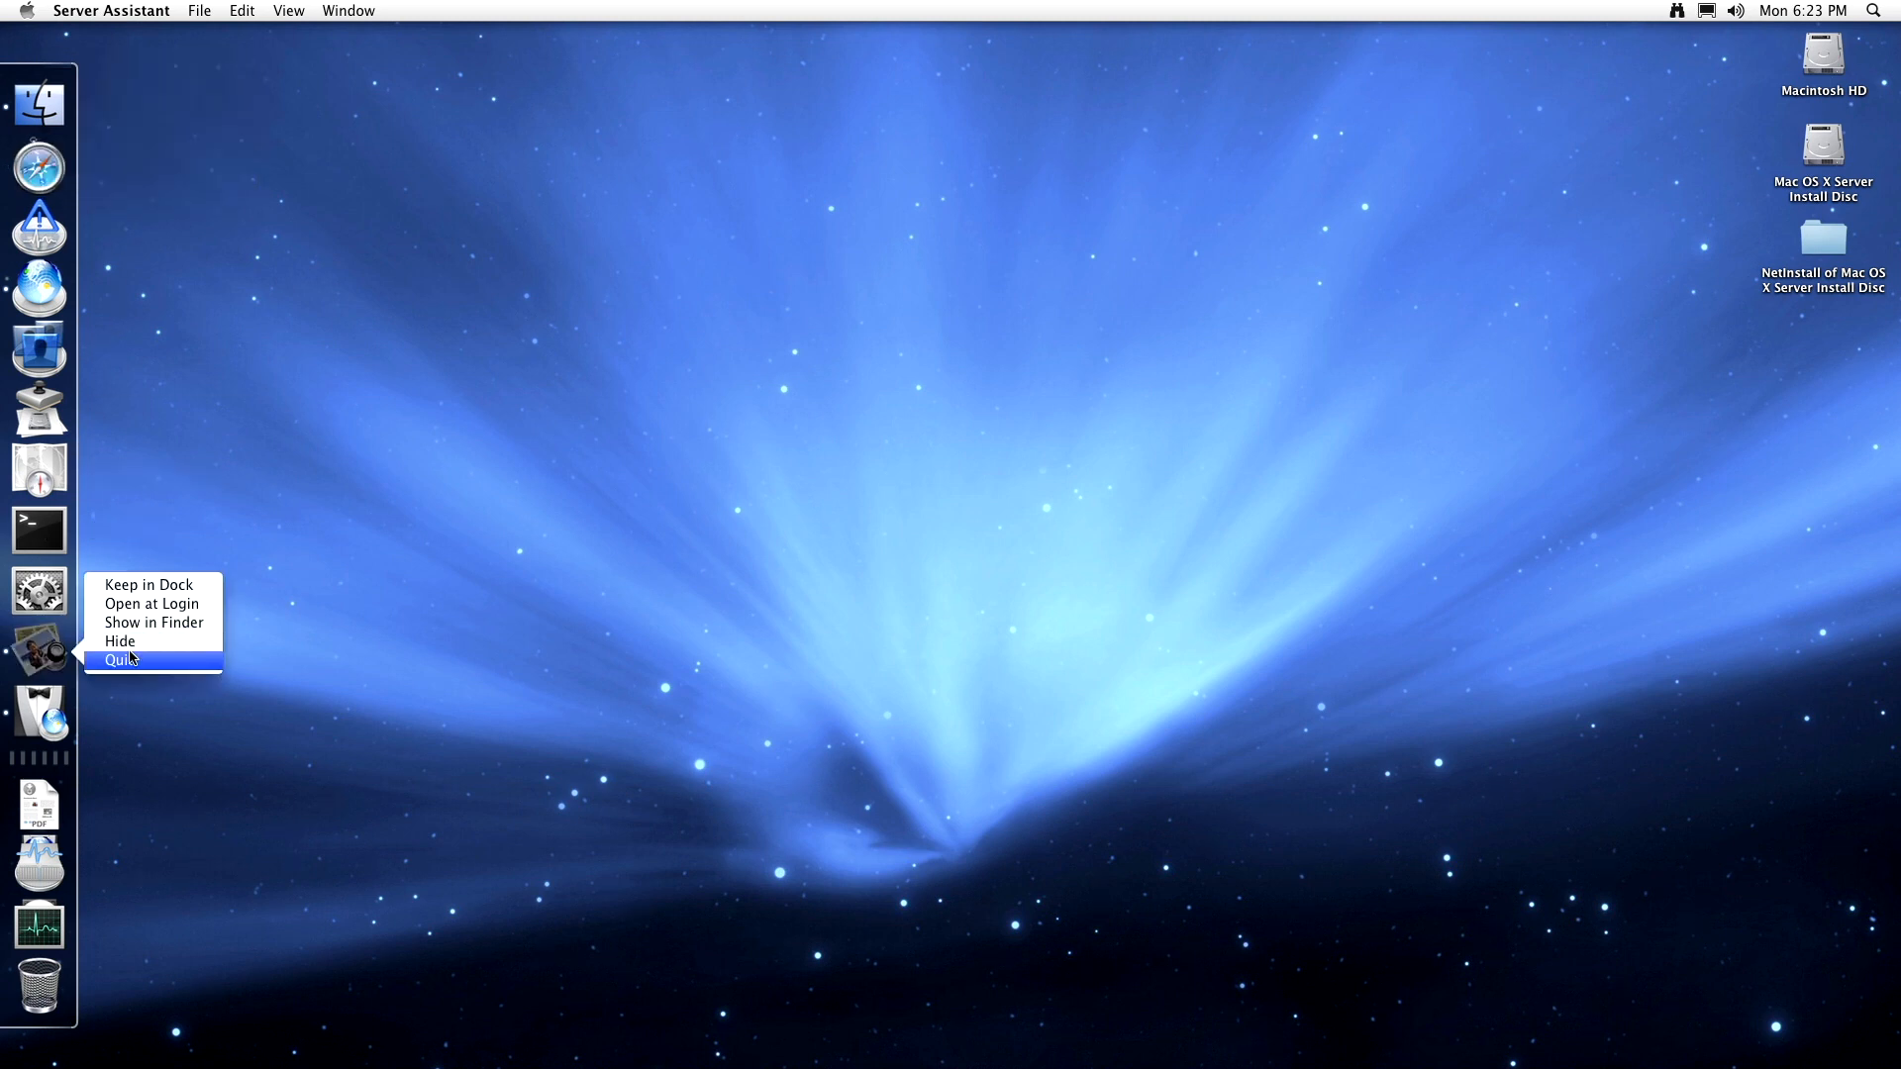
click(124, 660)
right_click(42, 691)
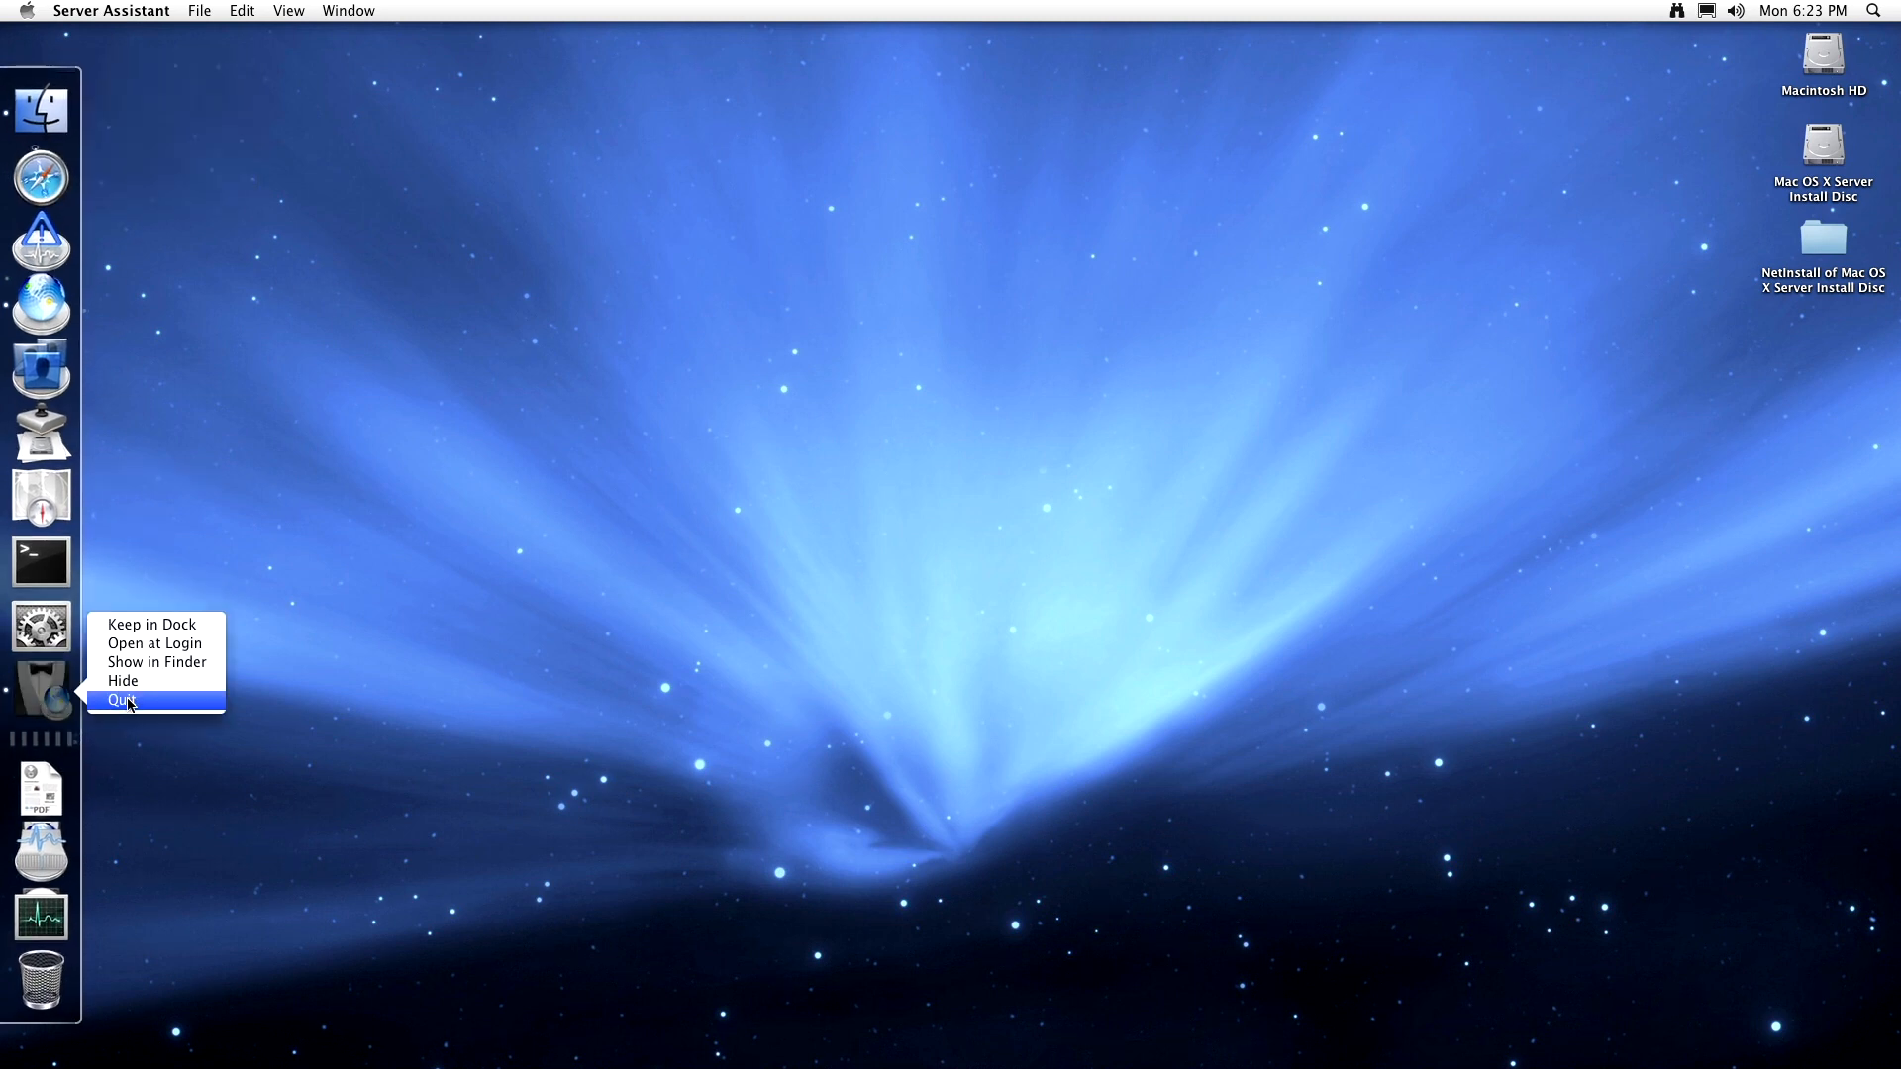
click(124, 700)
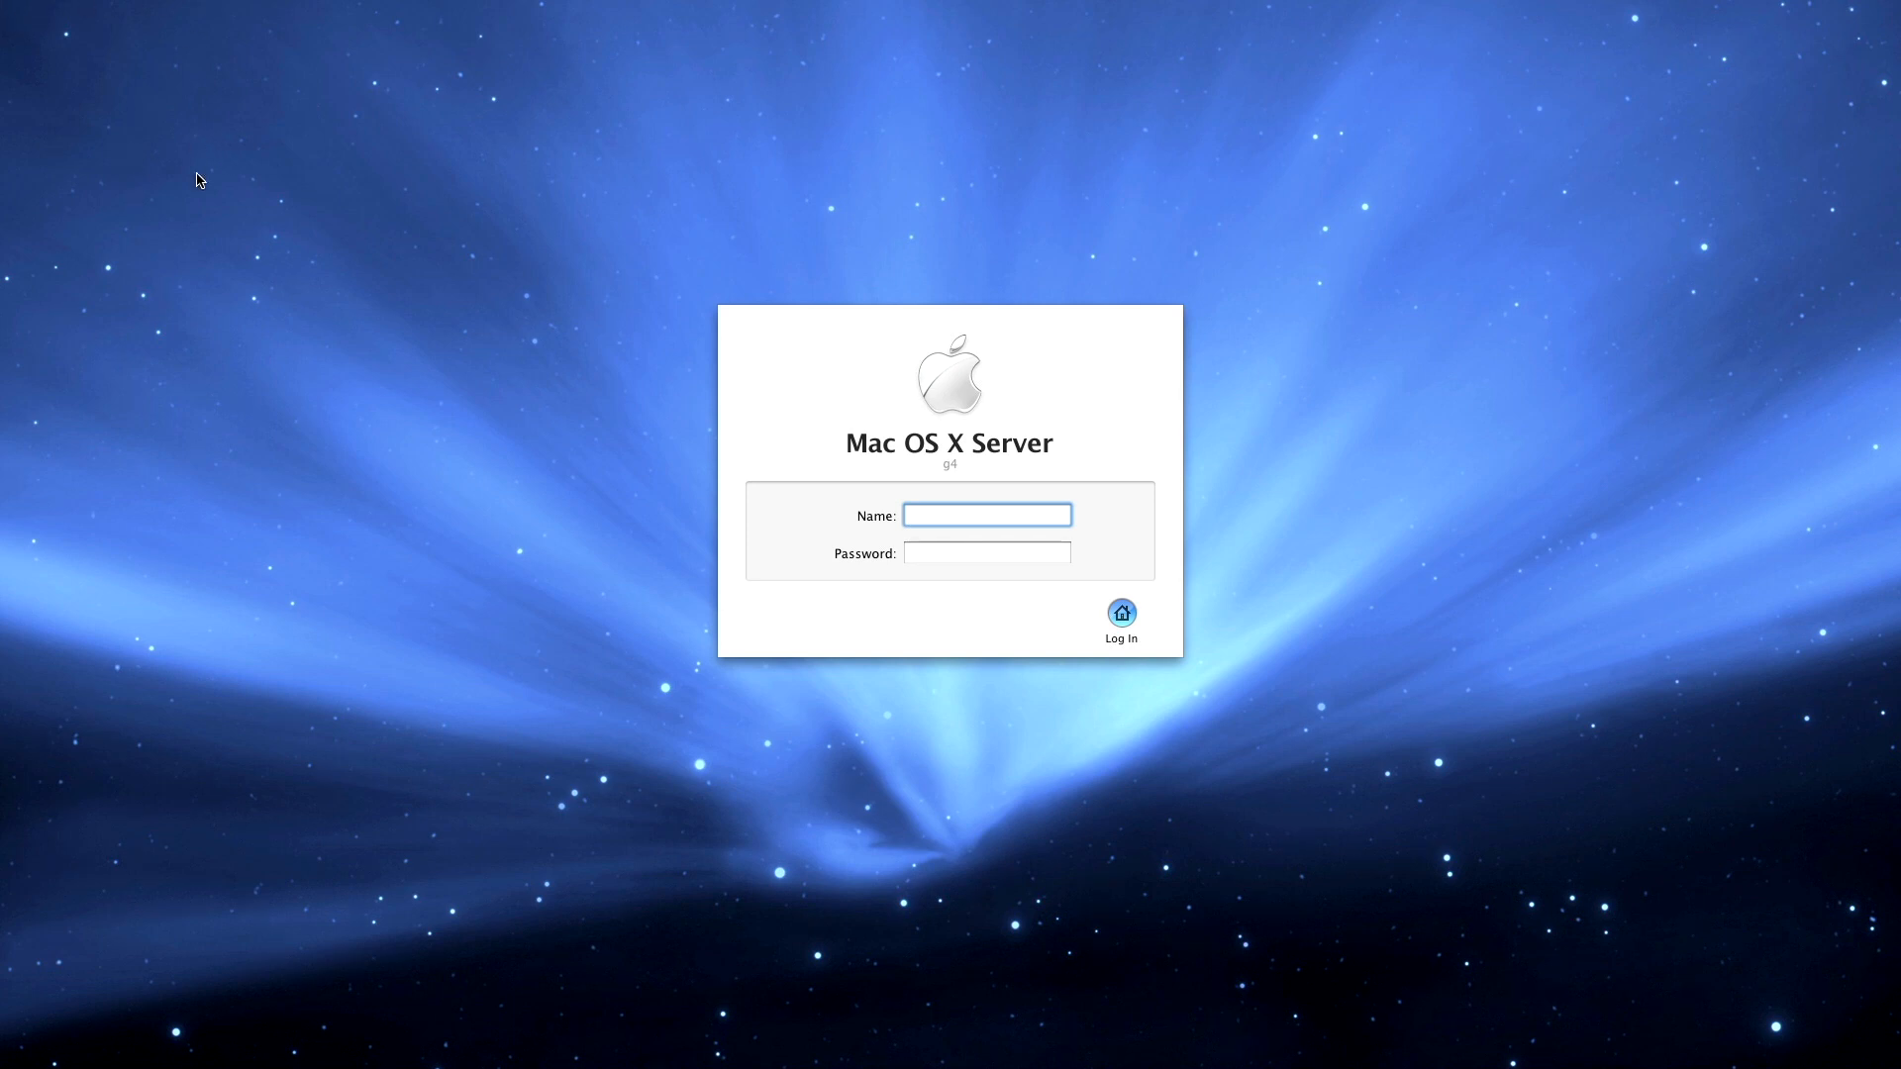
- Log in with the user account's name and password to reach the Finder desktop
key(Tab)
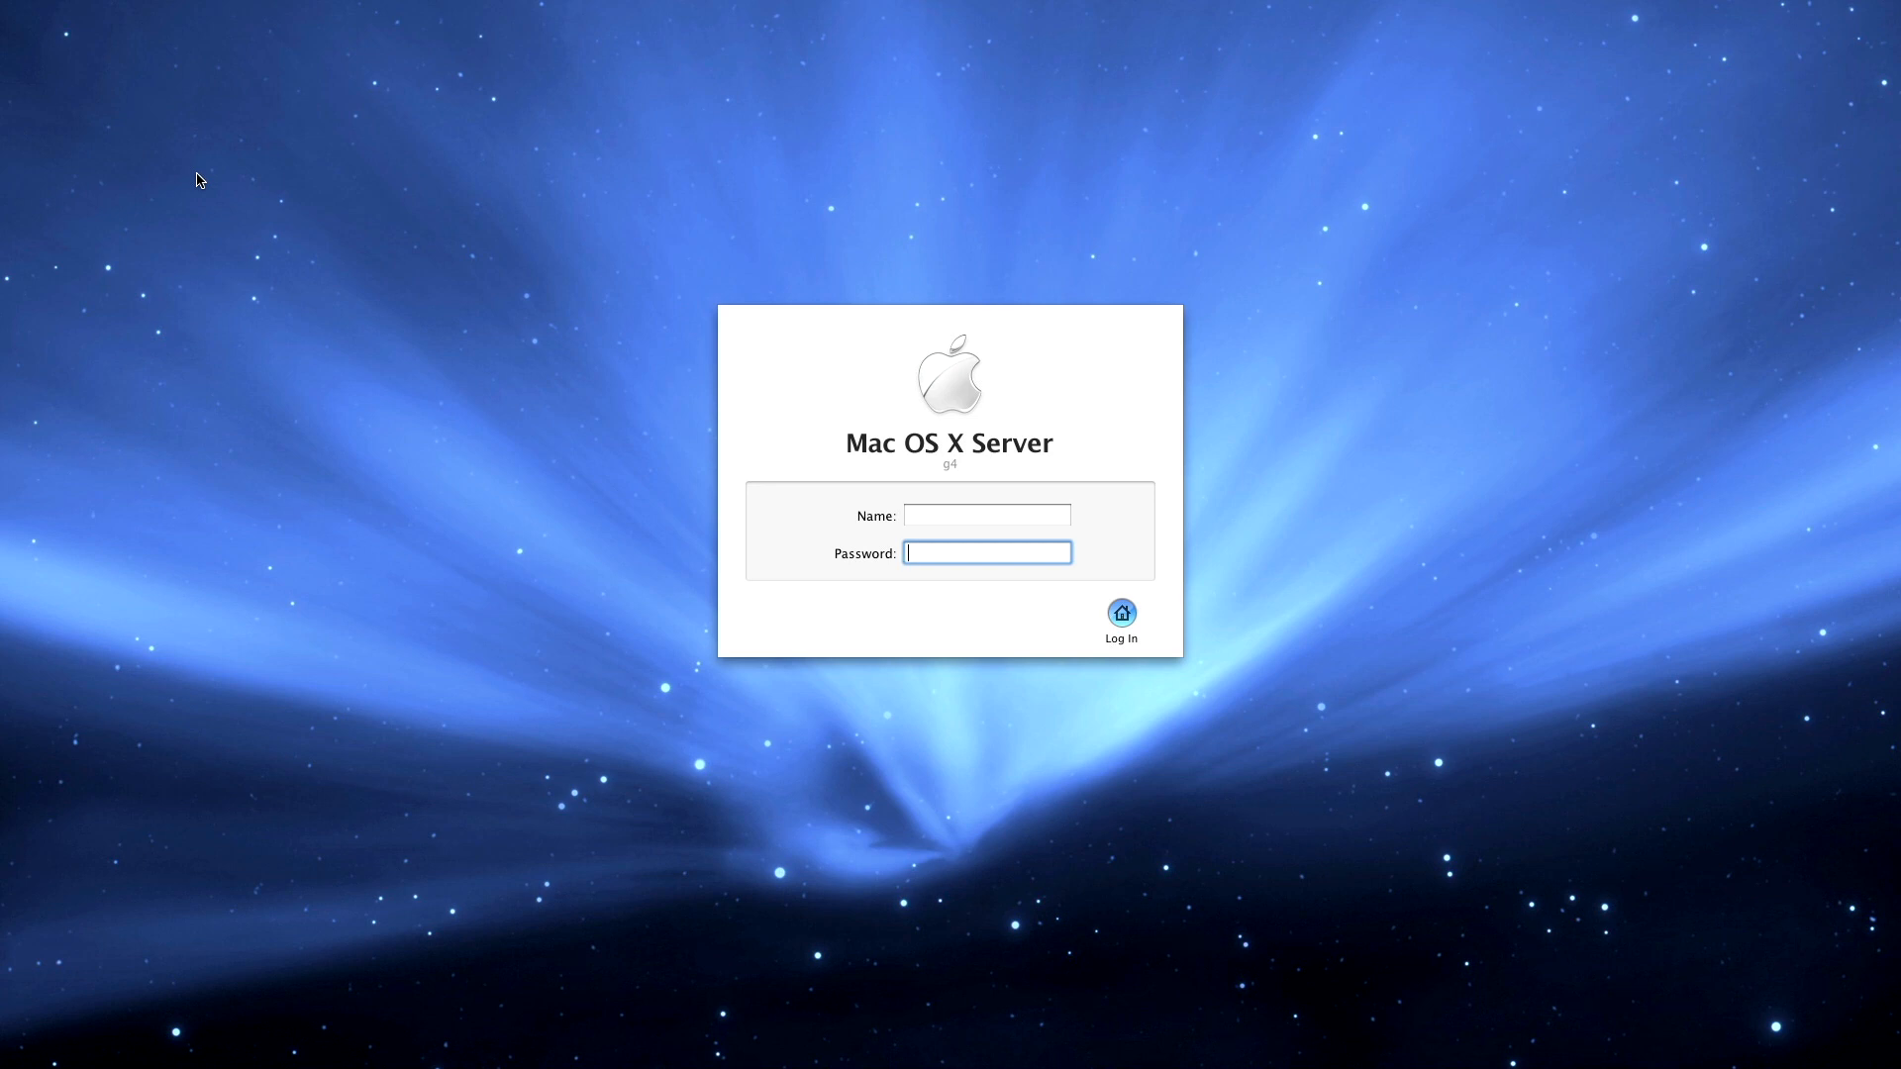
key(Tab)
text(sh)
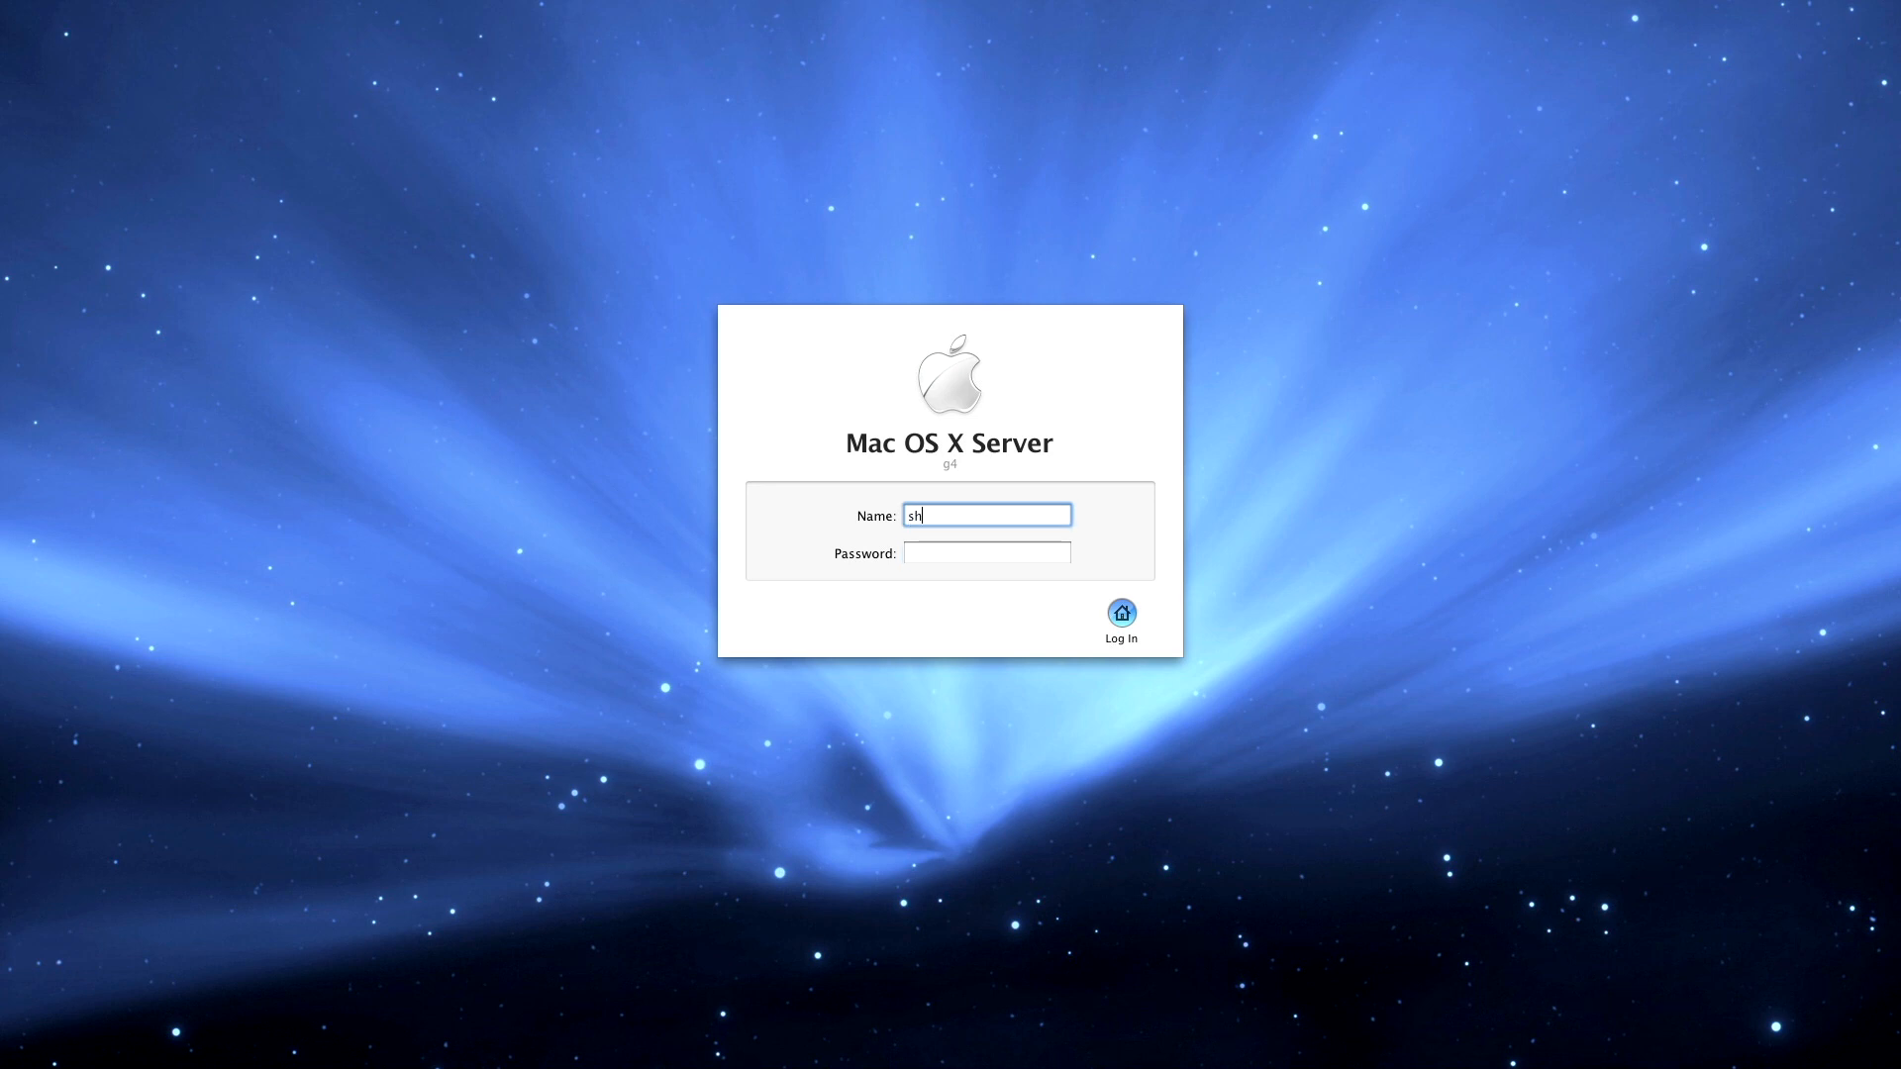
text(iunbird)
key(Tab)
text(•••••••)
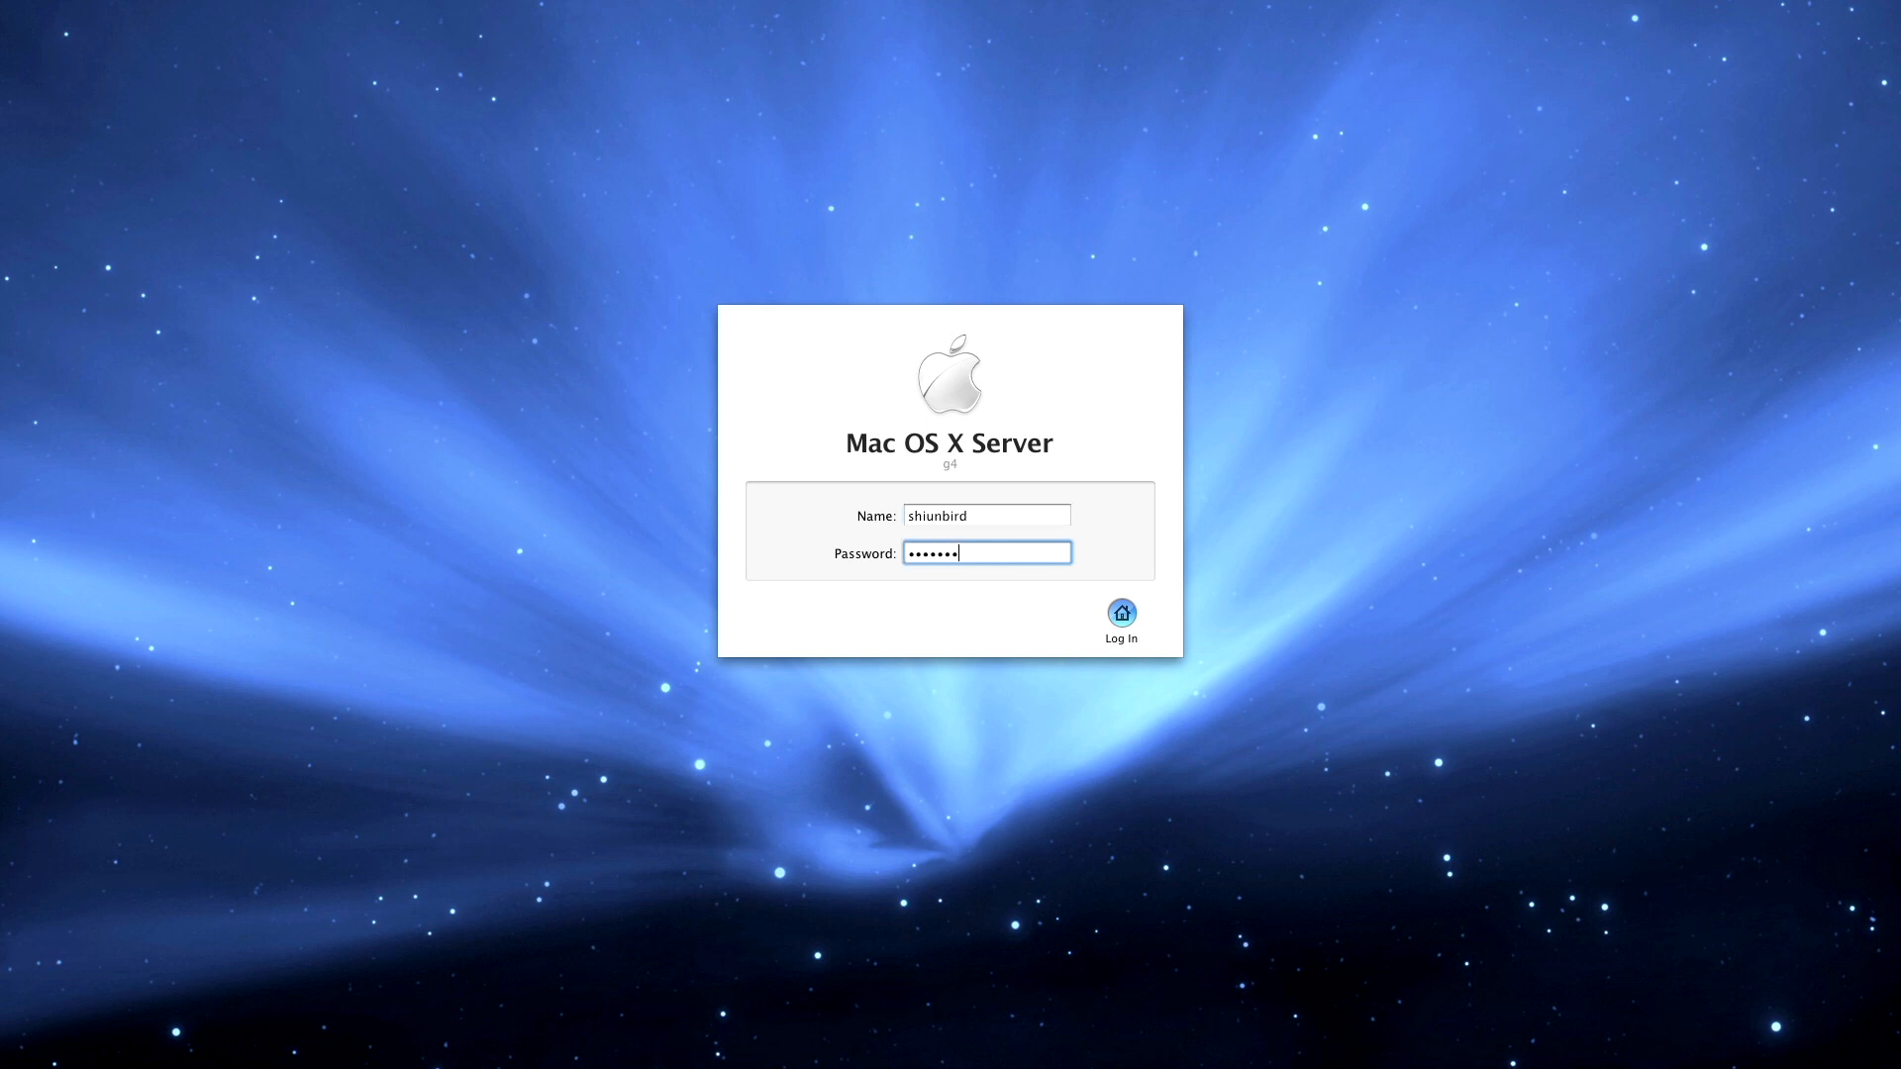
text(•)
key(Return)
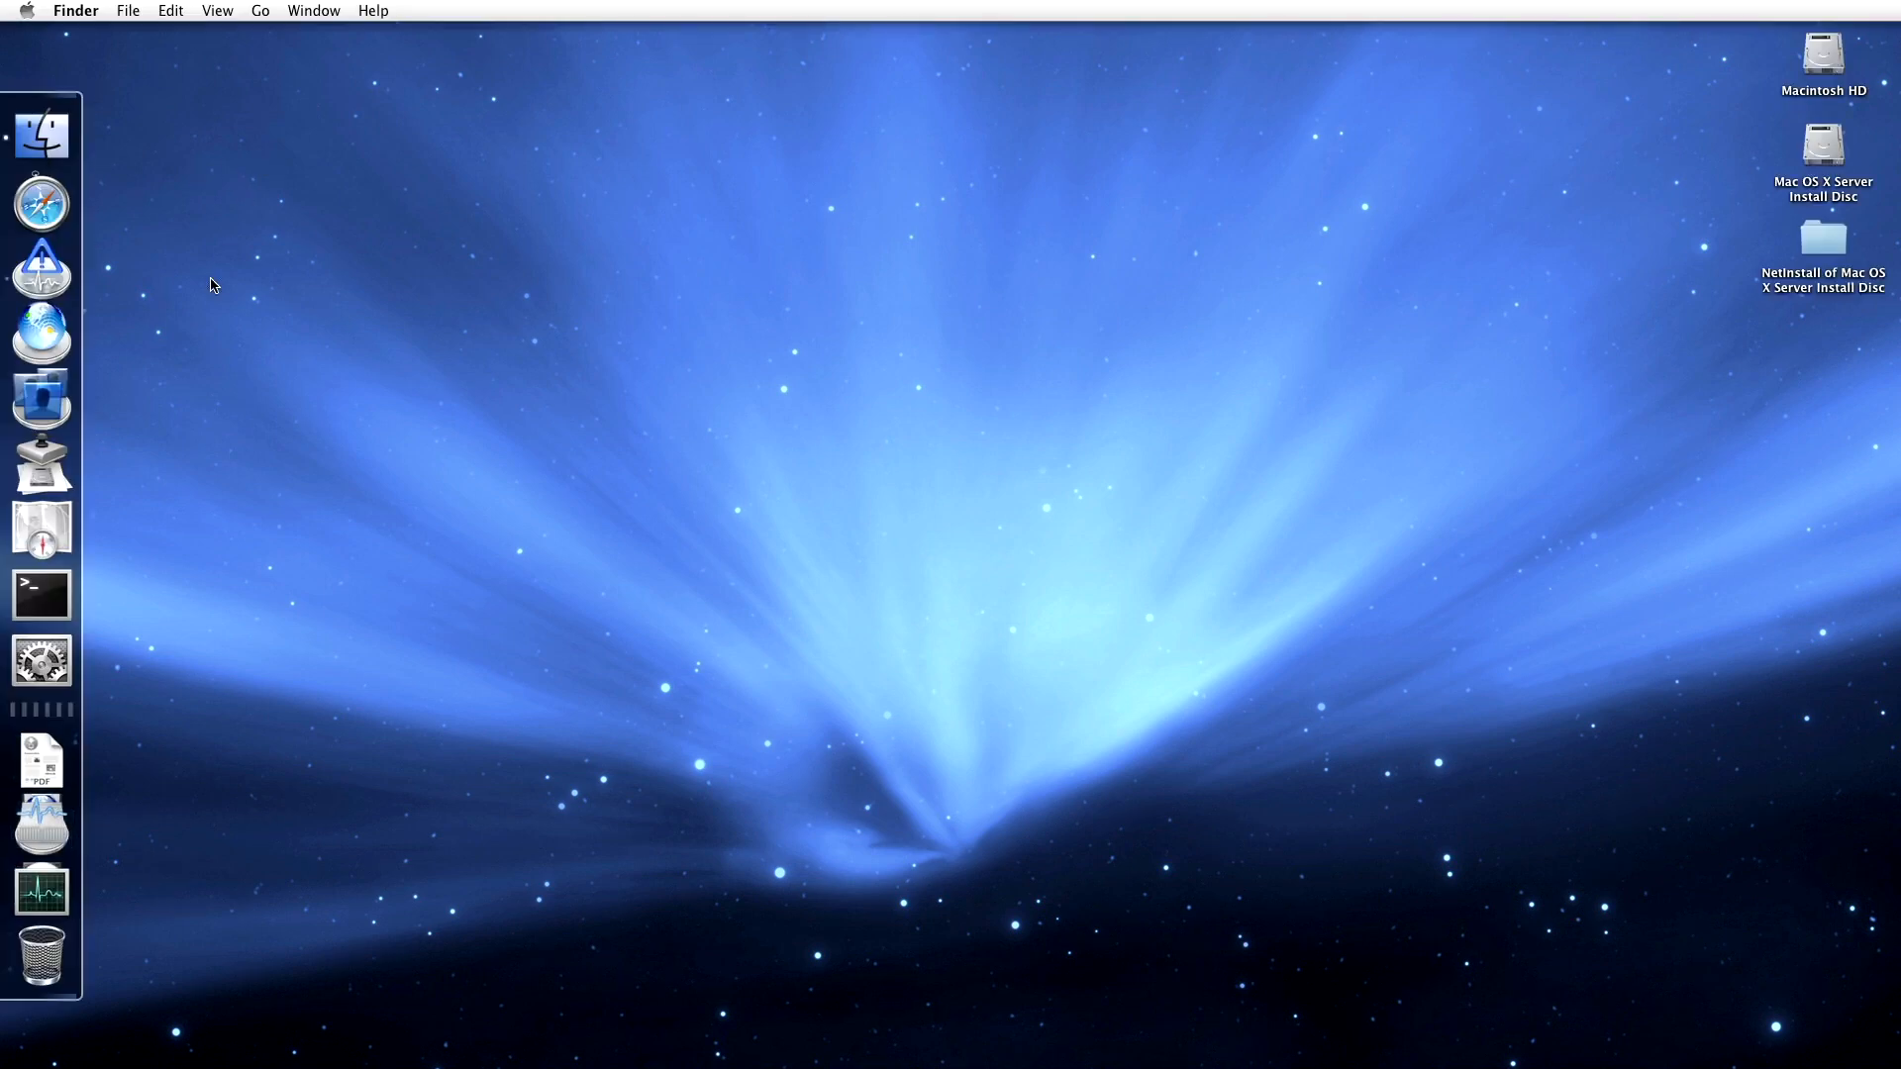
- Set the Downloads and Server Dock stacks to display as folders
right_click(36, 795)
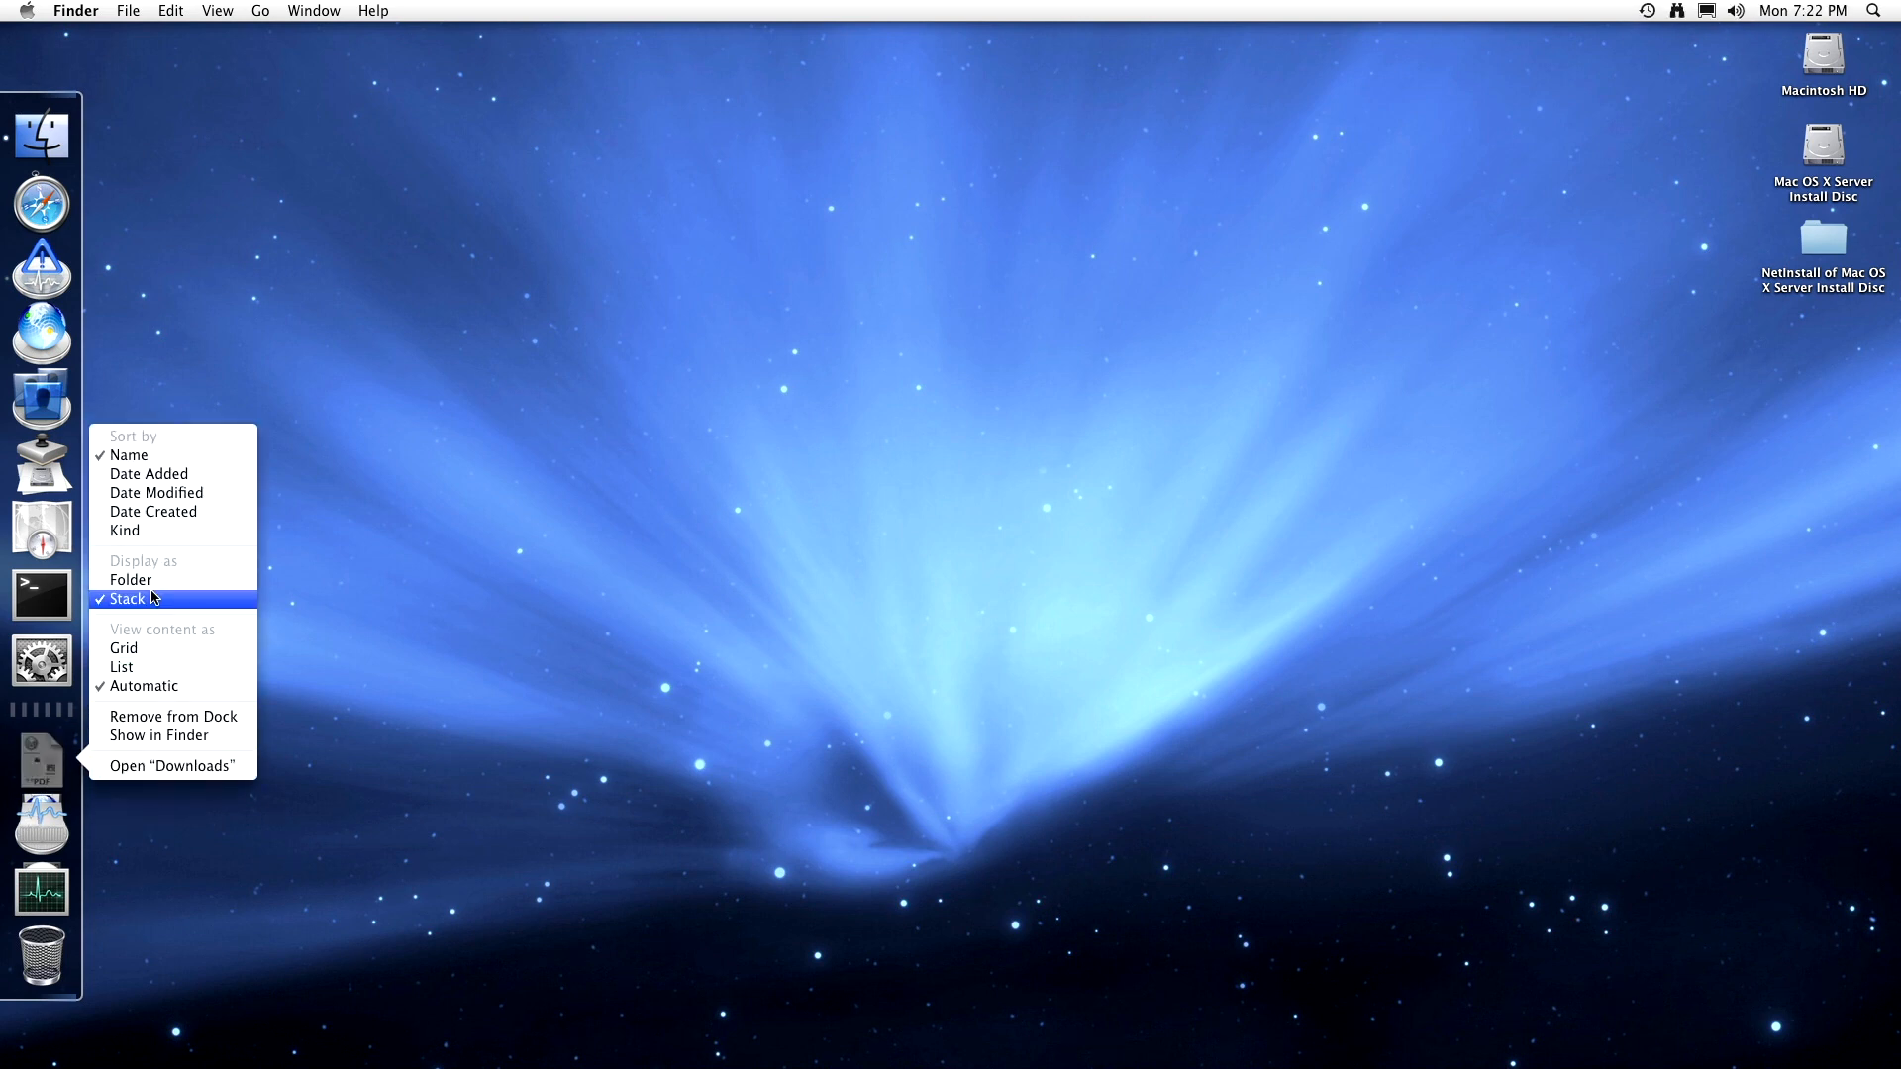
click(146, 646)
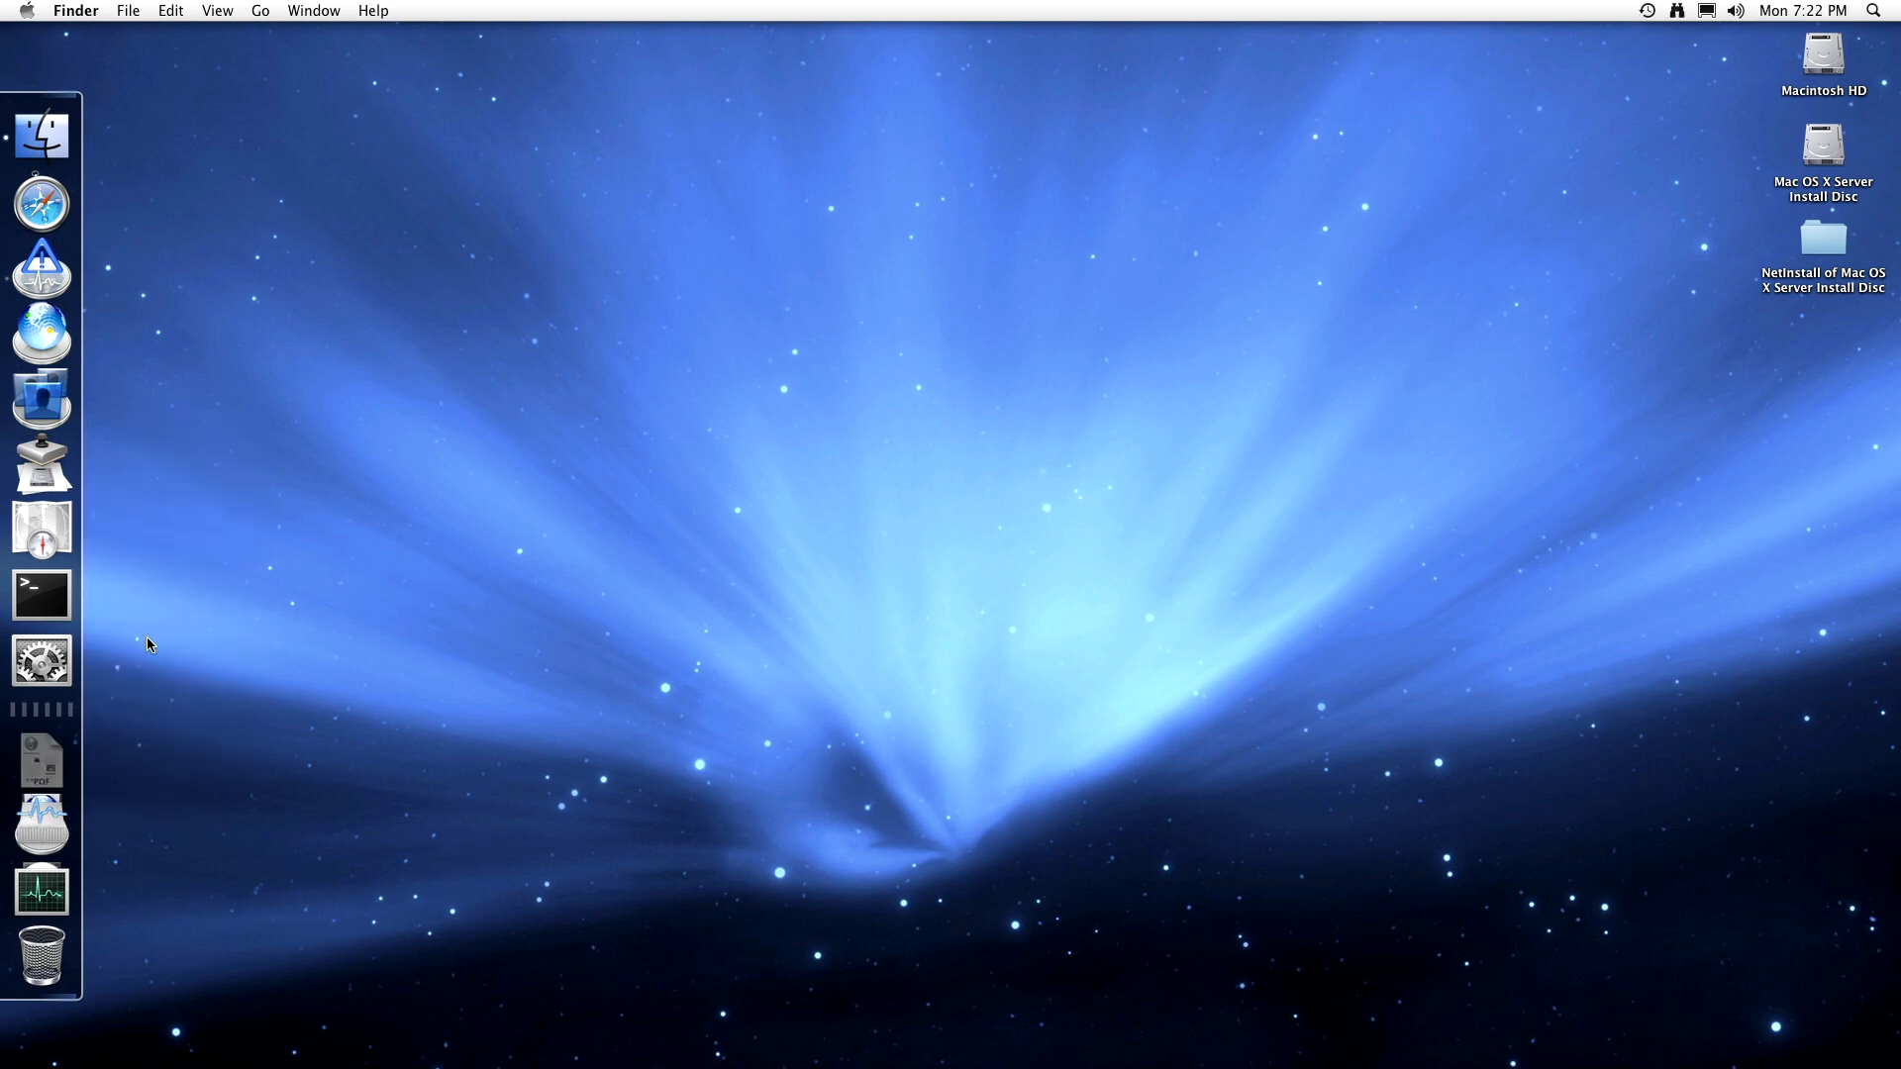
right_click(39, 824)
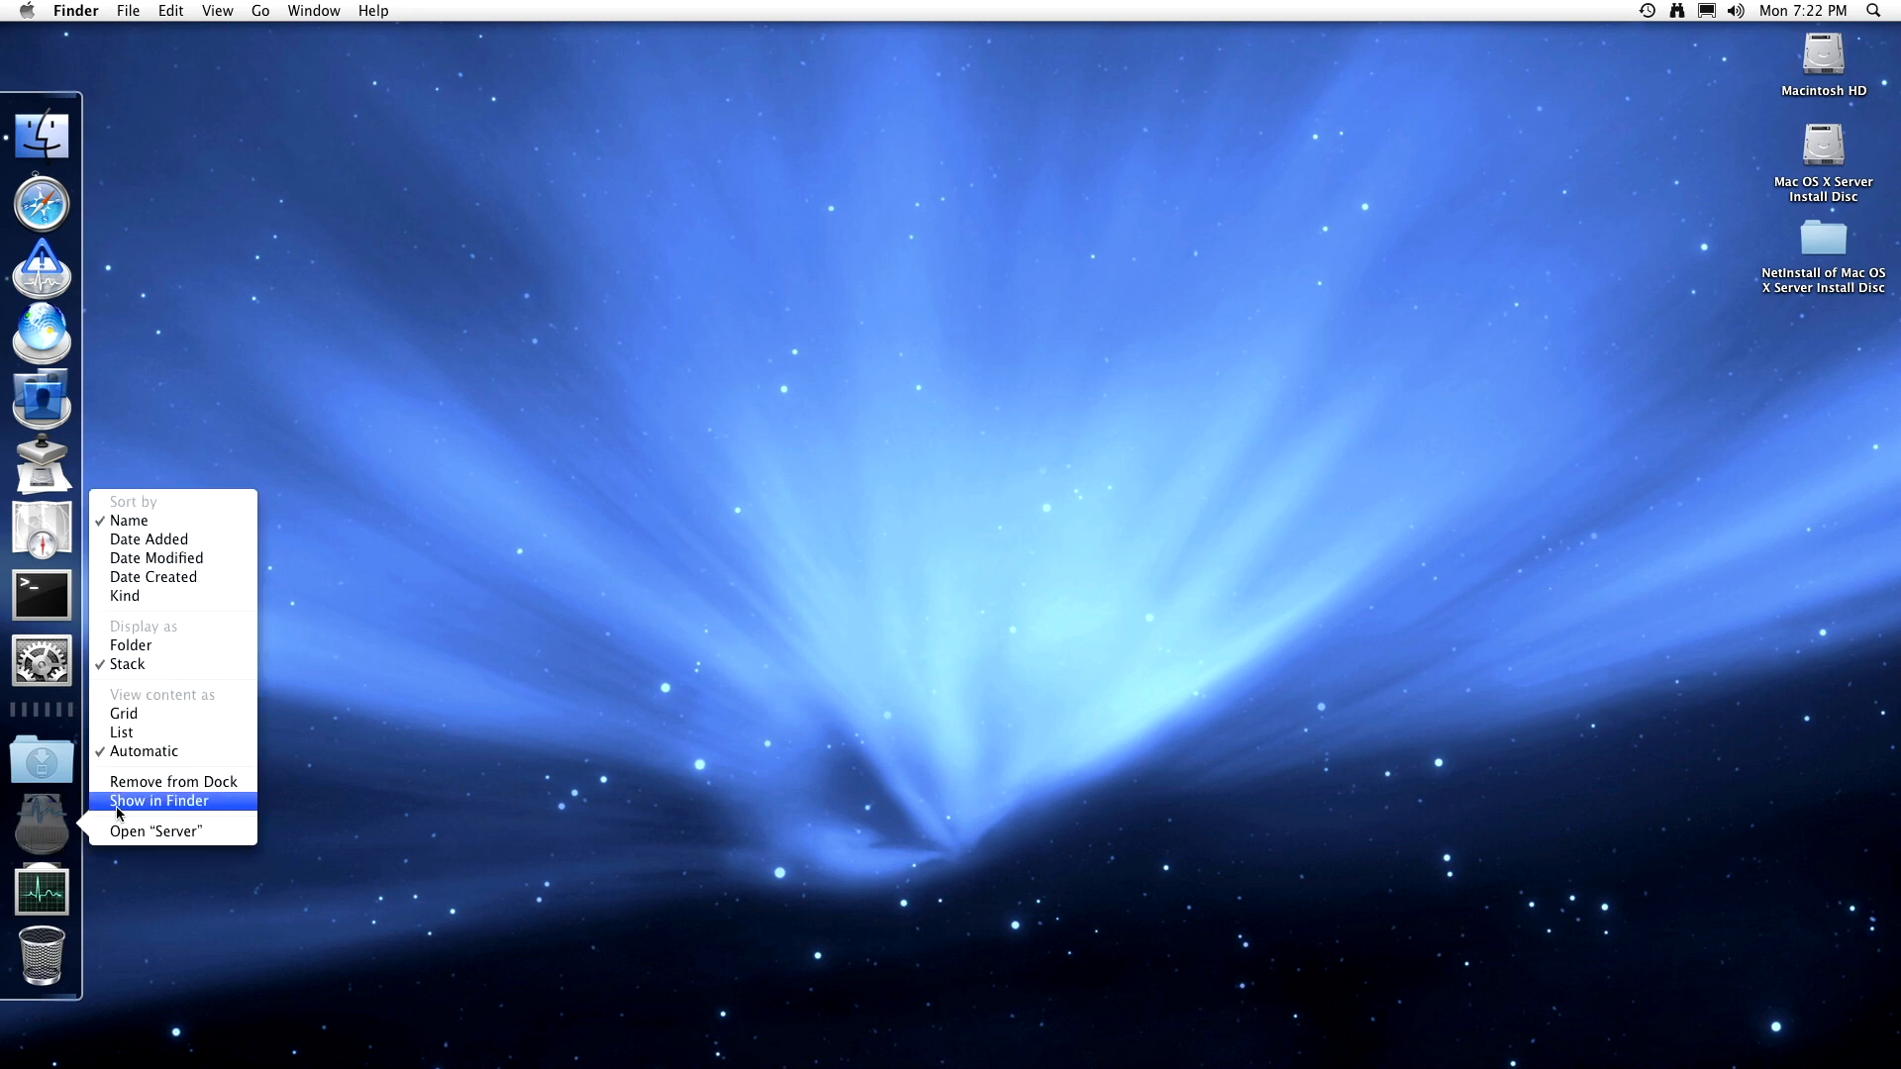
click(158, 645)
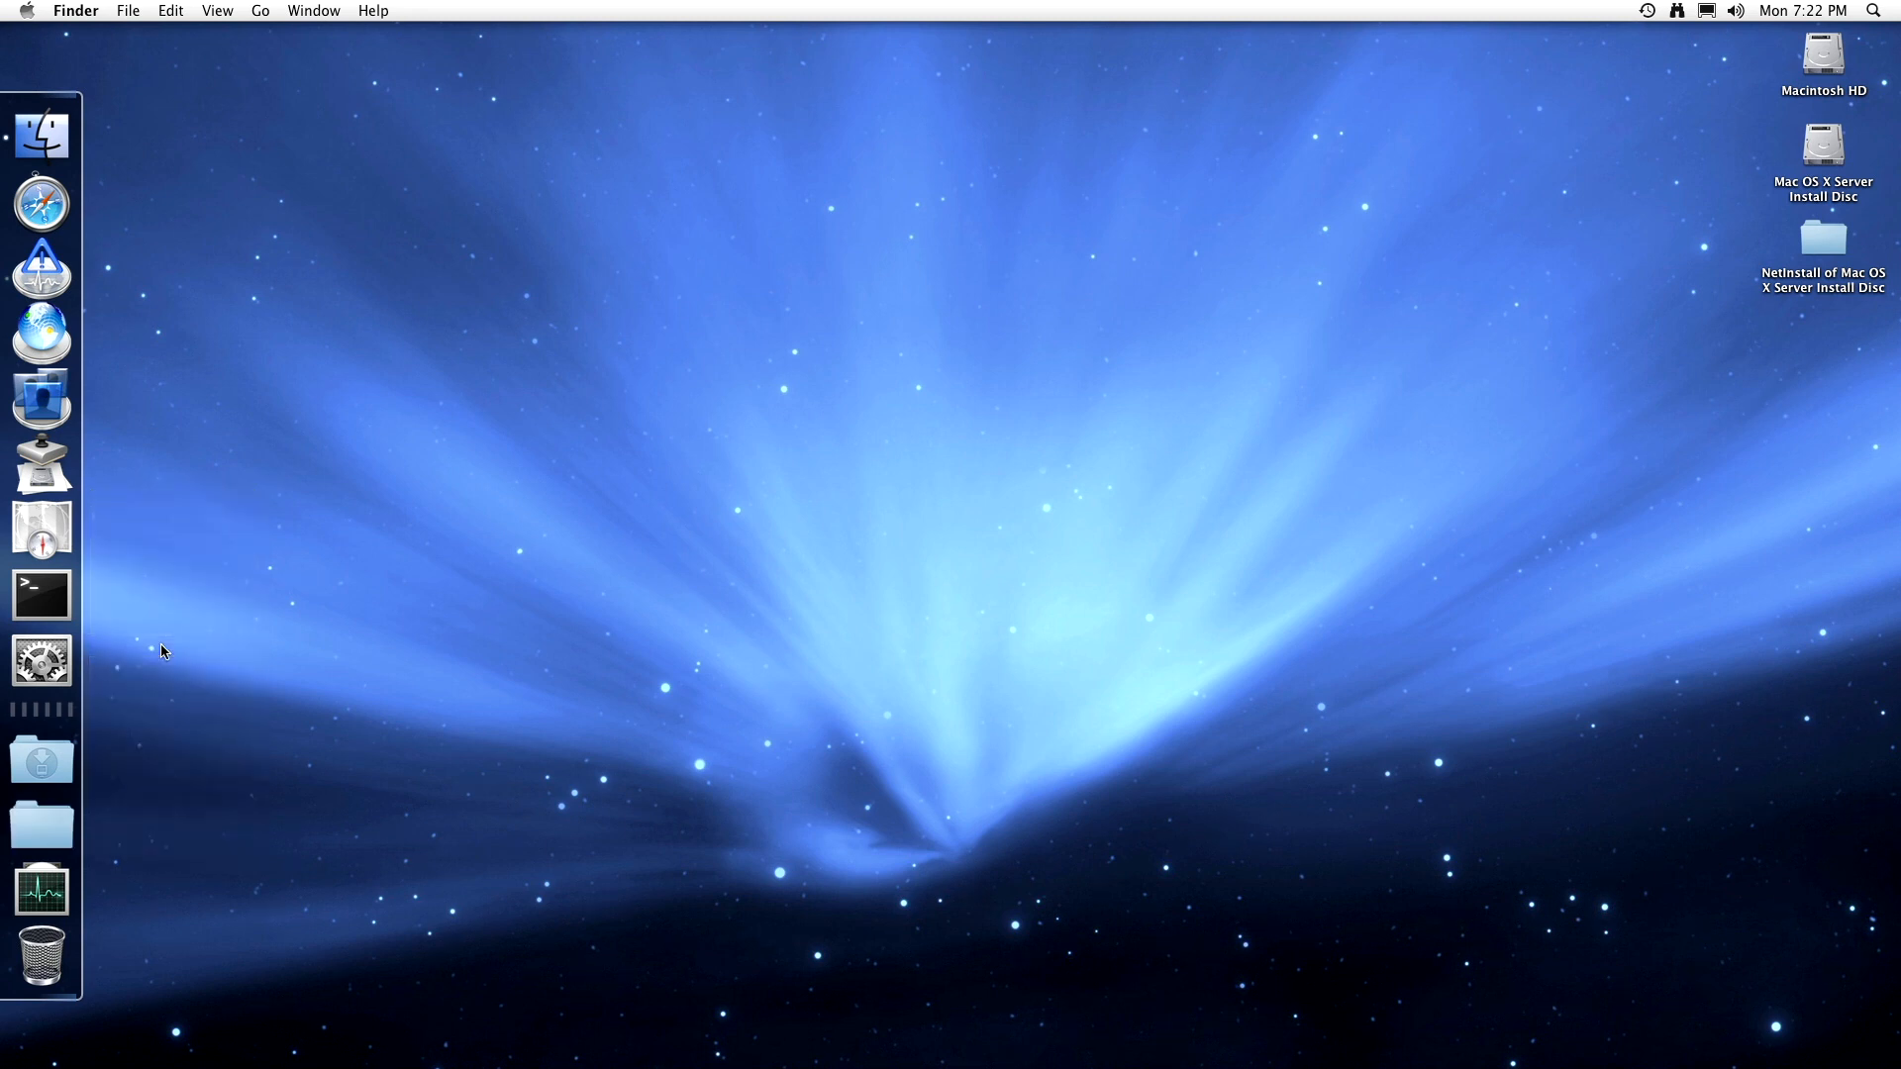
- Show the Utilities Dock stack's contents as a list
right_click(43, 869)
click(130, 797)
right_click(42, 891)
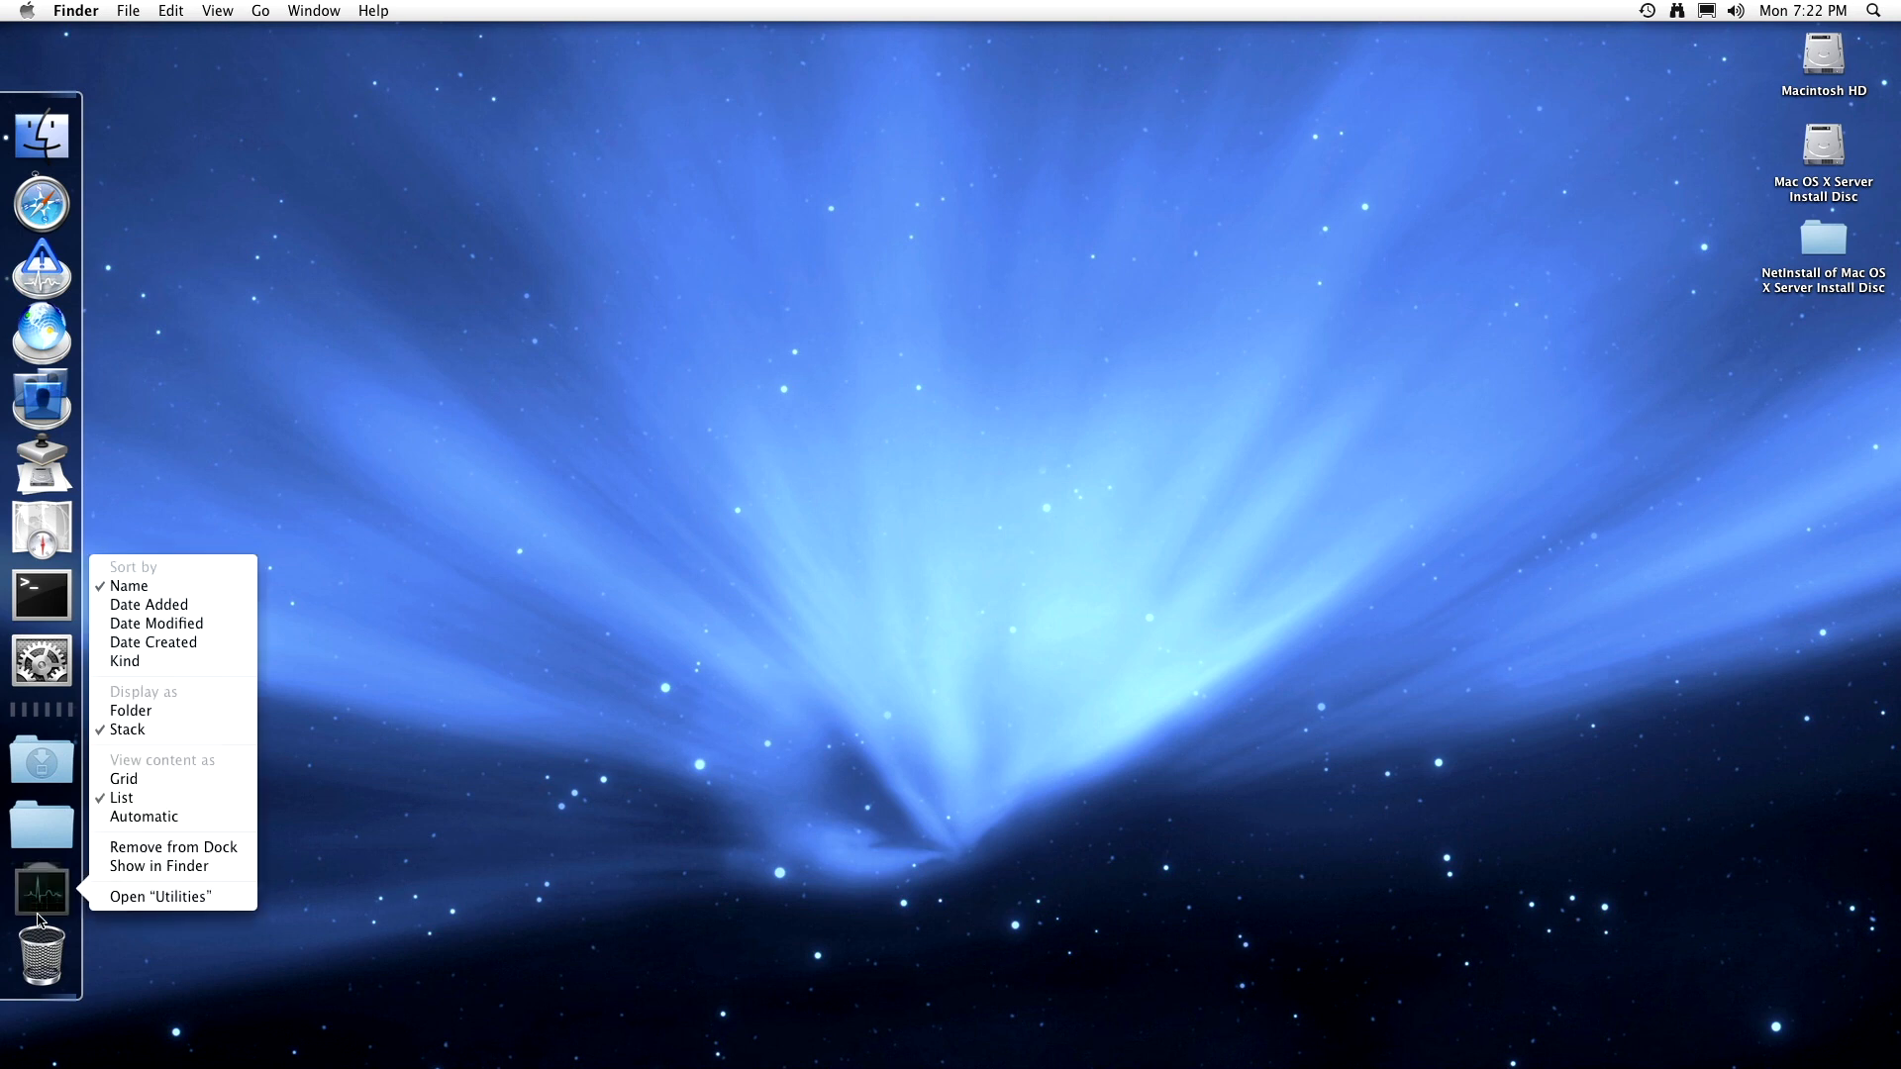
click(124, 782)
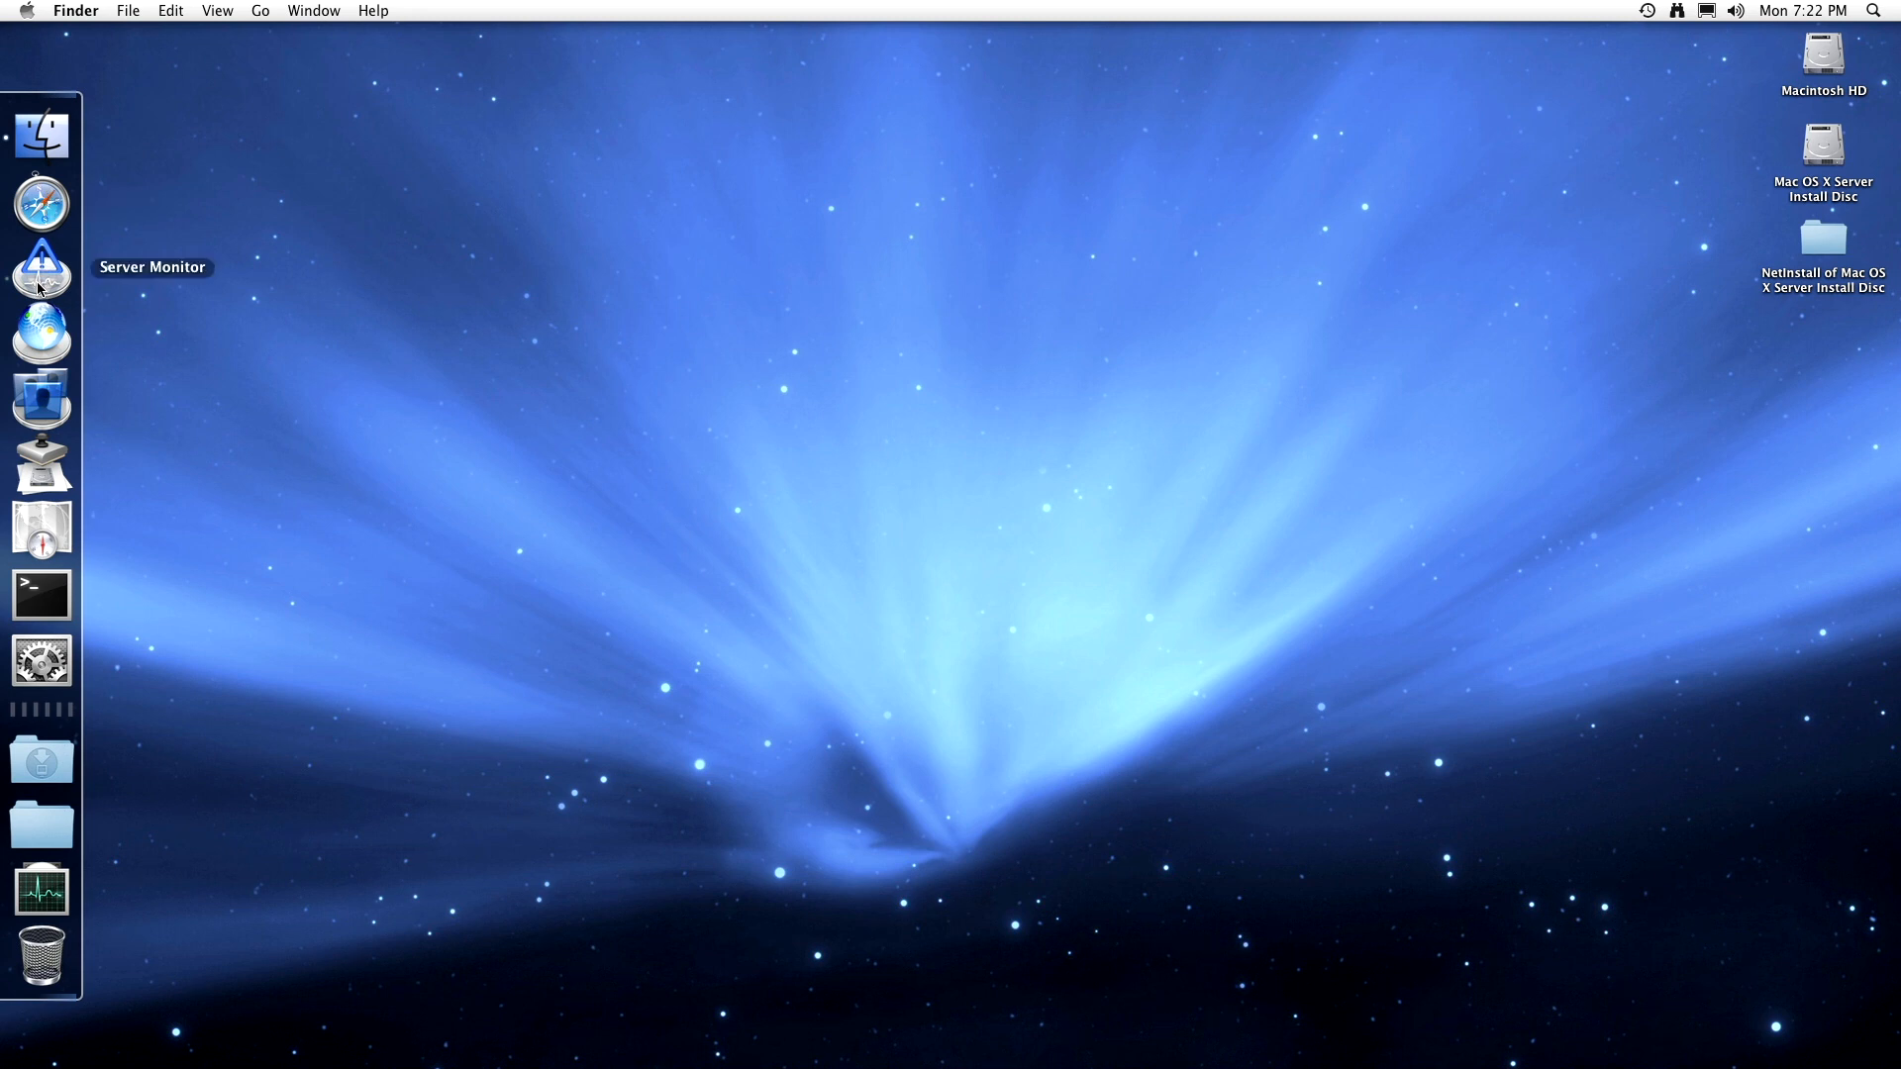
- Launch Server Admin from the Dock to reach the Mac OS X Server 10.5.8 overview
click(39, 332)
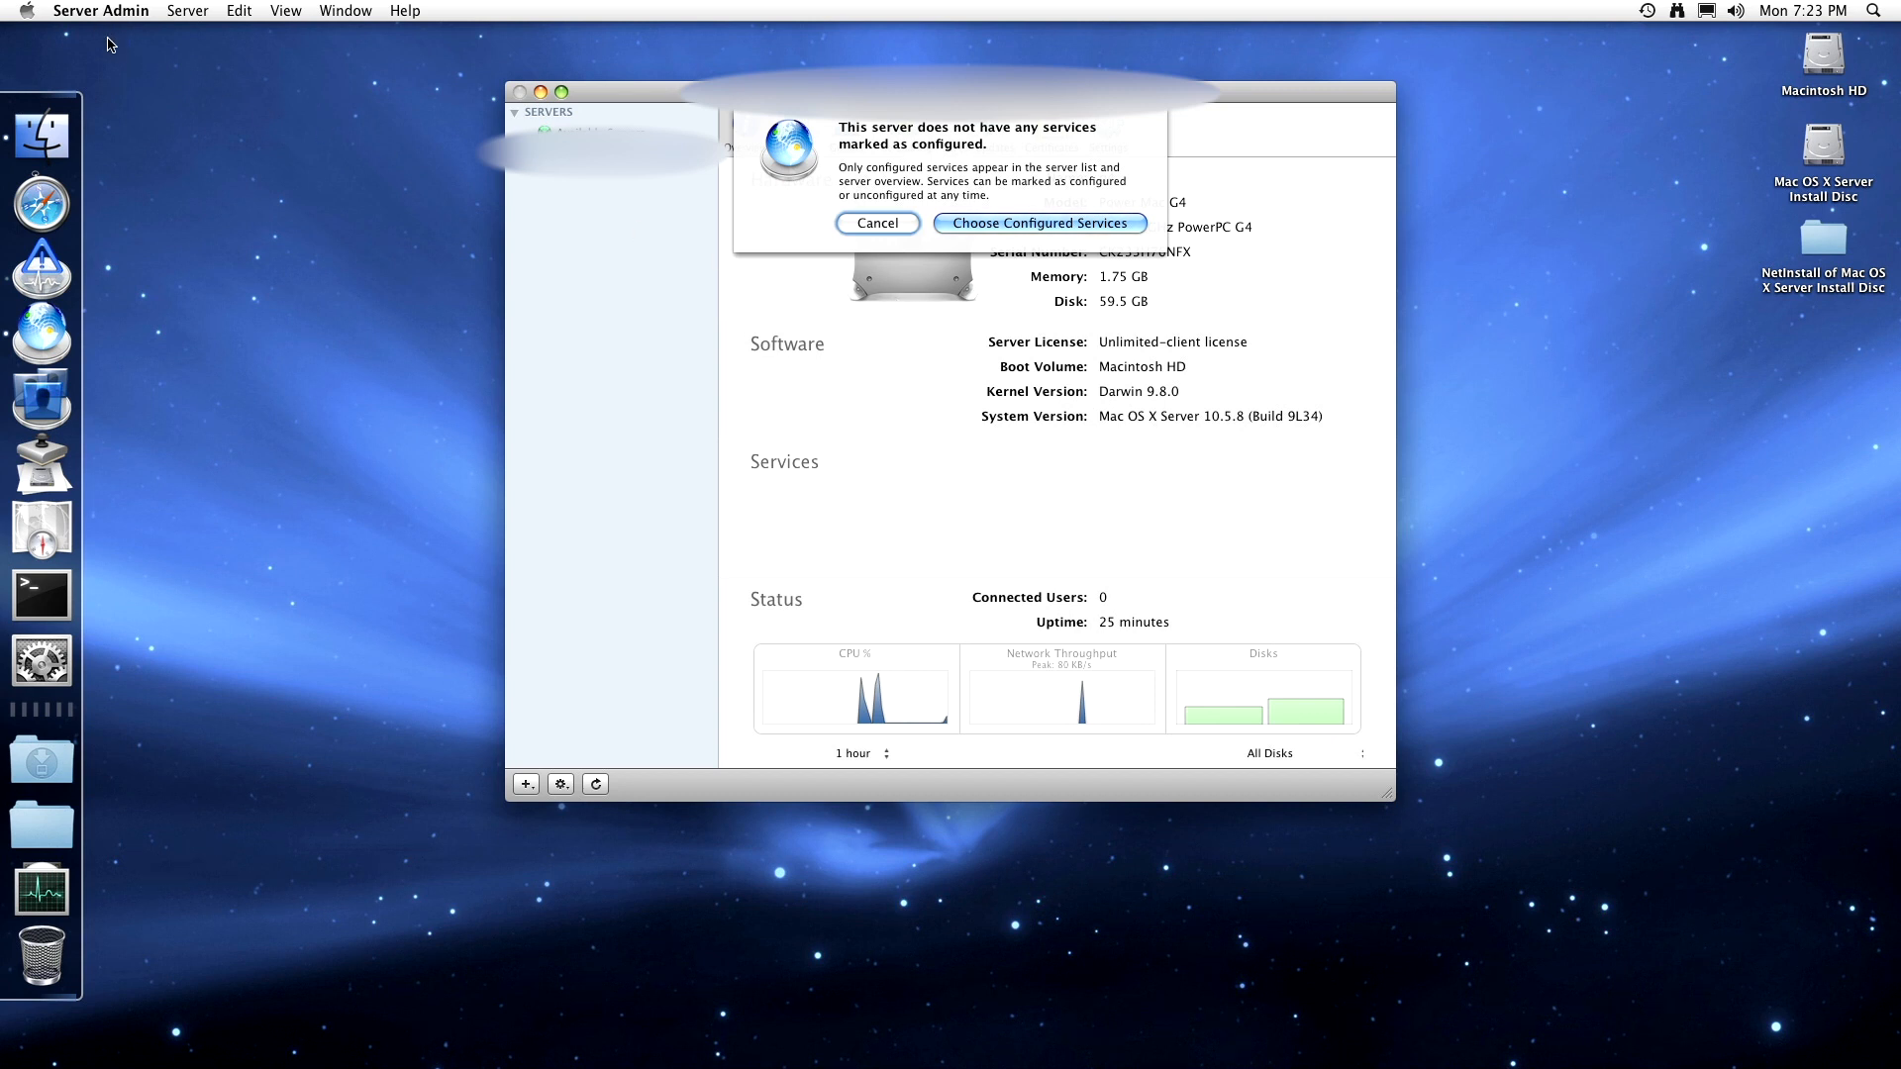
- From About This Mac, start installing all 6 software updates, authenticating with the admin password
click(25, 12)
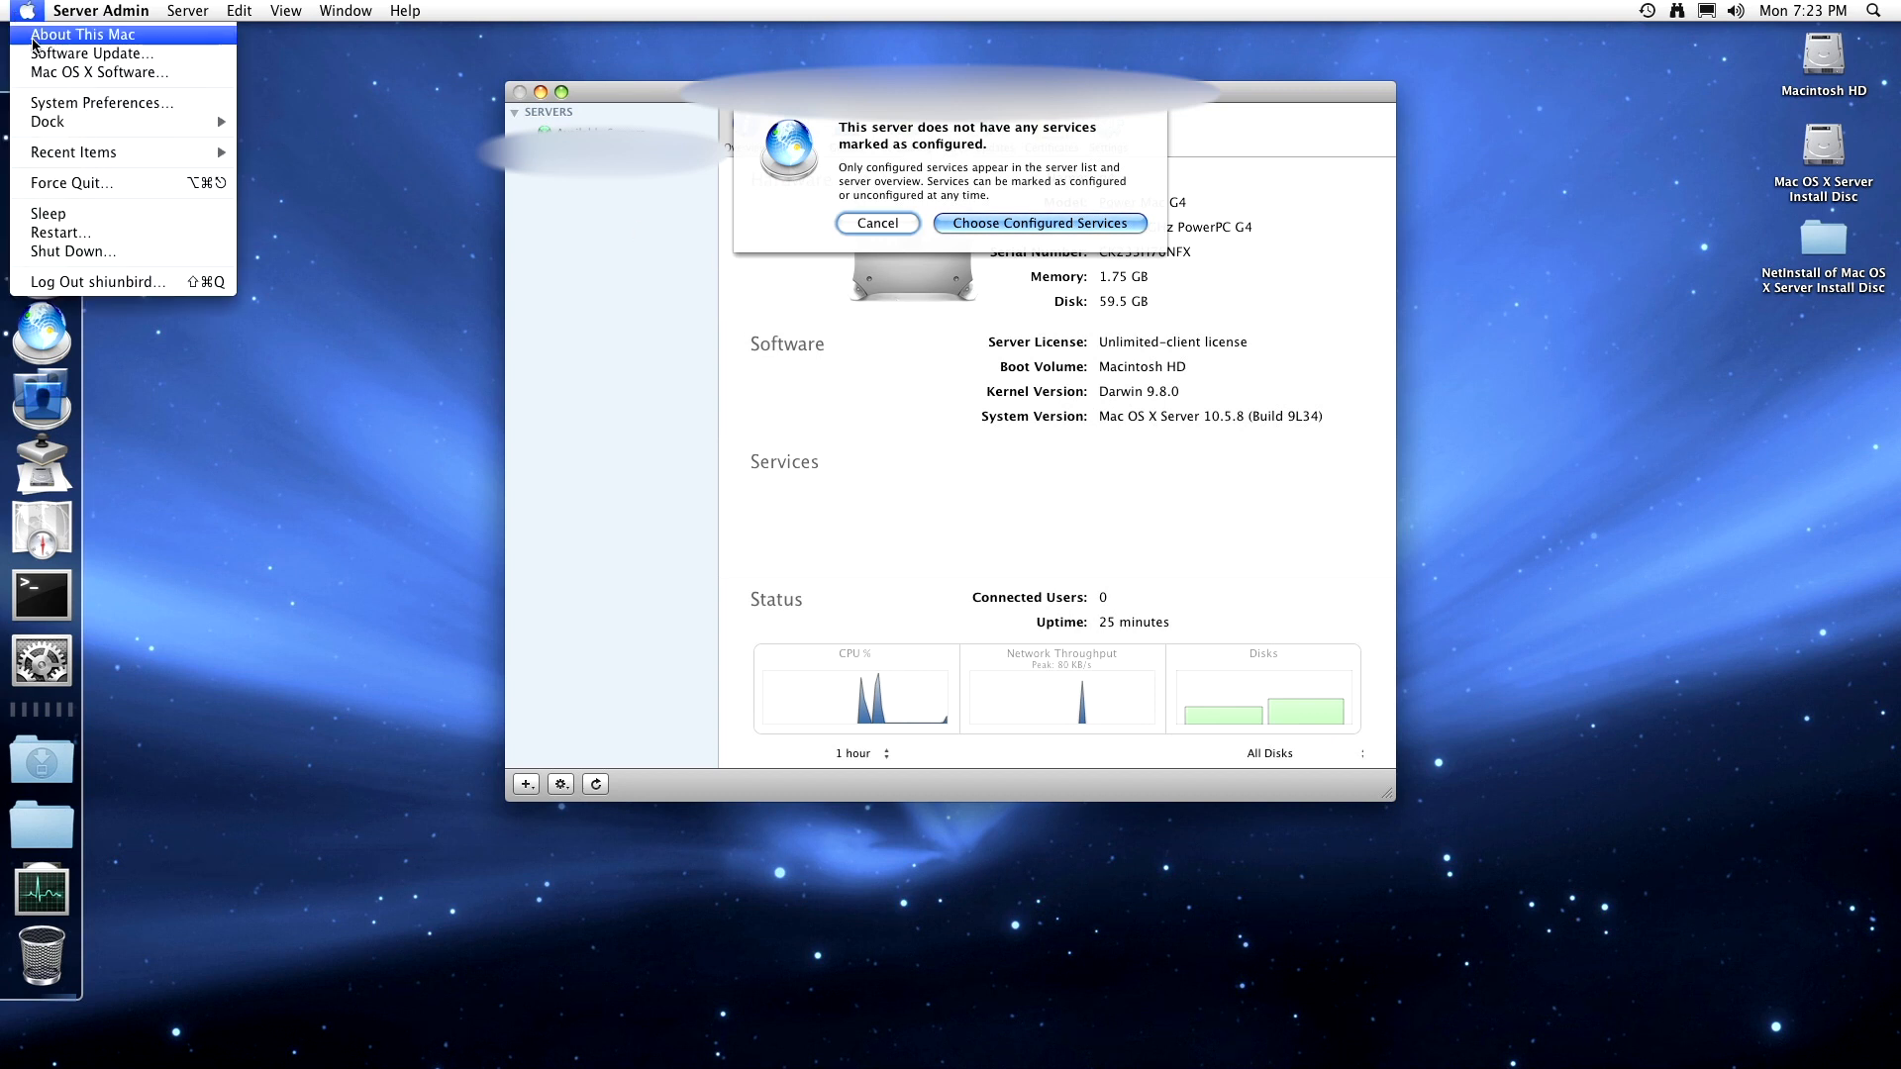
click(35, 40)
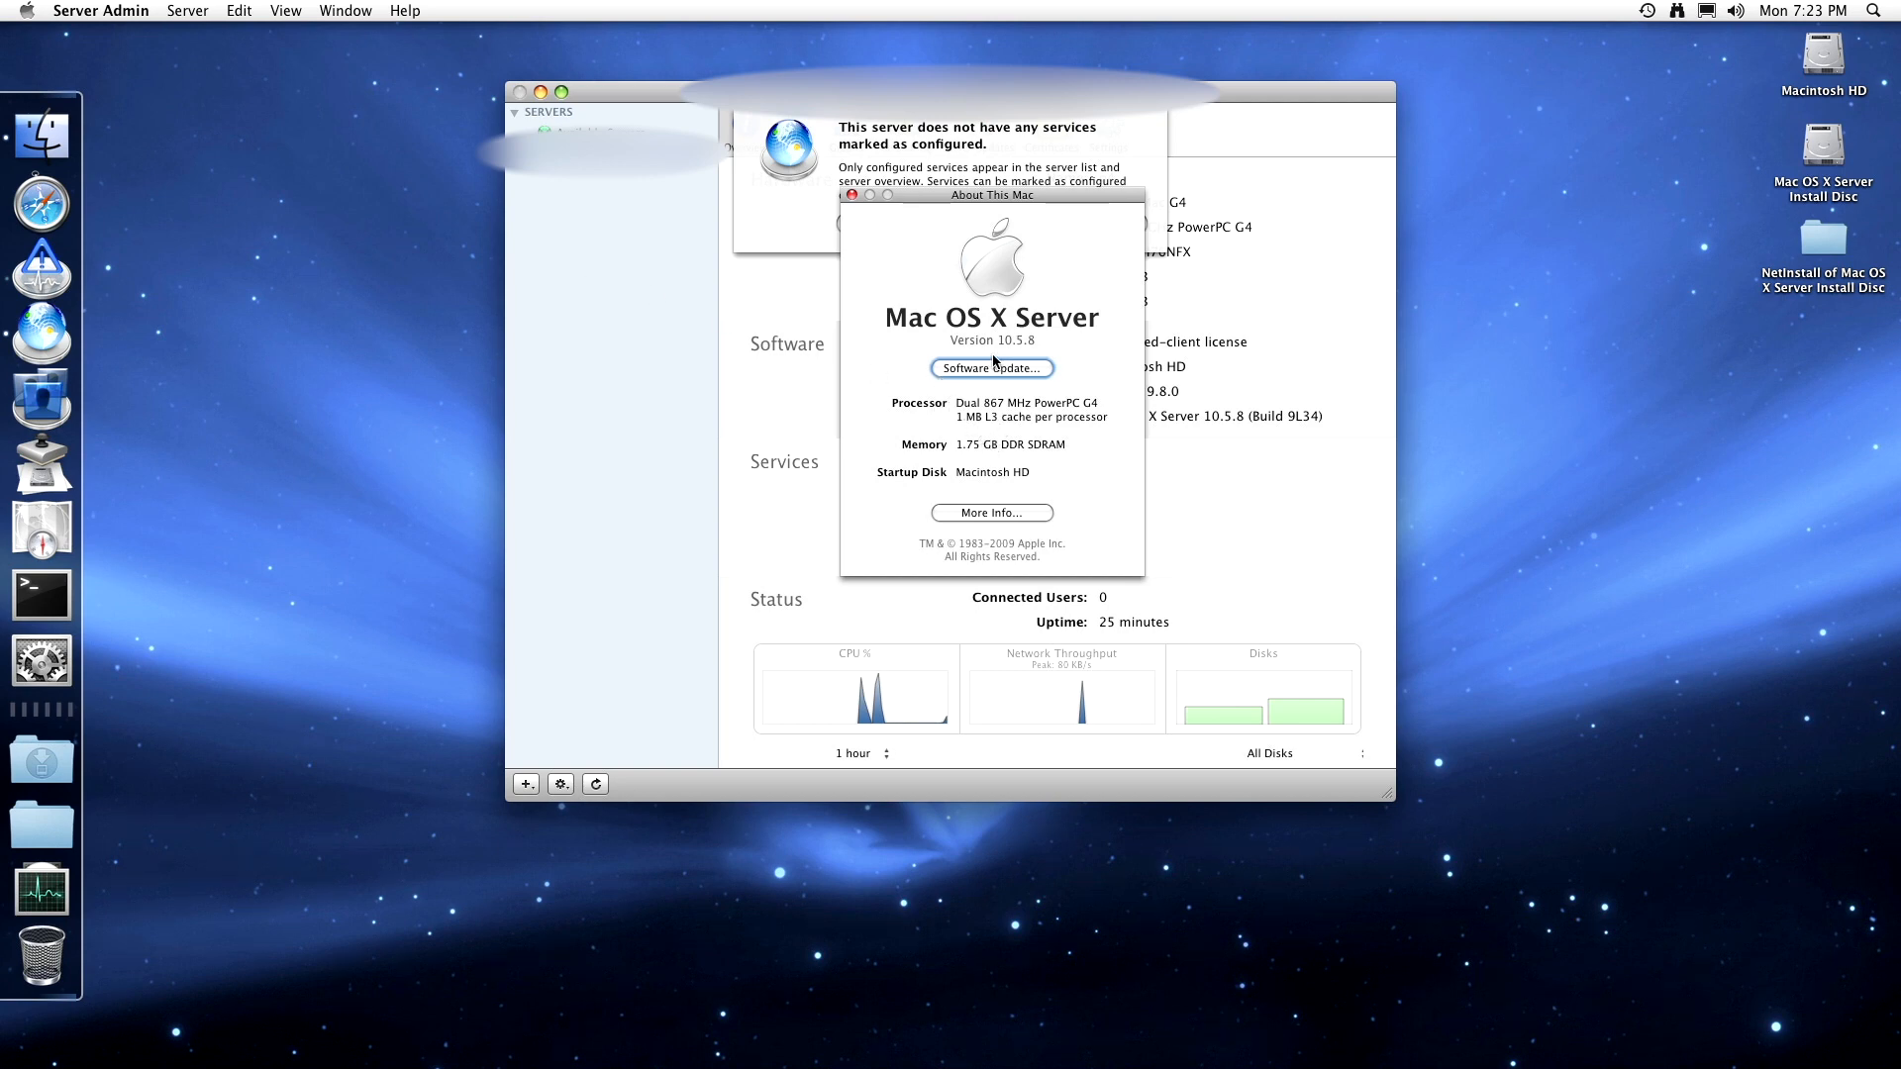
click(1022, 368)
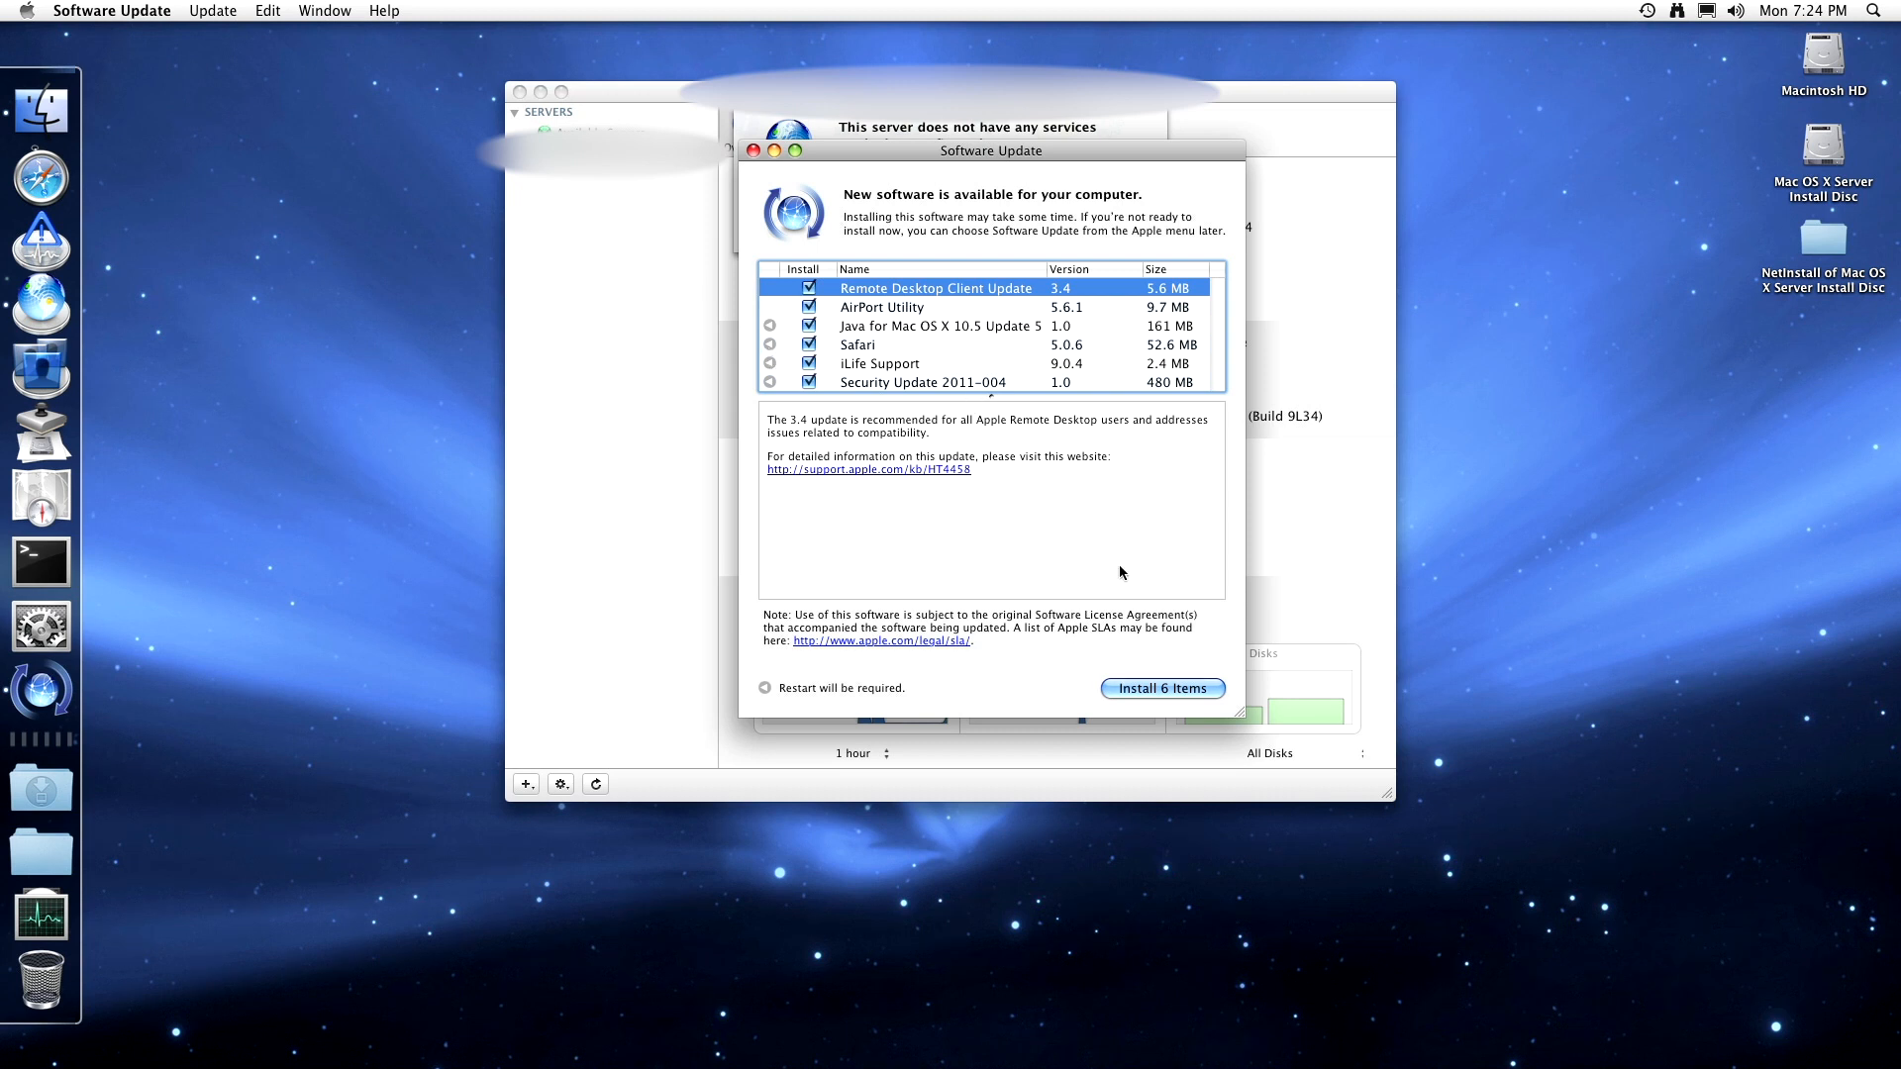
click(1194, 691)
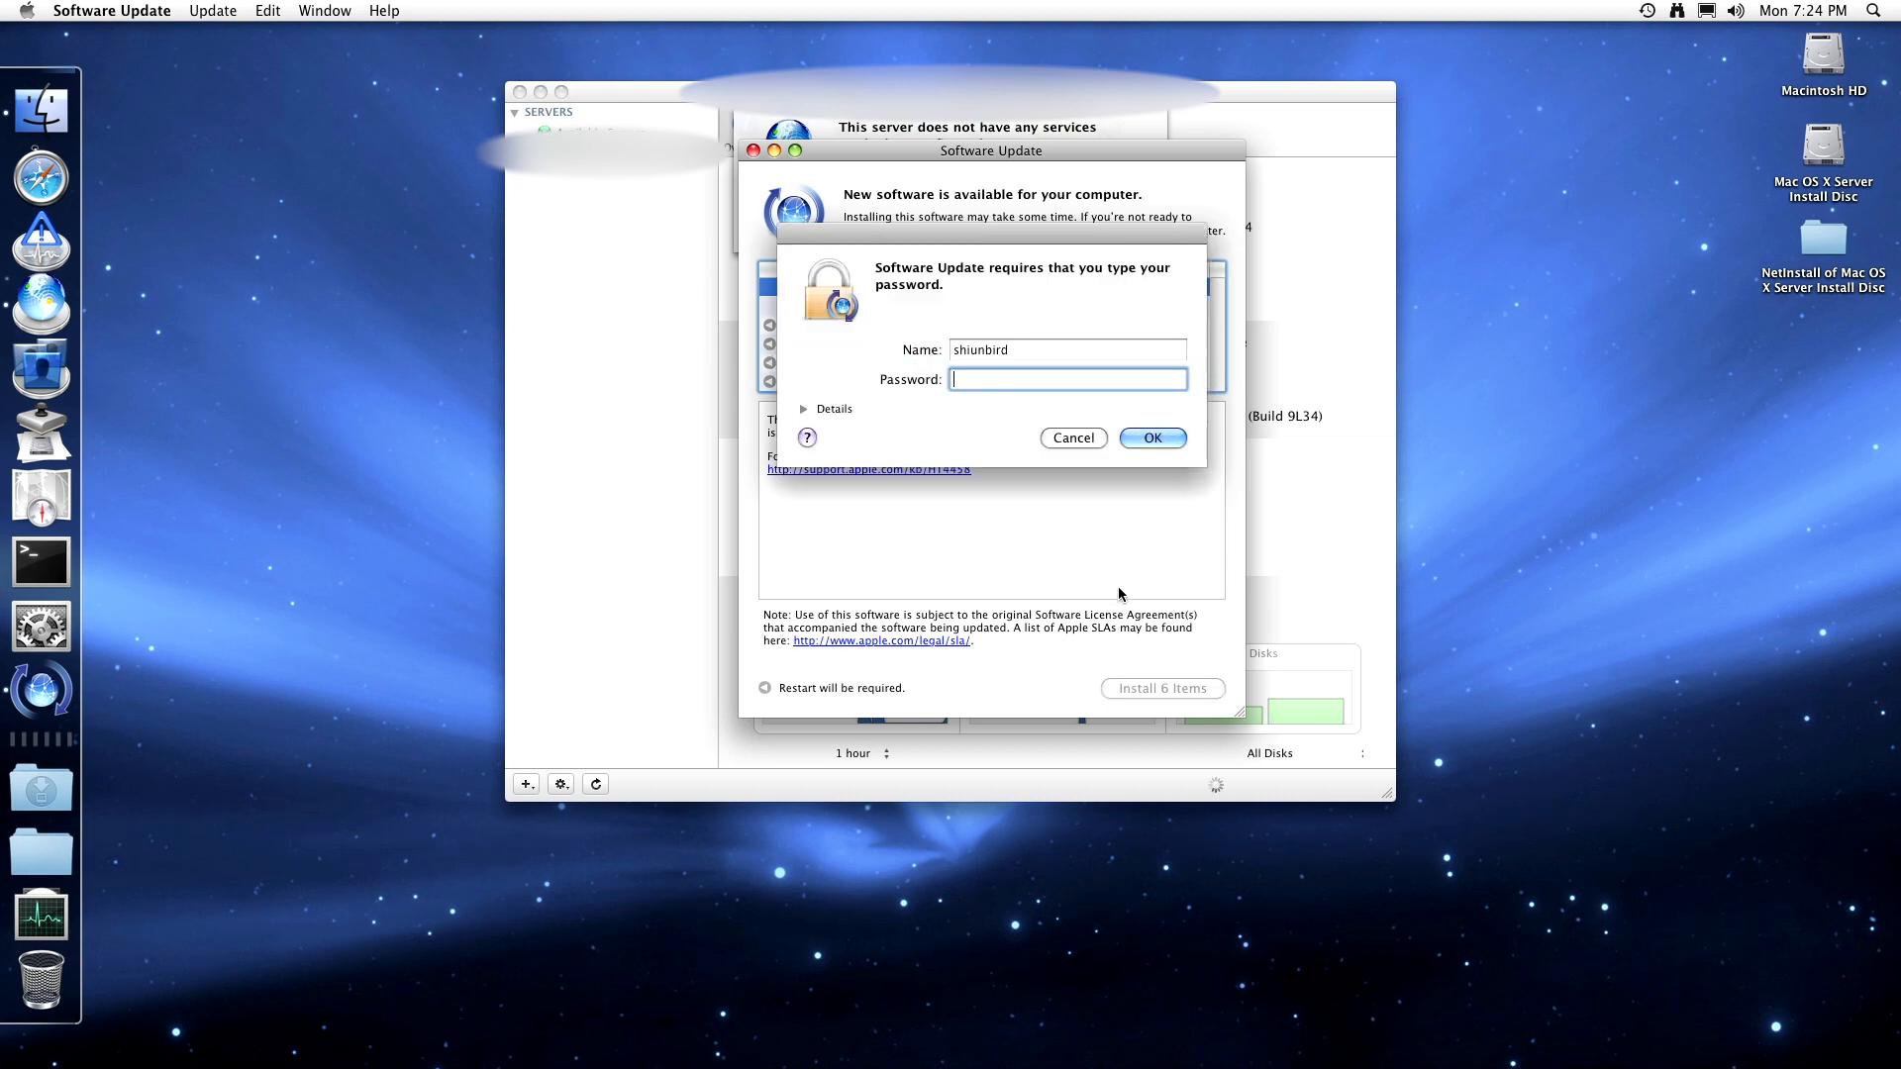
text(*********)
key(Return)
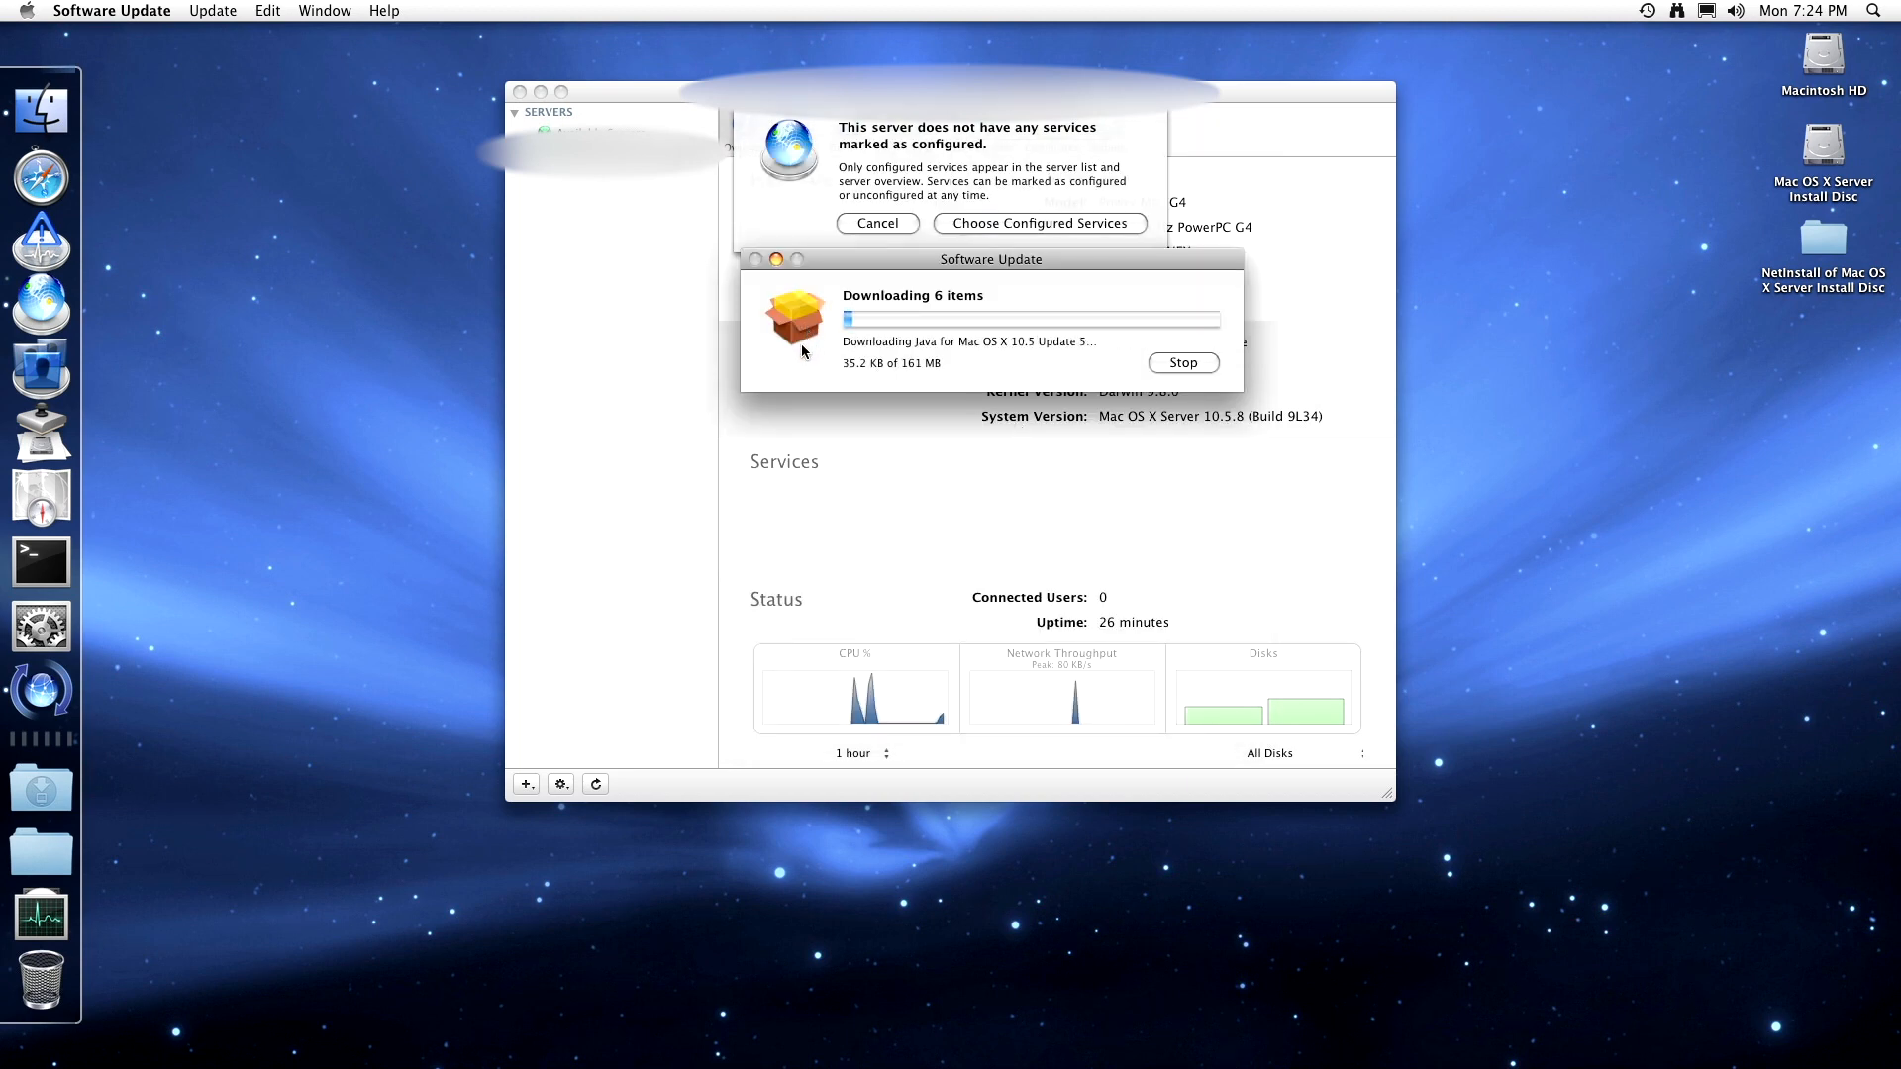
- Hide Software Update and bring up Server Admin's list of services to configure
click(142, 10)
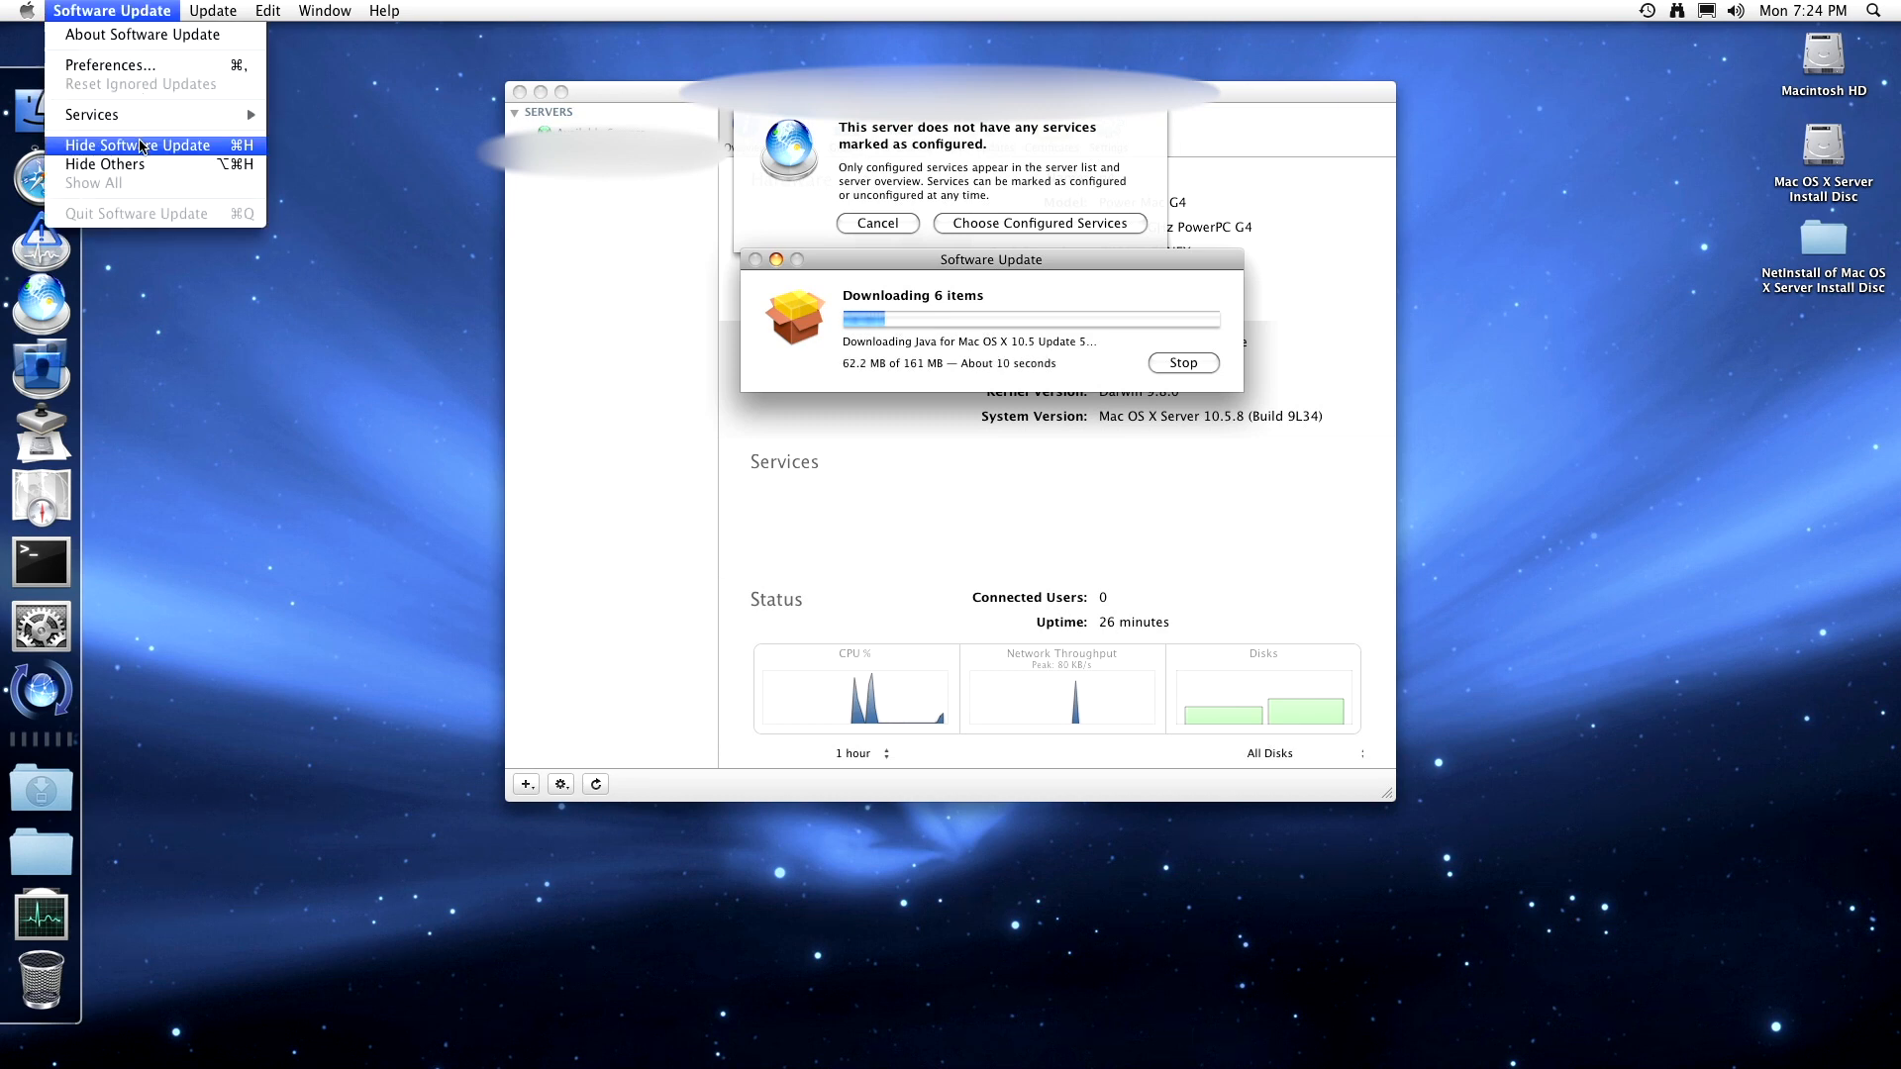
click(138, 146)
click(994, 226)
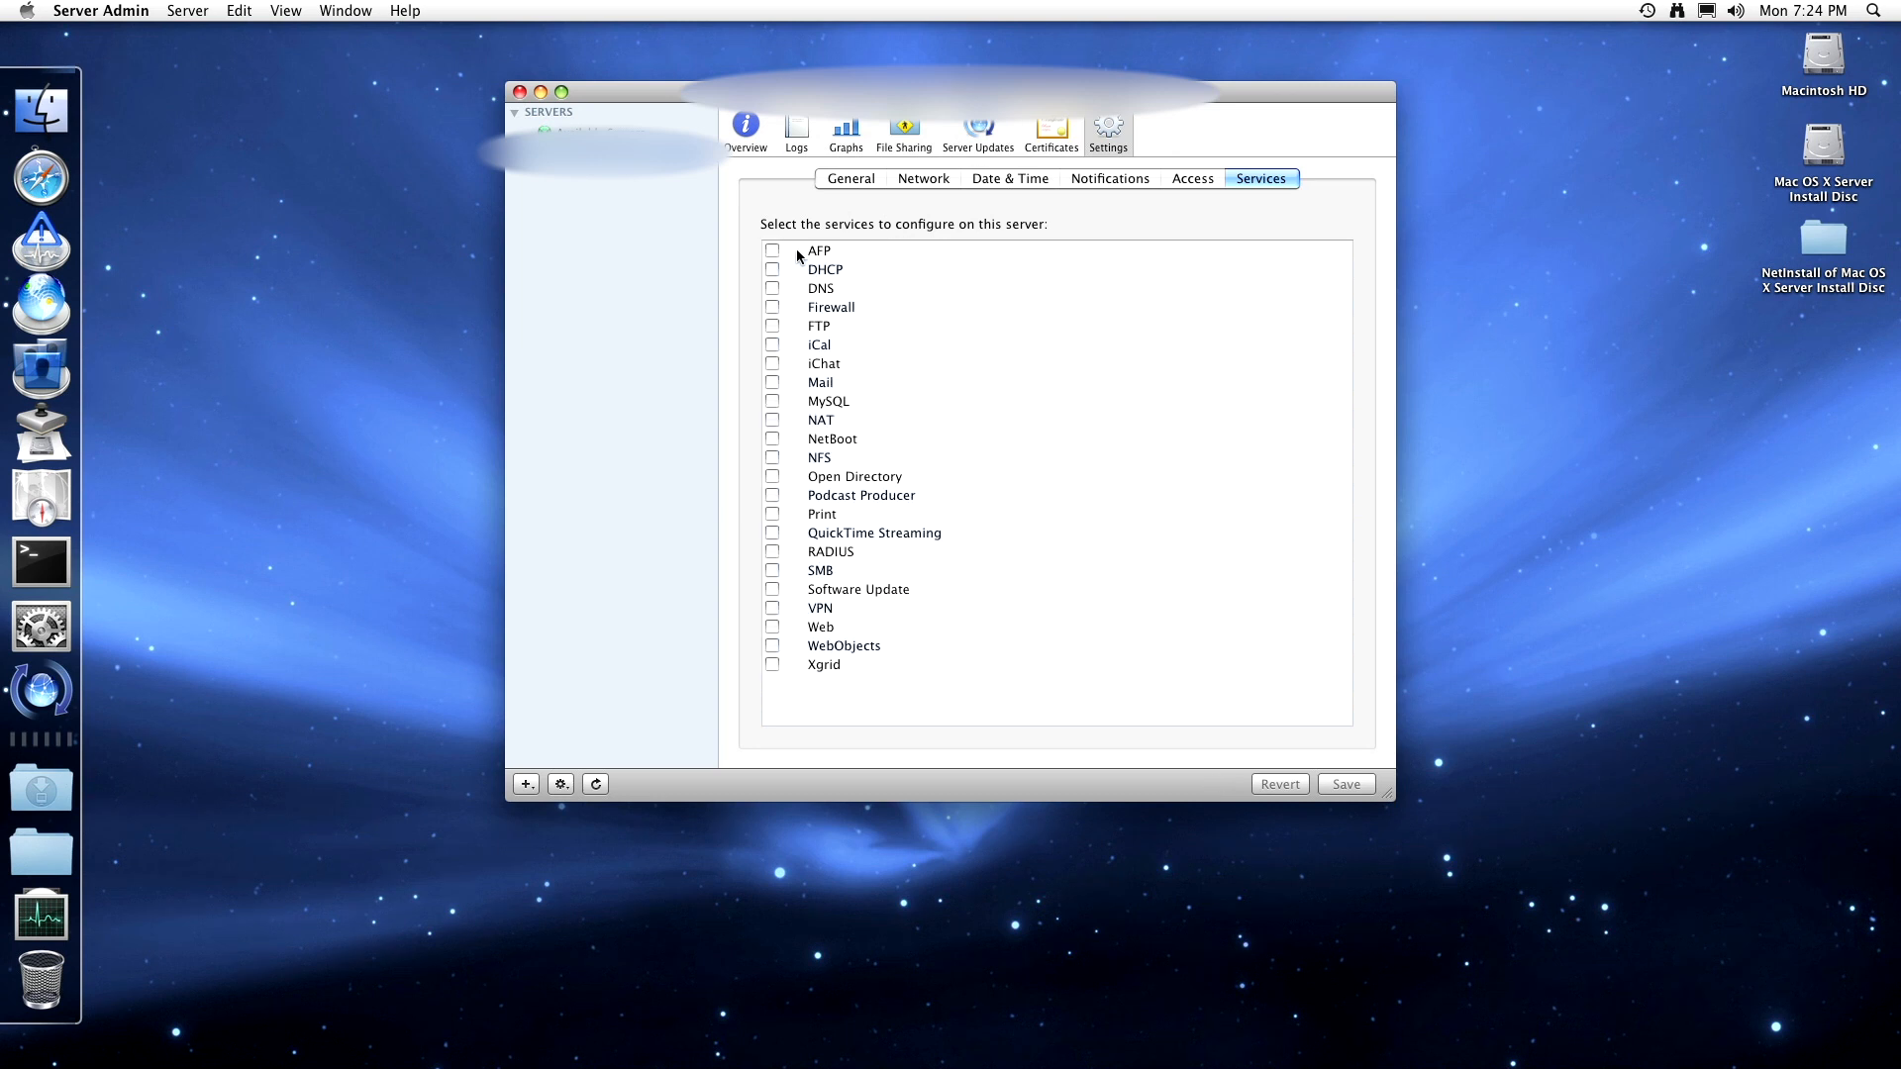
- Tick AFP, DHCP, DNS, Firewall, FTP, iCal, iChat, Mail, MySQL, NAT, NetBoot and NFS
click(774, 251)
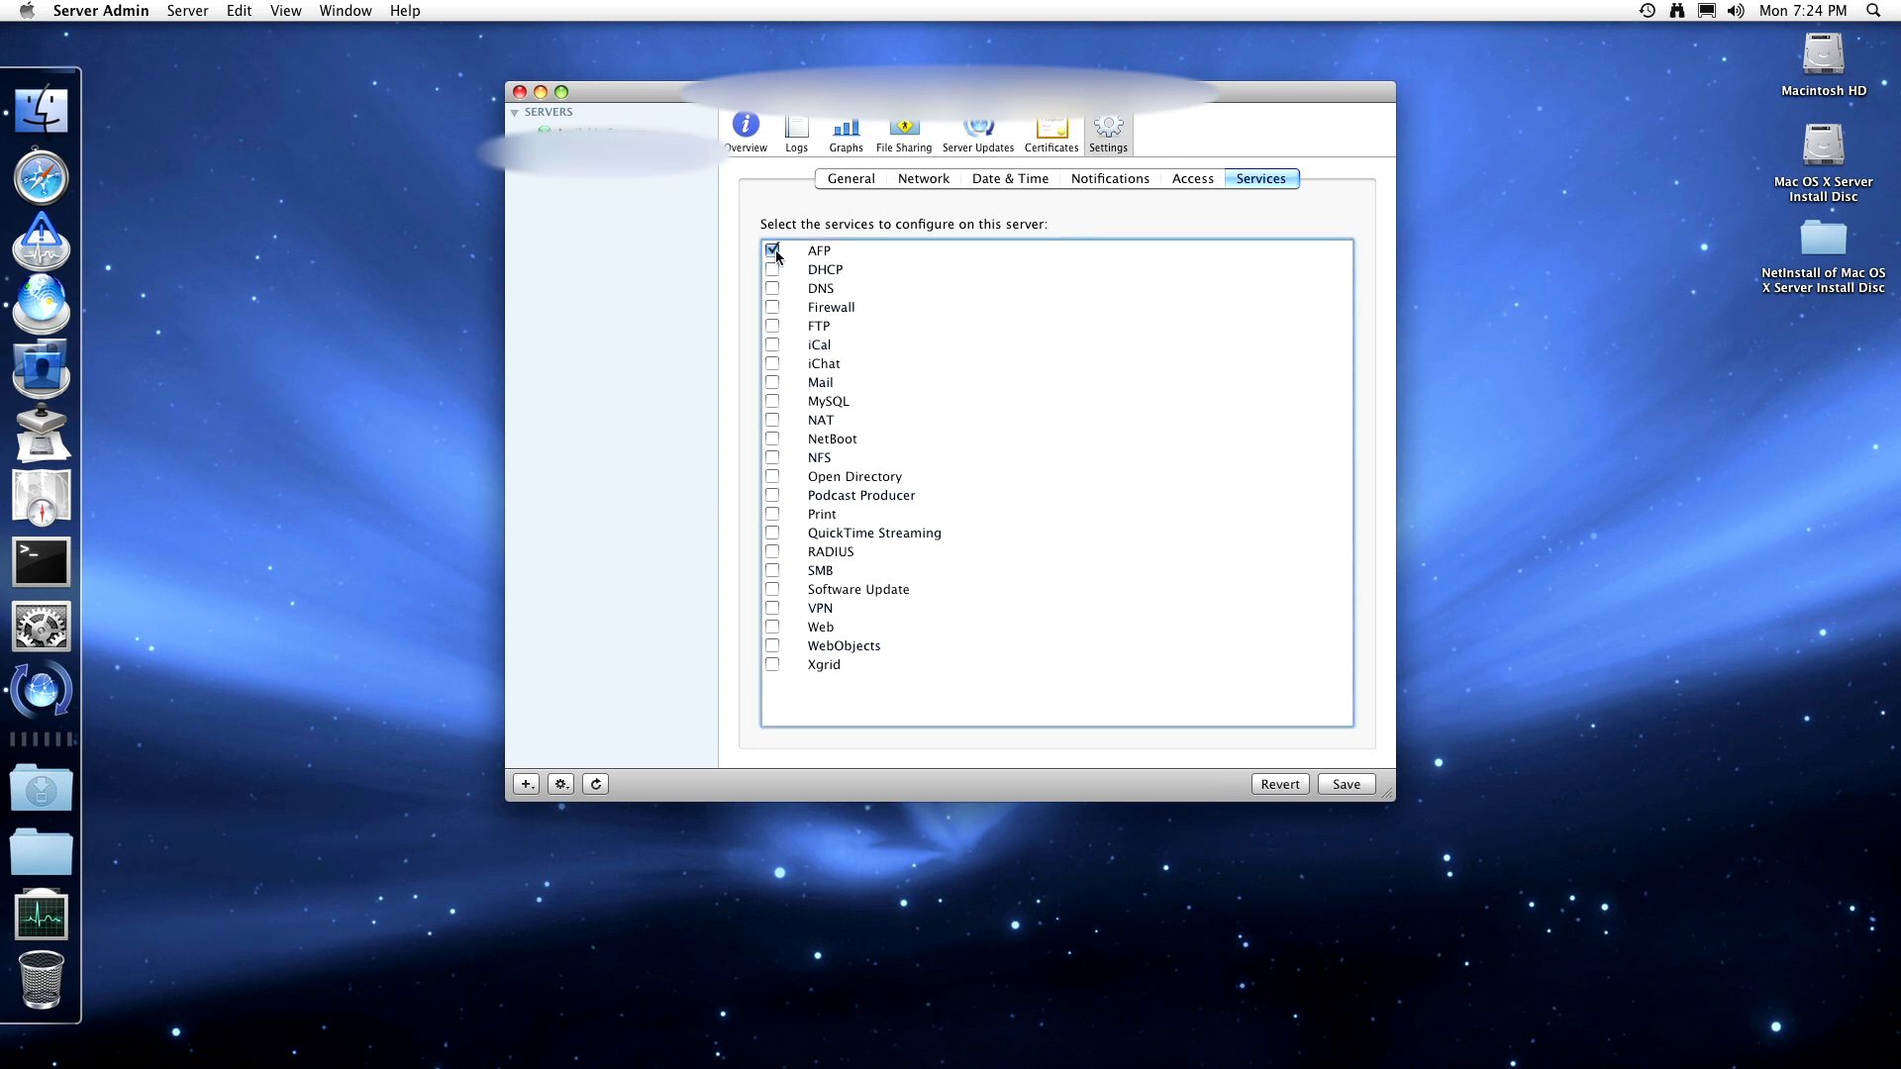
click(773, 269)
click(772, 289)
click(772, 307)
click(772, 326)
click(772, 345)
click(774, 363)
click(773, 384)
click(773, 401)
click(776, 441)
click(773, 419)
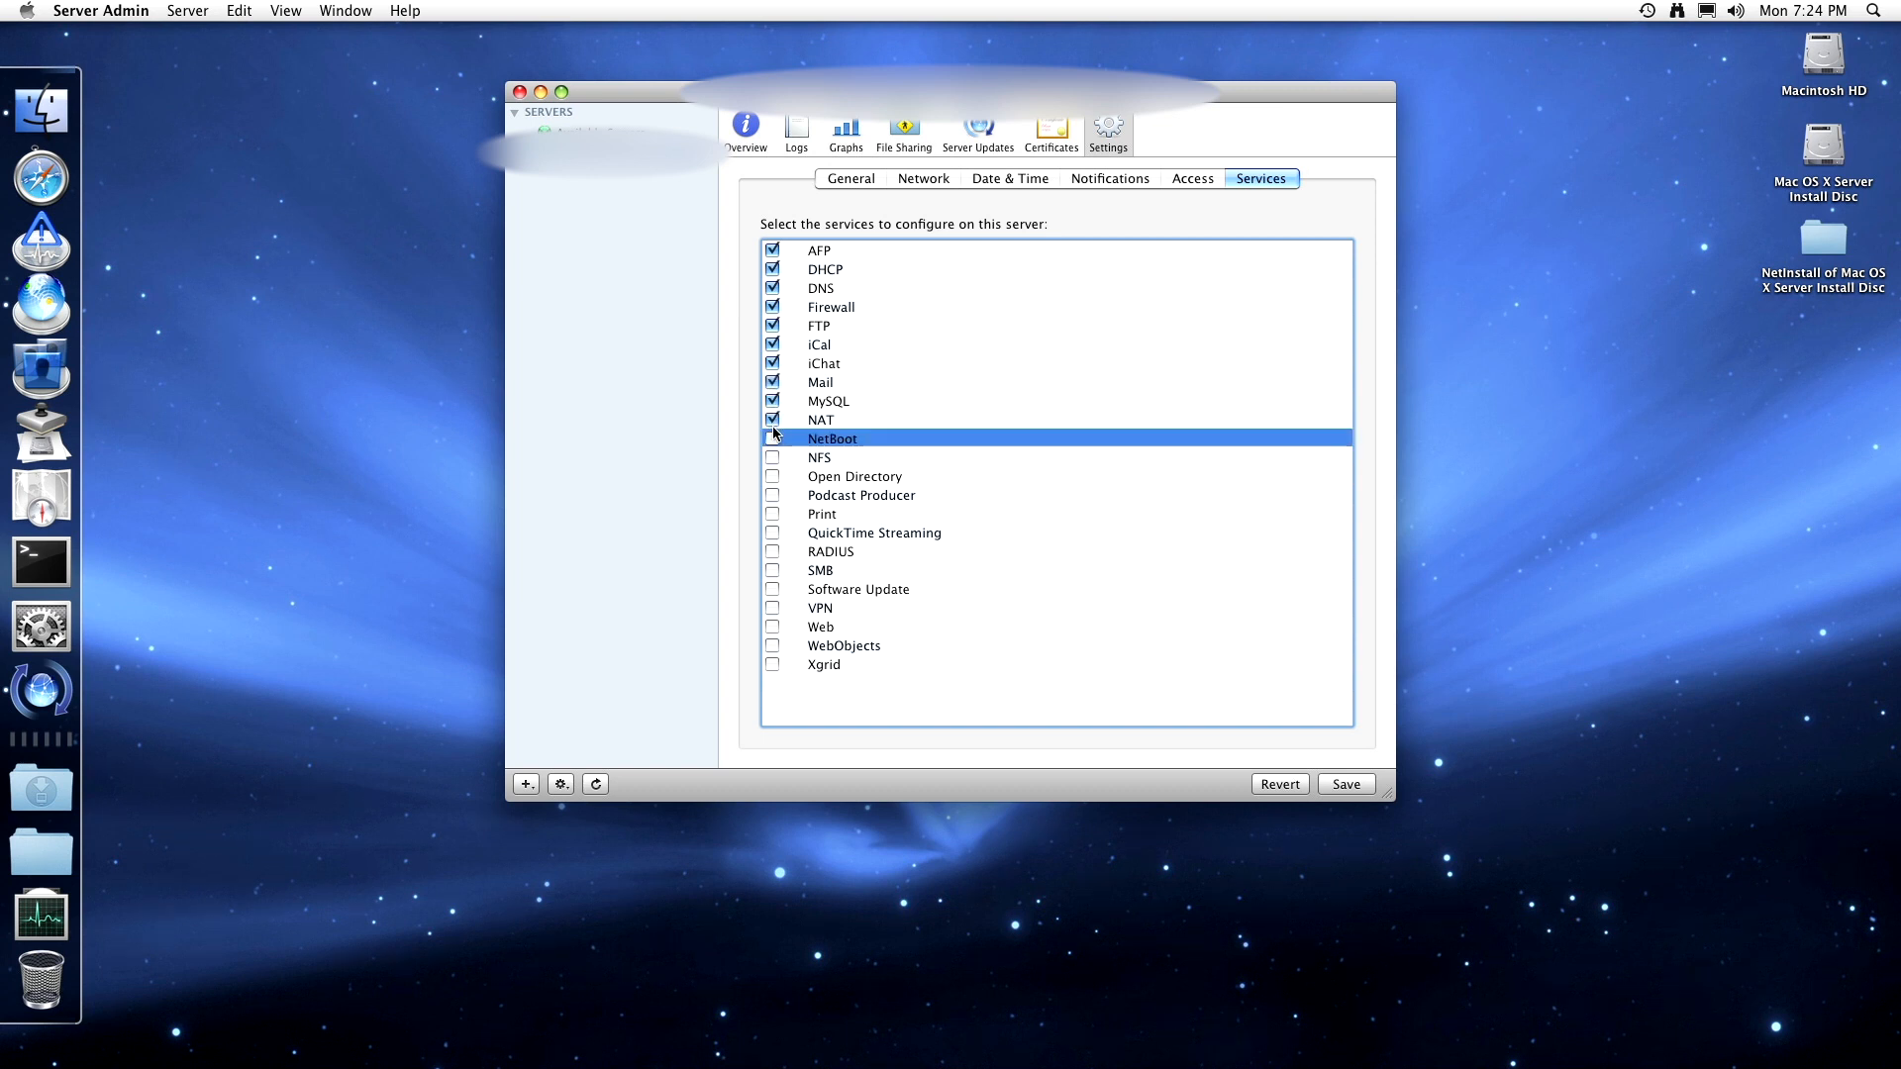
click(773, 458)
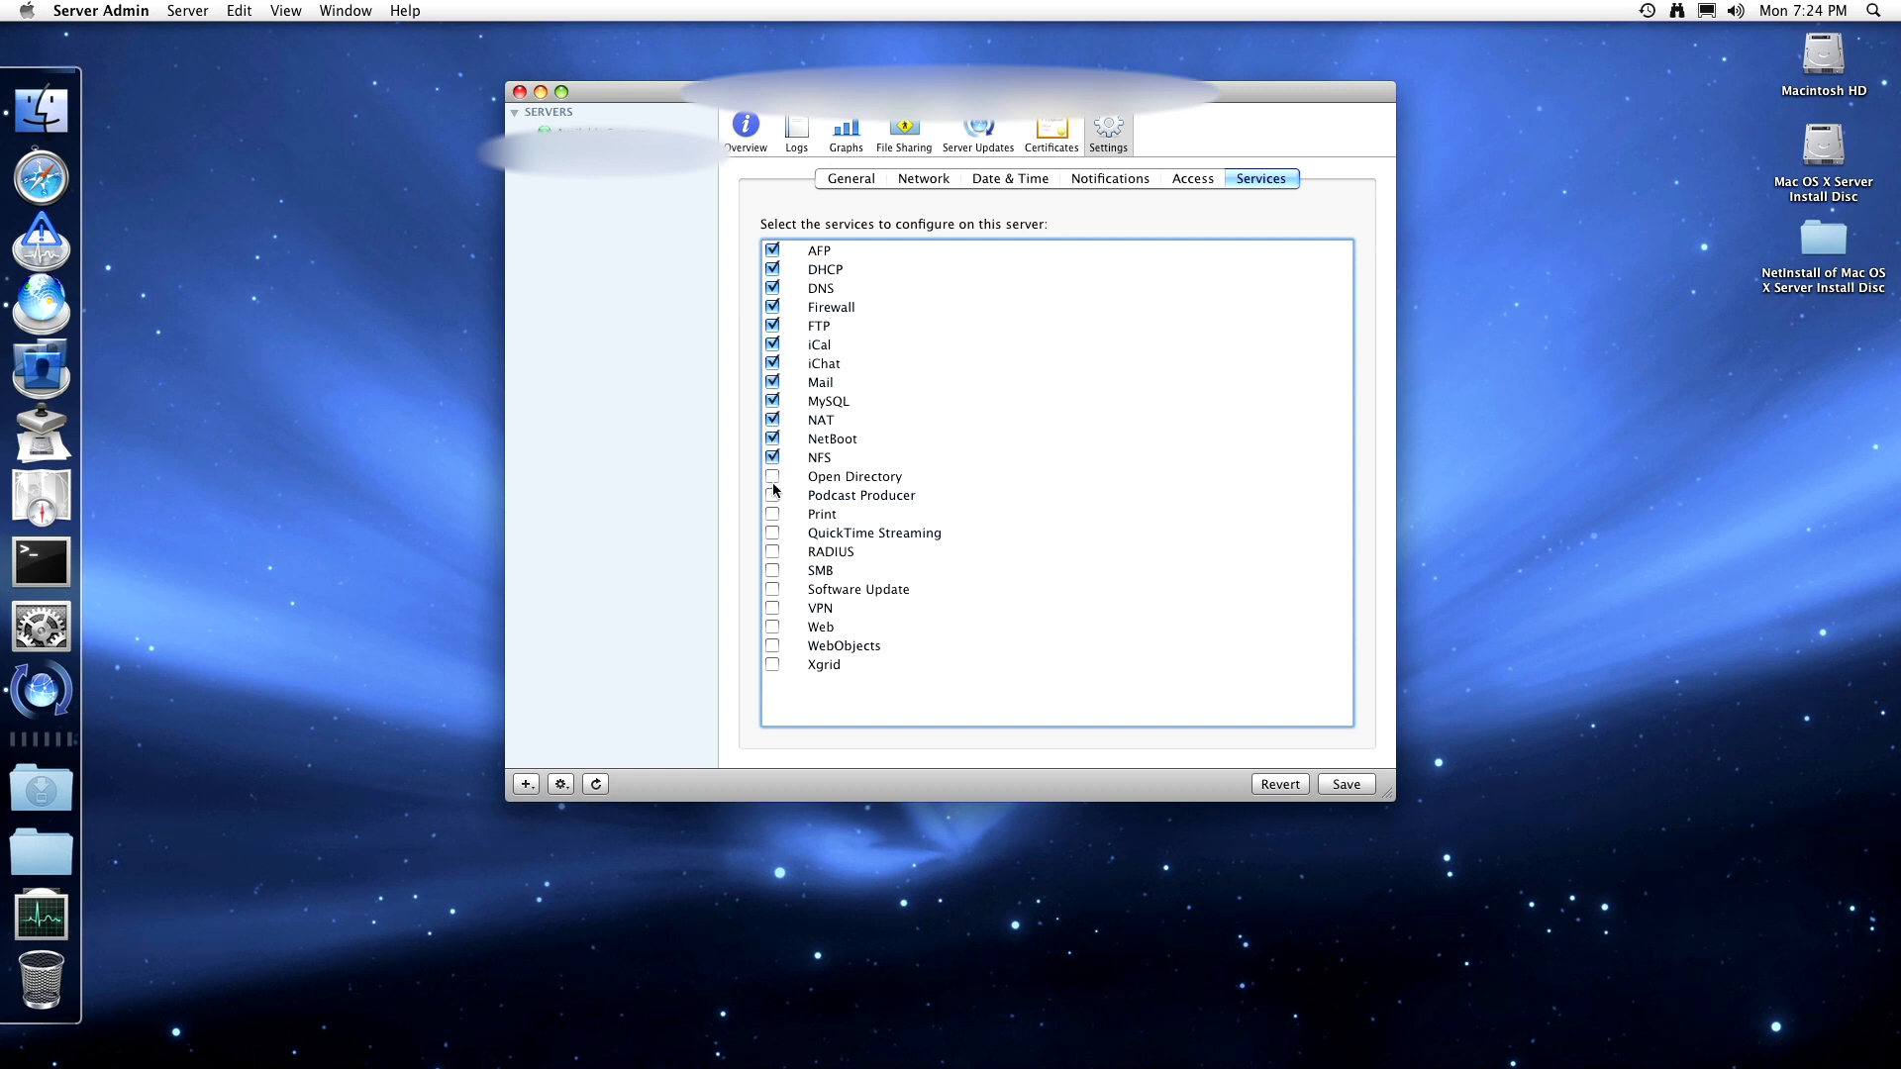
- Tick the remaining services, Open Directory through Xgrid, and save the selection
click(773, 477)
click(773, 495)
click(773, 514)
click(774, 532)
click(773, 551)
click(773, 570)
click(773, 589)
click(774, 614)
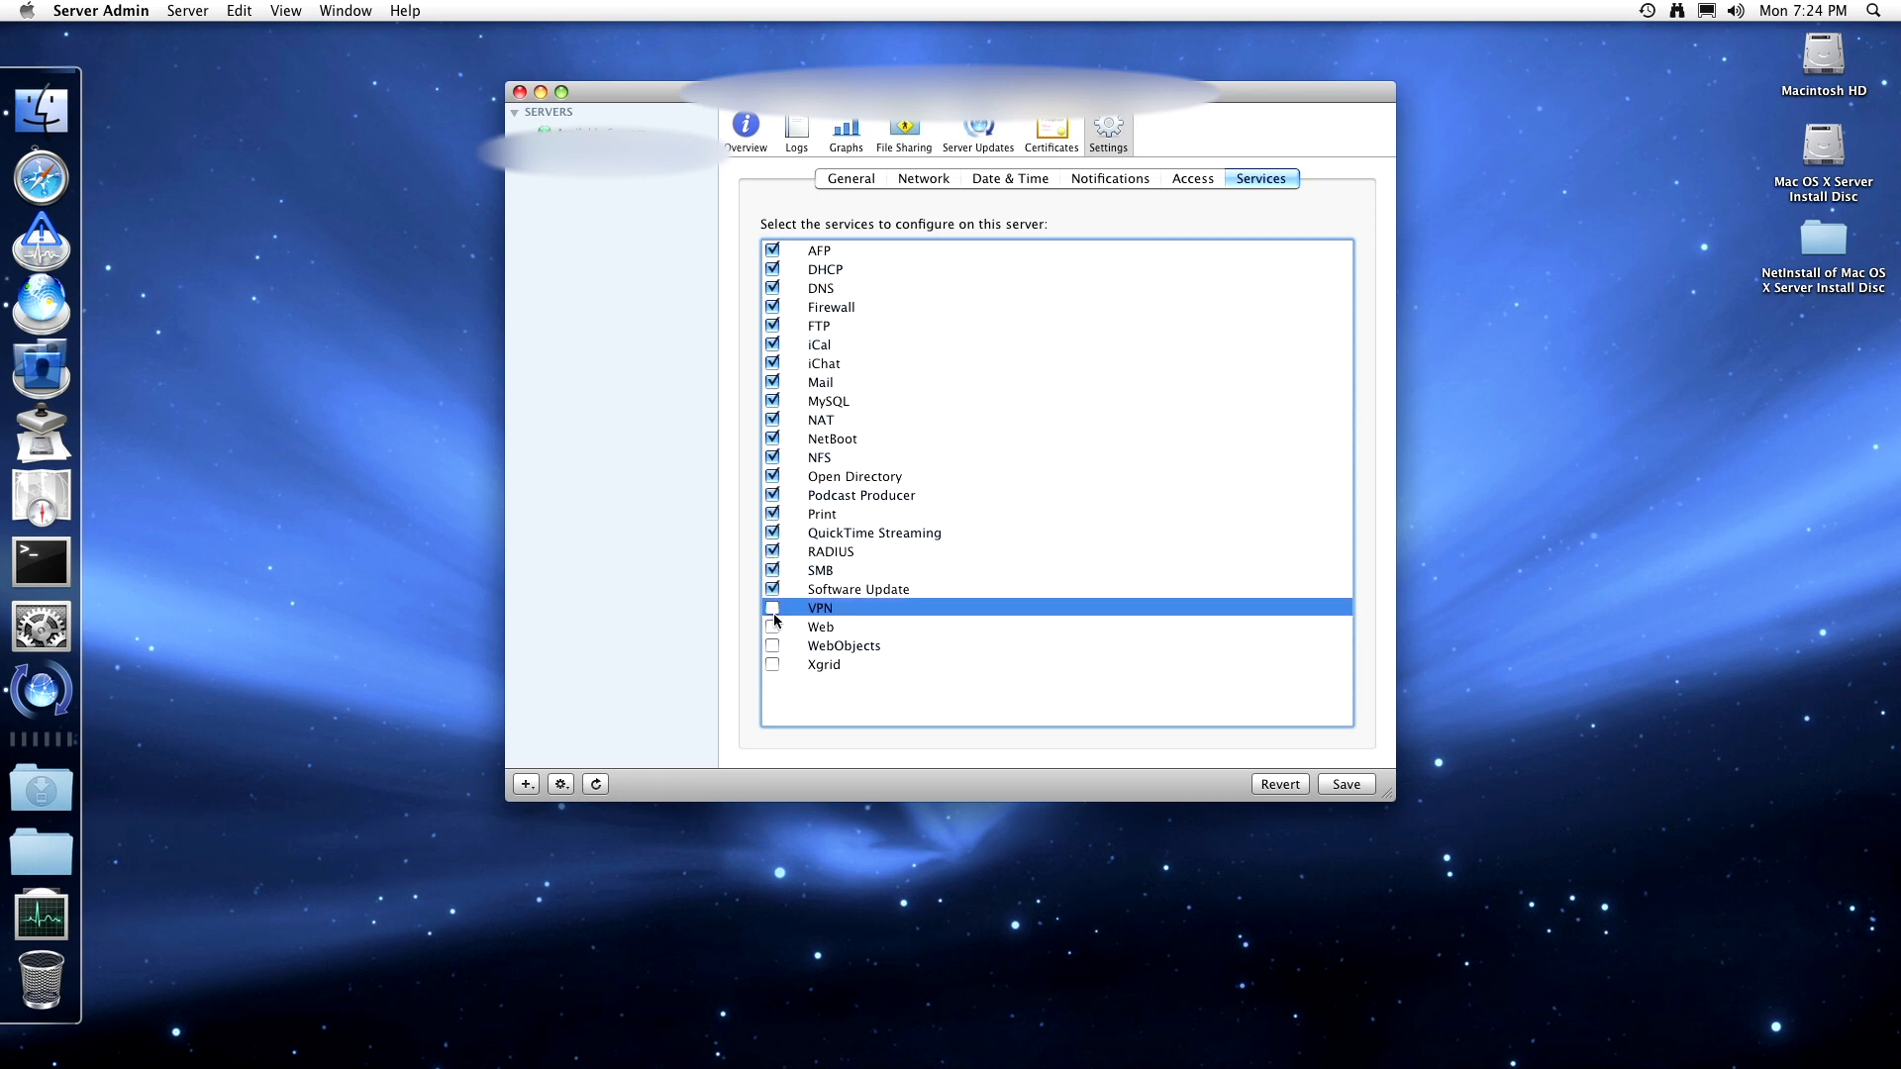
click(773, 608)
click(772, 627)
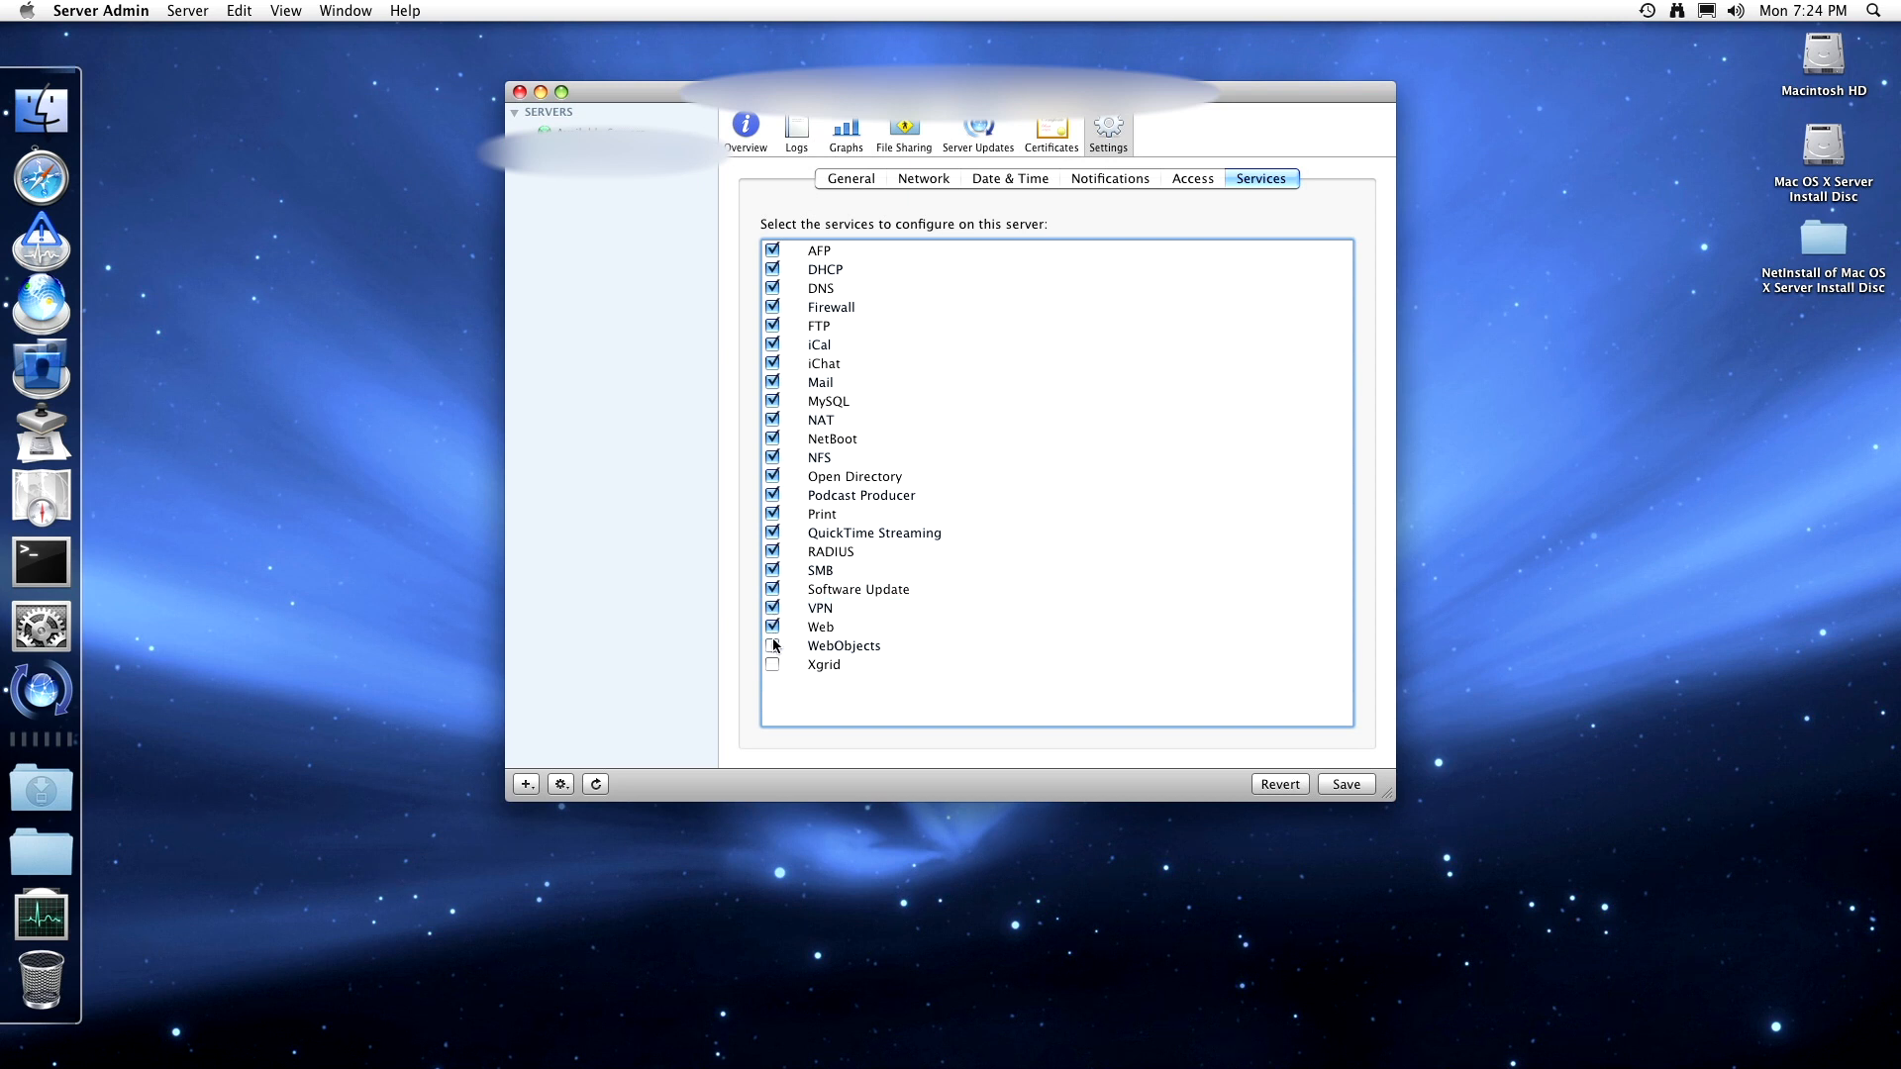
click(773, 646)
click(773, 664)
click(1362, 778)
- Postpone Software Update's restart with Not Now and bring Server Admin back to the front
click(41, 690)
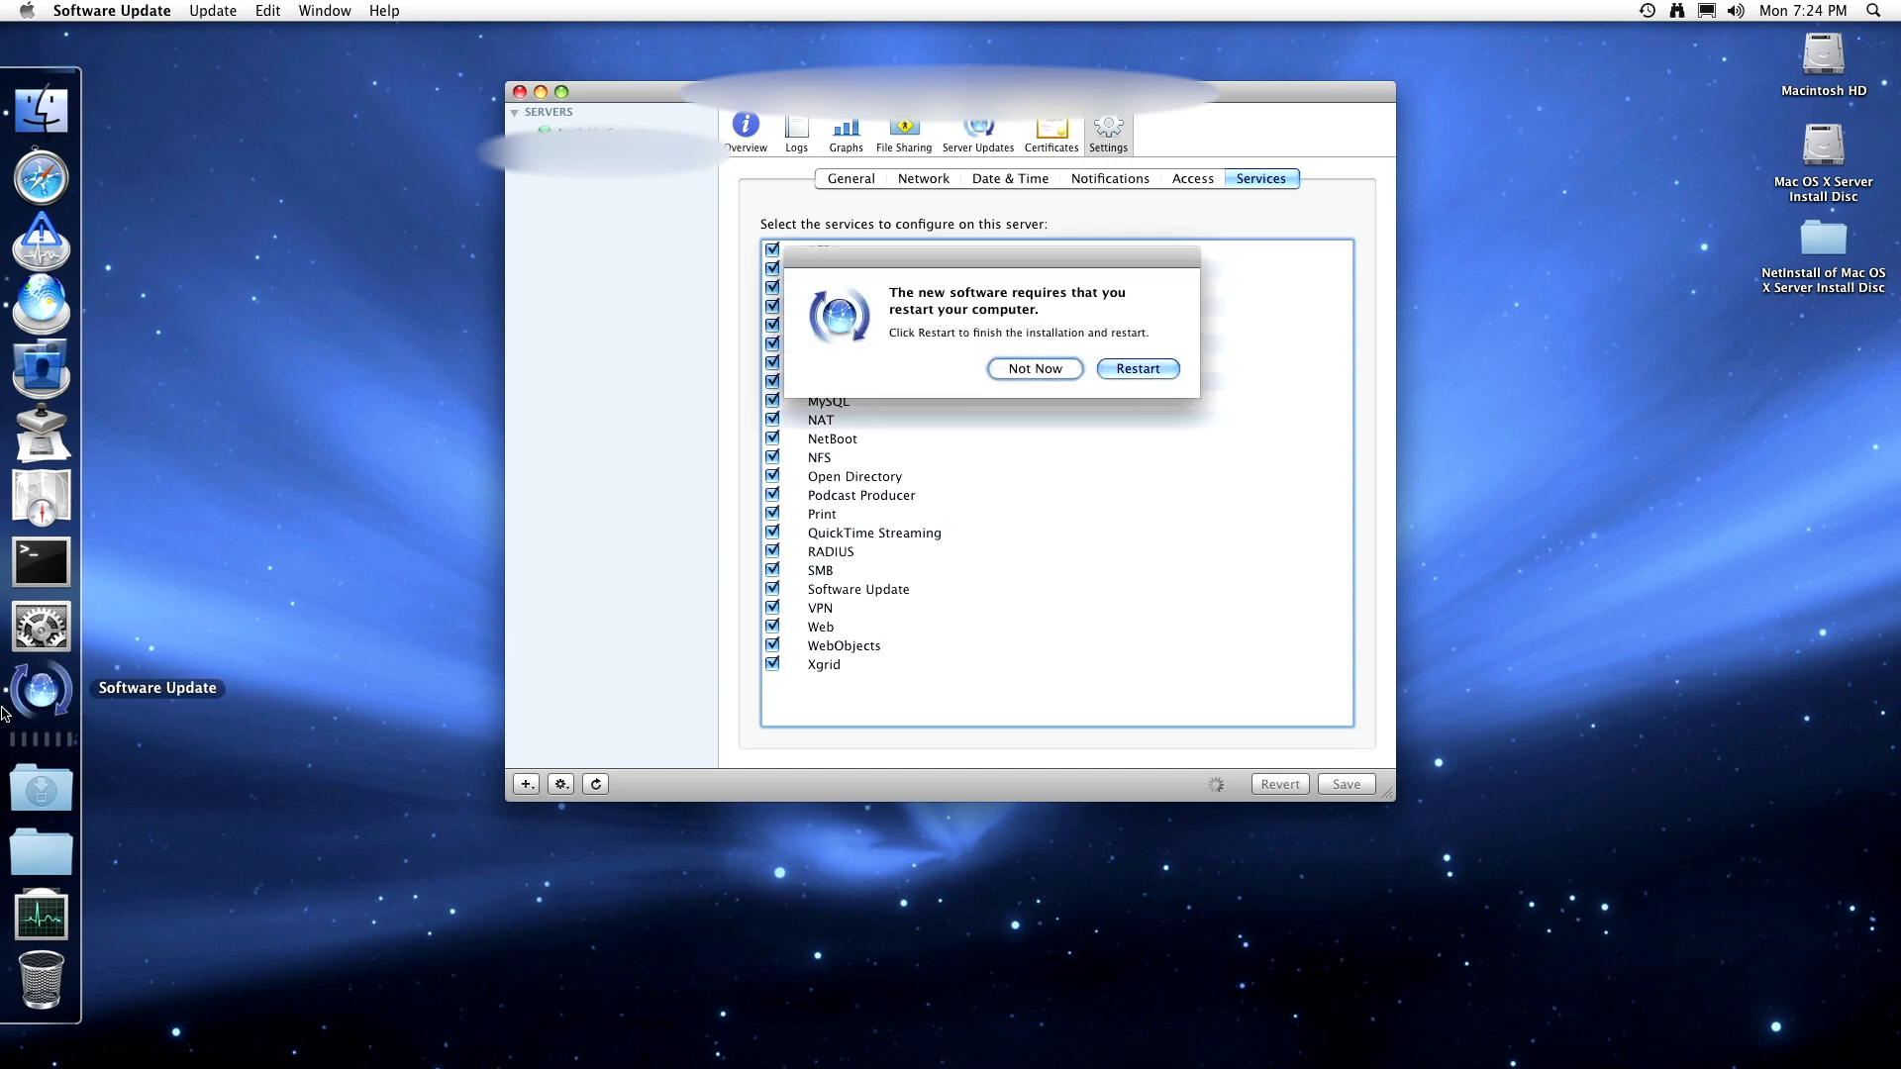
click(1020, 368)
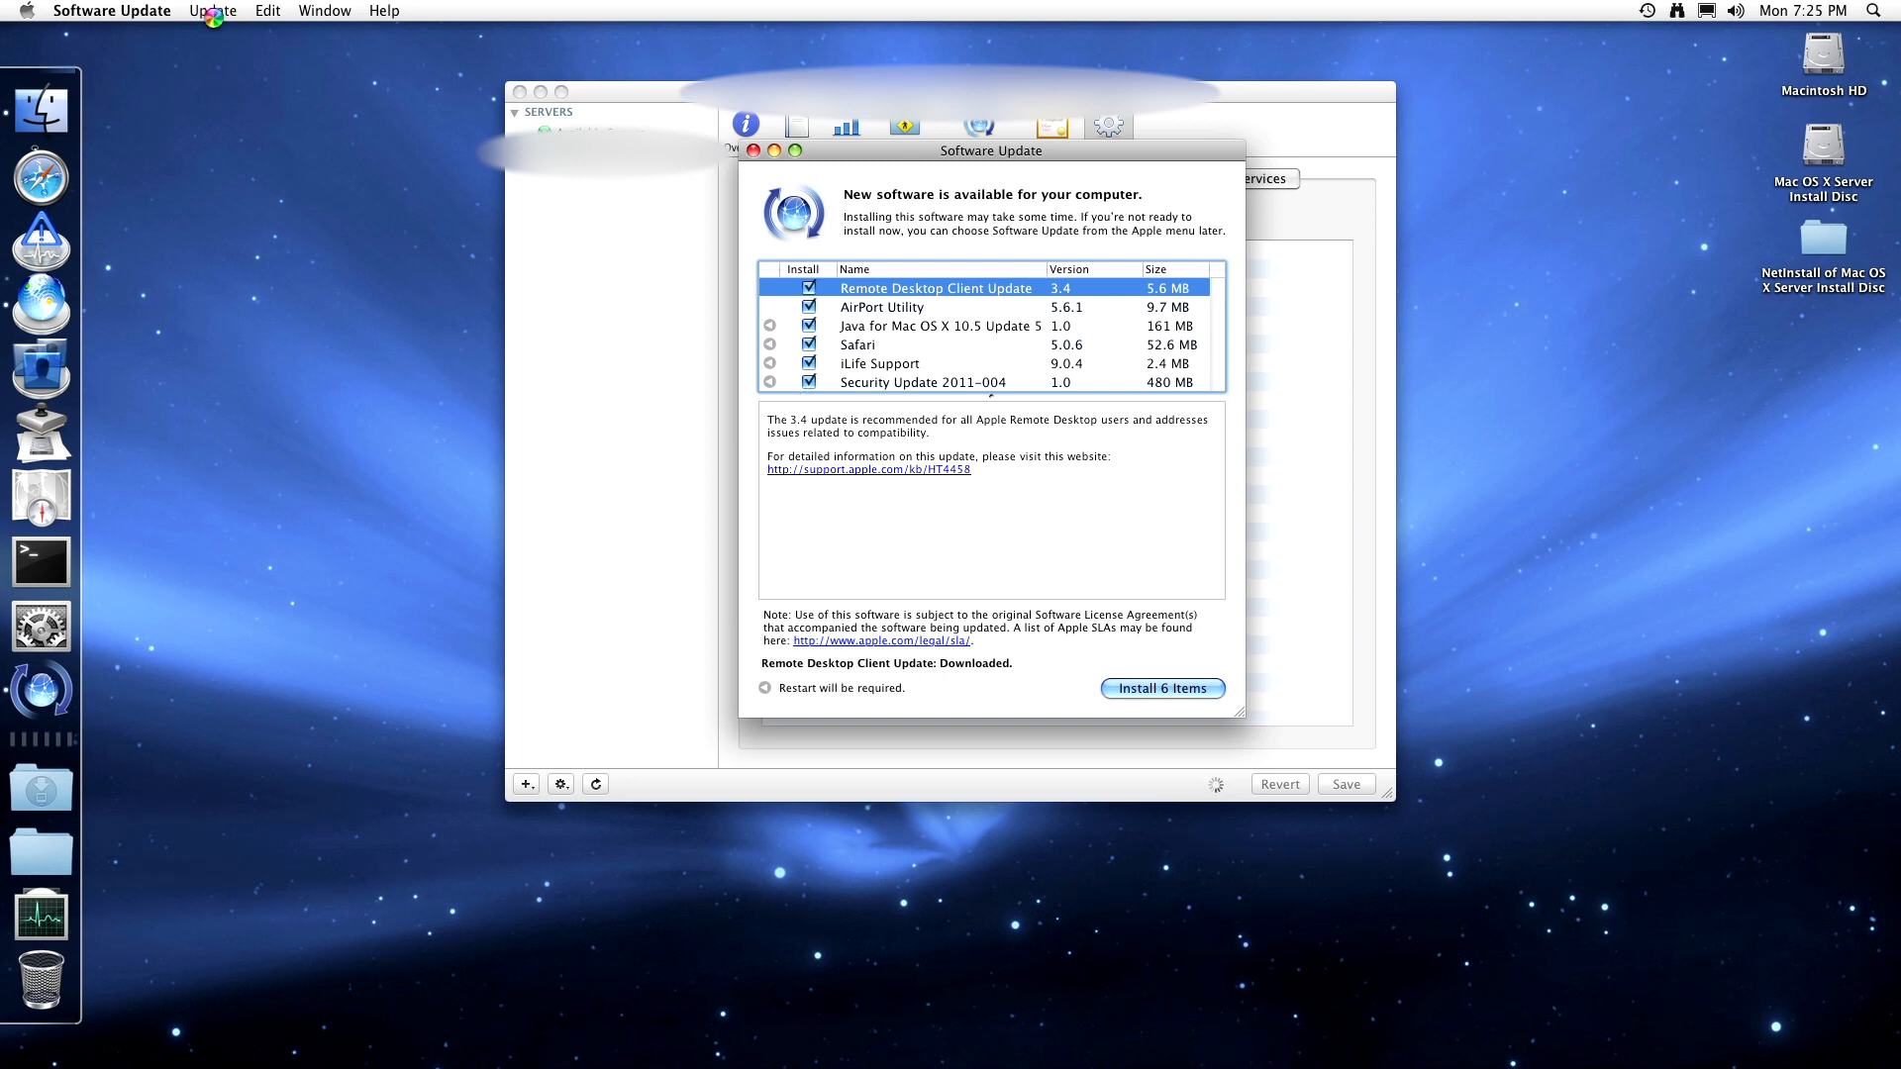
click(610, 307)
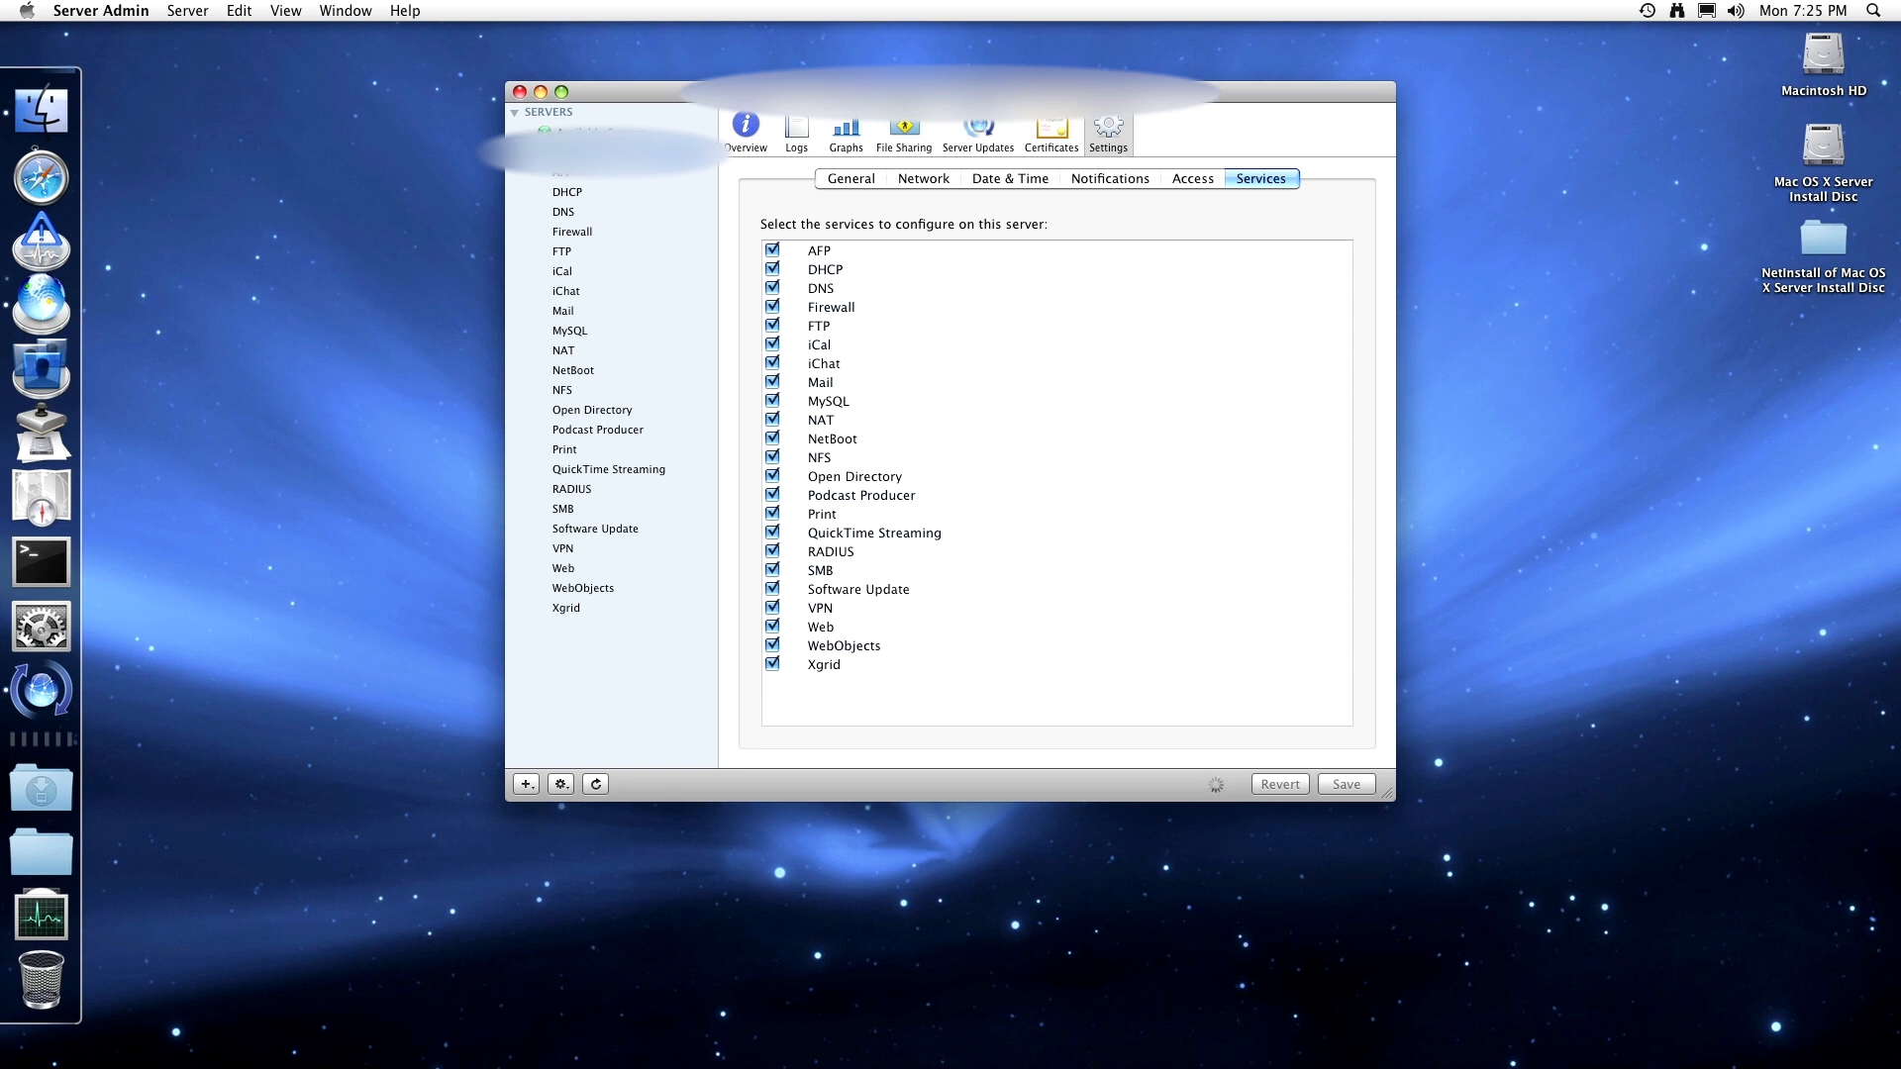
- Open AFP's General settings and keep Roman as the encoding for older clients
click(581, 176)
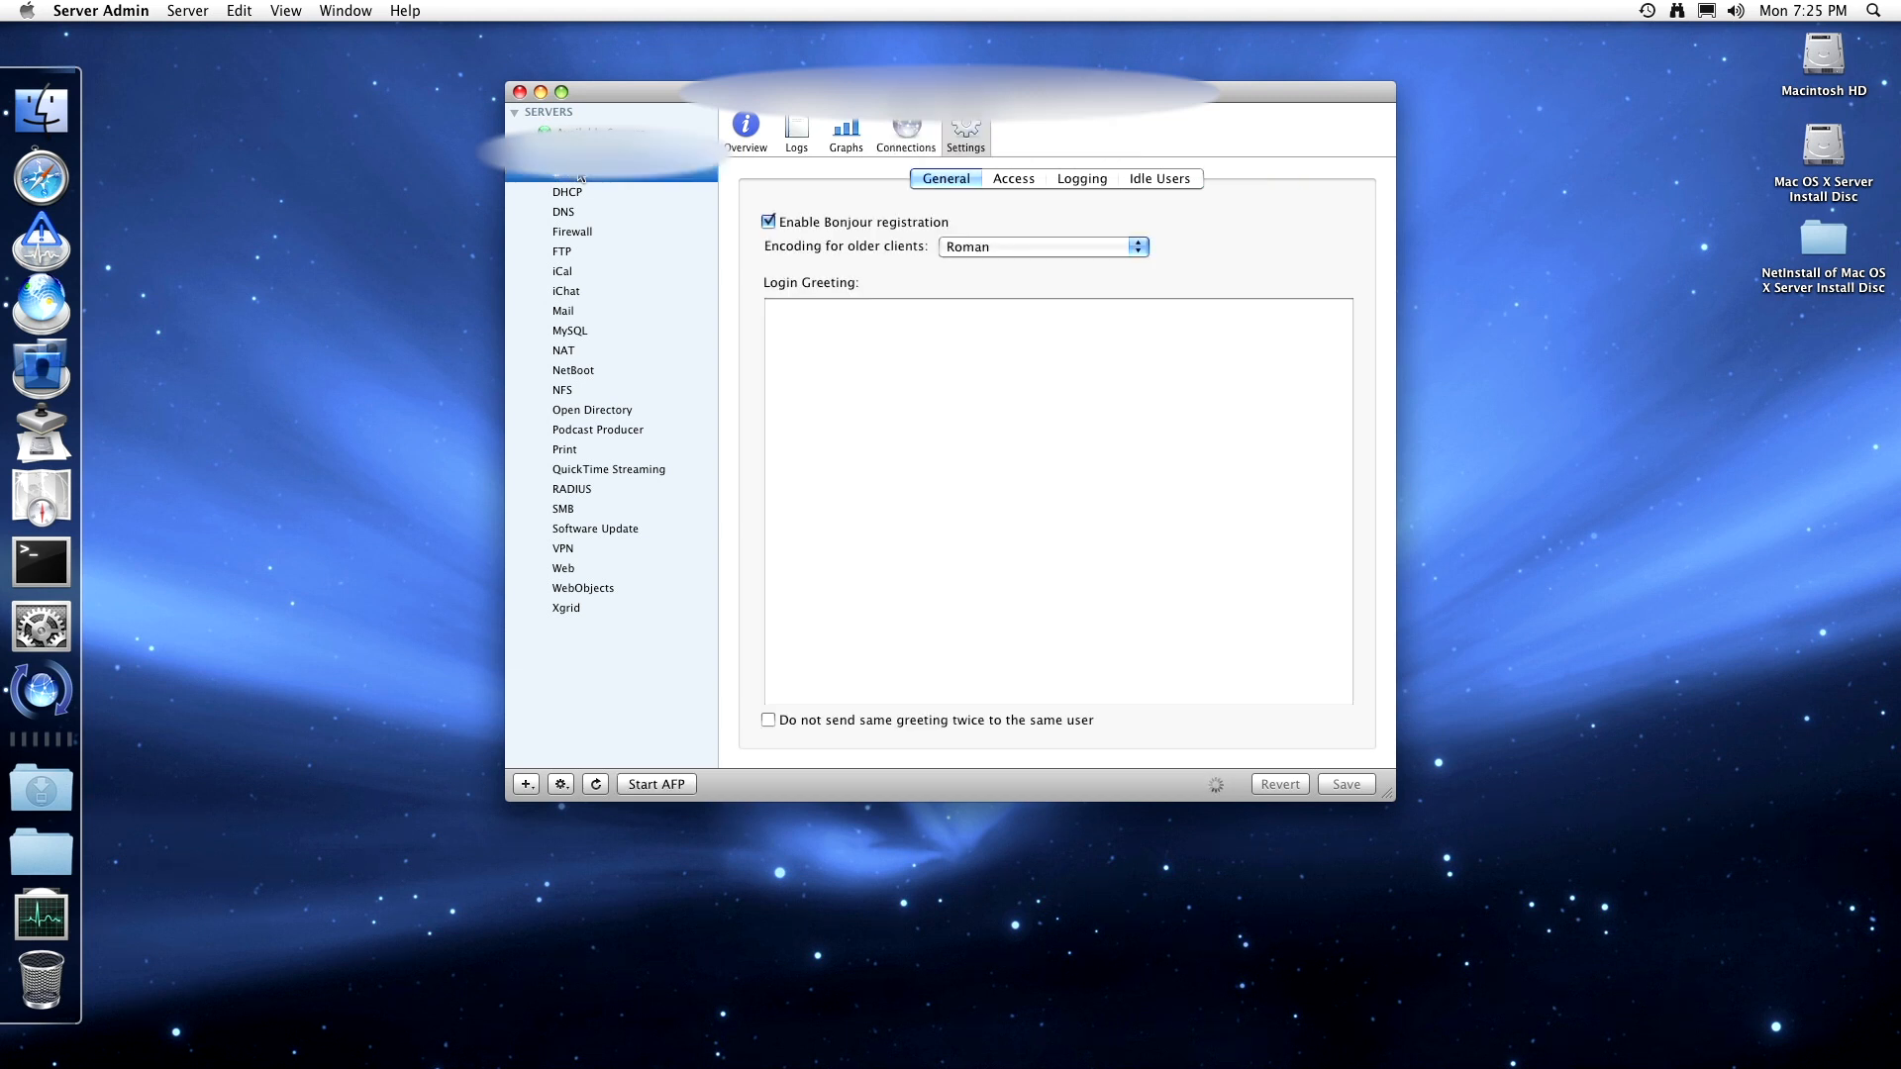
click(946, 247)
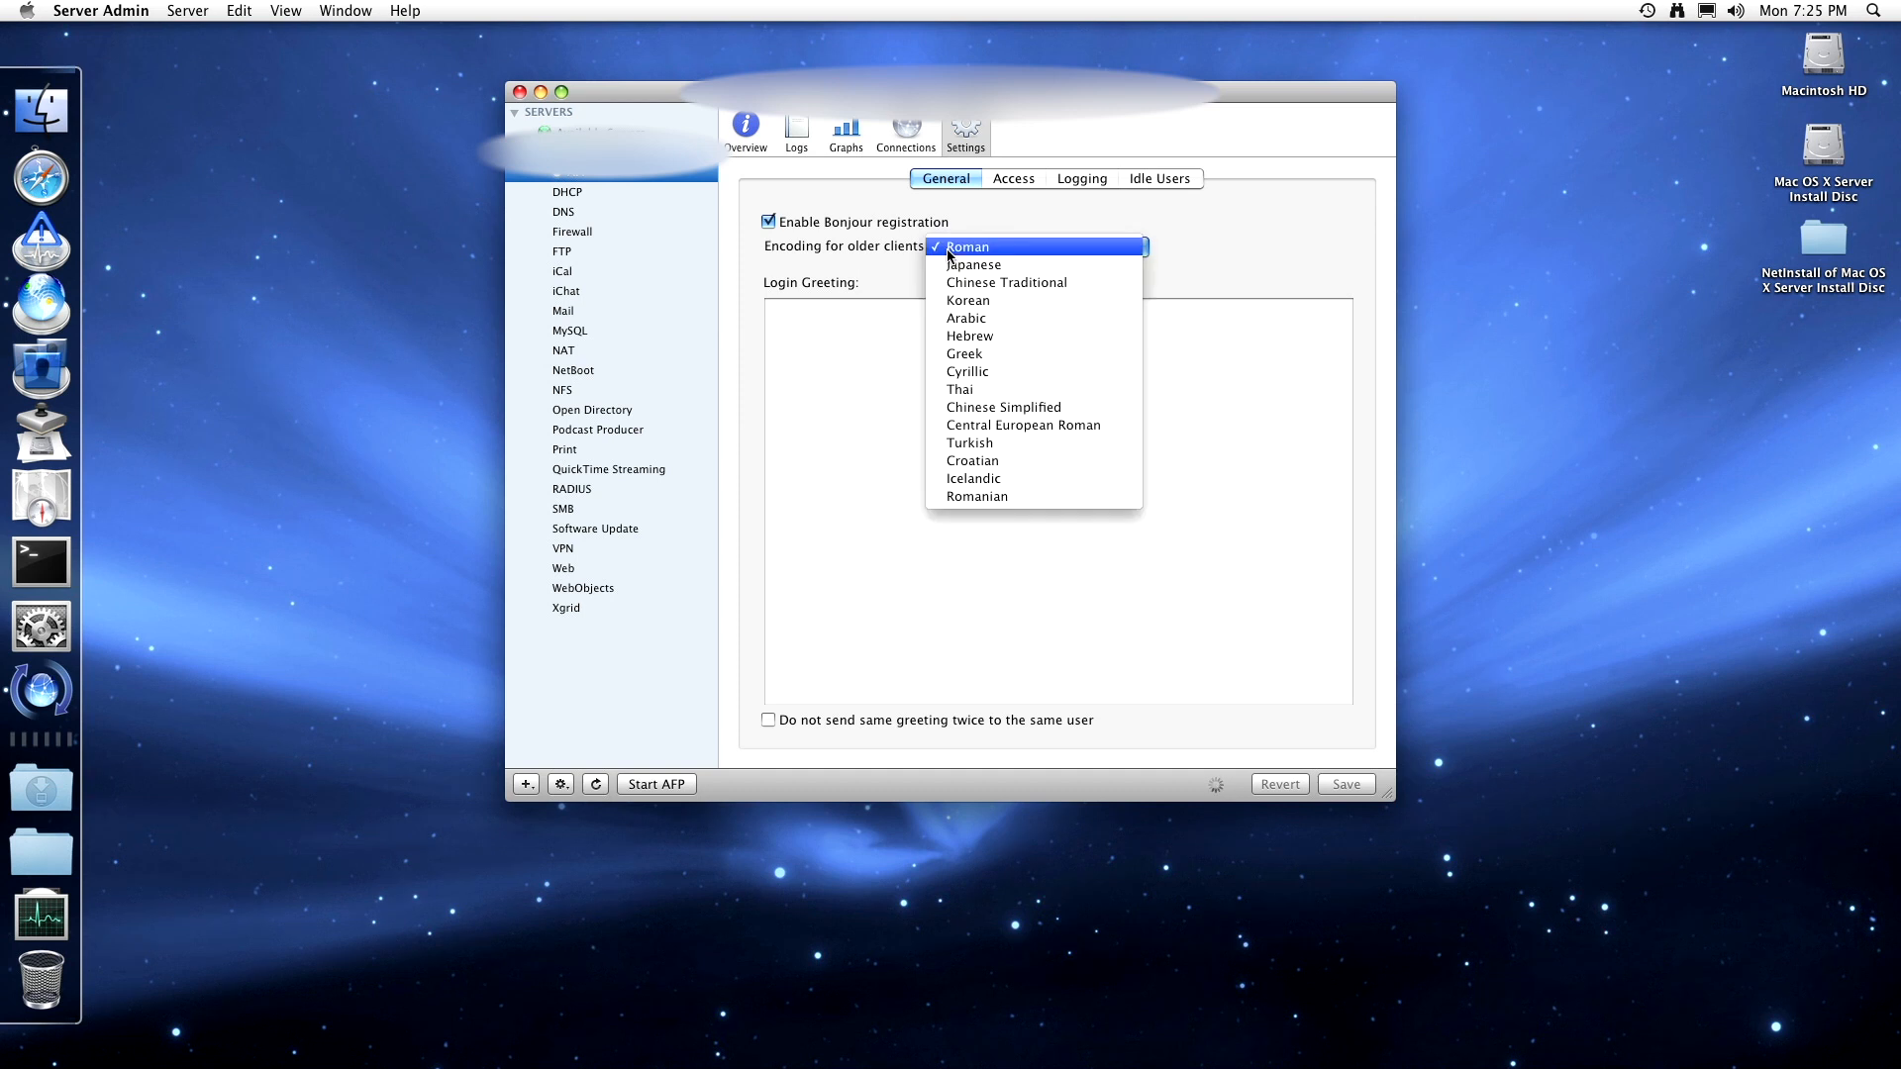
click(813, 256)
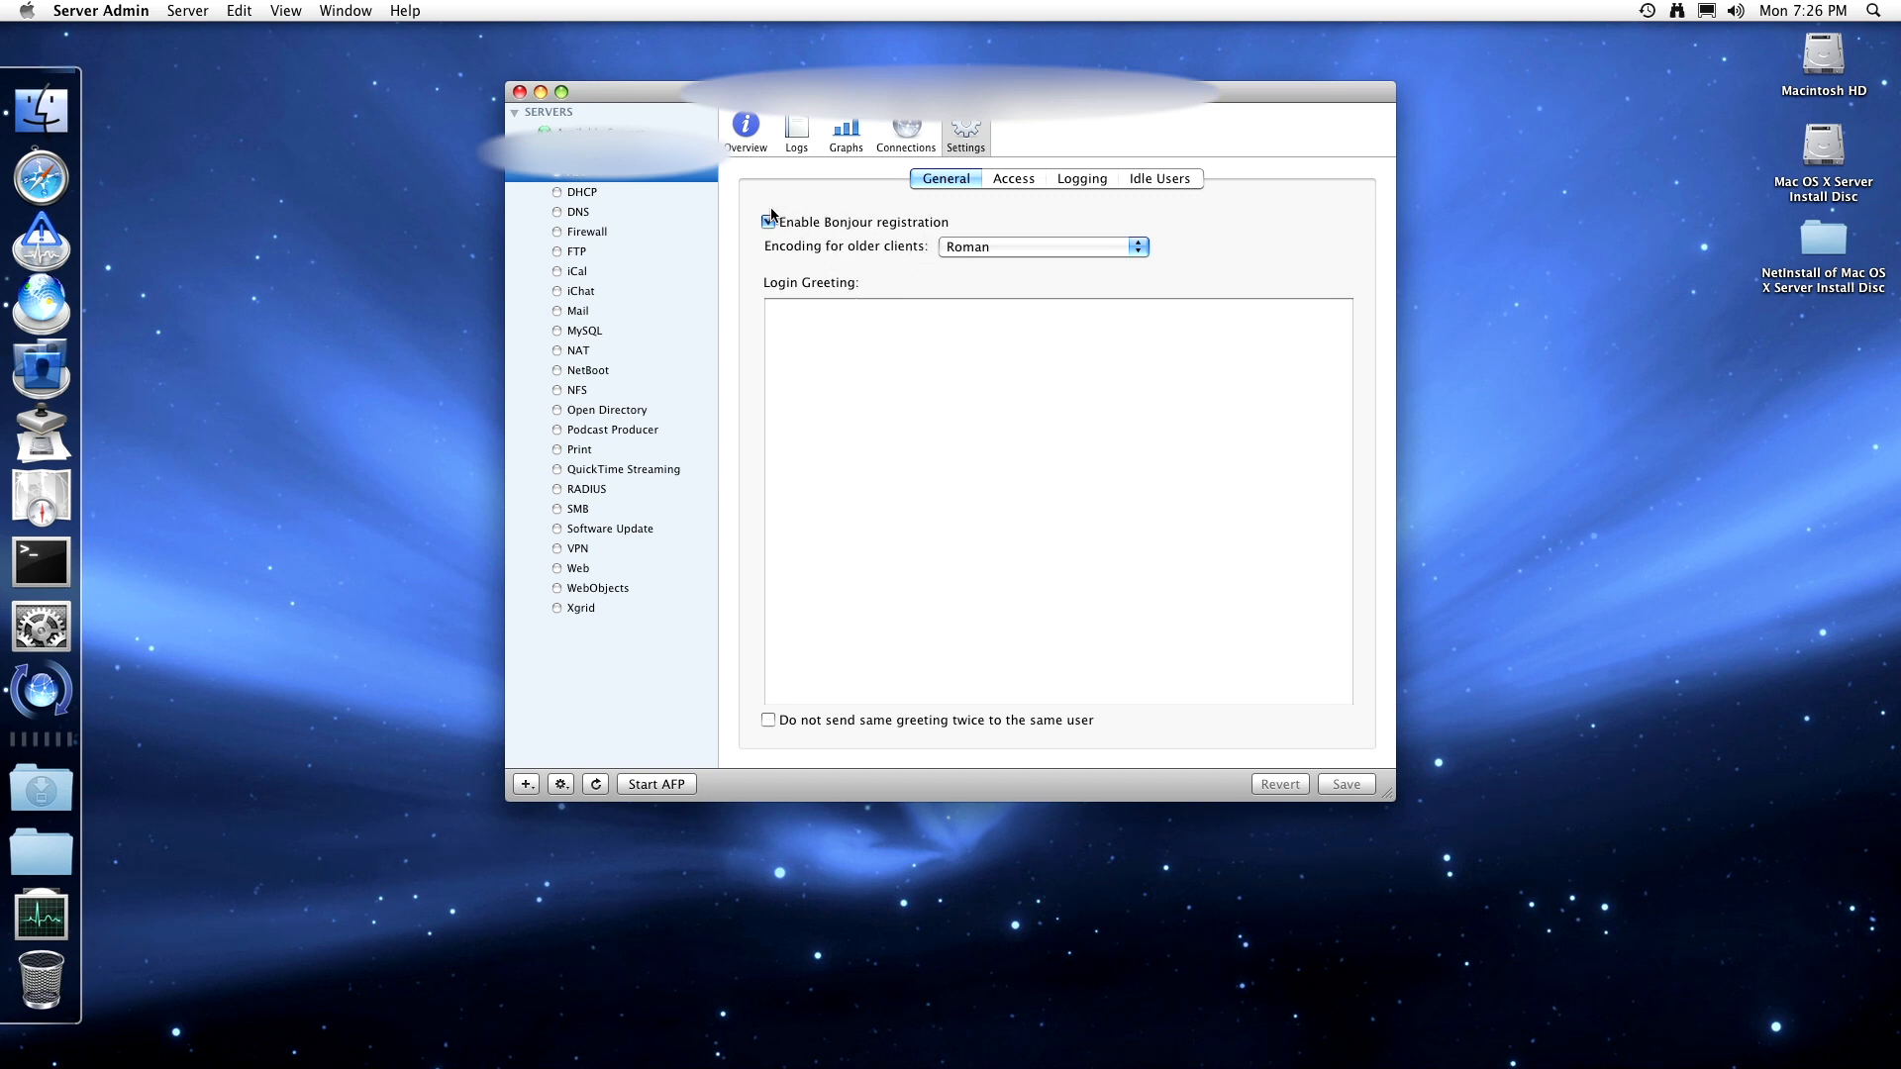
- Enter 'Hello to Leopard Server!' as the AFP login greeting, then view AFP's Access settings
click(786, 314)
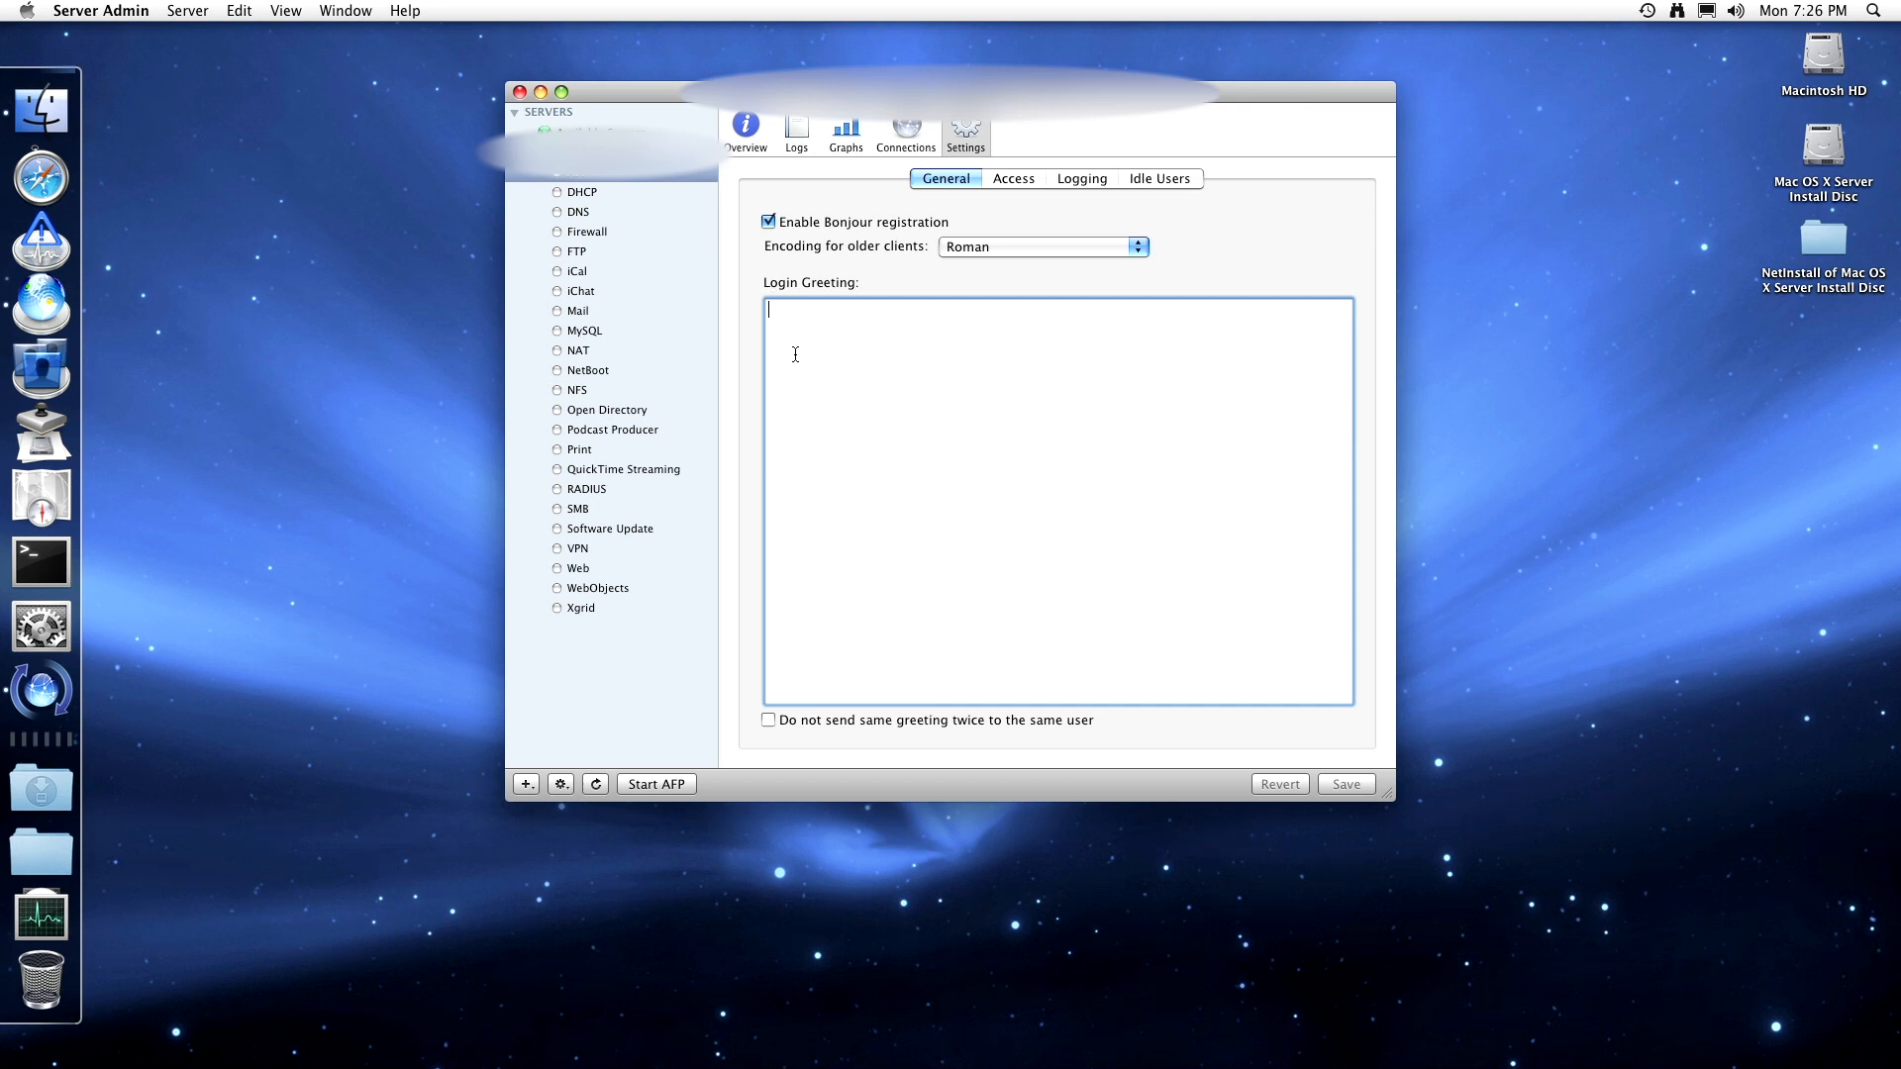
text(Hello to Leopard Server!)
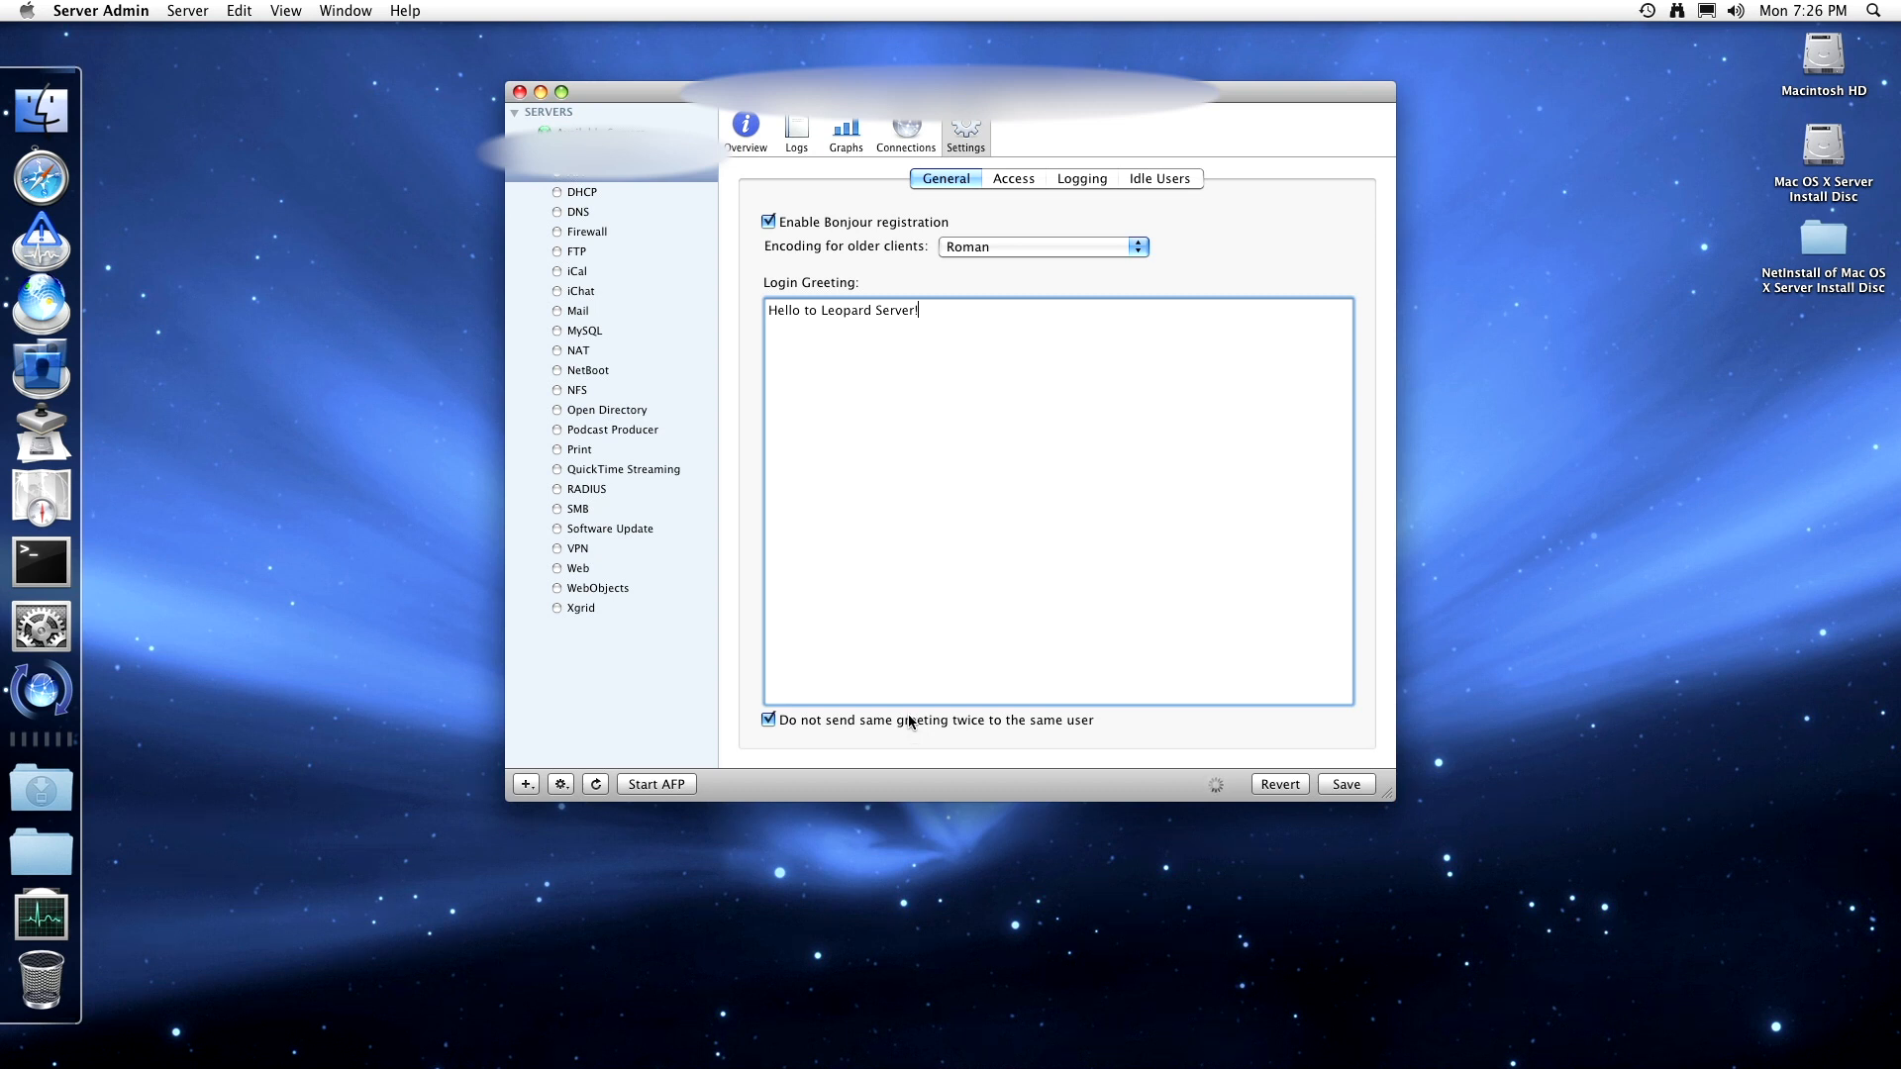
click(1015, 179)
- Try Standard and Kerberos AFP authentication, settle on Any Method, and open Server Admin Help
click(903, 227)
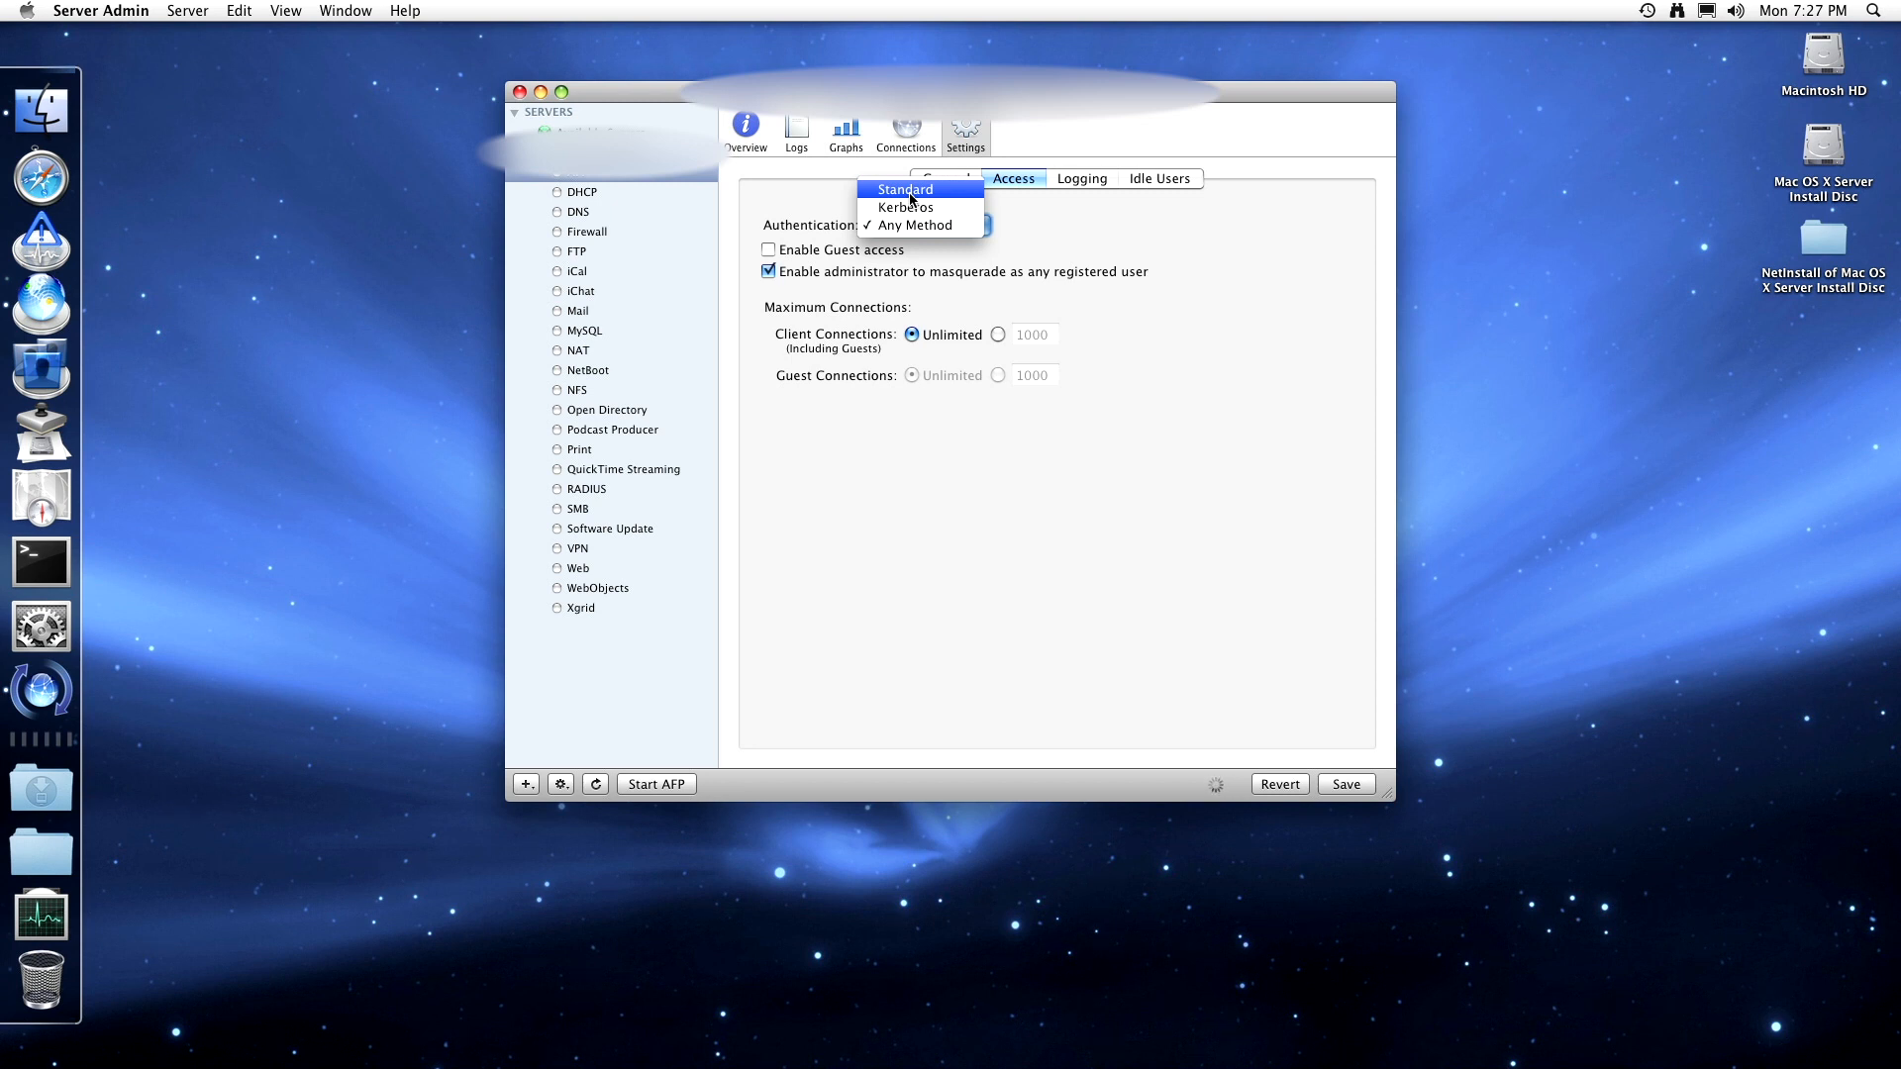
click(912, 198)
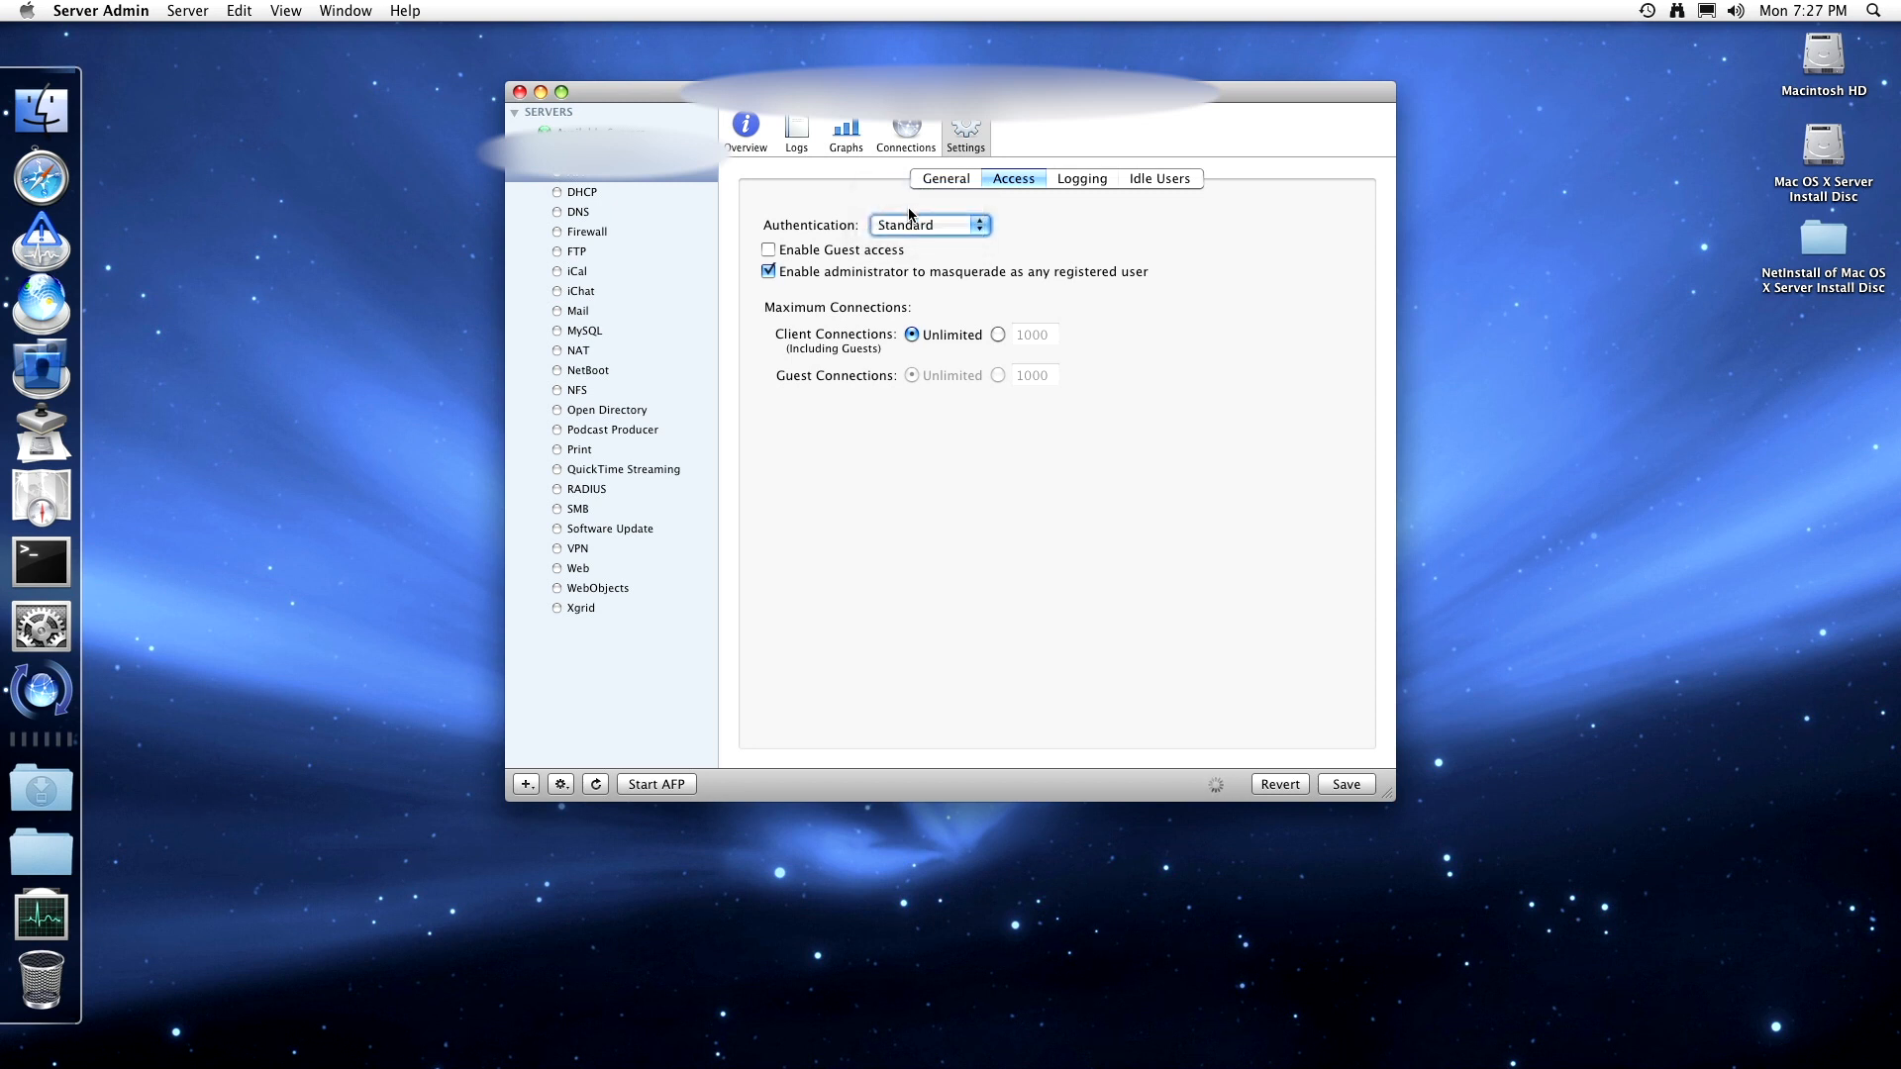
click(904, 224)
click(903, 243)
click(880, 231)
click(888, 244)
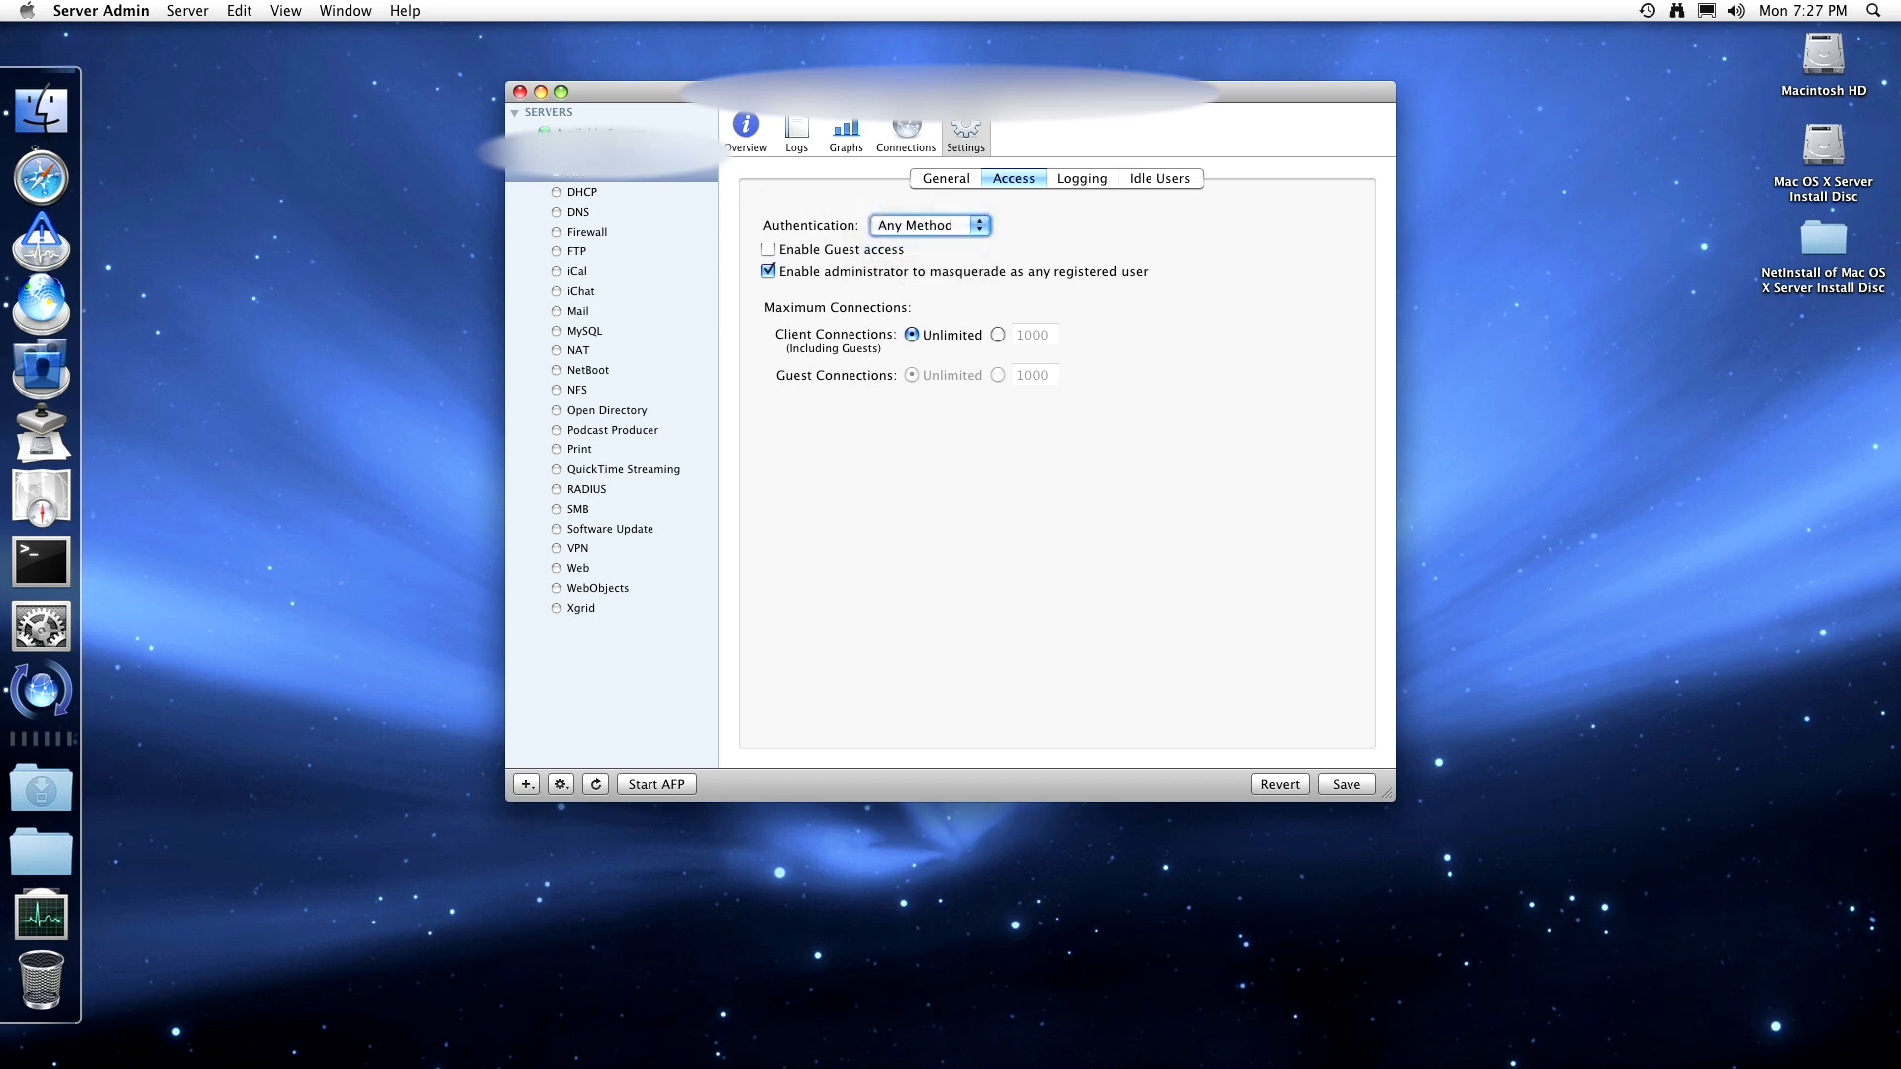
click(404, 10)
click(407, 65)
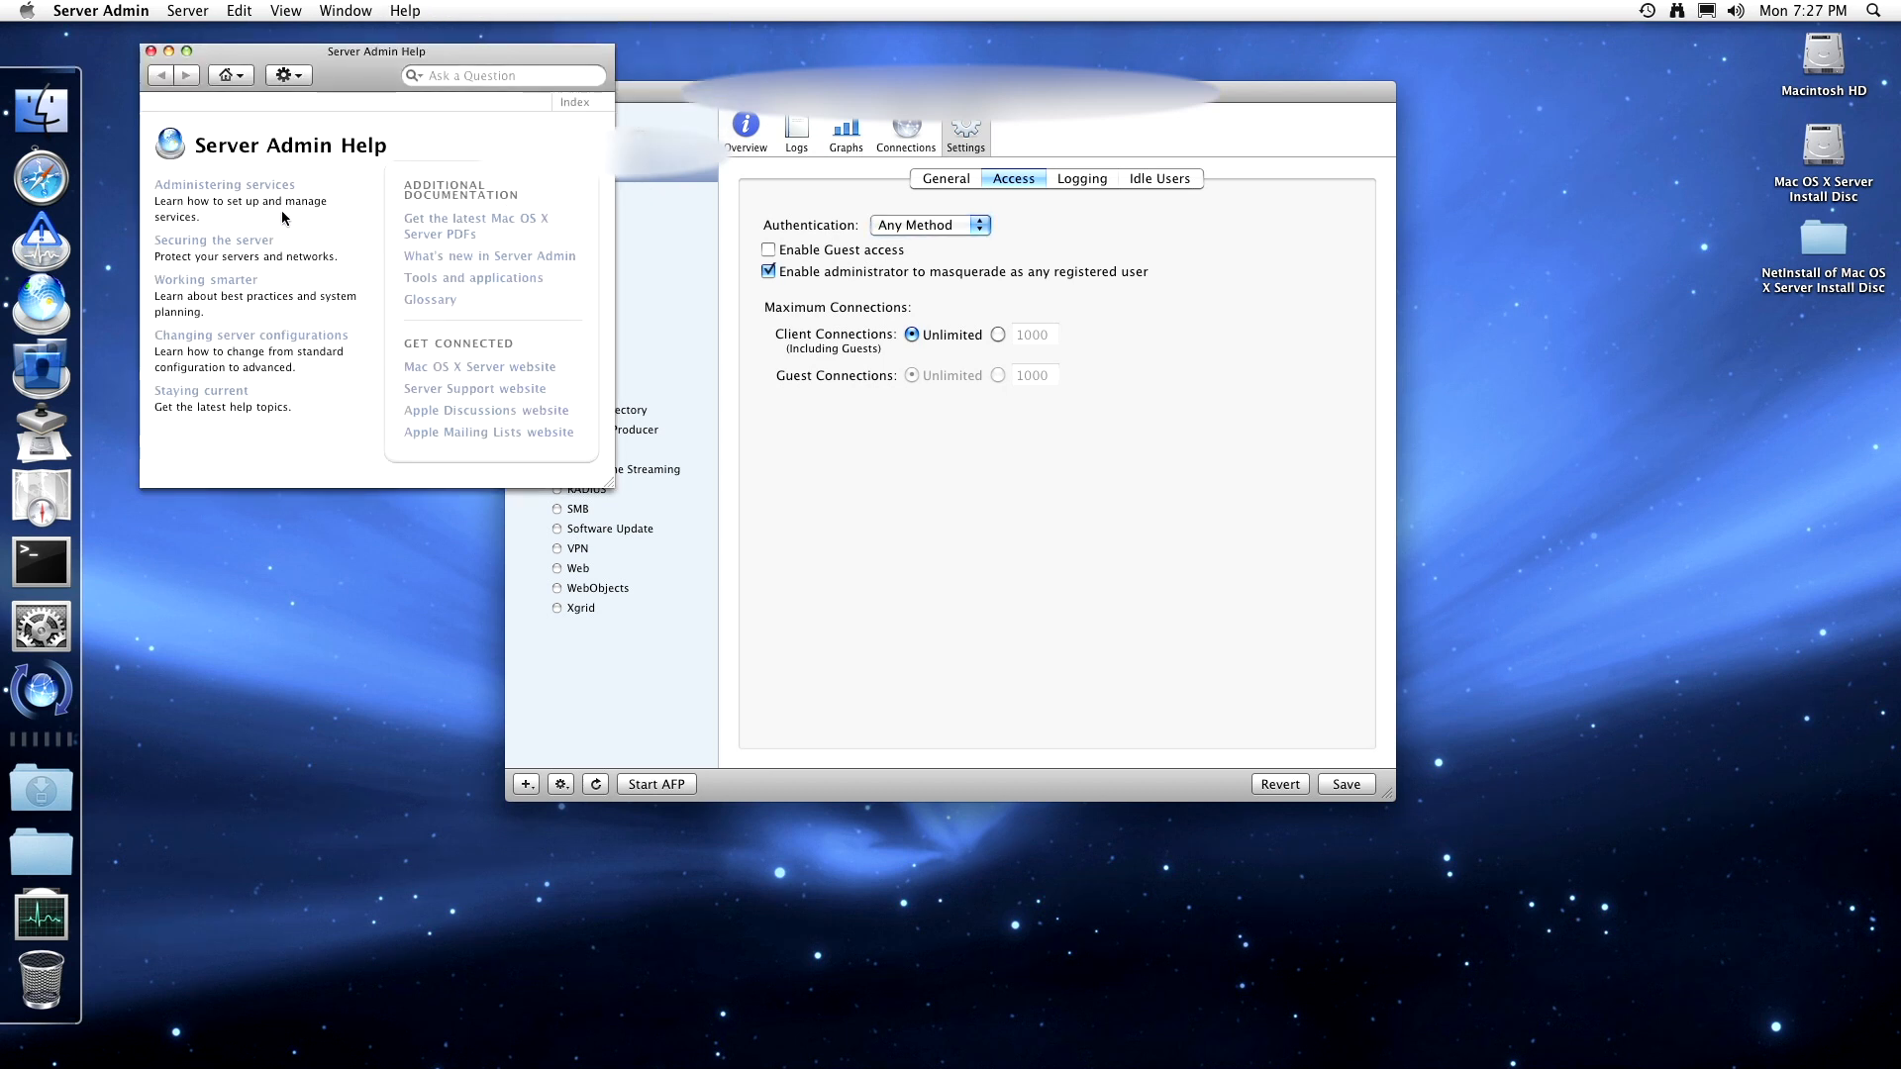
- Search the help for 'afp' and read the authentication methods page
click(485, 73)
text(afp)
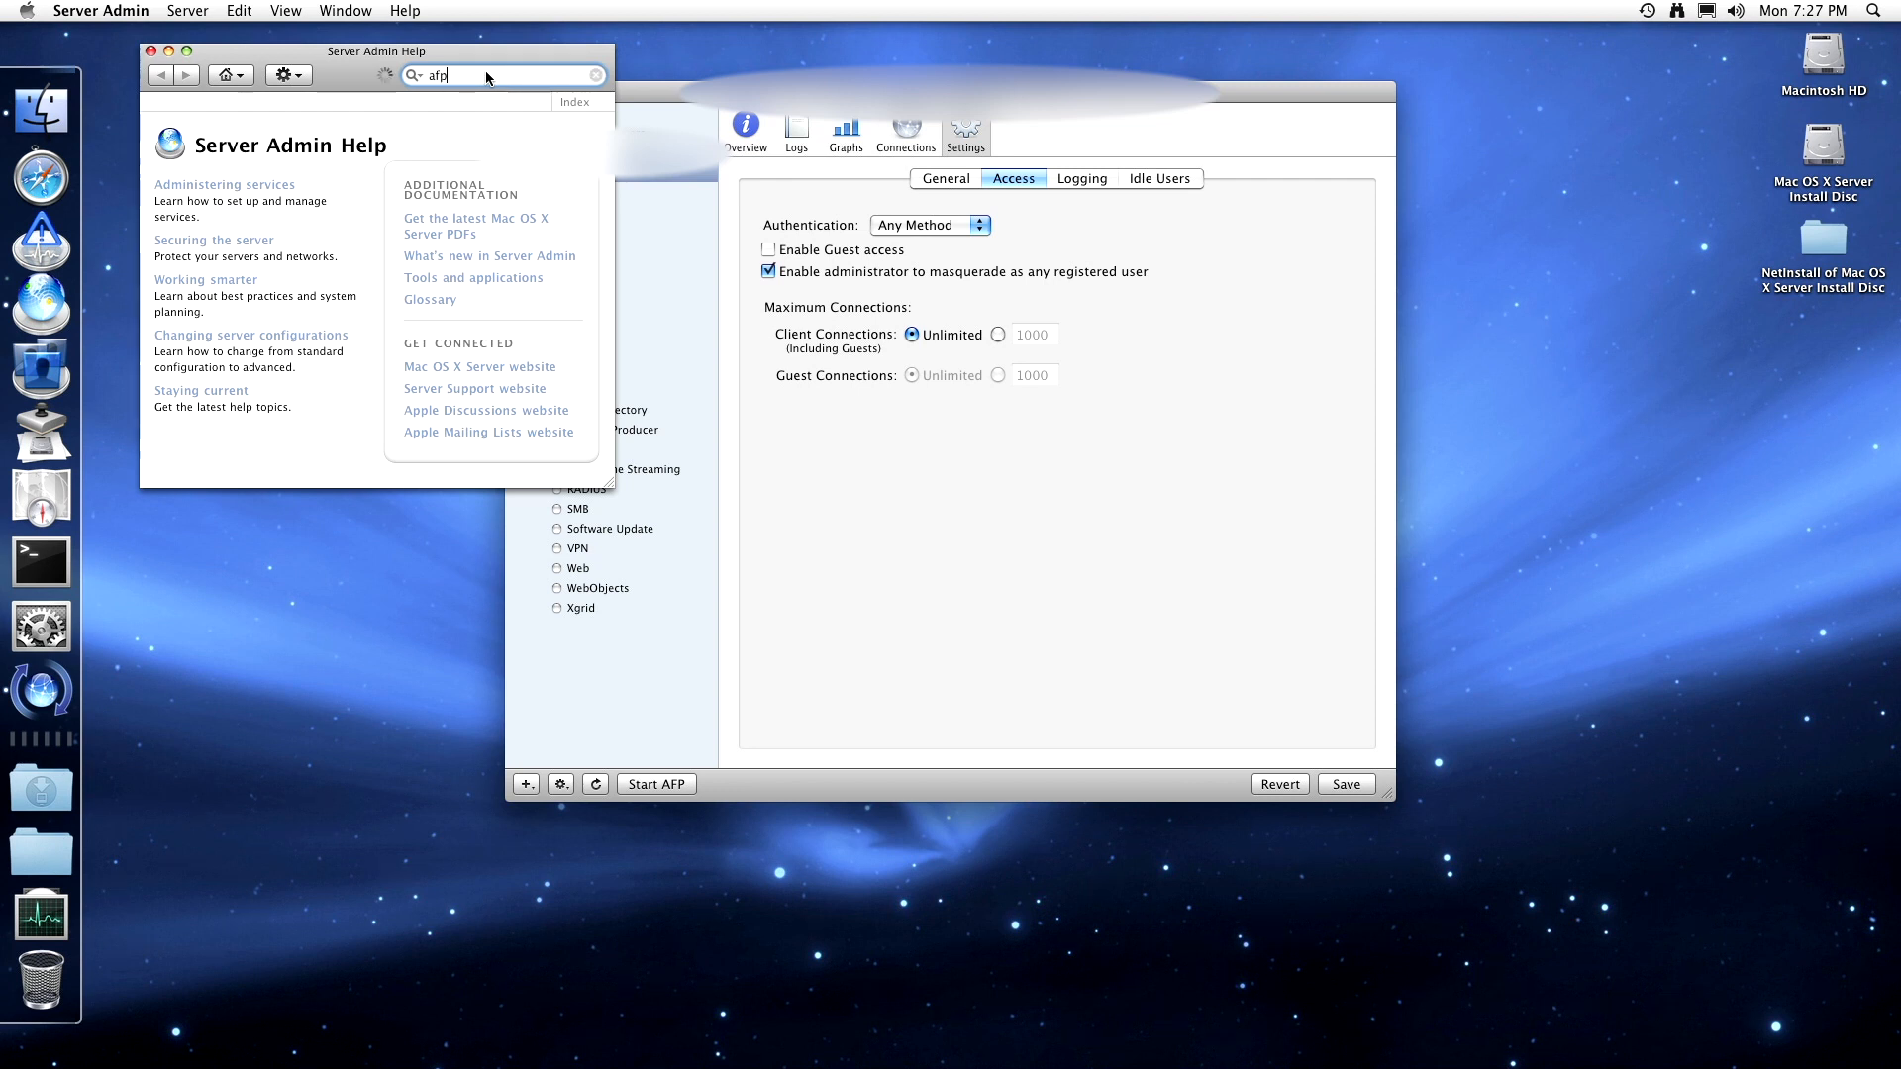
key(Return)
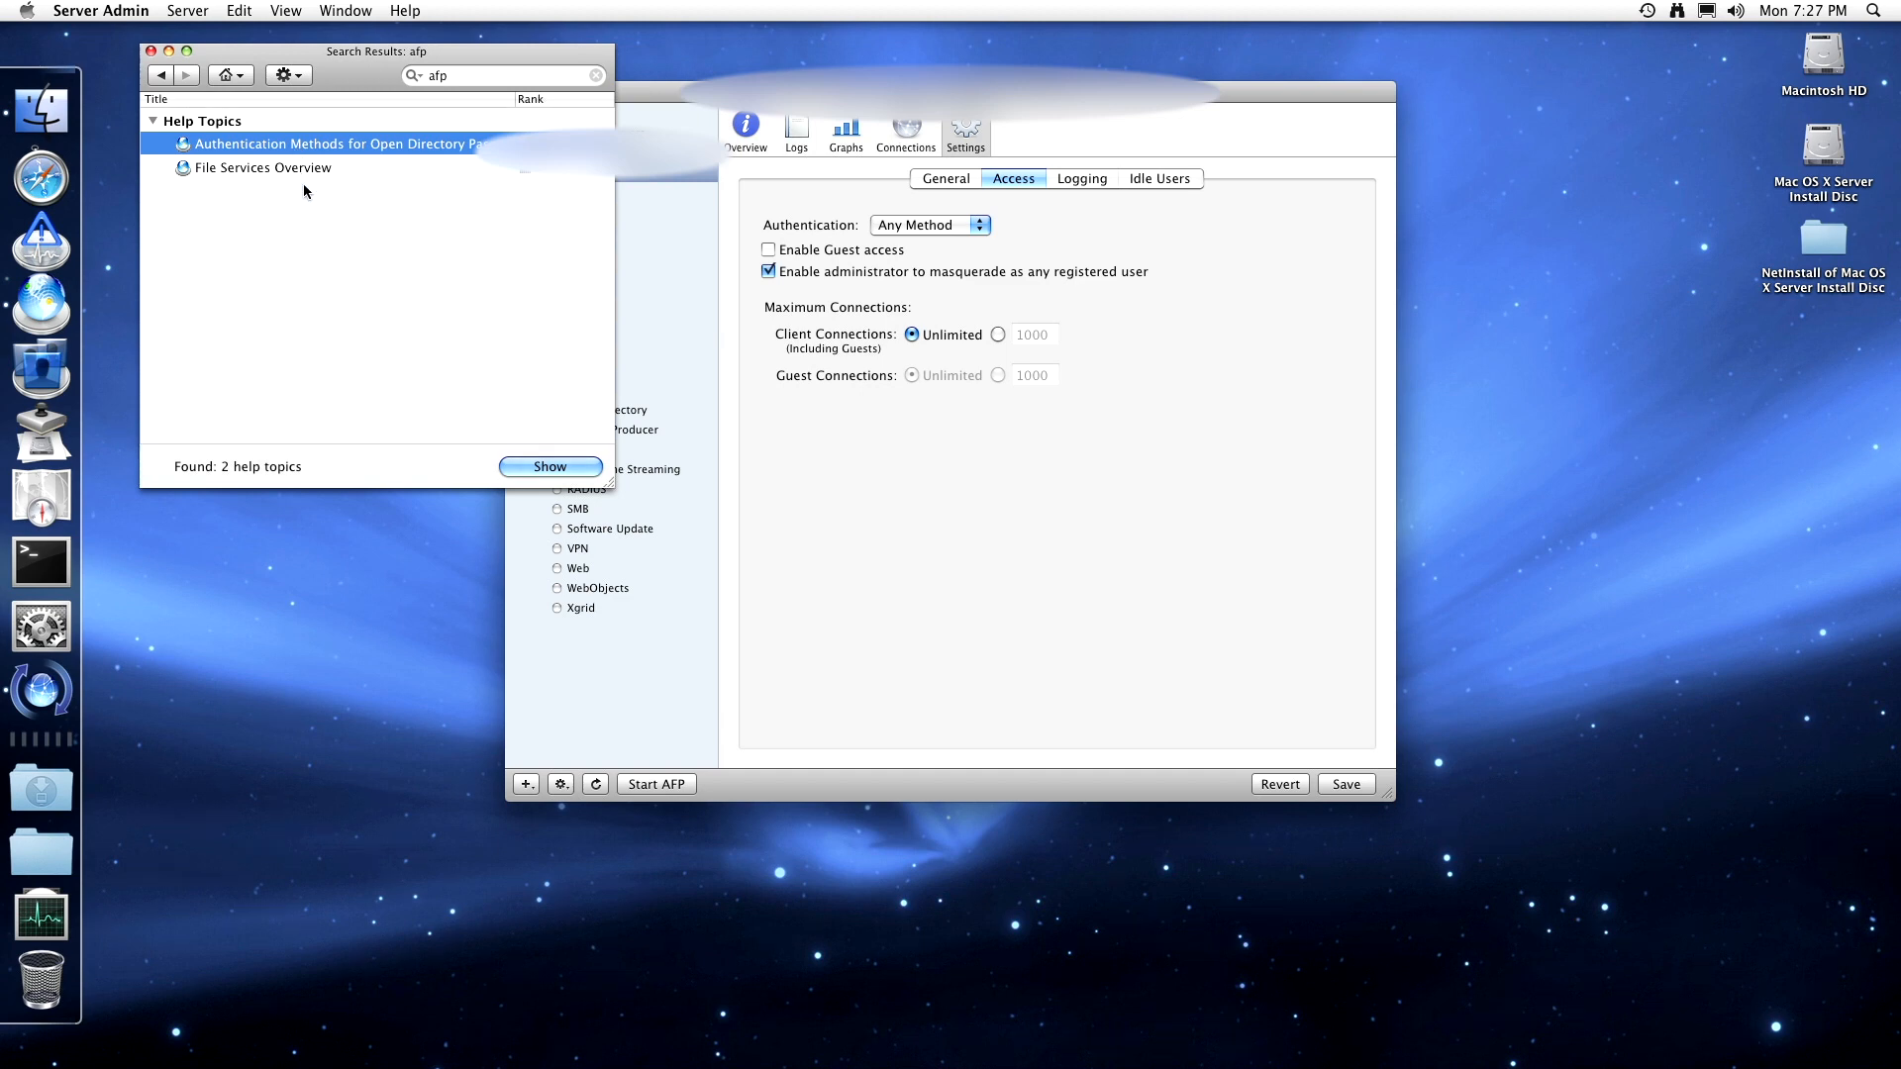
click(548, 465)
scroll(341, 300, down, 5)
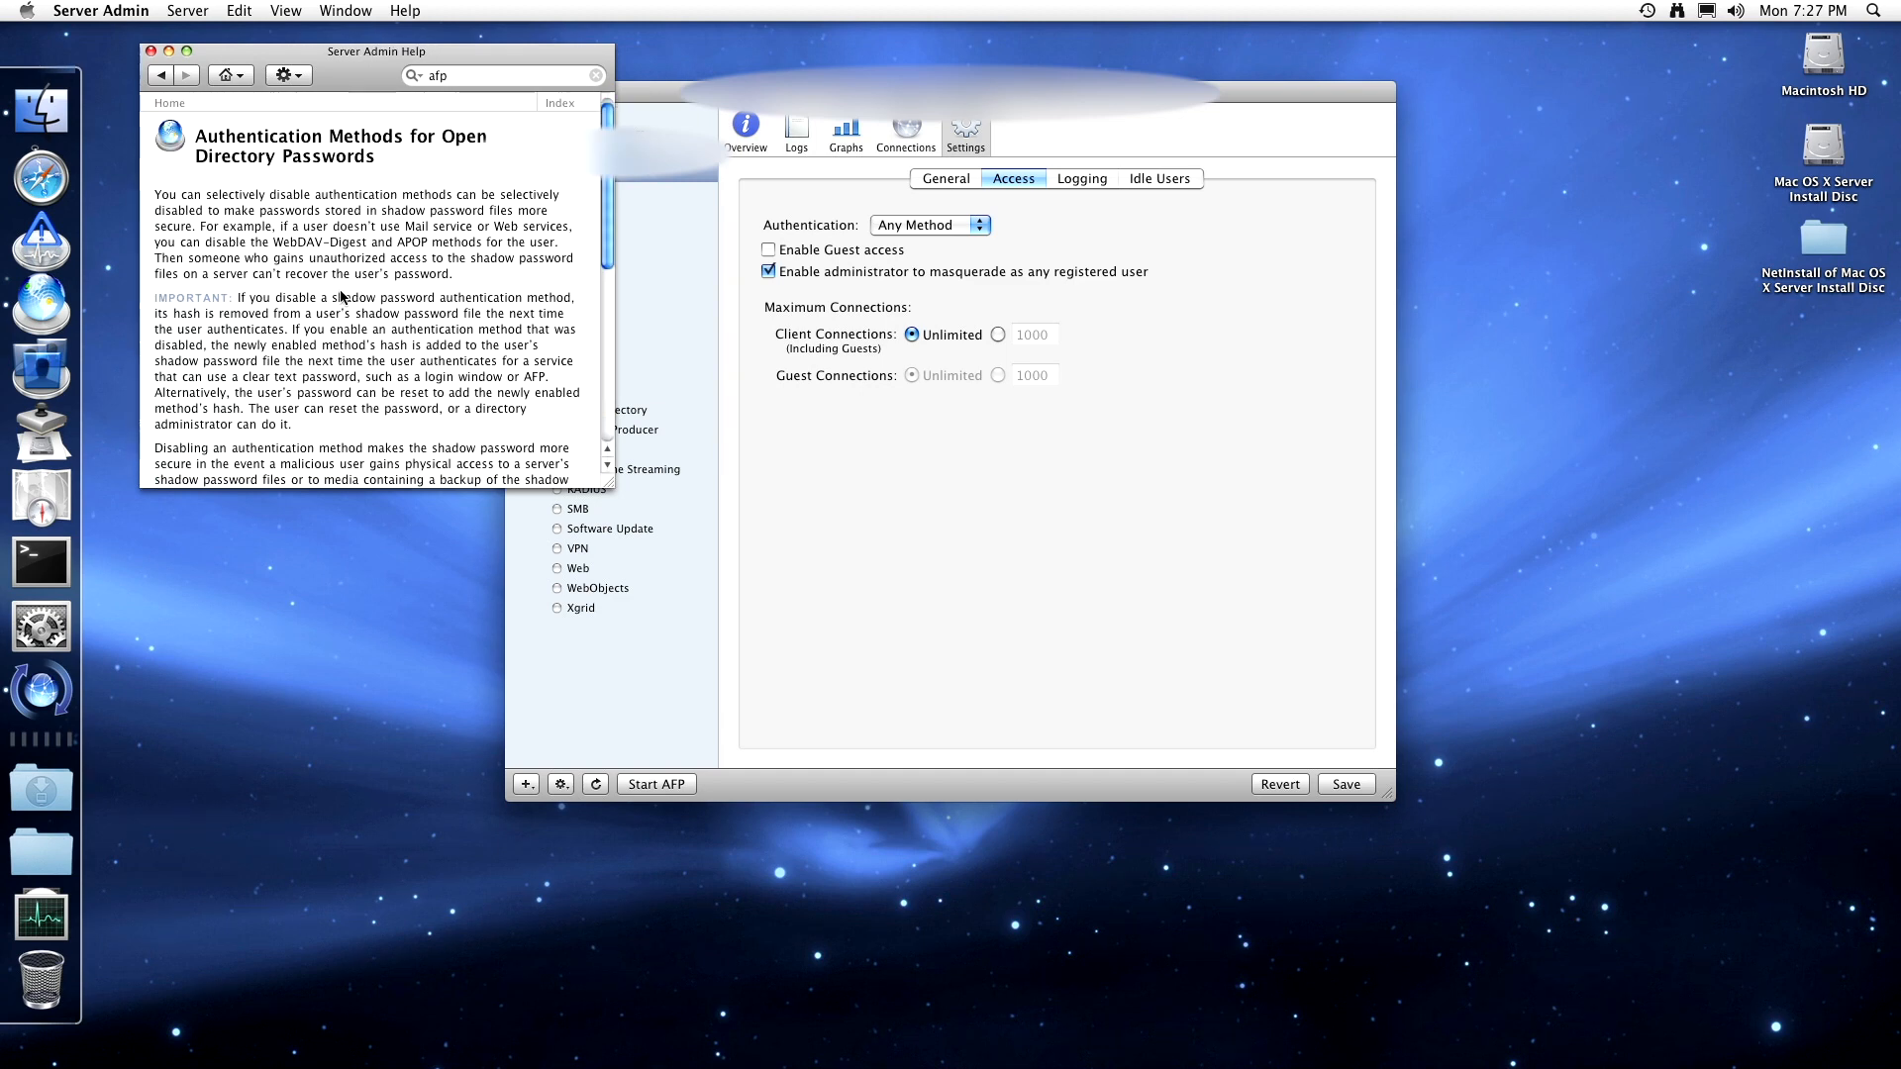
scroll(341, 296, down, 5)
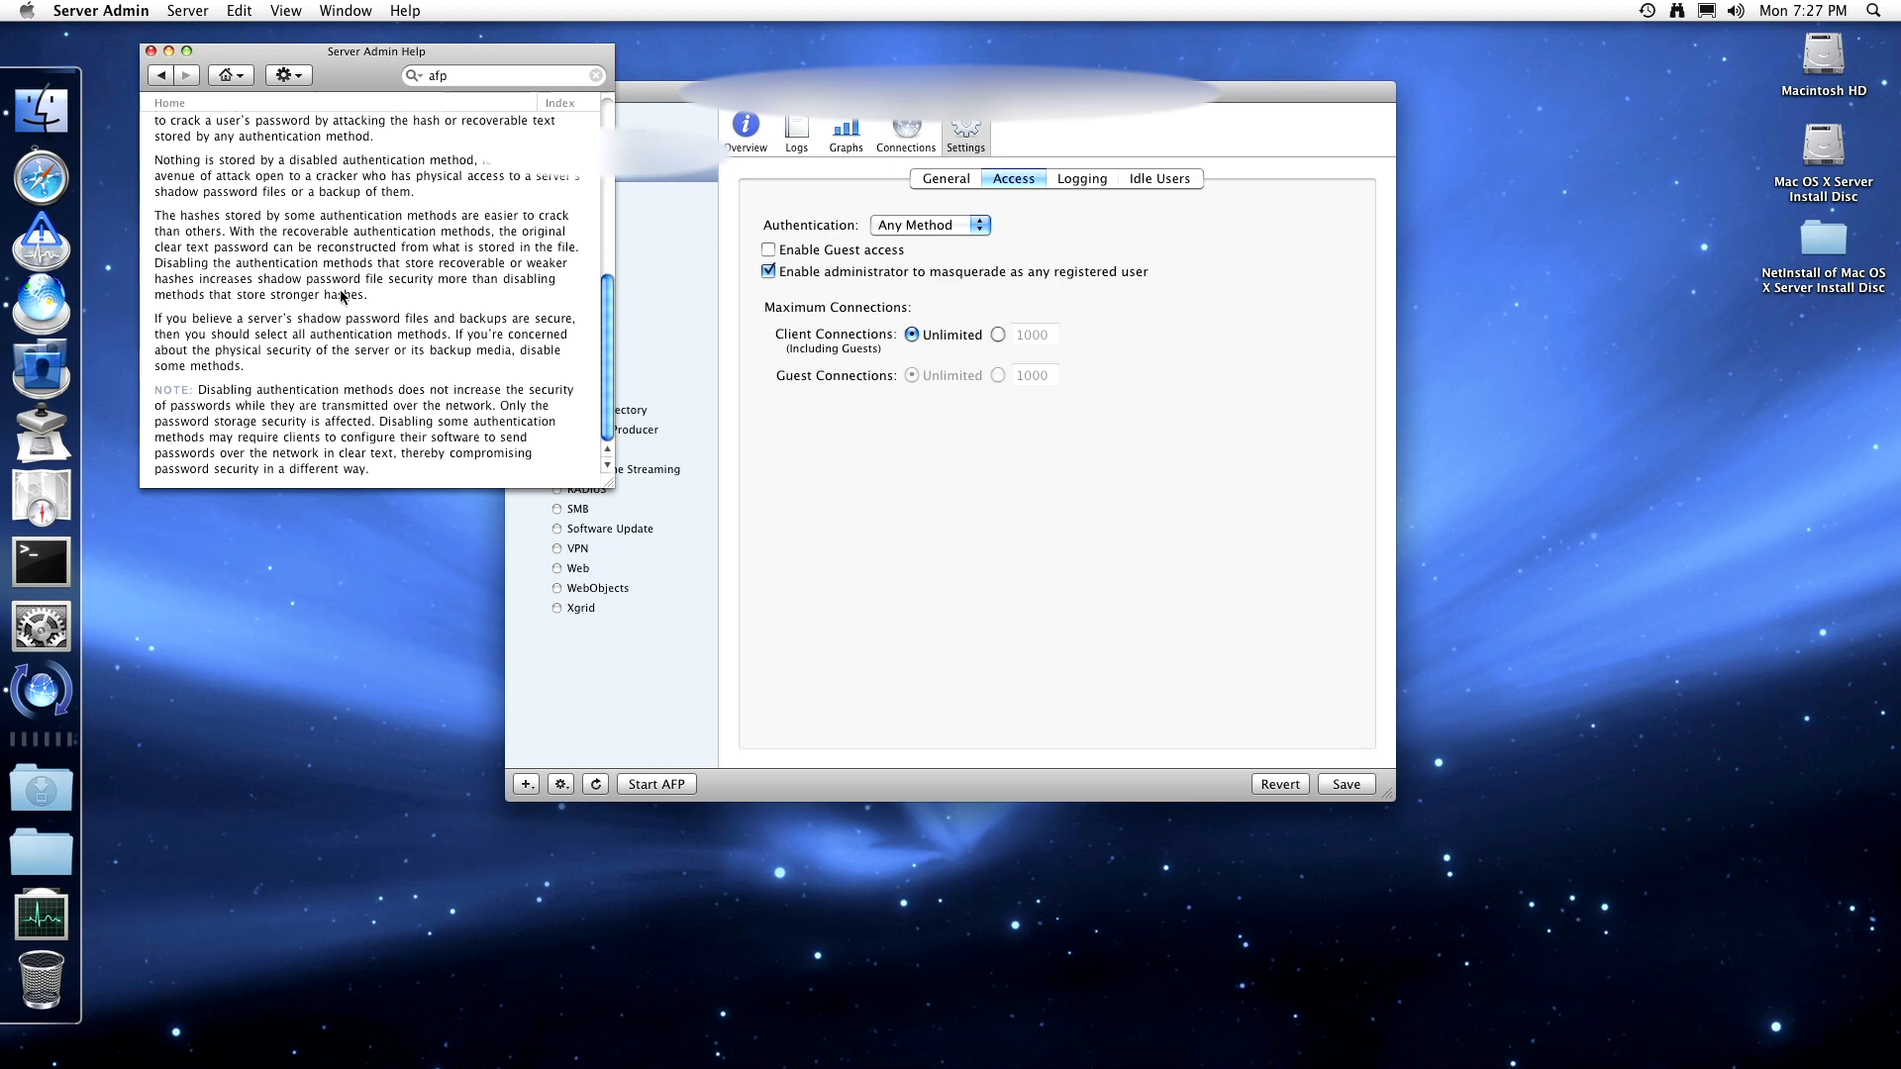
- Read the Bonjour browsing for AFP help page, then close the help window
click(161, 76)
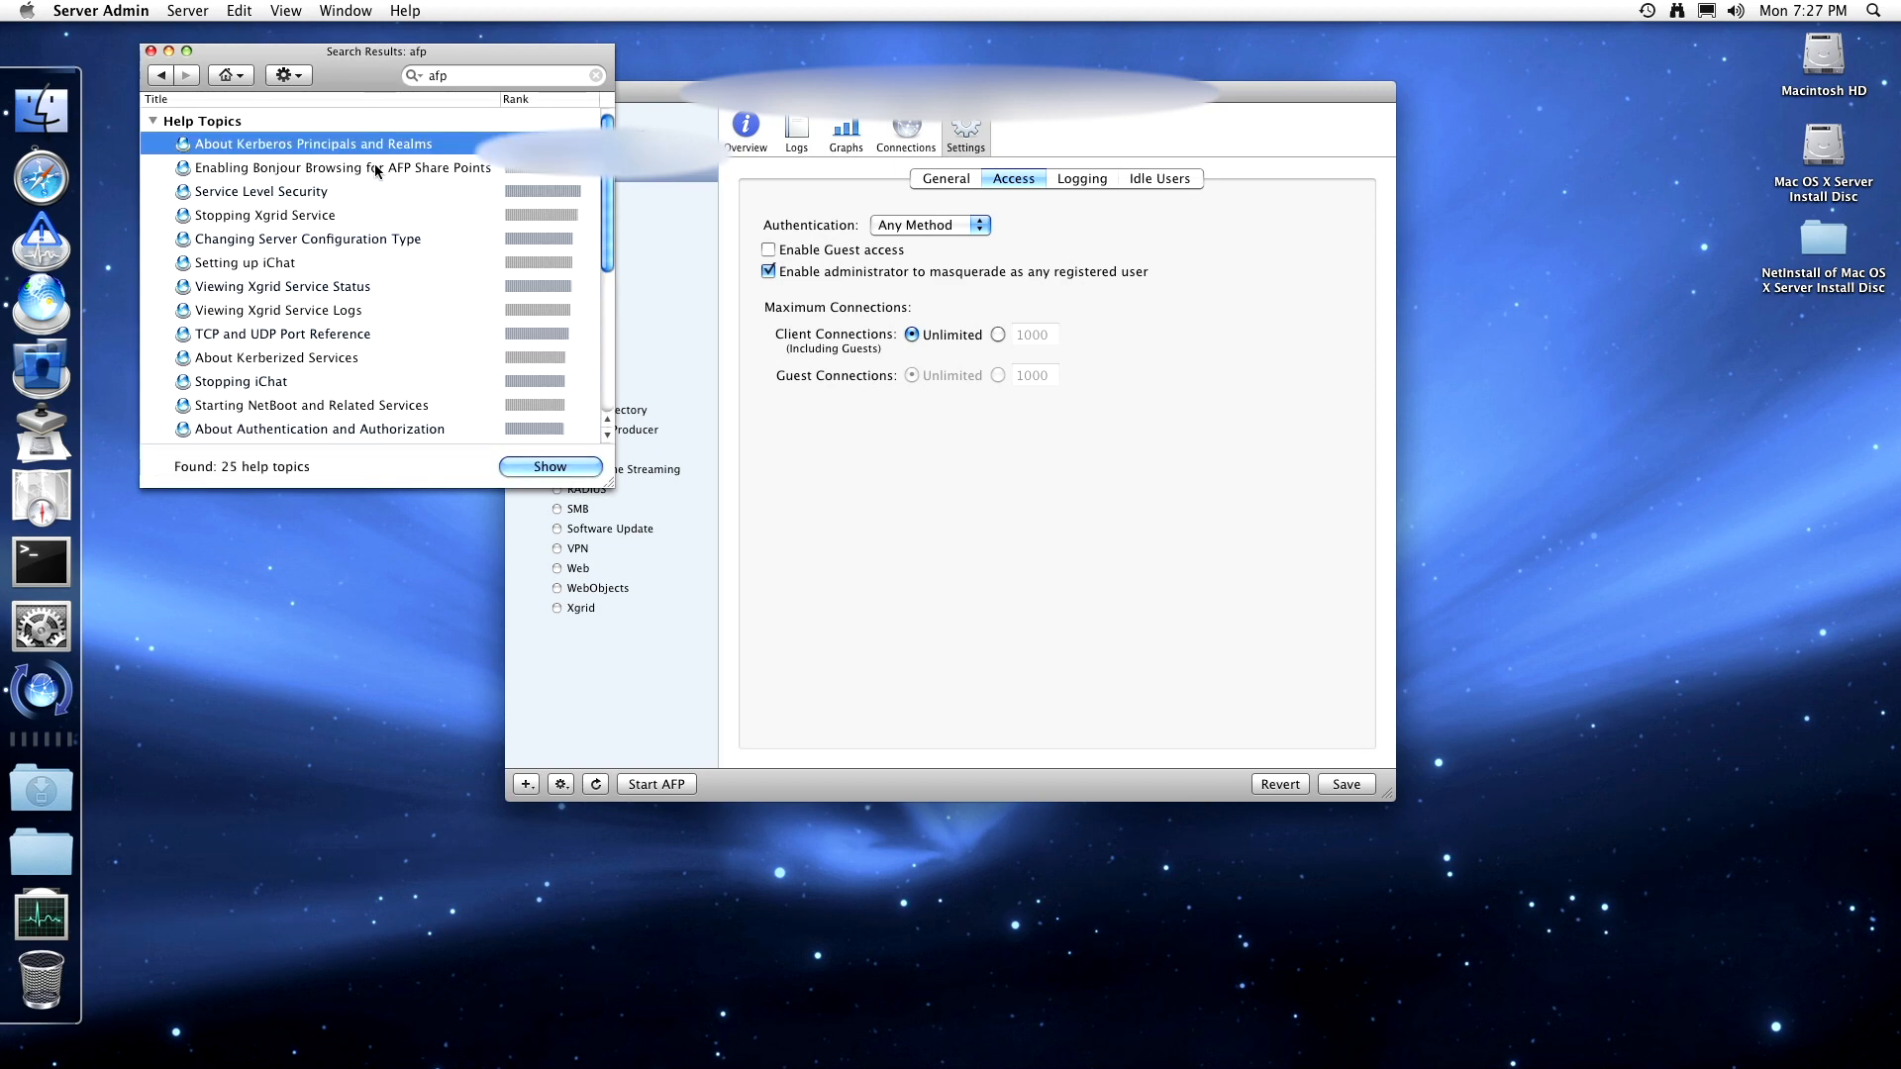
click(377, 168)
click(543, 466)
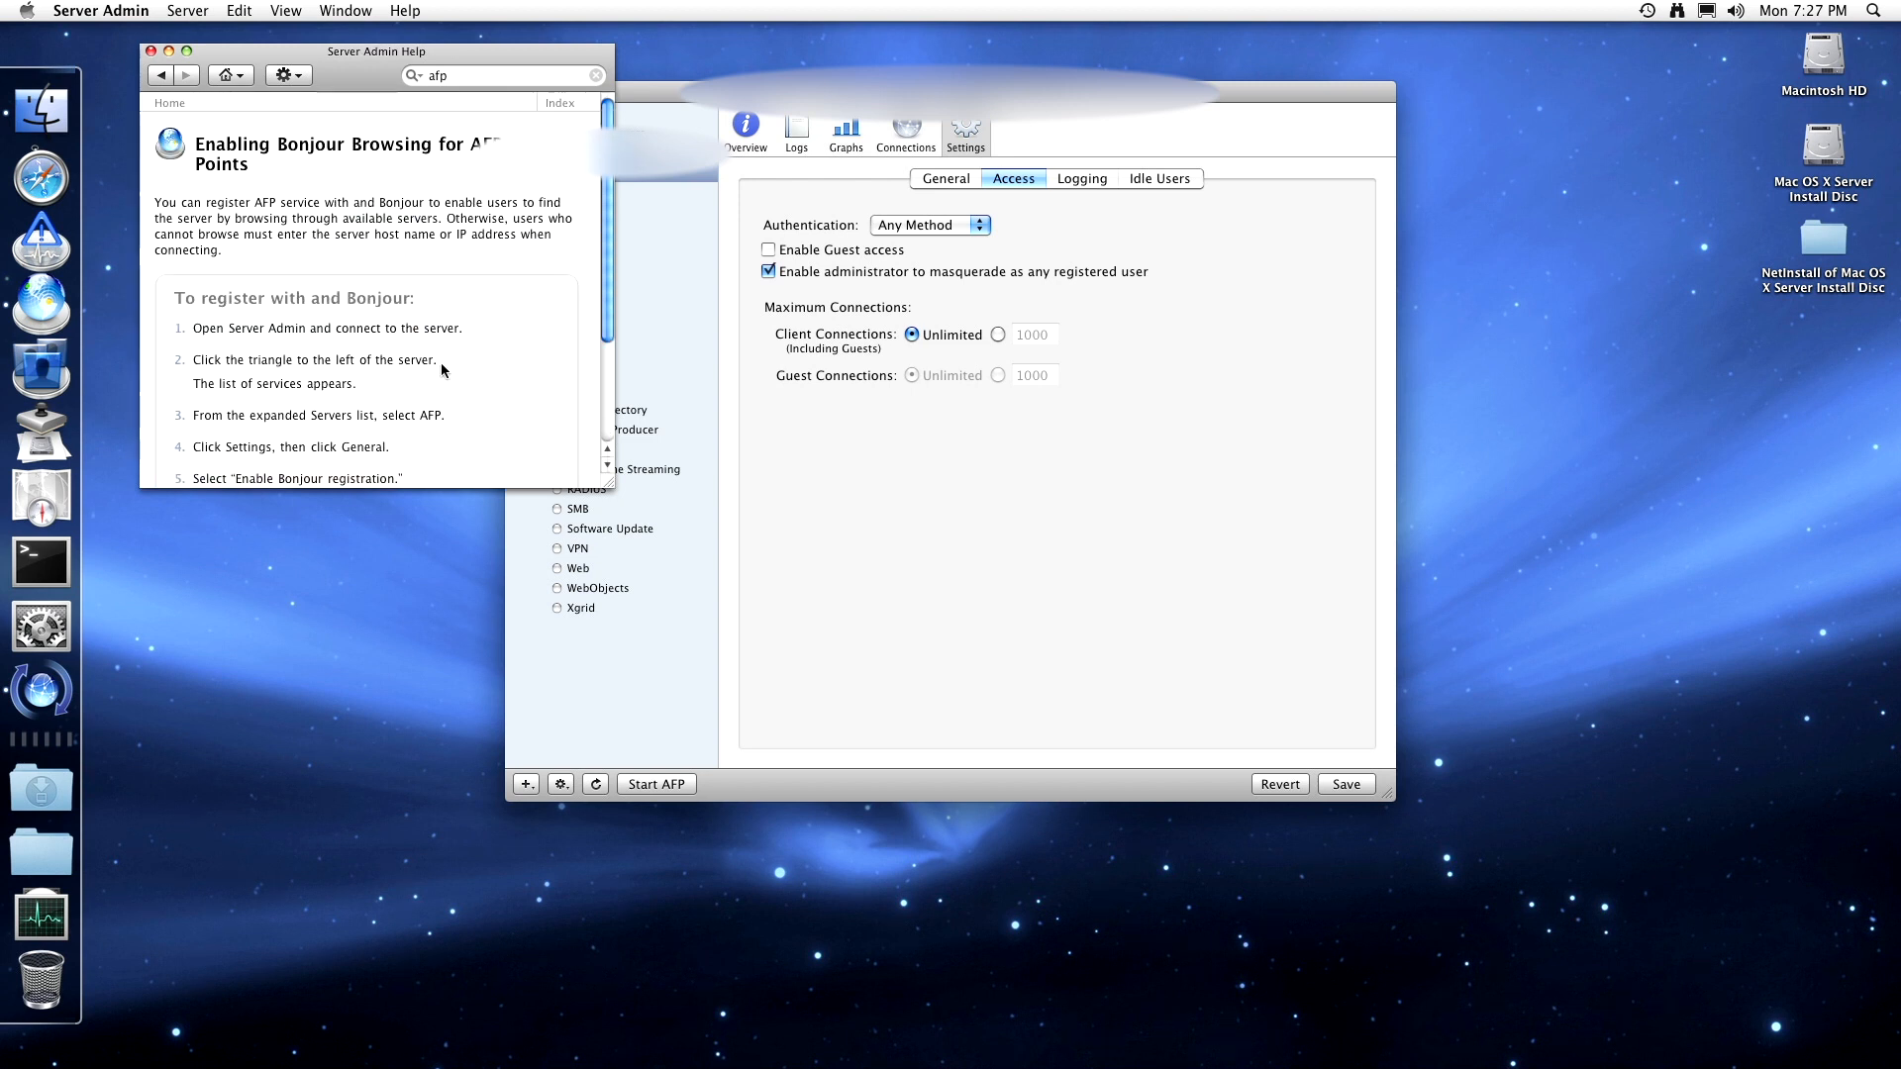
scroll(441, 362, down, 4)
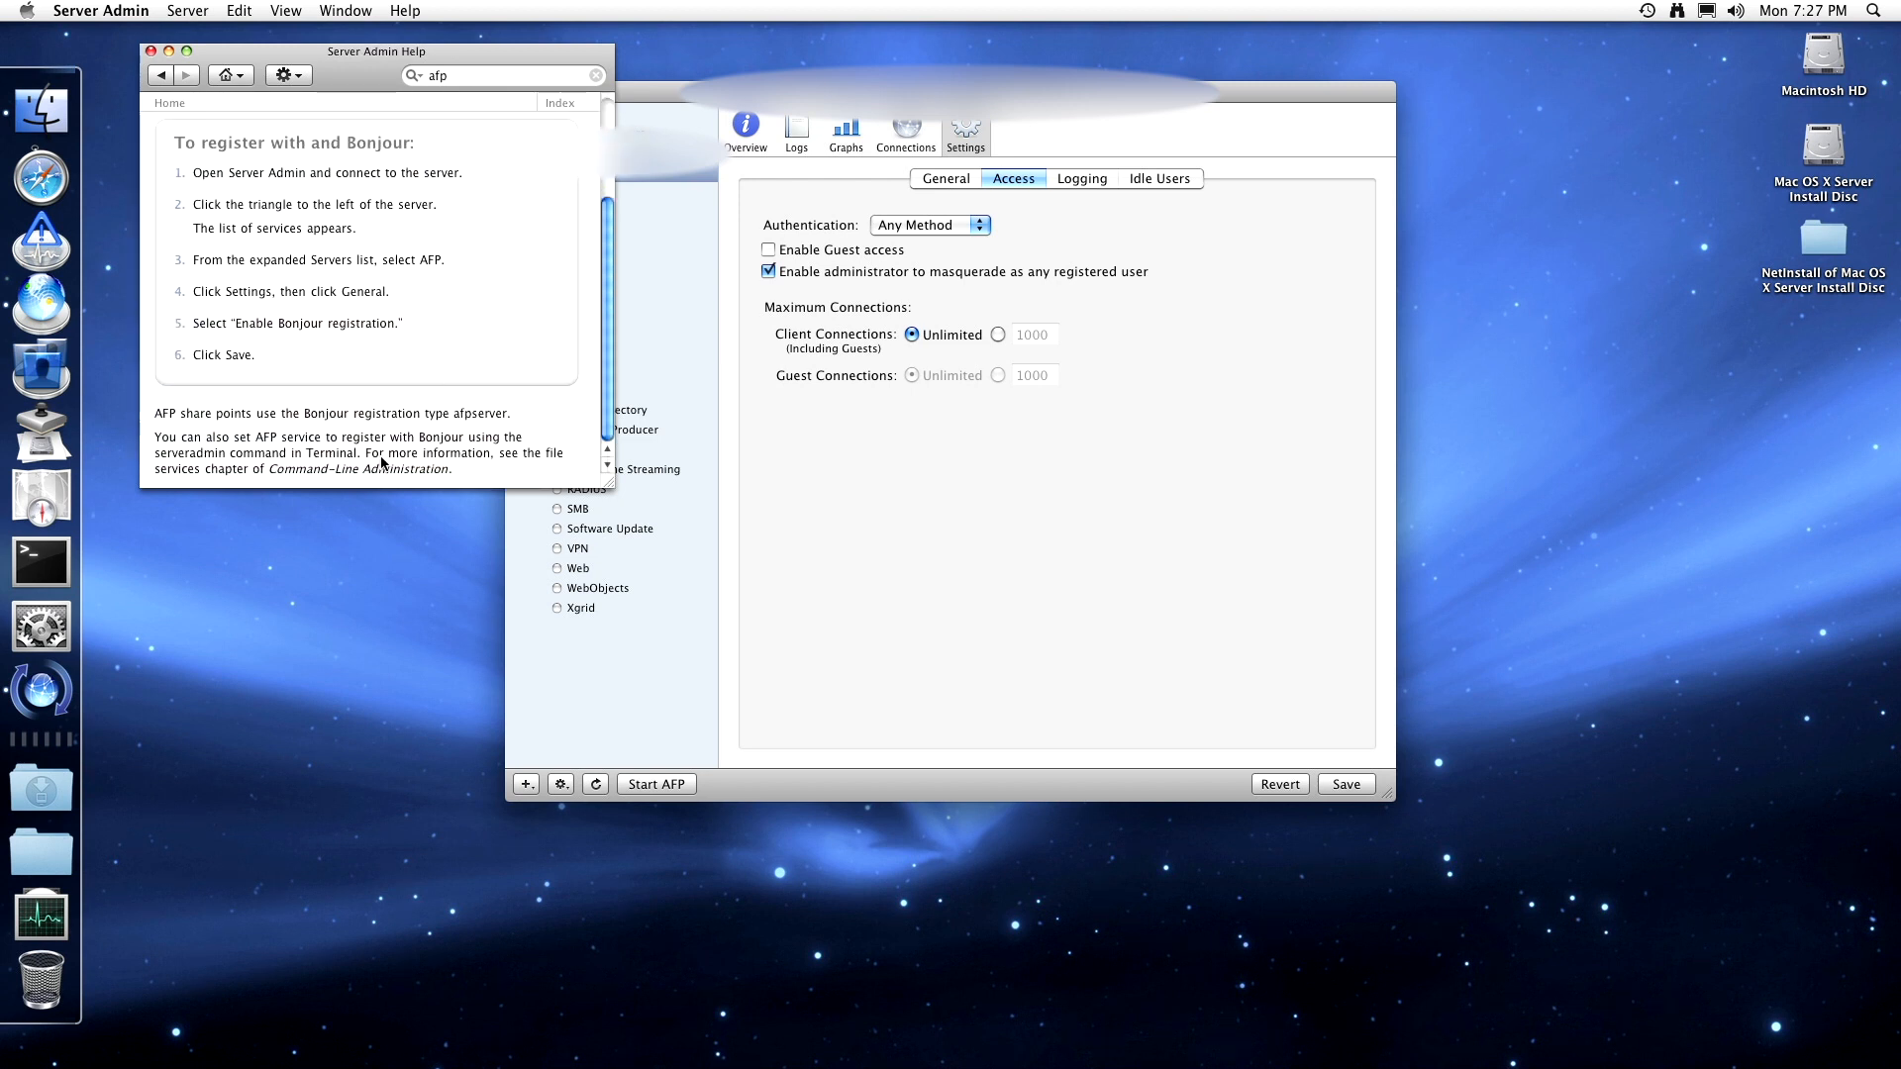
click(151, 51)
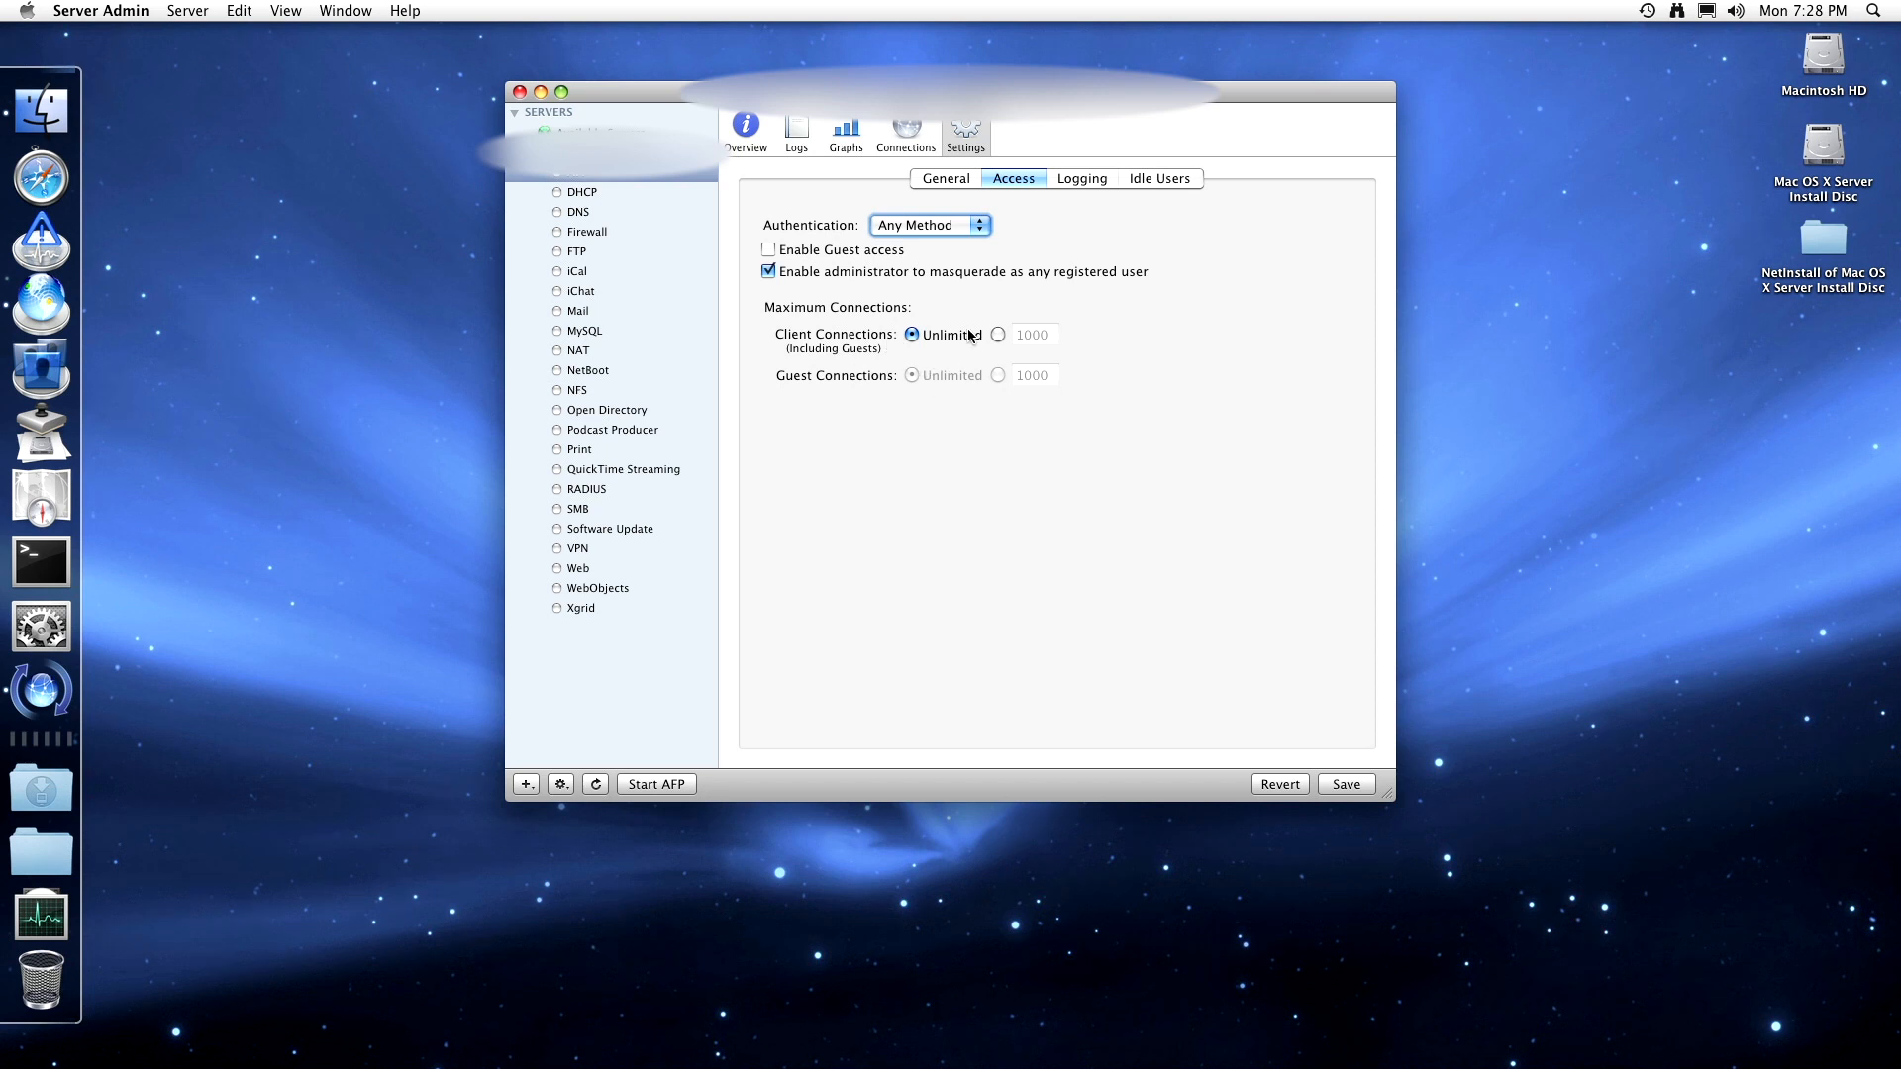
click(999, 335)
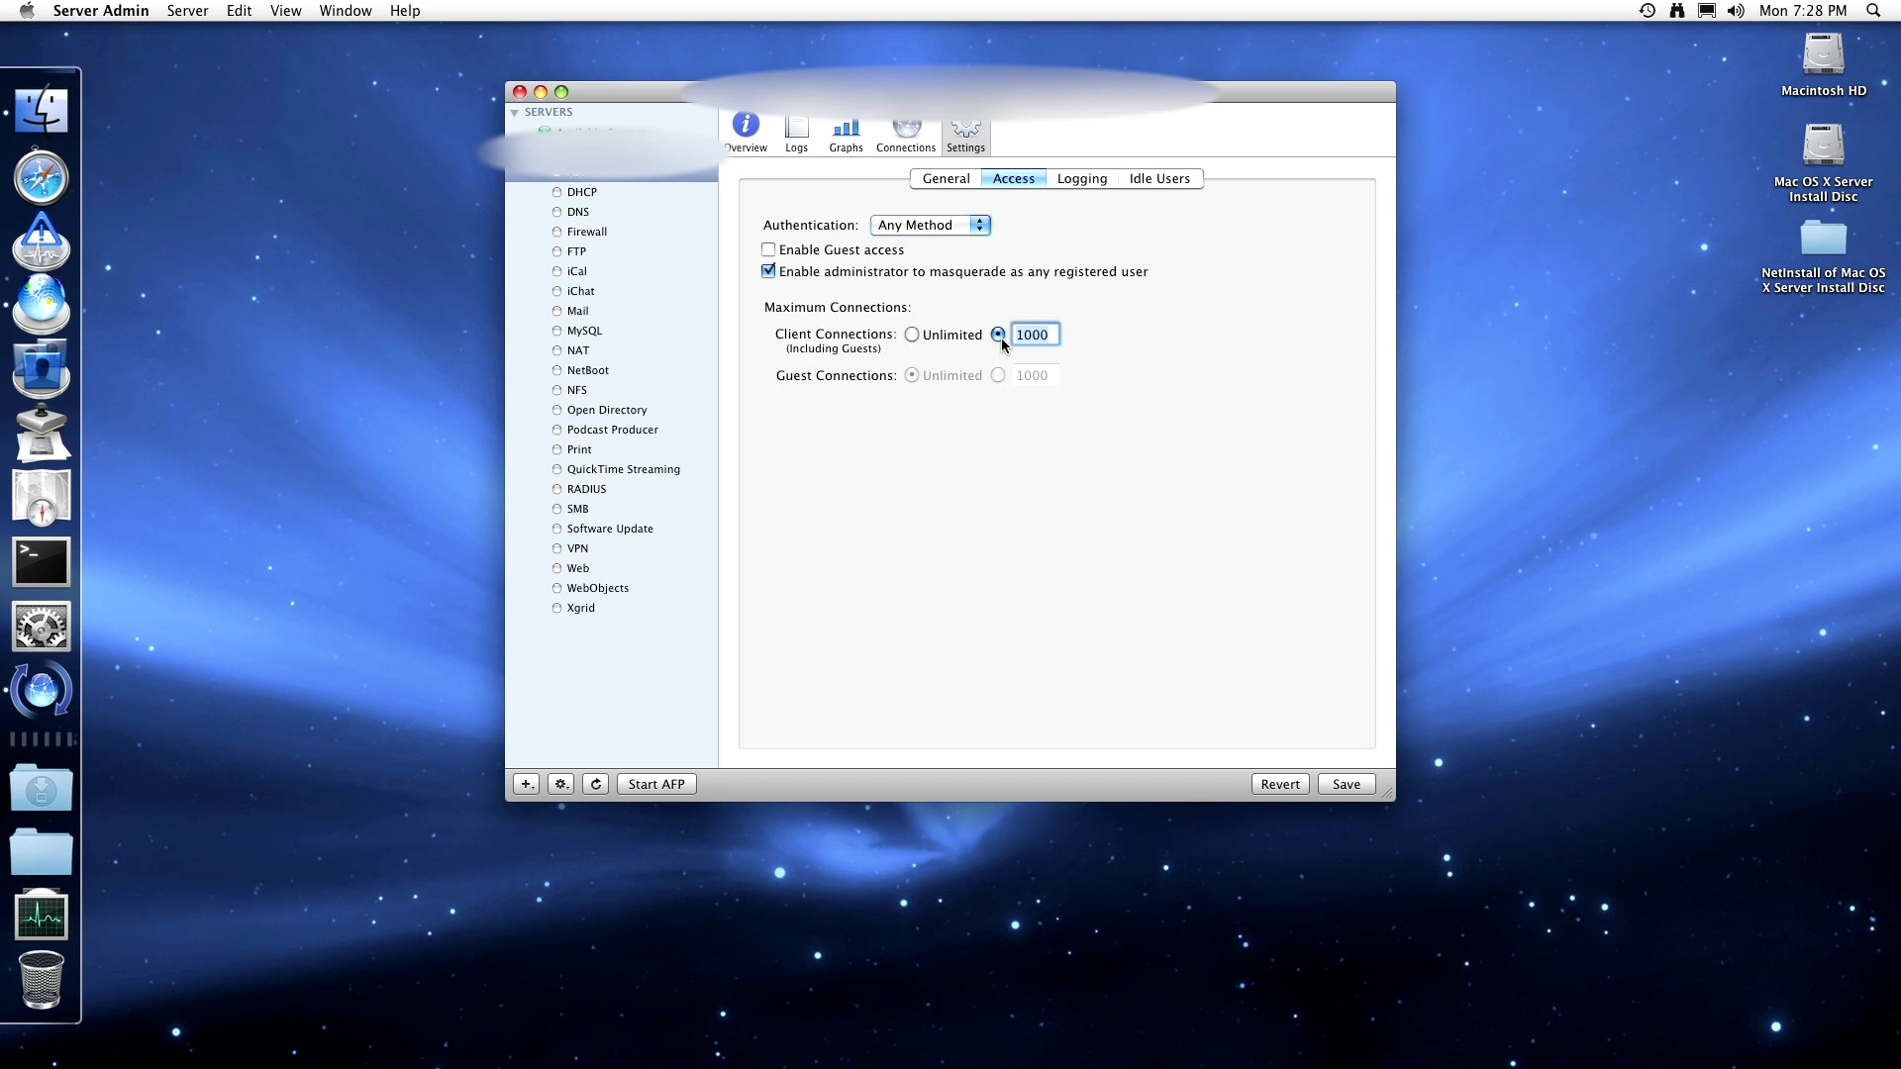
click(939, 337)
click(890, 253)
click(890, 253)
- Enable the AFP access log and set the error log to archive every 7 days
click(1081, 179)
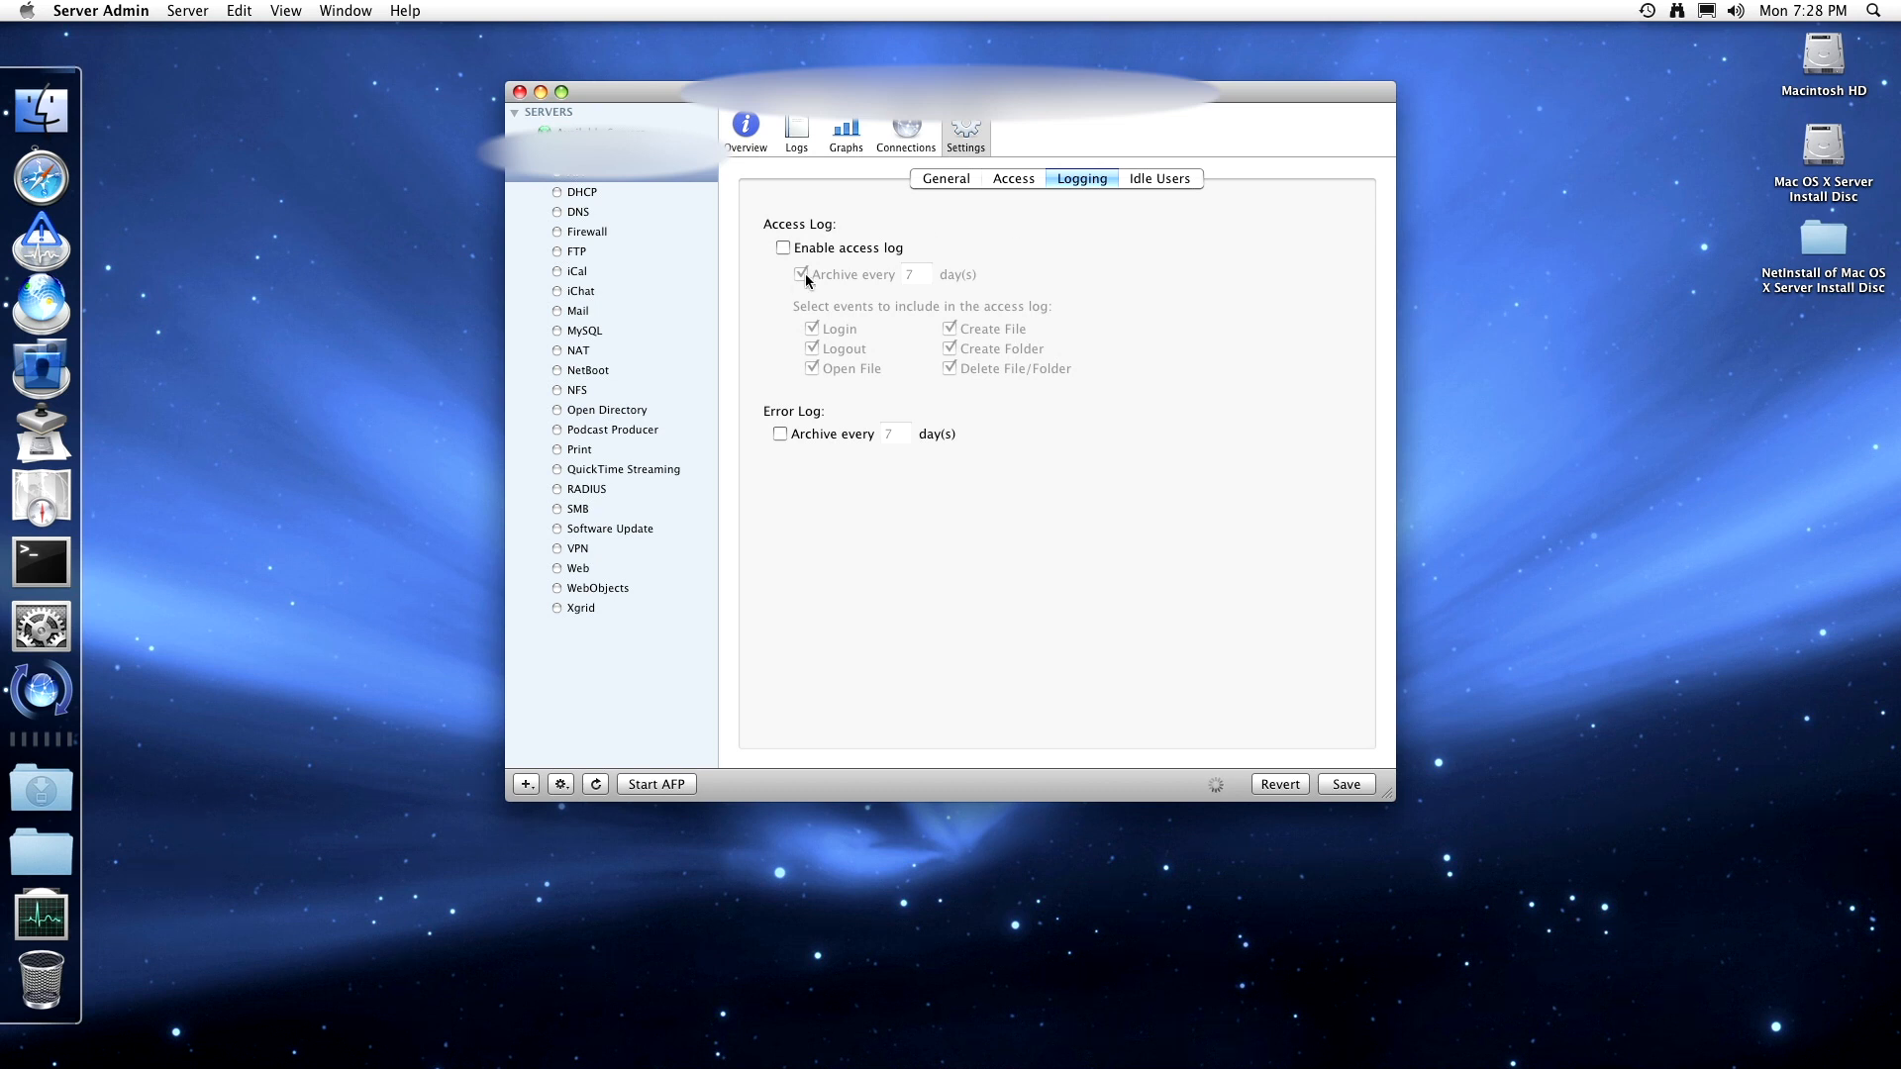
click(804, 253)
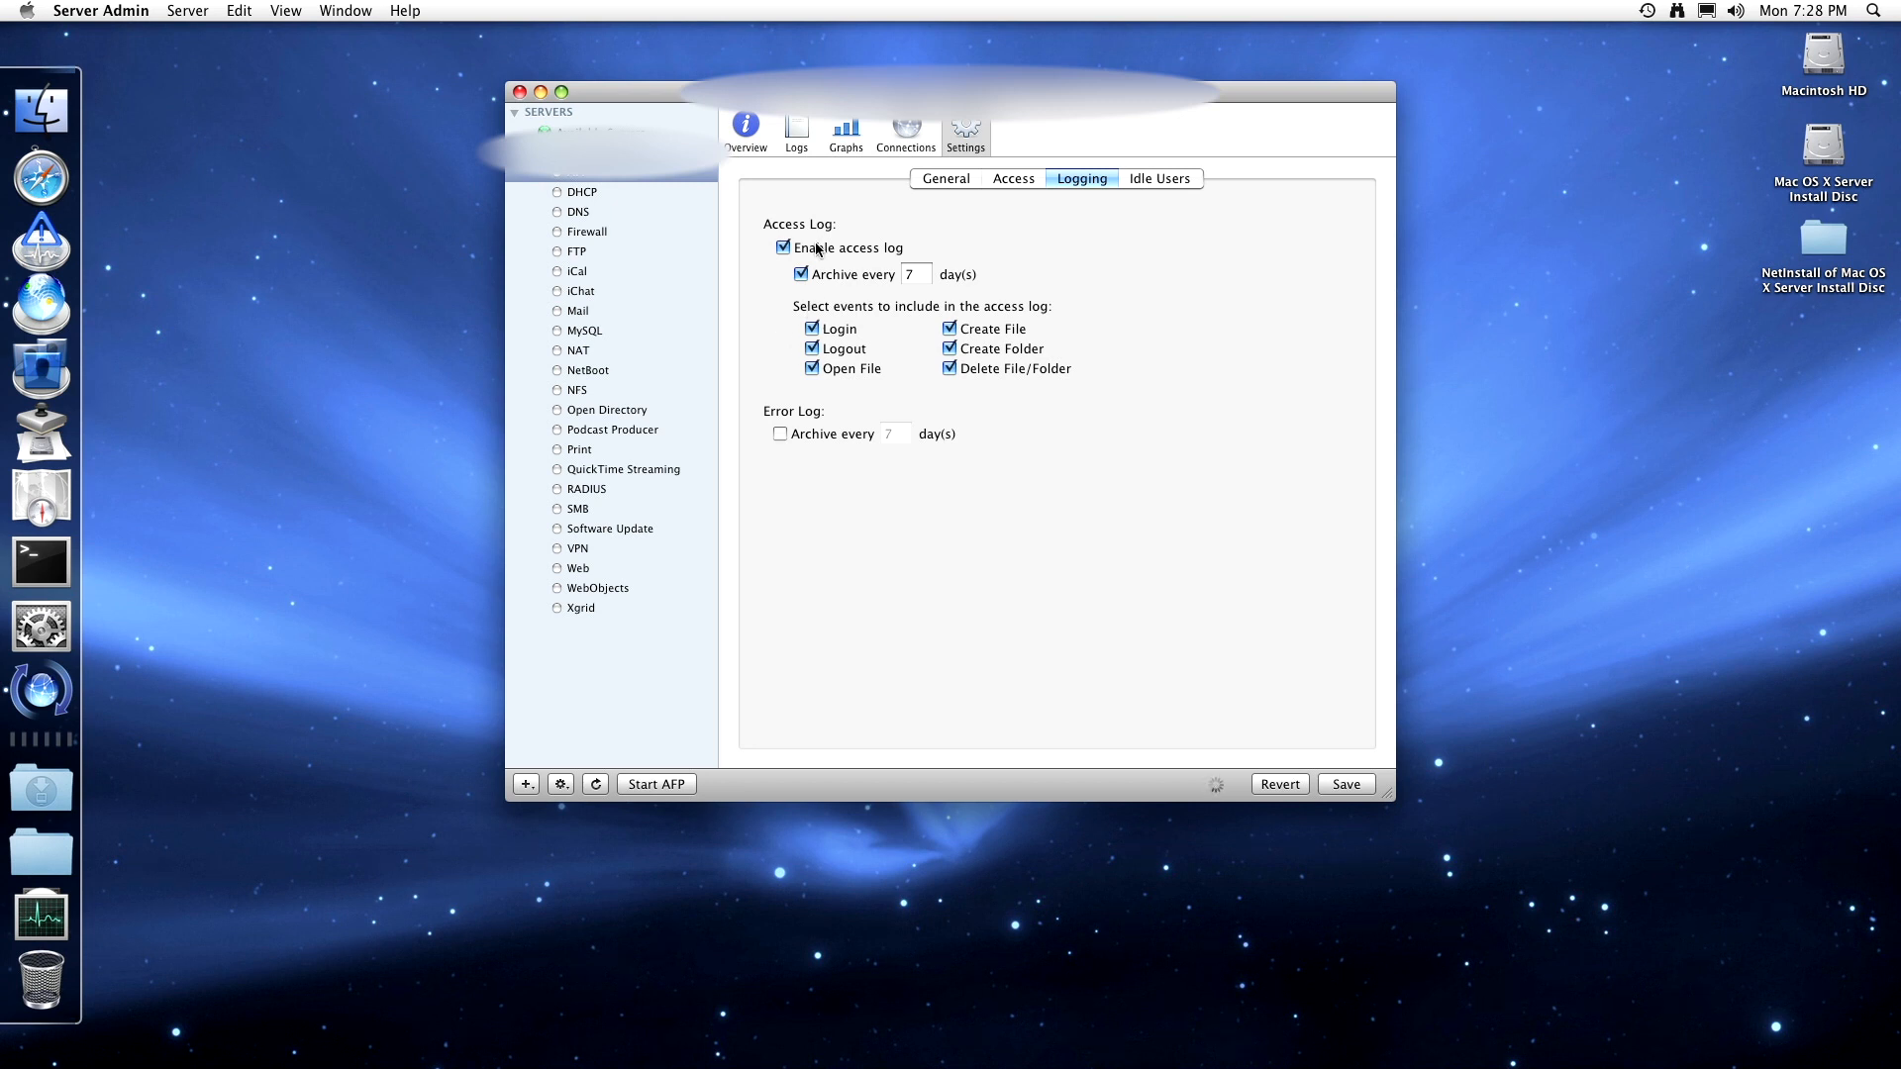
click(780, 435)
- Disconnect AFP users after 10 idle minutes with the message 'Good bye', and save
click(1140, 178)
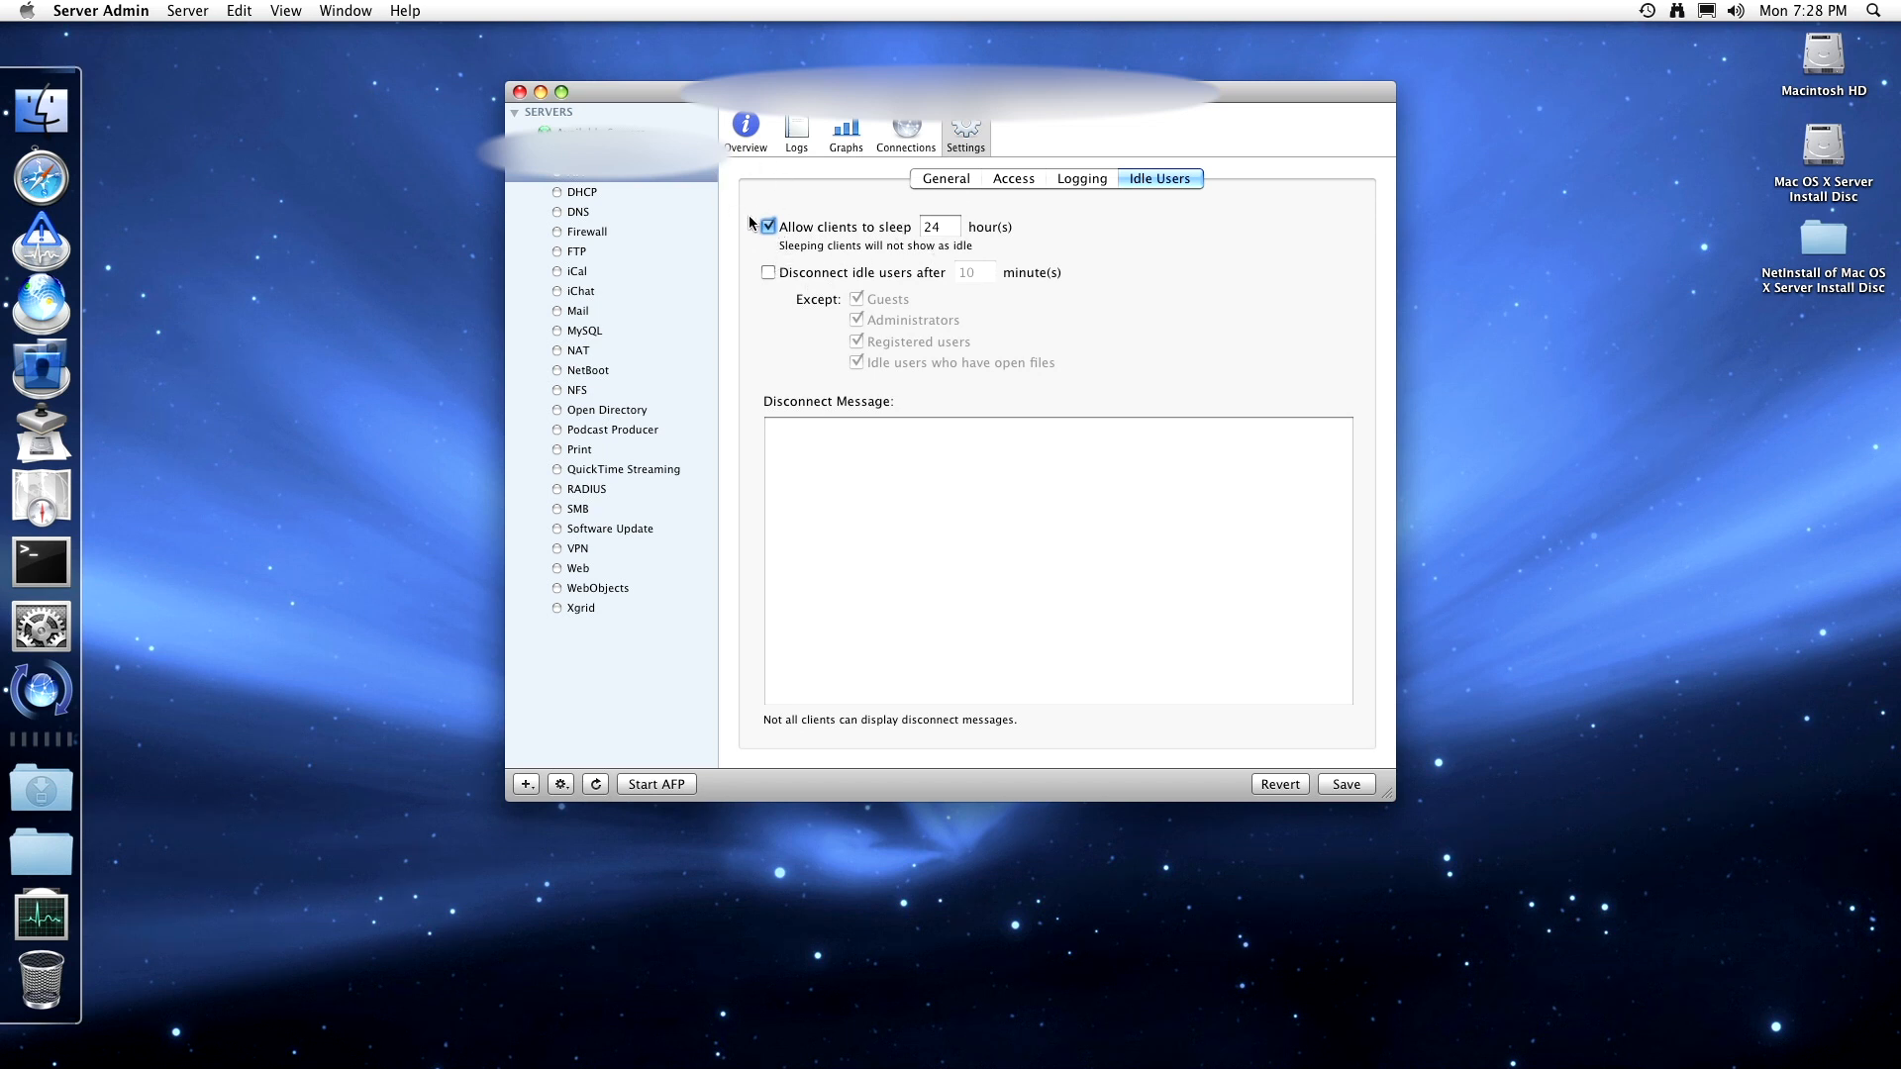
click(770, 272)
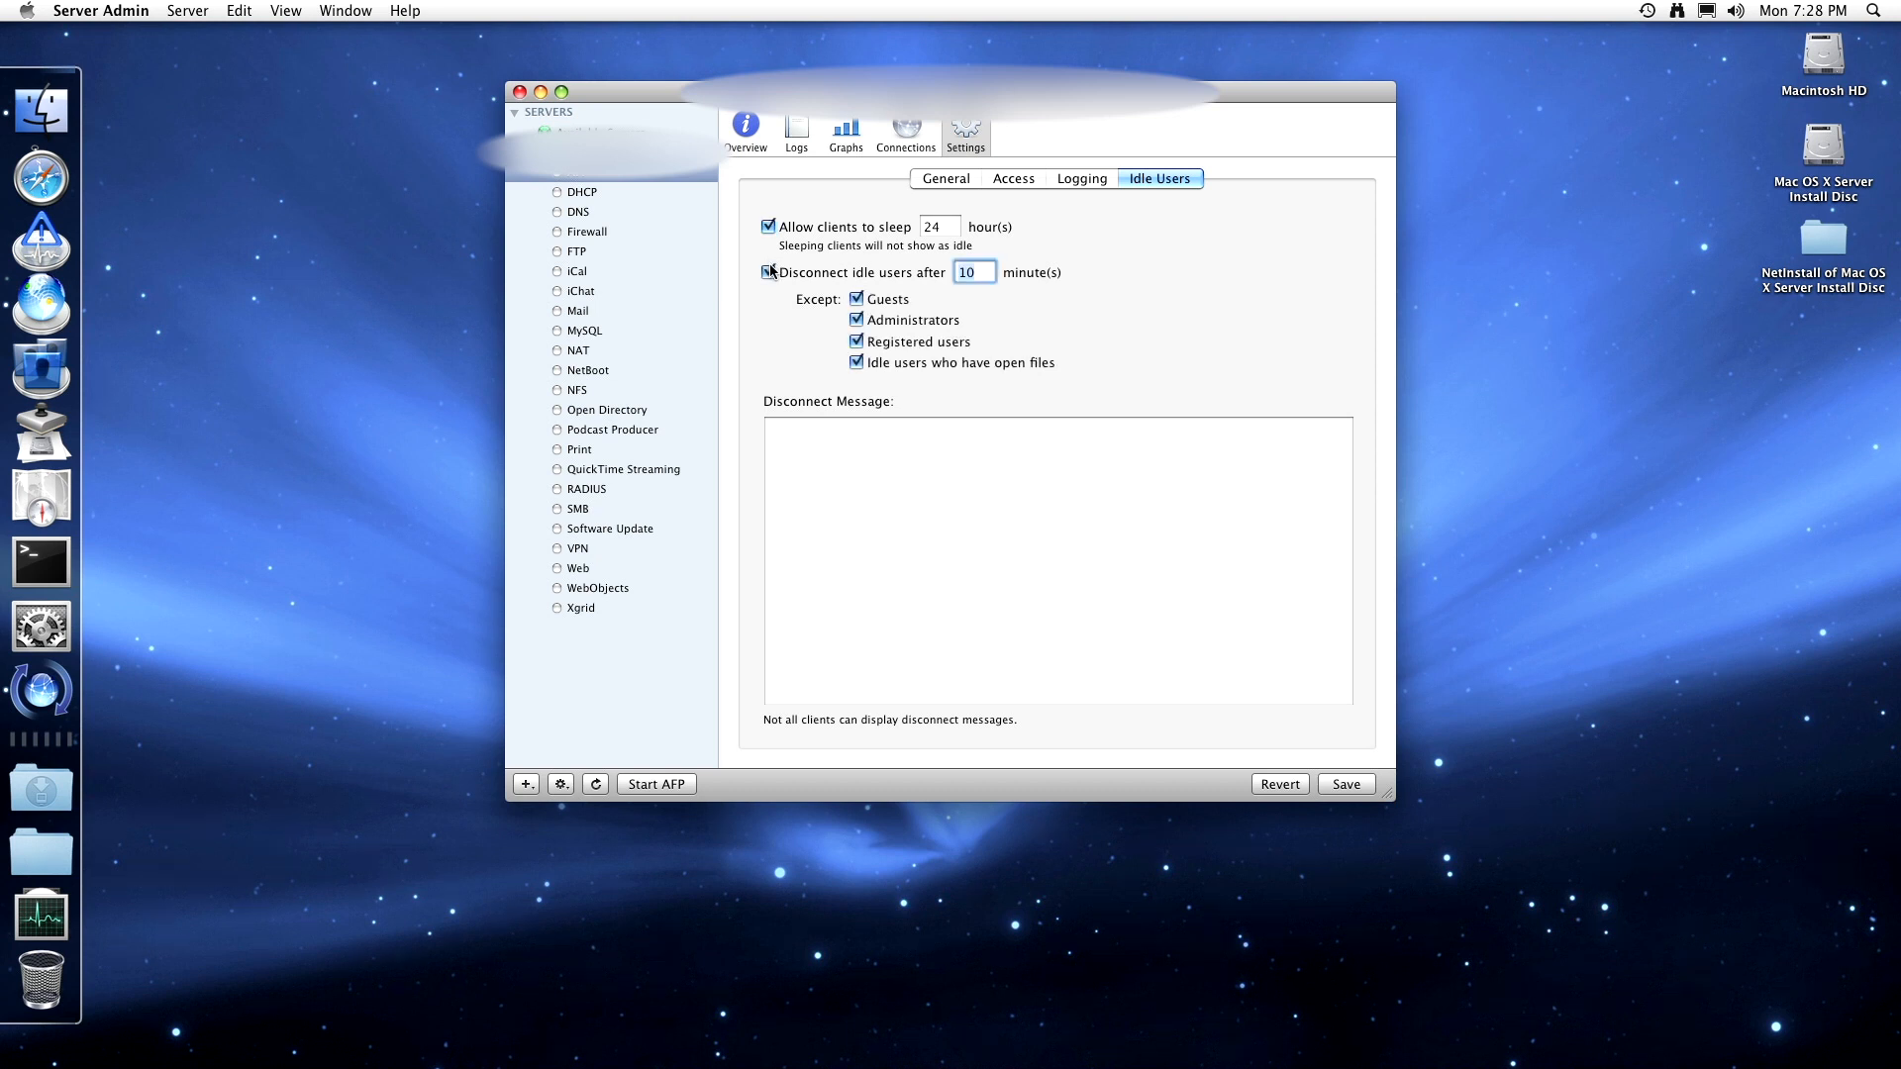
click(805, 423)
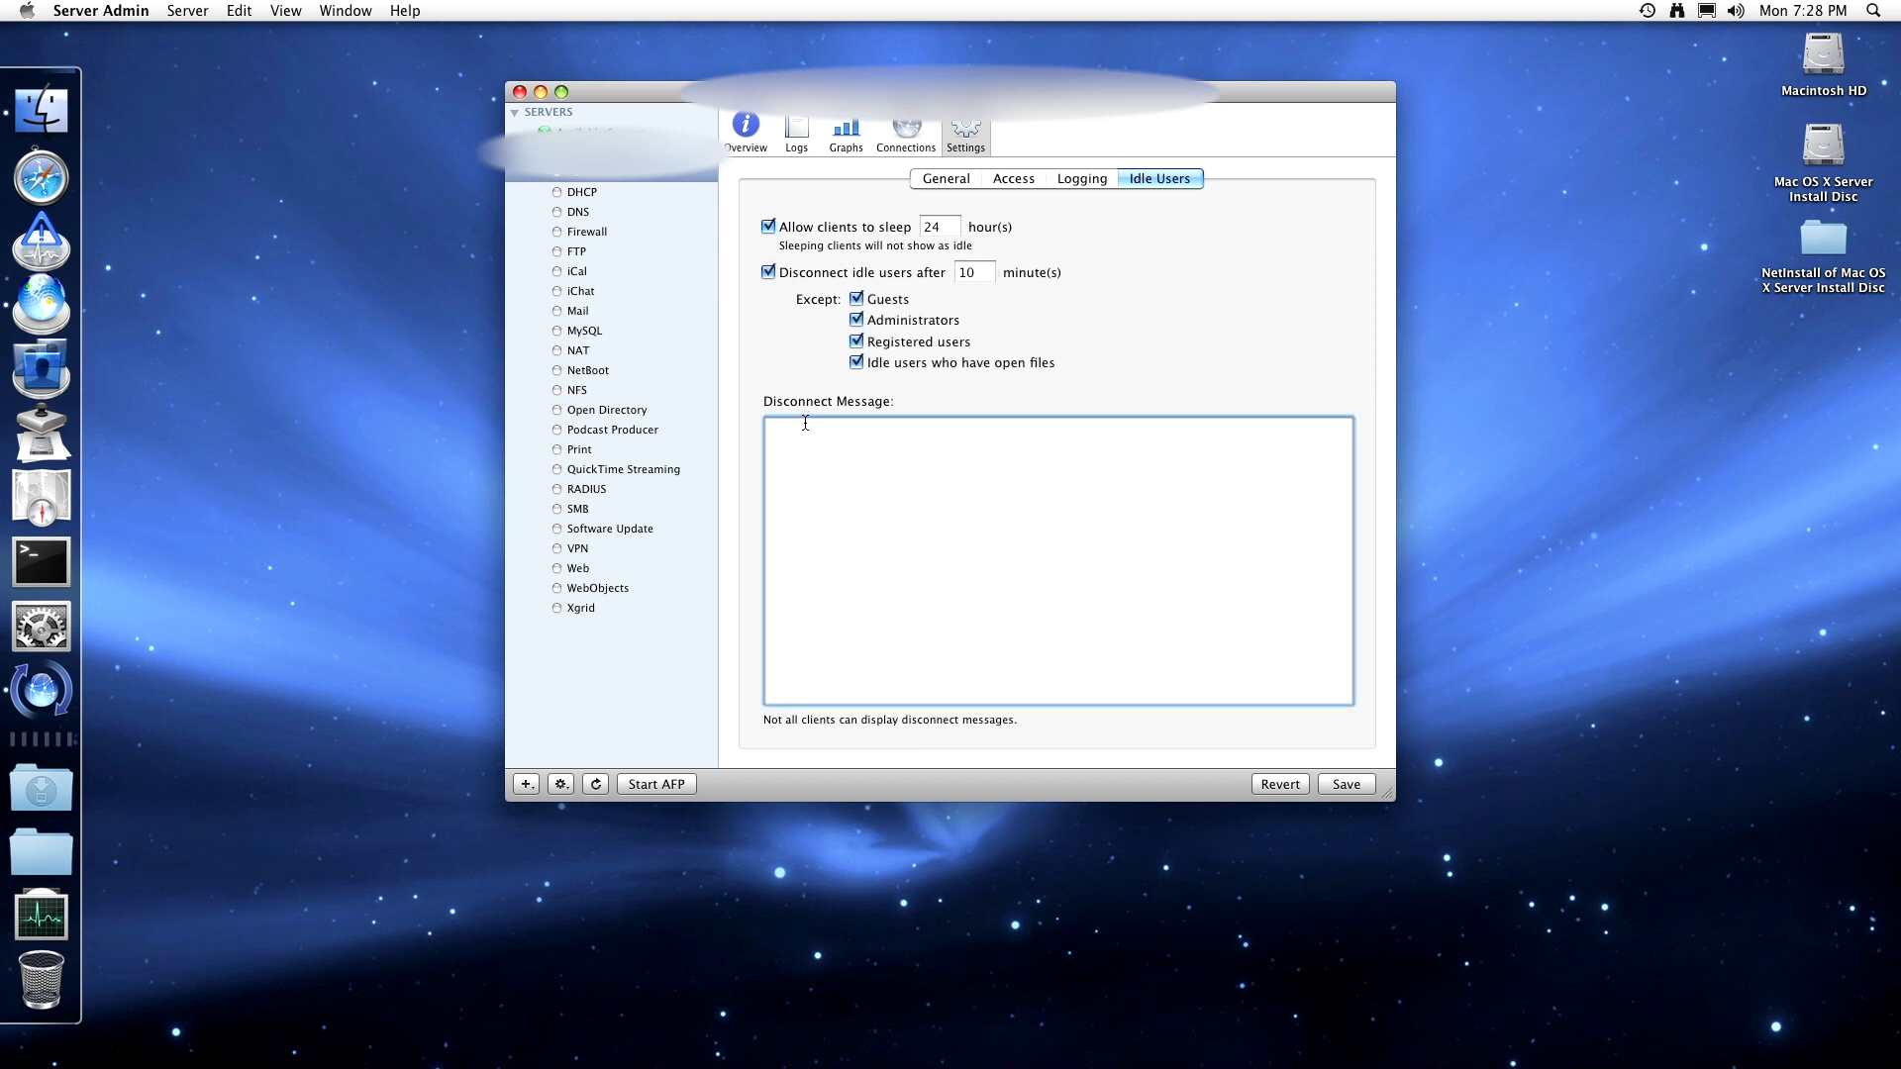
text(Good bye!)
click(1364, 792)
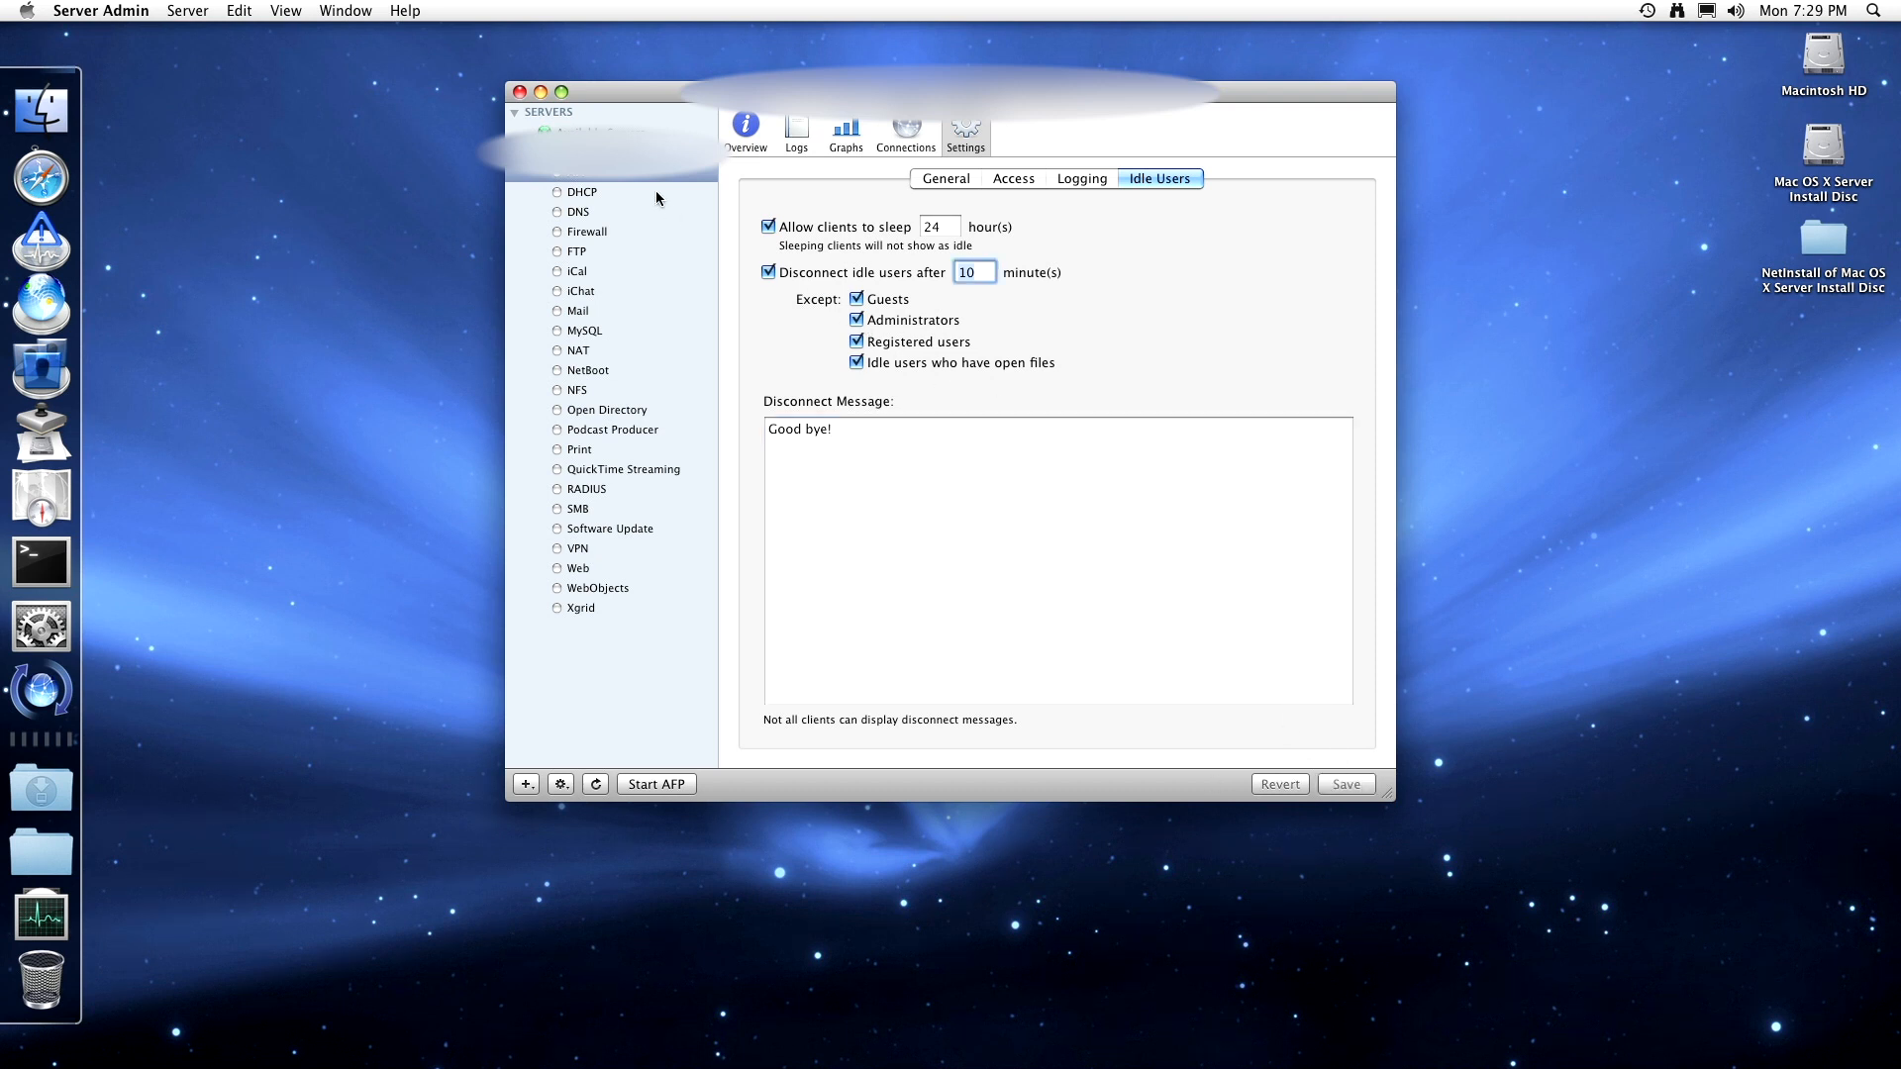
- Start the AFP file service and check which usage graph types are available
click(967, 184)
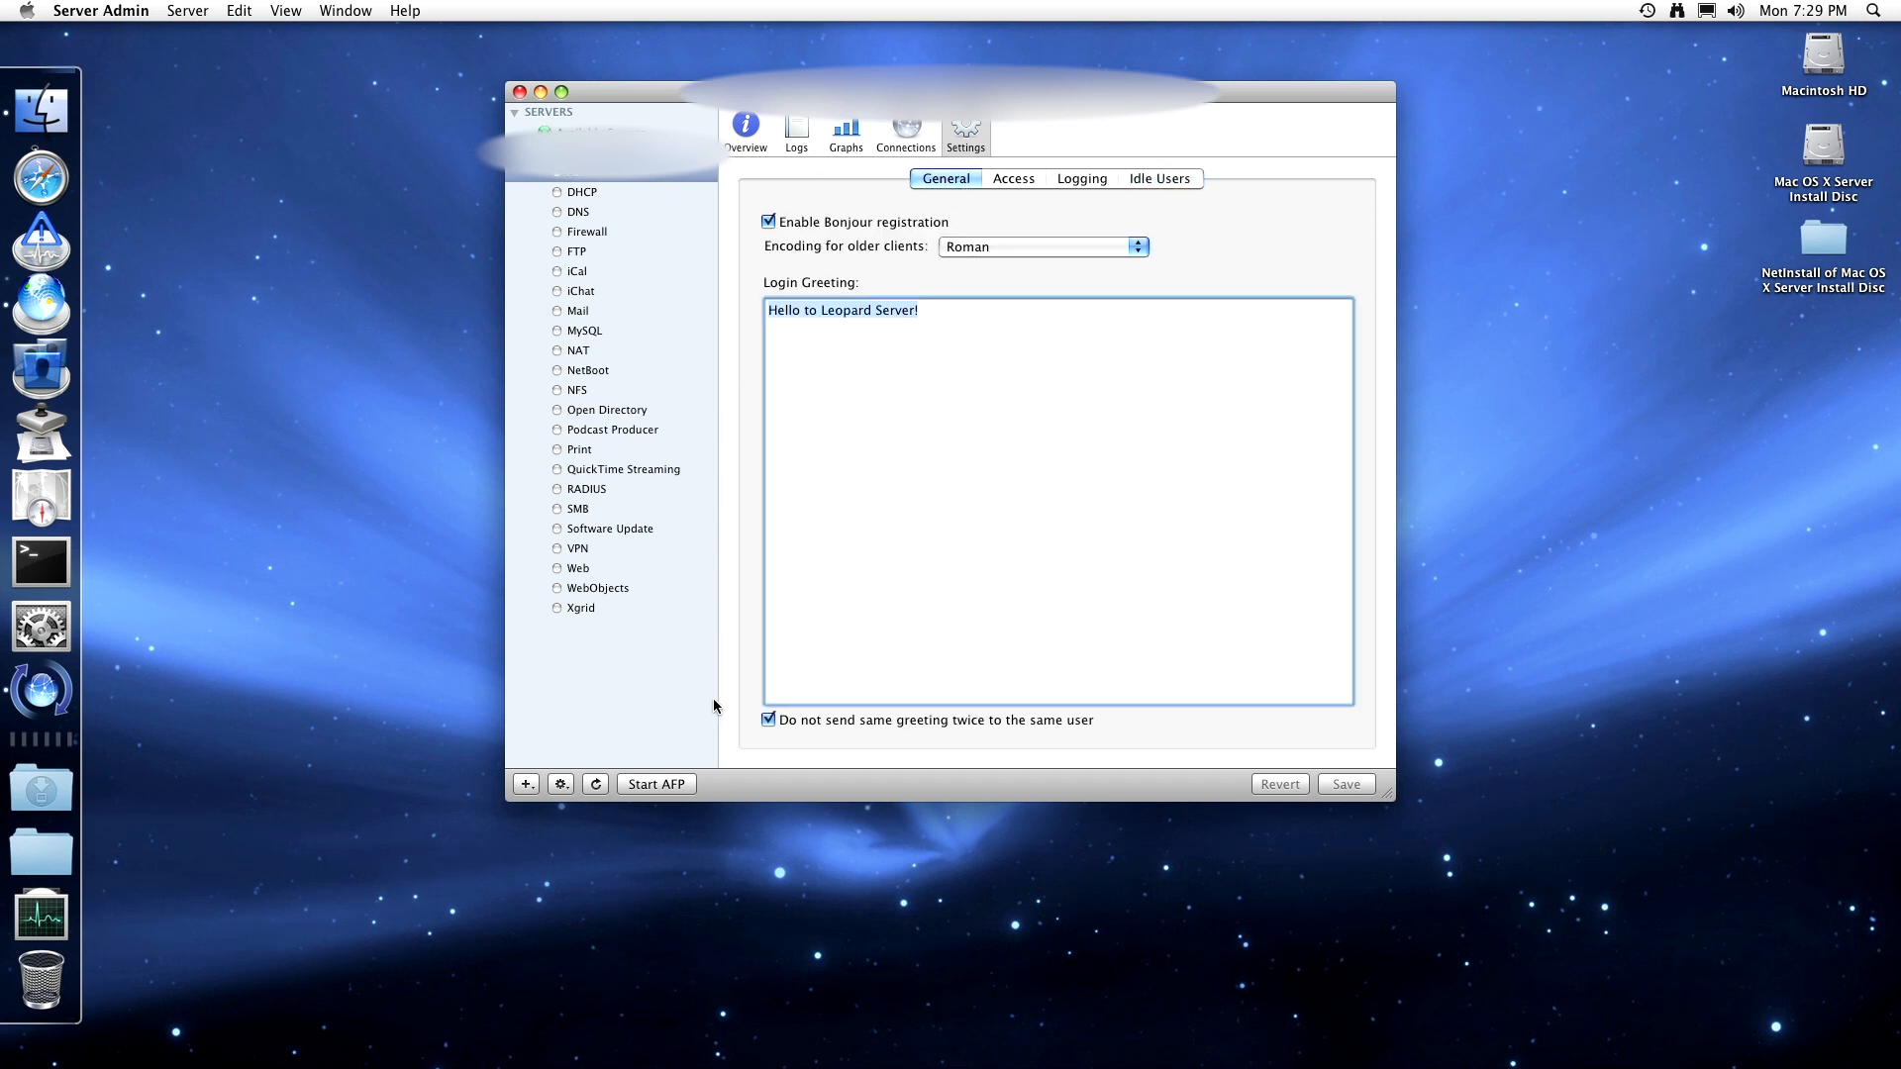
click(683, 782)
click(849, 130)
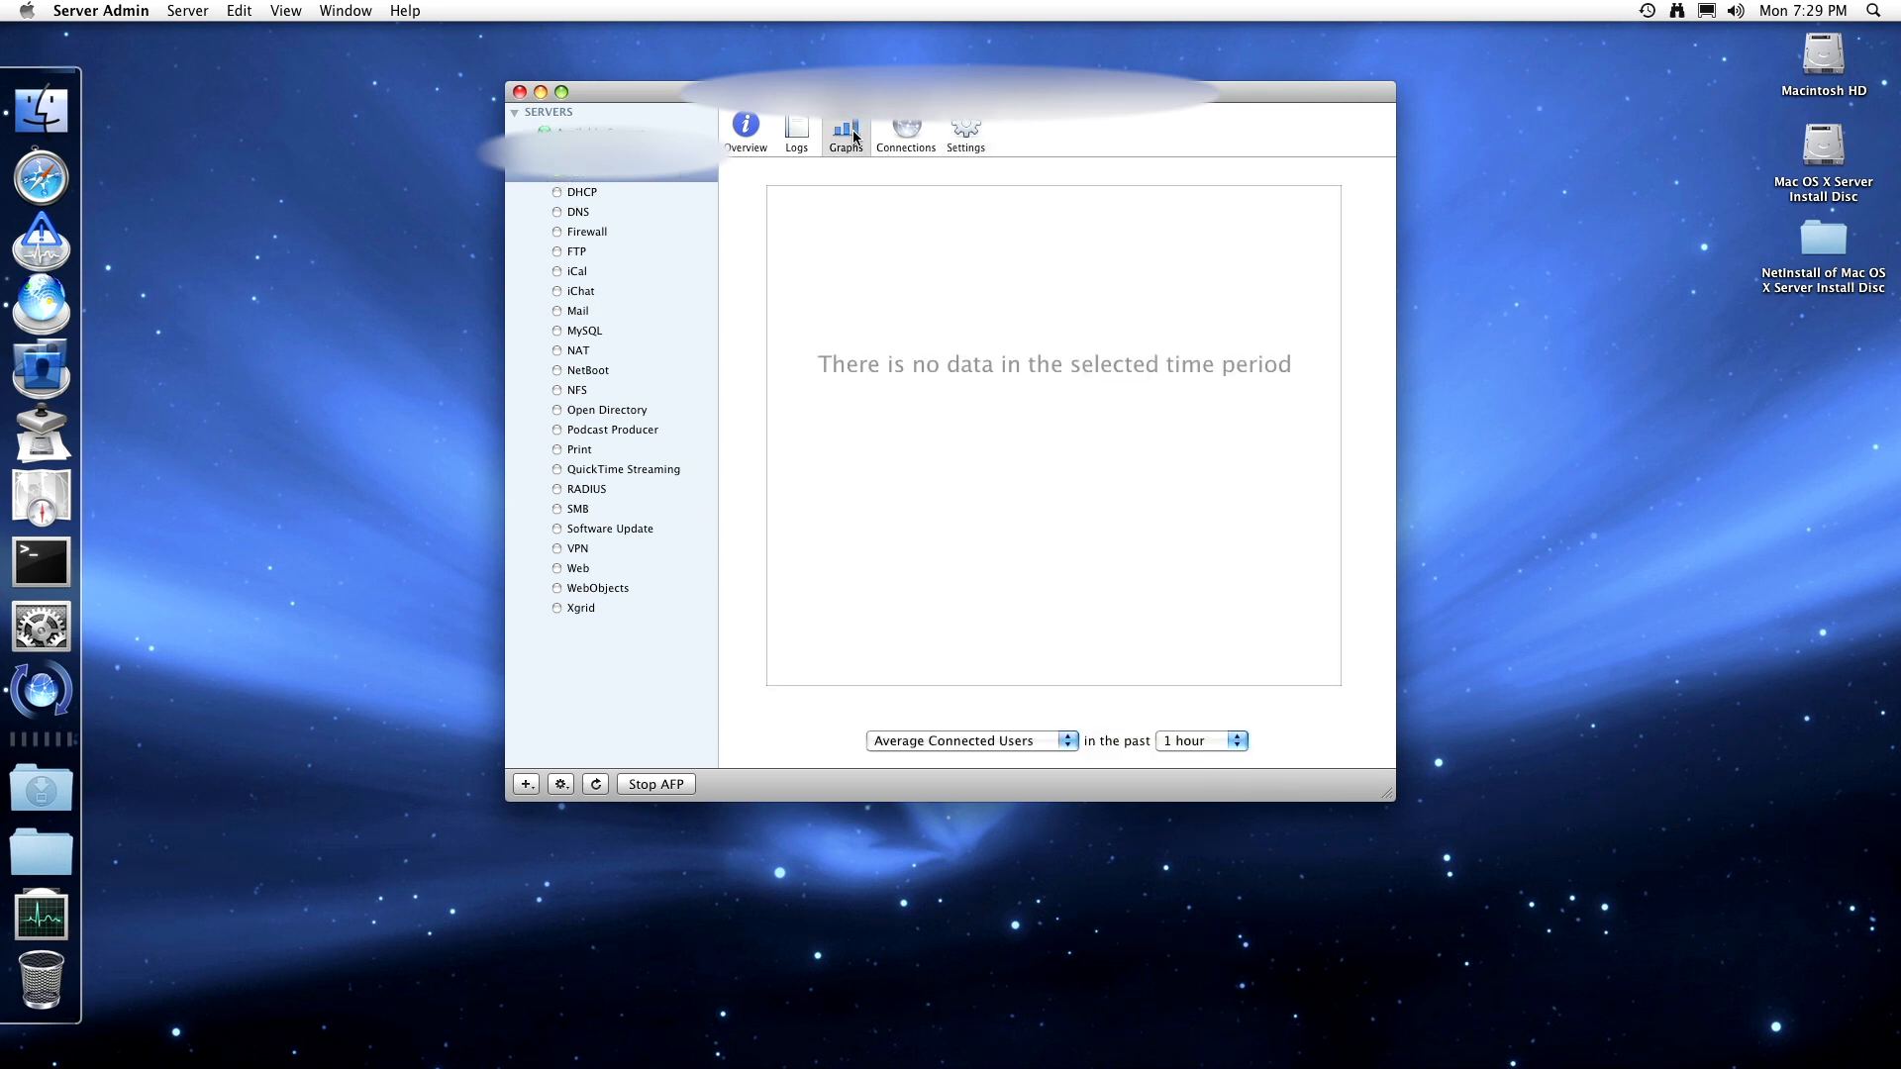
click(939, 750)
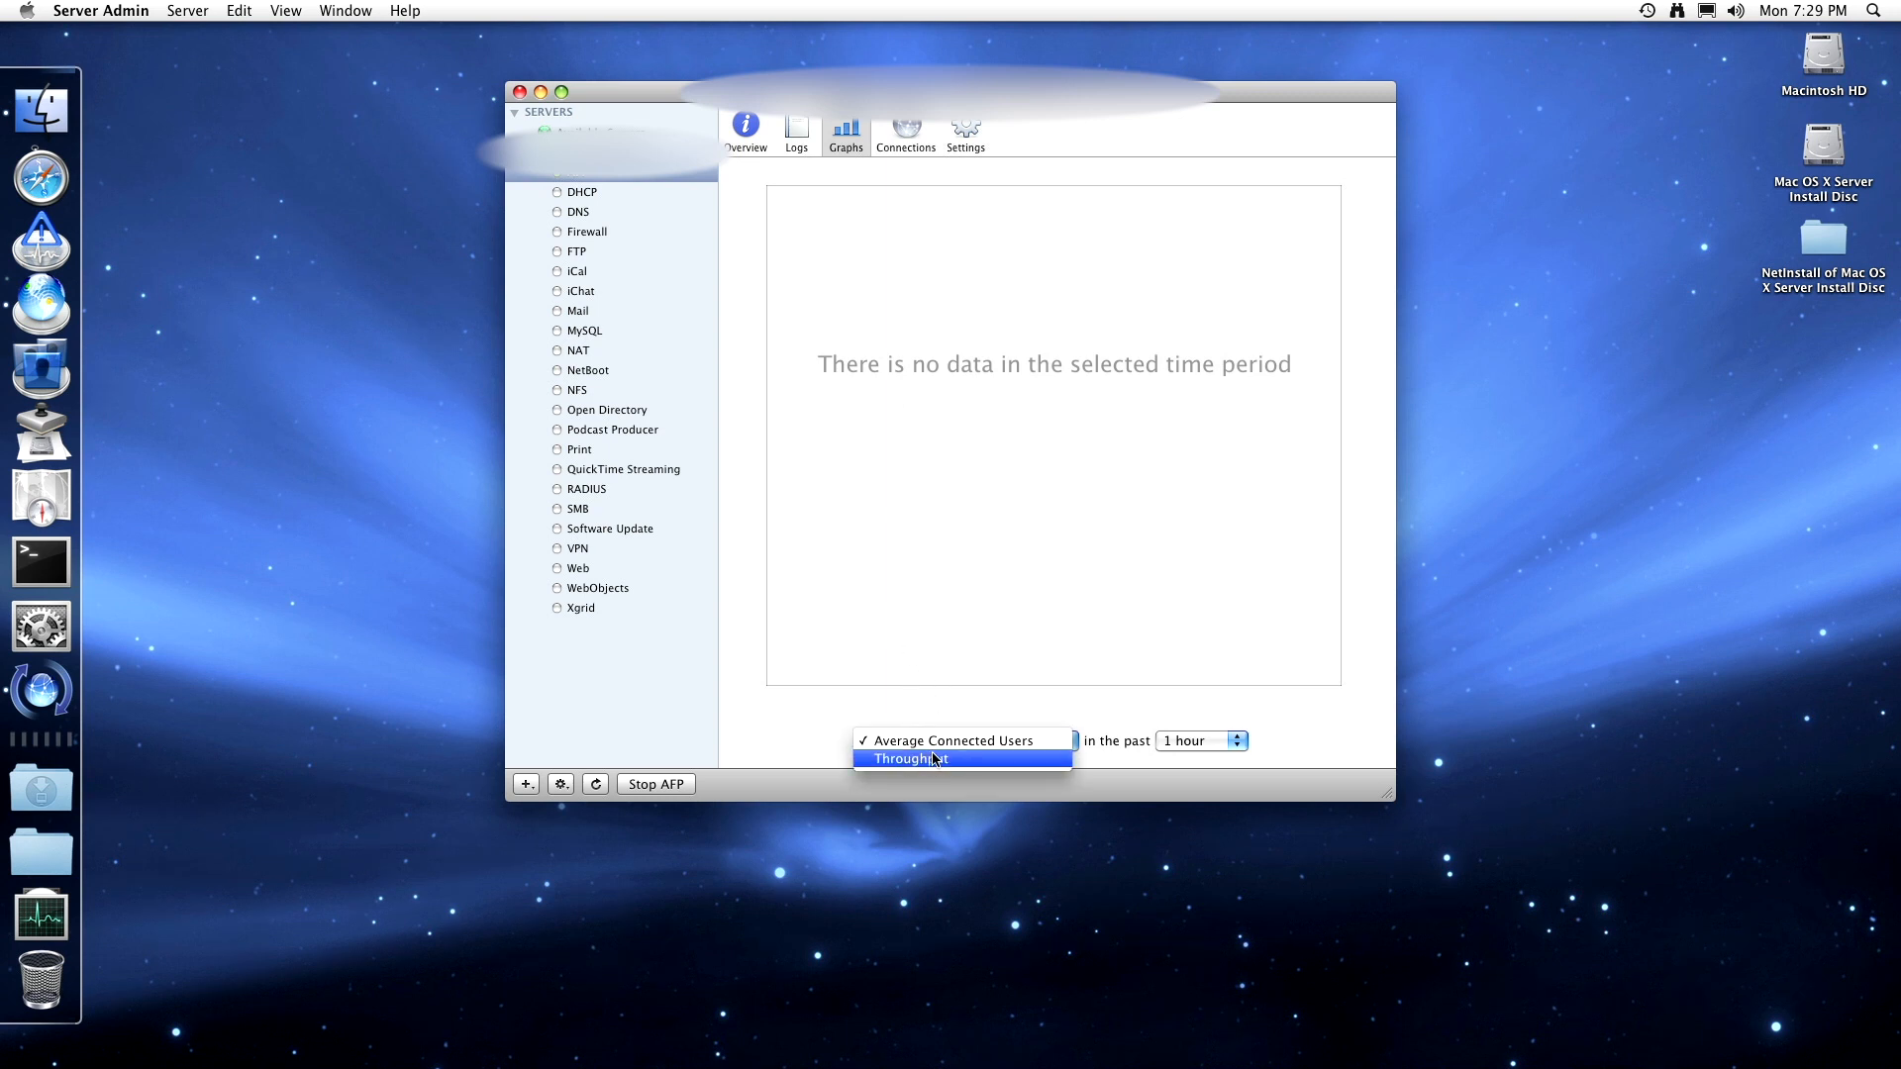
click(741, 154)
- Browse the AFP logs, overview, graphs, connections and settings panes, then select DHCP
click(797, 134)
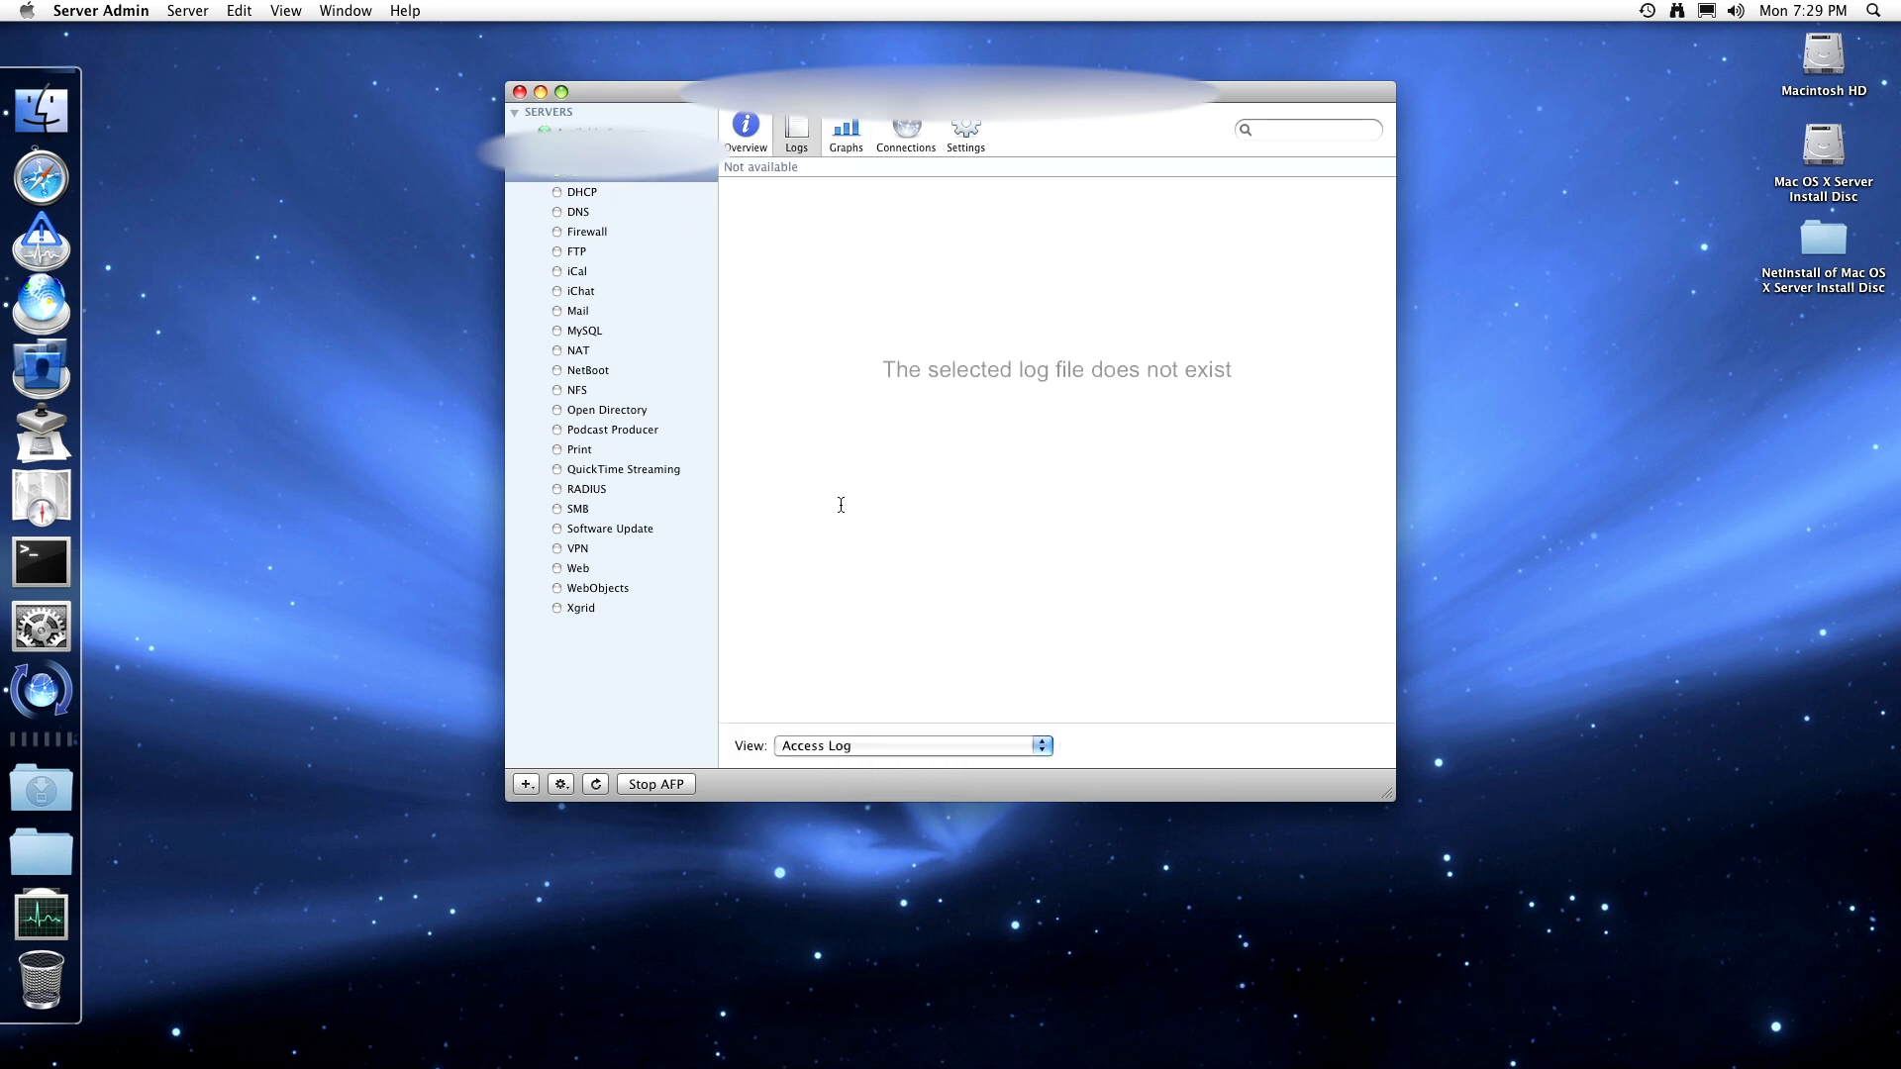
click(746, 128)
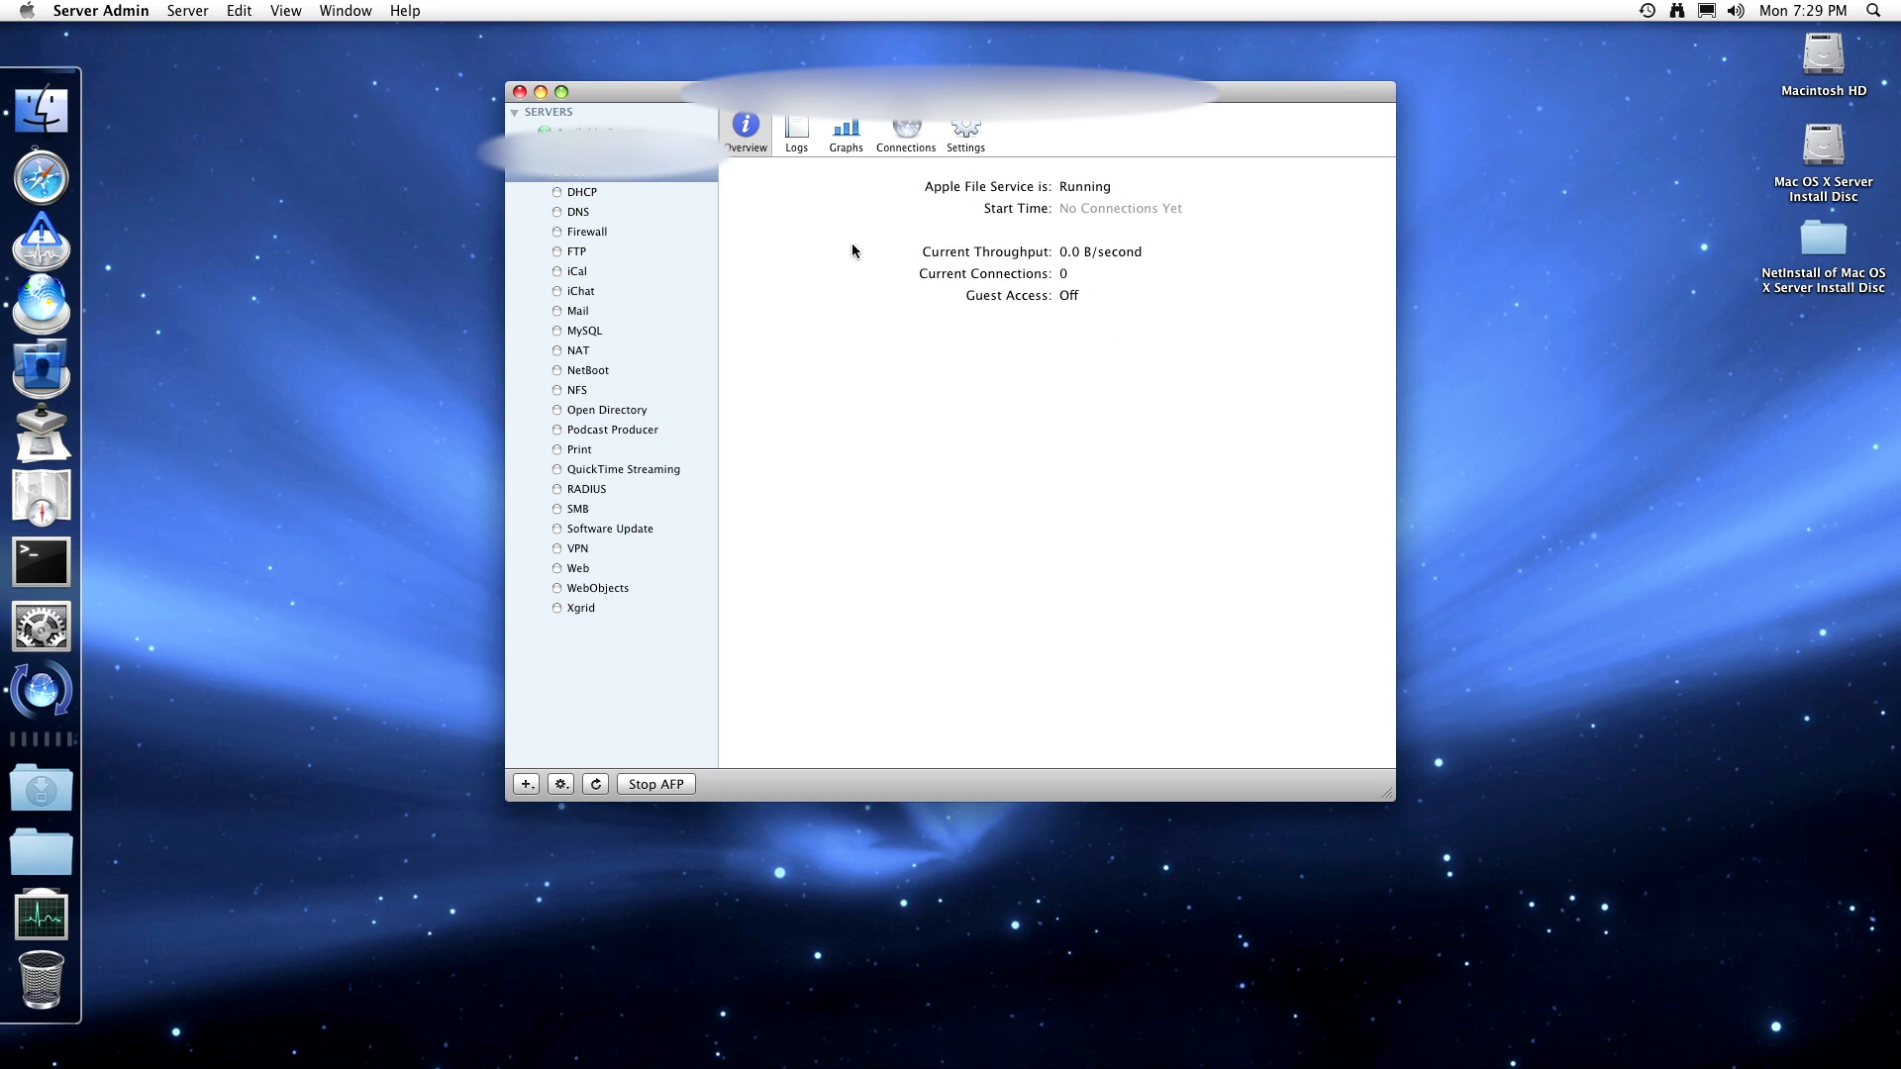
click(796, 135)
click(852, 145)
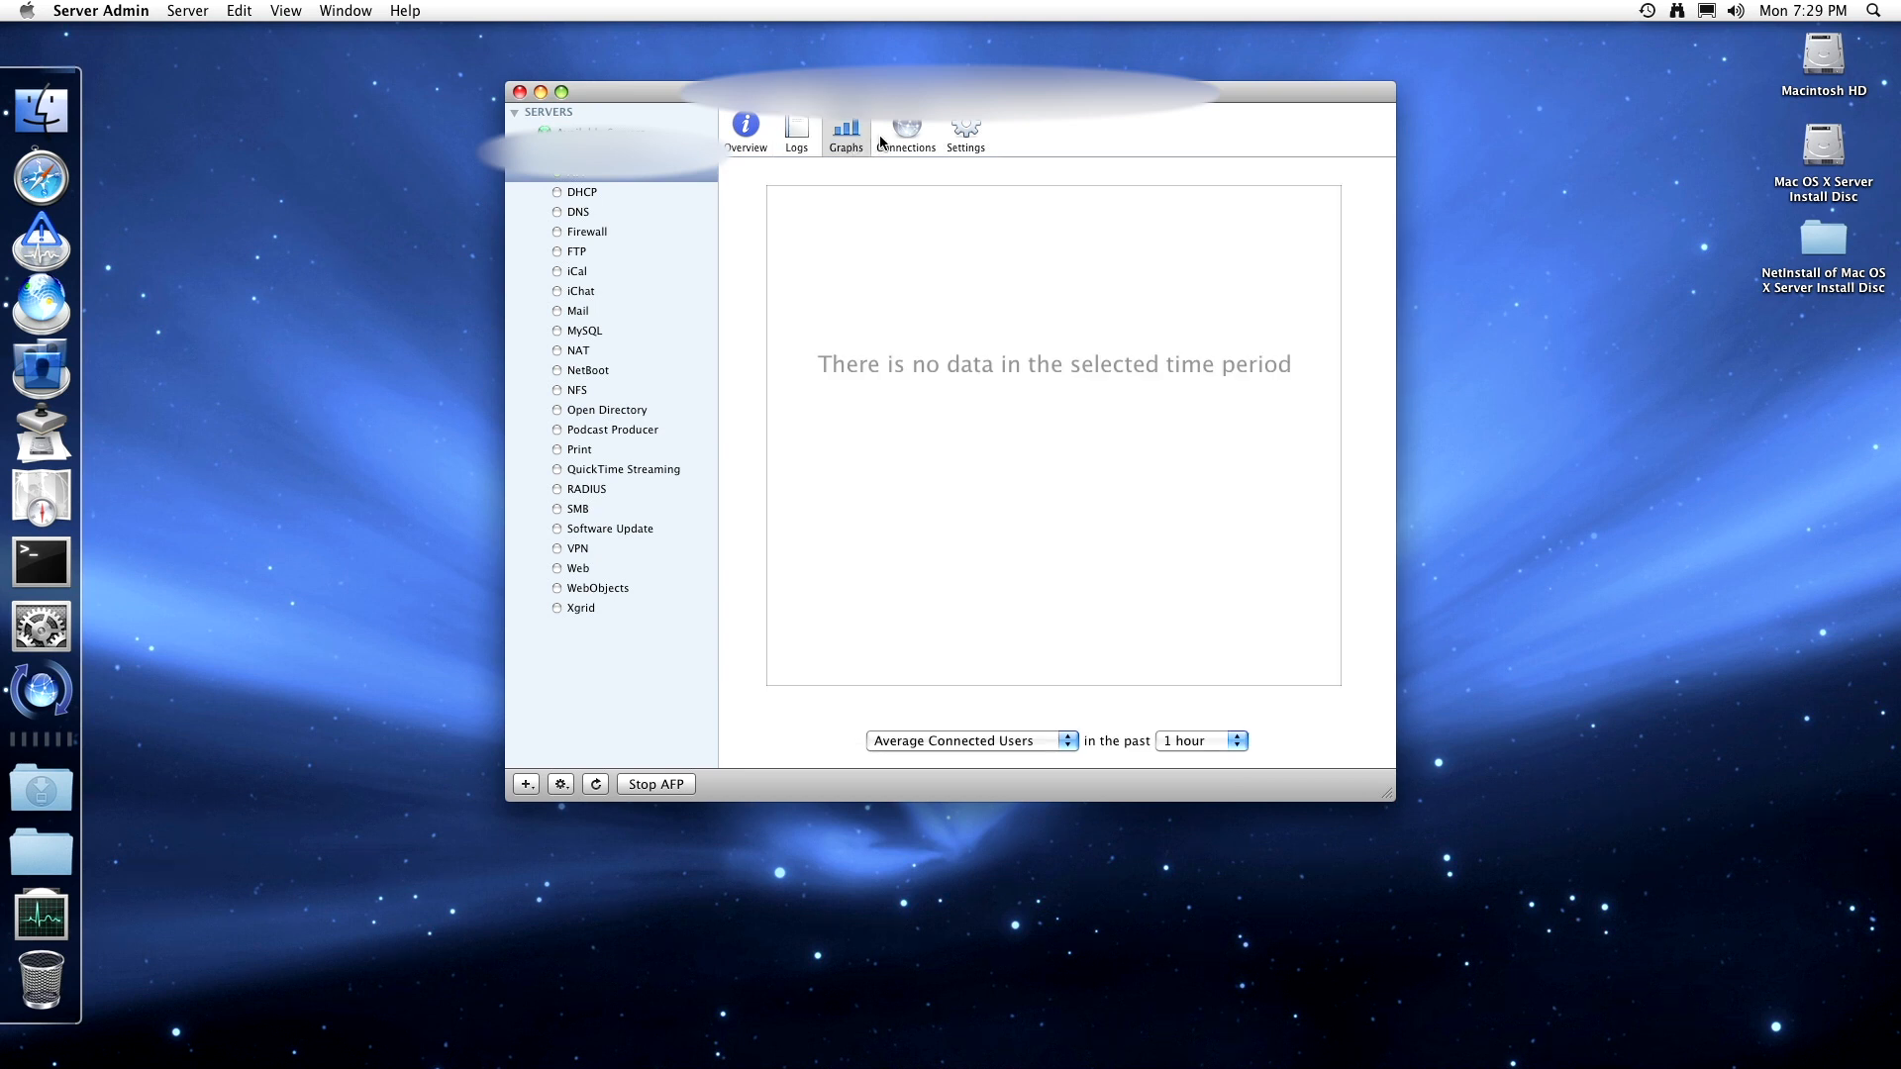
click(906, 139)
click(951, 144)
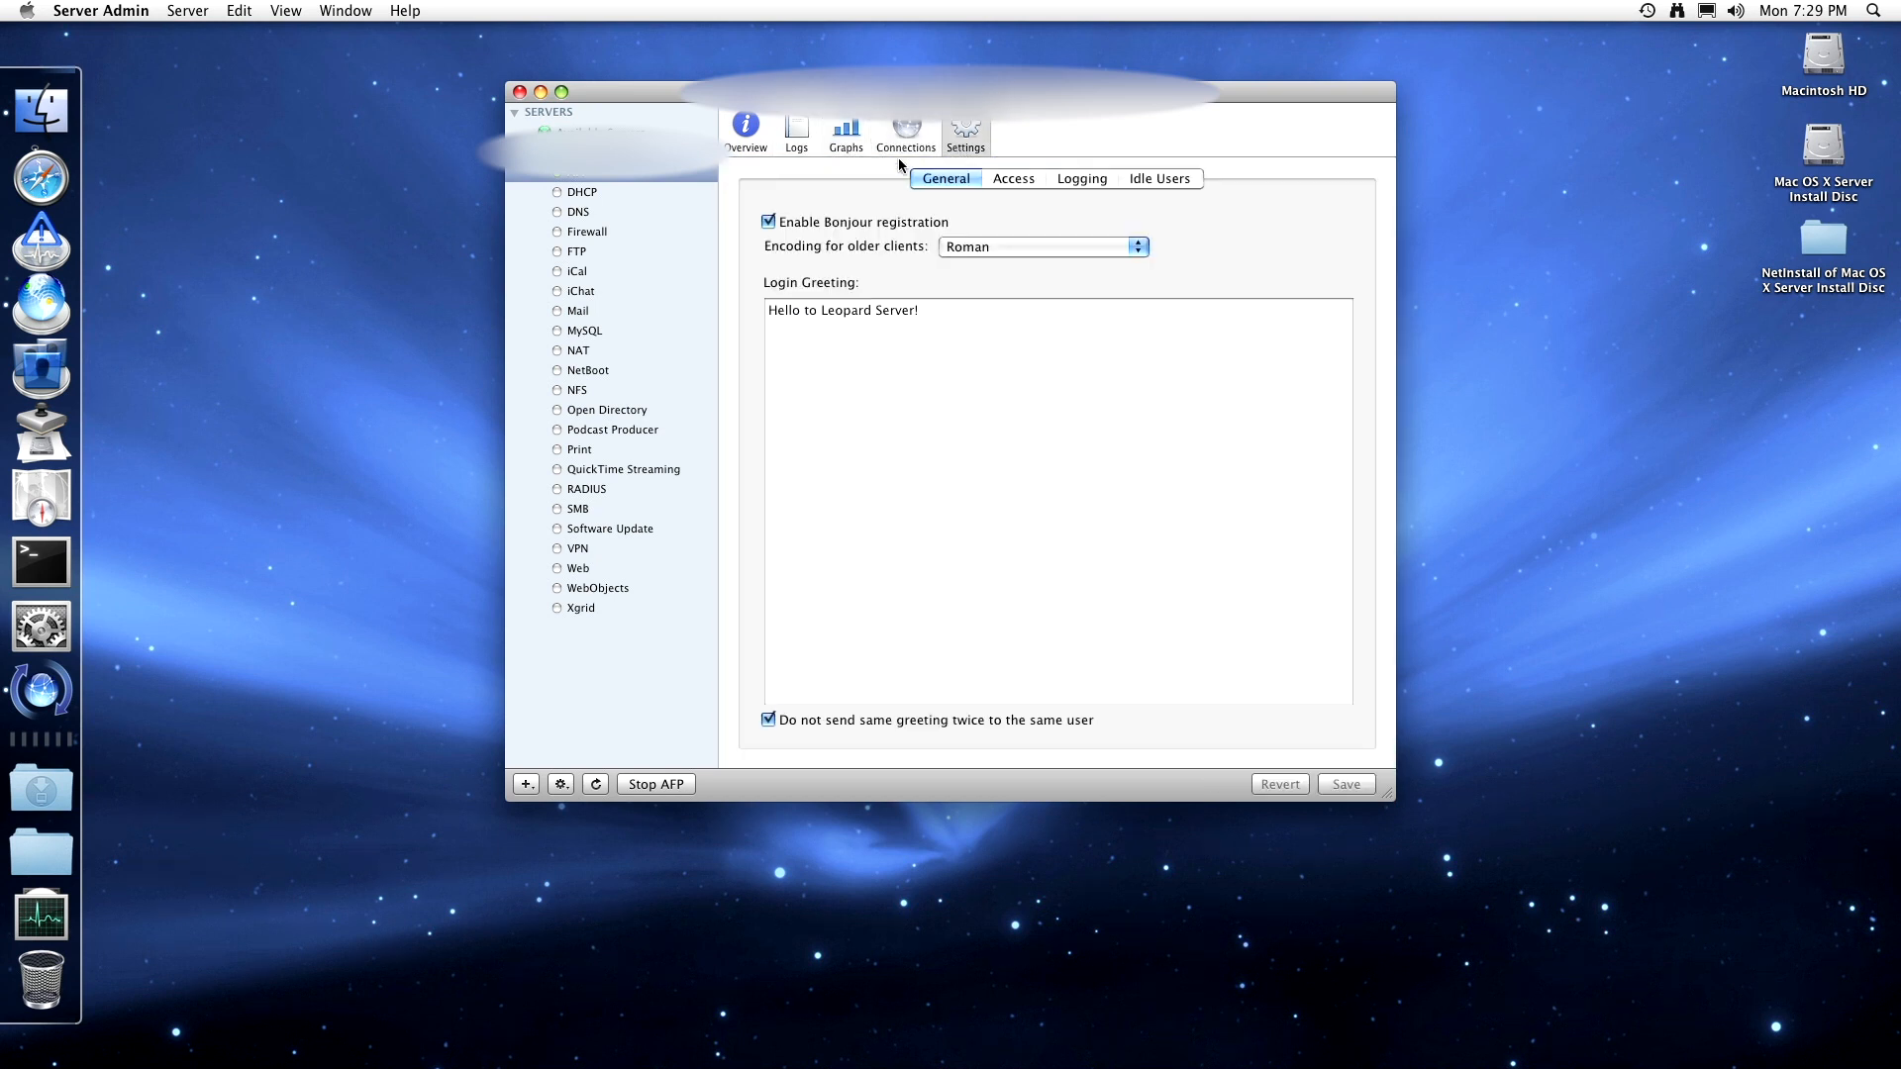
click(610, 192)
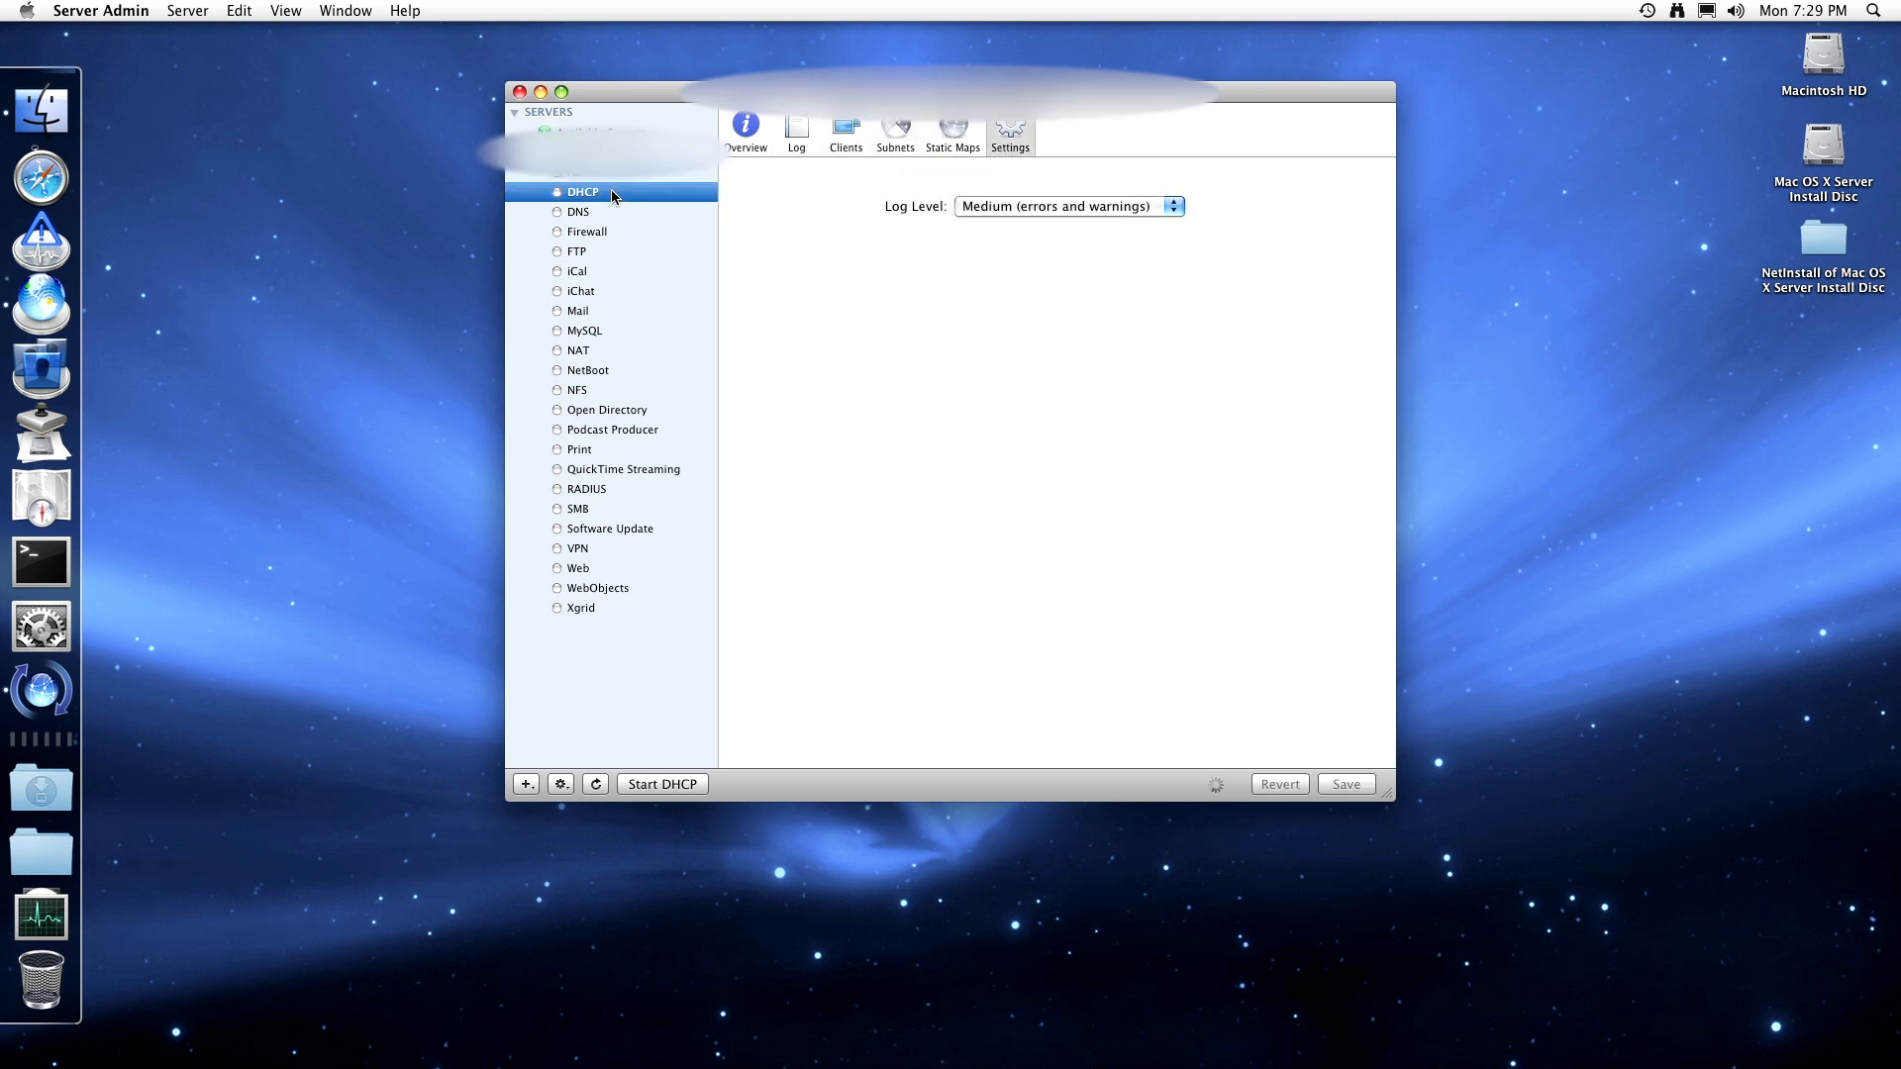
- Look over DHCP's overview, log and client leases, ending on the 192.168.60 subnet list
click(750, 126)
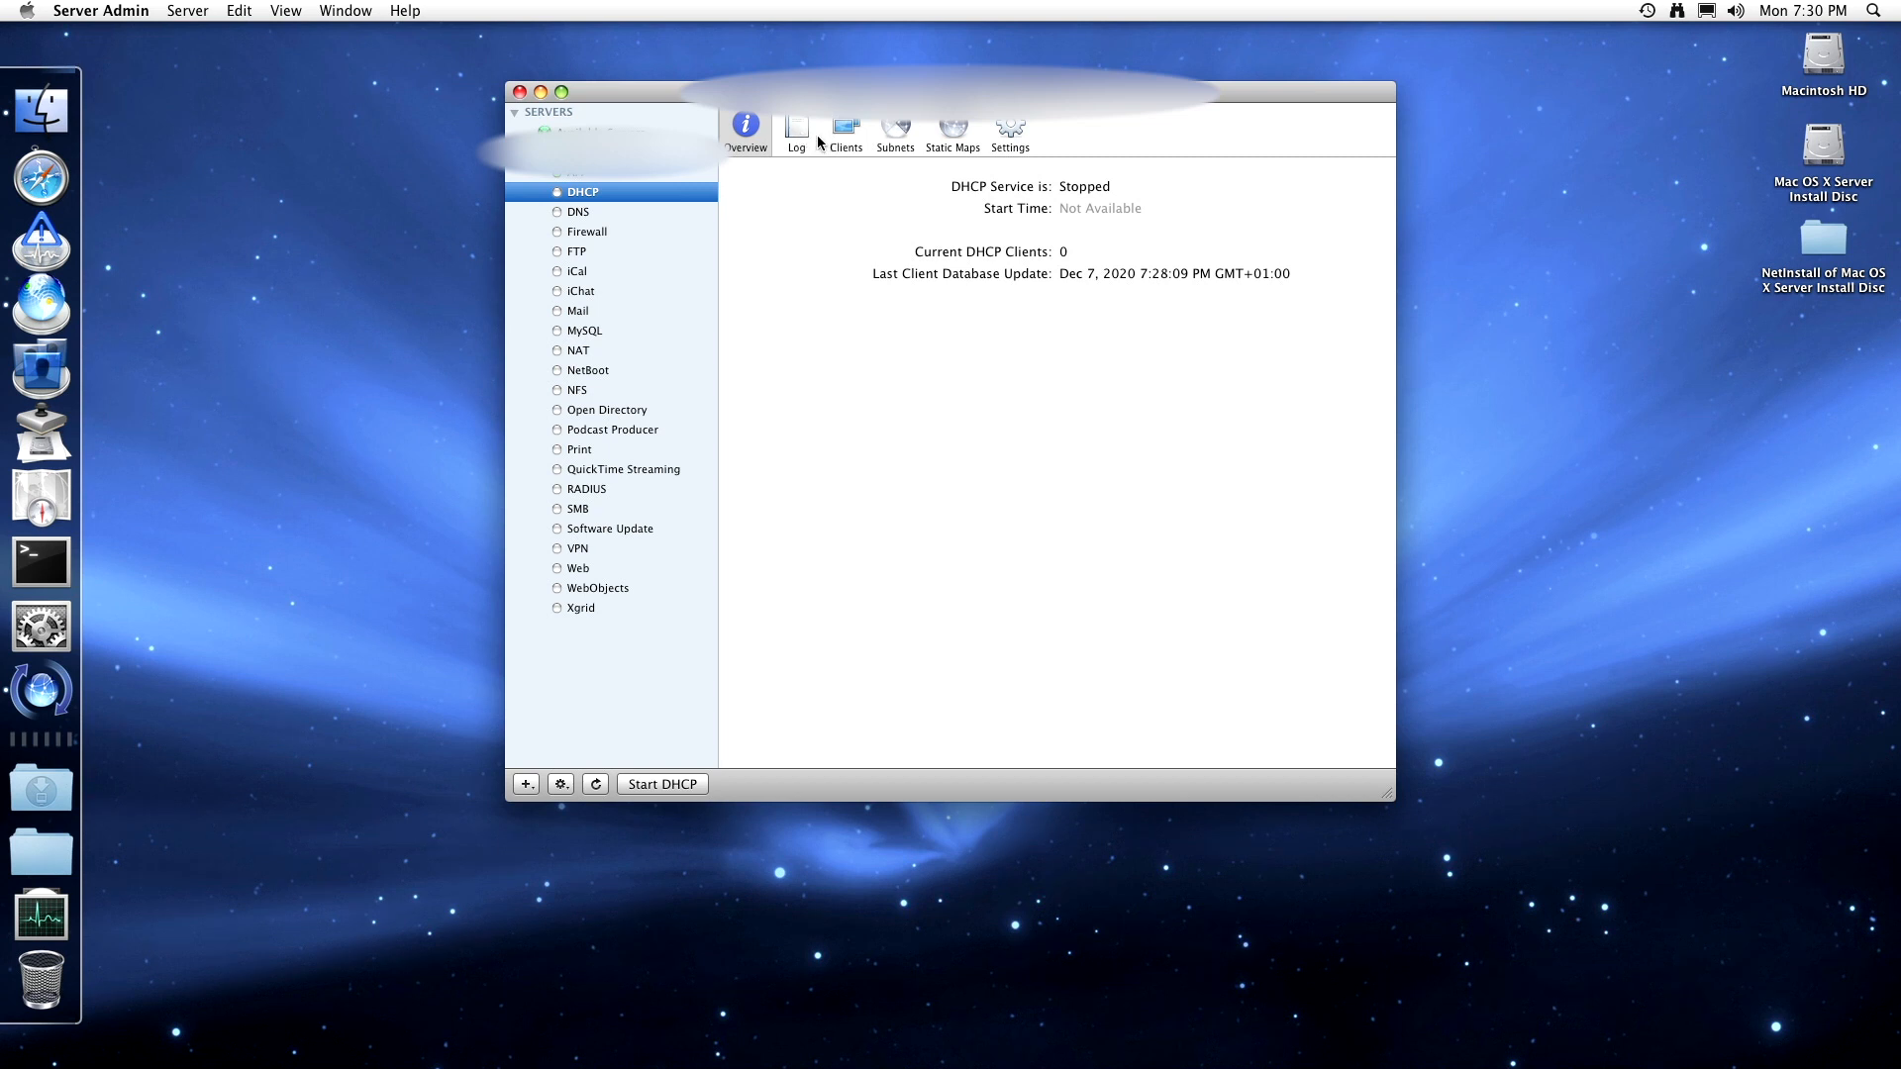
click(801, 127)
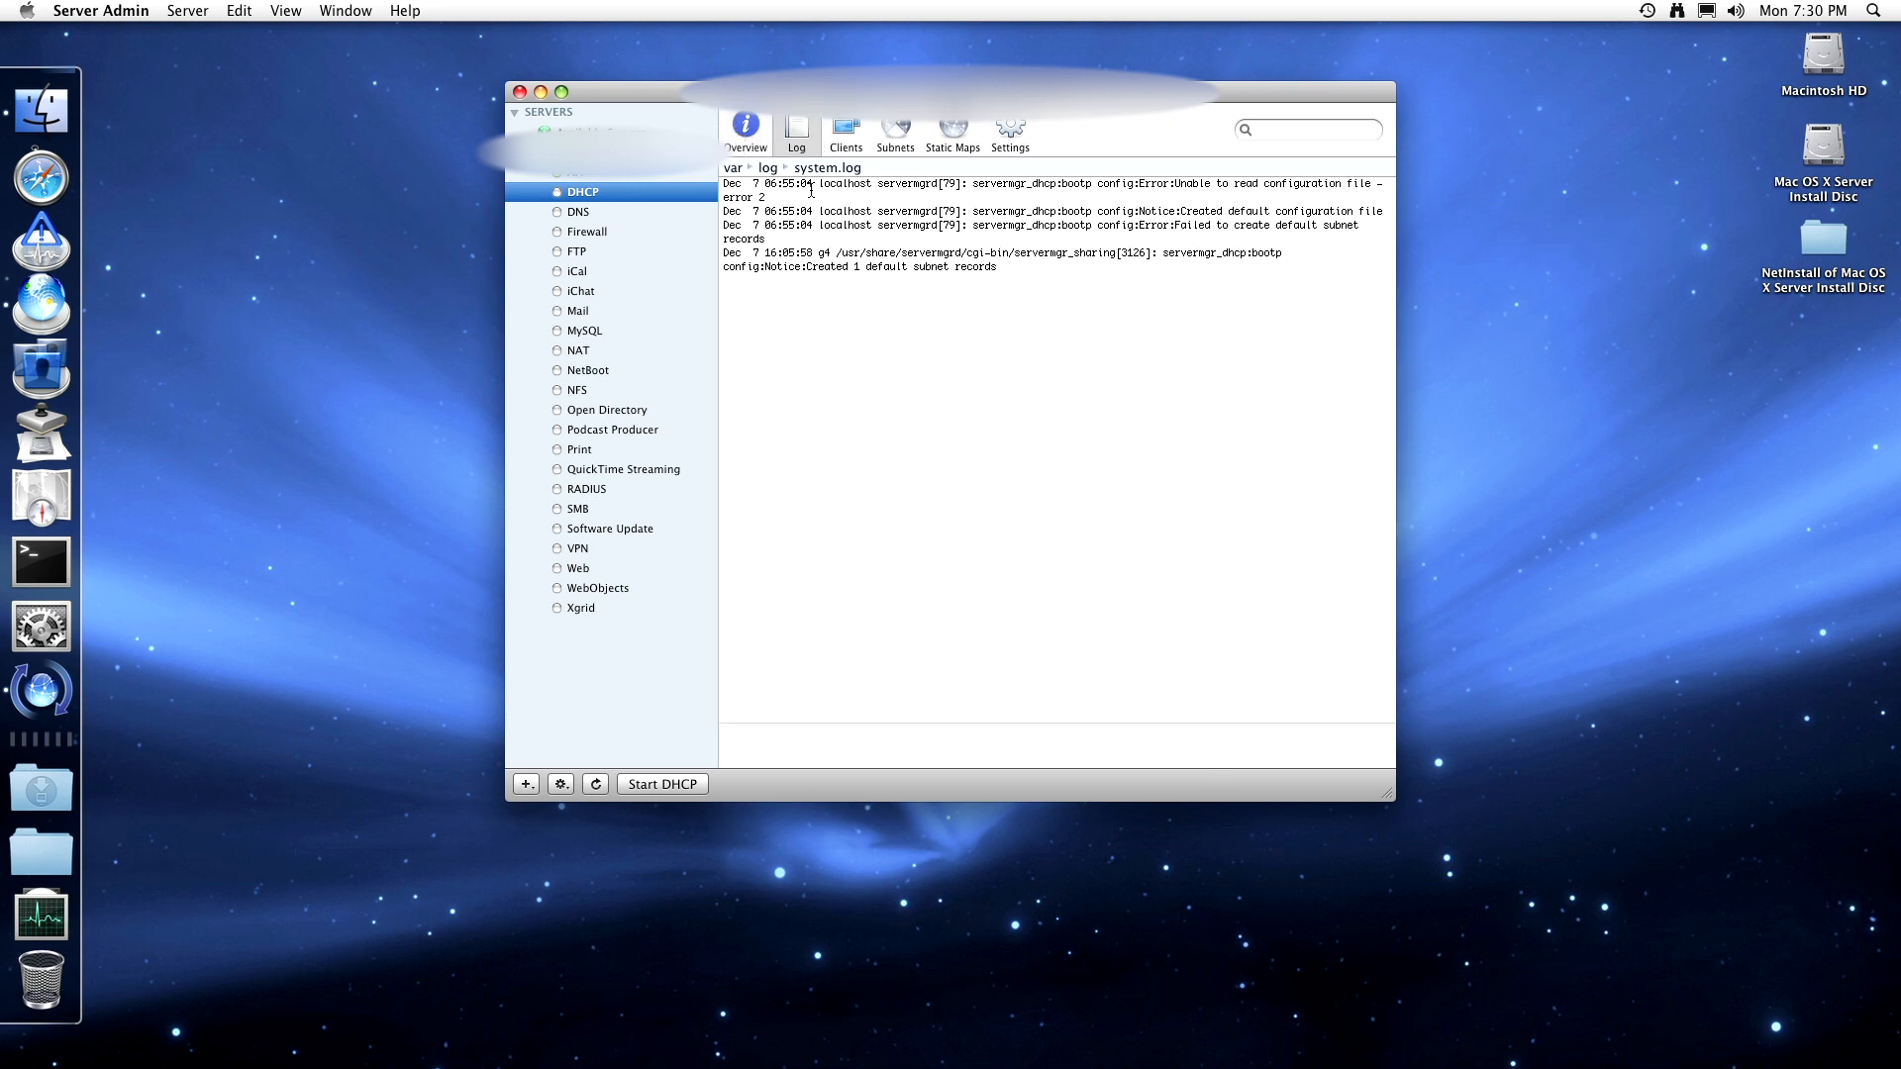
drag(964, 268, 724, 184)
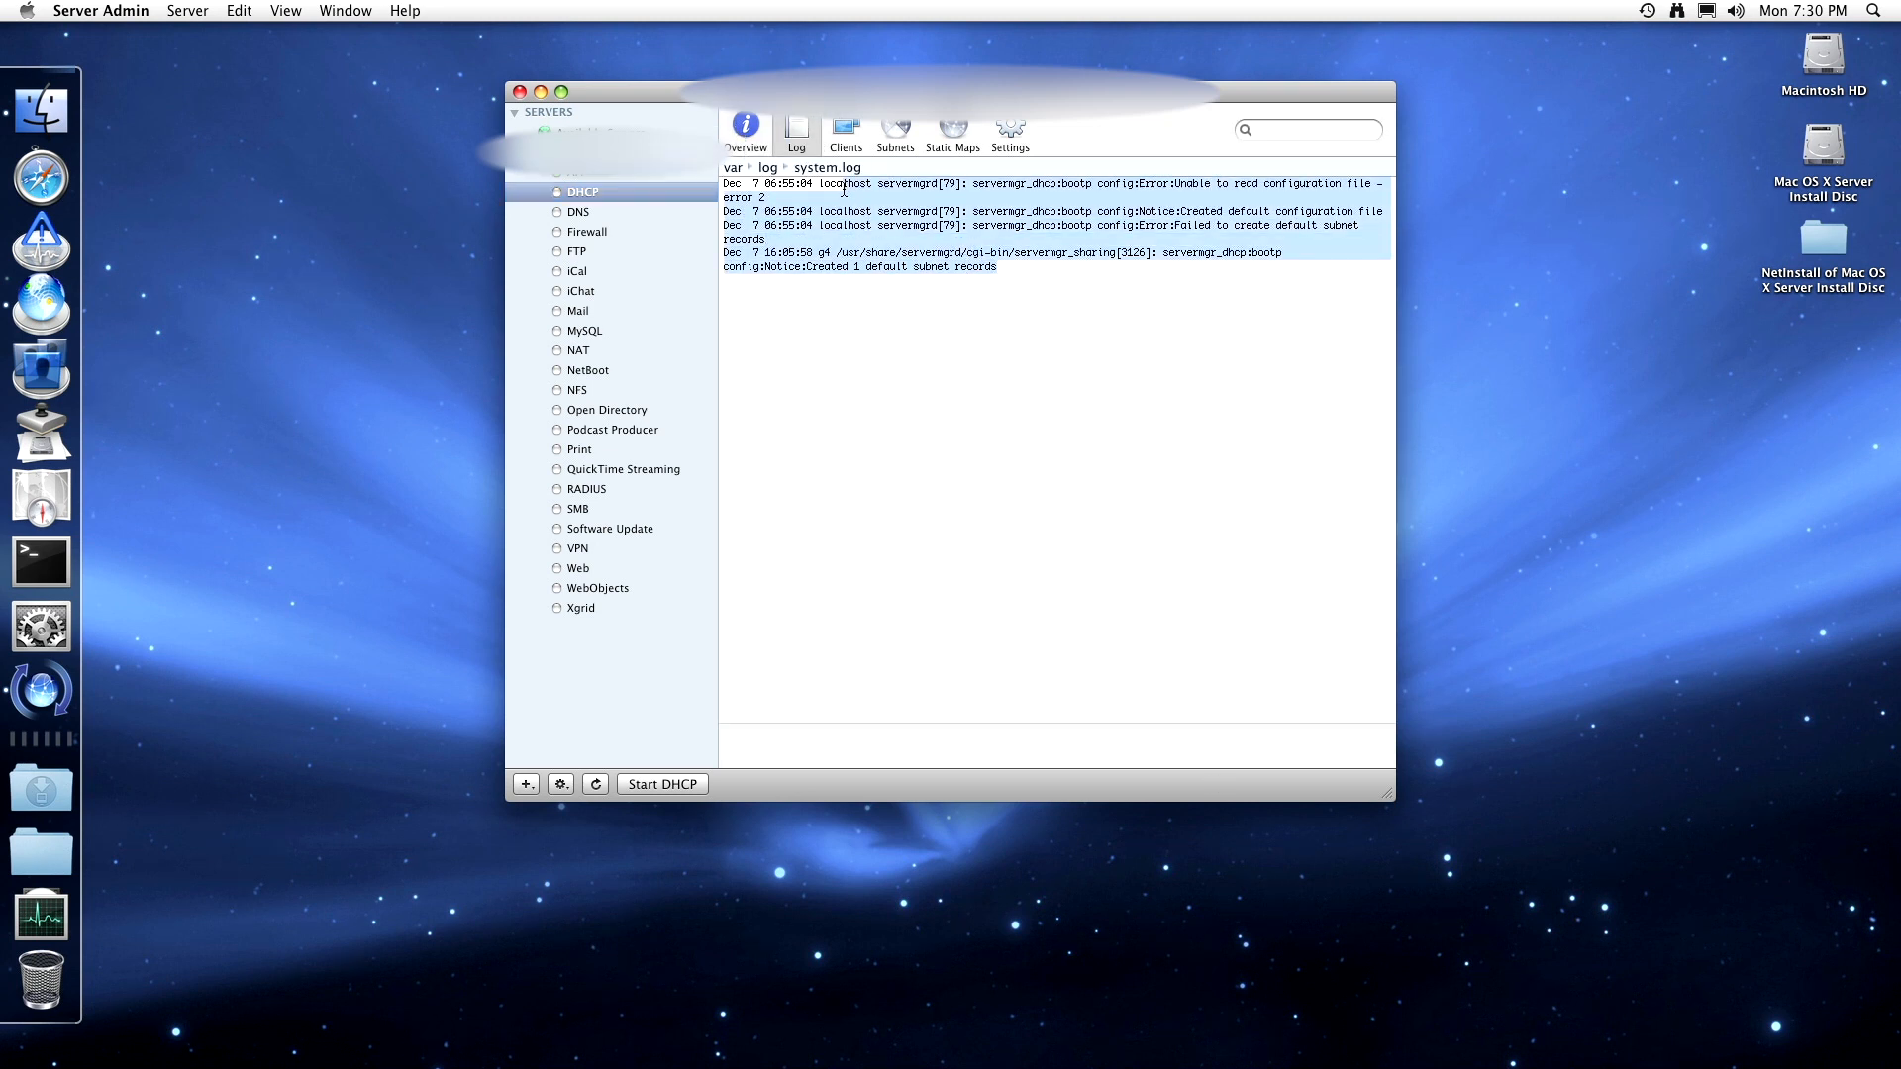
click(859, 142)
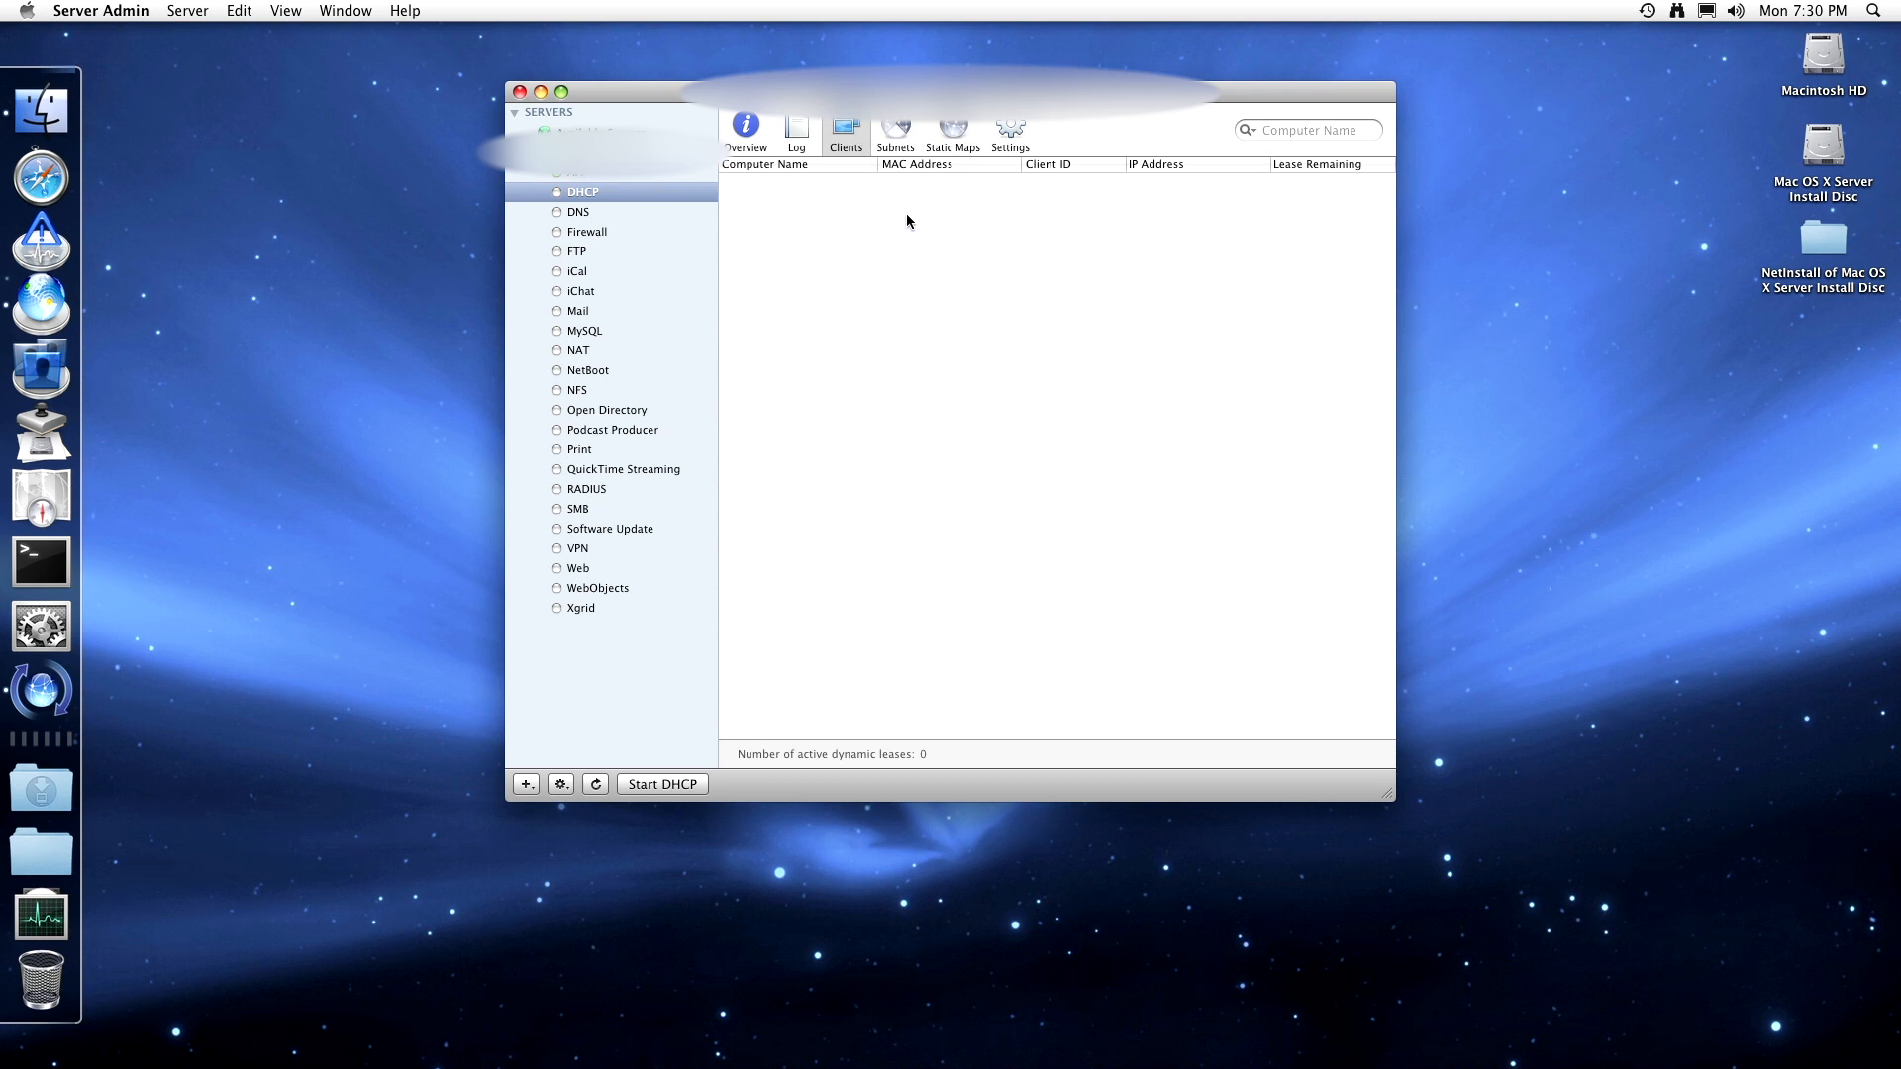
click(896, 129)
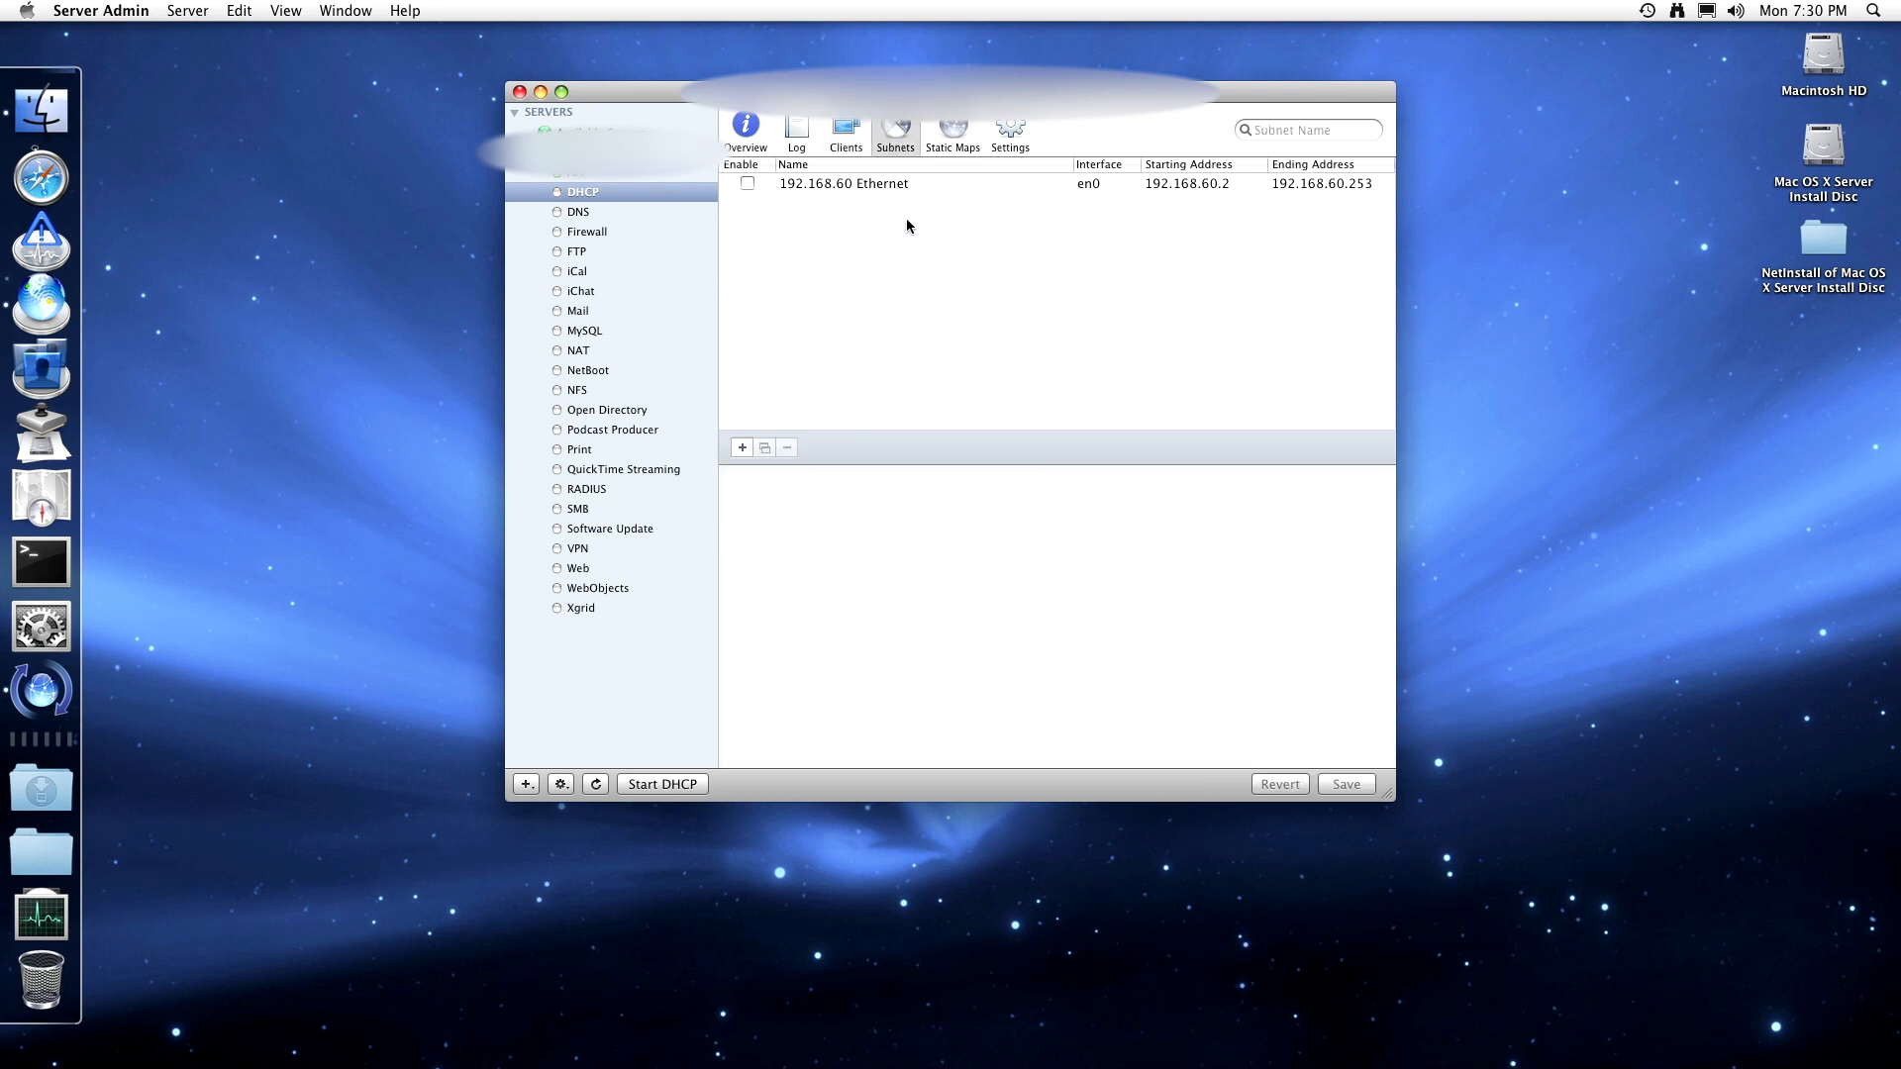
- Open the 192.168.60 Ethernet subnet and review its DNS, LDAP and WINS settings
click(887, 184)
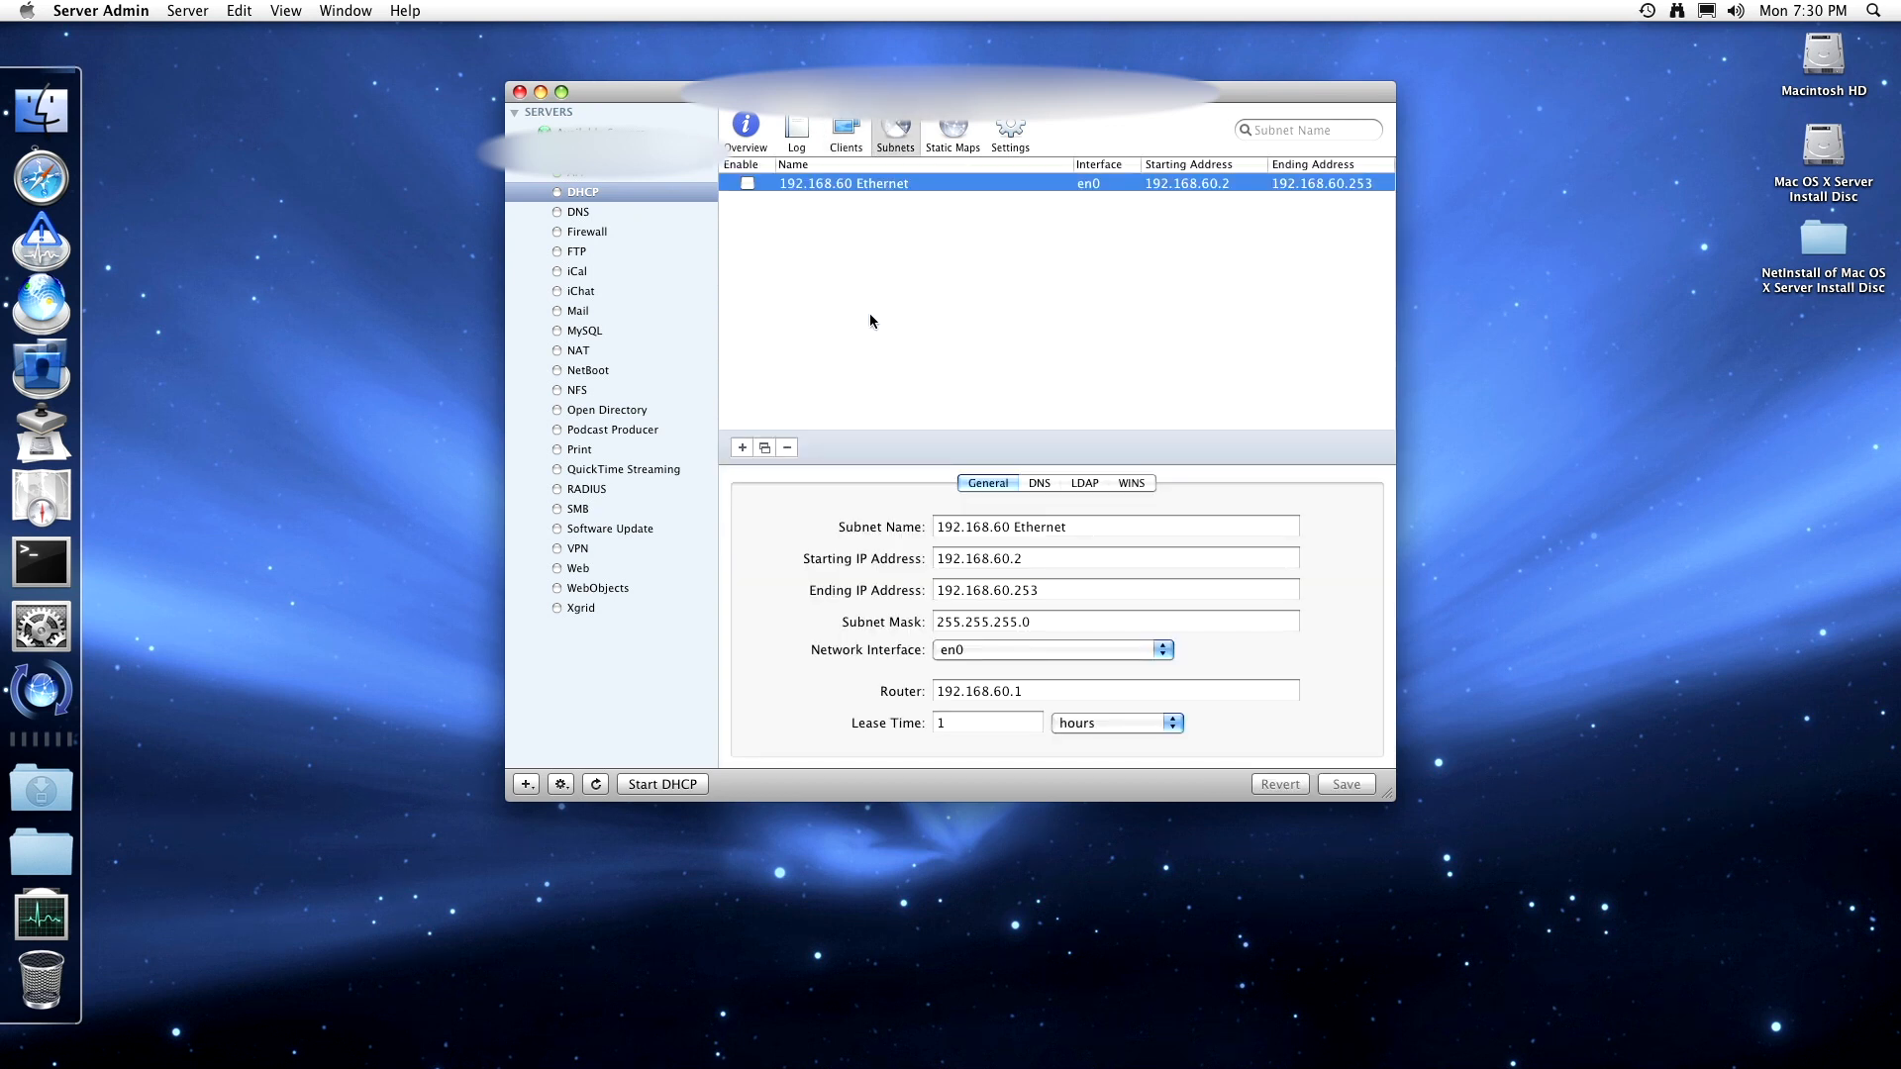
click(1040, 482)
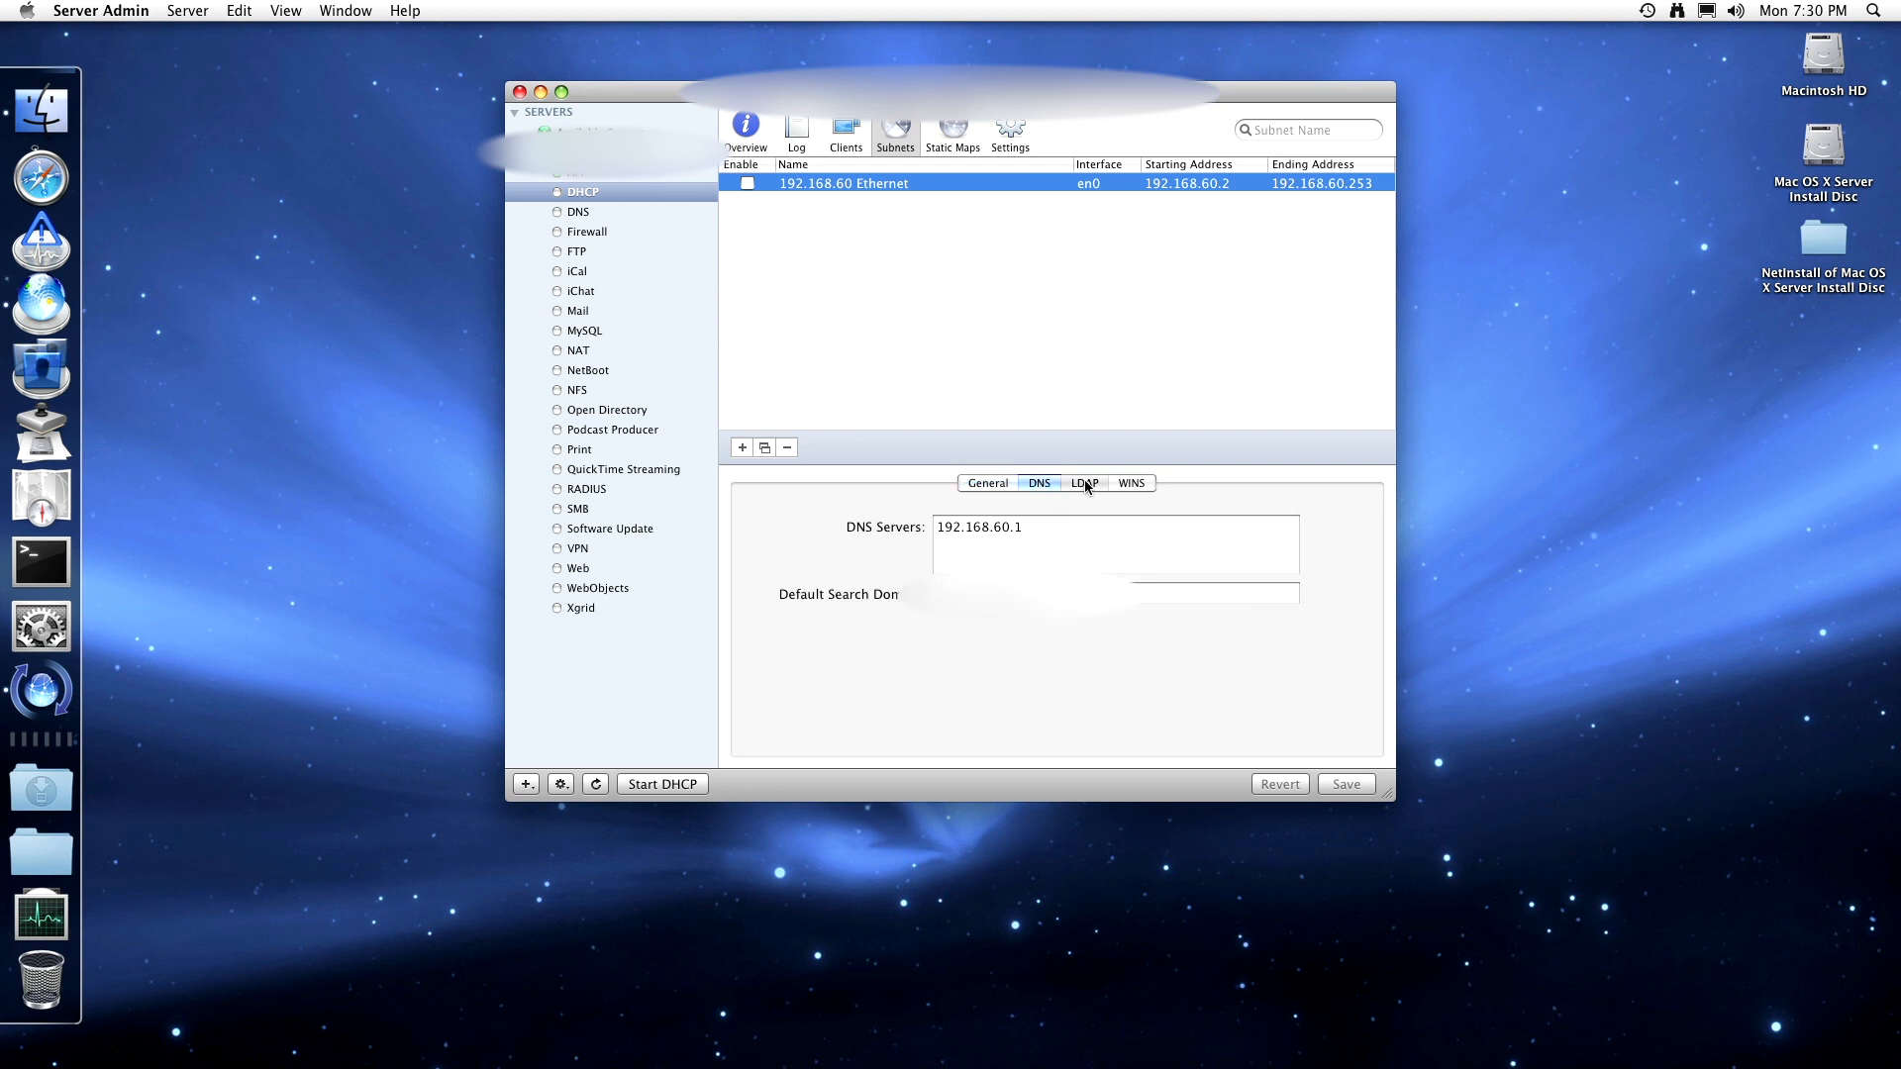
click(1085, 482)
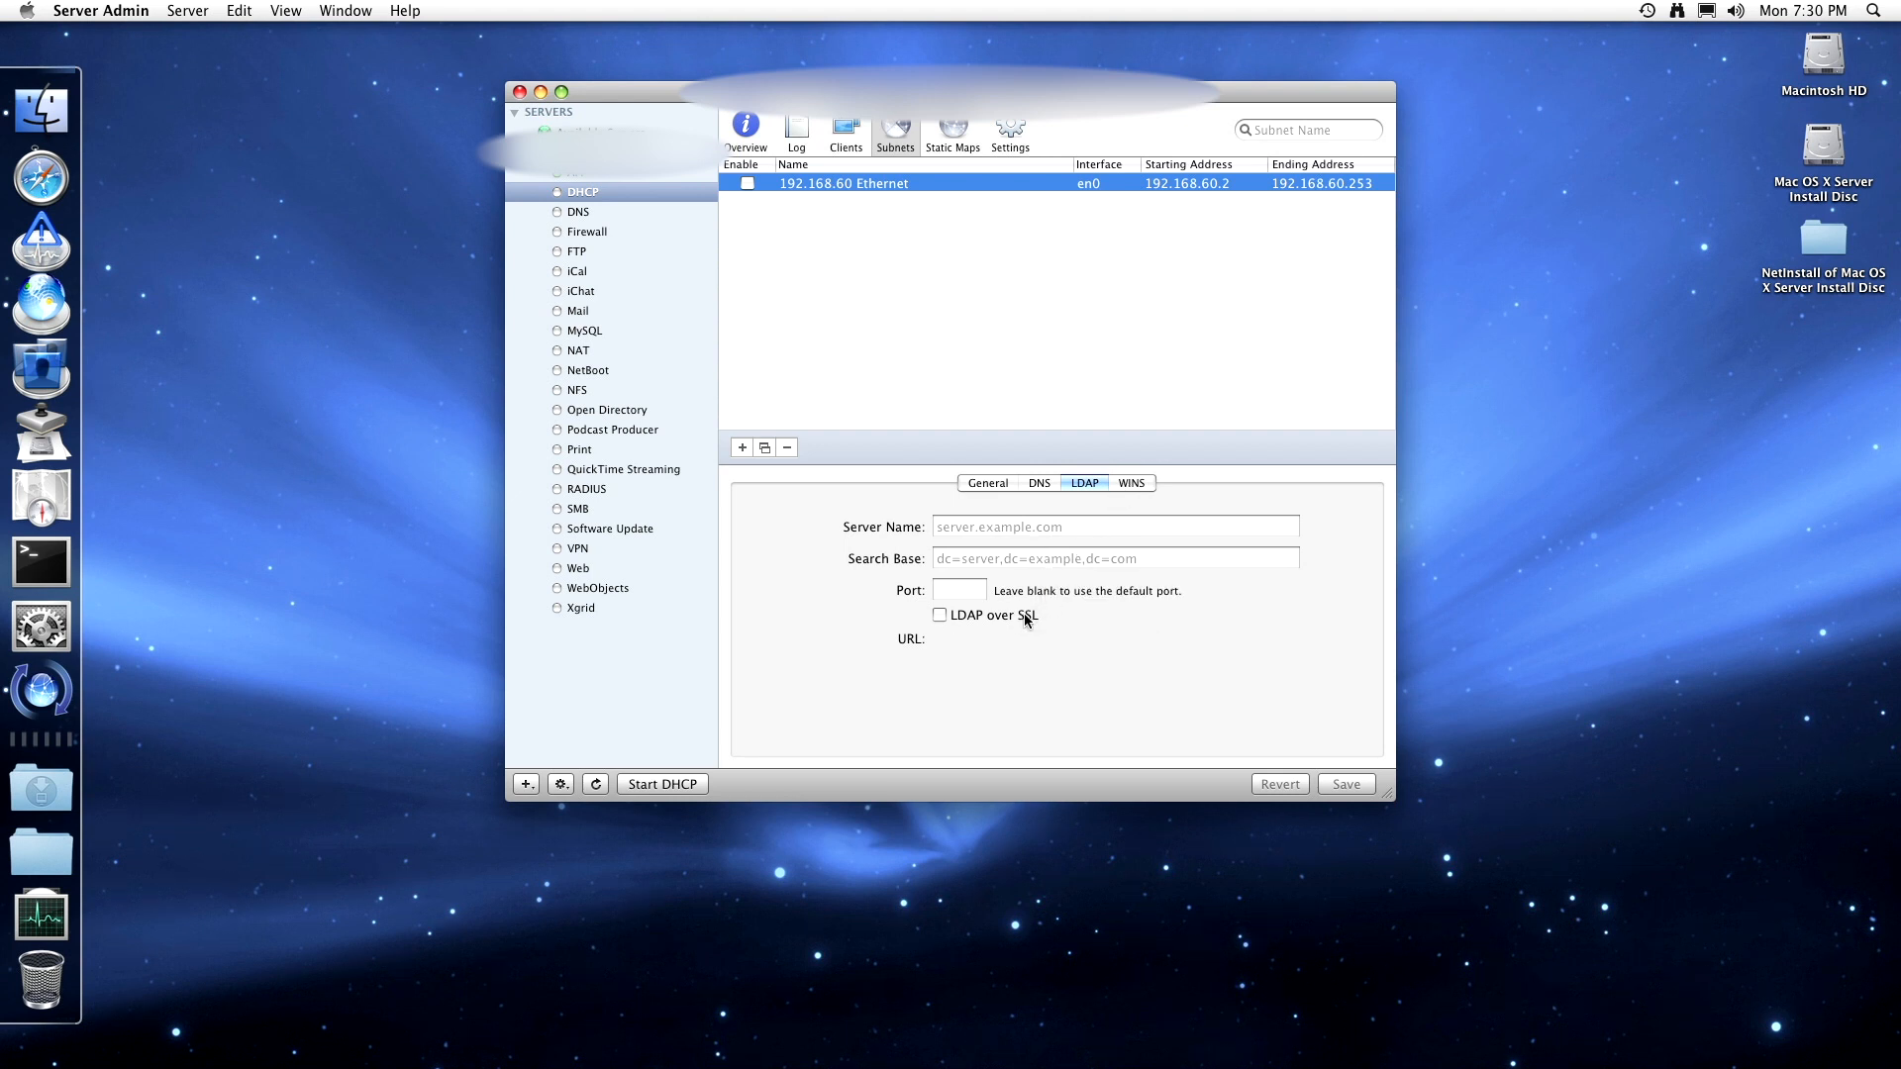
click(1145, 484)
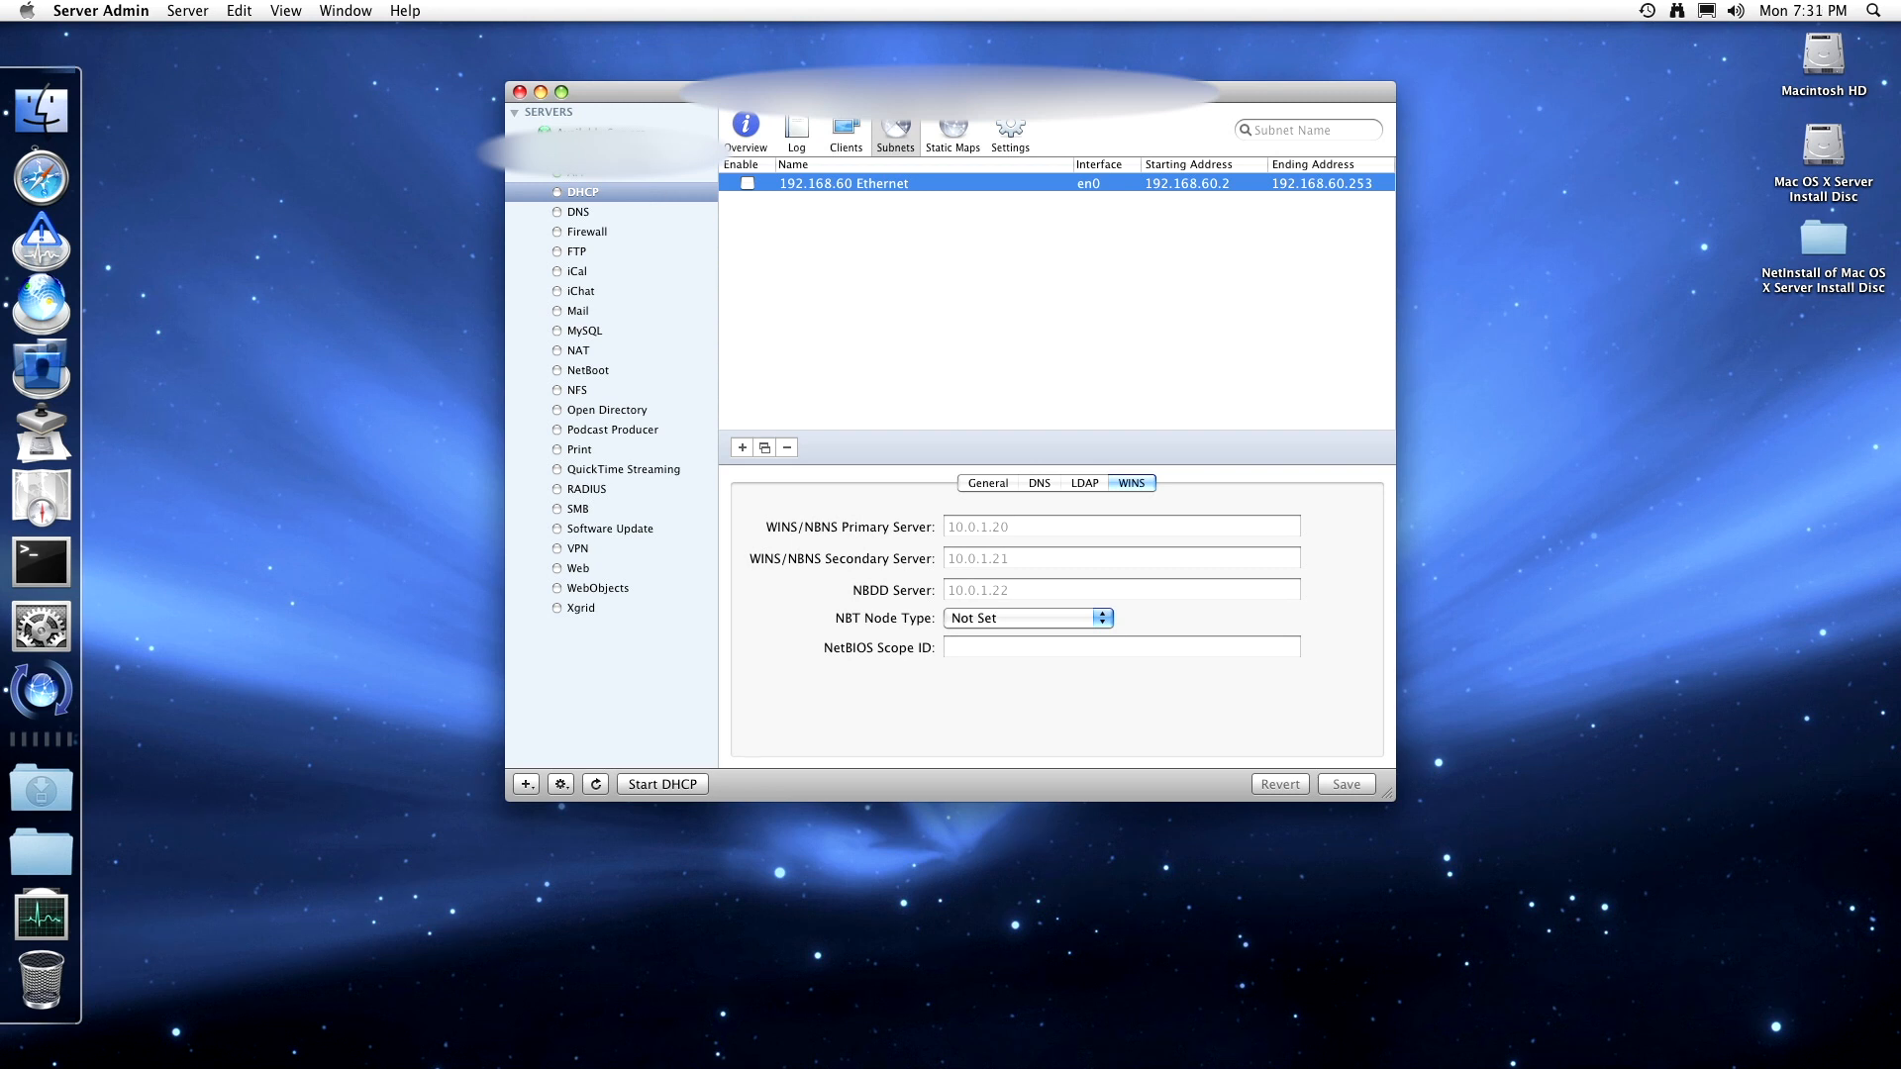
- Uncheck DHCP in the server's Settings > Services list and save the change
click(614, 152)
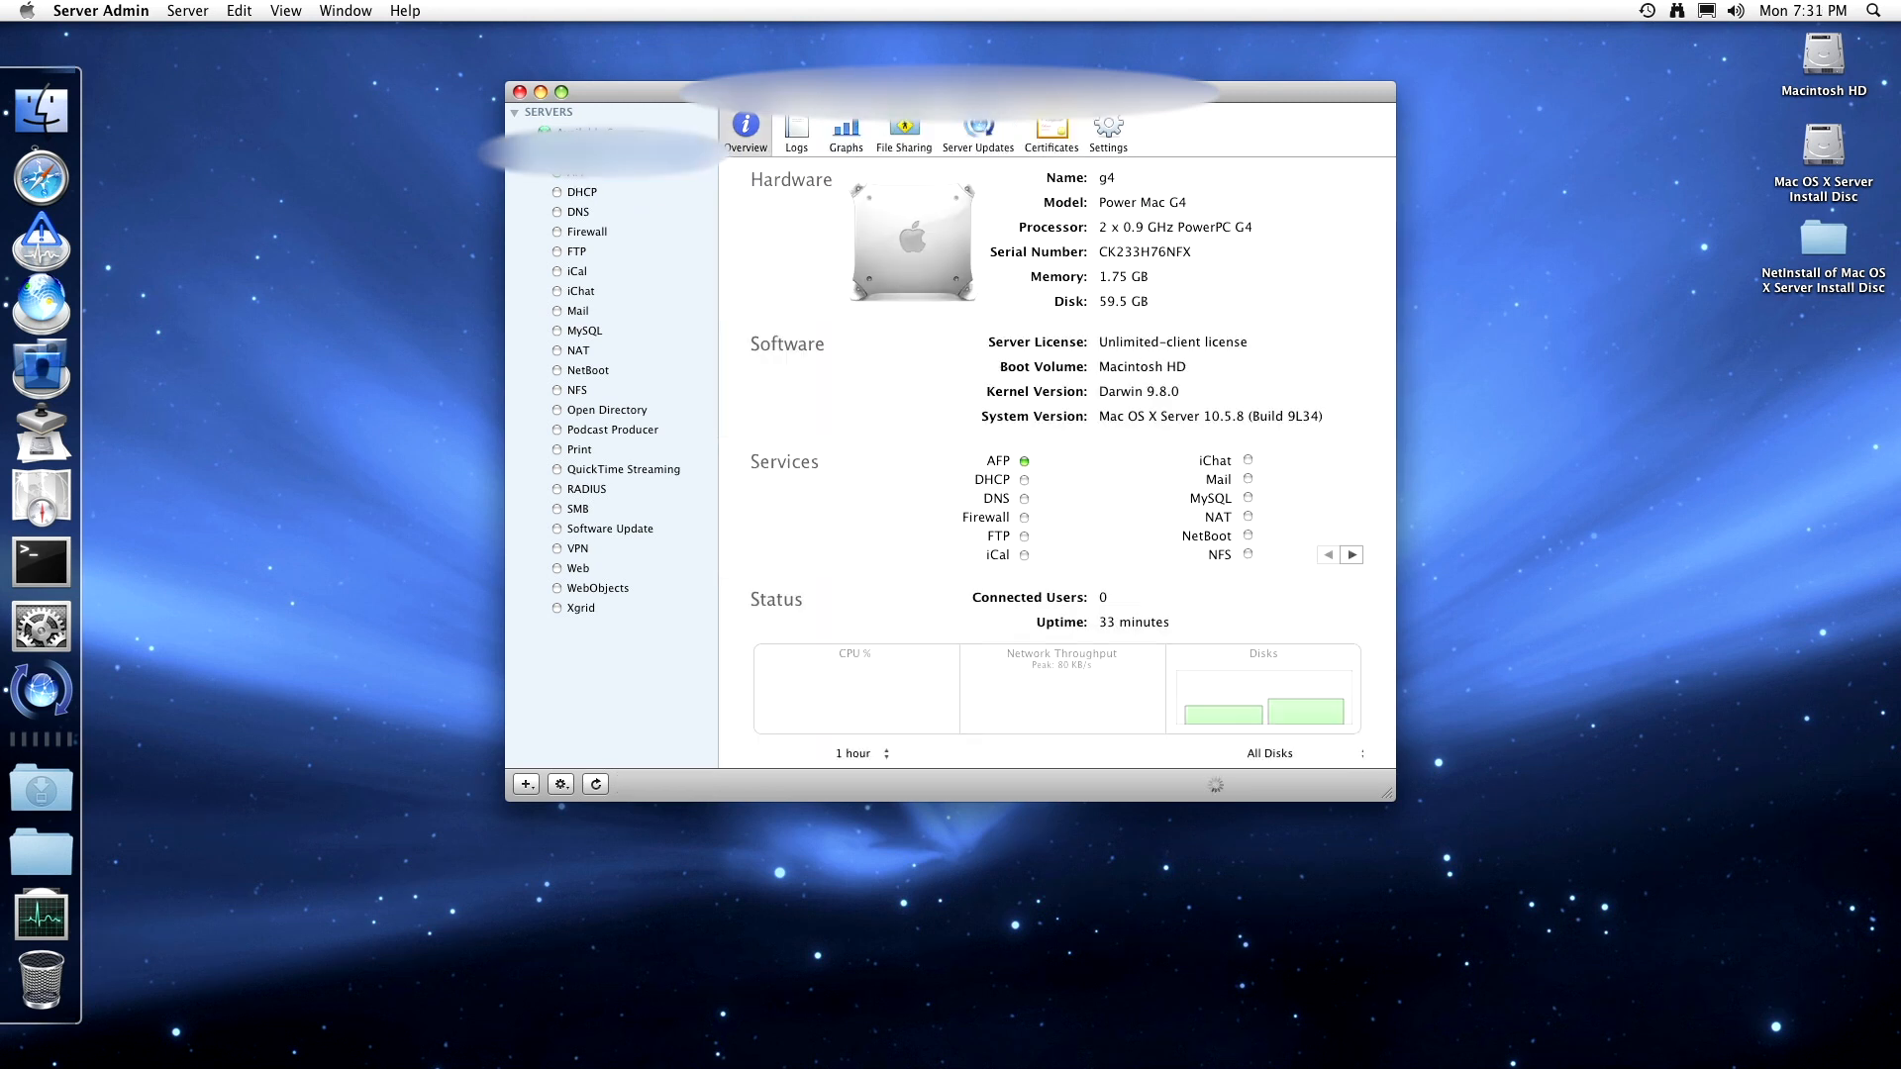
click(1116, 142)
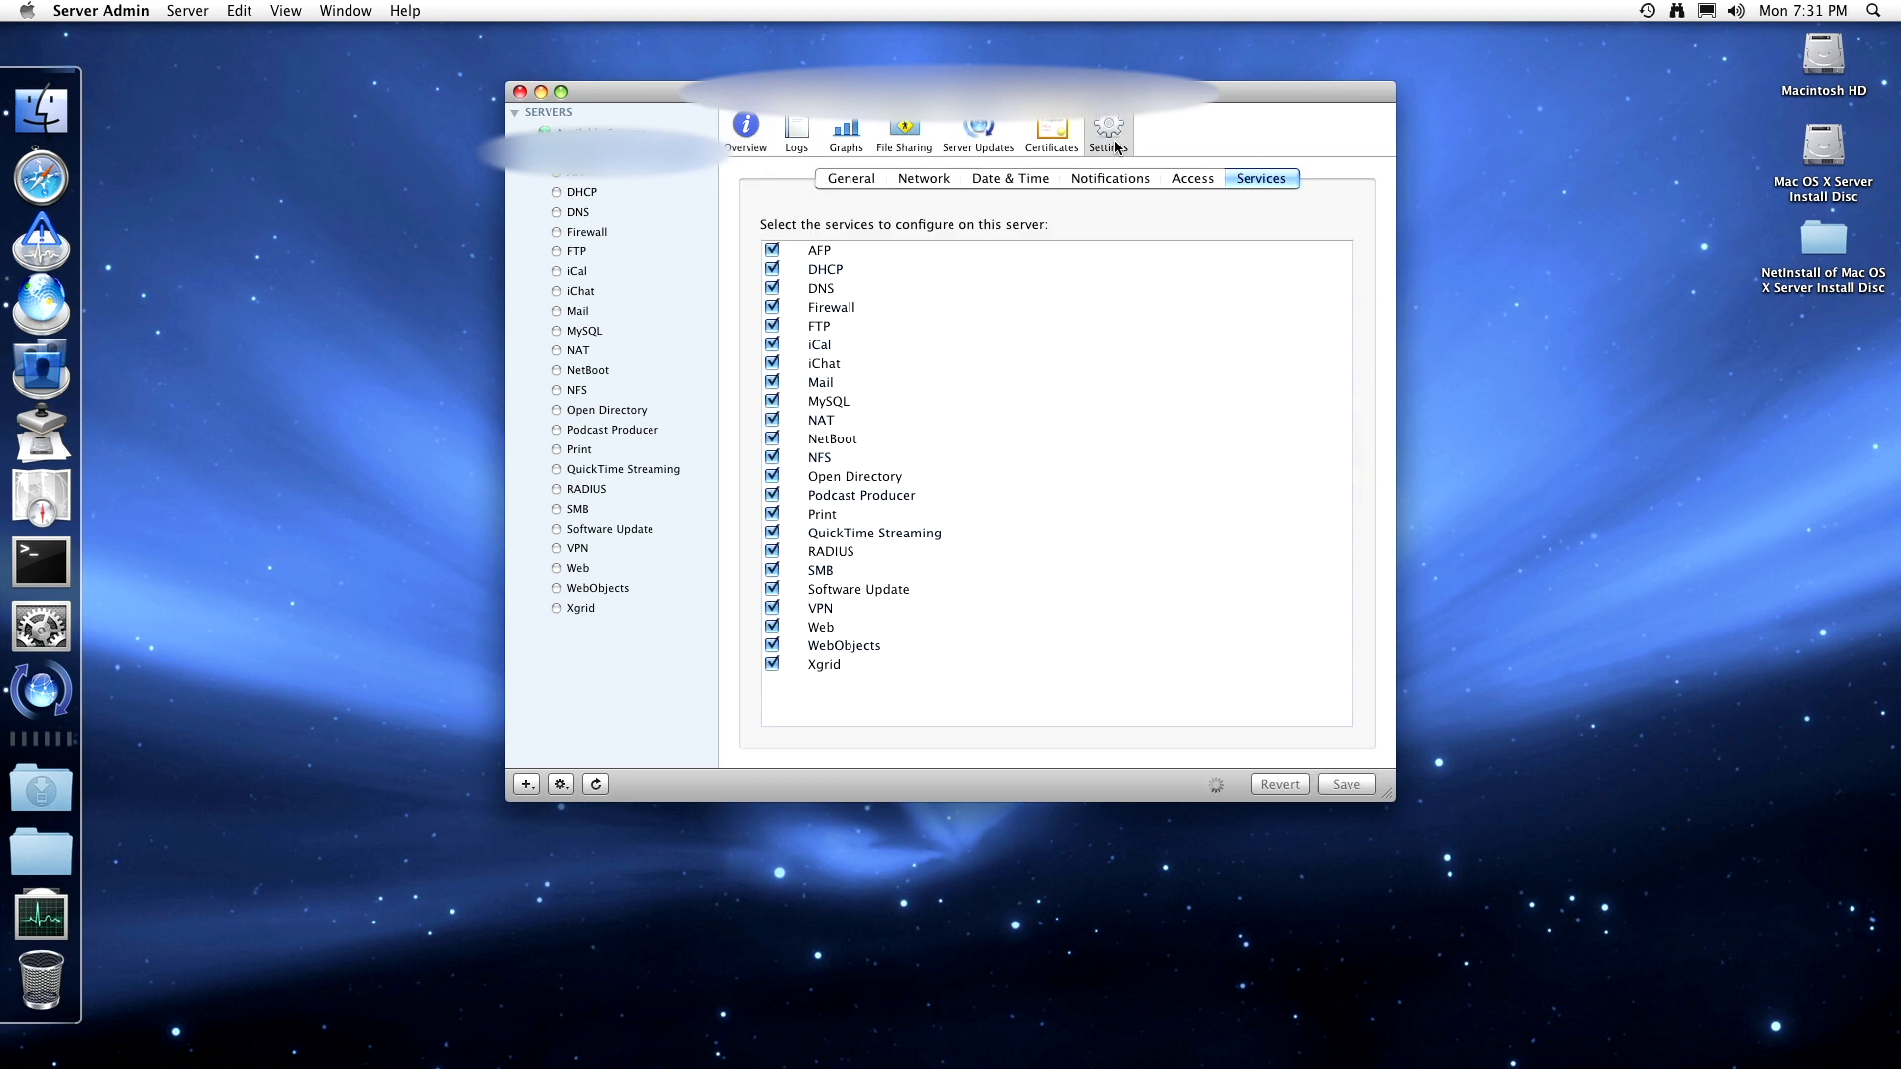
click(772, 269)
click(1345, 784)
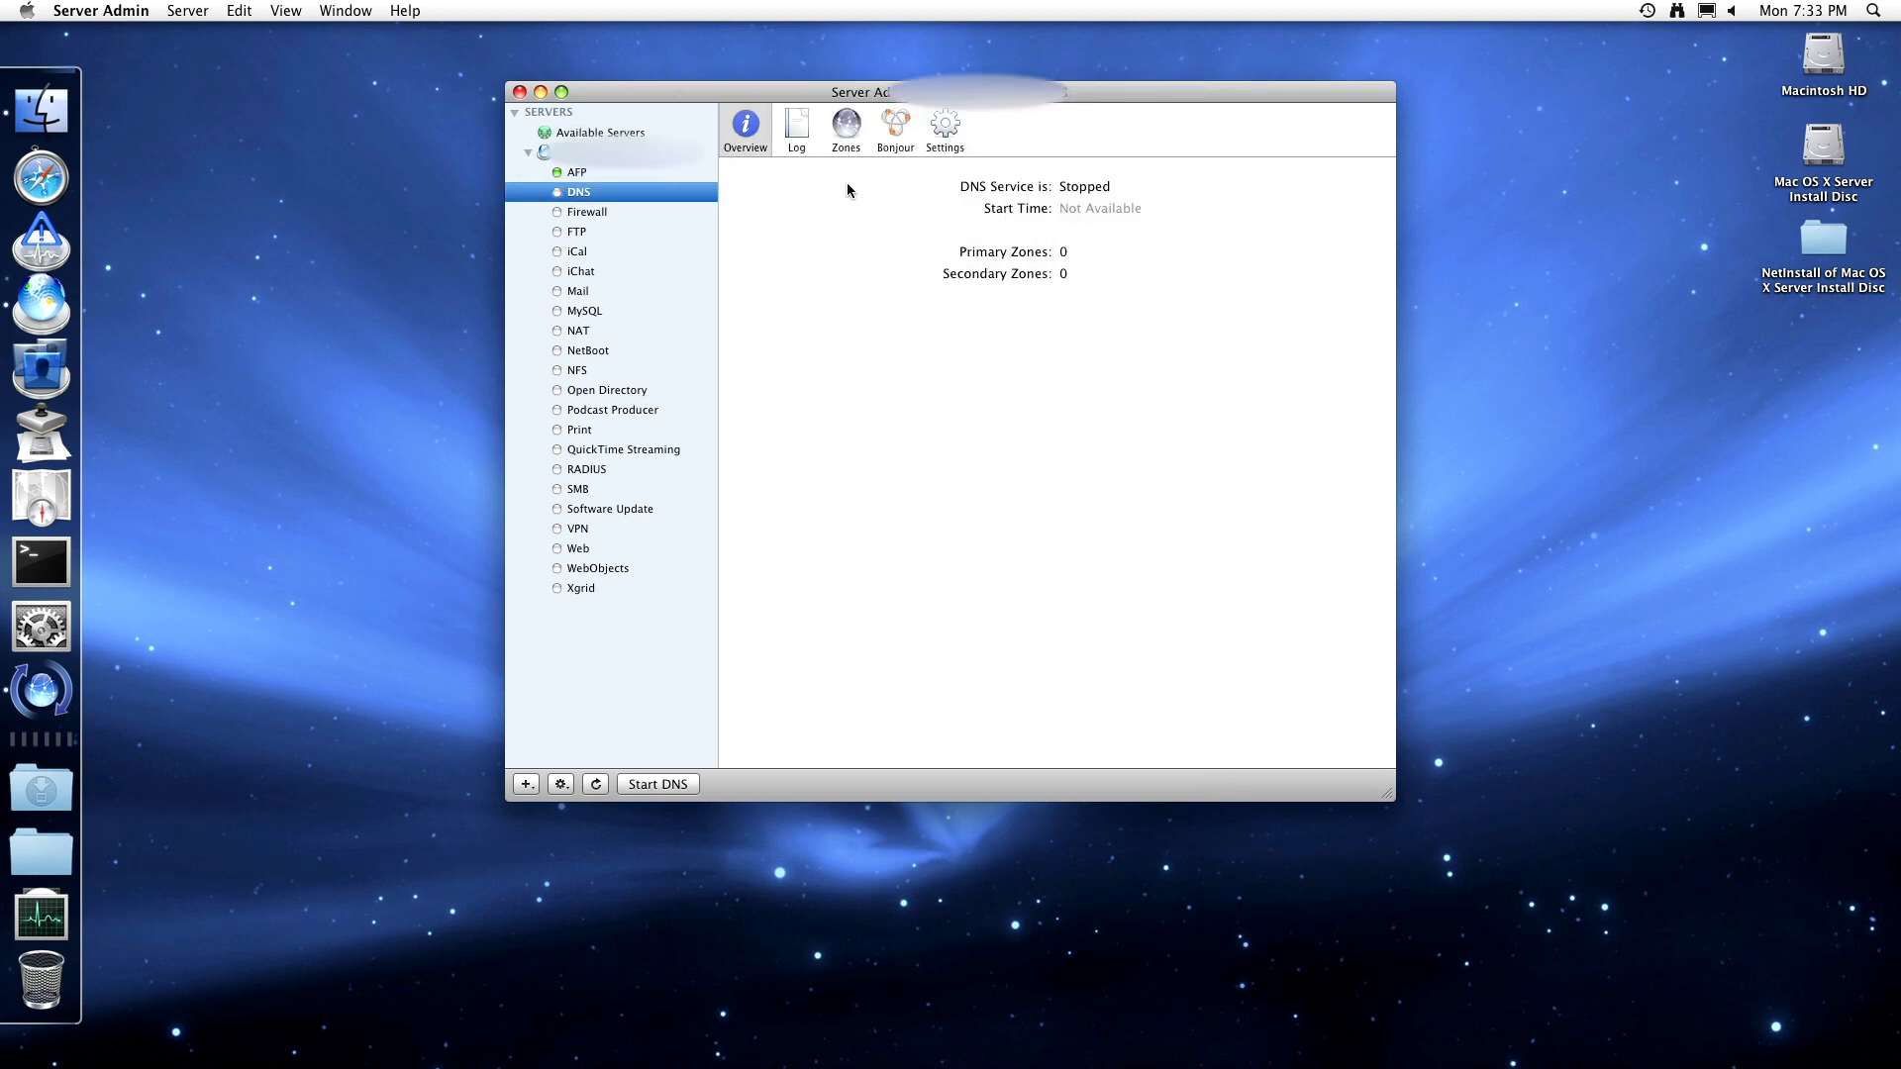
- Review the DNS log and zones list, checking the Add Zone options without adding one
click(799, 129)
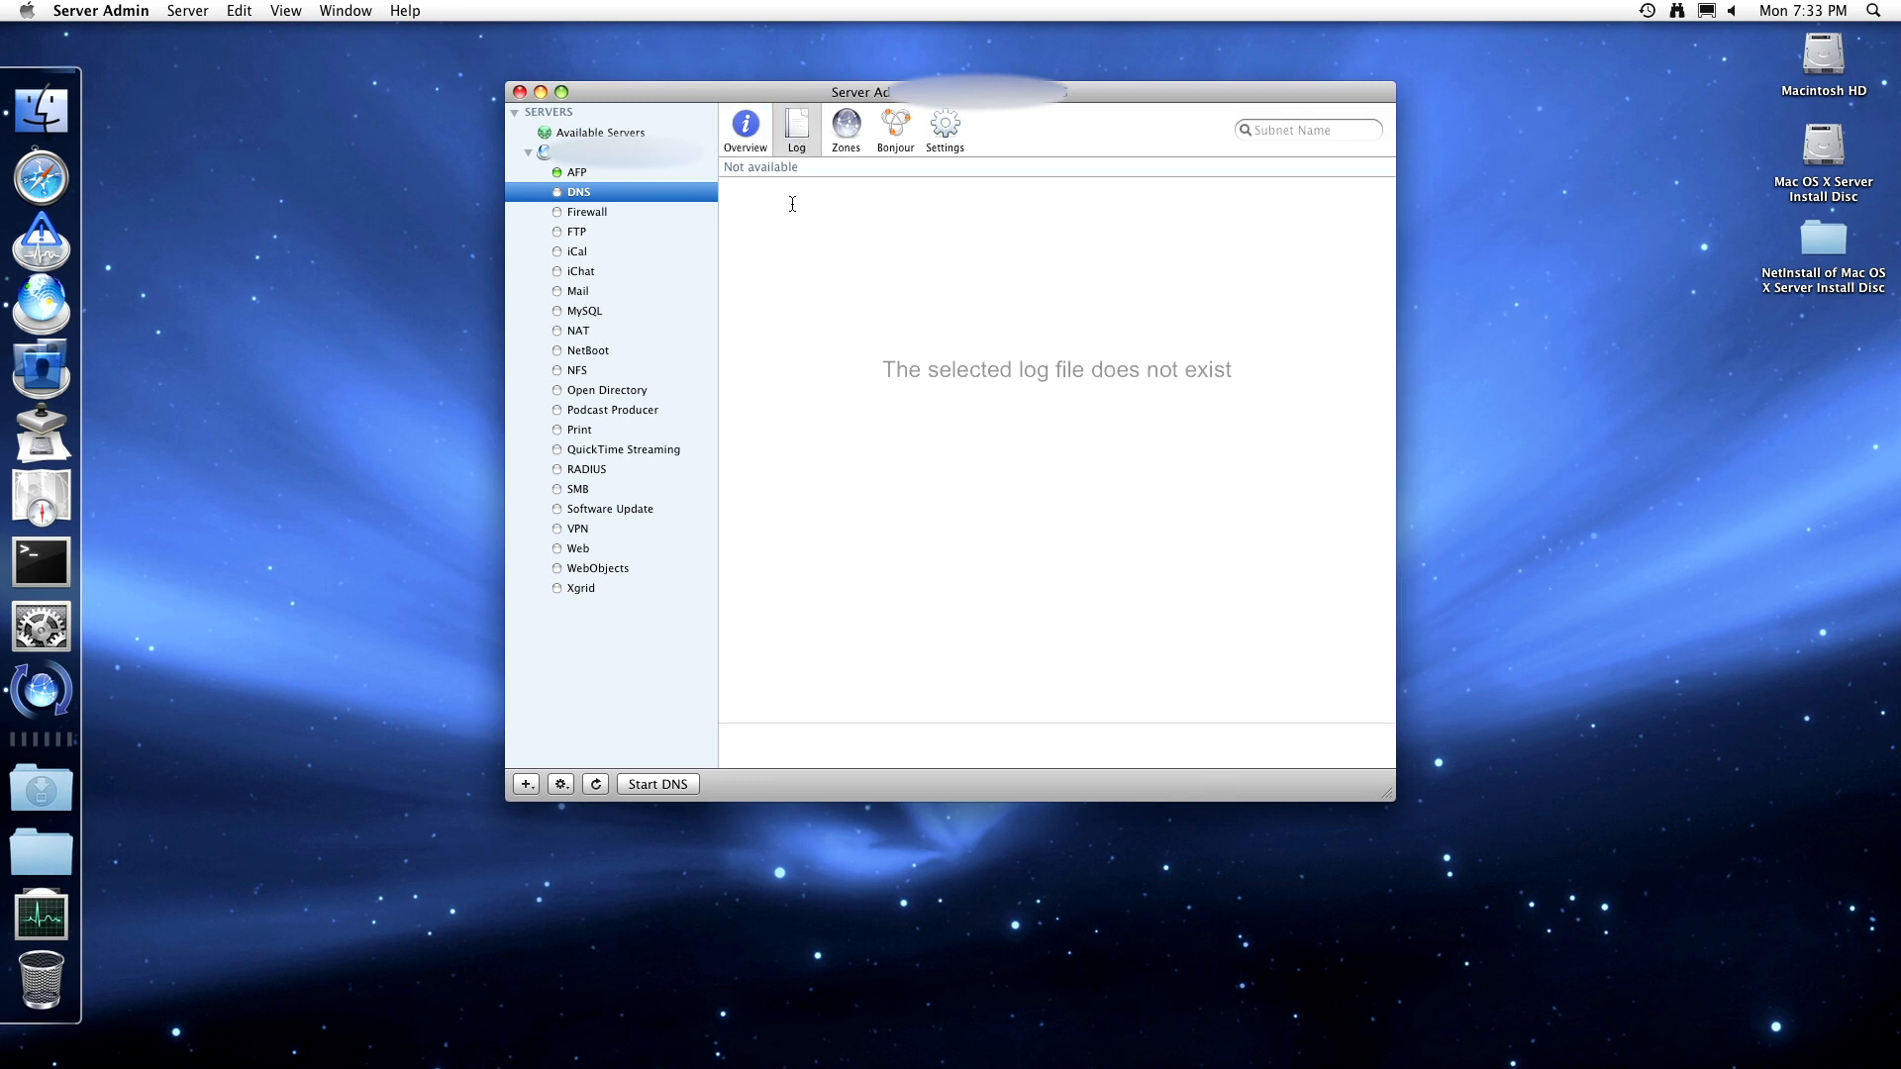
click(846, 127)
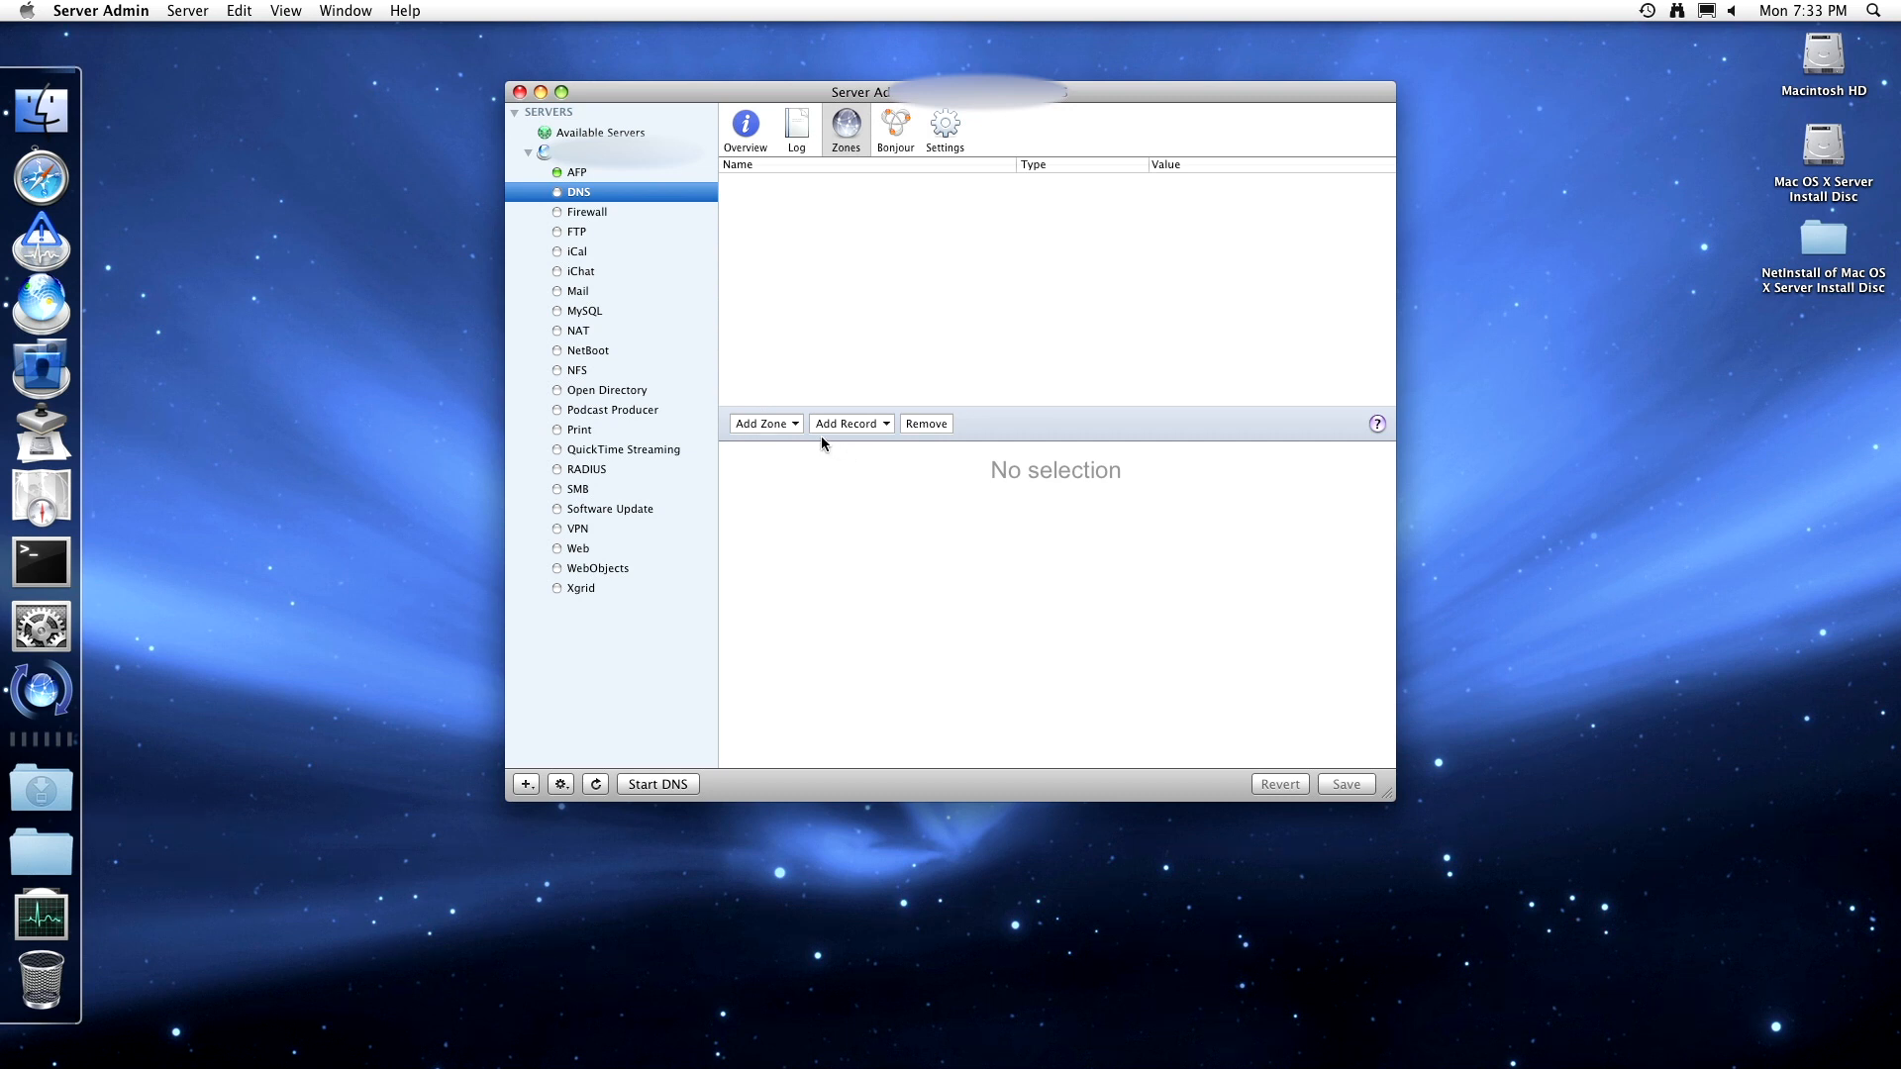
click(798, 424)
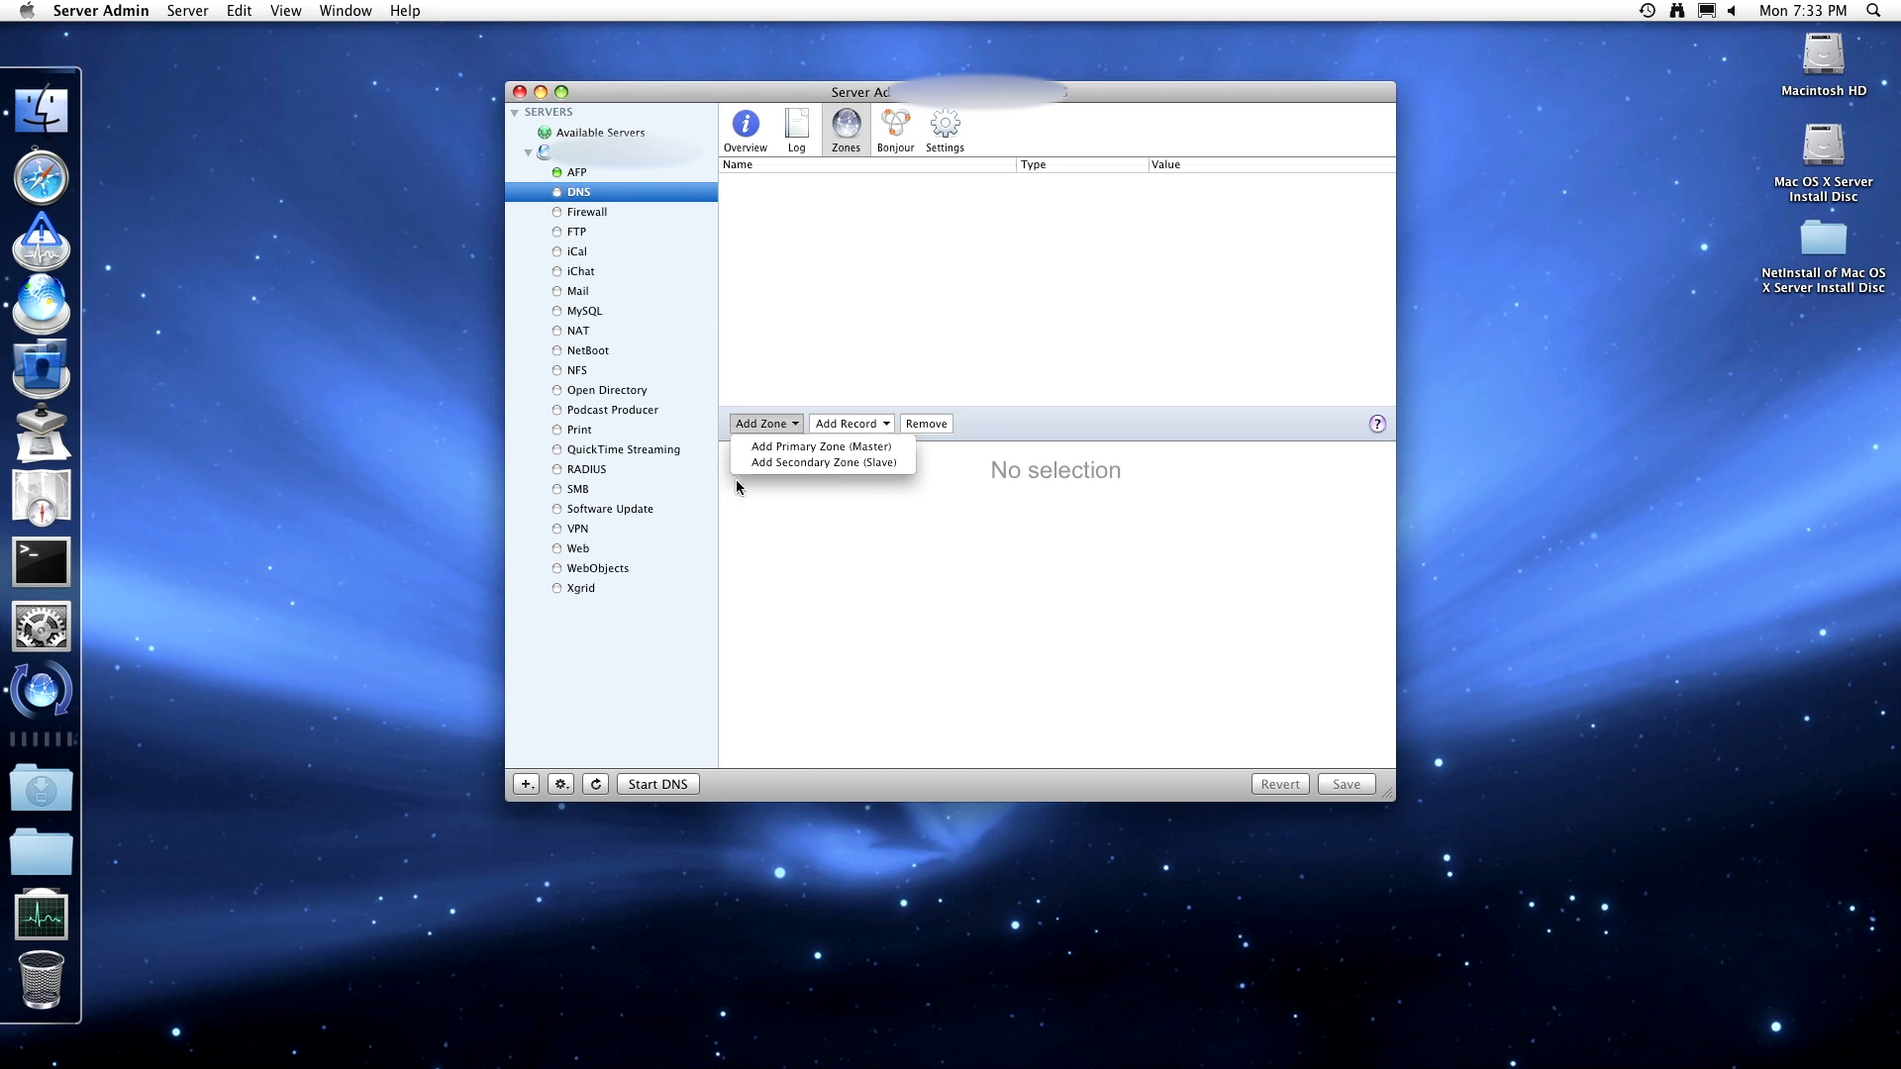
click(824, 532)
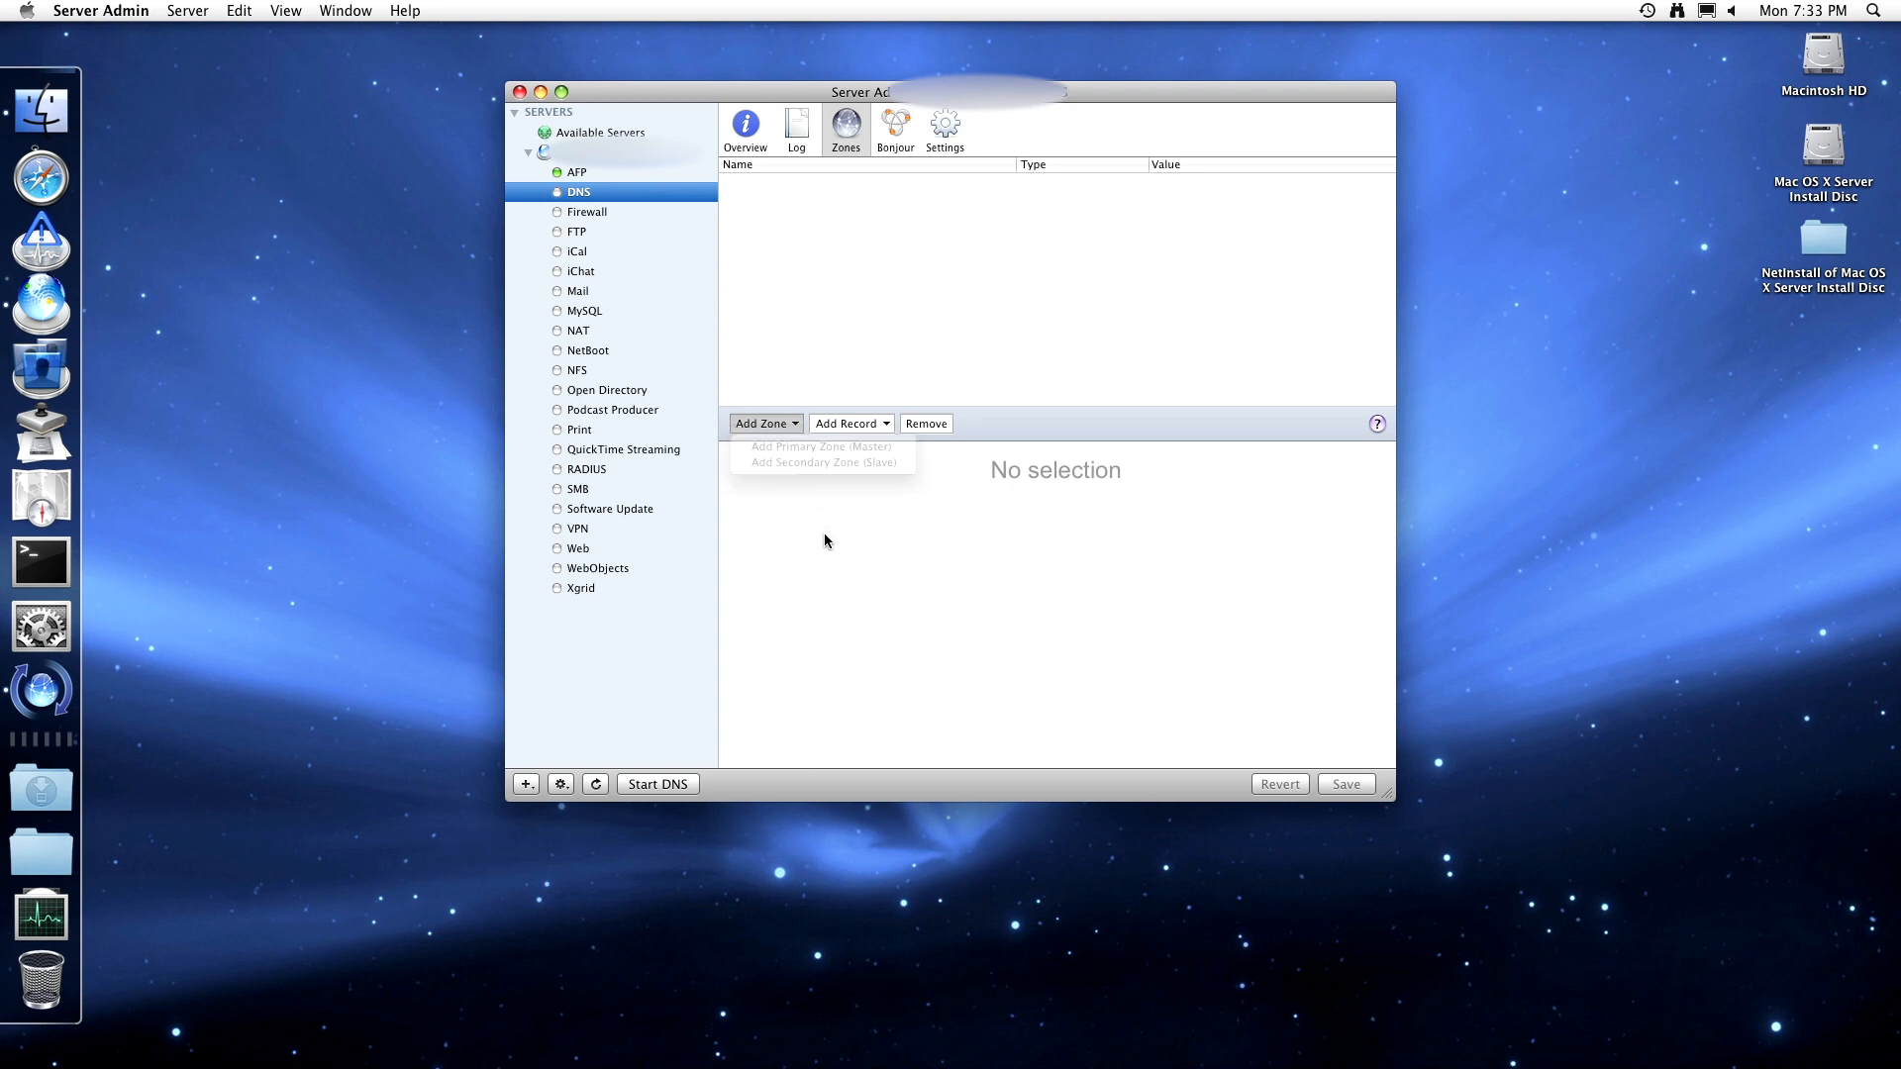
- Look through the available DNS record types, then go to Bonjour choosing Don't Save
click(875, 426)
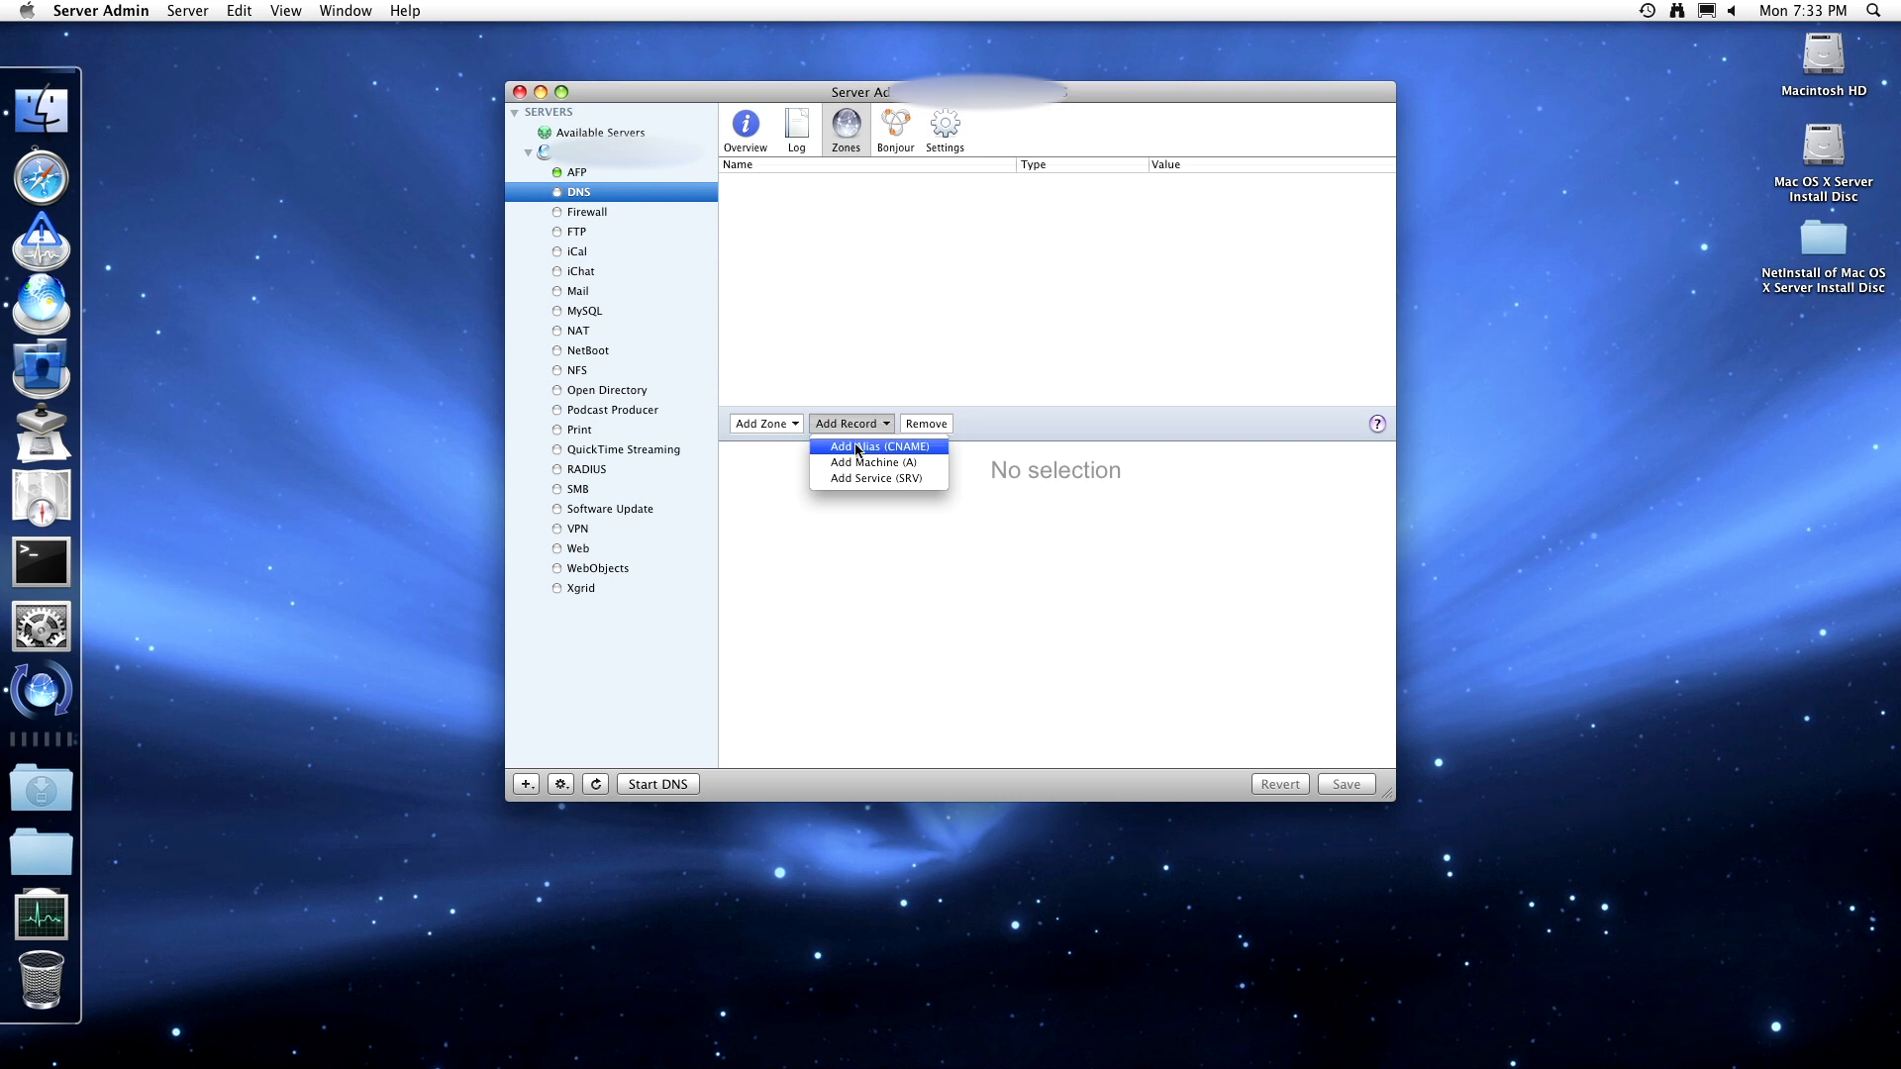
click(895, 477)
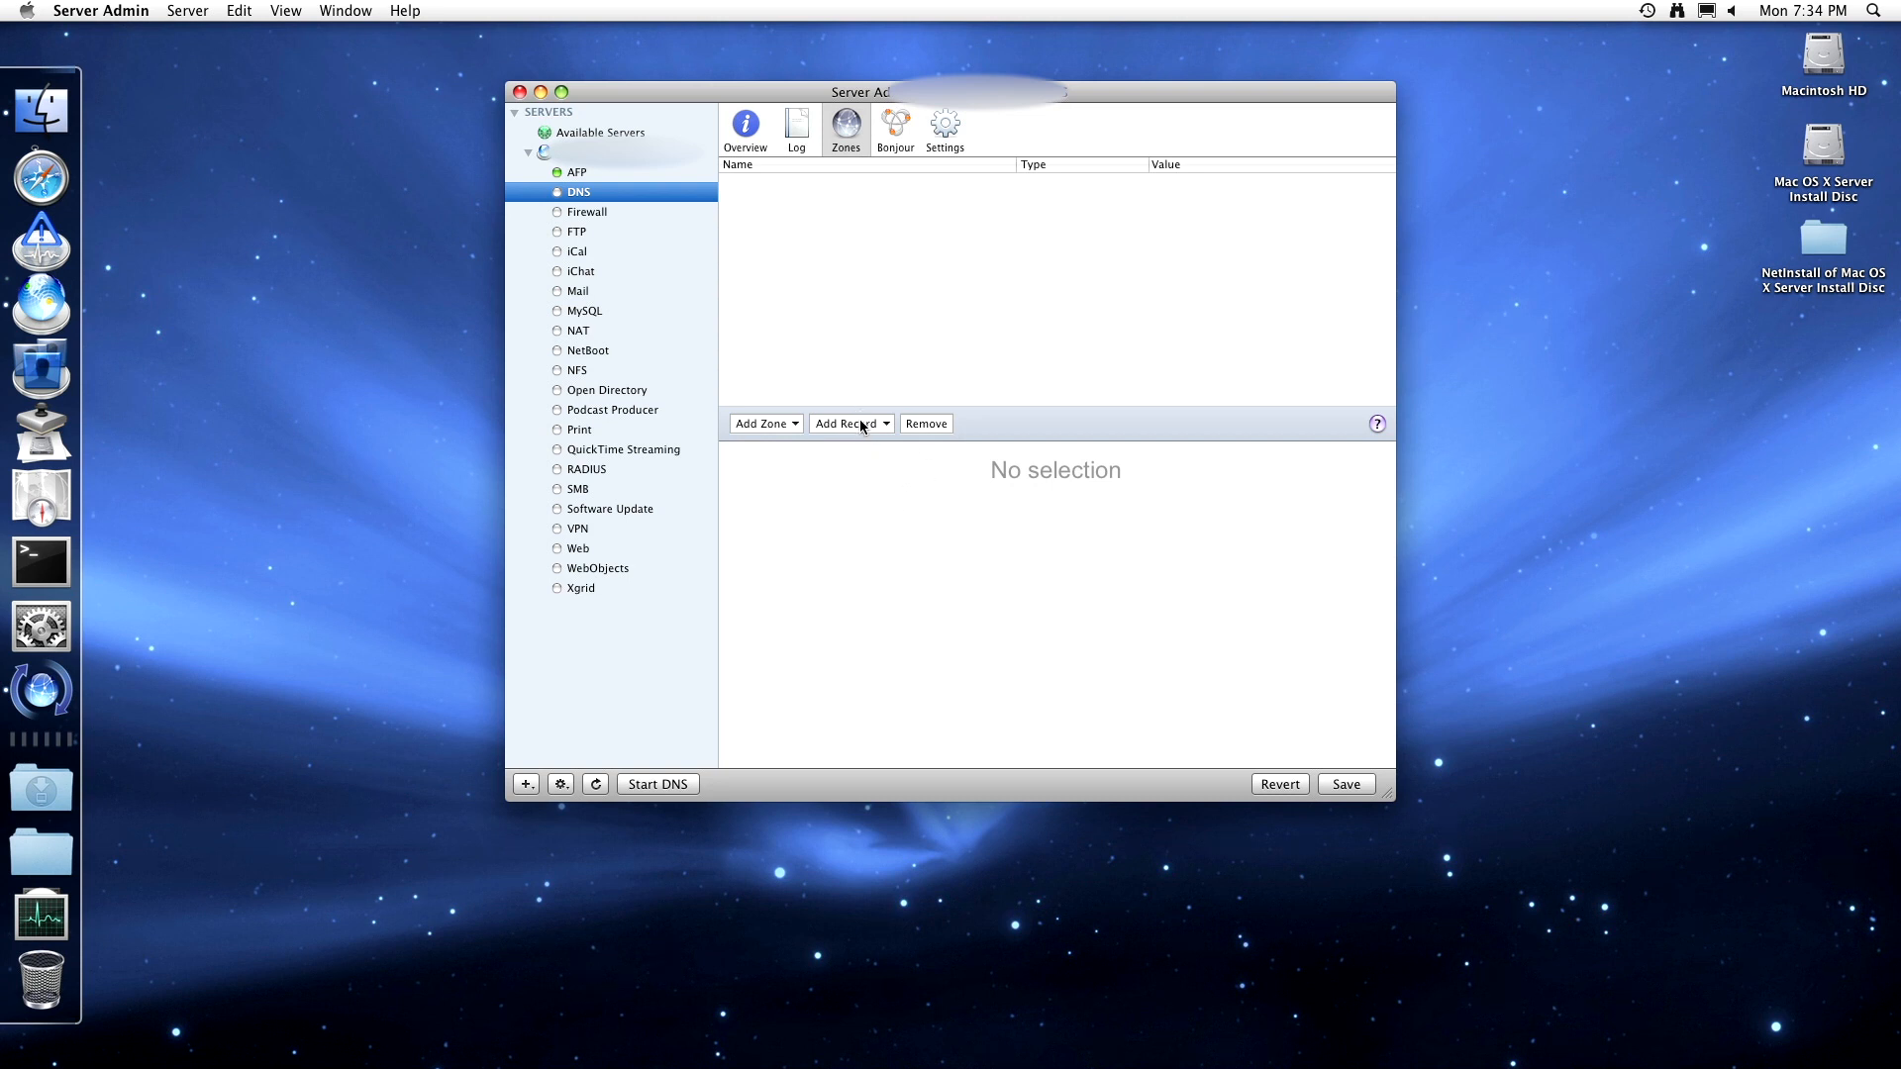
click(861, 423)
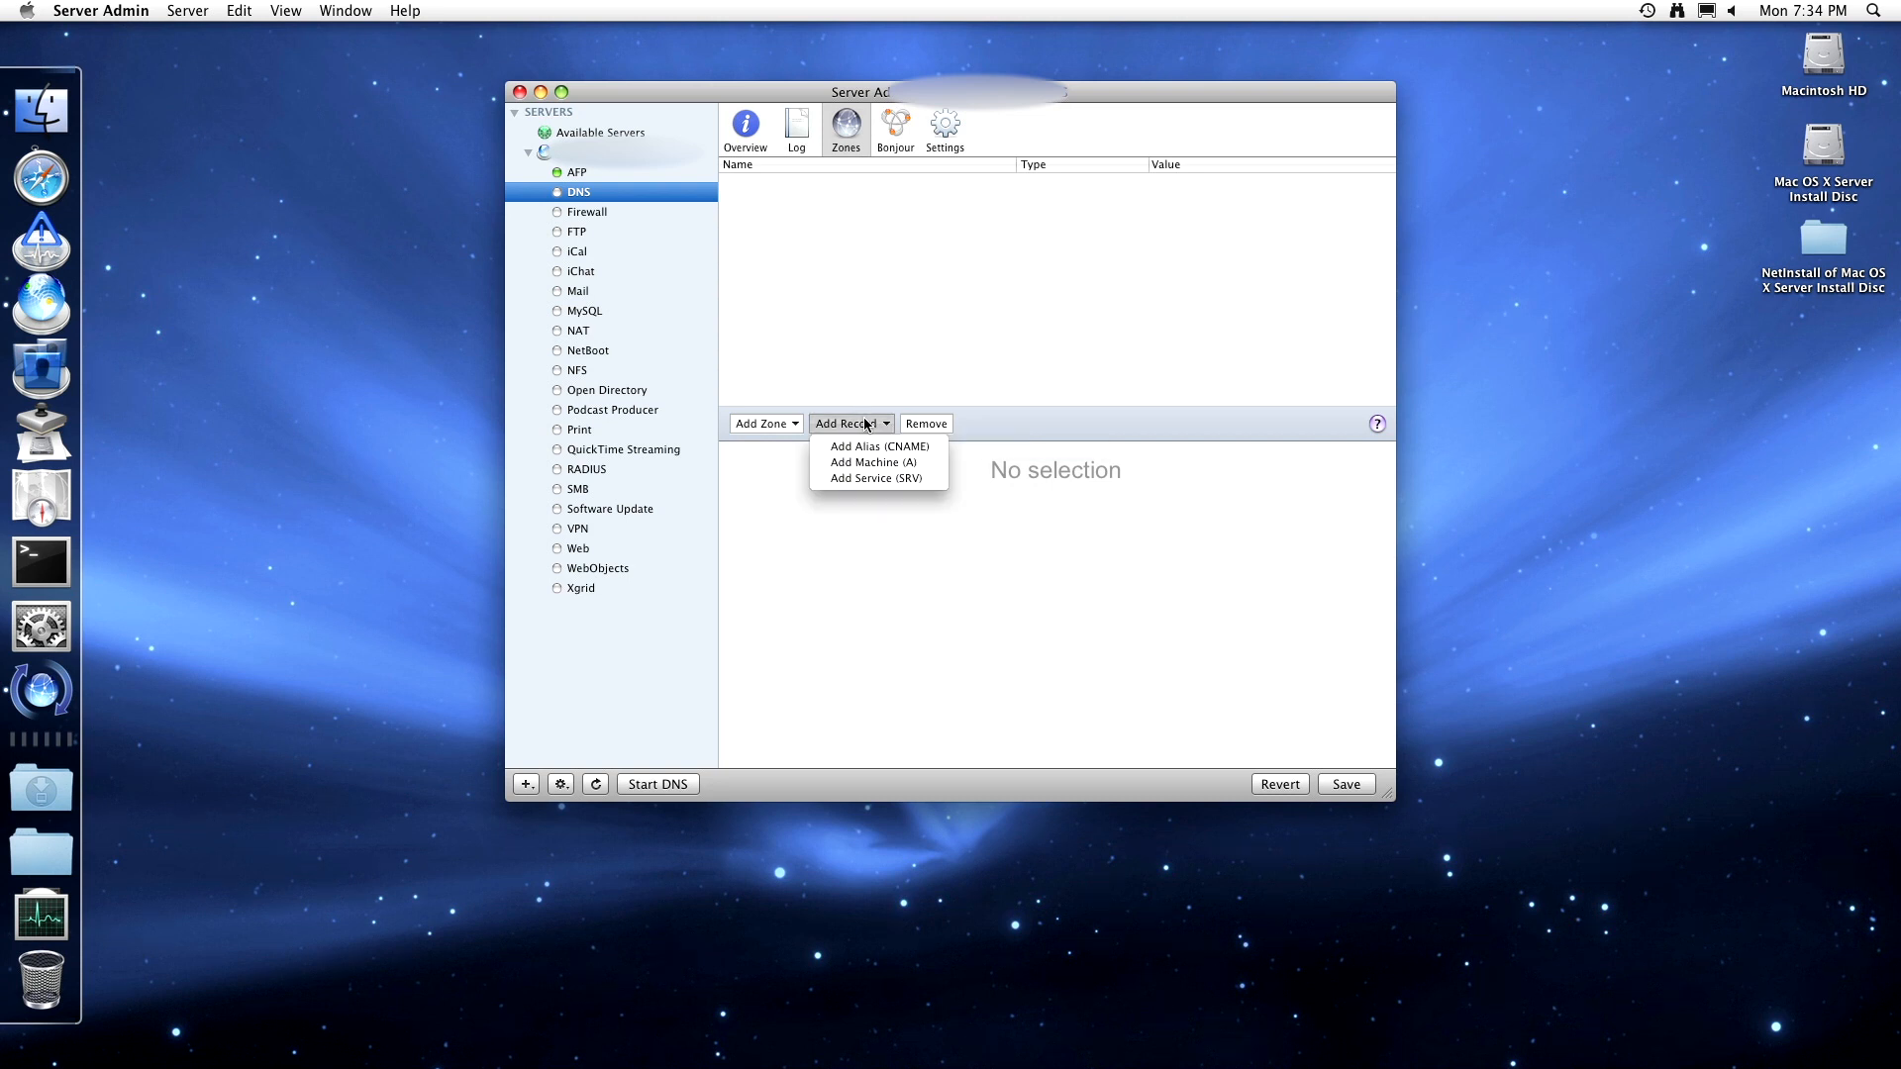
click(958, 472)
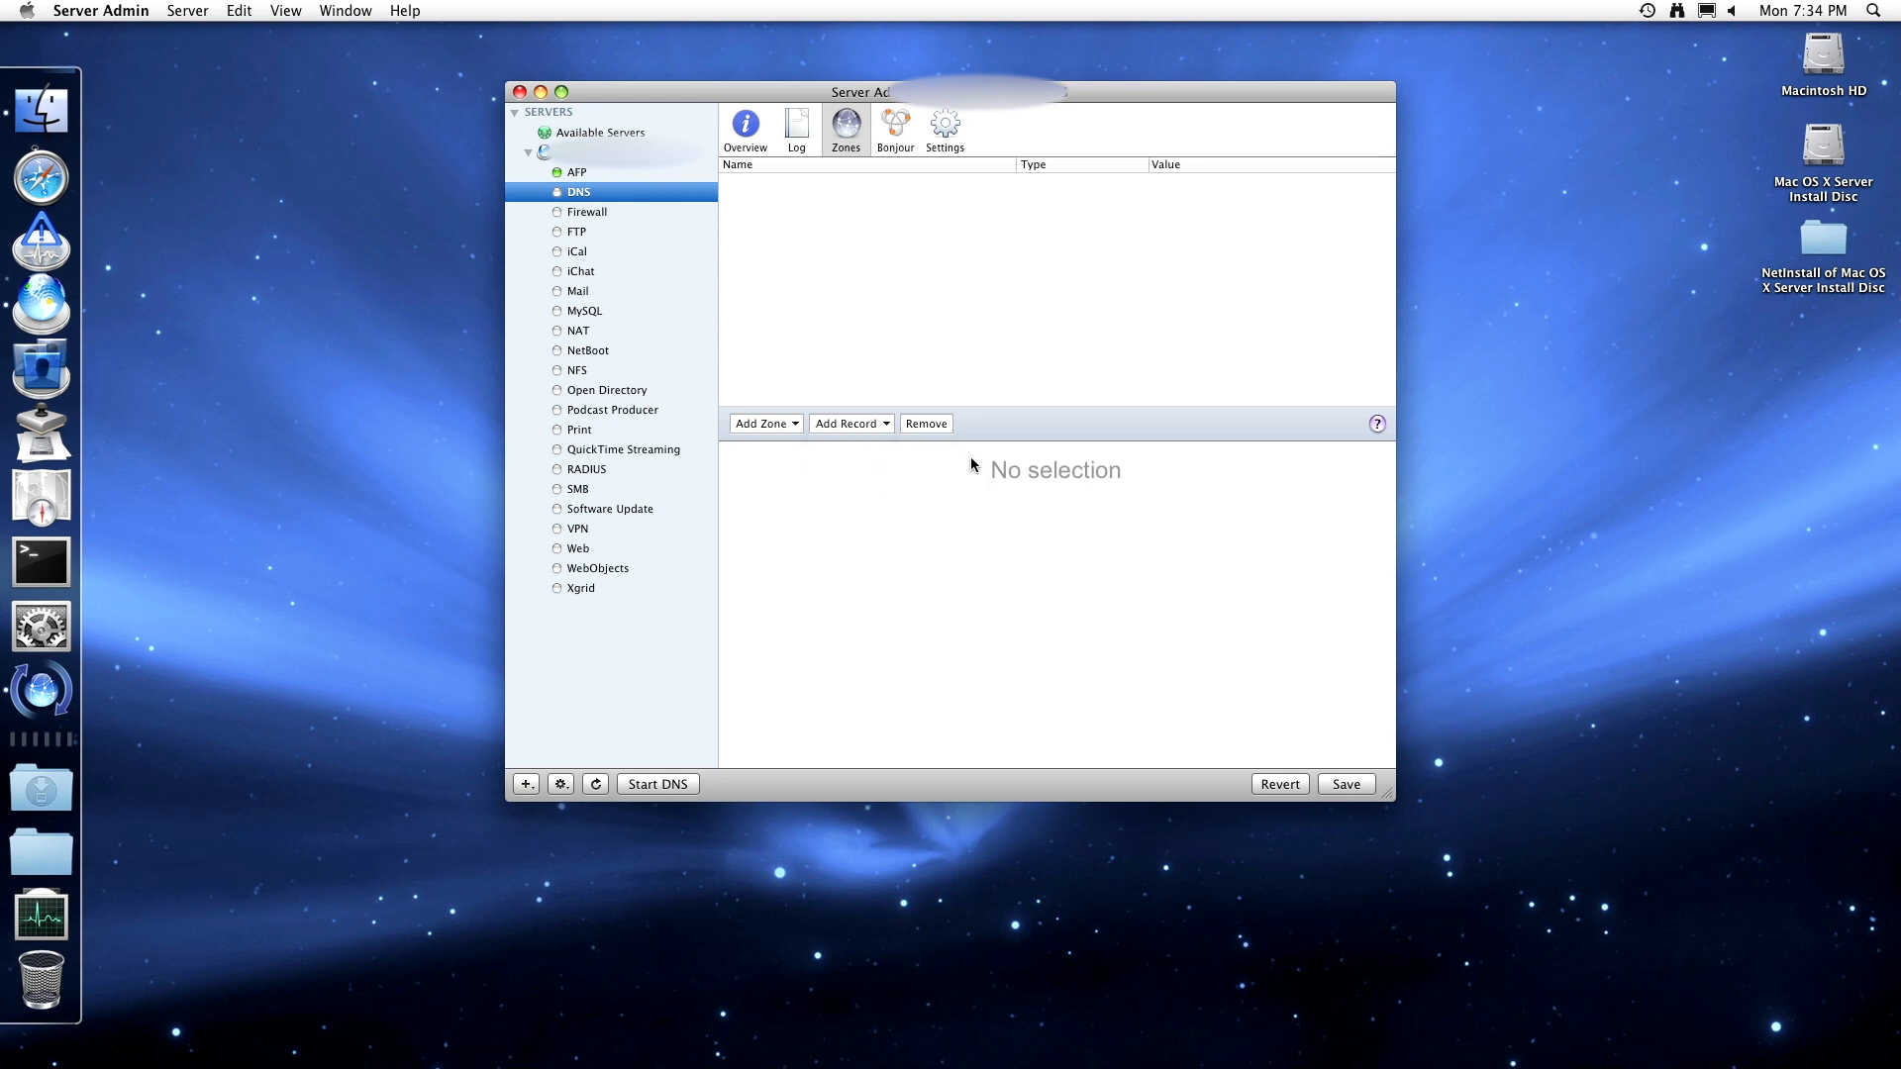
click(904, 140)
click(884, 202)
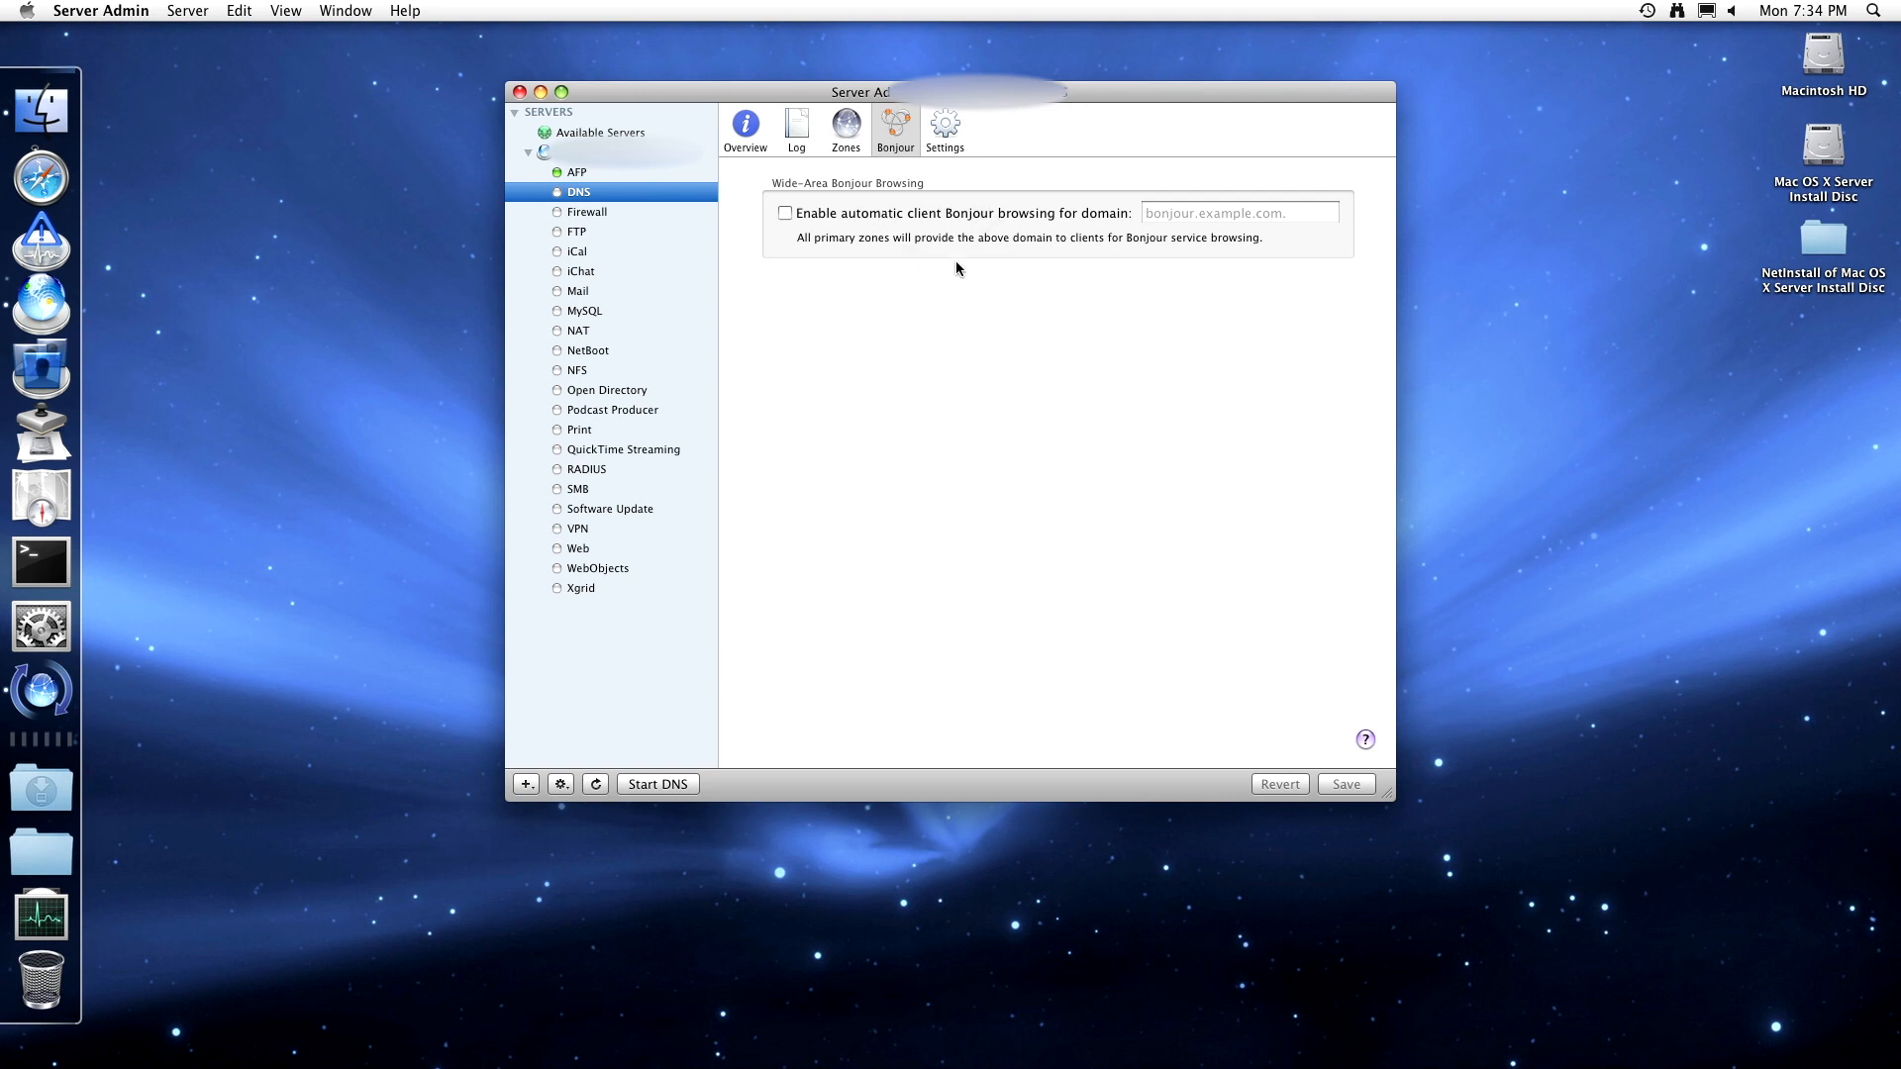
click(405, 10)
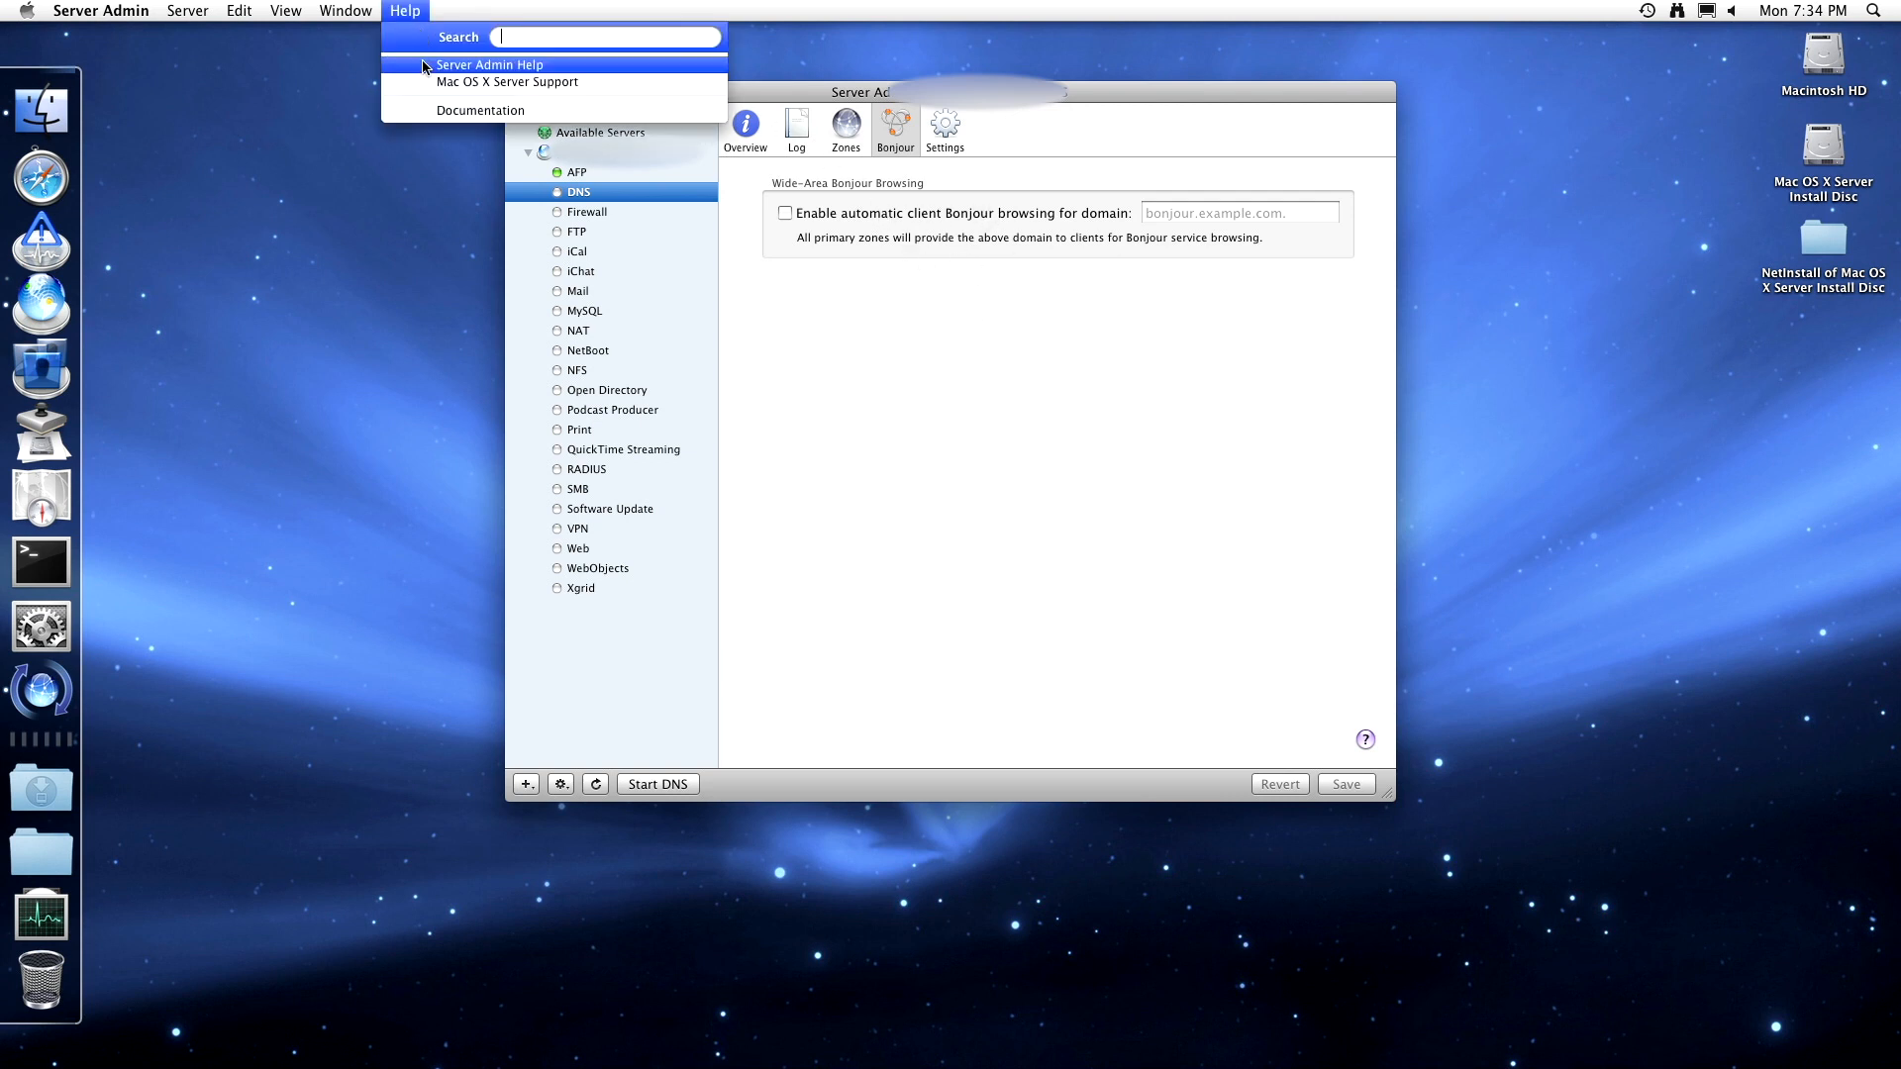
click(427, 68)
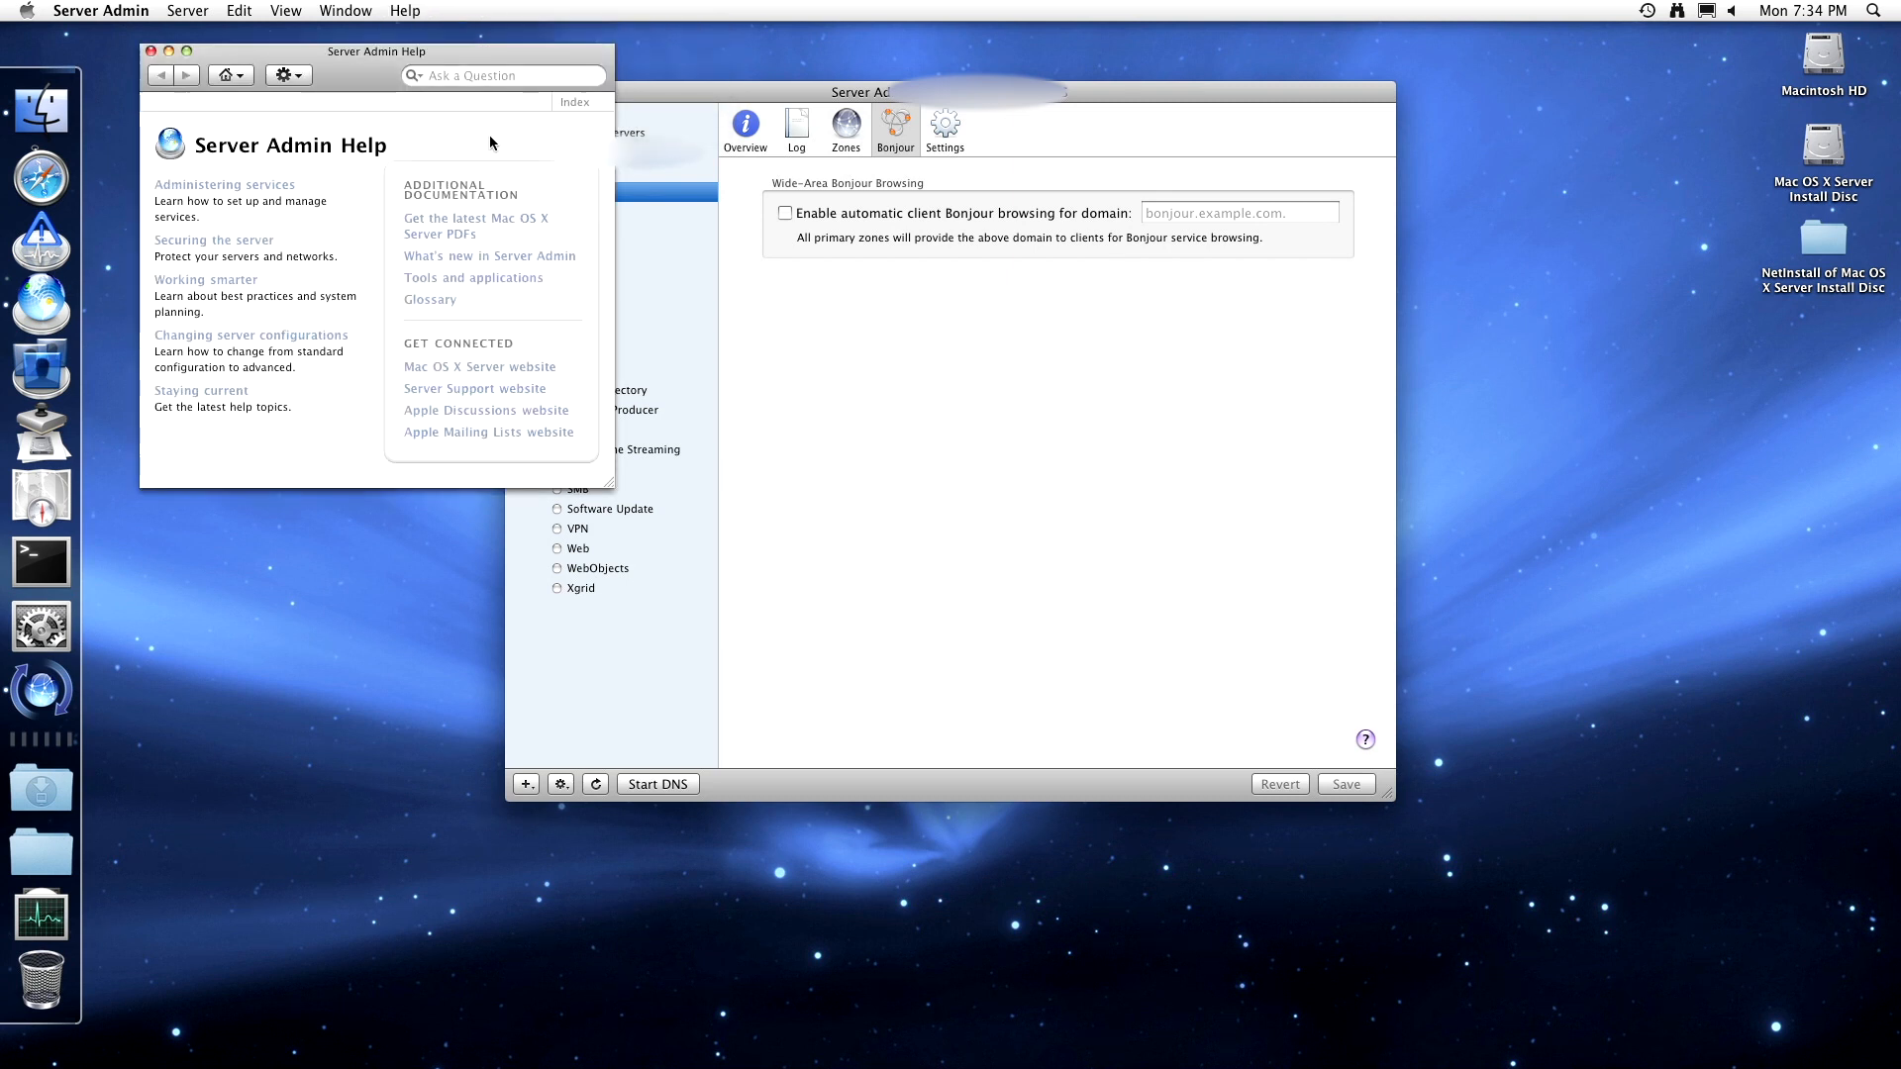
click(465, 75)
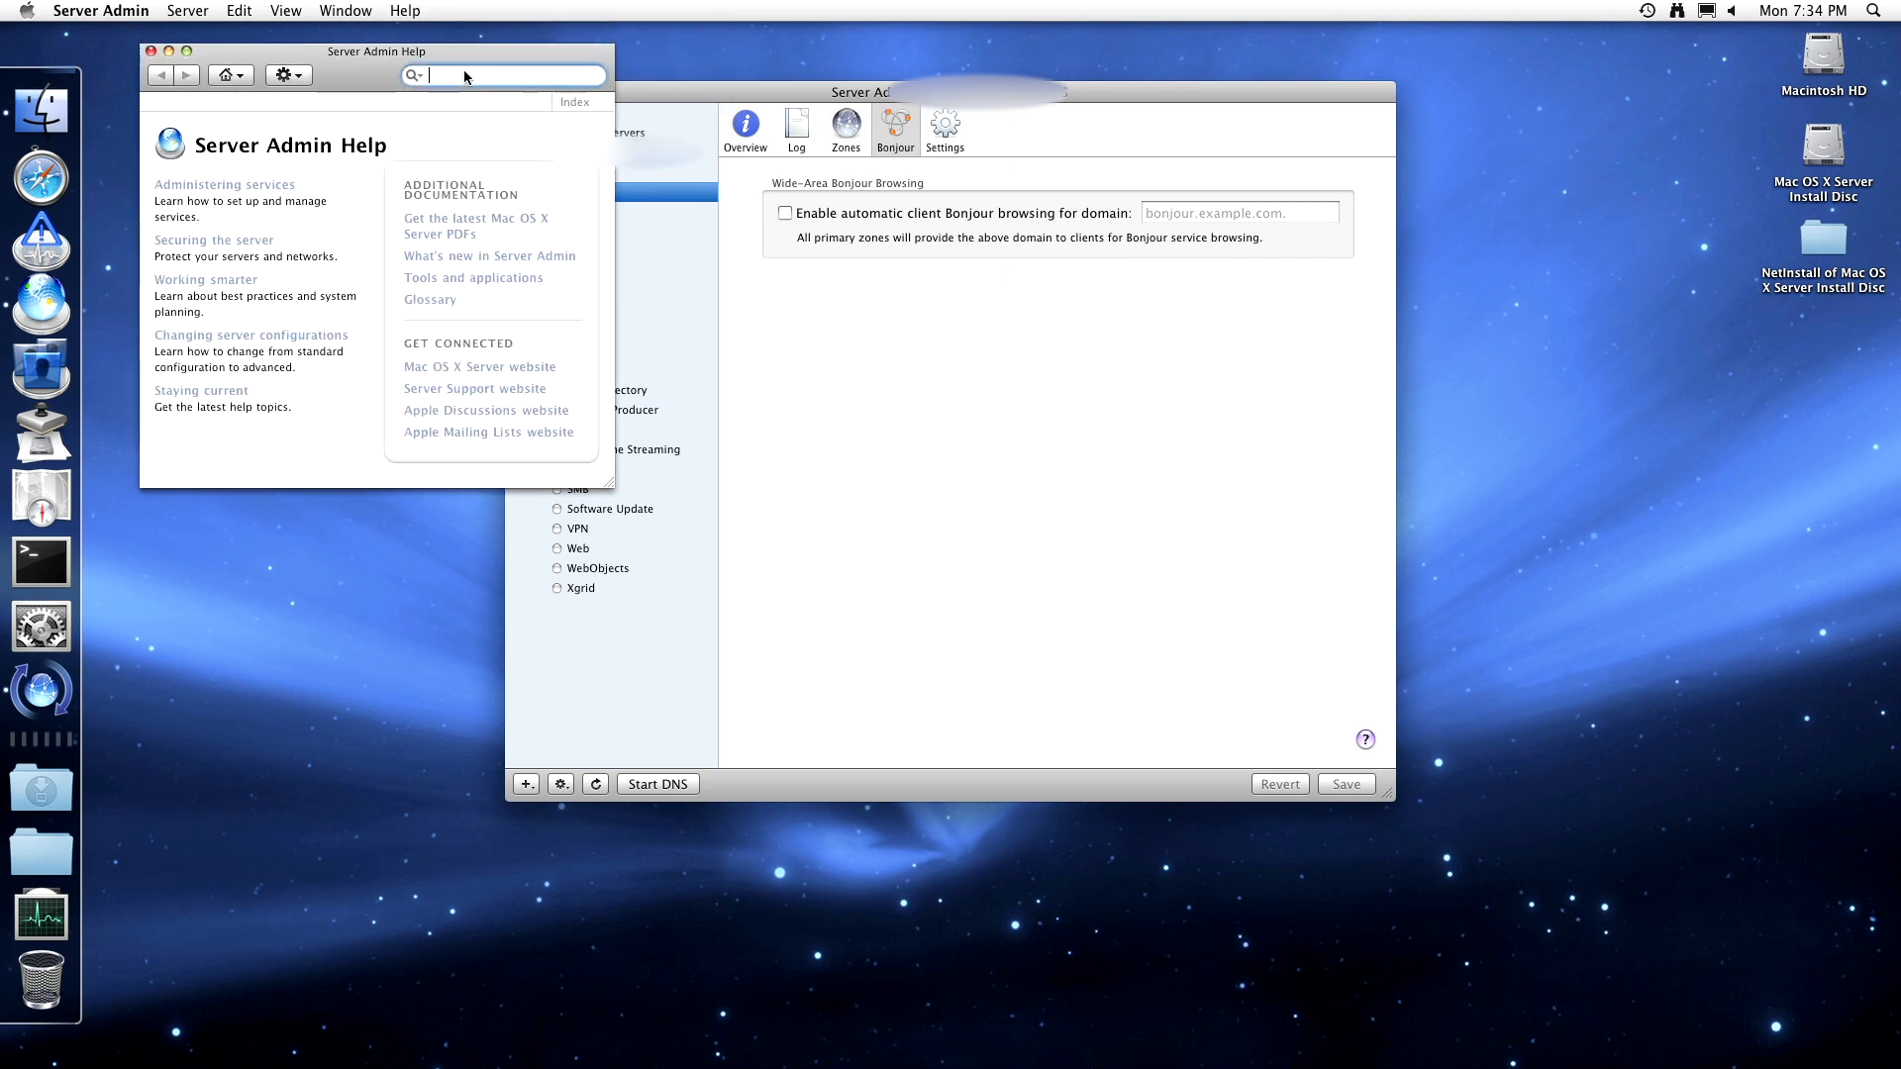
text(bonjour)
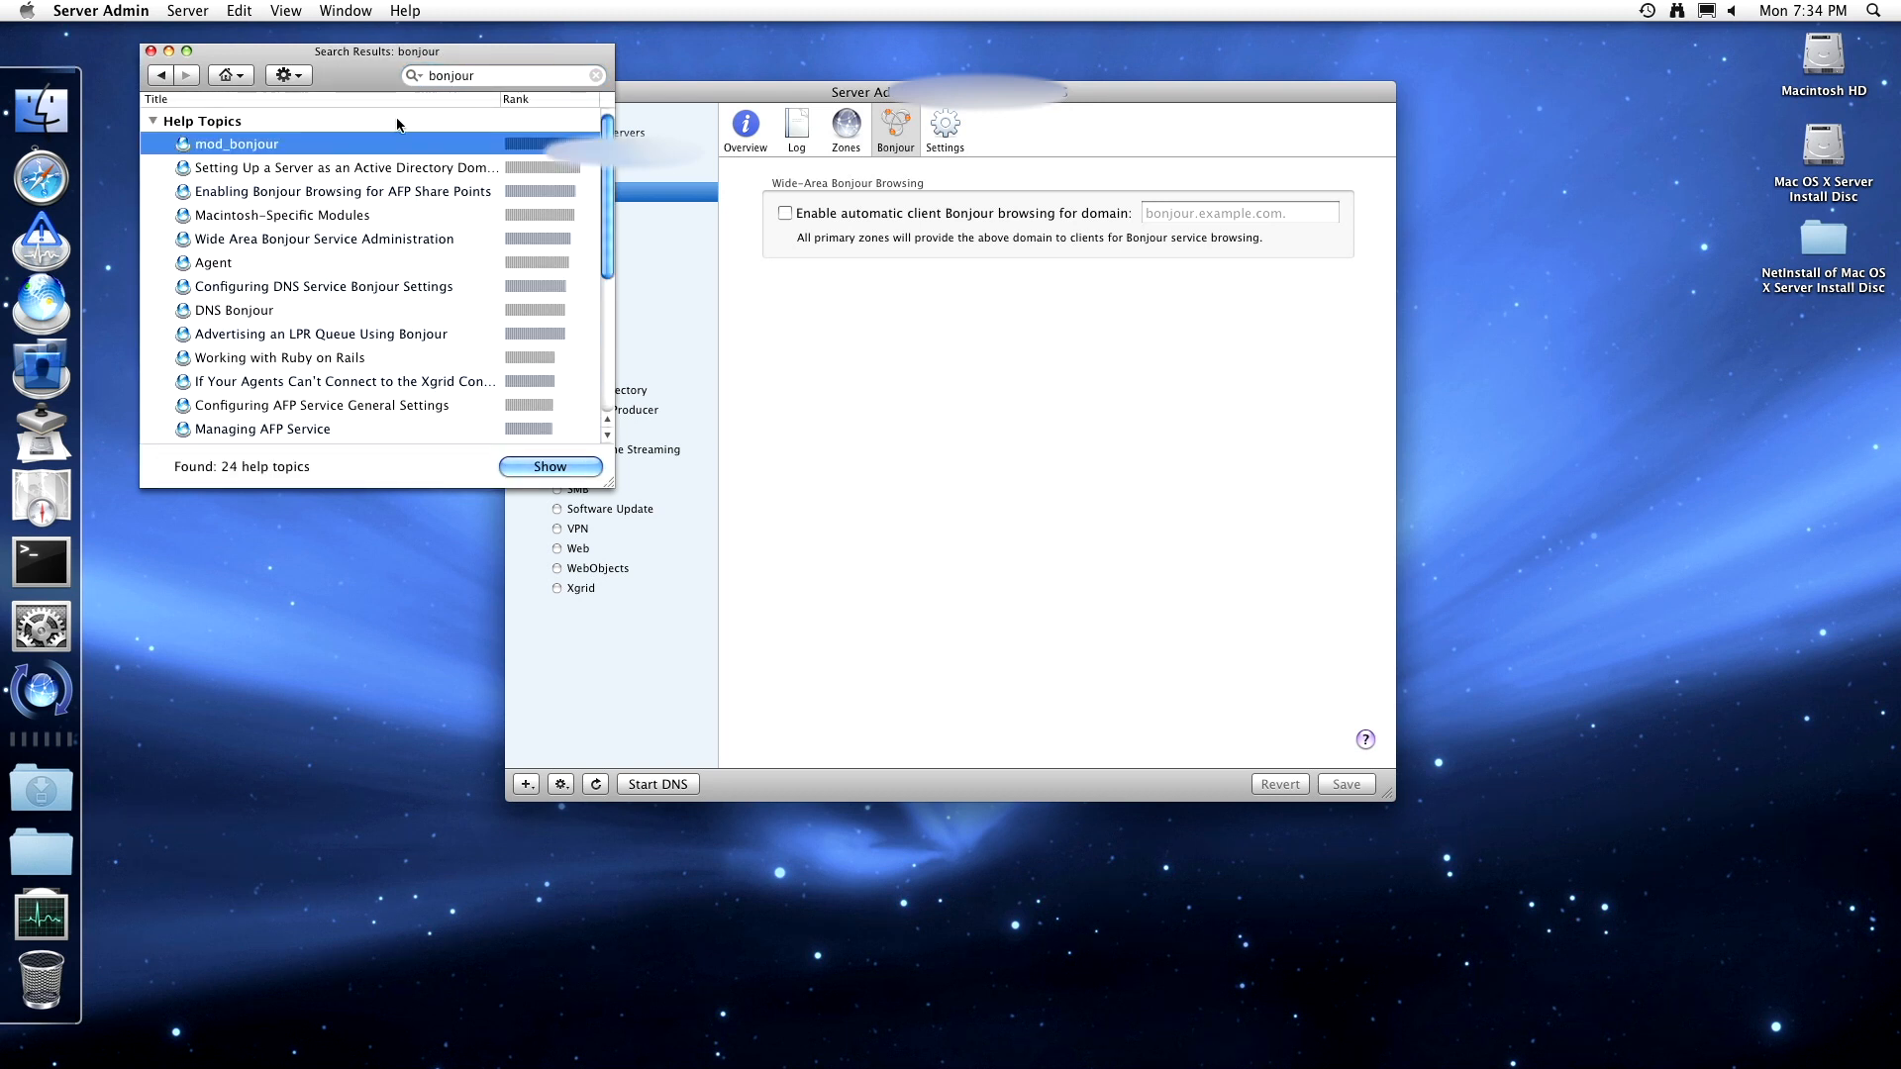
click(527, 466)
click(150, 53)
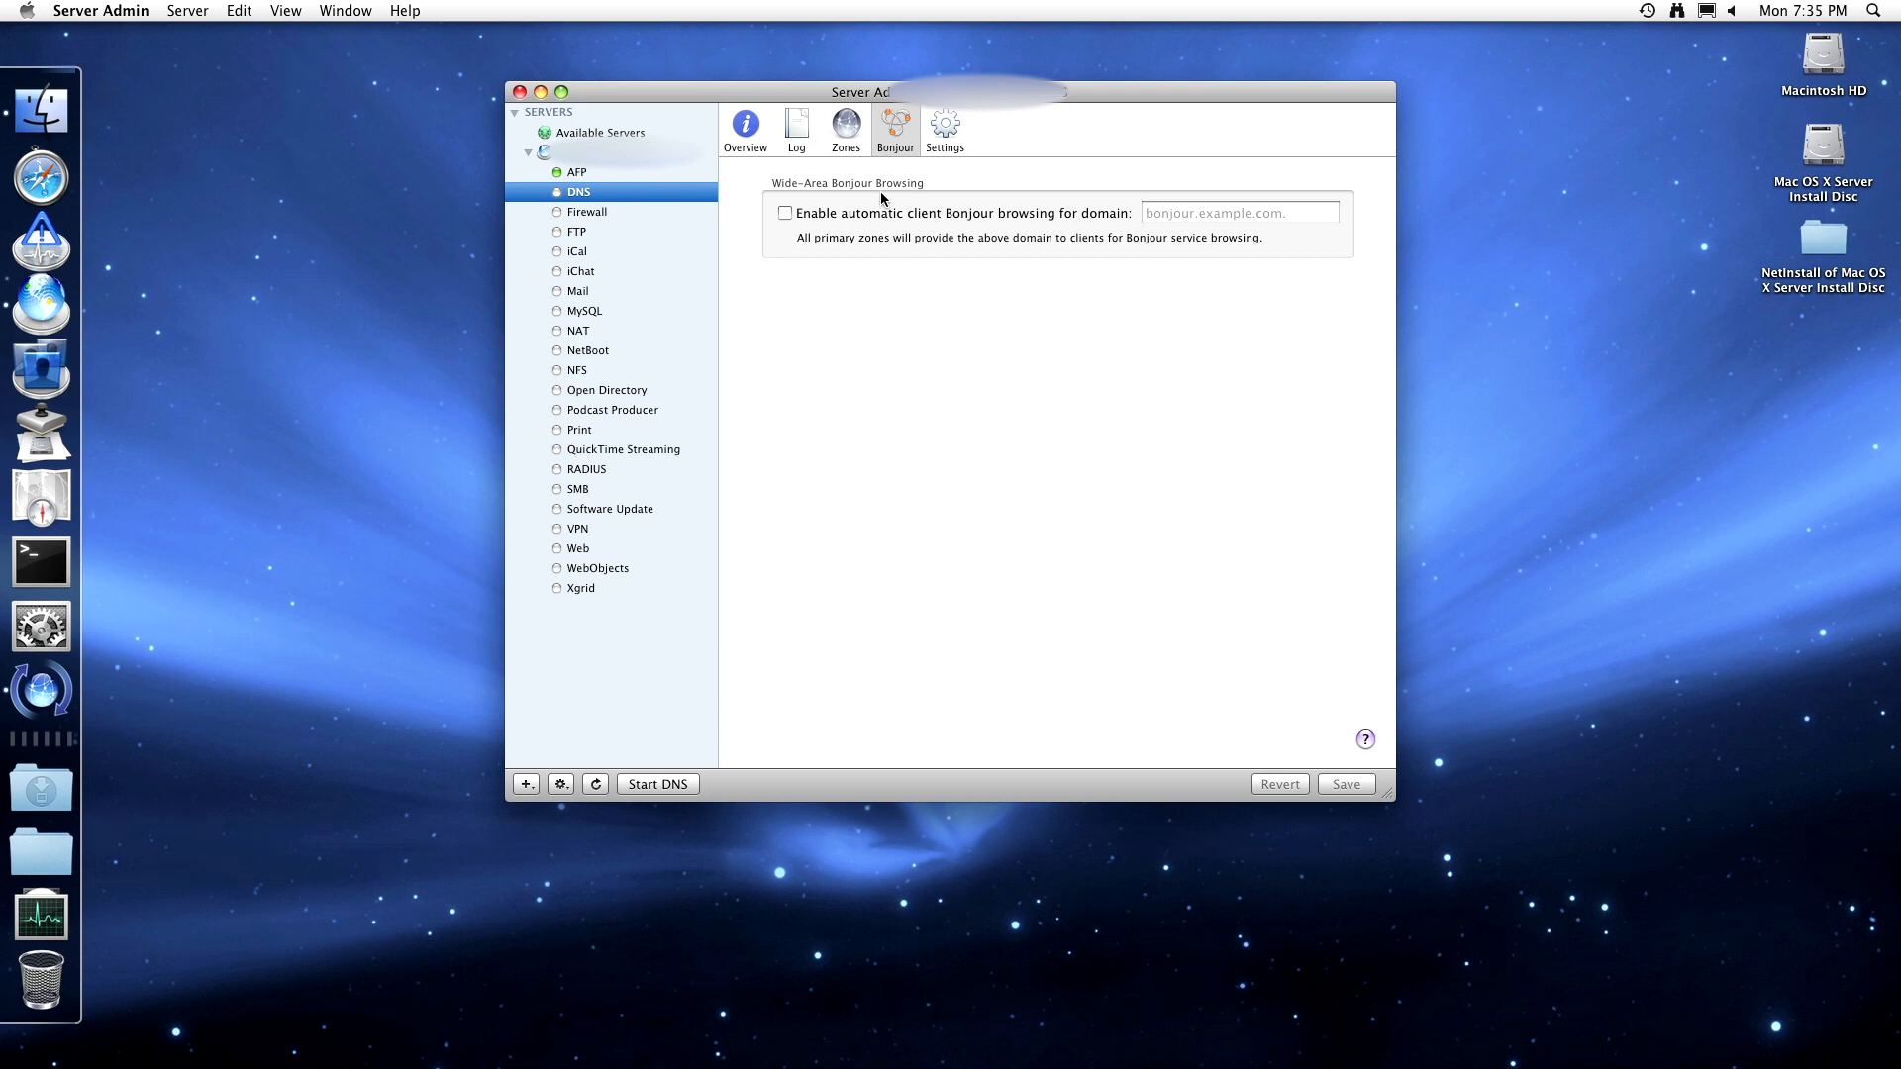
- Review the general DNS settings, checking the log level list but keeping Information
click(942, 147)
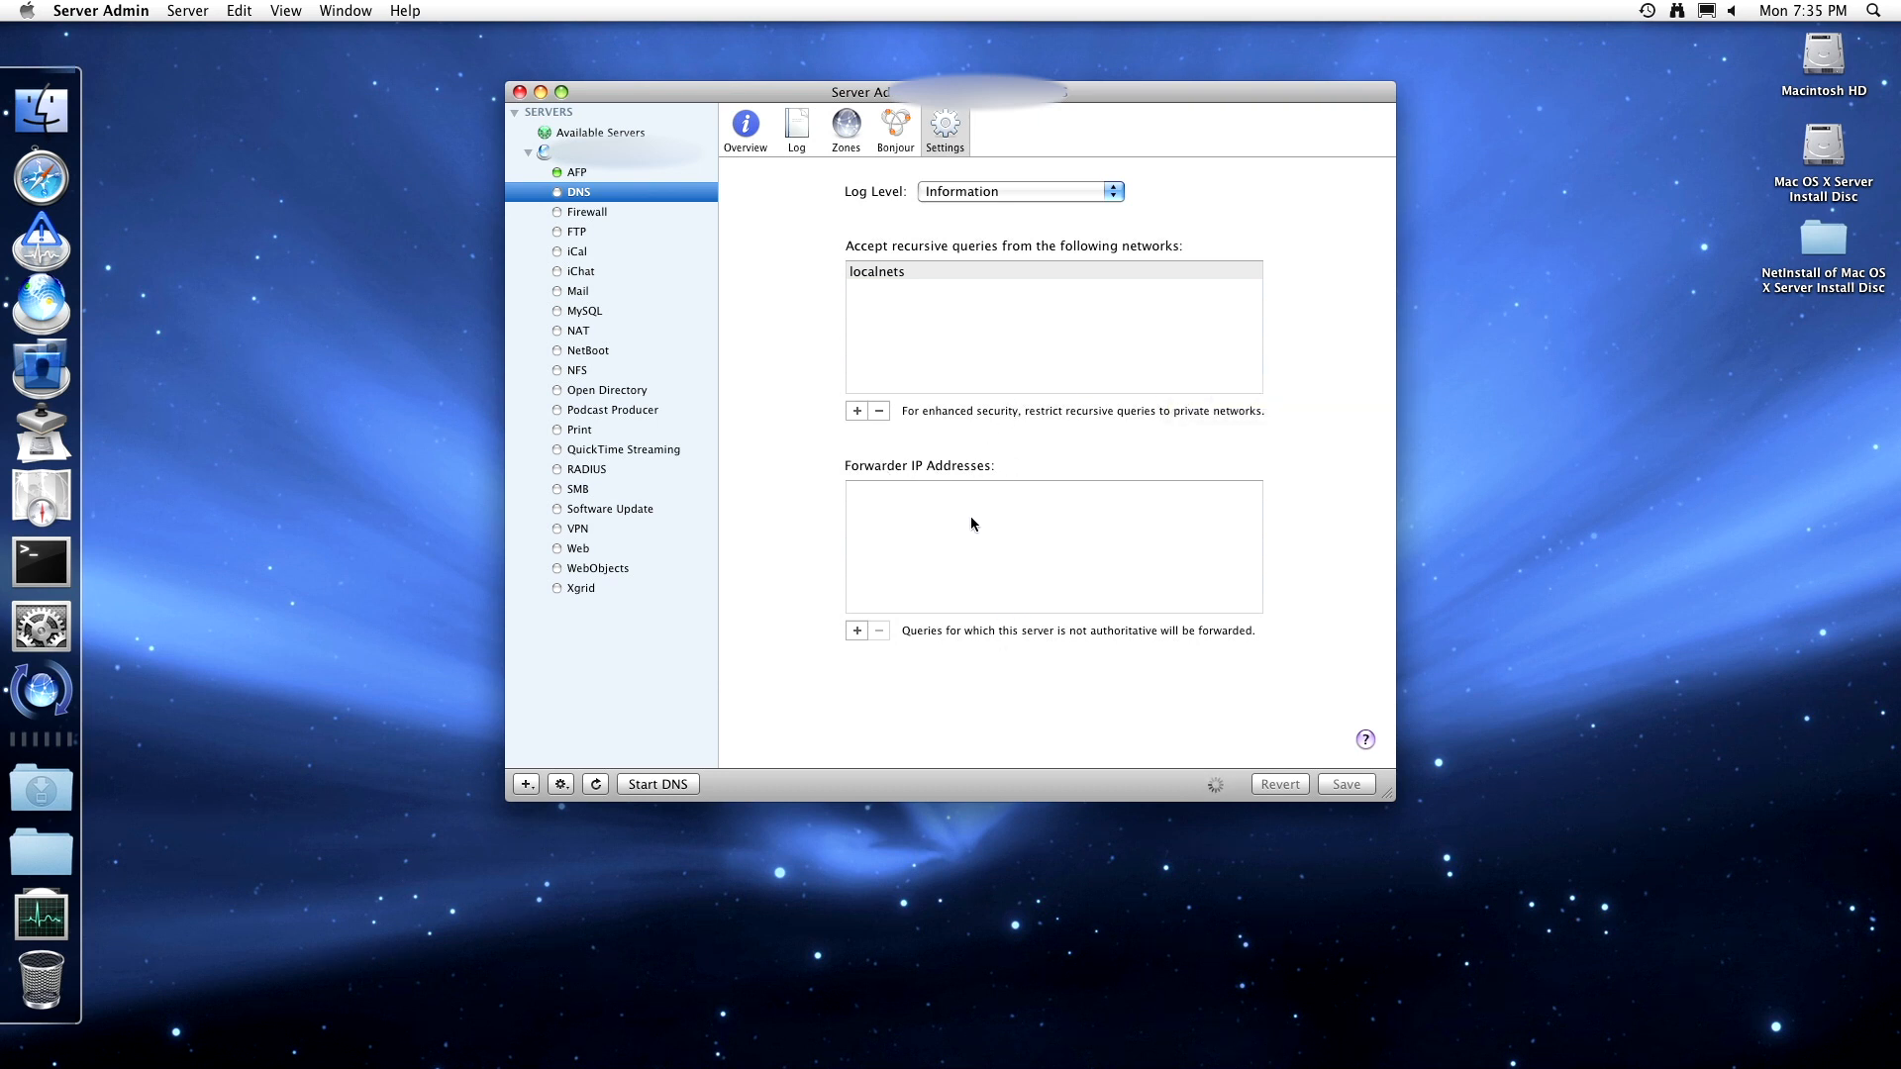
click(1025, 192)
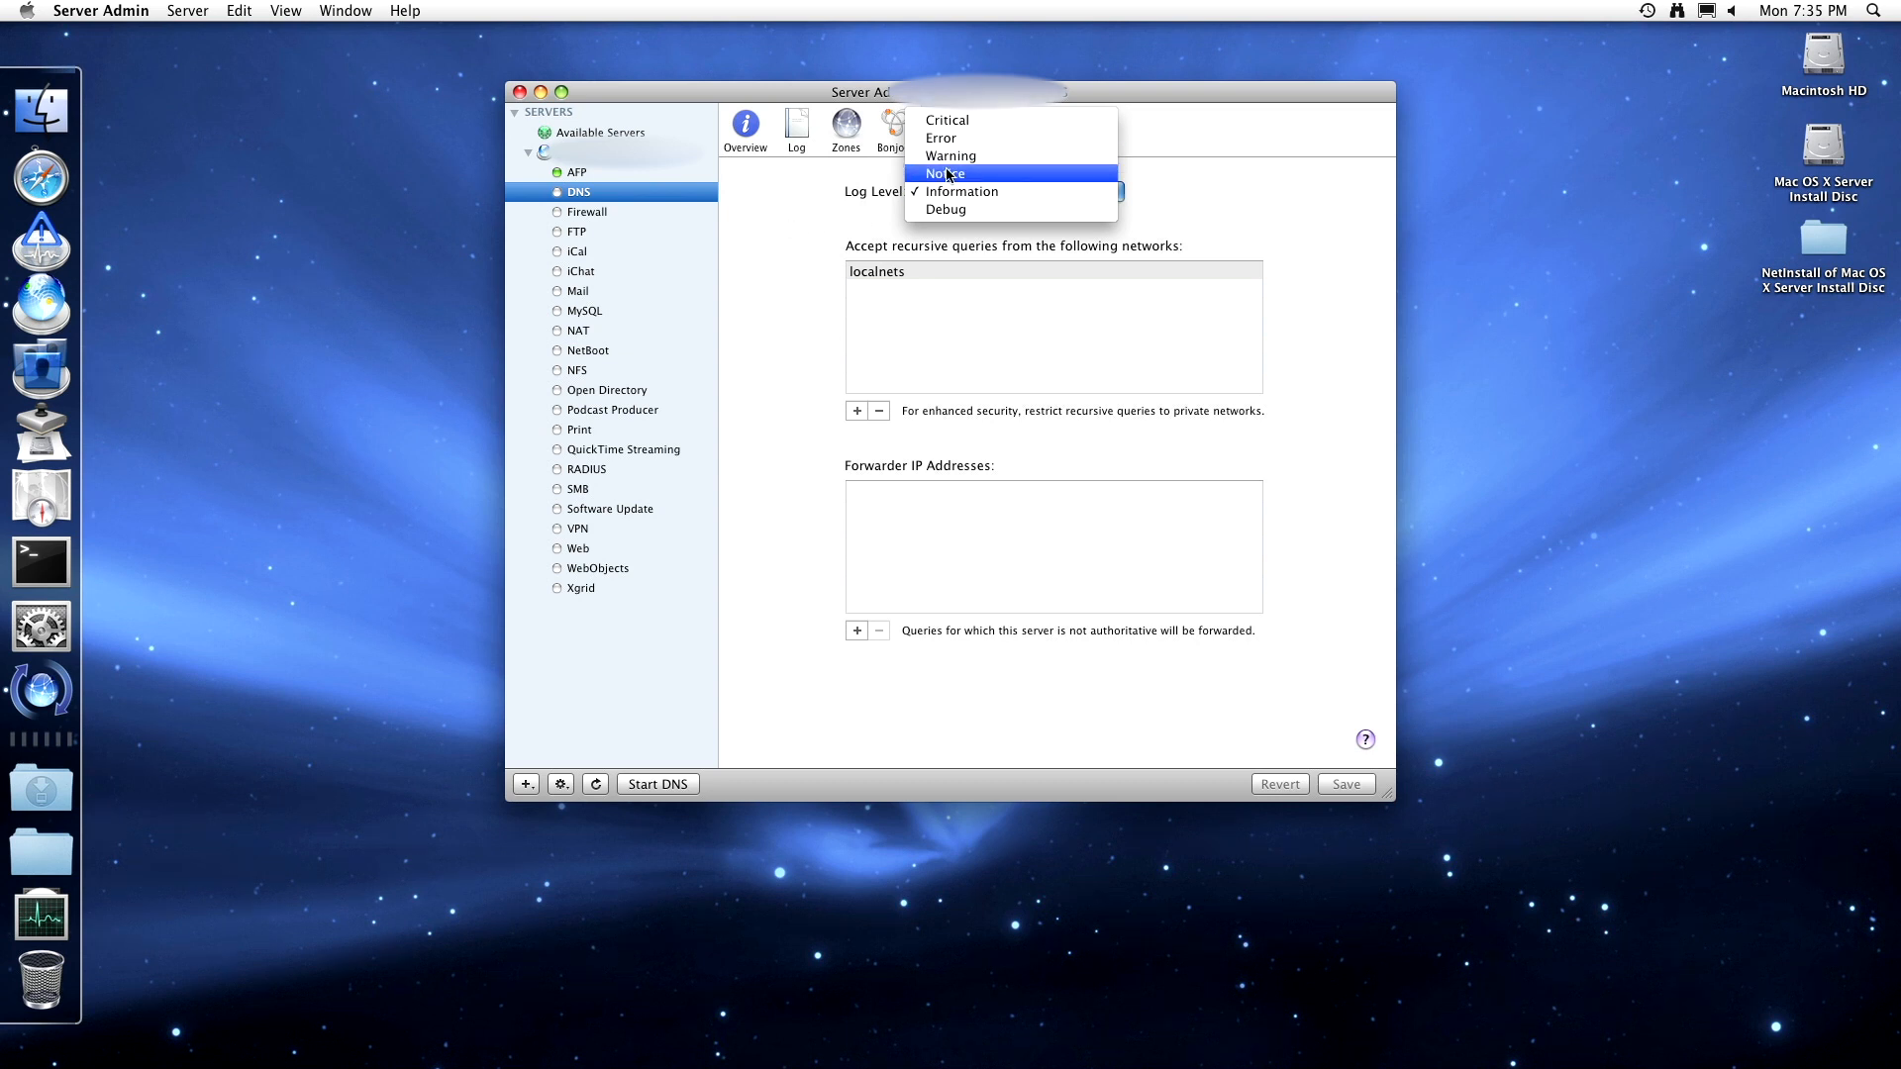
click(848, 206)
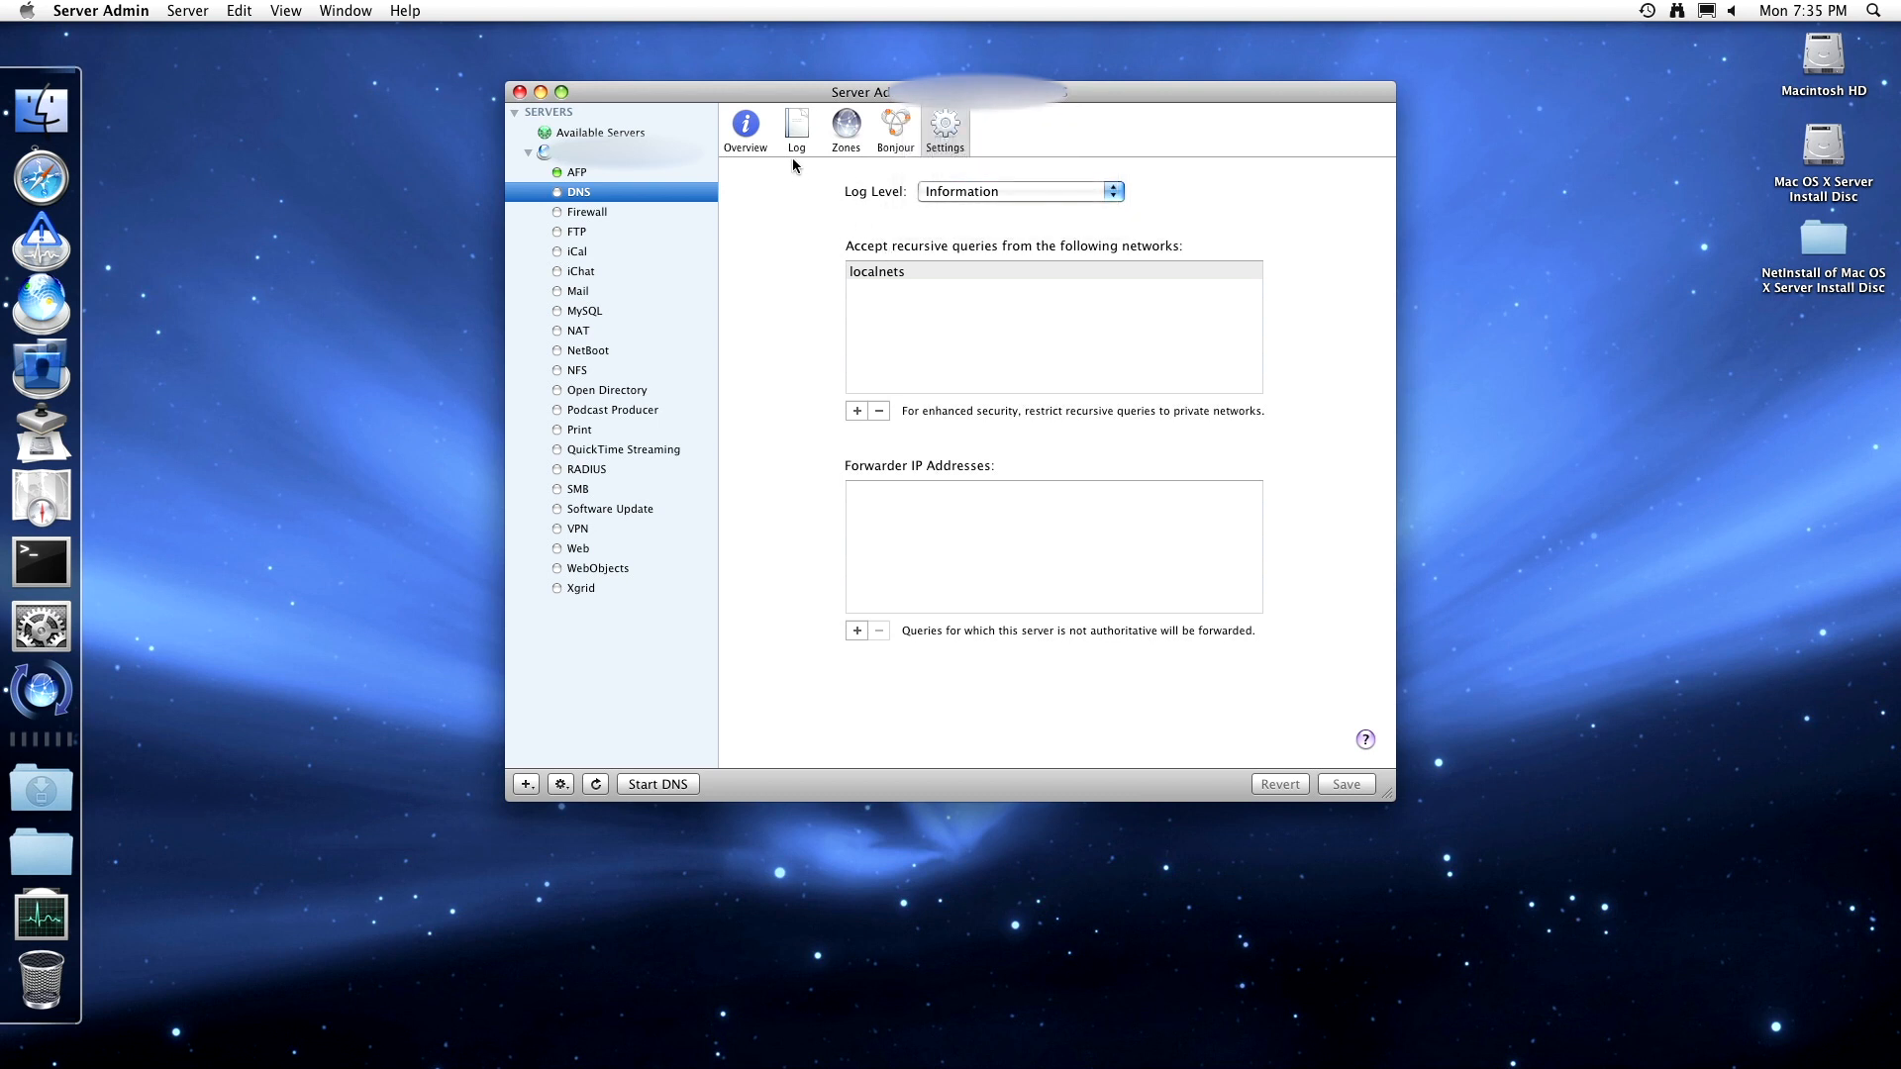
- Expand the any, 10-net (10.0.0.0/8) and 192.168-net groups; cancel duplicating 10-net
click(638, 211)
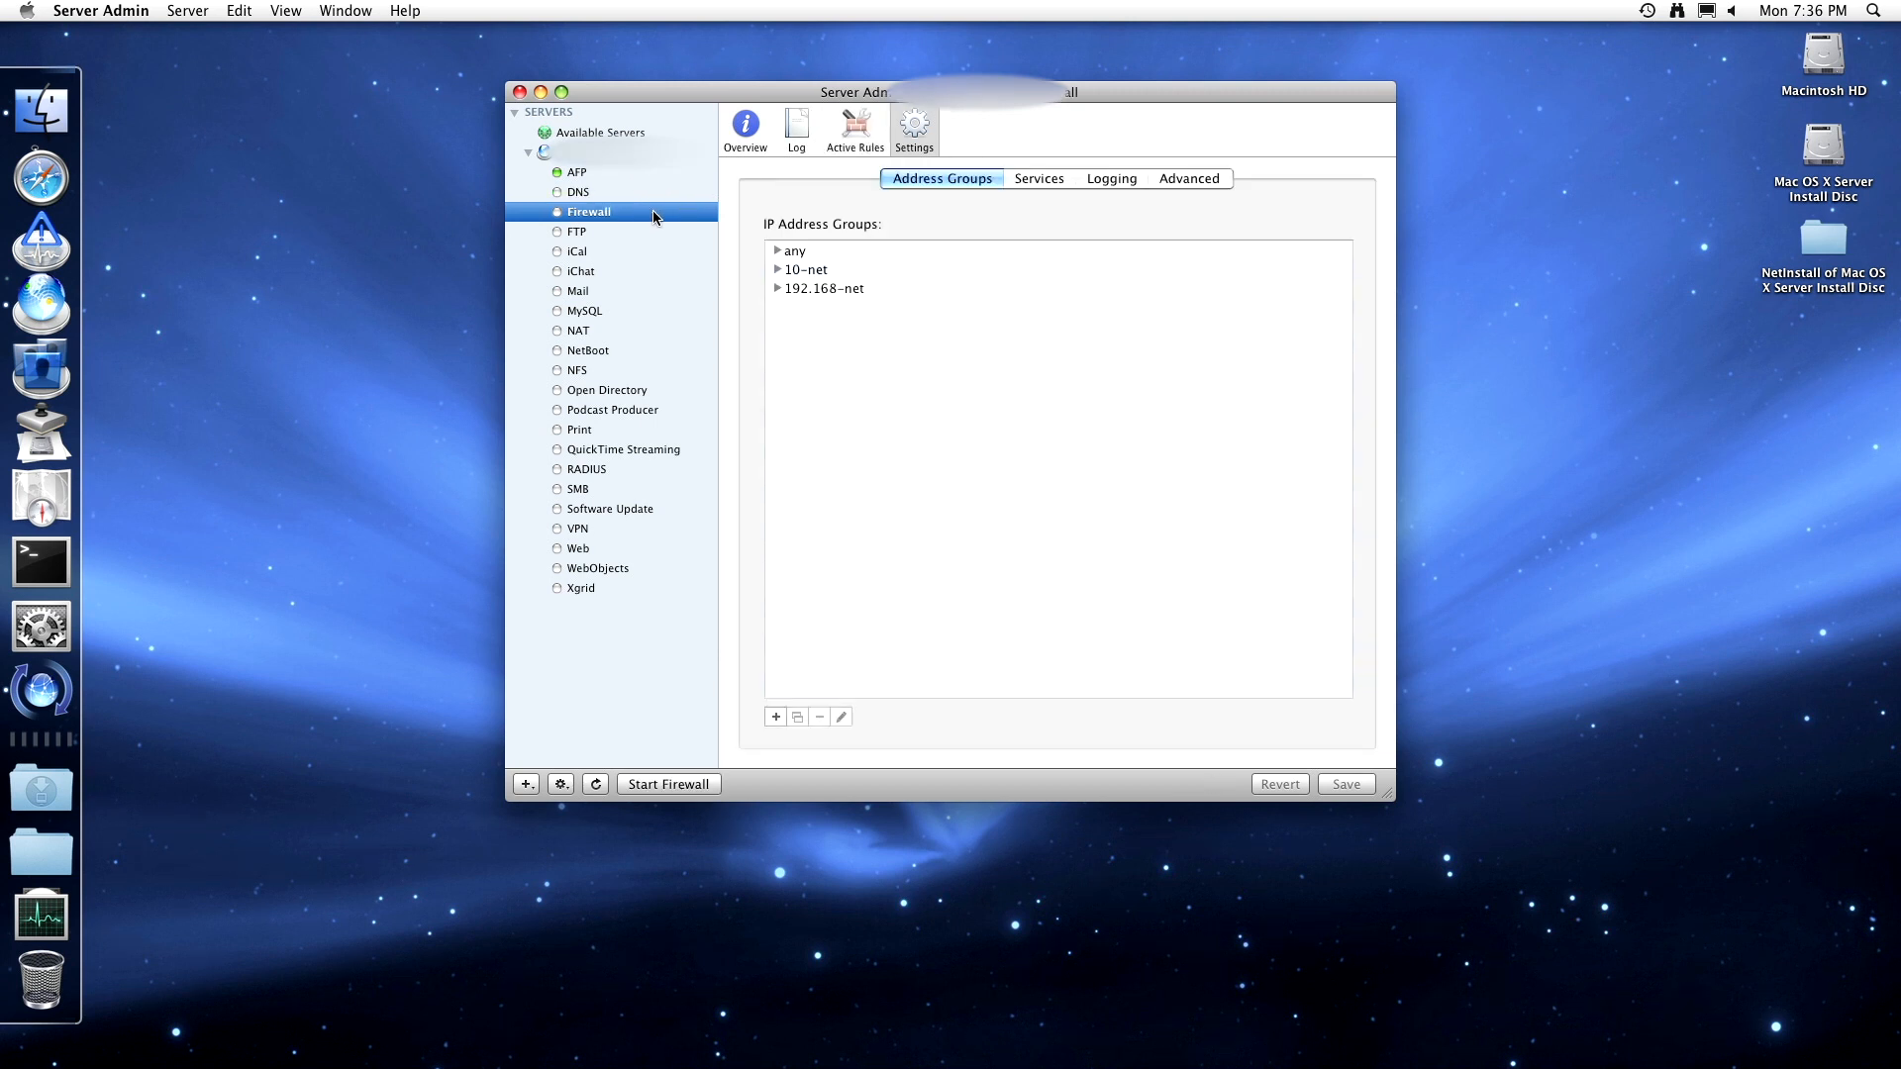
click(778, 250)
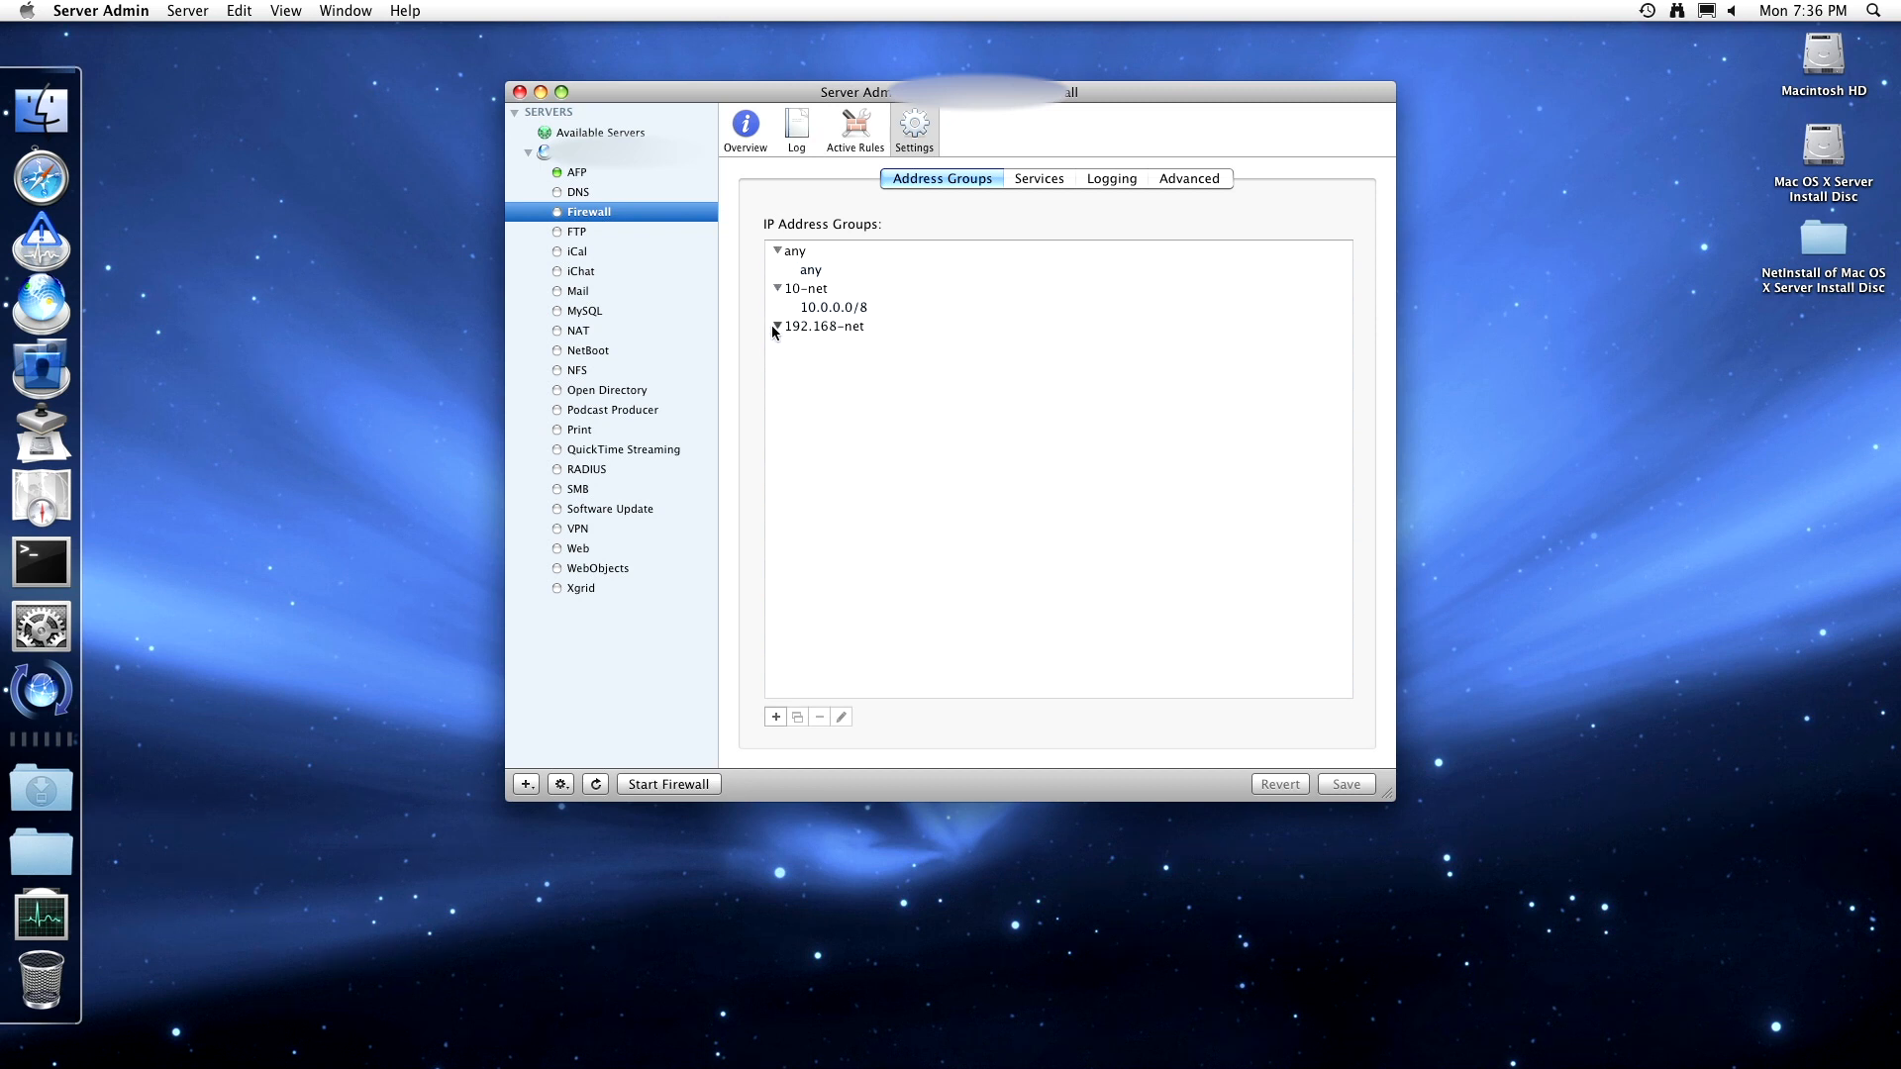
click(778, 326)
click(834, 346)
click(829, 311)
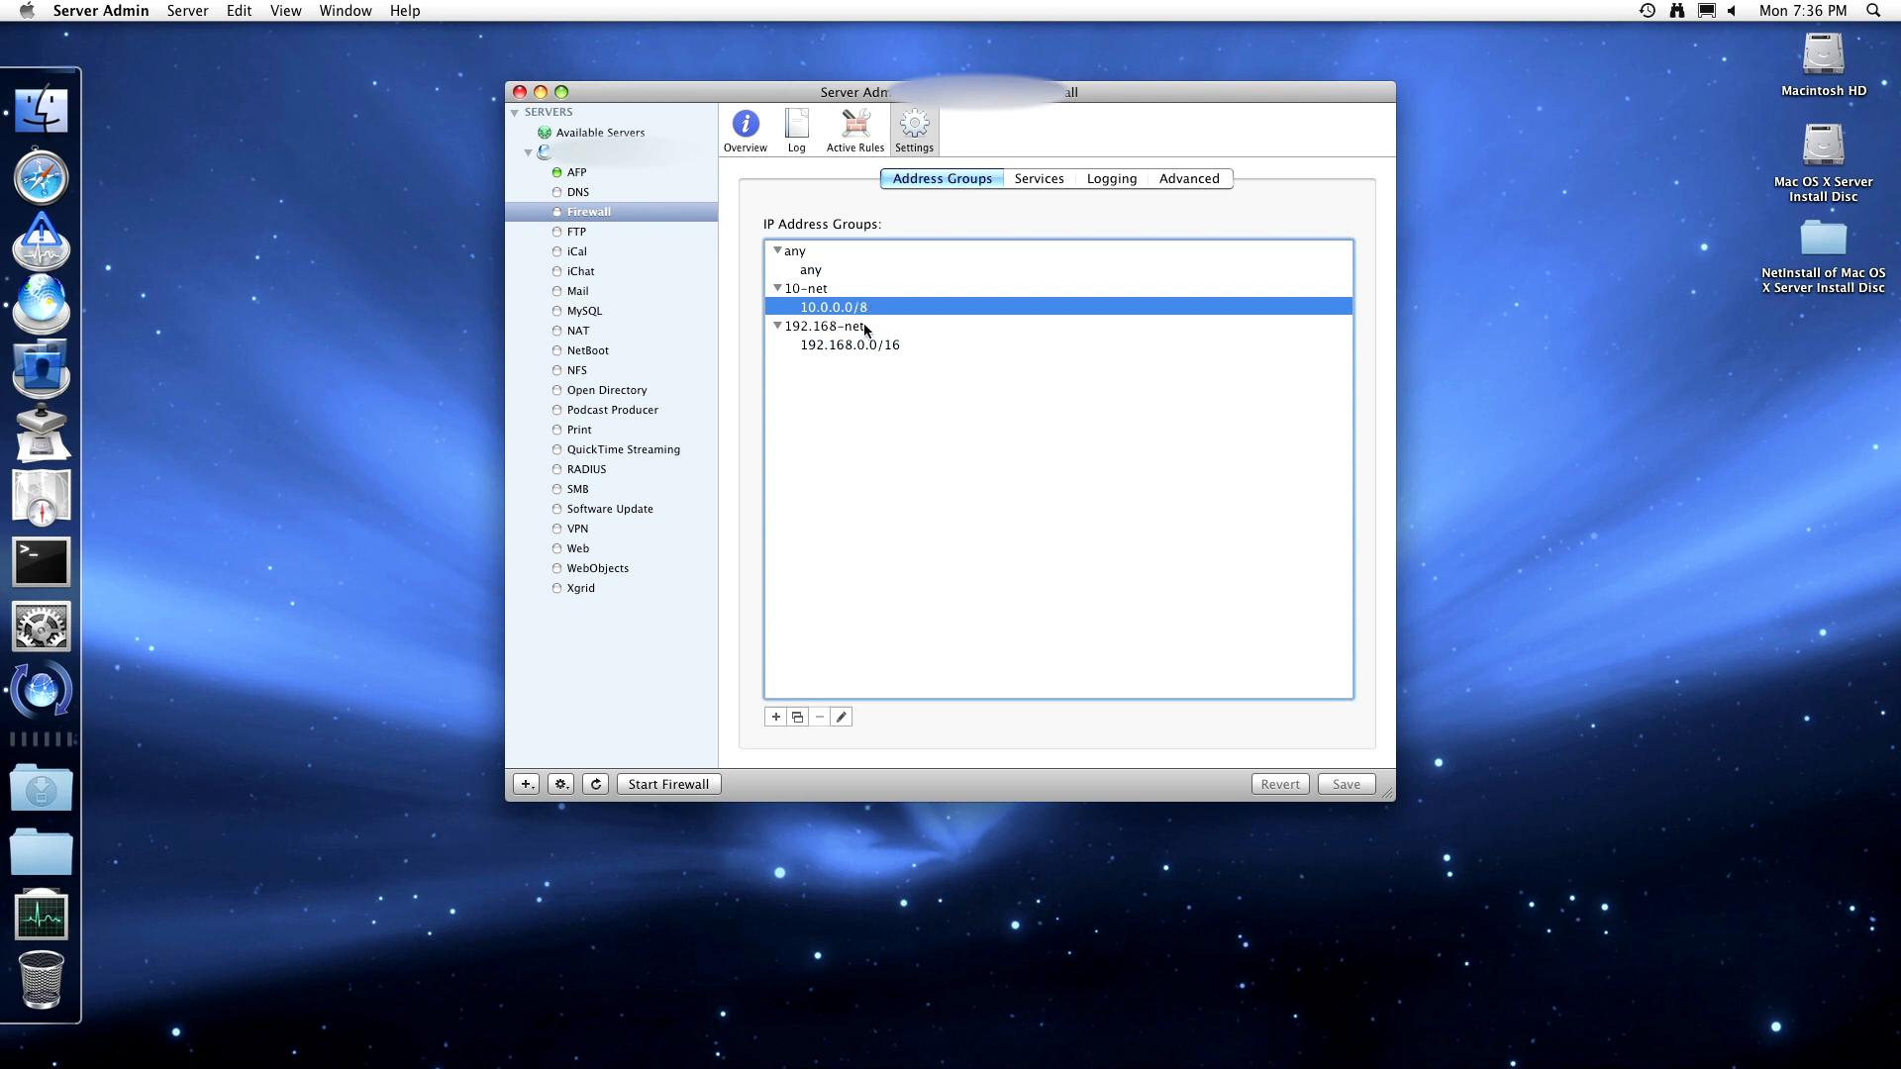
click(797, 716)
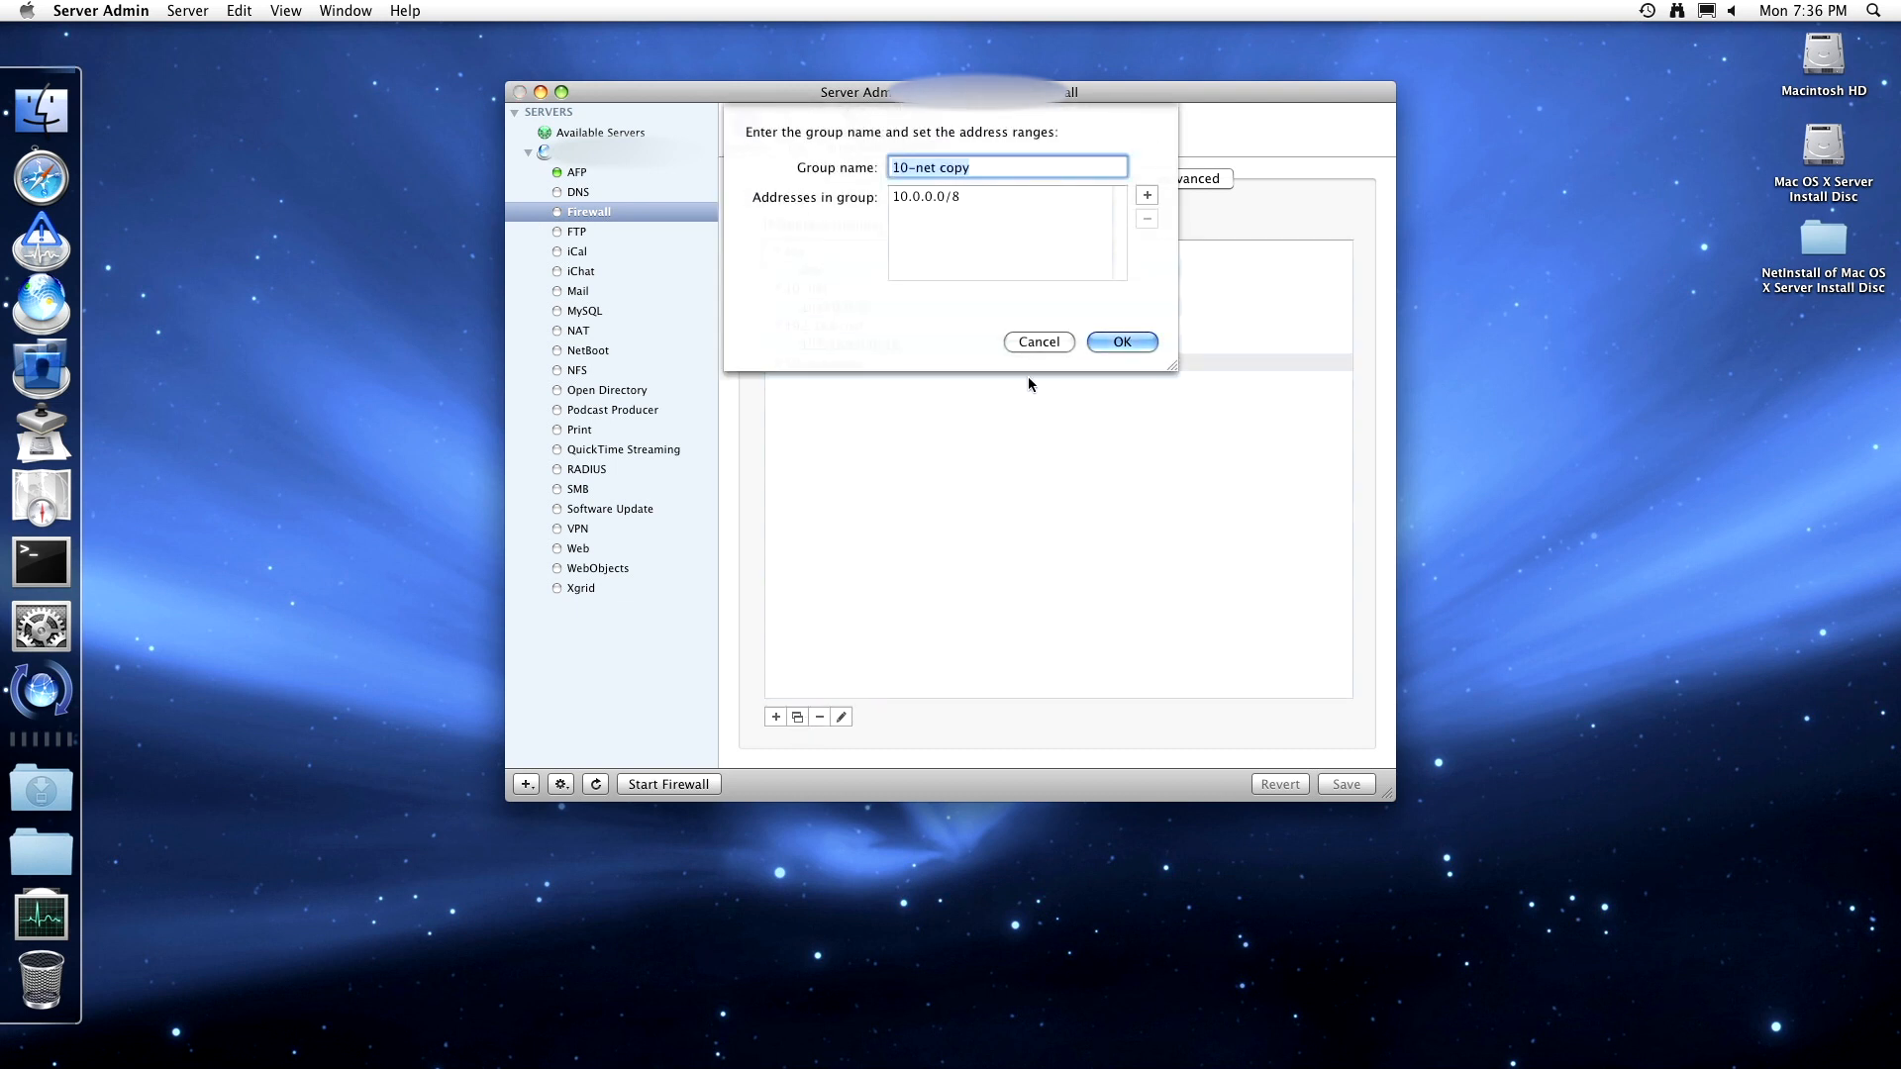
click(1034, 343)
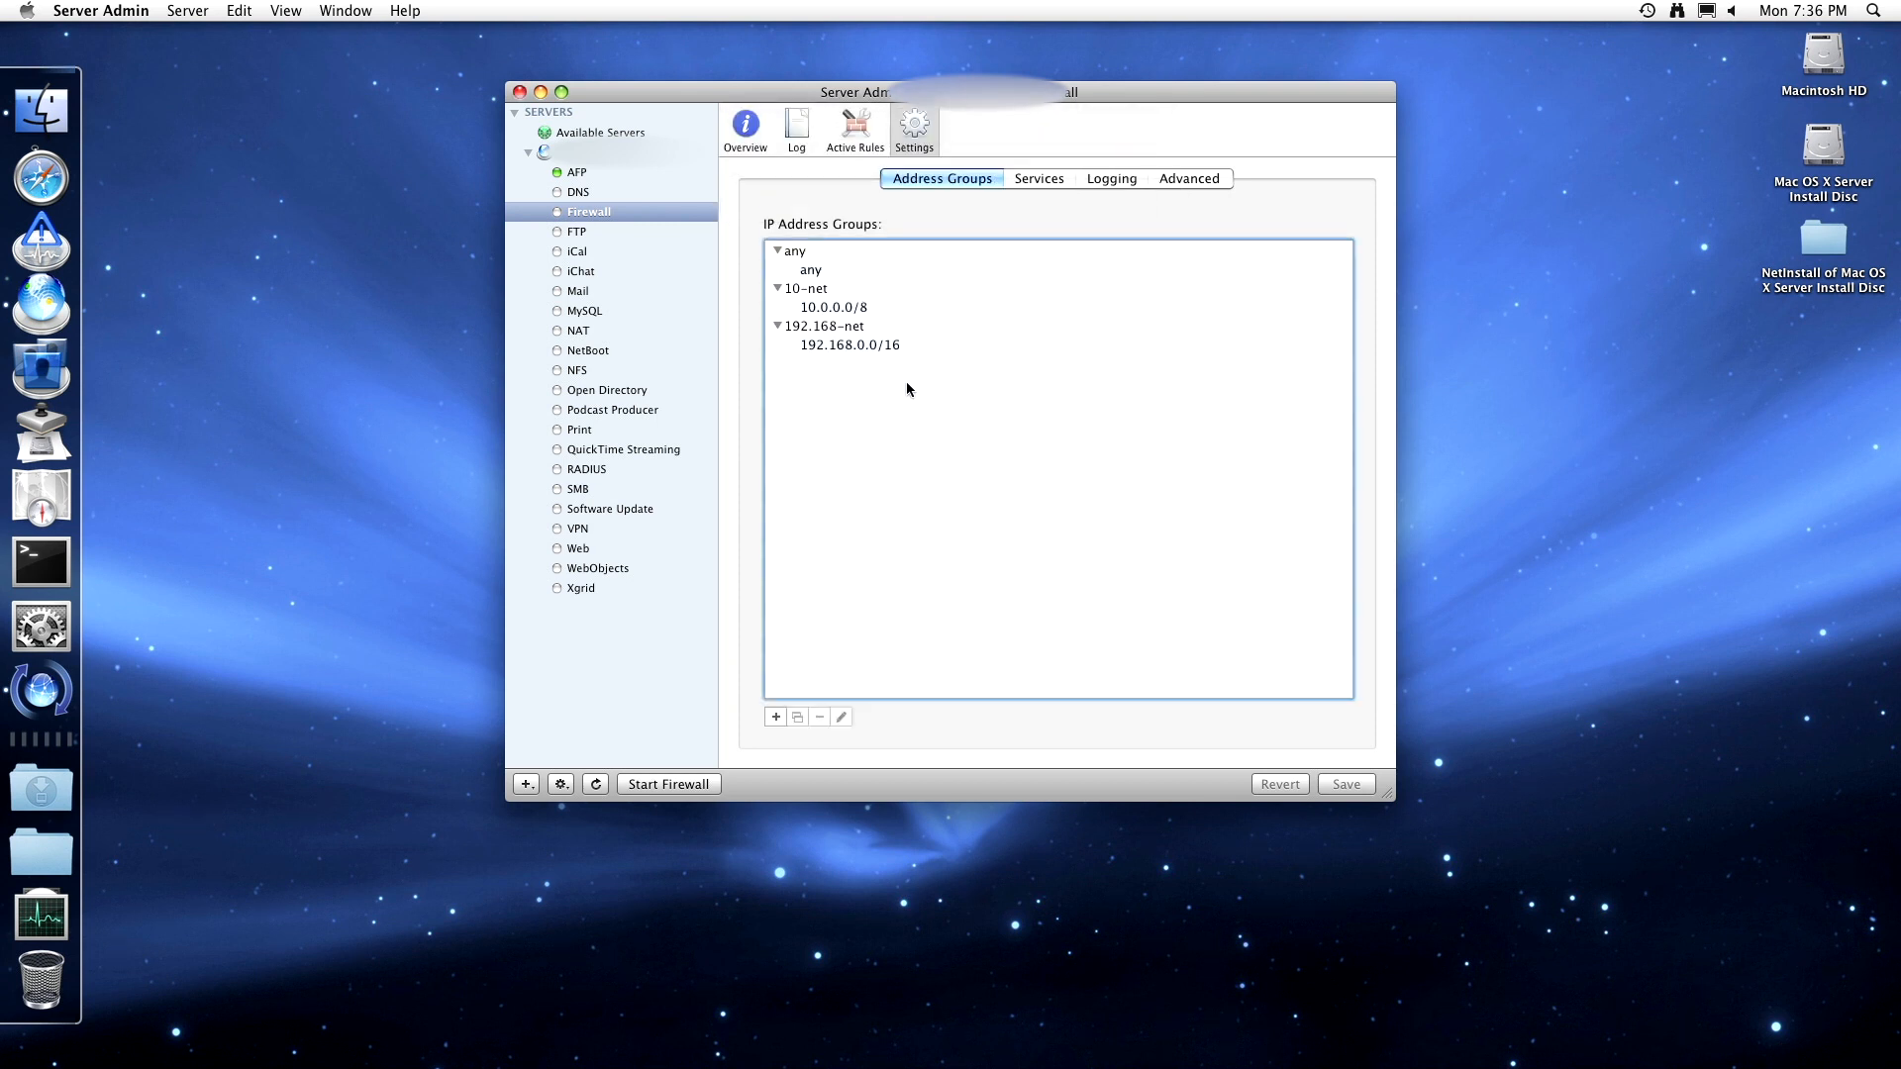
click(1050, 181)
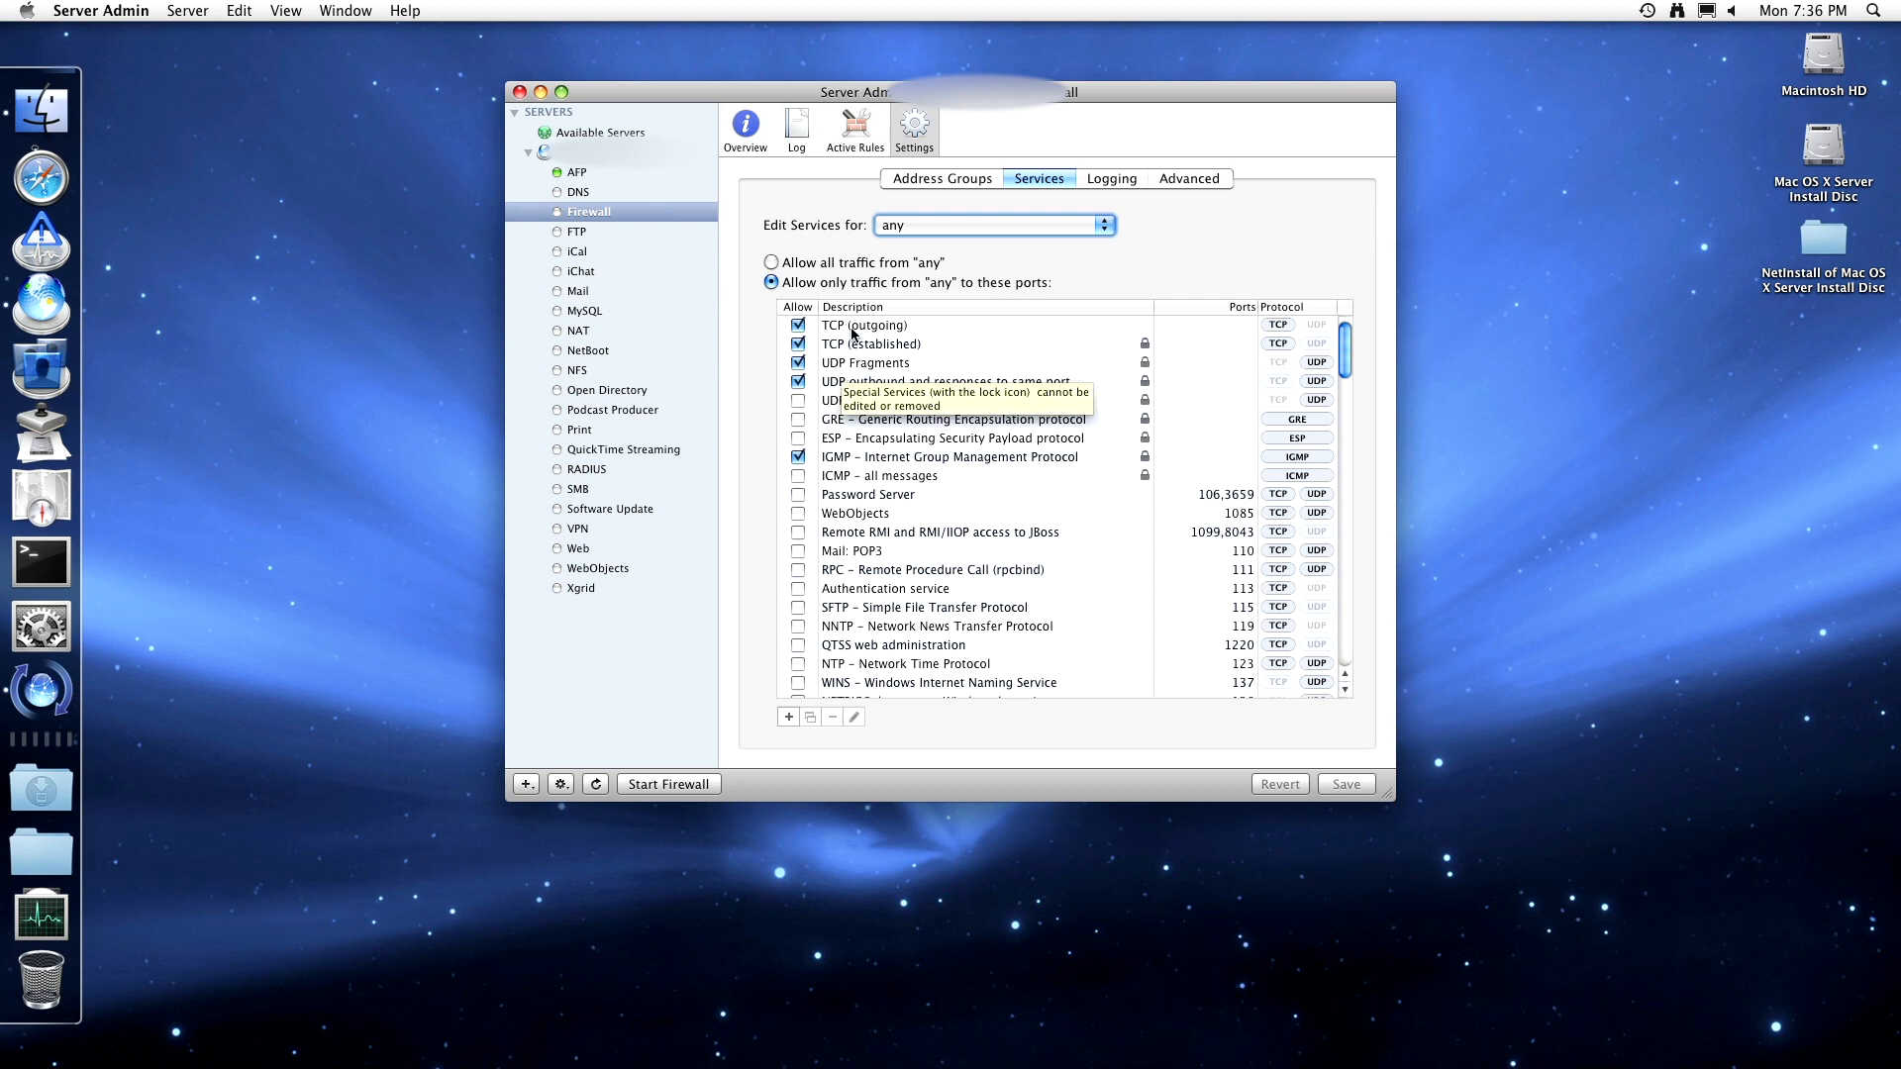
scroll(859, 346, down, 5)
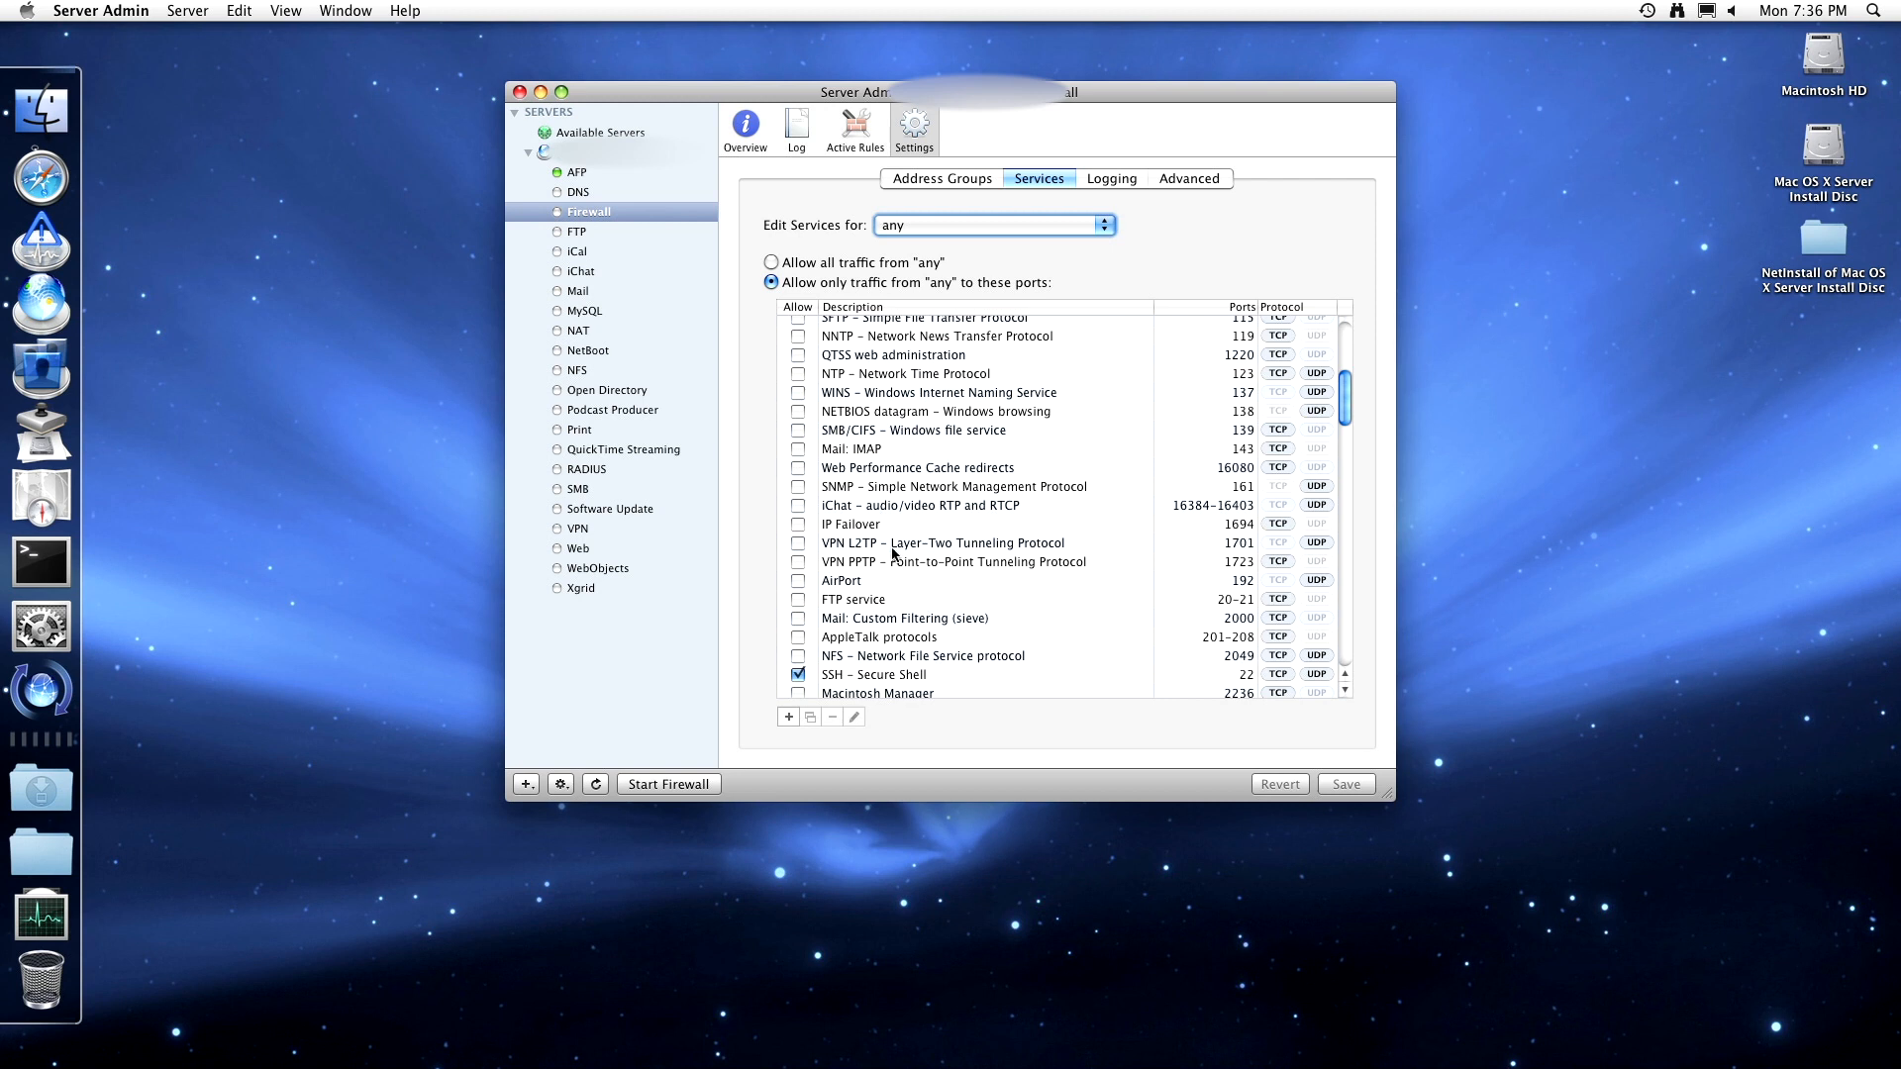
click(878, 620)
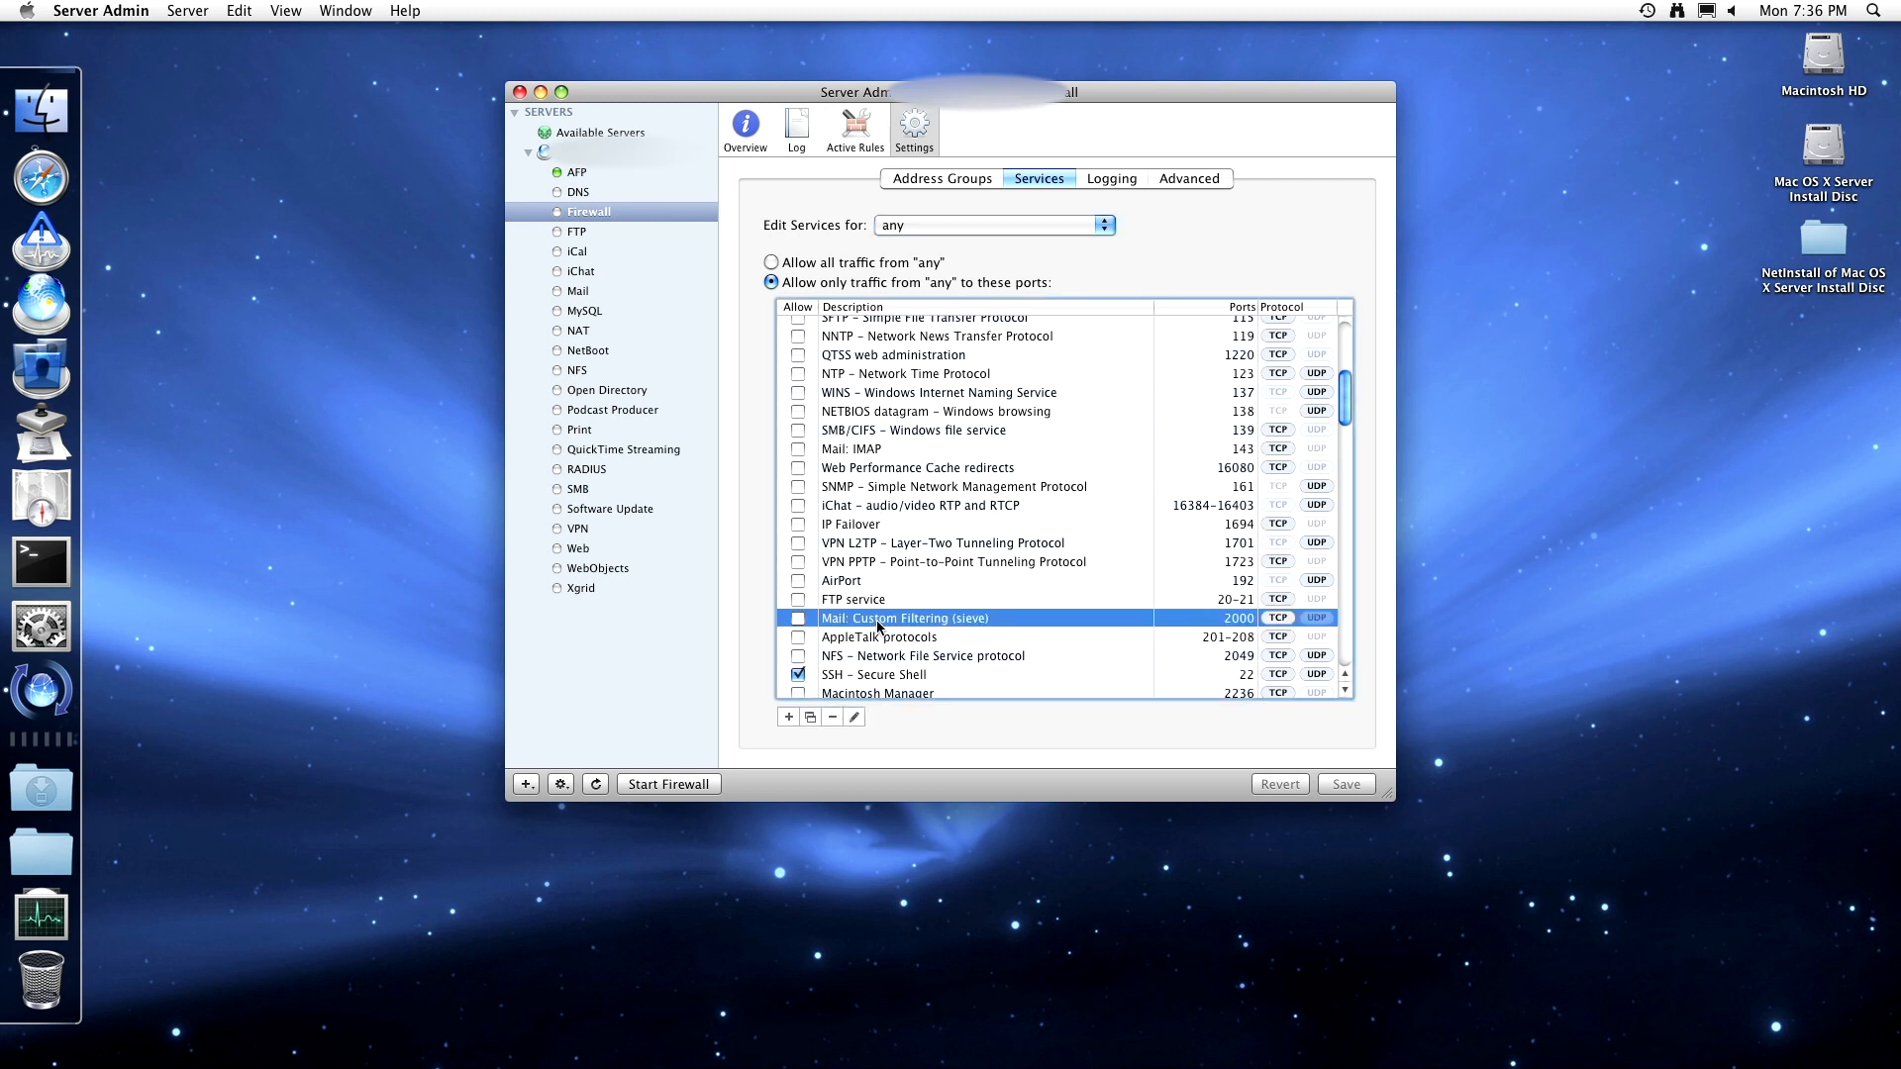
click(810, 716)
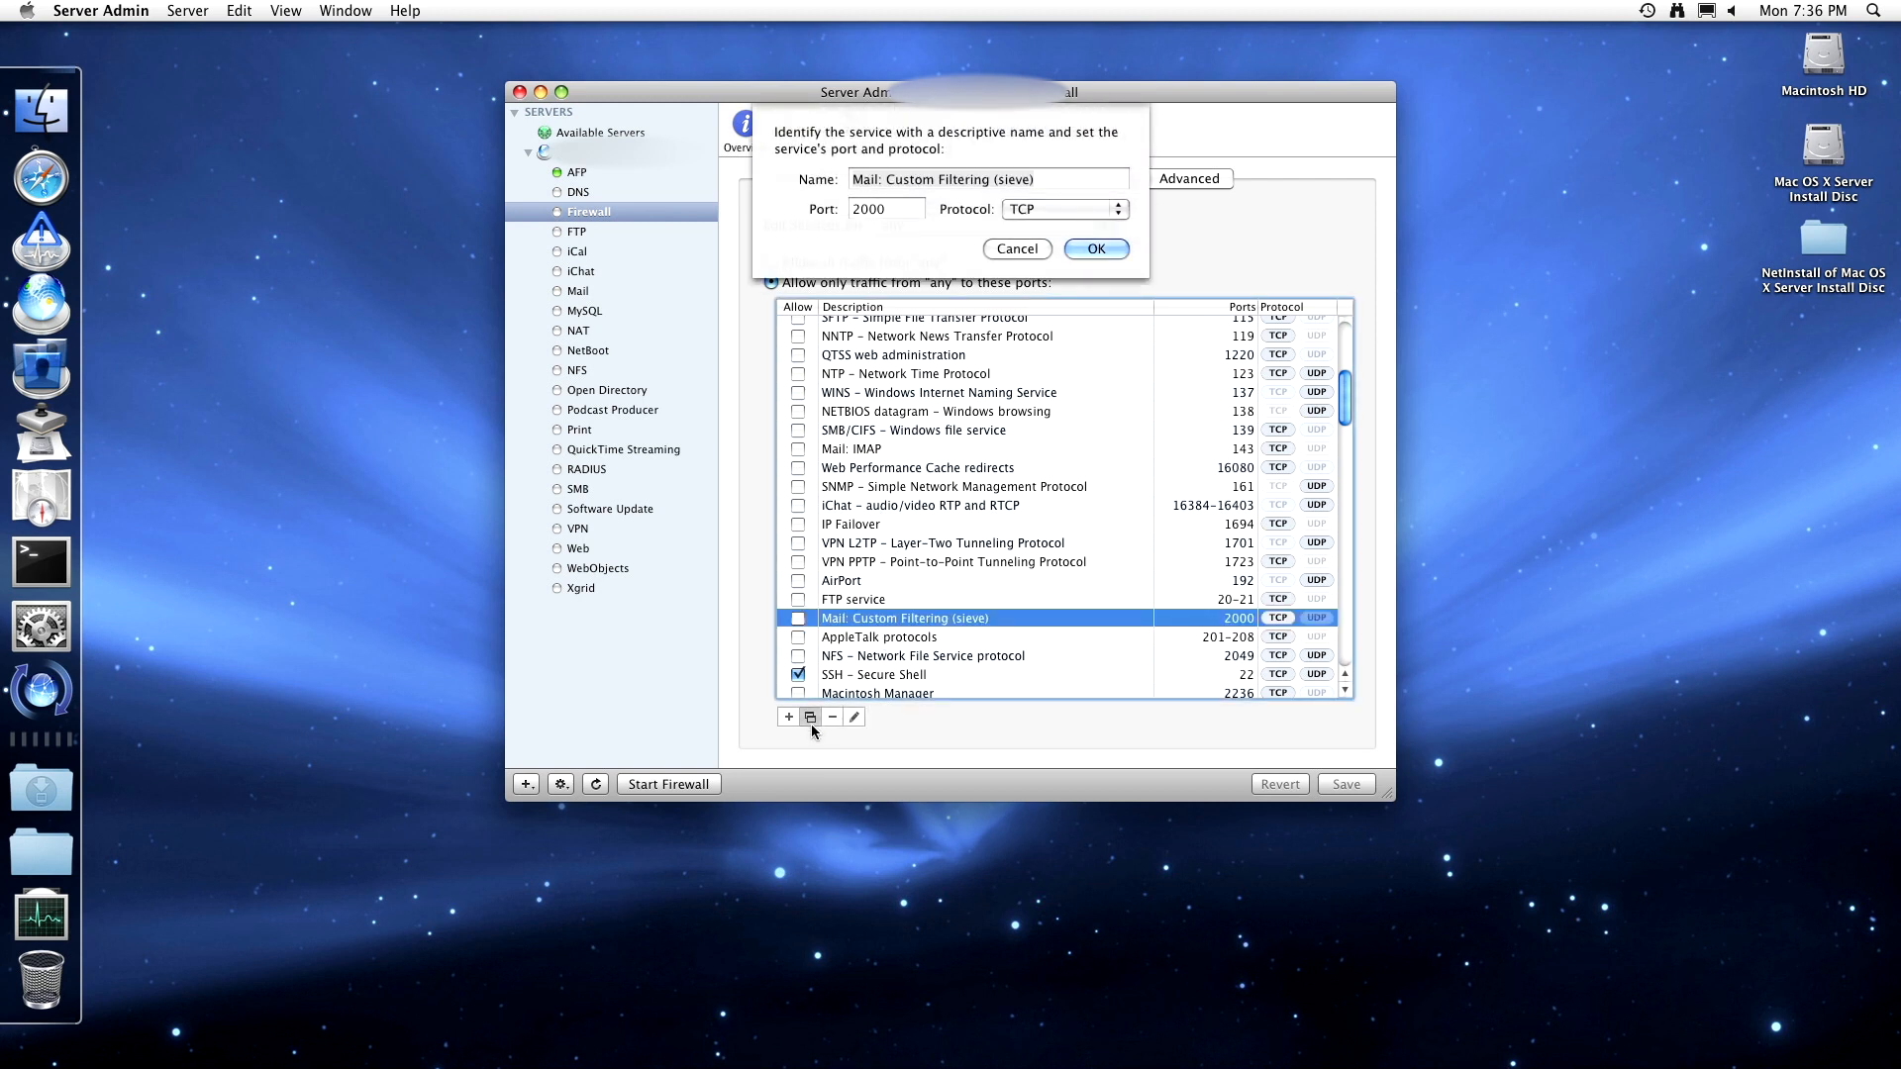
click(1016, 249)
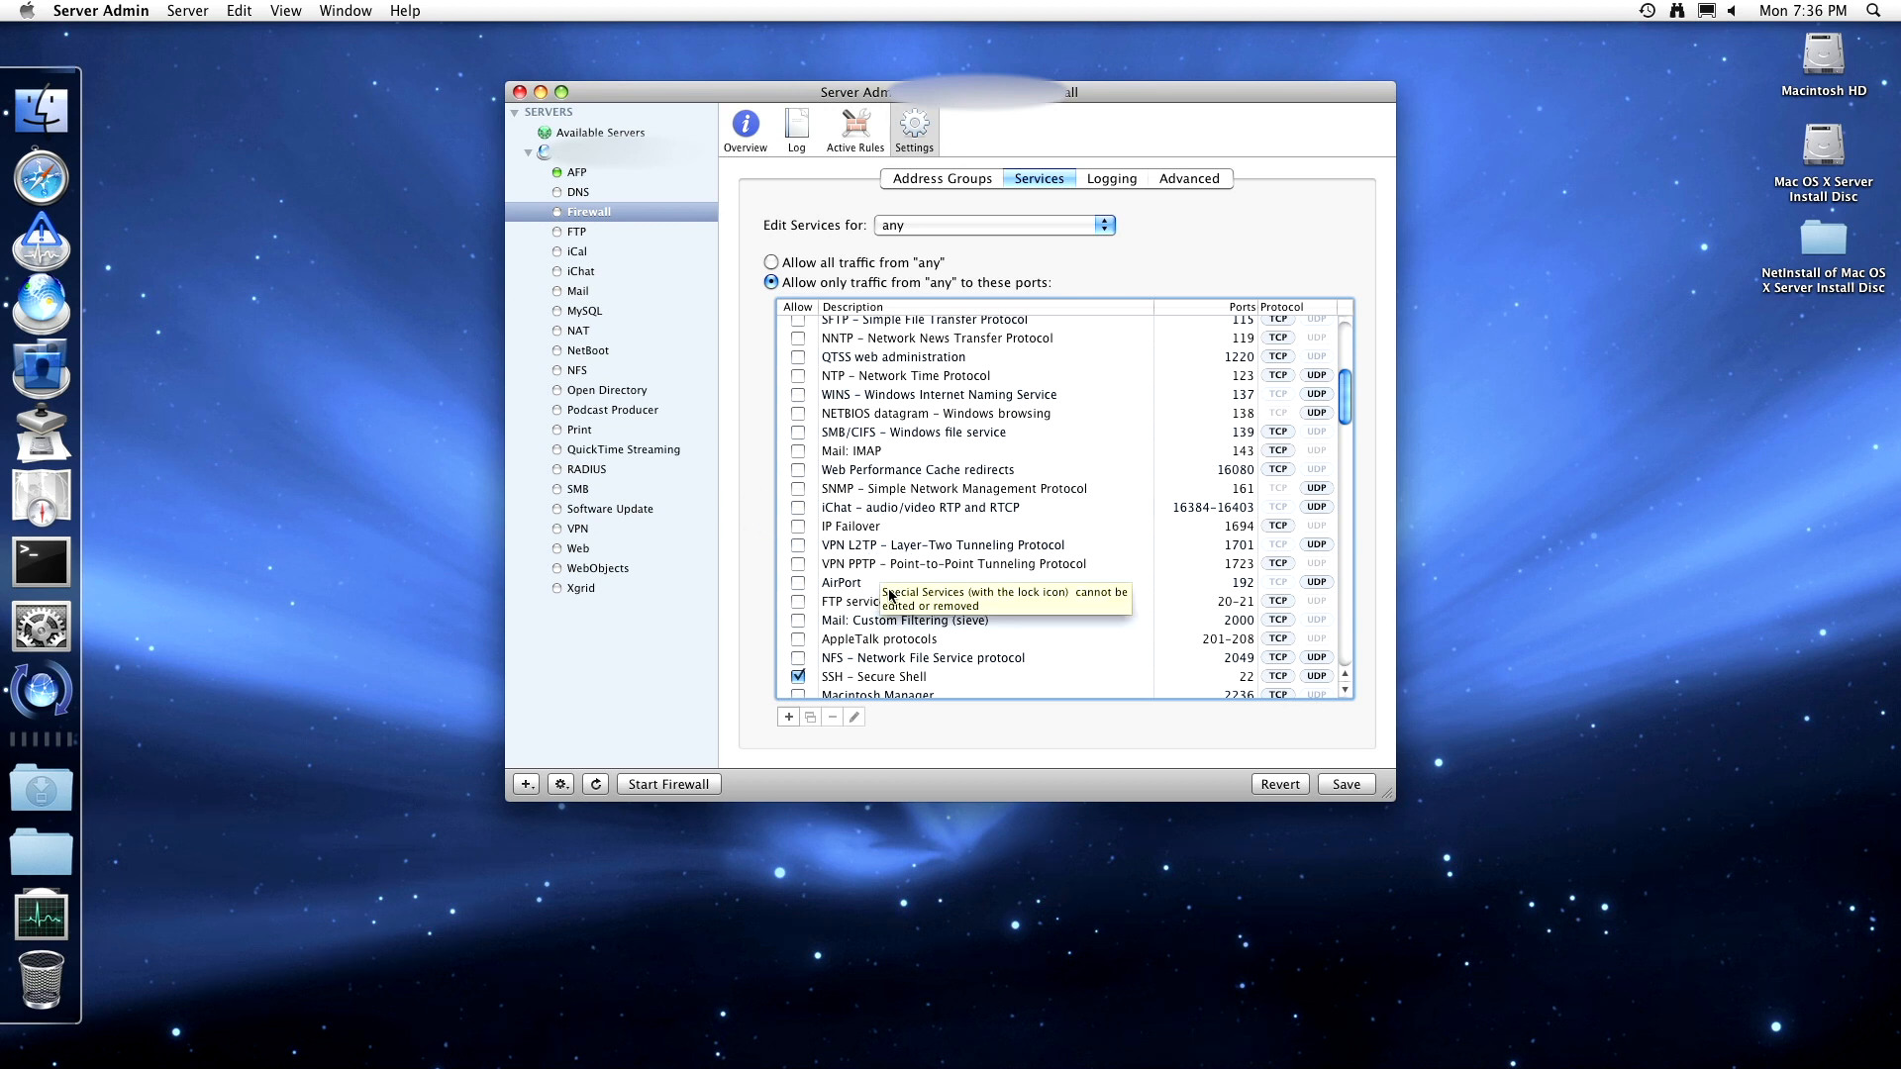
click(973, 472)
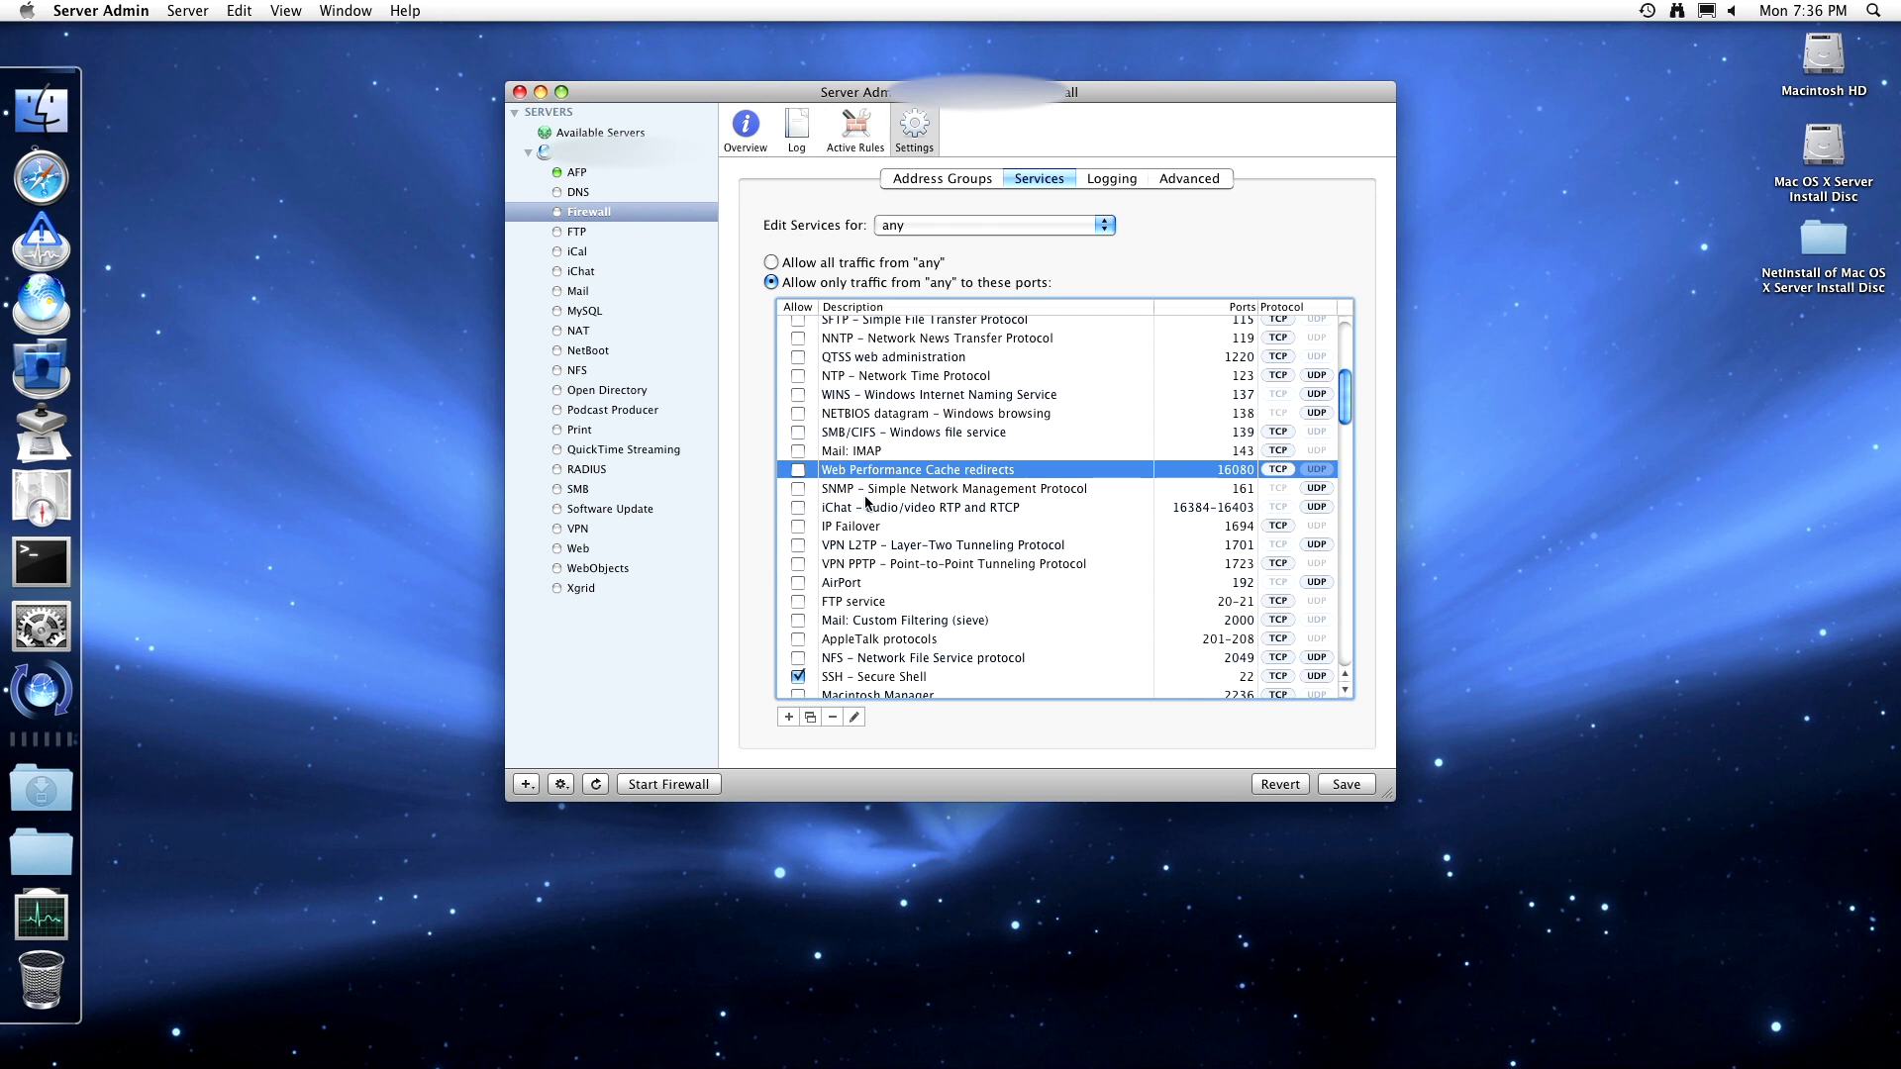
scroll(892, 555, down, 3)
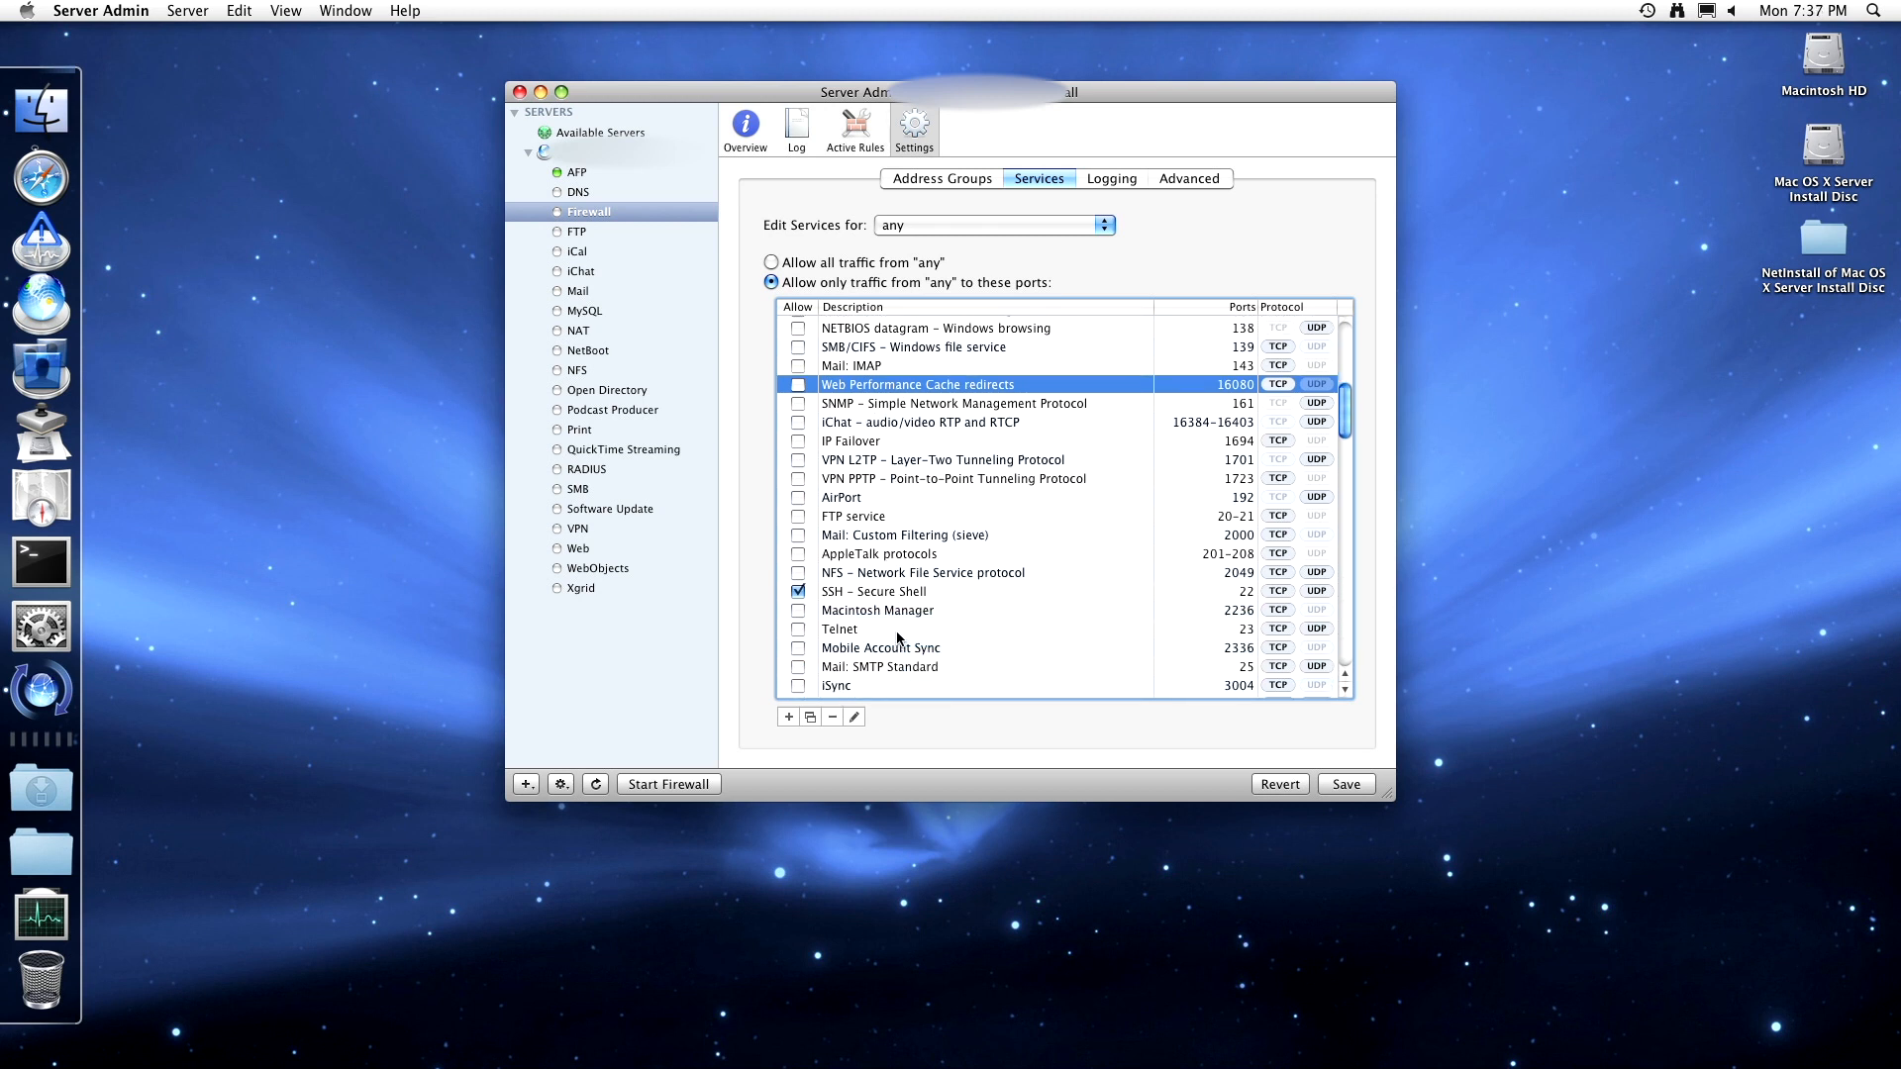
click(884, 610)
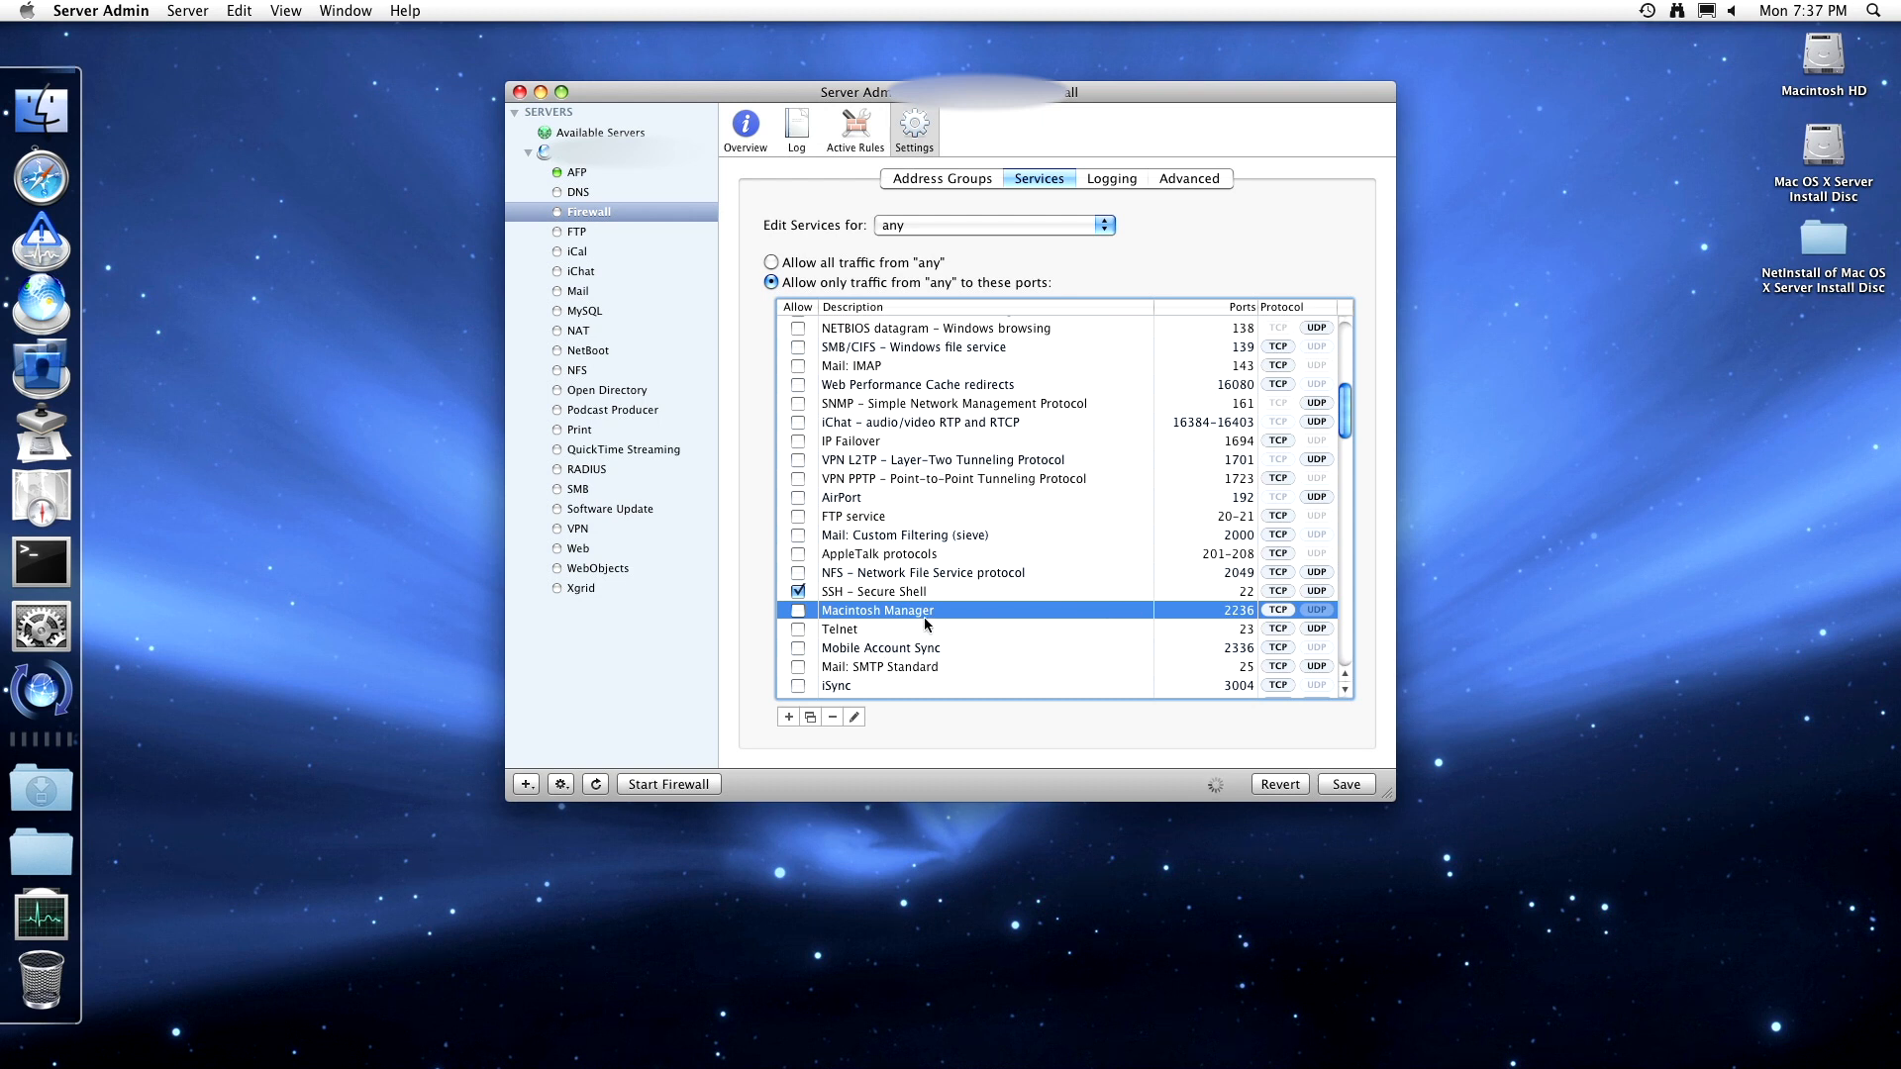
scroll(881, 653, down, 2)
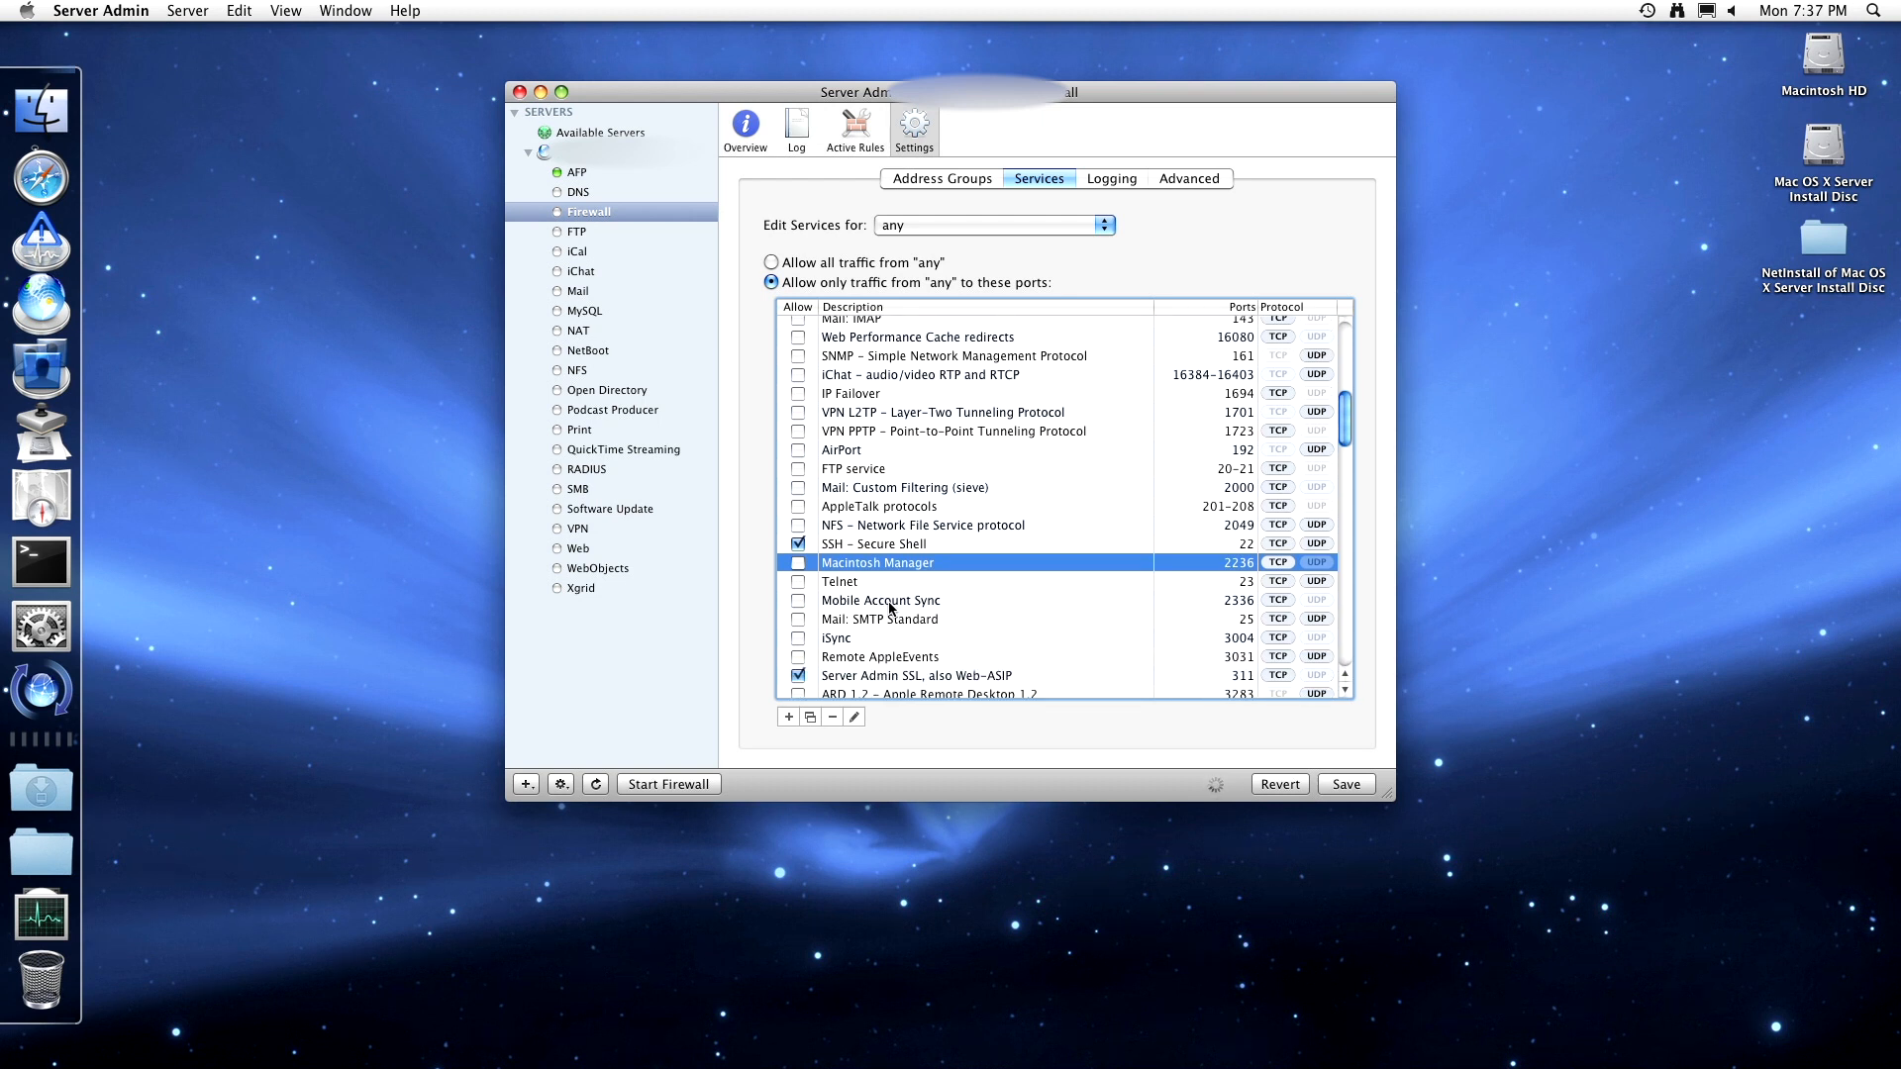
scroll(891, 607, down, 3)
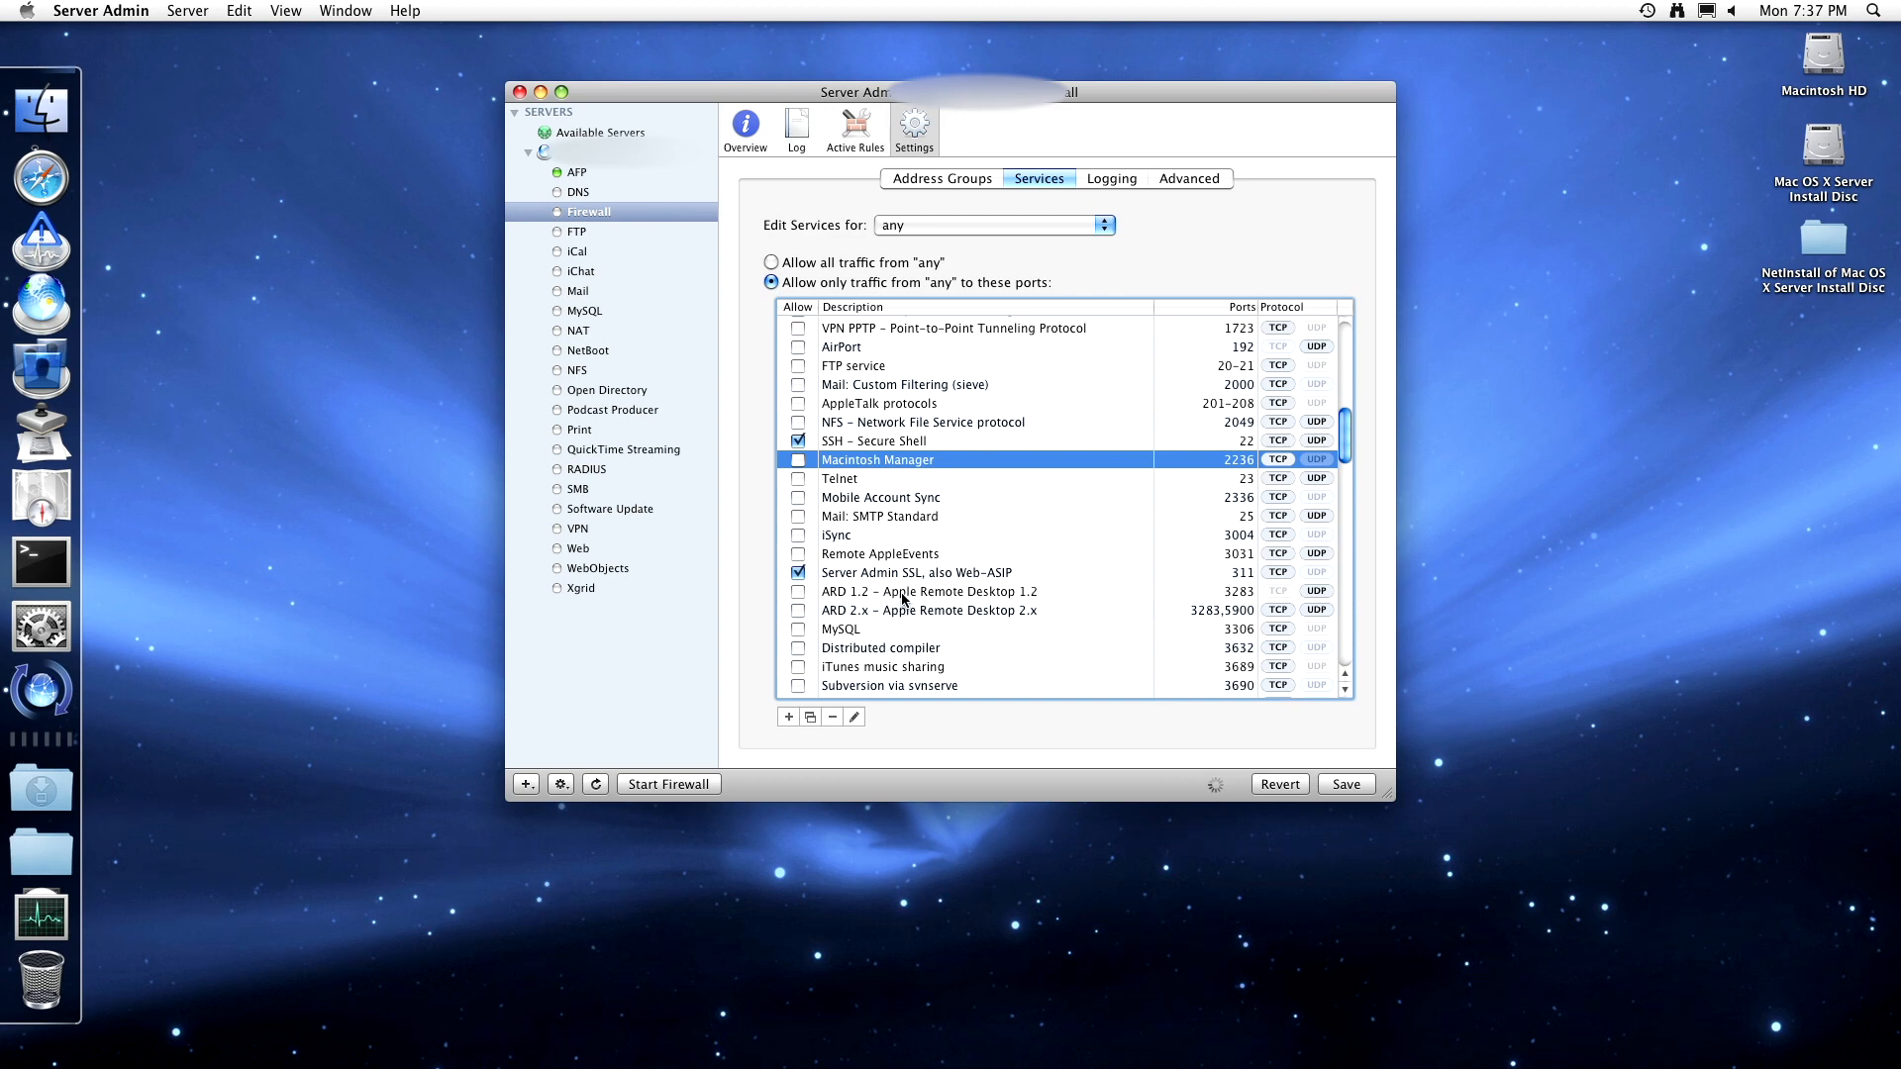
scroll(903, 598, down, 1)
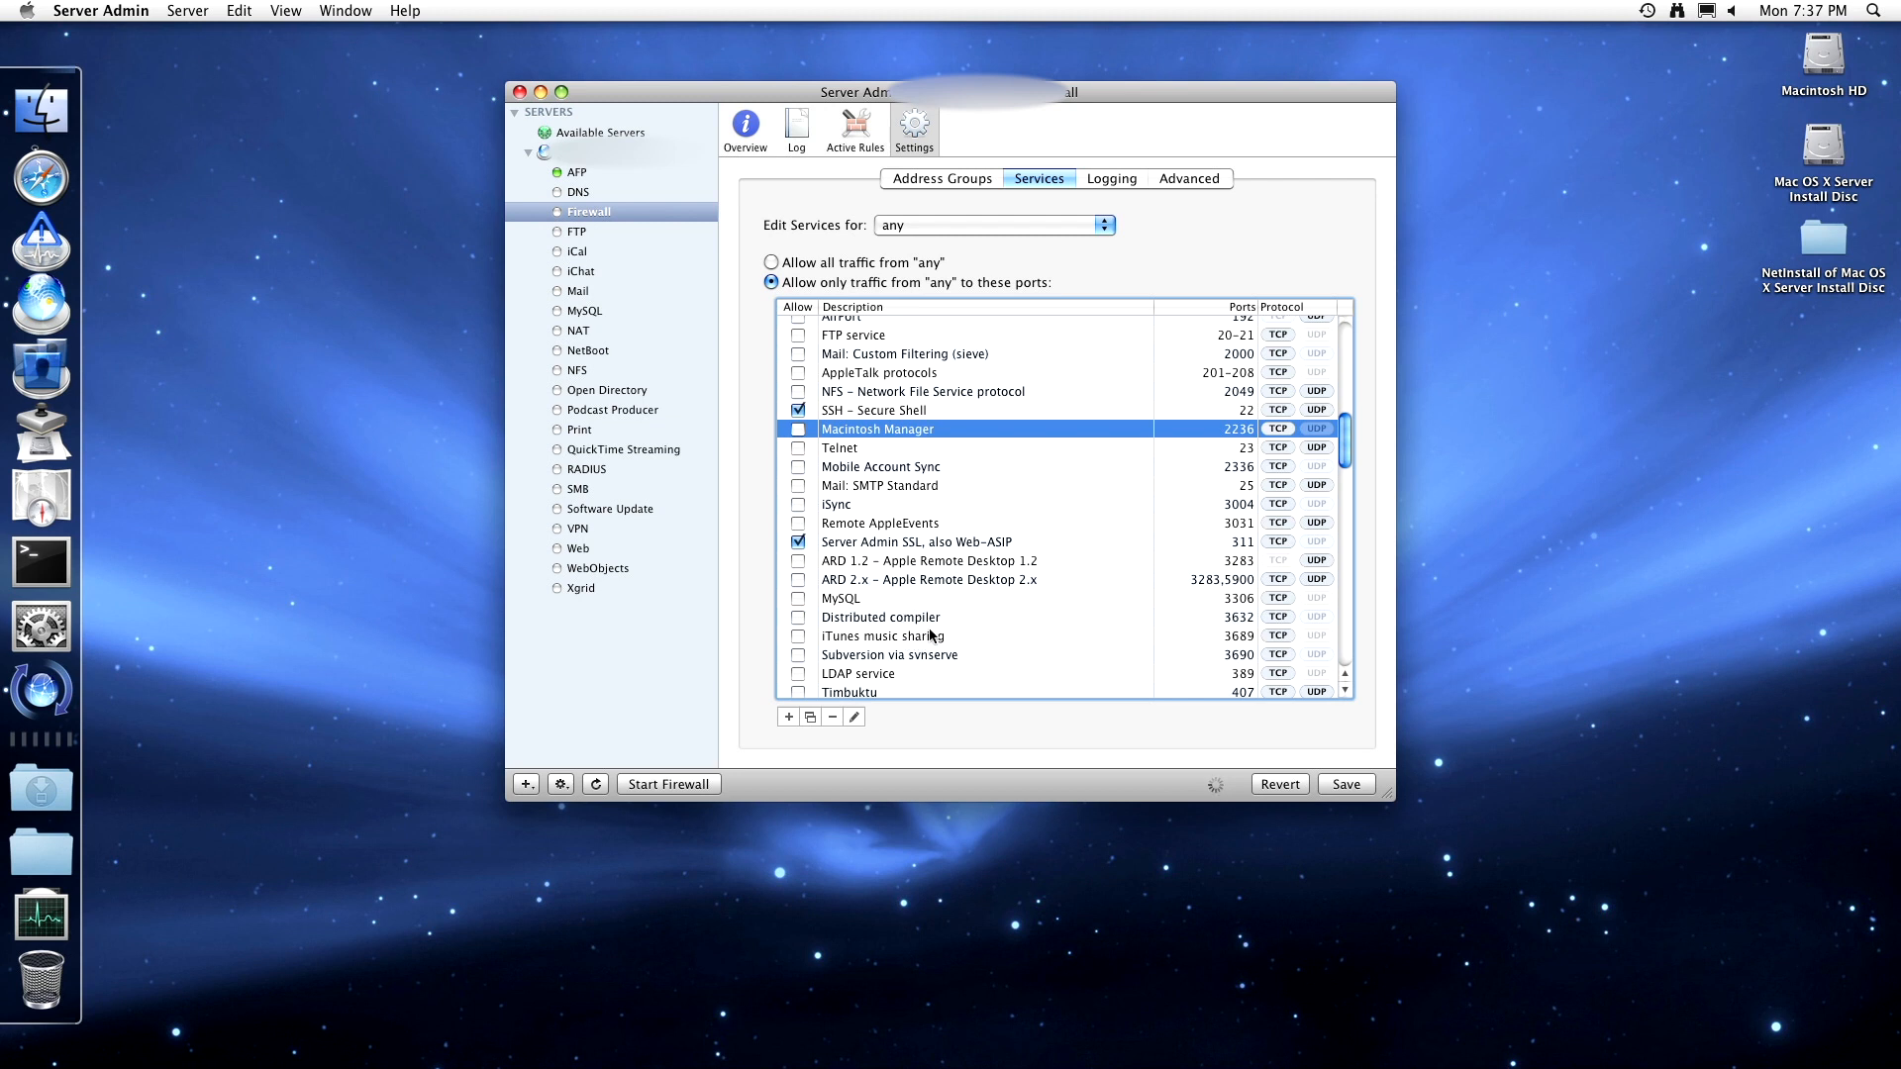
scroll(927, 645, down, 1)
scroll(927, 645, down, 5)
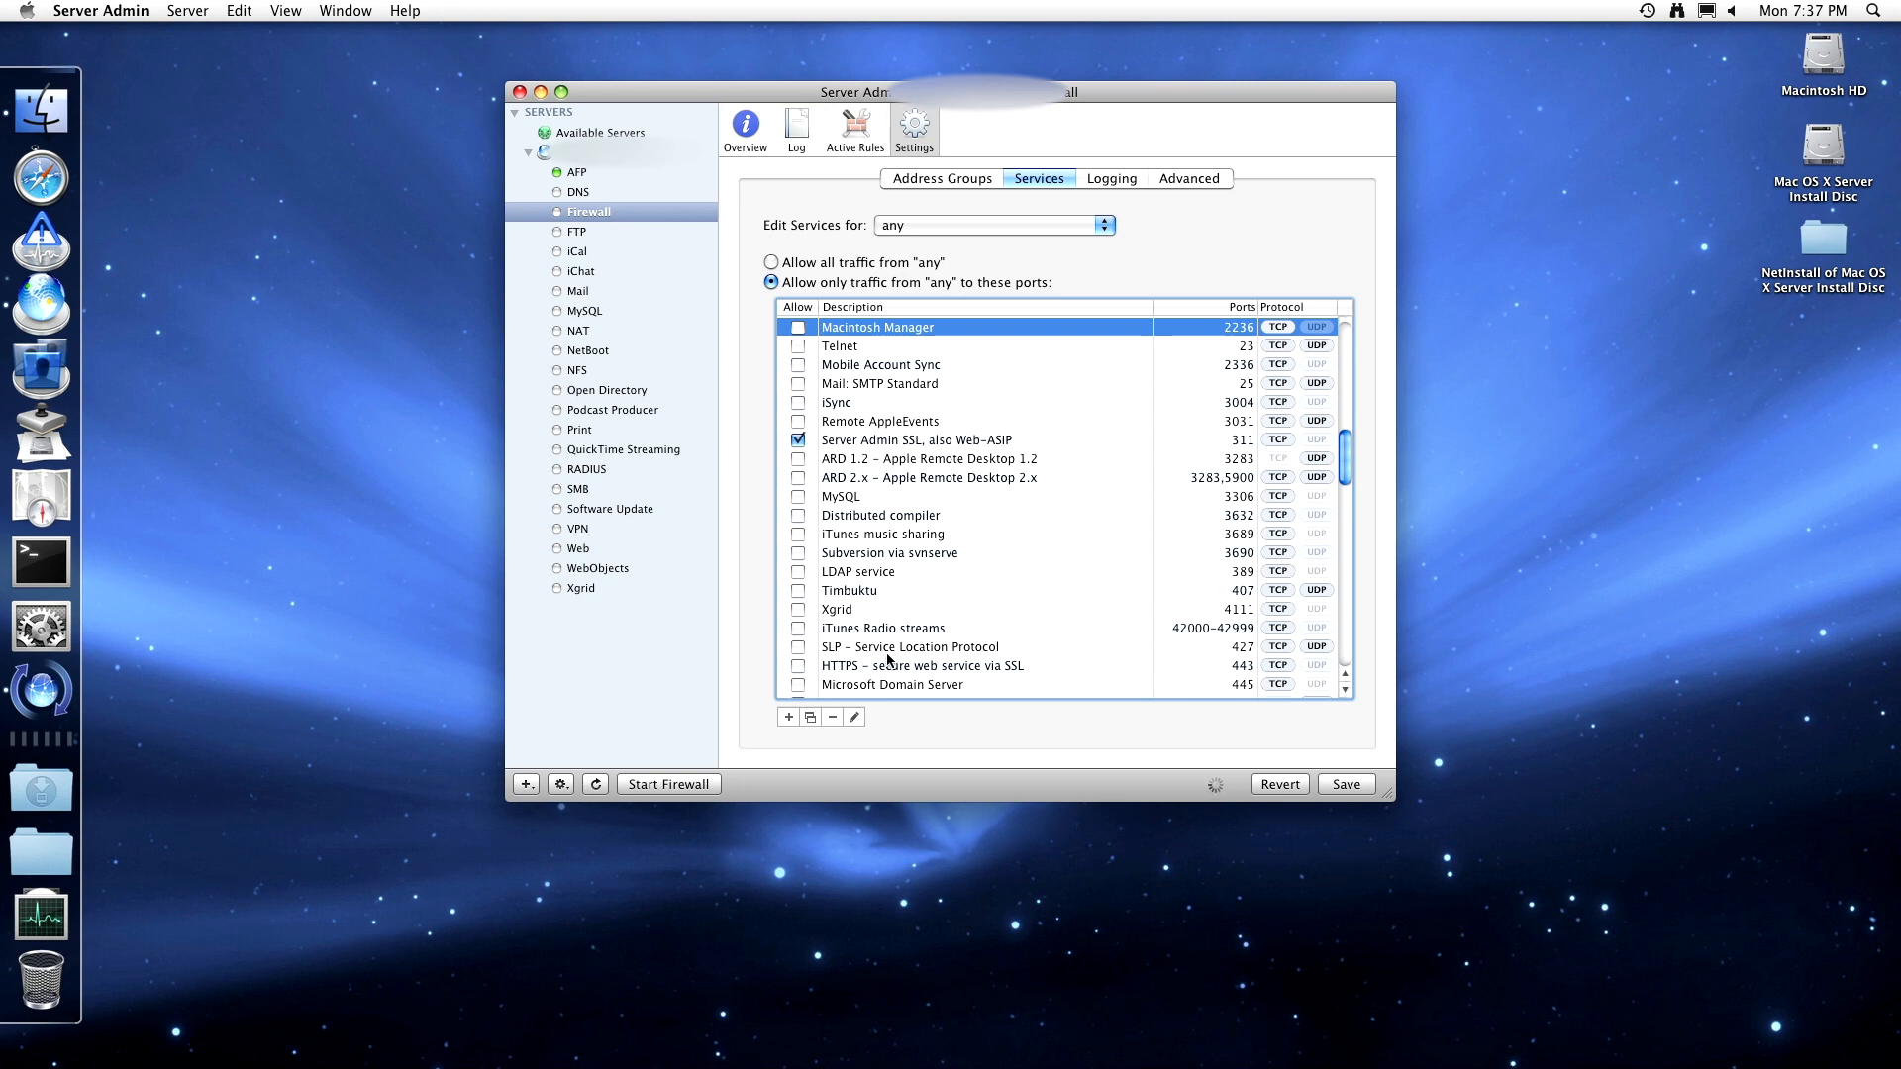
scroll(925, 658, down, 2)
scroll(900, 666, down, 5)
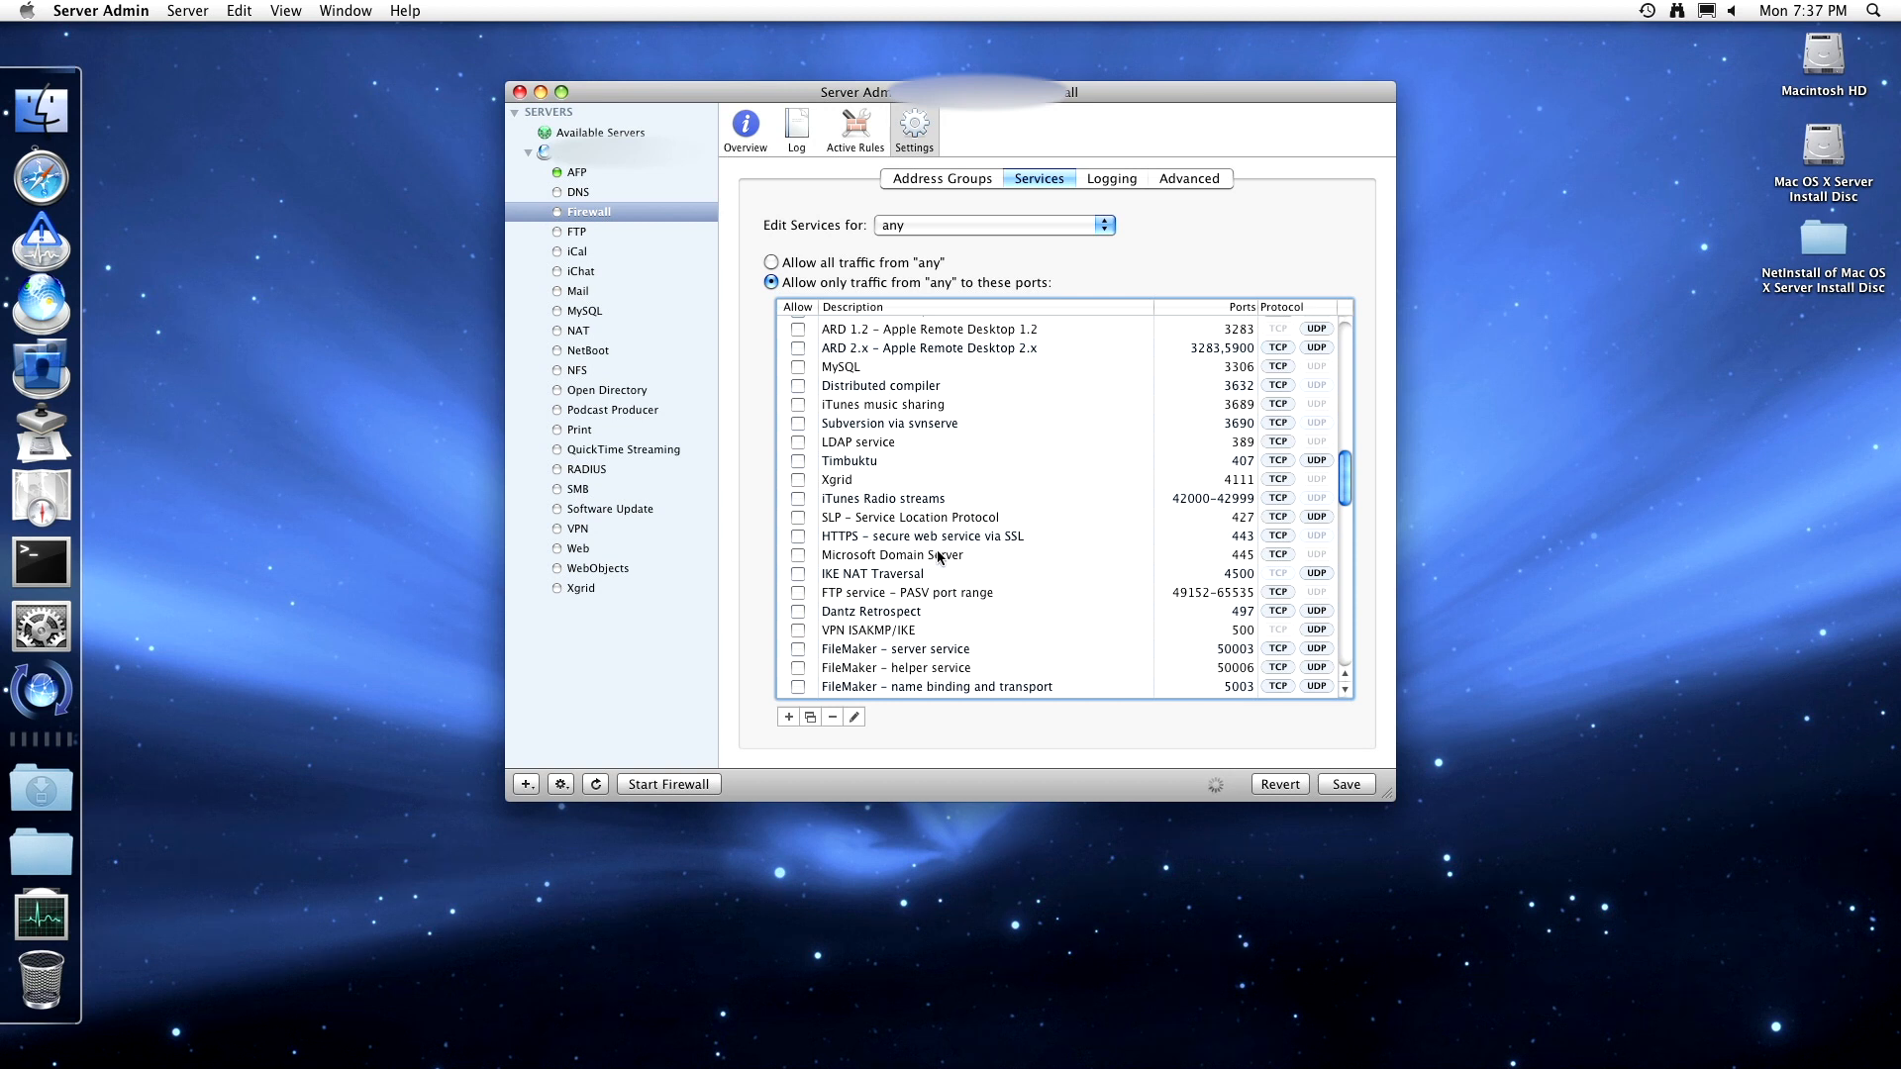
scroll(930, 615, down, 3)
scroll(931, 615, down, 5)
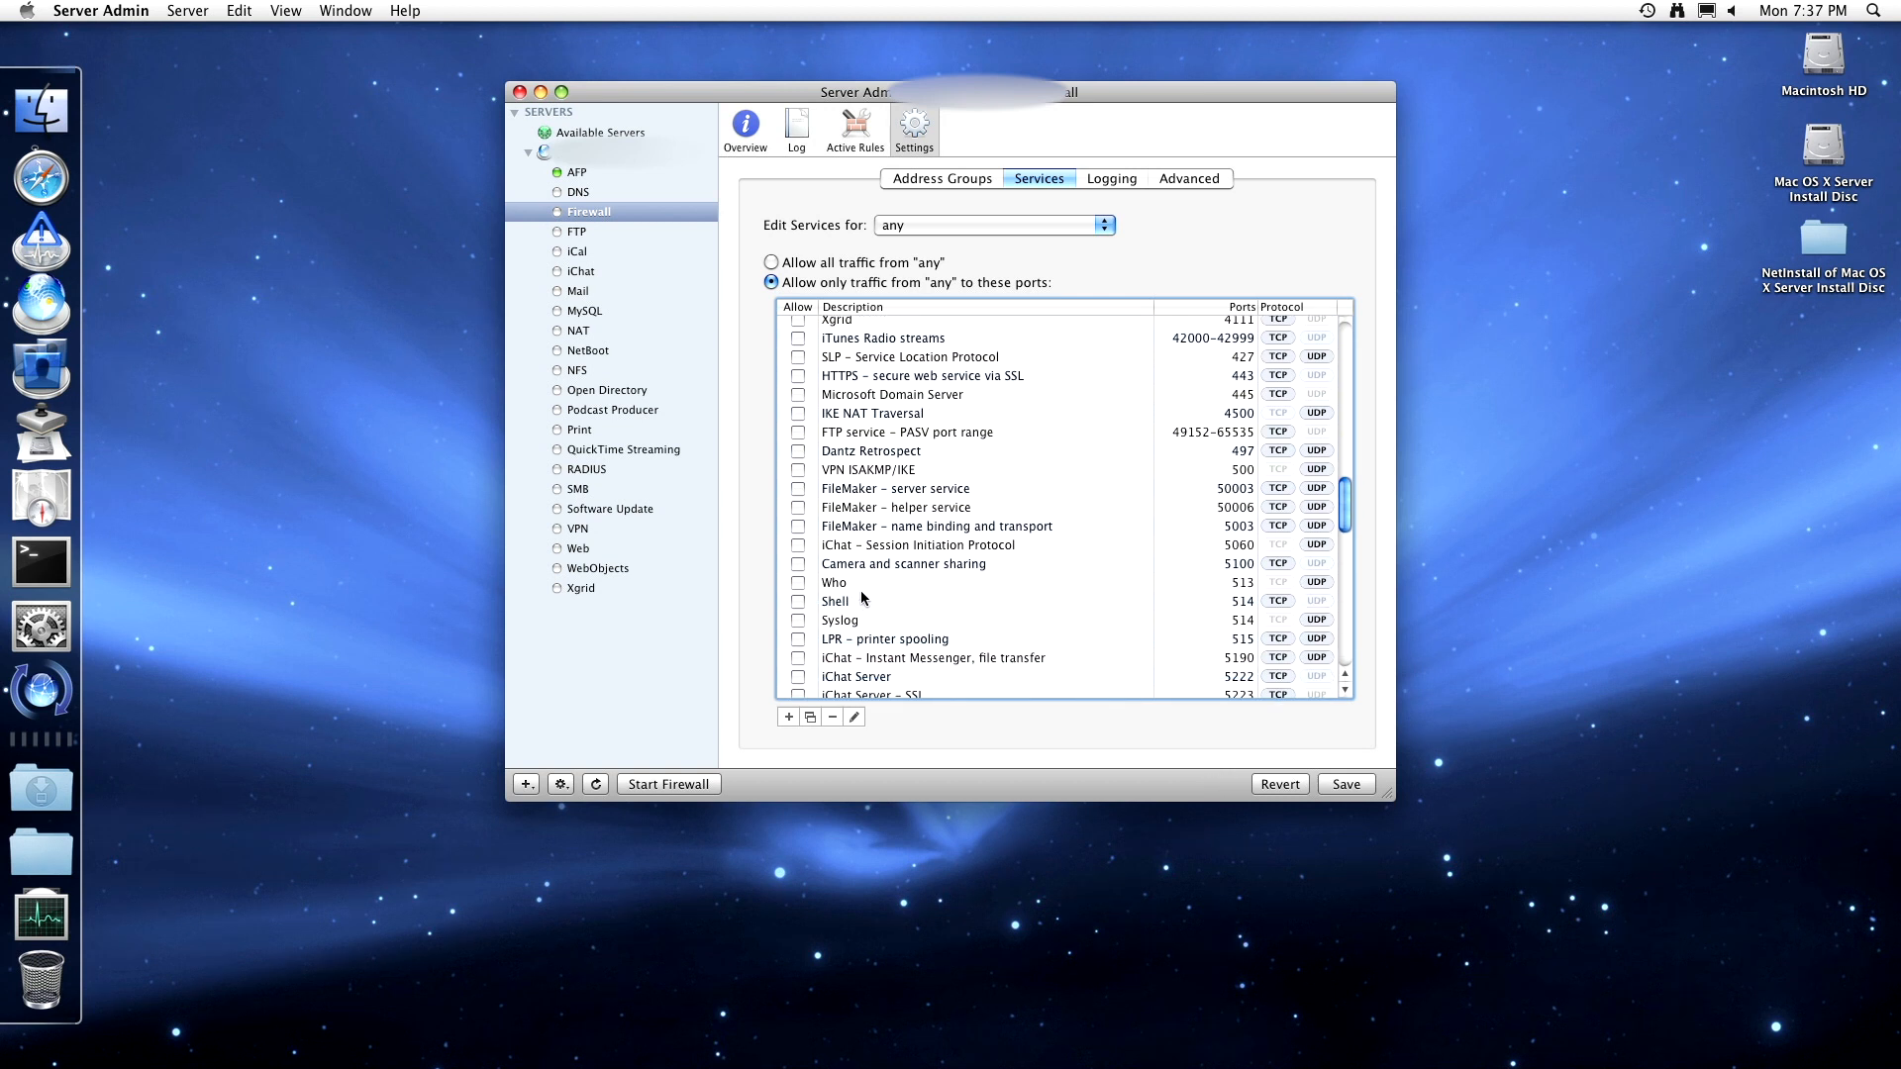
scroll(863, 616, down, 4)
scroll(1001, 627, down, 15)
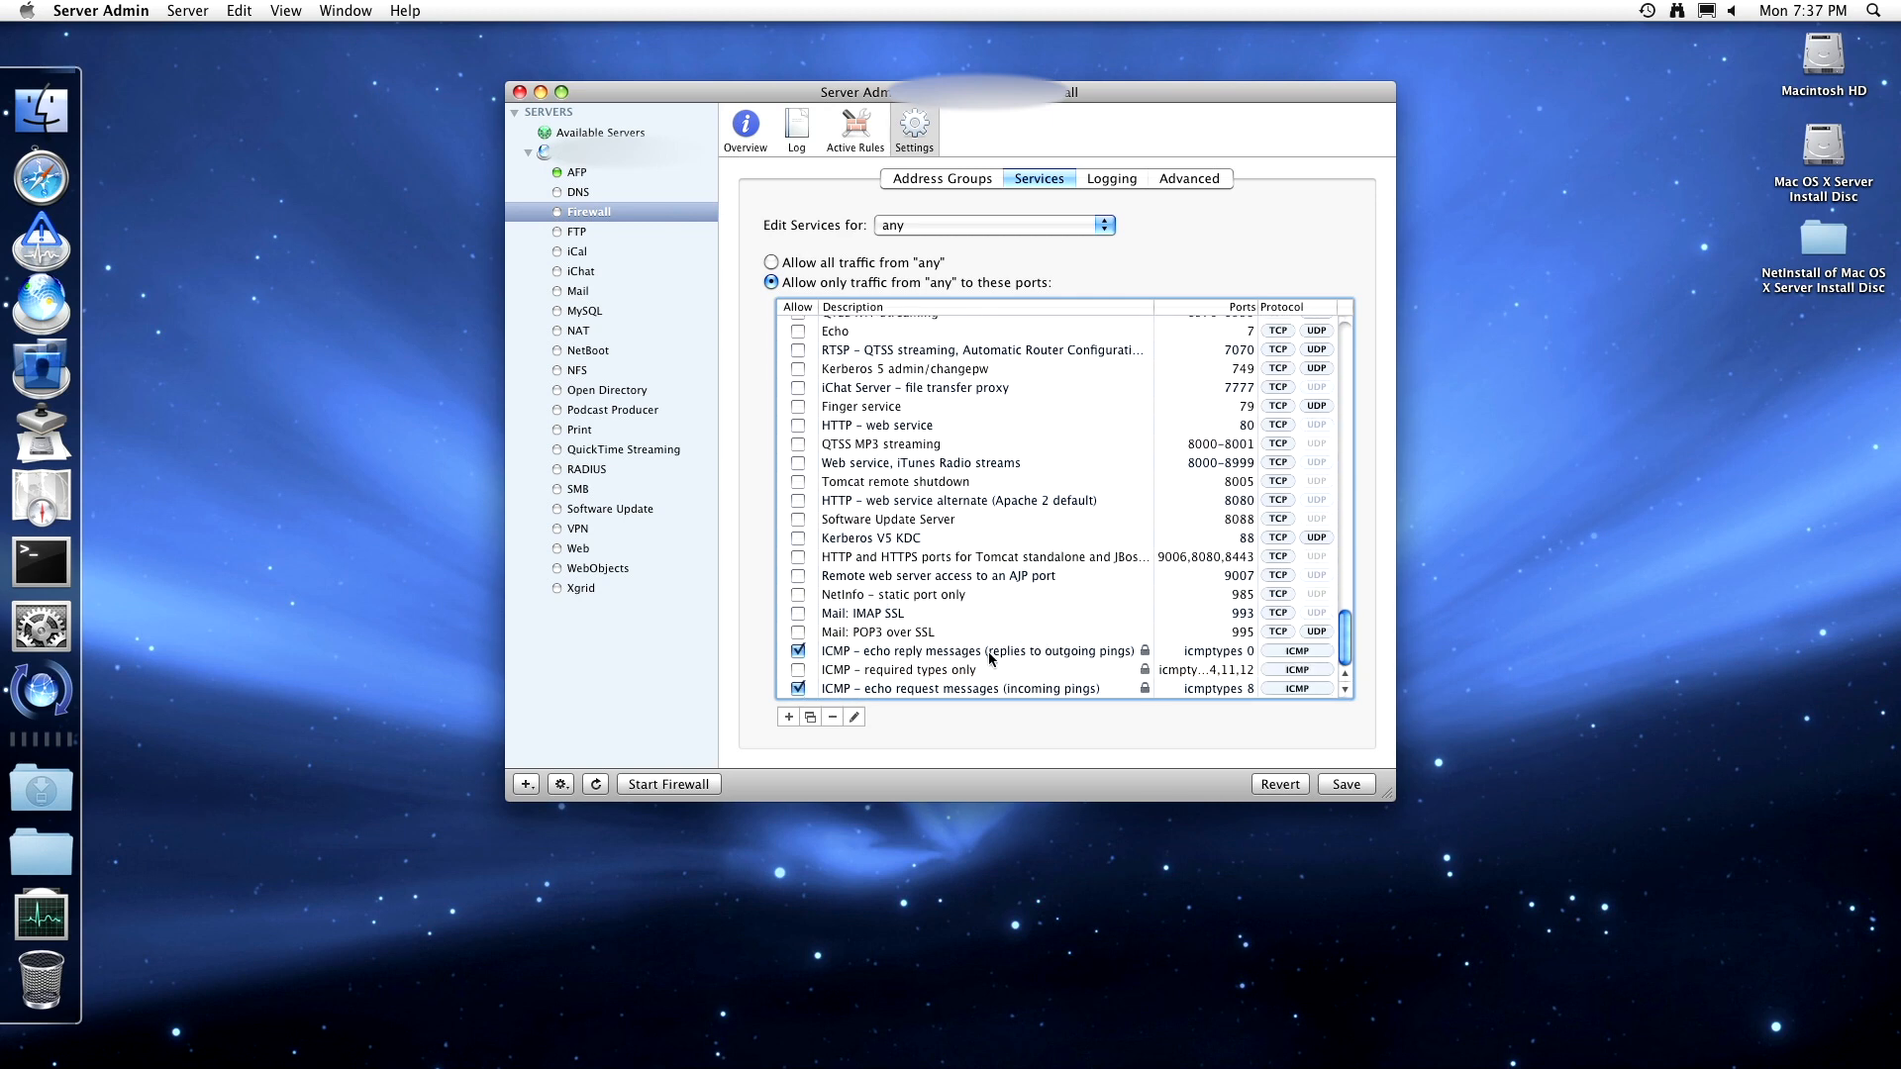
scroll(1006, 624, up, 20)
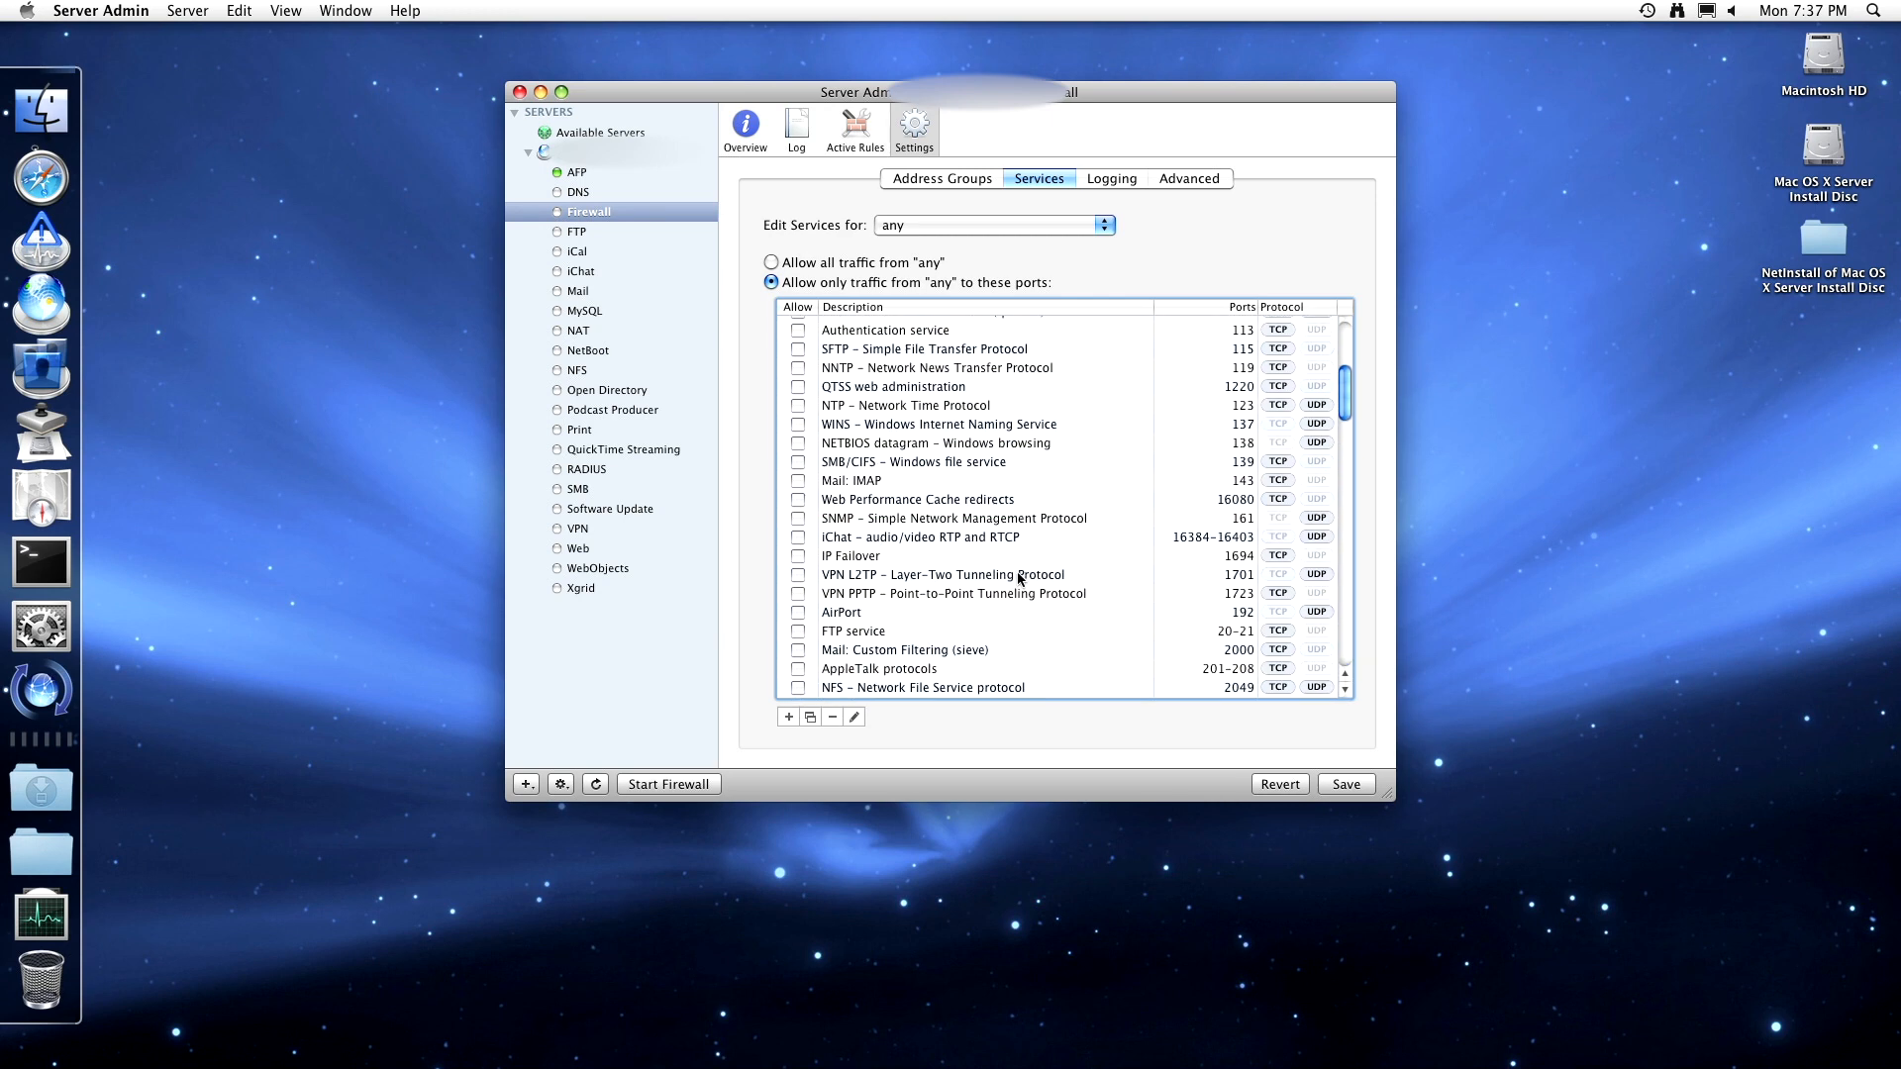
click(901, 227)
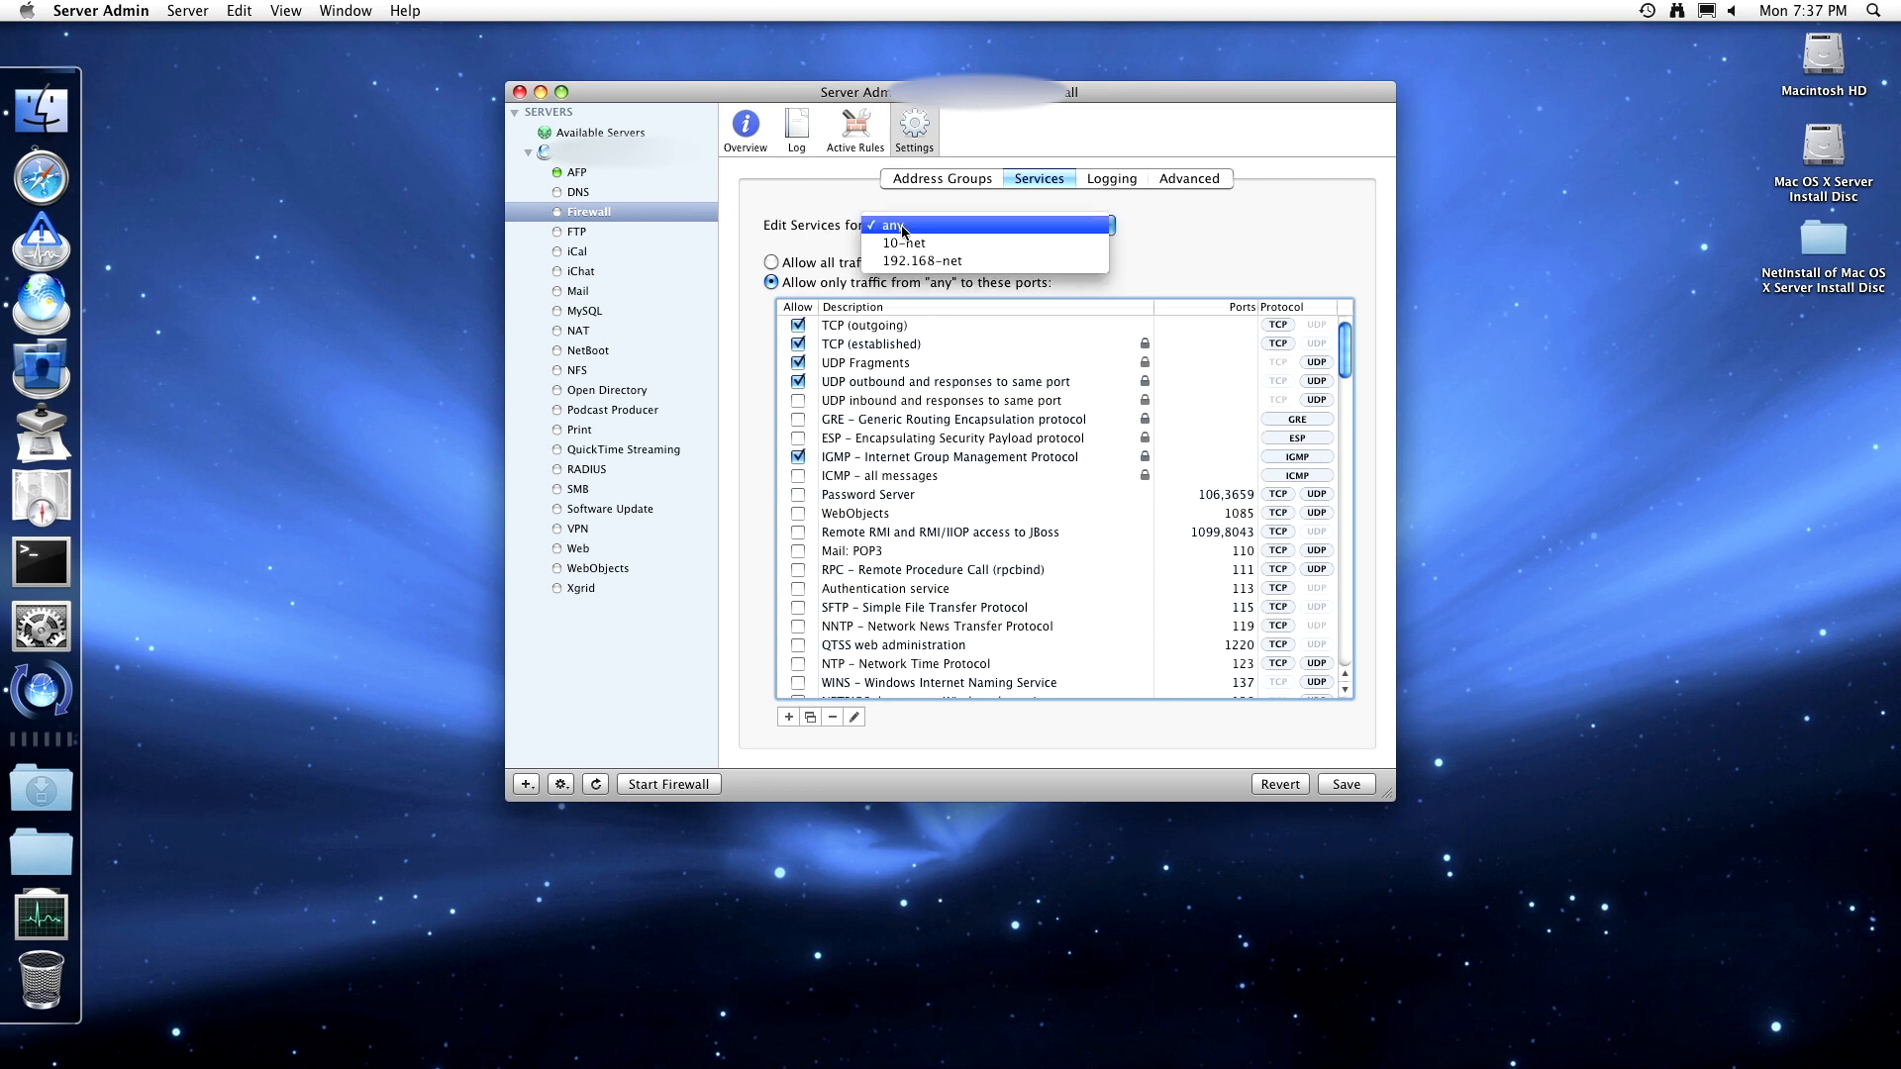
click(826, 231)
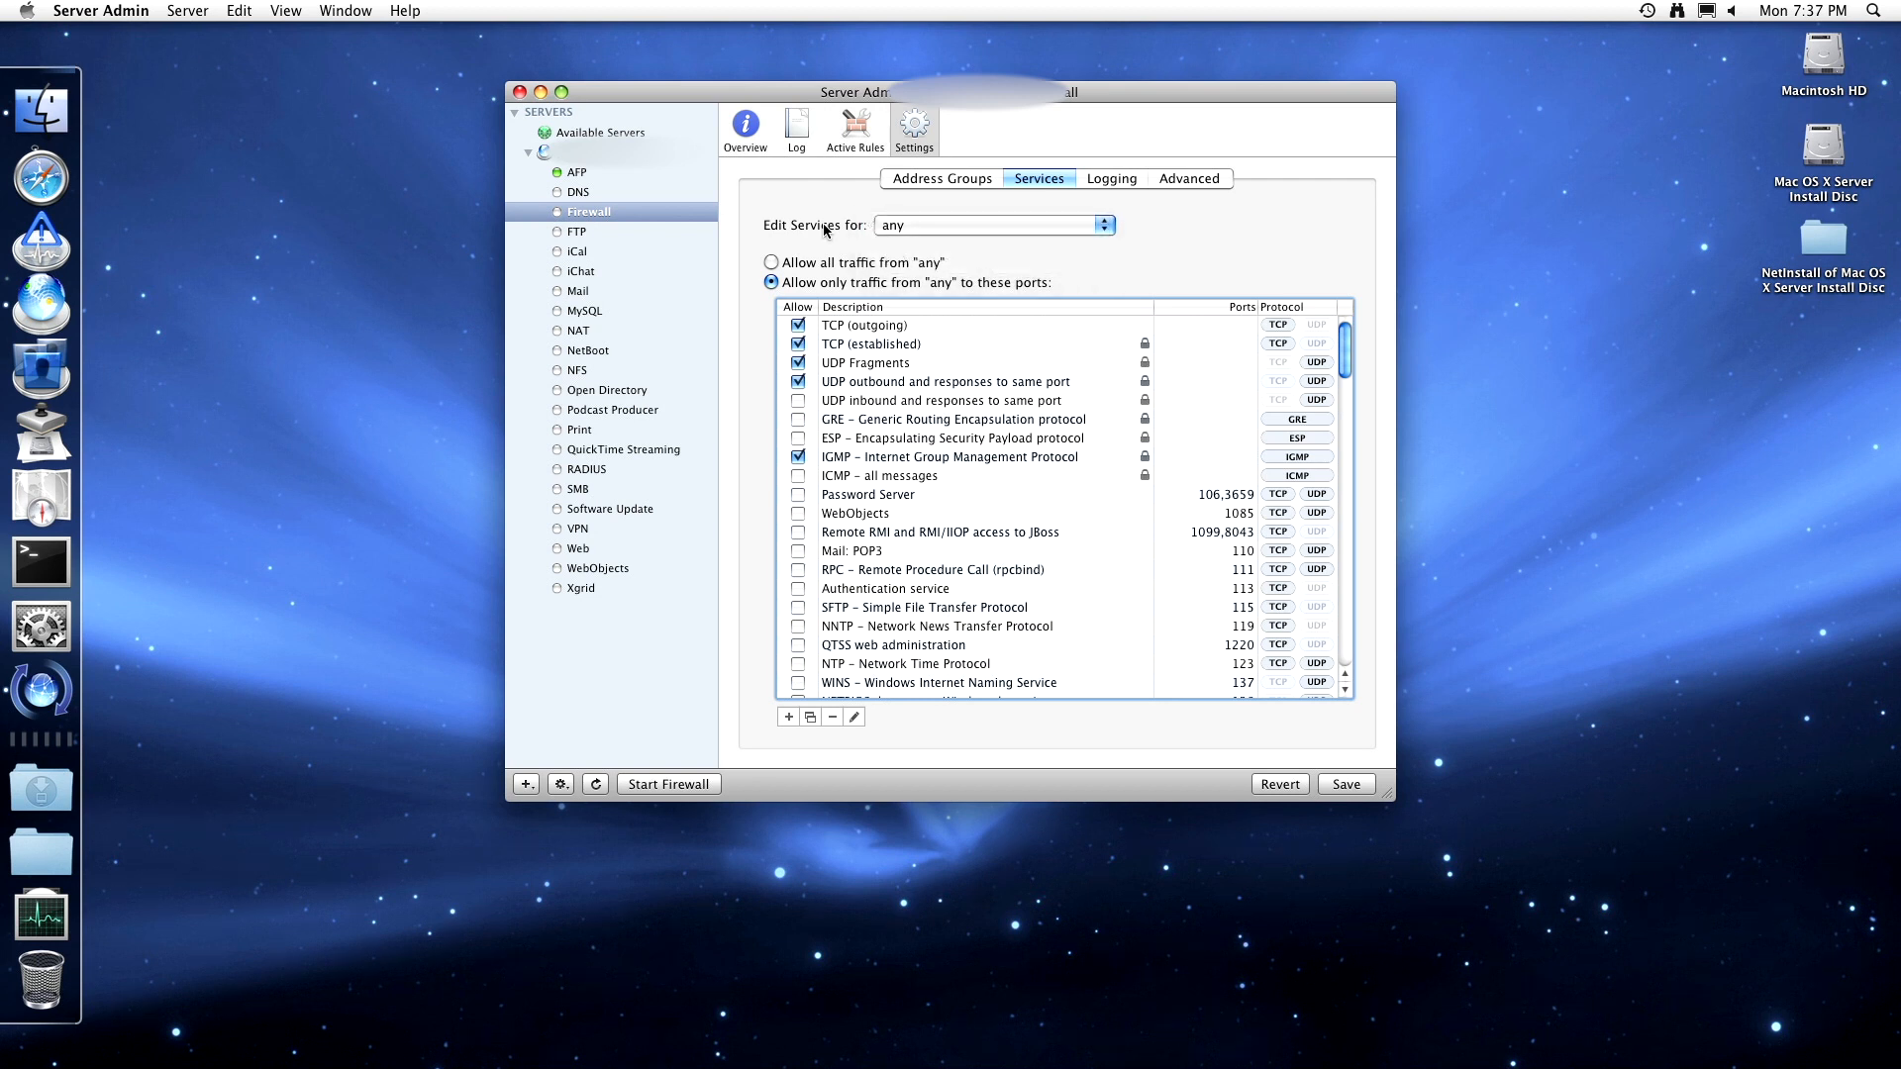
- Inspect the firewall logging options, selecting the 1000 maximum packets value
click(1094, 183)
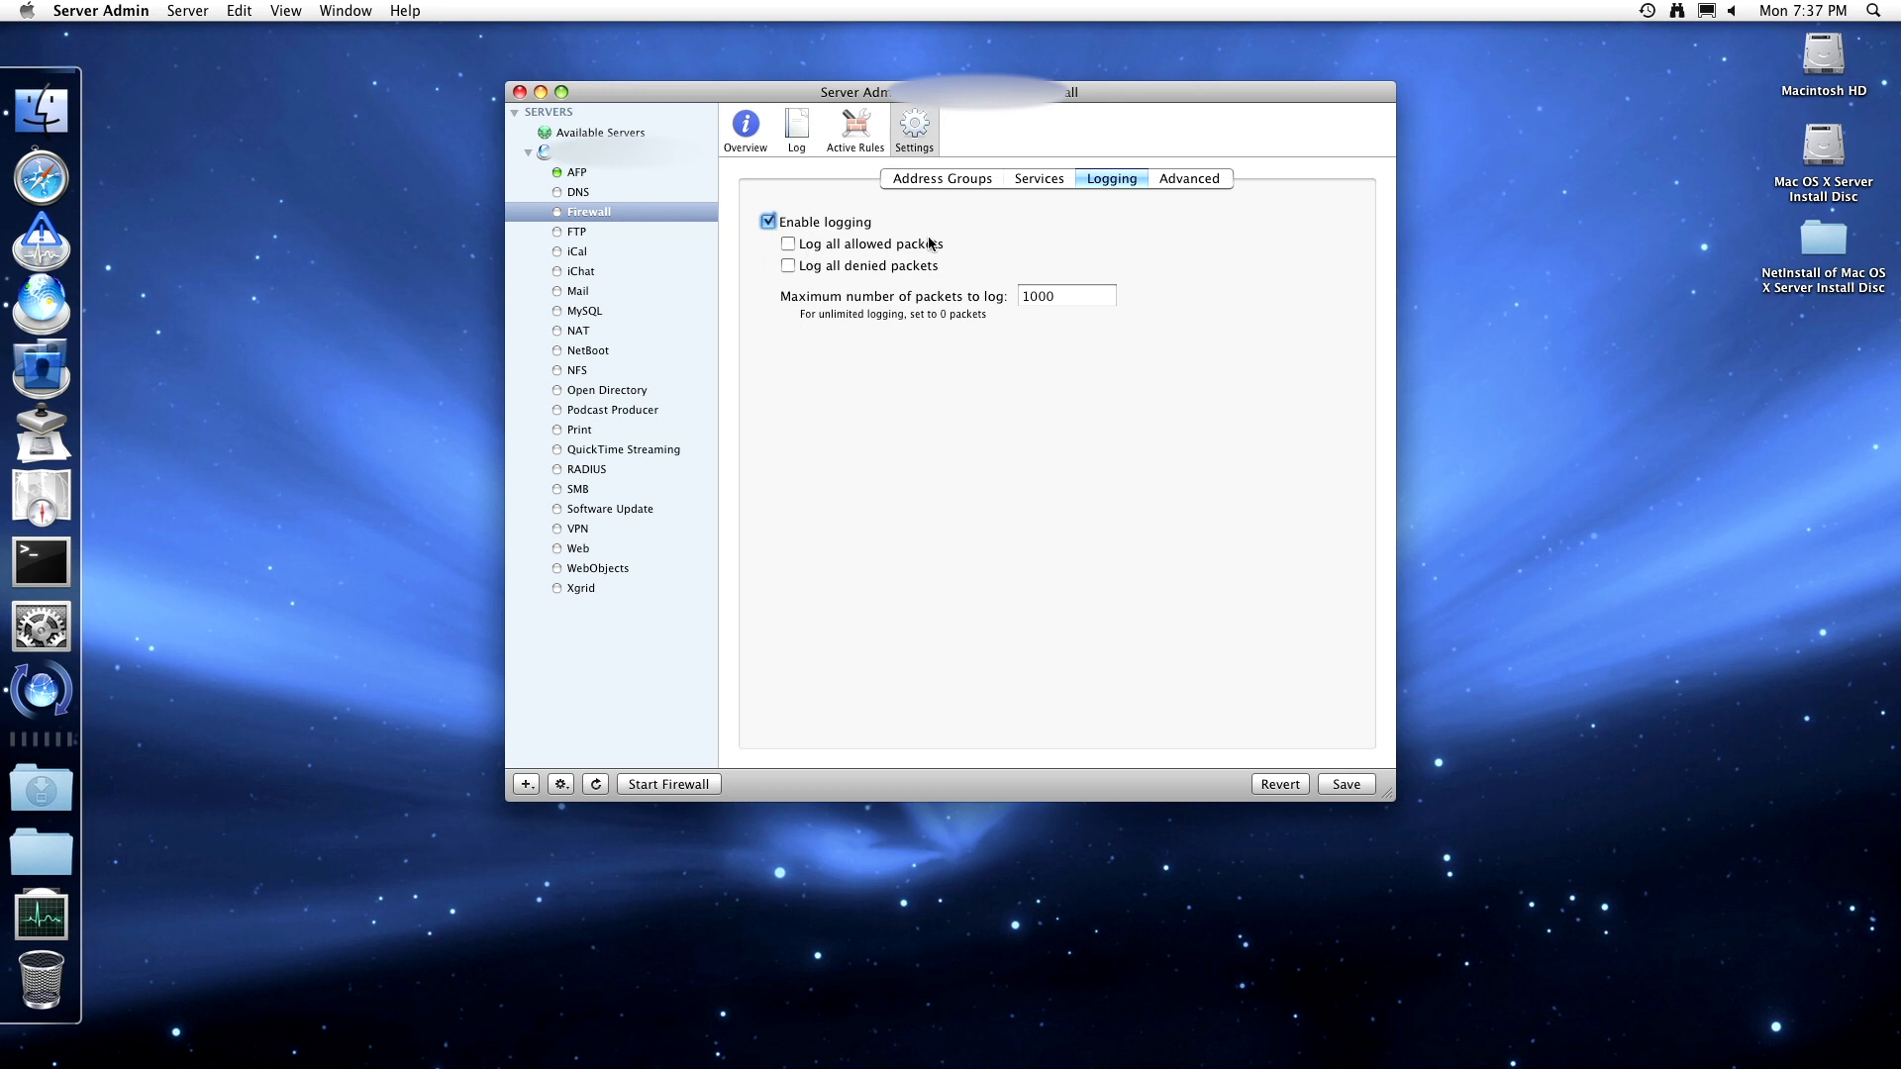
click(1039, 301)
double_click(1040, 301)
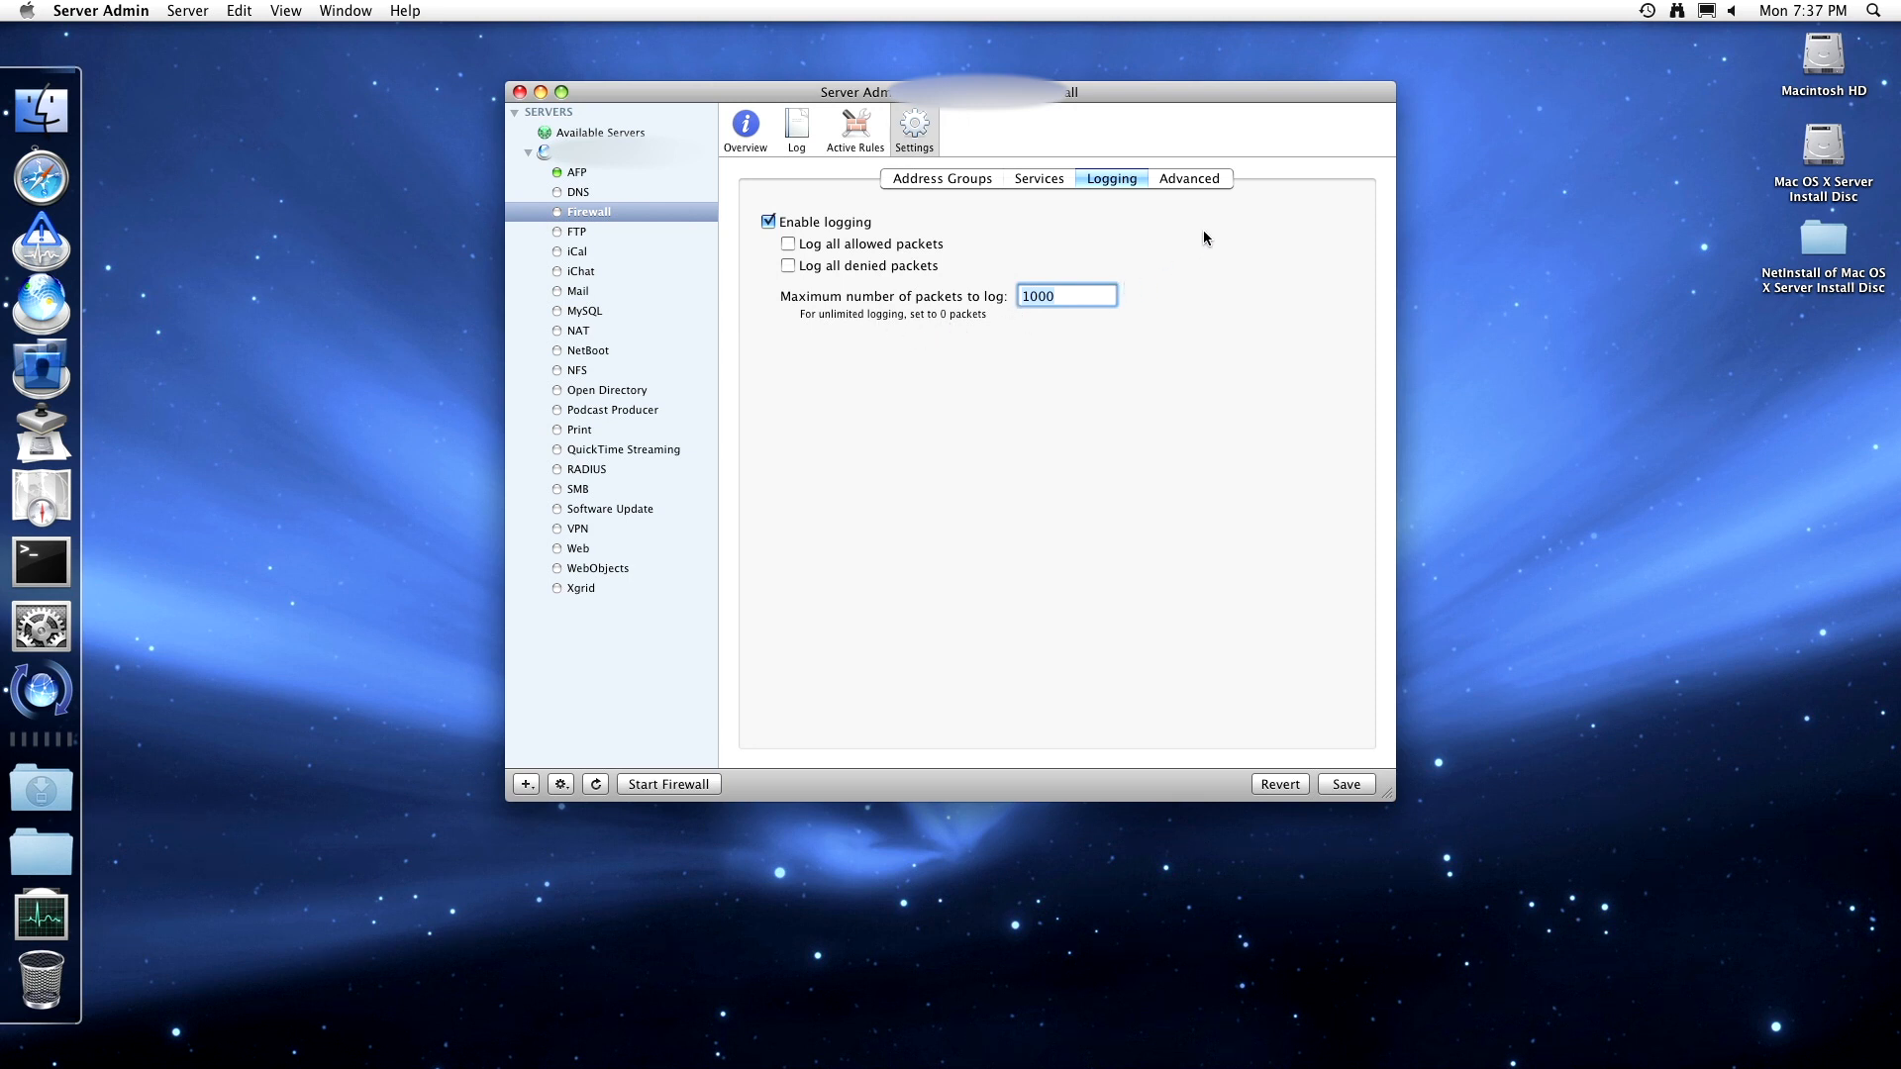
- In Advanced settings, toggle TCP and UDP stealth mode repeatedly, leaving both off
click(1207, 180)
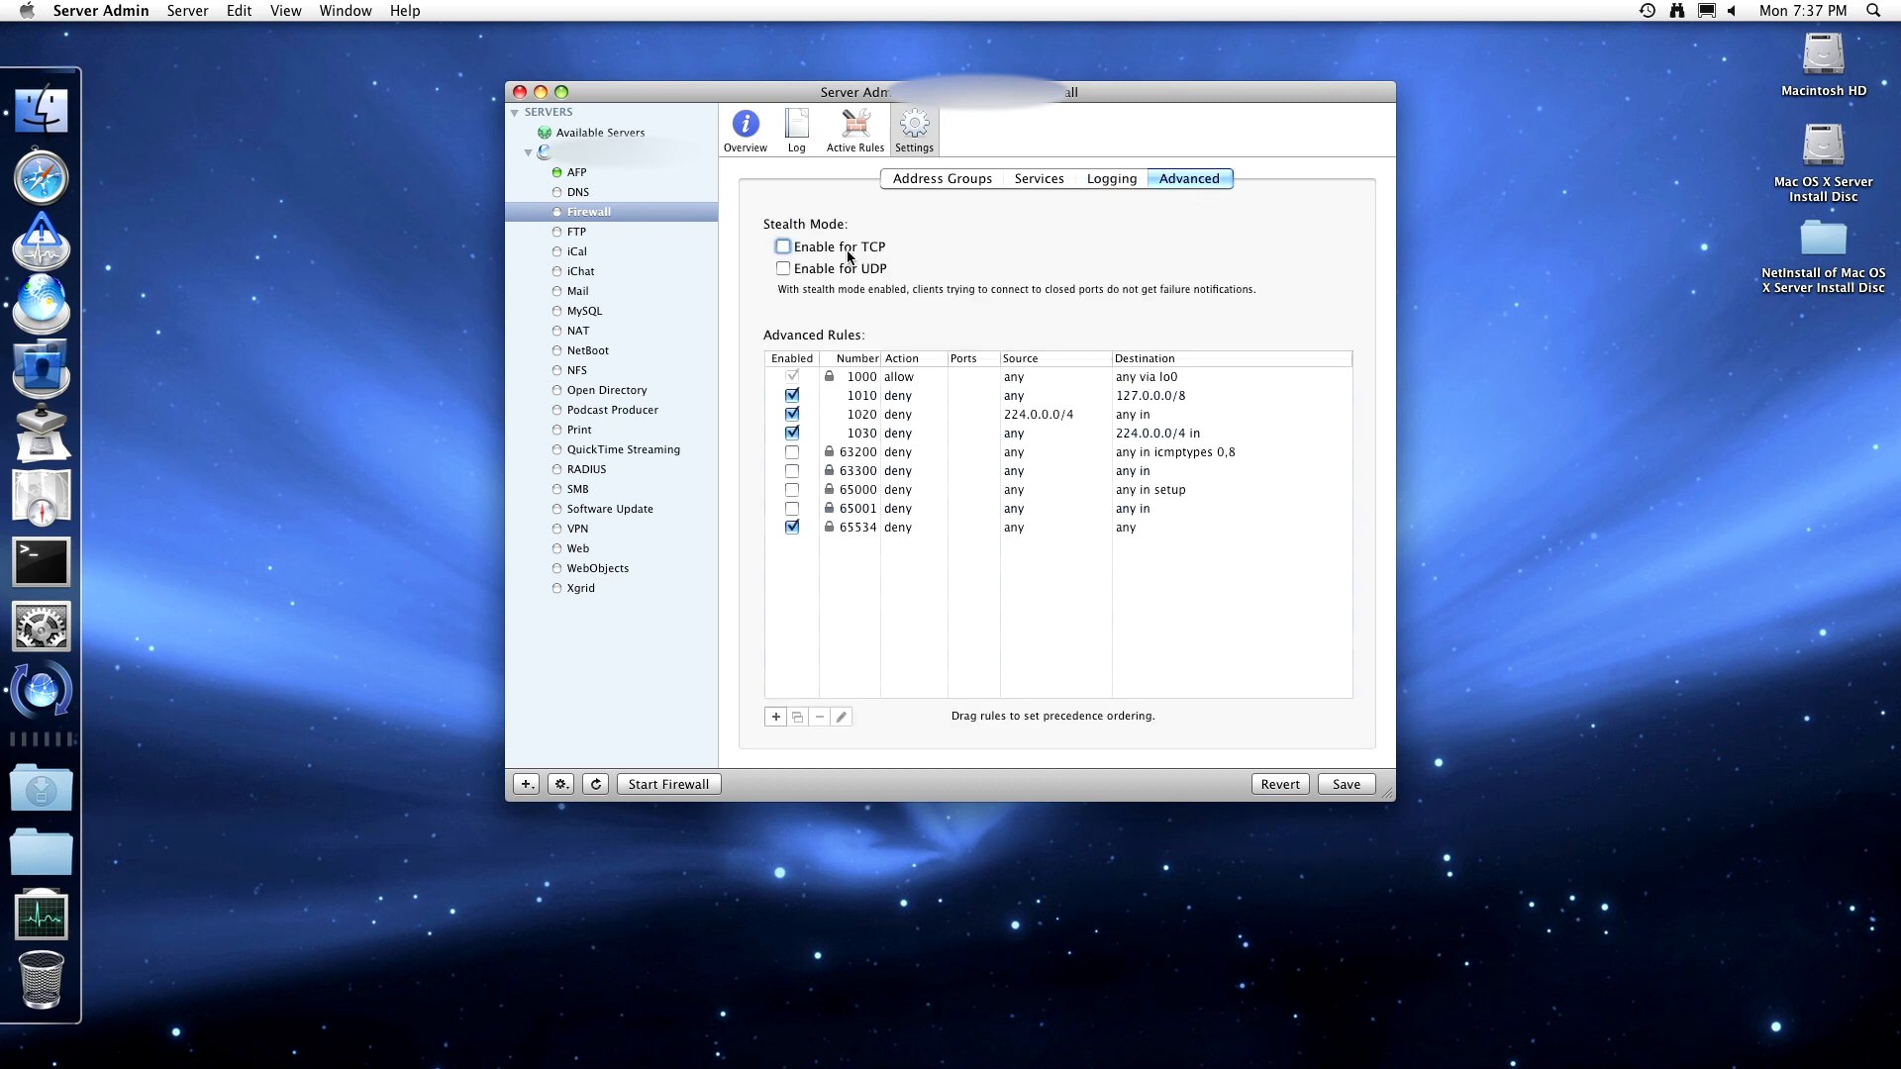
click(783, 246)
click(784, 268)
click(783, 268)
click(783, 247)
click(783, 268)
click(784, 247)
click(785, 246)
click(784, 269)
click(784, 248)
click(784, 270)
click(784, 248)
click(783, 270)
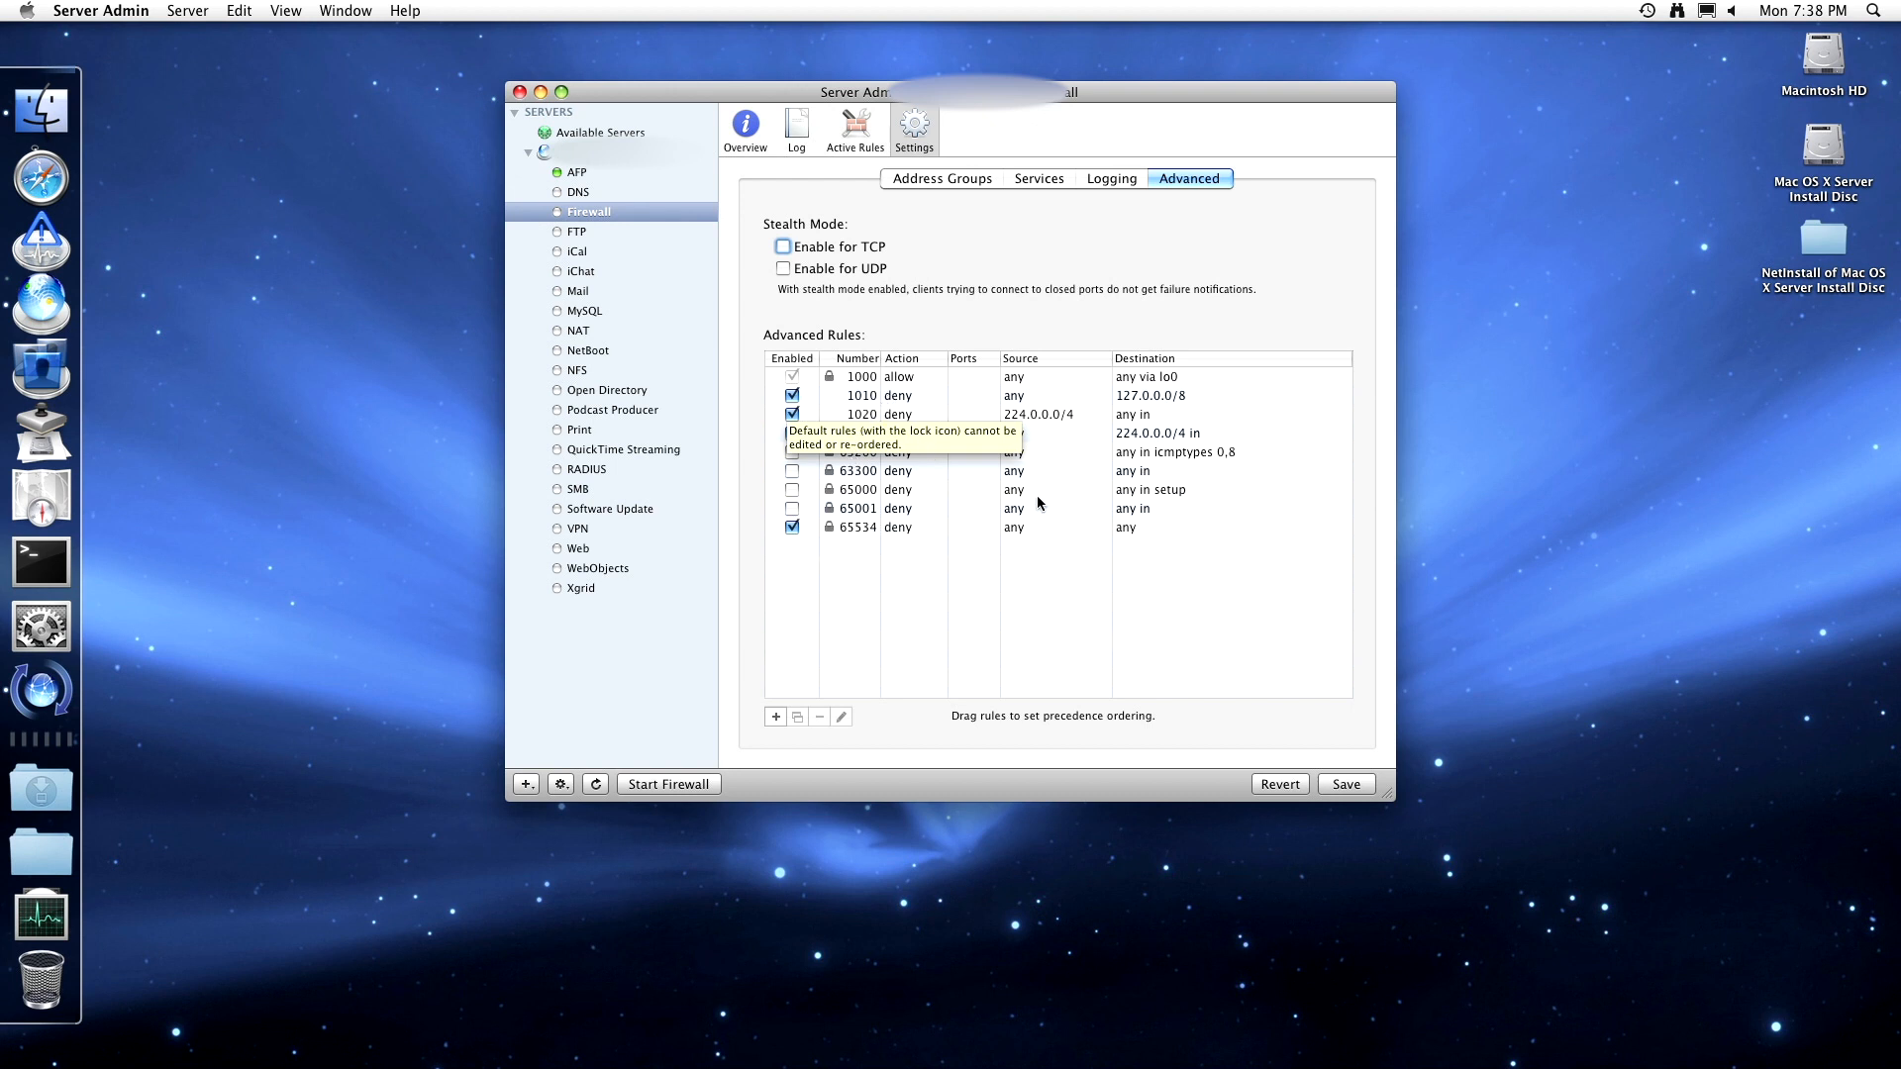
- Select advanced rules 65000, 63300, 63200 and 1020 in turn
click(1157, 487)
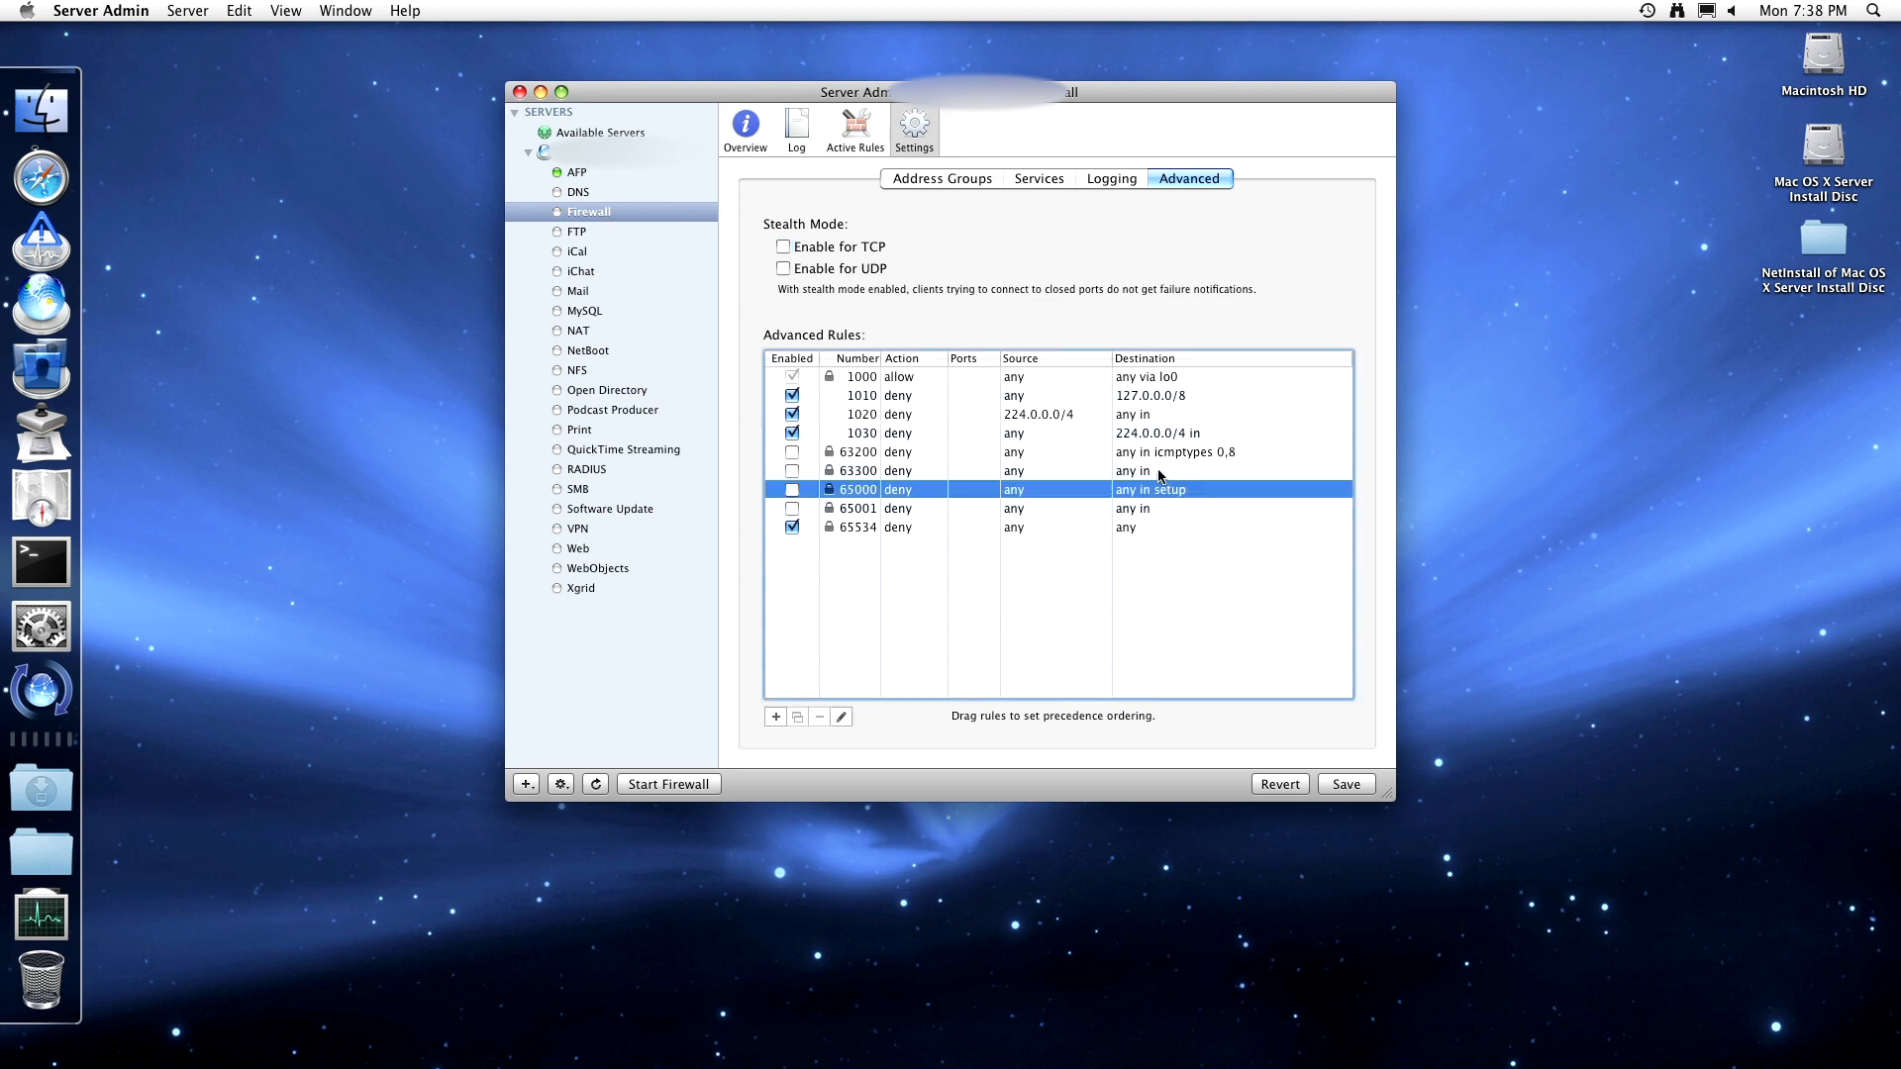
click(1158, 472)
click(1156, 452)
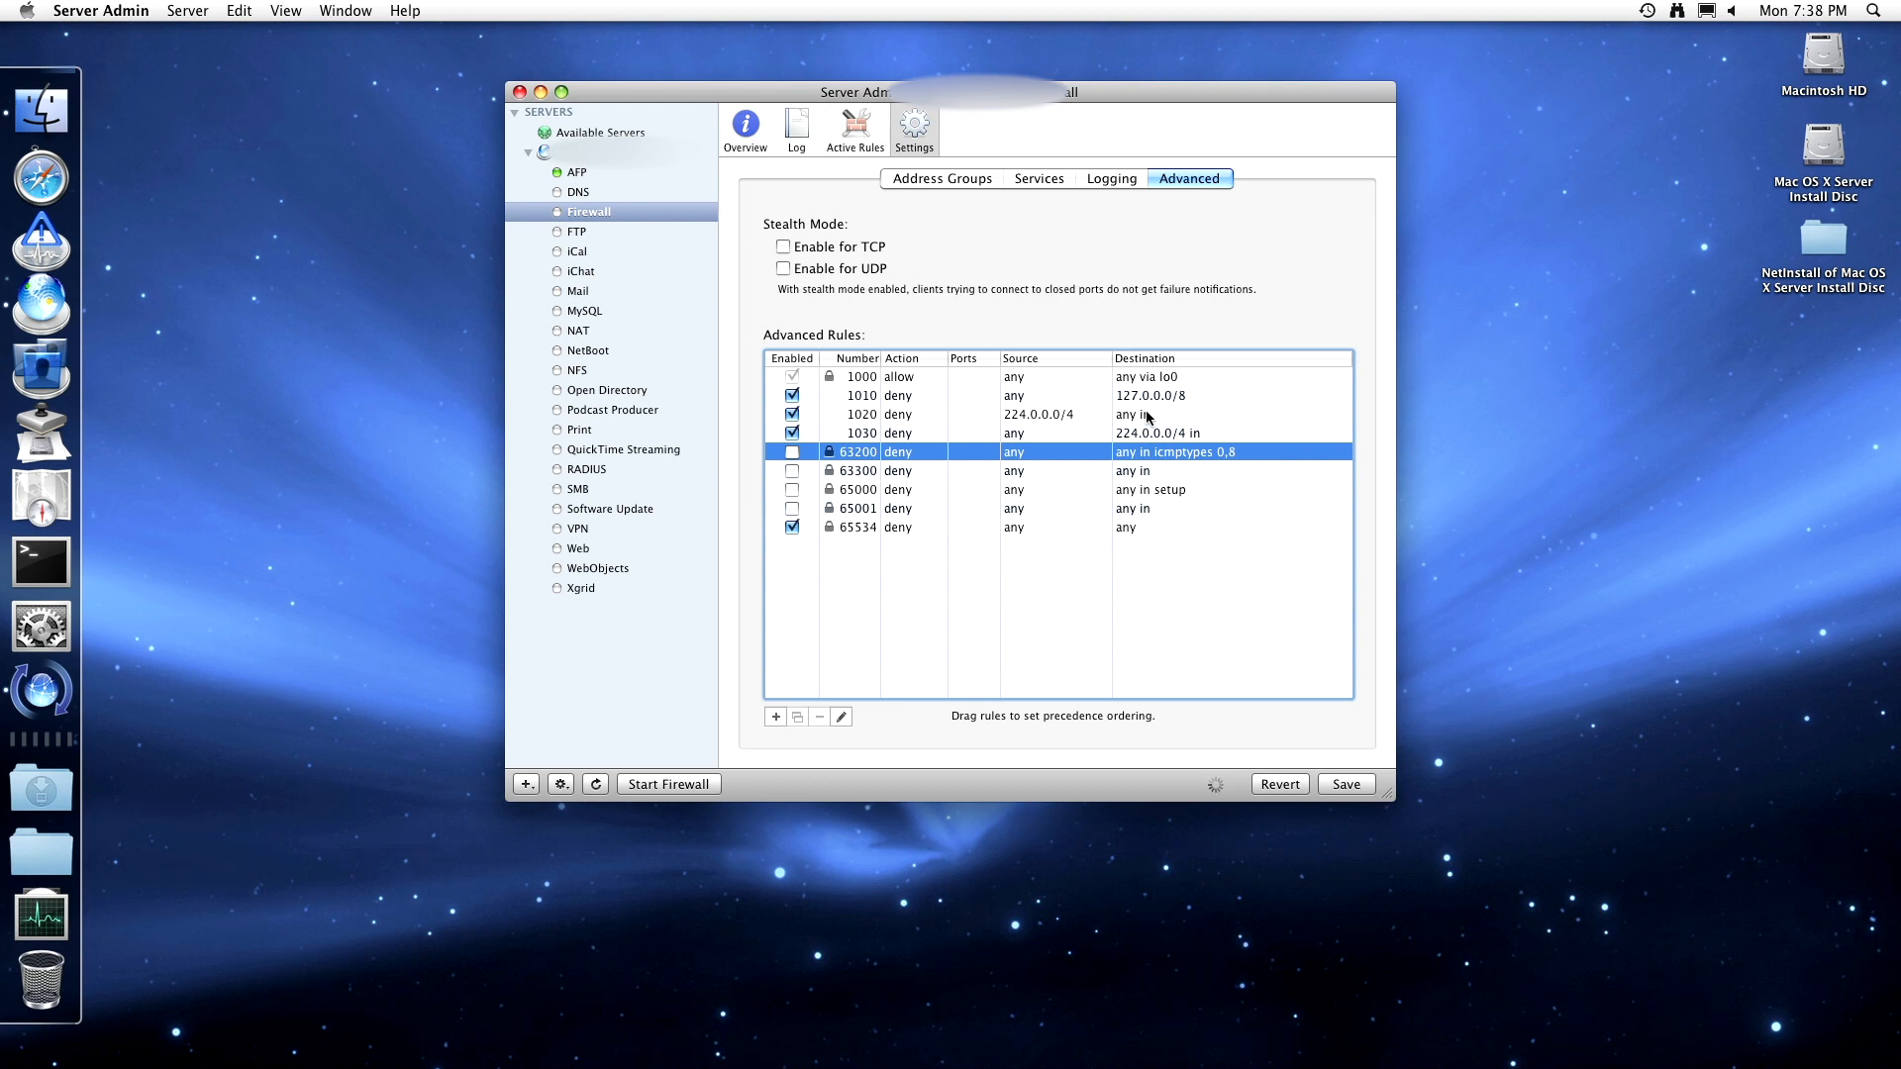
click(1147, 417)
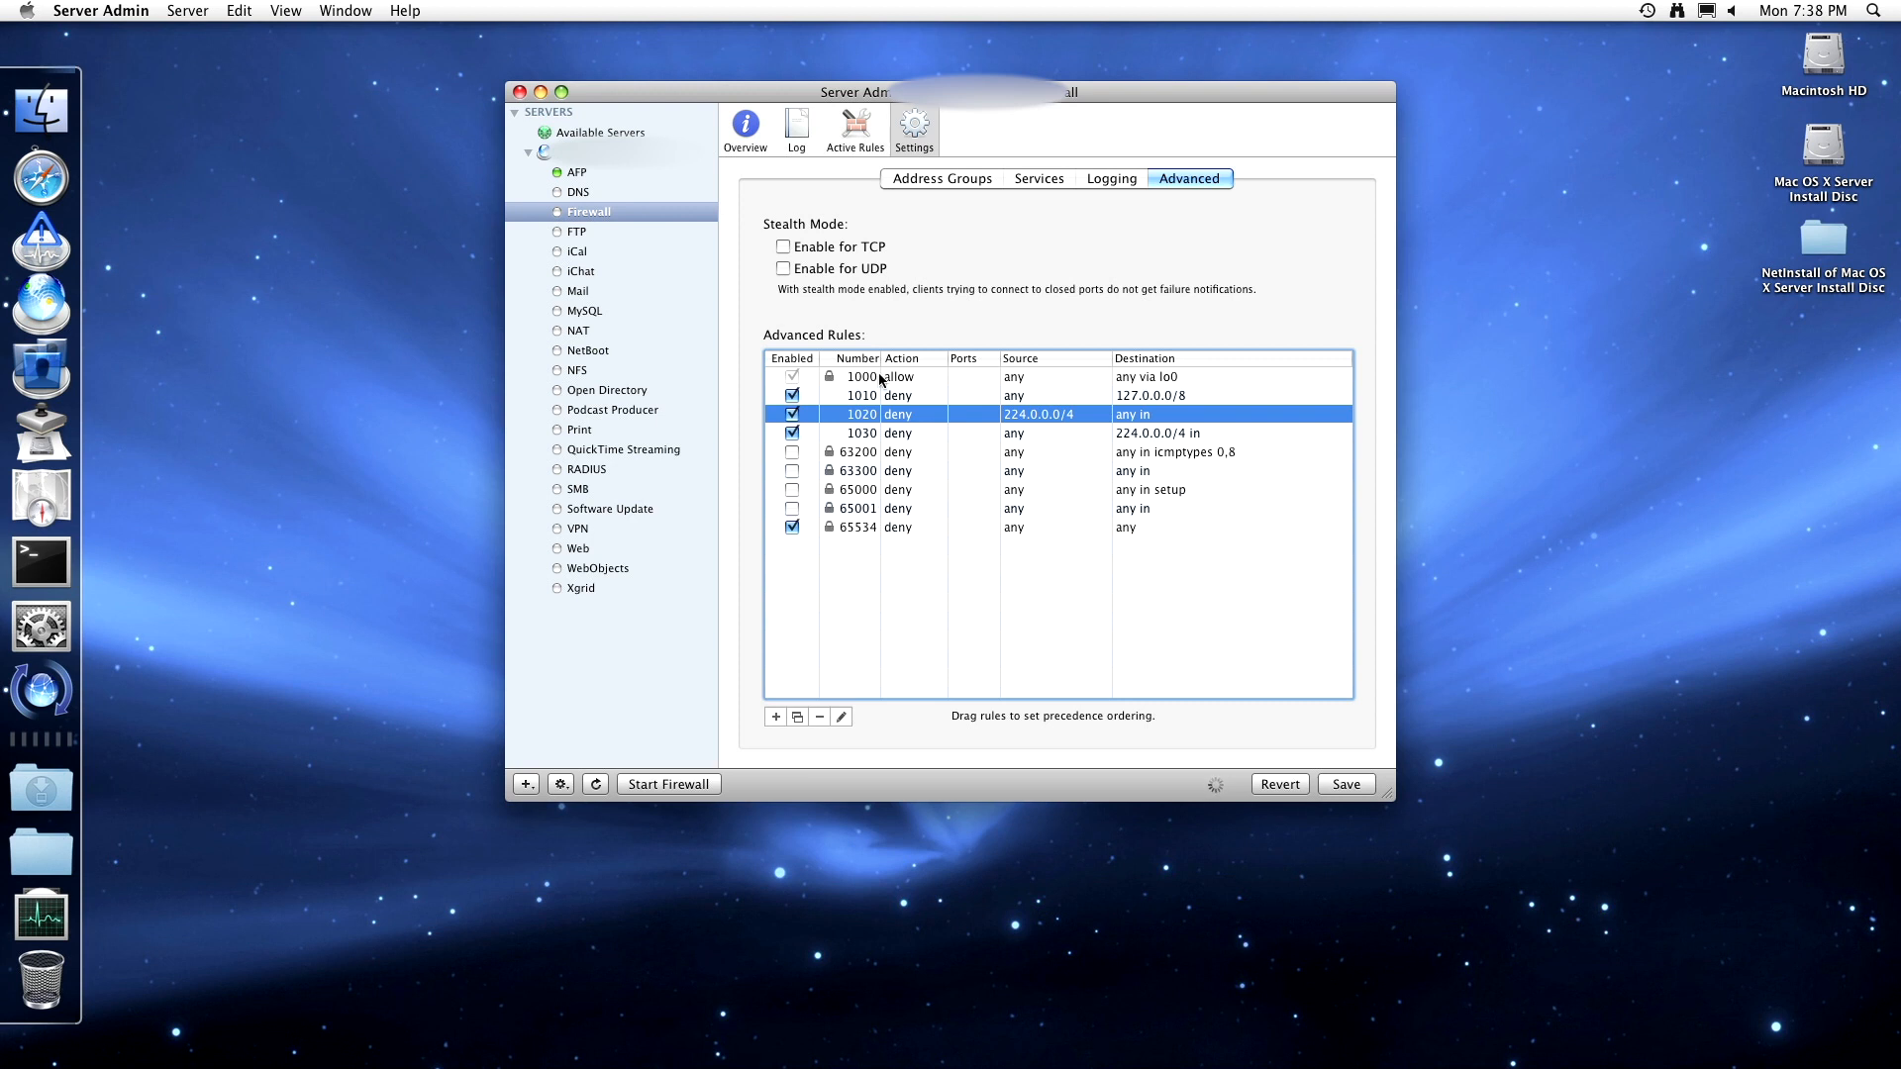
- Discard the unsaved firewall changes, check the active rules, and inspect the ipfw entries in the firewall log
click(858, 138)
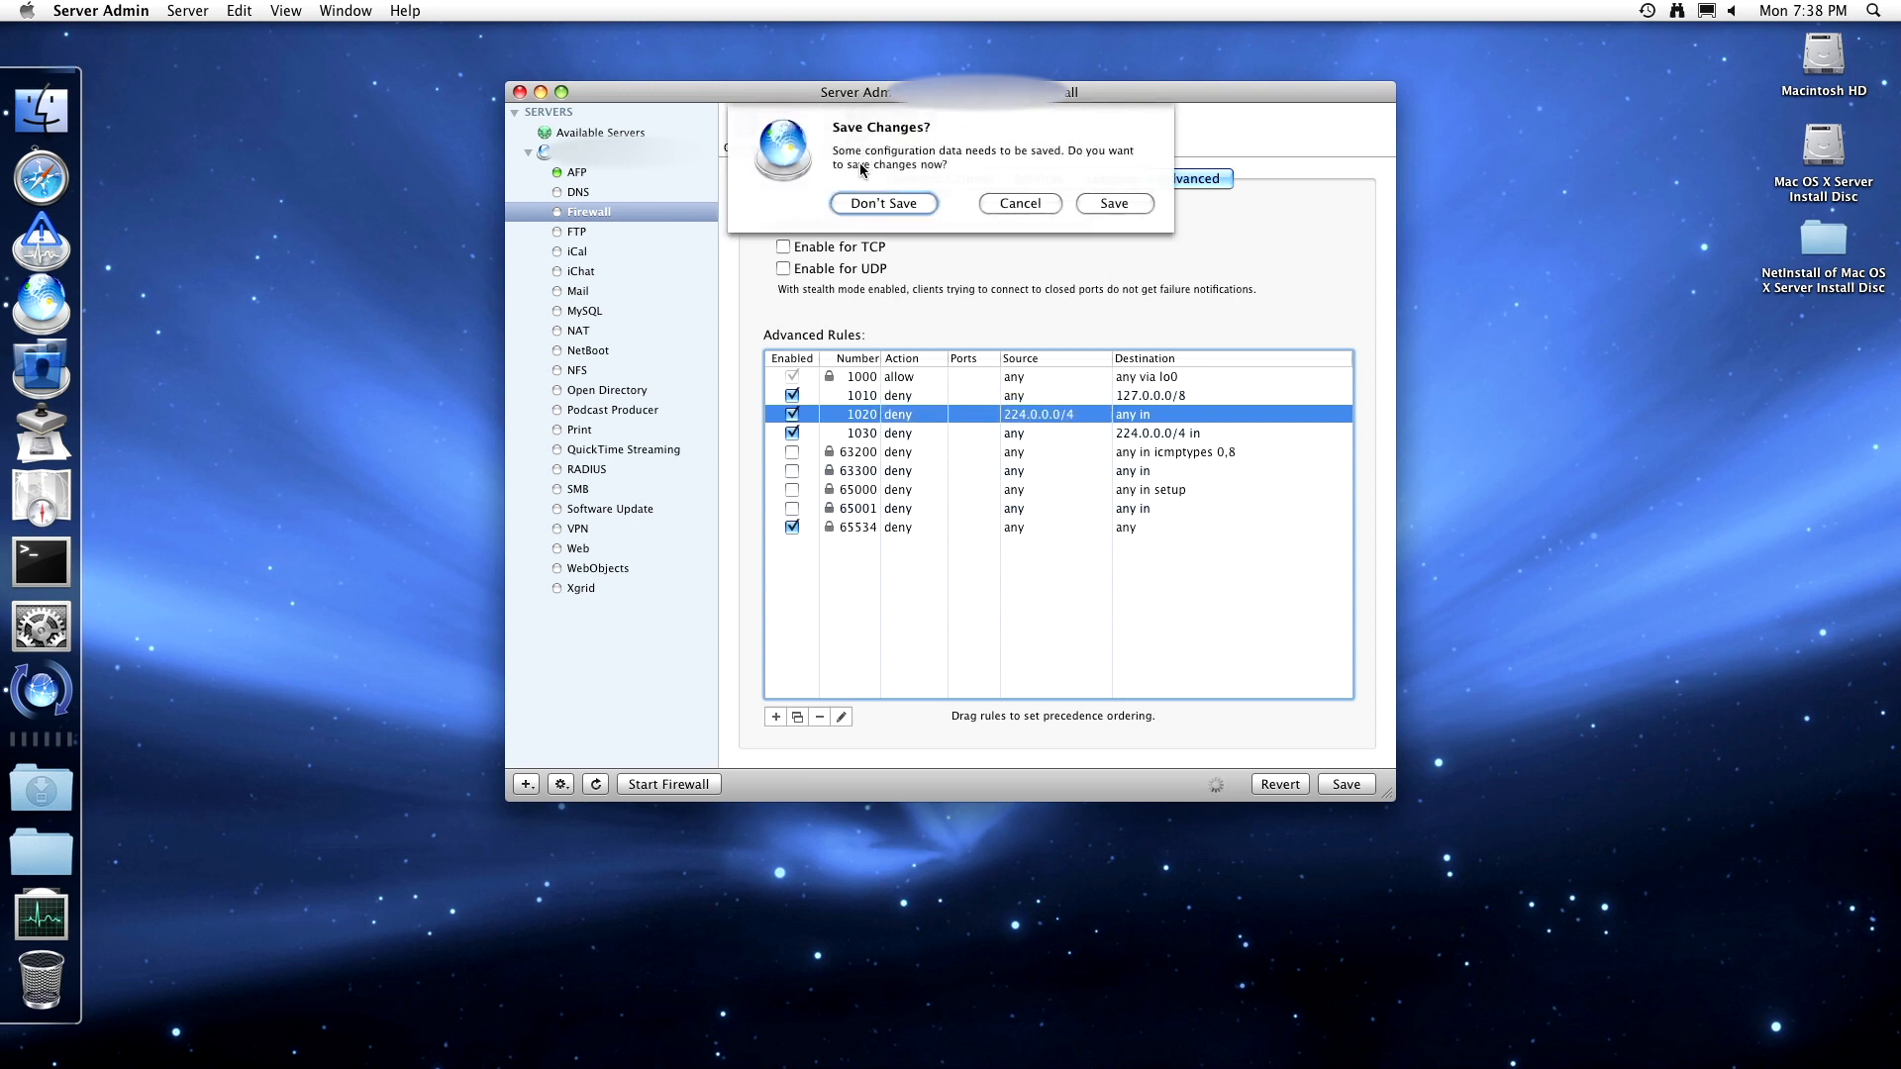
click(907, 205)
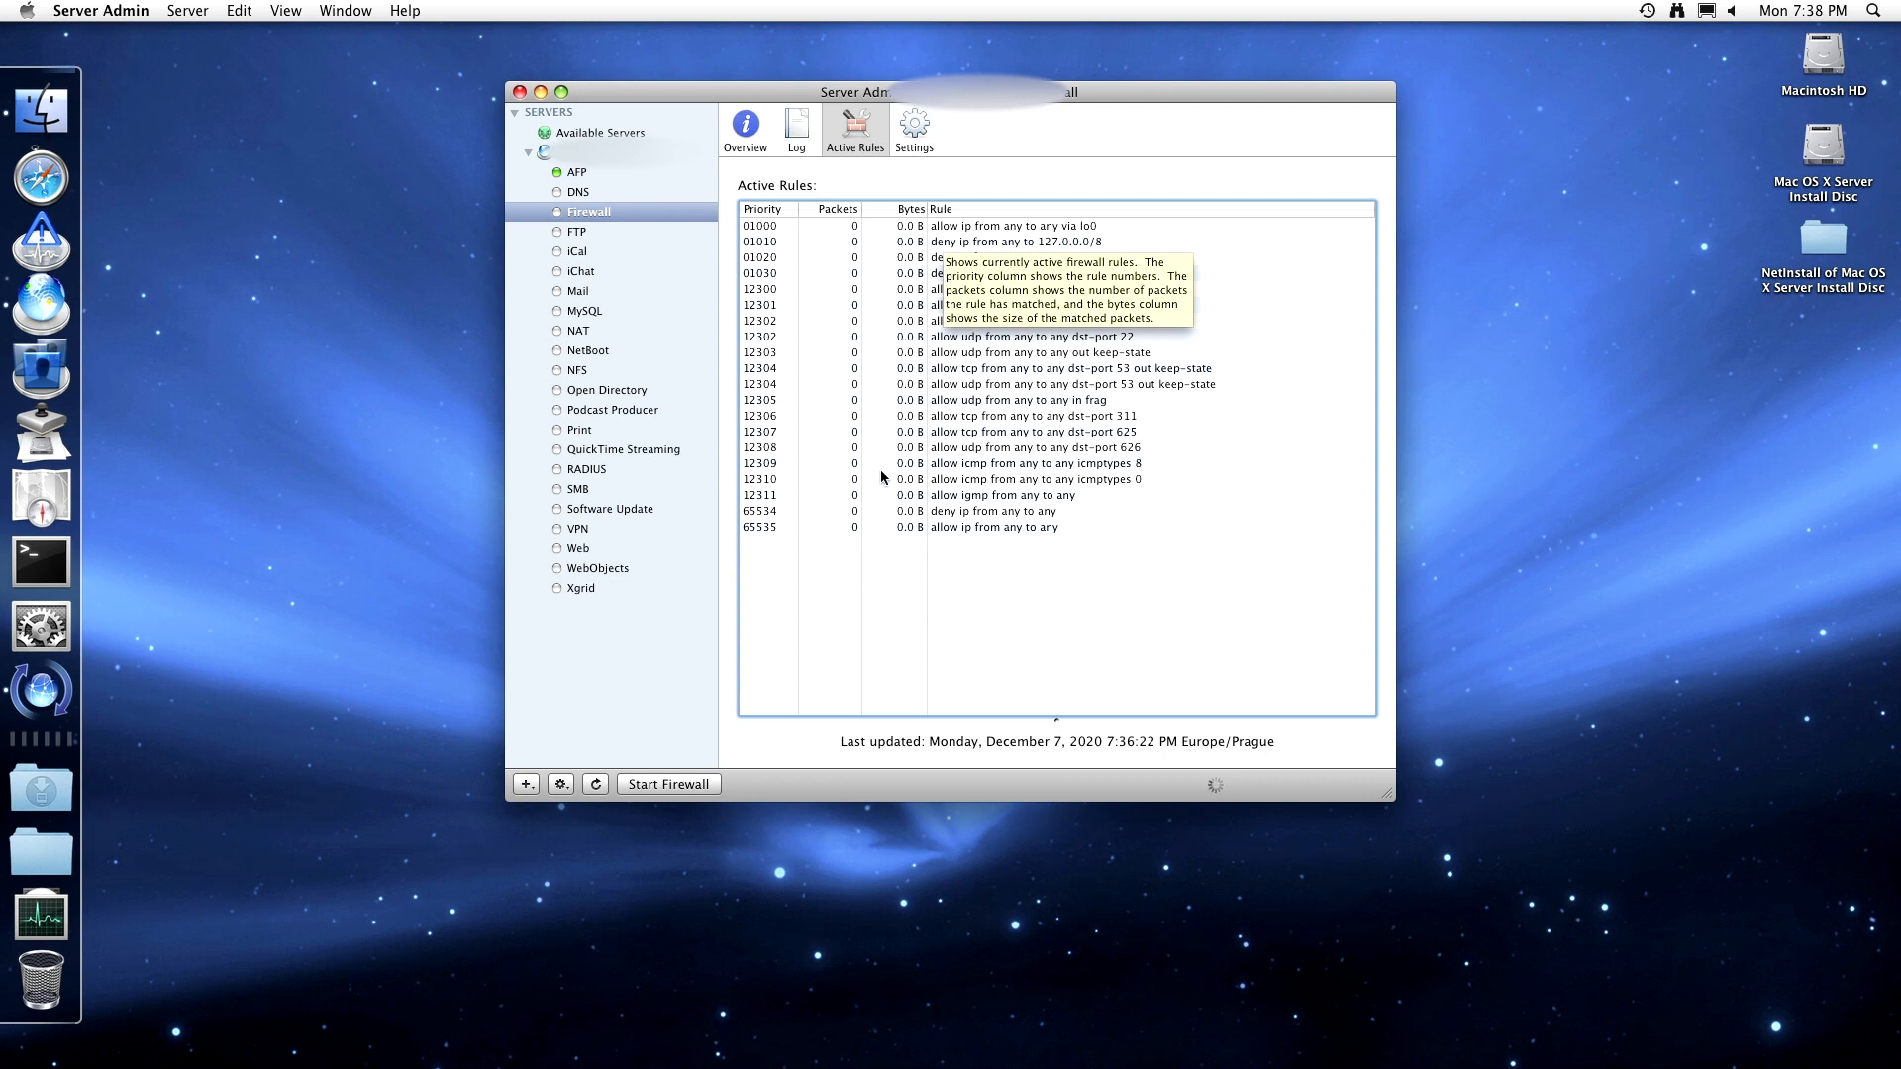
click(800, 146)
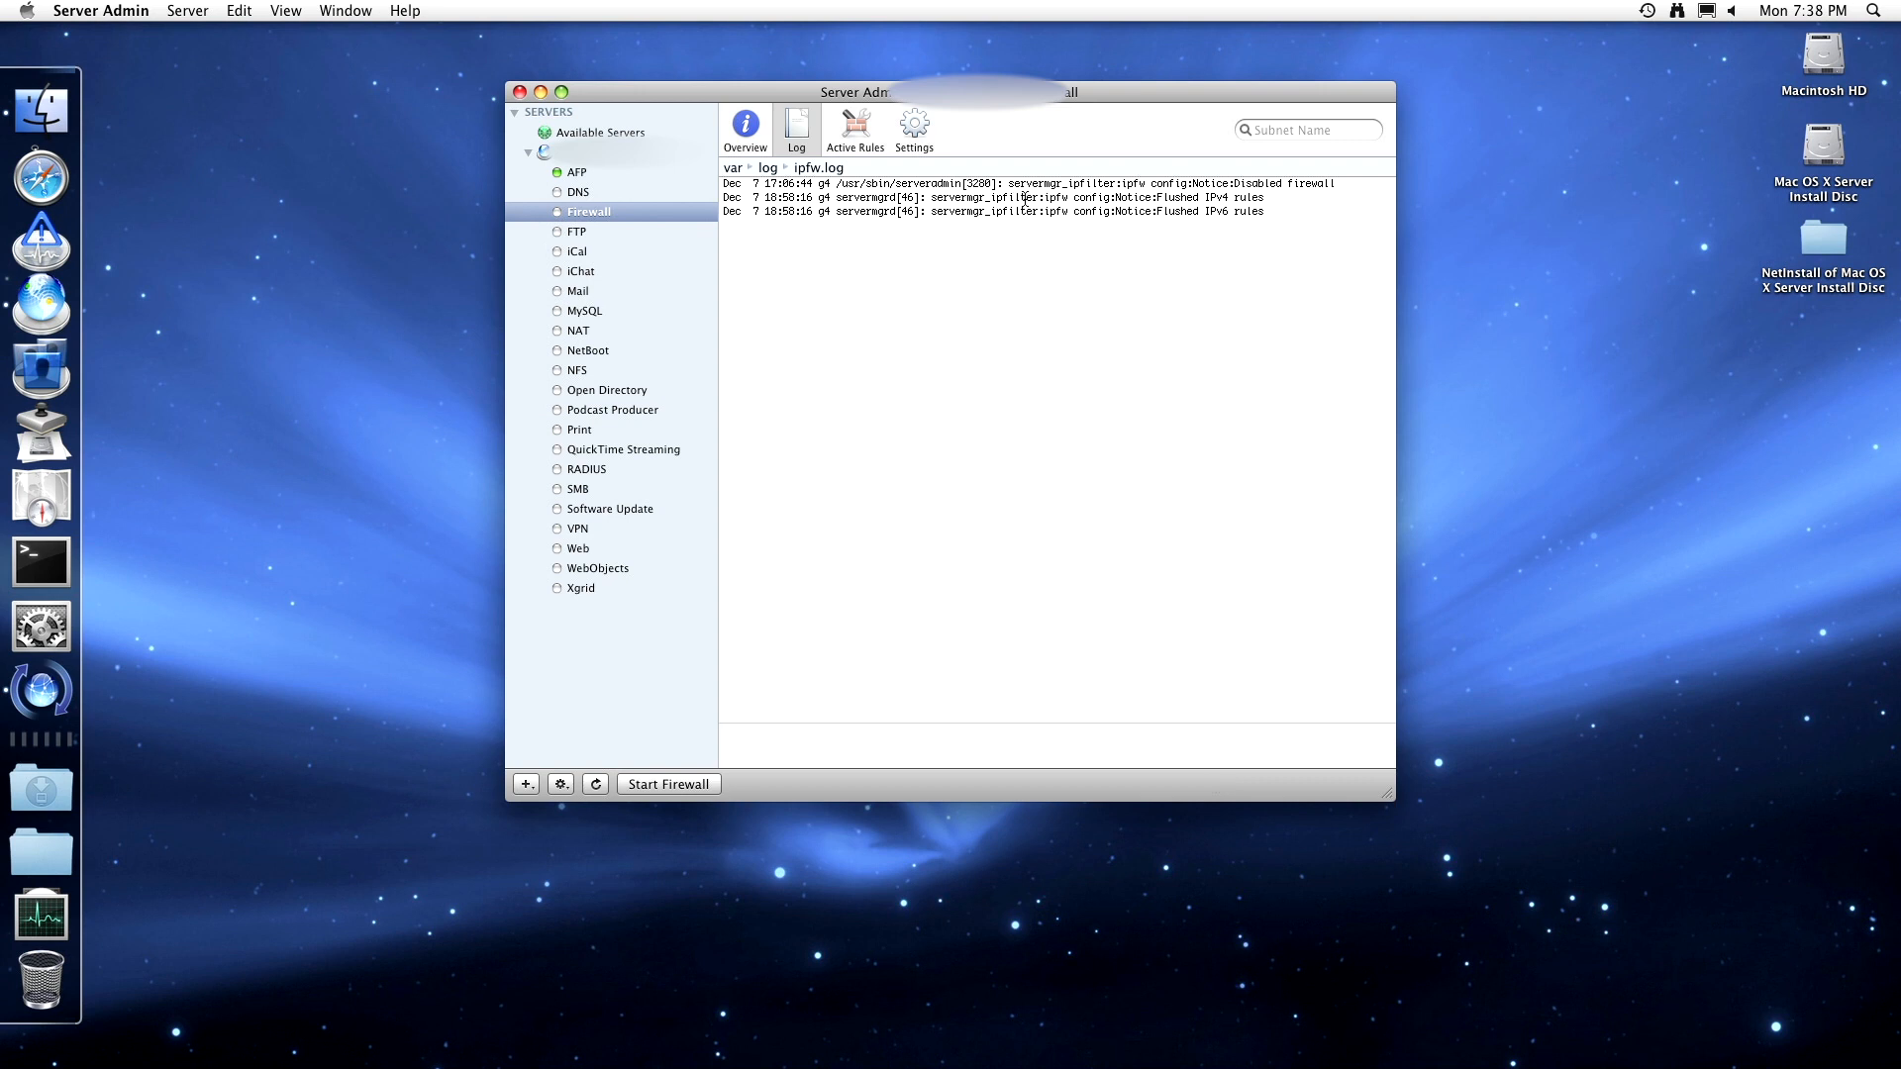
double_click(1134, 189)
double_click(1067, 202)
click(1017, 223)
double_click(1193, 212)
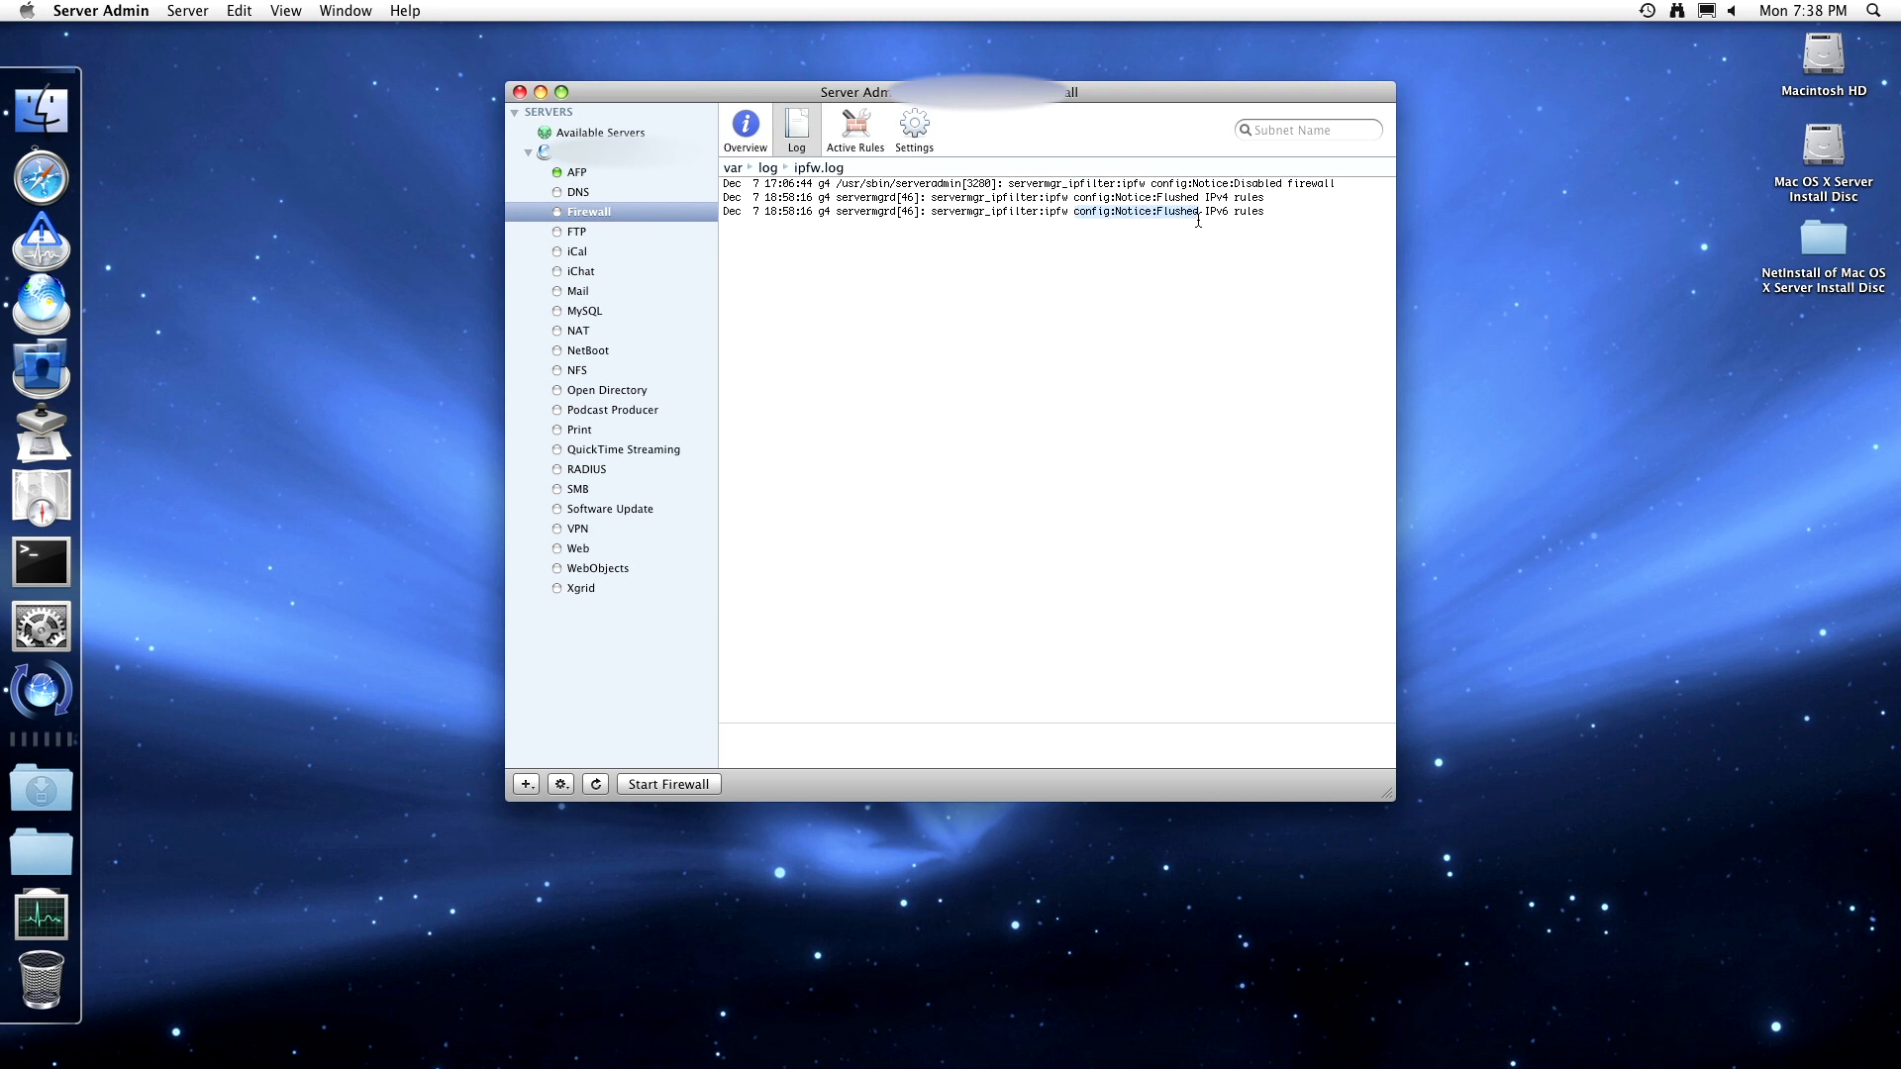
- Start a new address group with an address entry, cancel it, and return to the firewall Overview
click(918, 147)
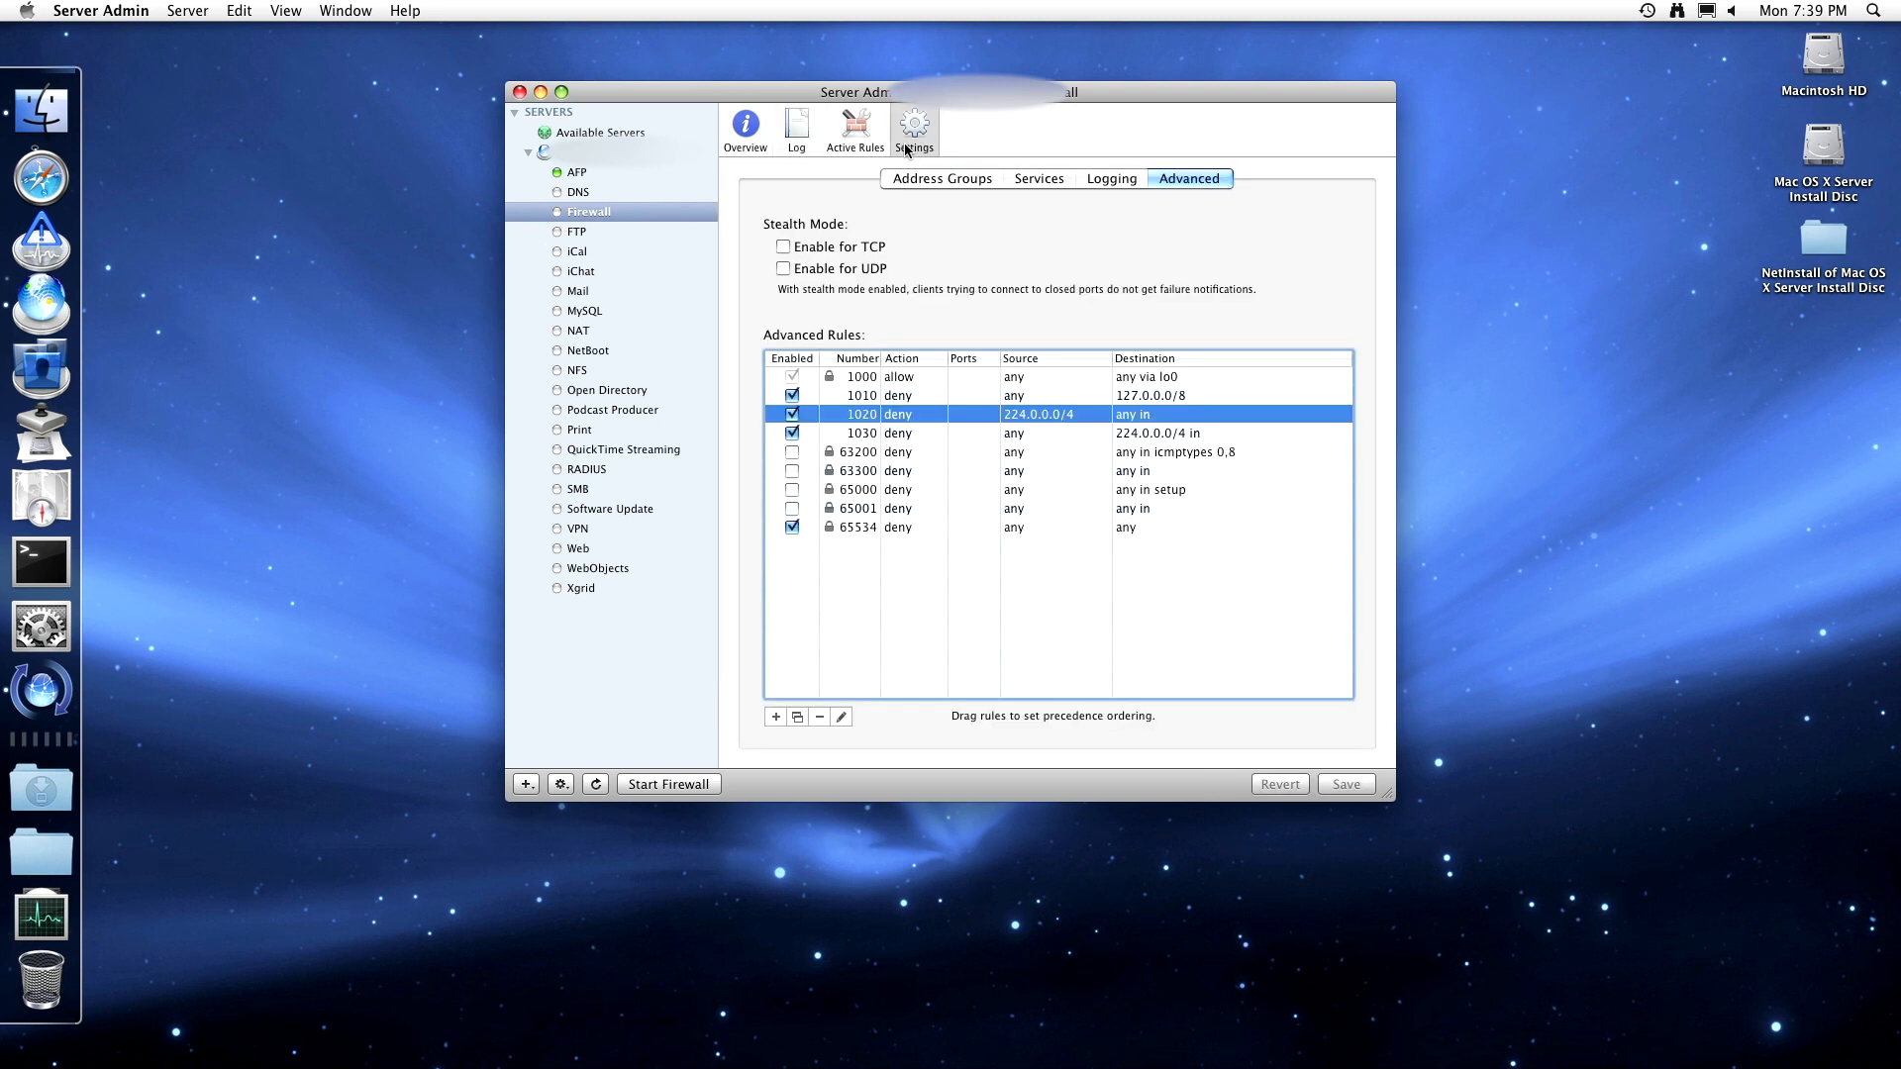
click(971, 177)
click(771, 712)
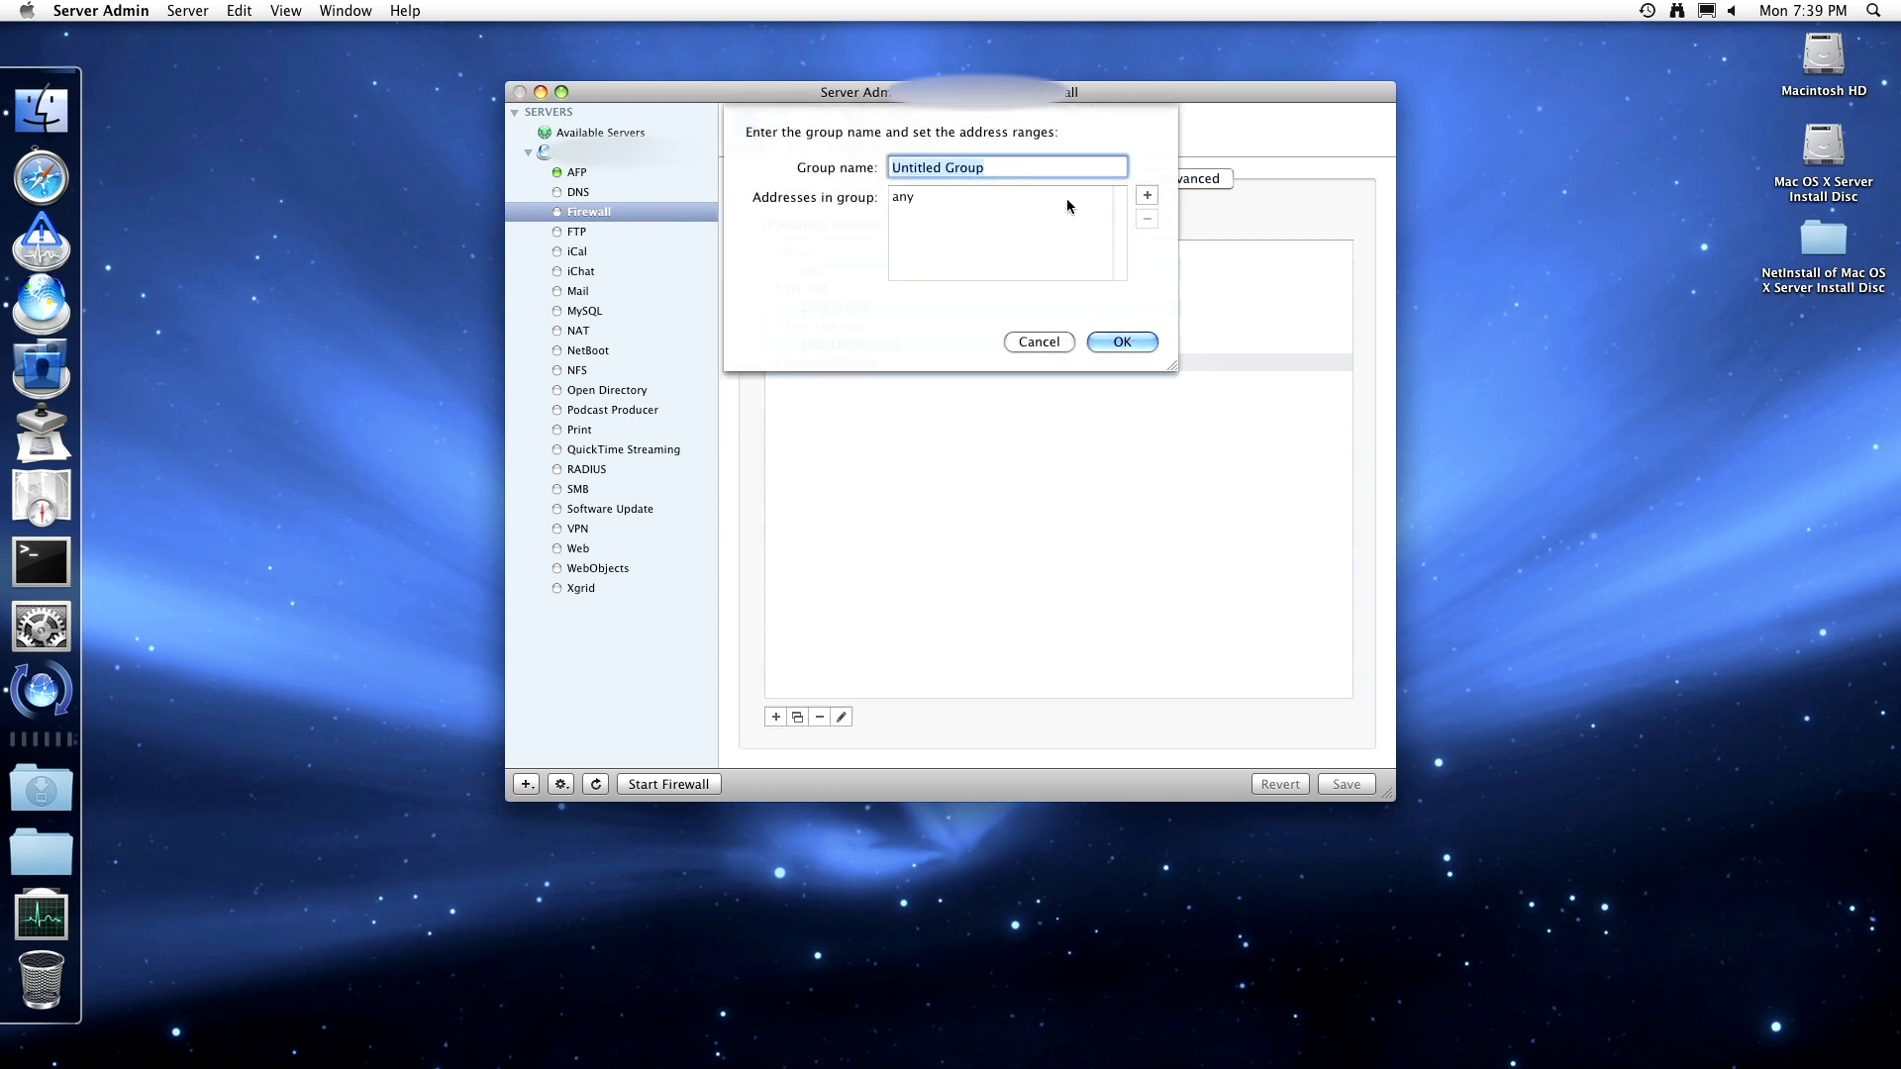
click(1145, 195)
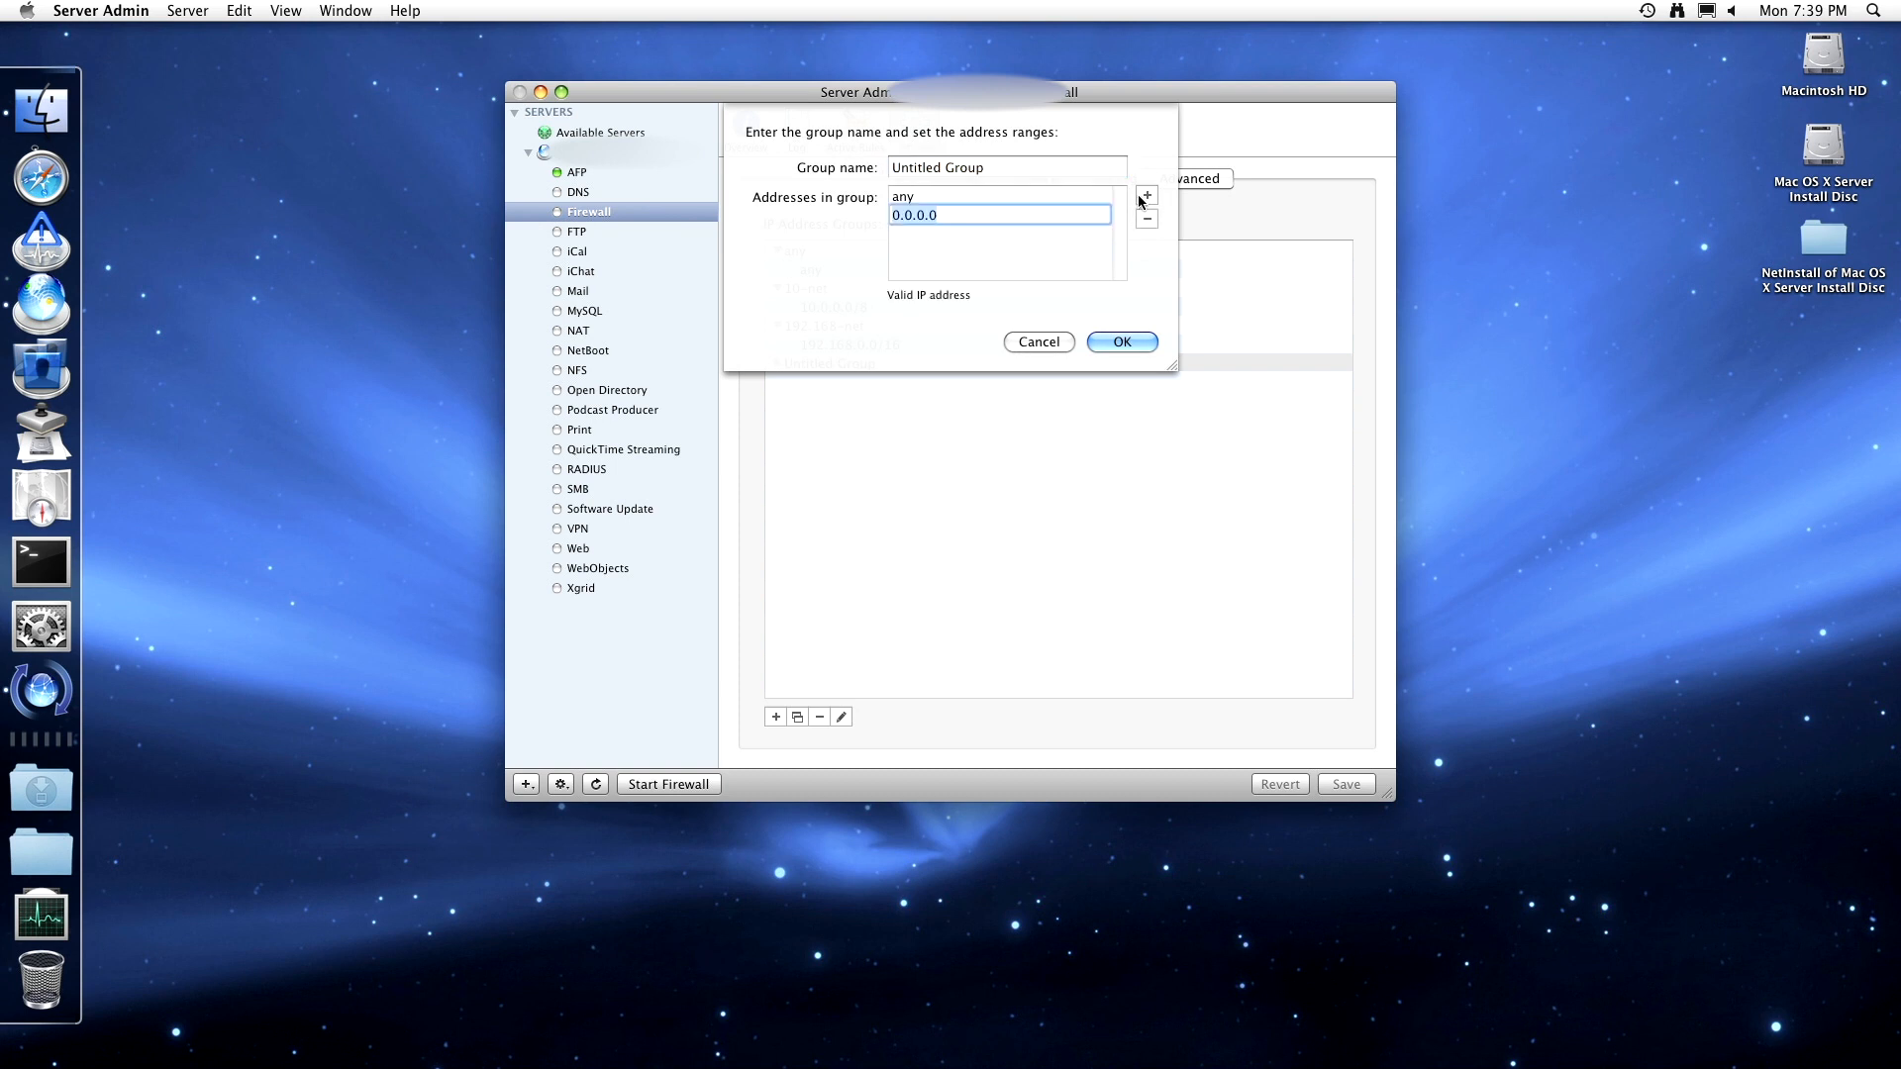
click(1037, 342)
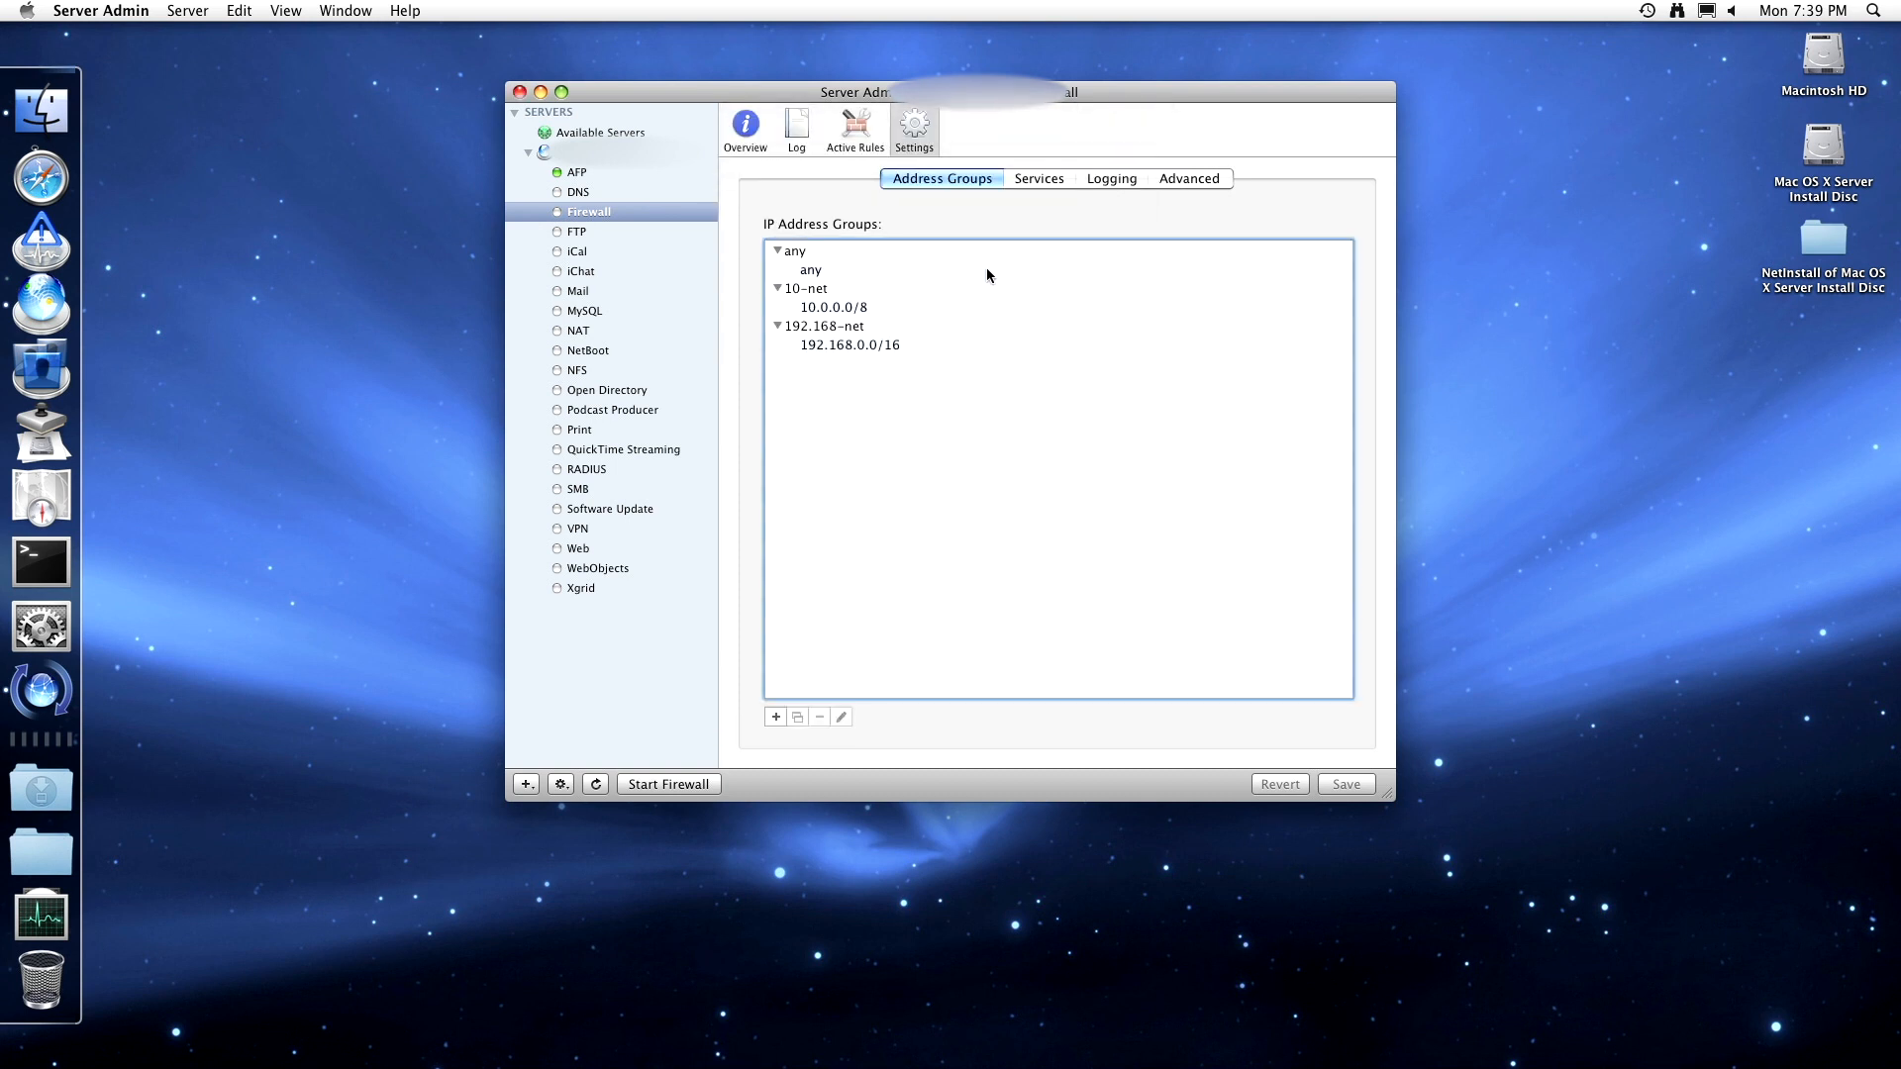
click(746, 139)
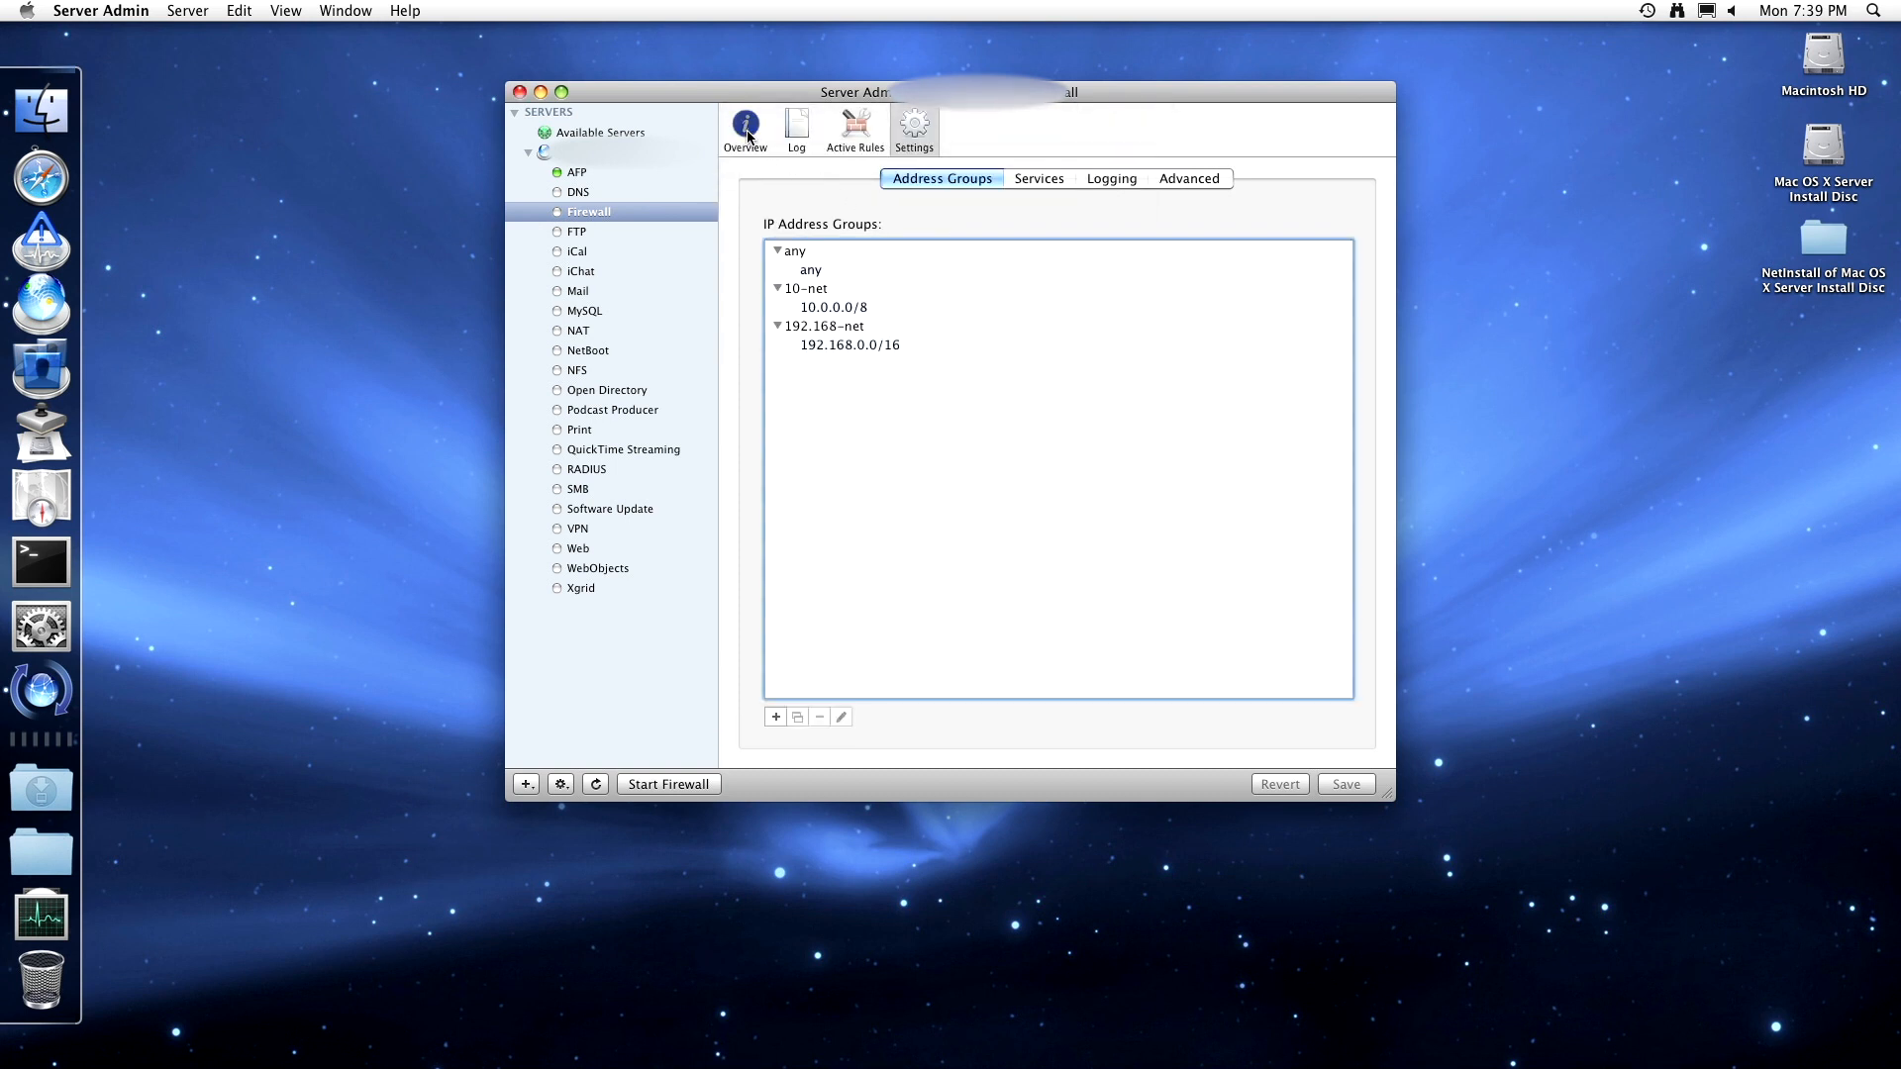
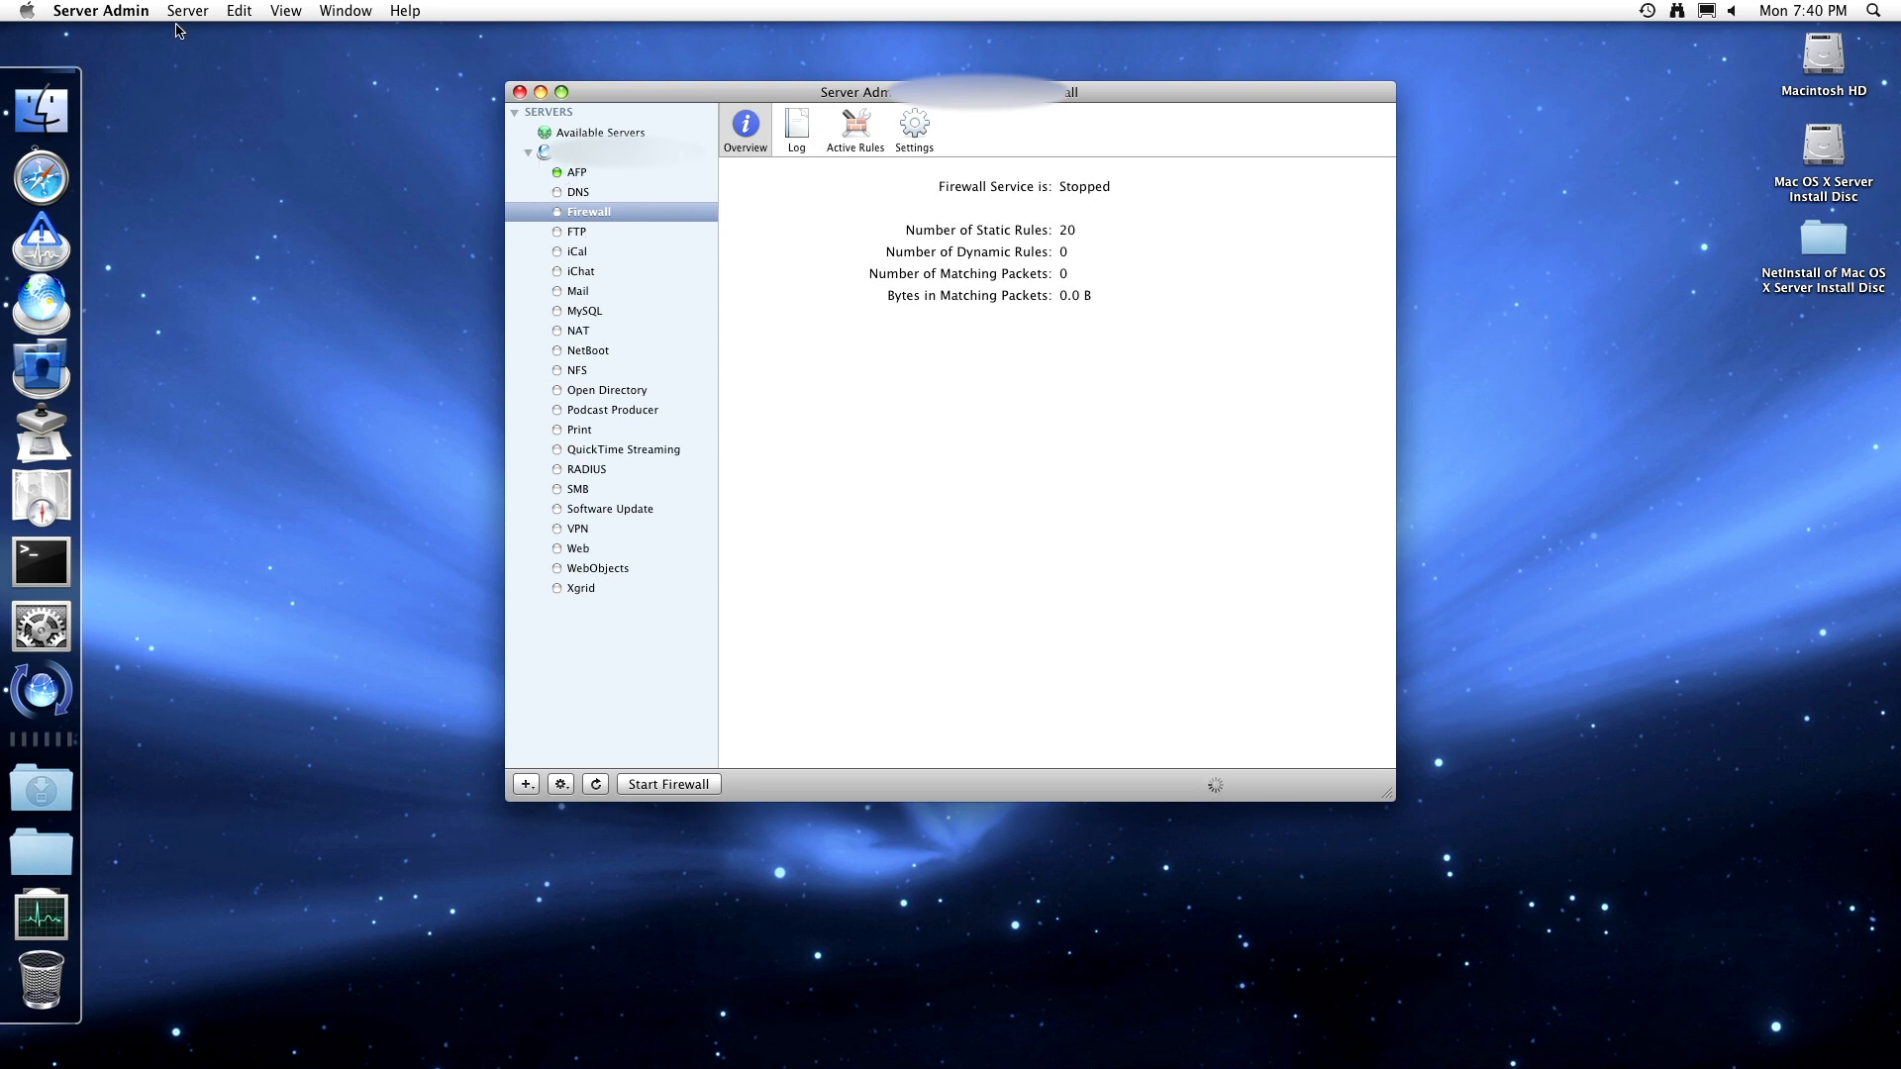
- Look over the Server Admin preferences and close them
click(123, 11)
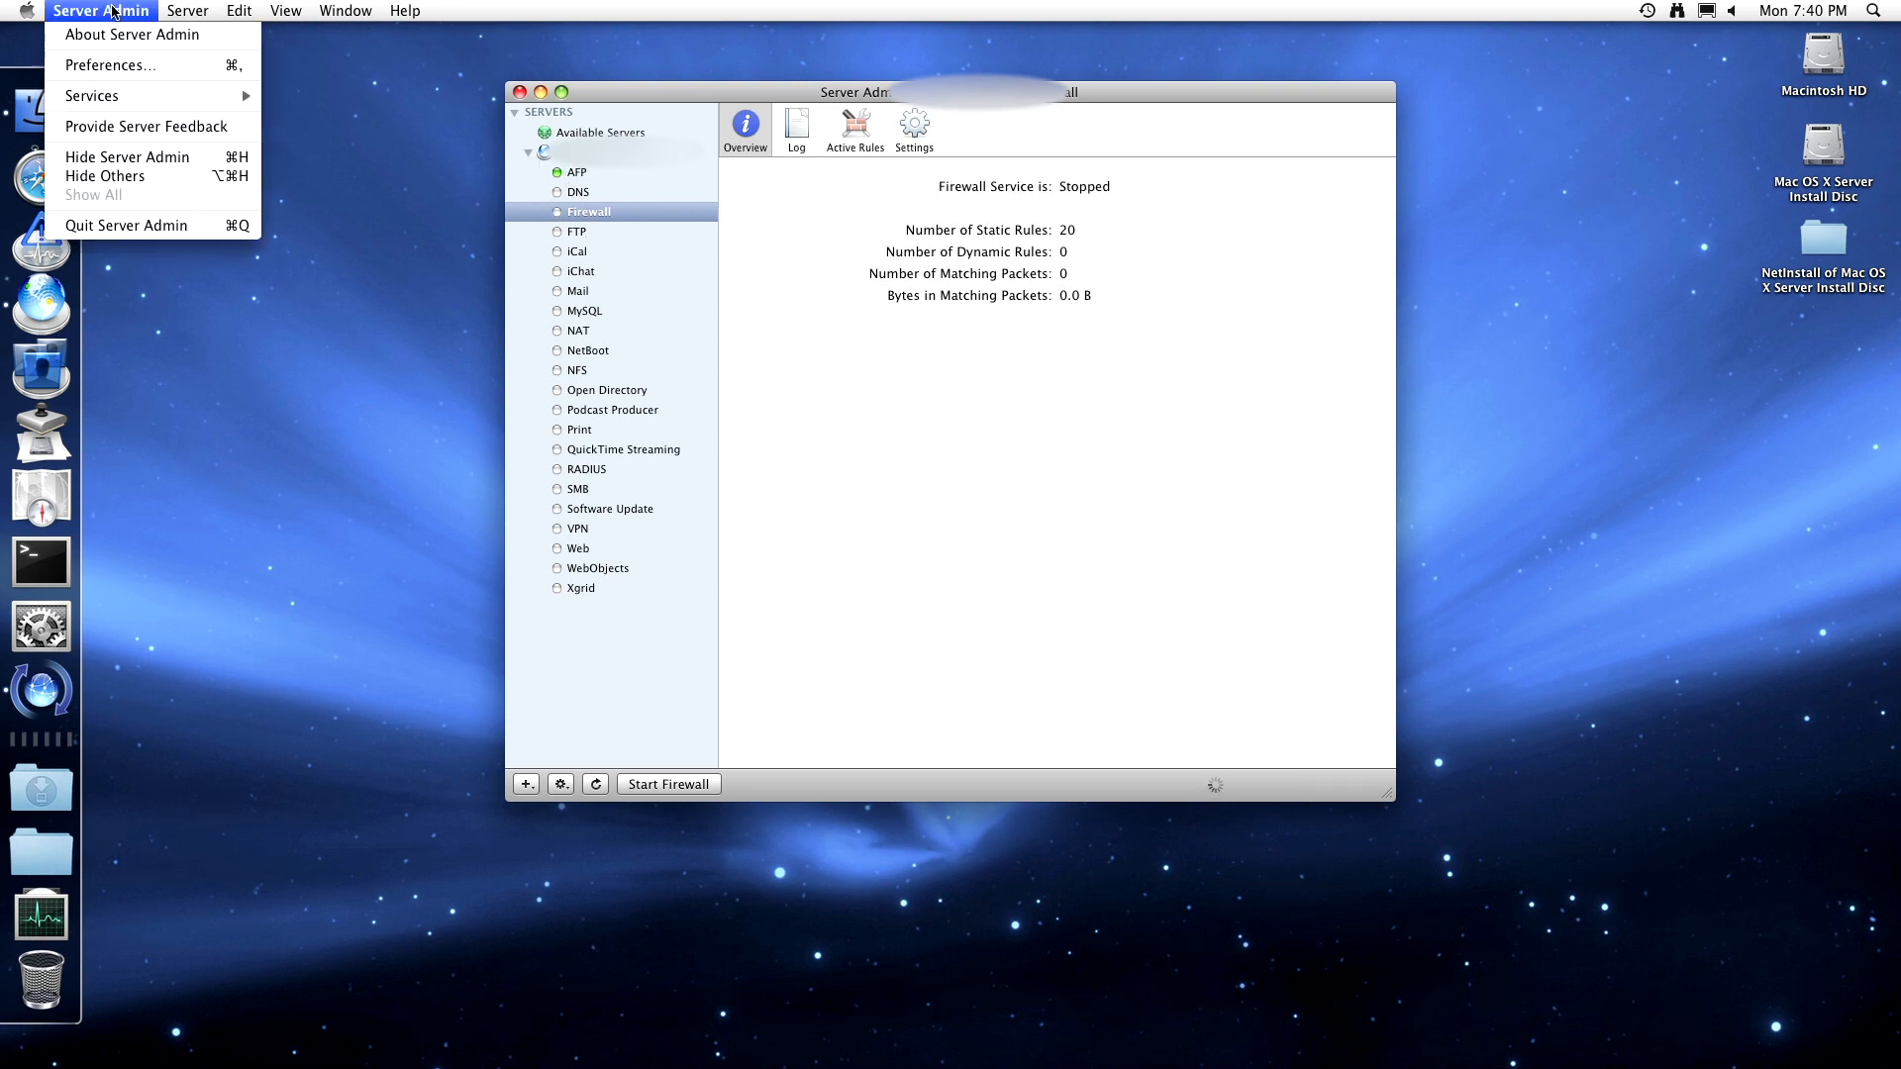
click(93, 70)
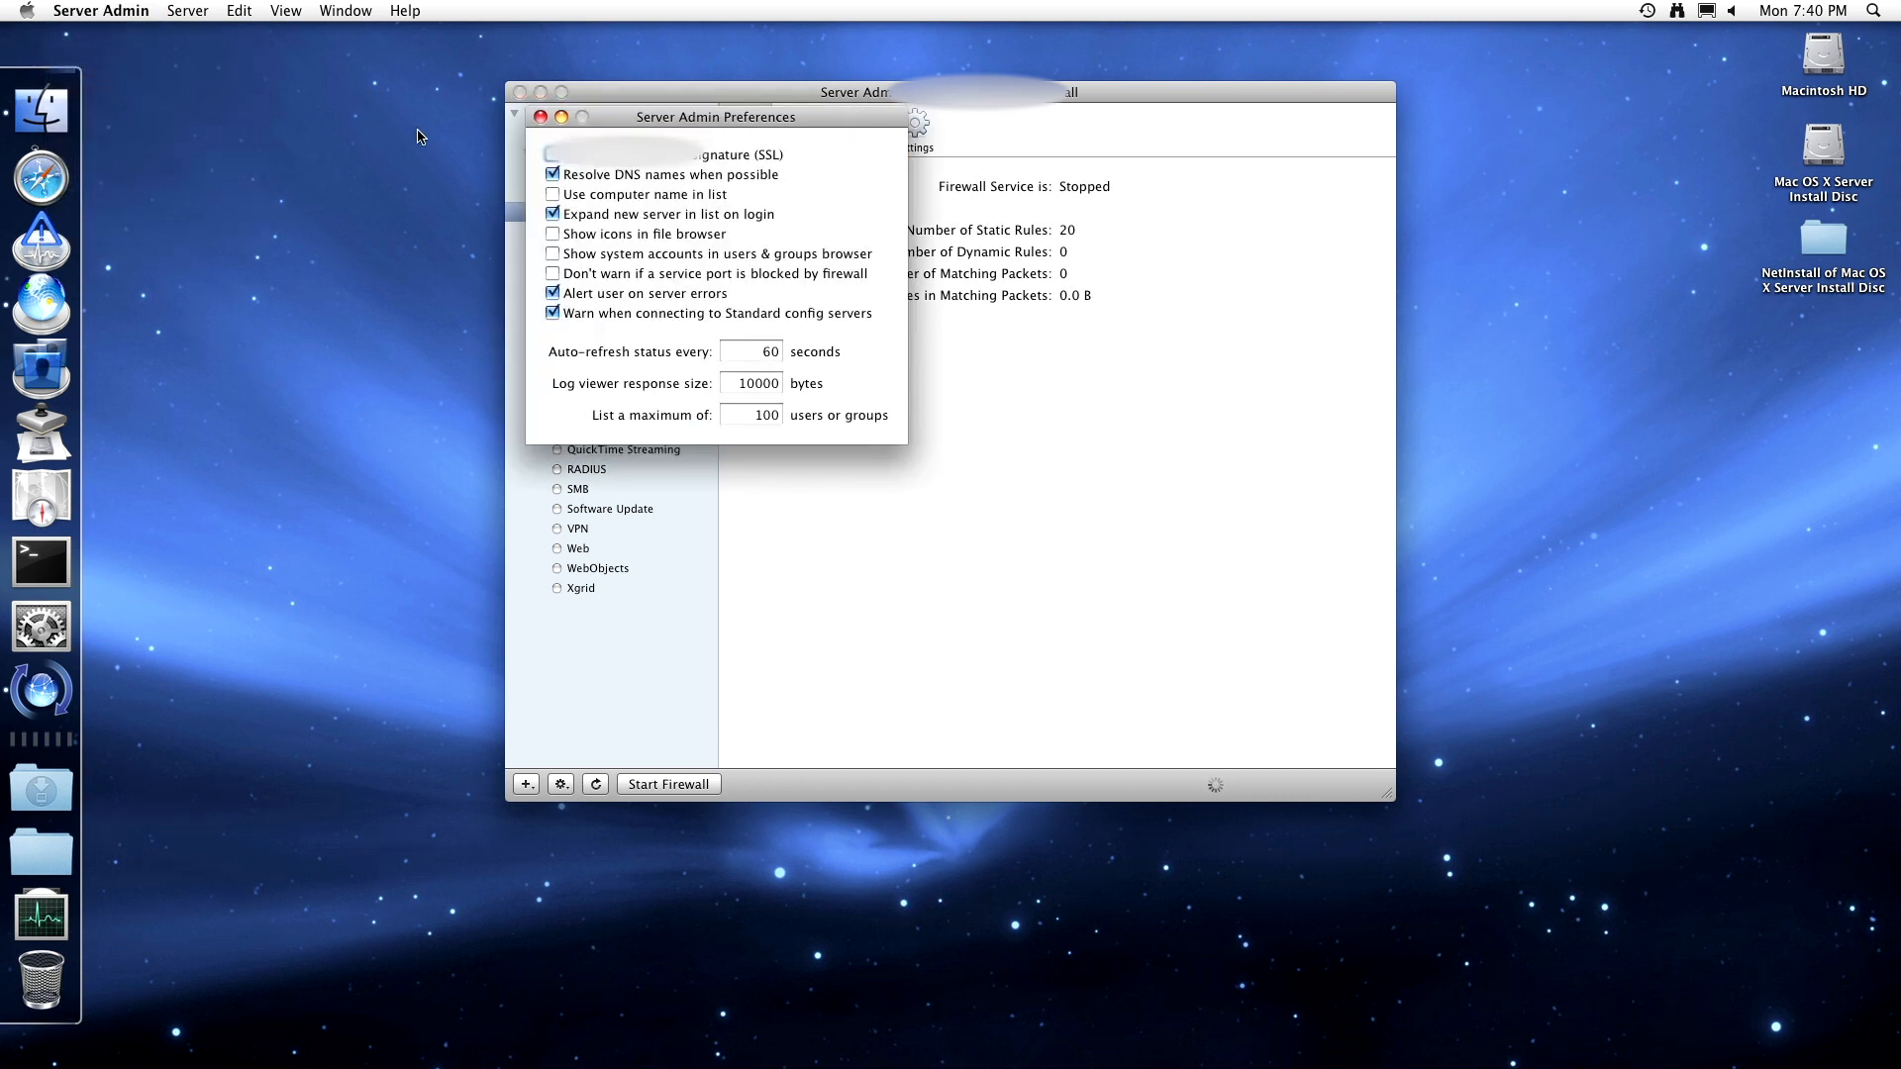
click(540, 117)
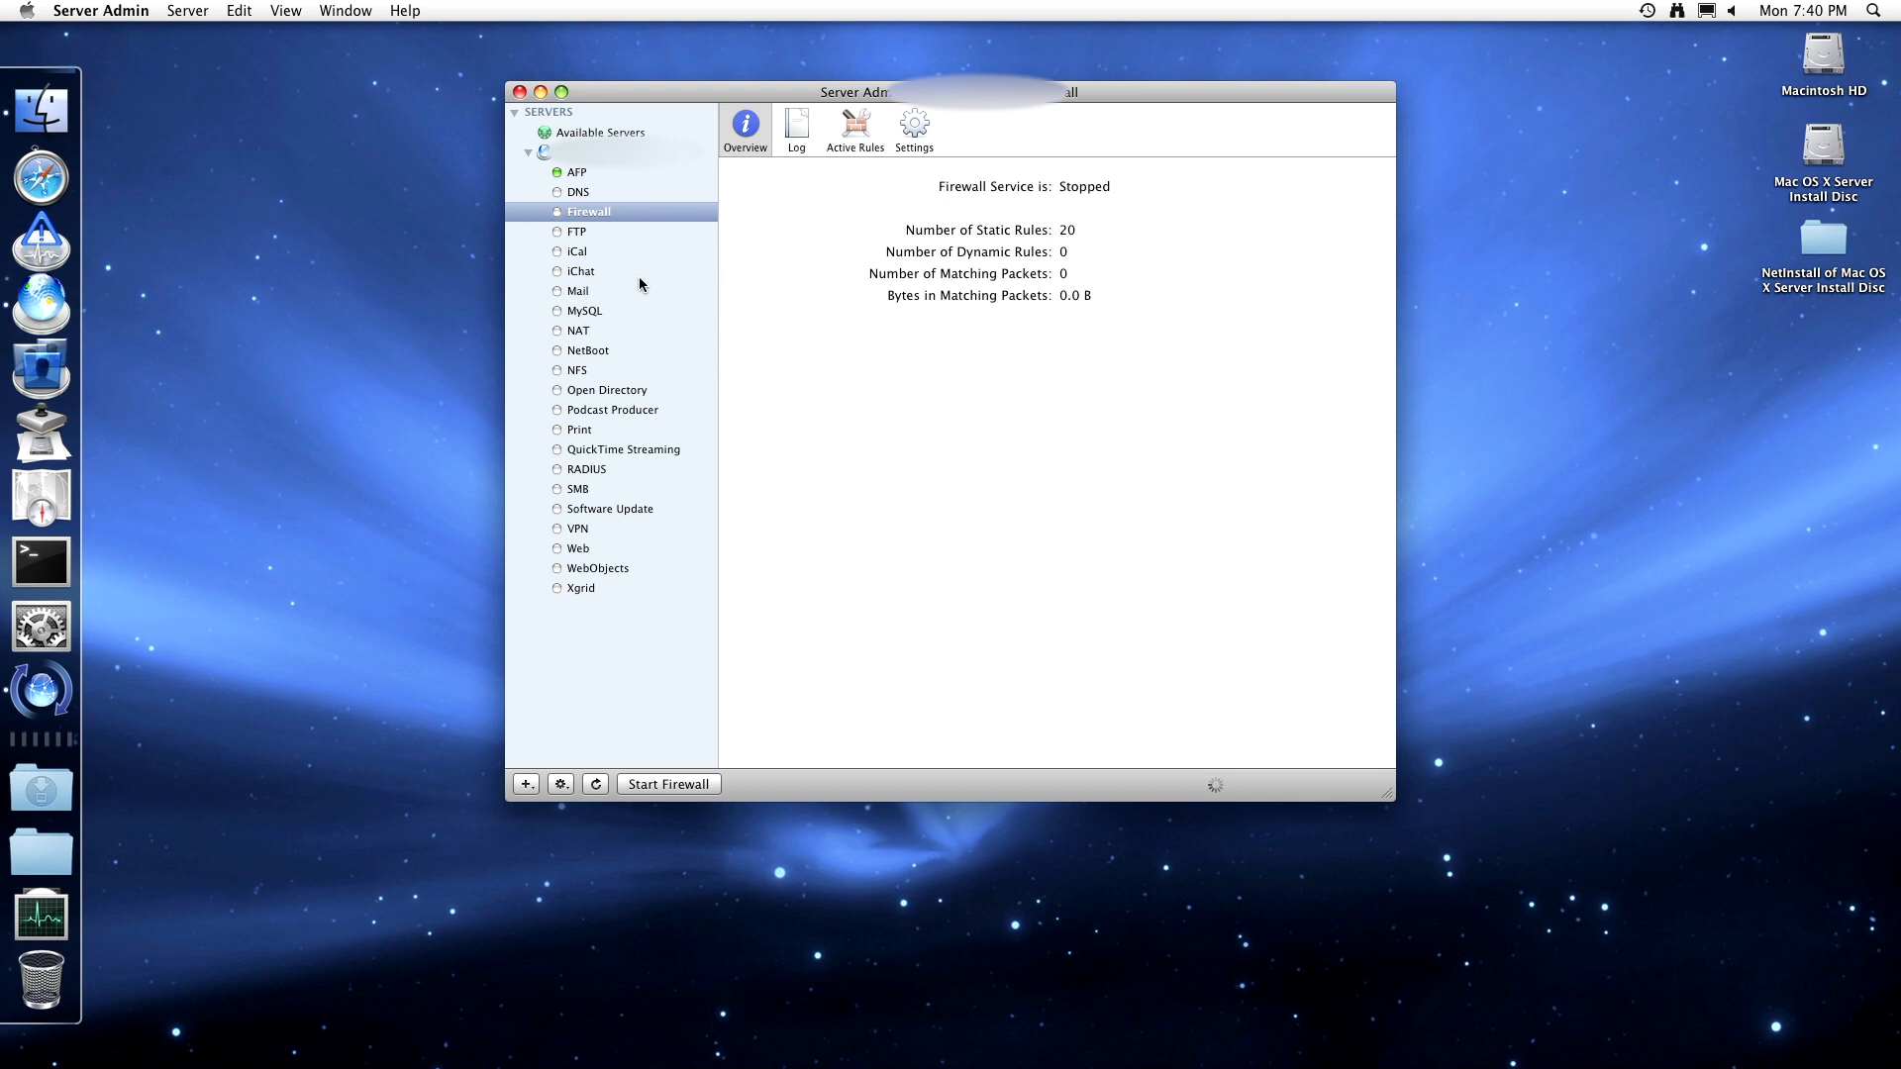
- Review the FTP overview, transfer log, connected-user graphs and current connections, then open FTP settings
click(587, 234)
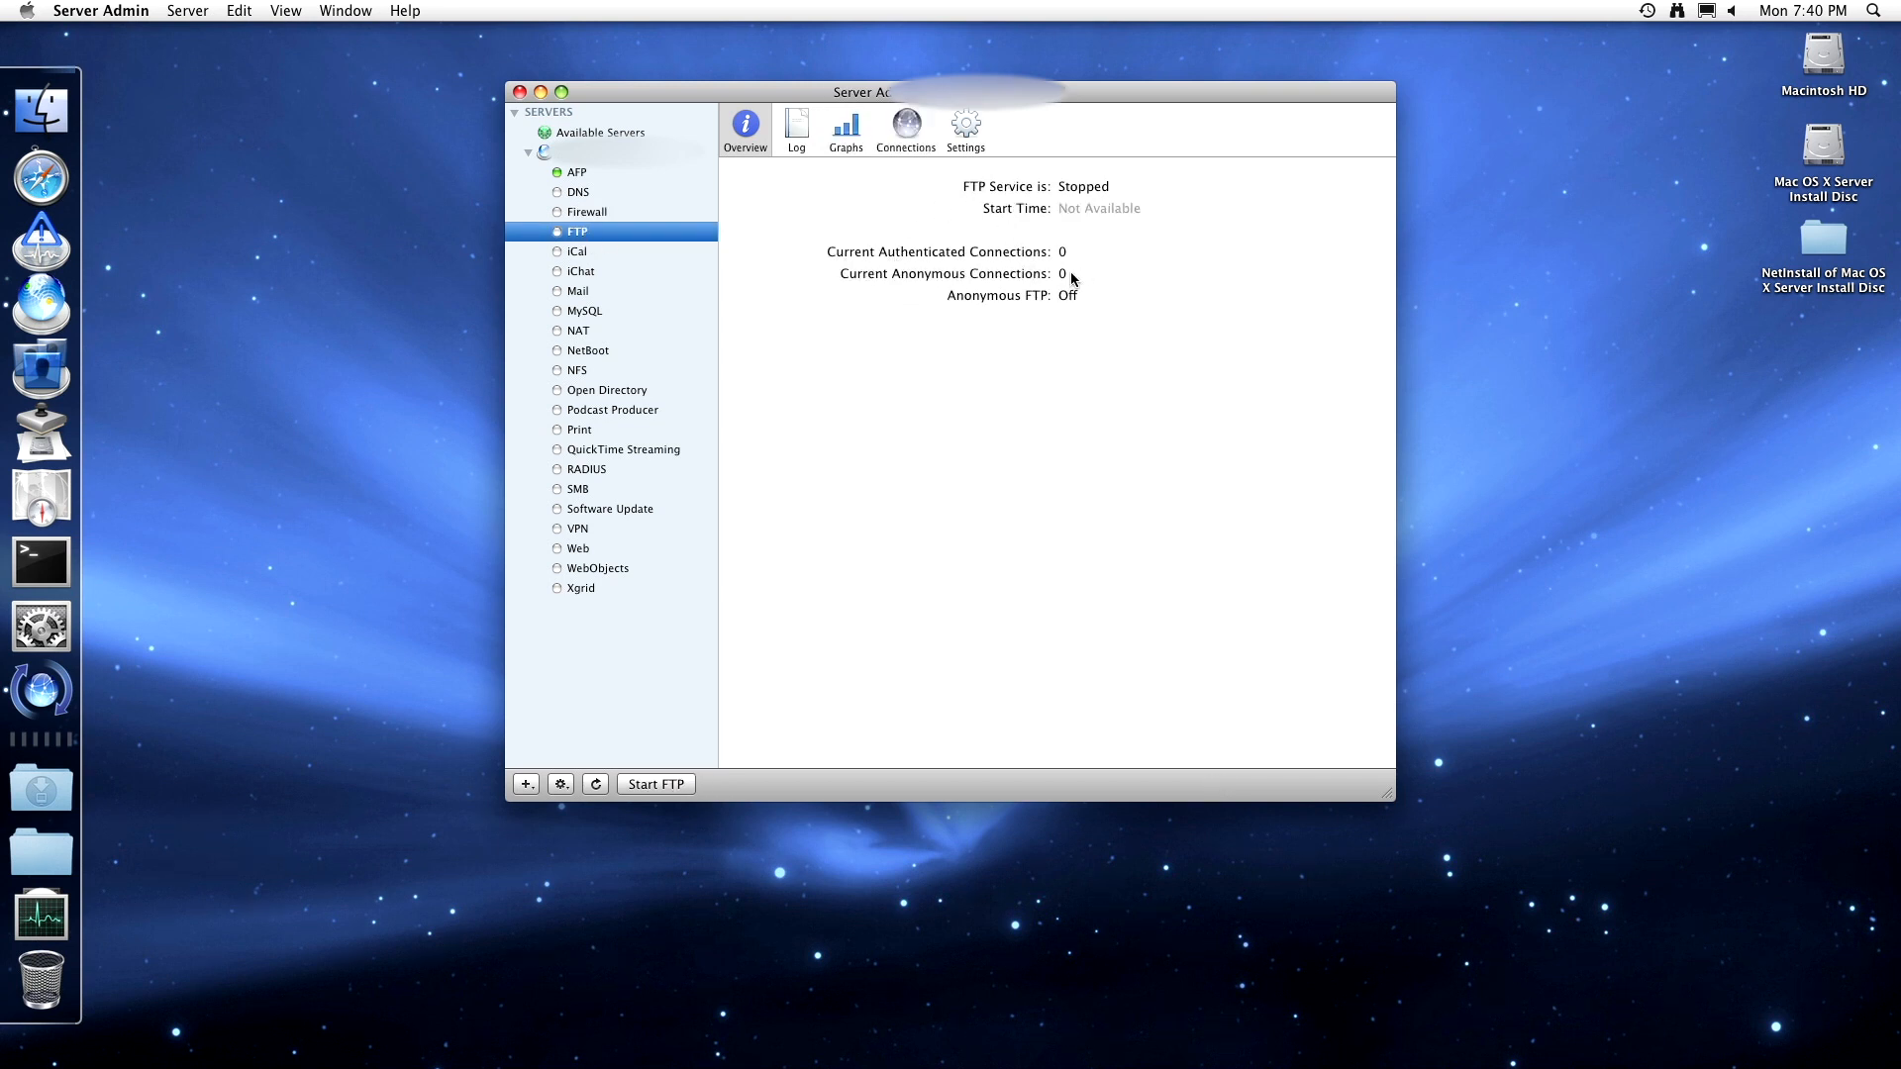
click(800, 134)
click(861, 170)
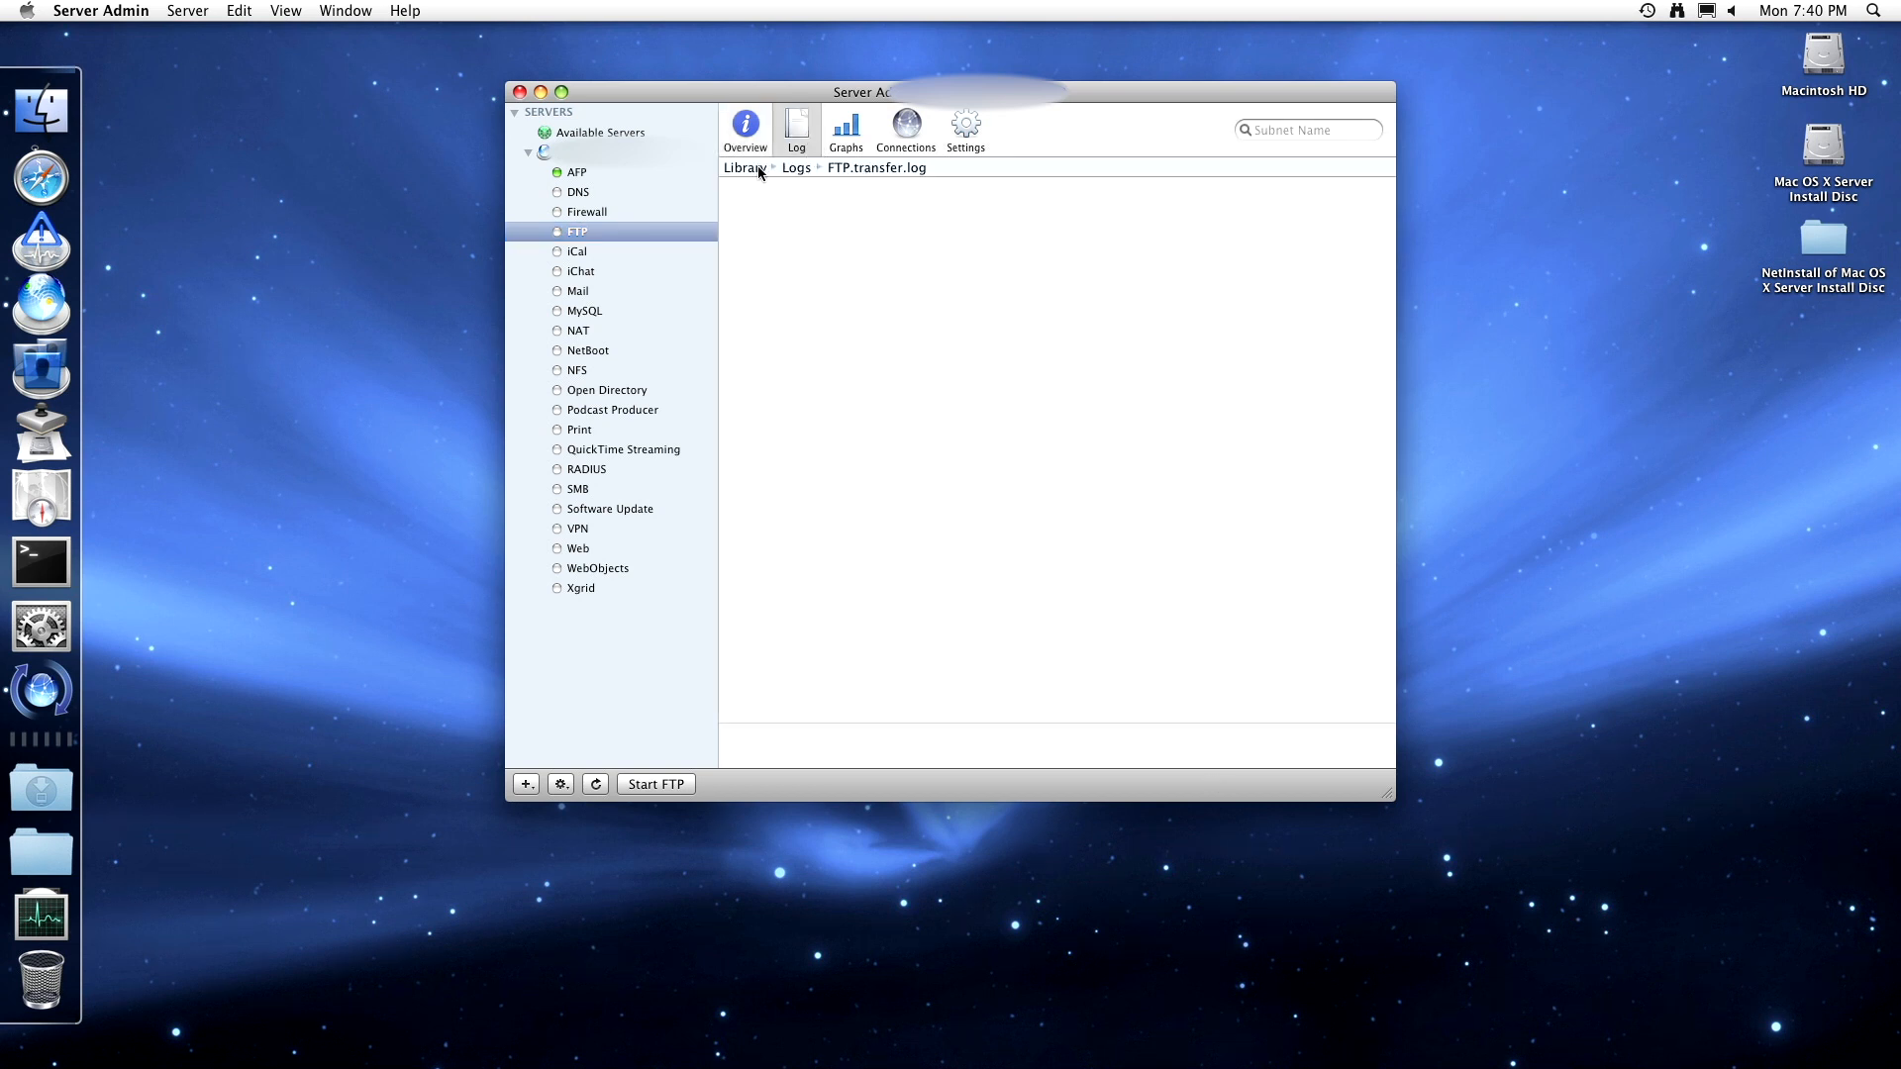
click(846, 129)
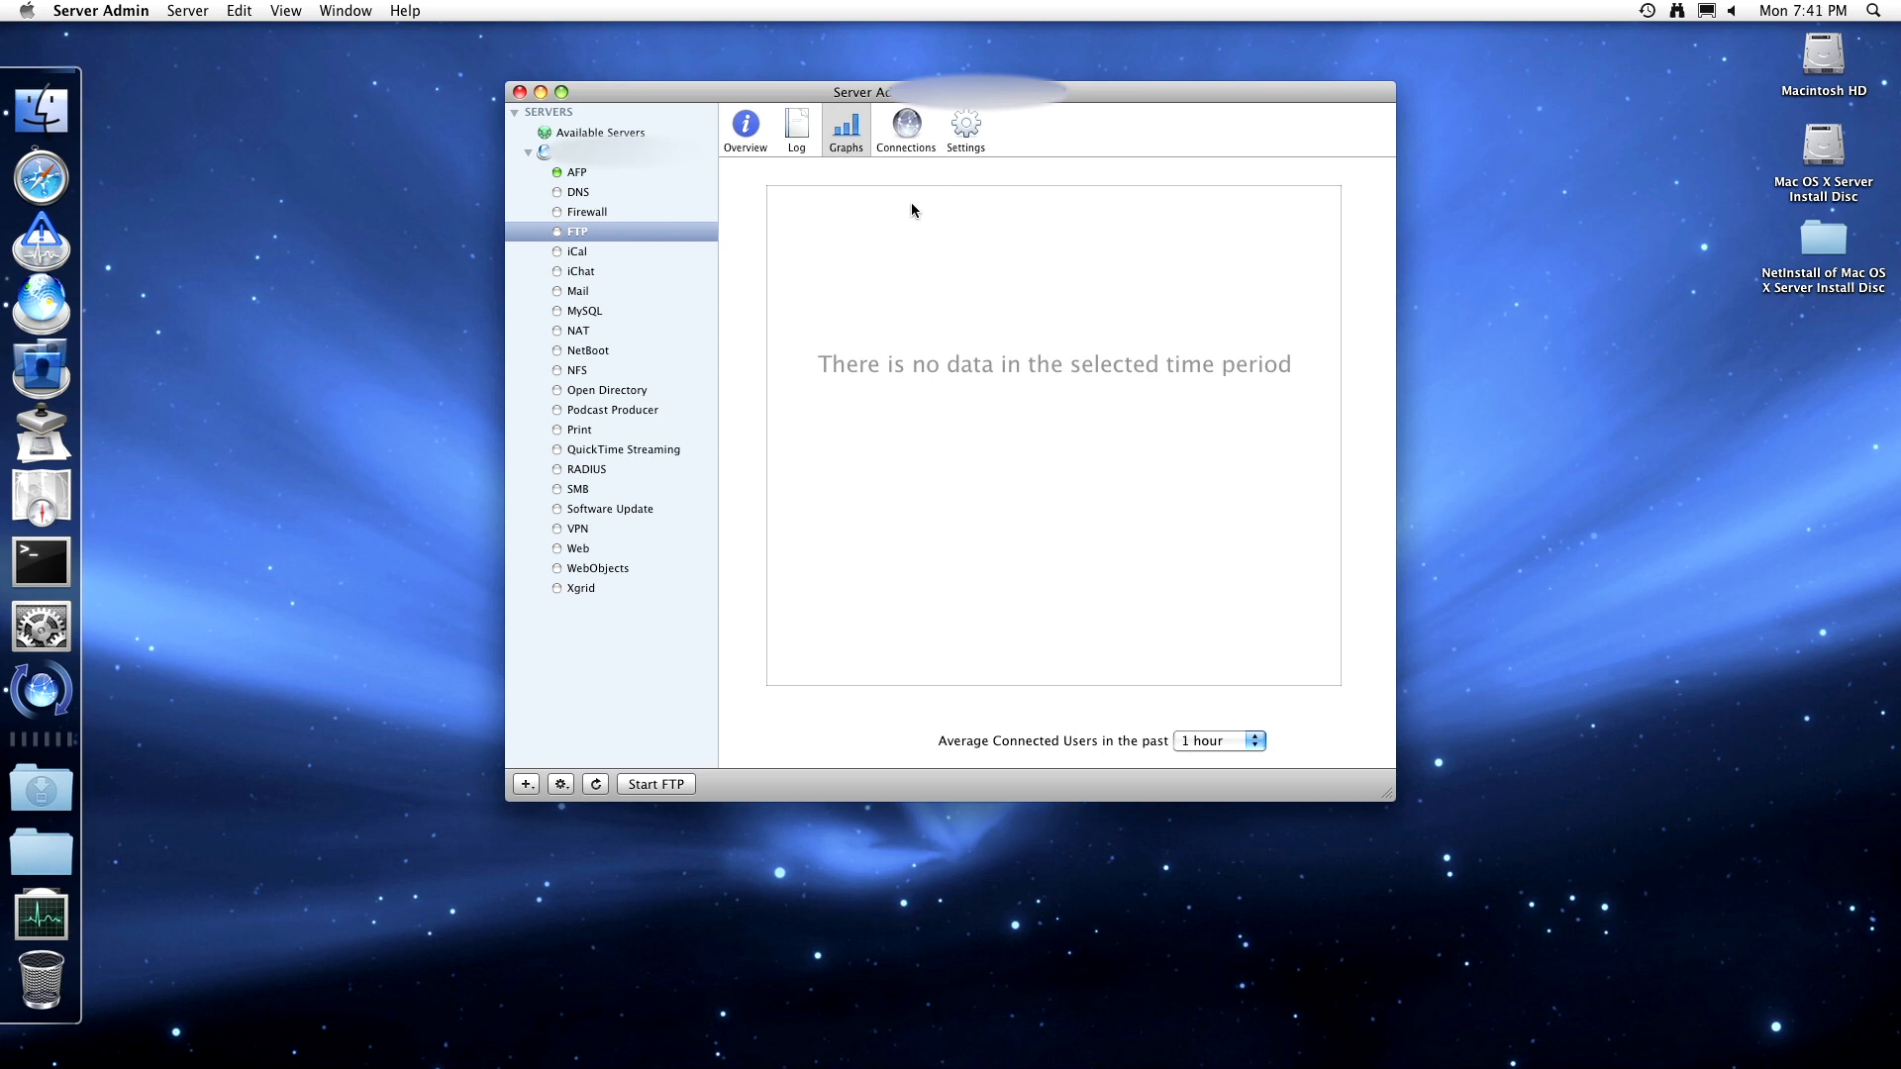
click(908, 130)
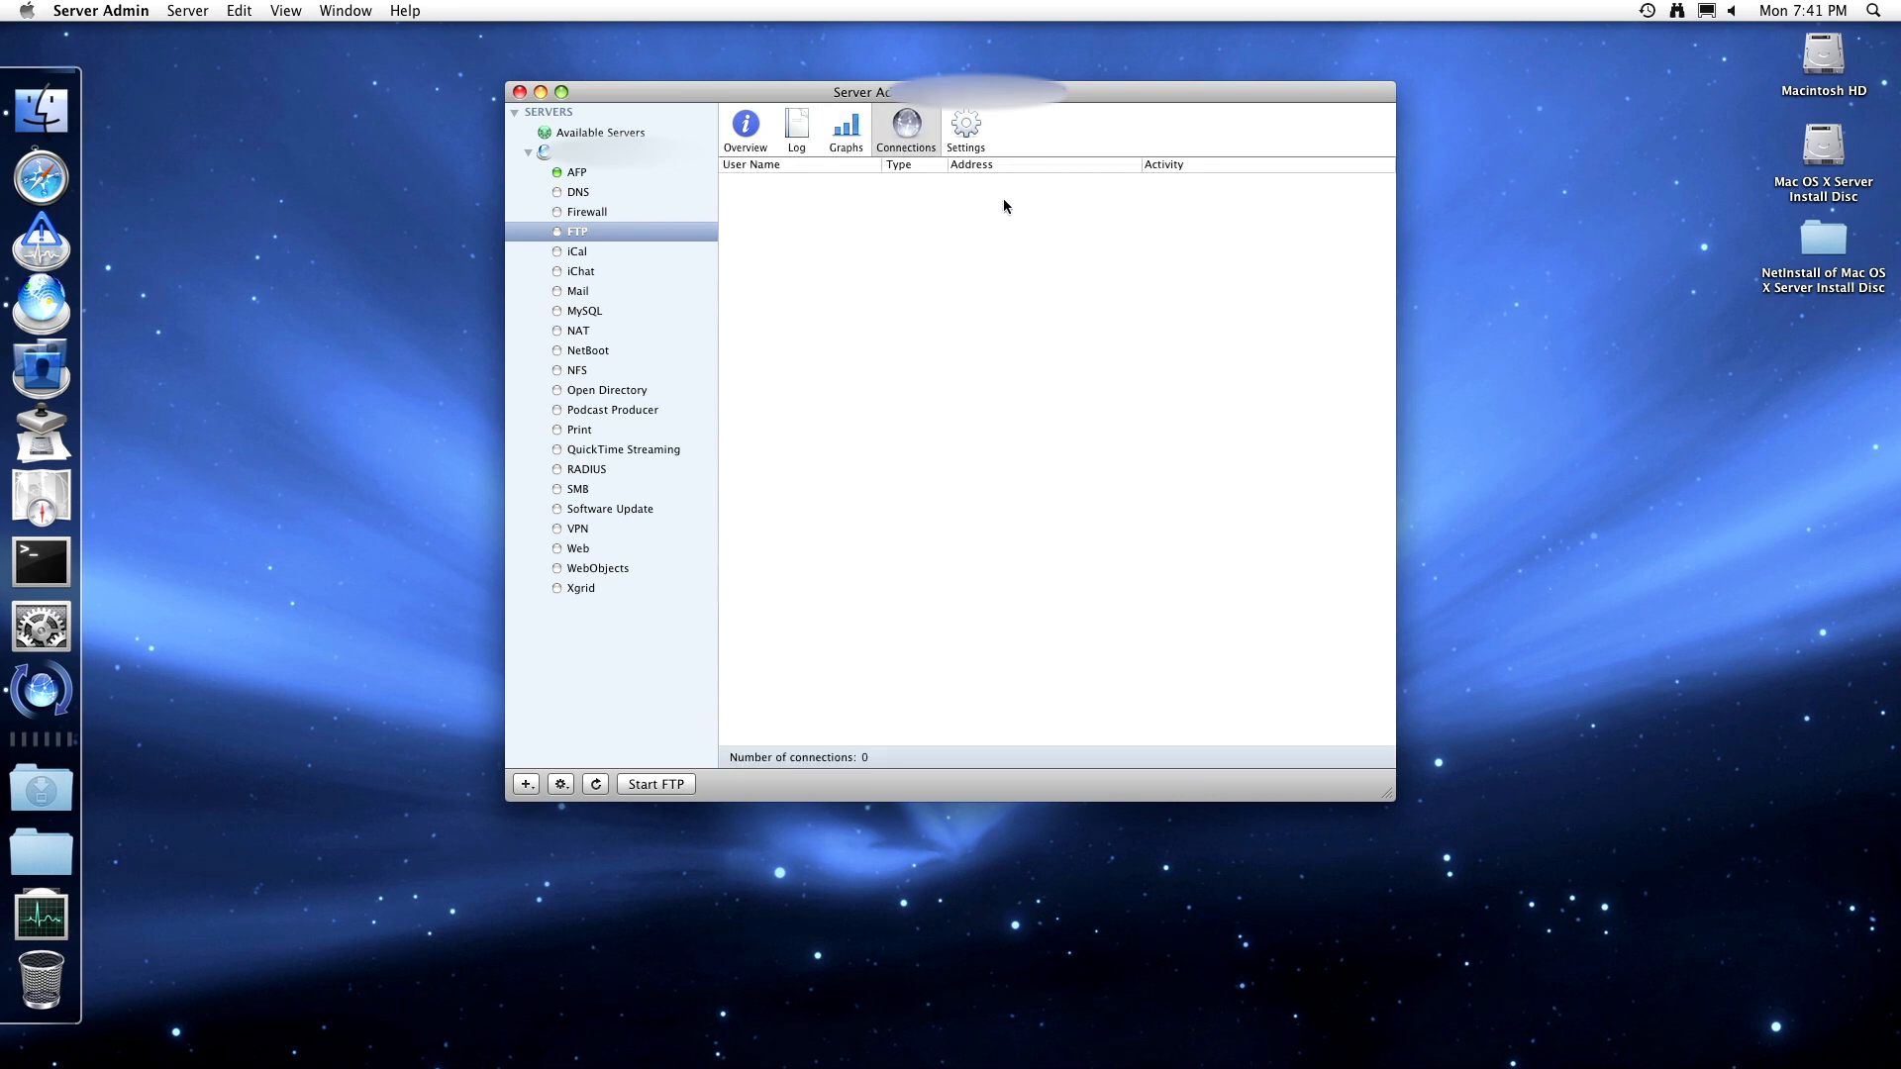
click(967, 134)
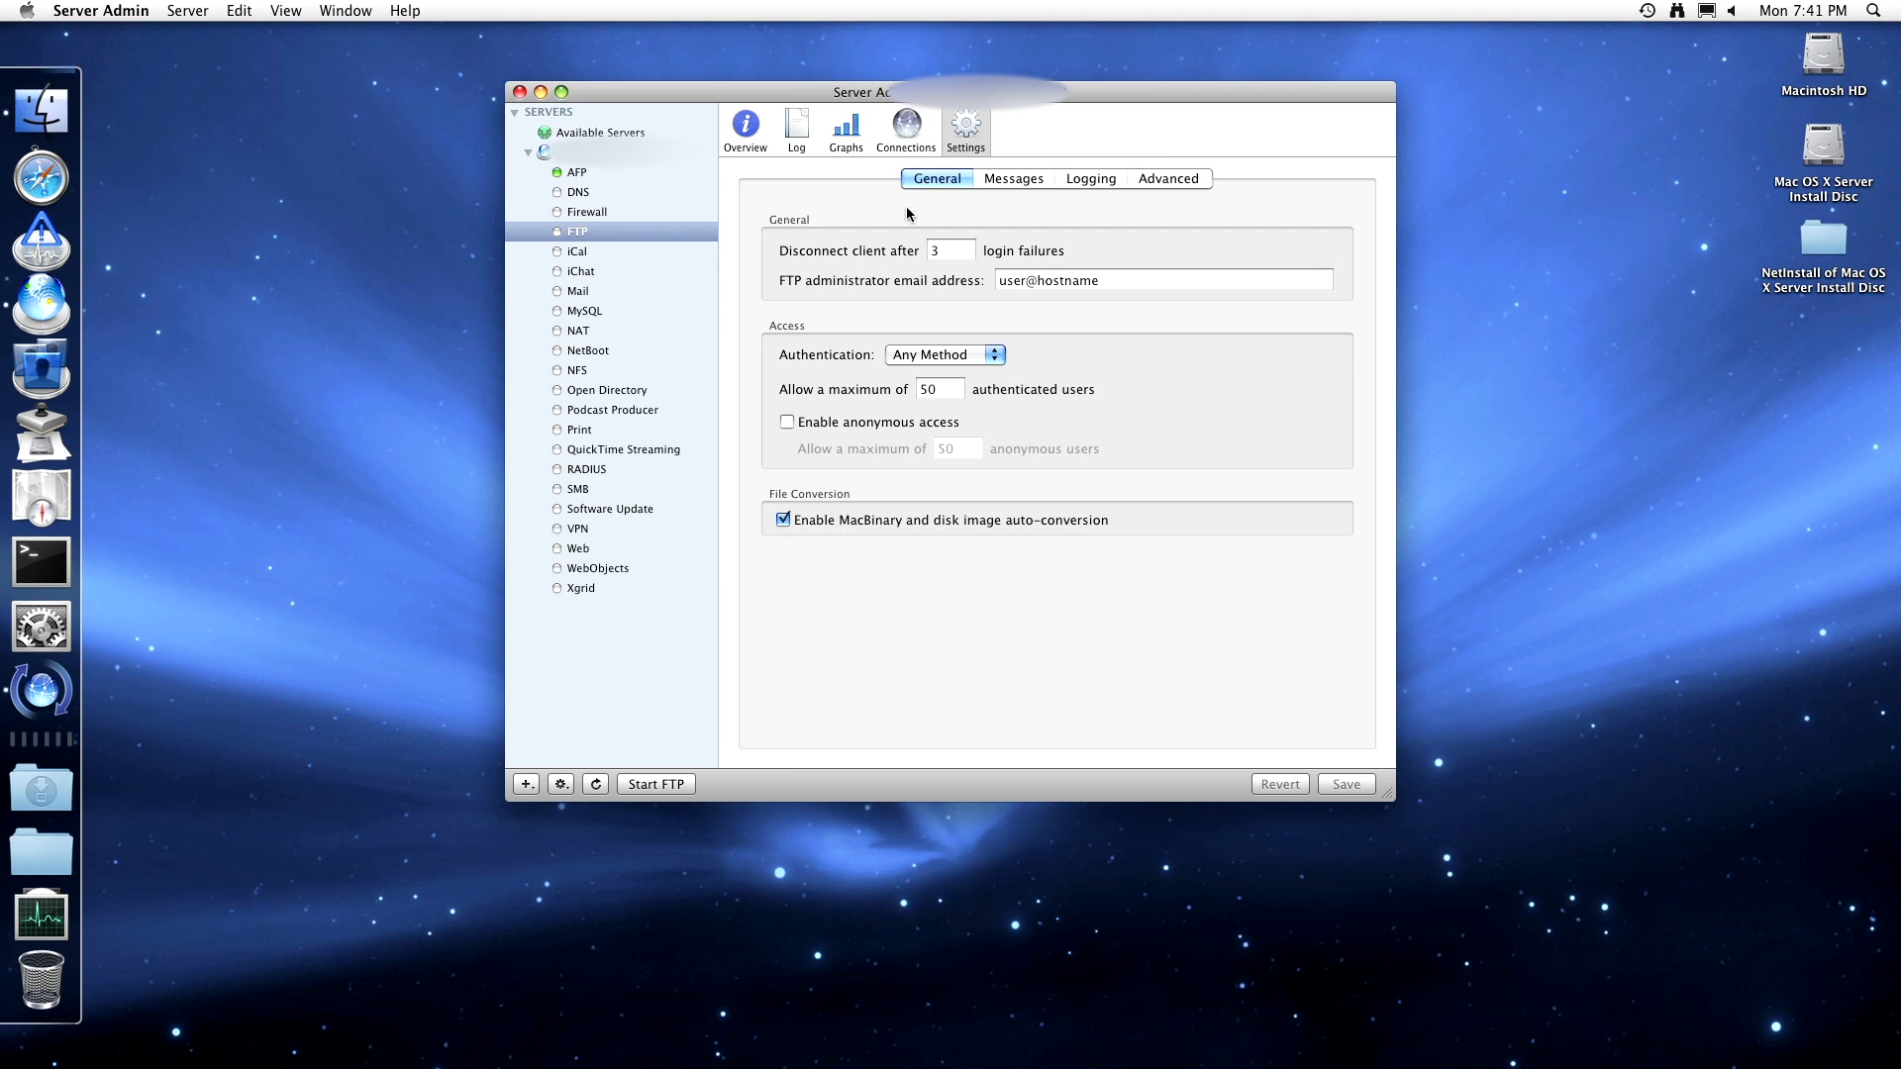
double_click(1063, 283)
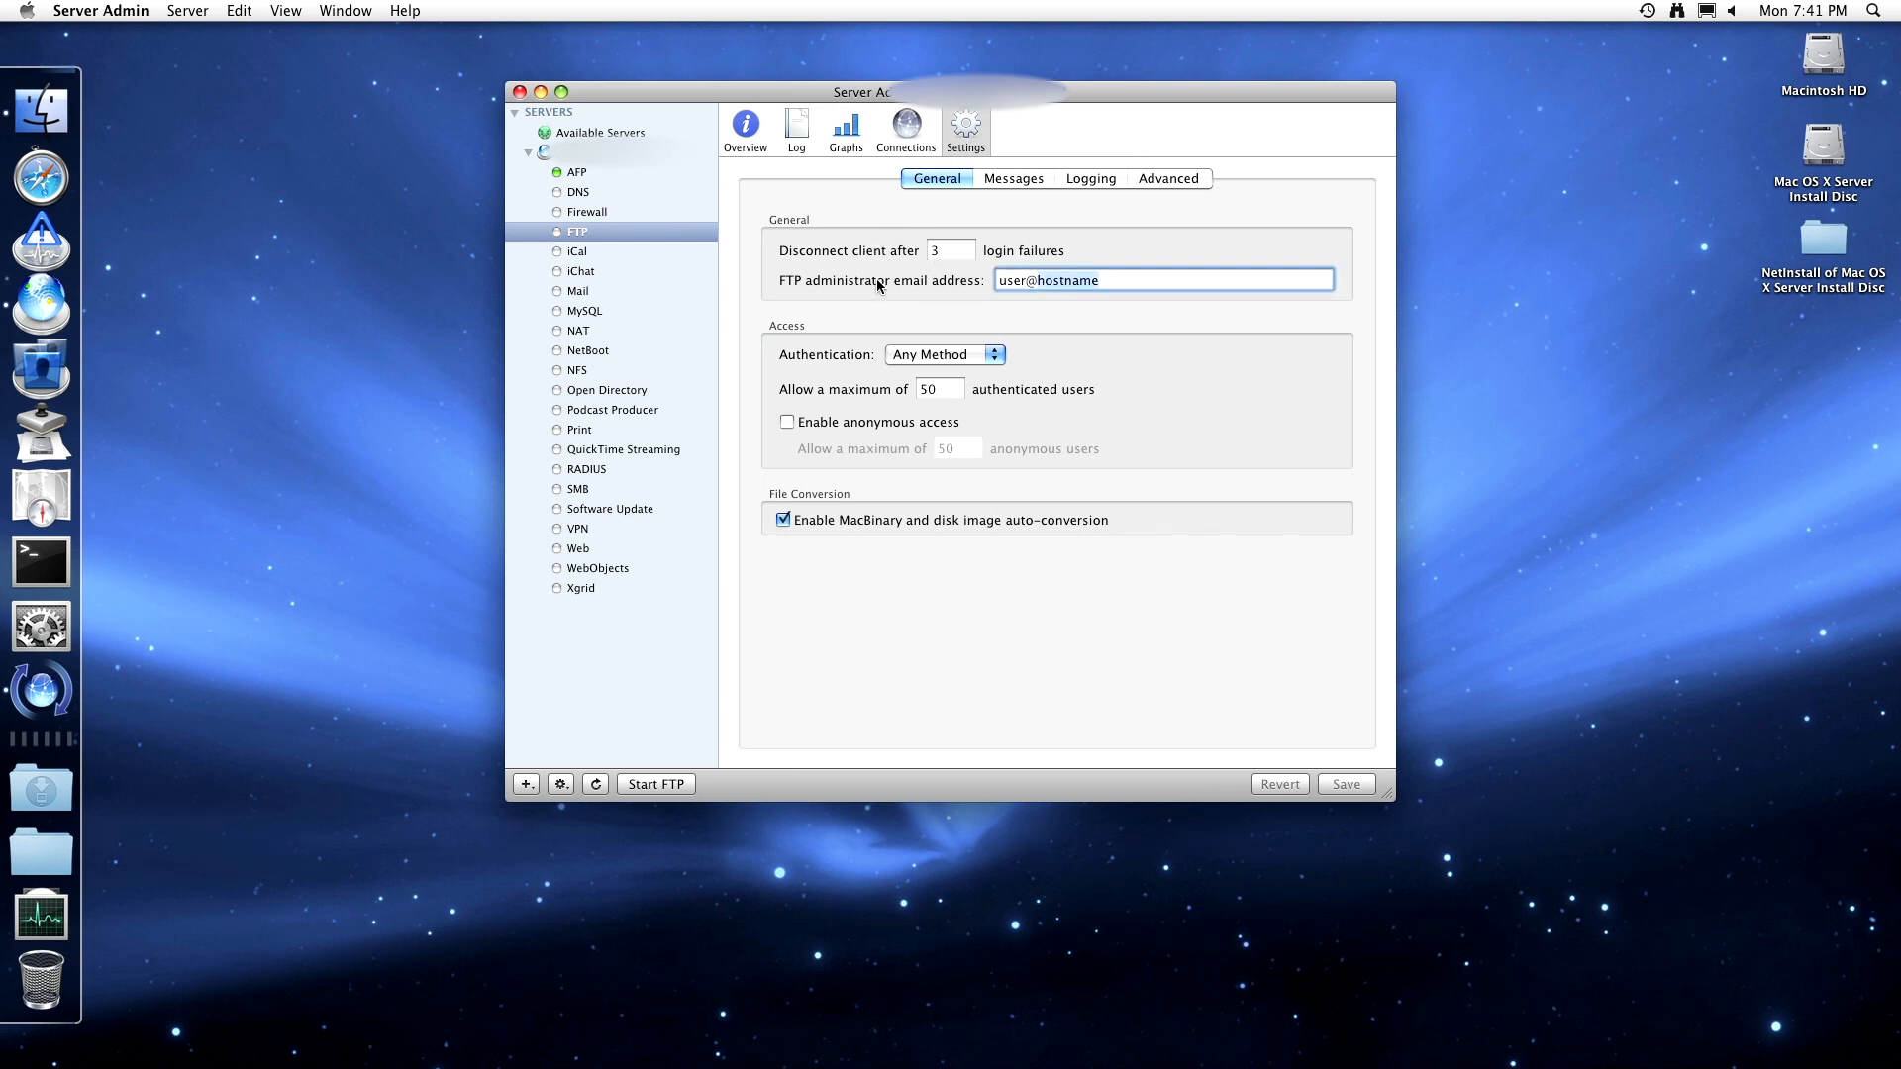
click(963, 255)
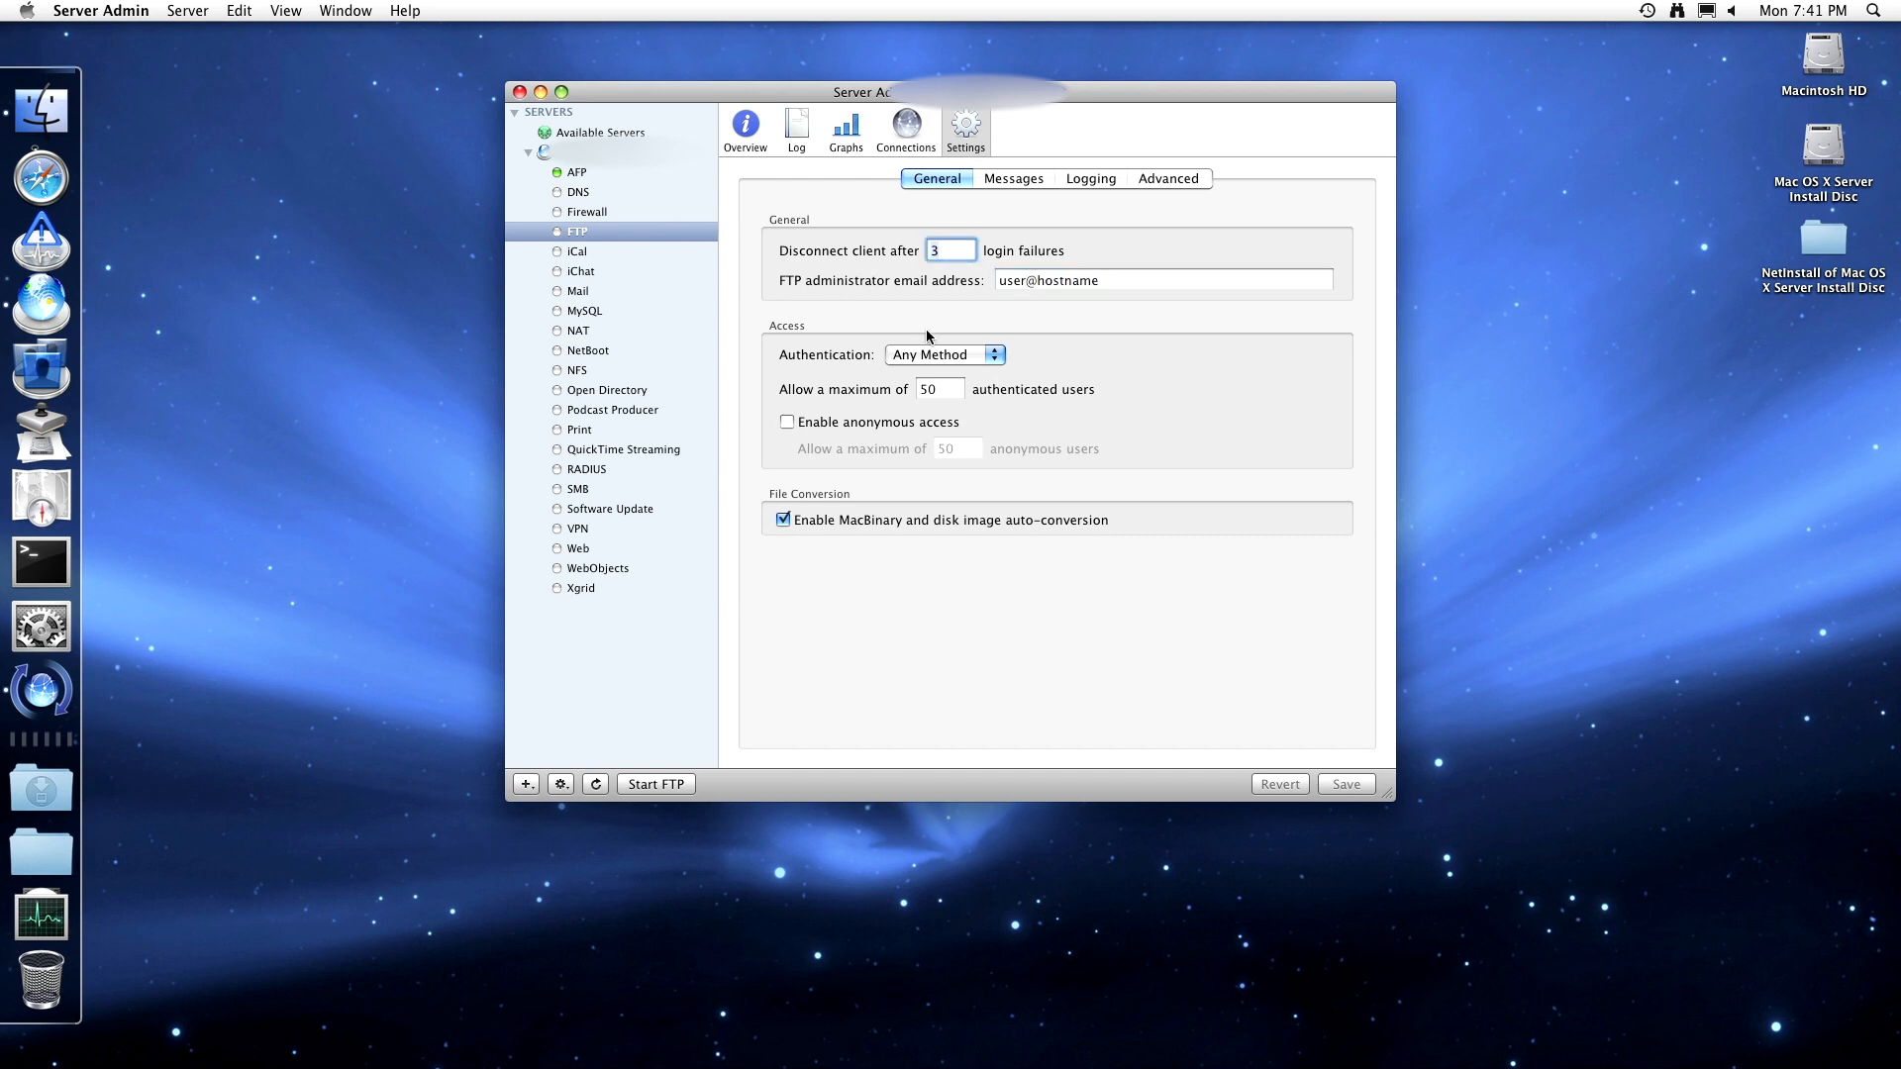
click(931, 353)
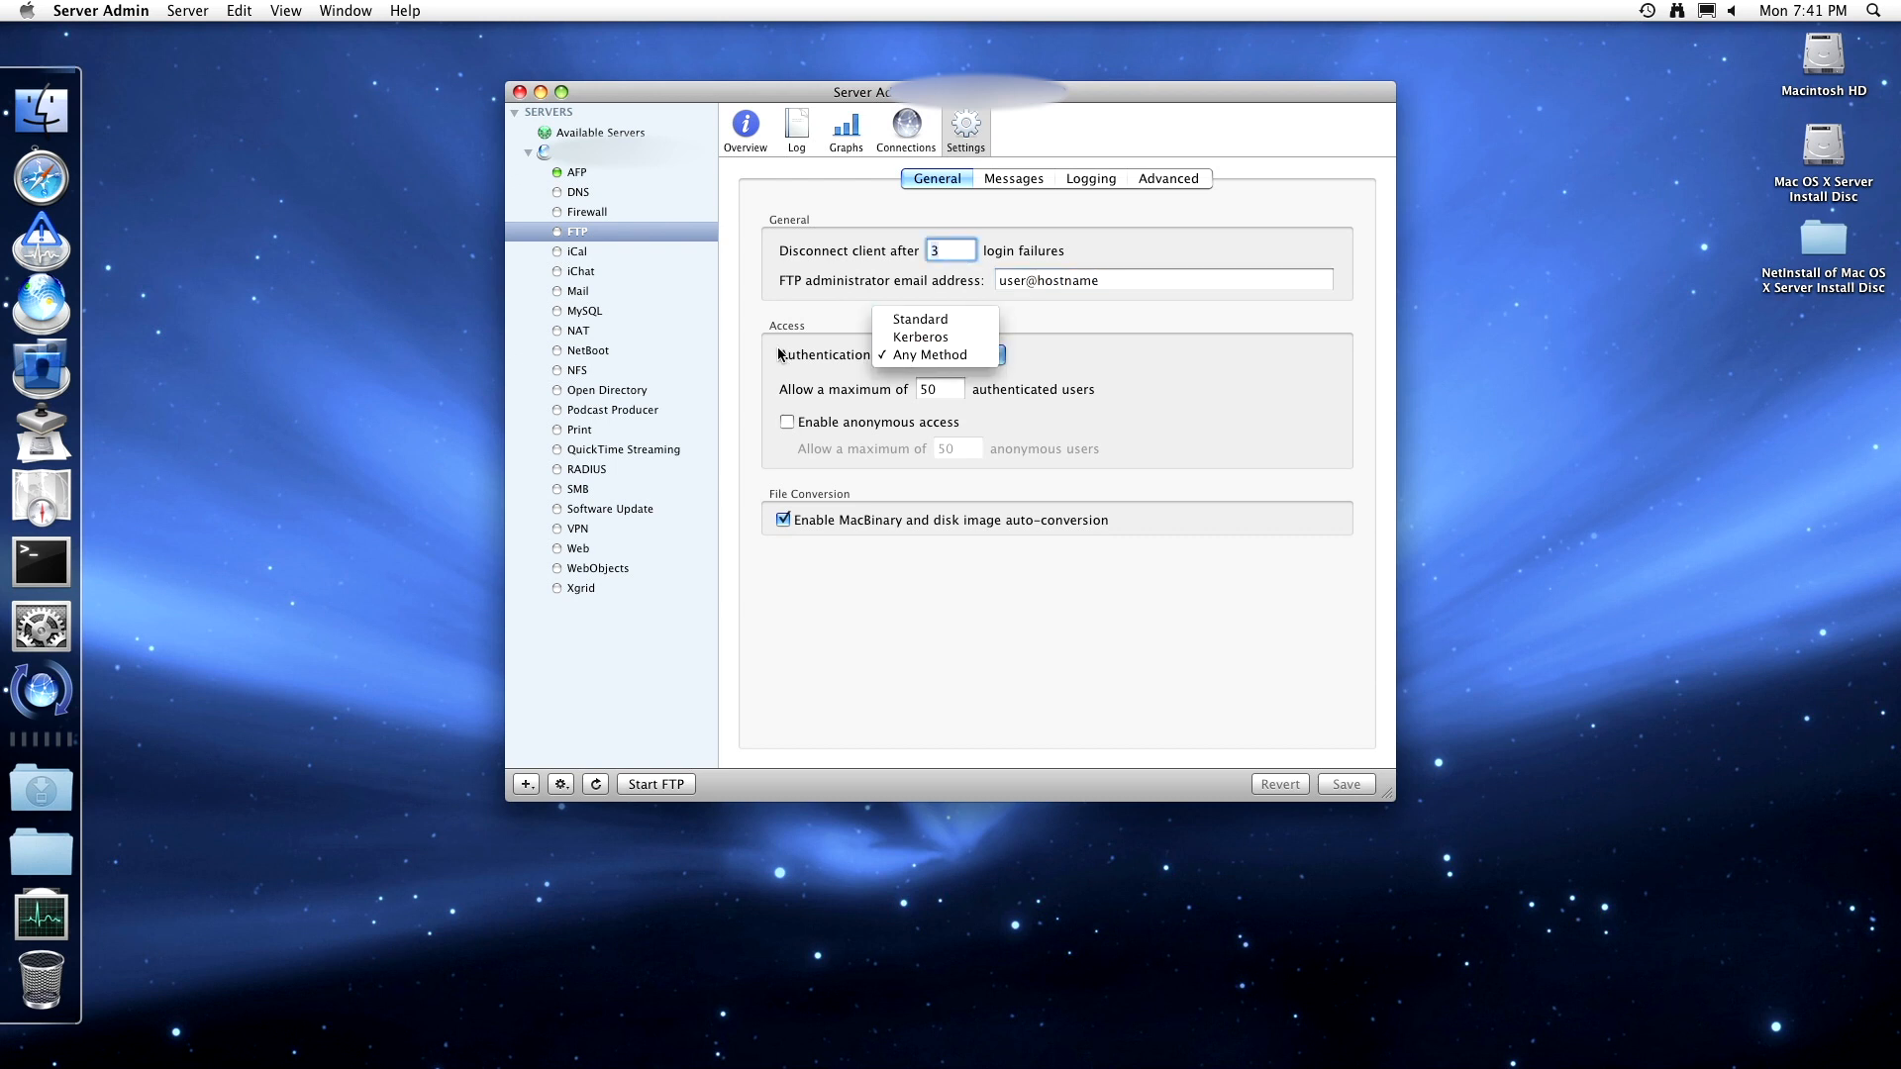
click(781, 355)
click(901, 356)
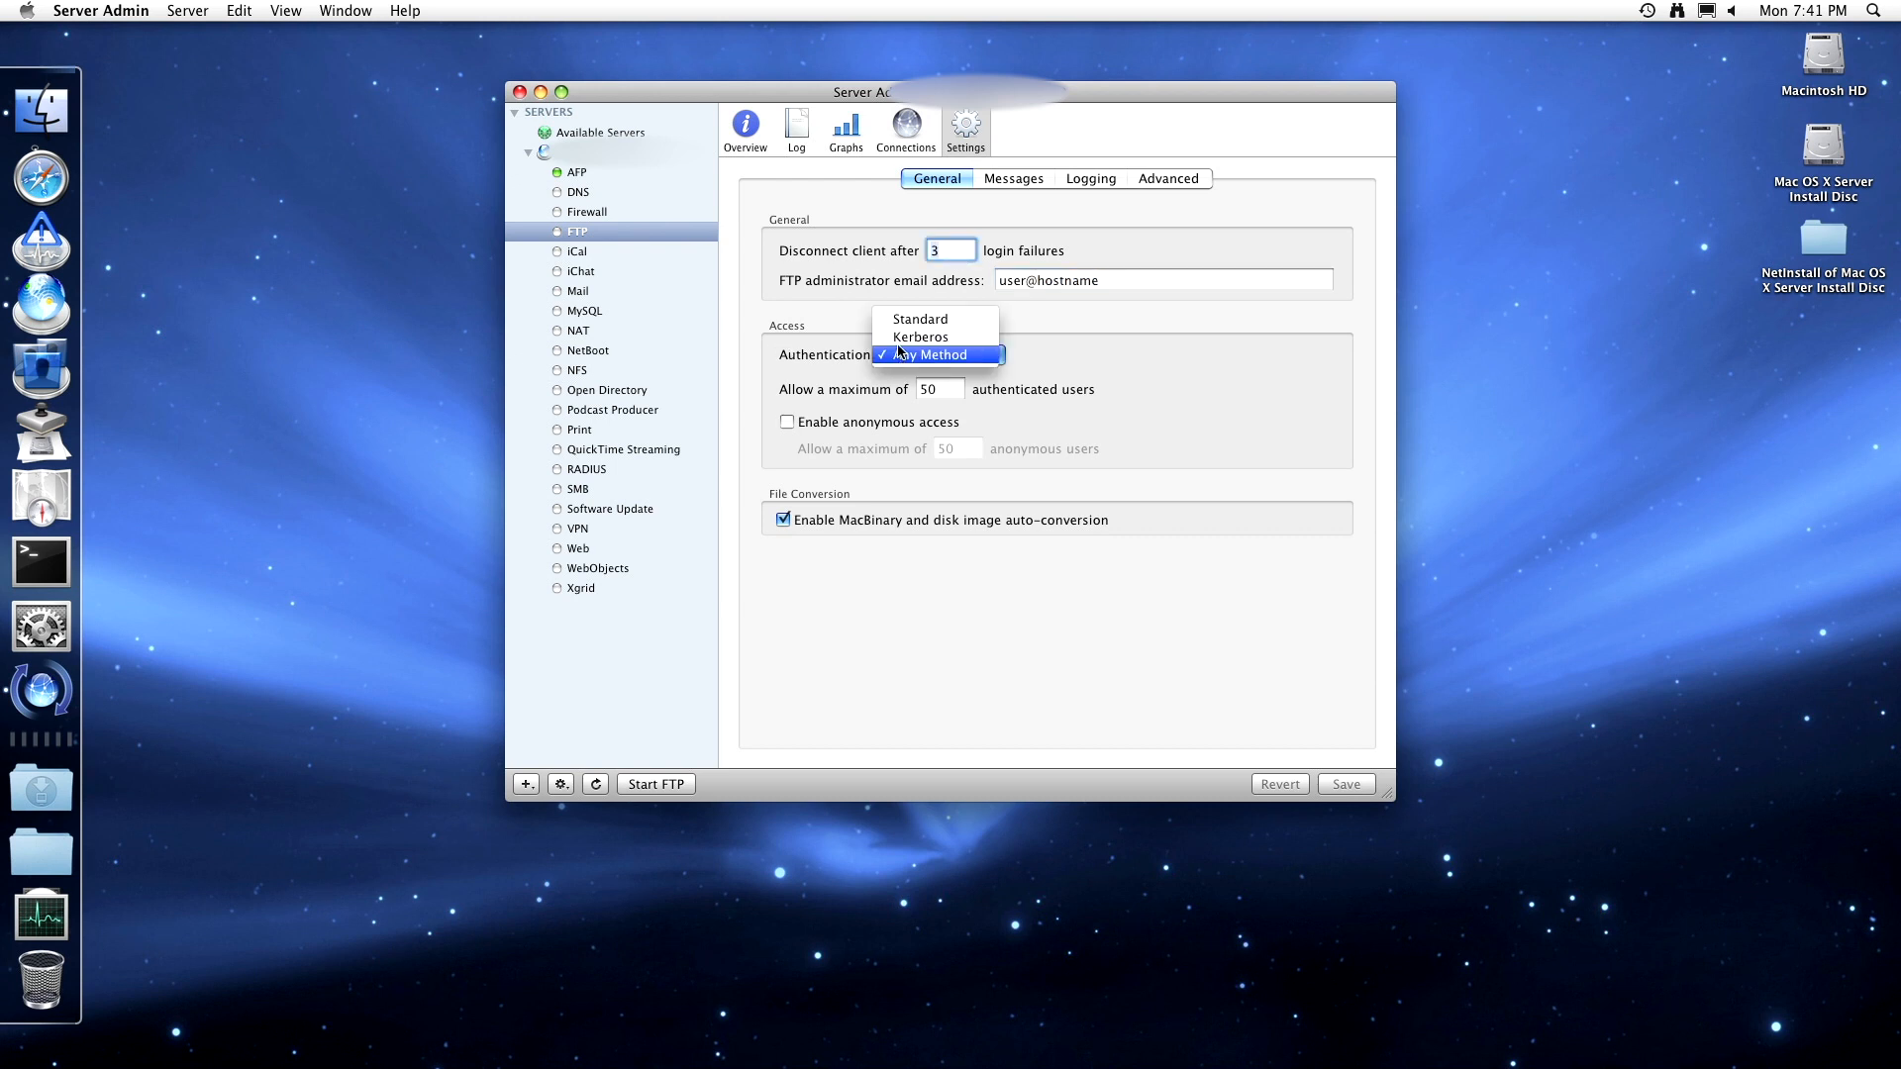
click(833, 359)
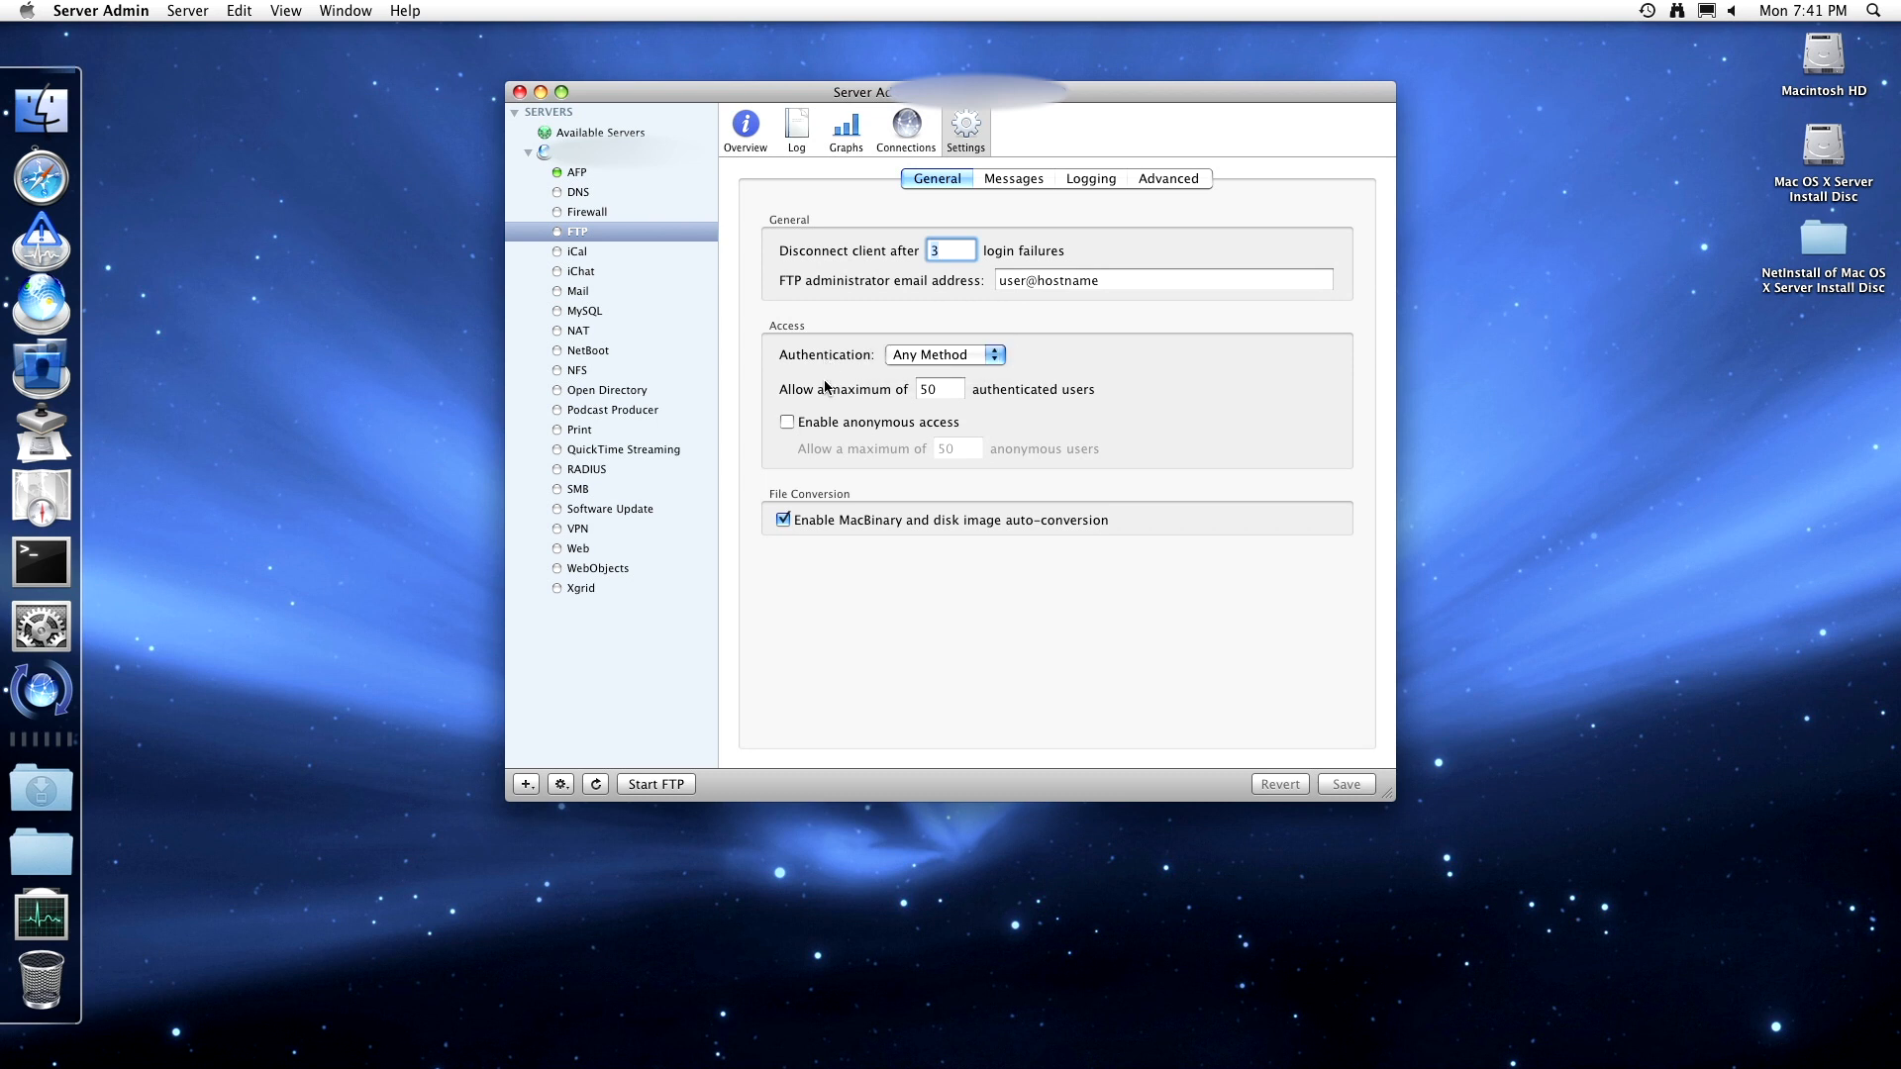
click(941, 396)
click(787, 423)
click(787, 423)
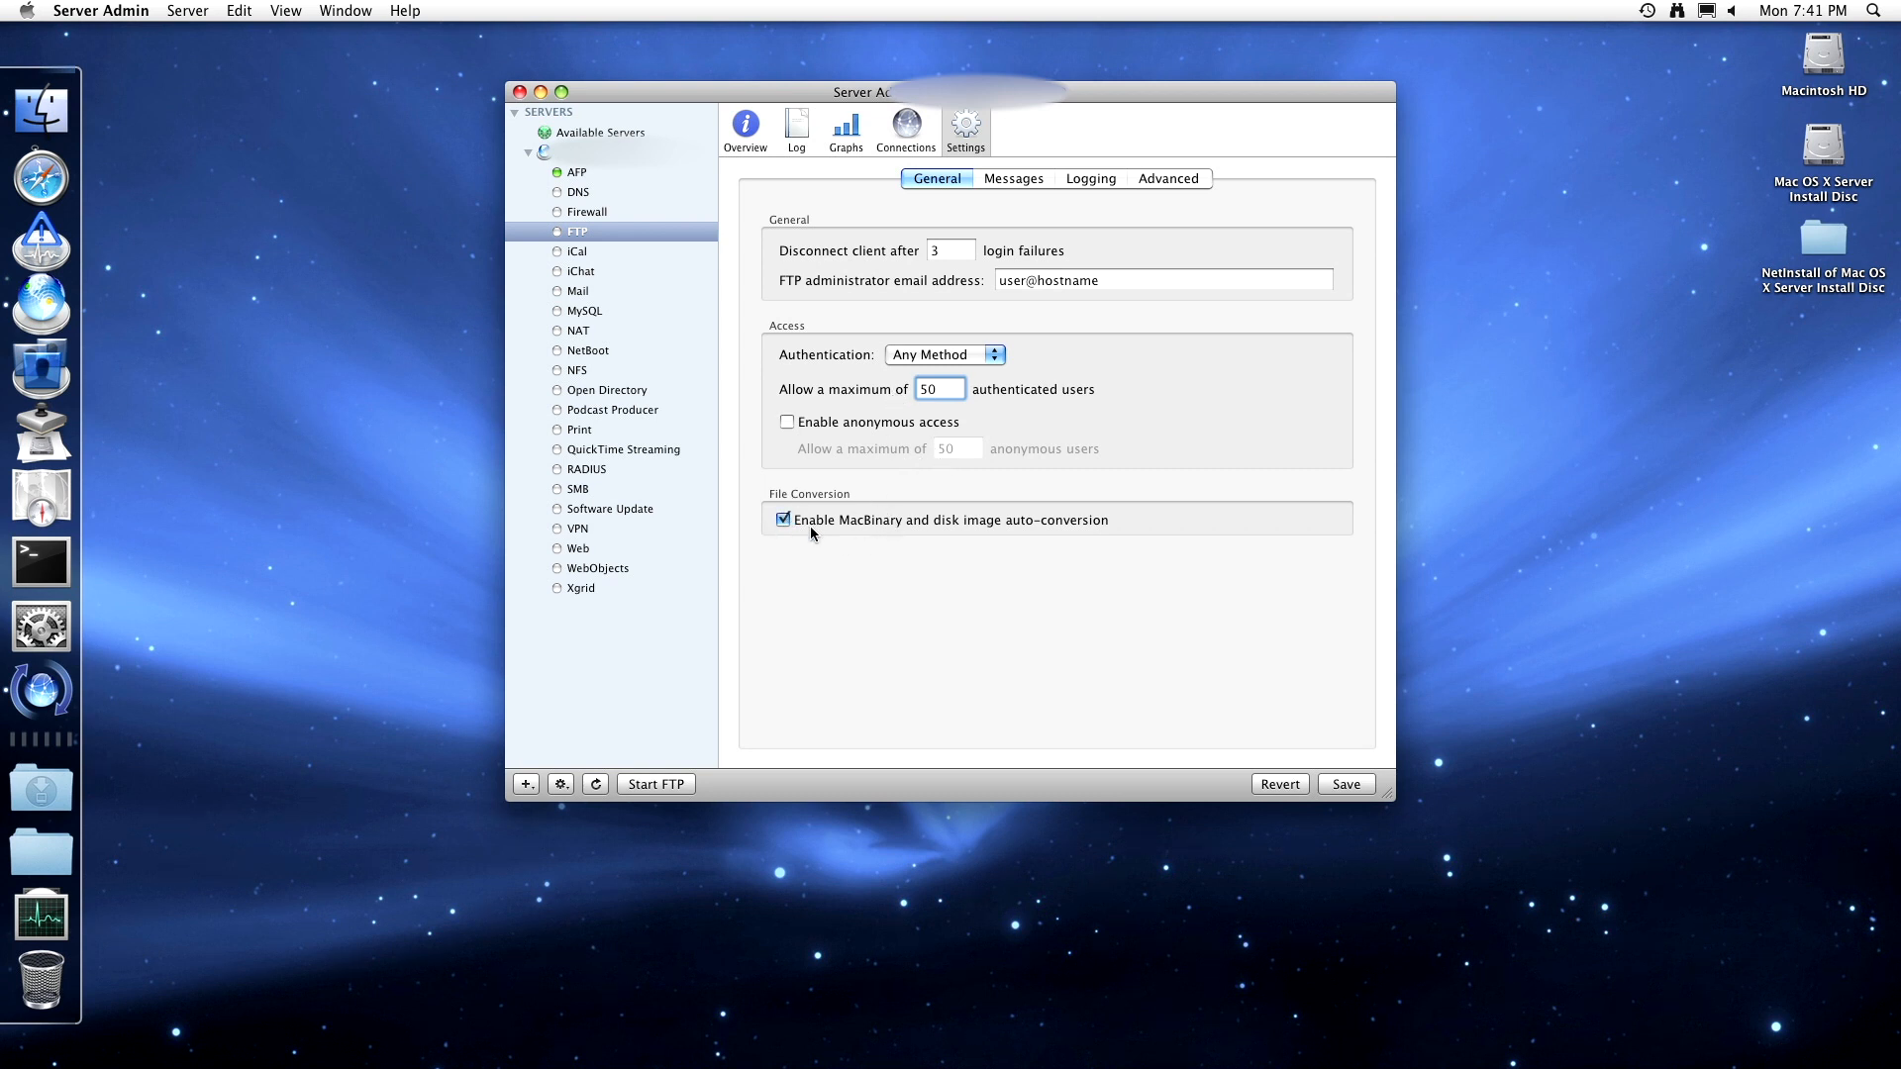
click(870, 519)
click(871, 519)
click(783, 521)
click(784, 522)
- Check the FTP welcome message, then log authenticated rule violations and anonymous users' commands and violations
click(1027, 186)
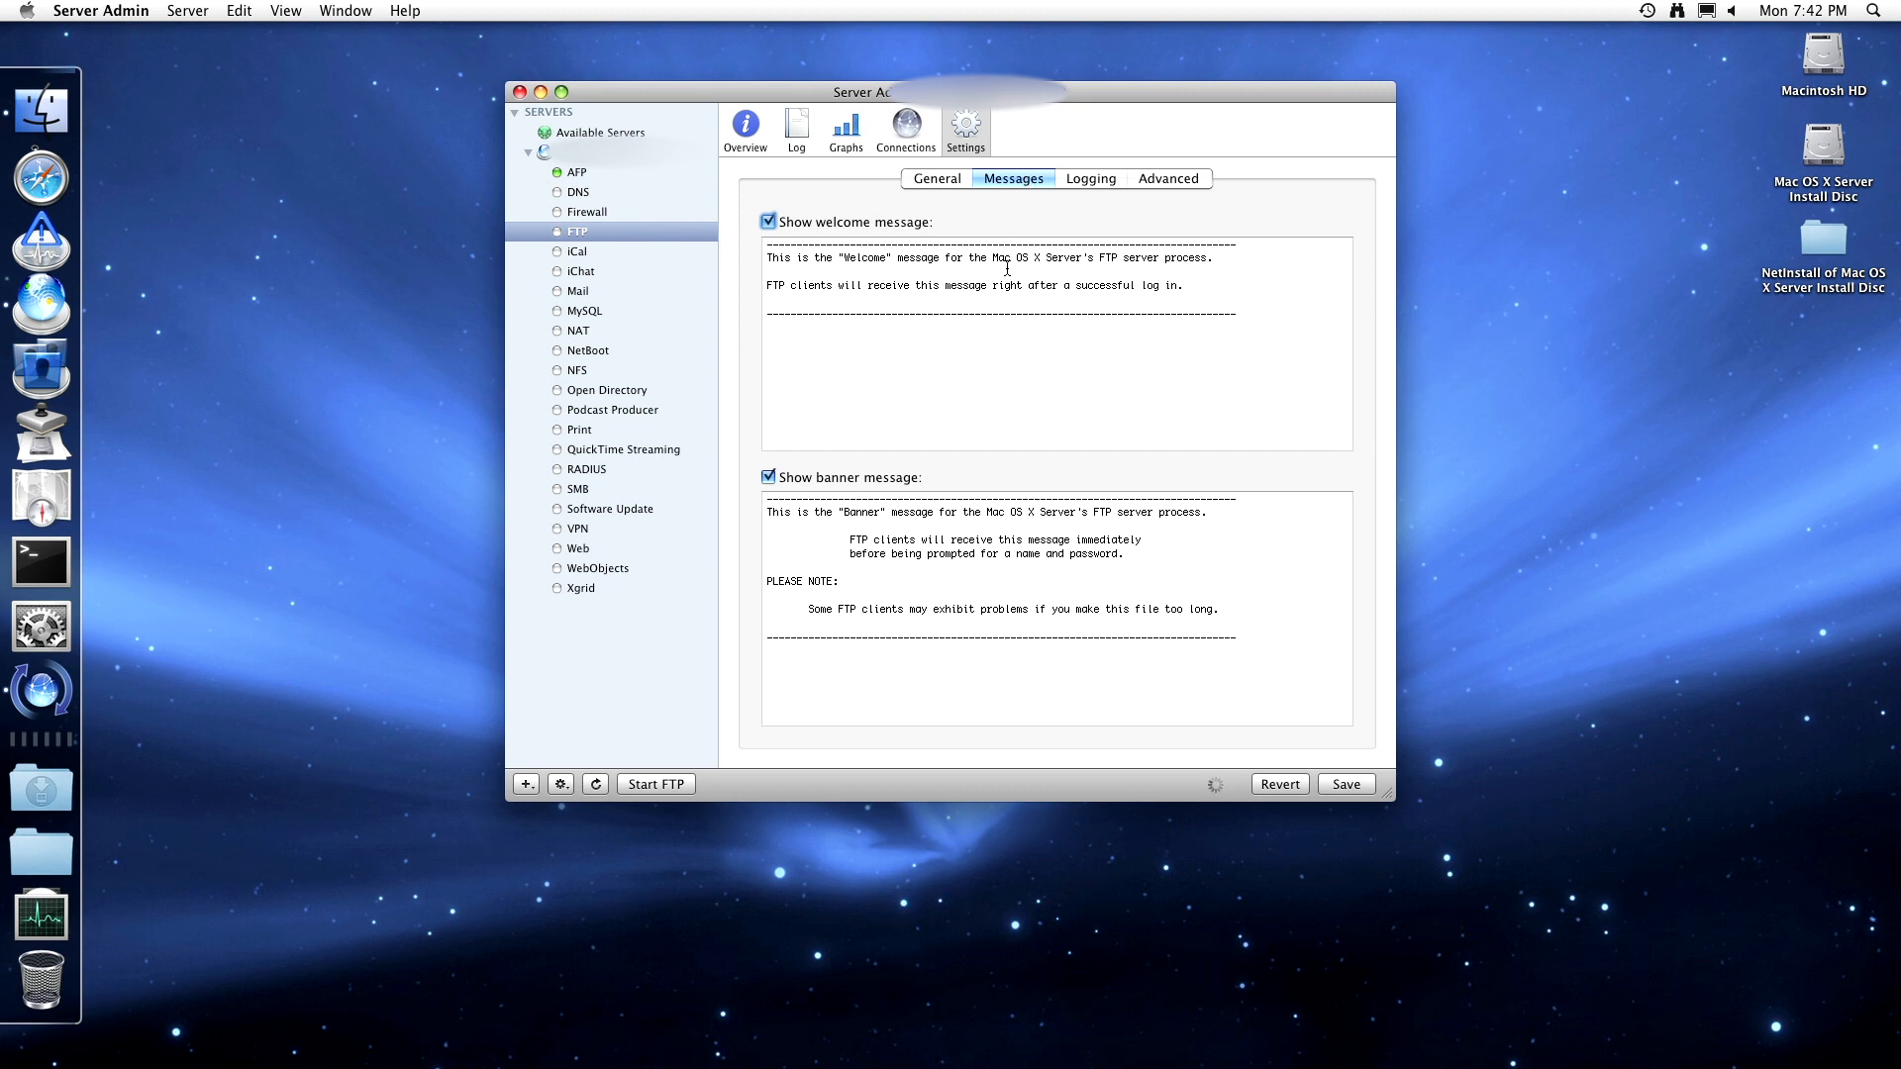
click(863, 300)
click(1085, 184)
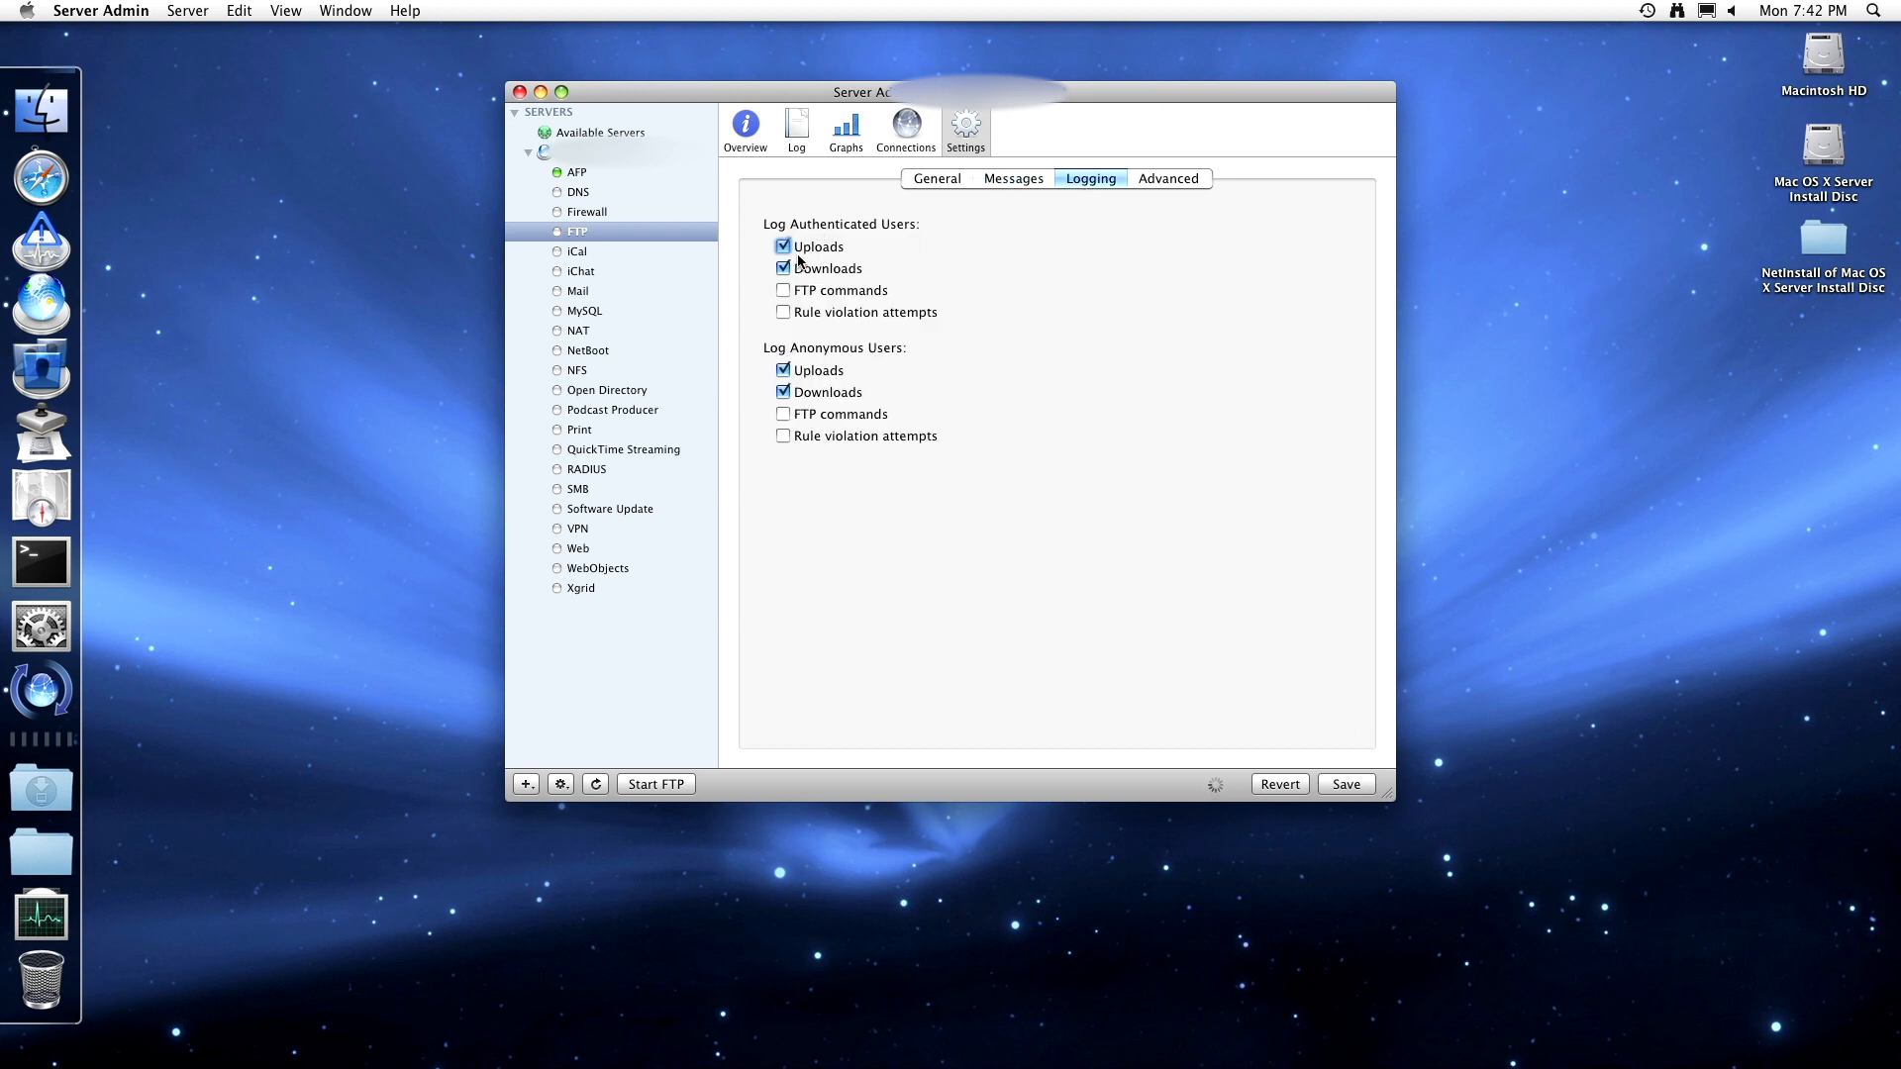
click(784, 312)
click(784, 290)
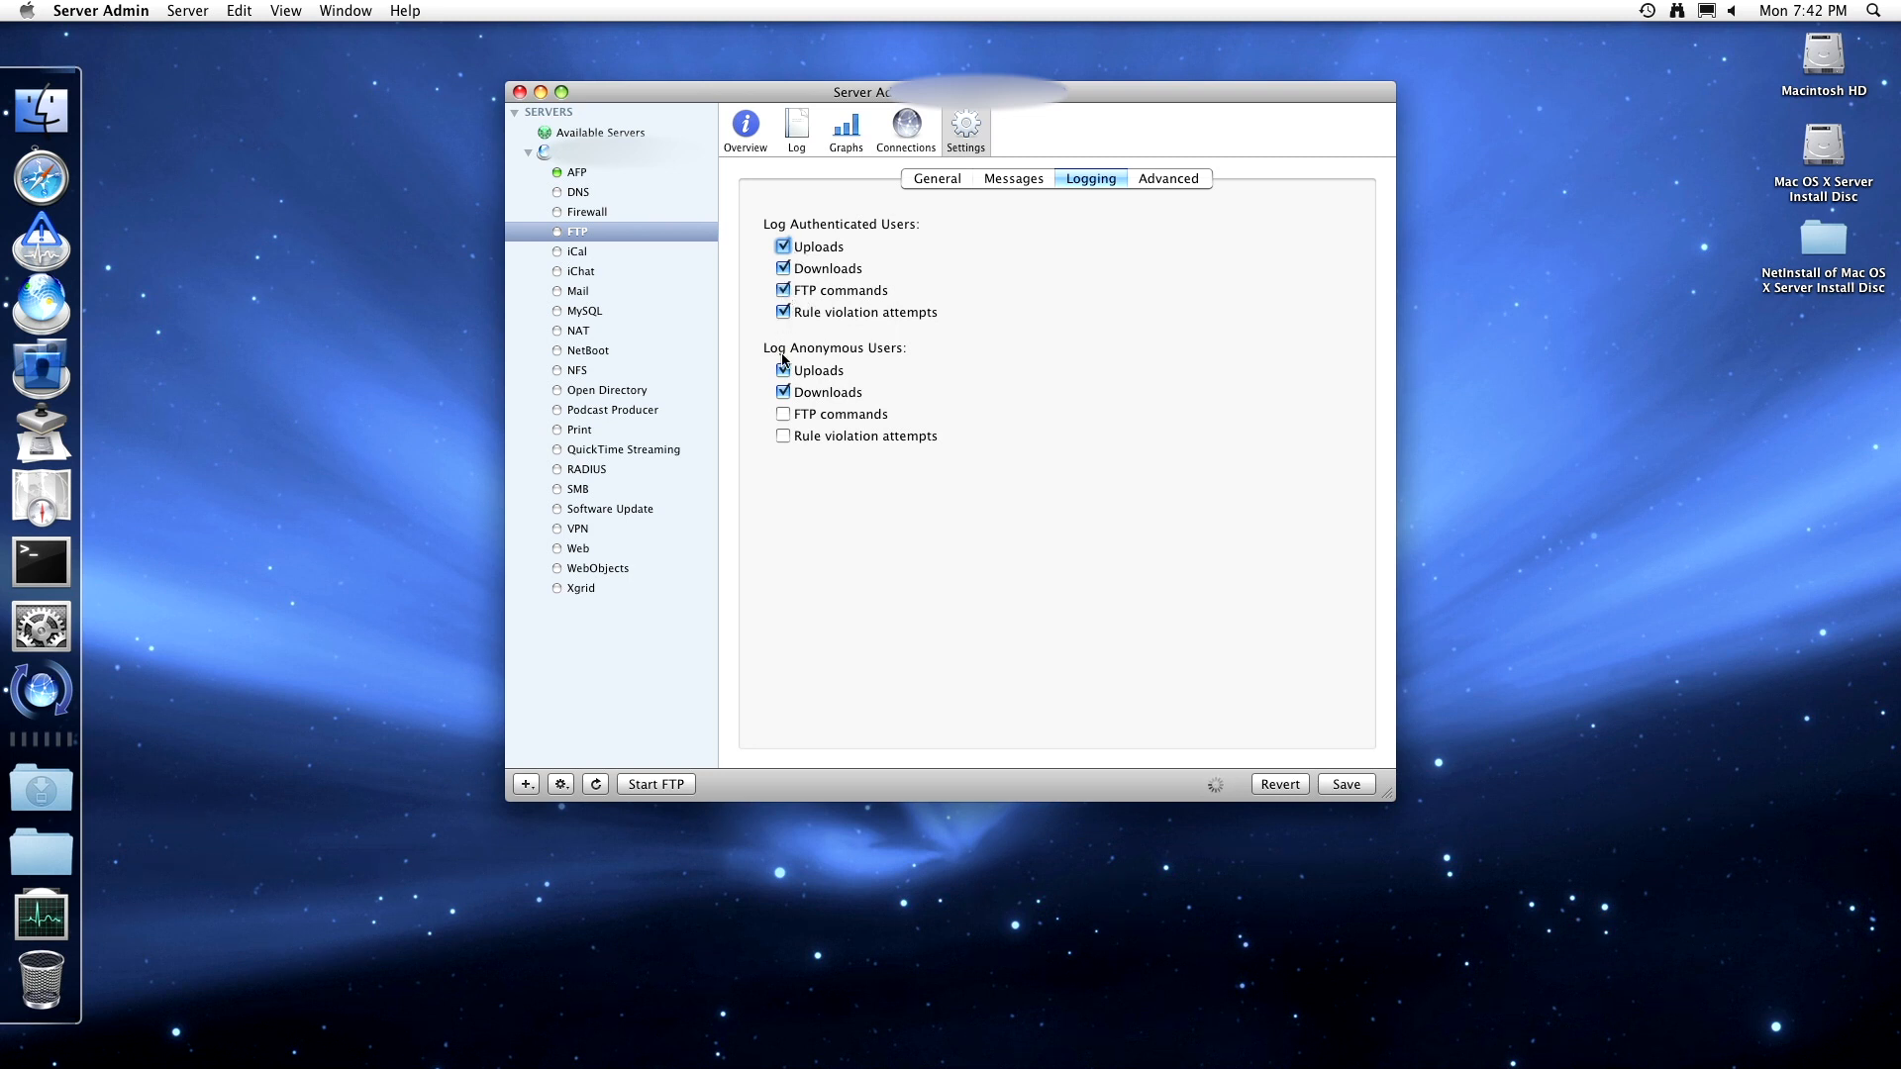
click(805, 291)
click(784, 414)
click(783, 436)
- In advanced FTP options, try other authenticated-user views but keep FTP Root and Share Points
click(1156, 188)
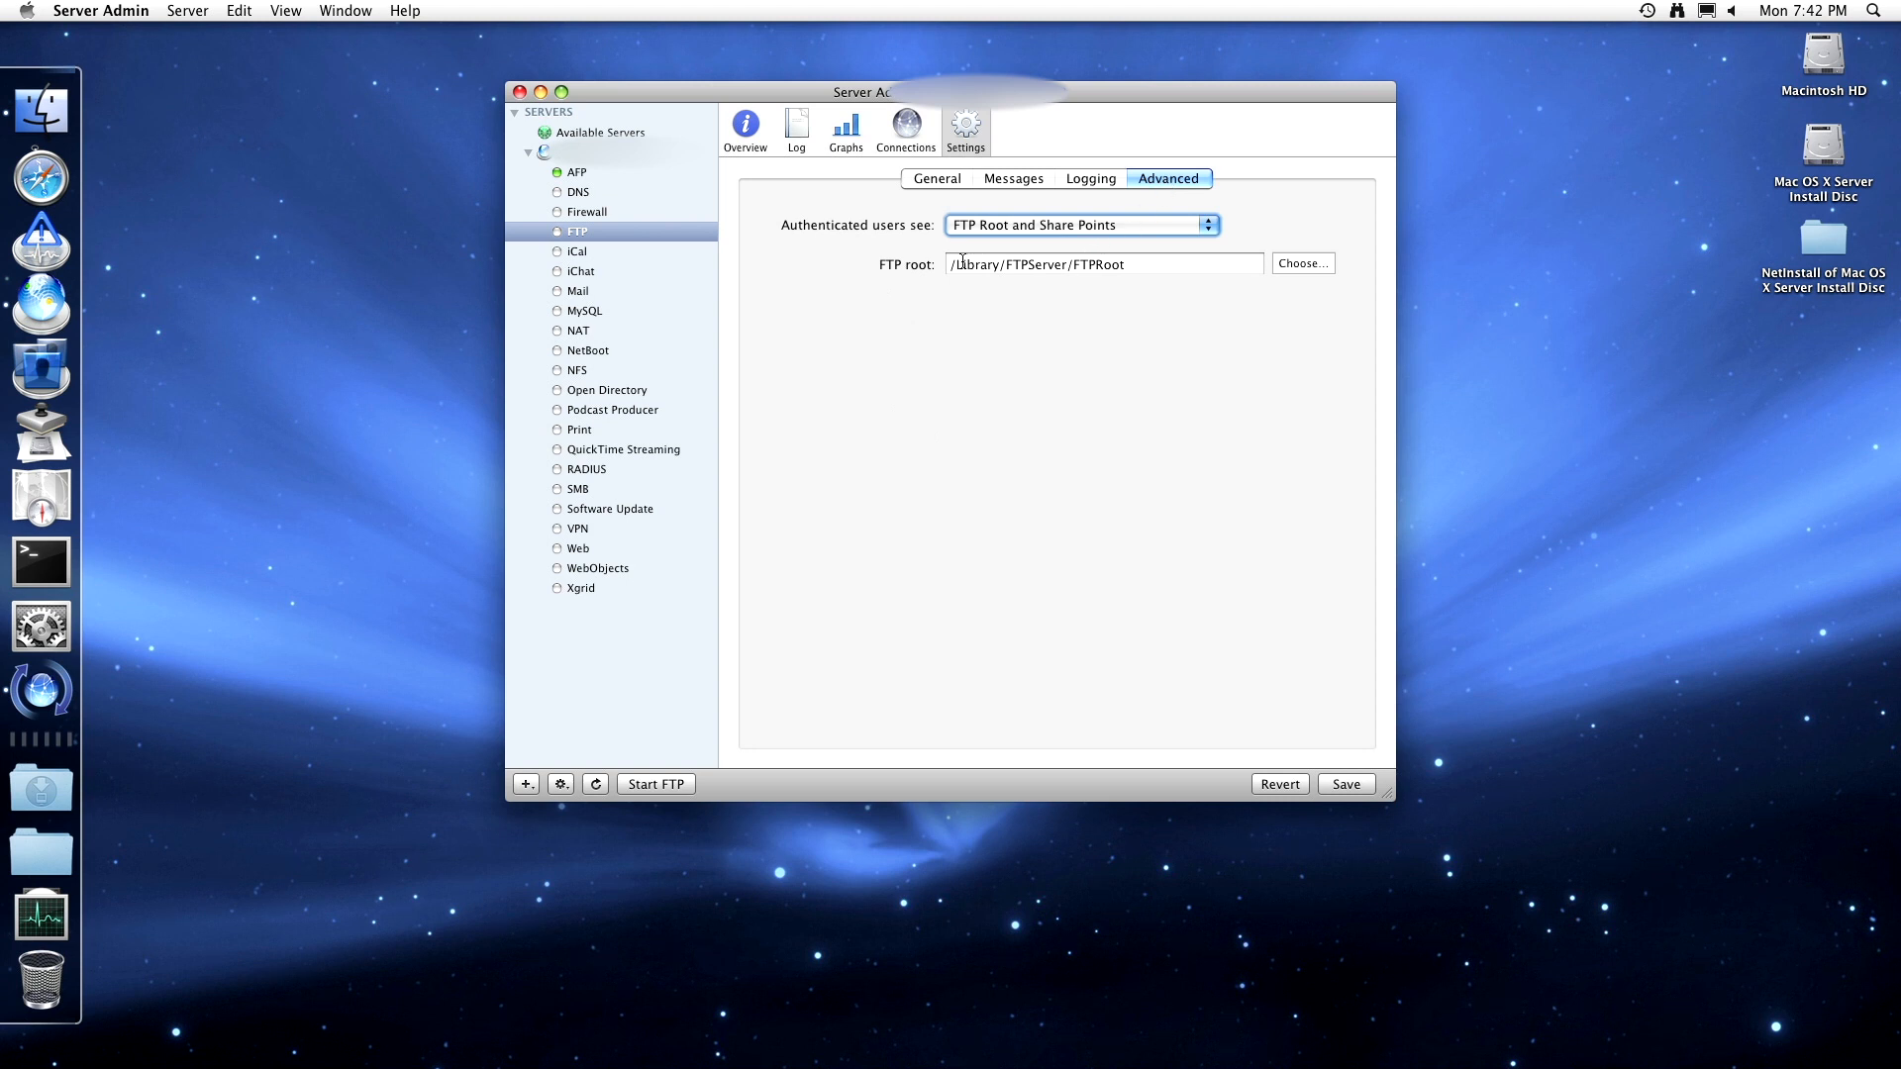
drag(974, 263, 1134, 262)
click(1142, 261)
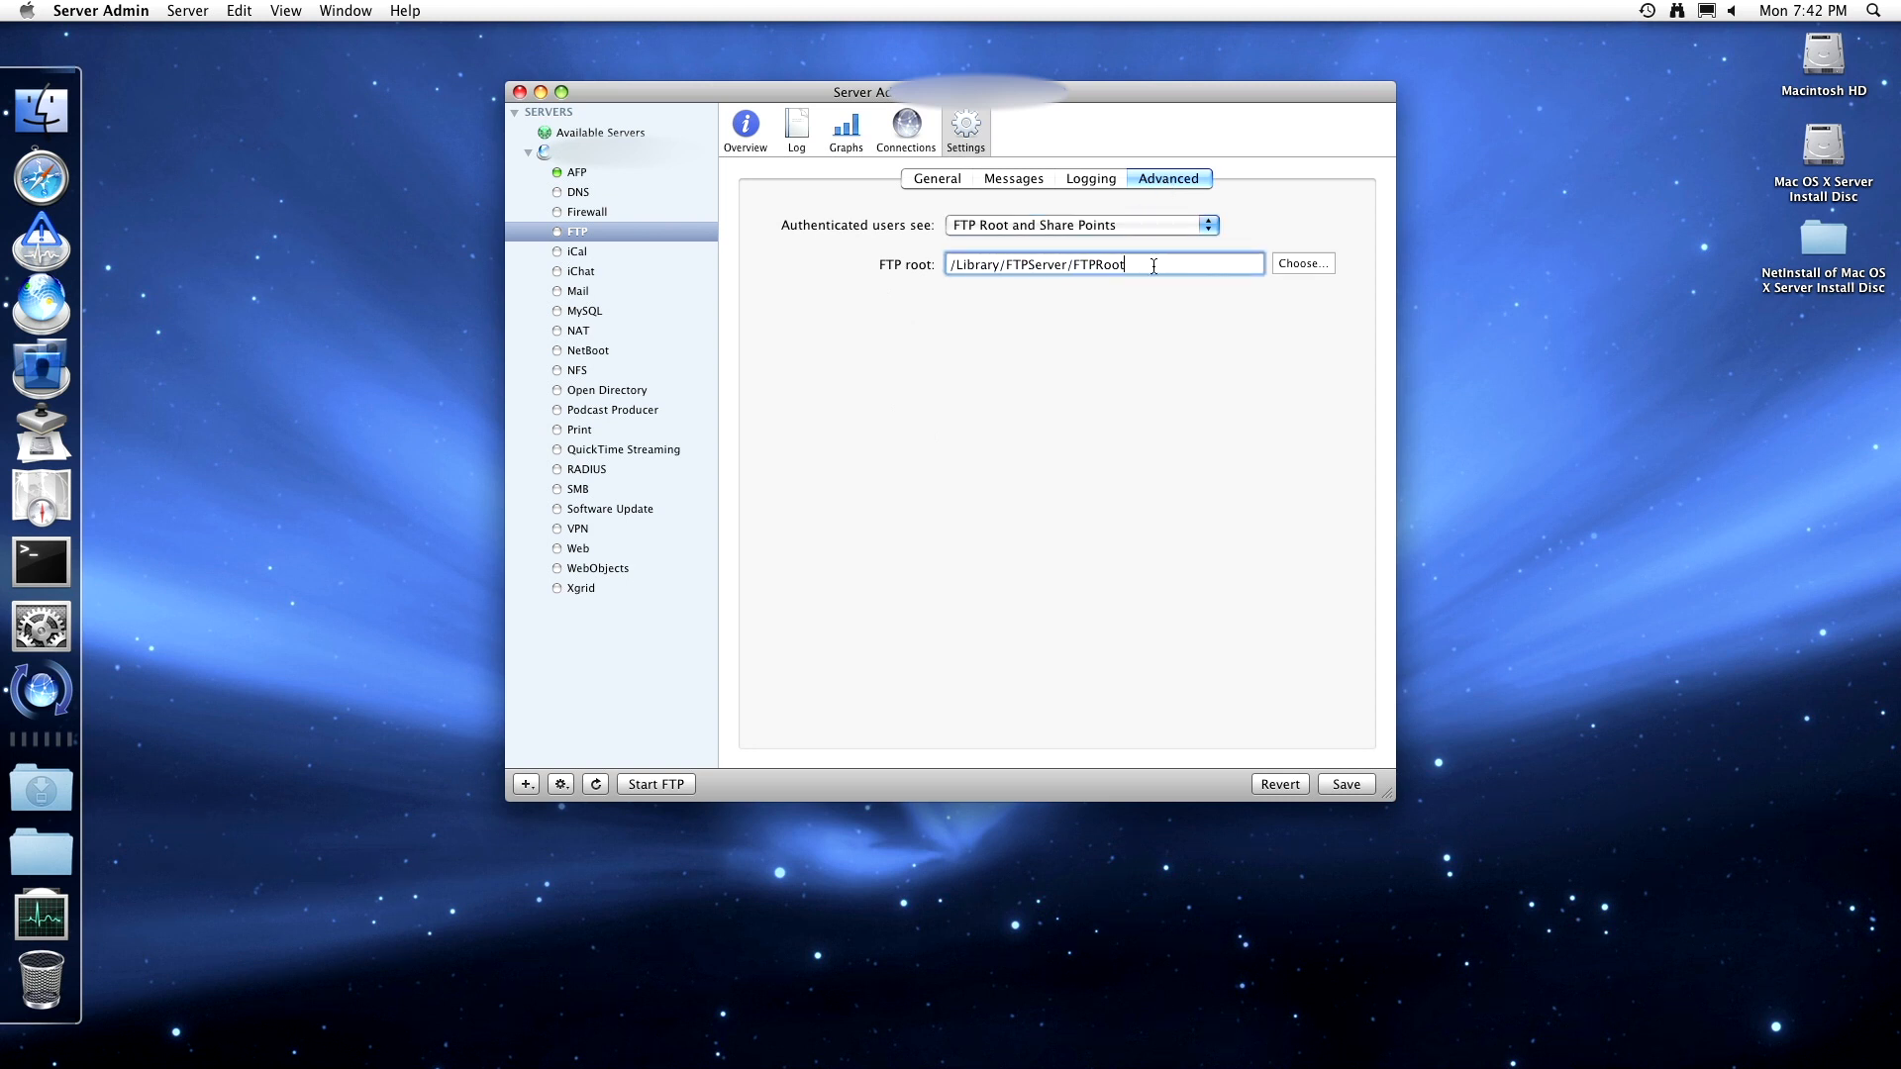
click(1168, 227)
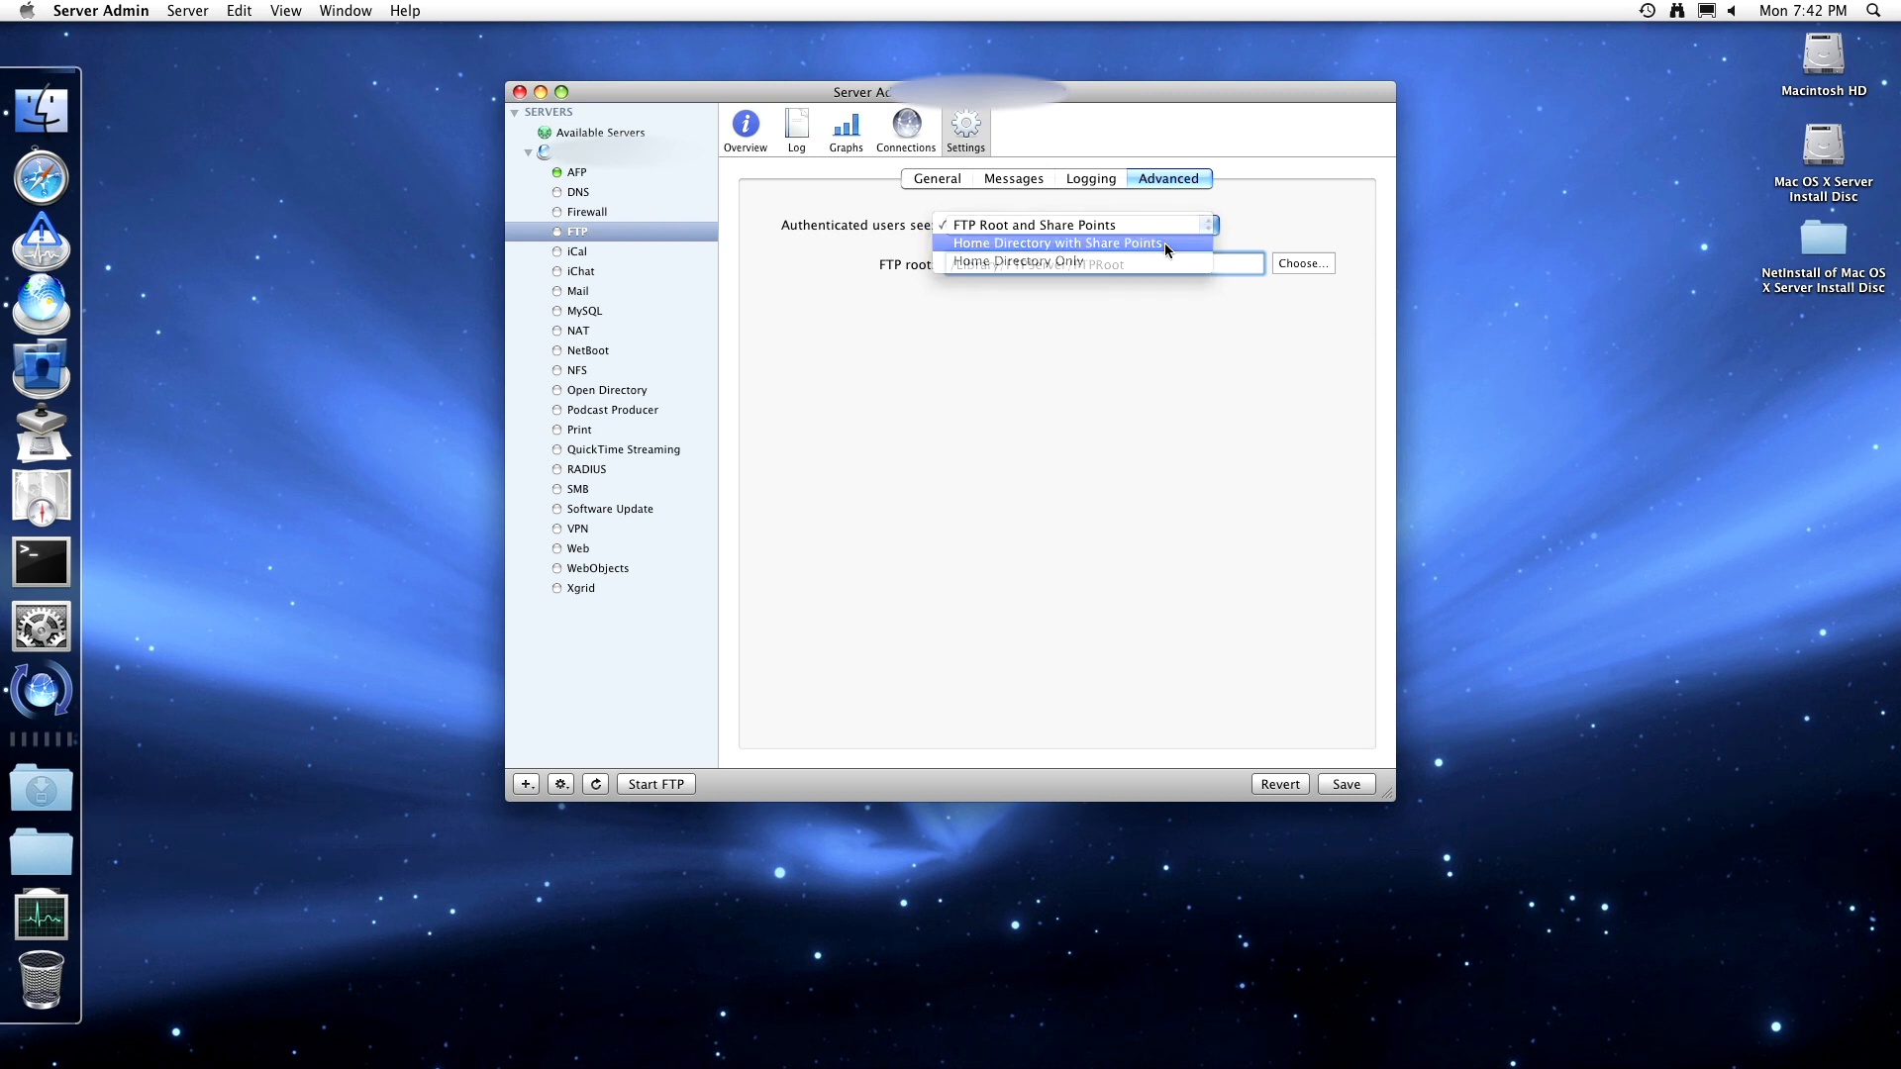
click(1164, 244)
click(1153, 228)
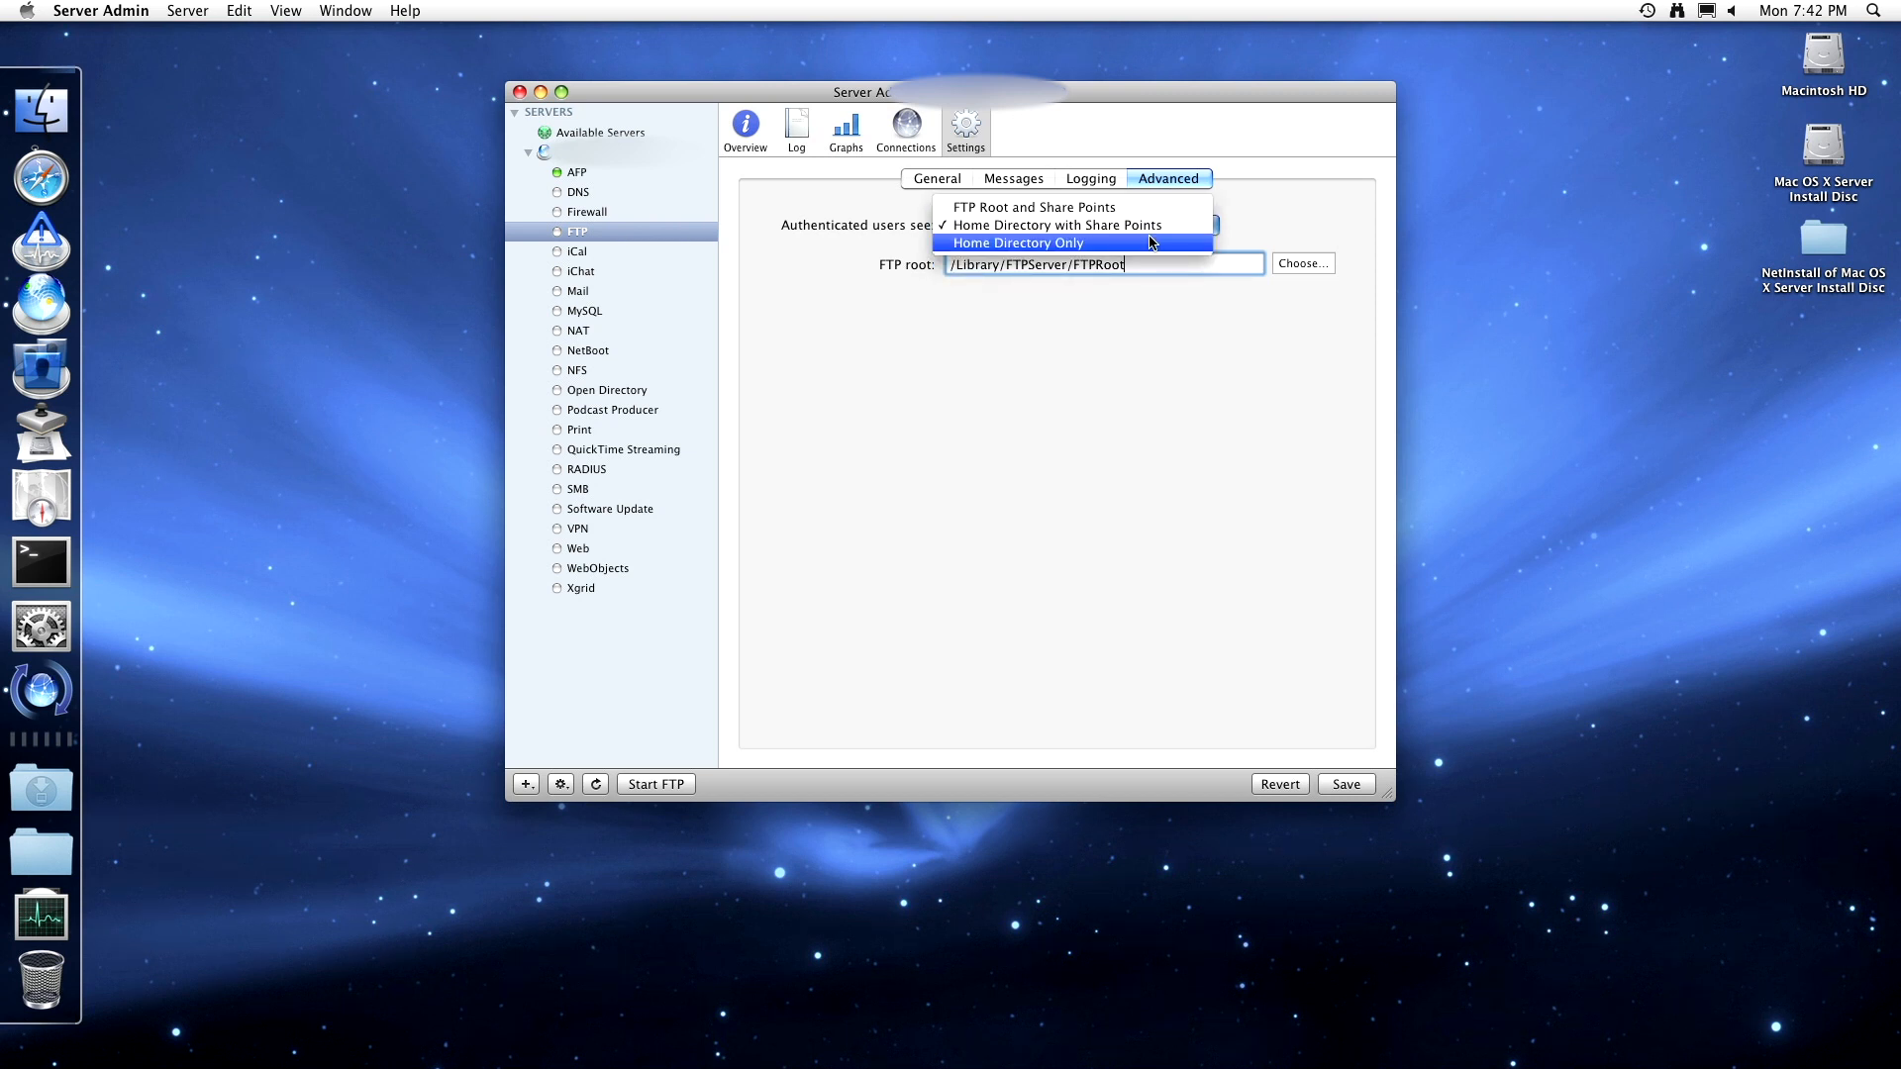
click(1150, 243)
click(1149, 228)
click(1149, 192)
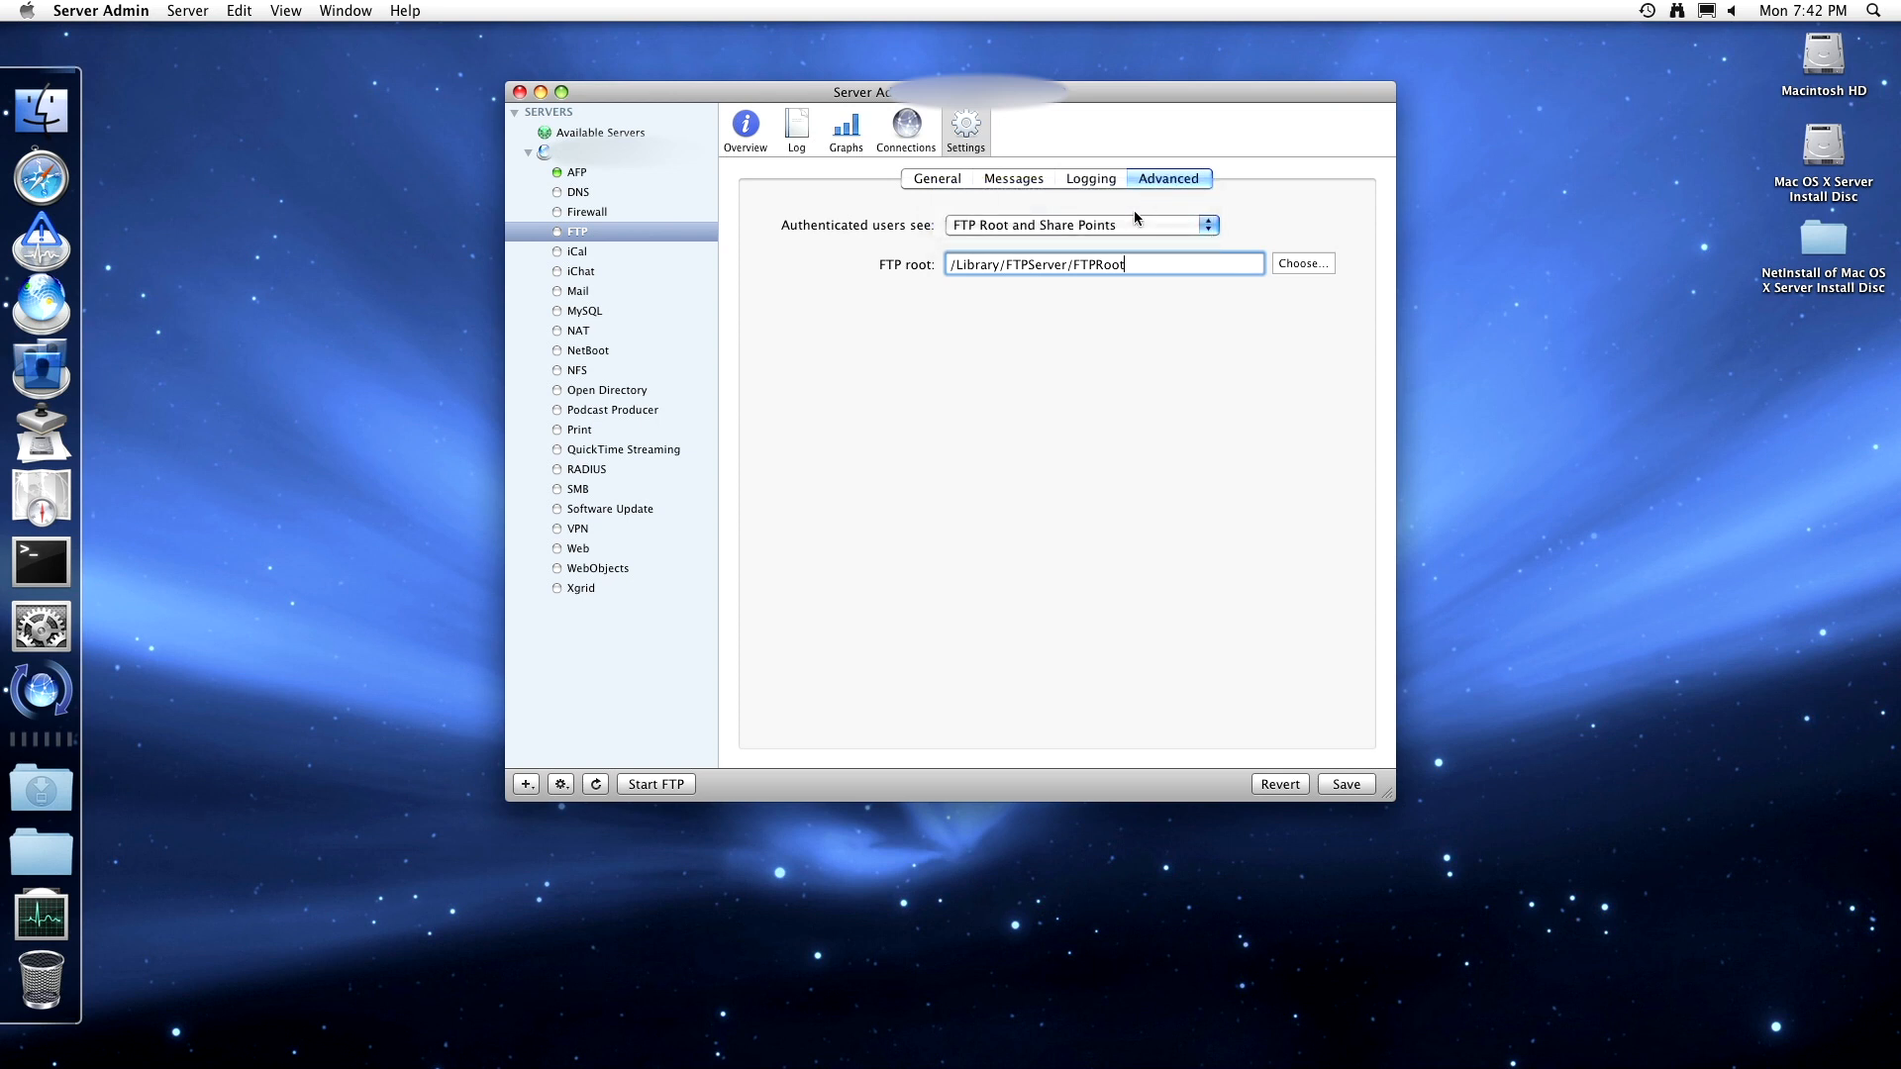
click(1042, 229)
click(1045, 230)
- Enable anonymous FTP access, start FTP, and save the changes when switching to iCal
click(960, 180)
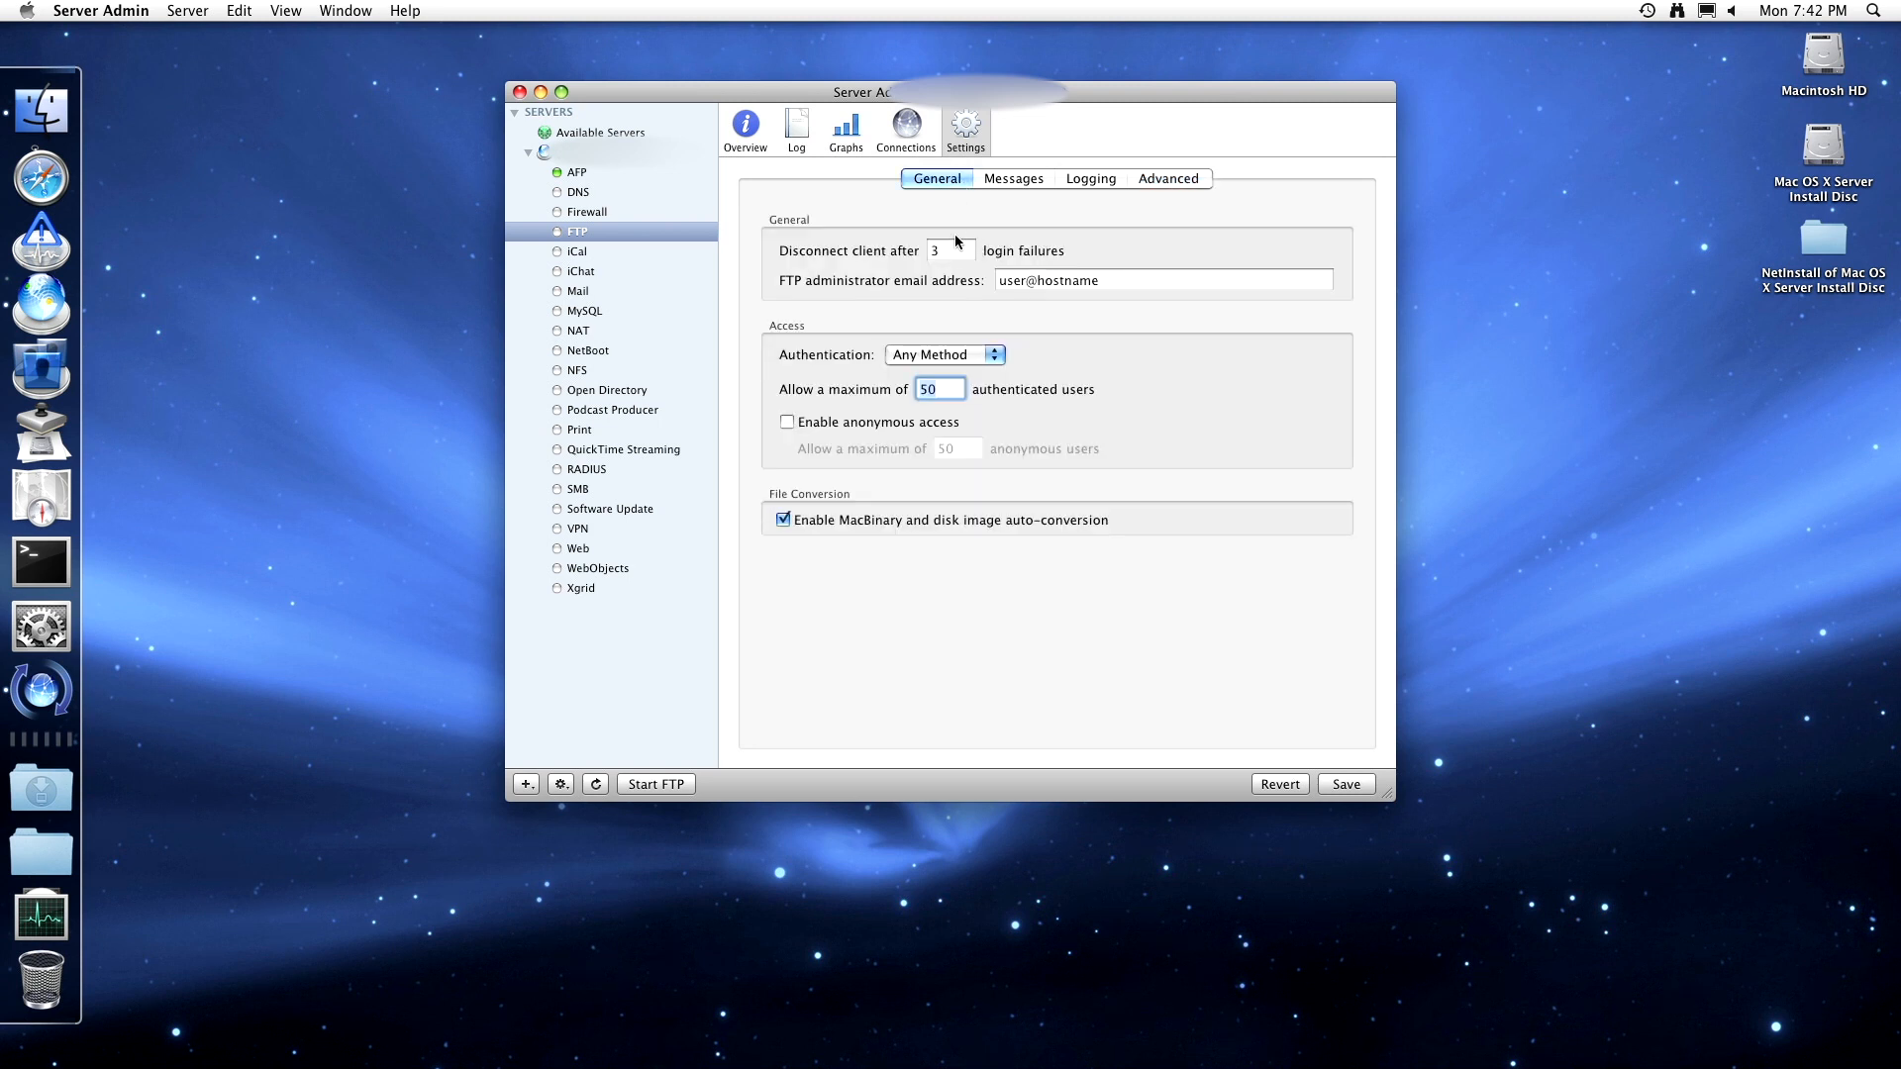
click(857, 424)
click(1012, 184)
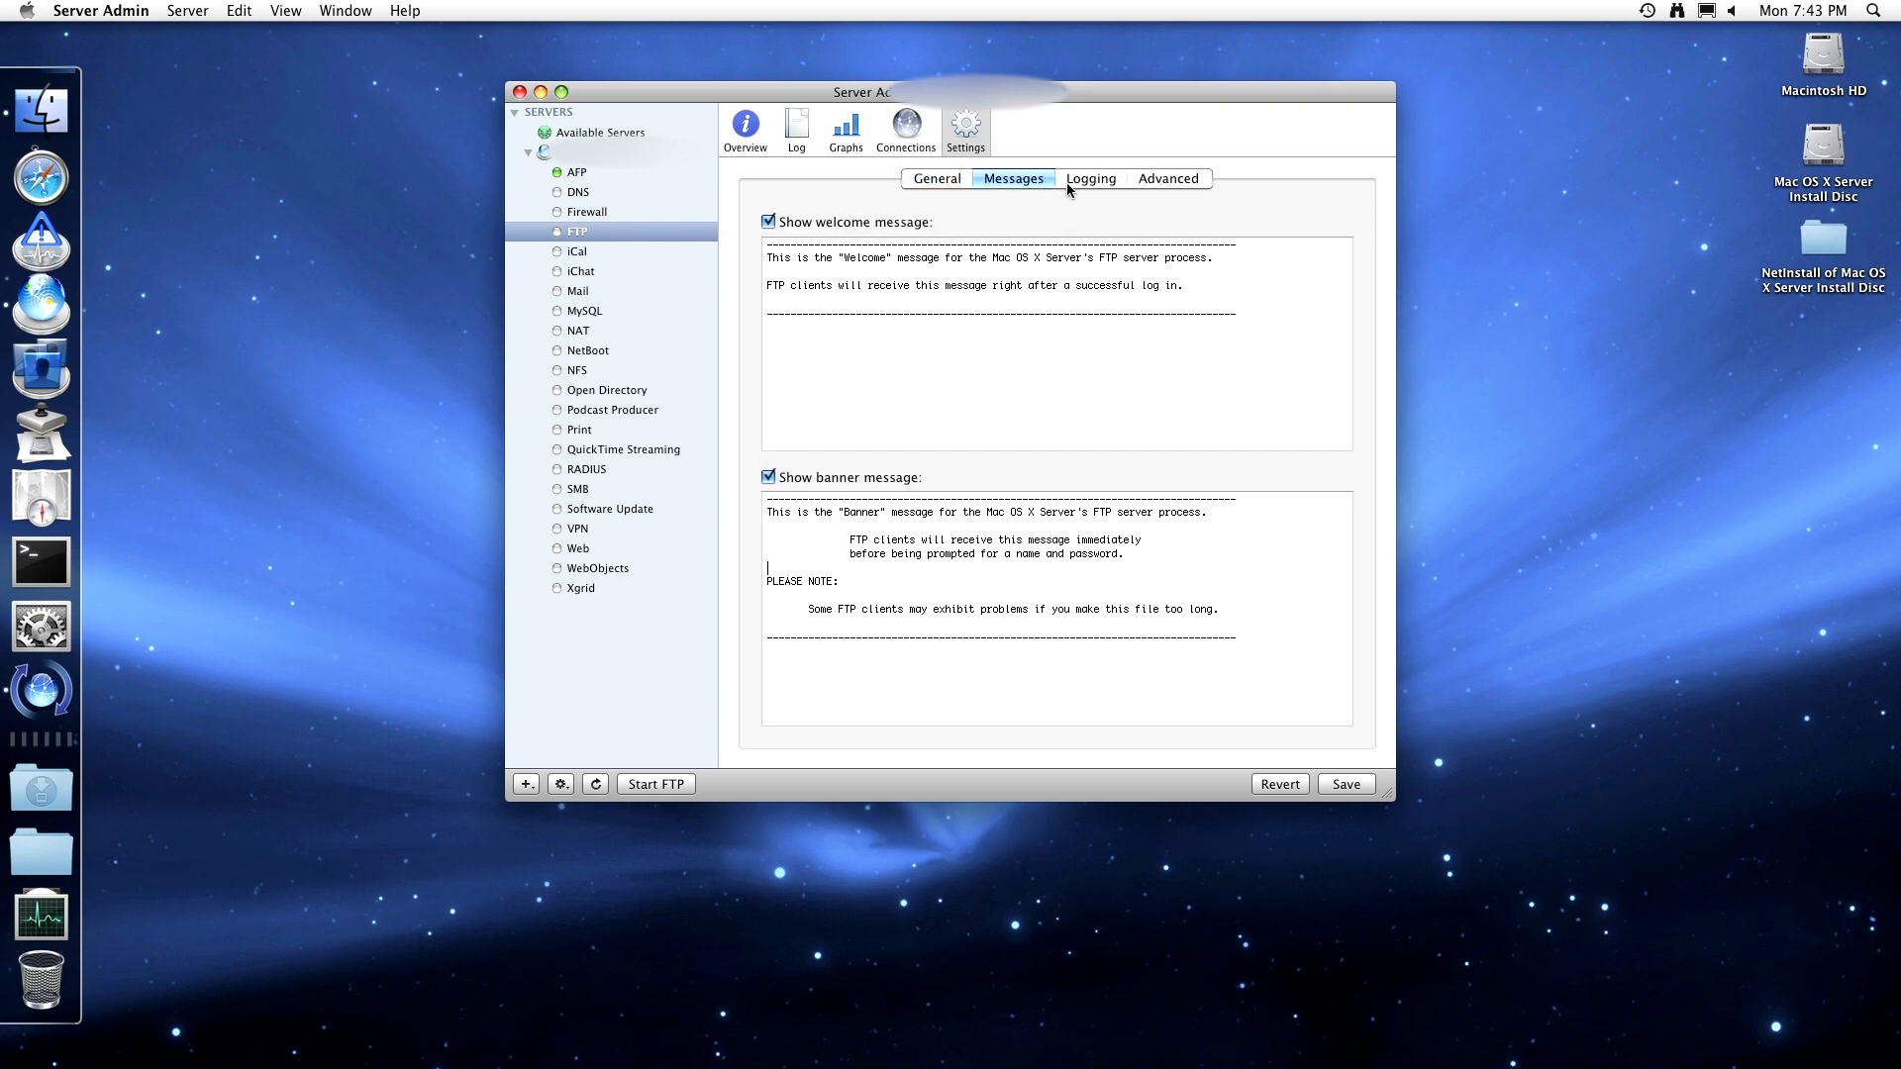
click(1074, 181)
click(1135, 182)
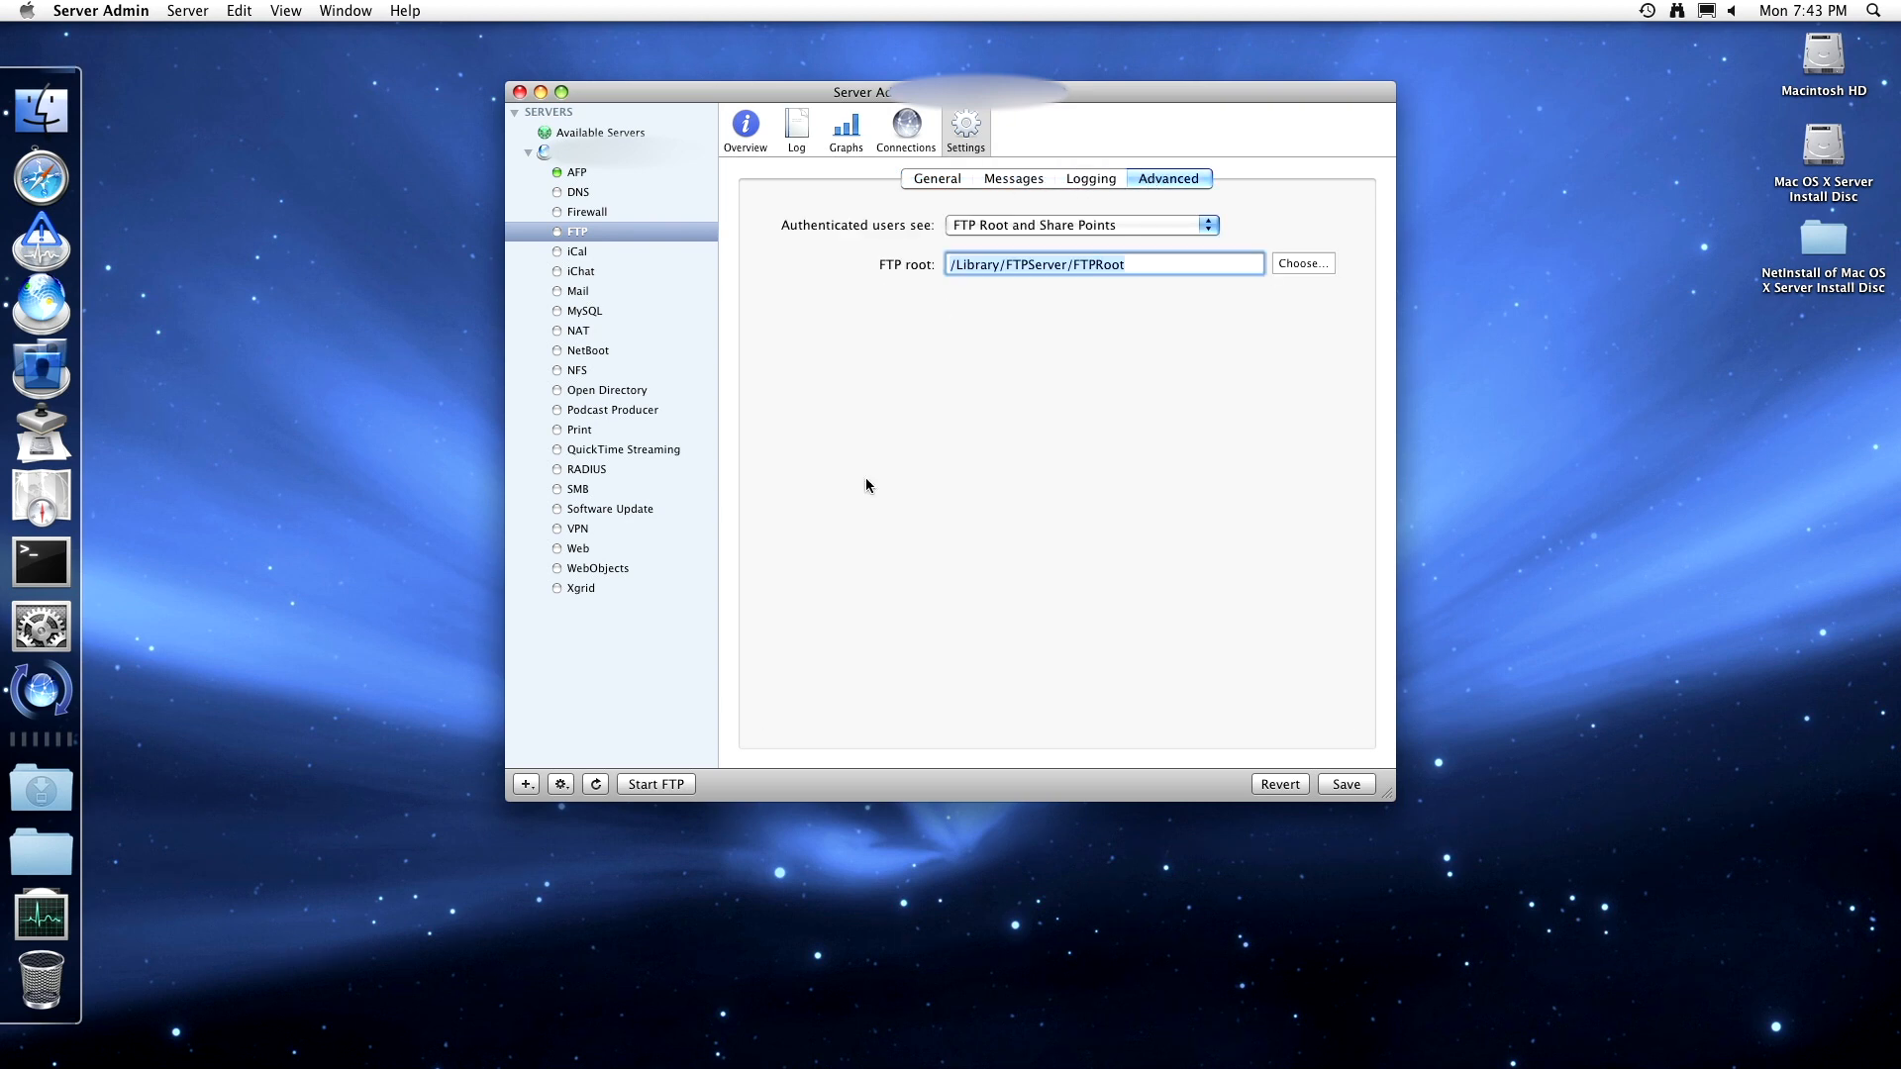
click(655, 784)
click(662, 248)
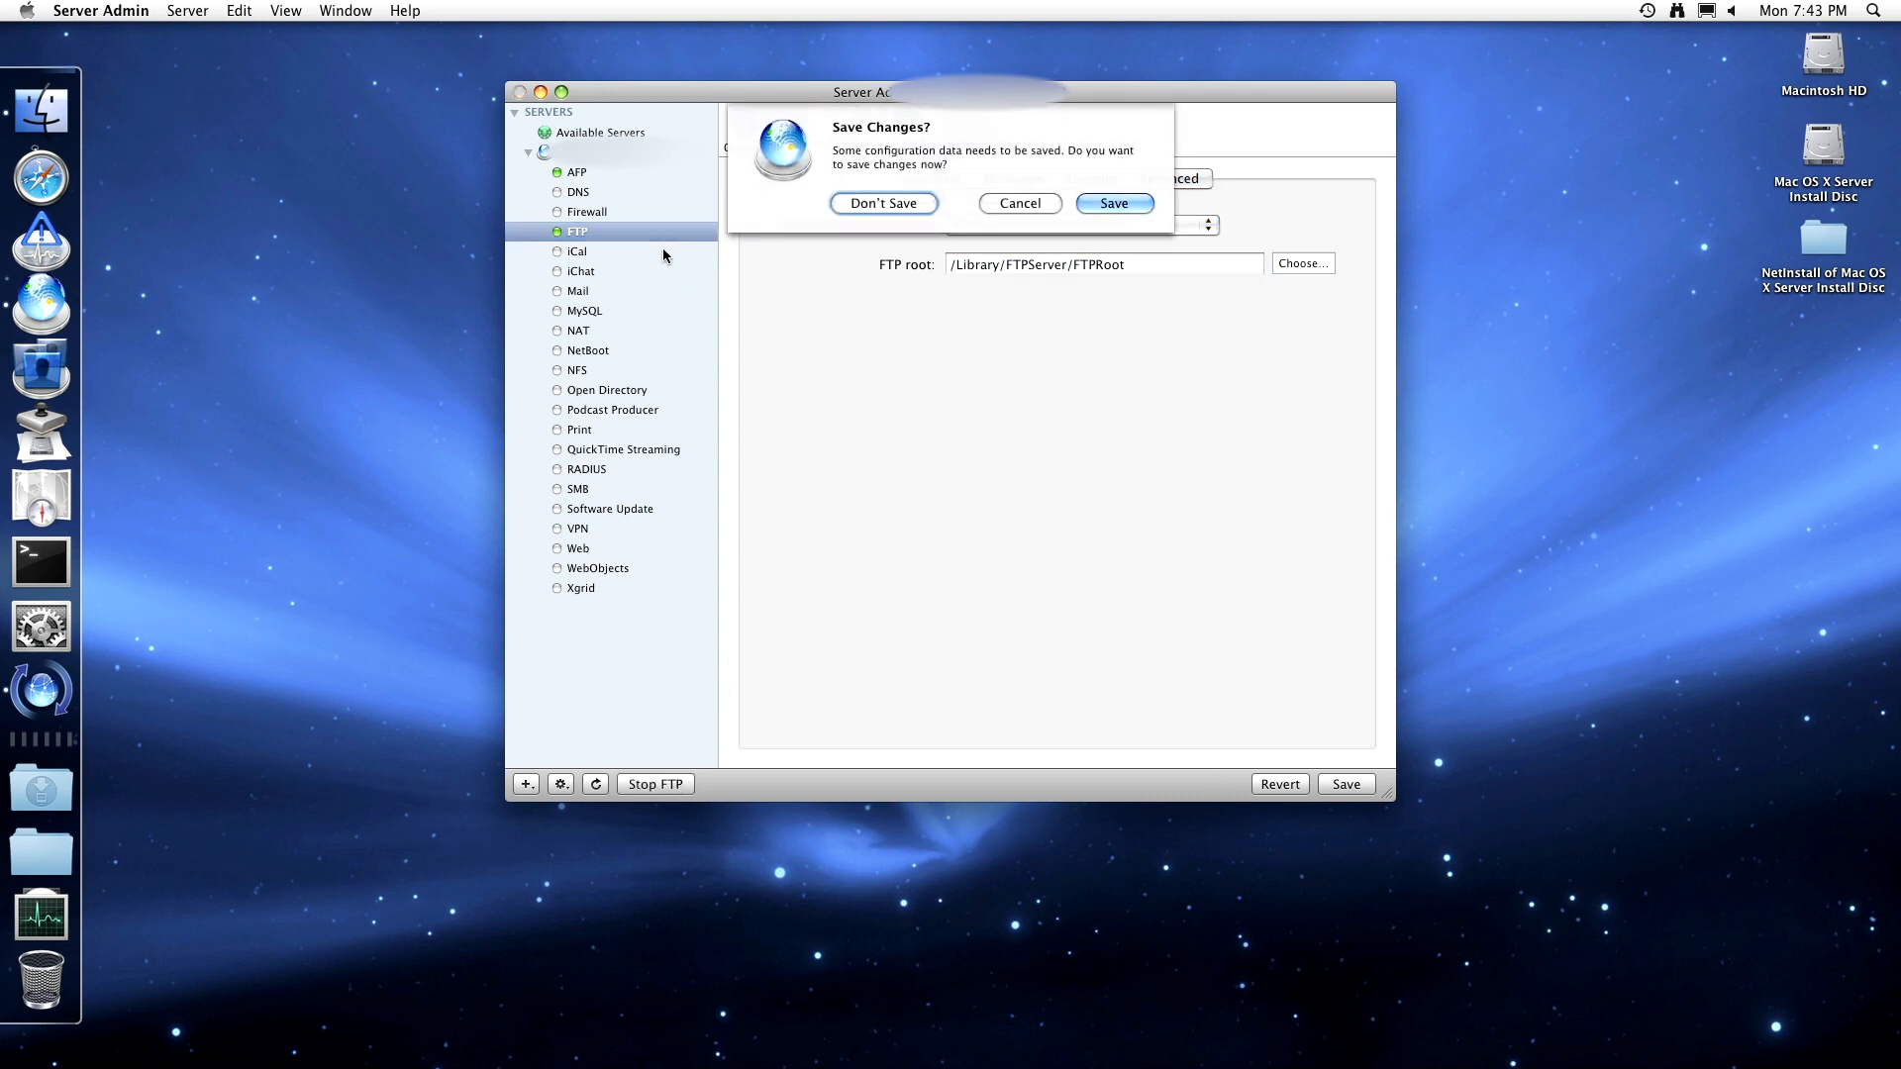
click(1089, 204)
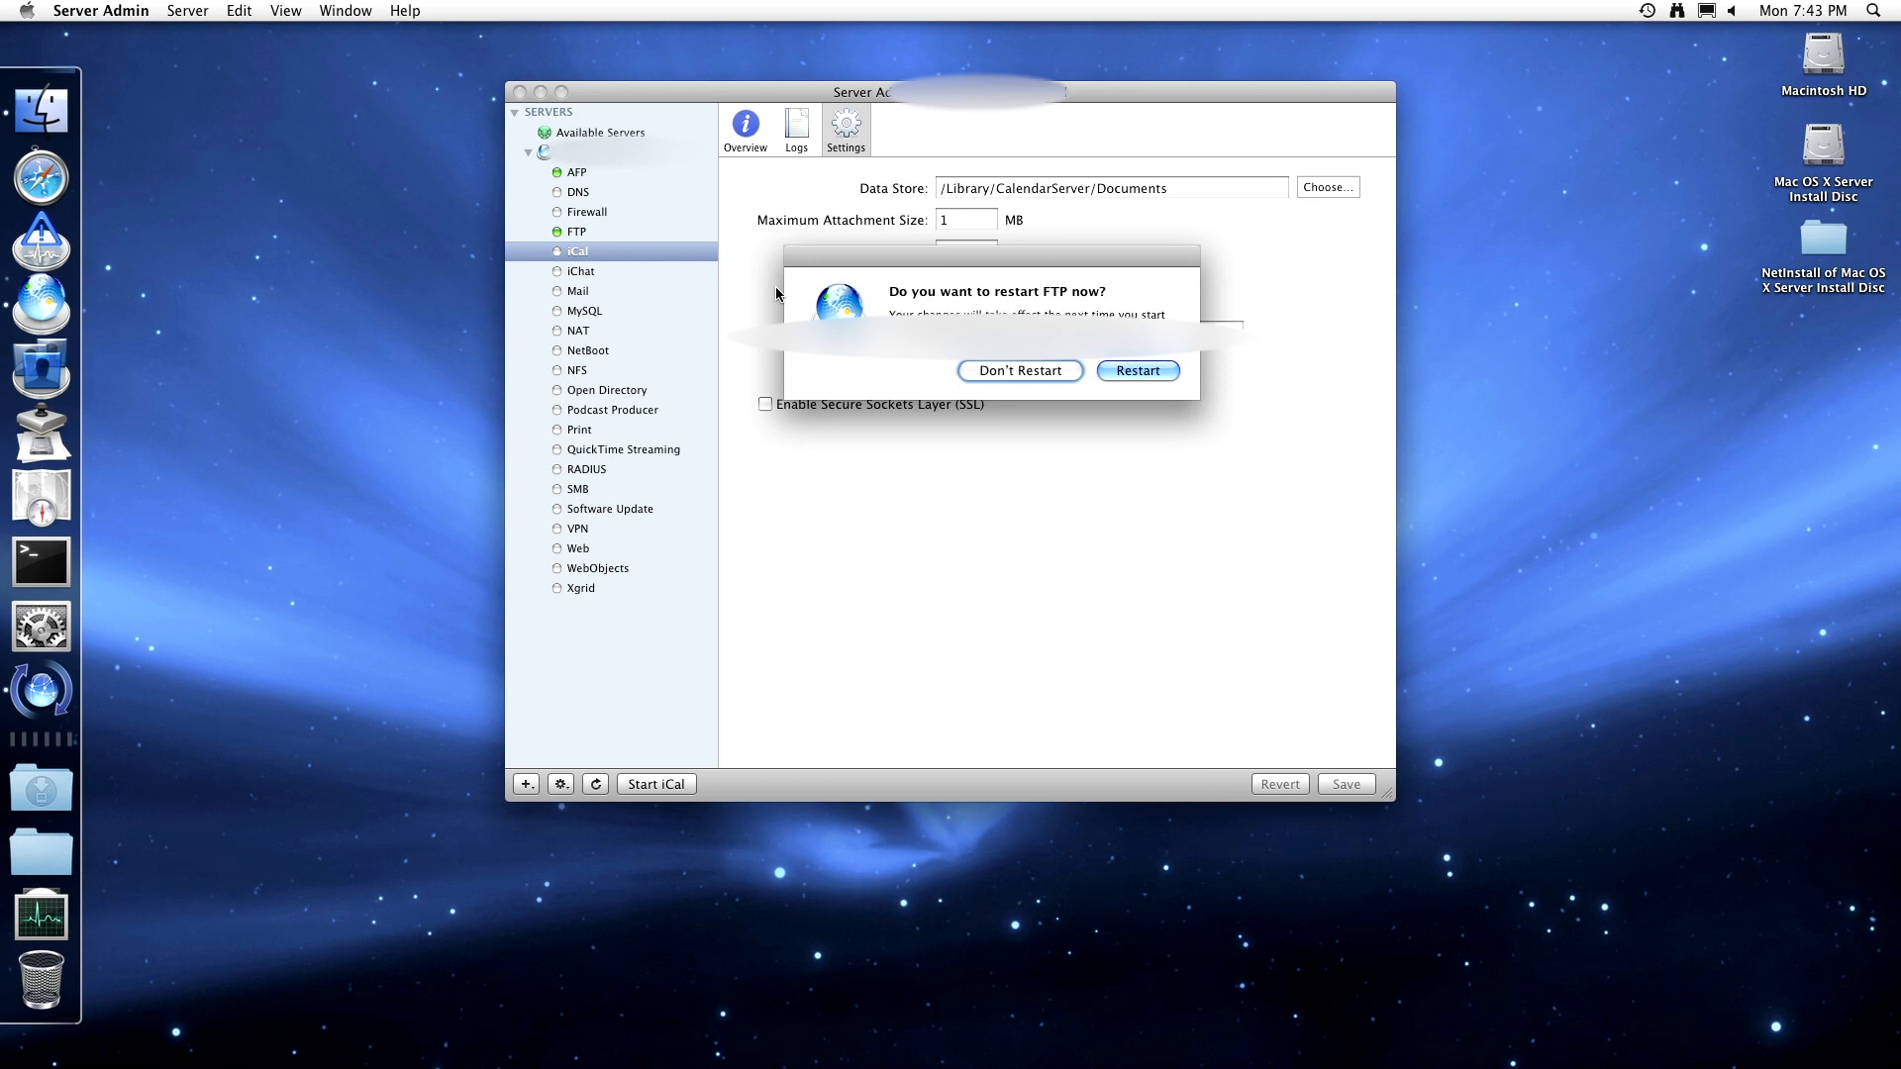
- Restart FTP, then turn on SSL for iCal using the Default certificate
click(1151, 377)
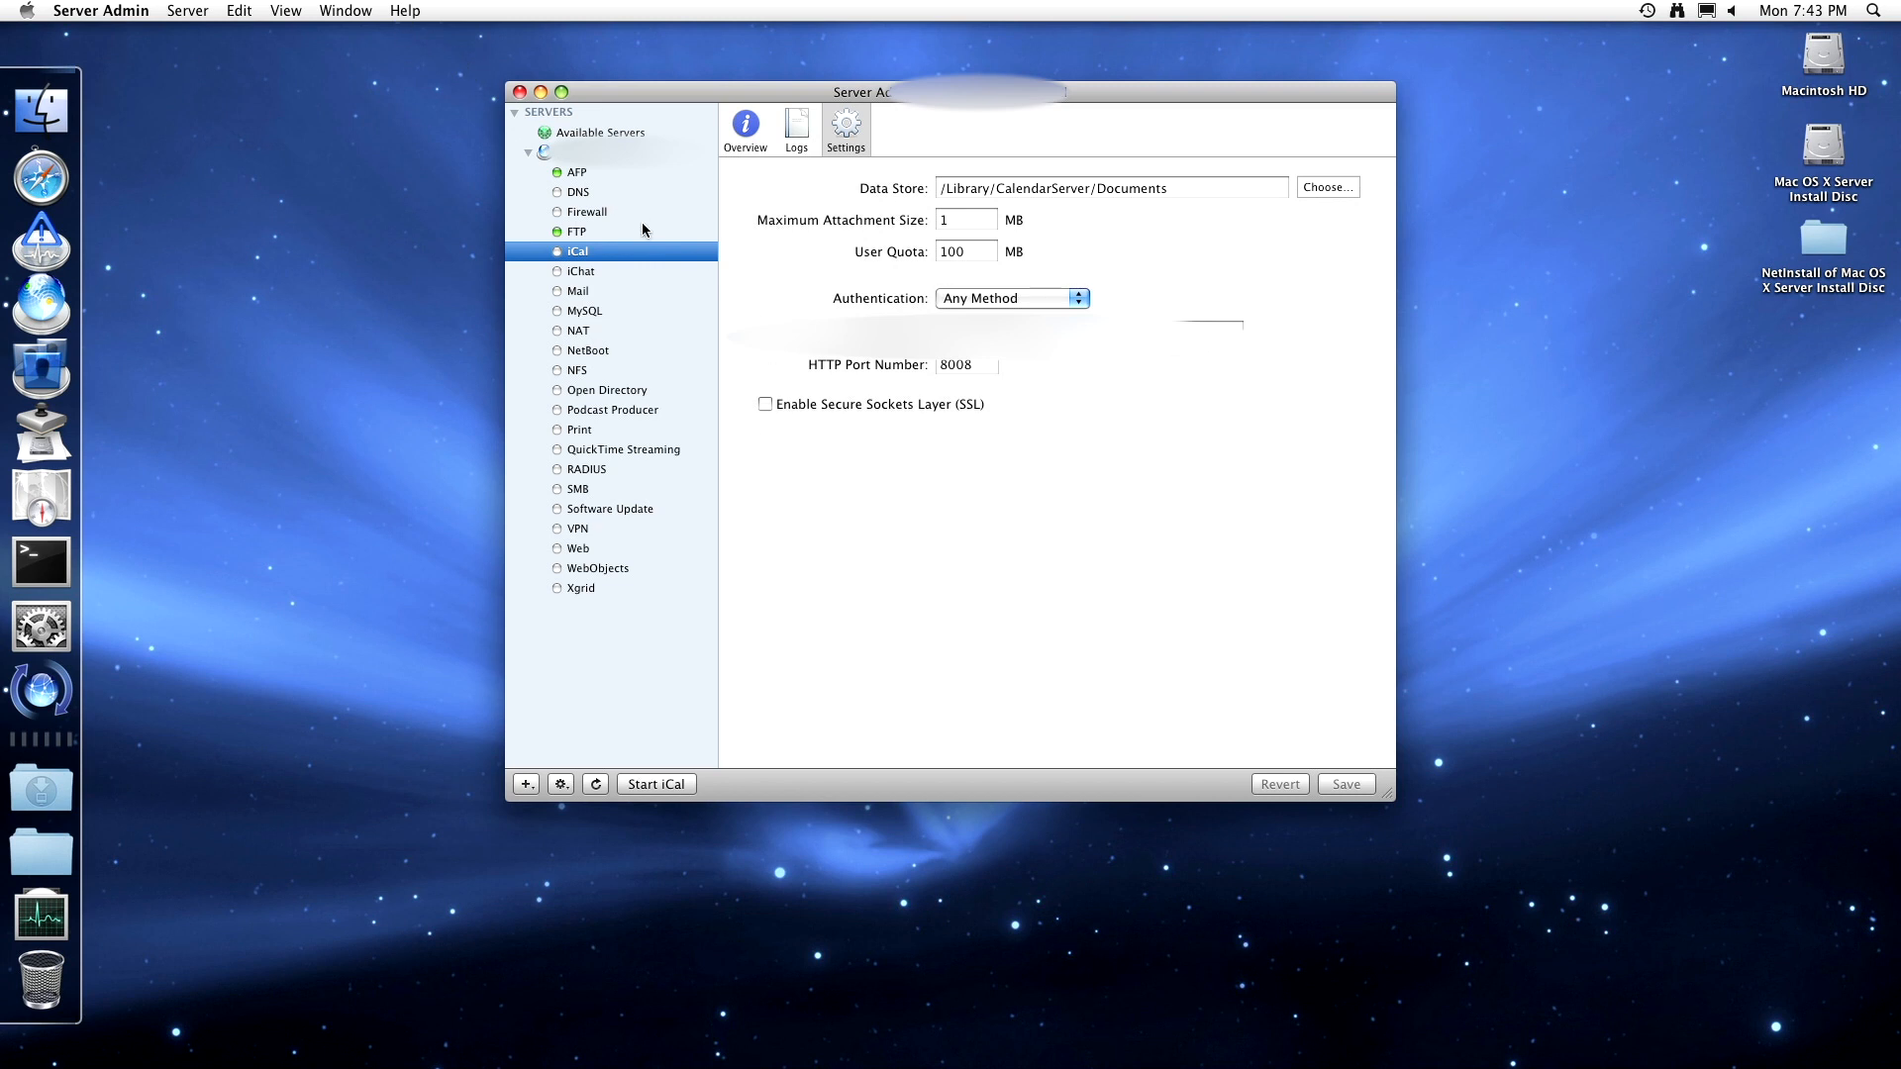
click(765, 403)
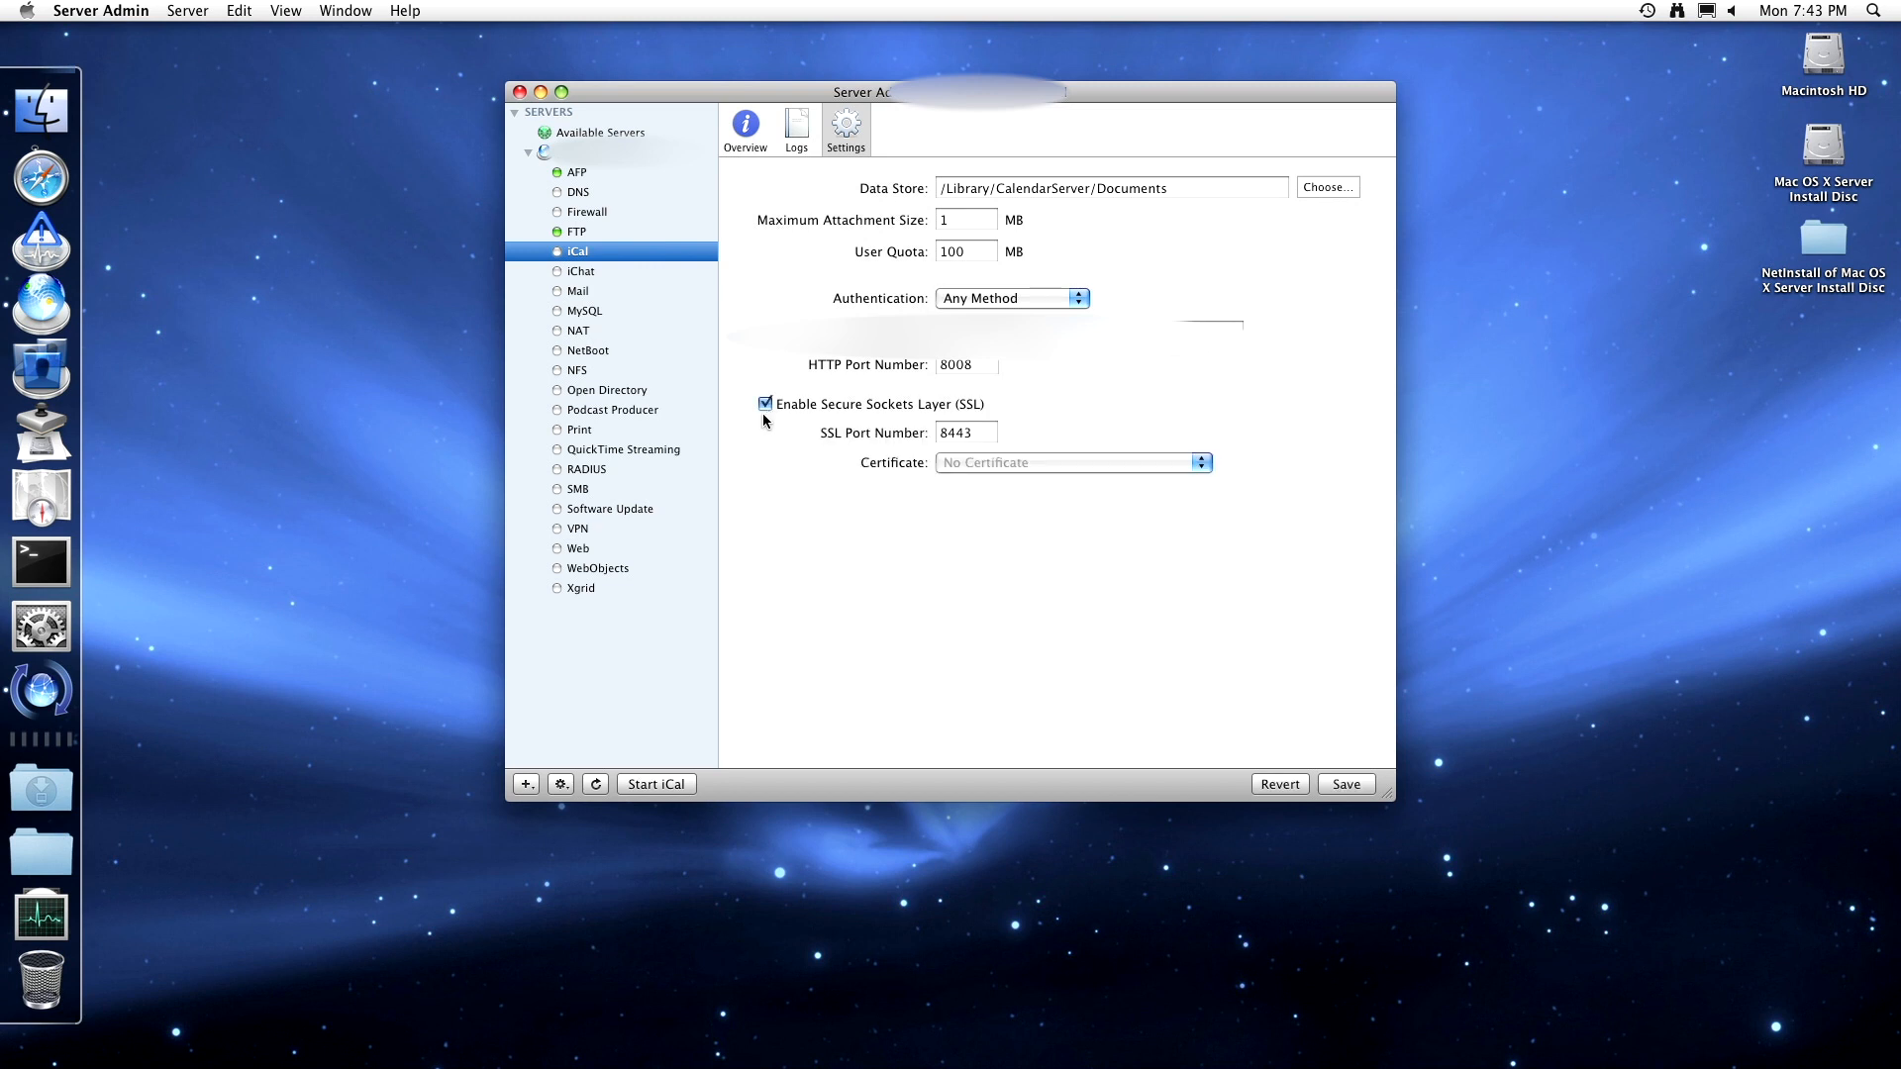
click(1069, 462)
click(957, 535)
click(954, 464)
click(954, 508)
- Edit the maximum attachment size, set the iCal user quota to 250 MB, save, and view logs
click(949, 223)
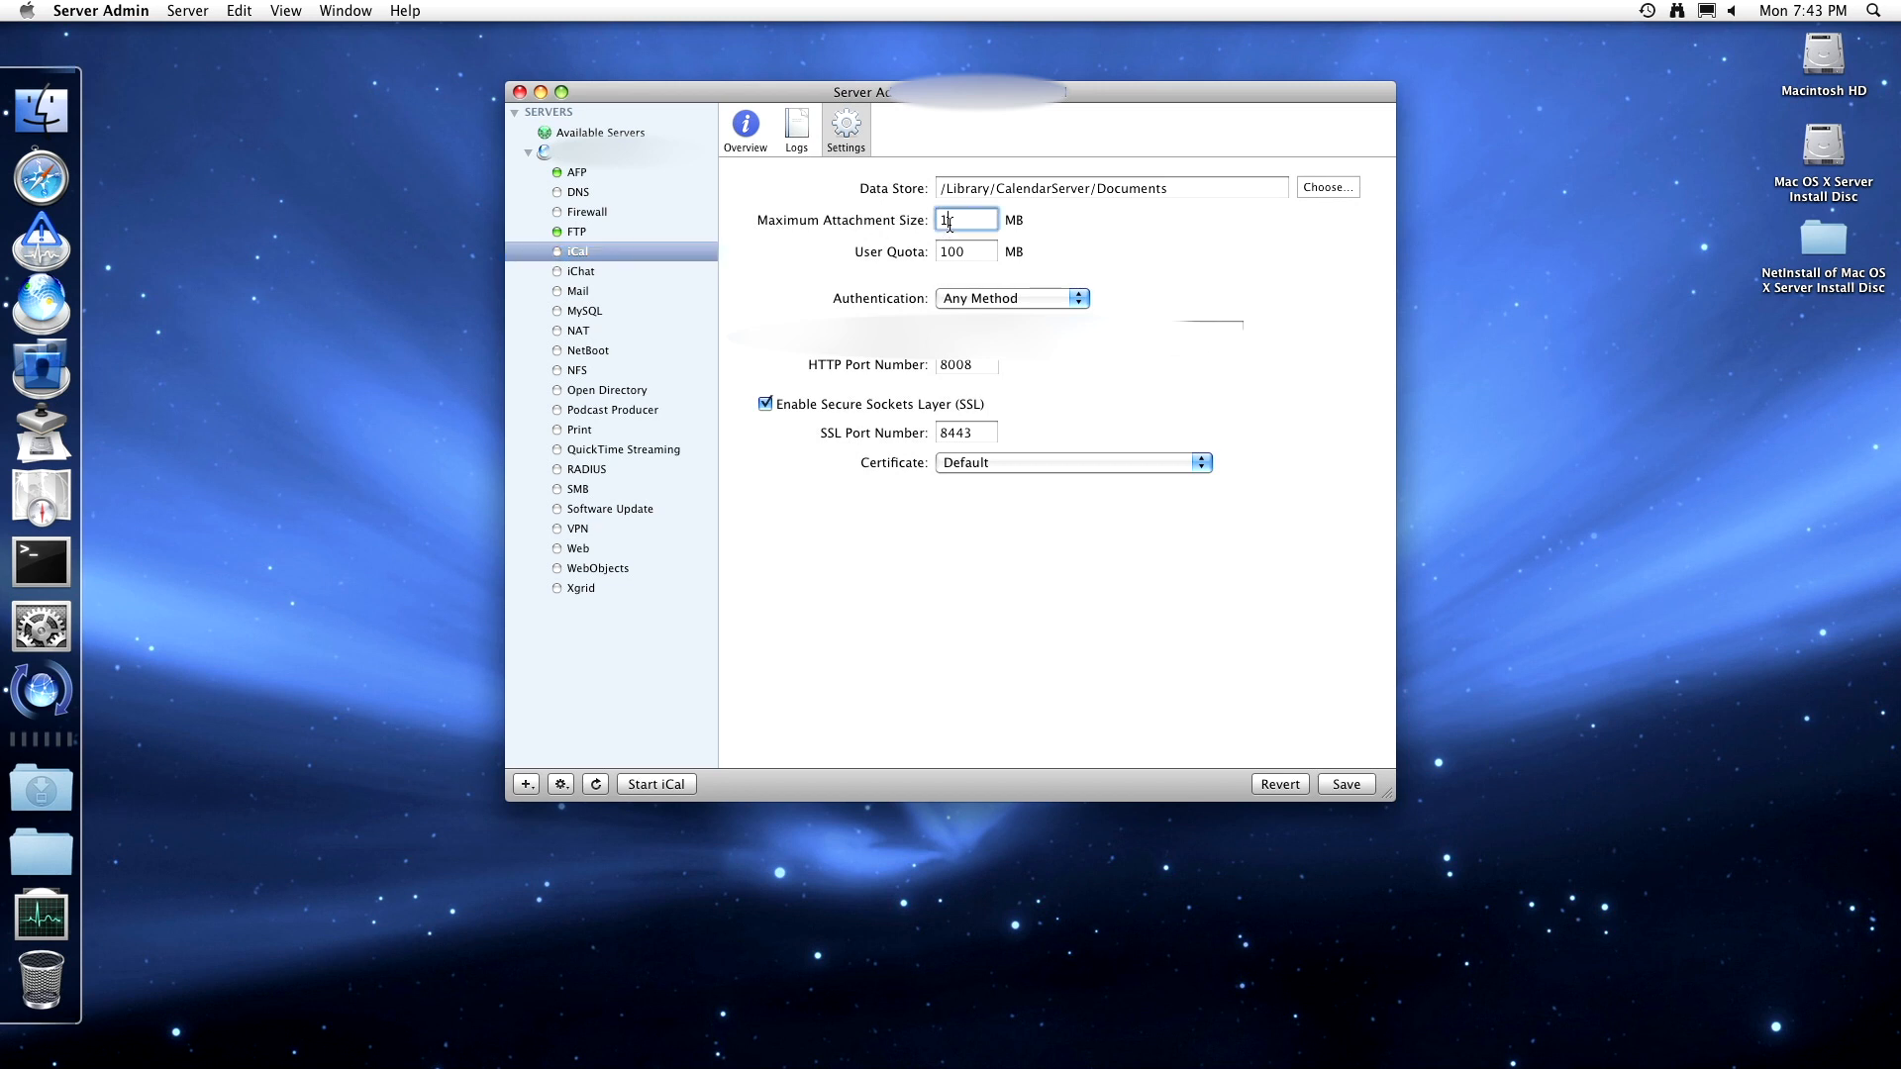
text(0)
click(971, 254)
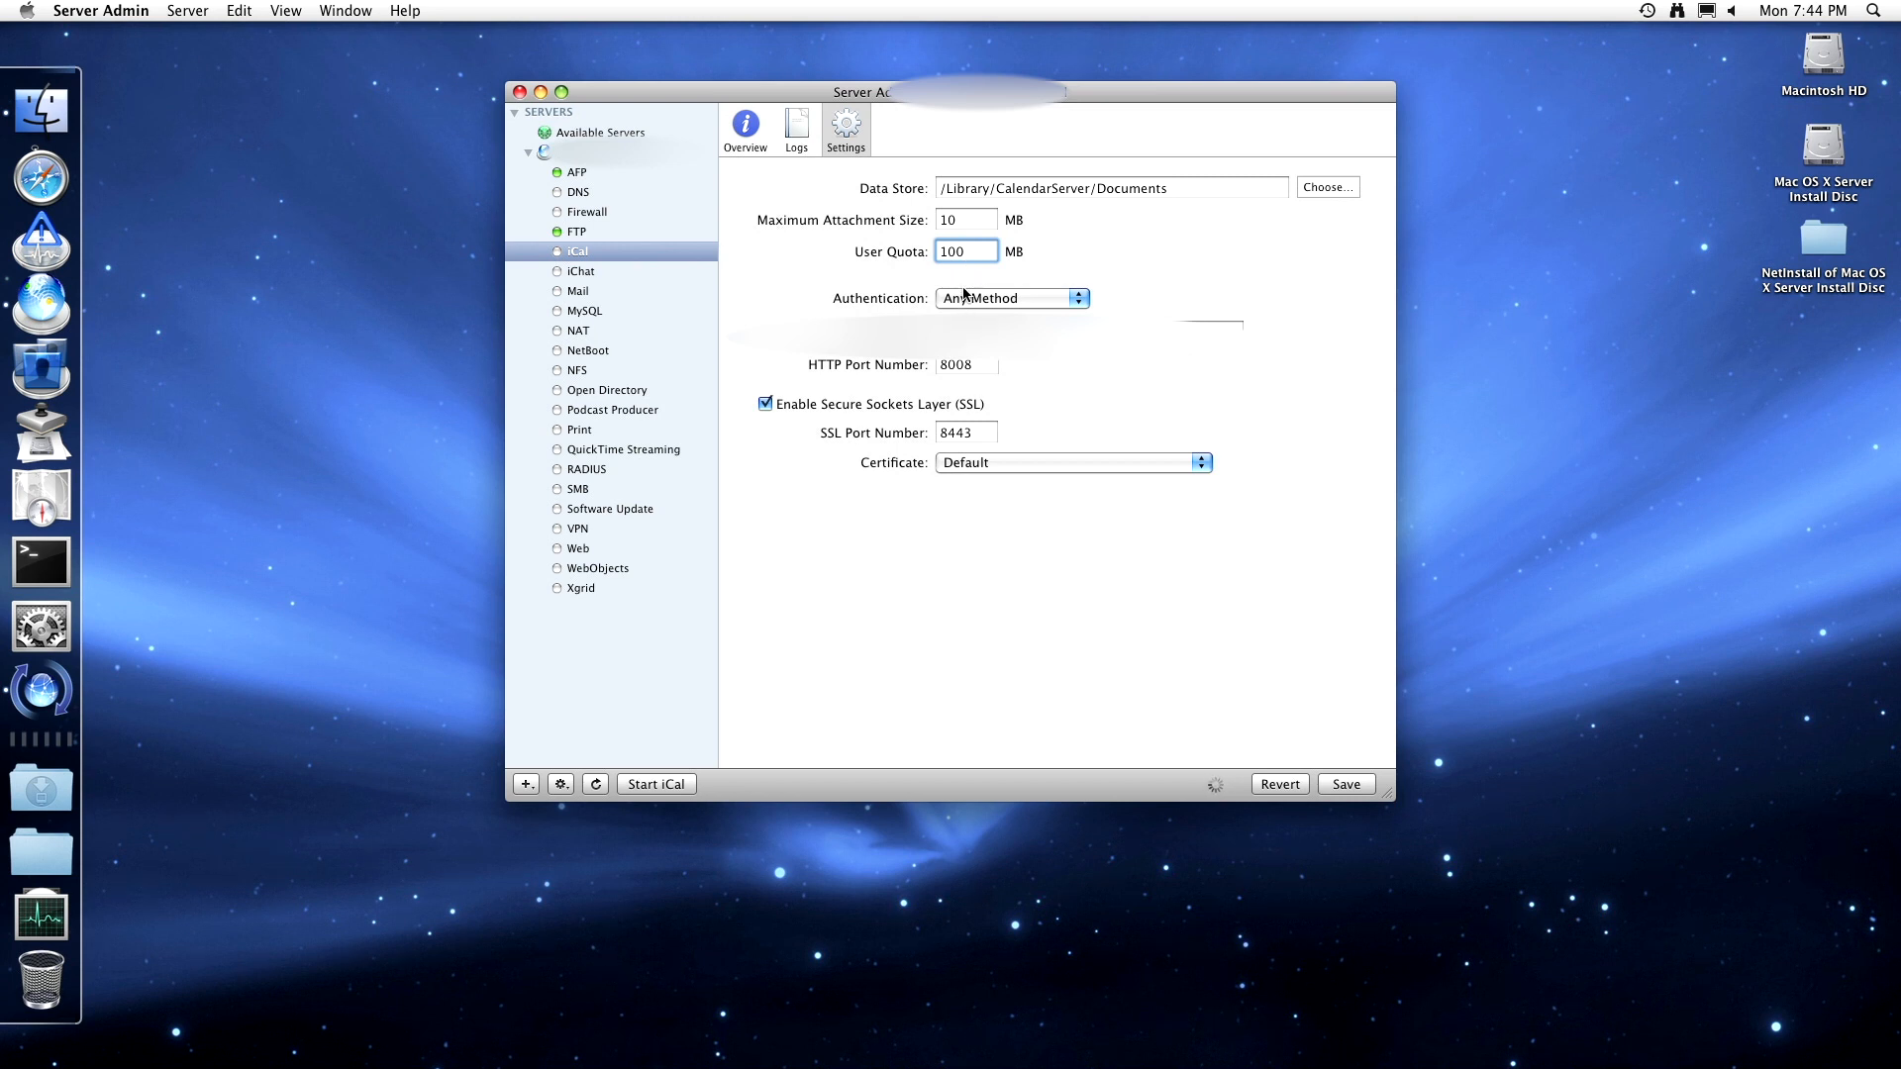
double_click(971, 255)
text(250)
click(1344, 784)
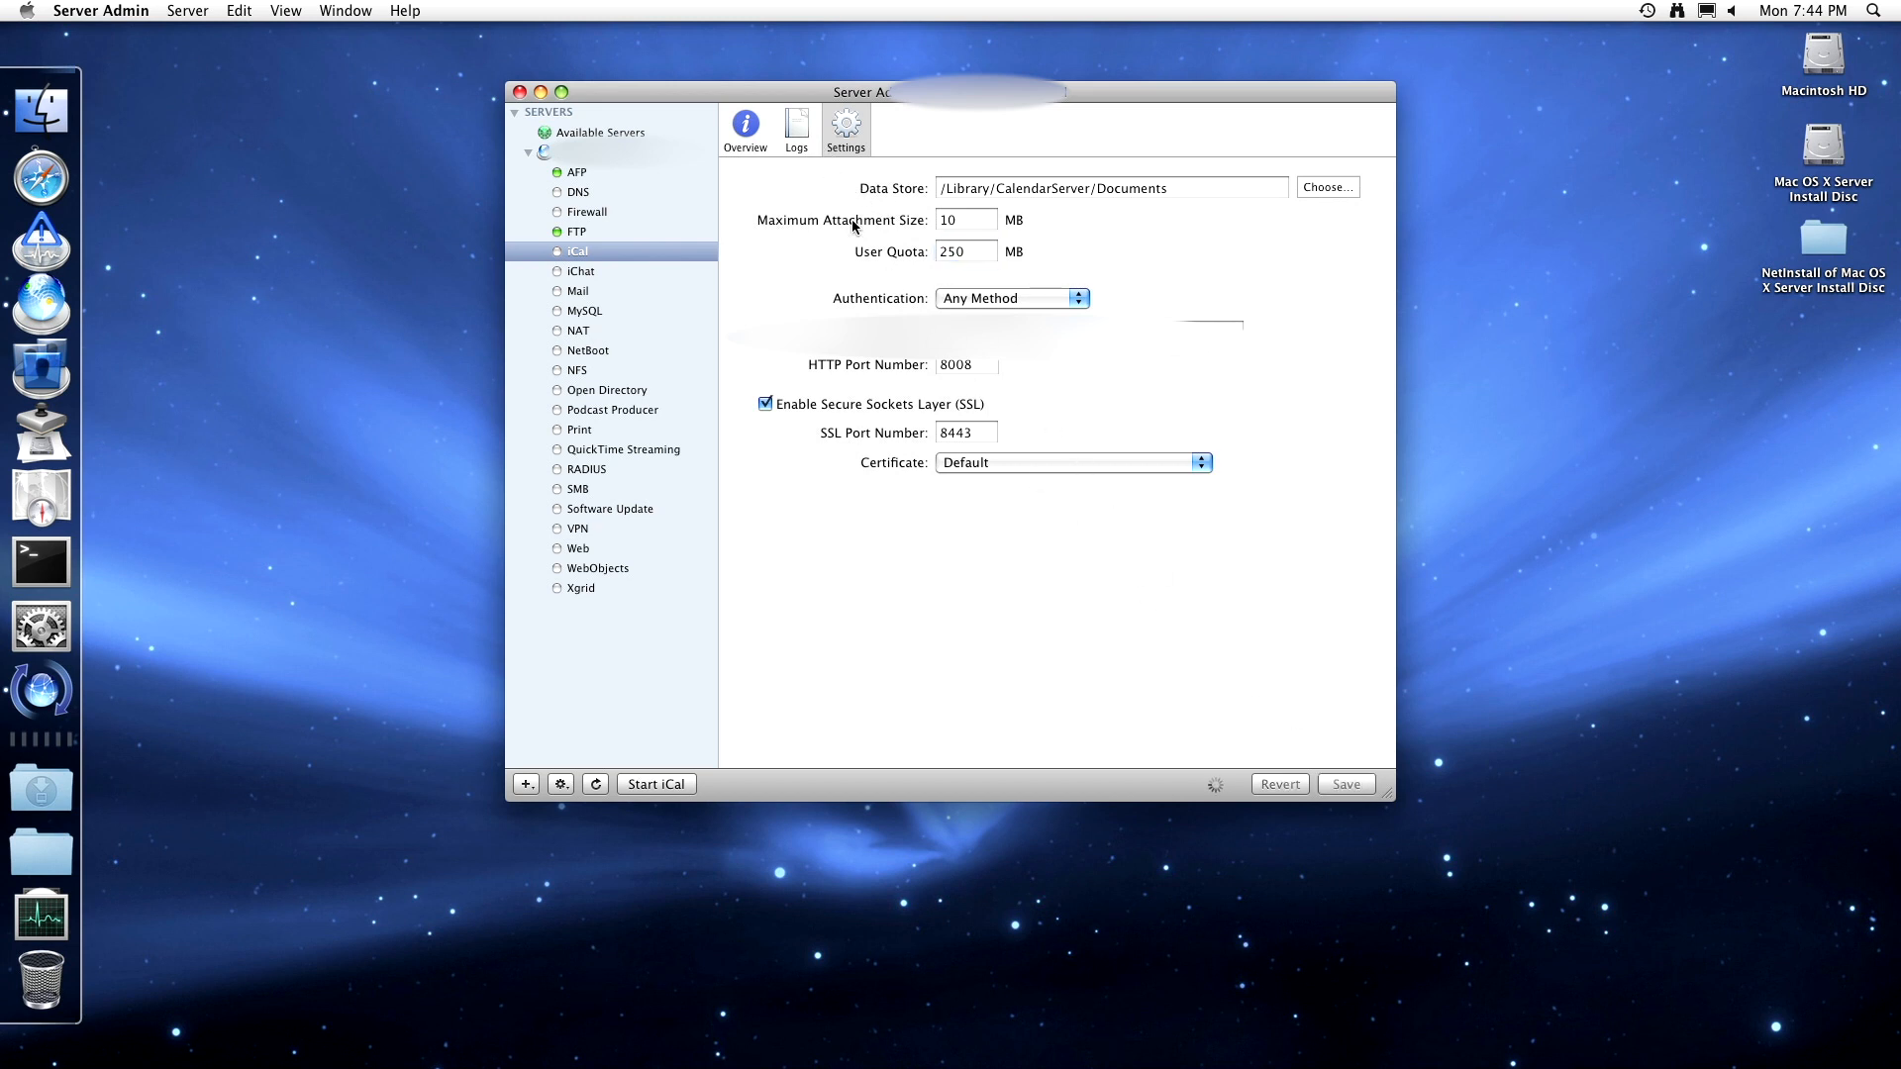
click(790, 126)
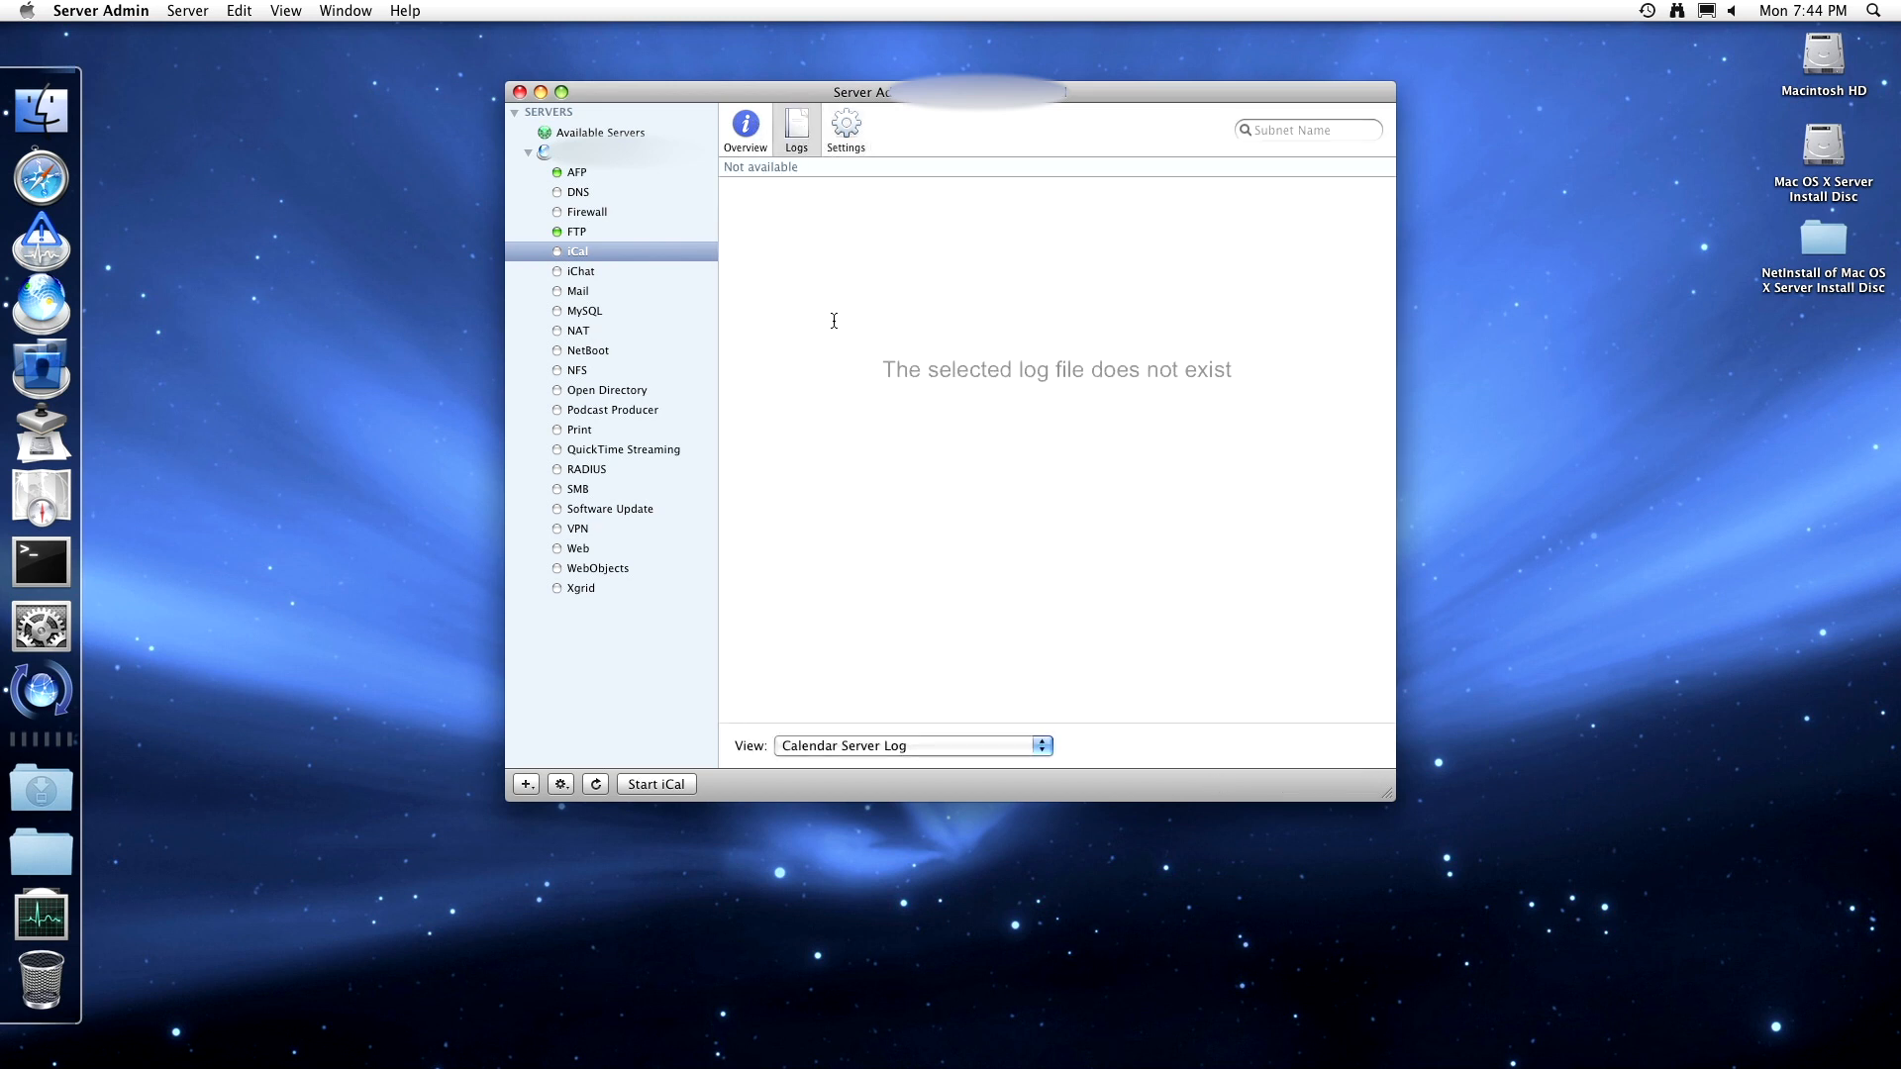
- Keep the Calendar Server Log, try starting iCal, dismiss the no-virtual-host warning, and check the overview
click(880, 748)
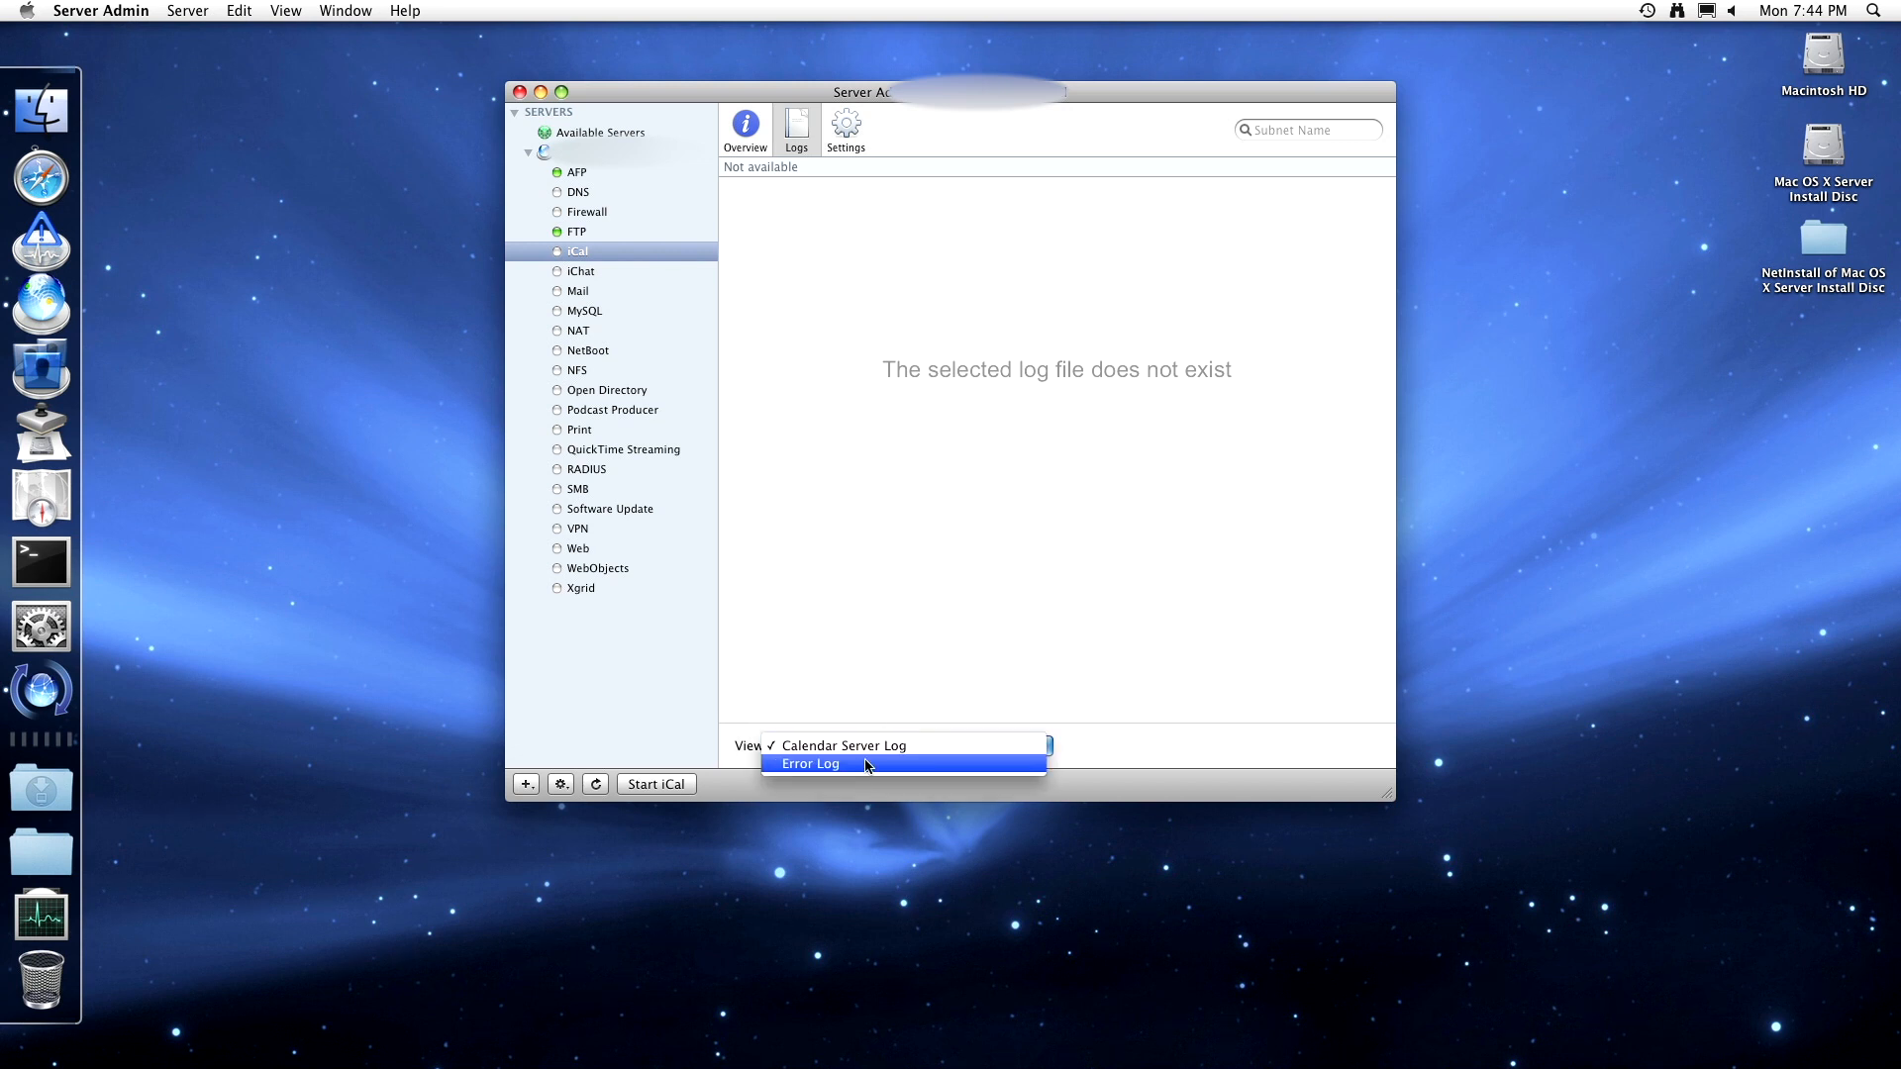
click(880, 747)
click(670, 787)
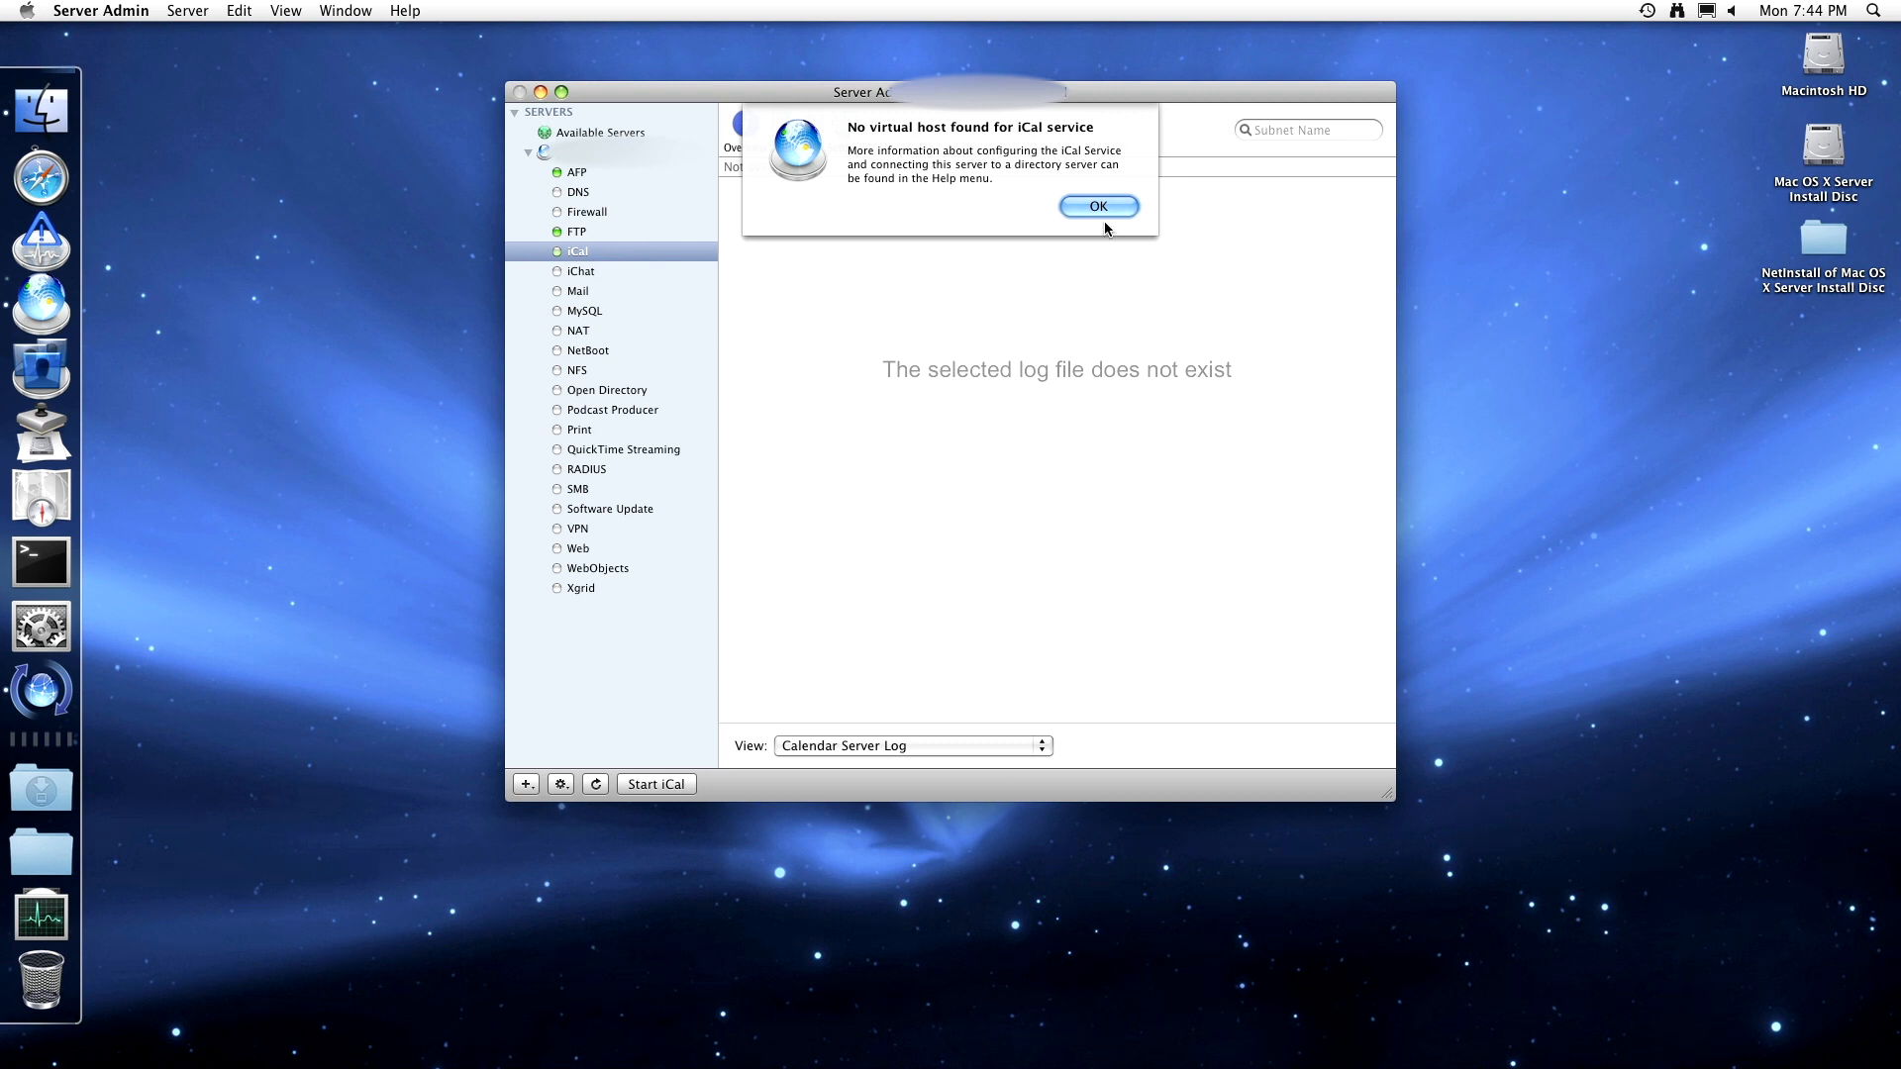
click(1114, 201)
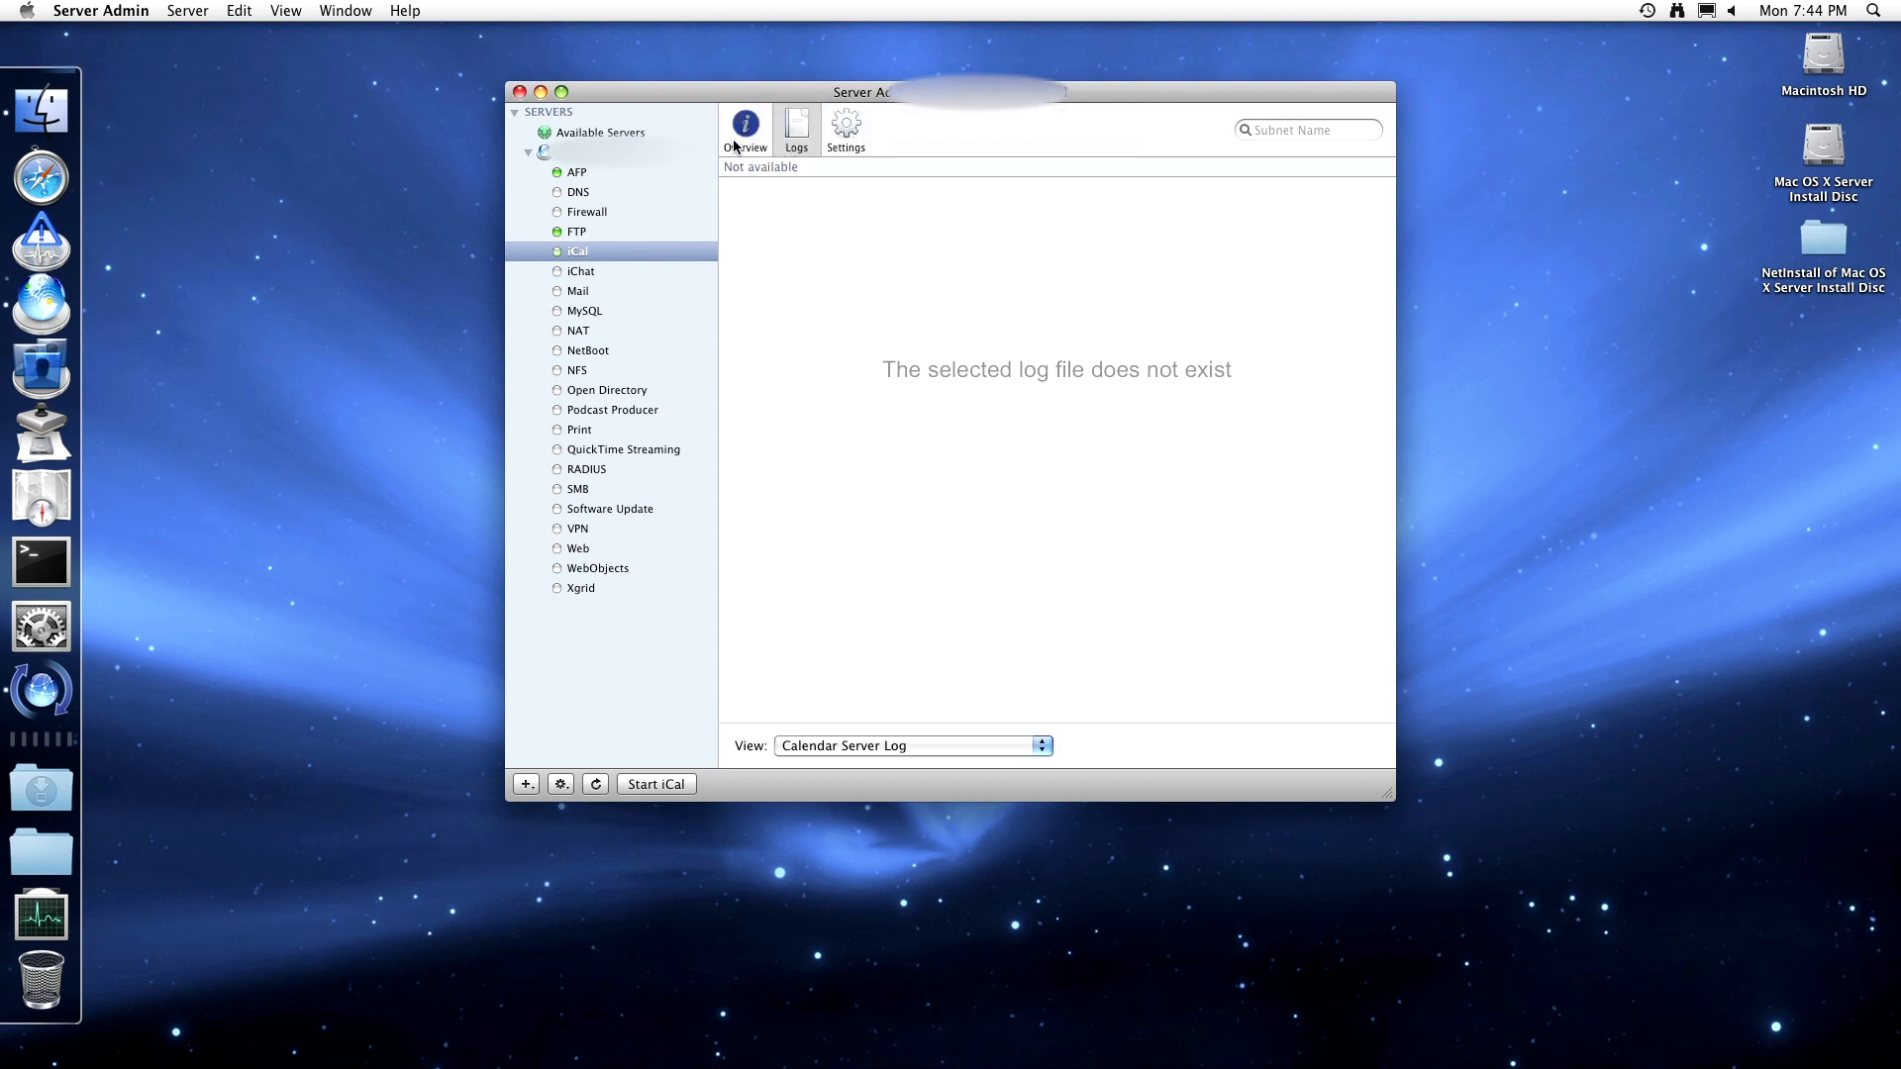
click(738, 142)
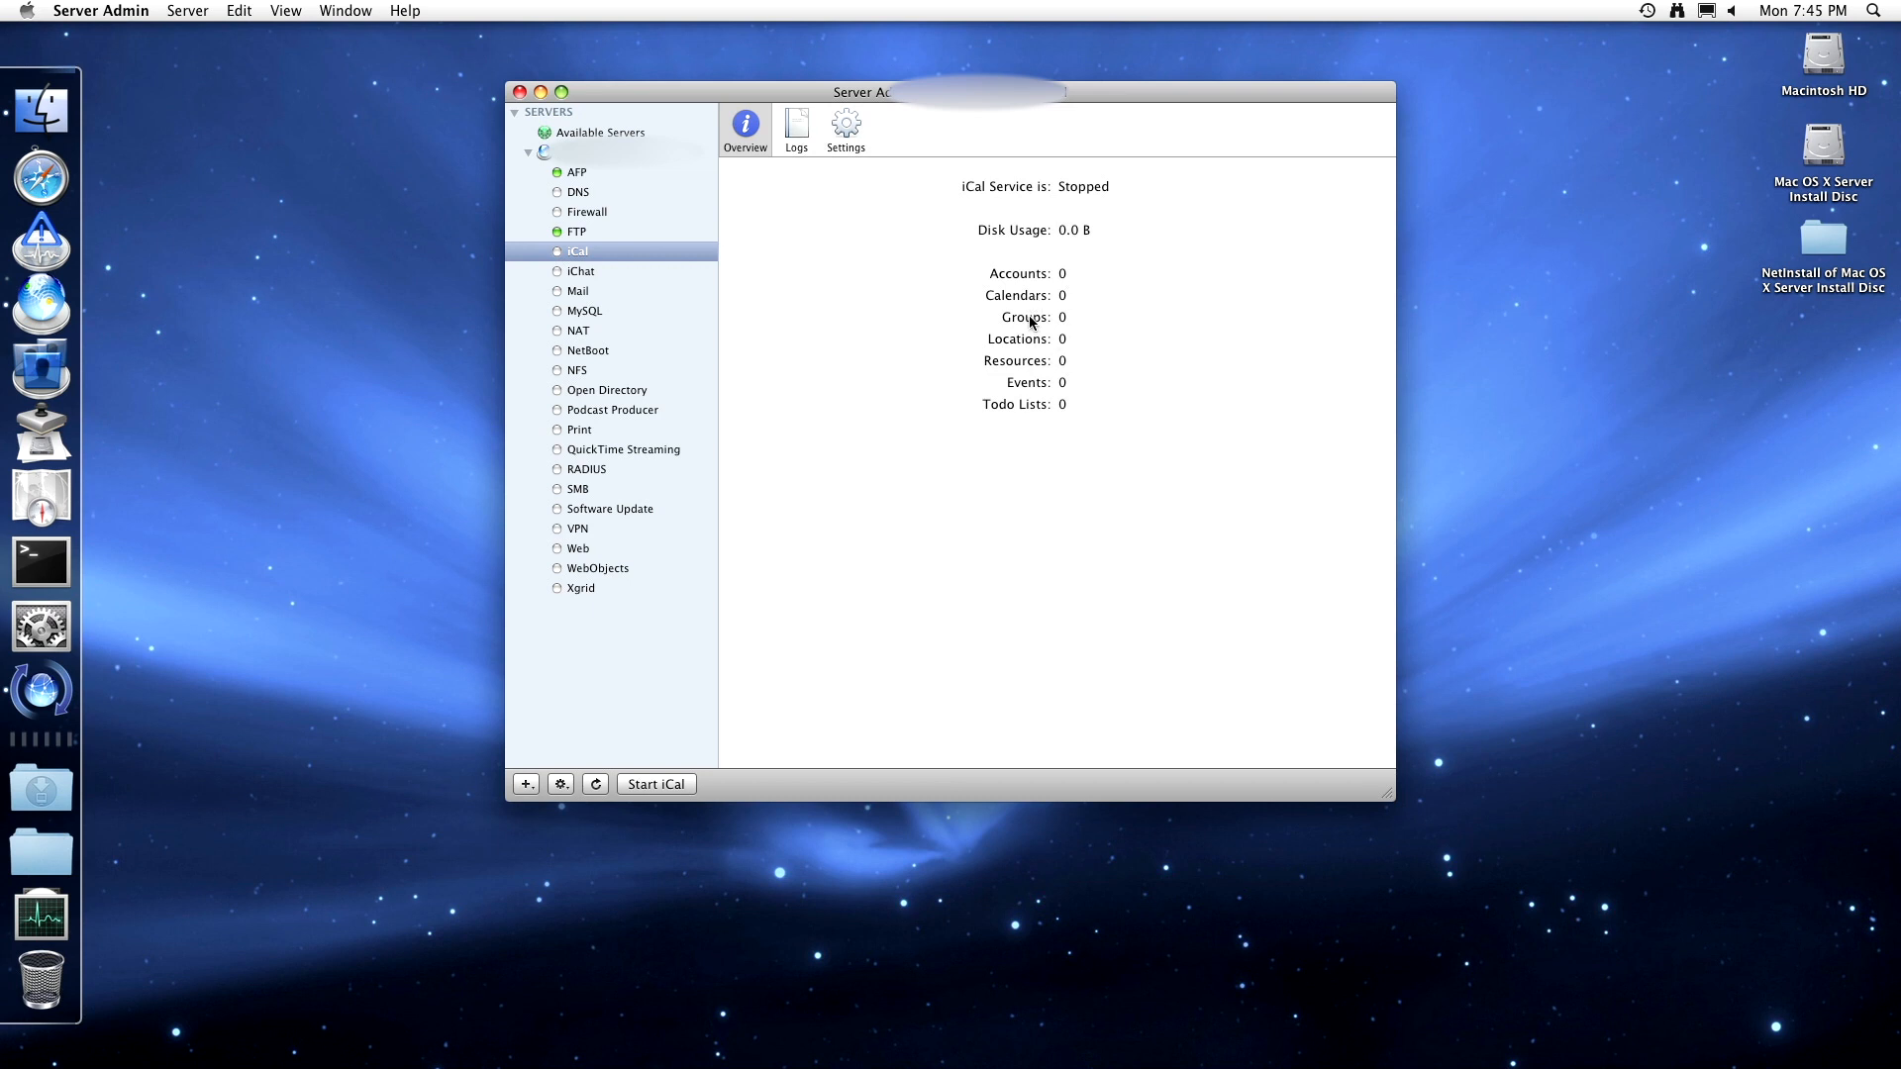
- Retry starting iCal from the logs, check the Error Log, then switch to iChat
click(798, 129)
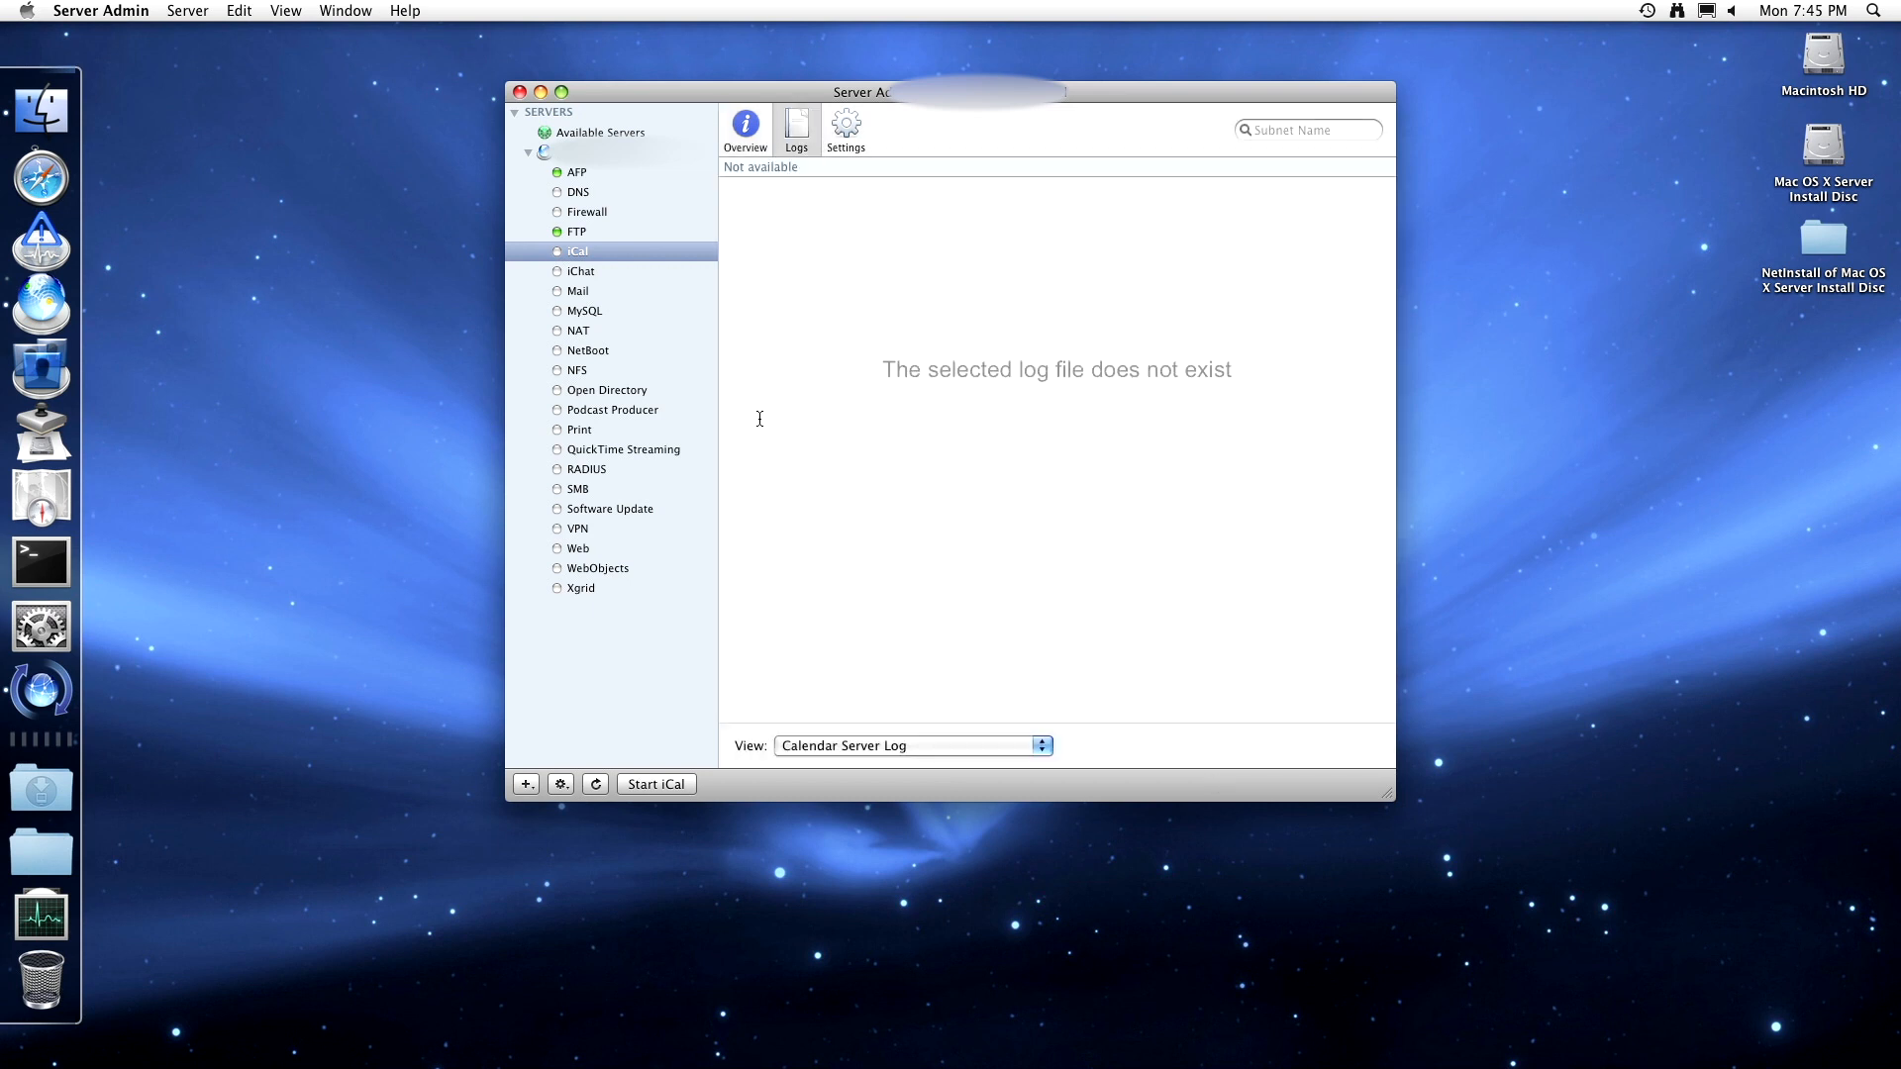
click(658, 783)
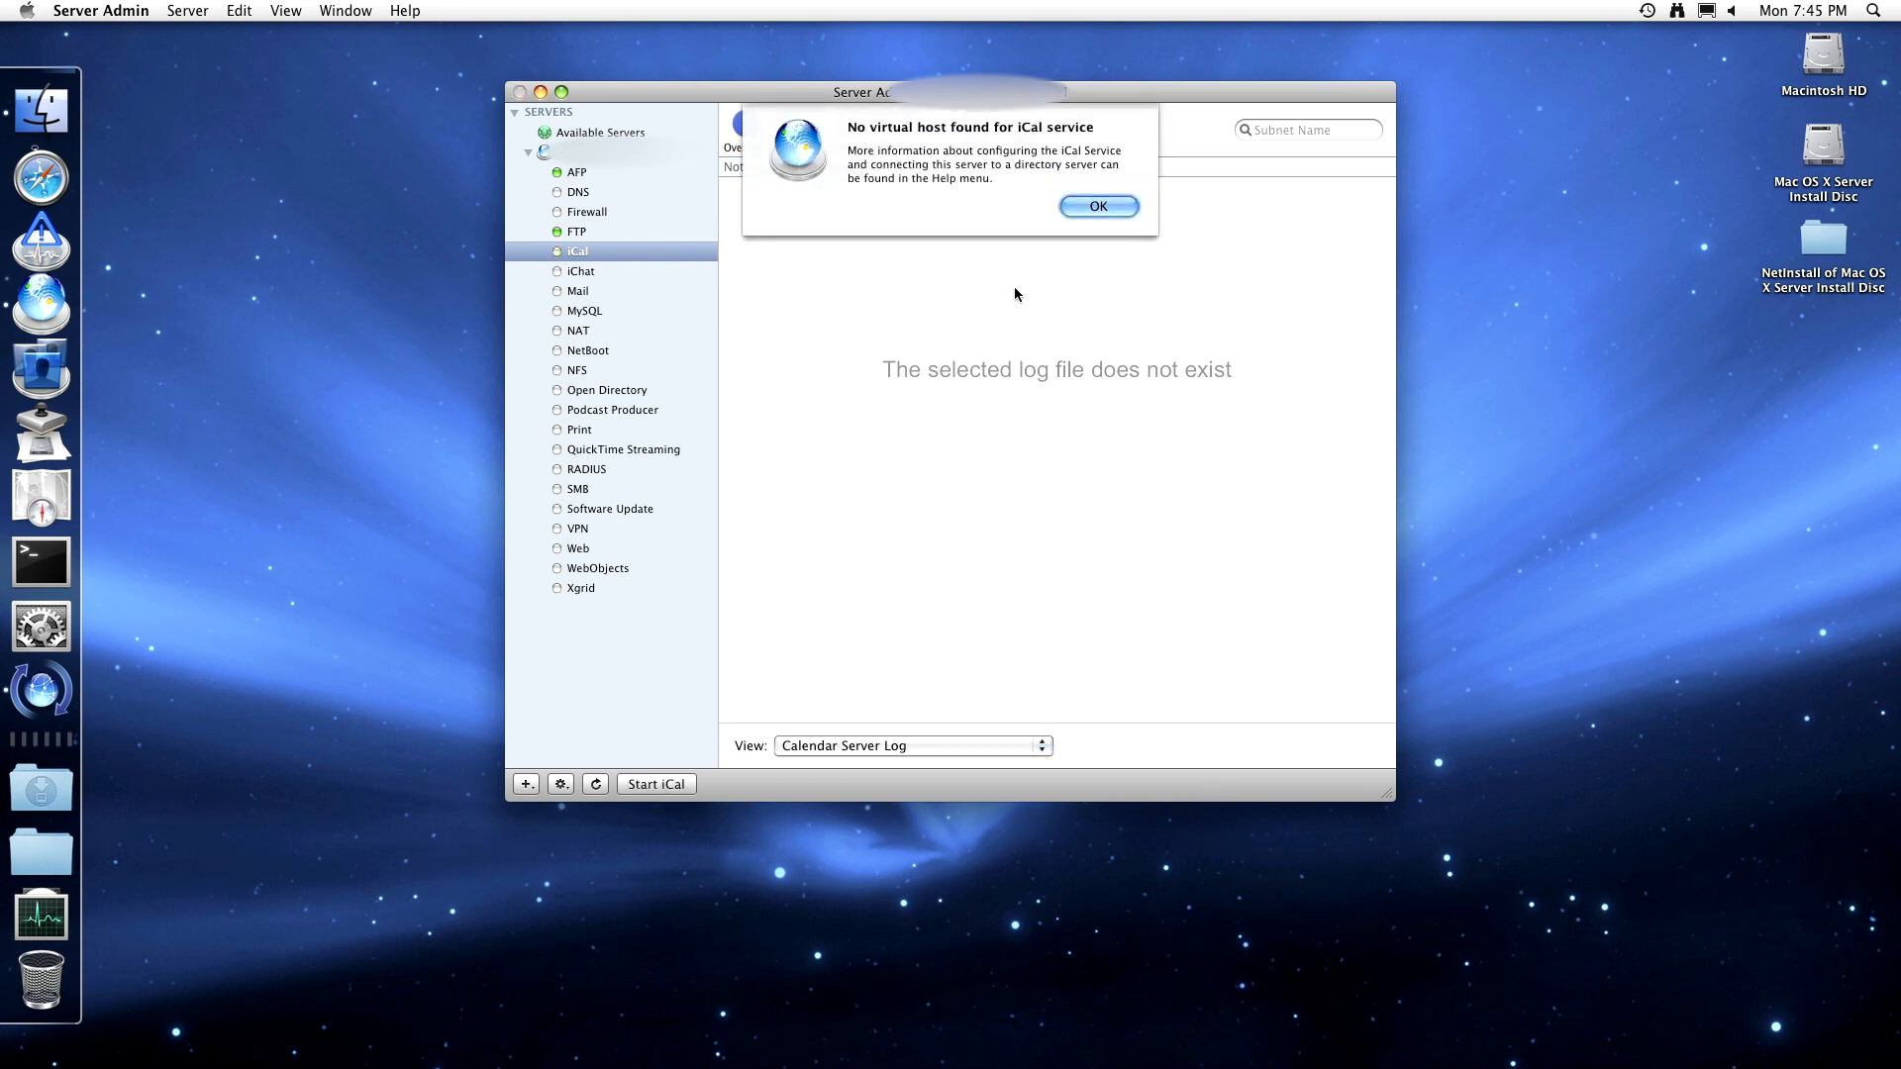
click(1100, 203)
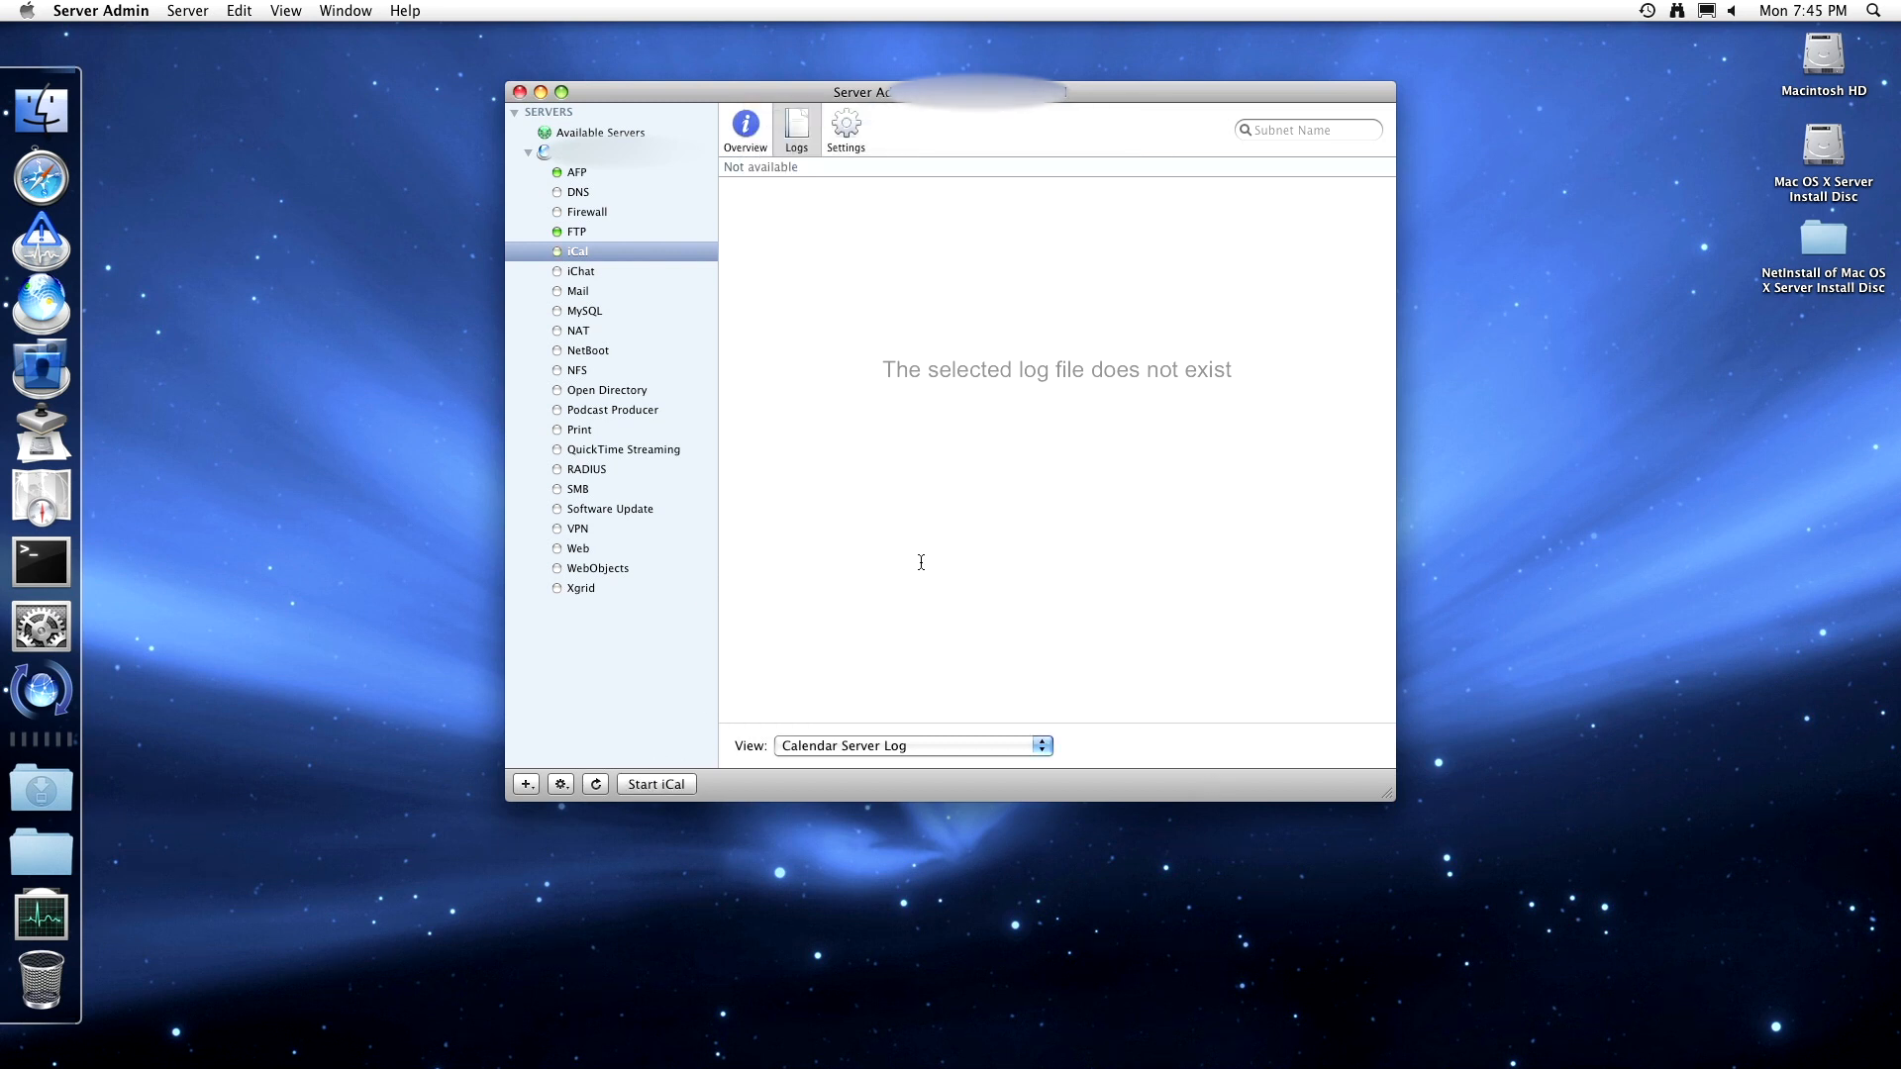
click(653, 784)
click(678, 789)
click(846, 743)
click(846, 763)
click(666, 788)
click(644, 269)
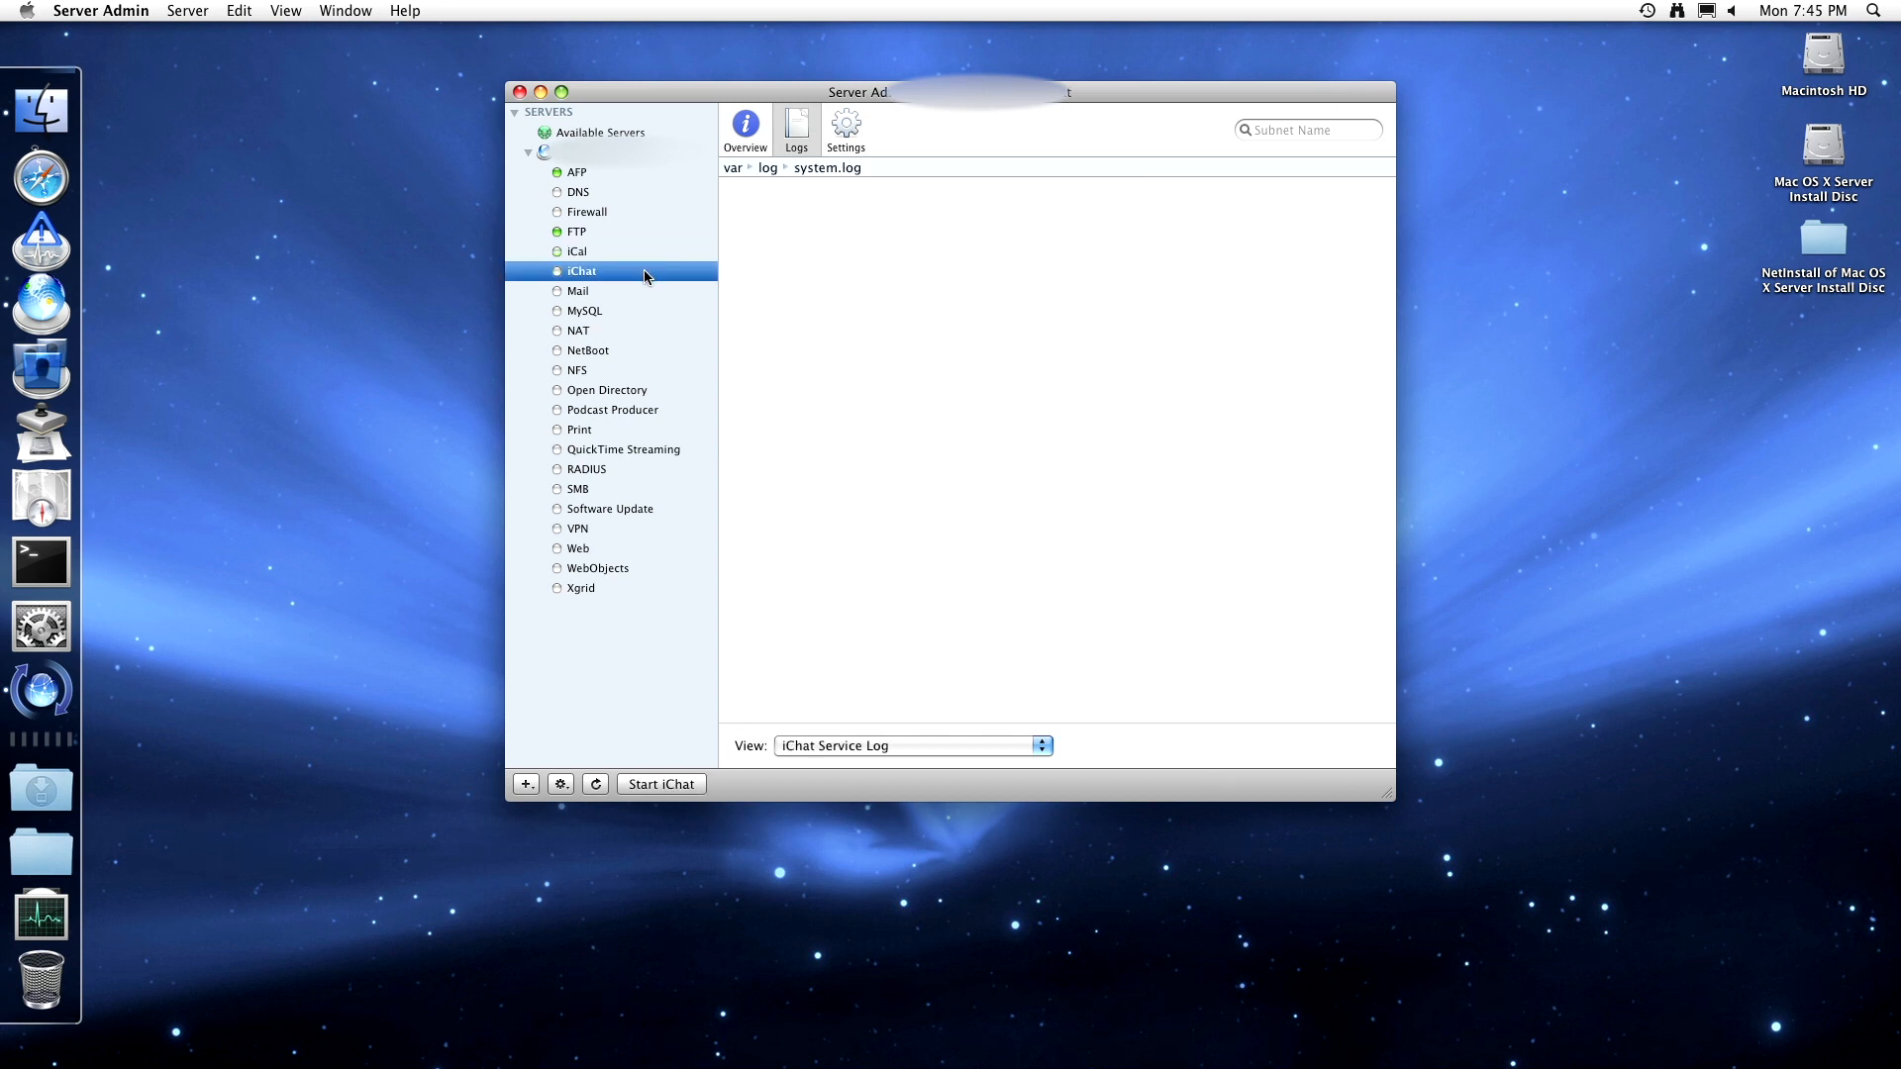
- Give iChat the Default SSL certificate with Any Method authentication, save, and start iChat
click(746, 126)
click(832, 141)
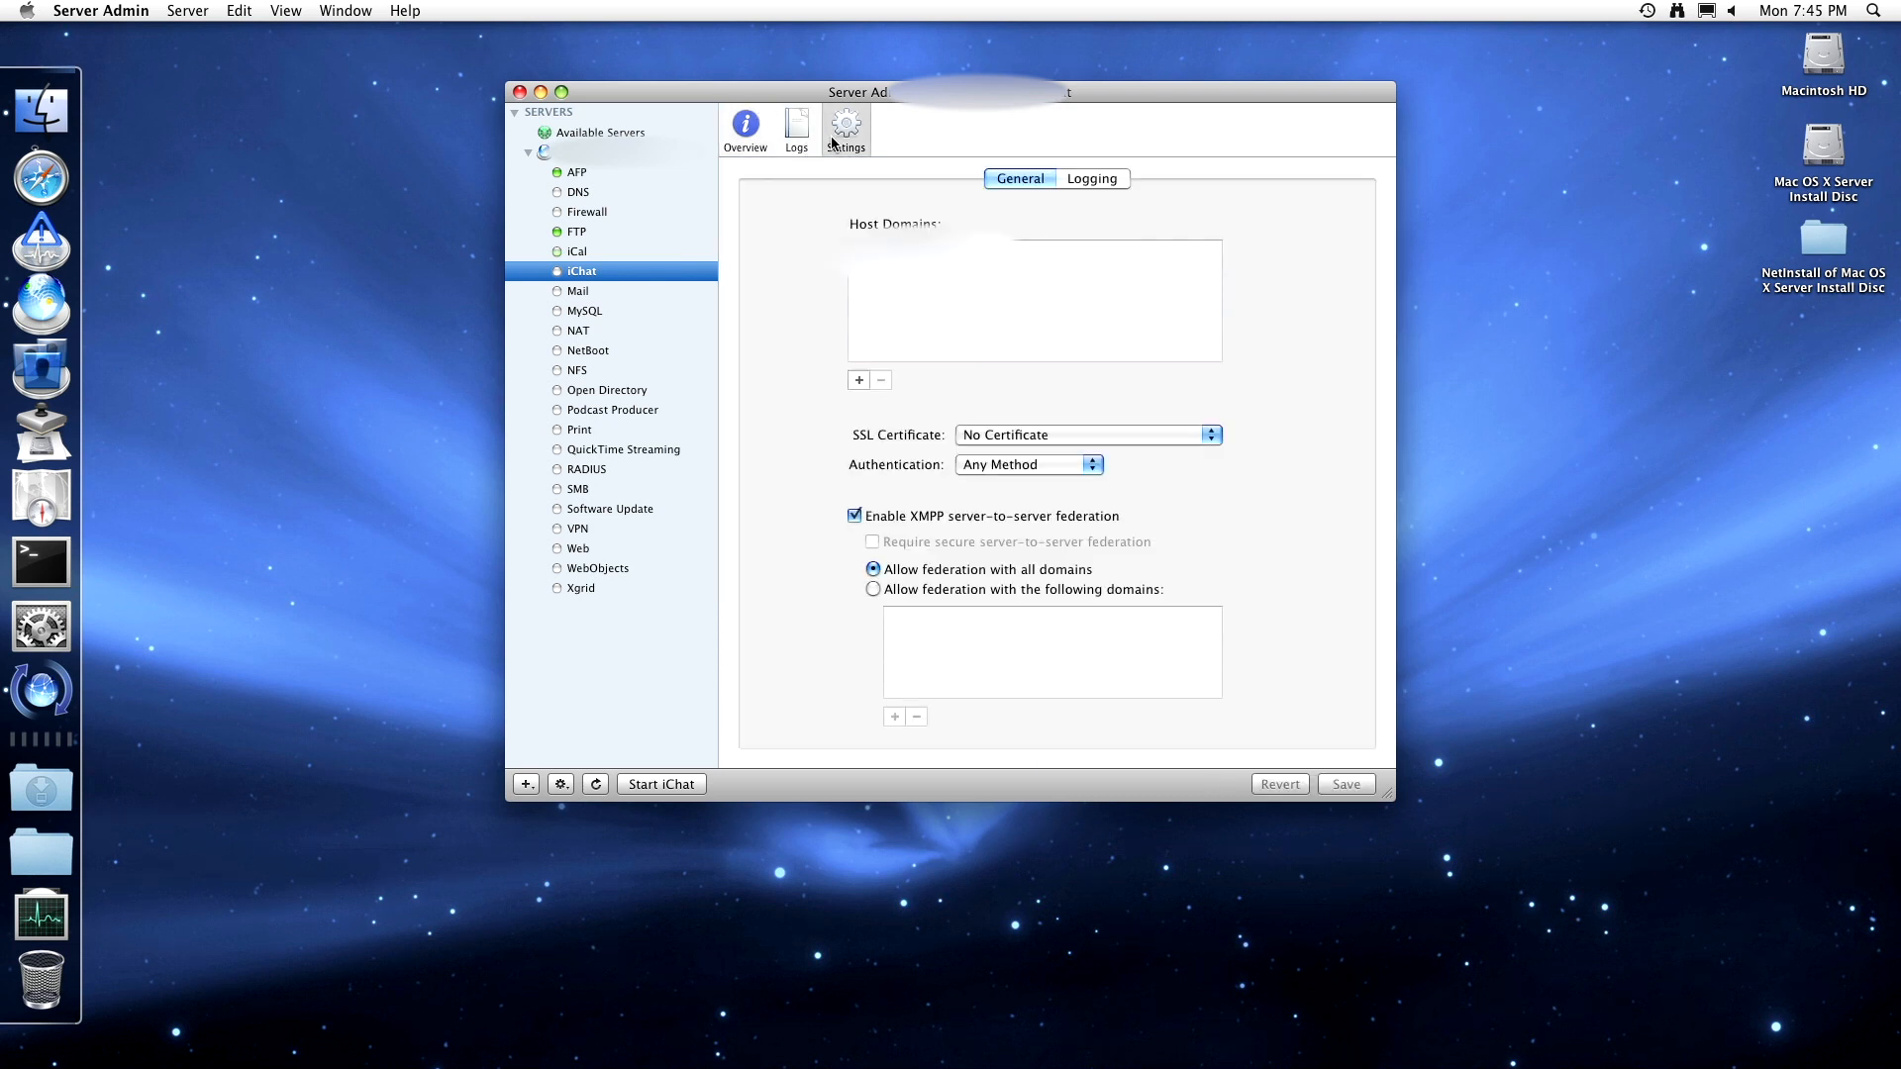
click(1002, 439)
click(1006, 461)
click(1006, 464)
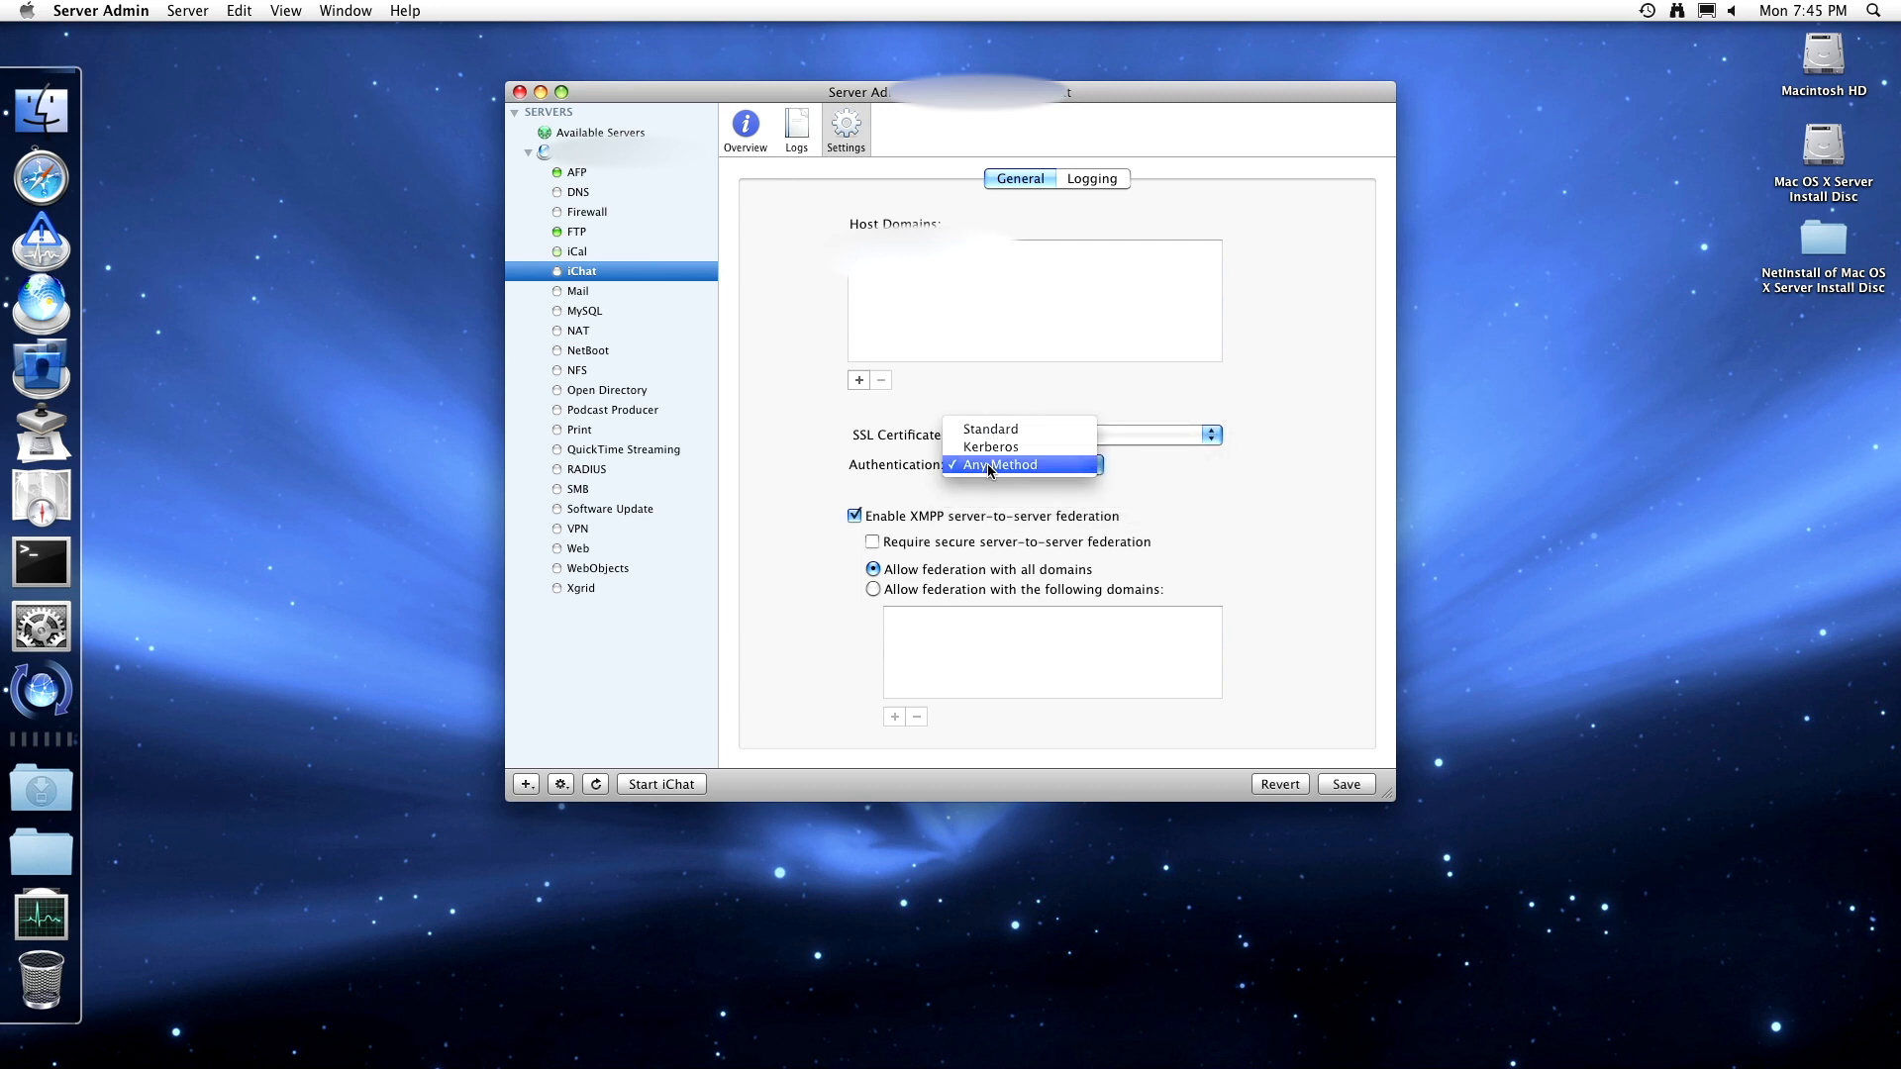
click(1005, 464)
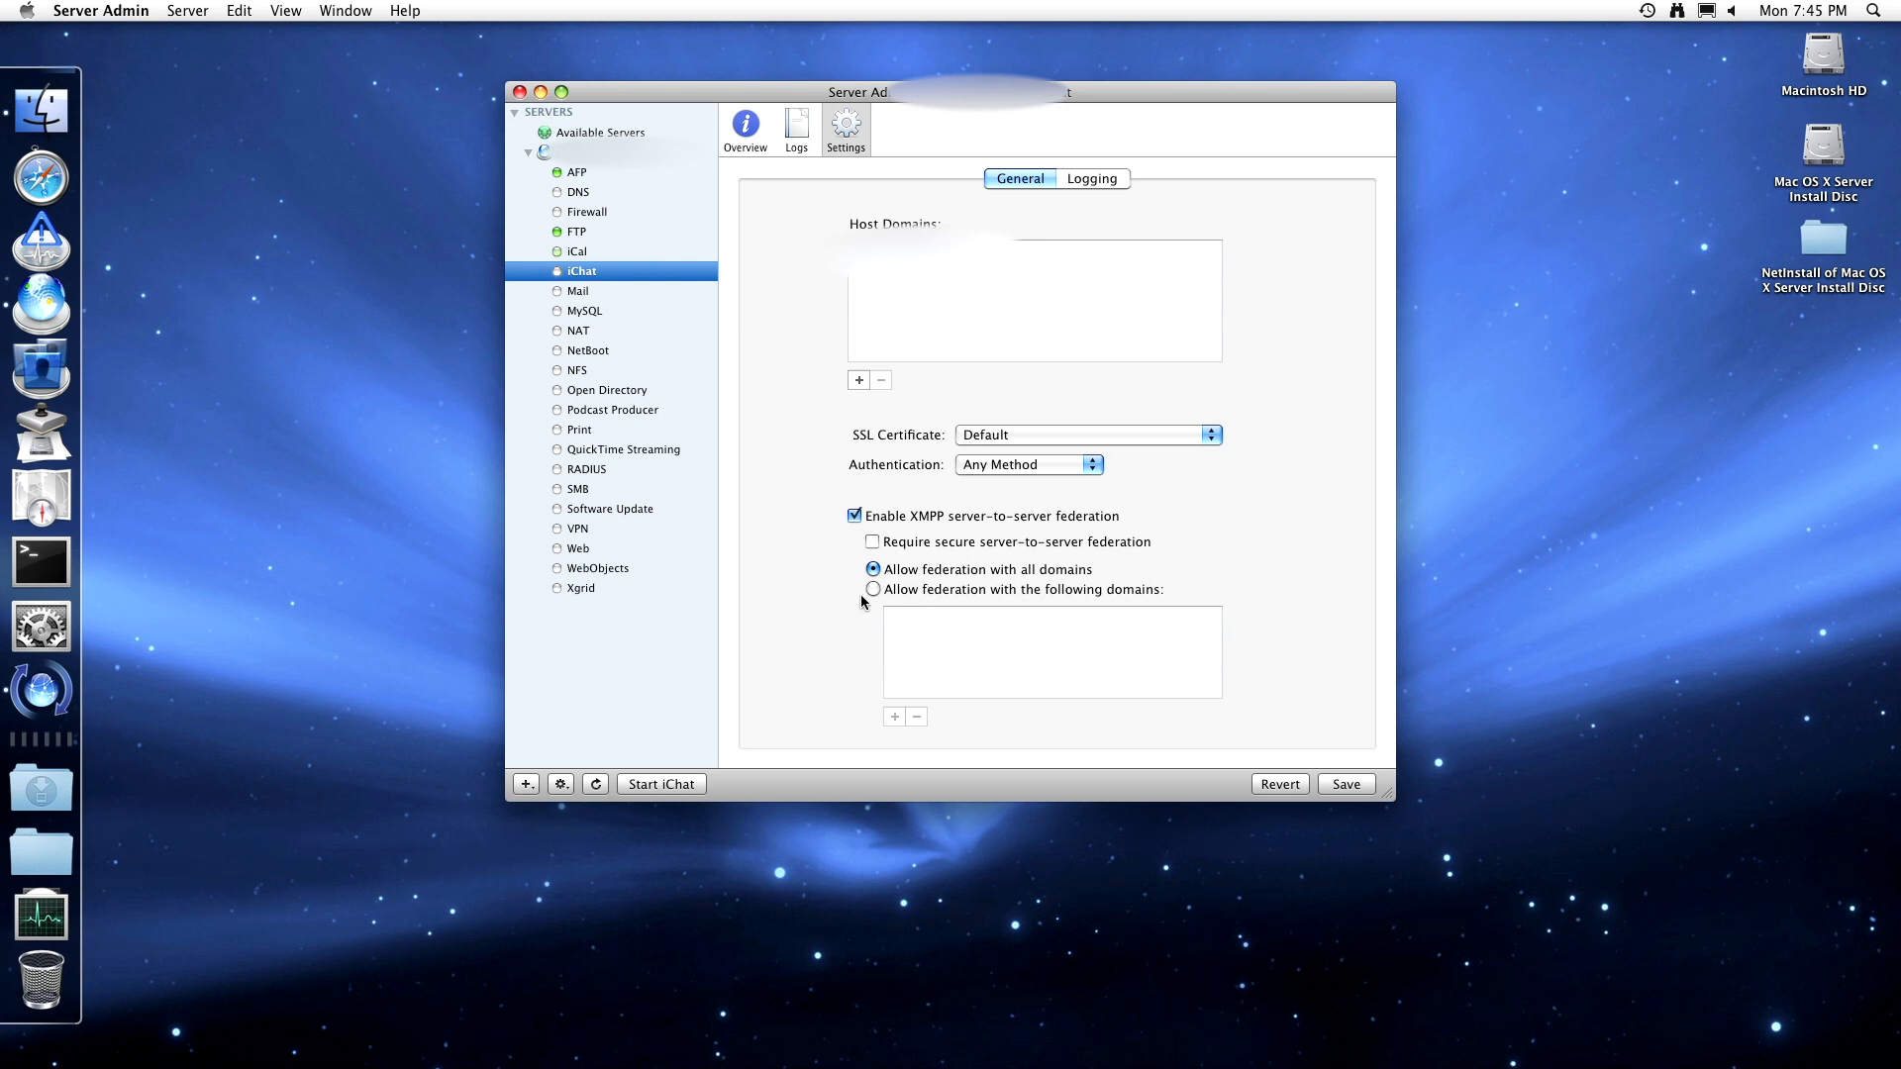
click(1086, 185)
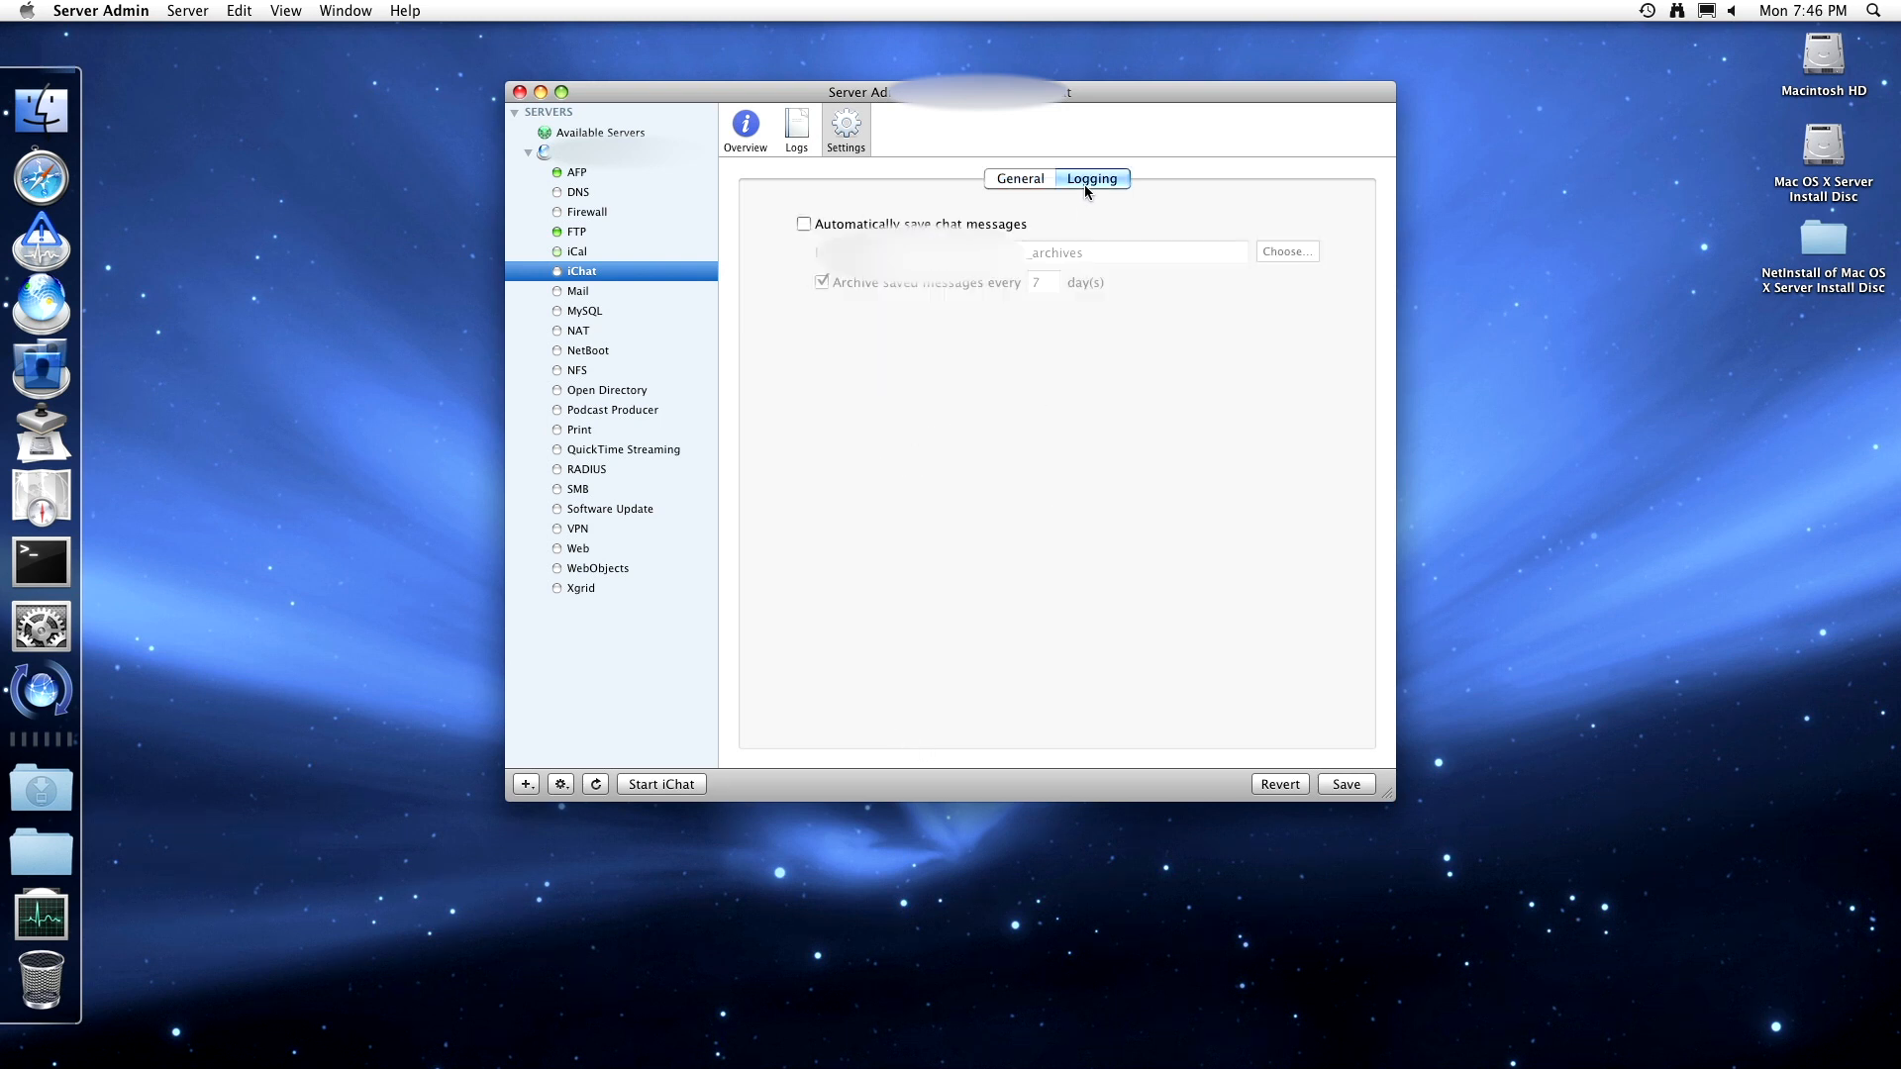
click(1011, 183)
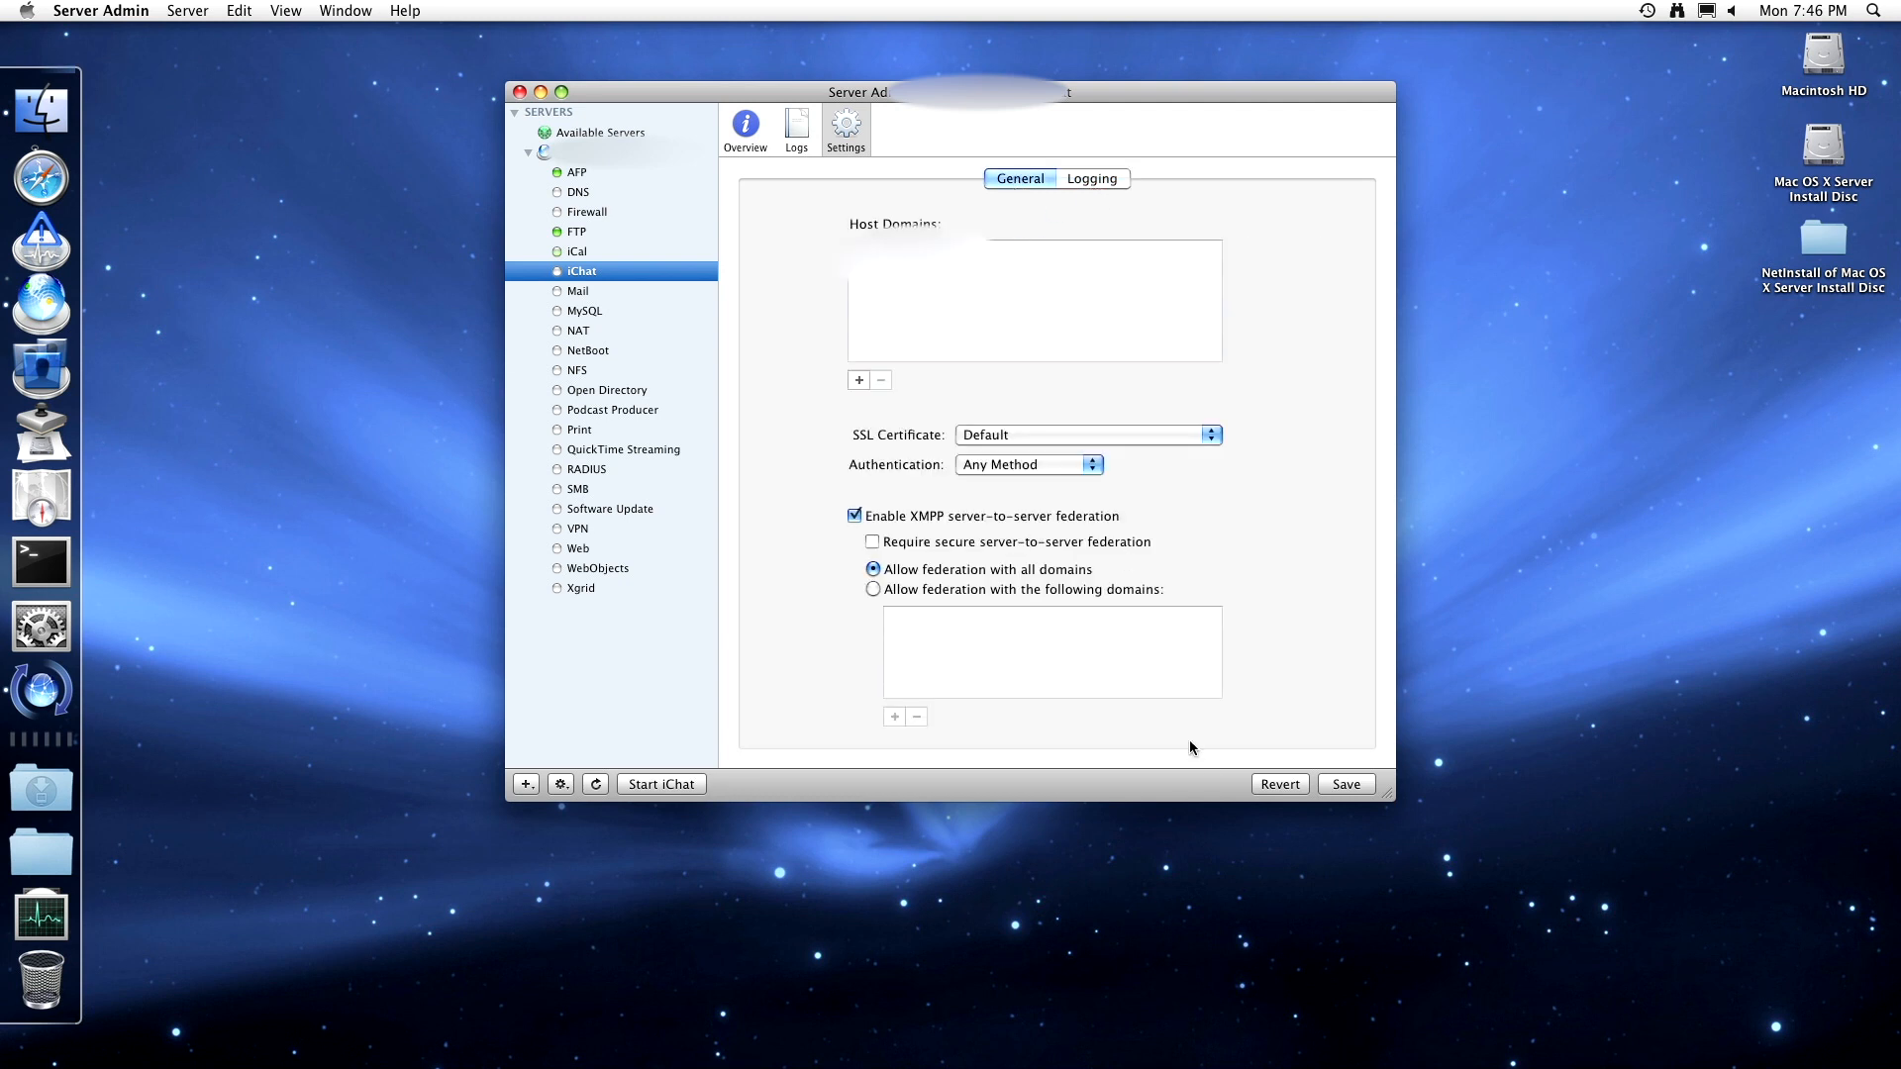
click(1332, 785)
click(681, 785)
- Scroll to the top of the iChat system.log, then open the Dock's Utilities folder
click(798, 129)
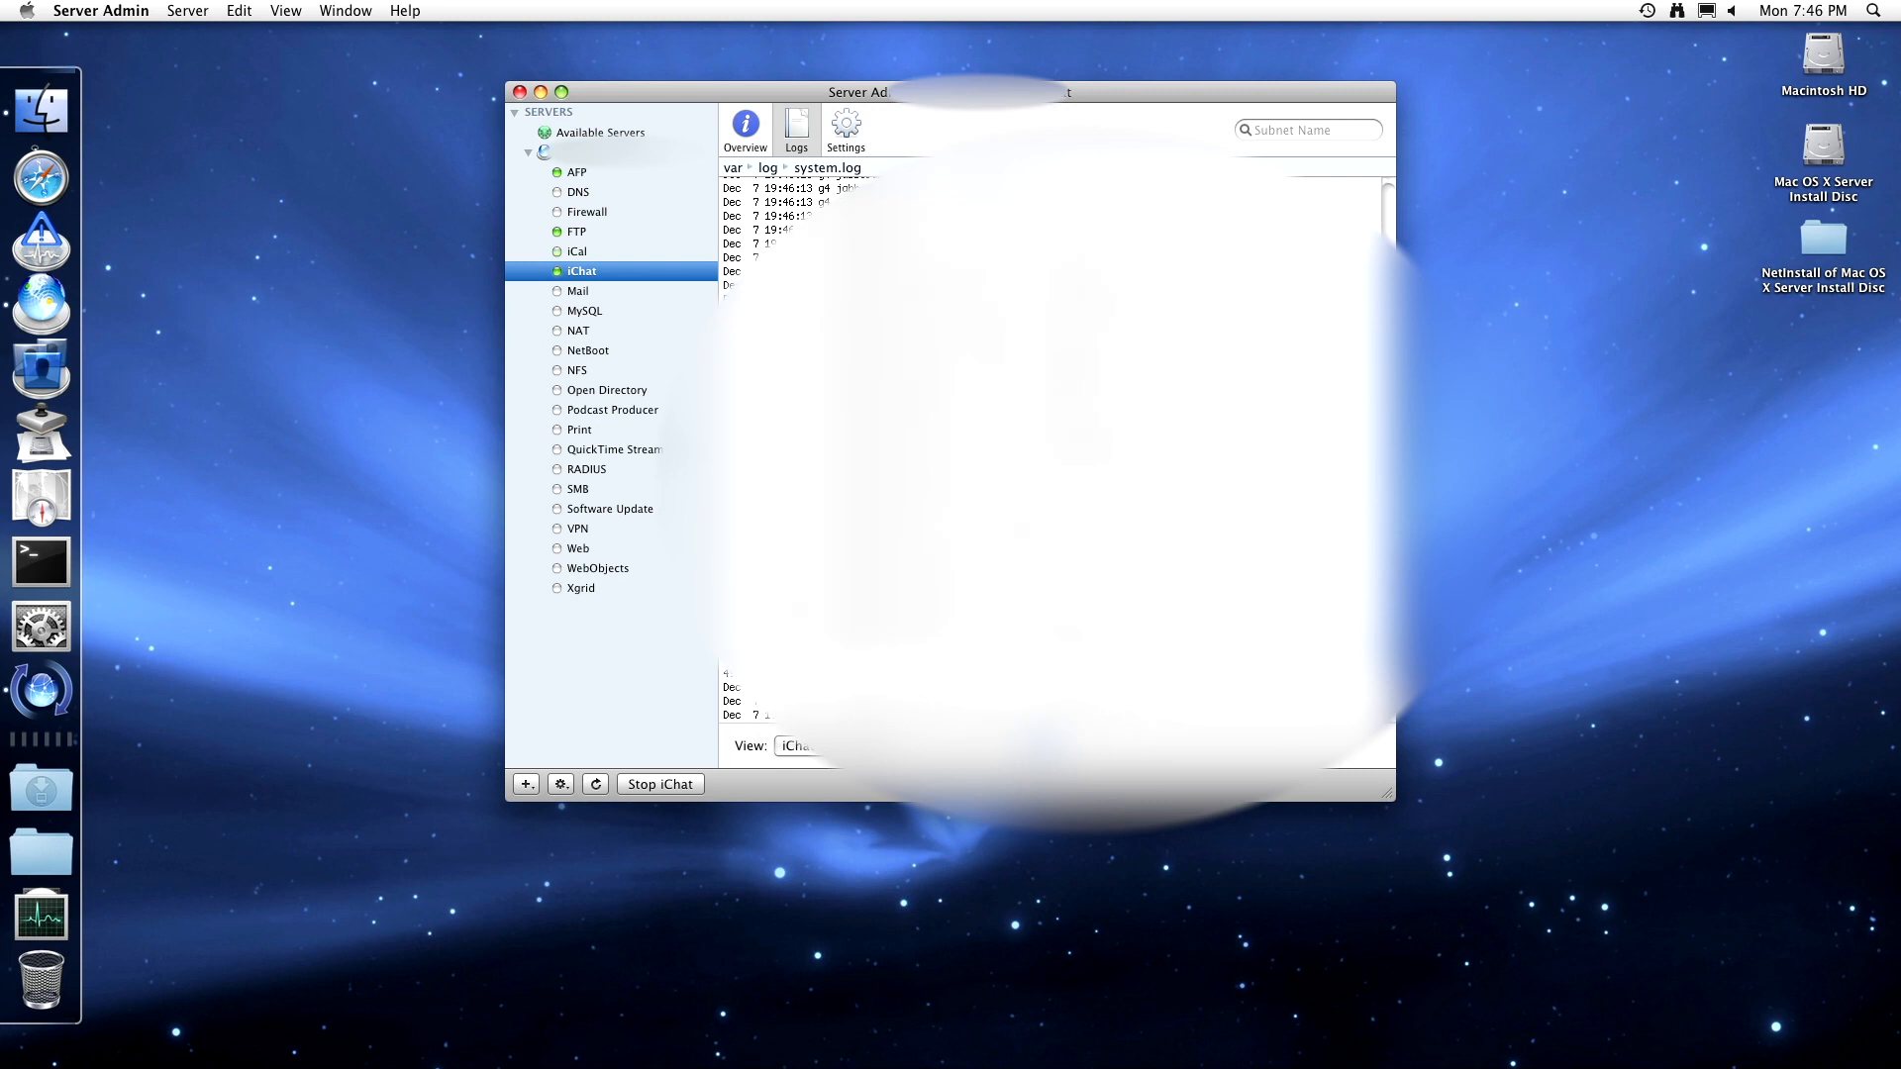
scroll(1050, 450, up, 10)
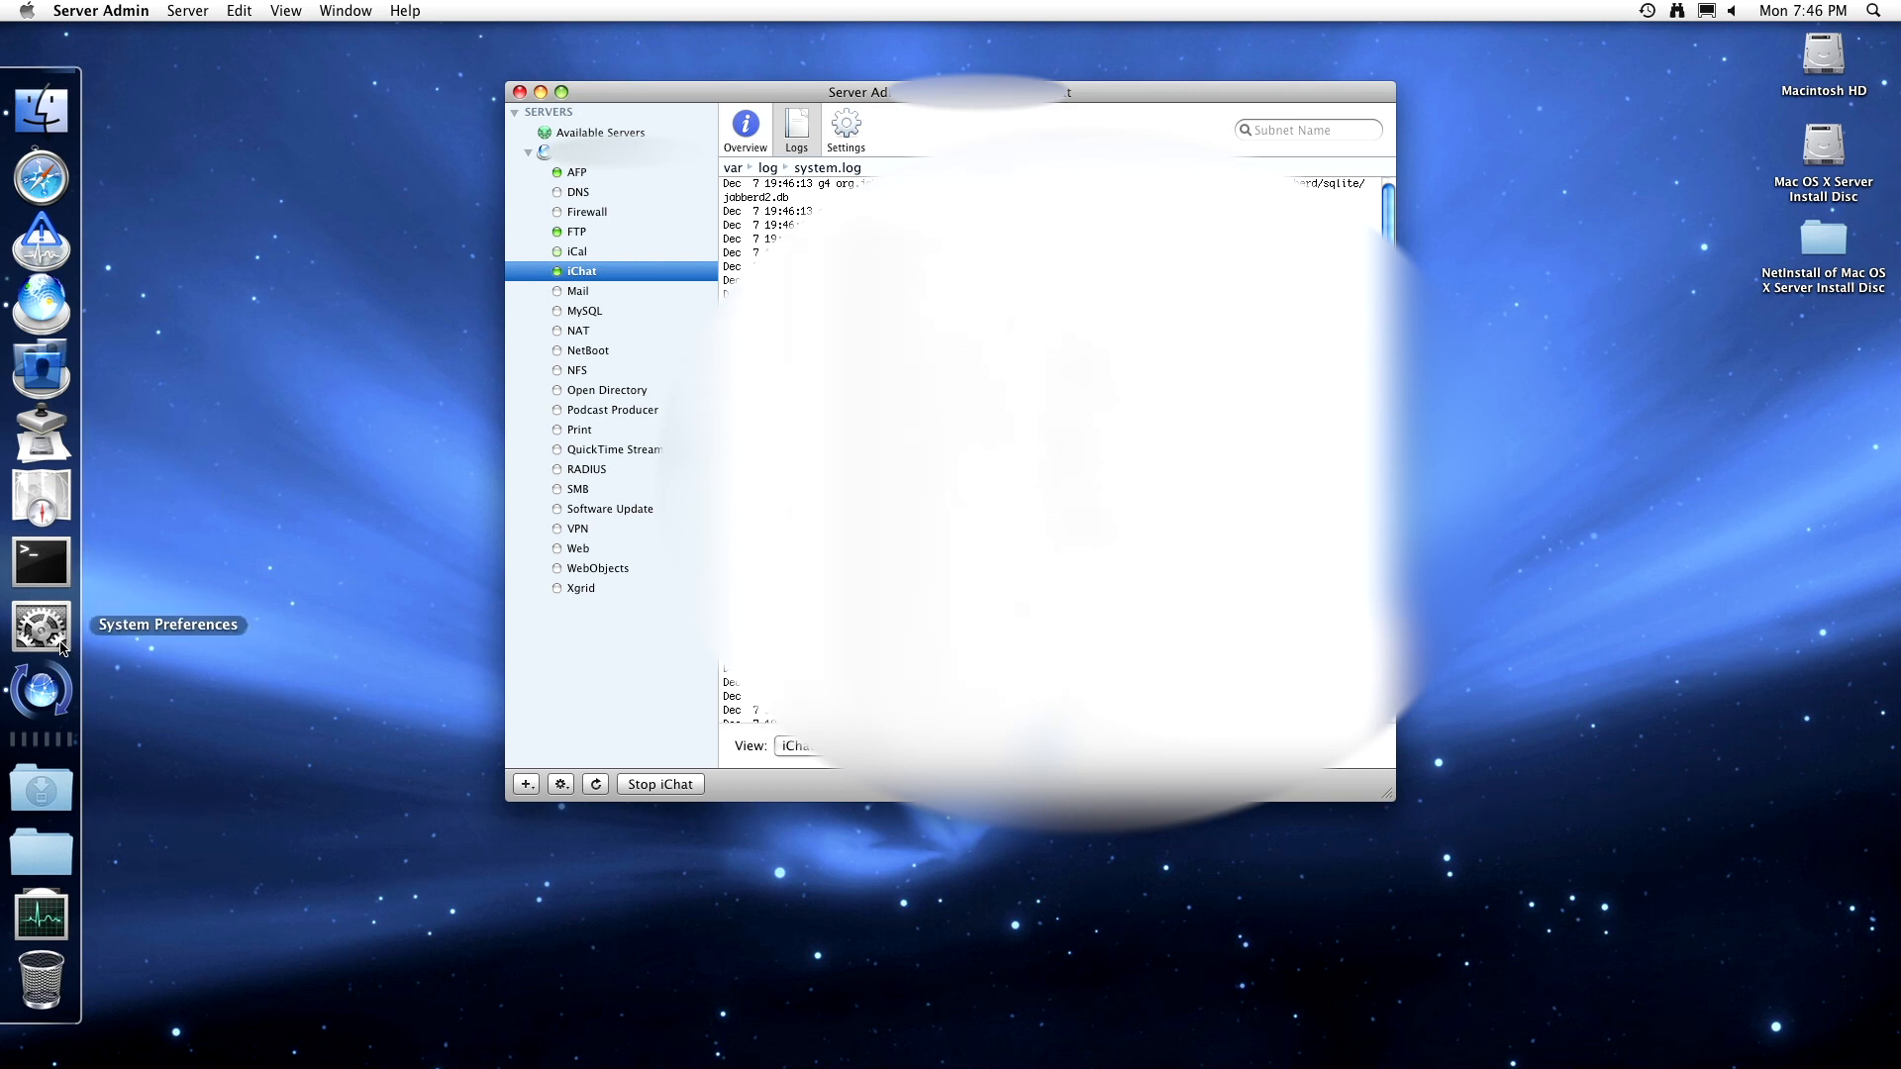
click(61, 915)
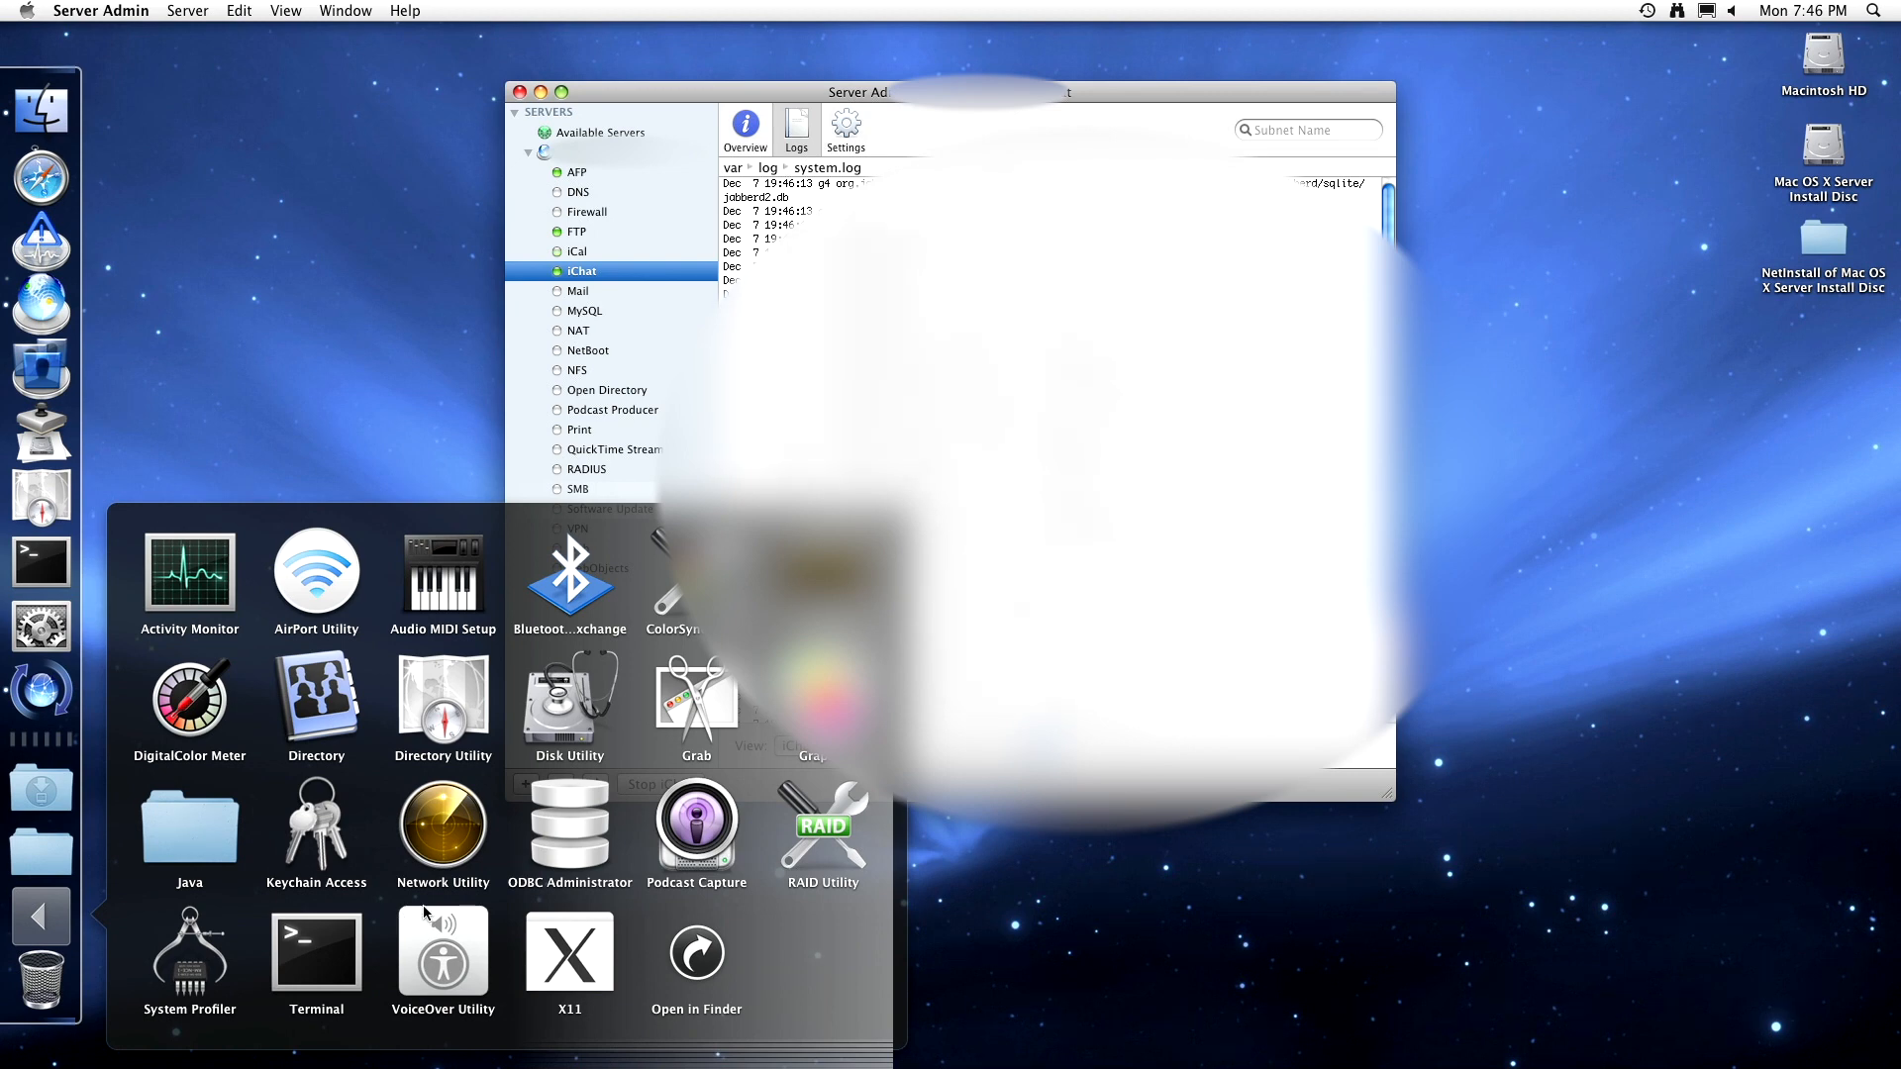
- Launch Activity Monitor, check System Memory (1.18 GB free), then quit it
click(200, 578)
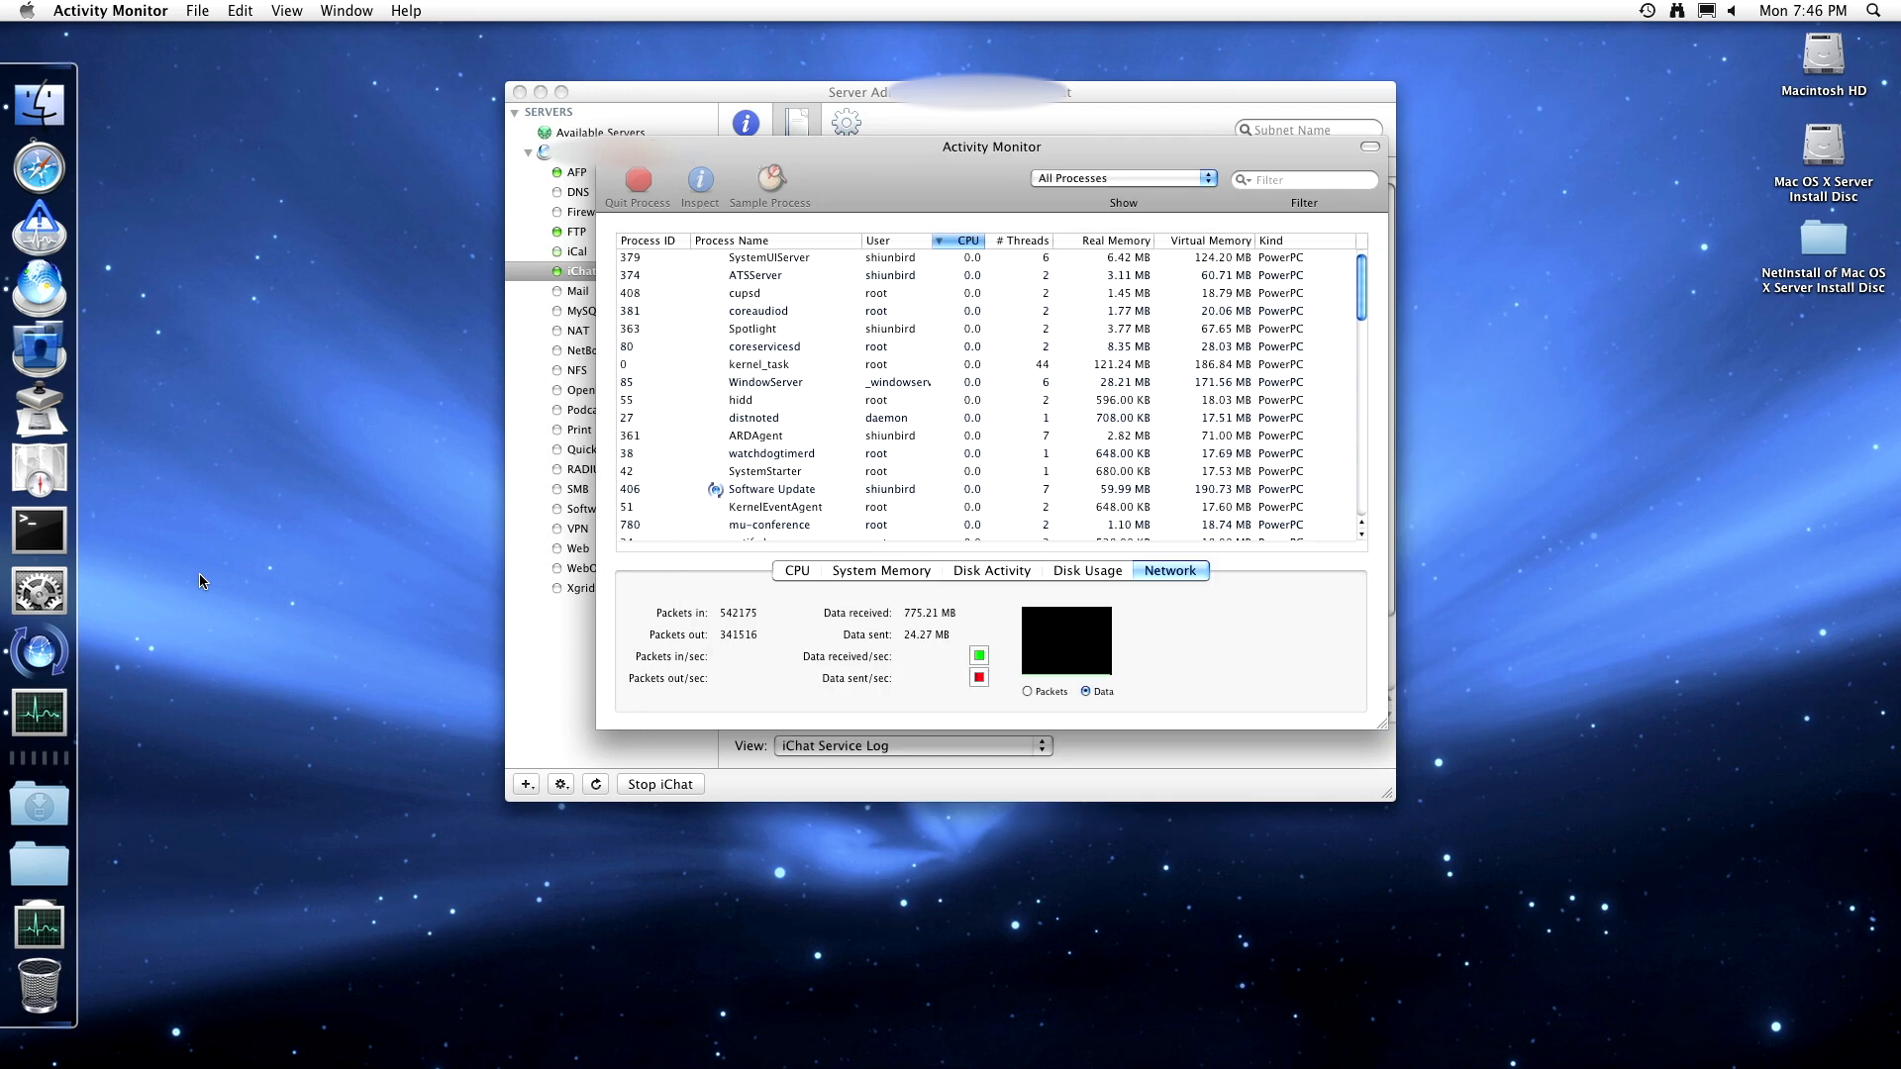
click(909, 572)
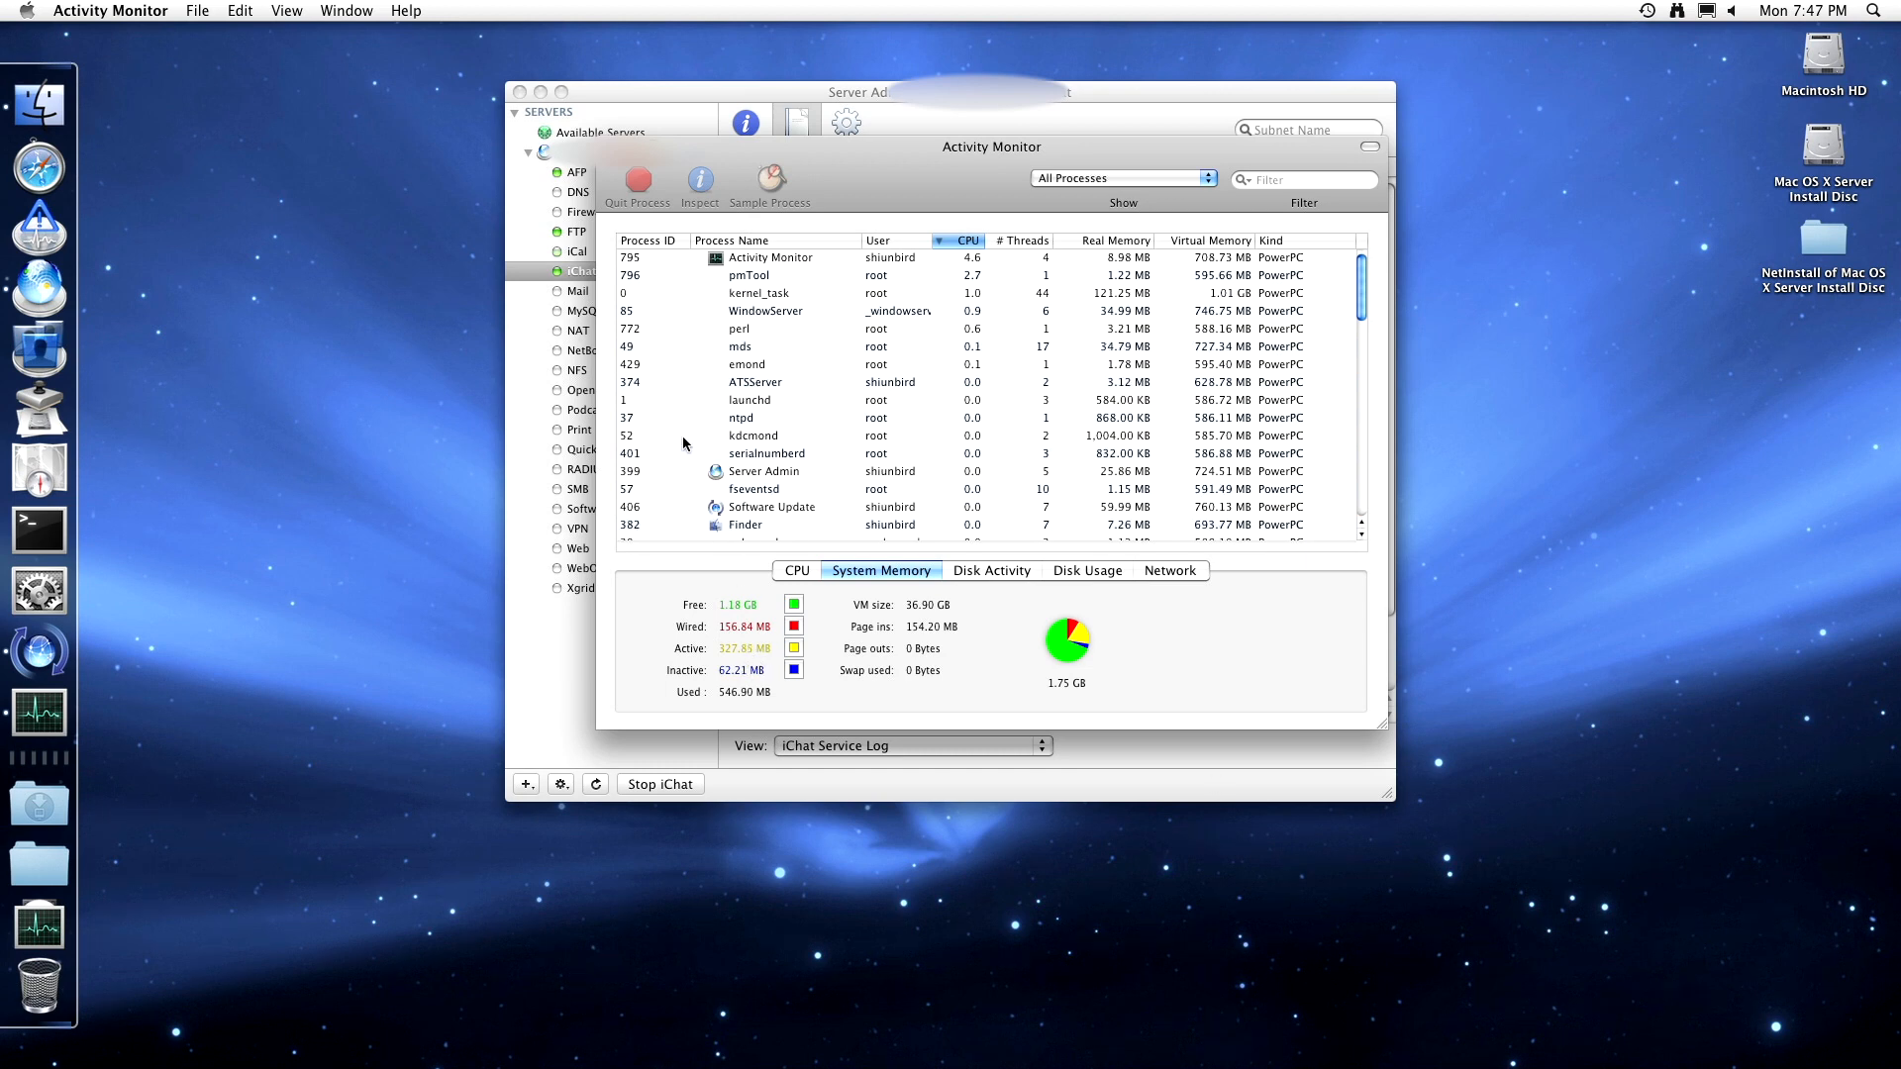
click(143, 10)
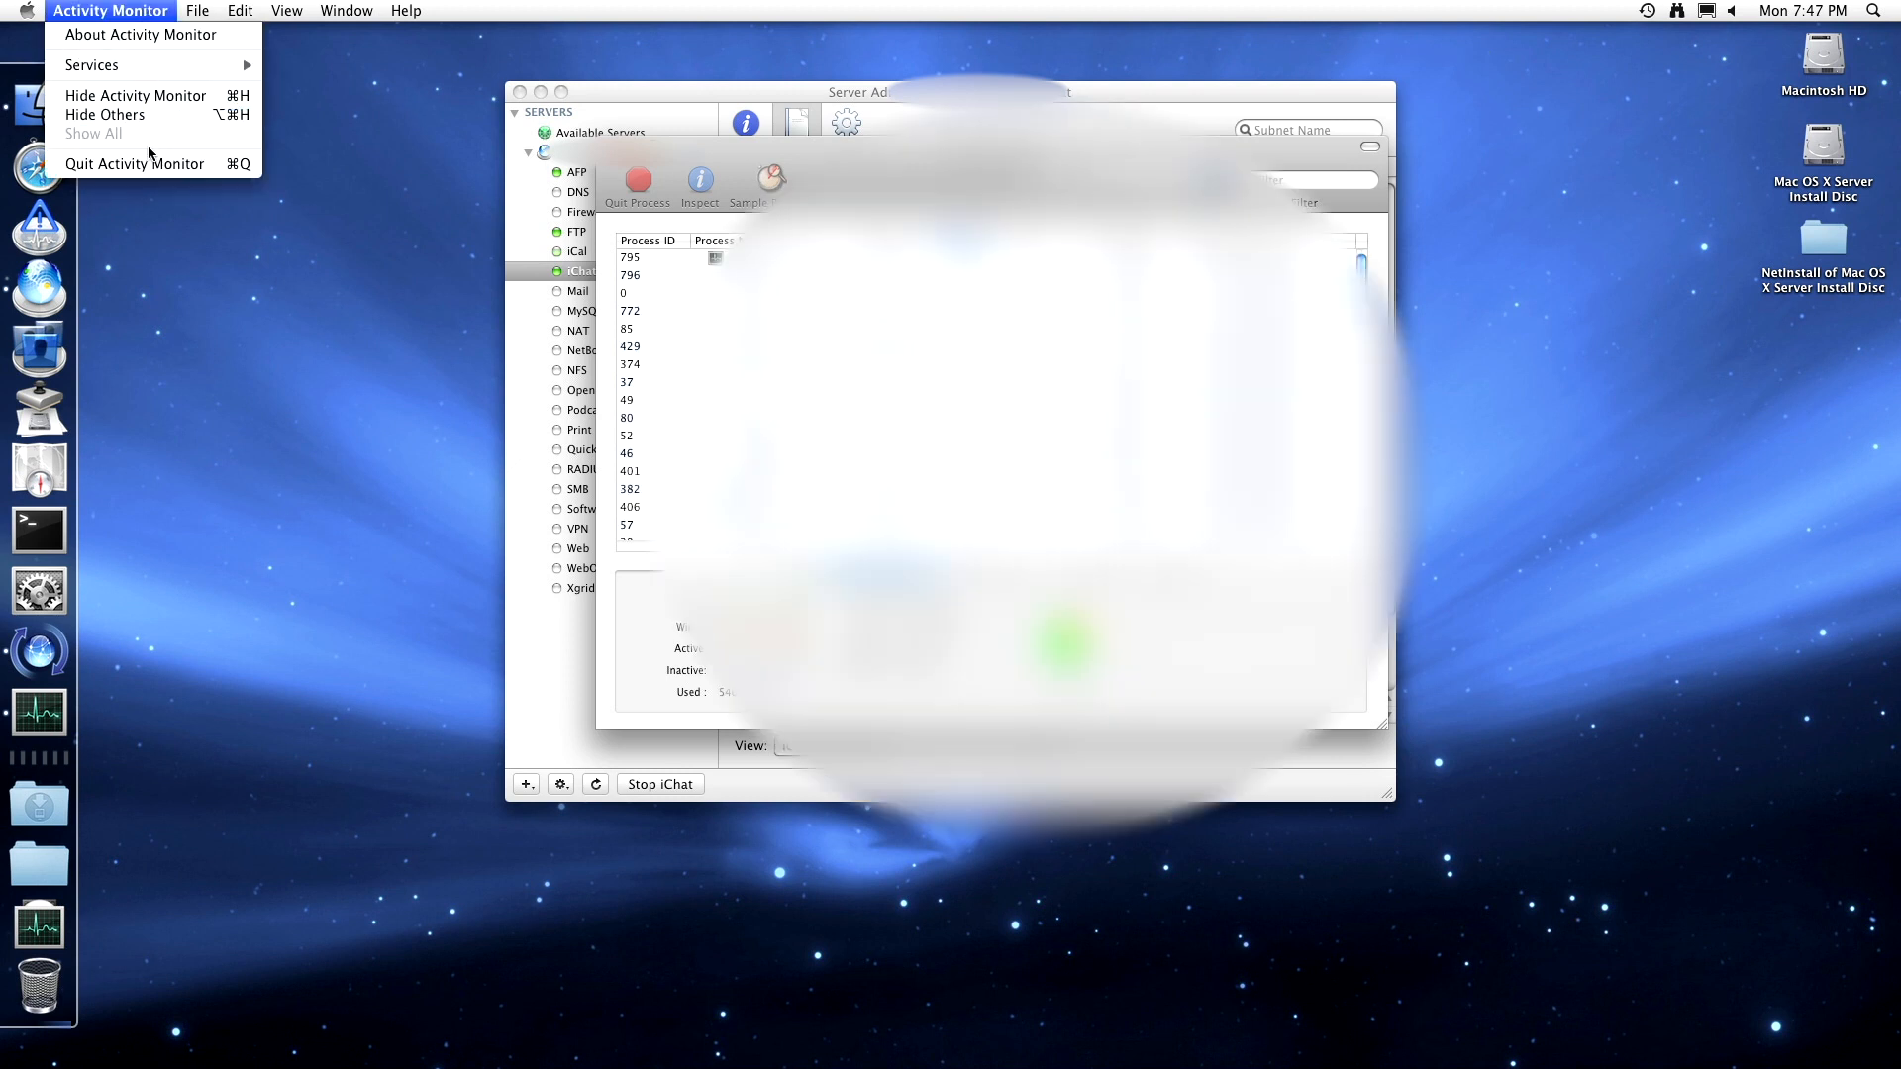
click(148, 164)
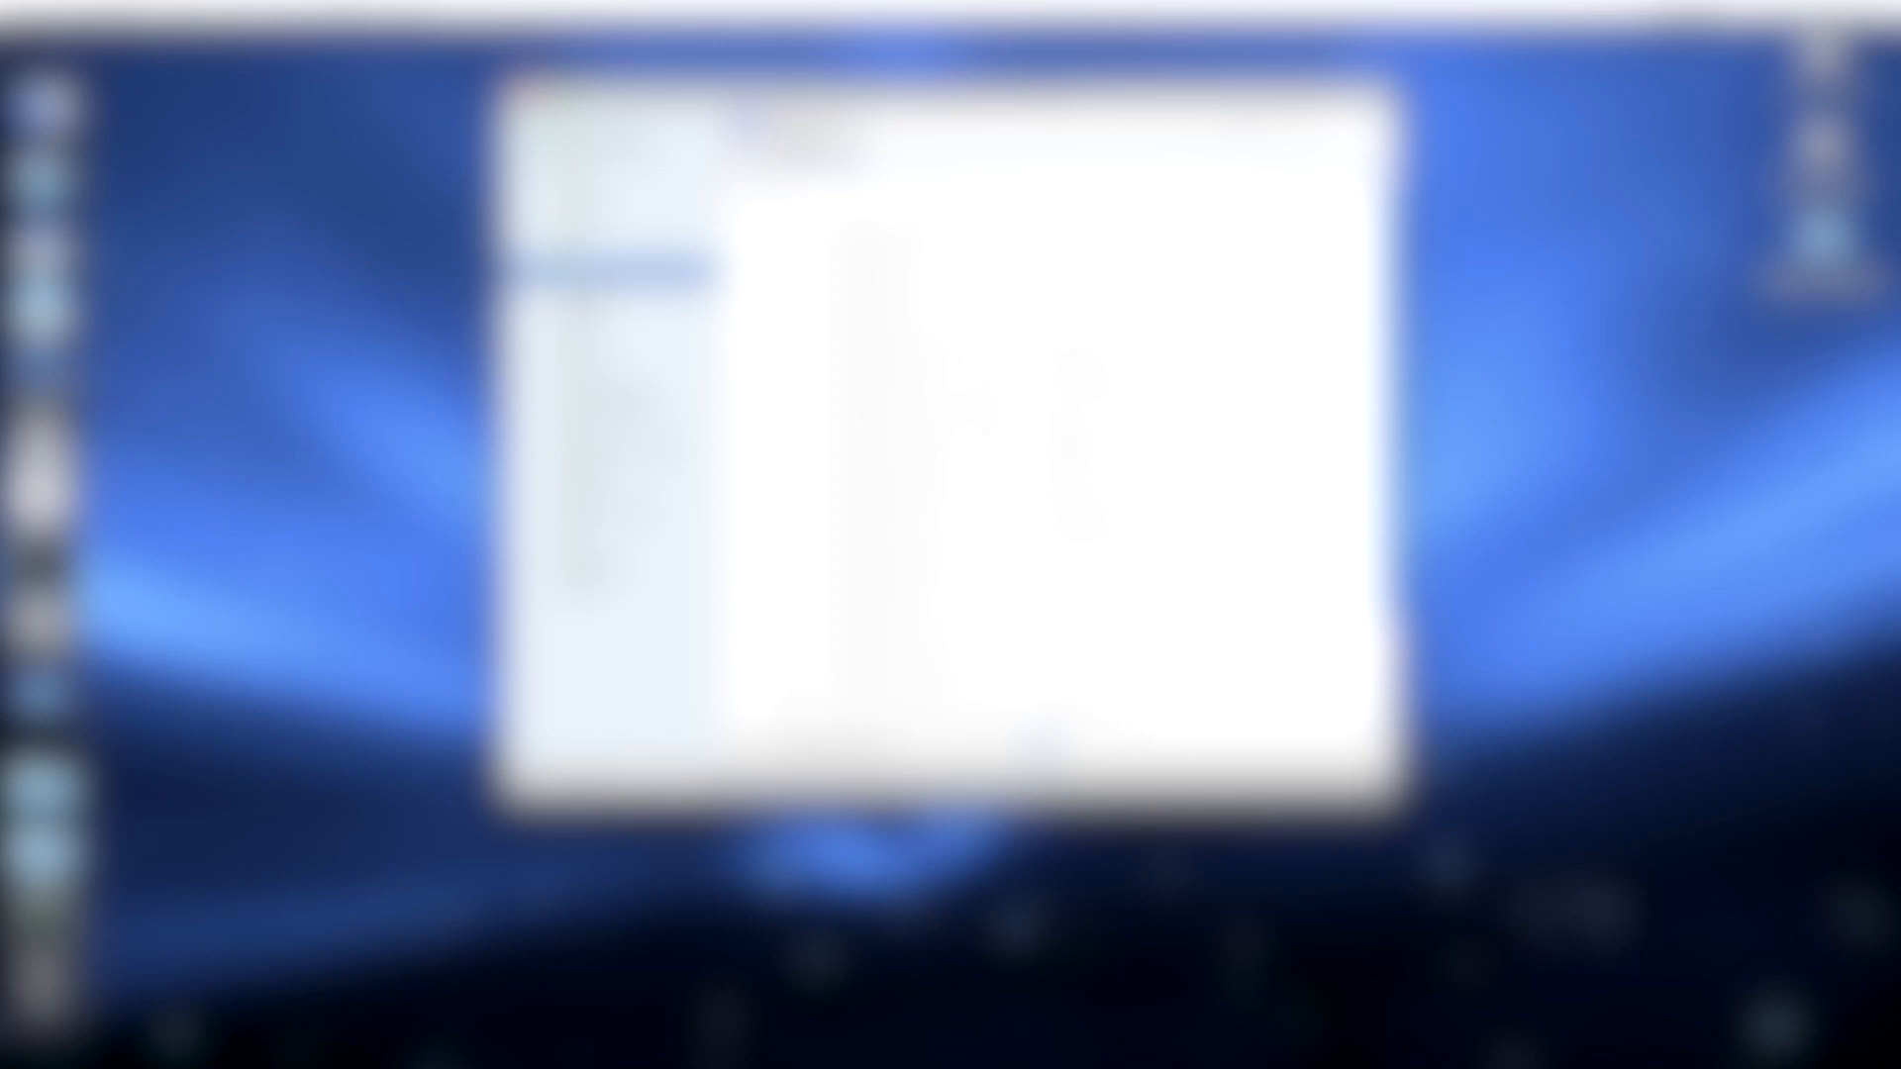
- Select Mail, keep the IMAP log shown, and display the Mail overview with everything stopped
click(611, 290)
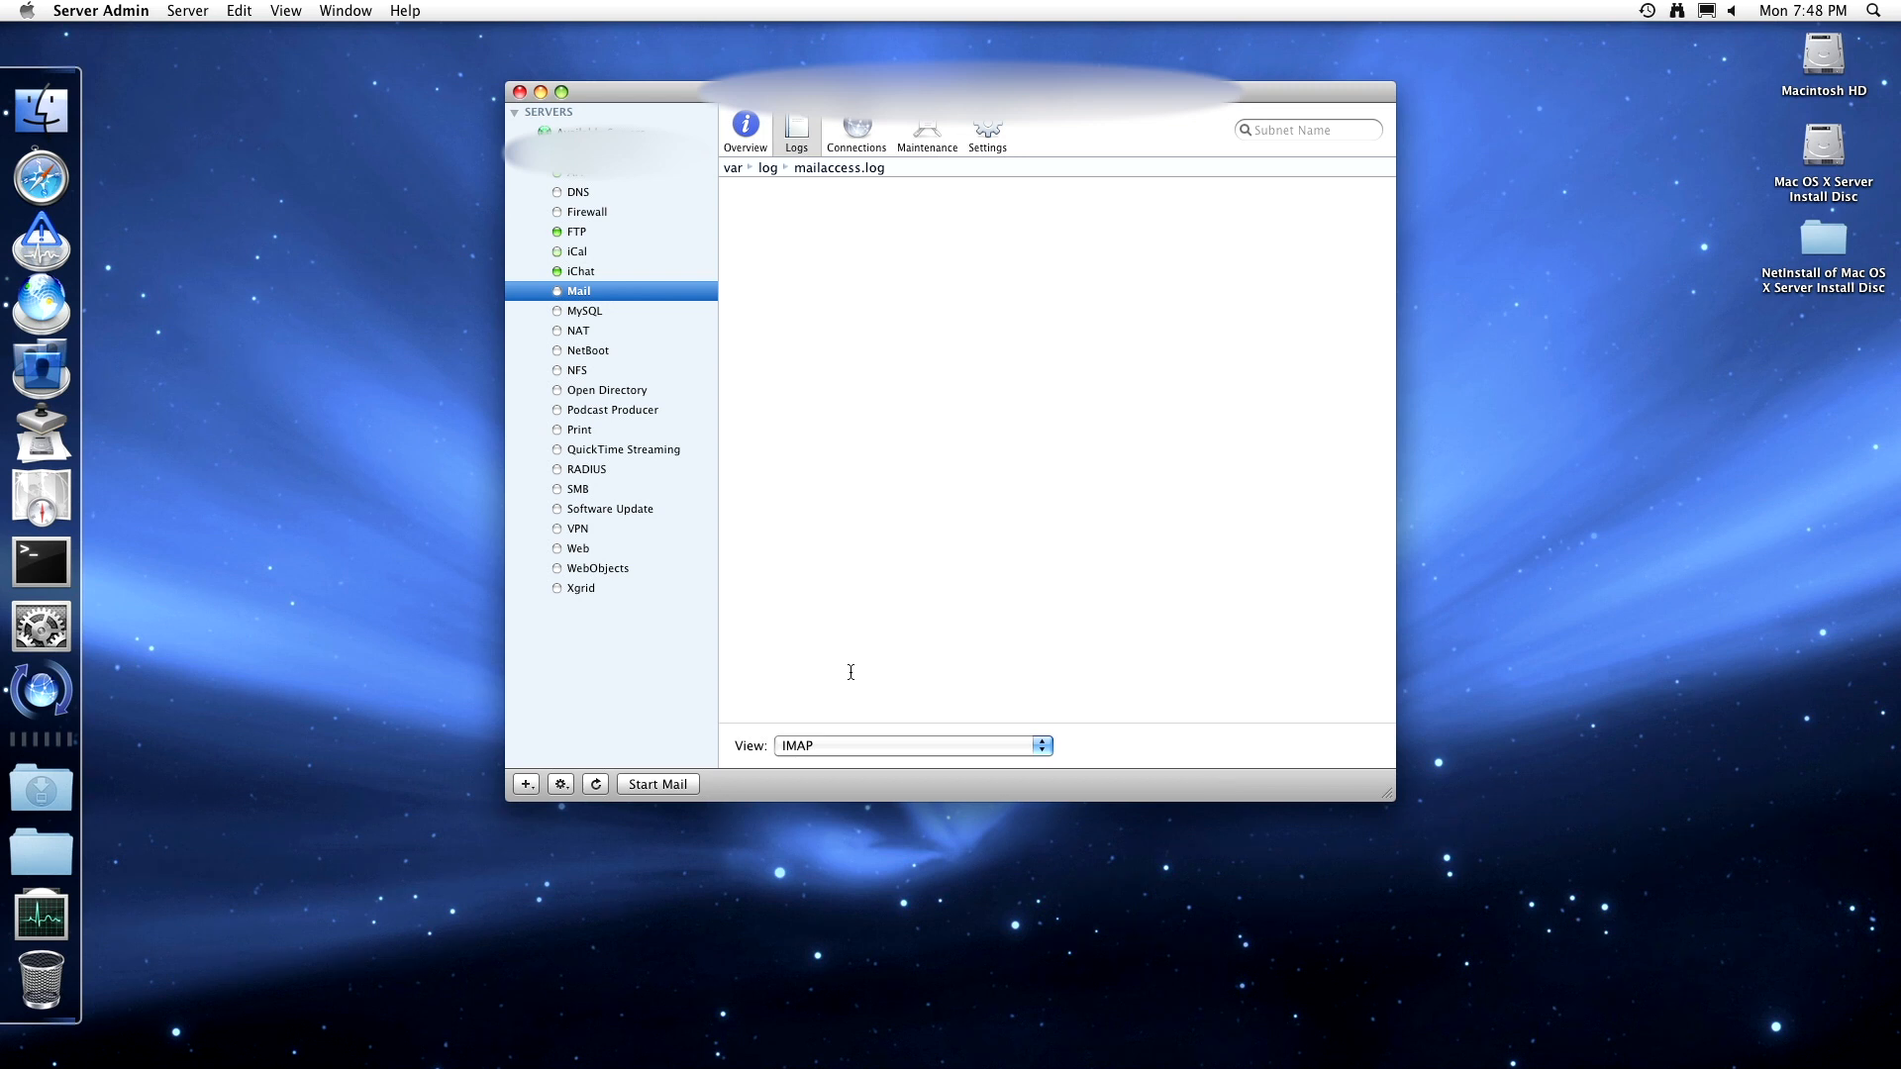
click(875, 745)
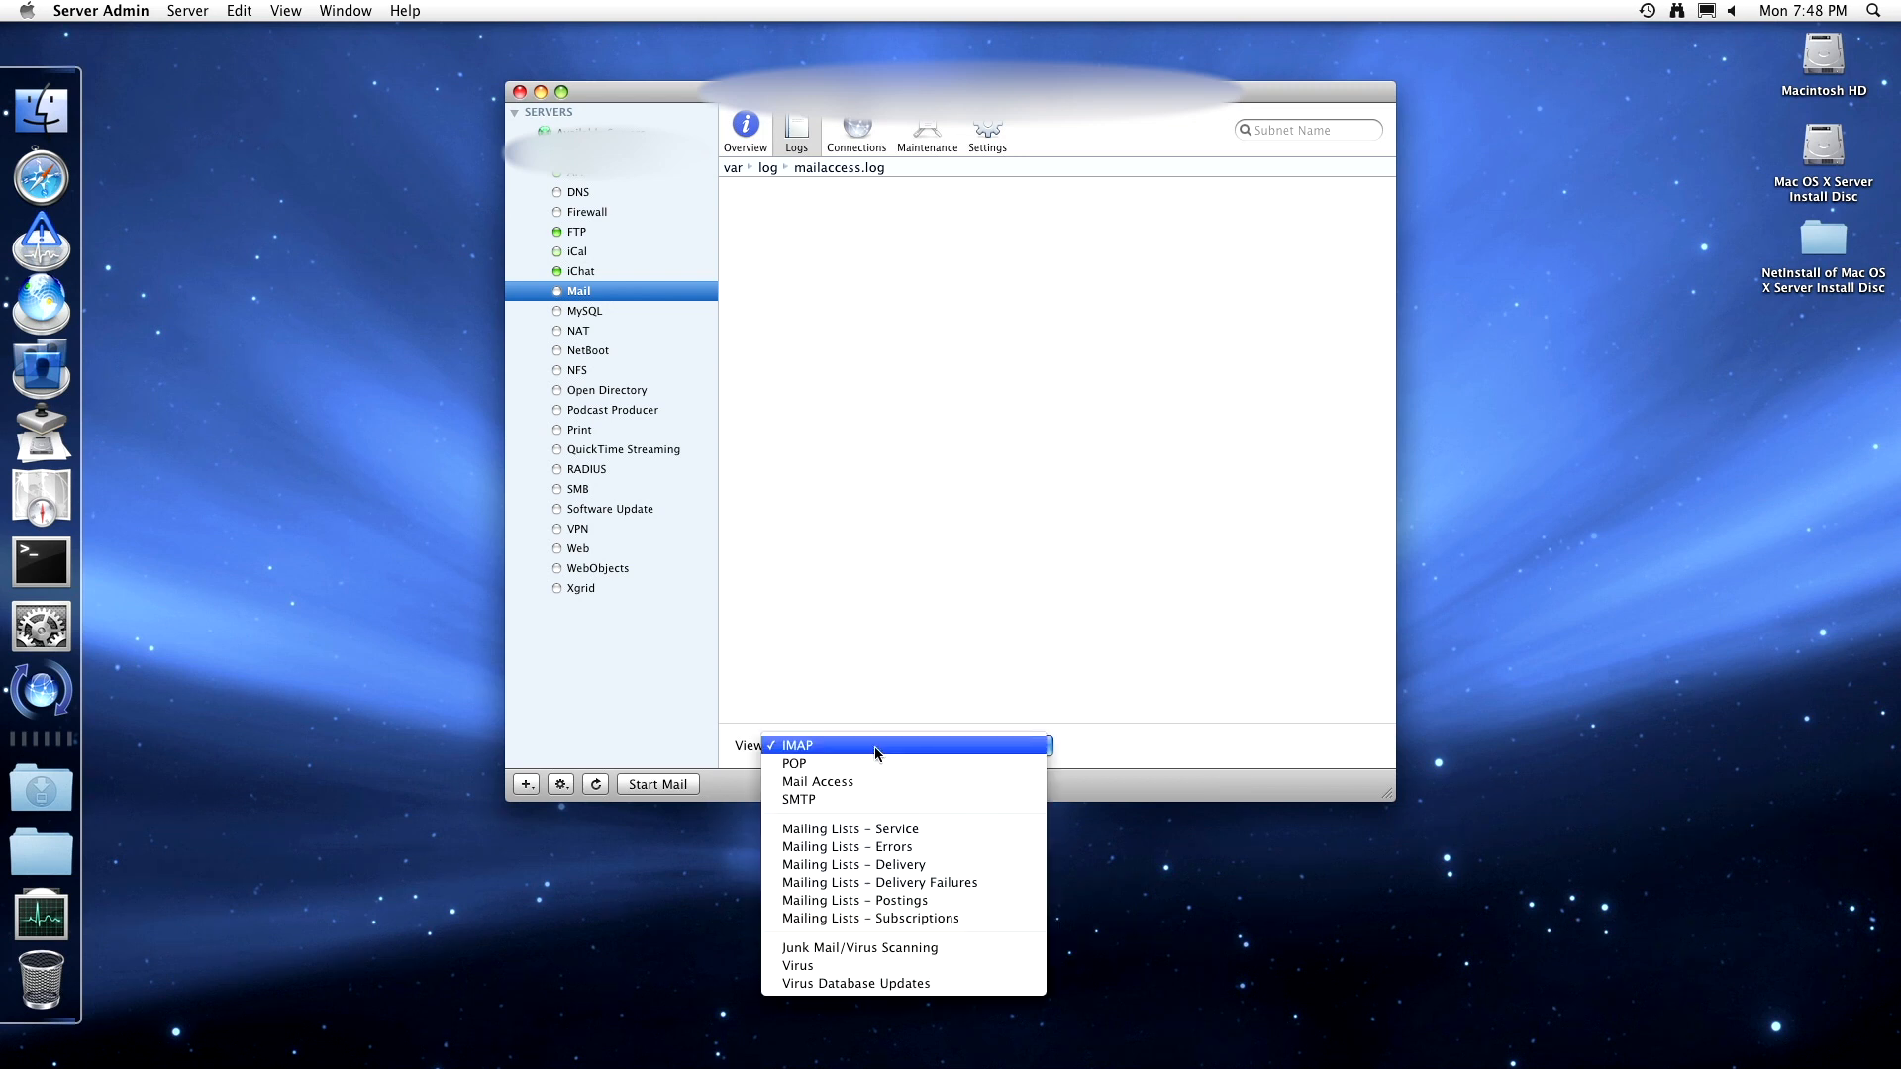
click(875, 749)
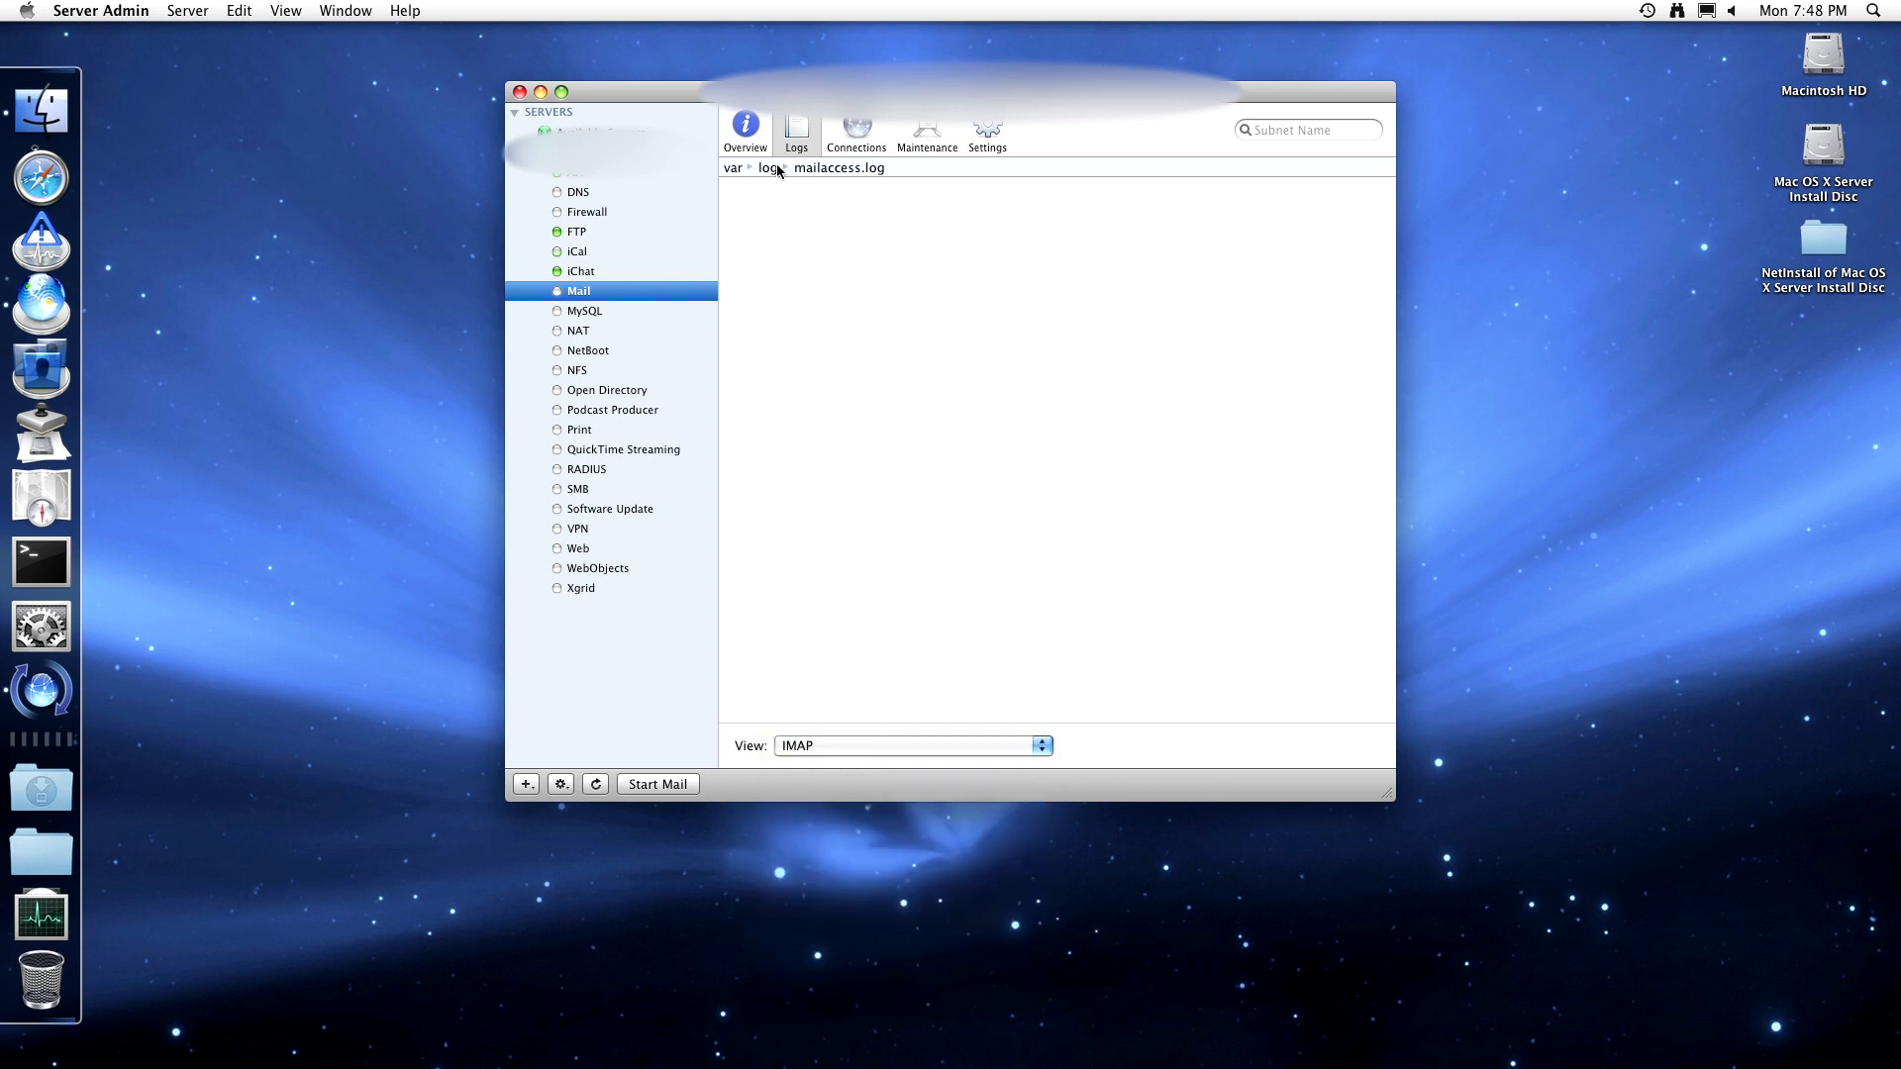
click(746, 128)
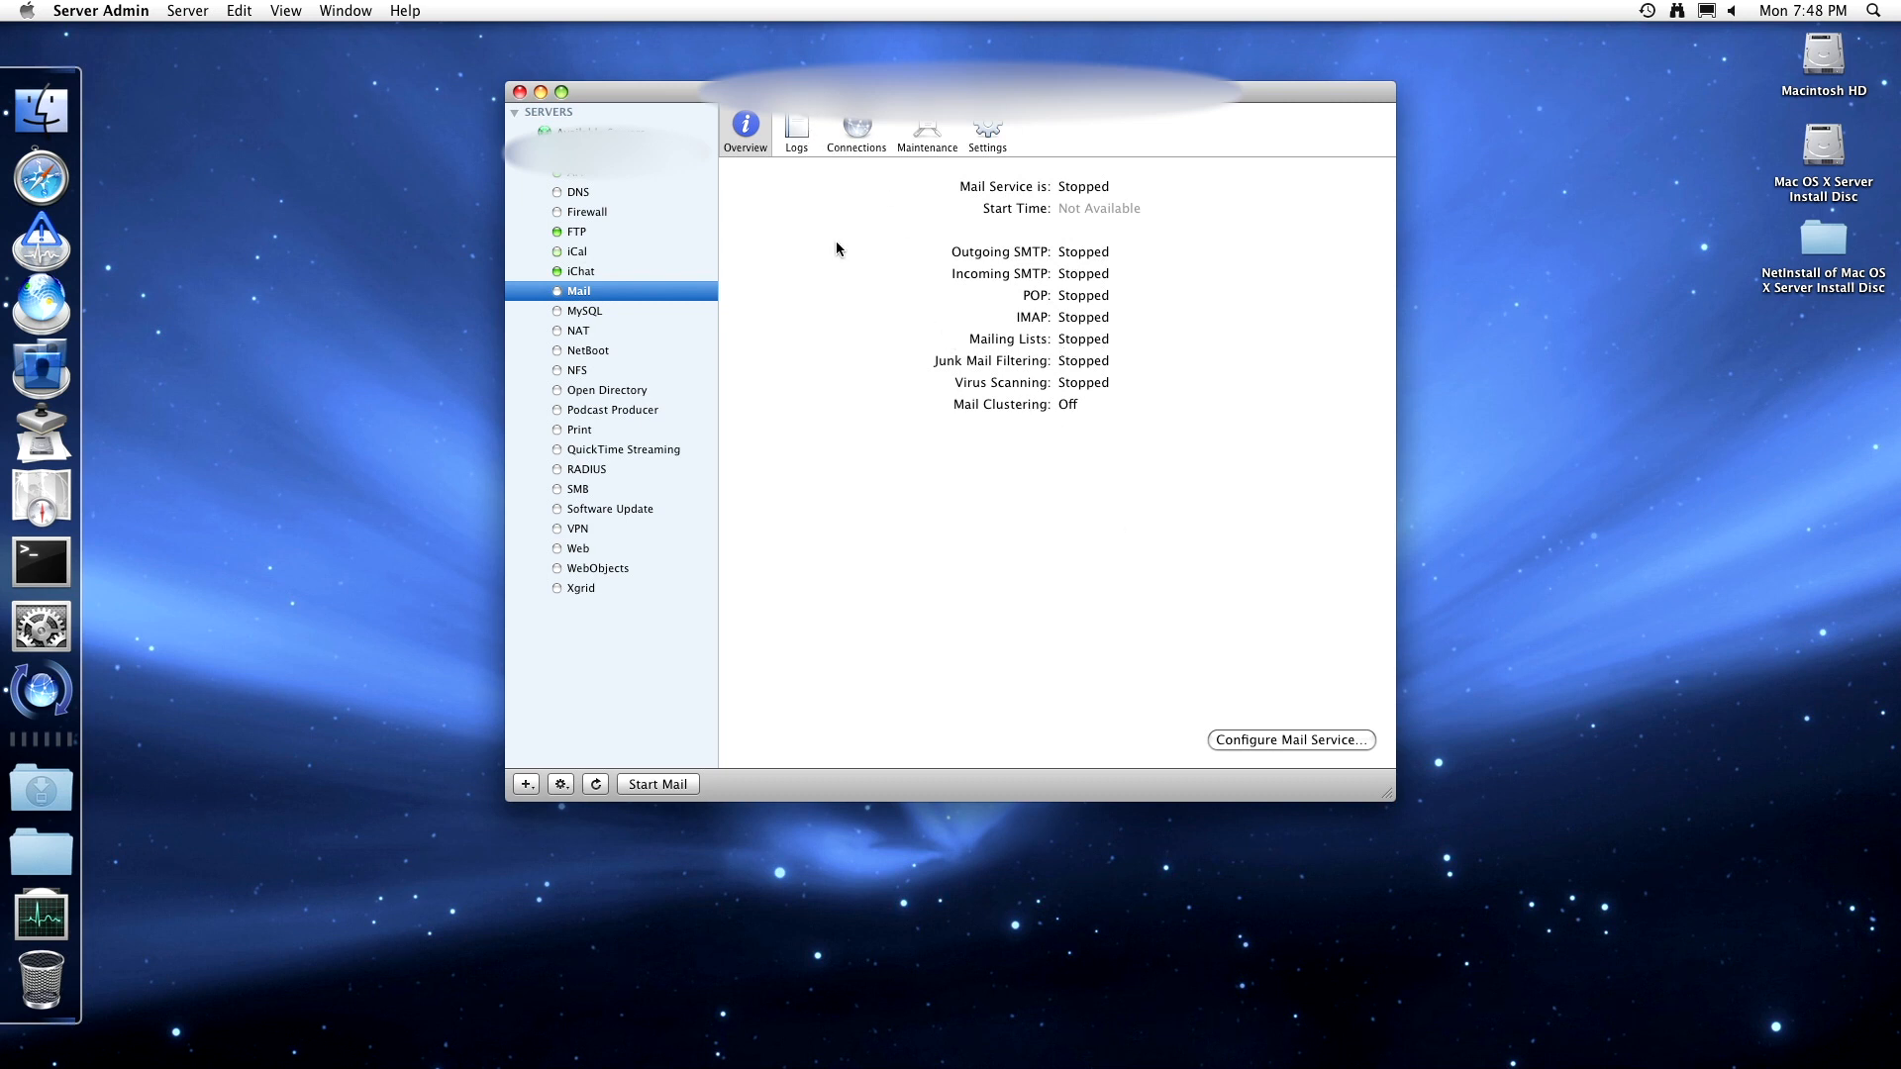
- View the Mail logs and connections, then open Maintenance showing 0 mail accounts
click(795, 127)
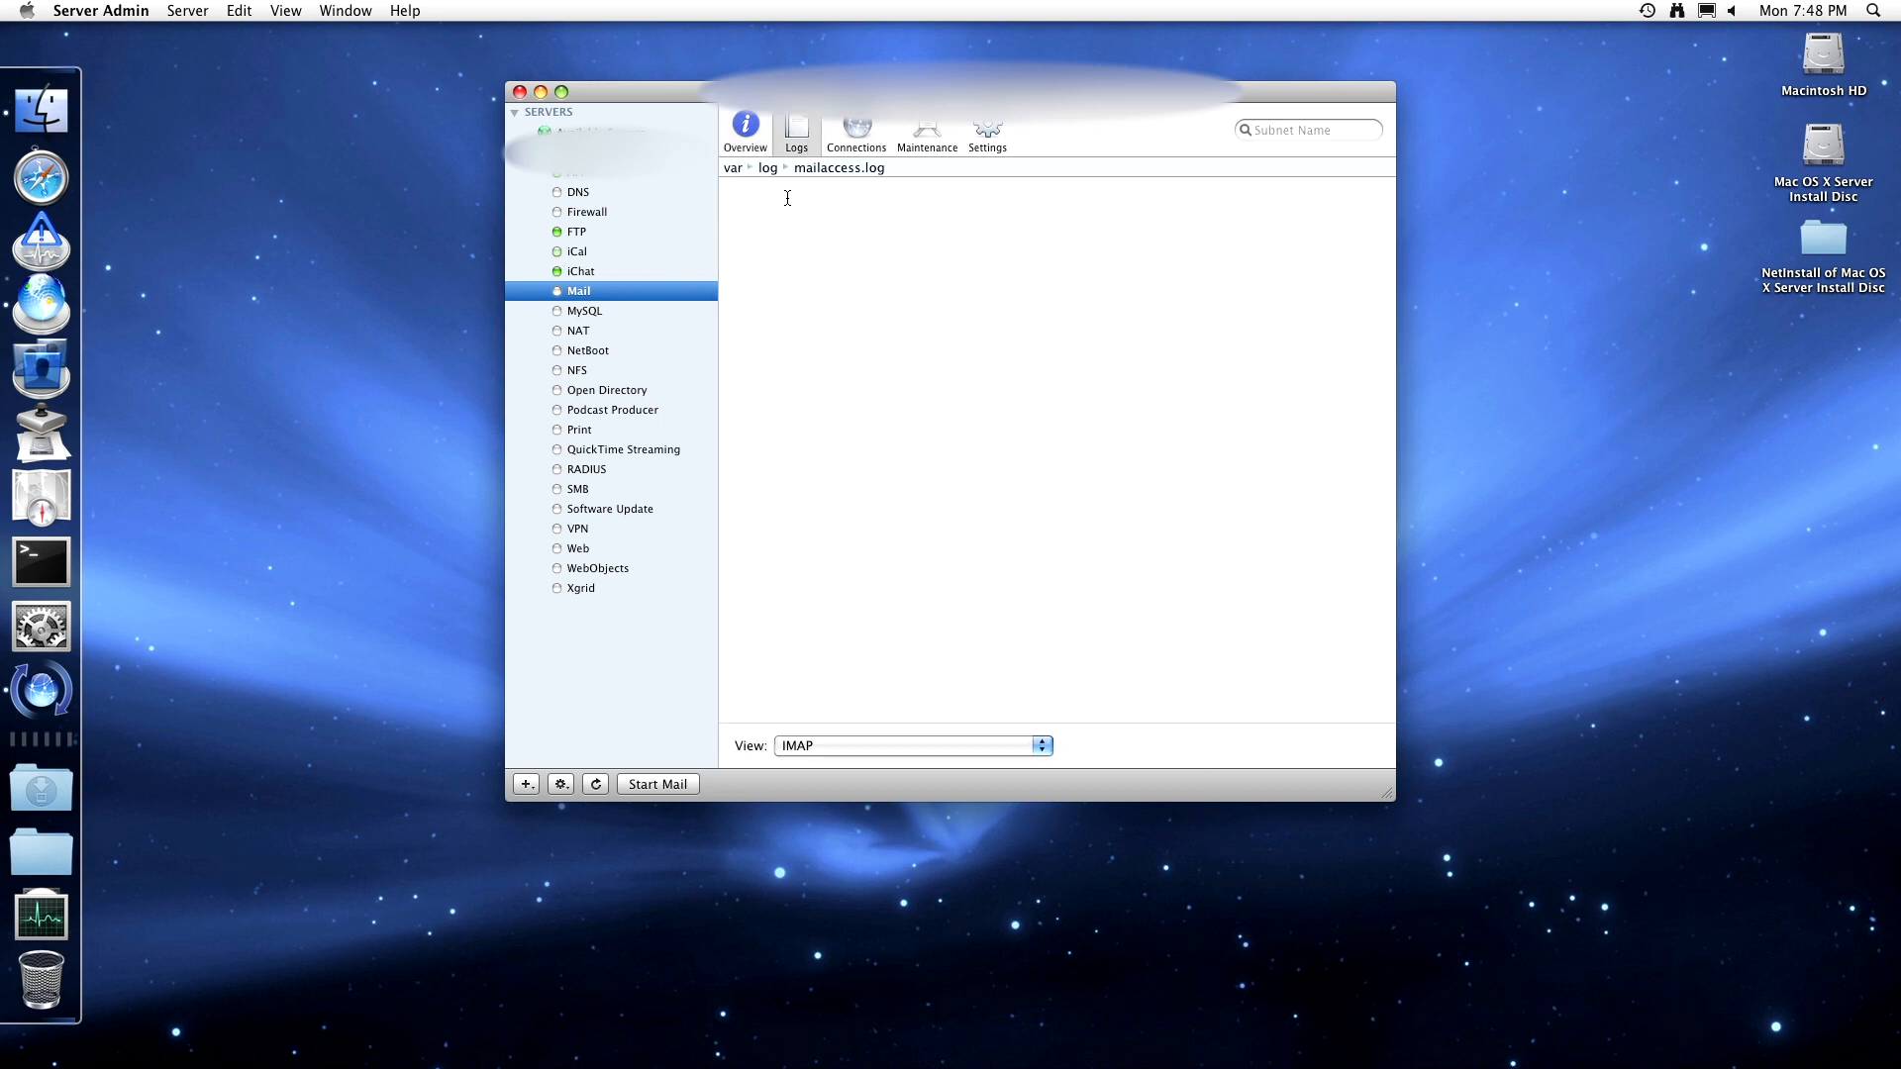
click(857, 143)
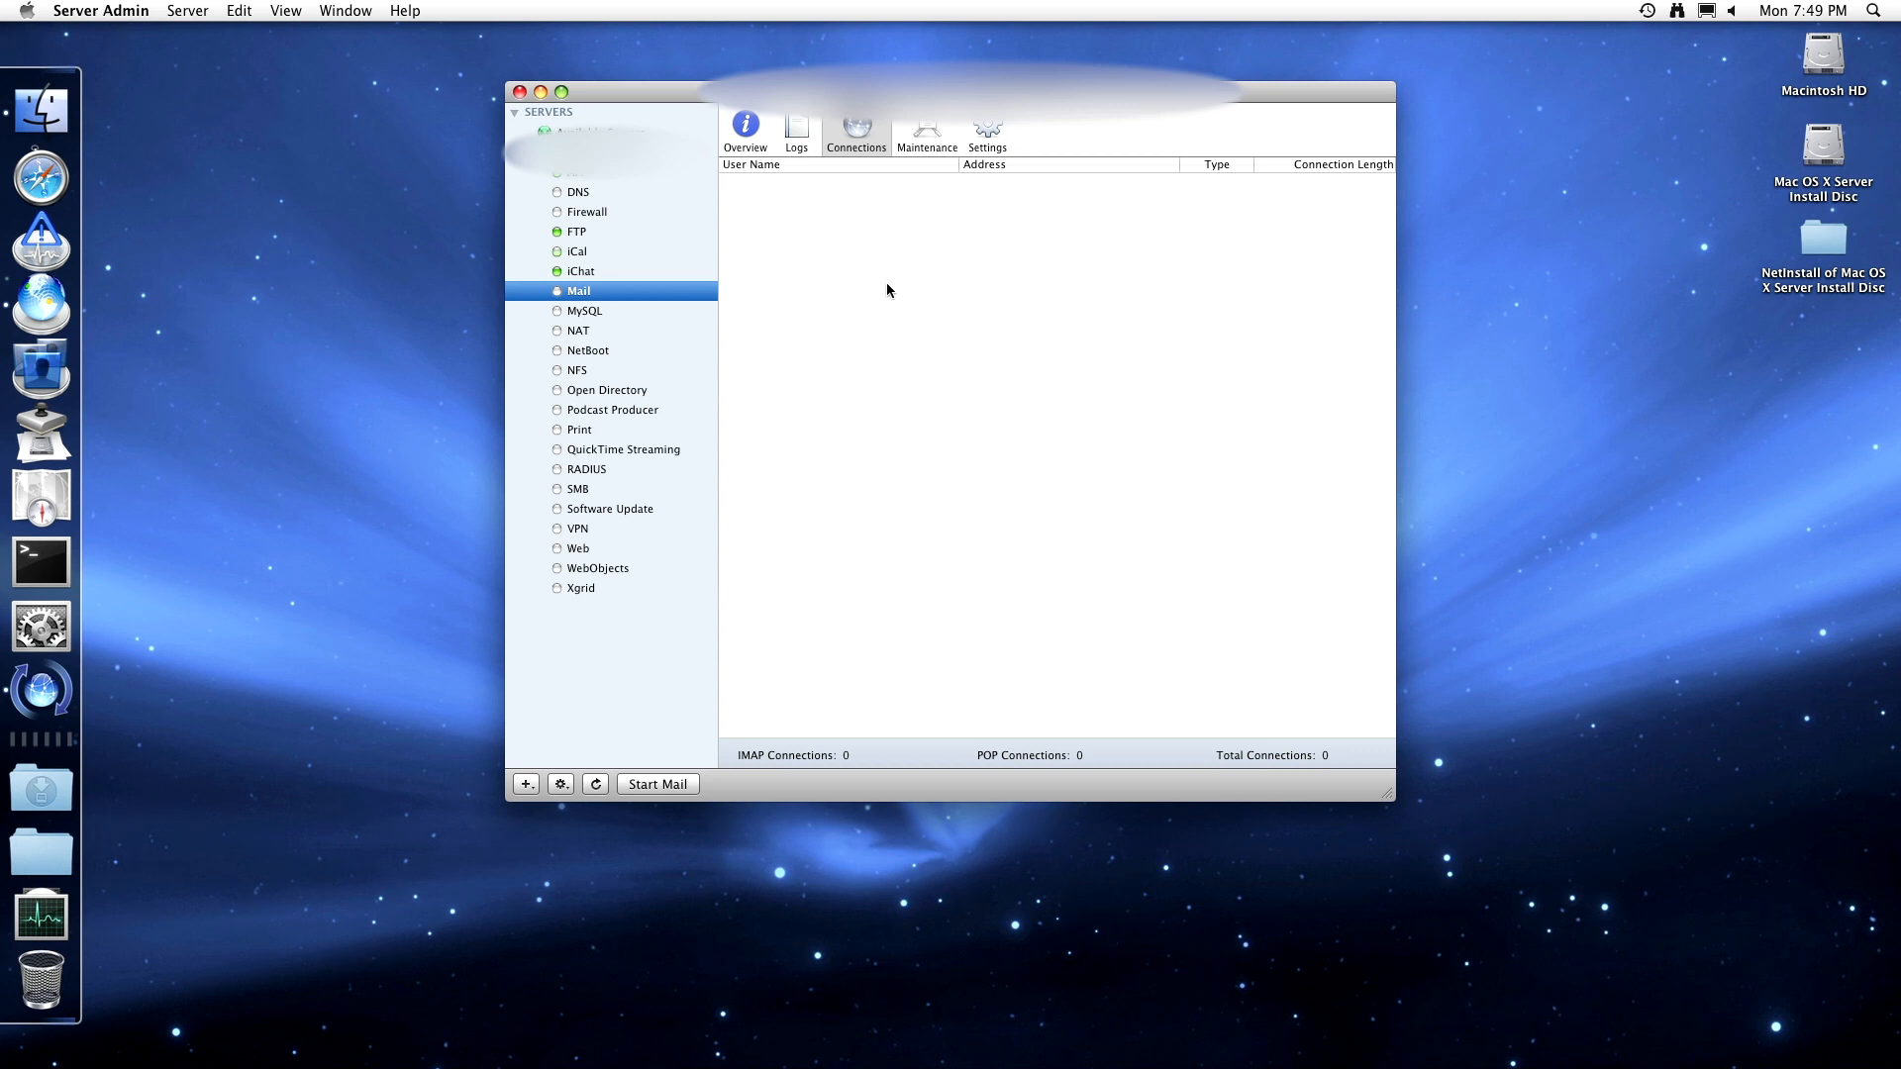
click(940, 150)
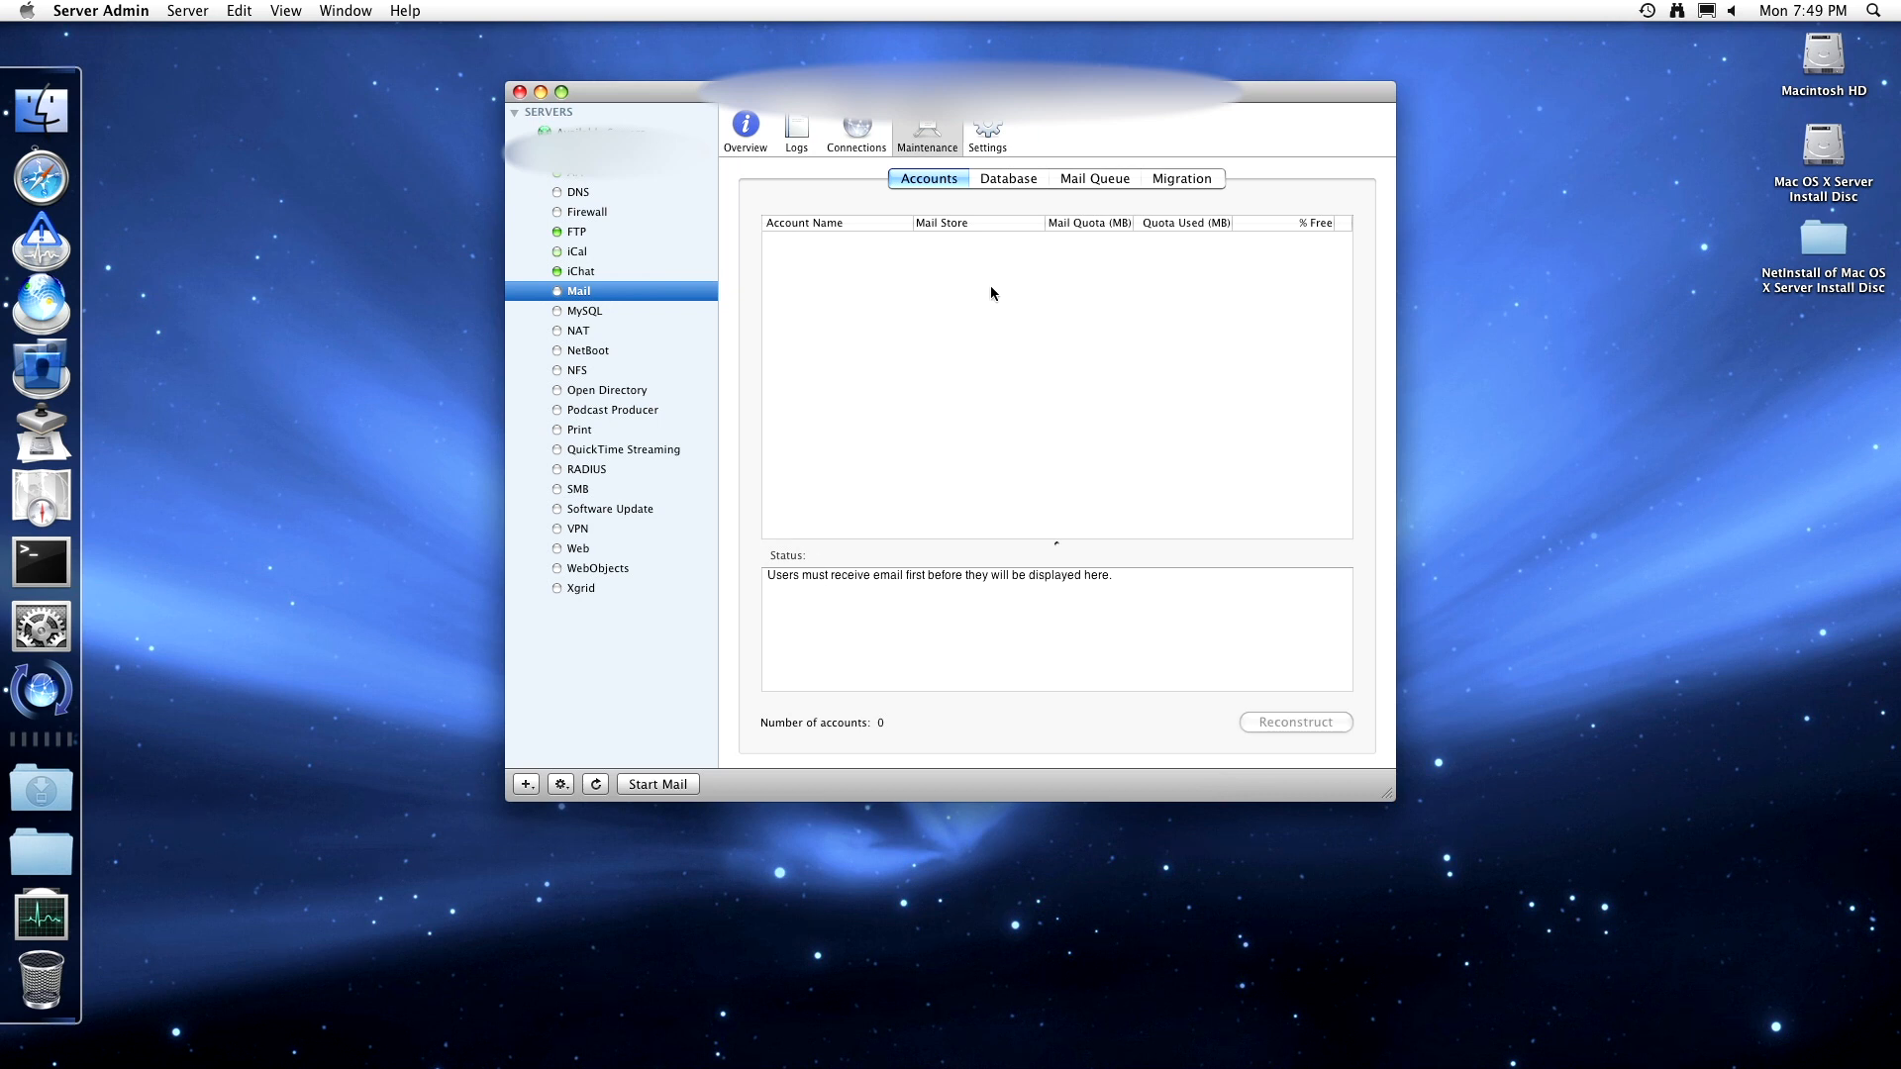
- Check the Mail Database, Mail Queue and Migration tabs, then open the Mail General settings
click(1026, 180)
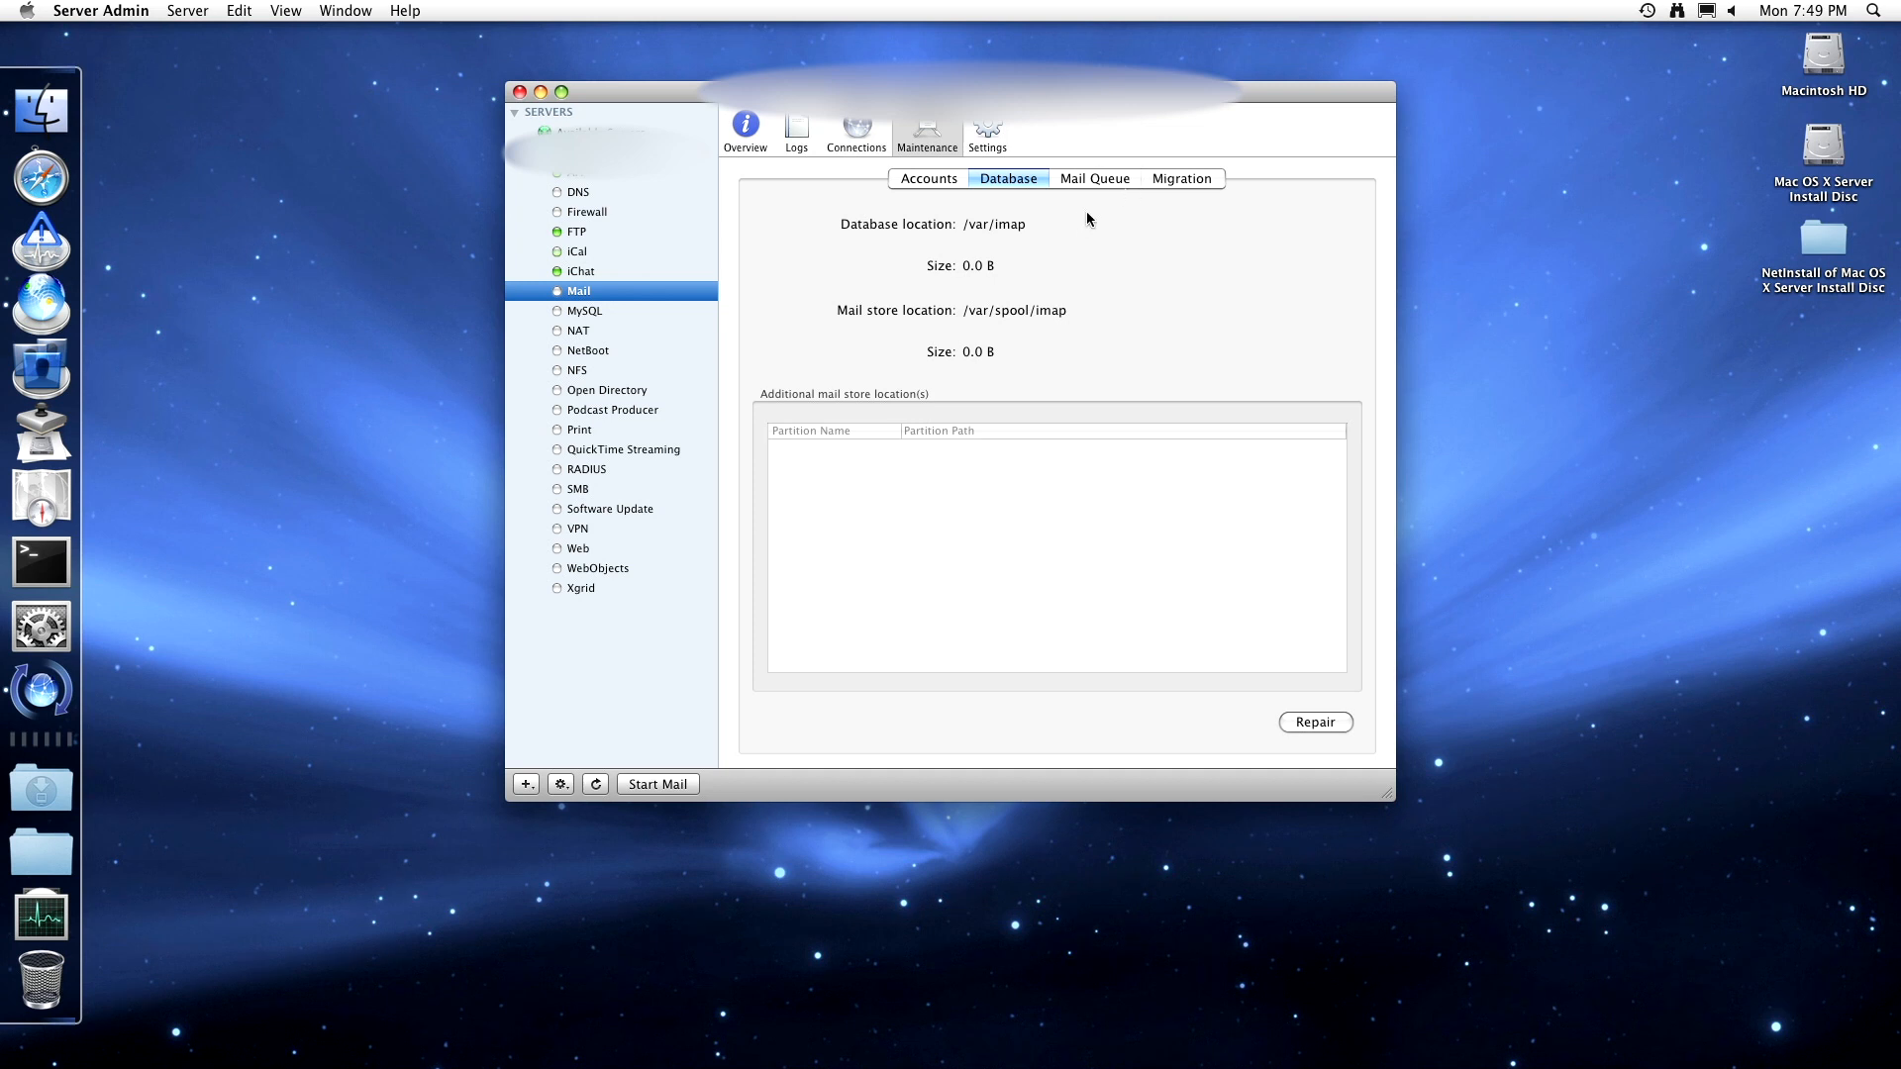
click(1105, 177)
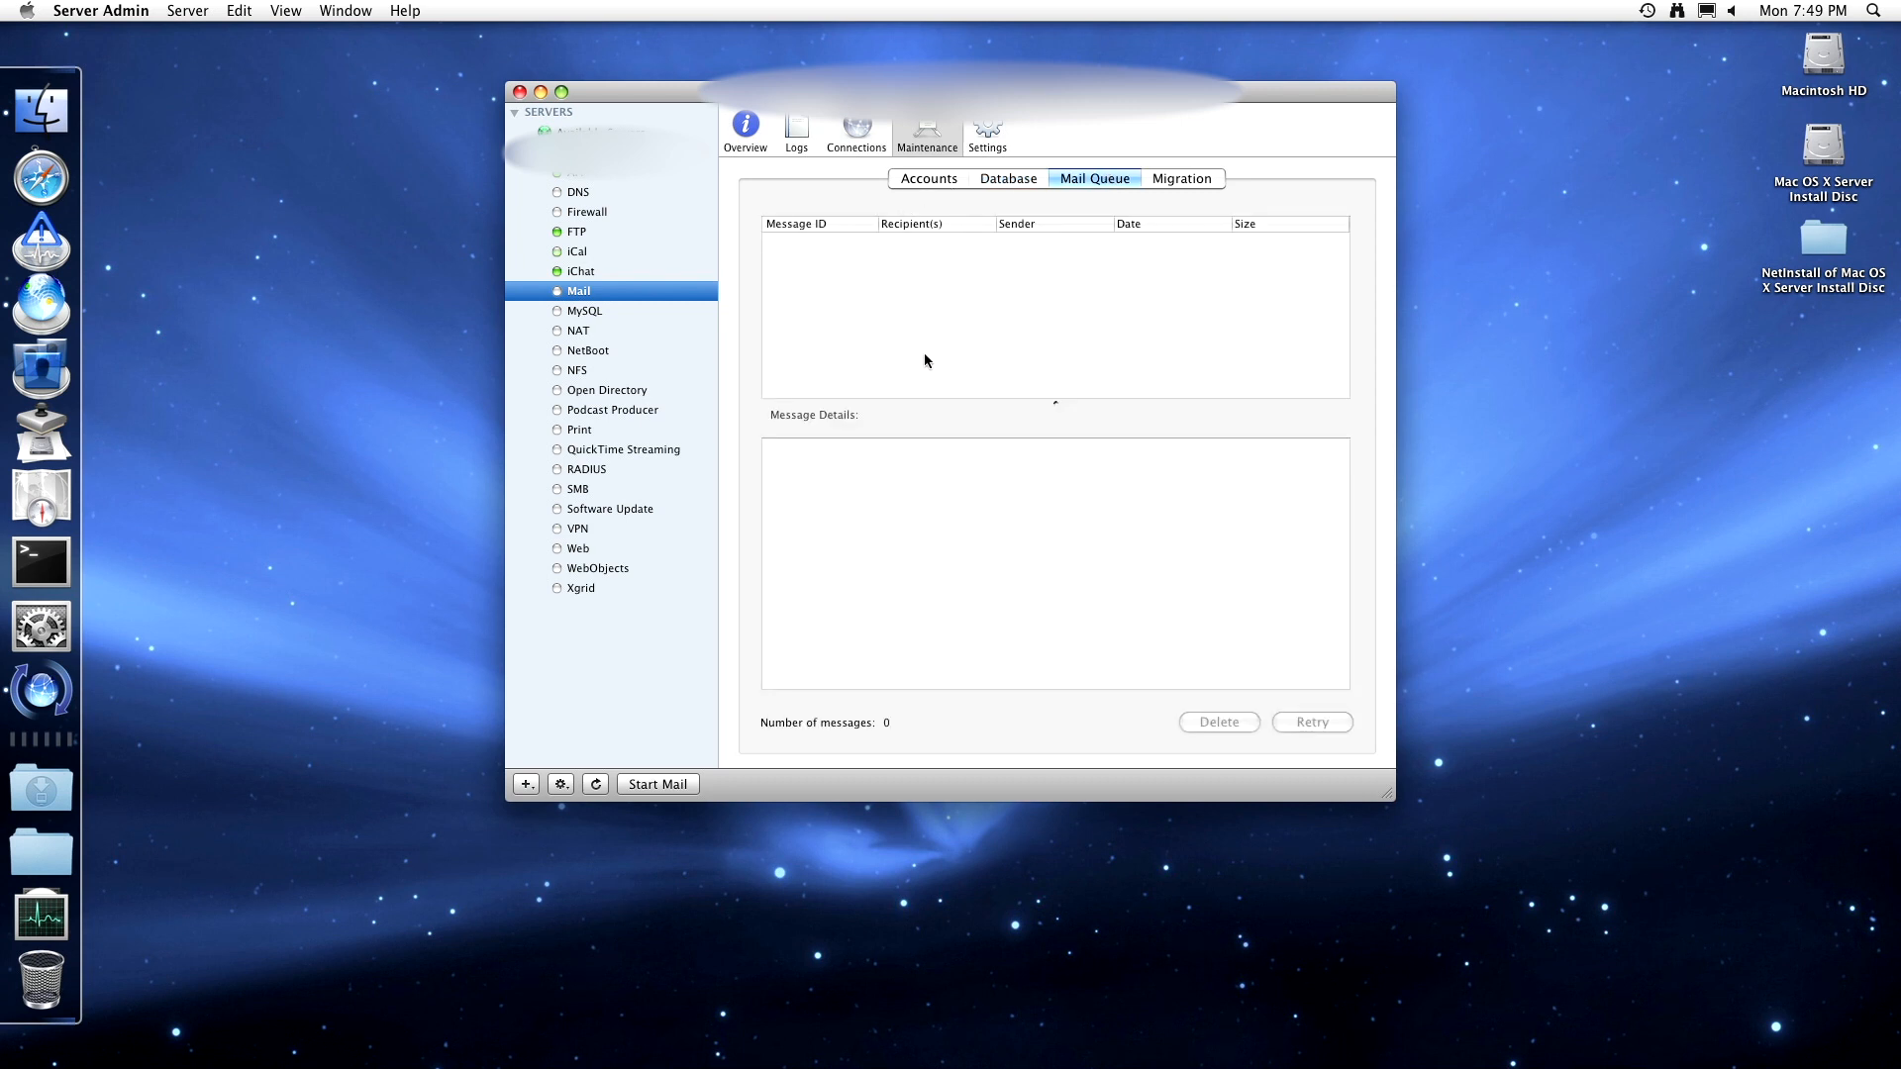
click(1191, 184)
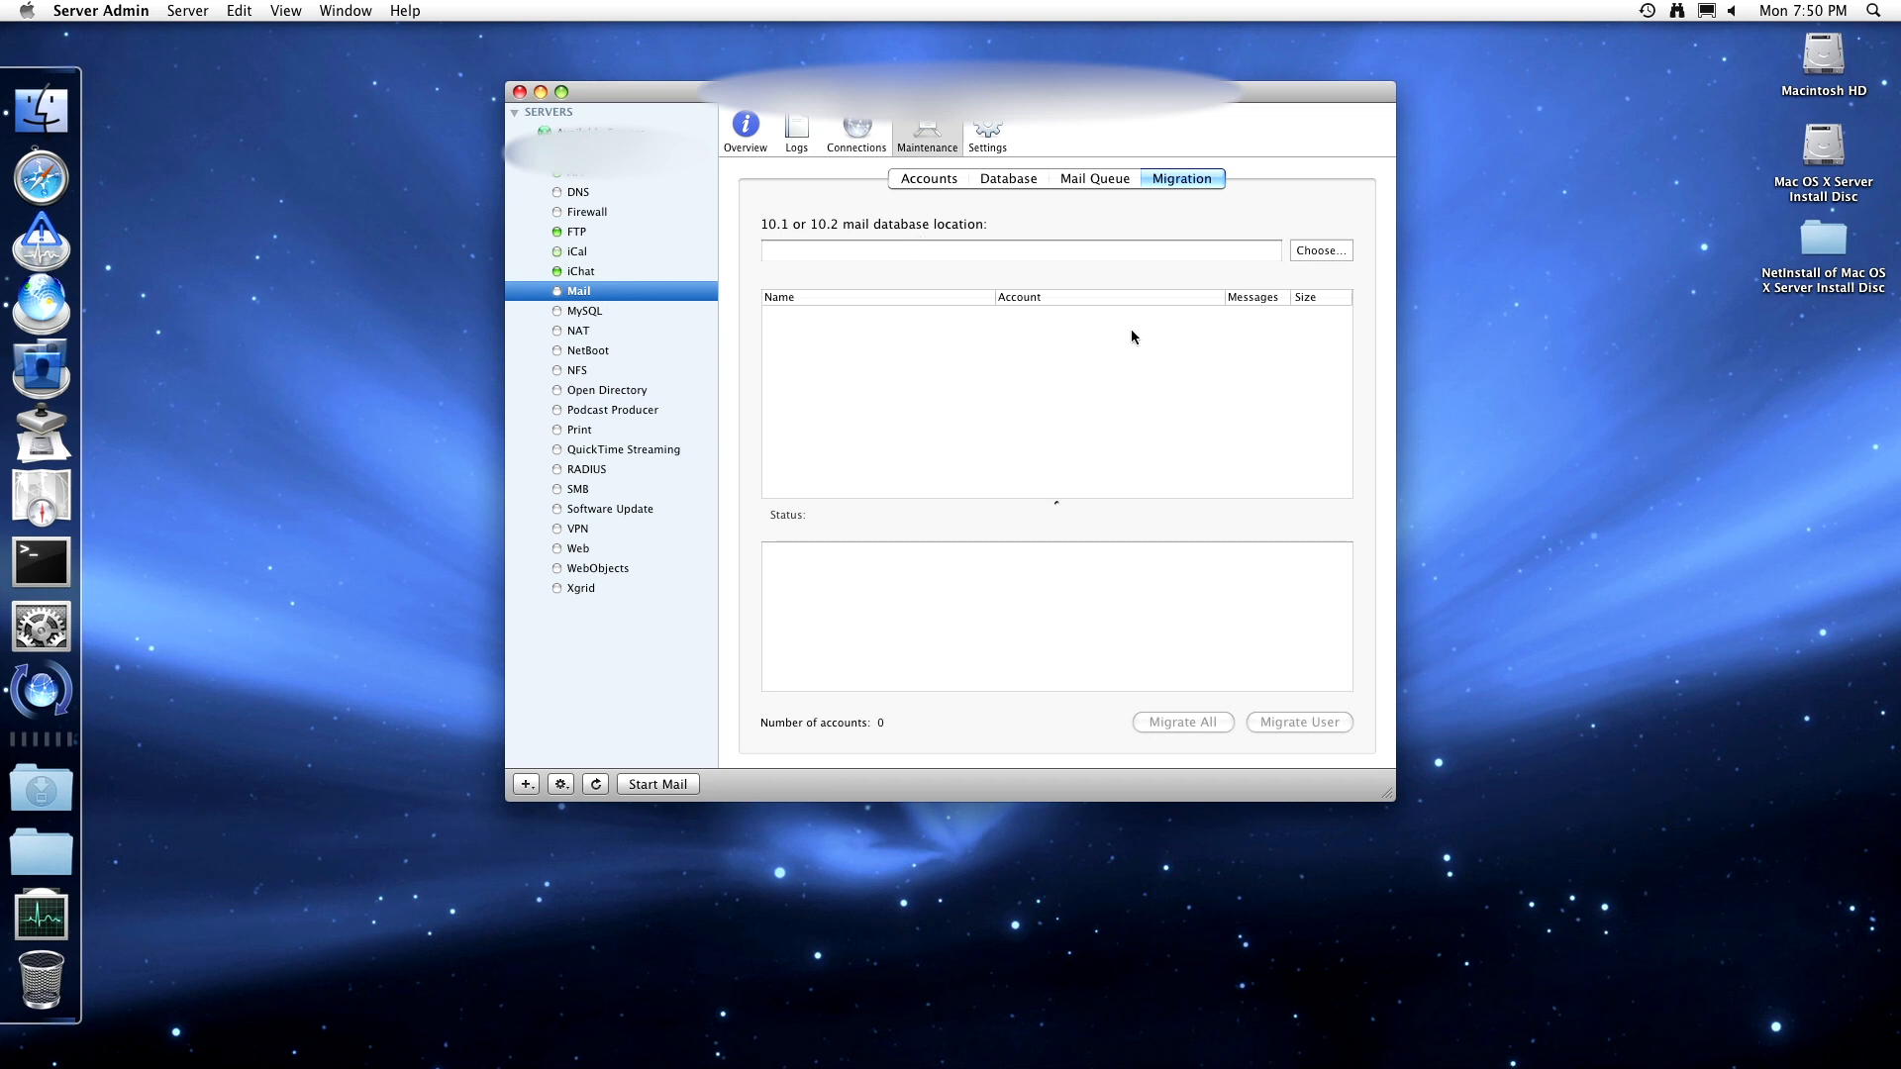
click(983, 128)
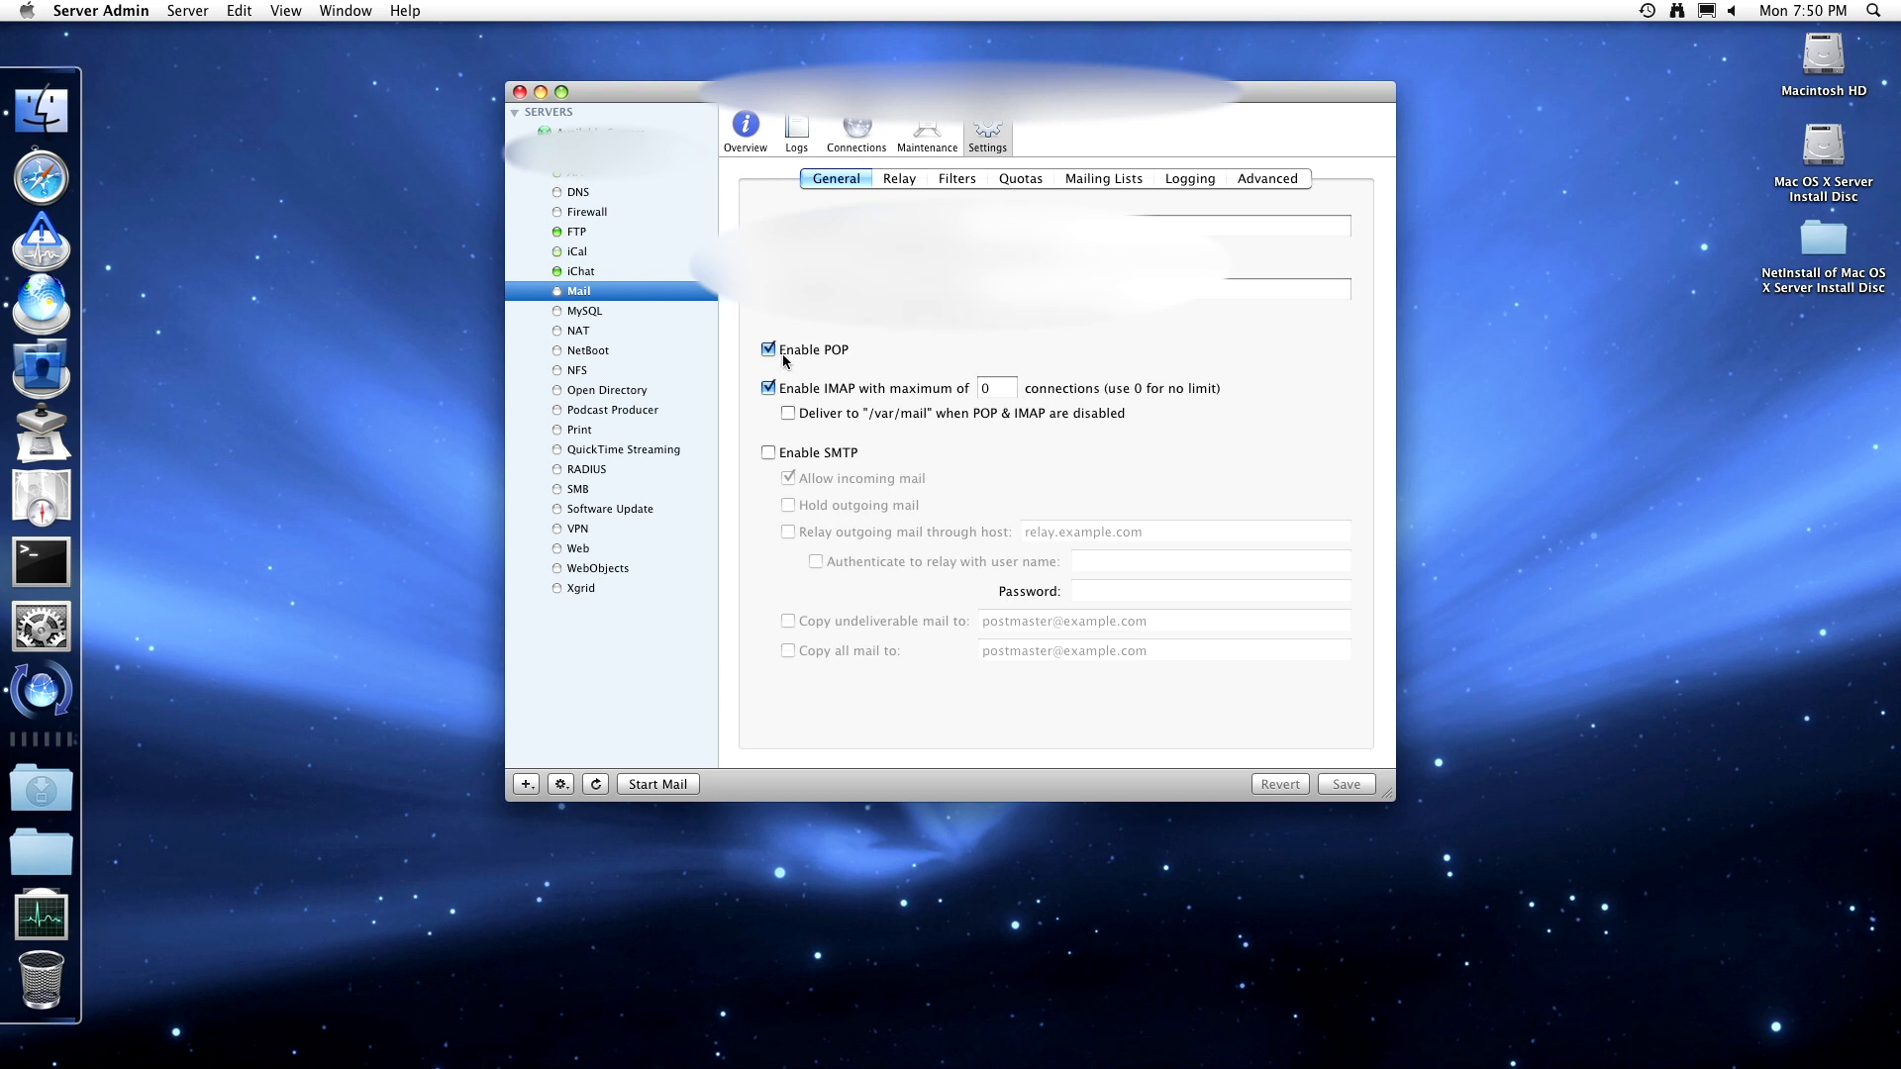
- Leave SMTP off after toggling it, and view relay networks 127.0.0.0/8 and 192.168.60.0/24
click(773, 455)
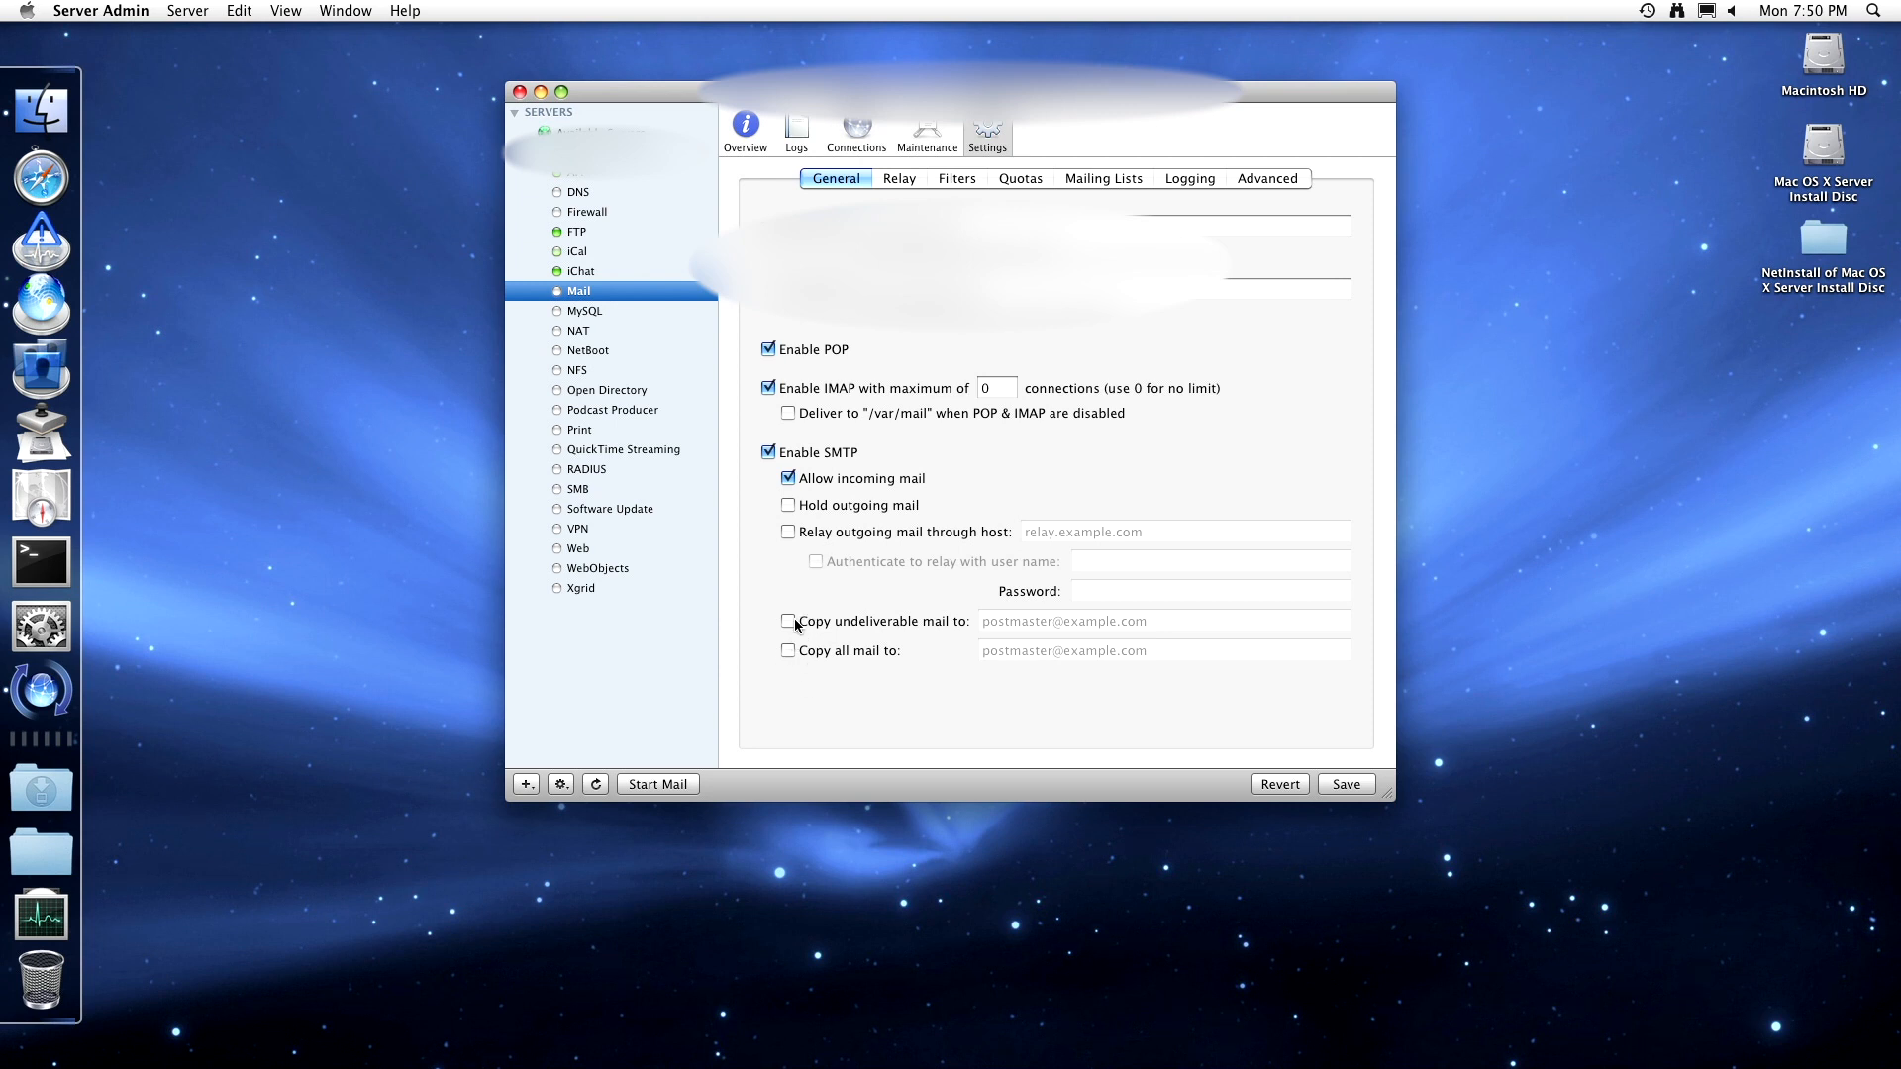
click(782, 453)
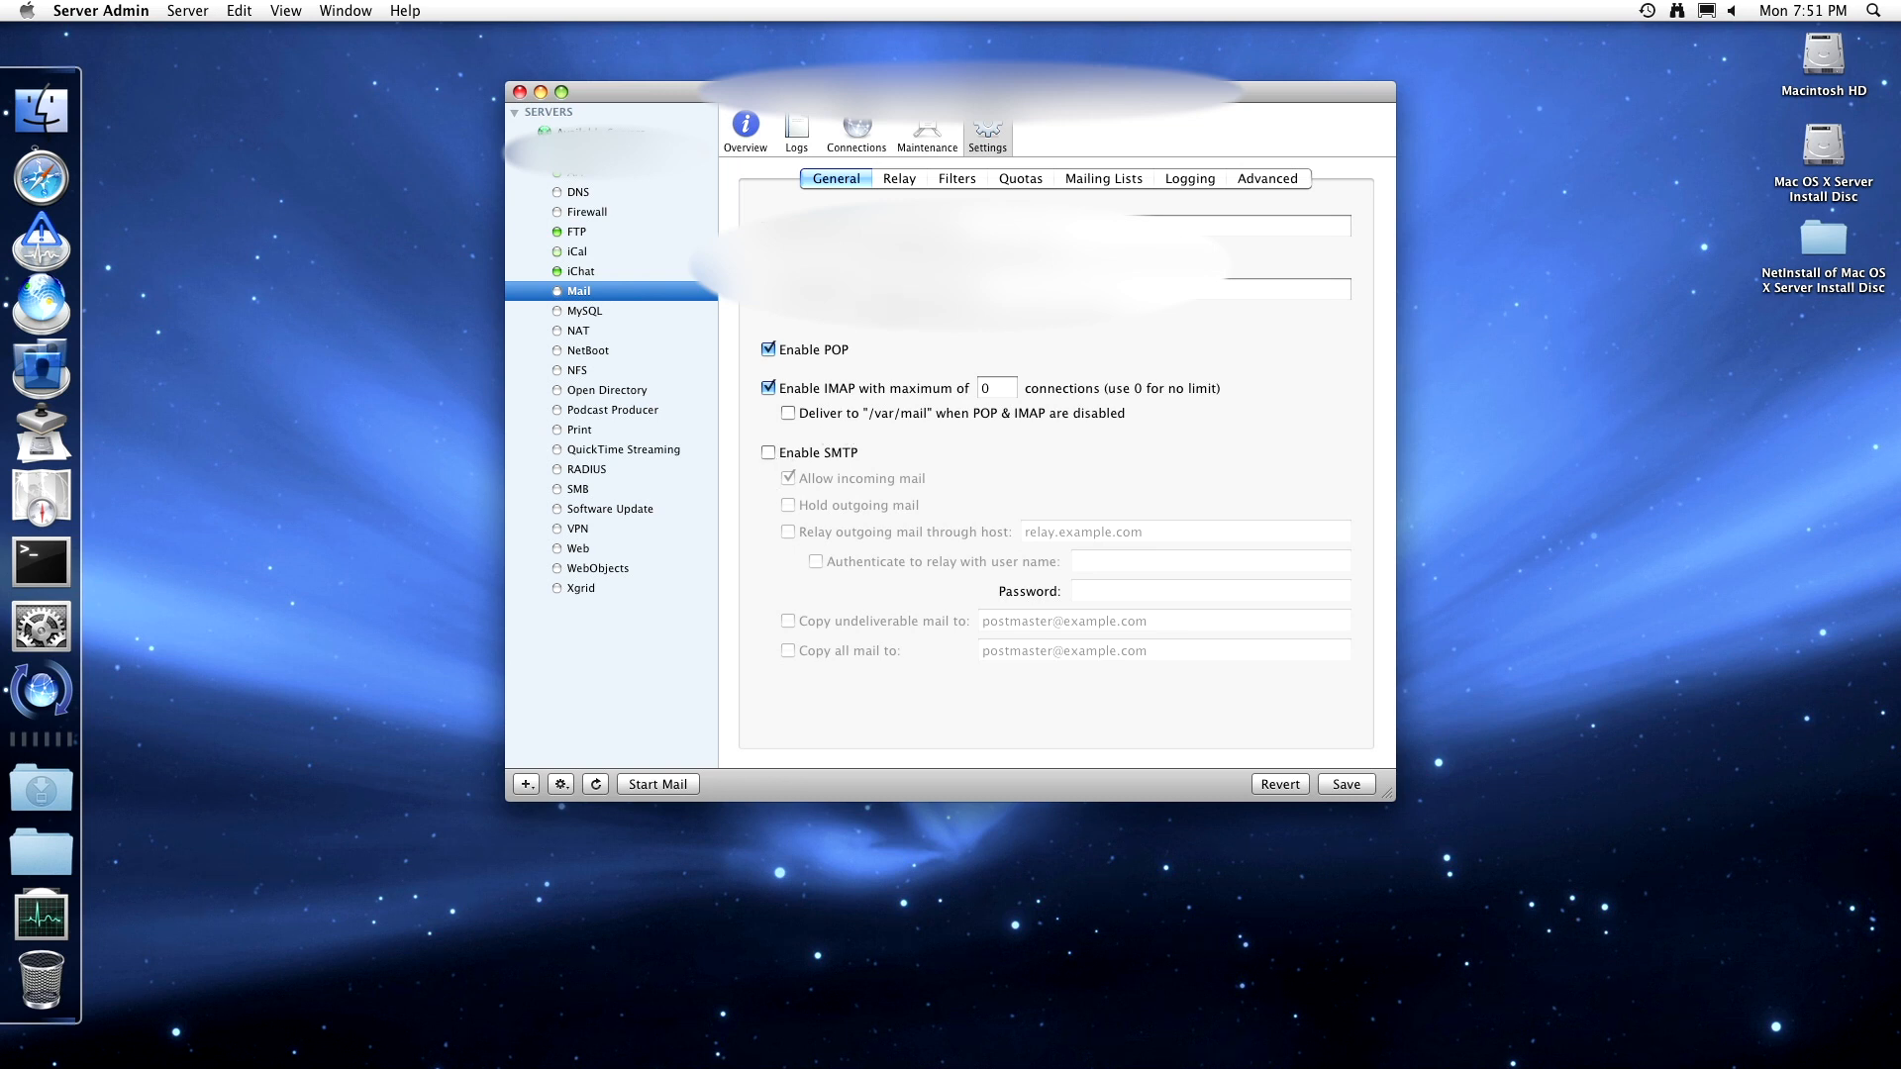
click(923, 181)
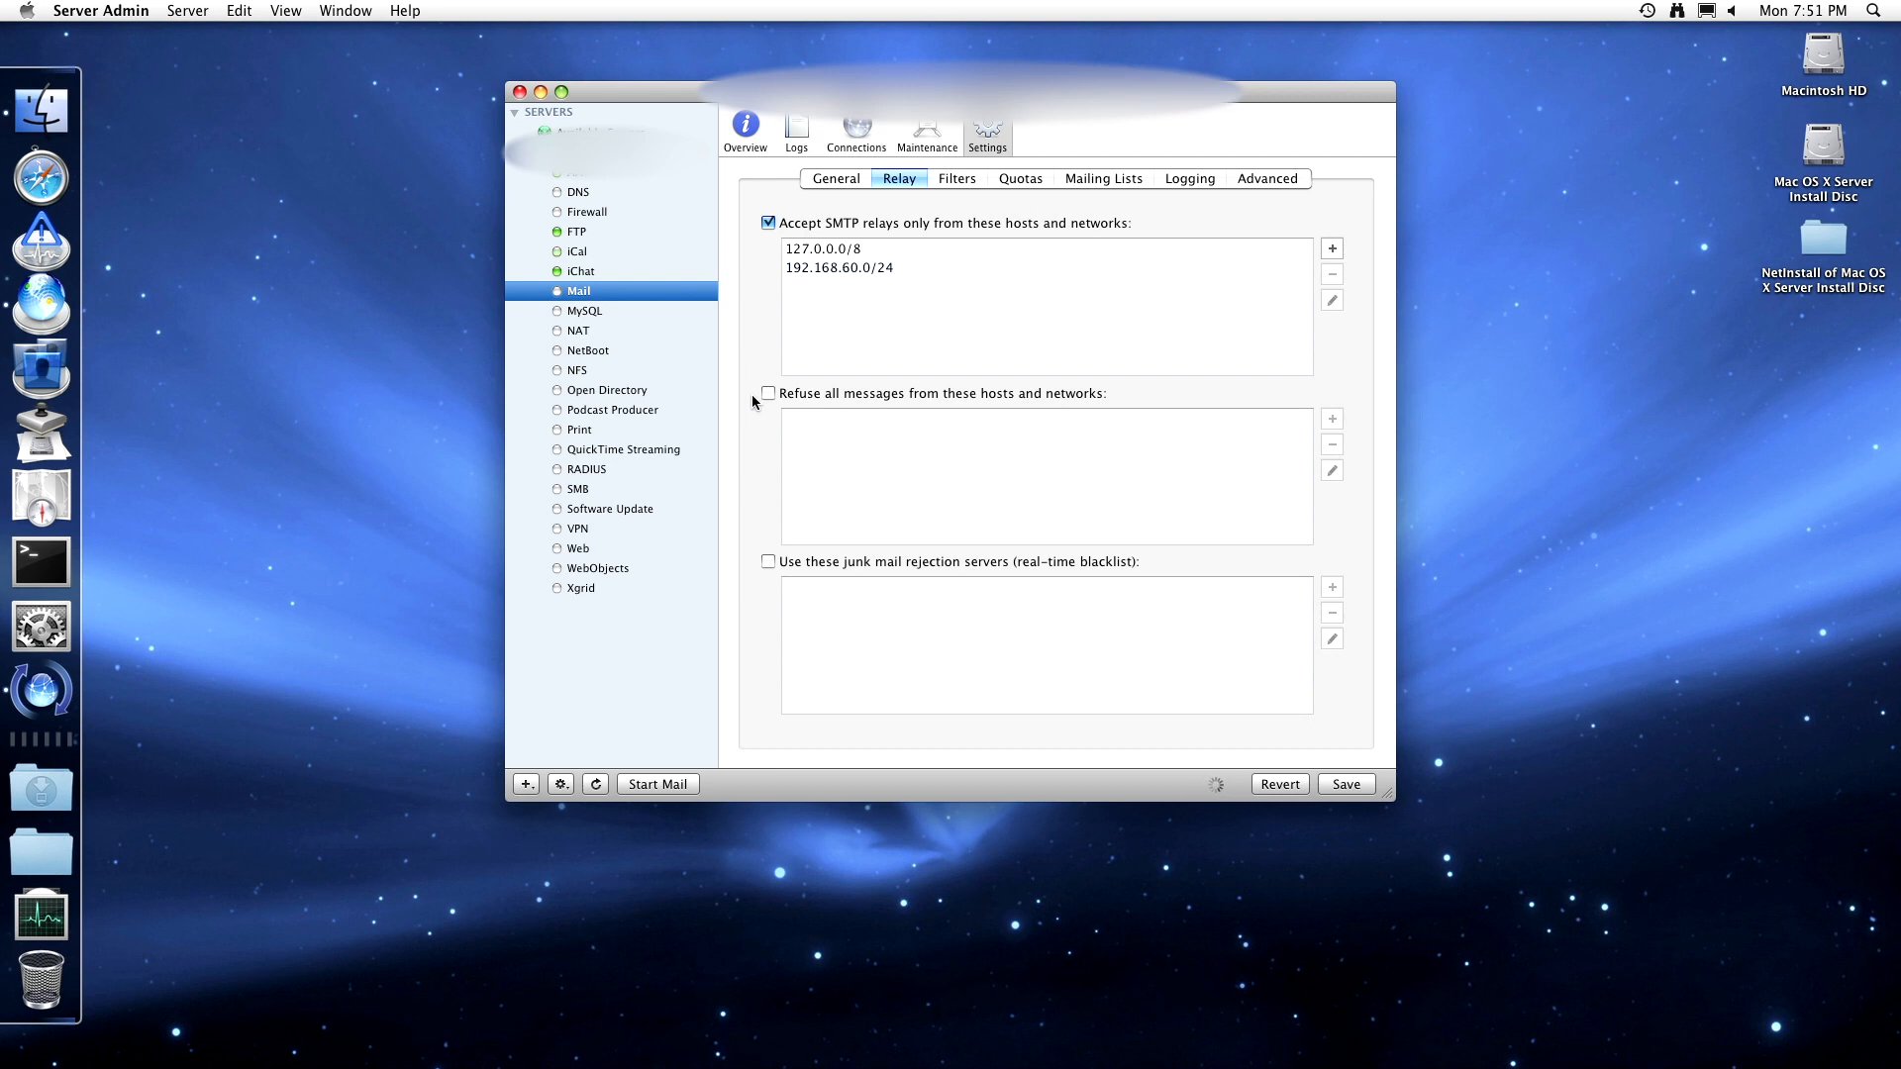
click(844, 250)
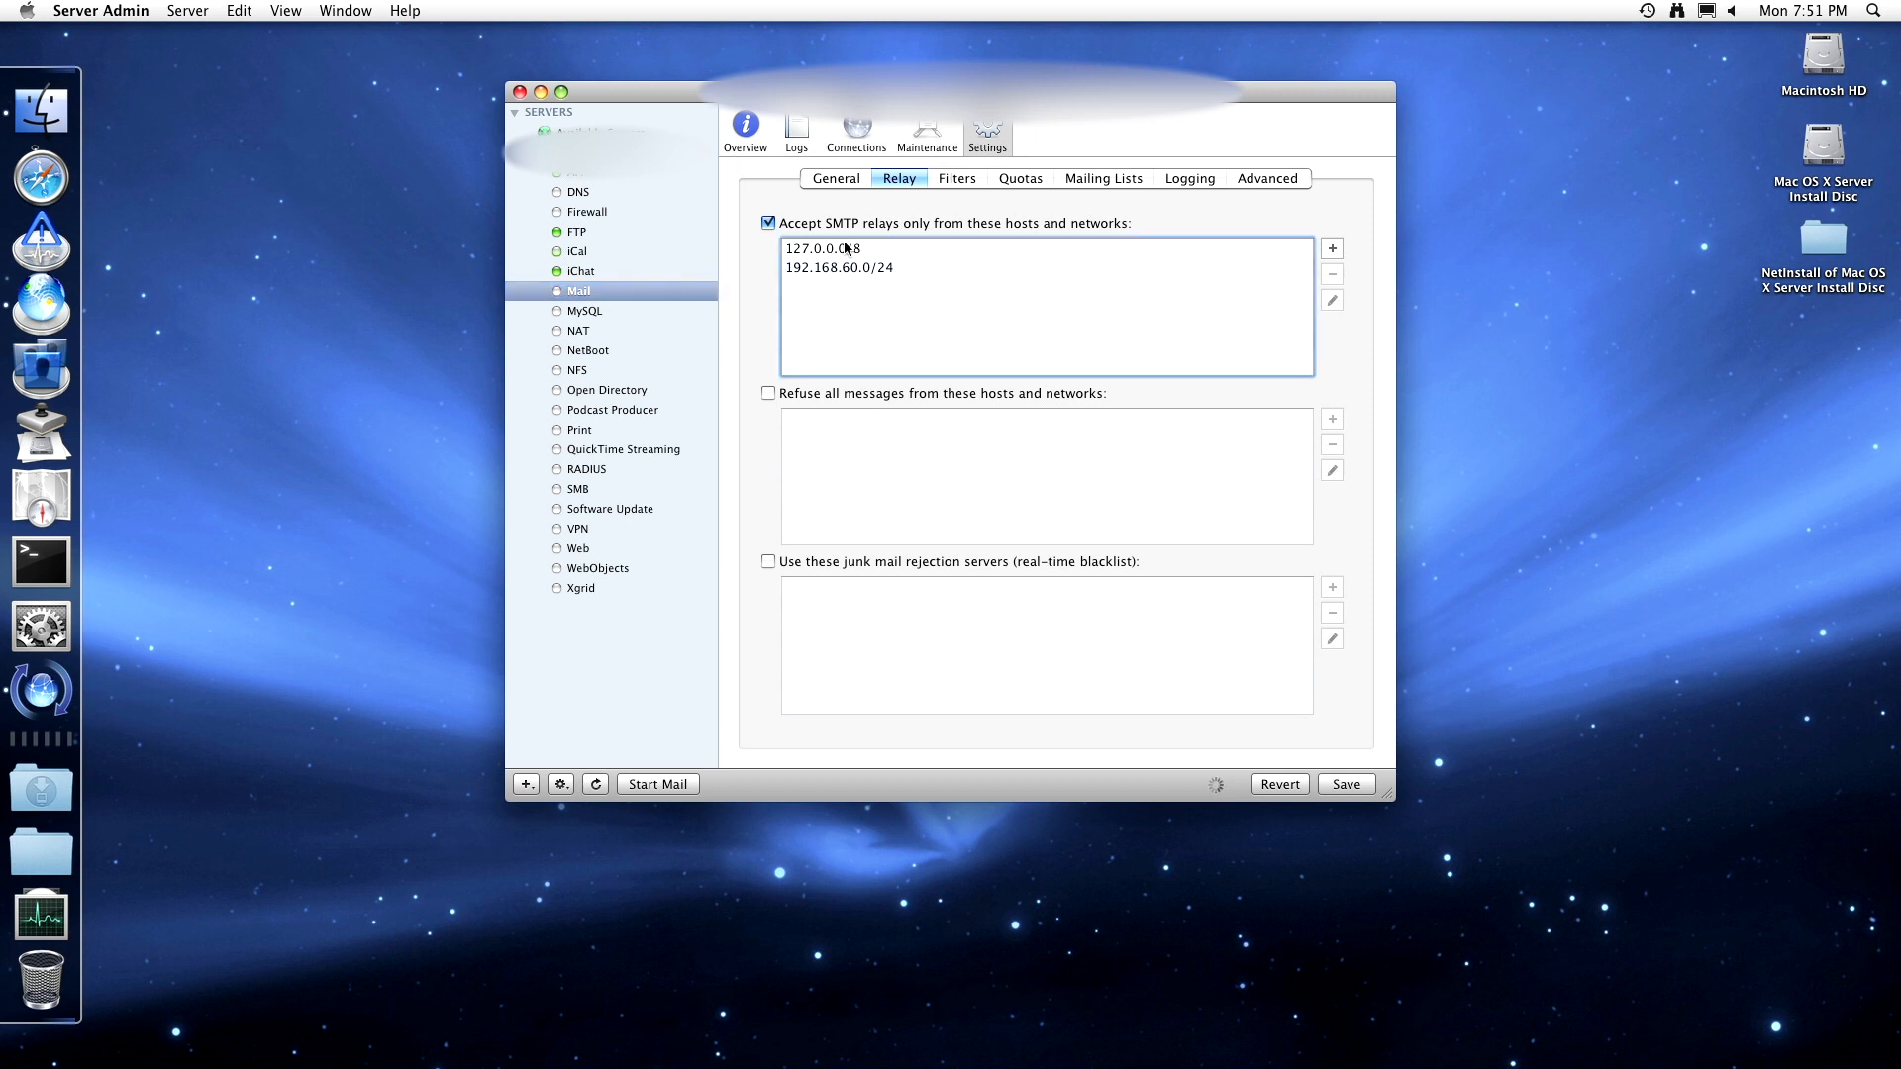
key(Down)
click(846, 256)
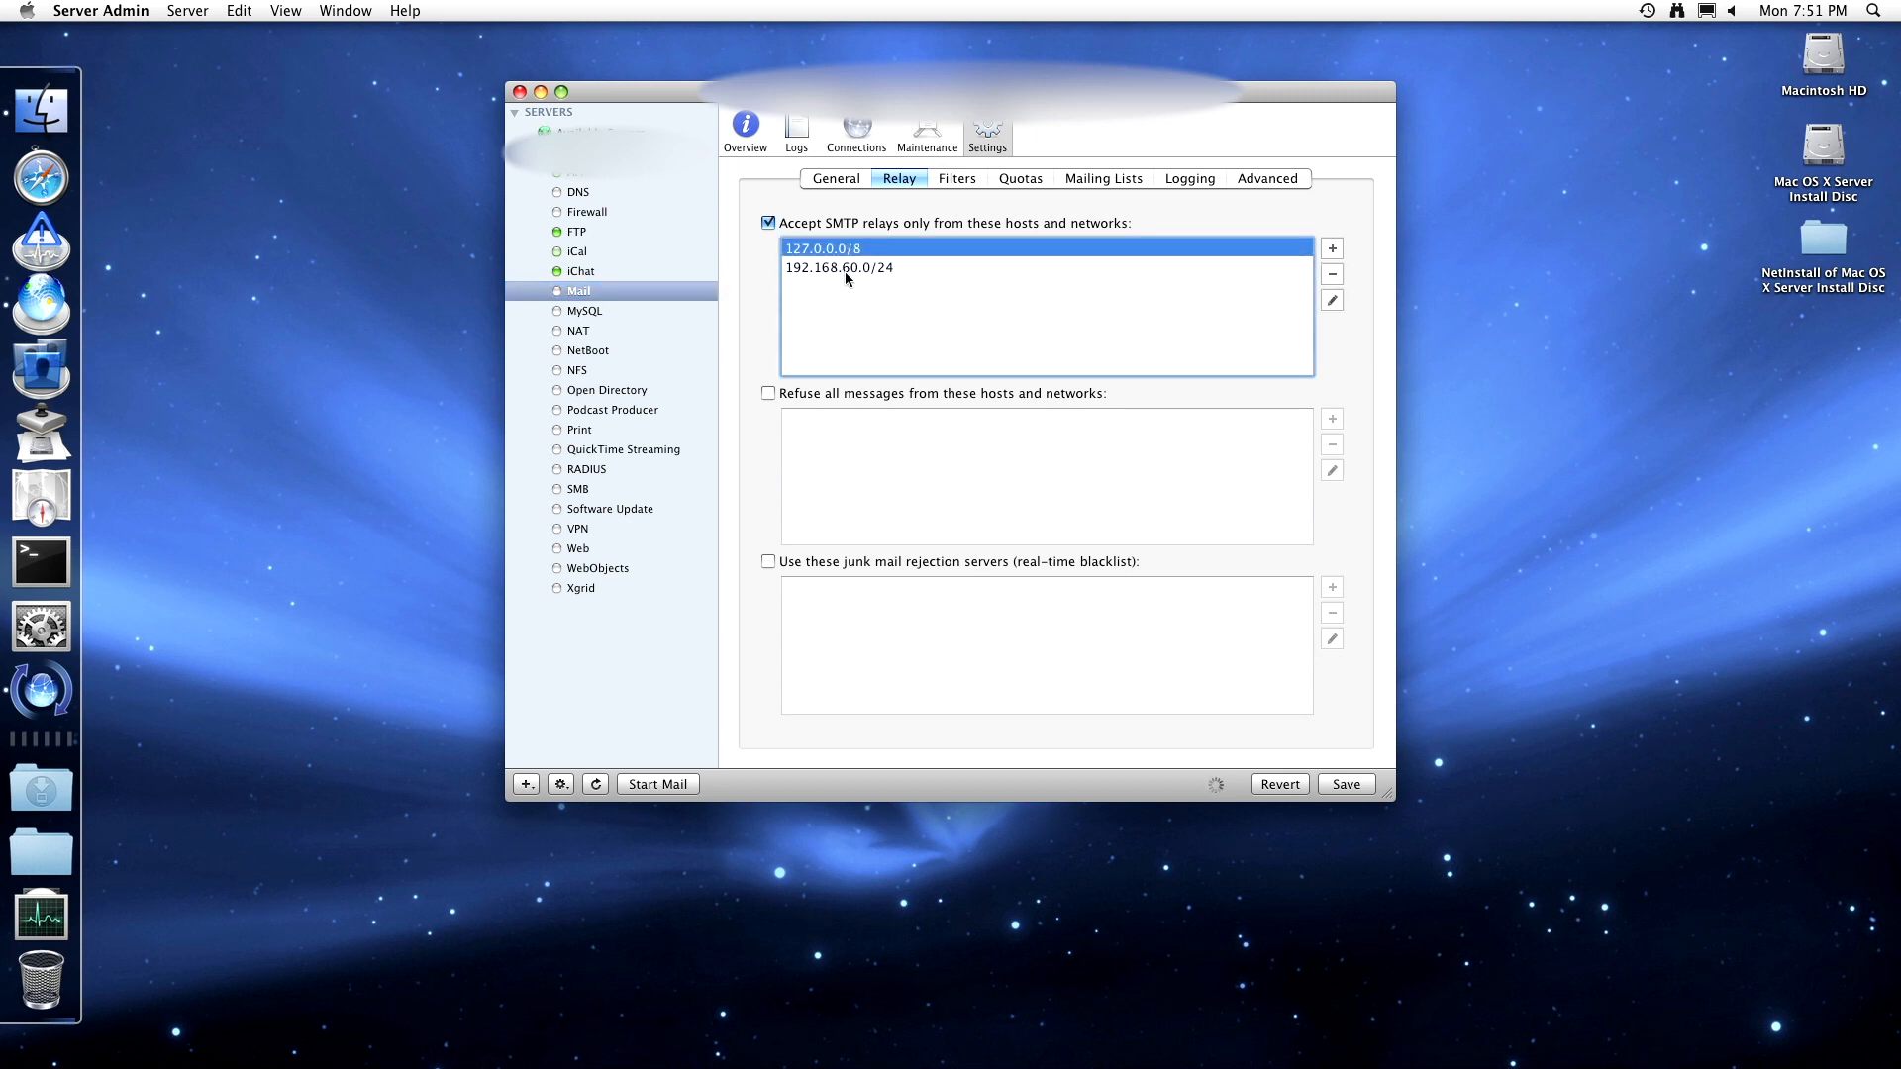
click(845, 271)
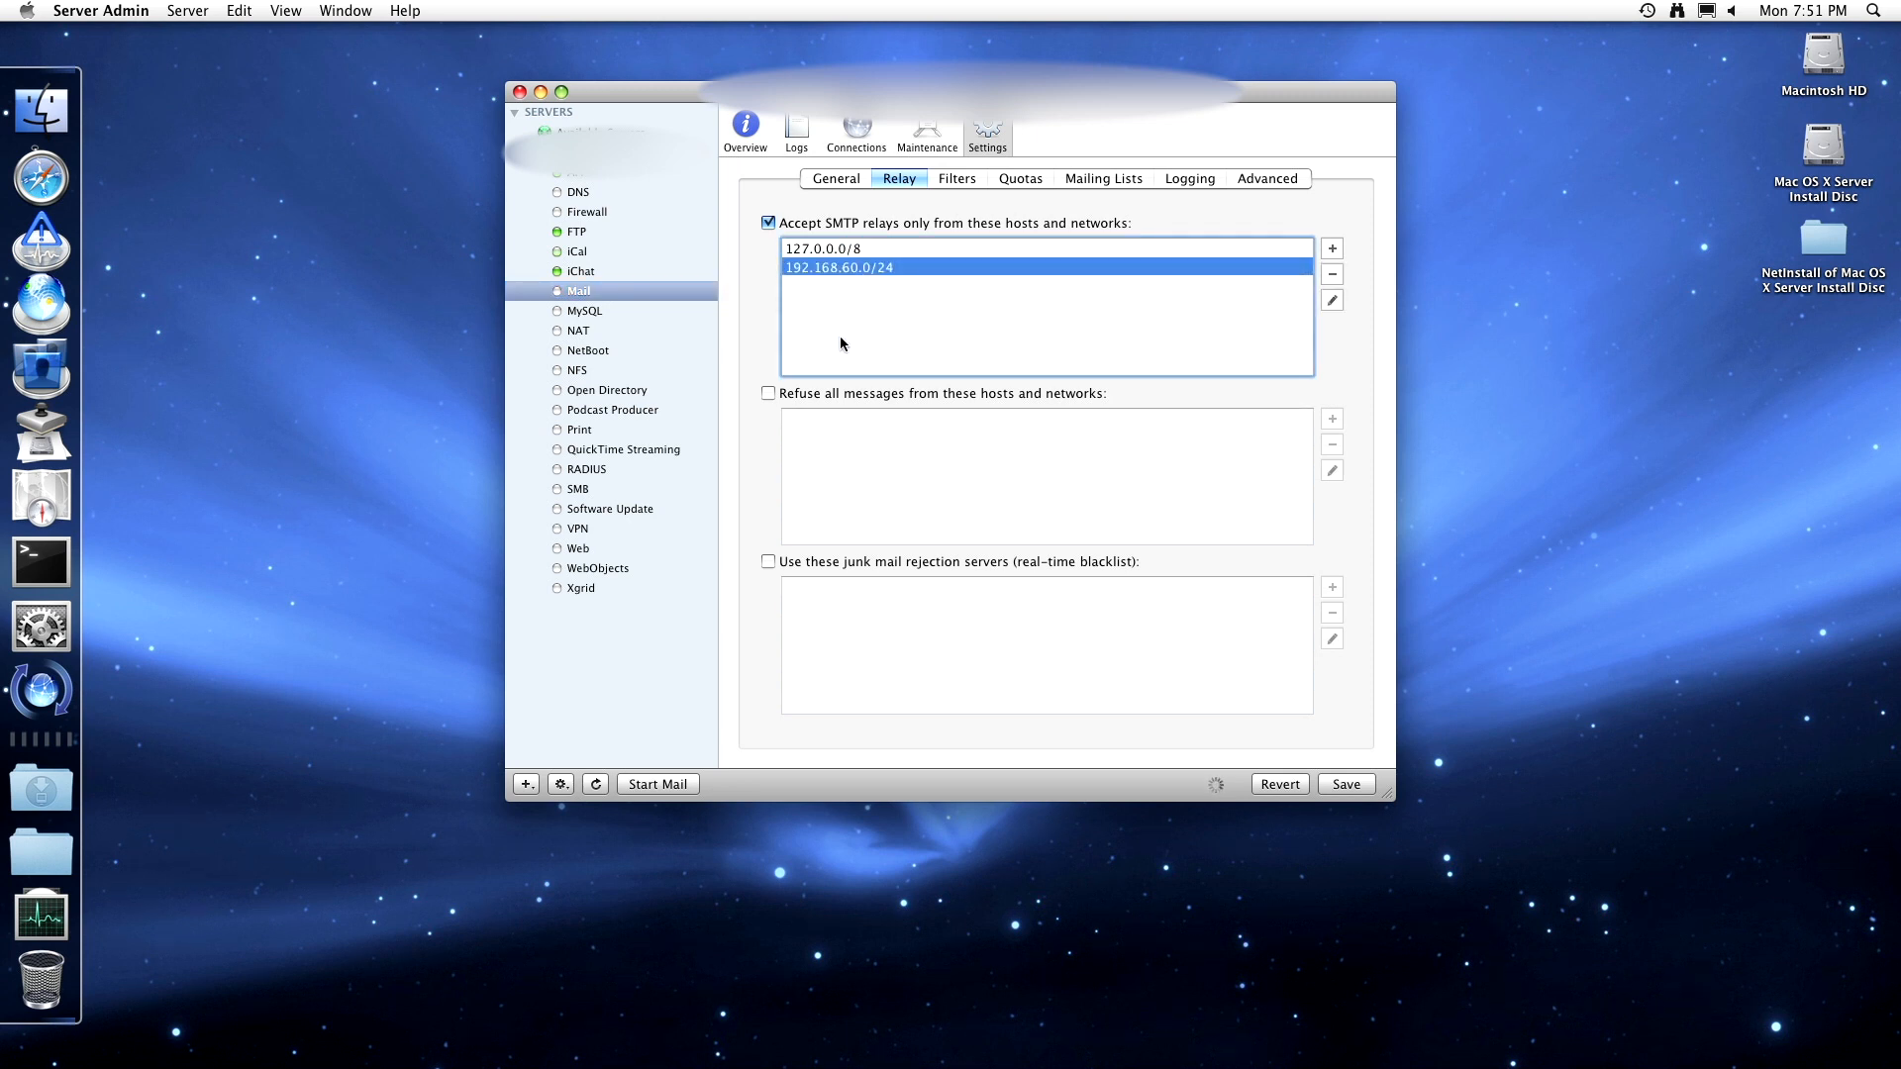
click(777, 395)
click(807, 396)
click(772, 563)
click(778, 562)
- Search Server Admin Help for mail rejection and read 'Rejecting Mail from Blacklisted Senders'
click(396, 11)
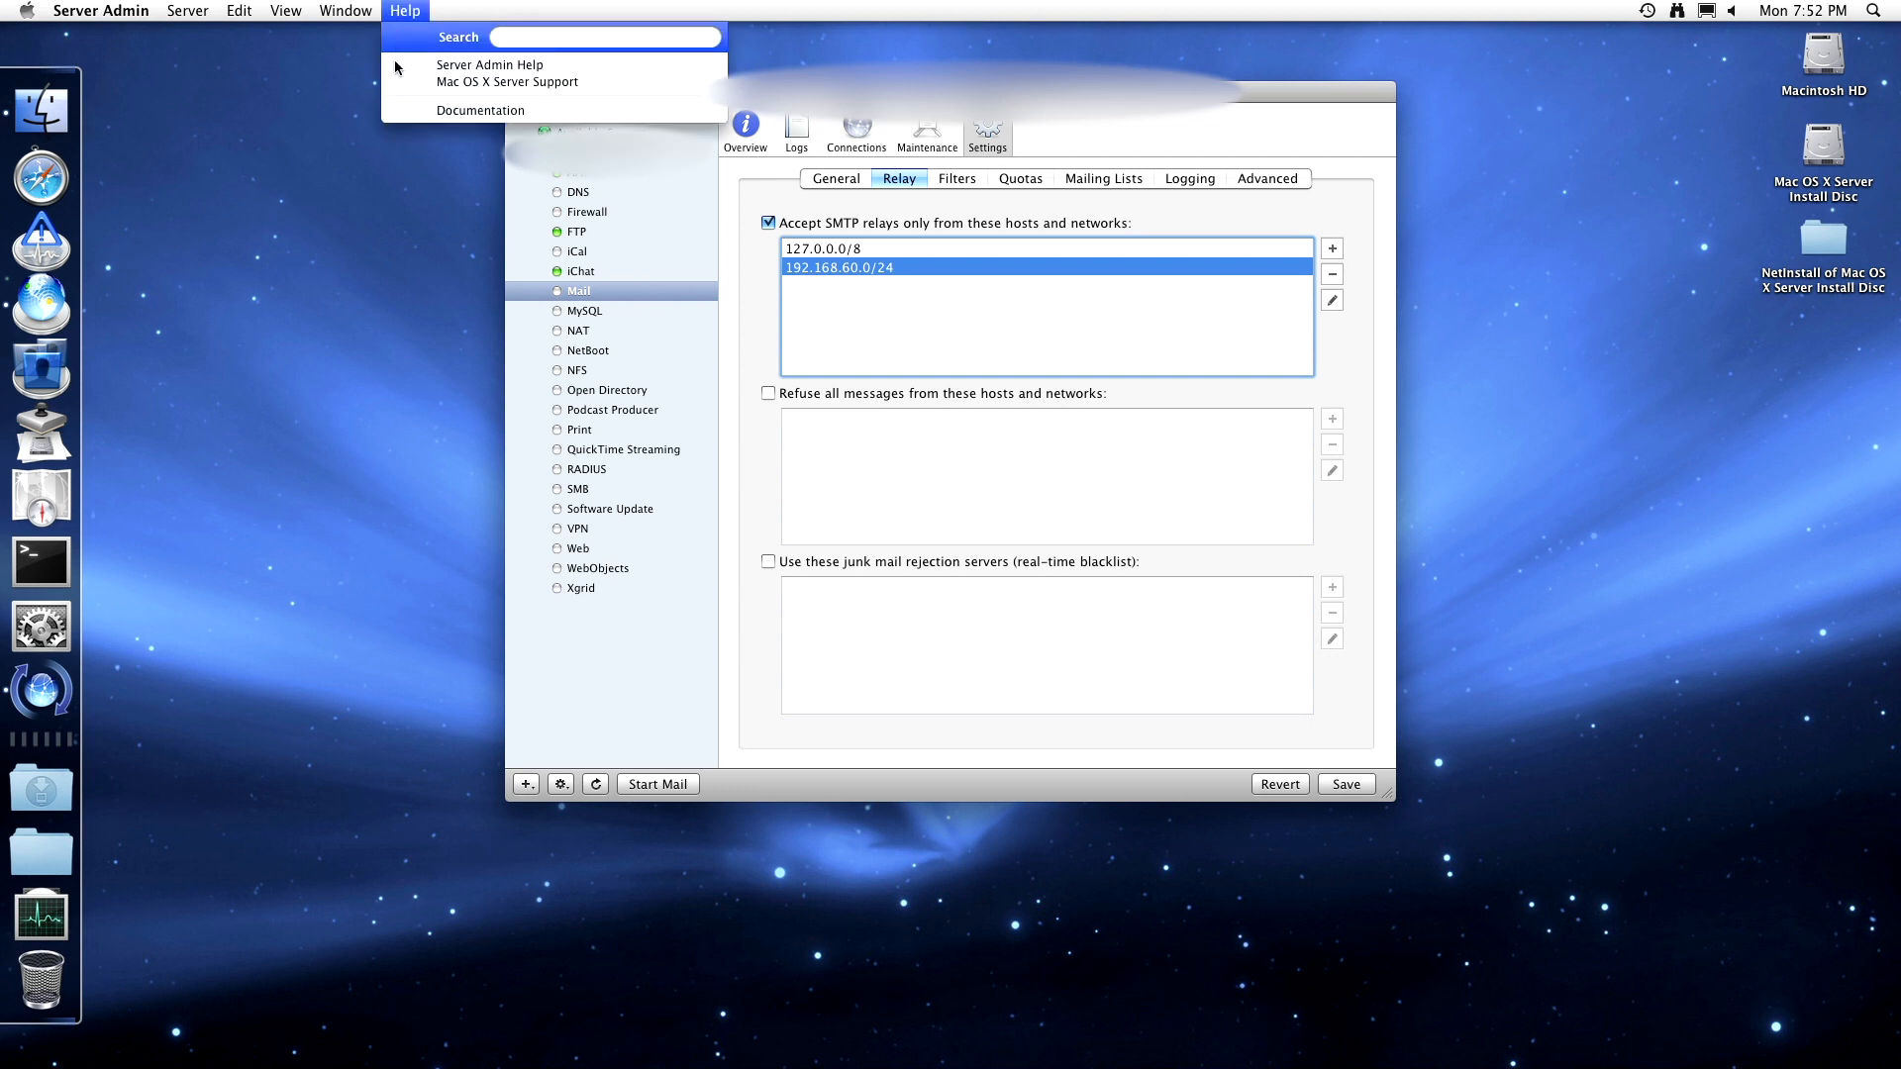
click(394, 63)
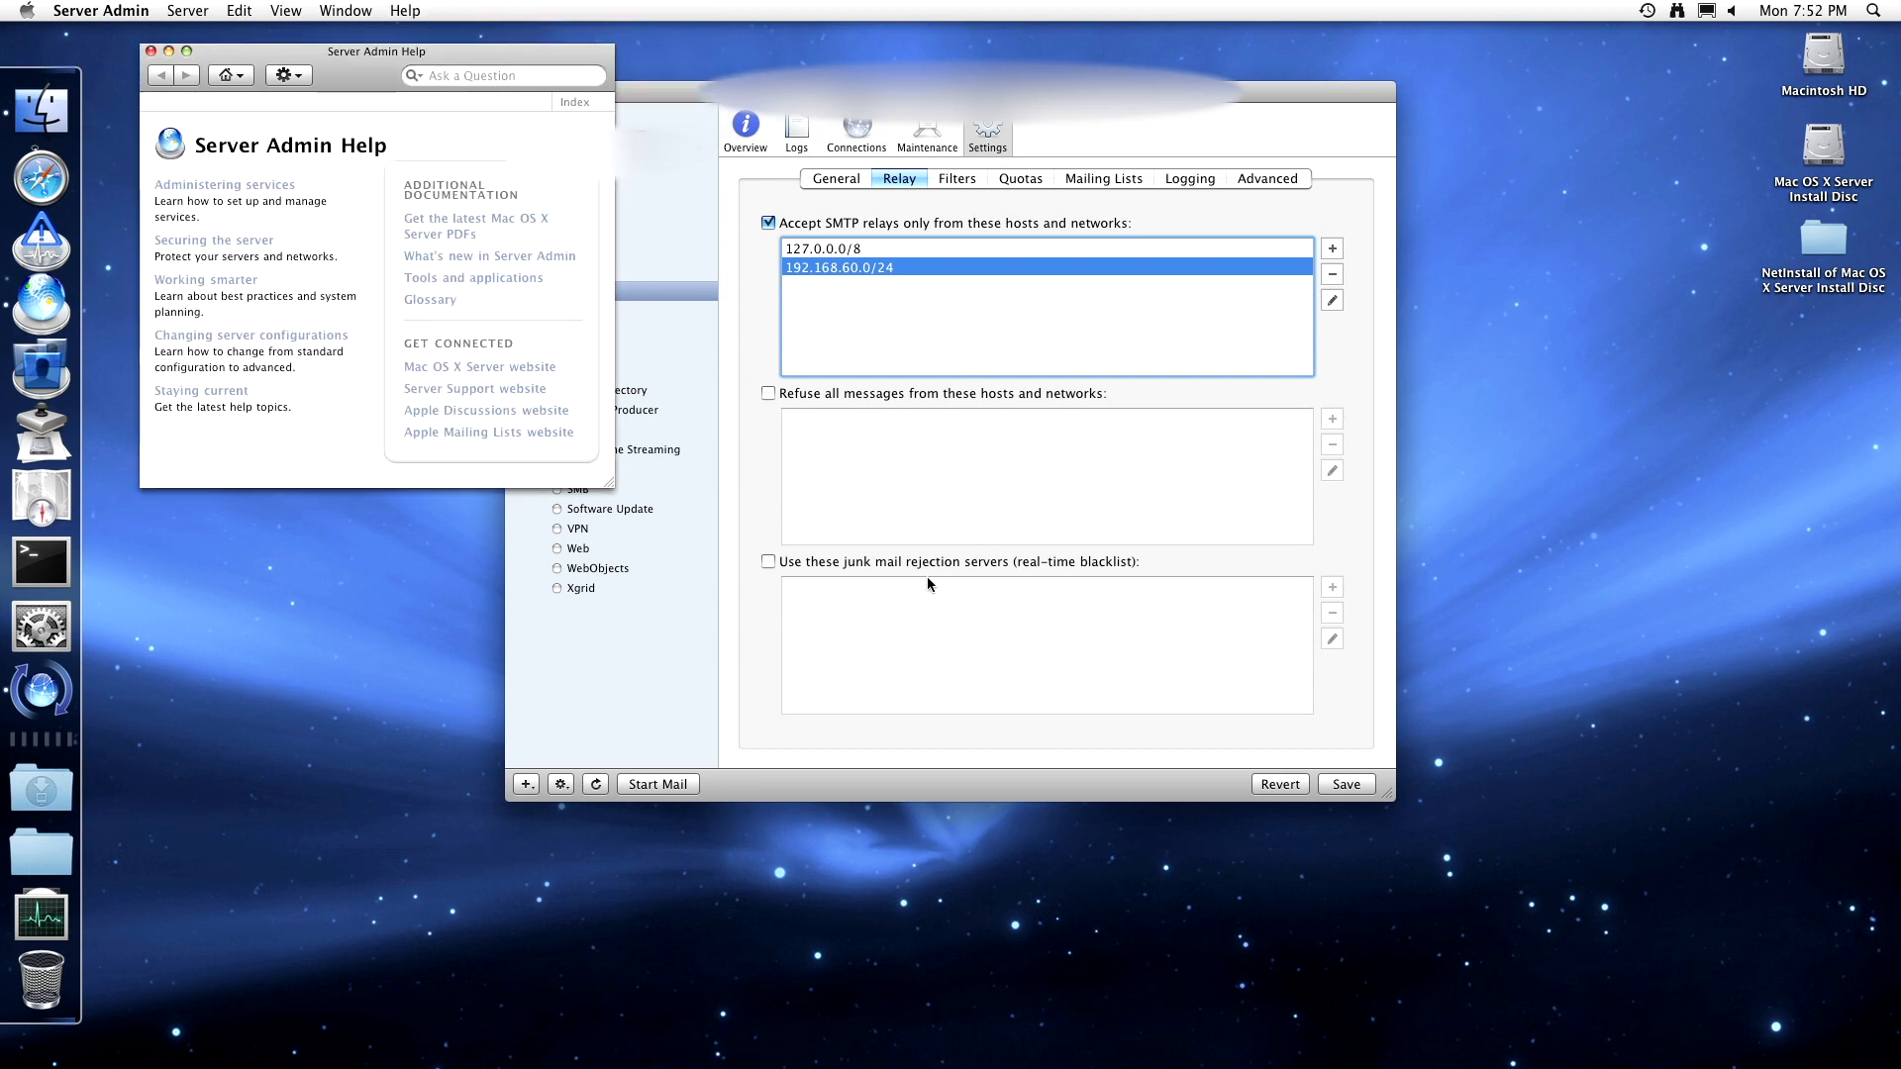
click(525, 74)
text(ma)
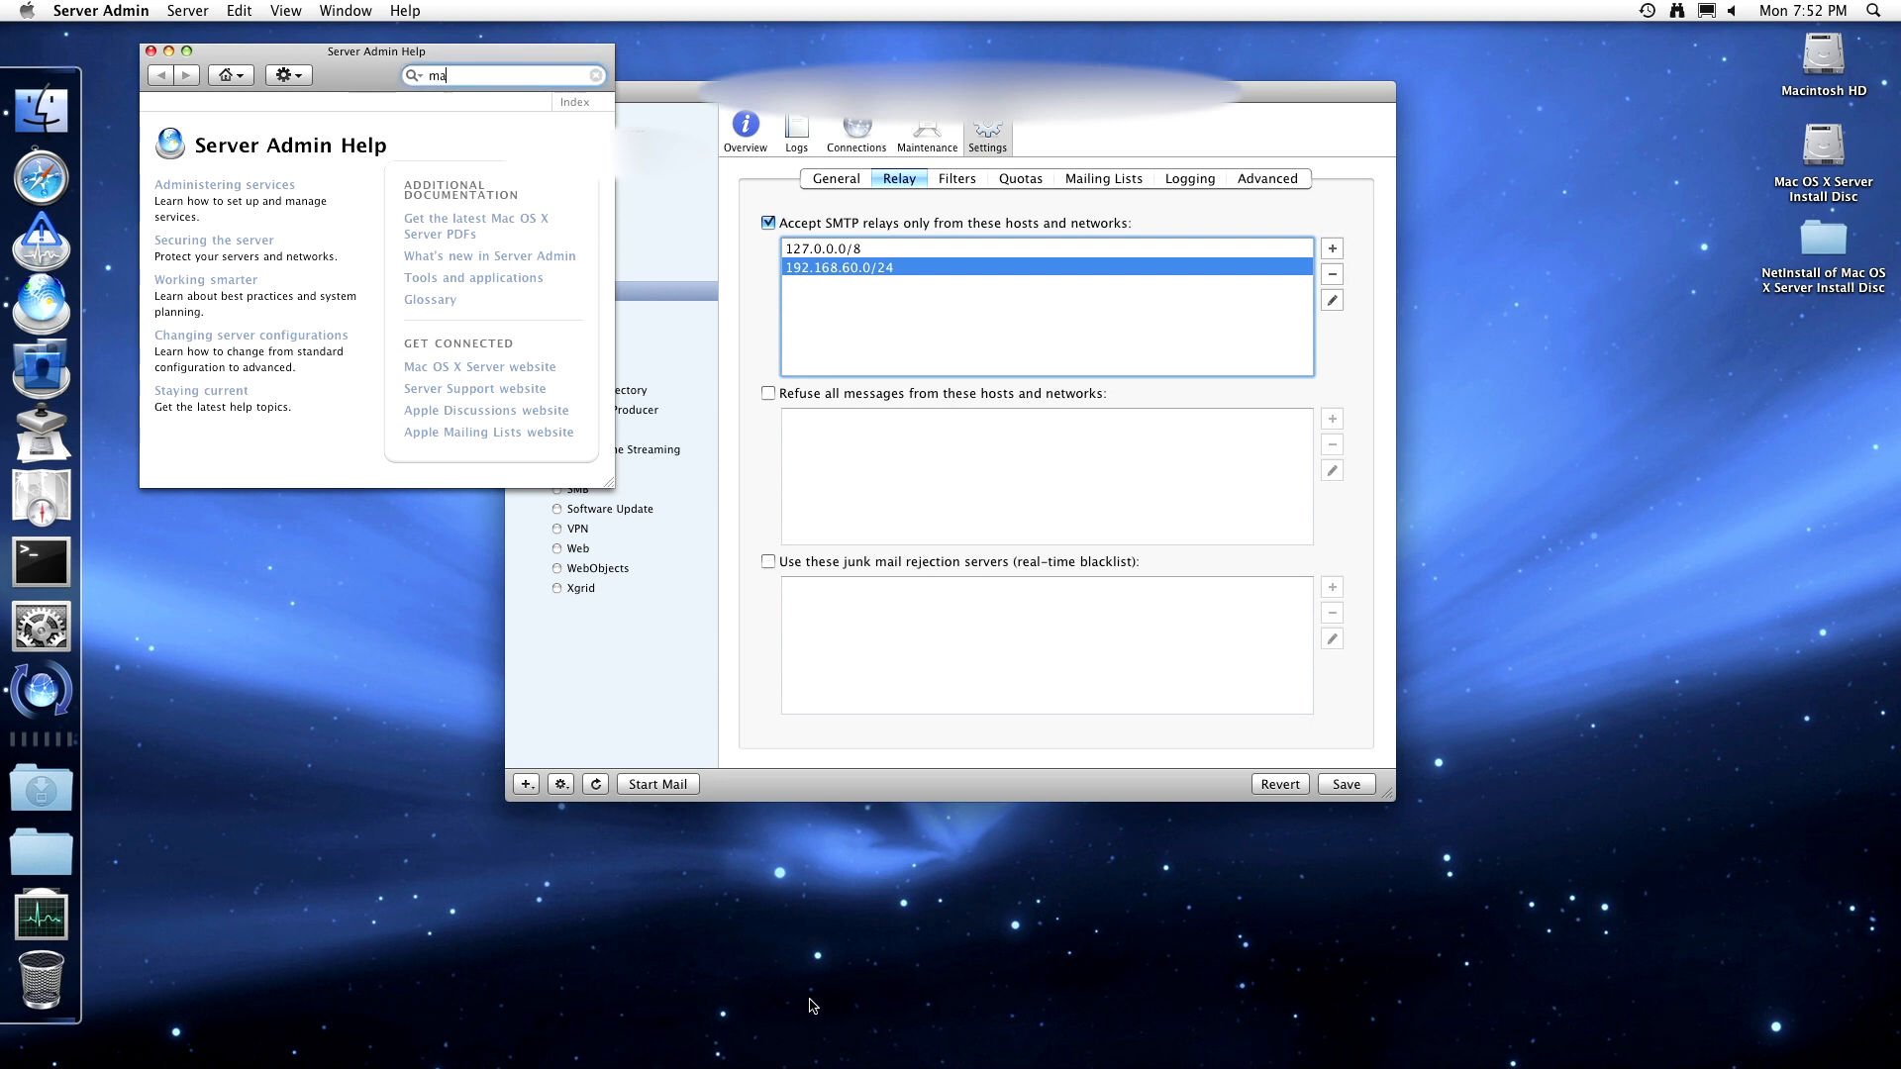
text(il rejection service)
key(BackSpace)
key(Return)
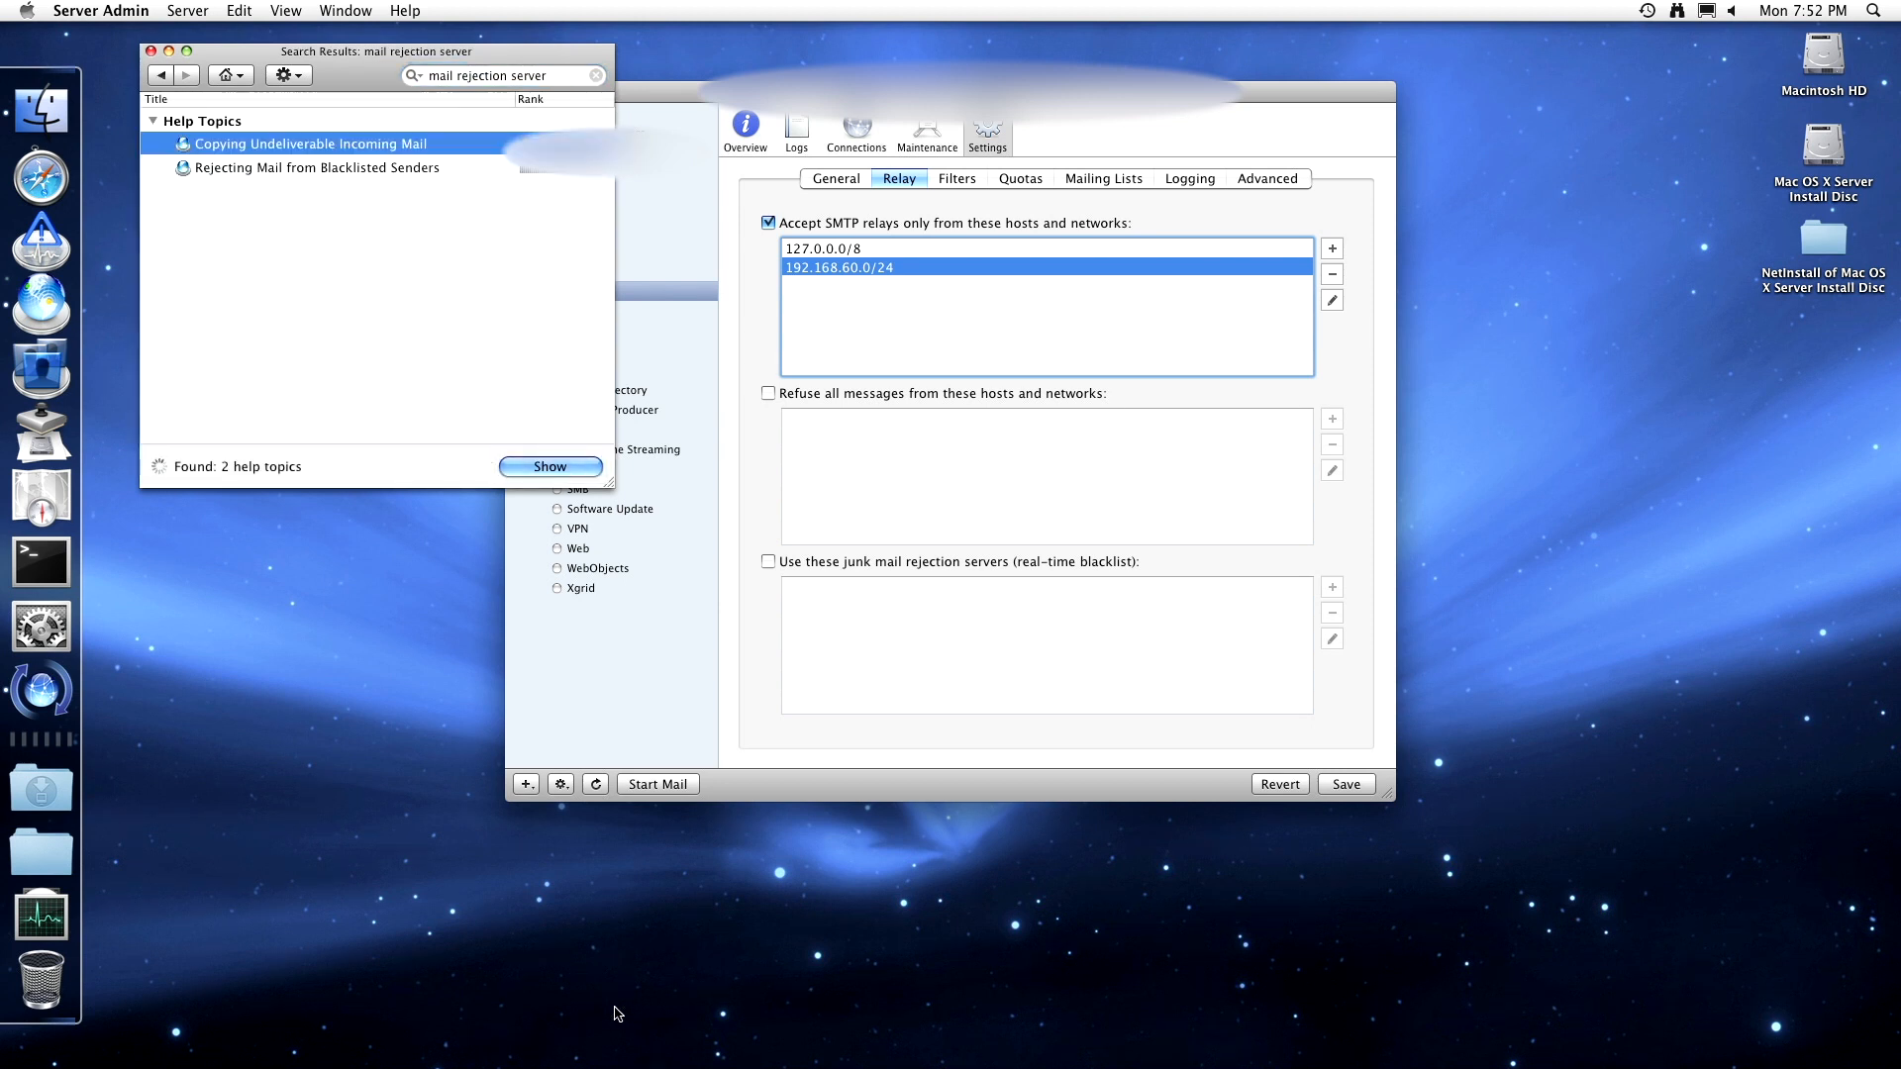
double_click(402, 166)
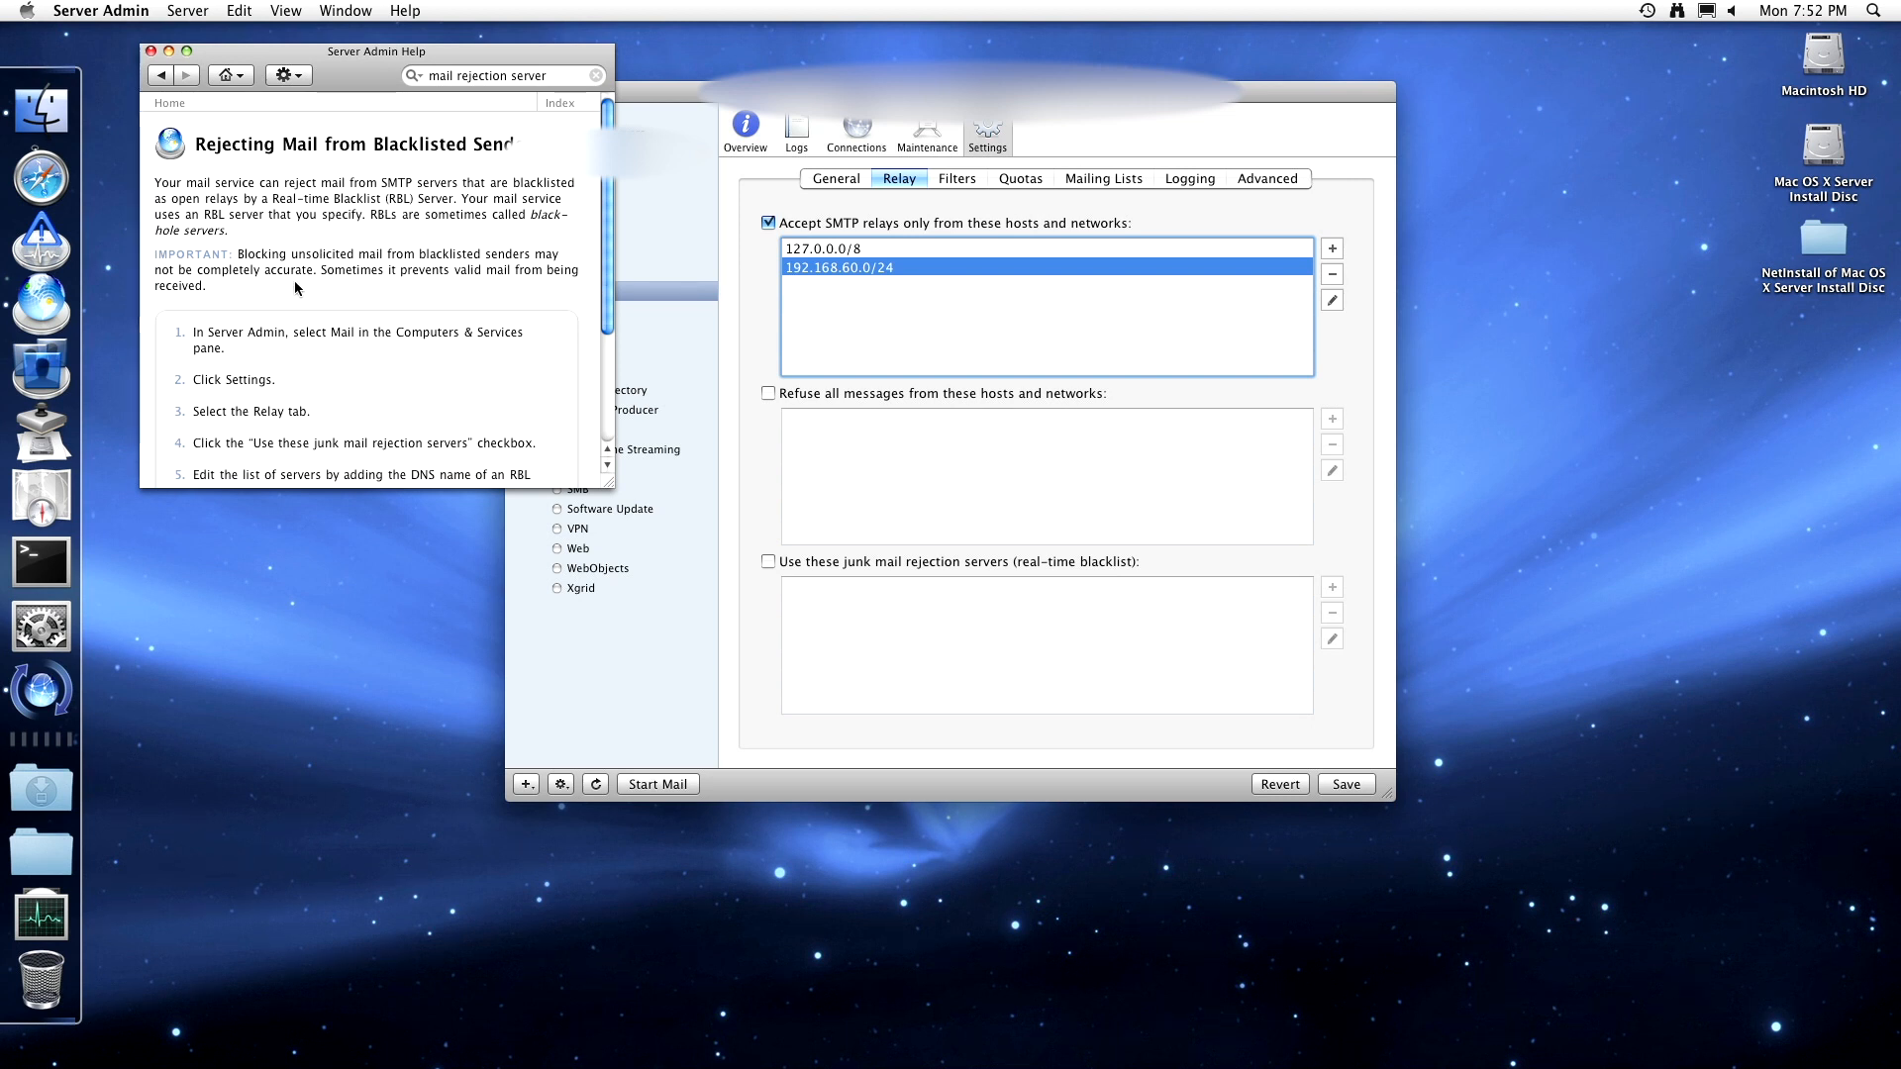
mouse_move(601, 232)
mouse_down()
mouse_move(604, 374)
mouse_move(605, 260)
mouse_up()
- Close Help and show Mail Filters, with junk and virus scanning off and a 6-hit score
click(151, 50)
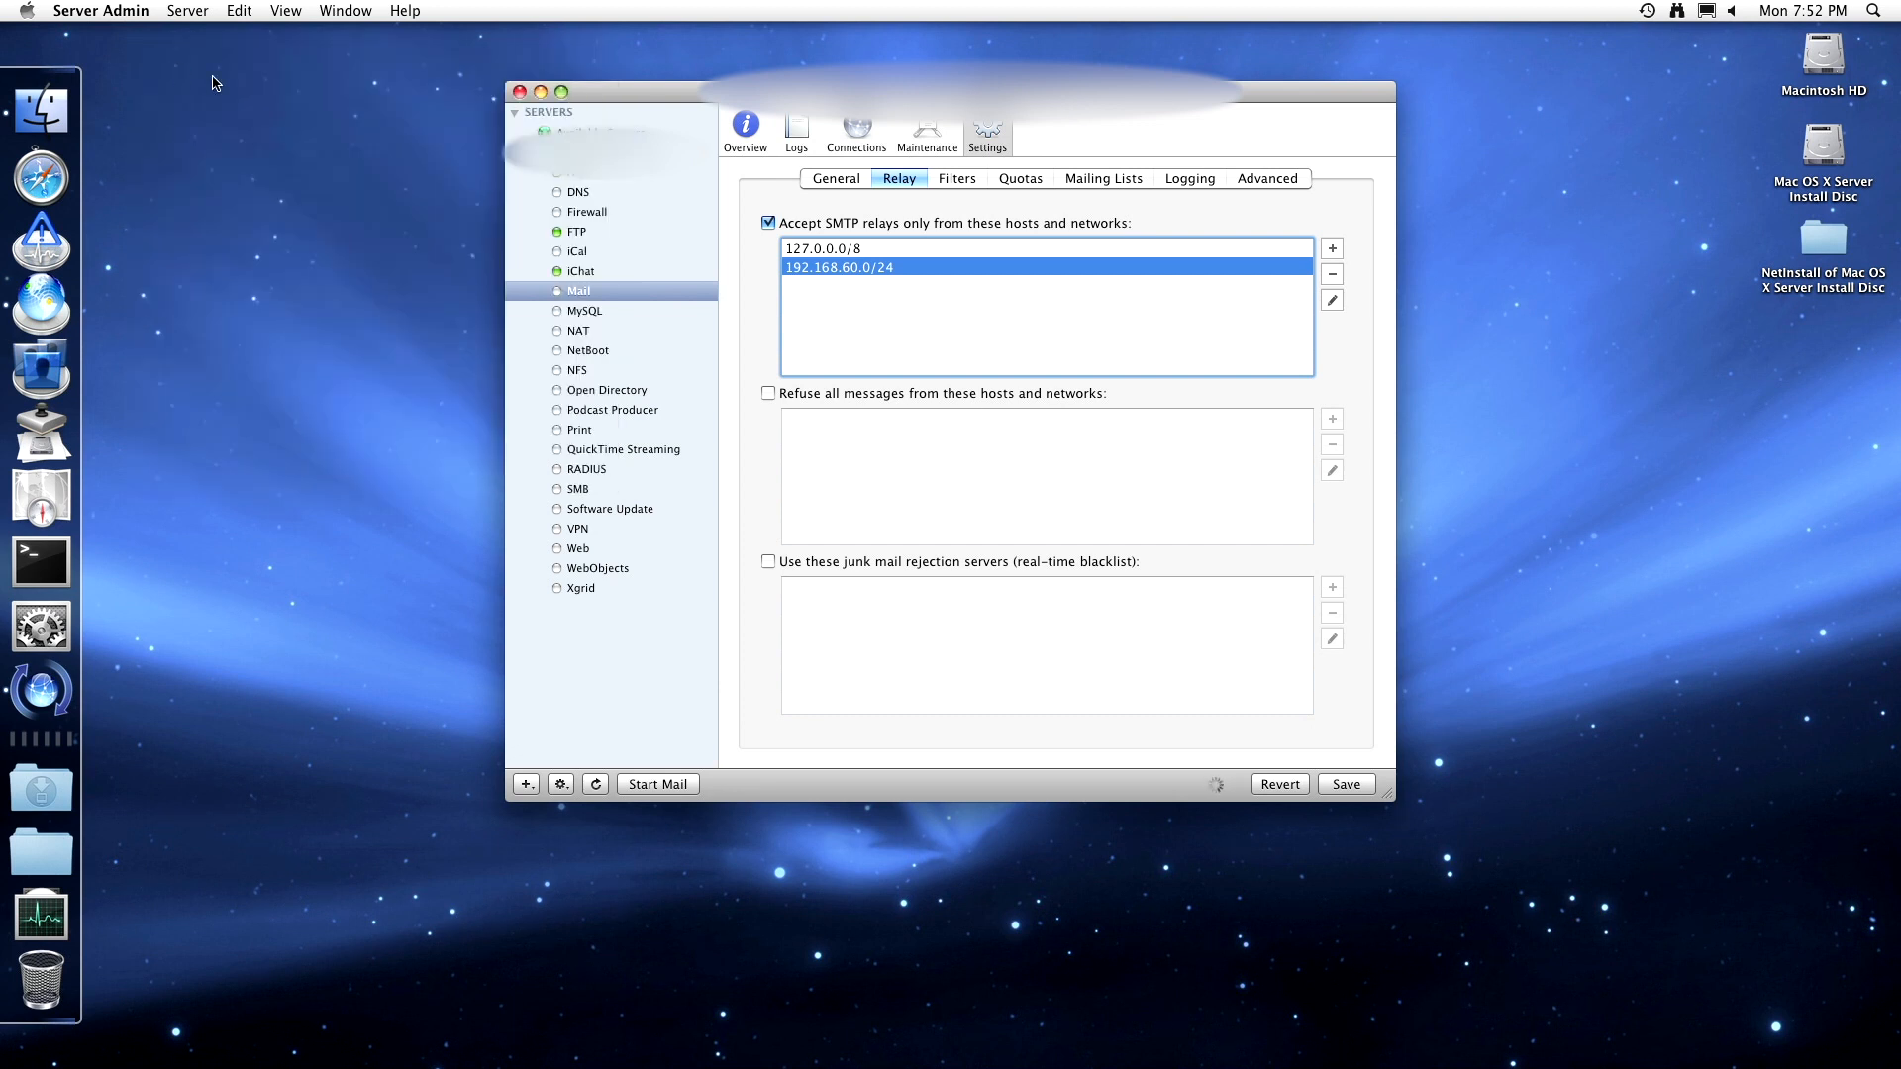
click(960, 180)
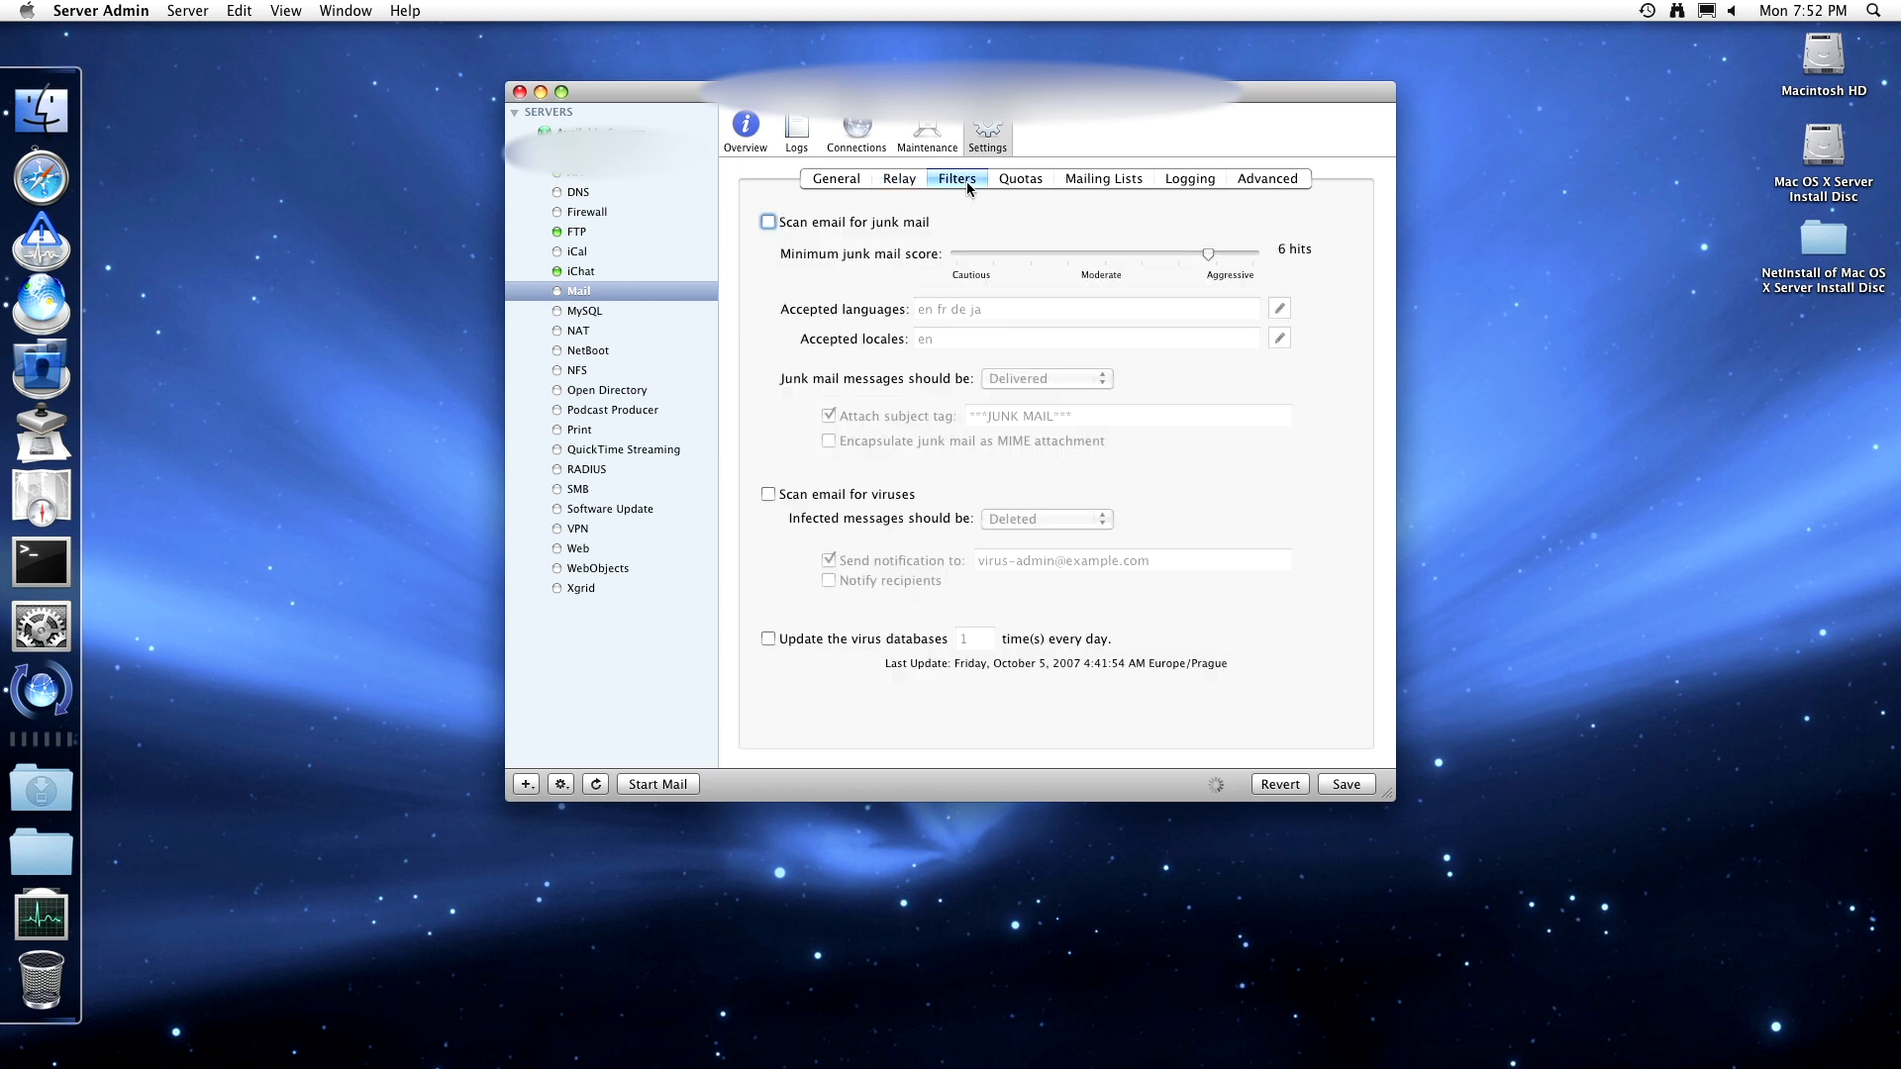
- Enable 'Scan email for junk mail' and bring up the accepted-languages list
click(768, 222)
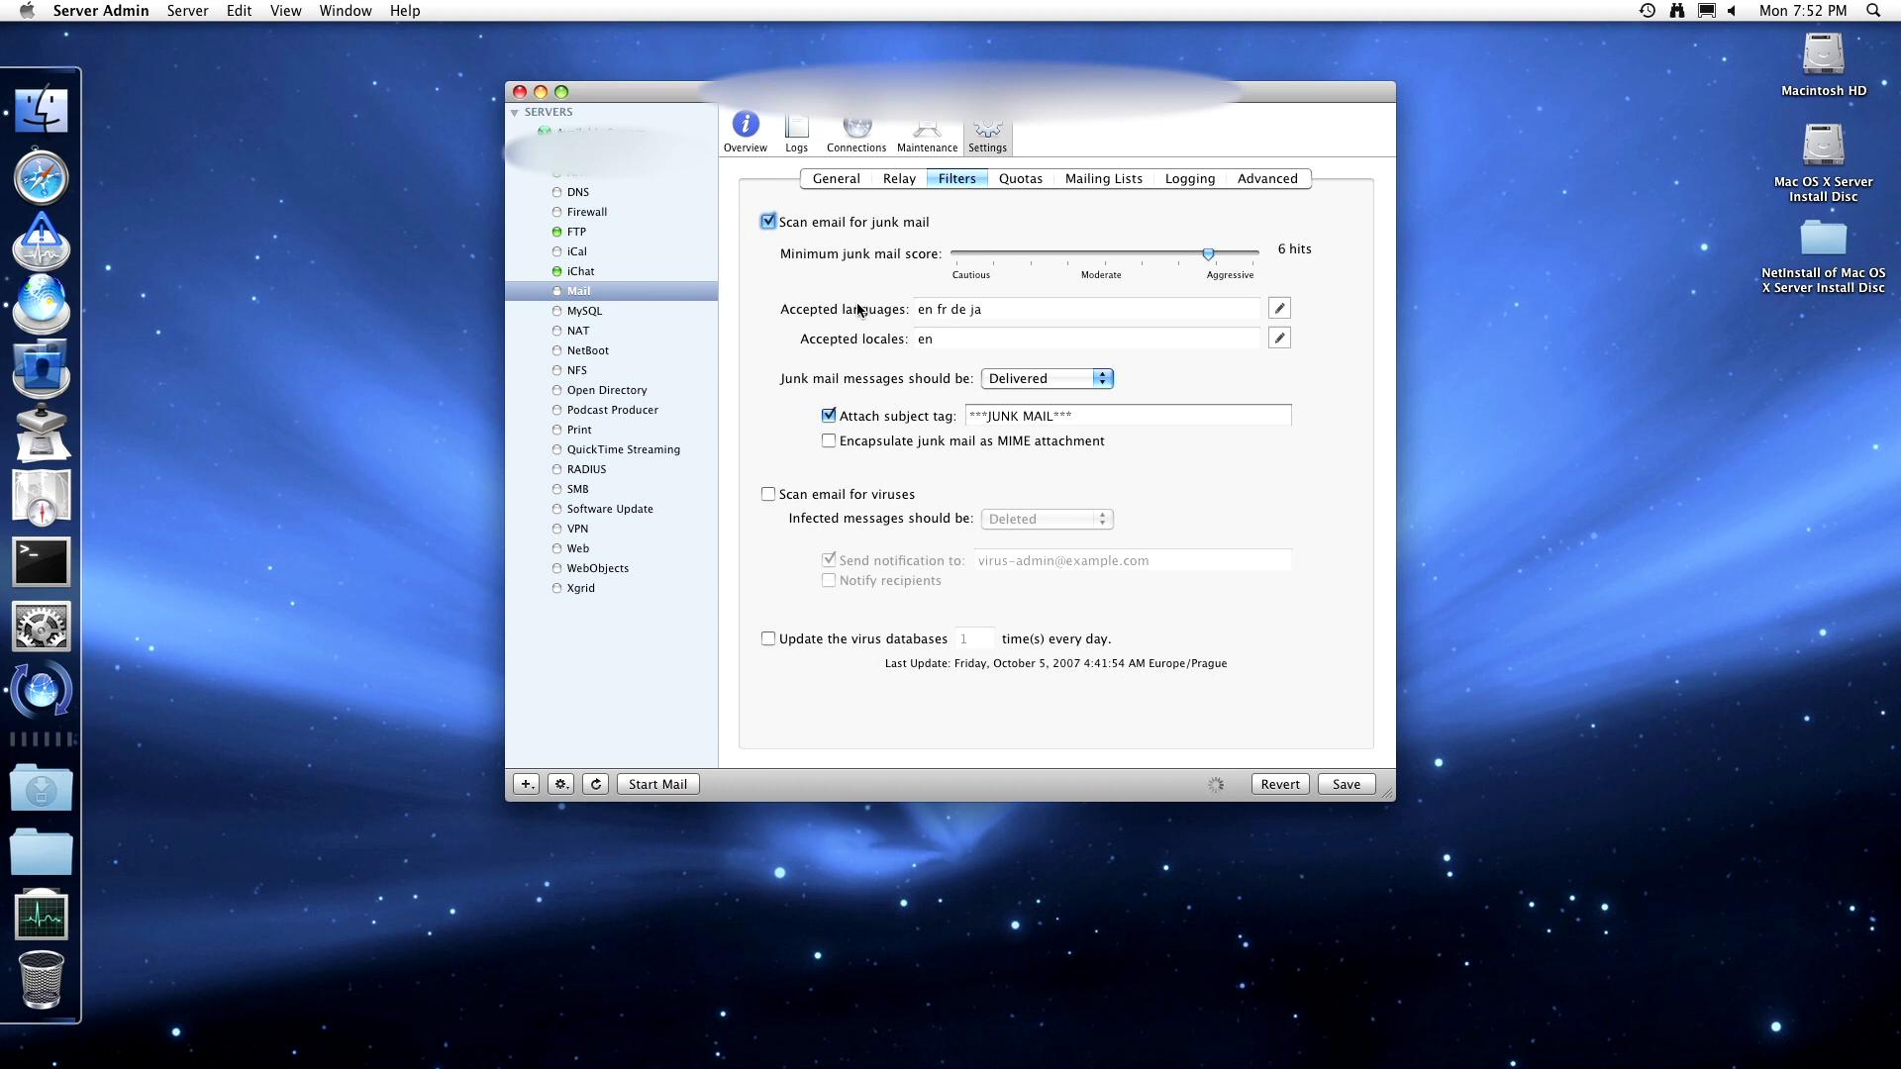
click(1279, 309)
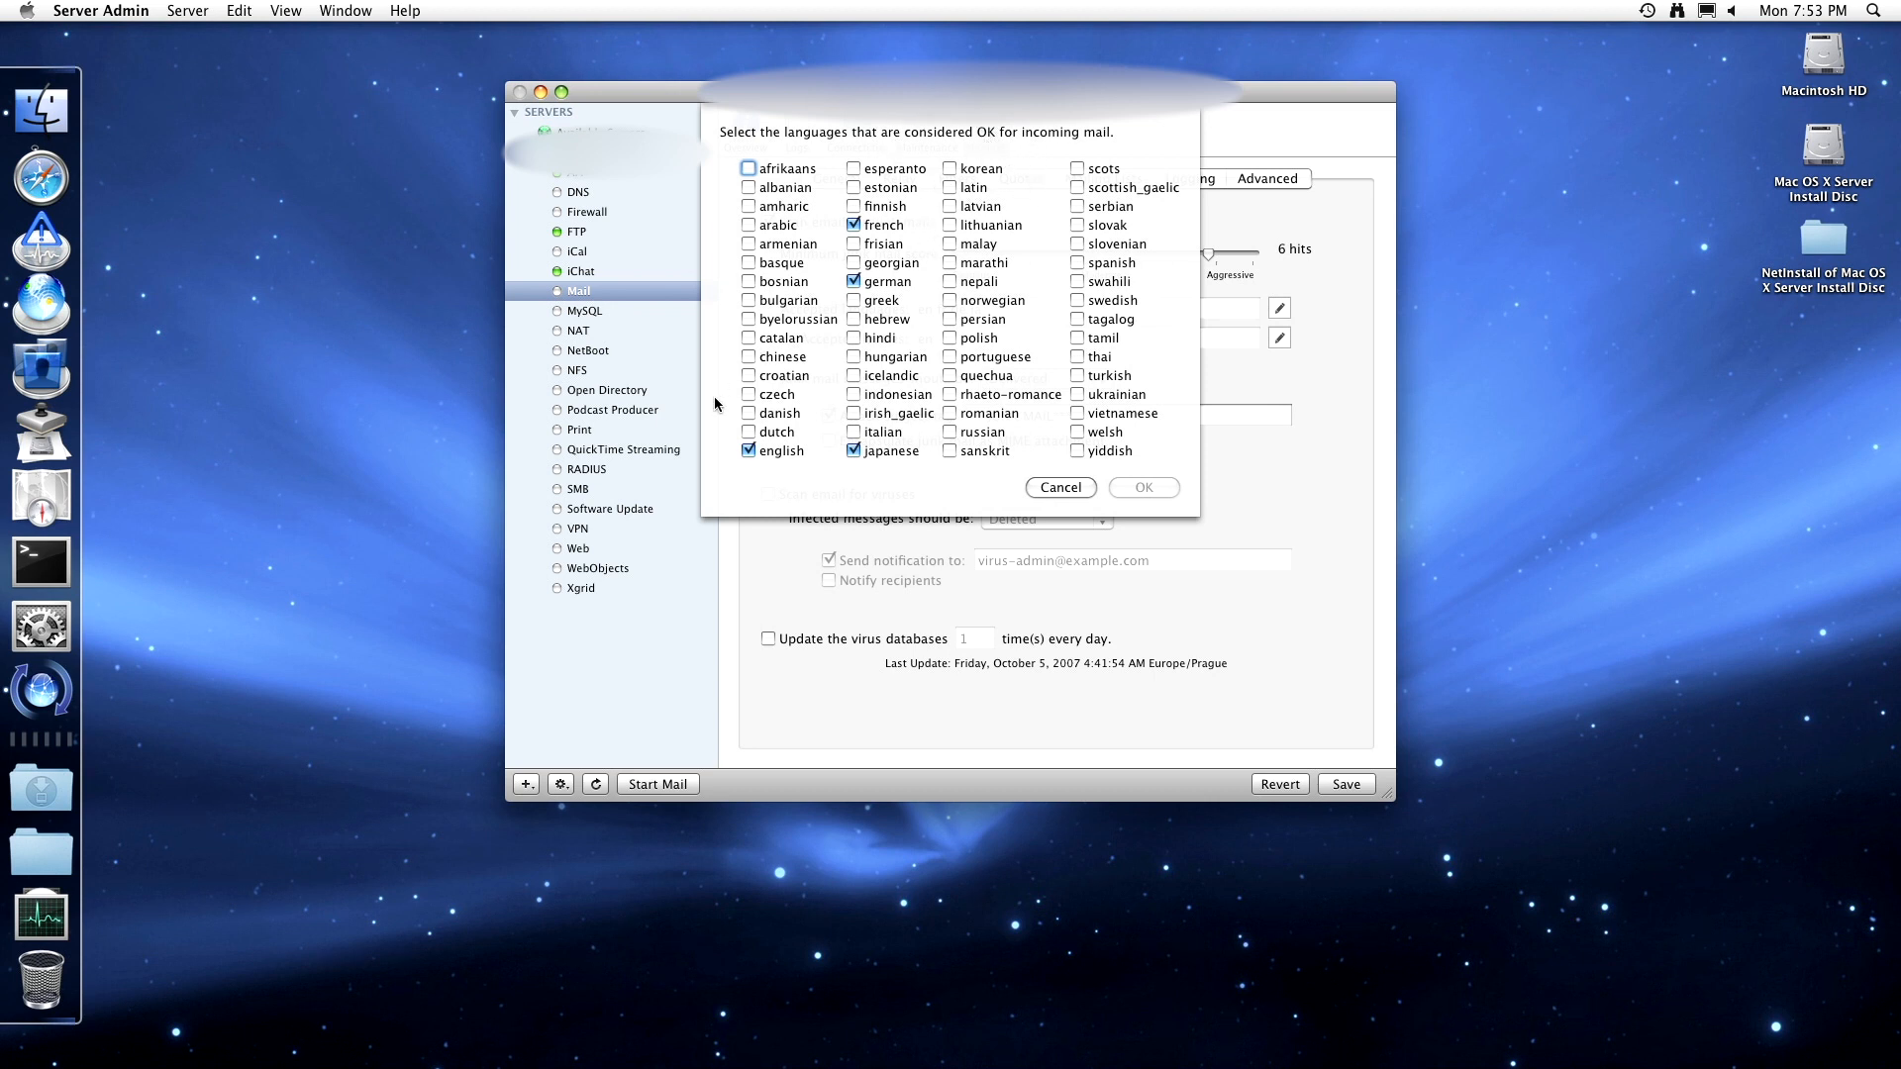
- Accept Czech, Russian, Portuguese, Slovak, Afrikaans, Arabic, Armenian, Byelorussian, Chinese, Danish and Dutch
click(751, 396)
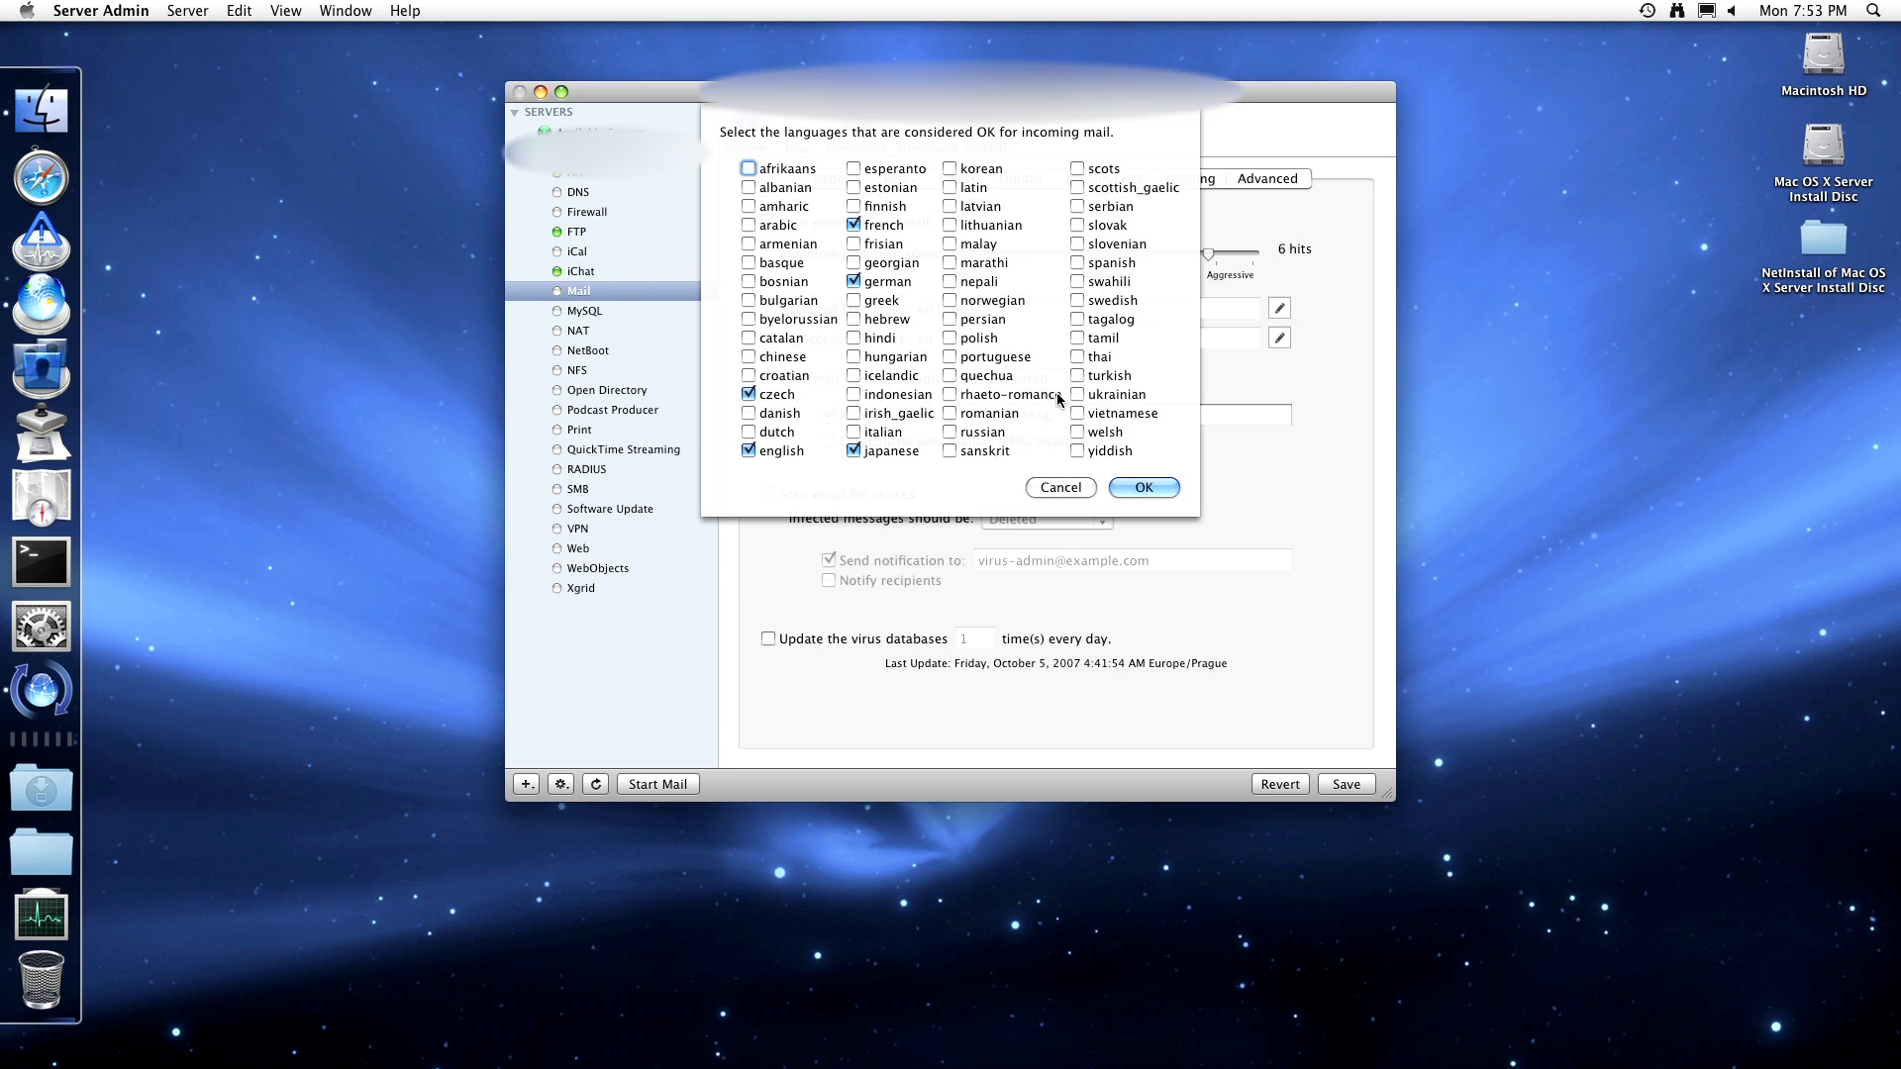
click(968, 433)
click(951, 357)
click(1089, 226)
click(750, 169)
click(750, 226)
click(752, 247)
click(750, 320)
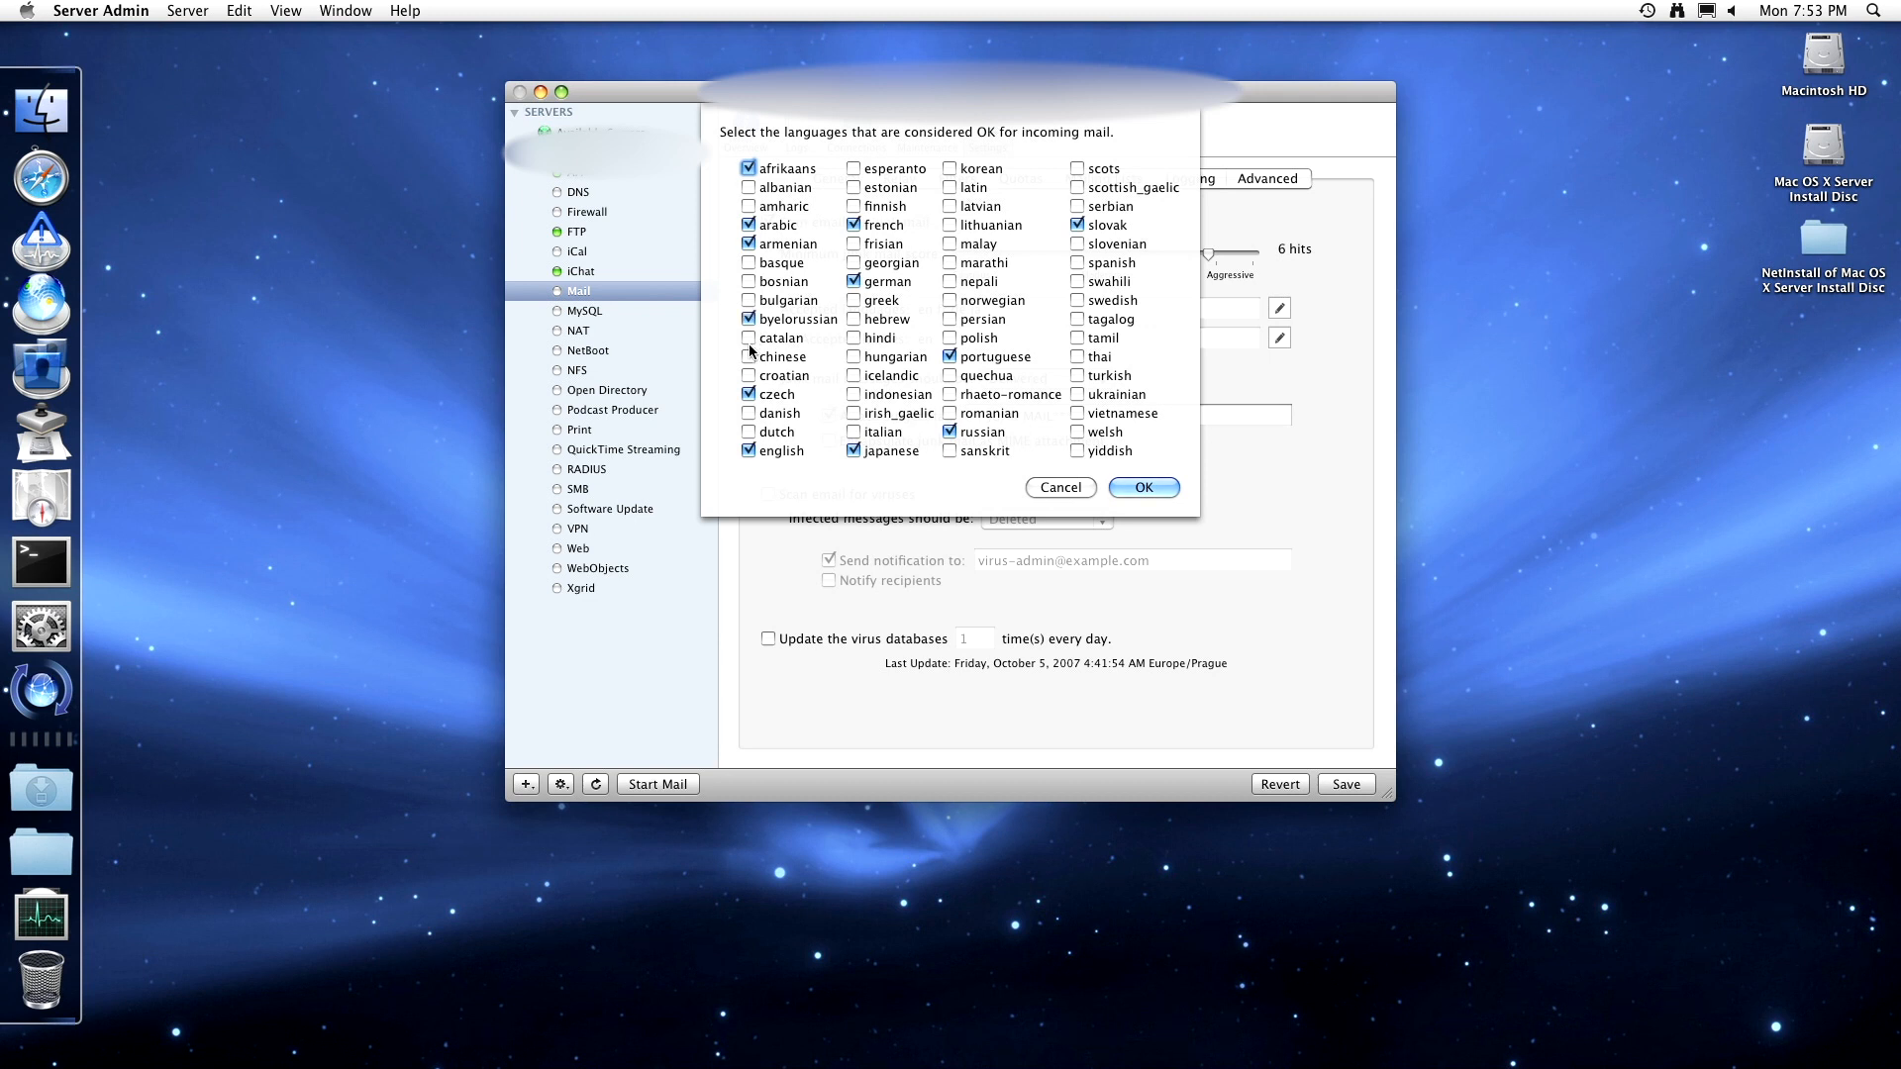
click(750, 357)
click(748, 414)
click(749, 433)
- Also accept Estonian through Yiddish, including Greek, Hebrew, Italian, Polish, Spanish and Turkish, and confirm
click(853, 189)
click(853, 206)
click(870, 262)
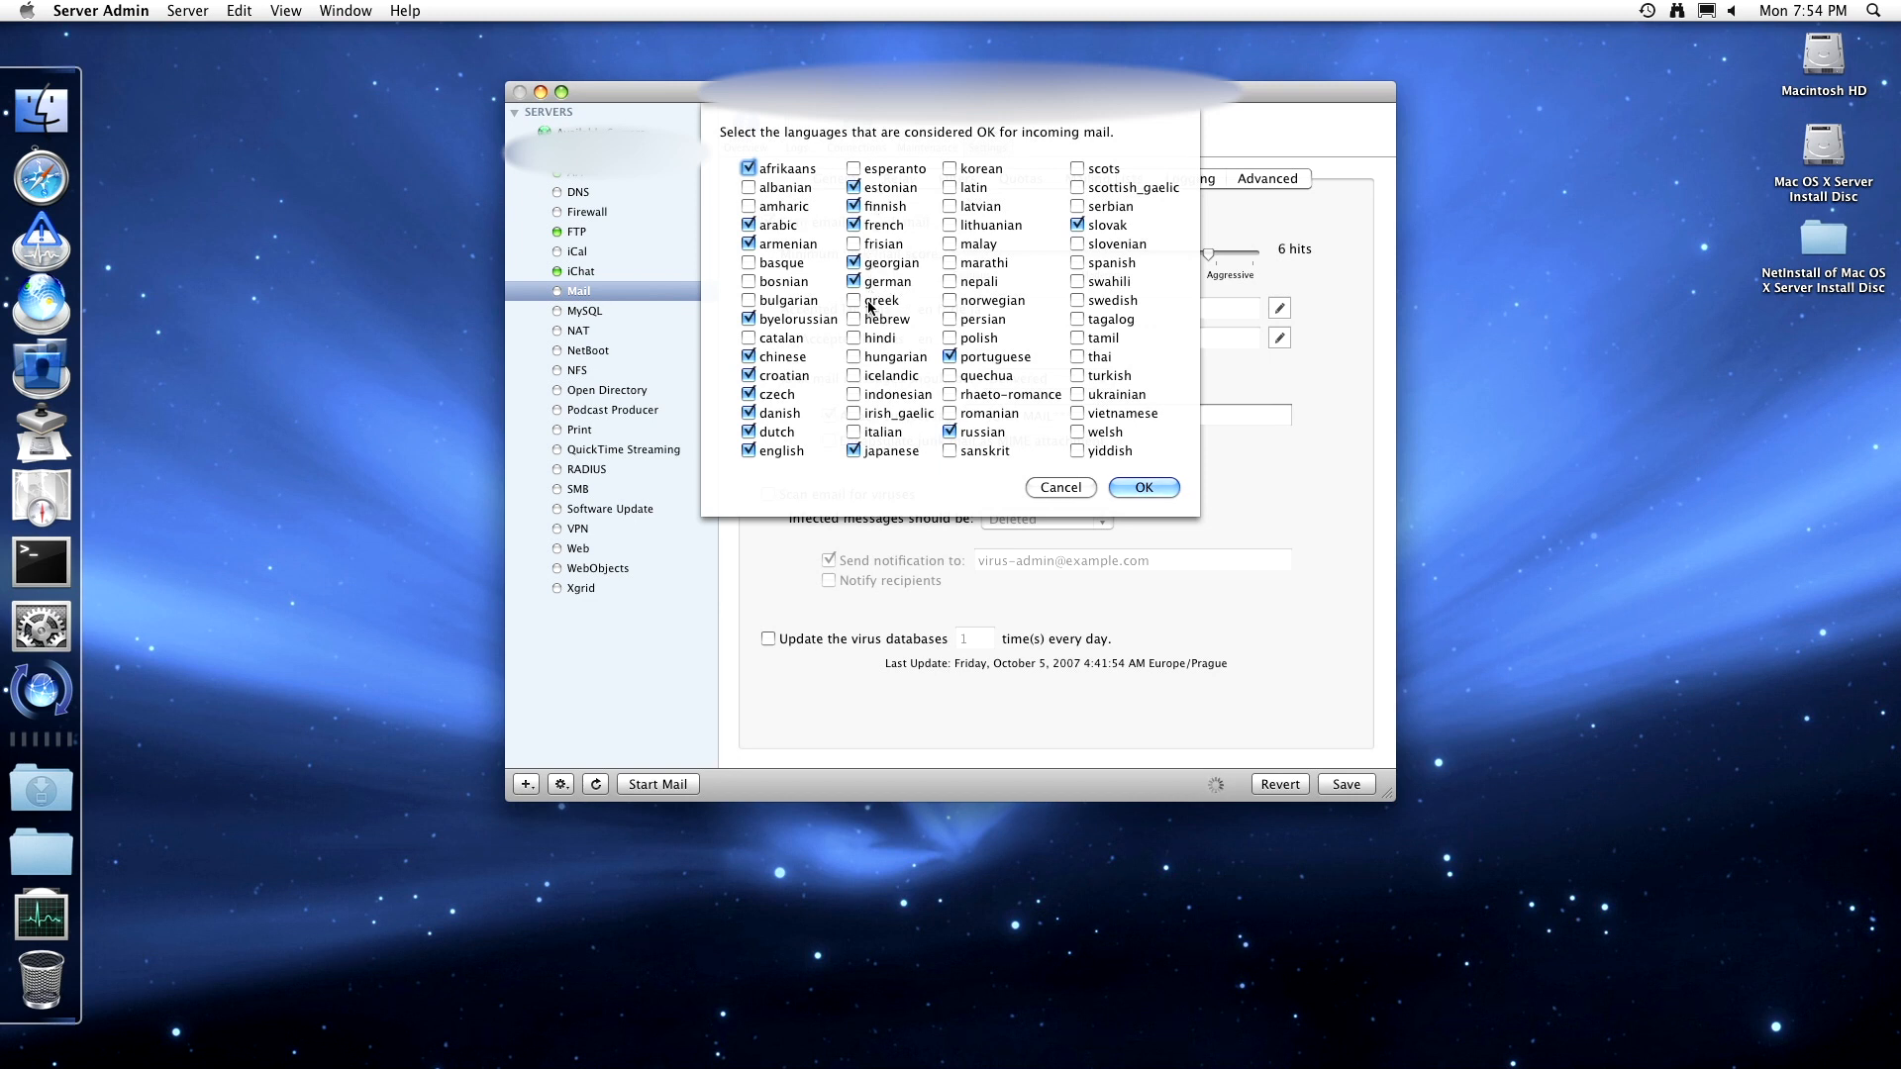
click(872, 301)
click(873, 319)
click(867, 357)
click(869, 433)
click(1000, 308)
click(988, 337)
click(1105, 263)
click(1099, 306)
click(1112, 378)
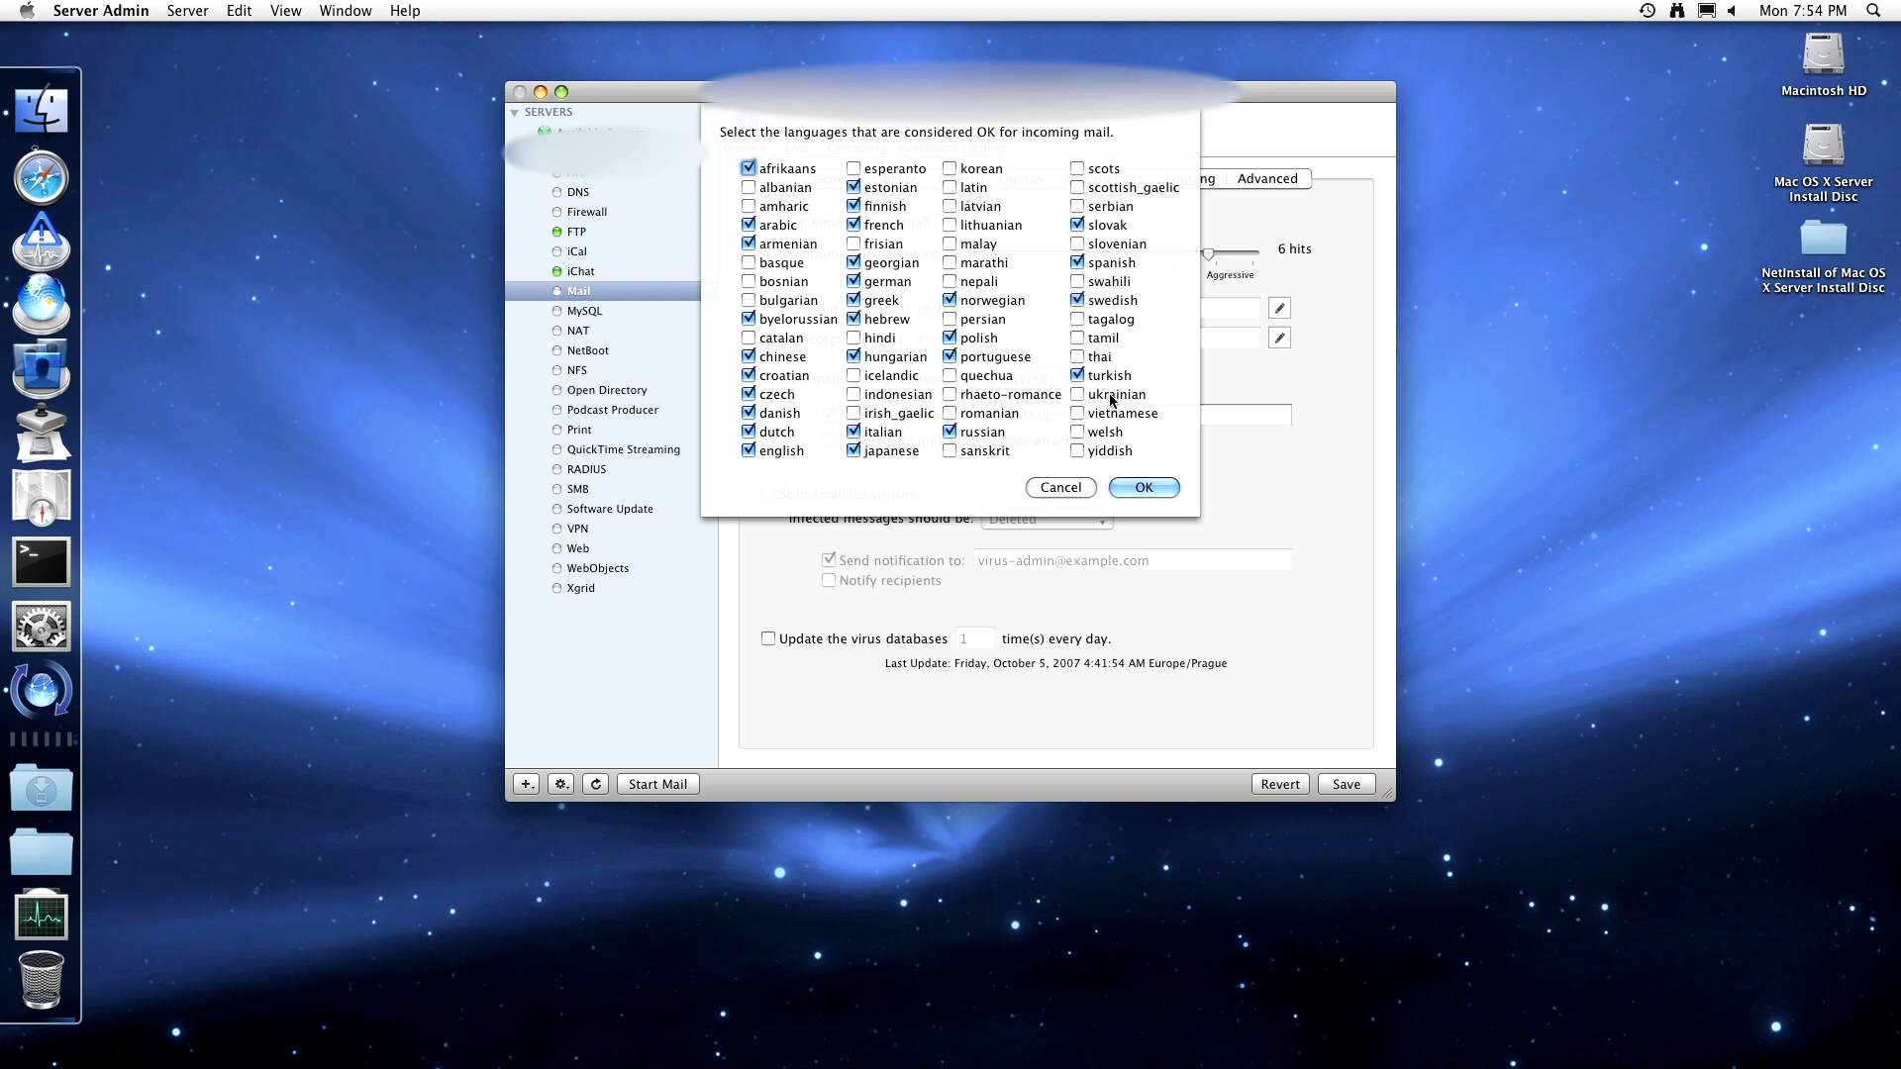
click(1111, 396)
click(1102, 450)
click(1137, 488)
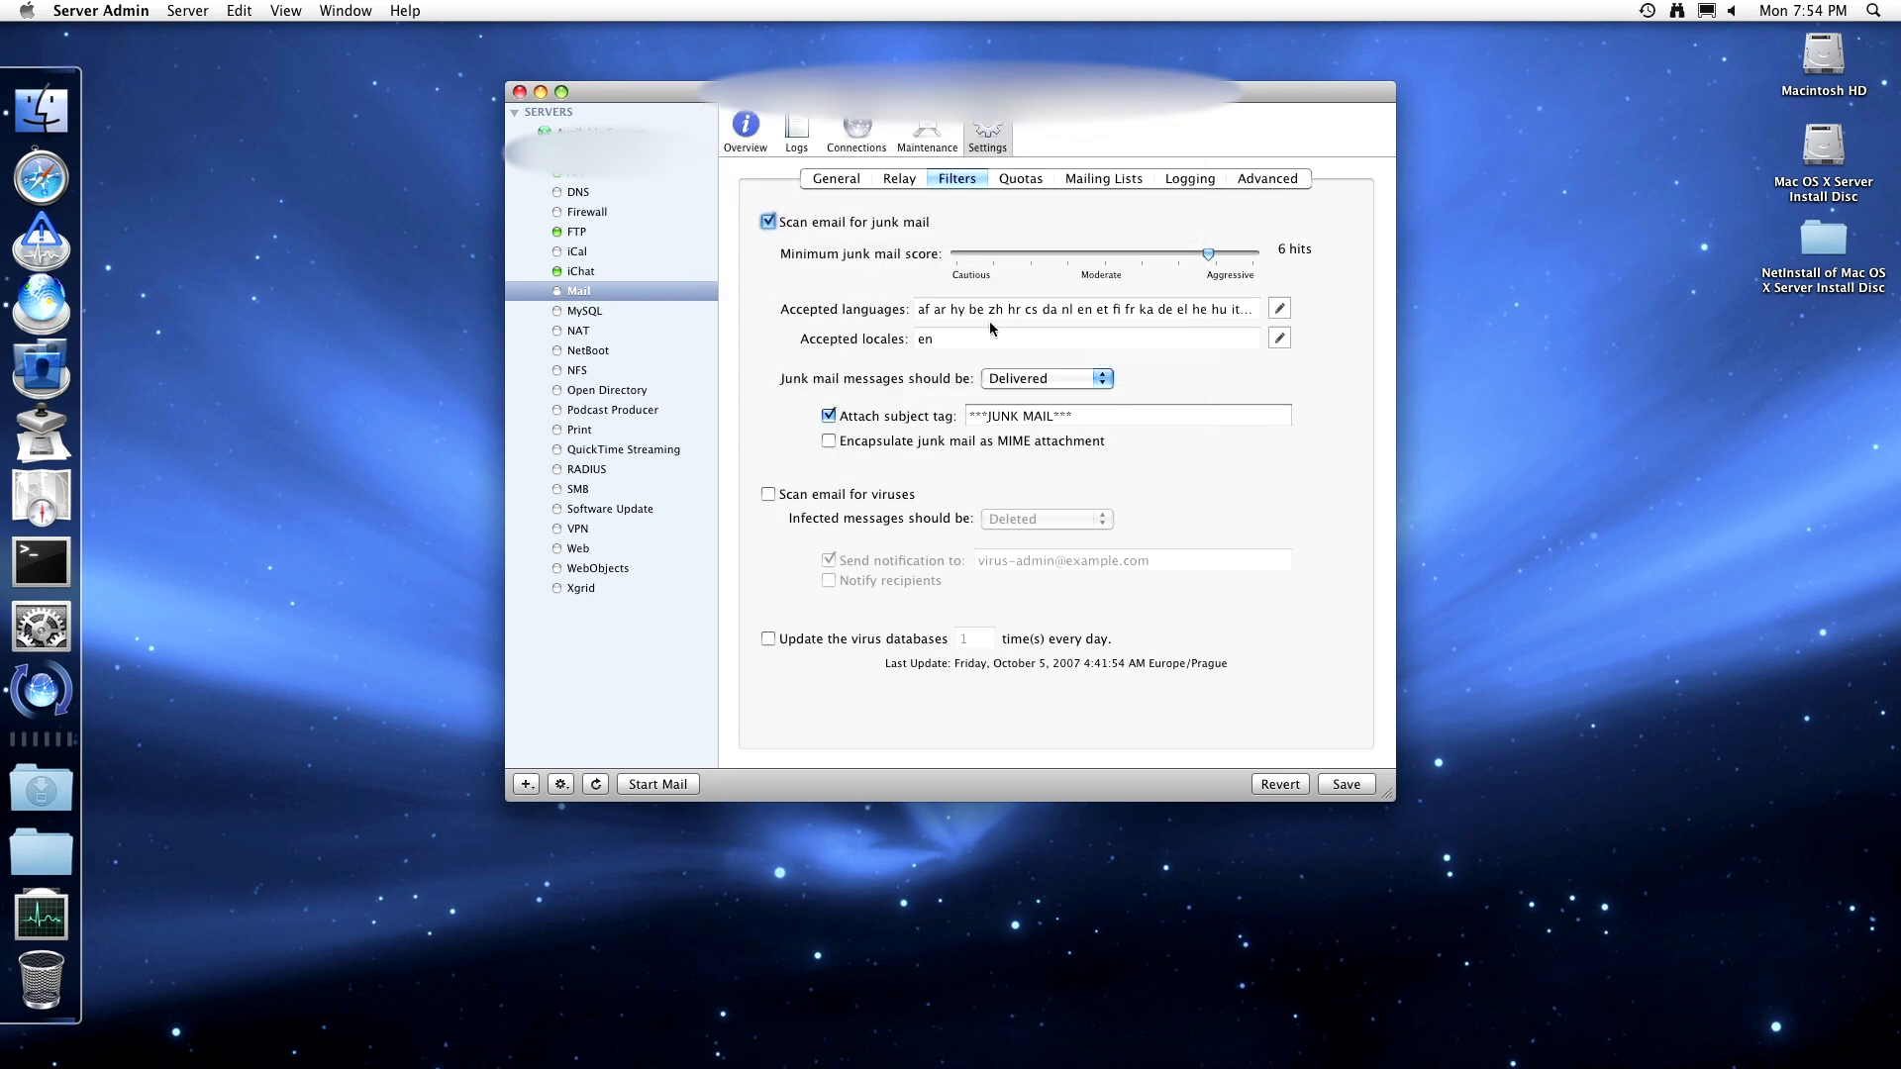
- Keep accepted locales as en and set junk mail messages to Deleted rather than Bounced
click(1279, 338)
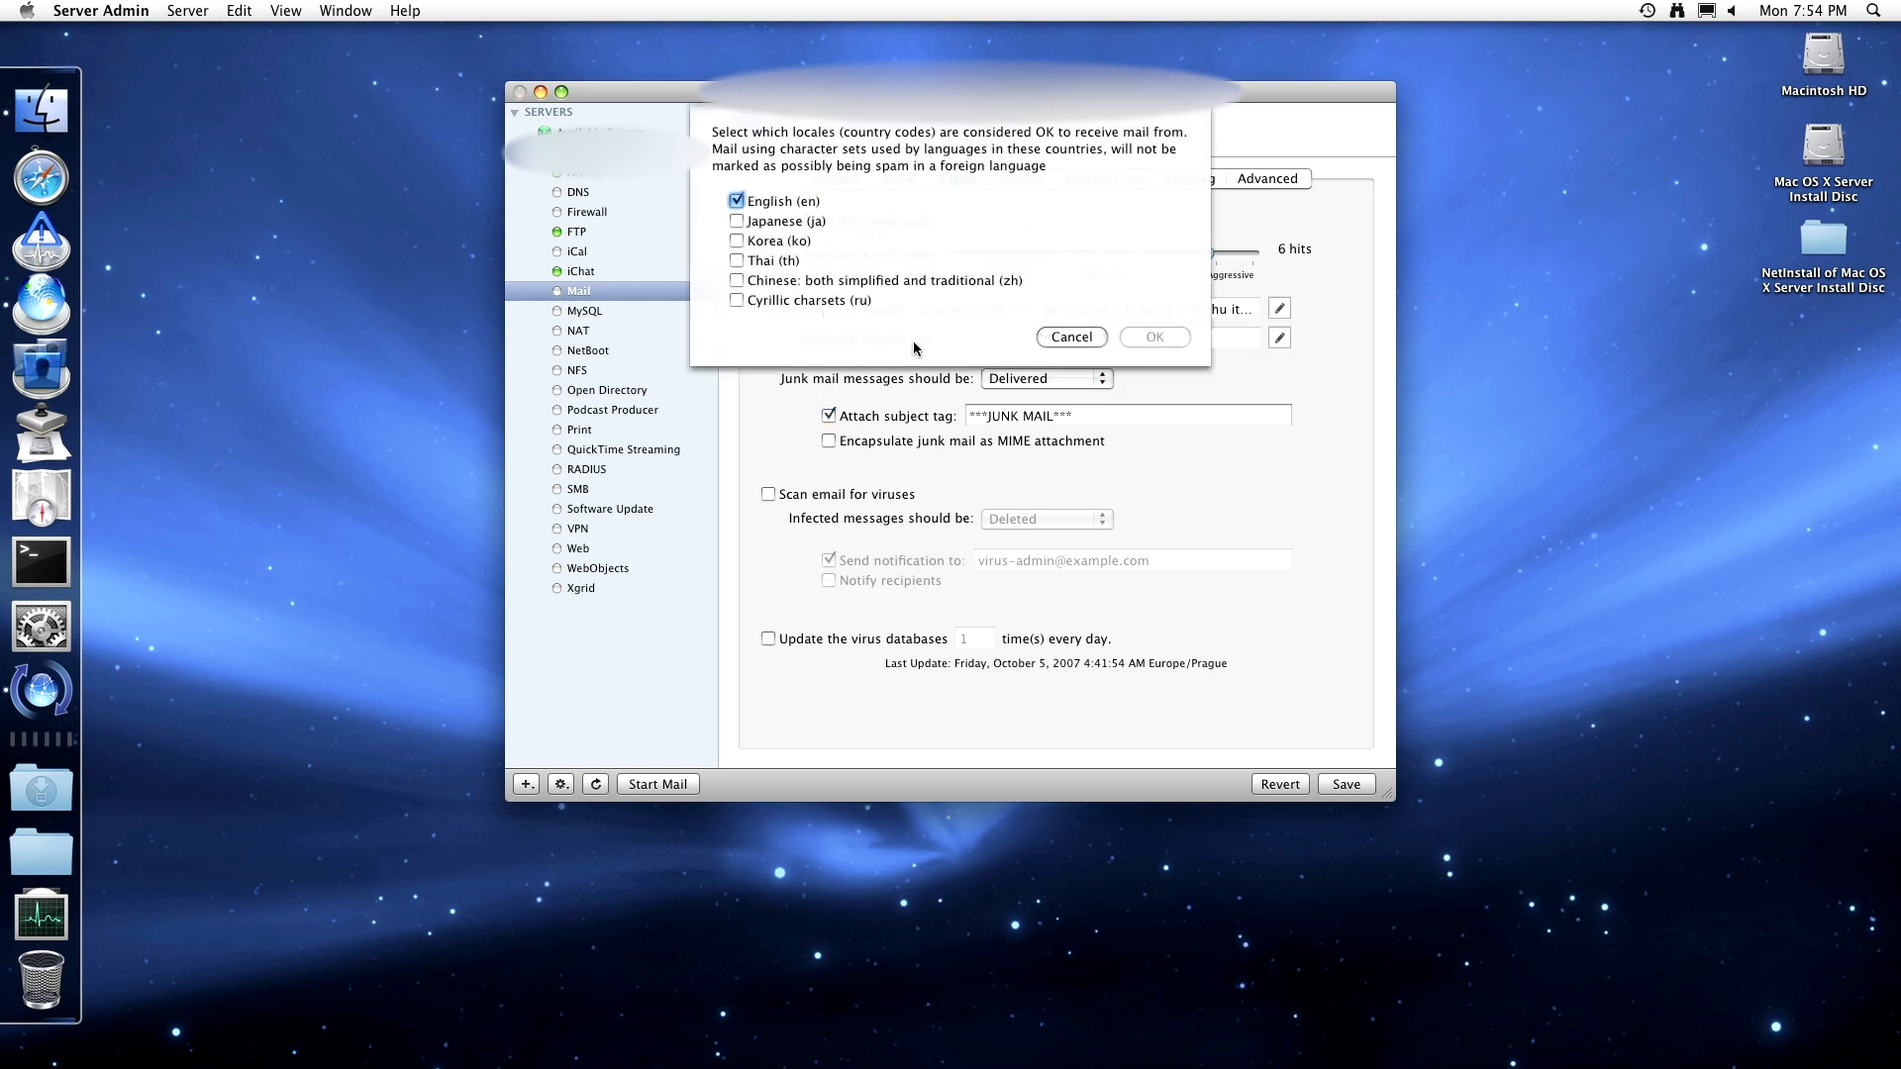
click(1083, 341)
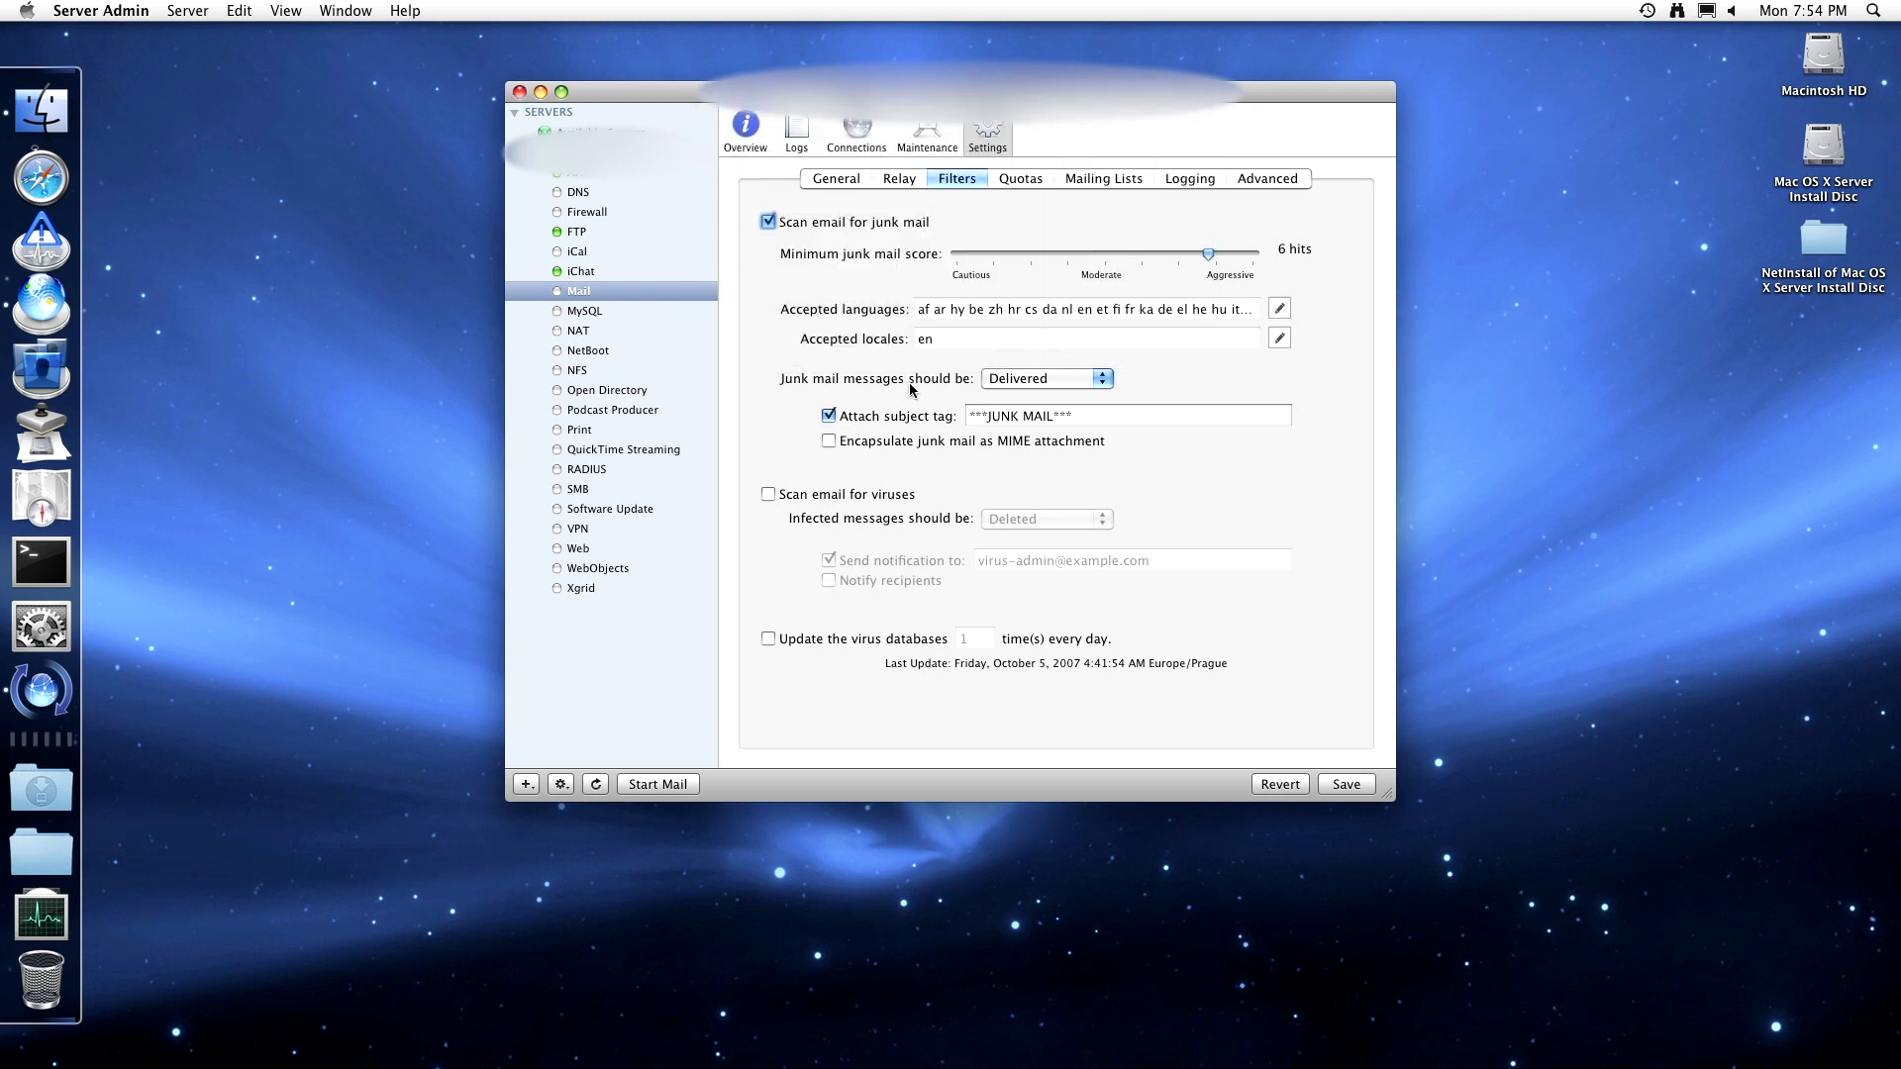
click(1002, 380)
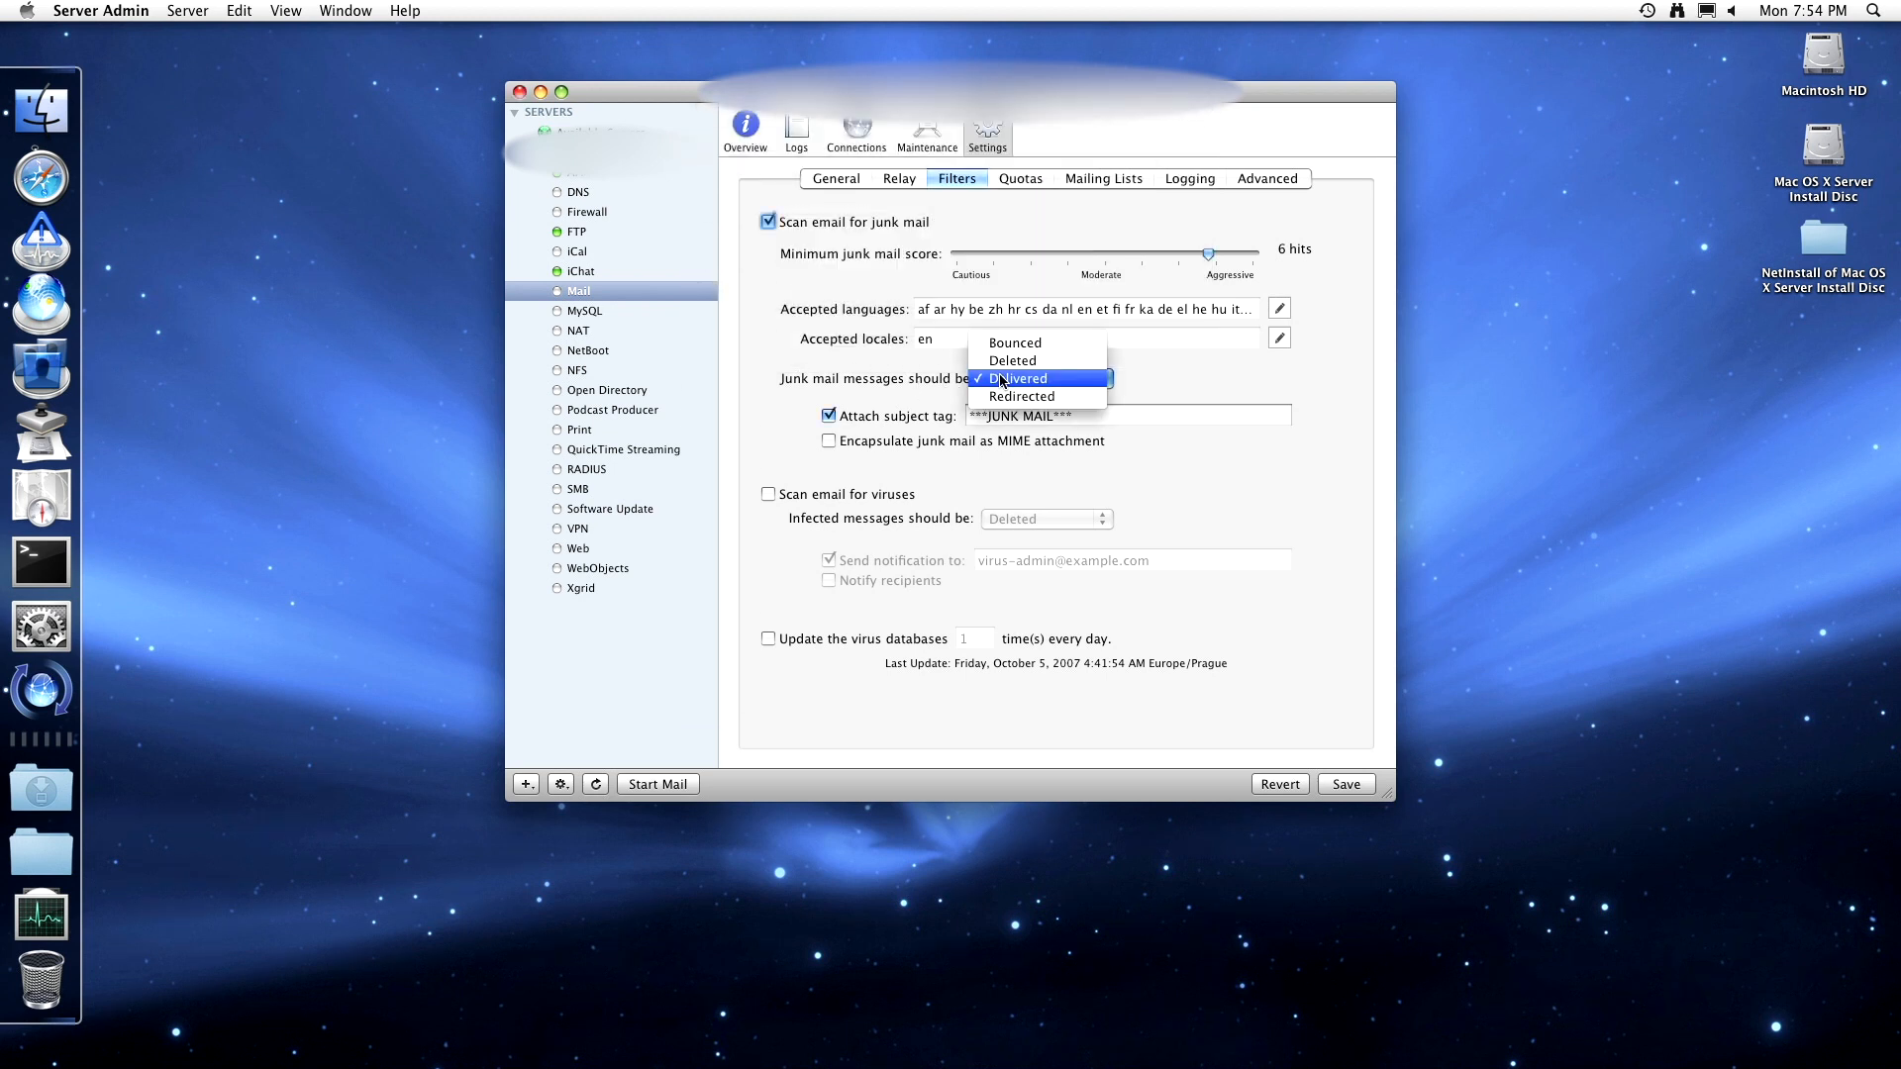
click(1005, 347)
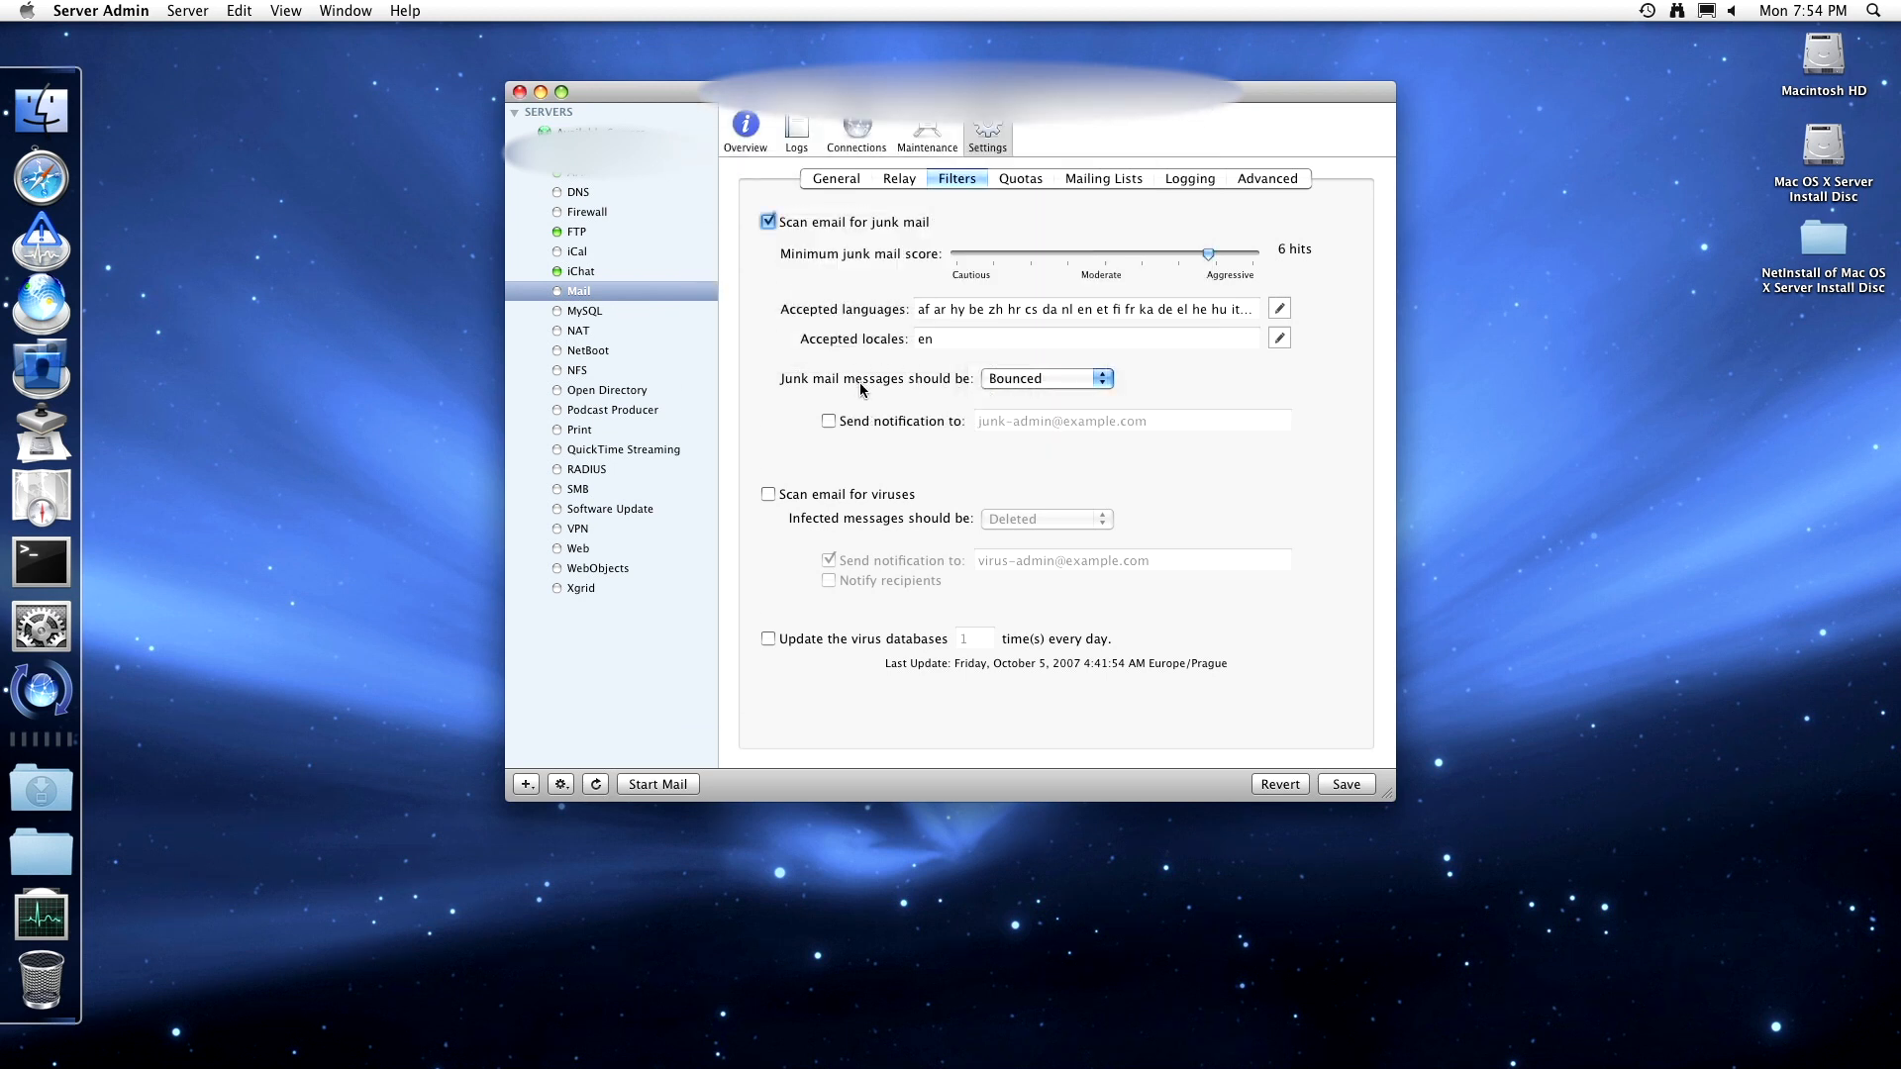
click(1006, 380)
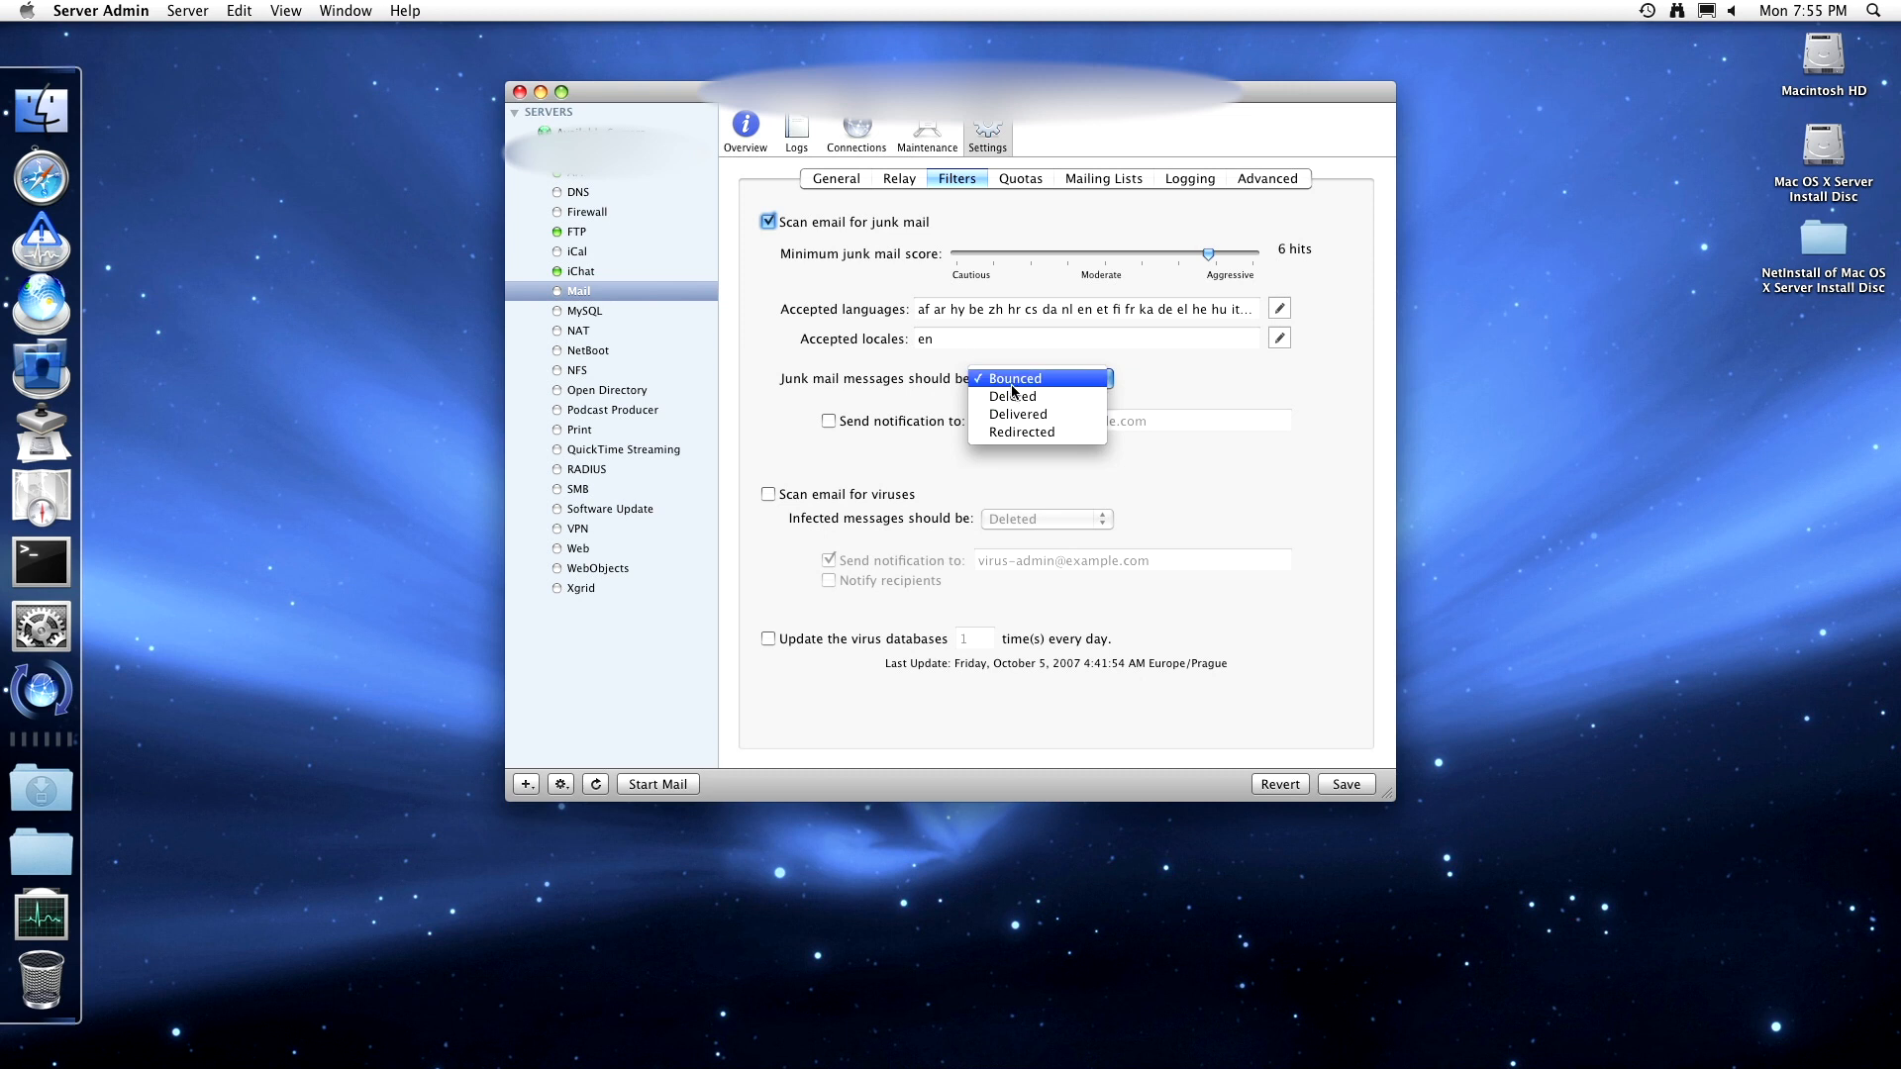
click(1015, 397)
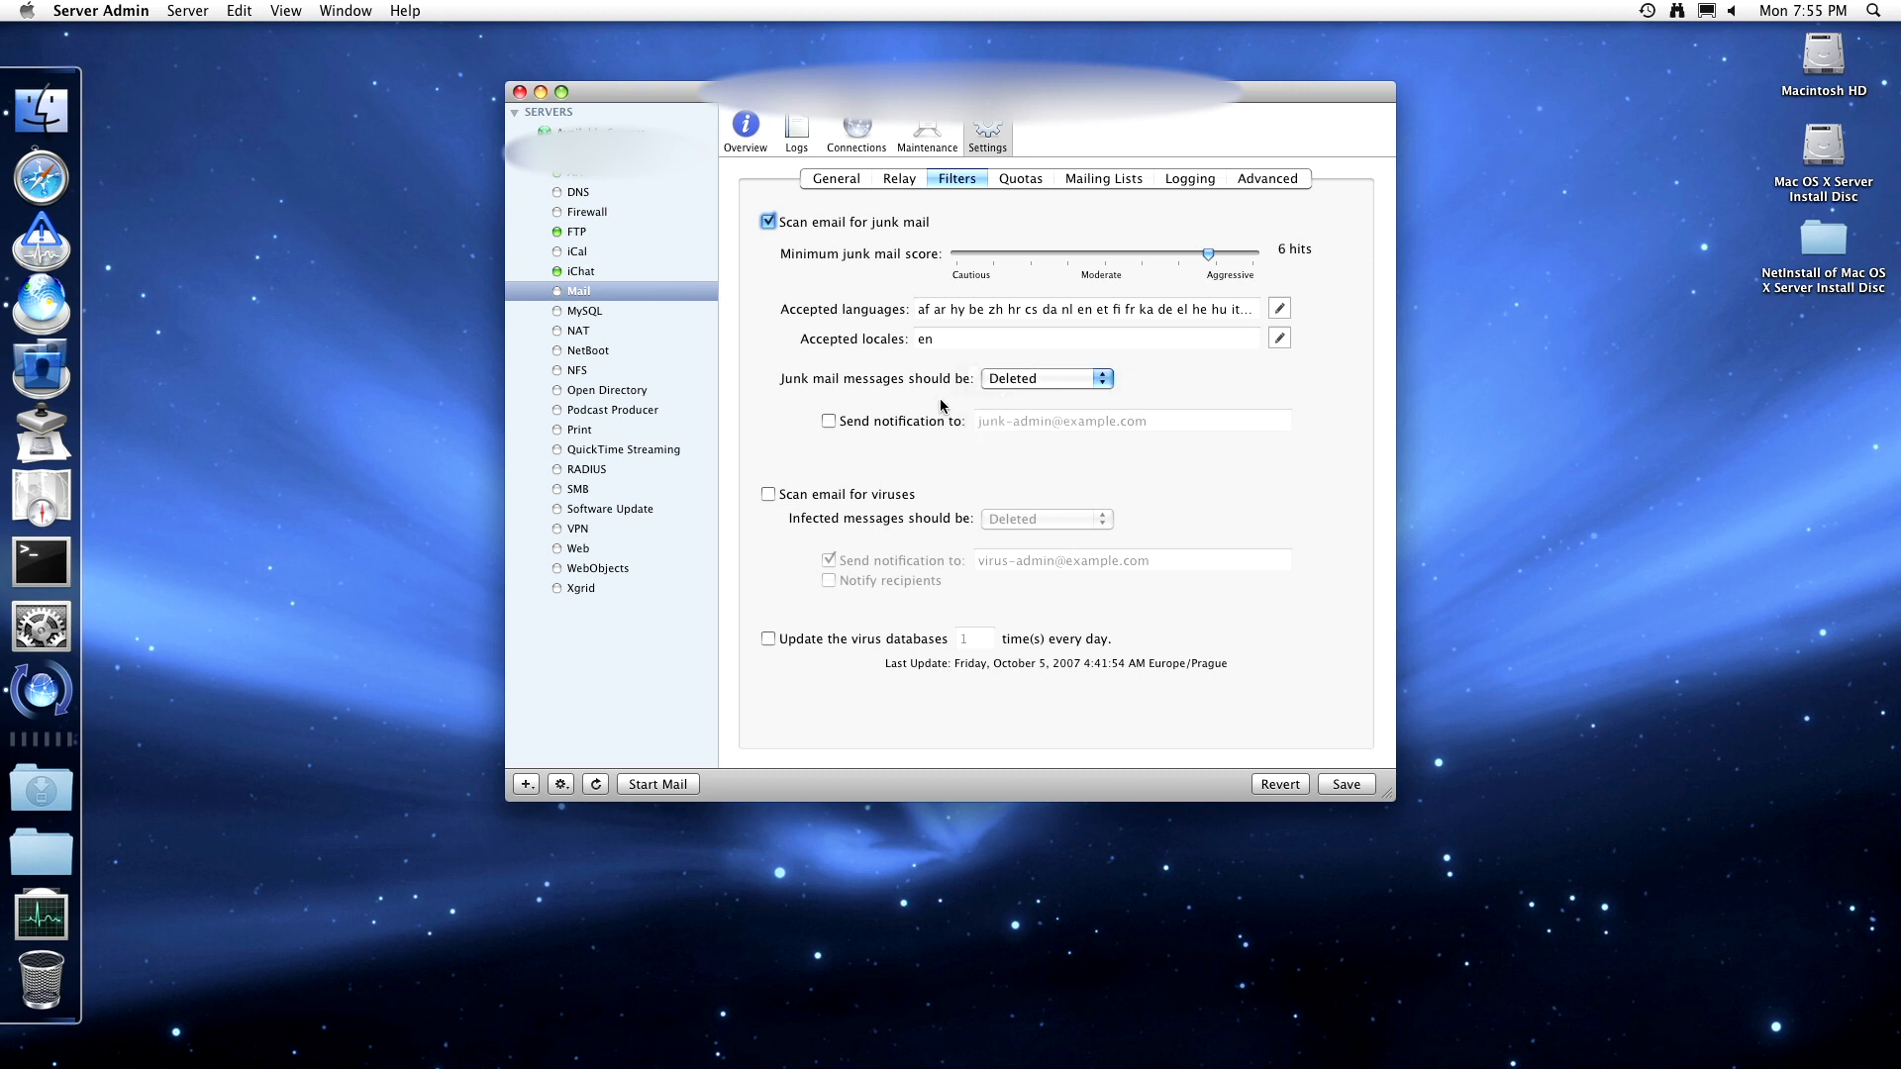
- Turn on virus scanning with infected messages Deleted, then view the 10 MB mail quota settings
click(844, 494)
click(1010, 521)
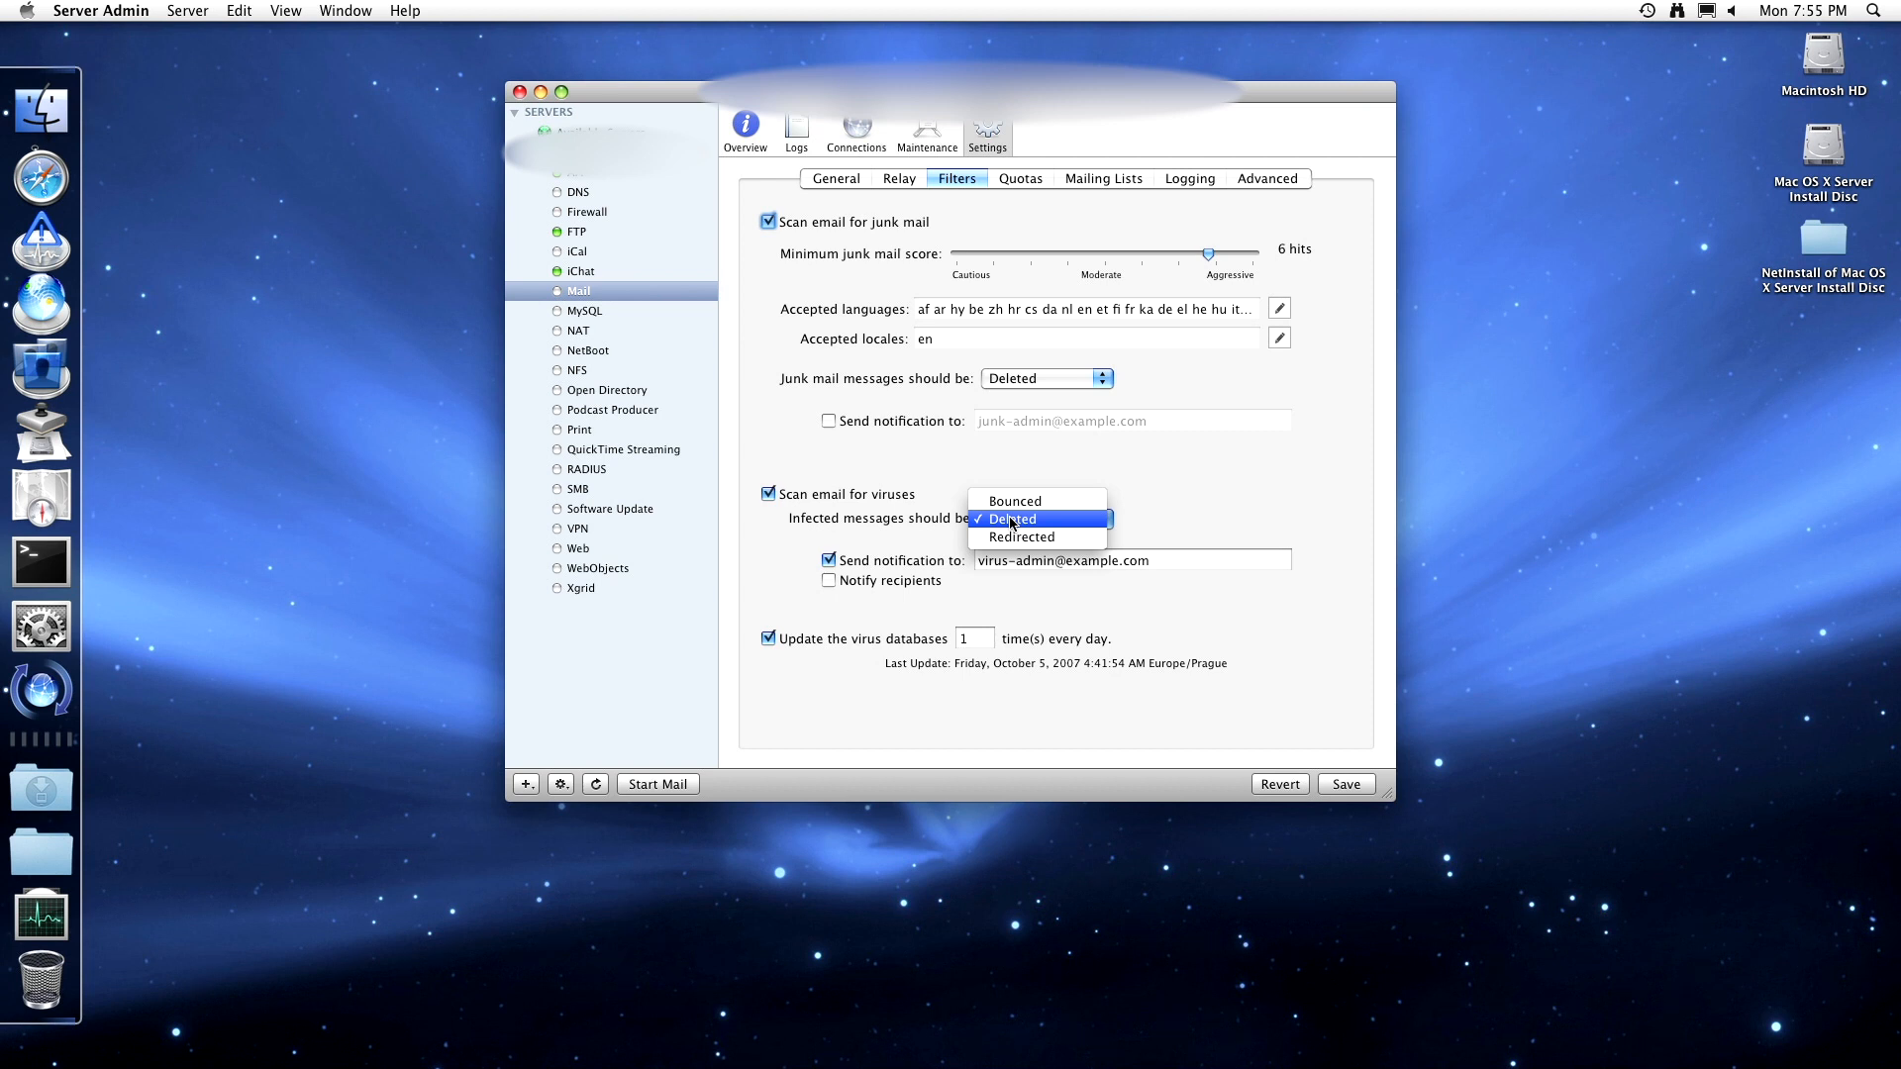
click(1011, 521)
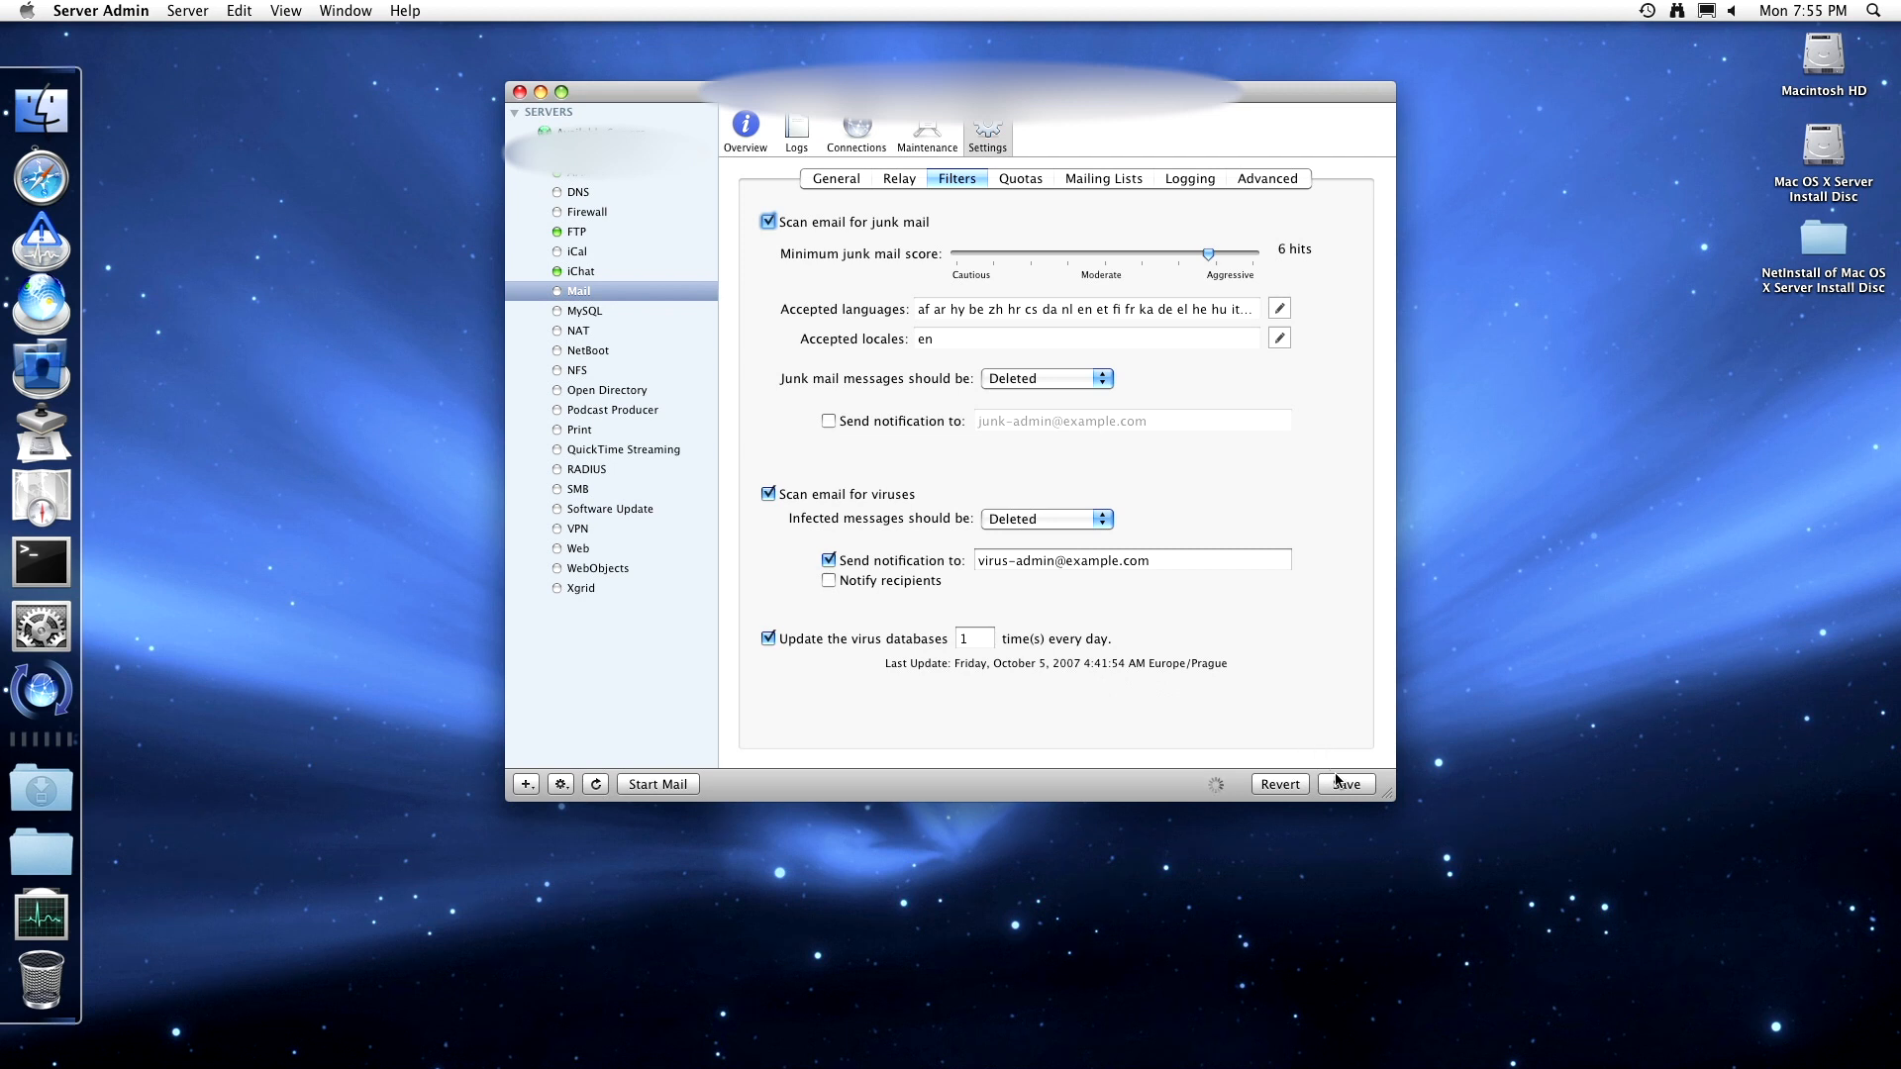
click(1020, 179)
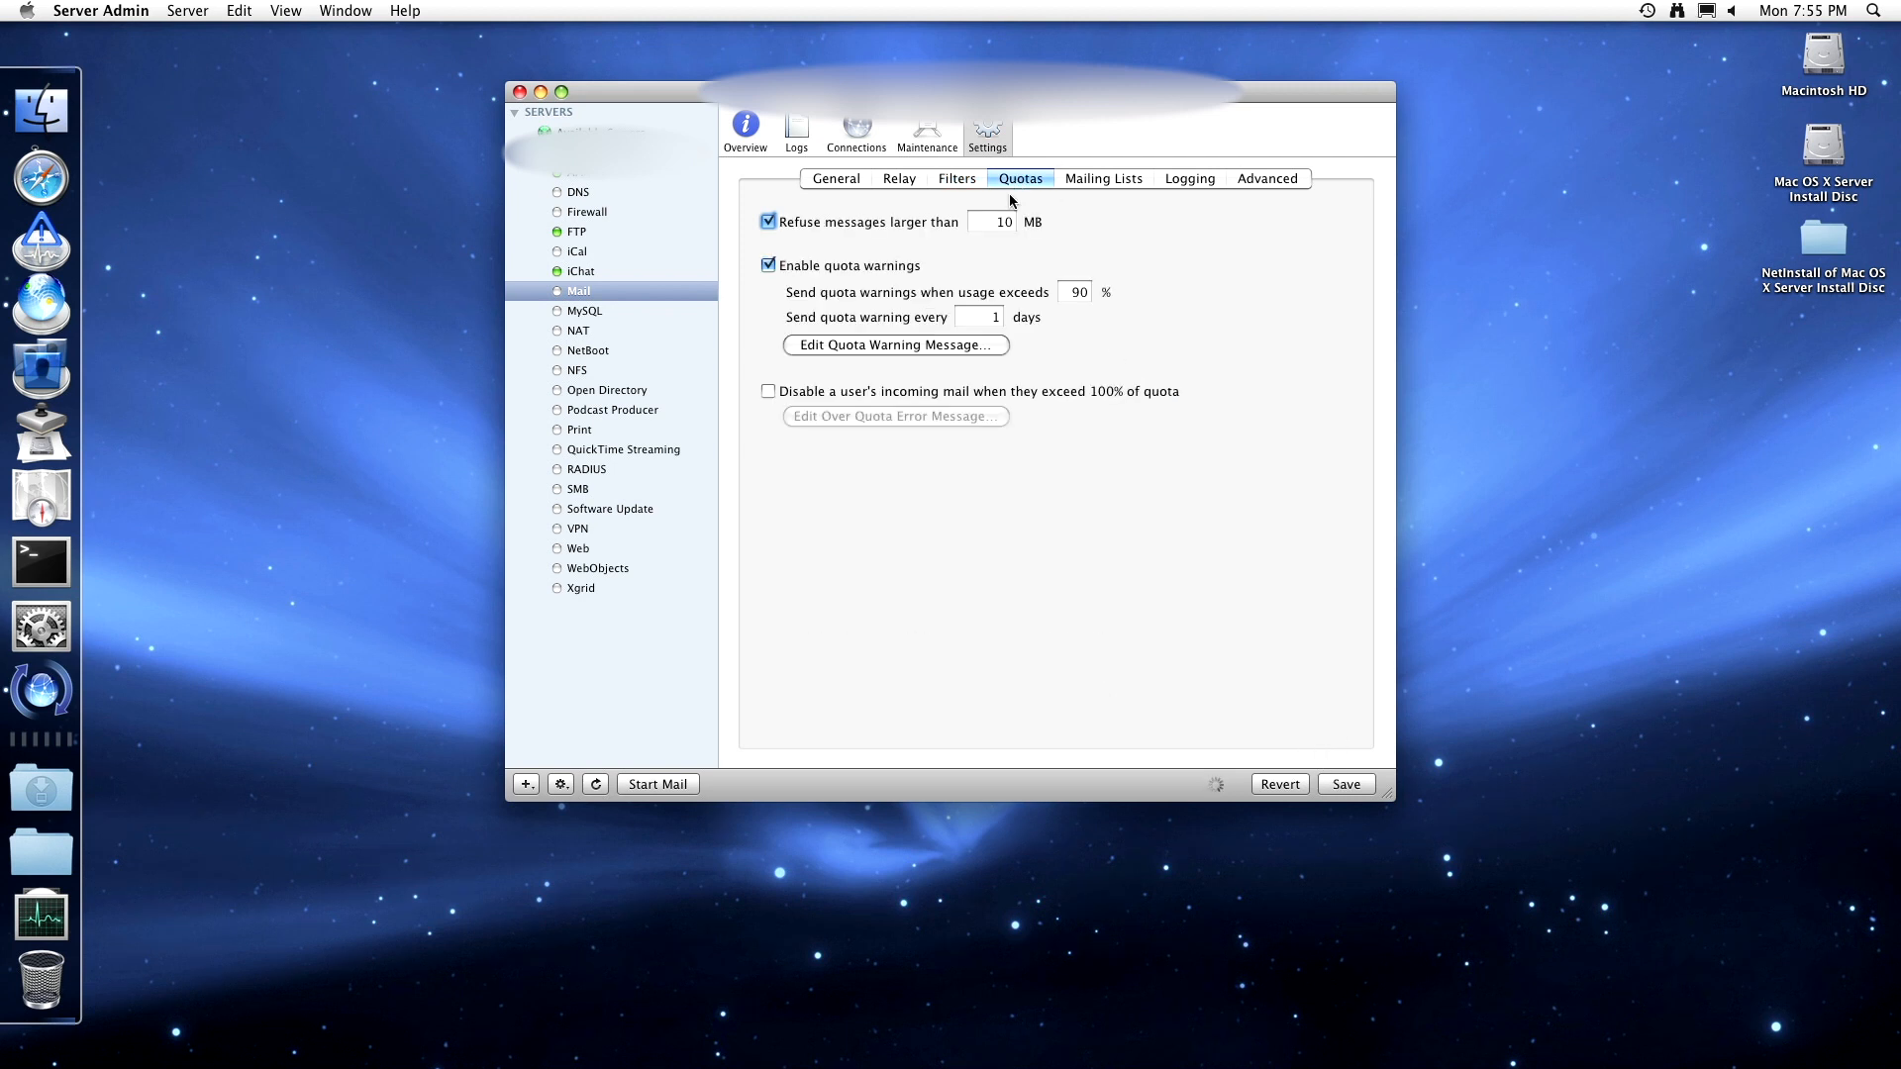
- Refuse messages larger than 30 MB and disable incoming mail for users over quota
click(1008, 221)
key(BackSpace)
key(BackSpace)
text(30)
click(912, 392)
- Save an over-quota message with a sender address, subject 'Clear your mail!' and body 'PLease!'
click(911, 418)
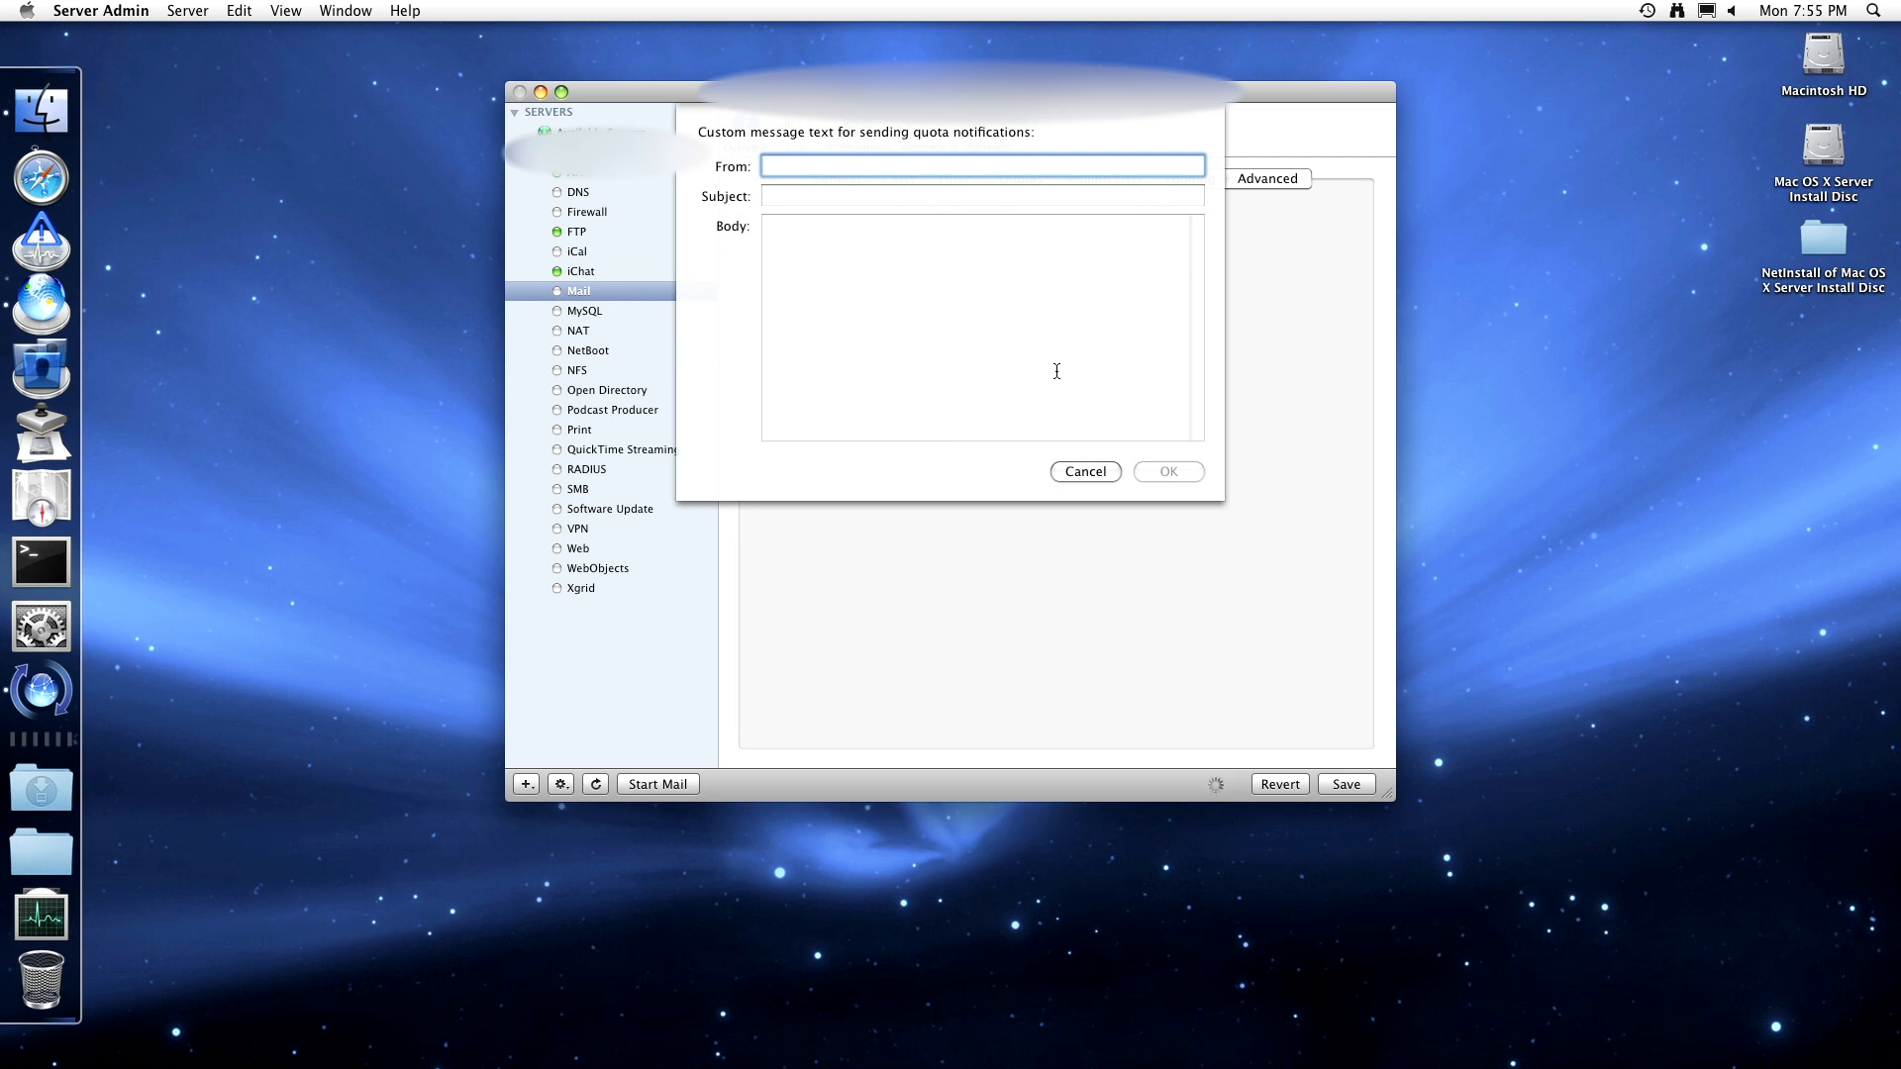
click(1079, 472)
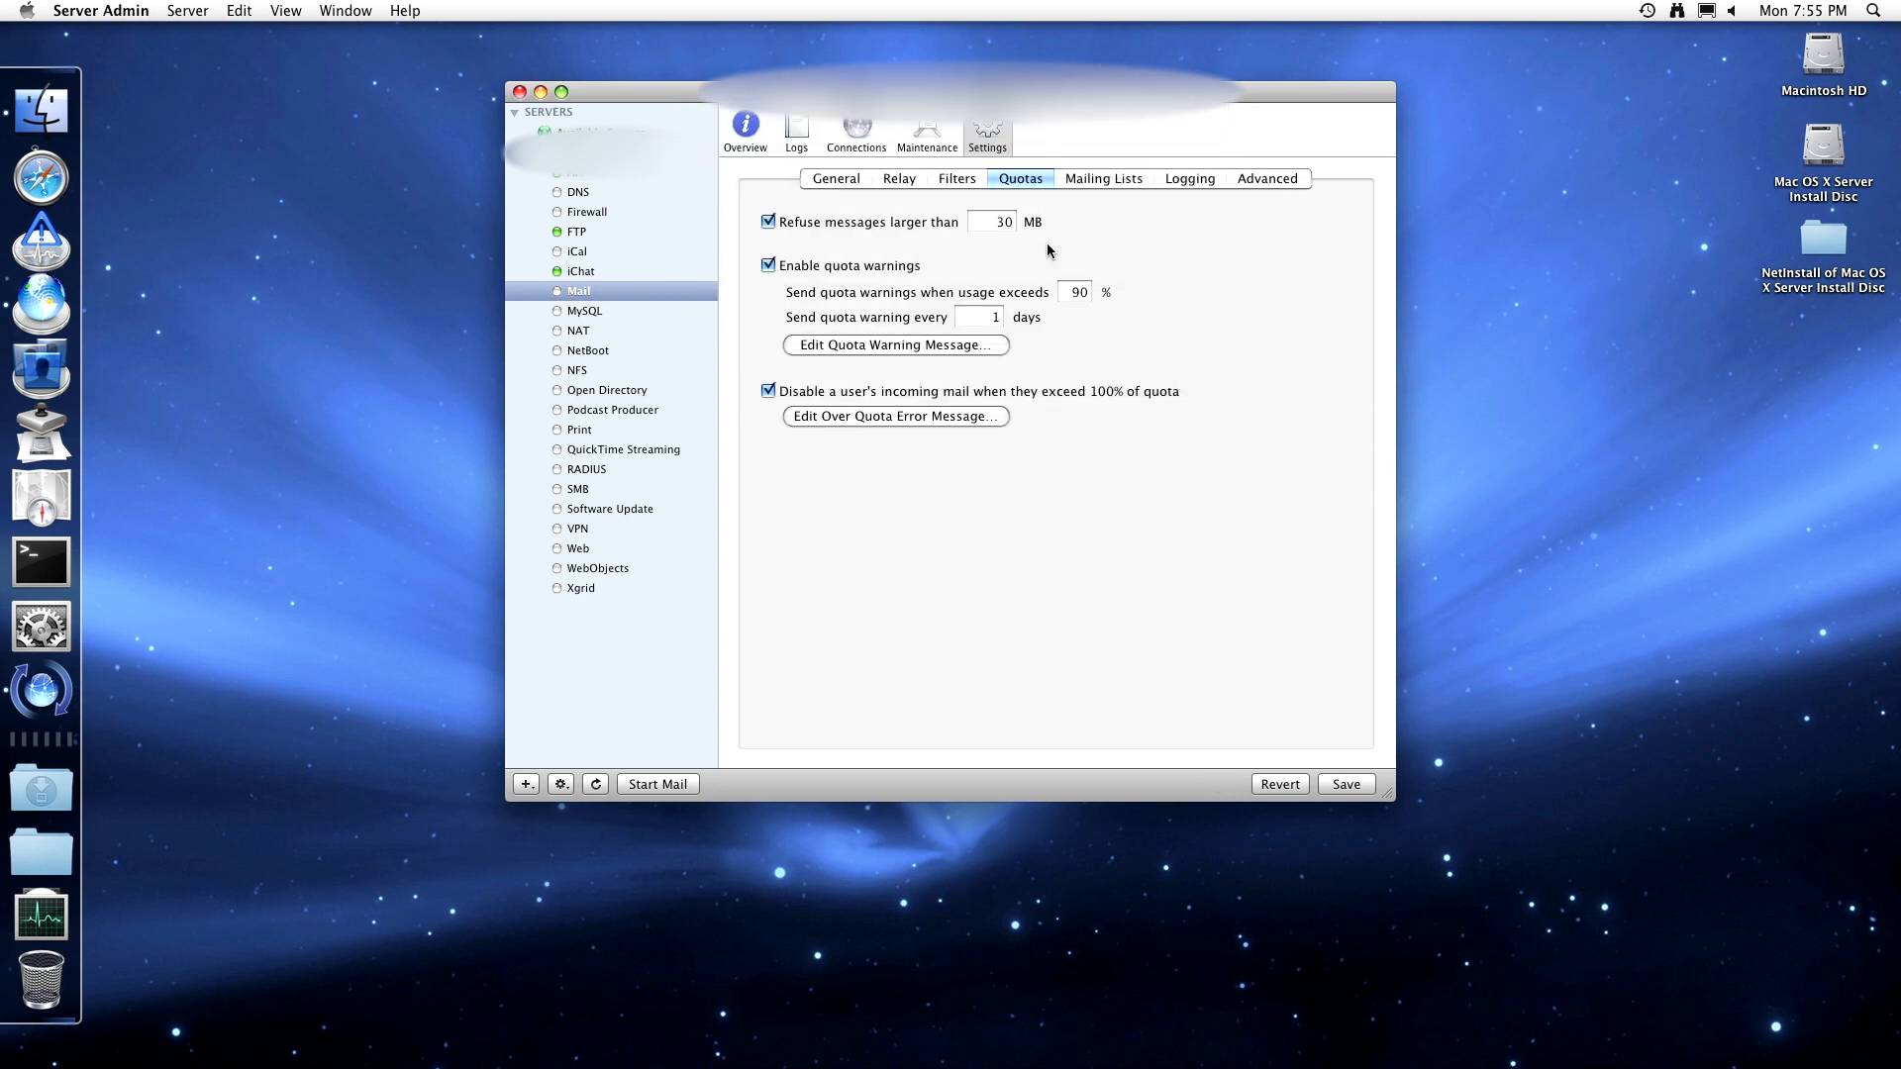
click(956, 418)
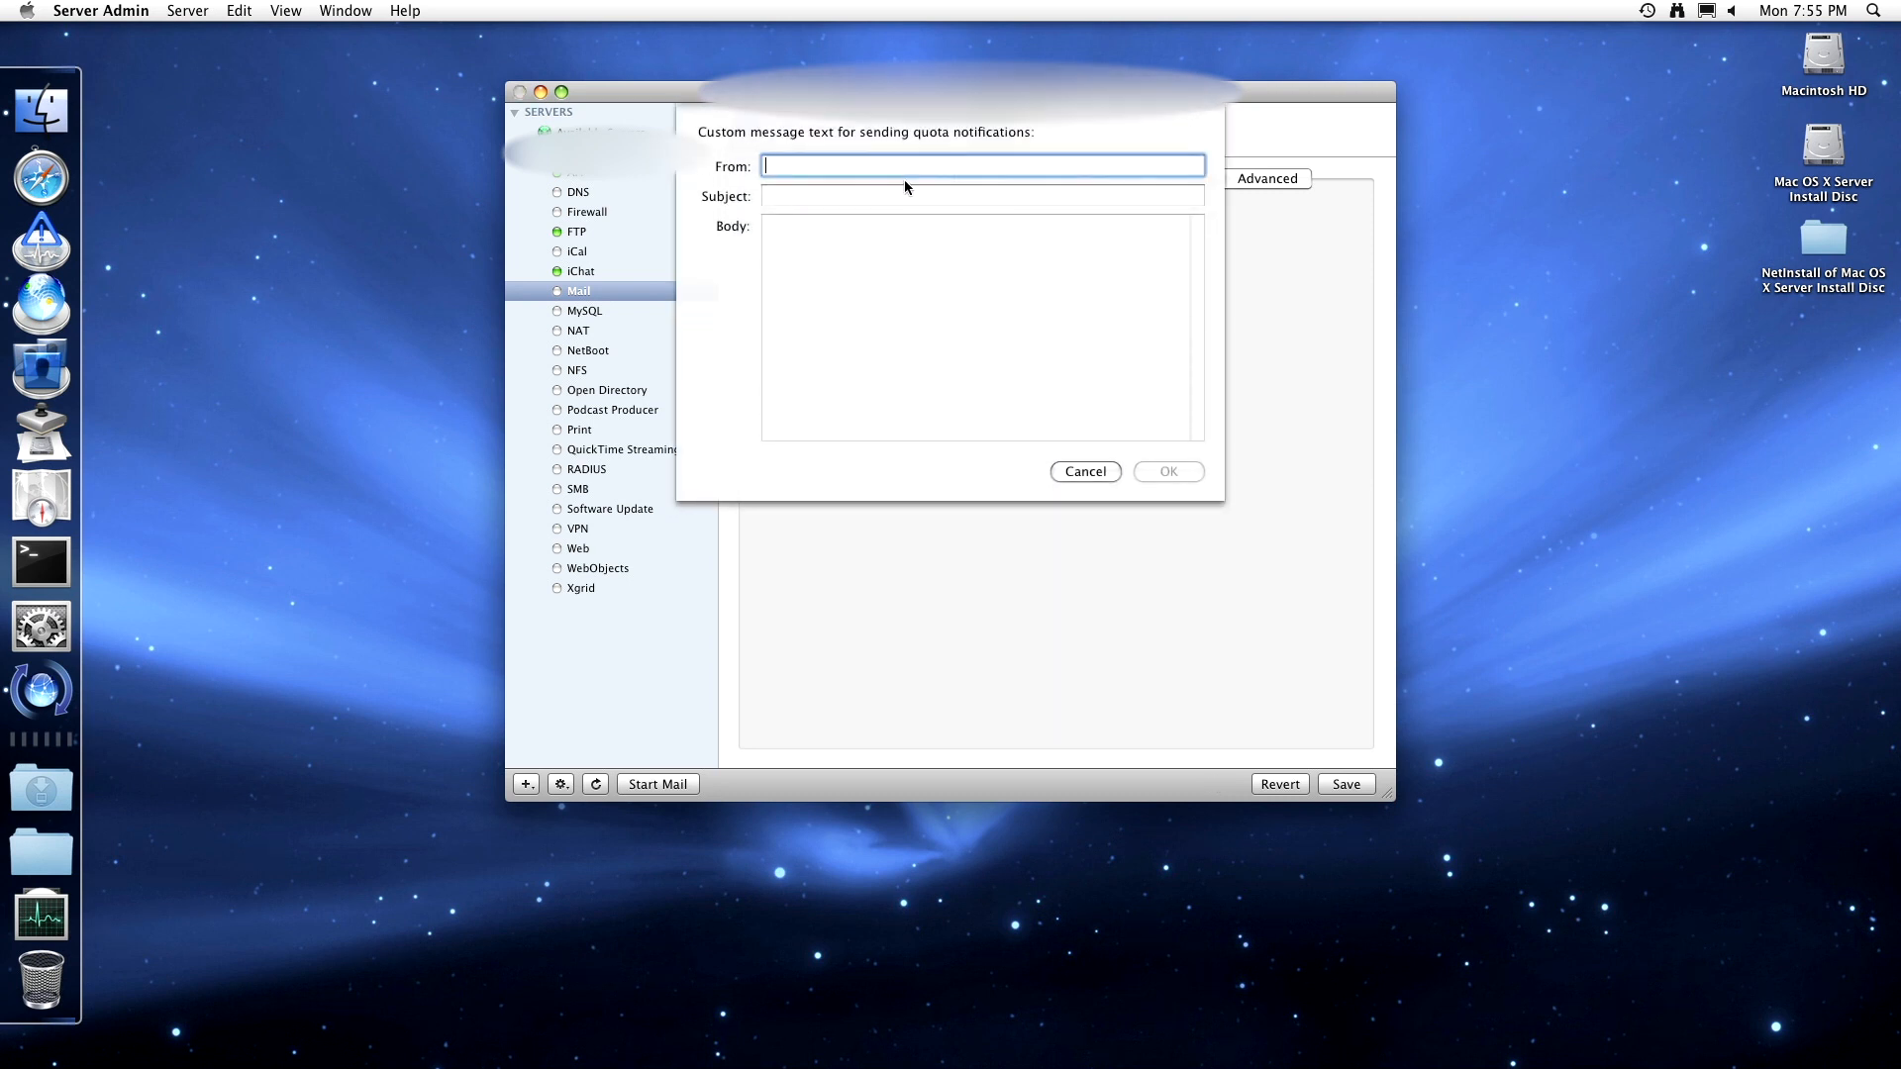
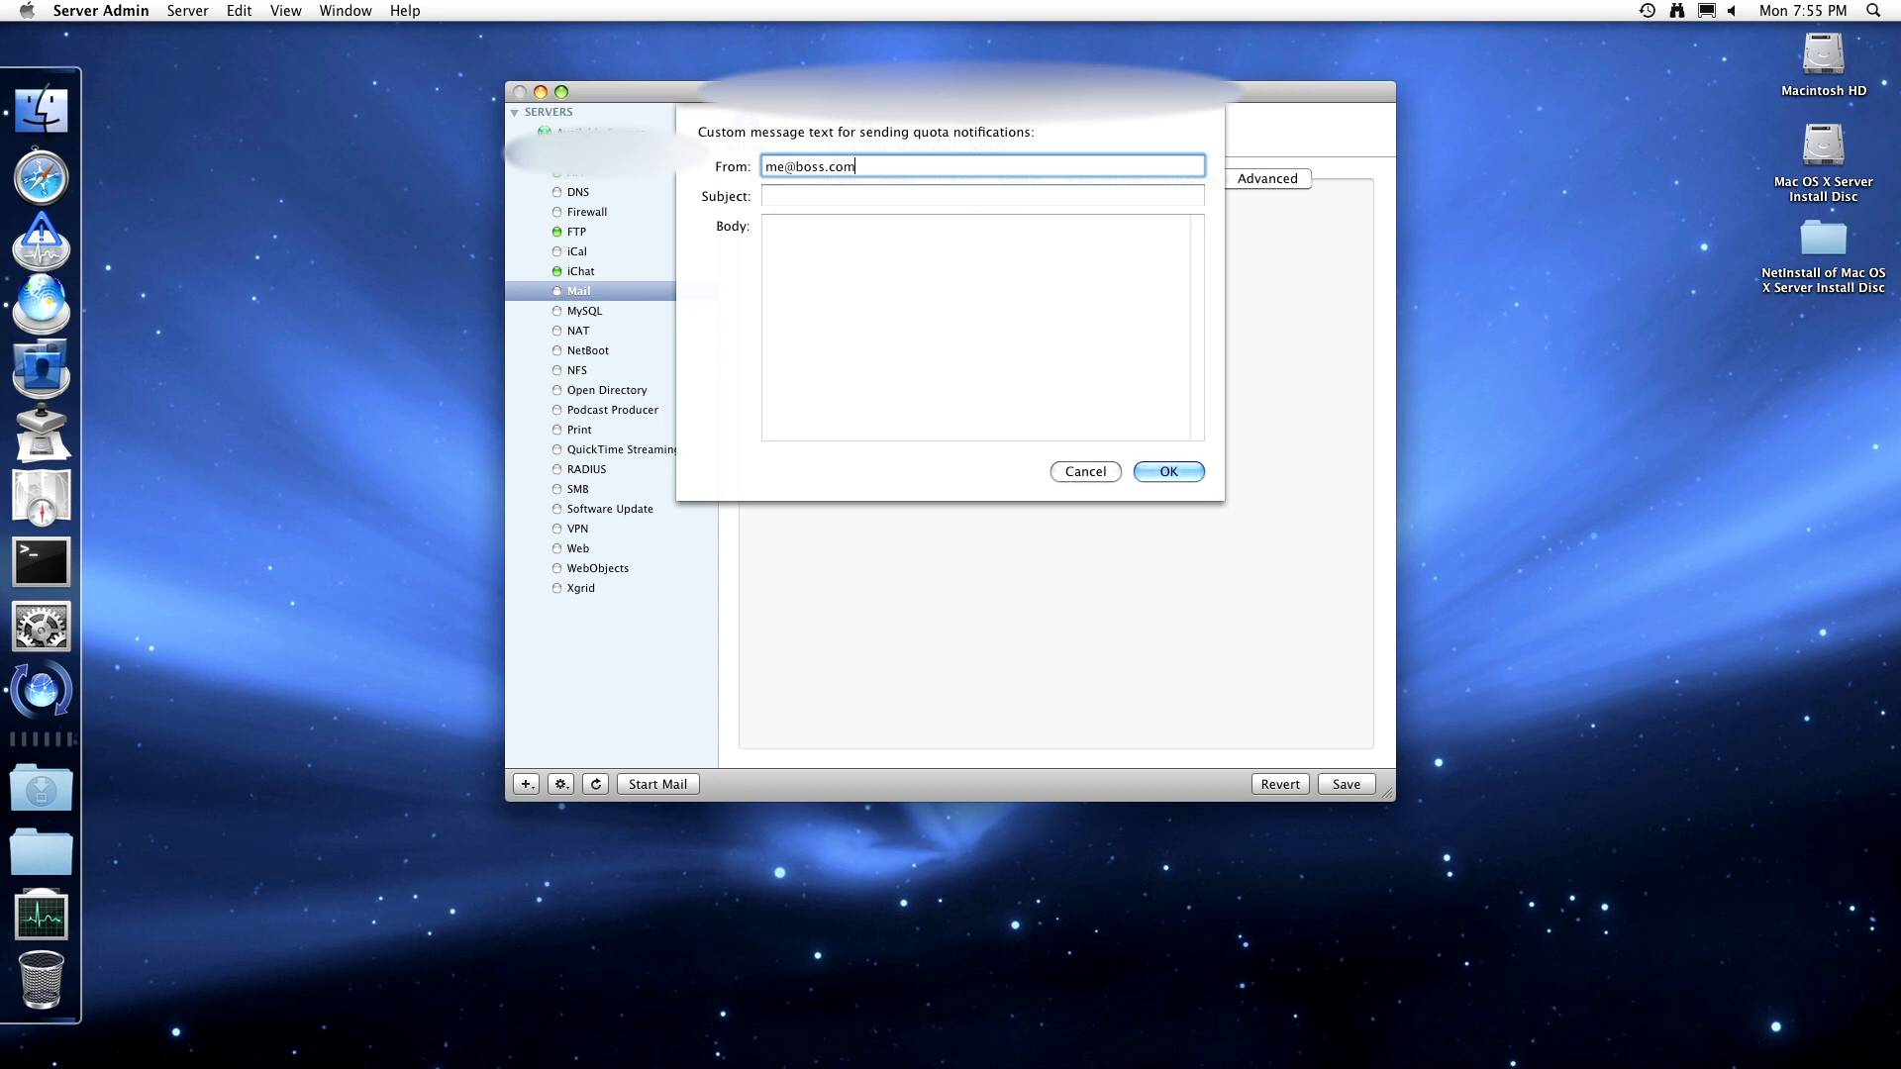
key(Tab)
text(Cle)
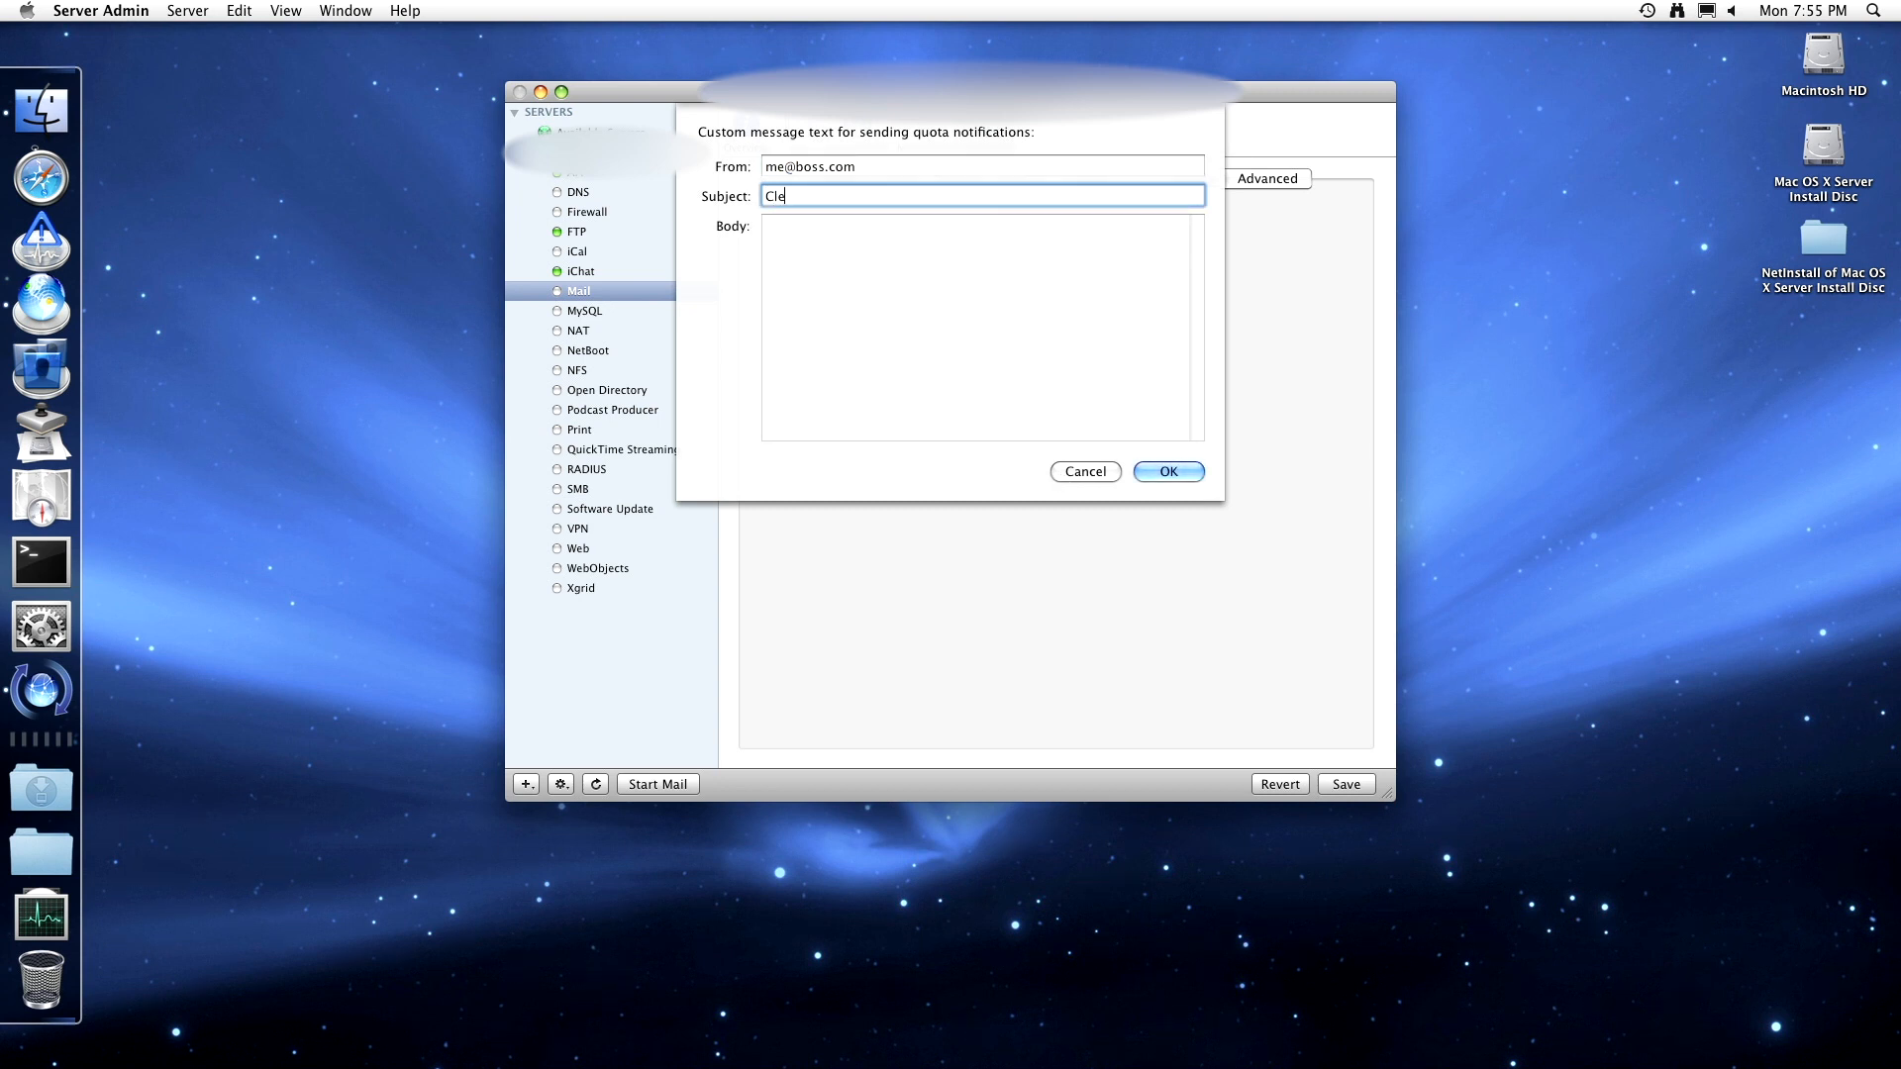
text(ar your mail!)
key(Tab)
text(PLe)
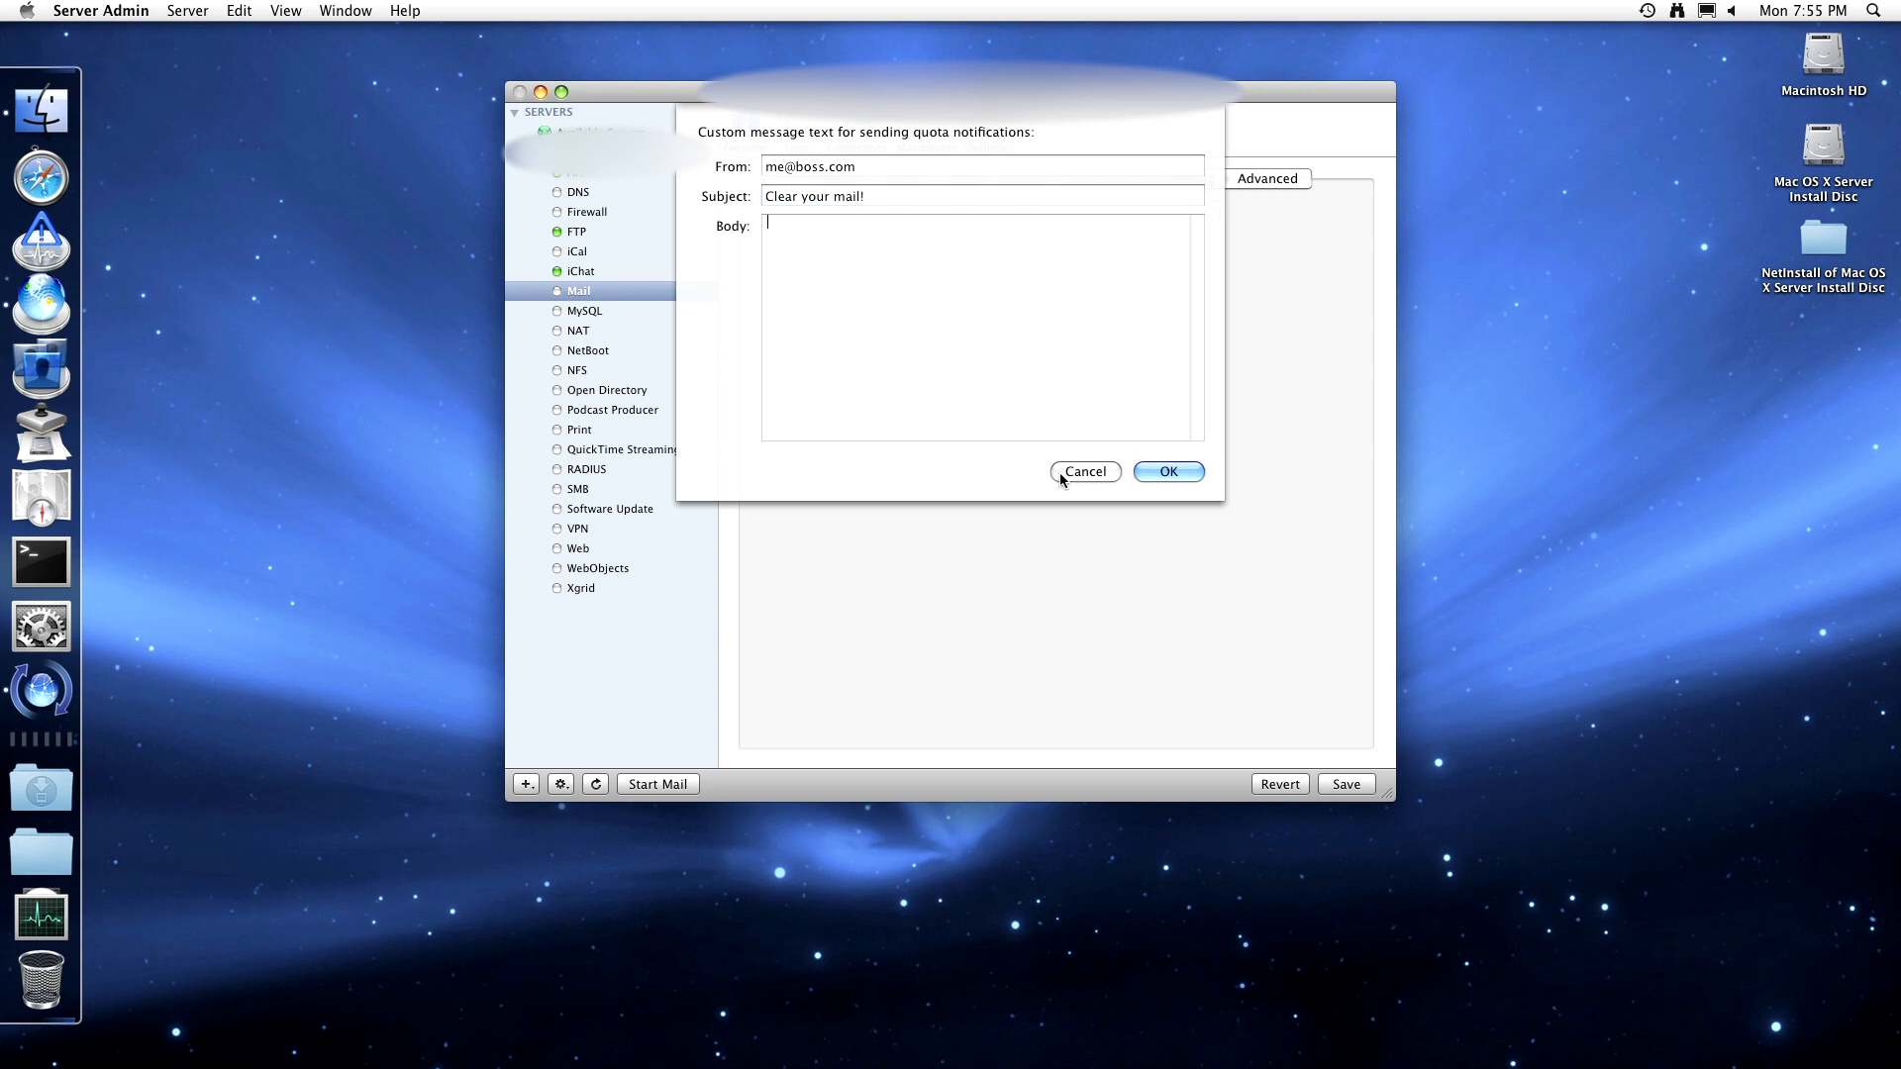
text(ase!)
key(Return)
click(1169, 471)
- Review mailing list options and directory users, then view Mail Logging, all levels at Critical
click(1087, 181)
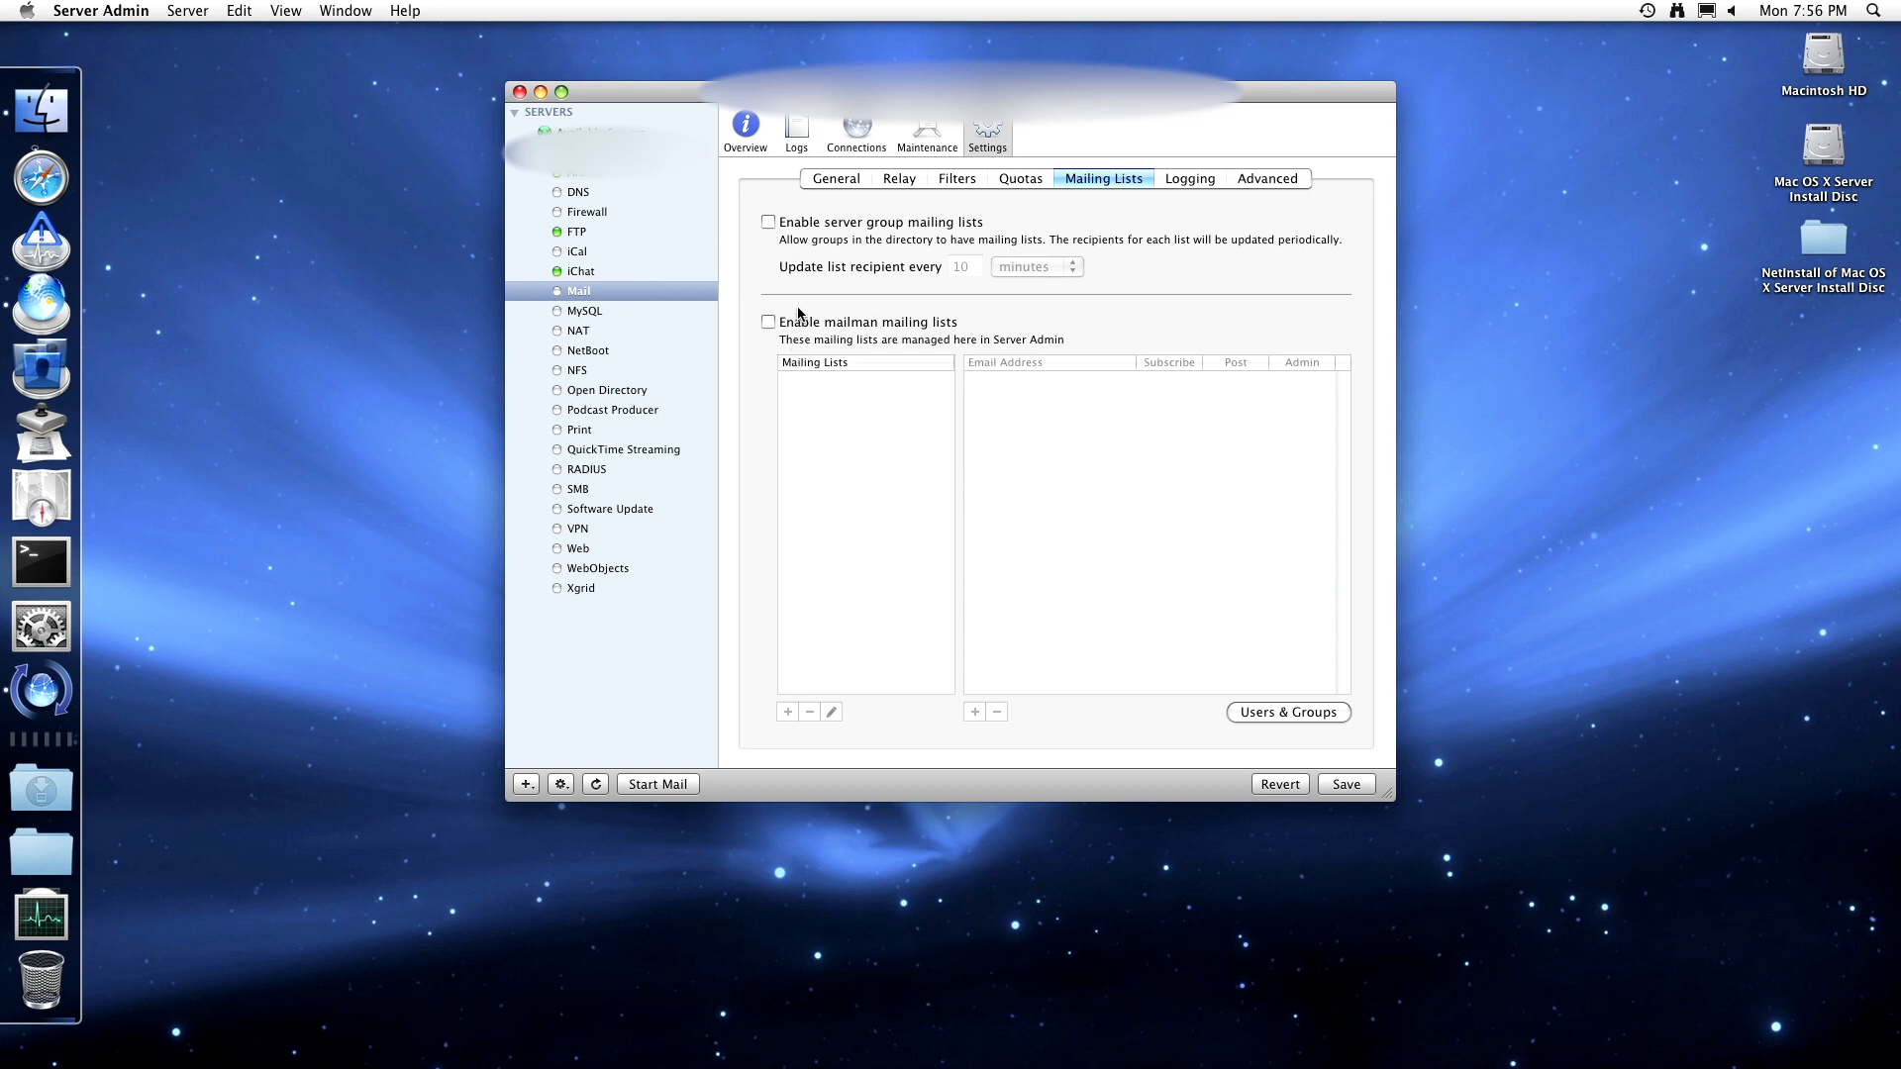
click(1270, 714)
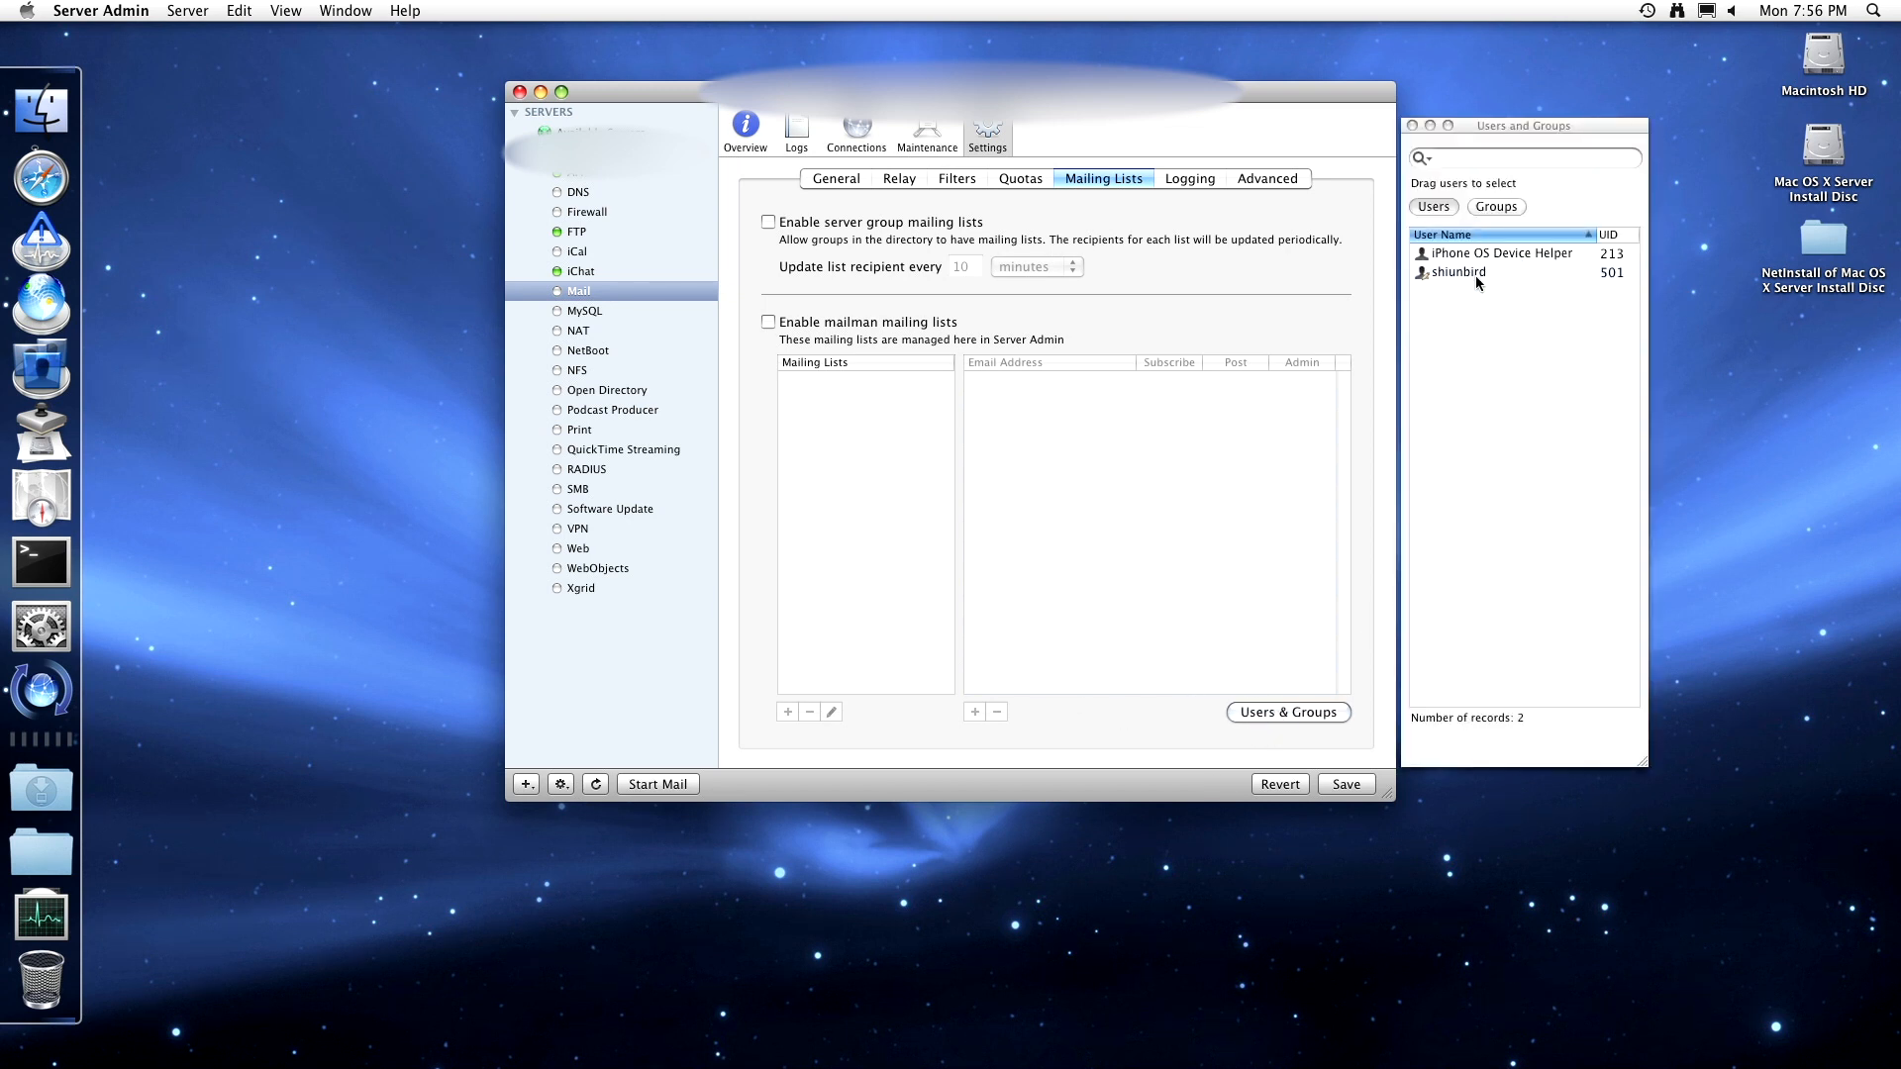
click(1412, 127)
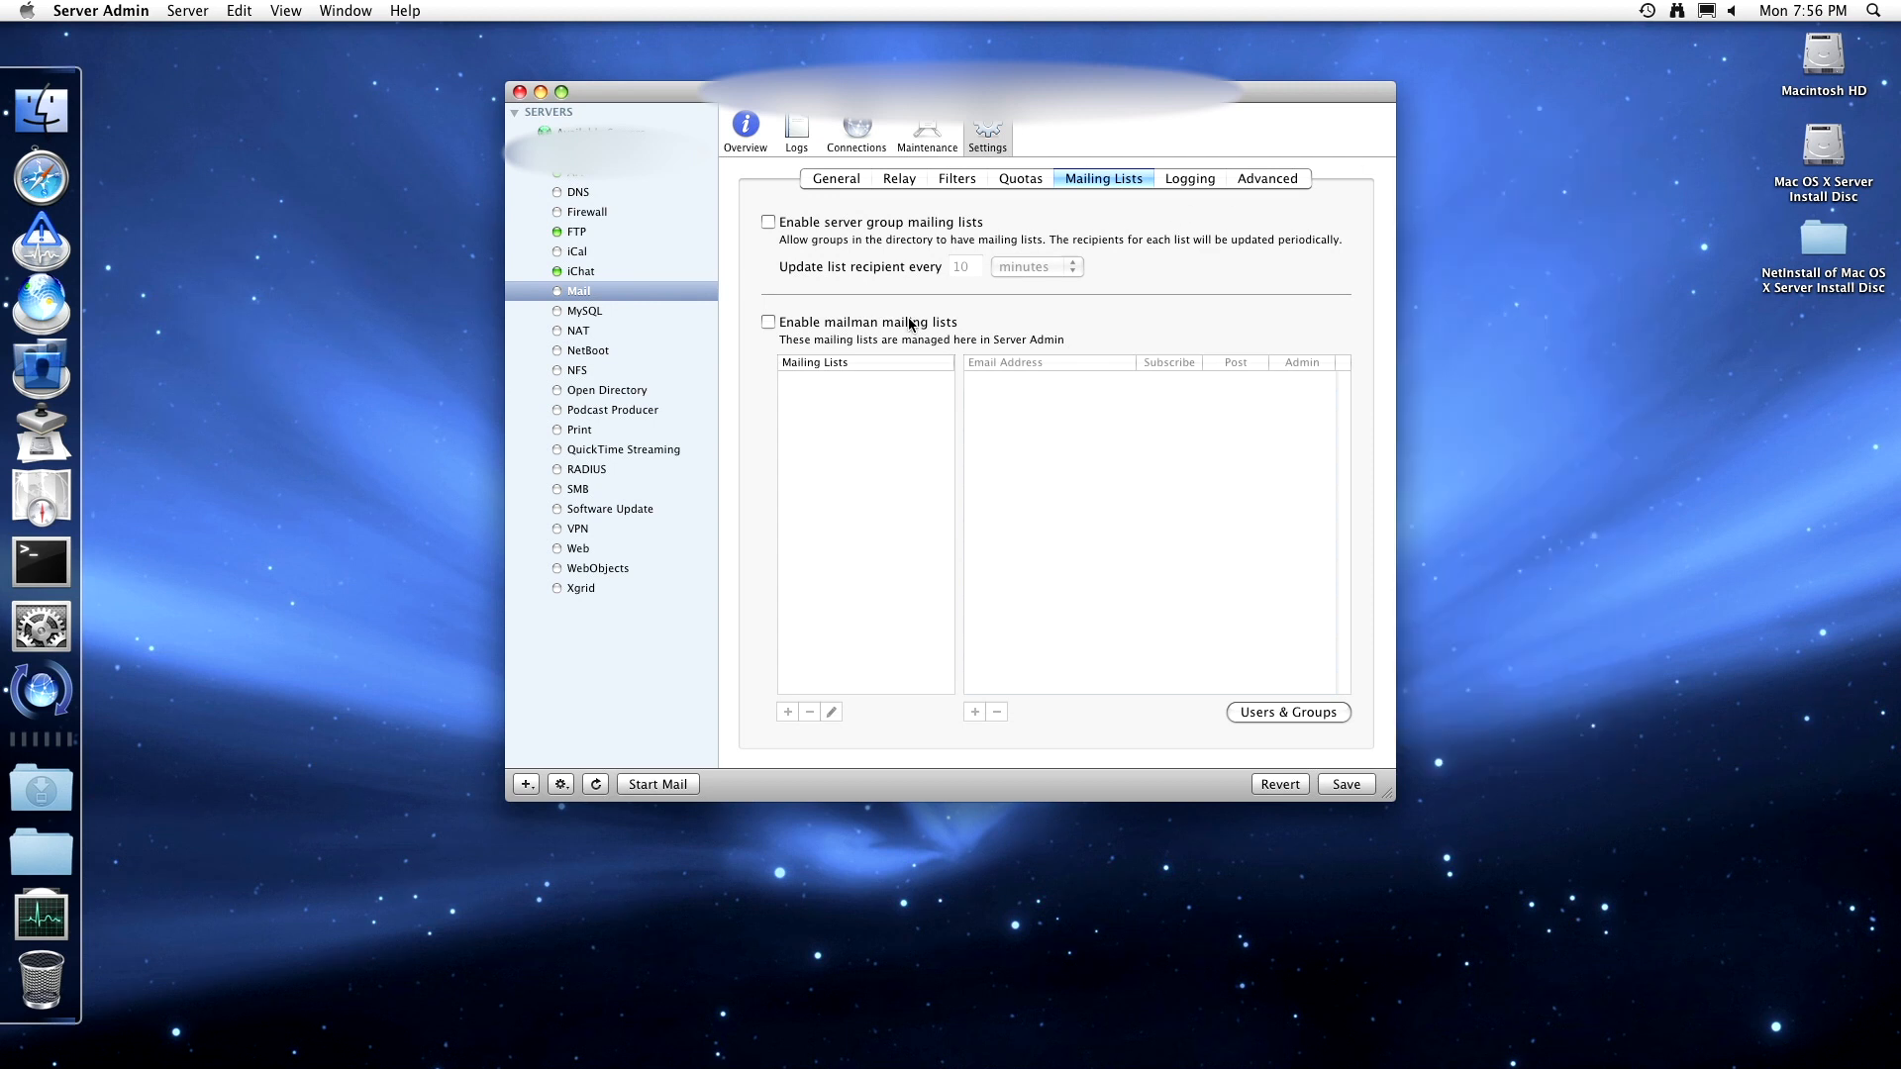
click(1192, 182)
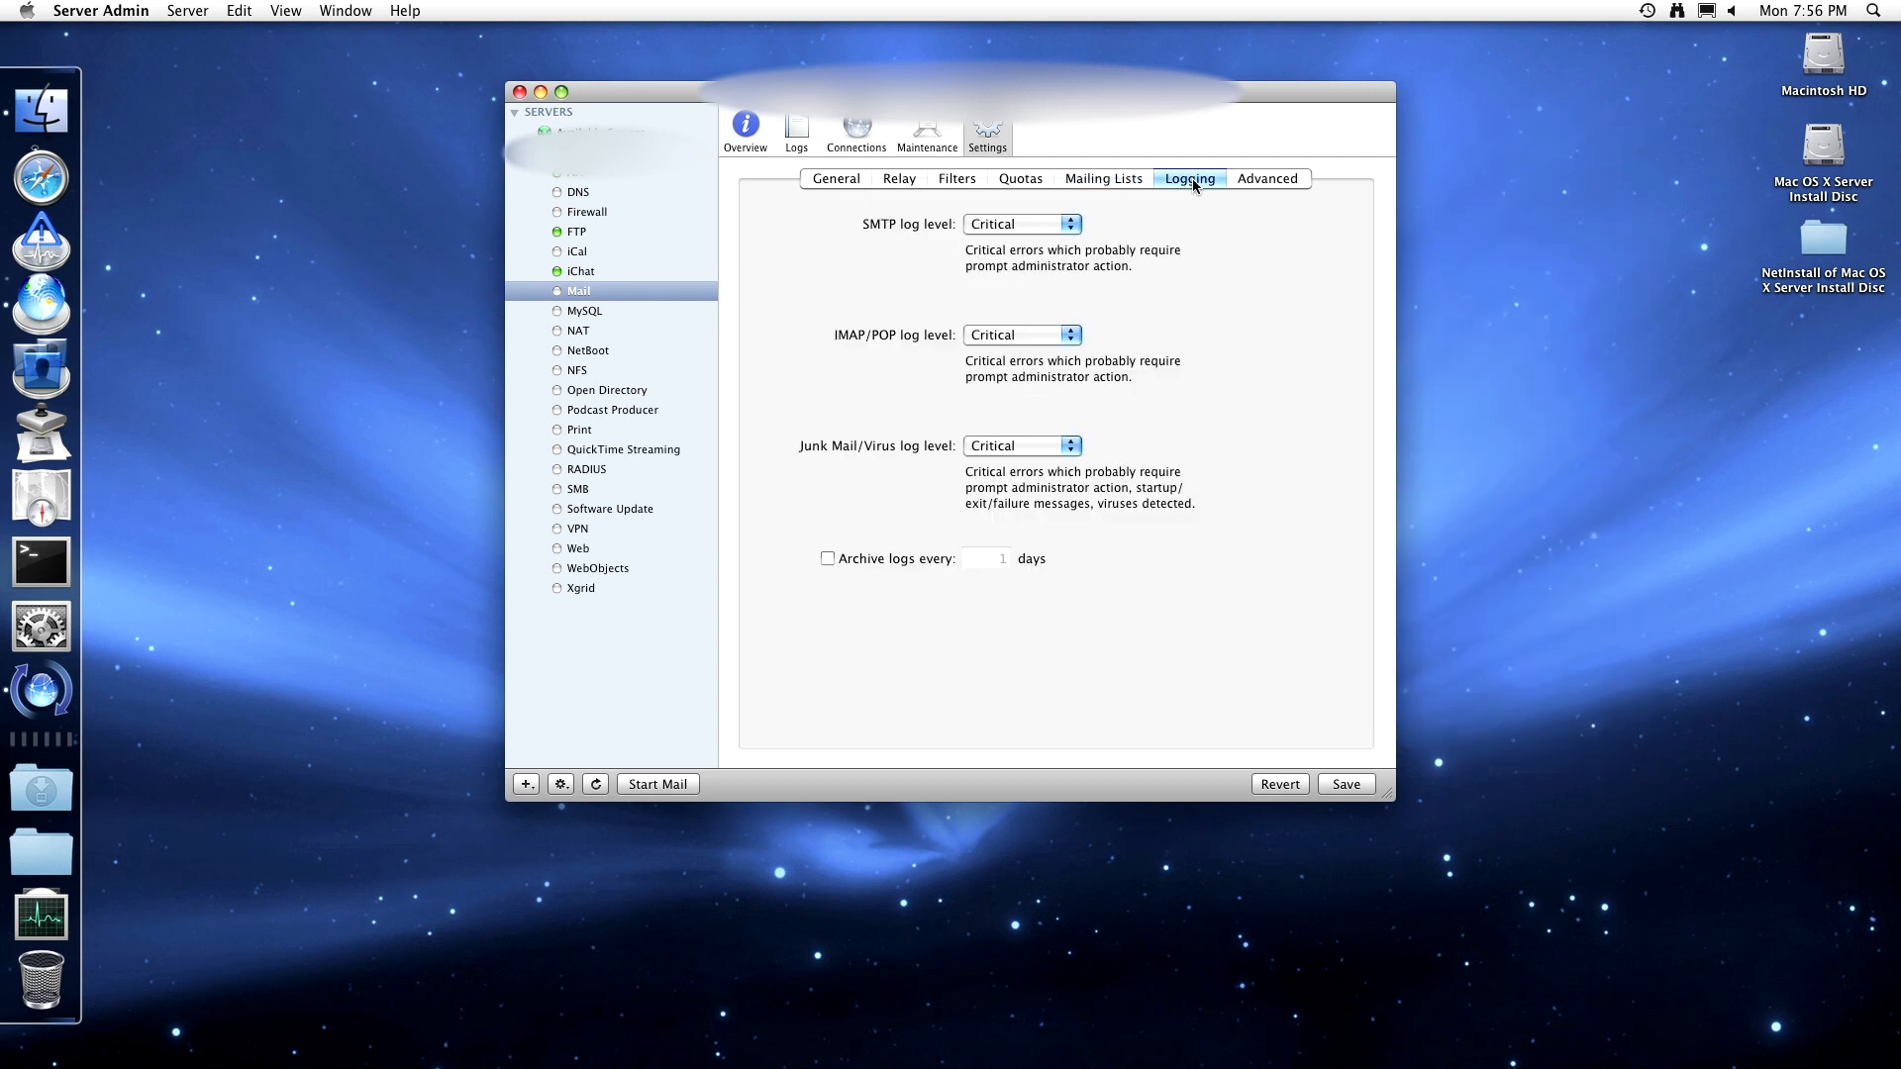
- Try each SMTP log level, return it to Critical, and archive mail logs every 1 day
click(1049, 224)
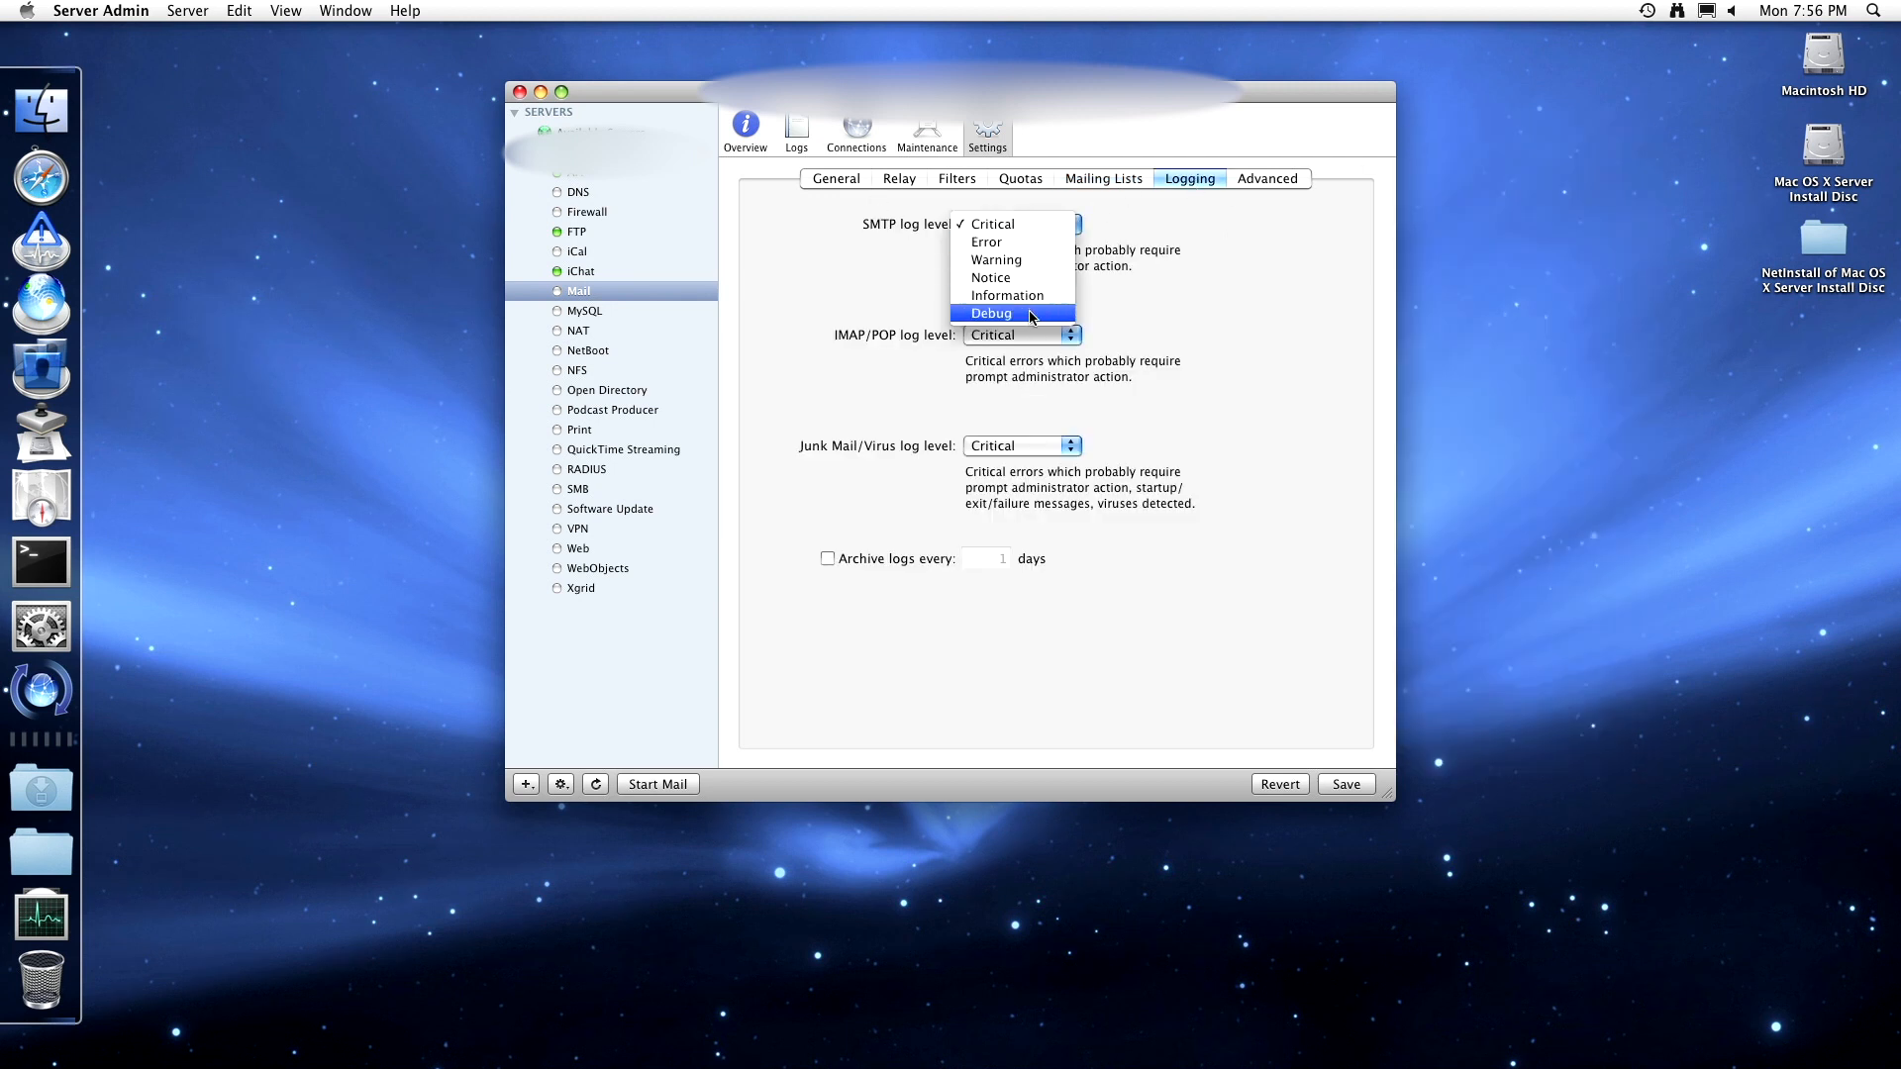
click(1115, 324)
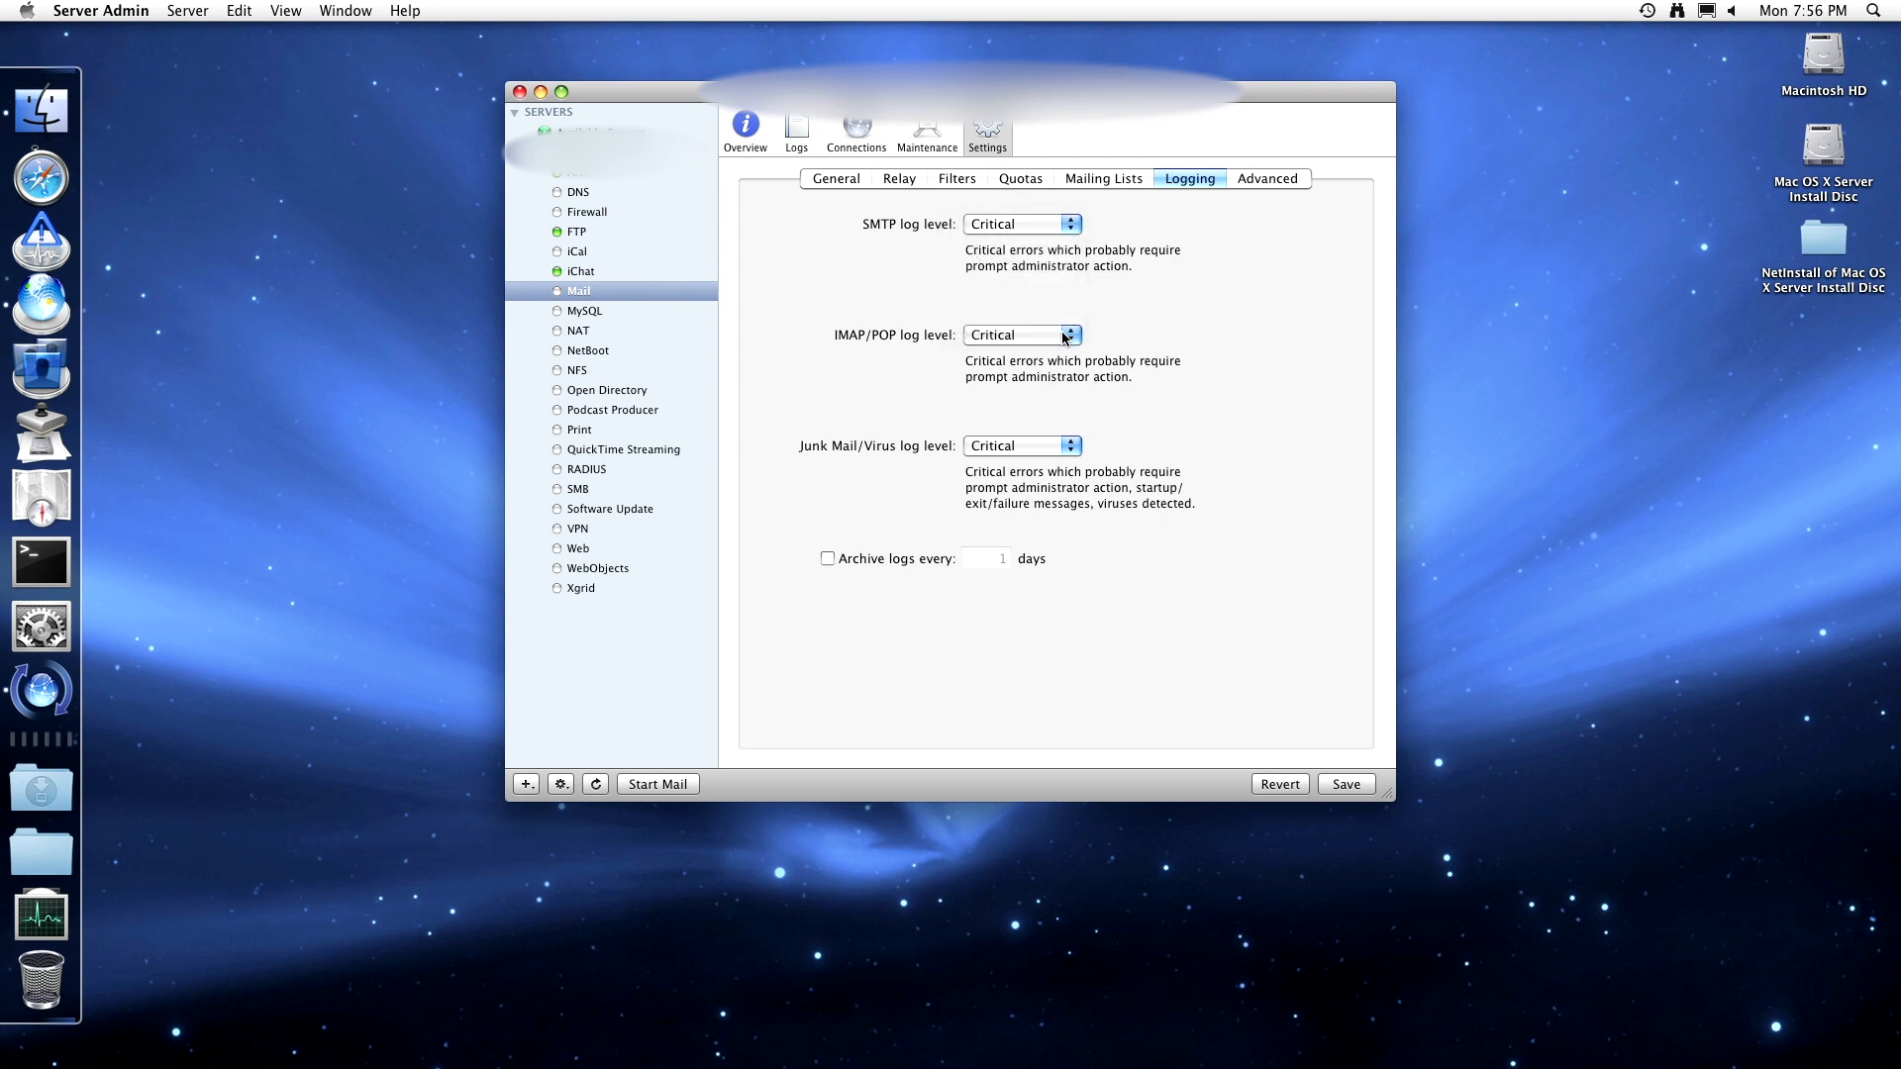
click(1068, 334)
click(1160, 344)
click(1060, 224)
click(1055, 241)
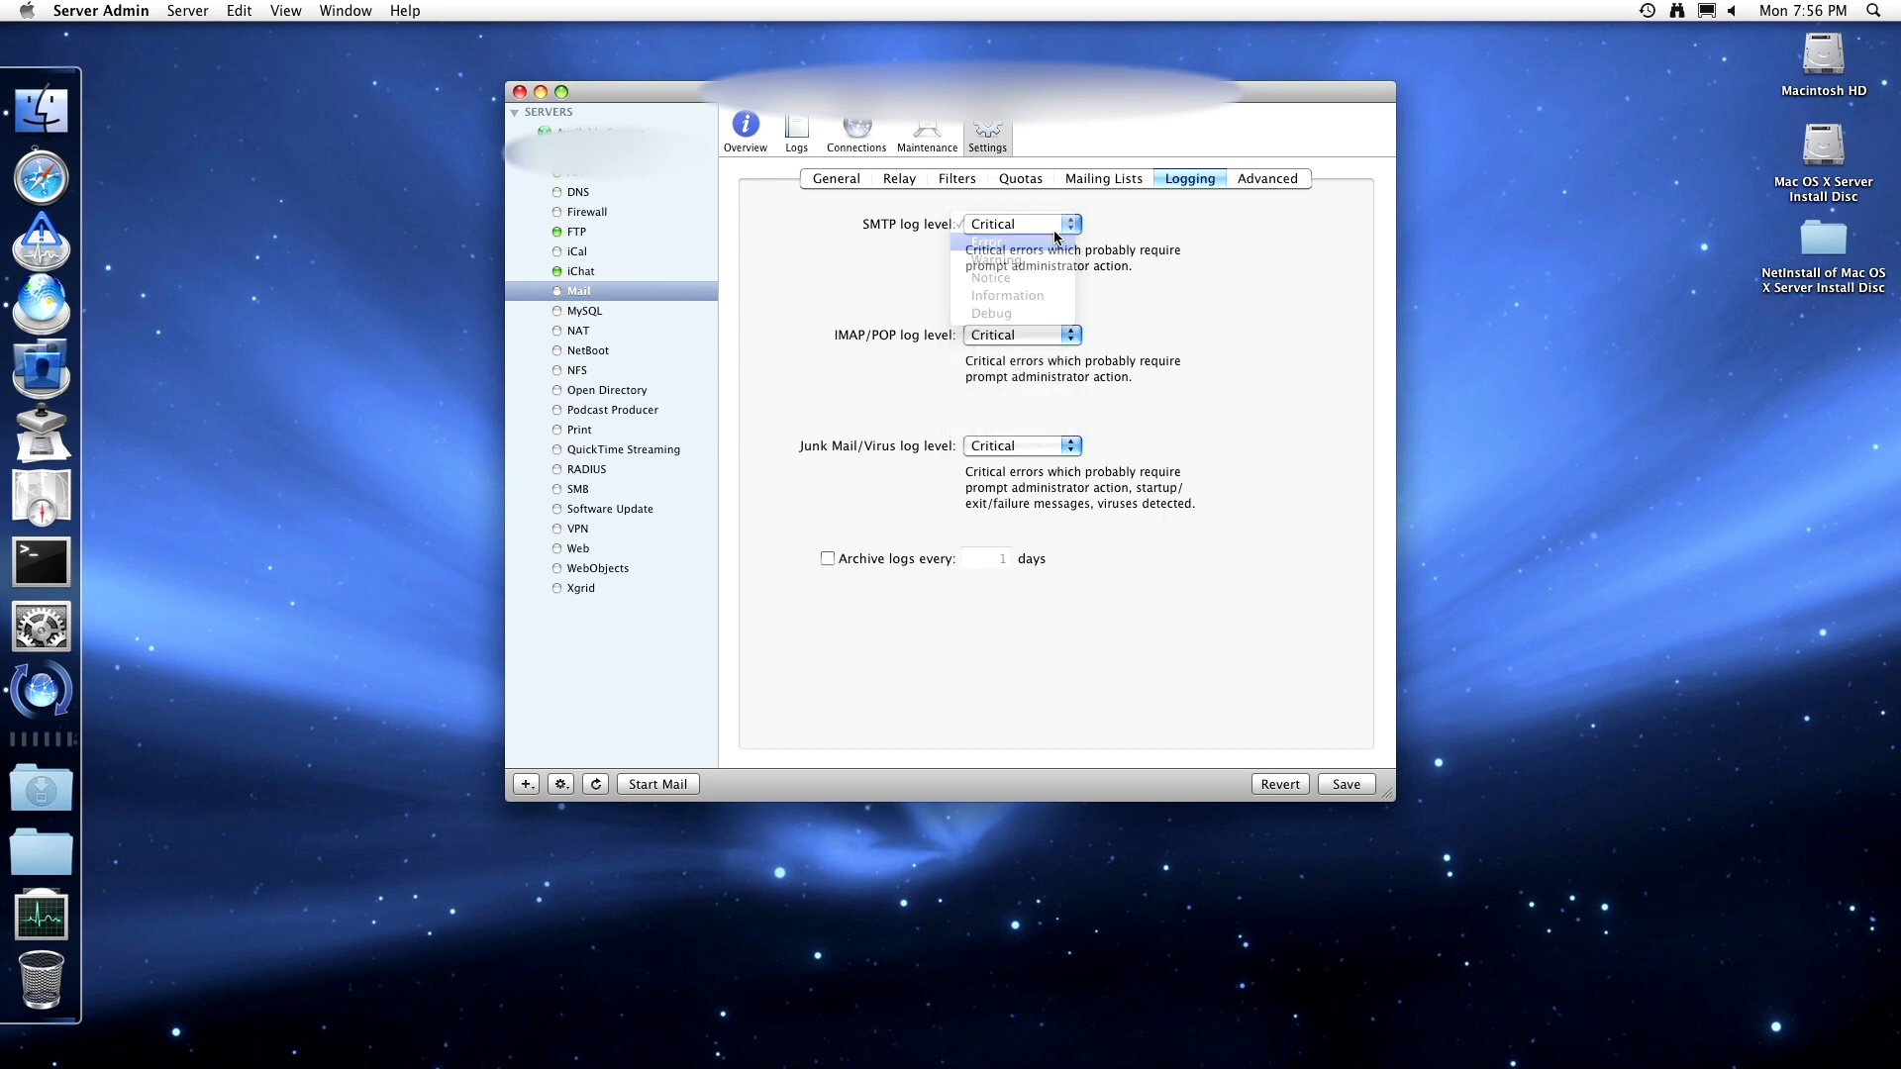
click(1057, 226)
click(1055, 242)
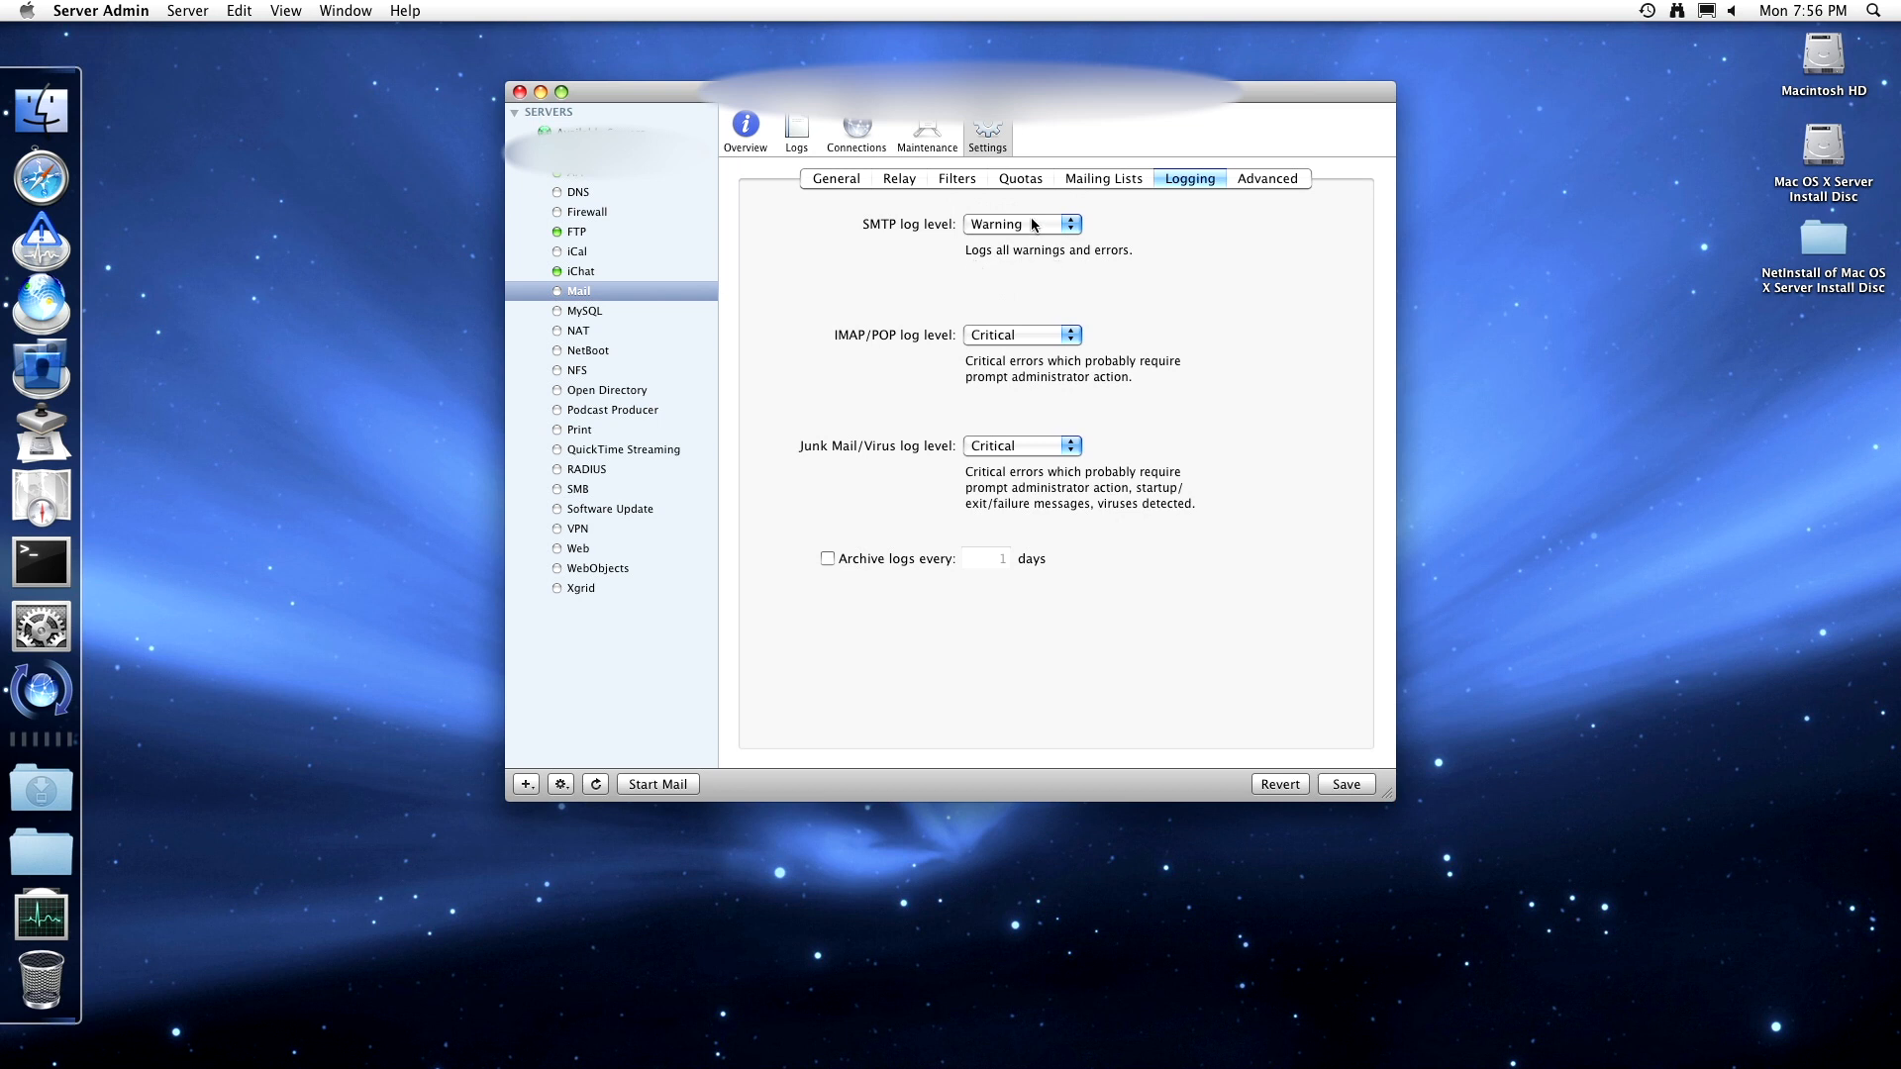
click(1030, 223)
click(1026, 243)
click(1030, 230)
click(1033, 257)
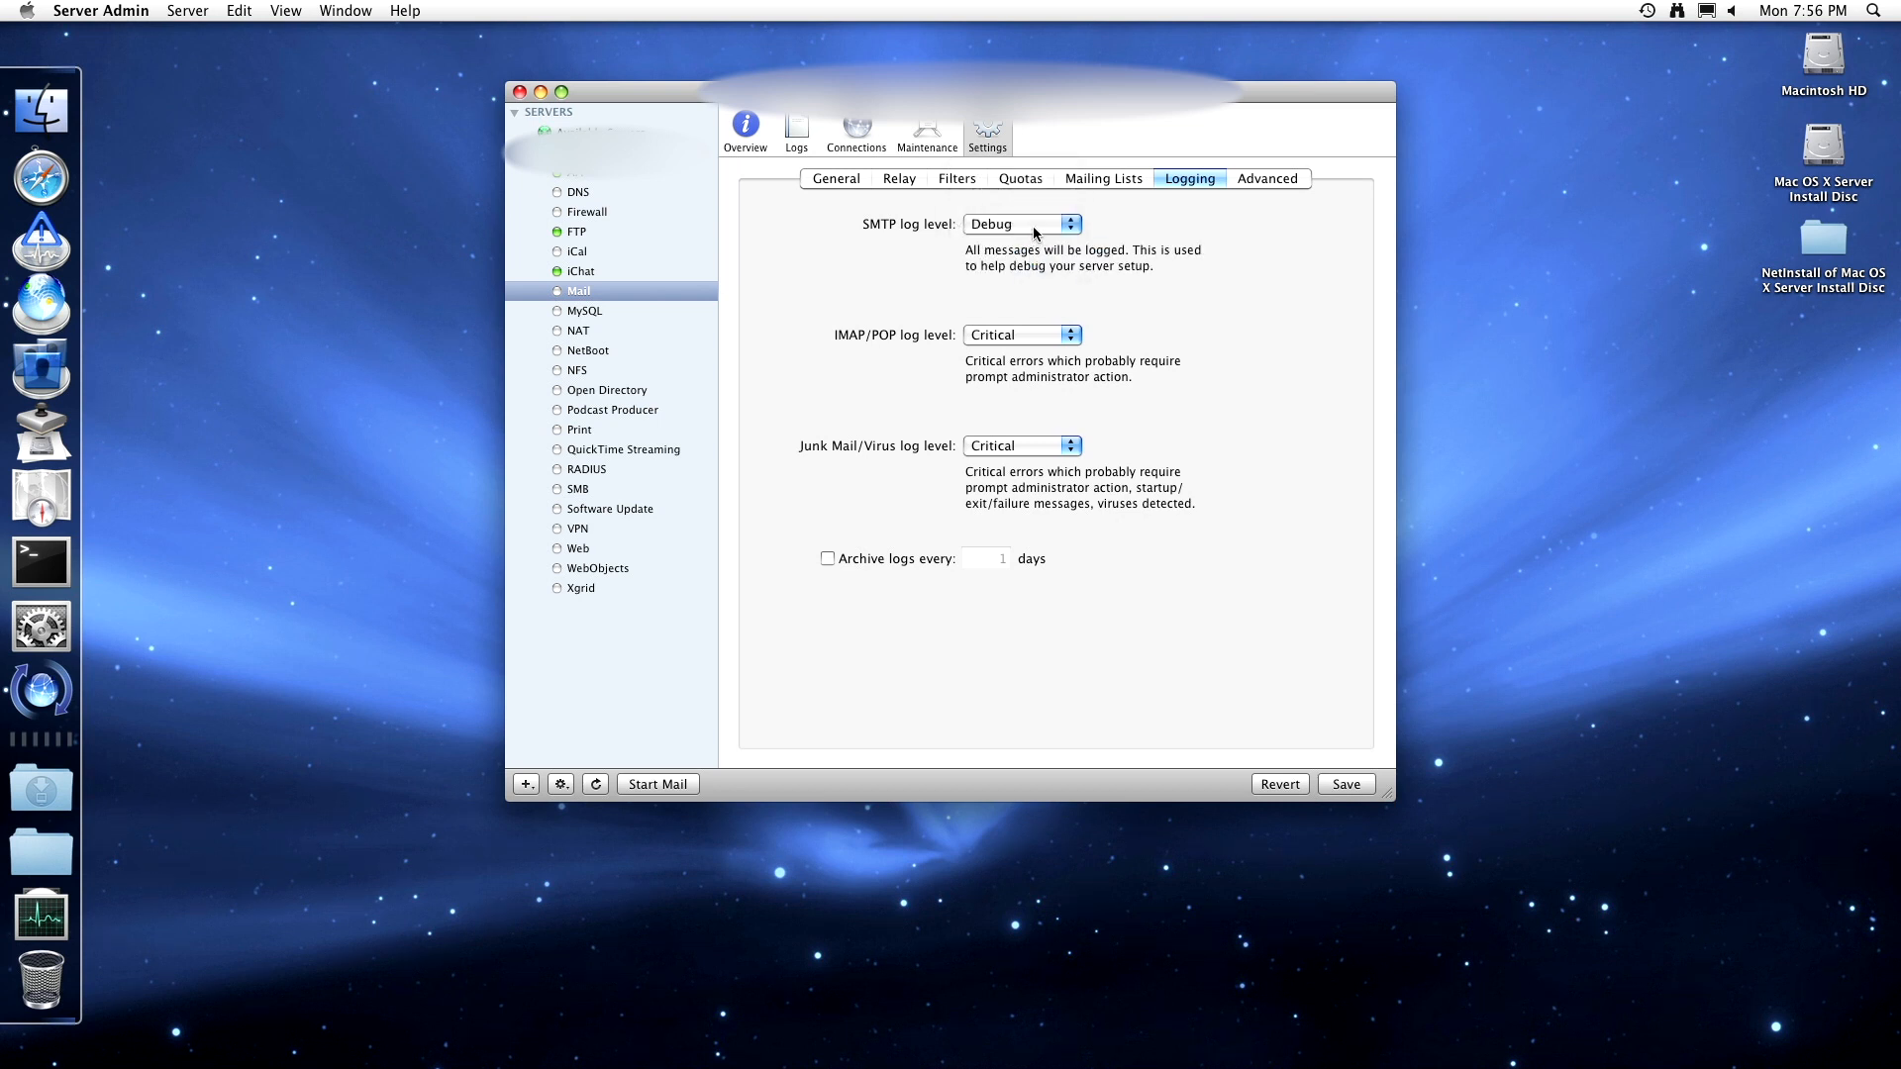
click(1034, 232)
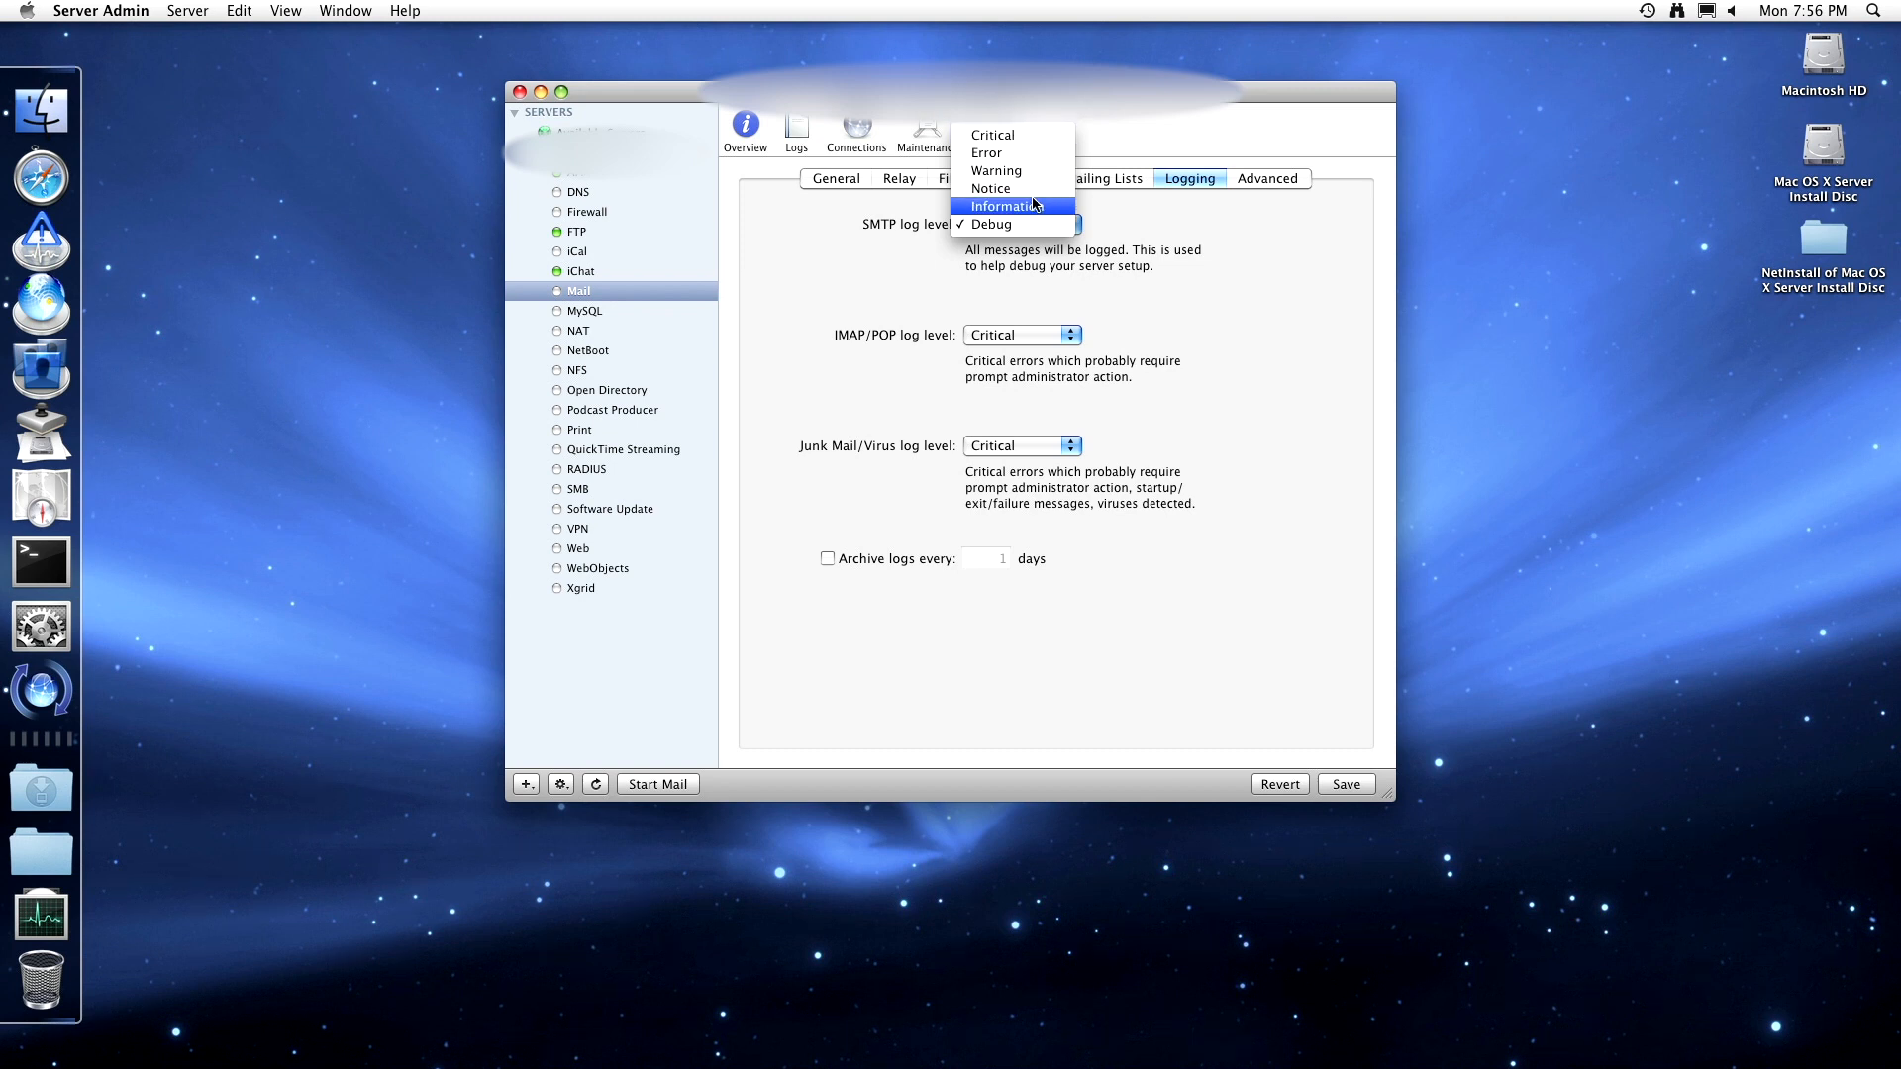
click(1034, 204)
click(1035, 224)
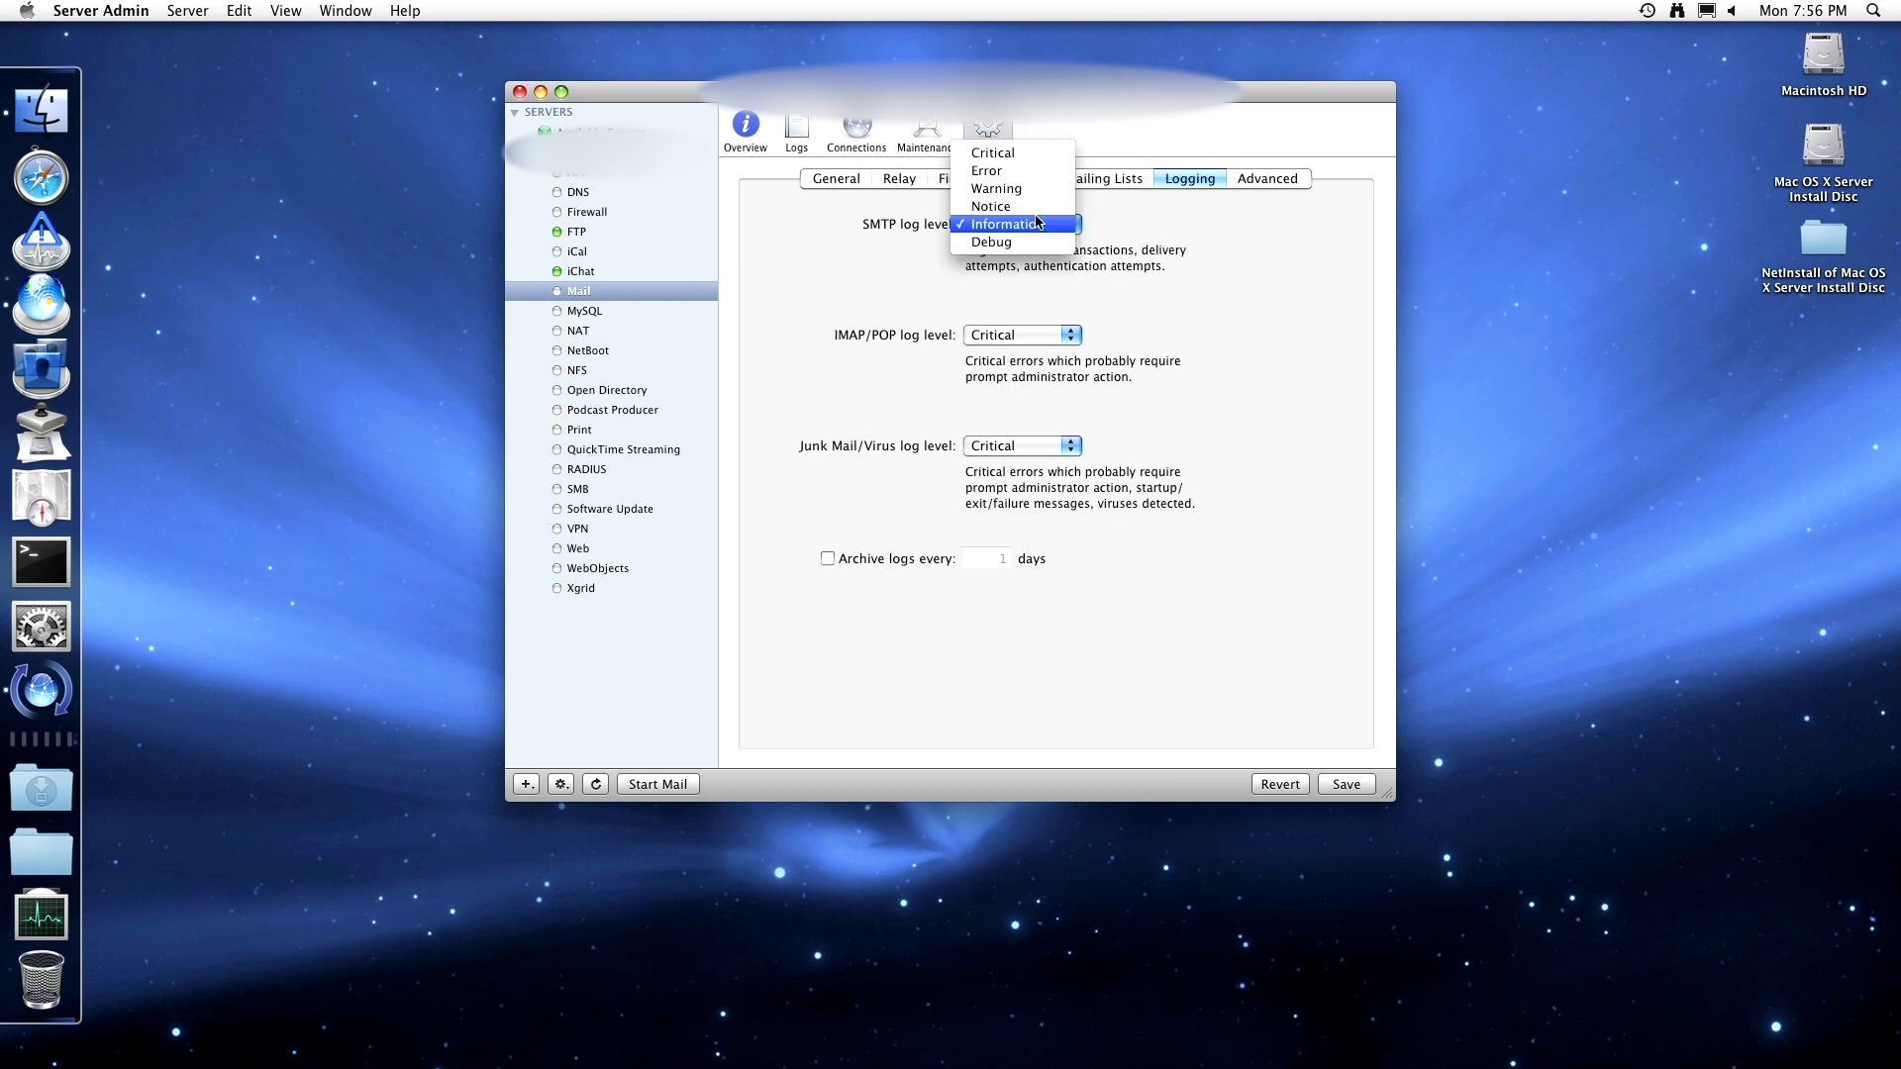
click(1040, 150)
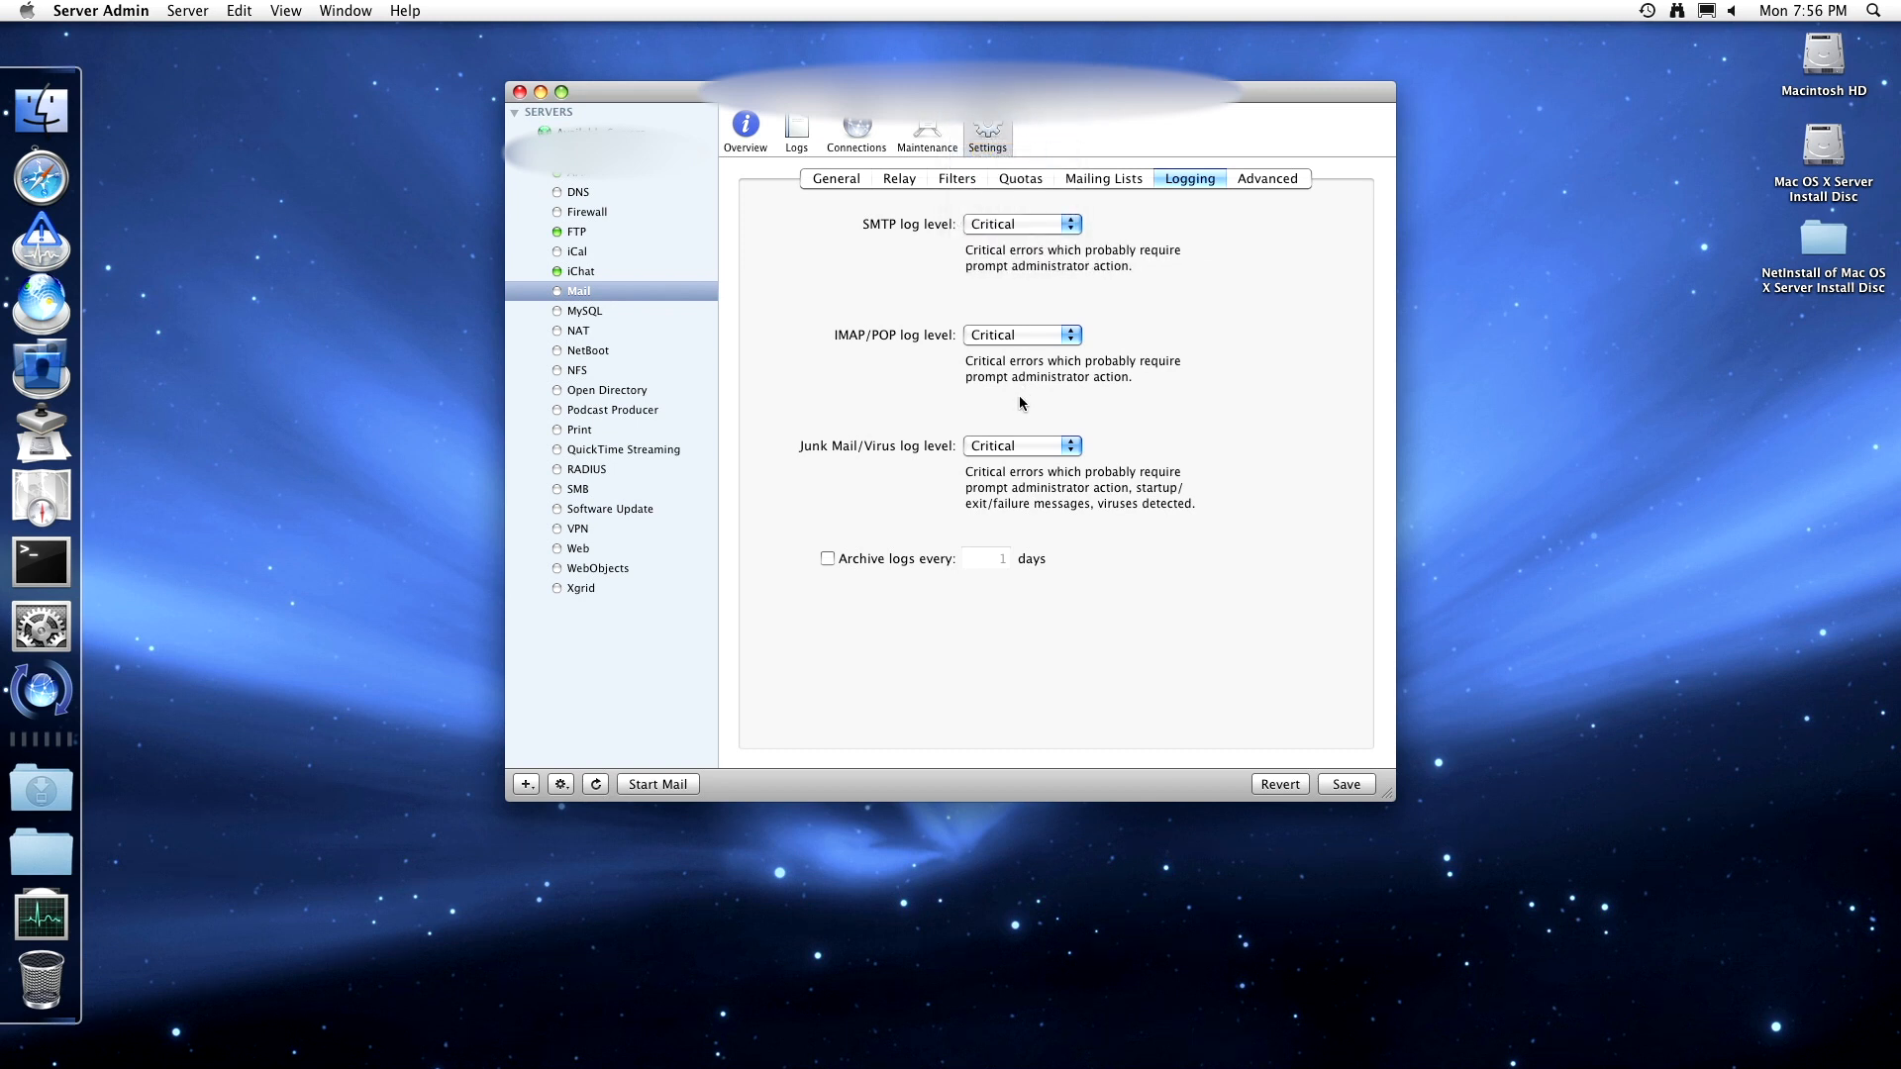
click(828, 559)
- Cycle Junk Mail/Virus logging through Debug, Information, Notice, Warning and Error, ending at Critical
click(1069, 447)
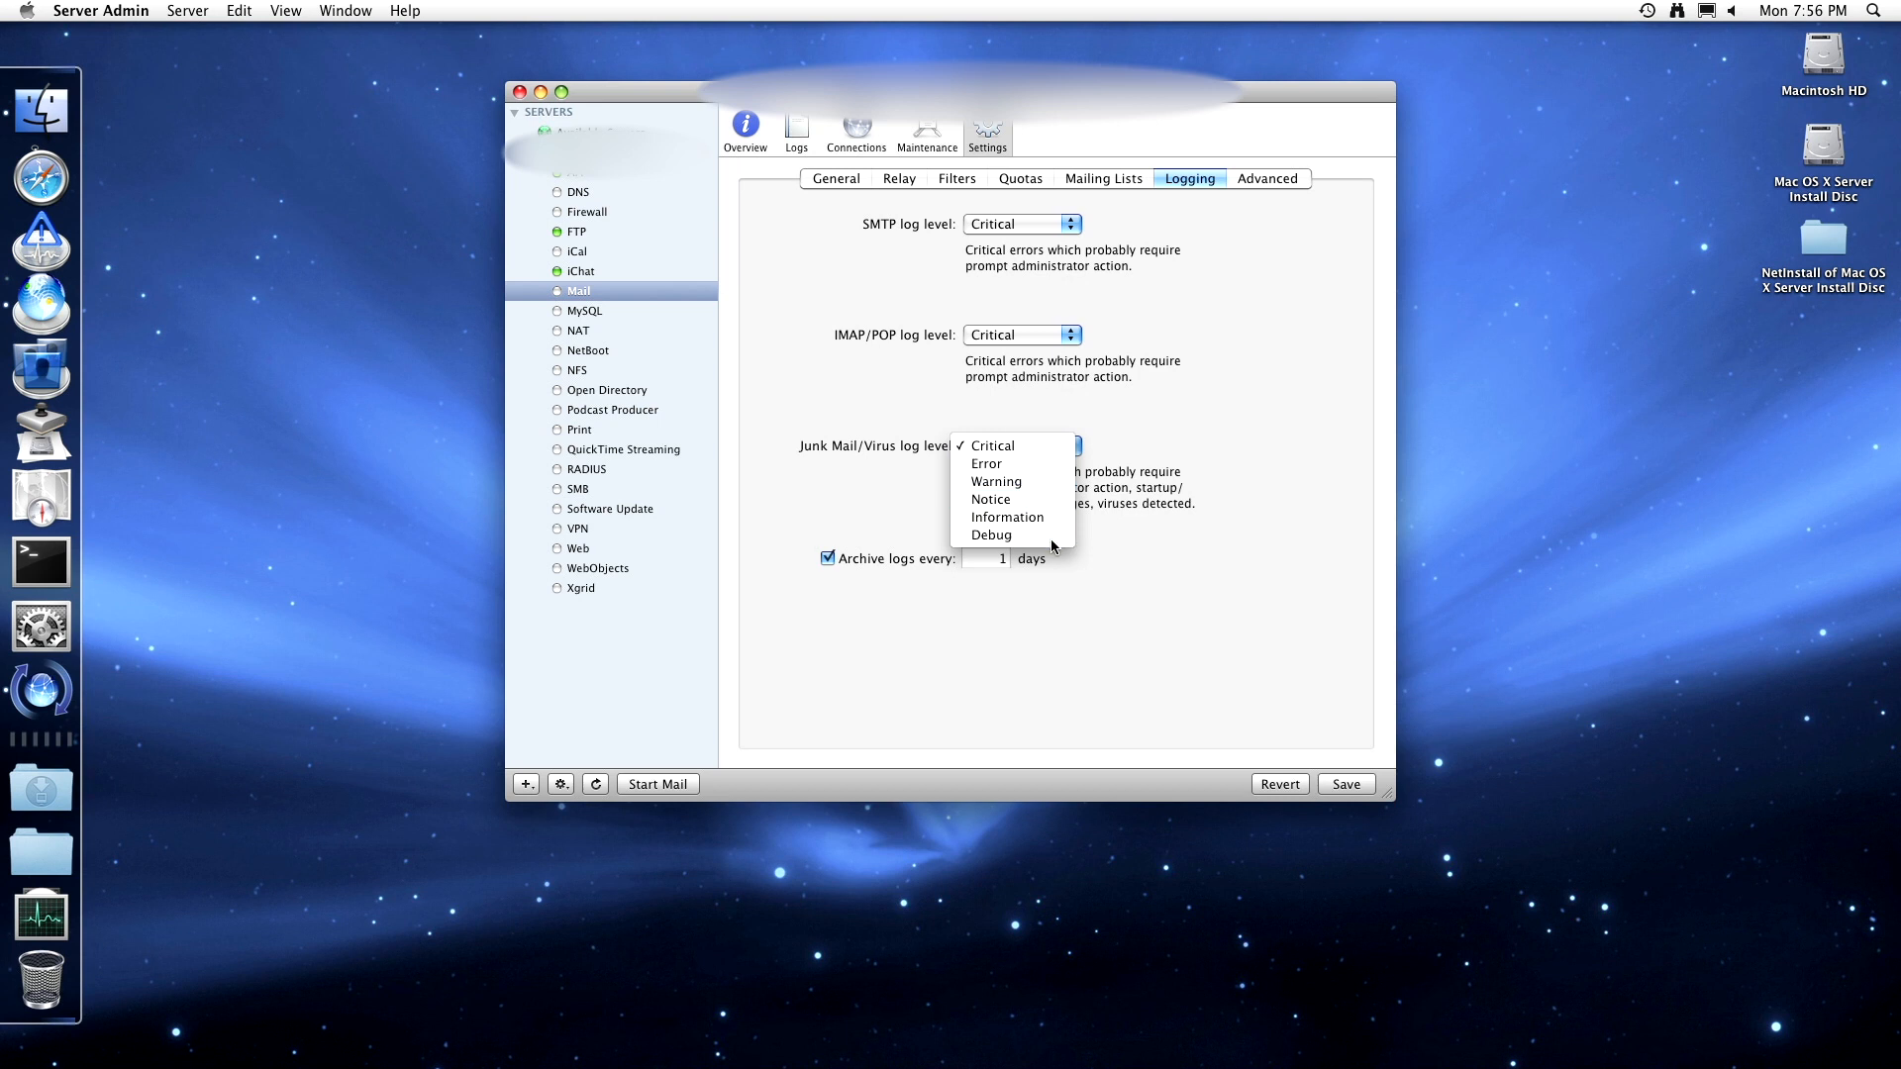
click(1053, 545)
click(1052, 447)
click(1053, 433)
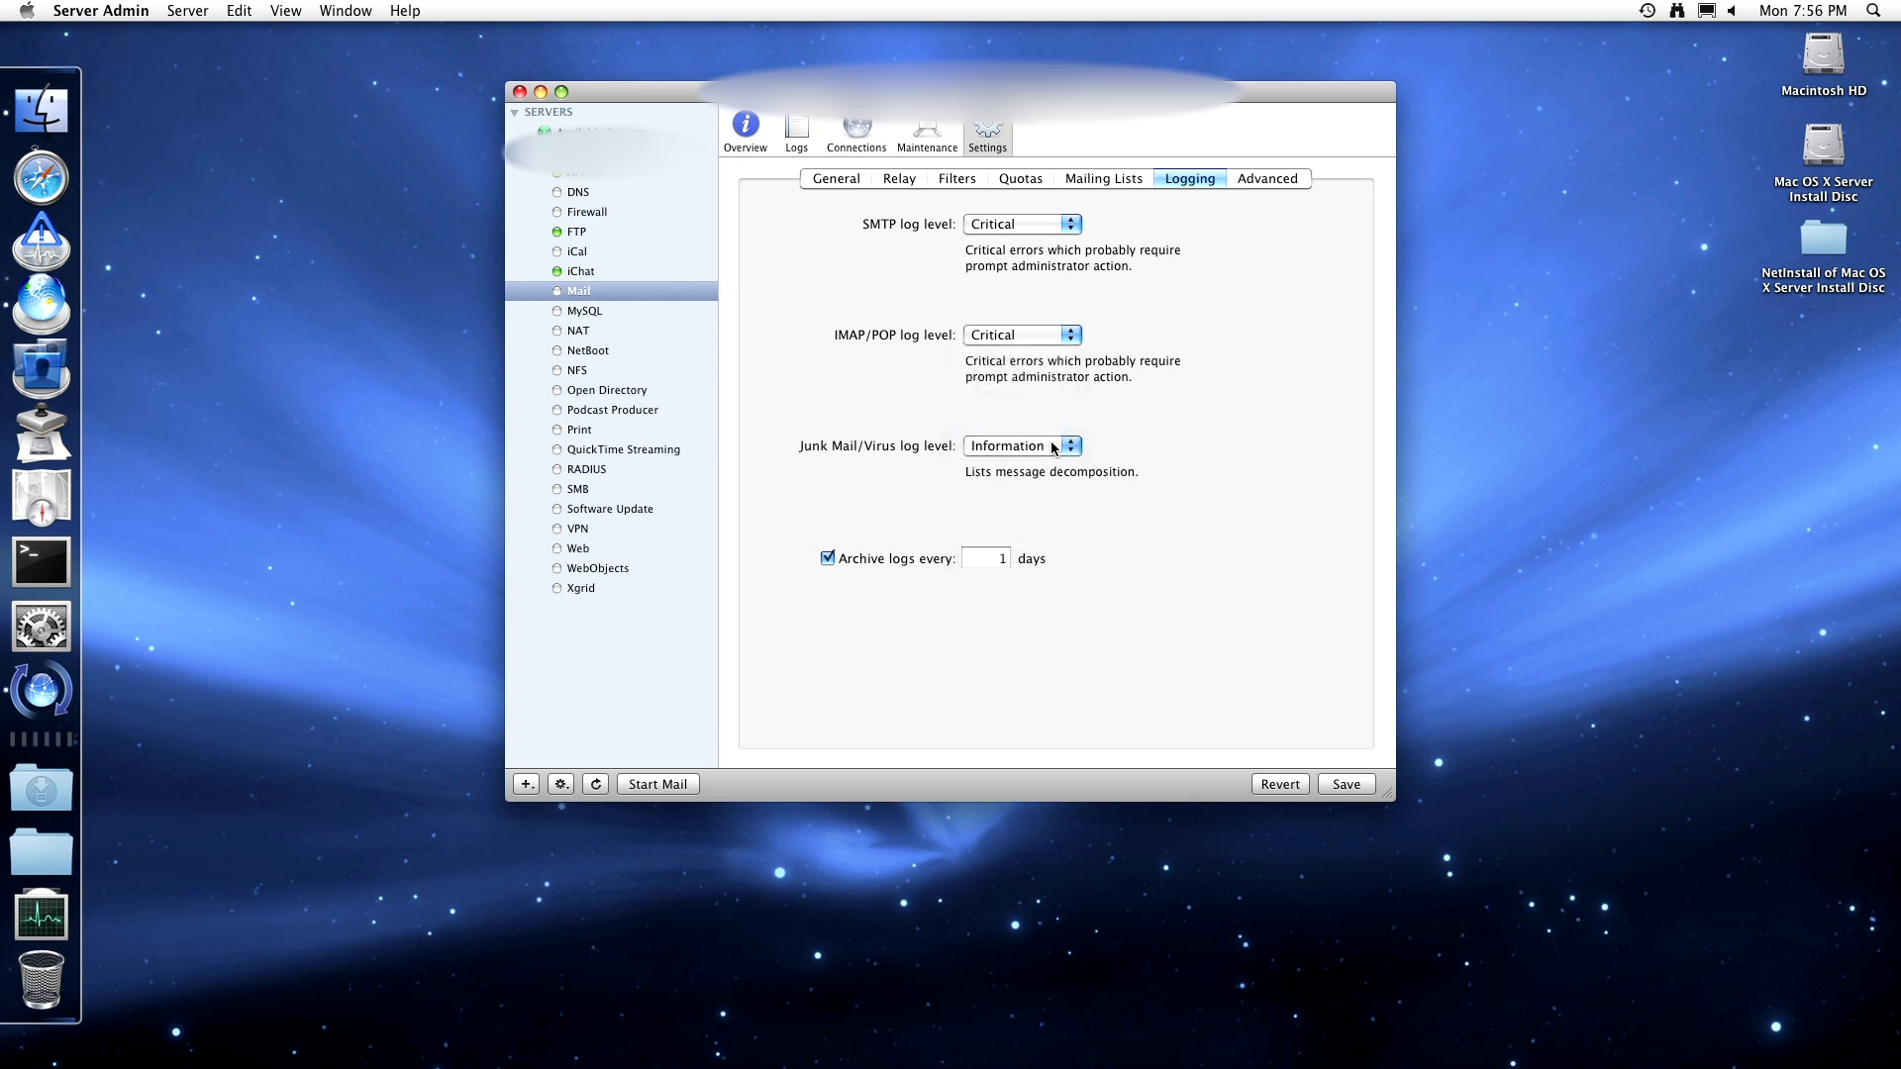
click(1052, 447)
click(1053, 428)
click(1055, 439)
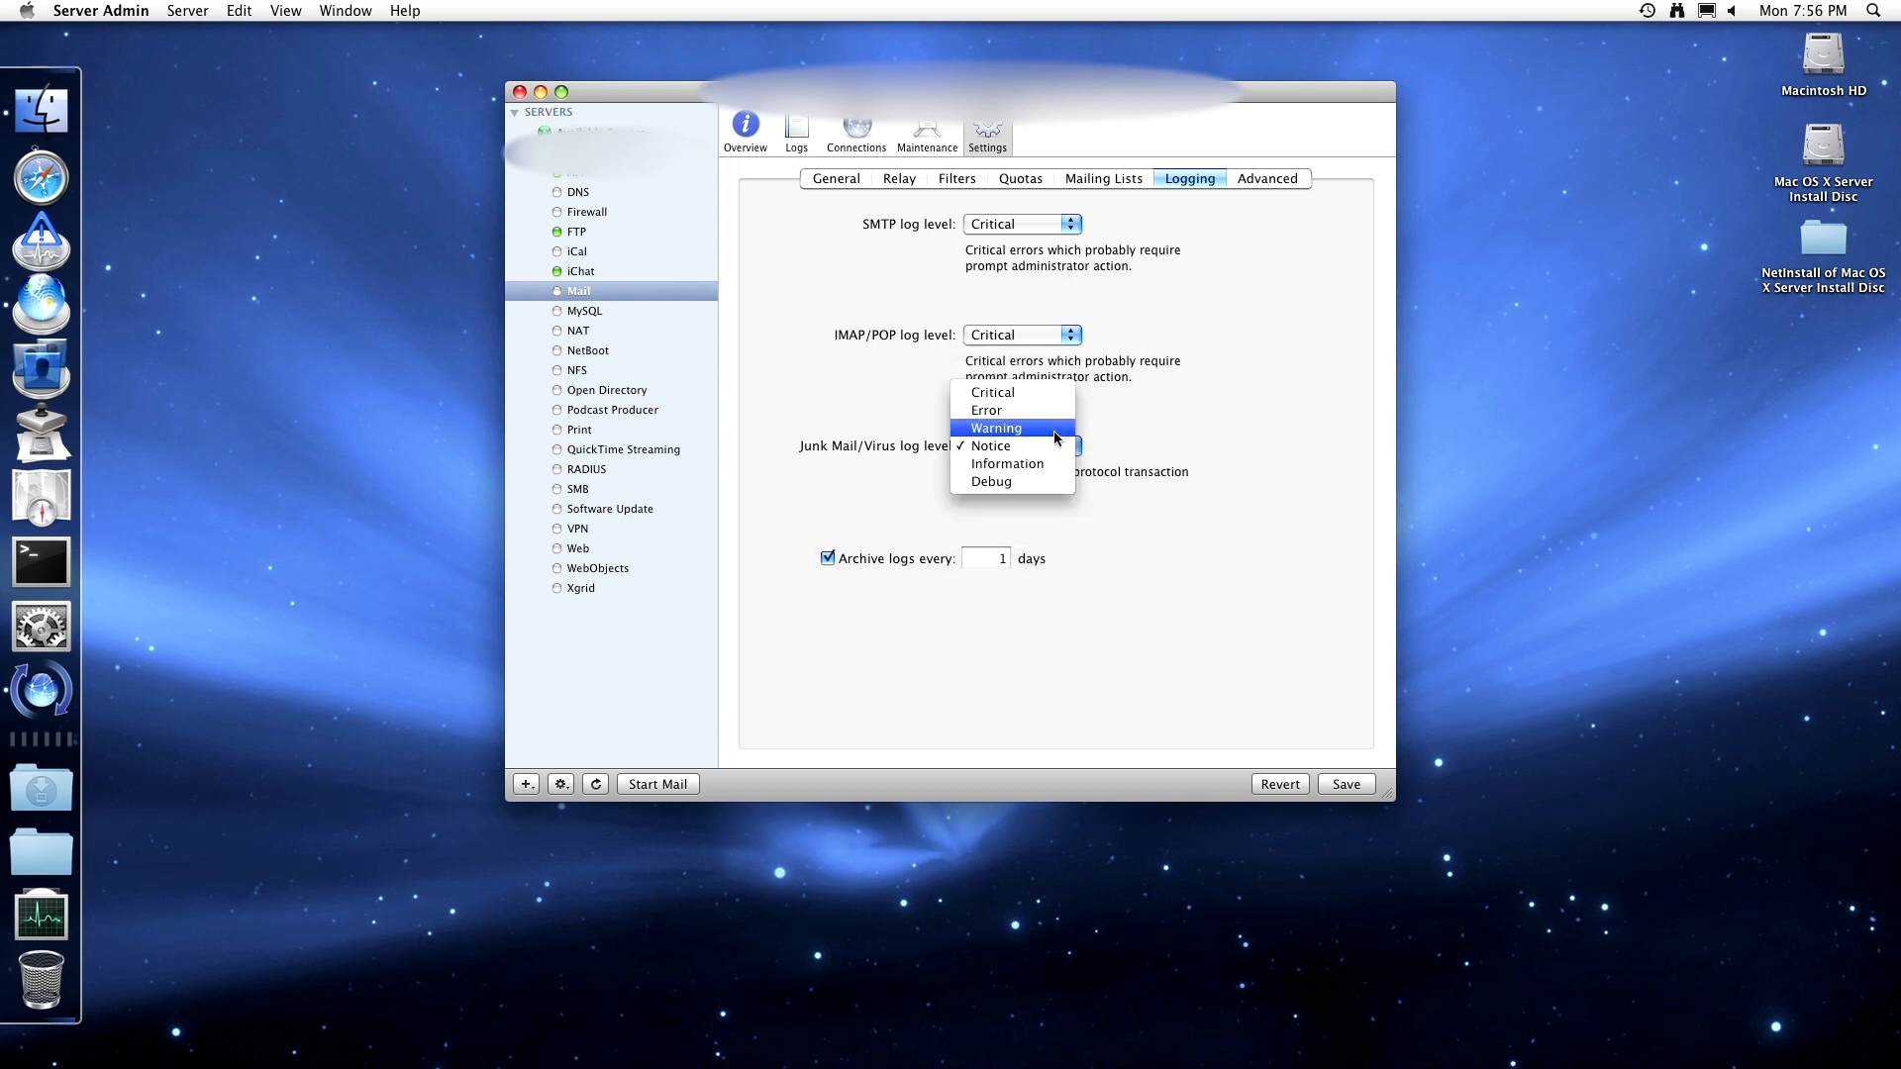
click(1054, 432)
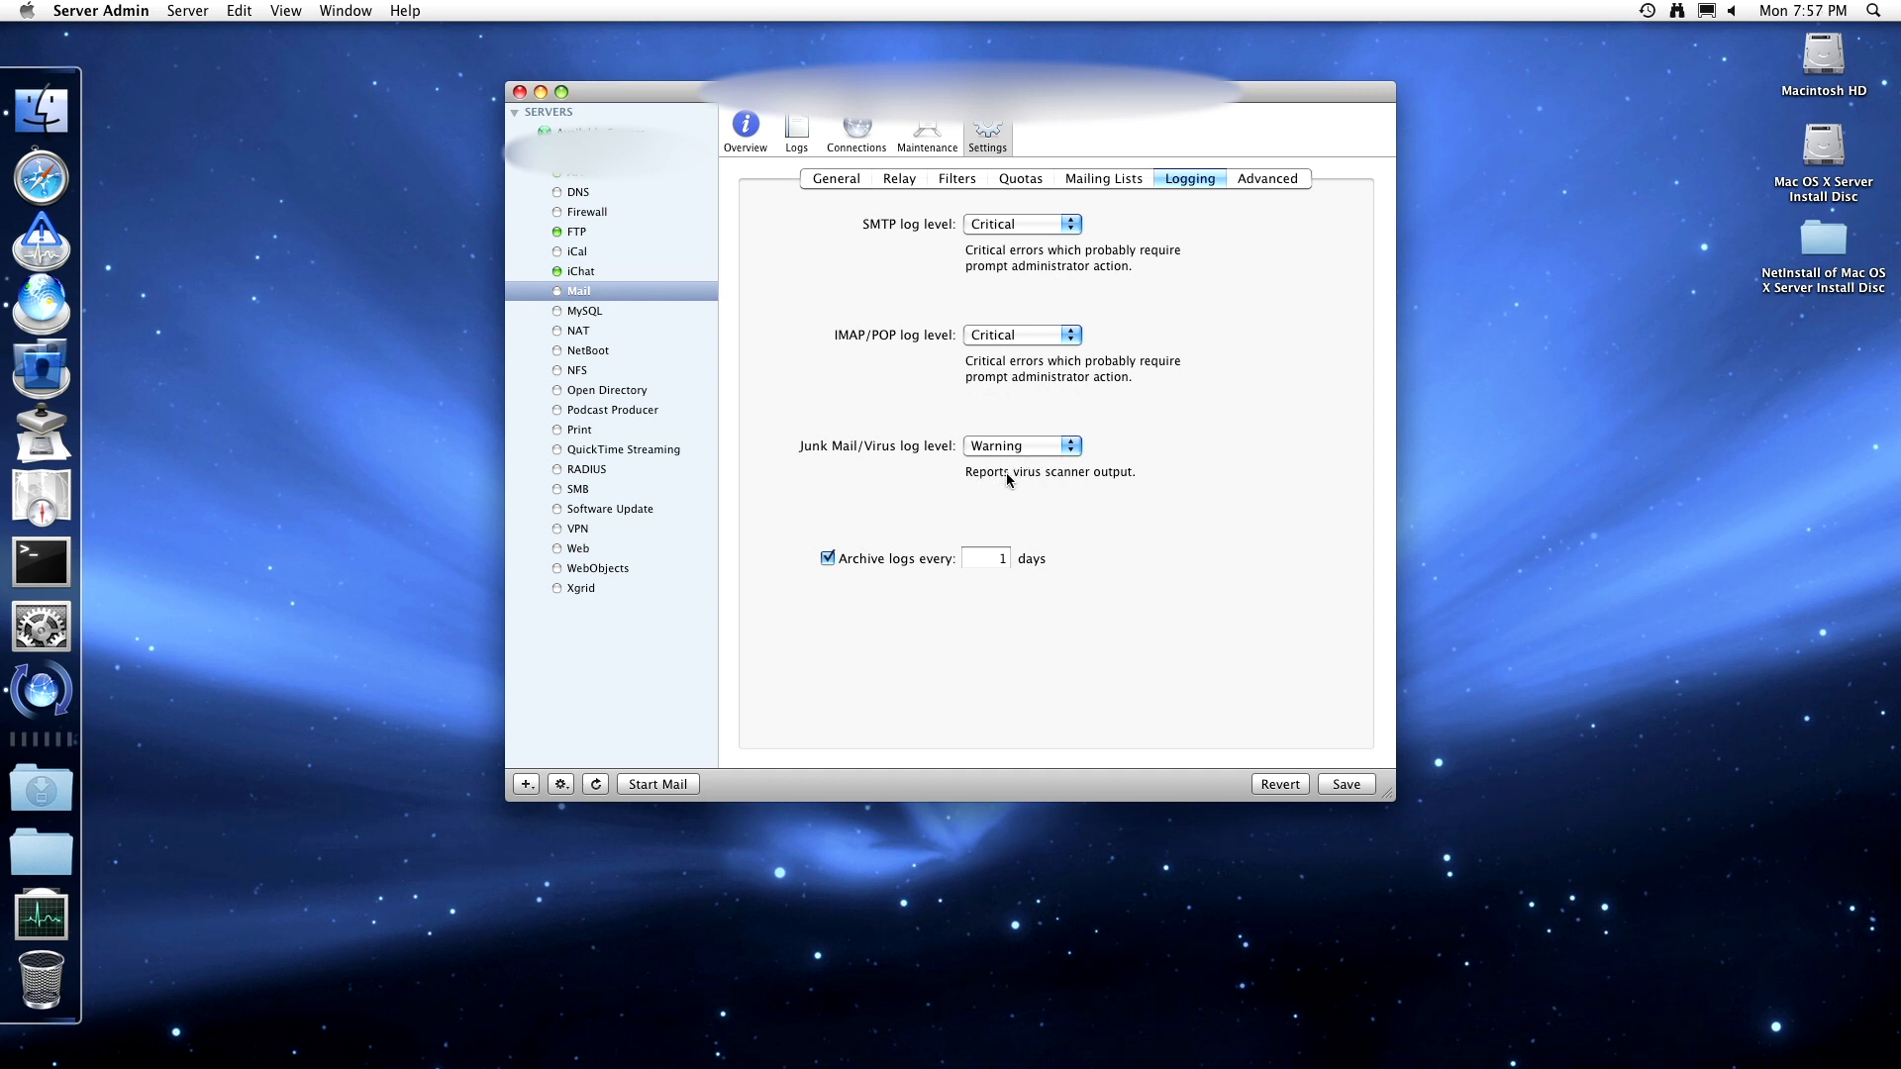
click(1057, 445)
click(1054, 426)
click(1075, 447)
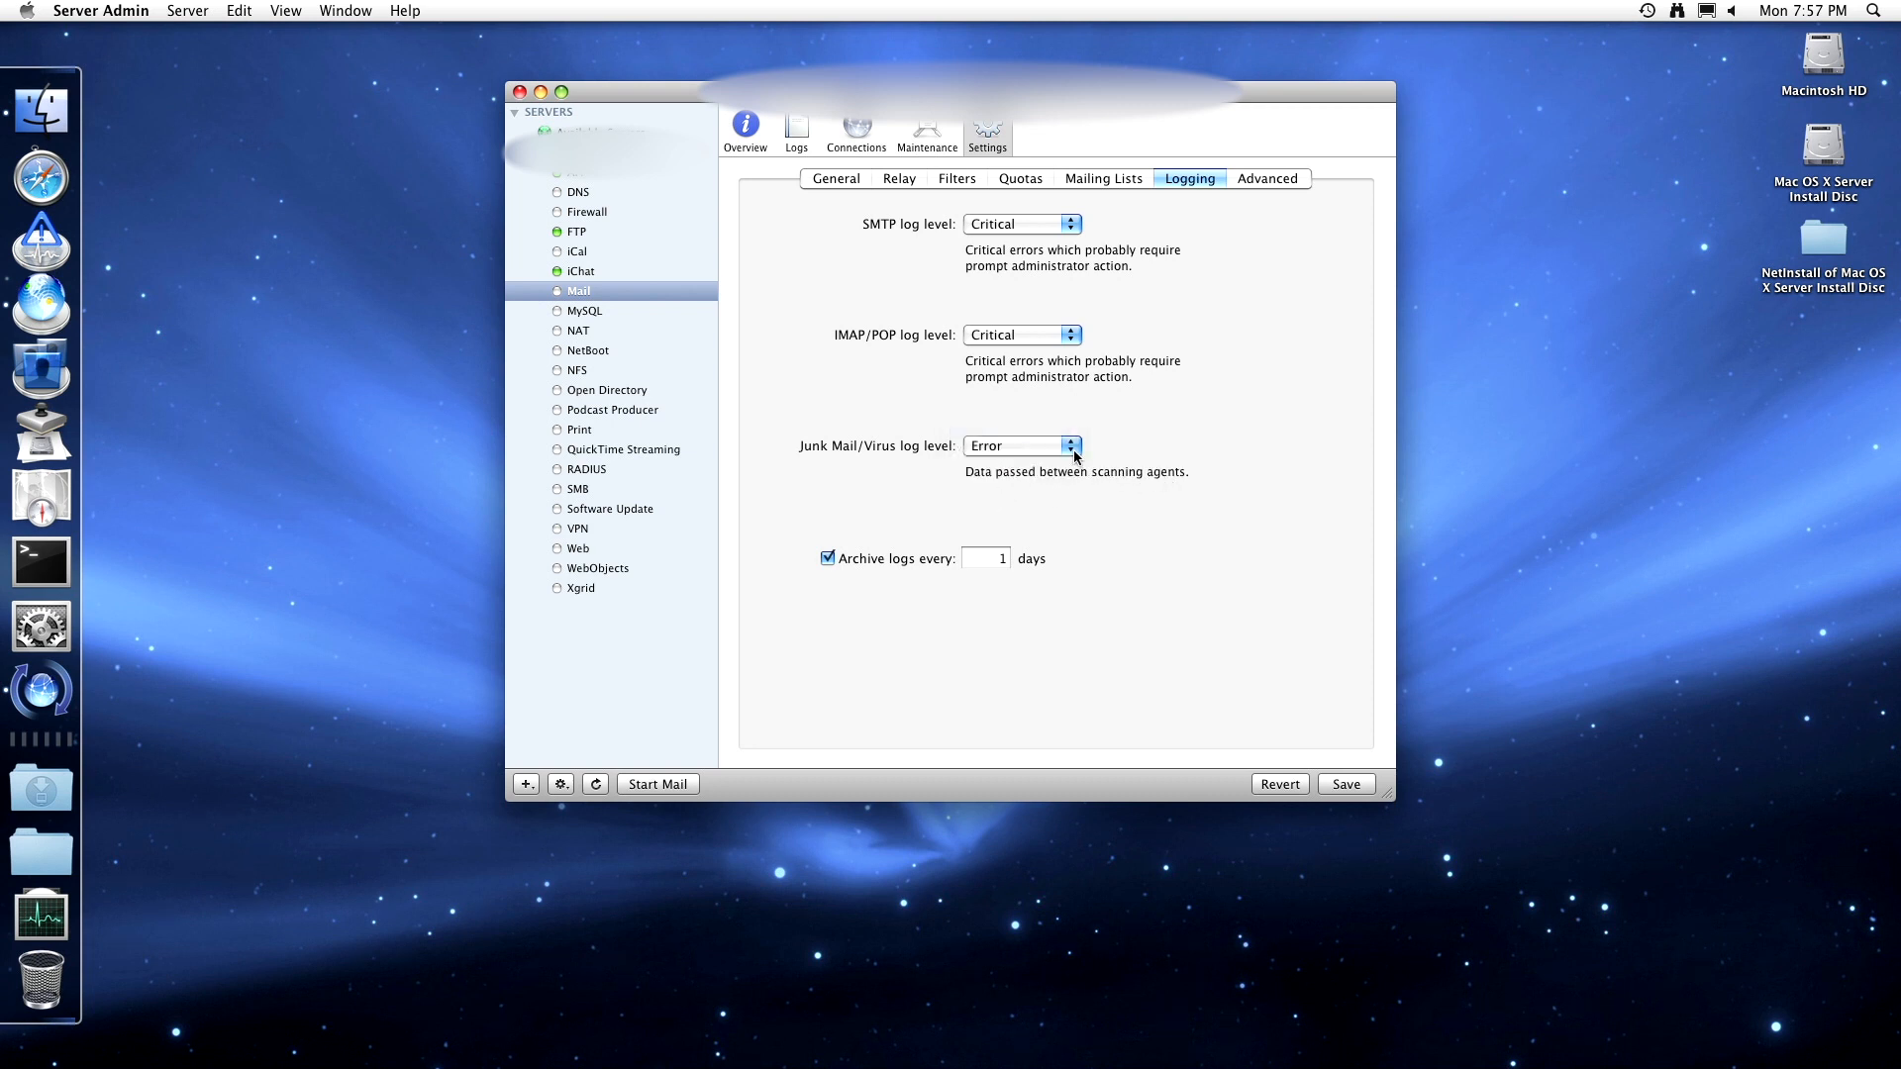
click(1015, 484)
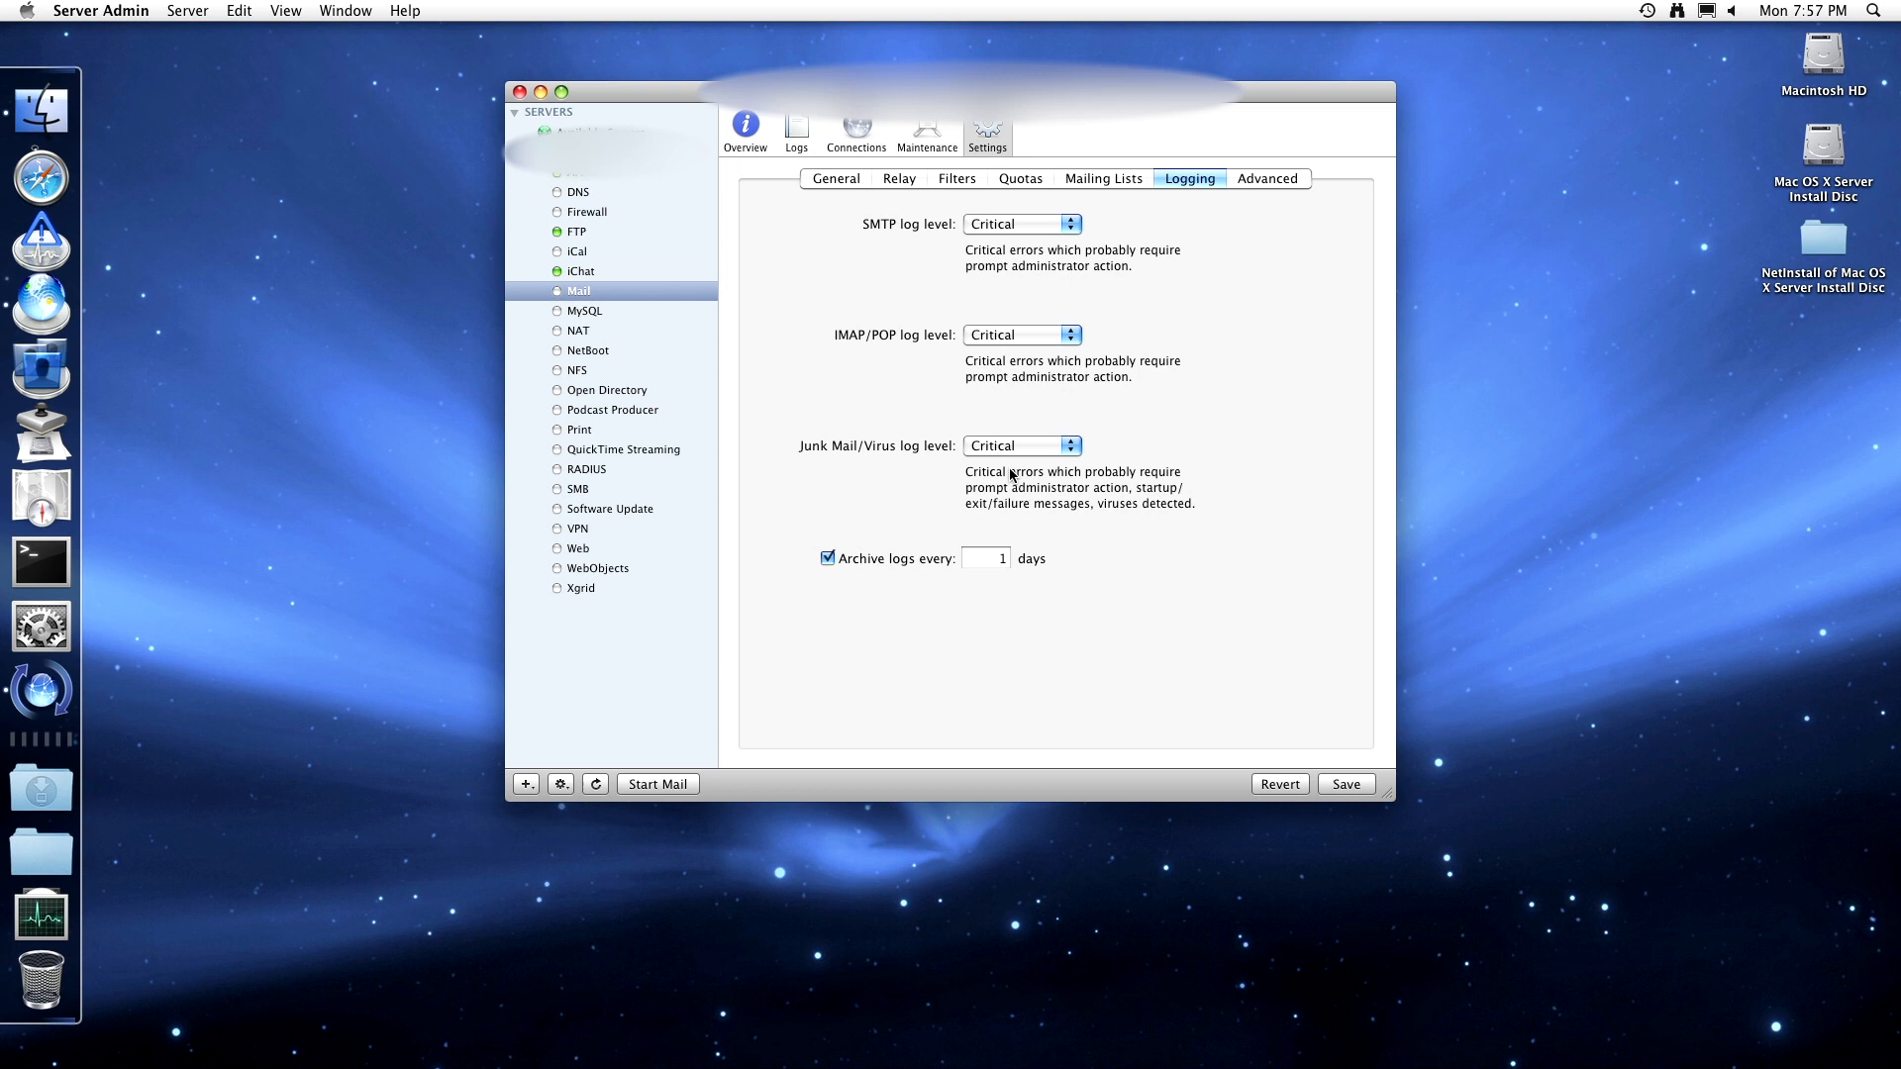
click(1068, 448)
click(1048, 534)
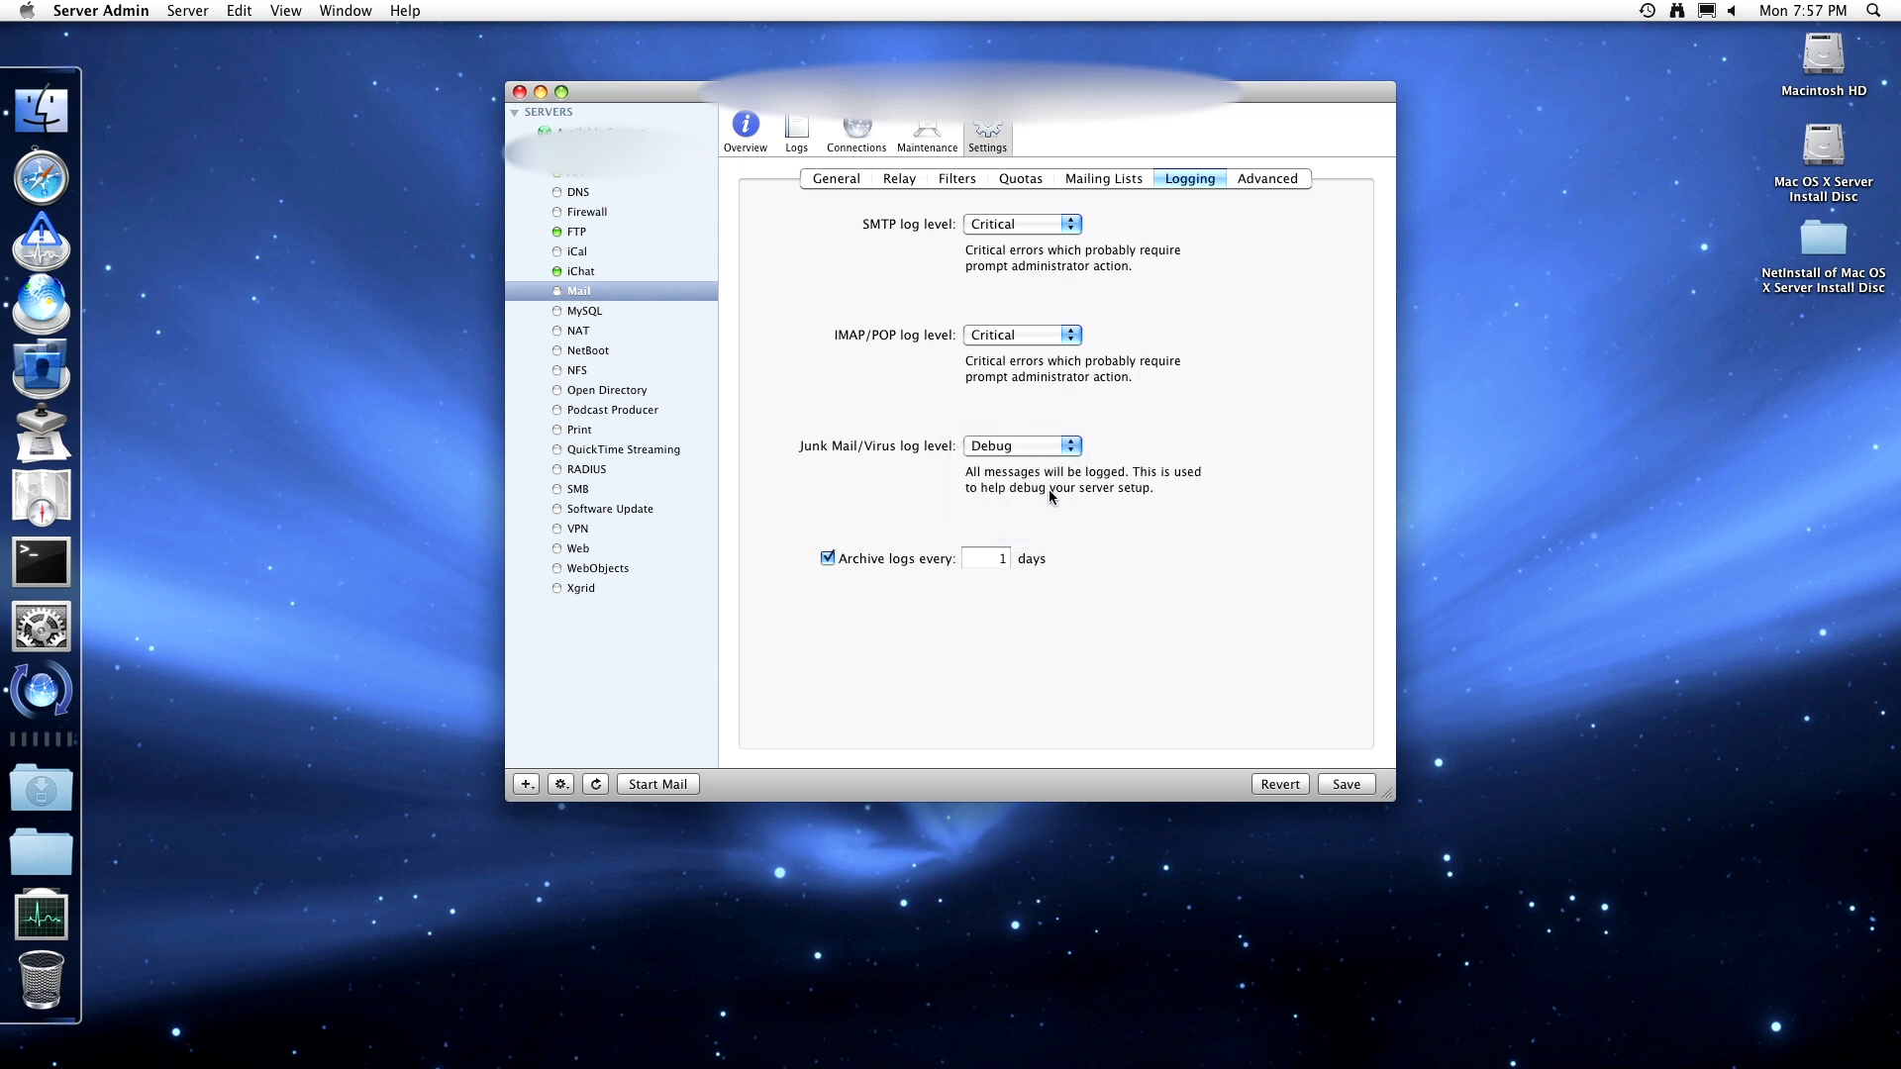
click(1050, 450)
click(1050, 430)
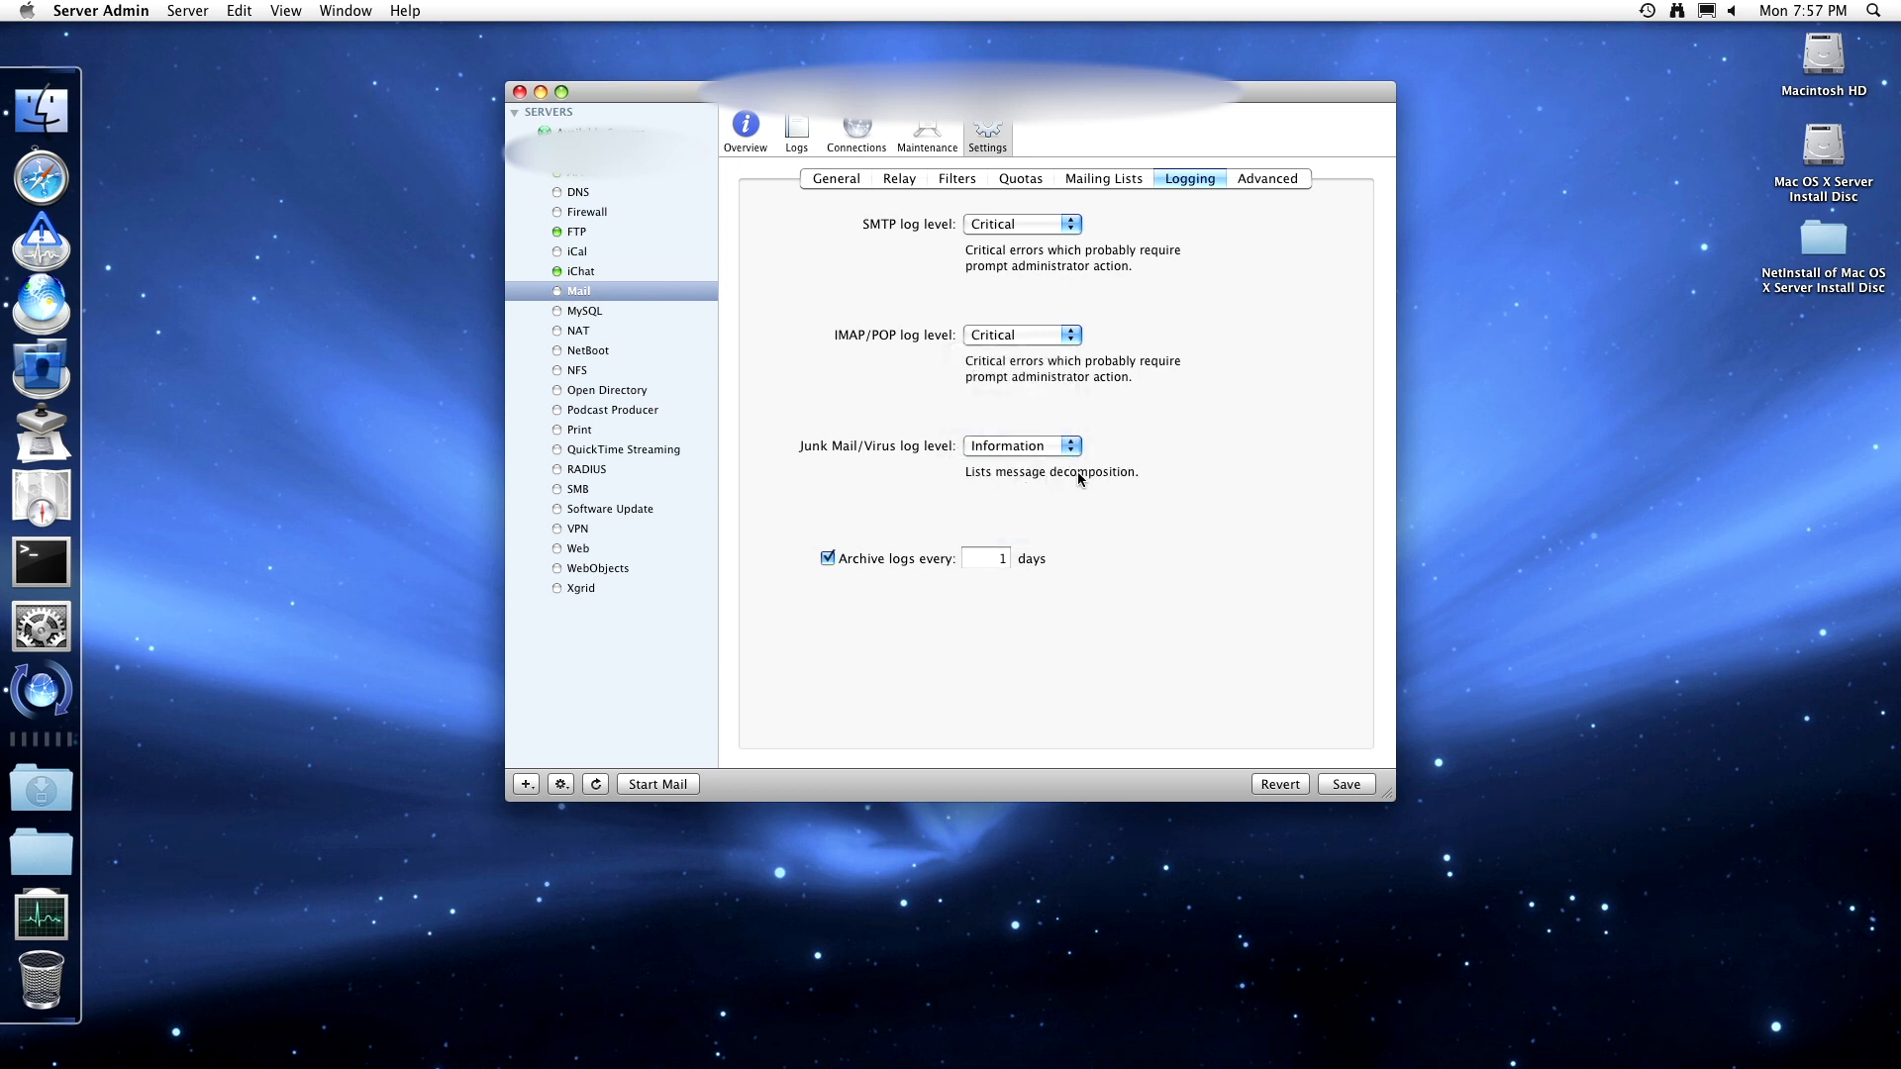
click(1068, 452)
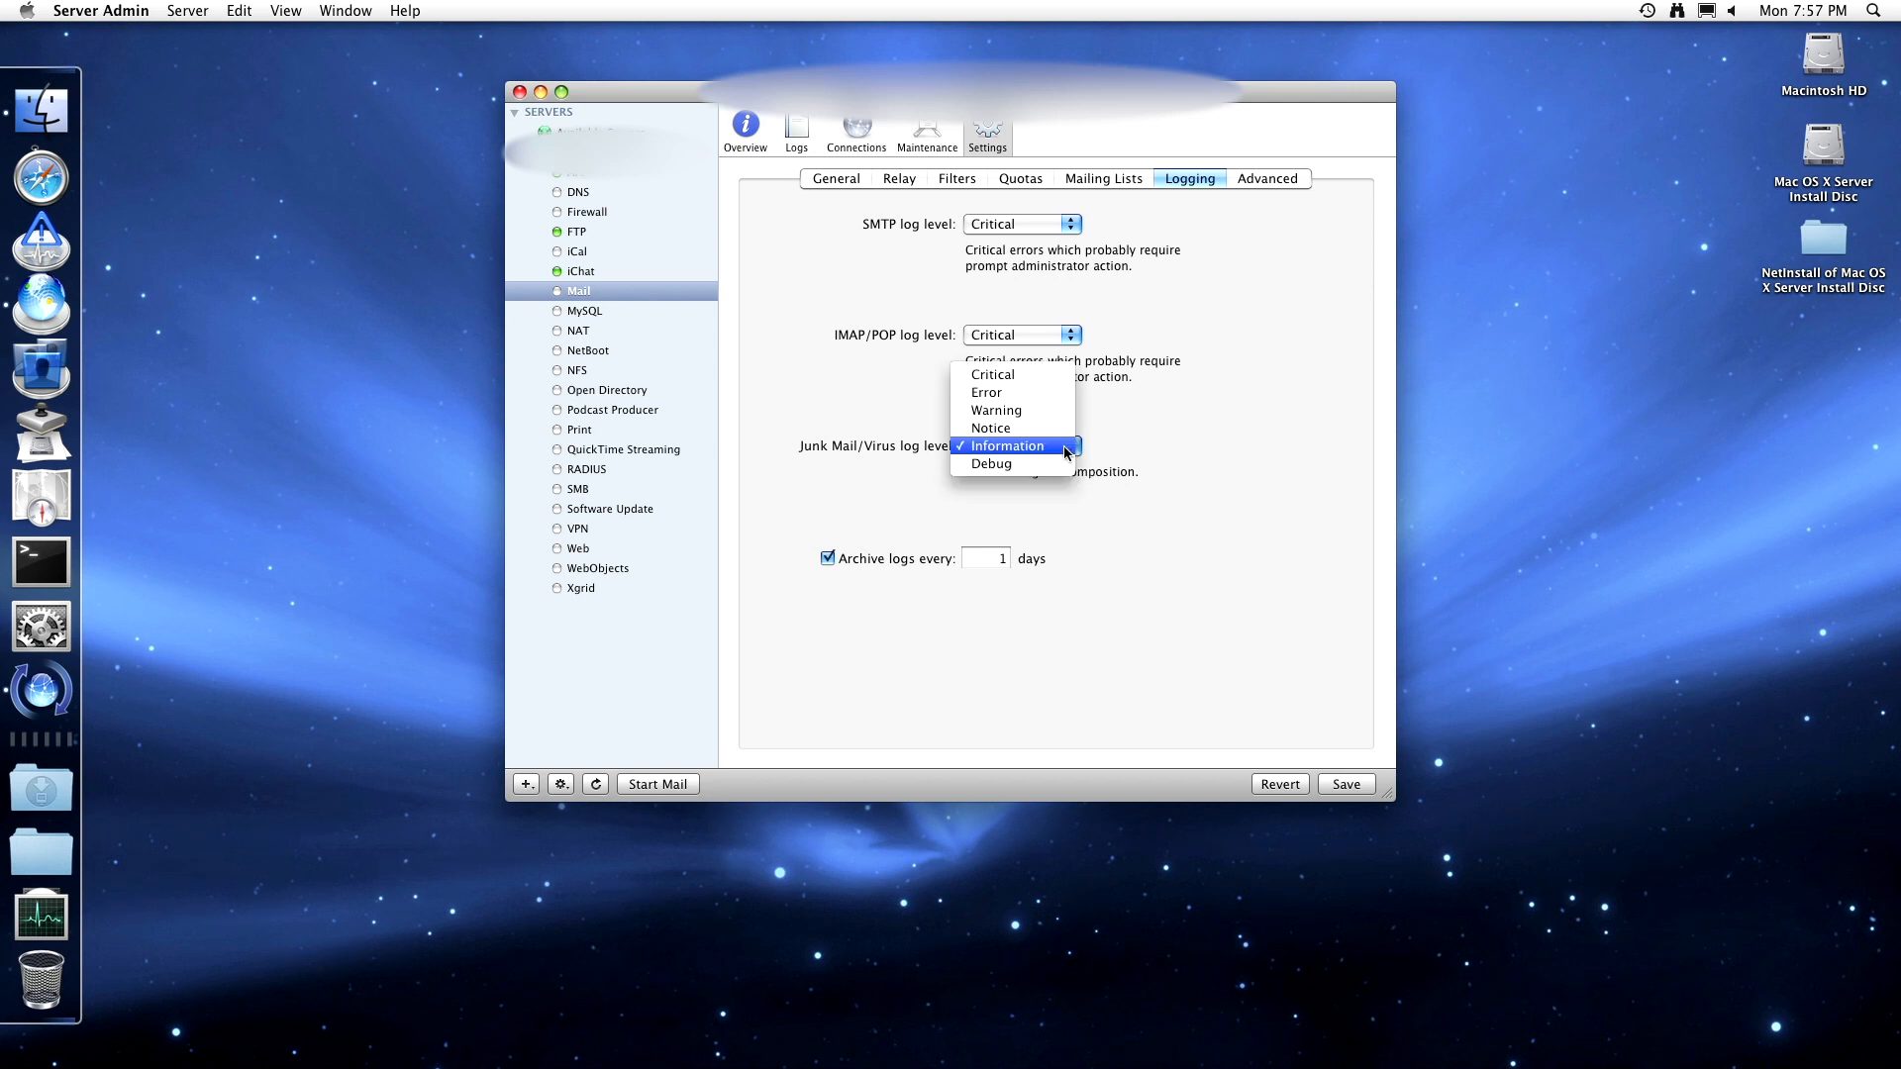
click(1051, 373)
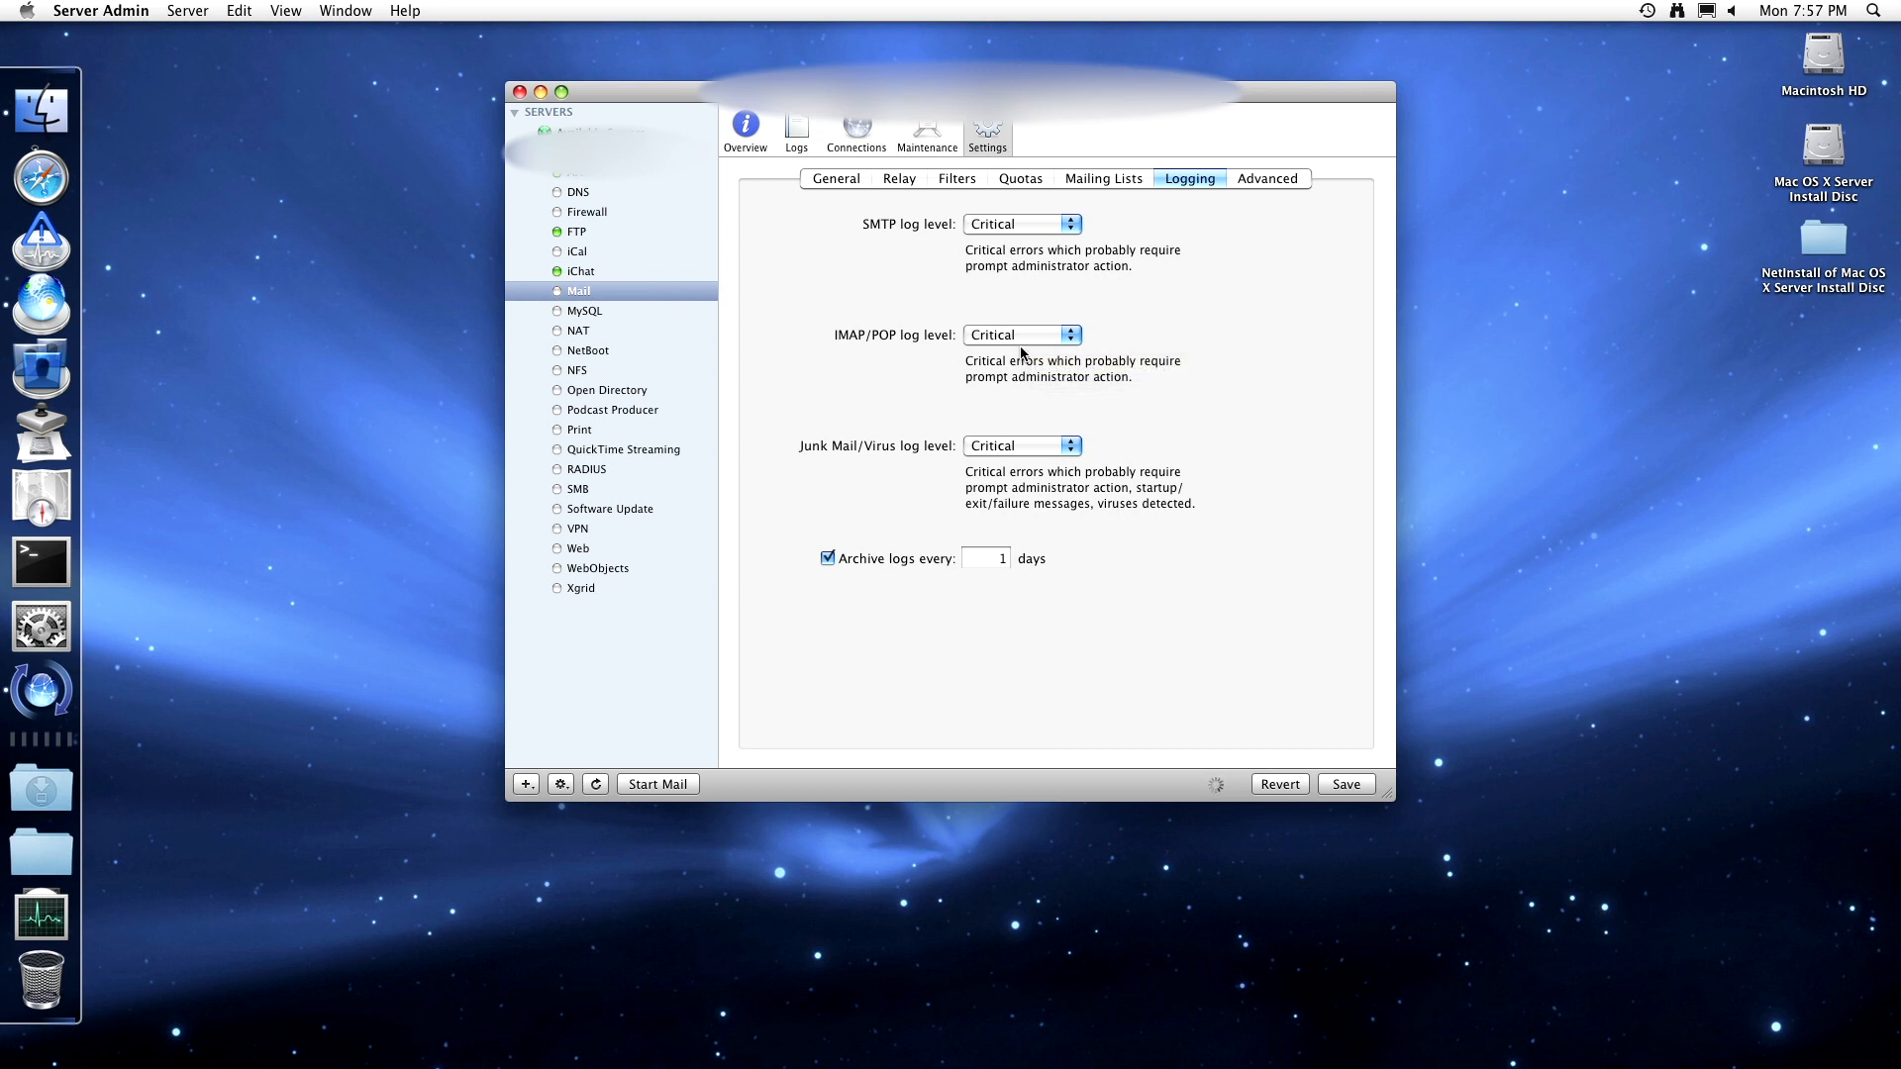
- Cycle IMAP/POP logging through Error, Warning, Notice, Information and Debug, then back to Critical
click(1003, 339)
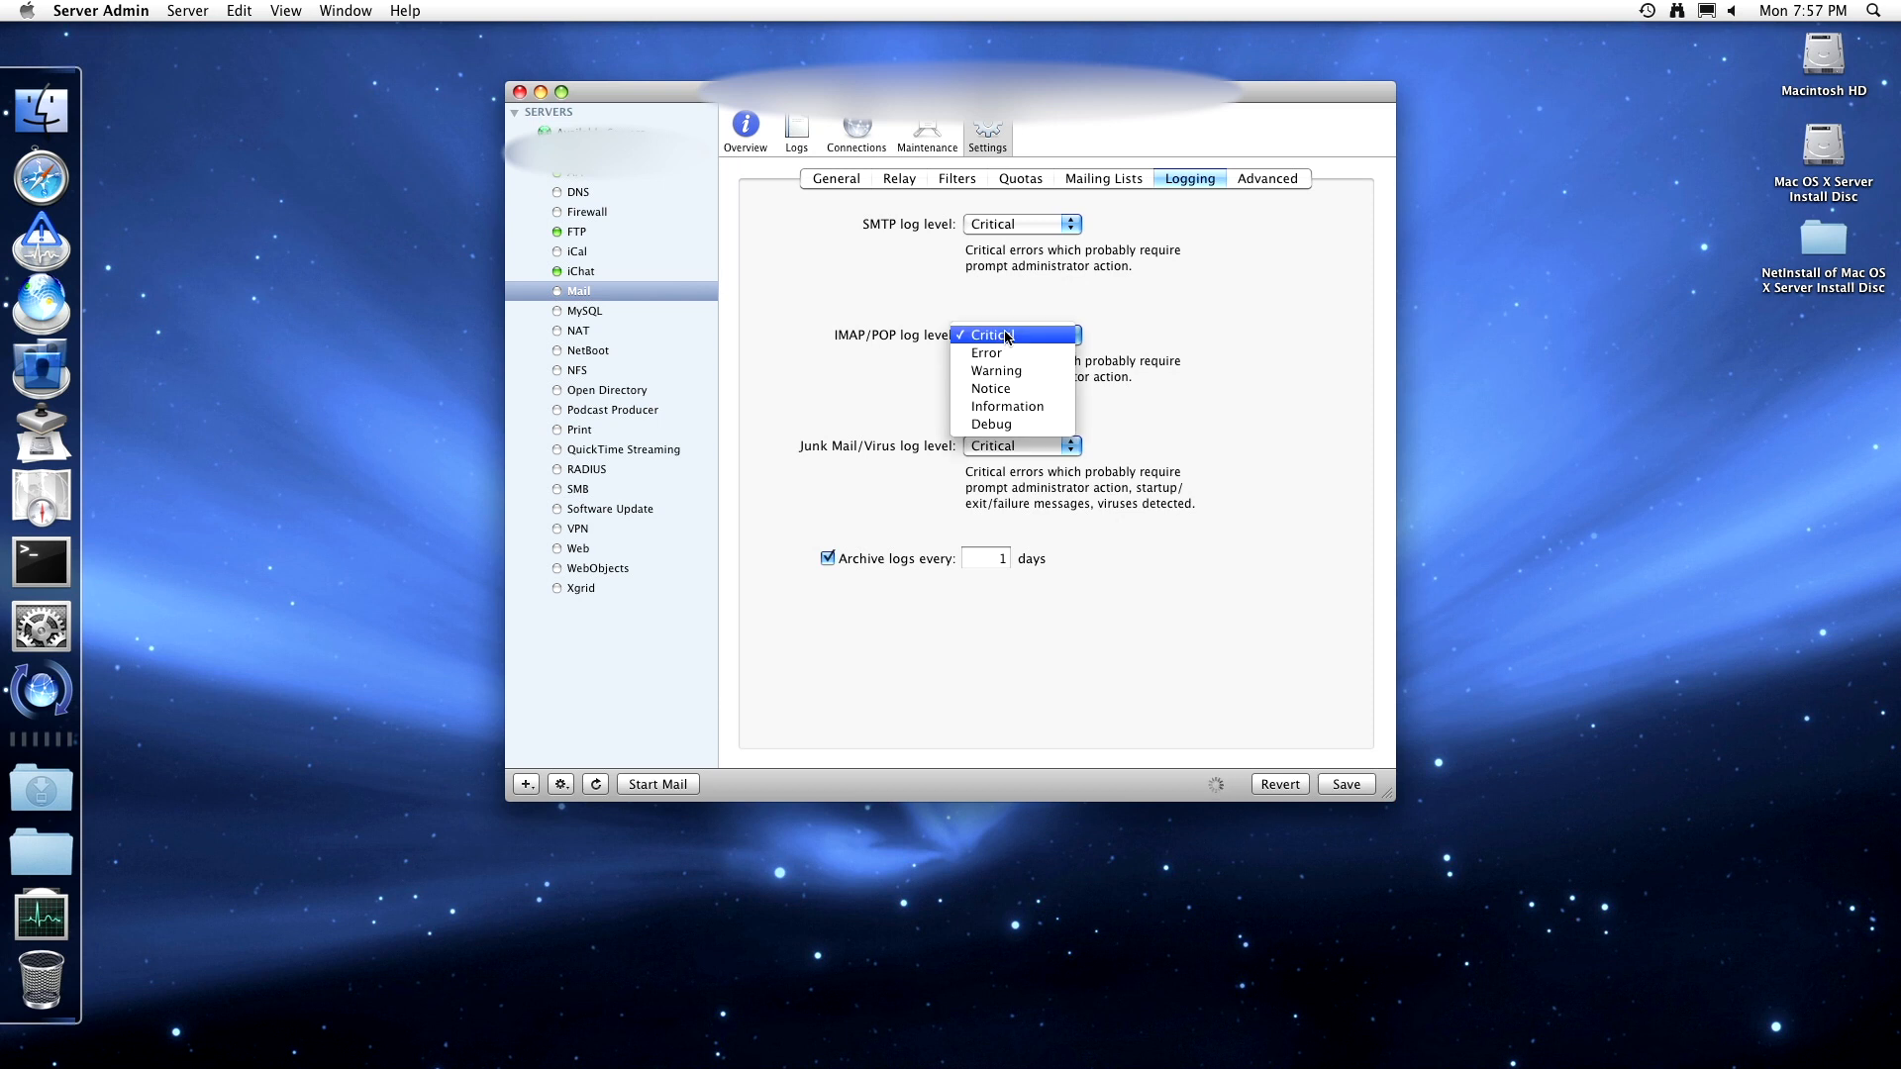
click(1006, 355)
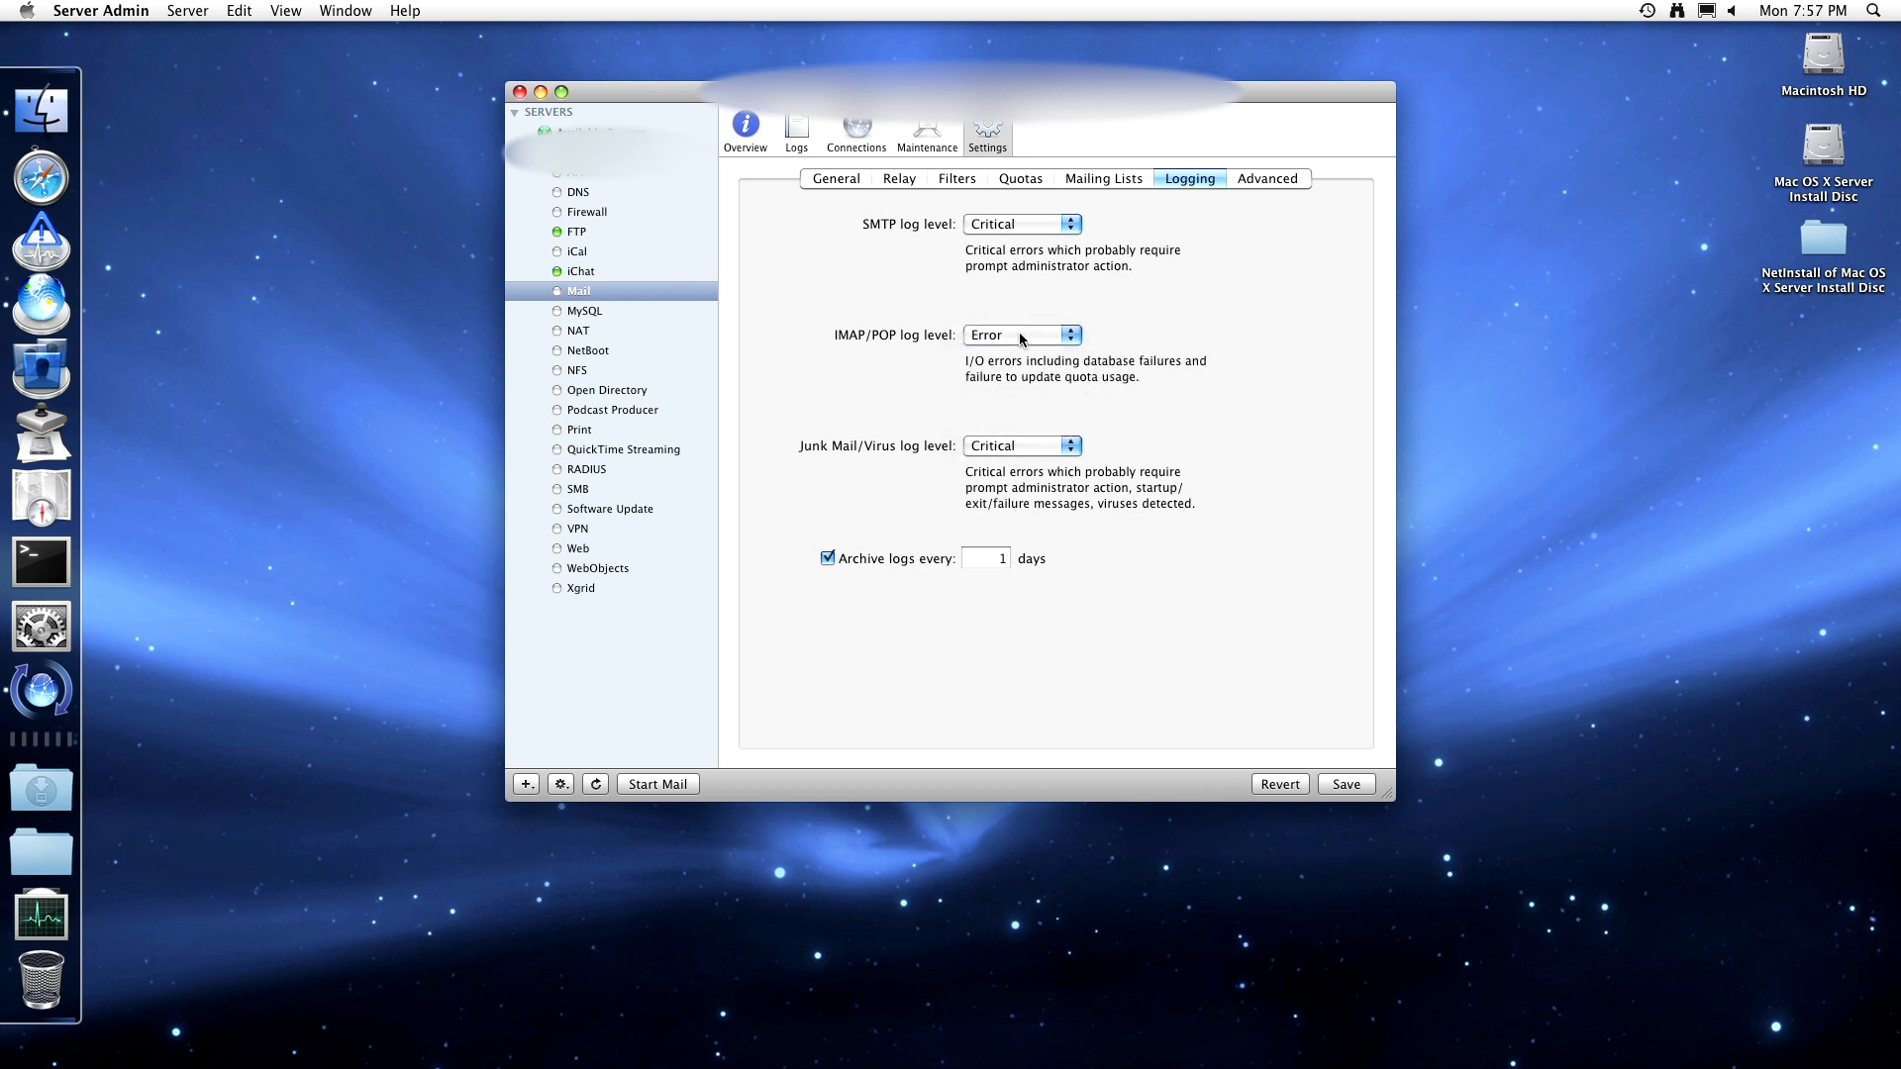
click(1020, 337)
click(1025, 353)
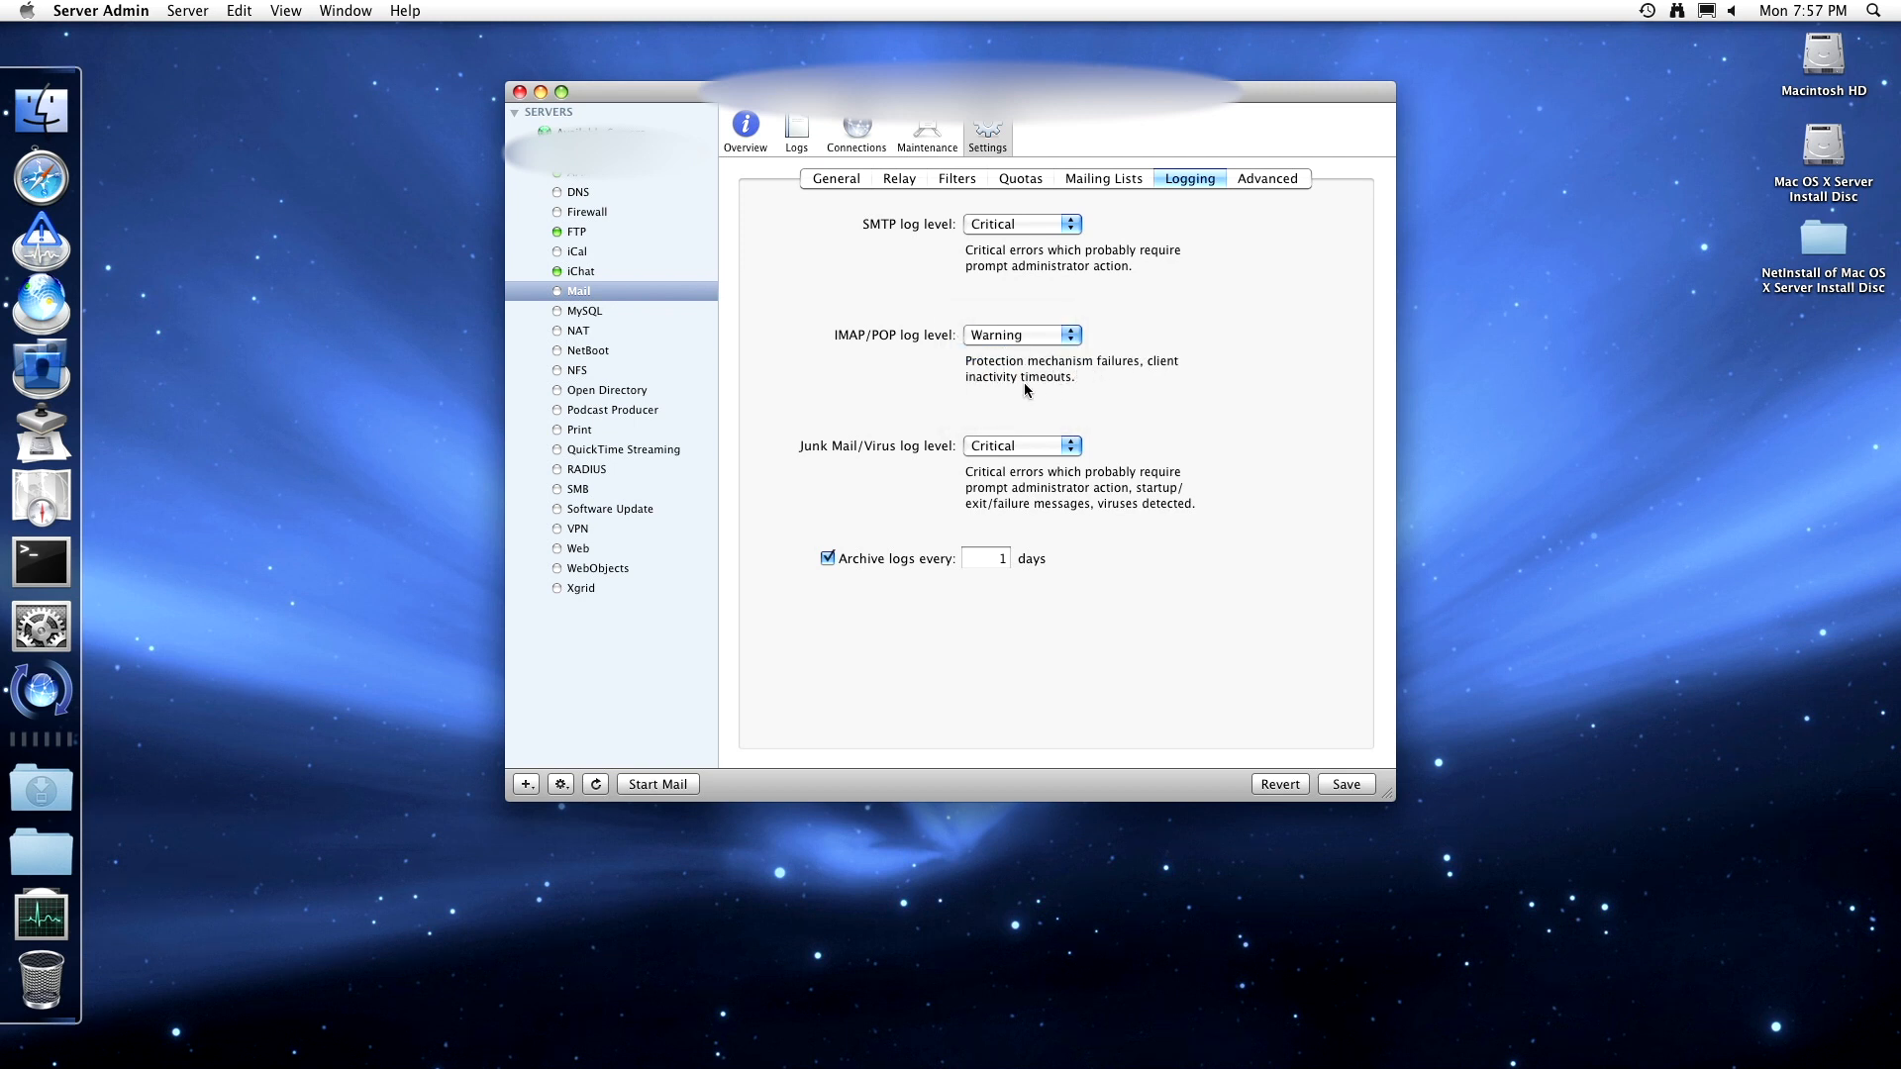
click(1020, 337)
click(1025, 353)
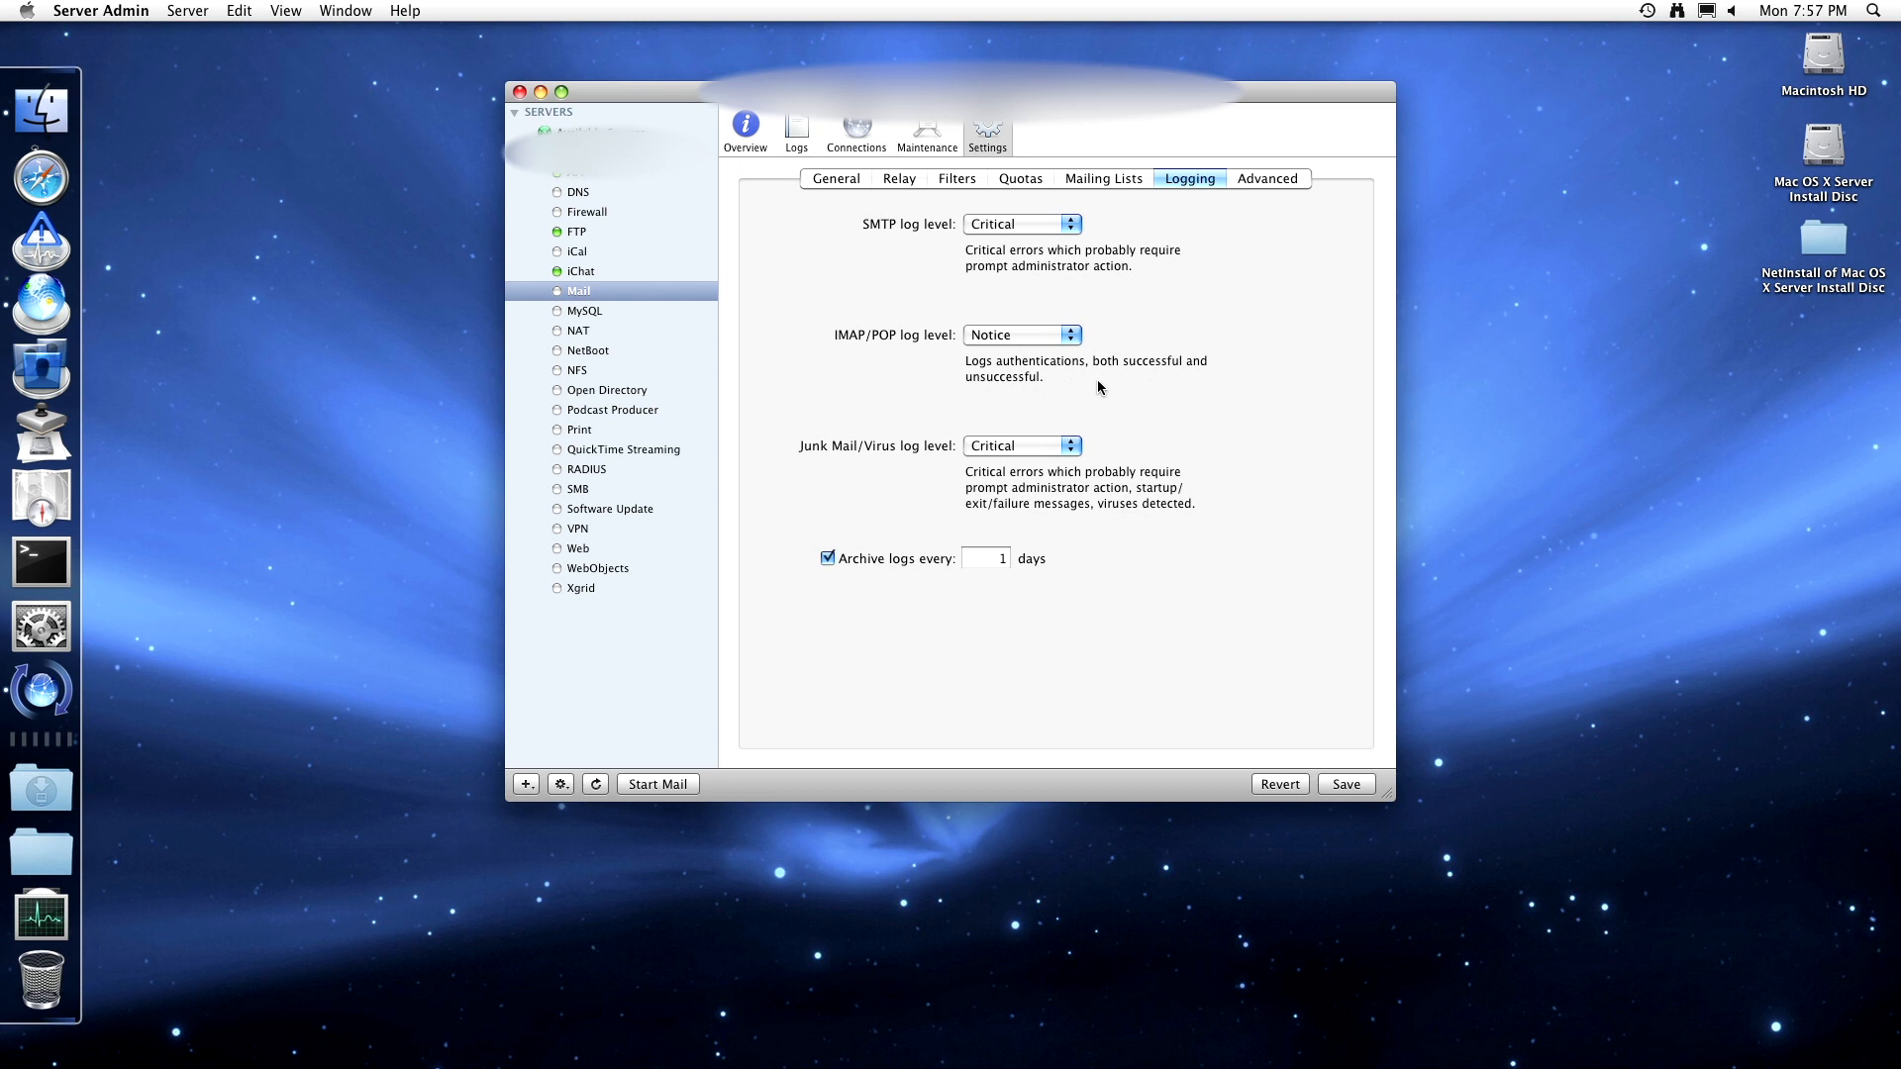
click(1052, 337)
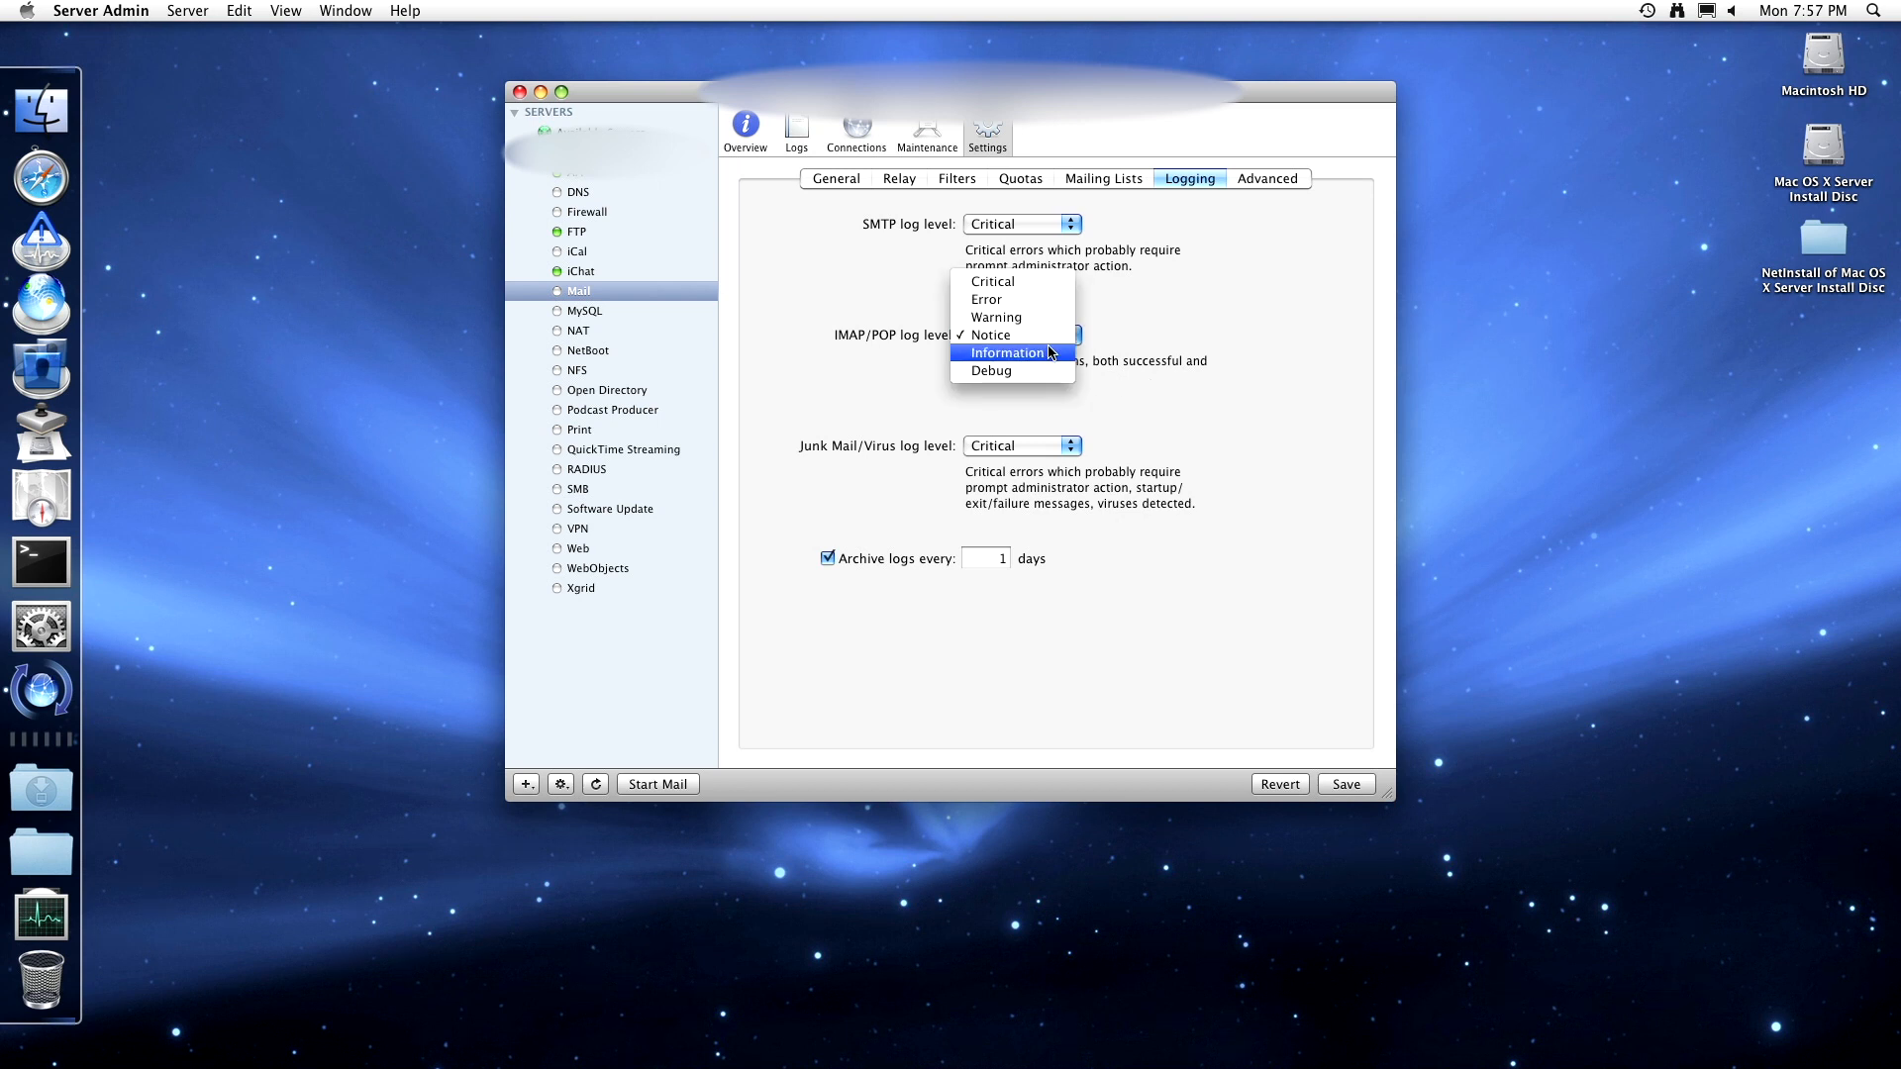
click(1005, 353)
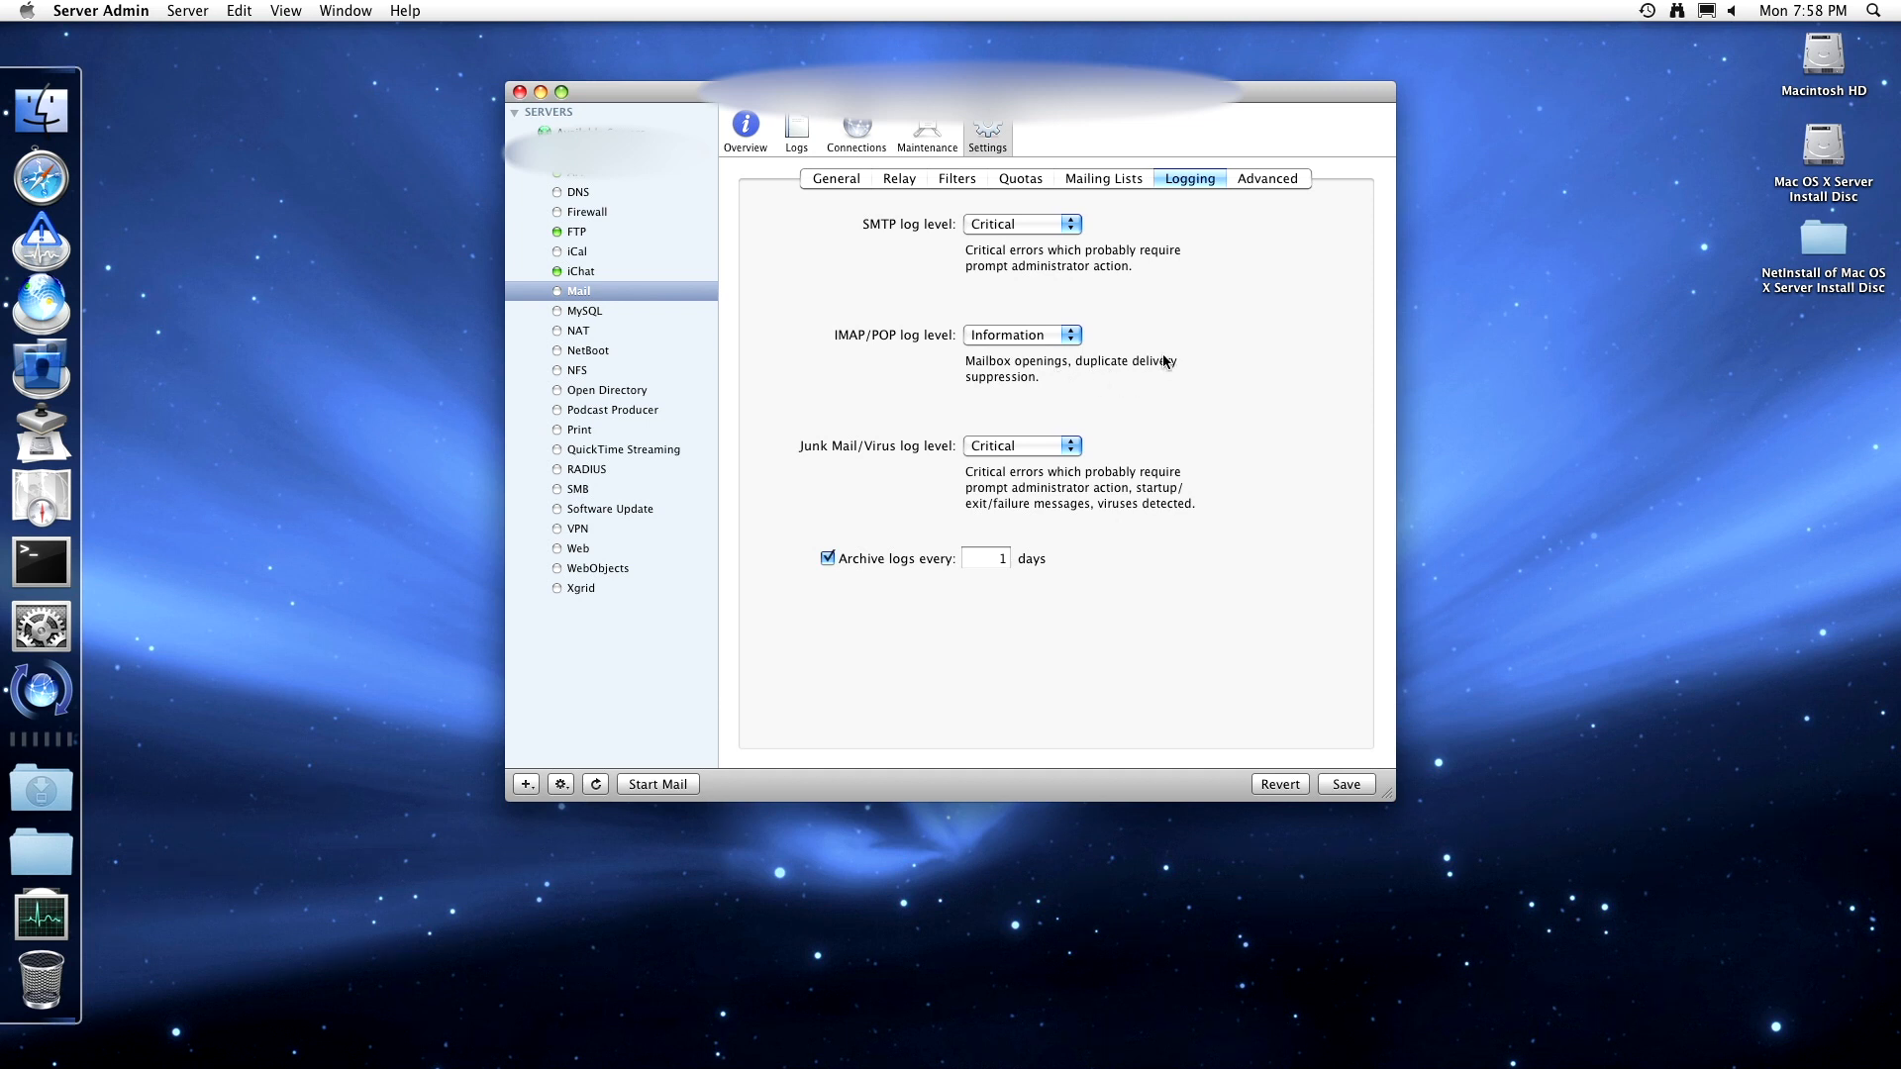
click(1020, 339)
click(1029, 356)
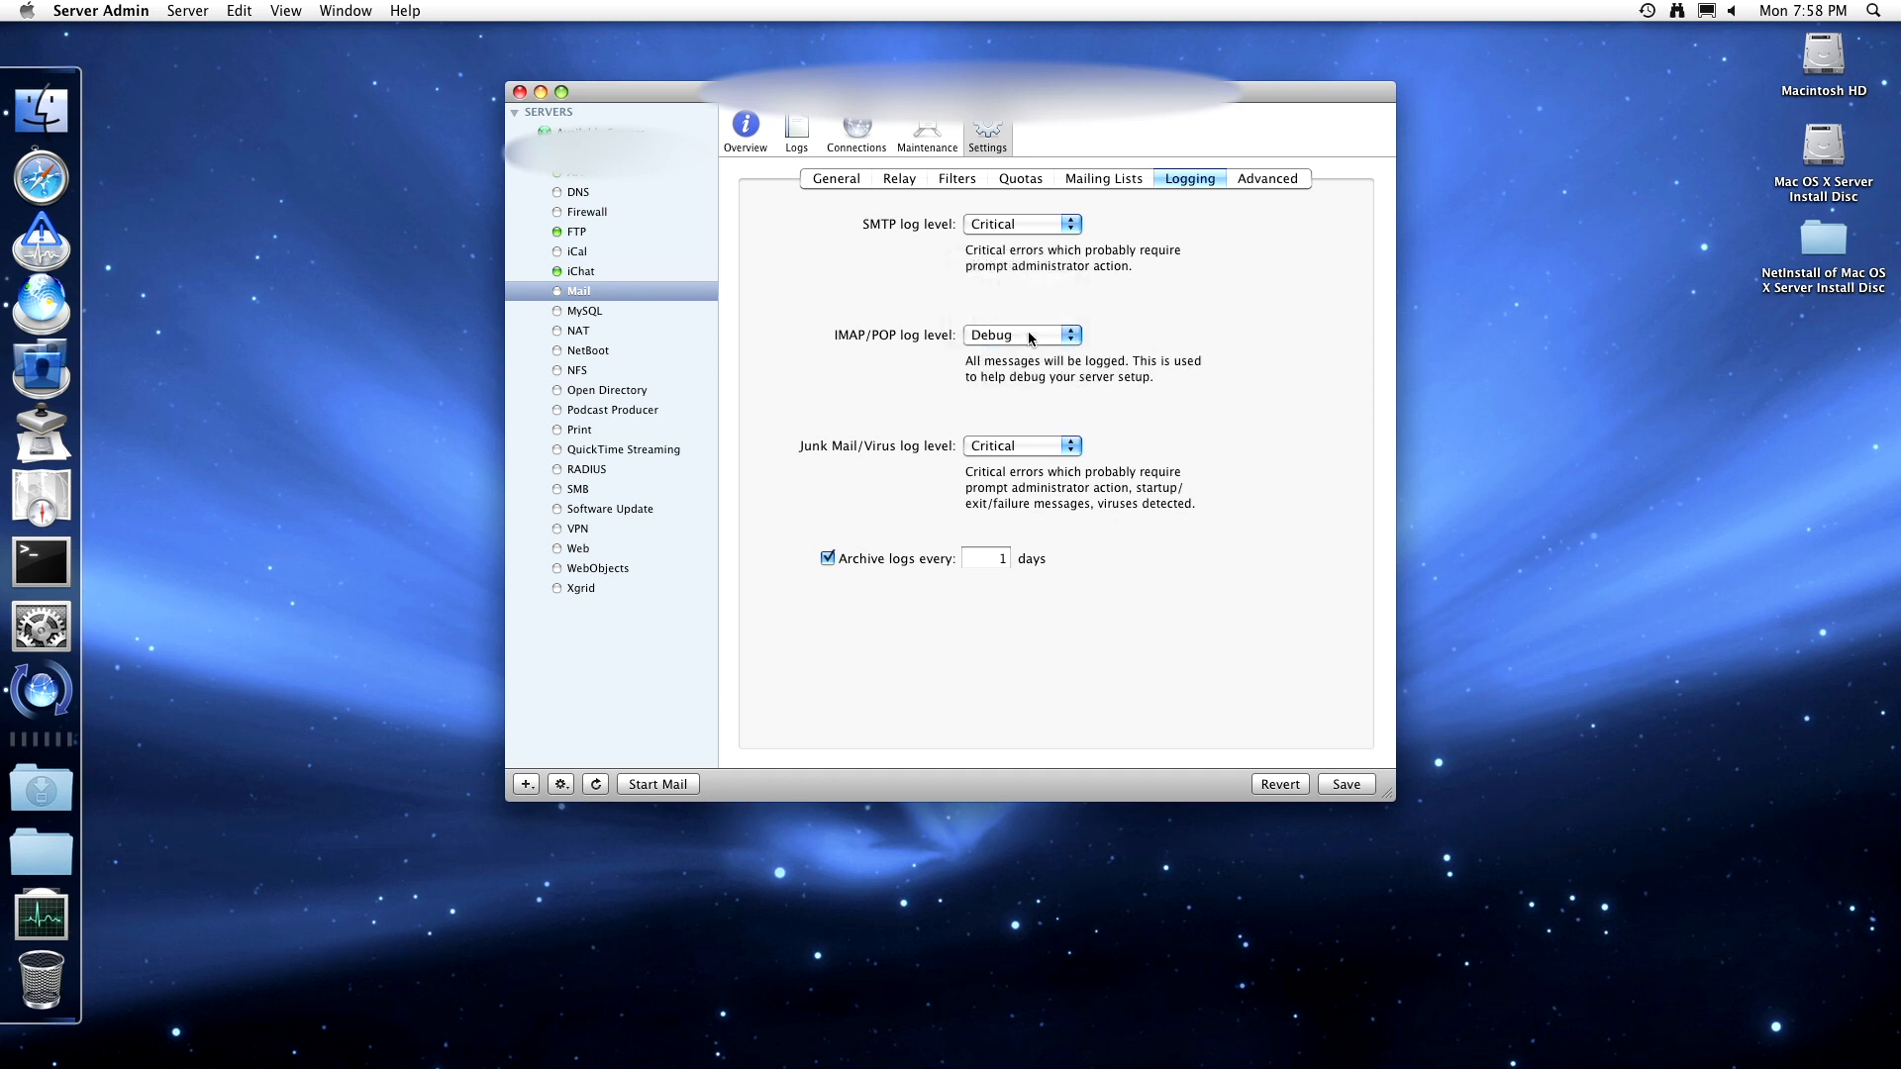
click(1030, 337)
click(1029, 243)
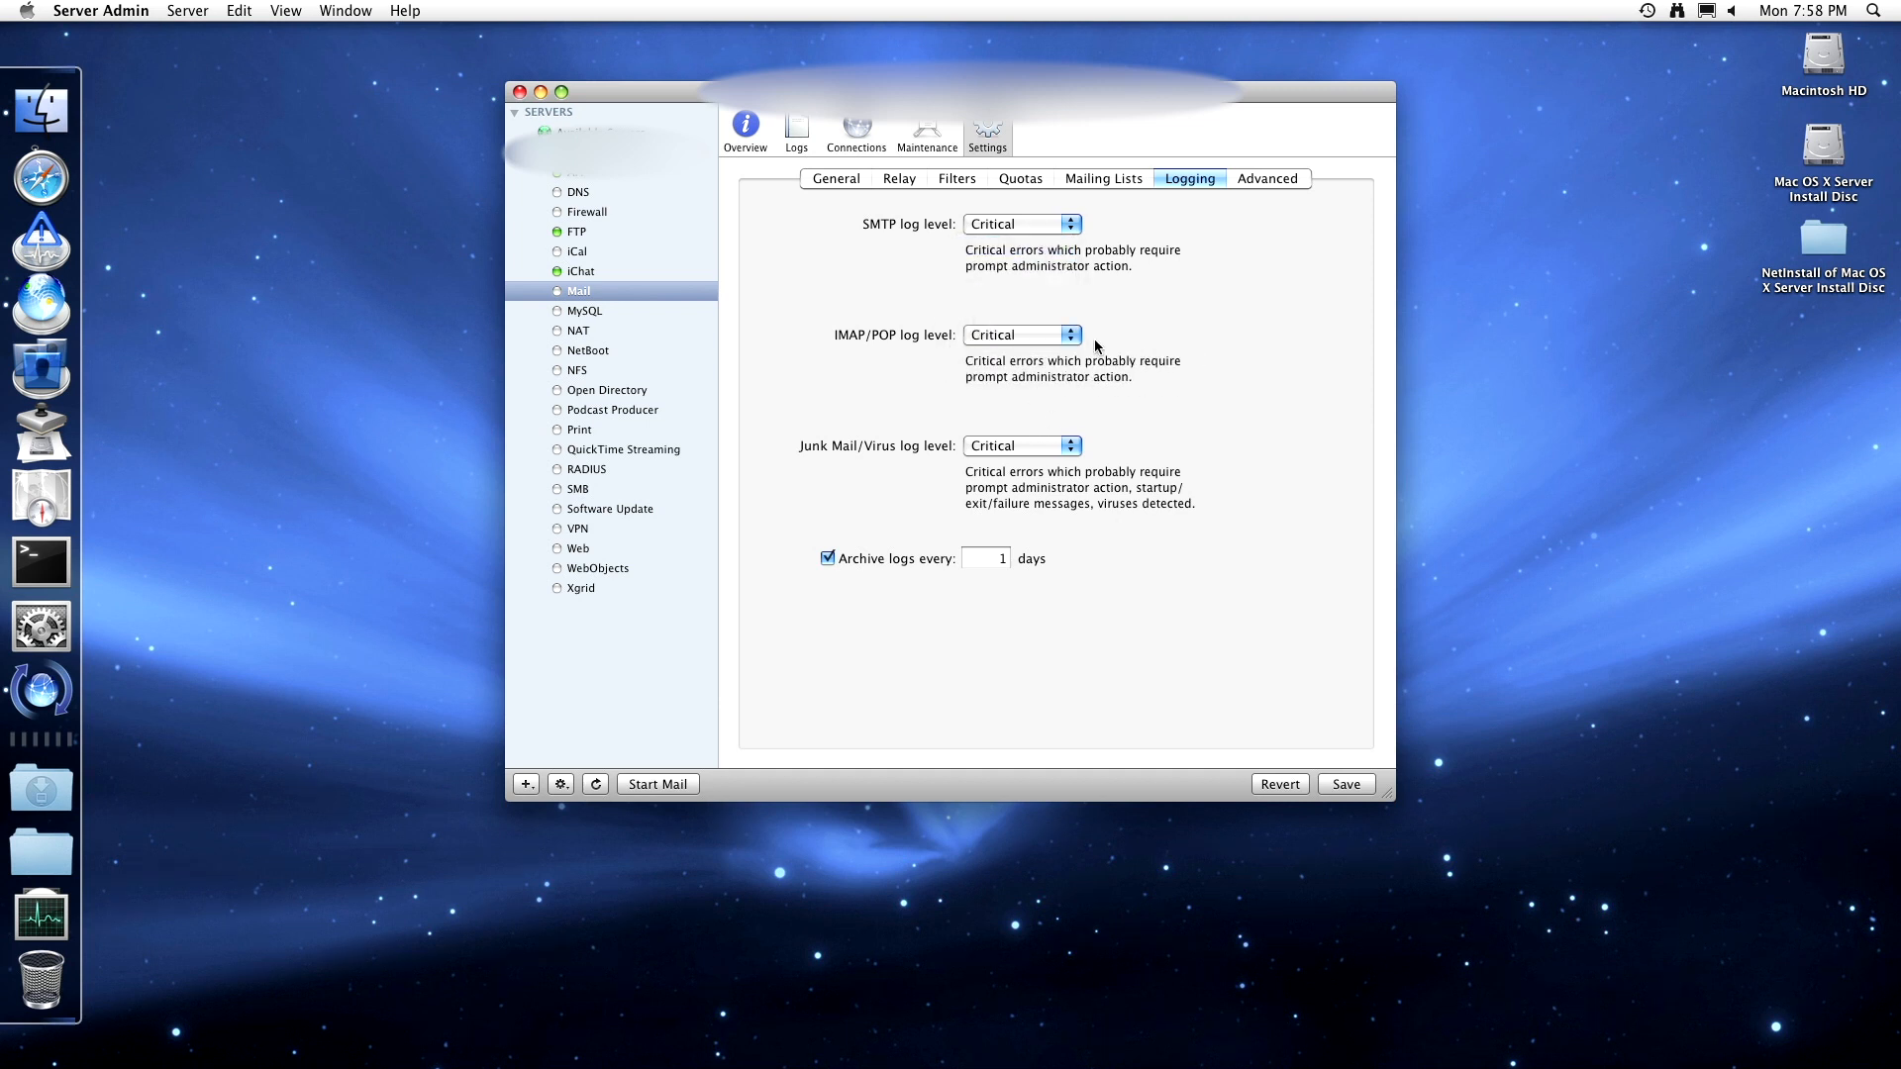
click(1250, 180)
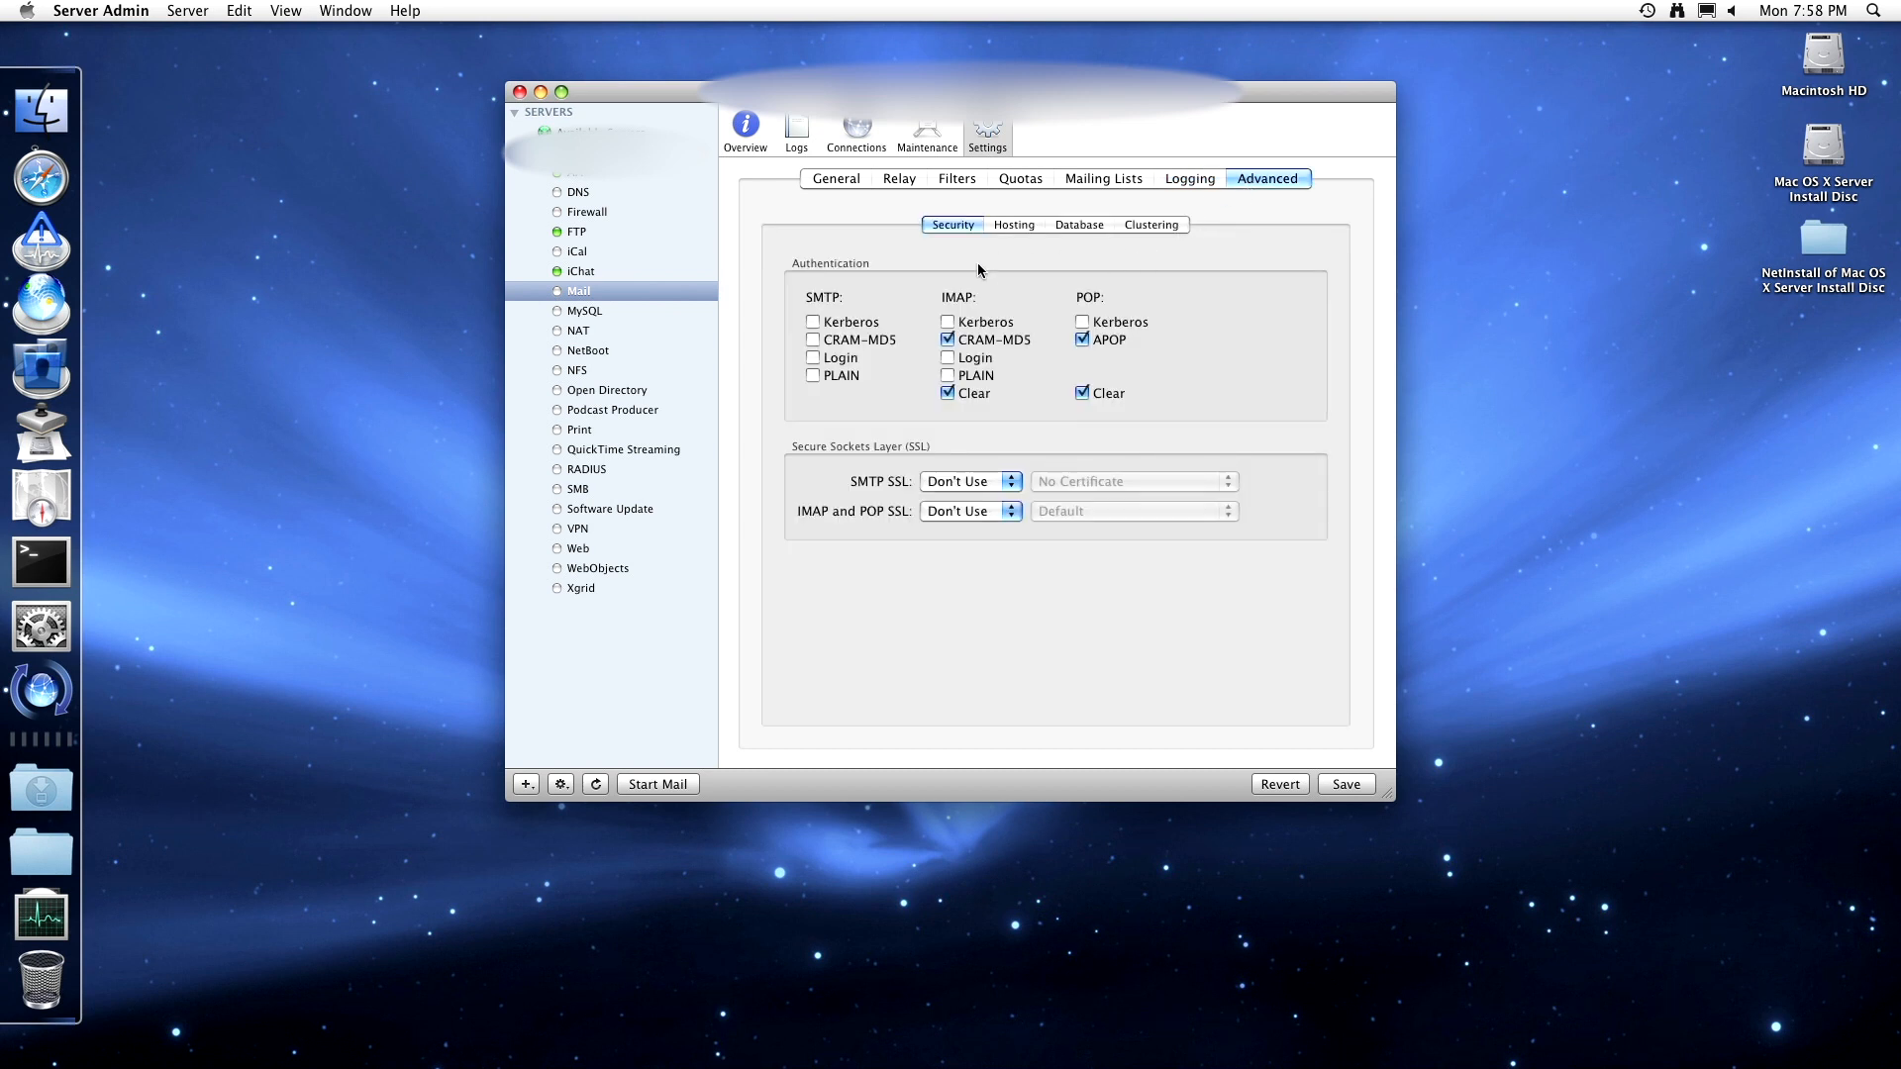
- Enable Kerberos, CRAM-MD5, Login and PLAIN for SMTP, plus the remaining IMAP and POP methods
click(813, 324)
click(813, 340)
click(813, 357)
click(813, 375)
click(947, 375)
click(947, 358)
click(948, 322)
click(1083, 322)
- Set SSL to Use with the Default certificate for both SMTP and IMAP/POP
click(957, 480)
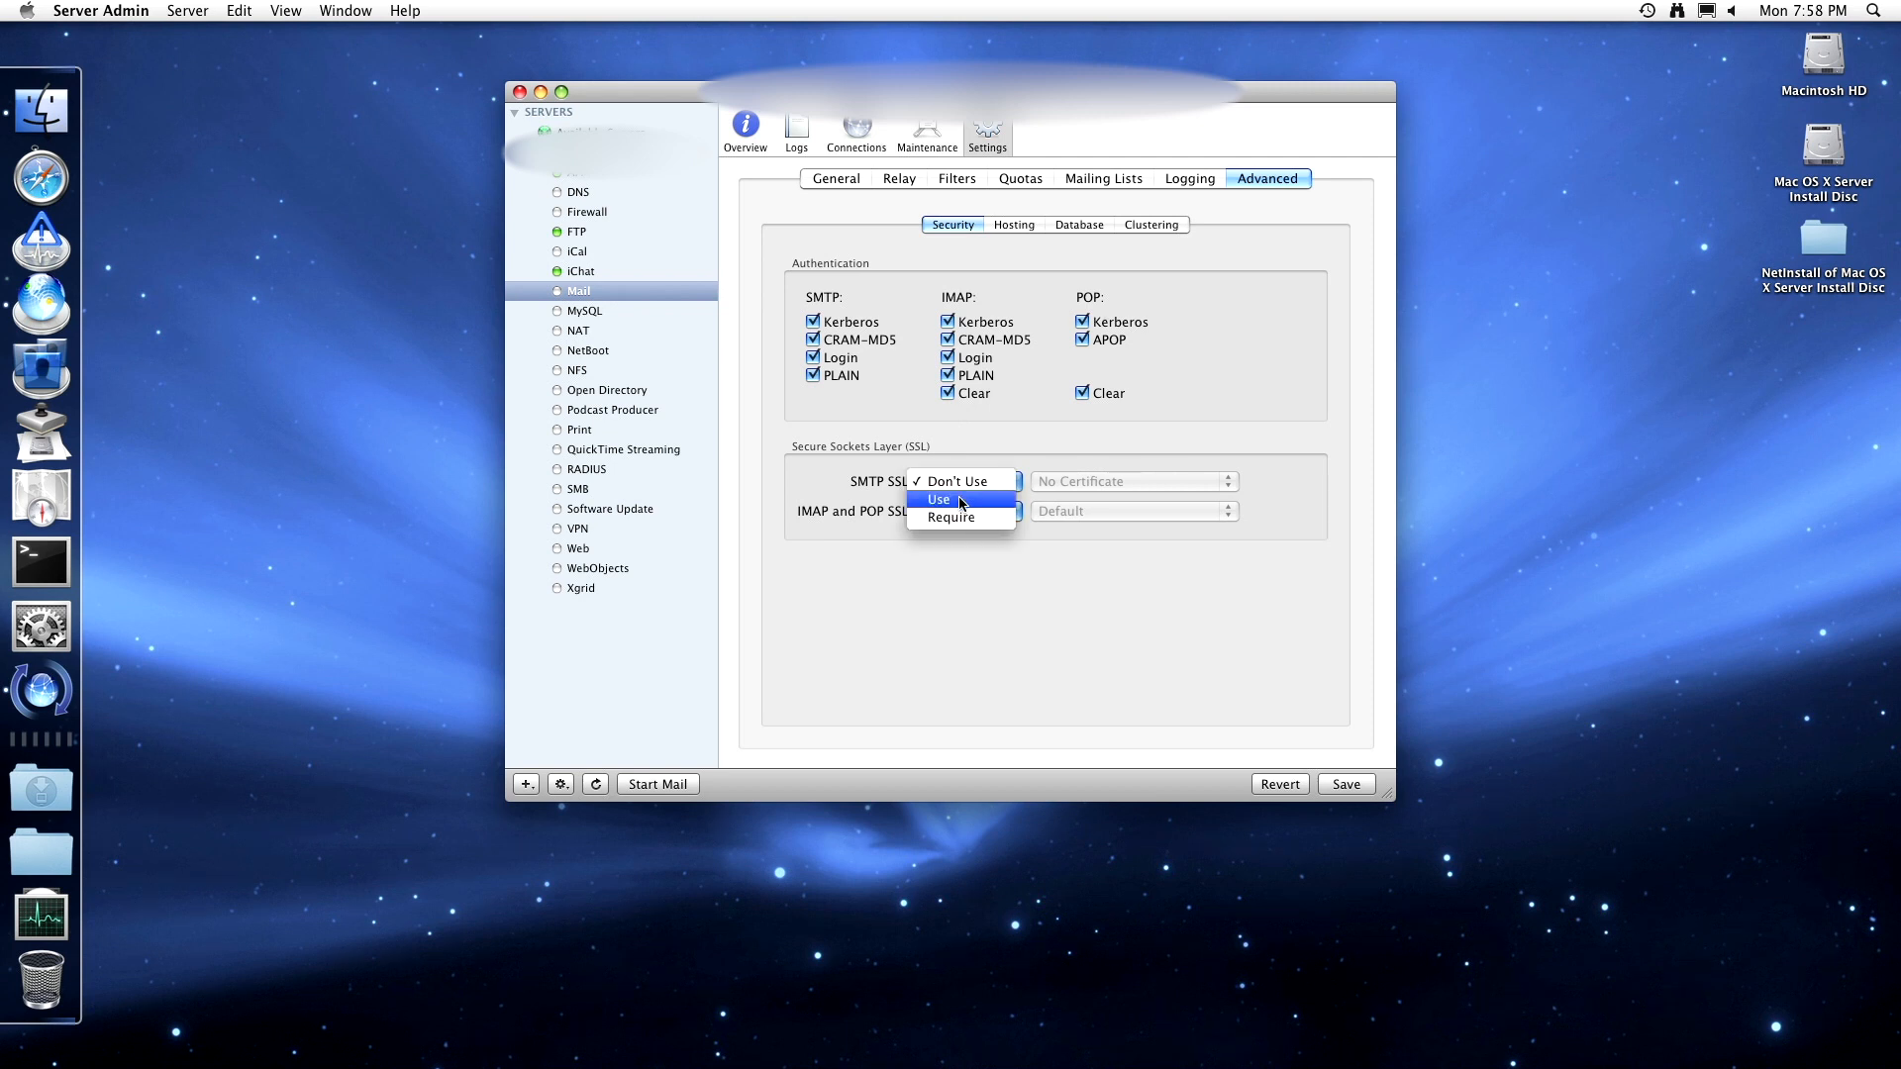
click(962, 499)
click(1057, 483)
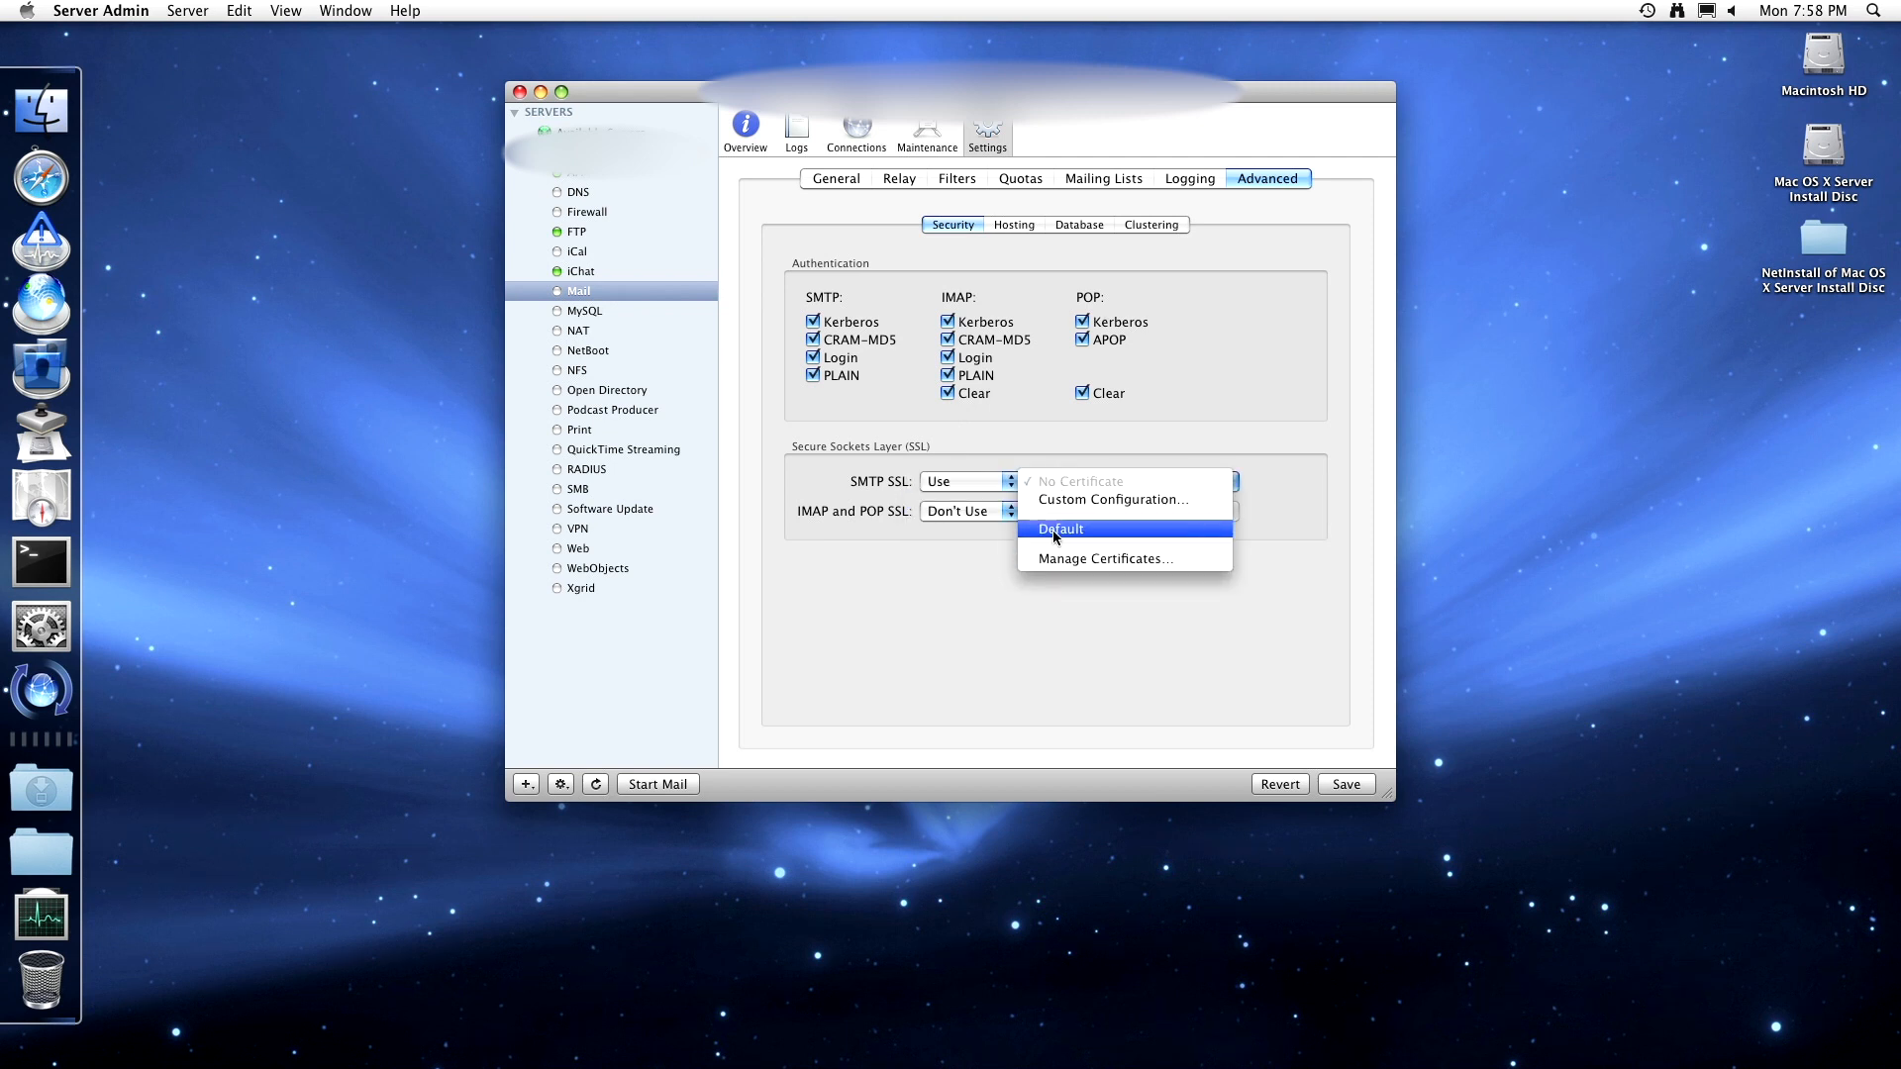
click(1060, 528)
click(990, 510)
click(990, 529)
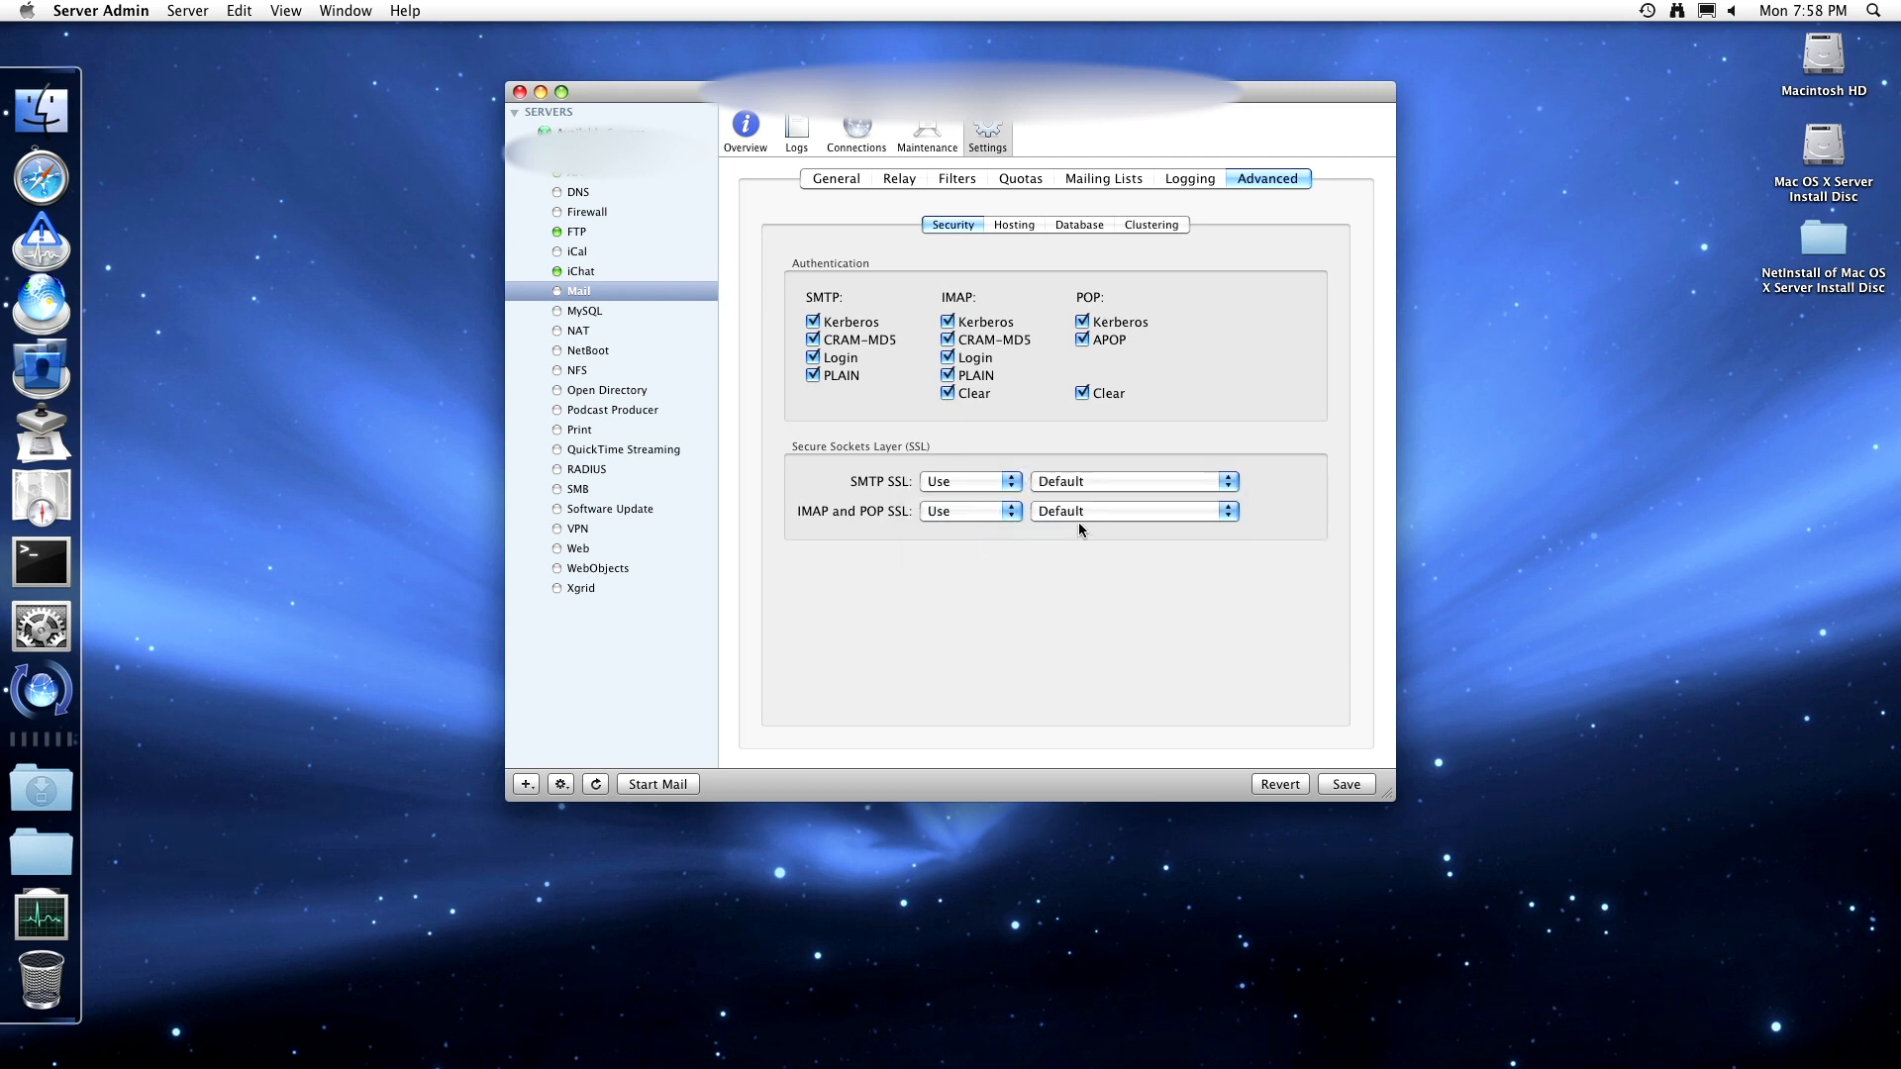
click(1081, 523)
click(1082, 517)
click(1005, 512)
click(978, 512)
click(1030, 227)
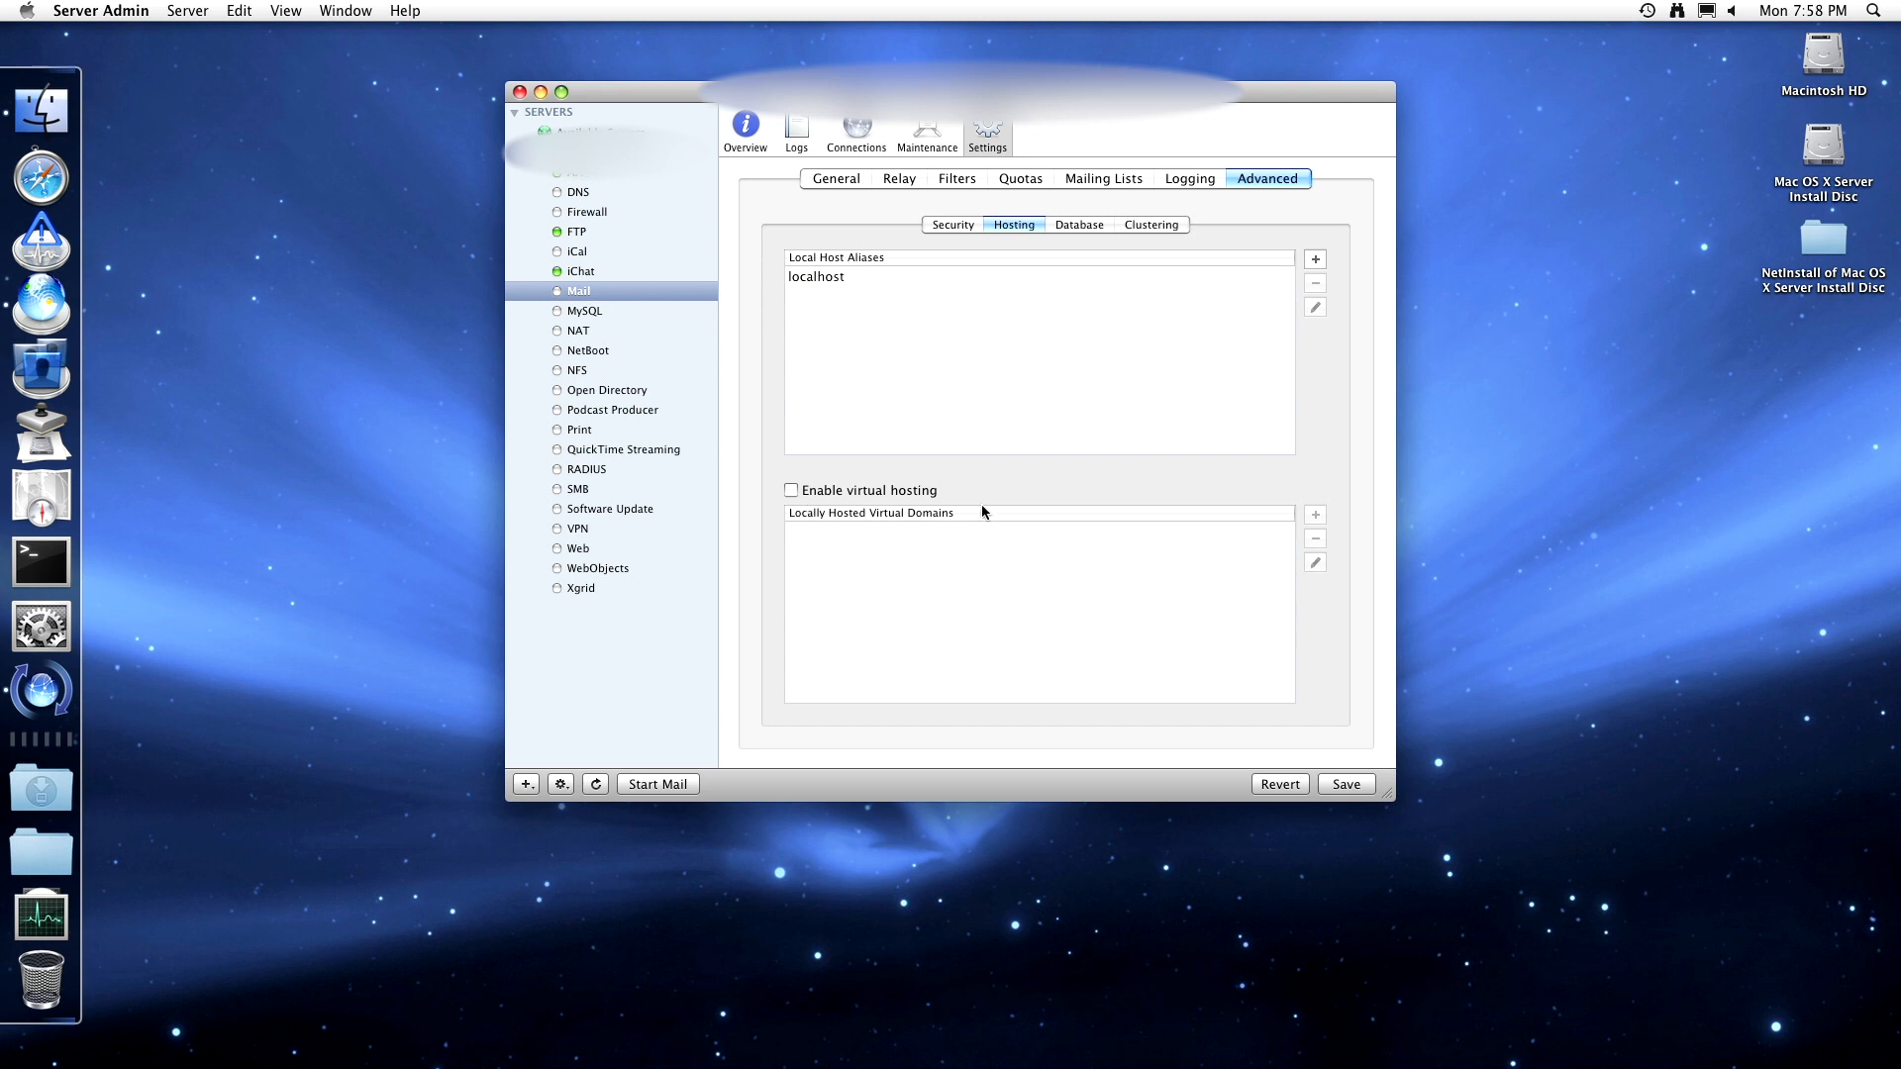
- Turn virtual hosting on, cancel adding a virtual domain, and turn virtual hosting back off
click(791, 490)
click(1315, 514)
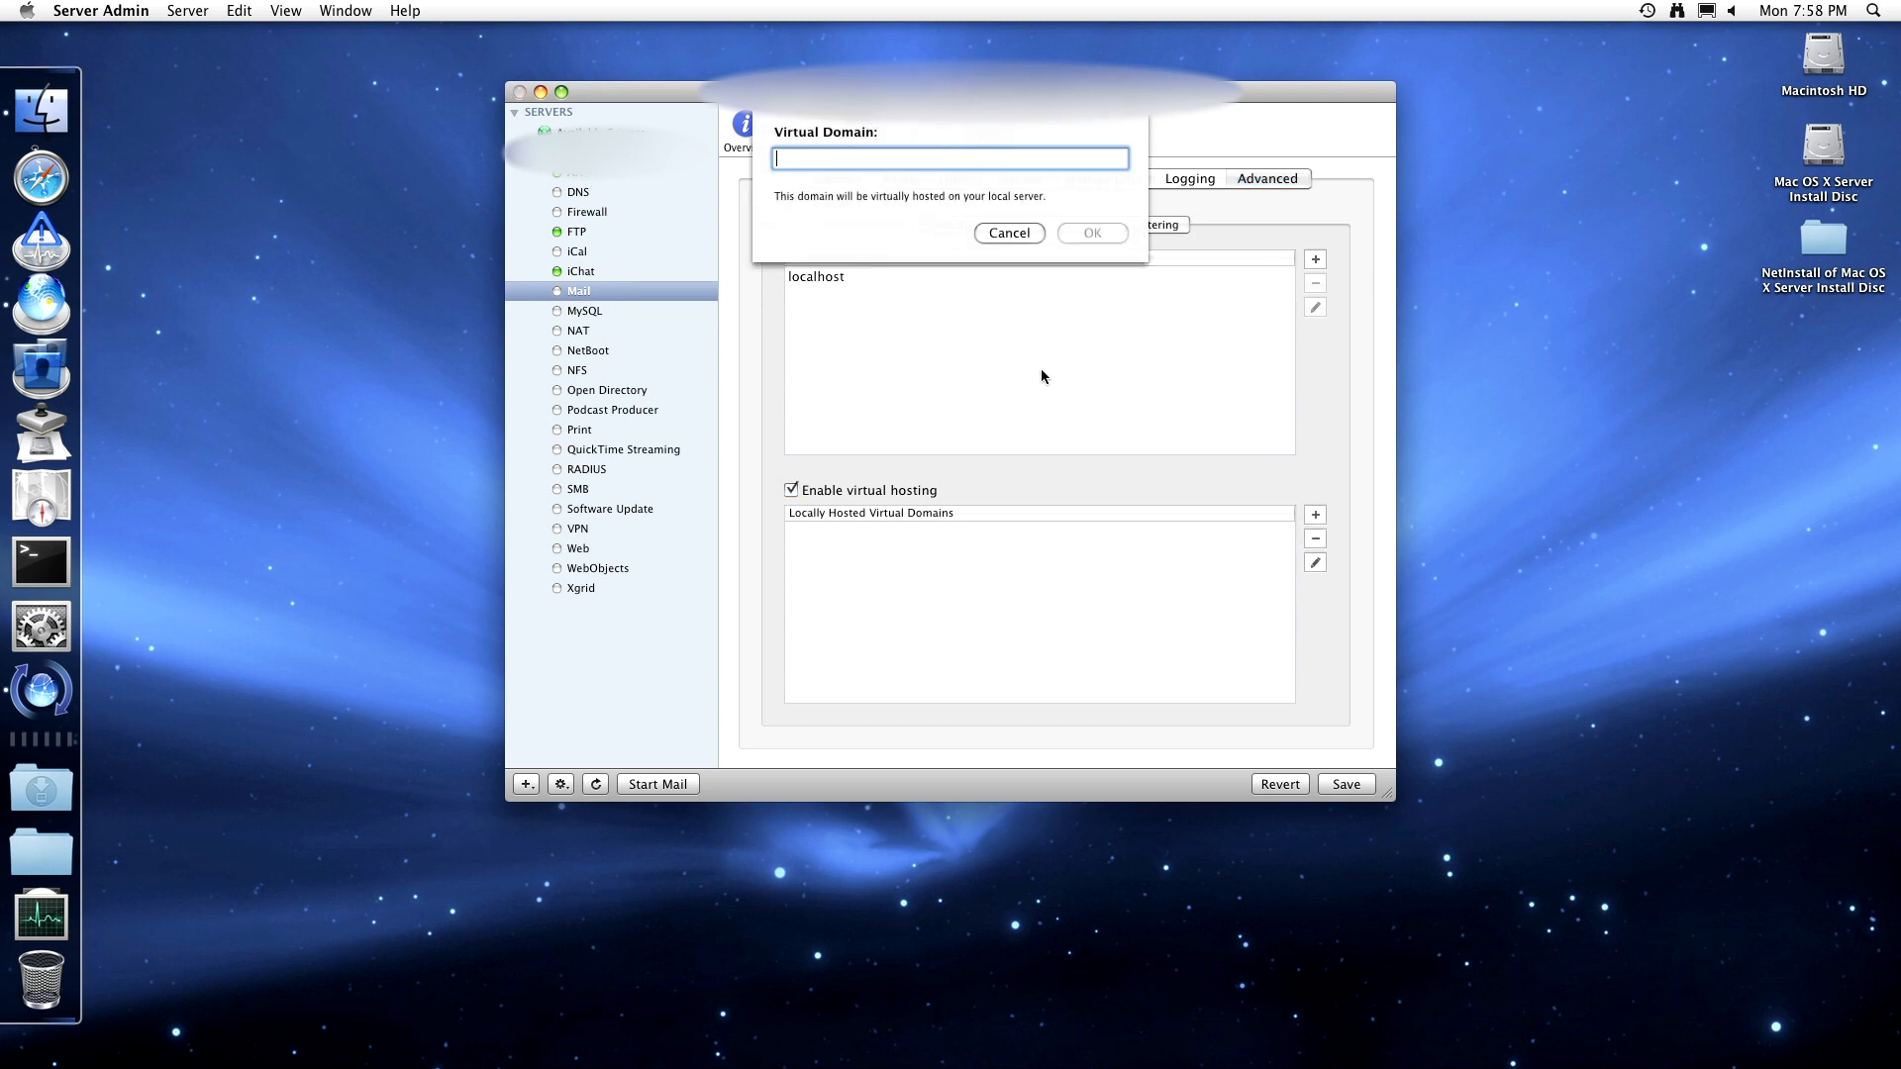
click(1019, 234)
click(840, 489)
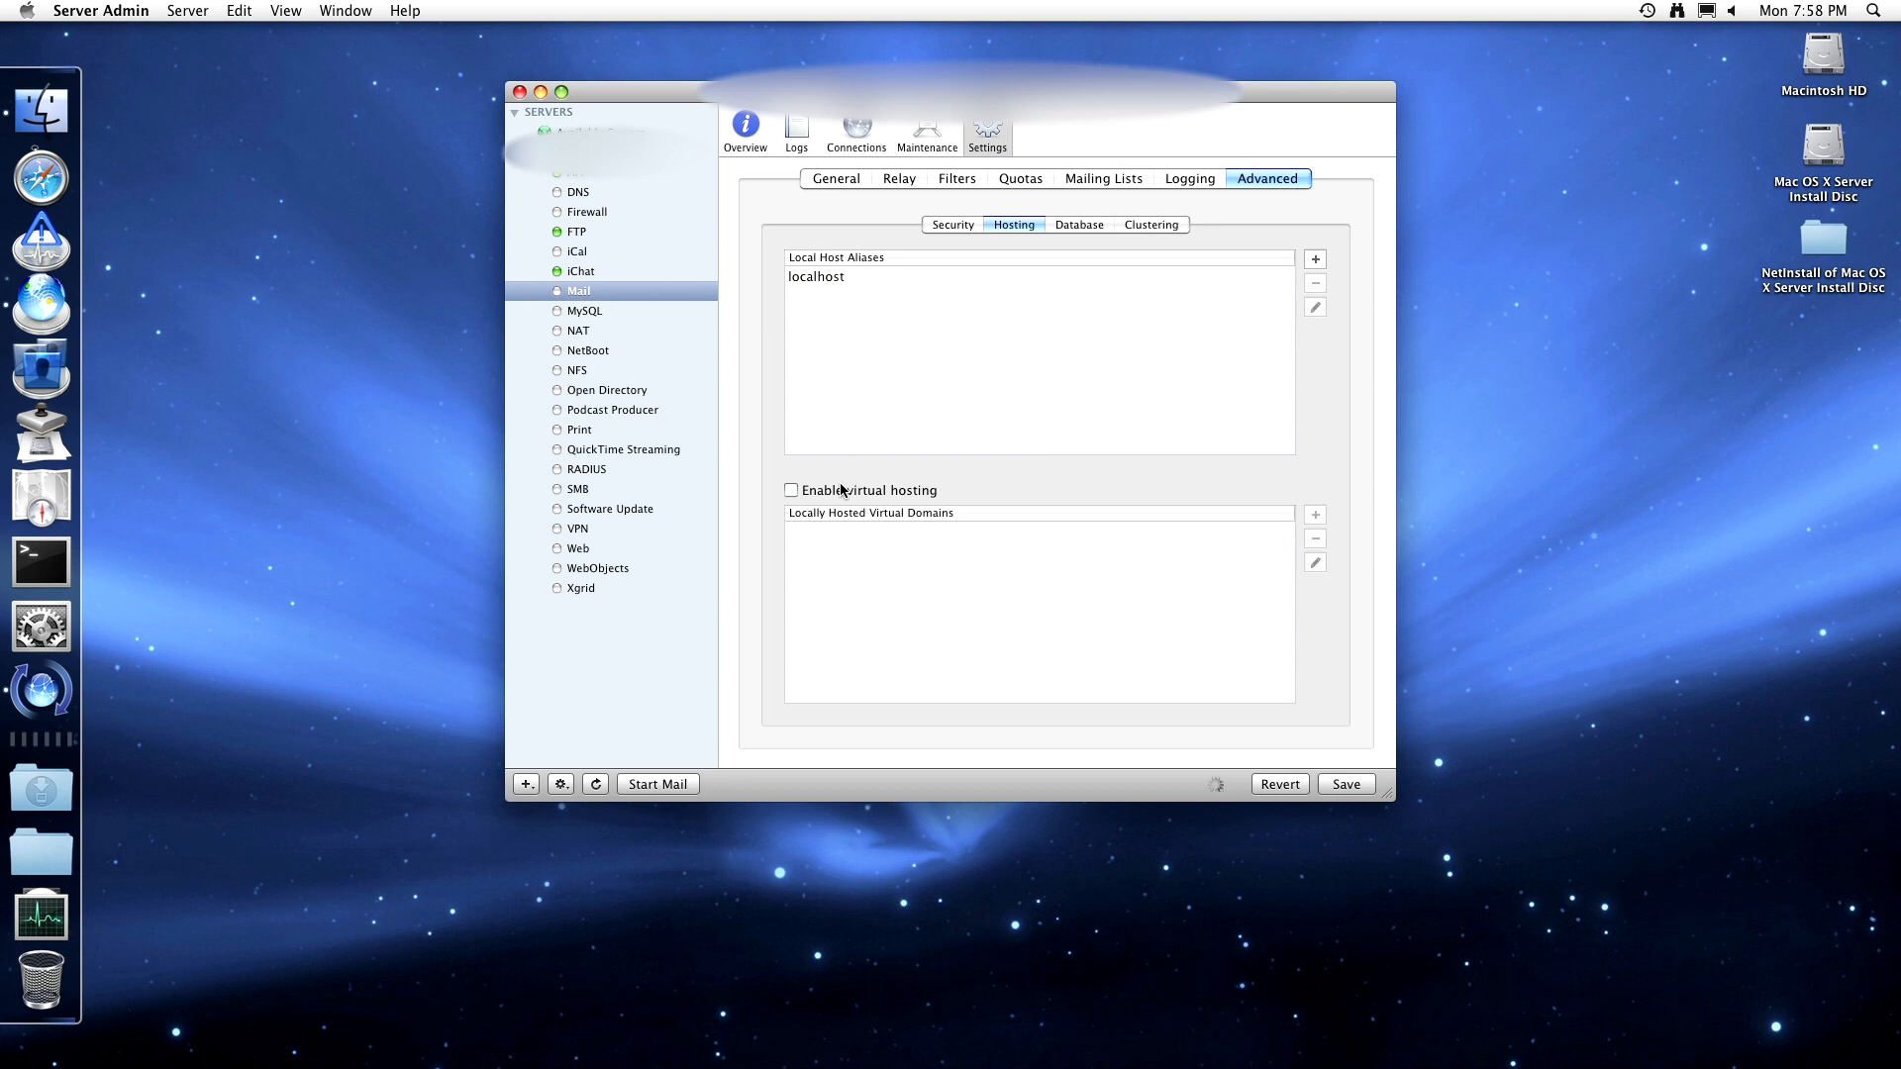
click(1103, 228)
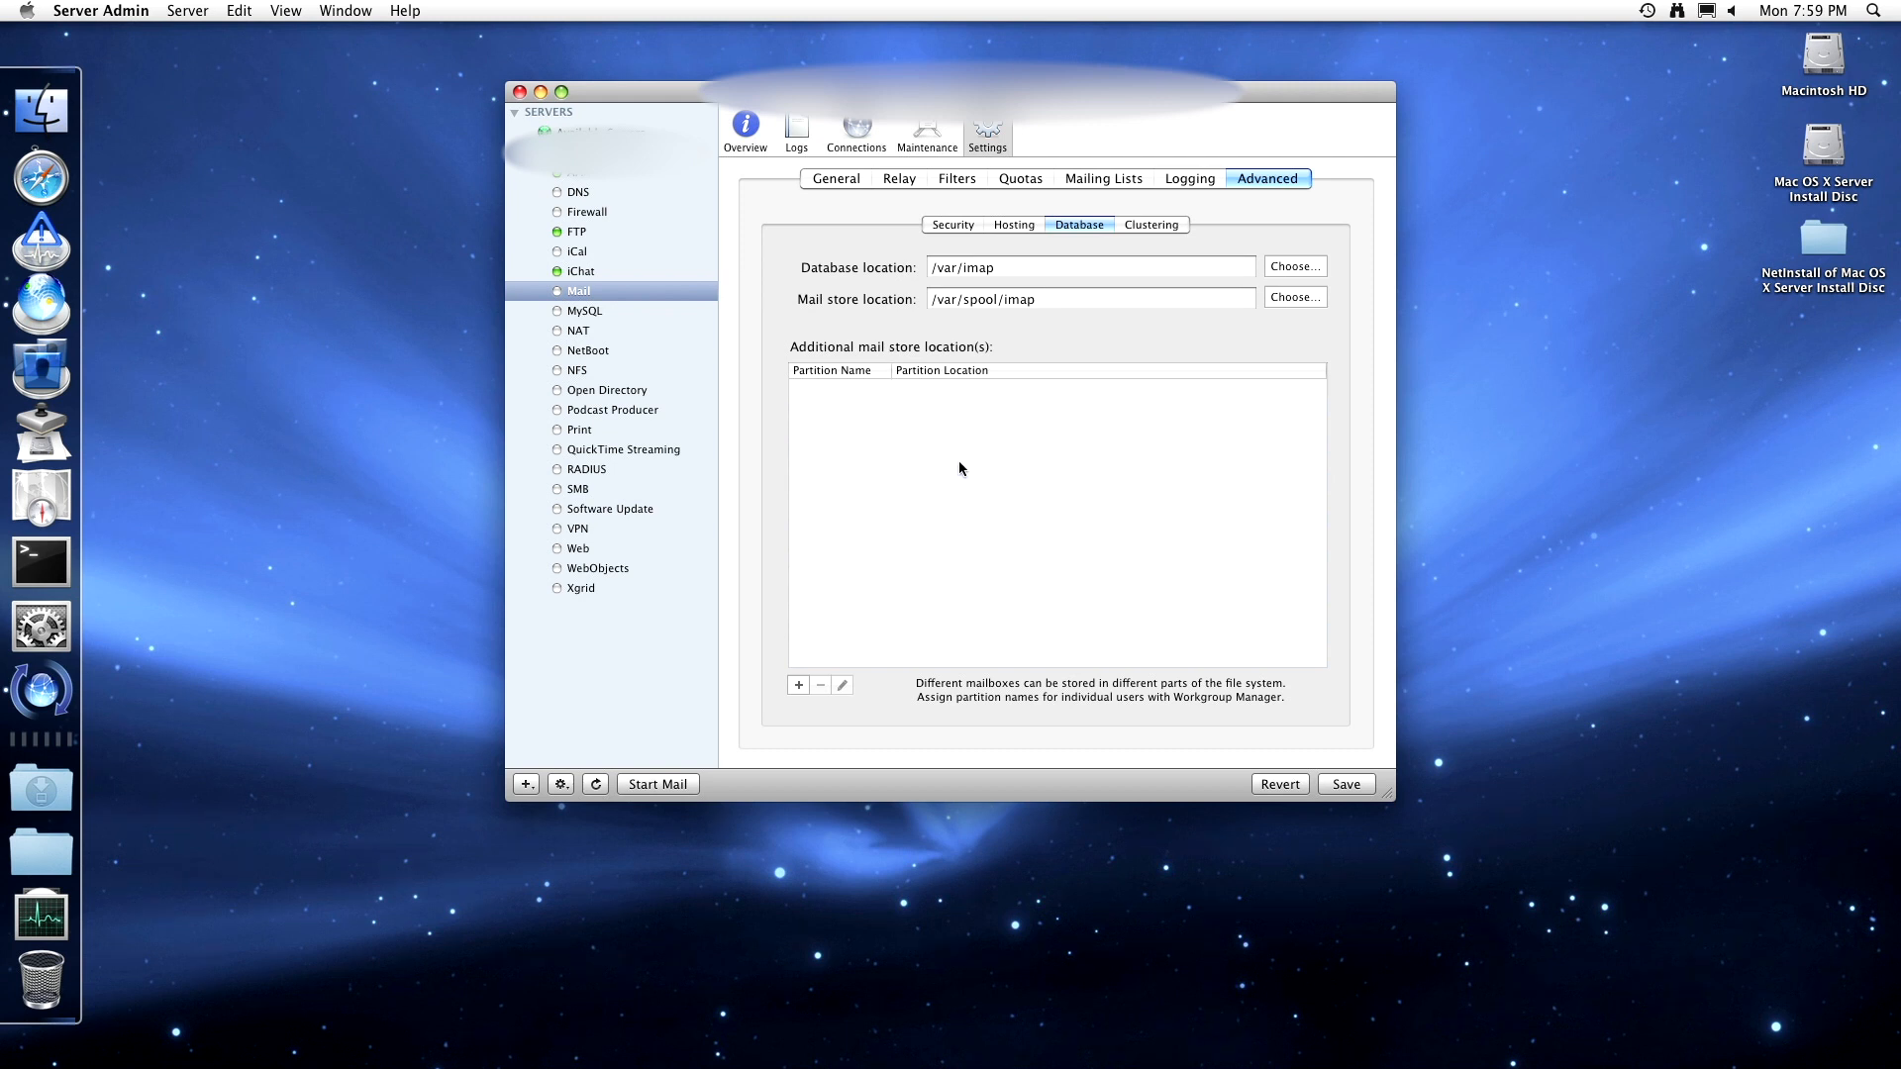
- Start changing the mail clustering setup, allowing keychain access to the stored server credentials
click(1160, 227)
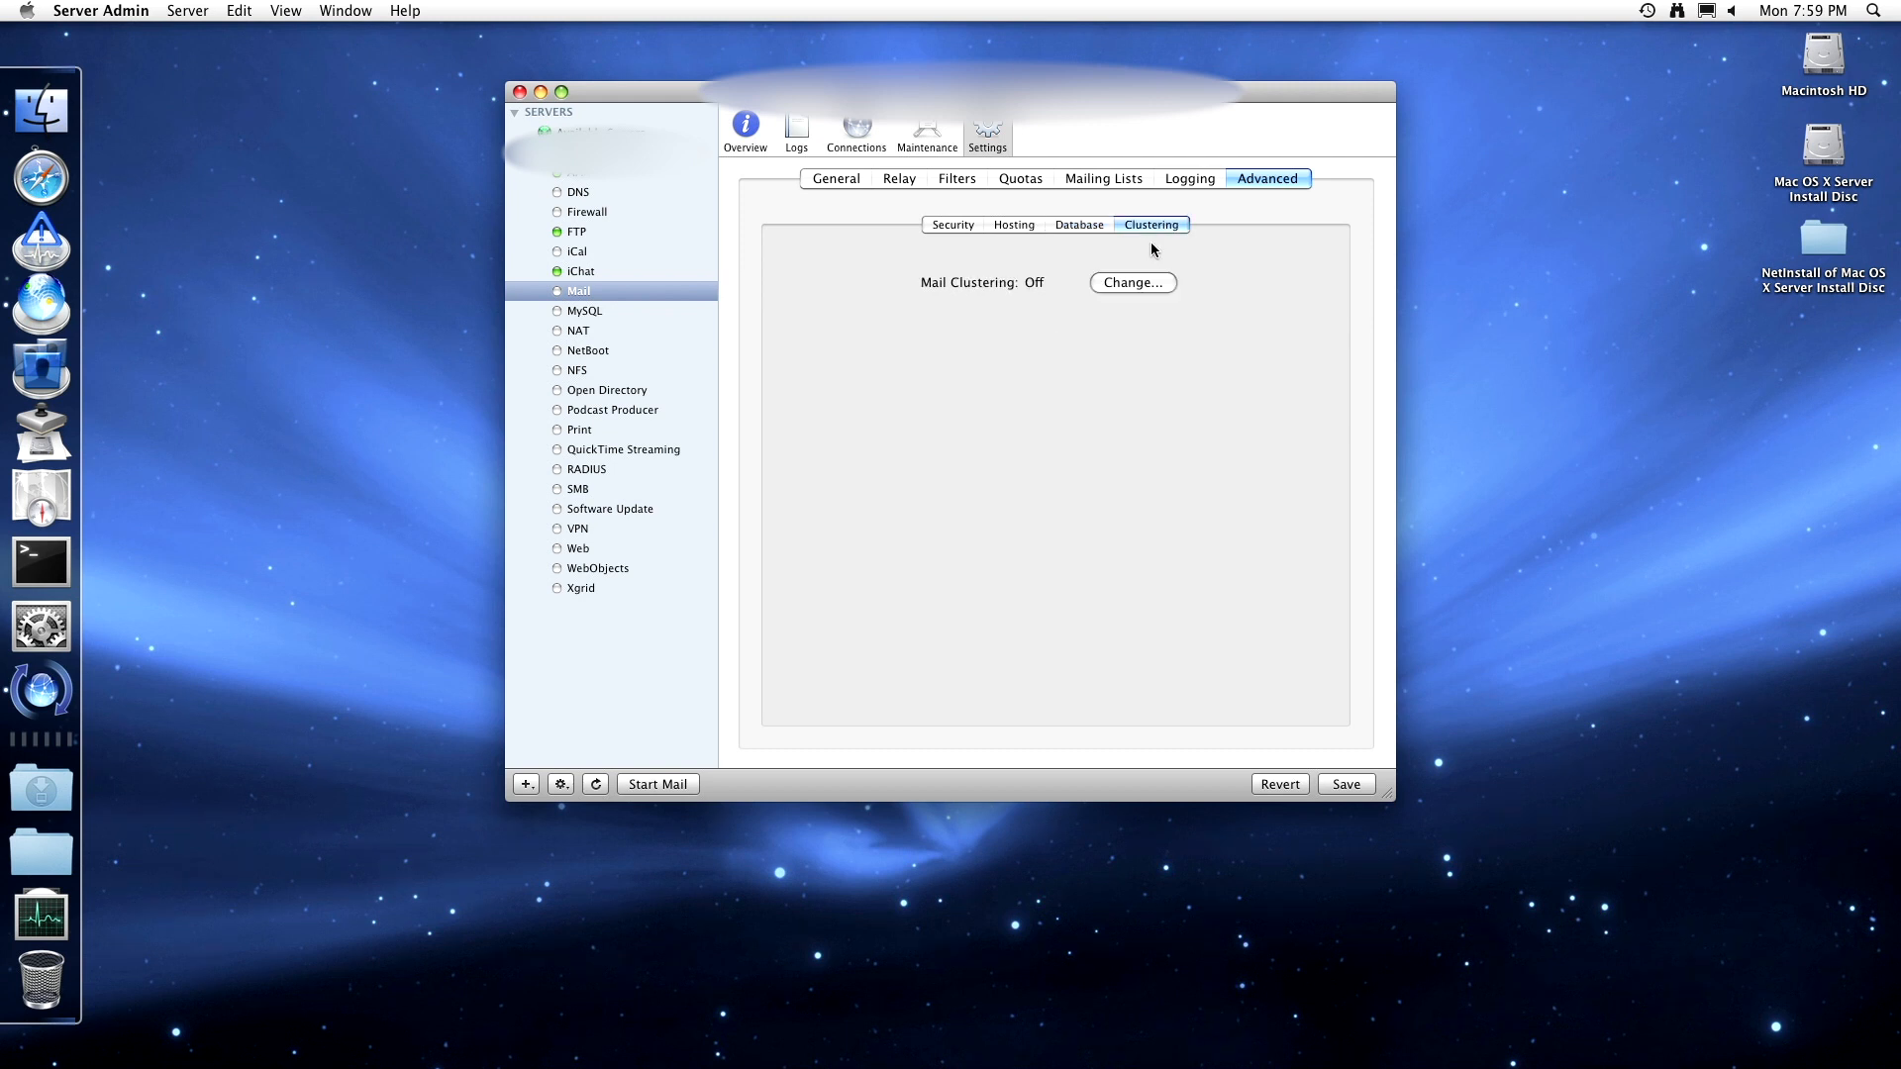
click(1150, 285)
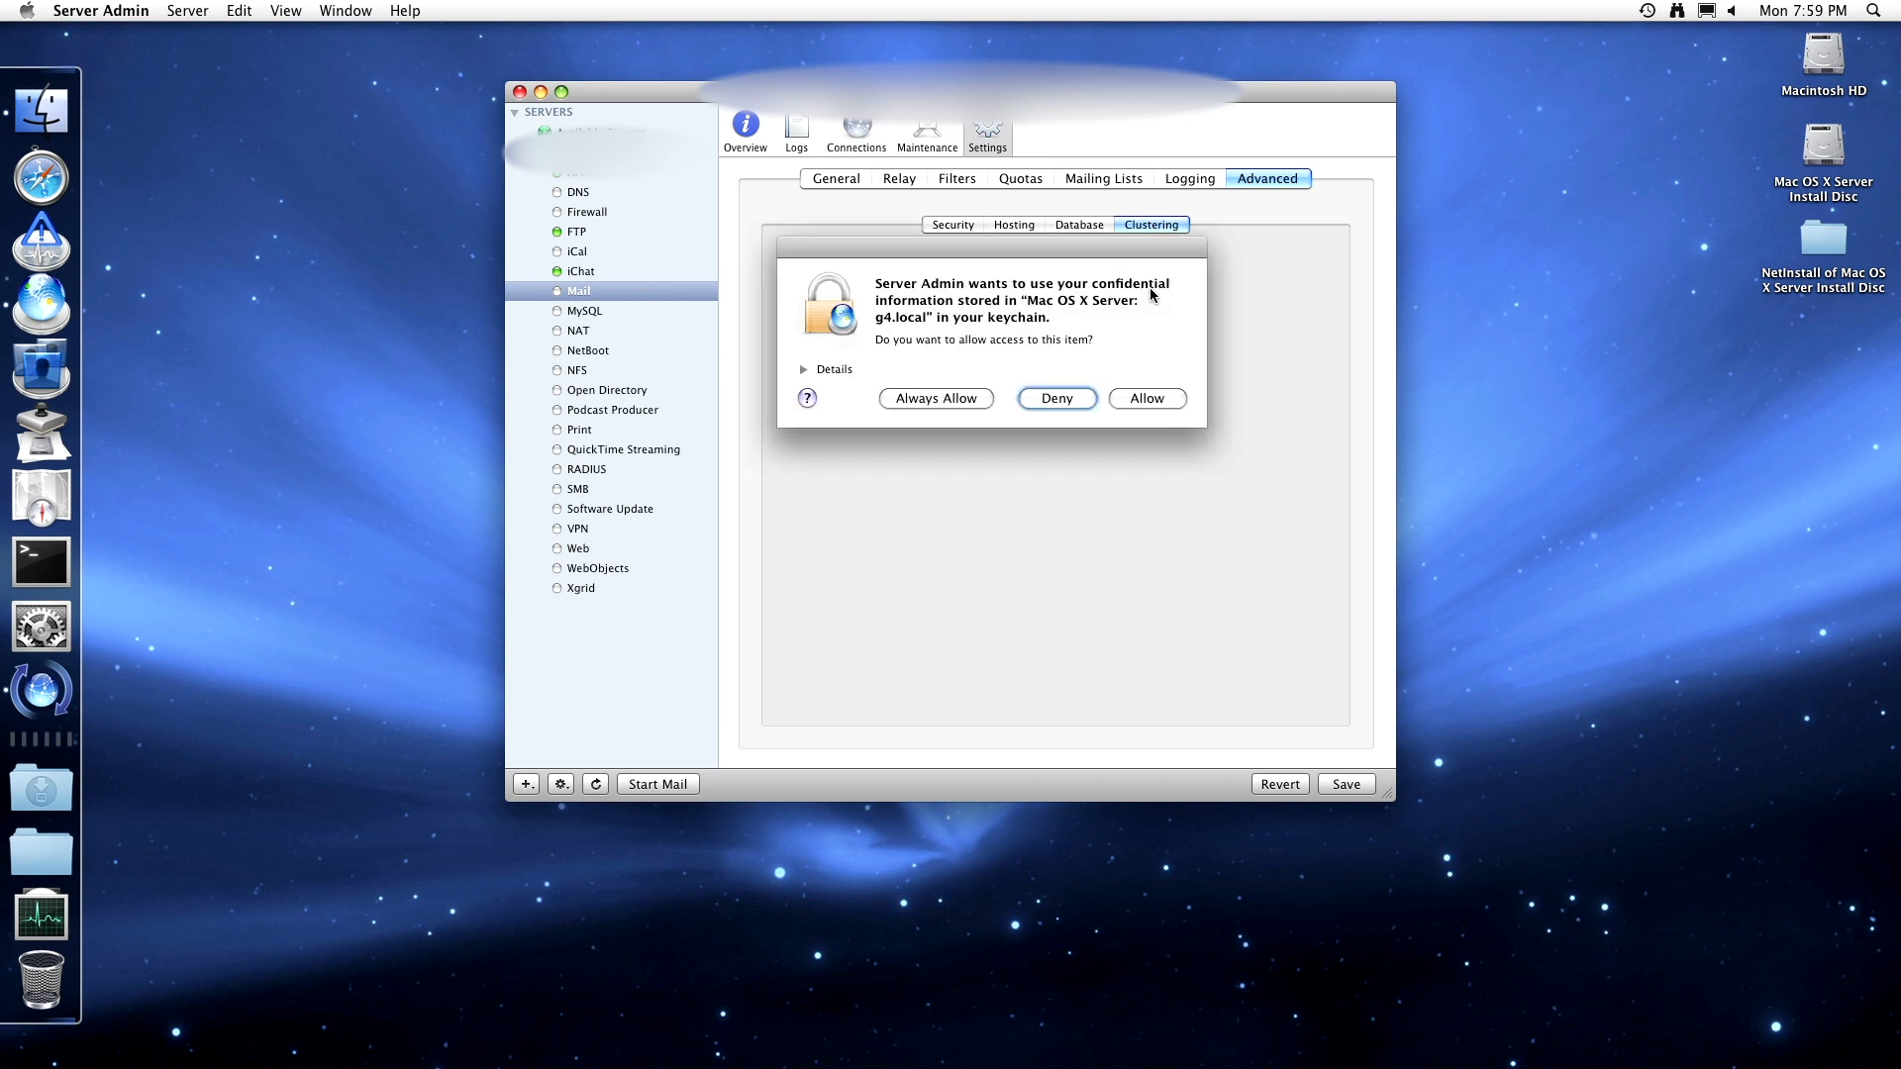
click(1170, 404)
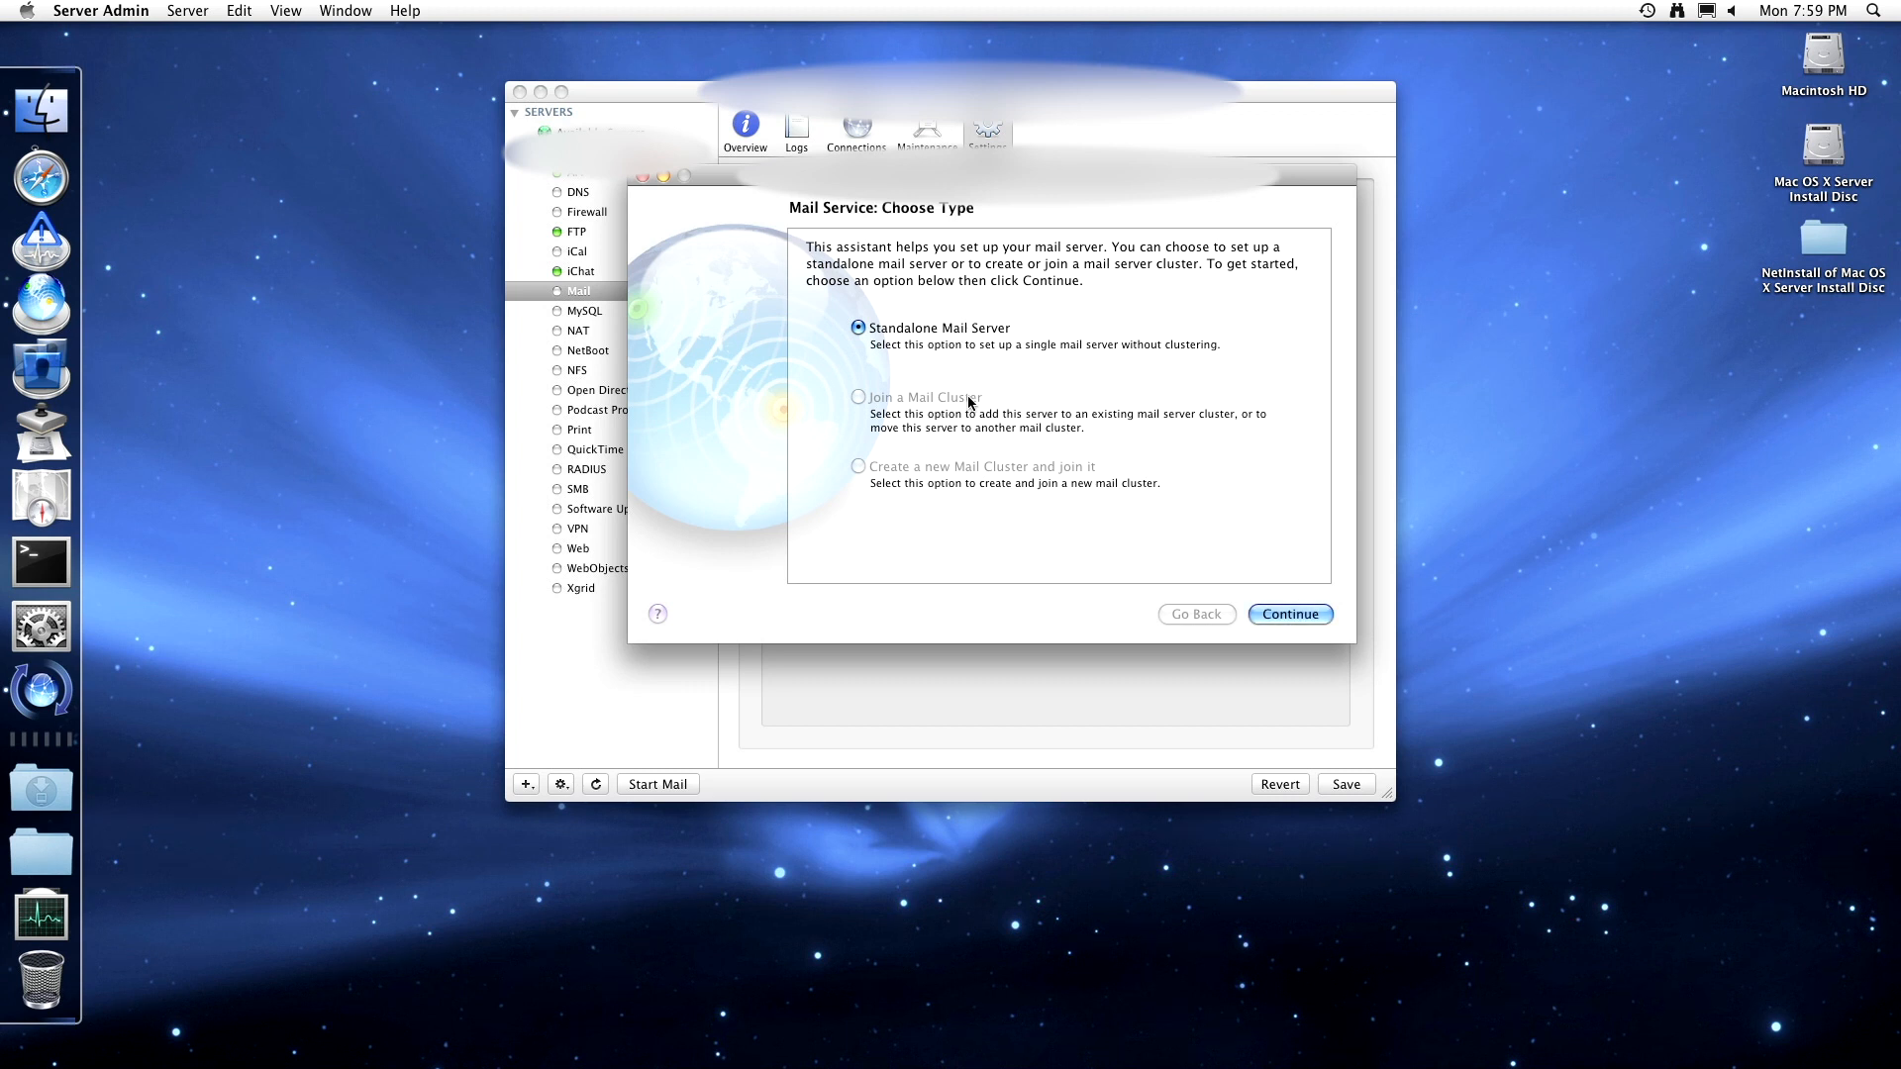
- Proceed with a standalone mail server and enable SMTP for sending mail
click(1274, 614)
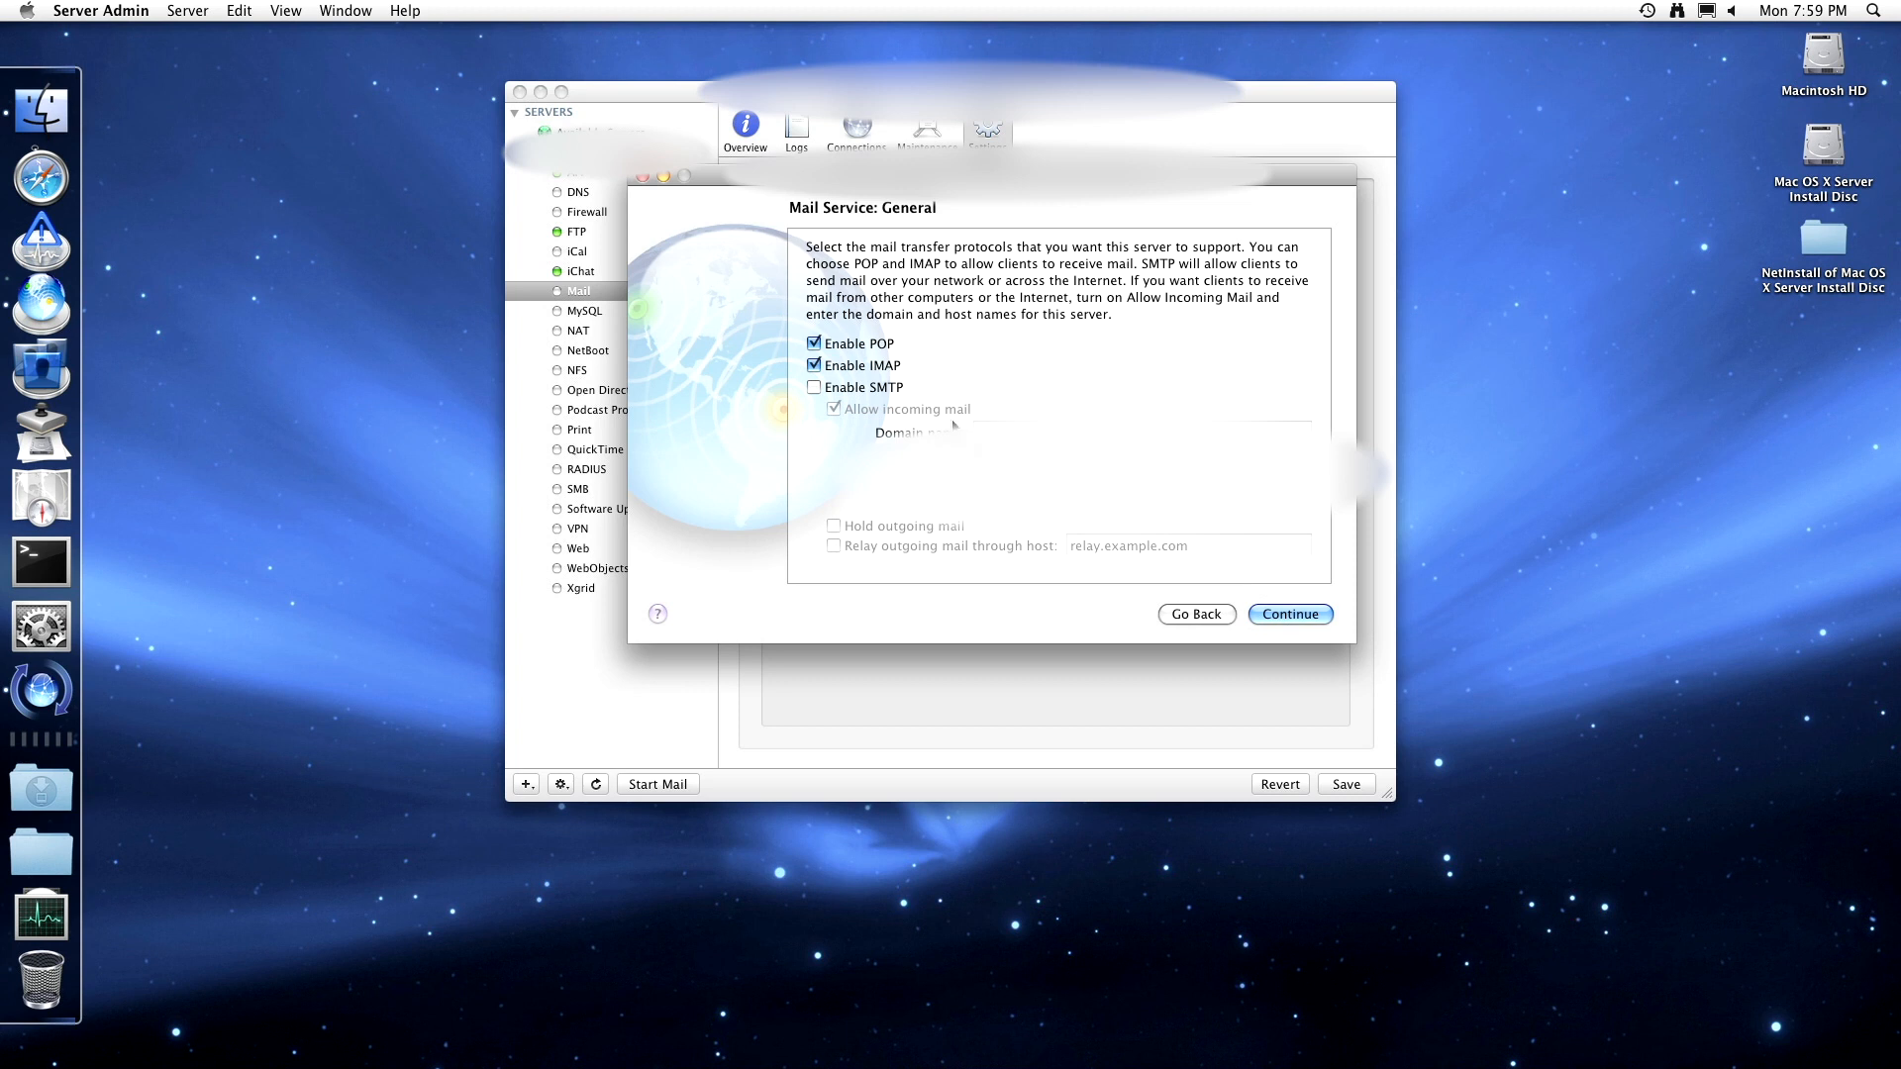
click(878, 387)
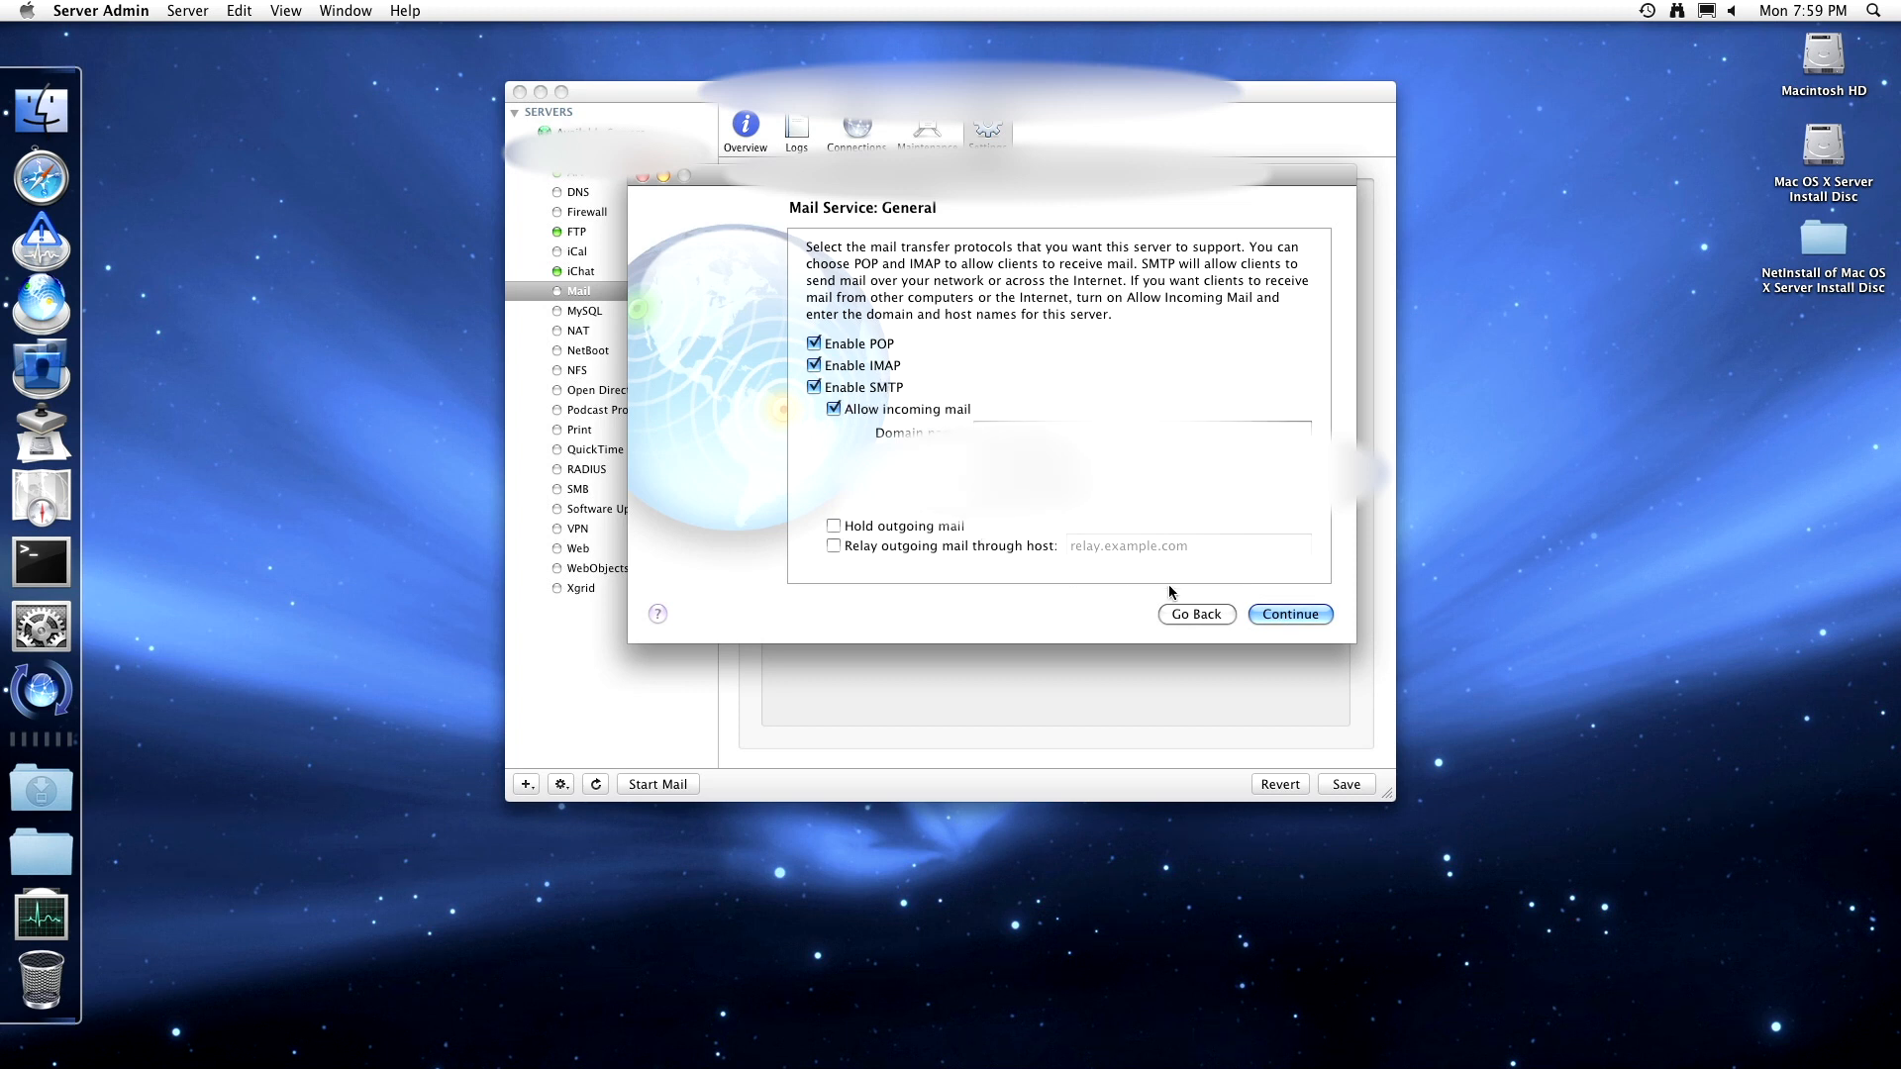
click(1271, 613)
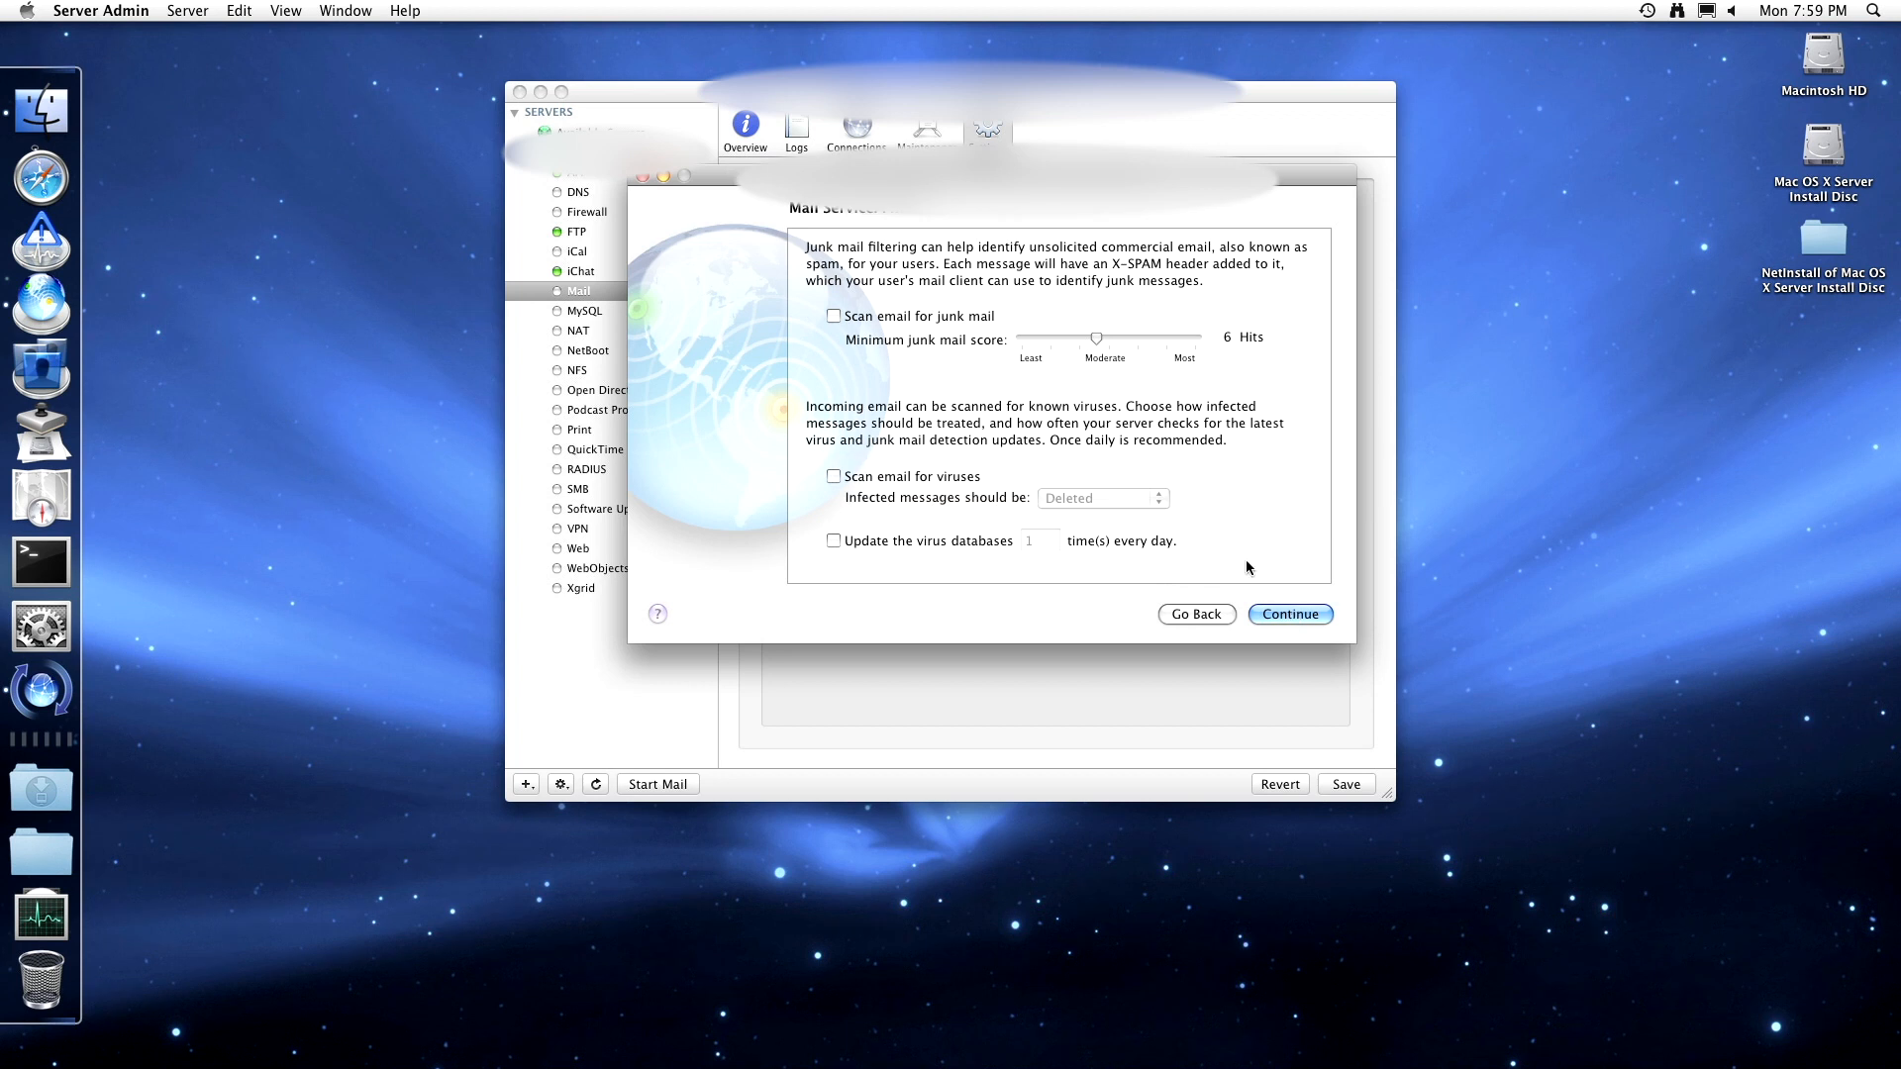
- Turn on junk mail scanning with a higher minimum score, virus scanning and regular virus updates
click(984, 317)
drag(1077, 335, 1159, 349)
click(944, 478)
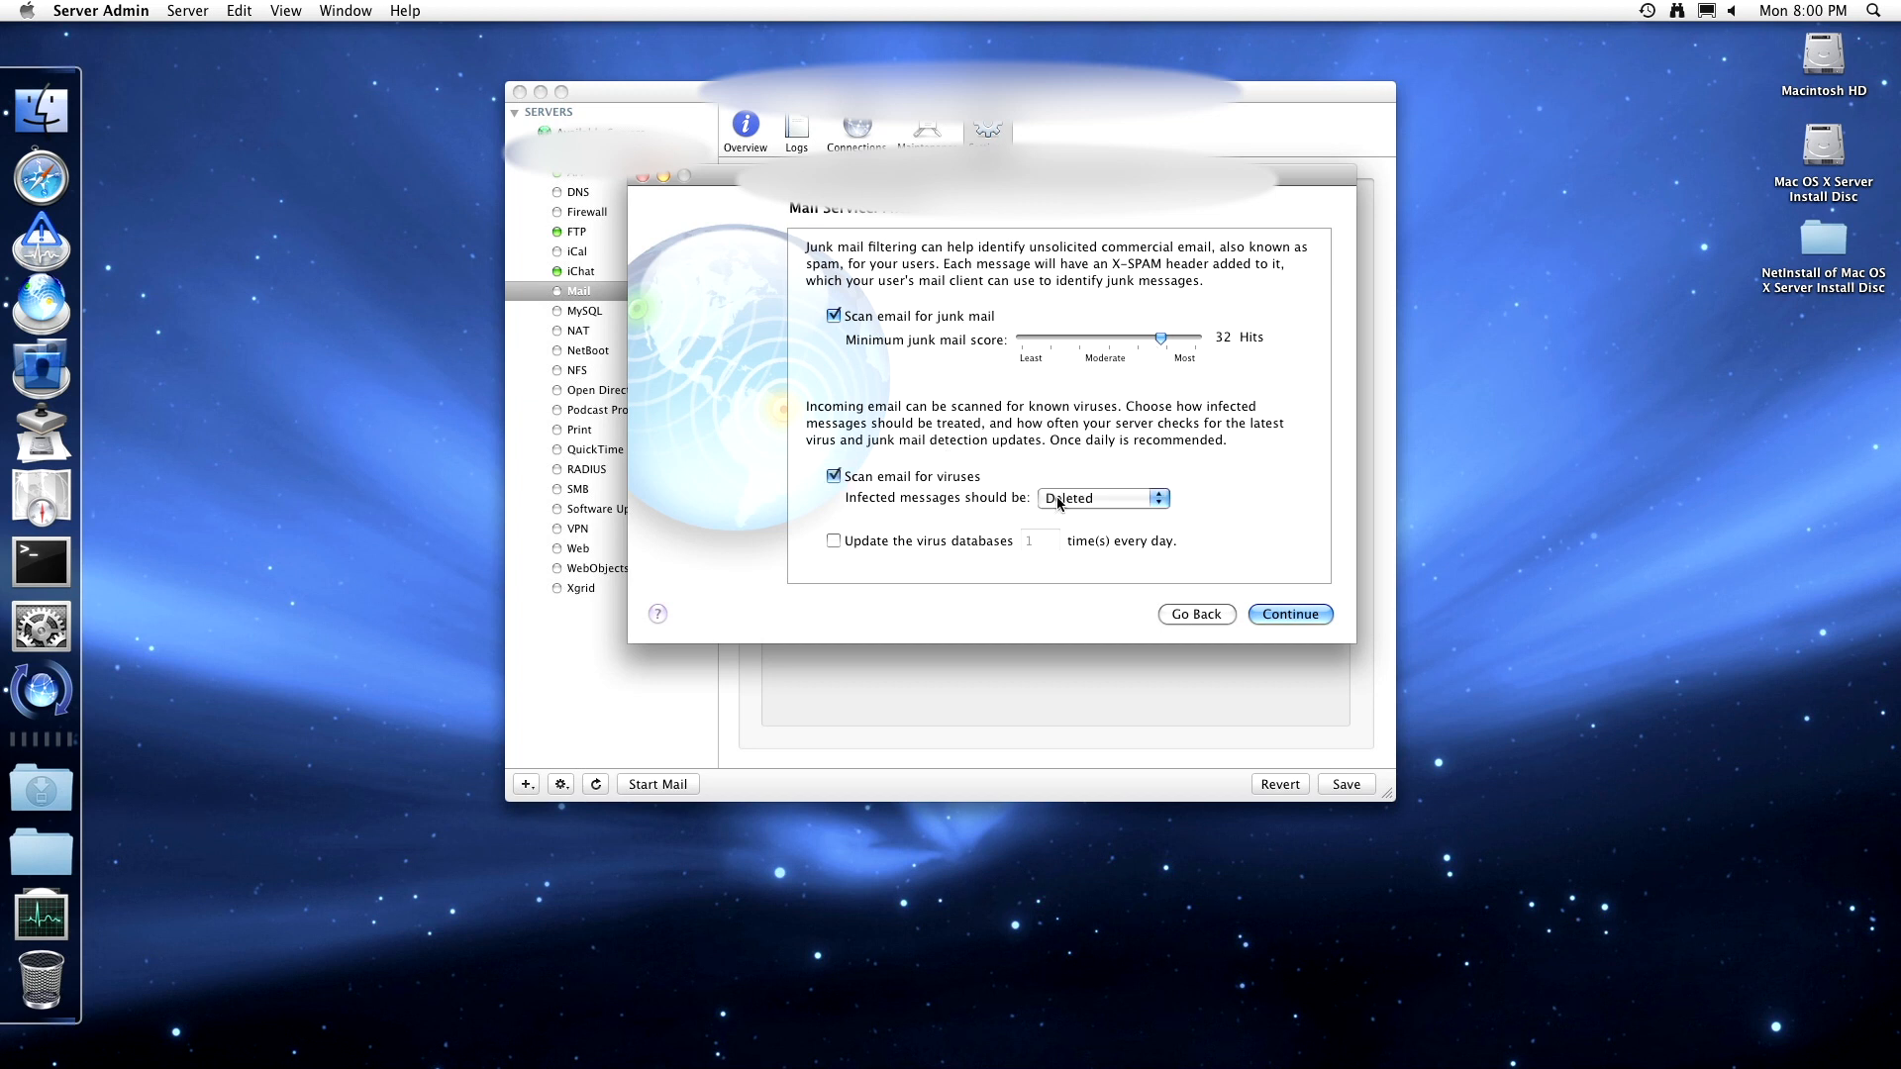
click(951, 541)
click(1253, 611)
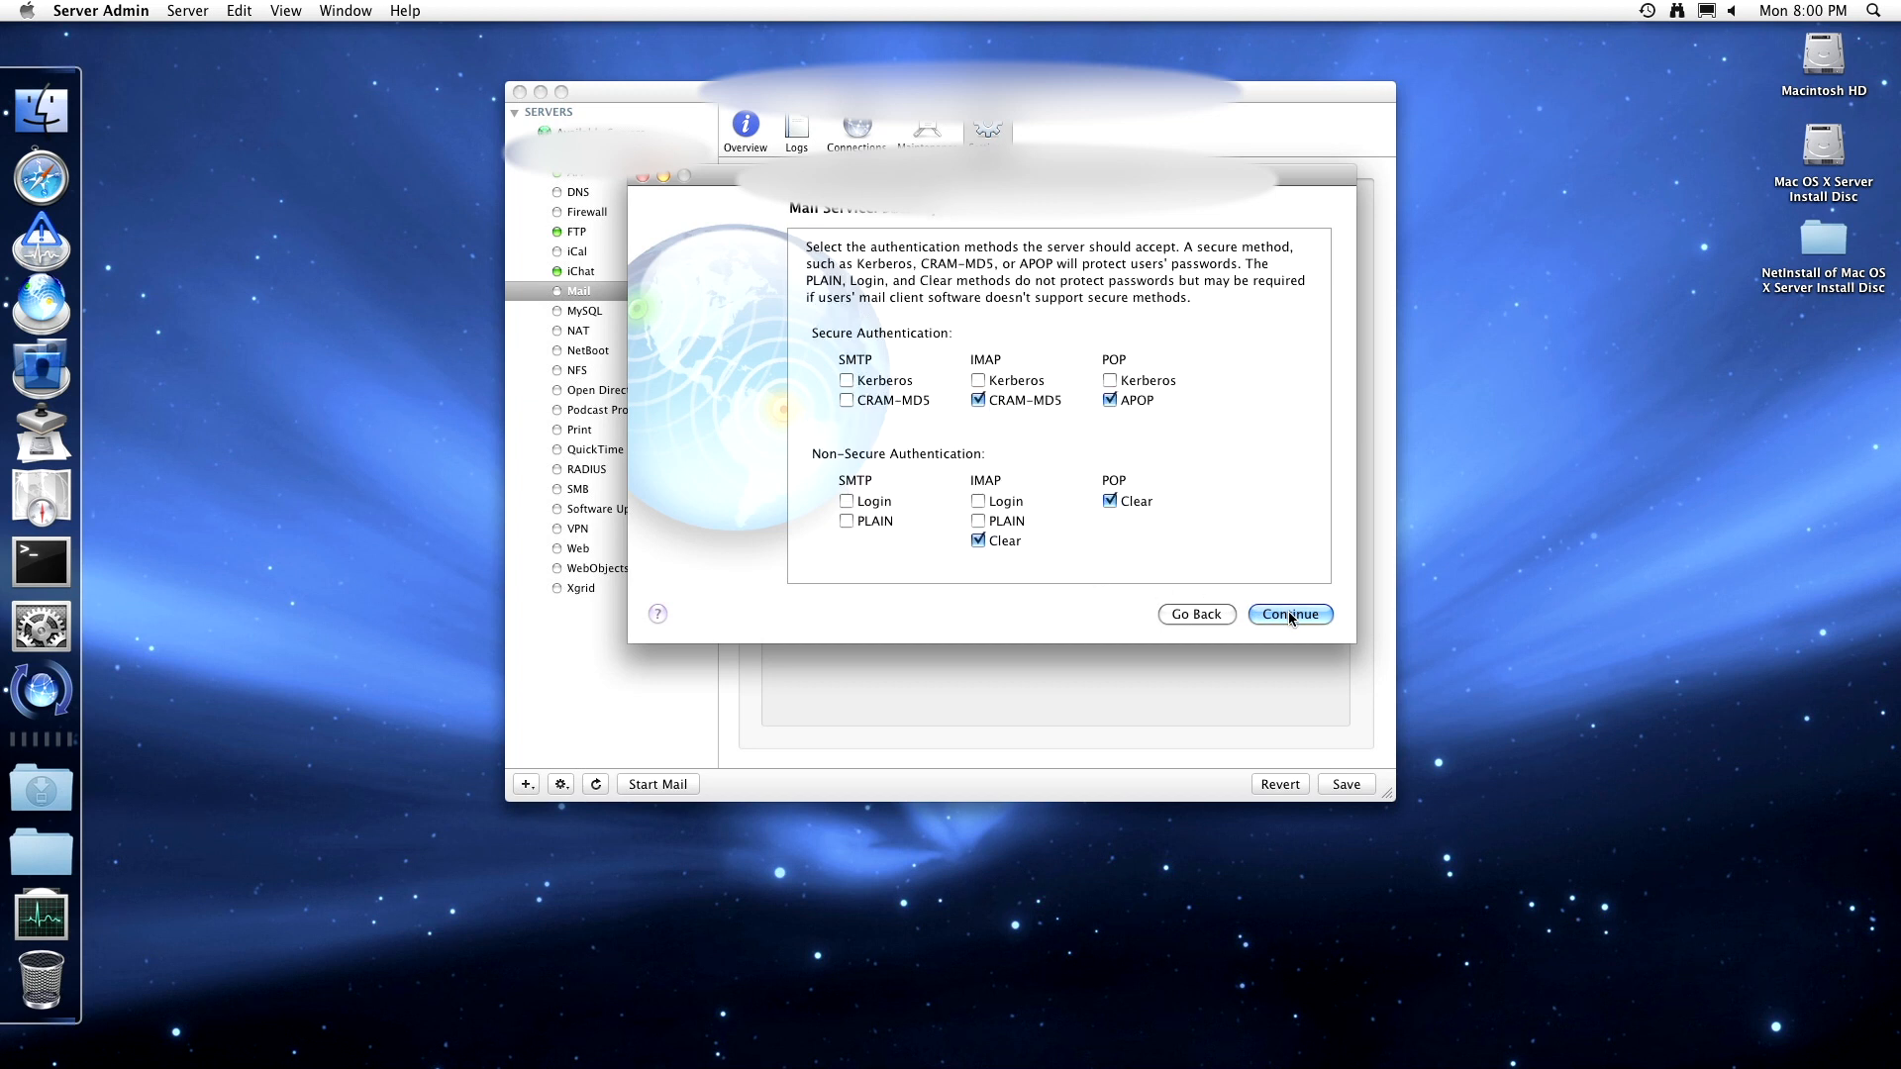
- Allow all SMTP, IMAP and POP authentication methods, keep default storage locations, and apply
click(886, 381)
click(891, 400)
click(1009, 381)
click(1132, 380)
click(1002, 501)
click(1004, 522)
click(871, 521)
click(875, 502)
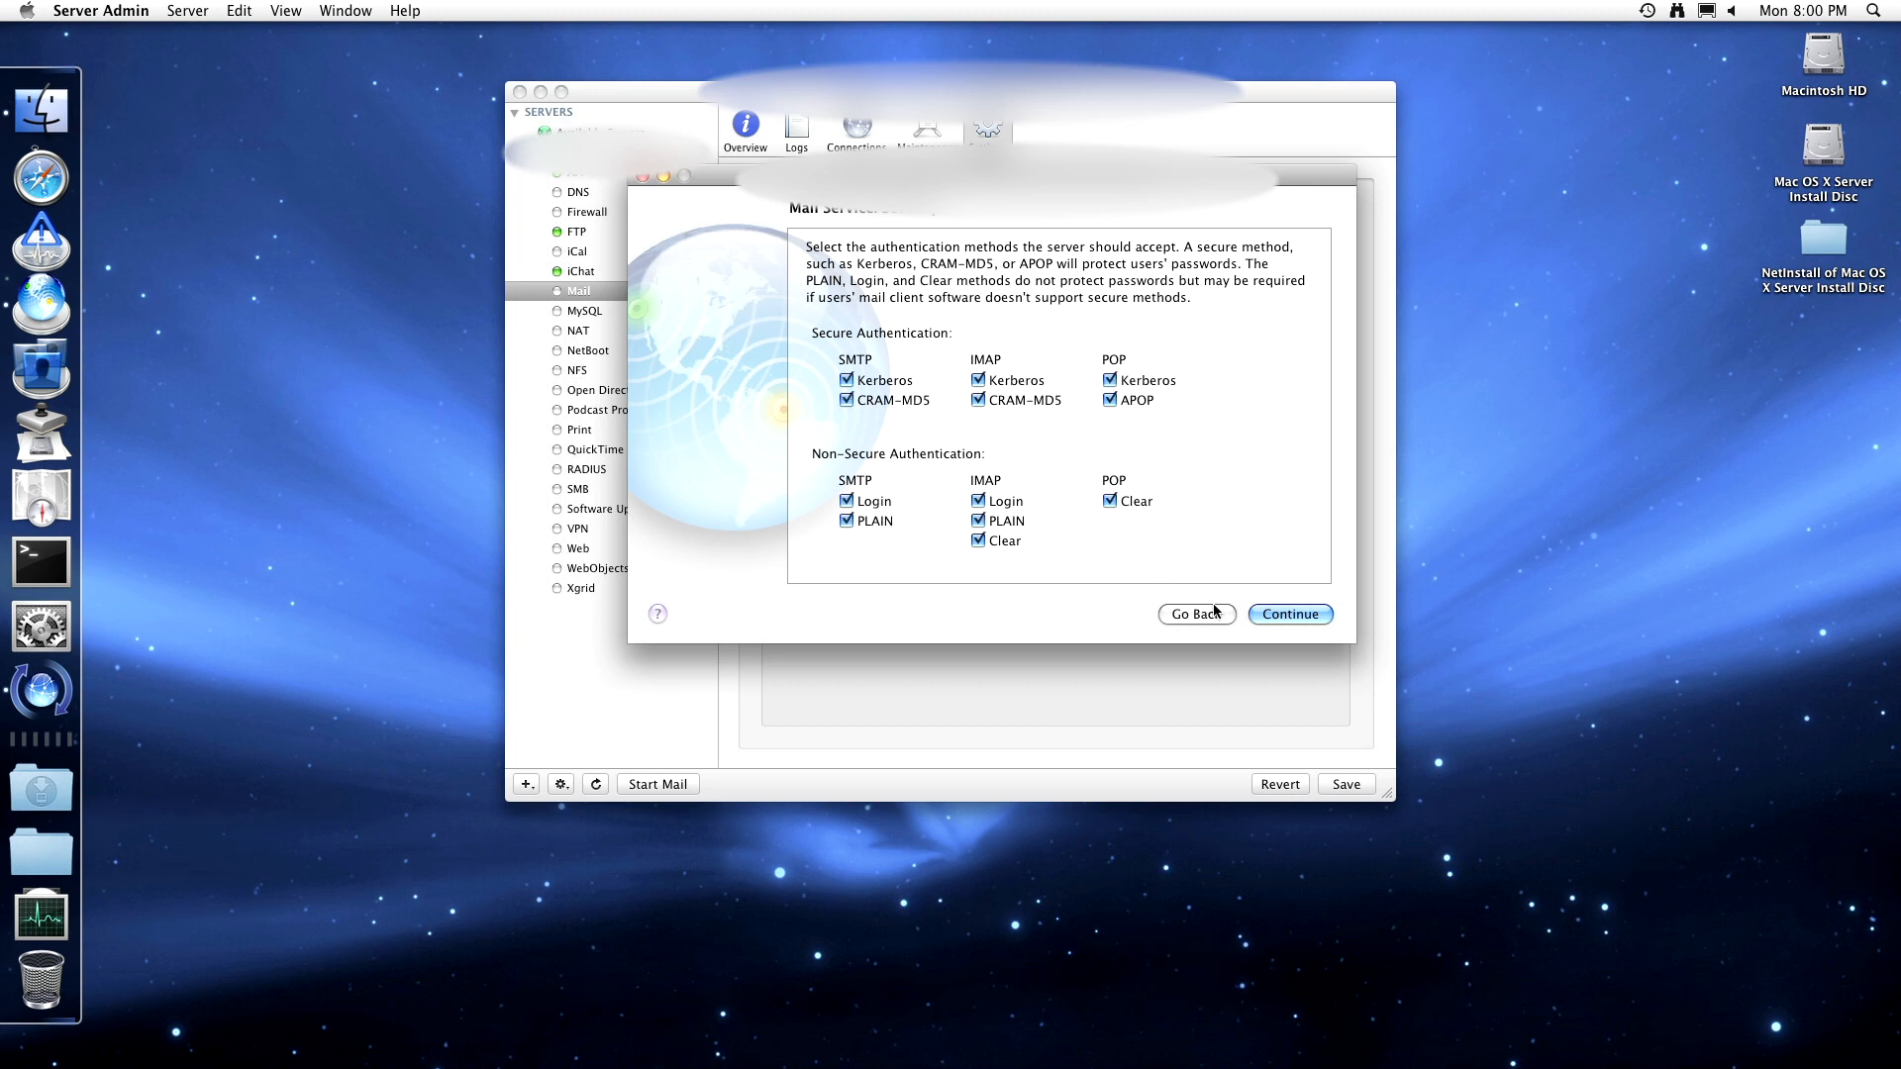
click(1293, 616)
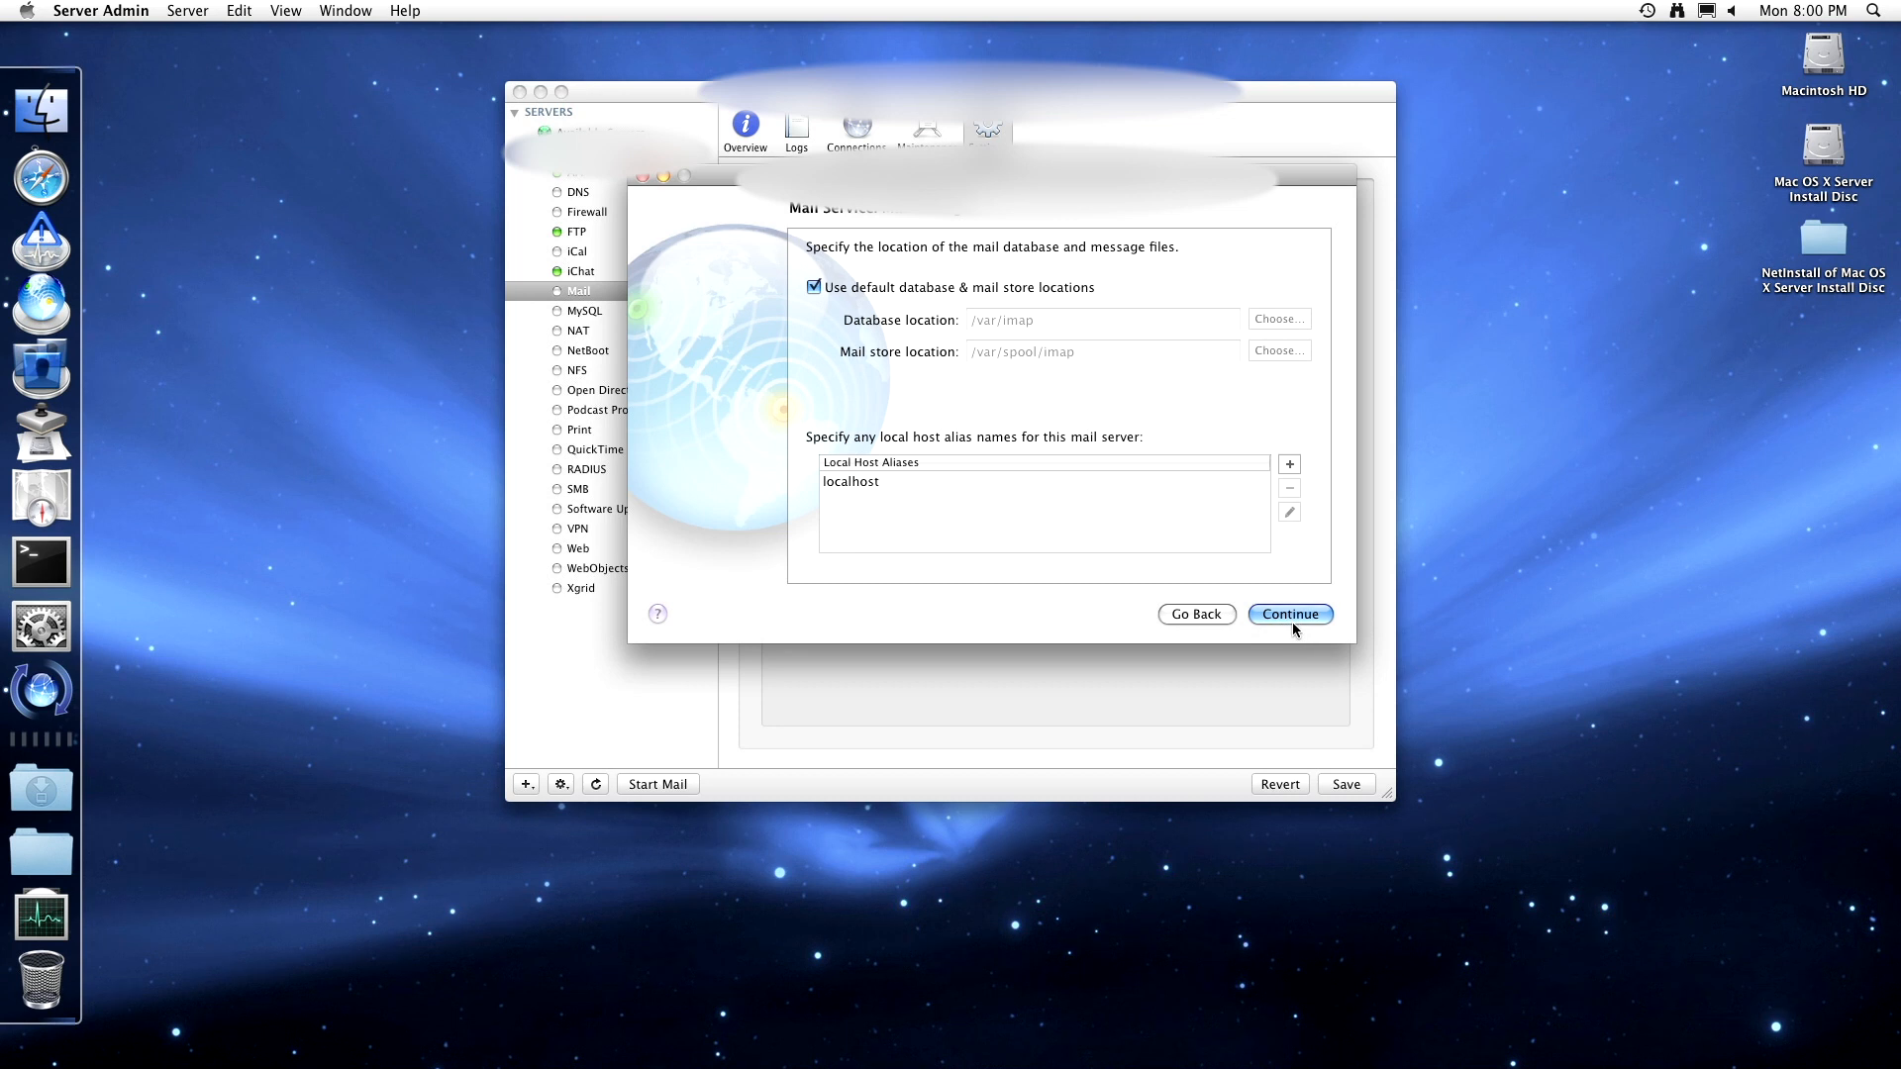
click(1292, 621)
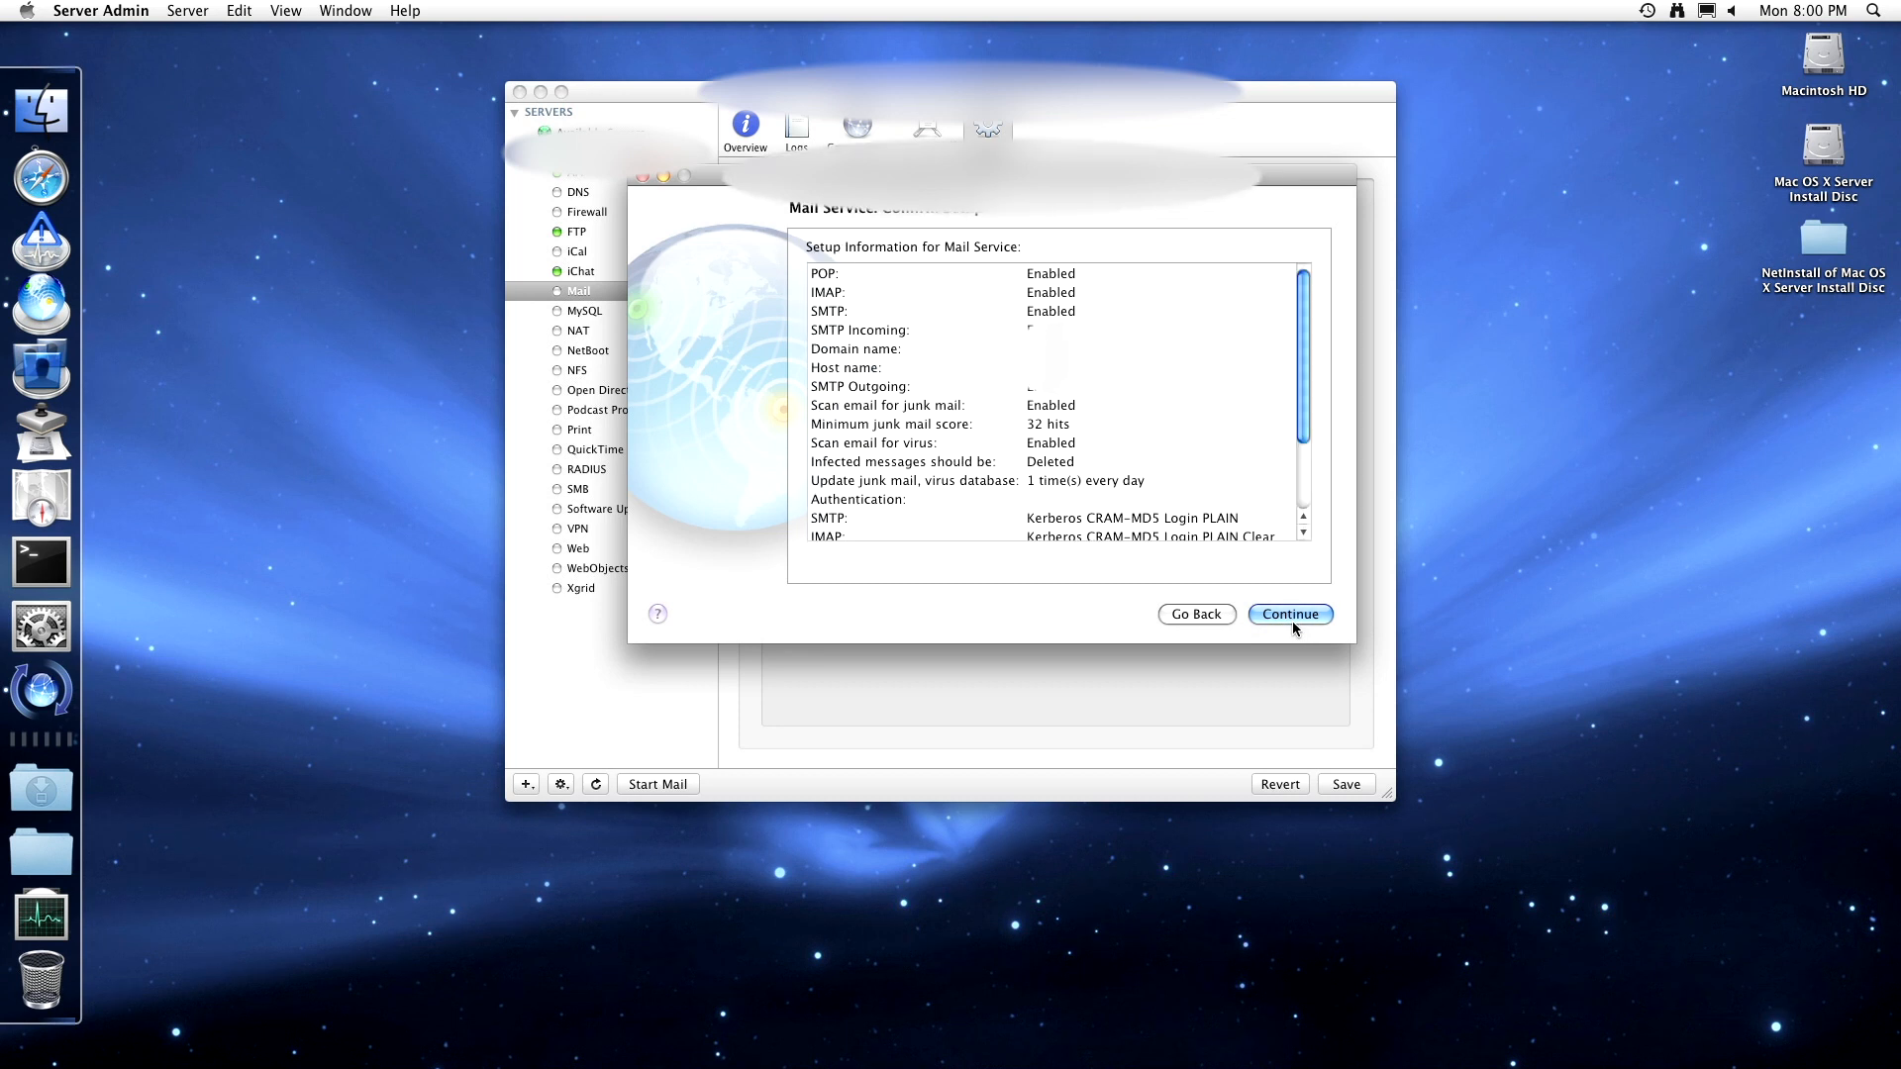
click(1292, 616)
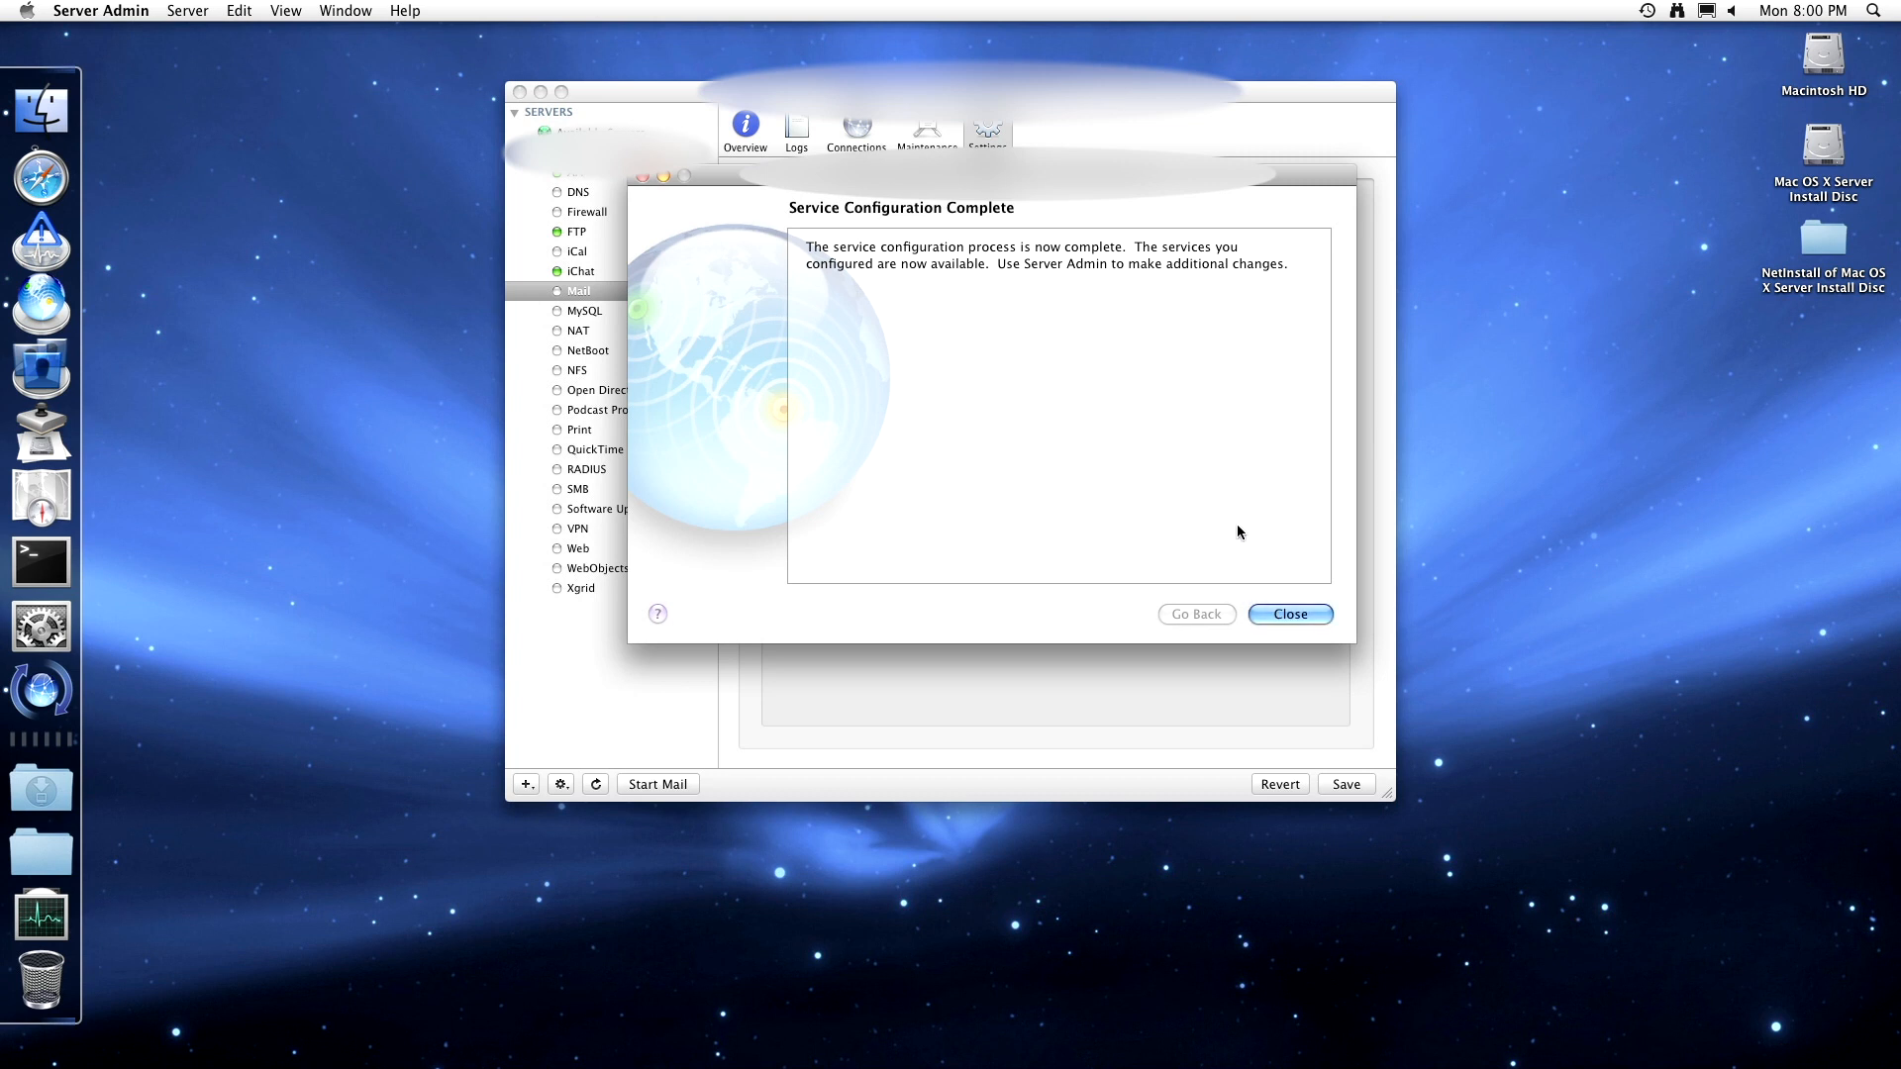
- Close the completed setup, reopen the clustering change with keychain access, and cancel to stay standalone
click(1291, 614)
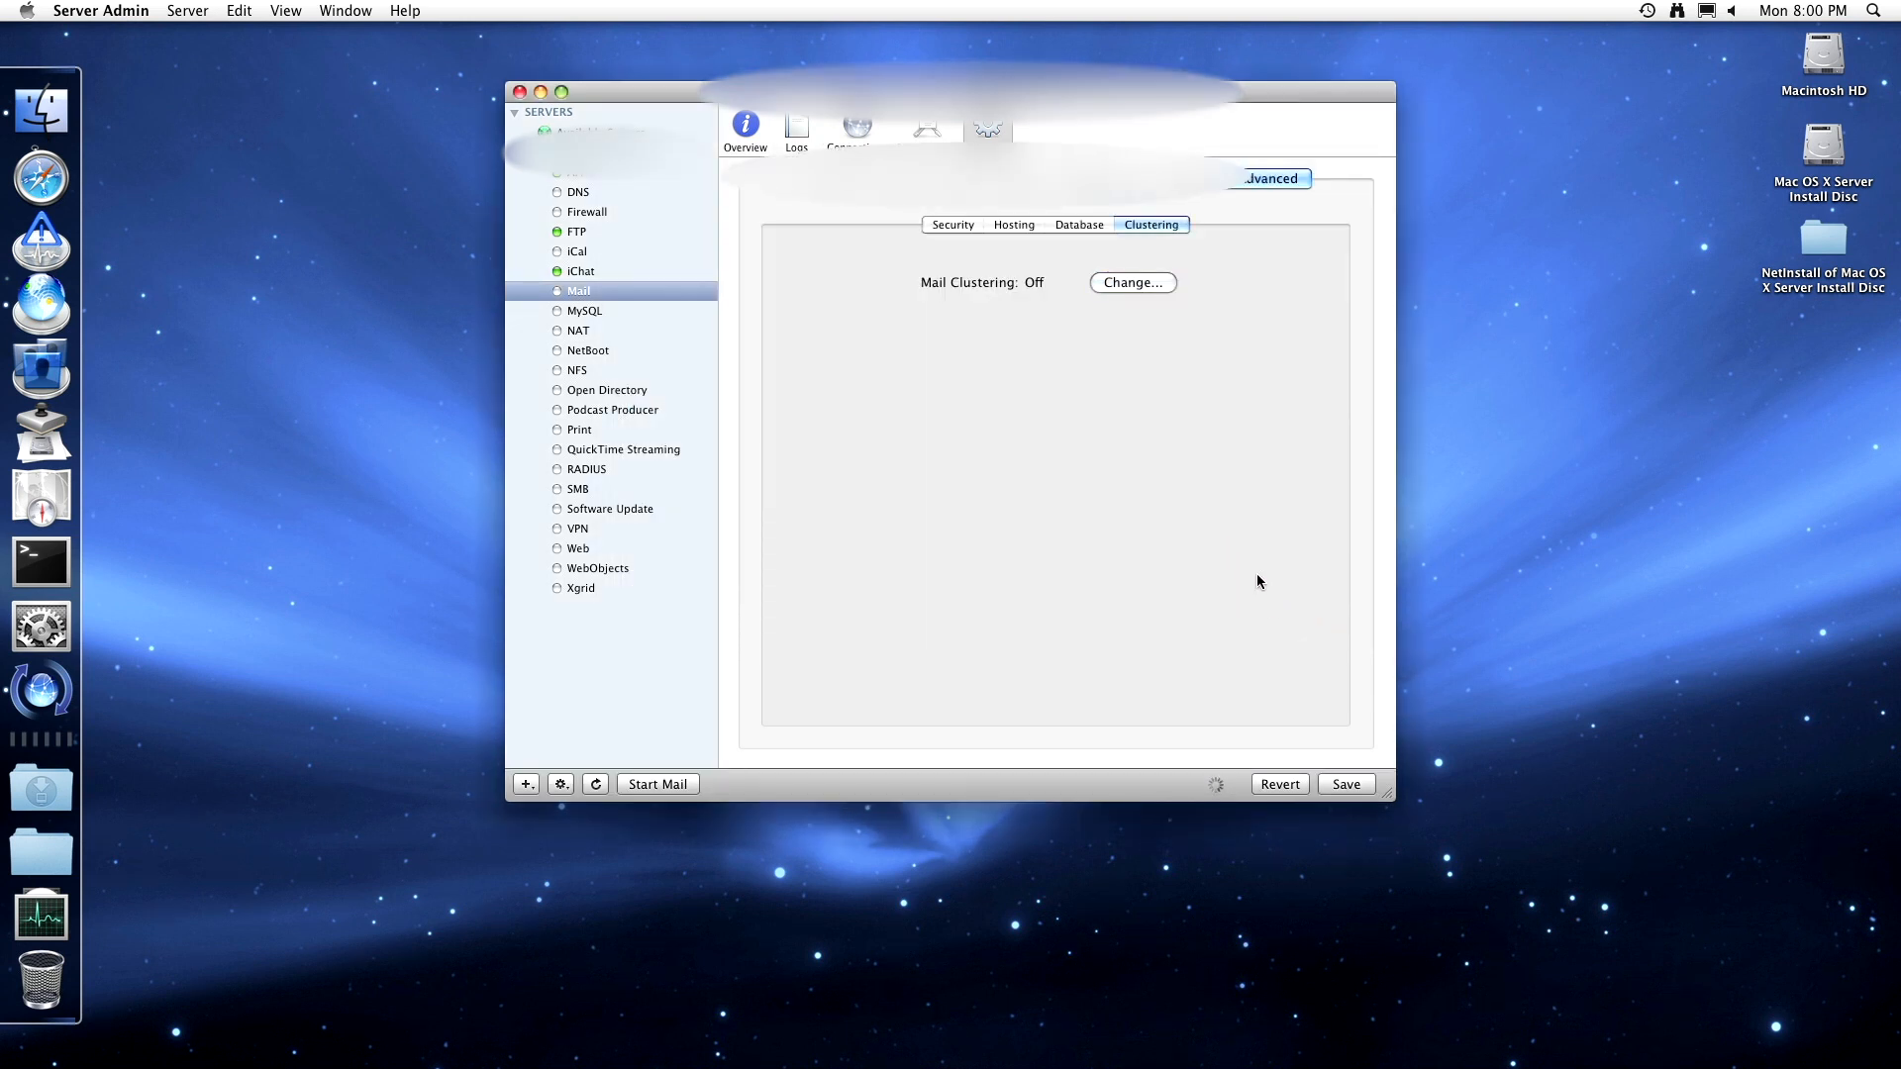
click(1156, 282)
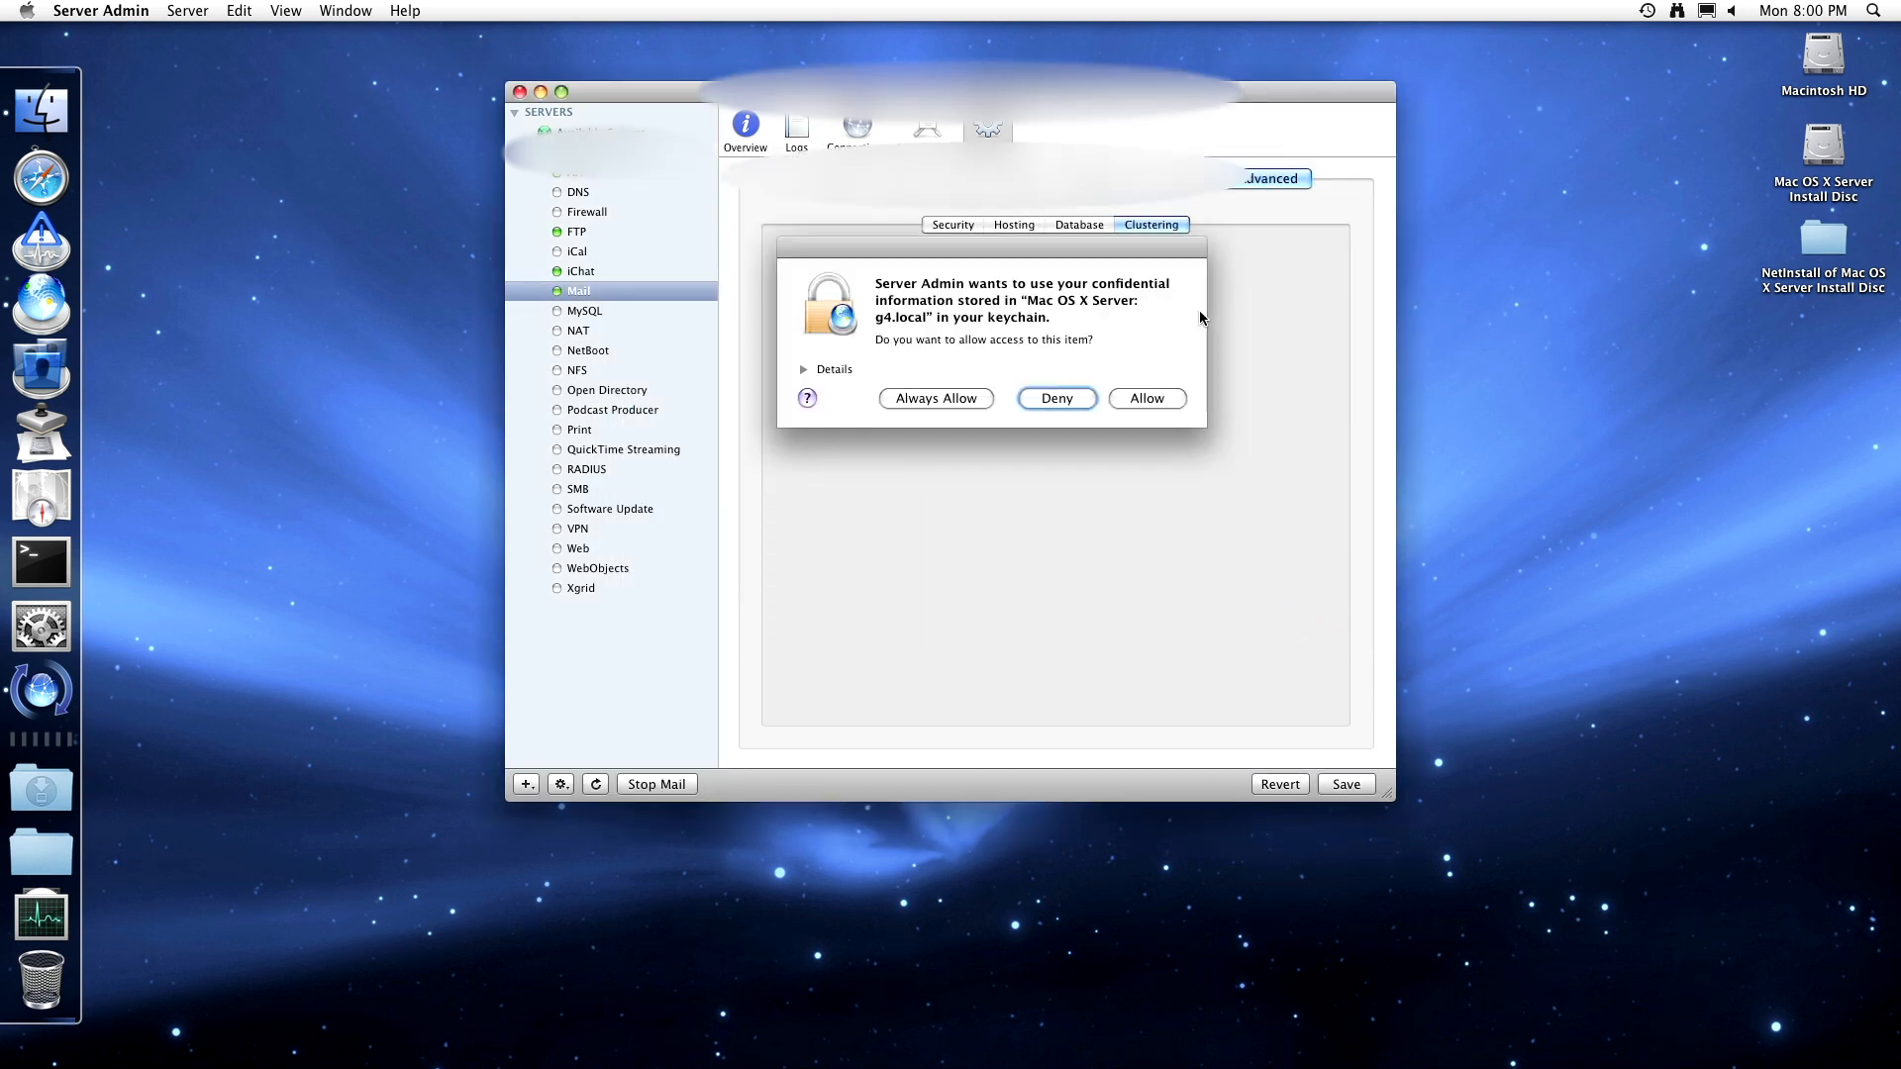
click(1147, 398)
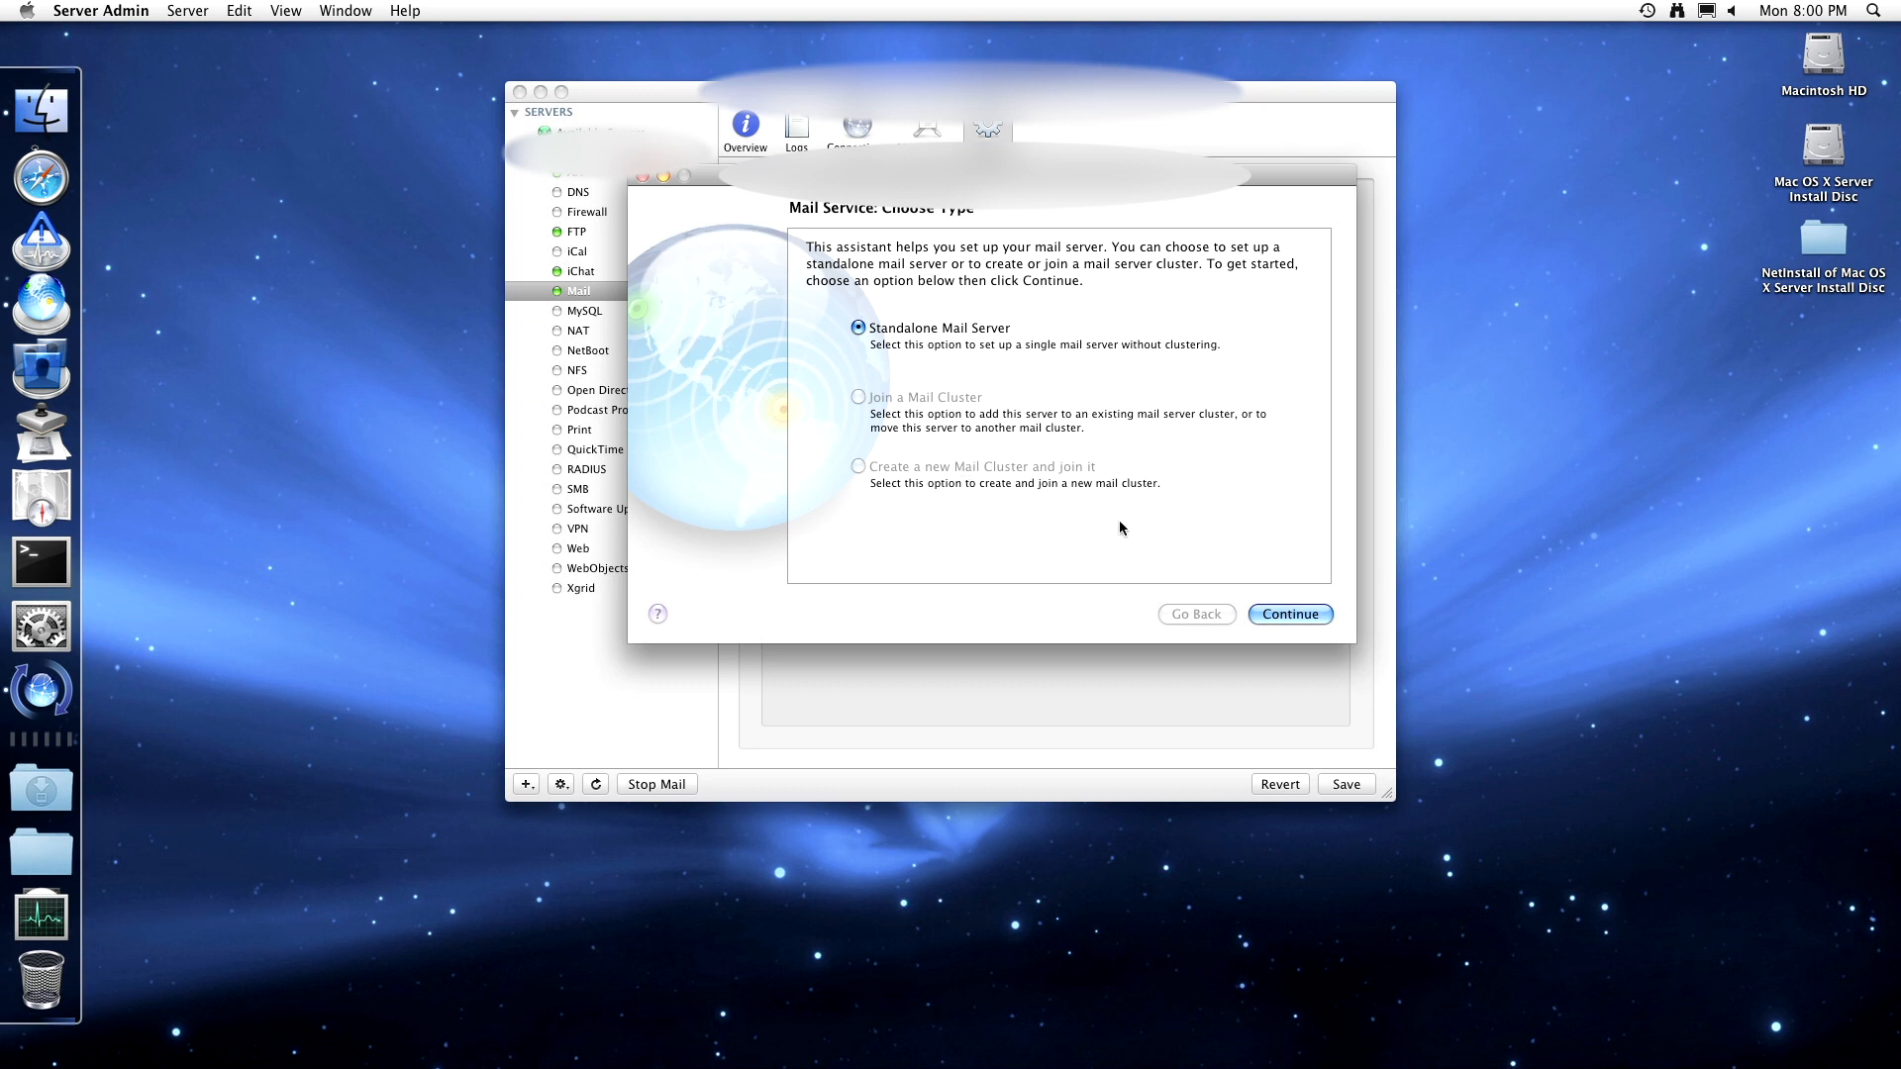
click(643, 178)
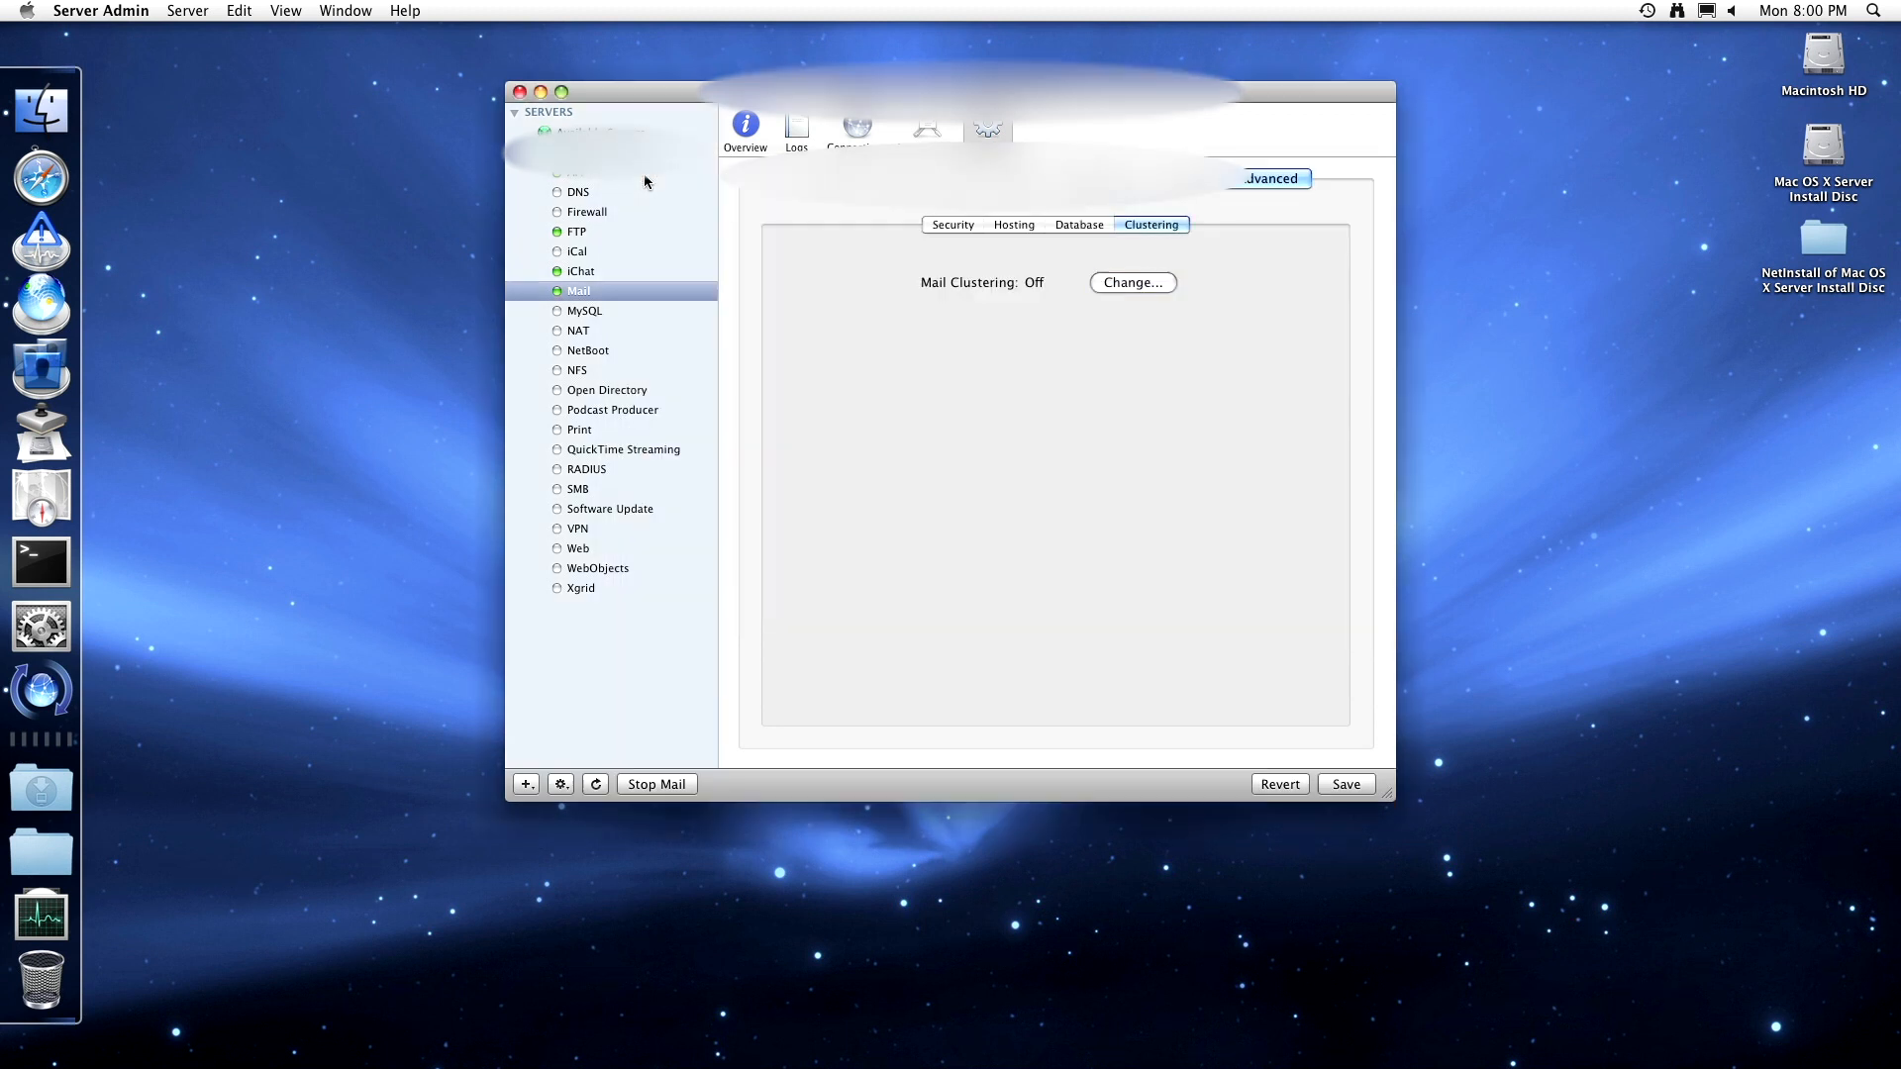
- Browse the Security, General, Filters, Relay, Quotas, Mailing Lists and Logging tabs, then save the mail changes
click(970, 226)
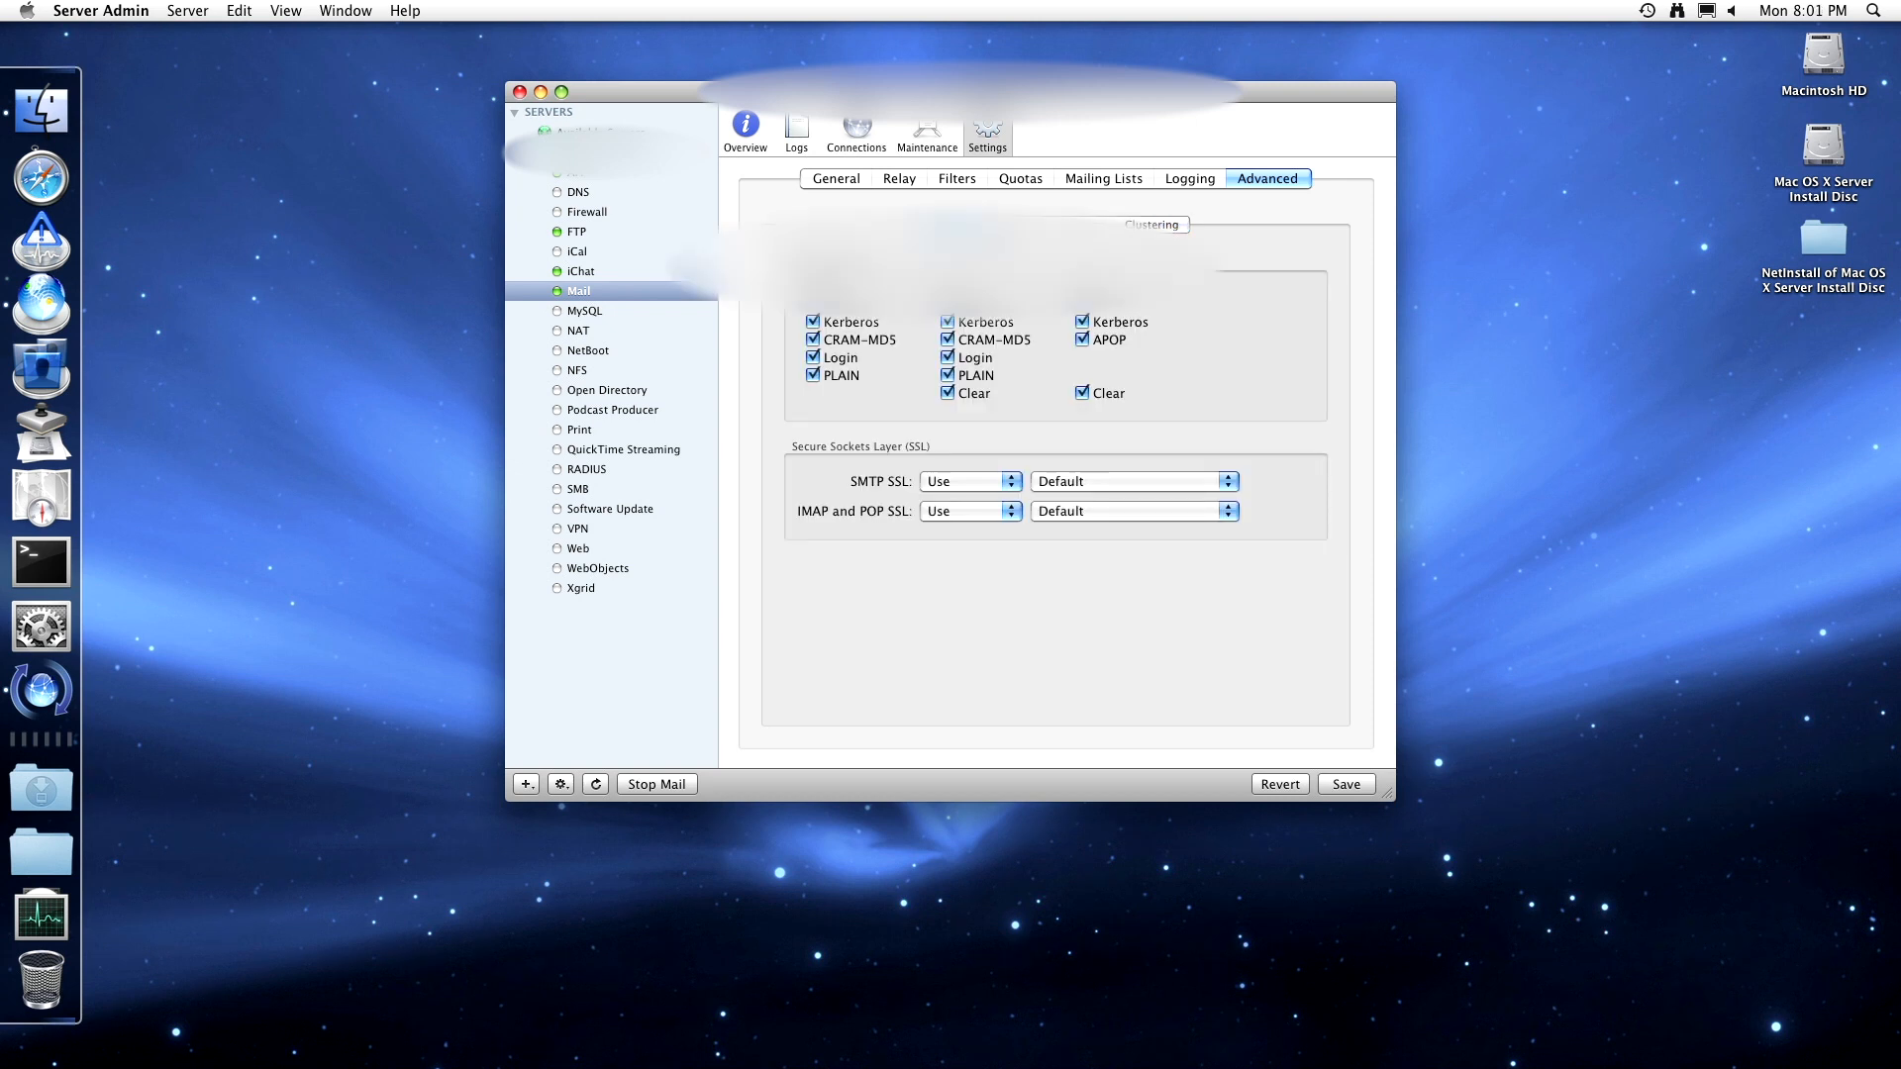
click(861, 183)
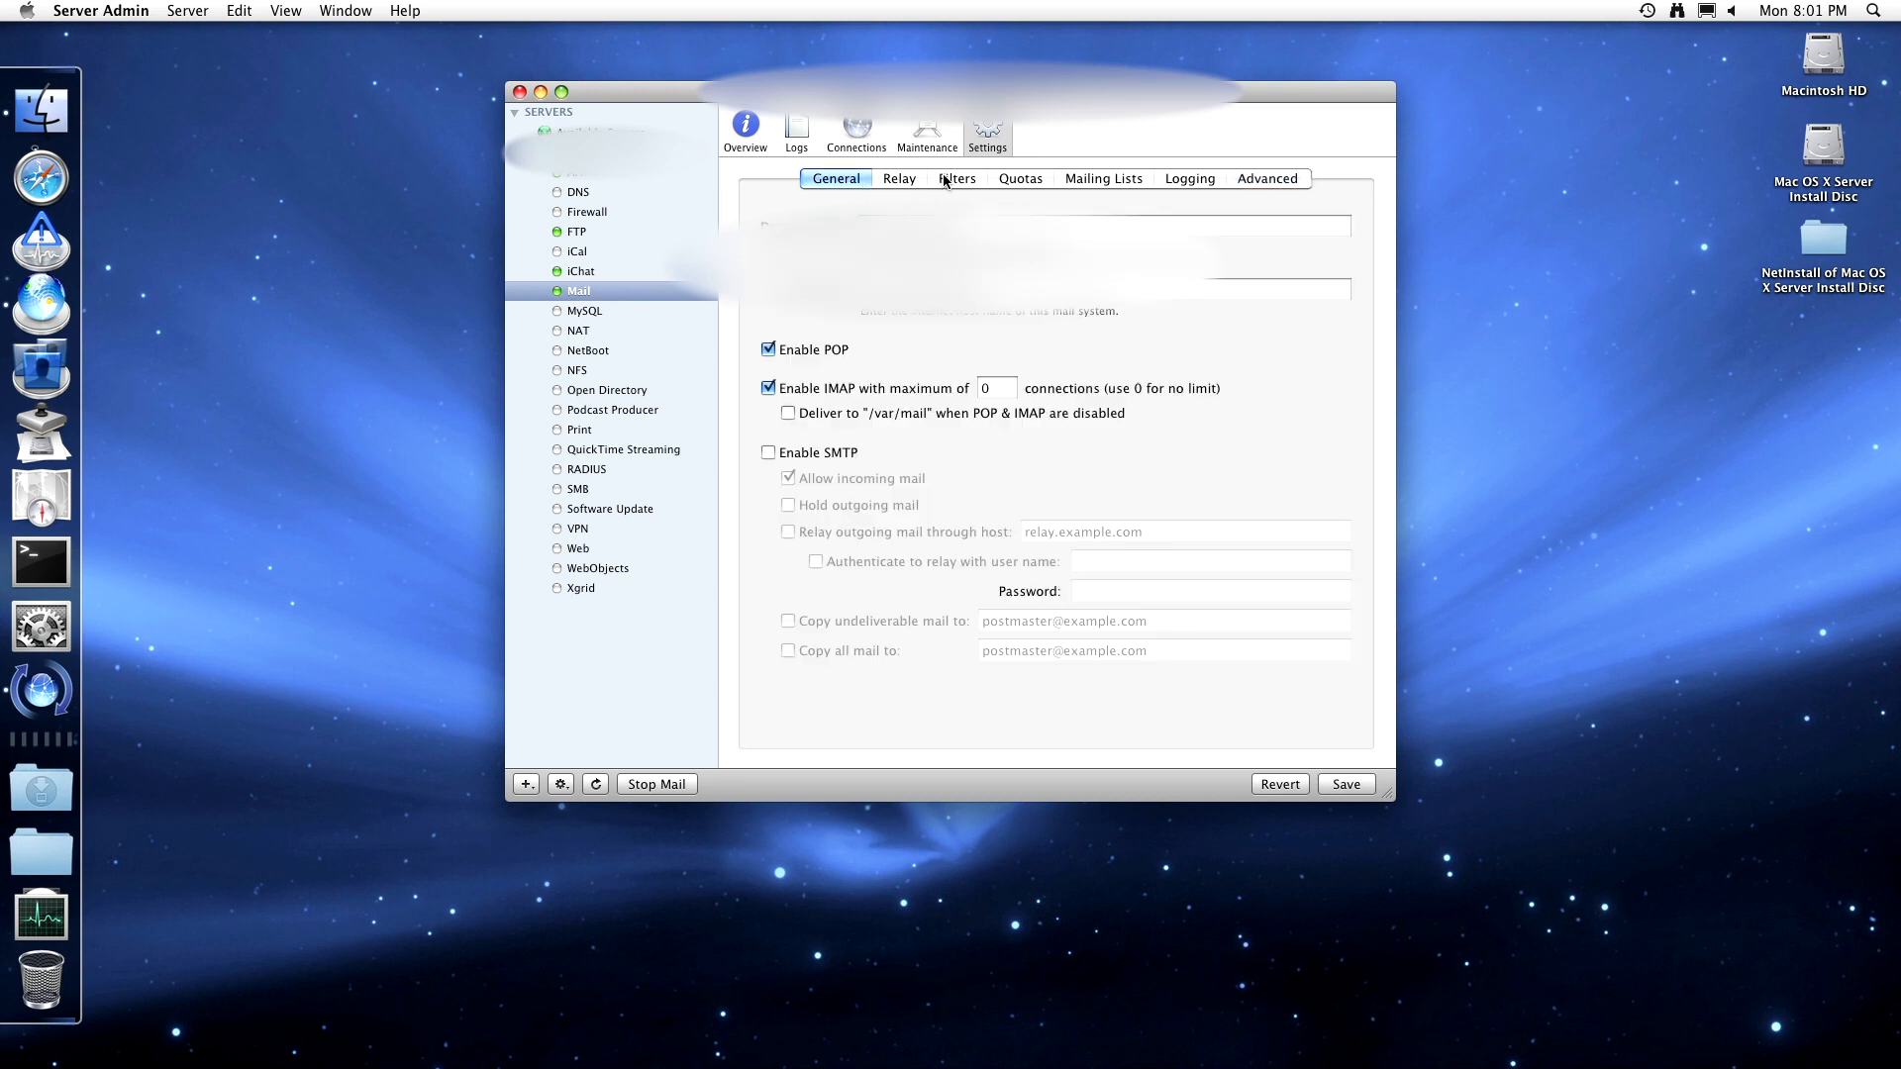
click(942, 180)
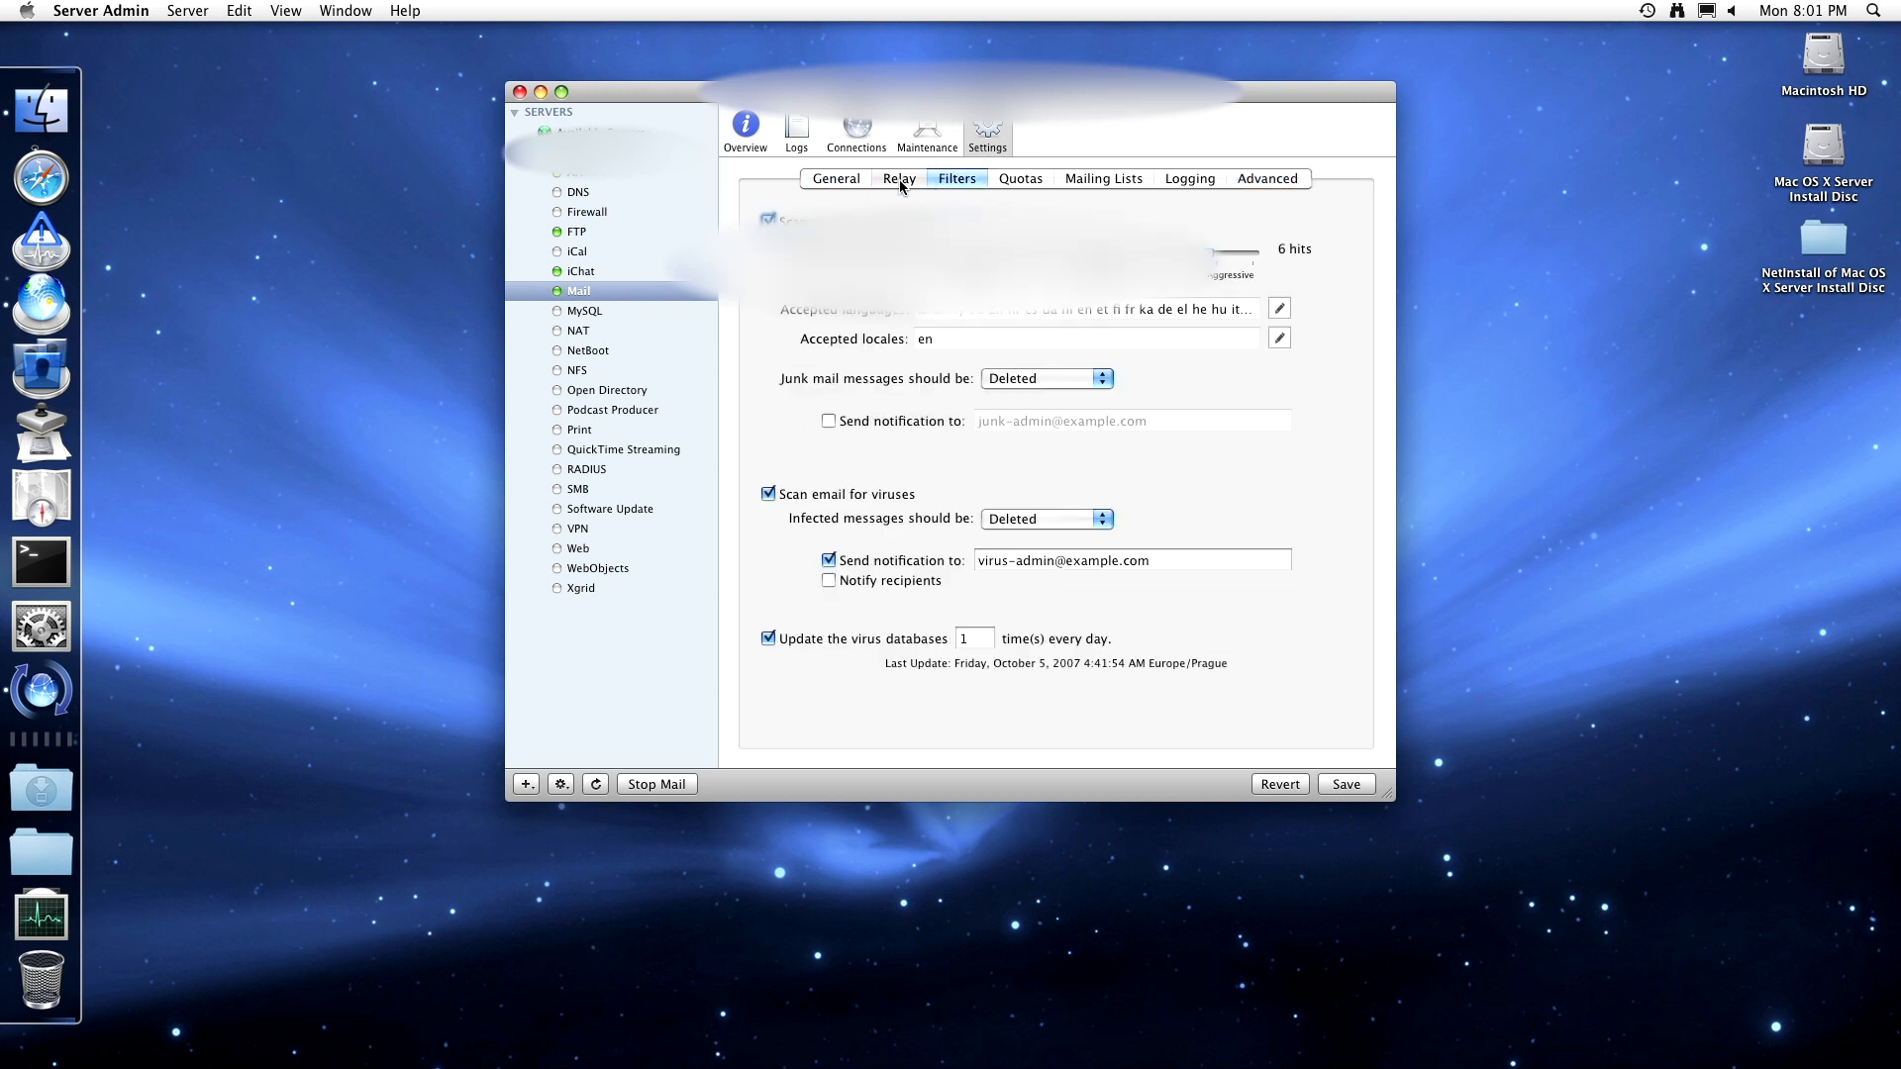
click(899, 180)
click(1014, 181)
click(1089, 181)
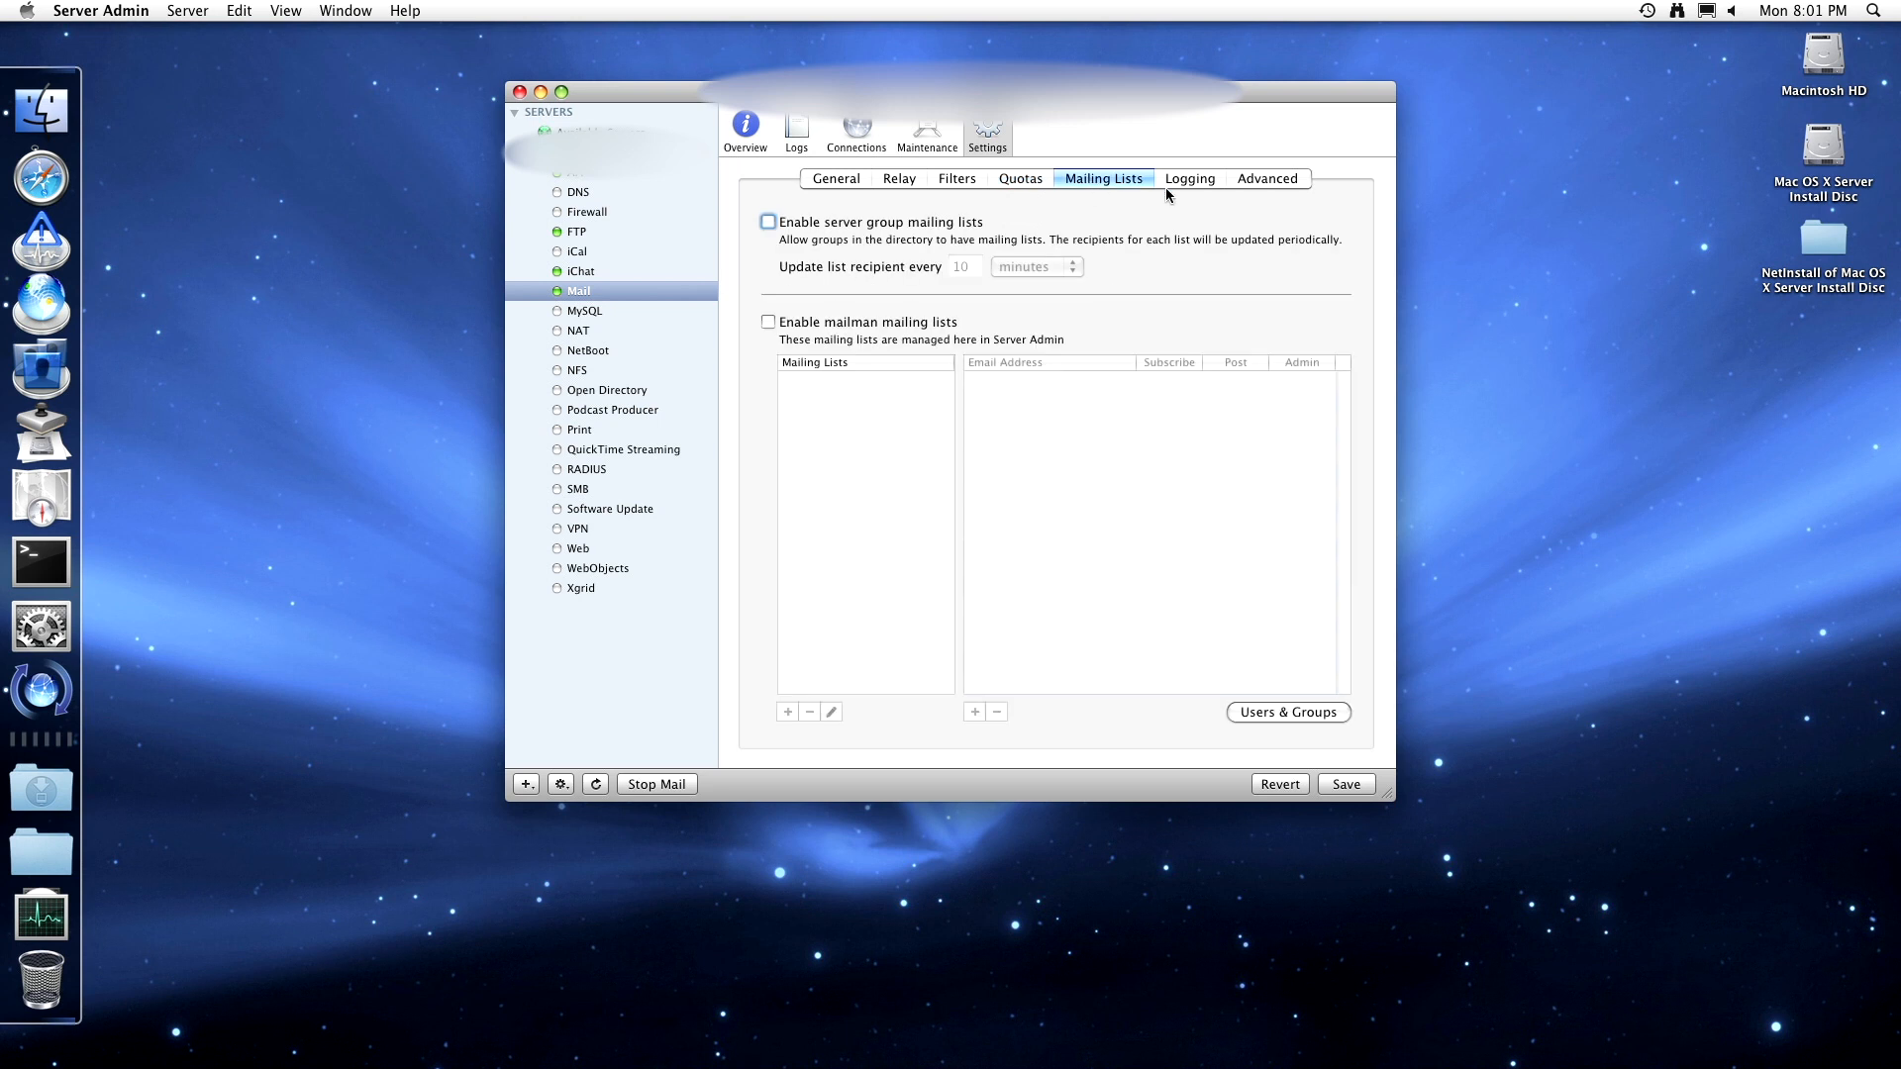
click(1170, 180)
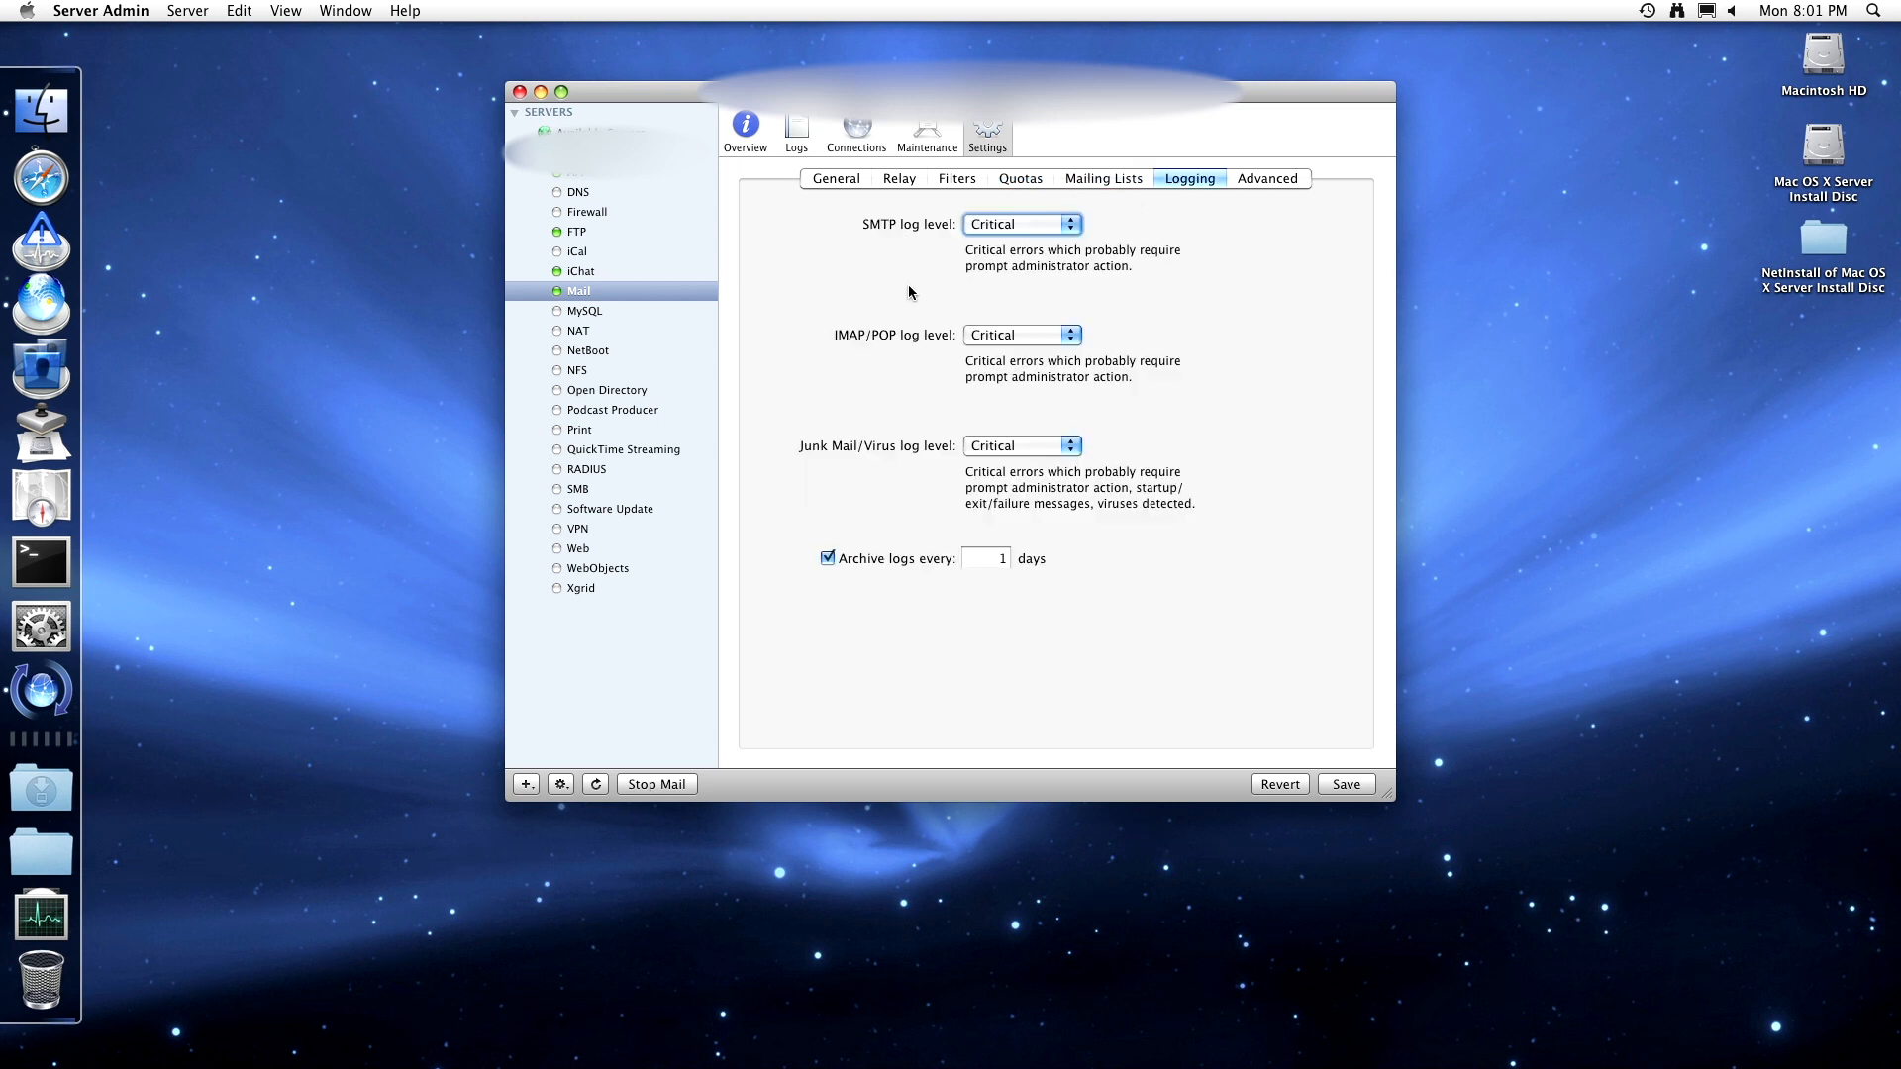
click(666, 310)
click(1111, 204)
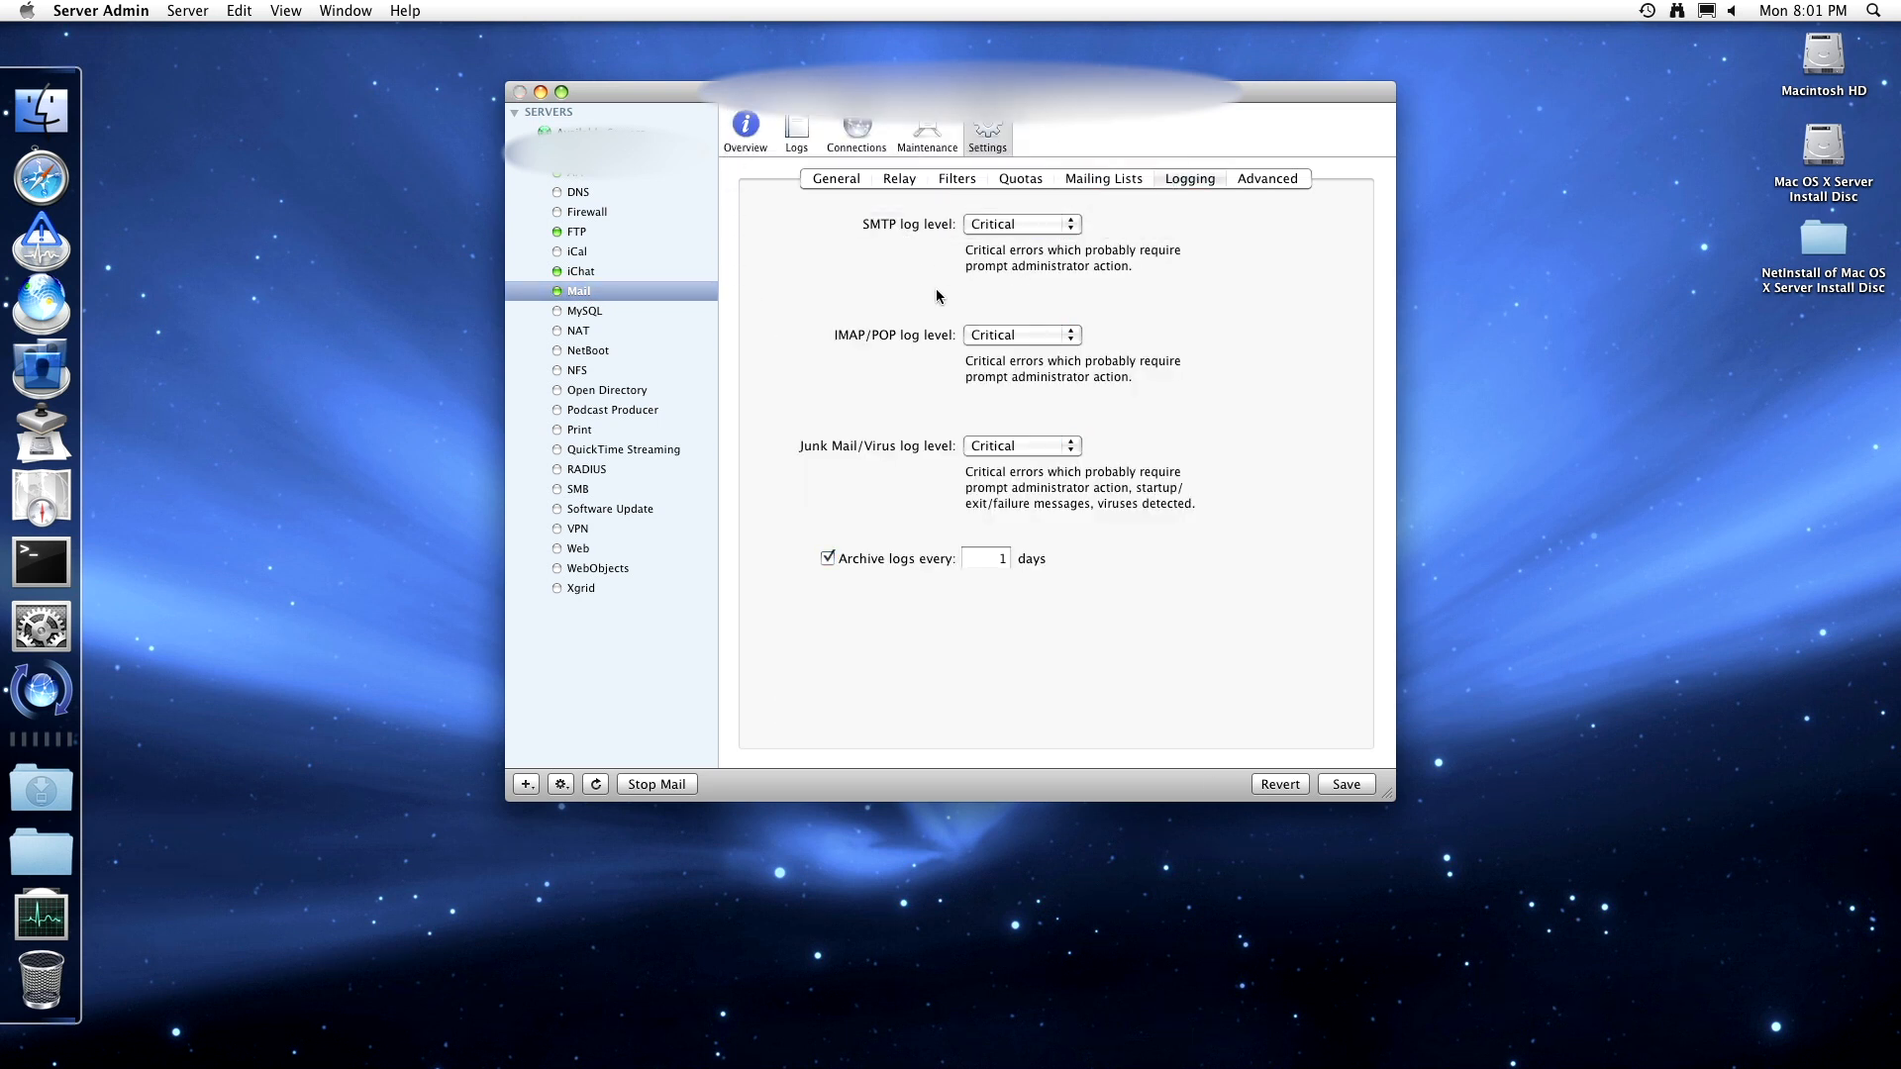
- Select MySQL and check its Overview and the MySQL Service Log
click(586, 315)
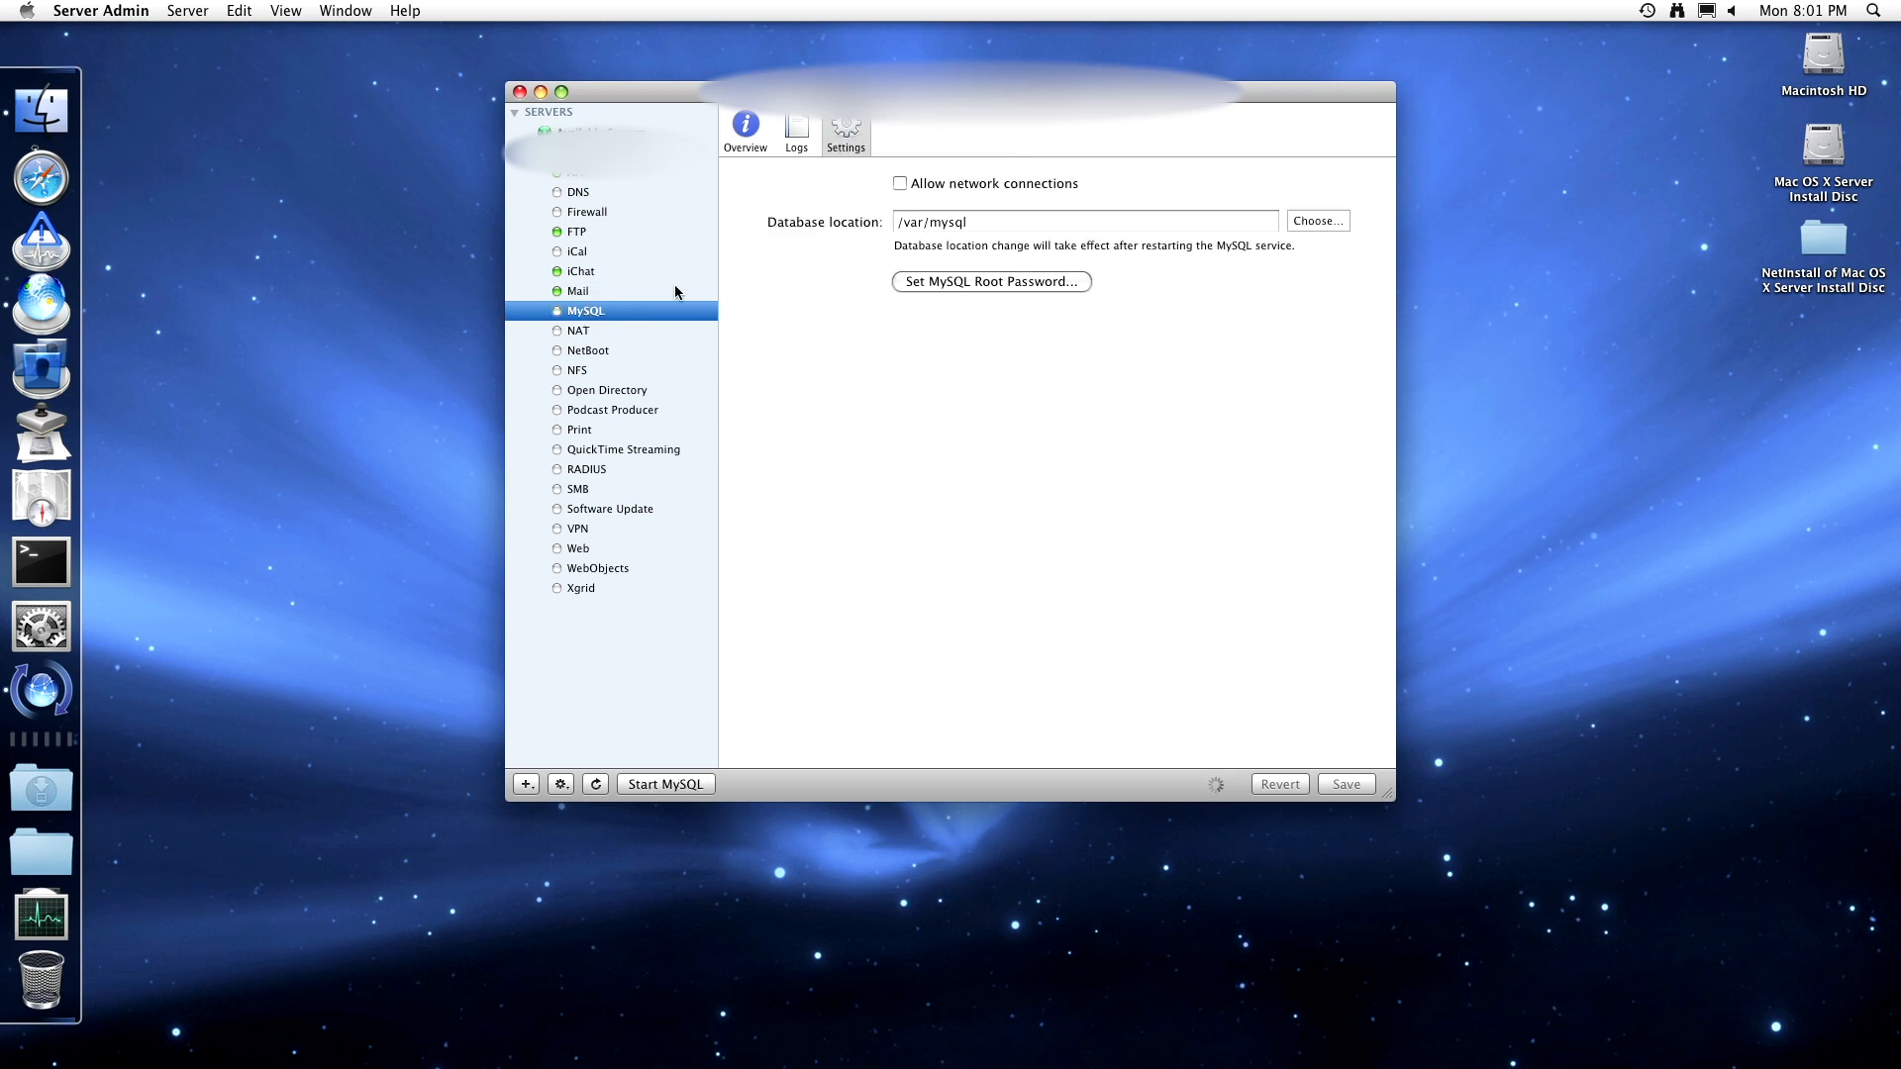
click(745, 132)
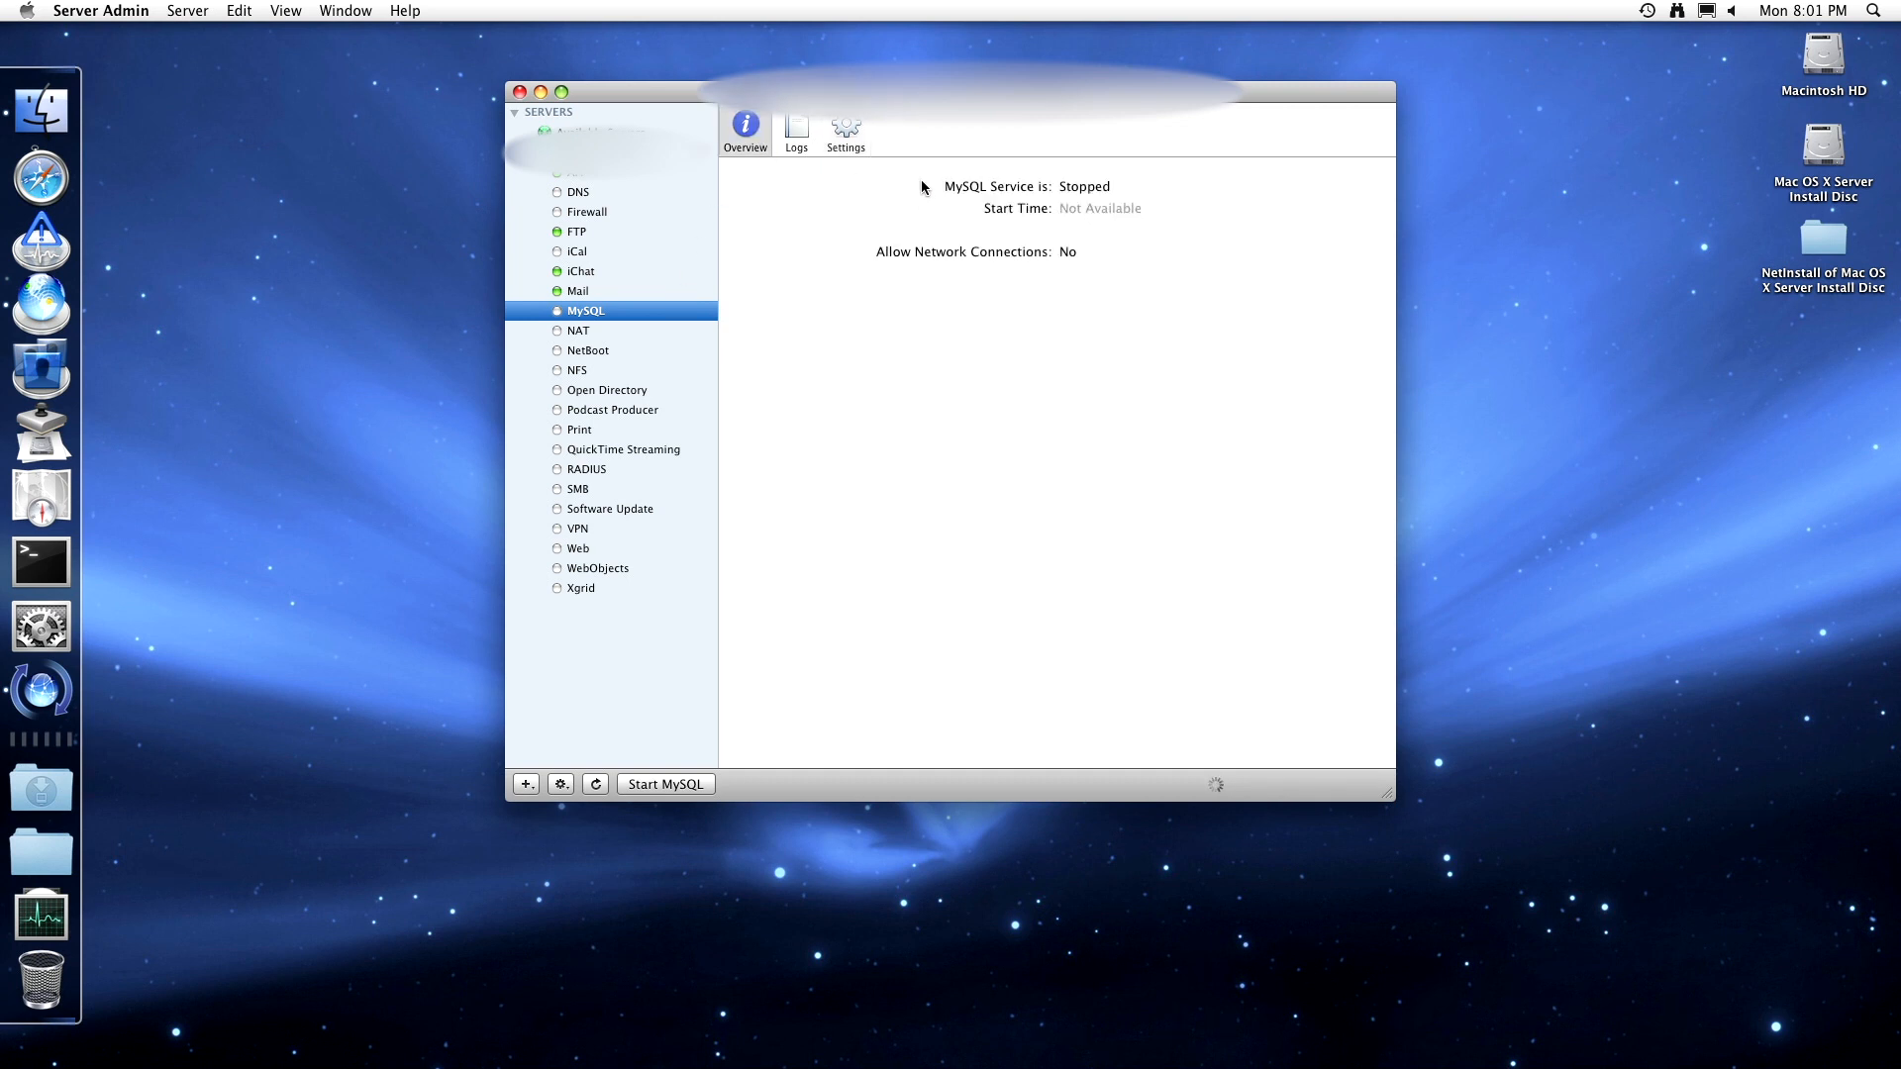
click(794, 131)
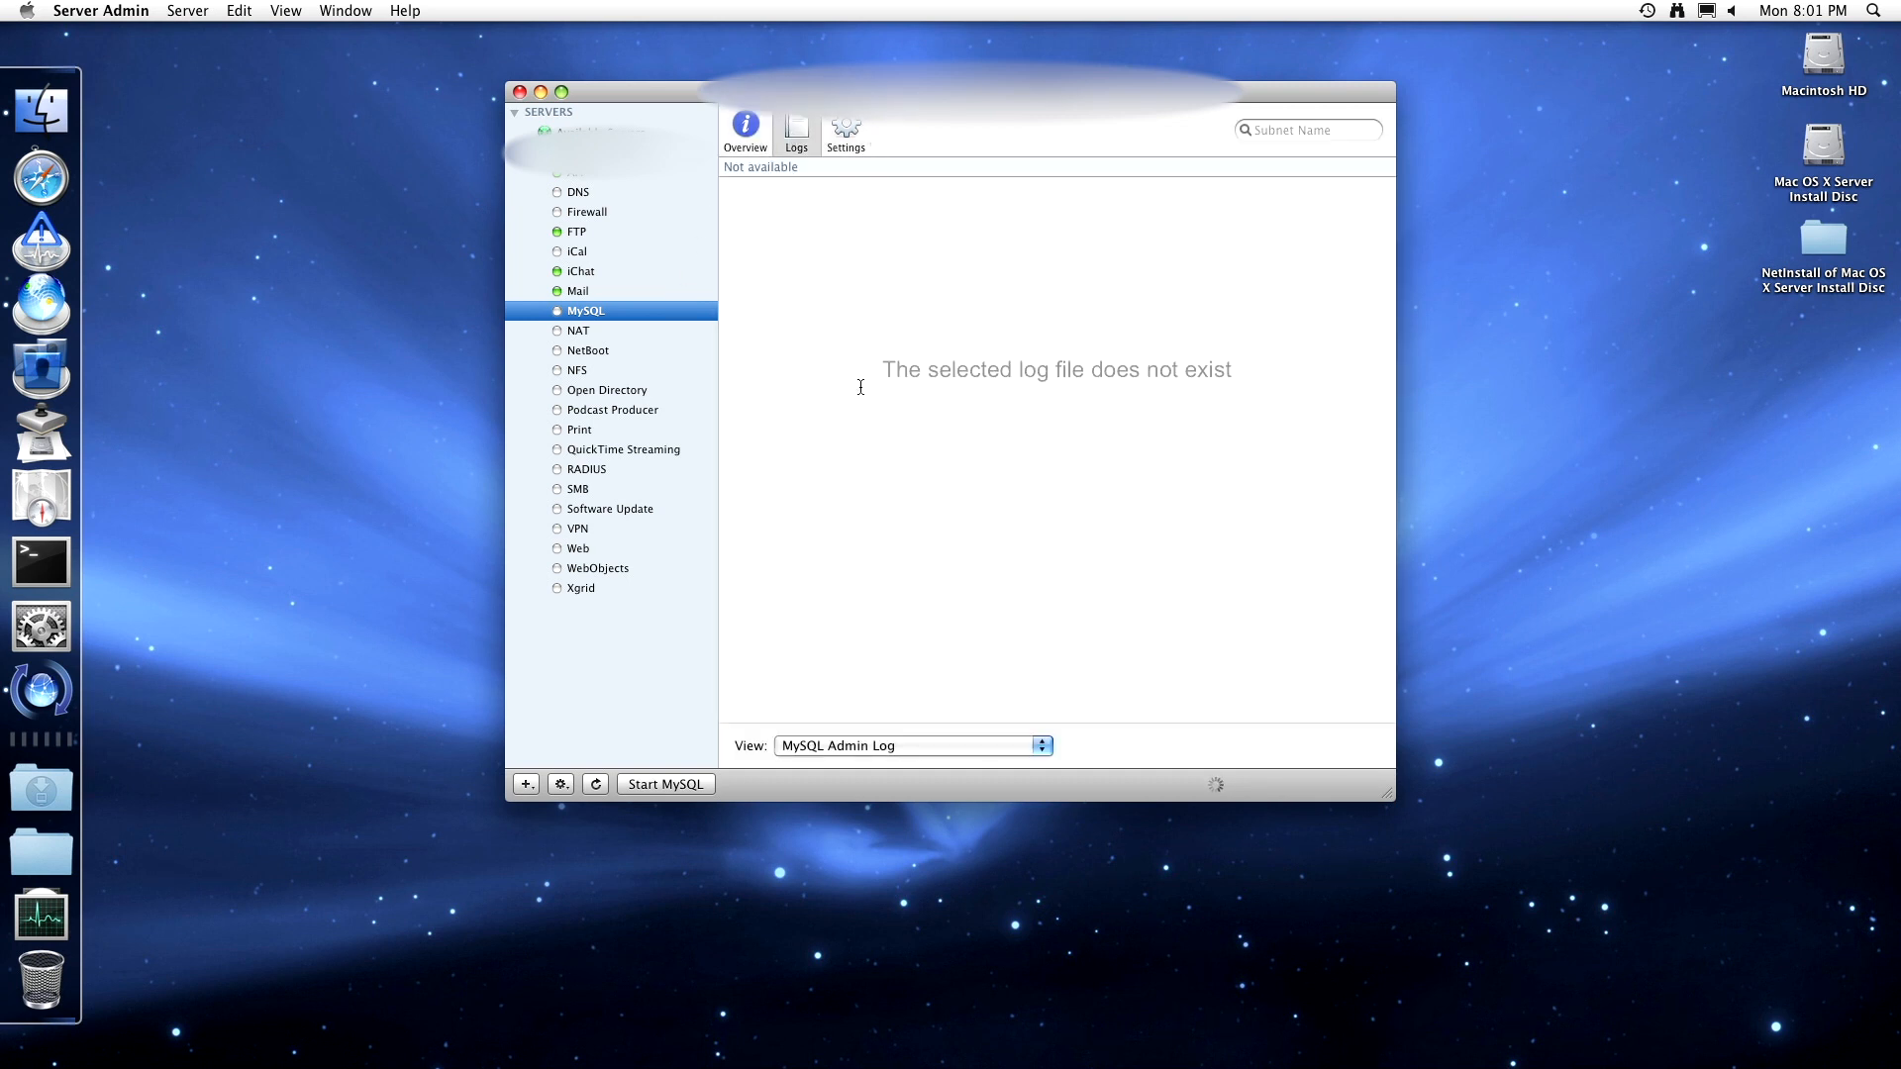
click(880, 747)
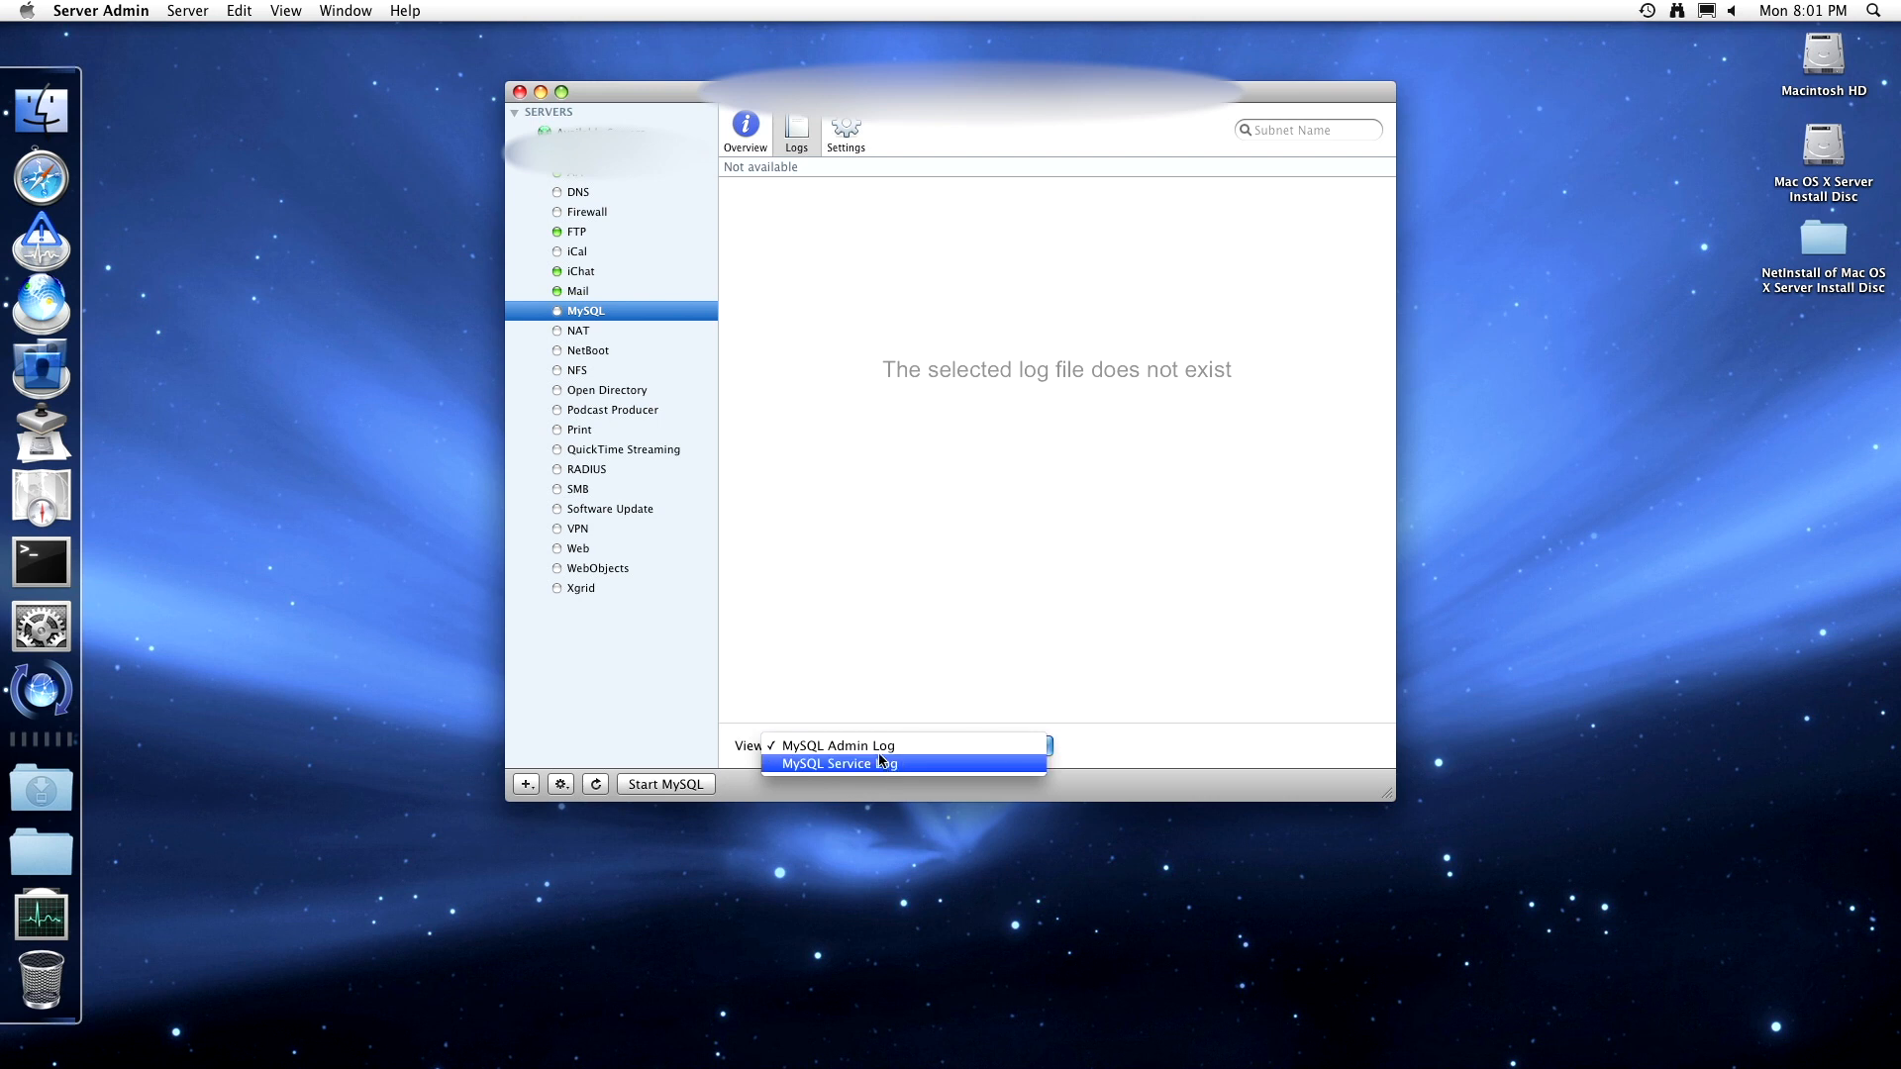
click(880, 761)
click(852, 124)
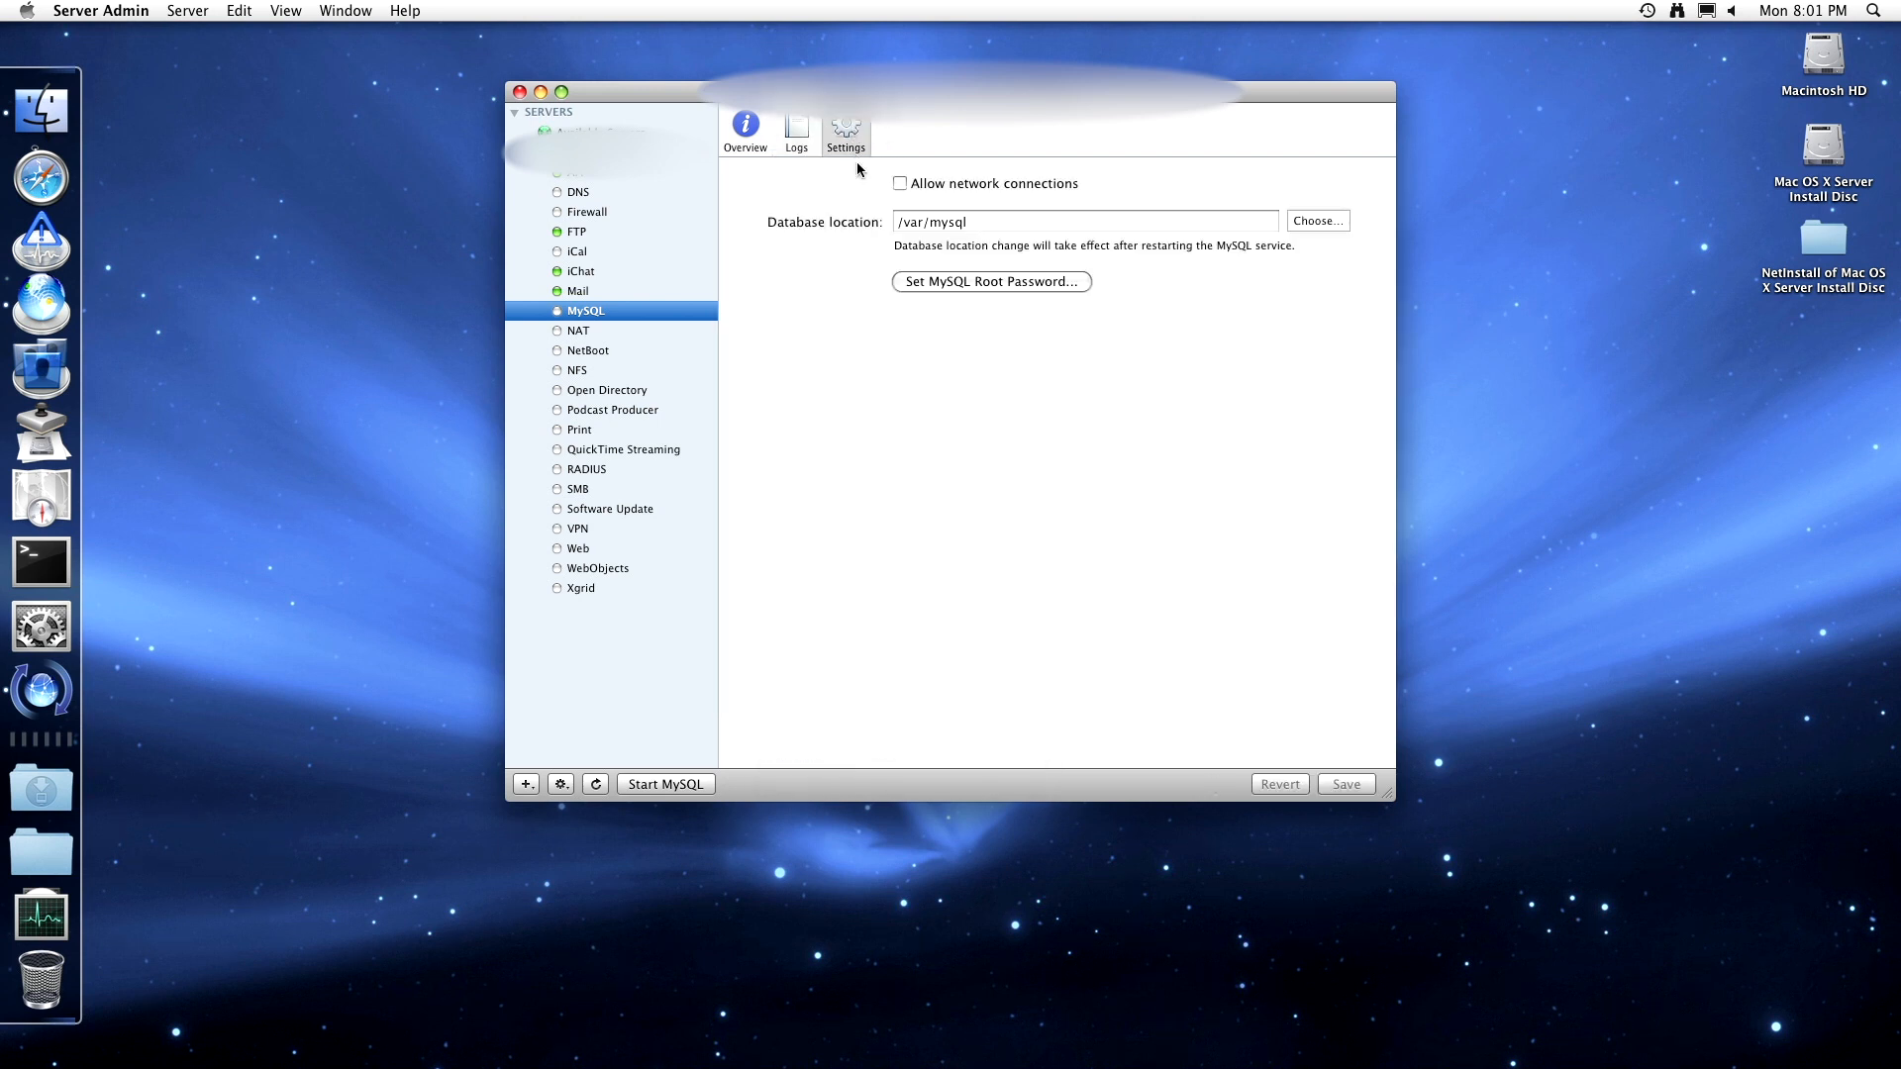
- Allow network connections to MySQL without setting a root password, and save the change
click(900, 183)
click(1007, 283)
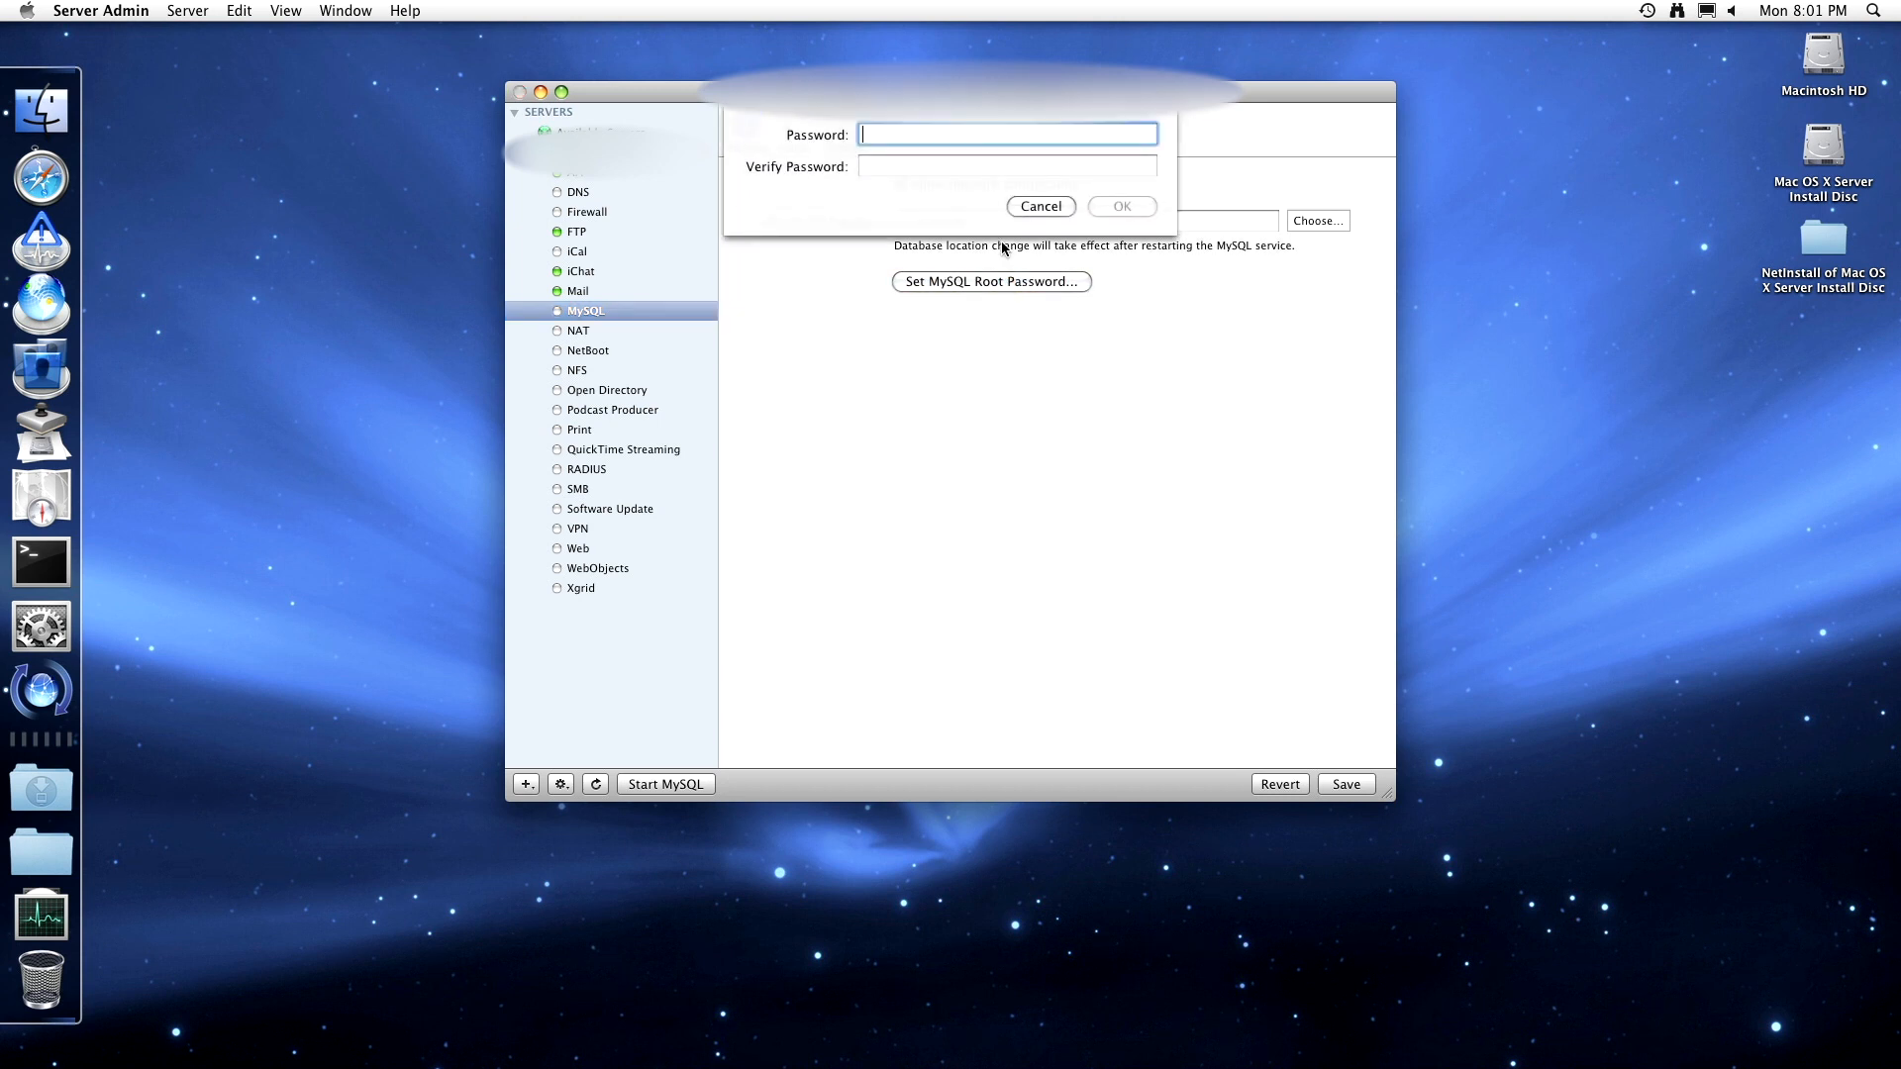
click(1049, 208)
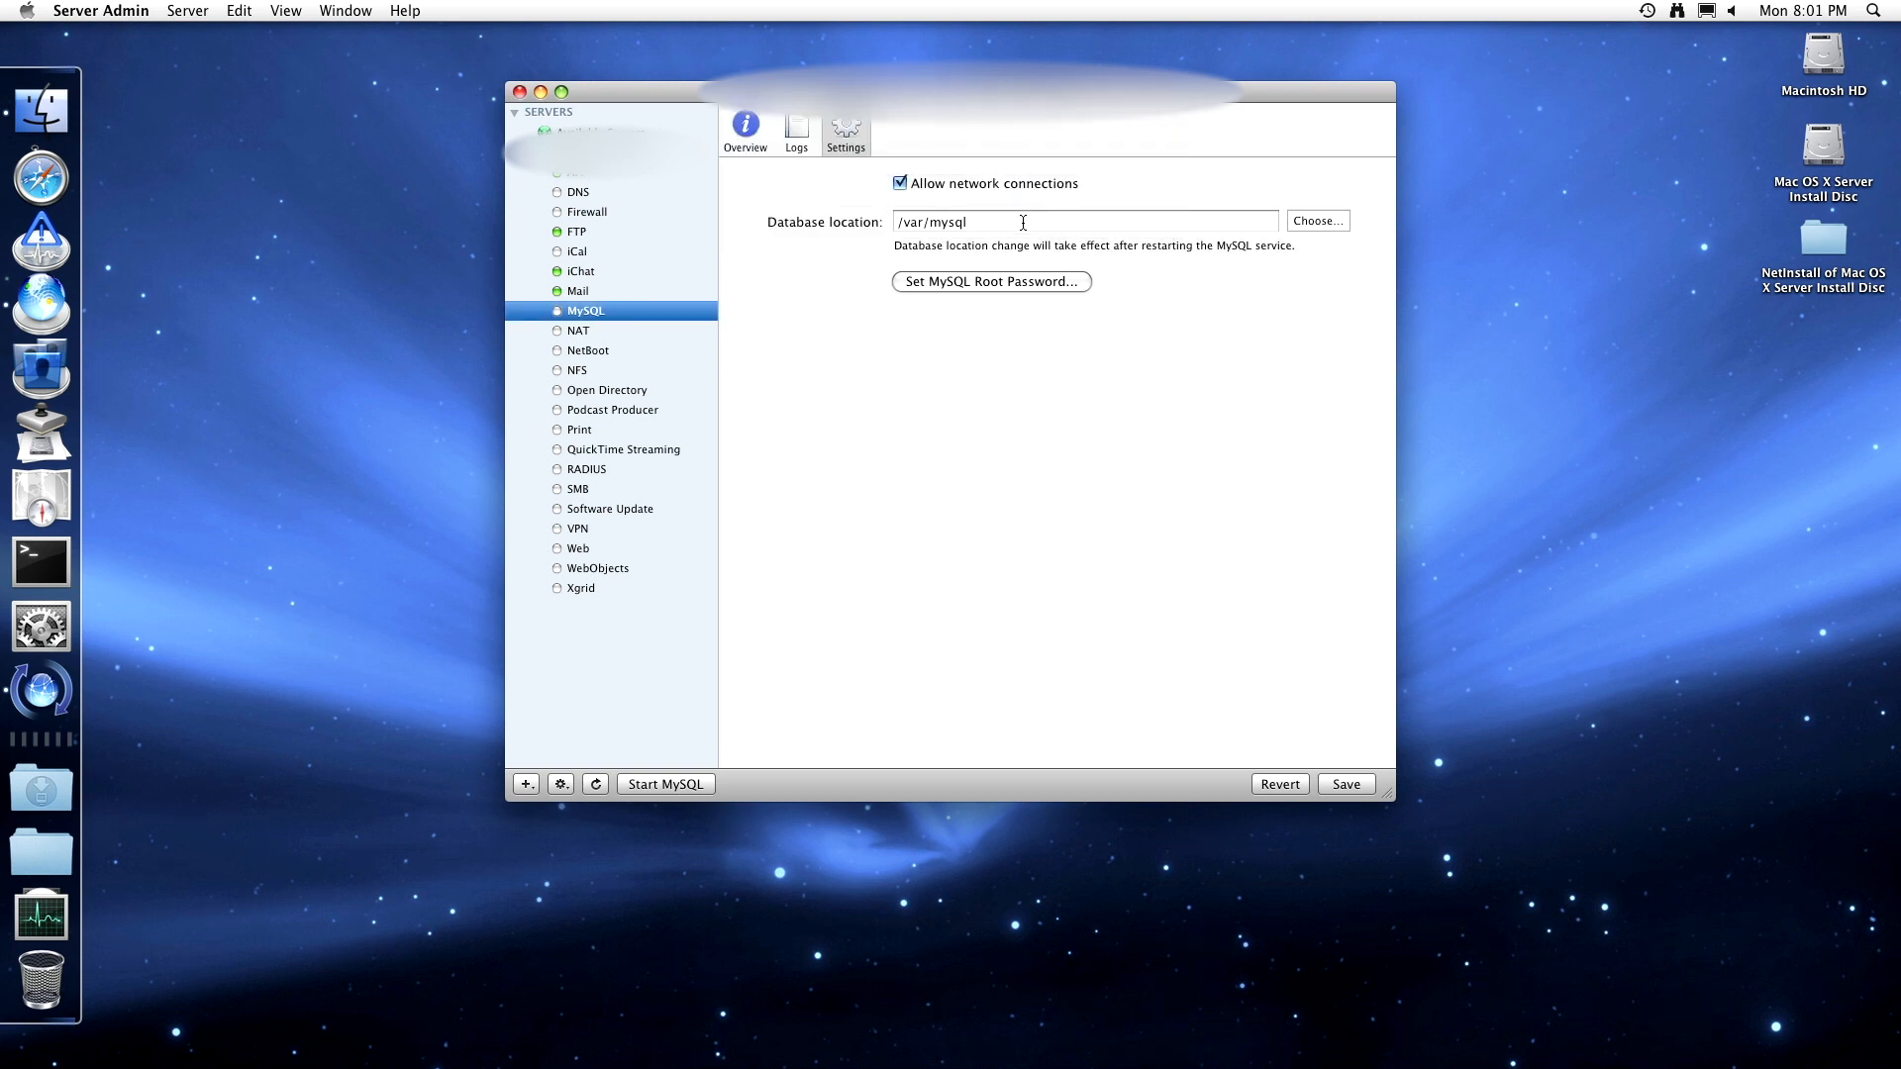
click(811, 135)
click(1129, 202)
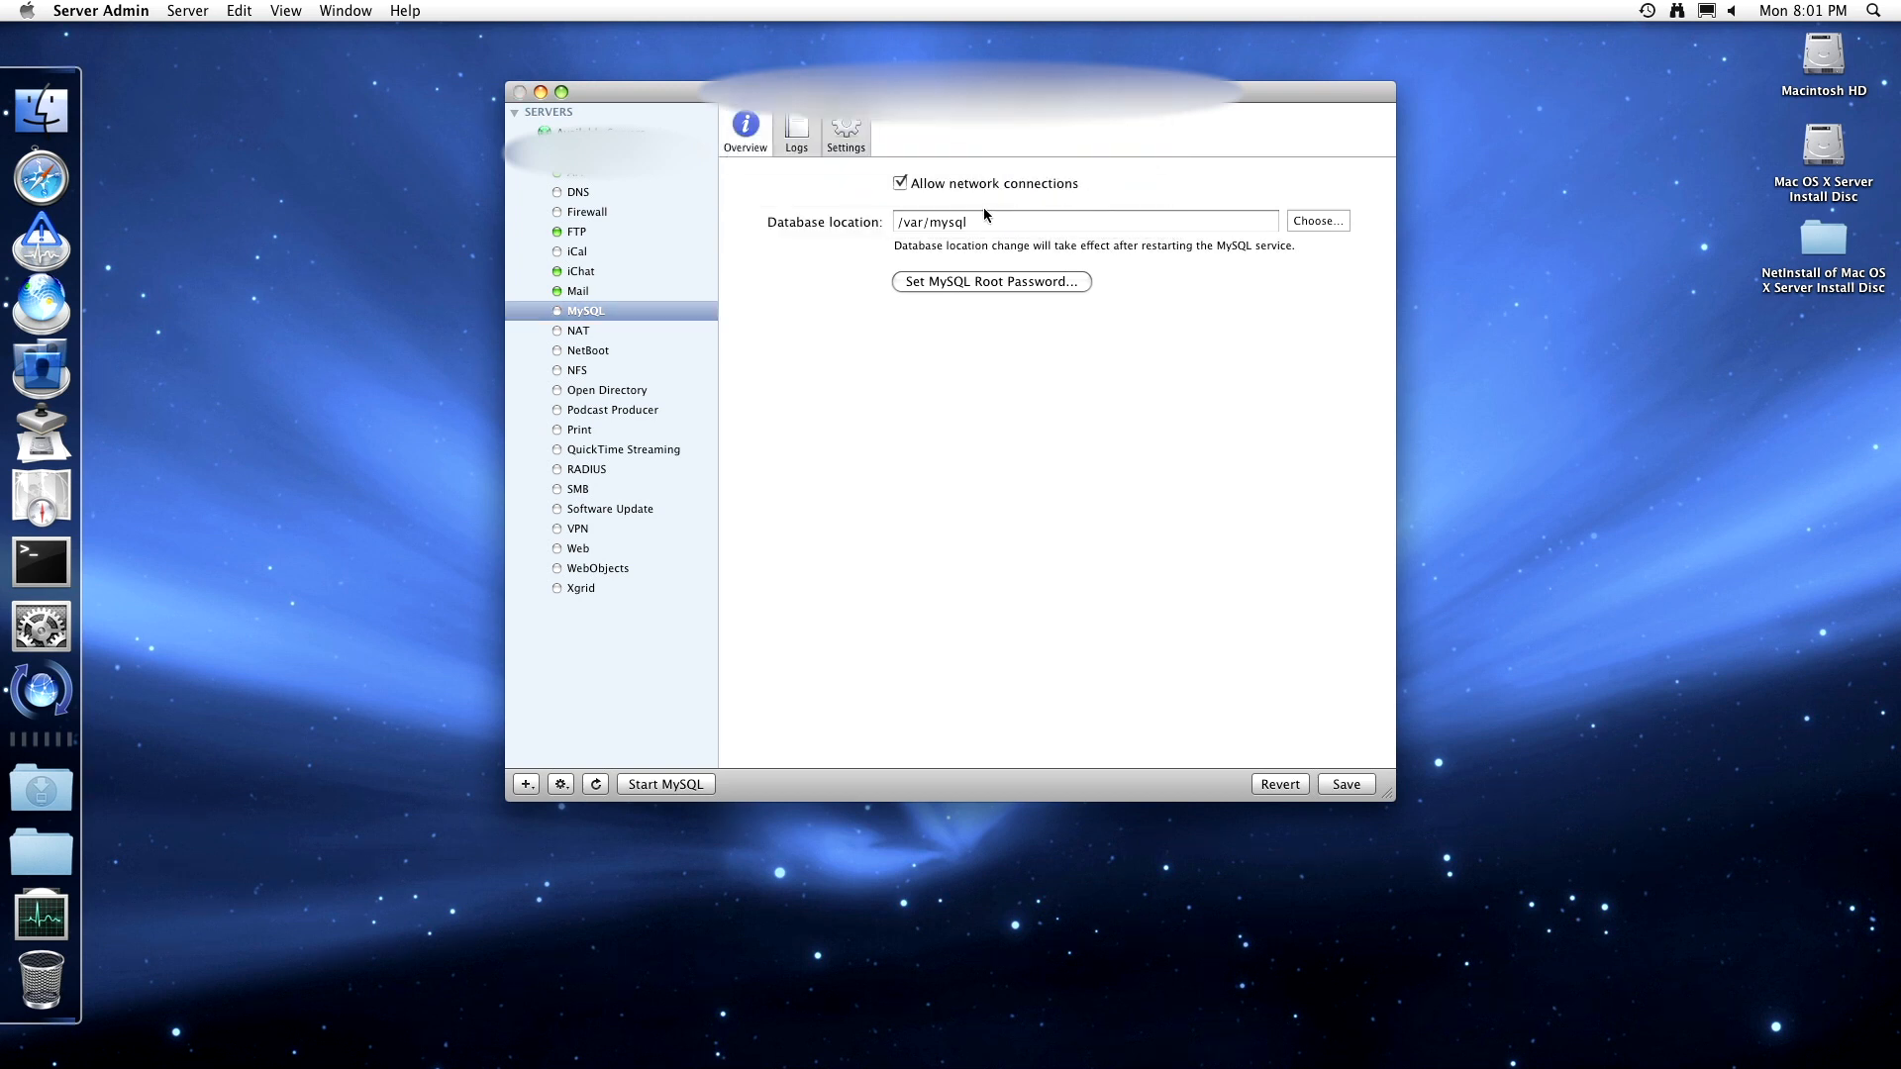
- Flip between MySQL Settings, Logs and Overview to confirm network connections are allowed while stopped
click(846, 133)
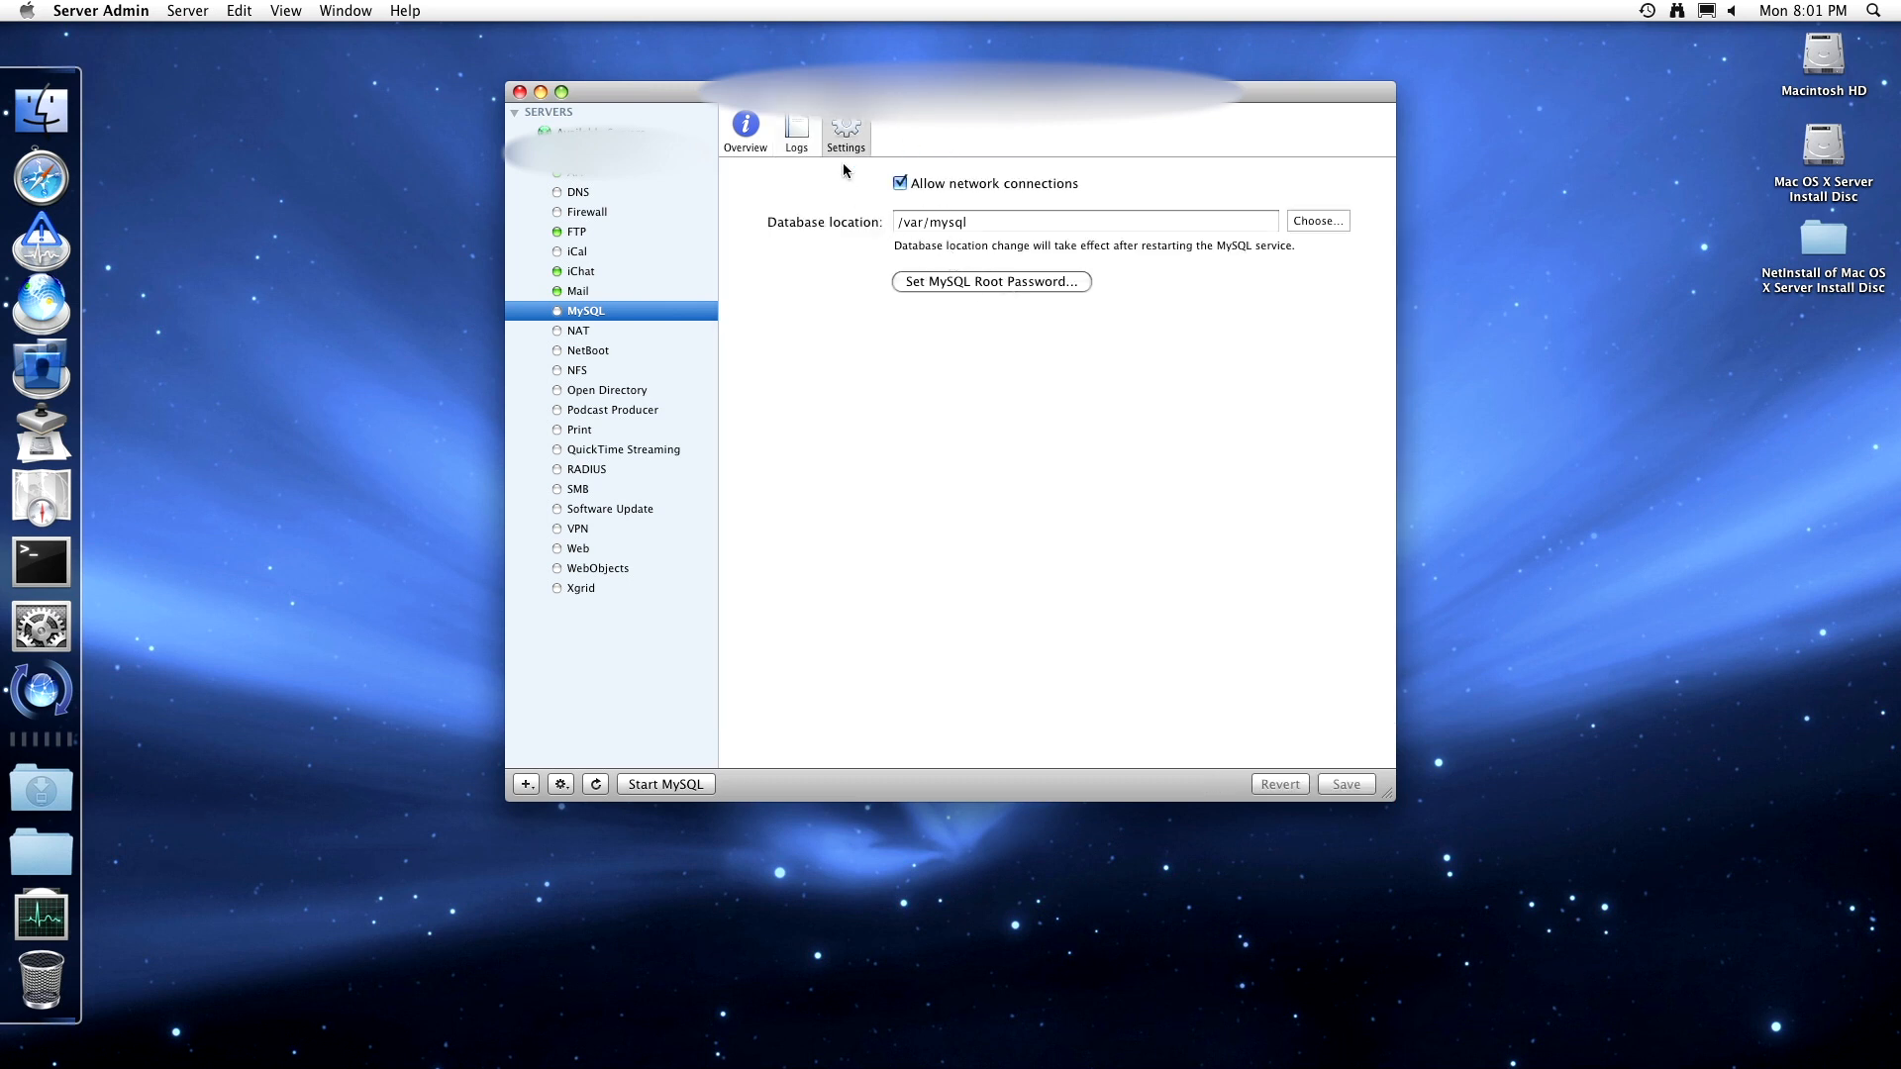
click(778, 130)
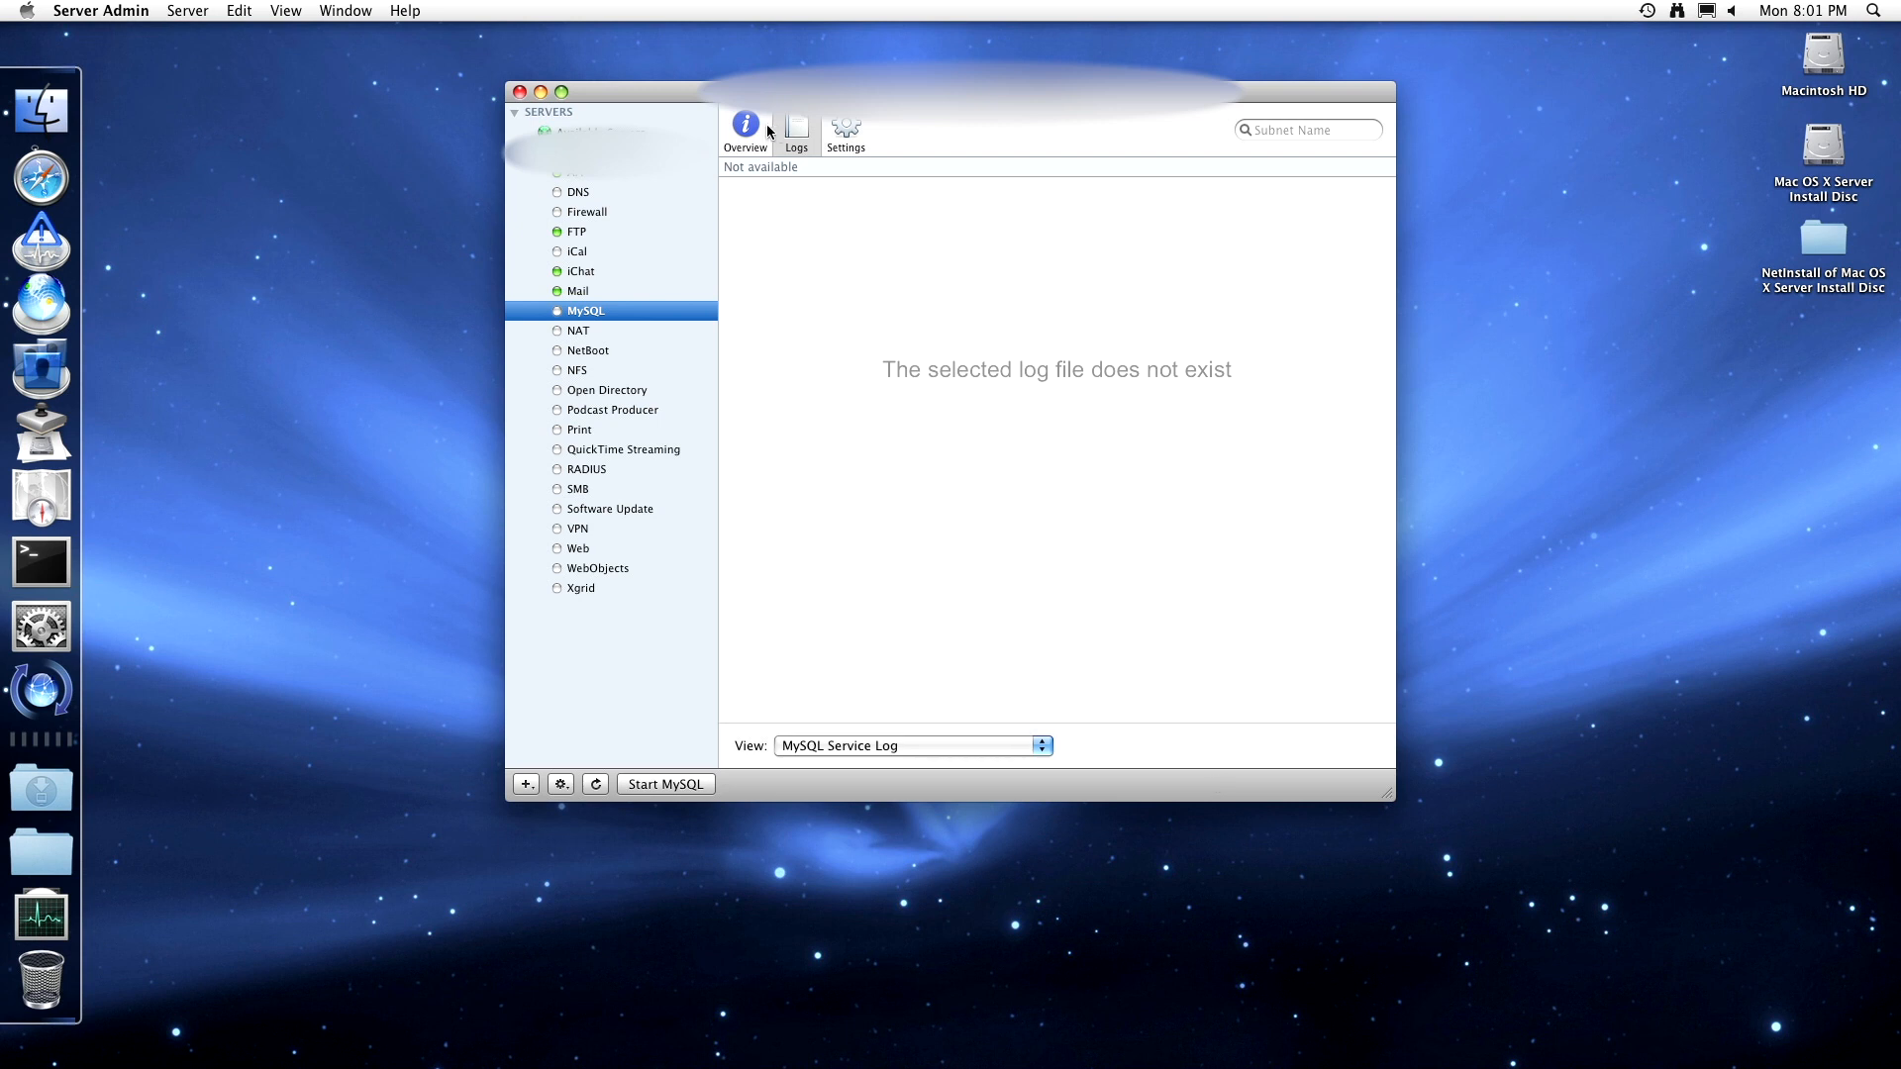
click(763, 128)
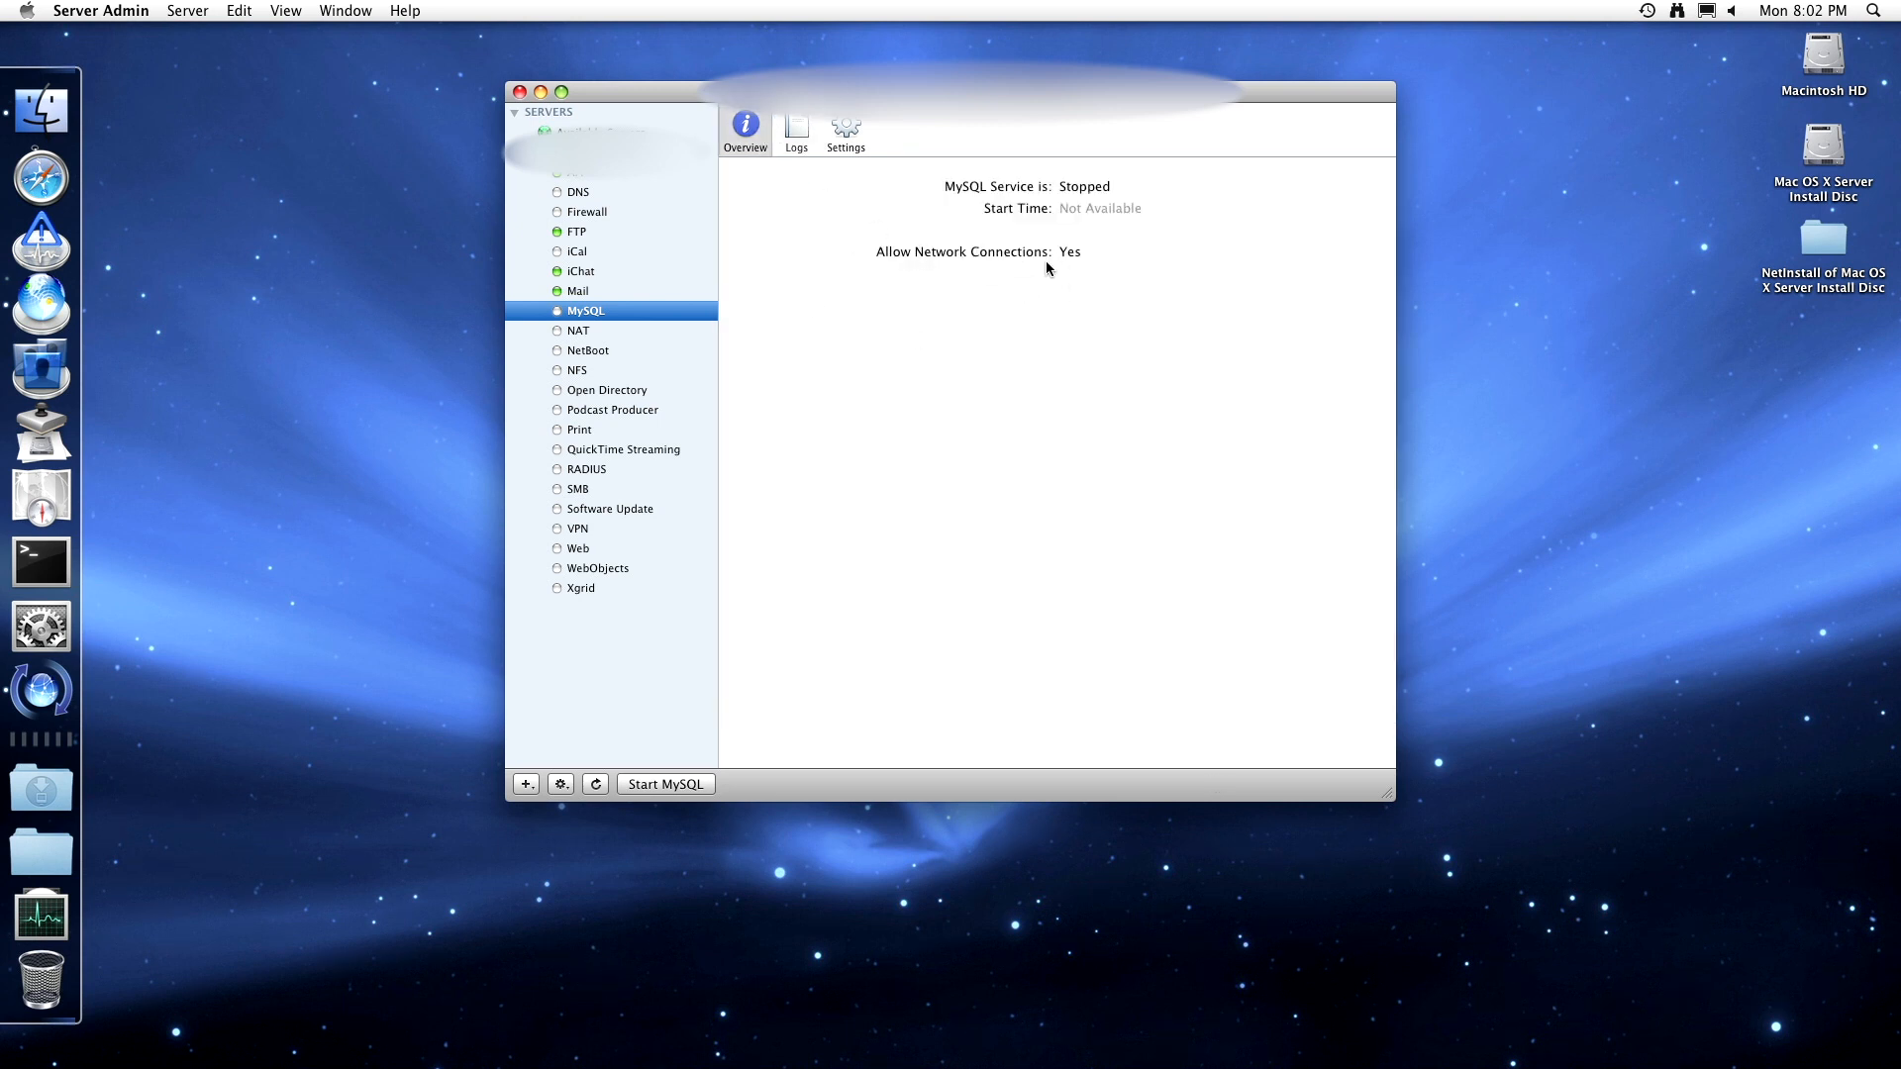
click(851, 138)
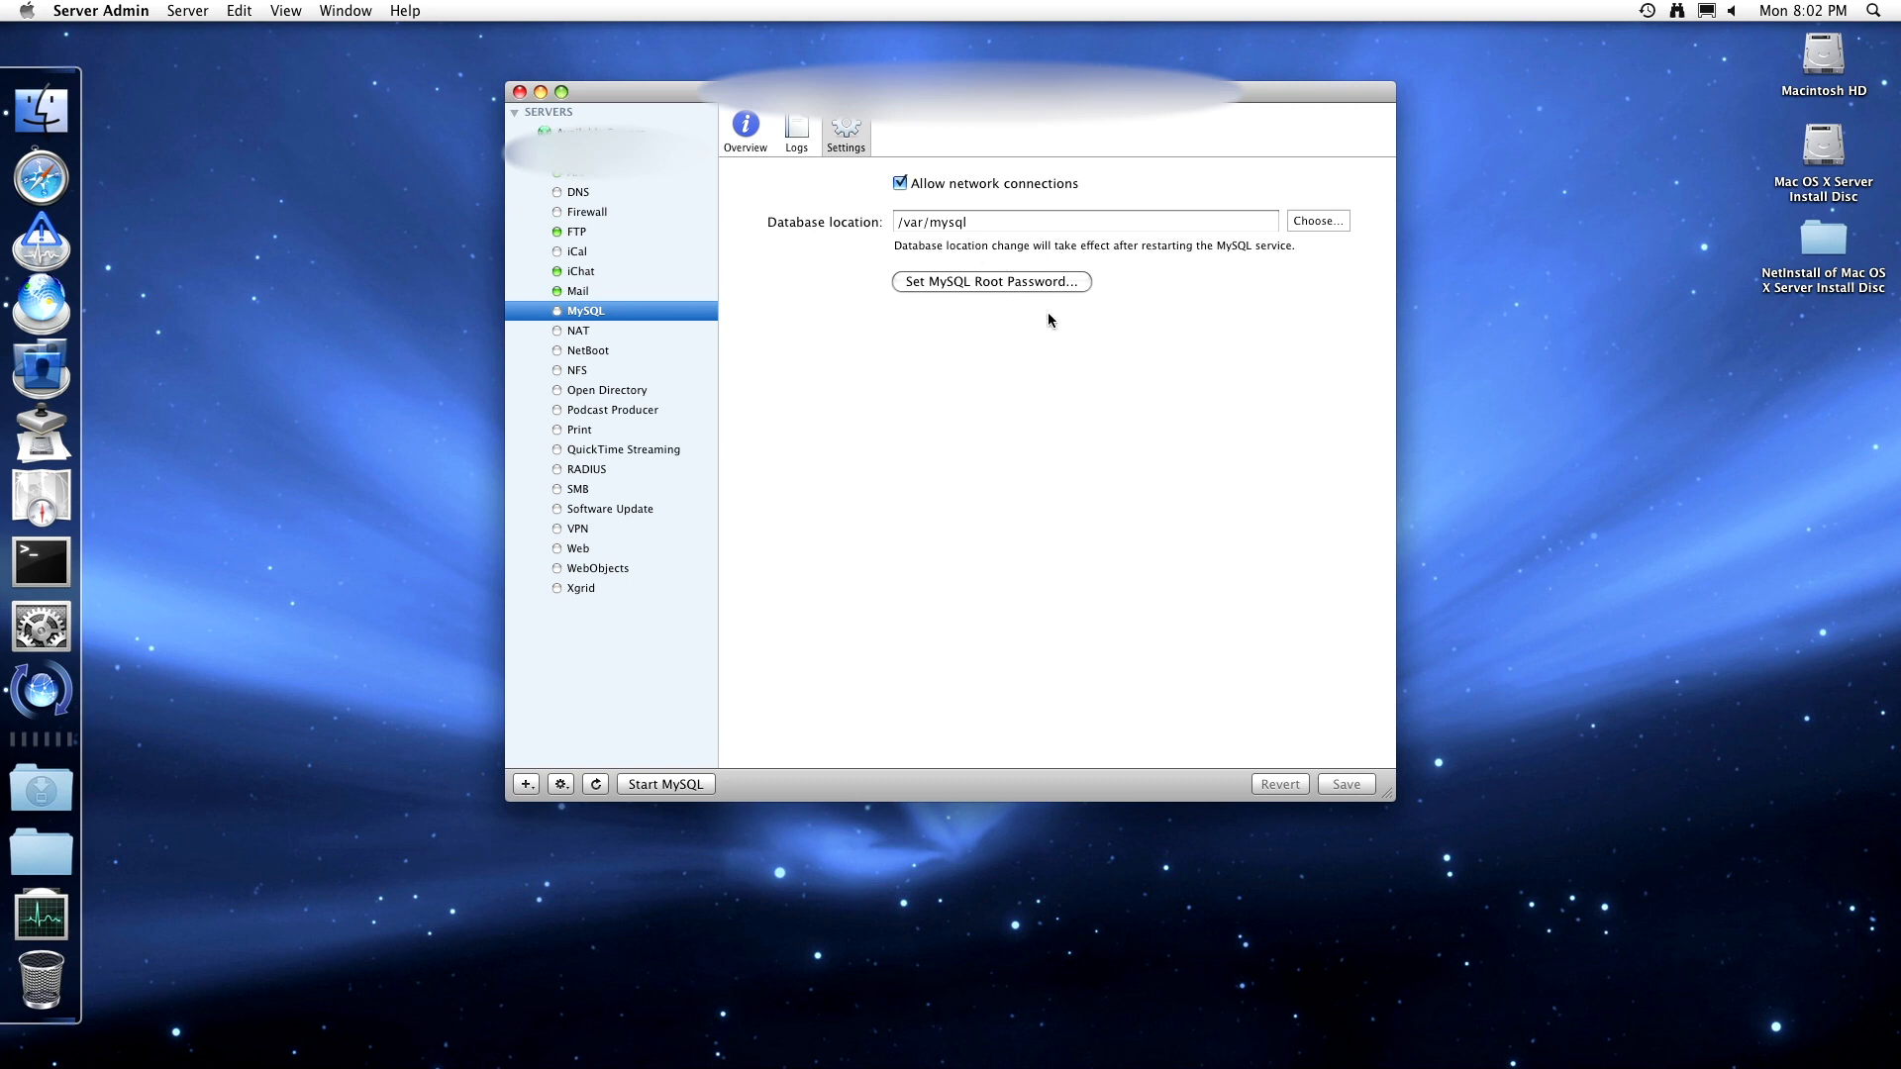
click(757, 146)
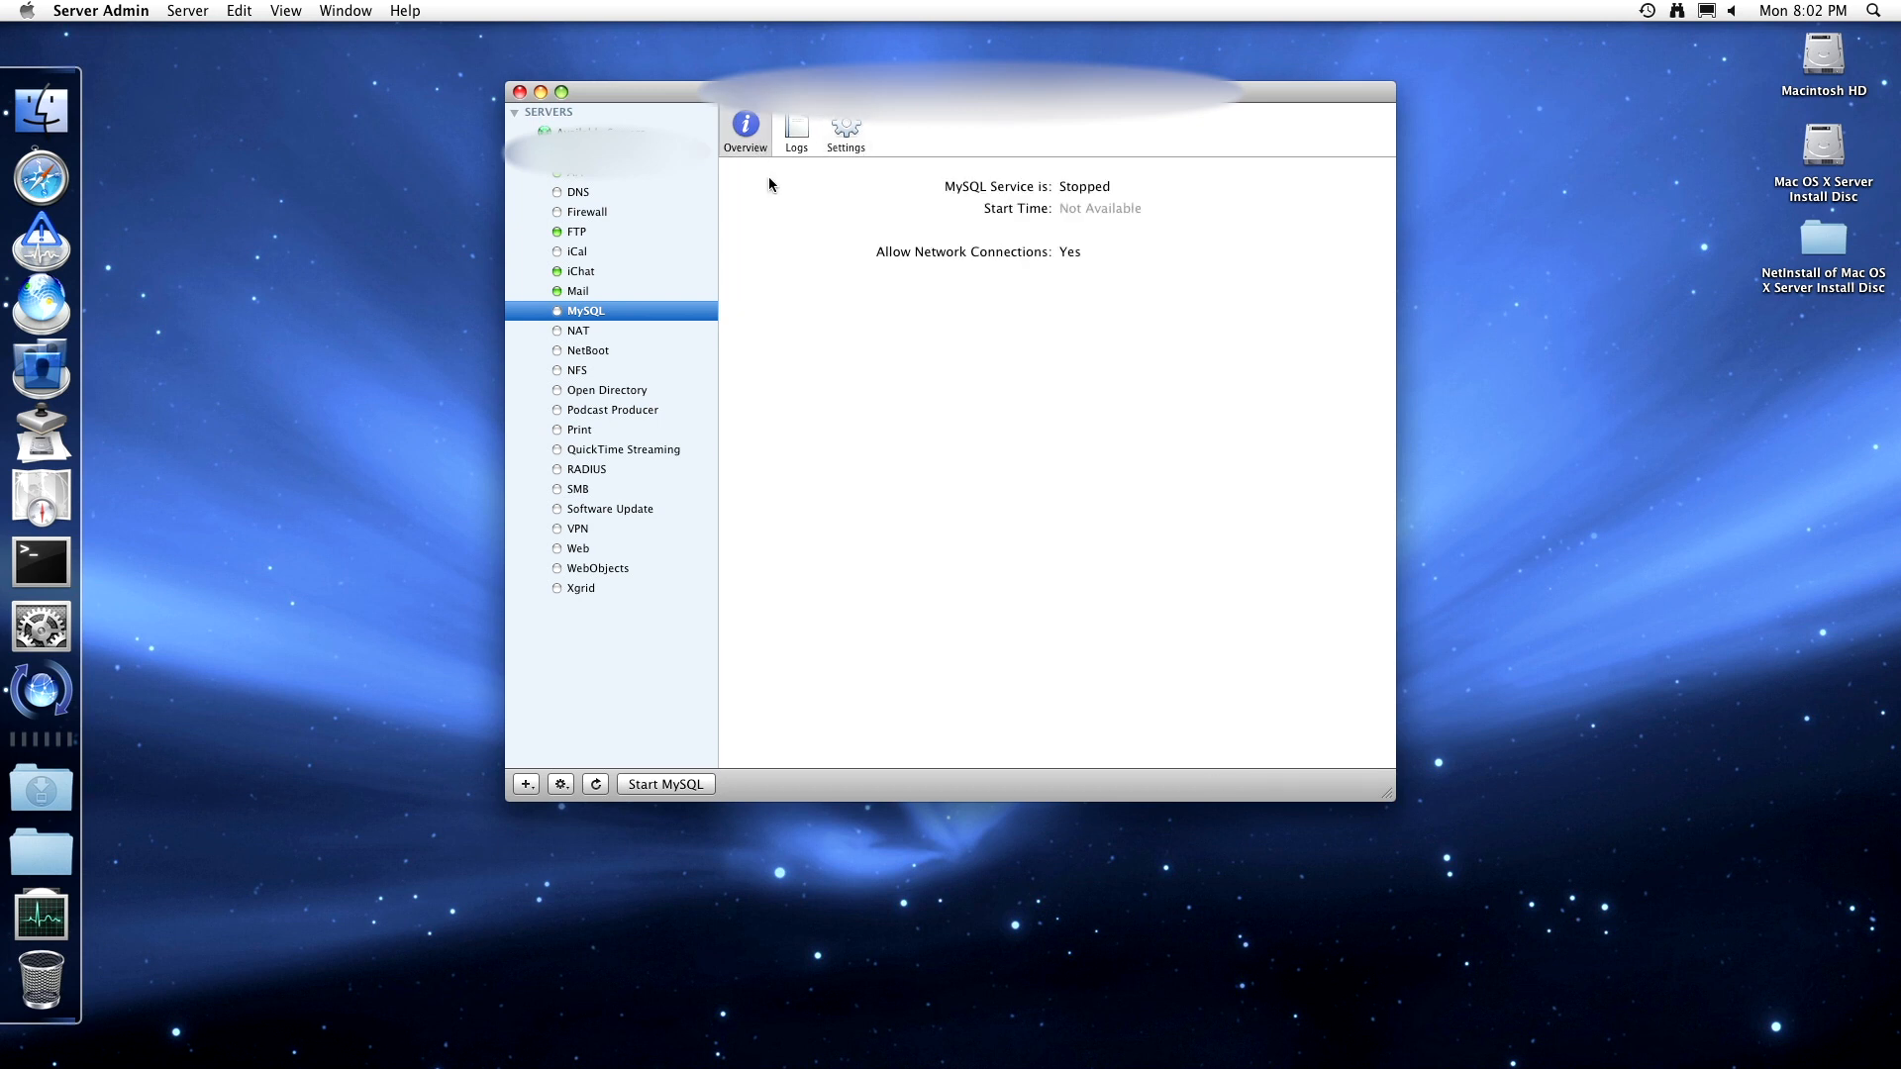
click(798, 132)
click(846, 135)
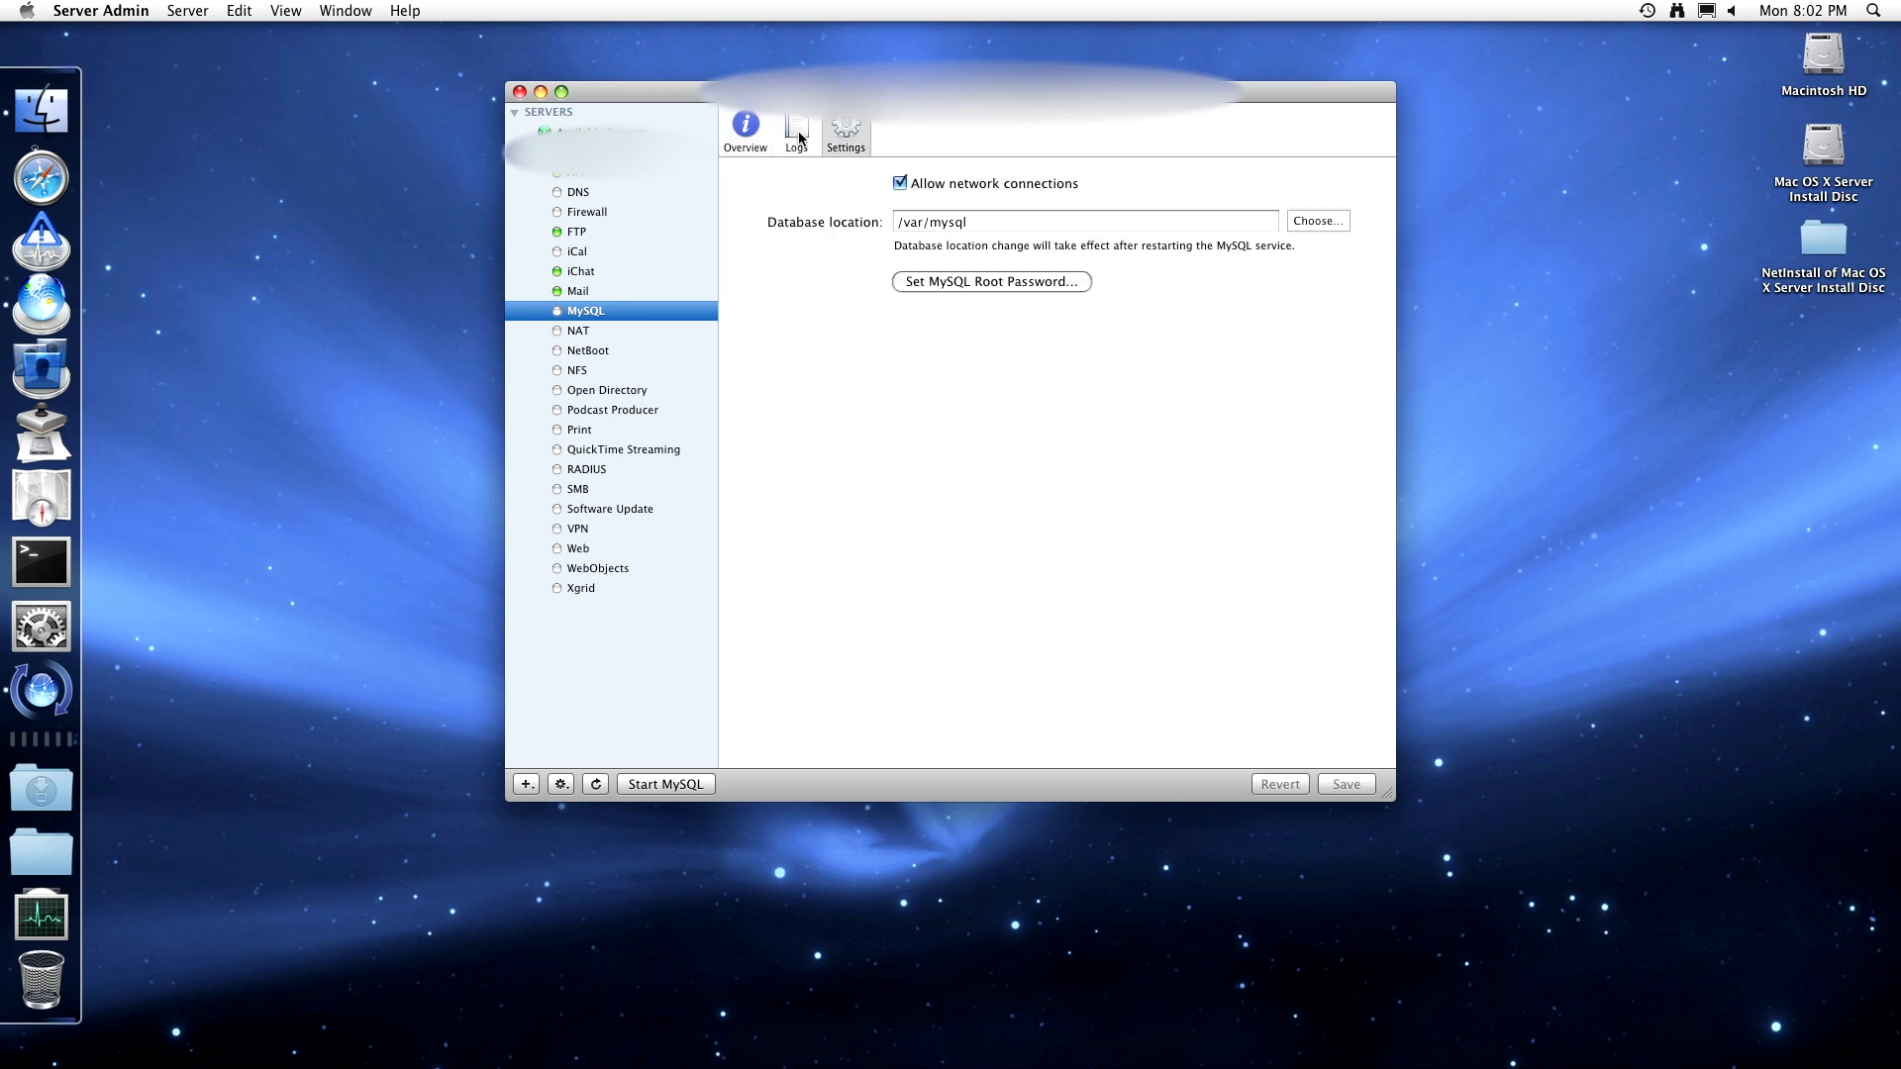
click(753, 138)
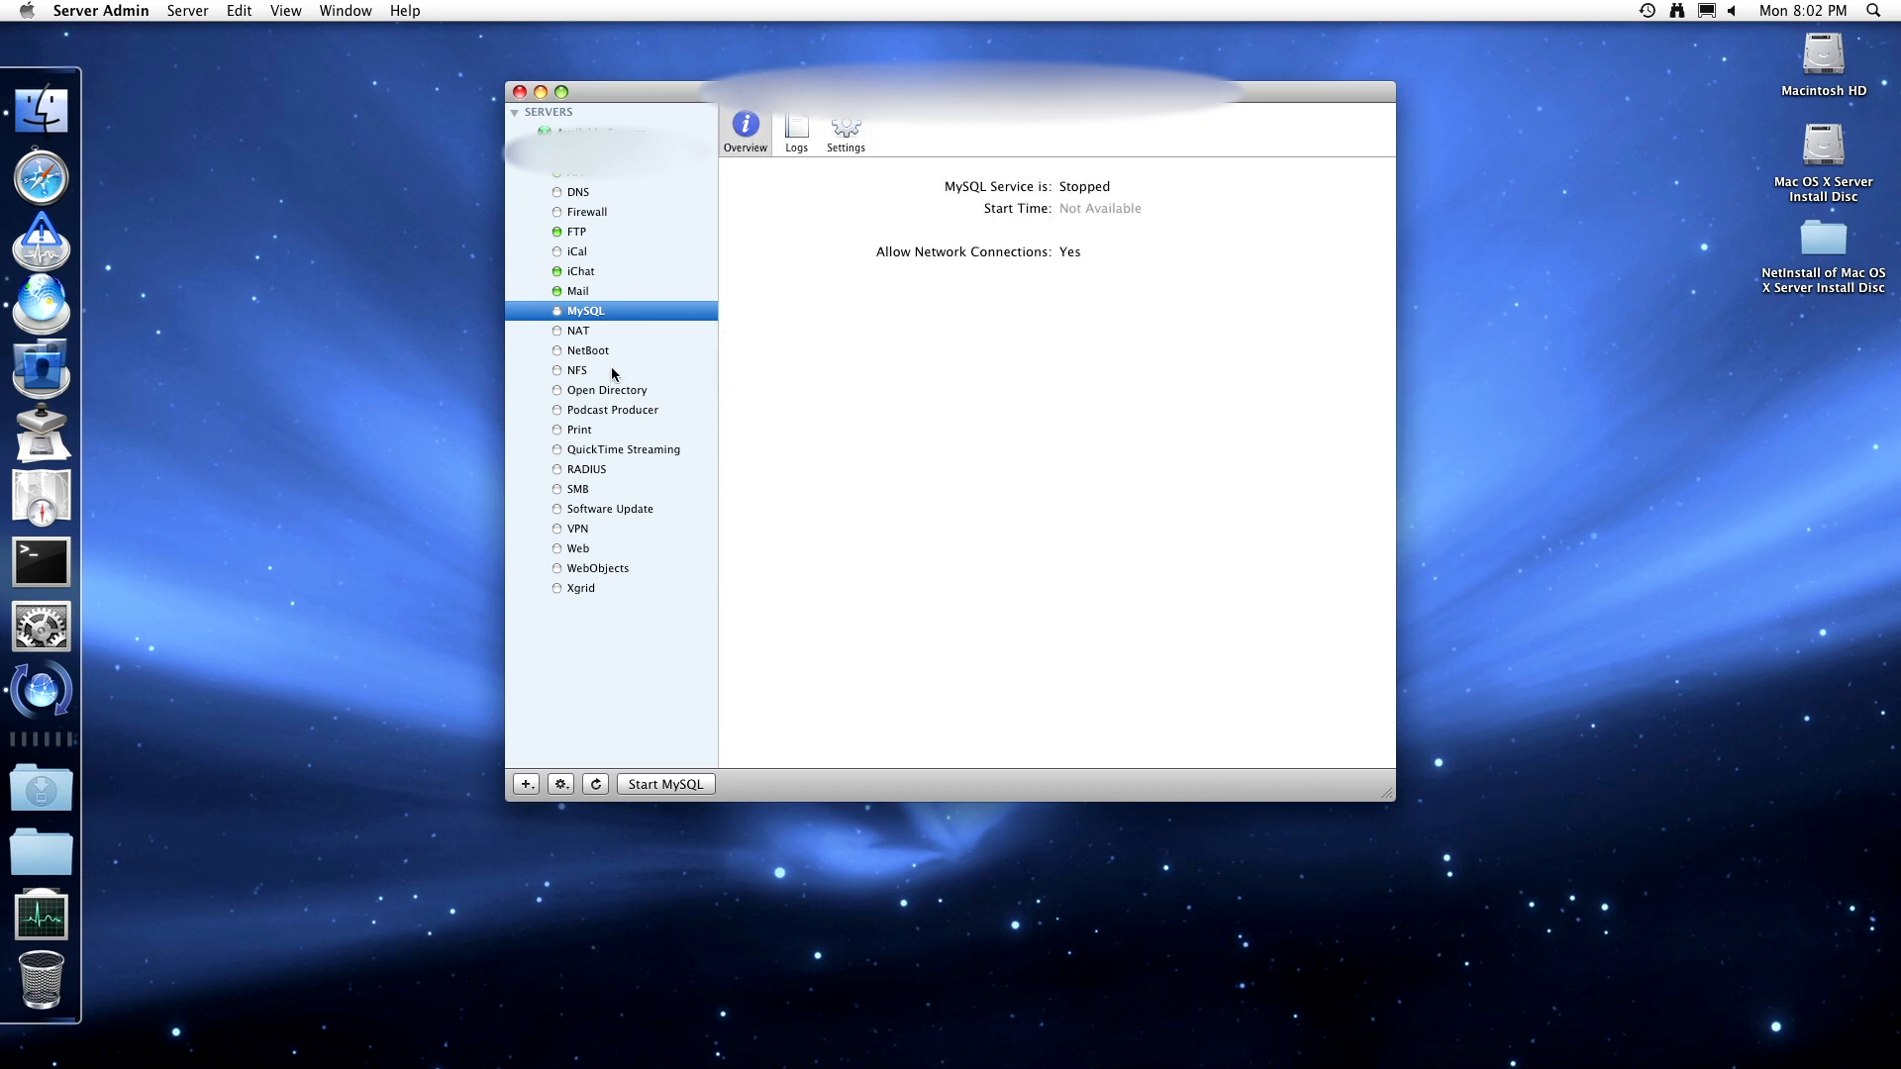
- Open the Server Admin documentation and search the help for 'mysql'
click(405, 10)
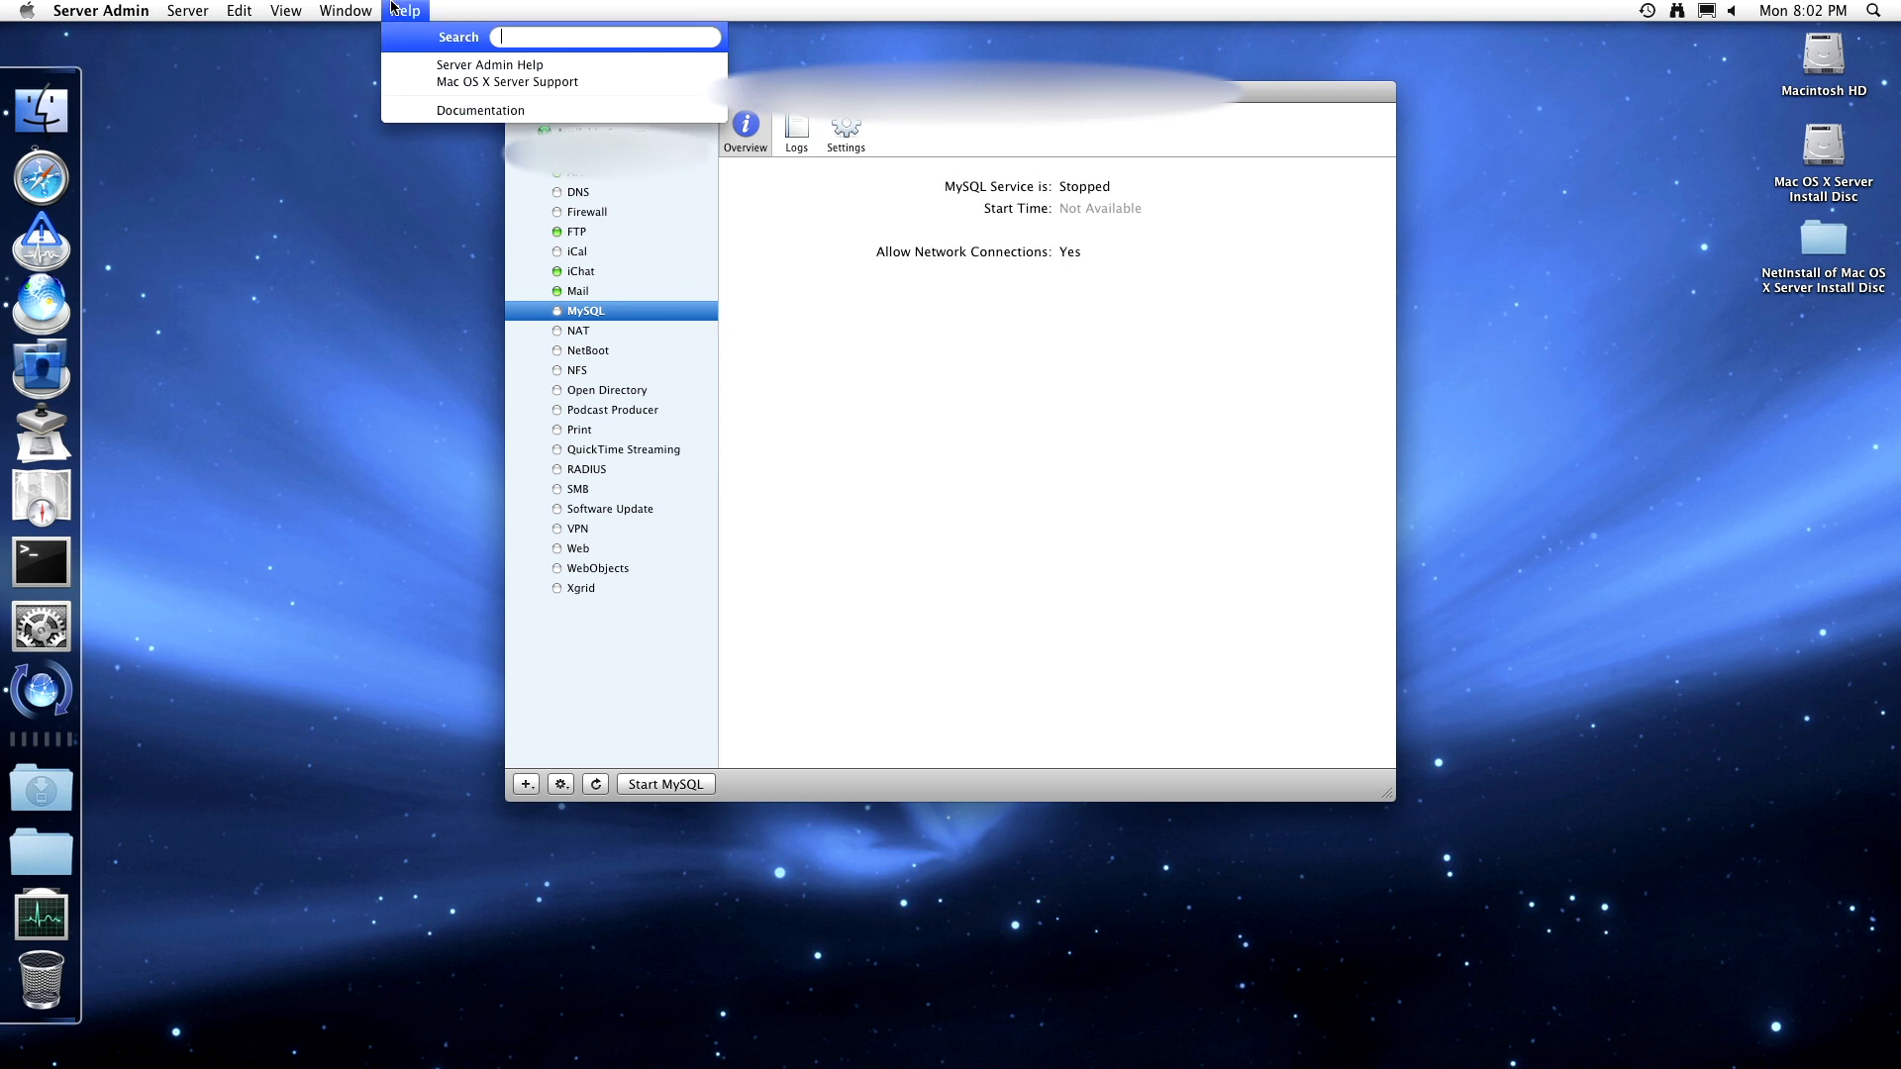
click(412, 66)
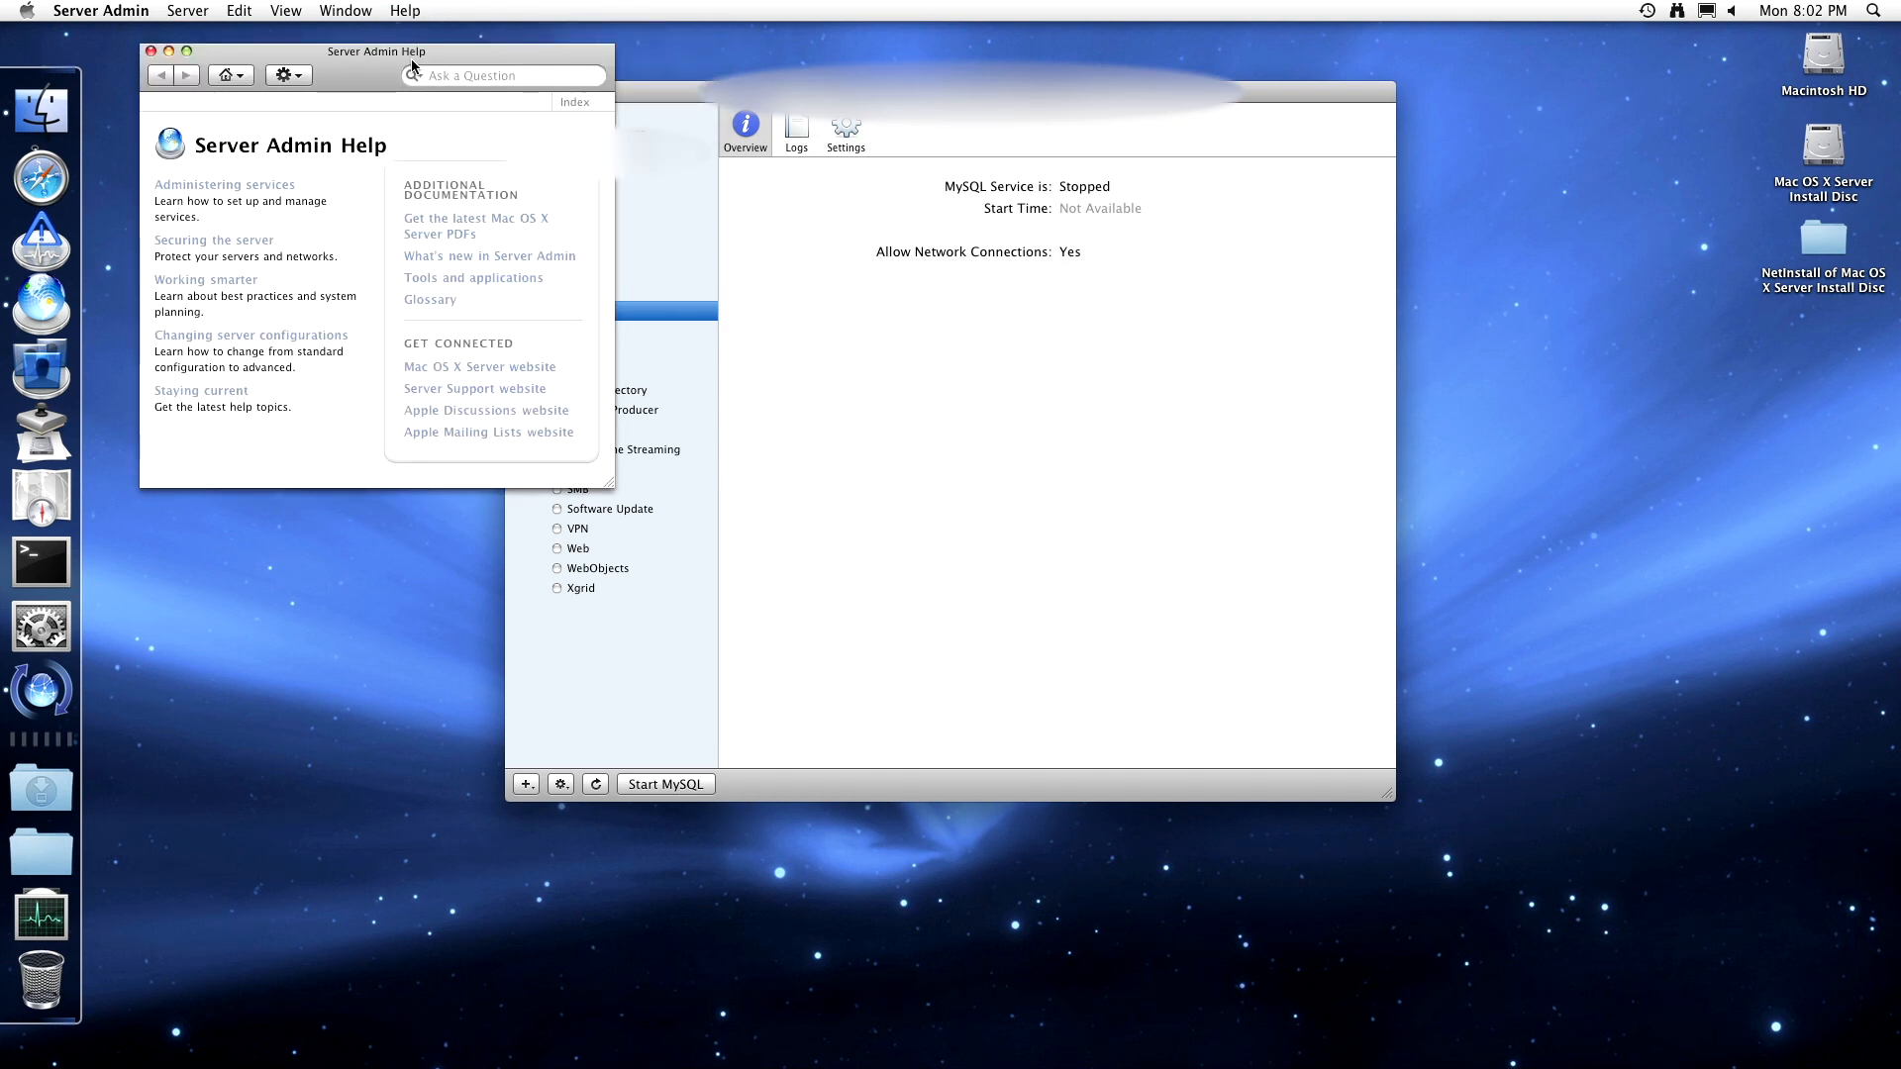
click(470, 83)
text(myaql)
key(Return)
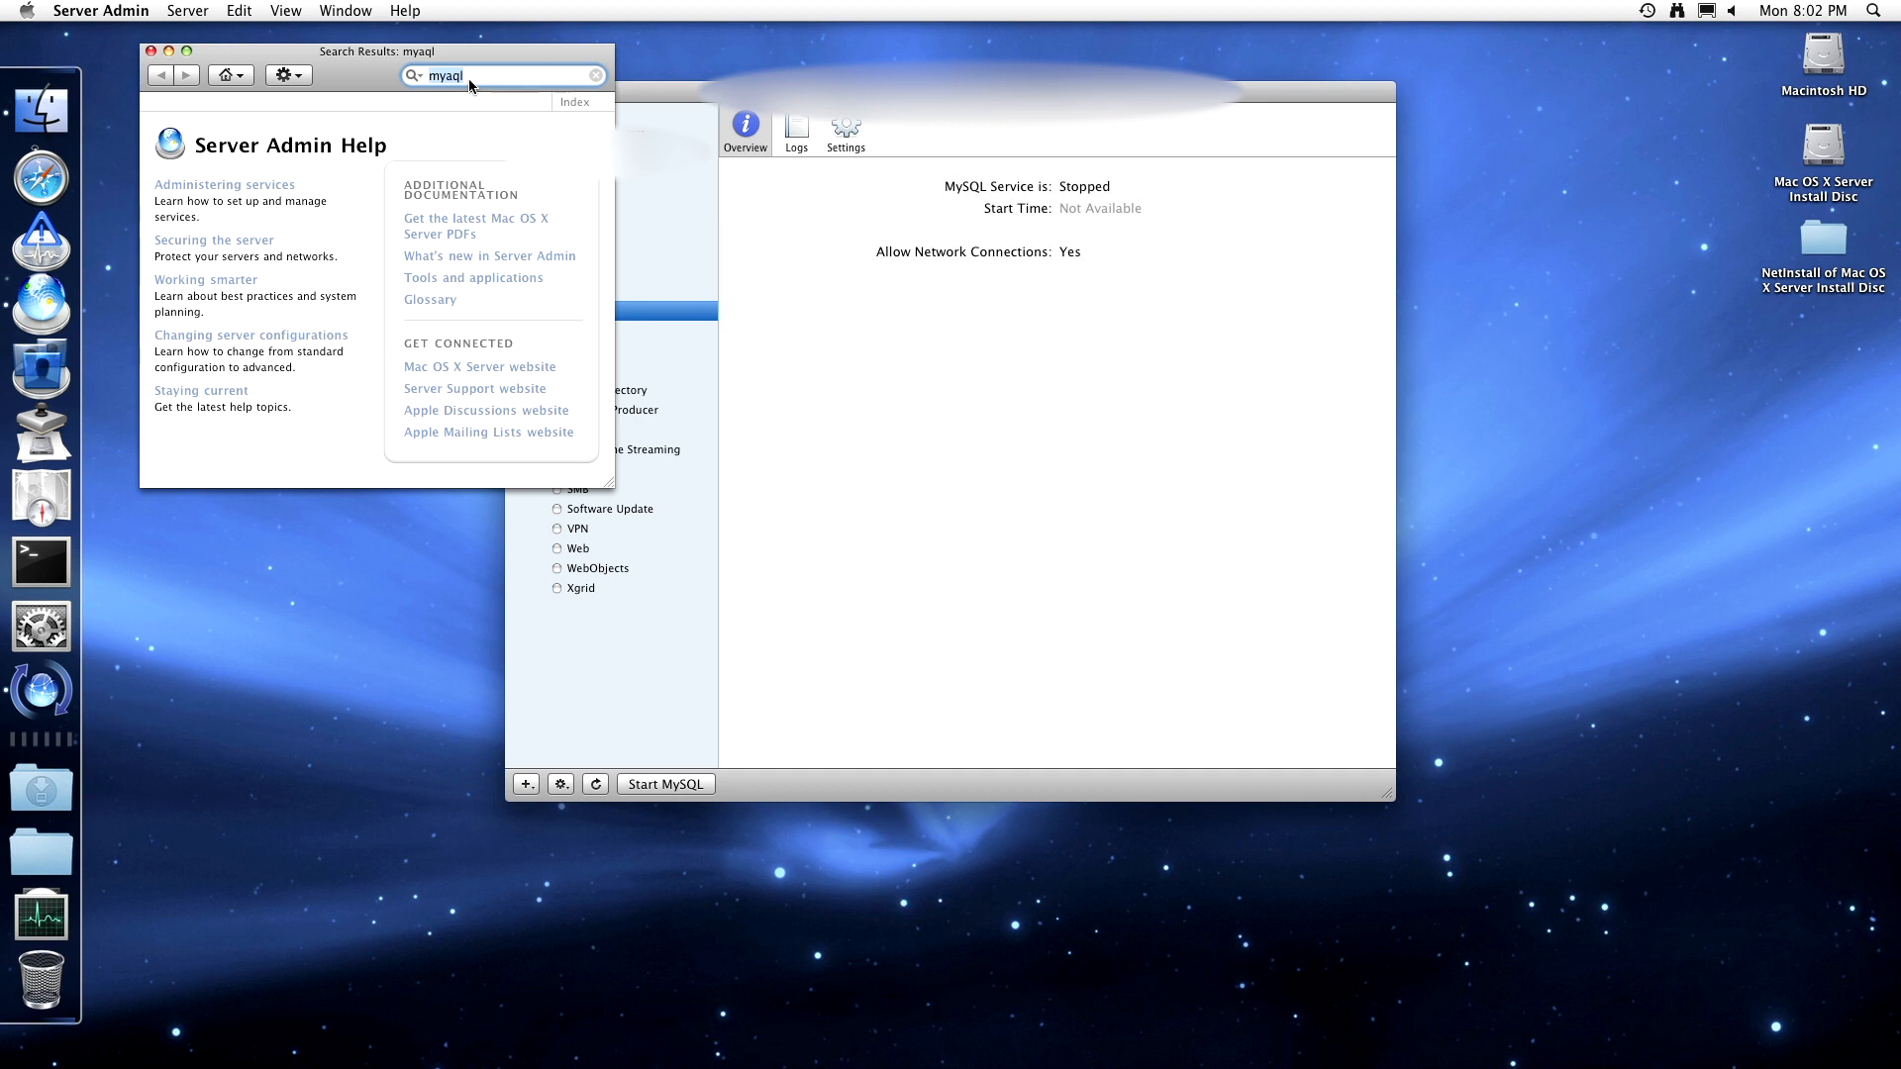
text(mysql)
key(Return)
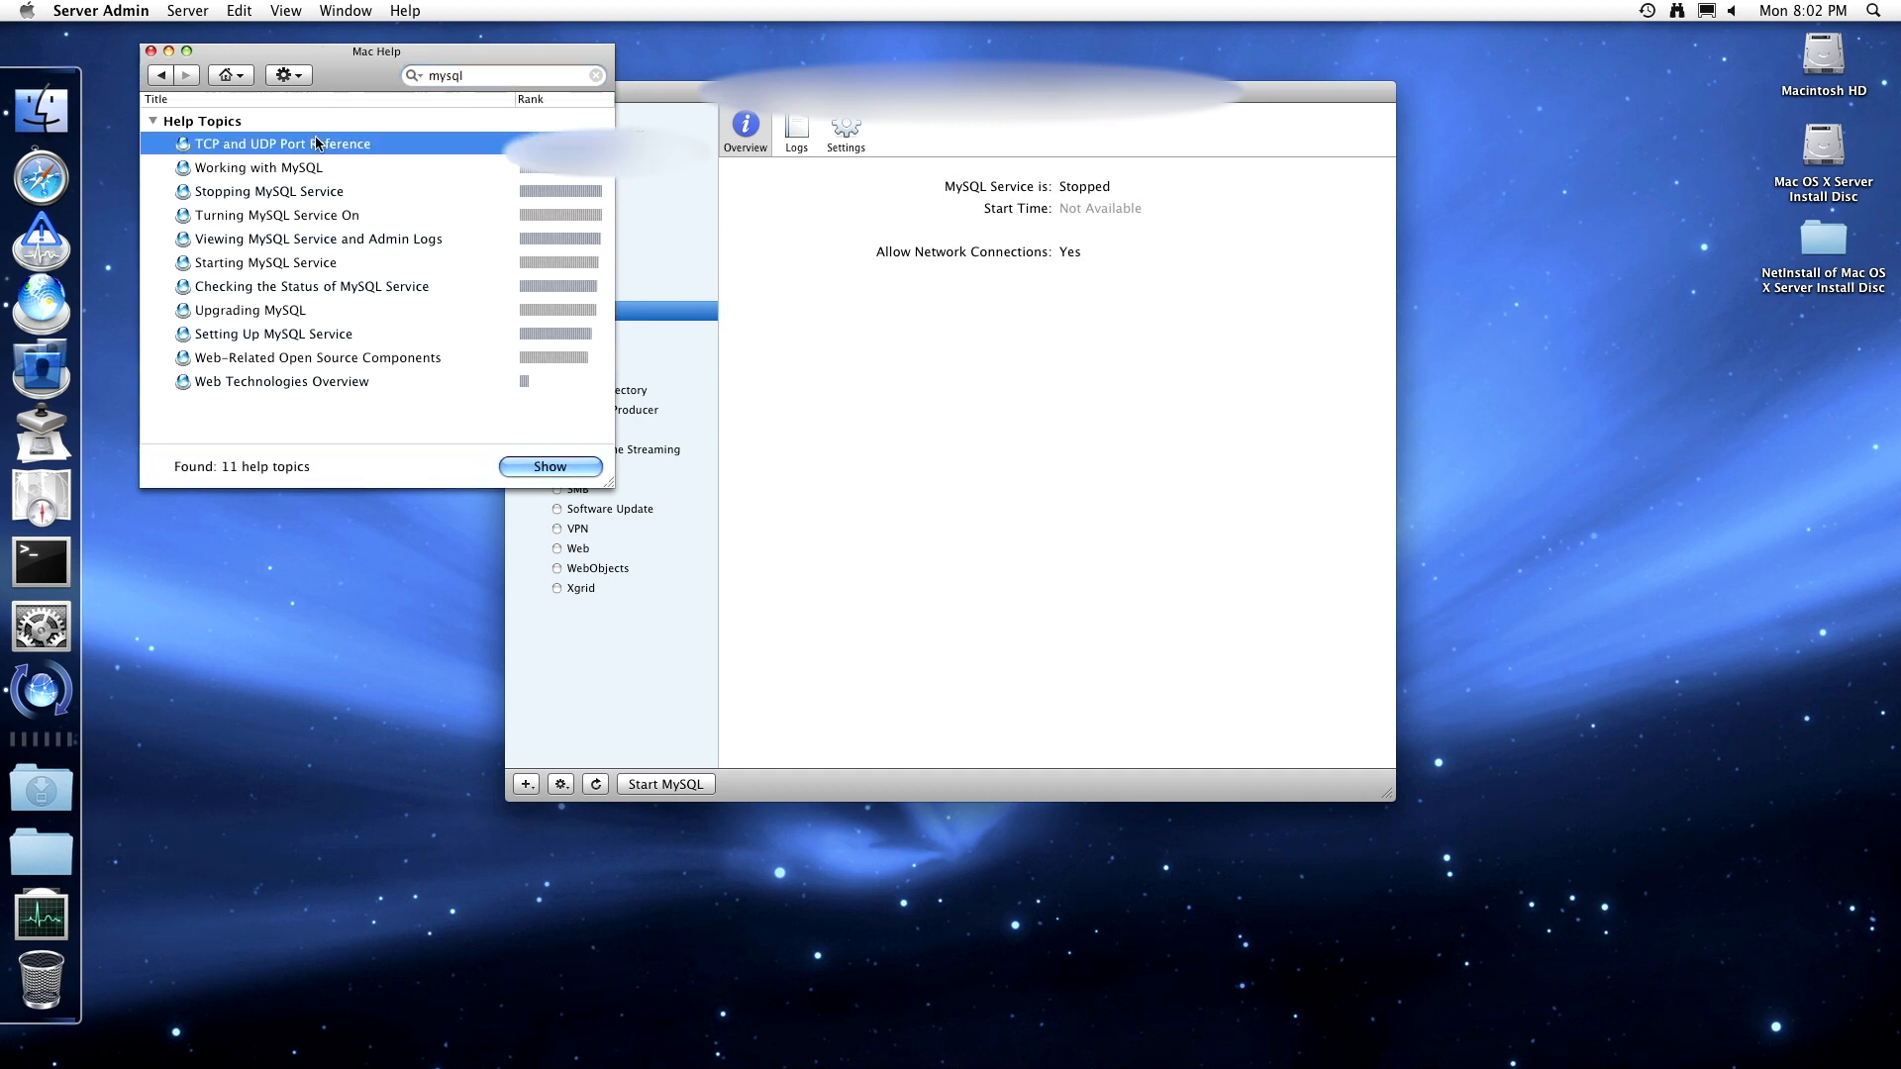
- Open Working with MySQL and read the Setting Up MySQL Service page
double_click(317, 169)
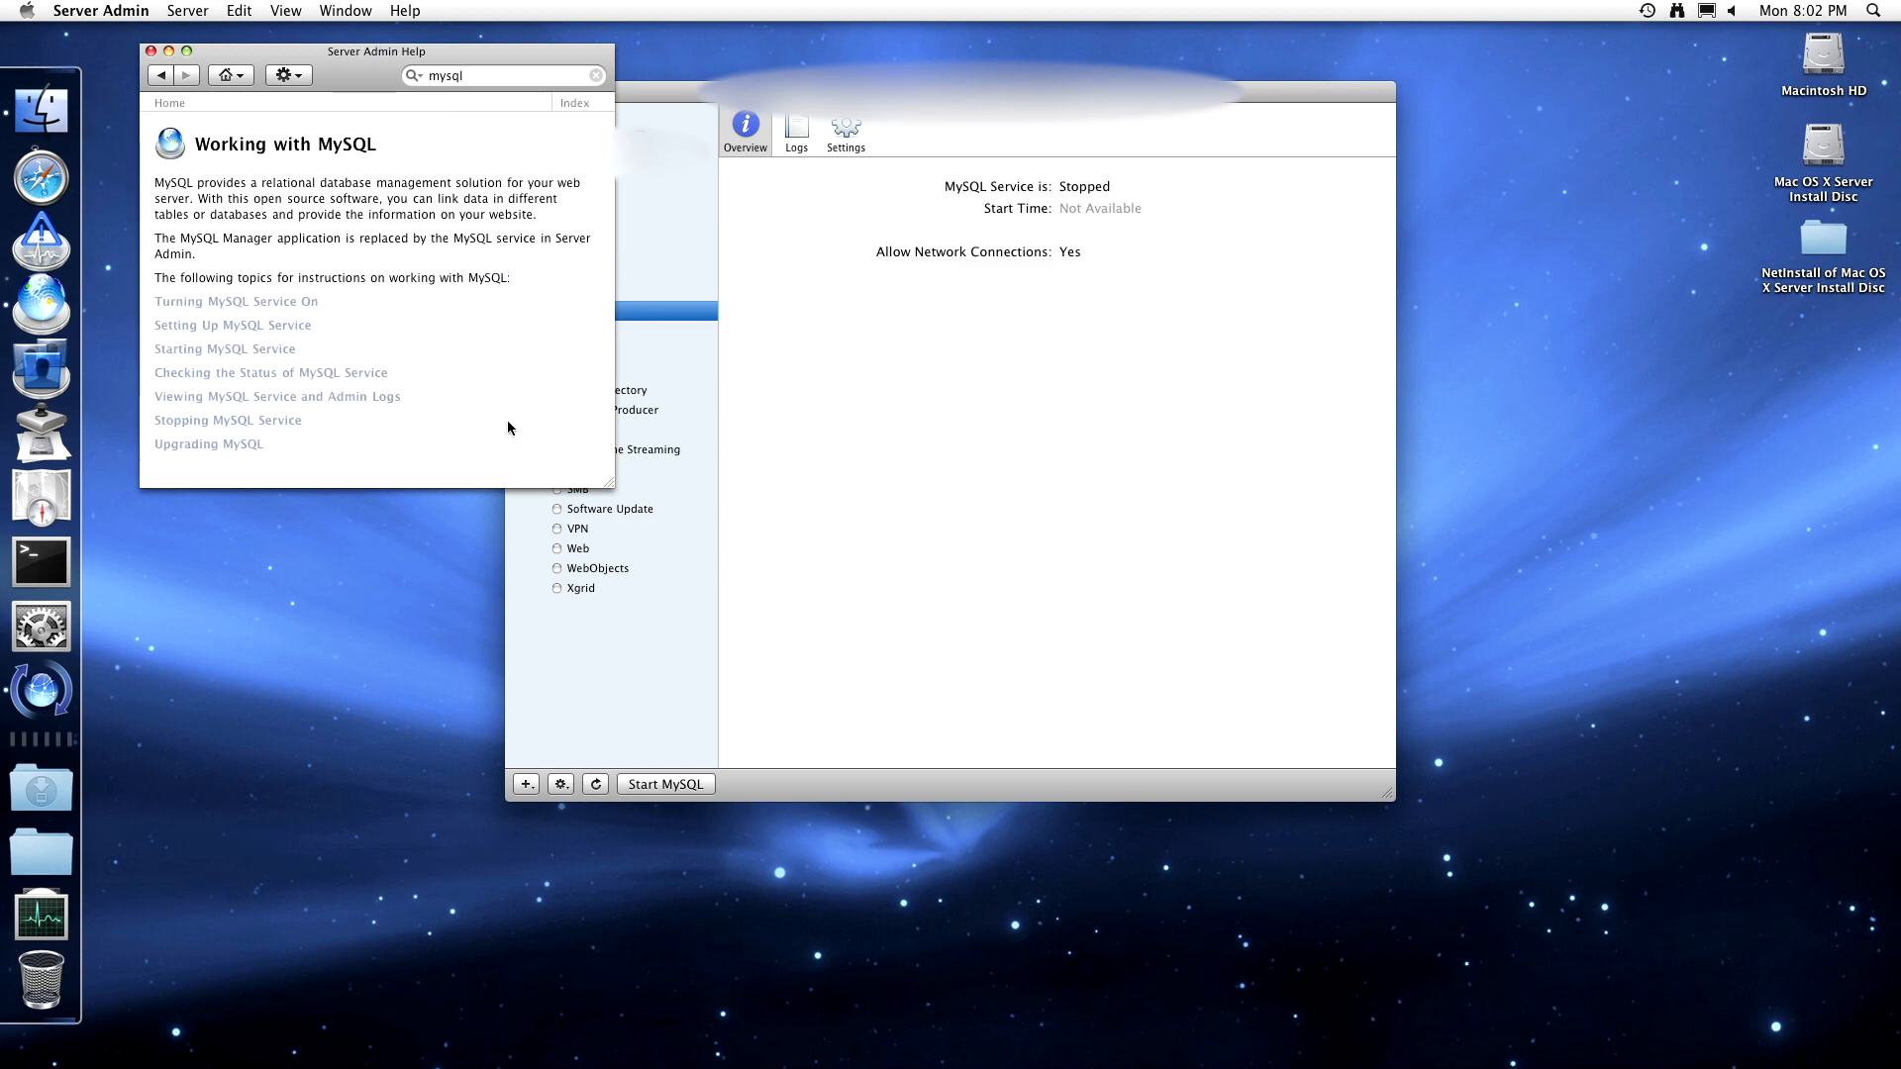
click(261, 325)
scroll(317, 282, down, 3)
scroll(317, 282, down, 1)
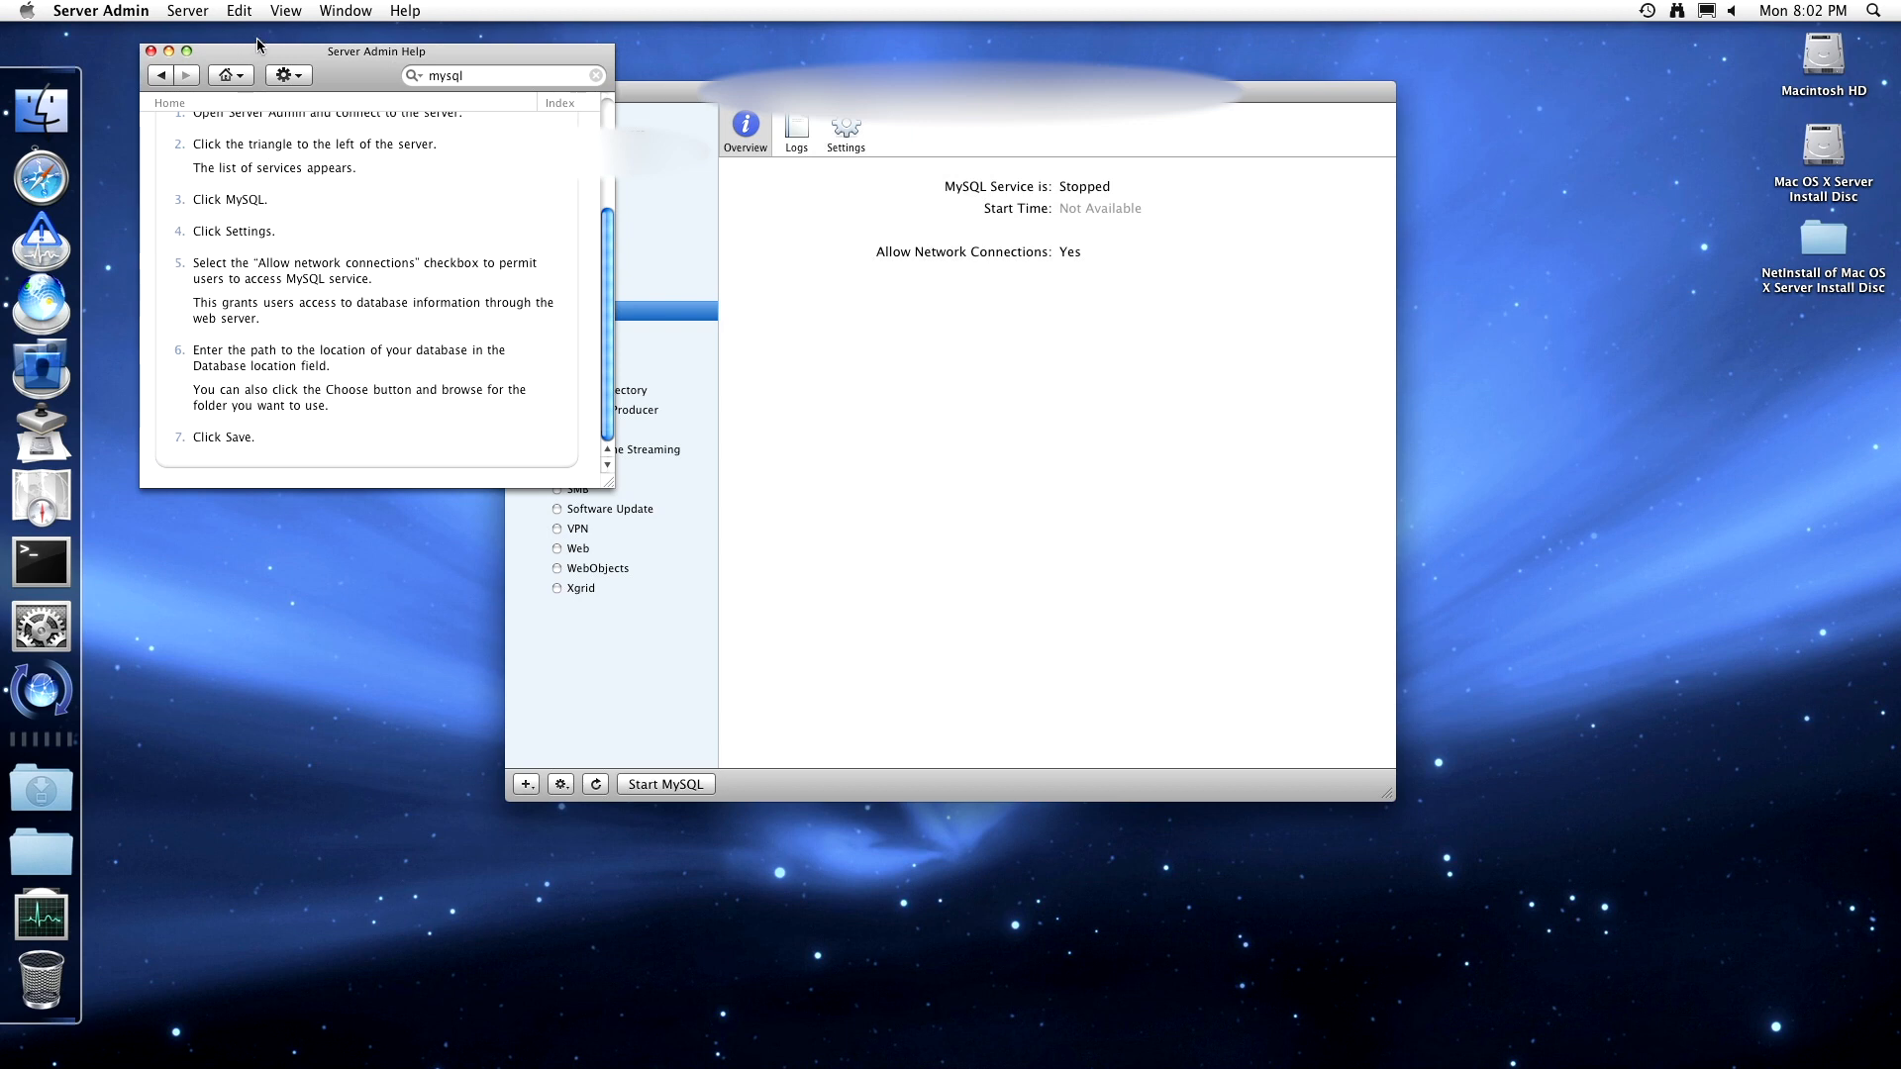
- Go back and read through the Upgrading MySQL help page
click(160, 75)
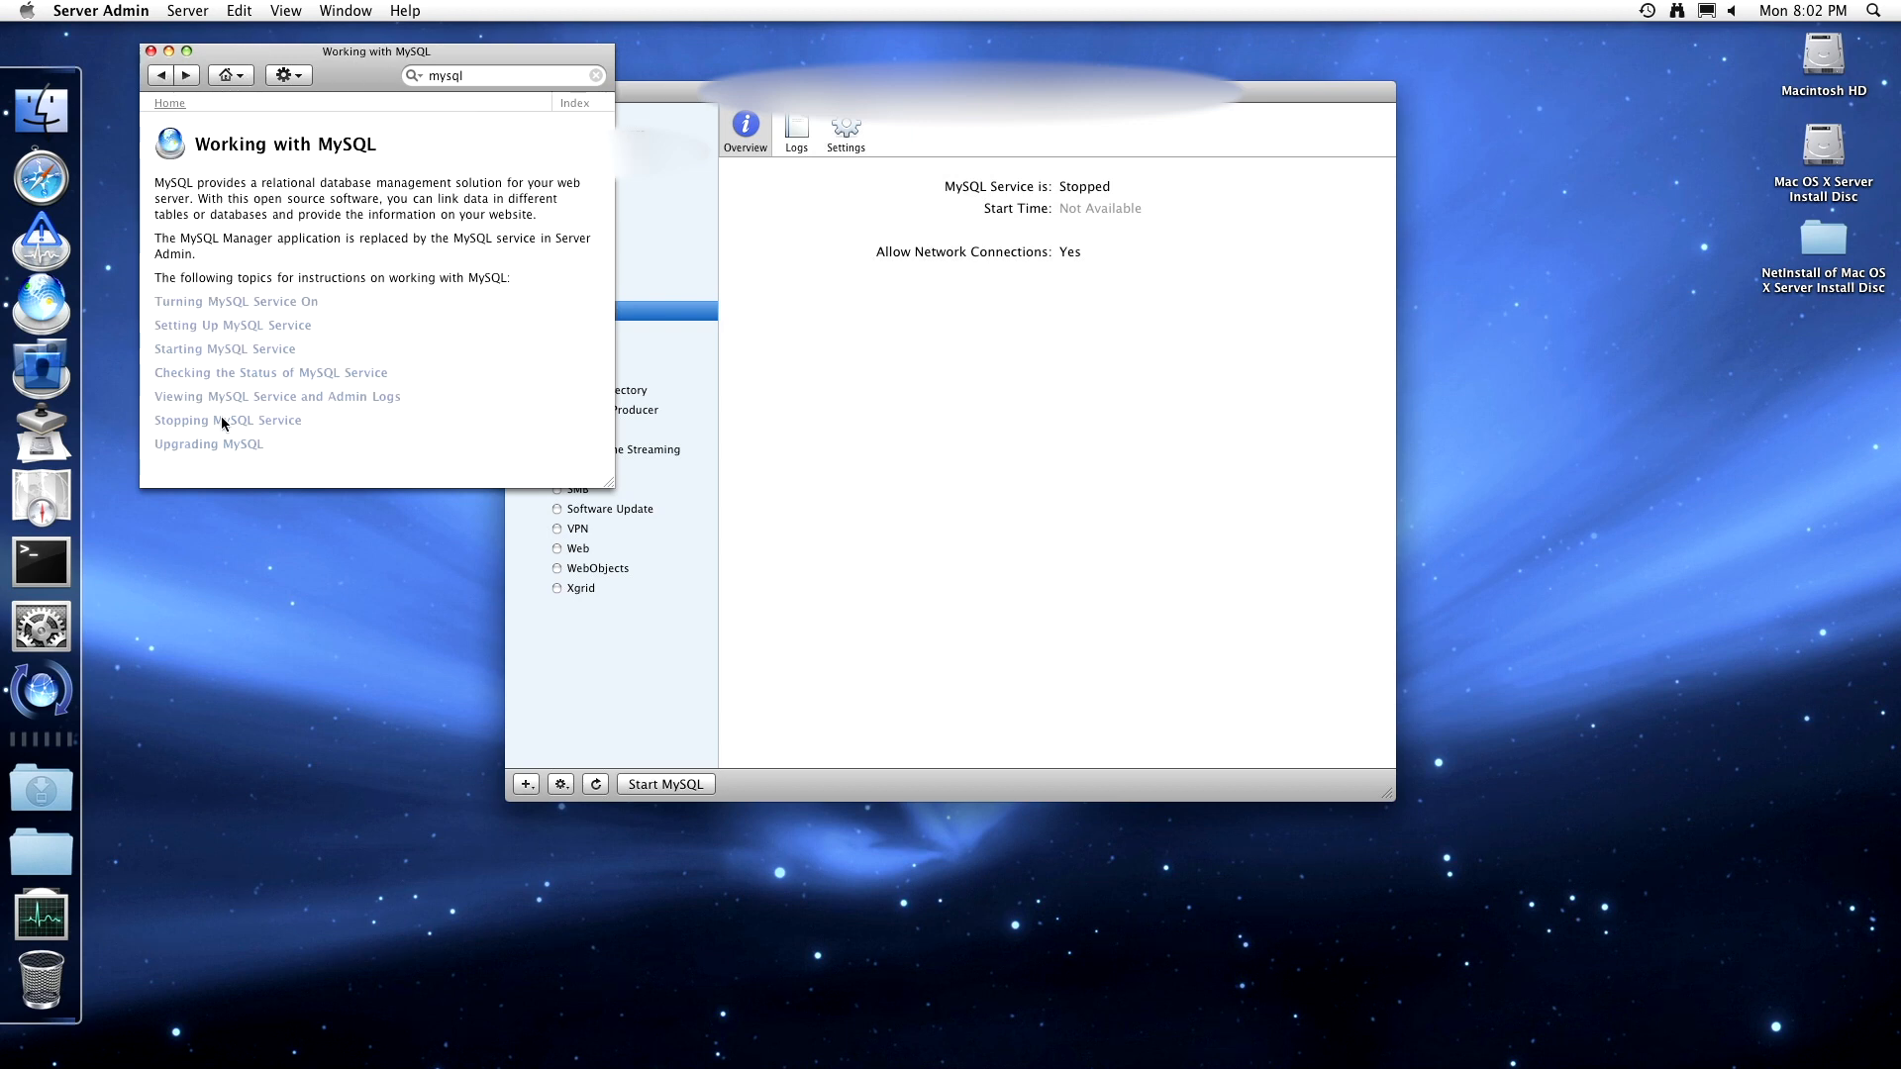
click(222, 446)
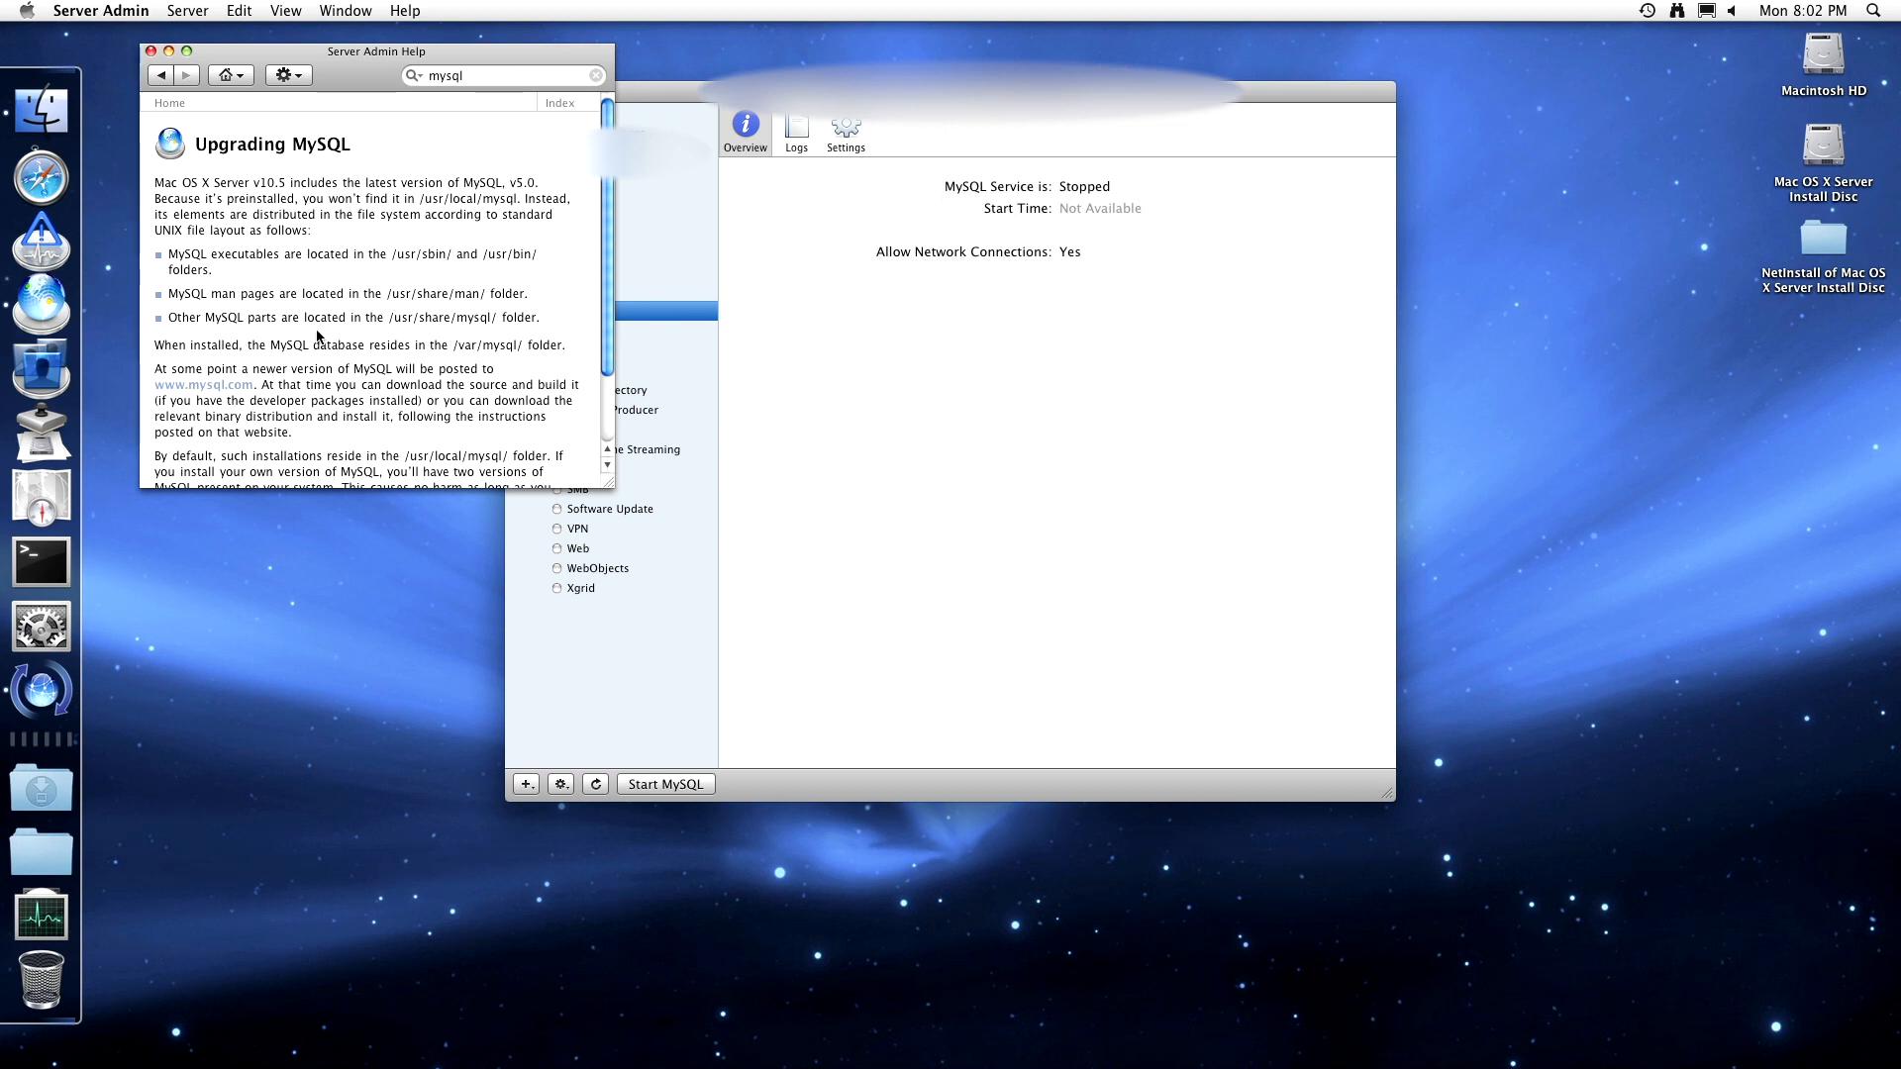
scroll(315, 369, down, 3)
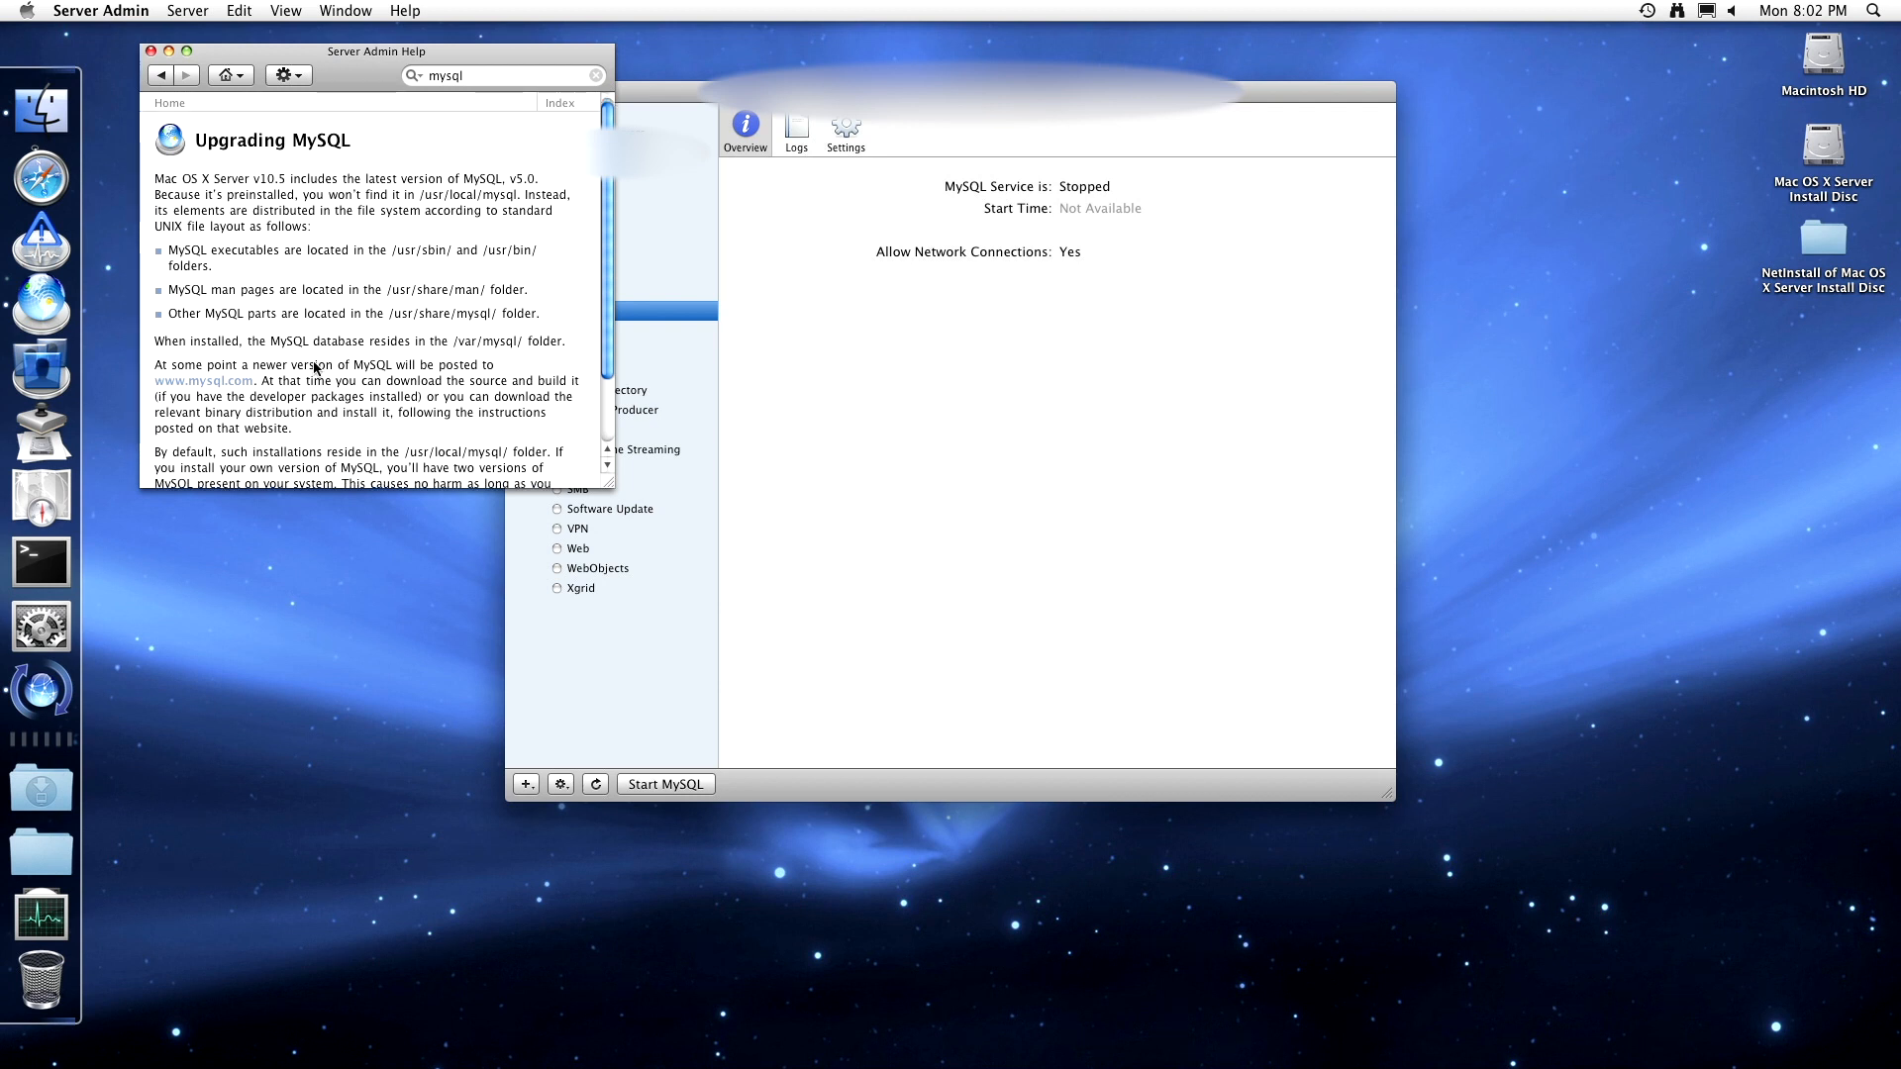
scroll(315, 366, down, 3)
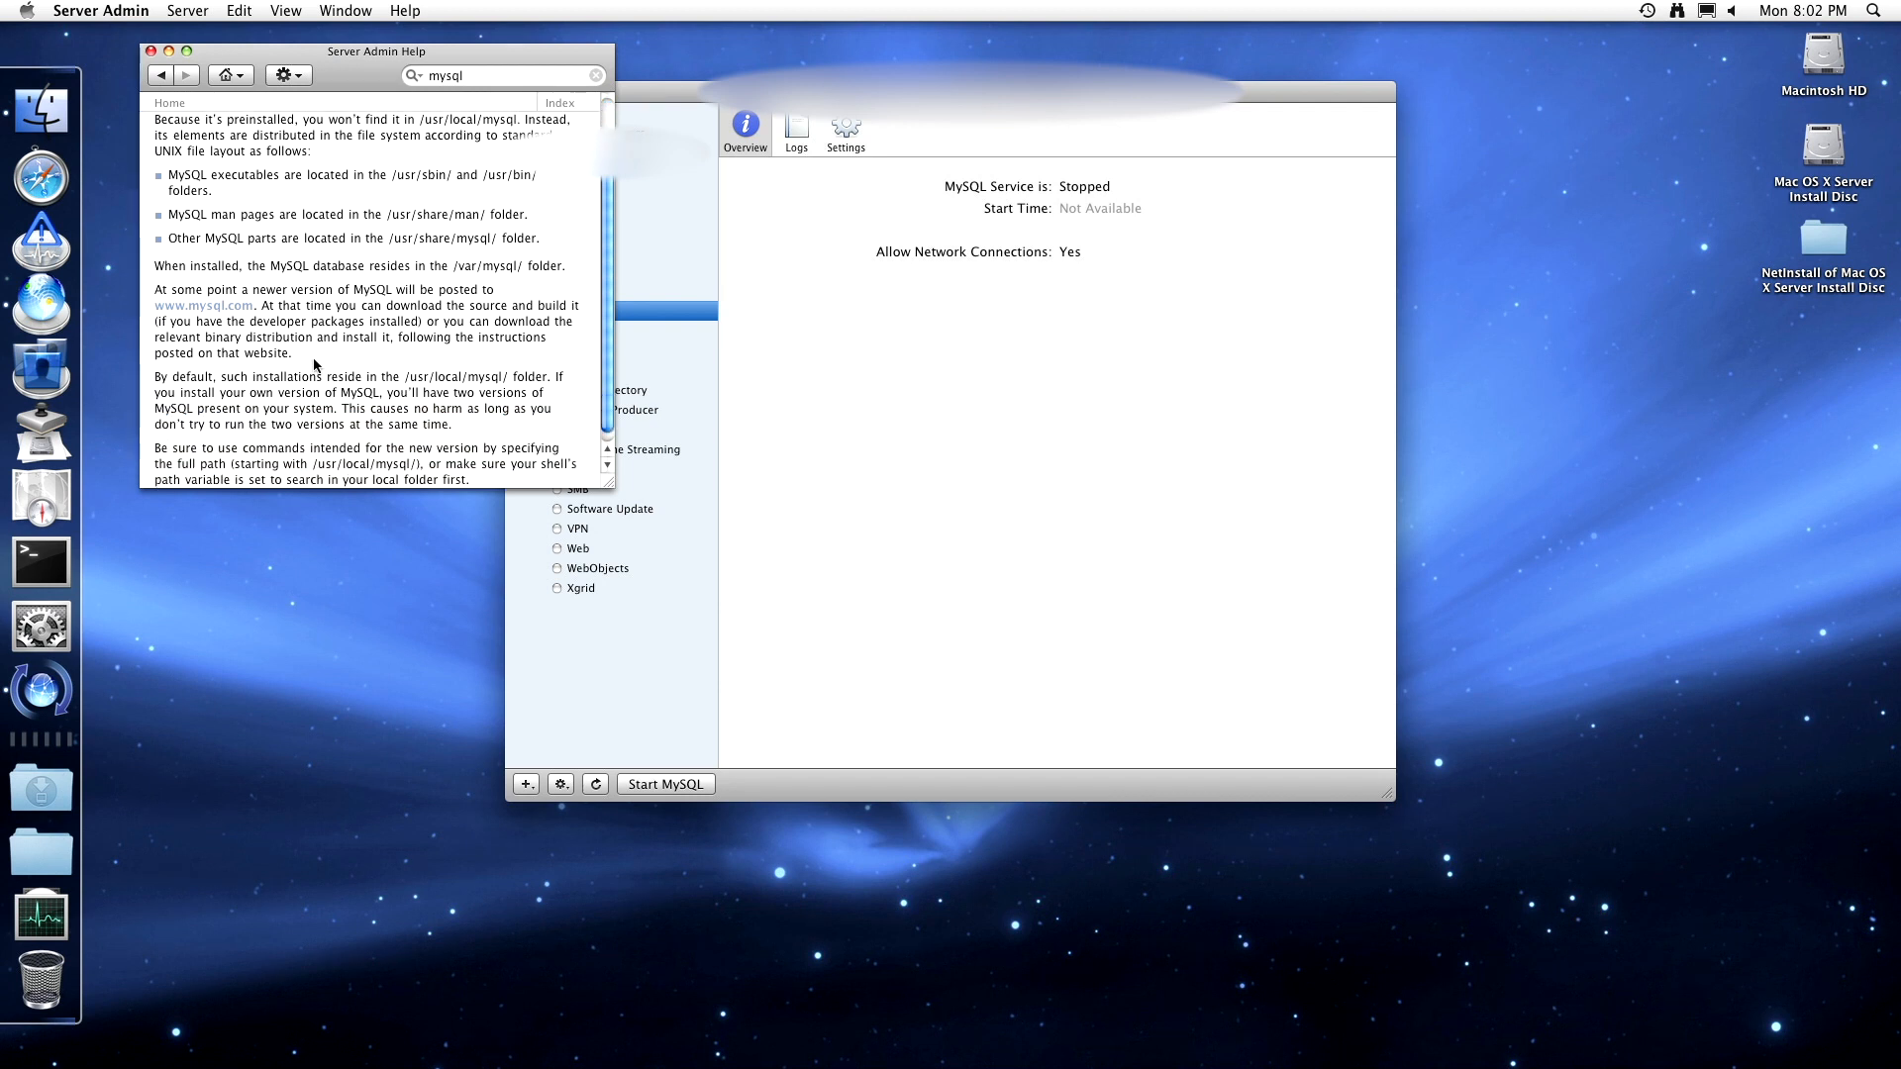
scroll(315, 366, down, 1)
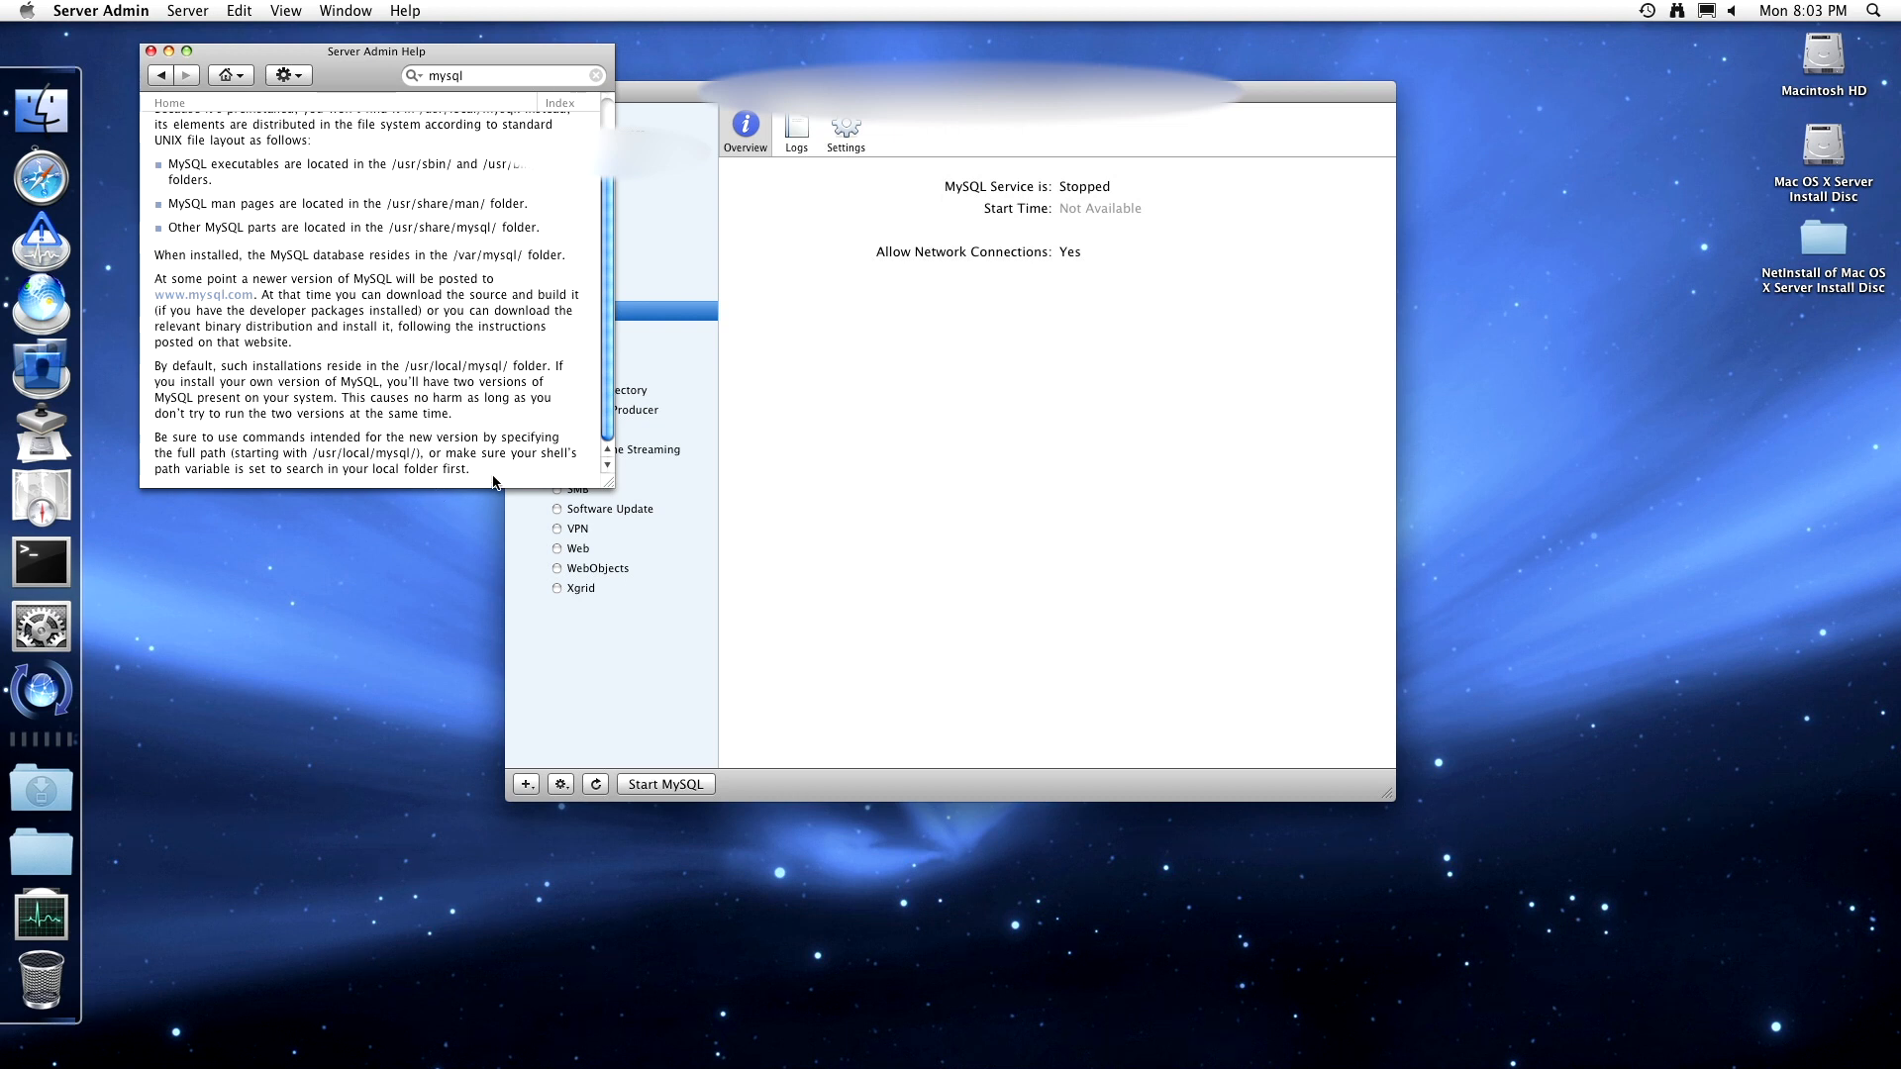
drag(492, 477, 351, 363)
click(349, 356)
- Close help, start MySQL, and view both the MySQL Admin Log and Service Log
click(151, 52)
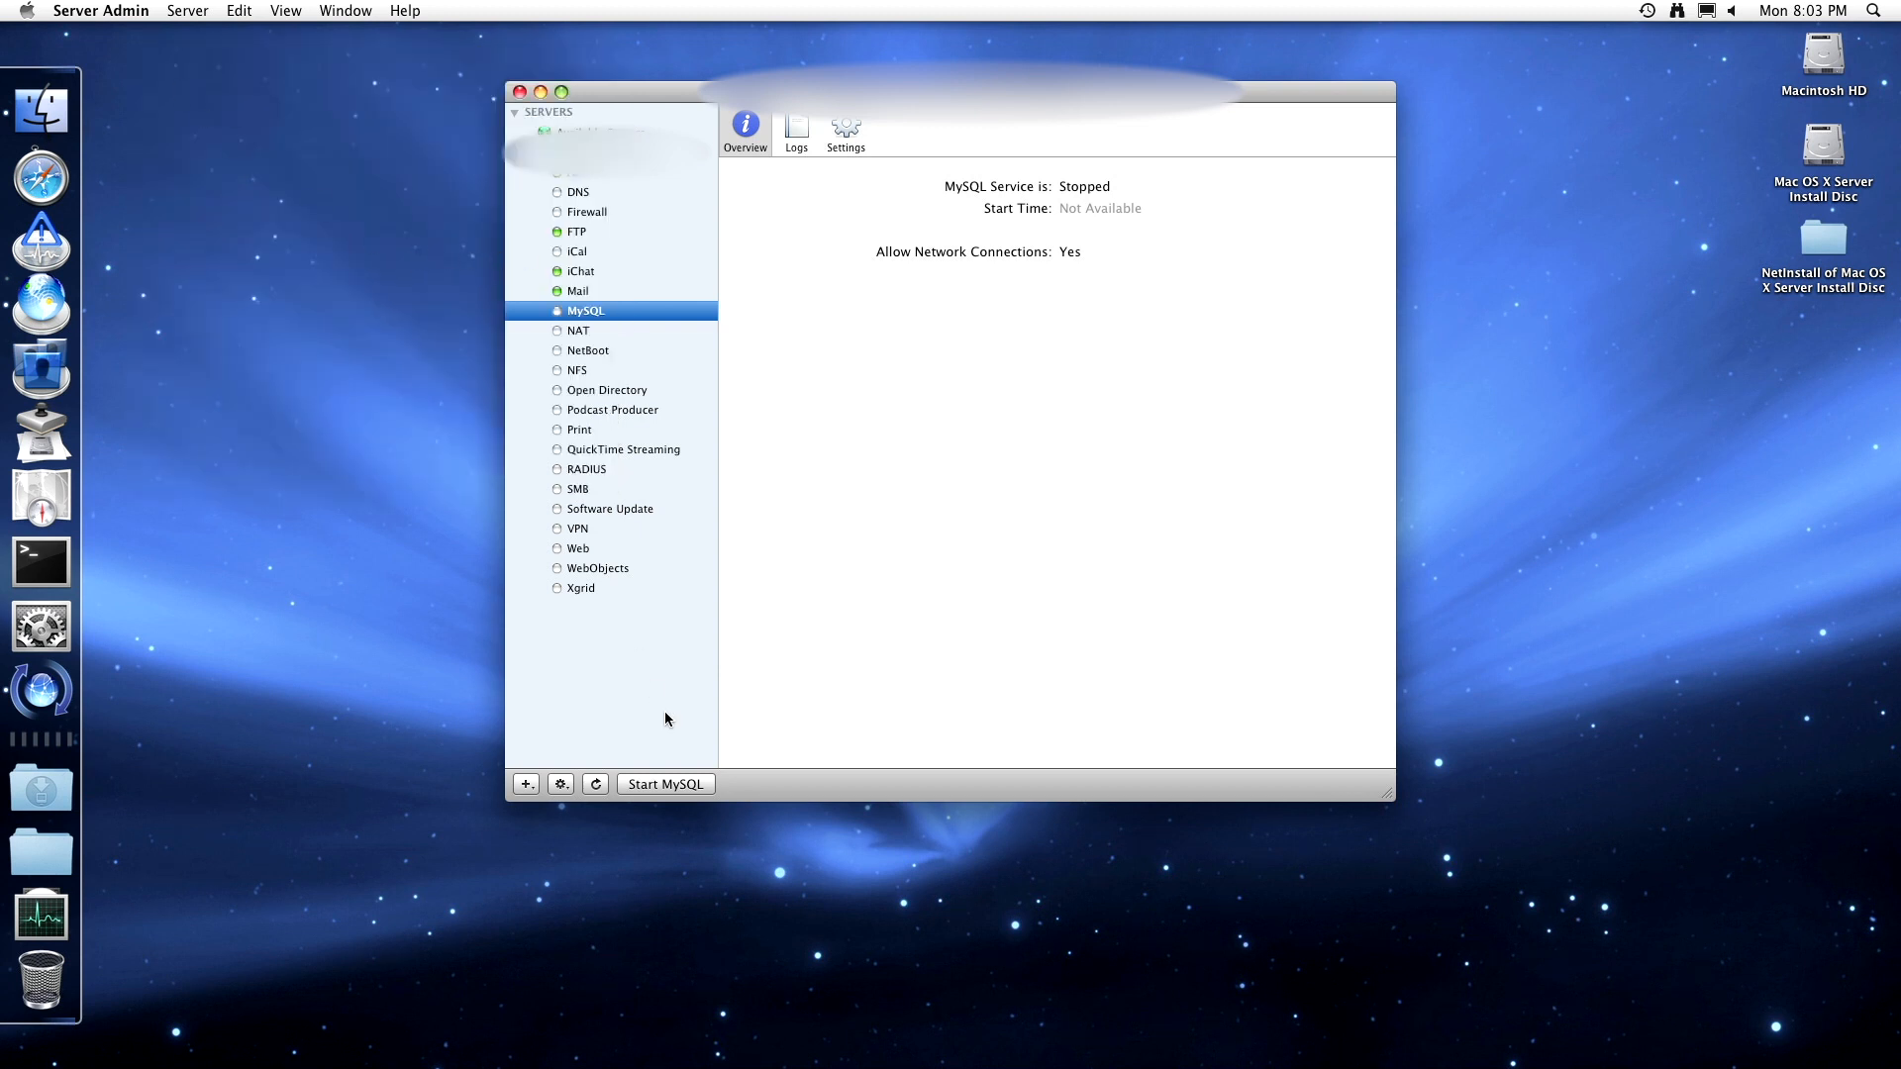
click(685, 784)
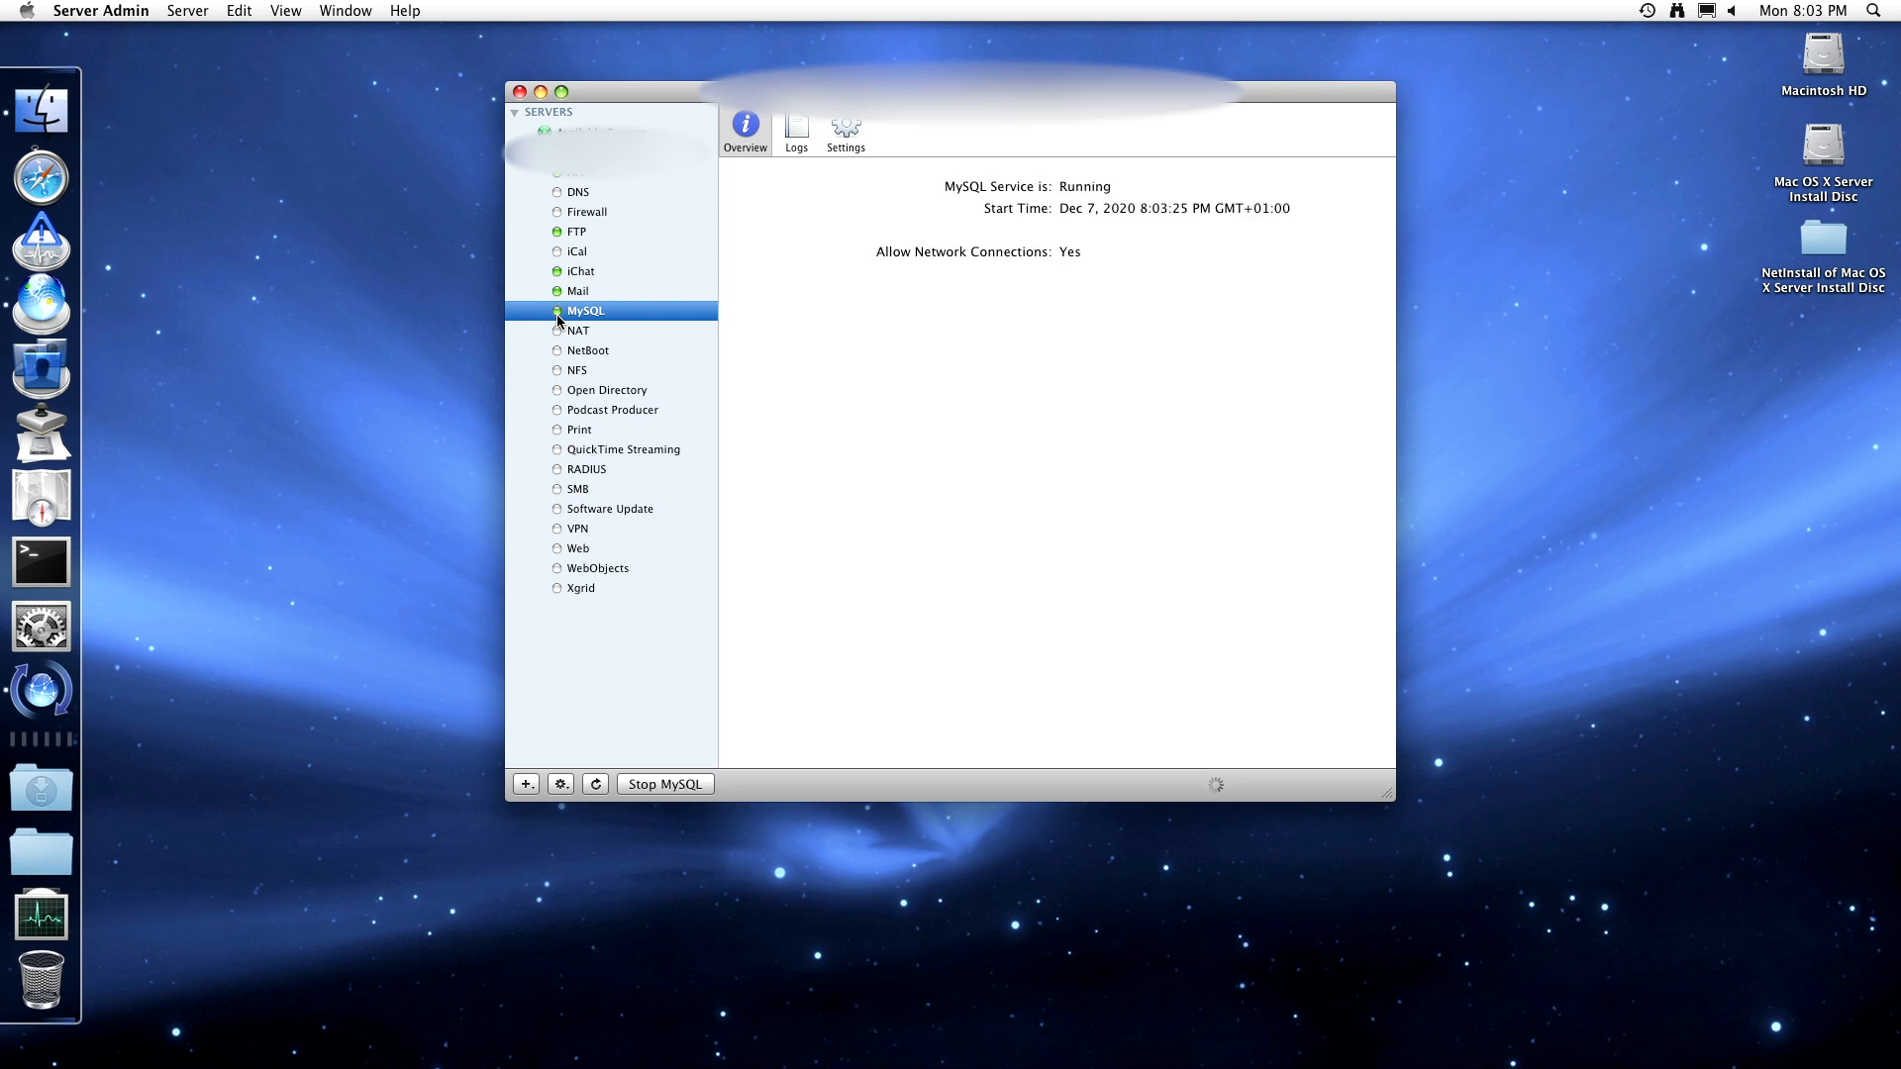
click(798, 138)
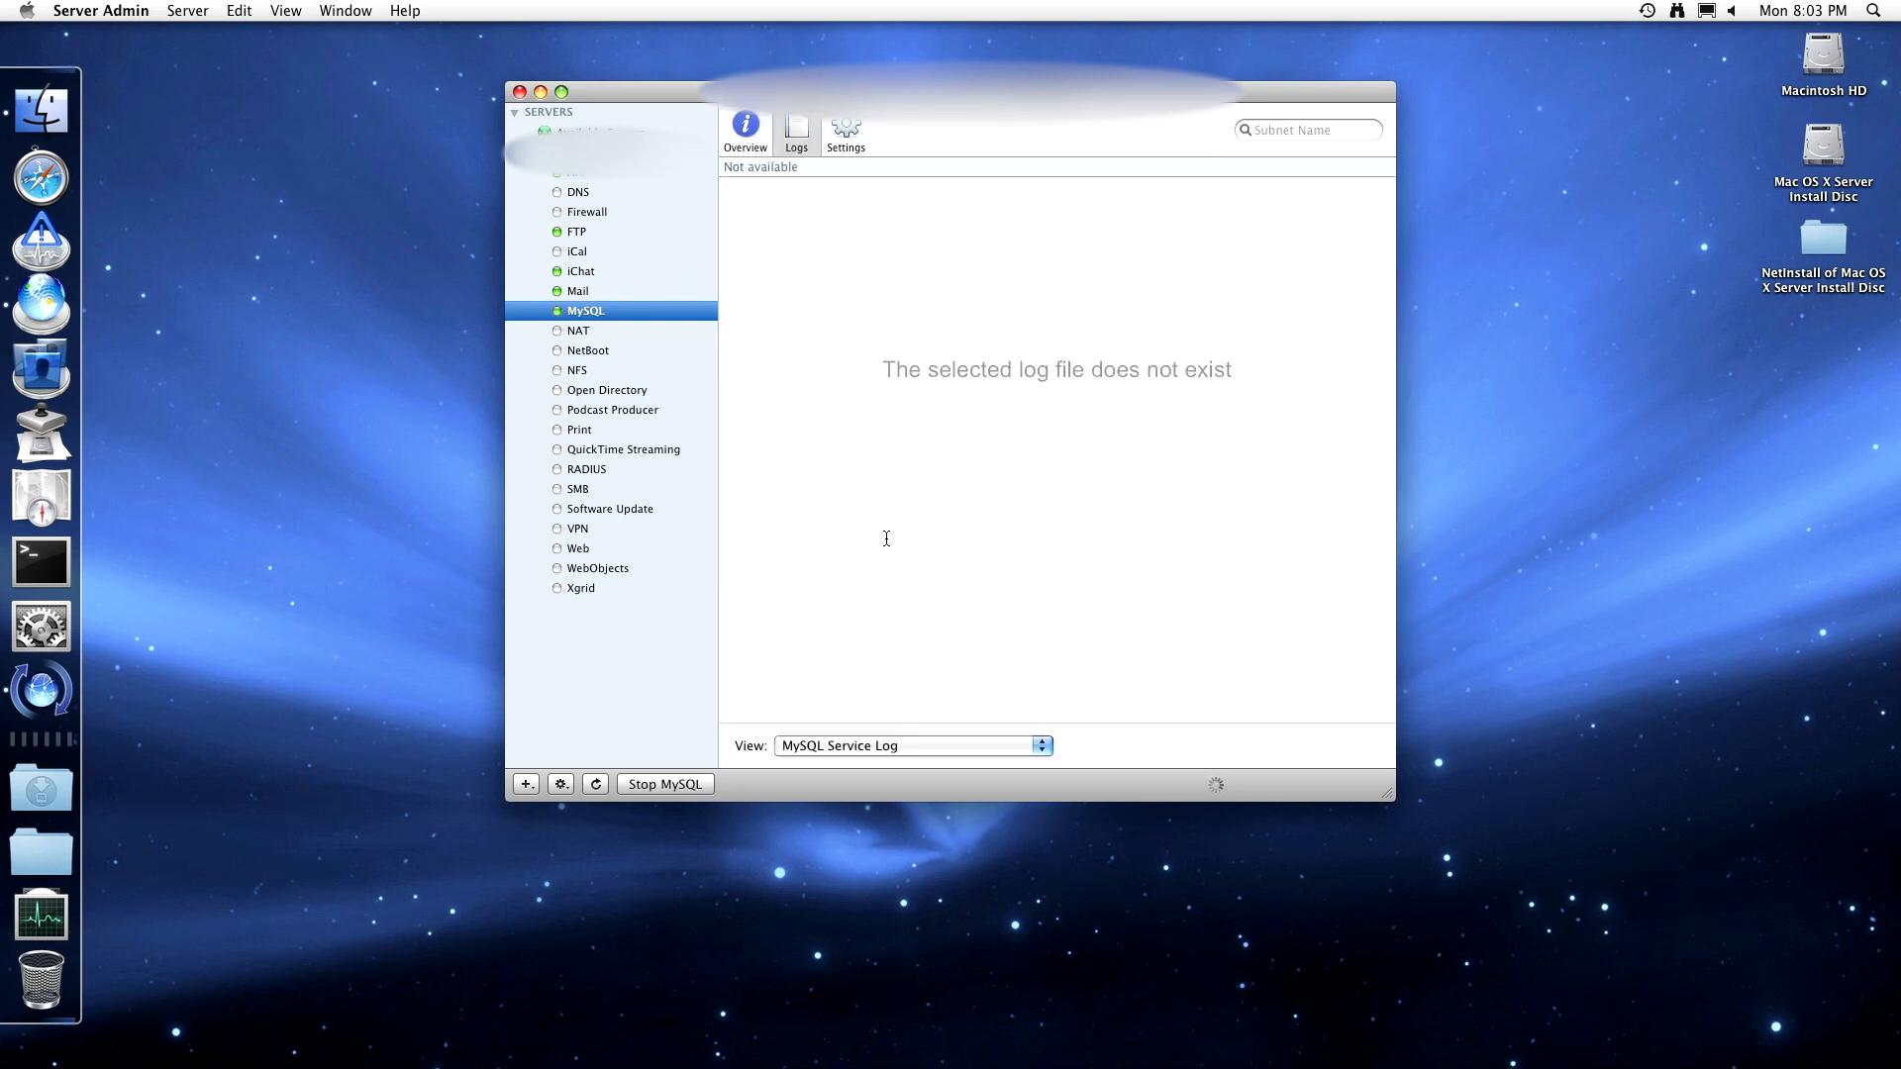
click(838, 758)
click(834, 735)
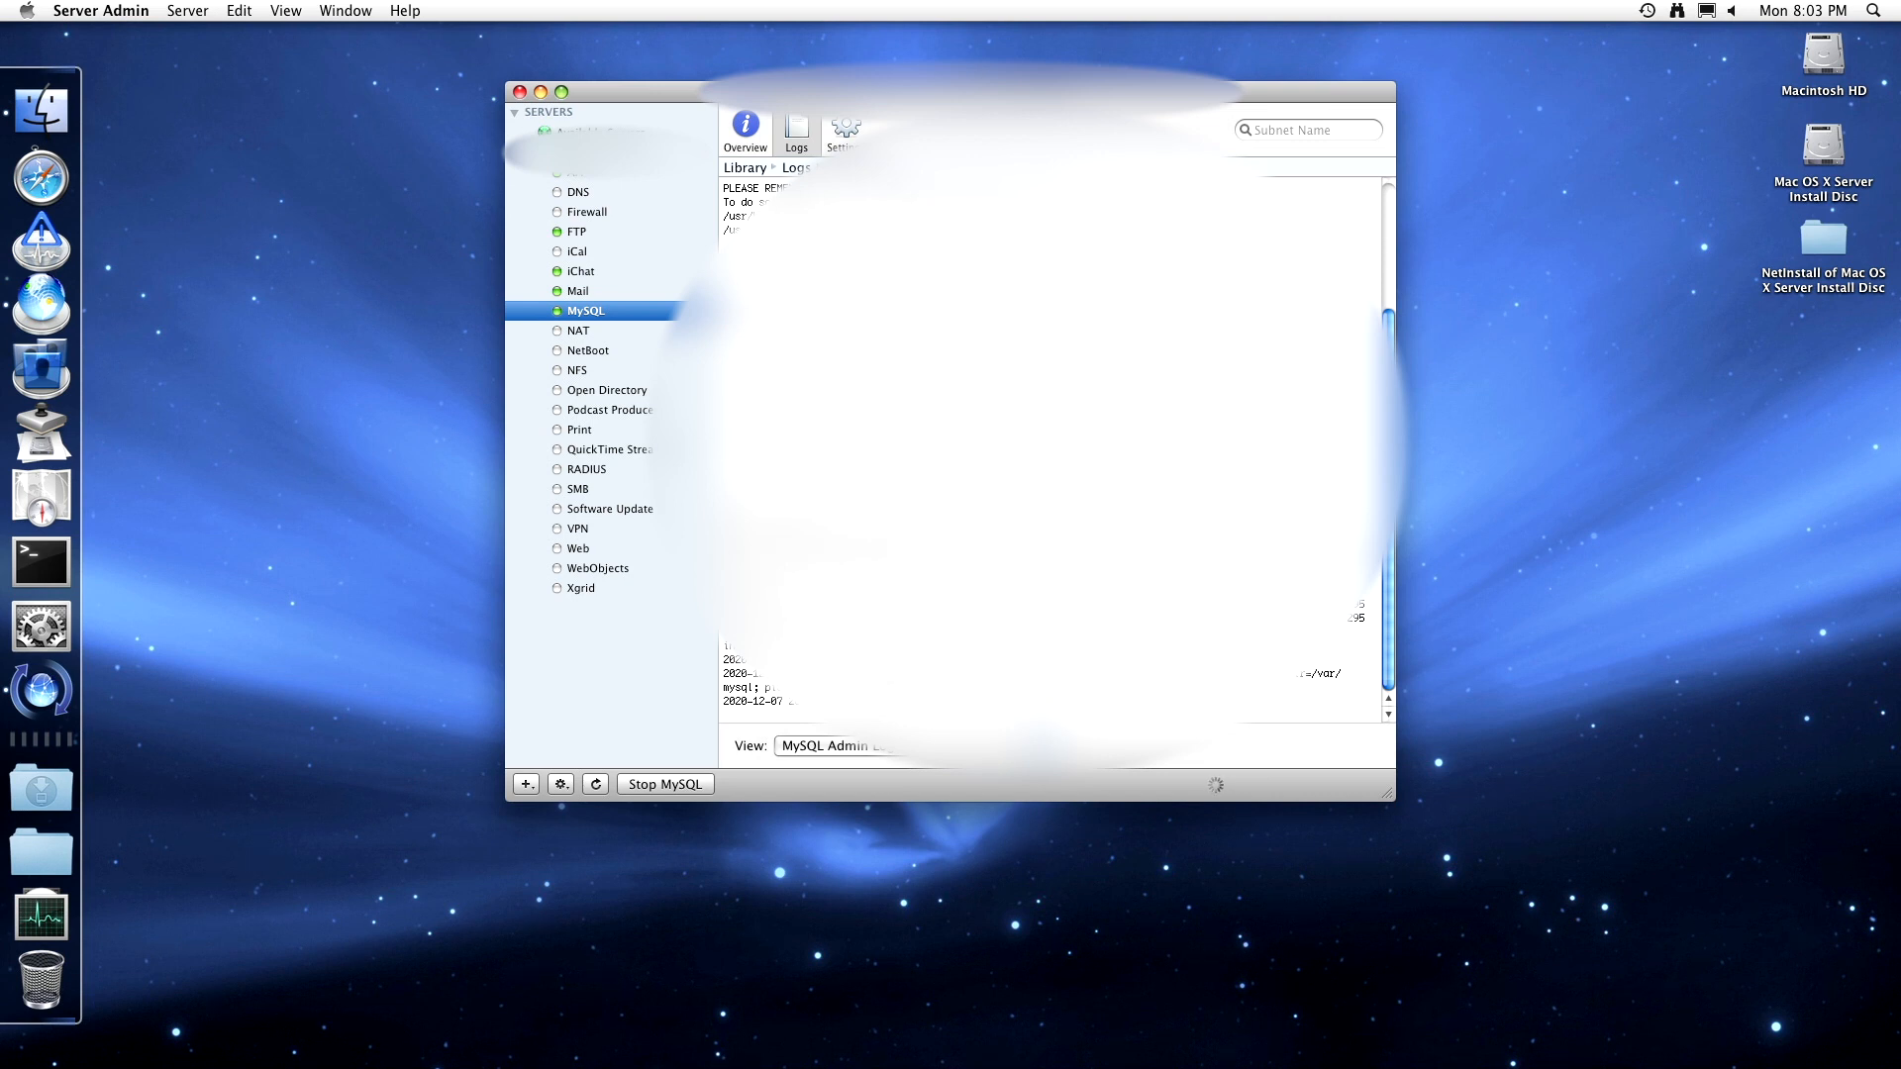
click(1039, 455)
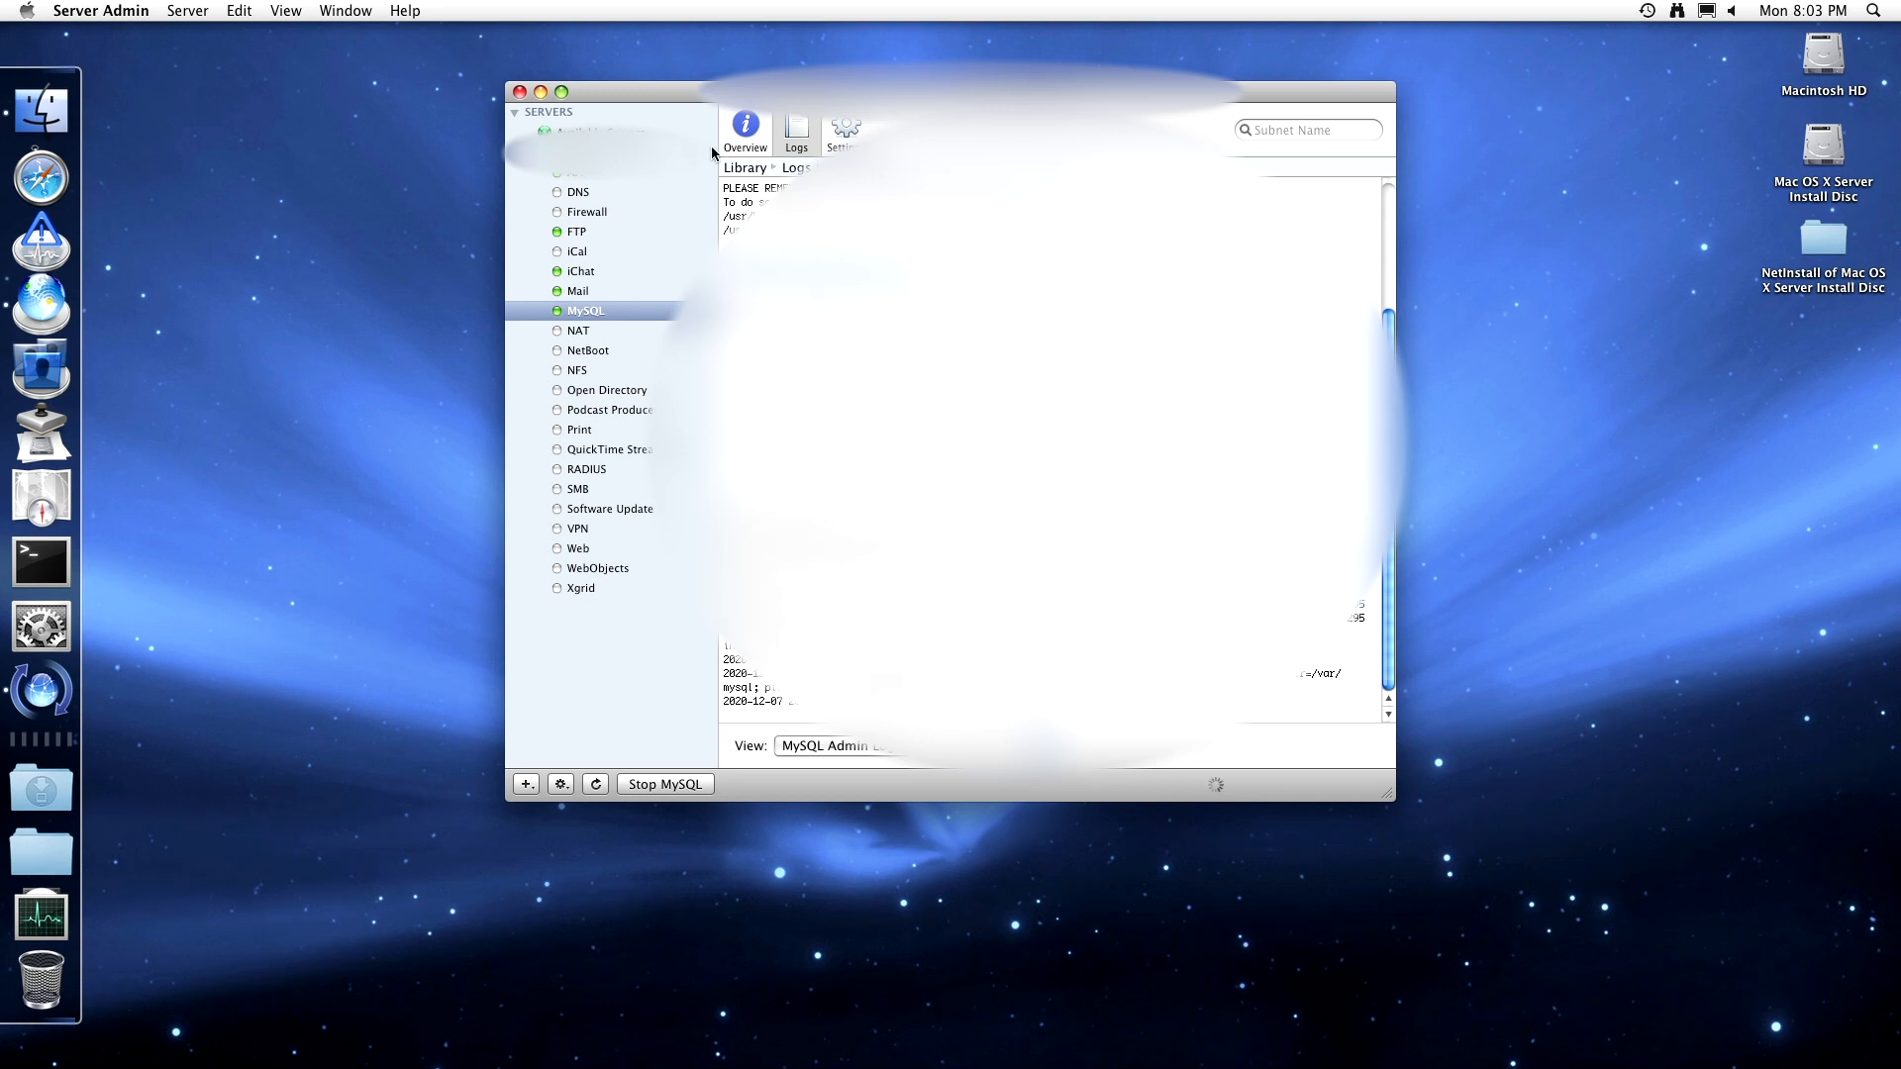
click(857, 750)
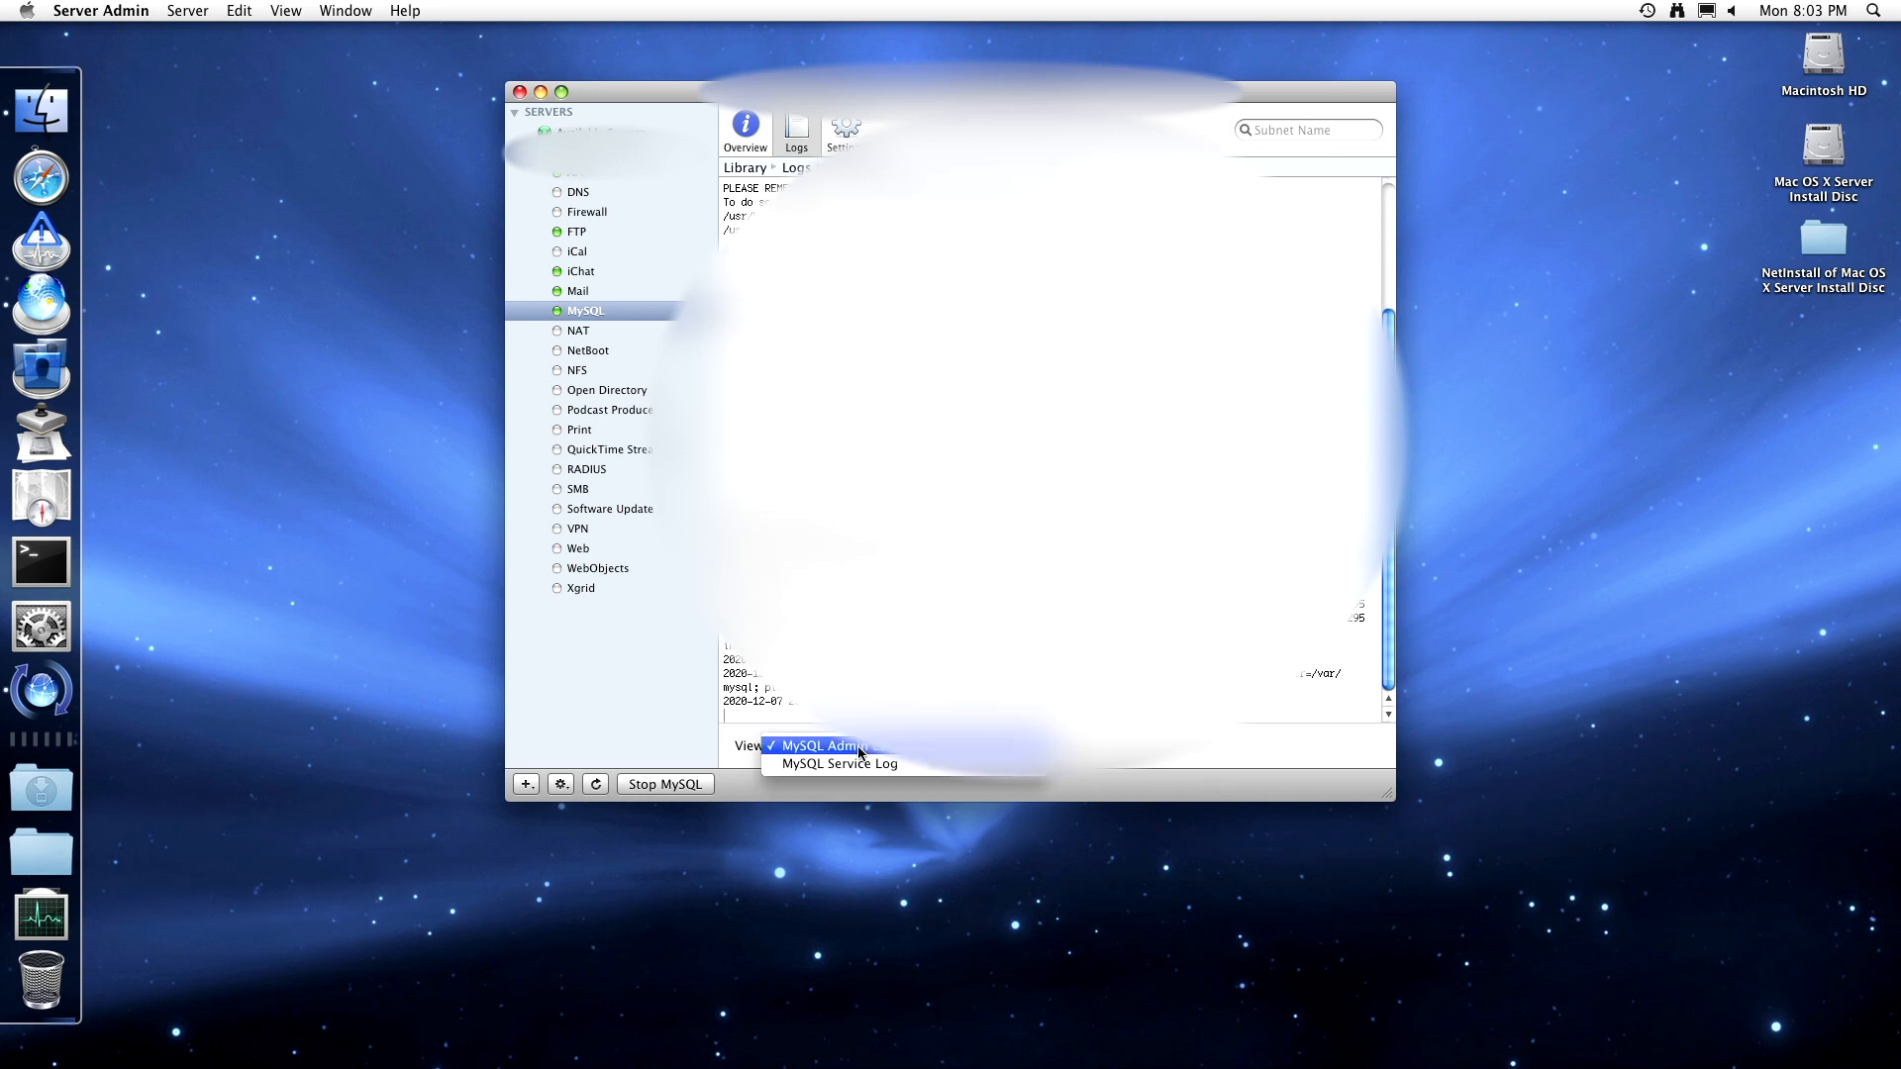
click(857, 765)
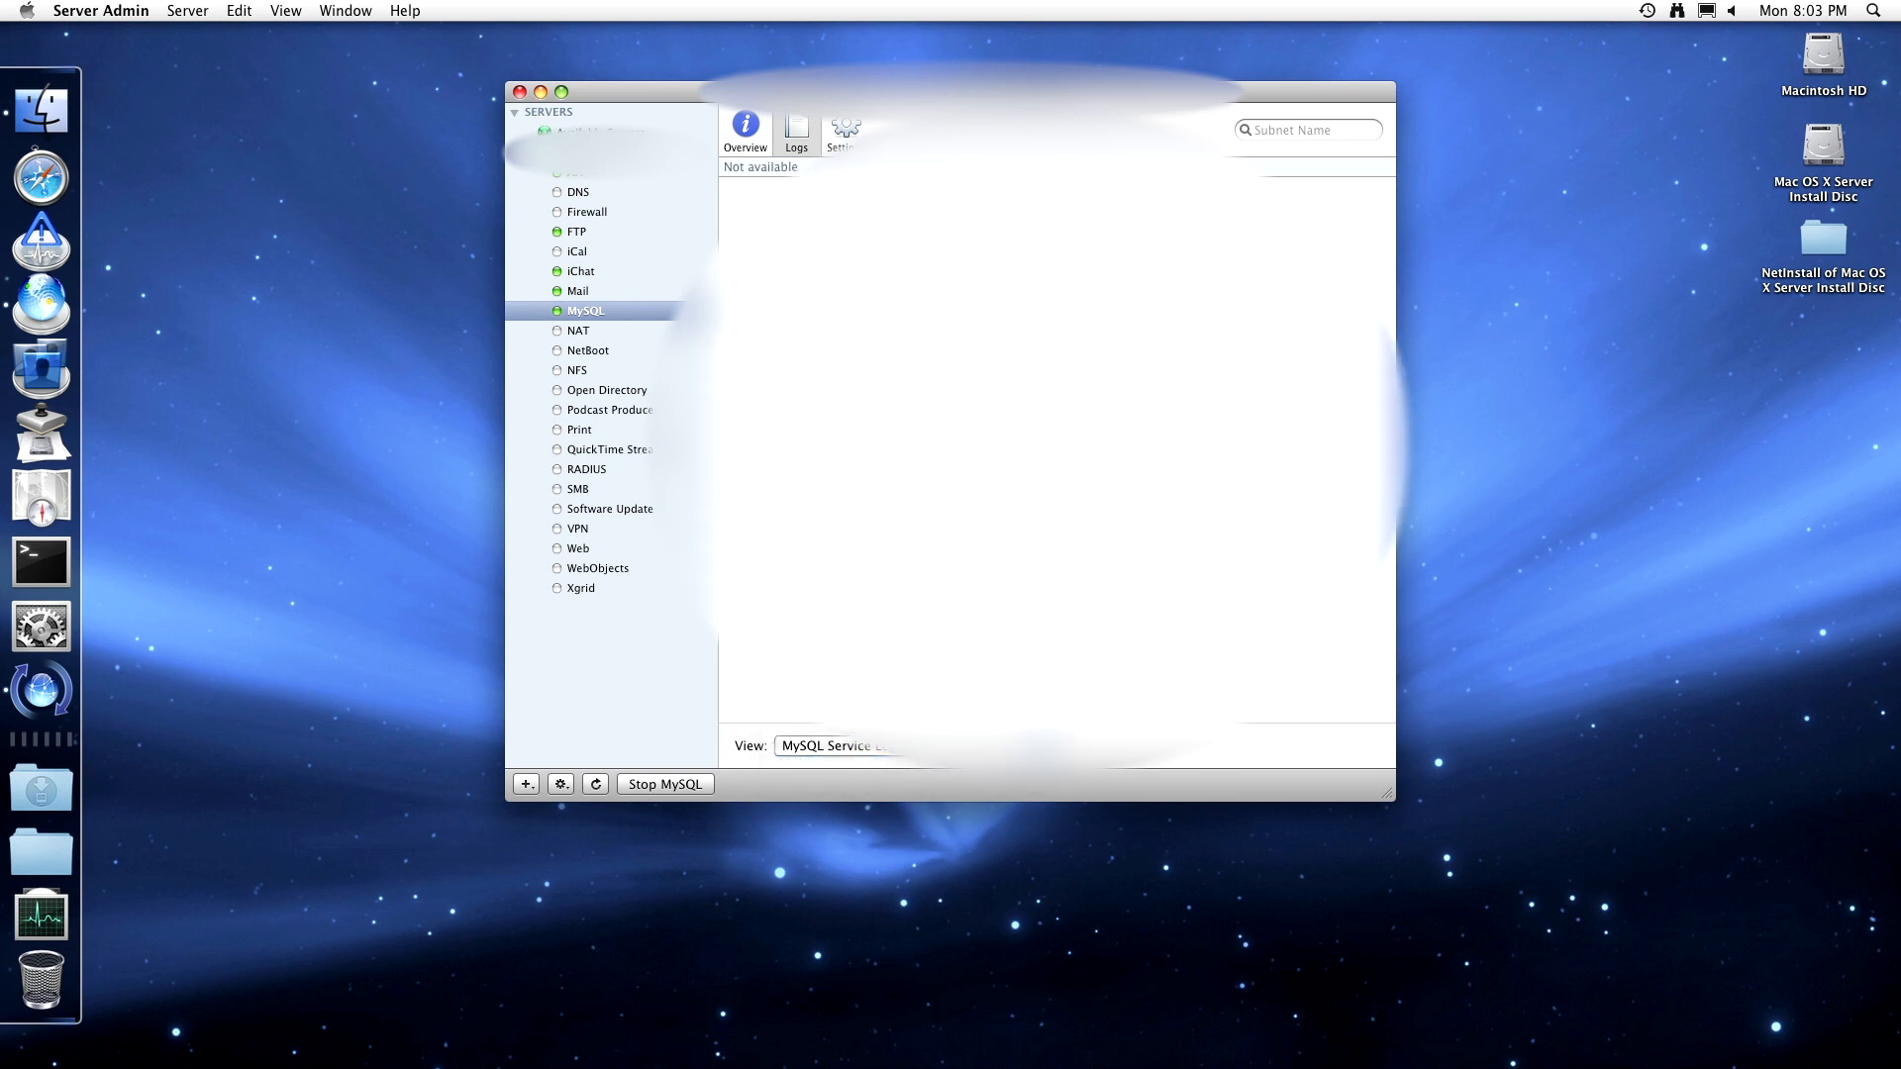
click(858, 136)
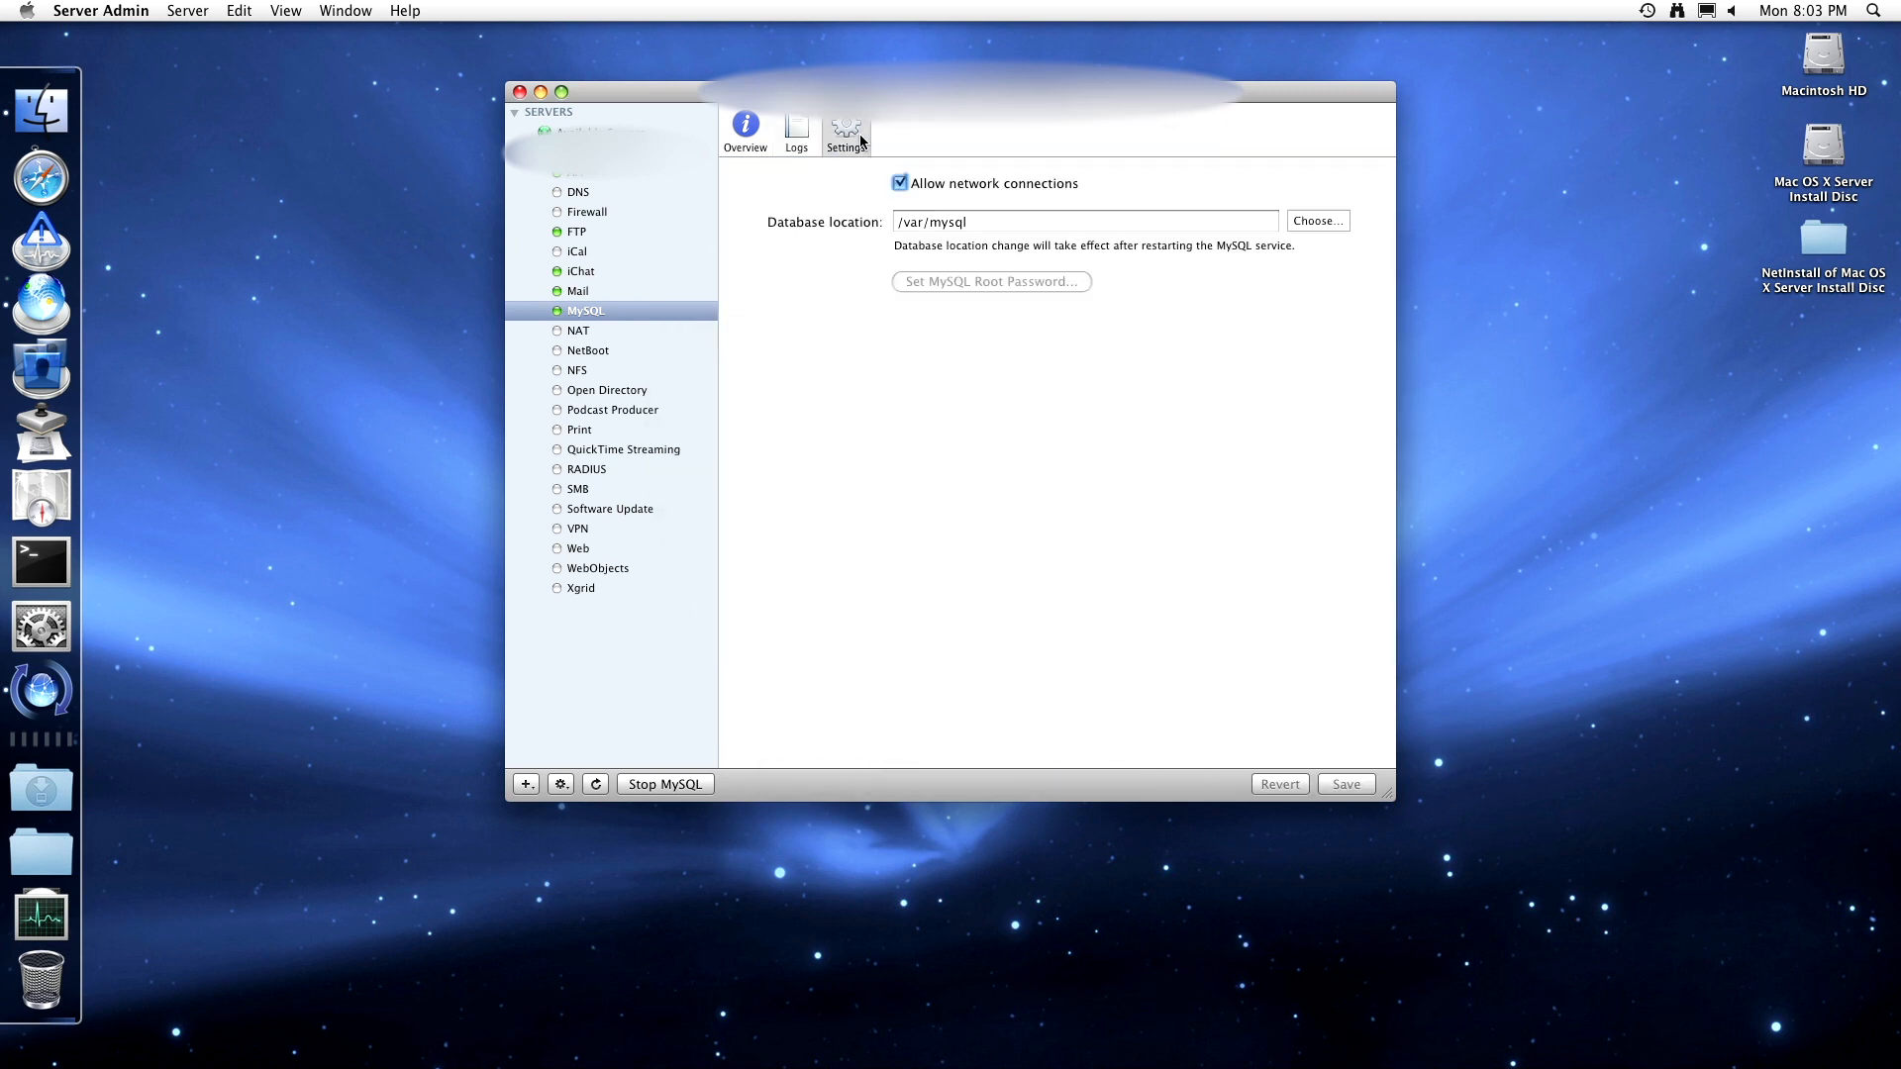
- Show the NAT service overview and launch the Gateway Setup Assistant, allowing keychain access
click(598, 334)
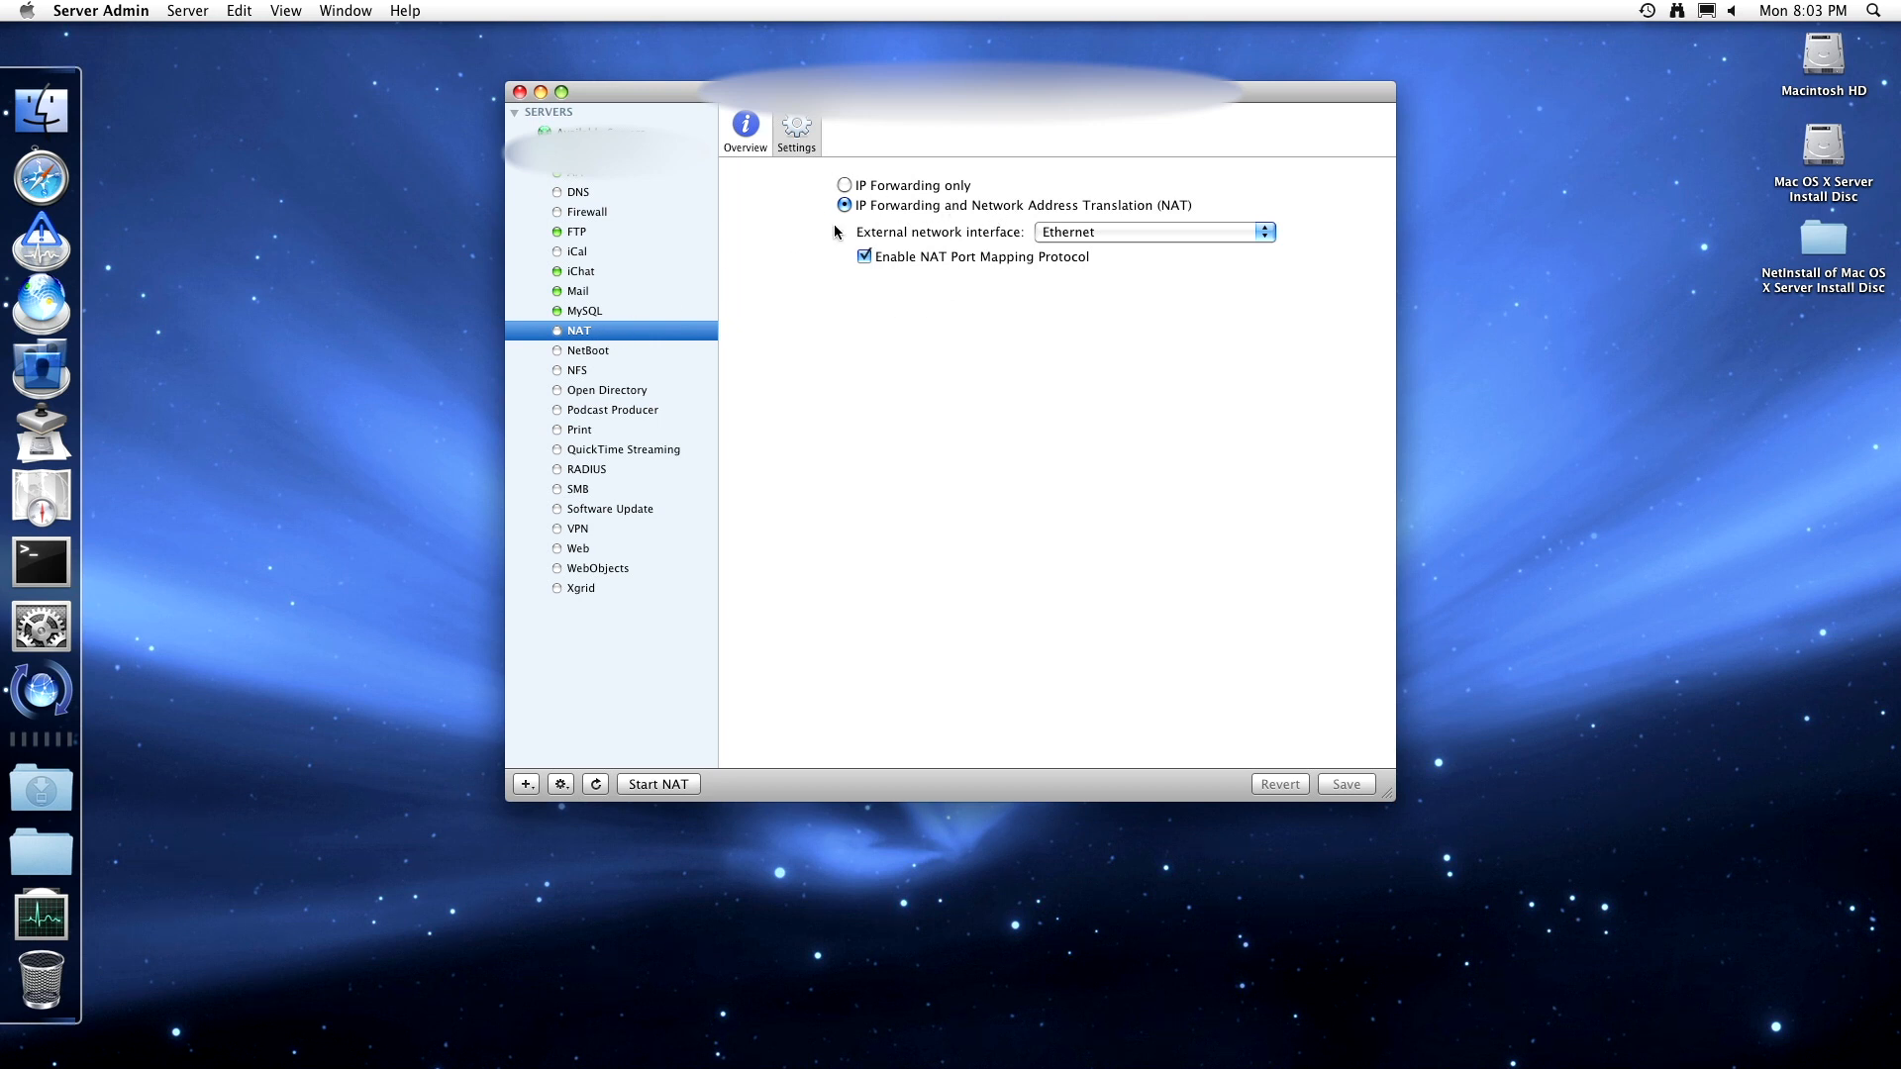
click(748, 138)
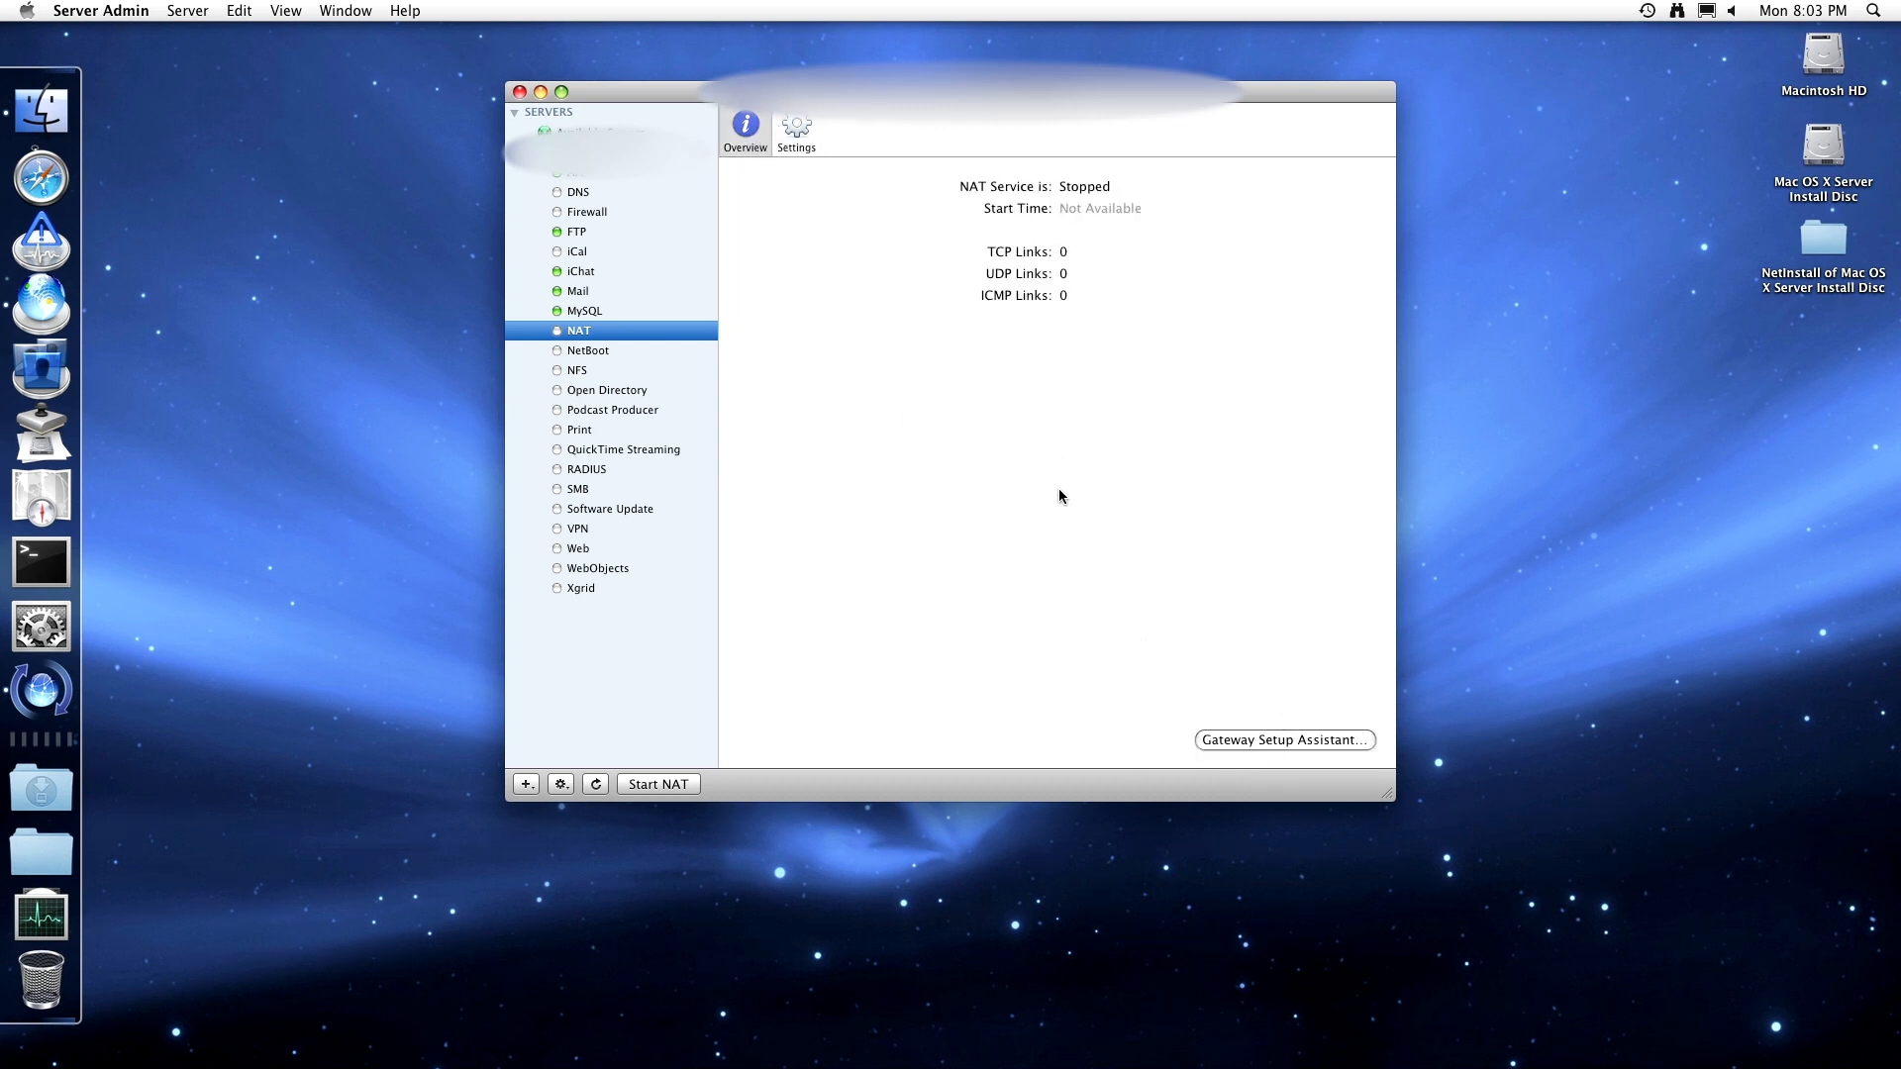
click(1351, 742)
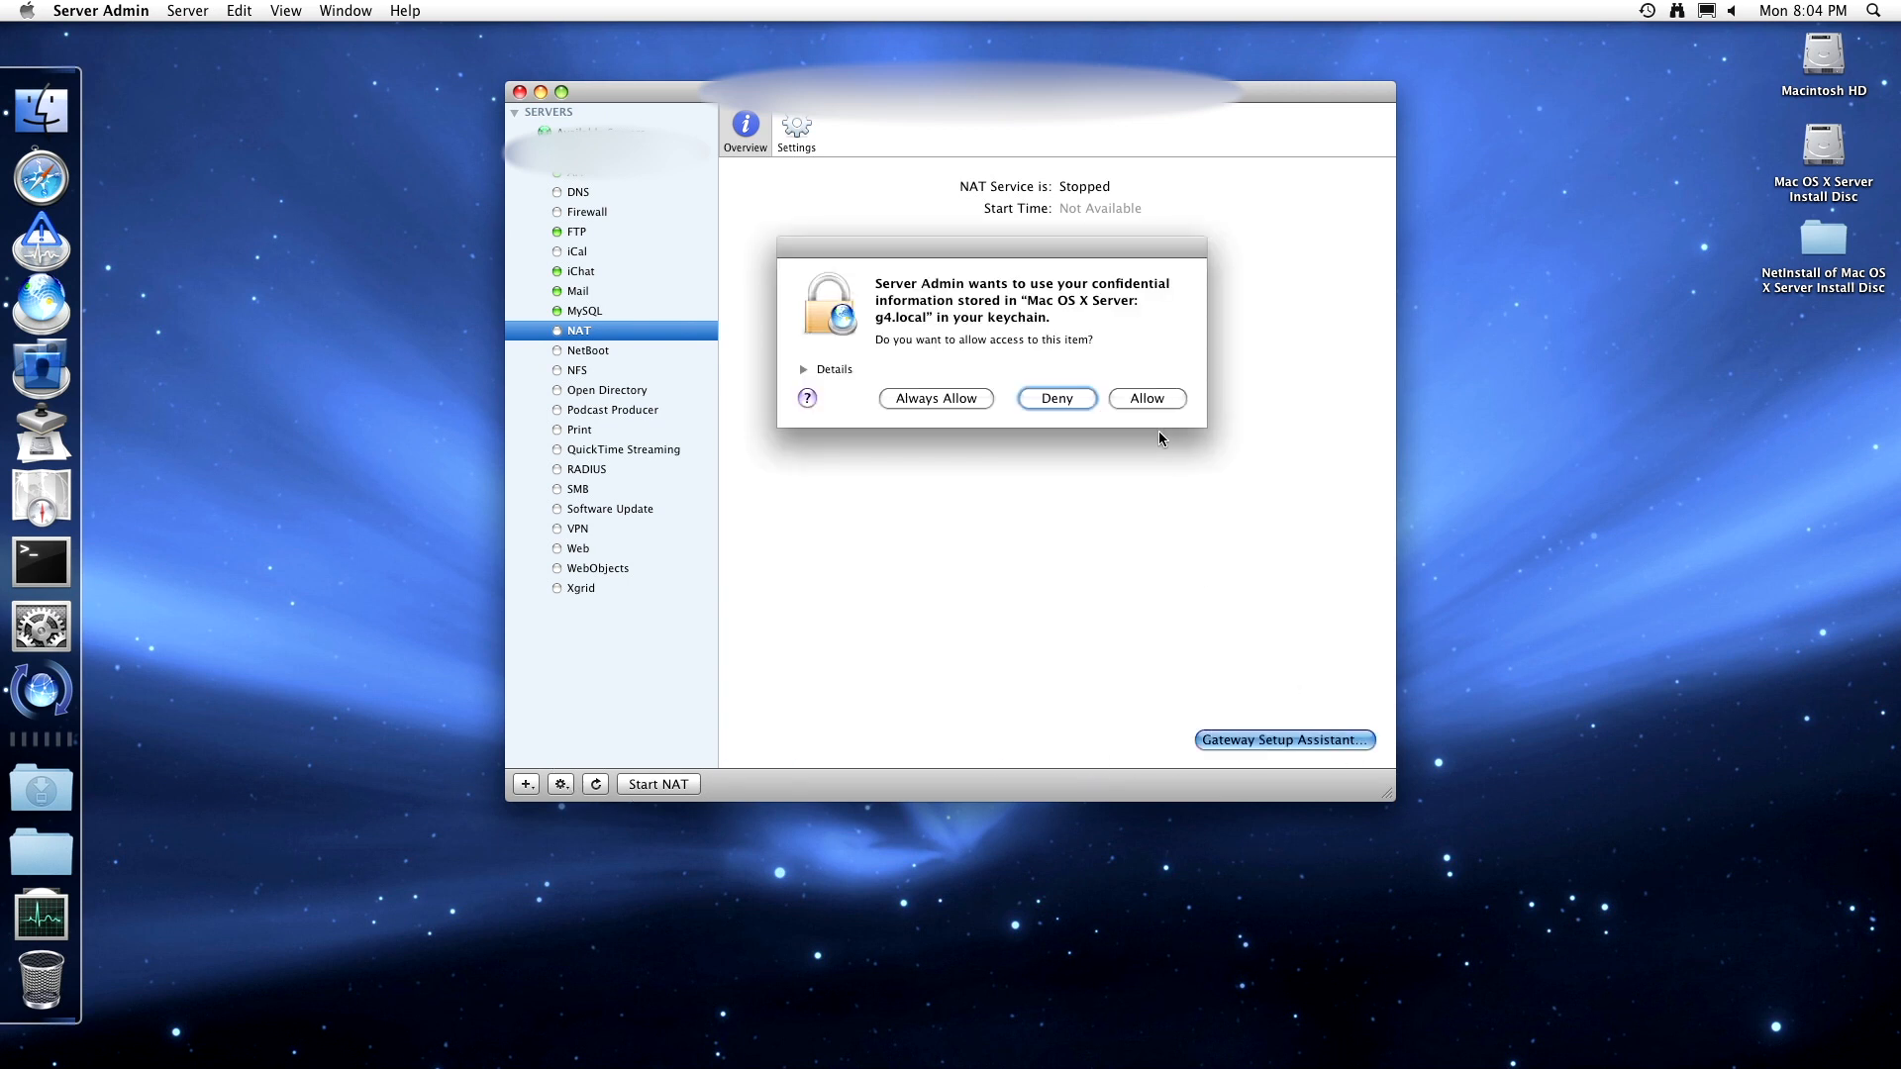
click(1160, 400)
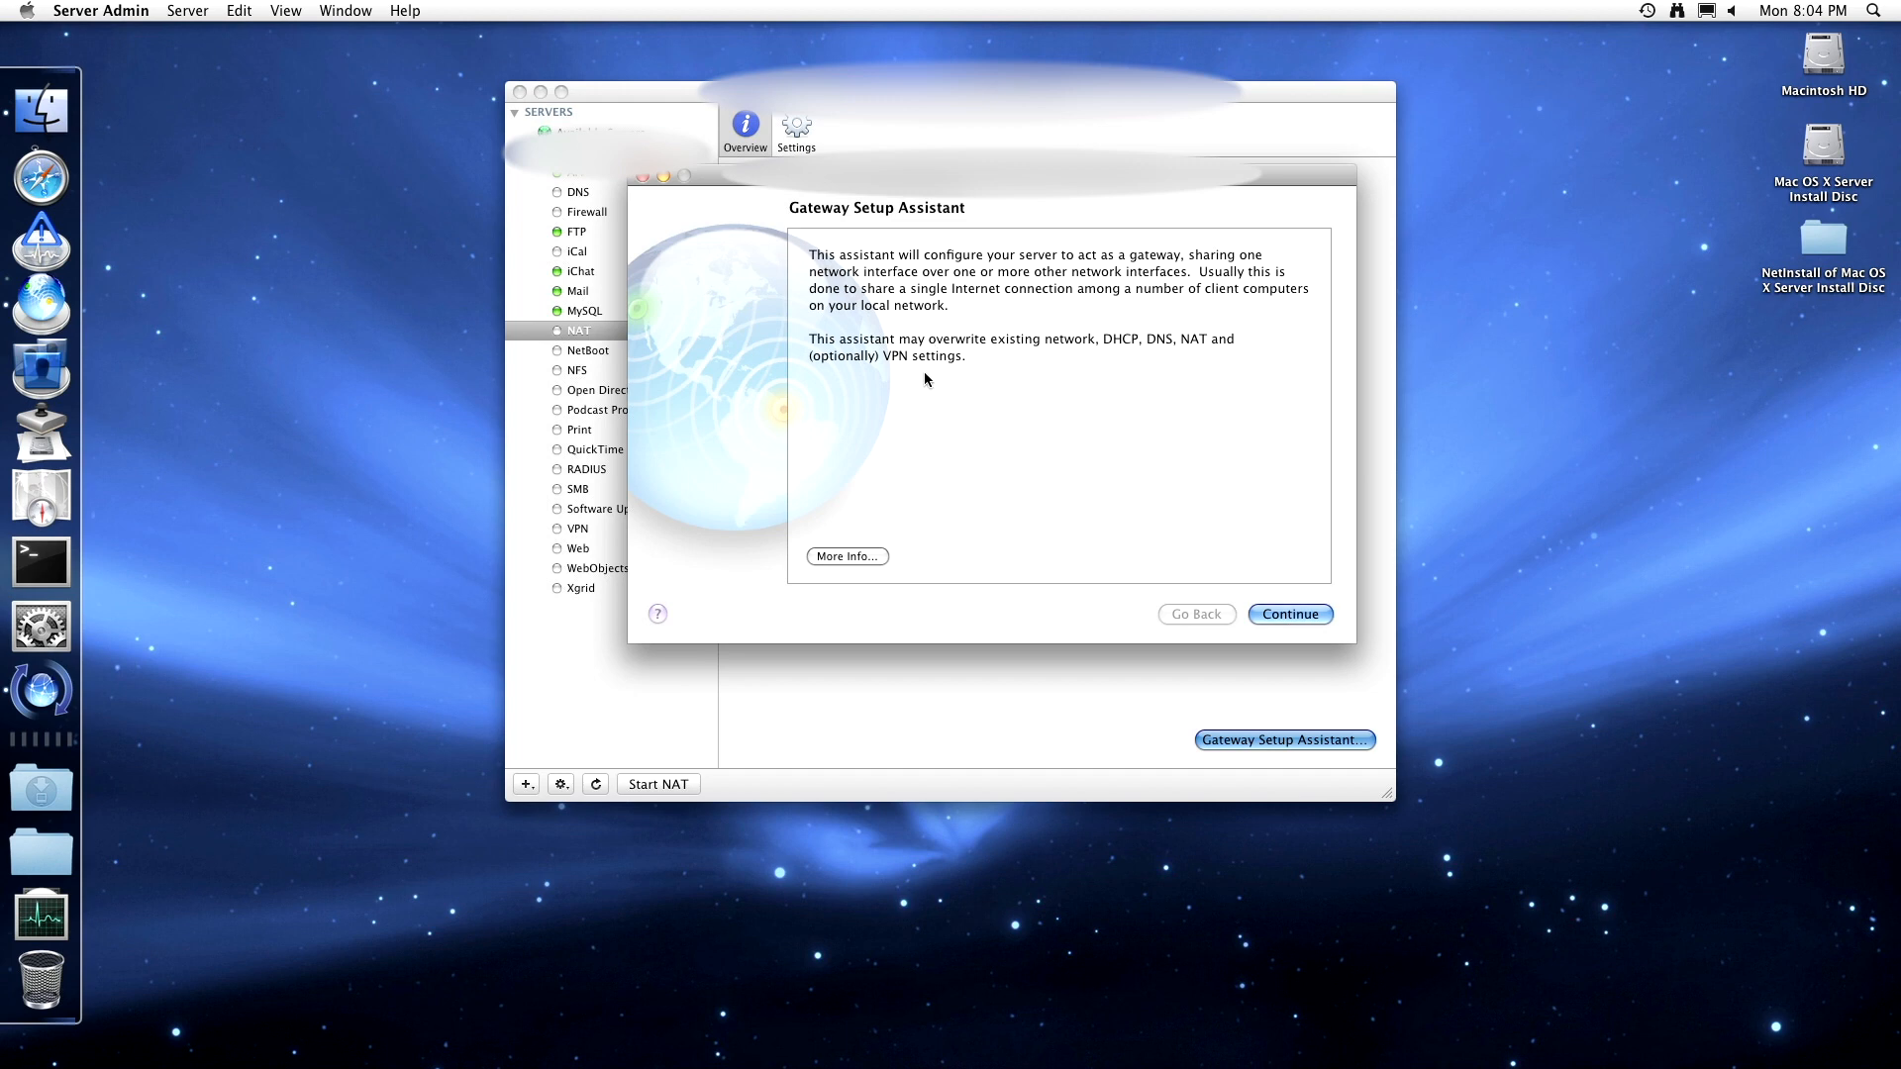
- Review the gateway setup changes, close the assistant without applying, and show NetBoot's overview
click(853, 557)
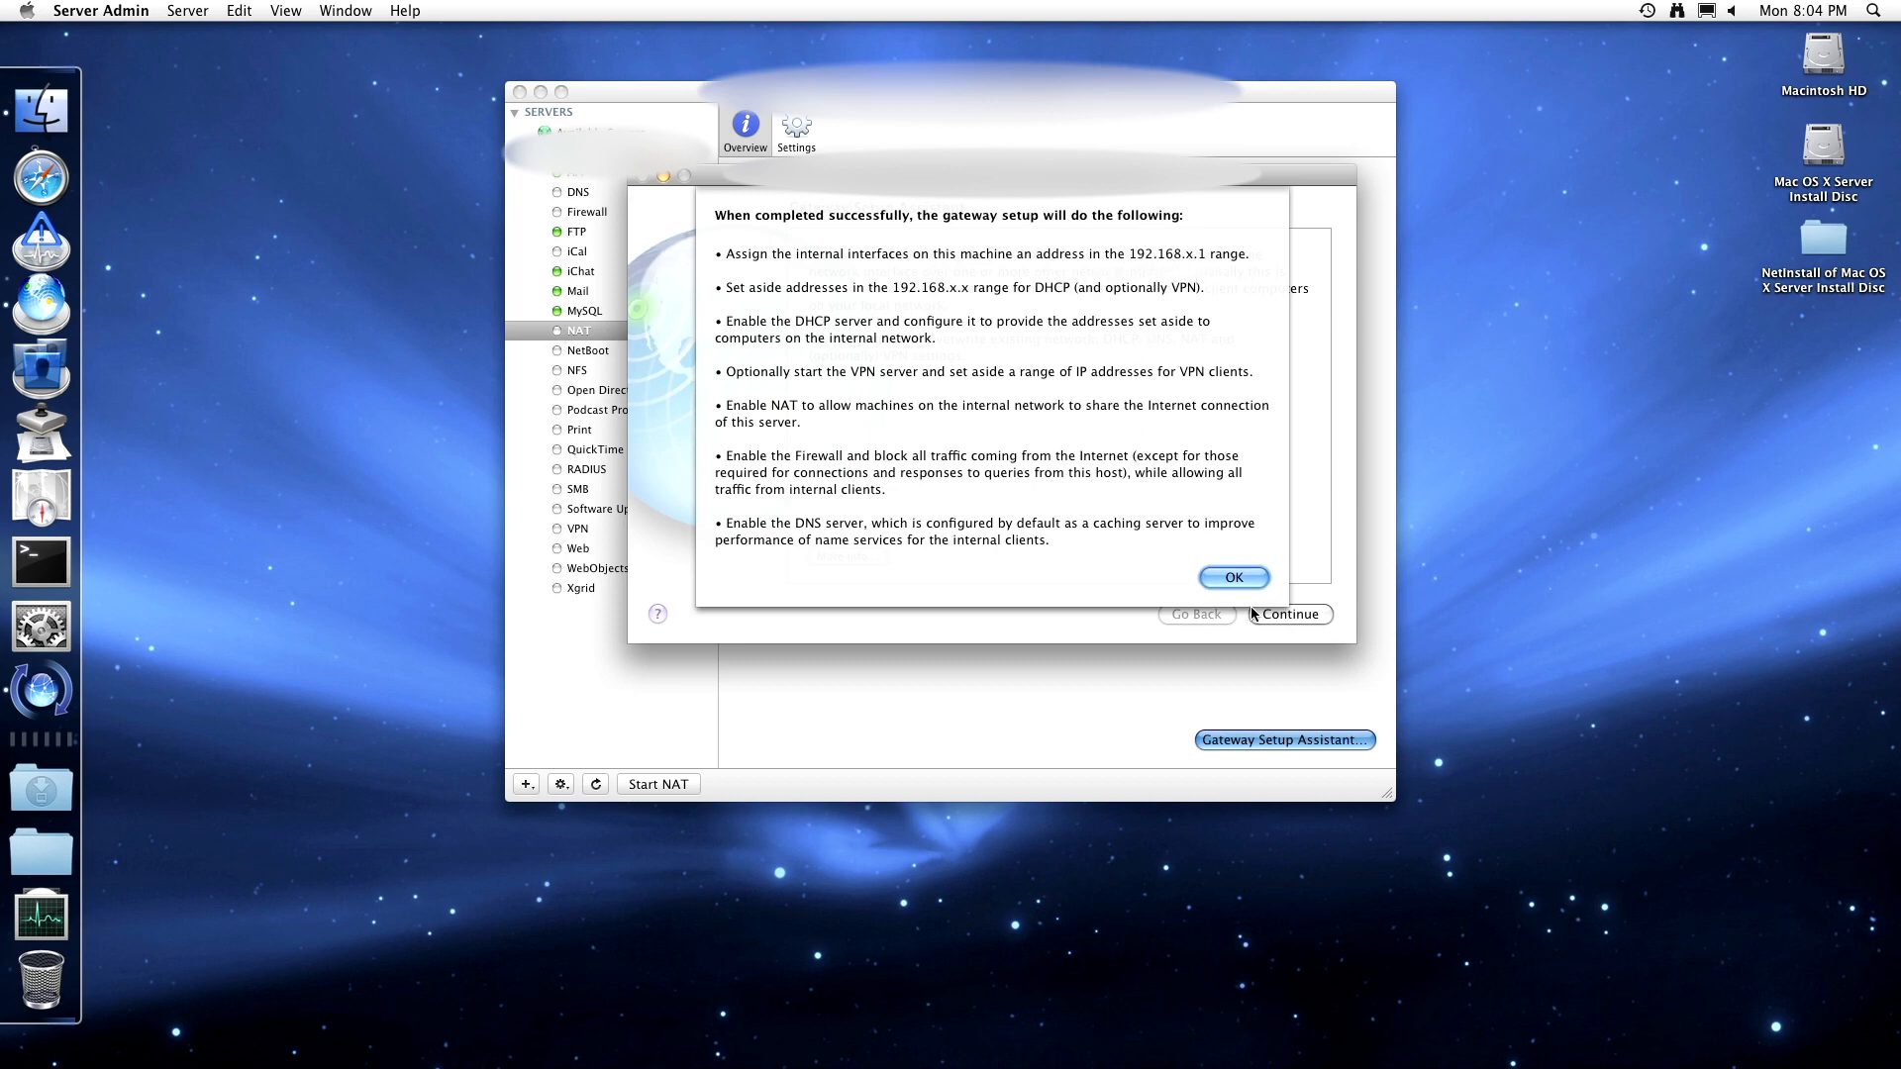
click(1252, 581)
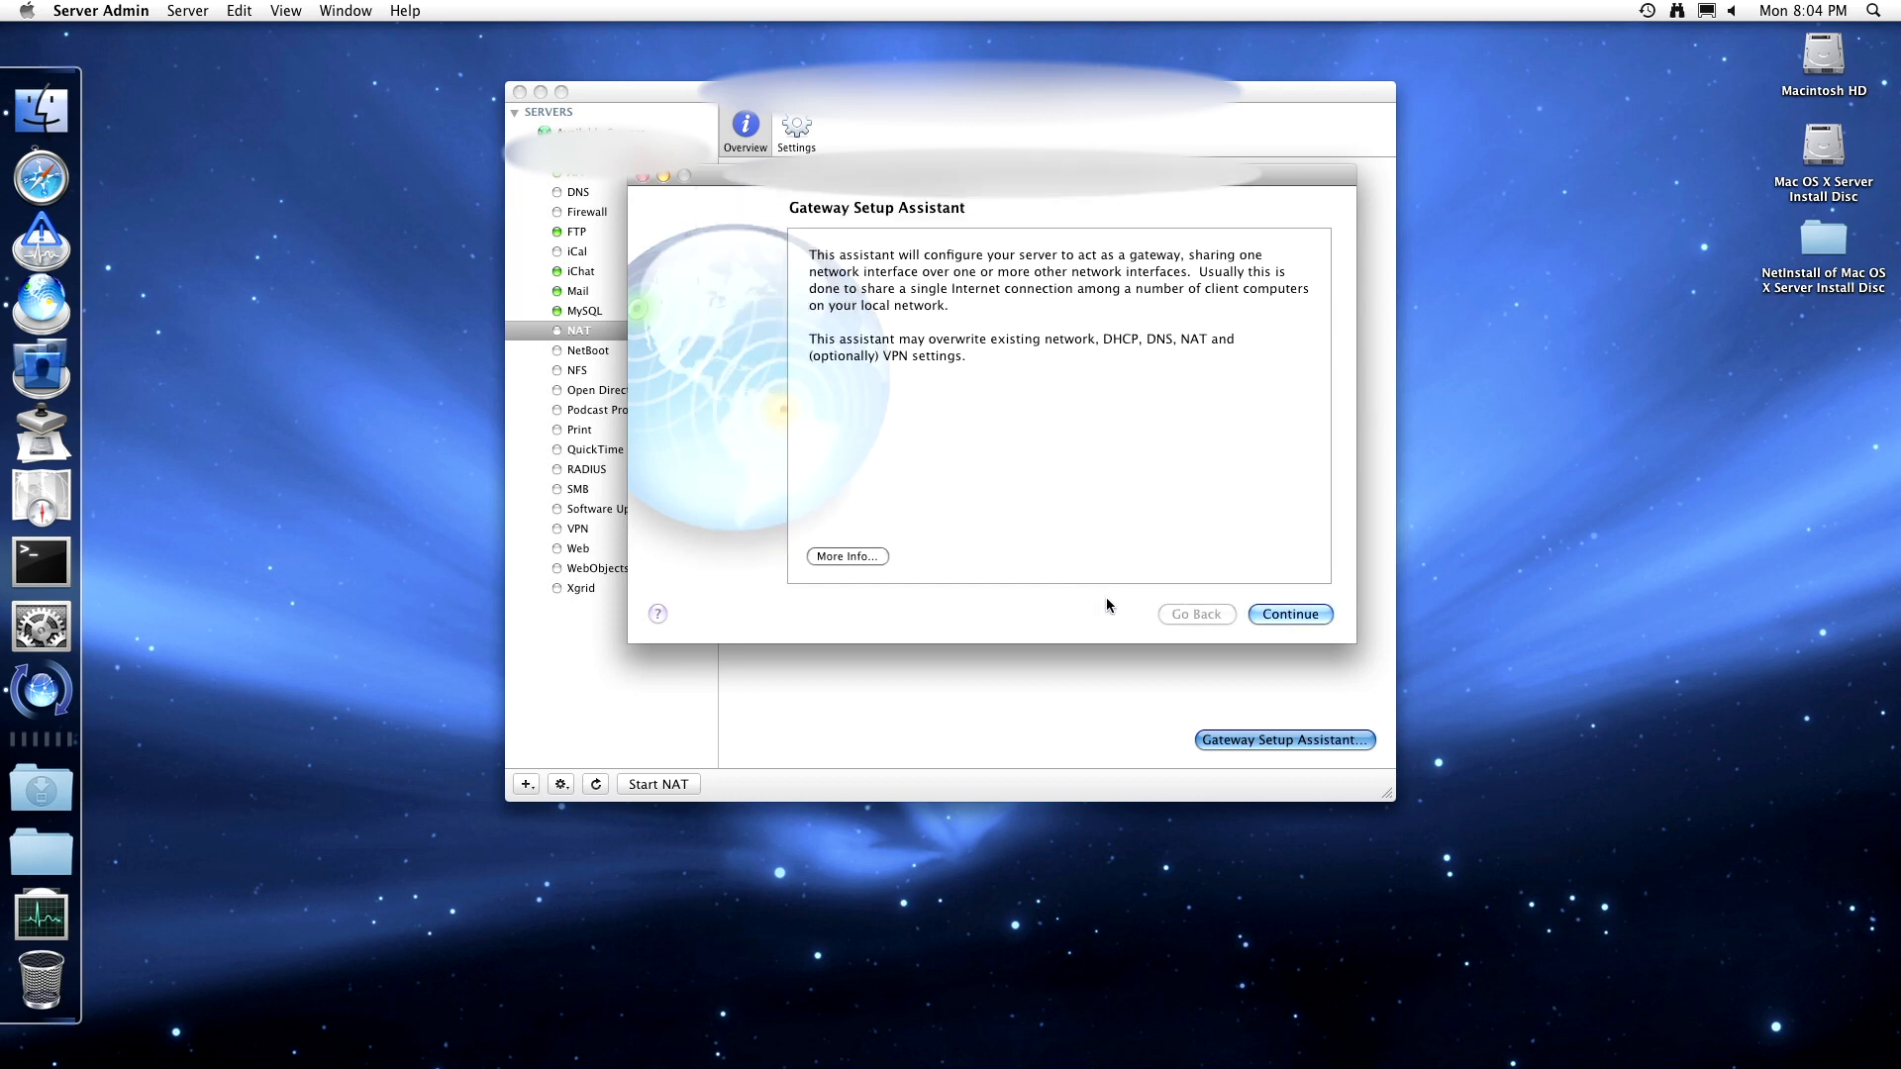
click(642, 177)
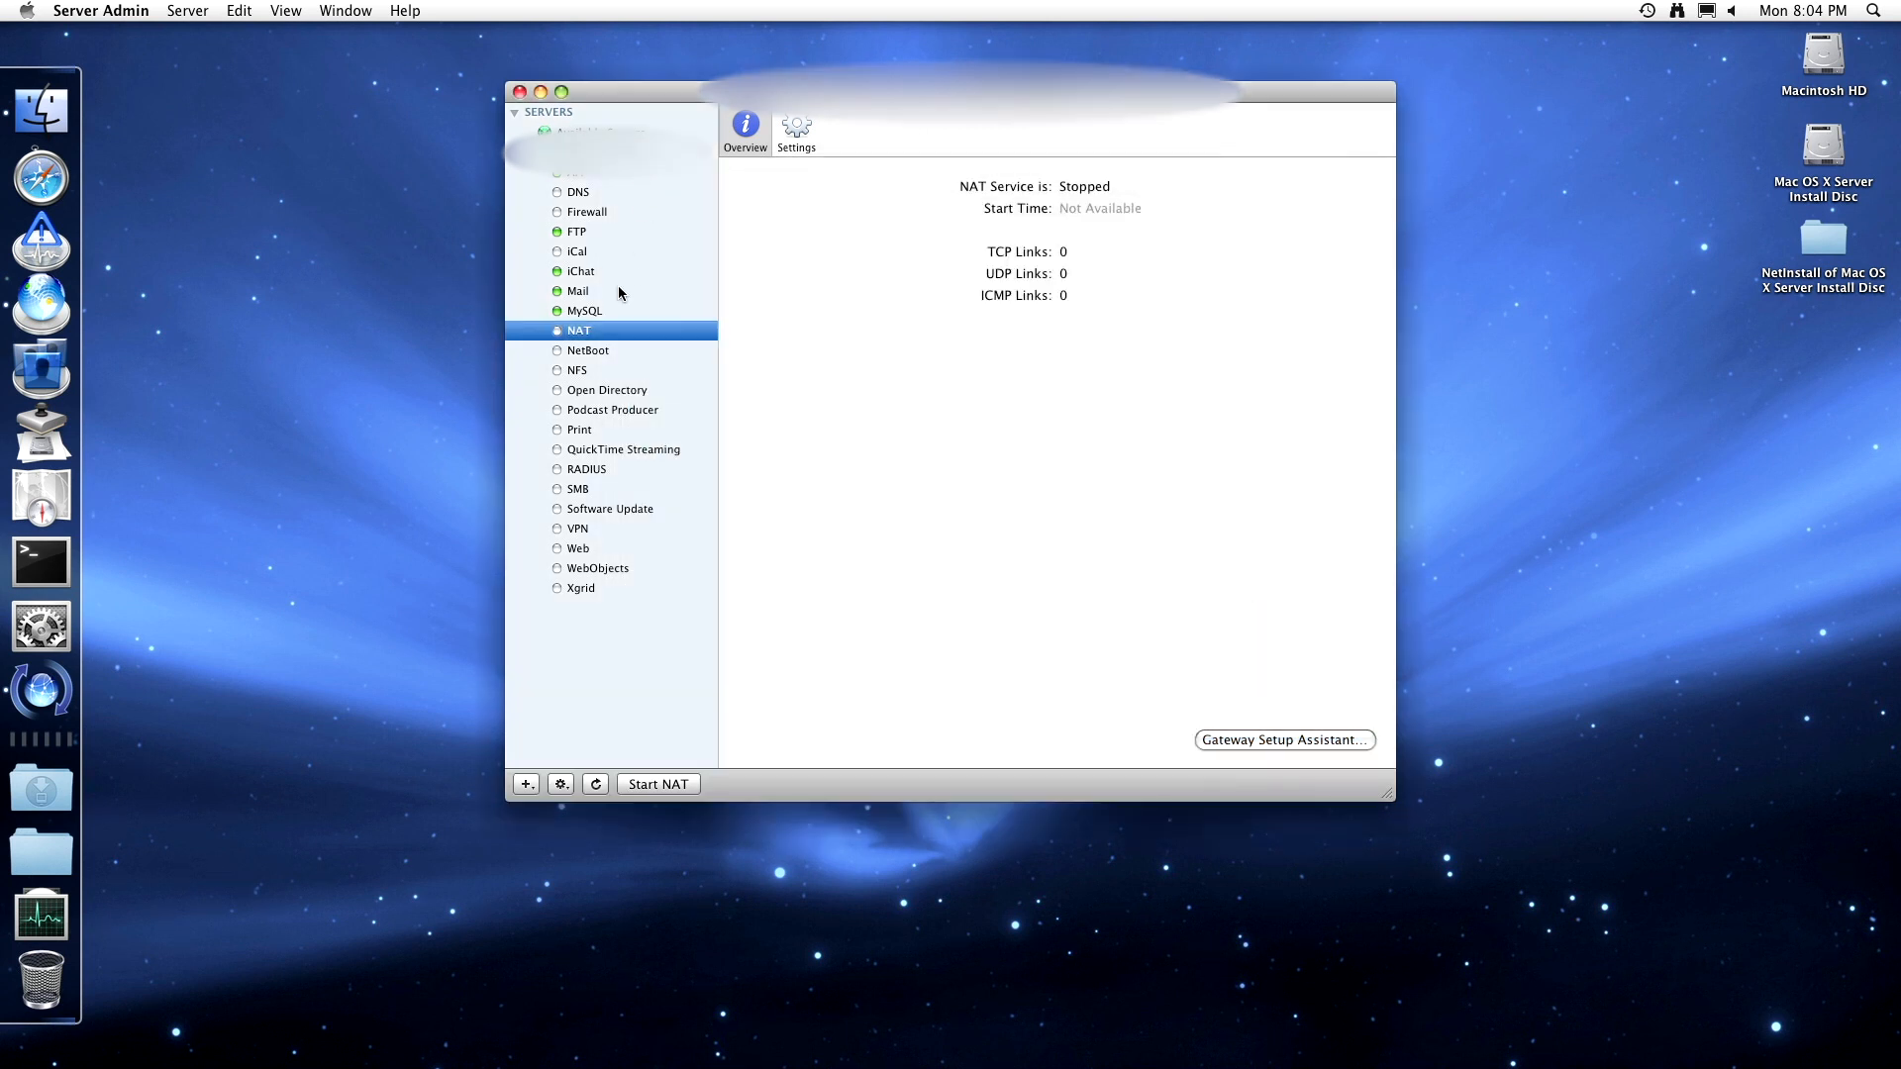
click(594, 351)
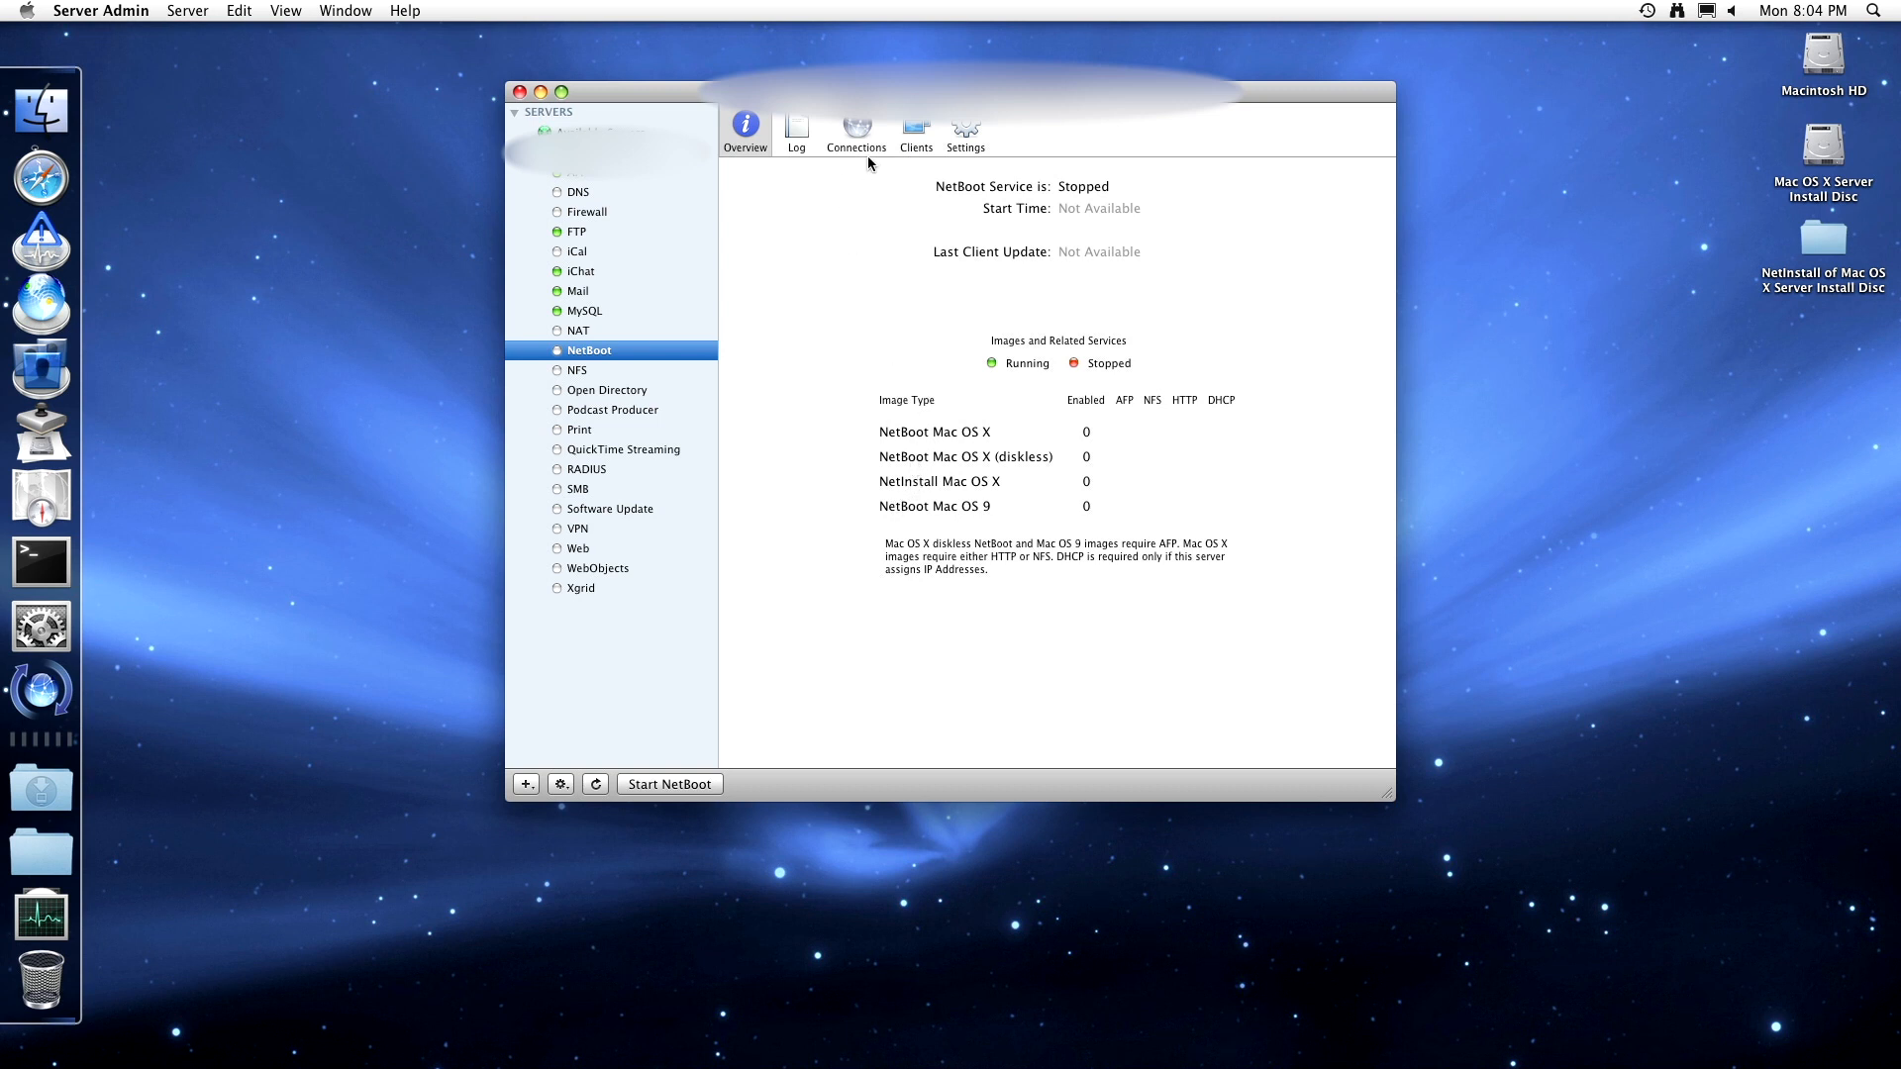
- Enable NetBoot on Ethernet and FireWire, store images and client data on Macintosh HD, and view Images
click(960, 130)
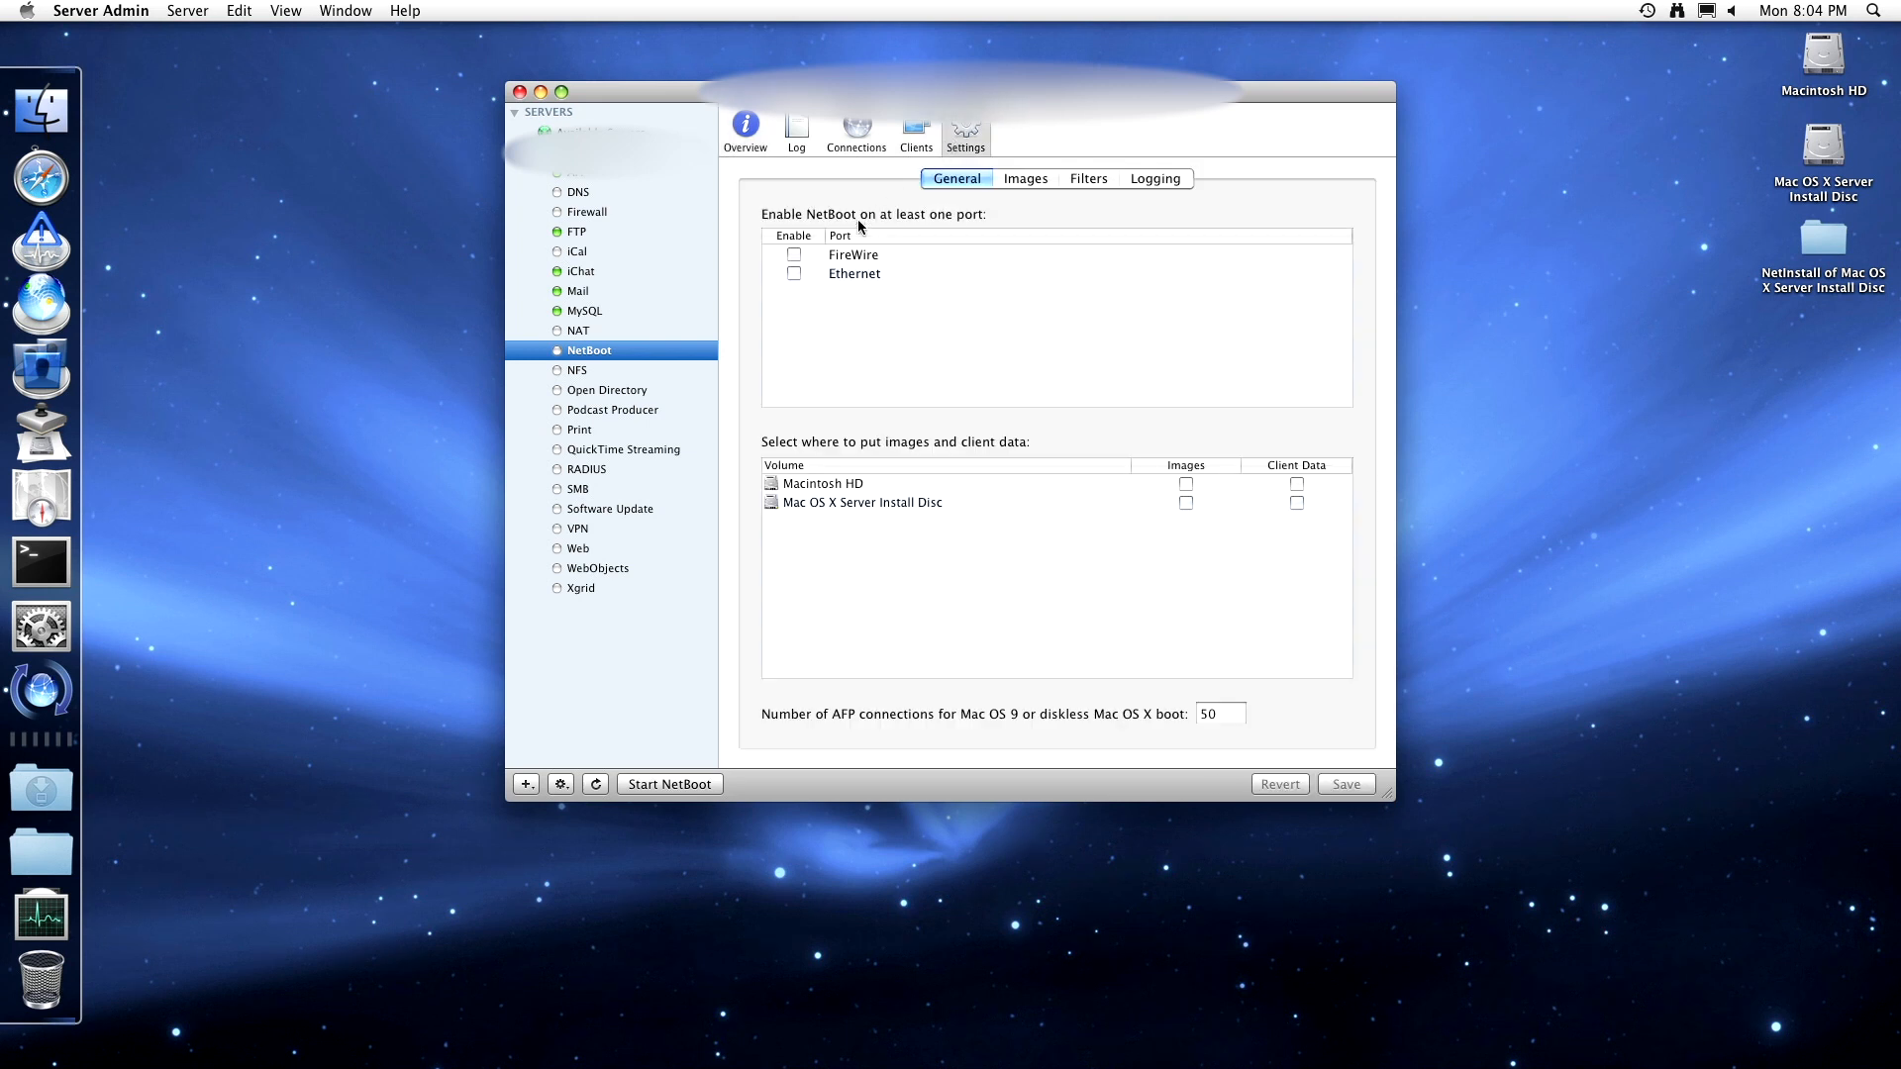
click(794, 274)
click(794, 254)
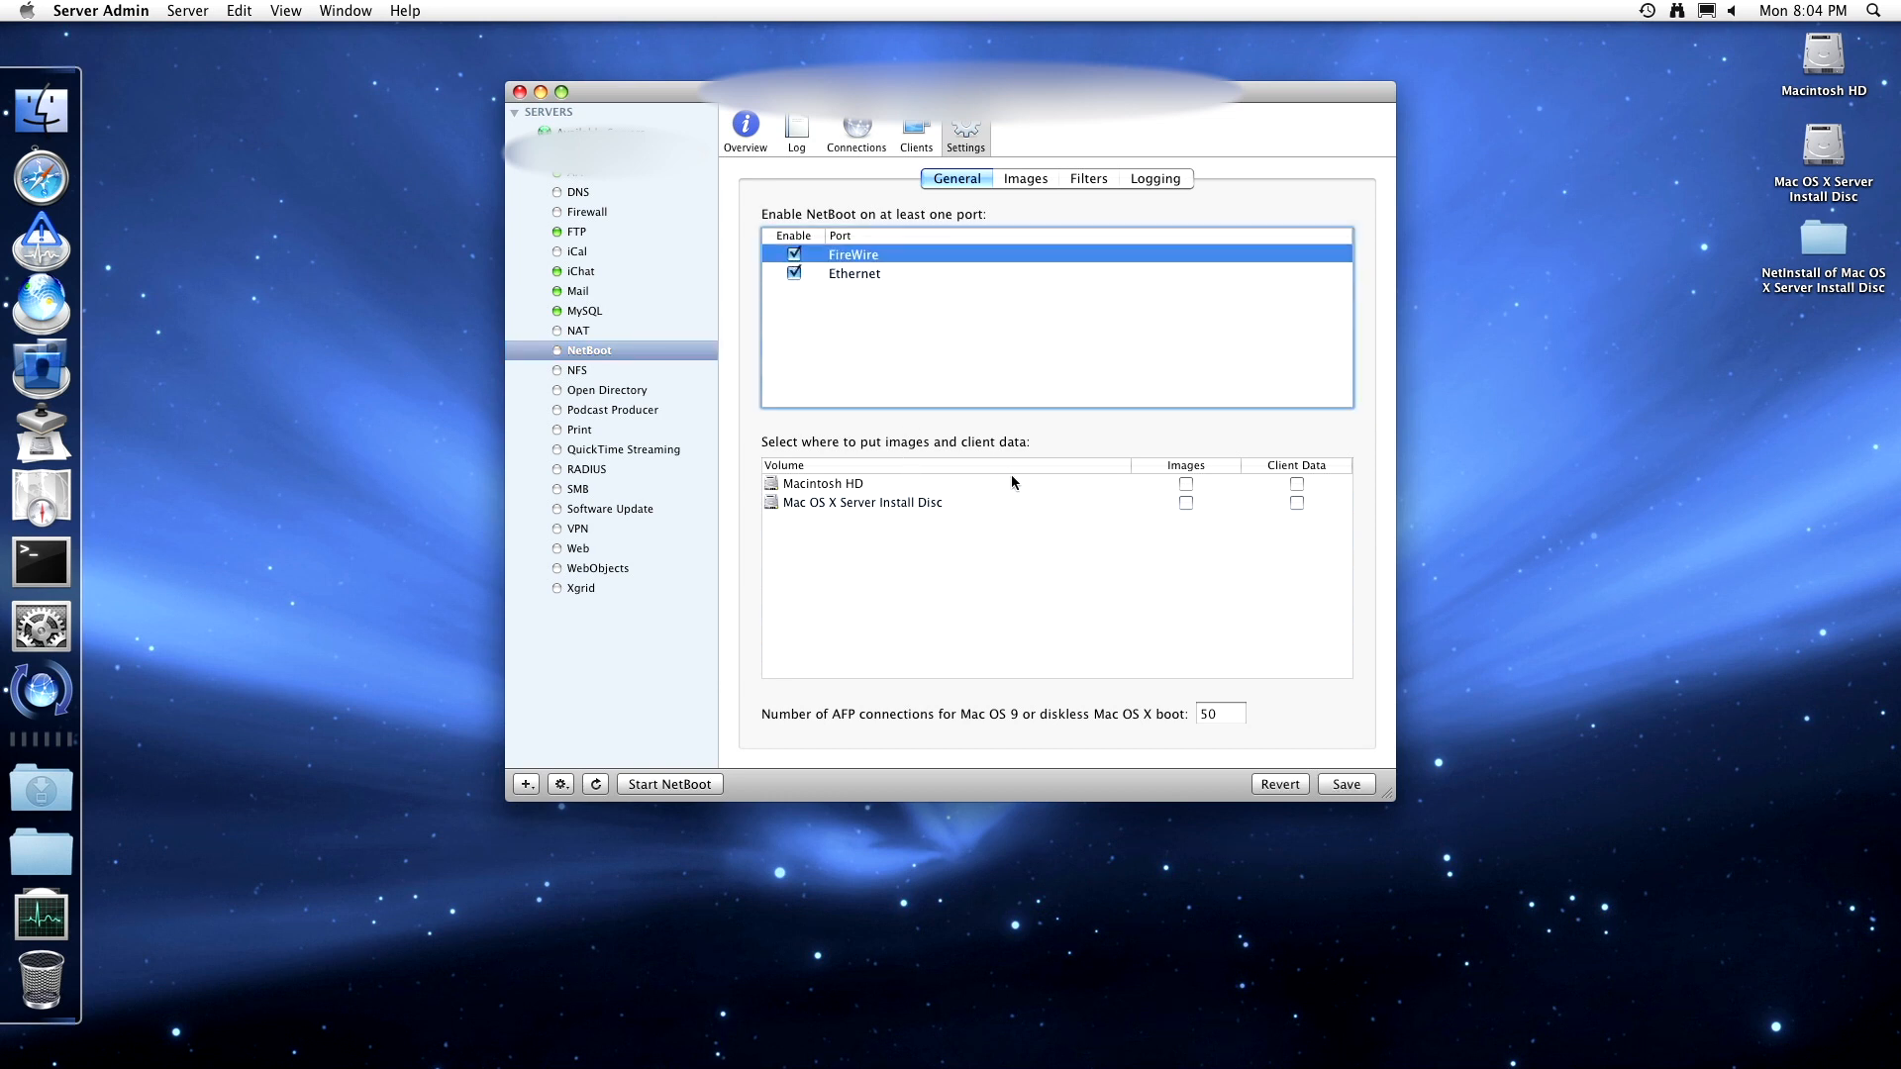
click(1187, 483)
click(1297, 484)
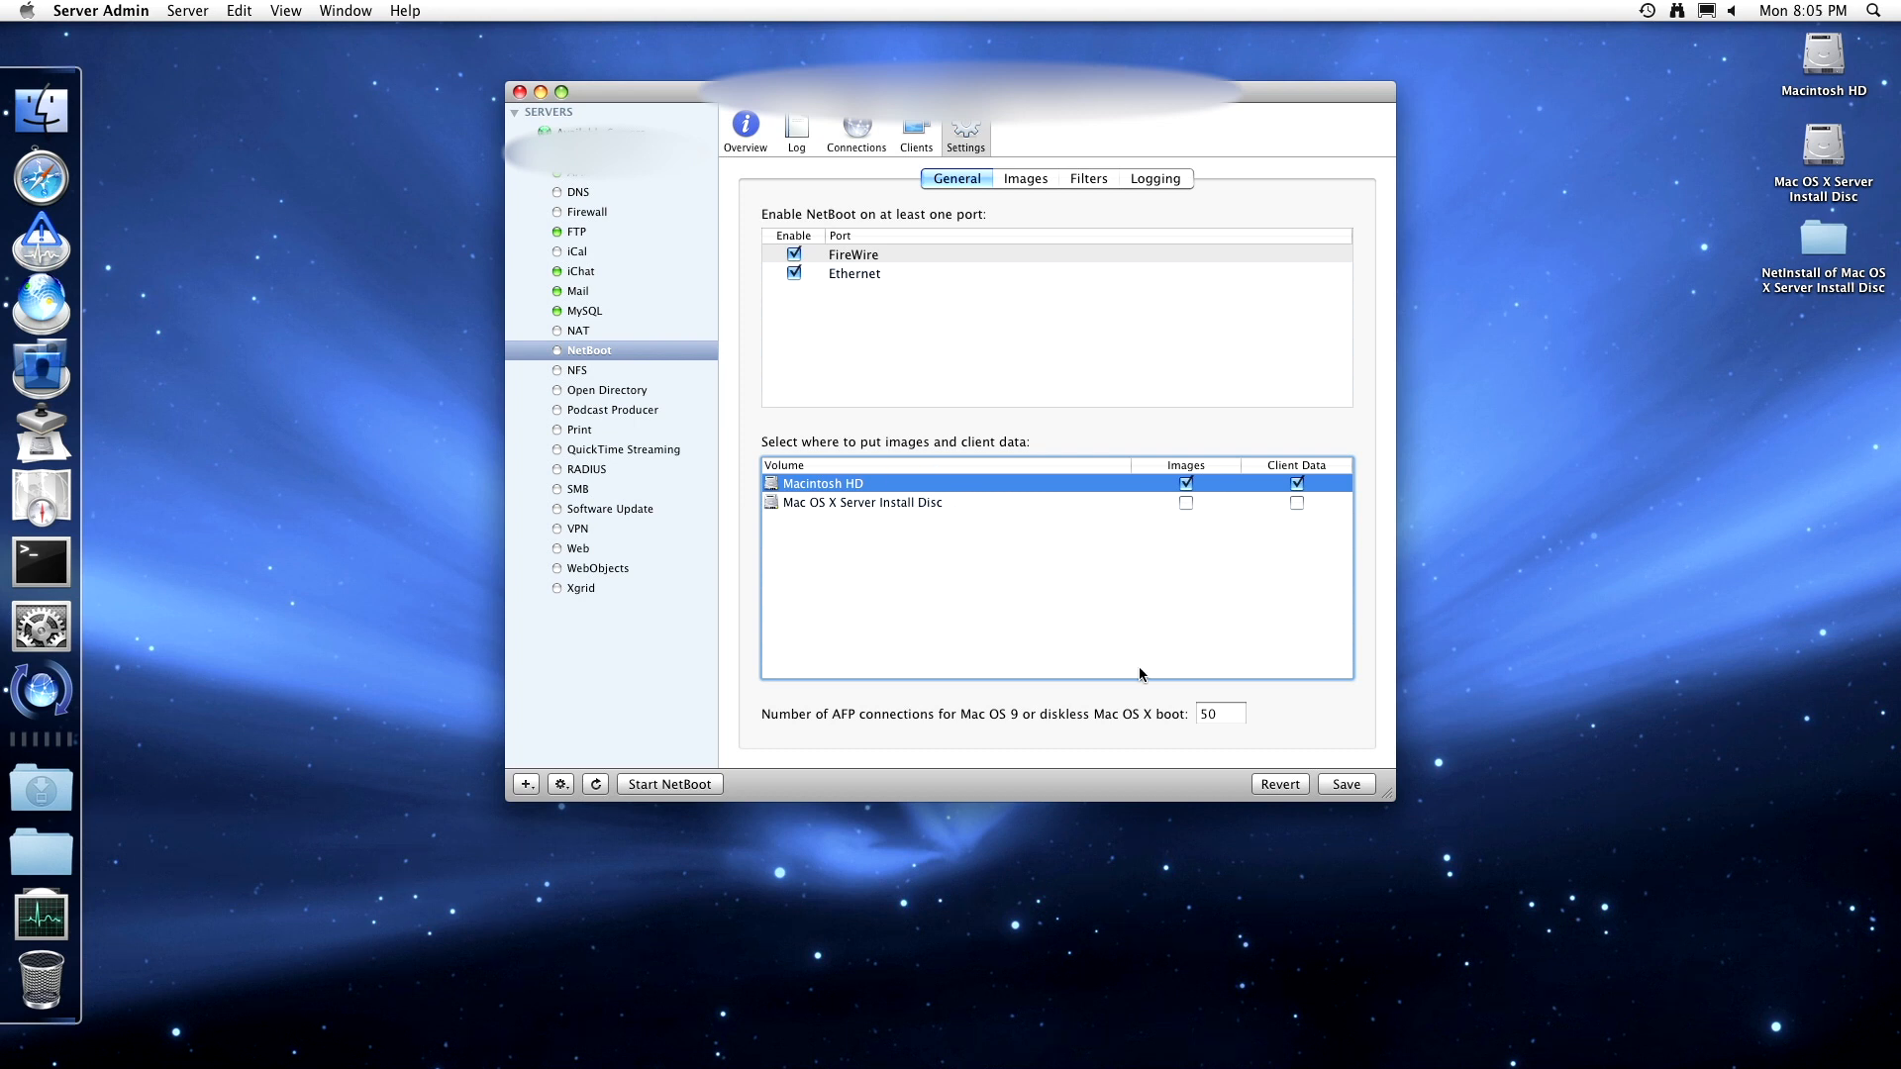
click(1210, 712)
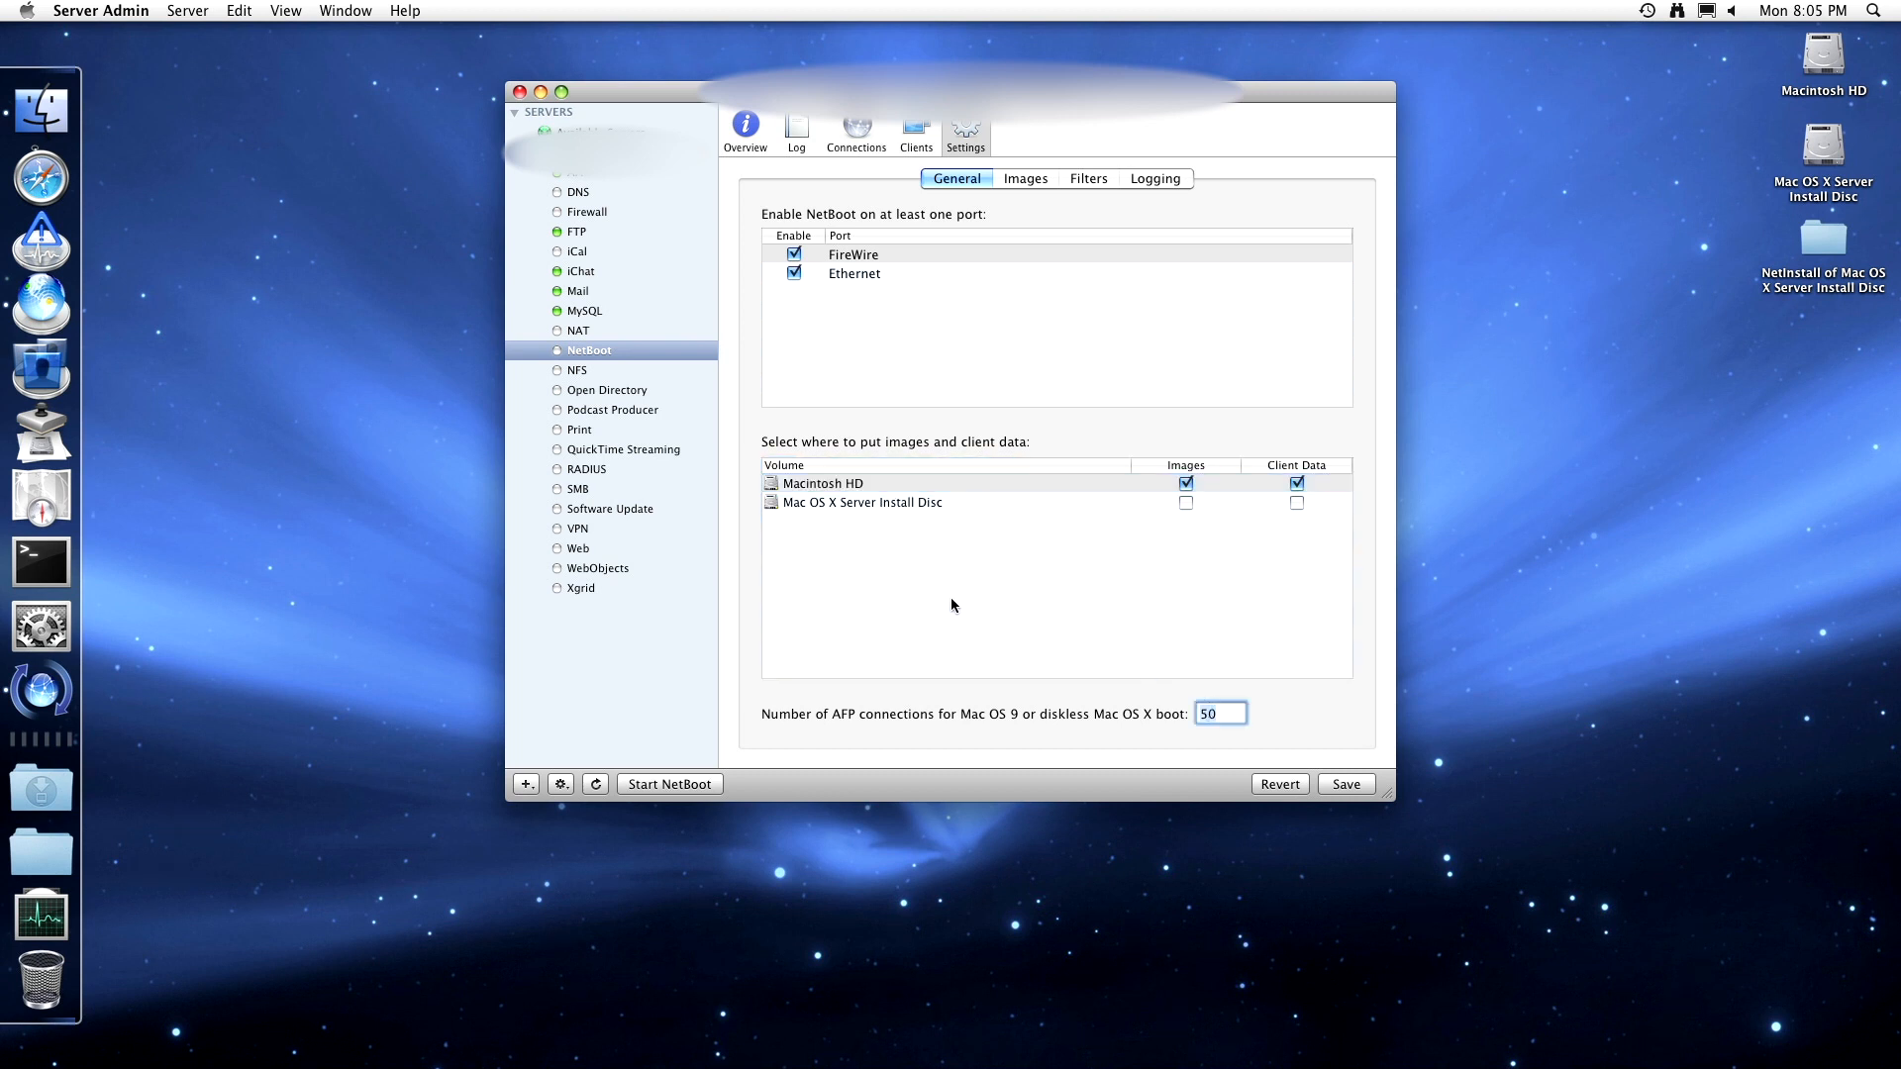
click(903, 551)
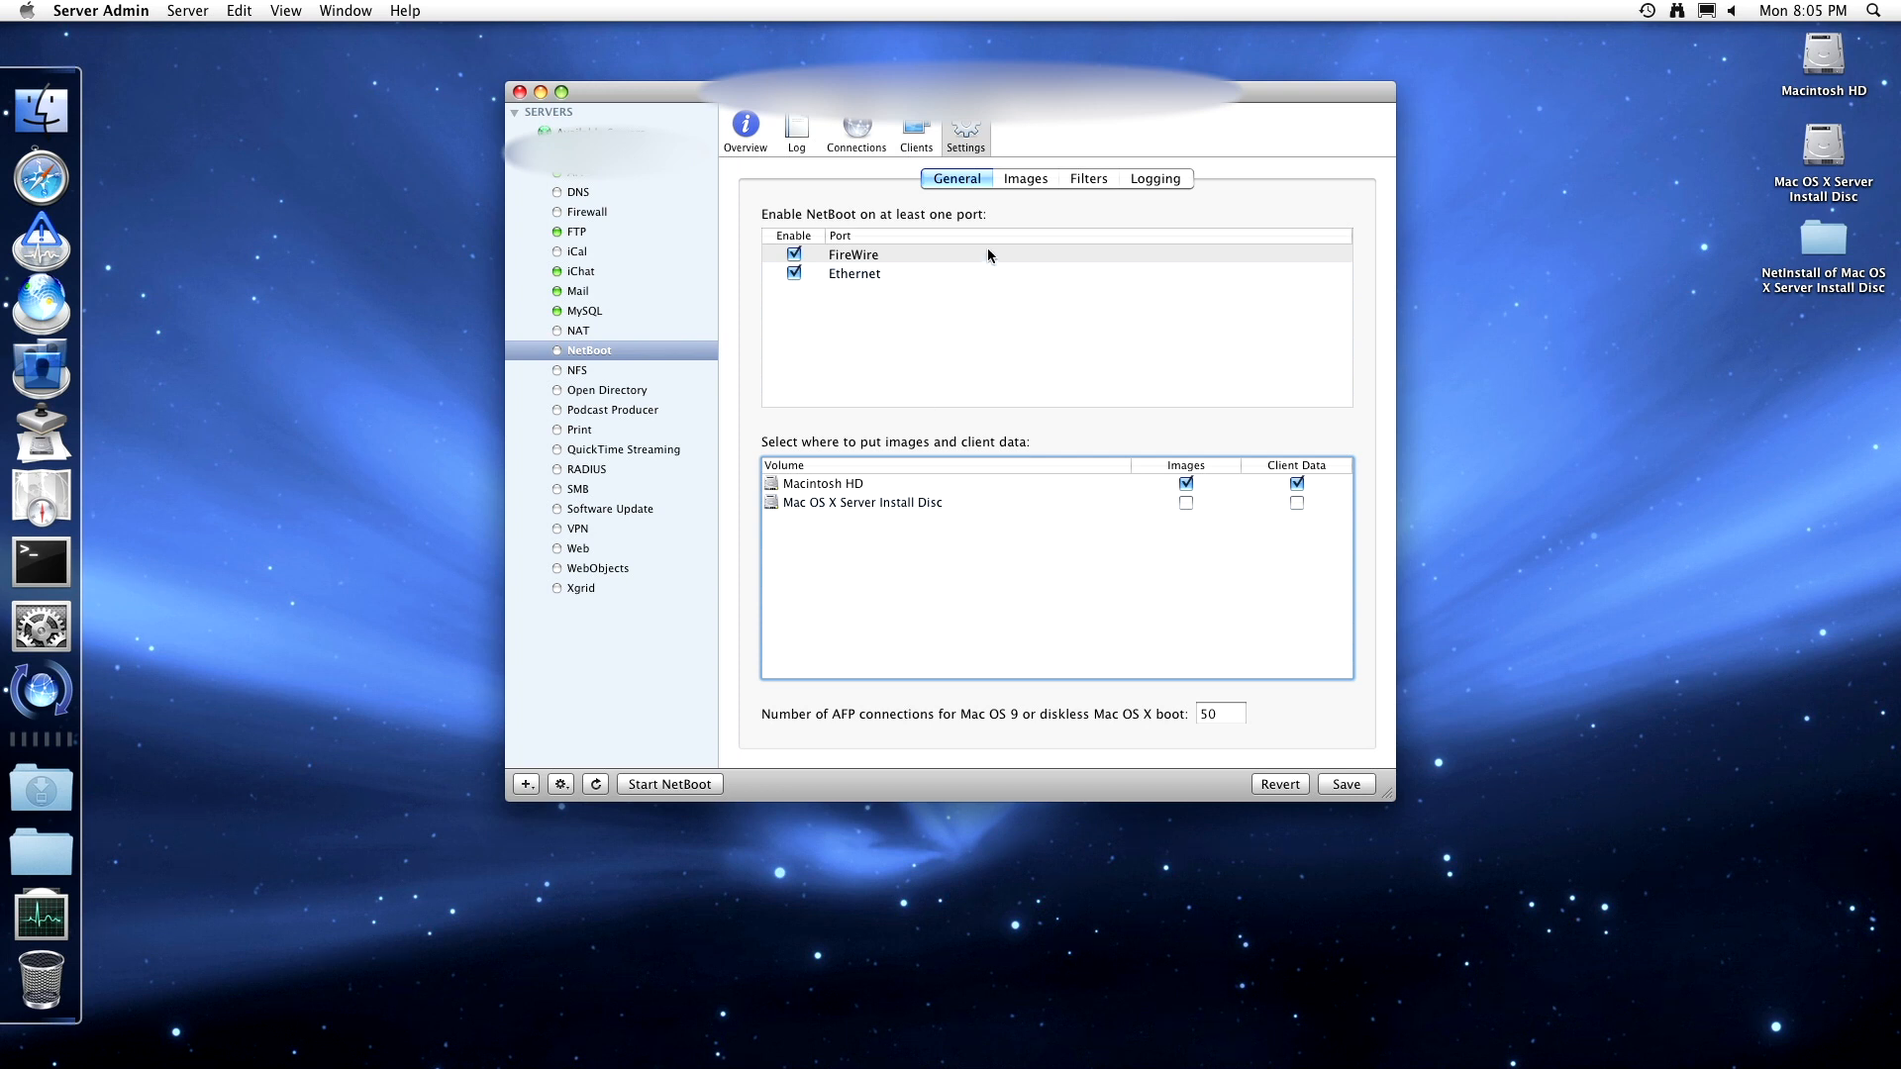
click(1025, 180)
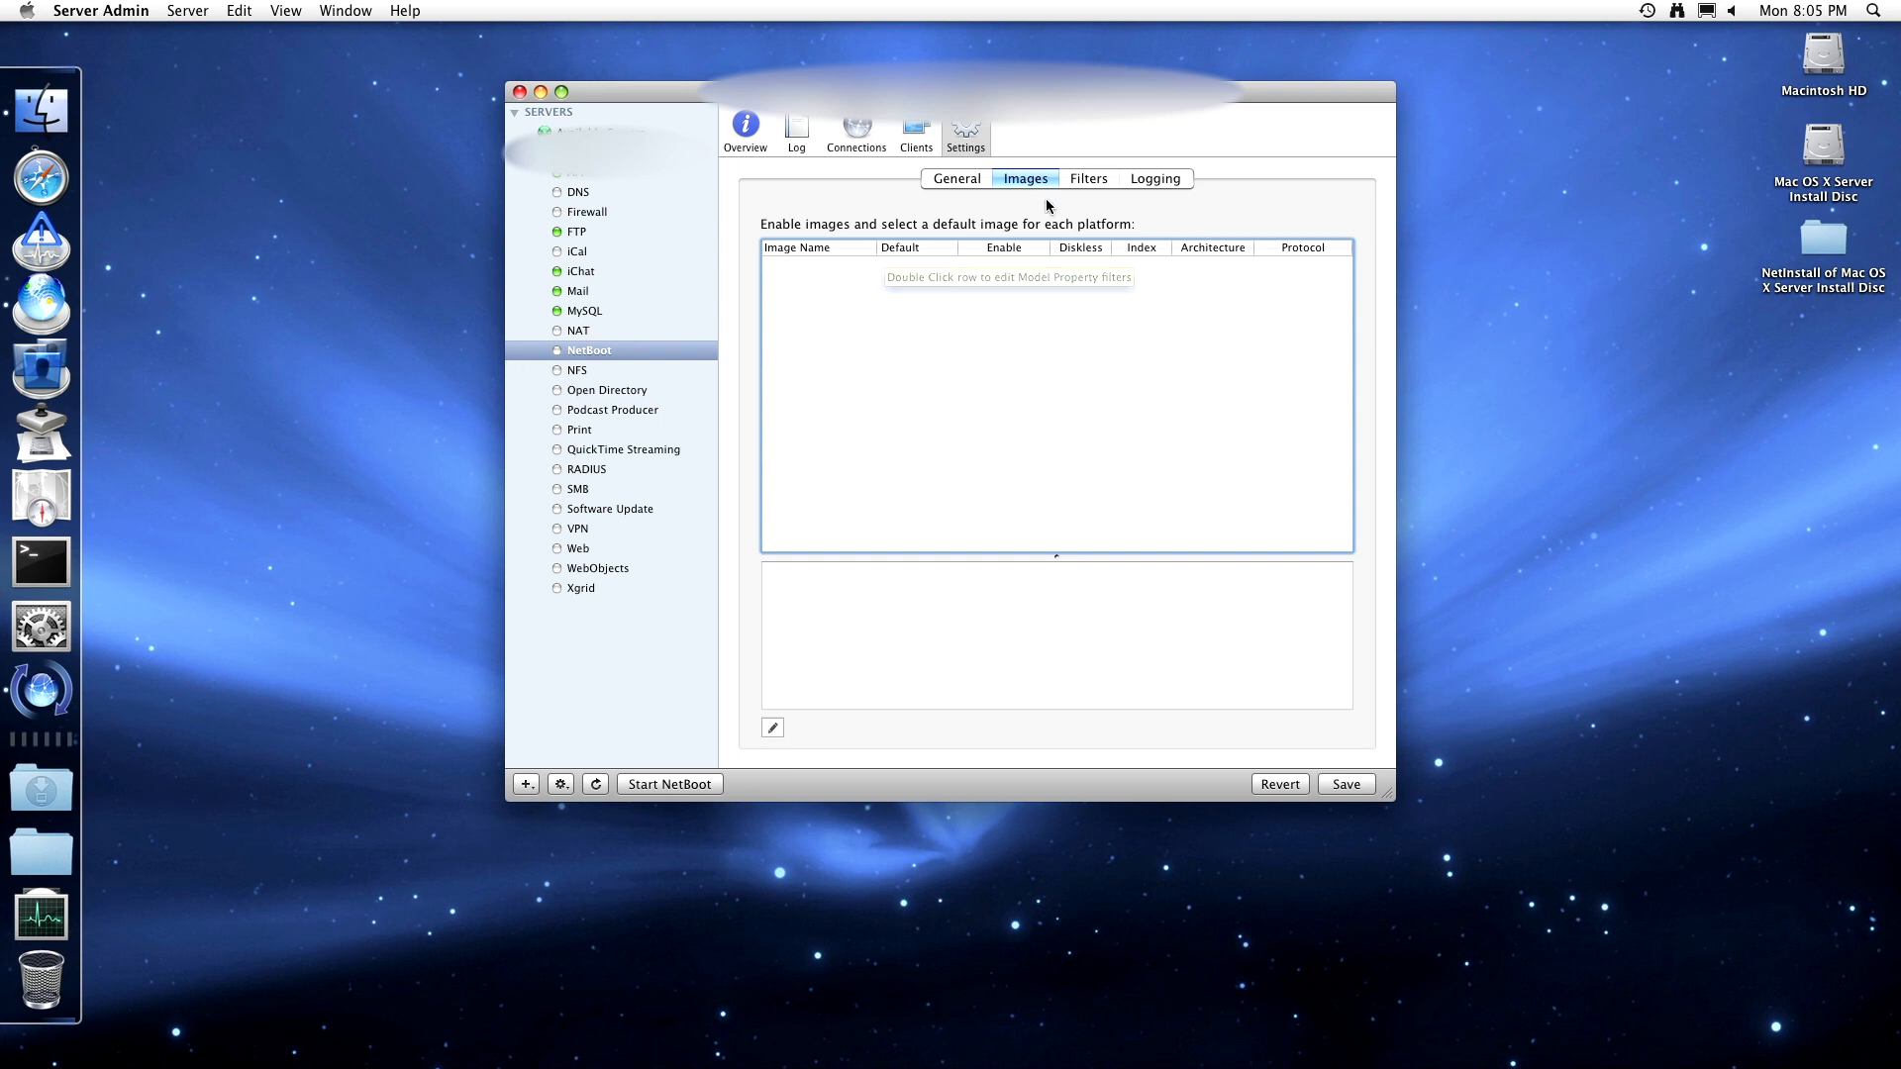
- Toggle NetBoot/DHCP filtering on and off in the Filters settings
click(1078, 186)
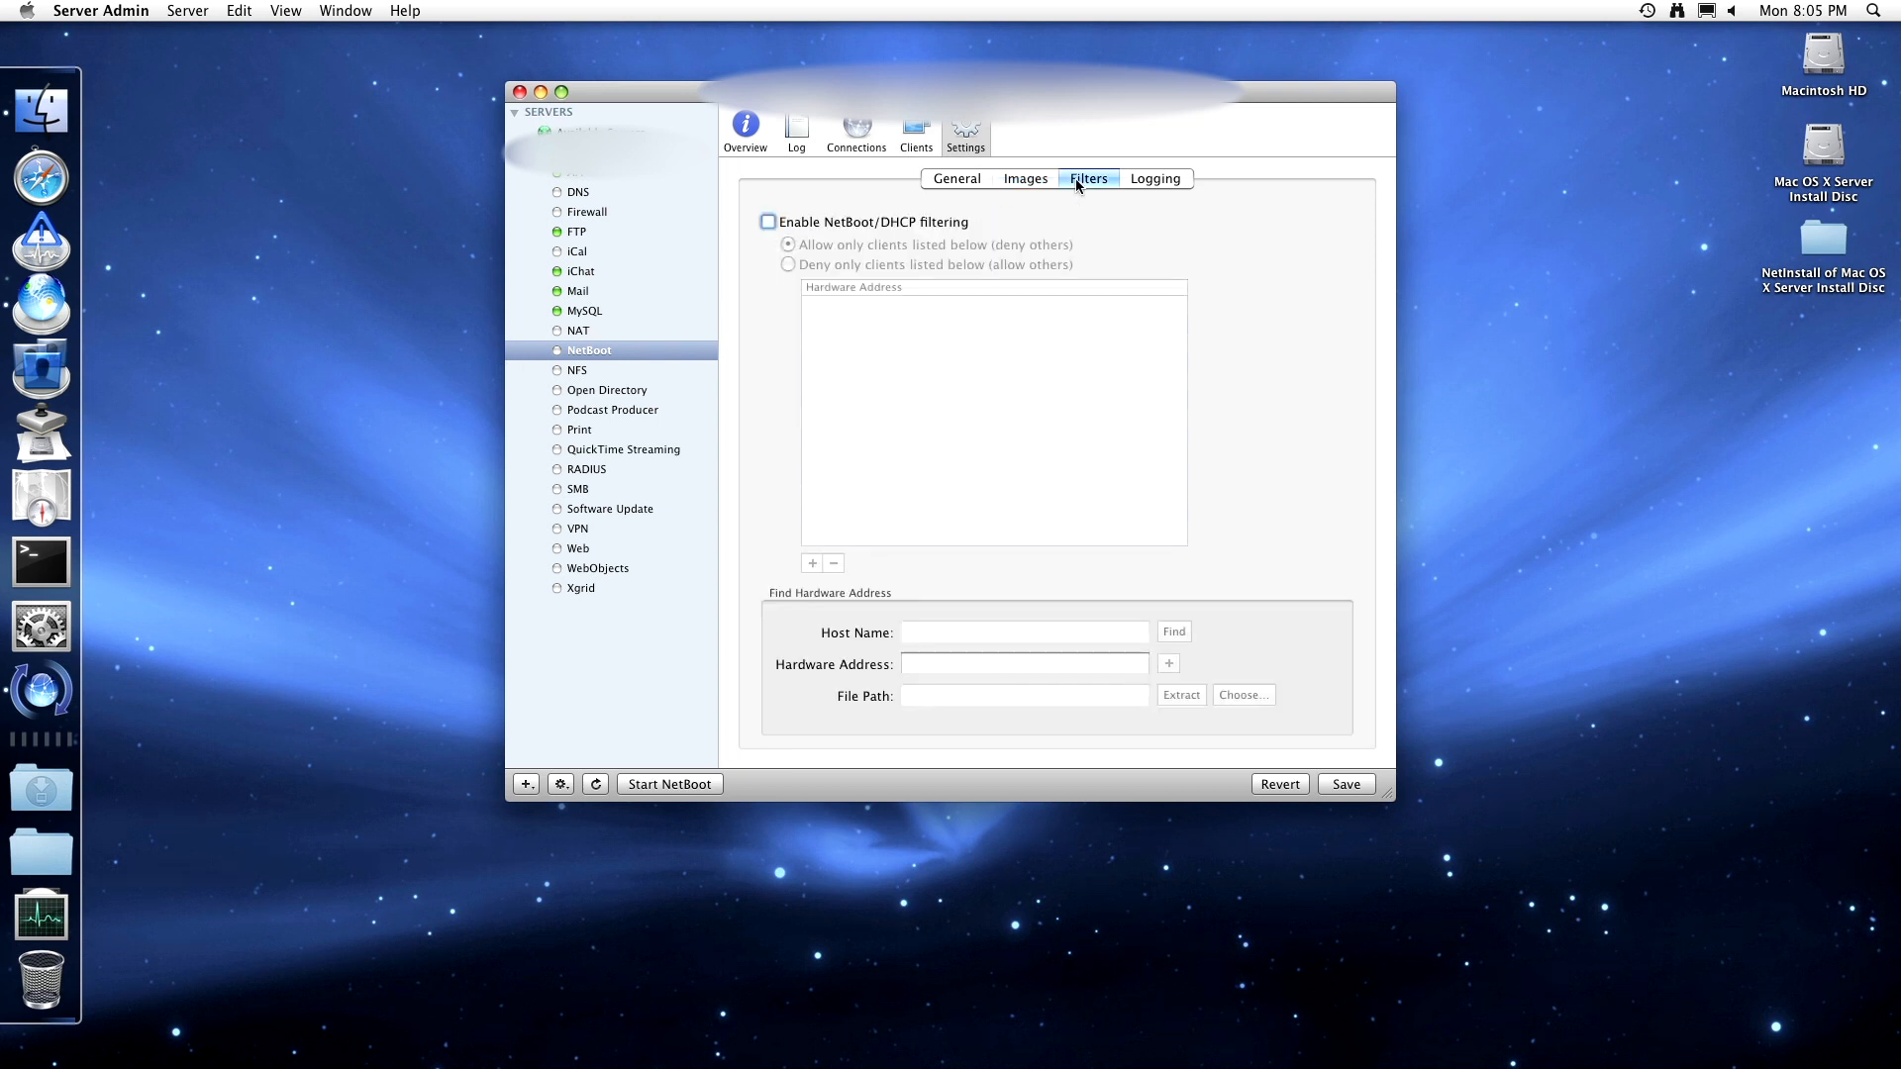
click(853, 223)
click(827, 222)
click(858, 222)
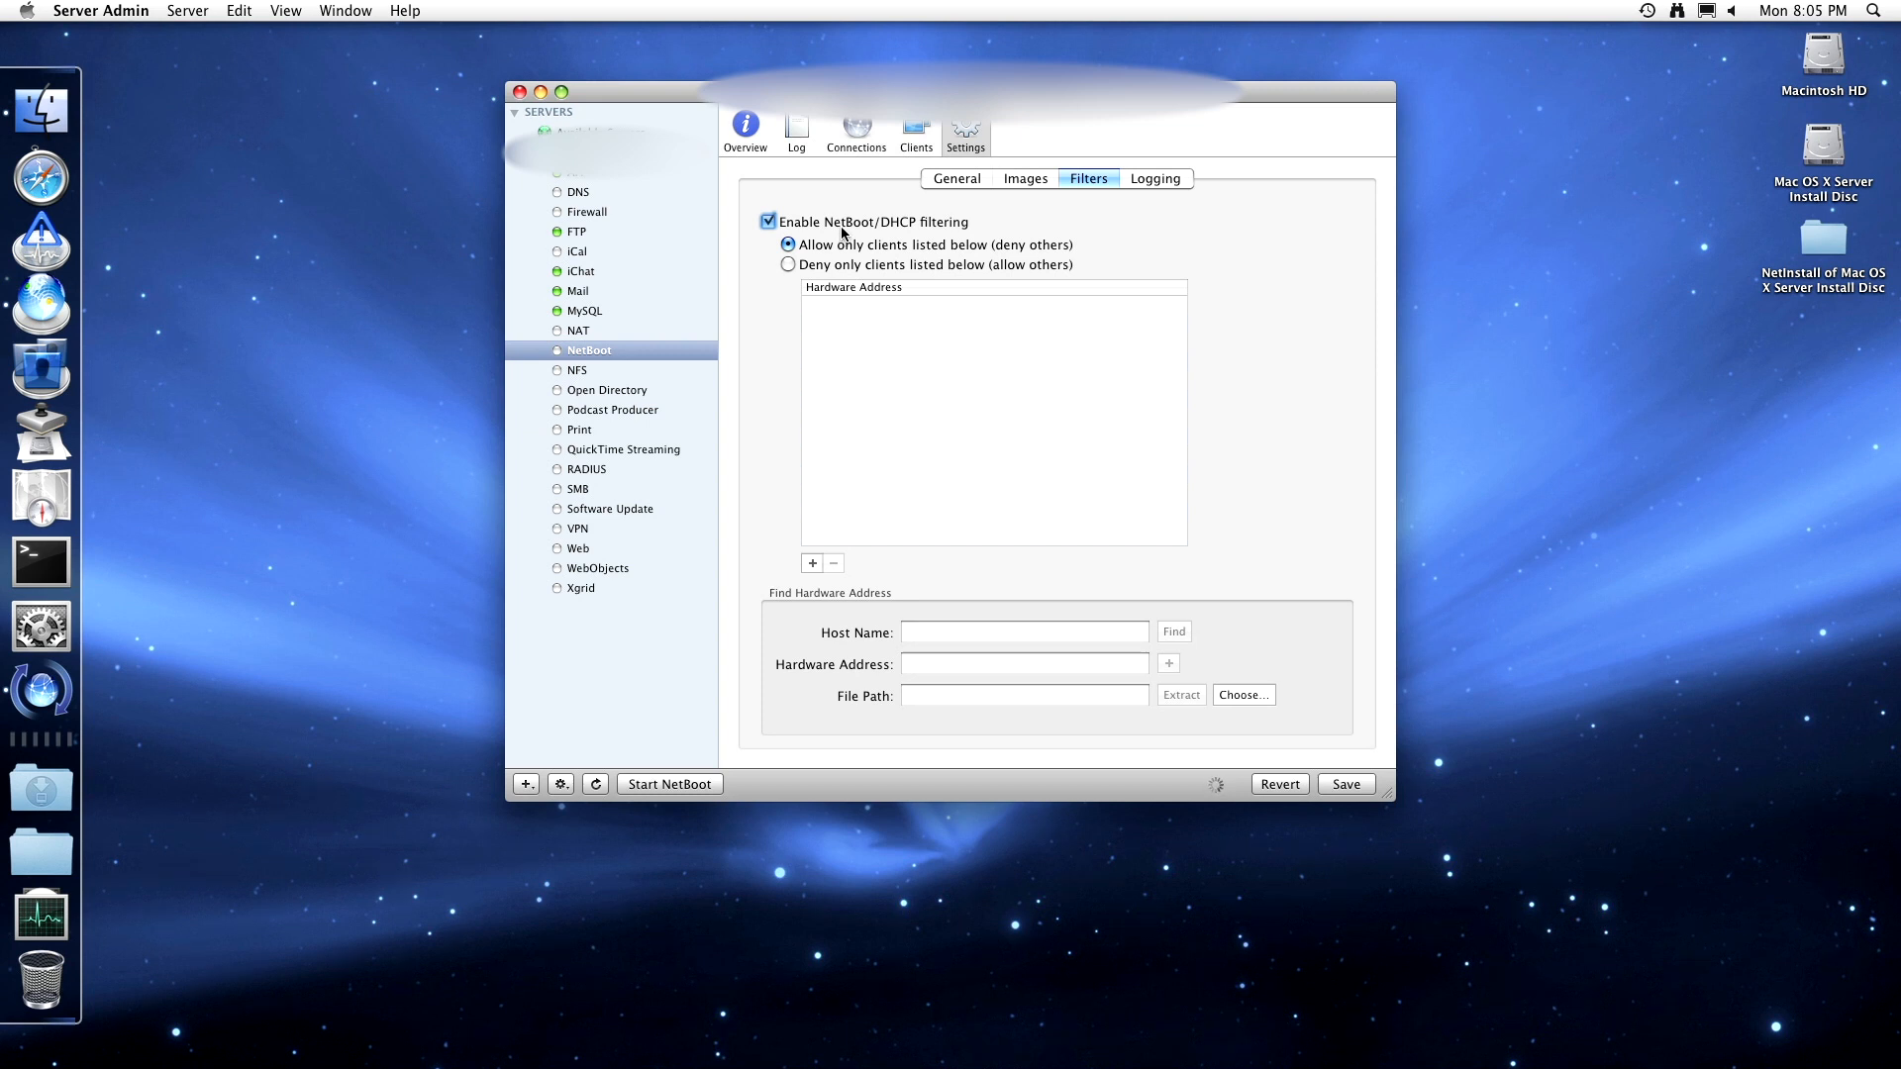
- Try the host name and file-path address entries, cancel the file picker, and turn filtering off
click(941, 634)
click(947, 697)
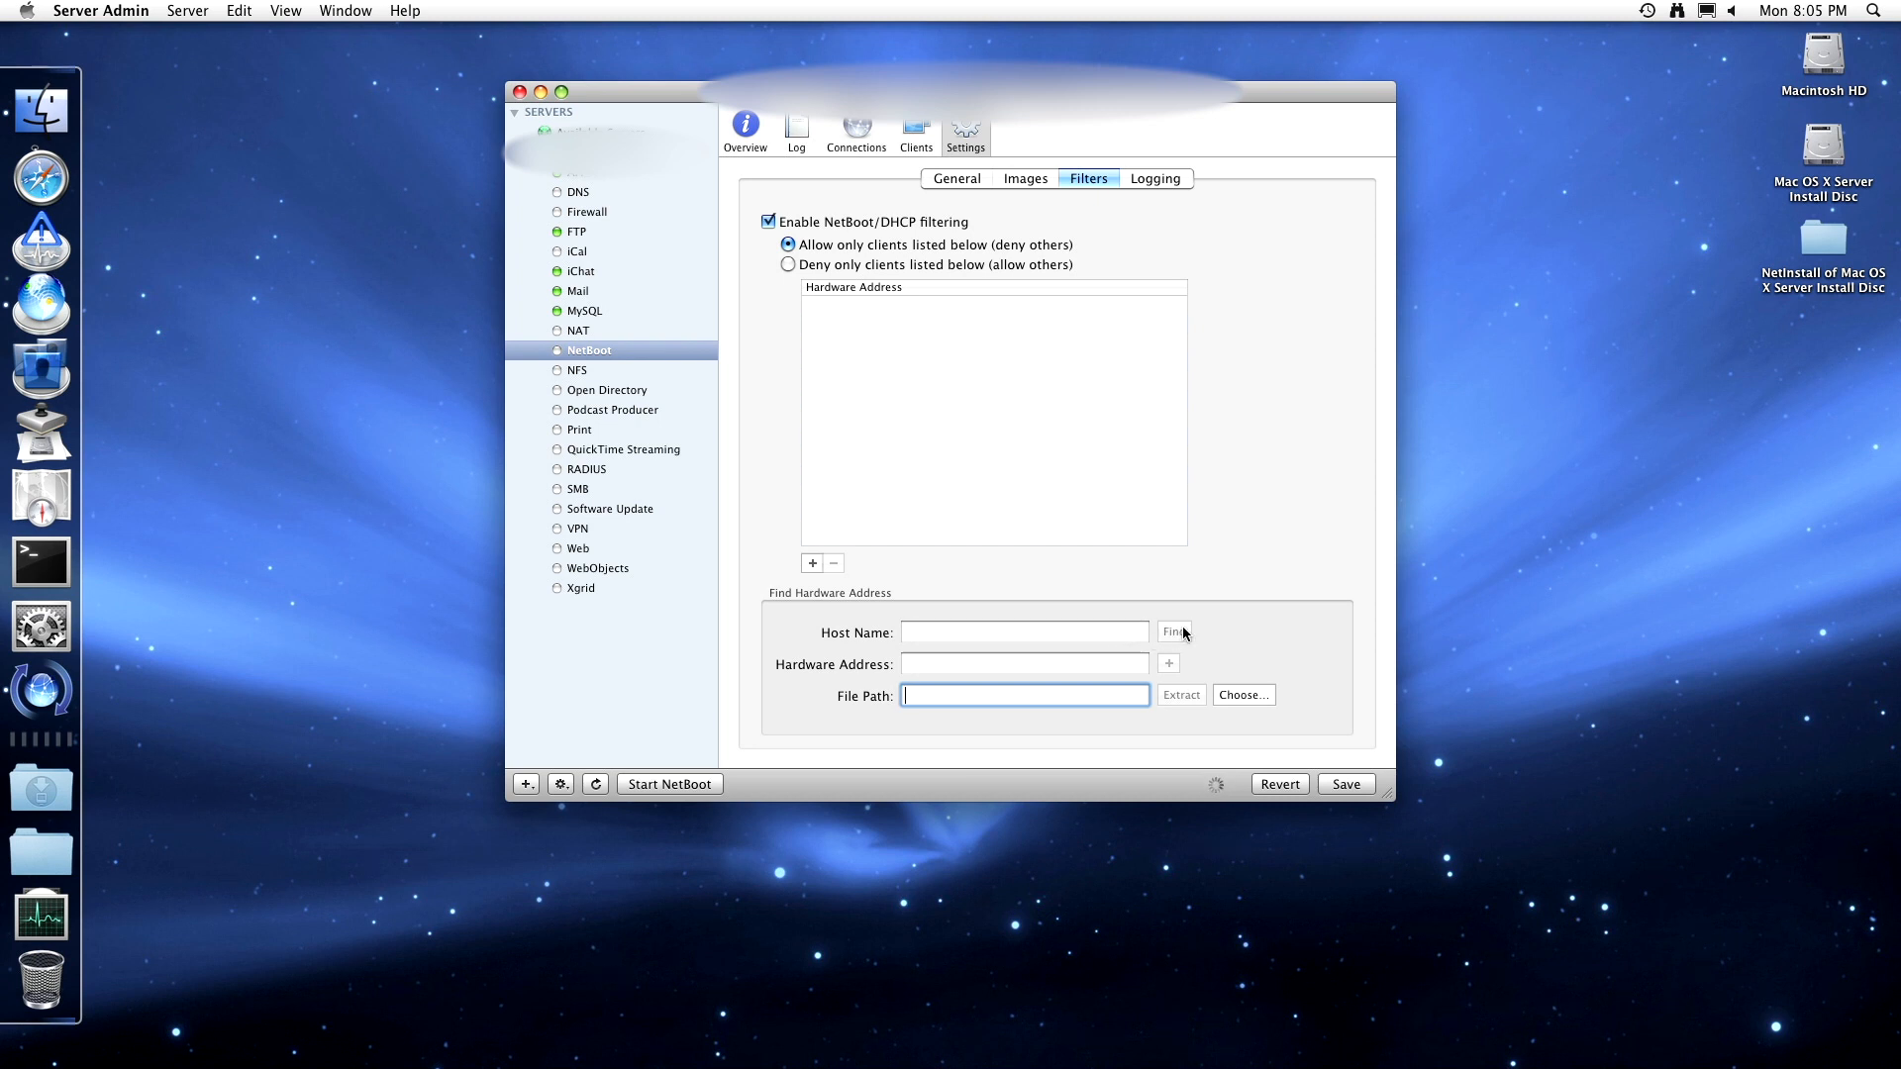
click(1227, 695)
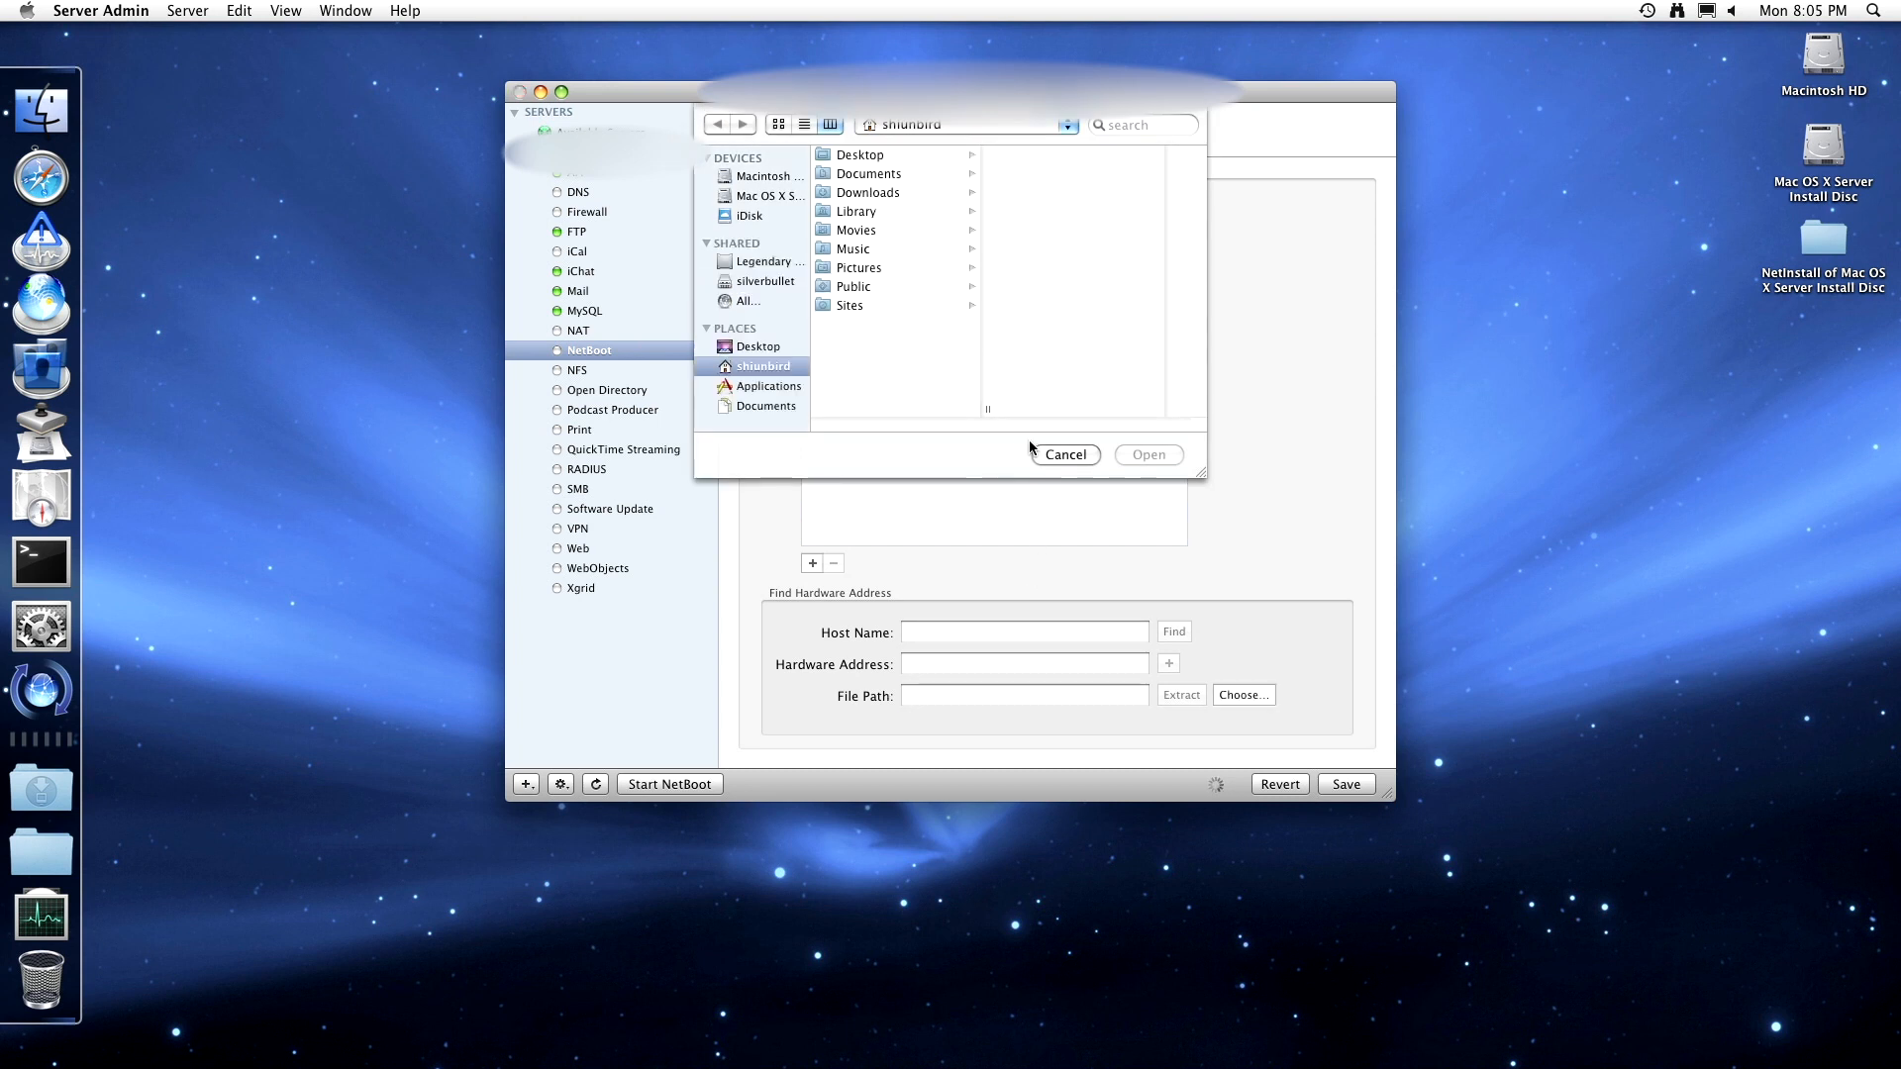
click(1067, 455)
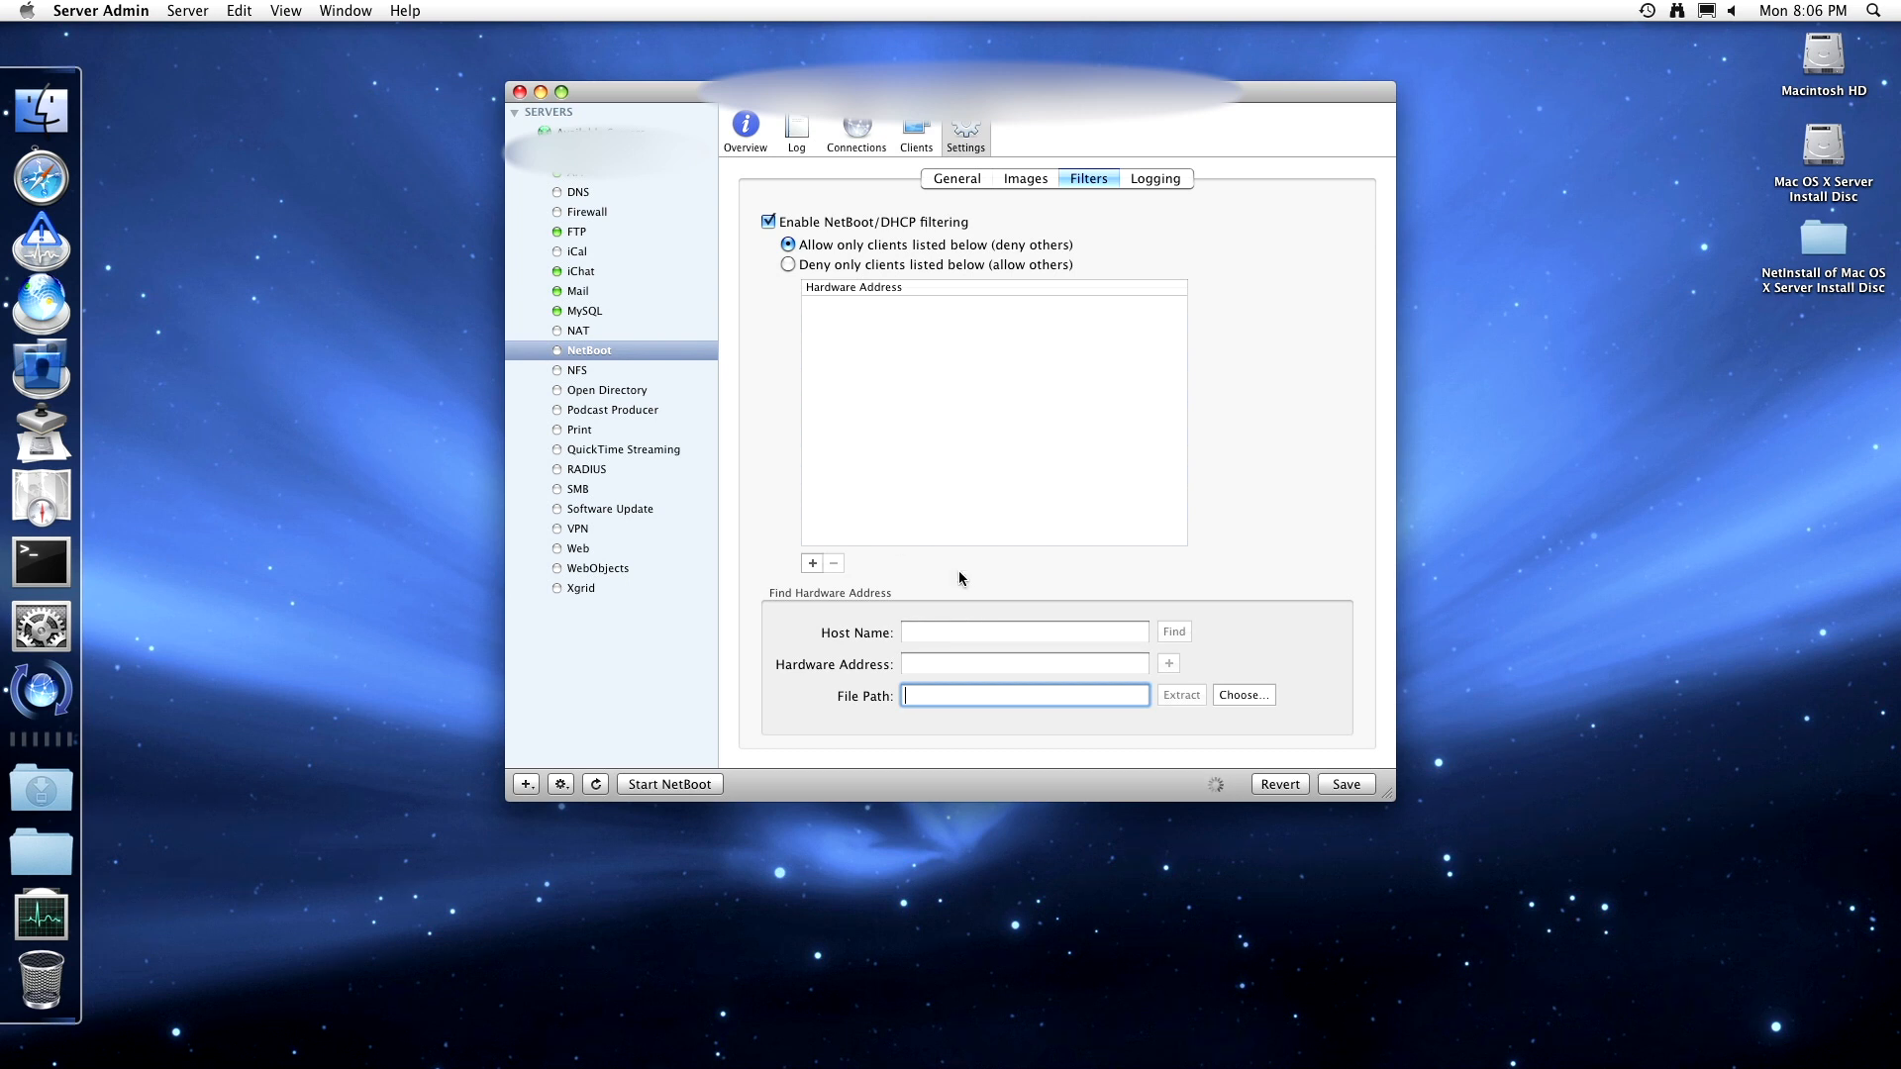
click(913, 222)
click(1139, 181)
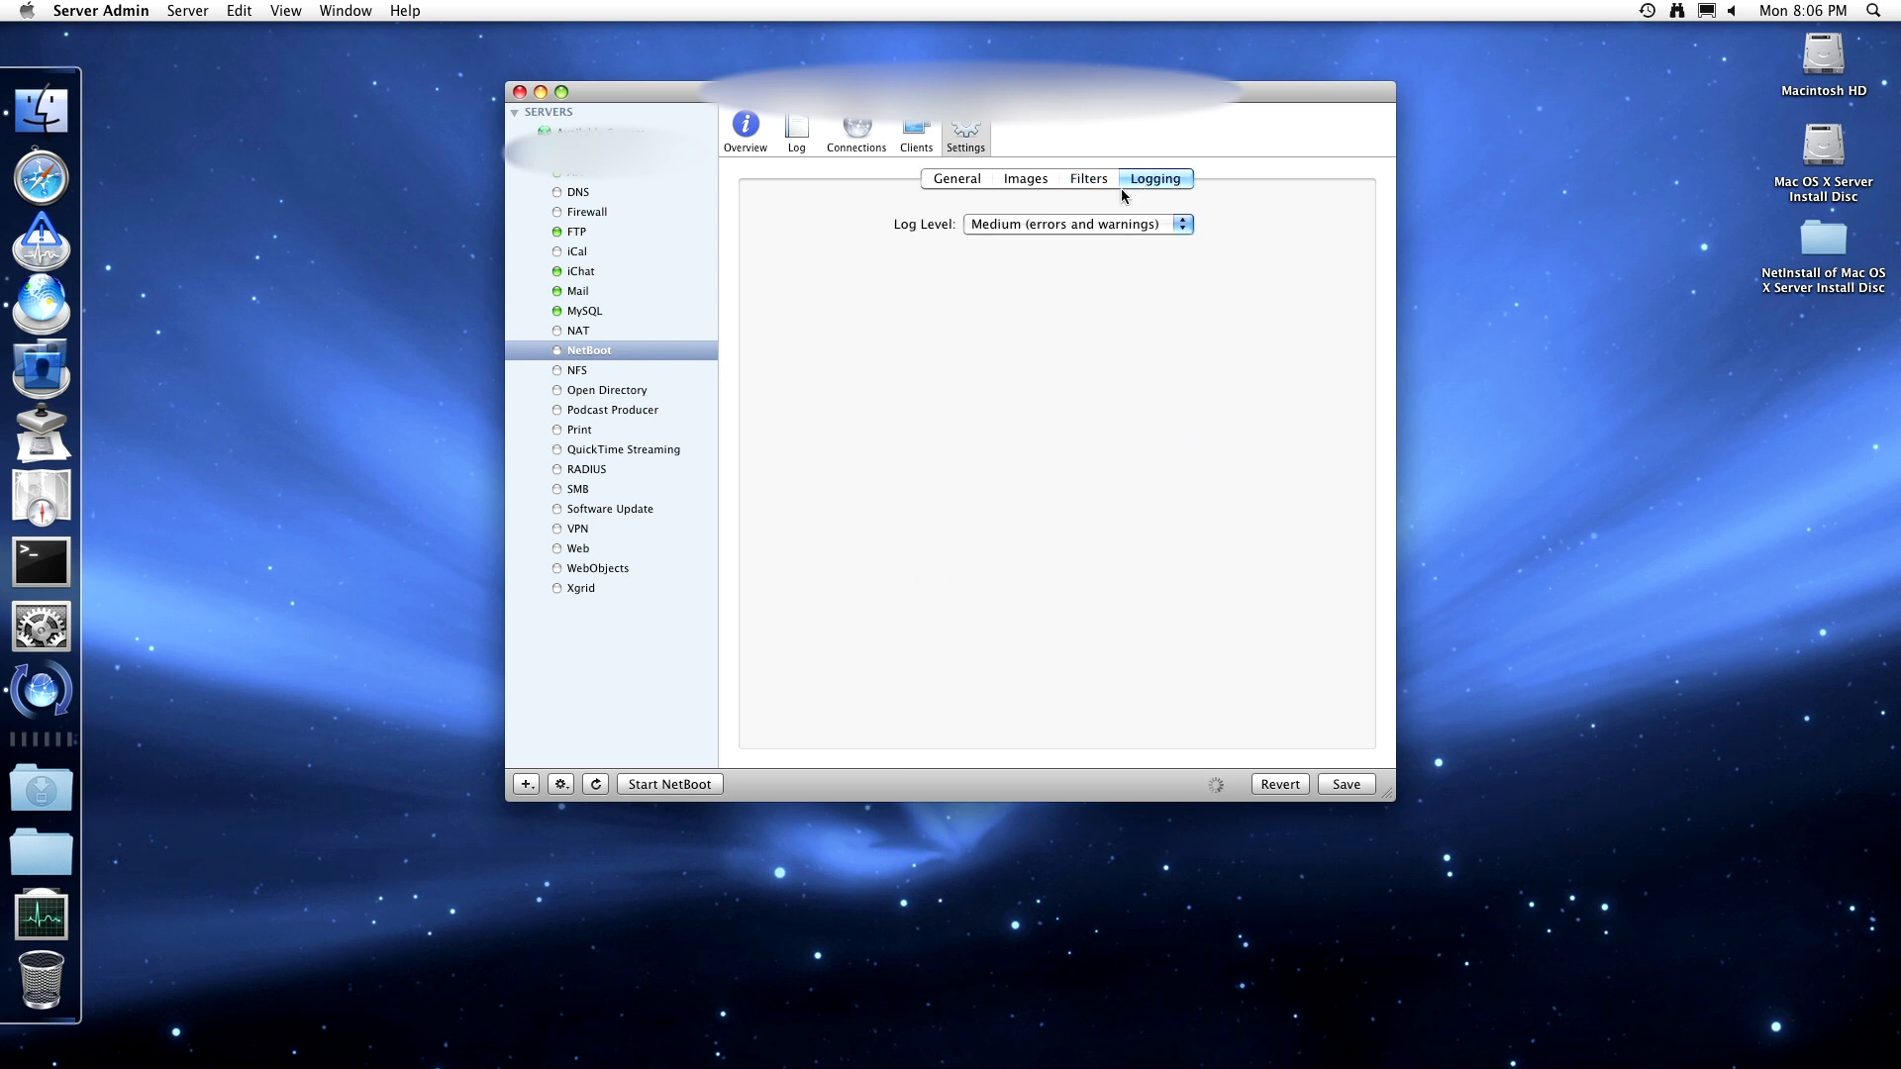
- Set the NetBoot log level to High (all events) and save the settings
click(1069, 223)
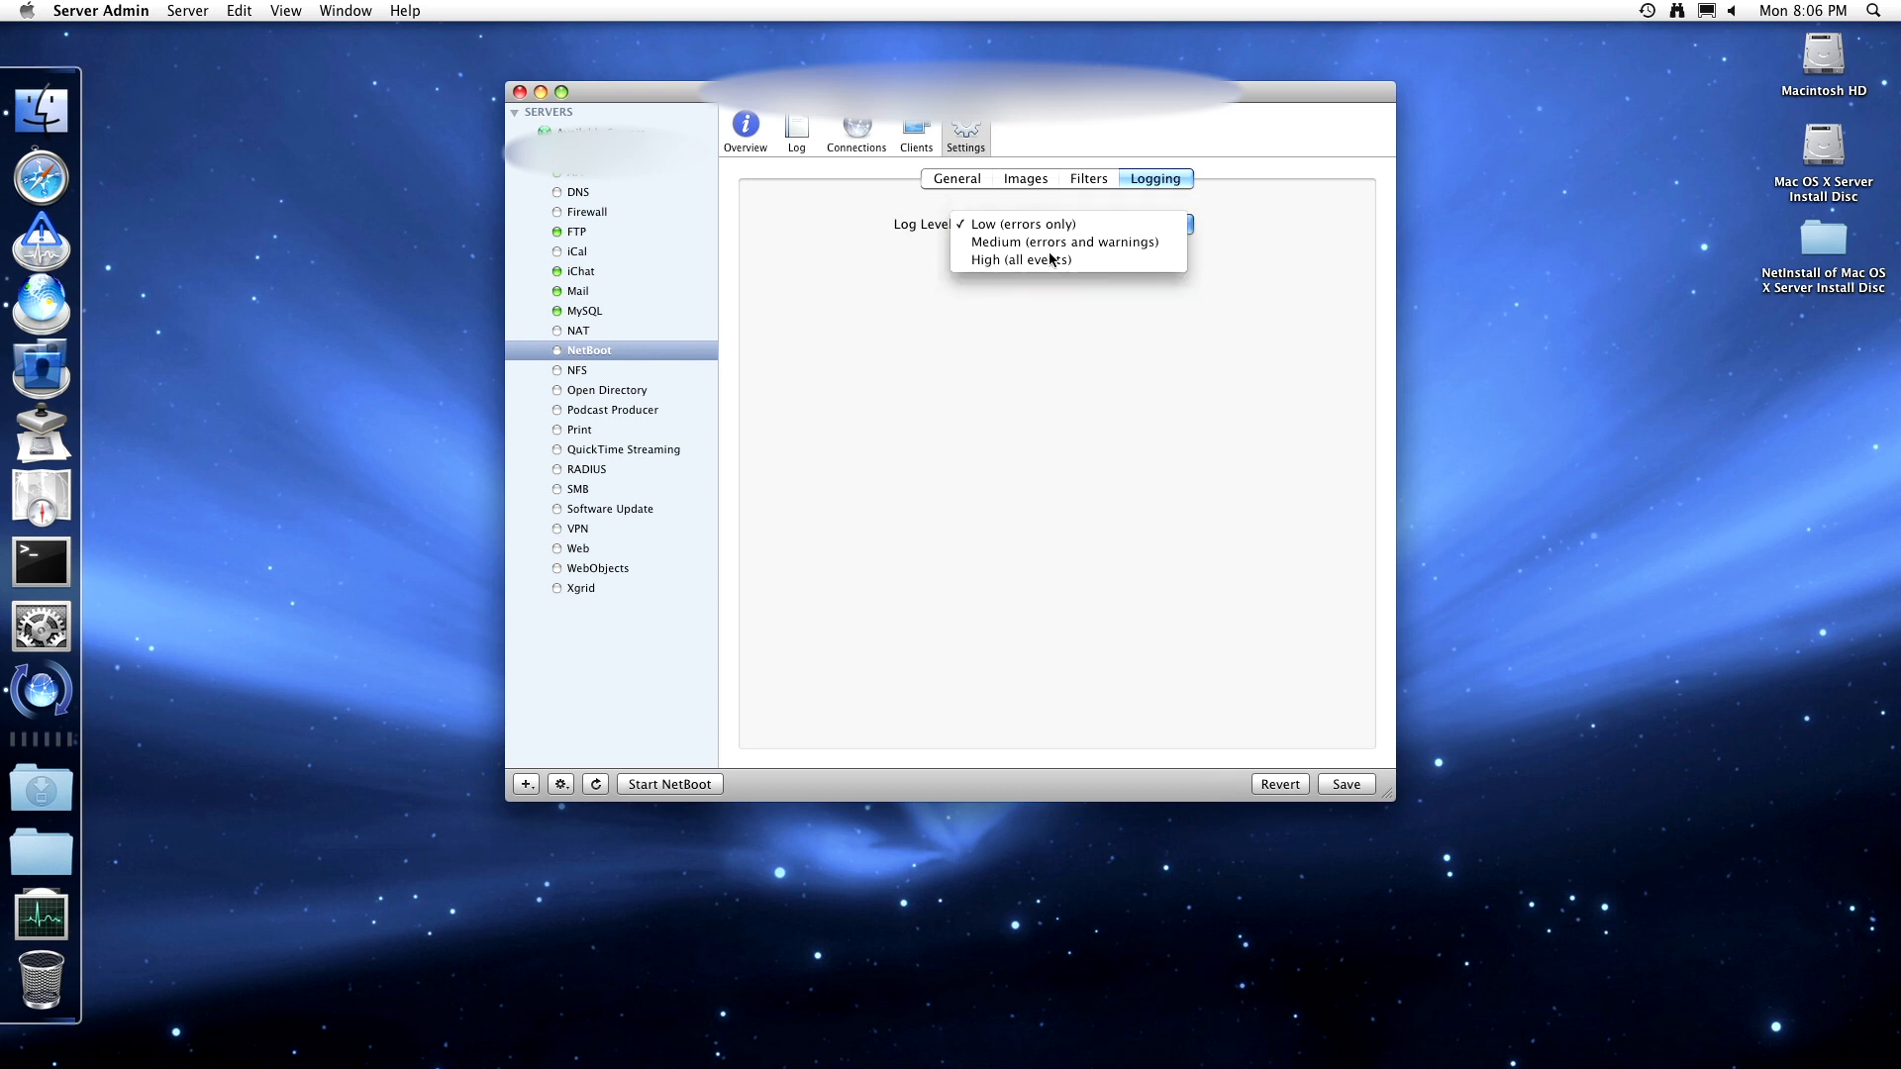
click(1050, 242)
click(974, 183)
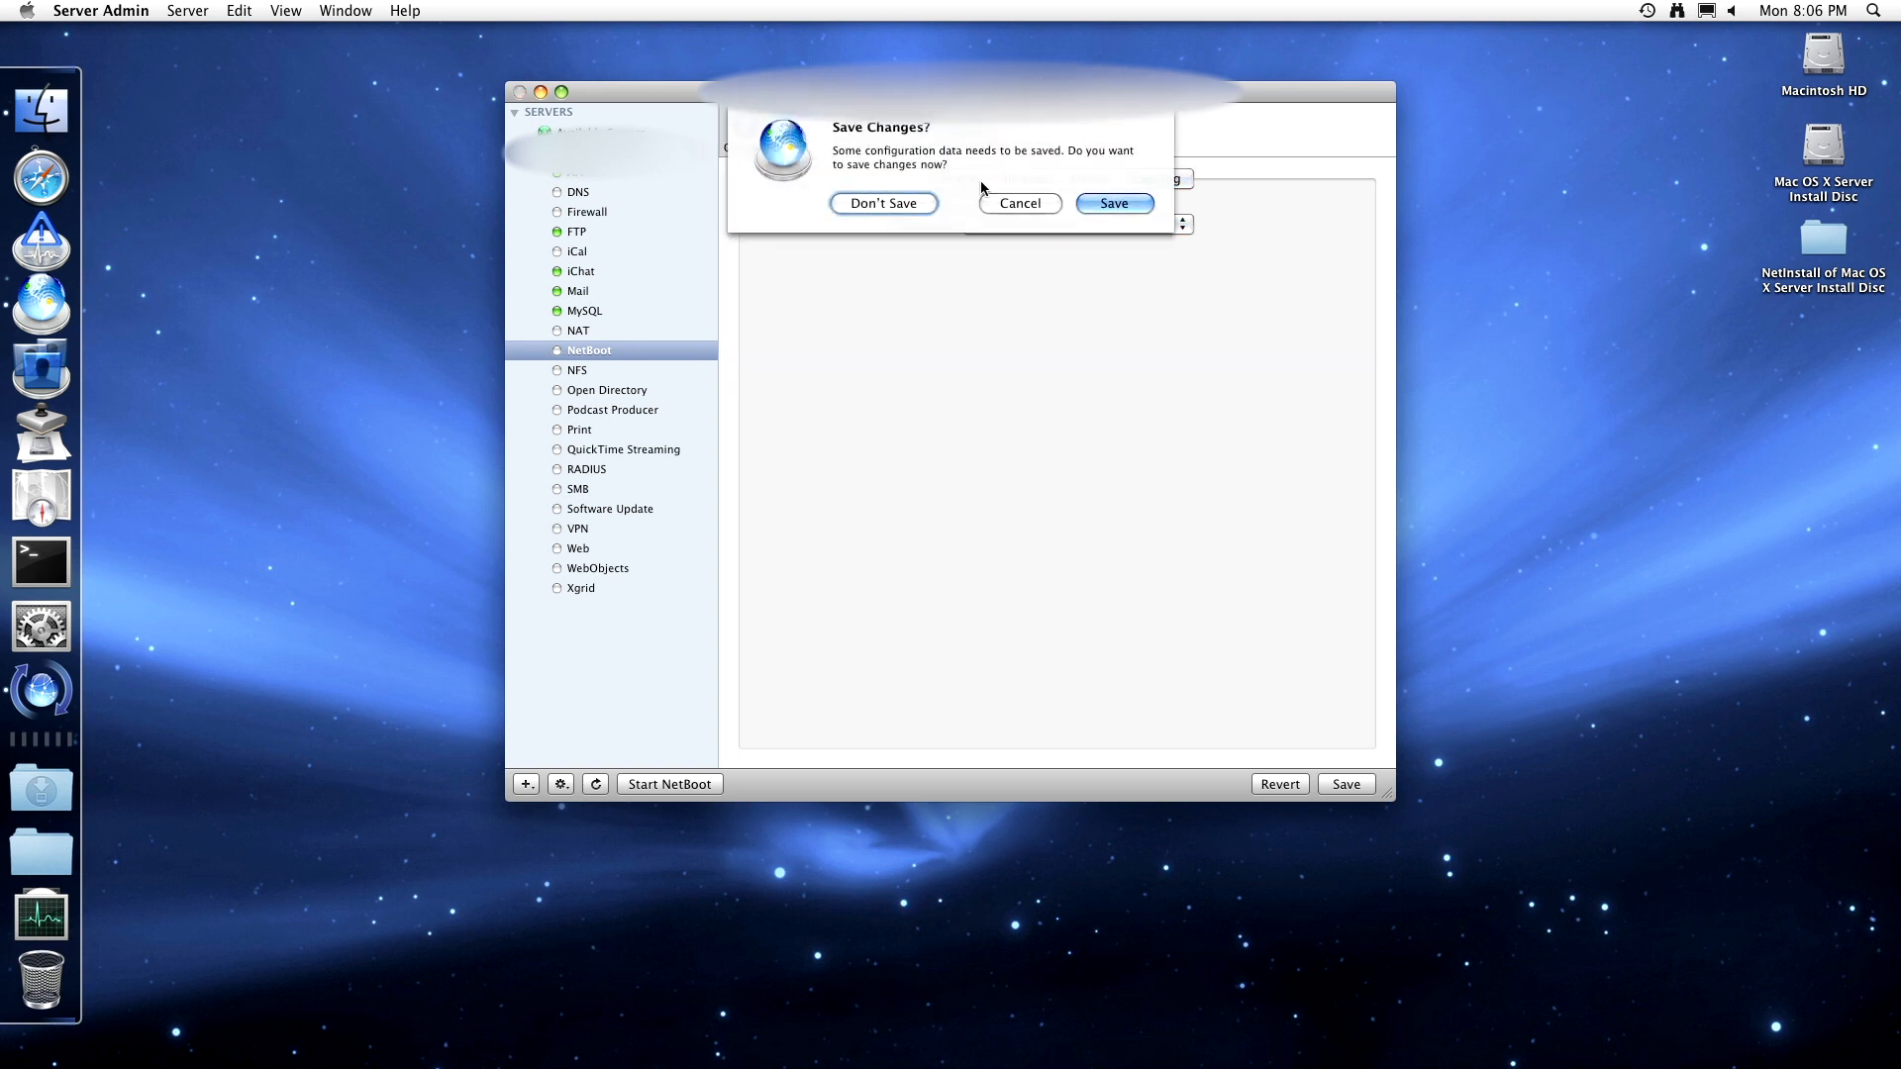
click(1095, 206)
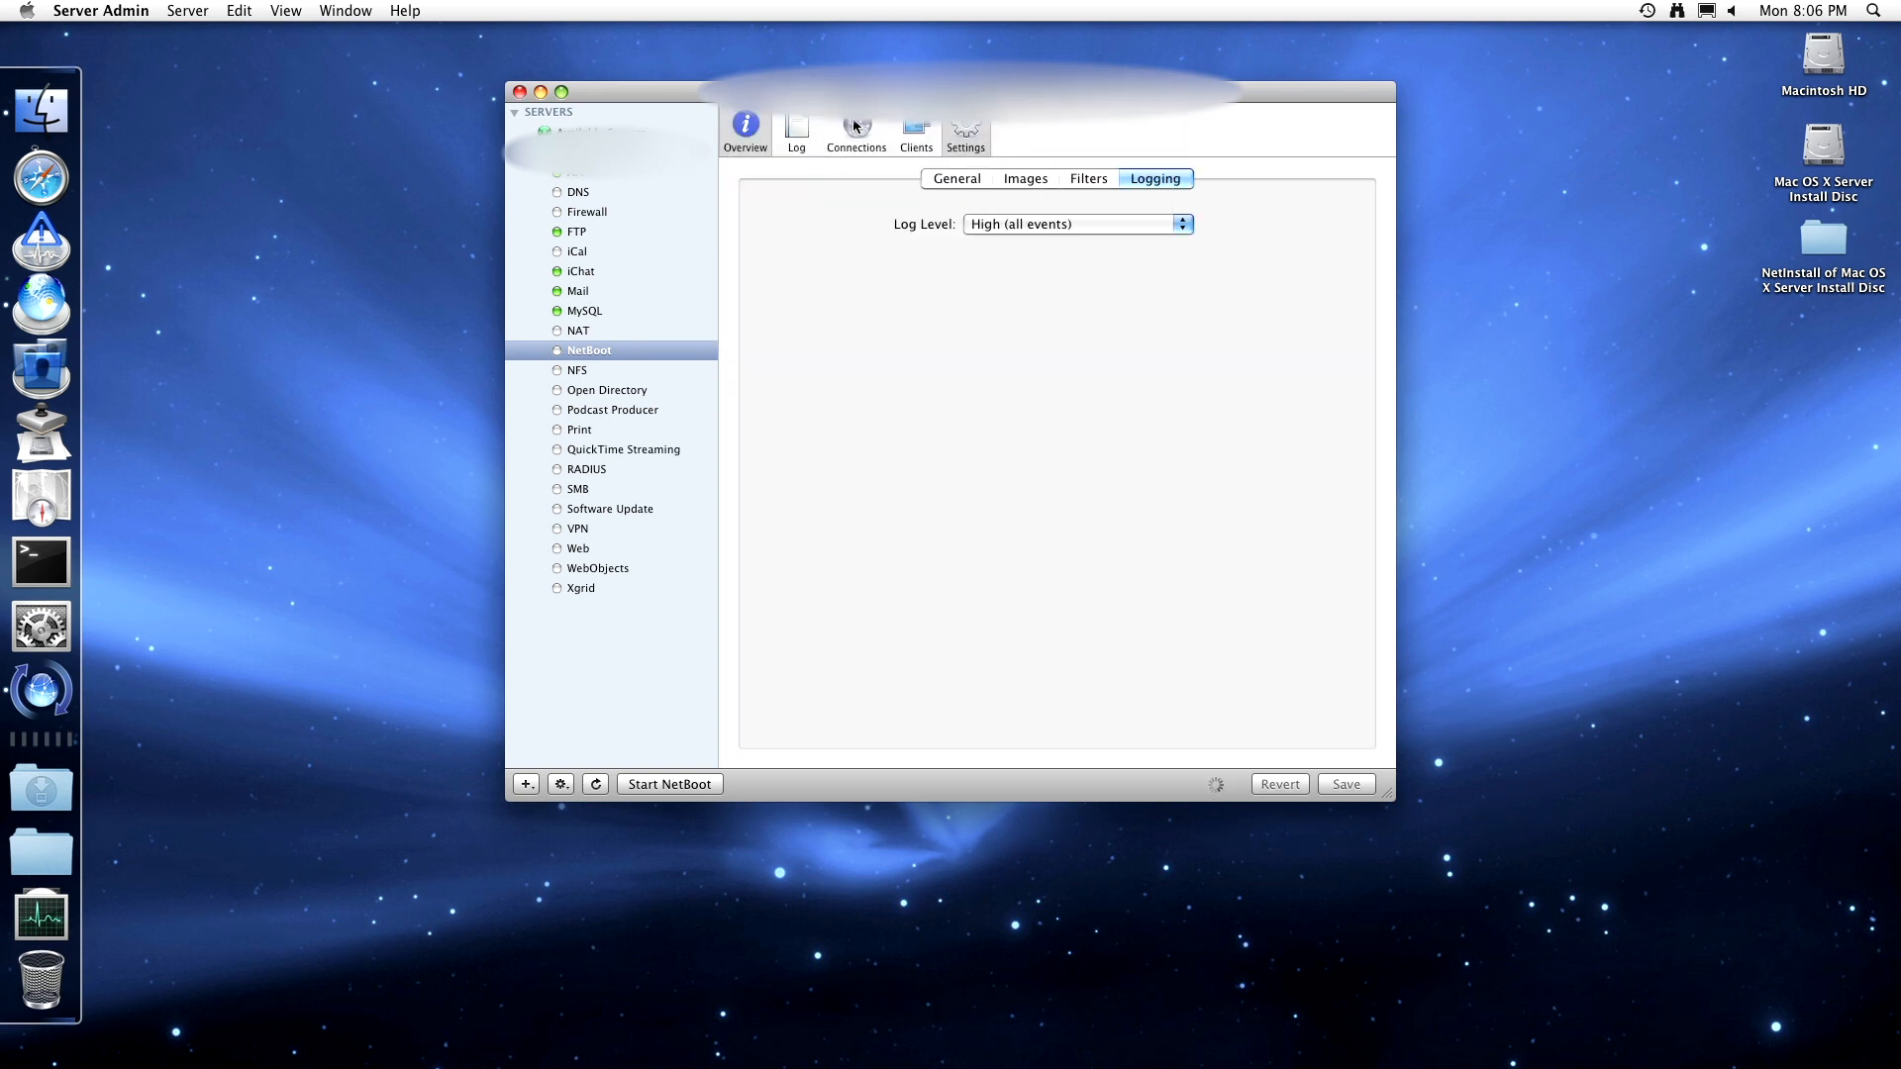
- Browse the NetBoot Clients and Connections lists, then return to Settings
click(917, 132)
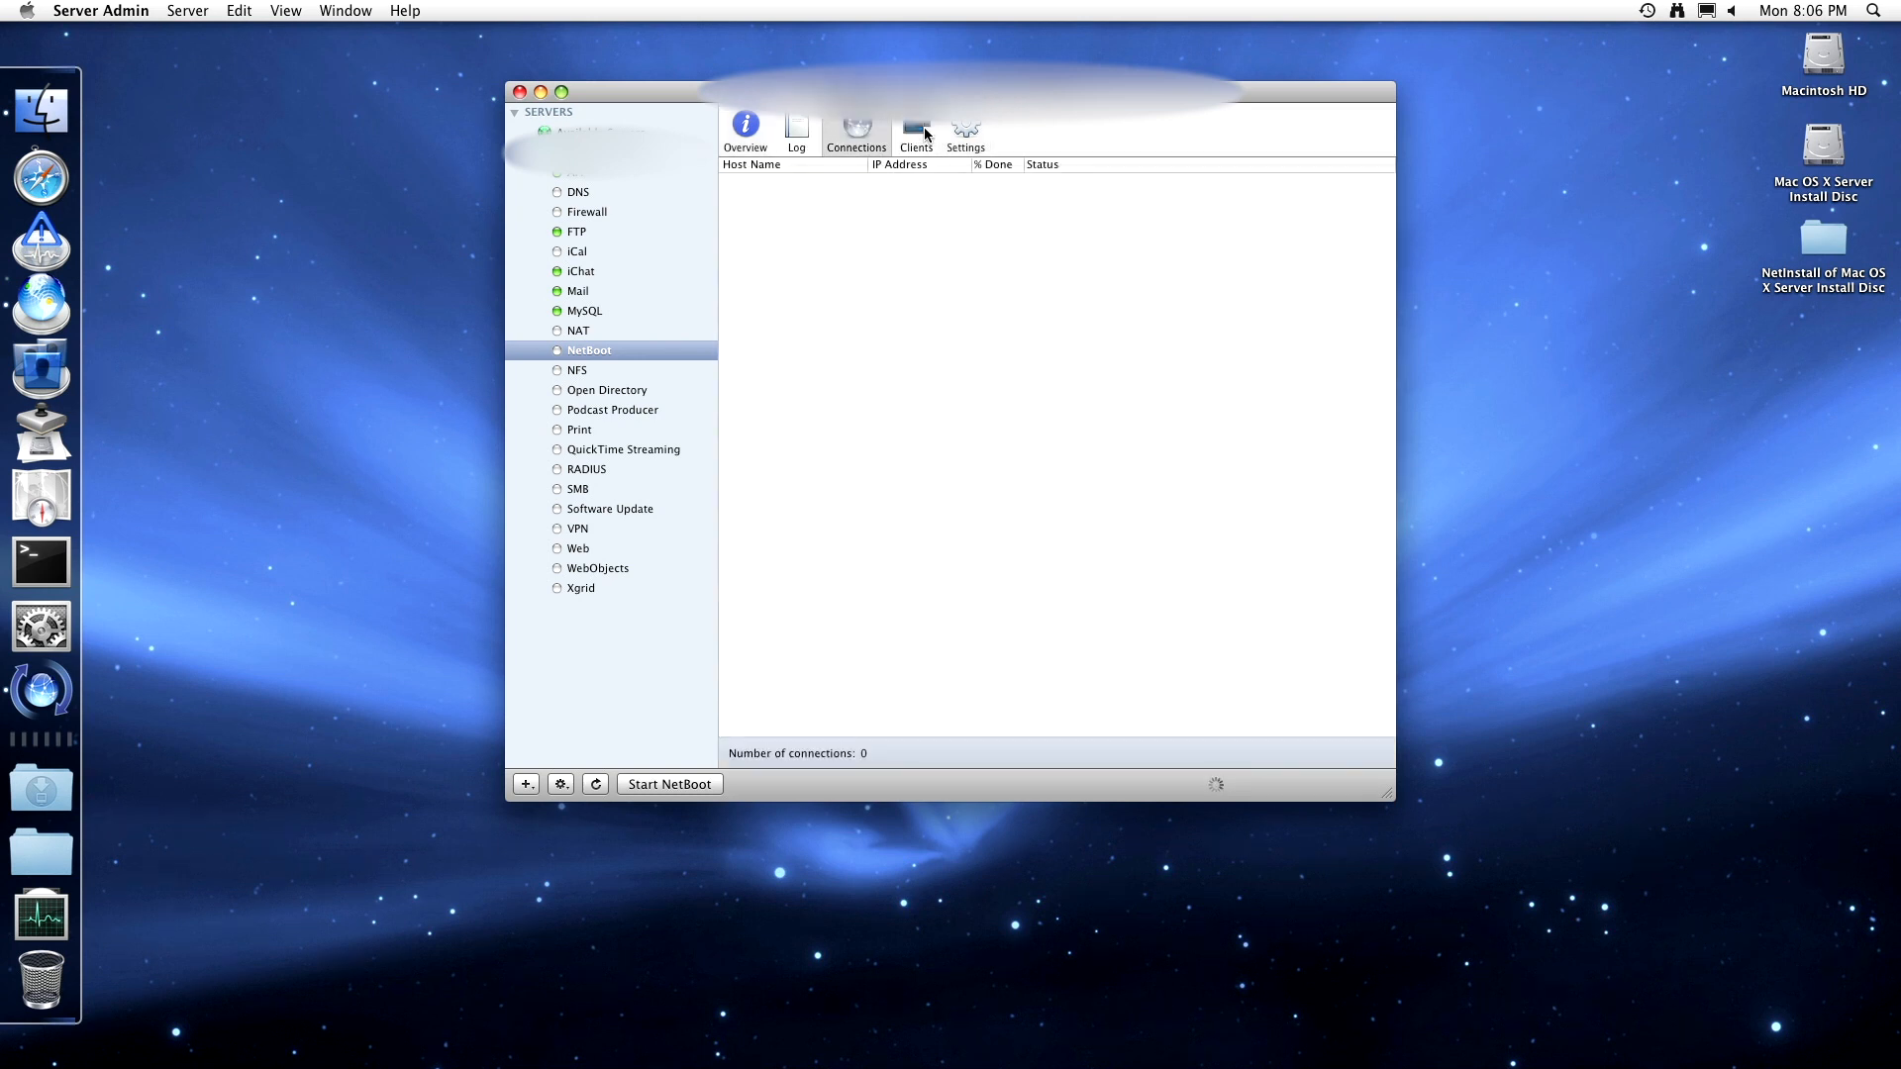
click(853, 132)
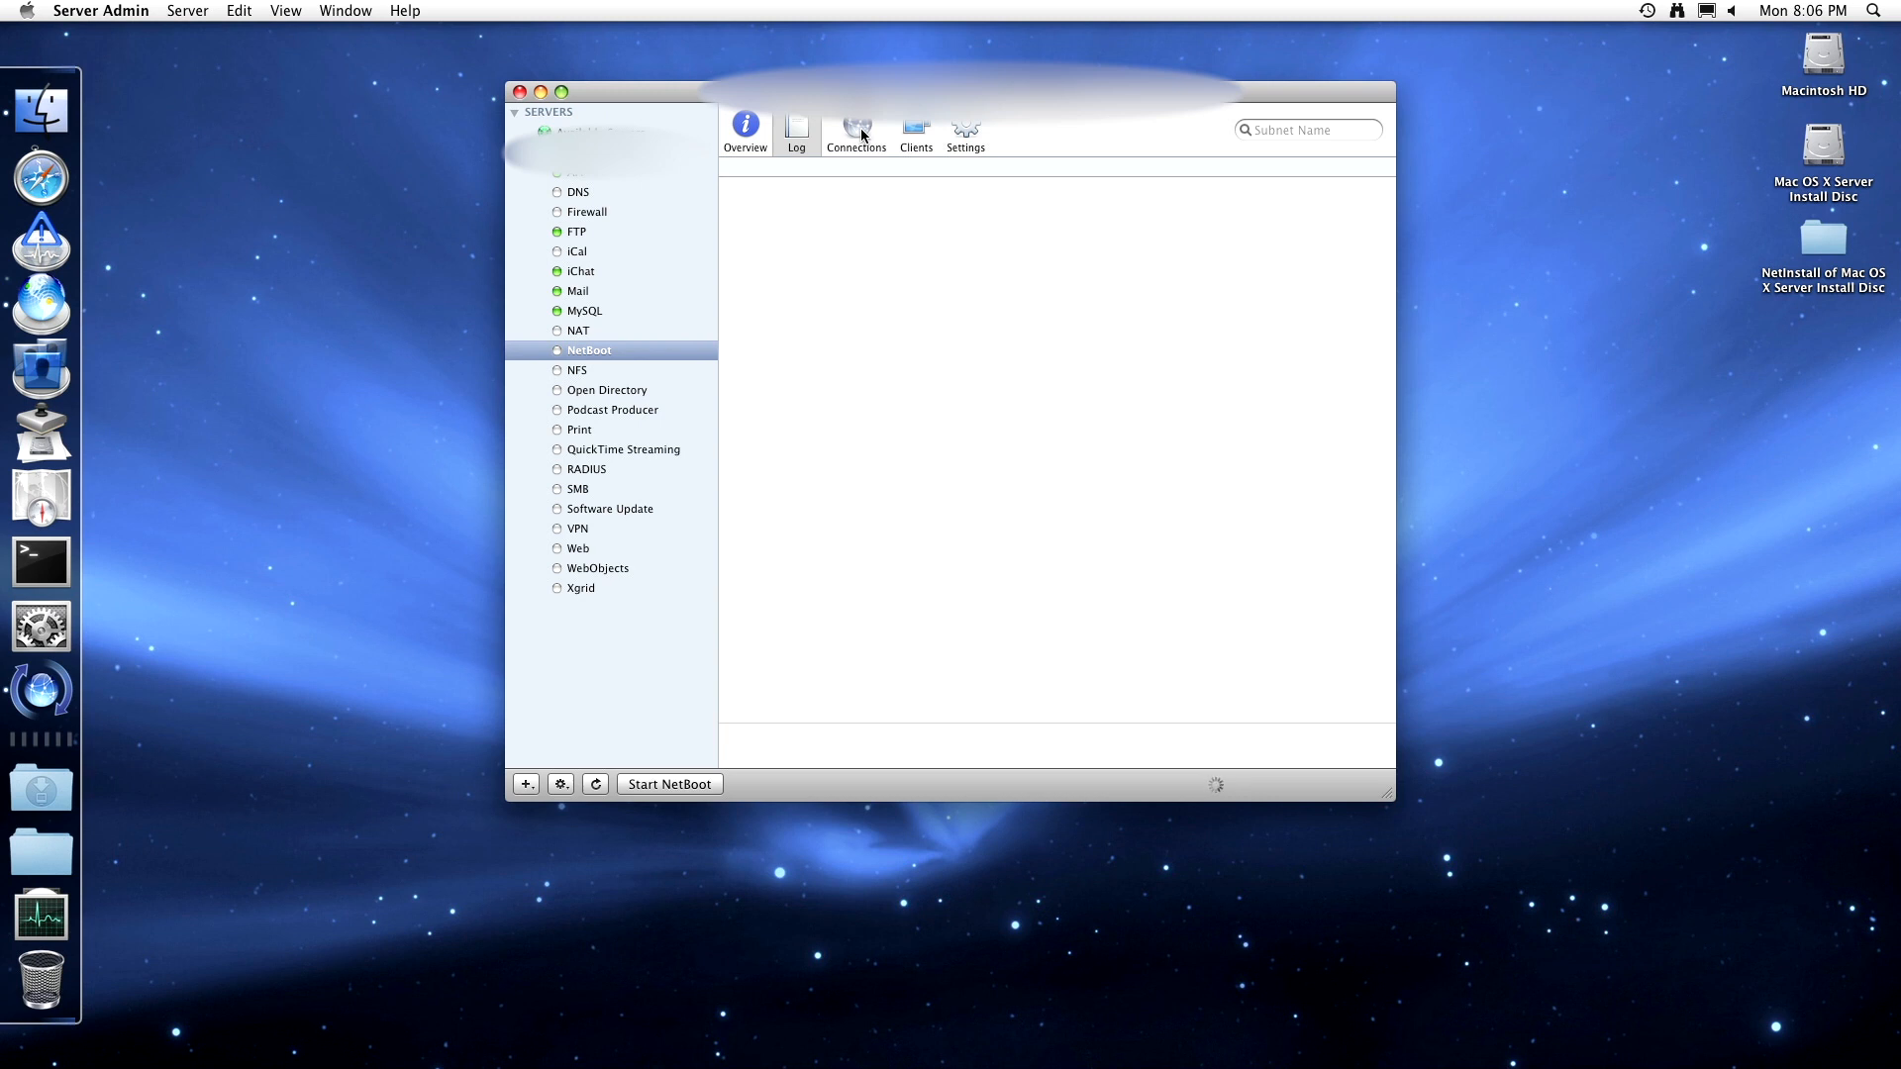
click(917, 131)
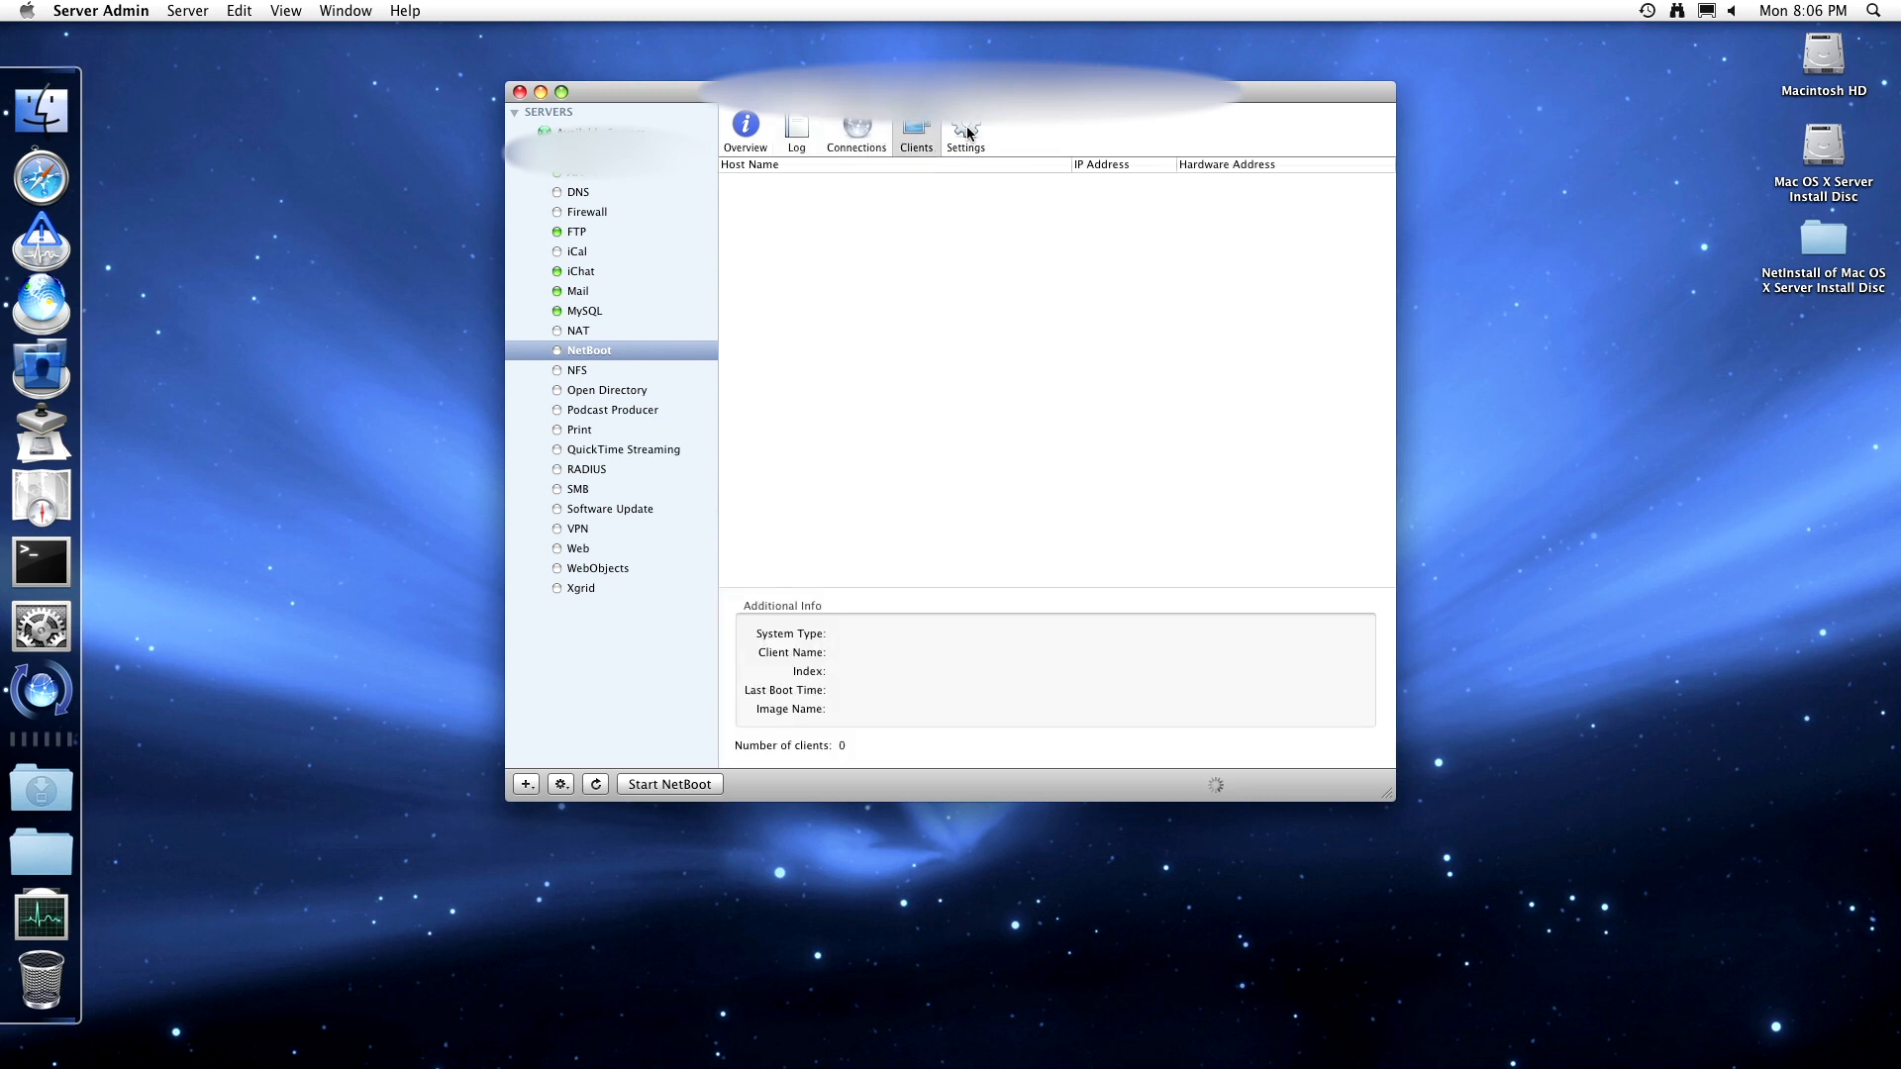
click(968, 132)
- Try starting NetBoot from the Overview and dismiss the not-configured warning
click(751, 134)
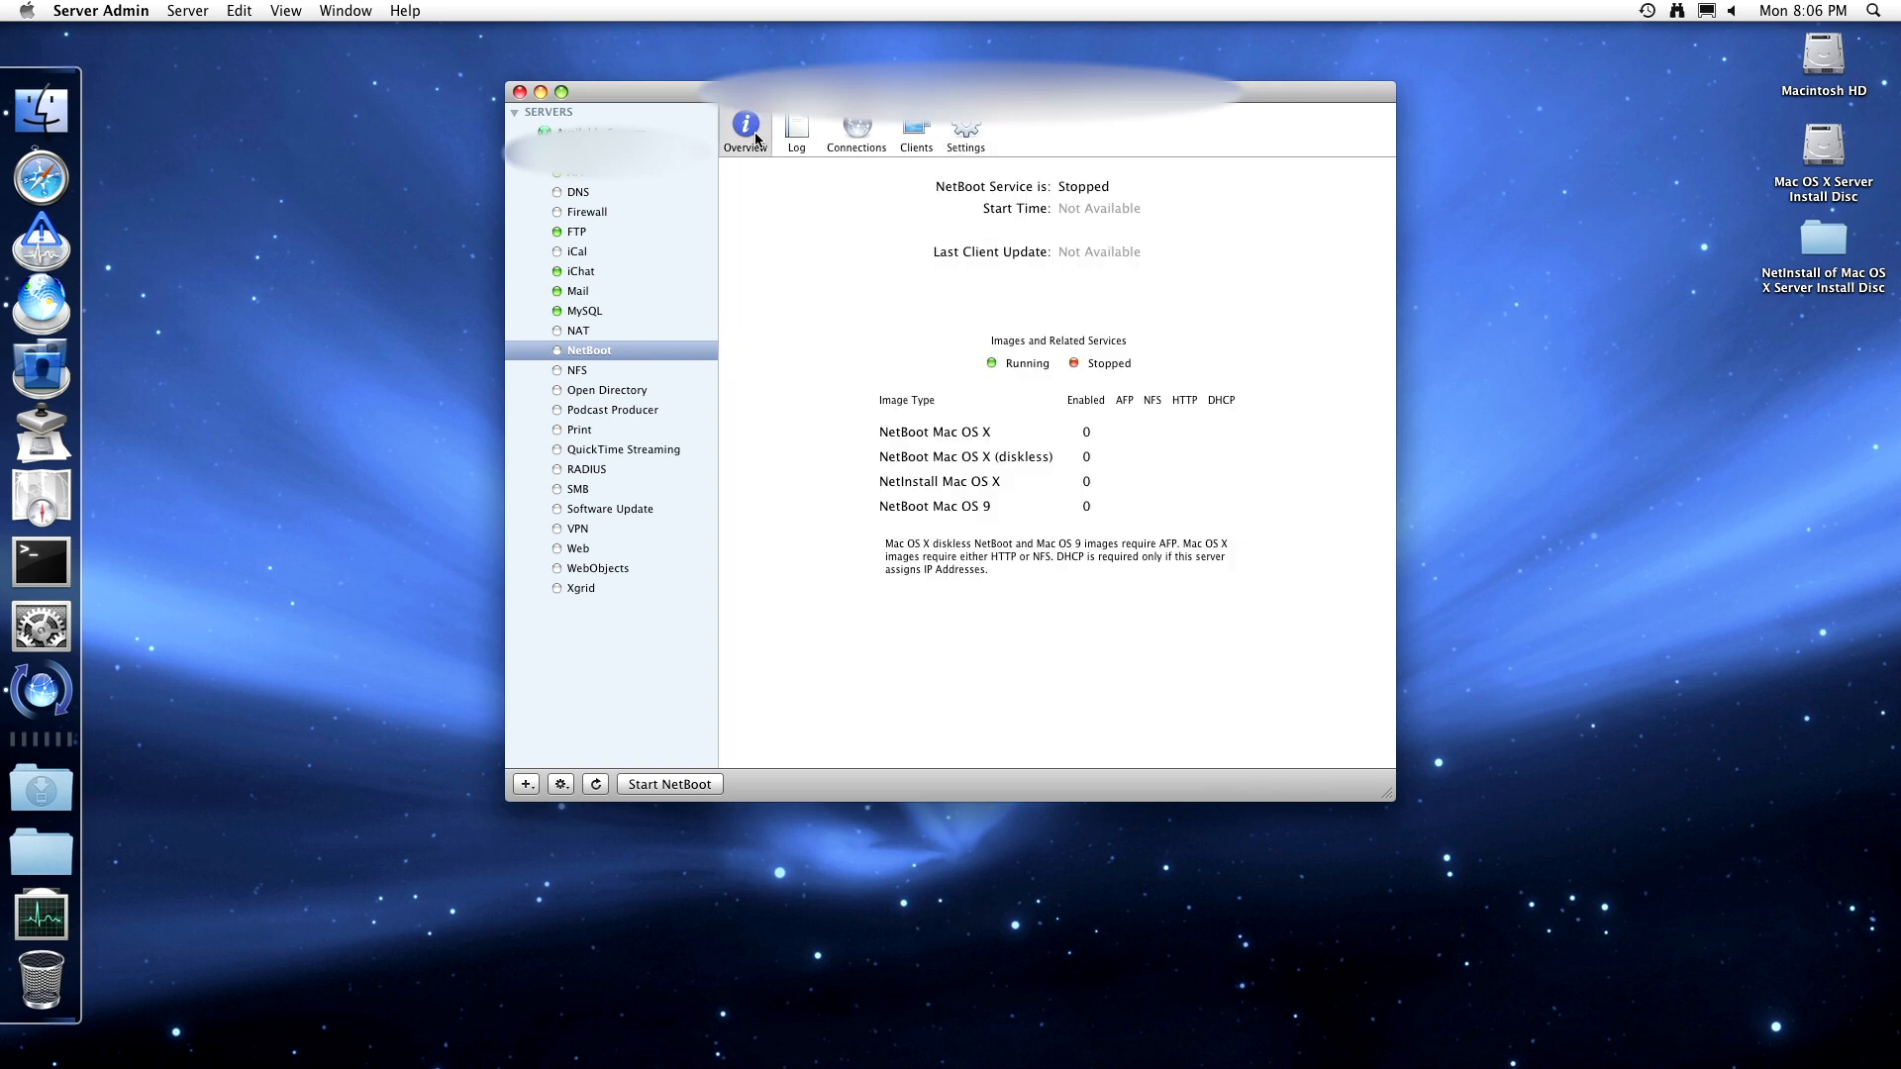
click(669, 784)
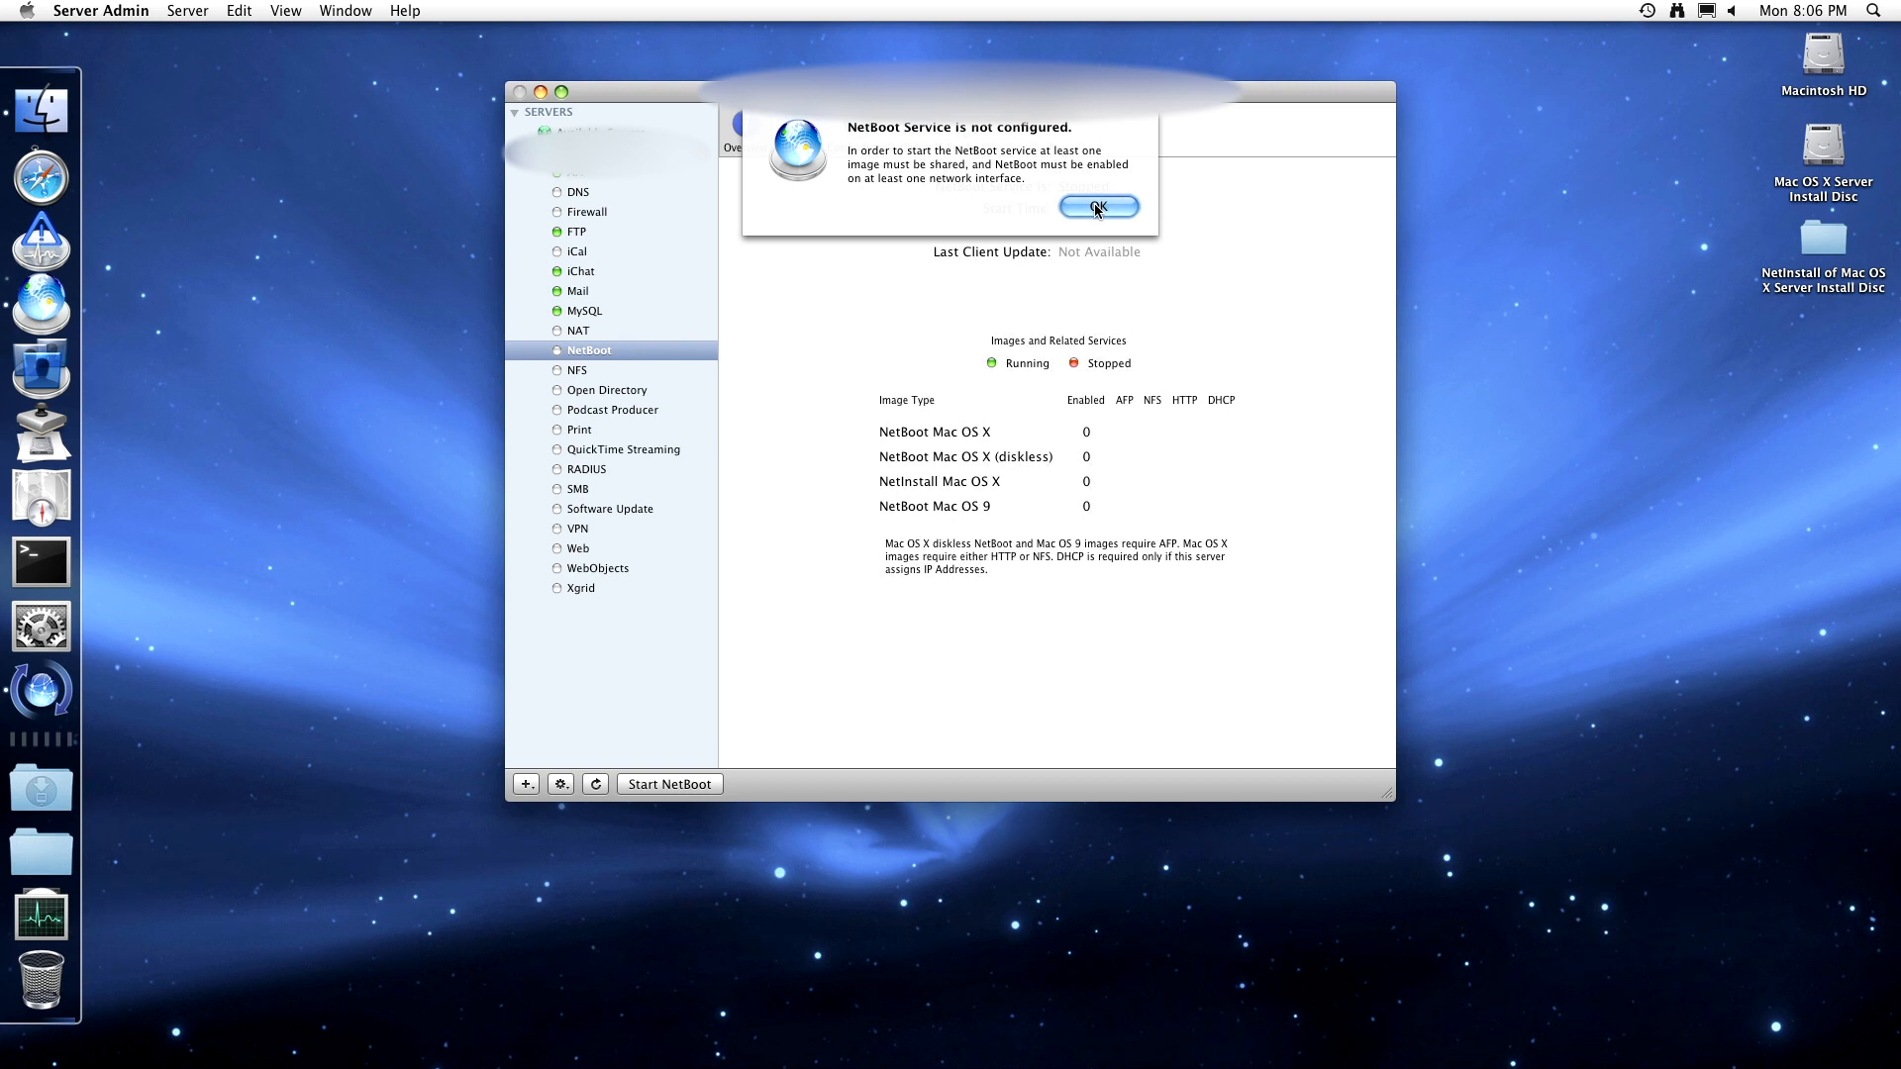
click(1097, 208)
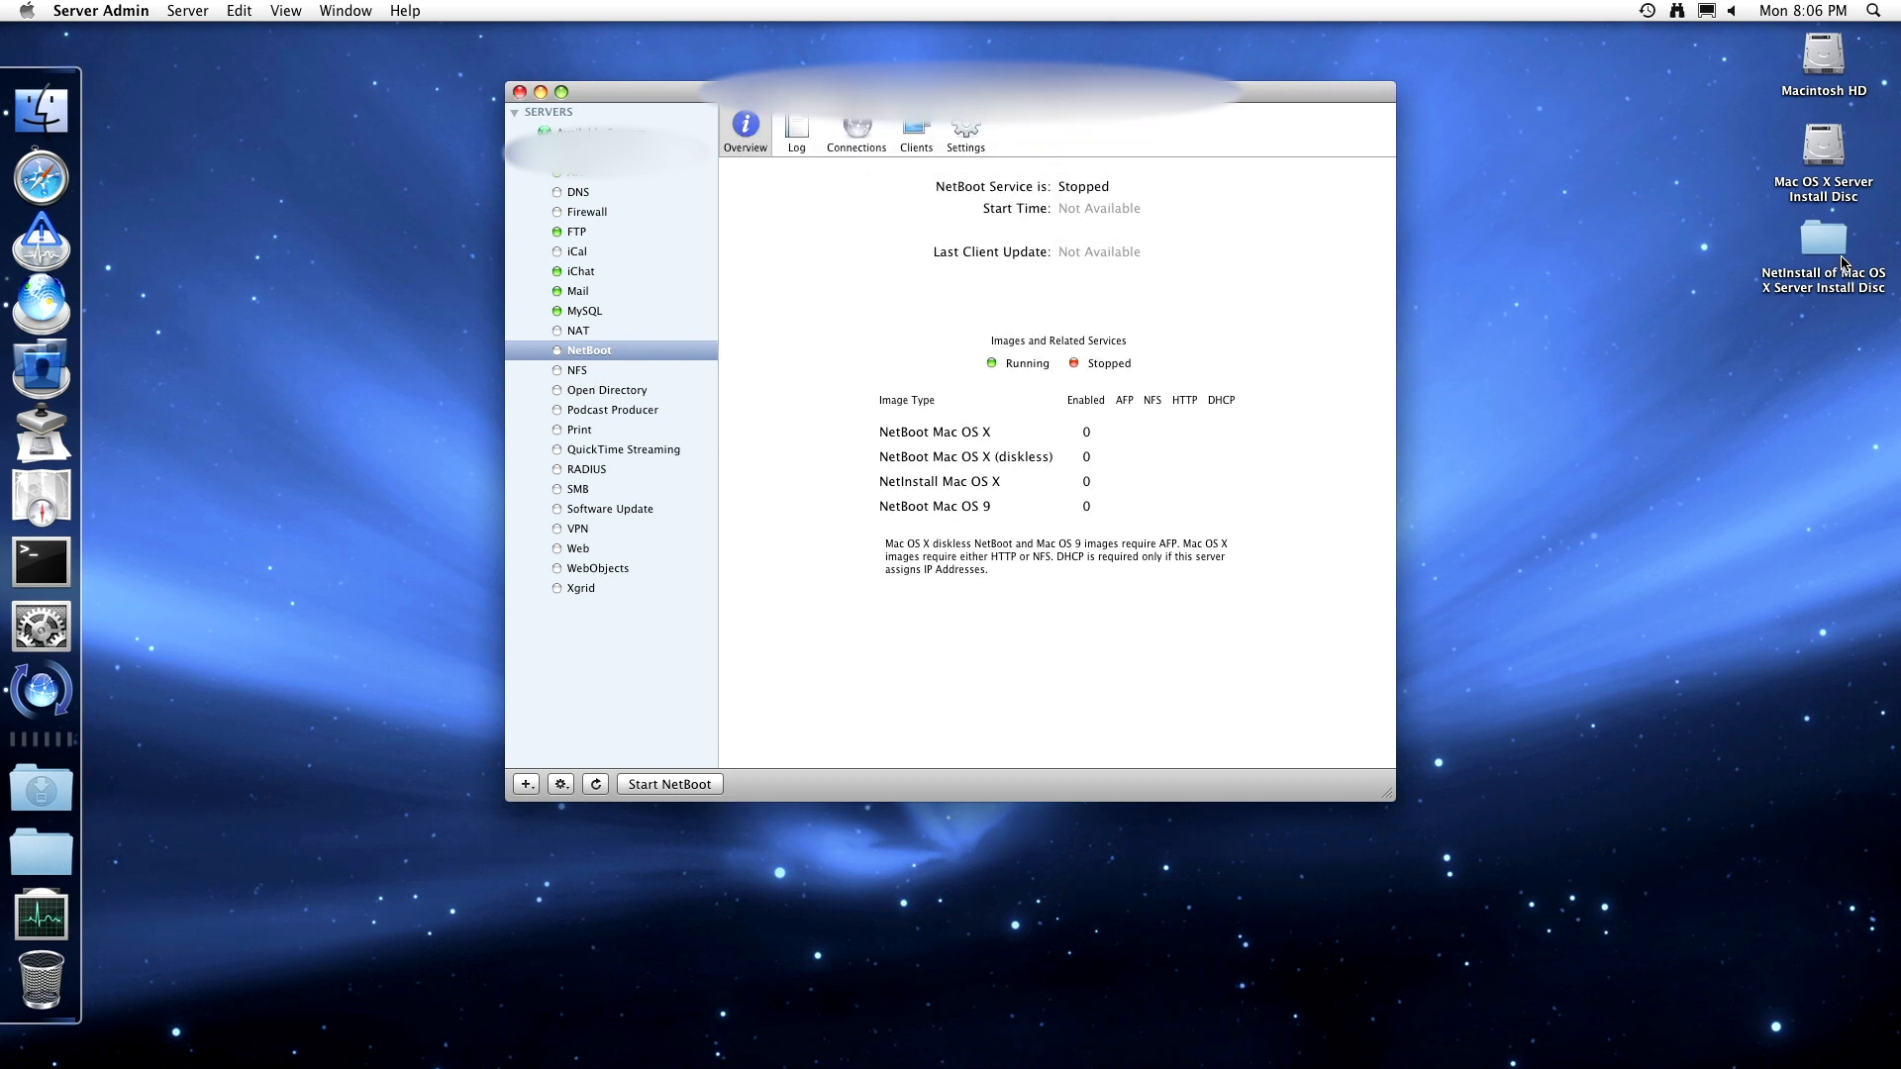
- Drag the NetInstall of Mac OS X Server Install Disc folder to the Trash, authorizing with the password
drag(1823, 241, 41, 985)
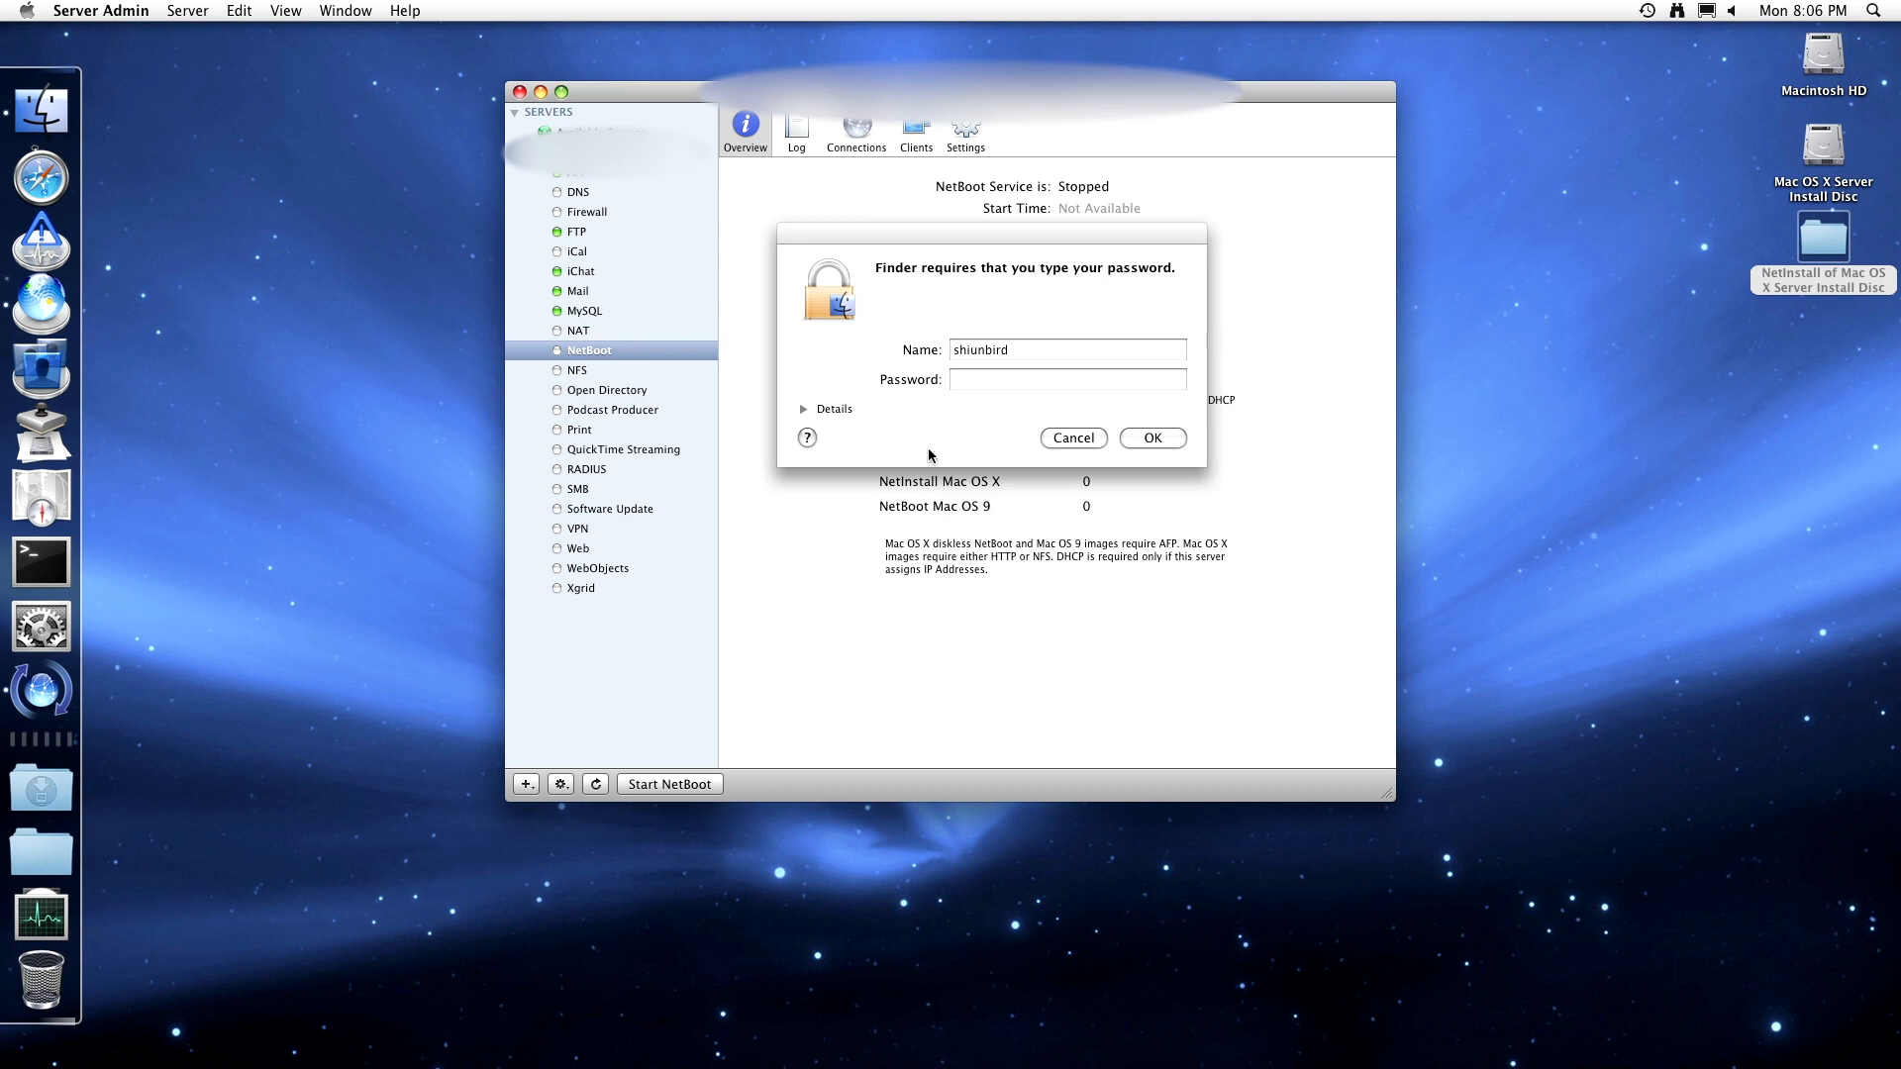
click(984, 362)
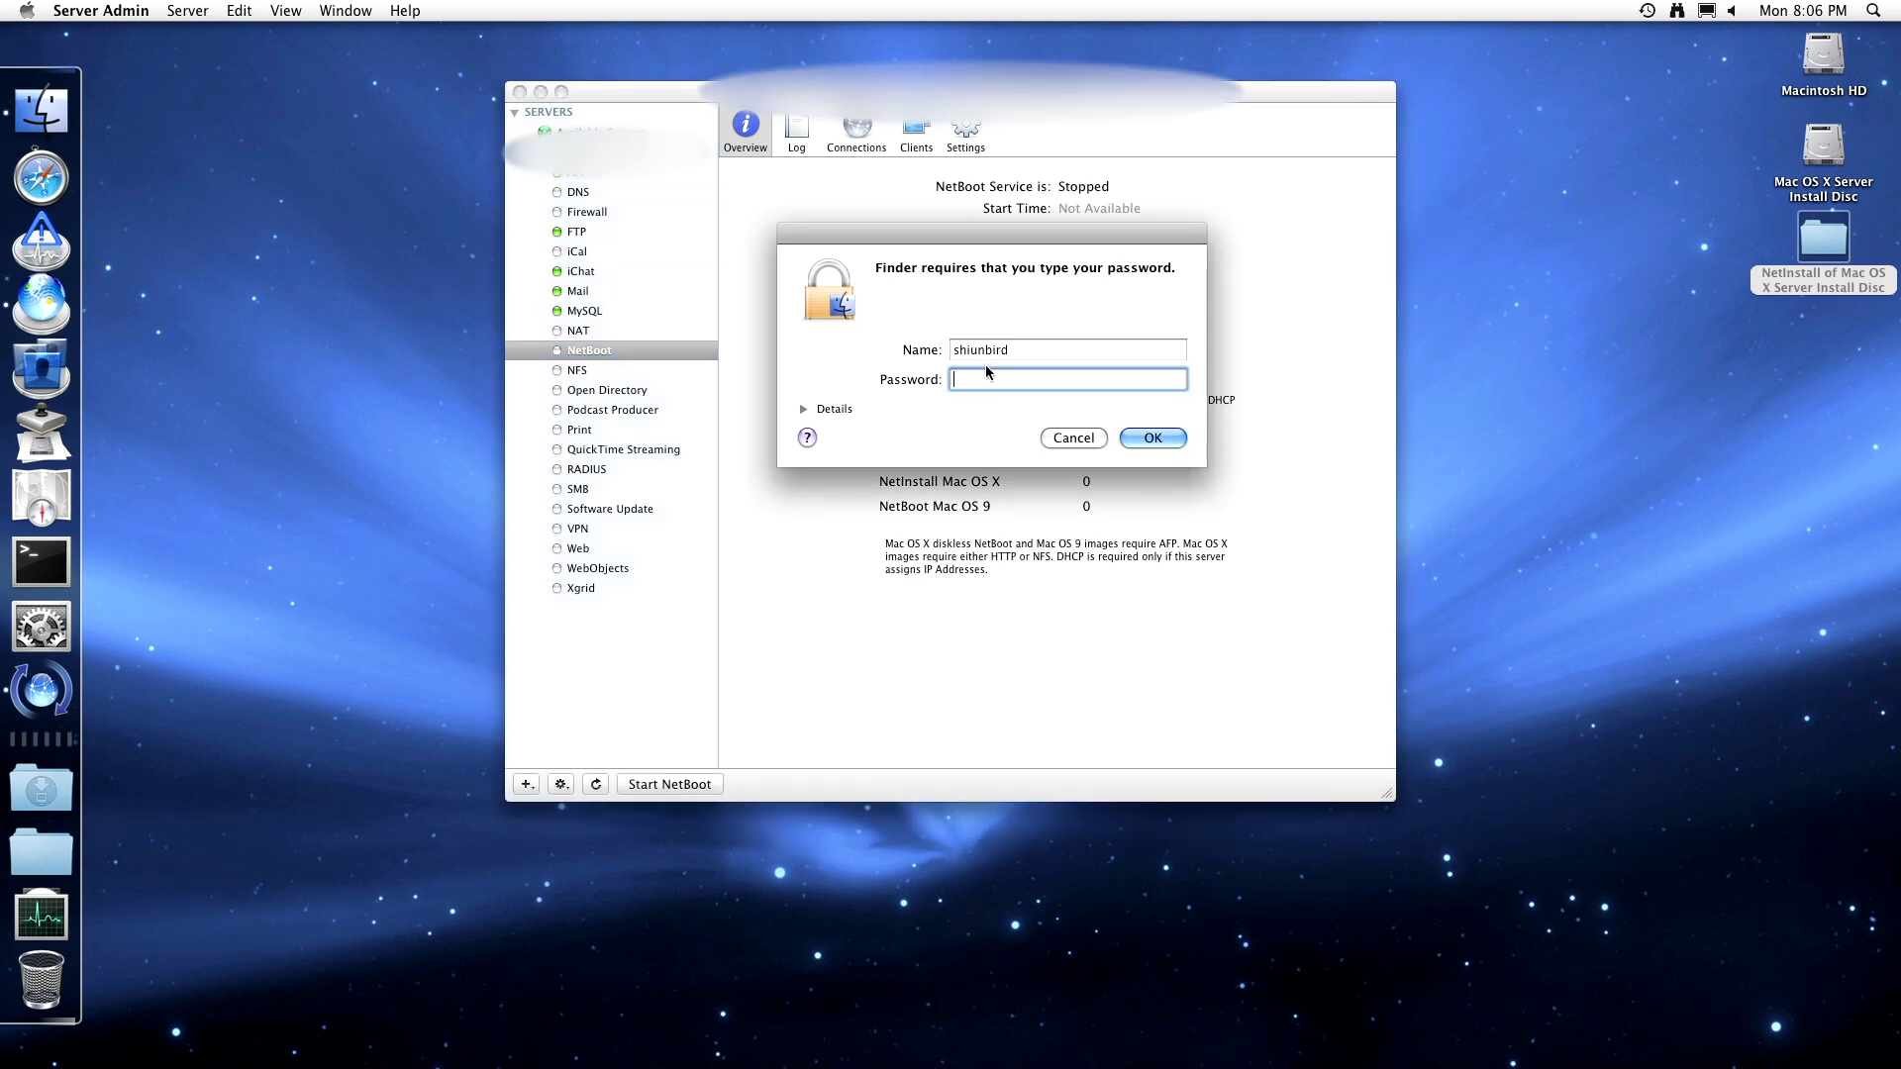
text(••••••••)
key(Return)
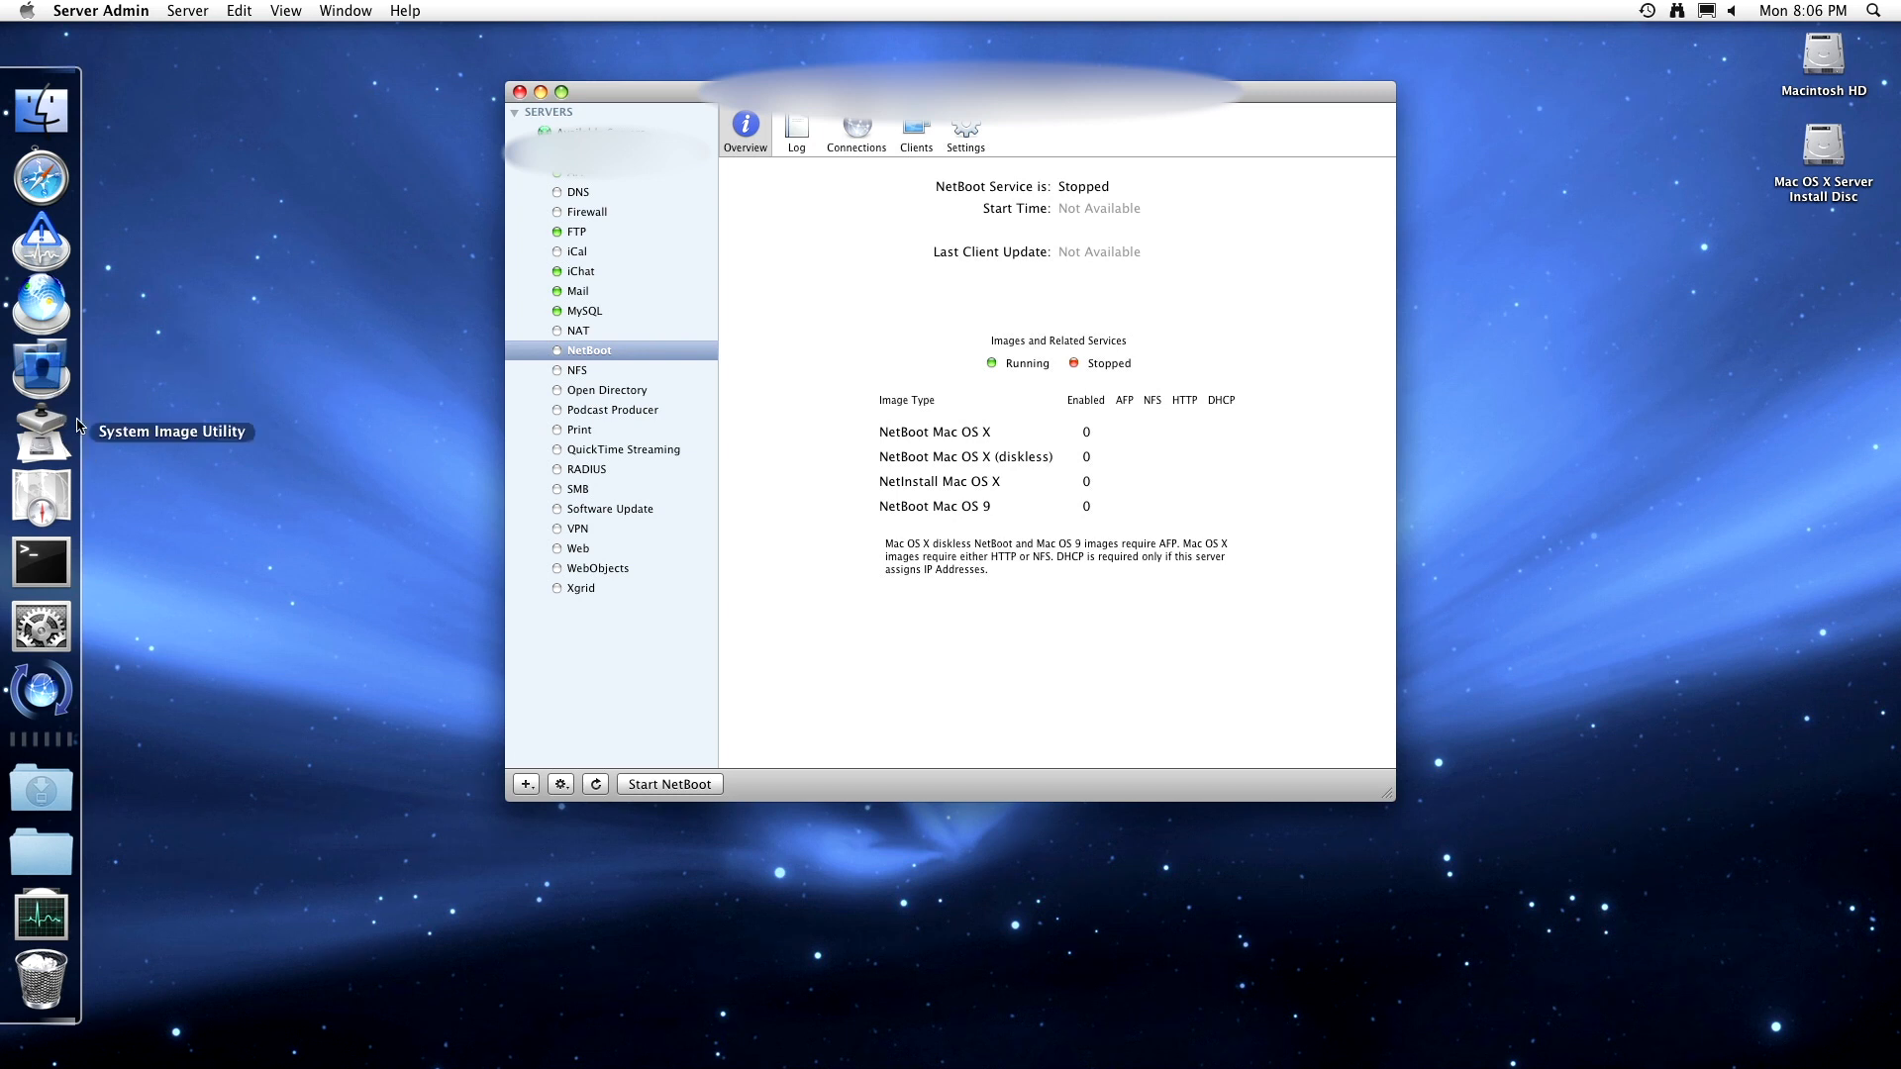
- In System Image Utility, choose the Mac OS X Server Install Disc to make a NetBoot image
click(45, 418)
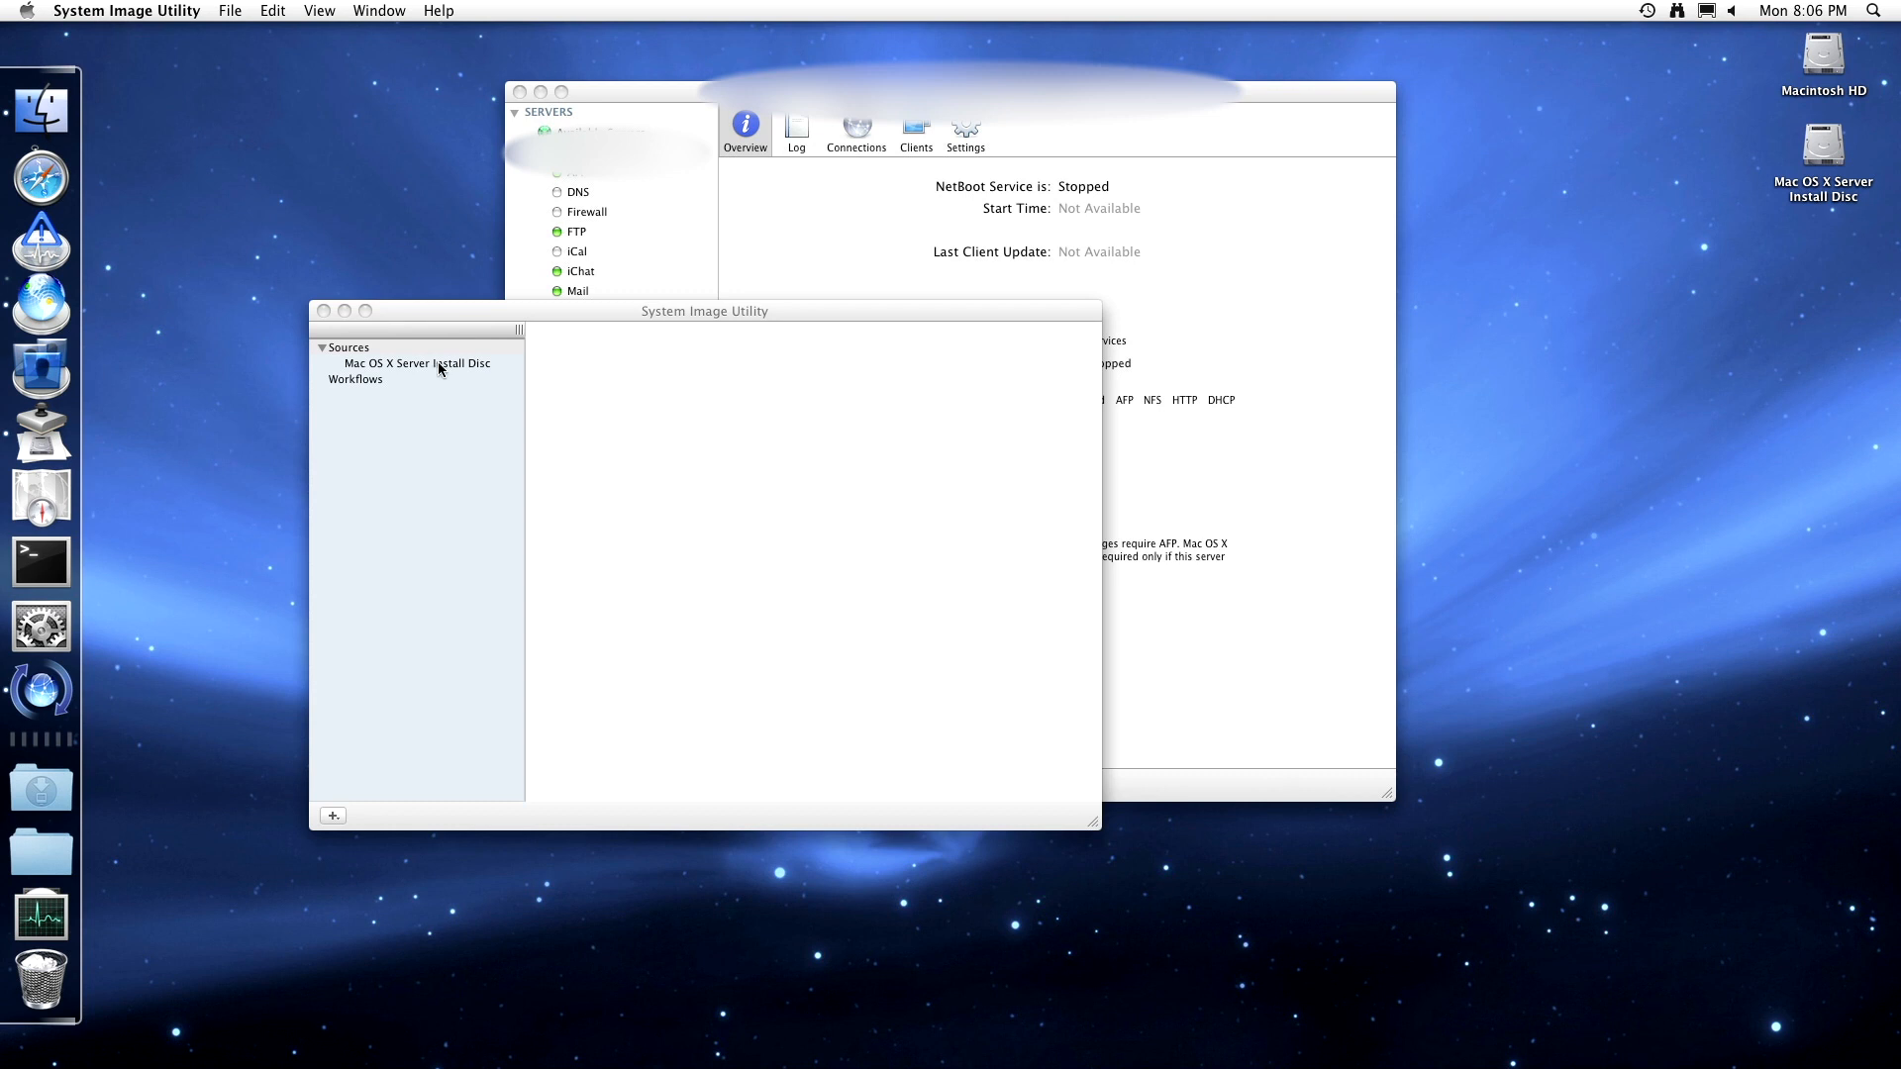
click(365, 364)
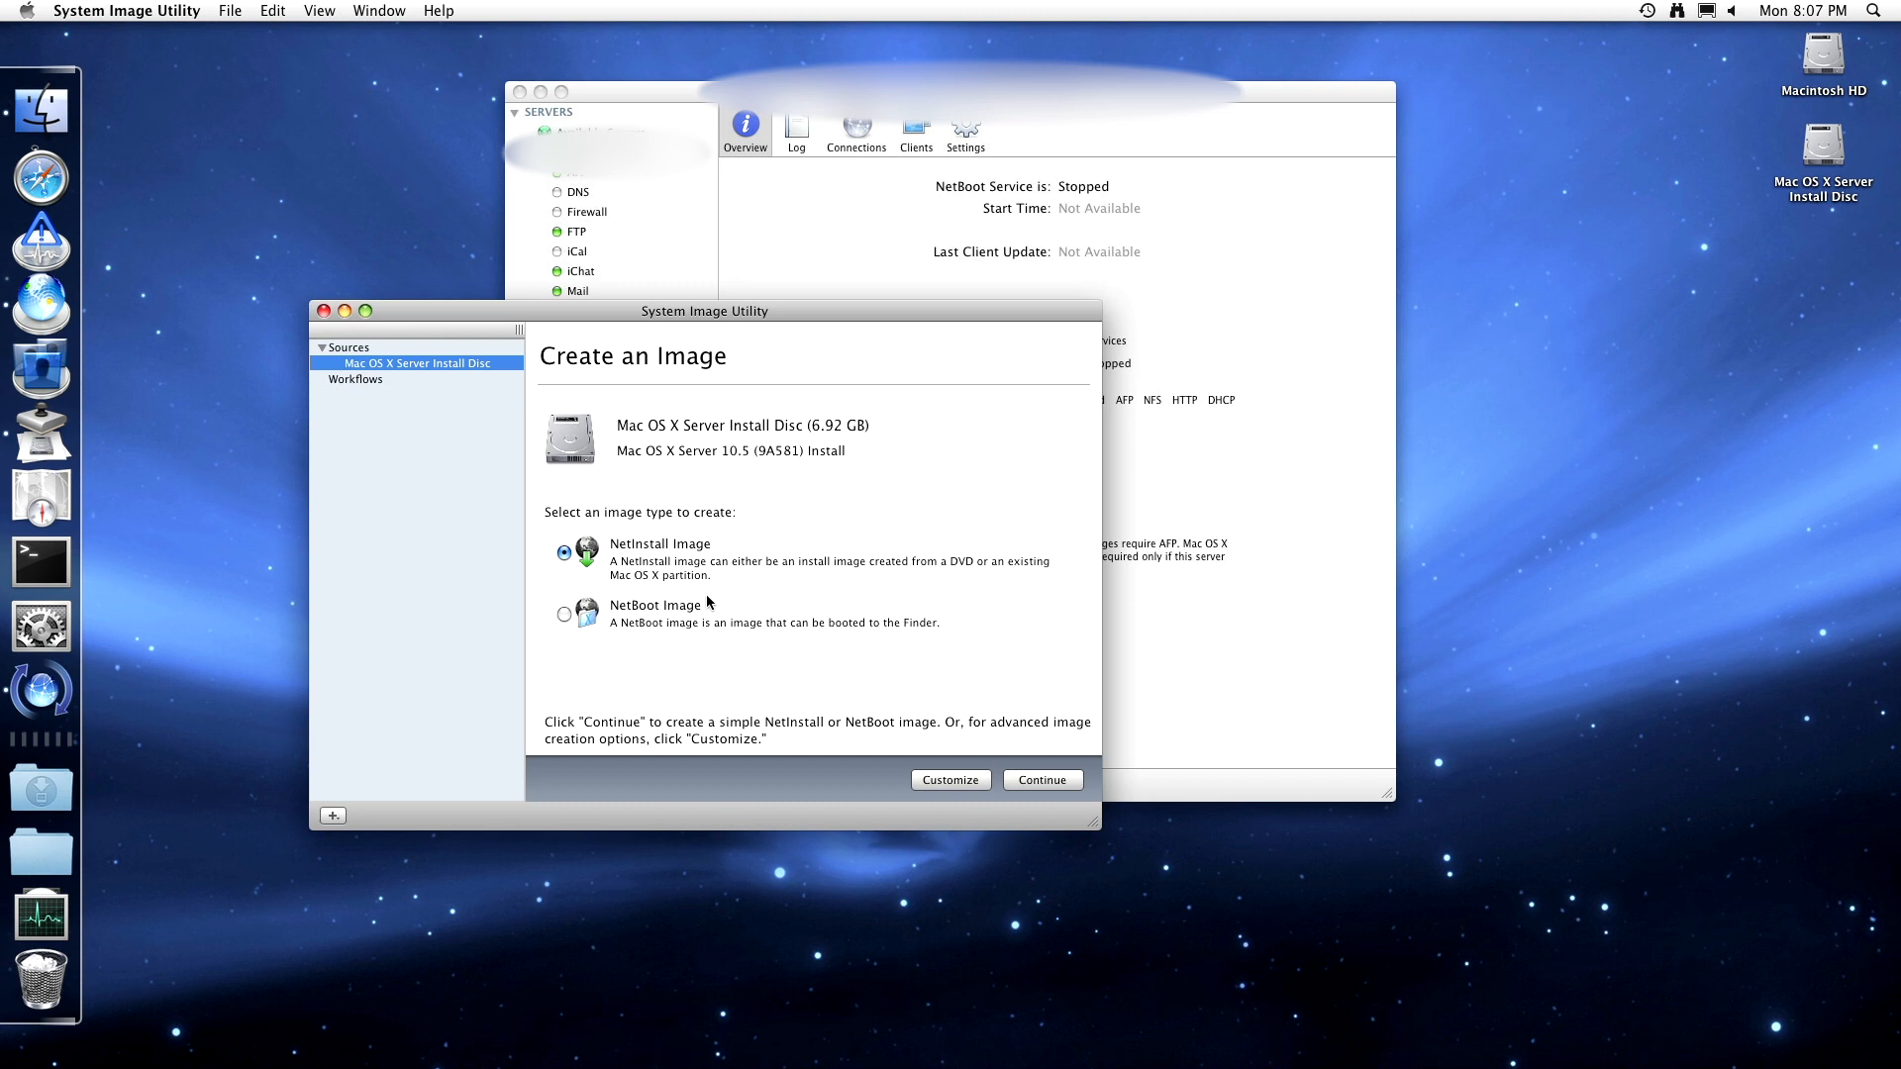
click(655, 608)
click(1047, 784)
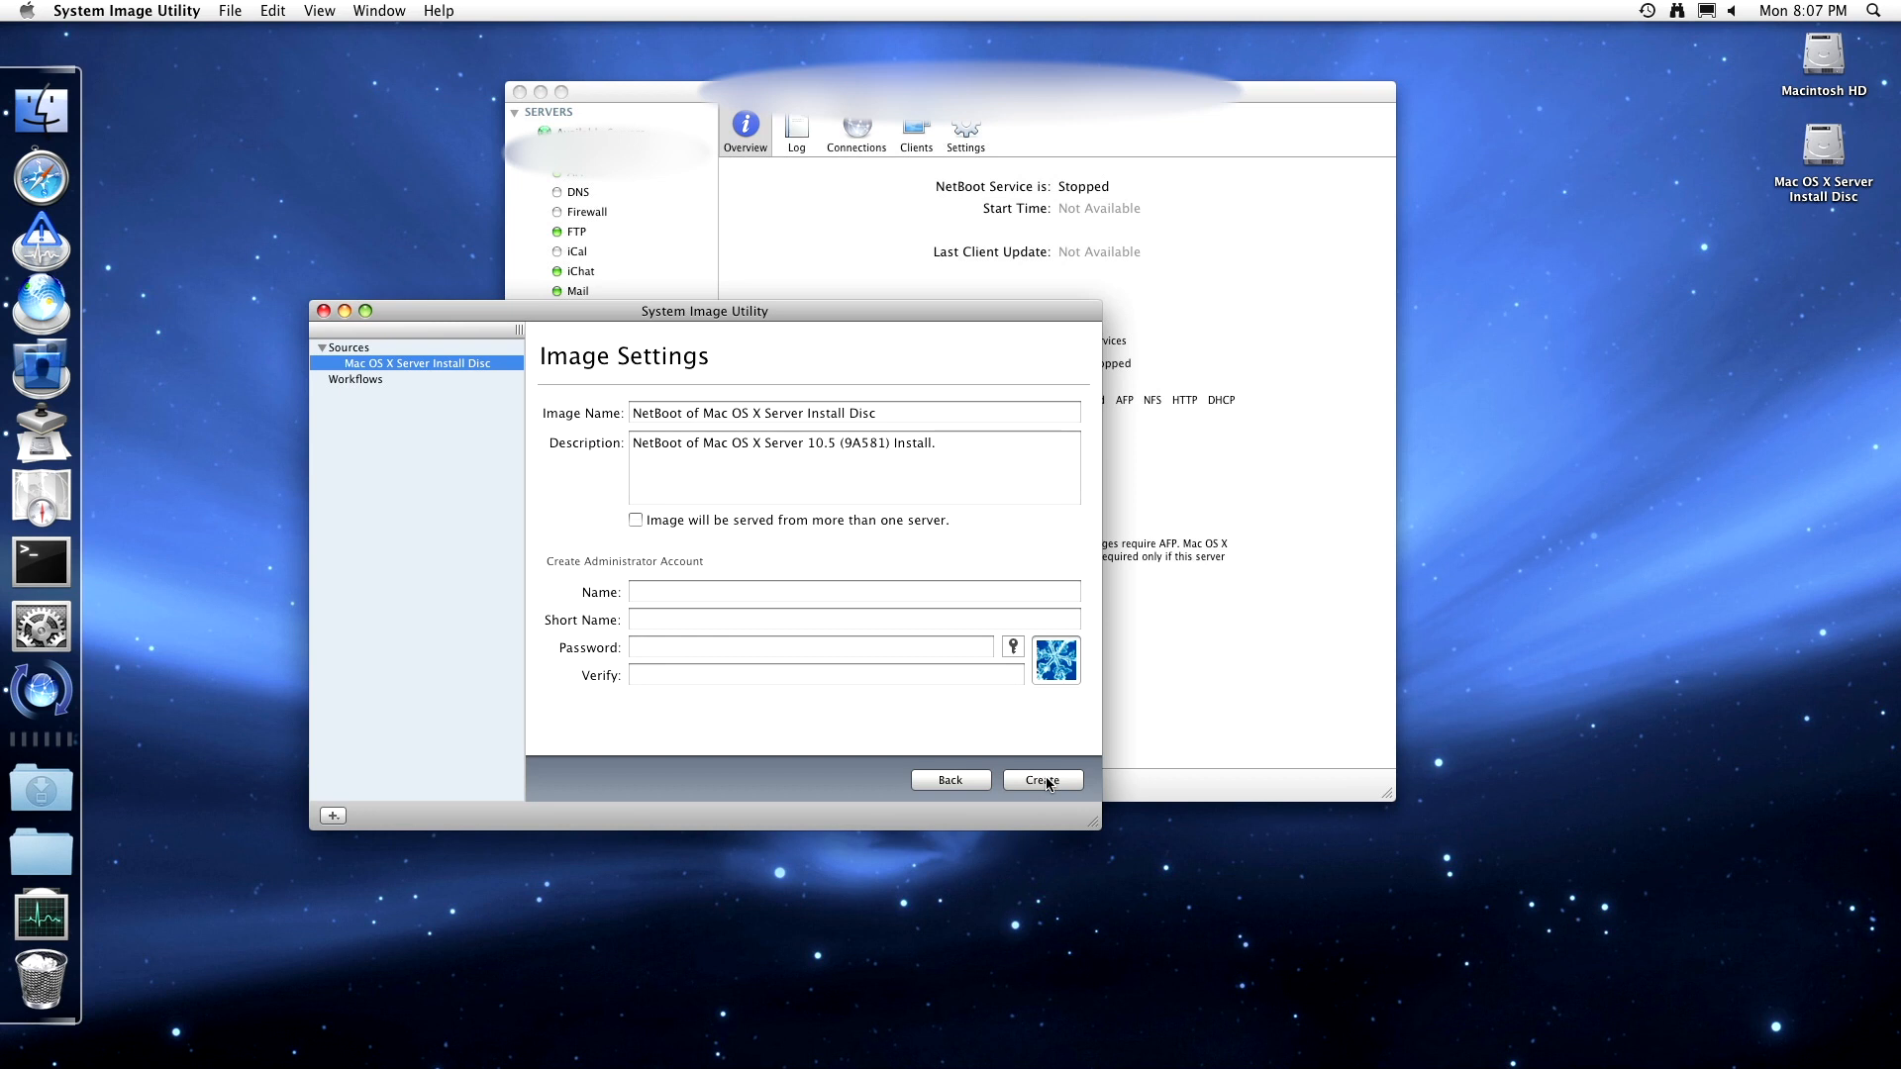
- Enter the image administrator's account name and short name
click(810, 592)
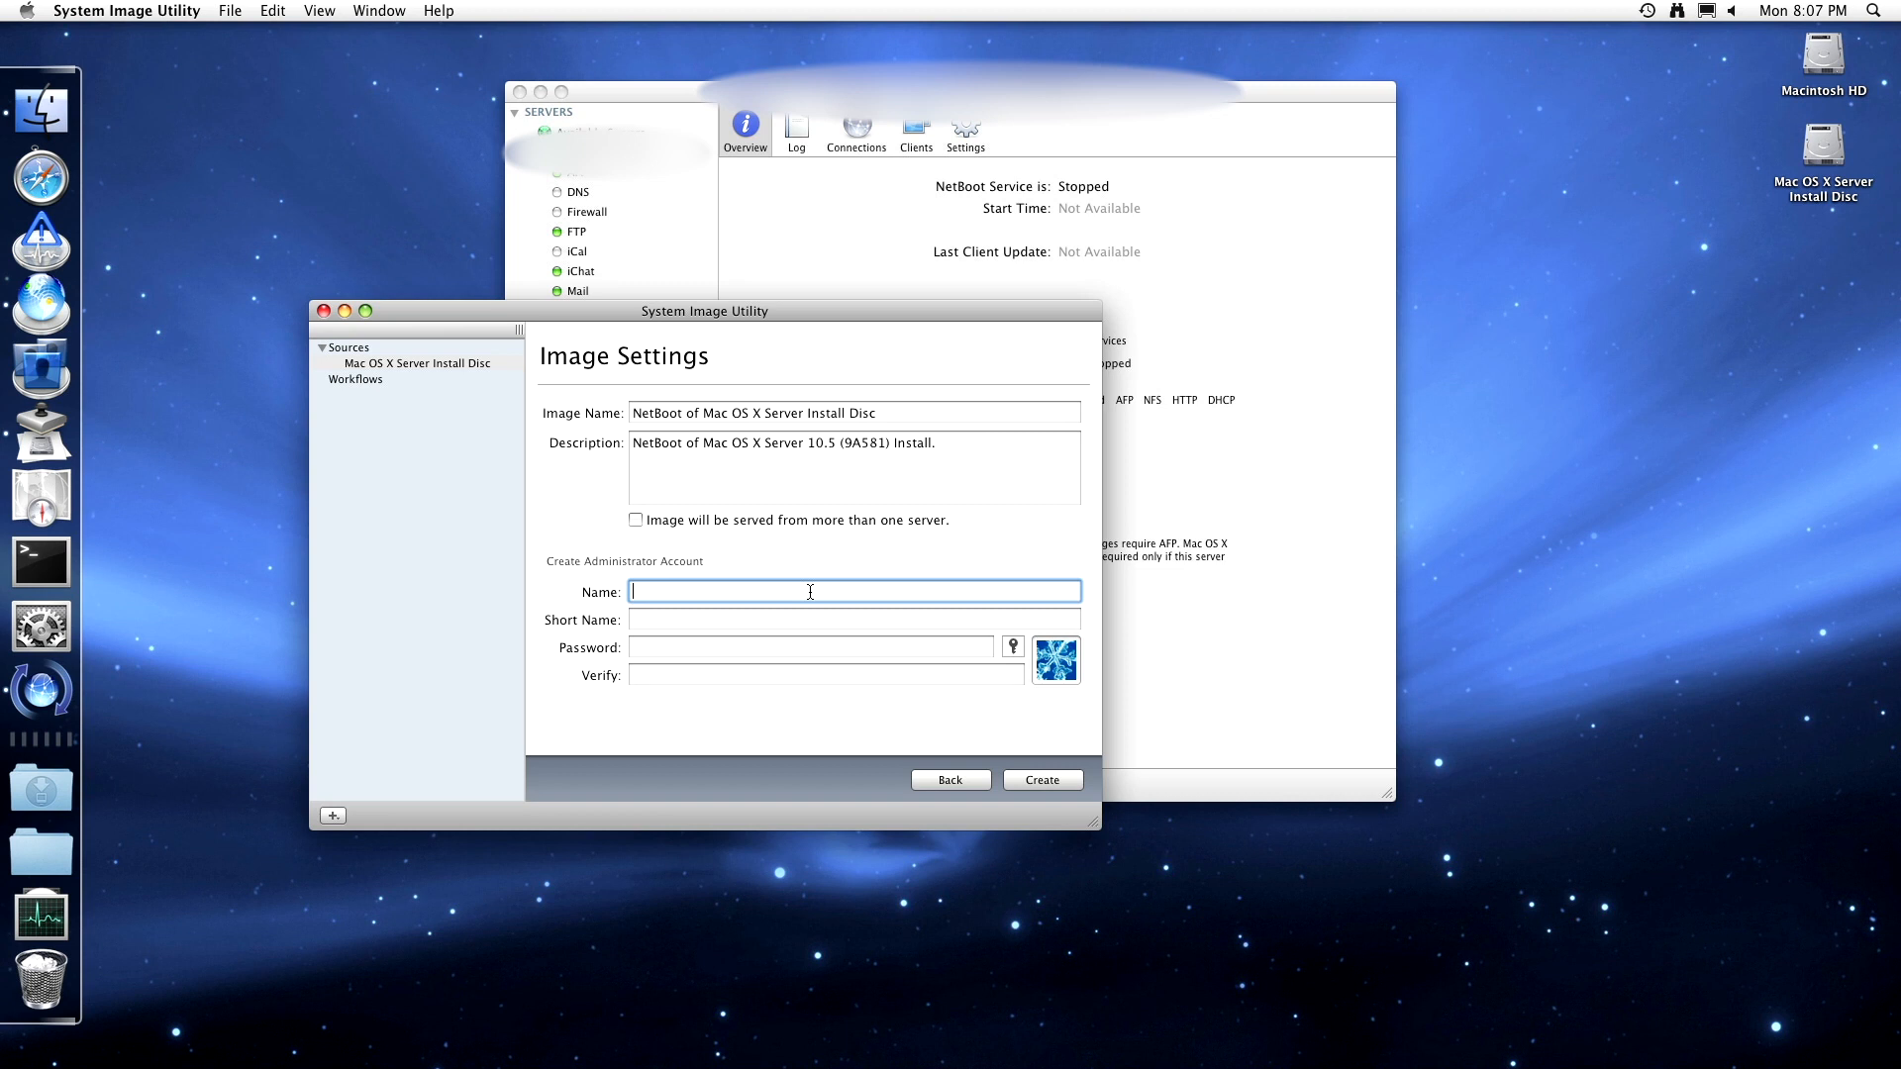
text(shiunbird)
key(Tab)
text(sh)
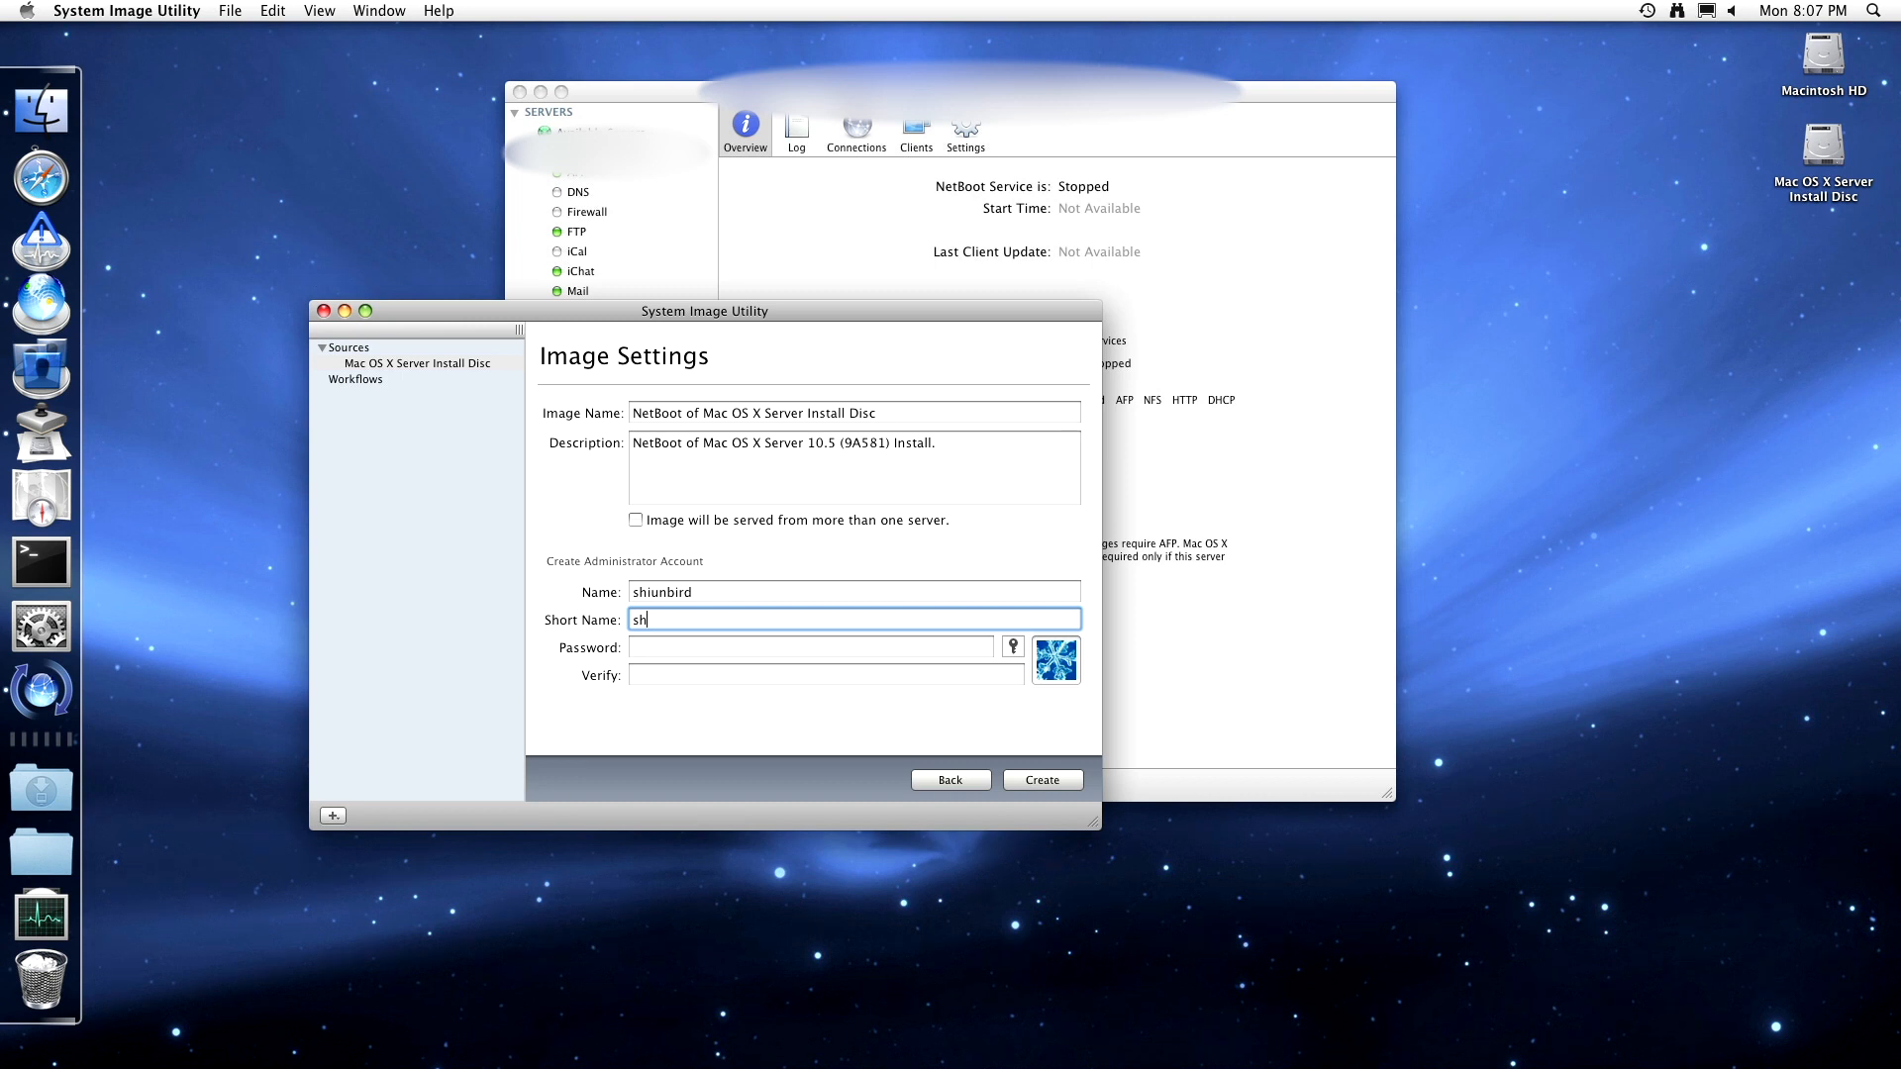
key(shift+Tab)
key(Right)
text(_)
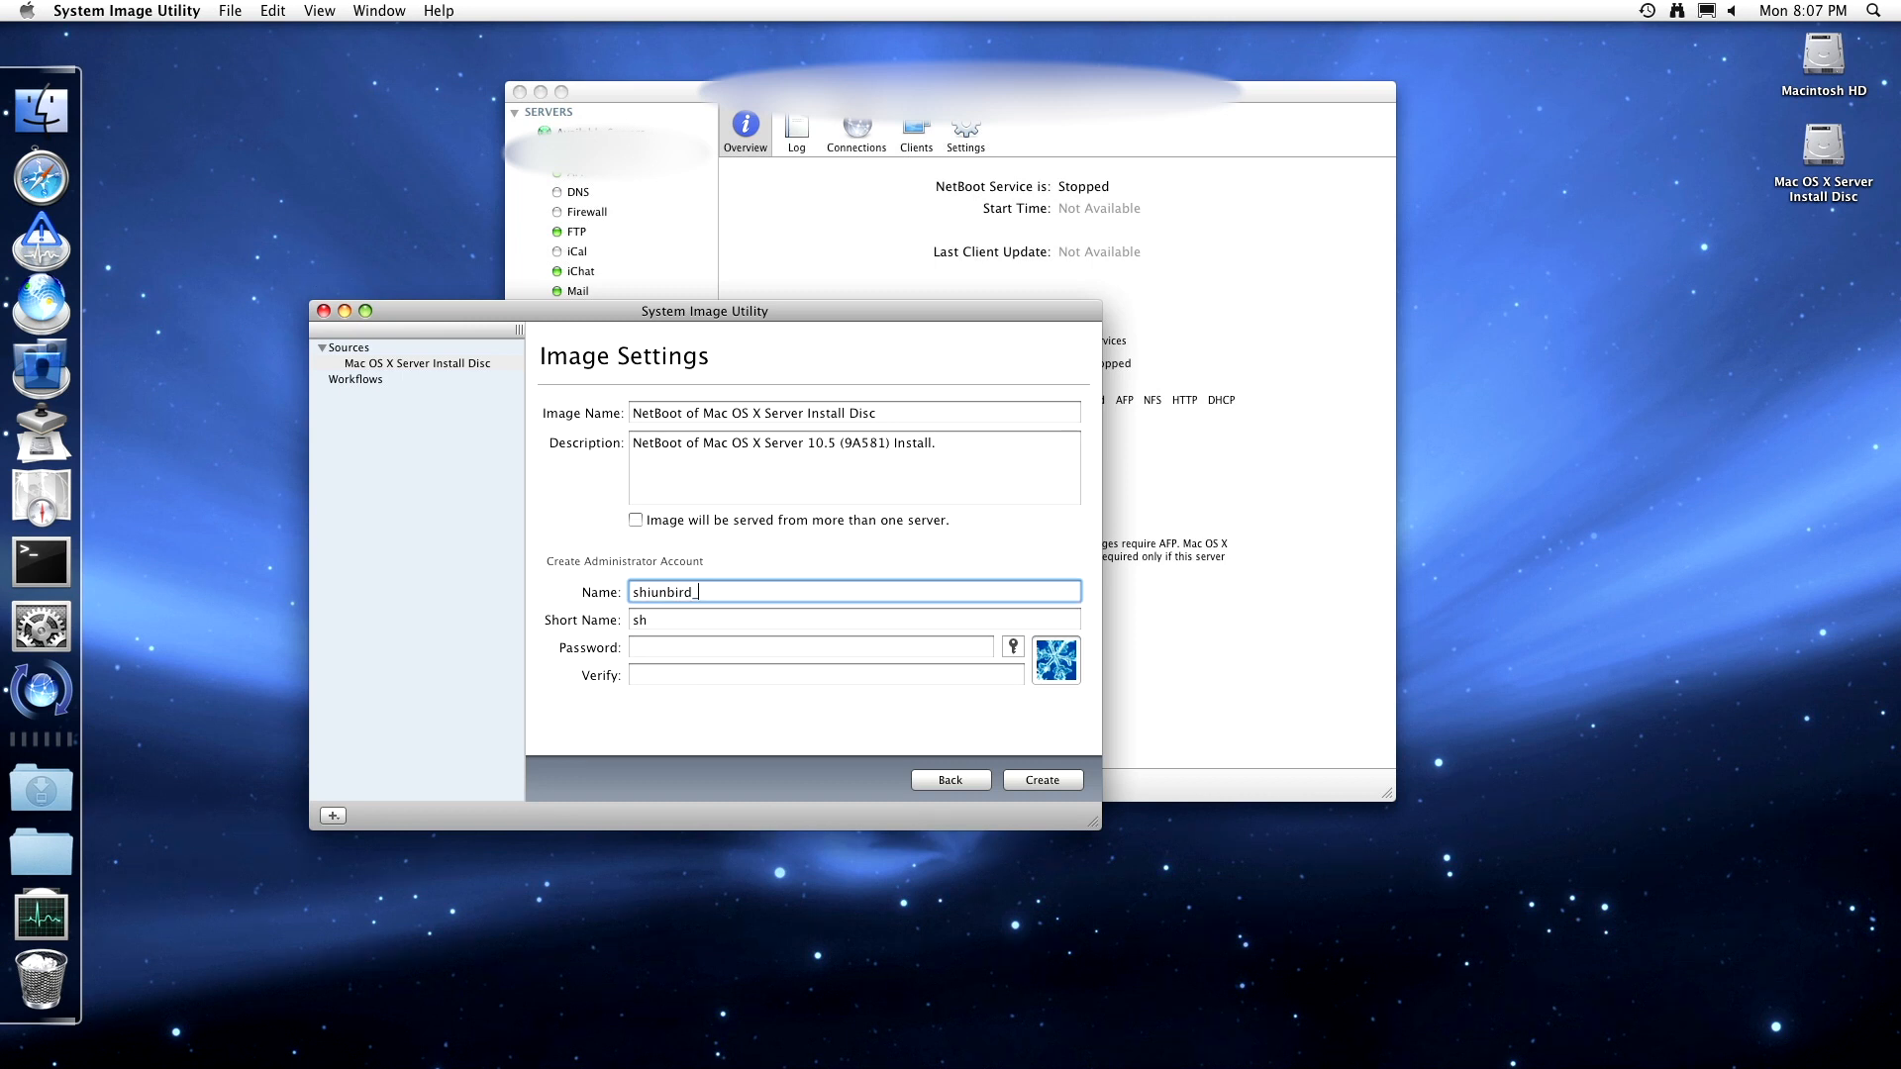
text(netboot)
key(Tab)
text(s)
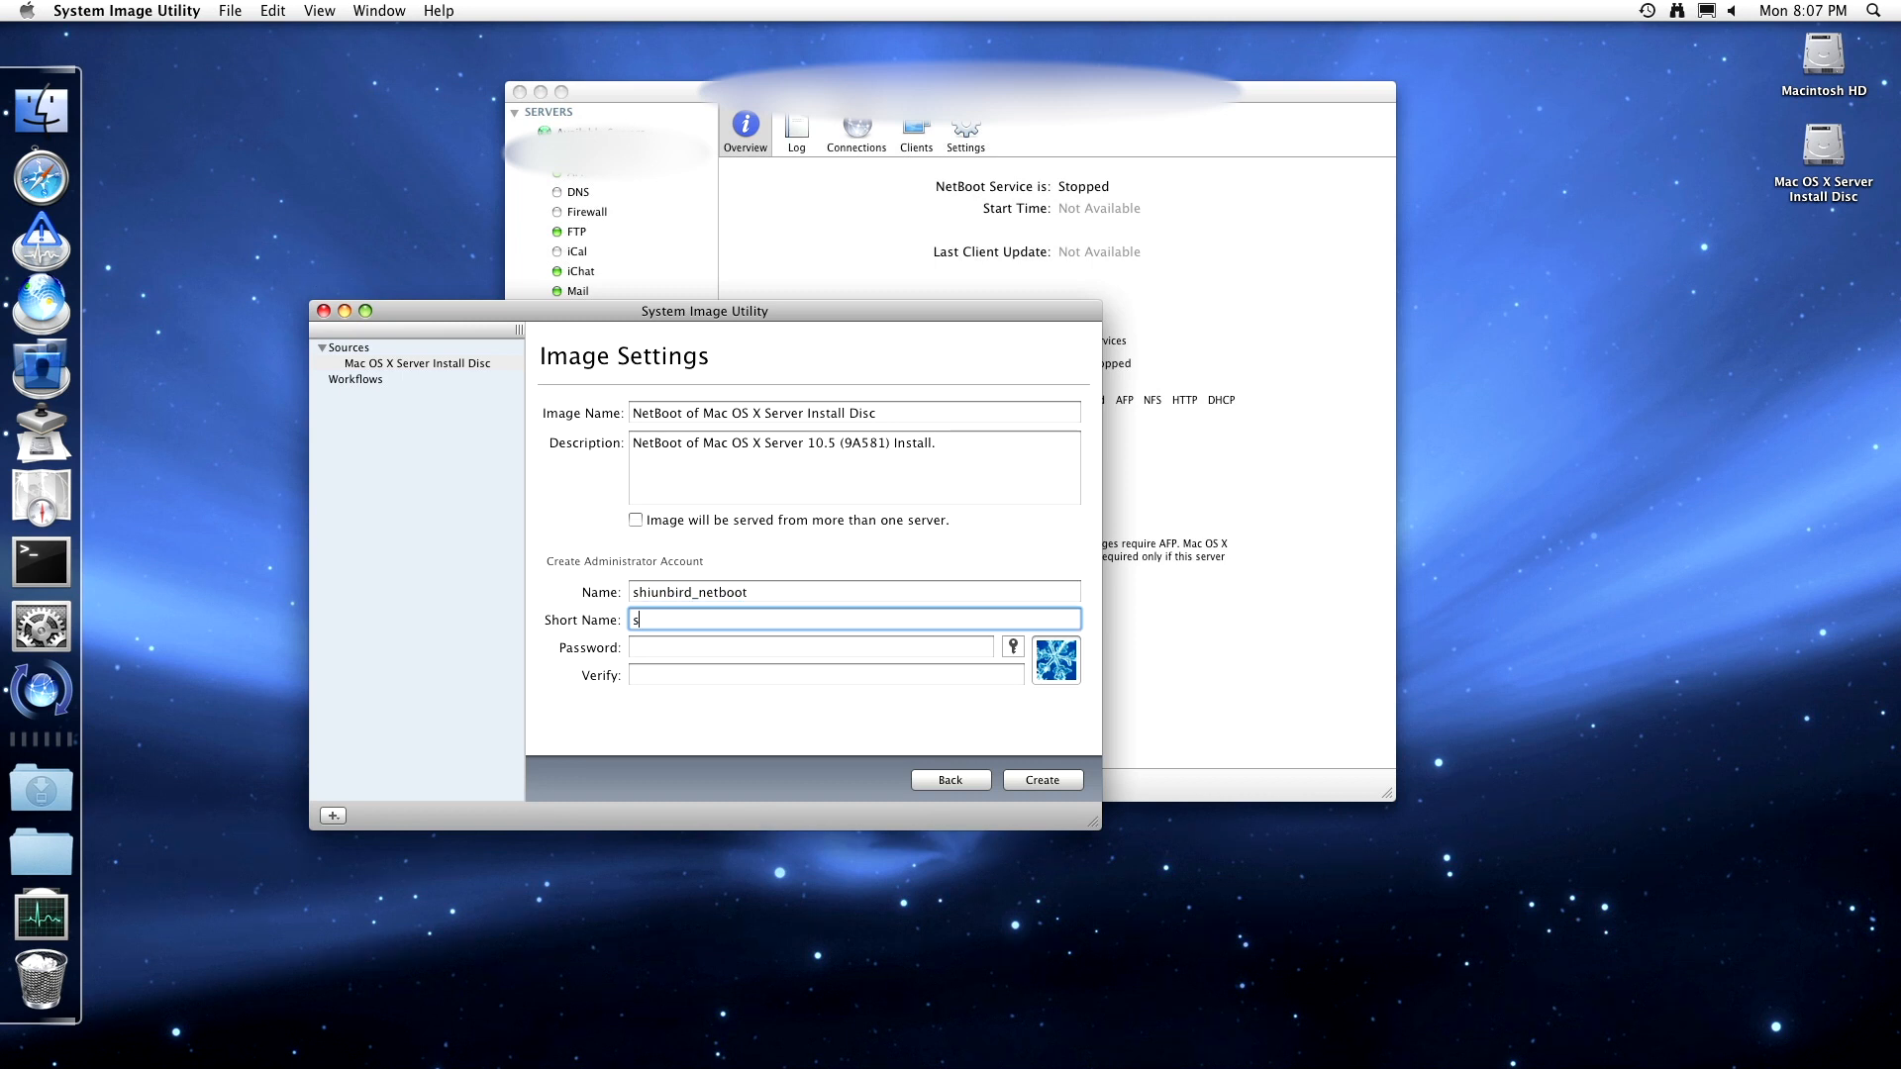
text(hiunbird_netboot)
- Enter and verify the admin password, allow serving from more than one server, and create
key(Tab)
text(•••••••••)
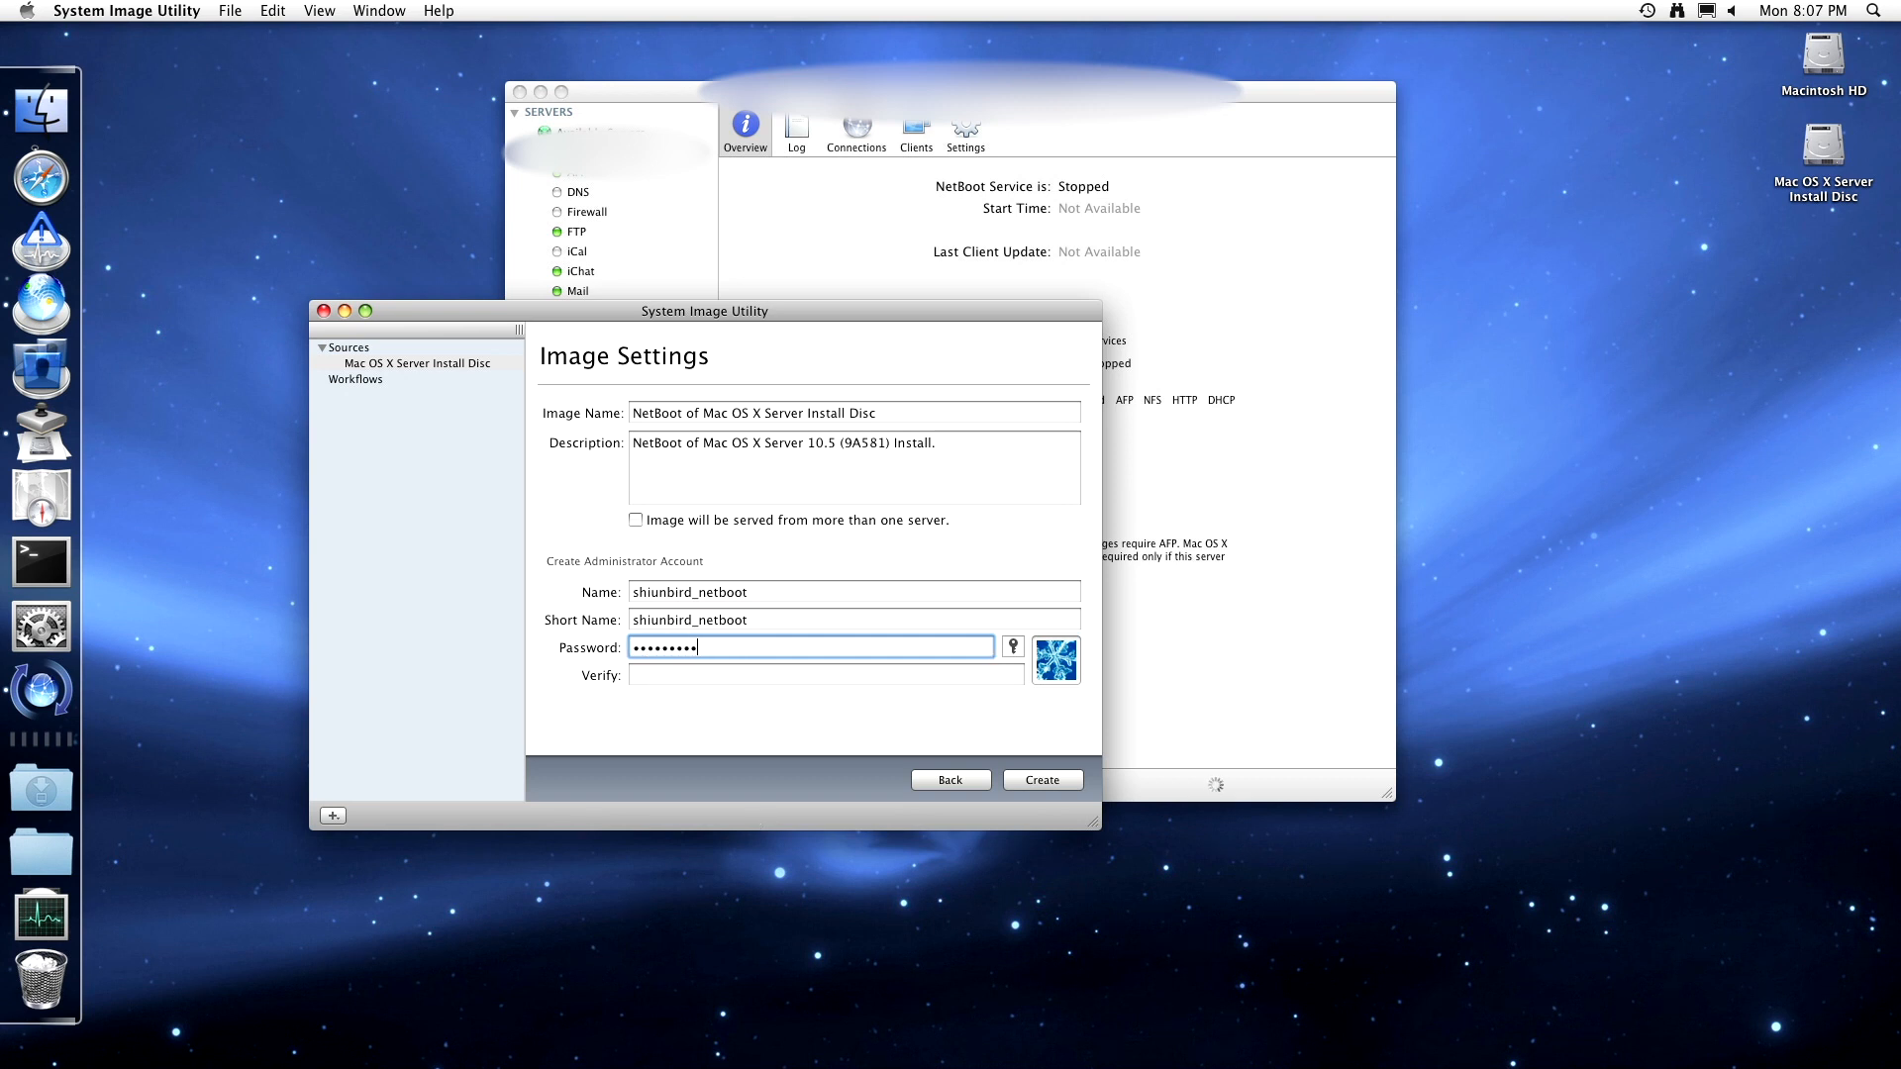
key(Tab)
key(Tab)
text(•••••••••)
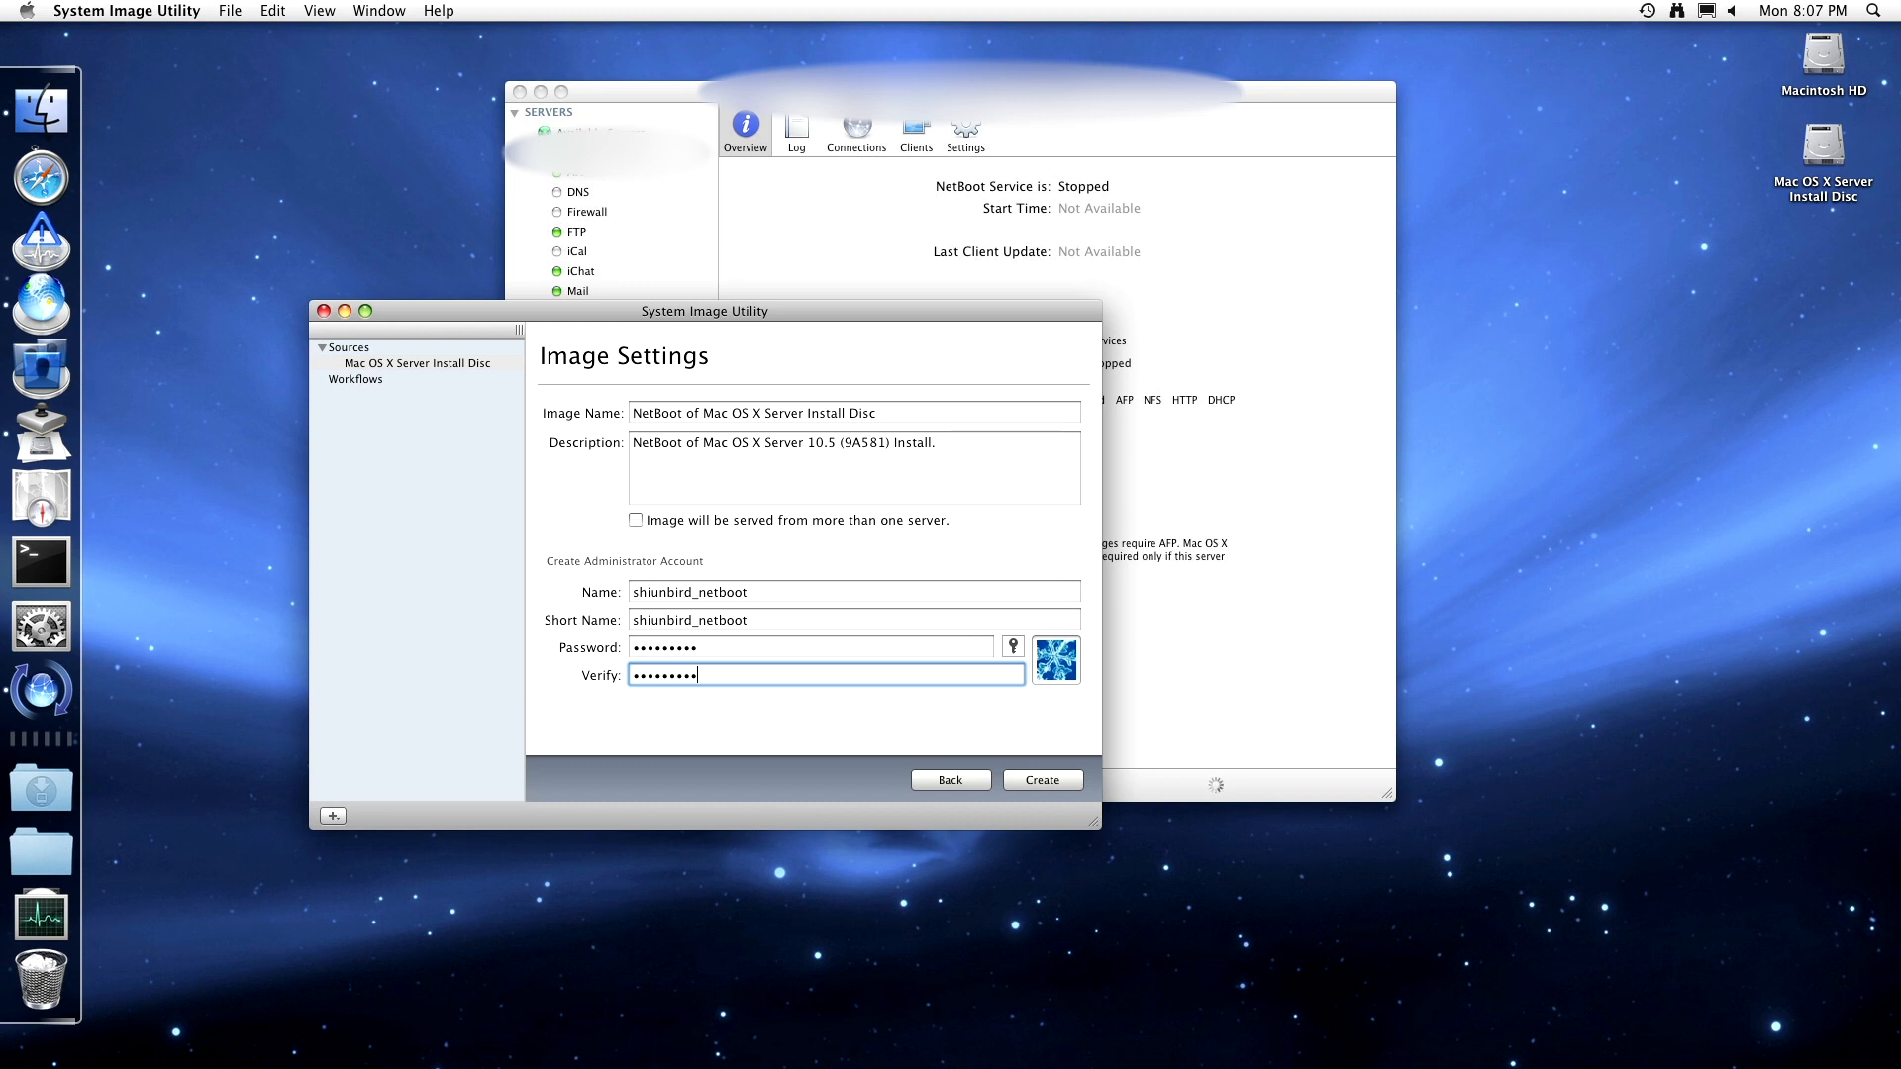
click(691, 520)
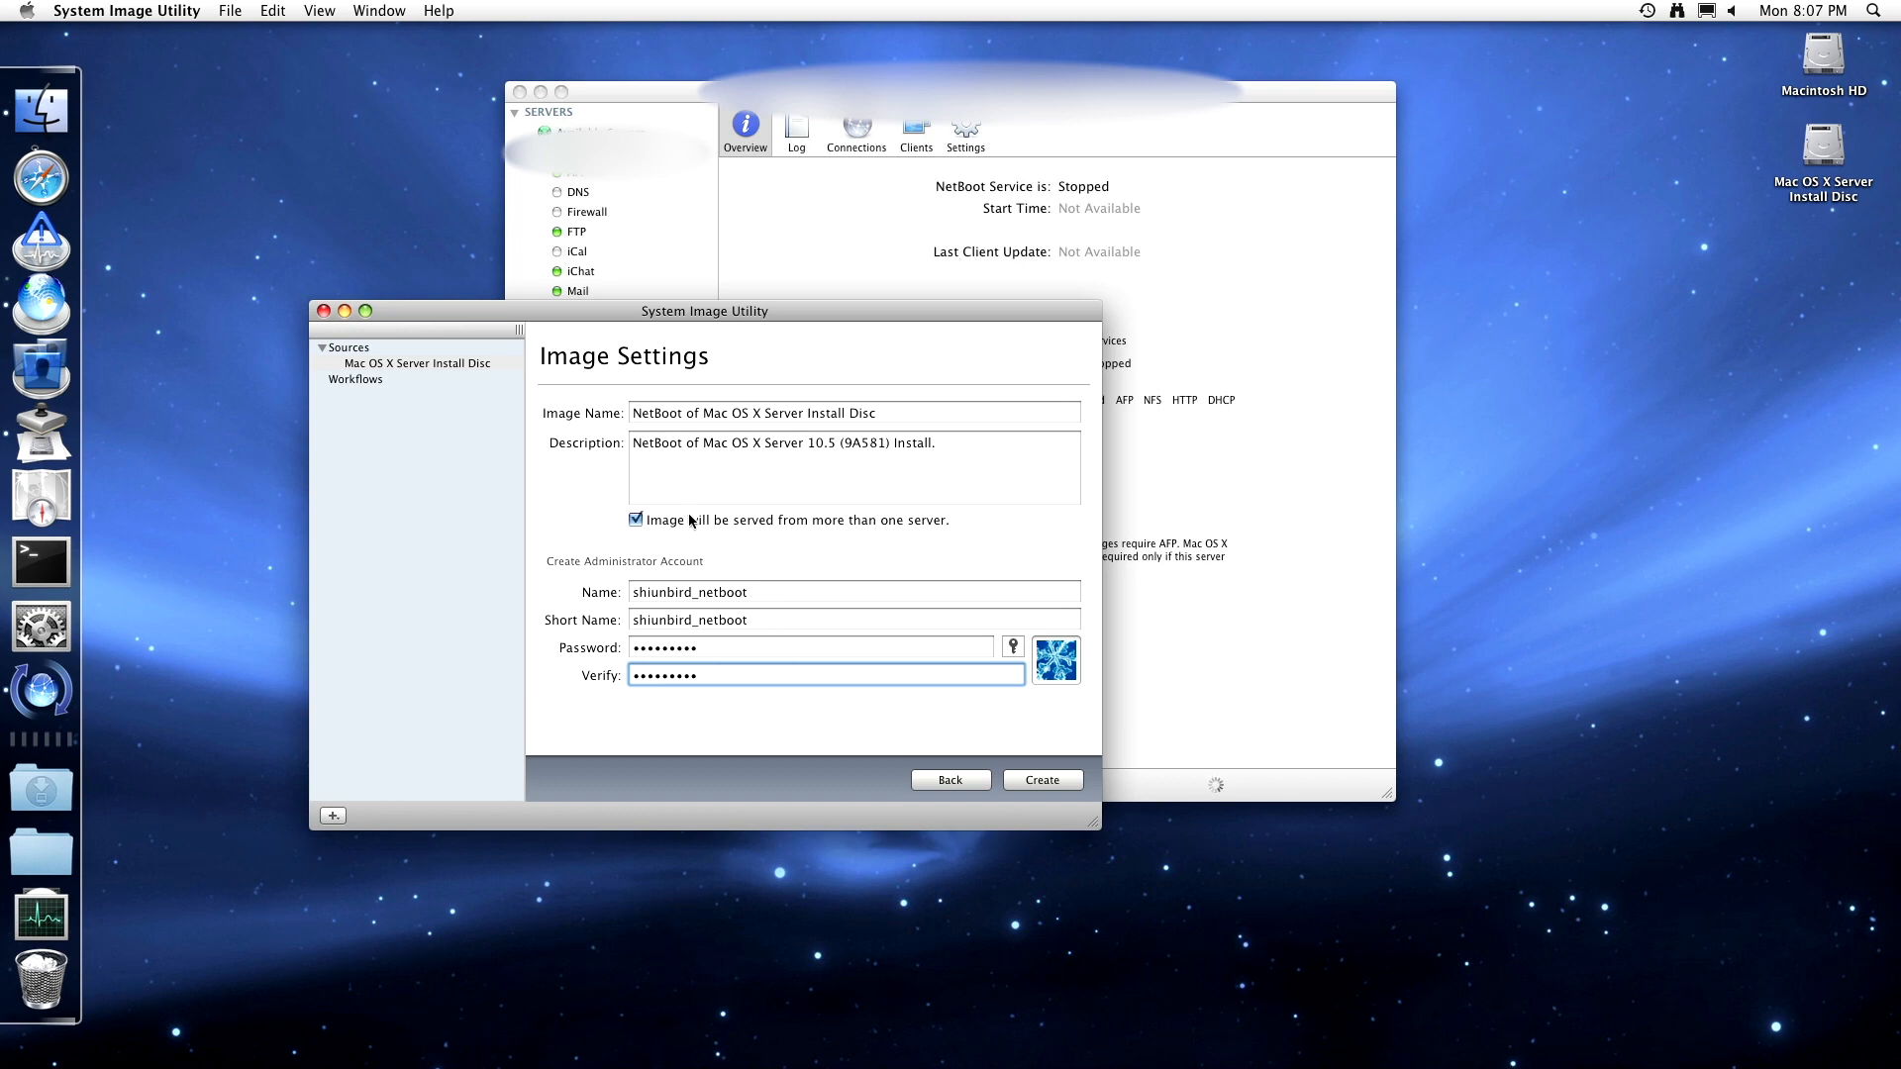
click(1060, 776)
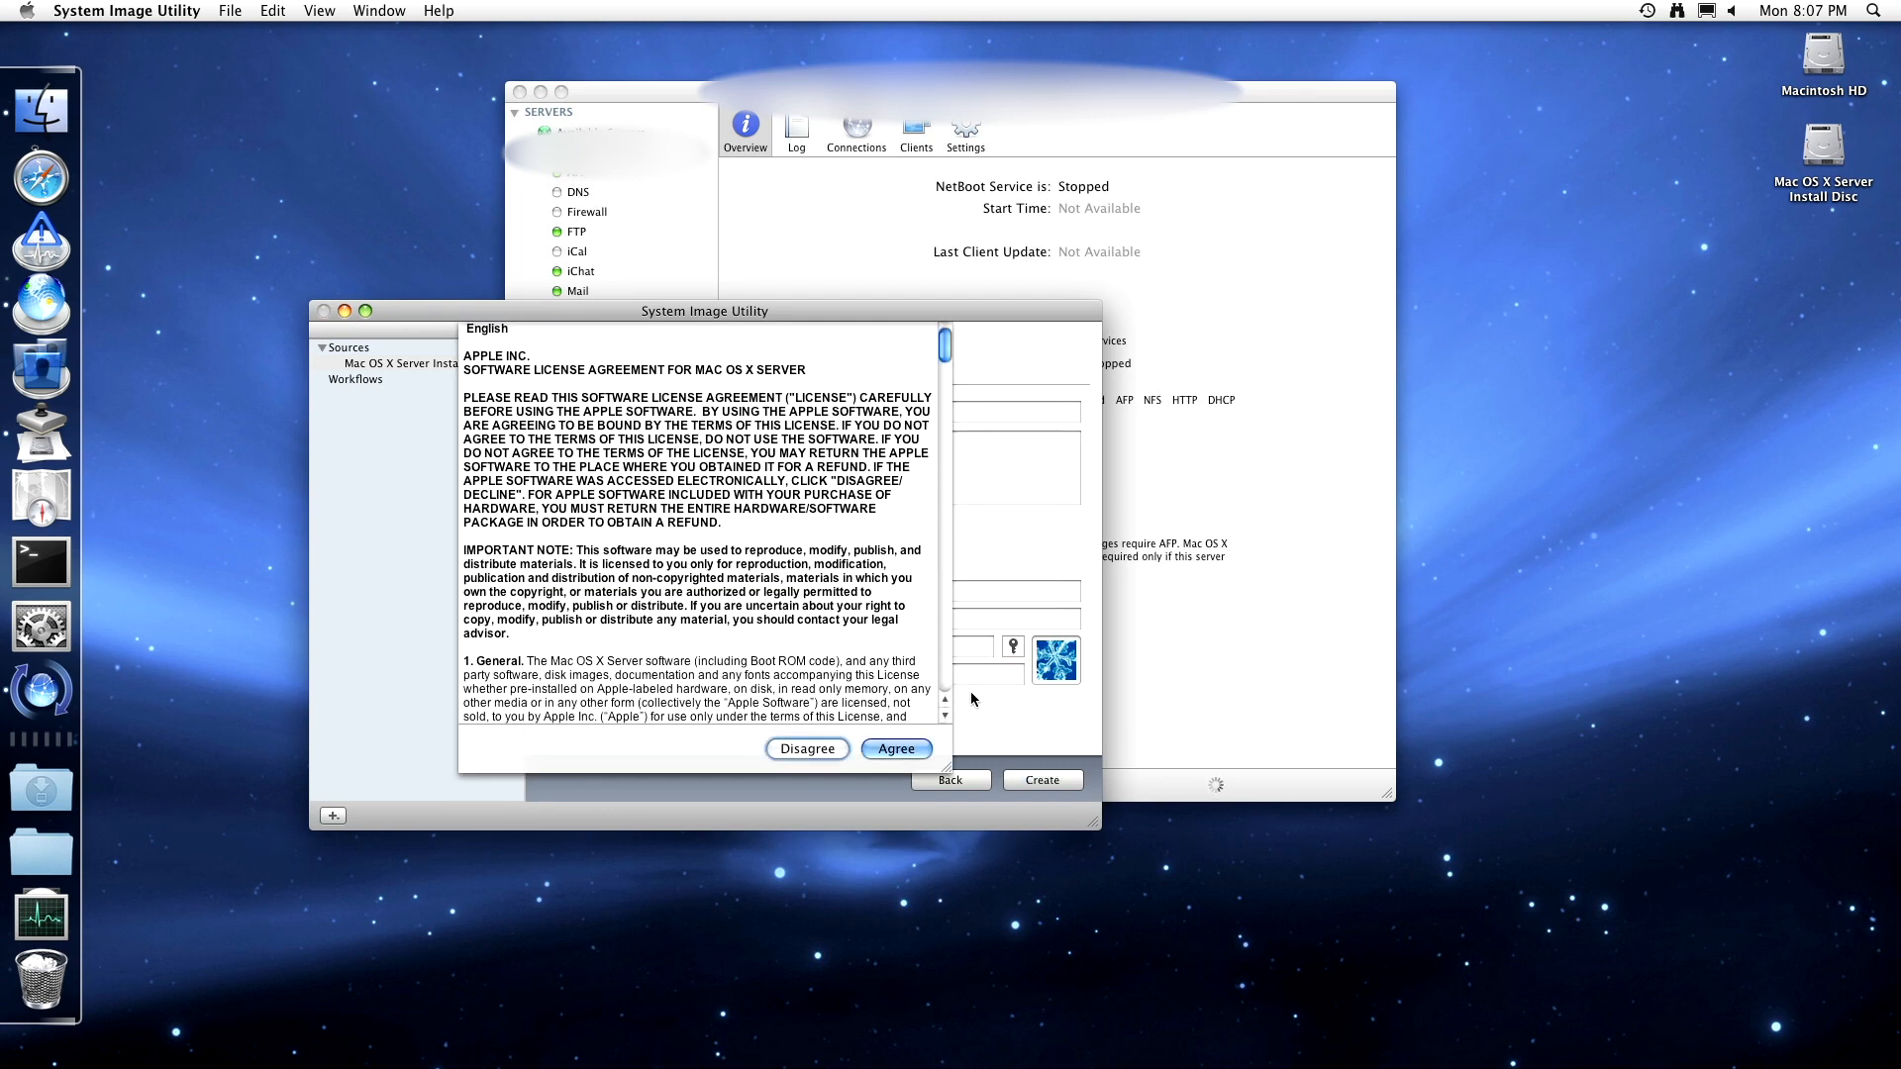
- Accept the licence, save the image to NetBootSP0 with the admin password, and Get Info on Macintosh HD
click(896, 749)
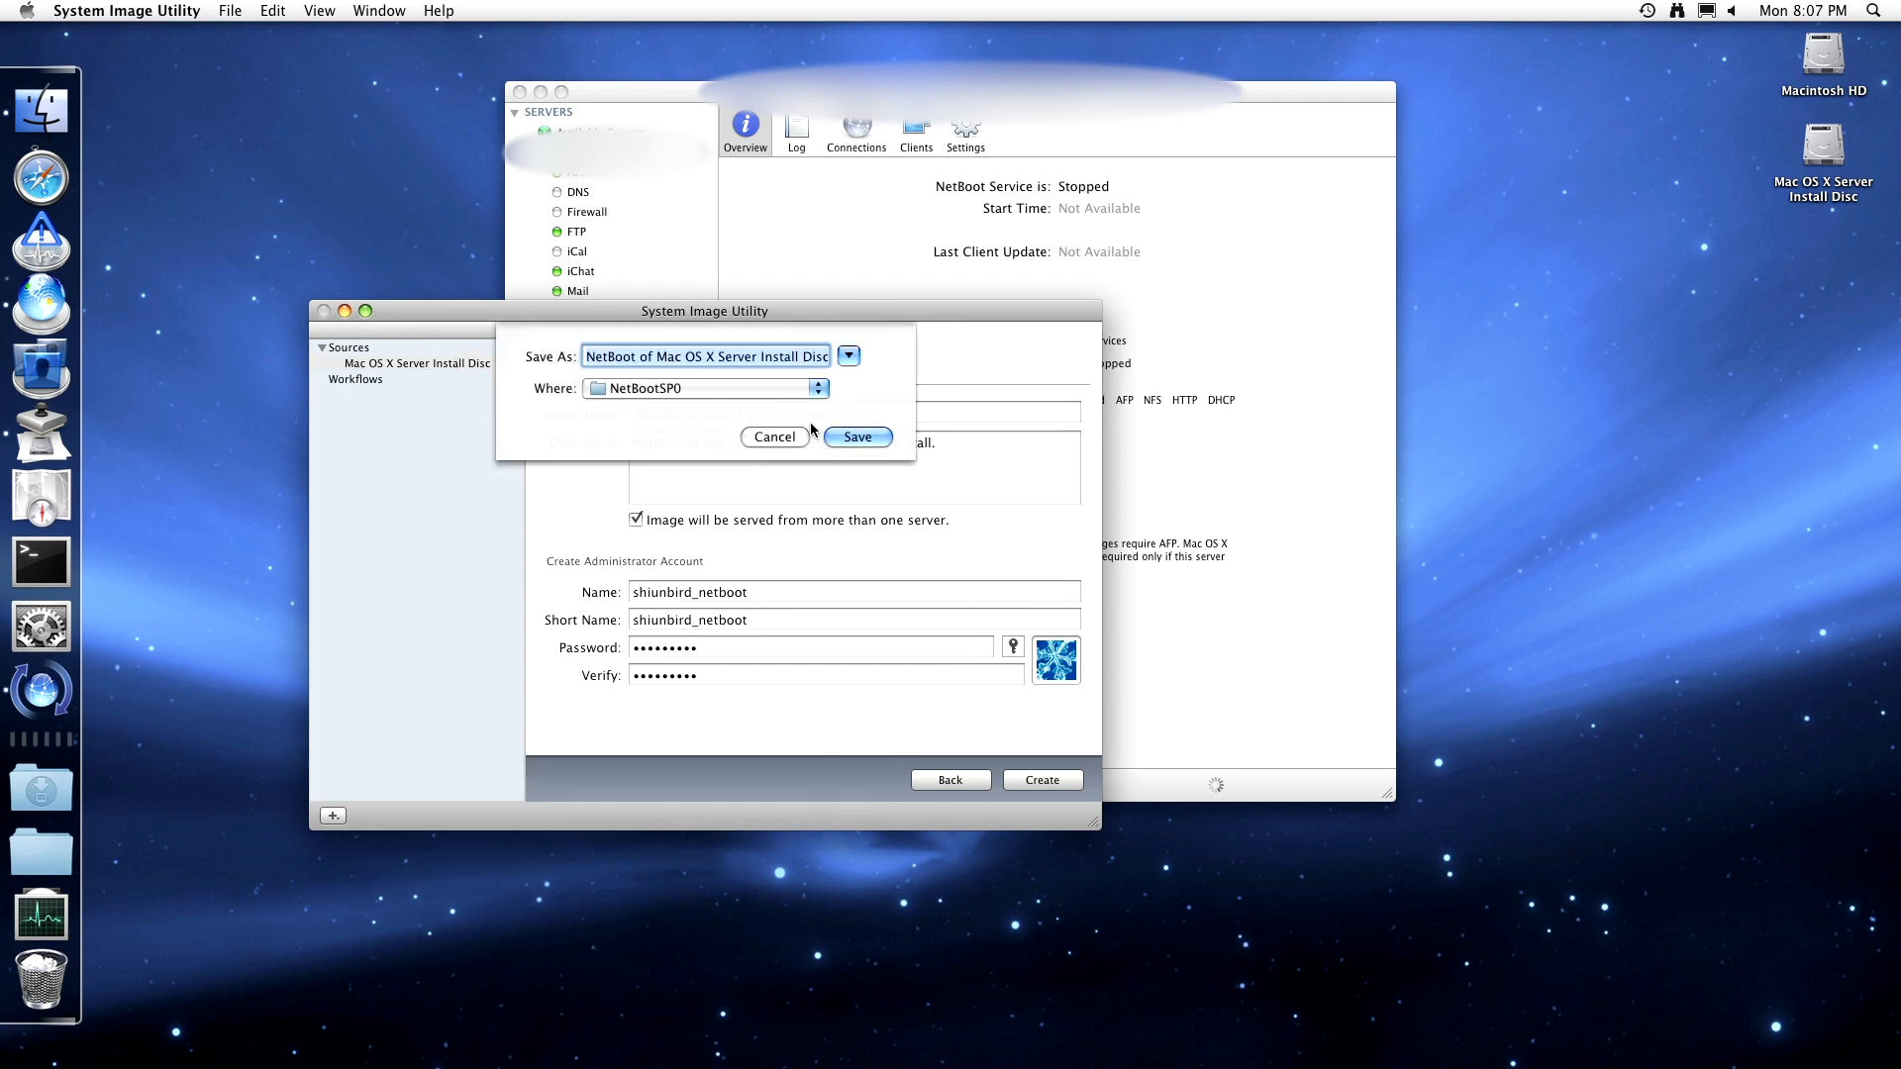
click(798, 388)
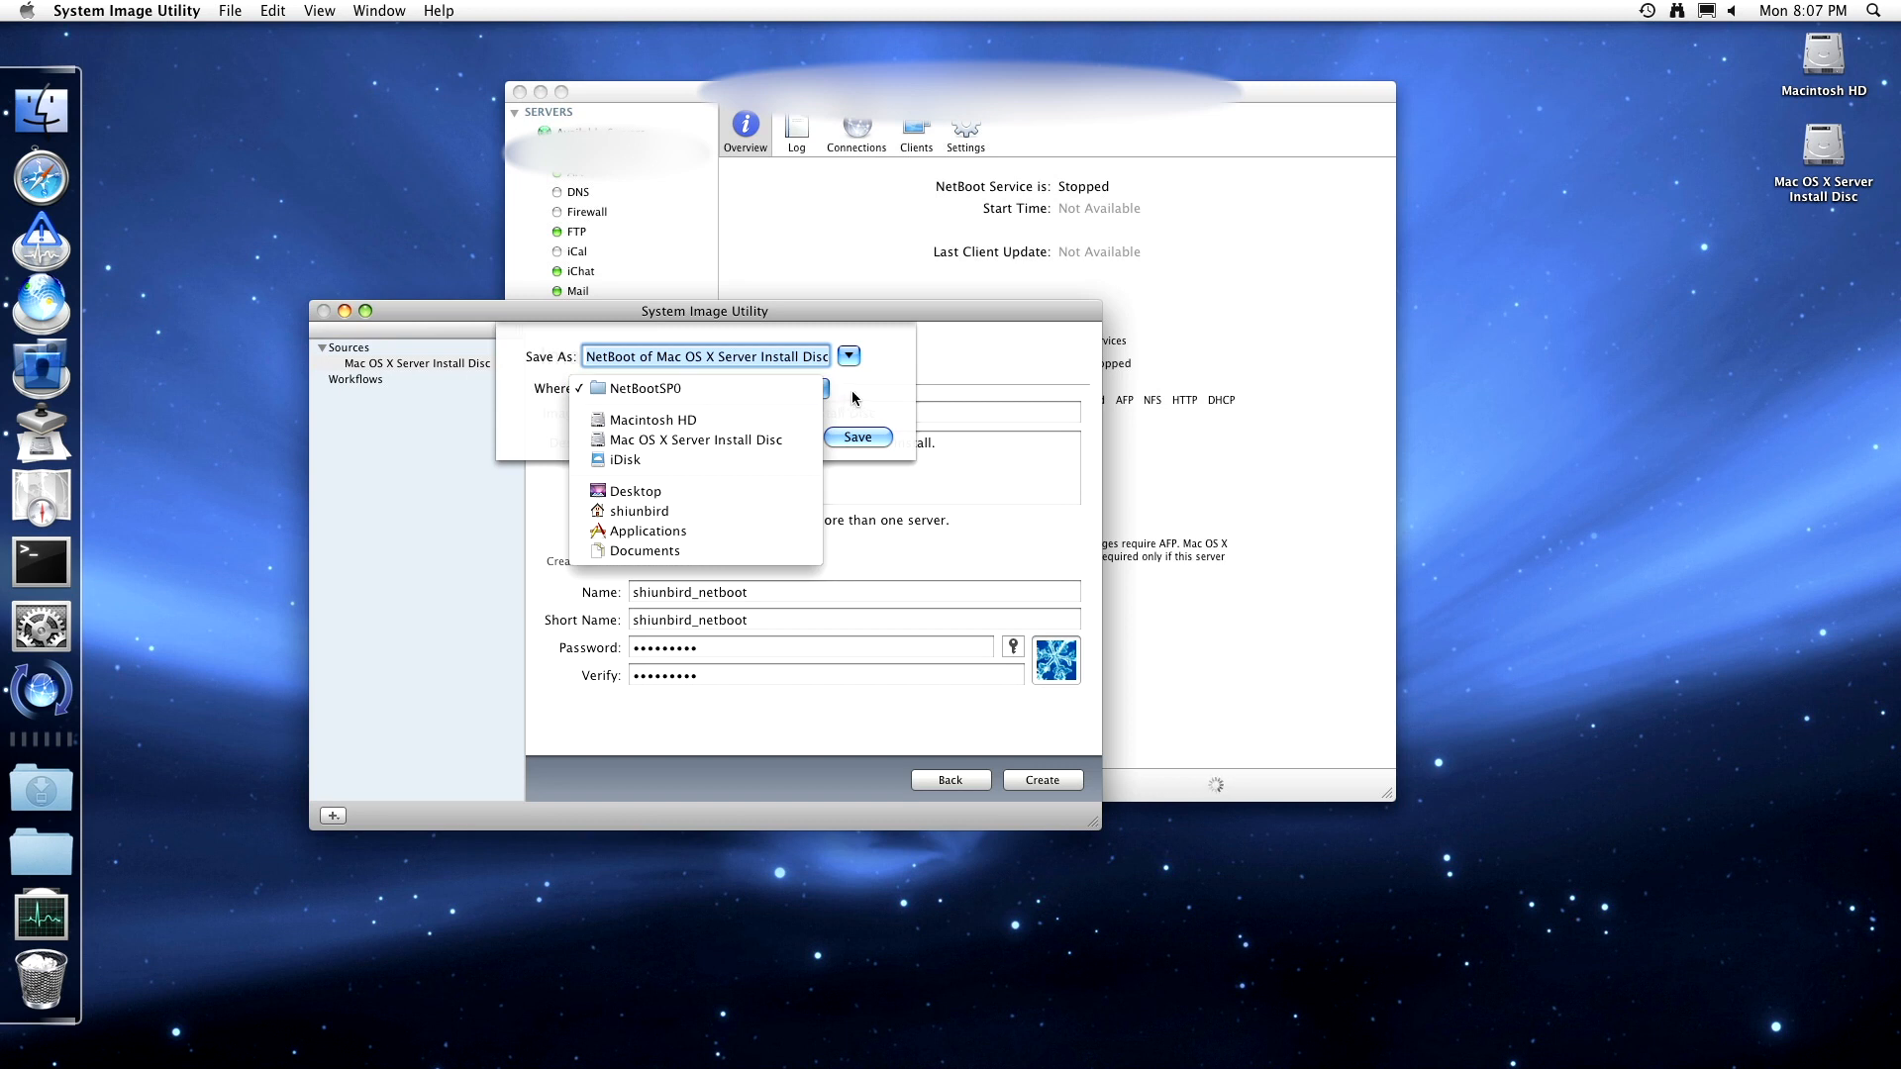
click(818, 386)
click(854, 434)
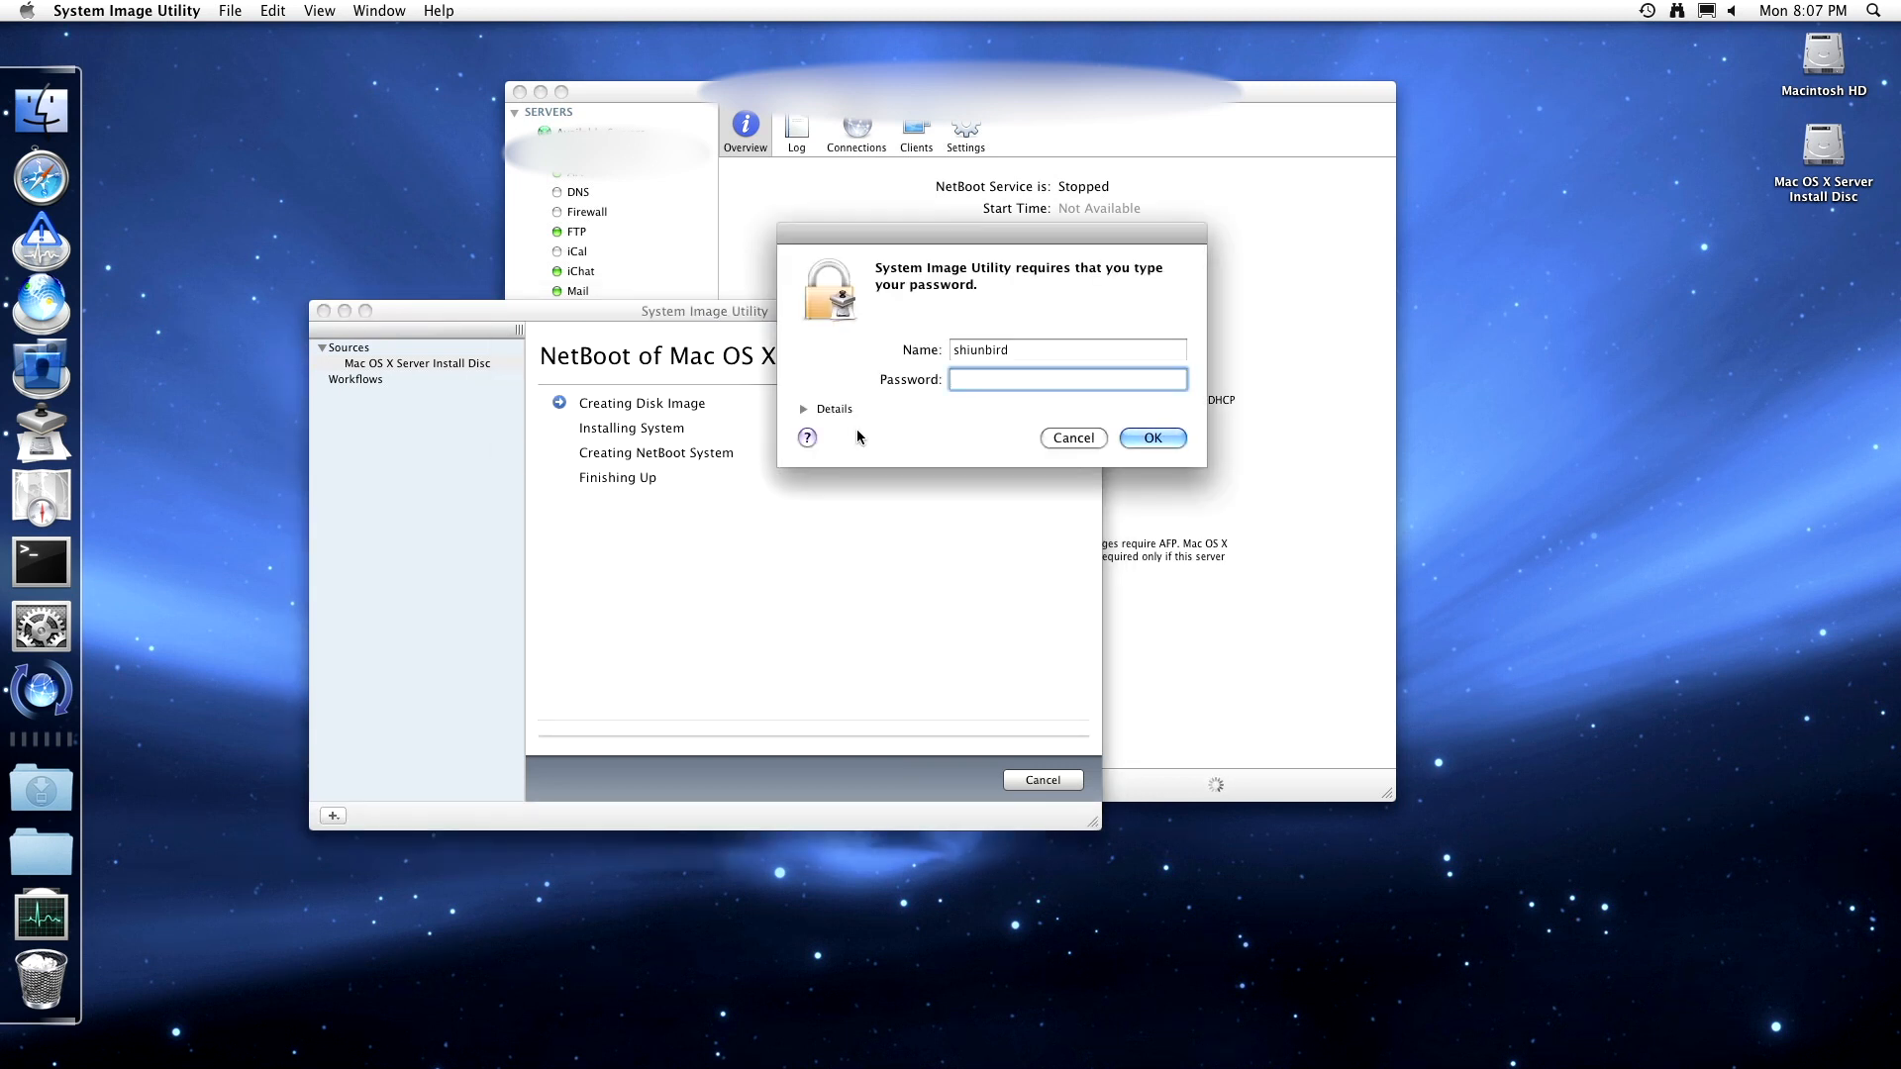
text(••••••••••)
key(Return)
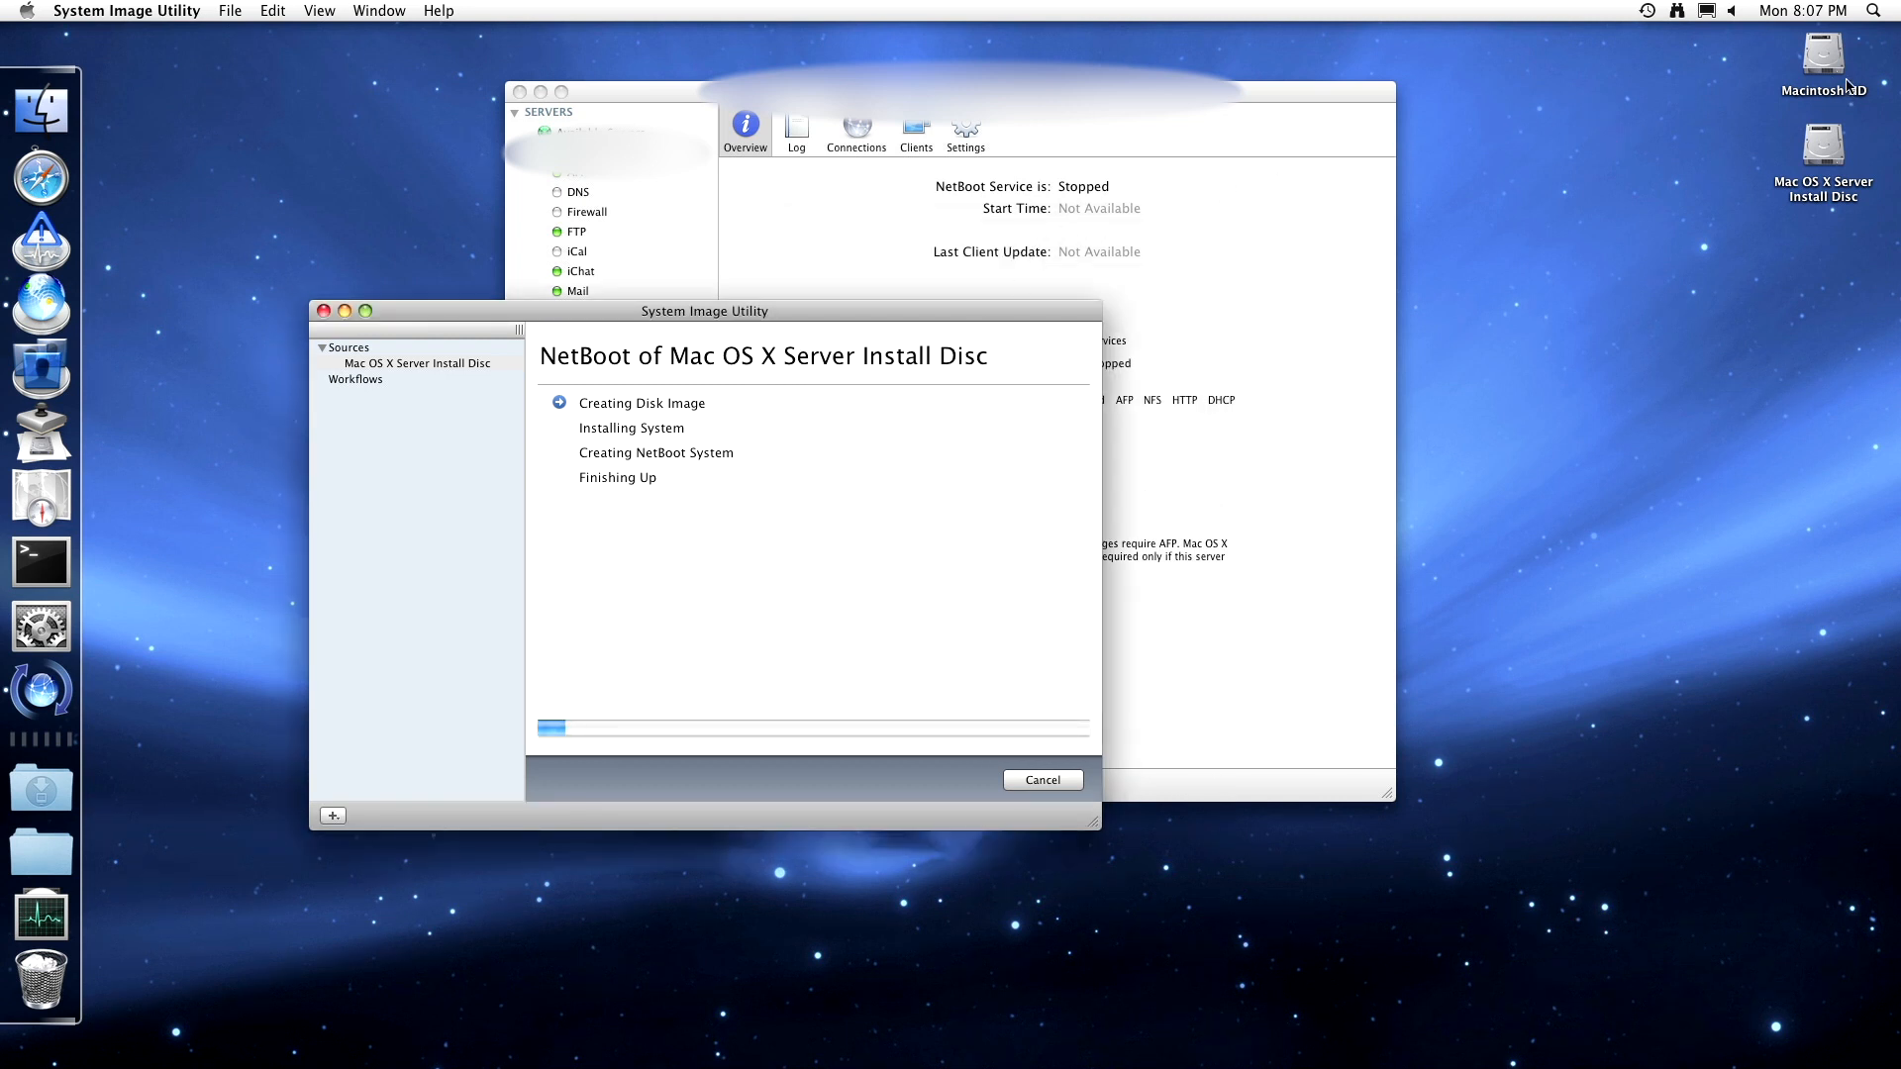
right_click(1825, 50)
click(1786, 85)
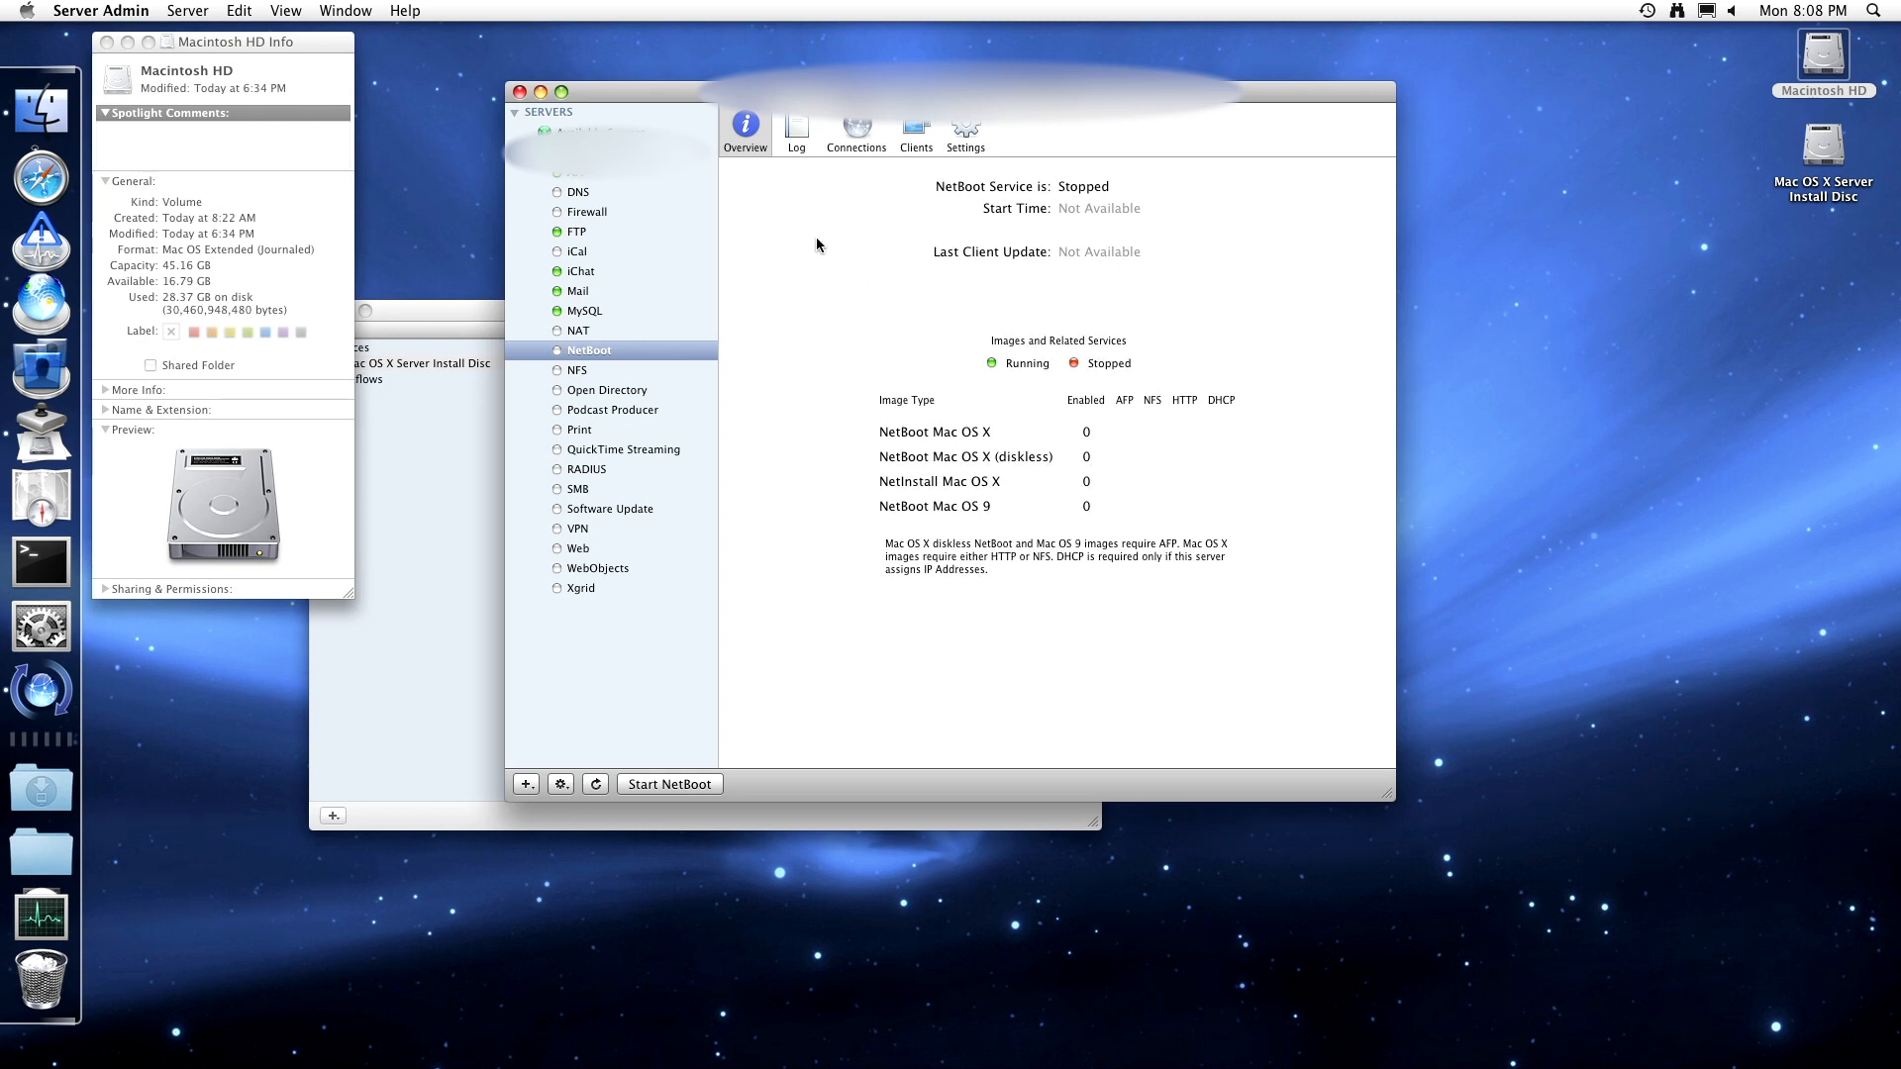
- Set NFS server threads to 4 and save the change
click(598, 369)
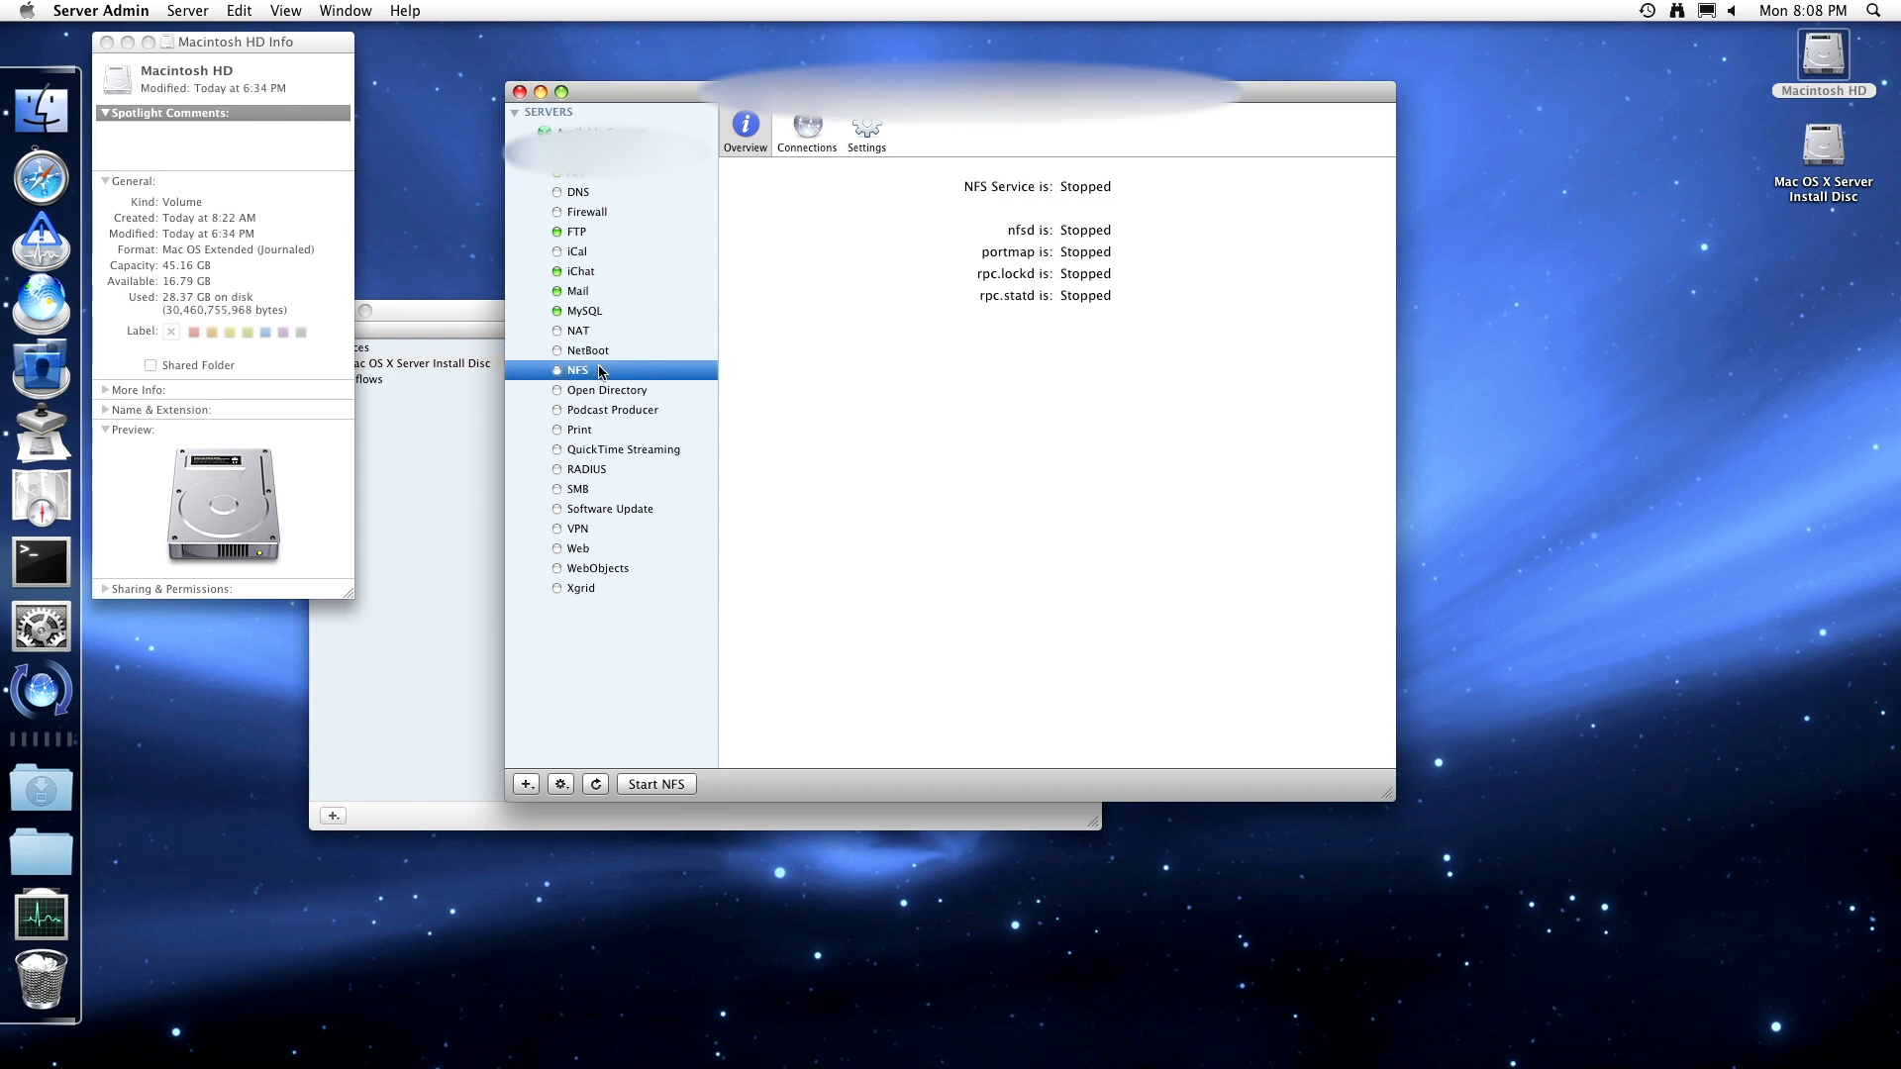
click(794, 123)
click(888, 126)
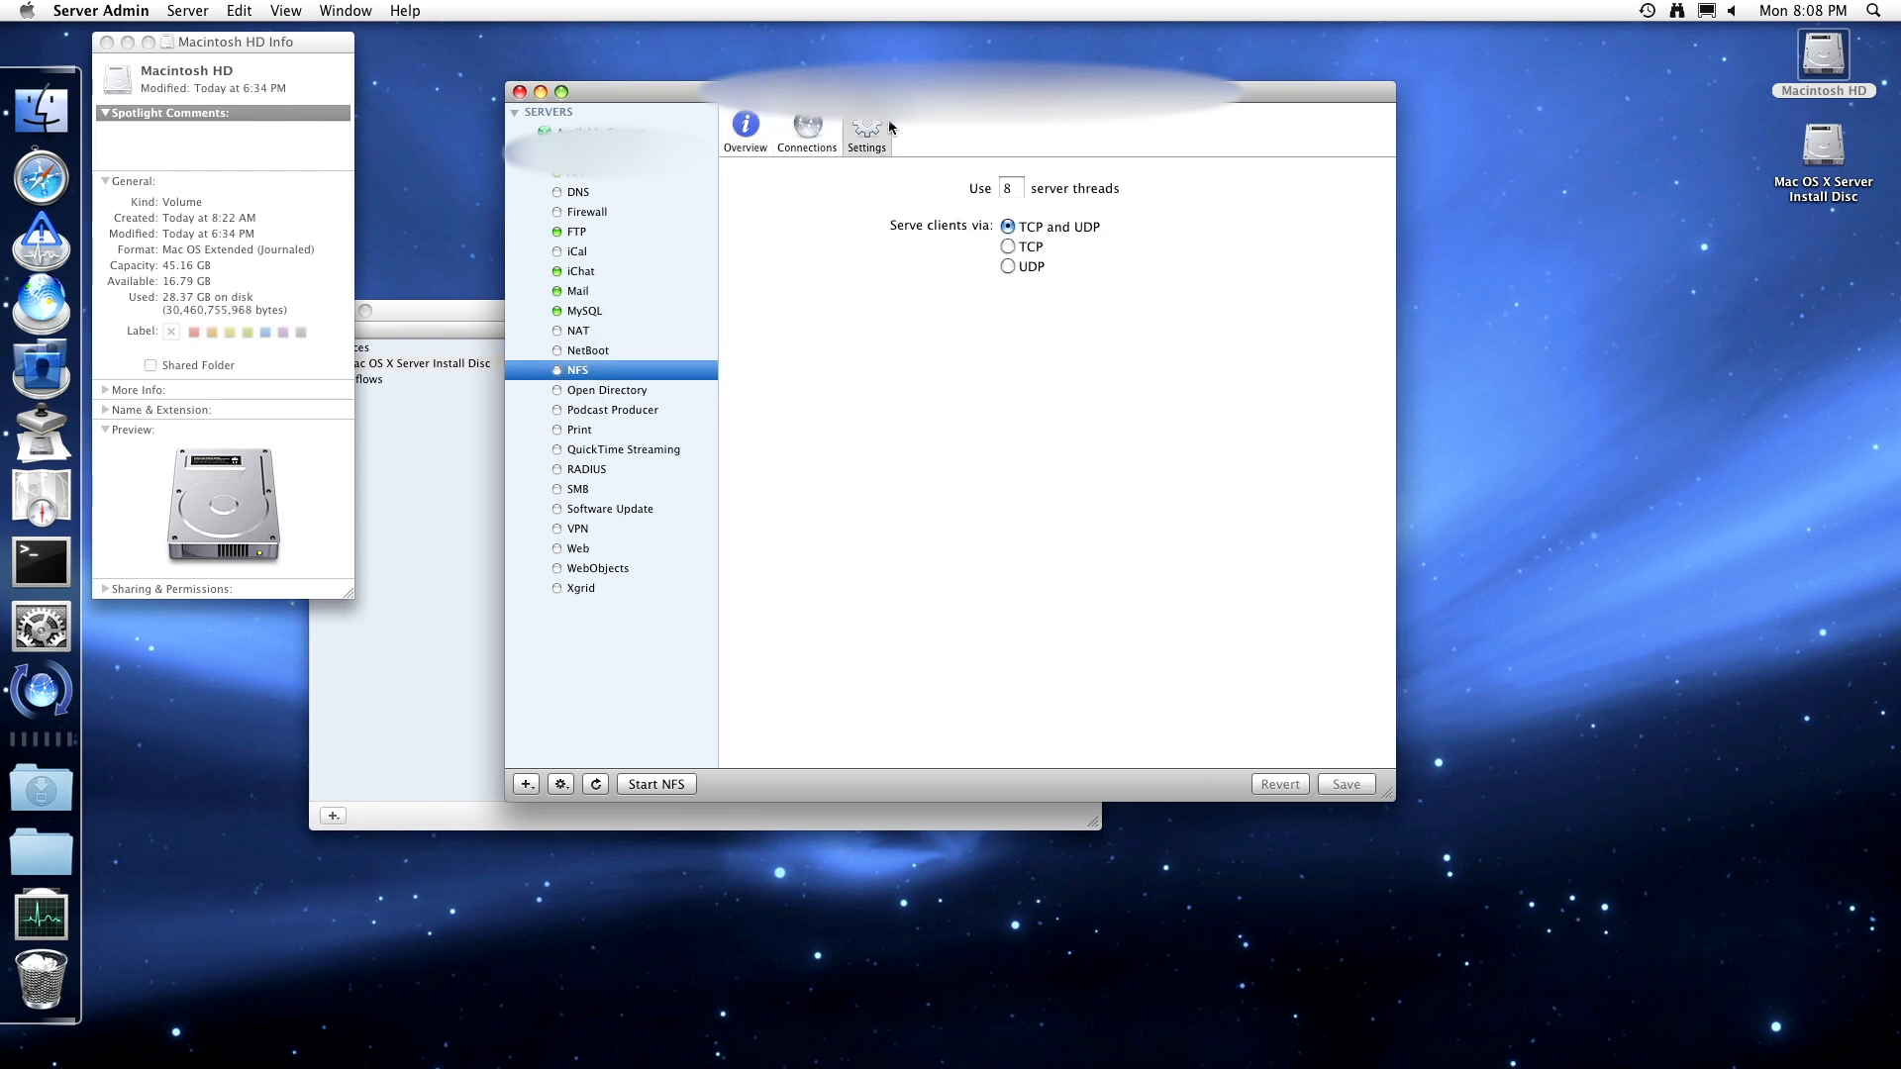
click(1018, 189)
key(BackSpace)
text(4)
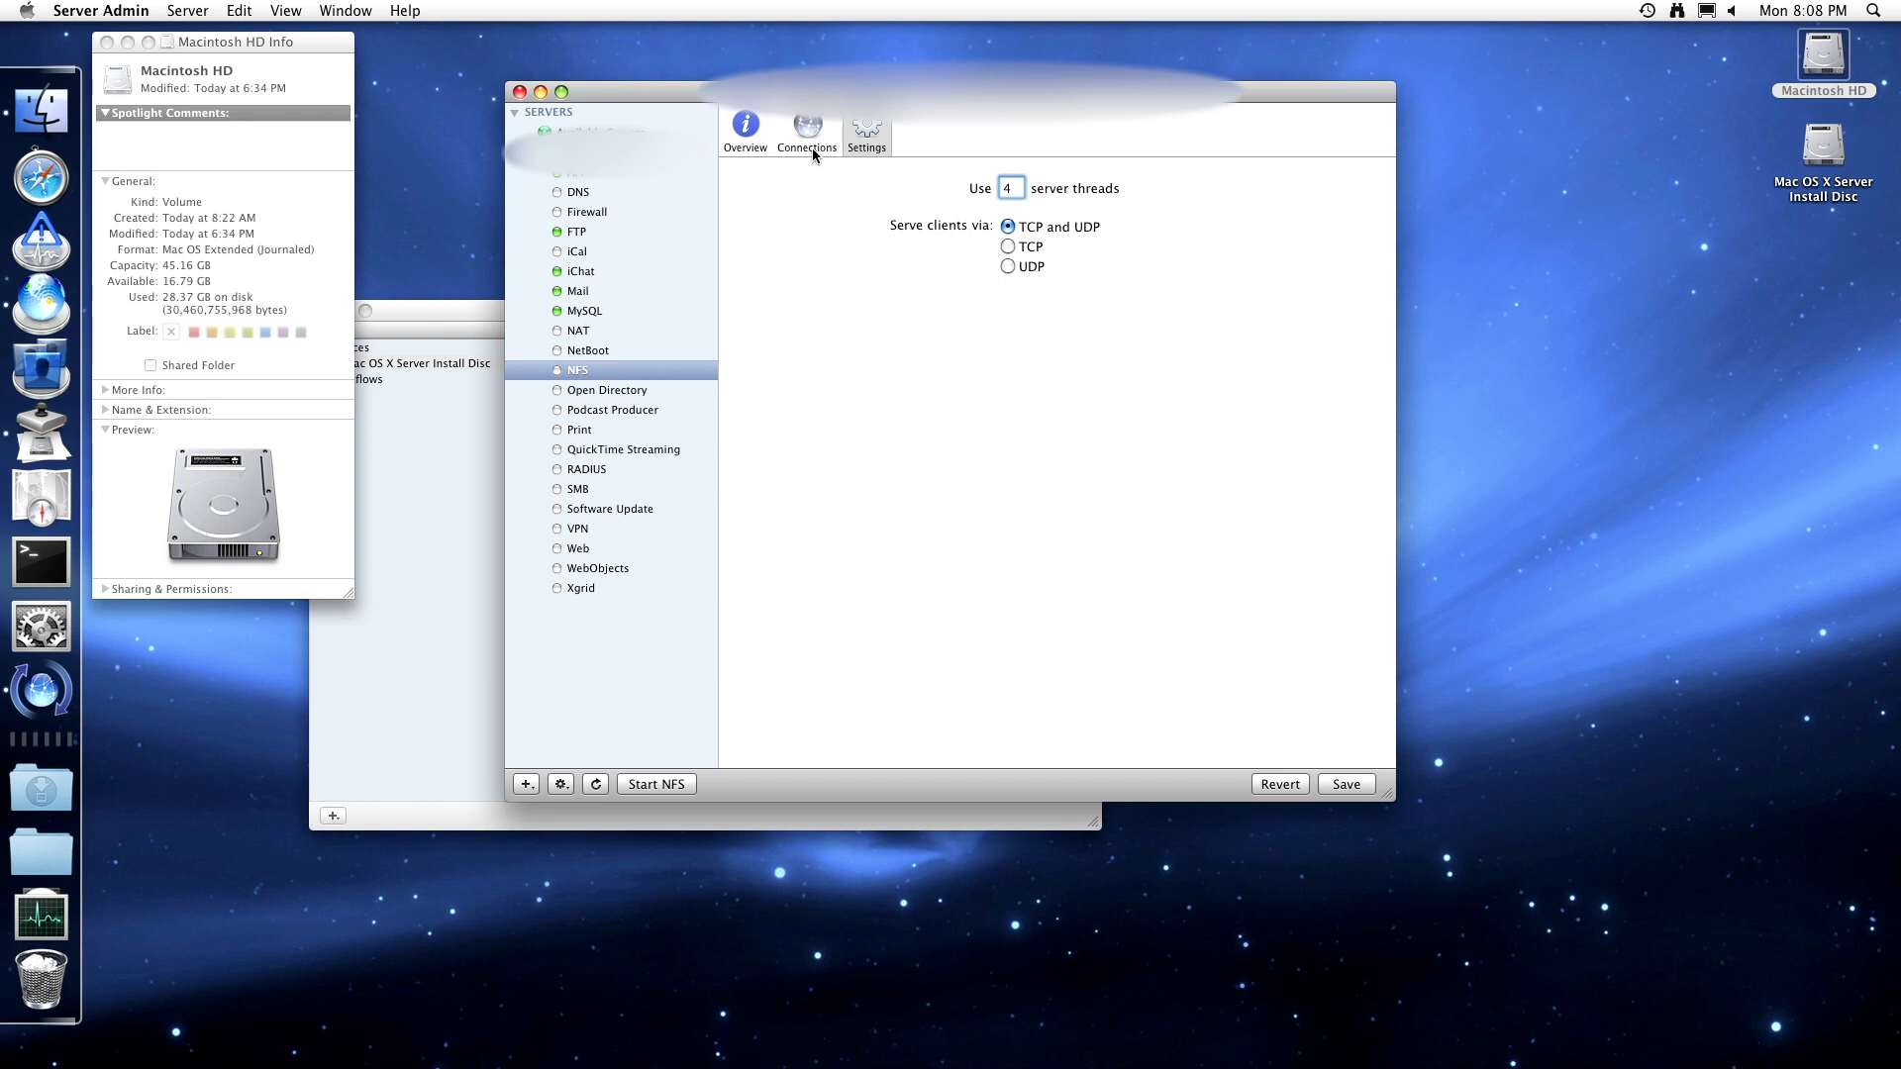
click(768, 141)
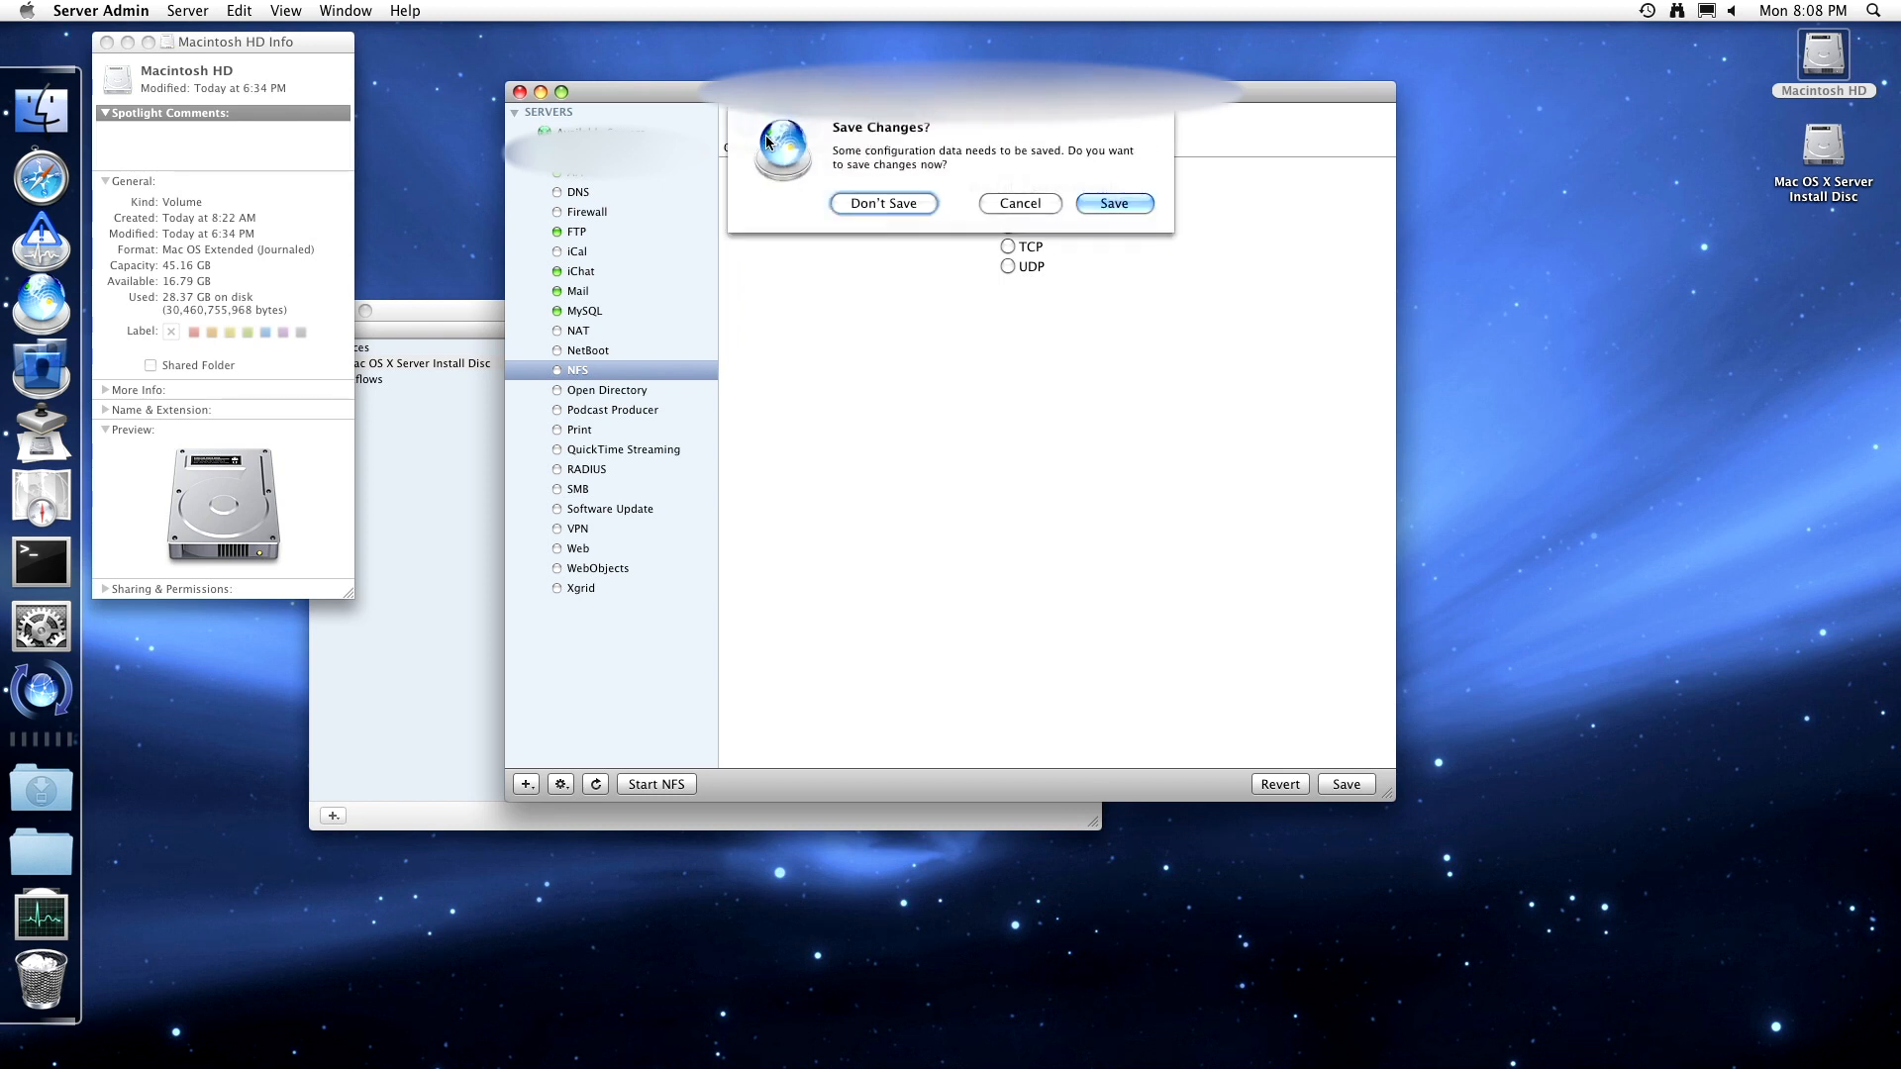
click(1111, 203)
- Start the NFS service from its Overview and recheck its connections and settings
click(800, 146)
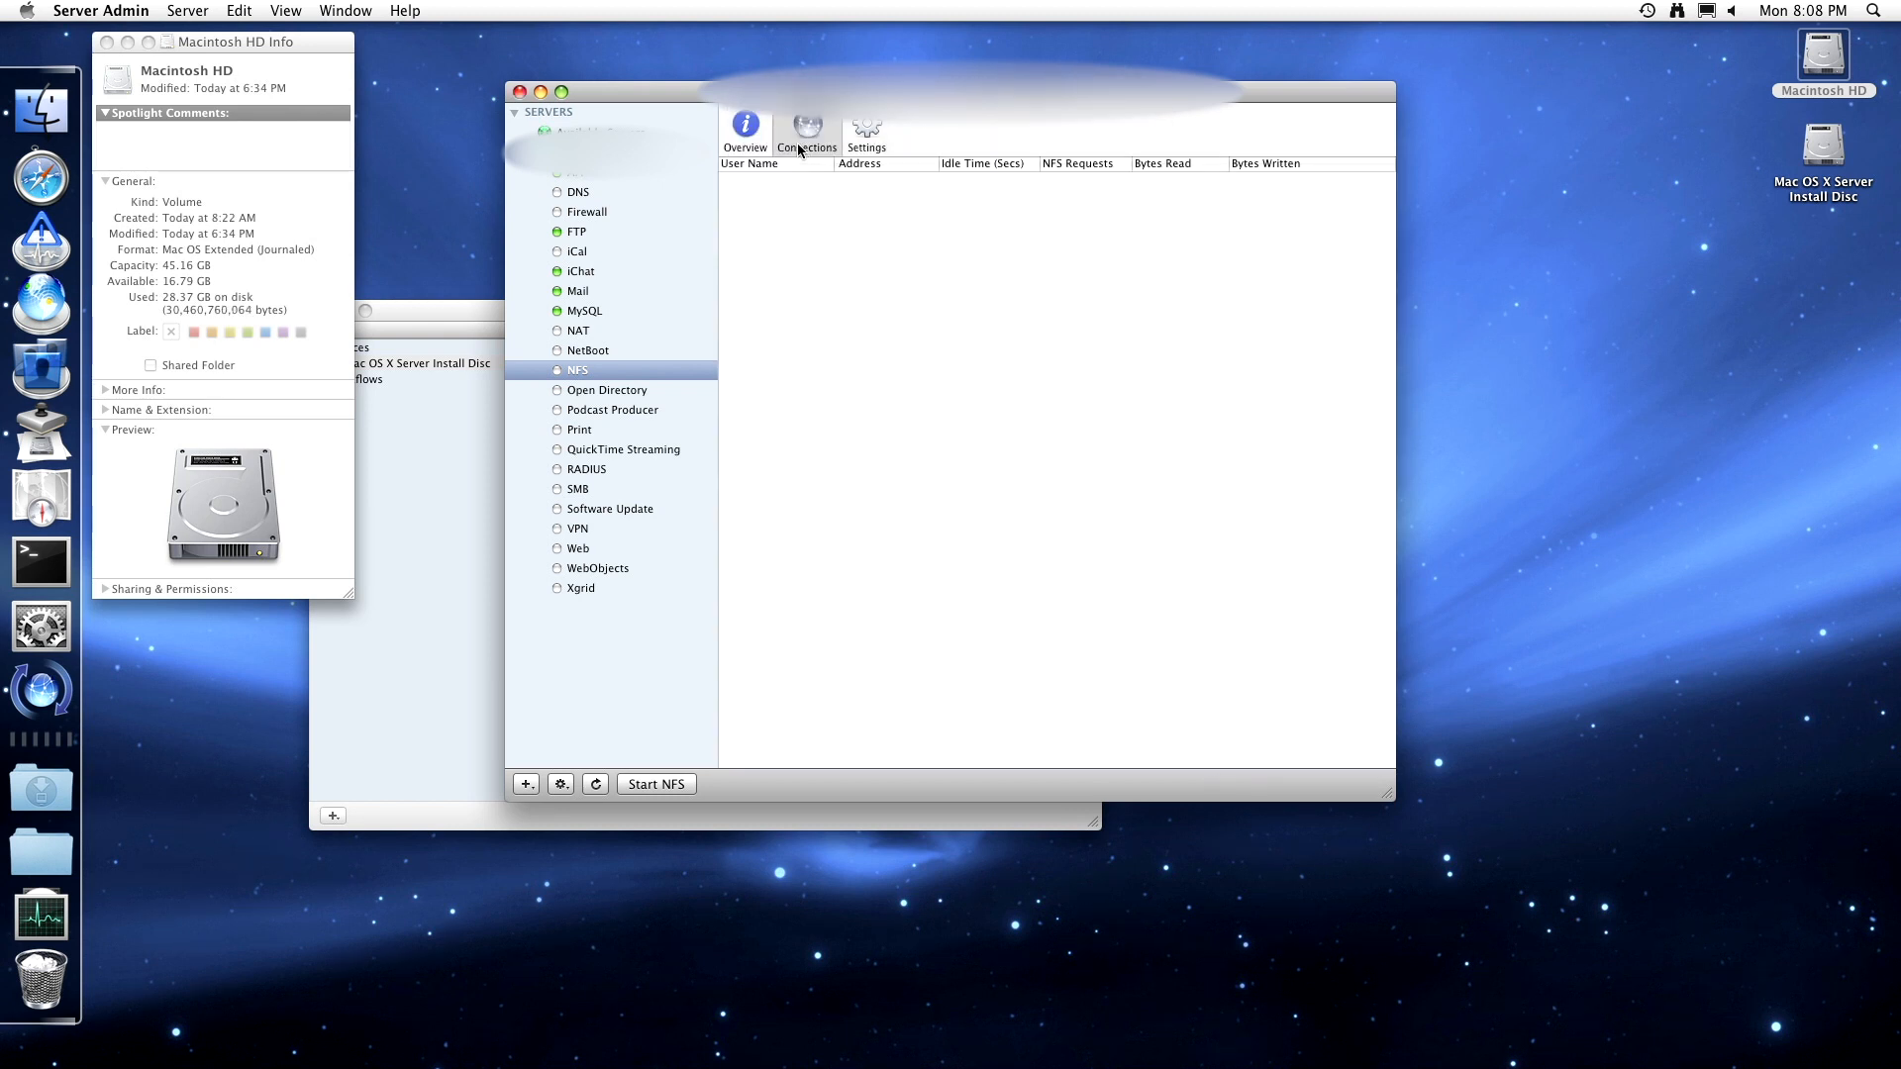
click(753, 144)
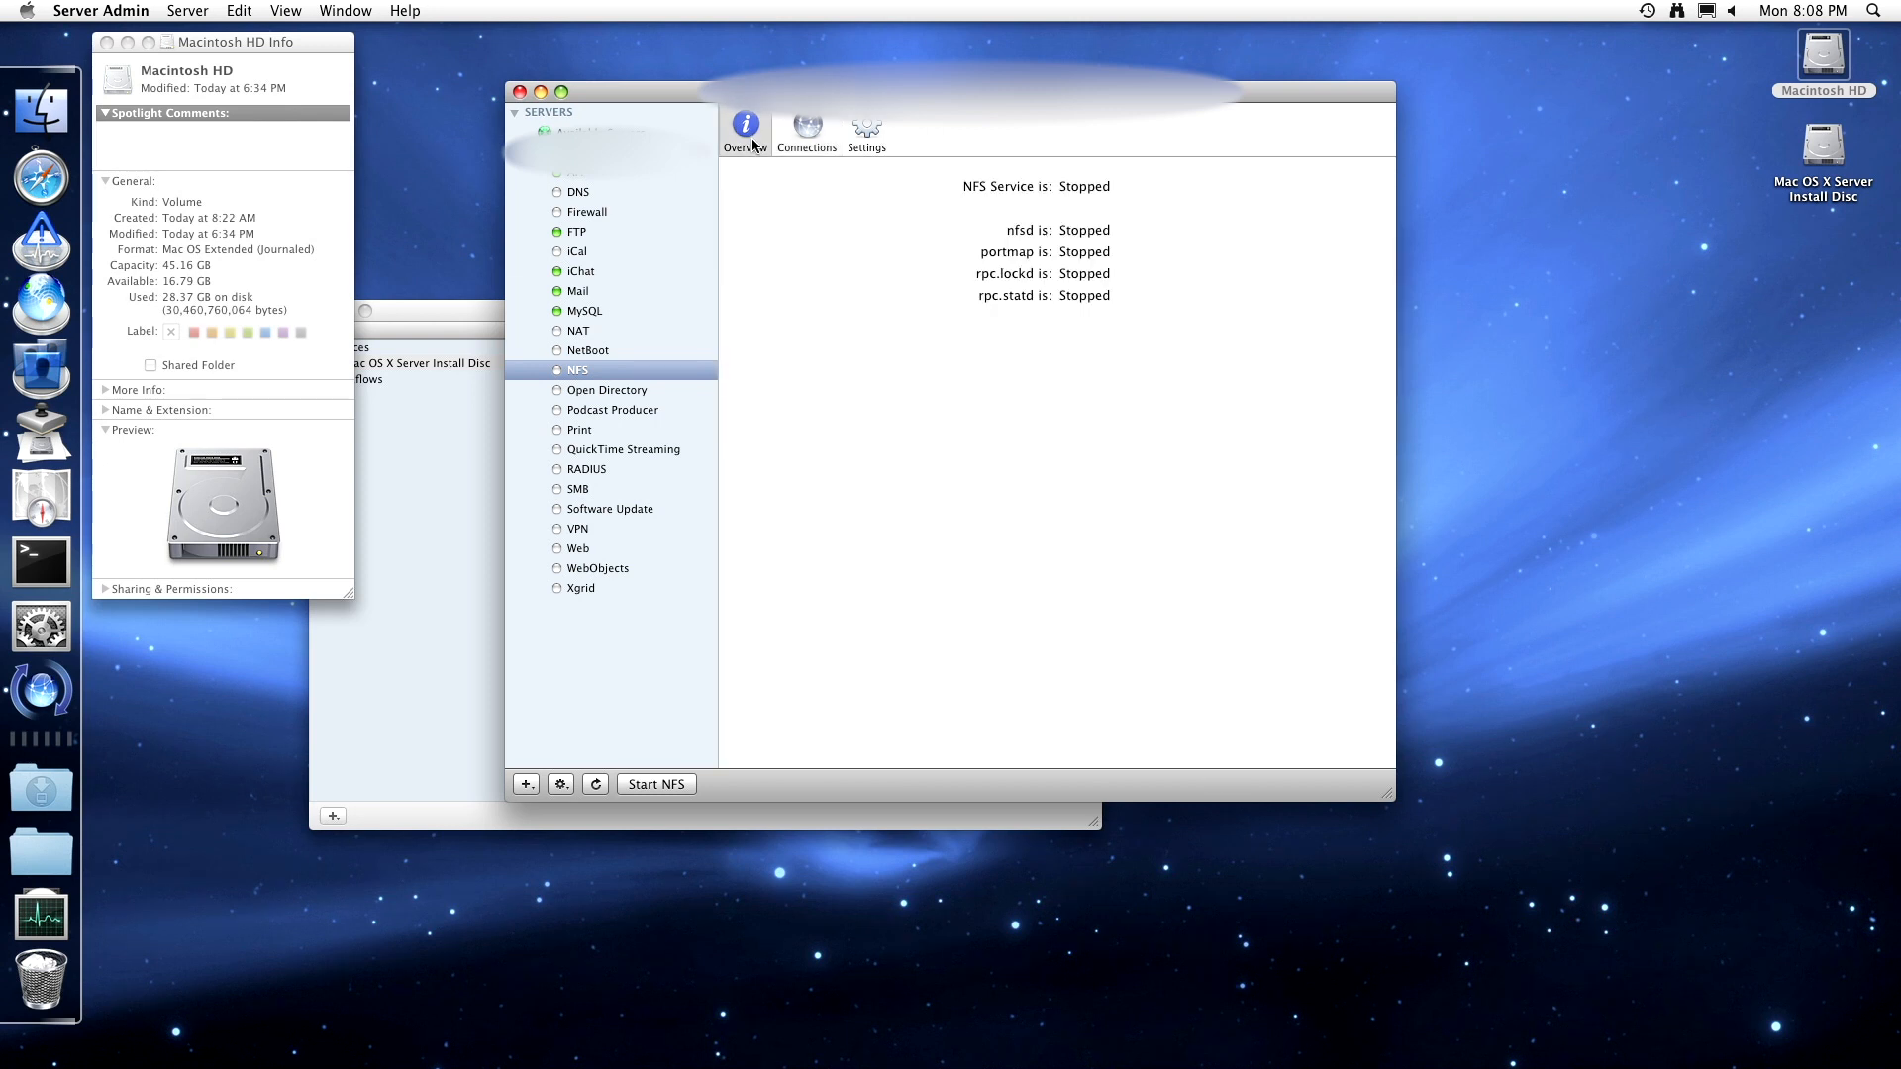
click(653, 783)
click(802, 138)
click(869, 126)
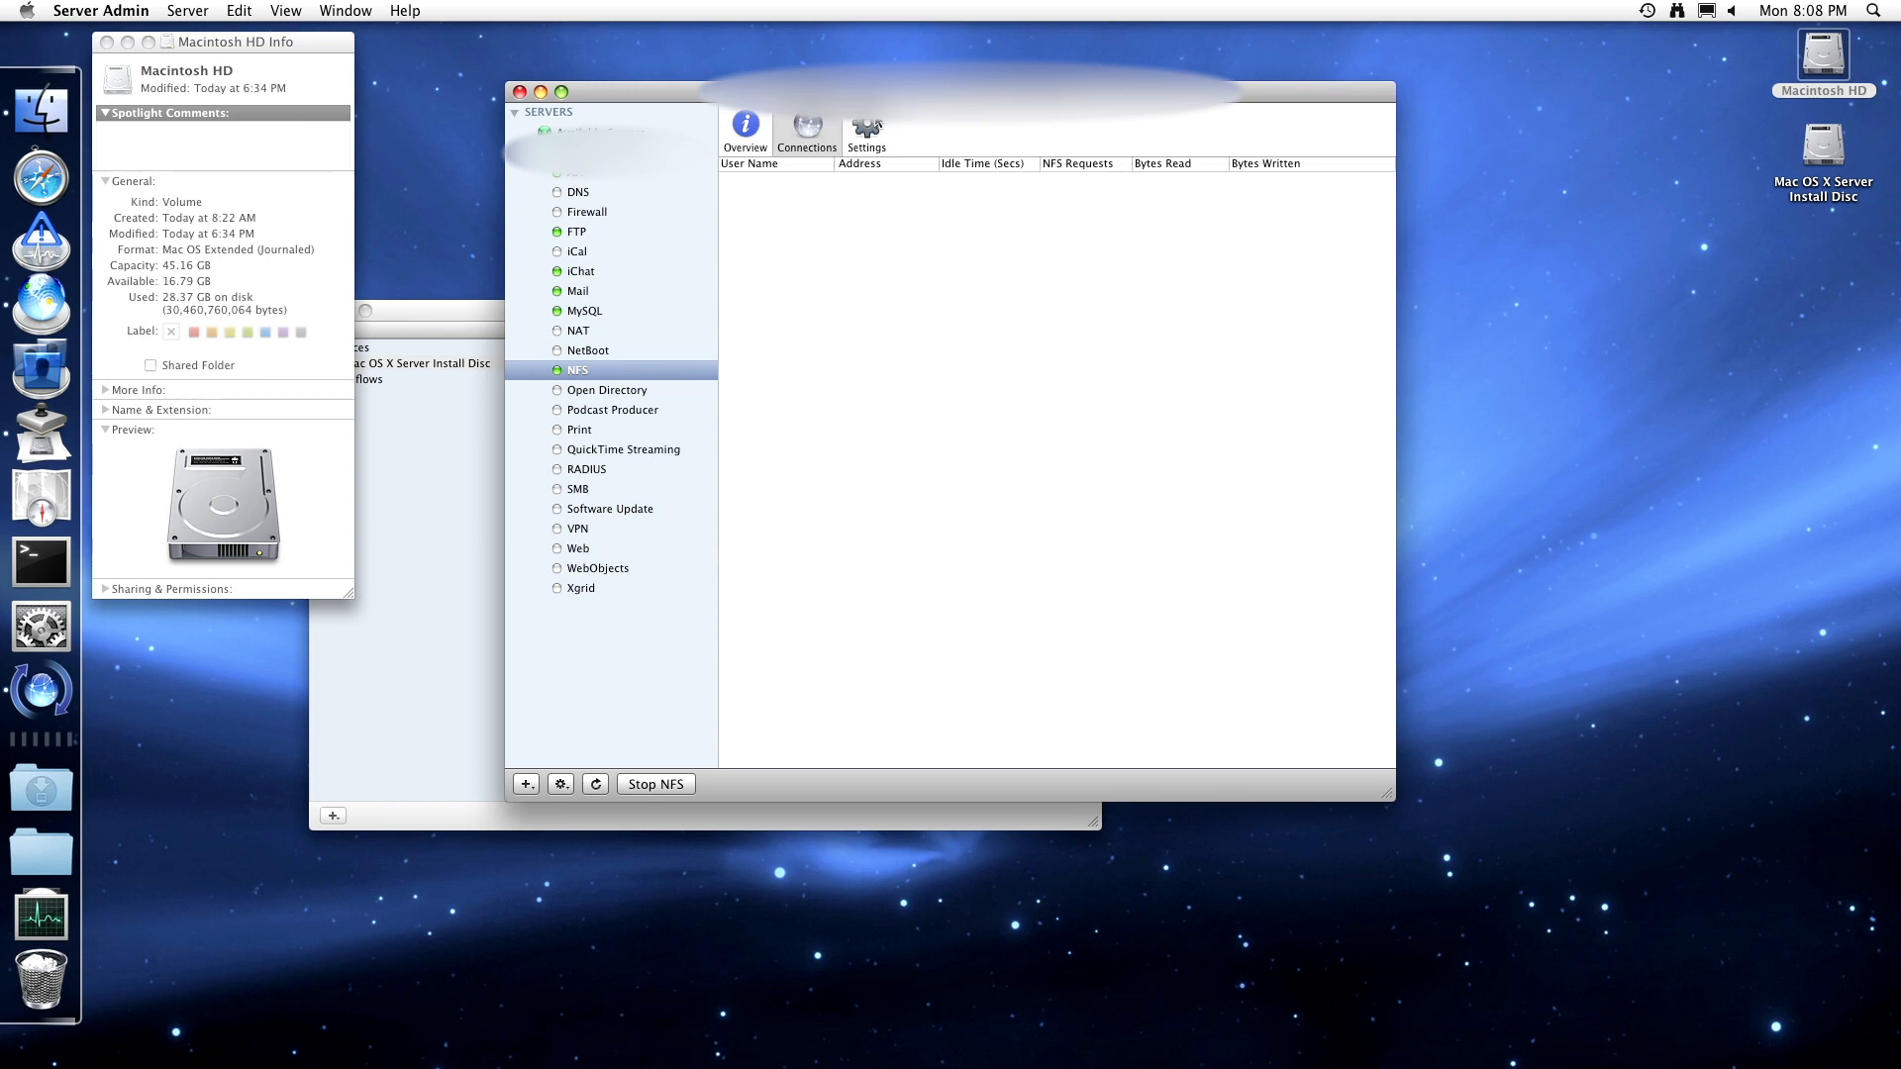
click(748, 127)
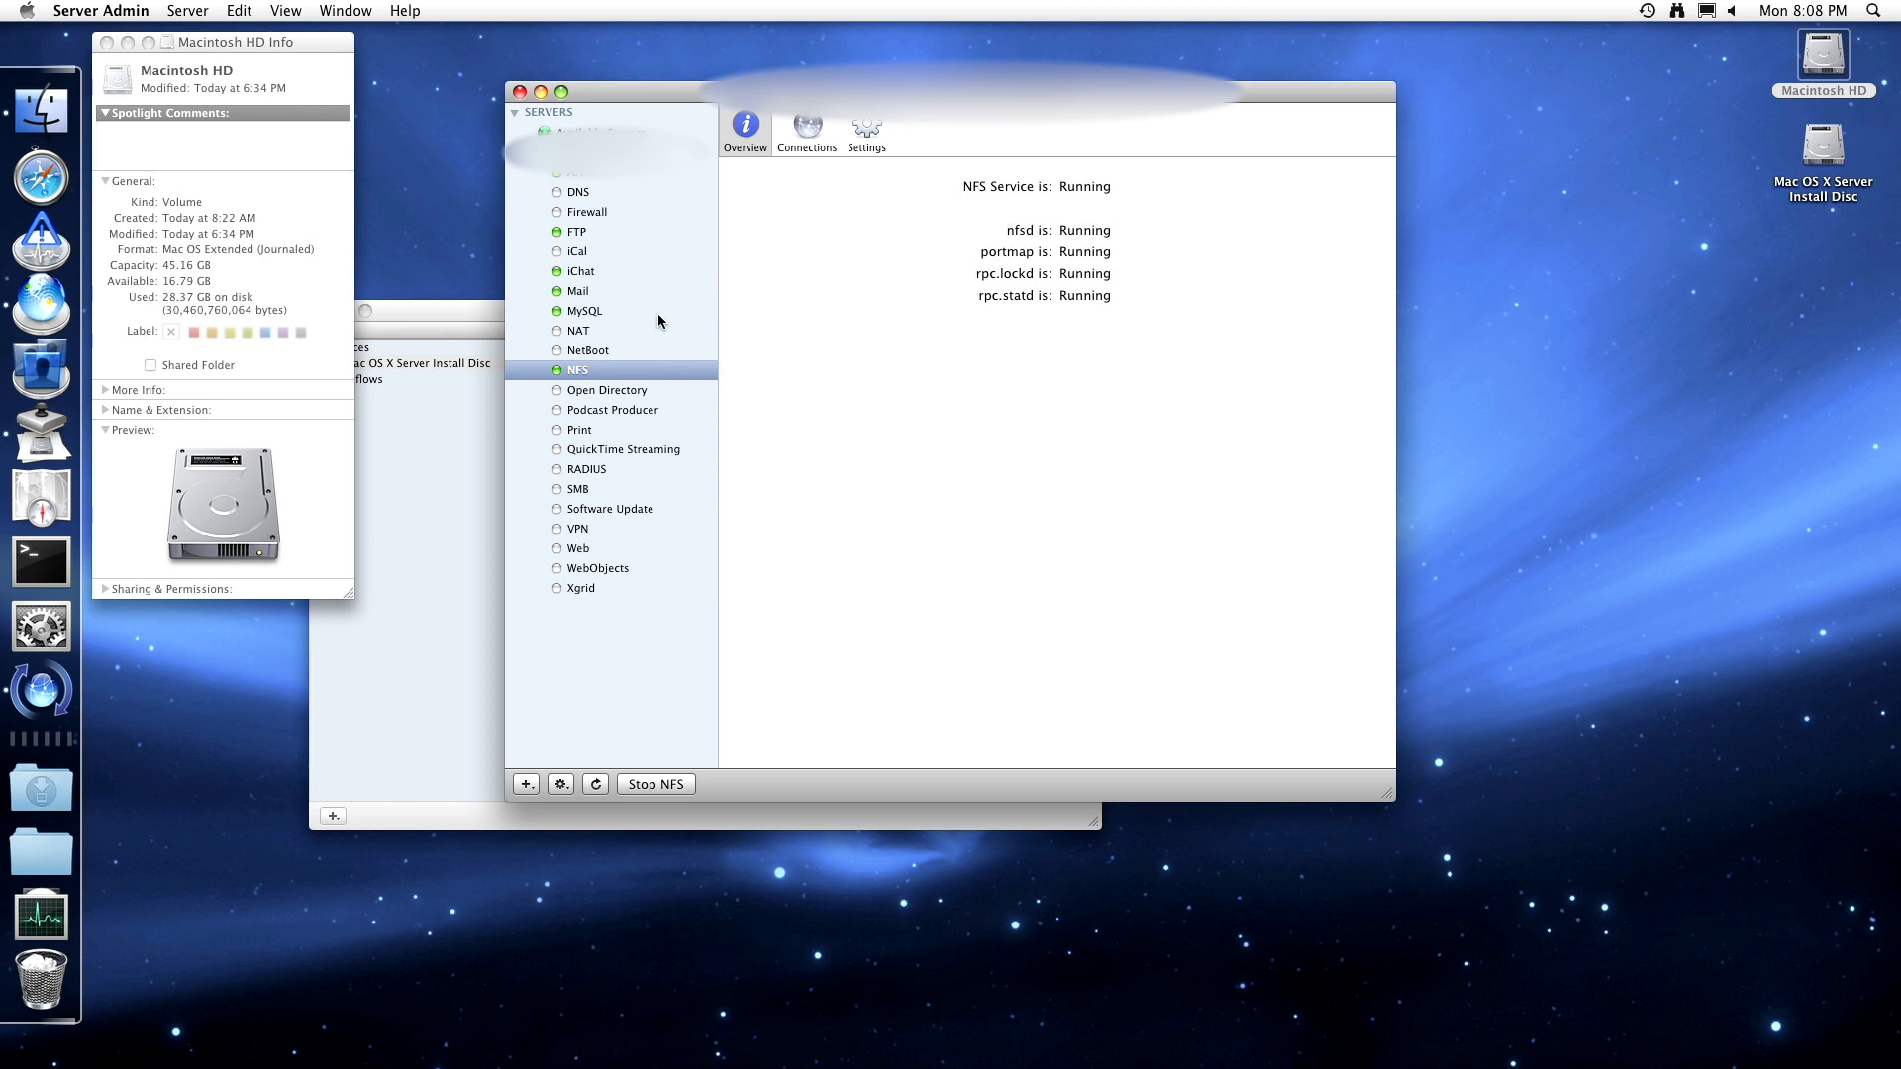
click(614, 392)
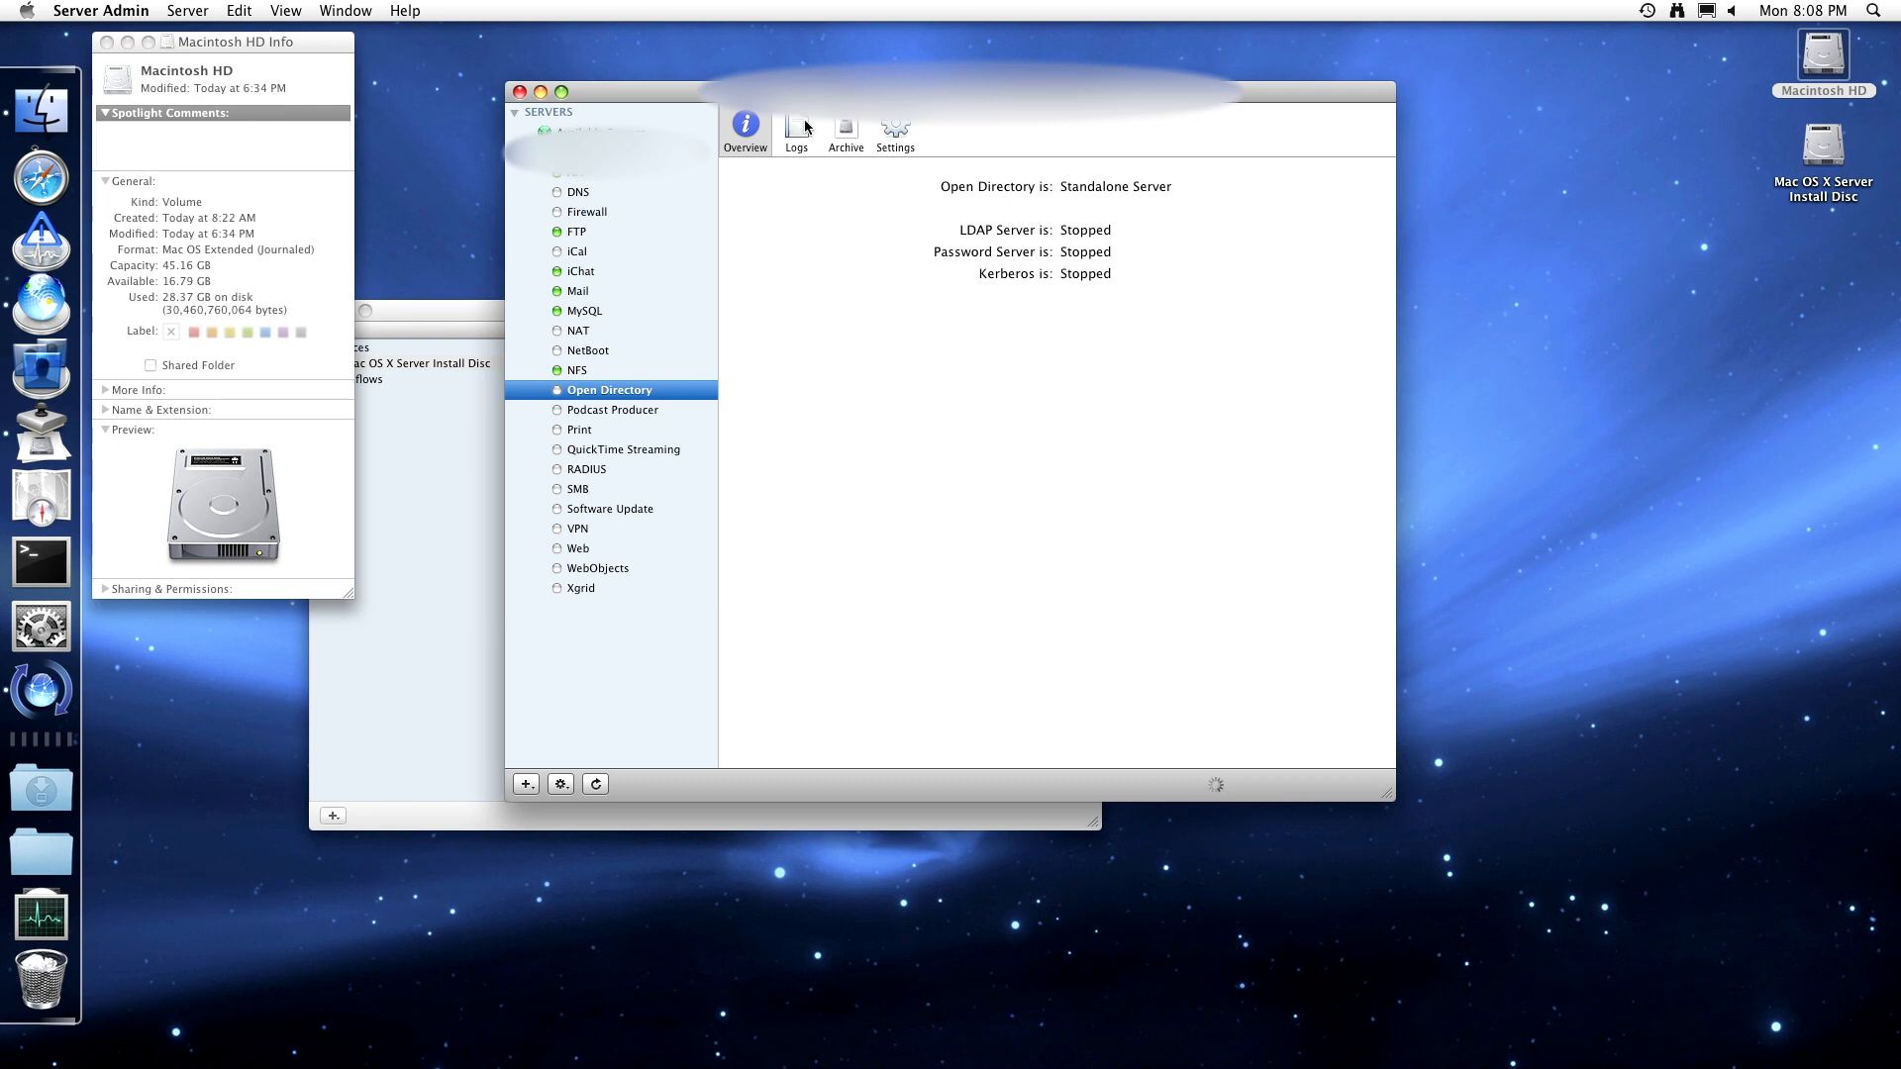
- Browse Open Directory's LDAP, NetInfo Migration and Policy settings, returning to General
click(887, 122)
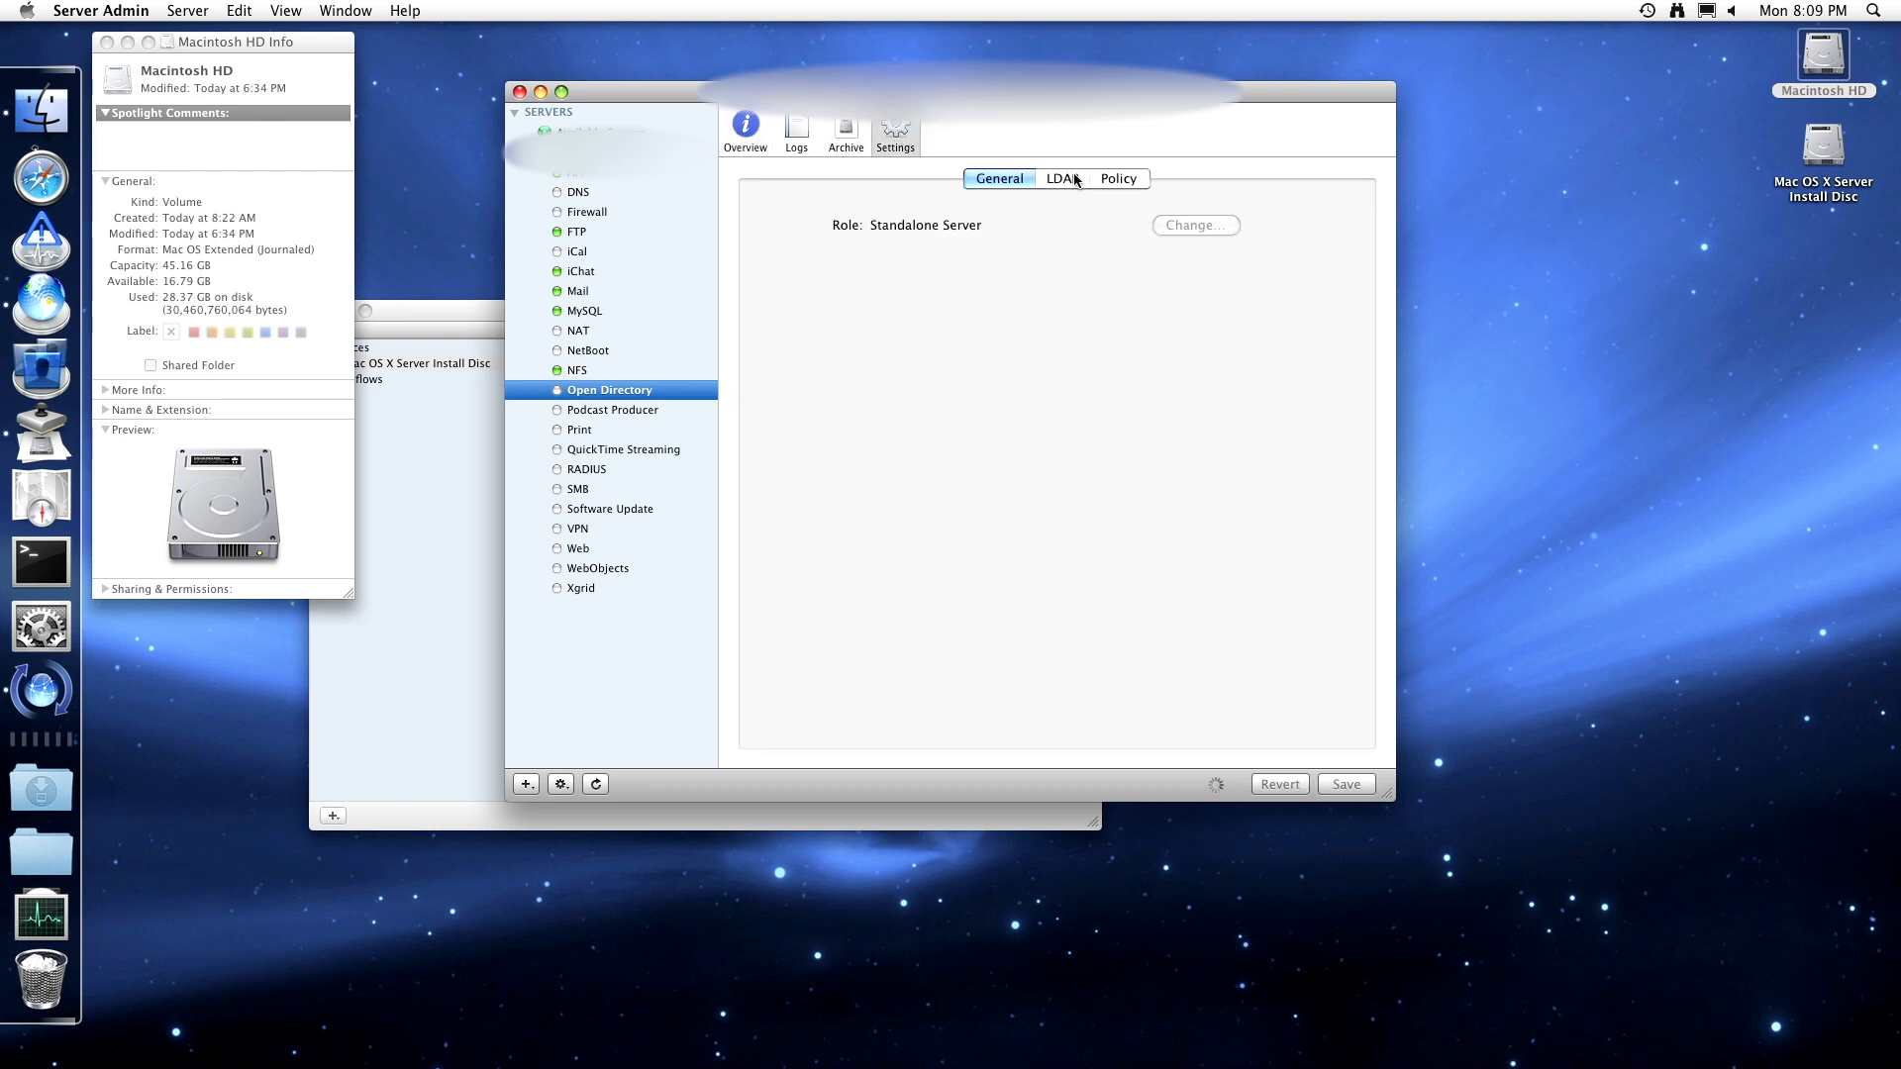
click(1074, 179)
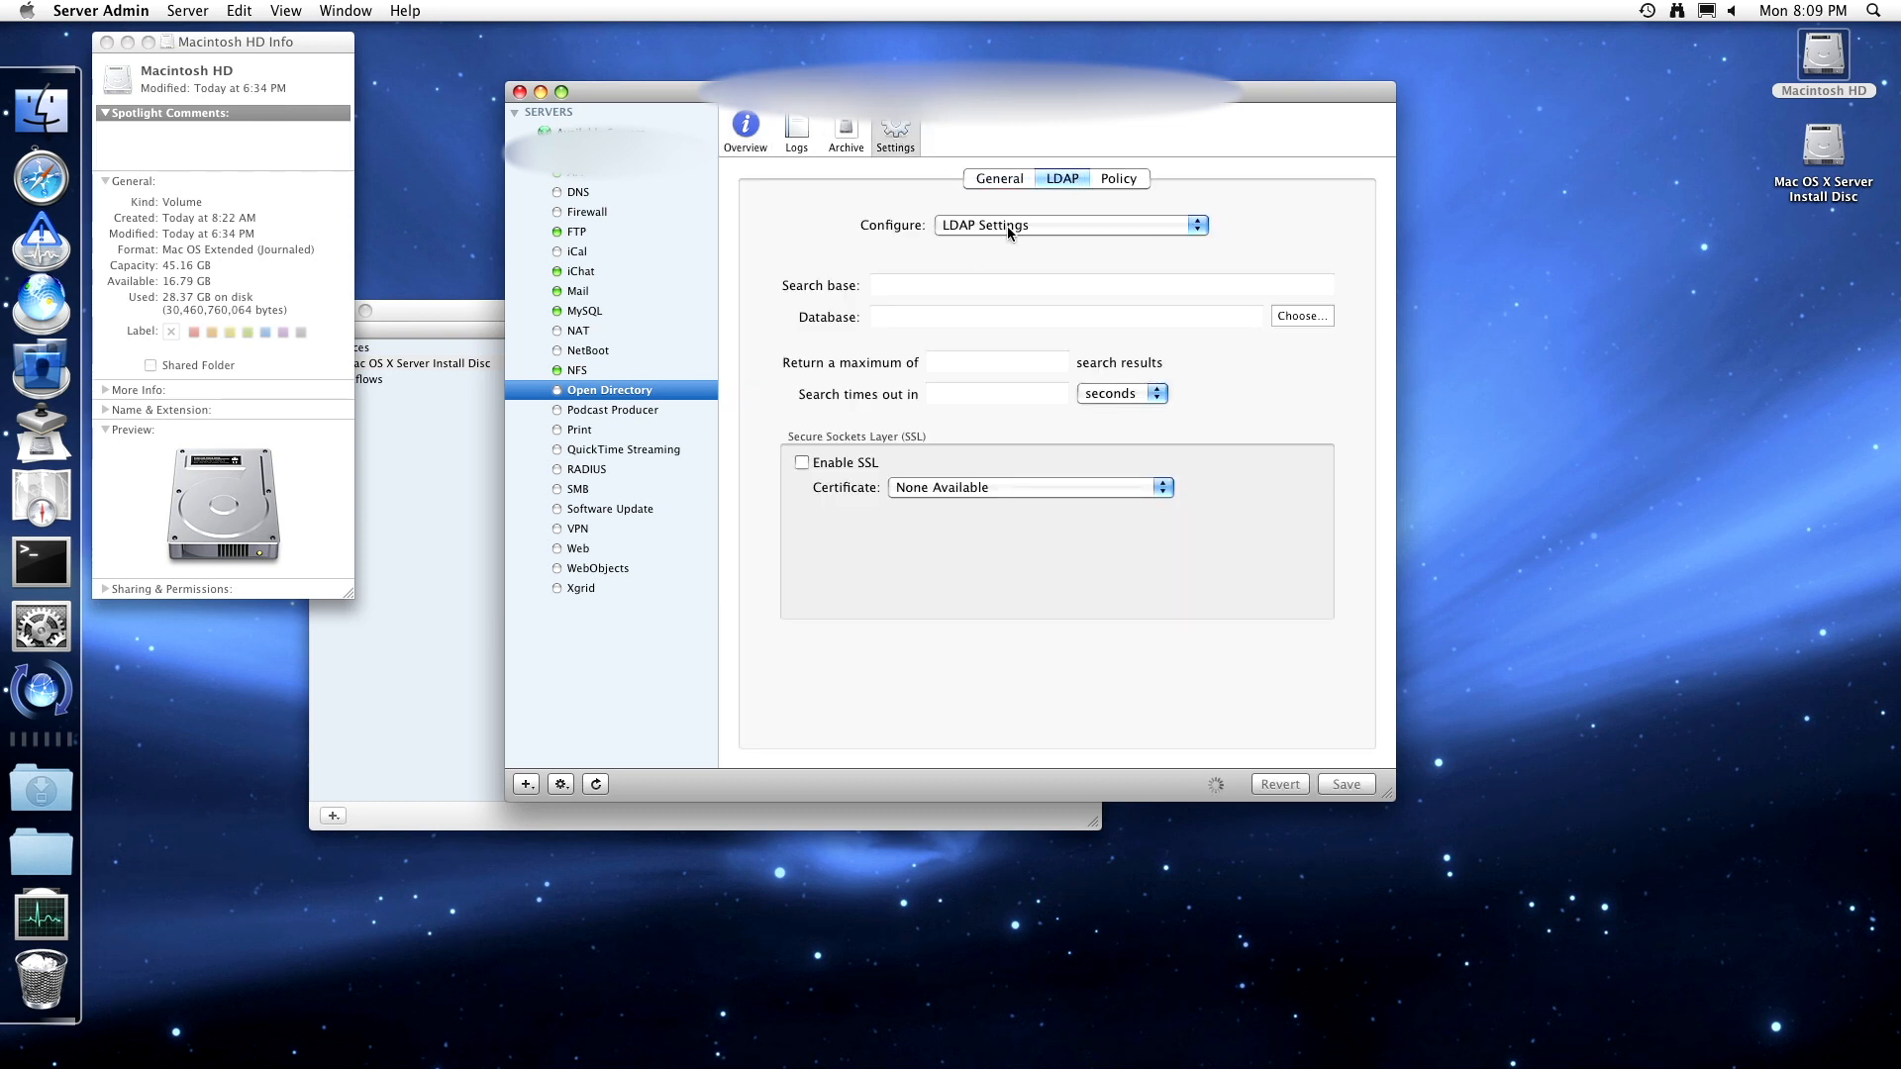
click(1048, 226)
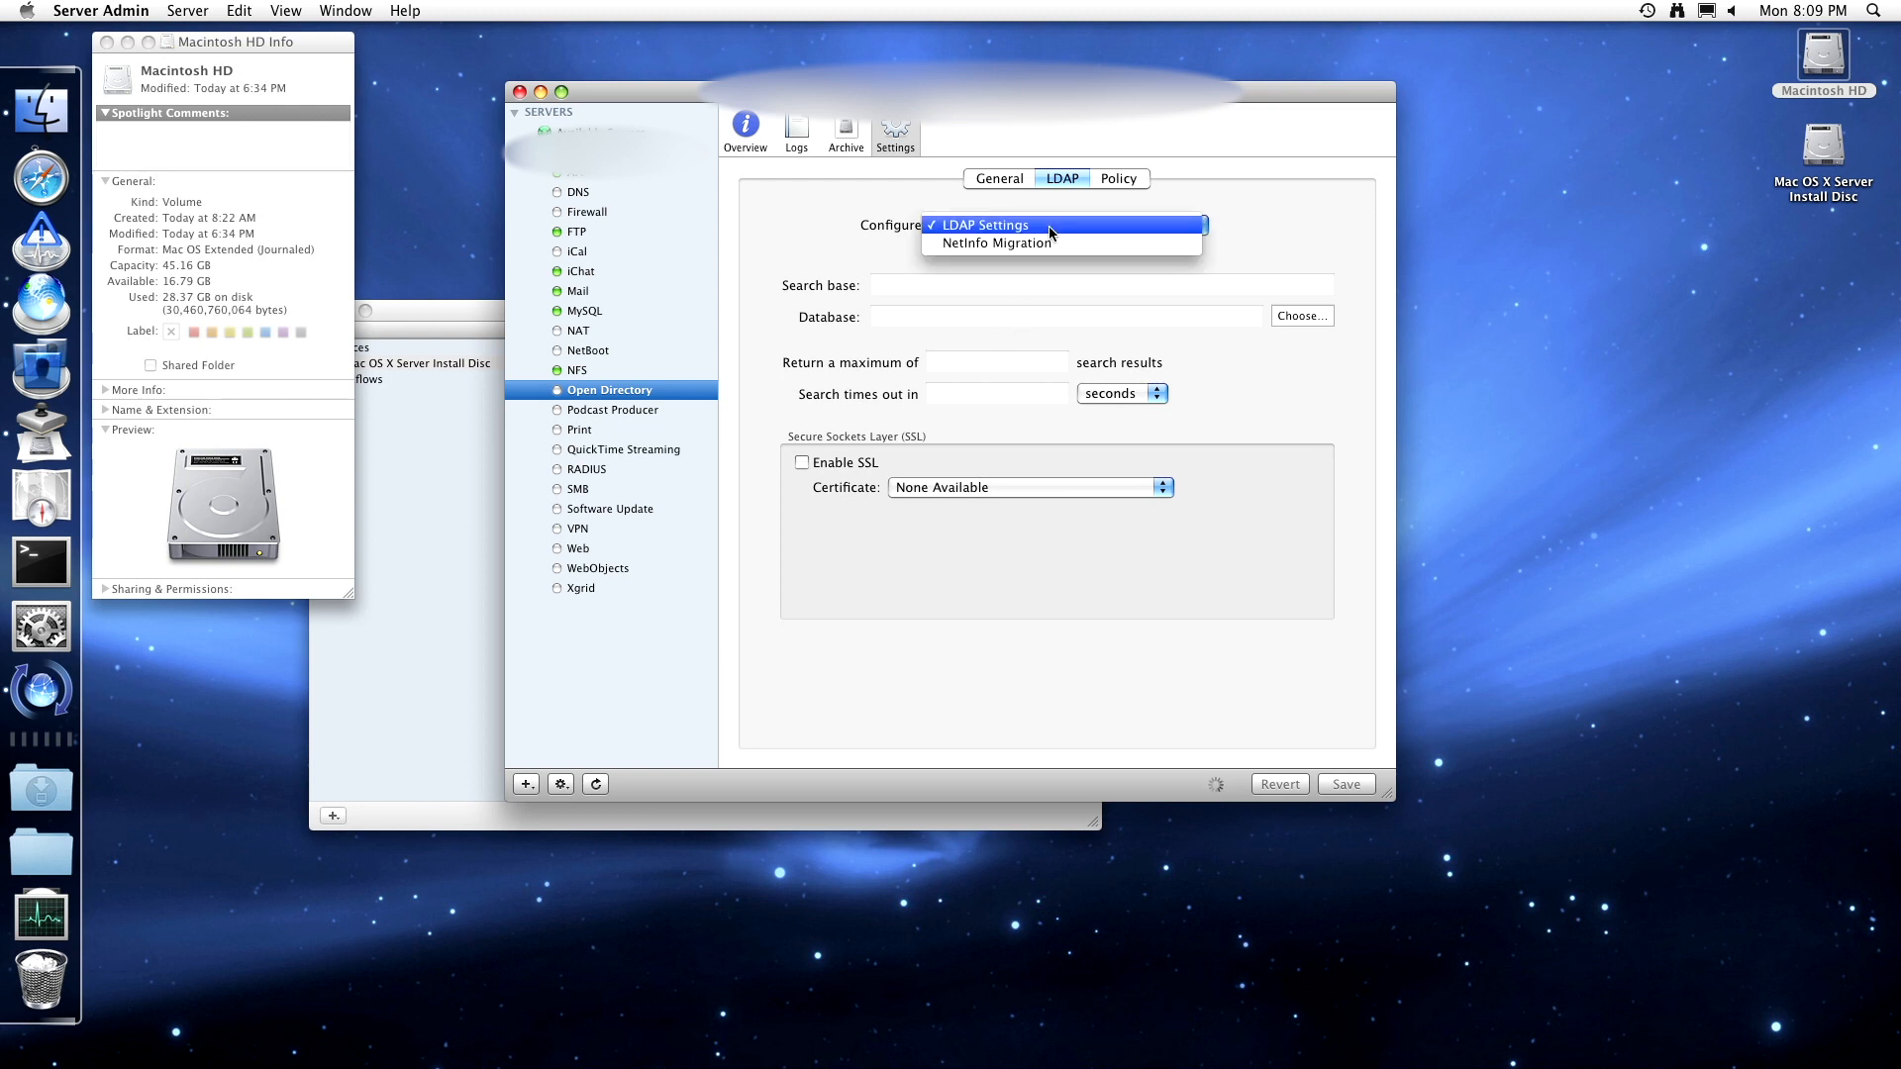
click(1020, 242)
click(1117, 179)
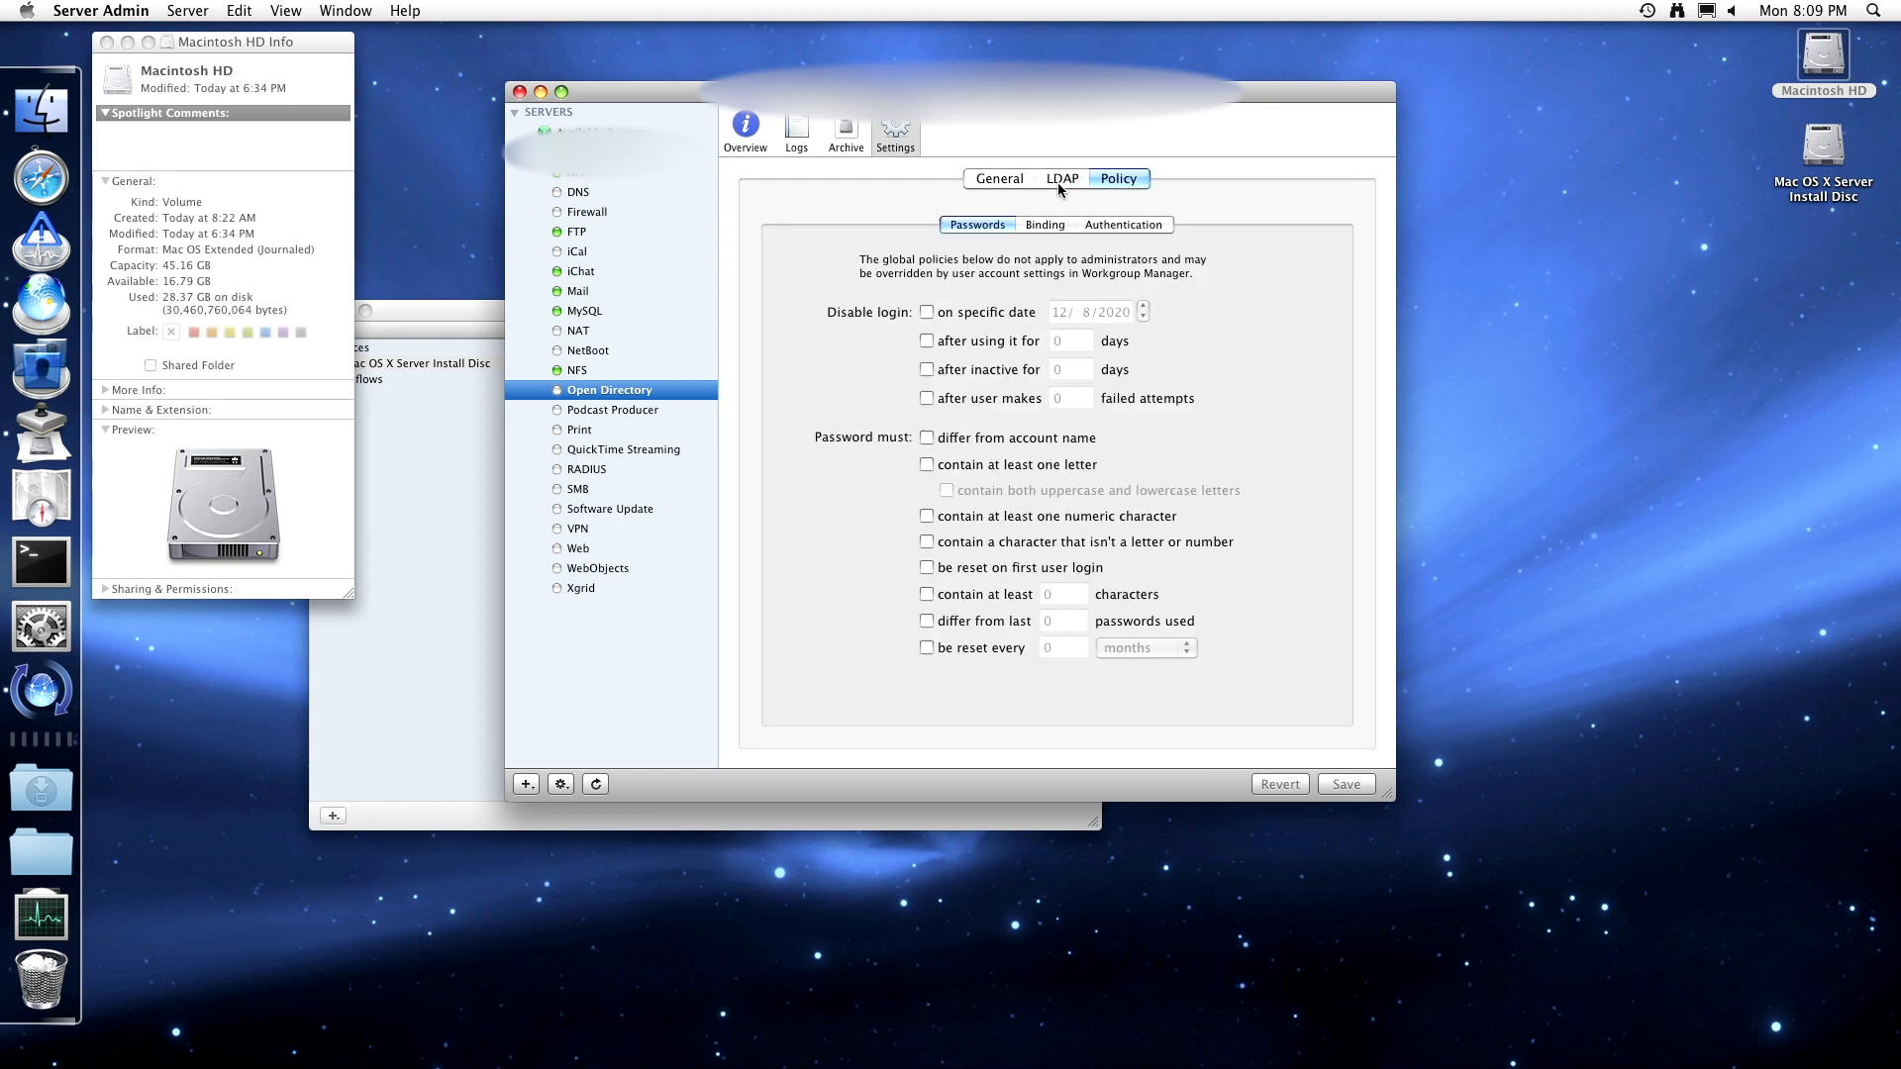
click(1002, 178)
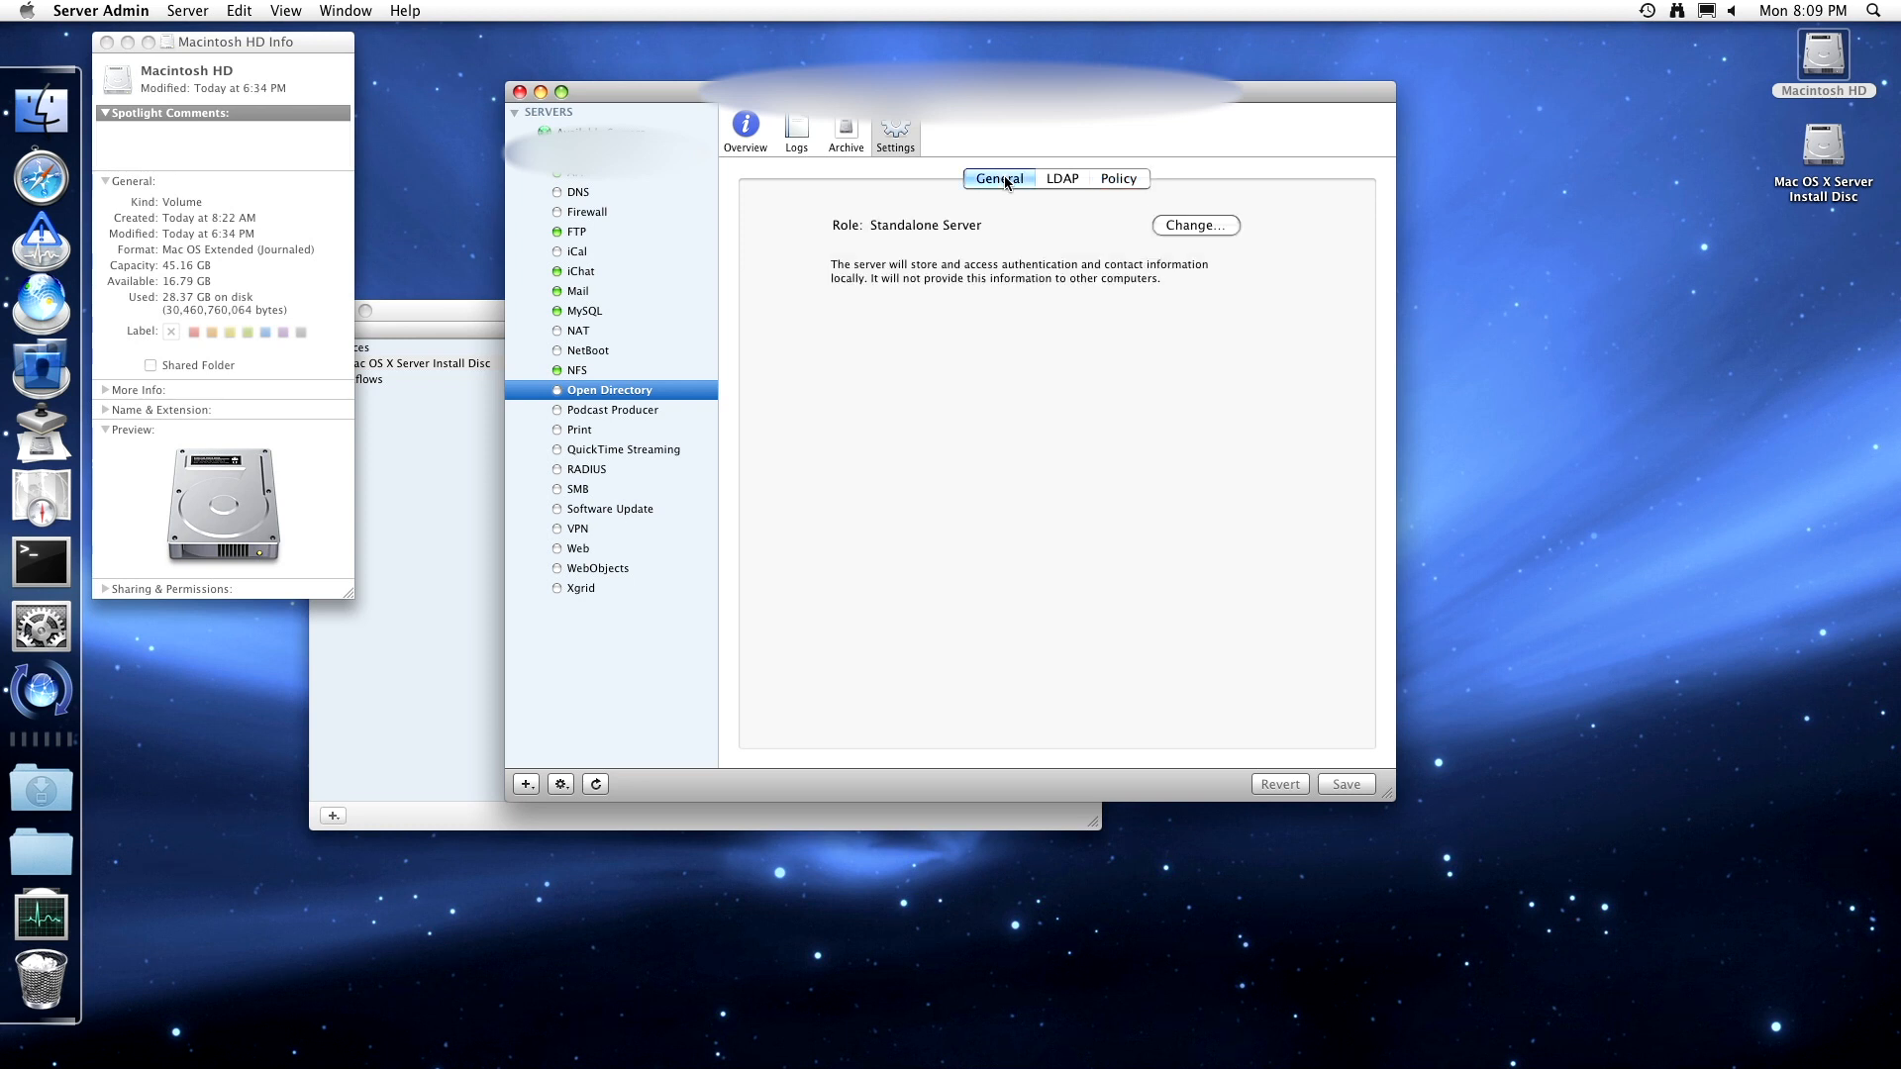
- Begin changing the directory role, allow keychain access, then close the assistant unchanged
click(1191, 225)
click(1148, 400)
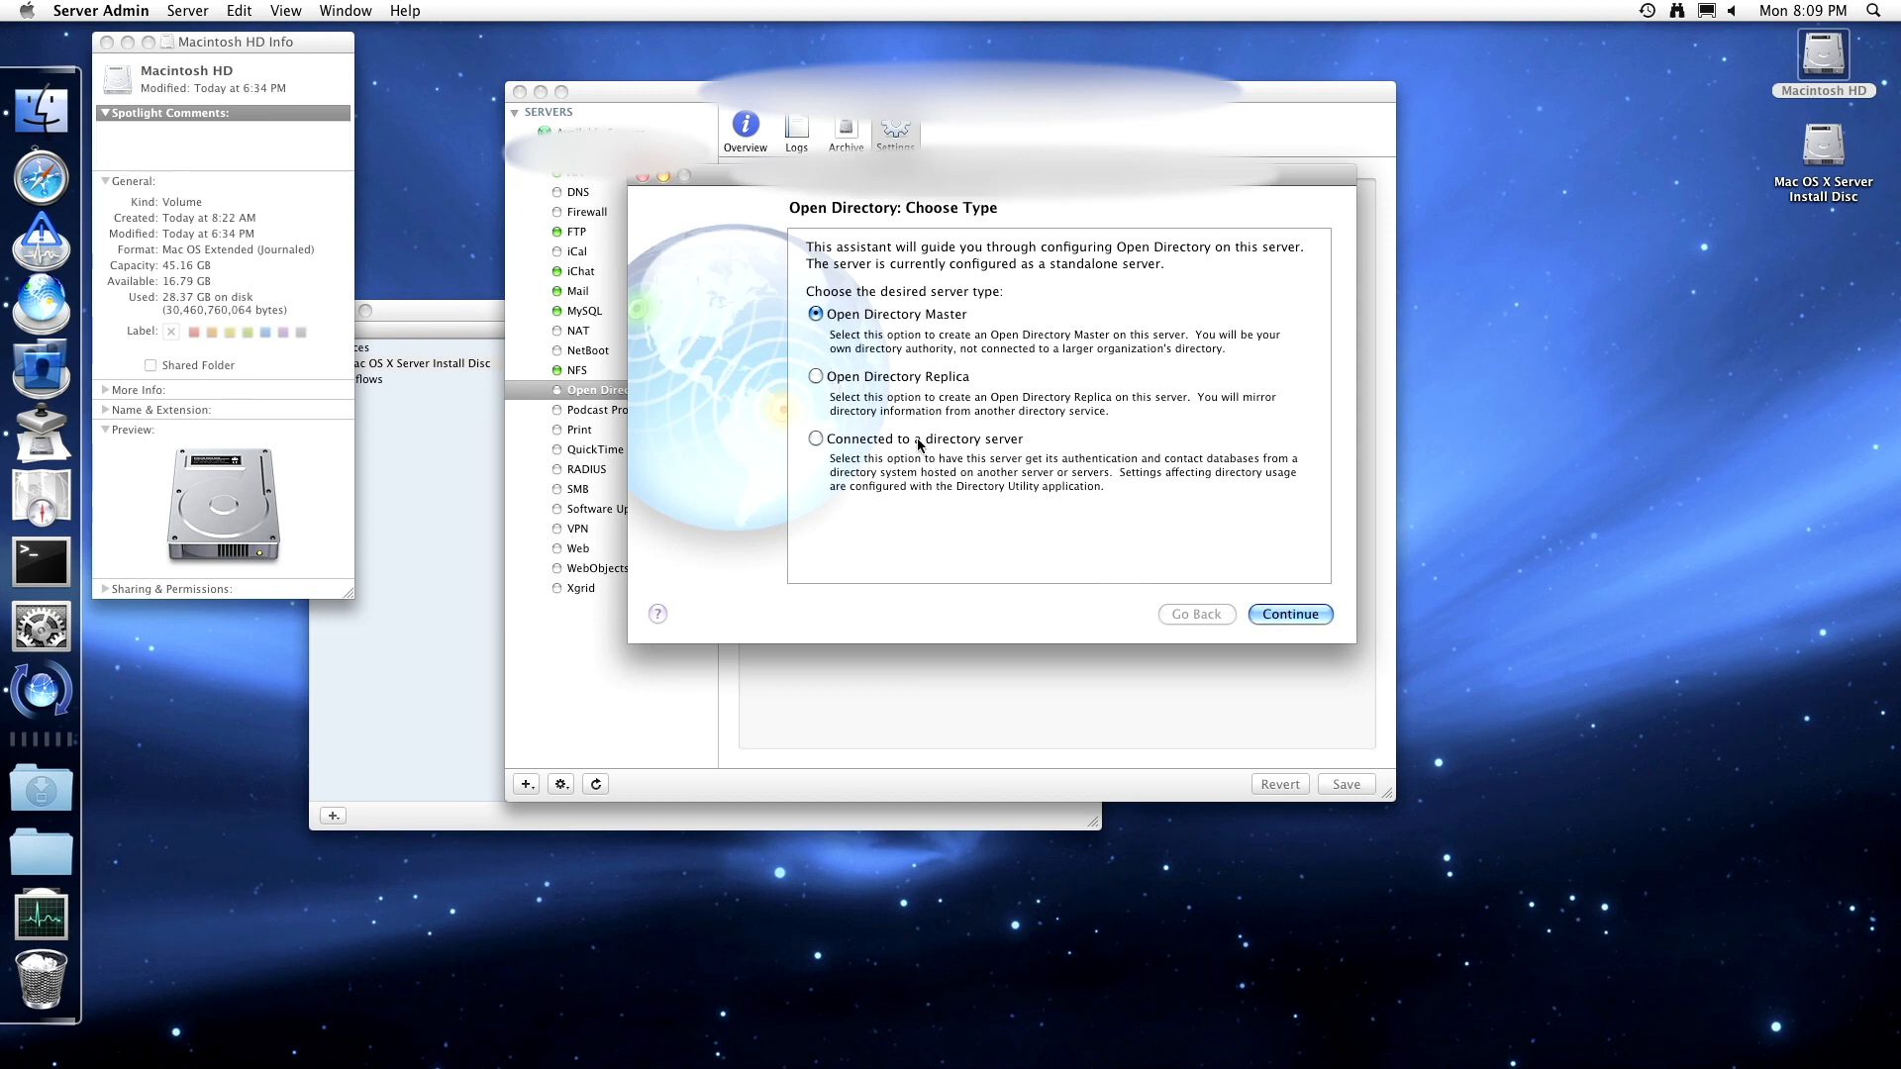
click(640, 178)
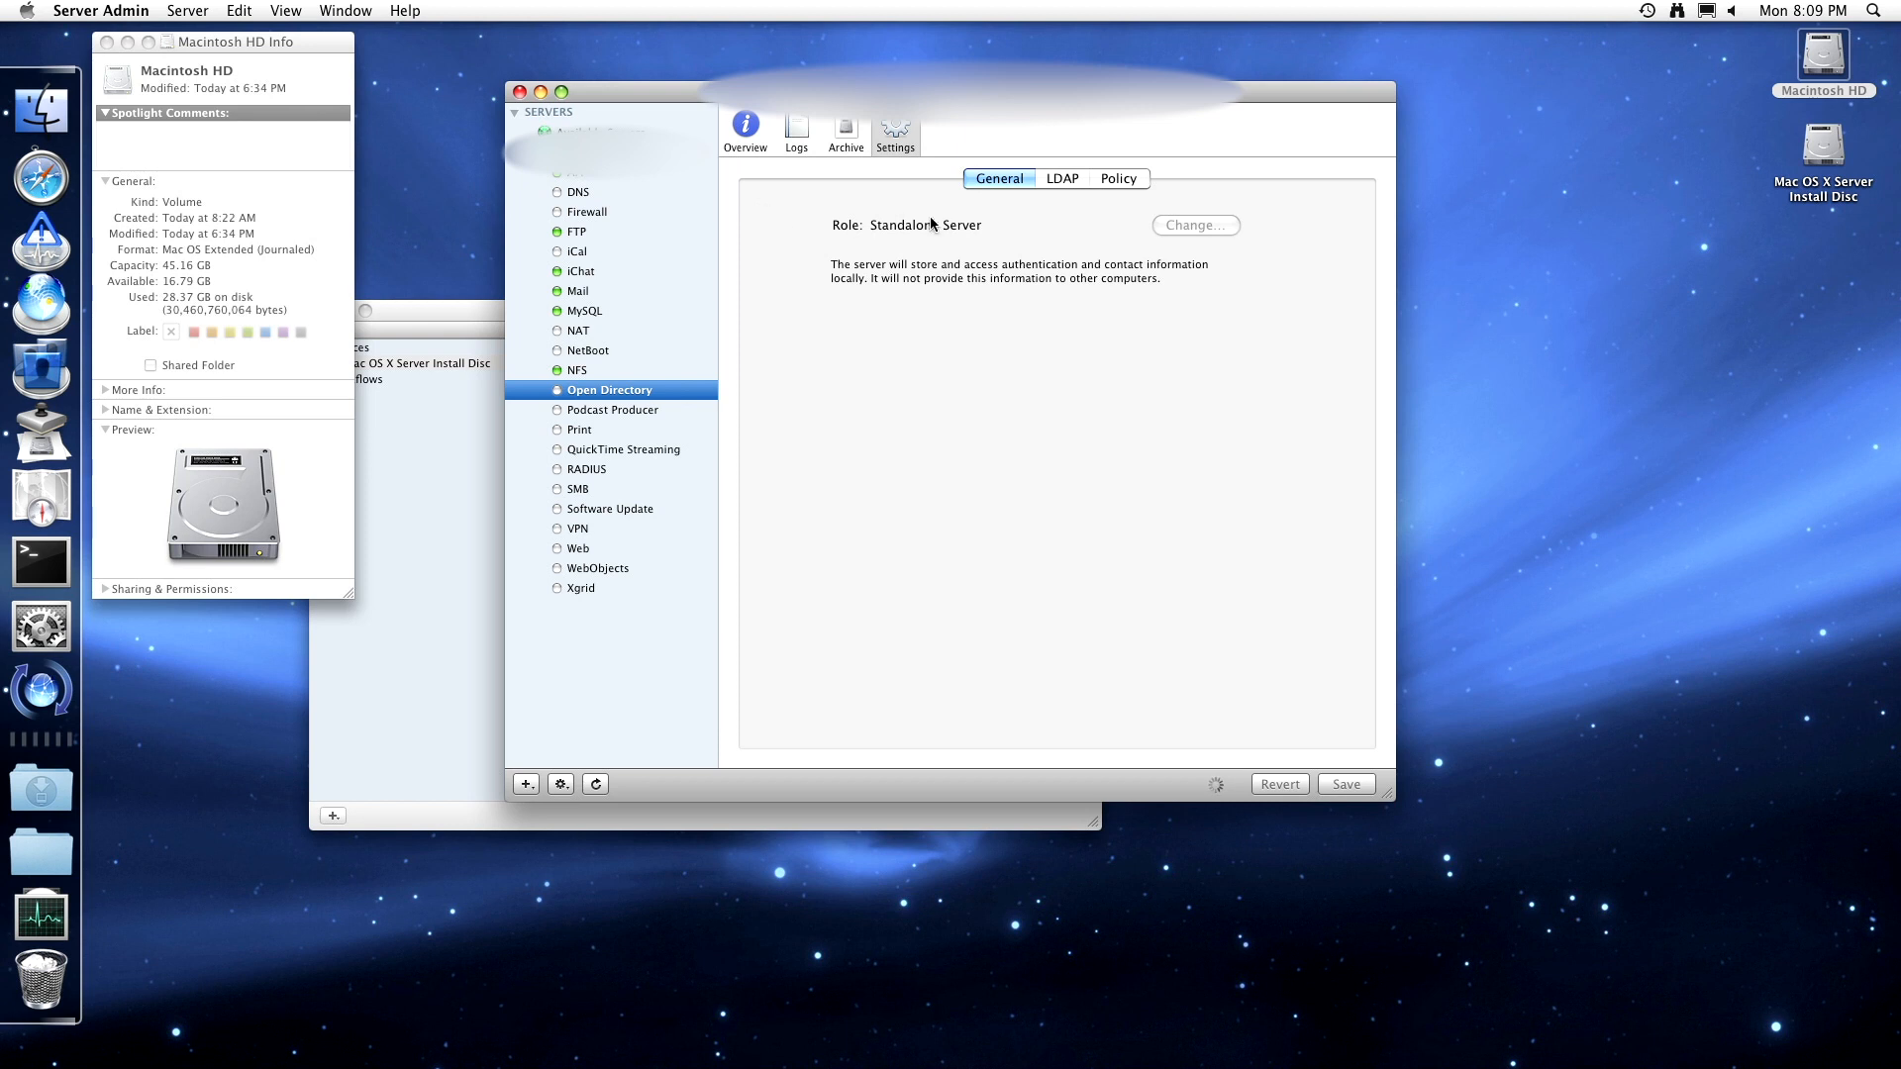
- Move through Open Directory's General, LDAP and Policy tabs to the Binding policy options
click(1076, 186)
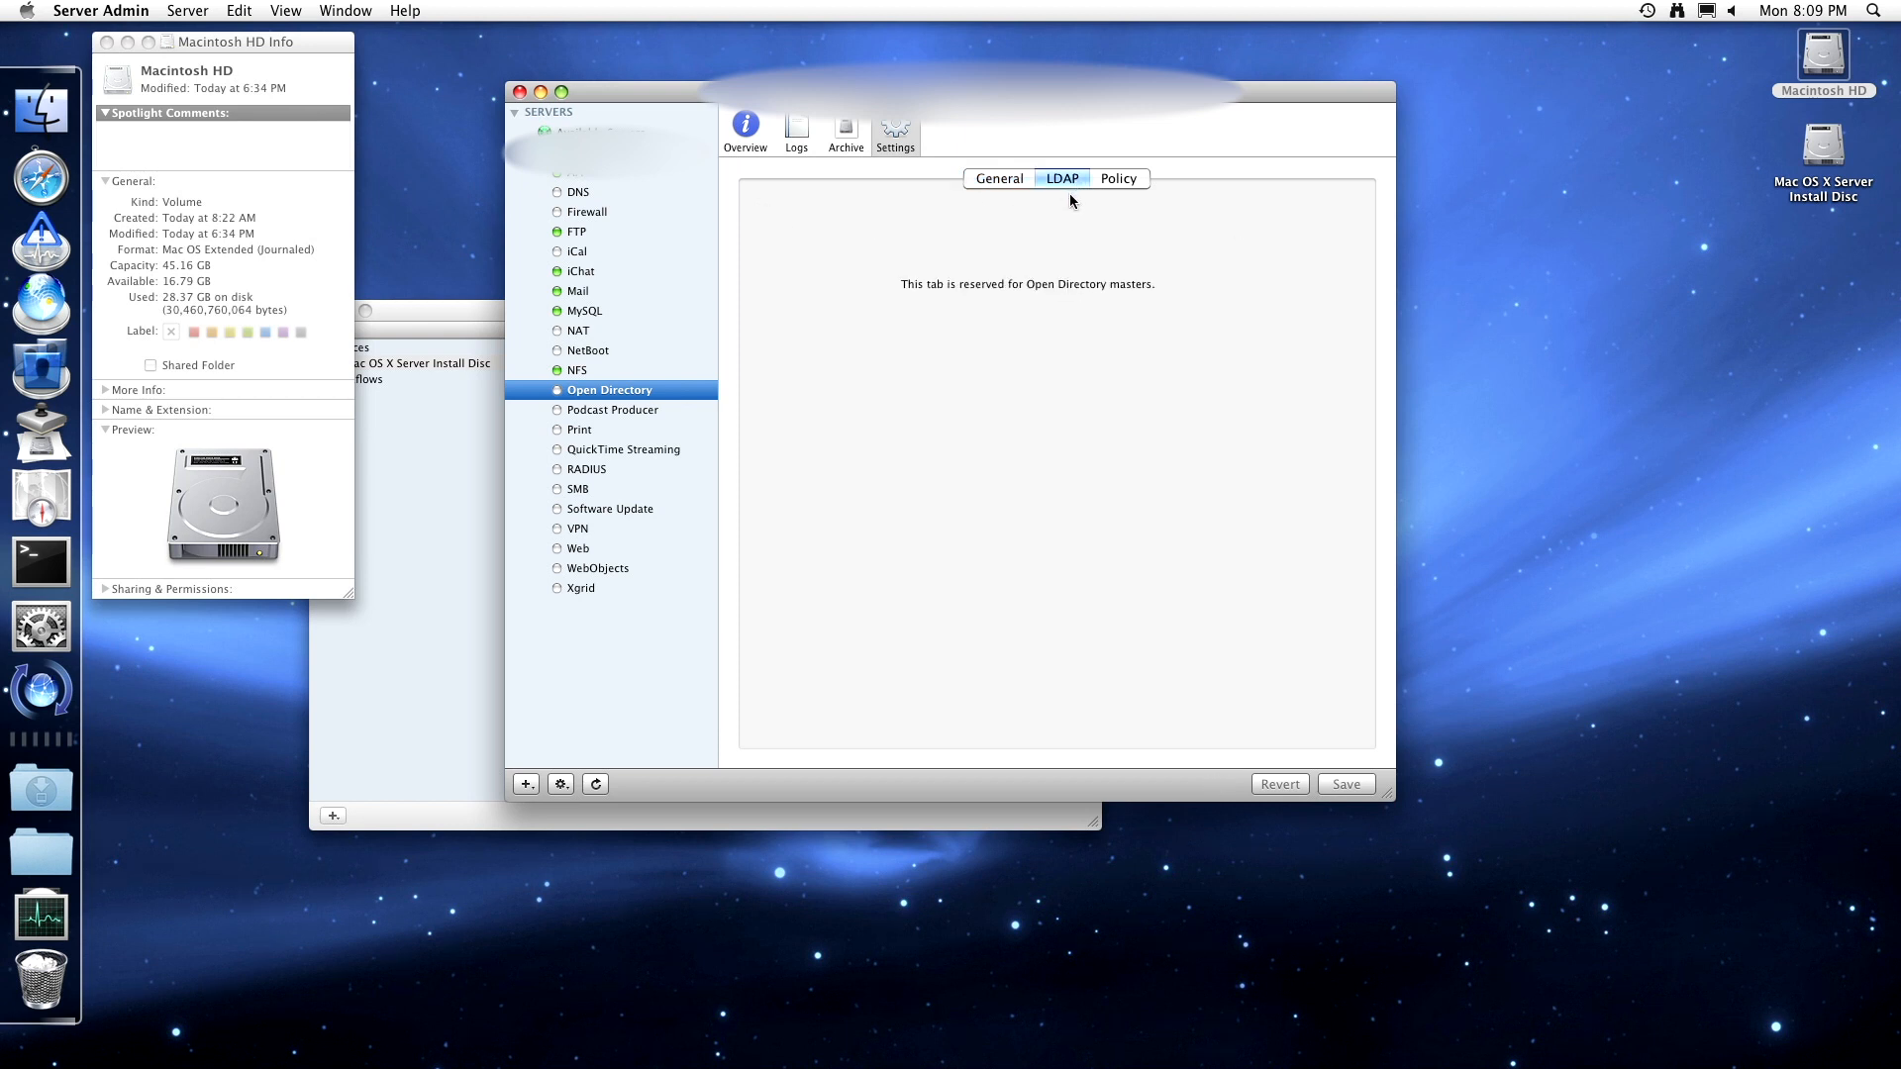
click(980, 182)
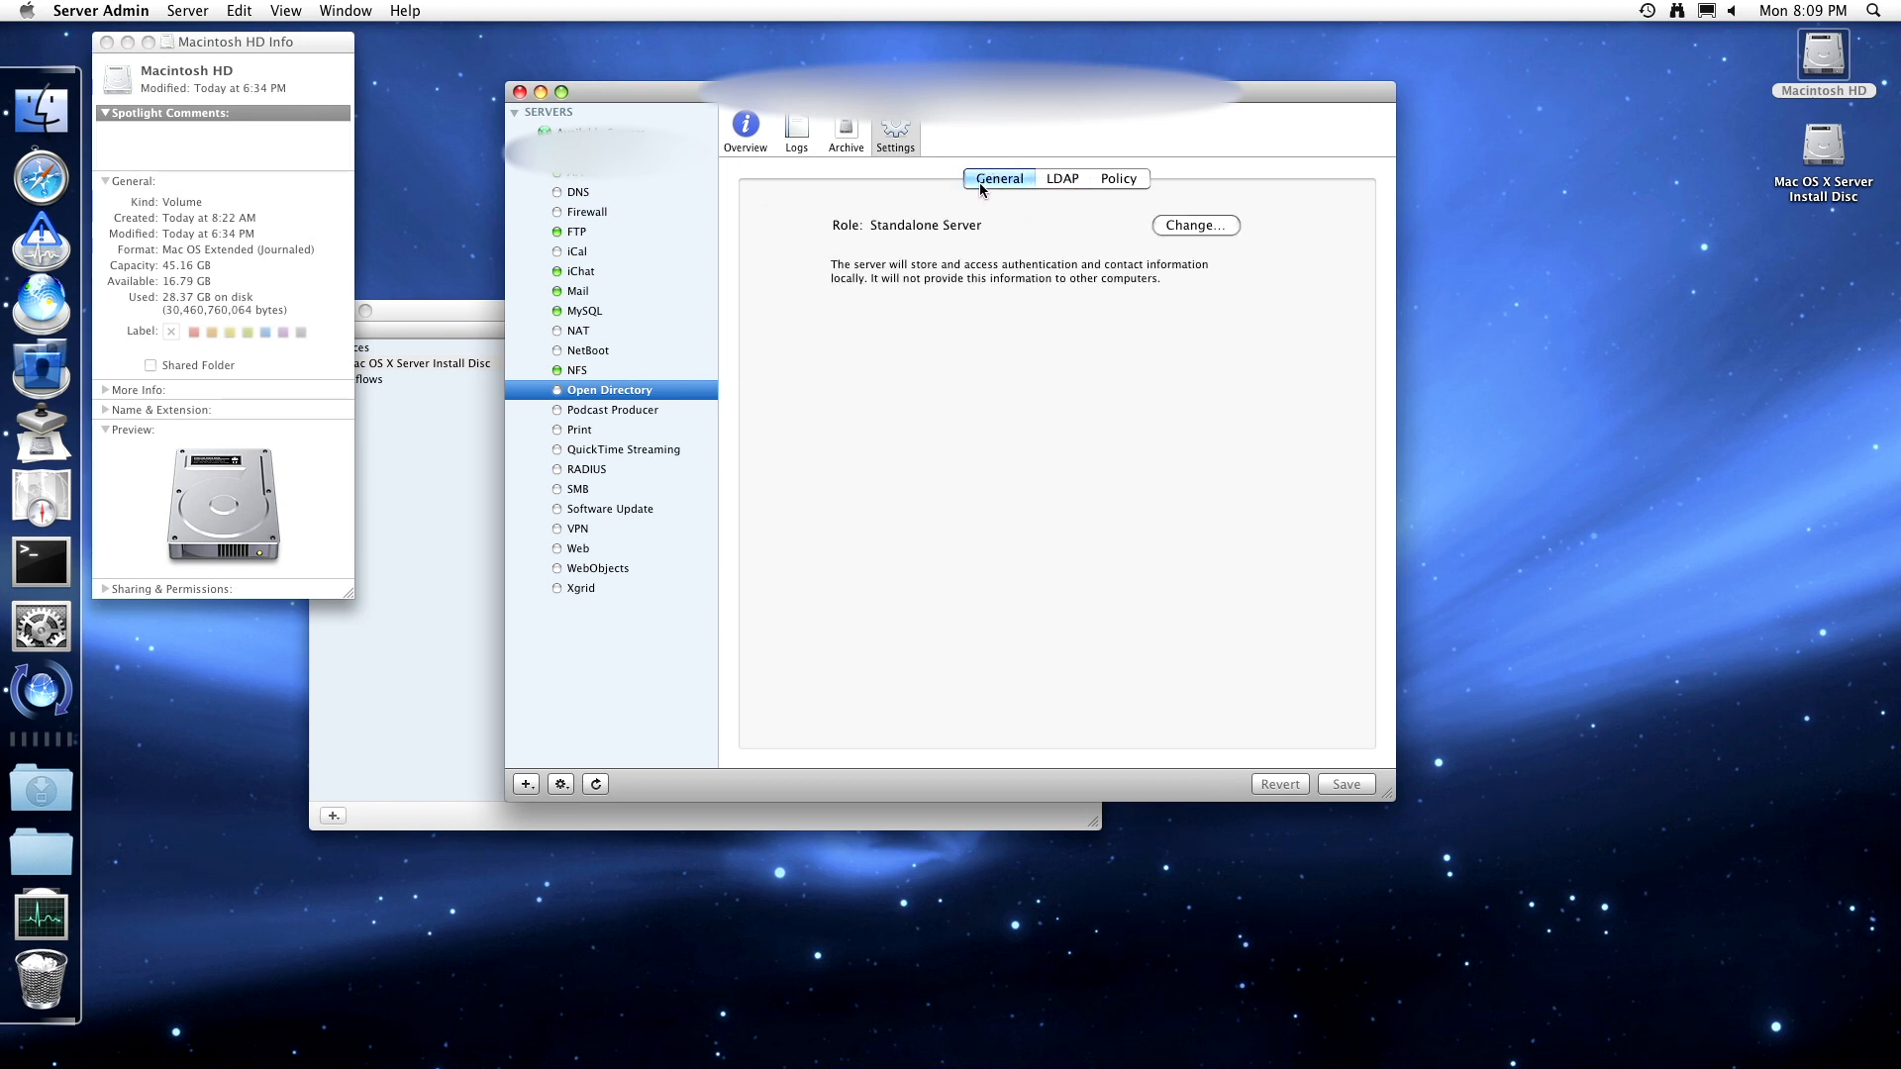
click(1049, 178)
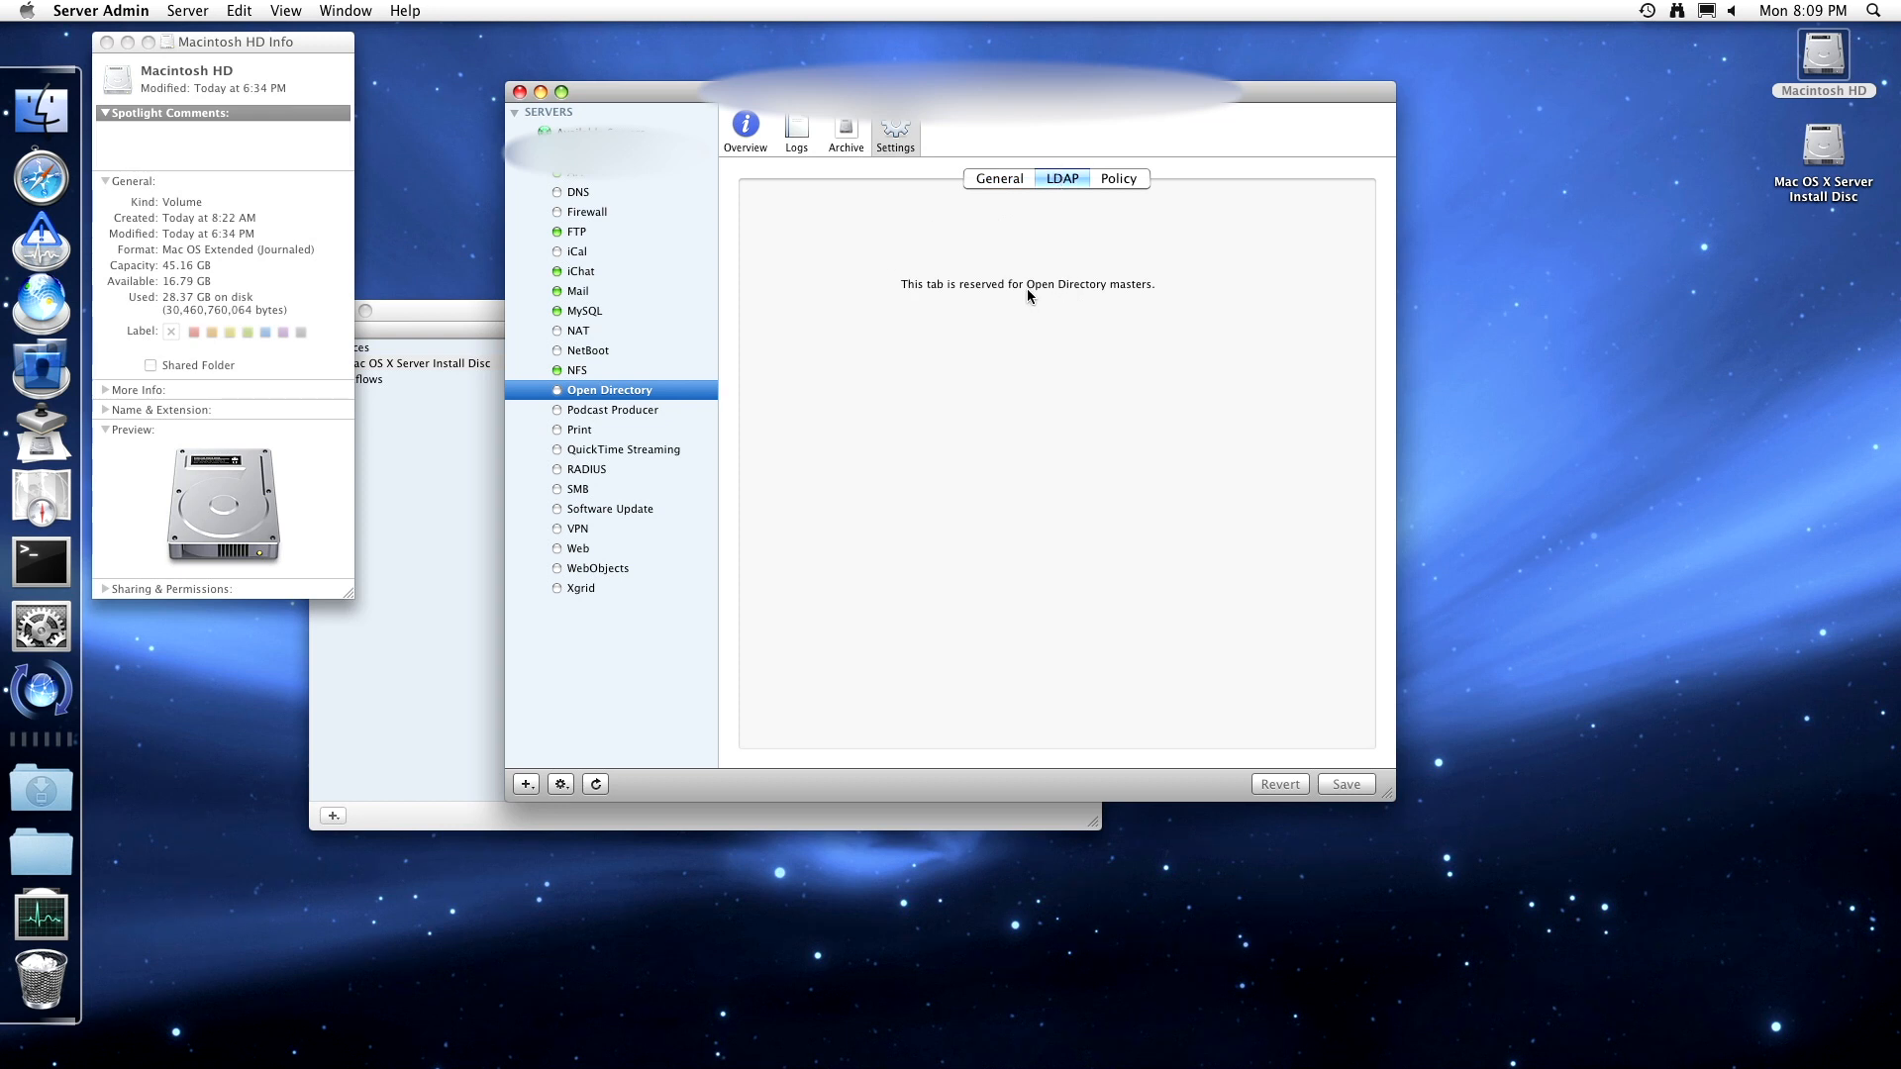
click(1116, 178)
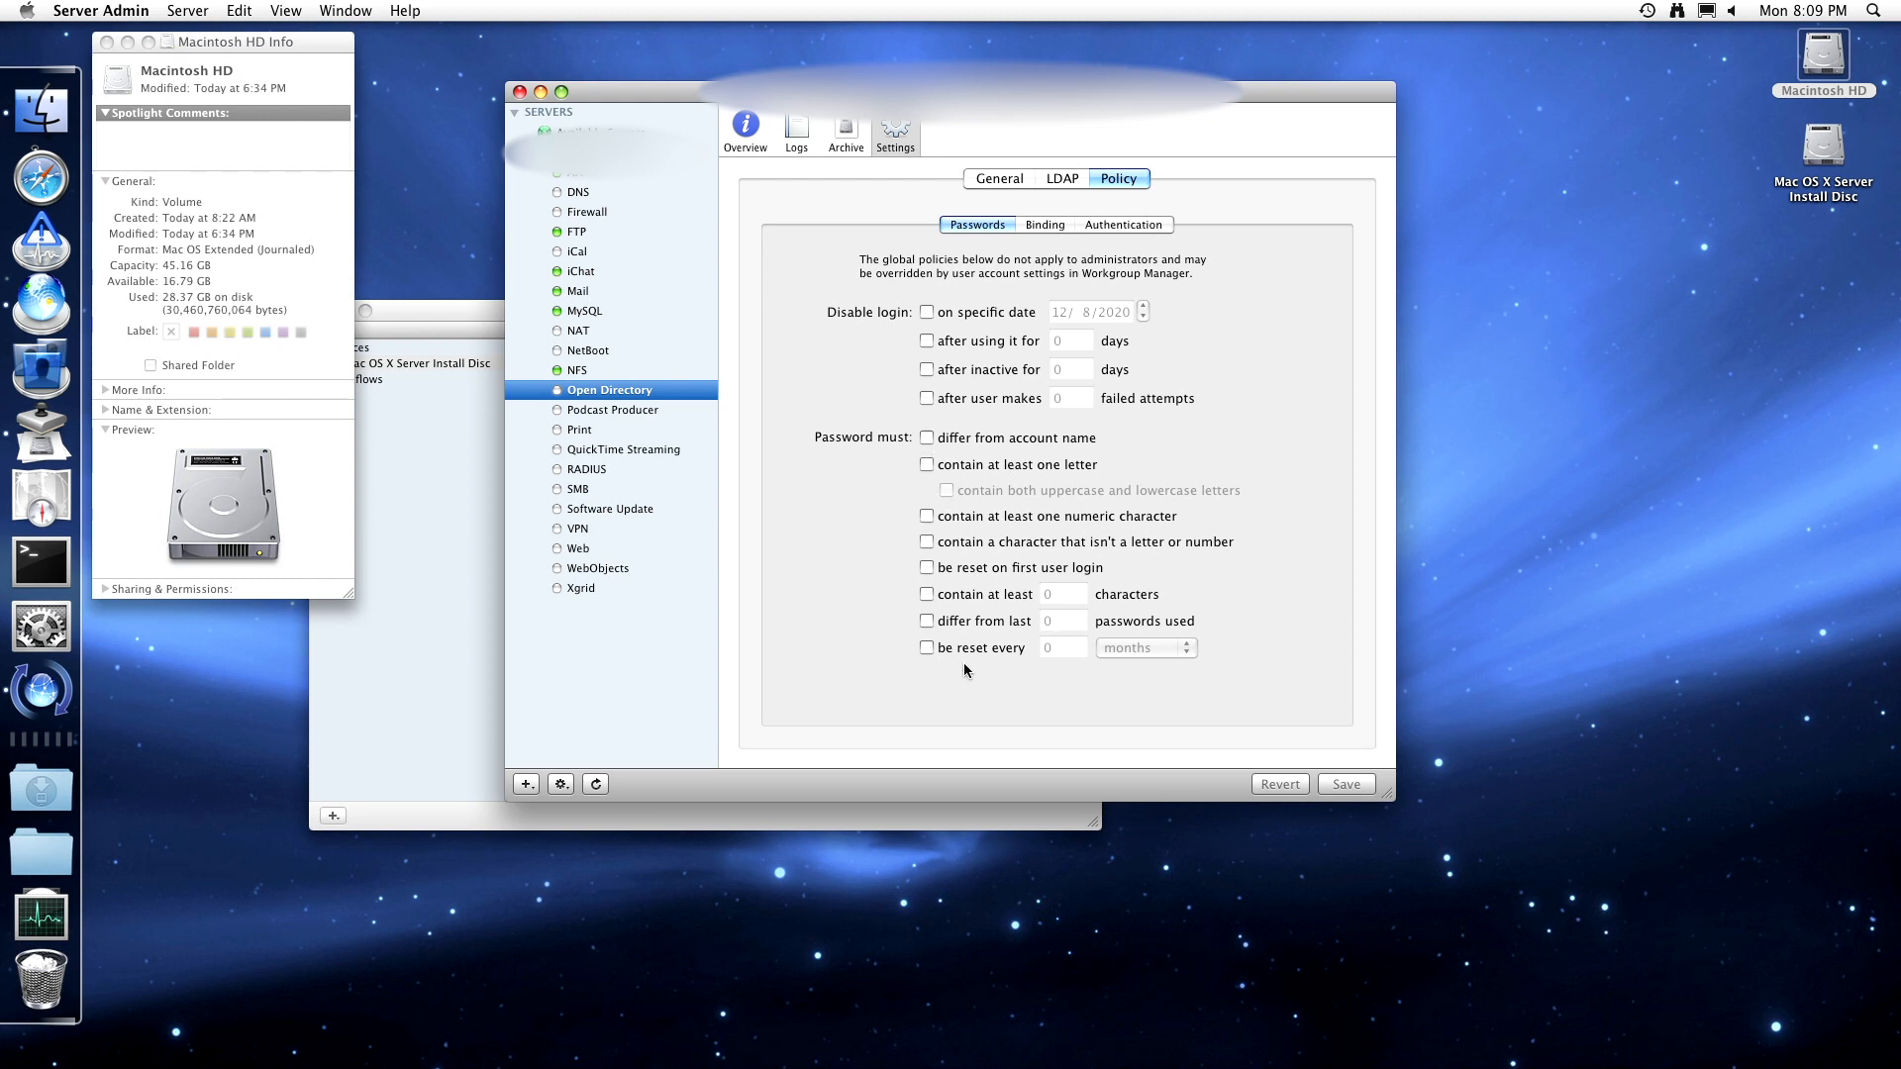
click(1048, 227)
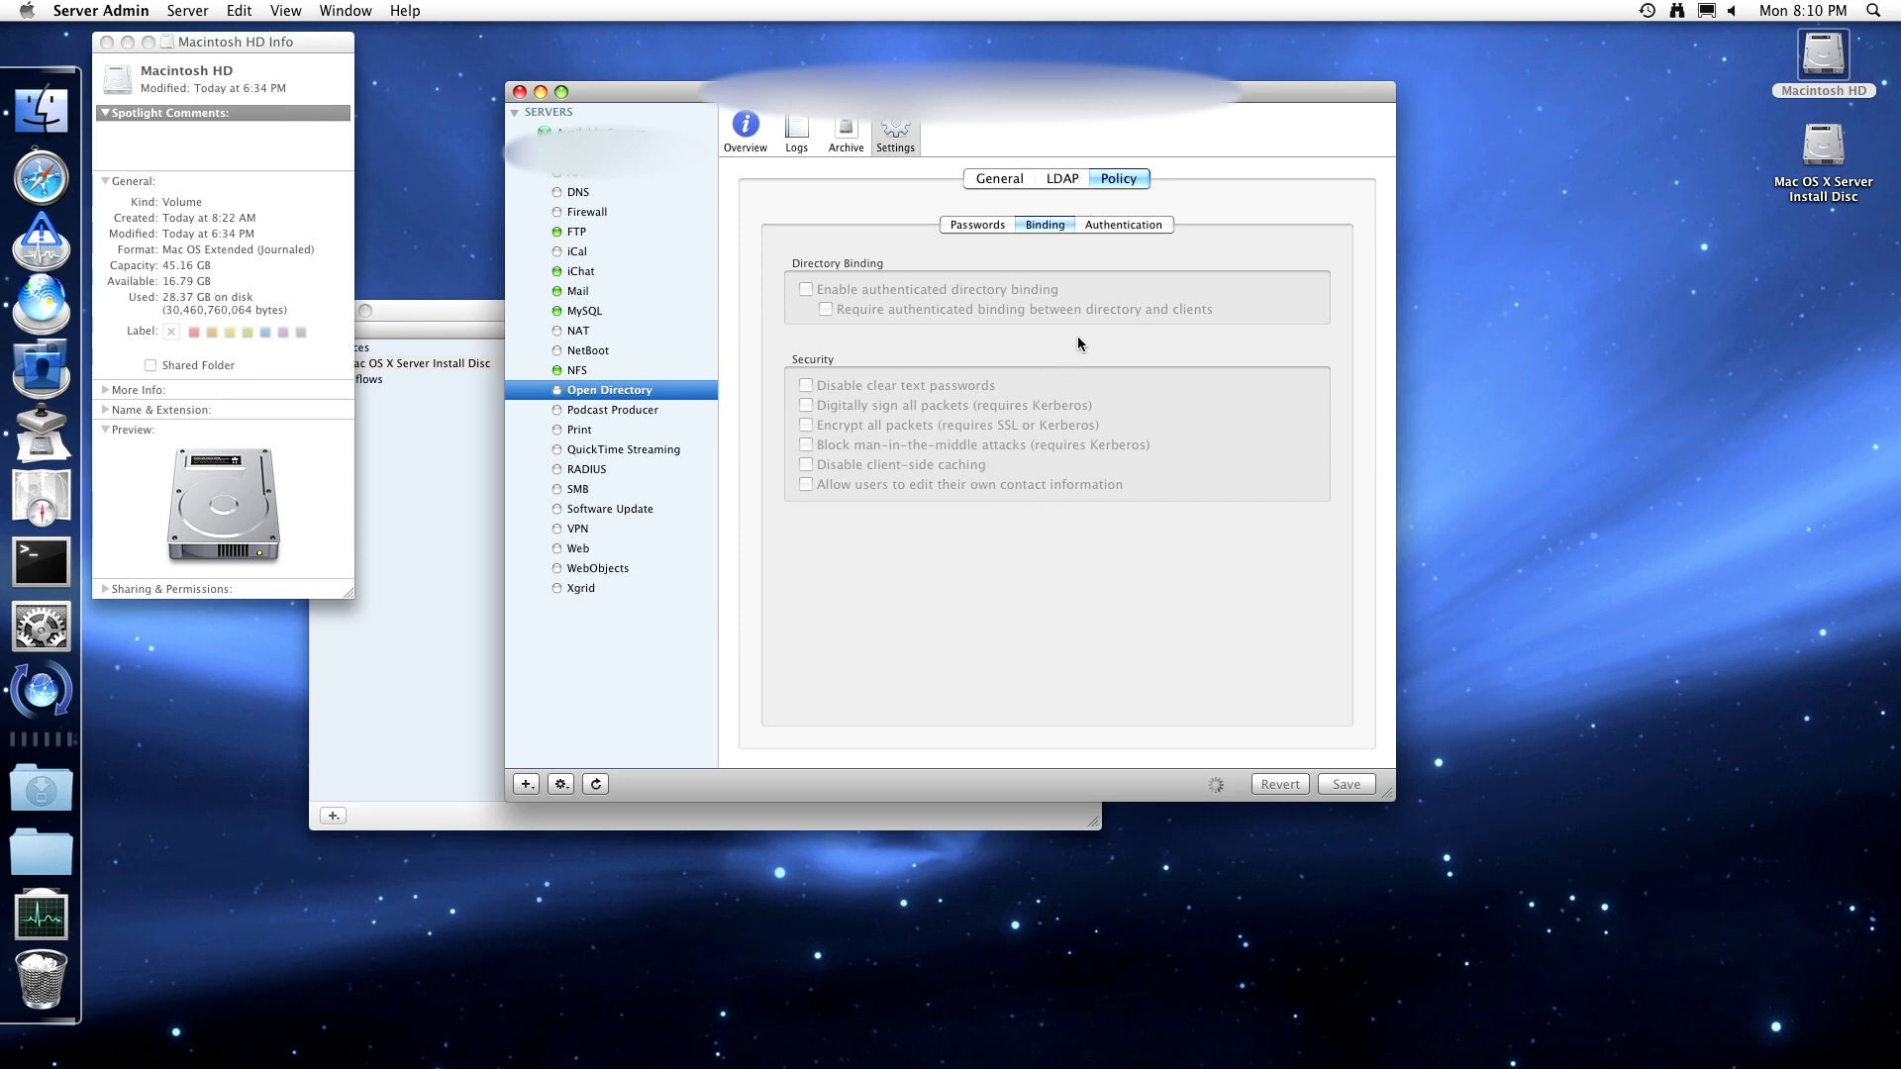
- Review the Authentication policies, then return to the Open Directory overview with all services stopped
click(1149, 226)
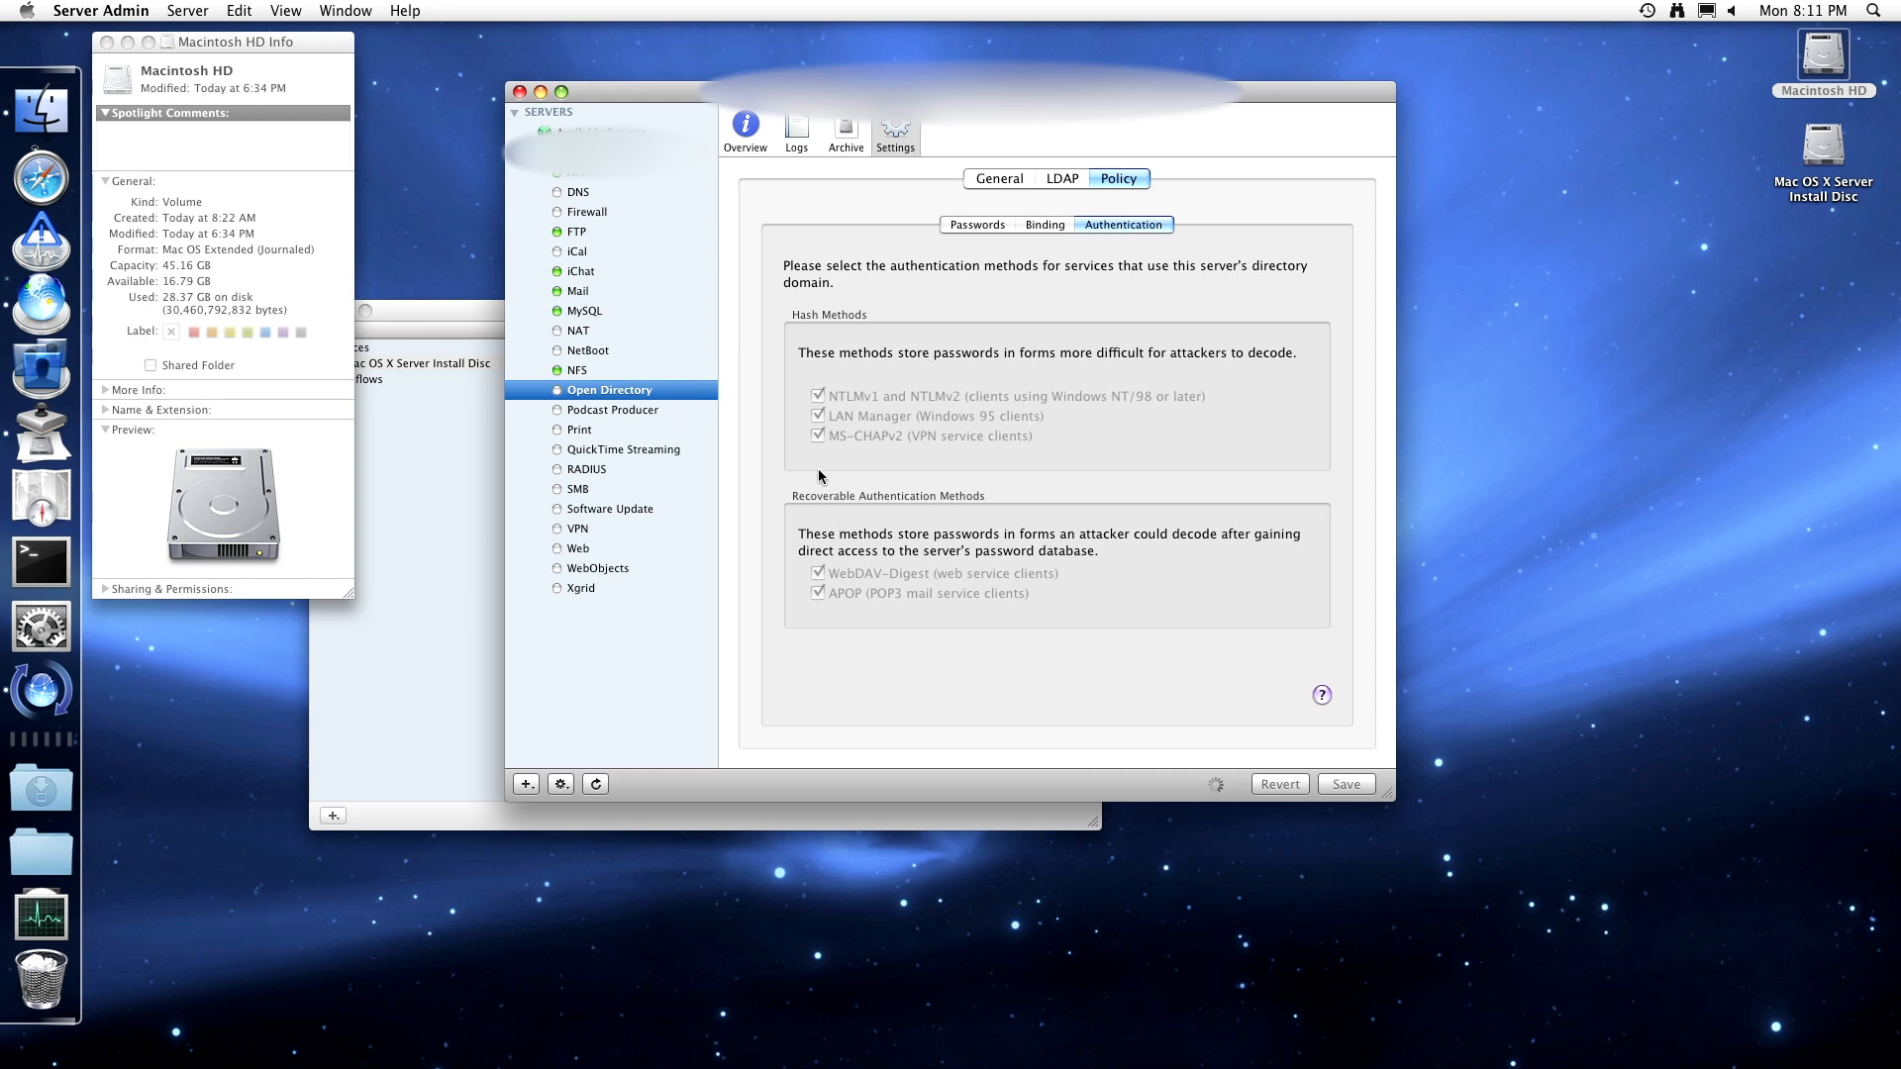
click(658, 412)
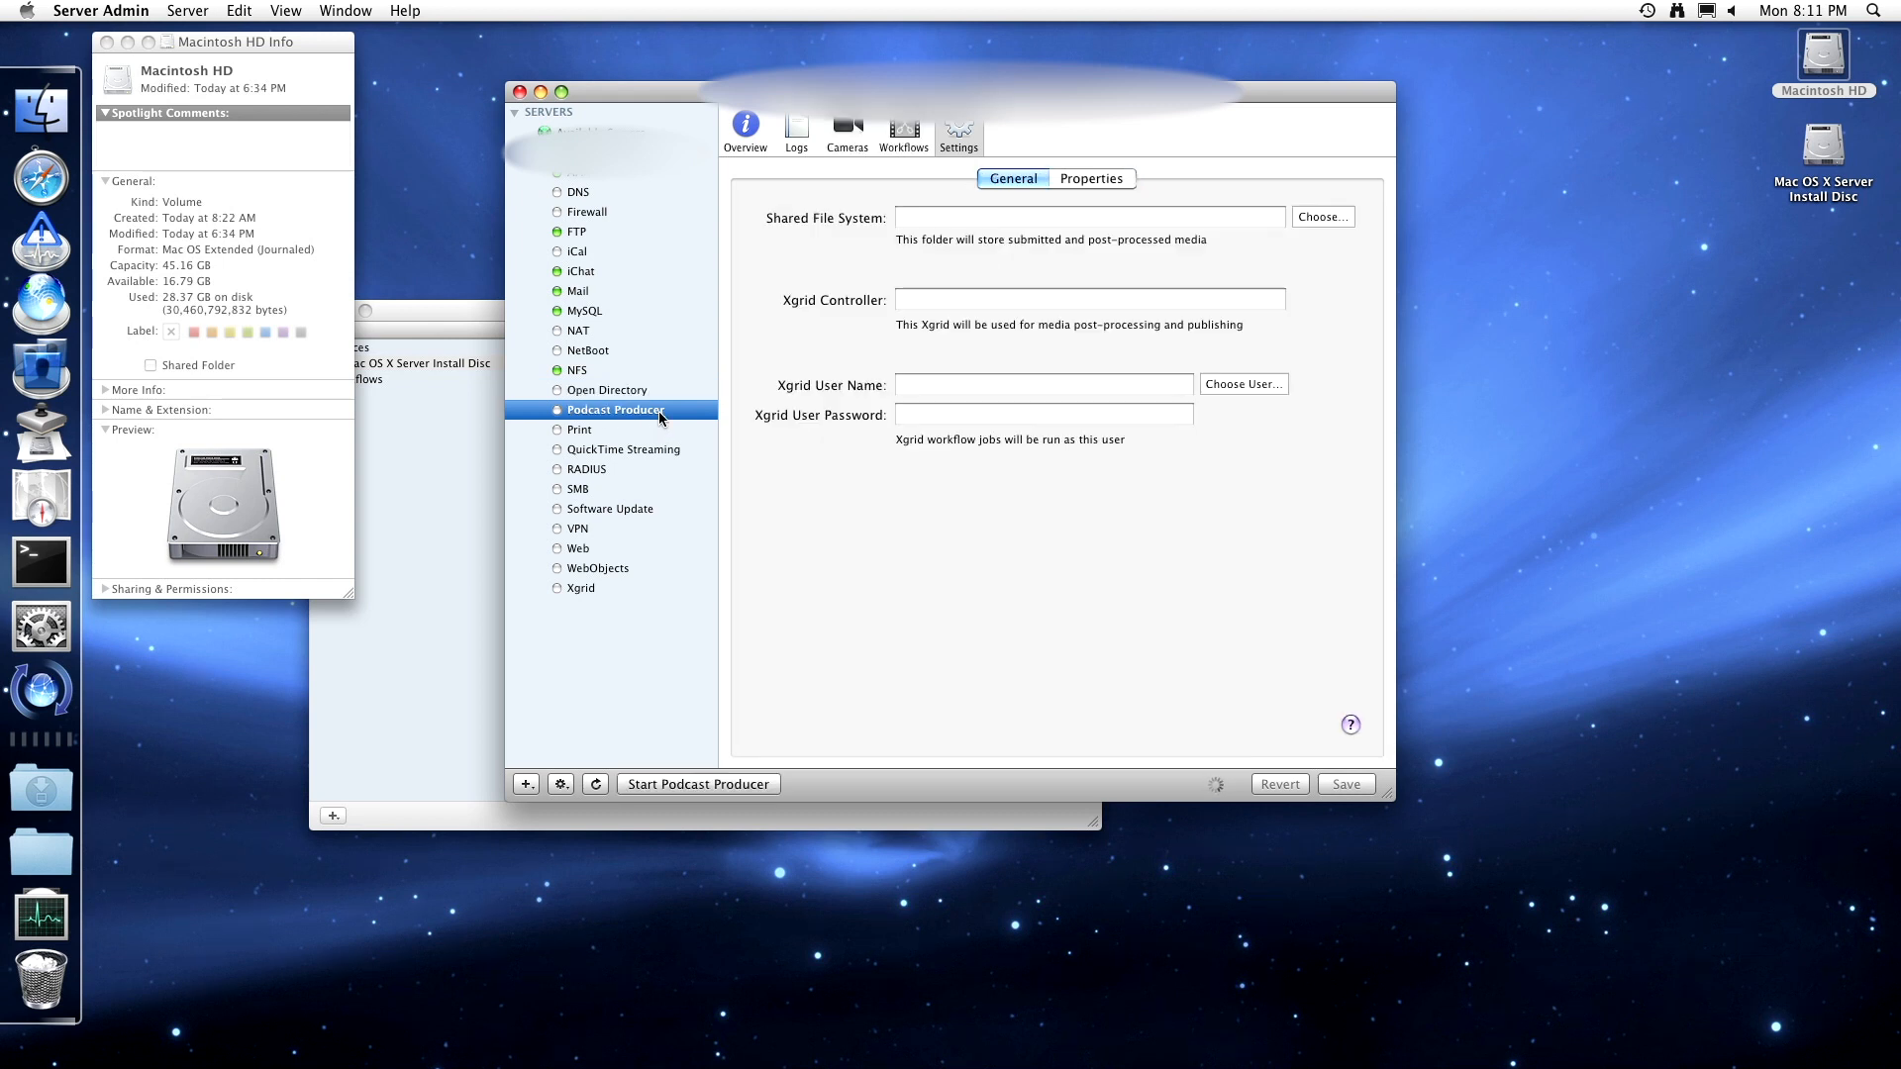
click(661, 395)
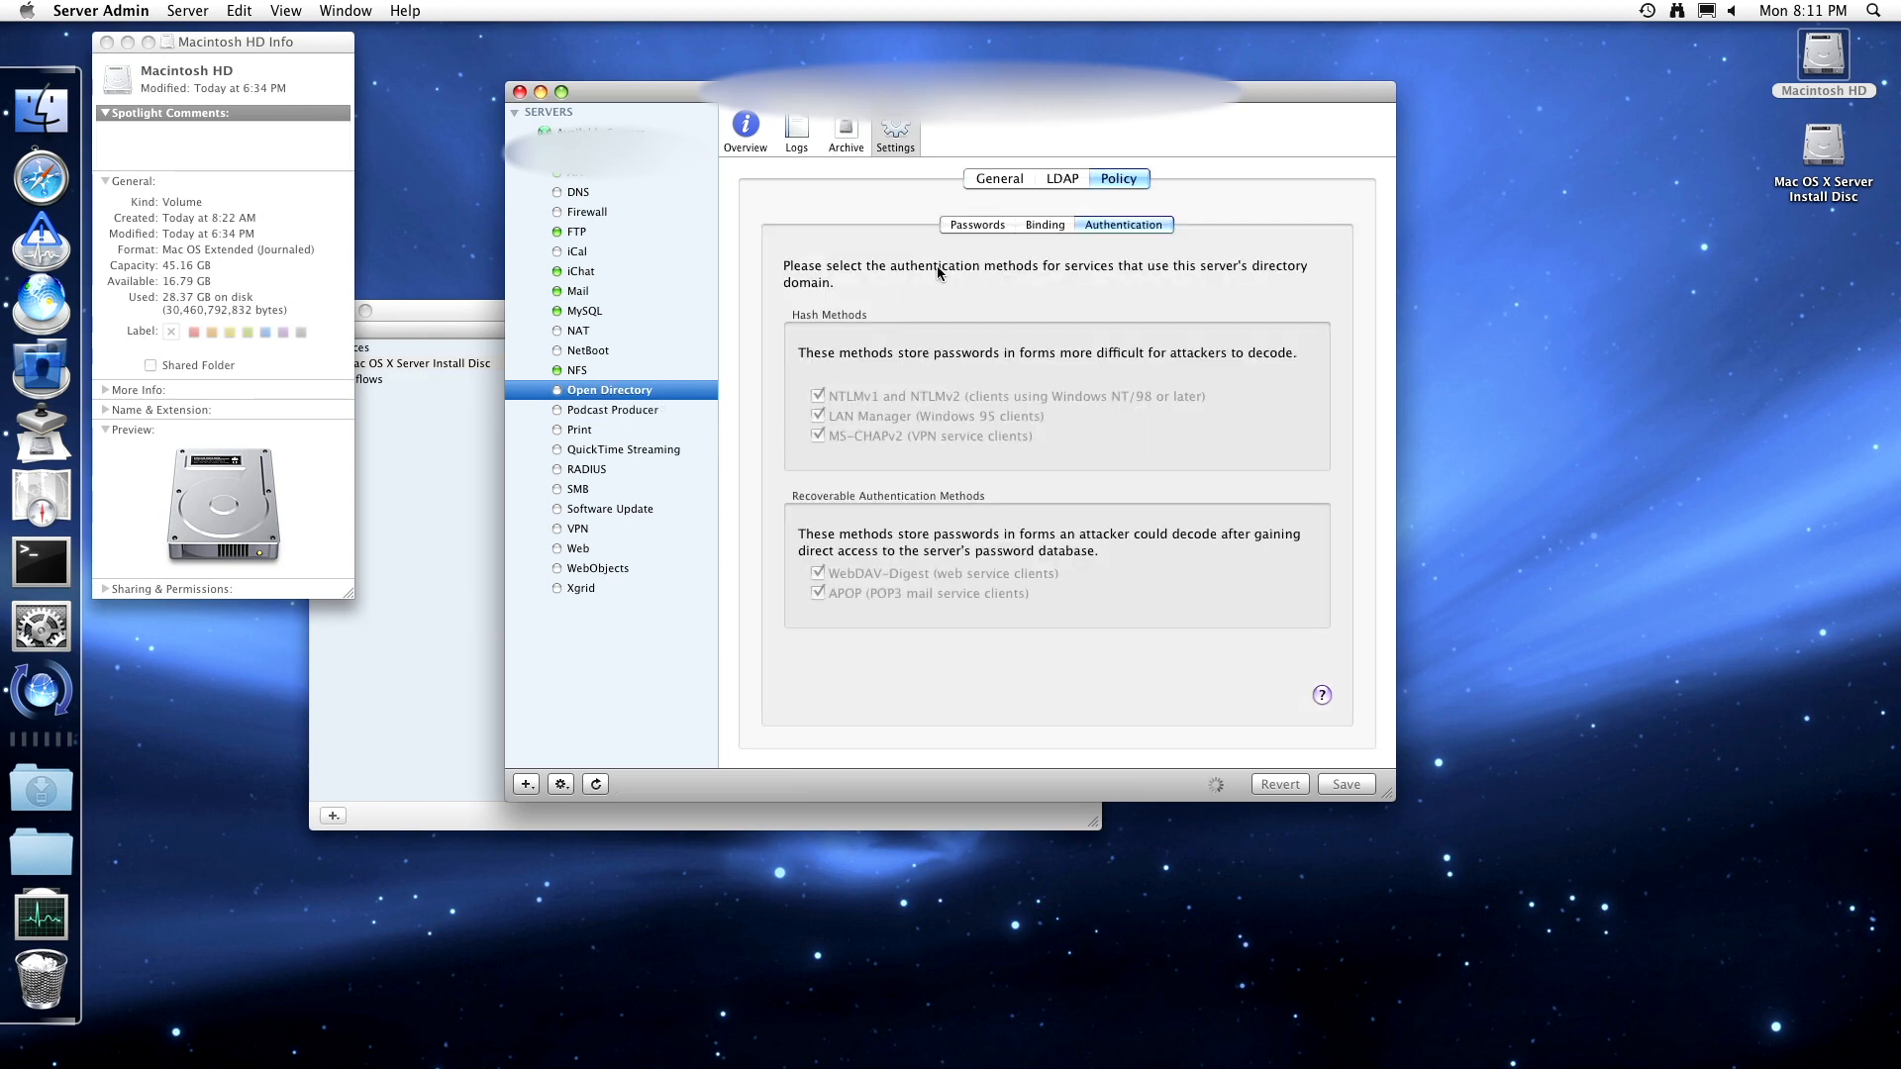
click(763, 143)
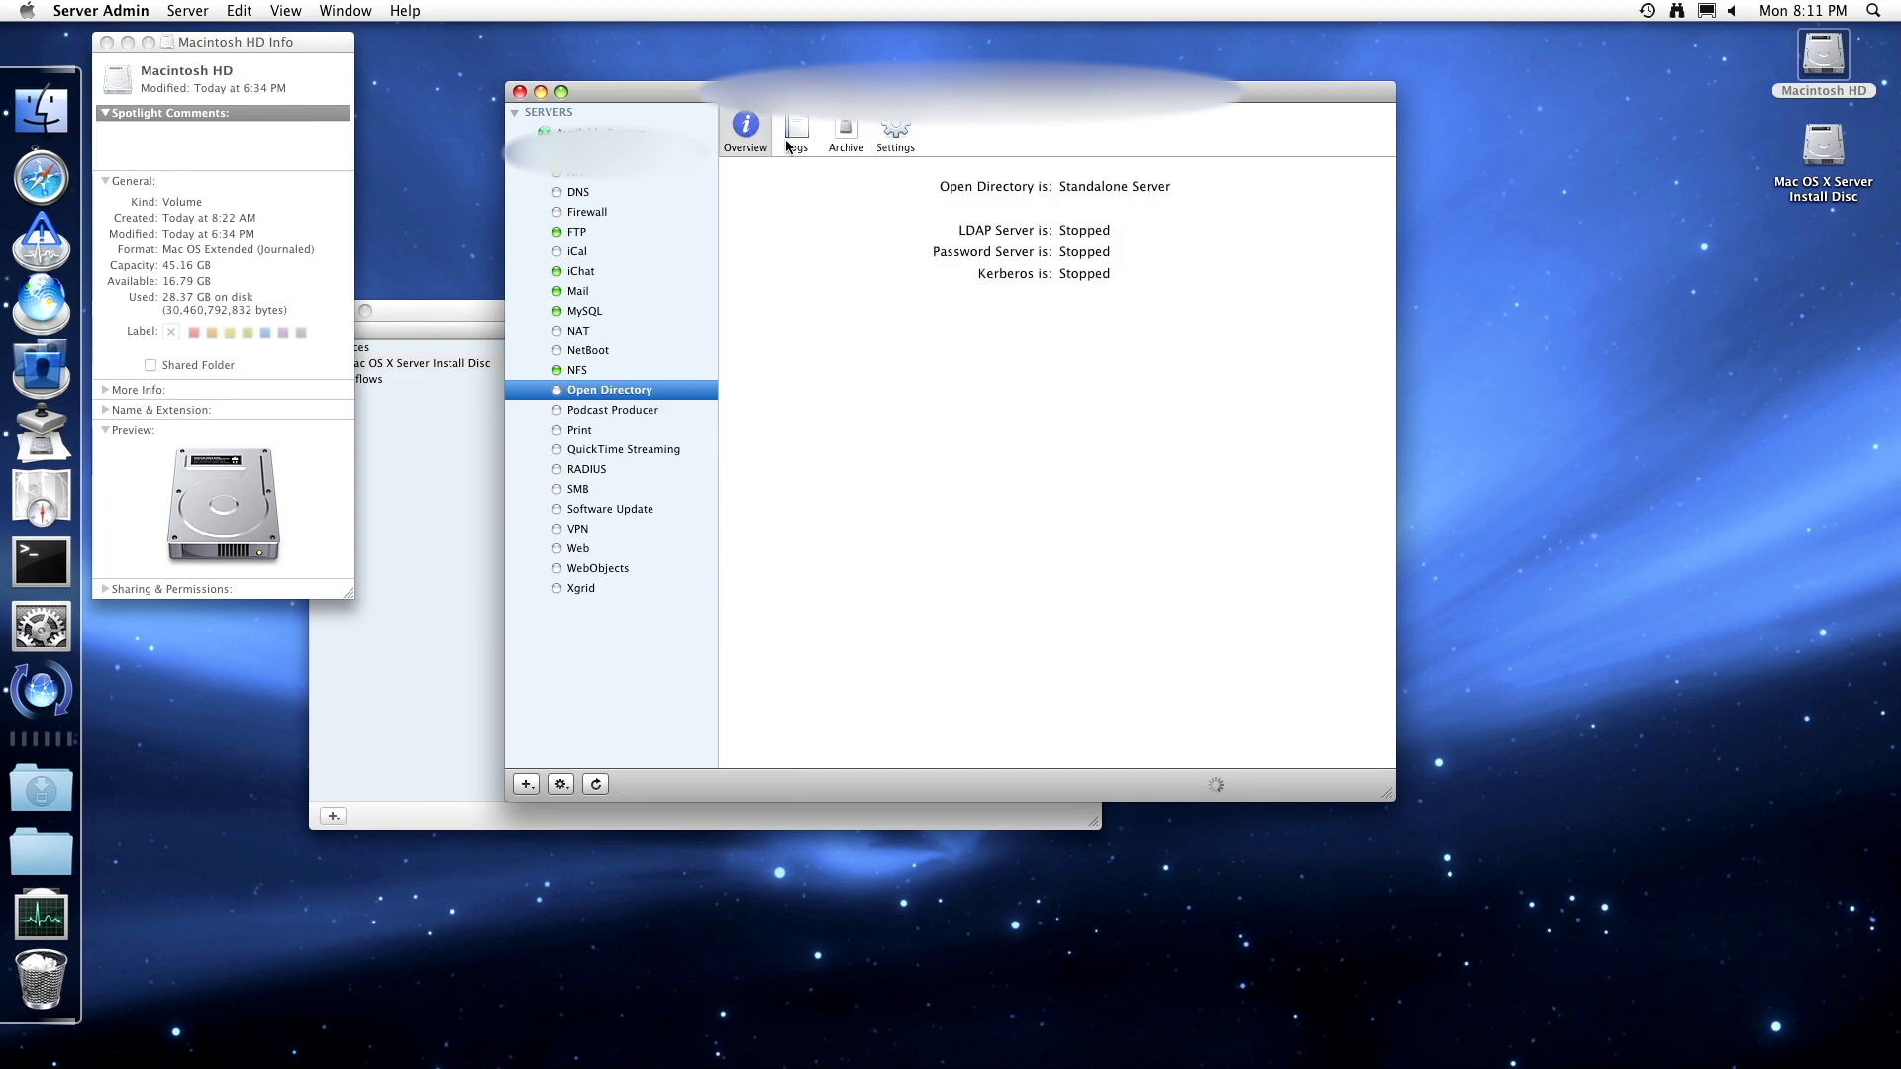
- Look over Open Directory's log and archive panes, then return to the Authentication policy settings
click(796, 133)
click(845, 134)
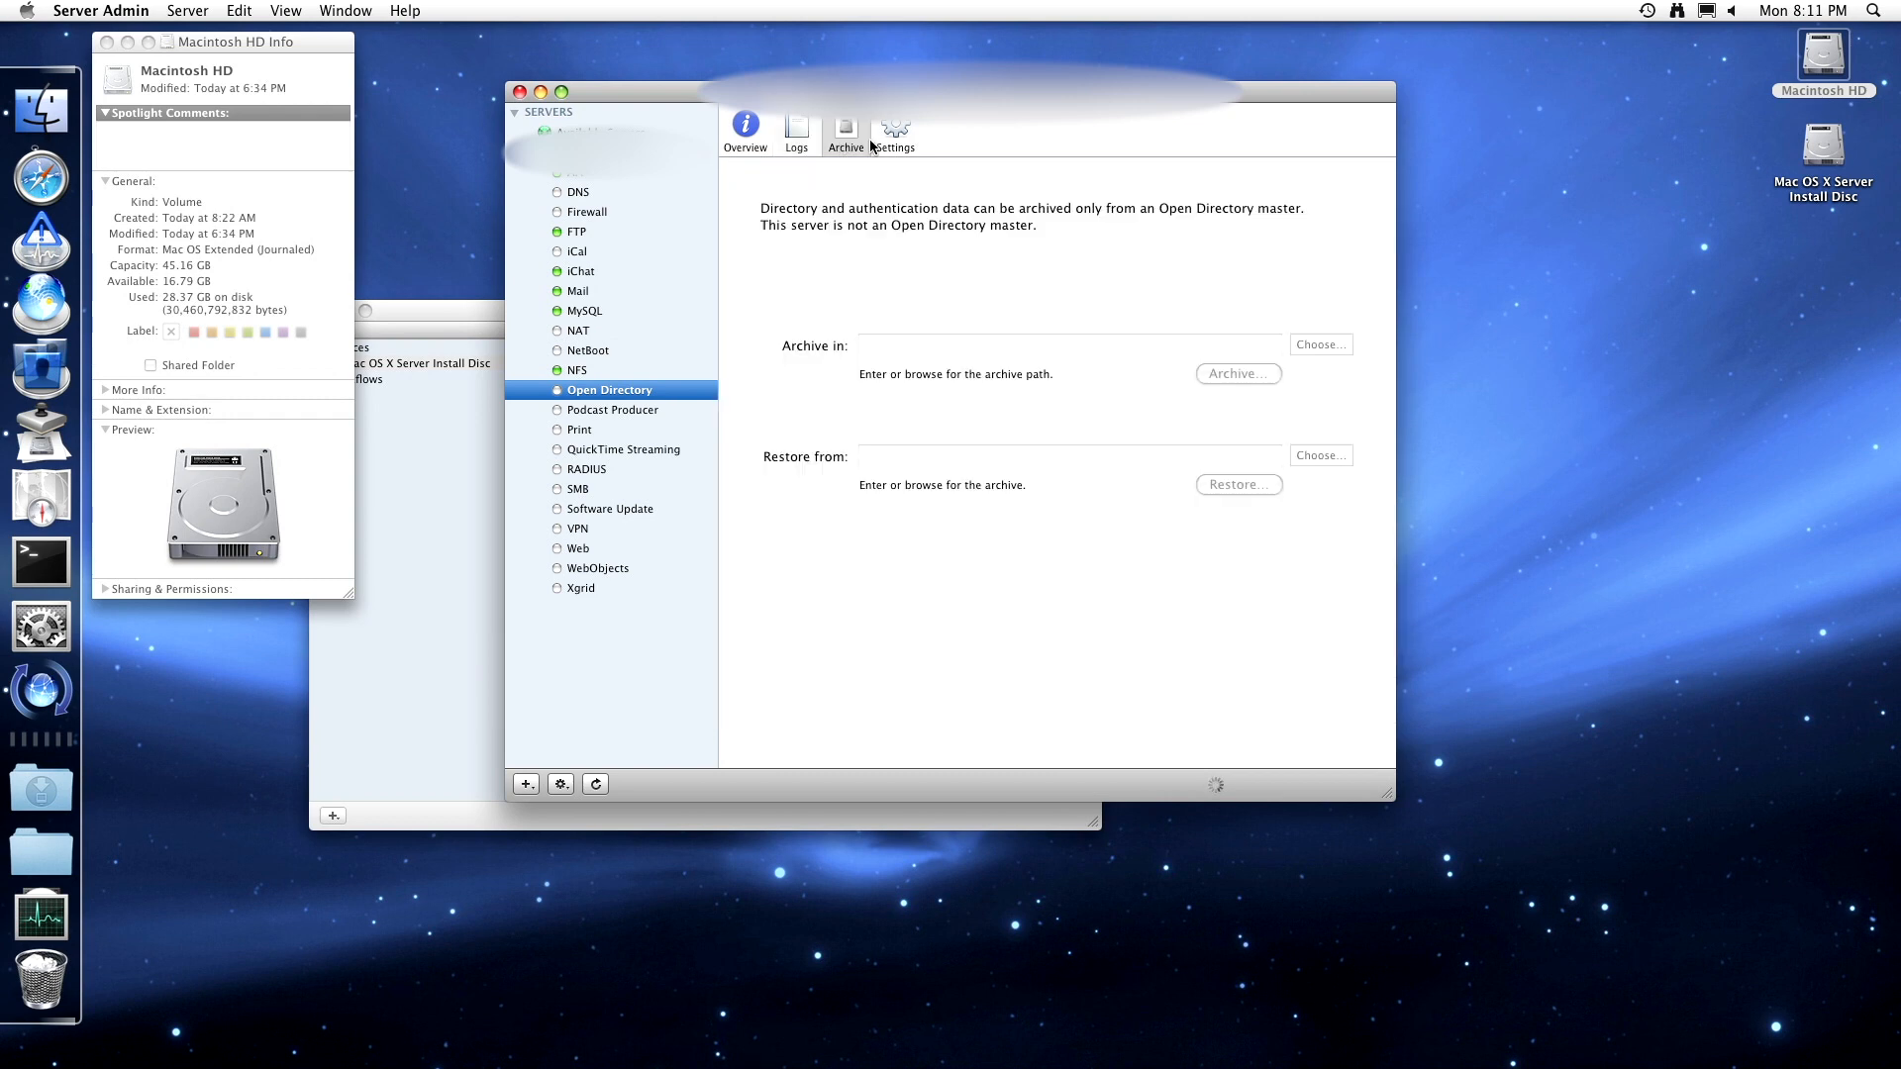
click(800, 138)
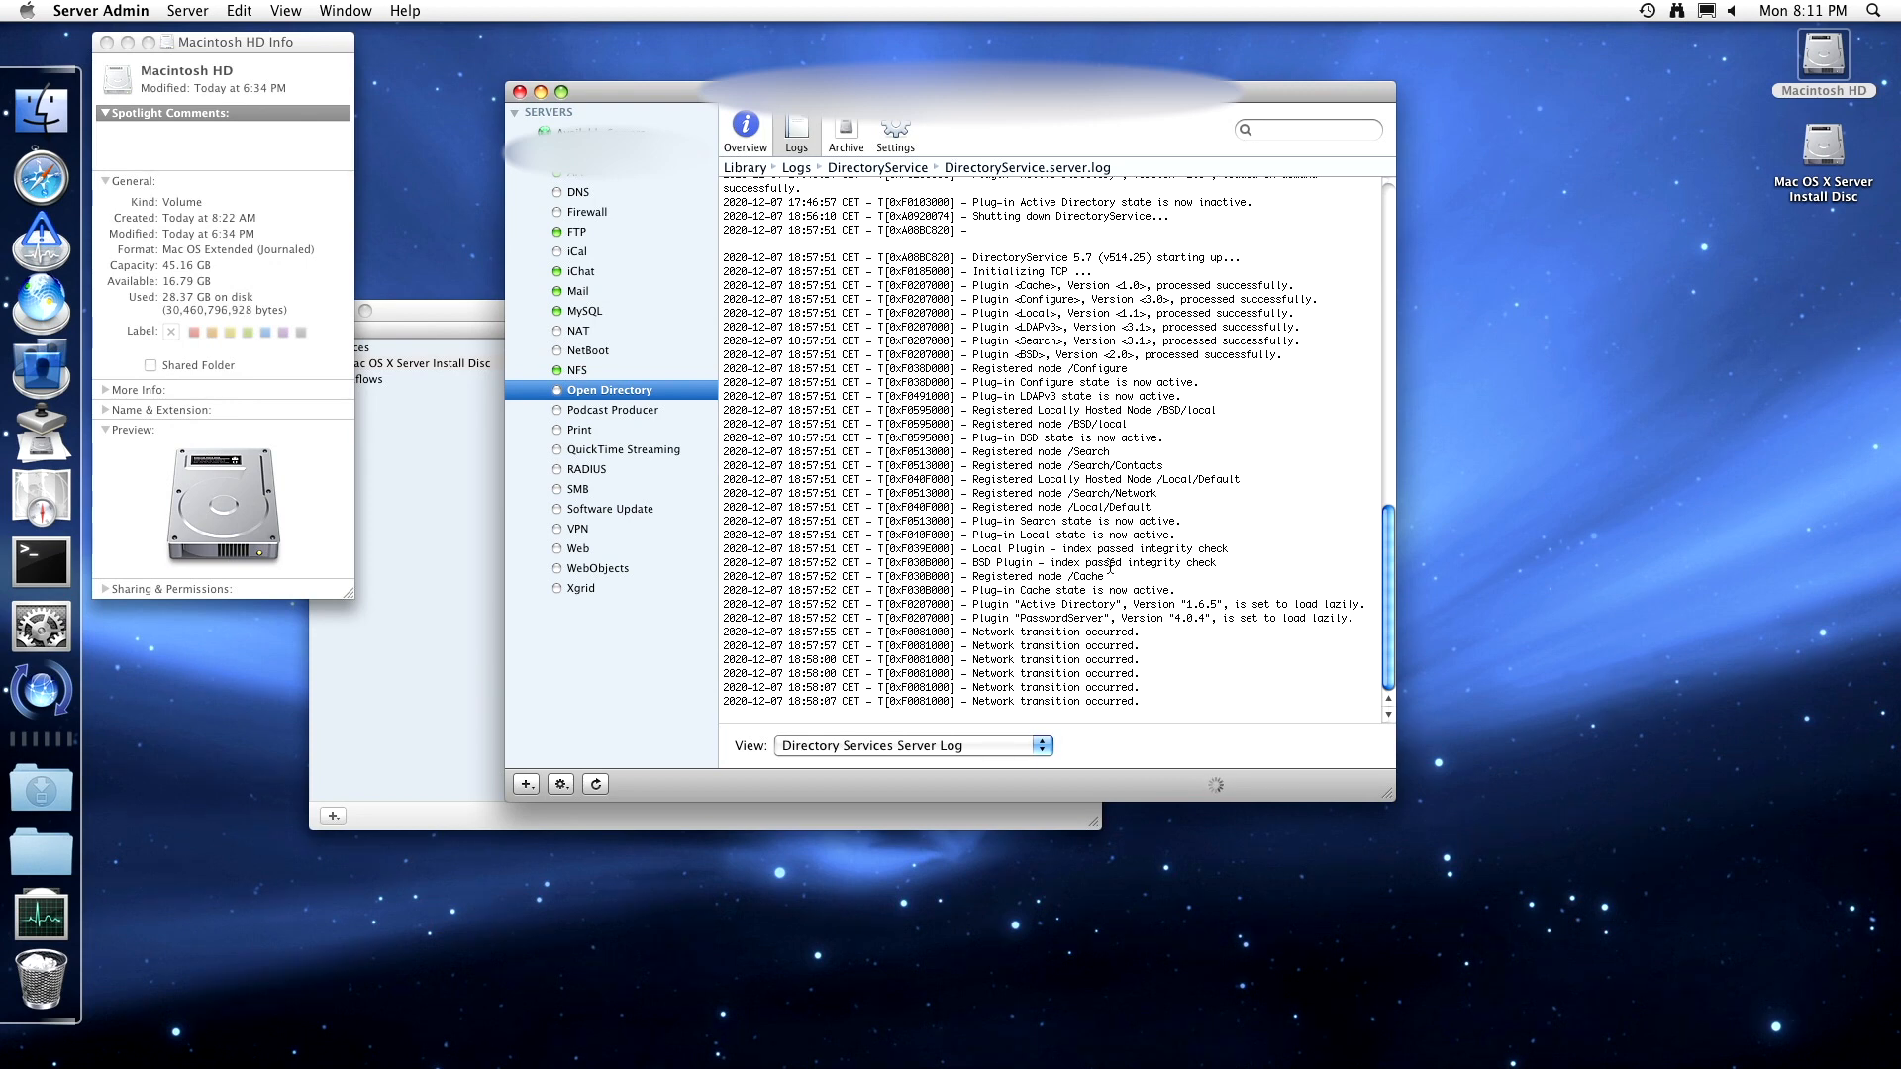
drag(1385, 620, 1312, 656)
click(848, 134)
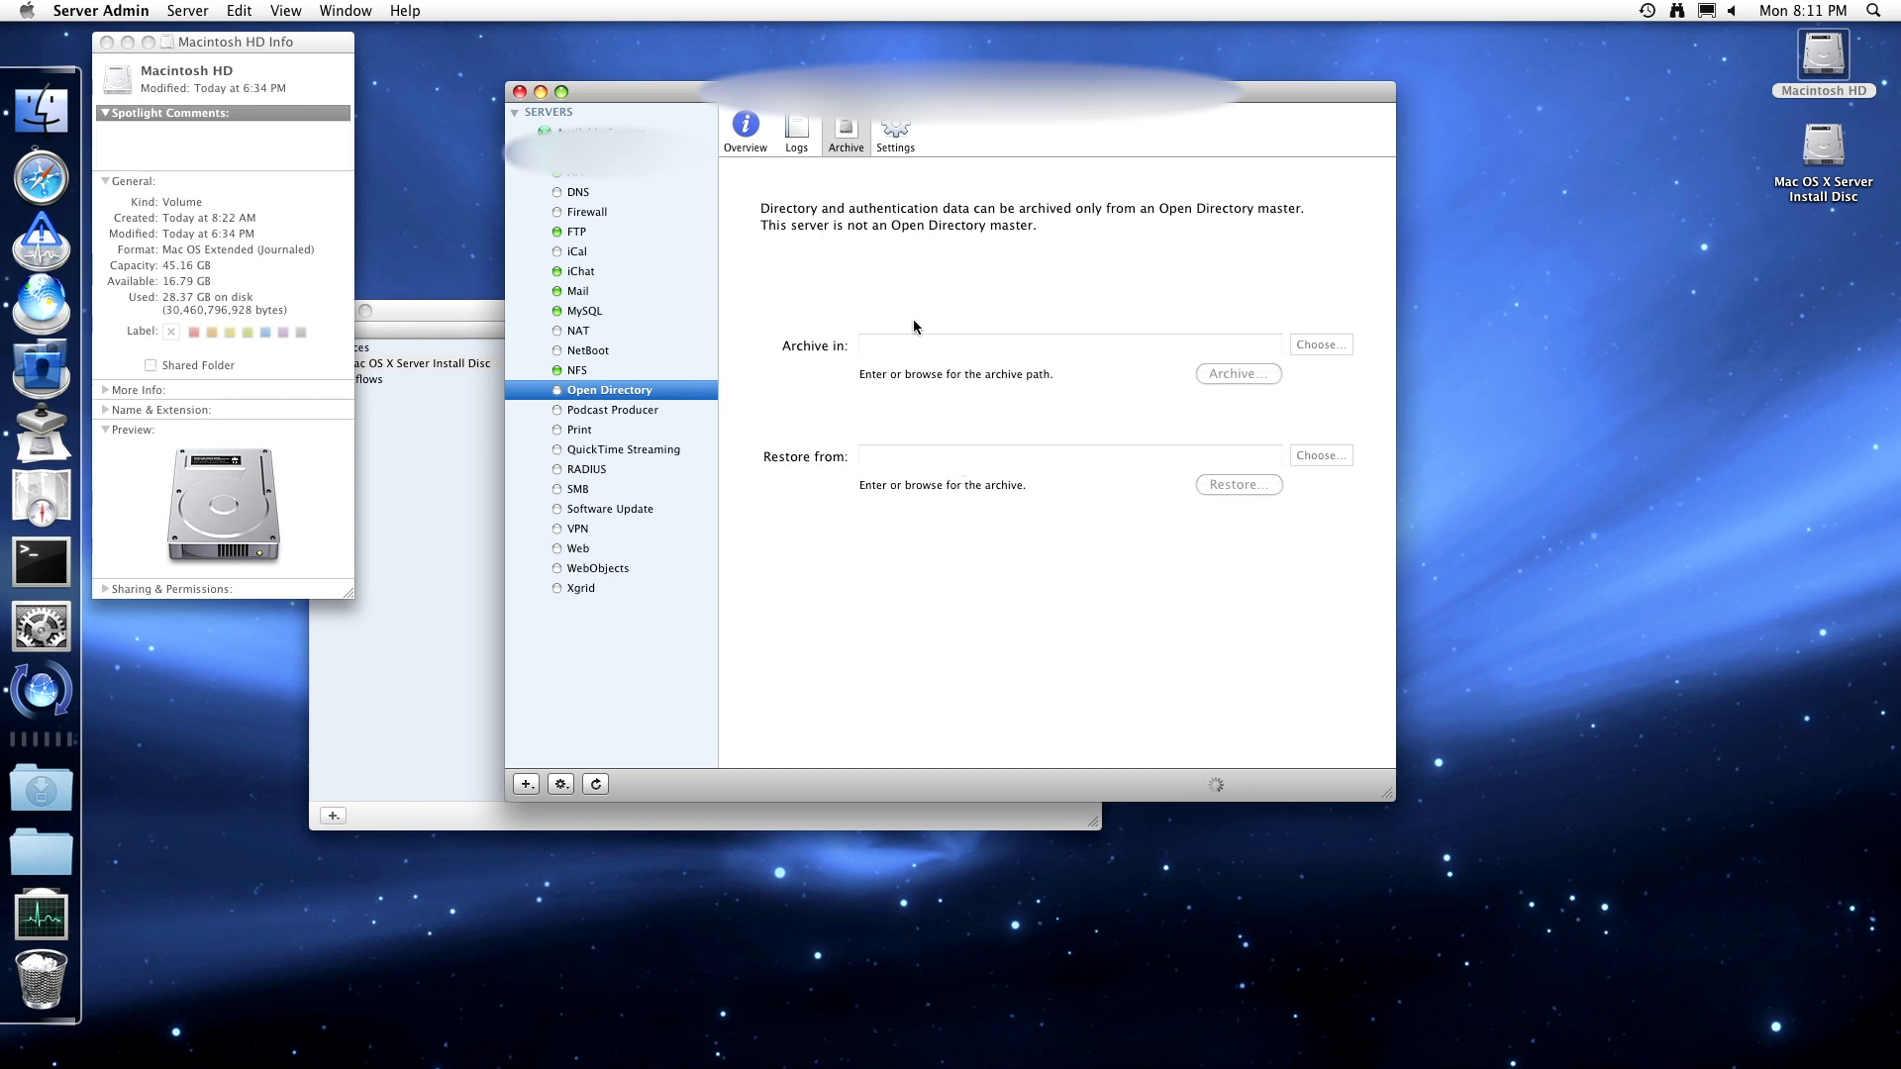
click(895, 137)
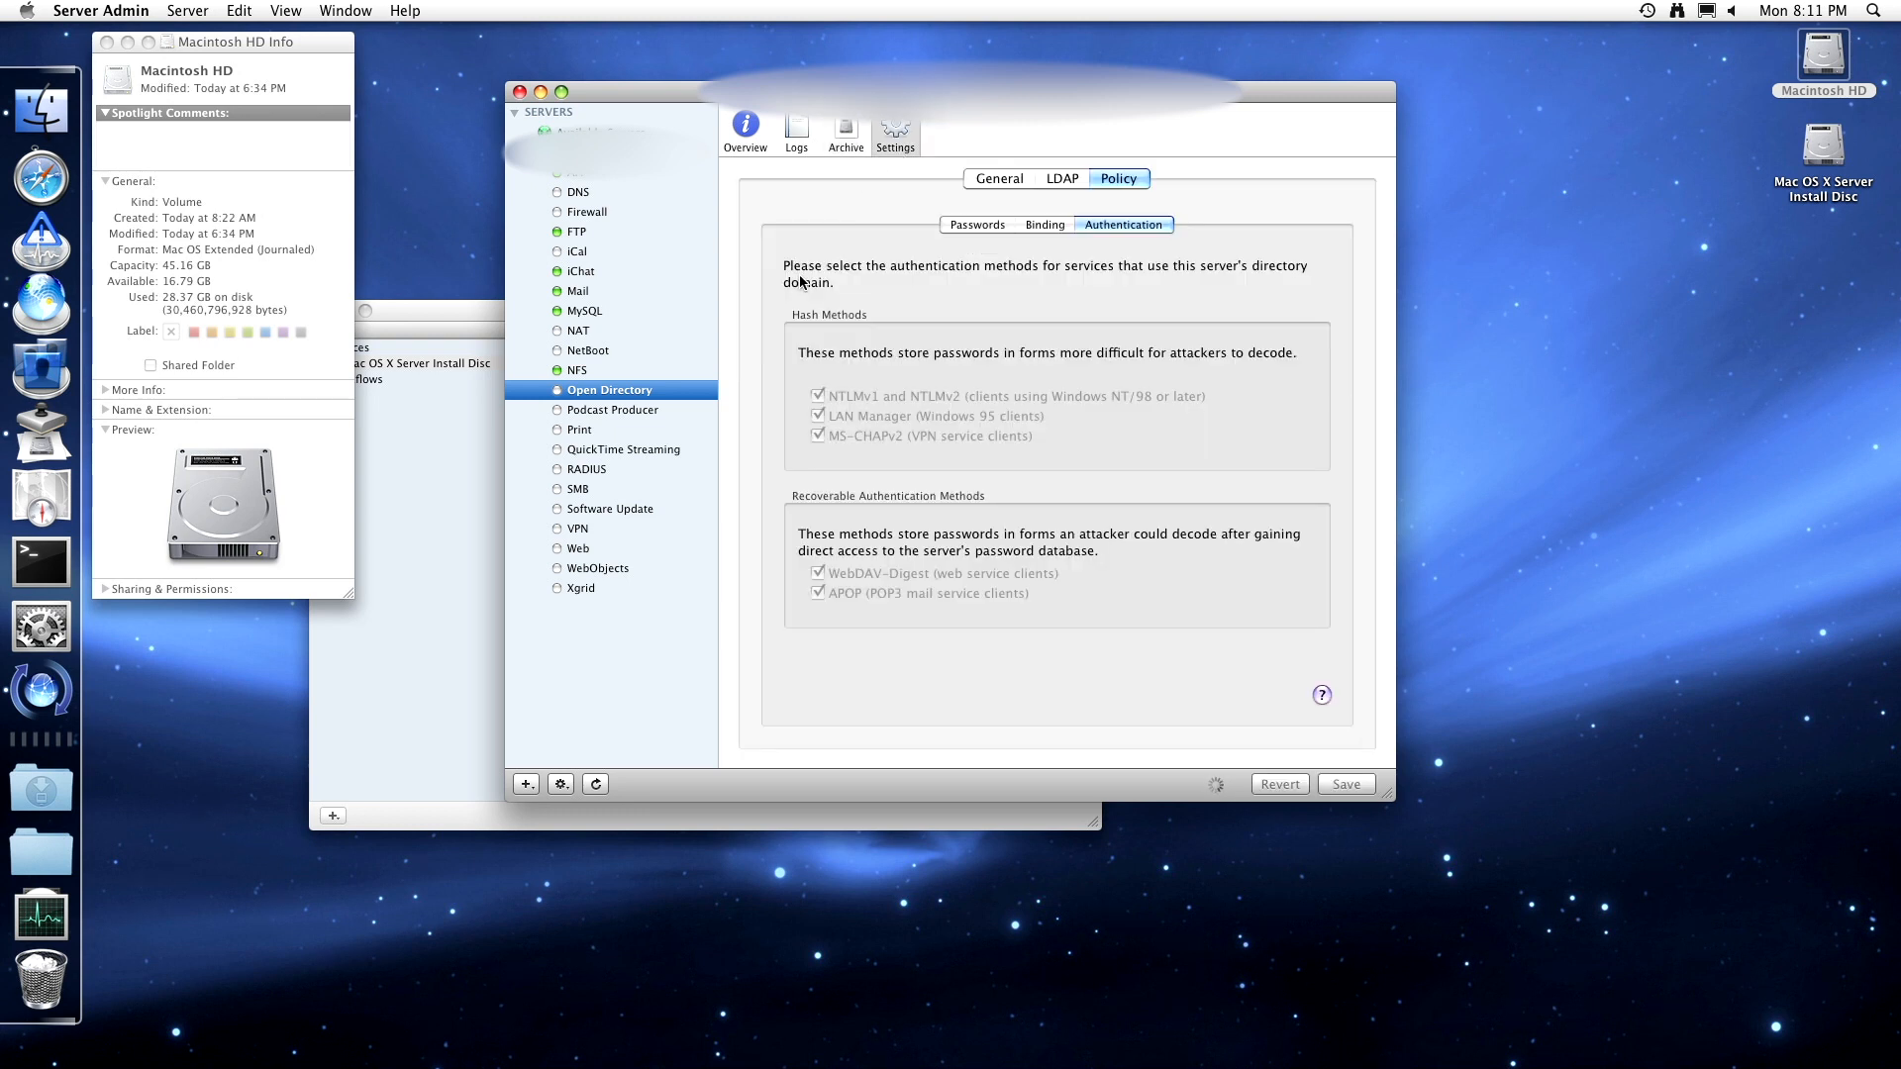
- Select Podcast Producer, check its stopped Overview, and show its empty Cameras list
click(577, 410)
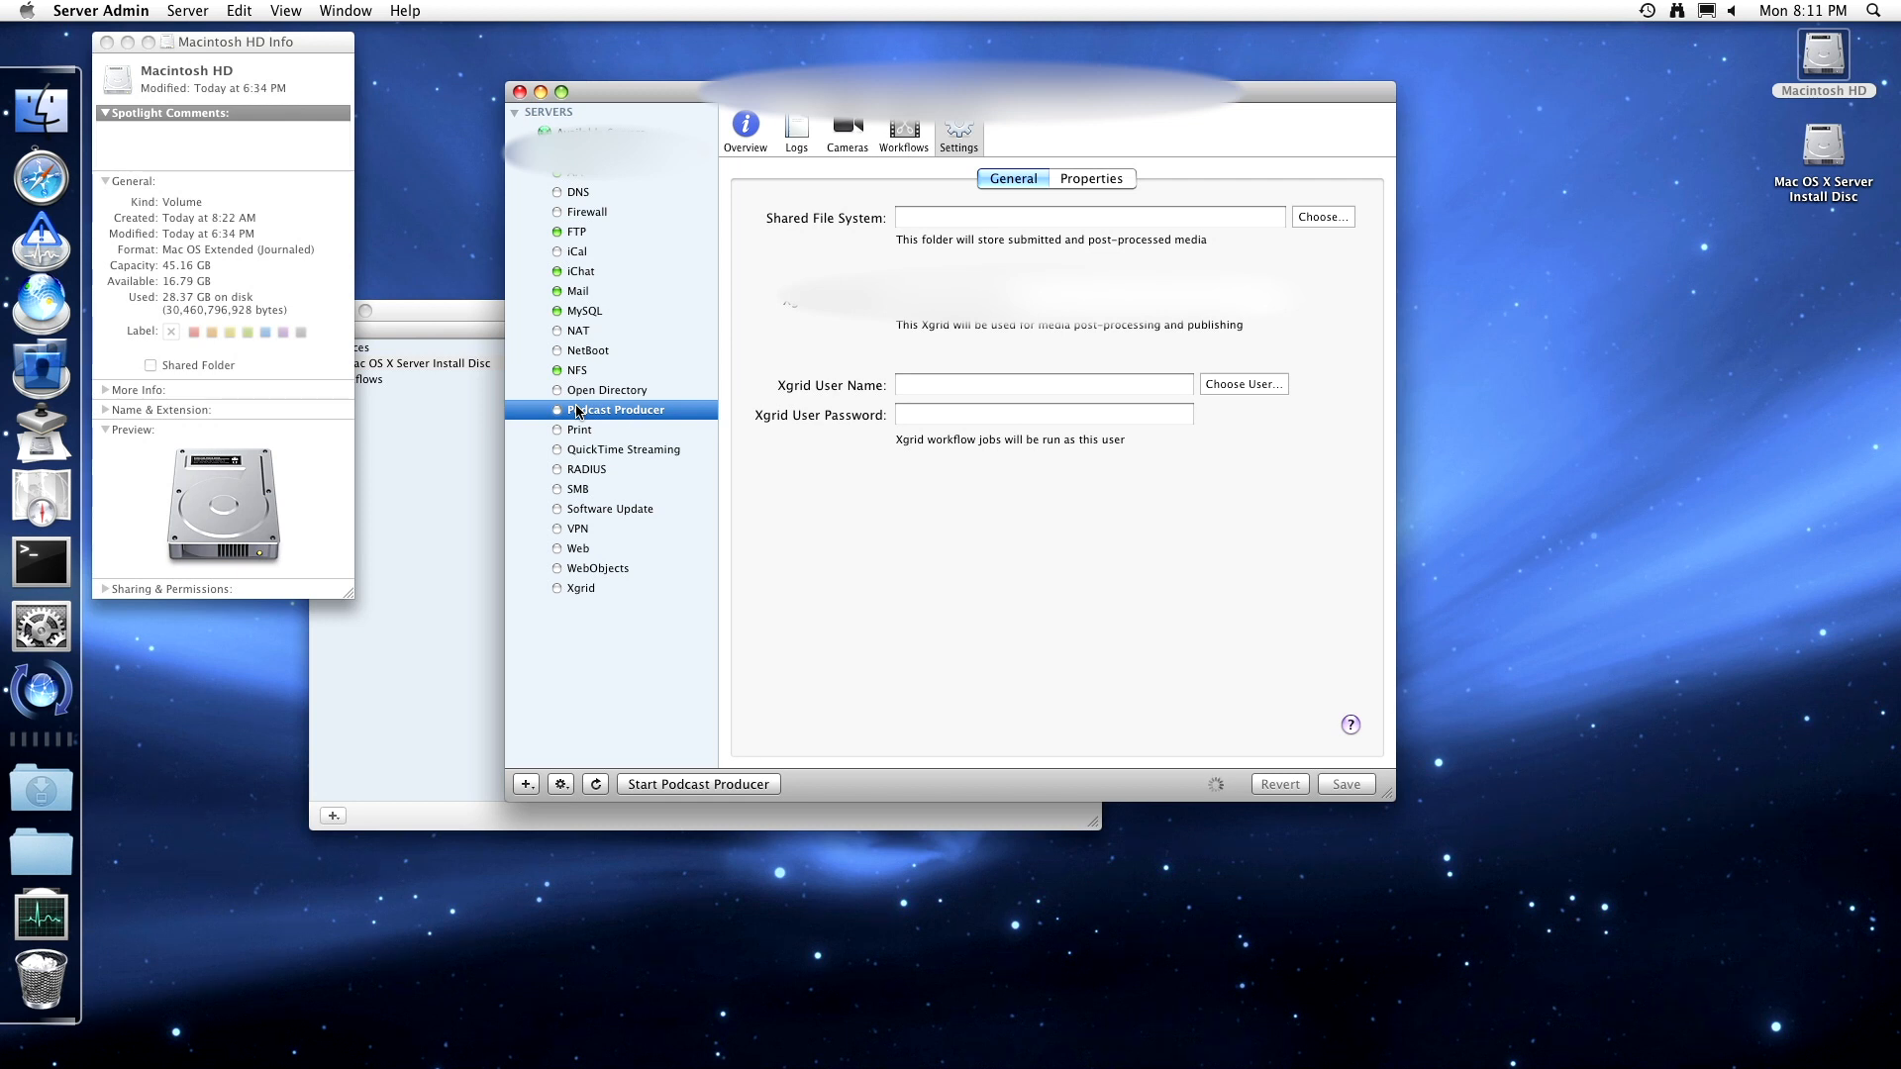
click(761, 144)
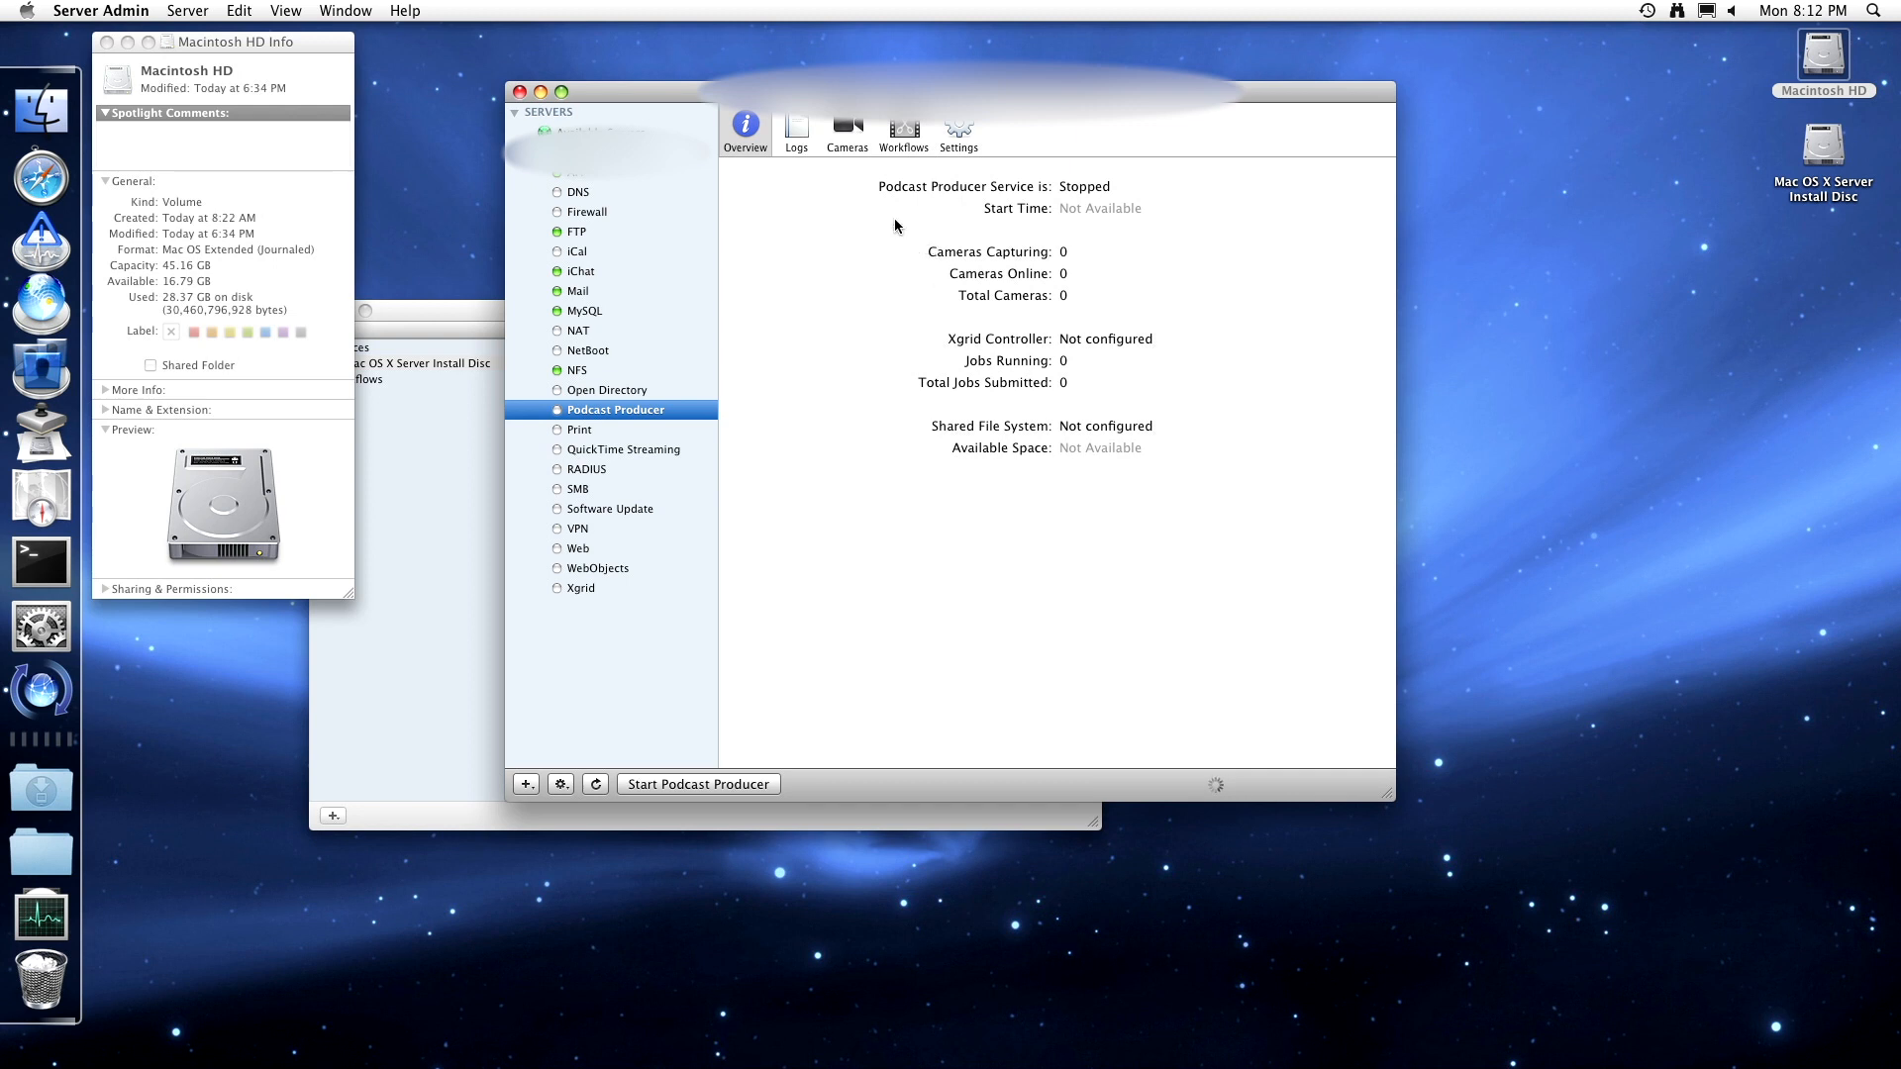
click(840, 151)
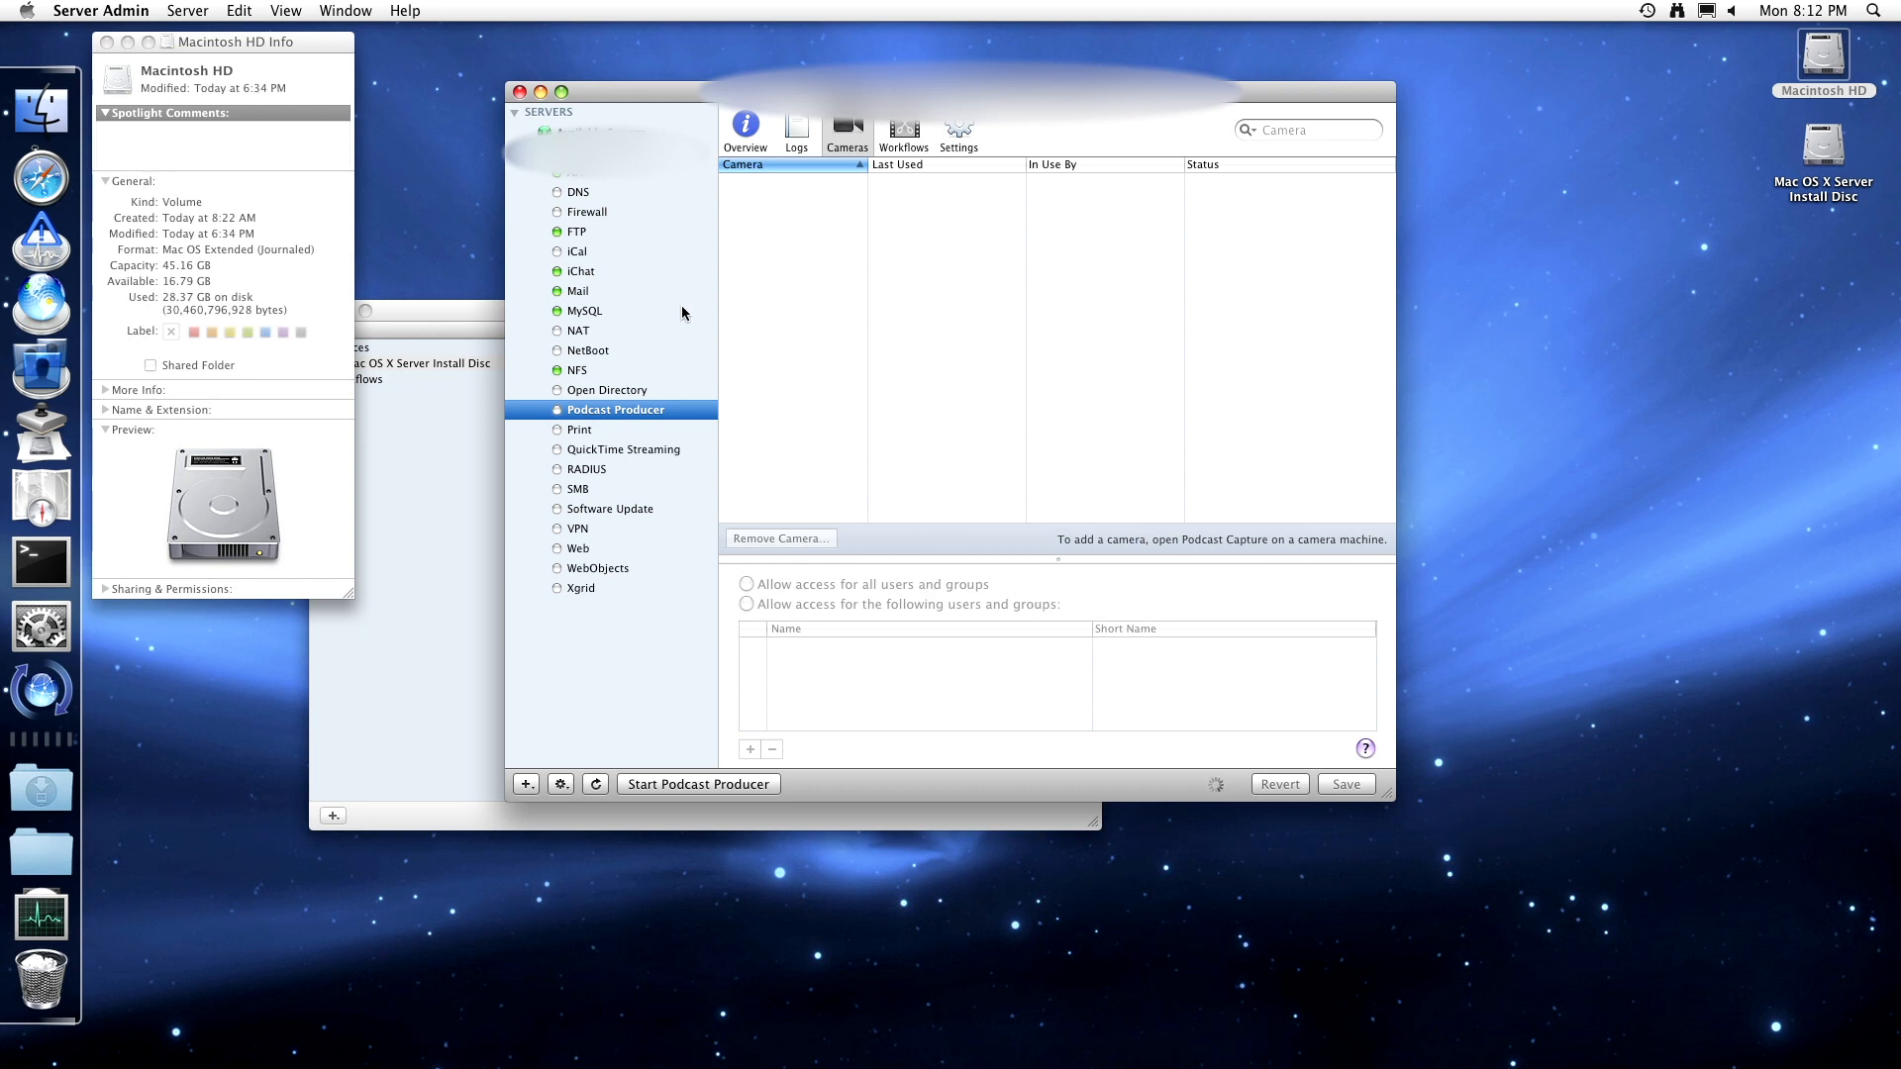
- Search Server Admin Help for 'podcast produc' and open the Podcast Producer Overview page
click(417, 10)
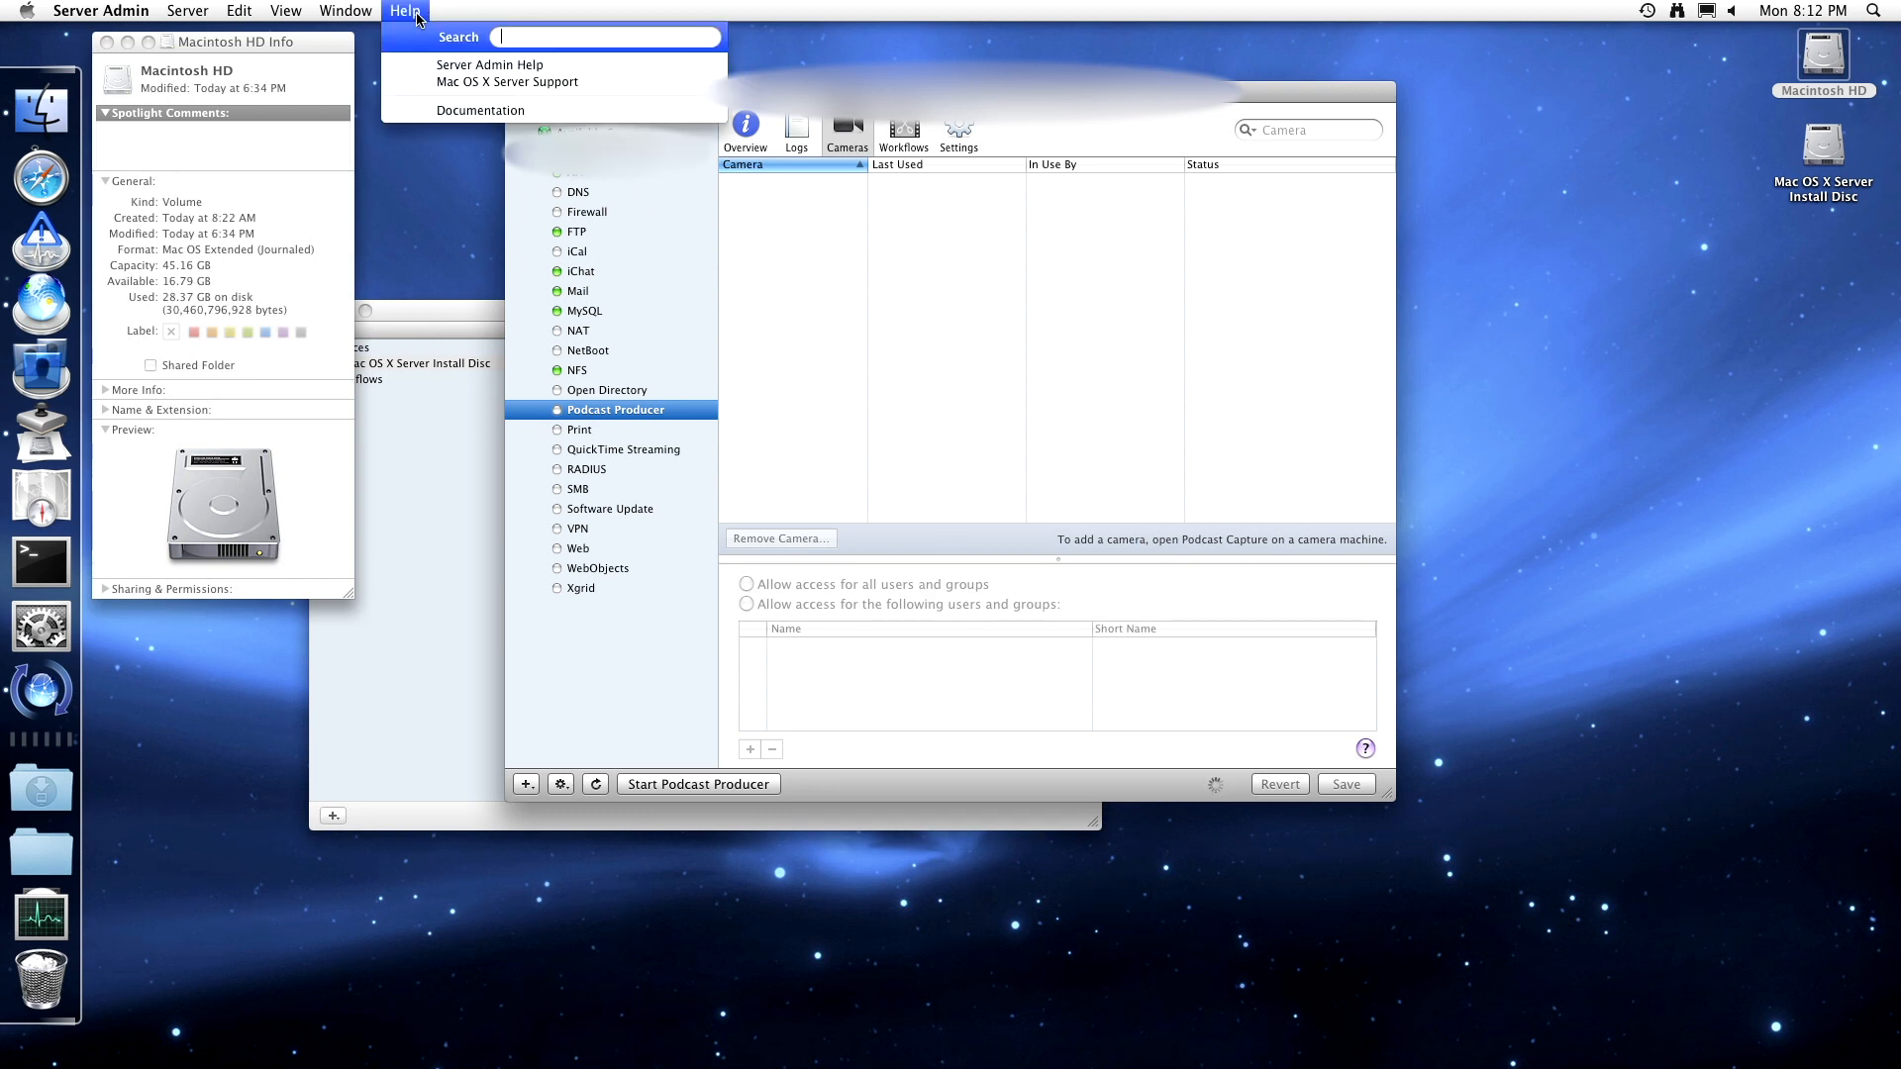
click(448, 65)
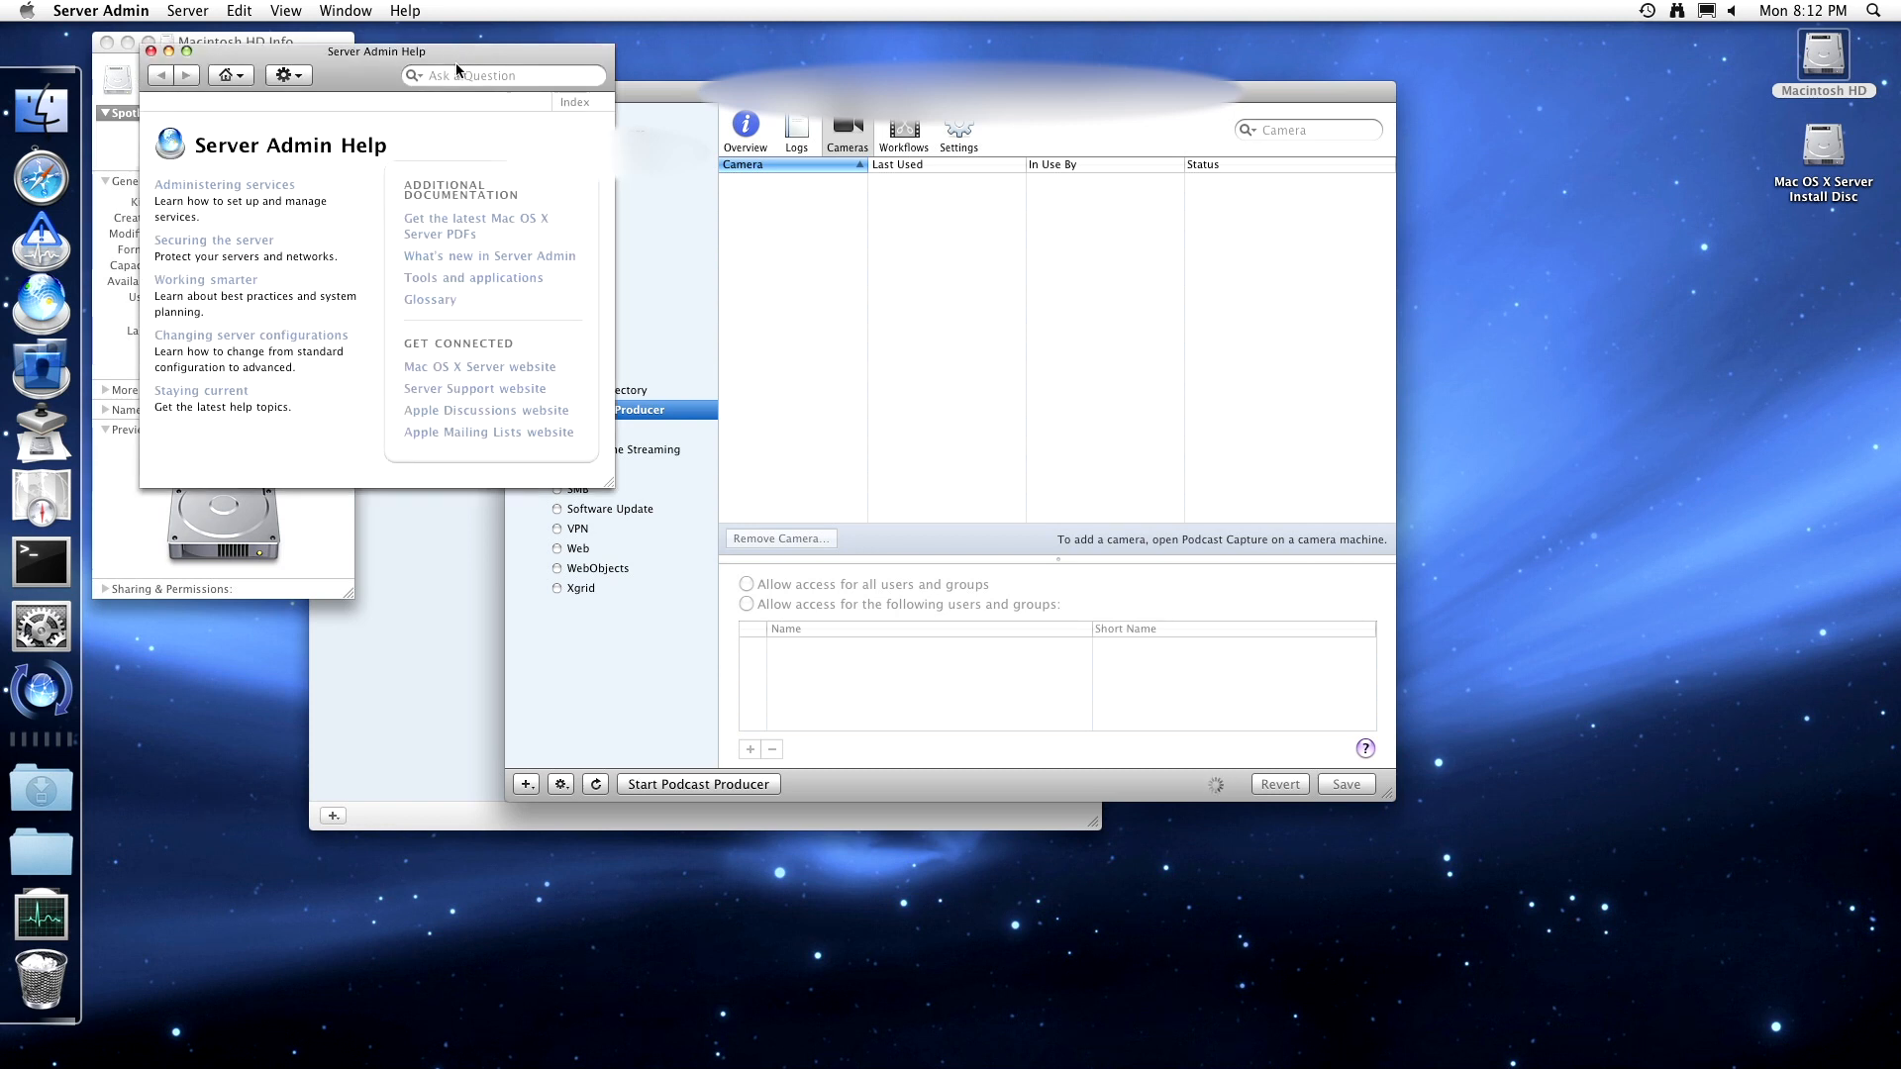
click(458, 74)
text(po)
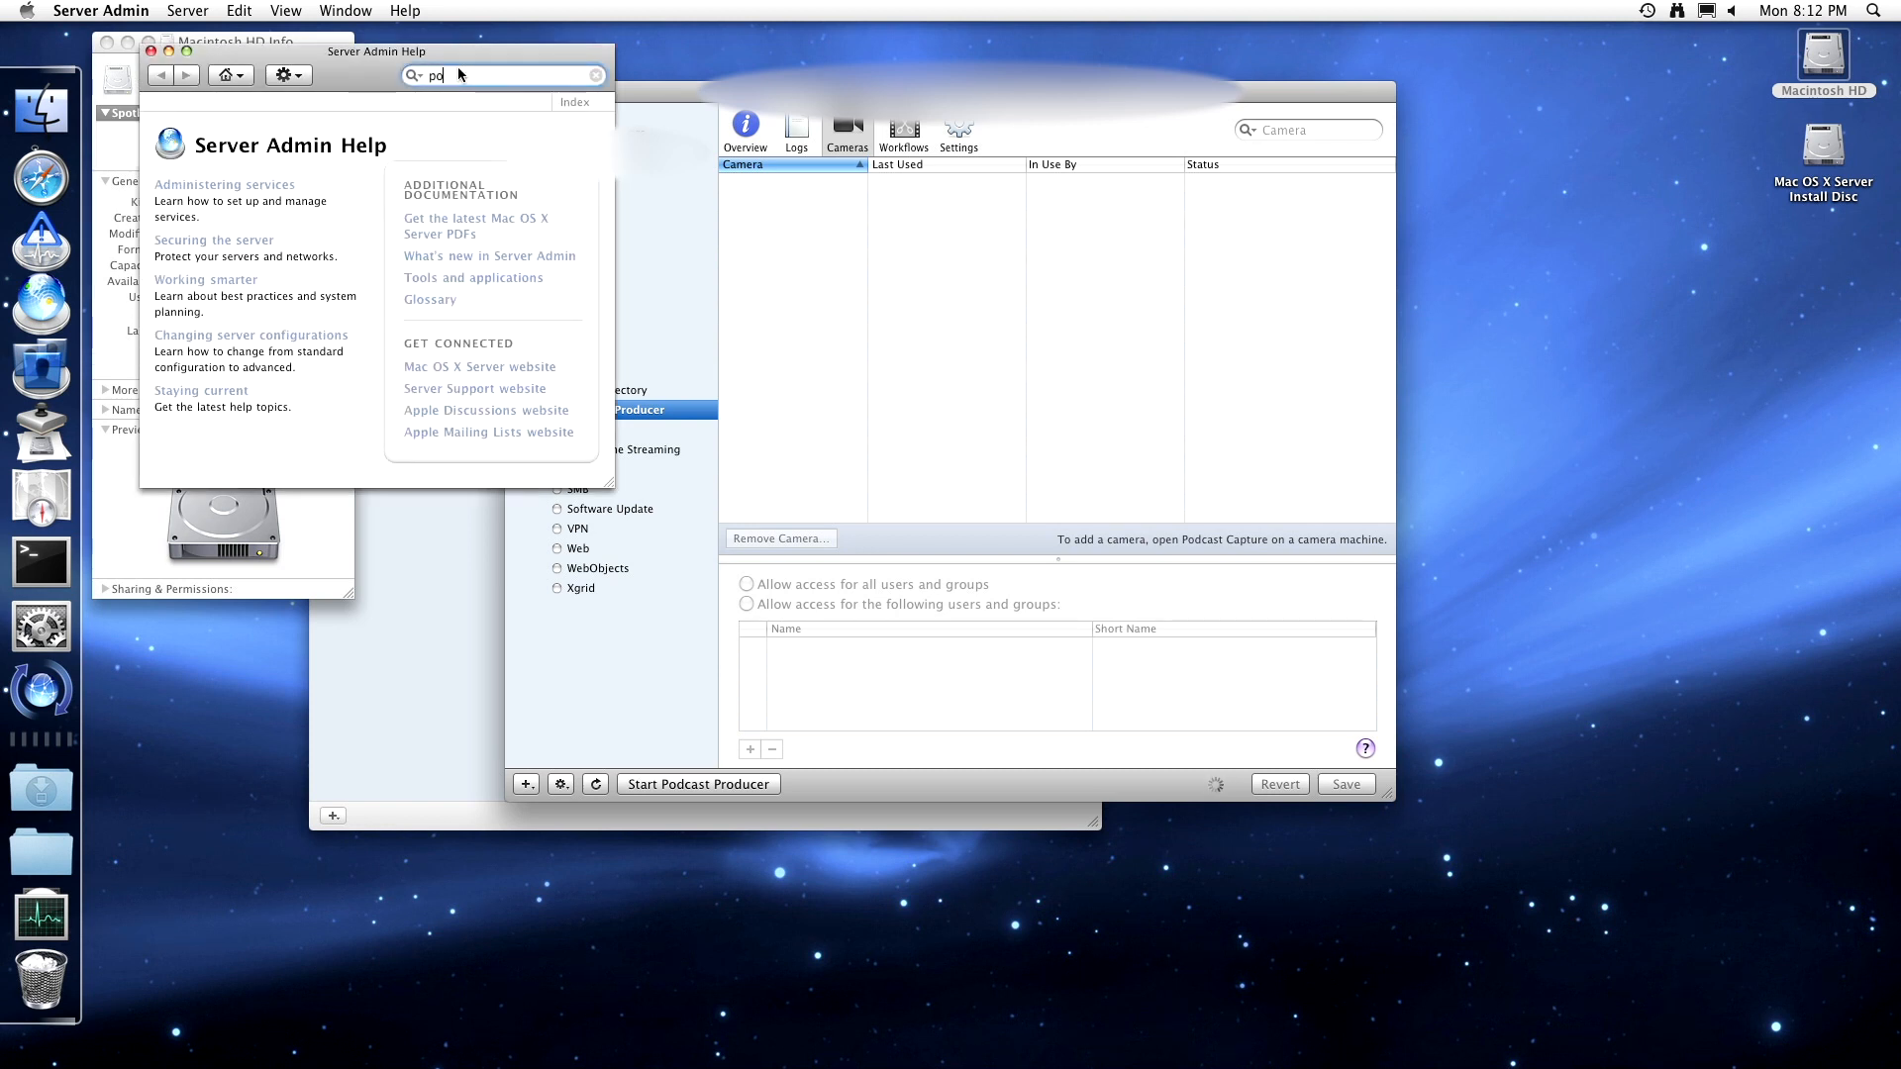
text(dcast producer)
key(Return)
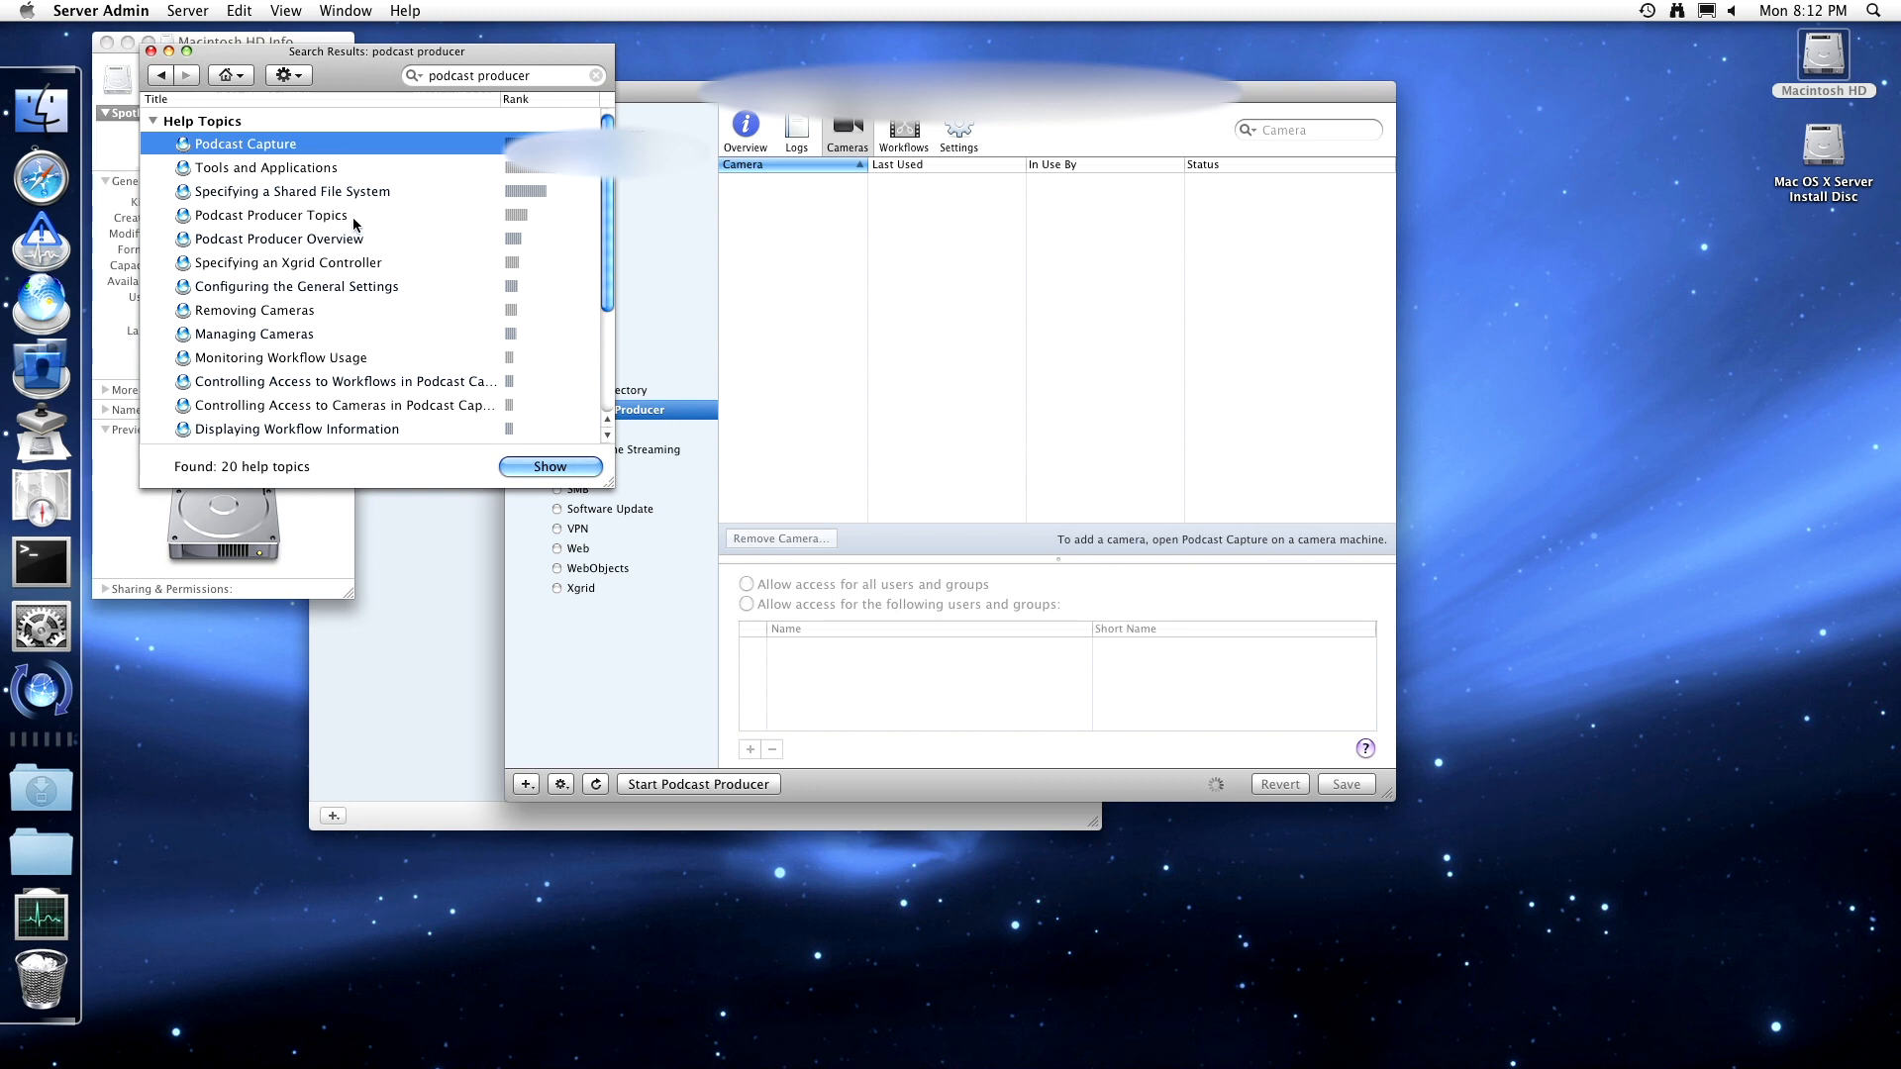
click(279, 239)
click(504, 464)
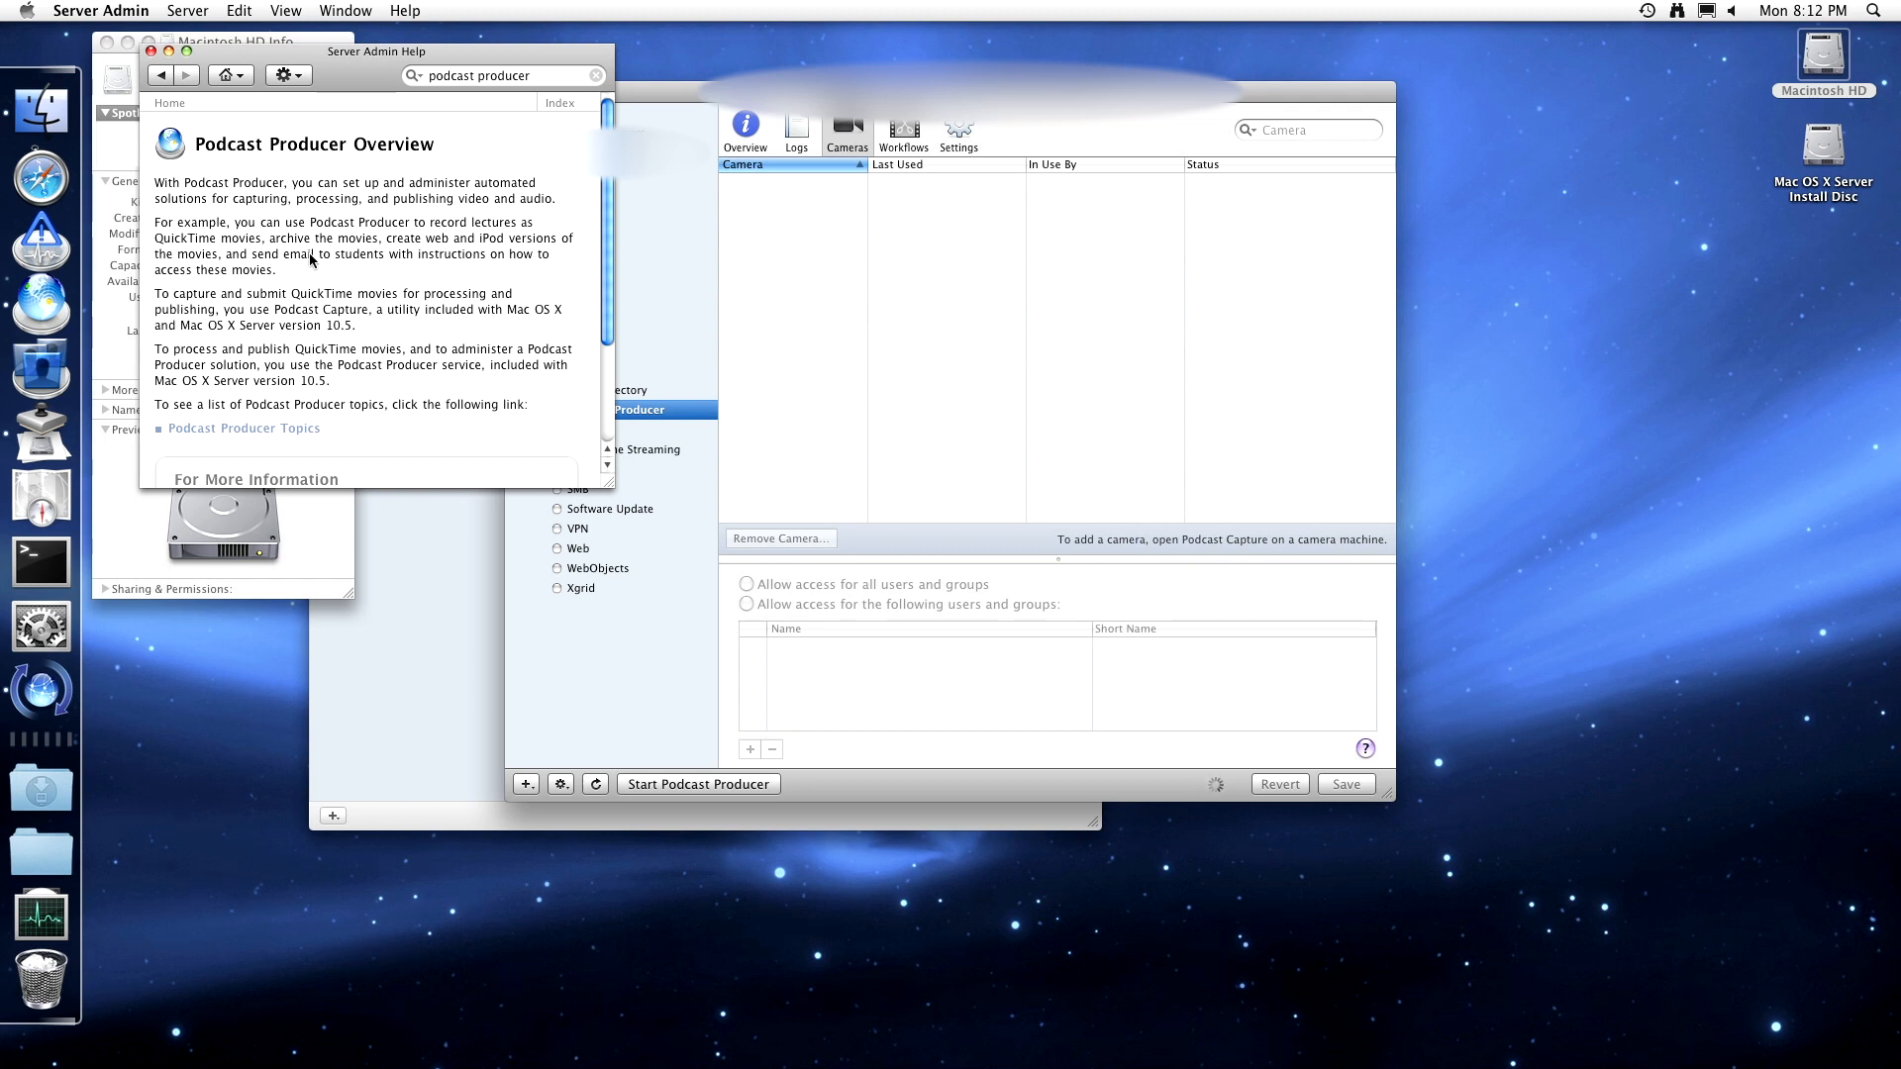
- Read the overview, then open the General Settings and Shared File System help pages
drag(292, 275, 155, 225)
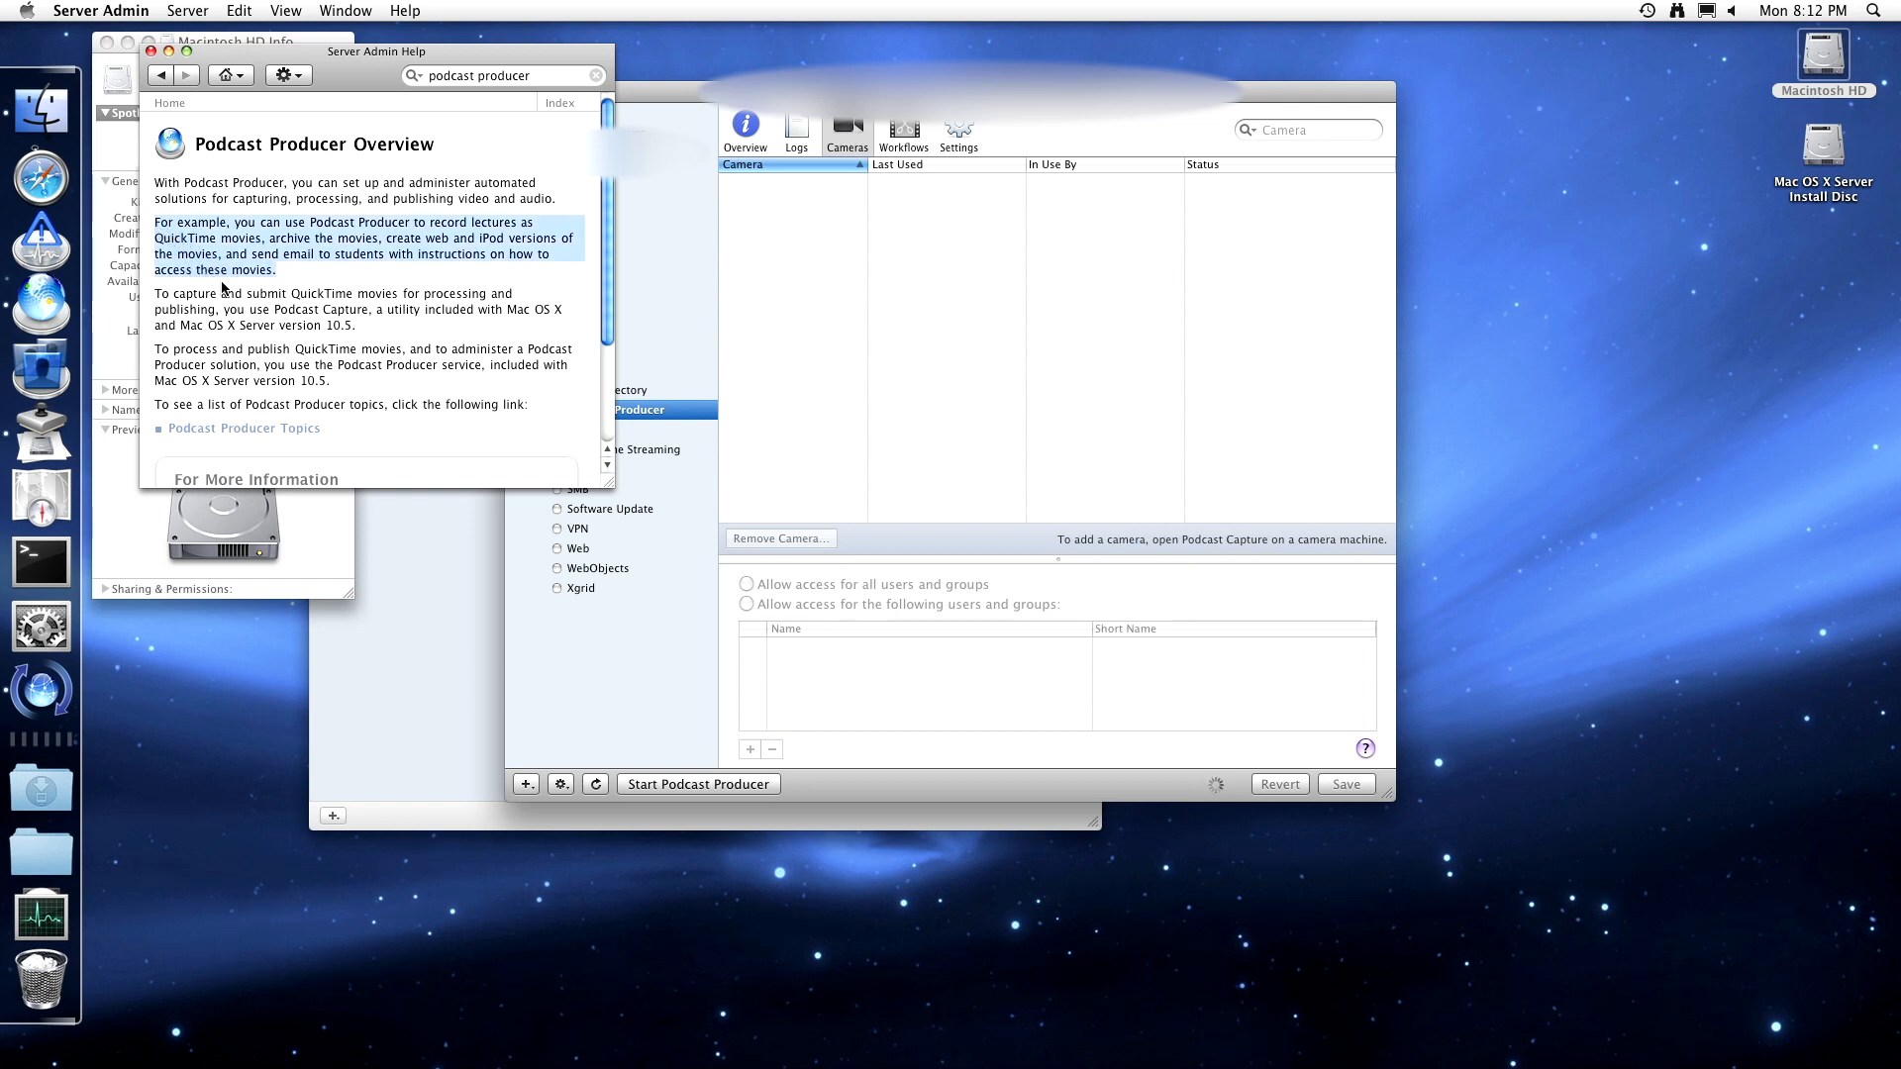
click(251, 321)
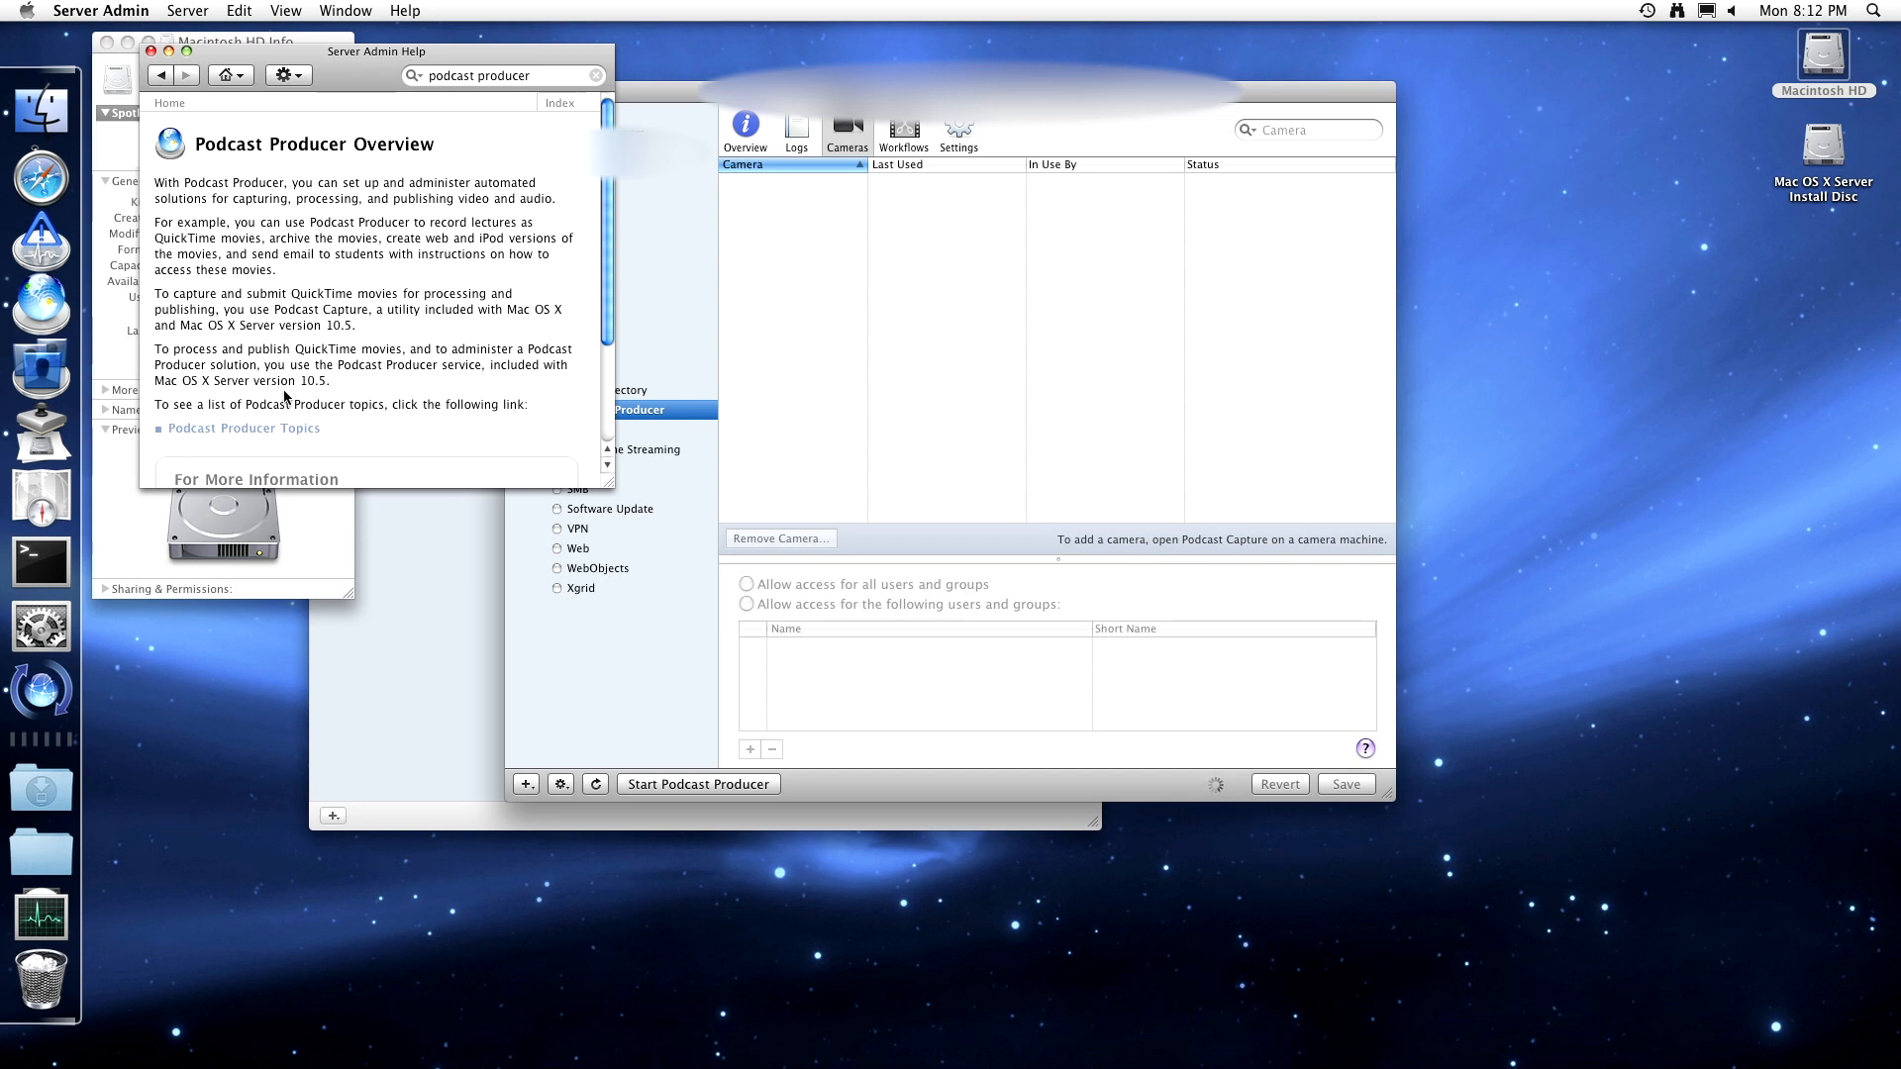
scroll(285, 421, down, 5)
click(285, 282)
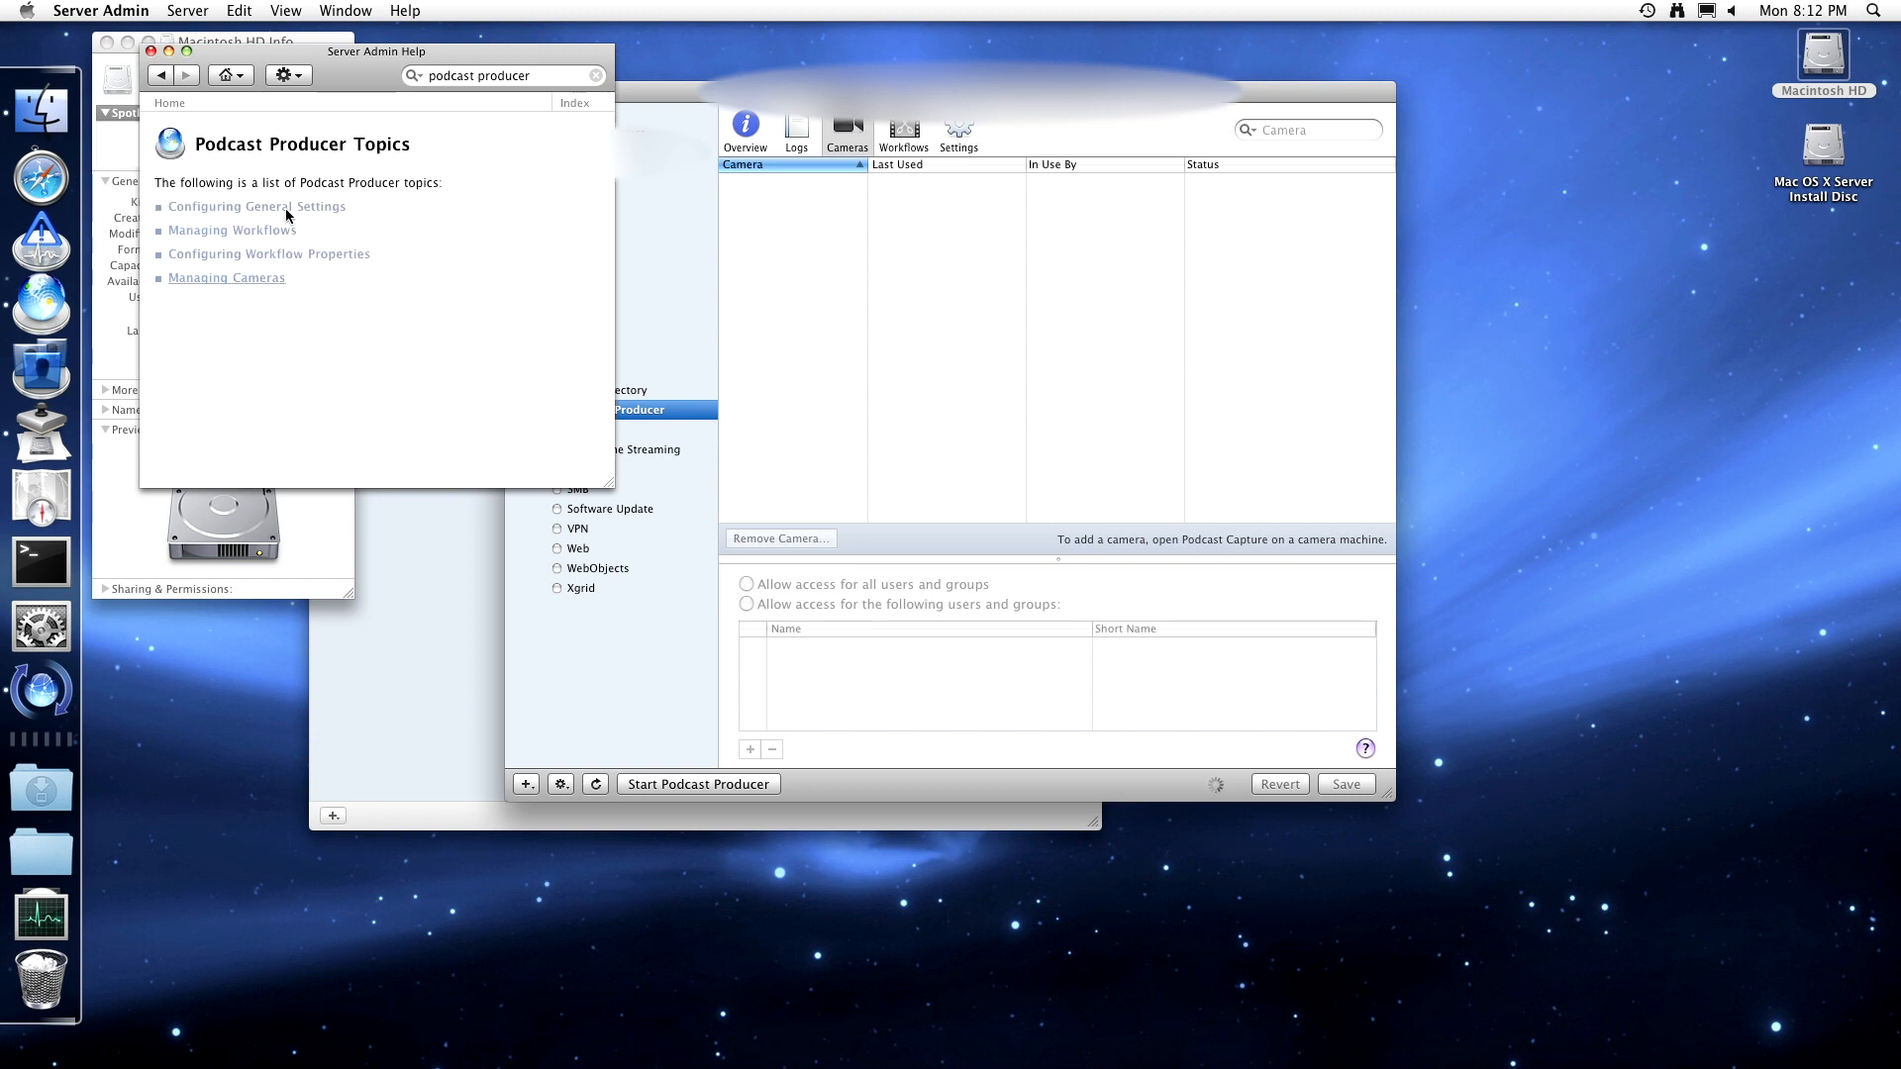
click(282, 208)
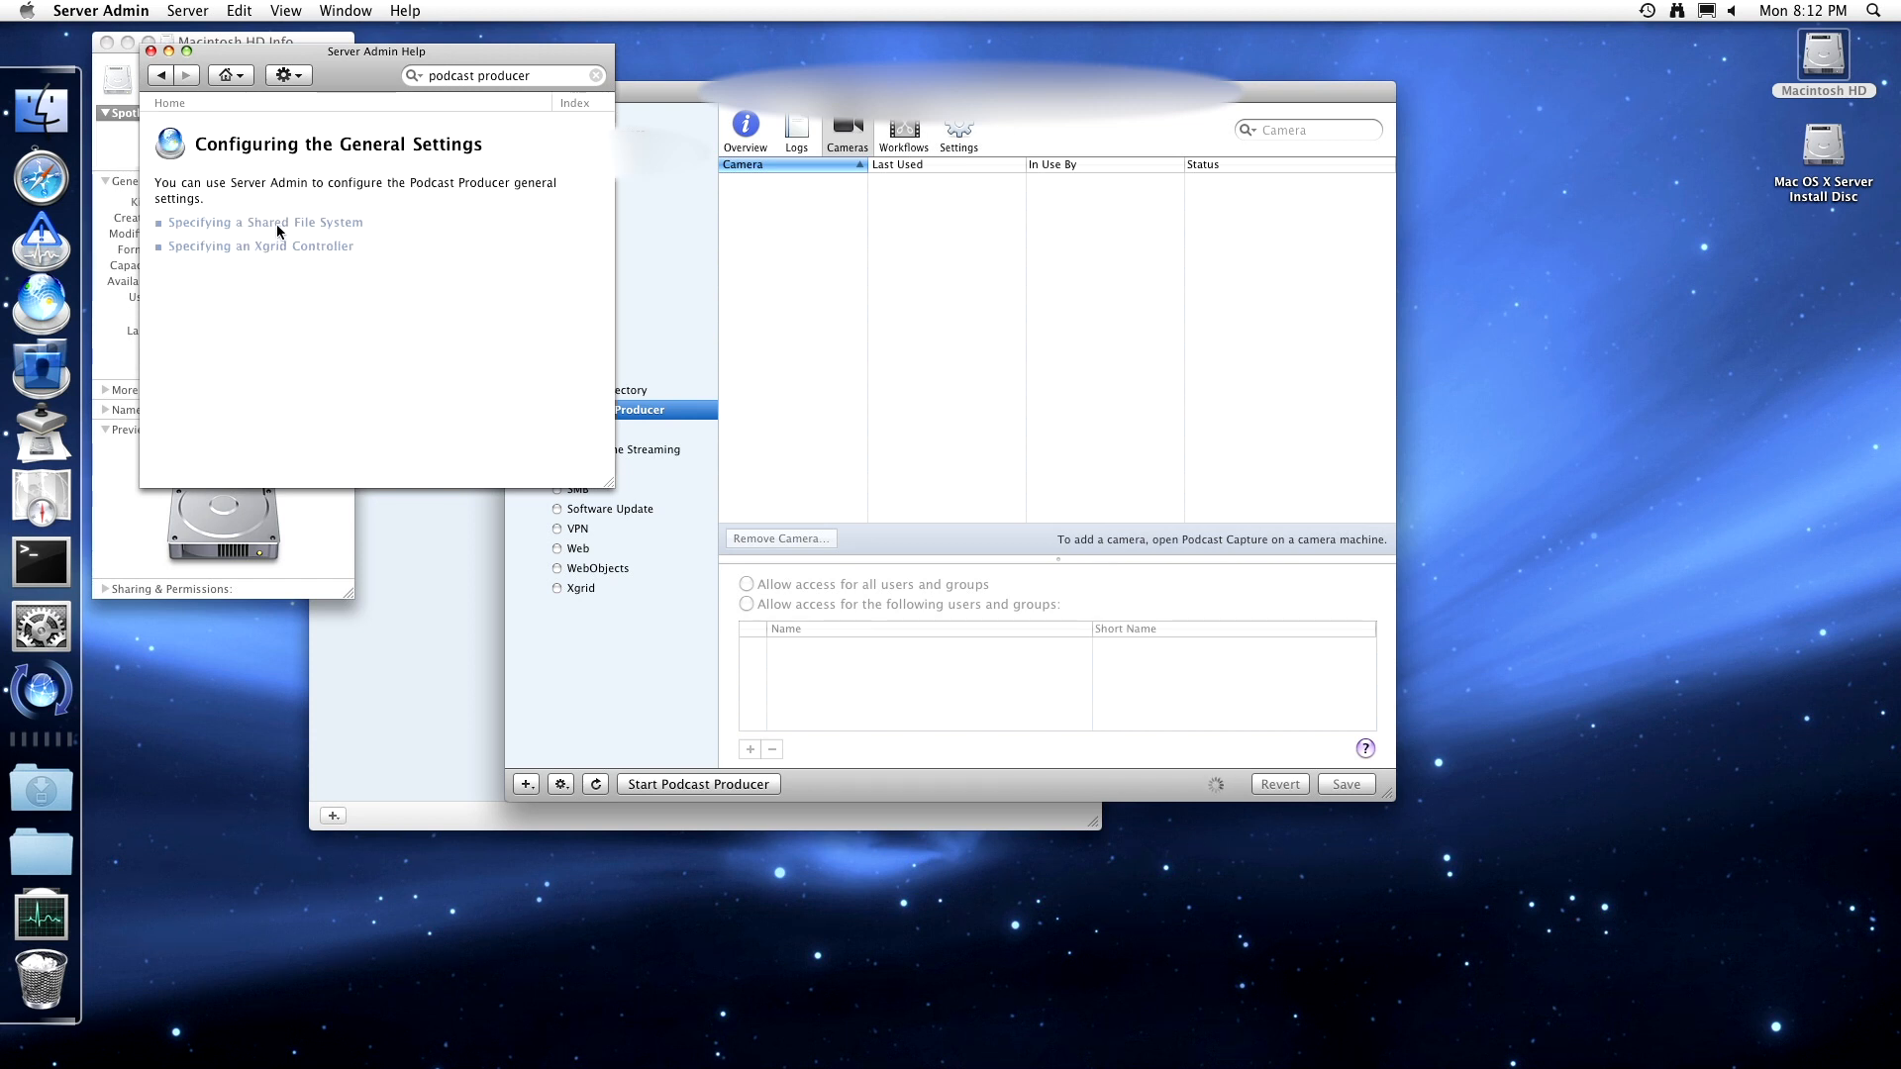
click(278, 227)
scroll(289, 263, down, 4)
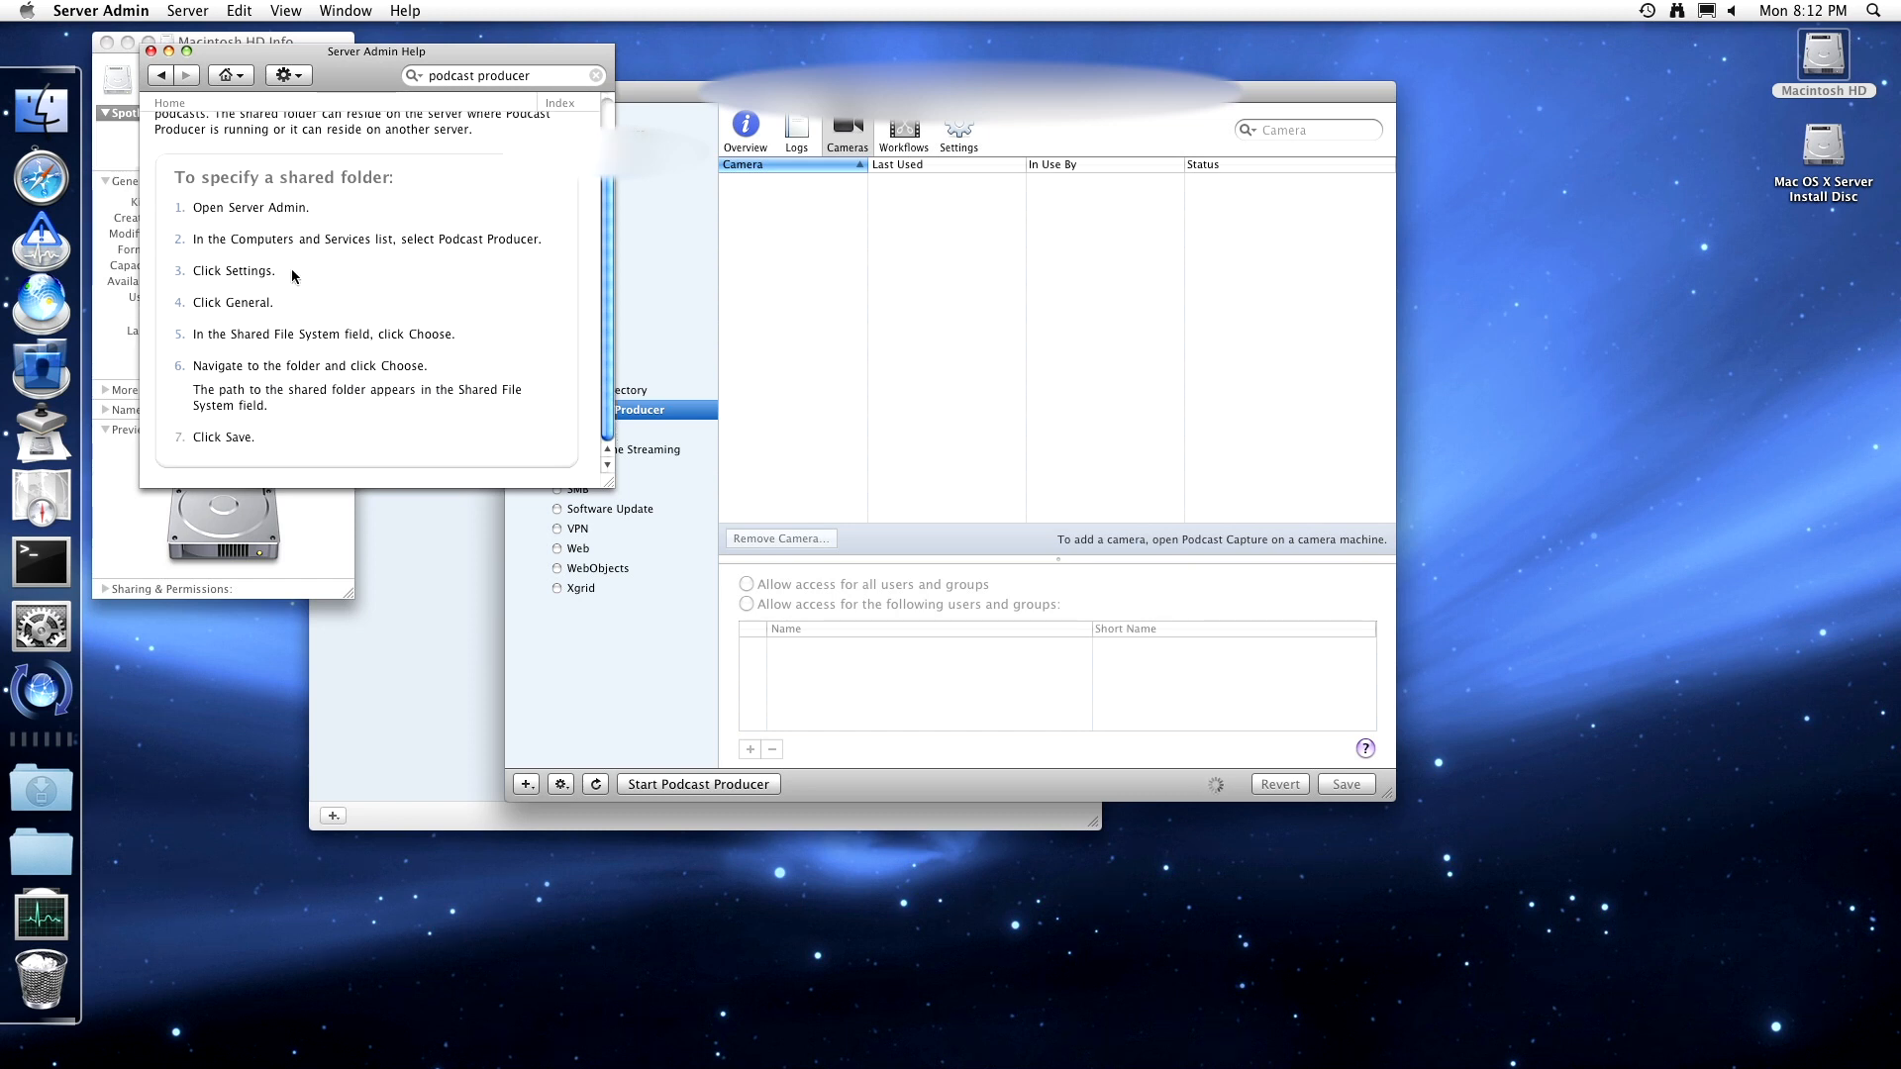
scroll(273, 408, up, 3)
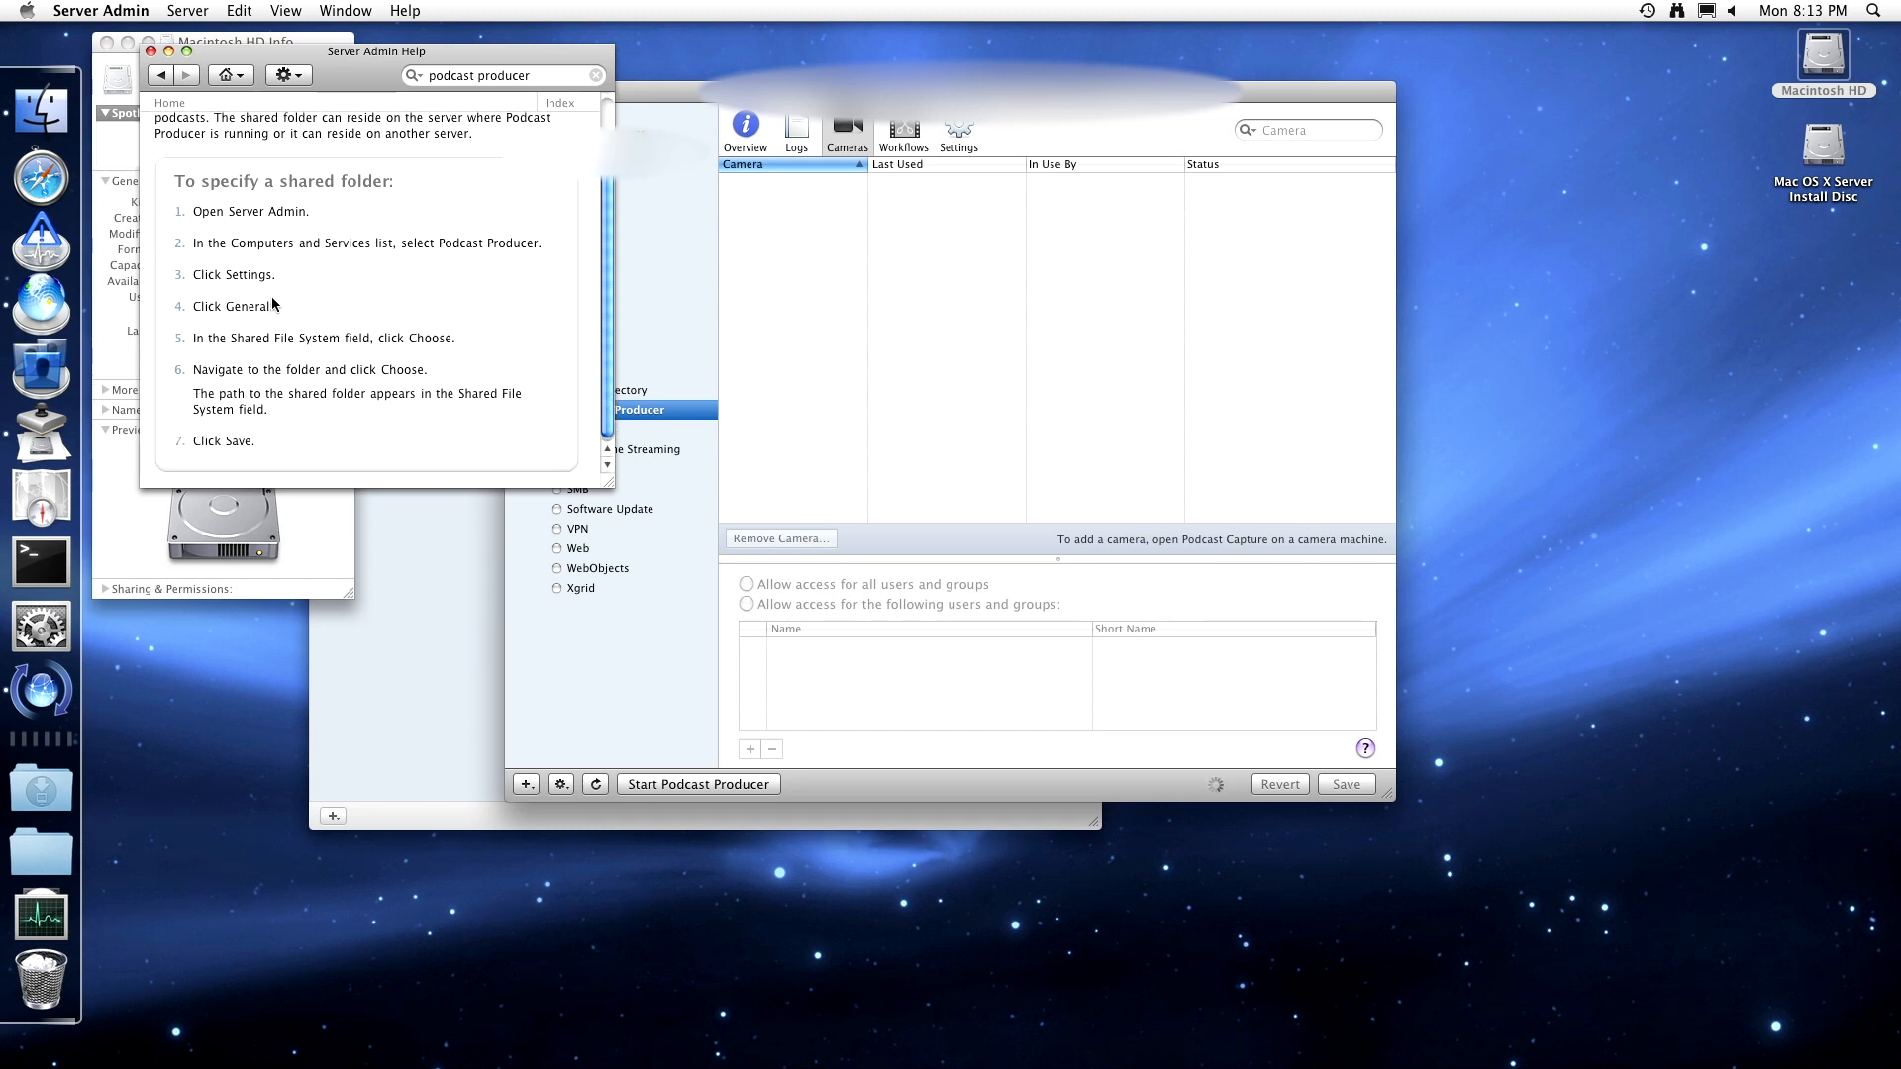
- Read the Specifying an Xgrid Controller page and go back to the Podcast Producer topics
click(153, 77)
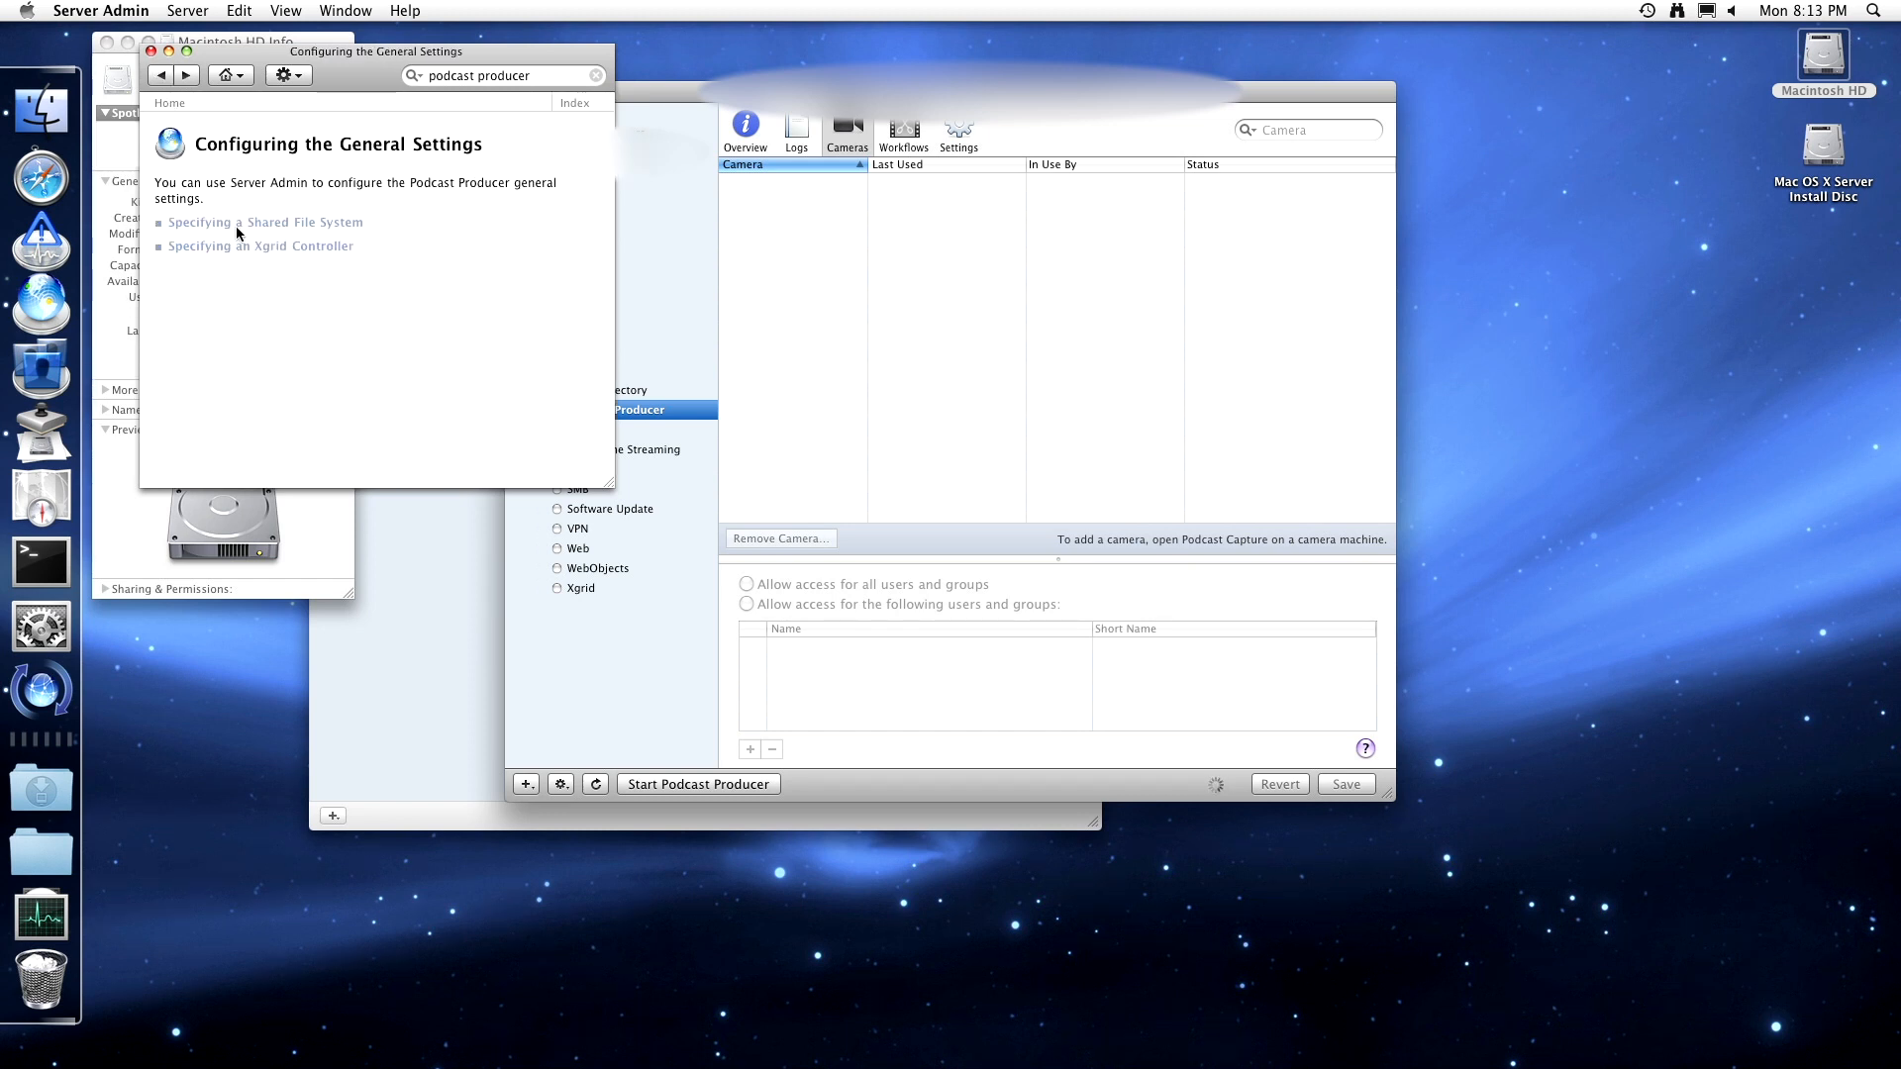
click(239, 248)
scroll(254, 262, down, 5)
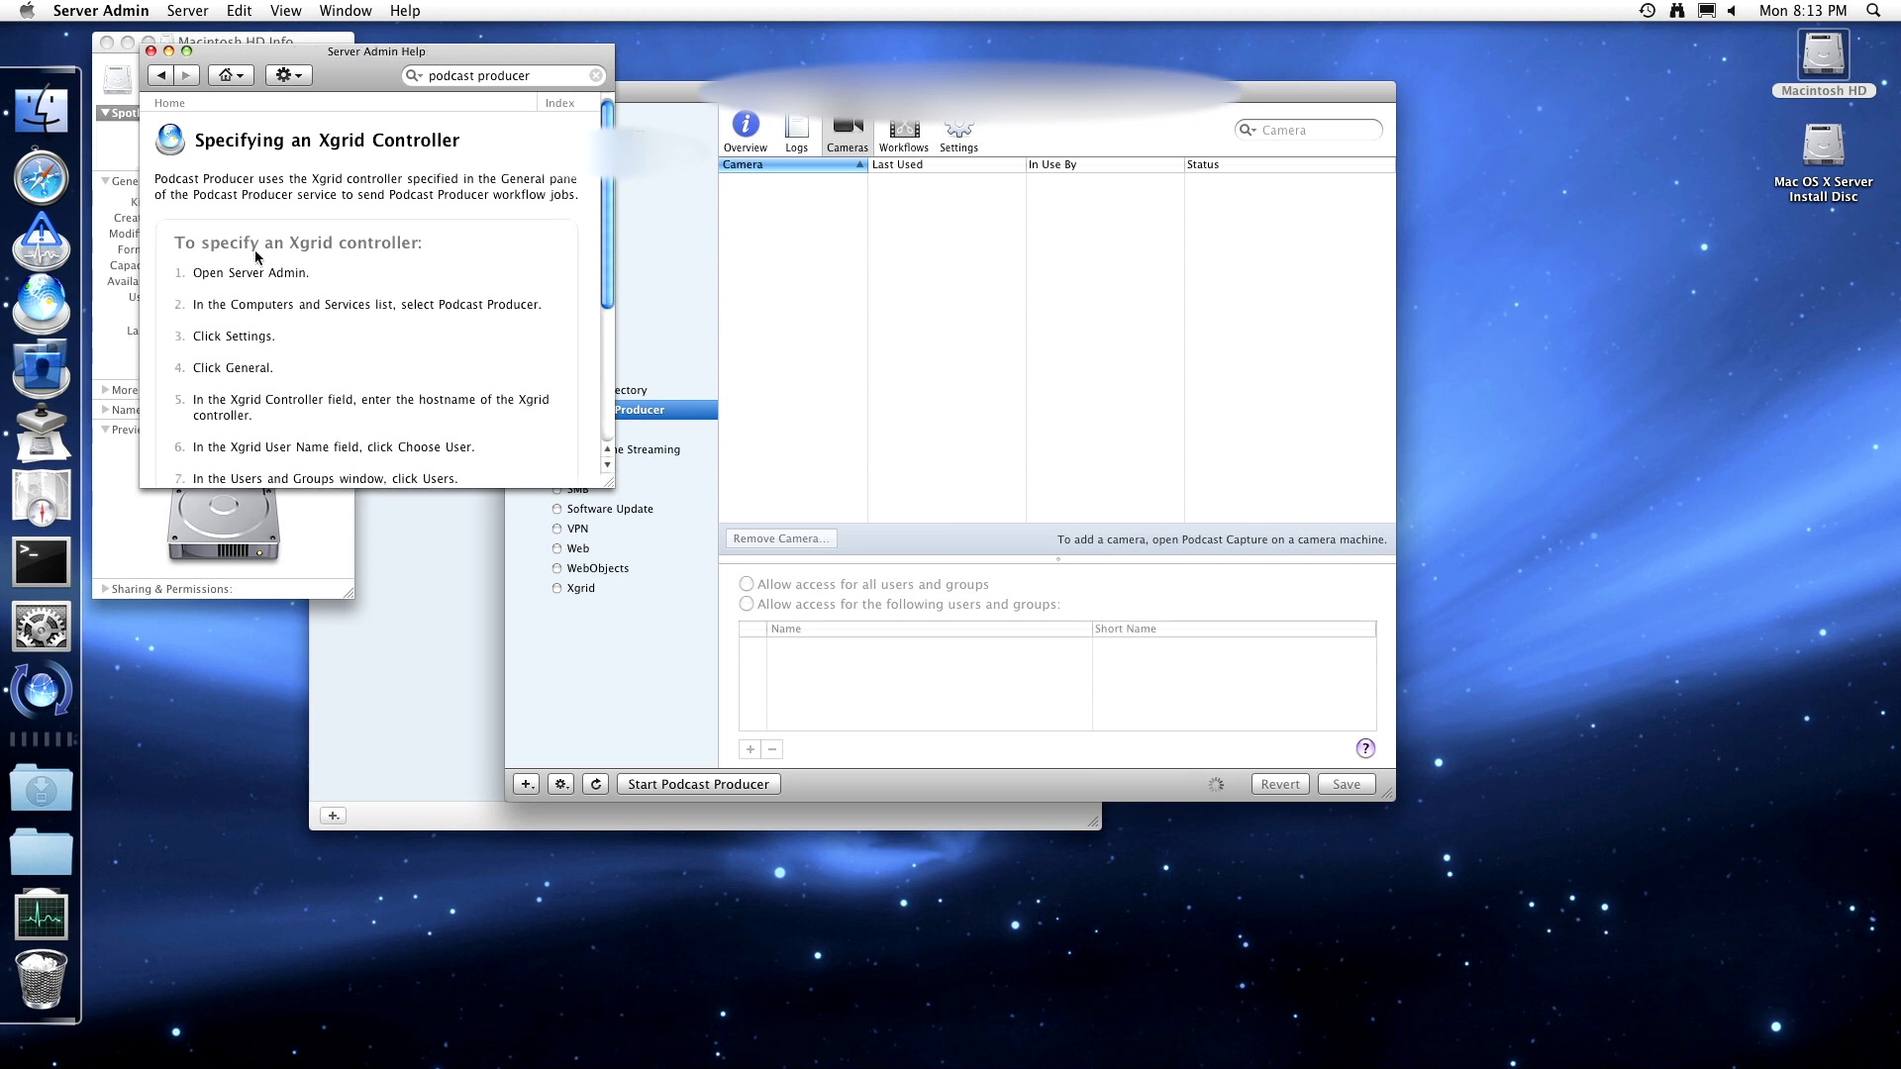
scroll(255, 258, down, 3)
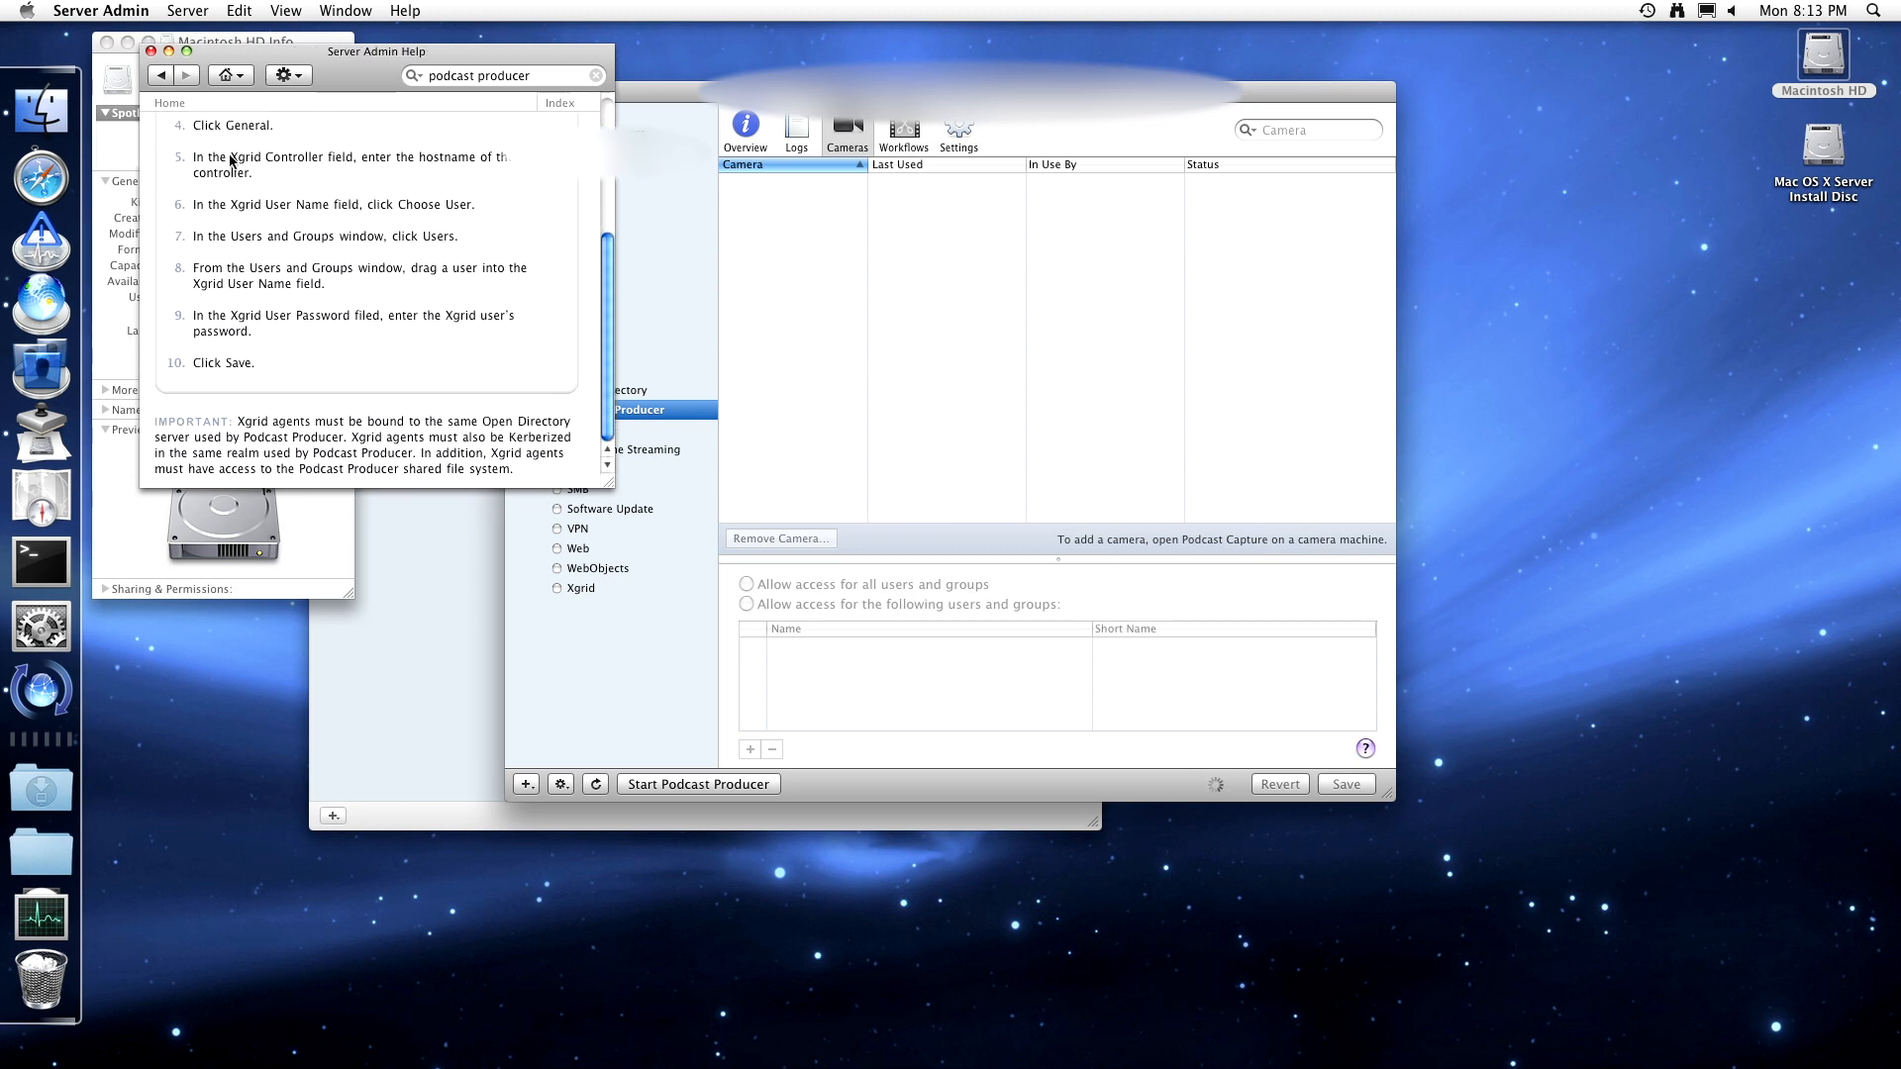
click(160, 75)
click(160, 75)
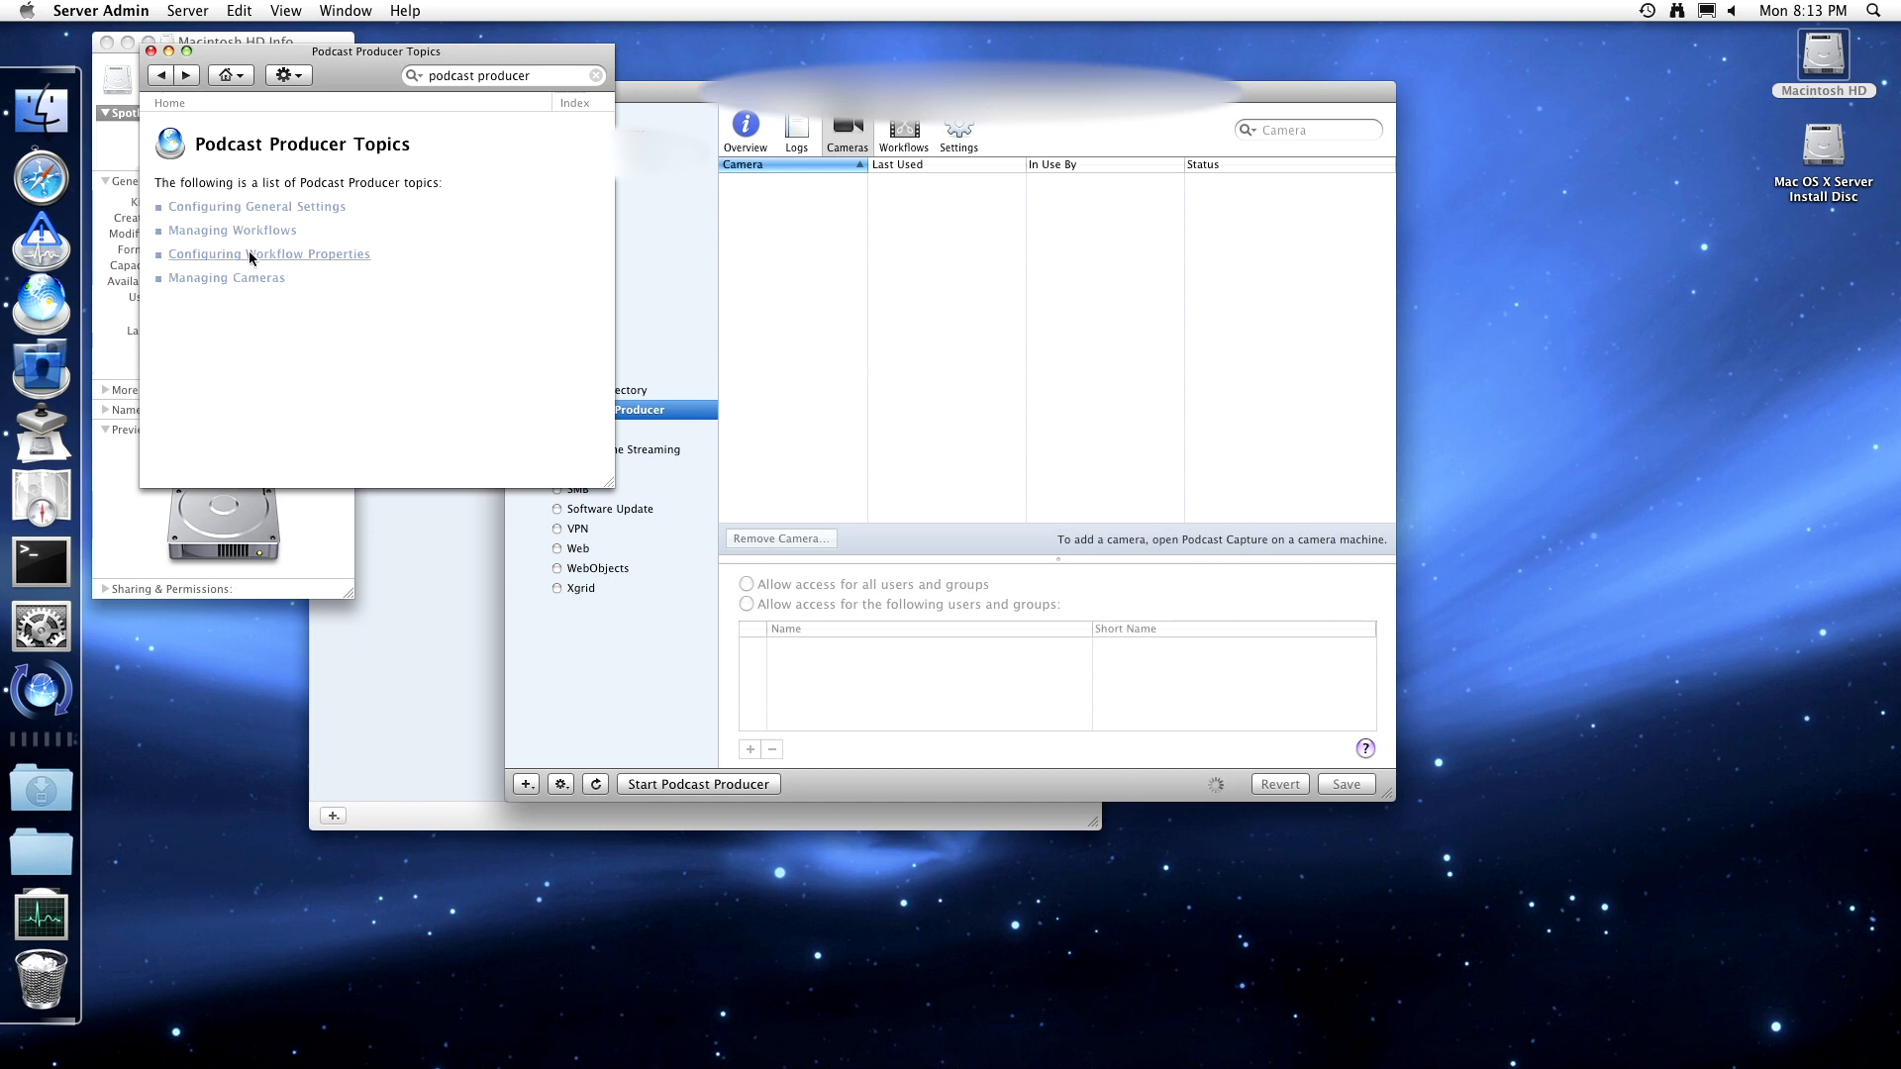
- Read the default workflow properties help page, dismissing a network error, then return to topics
click(248, 254)
click(275, 223)
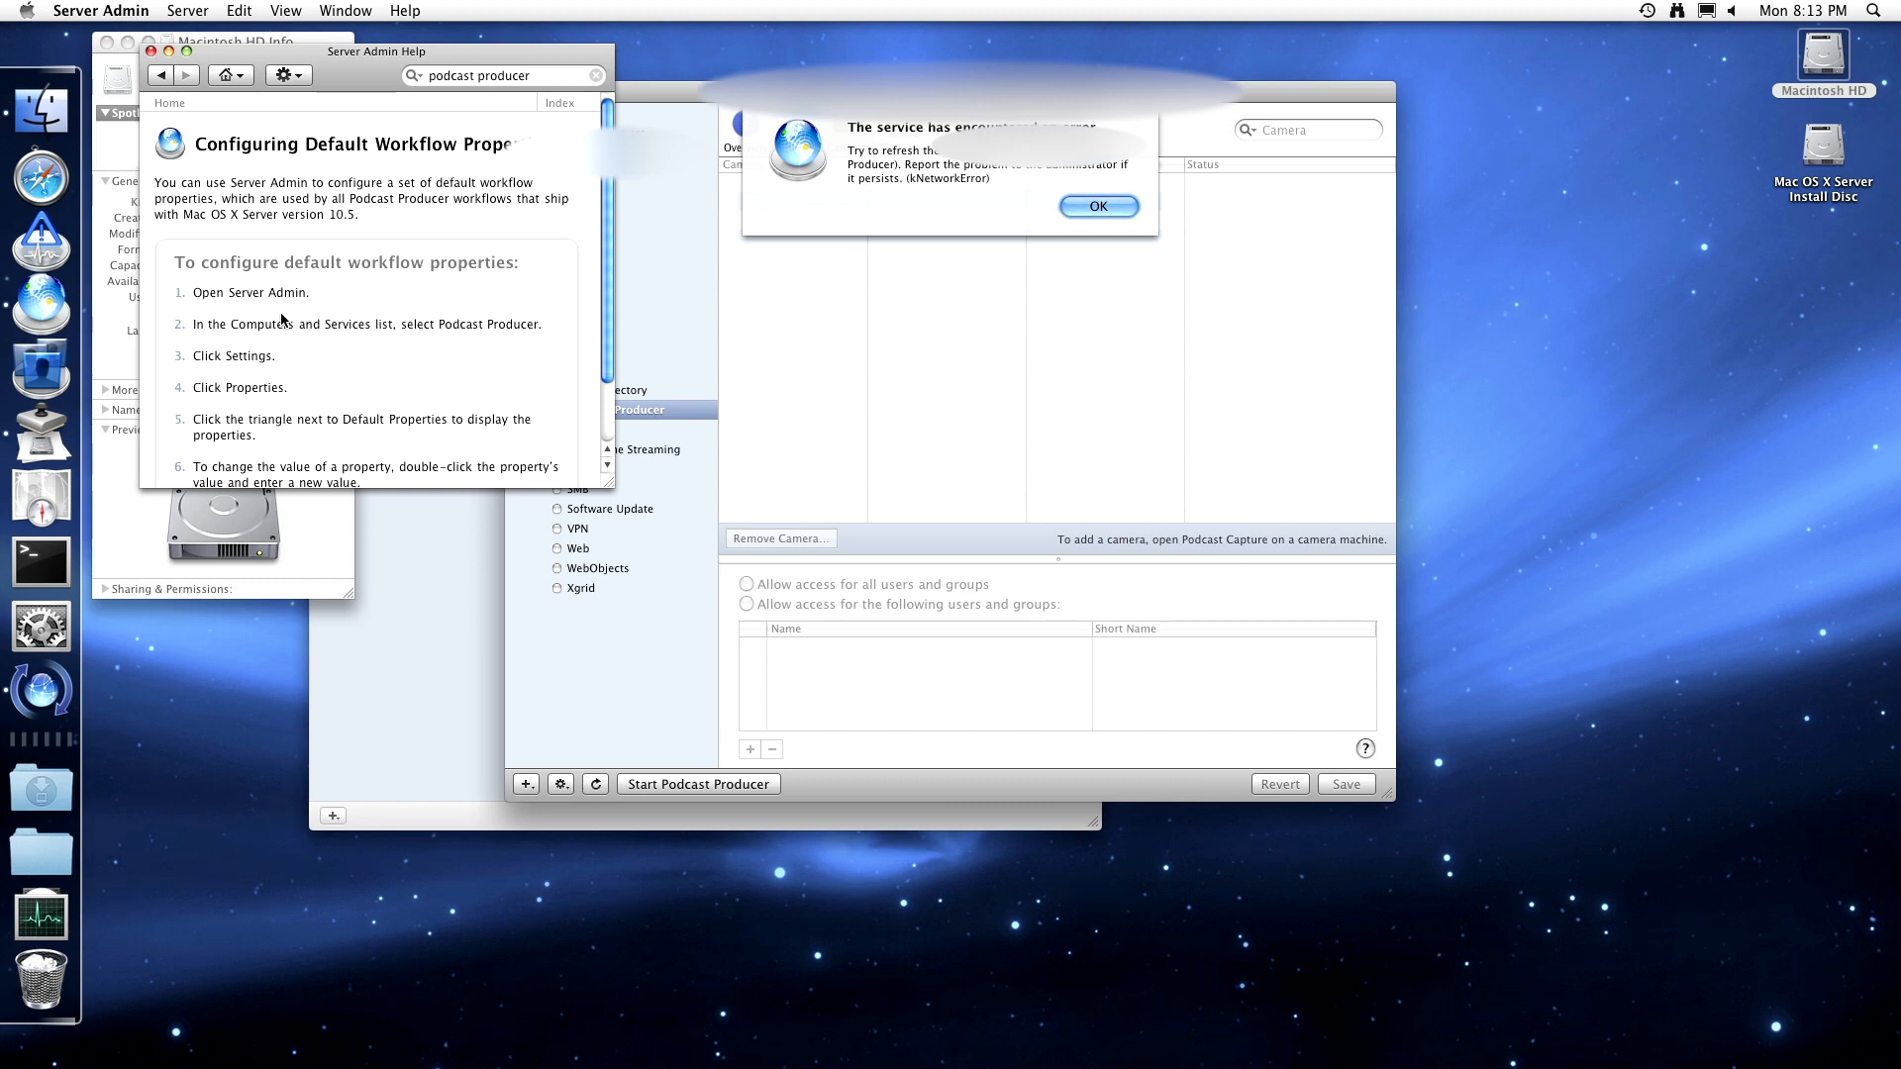
click(1097, 205)
scroll(456, 319, down, 3)
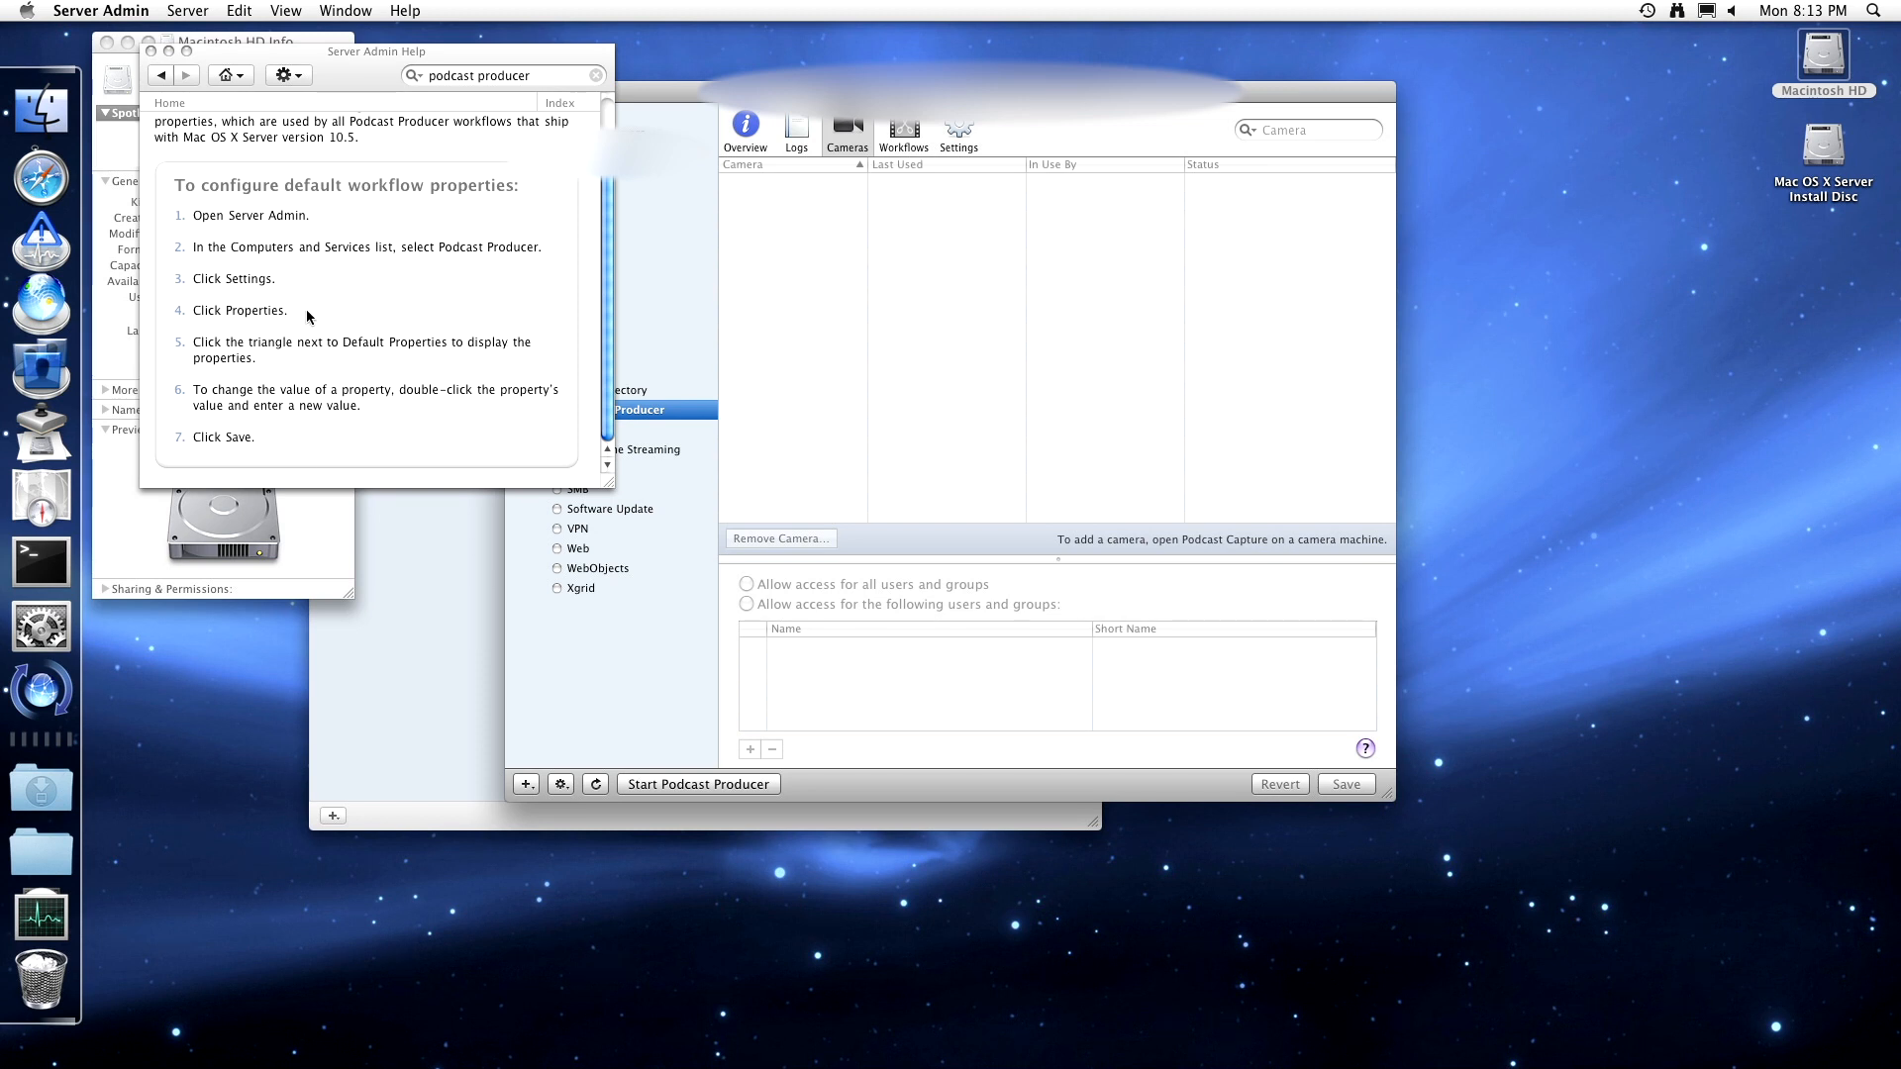
click(160, 75)
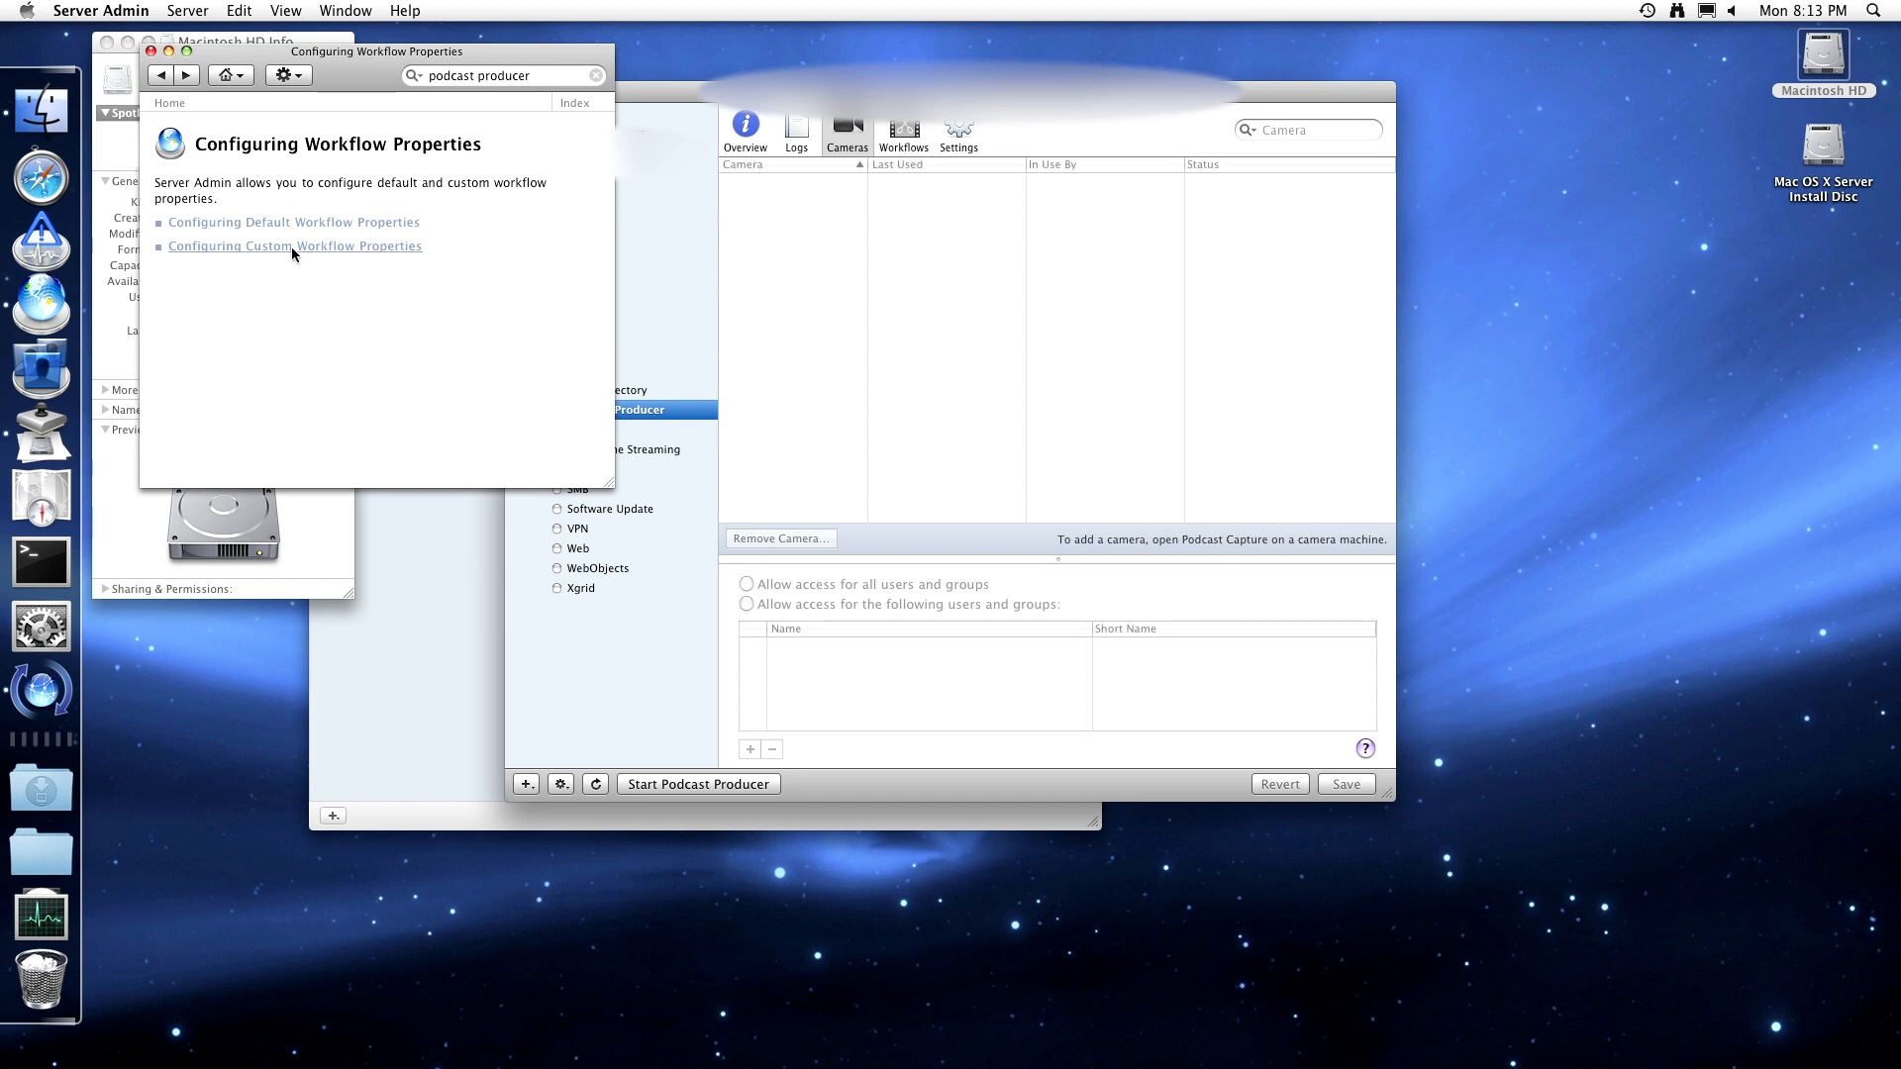
click(170, 76)
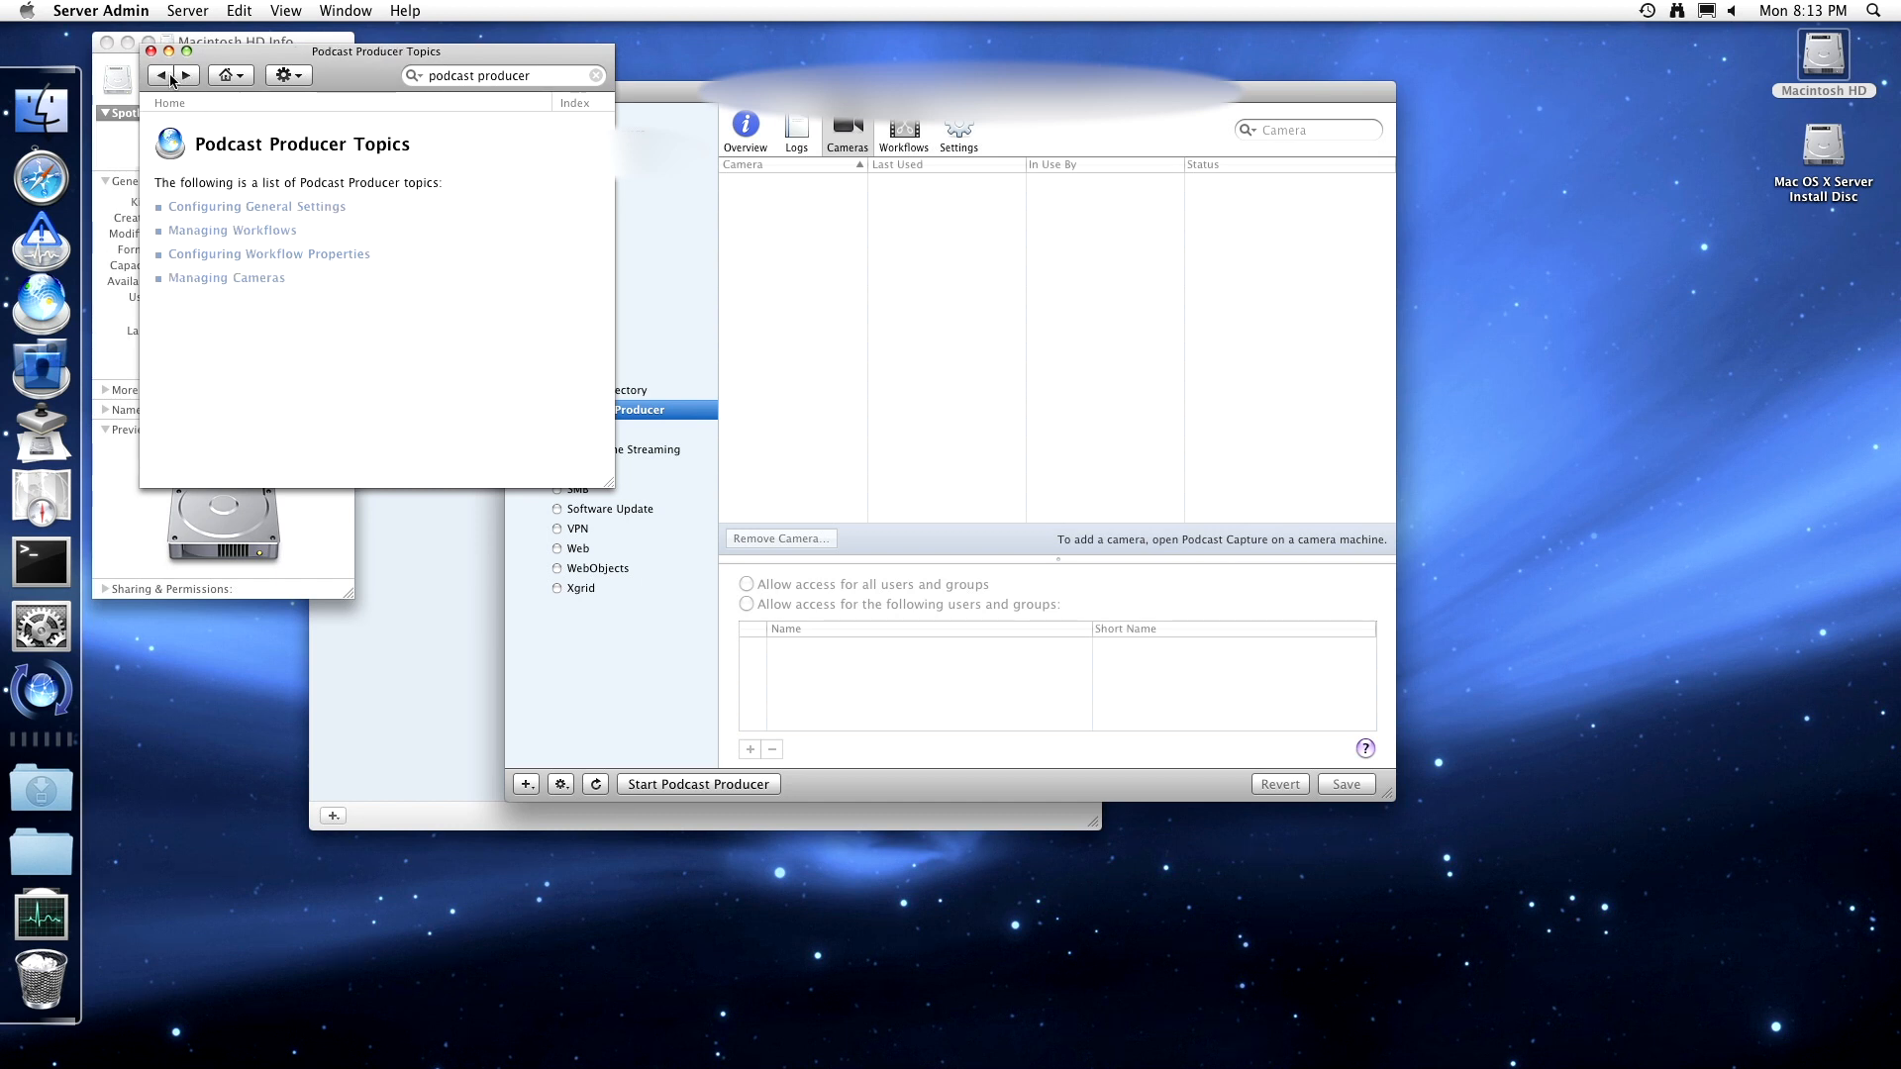
- Read the 'Controlling Access to Cameras' help article, then close Help
click(250, 278)
click(263, 223)
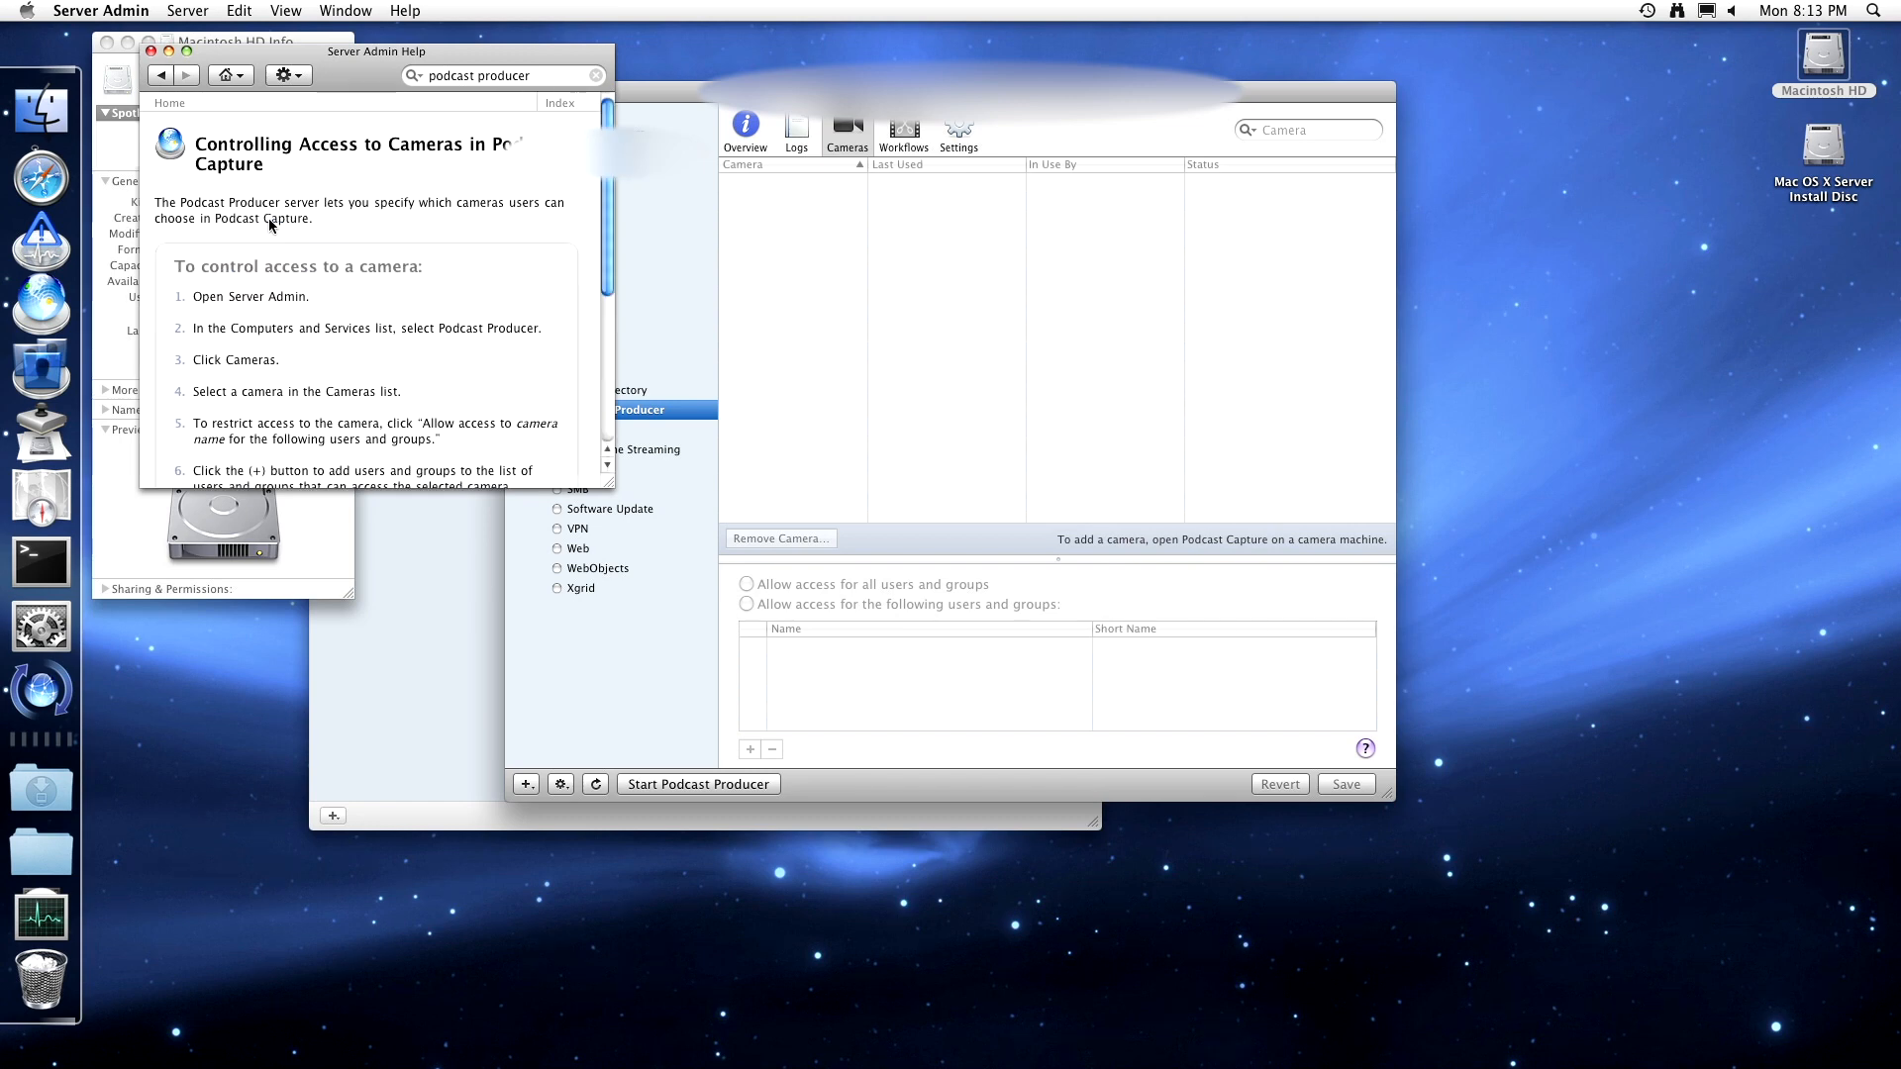
scroll(296, 306, down, 5)
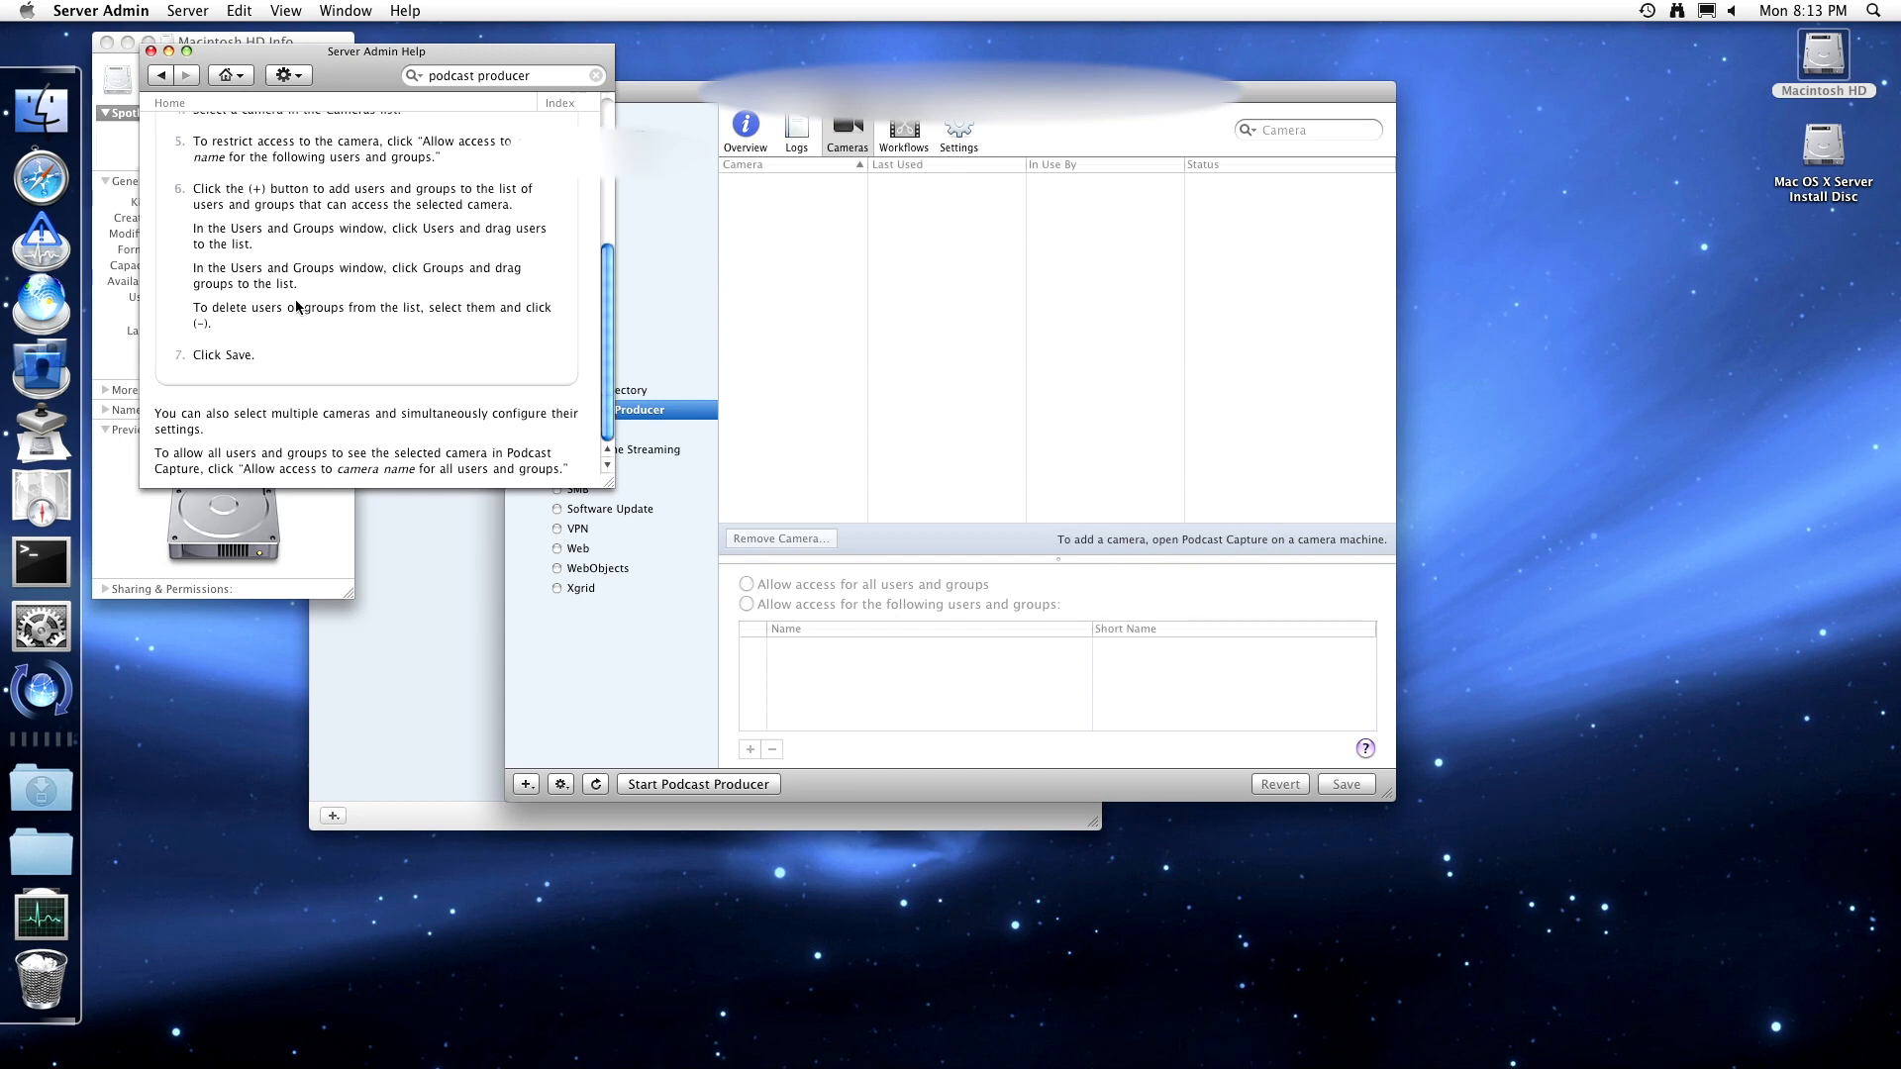
scroll(296, 306, up, 5)
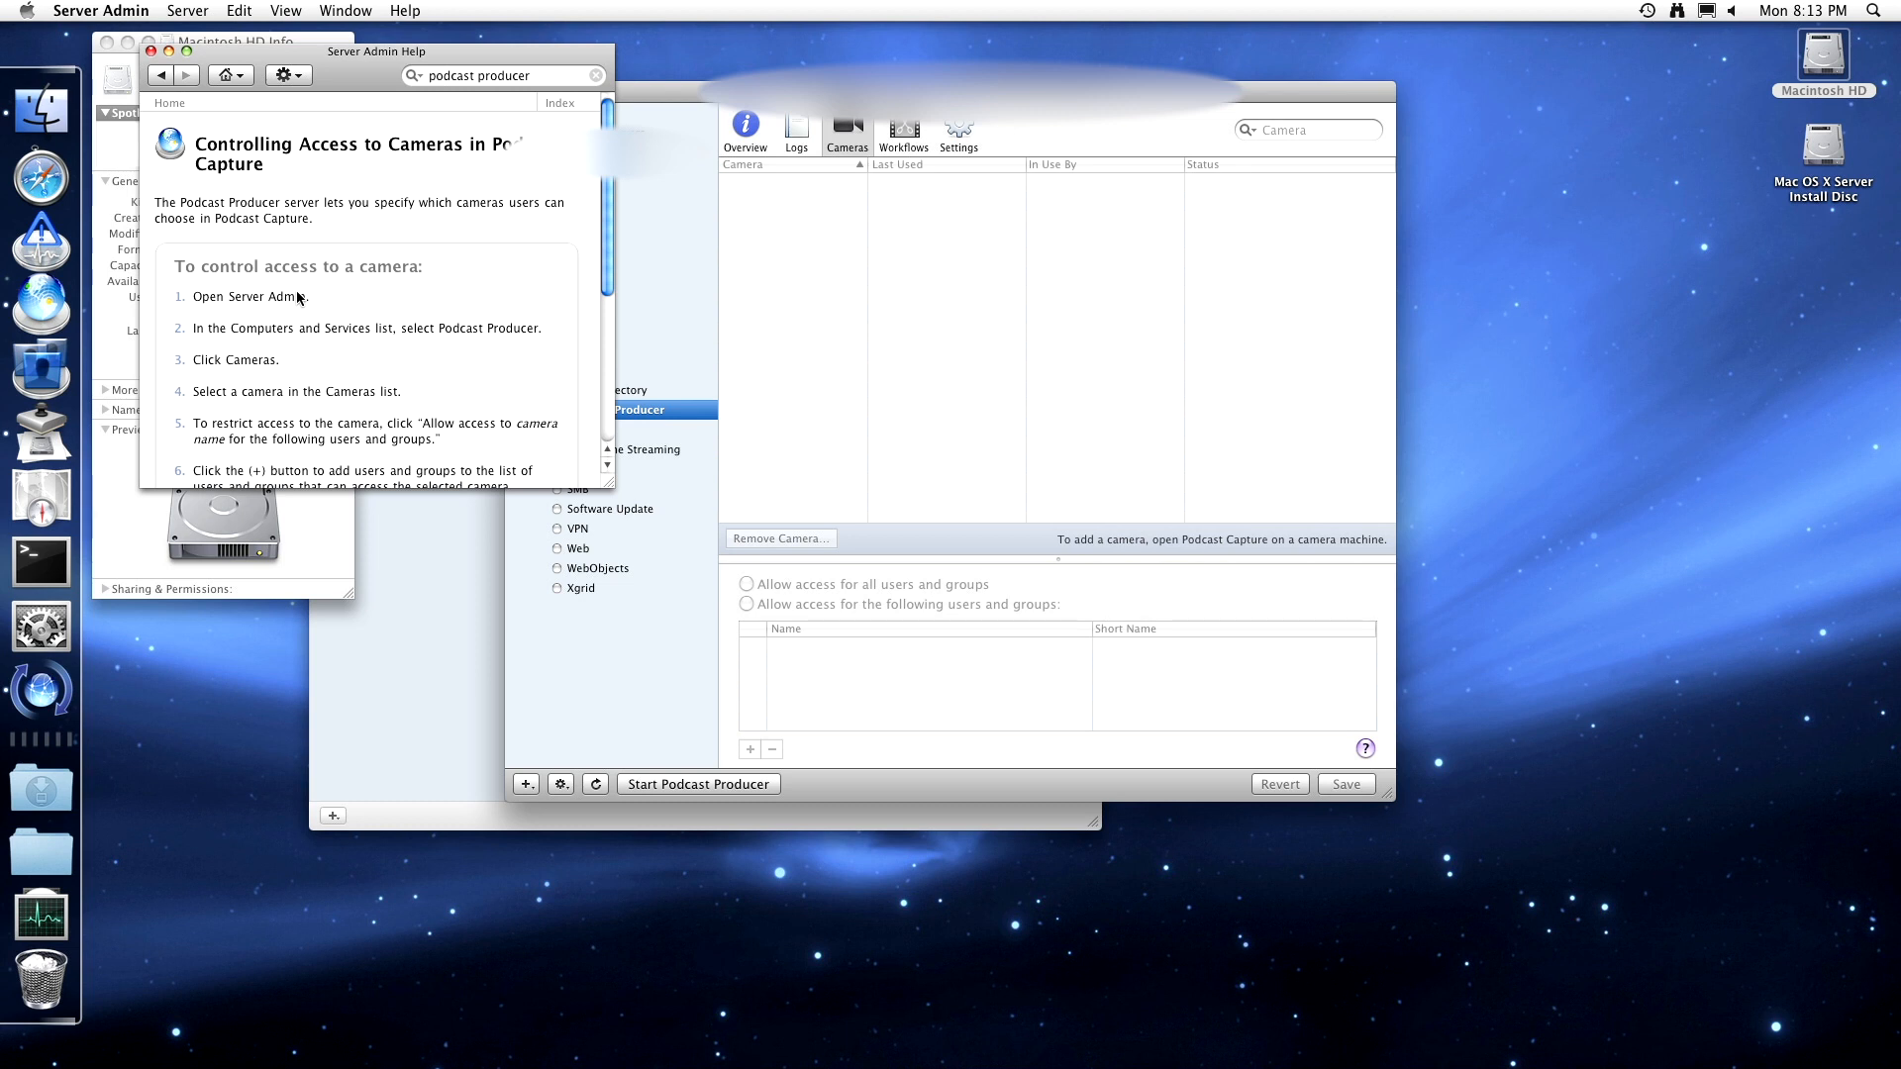
click(151, 52)
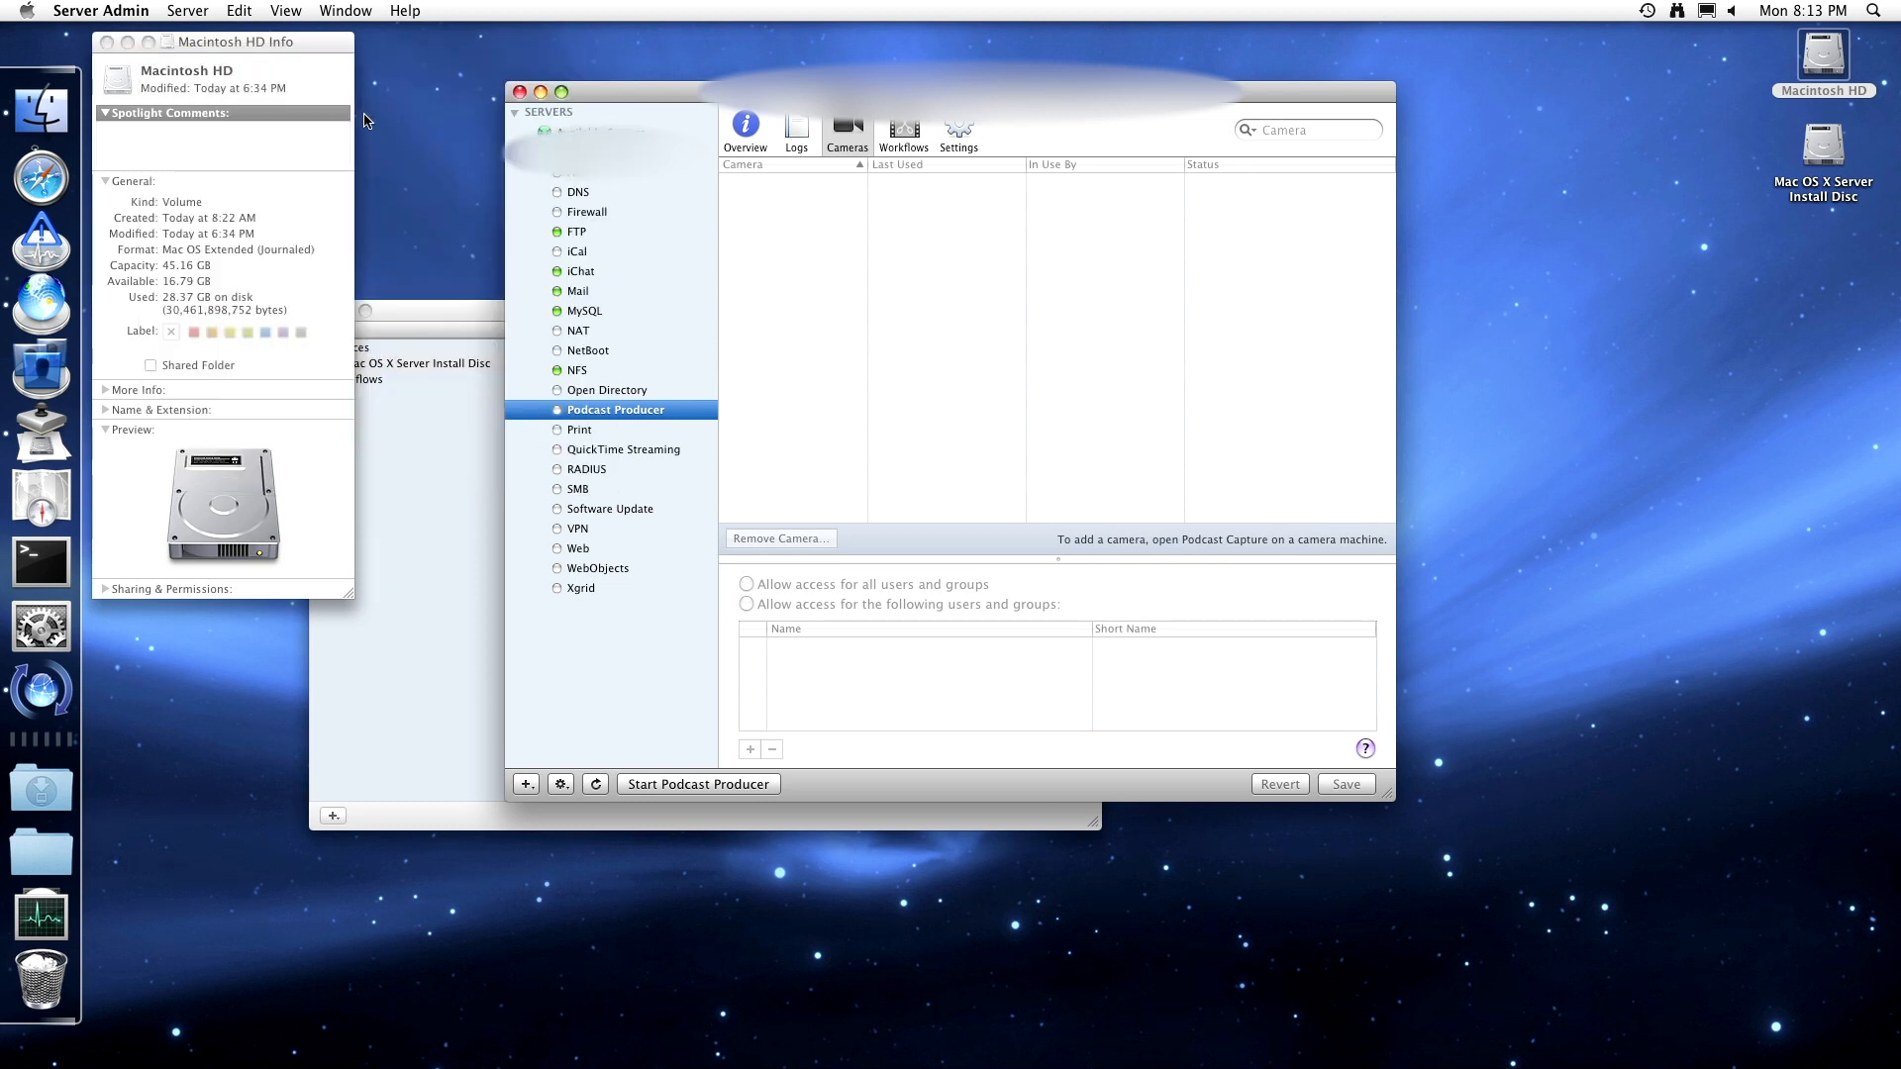
- Step through Podcast Producer's Overview, Logs, Cameras and Workflows panes, ending on General settings
click(764, 142)
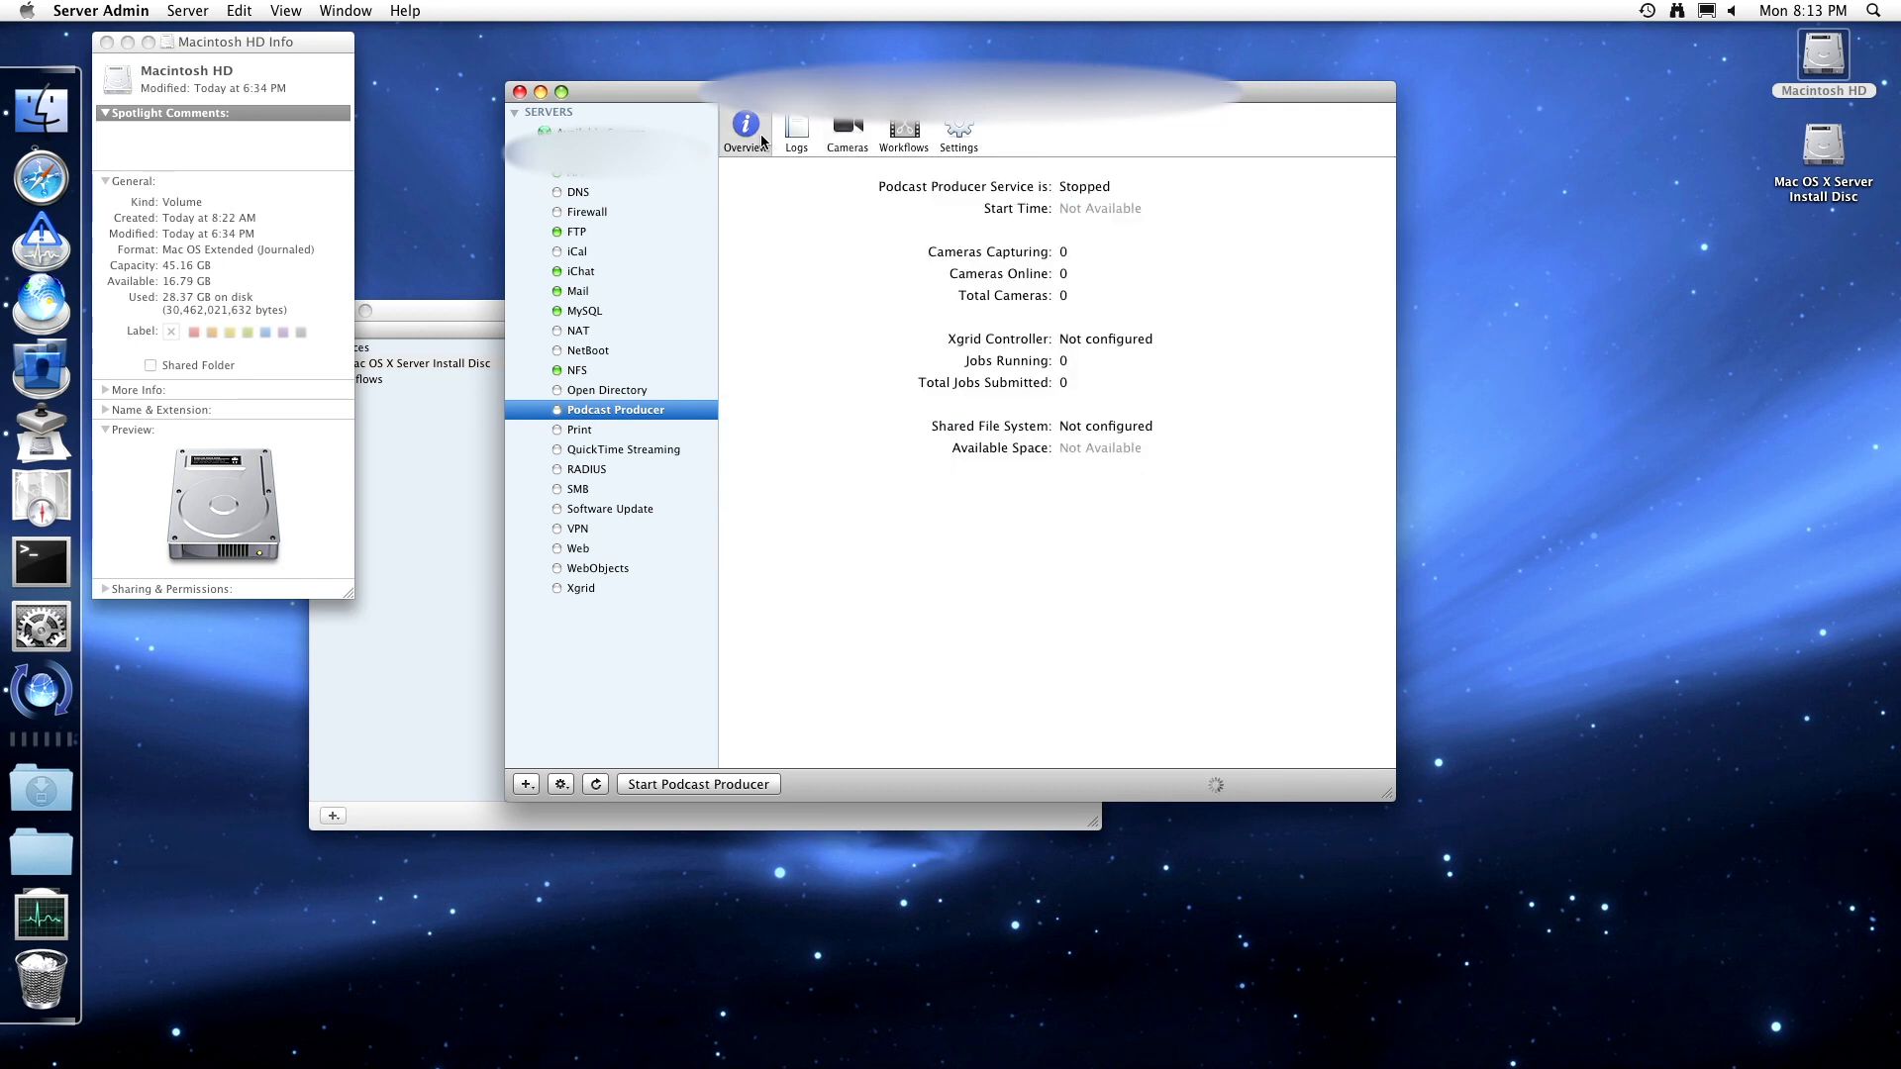
click(807, 138)
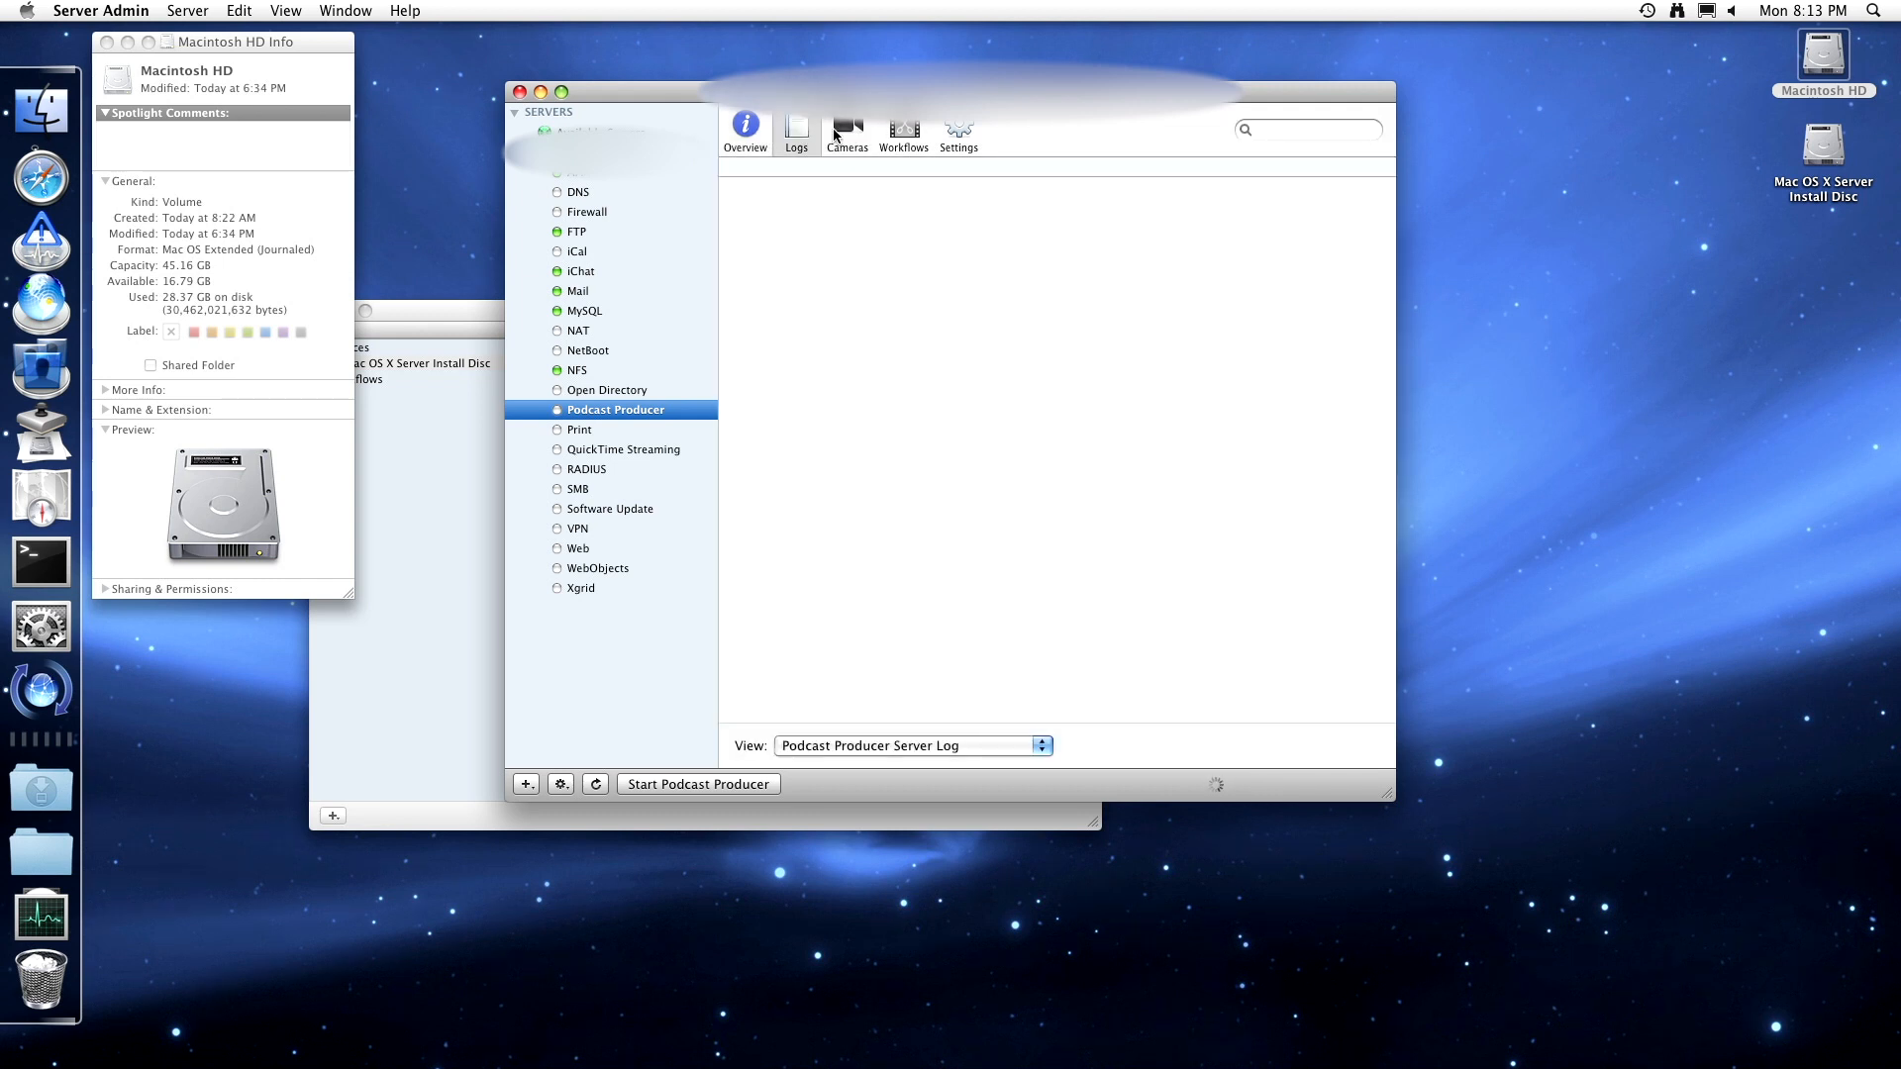
click(834, 135)
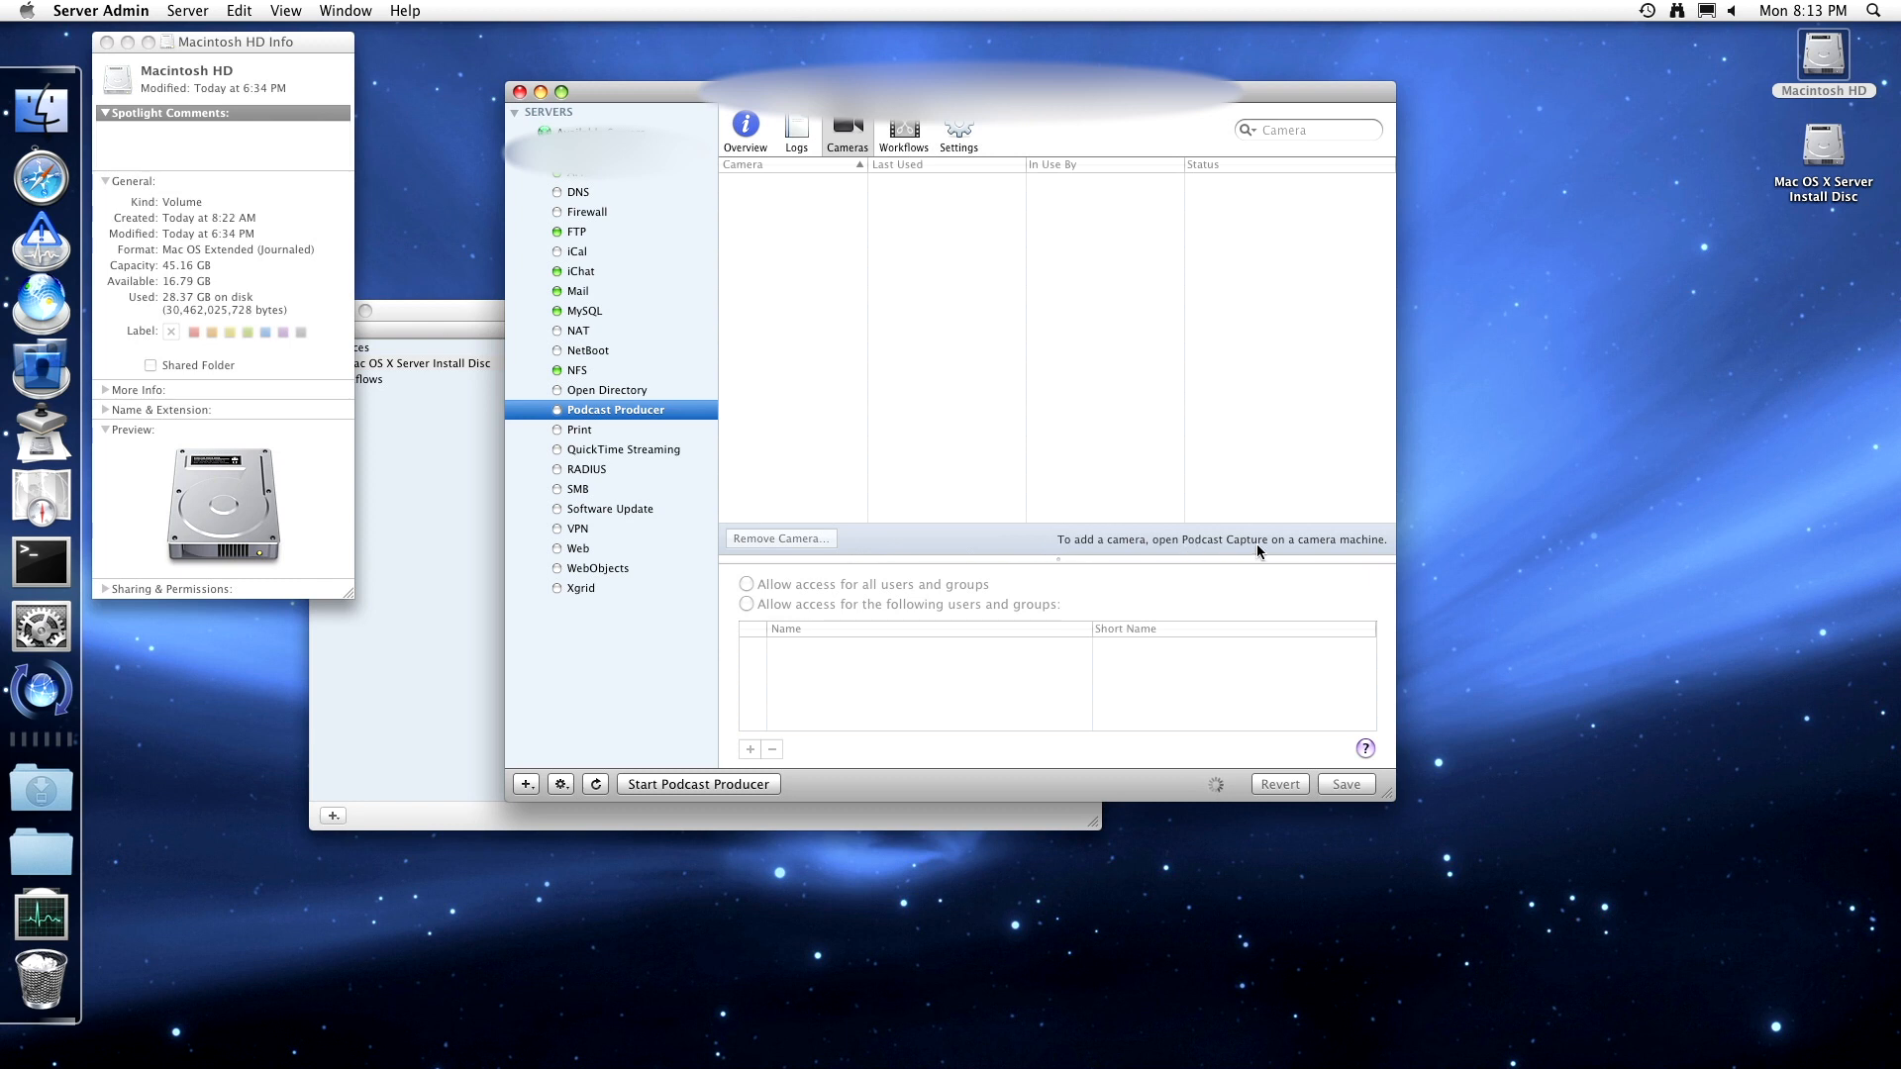
click(923, 128)
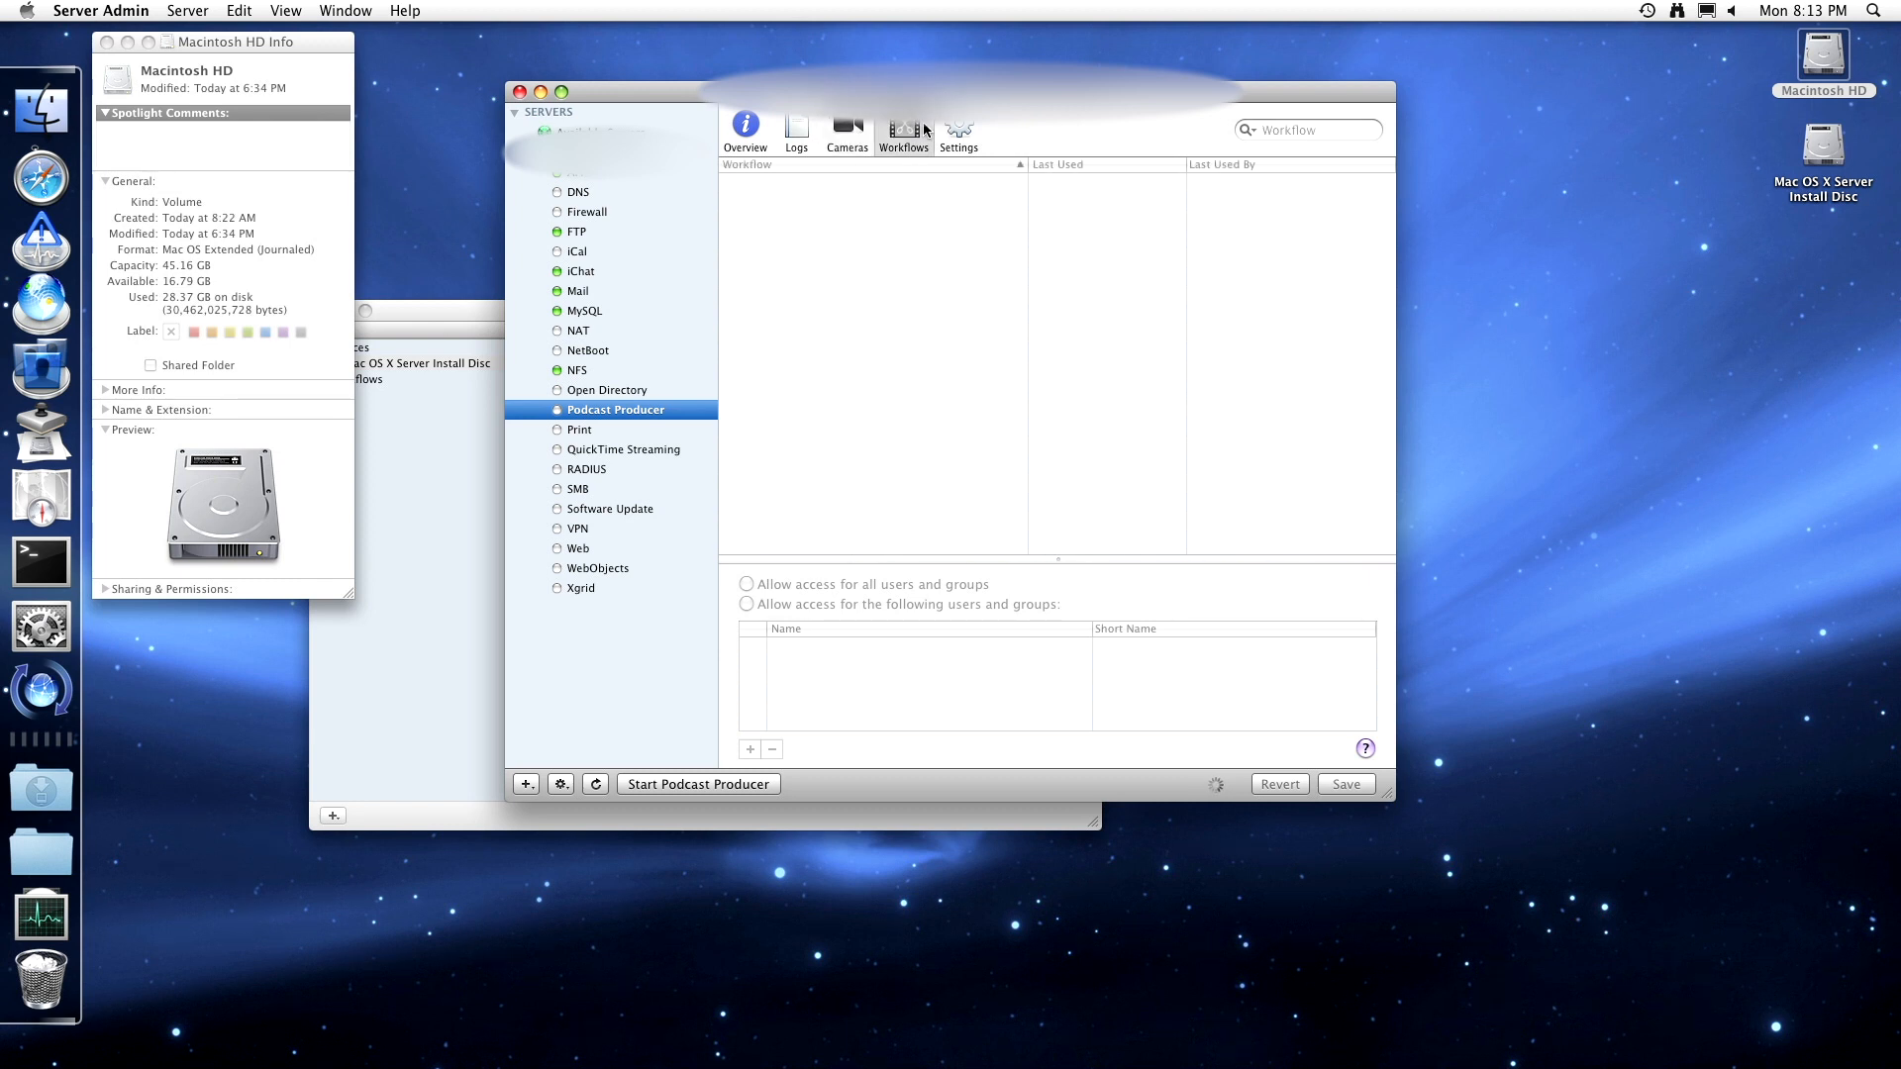
click(953, 131)
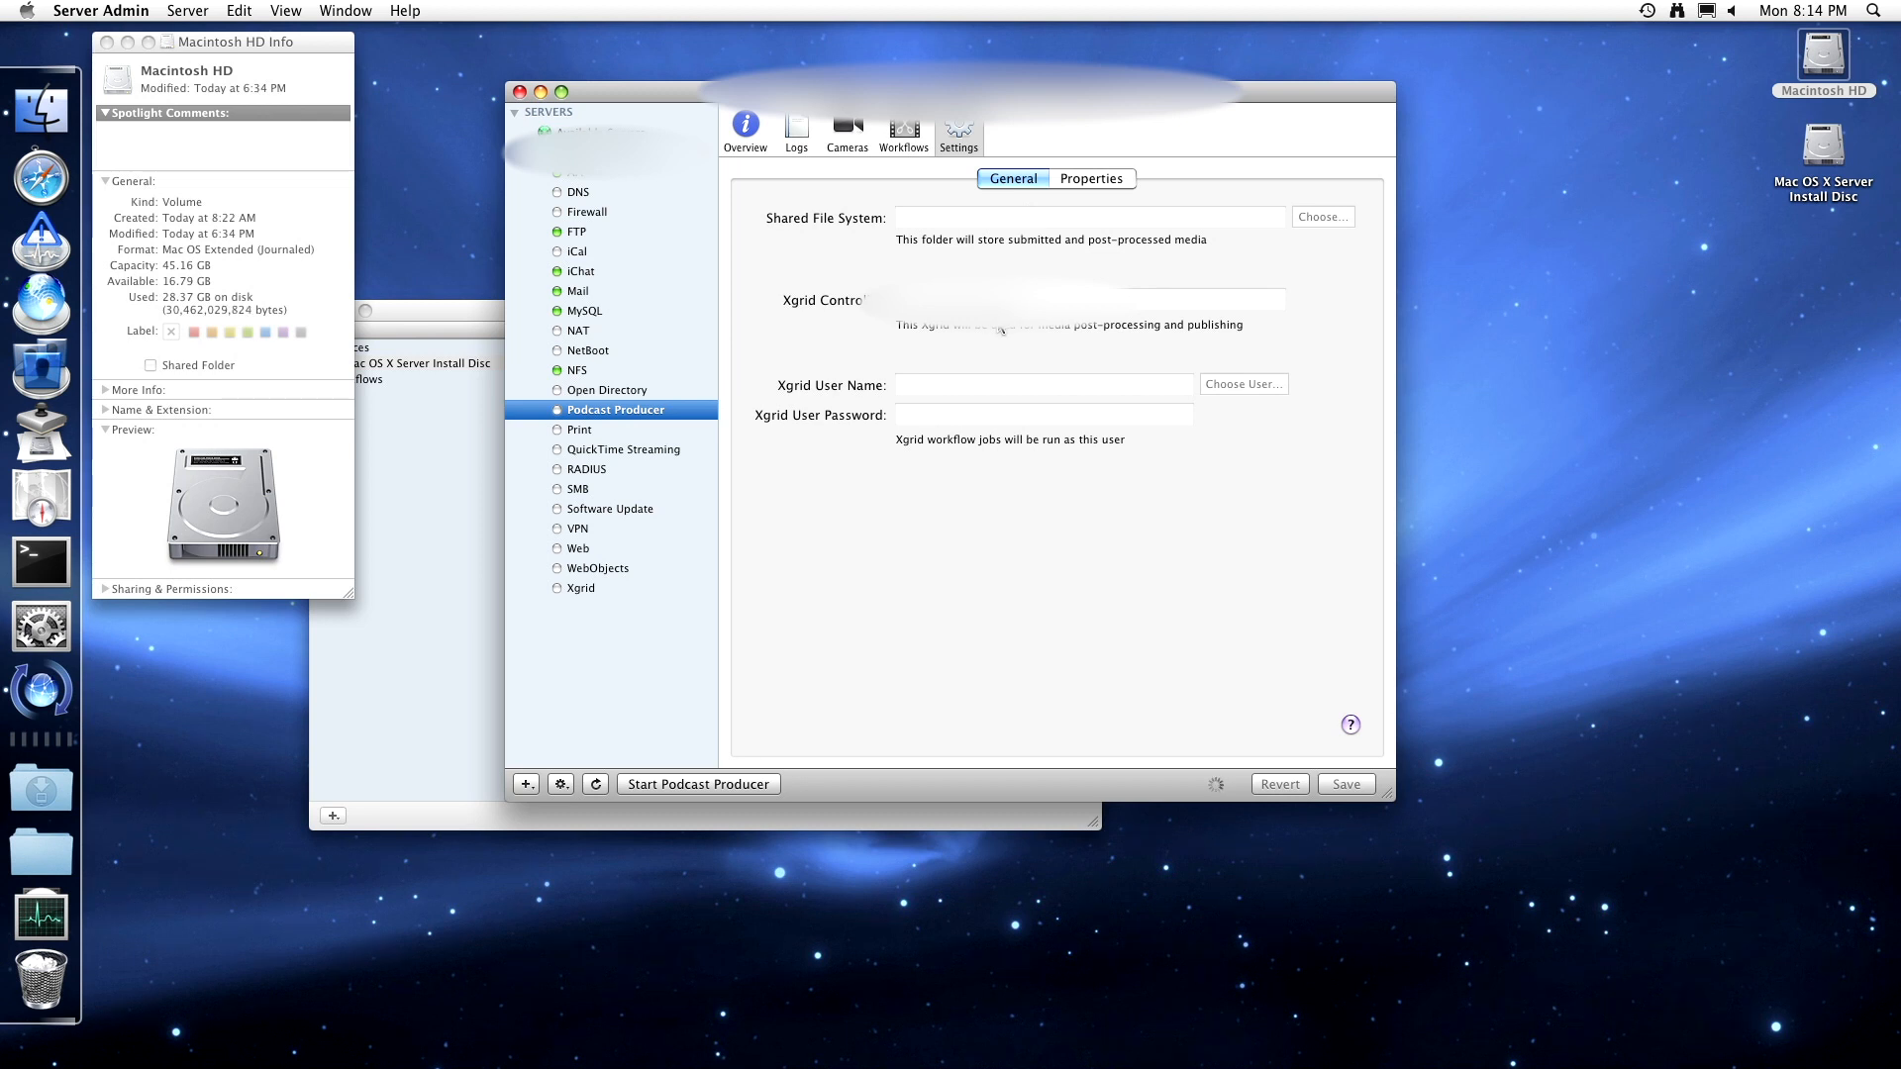
- Review the default workflow properties, including the QTSS URL description, then list the available workflows
click(1091, 180)
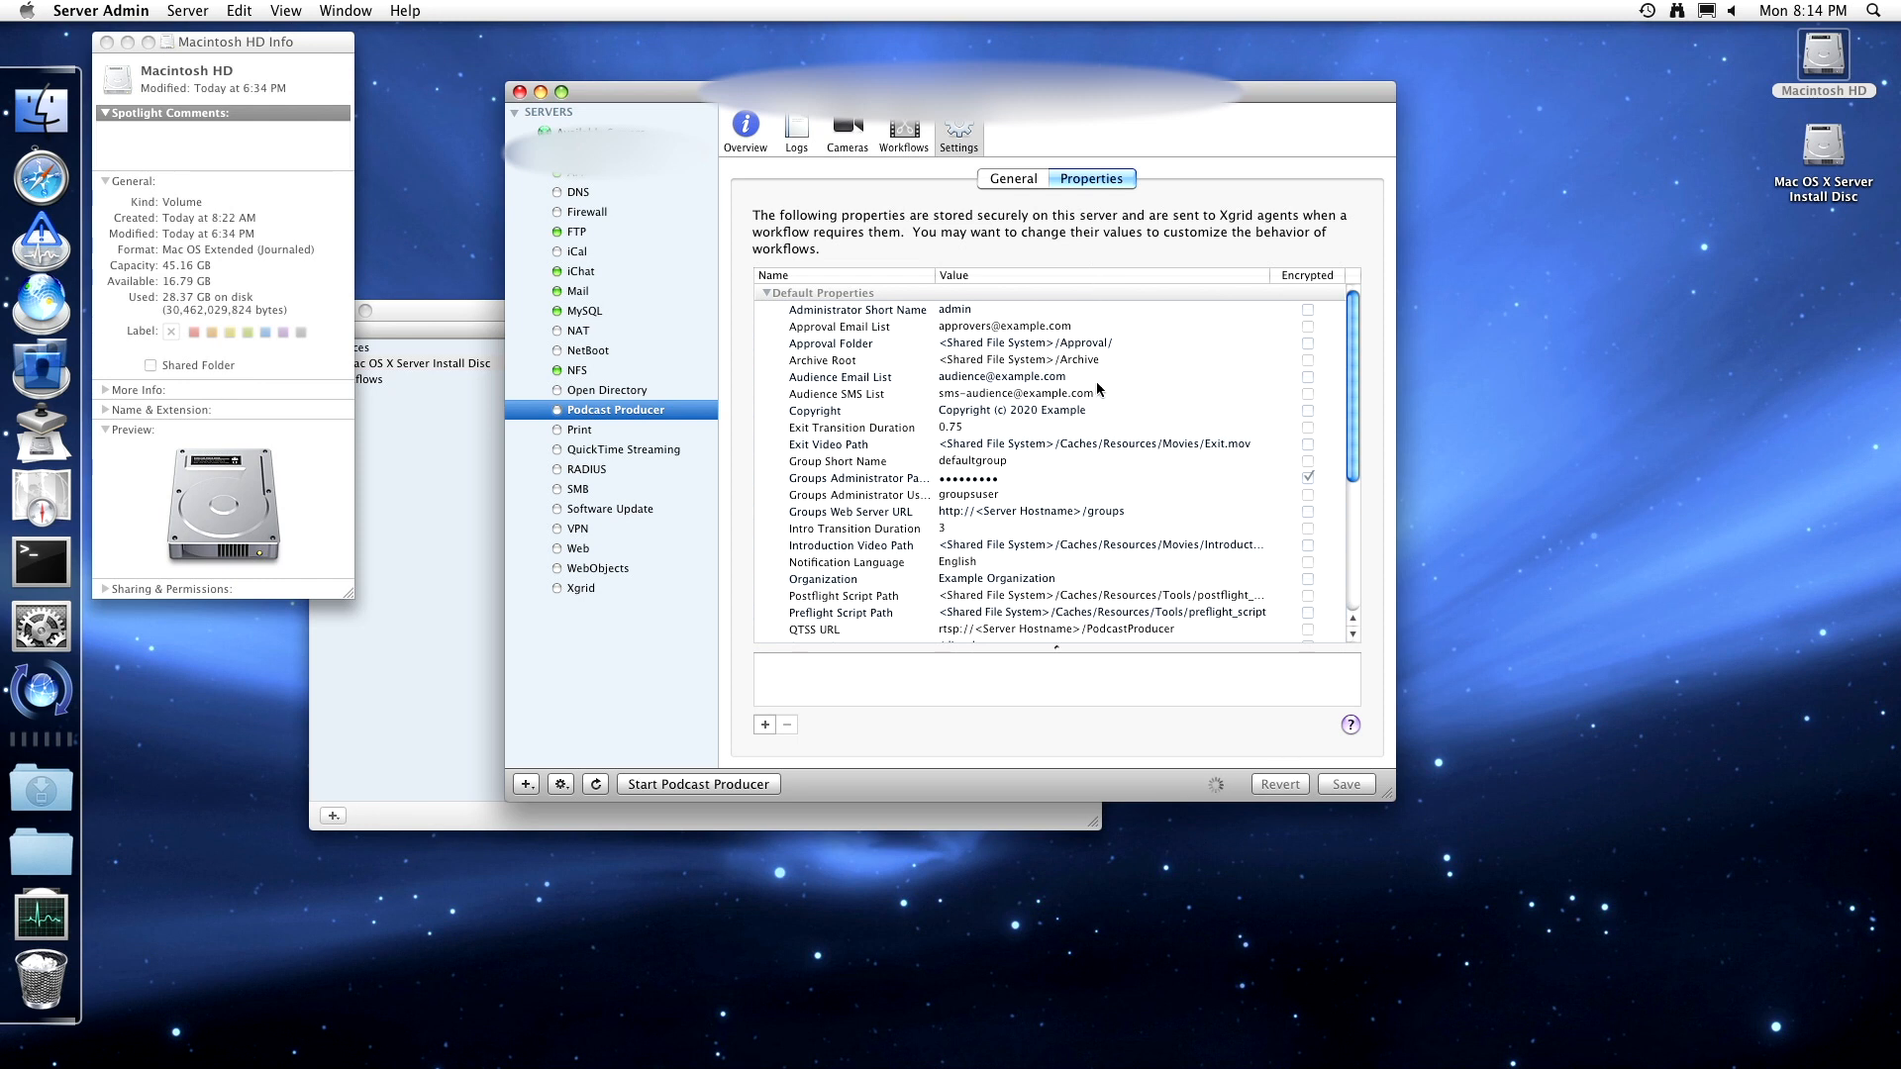
scroll(1096, 384, down, 3)
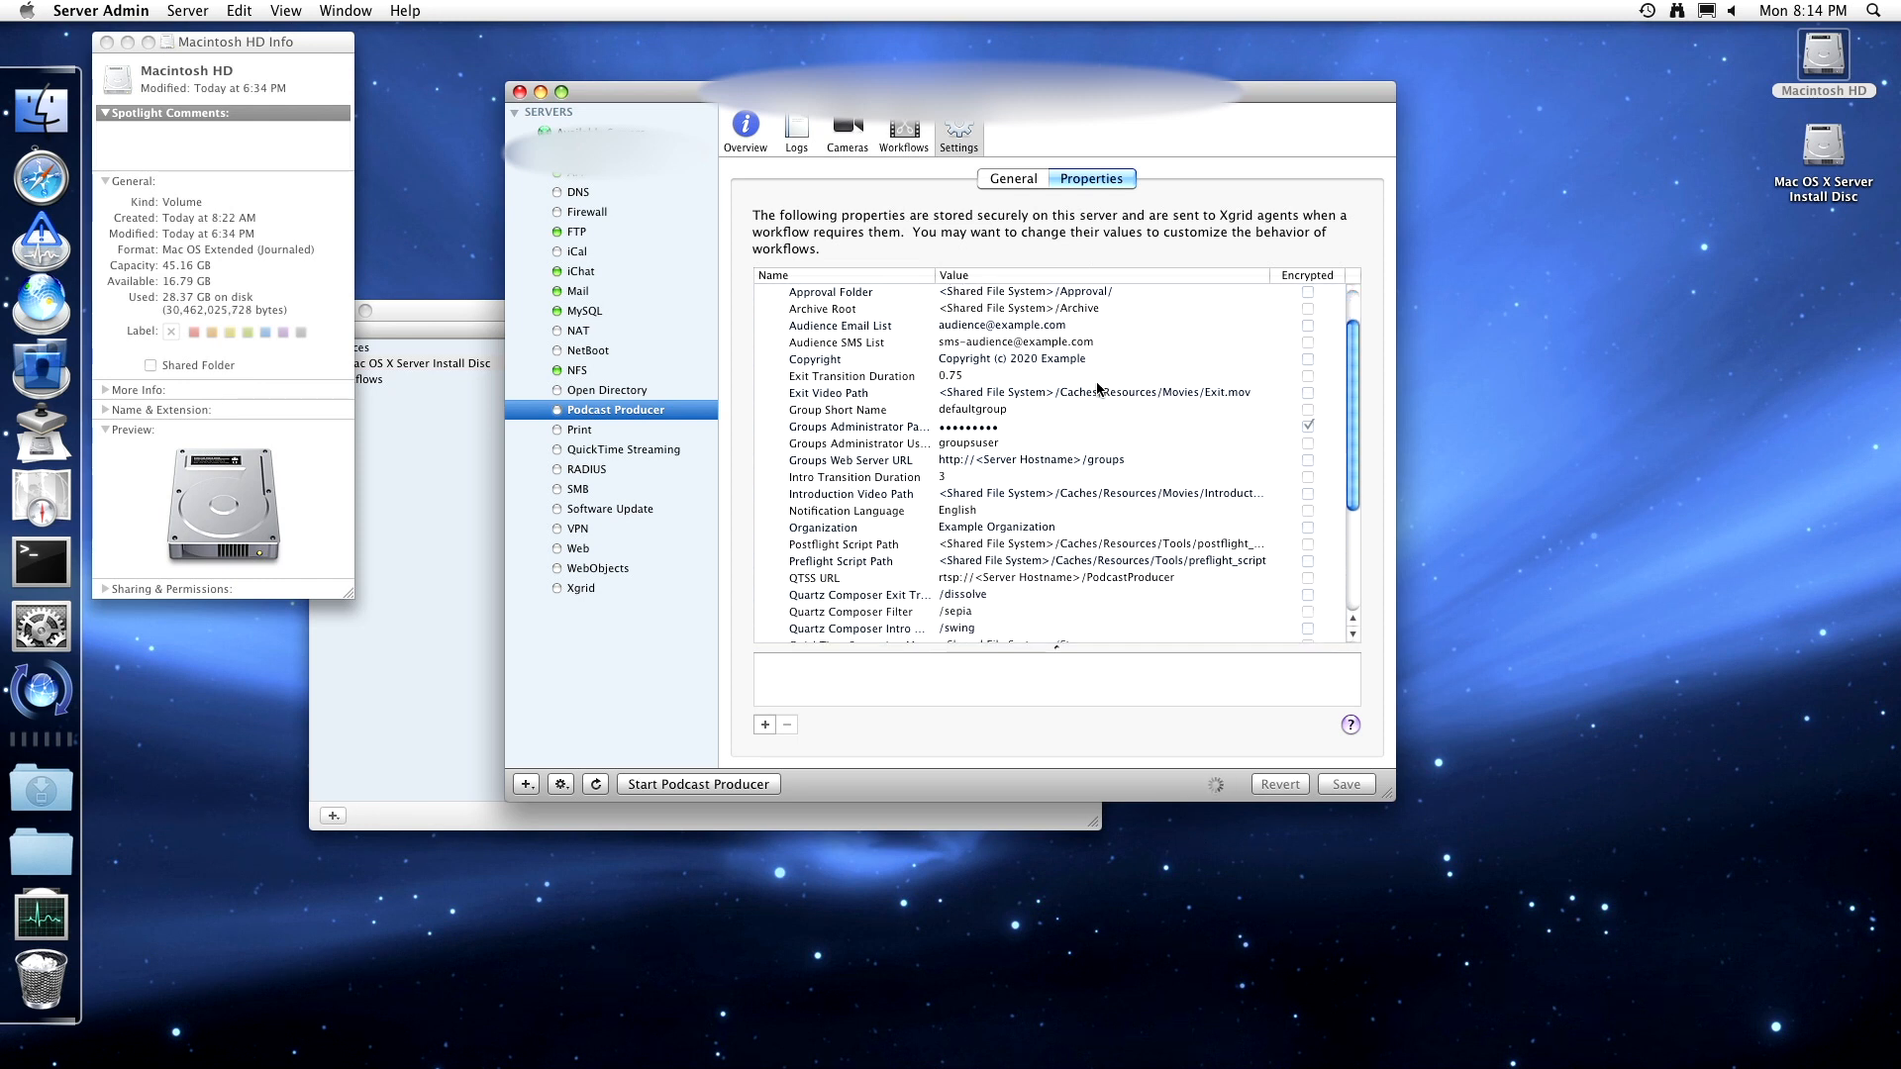
scroll(1097, 388, down, 5)
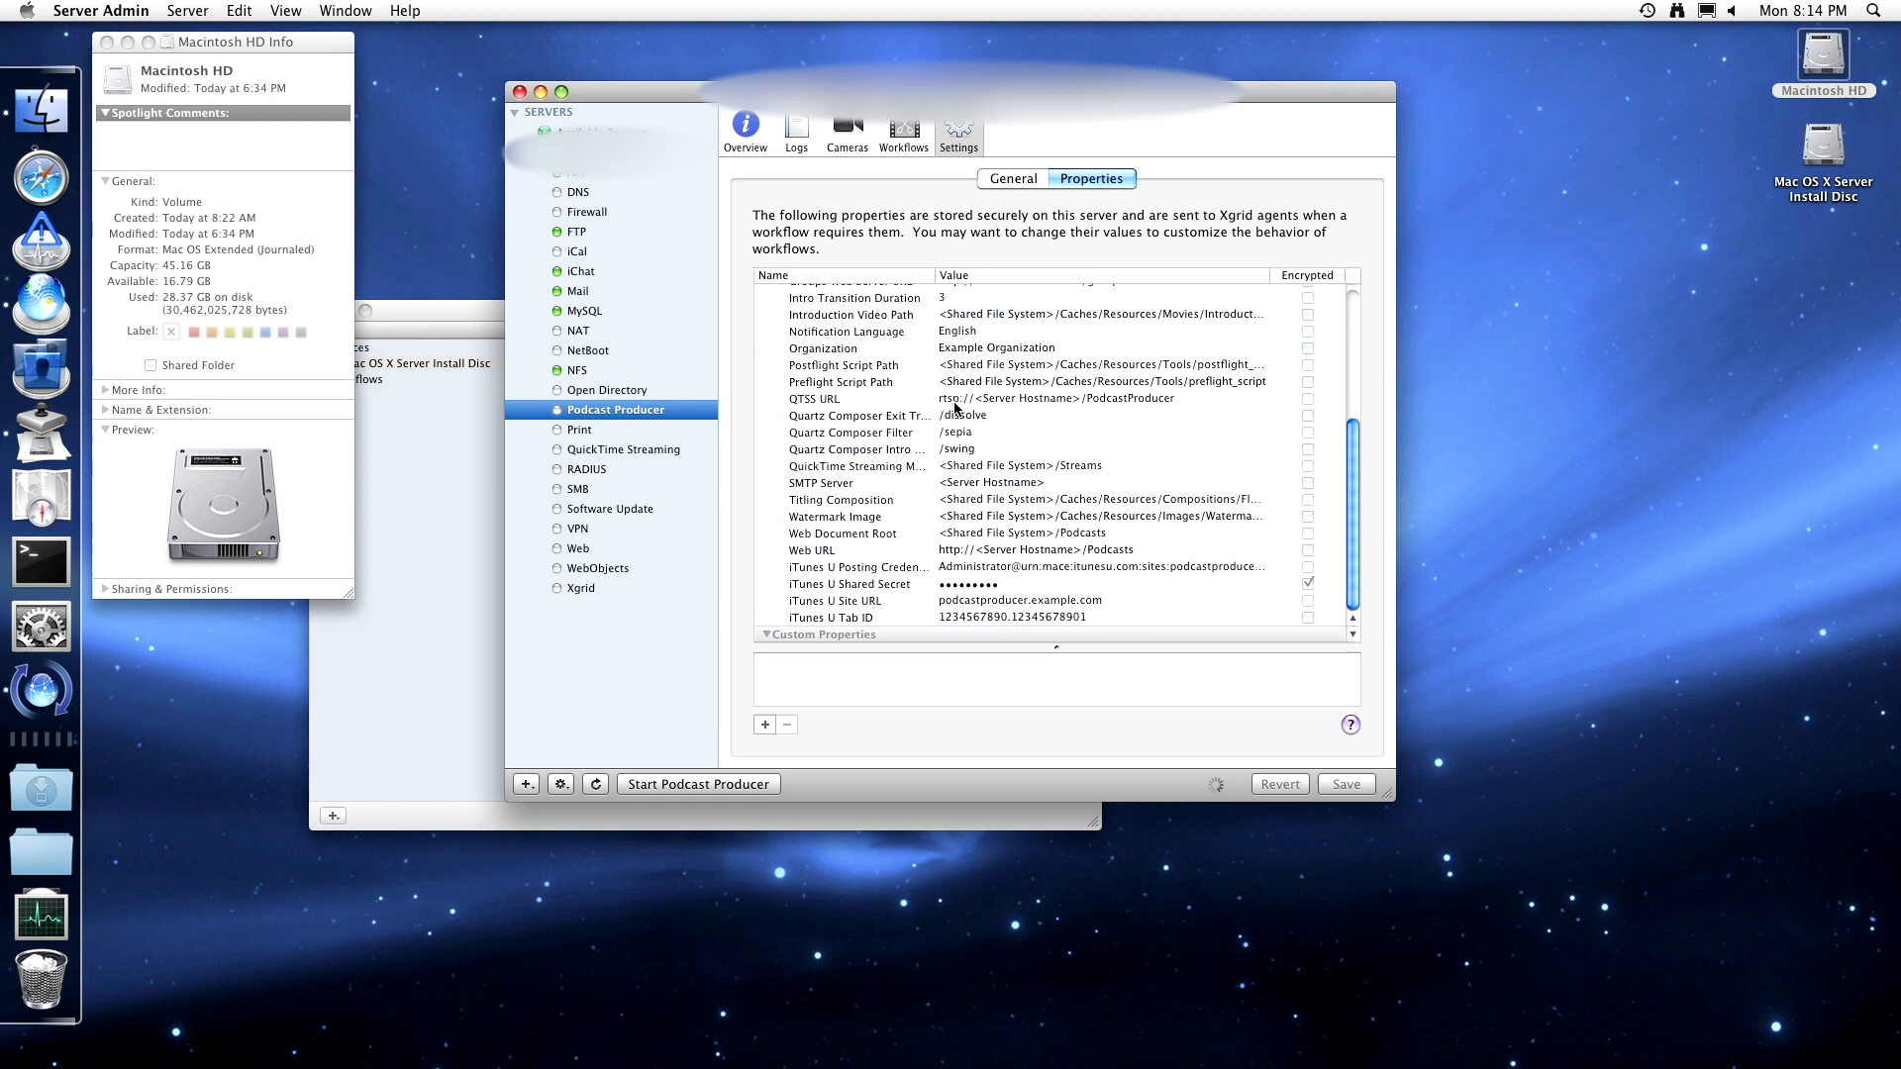
click(955, 401)
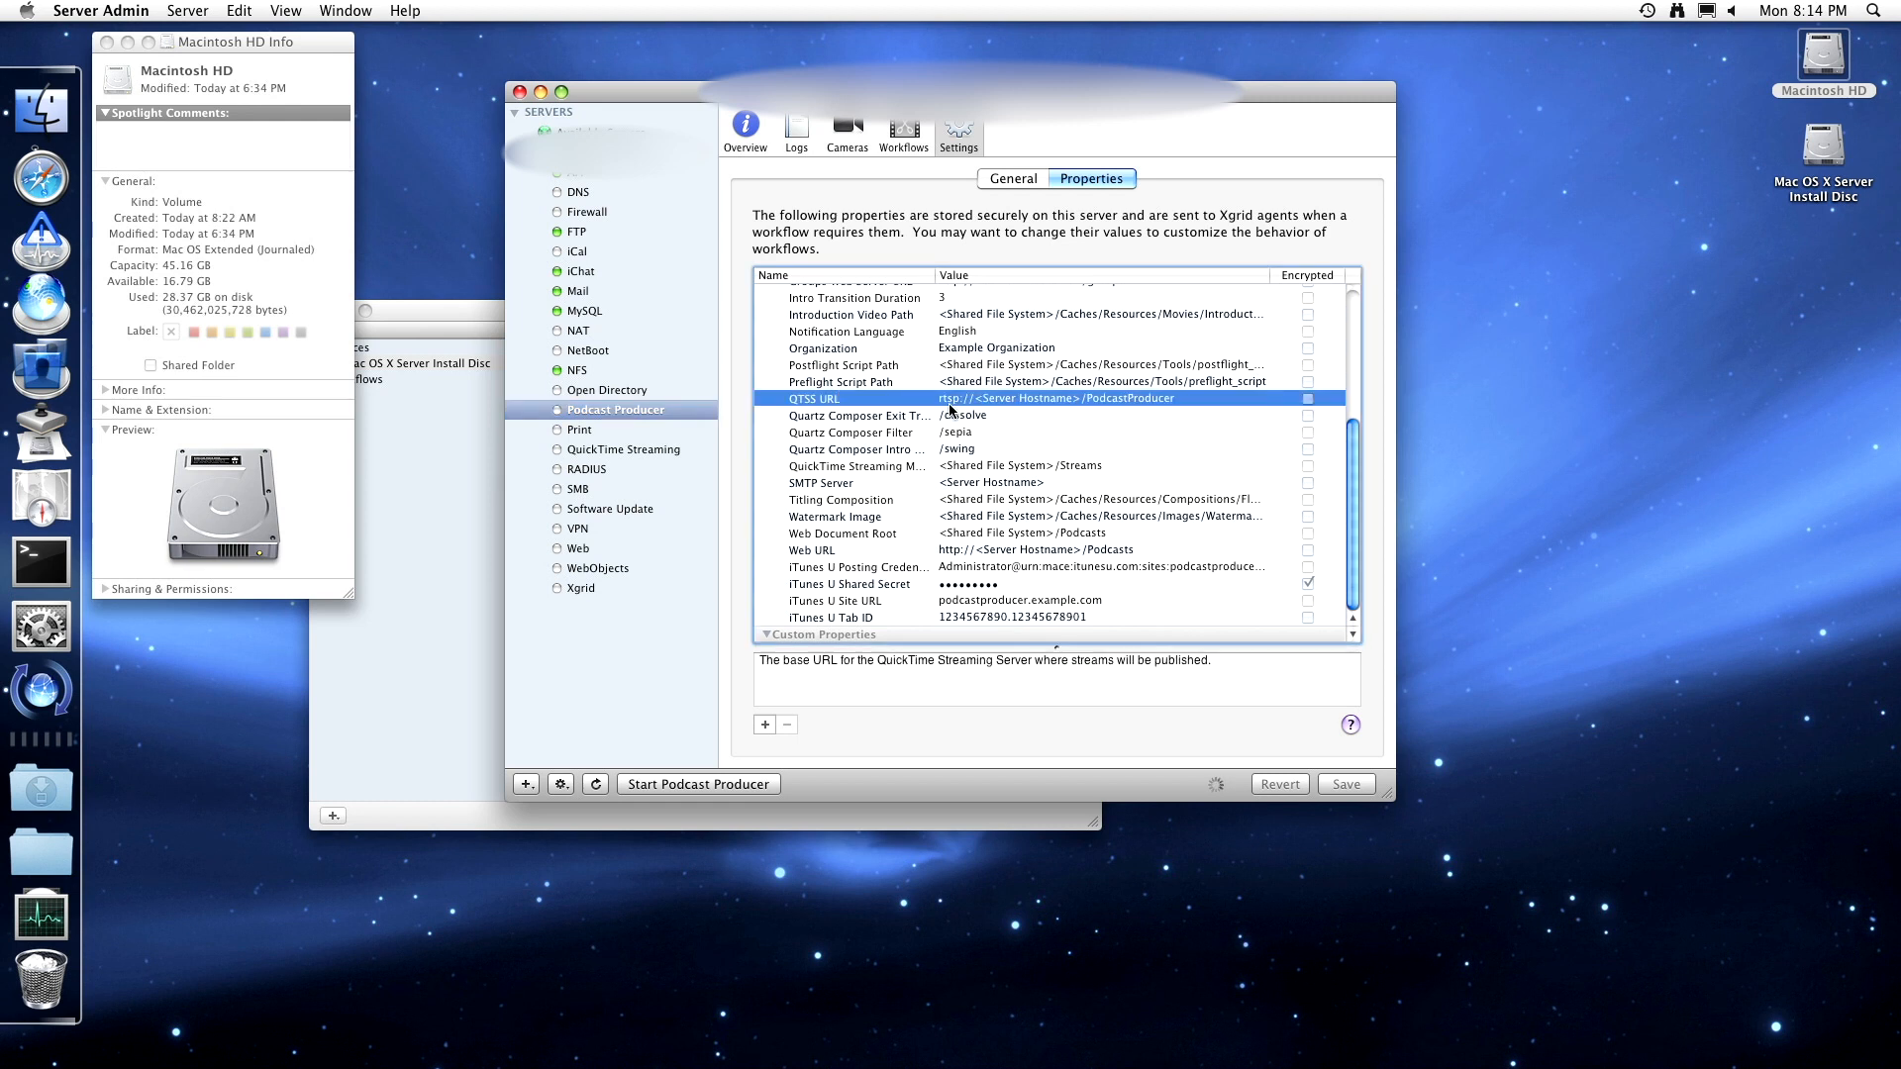
scroll(1000, 421, up, 3)
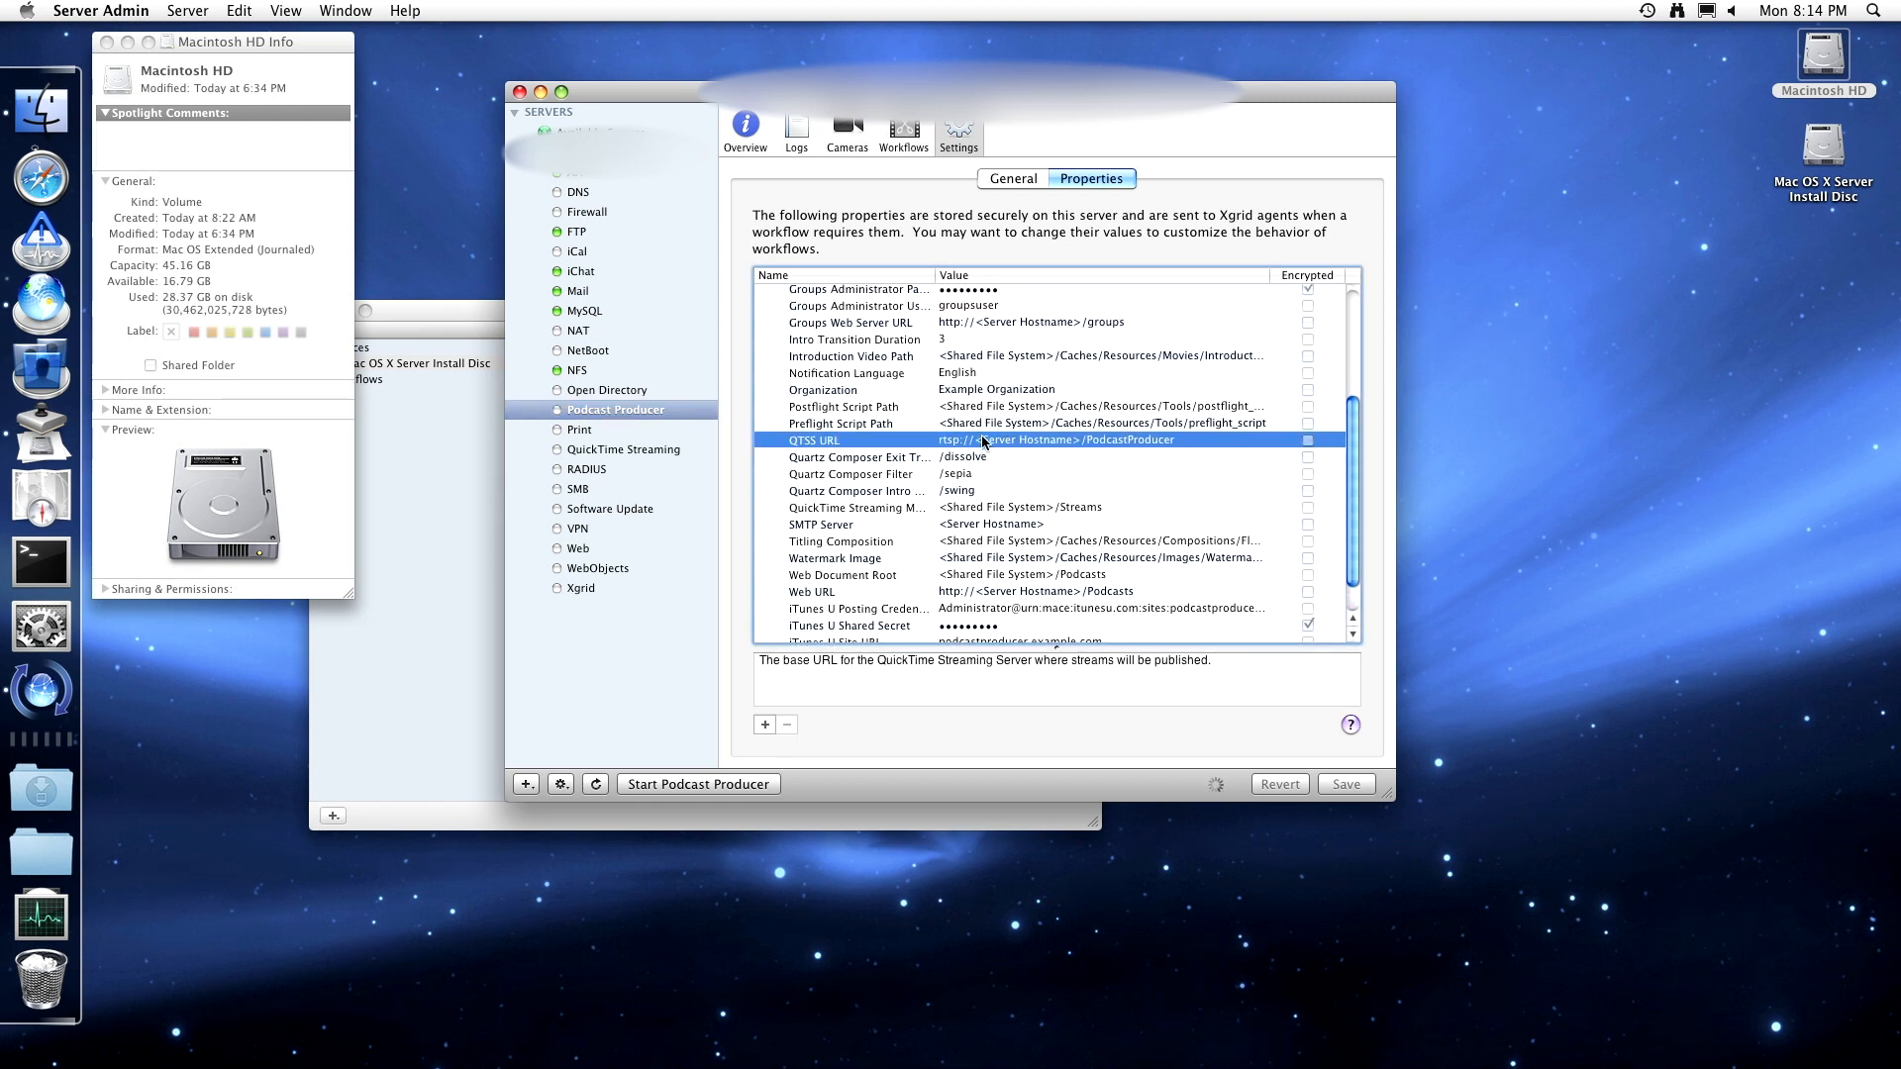
scroll(983, 442, up, 5)
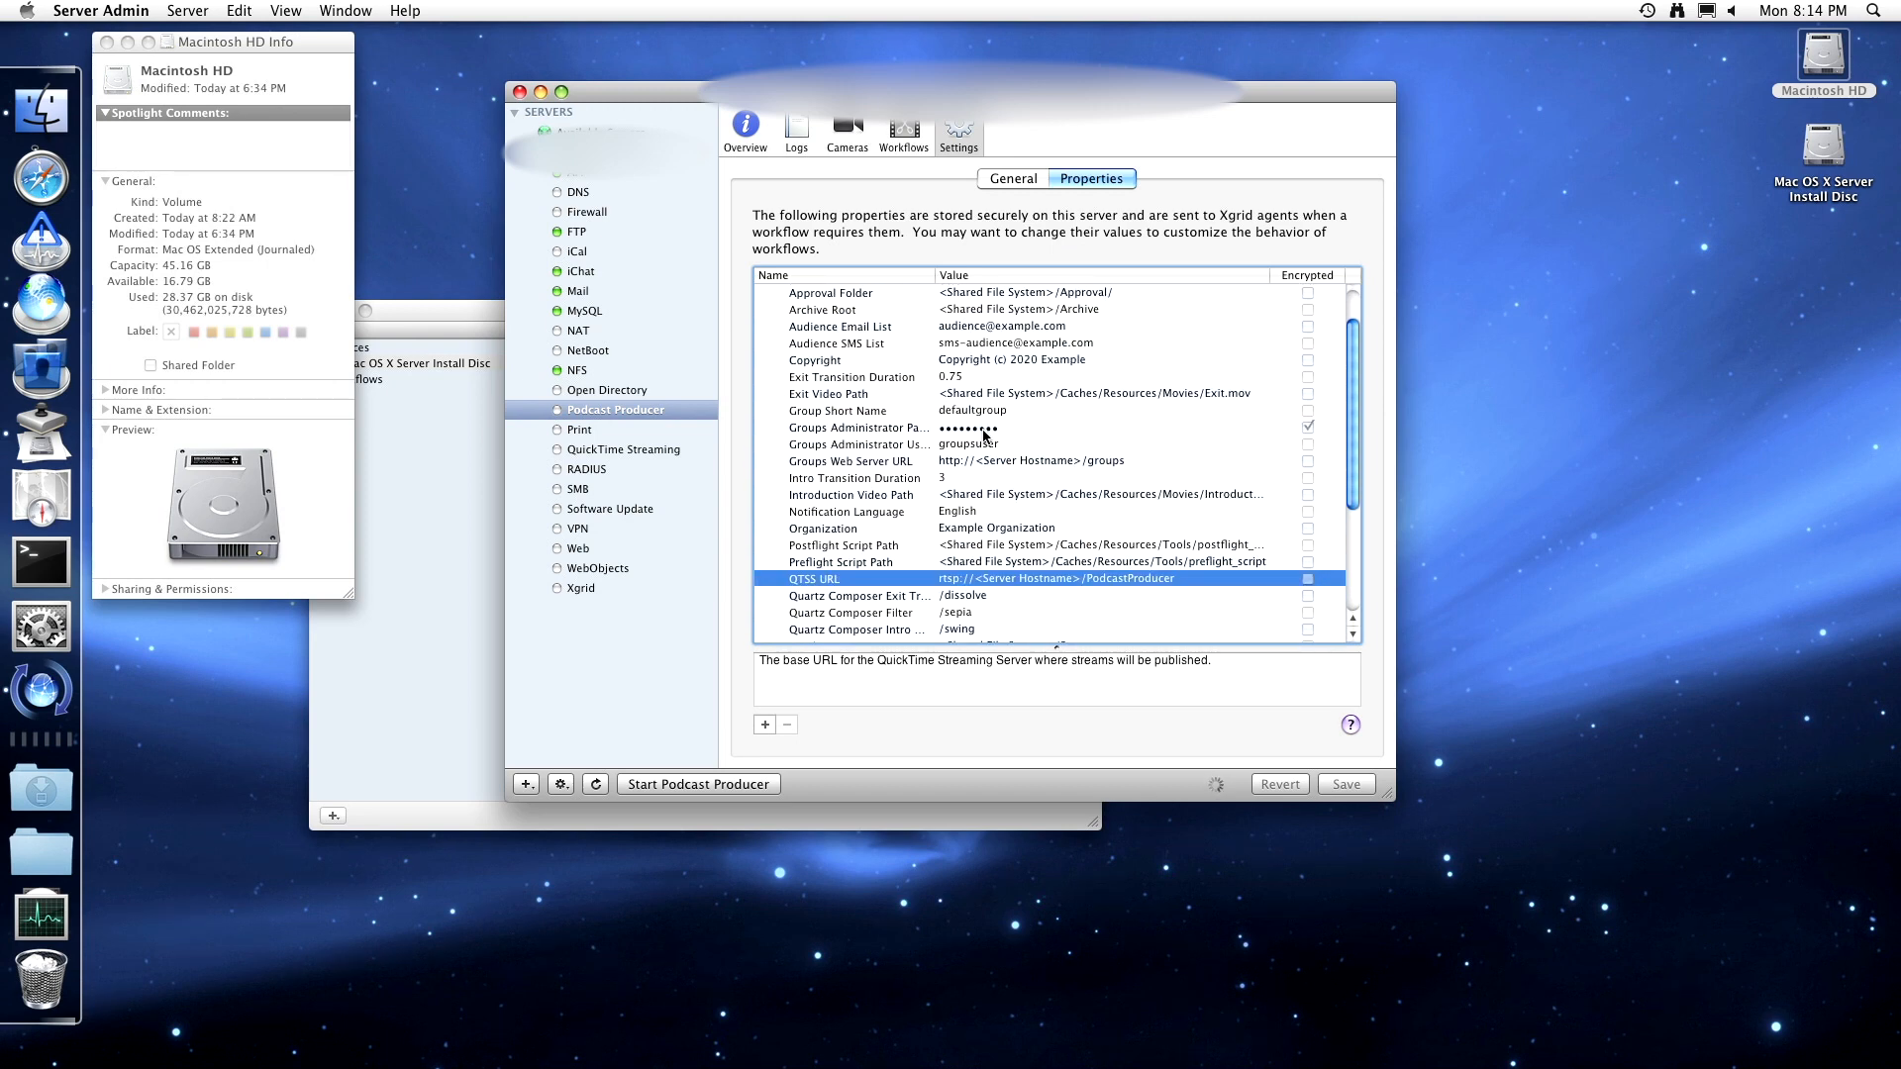
scroll(985, 436, down, 6)
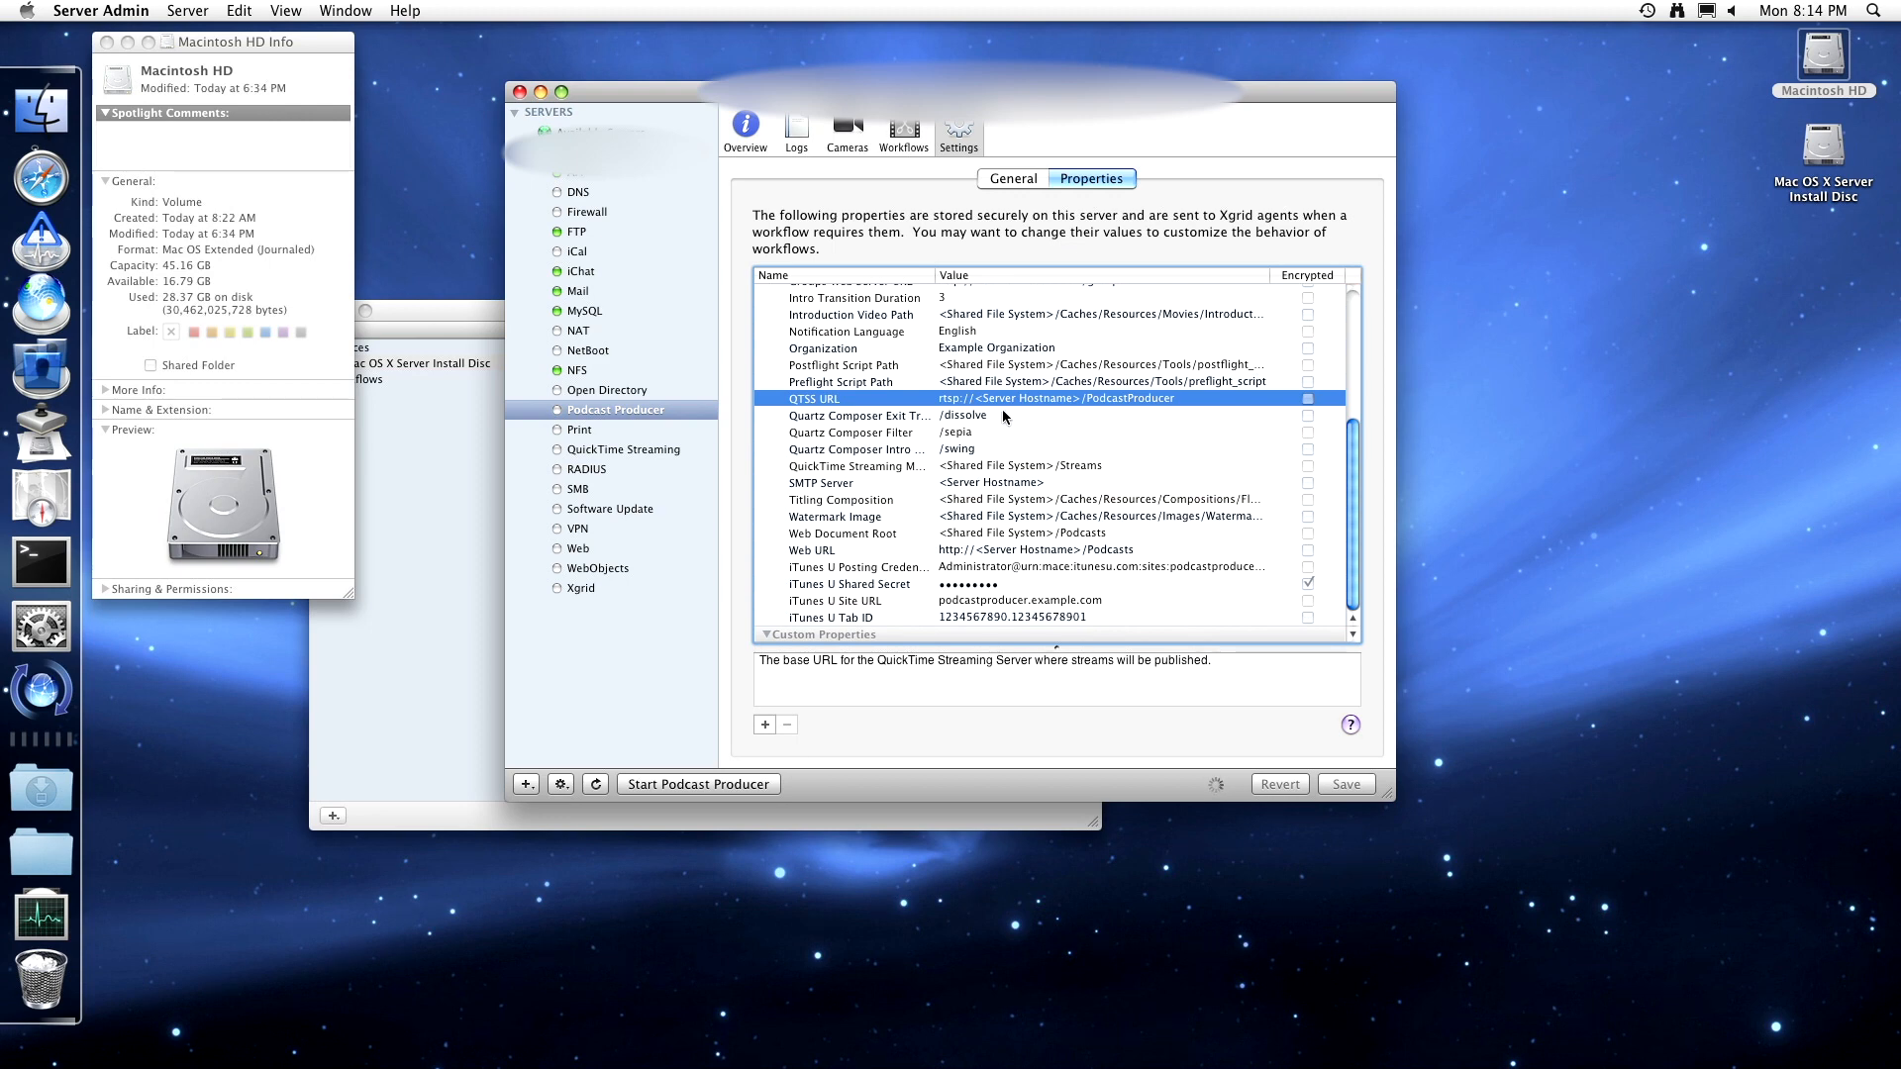
scroll(1001, 408, up, 8)
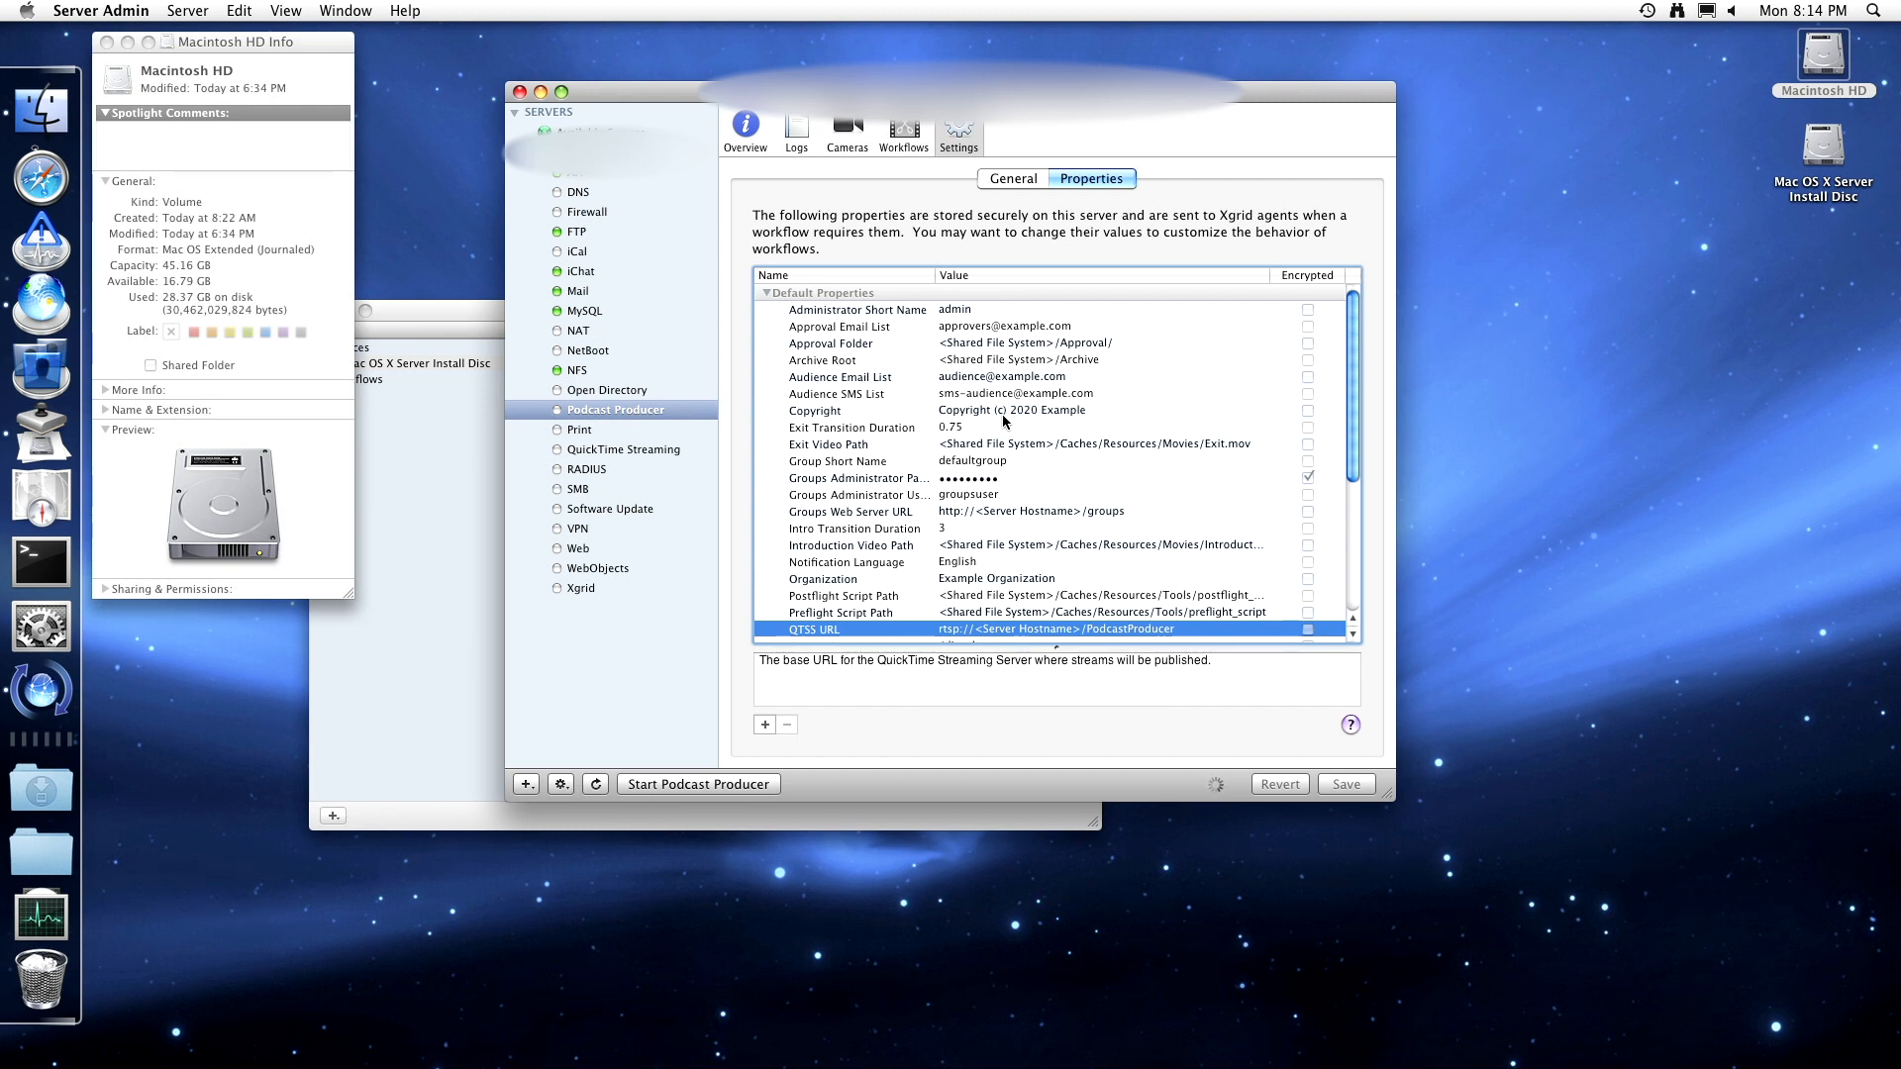
click(1029, 180)
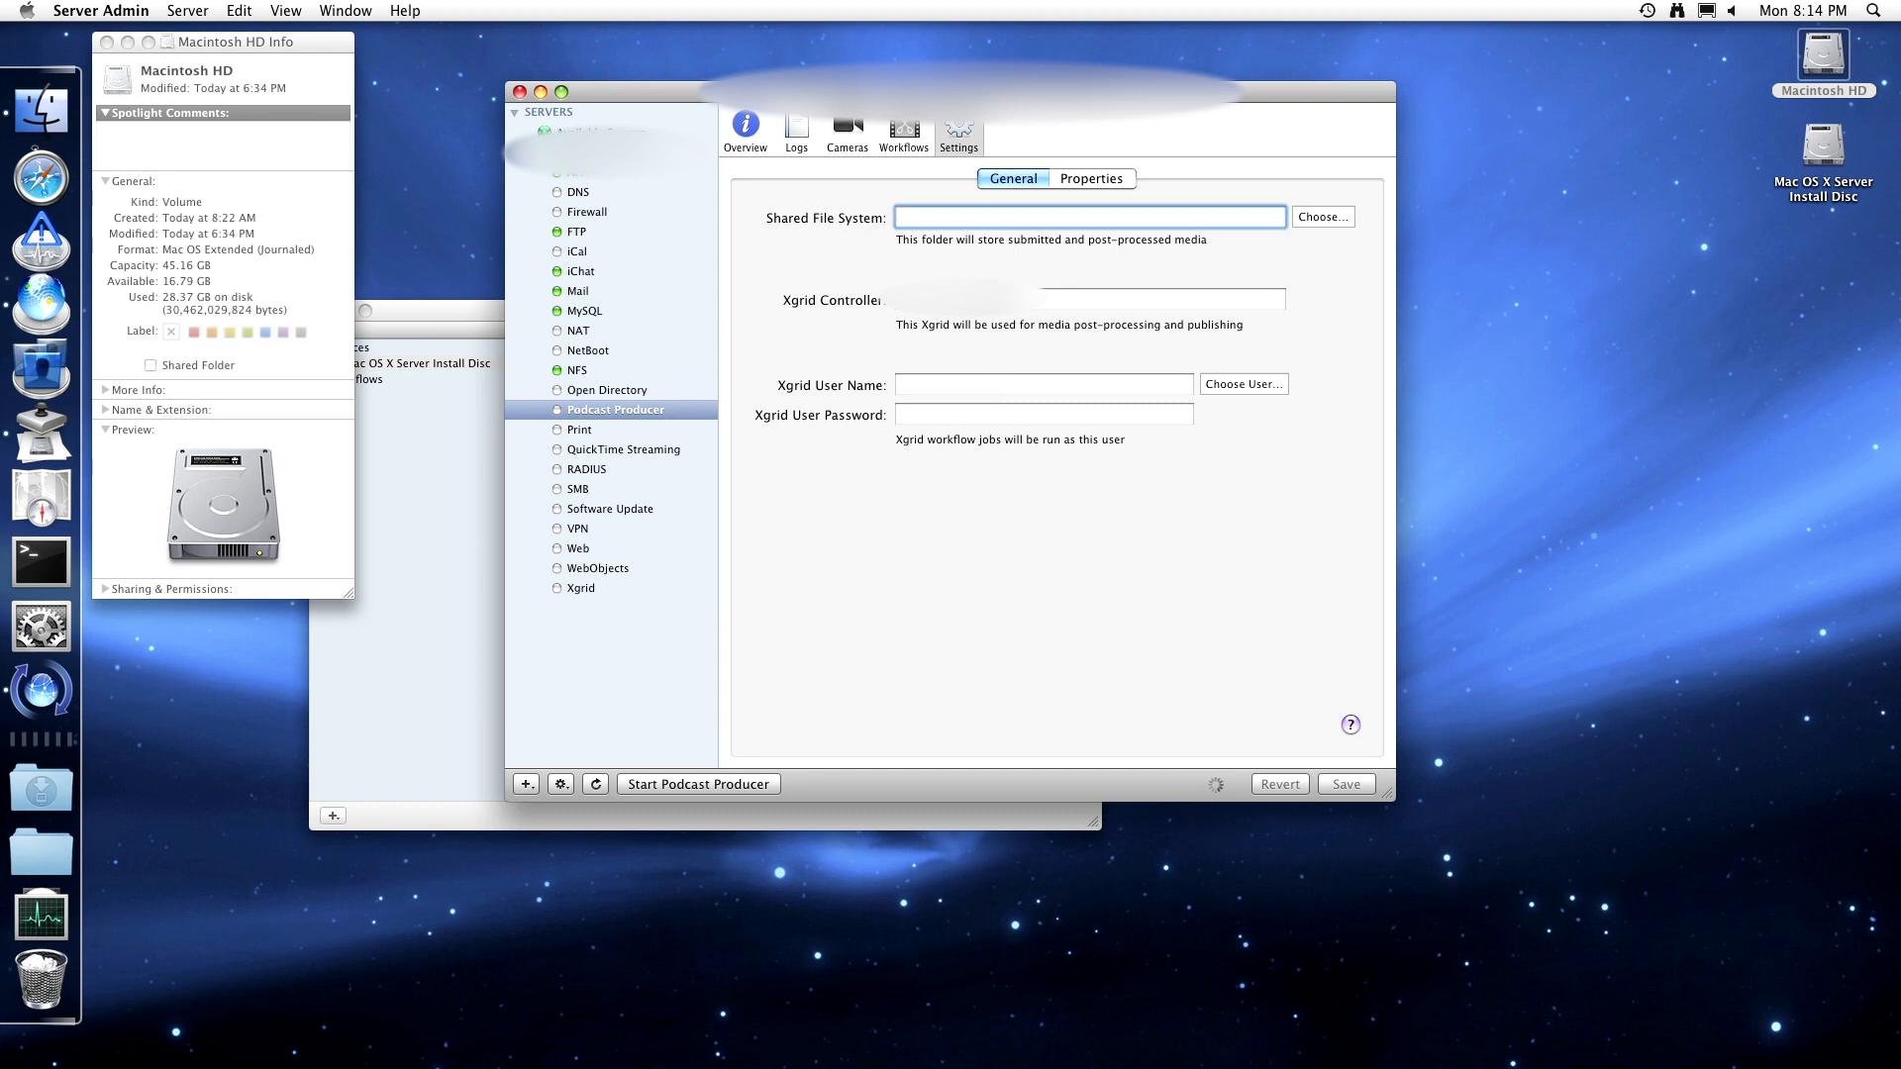
click(1079, 180)
click(886, 147)
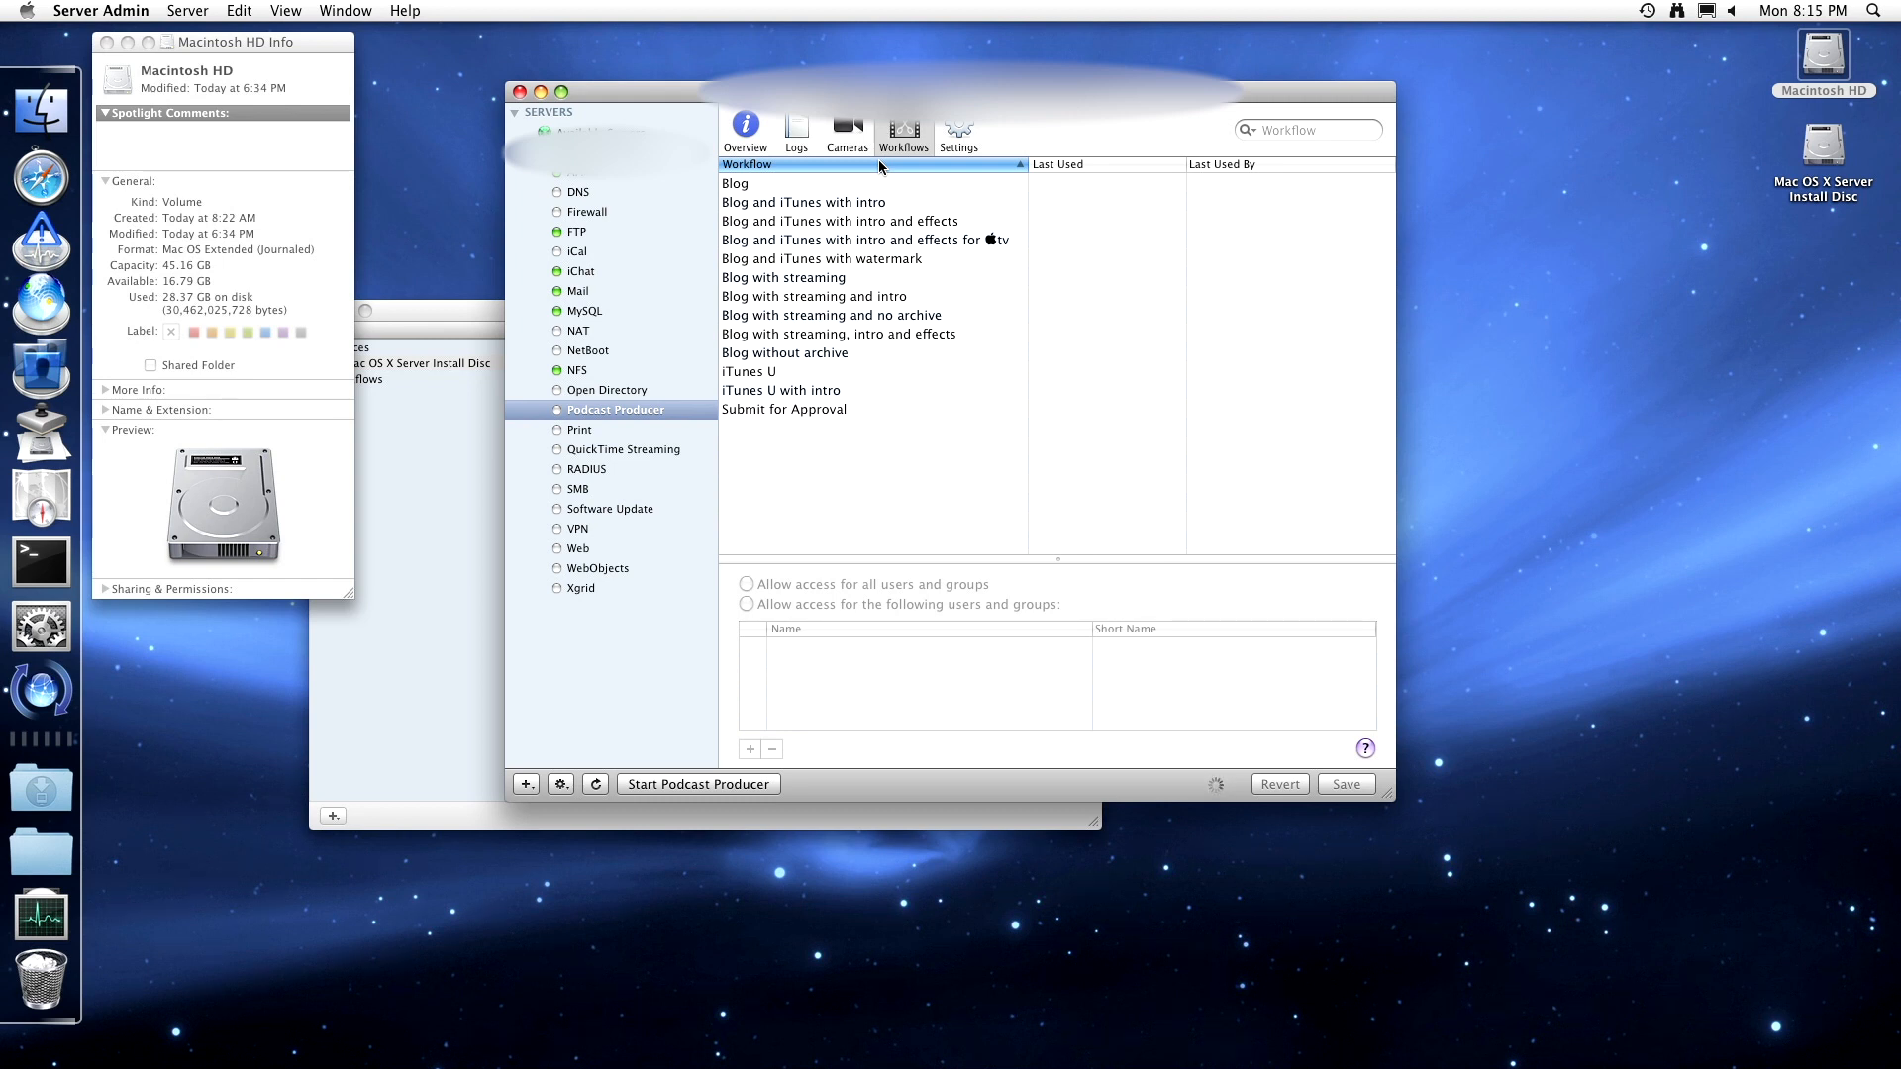
- Go back to Podcast Producer's Overview and try starting the service, which stays Stopped
click(745, 154)
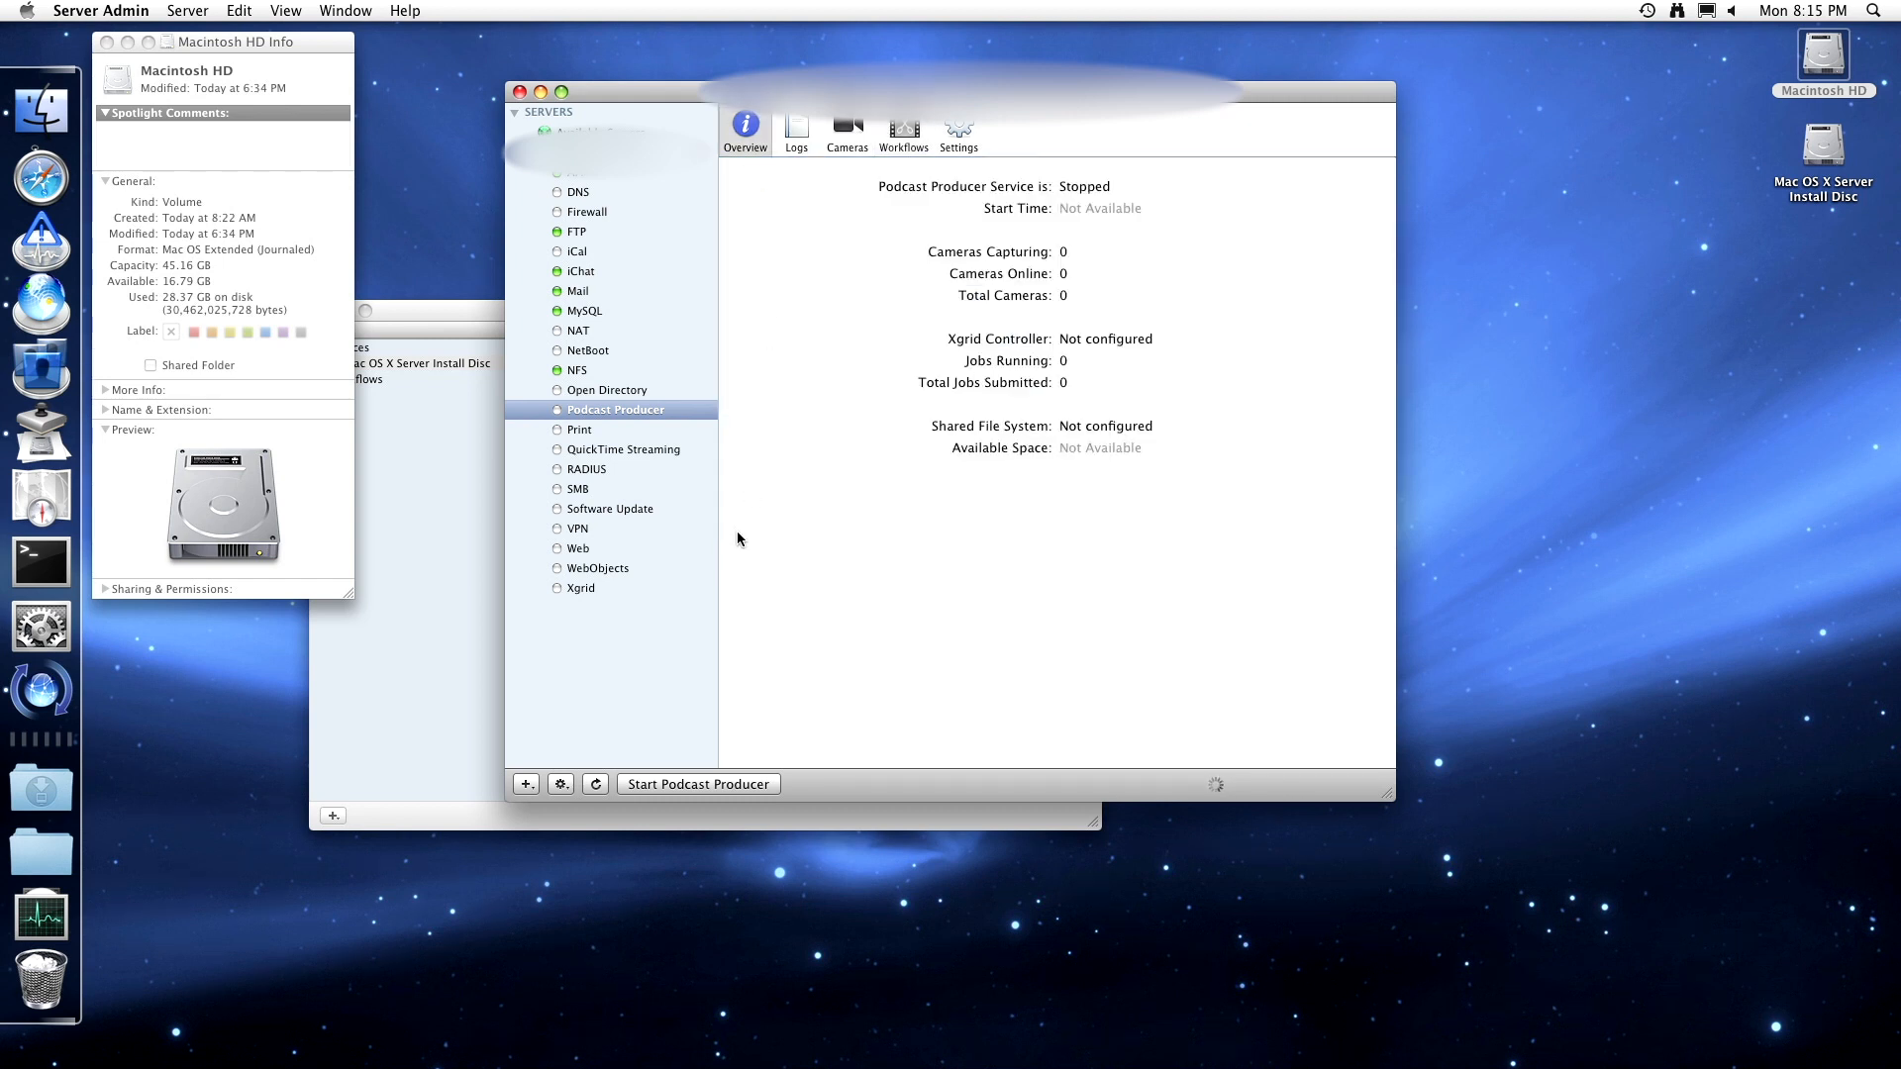
click(711, 785)
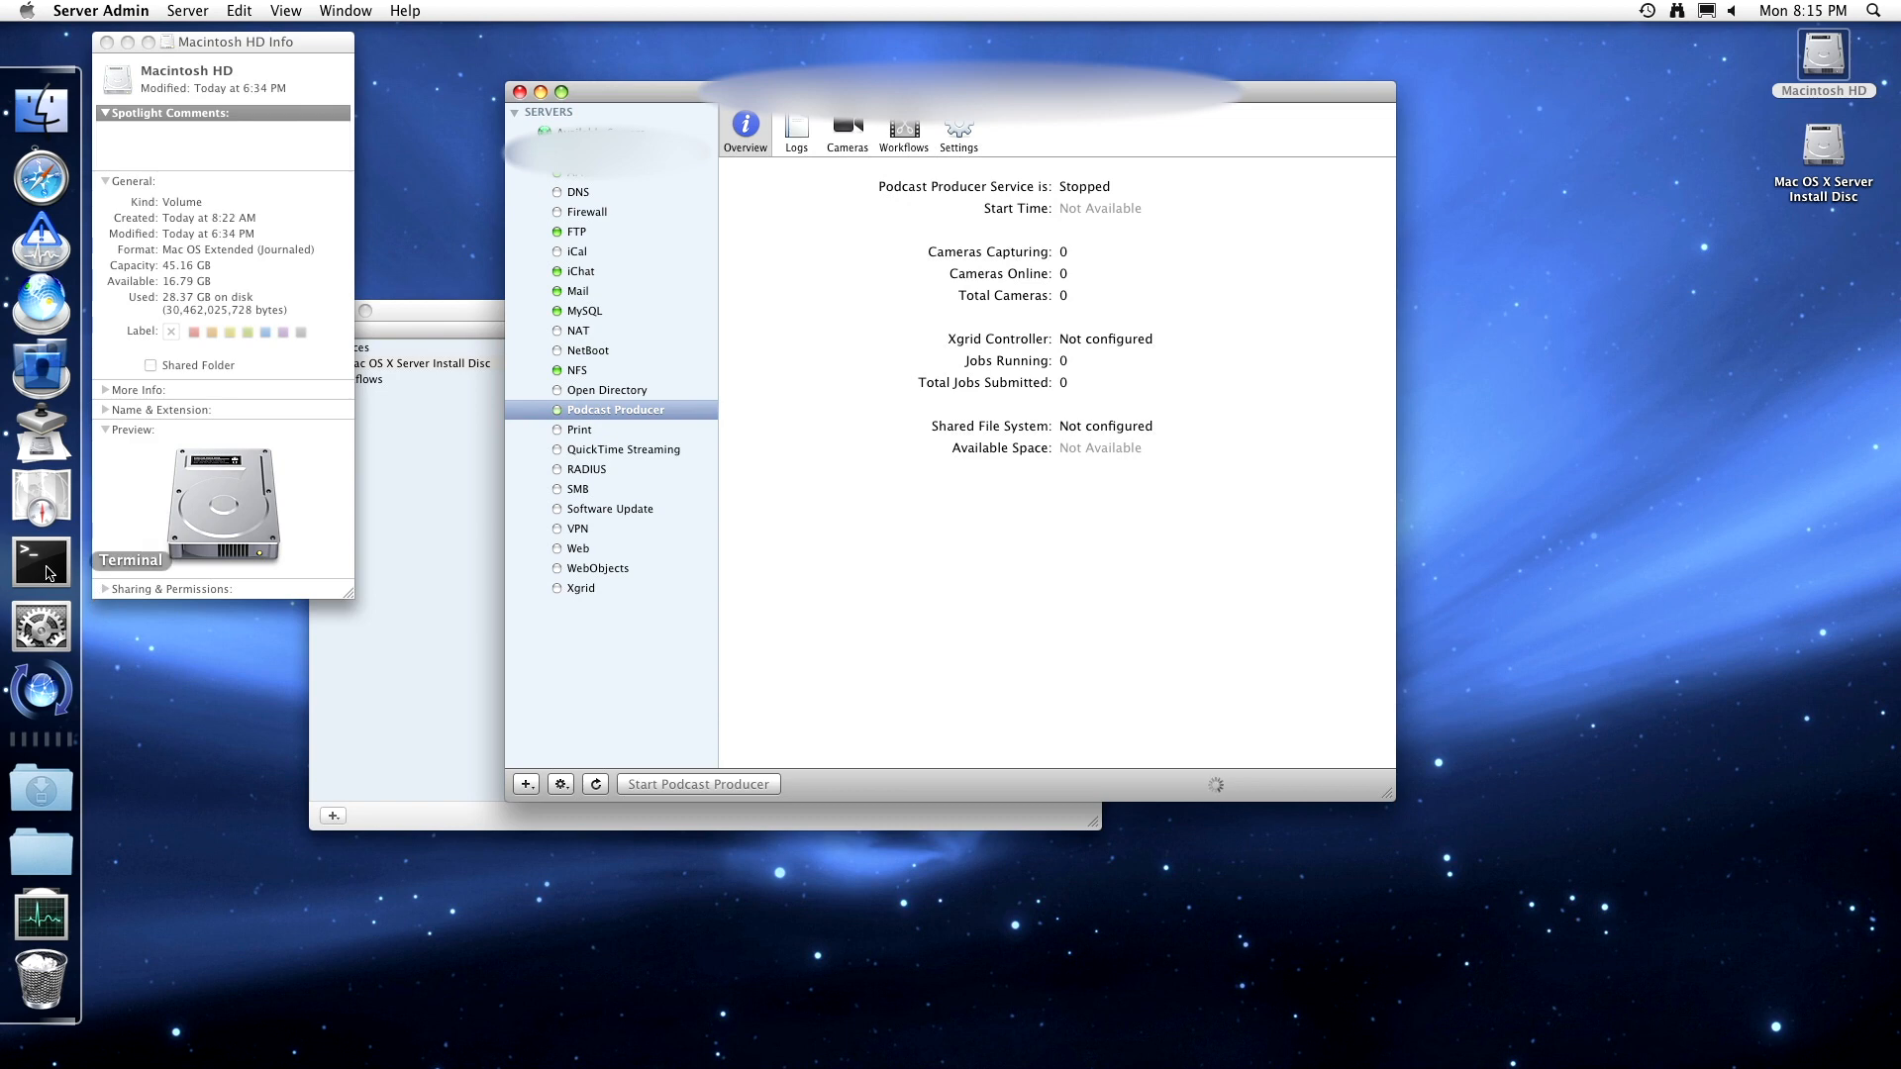
- Display the Utilities Dock stack as a folder and launch Activity Monitor from it
click(40, 916)
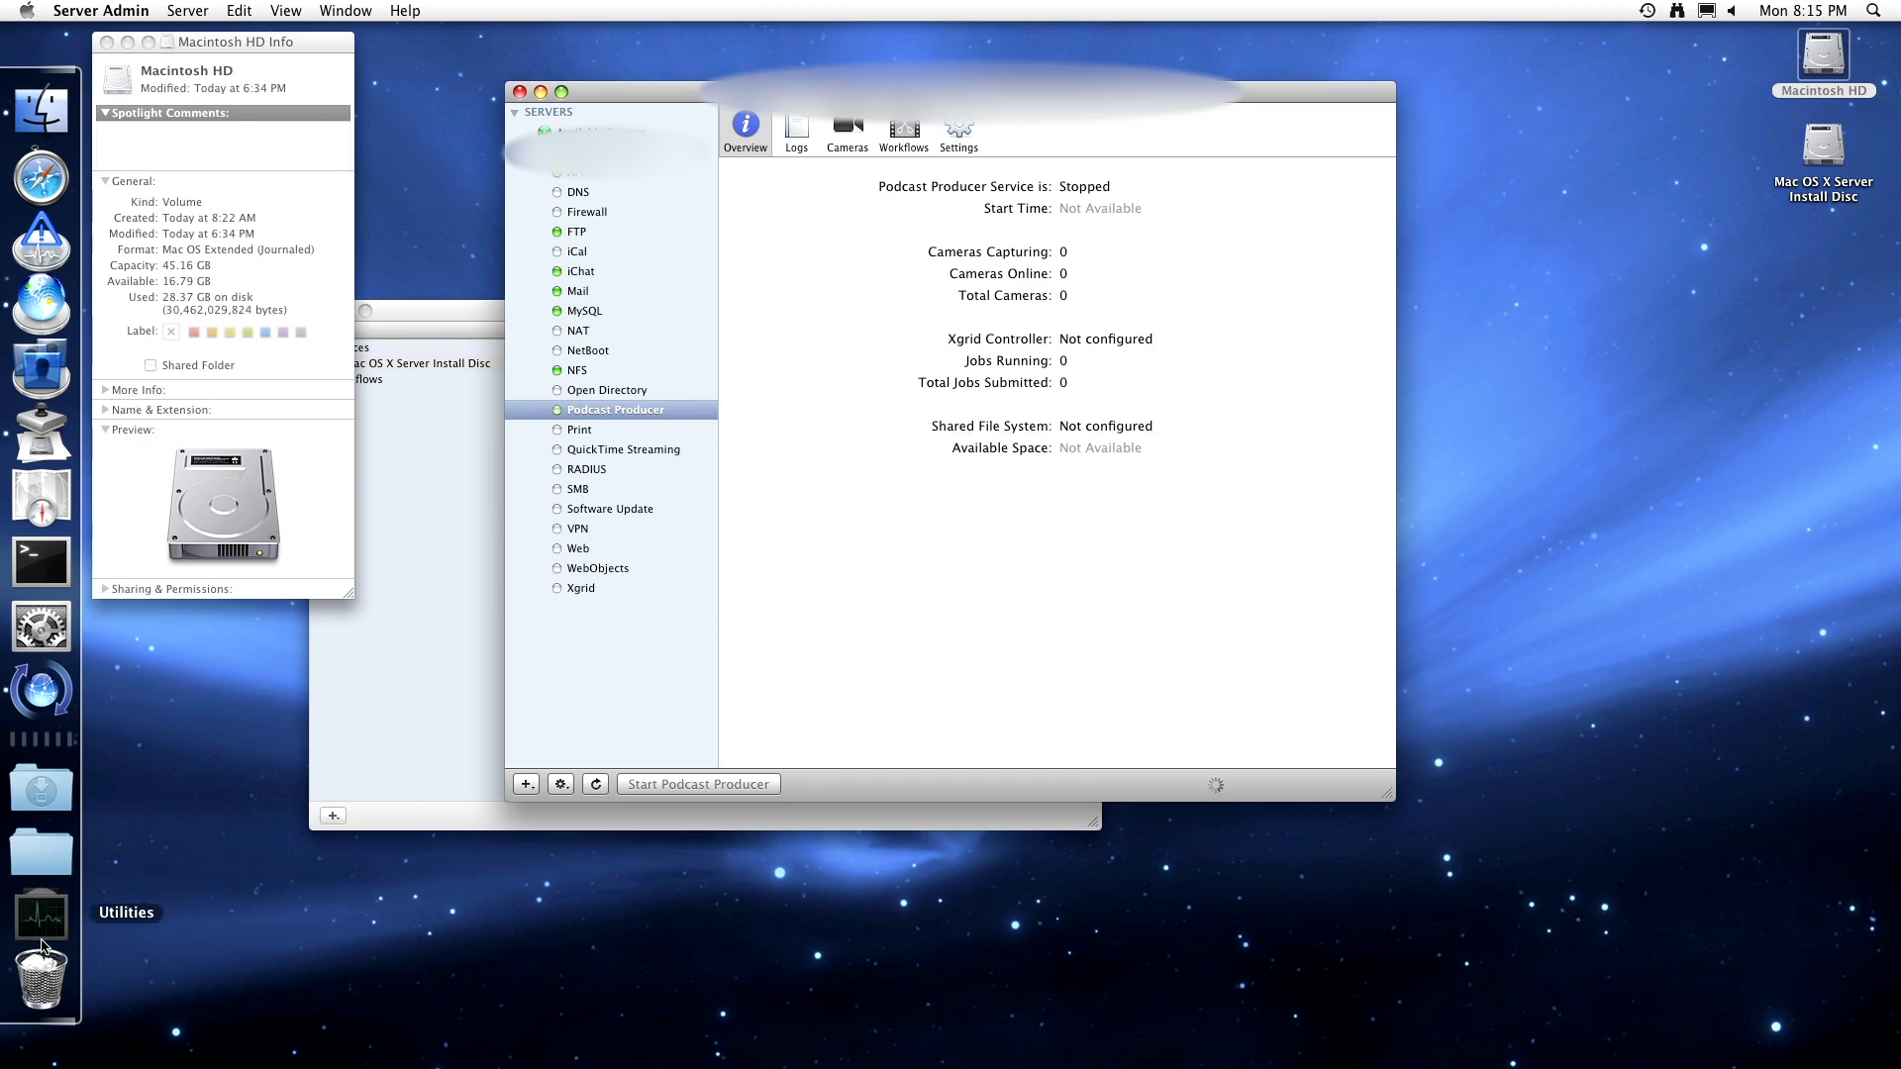
right_click(41, 916)
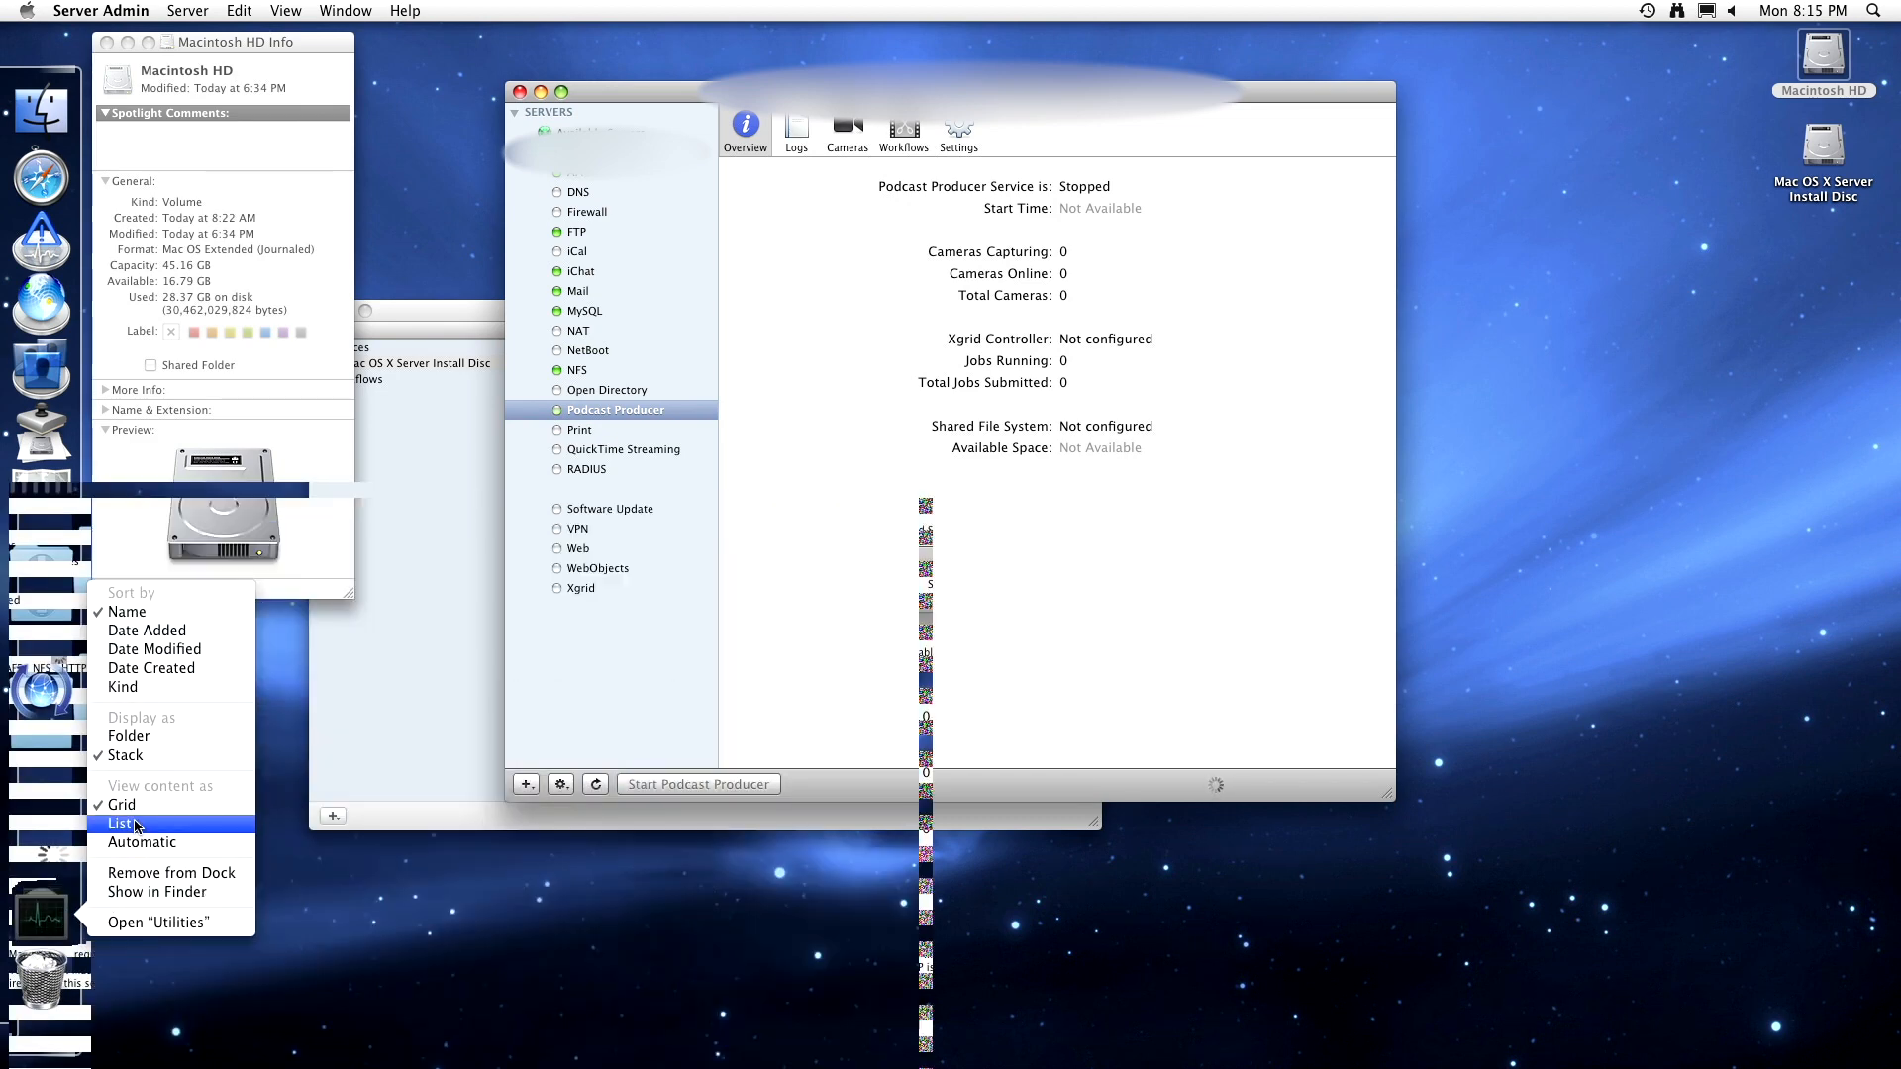
click(131, 737)
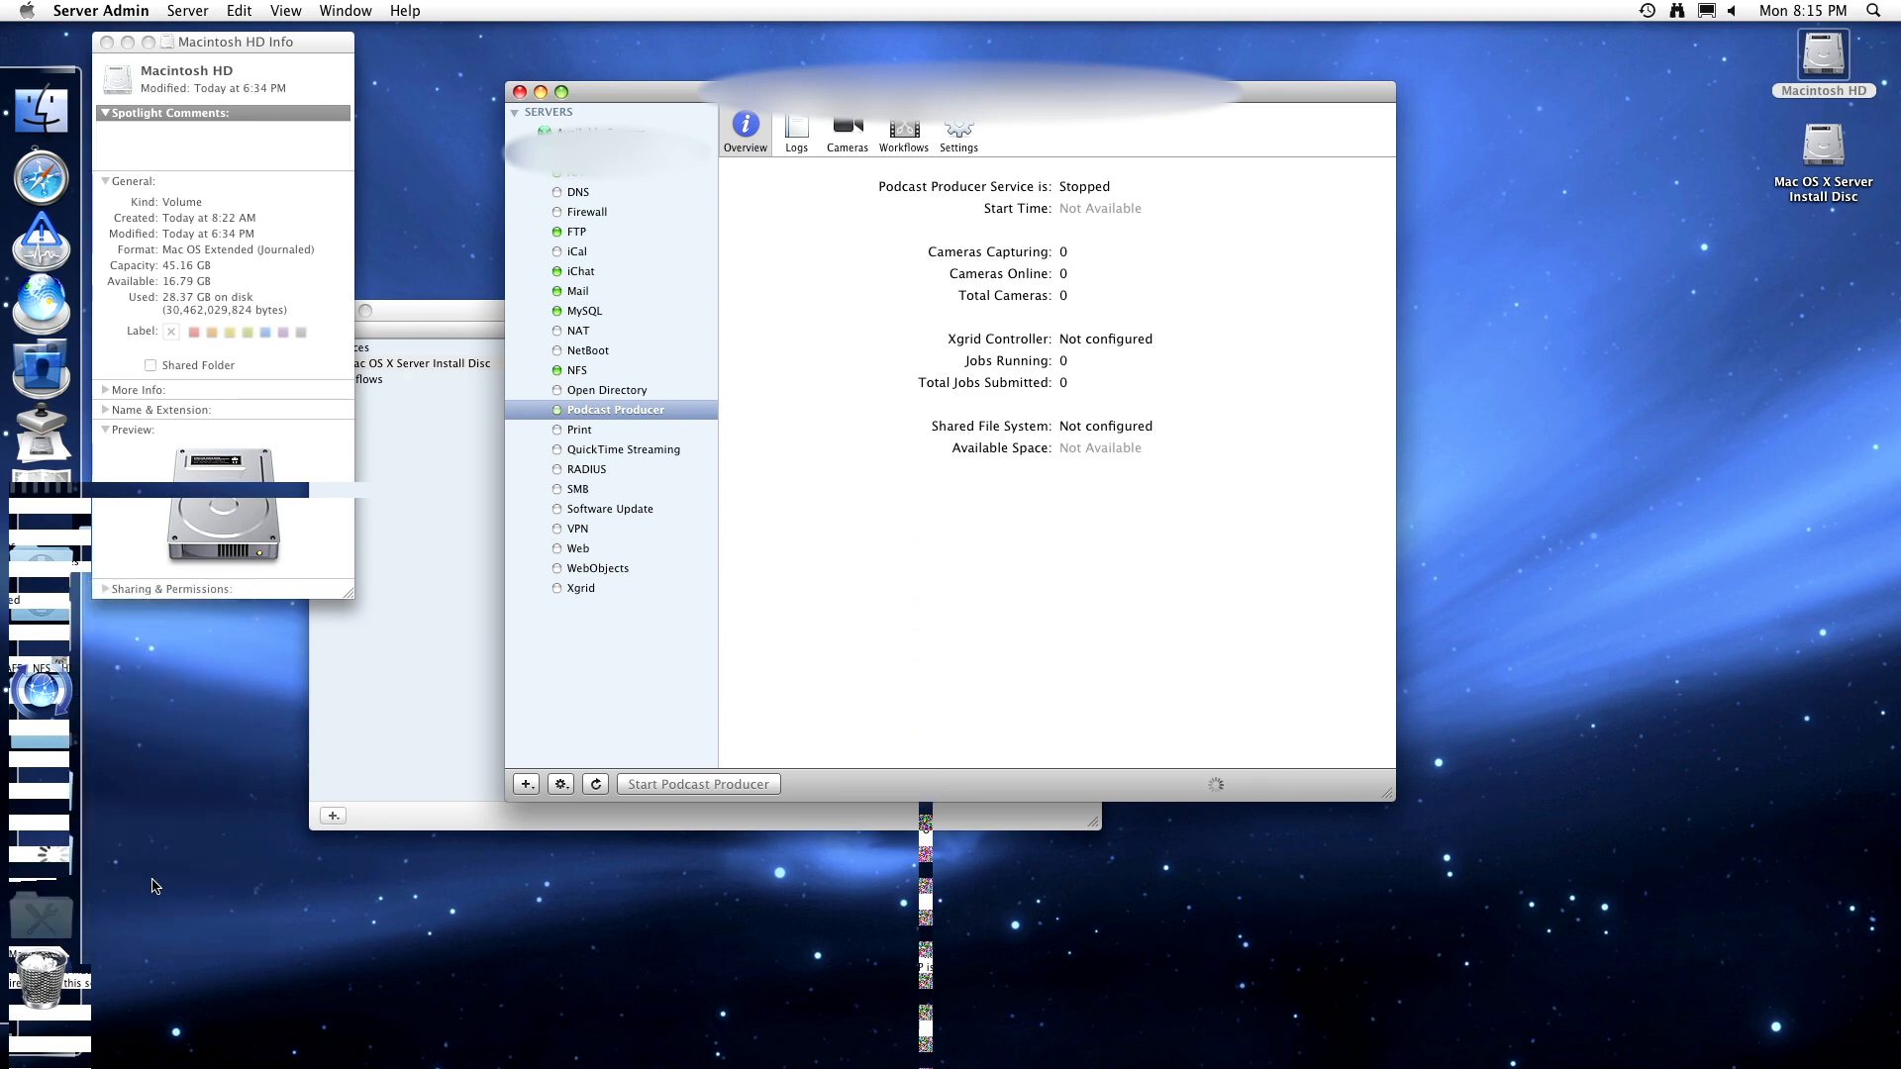
click(55, 919)
click(192, 592)
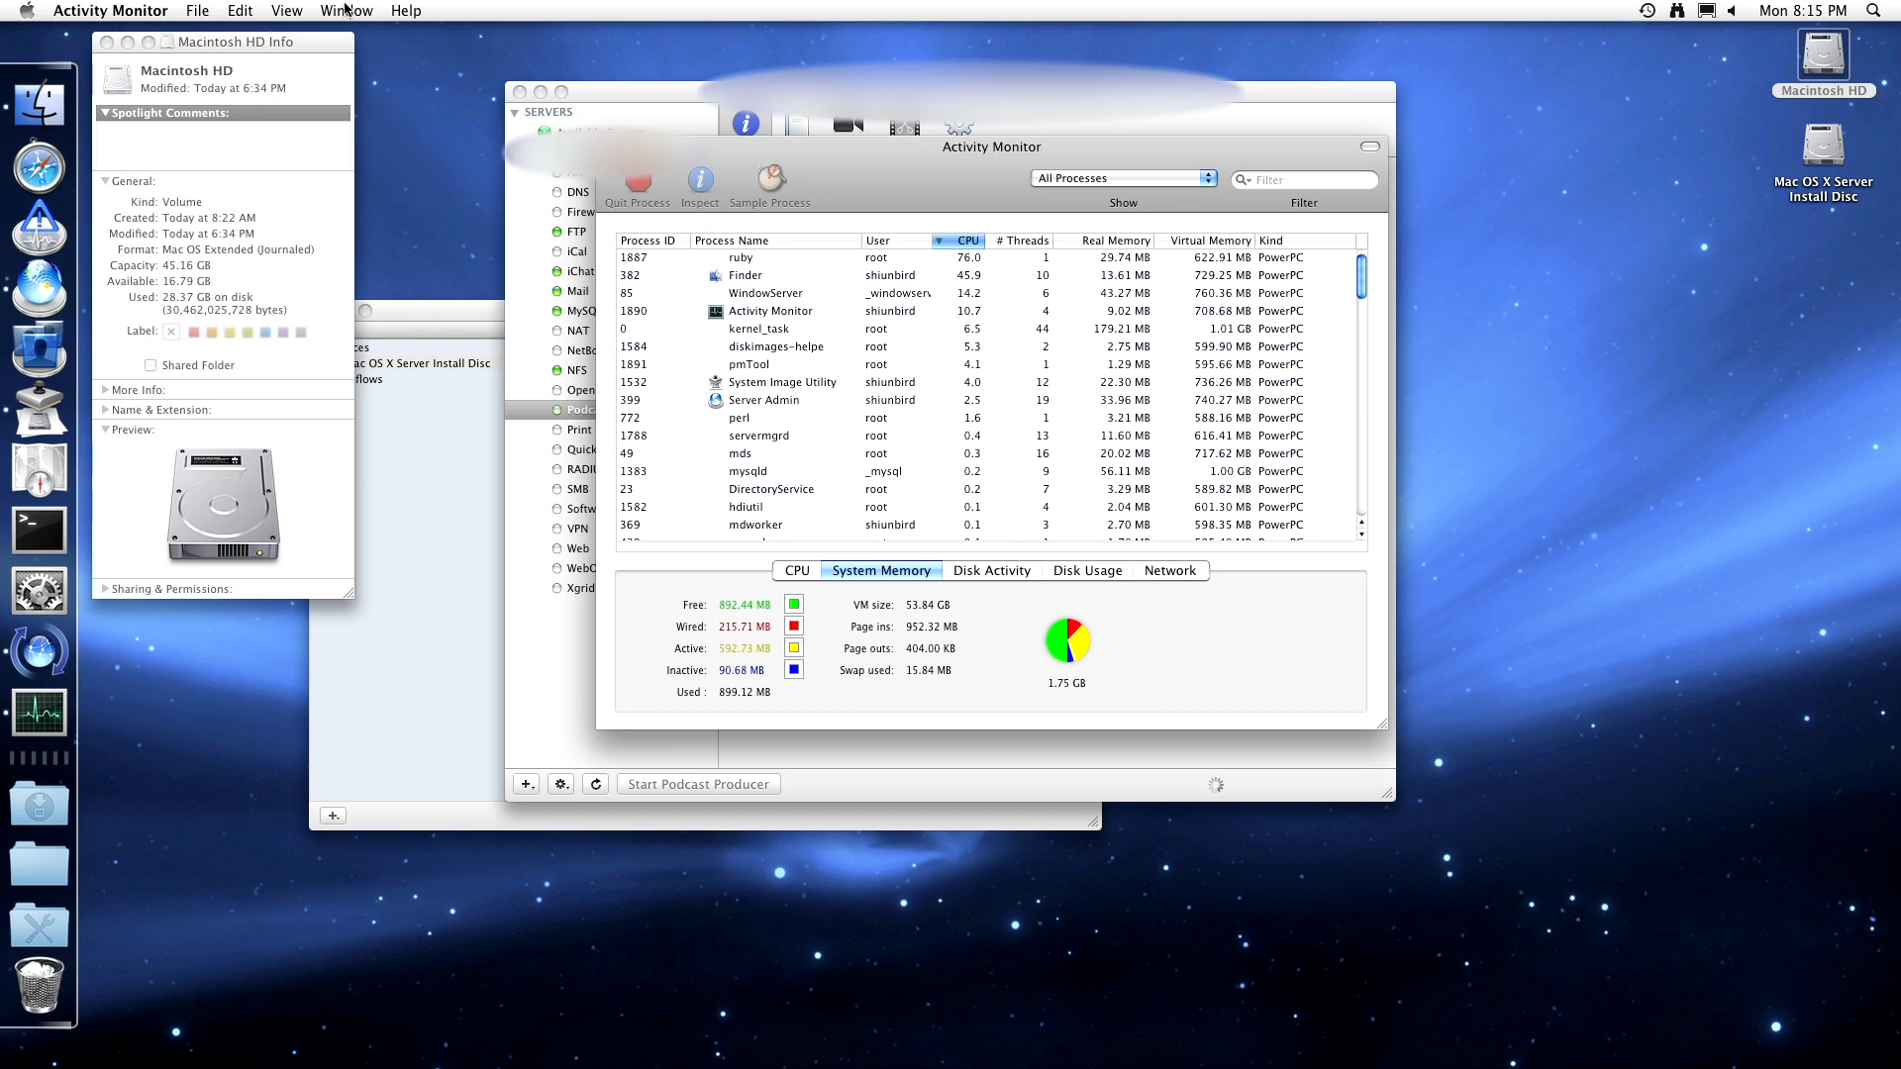
- Set Activity Monitor's Dock icon to Show Memory Usage and close its process window
click(347, 11)
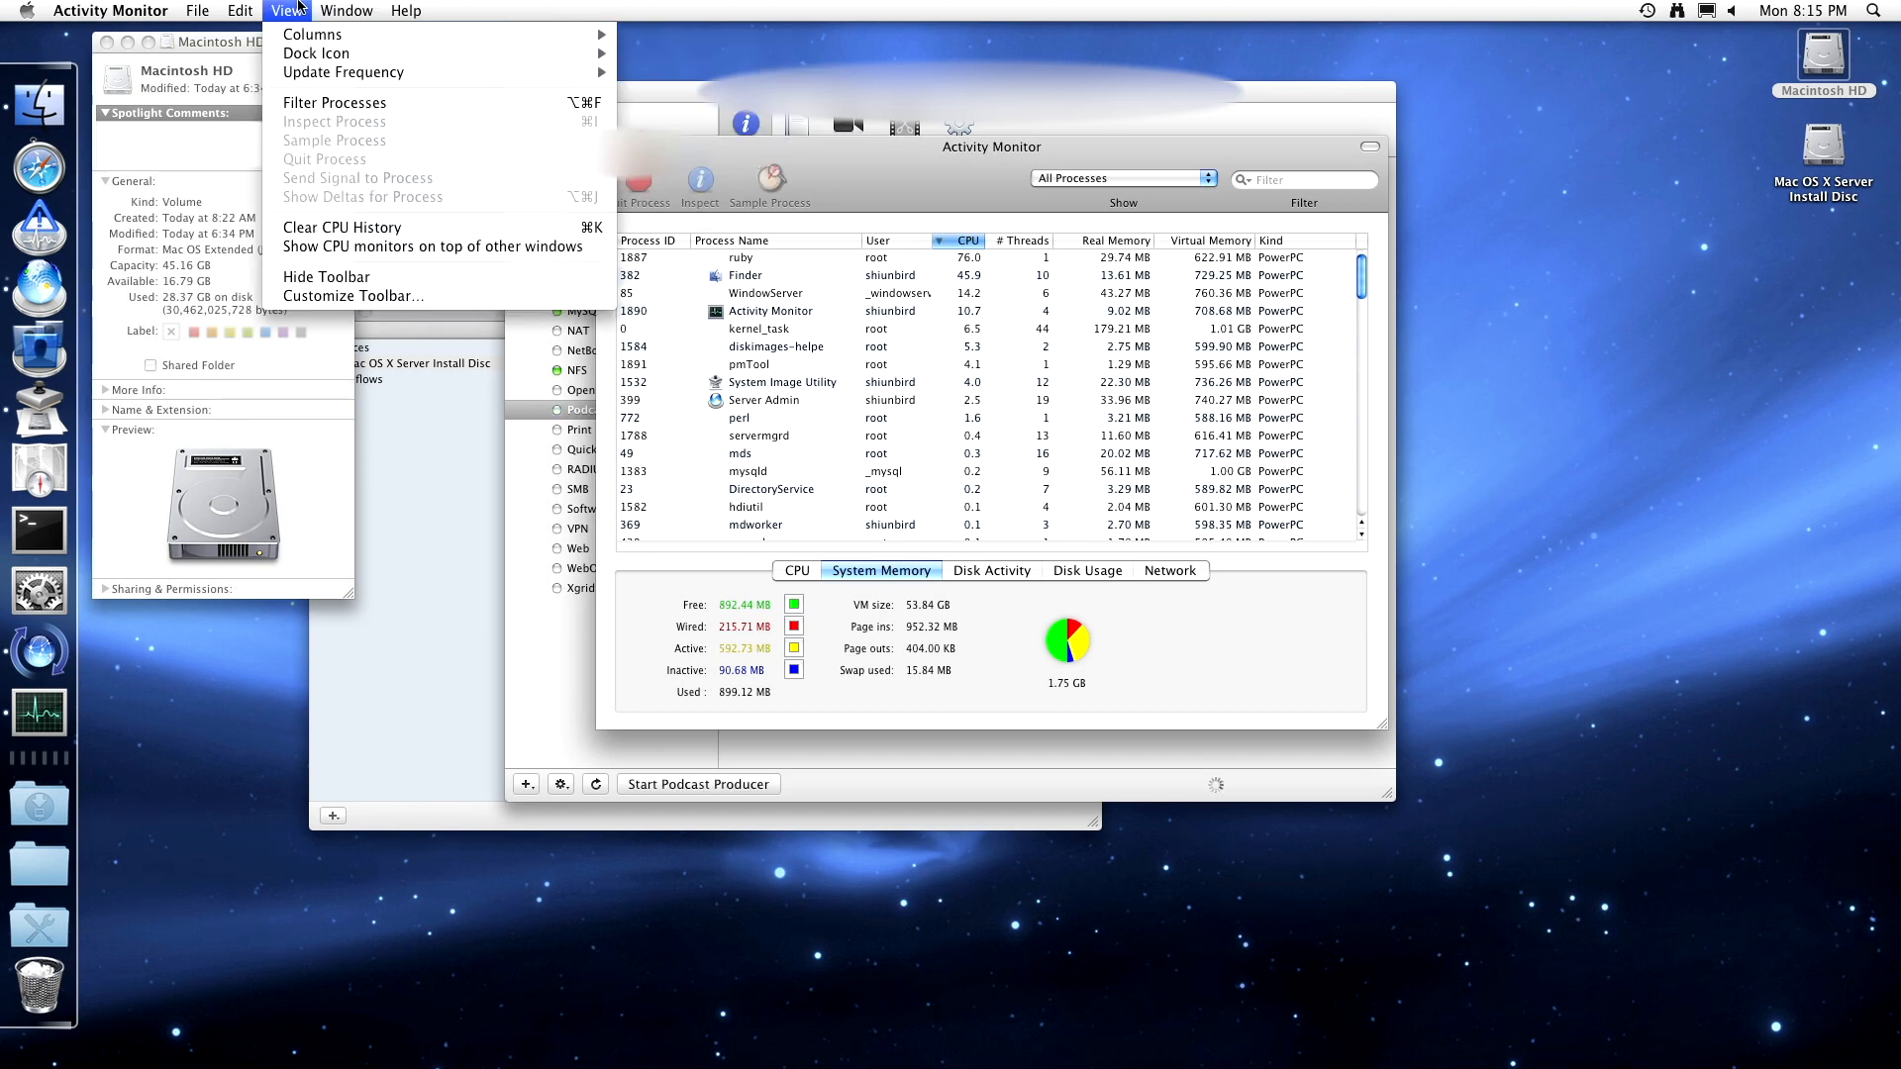
click(297, 7)
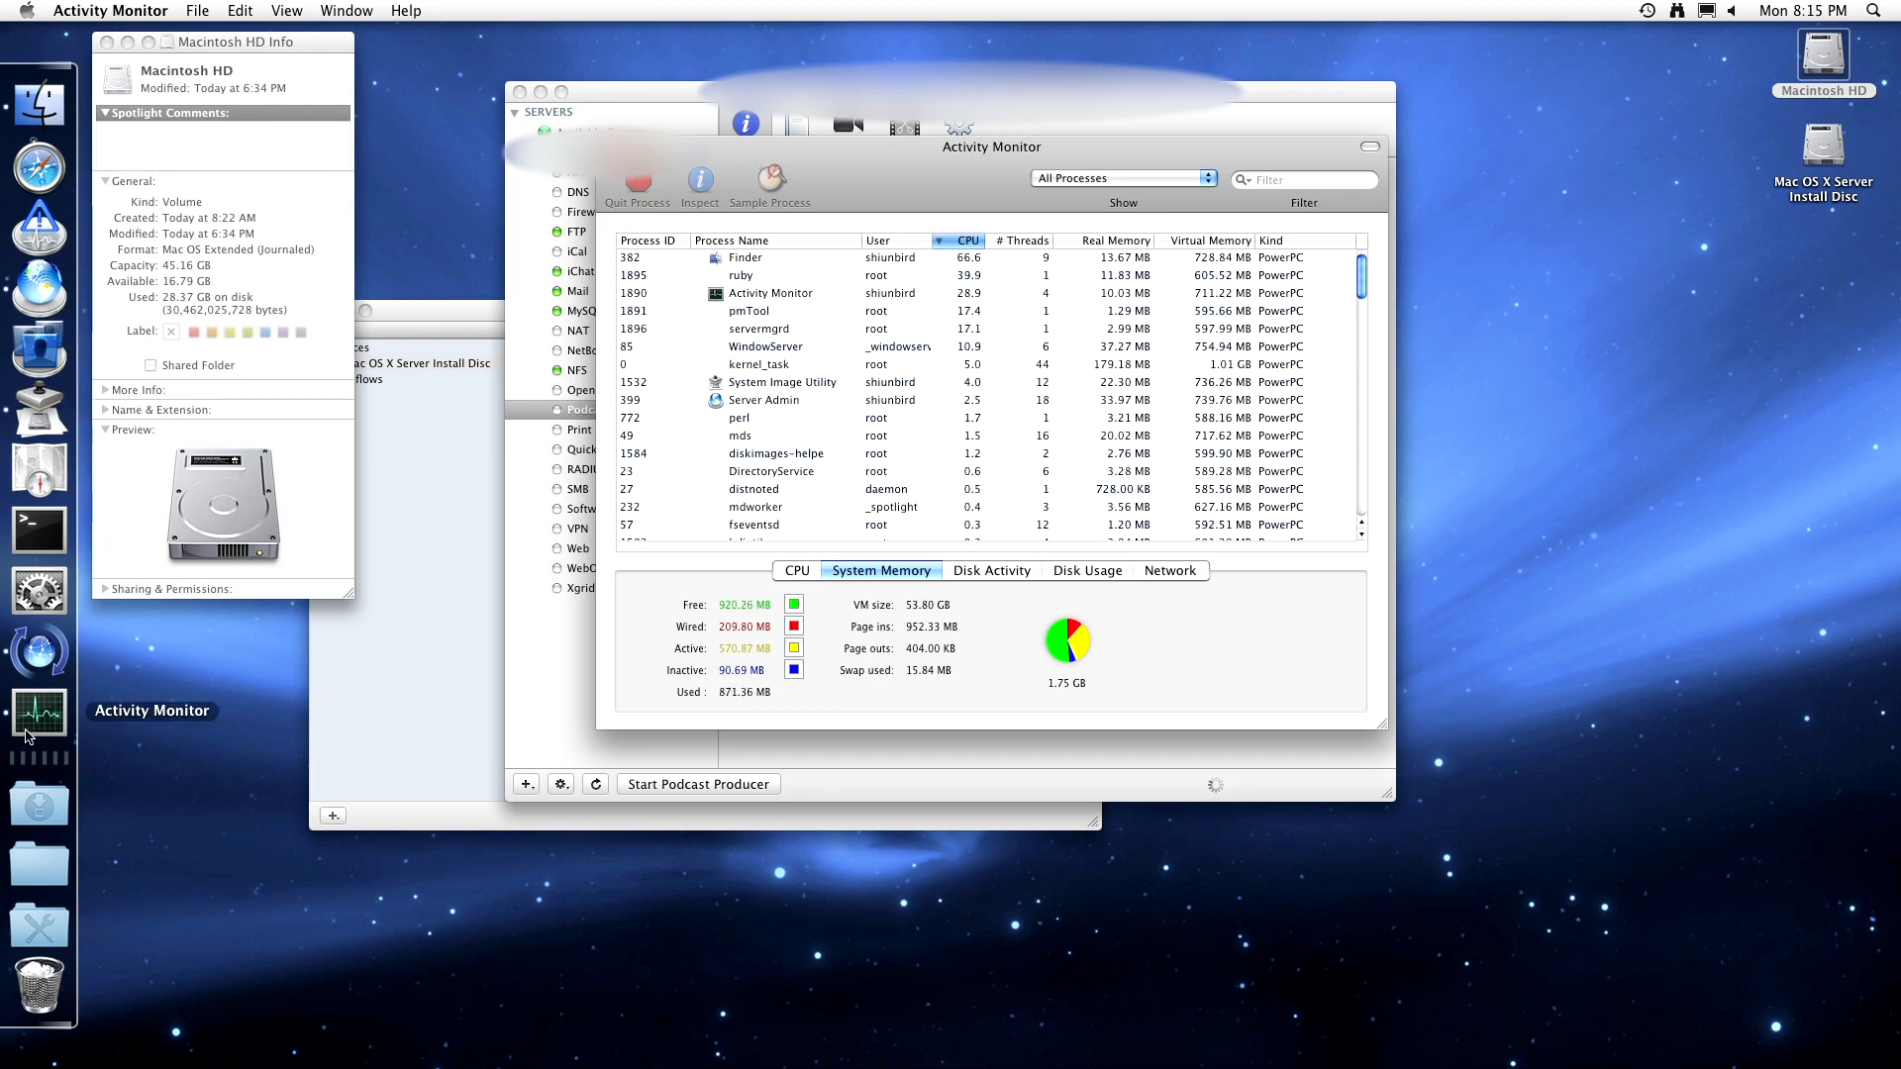
right_click(40, 712)
mouse_move(165, 606)
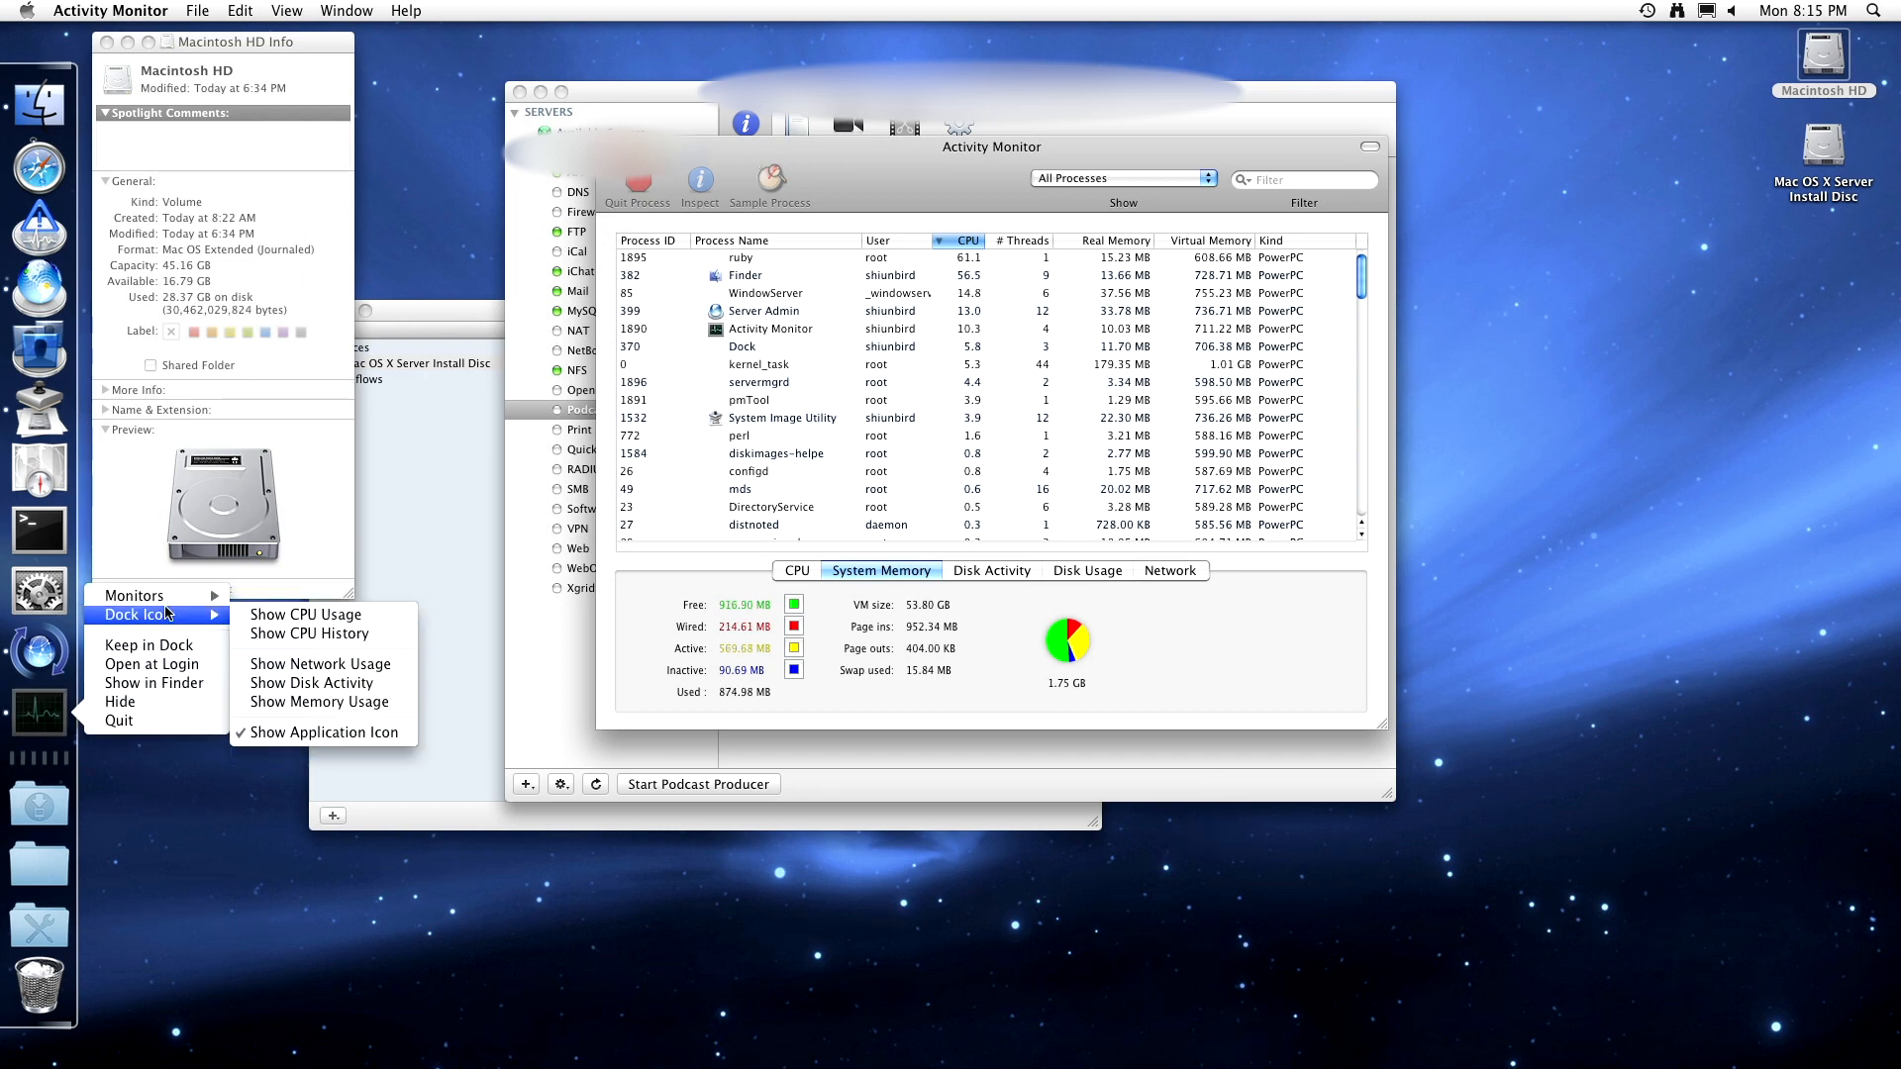
click(274, 702)
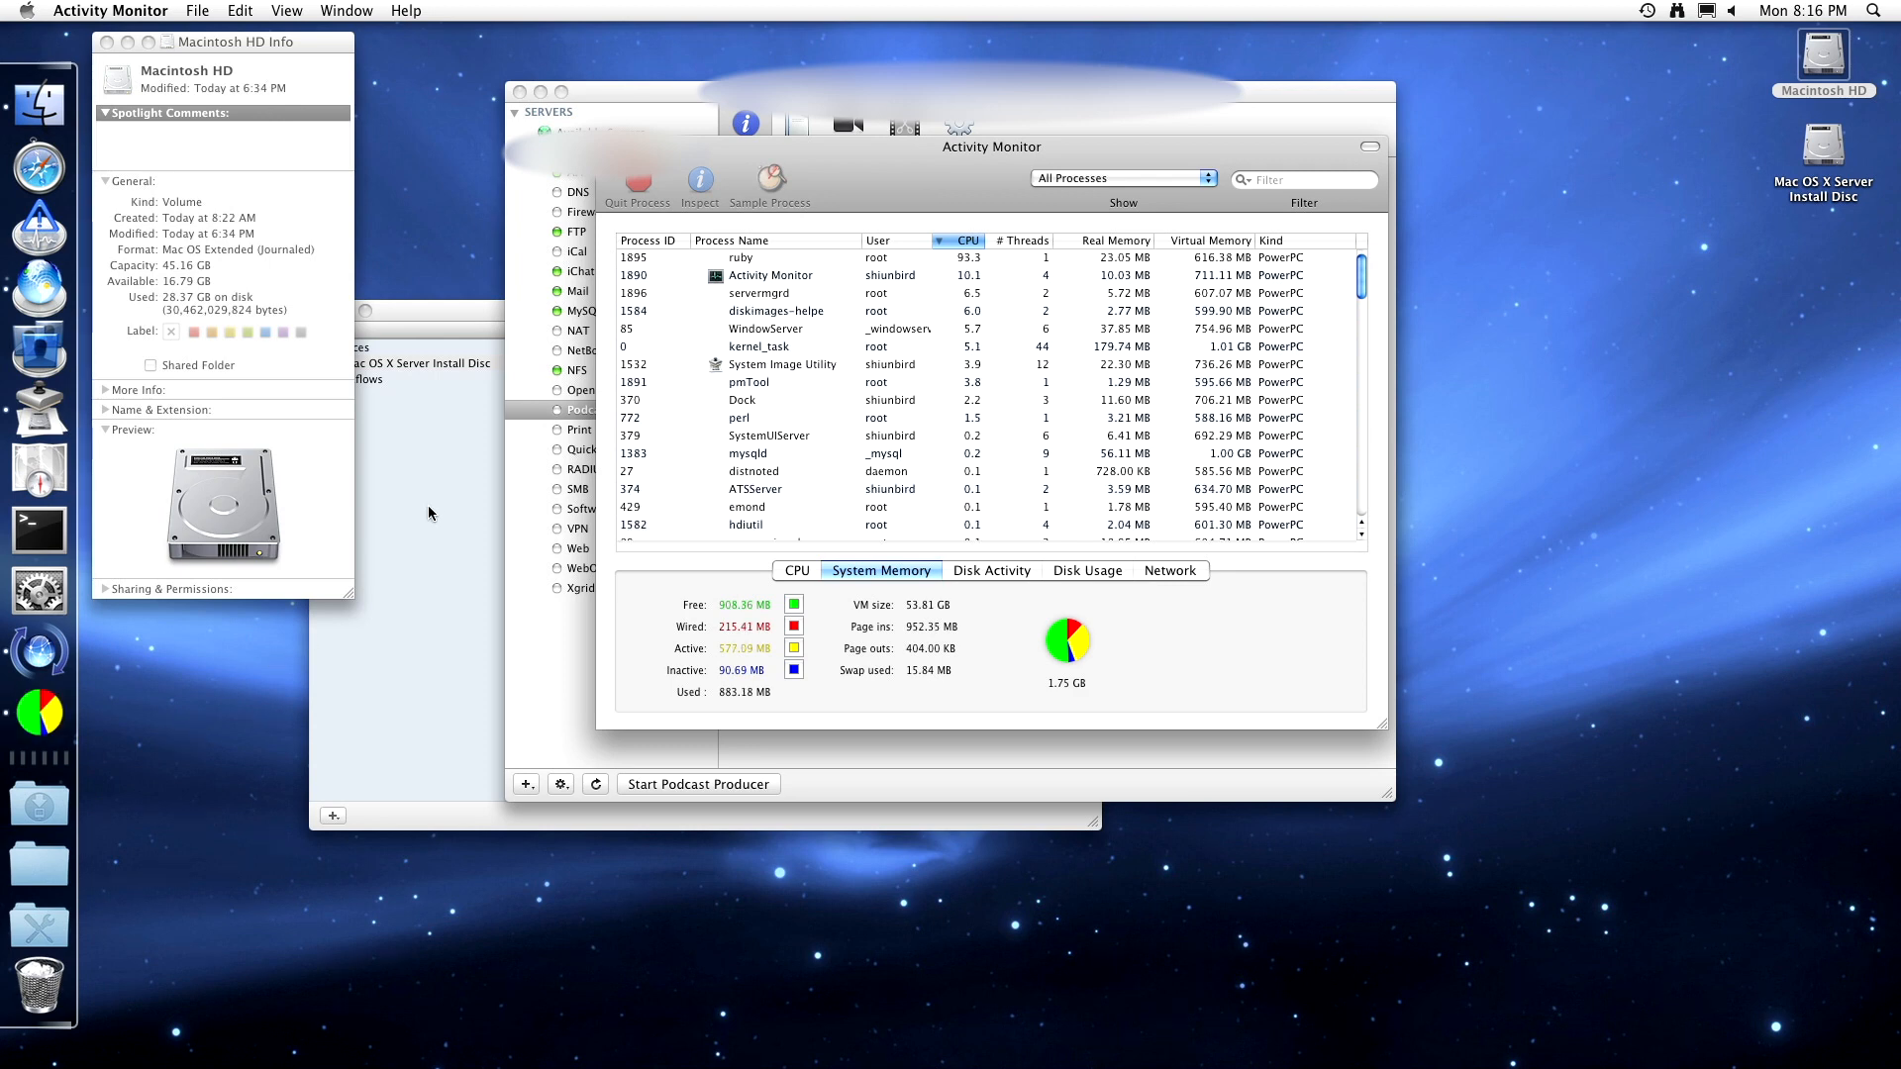
click(611, 147)
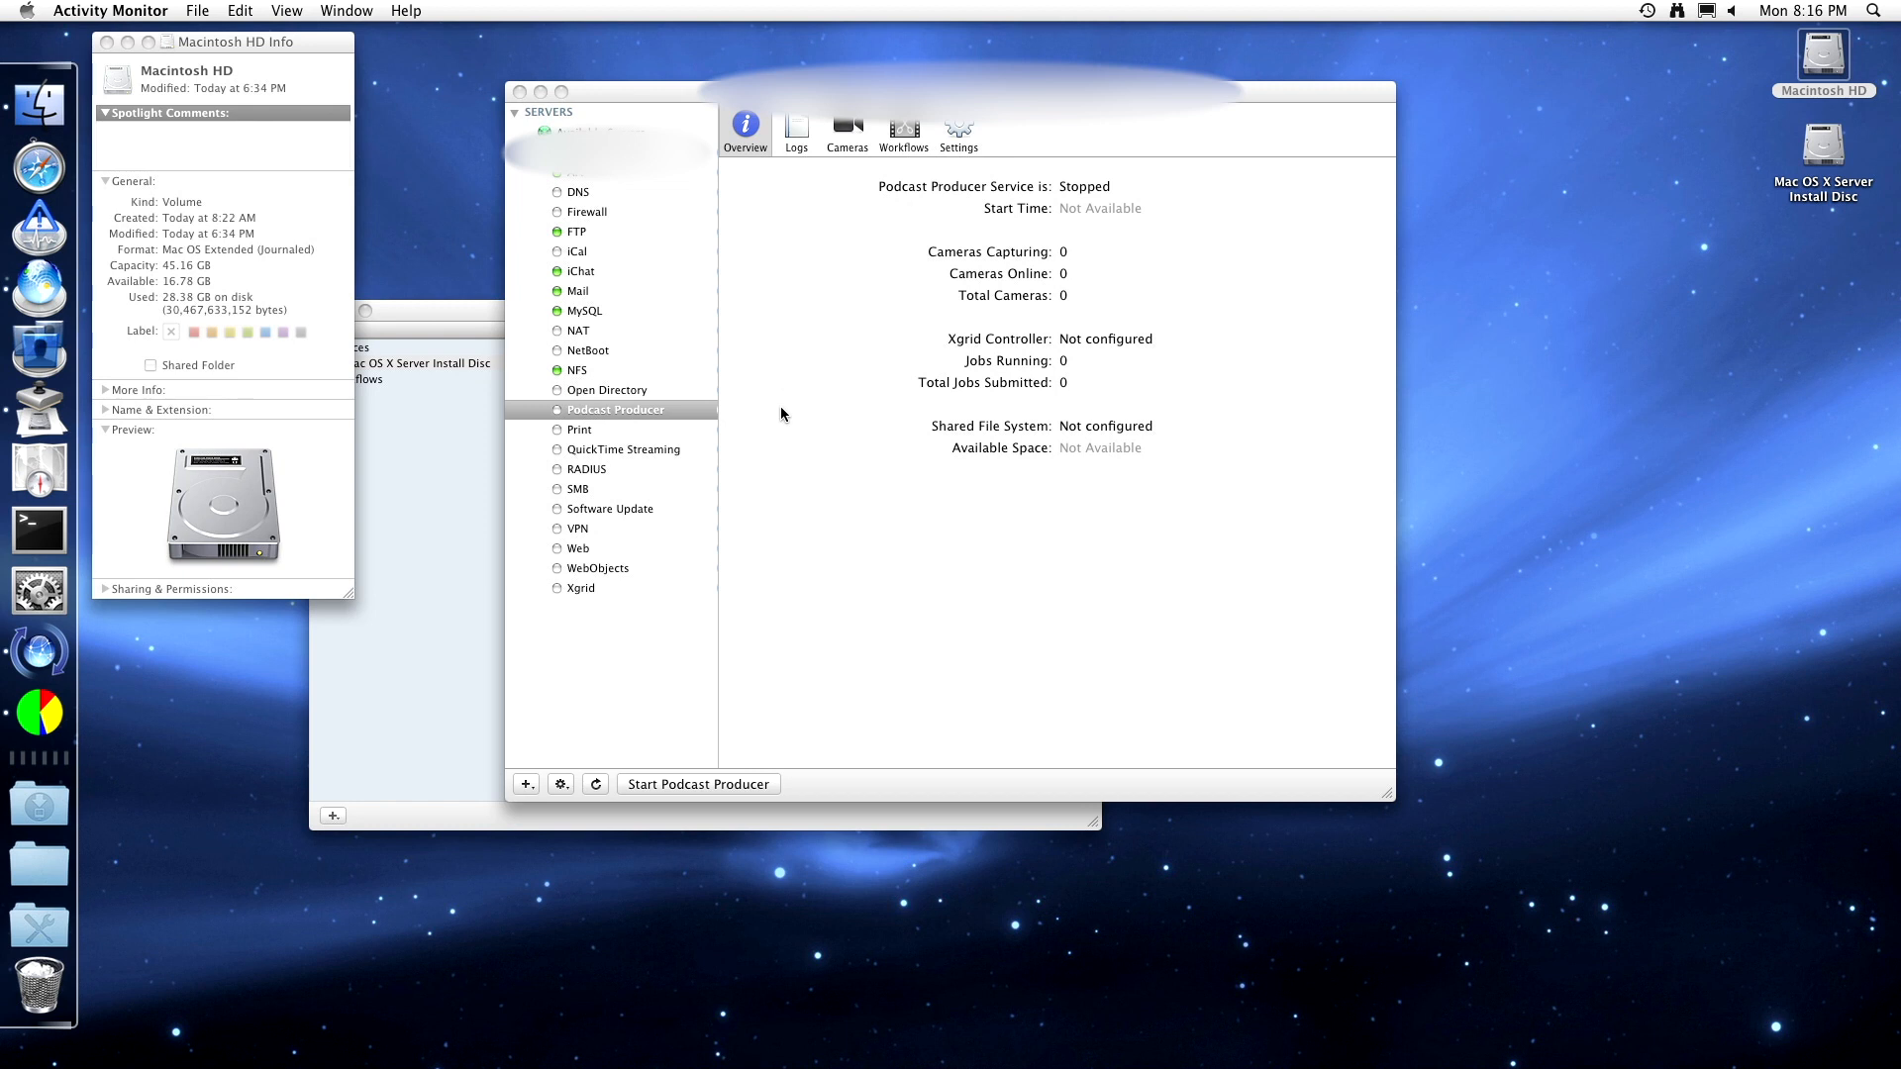
- Bring Server Admin forward and view the Print service log, which does not exist
click(1058, 314)
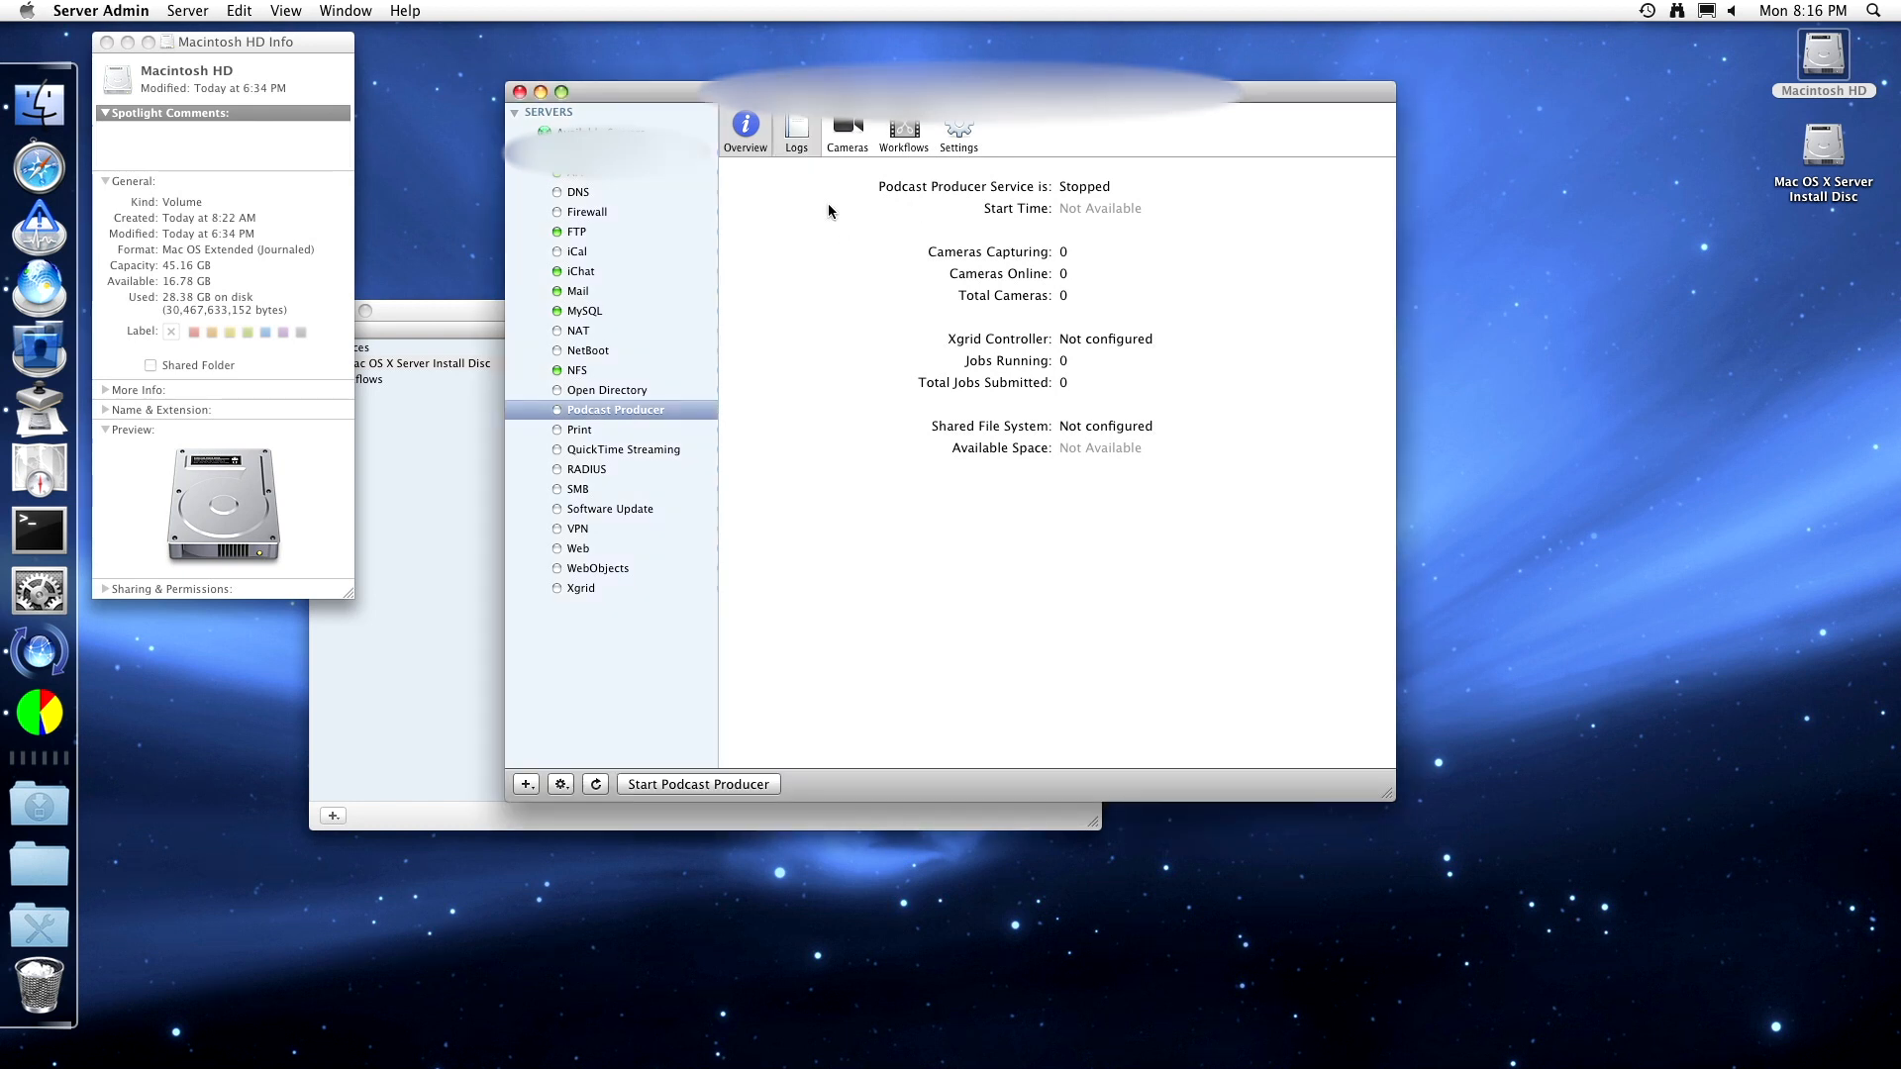
click(797, 134)
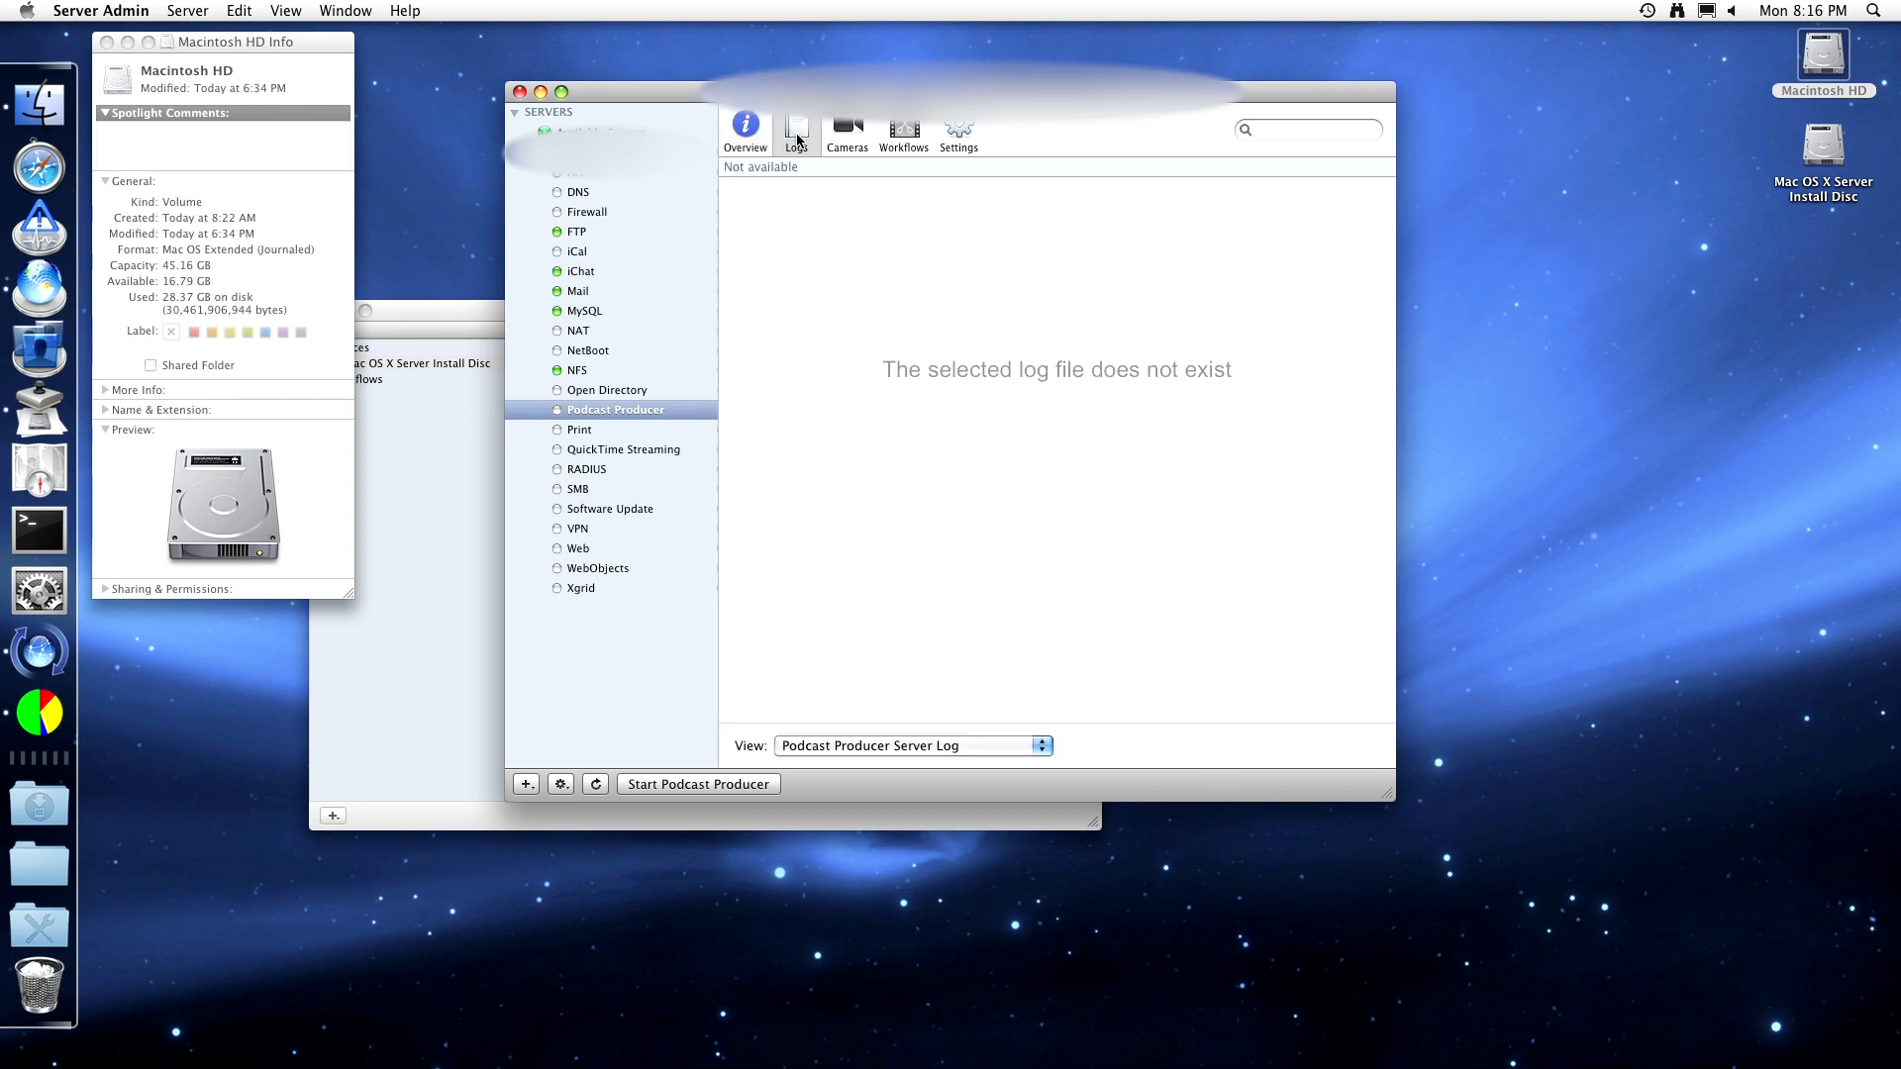
click(650, 429)
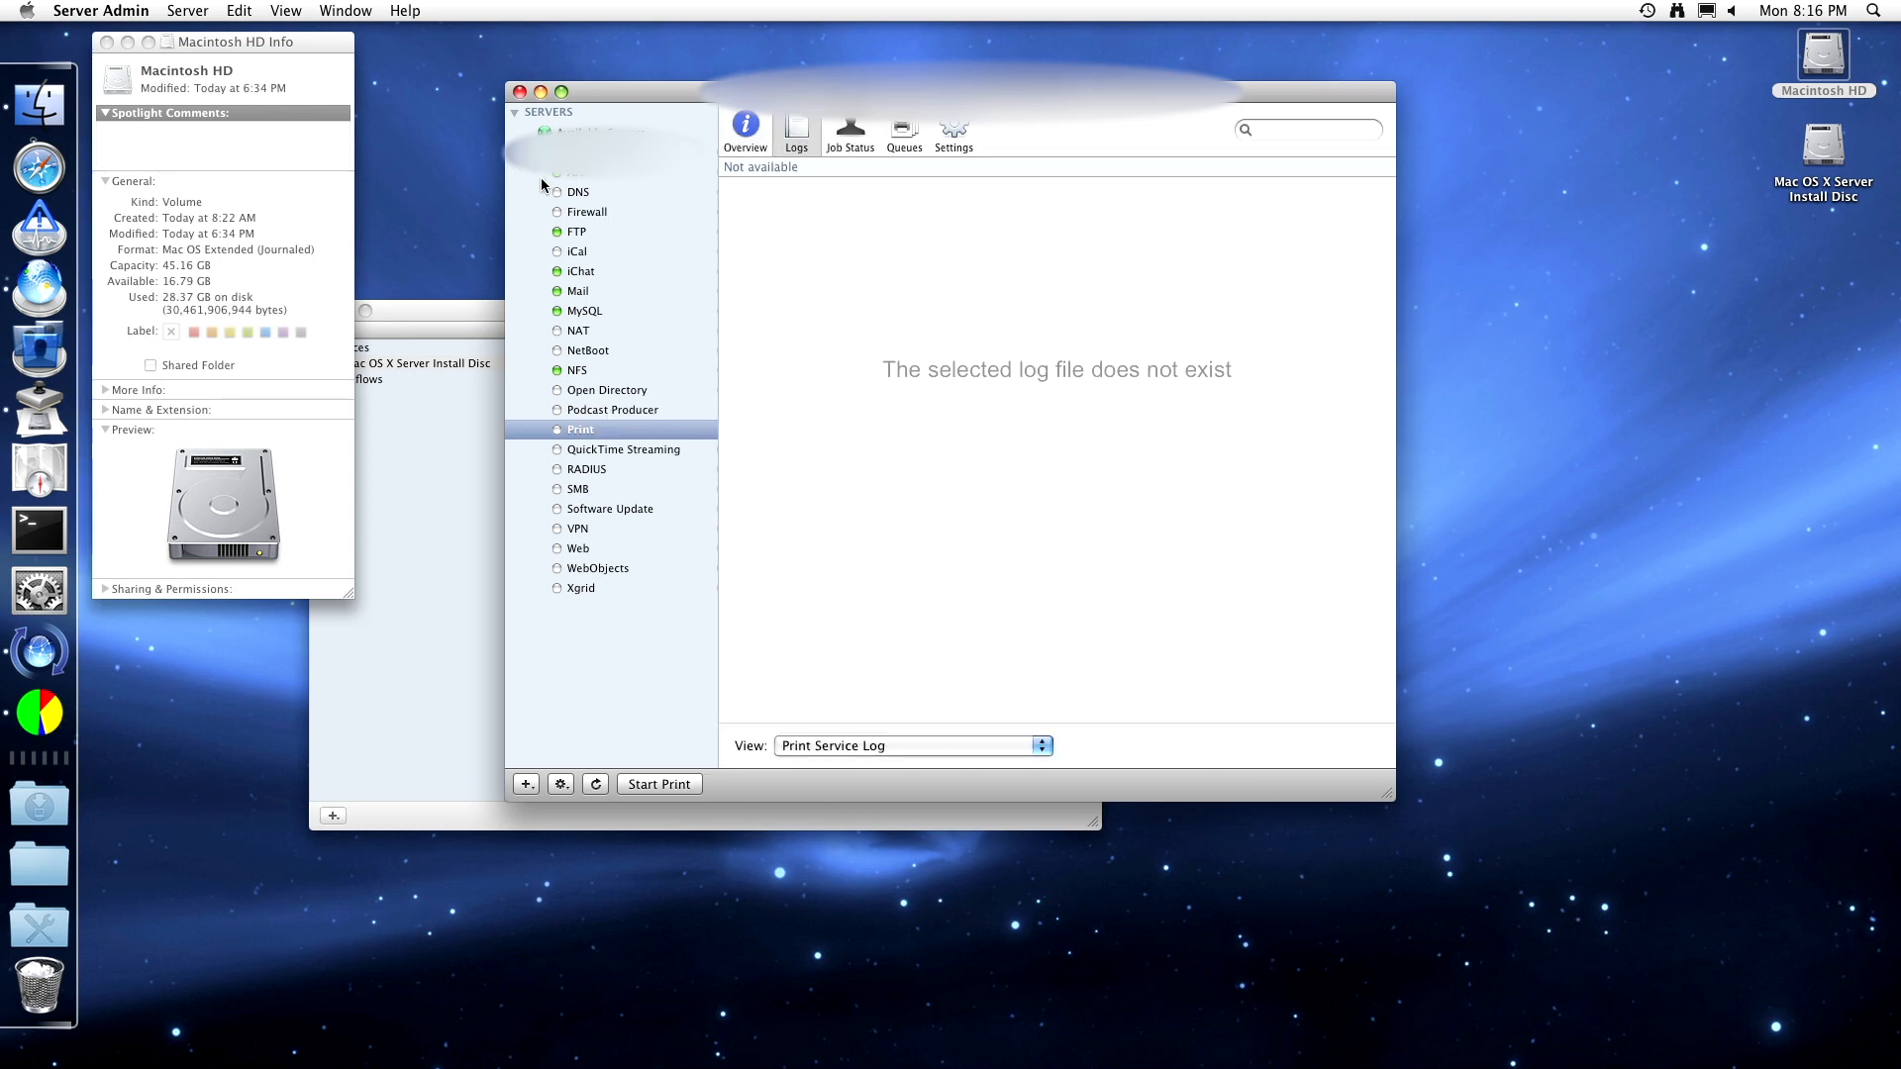
- Try to quit the unresponsive Server Admin, then seek Force Quit from the Dock
click(101, 10)
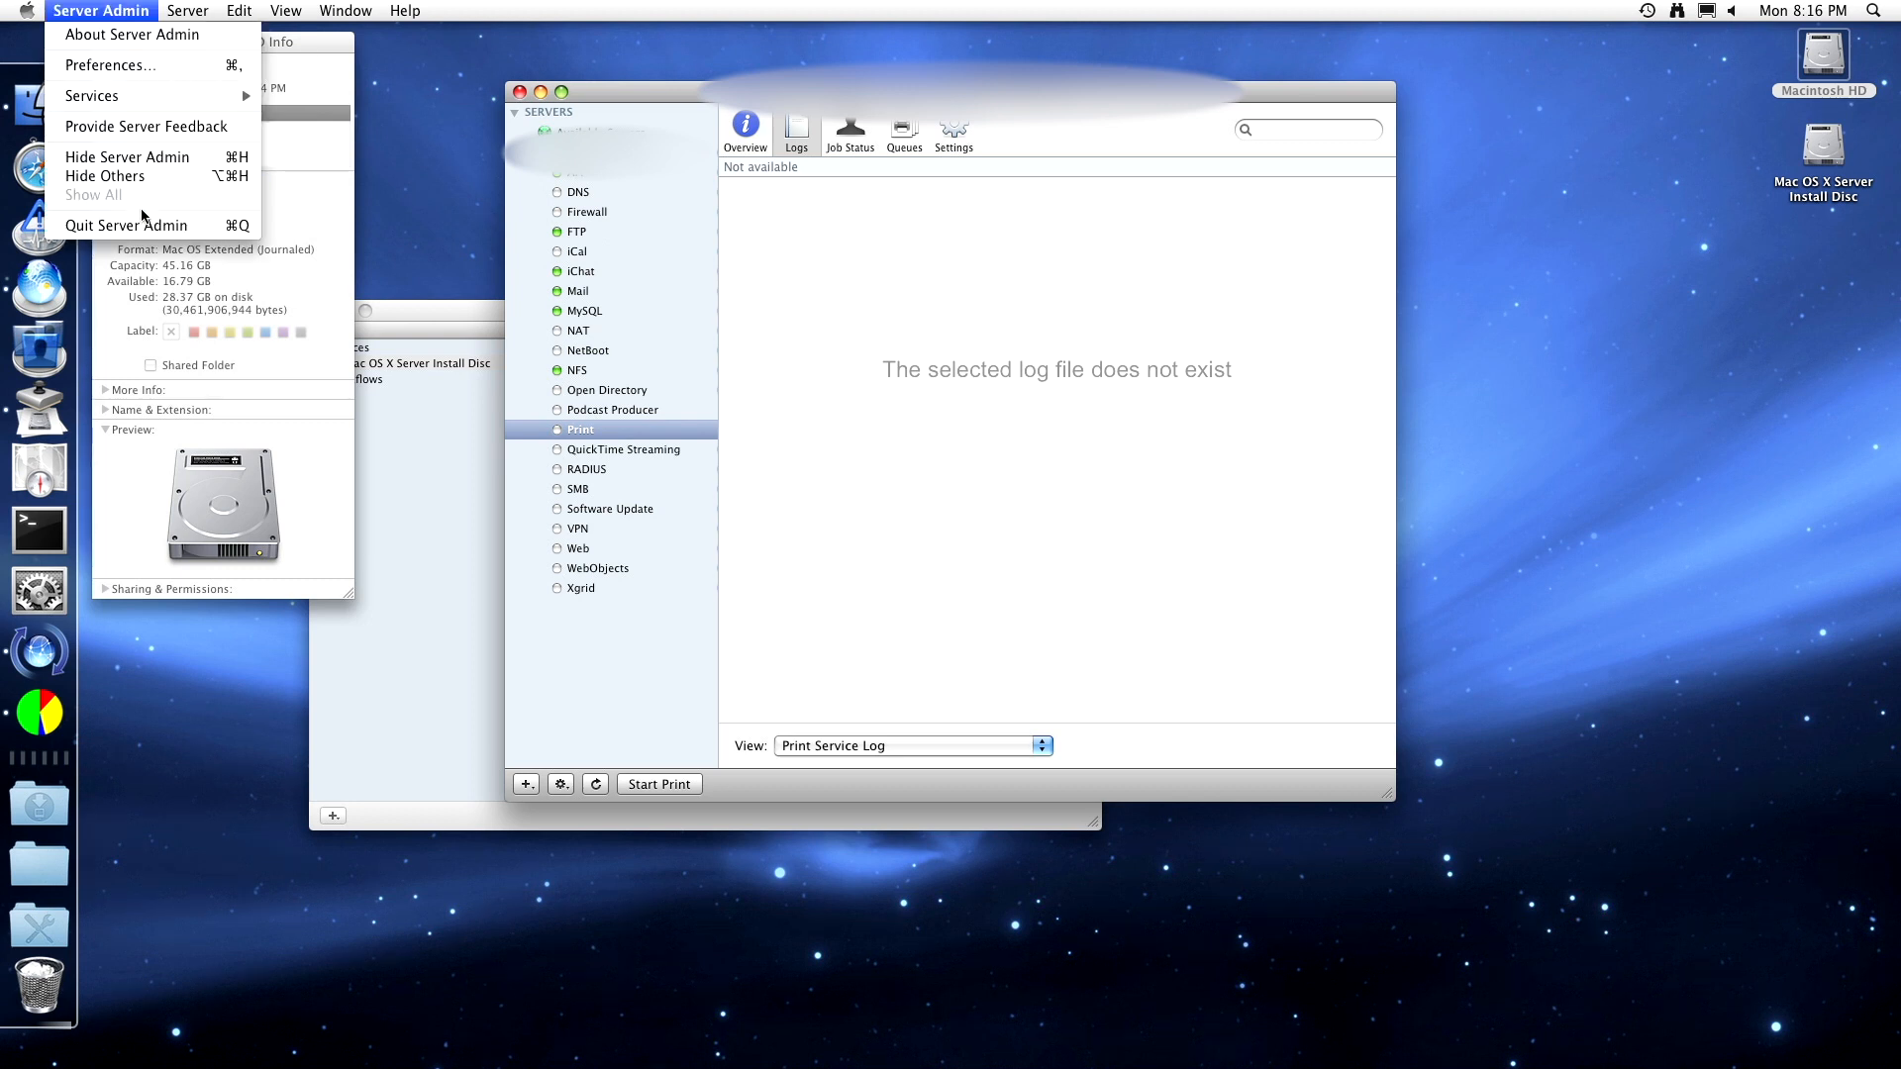
click(143, 224)
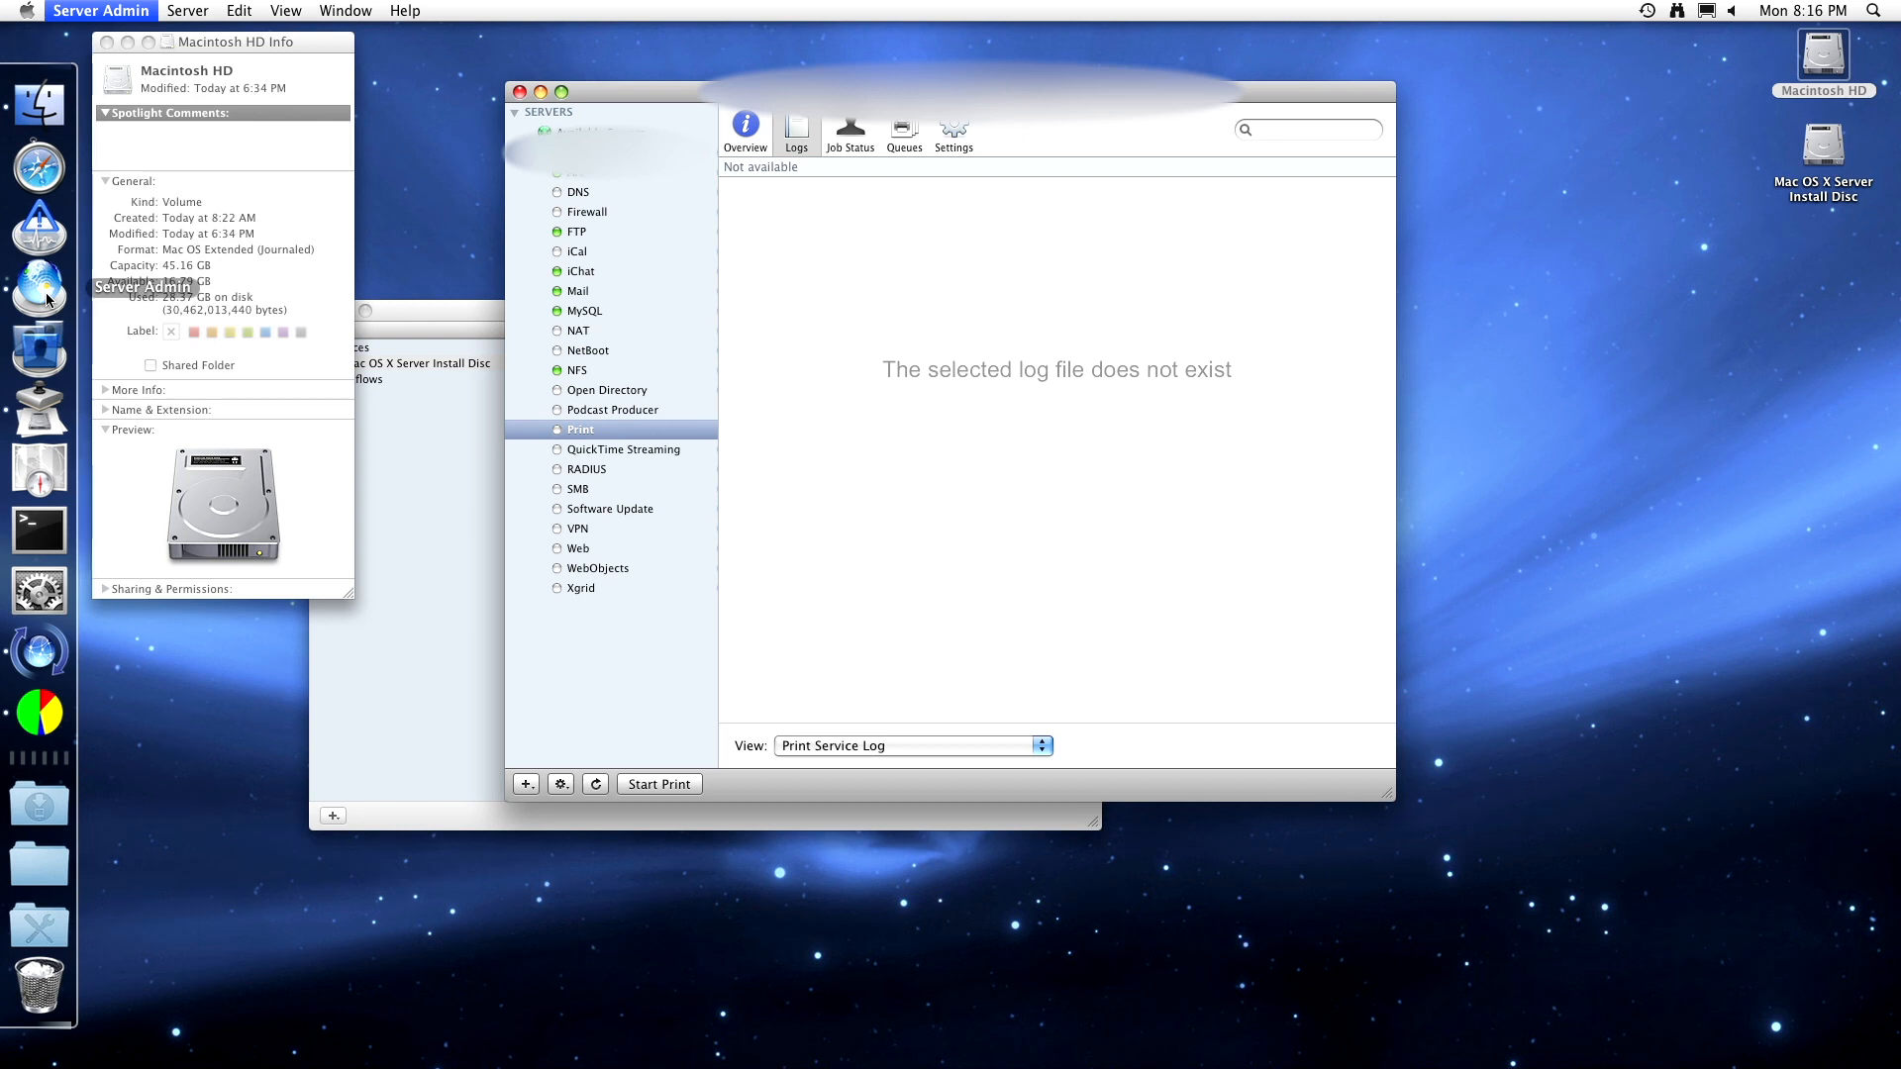
click(162, 296)
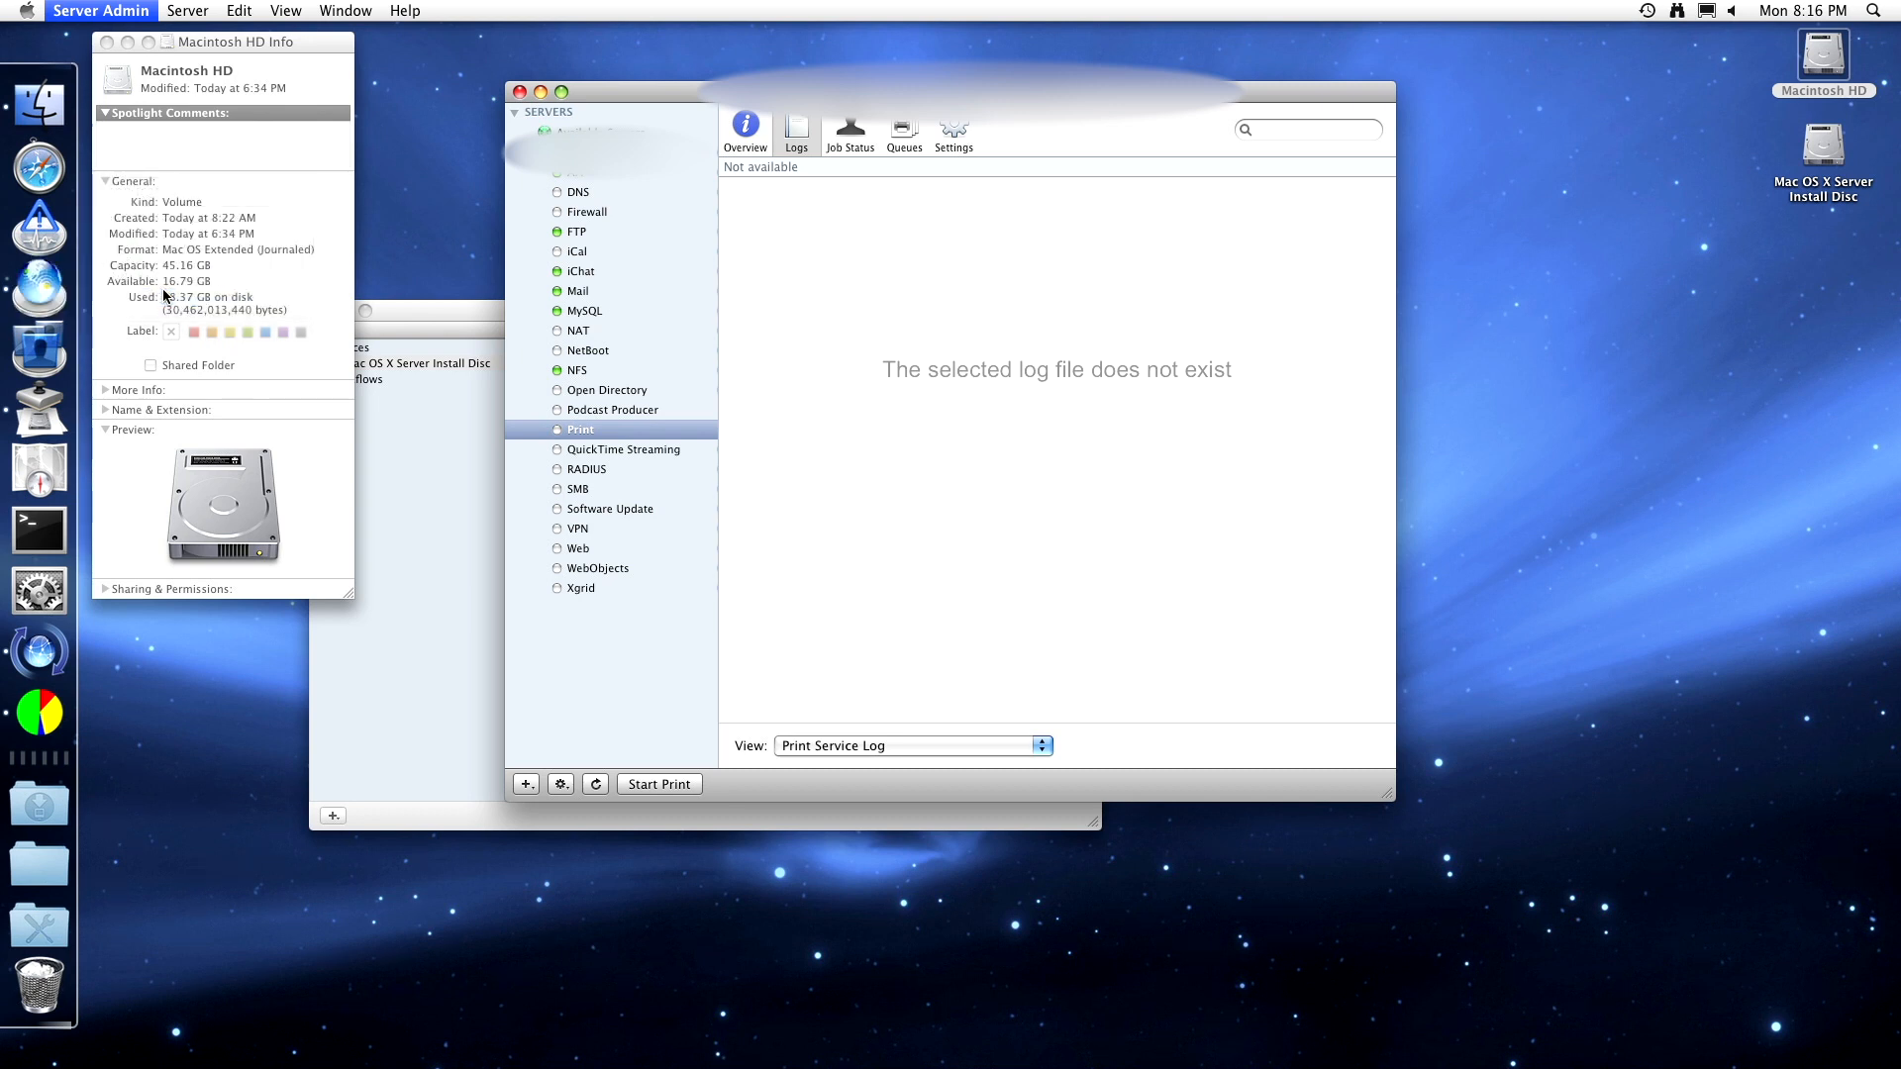
right_click(79, 705)
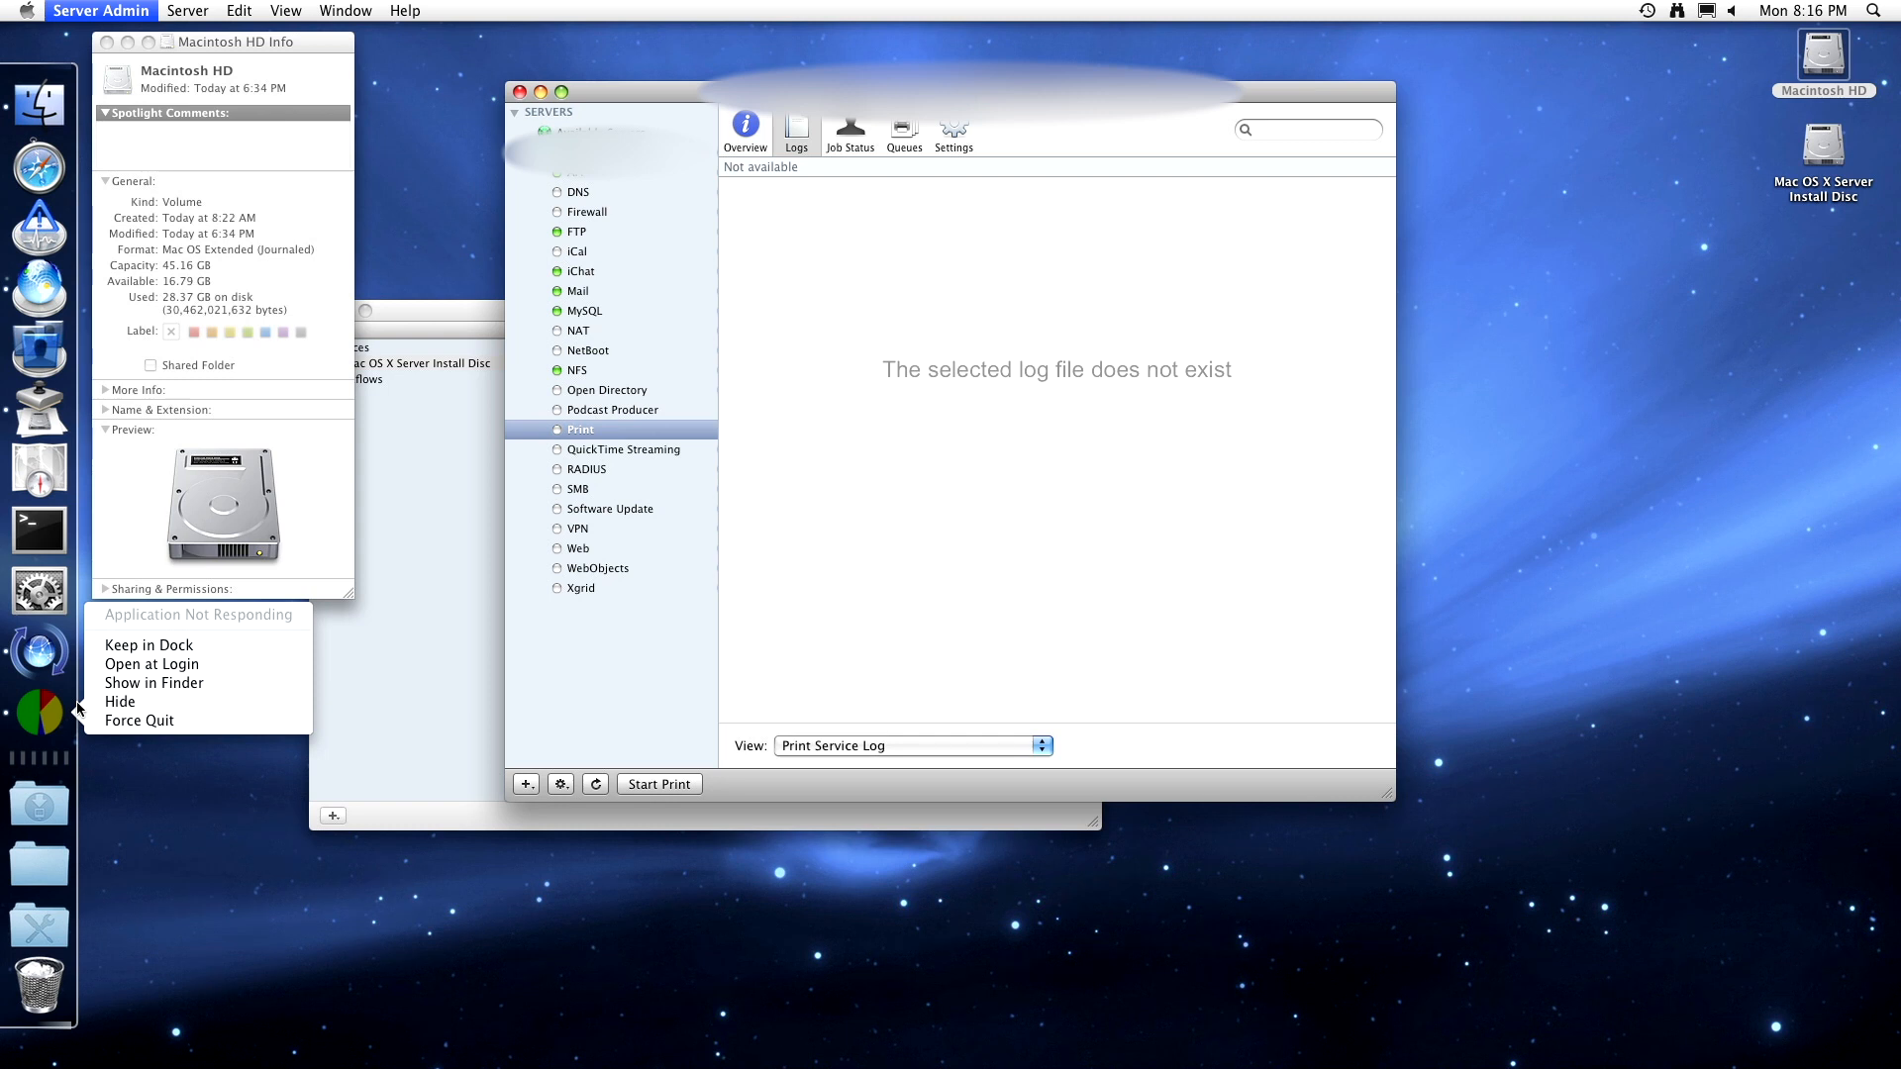
- Force-quit Server Admin and show Activity Monitor's floating CPU window vertically
click(129, 721)
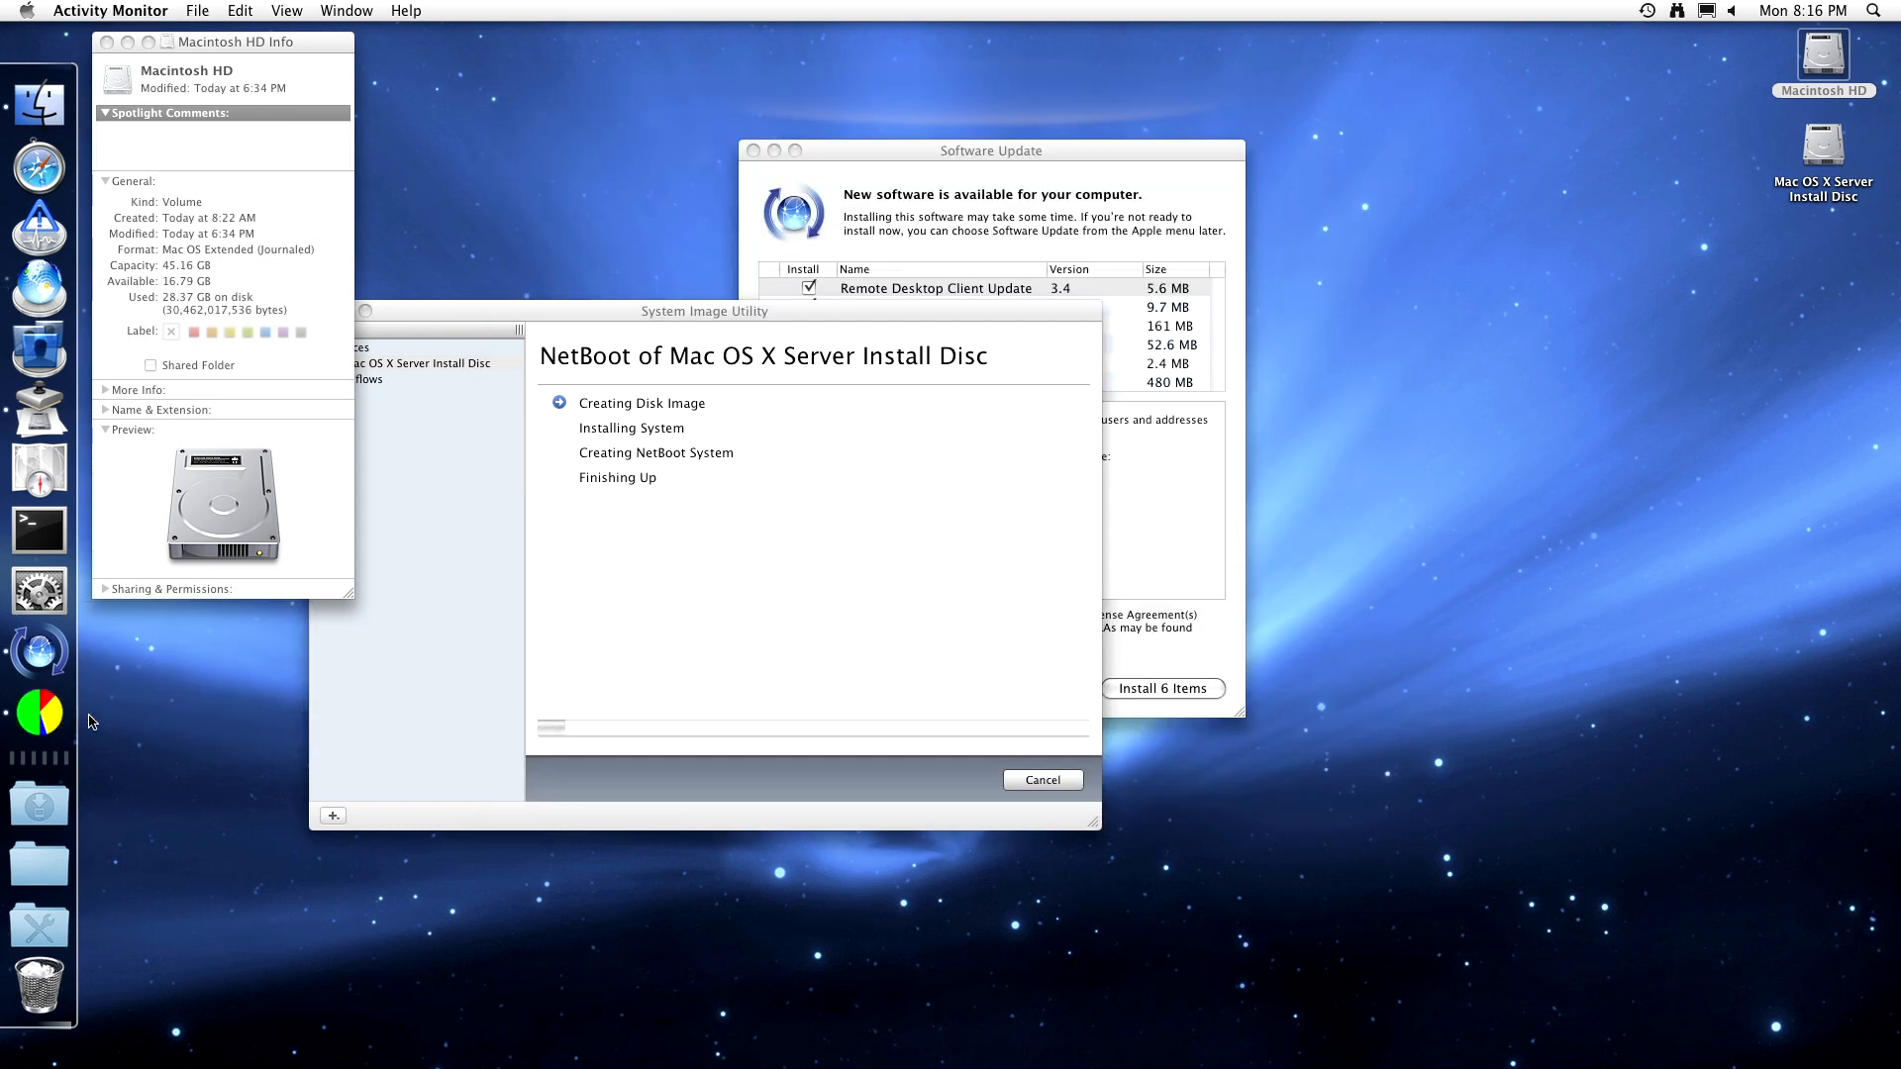
right_click(57, 721)
mouse_move(179, 606)
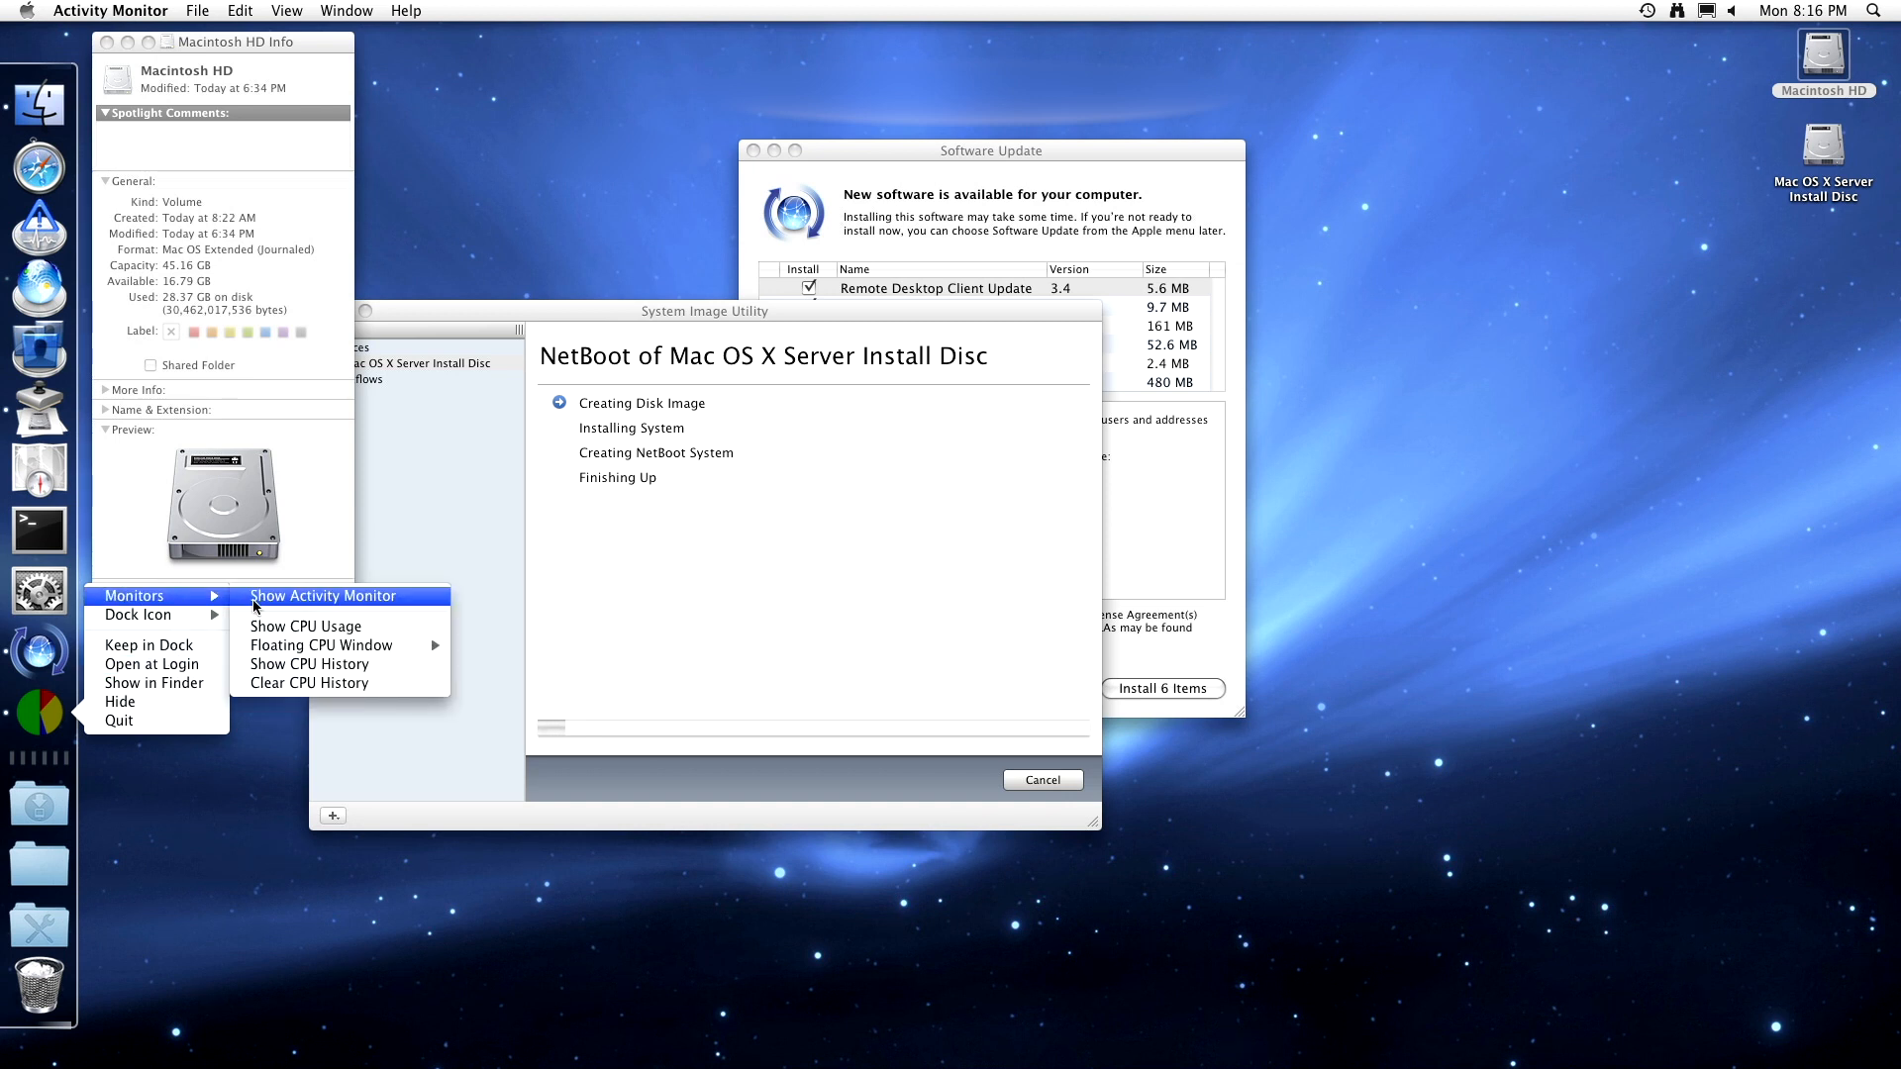
mouse_move(265, 647)
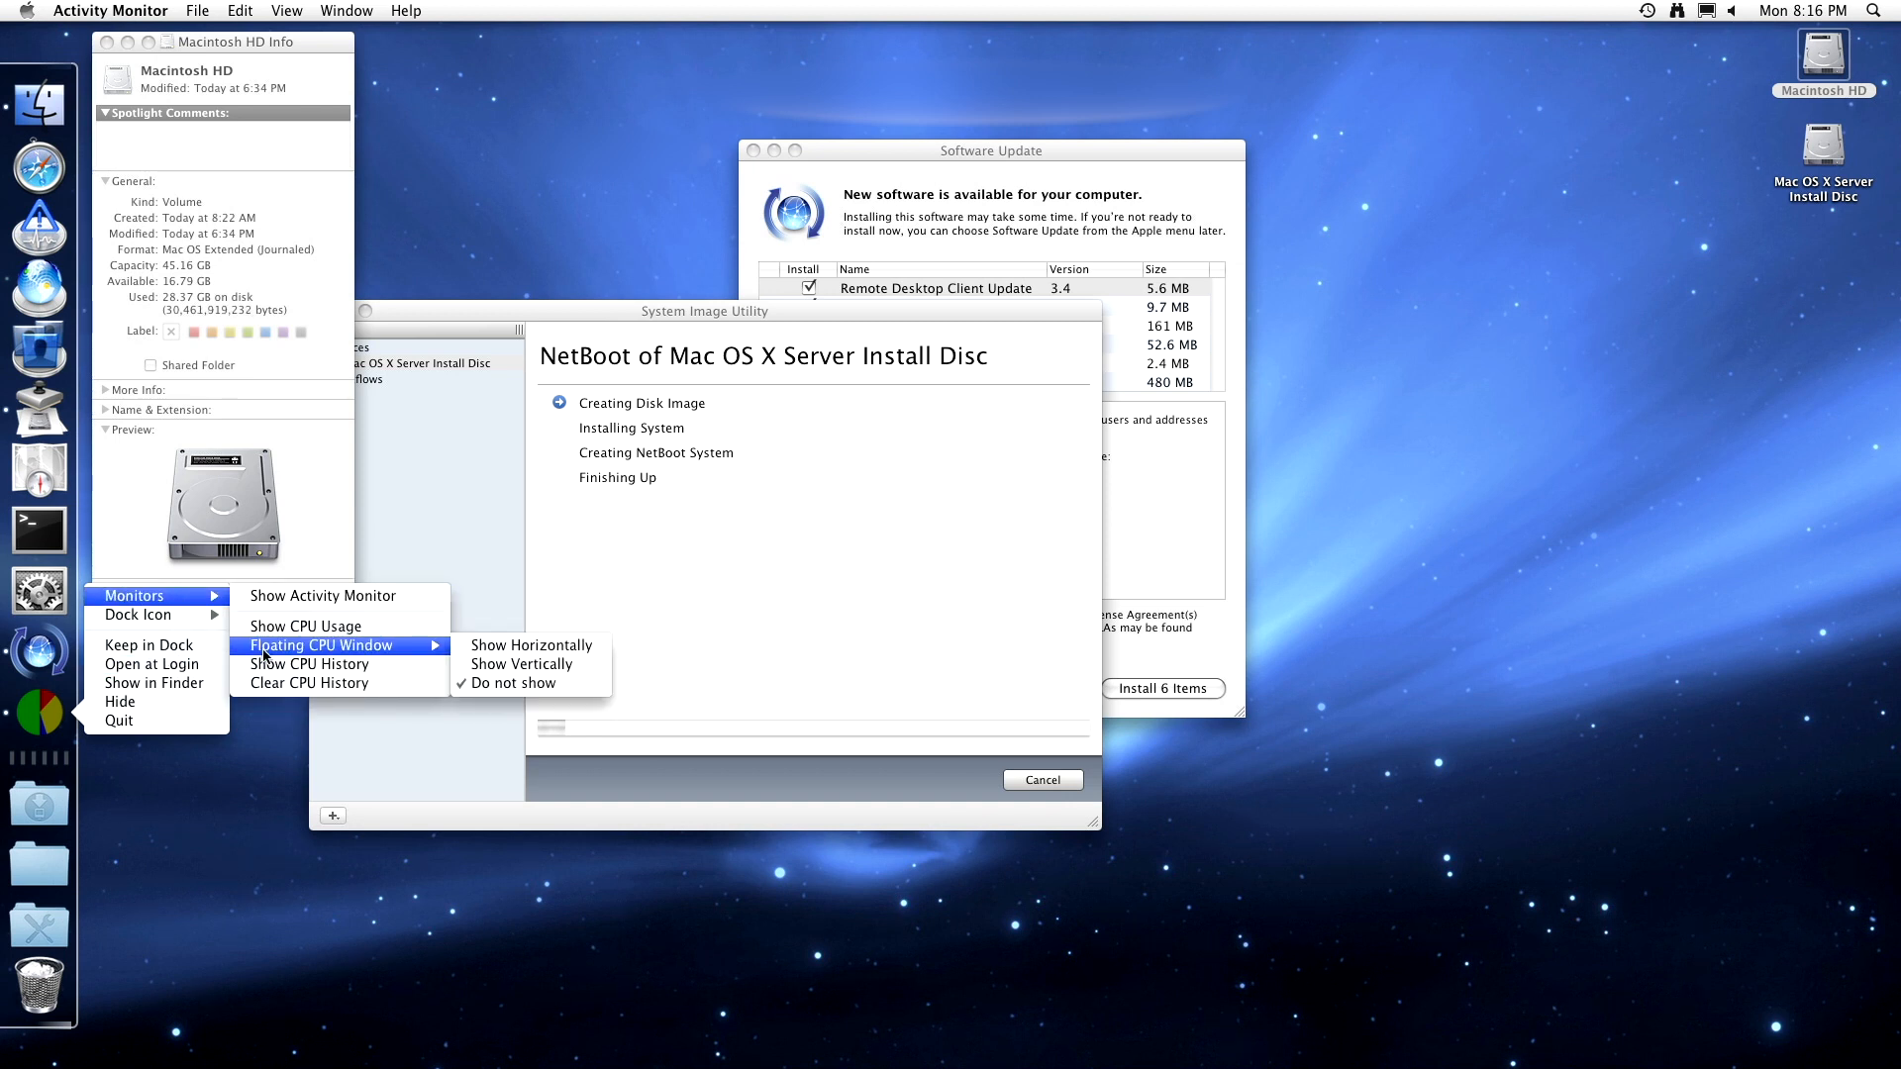
click(505, 649)
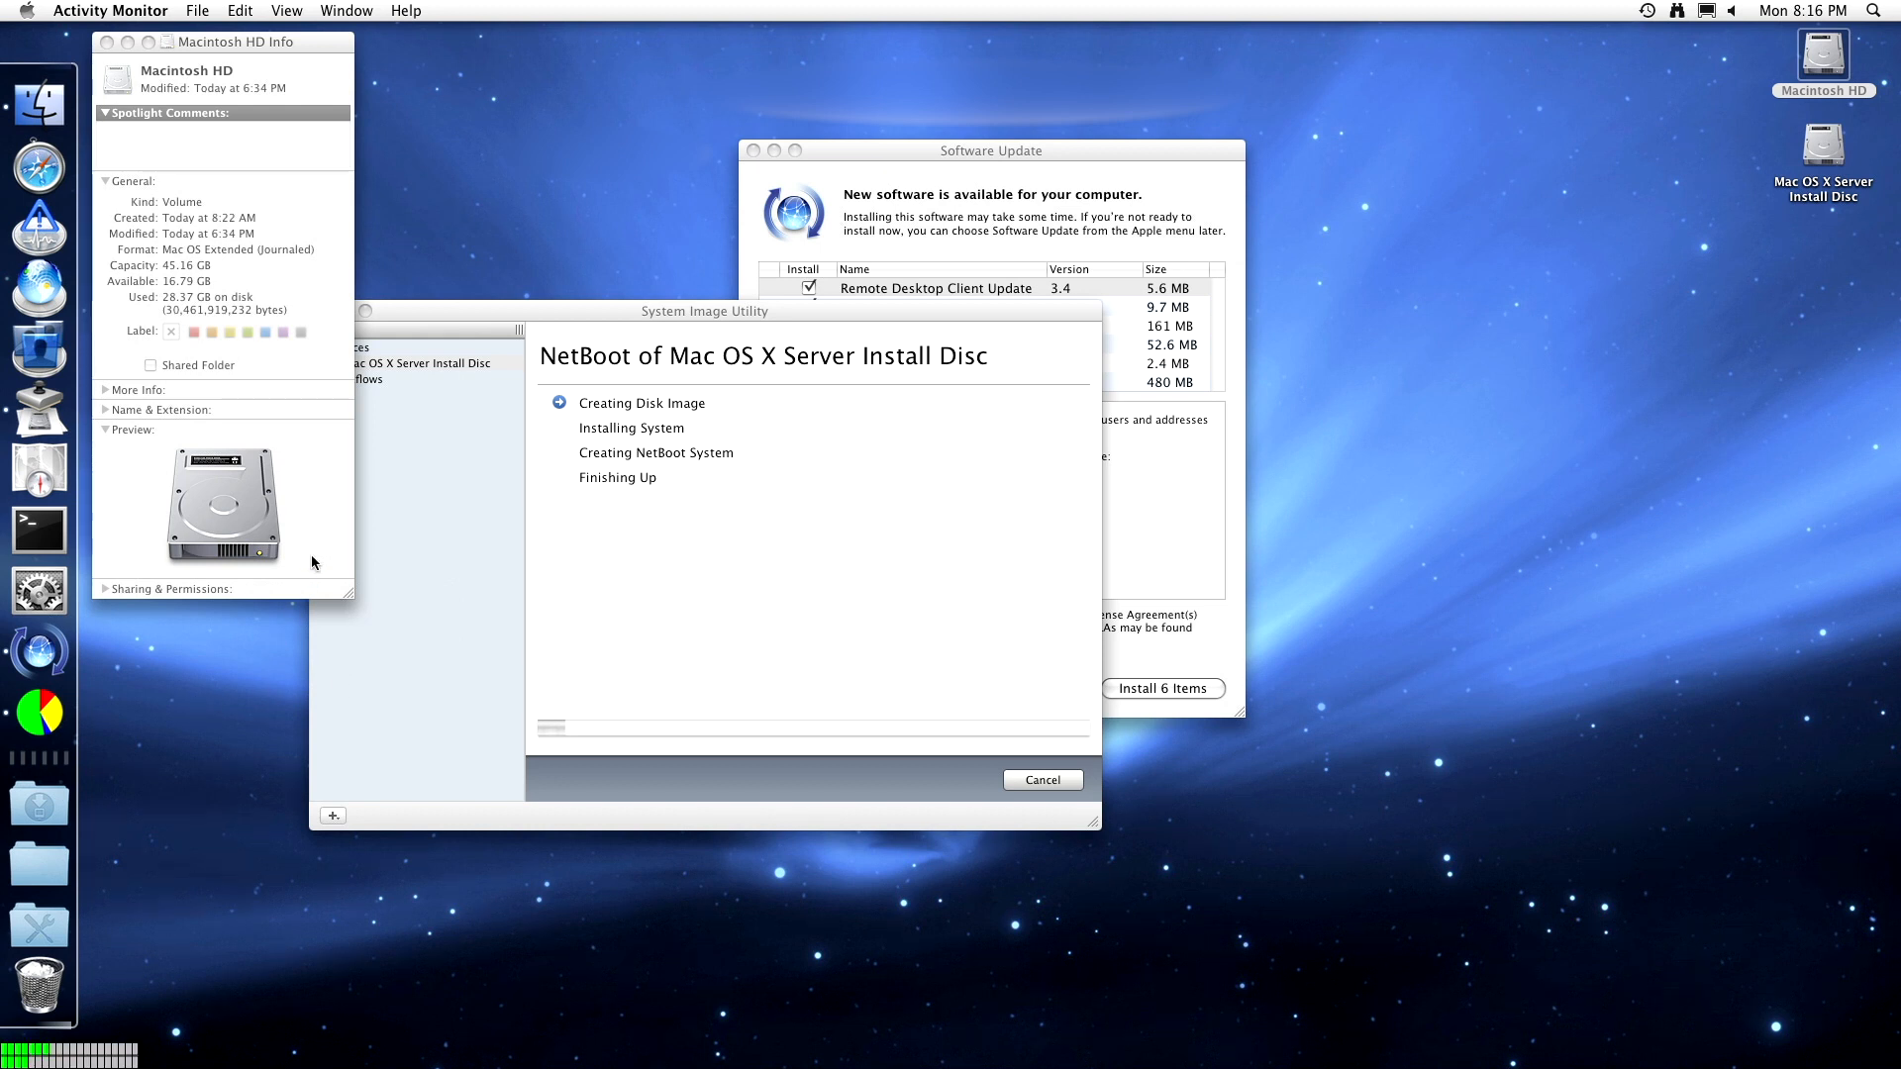
click(42, 713)
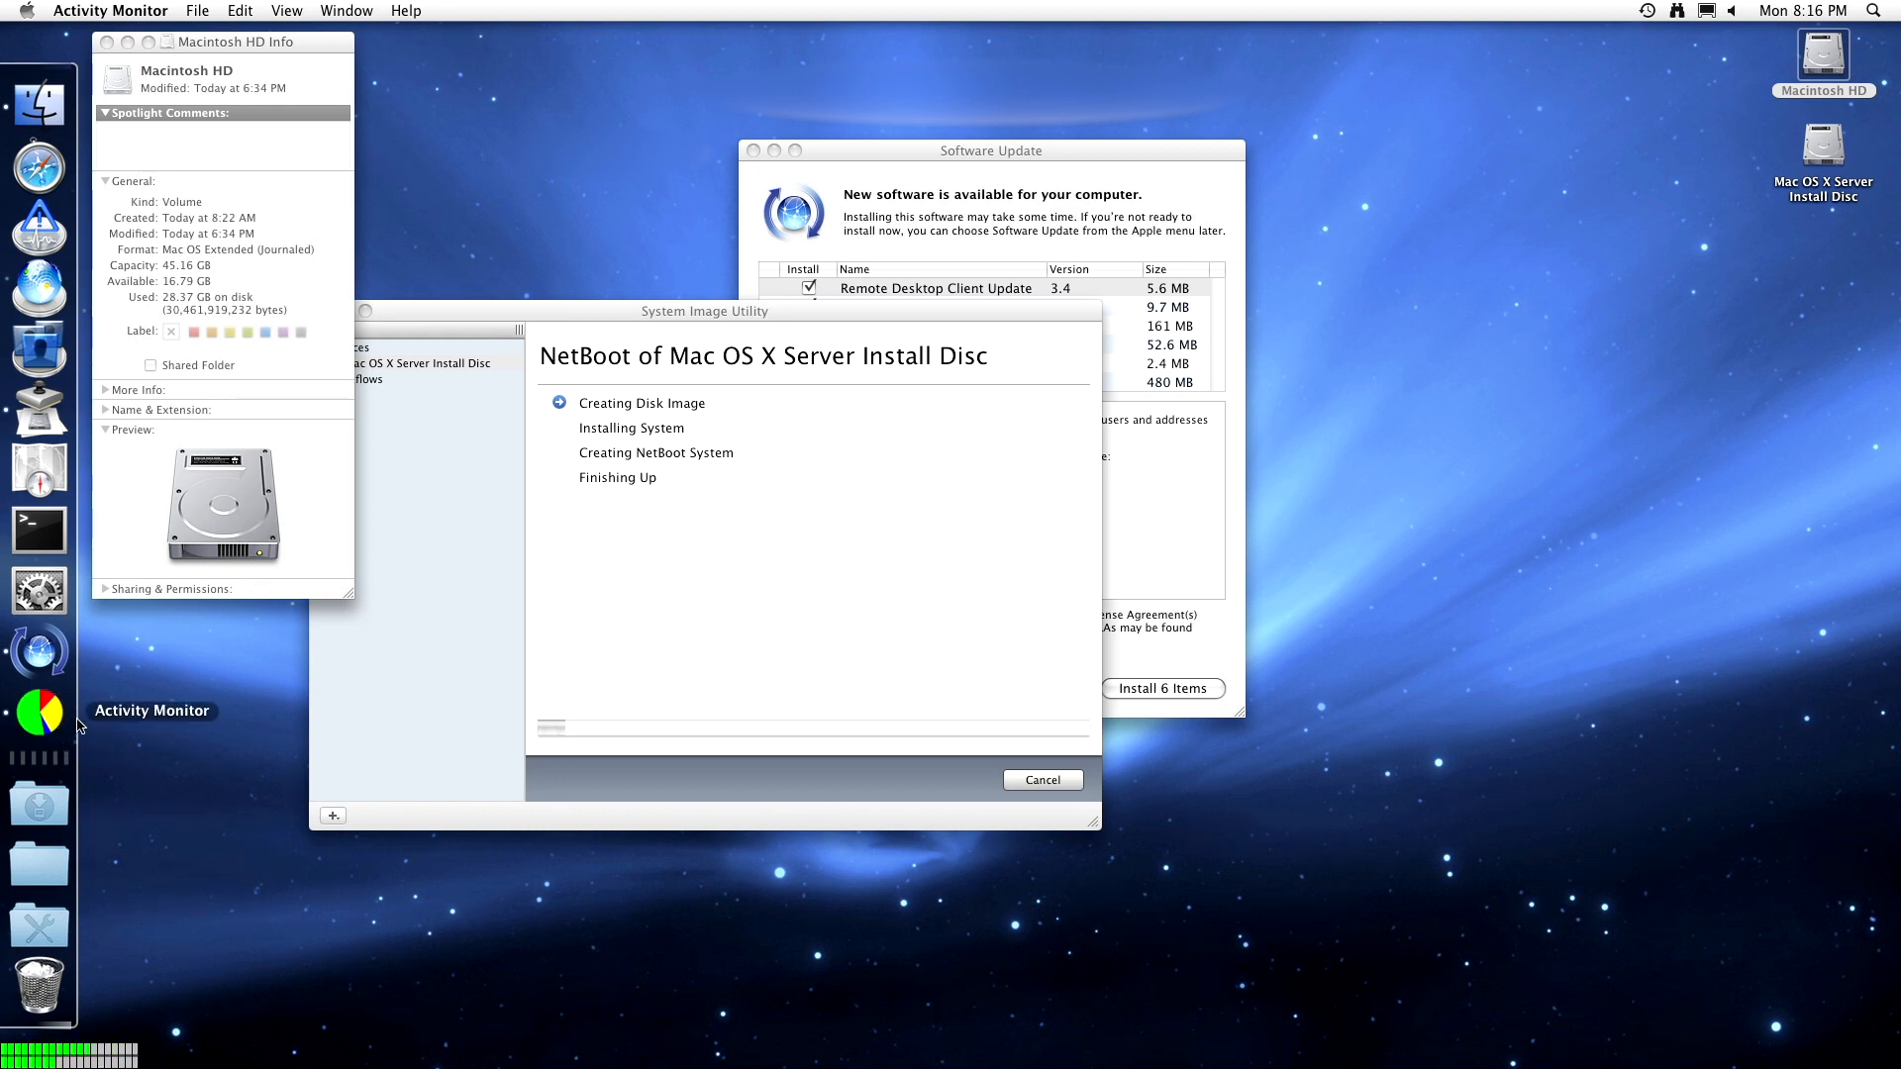
right_click(42, 713)
mouse_move(173, 600)
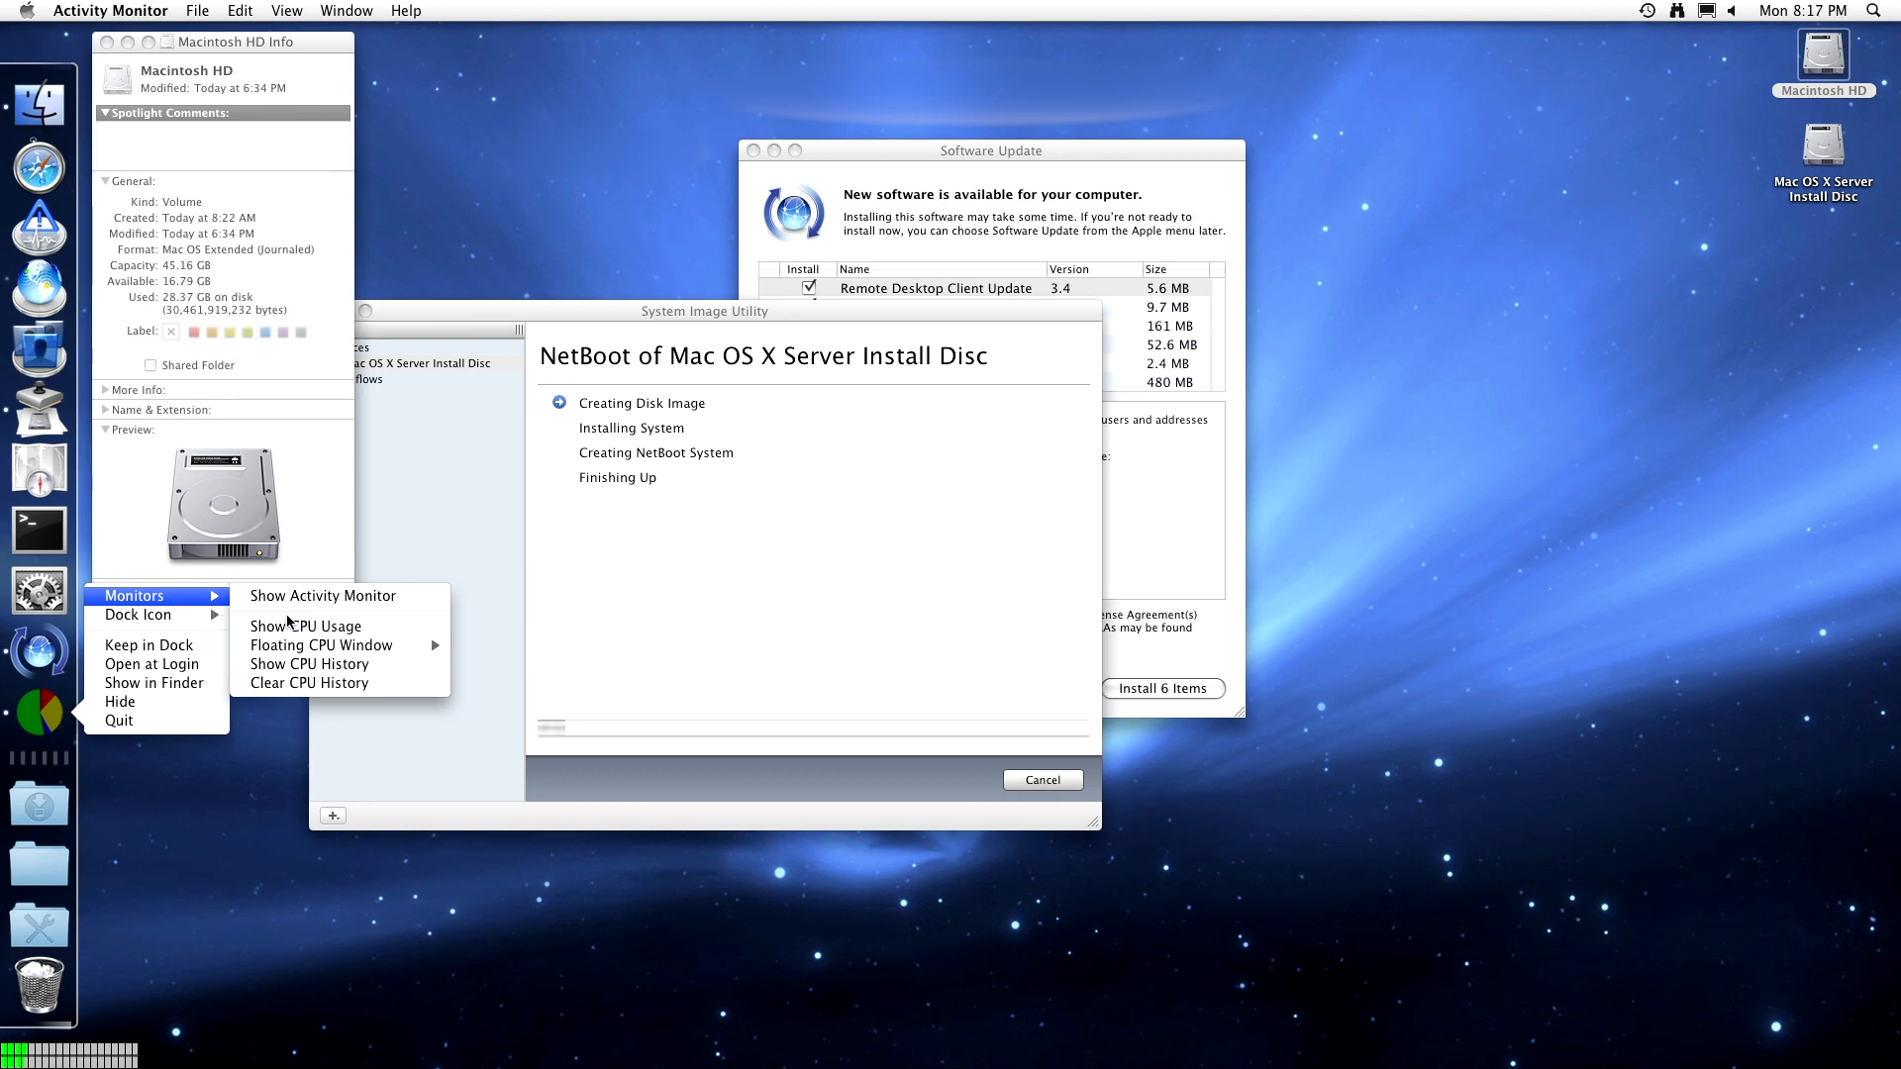
mouse_move(292, 645)
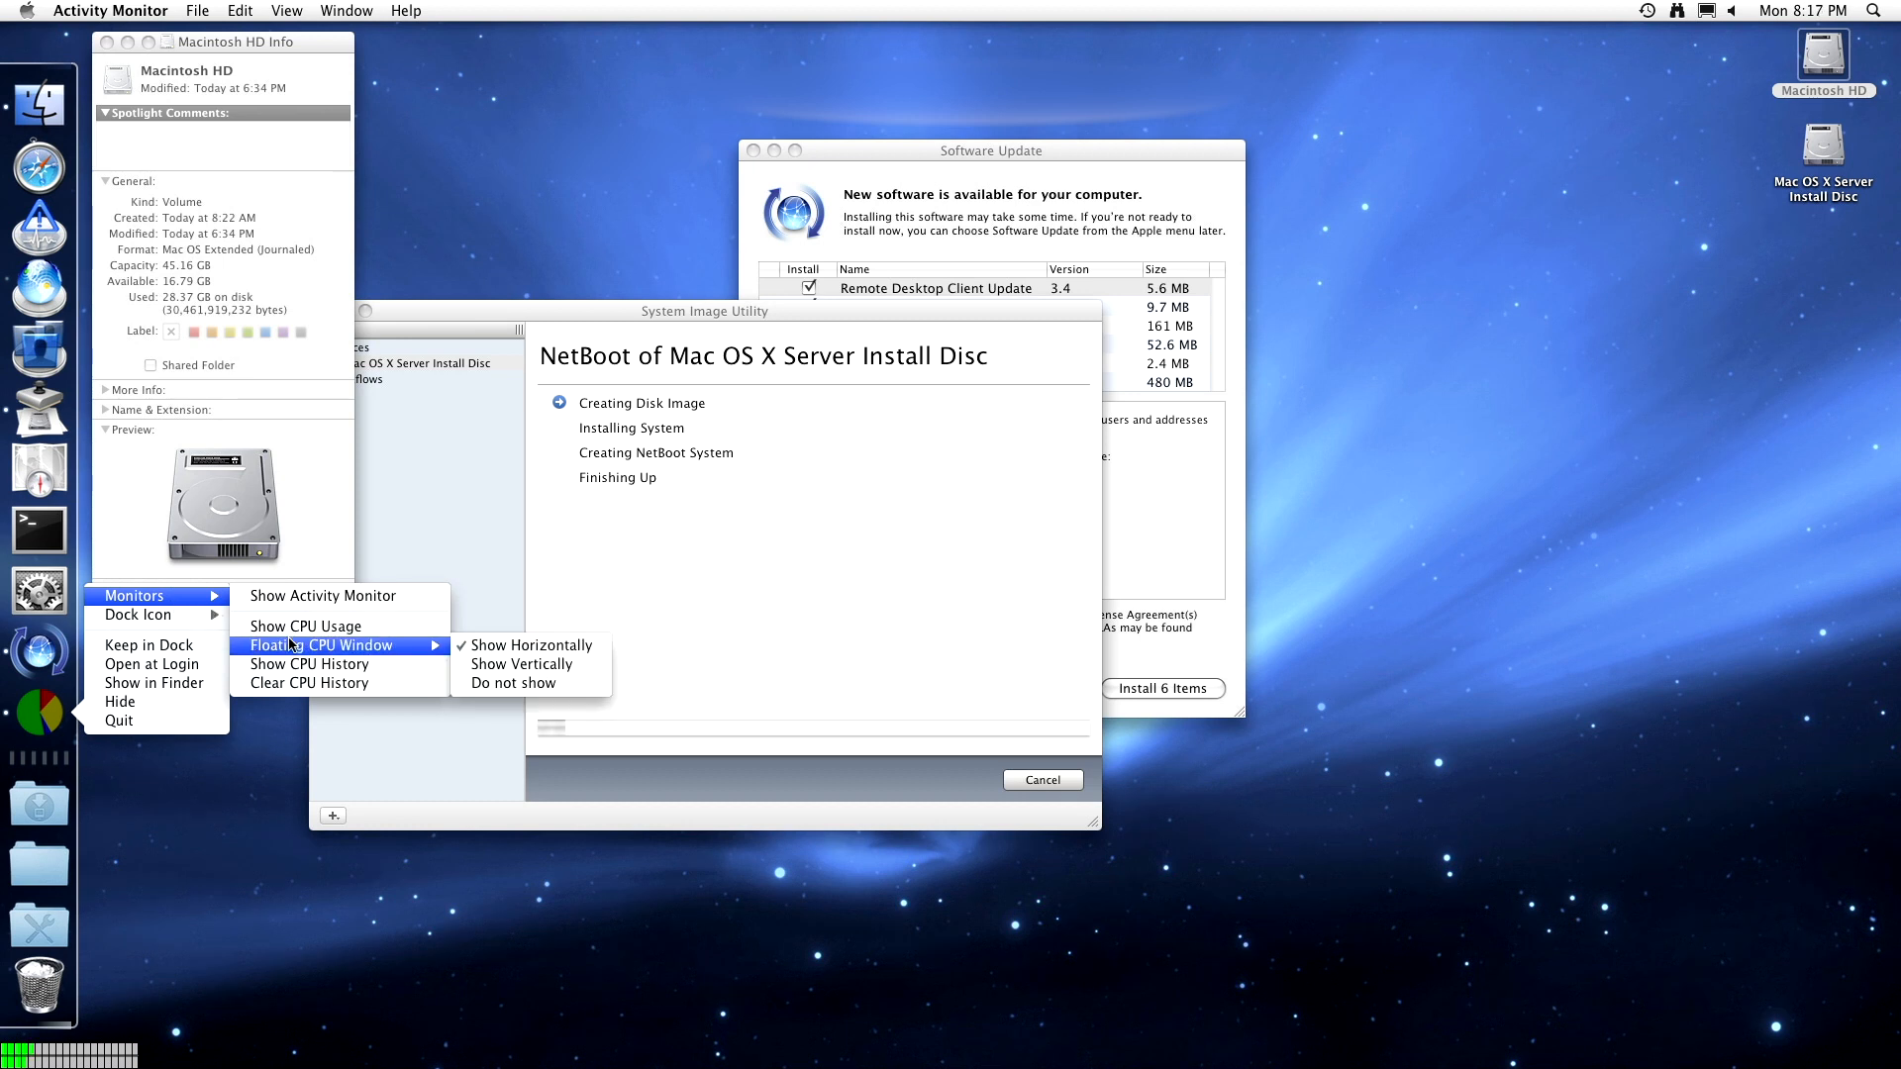
click(485, 664)
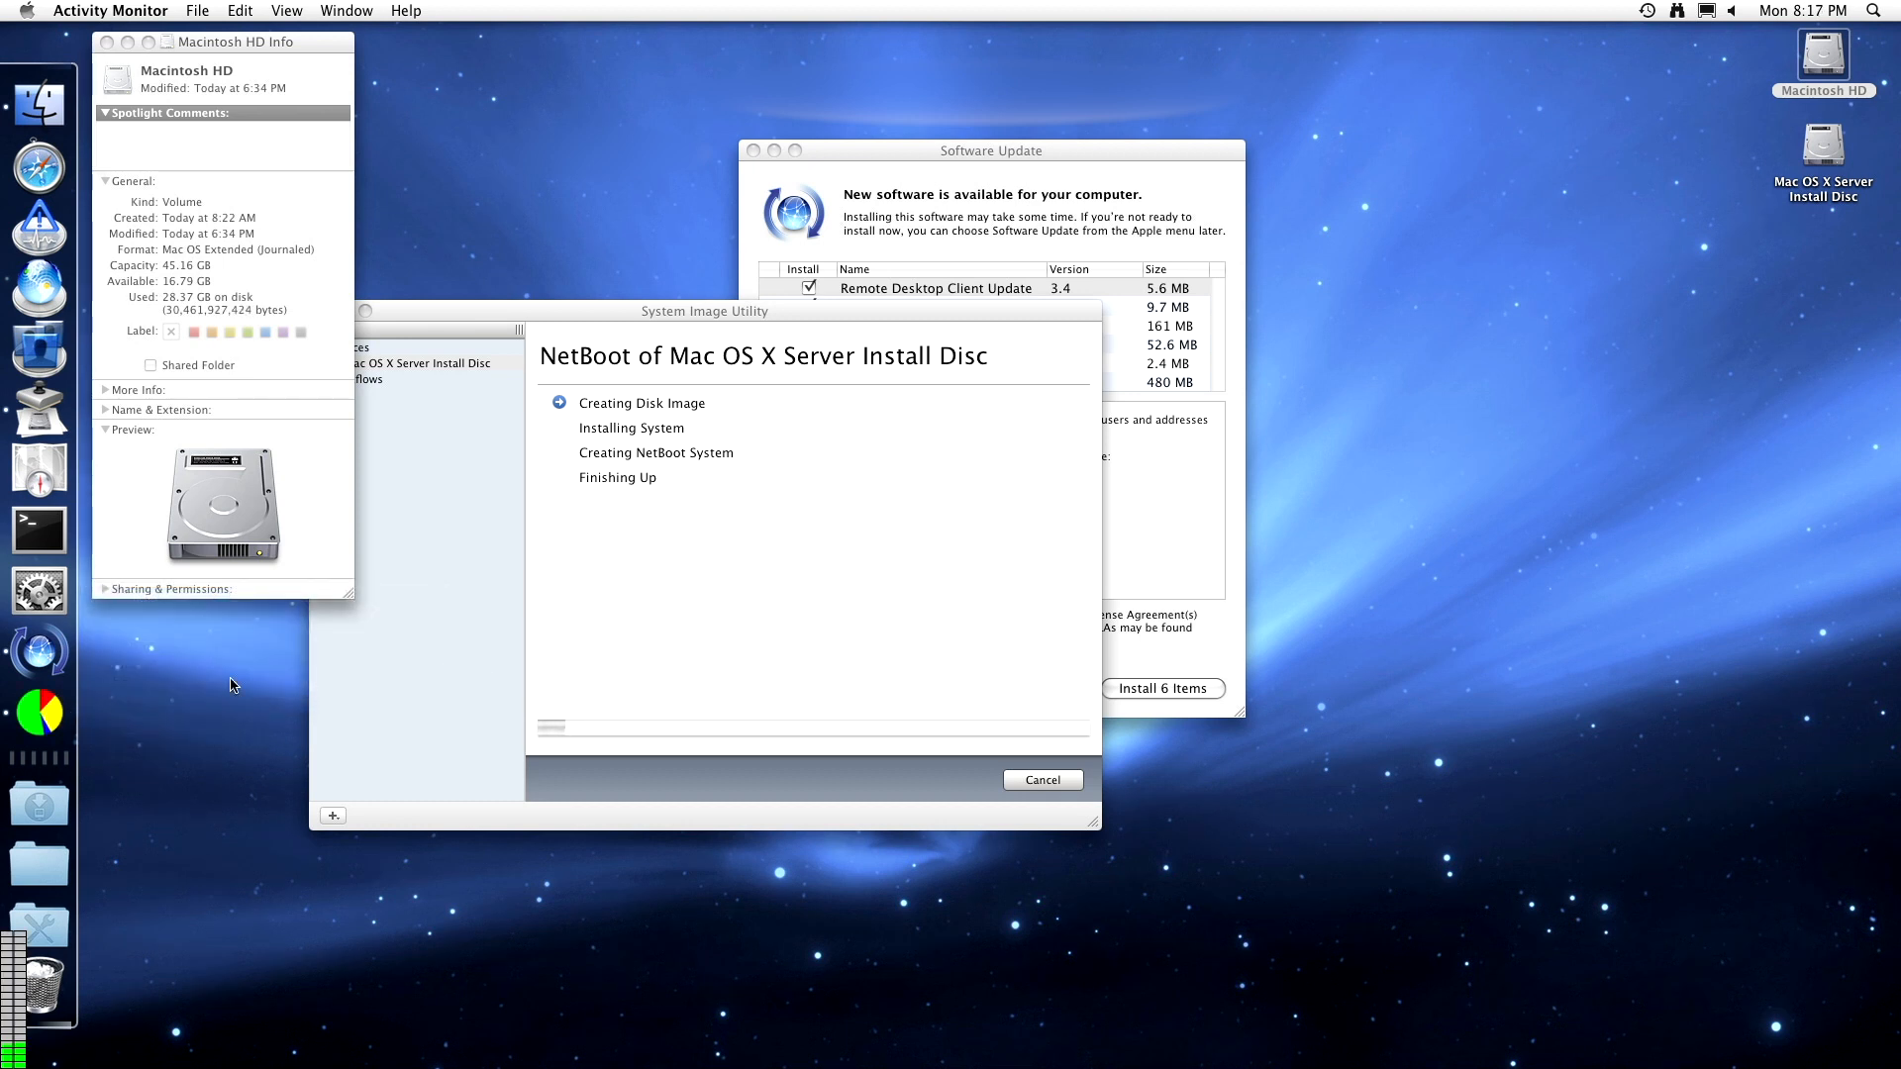
- Set Activity Monitor's Dock icon to Show CPU History and relaunch Server Admin
right_click(39, 713)
mouse_move(198, 614)
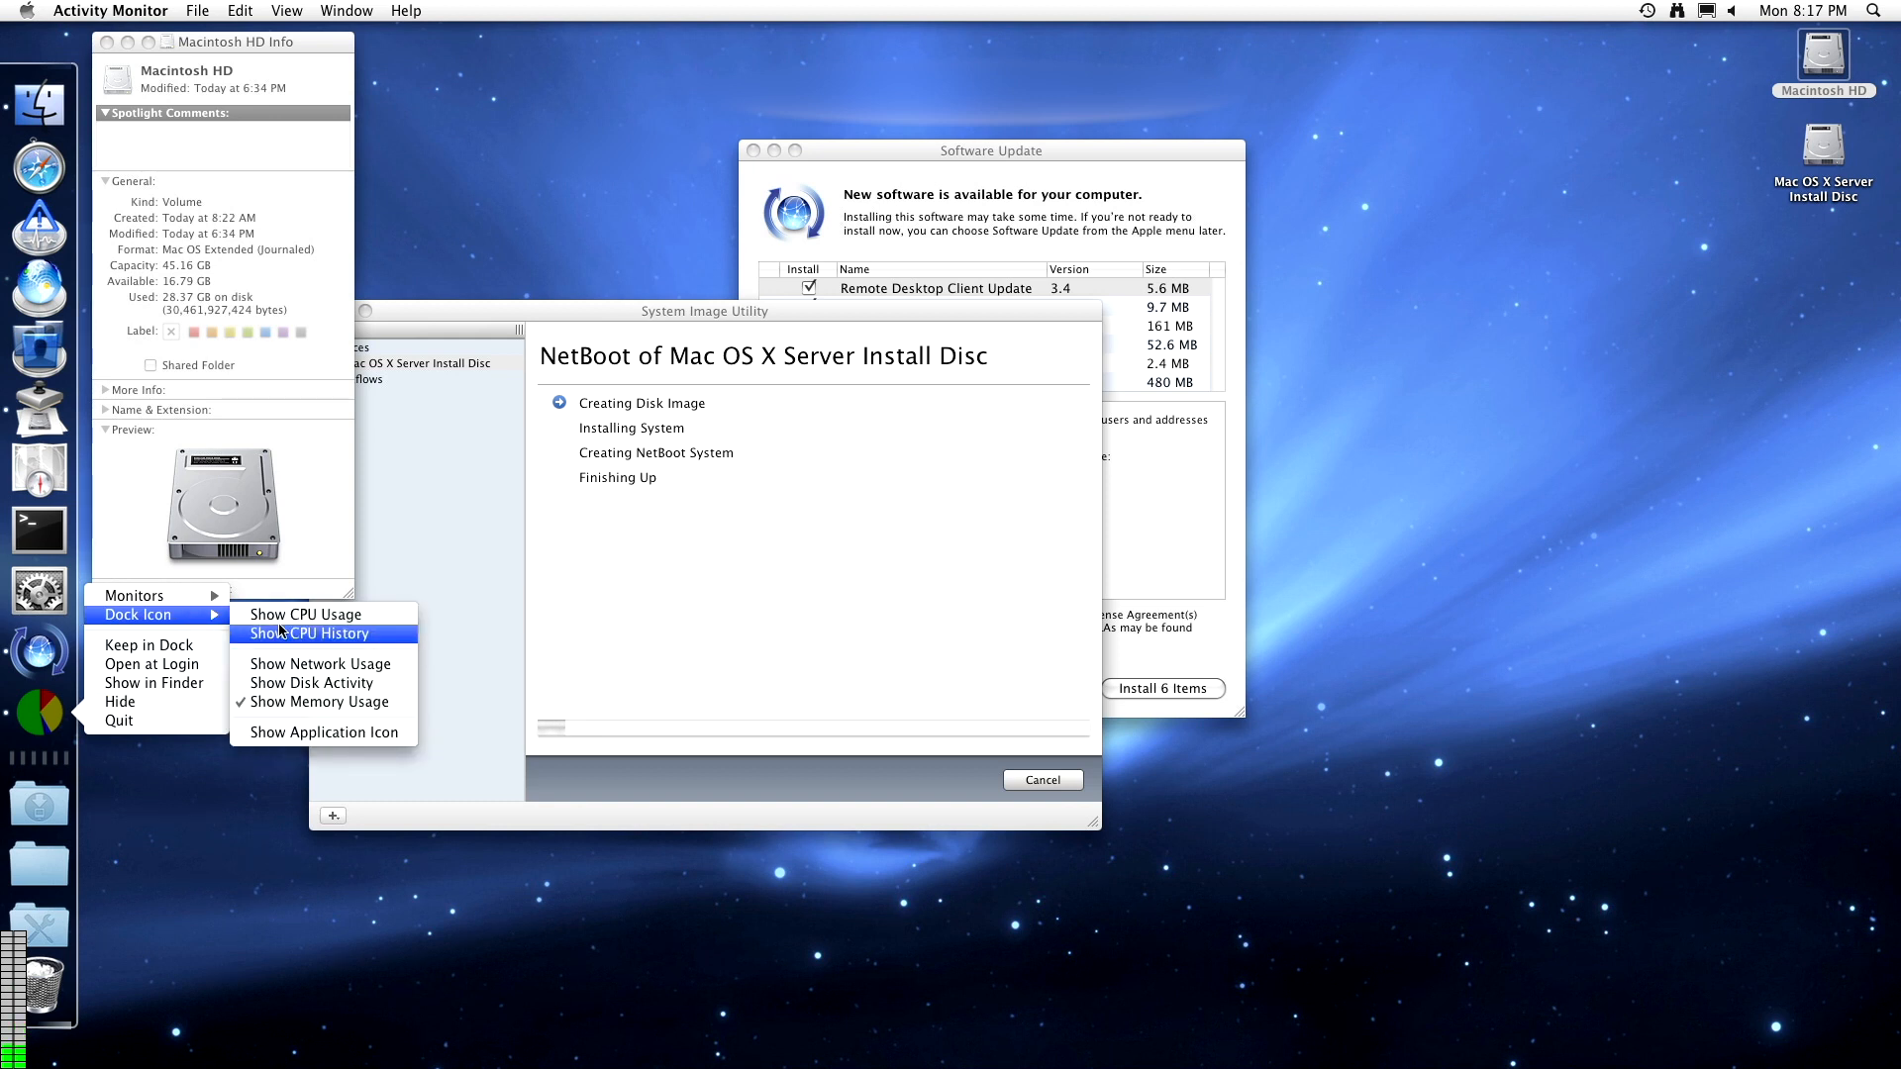
click(282, 616)
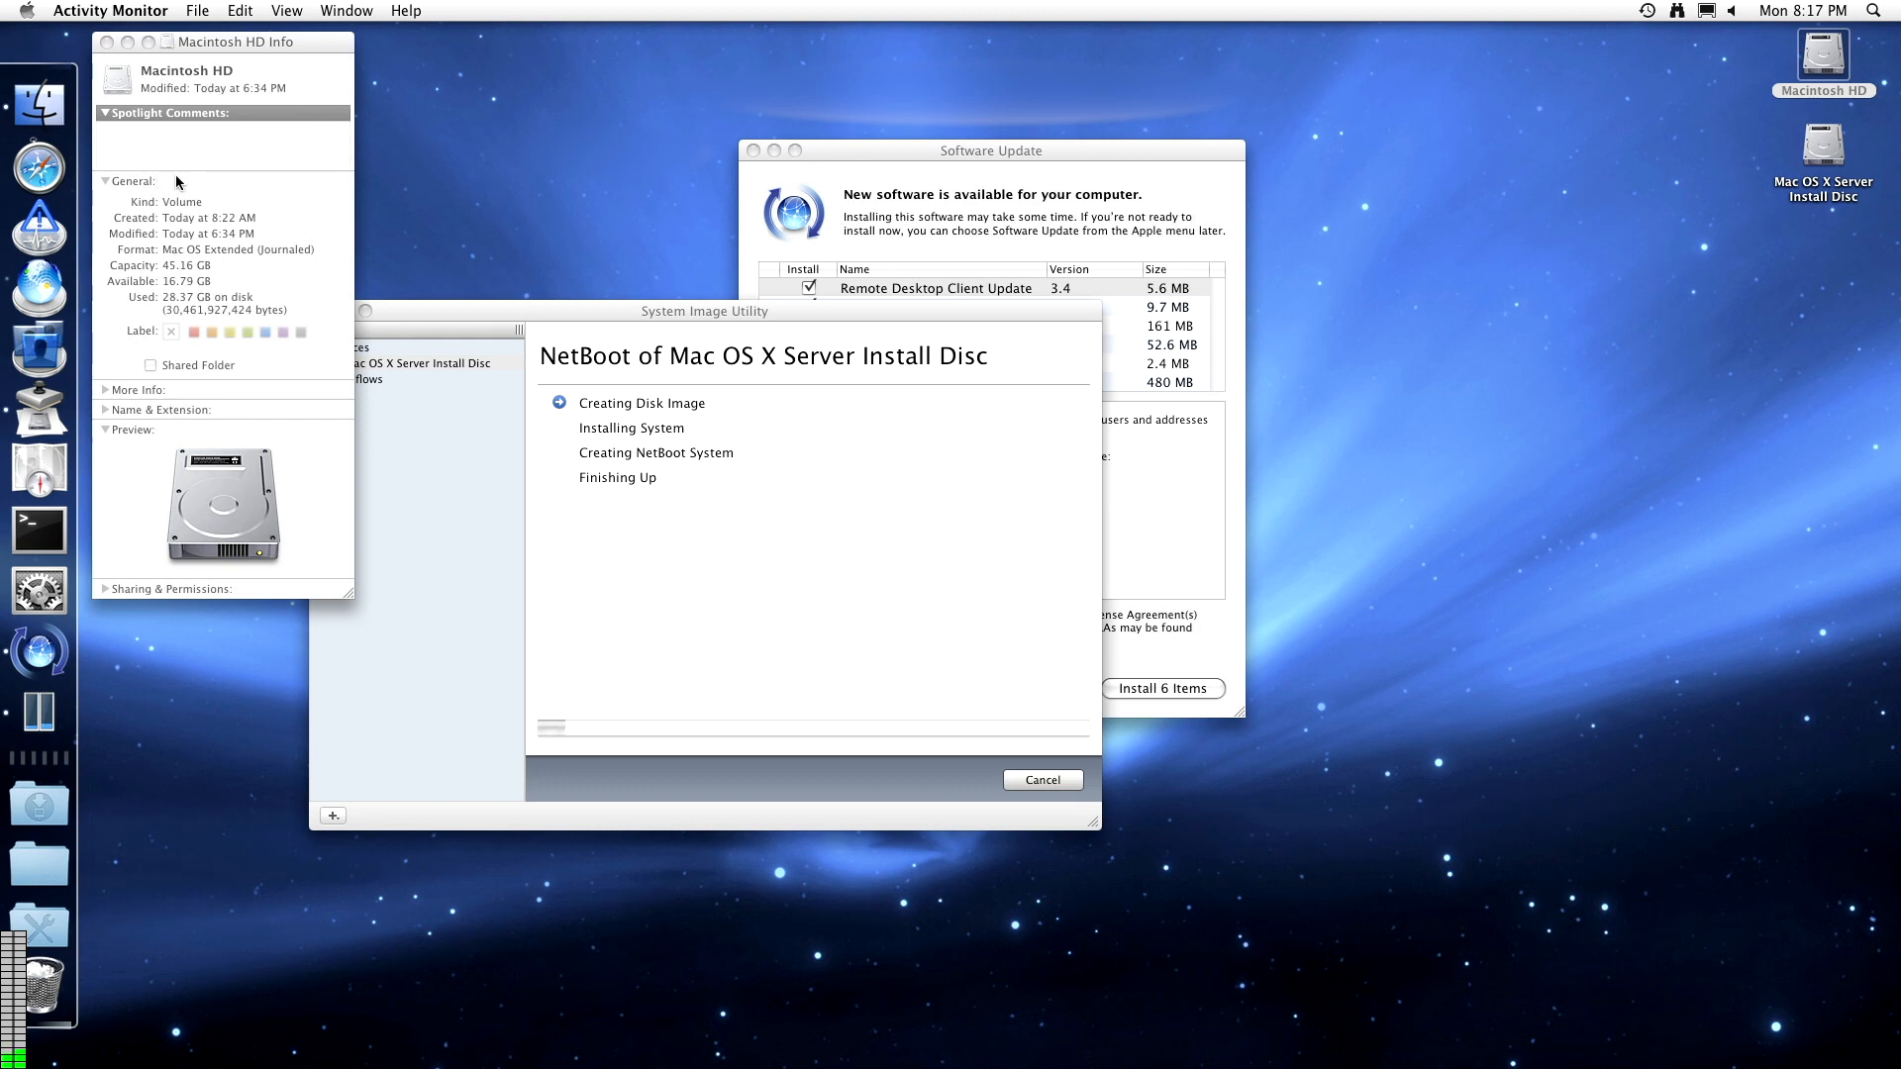
click(47, 303)
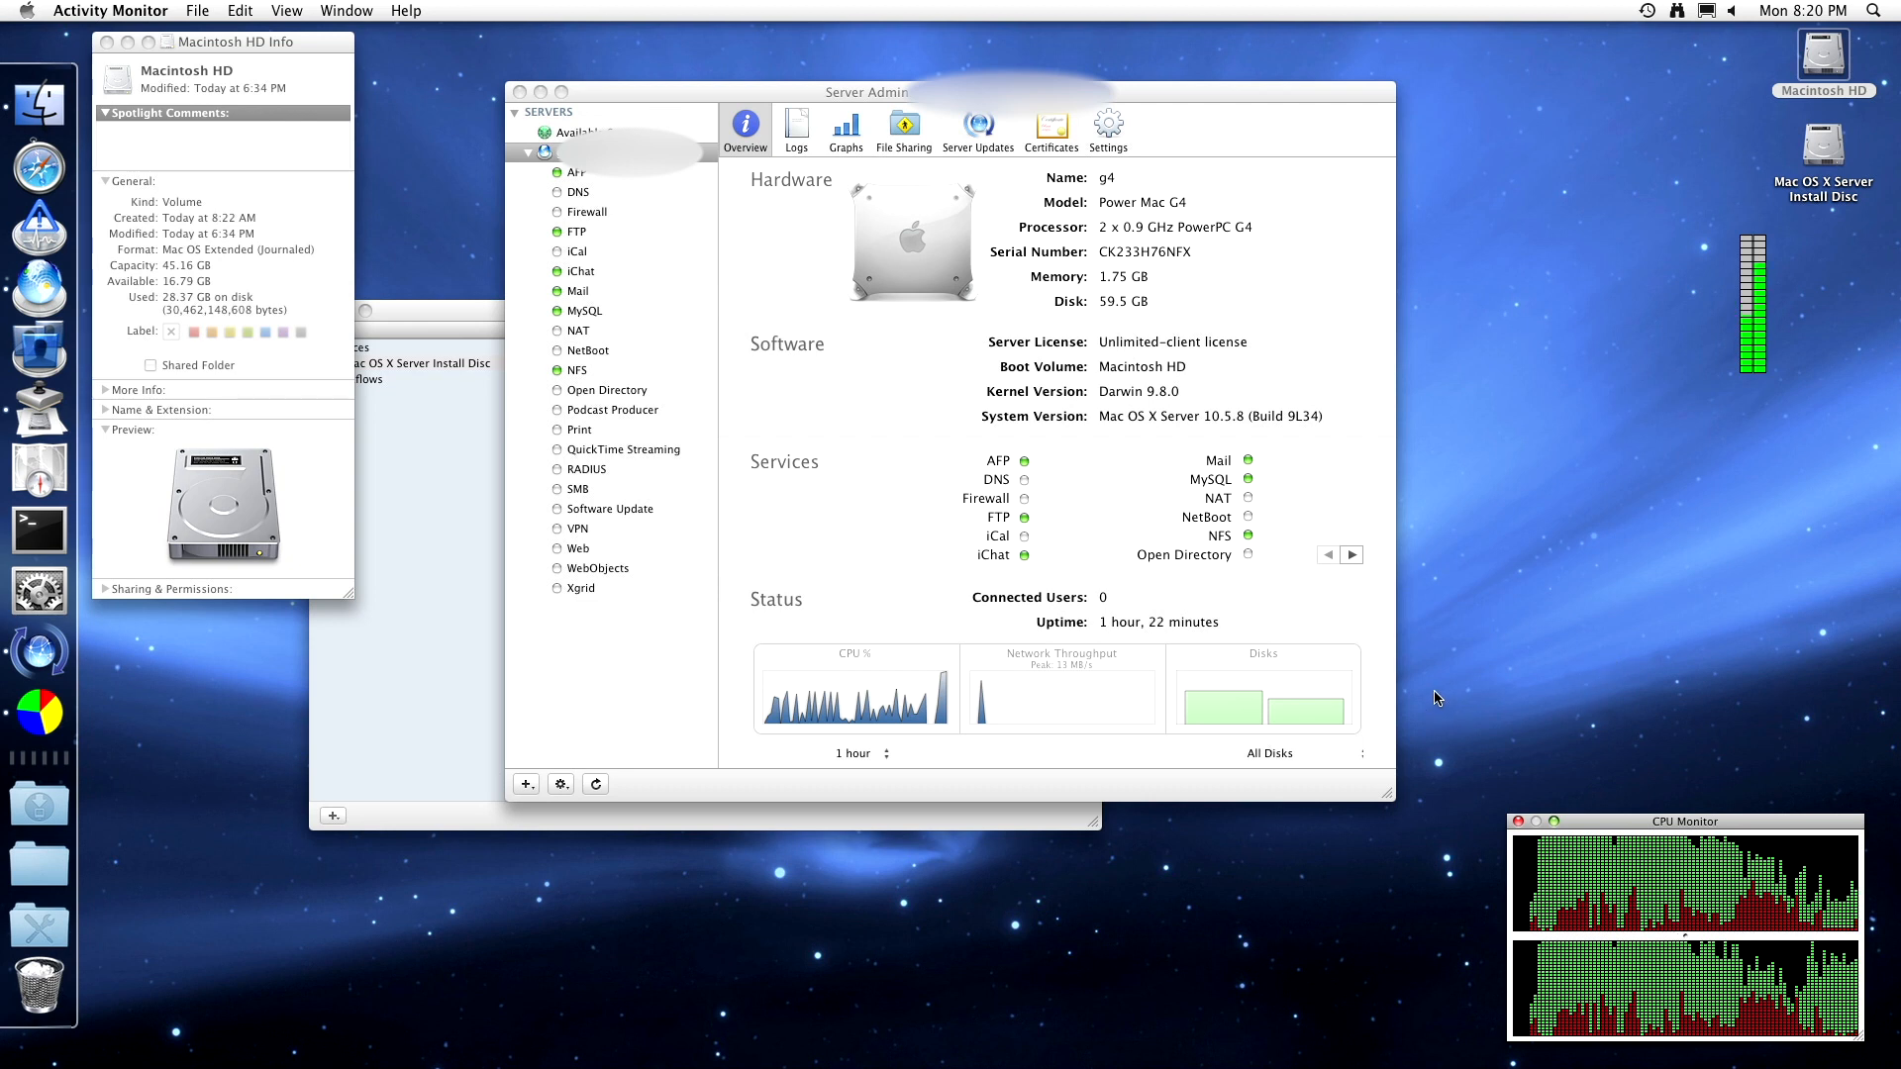
- Activate Server Admin to view the overview showing AFP, FTP, iChat, Mail, MySQL and NFS running
click(970, 294)
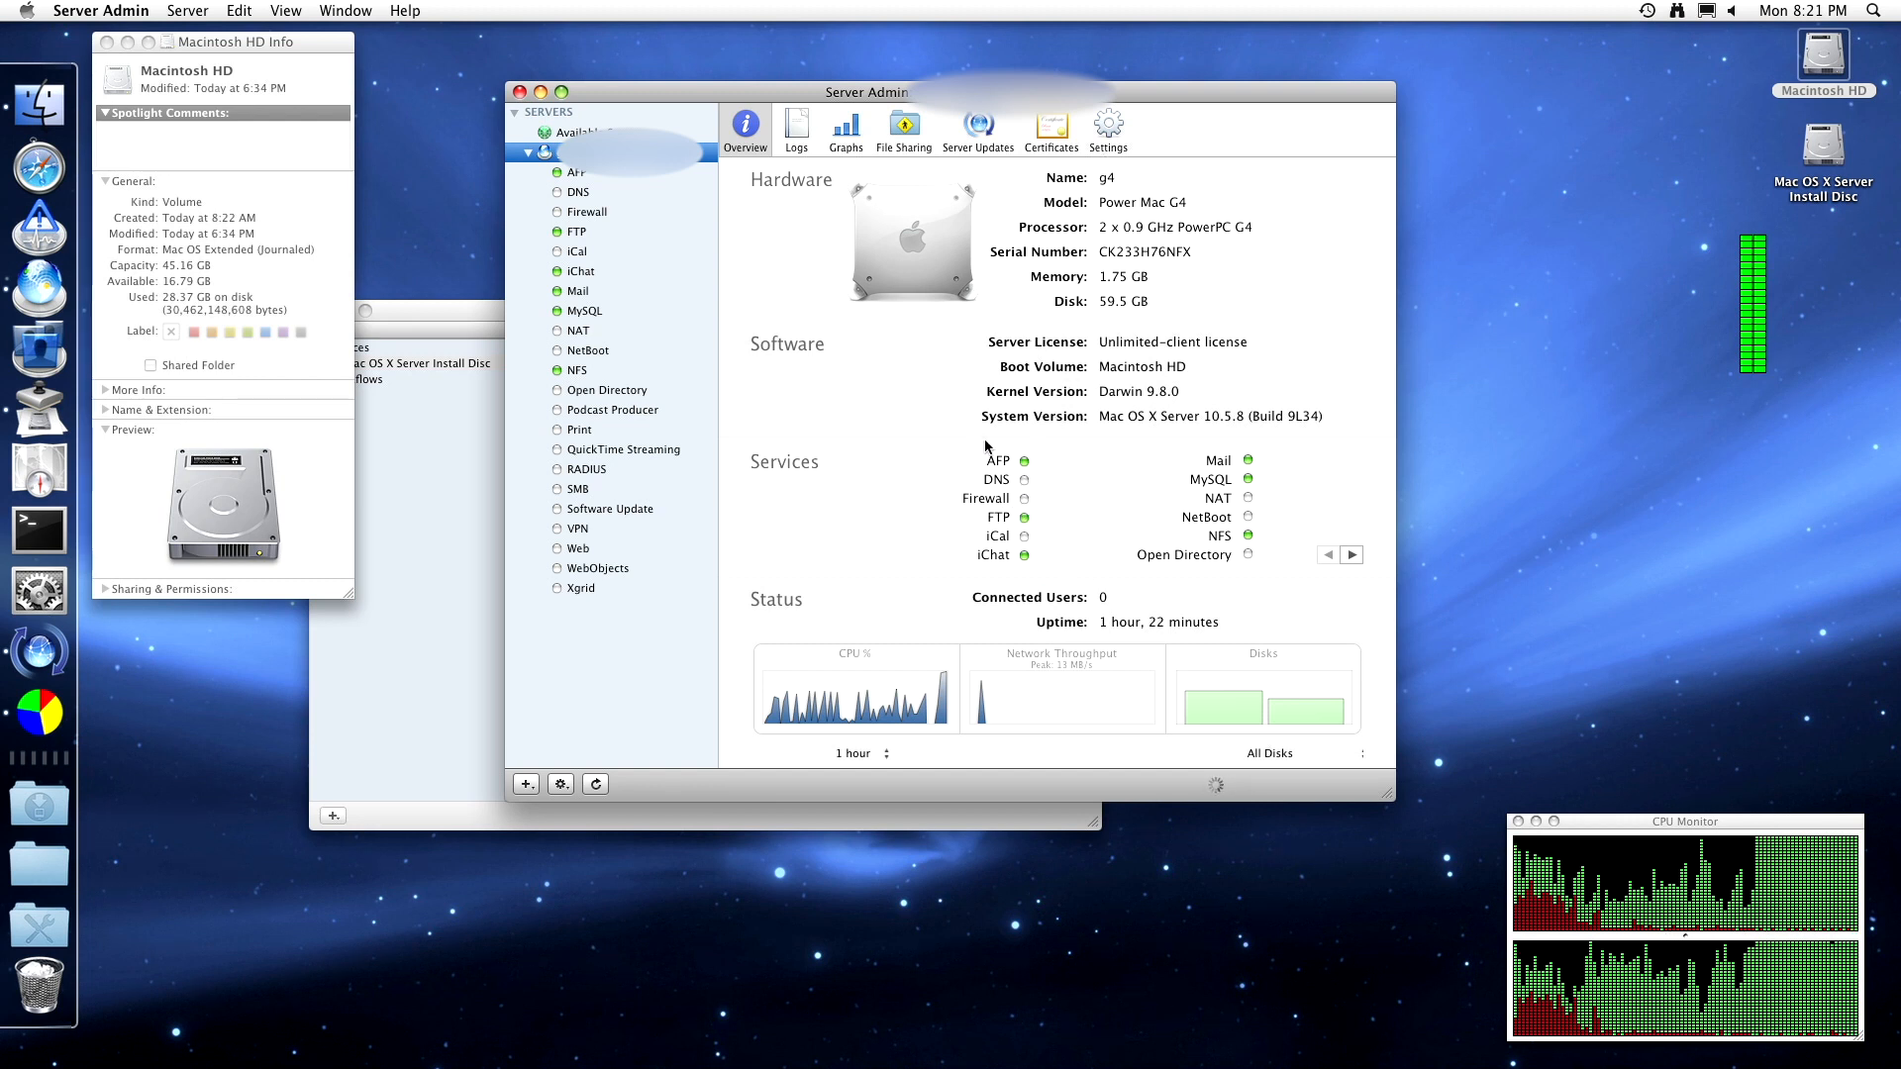
- Page through the service statuses and graph the server's Network Traffic instead of CPU
click(1351, 556)
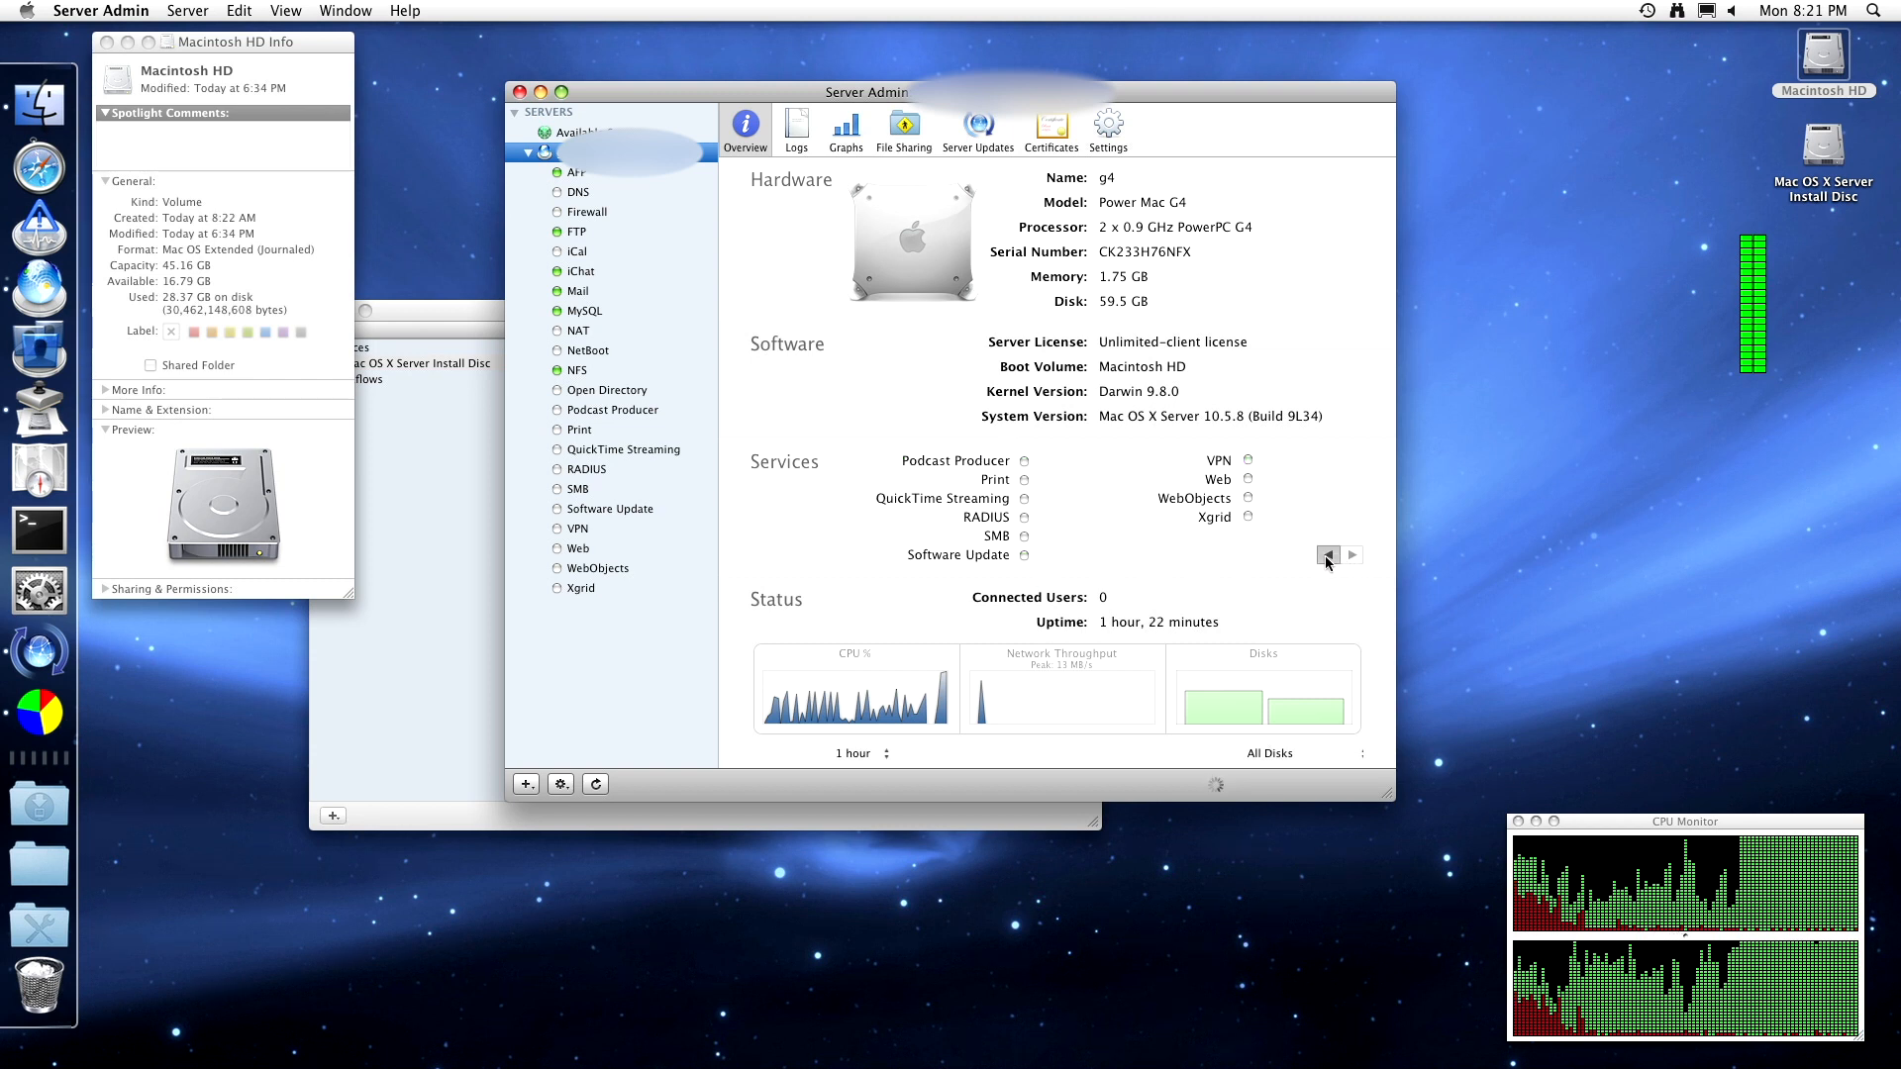
click(1327, 556)
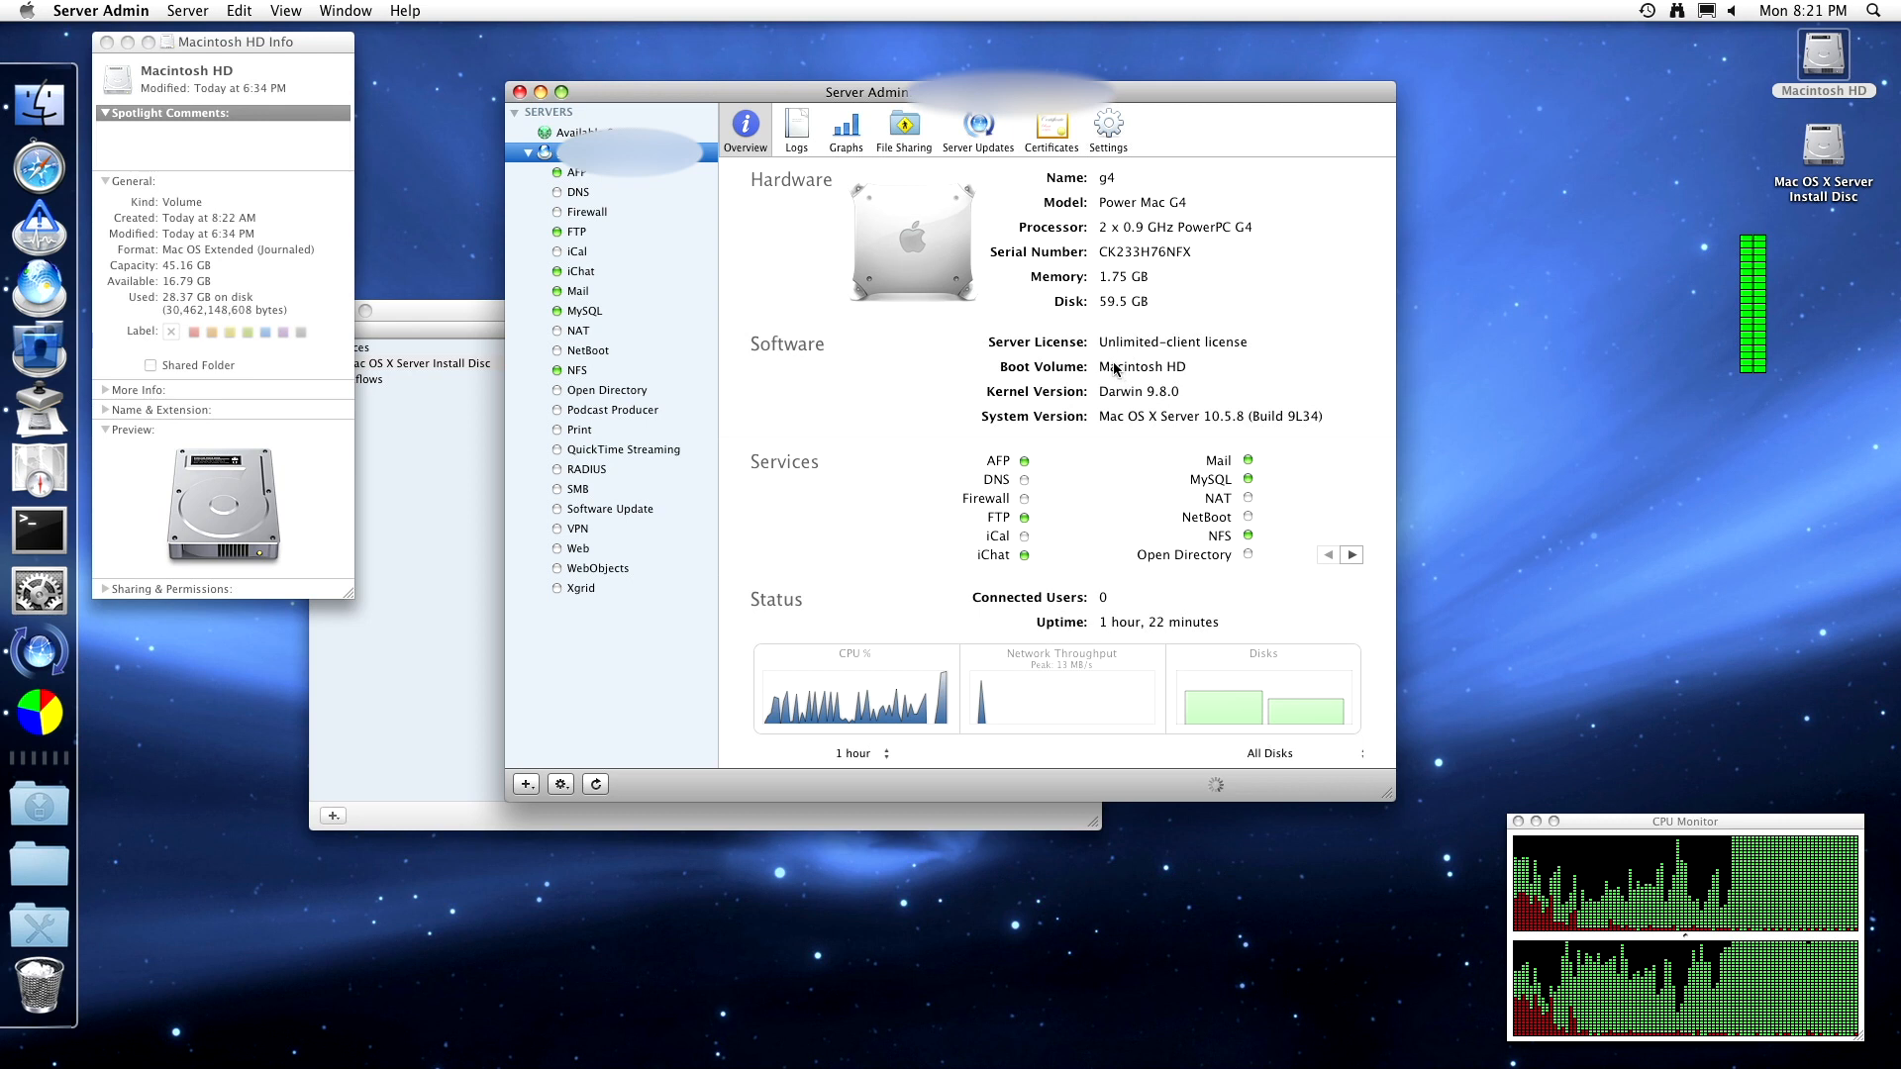
click(846, 129)
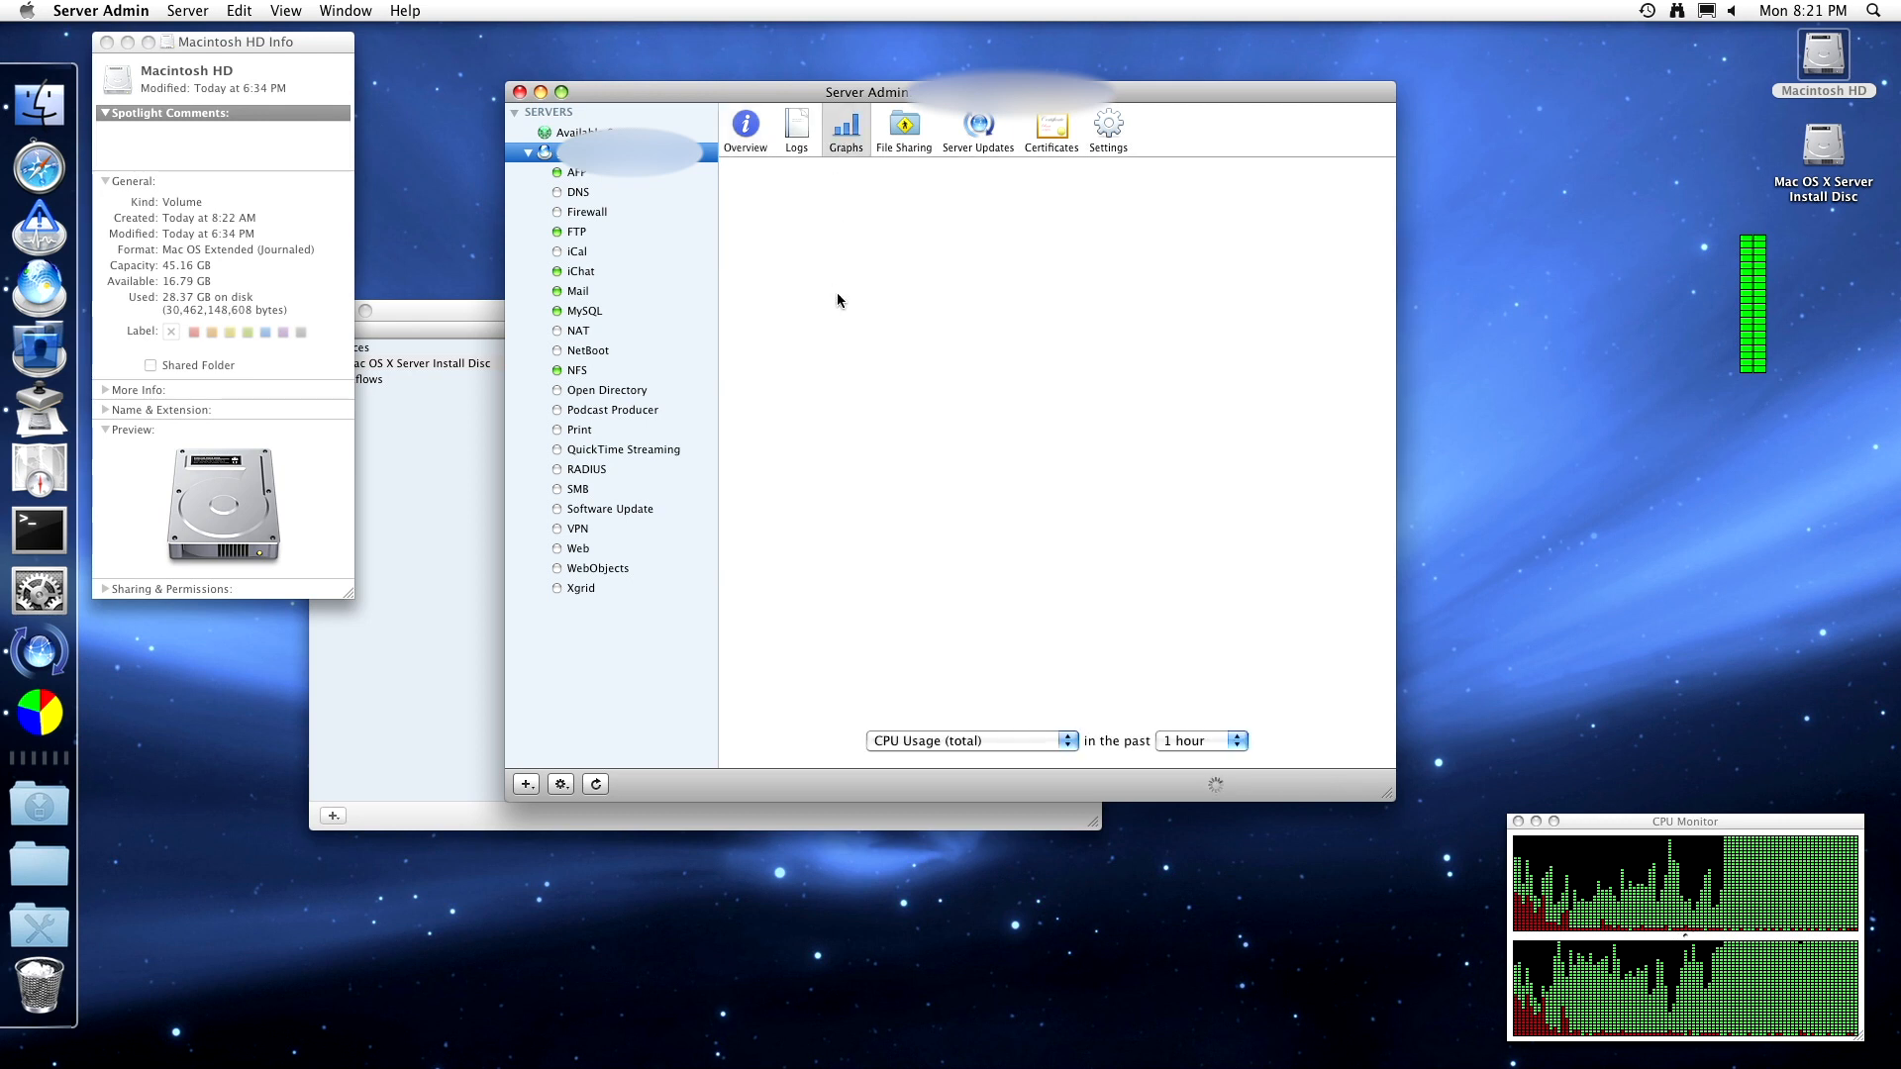
click(975, 741)
click(953, 758)
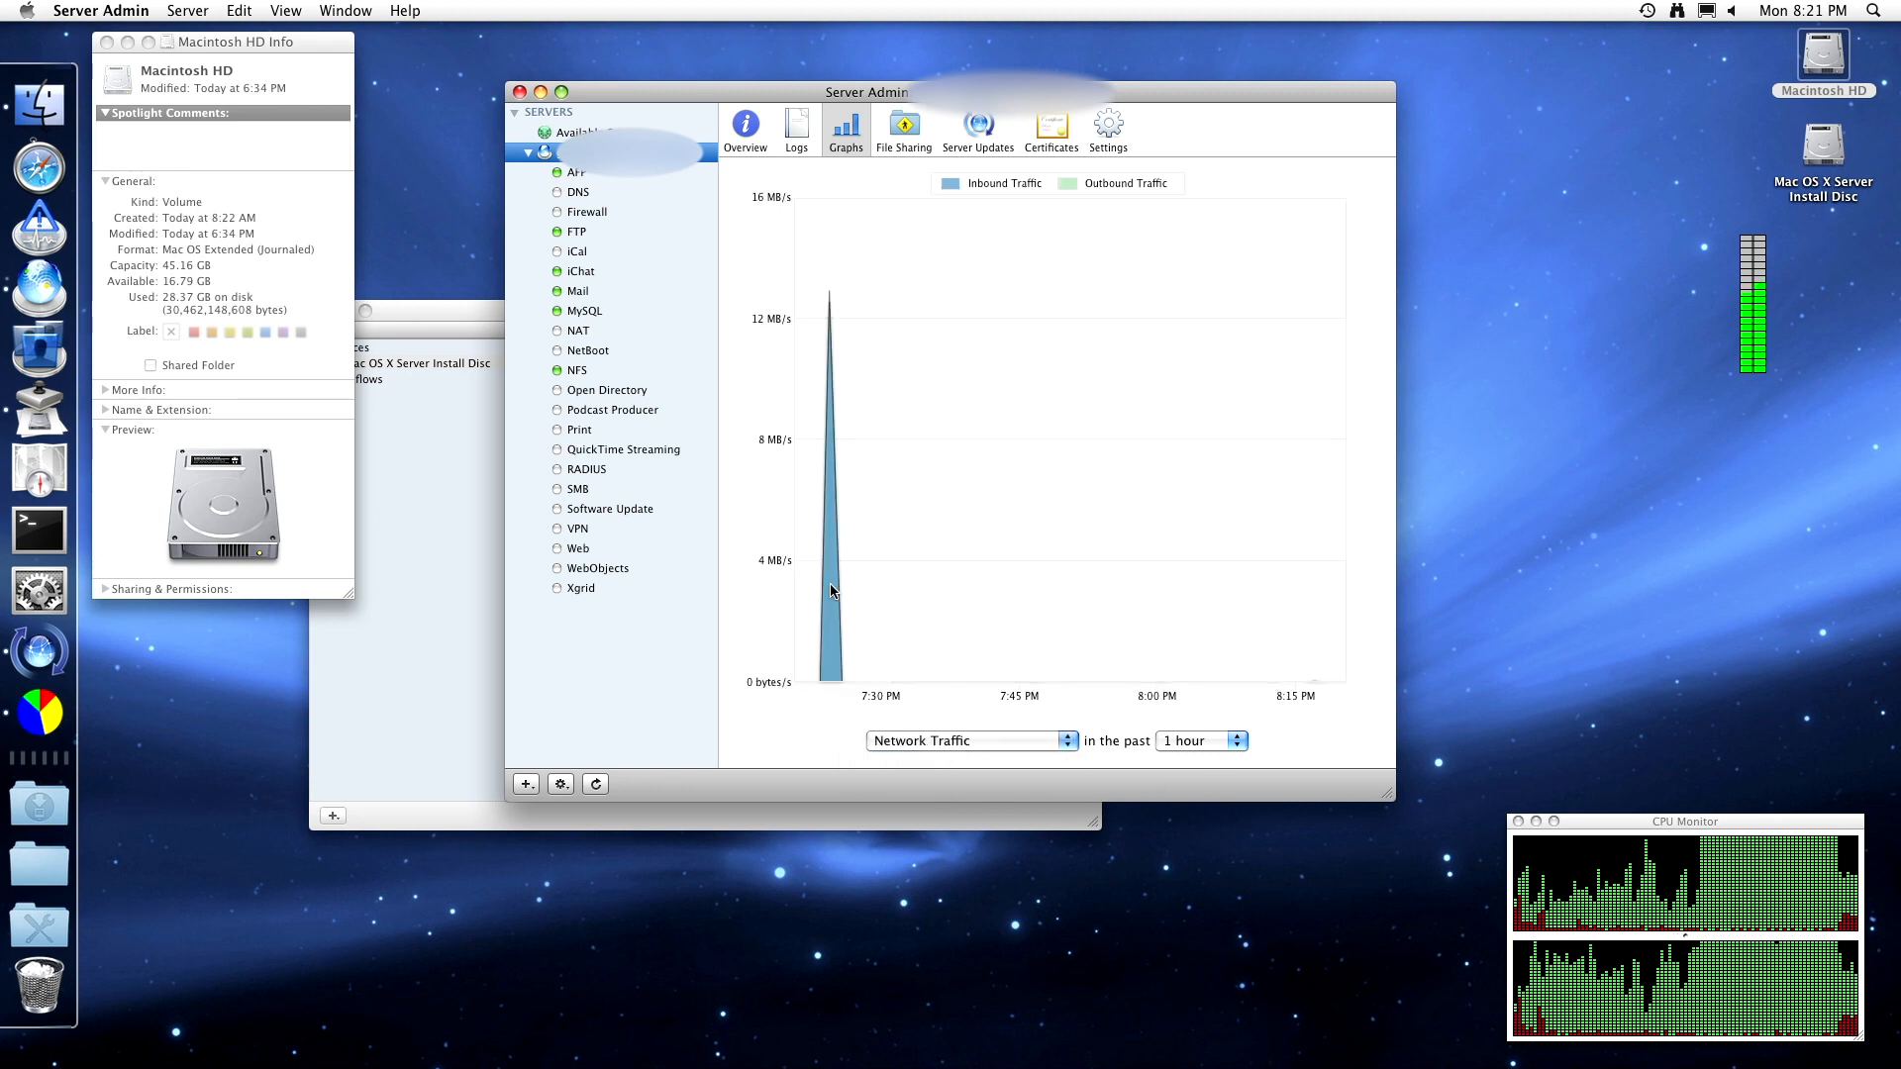
- Return the graph to CPU Usage (total), then show AFP's Average Connected Users graph
click(935, 745)
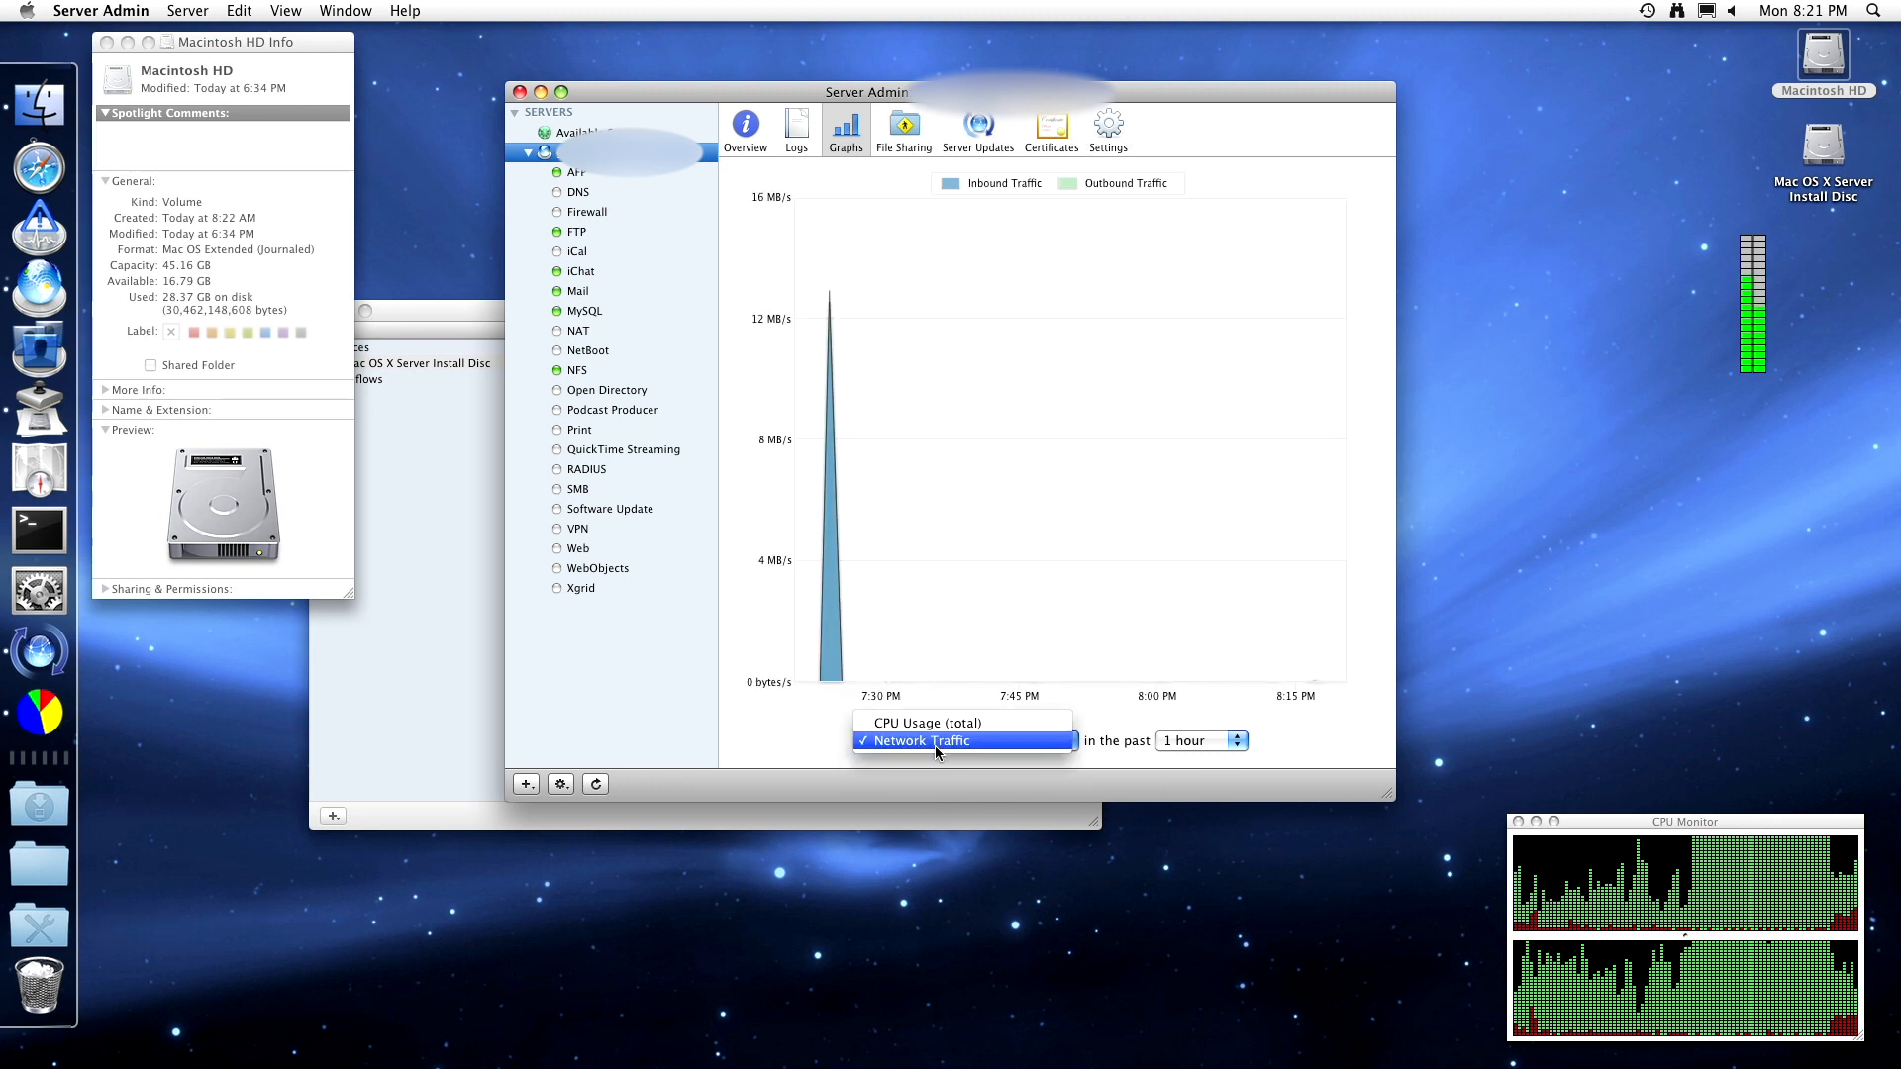
click(941, 722)
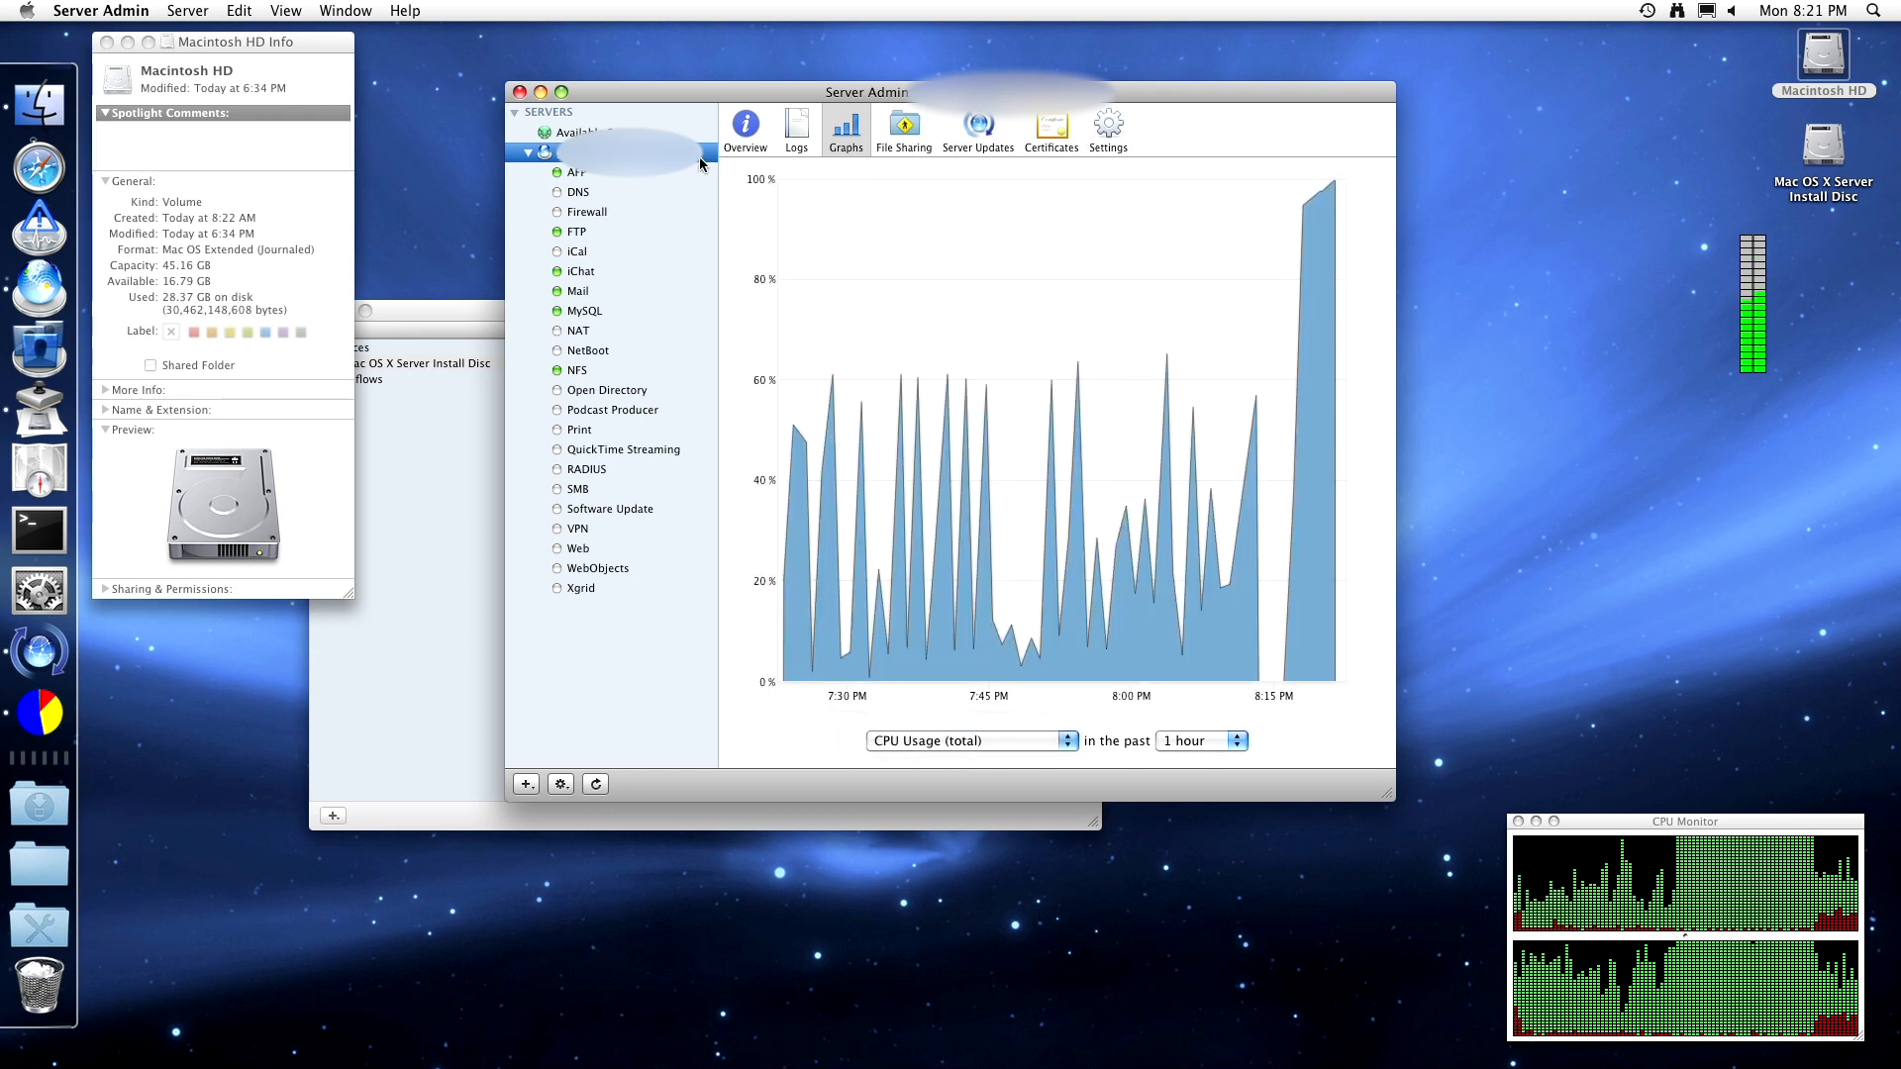
click(631, 174)
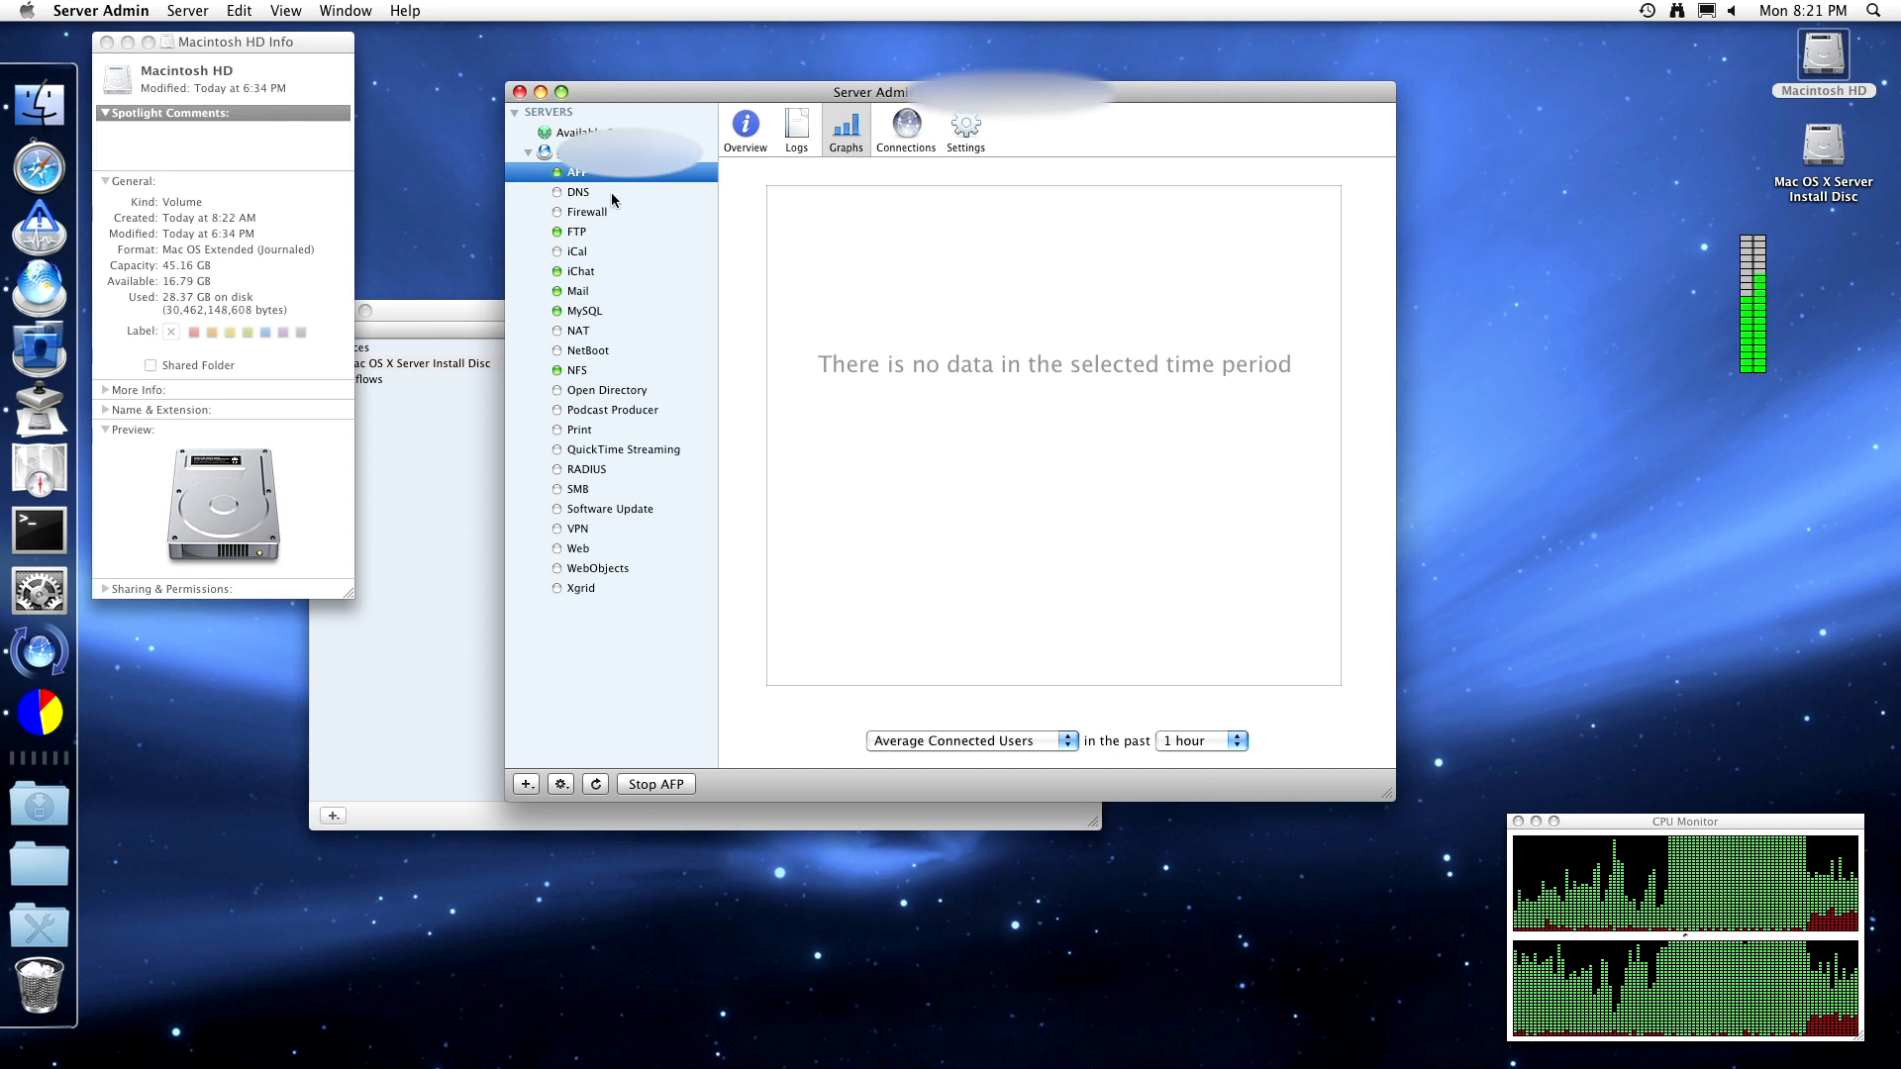
- Check the FTP, iChat, Mail and MySQL service statuses, then select the Print service
click(590, 230)
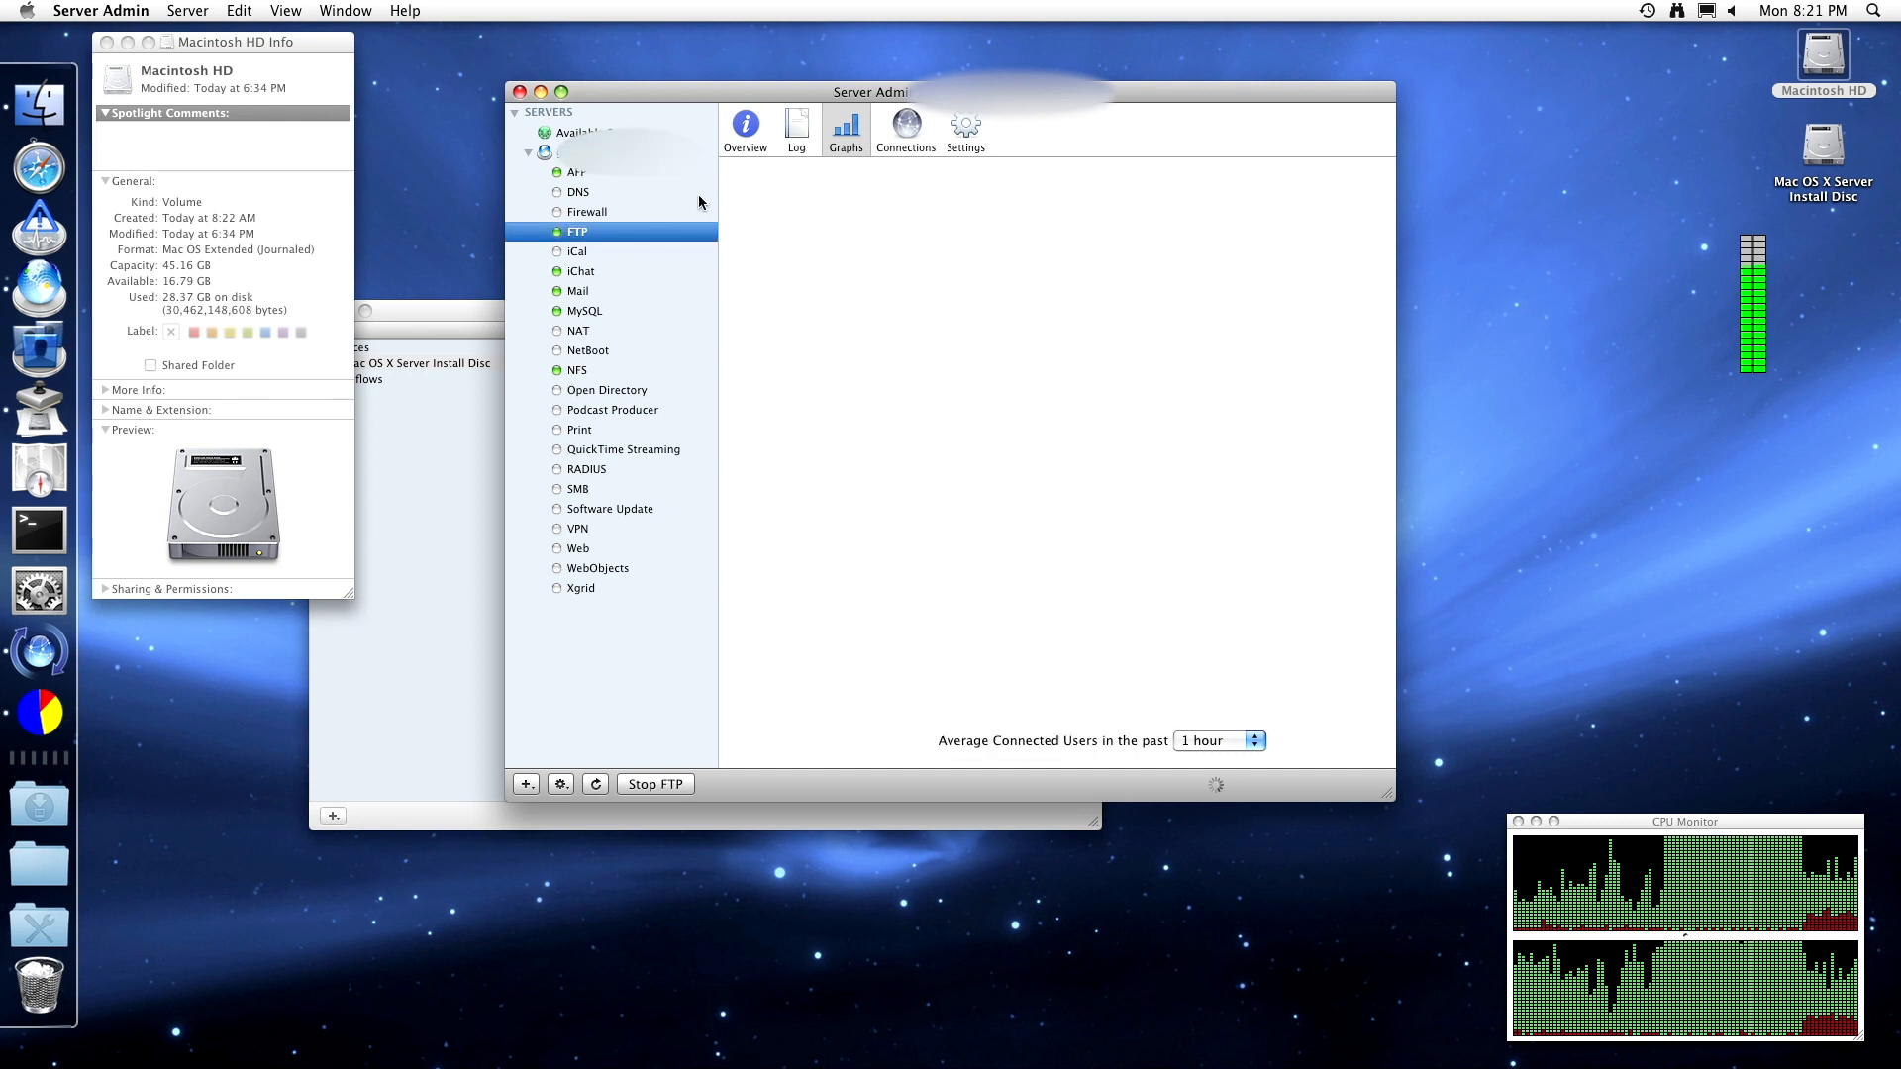
click(615, 273)
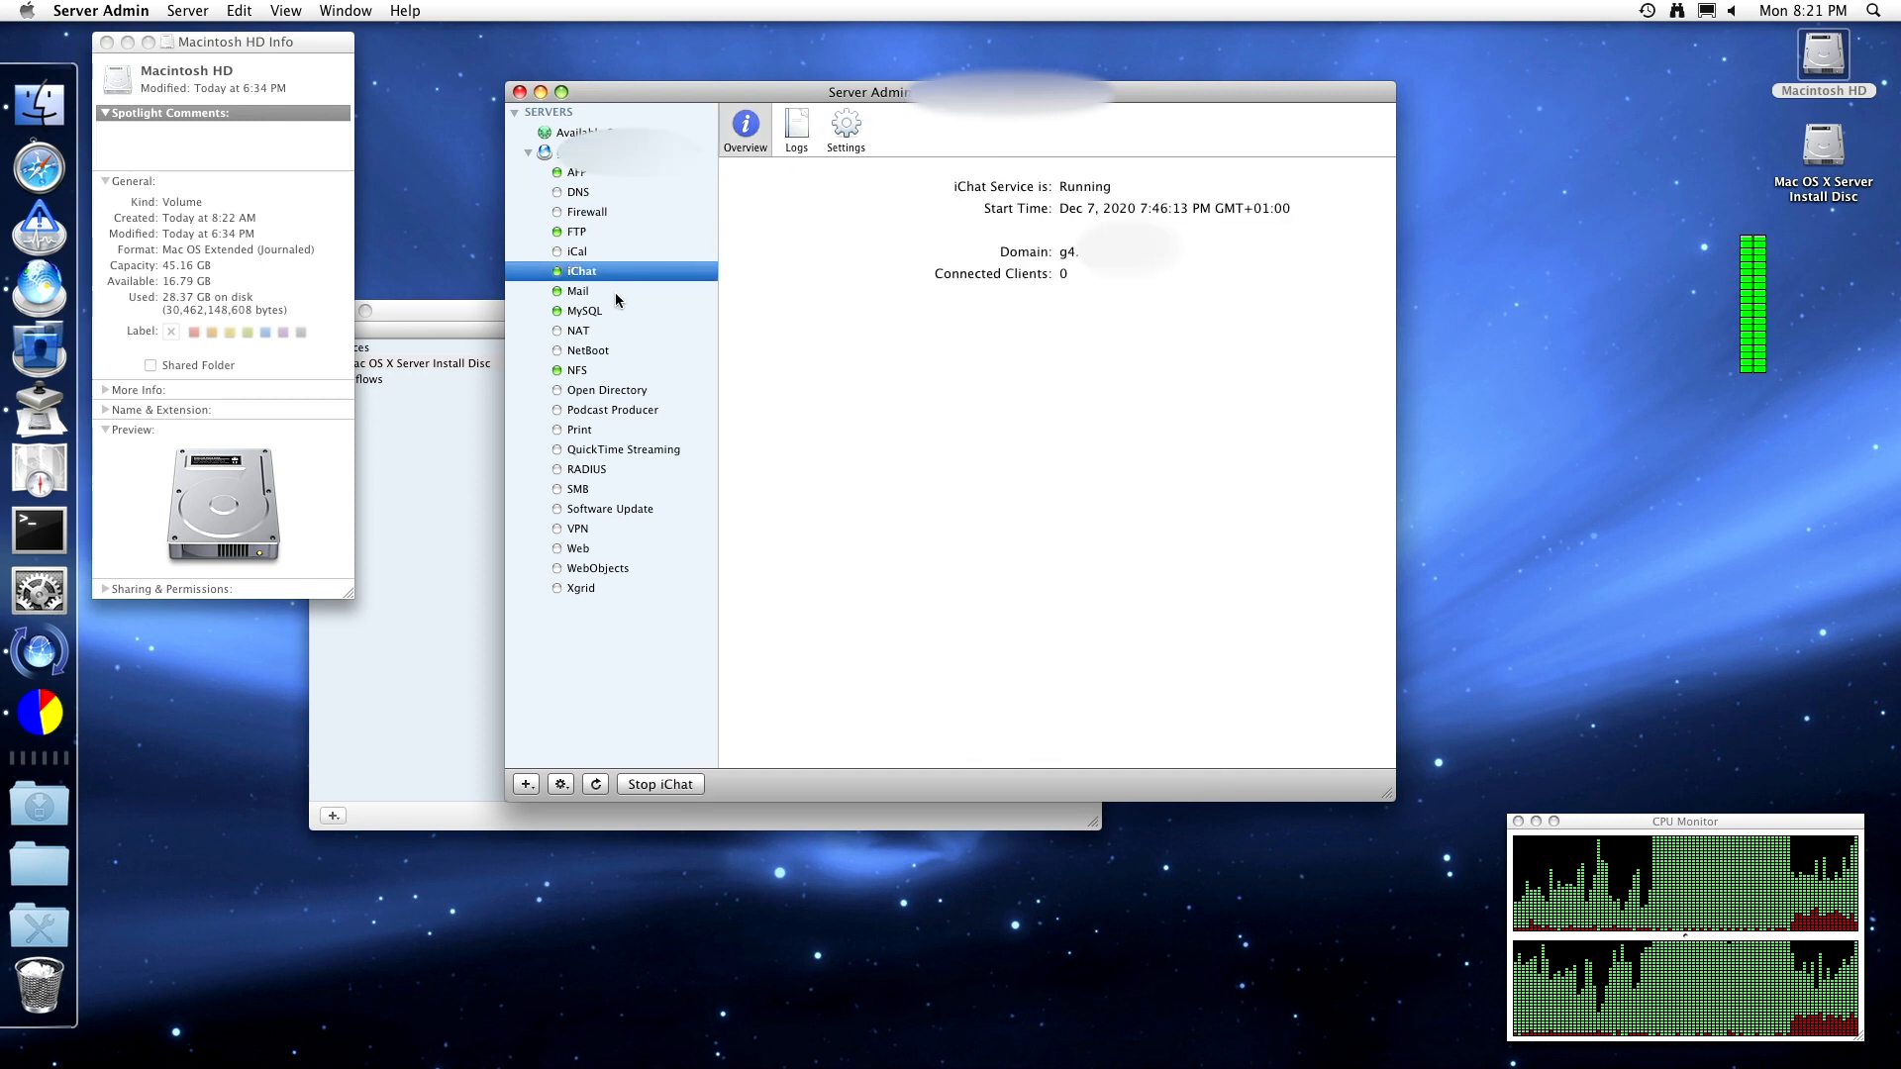
click(614, 293)
click(625, 307)
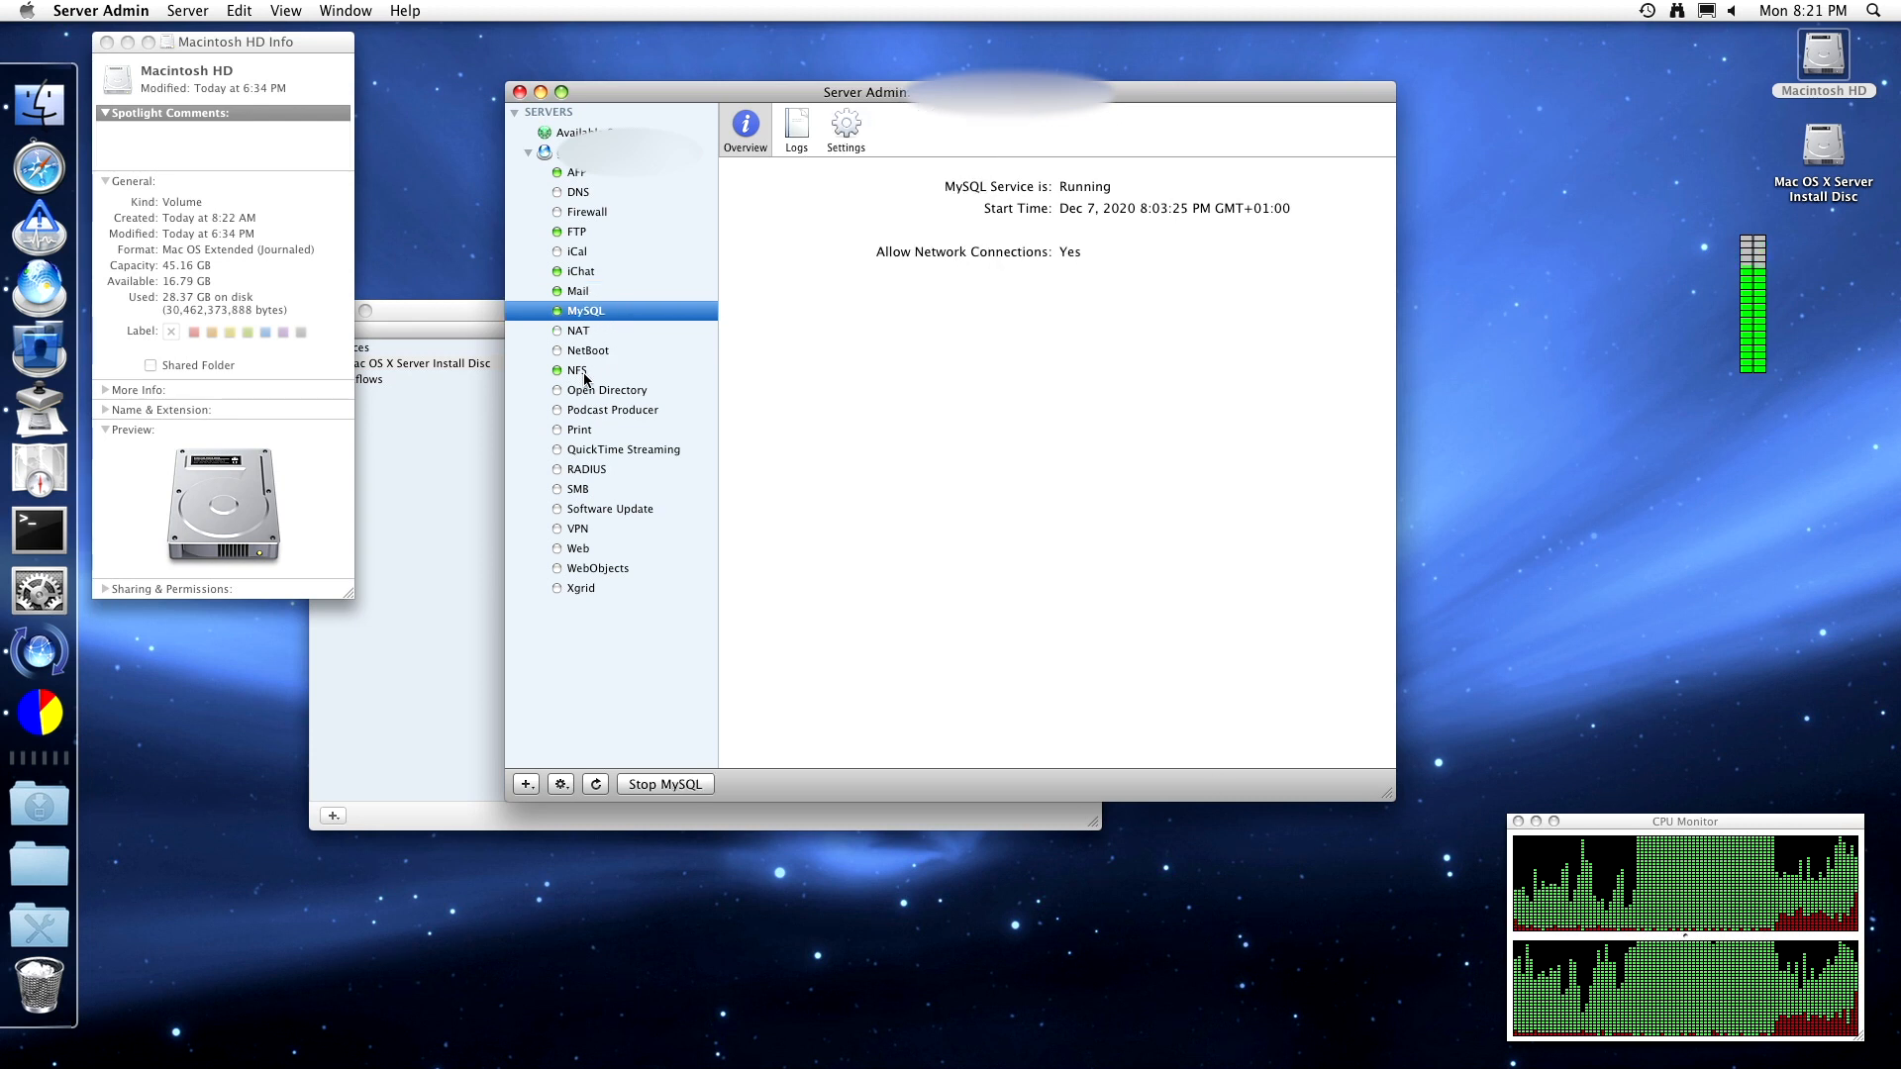
click(588, 432)
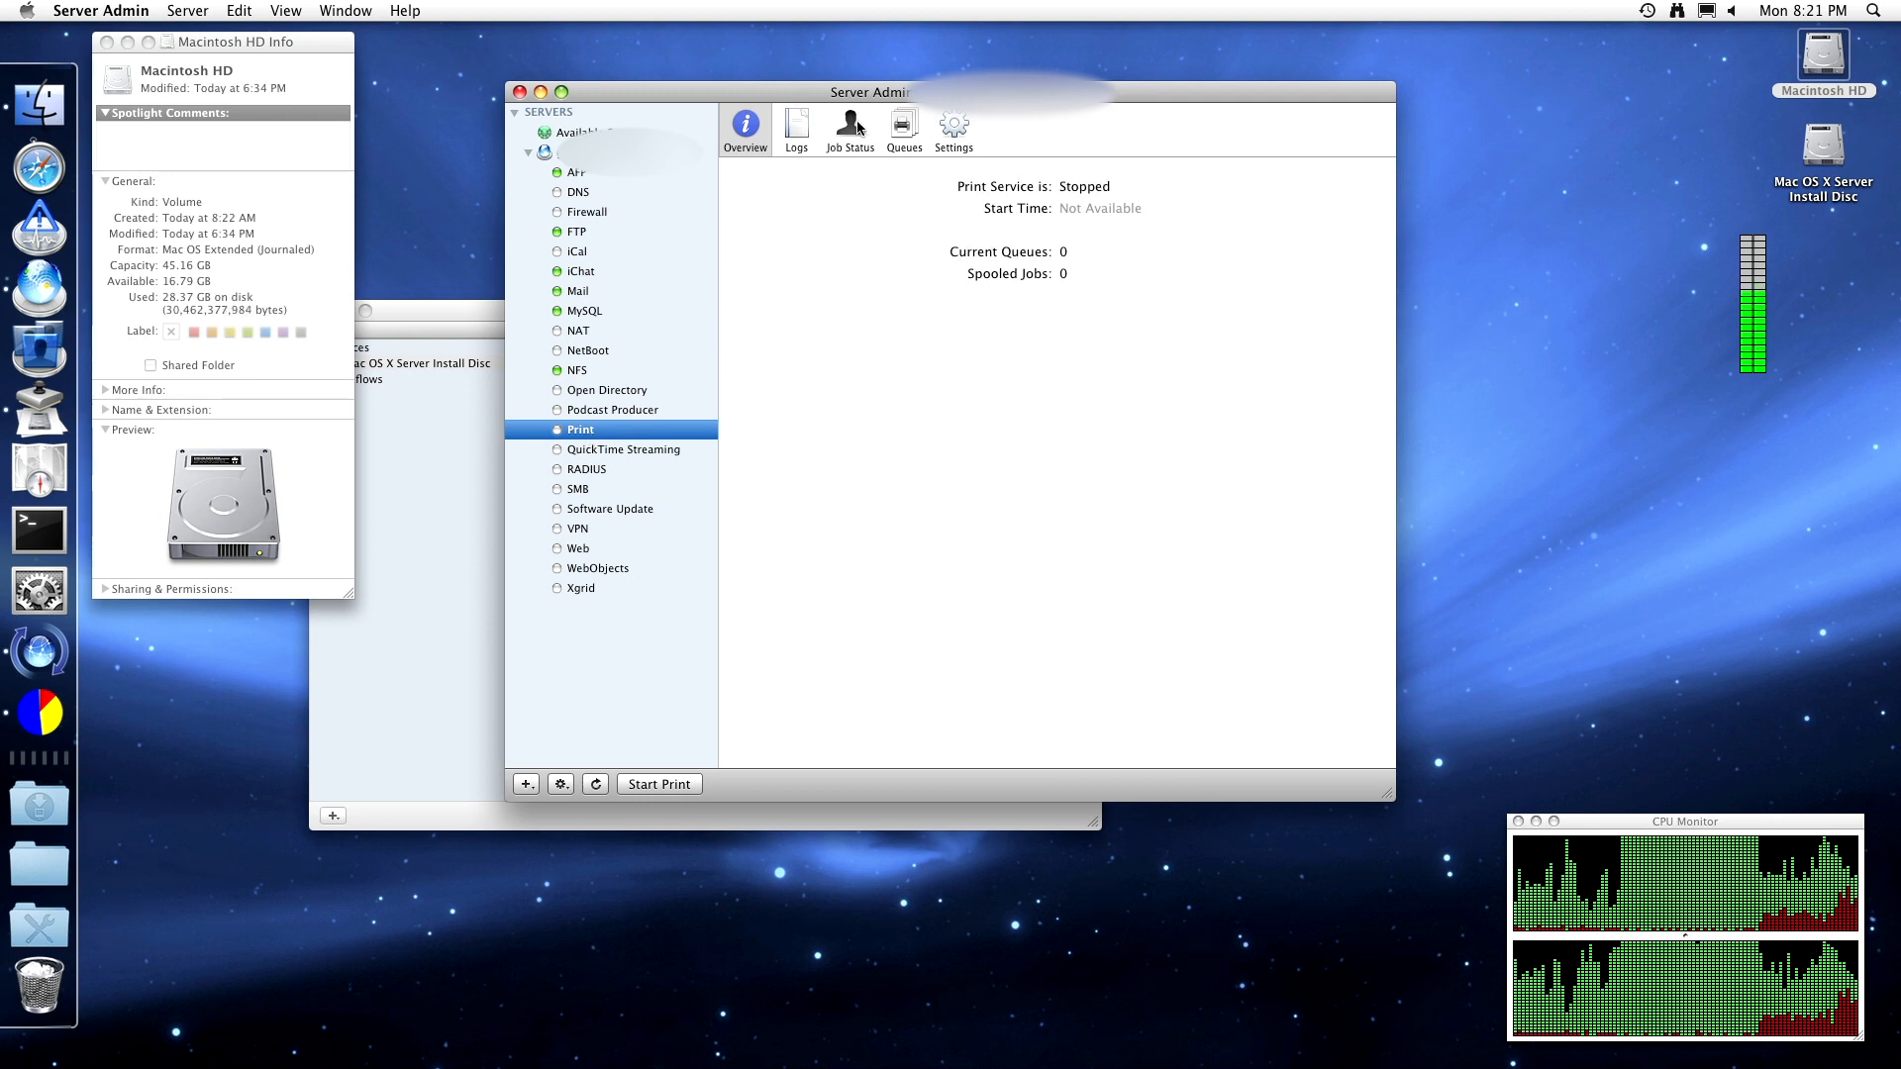
- Browse Print's Logs, Job Status and Settings panes, ending on the empty Queues list
click(796, 138)
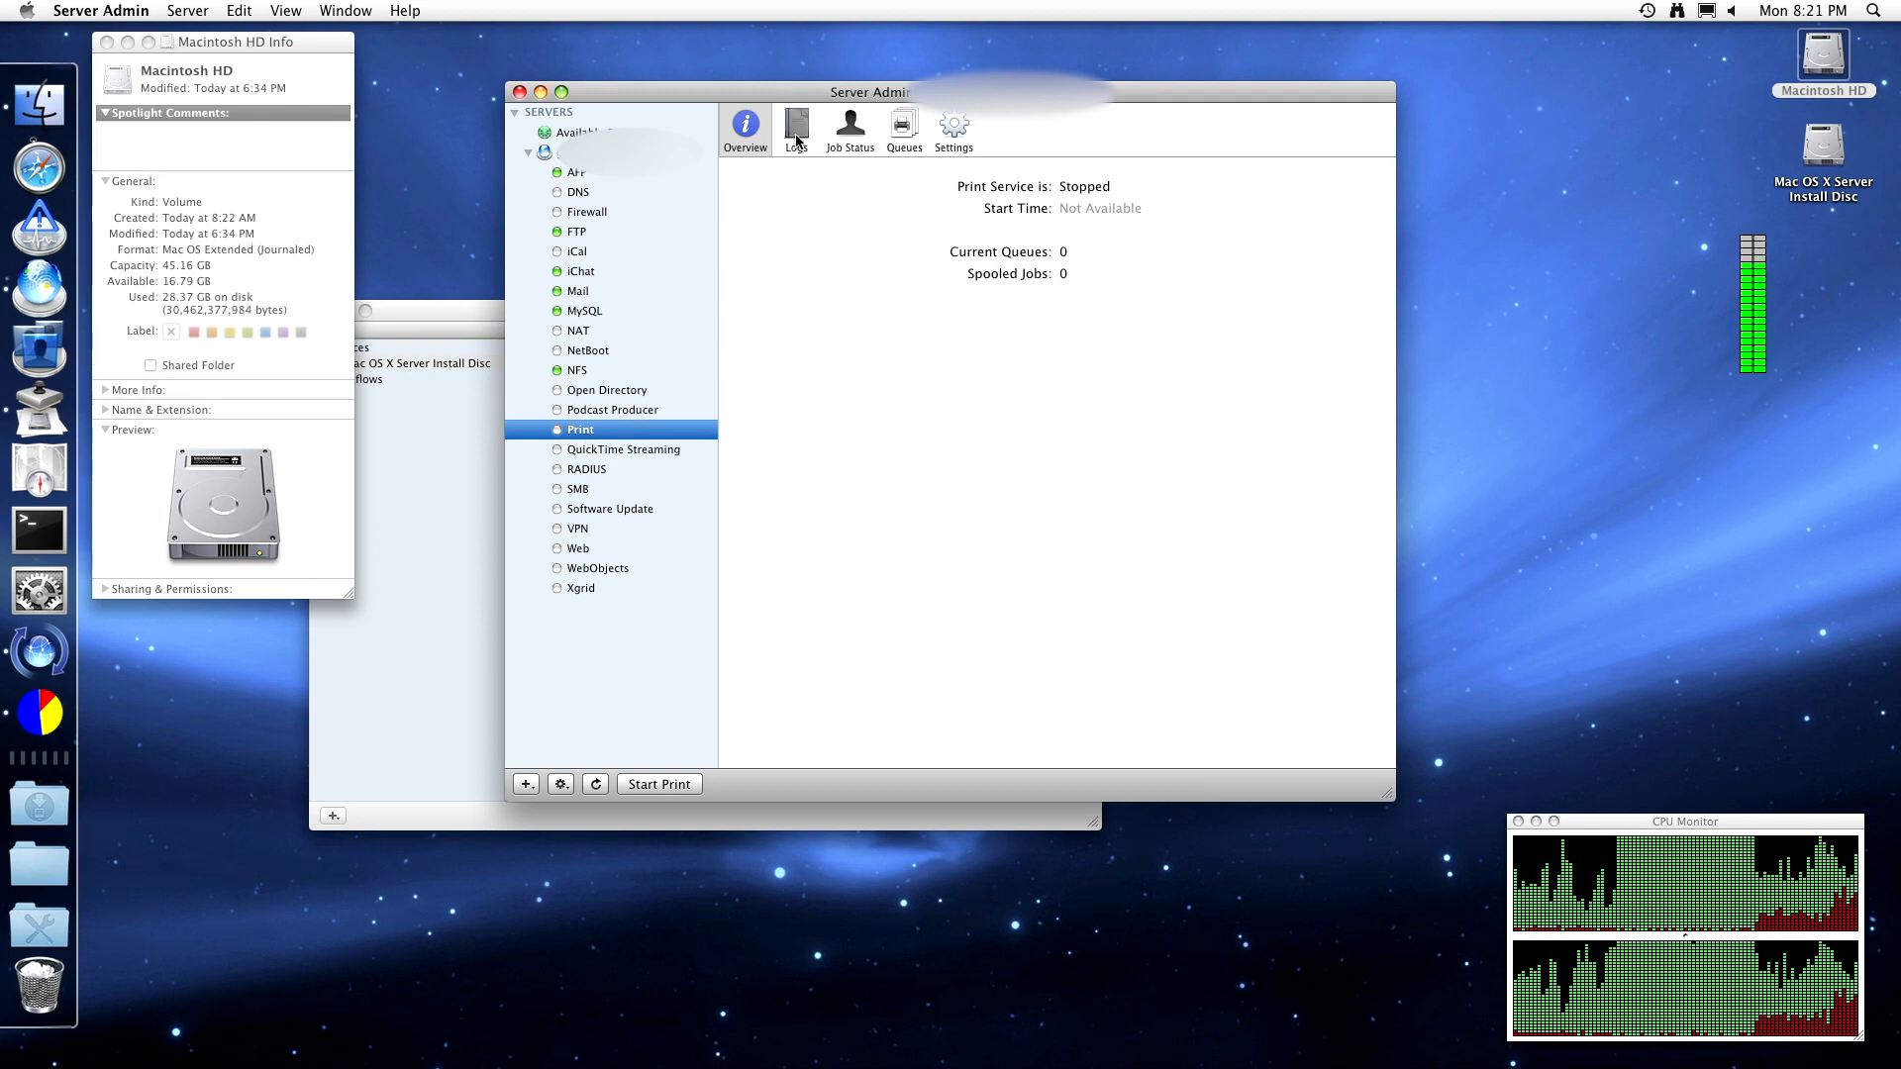
click(849, 131)
click(903, 138)
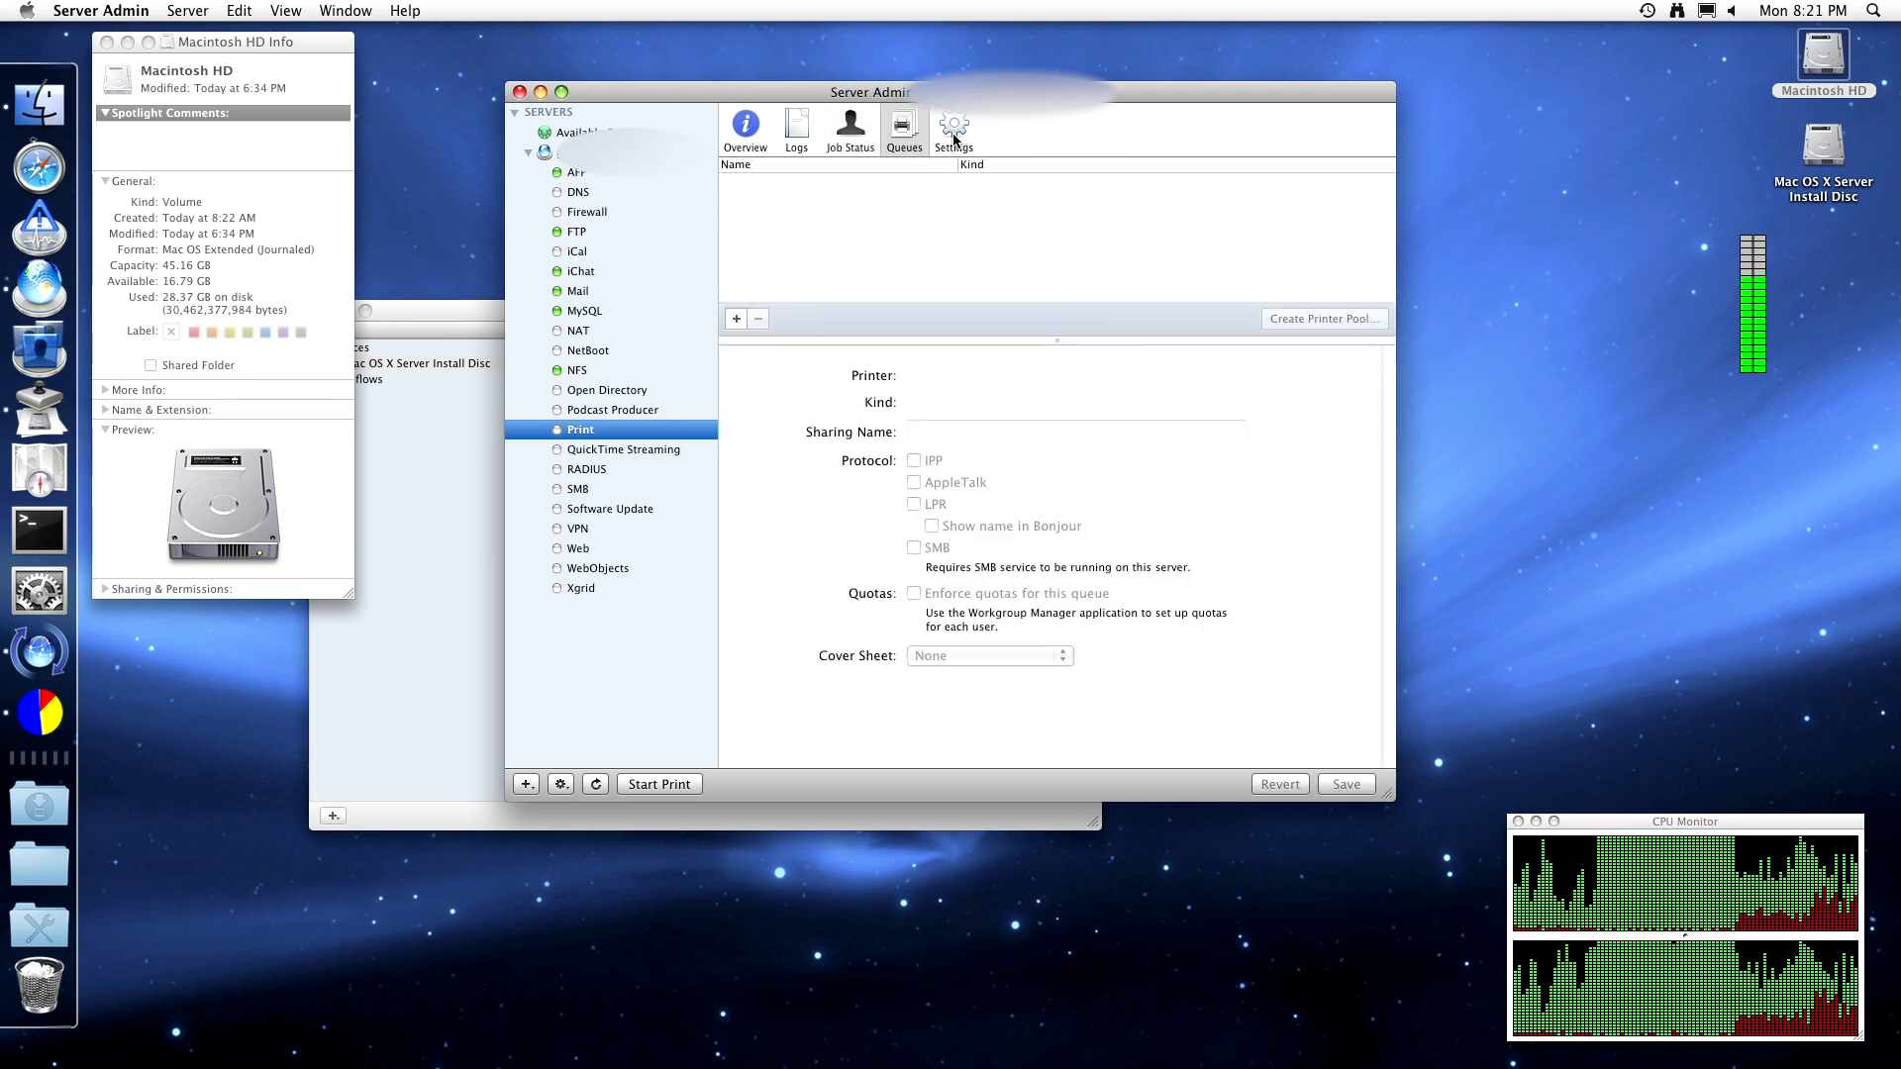
click(954, 137)
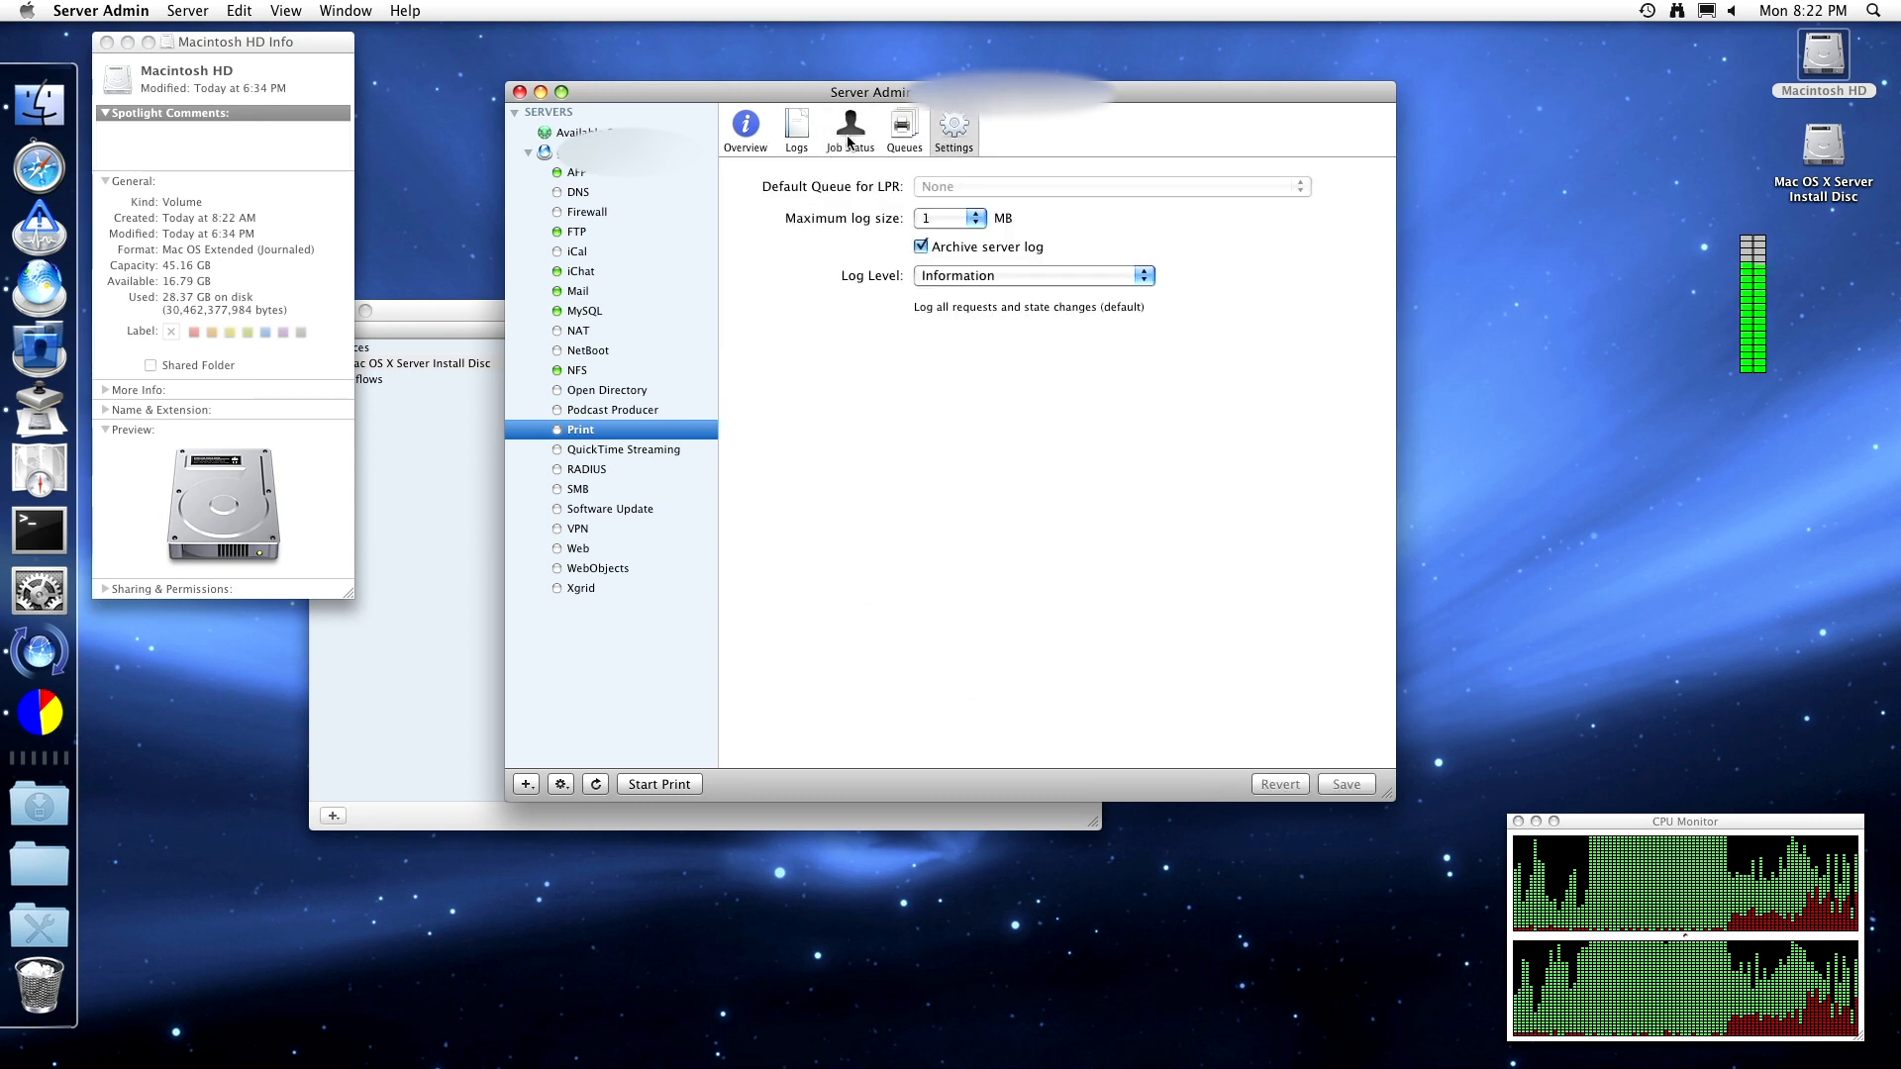
click(903, 133)
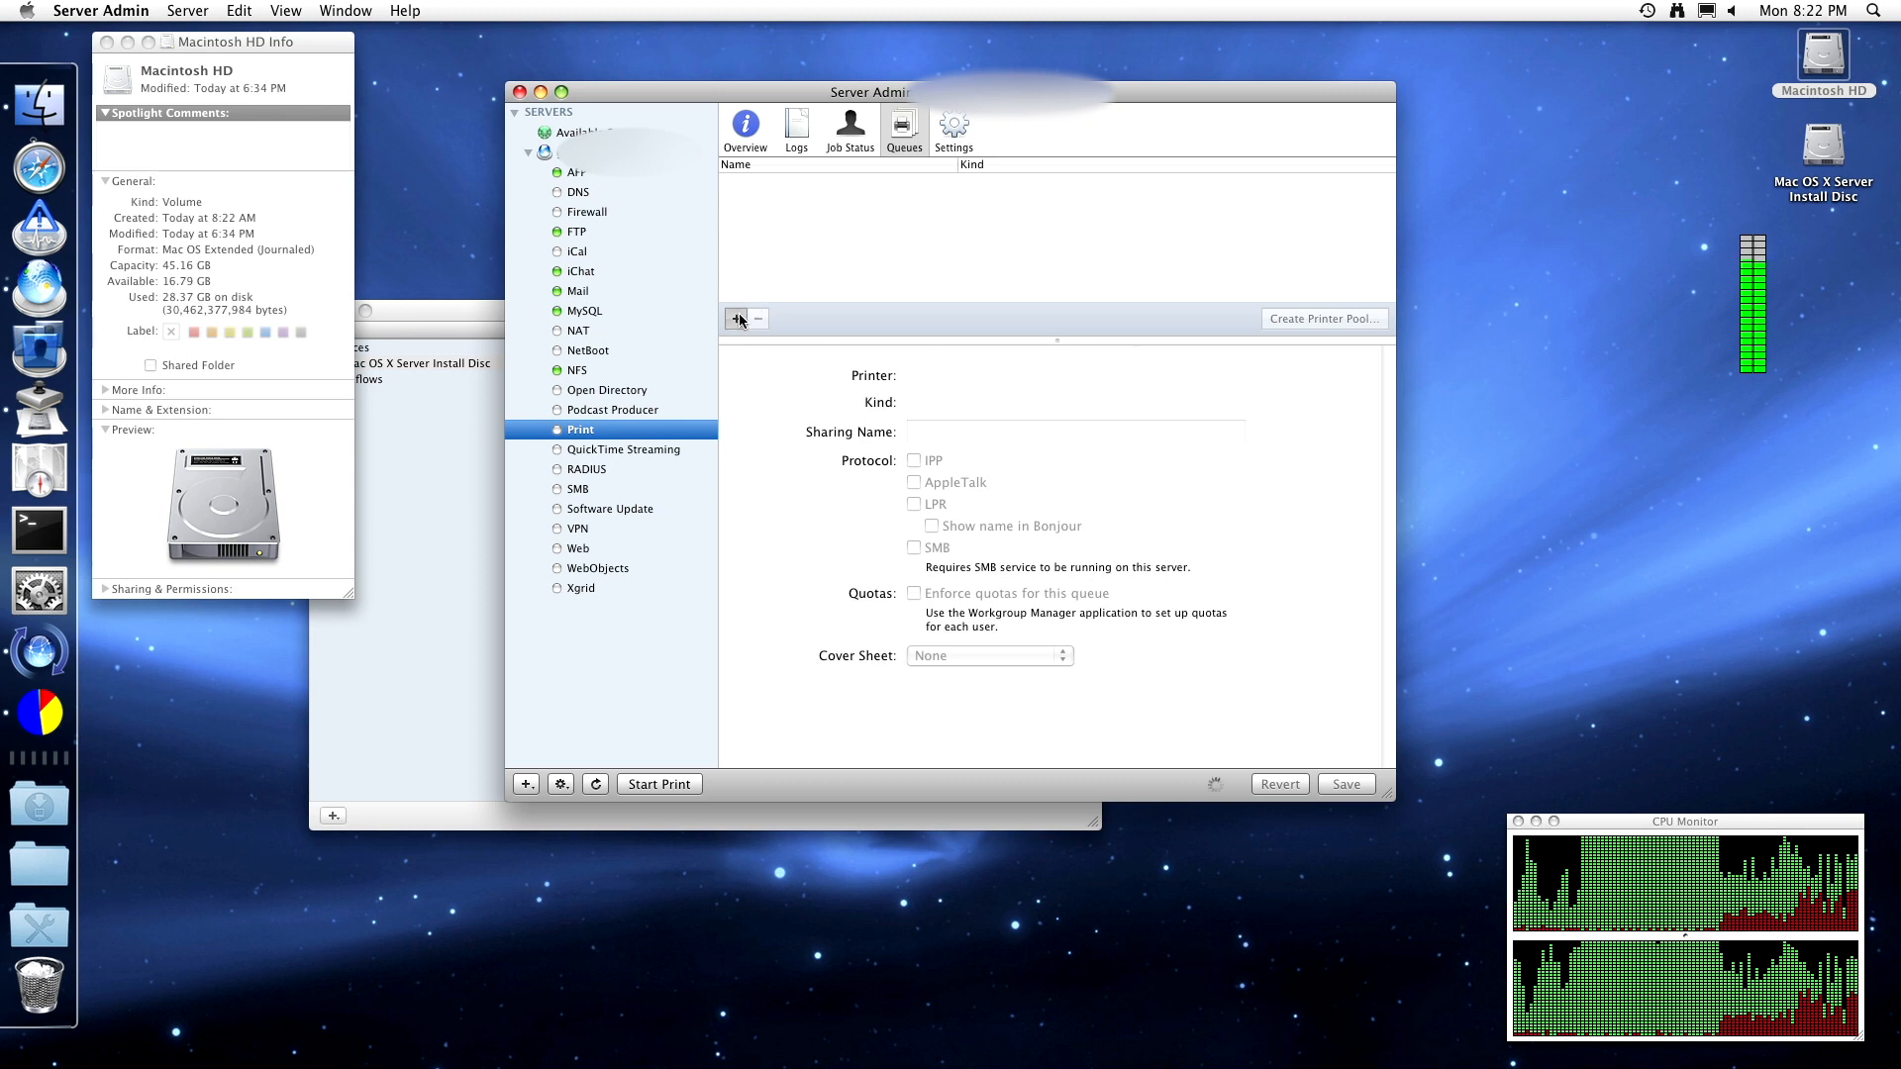
- Add an LPR print queue at printer address 'pri', shared via IPP as Generic PostScript Printer, and save
click(736, 319)
click(904, 159)
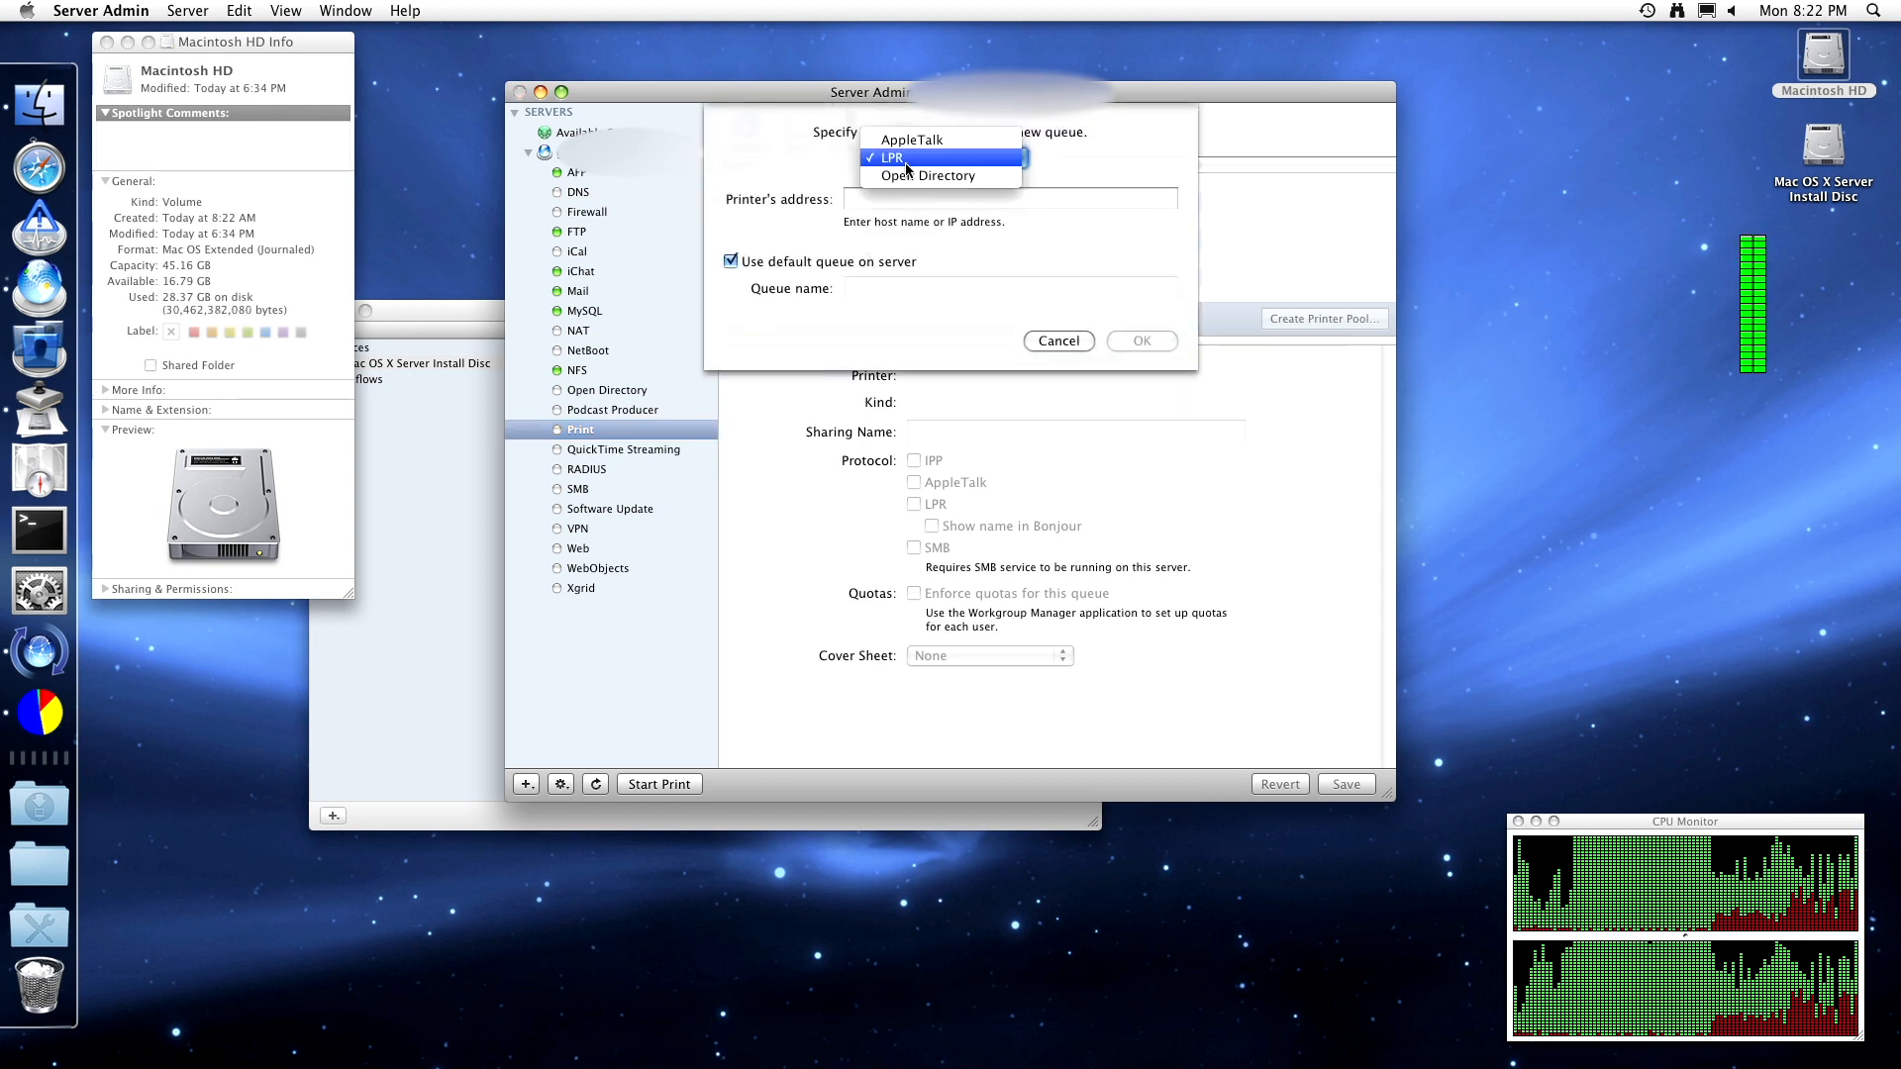
click(901, 158)
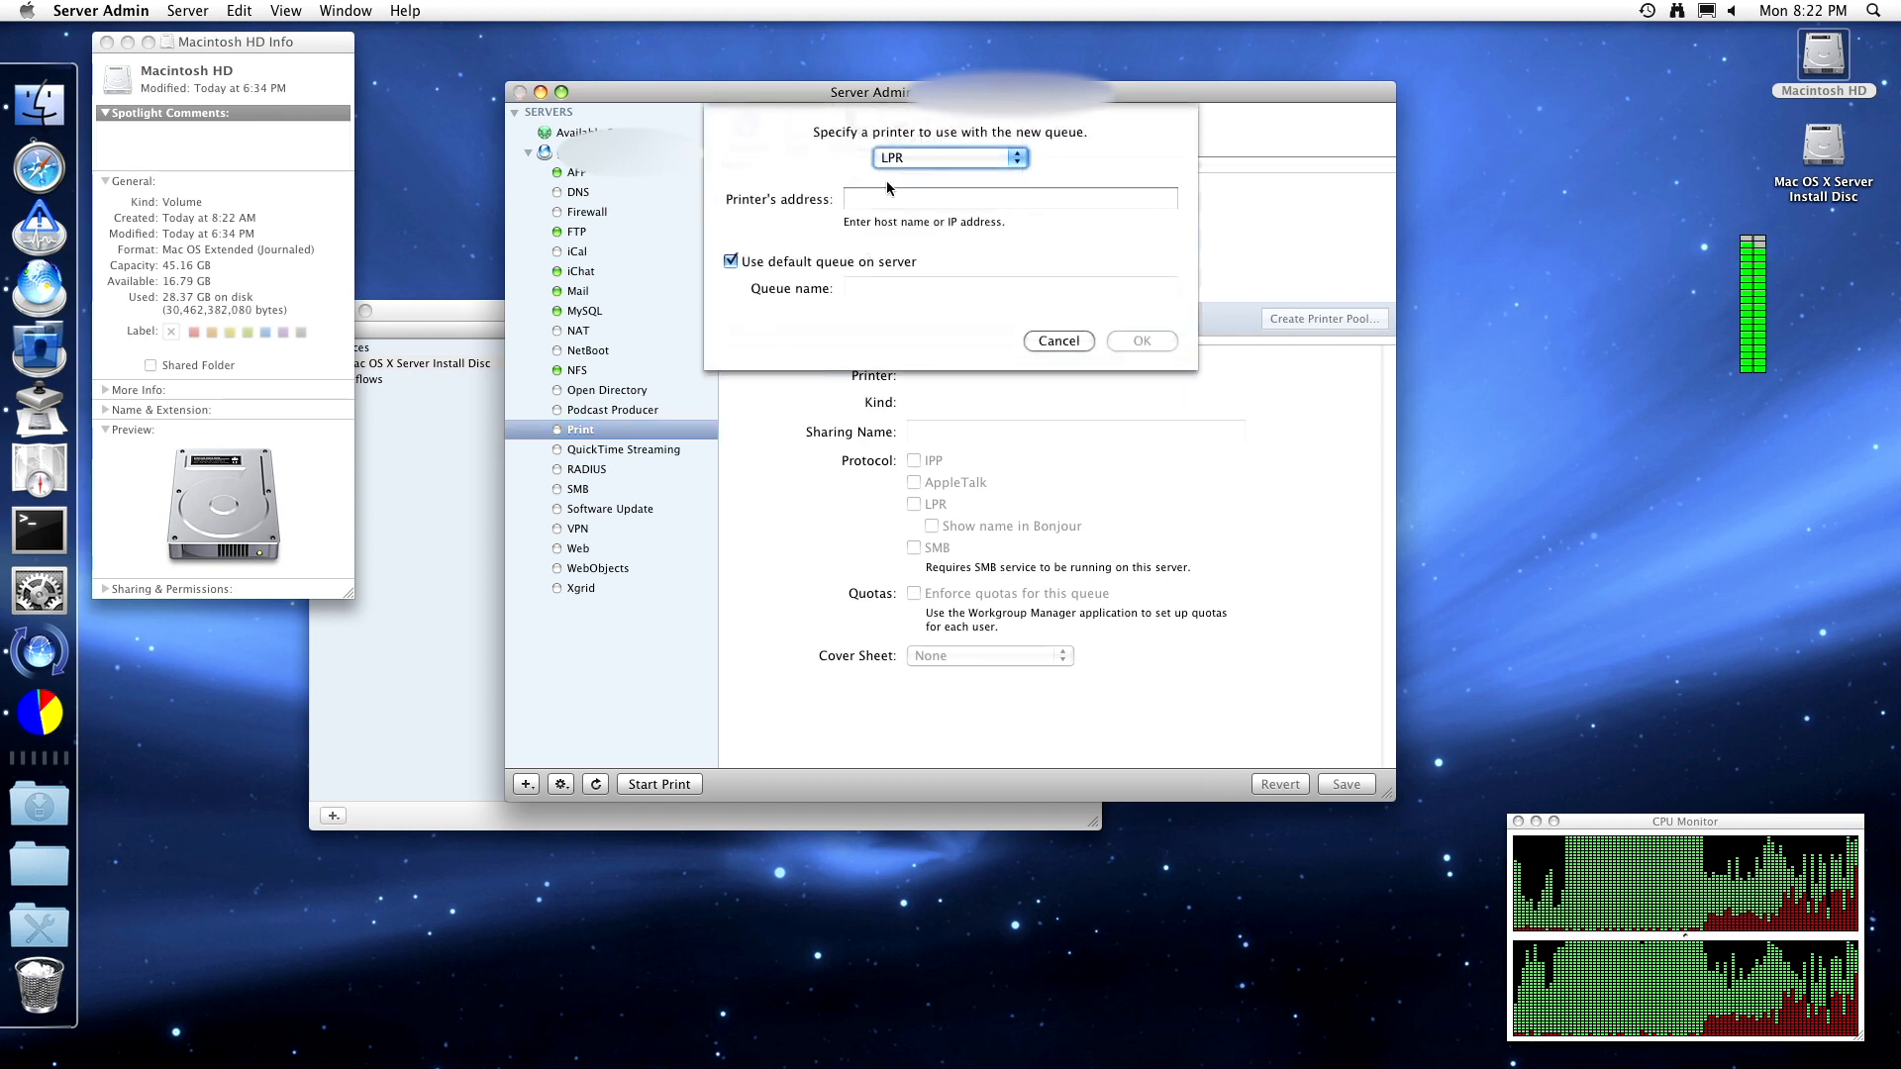
click(877, 199)
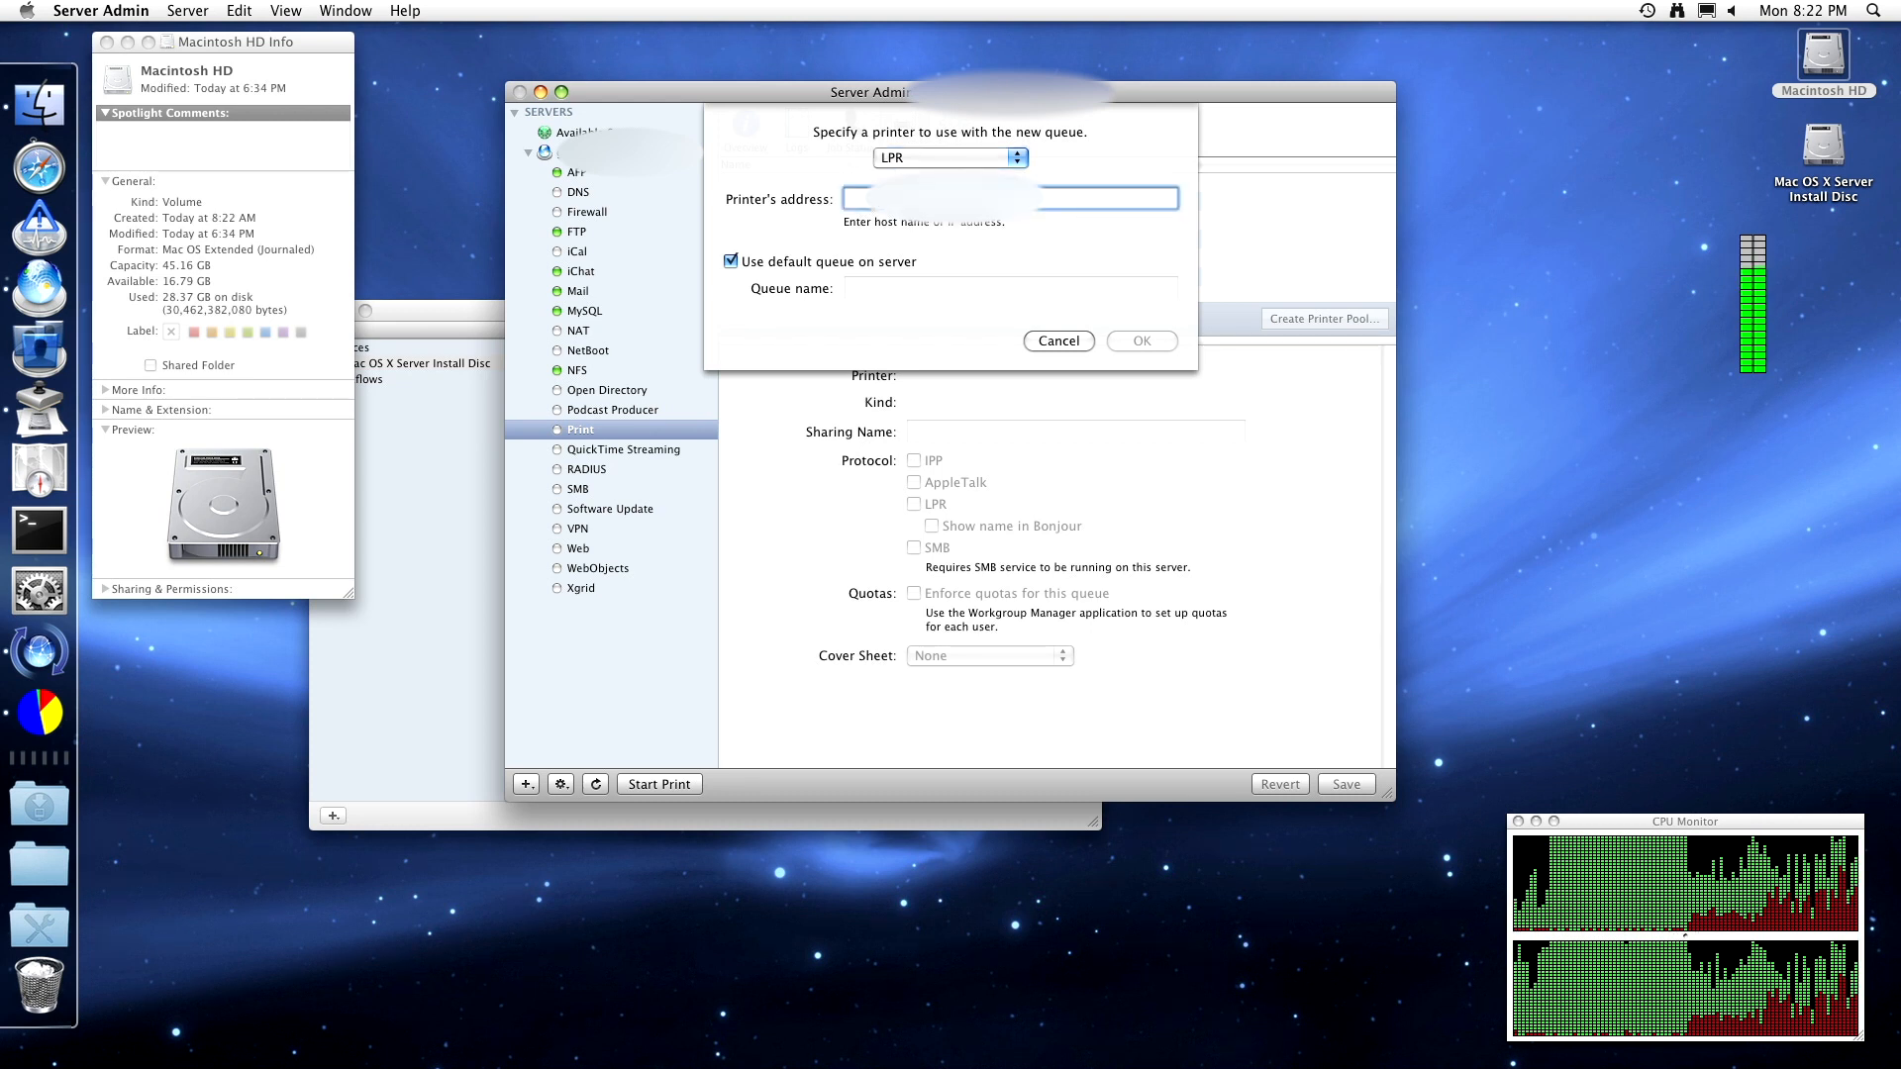
text(pri)
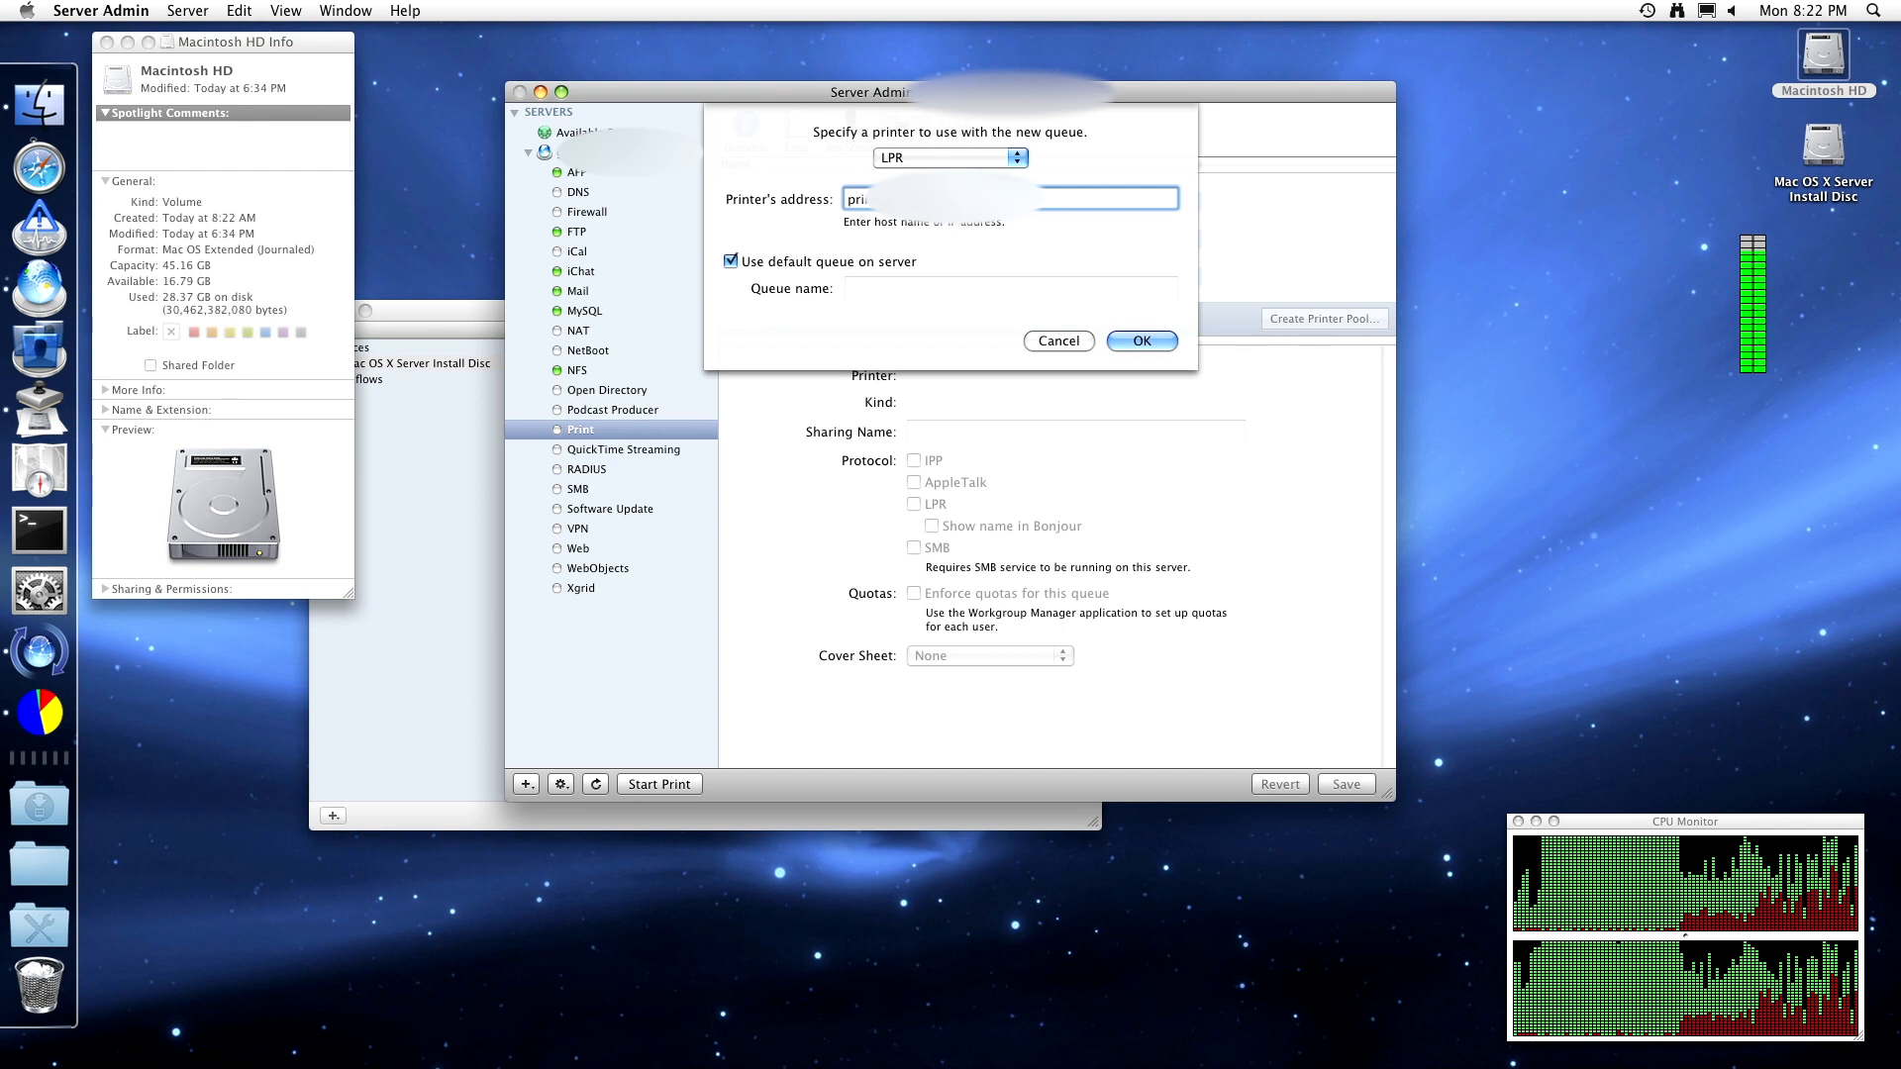
key(Return)
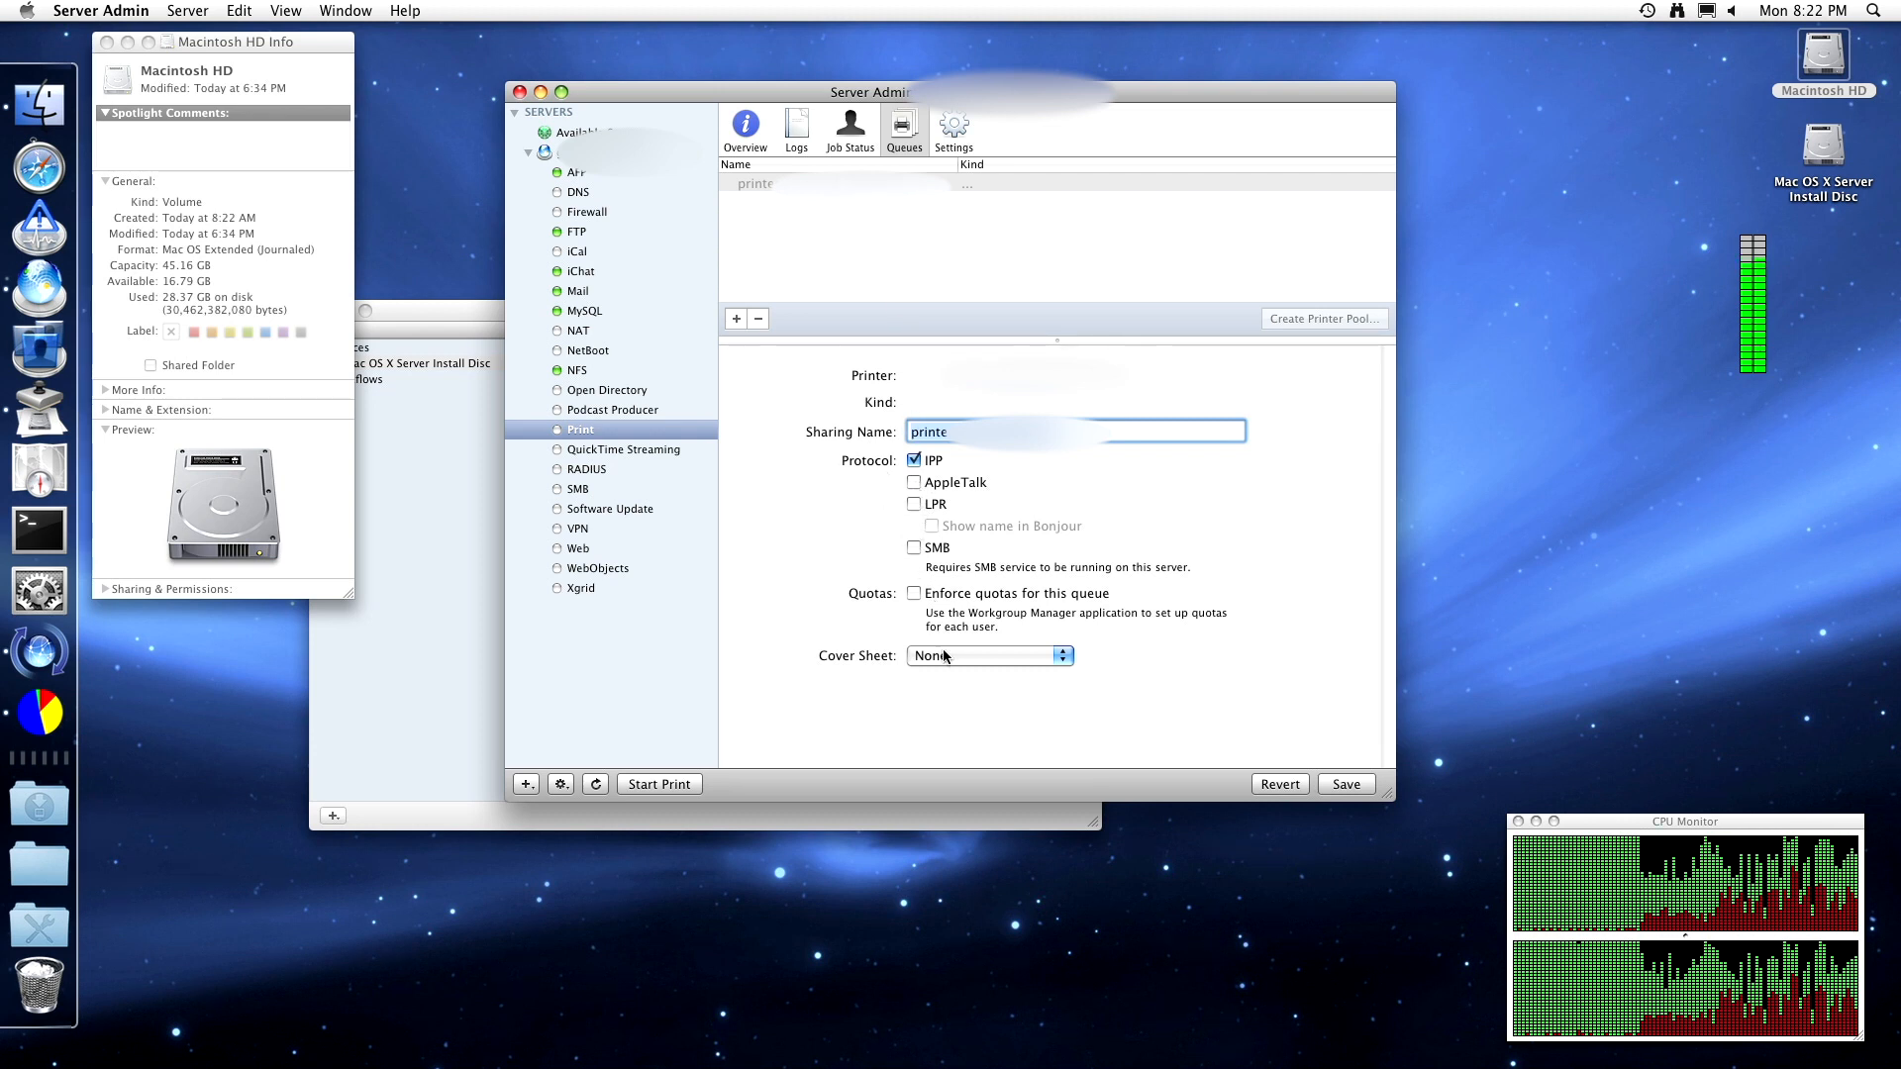
click(1348, 783)
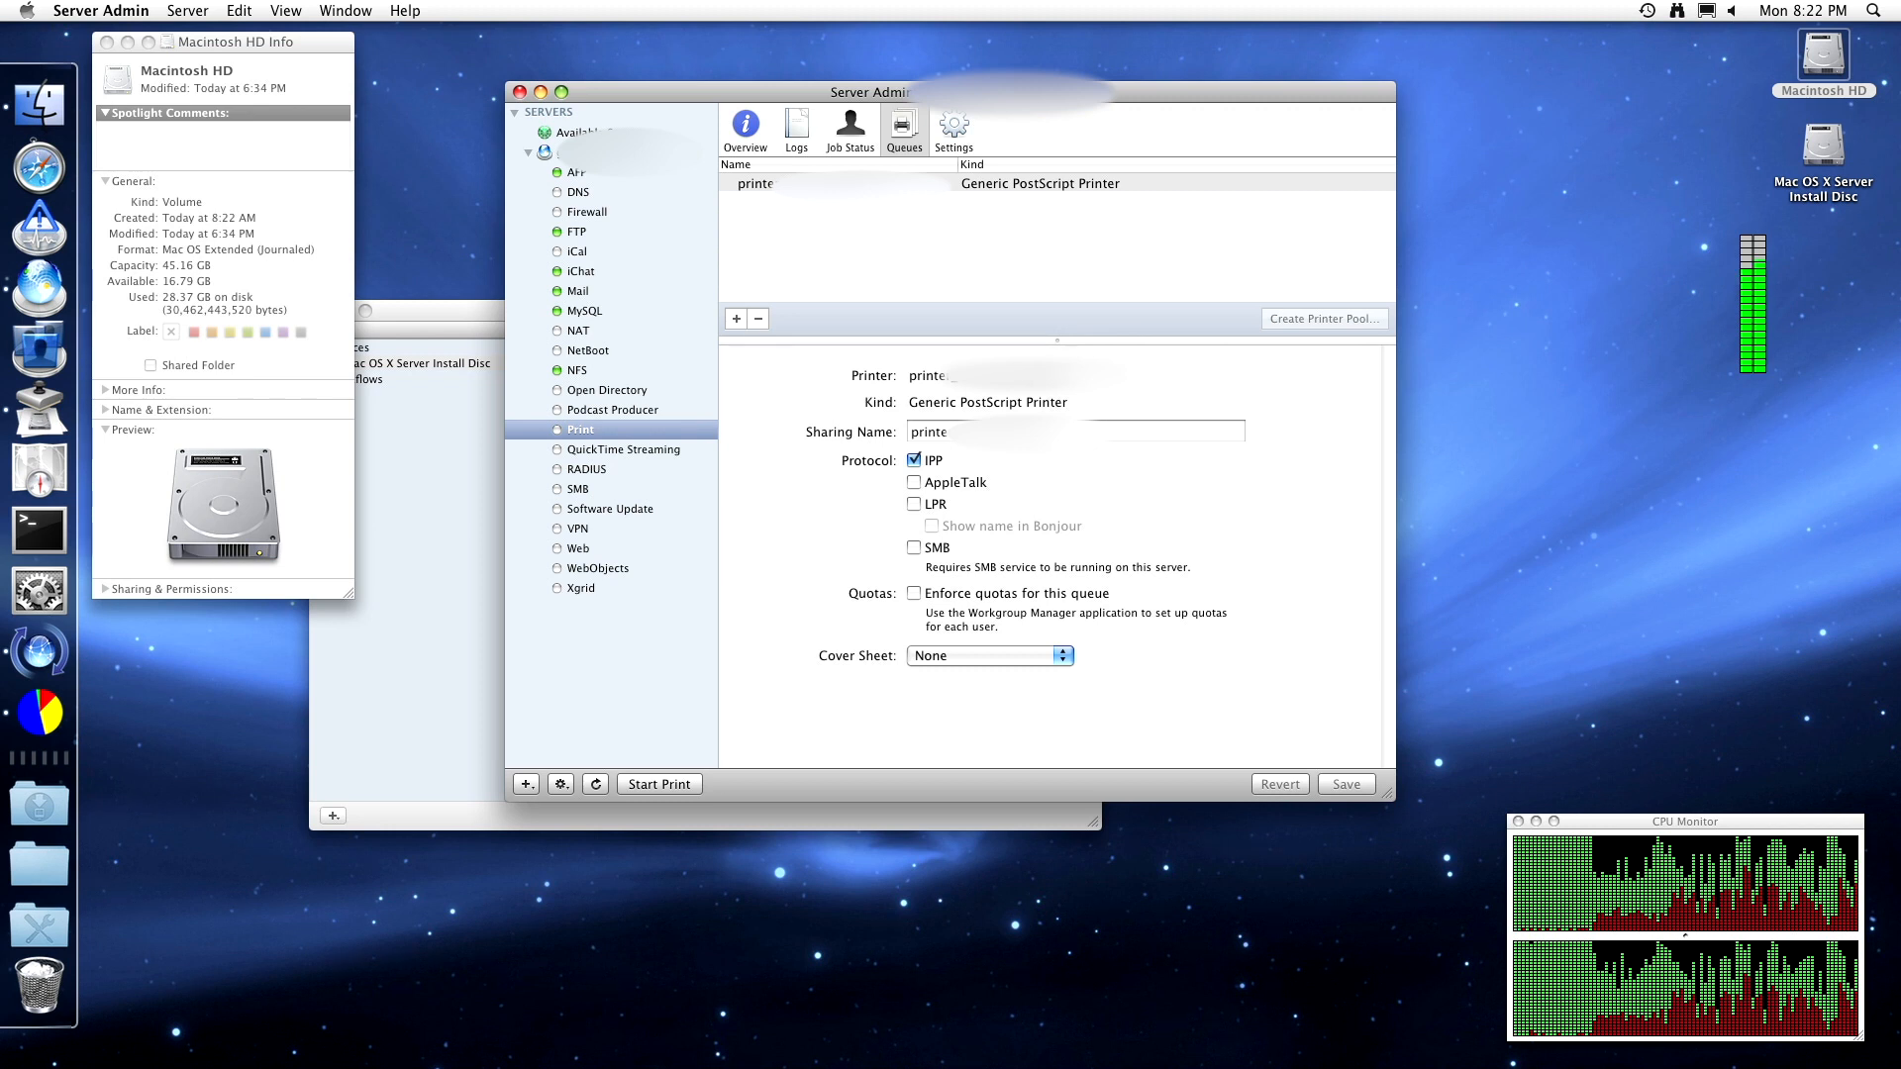
- In Print settings, make the new queue the default LPR queue
click(963, 127)
click(958, 190)
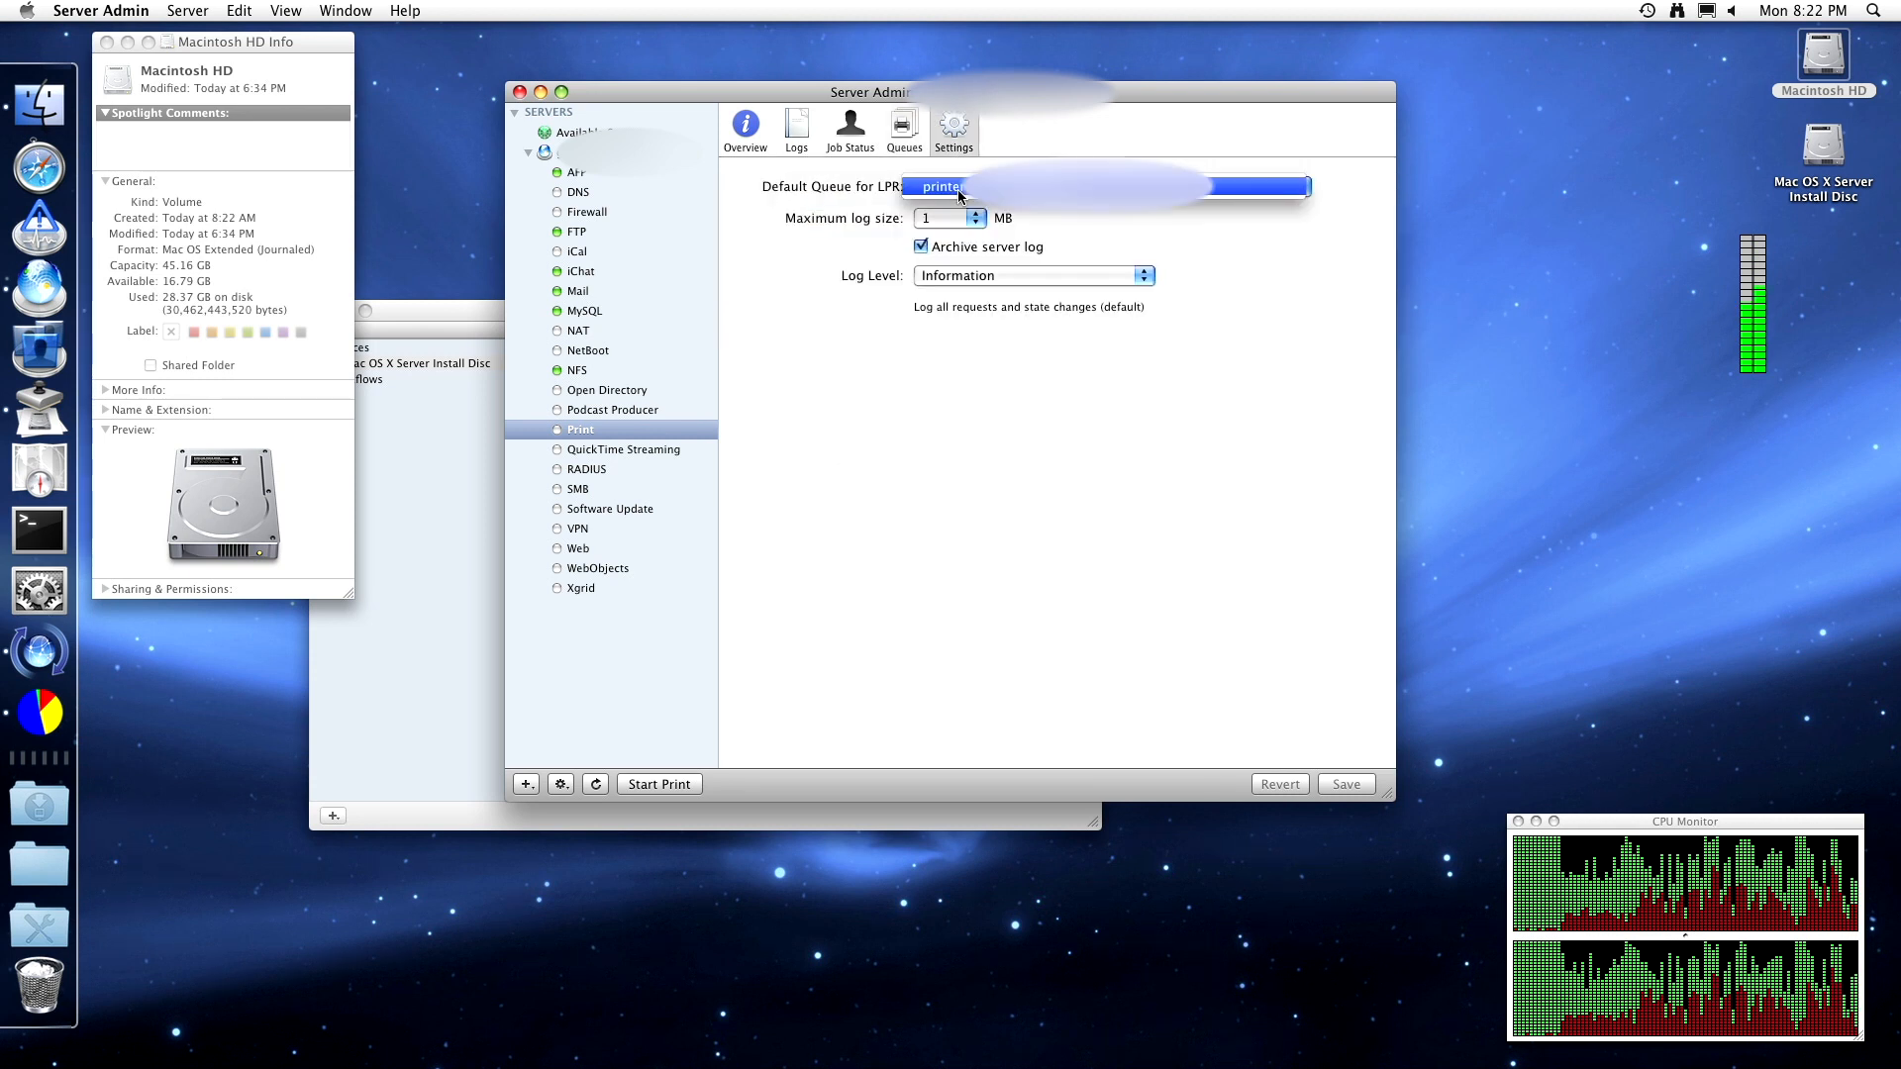
click(959, 190)
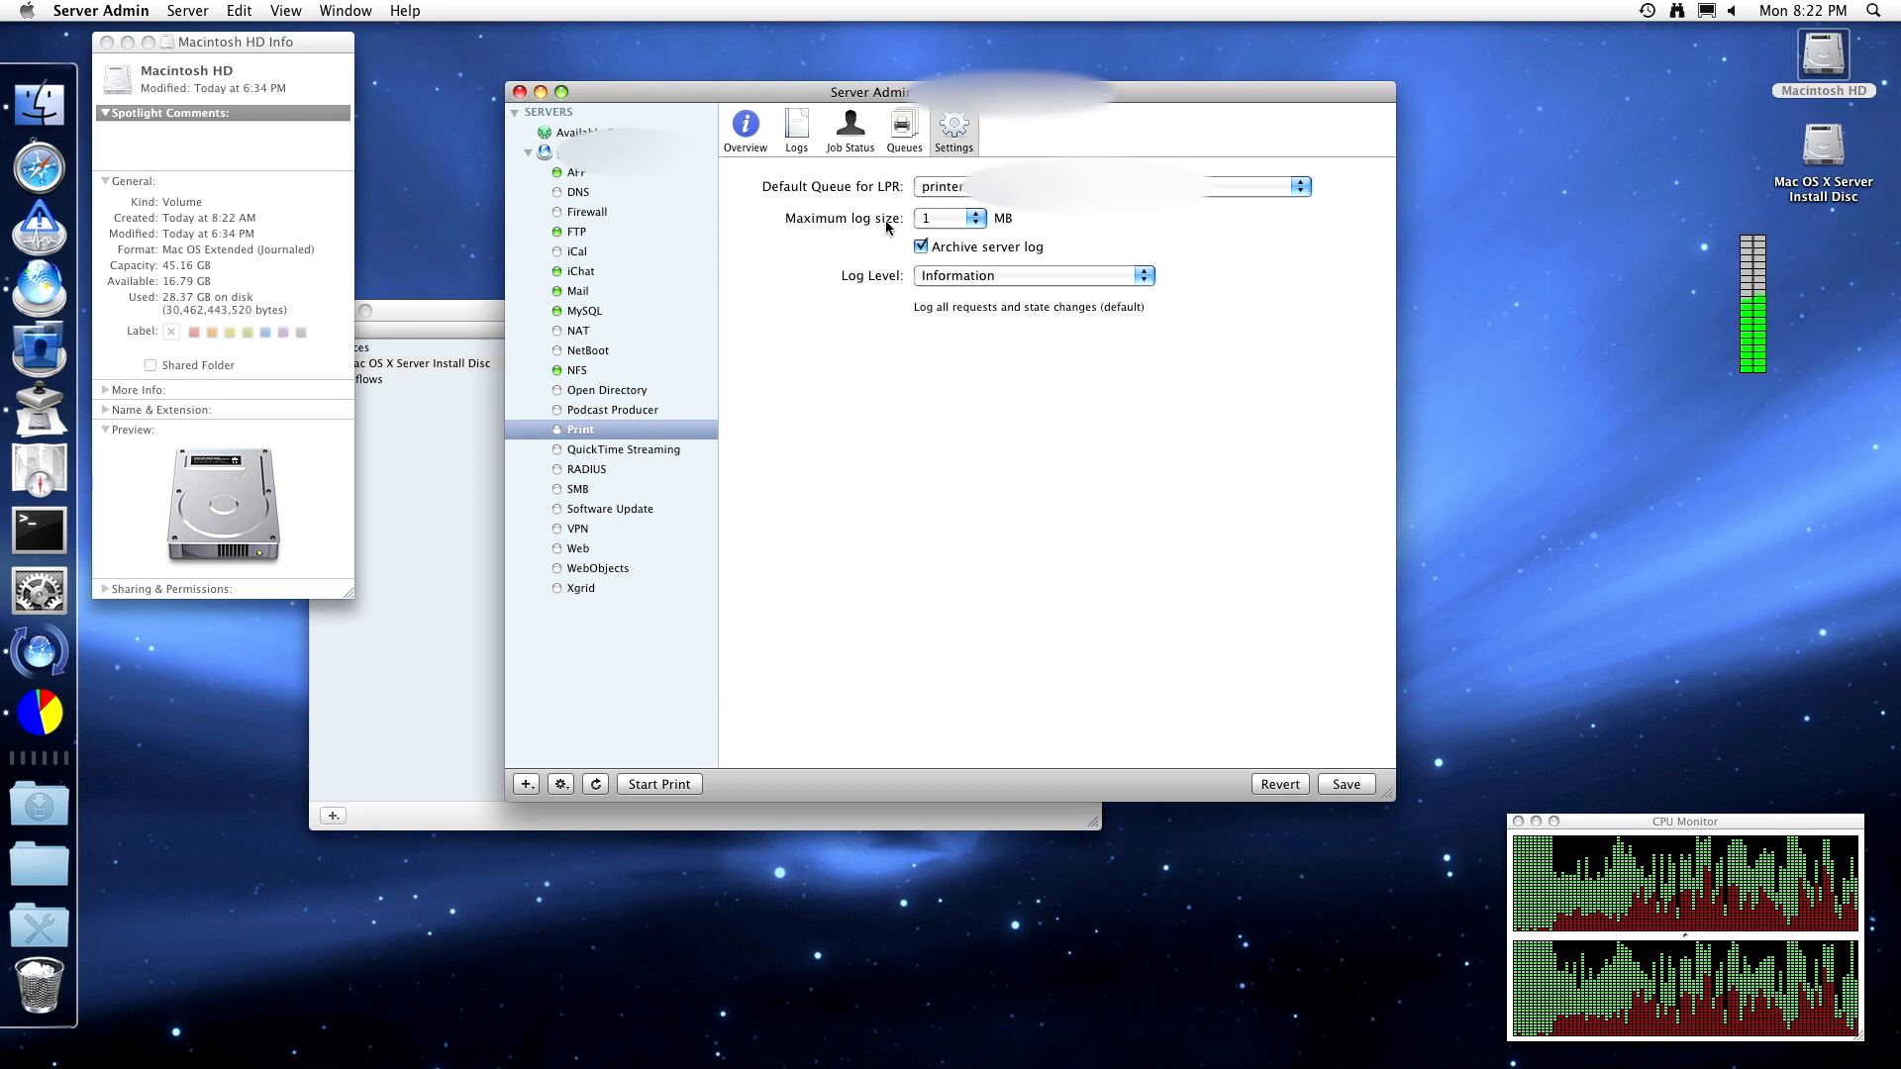
- Try the Debug and Debug 2 print log levels, then return to Information
click(931, 275)
click(935, 295)
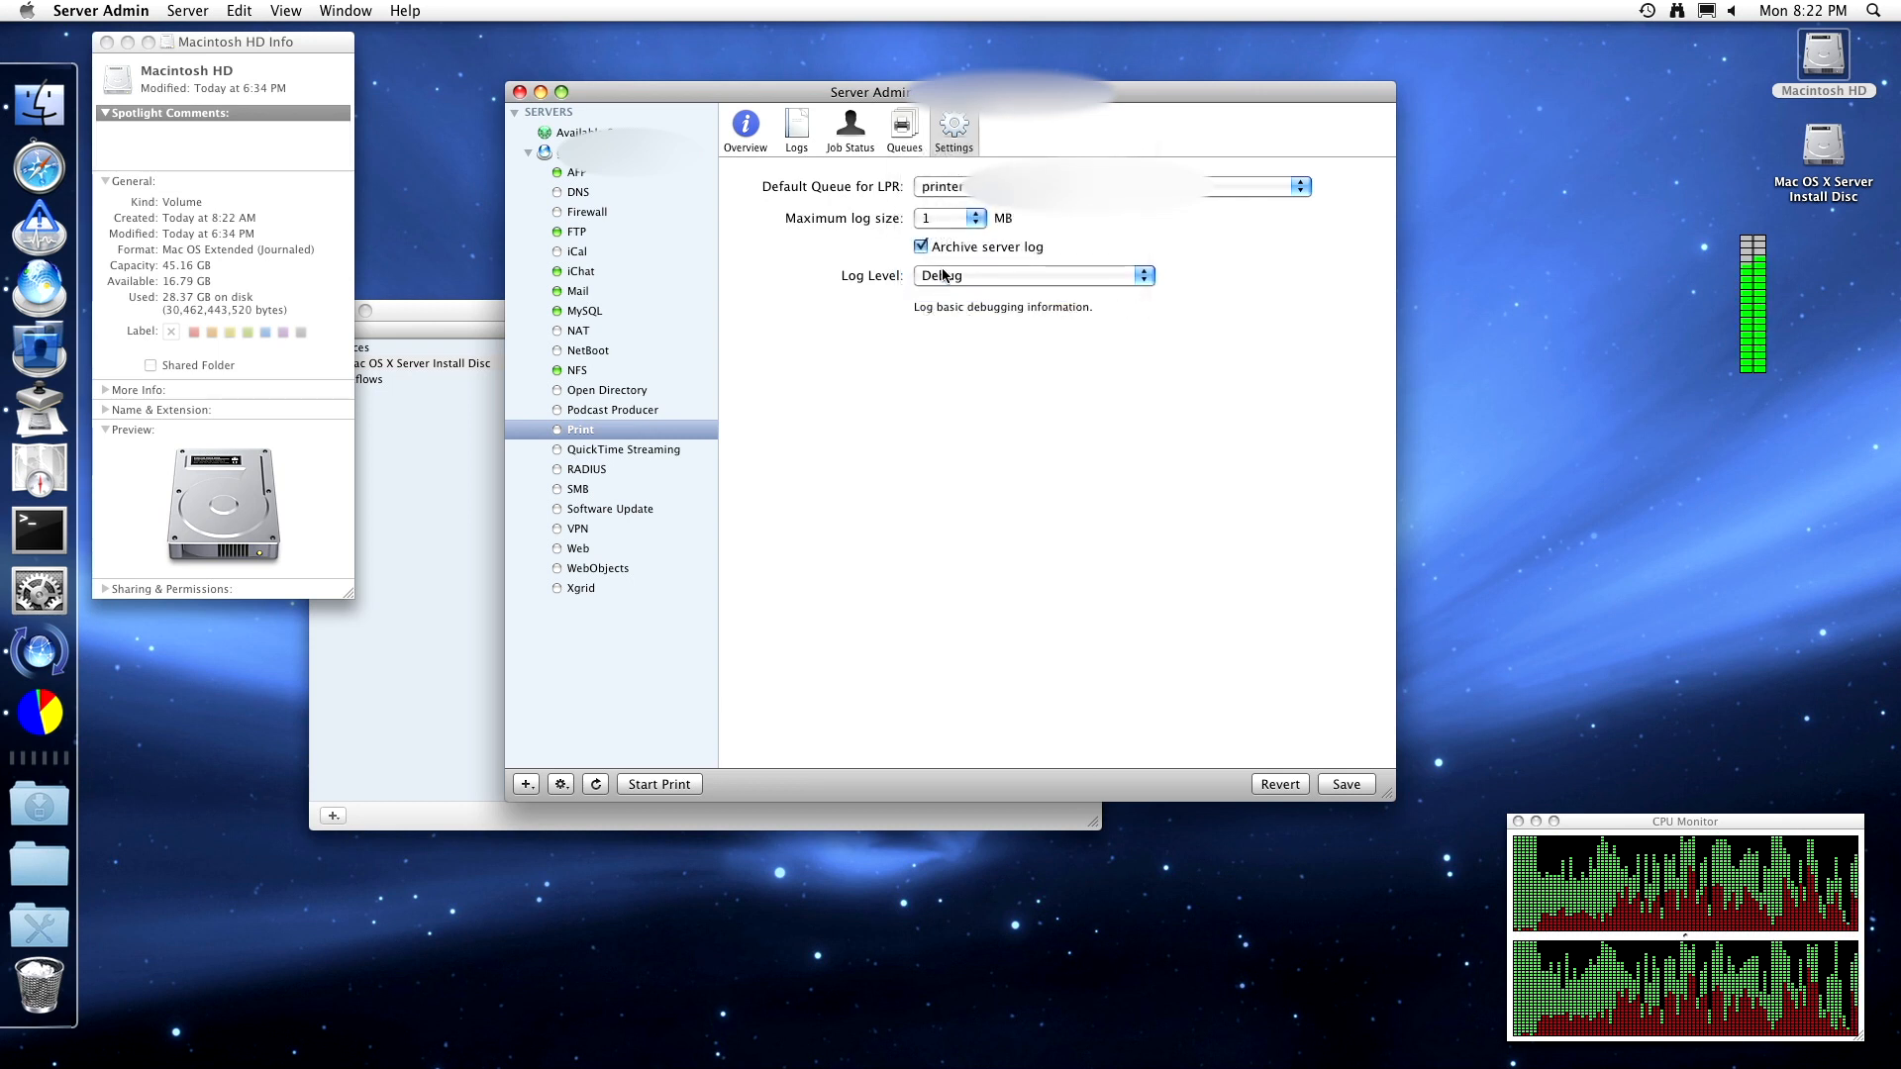
click(936, 280)
click(937, 294)
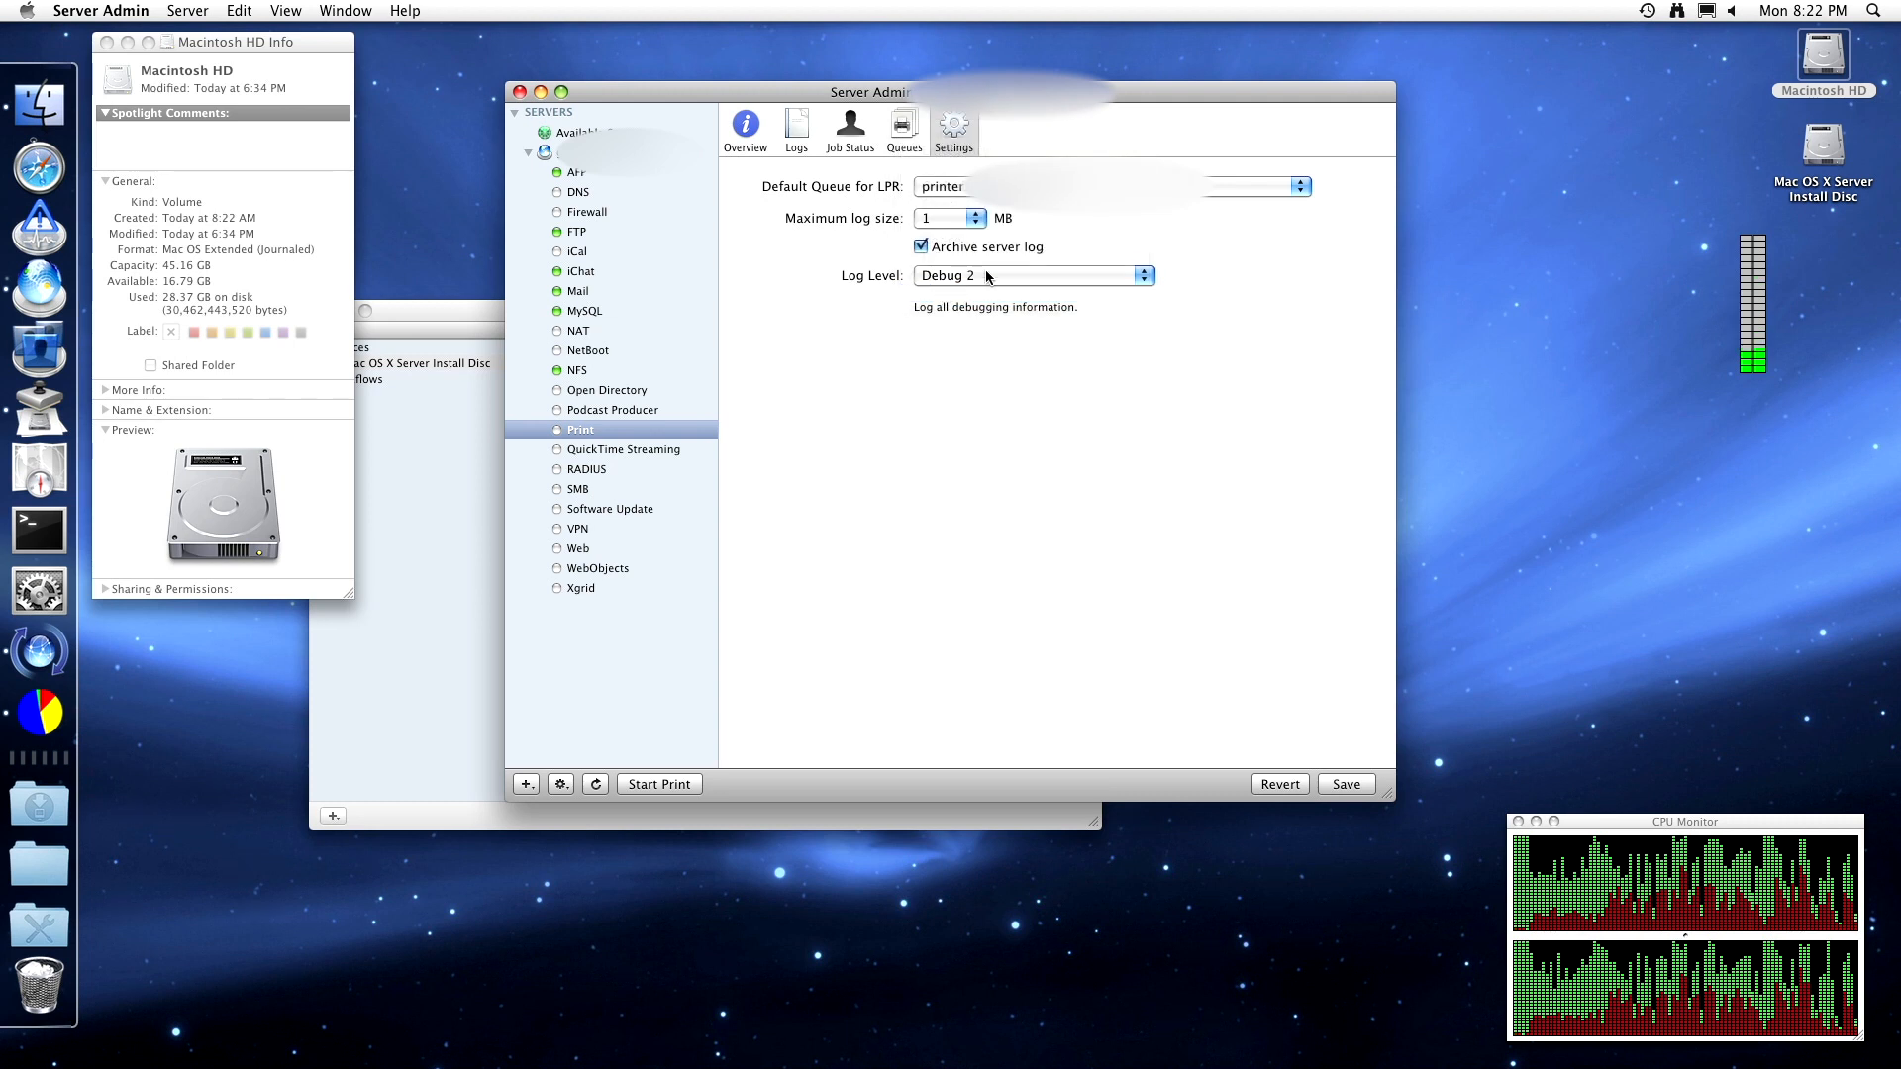
click(987, 276)
click(996, 260)
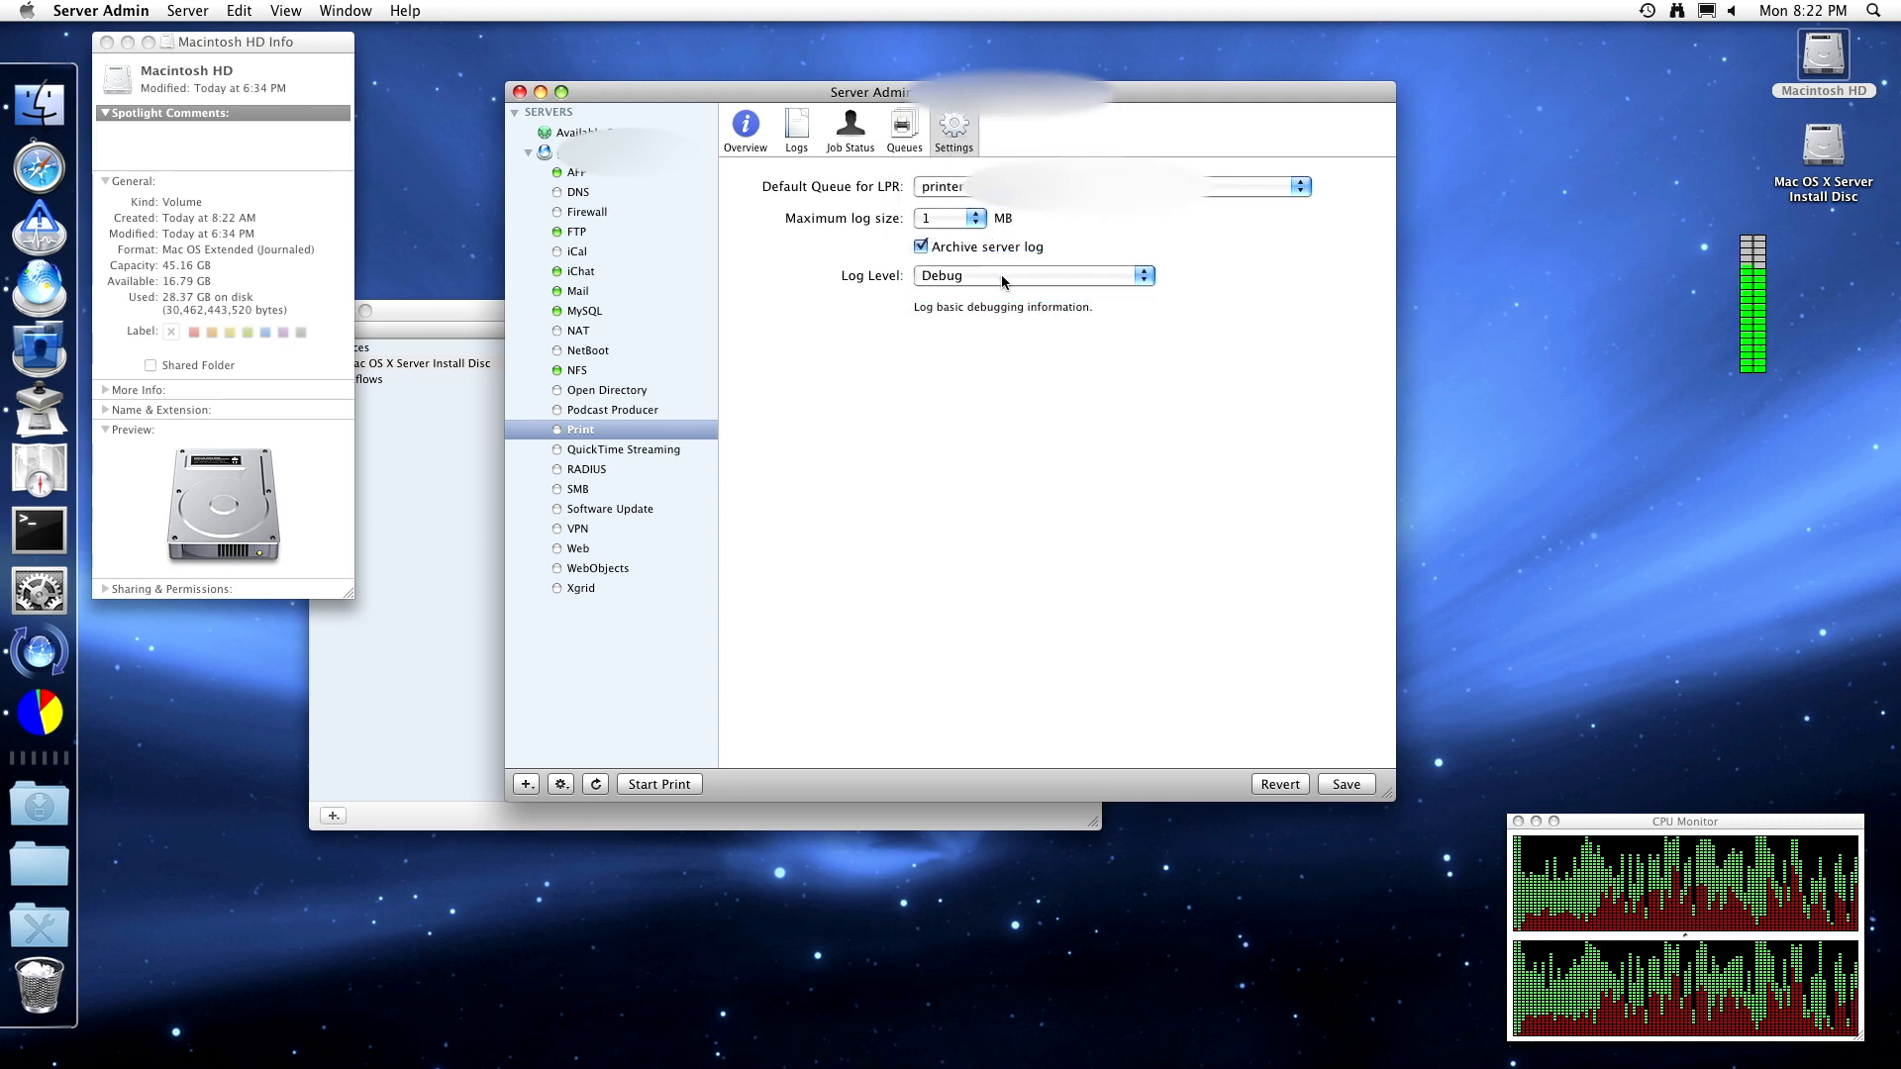
click(1002, 276)
key(Up)
key(Return)
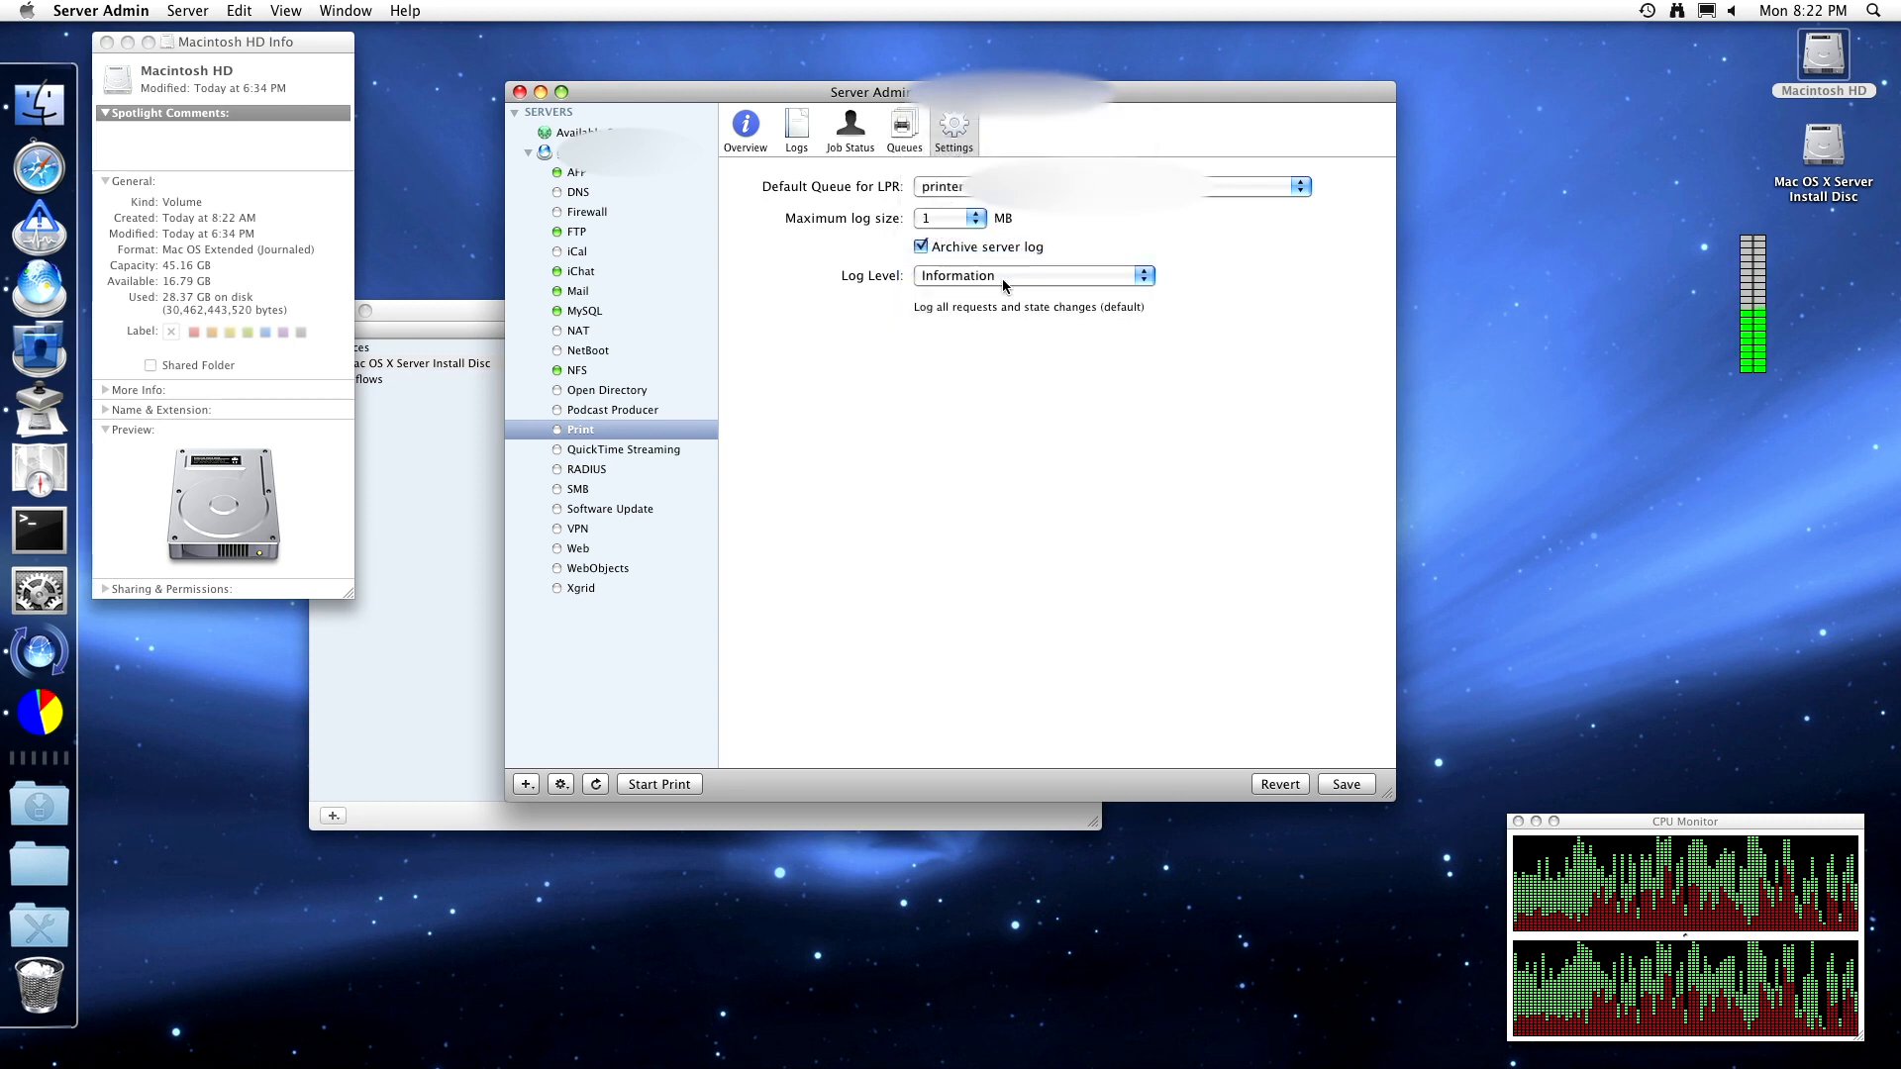
- Step through Notice to None log levels, settle on Critical, and move to Queues to trigger saving
click(1002, 278)
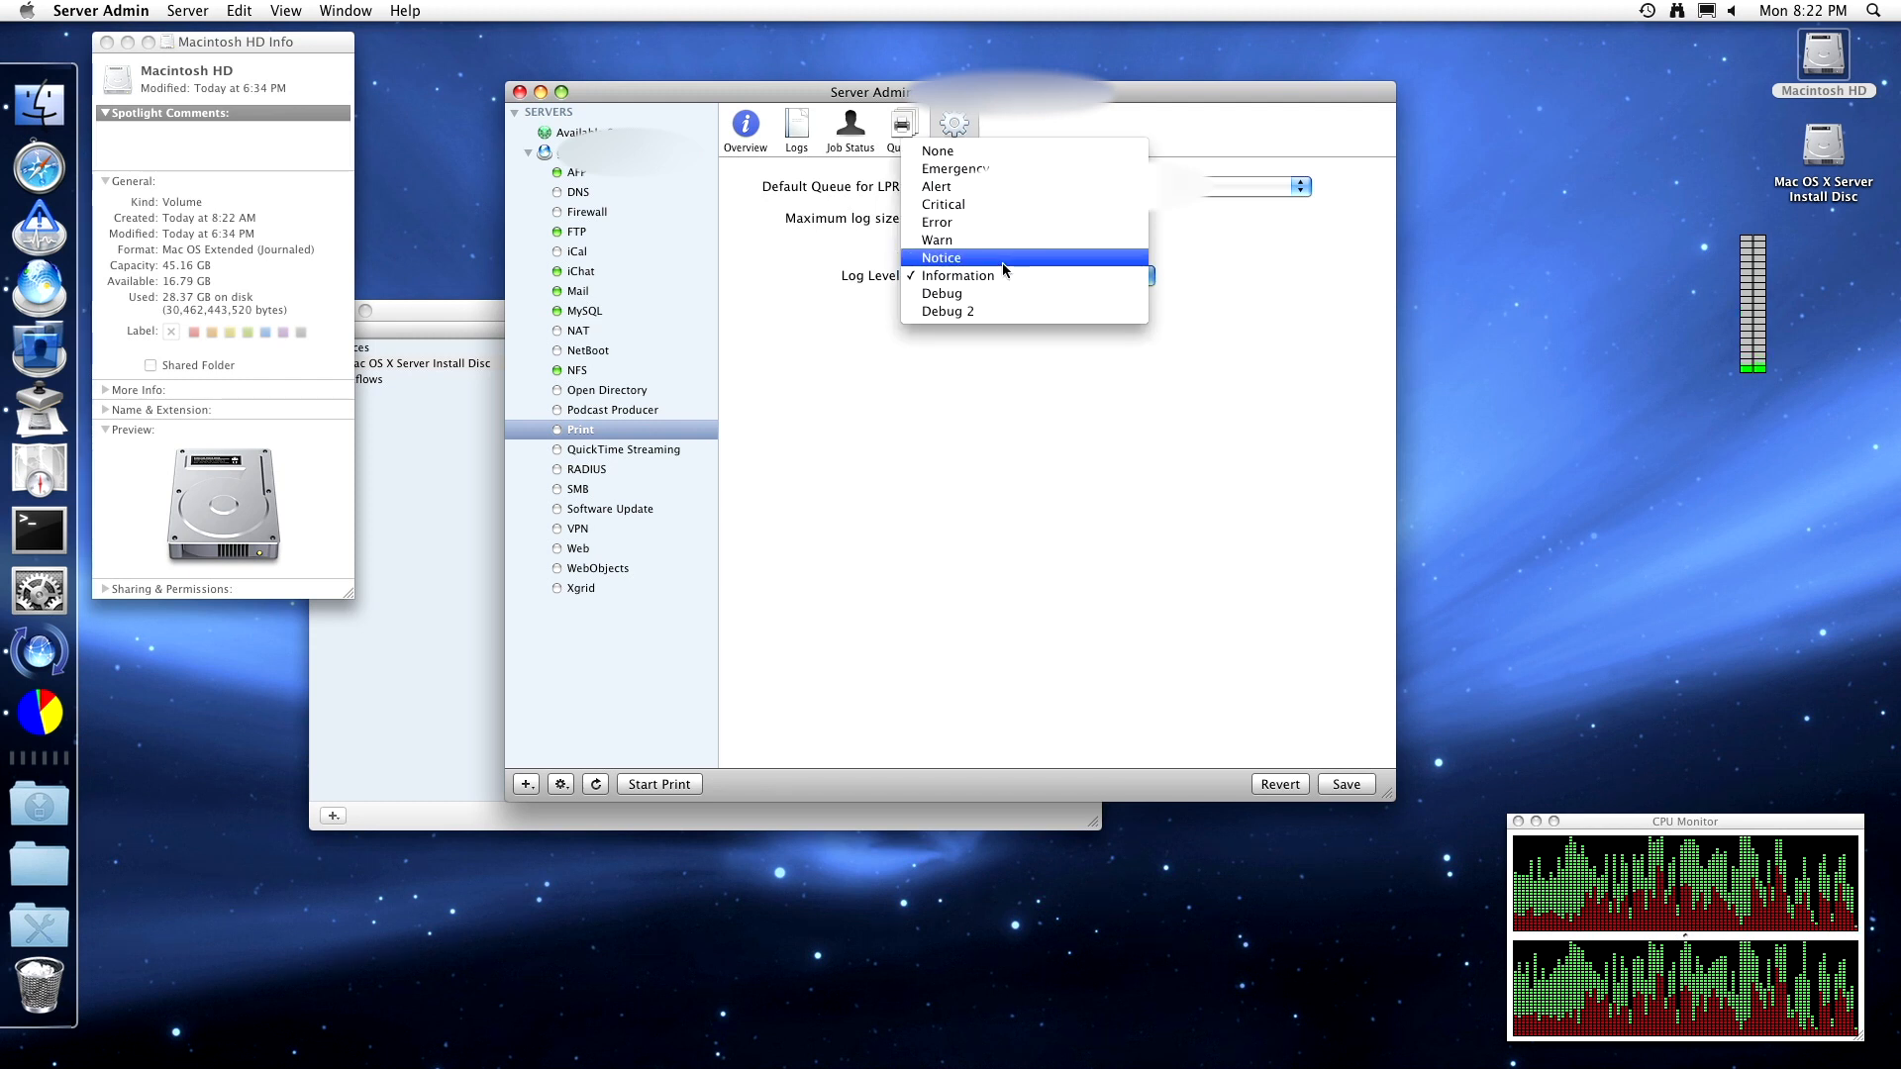
click(1006, 263)
click(1006, 279)
click(1004, 255)
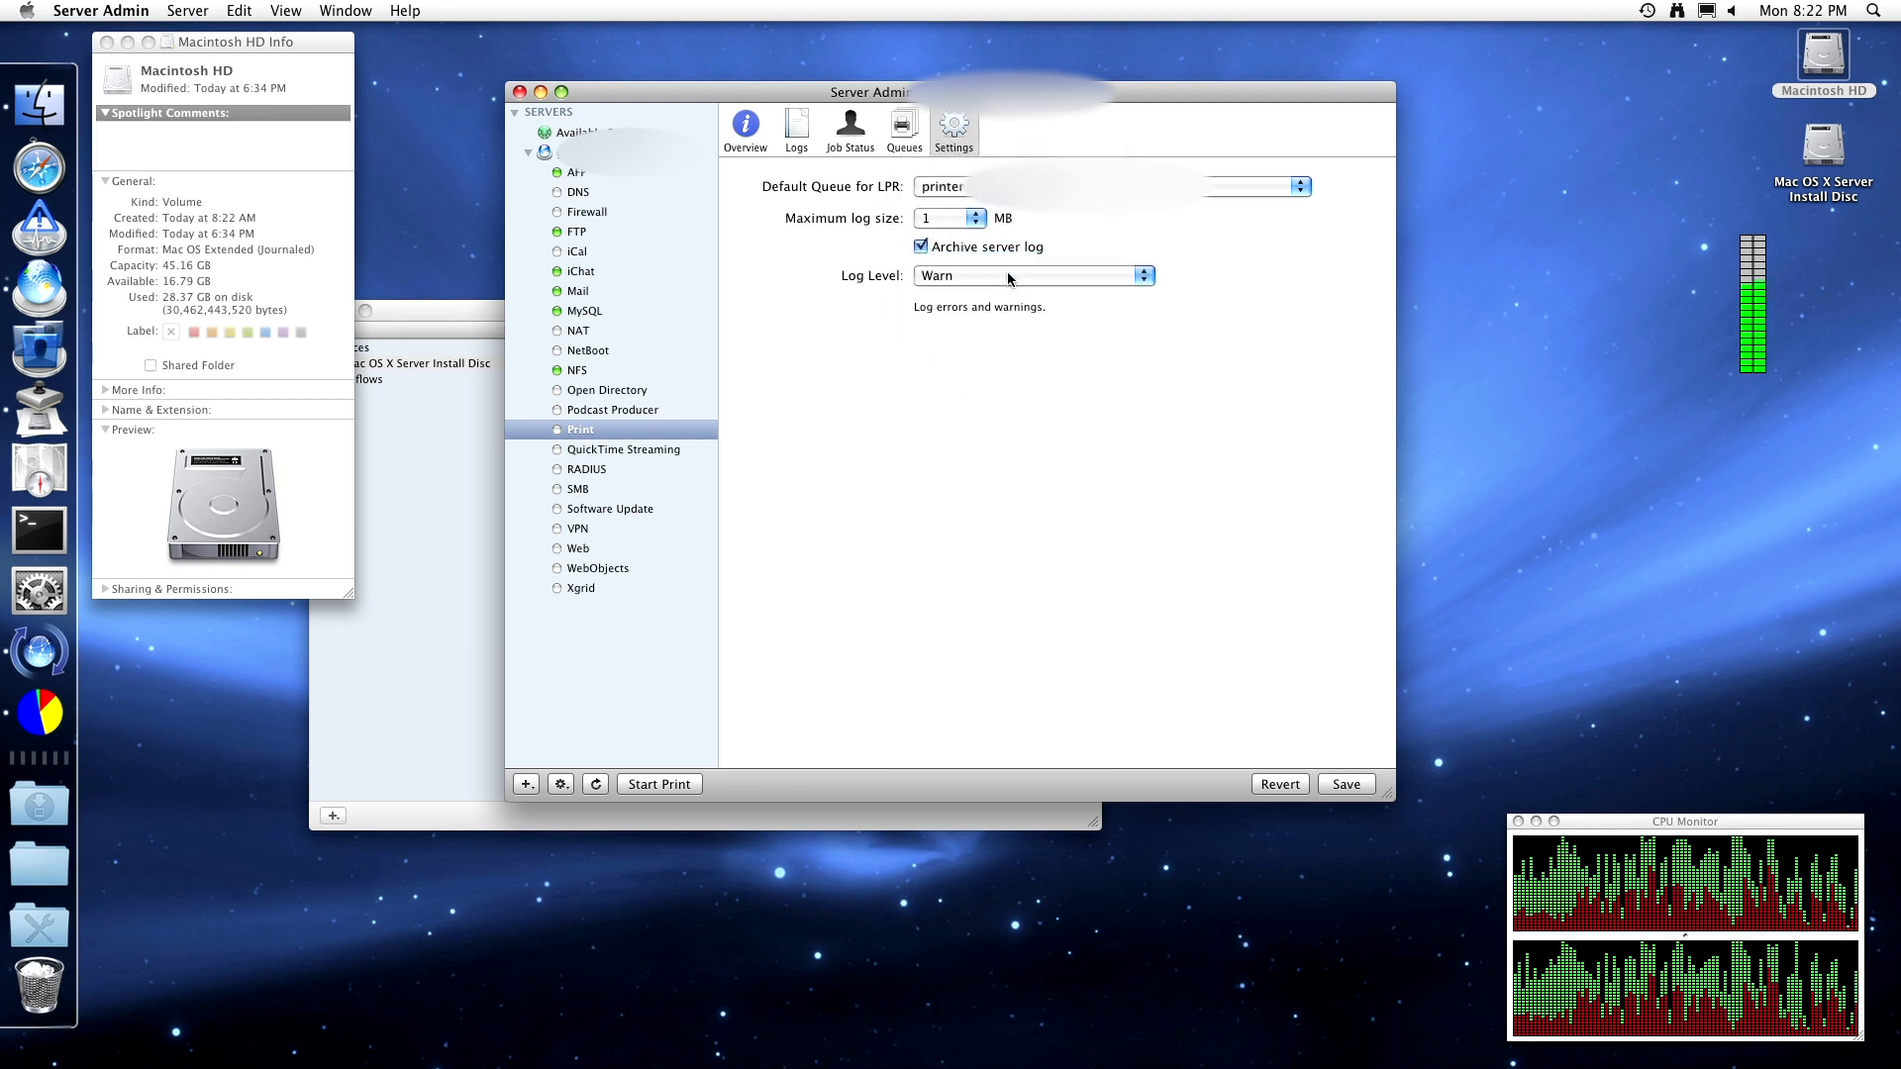
click(1007, 271)
click(1006, 256)
click(1009, 277)
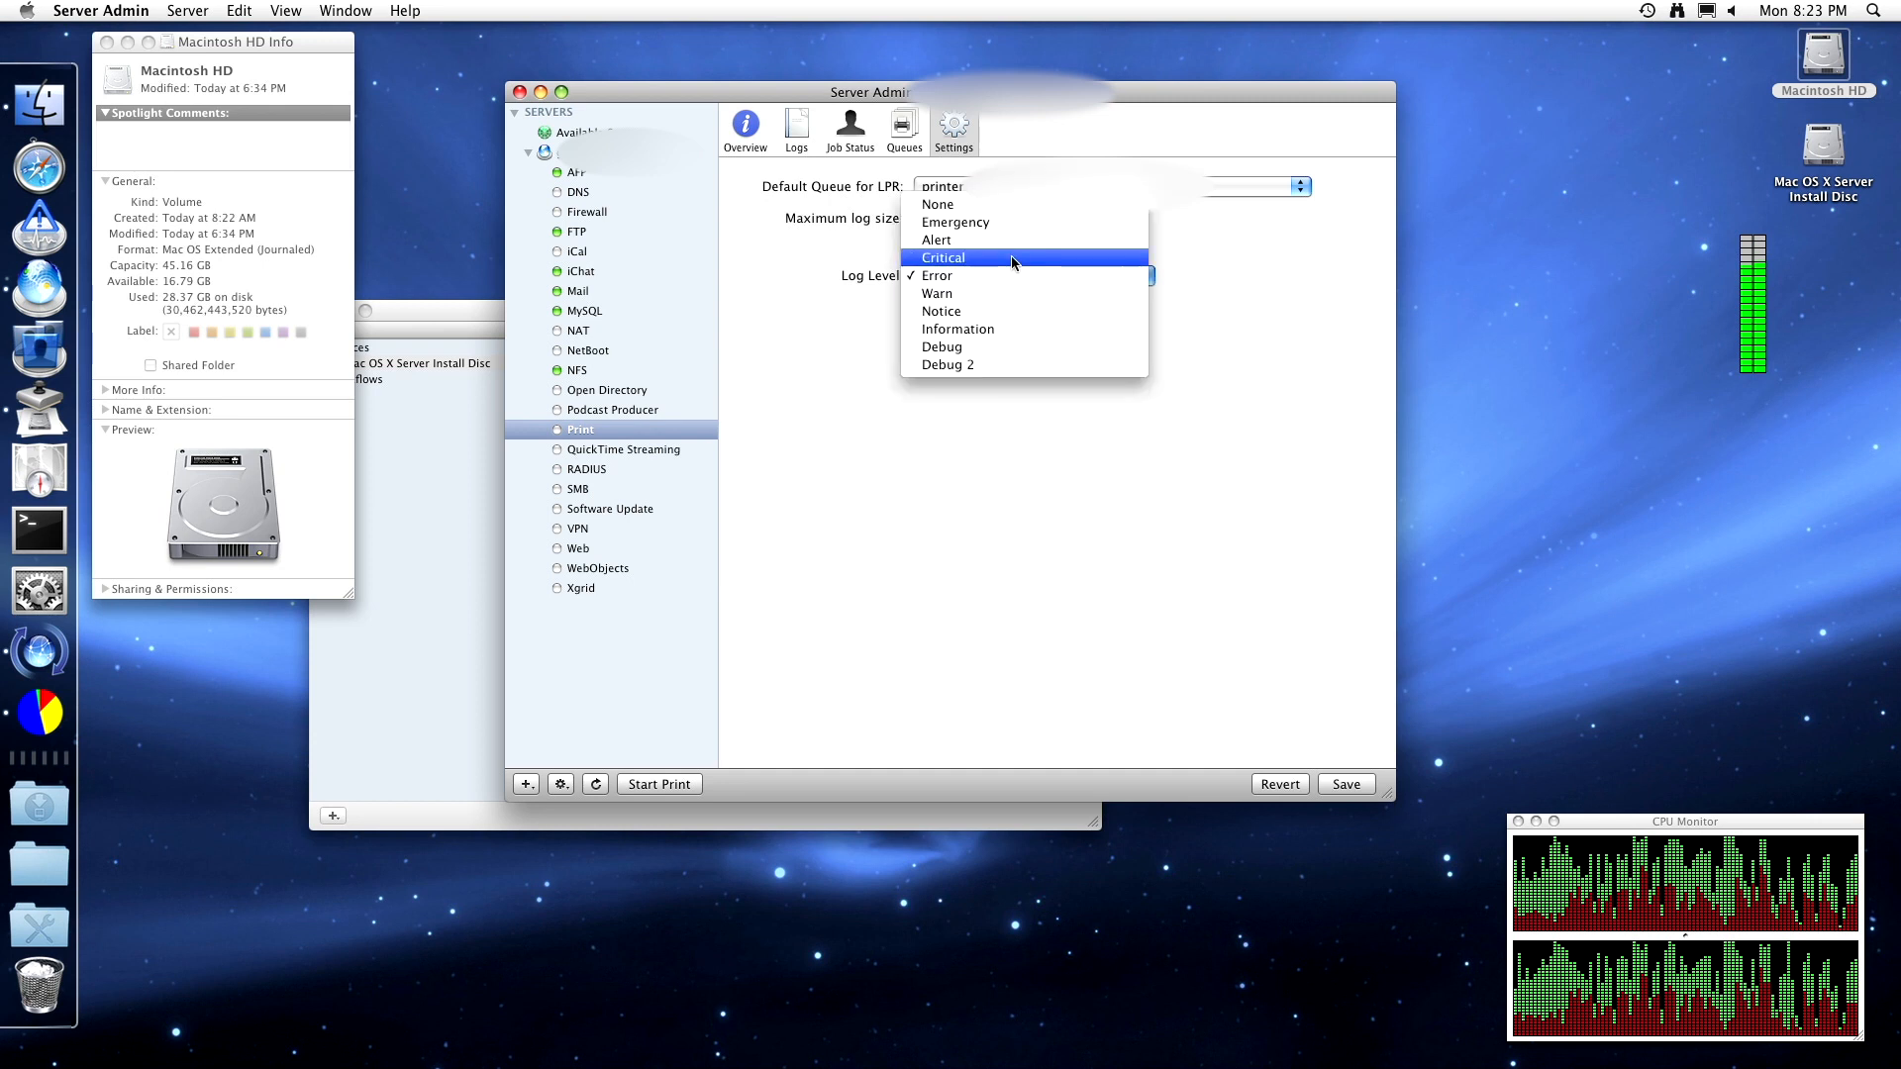
click(1009, 260)
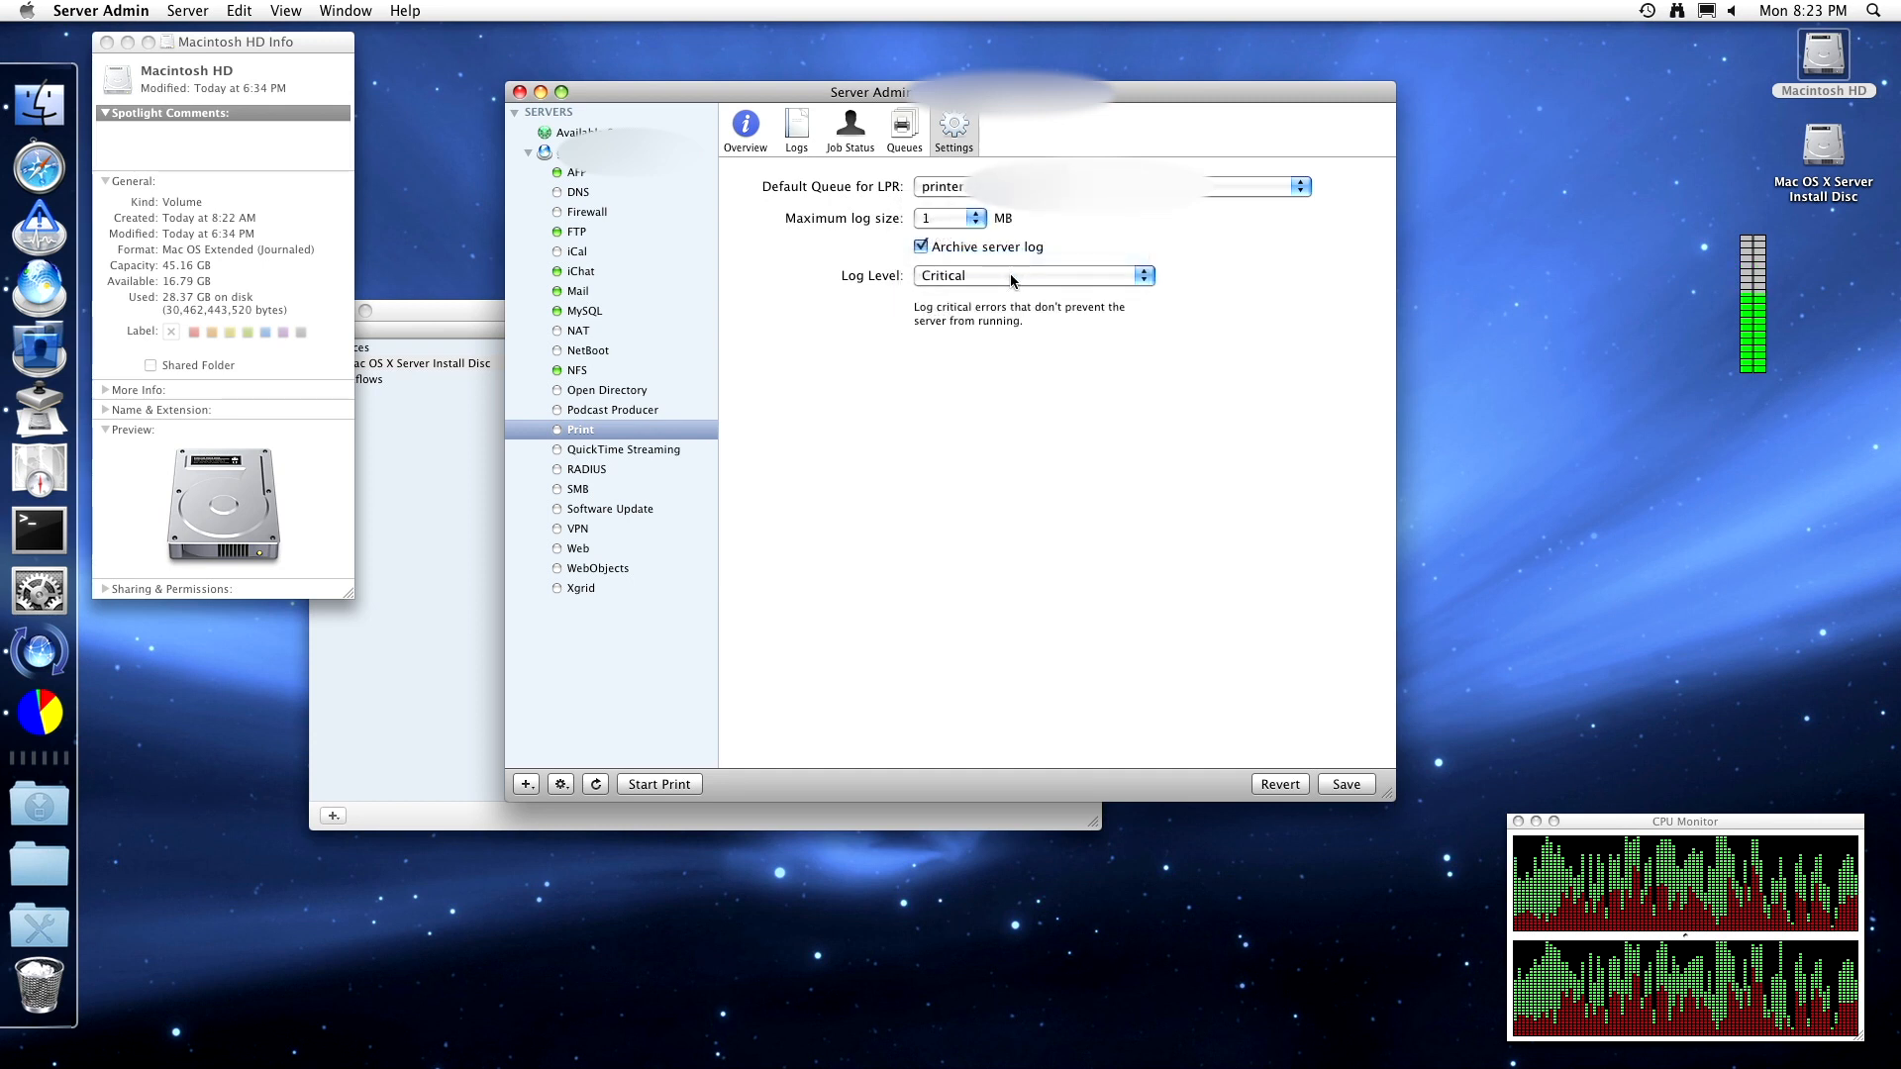
click(1009, 273)
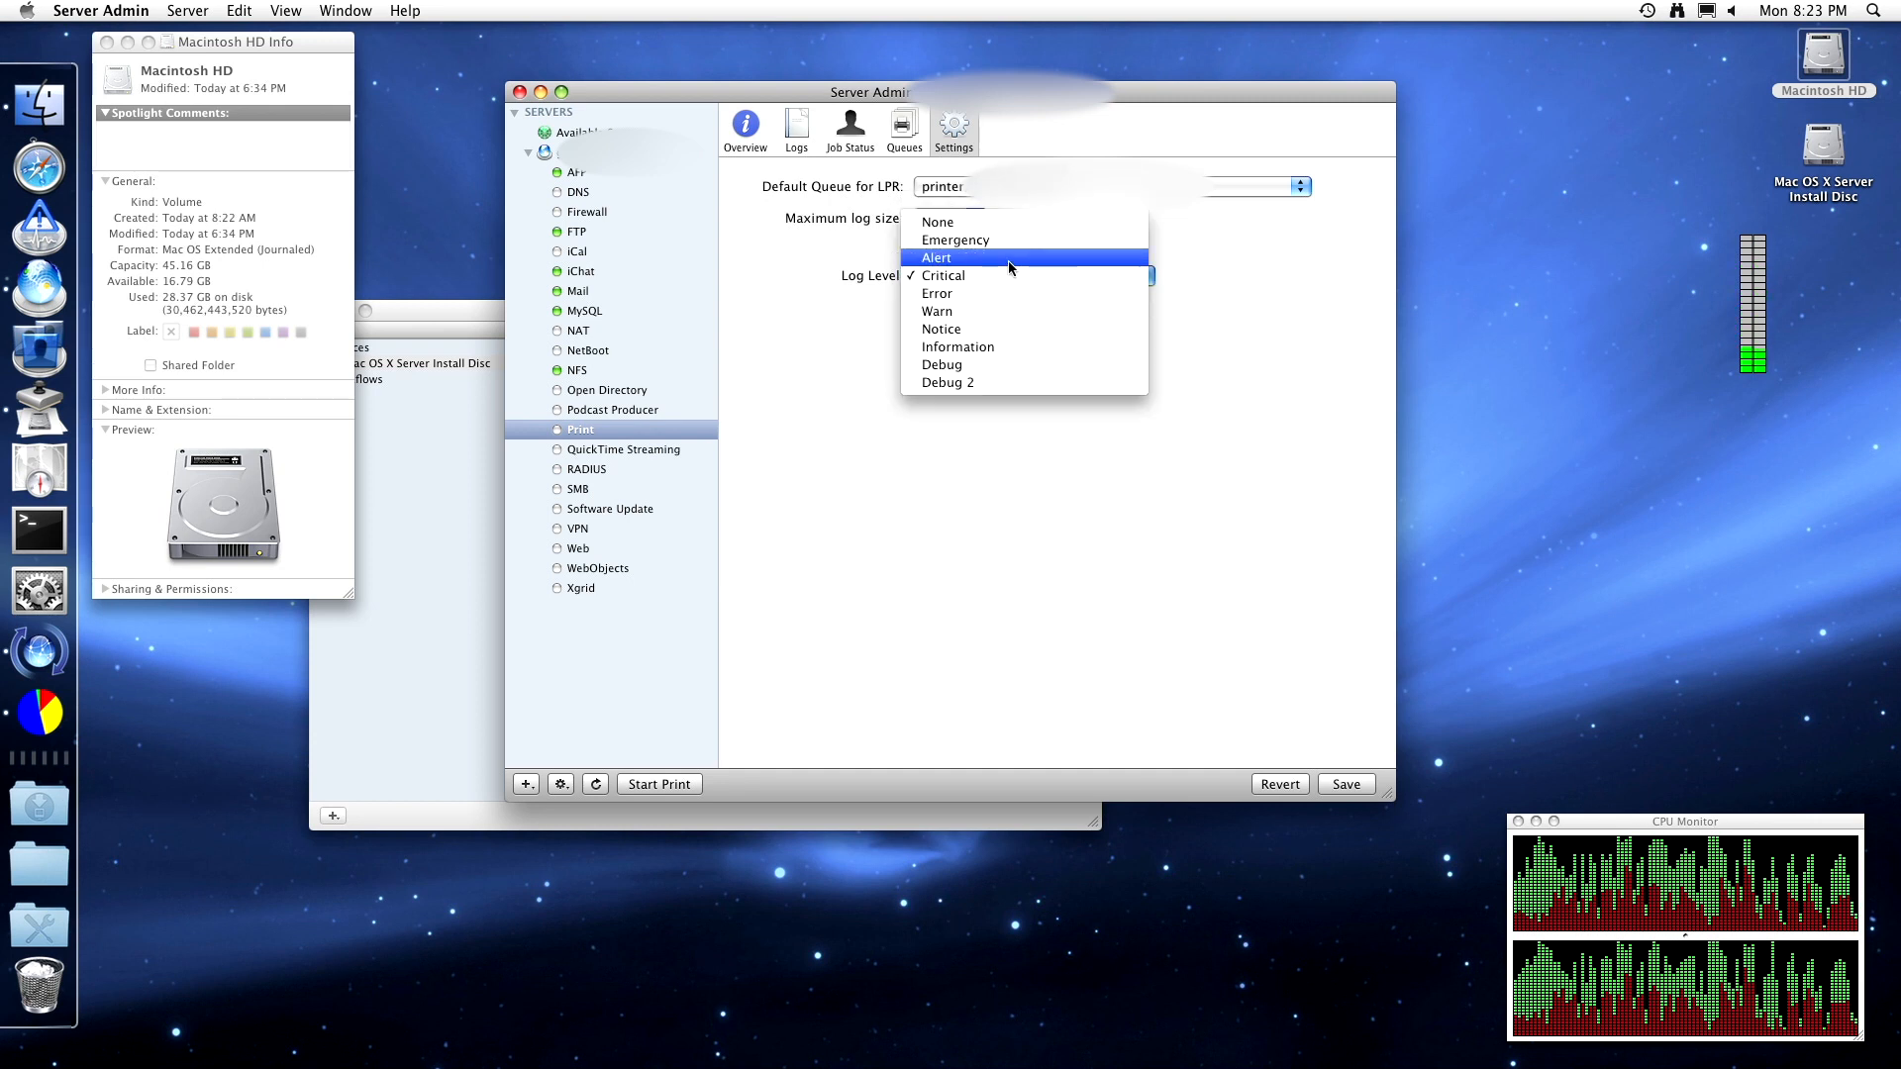
click(1008, 260)
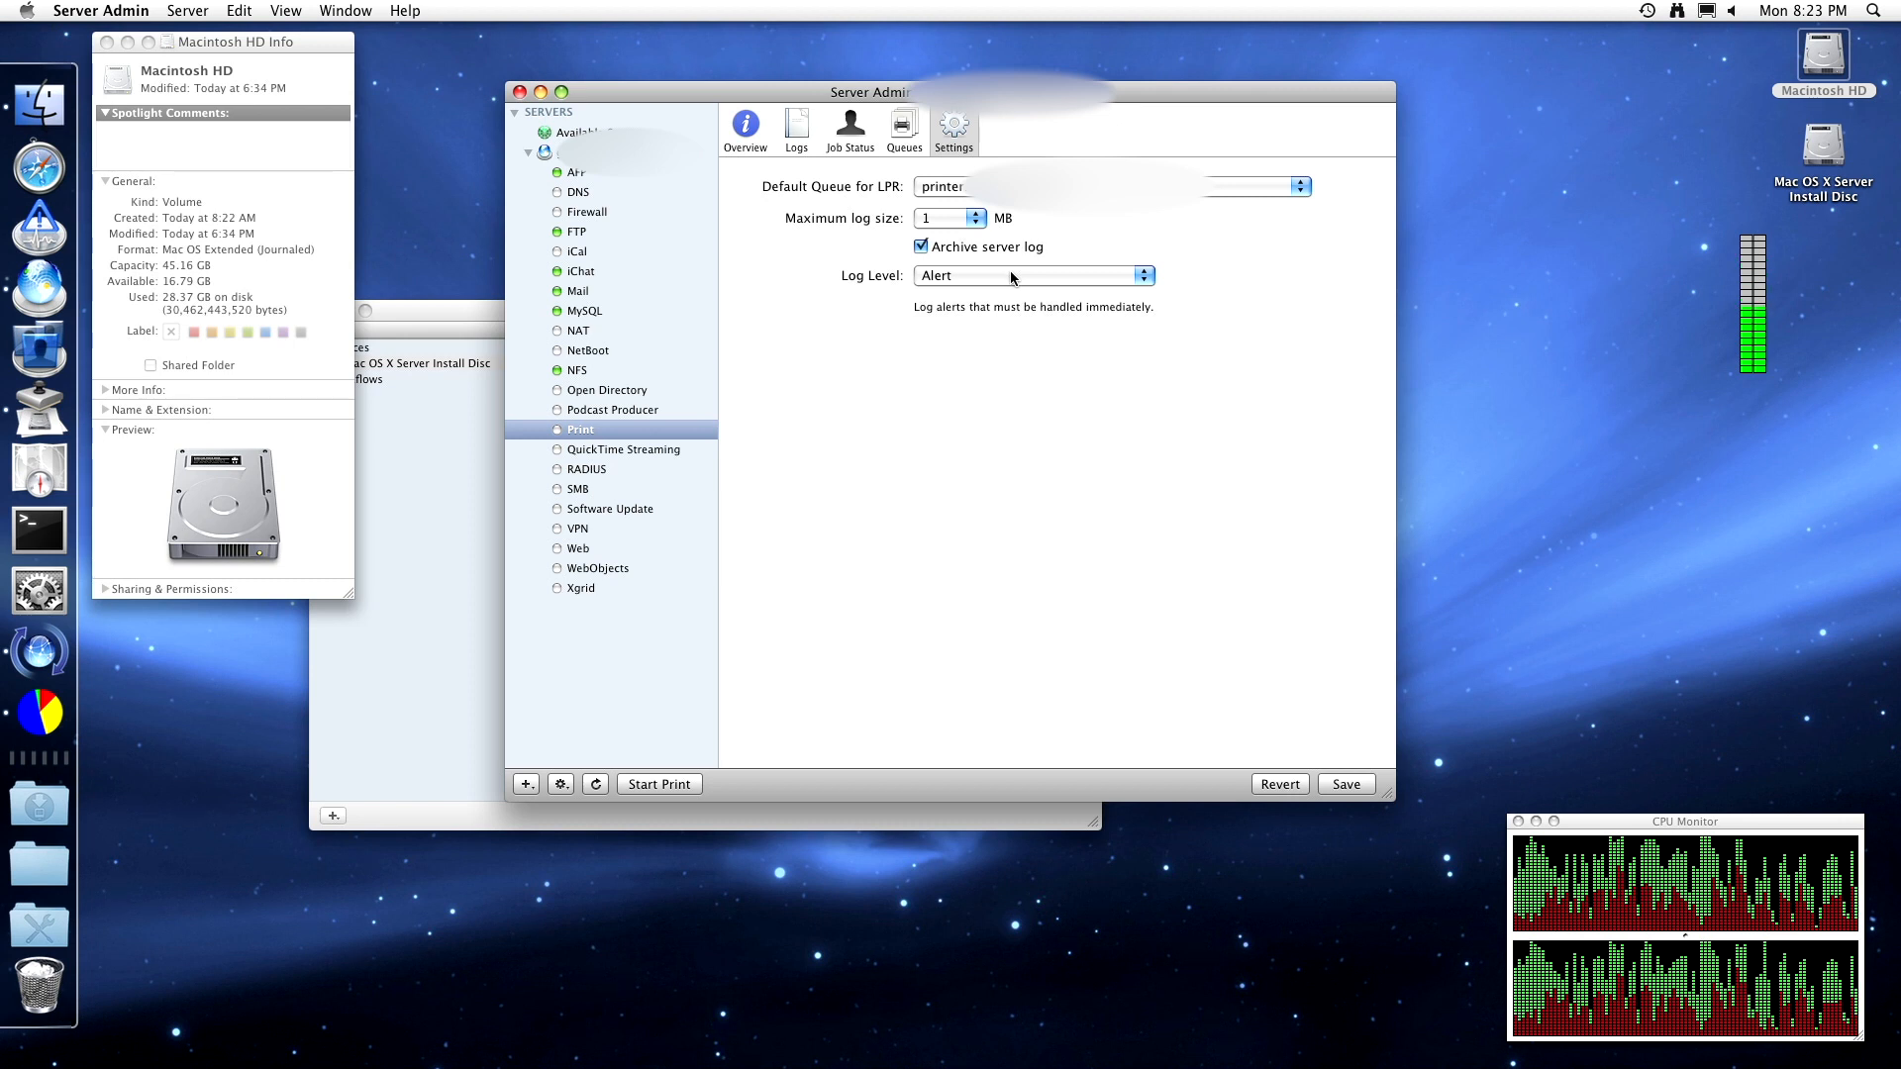
click(1009, 270)
click(1008, 263)
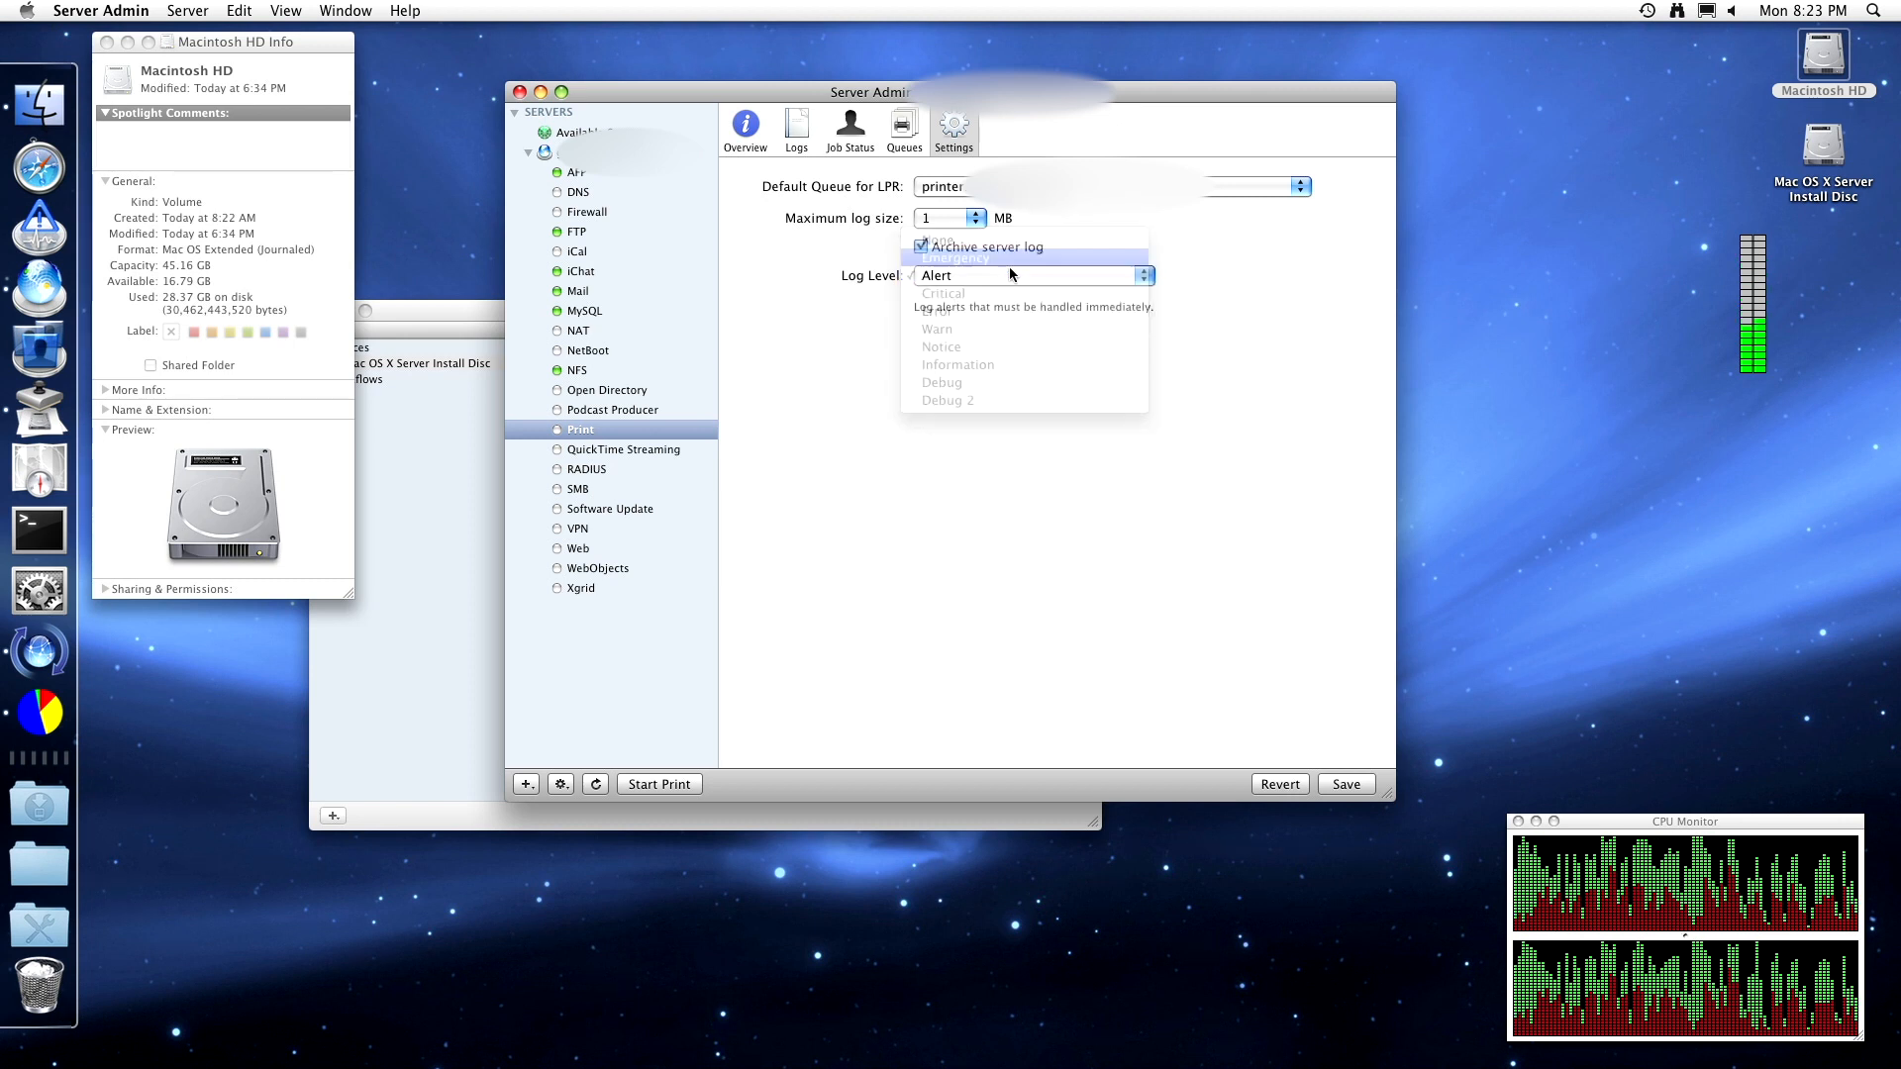
click(1007, 268)
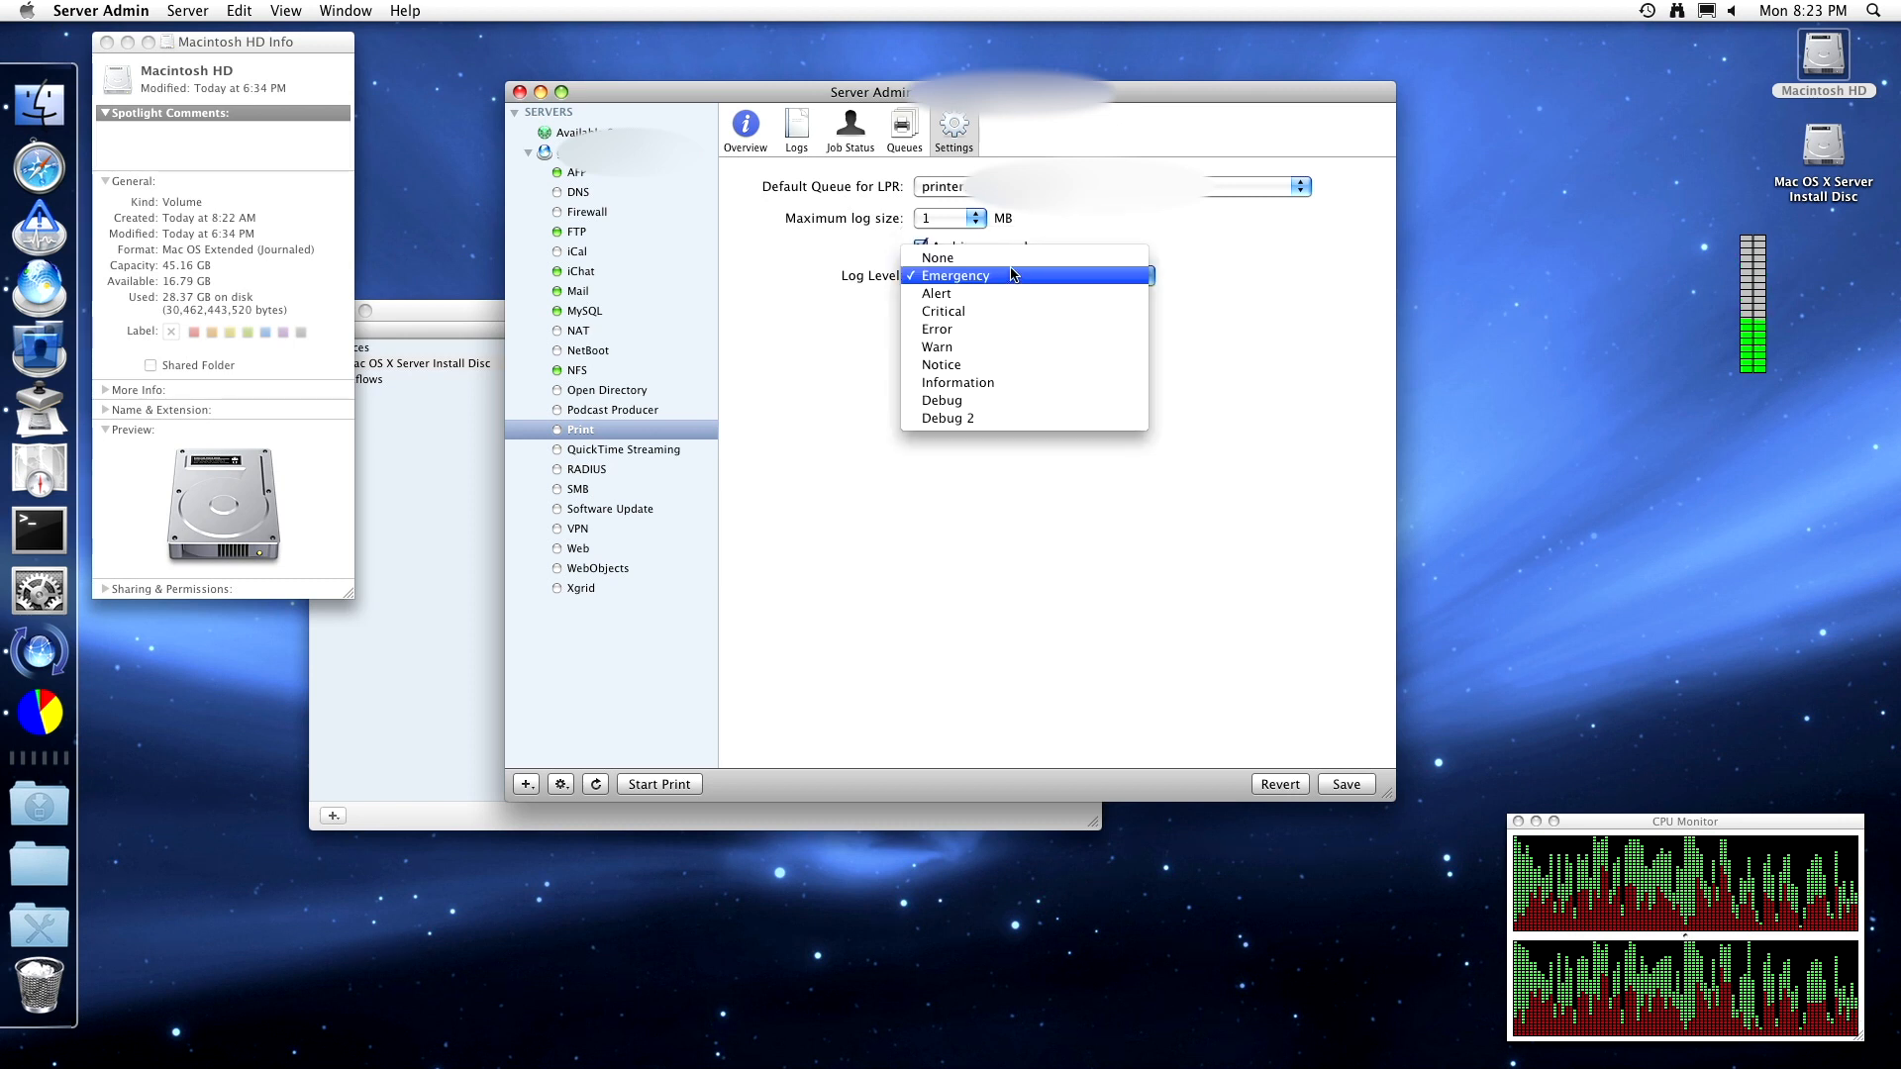
click(1010, 256)
click(1011, 273)
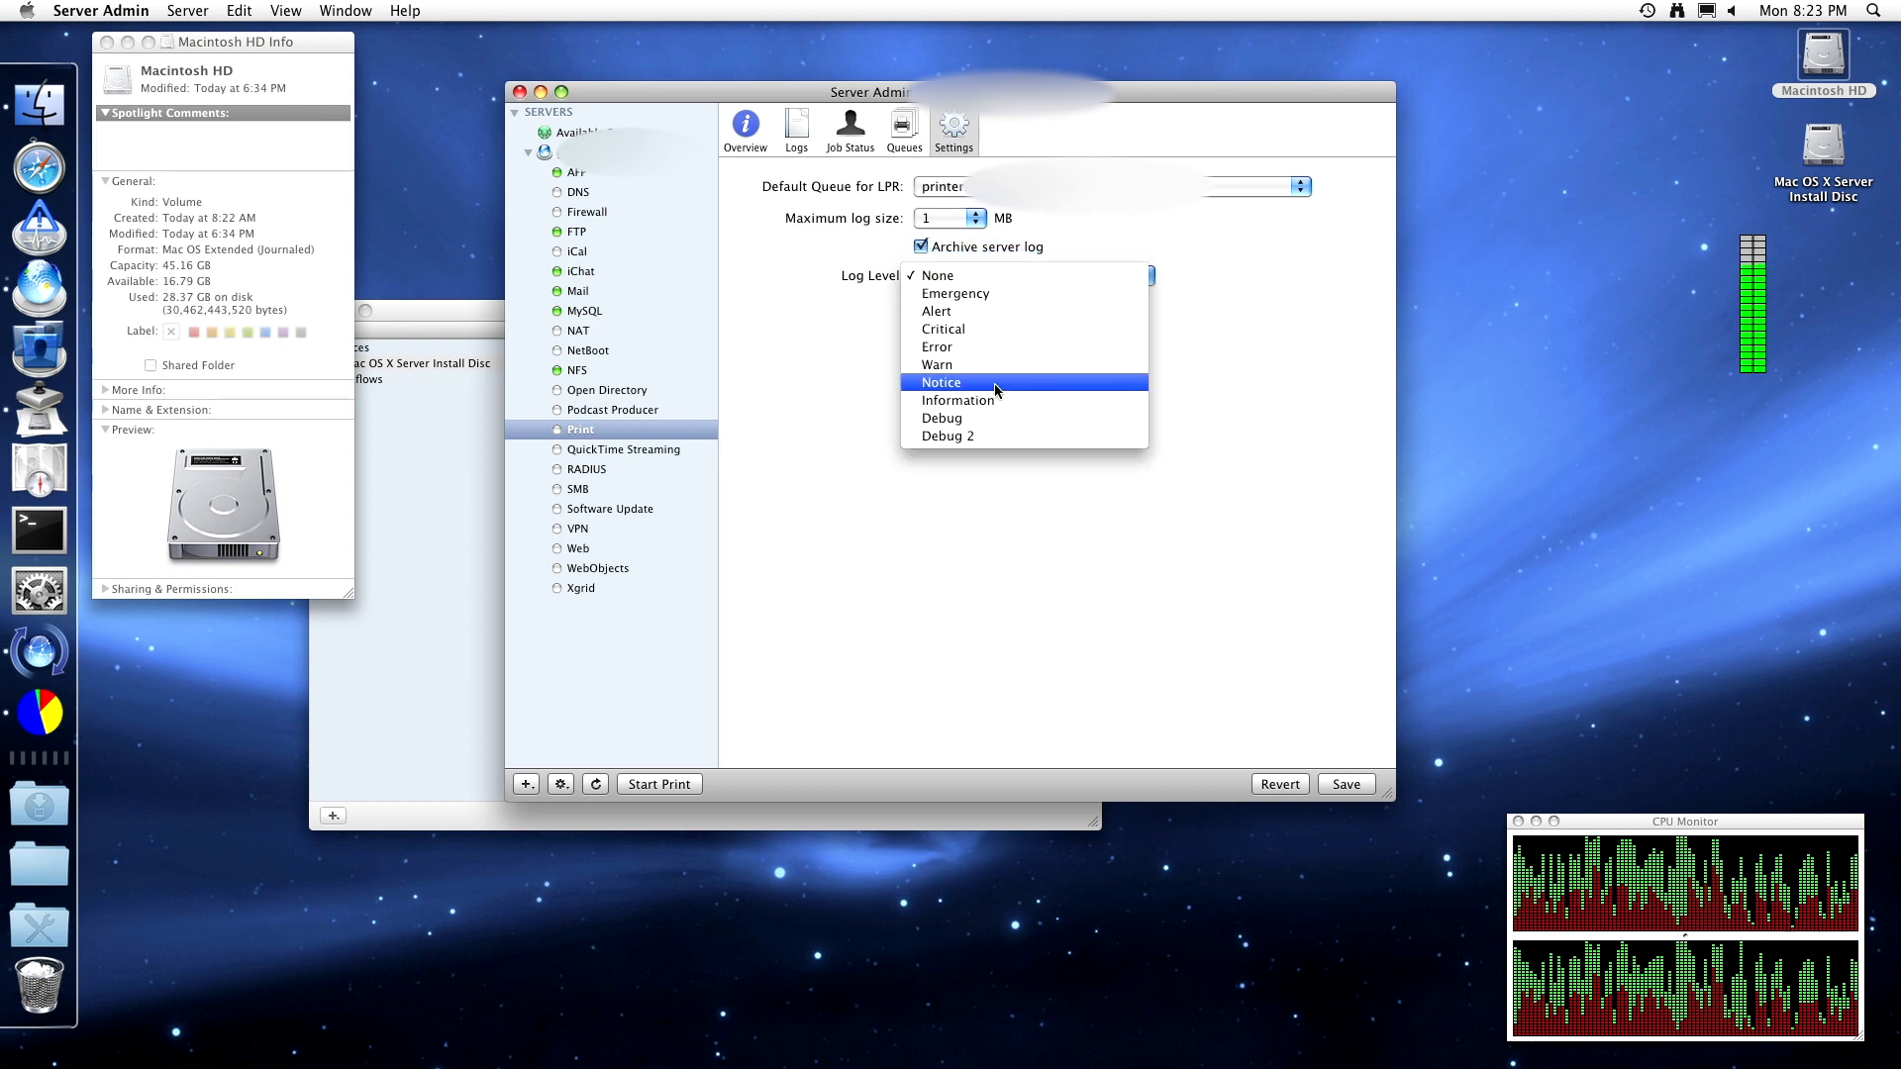
click(995, 331)
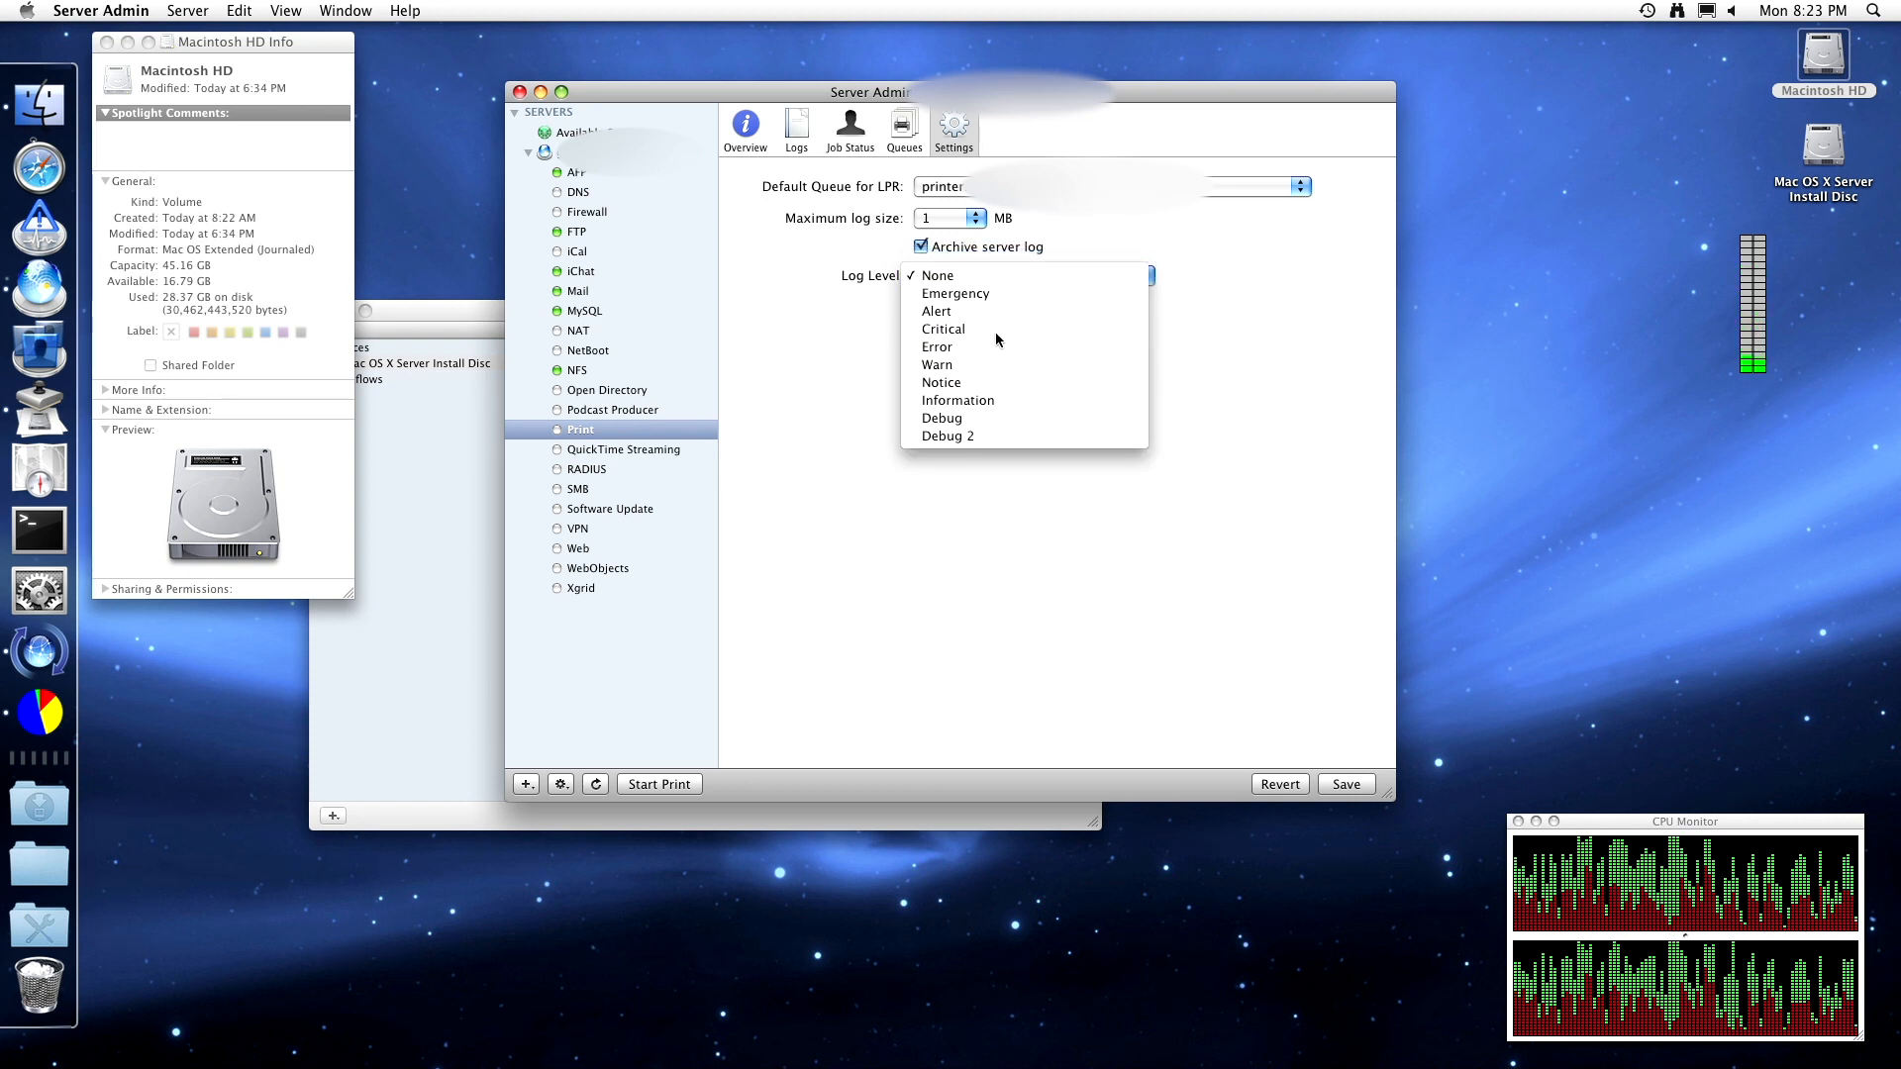
click(904, 132)
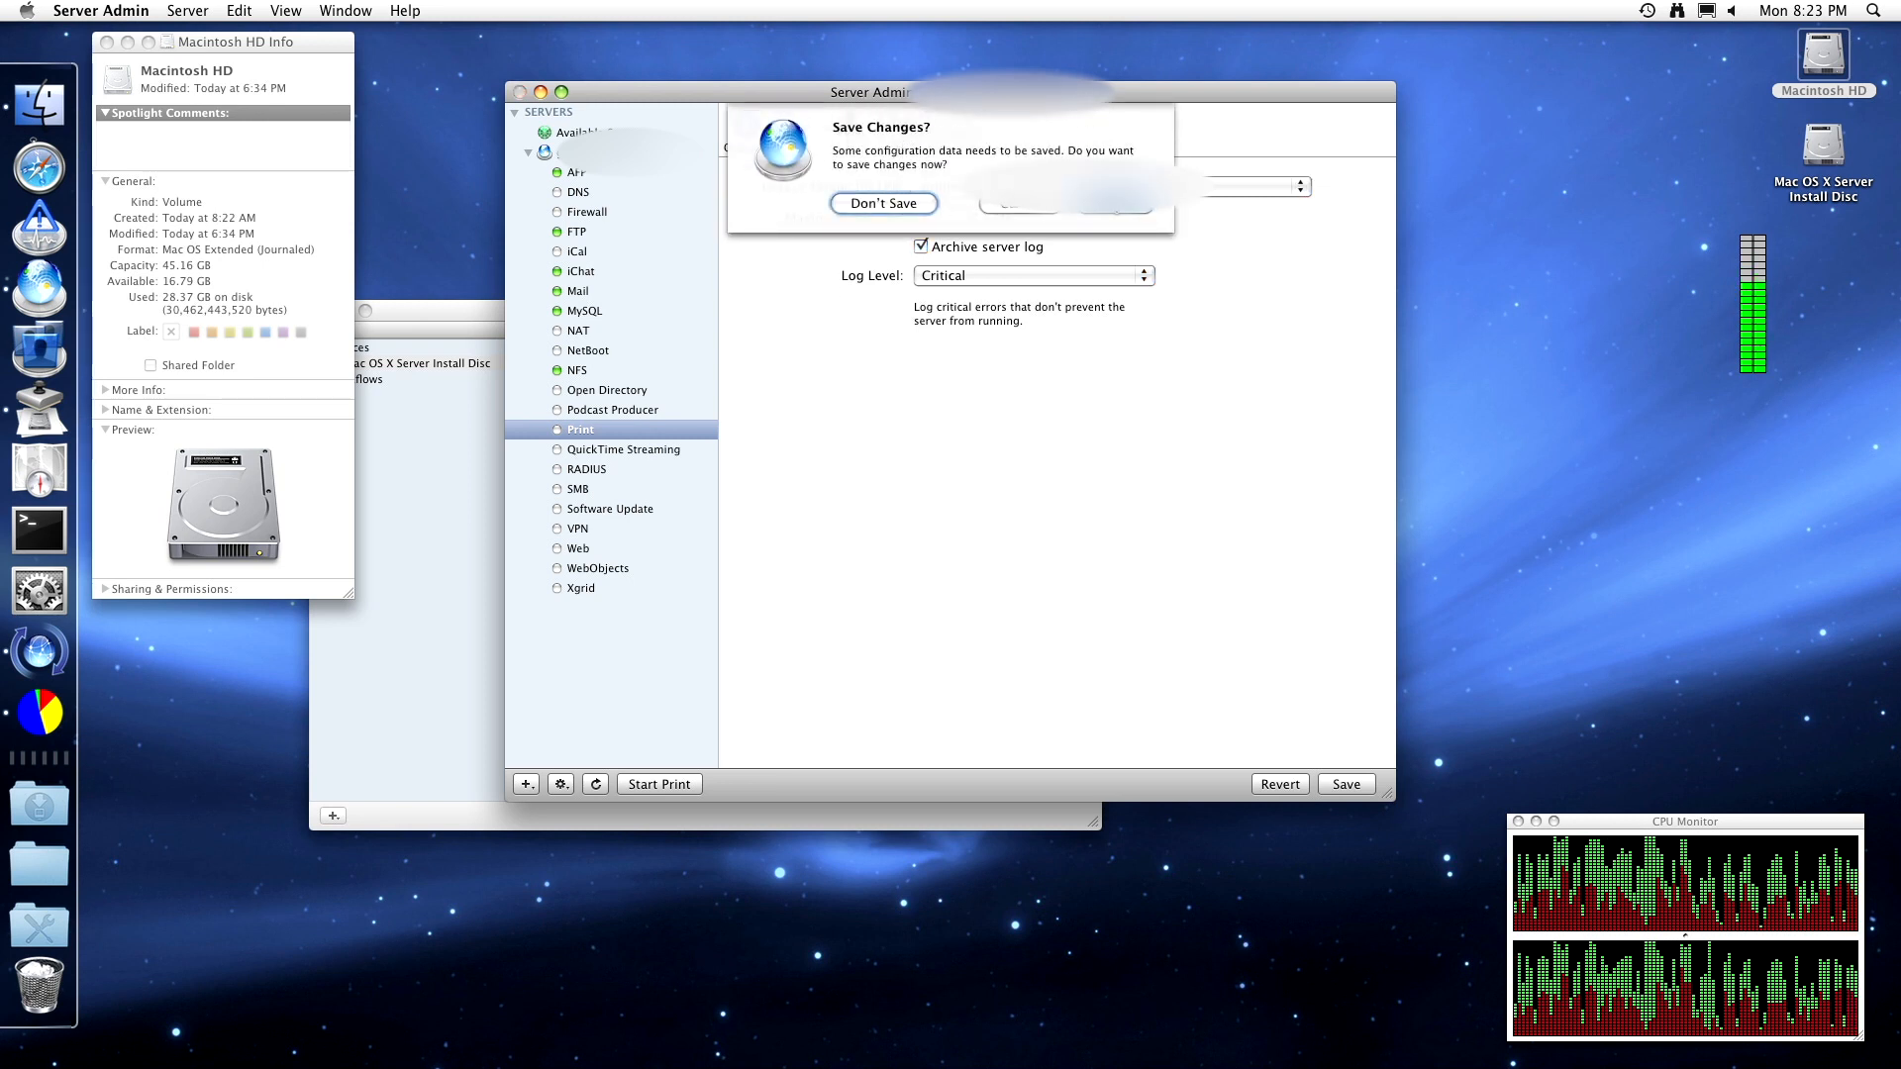
- Answer the Save Changes prompt, then review Print job status, log and the Stopped overview
click(881, 204)
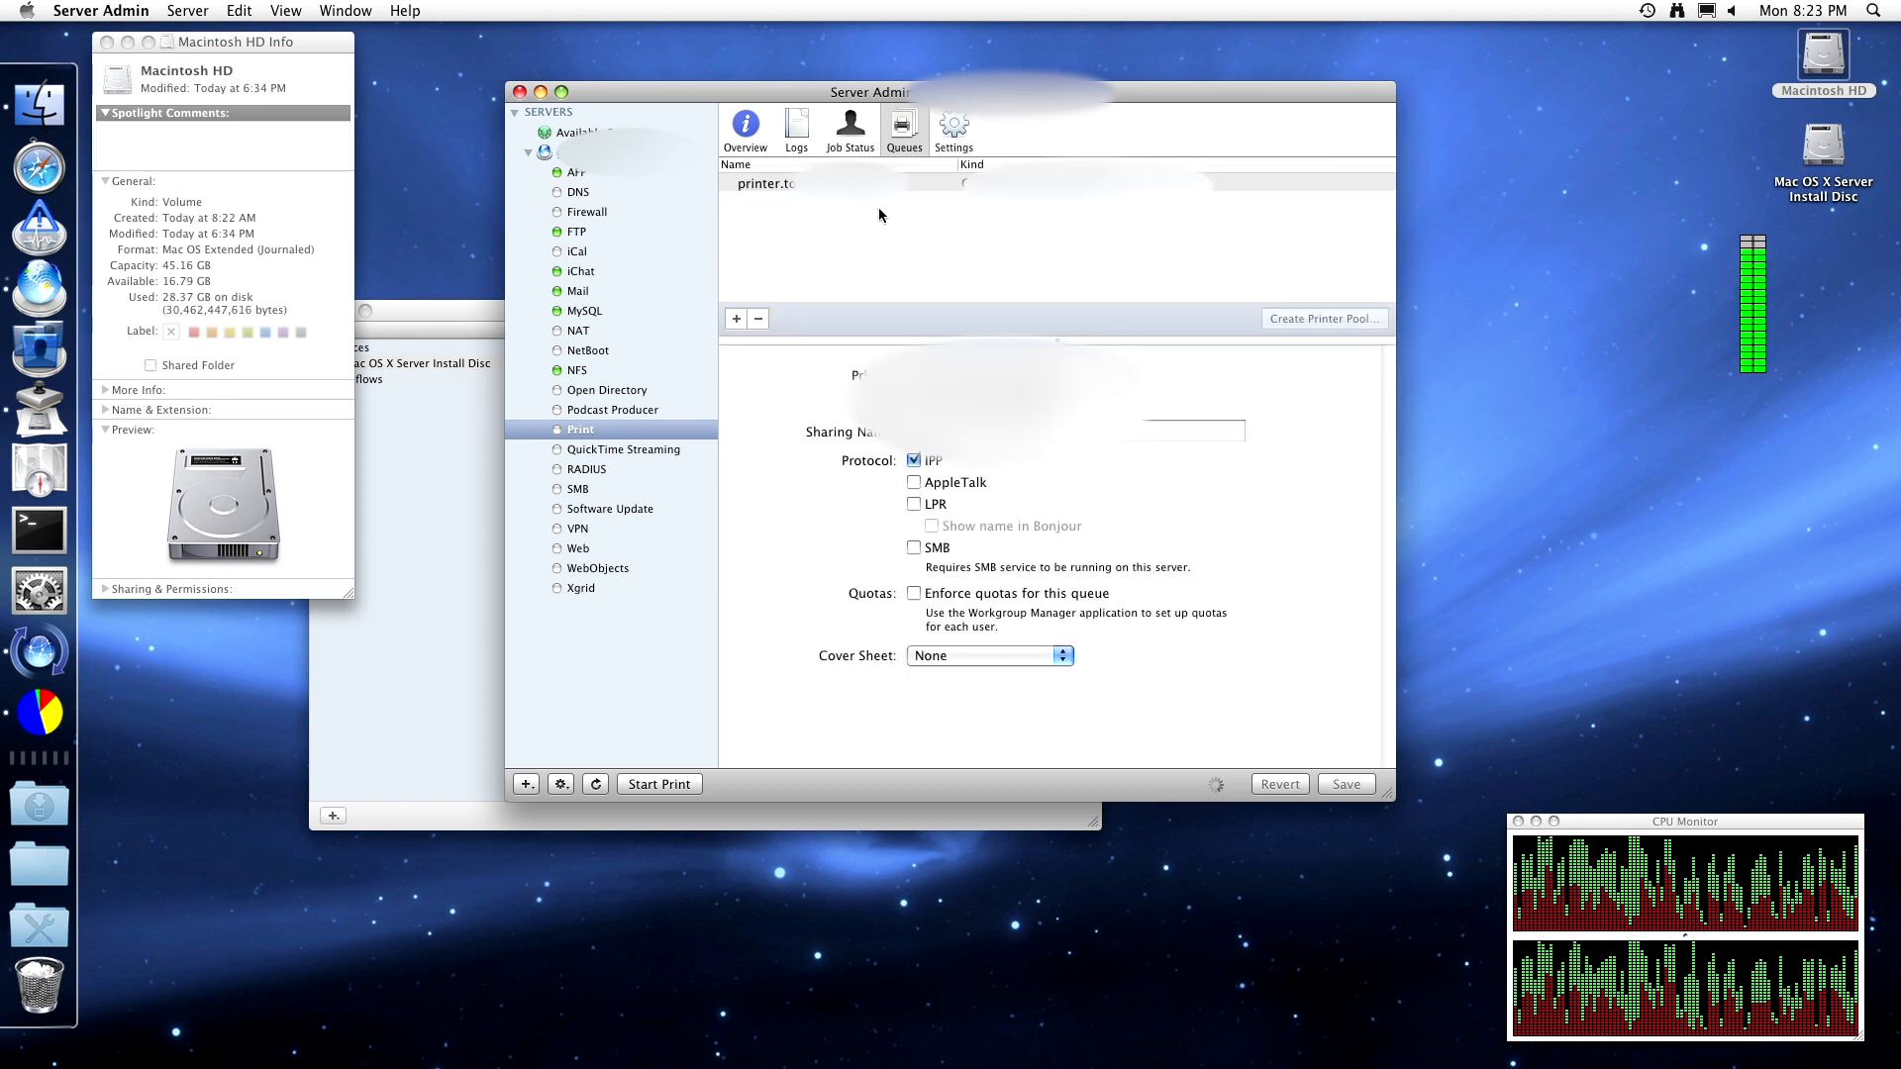
click(850, 129)
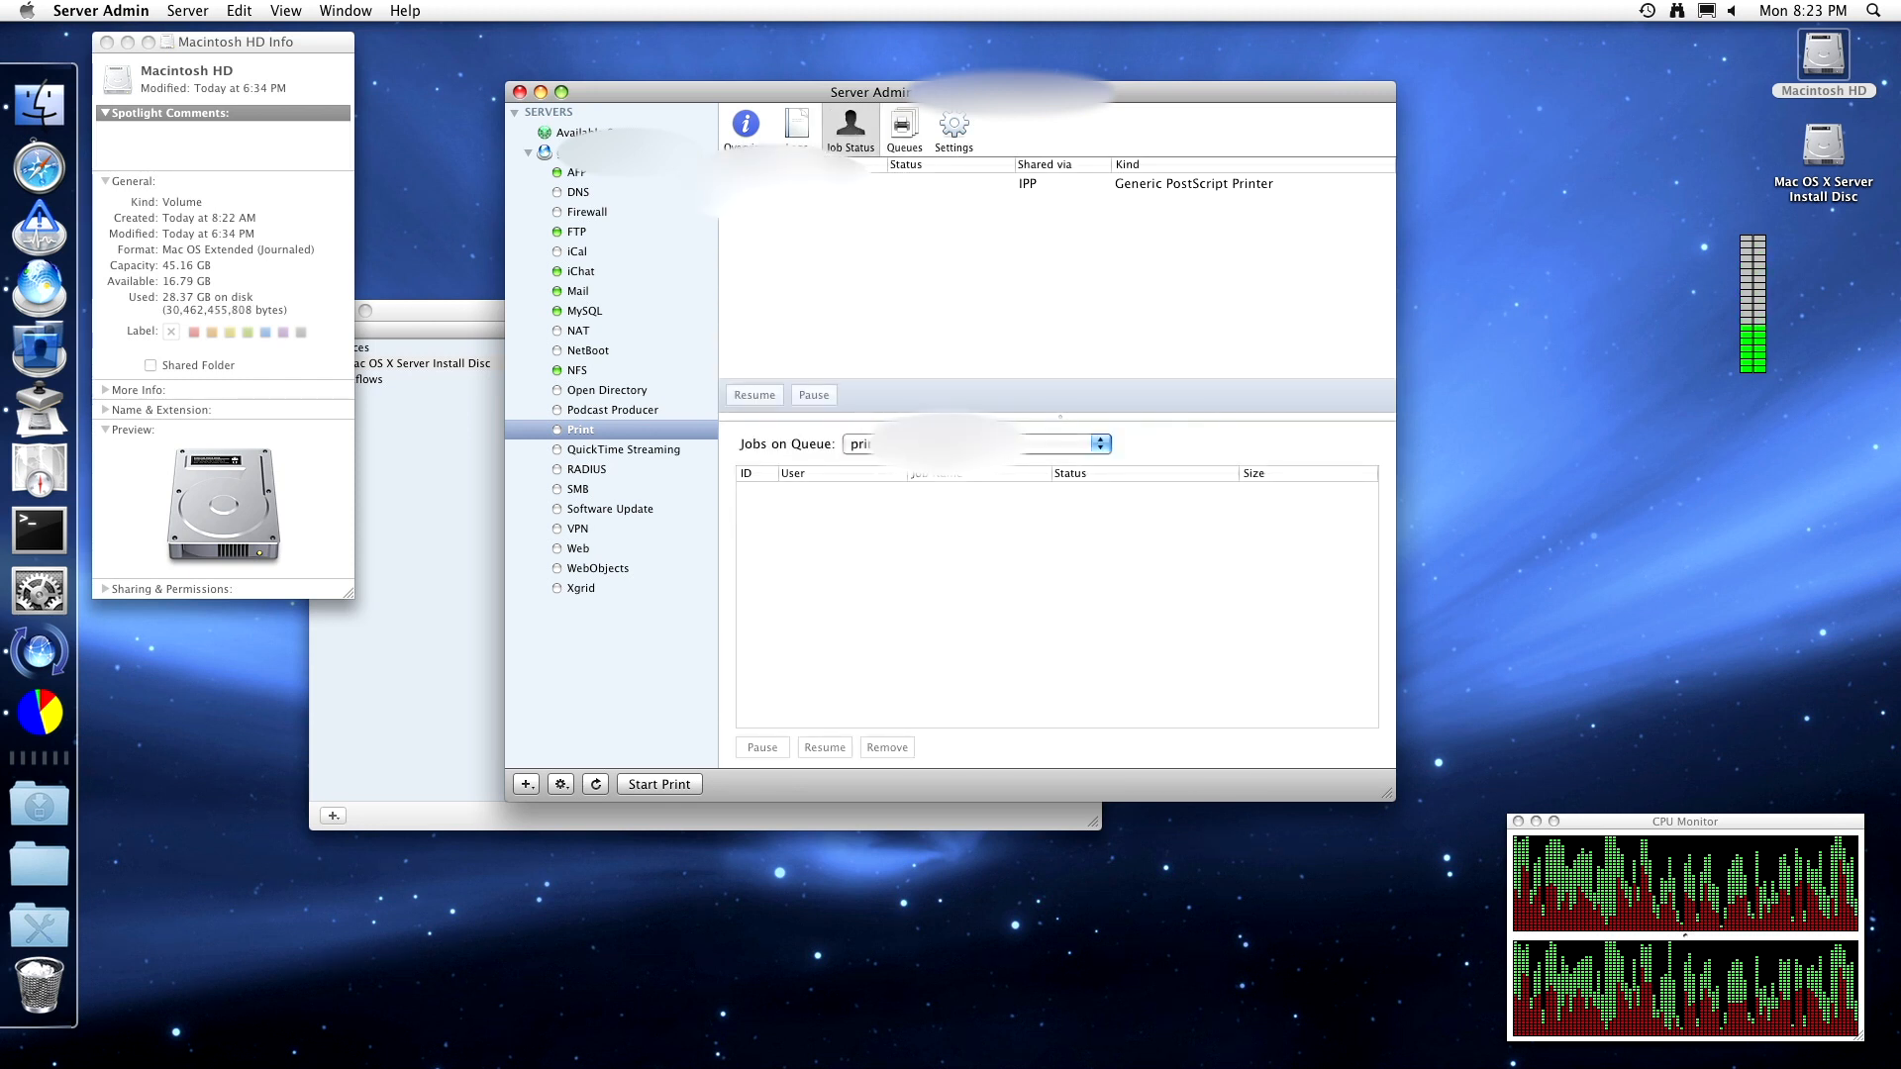
click(807, 134)
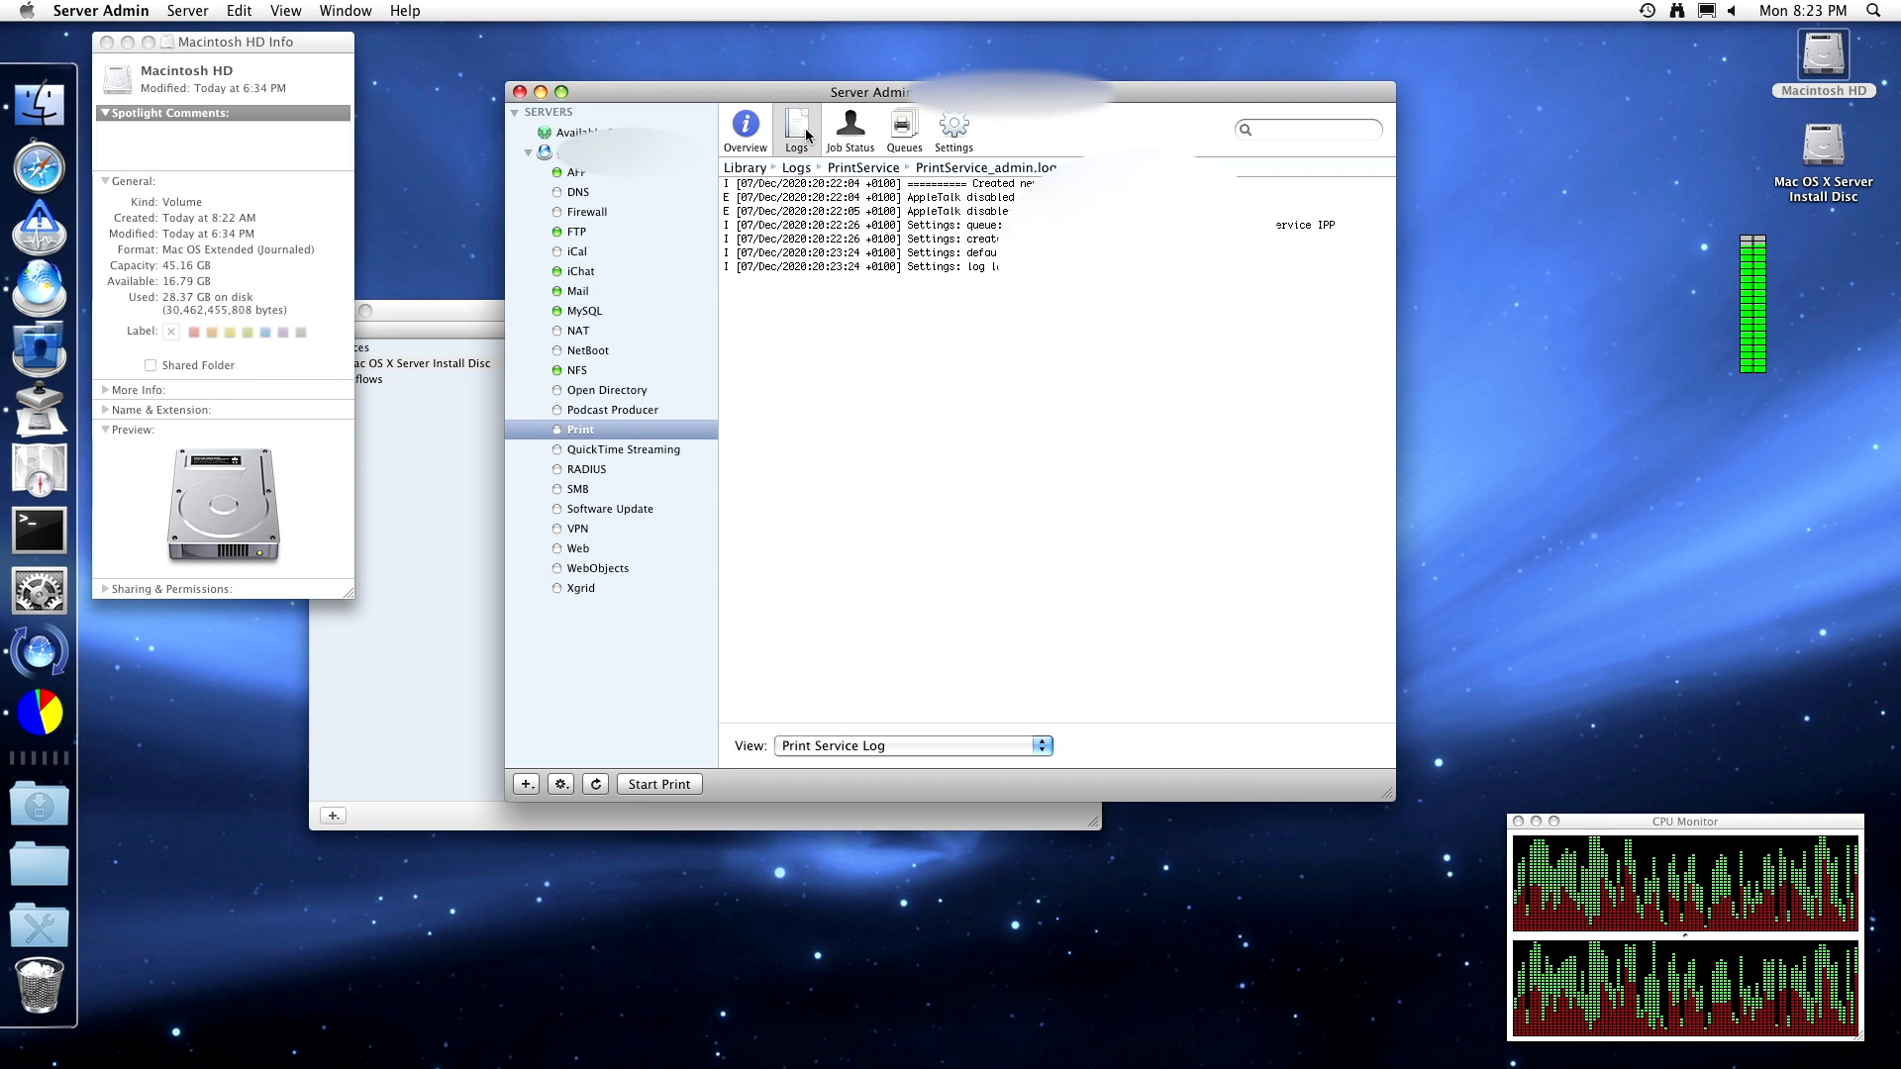
click(751, 134)
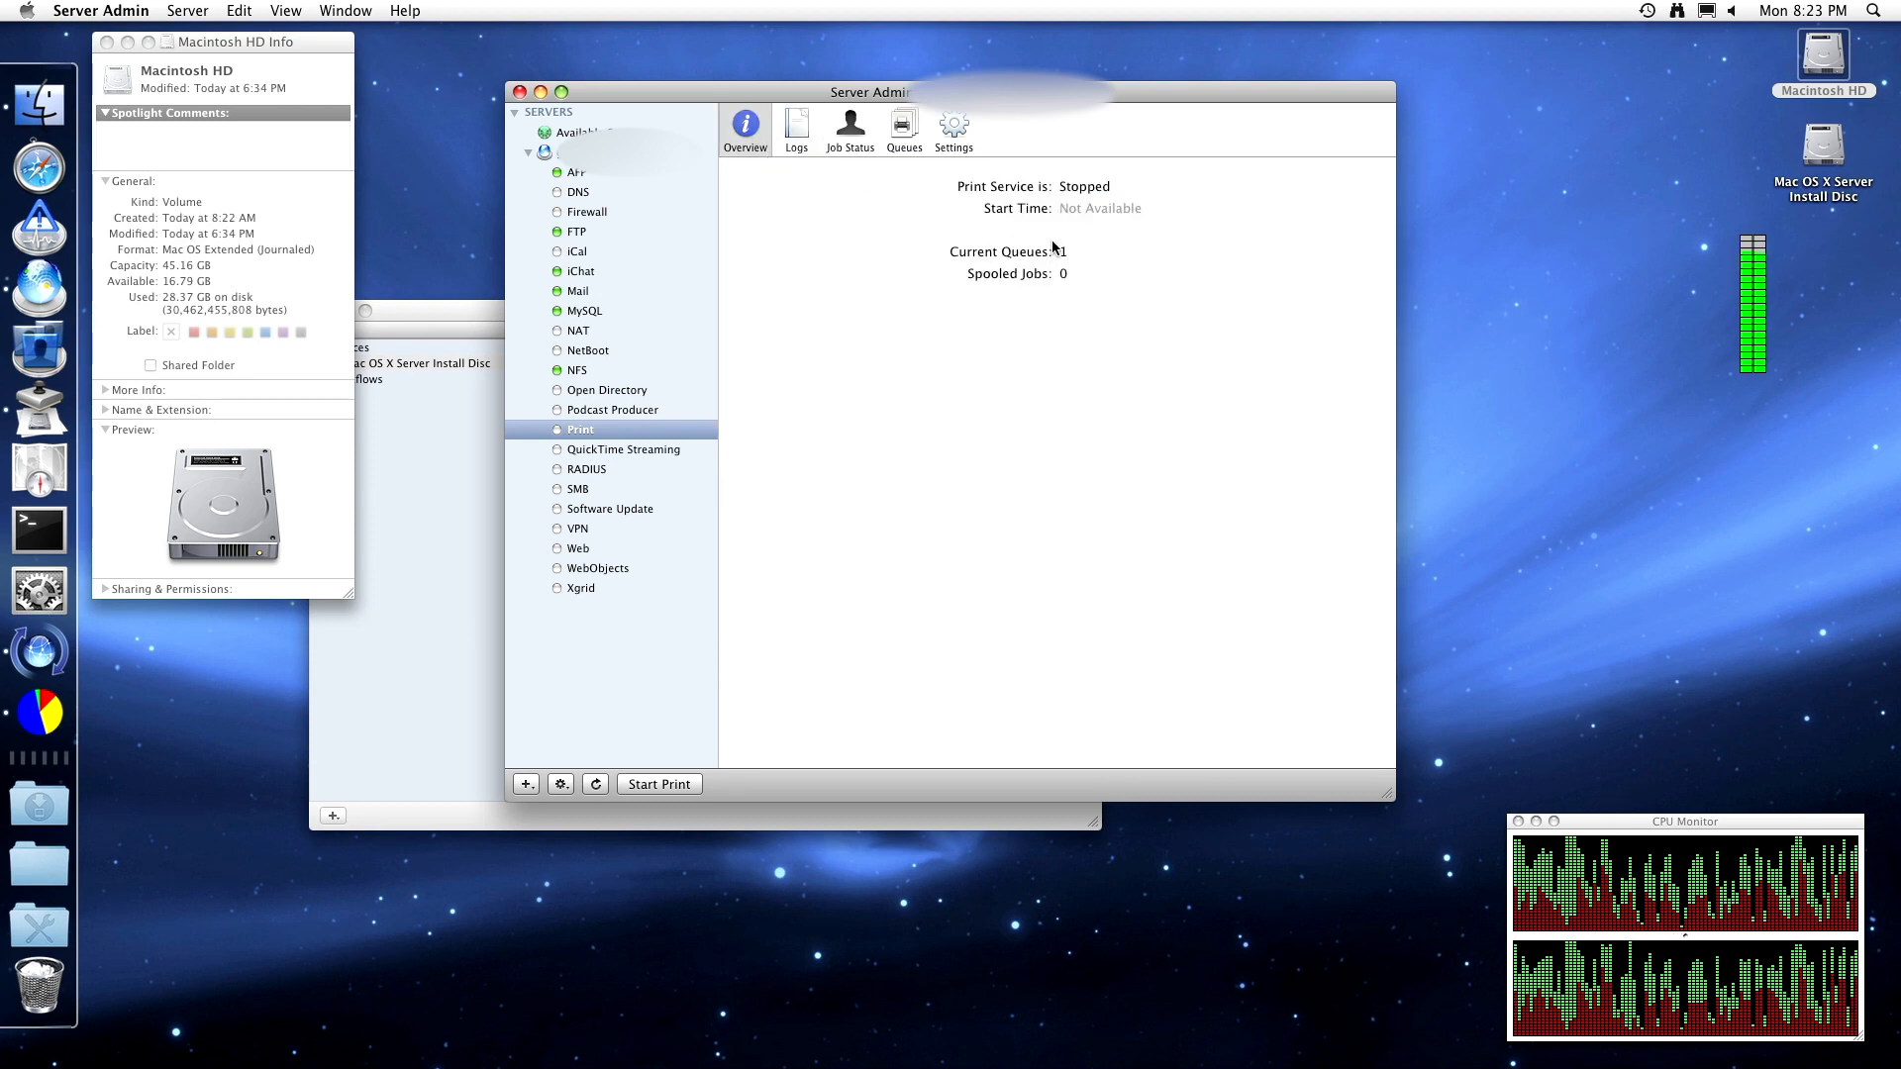
- Start the Print service, then view QuickTime Streaming's Access Log, which doesn't exist yet
click(661, 784)
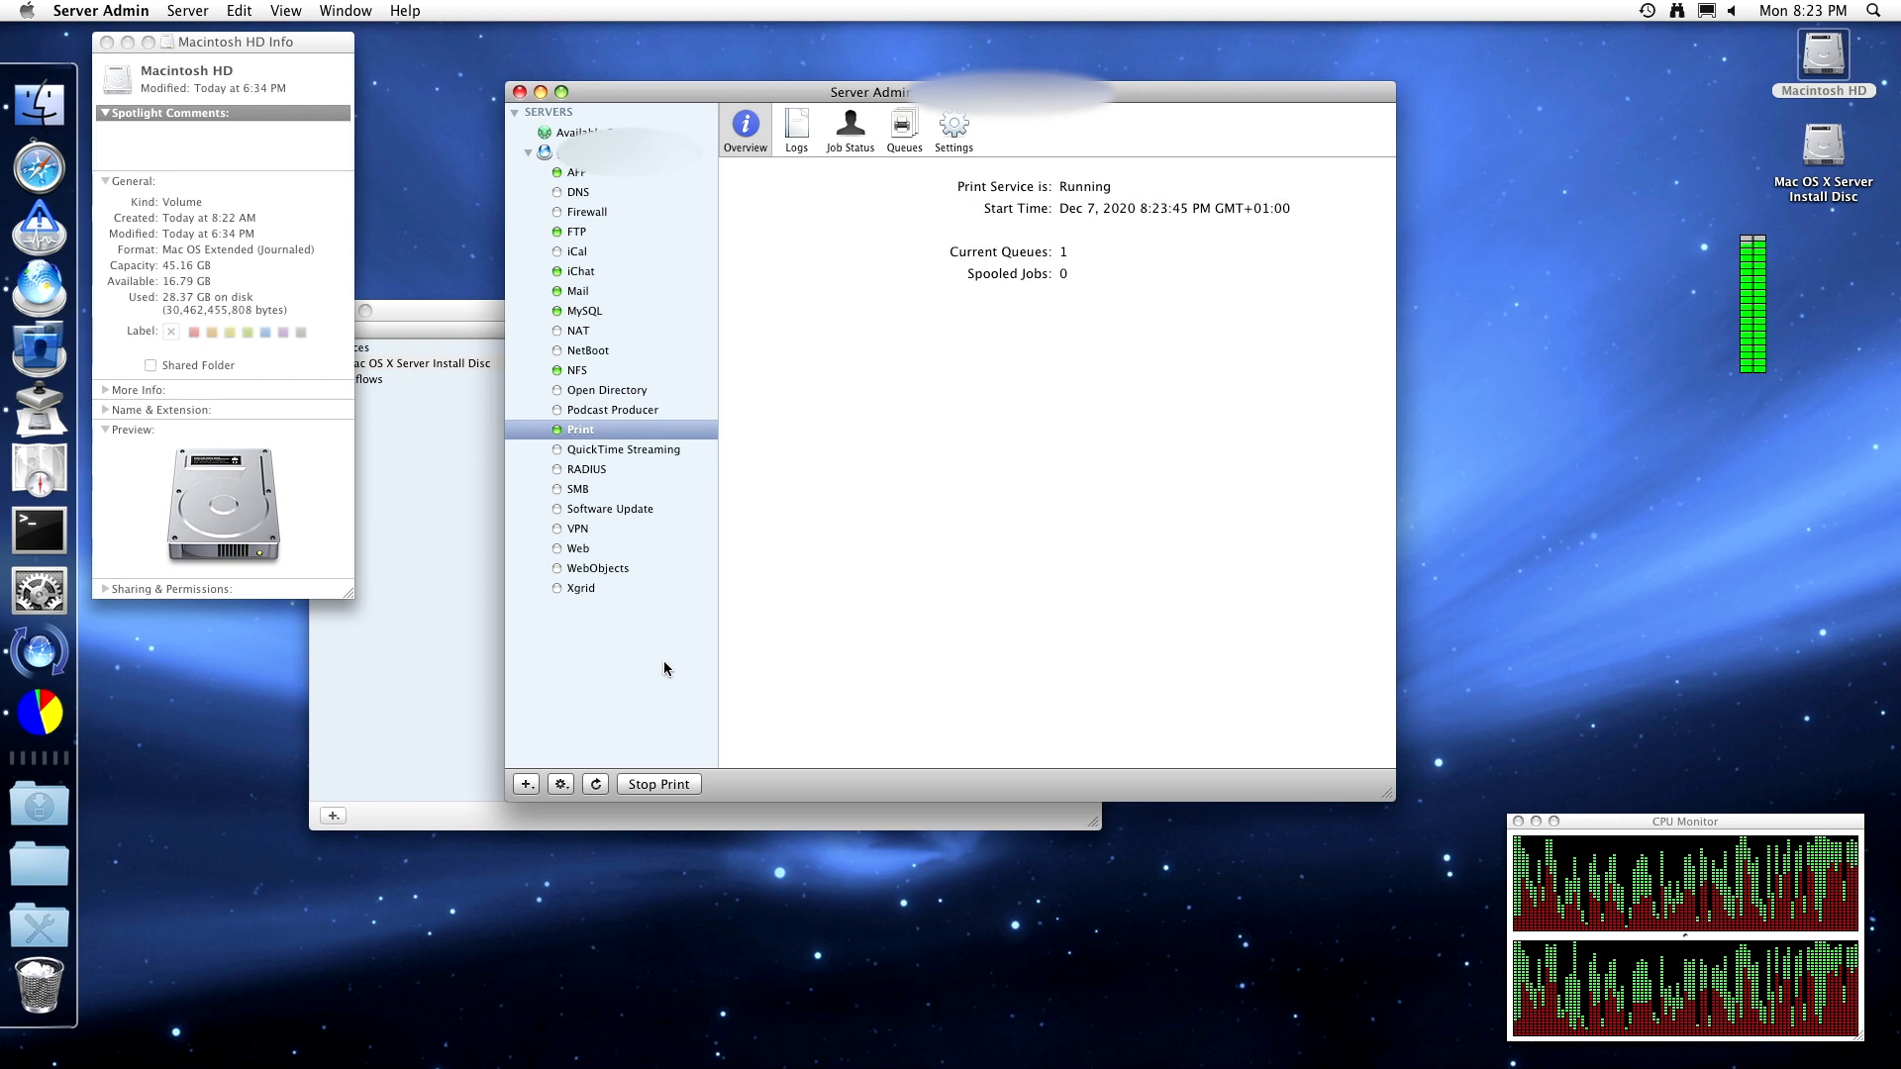
click(669, 450)
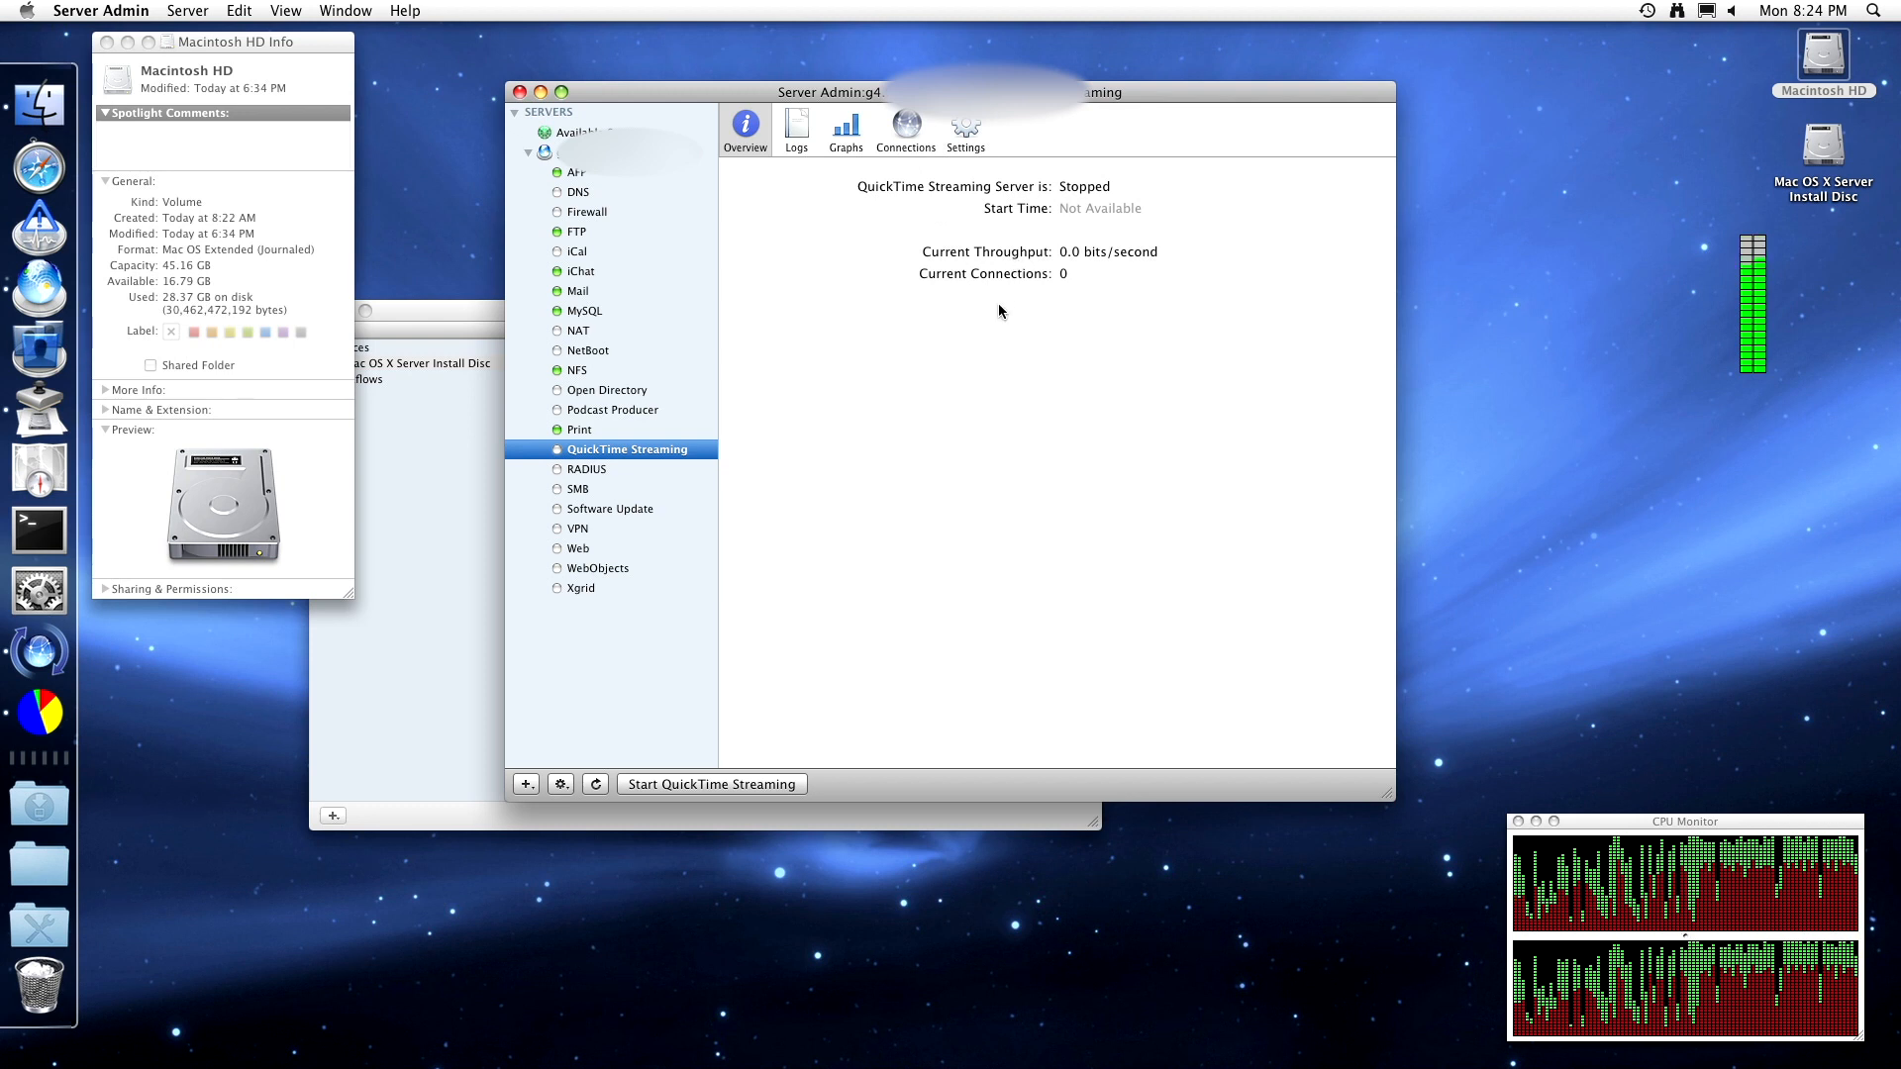
click(789, 142)
- Graph QuickTime Streaming throughput, then list its connections filtered to Active Relays
click(846, 131)
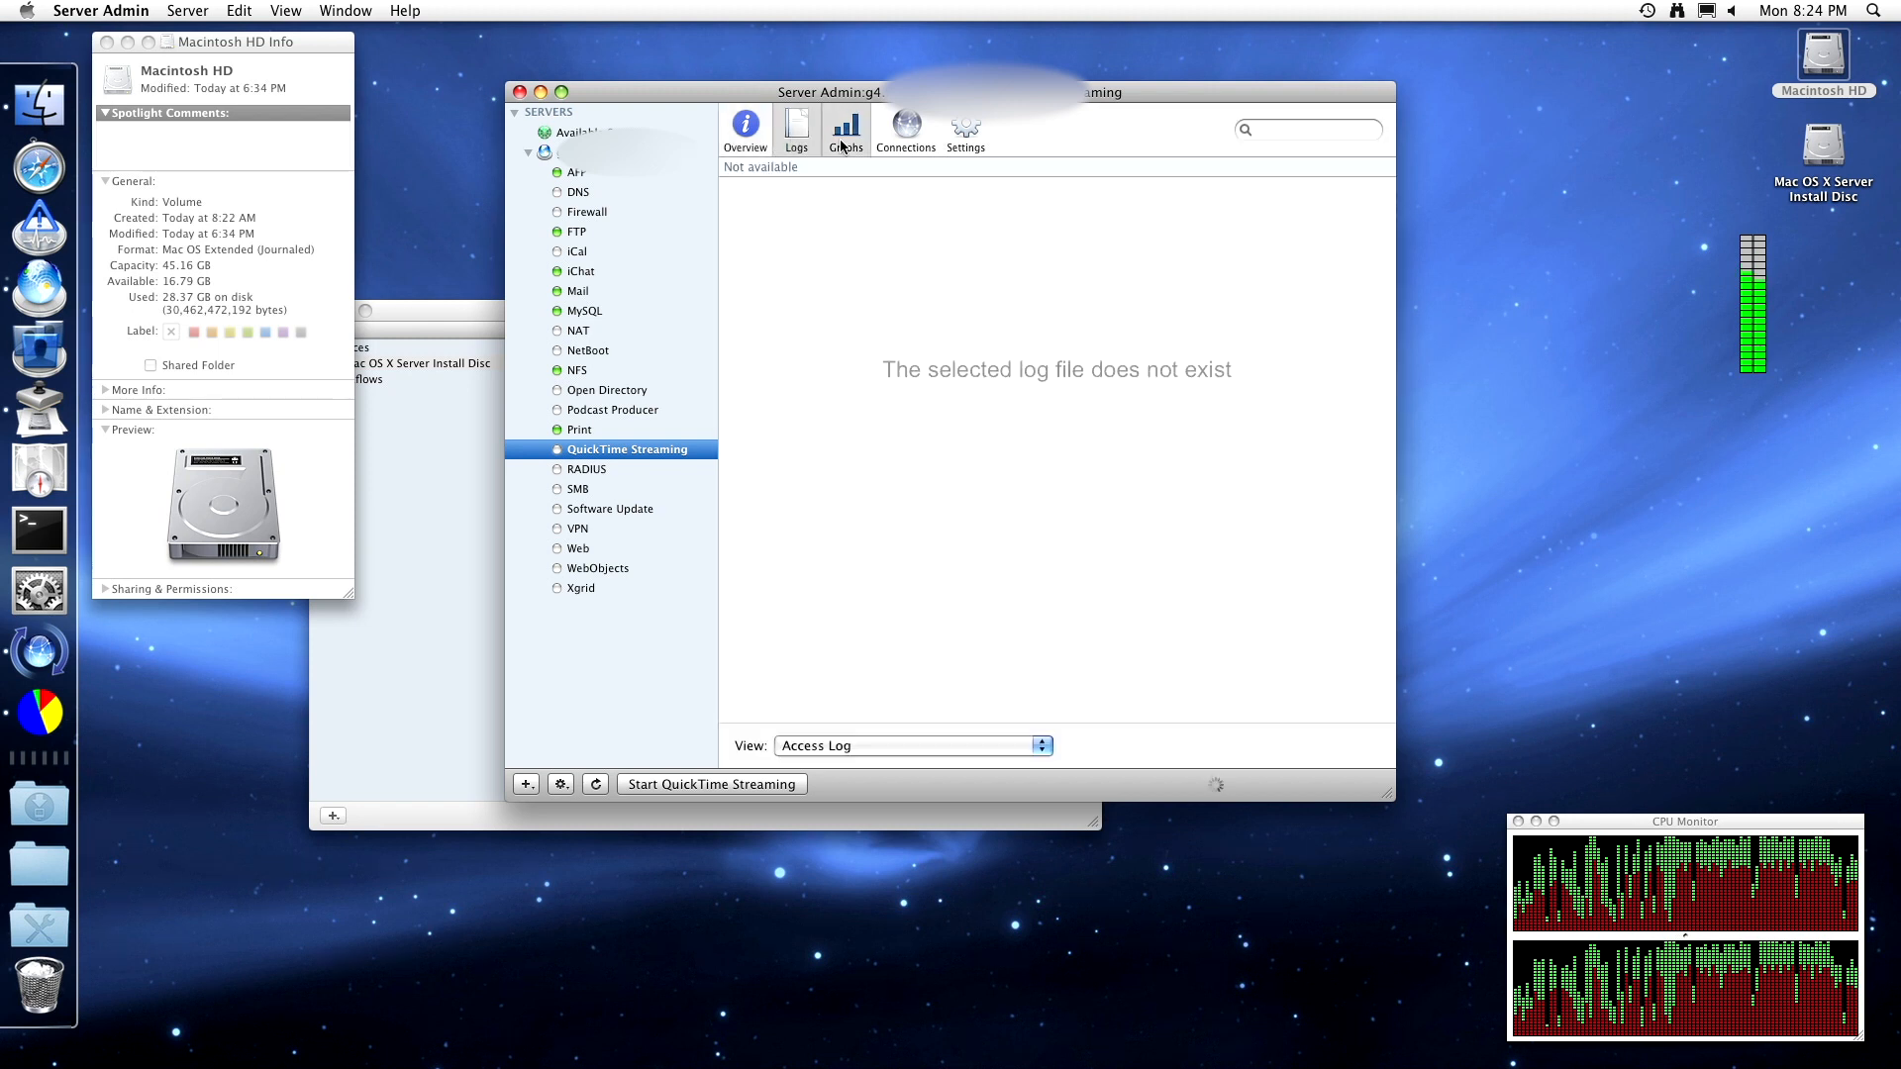
click(920, 741)
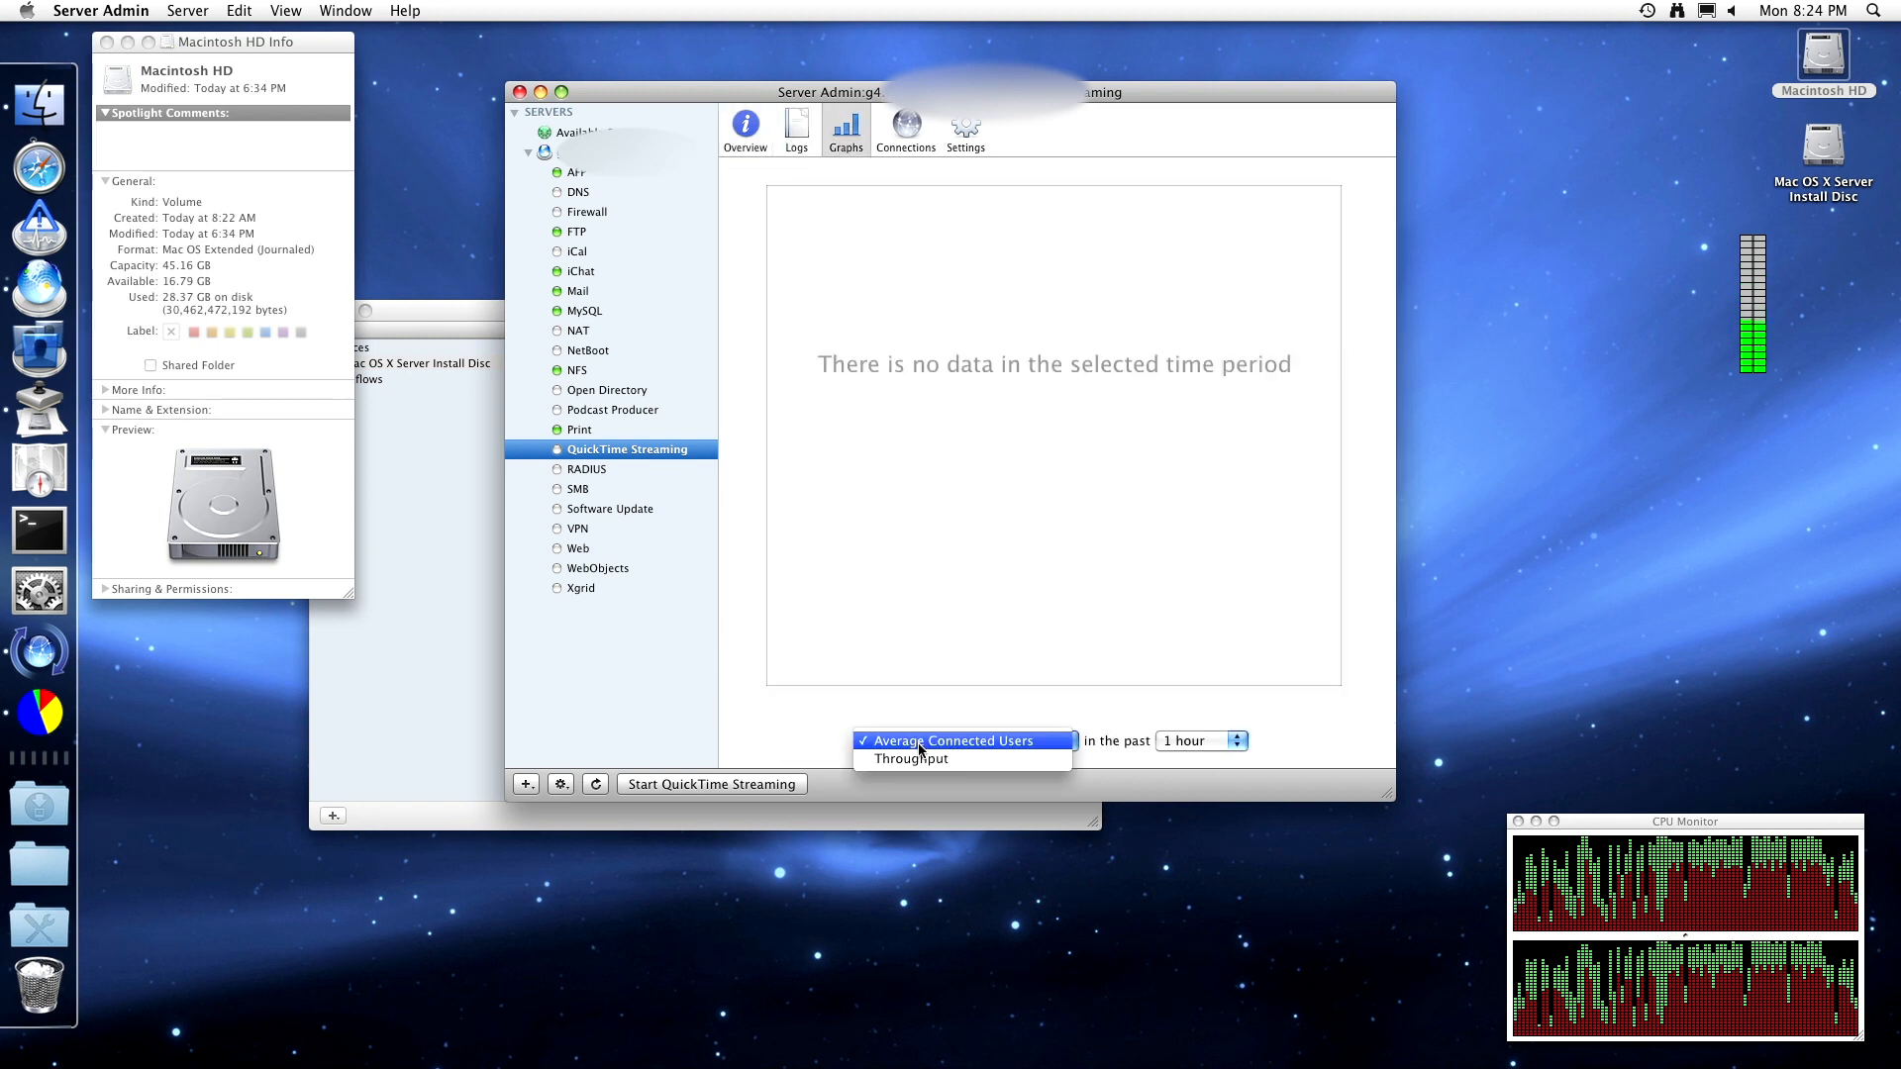
click(915, 759)
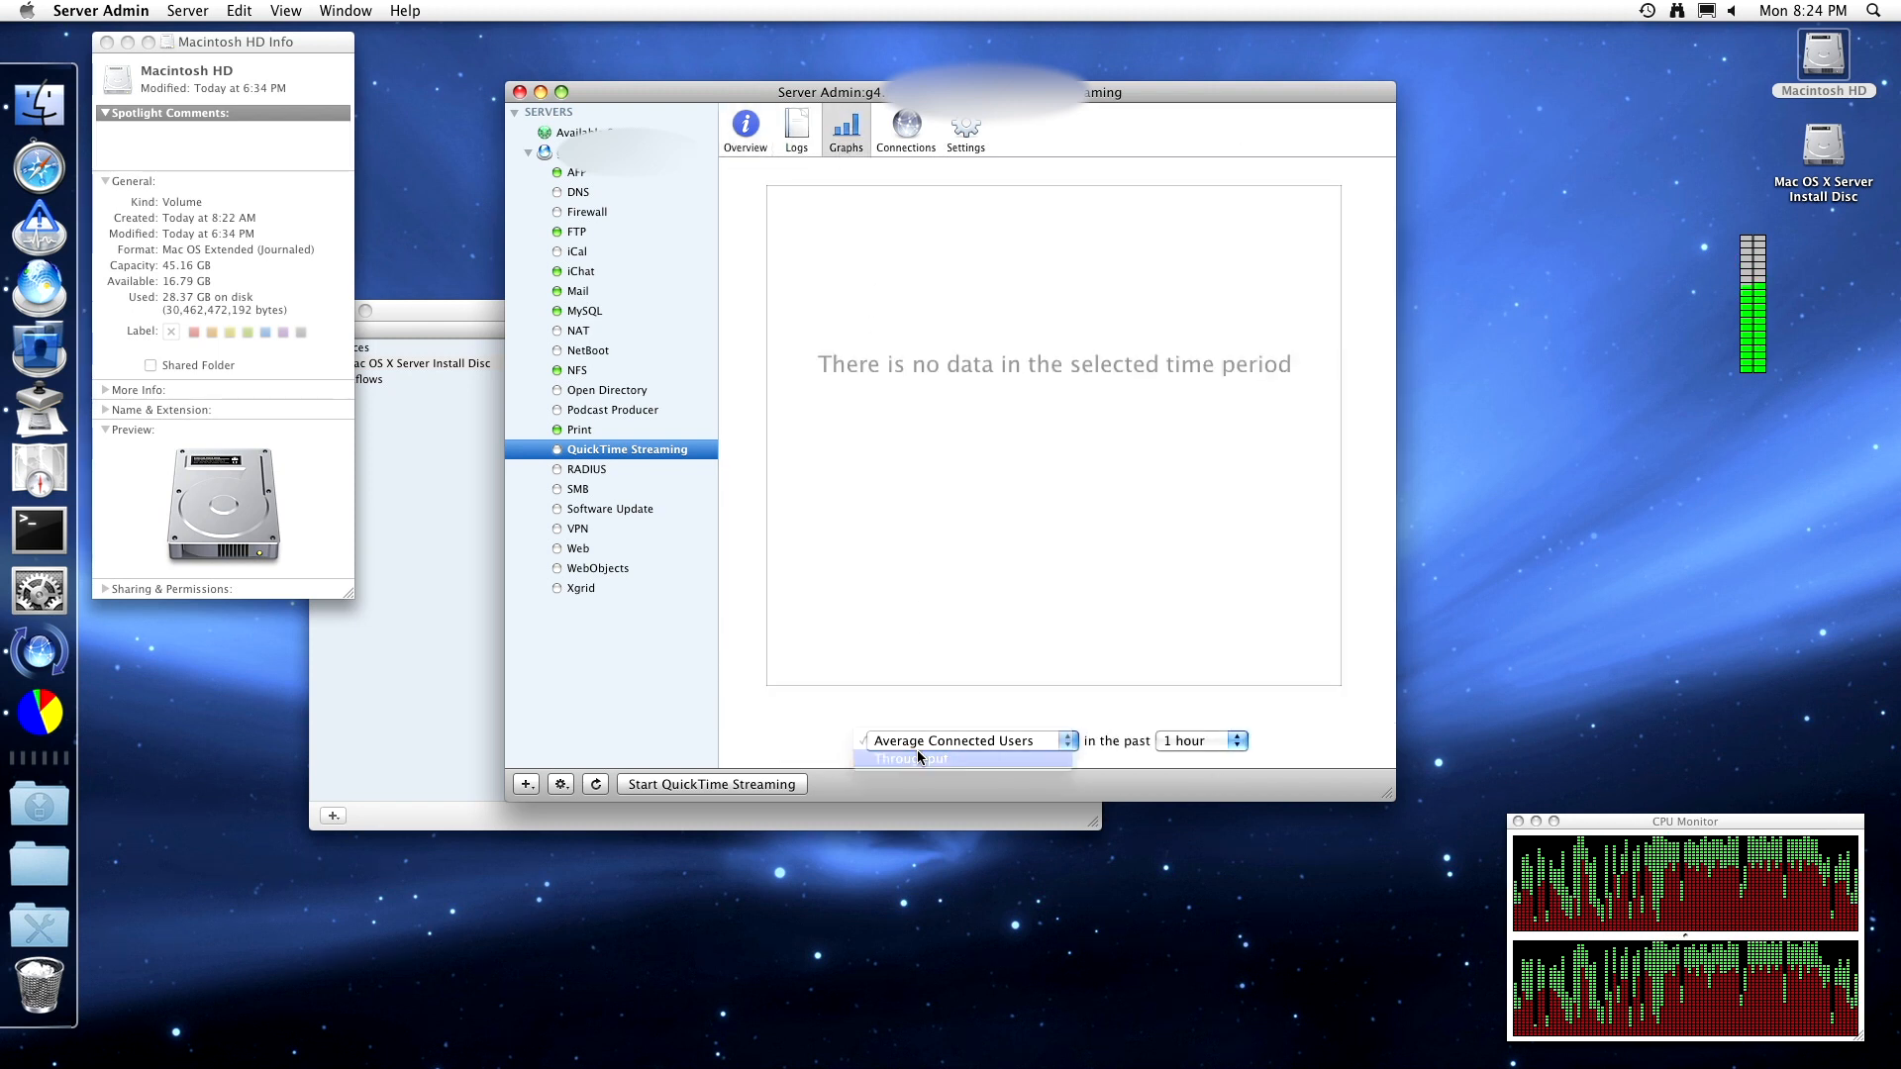
click(909, 124)
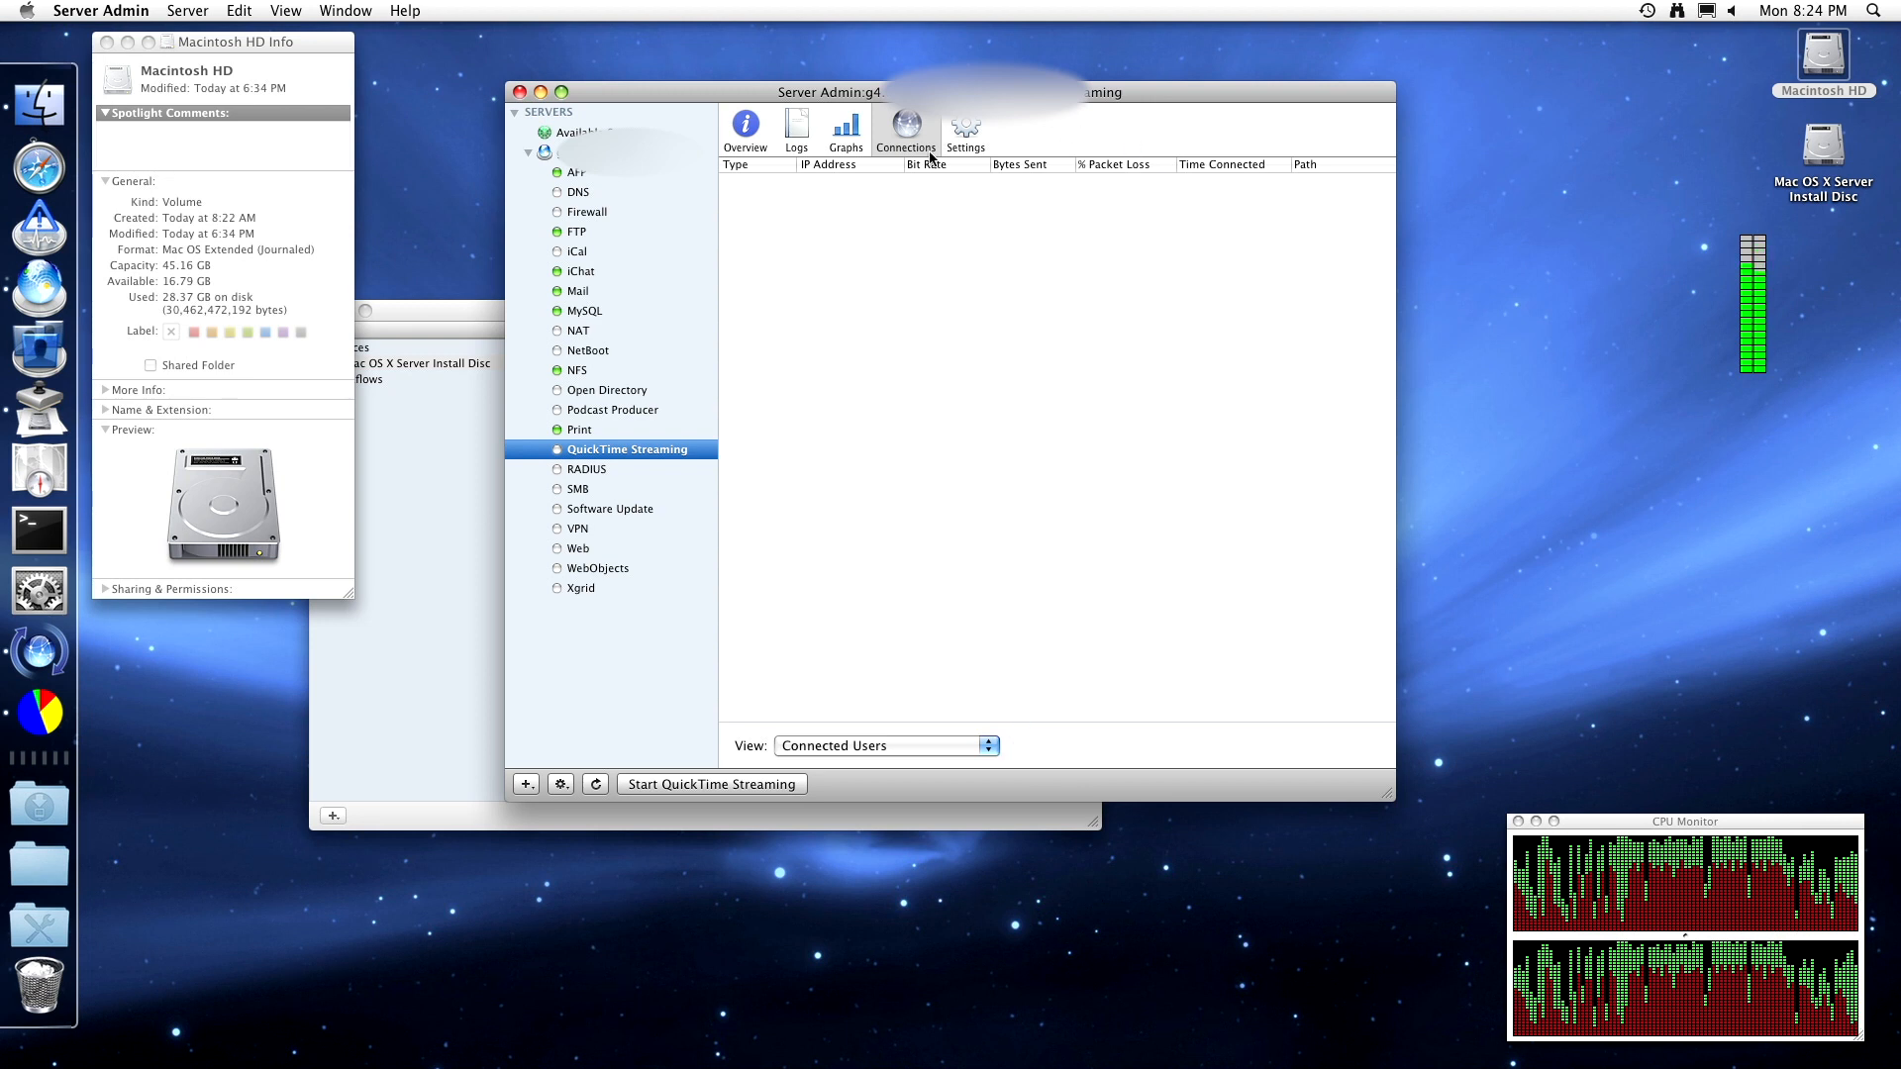
click(937, 751)
click(937, 762)
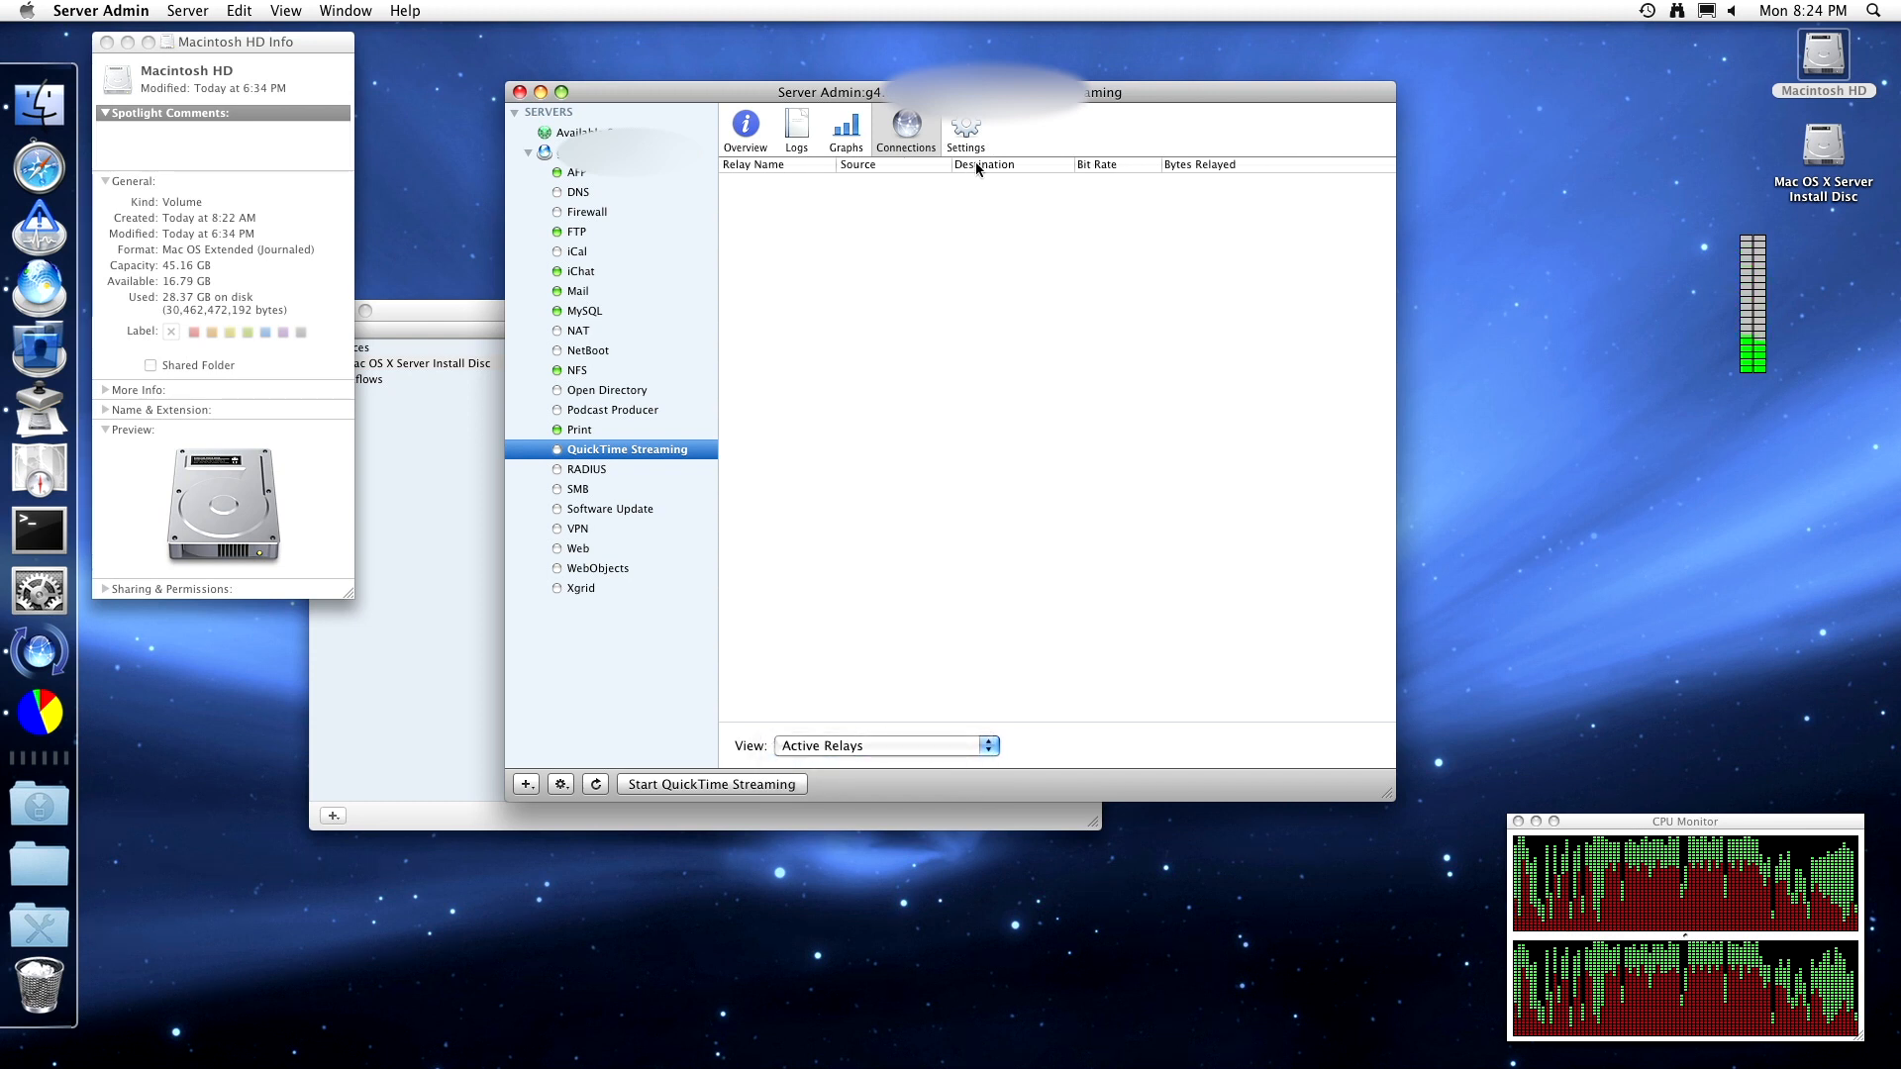
- Set QuickTime Streaming's maximum throughput to 50 Mbit/s and maximum connections to 10
click(975, 126)
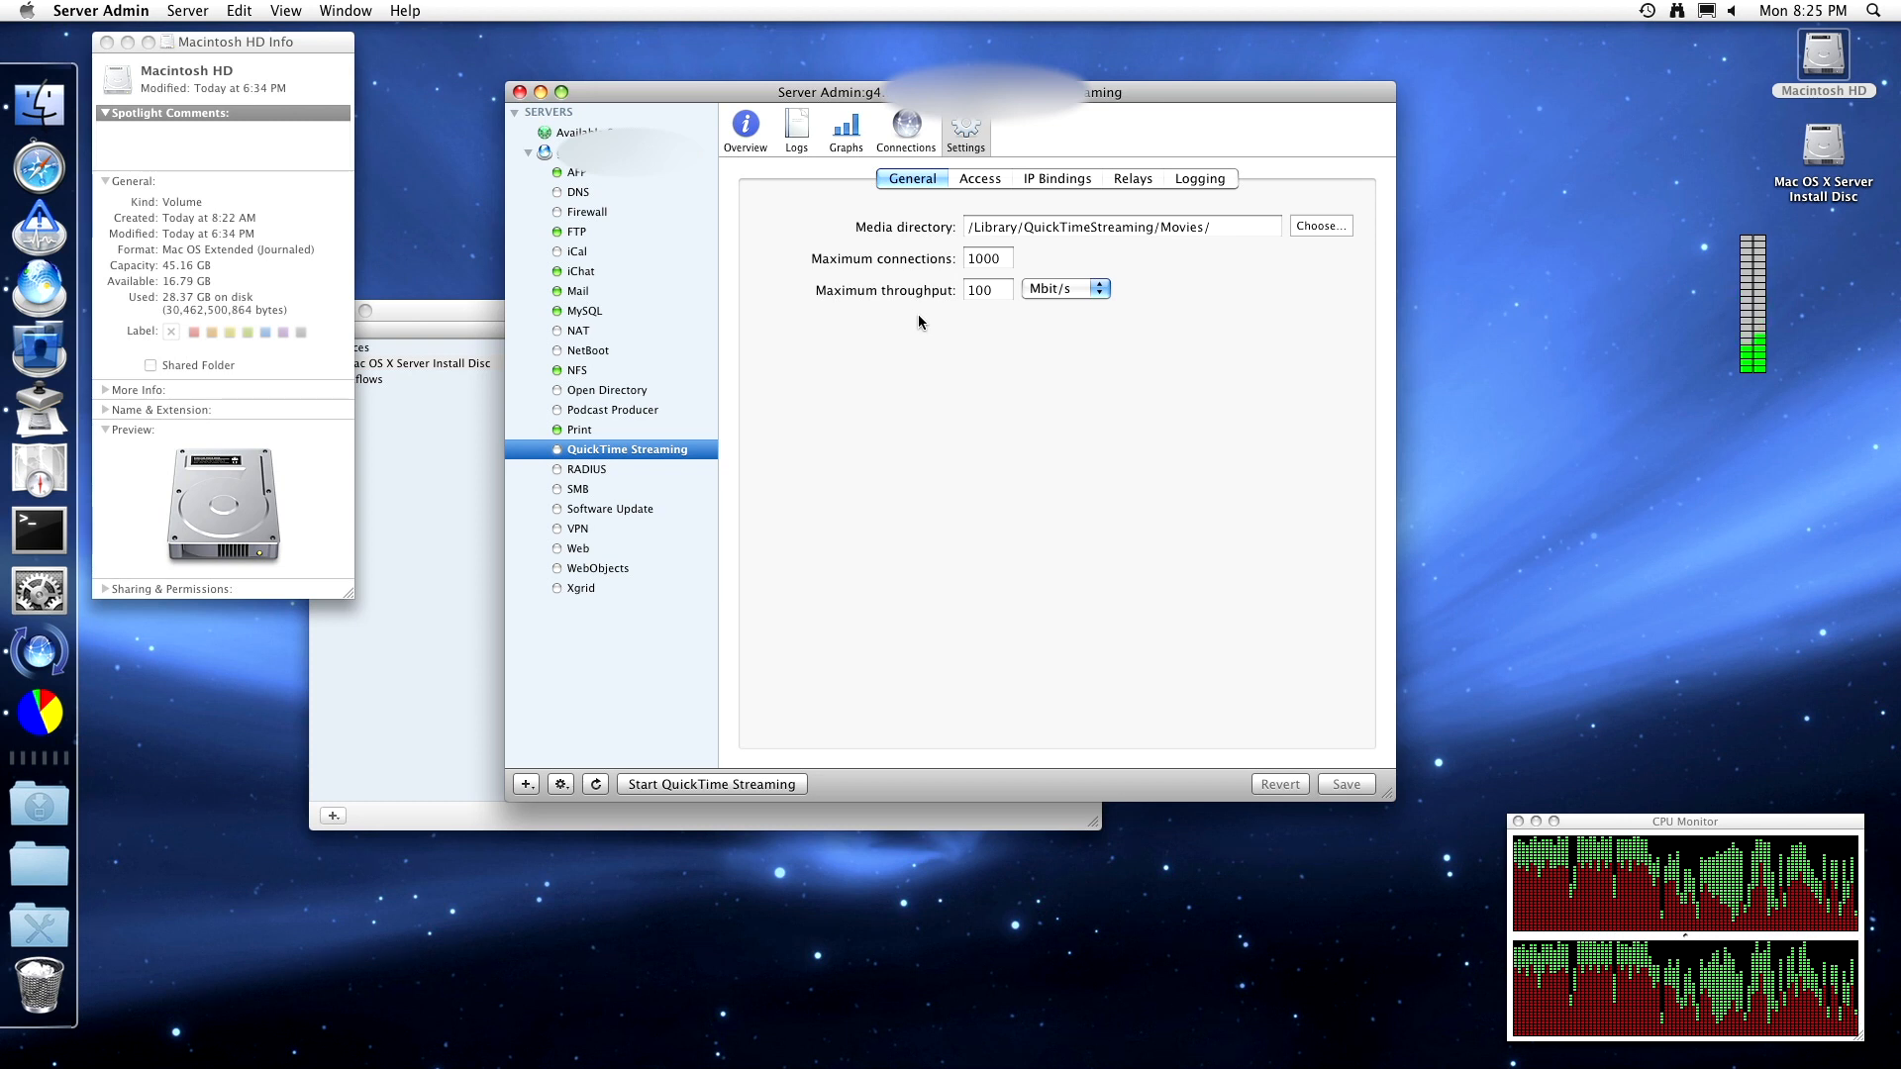
click(999, 288)
click(1035, 290)
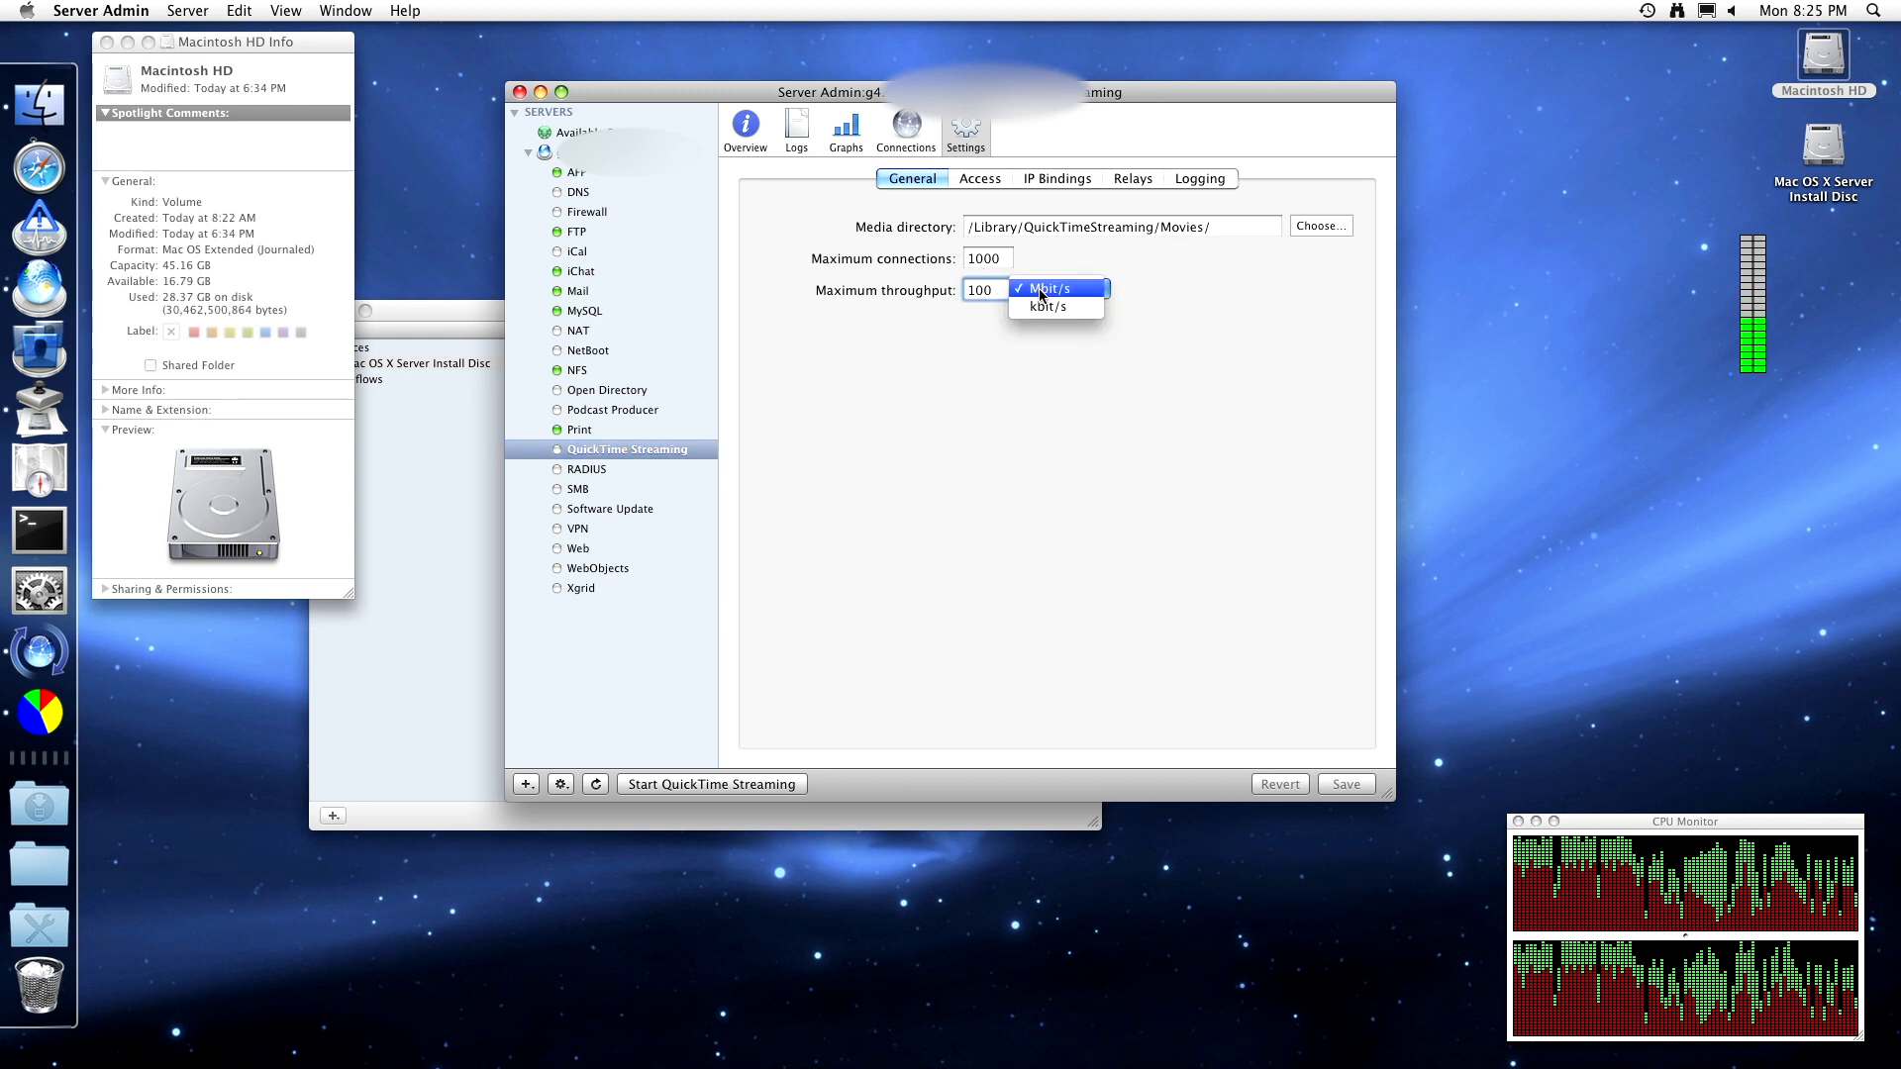
click(988, 287)
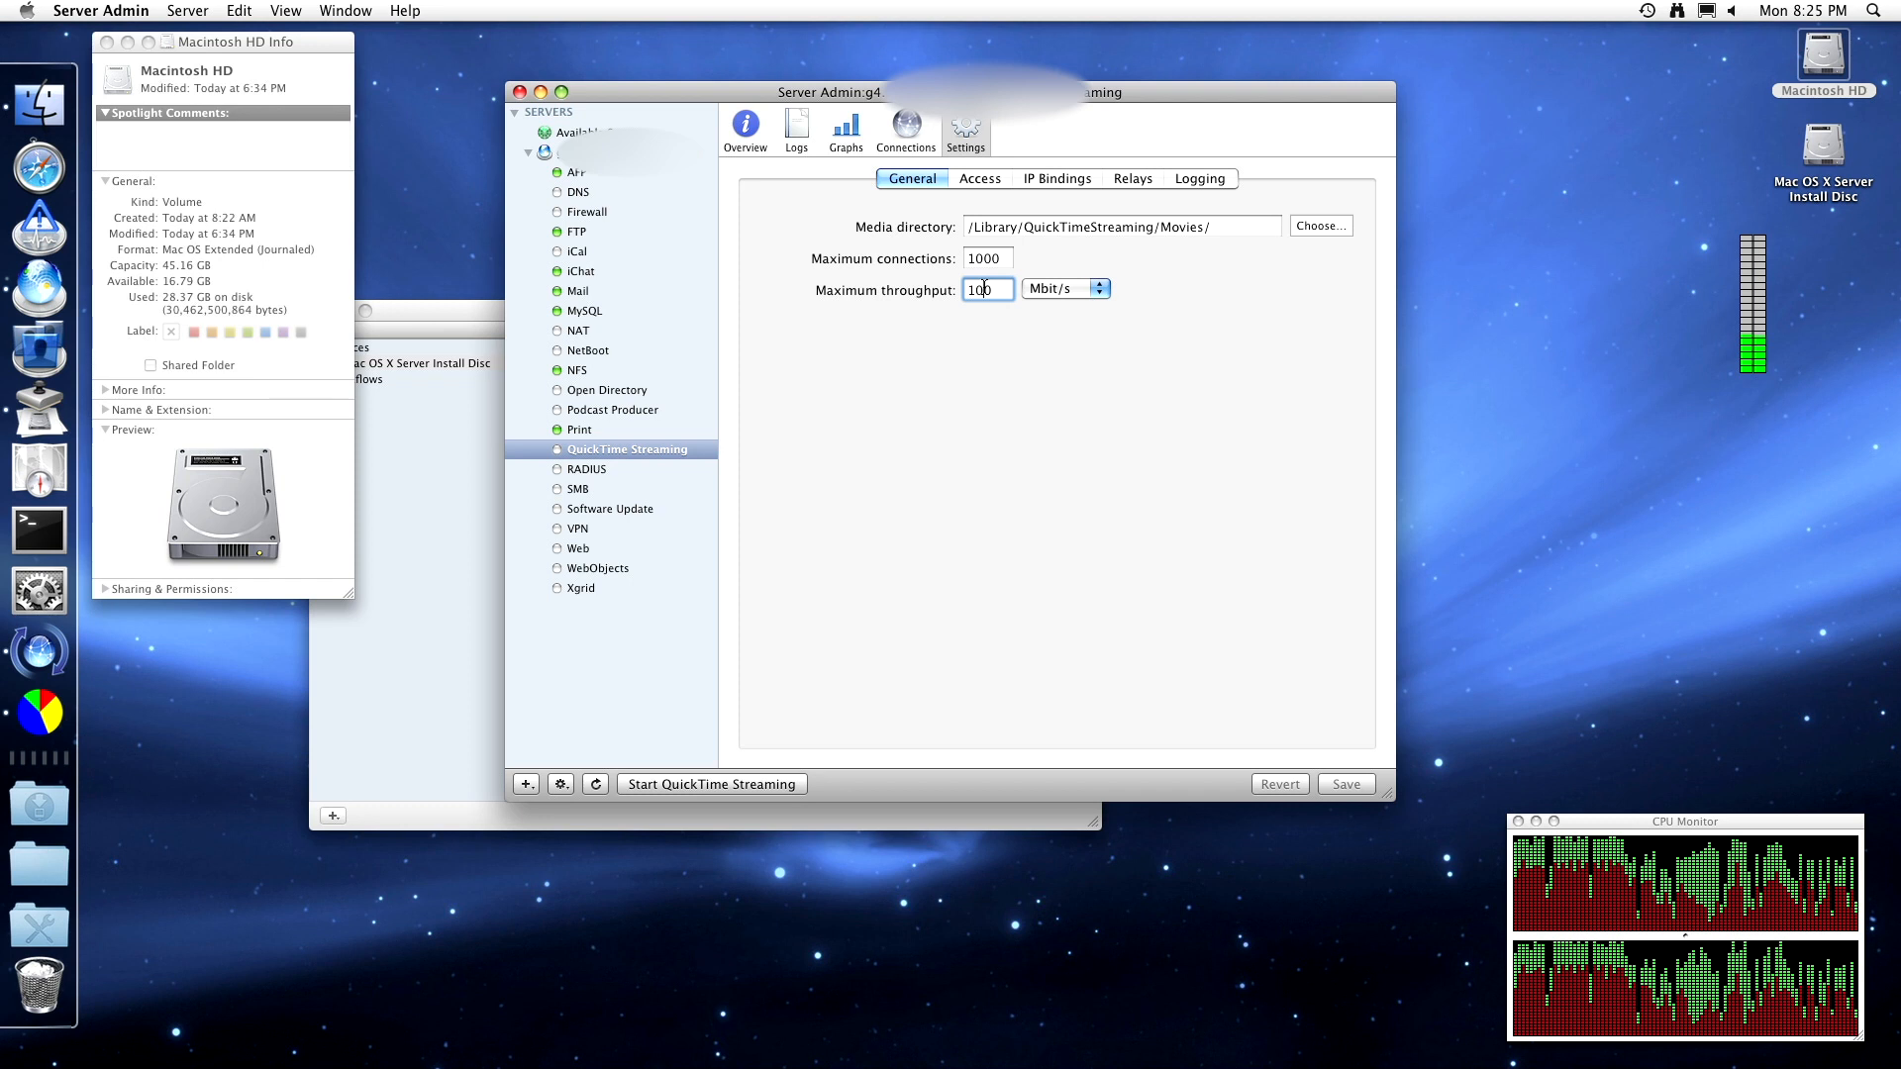
key(BackSpace)
key(BackSpace)
key(BackSpace)
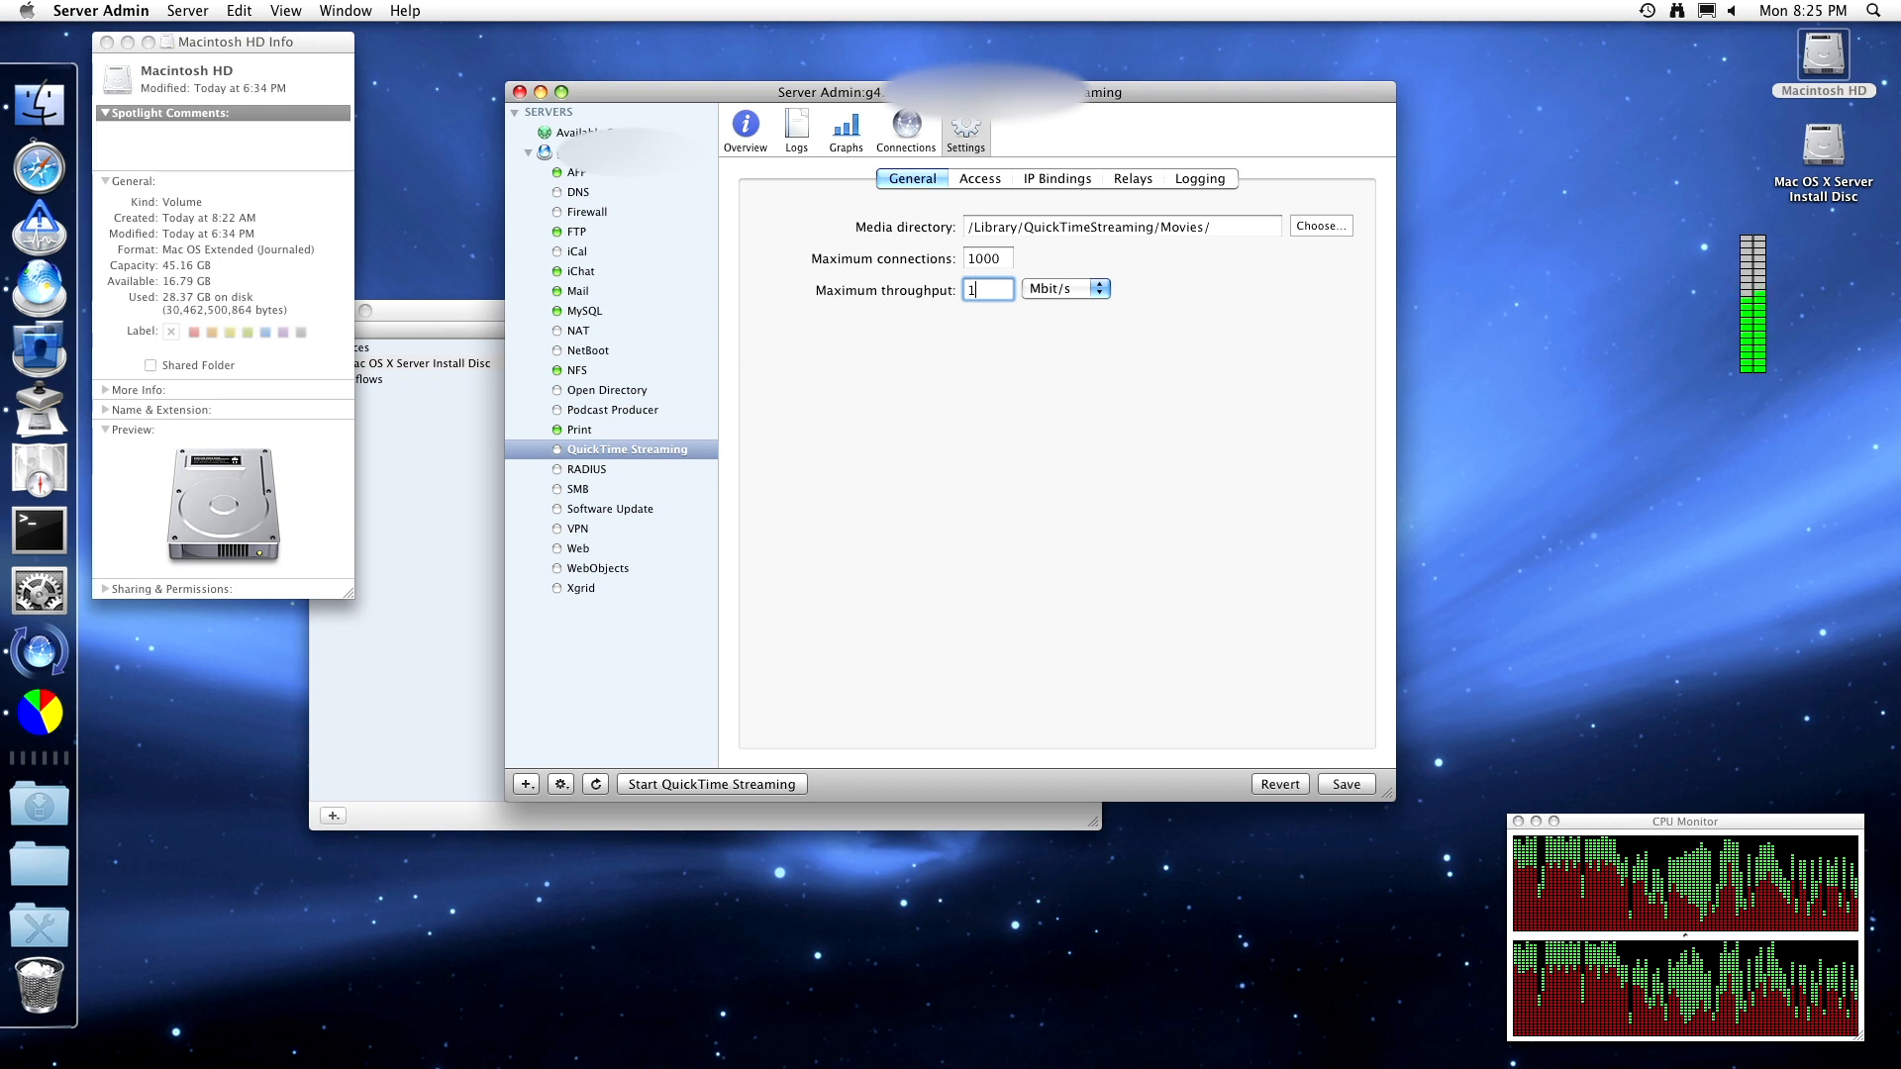
text(50)
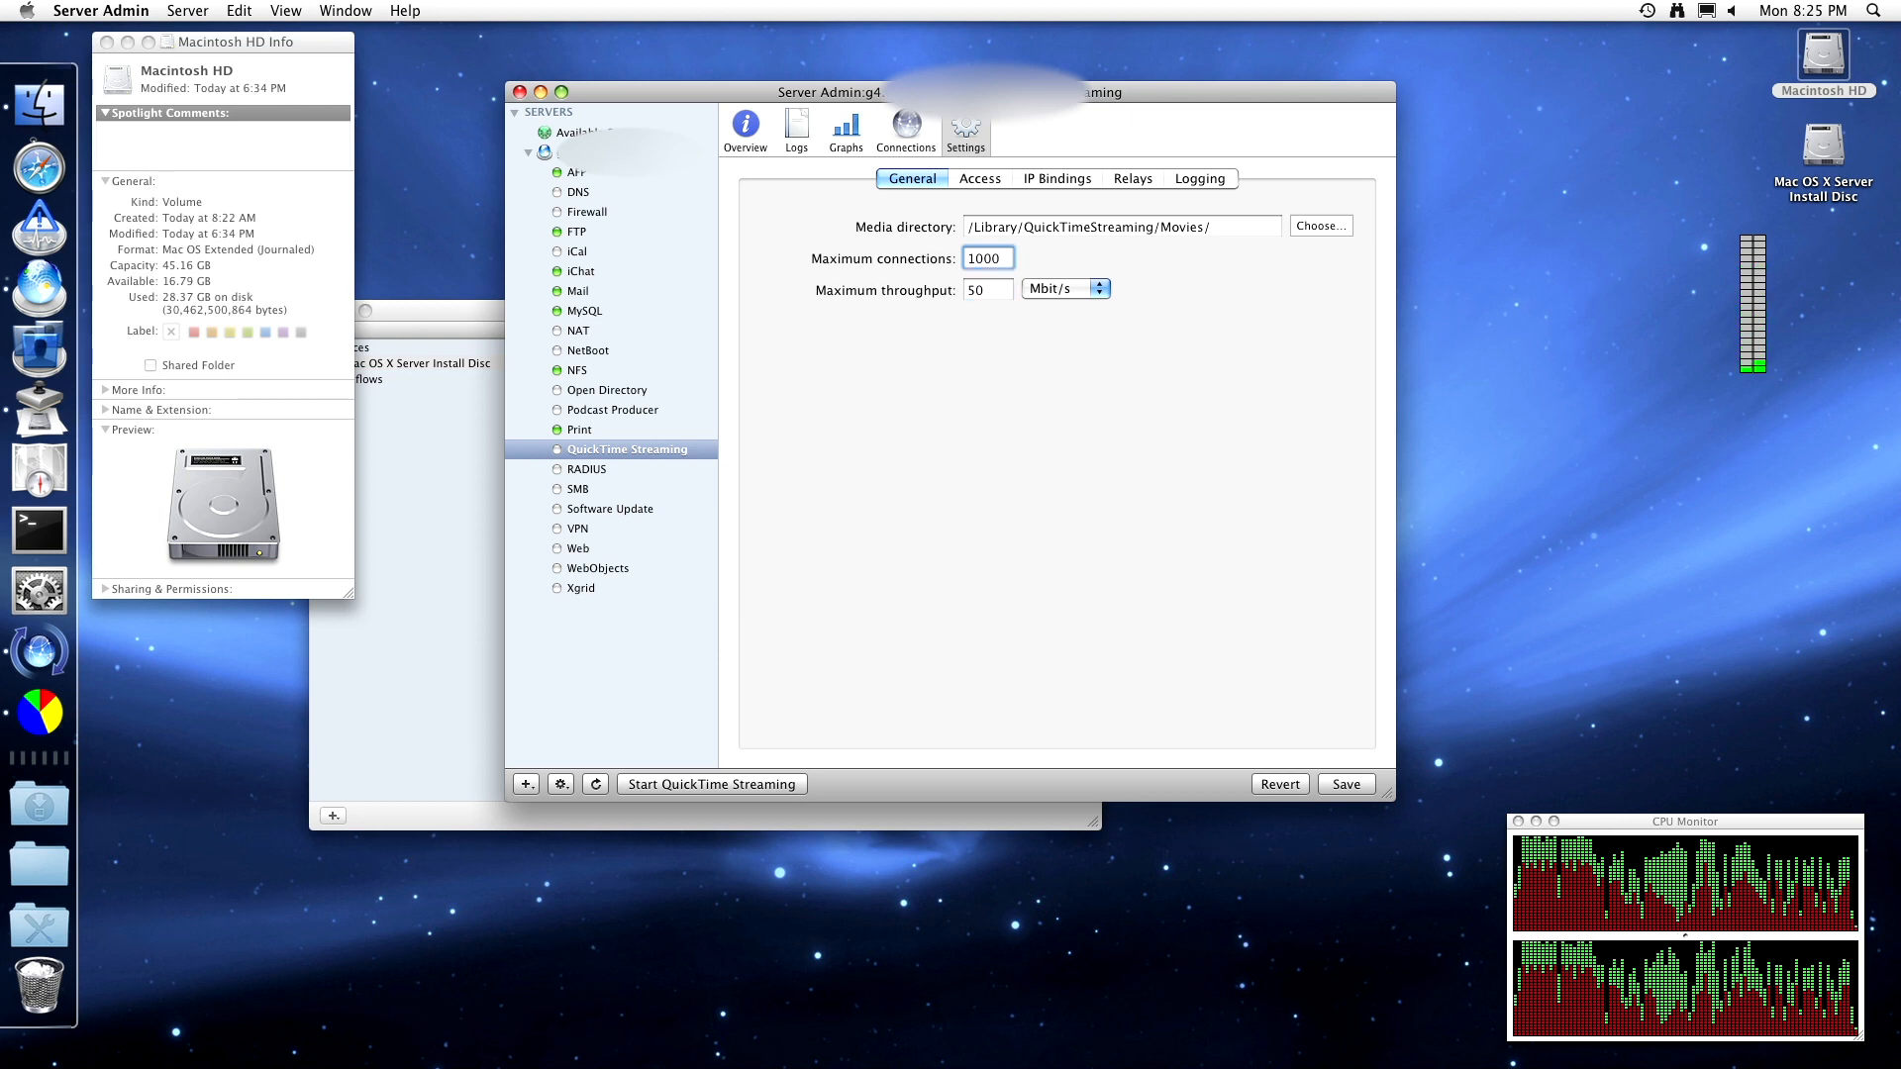
key(BackSpace)
key(BackSpace)
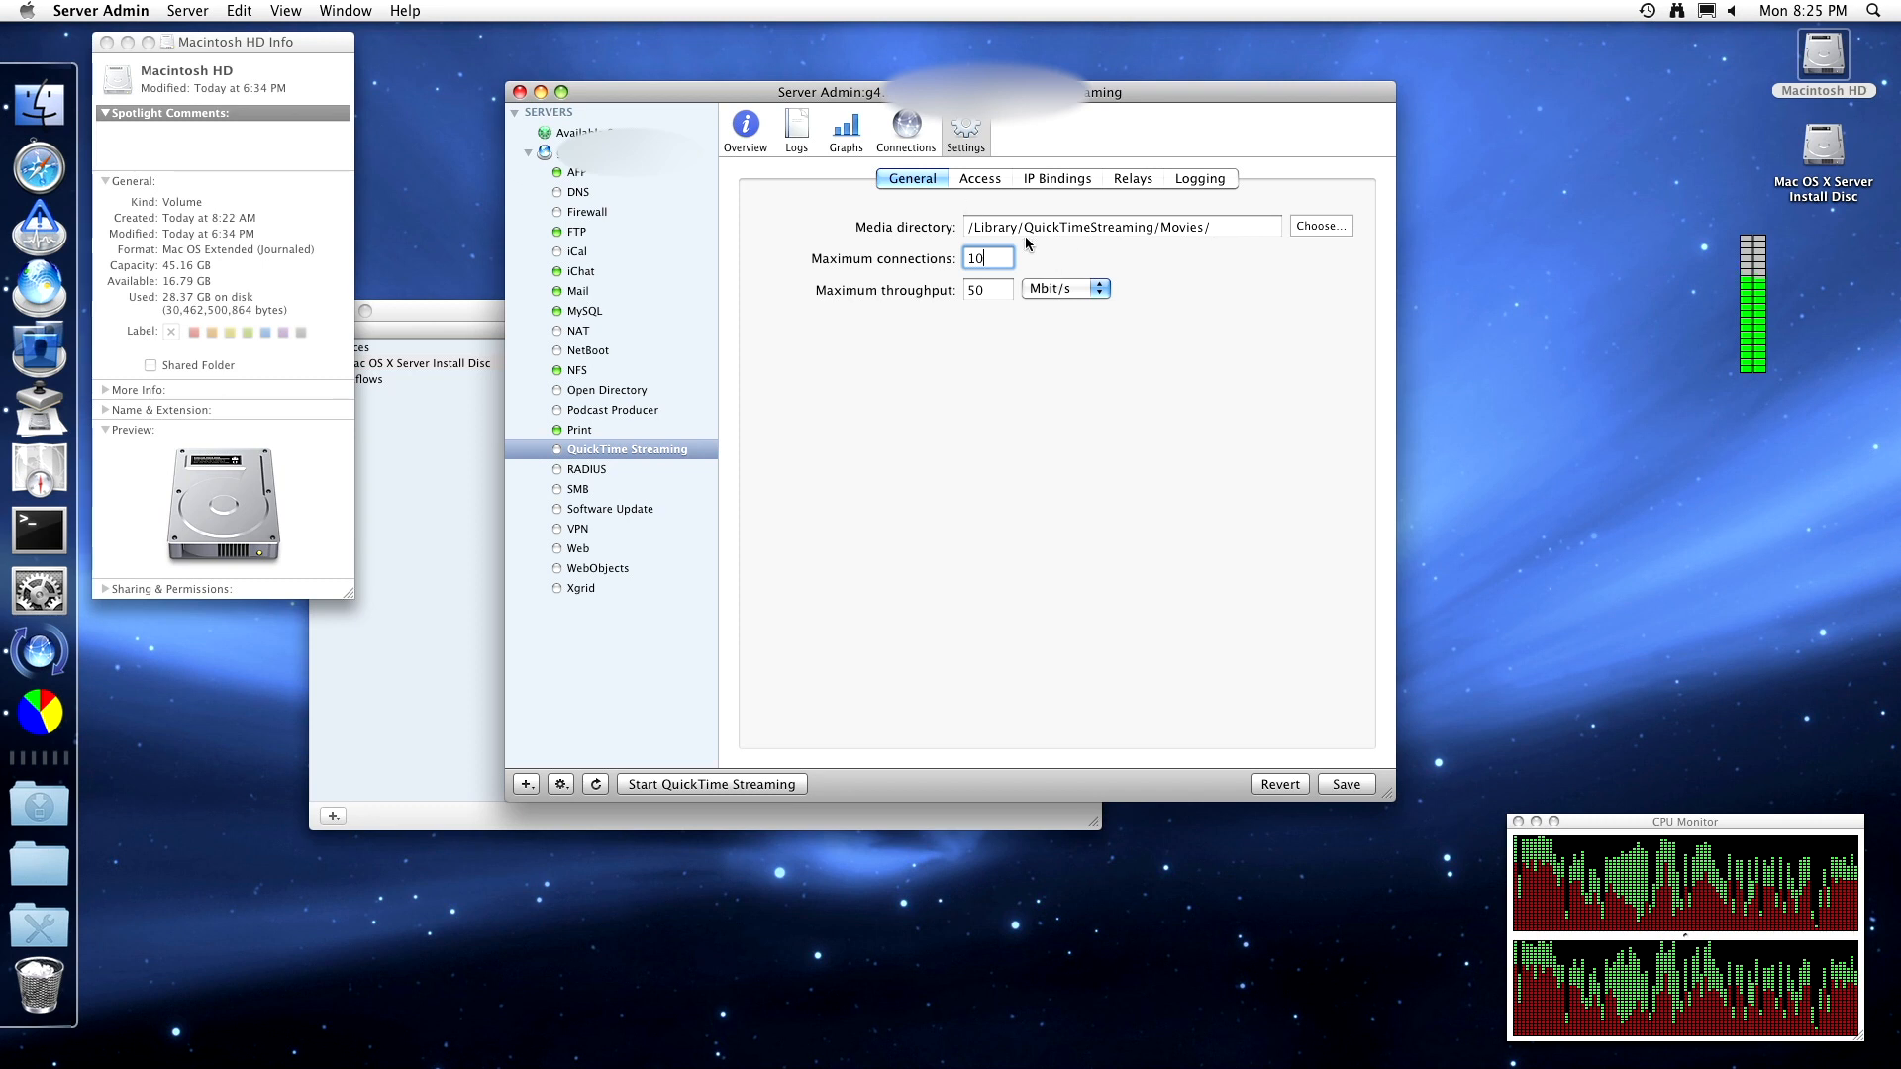
click(988, 180)
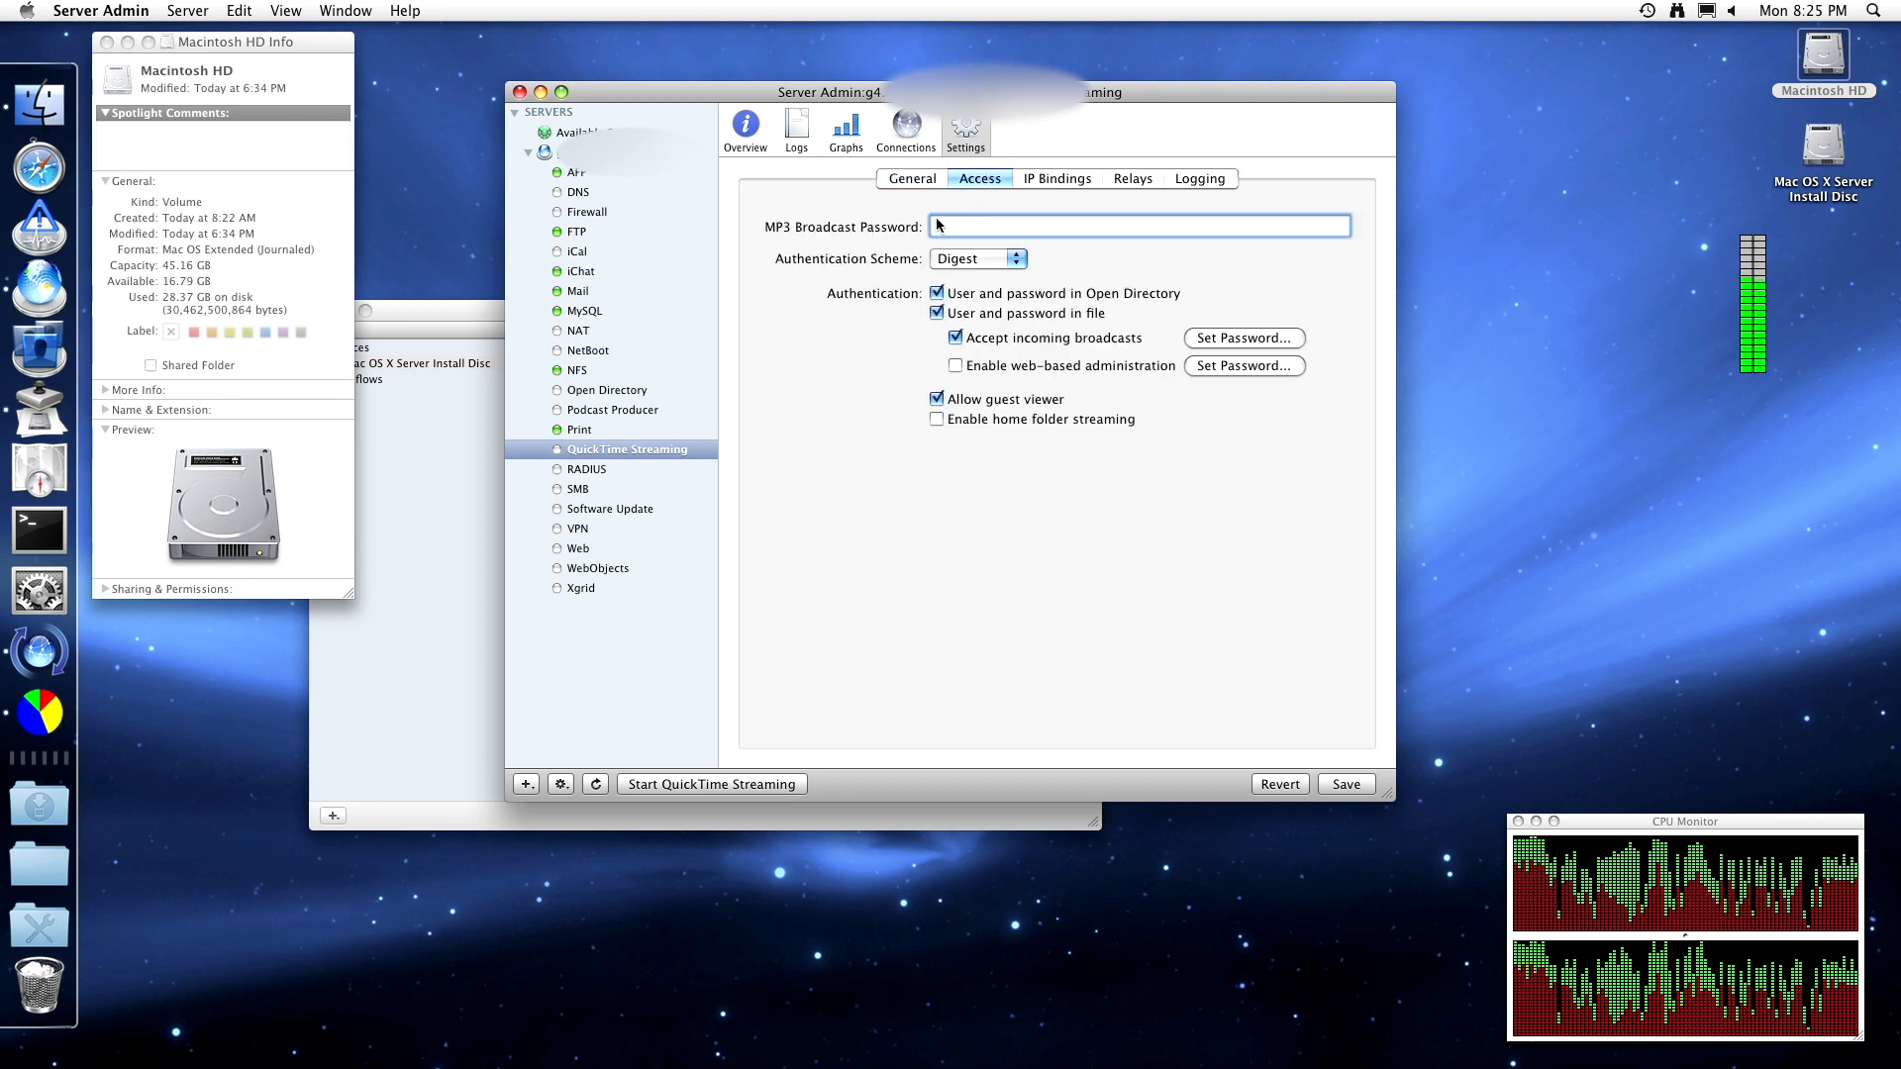
- Keep Digest authentication and enable web-based administration, entering its username and password
click(1007, 256)
click(1078, 240)
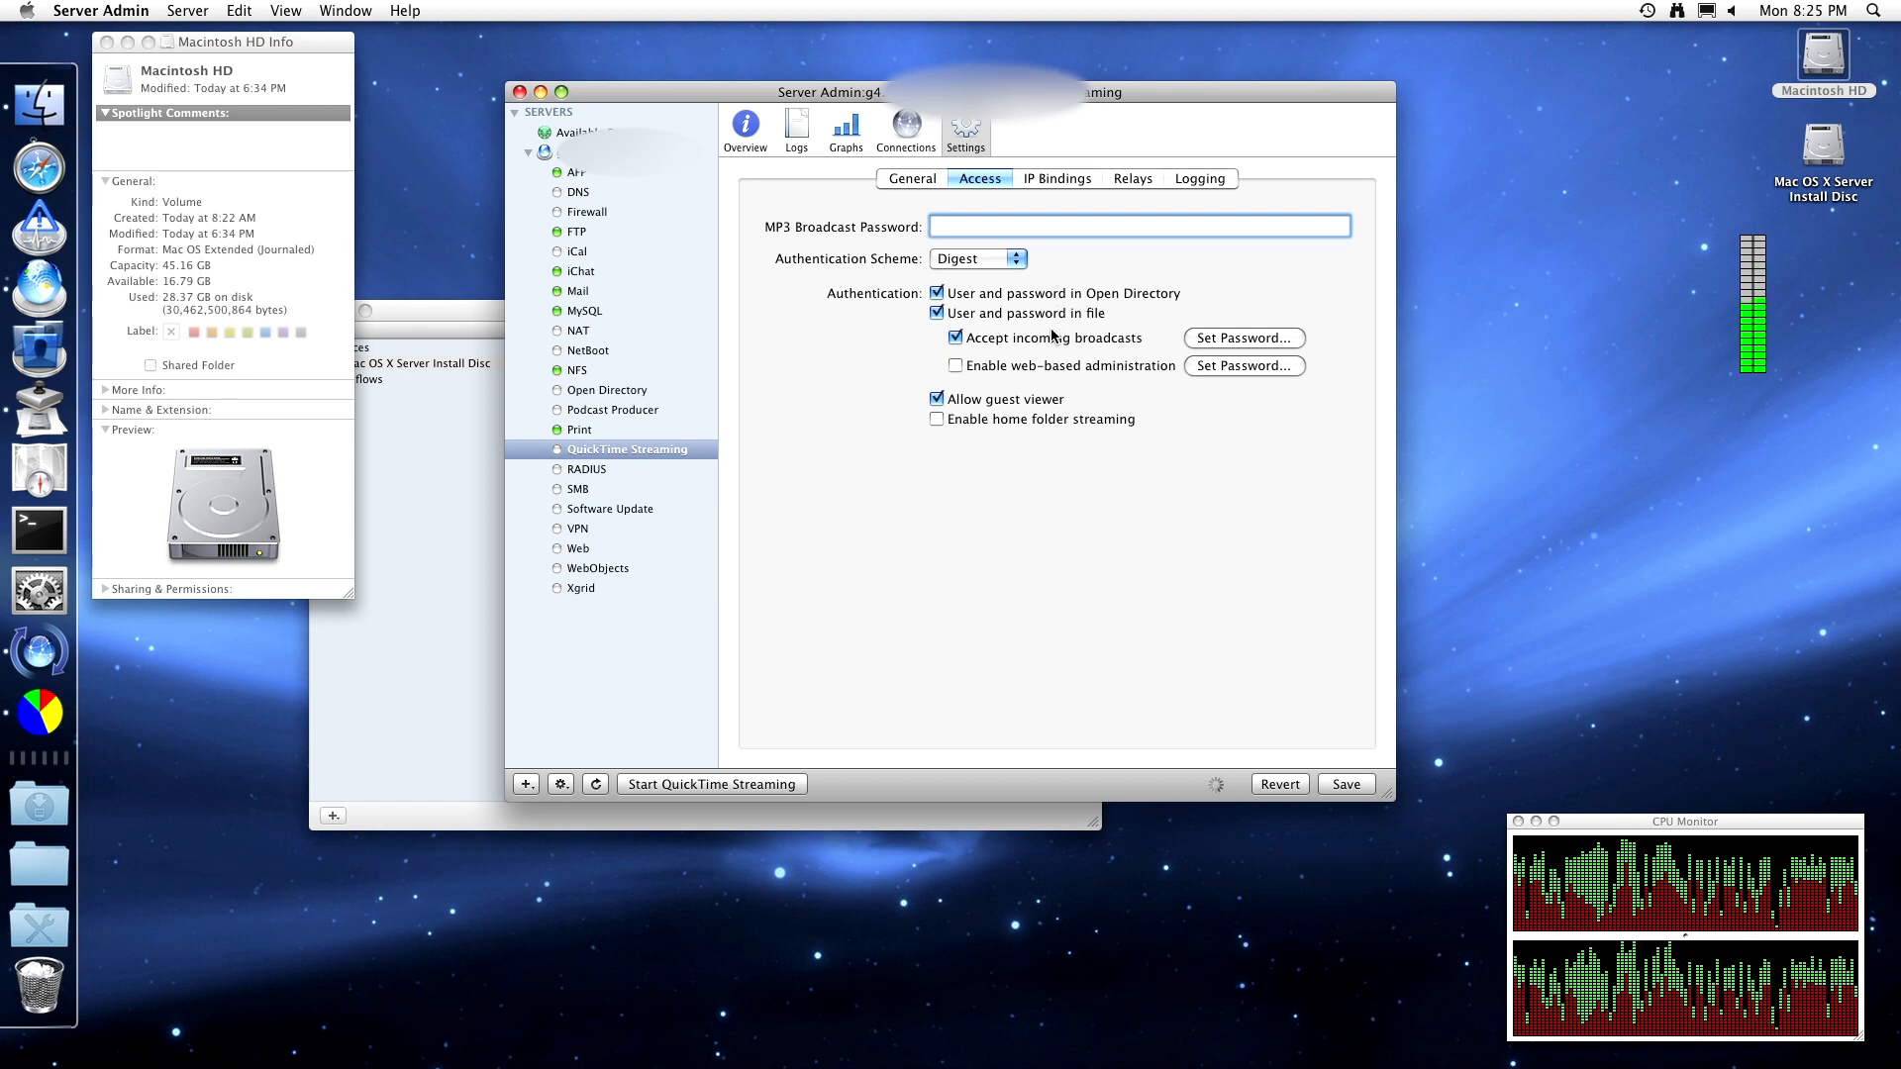
click(1047, 367)
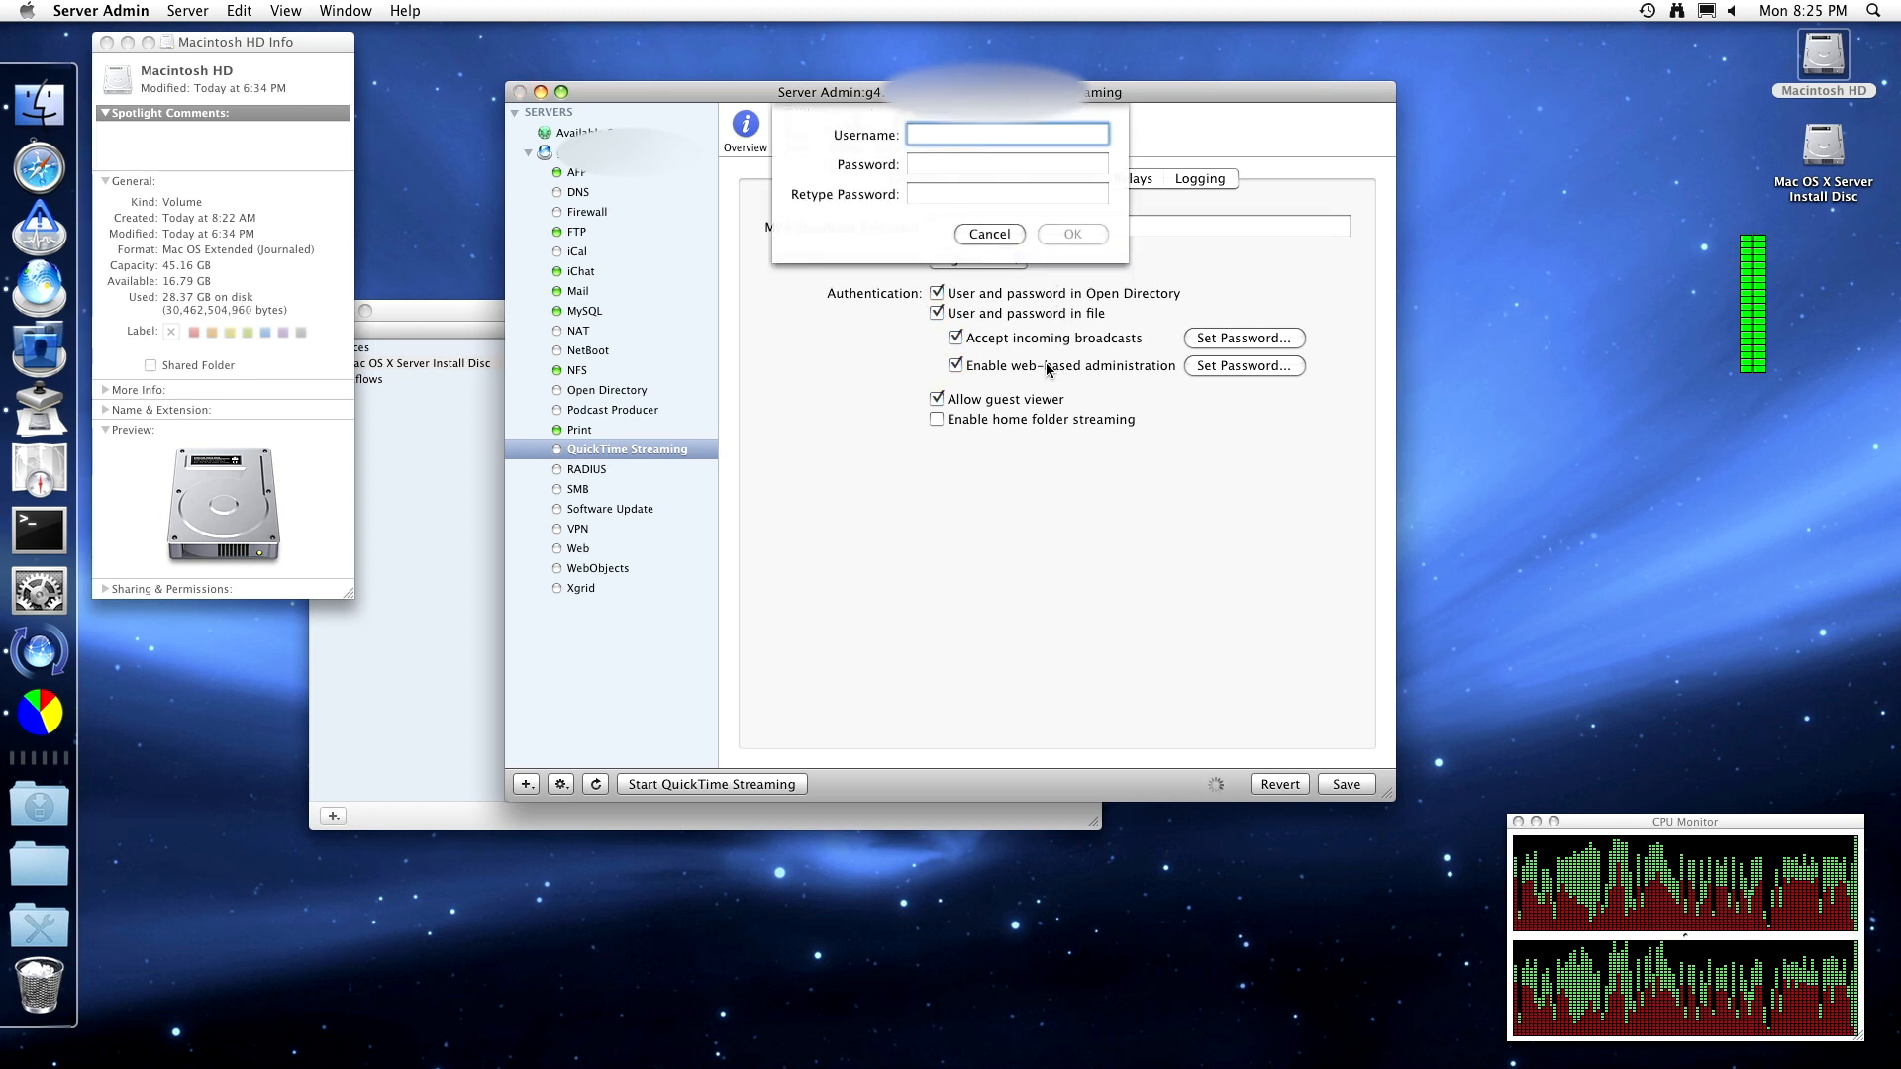
text(adm)
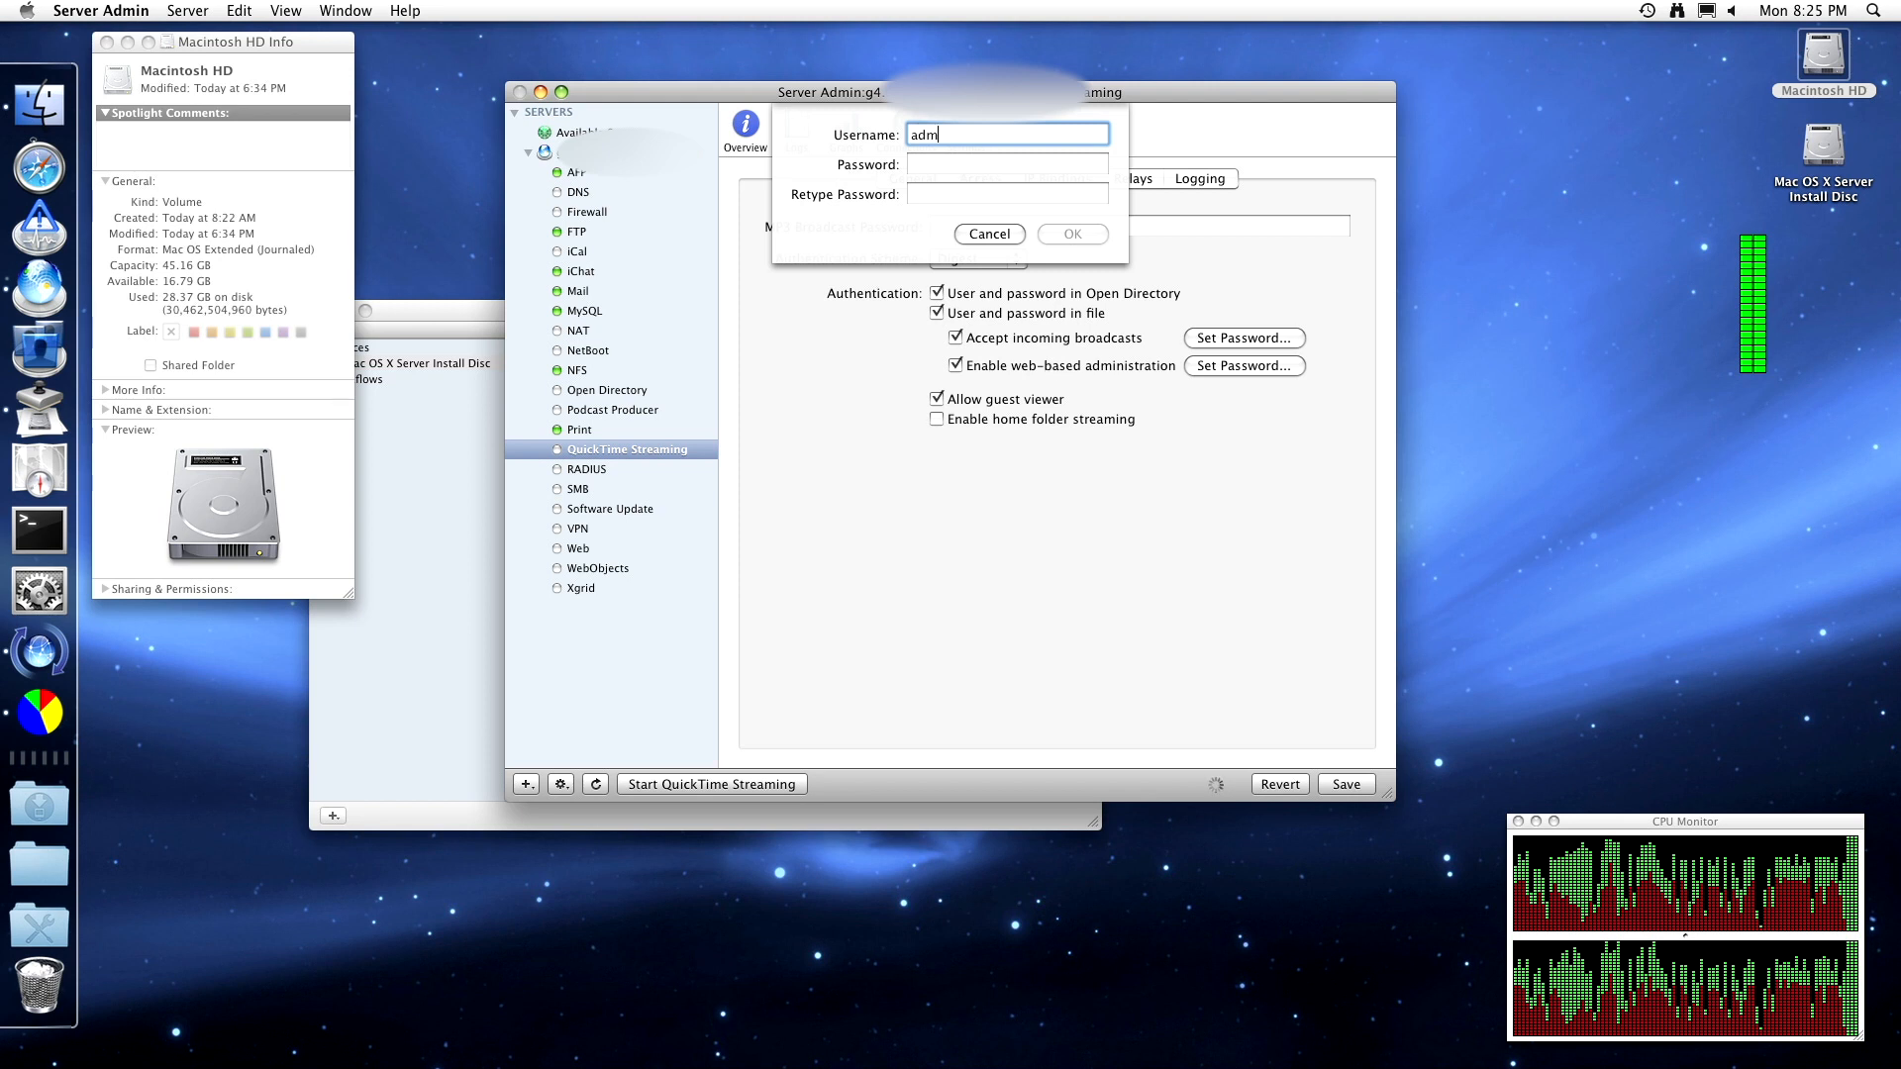
text(in)
key(Tab)
text(admin)
key(Tab)
text(admin)
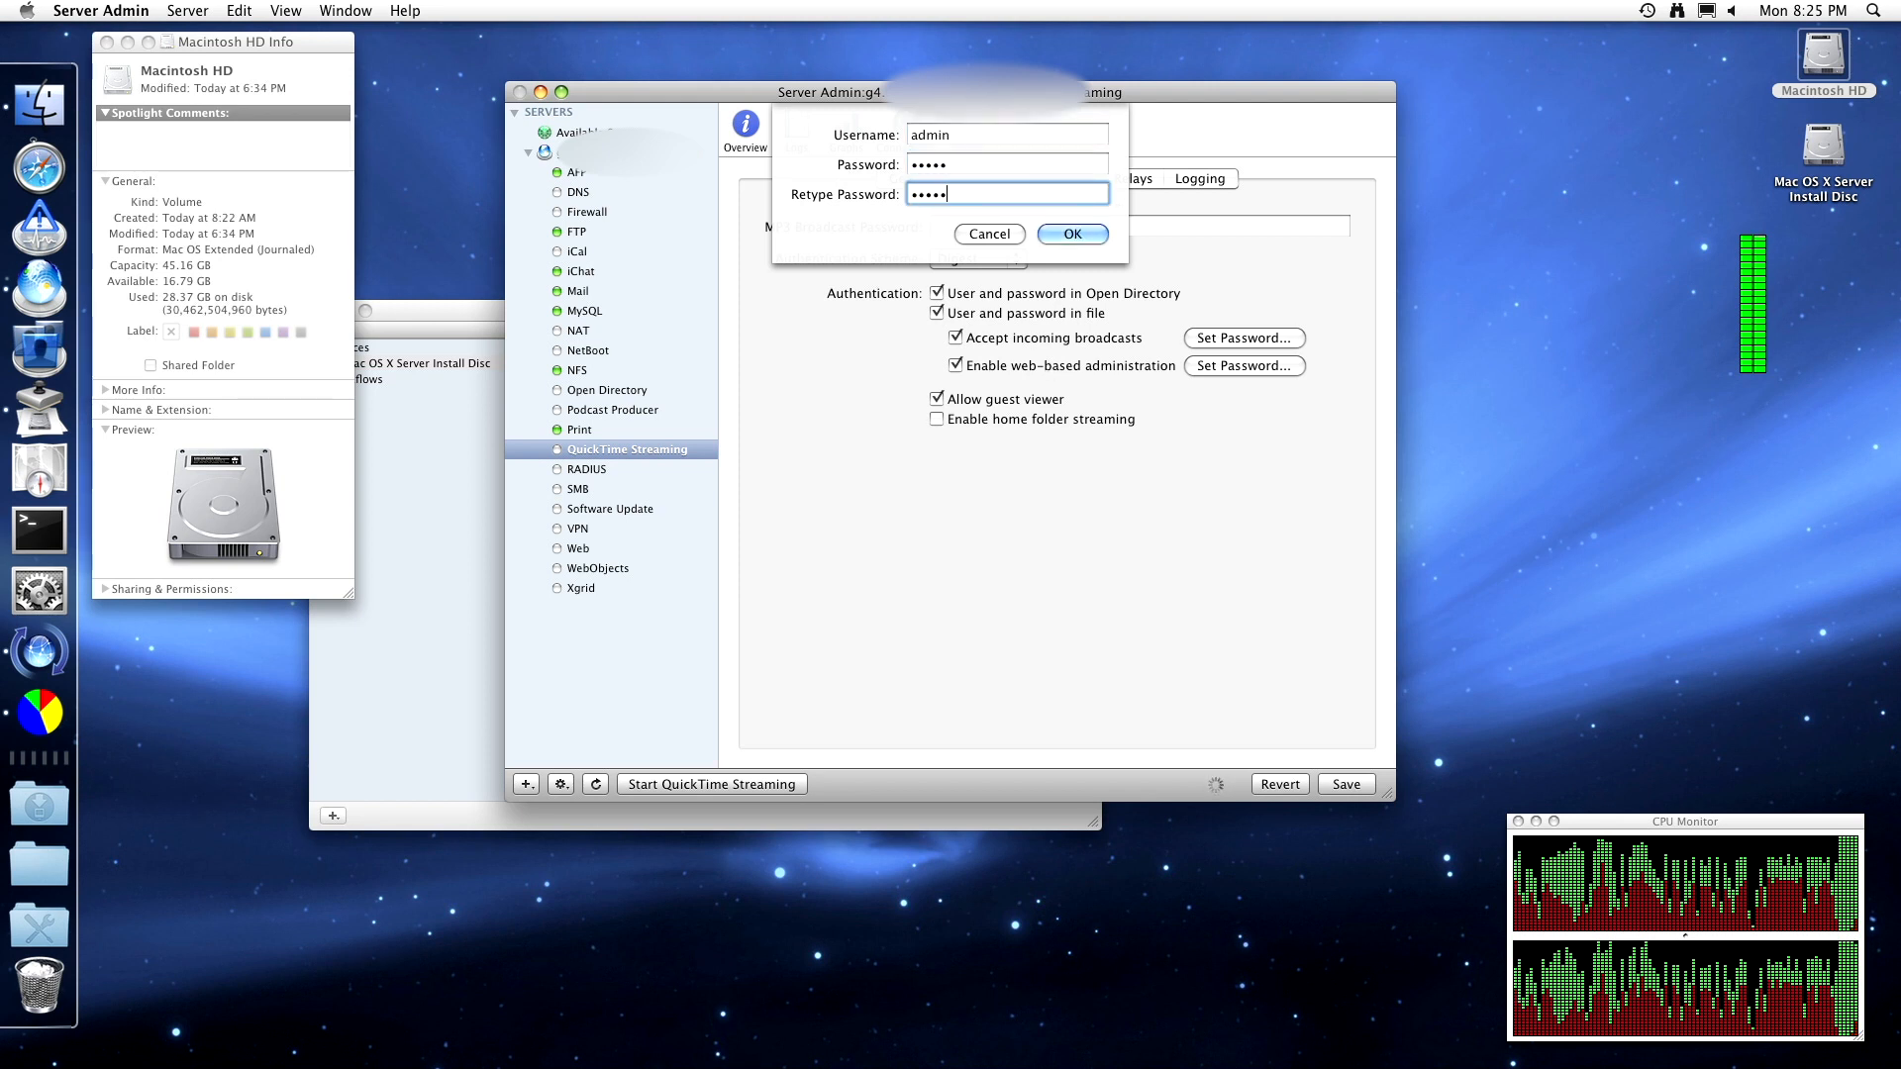
key(Return)
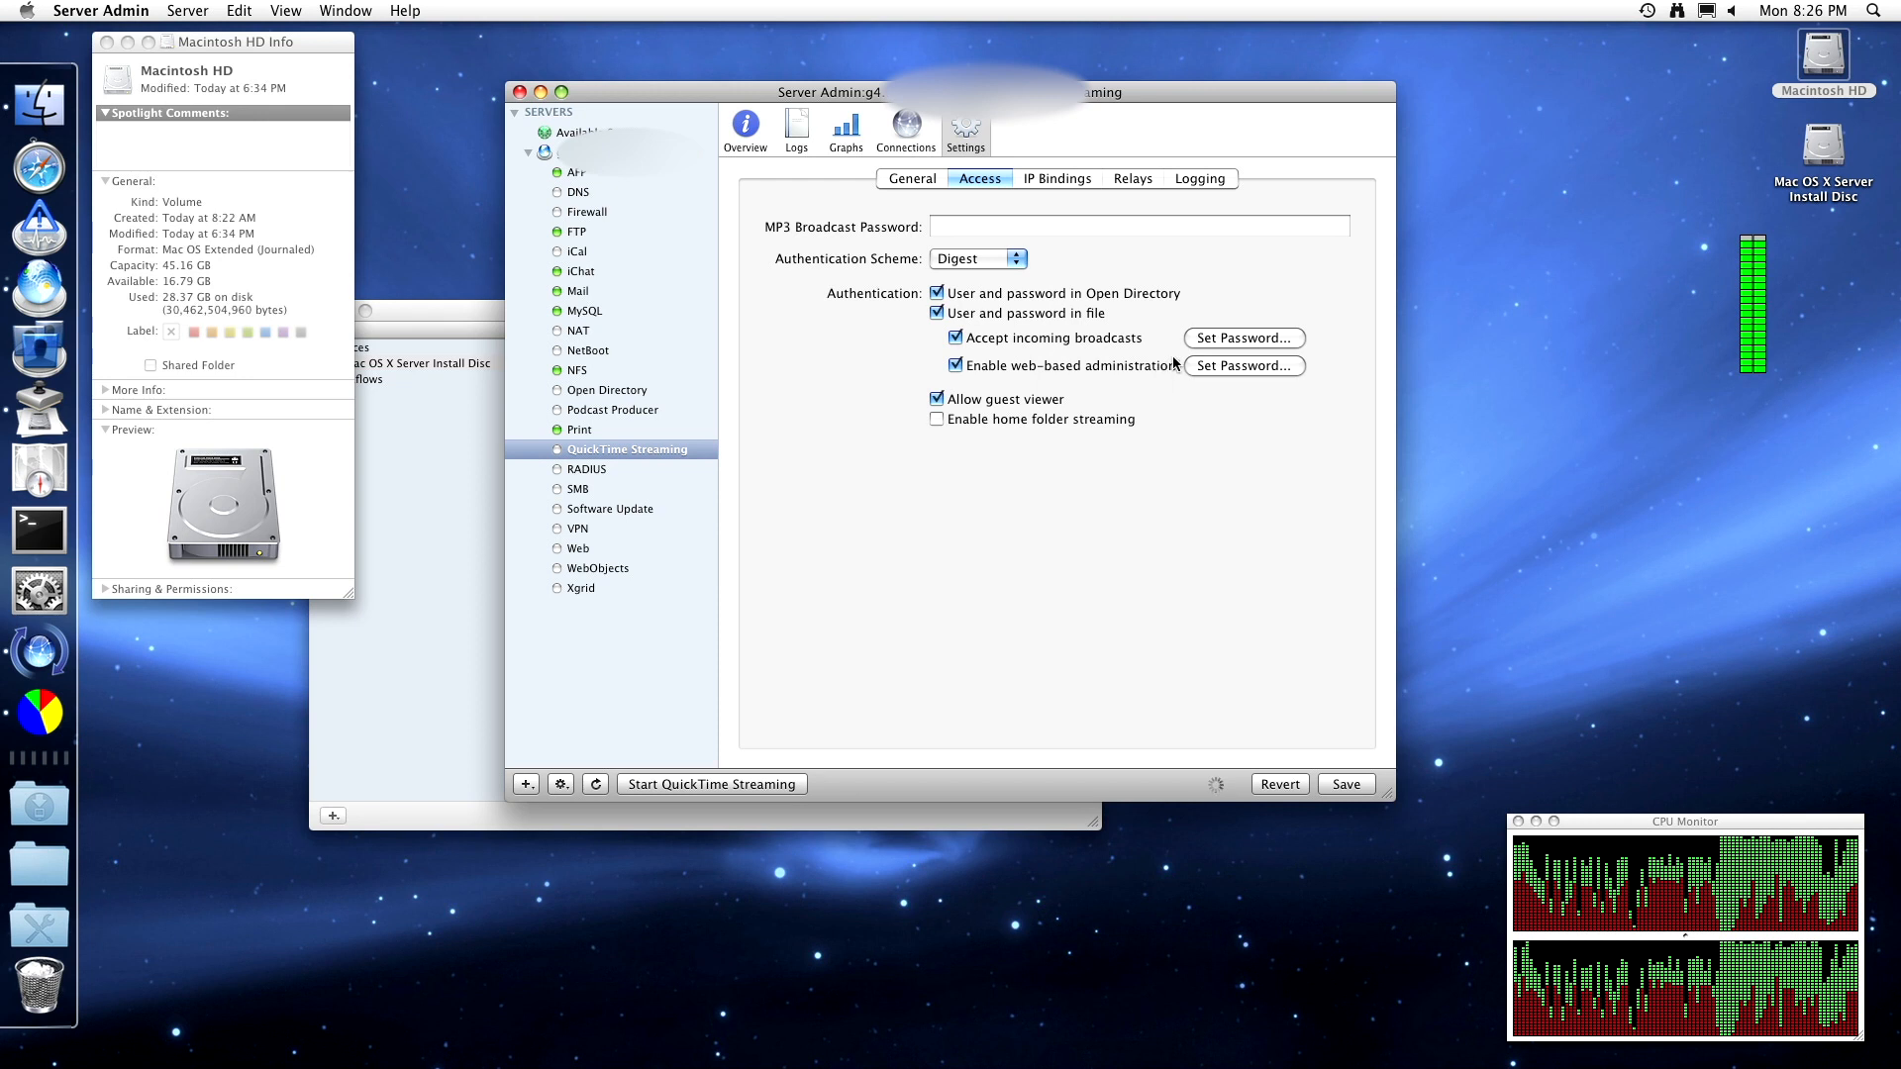
- Cancel the broadcast password sheet, toggle home folder streaming on and off, and view IP Bindings
click(1238, 337)
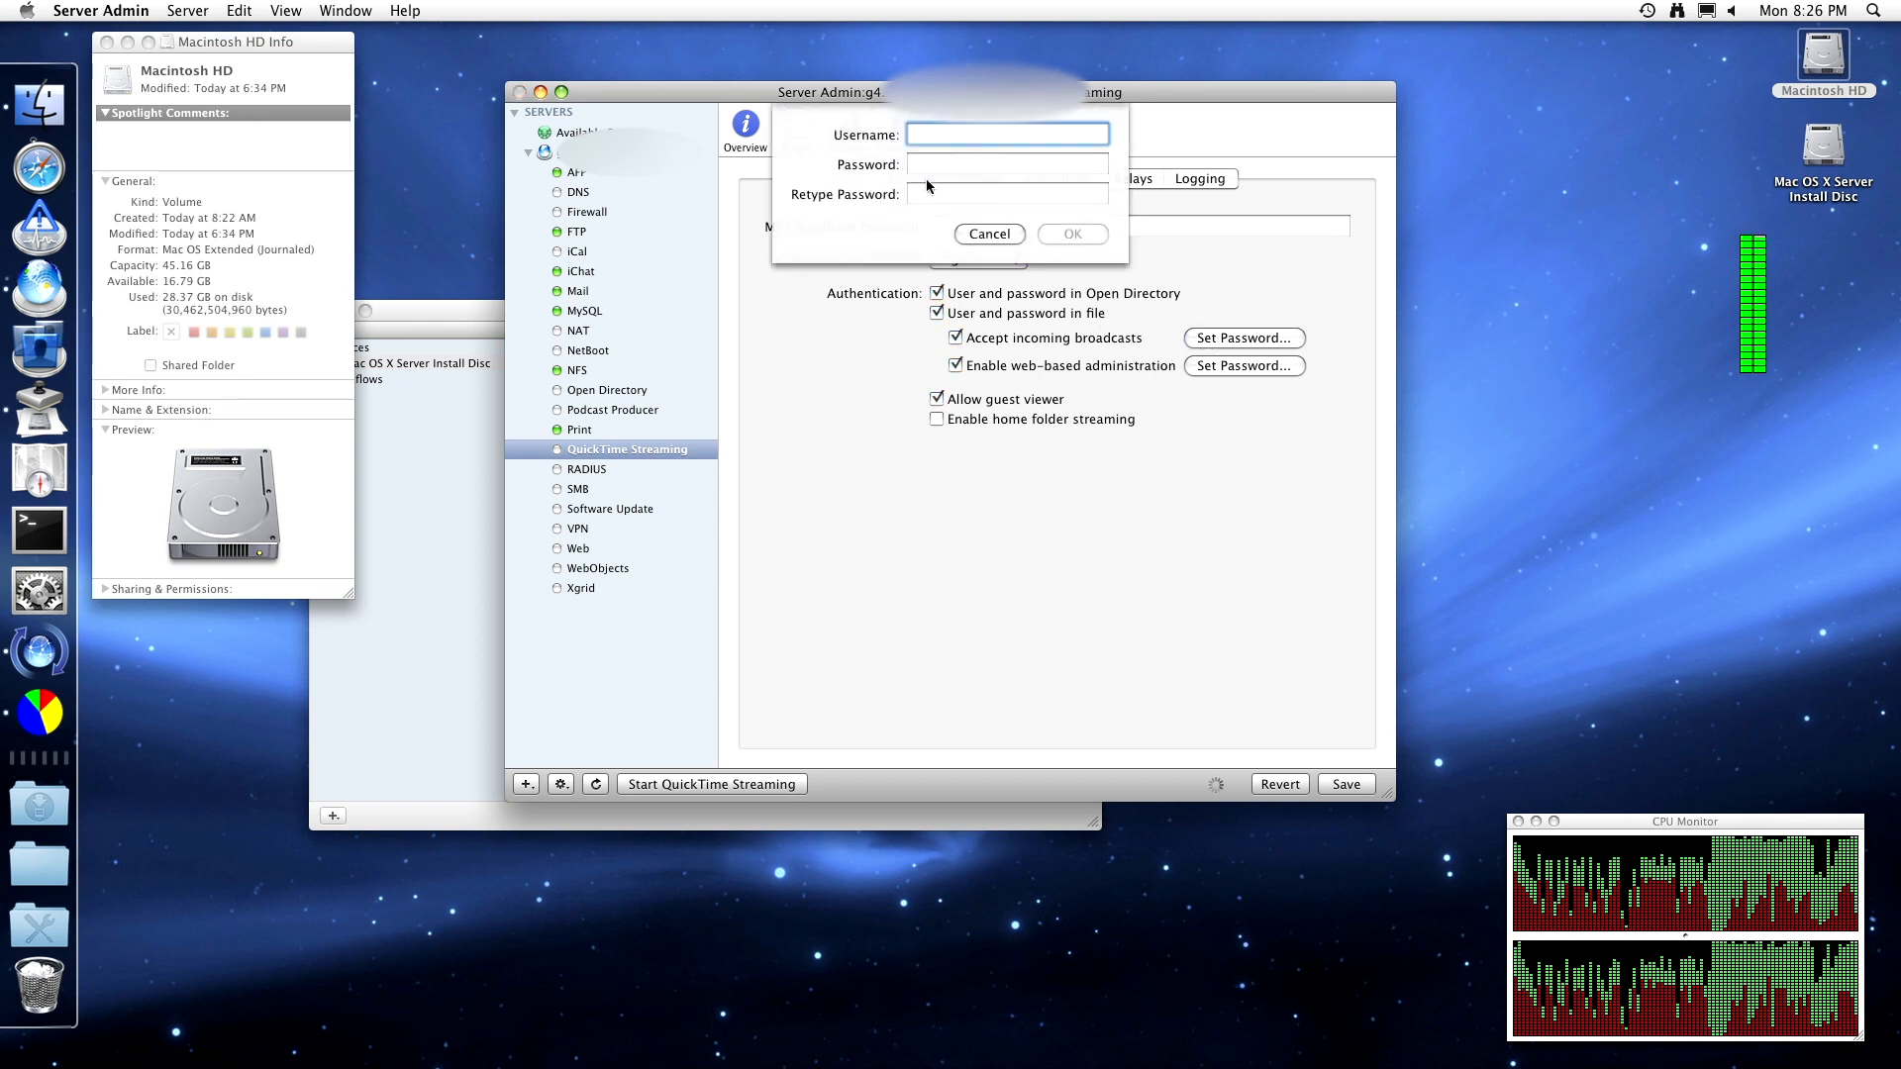
click(990, 234)
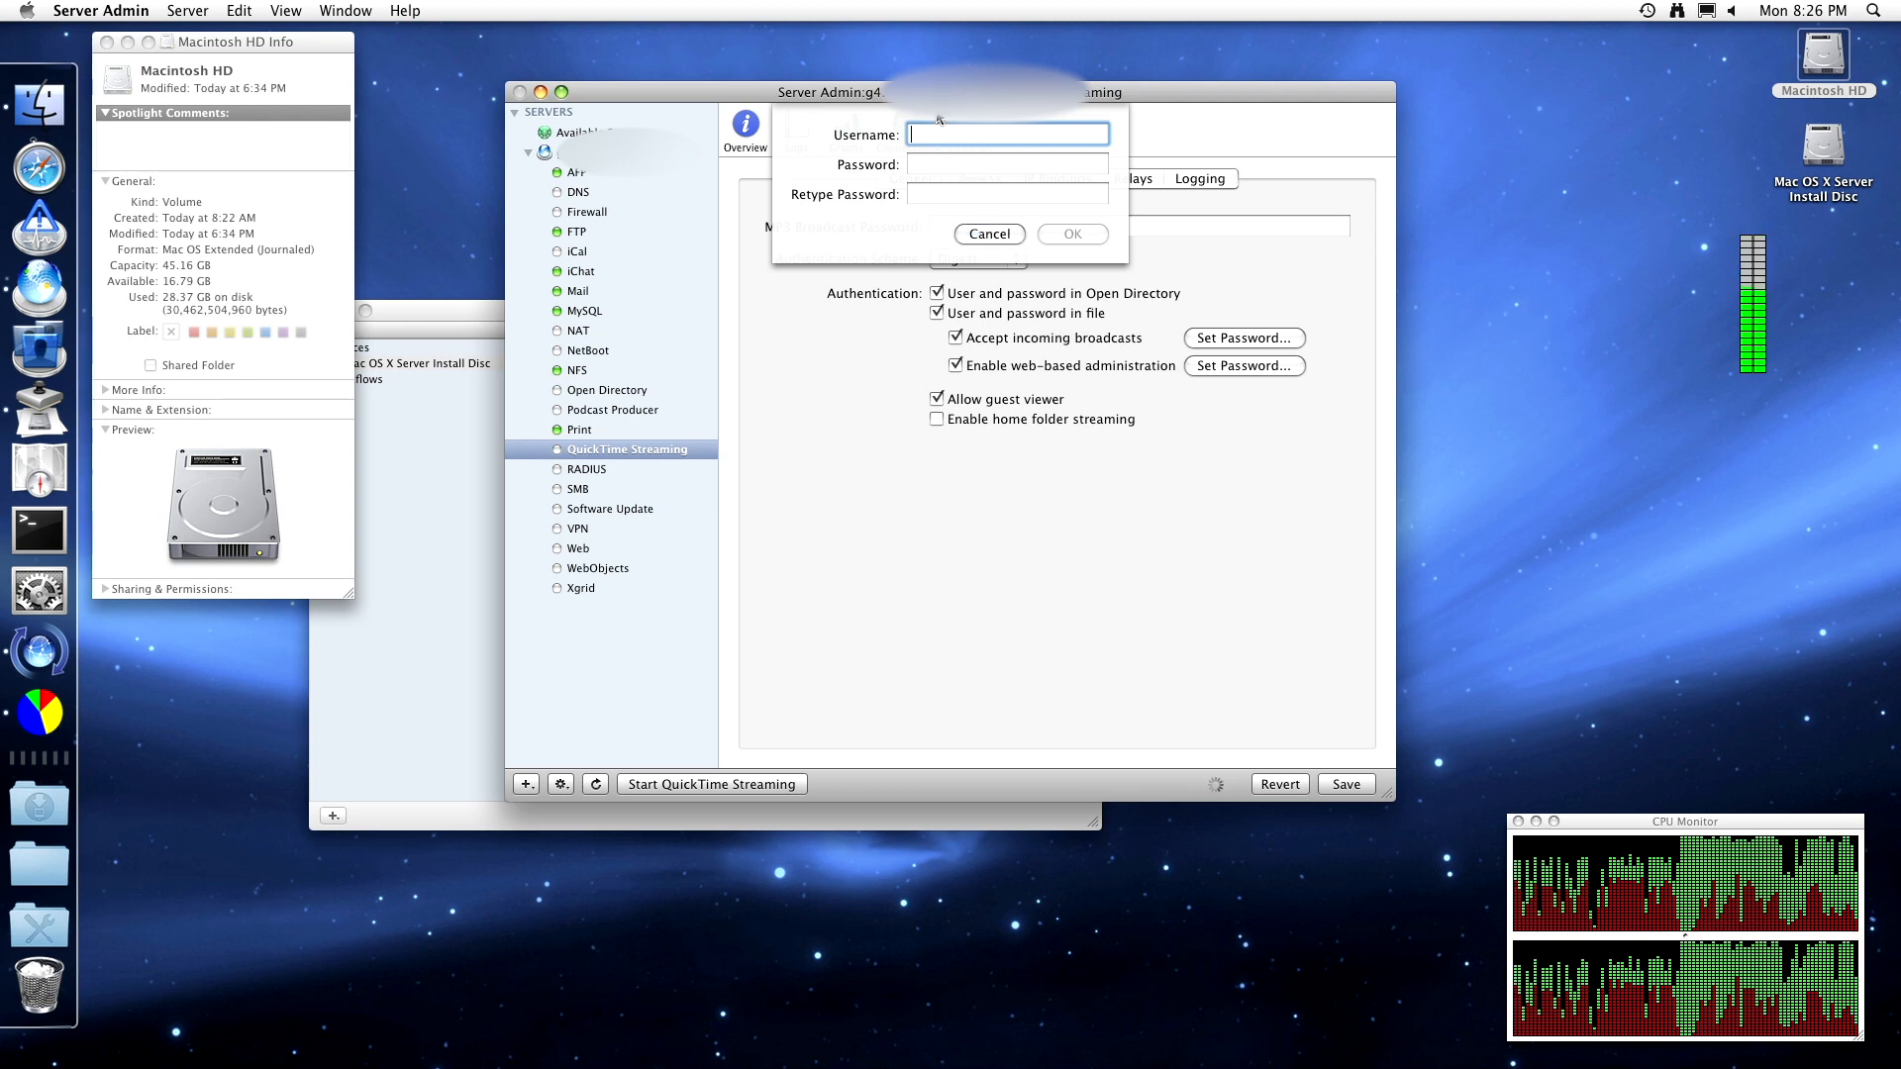
click(990, 234)
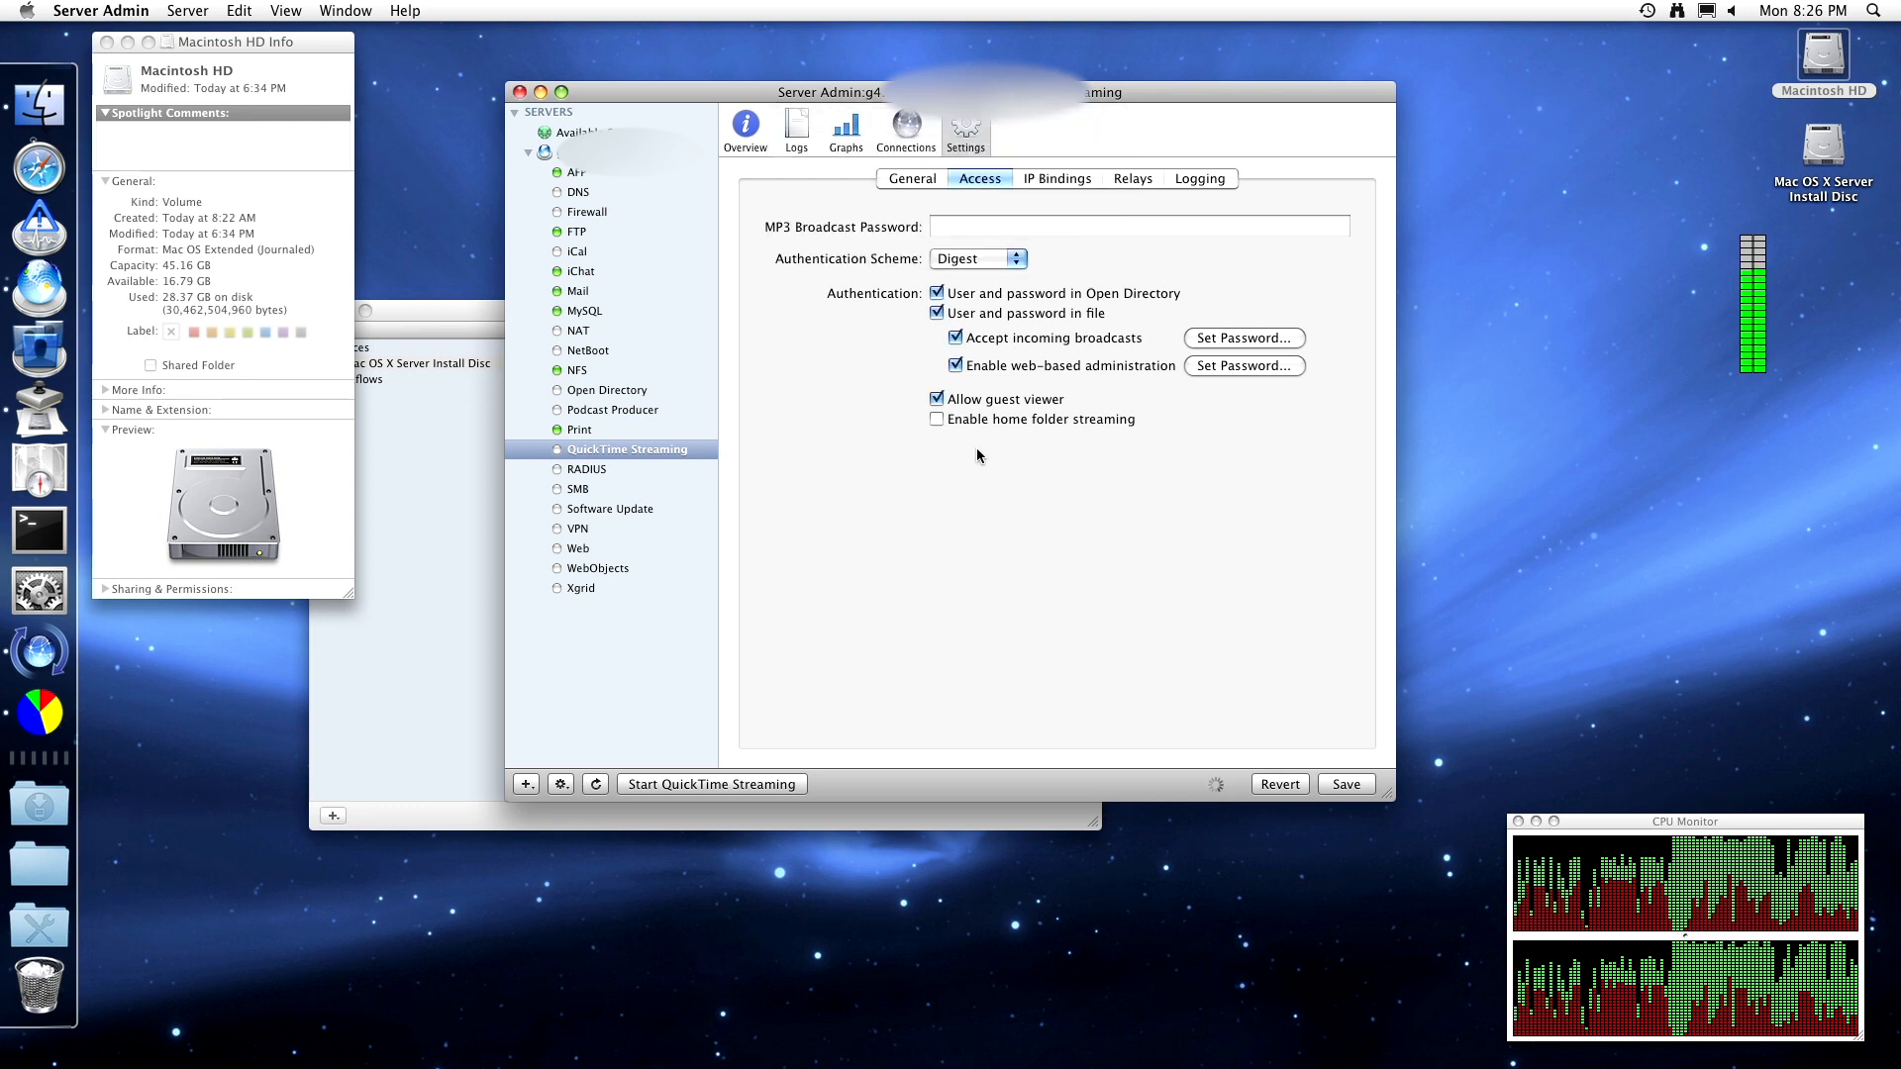
click(1015, 417)
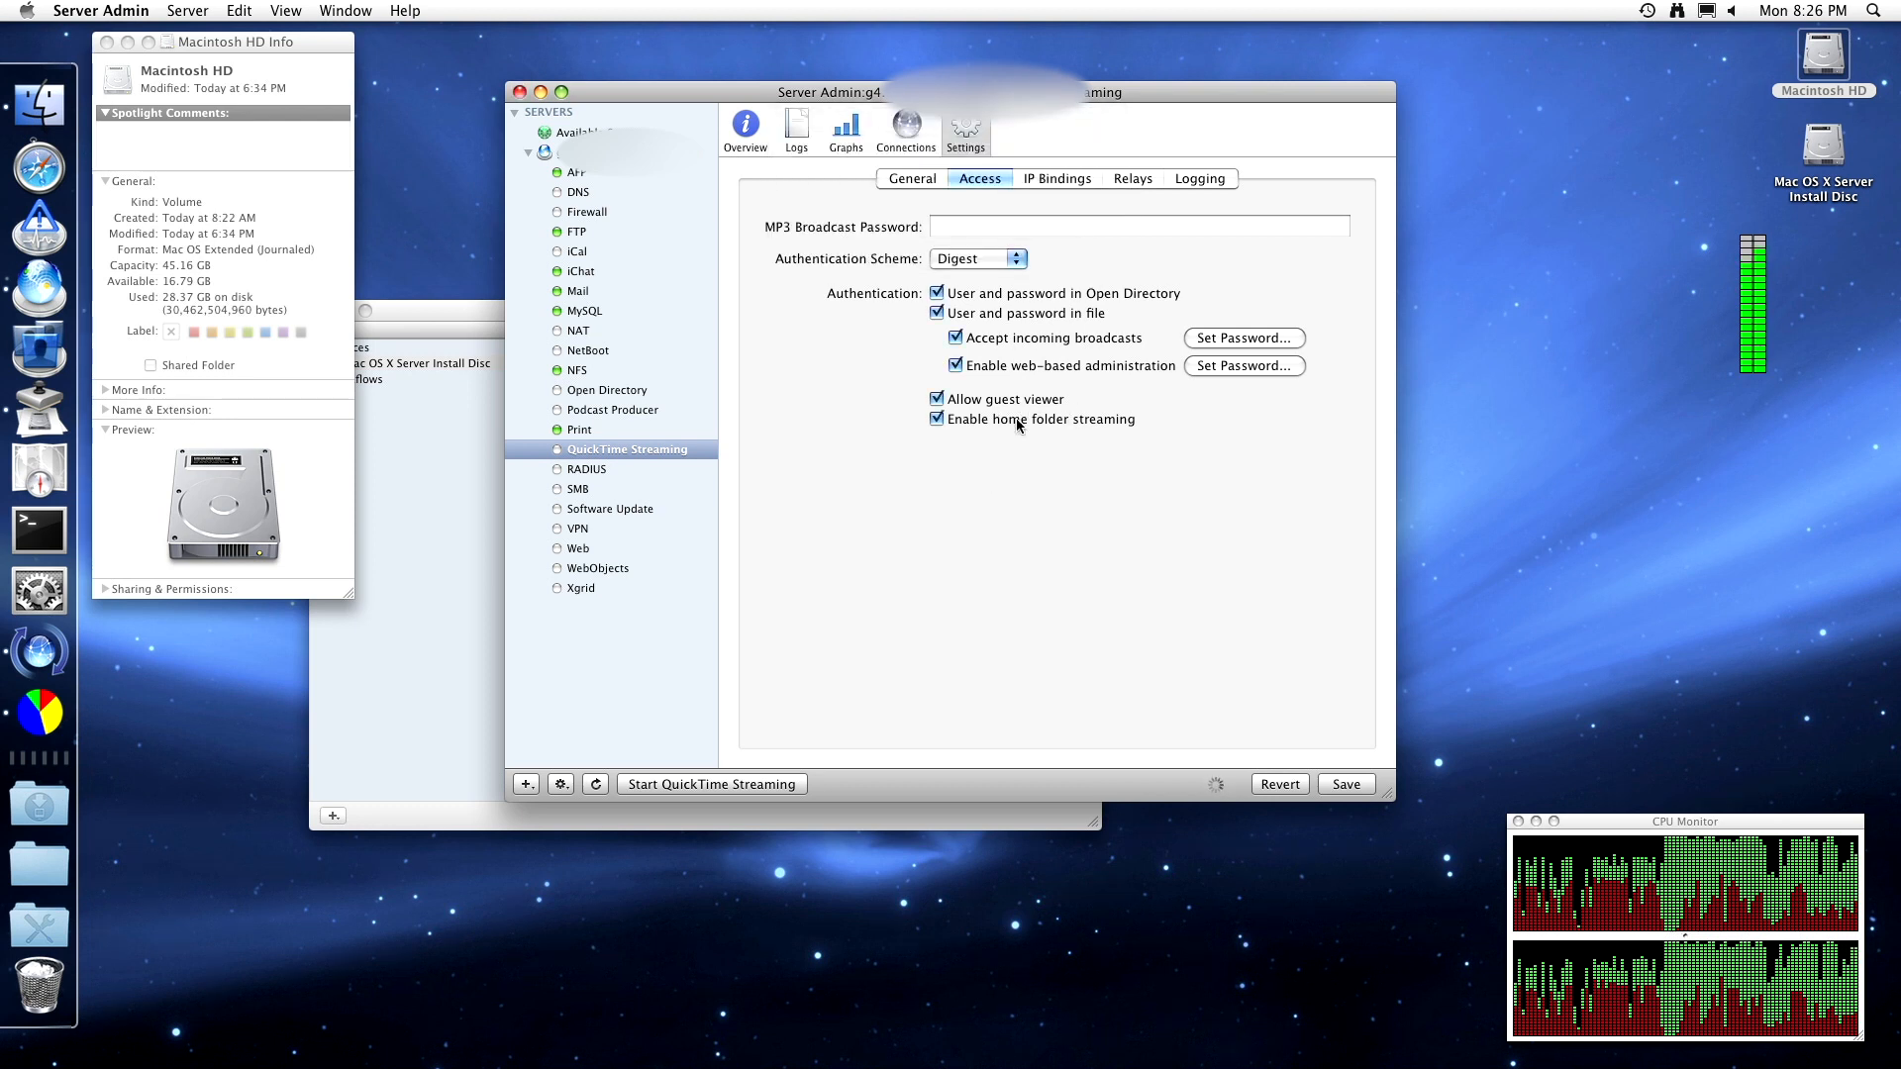
click(1016, 417)
click(1035, 178)
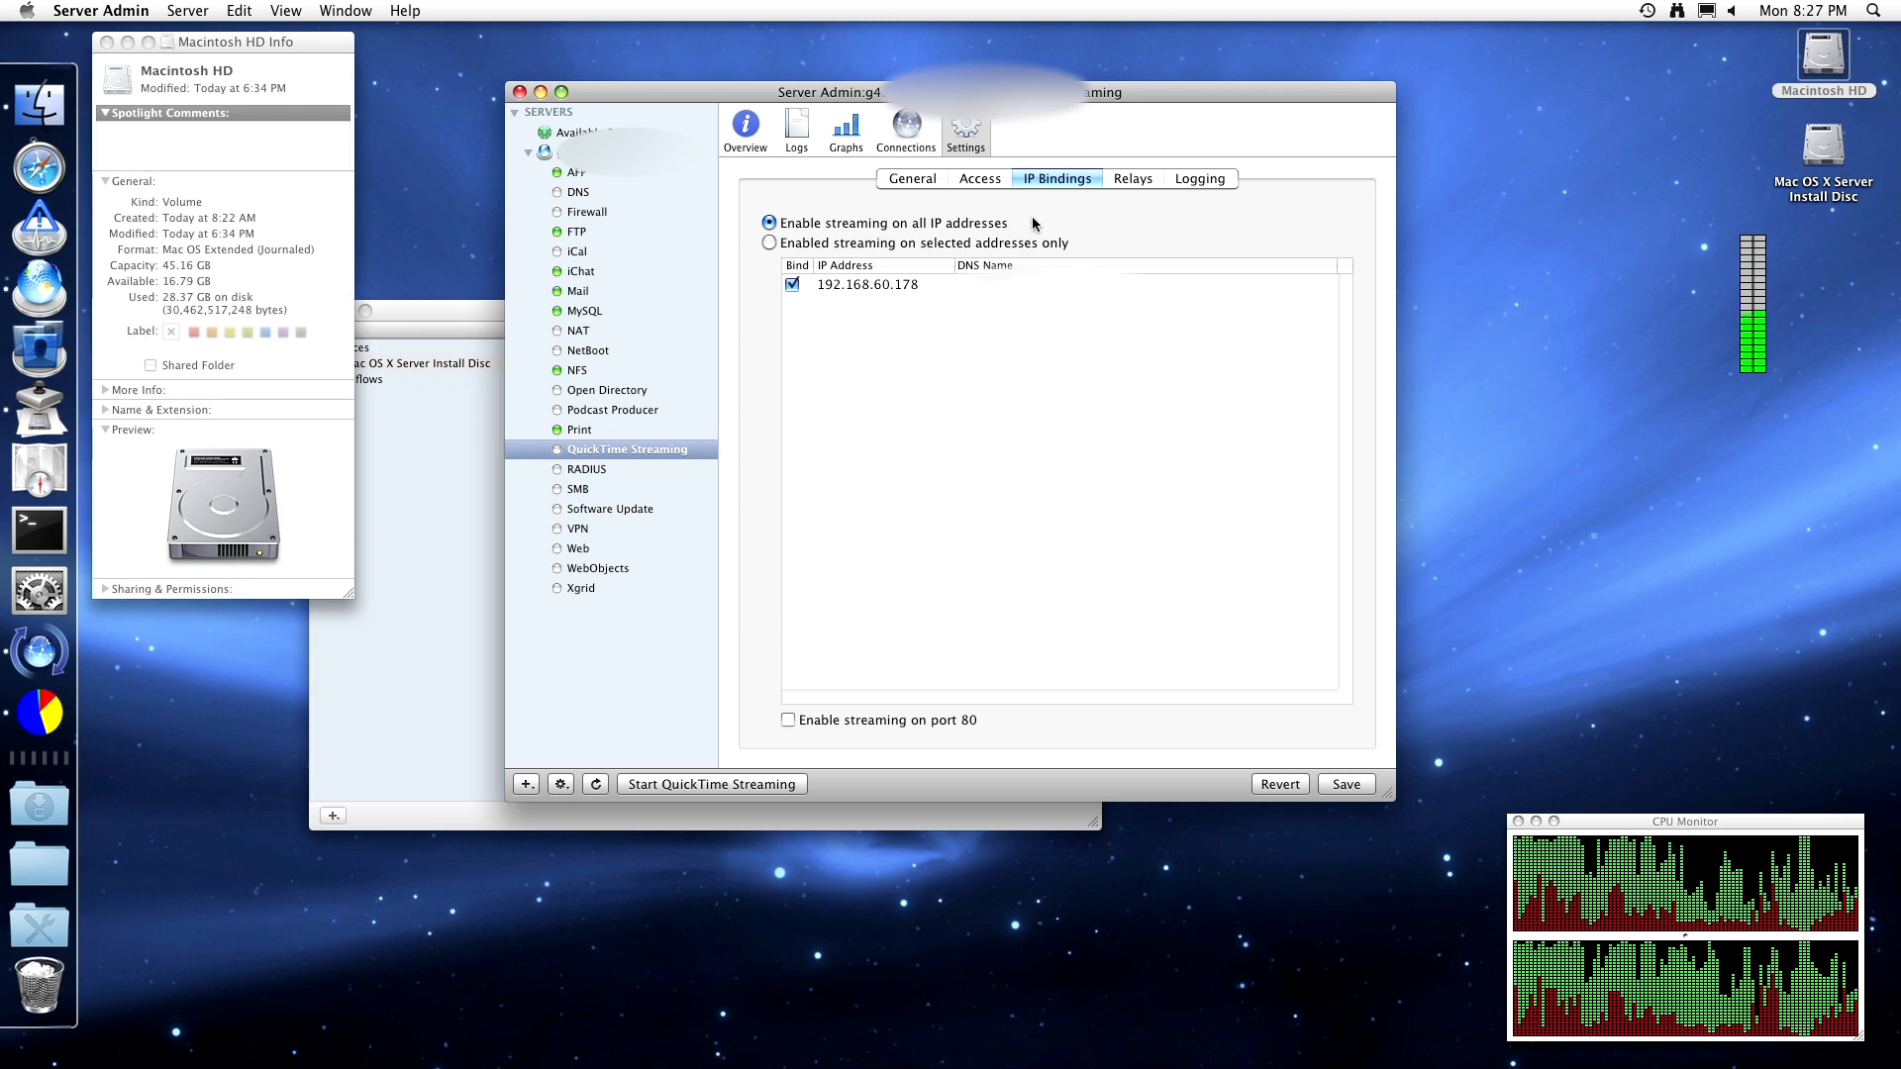
- Start a new relay and try the Request Incoming Stream, Unannounced UDP and Announced UDP types
click(1122, 180)
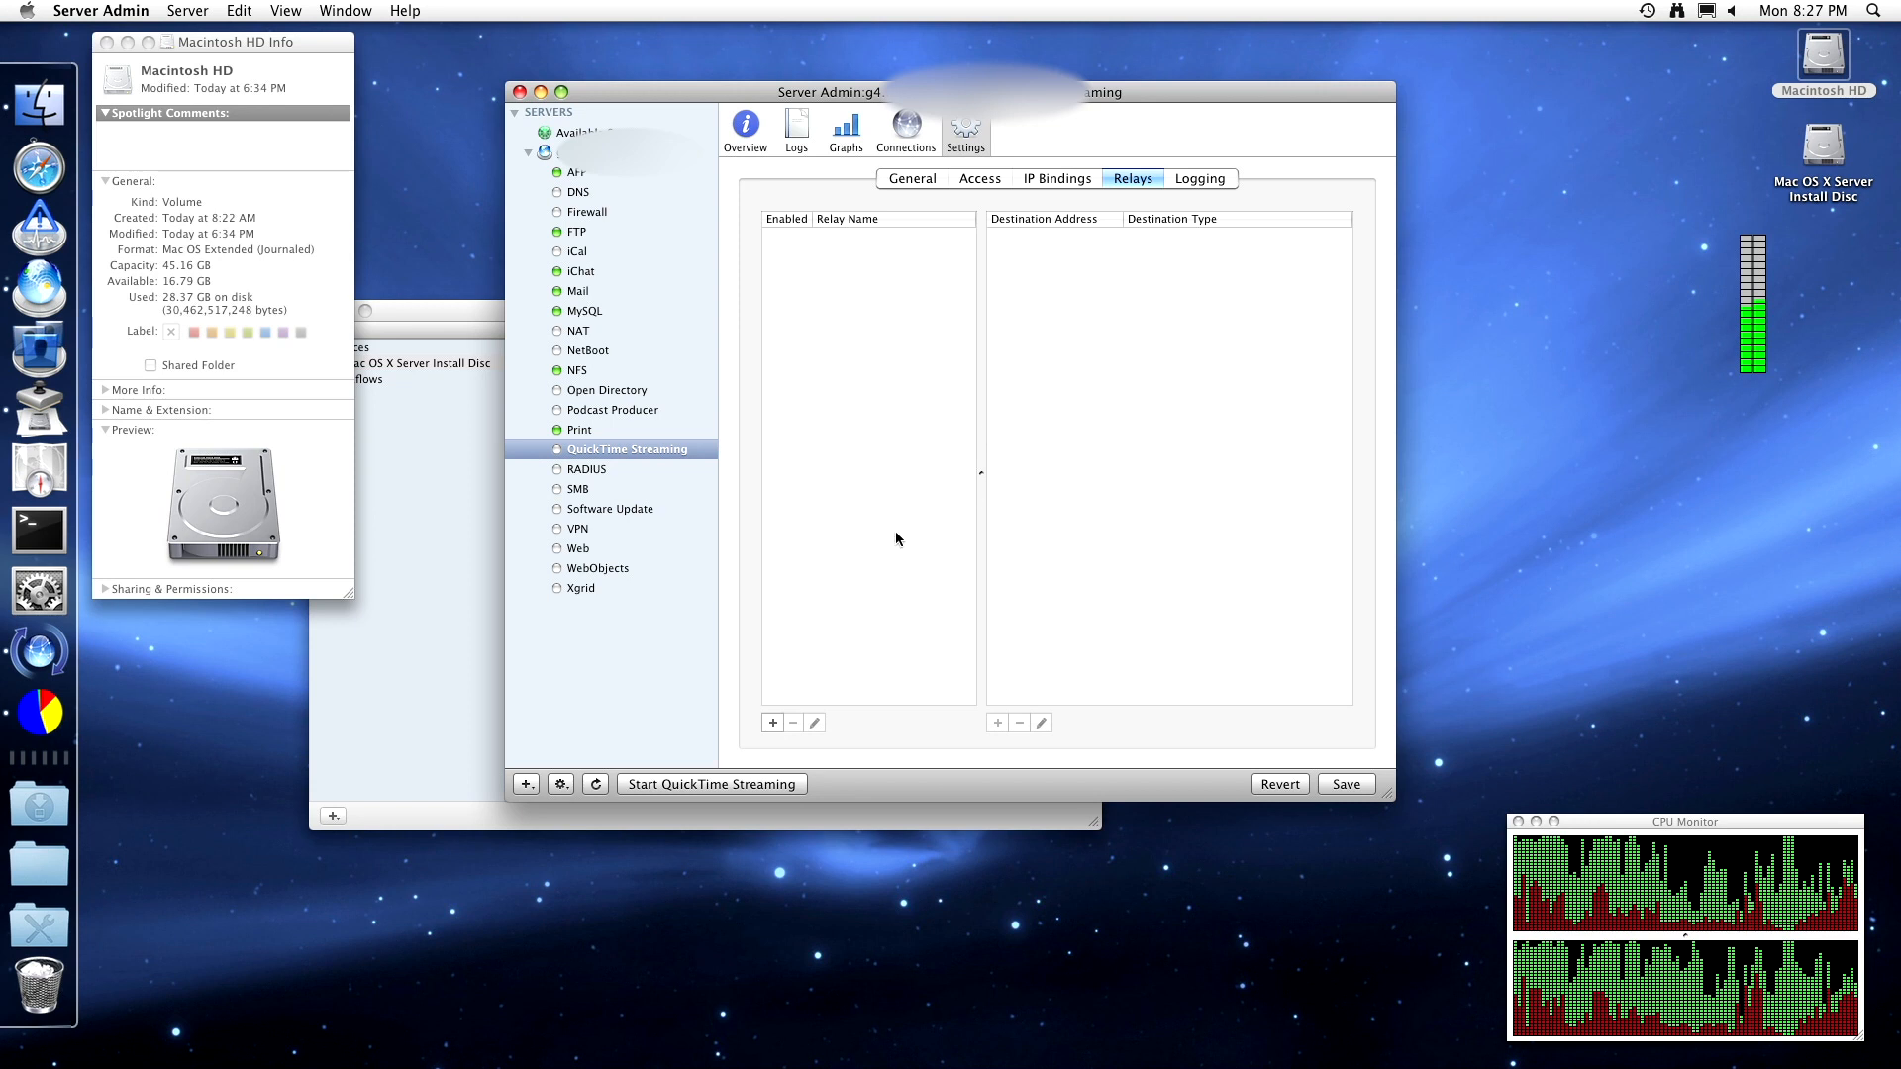
click(780, 719)
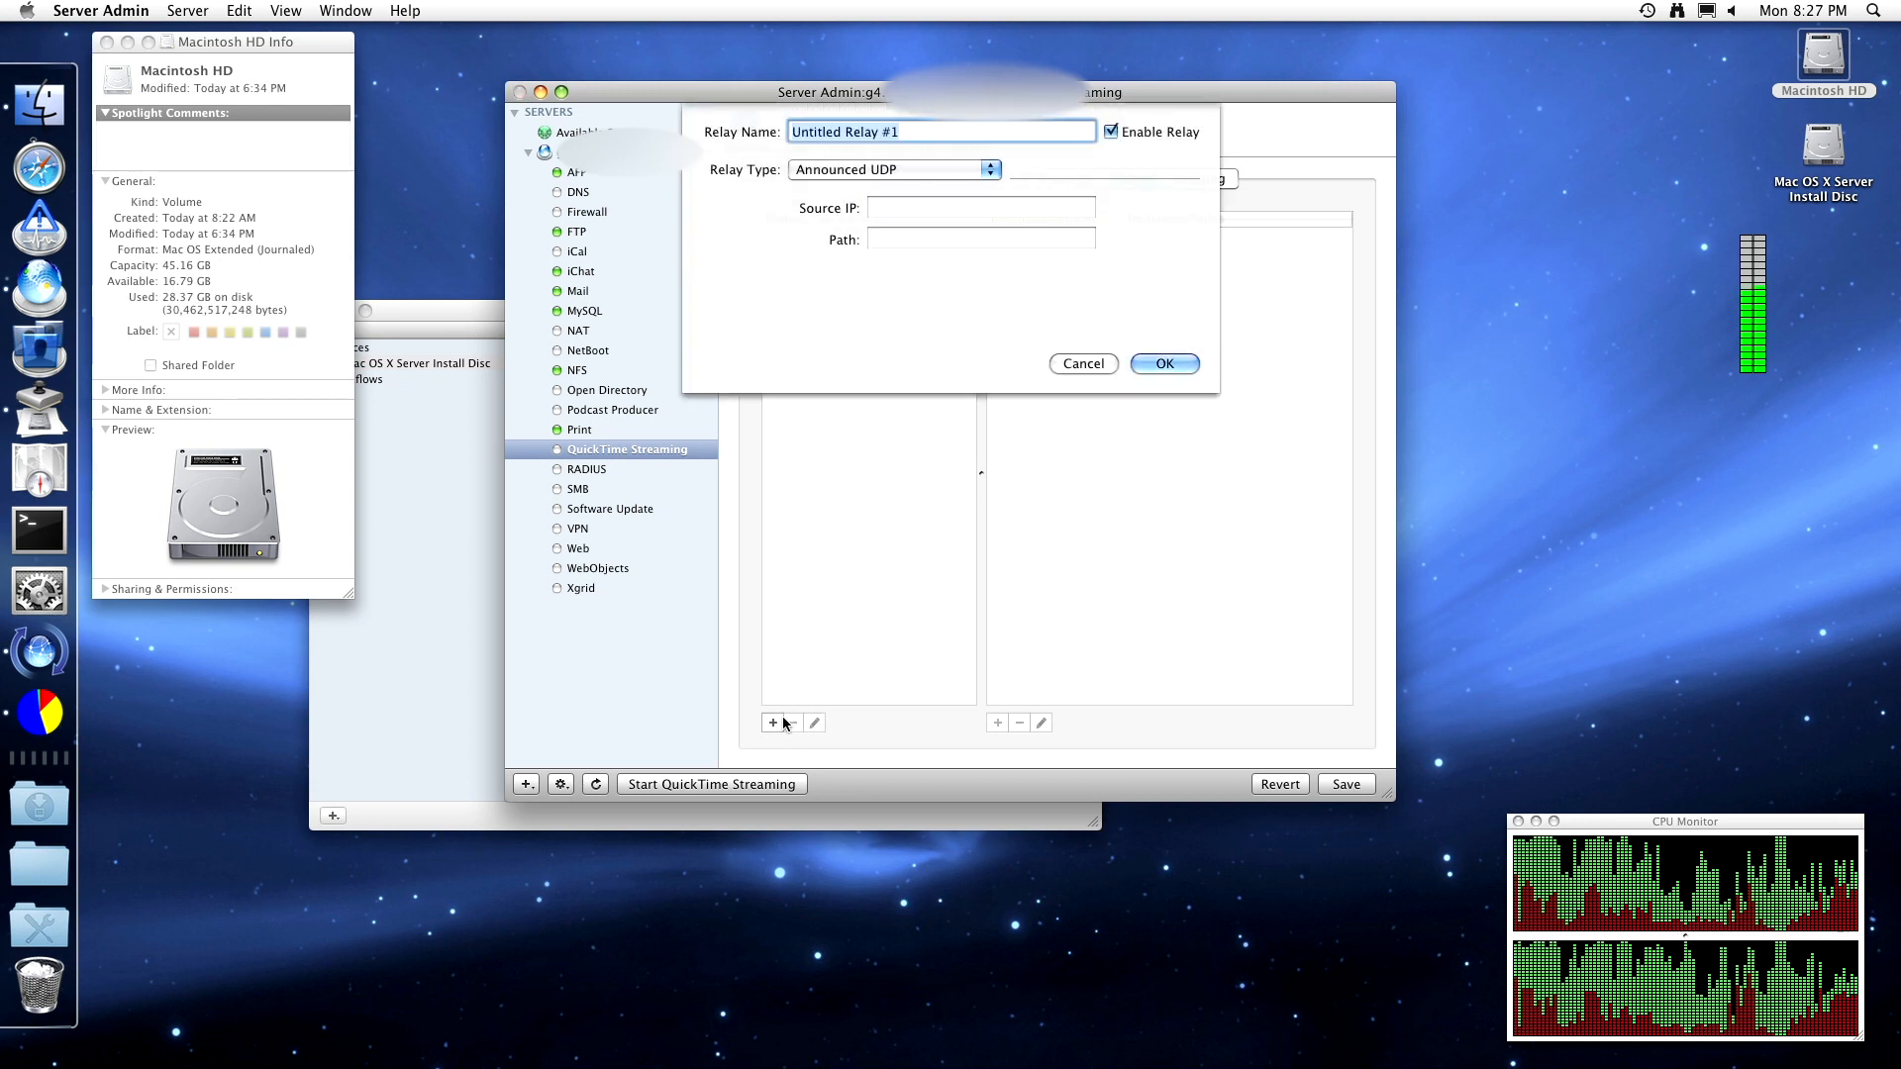
click(870, 168)
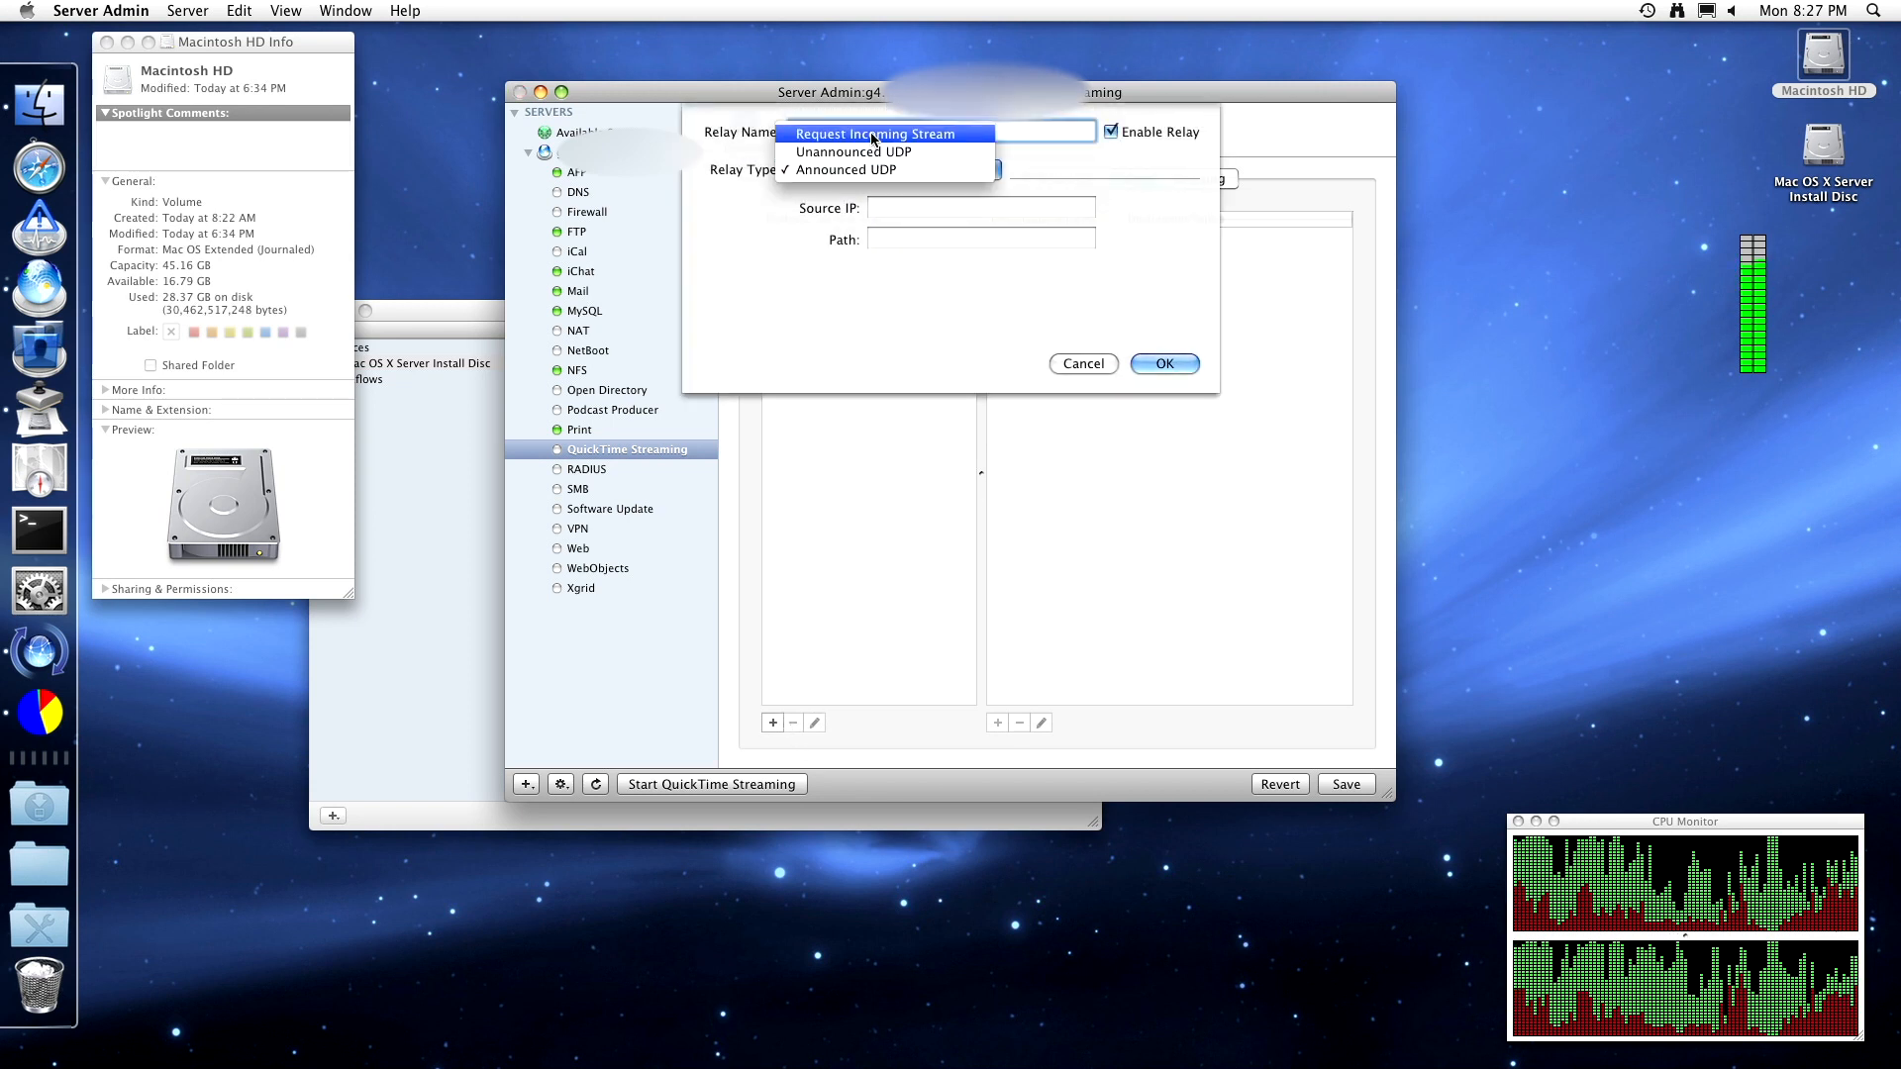
click(867, 133)
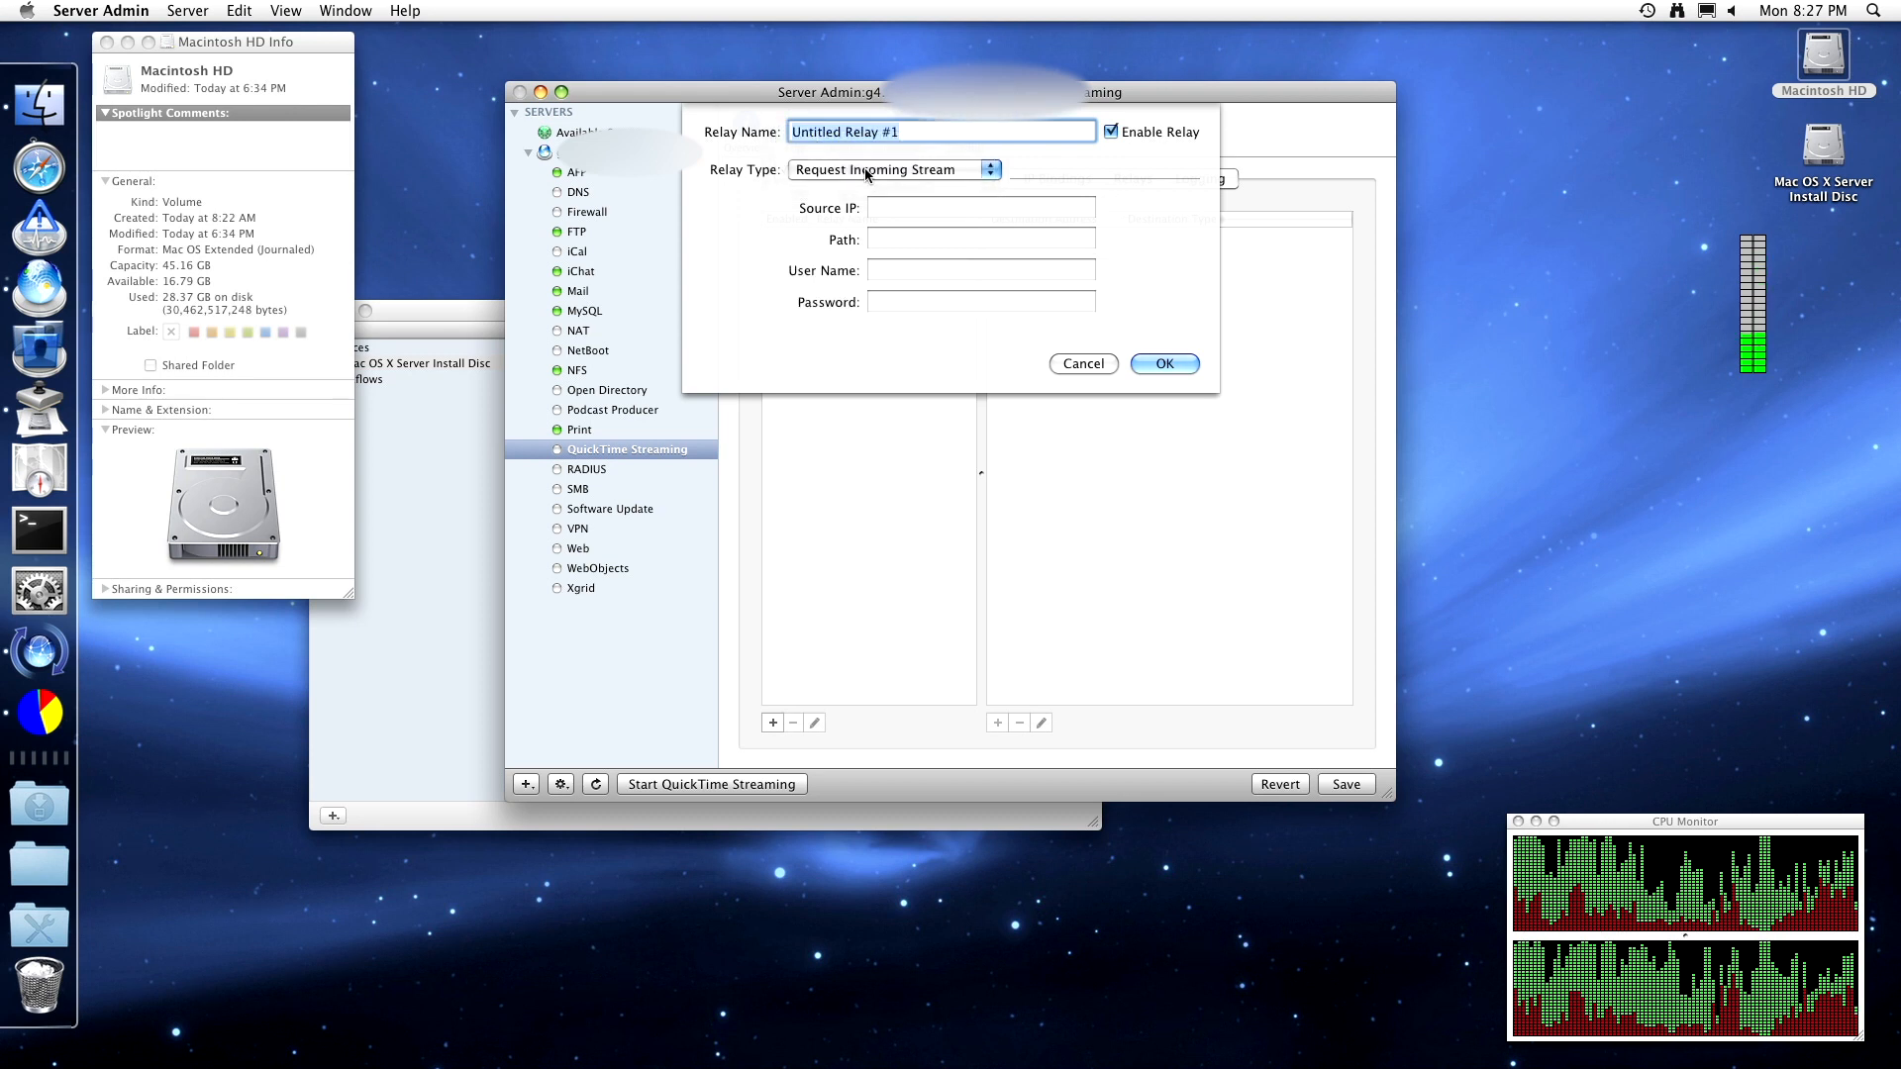
click(870, 169)
click(868, 188)
click(868, 171)
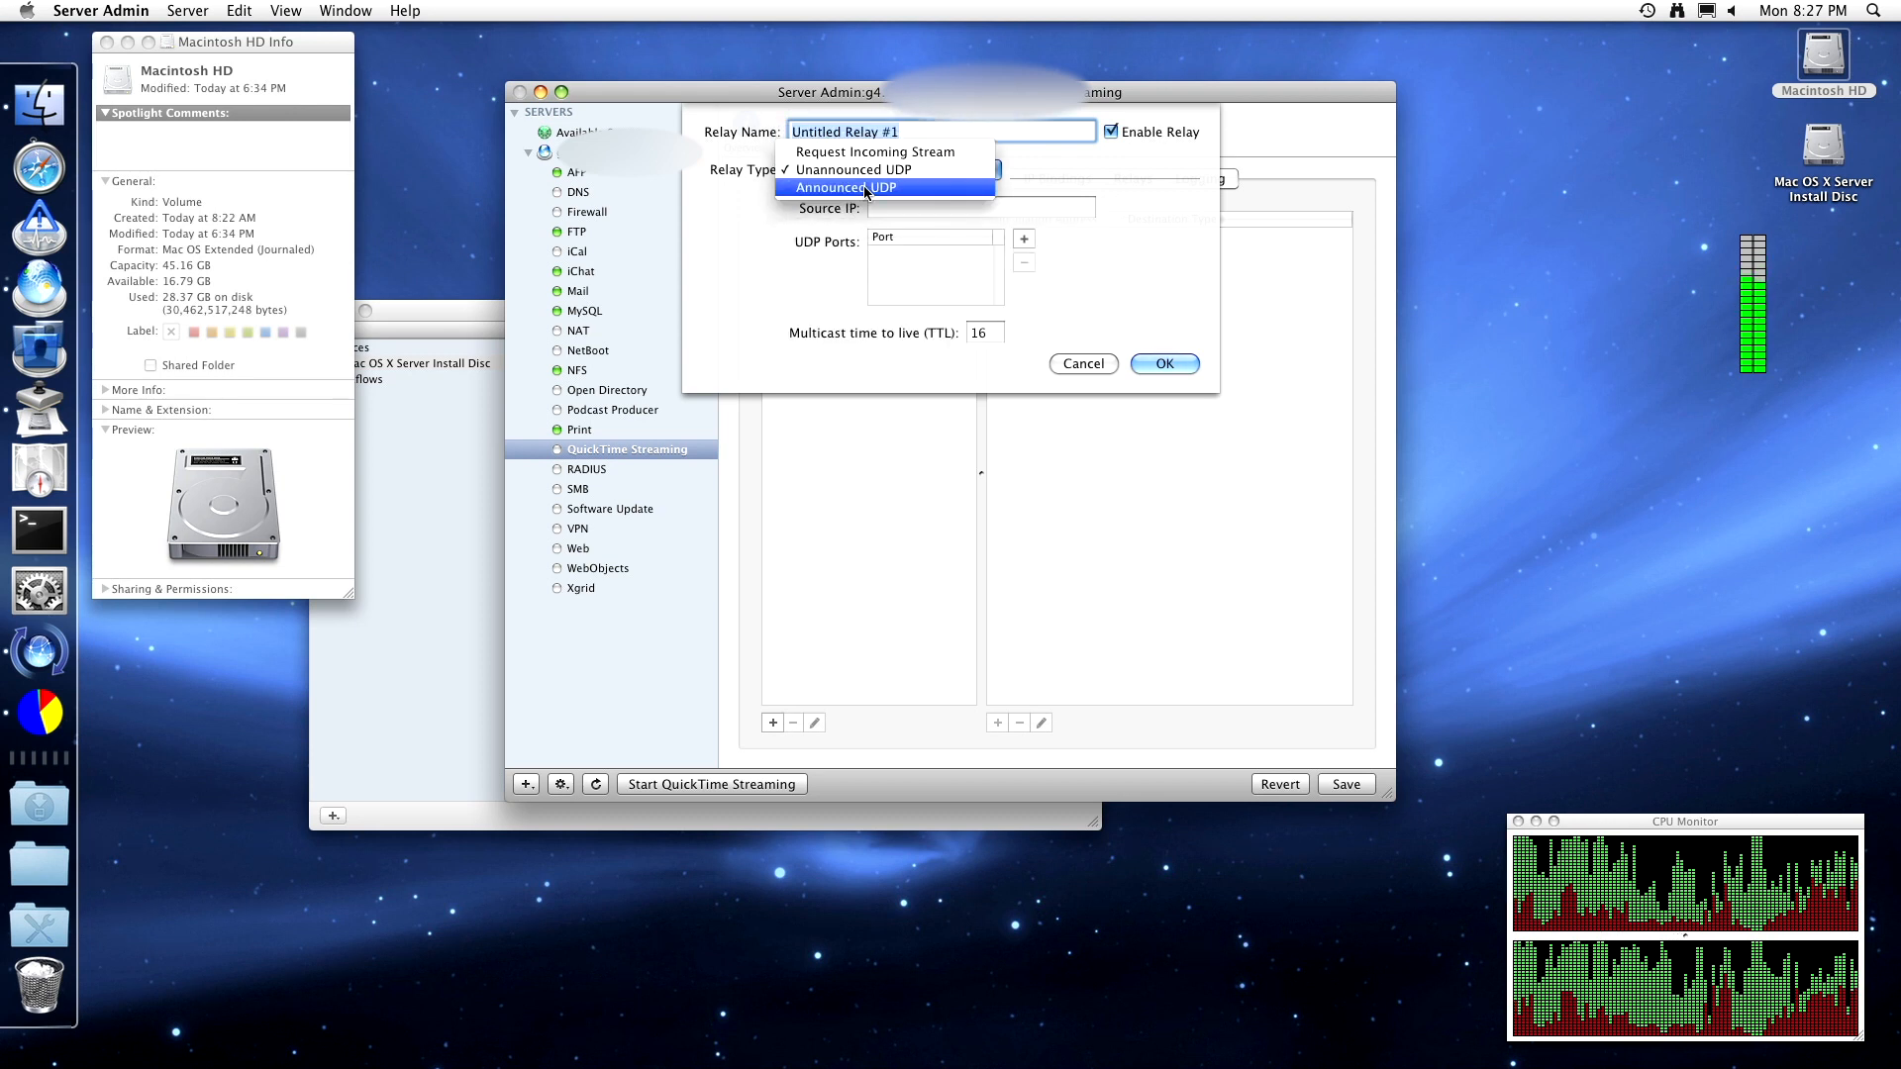
click(867, 188)
- Cycle the relay type back to Request Incoming Stream, discard the relay, and view Logging settings
click(867, 171)
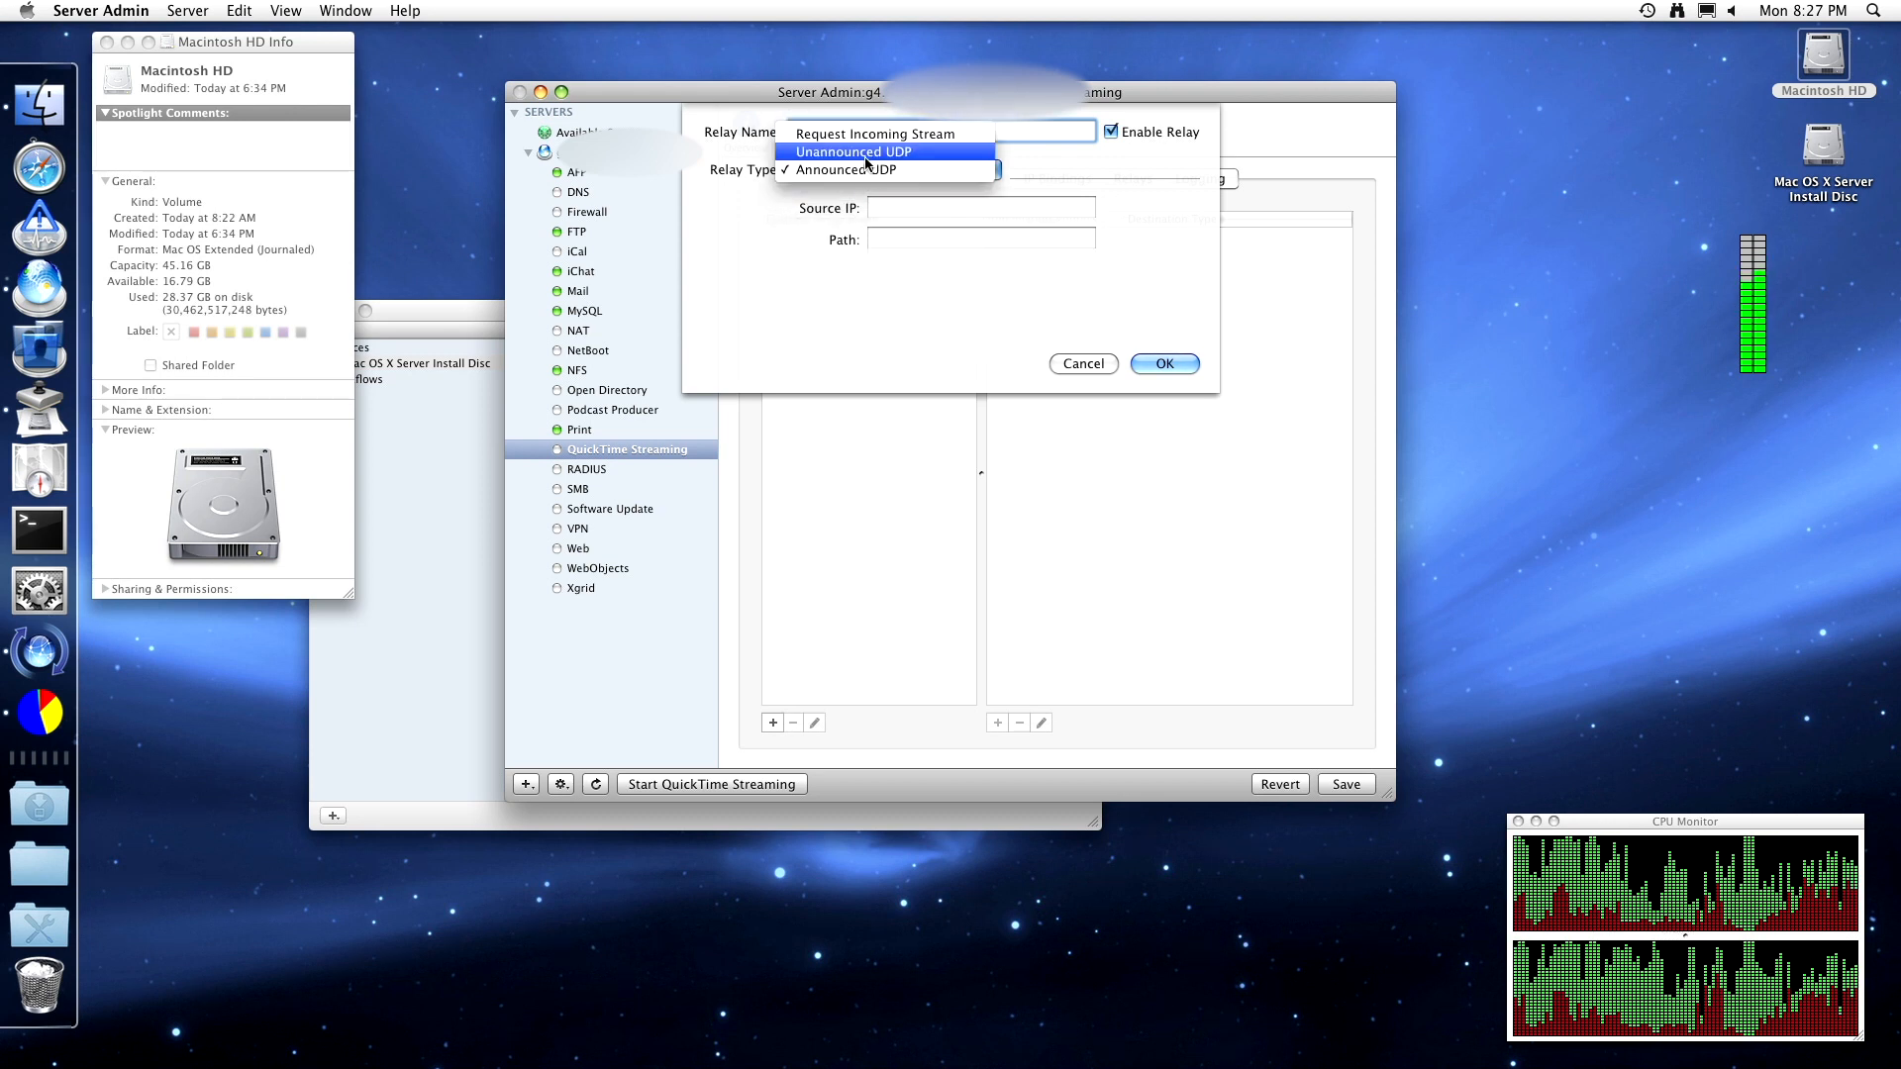
click(867, 153)
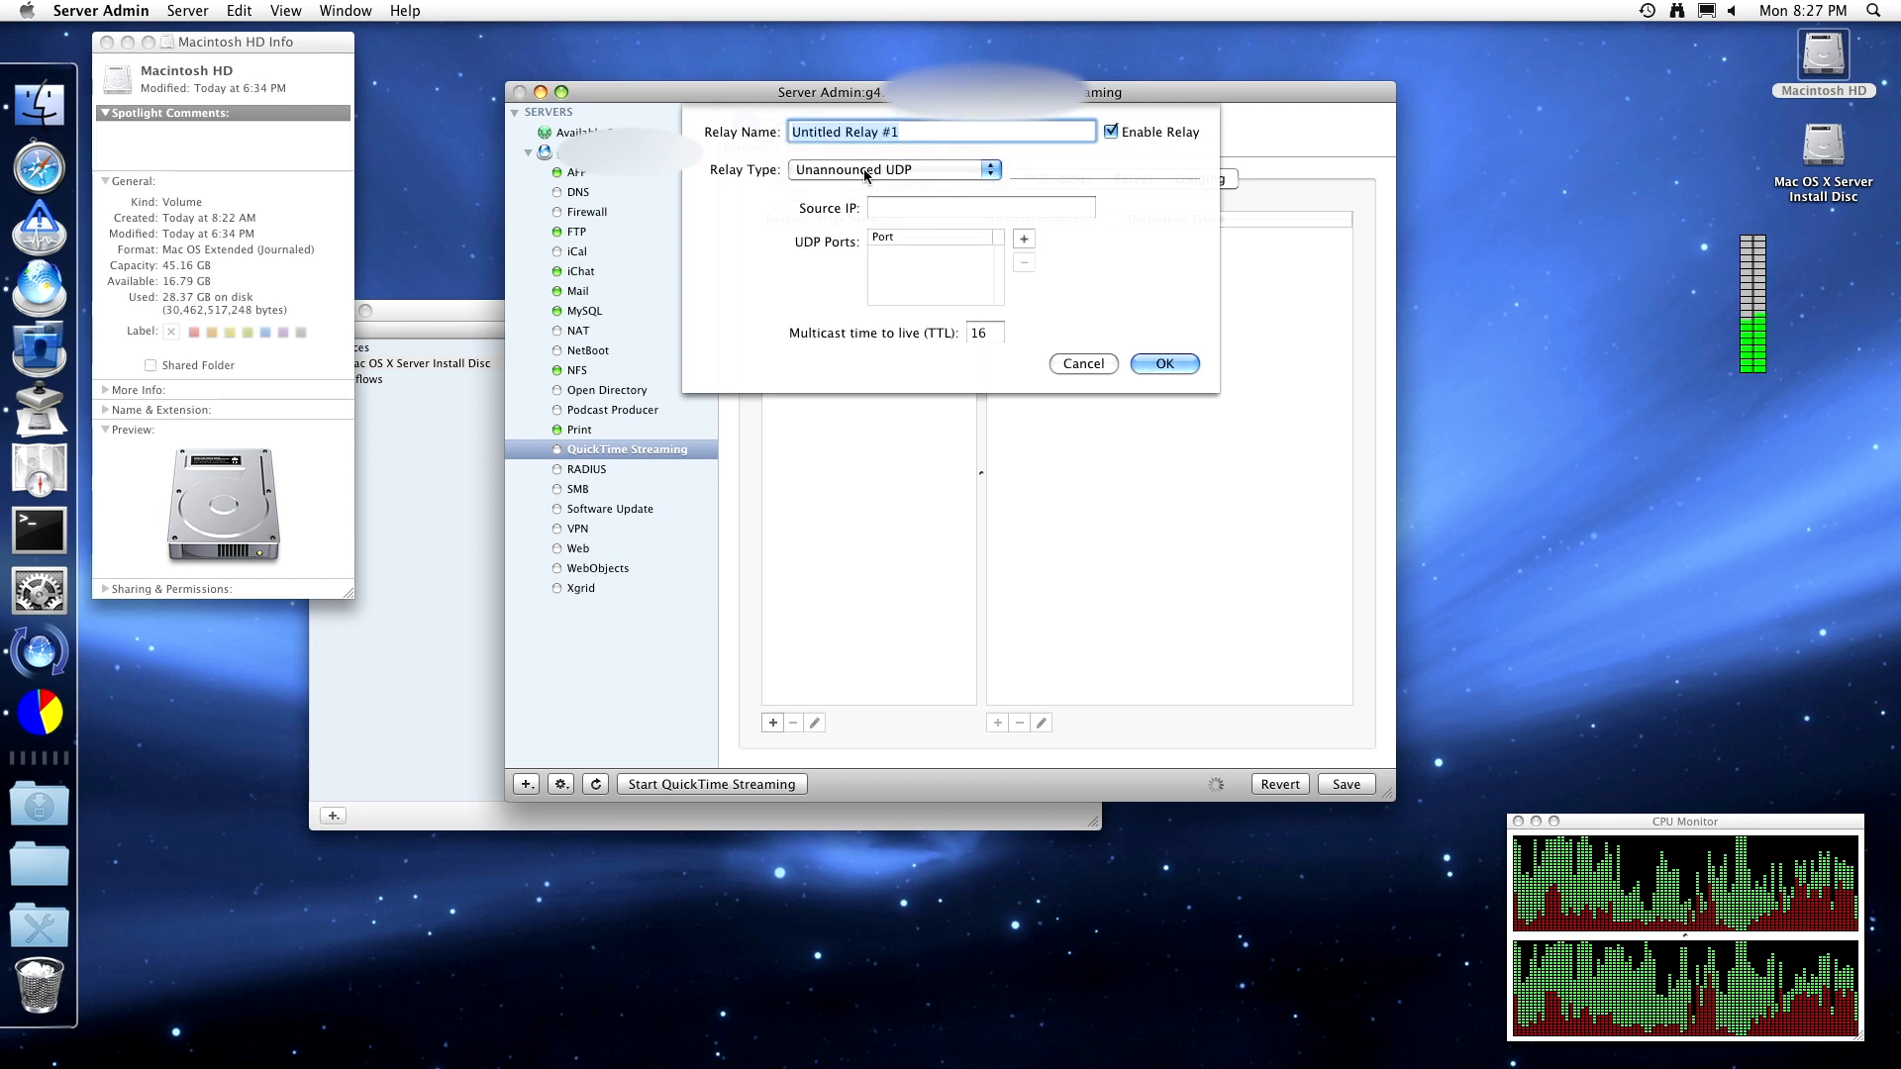
click(865, 171)
click(866, 171)
click(865, 166)
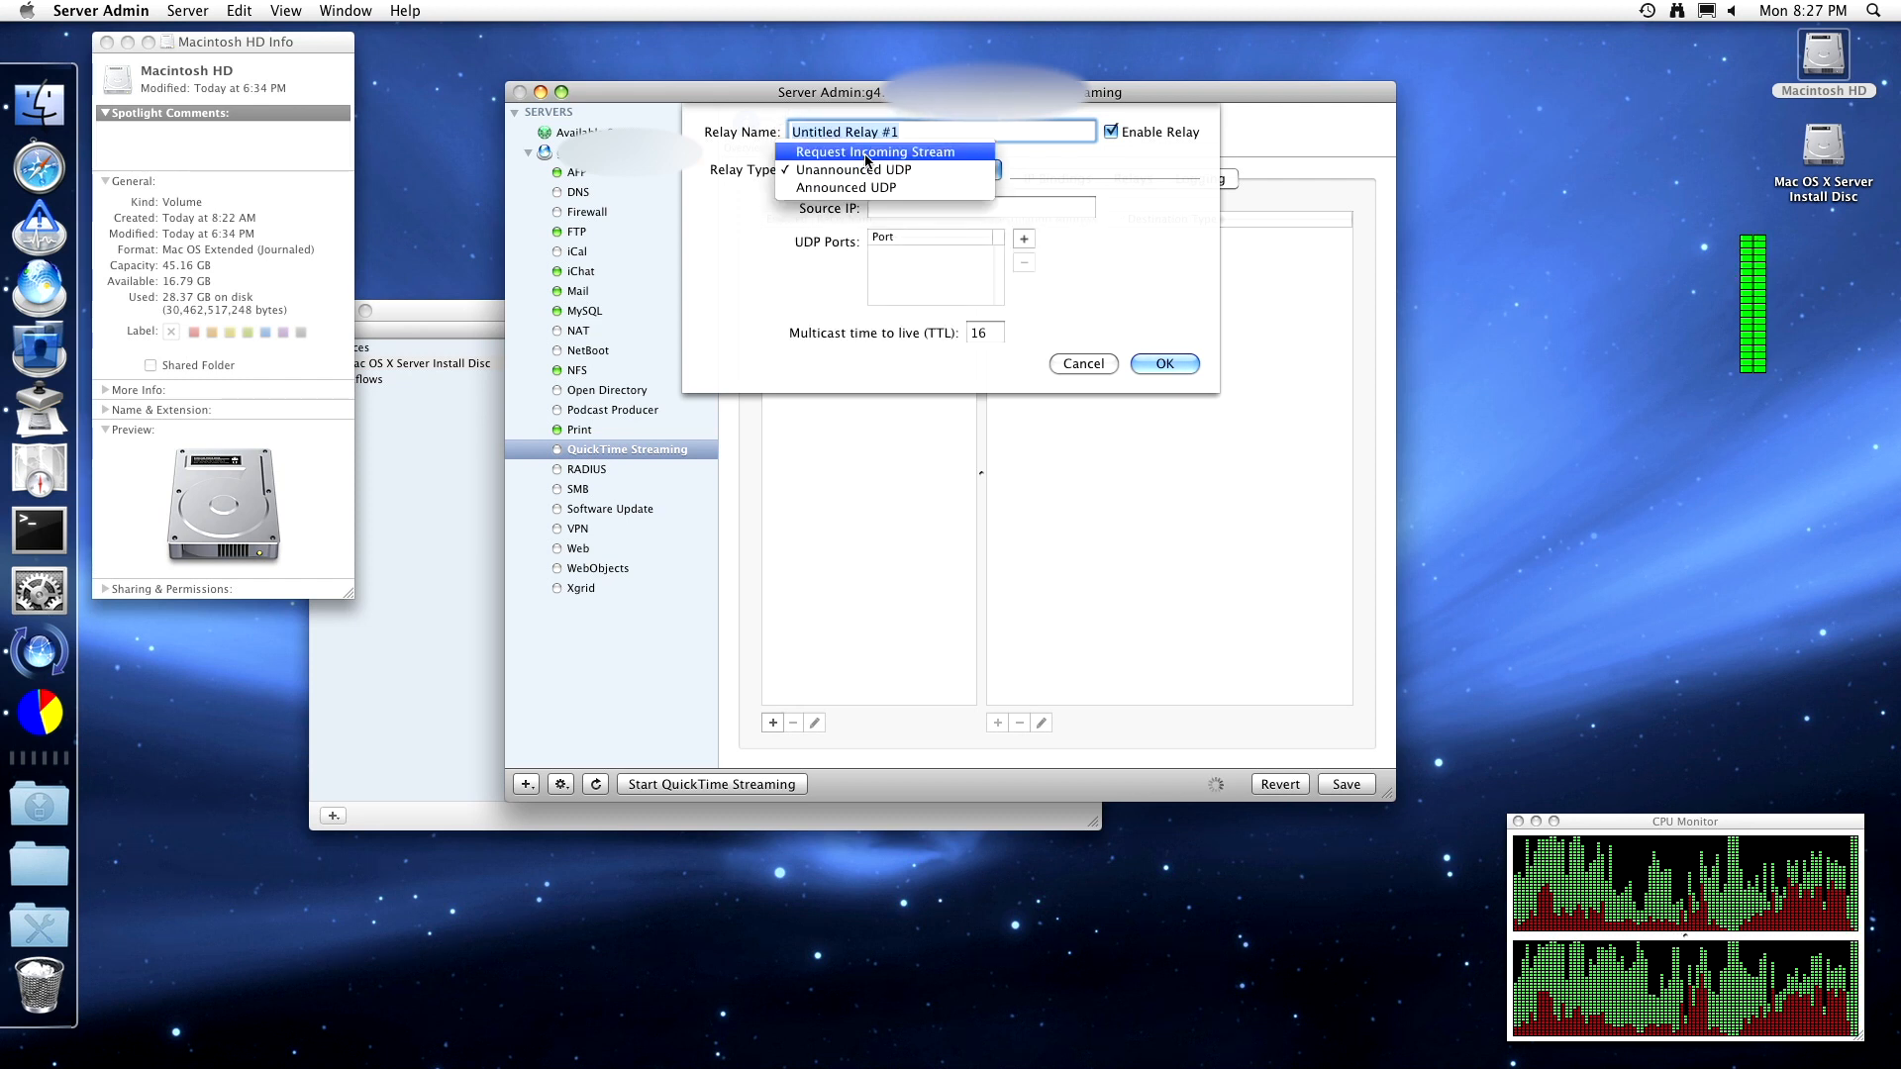
click(867, 154)
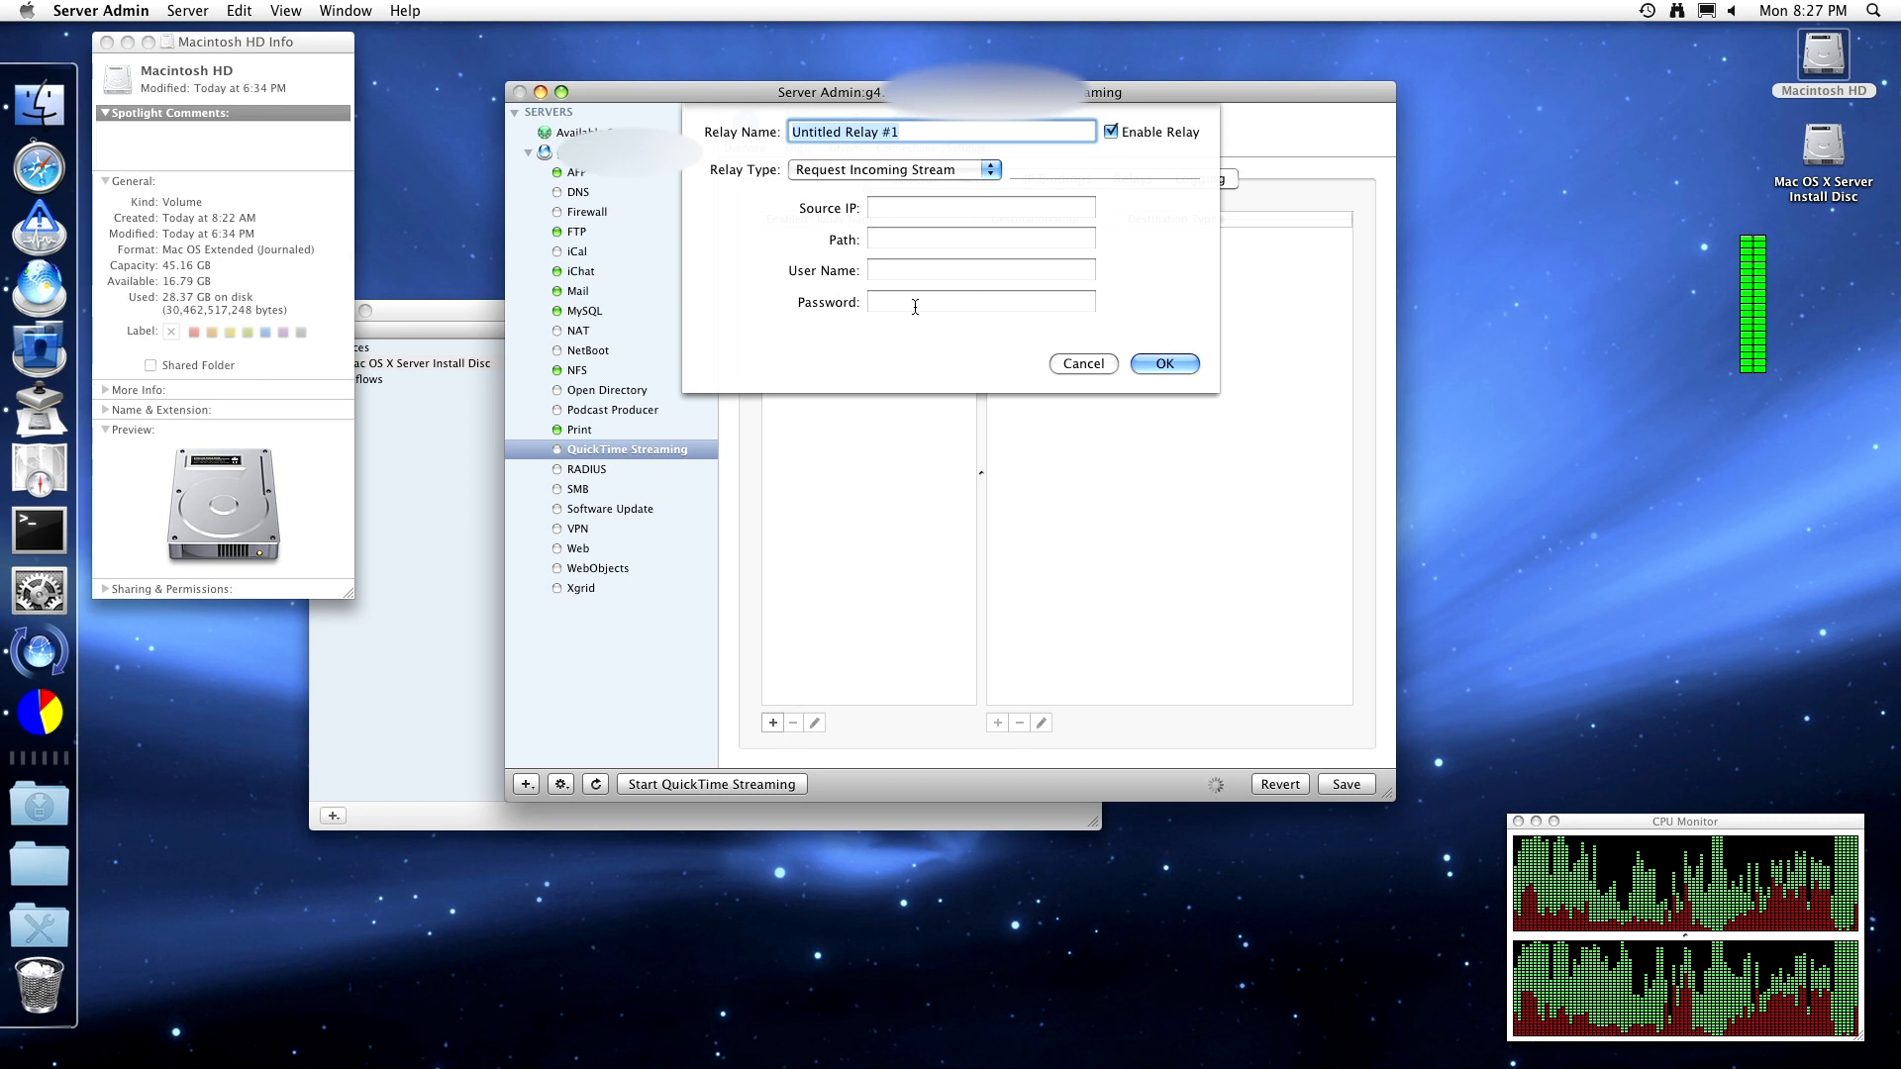
click(1083, 363)
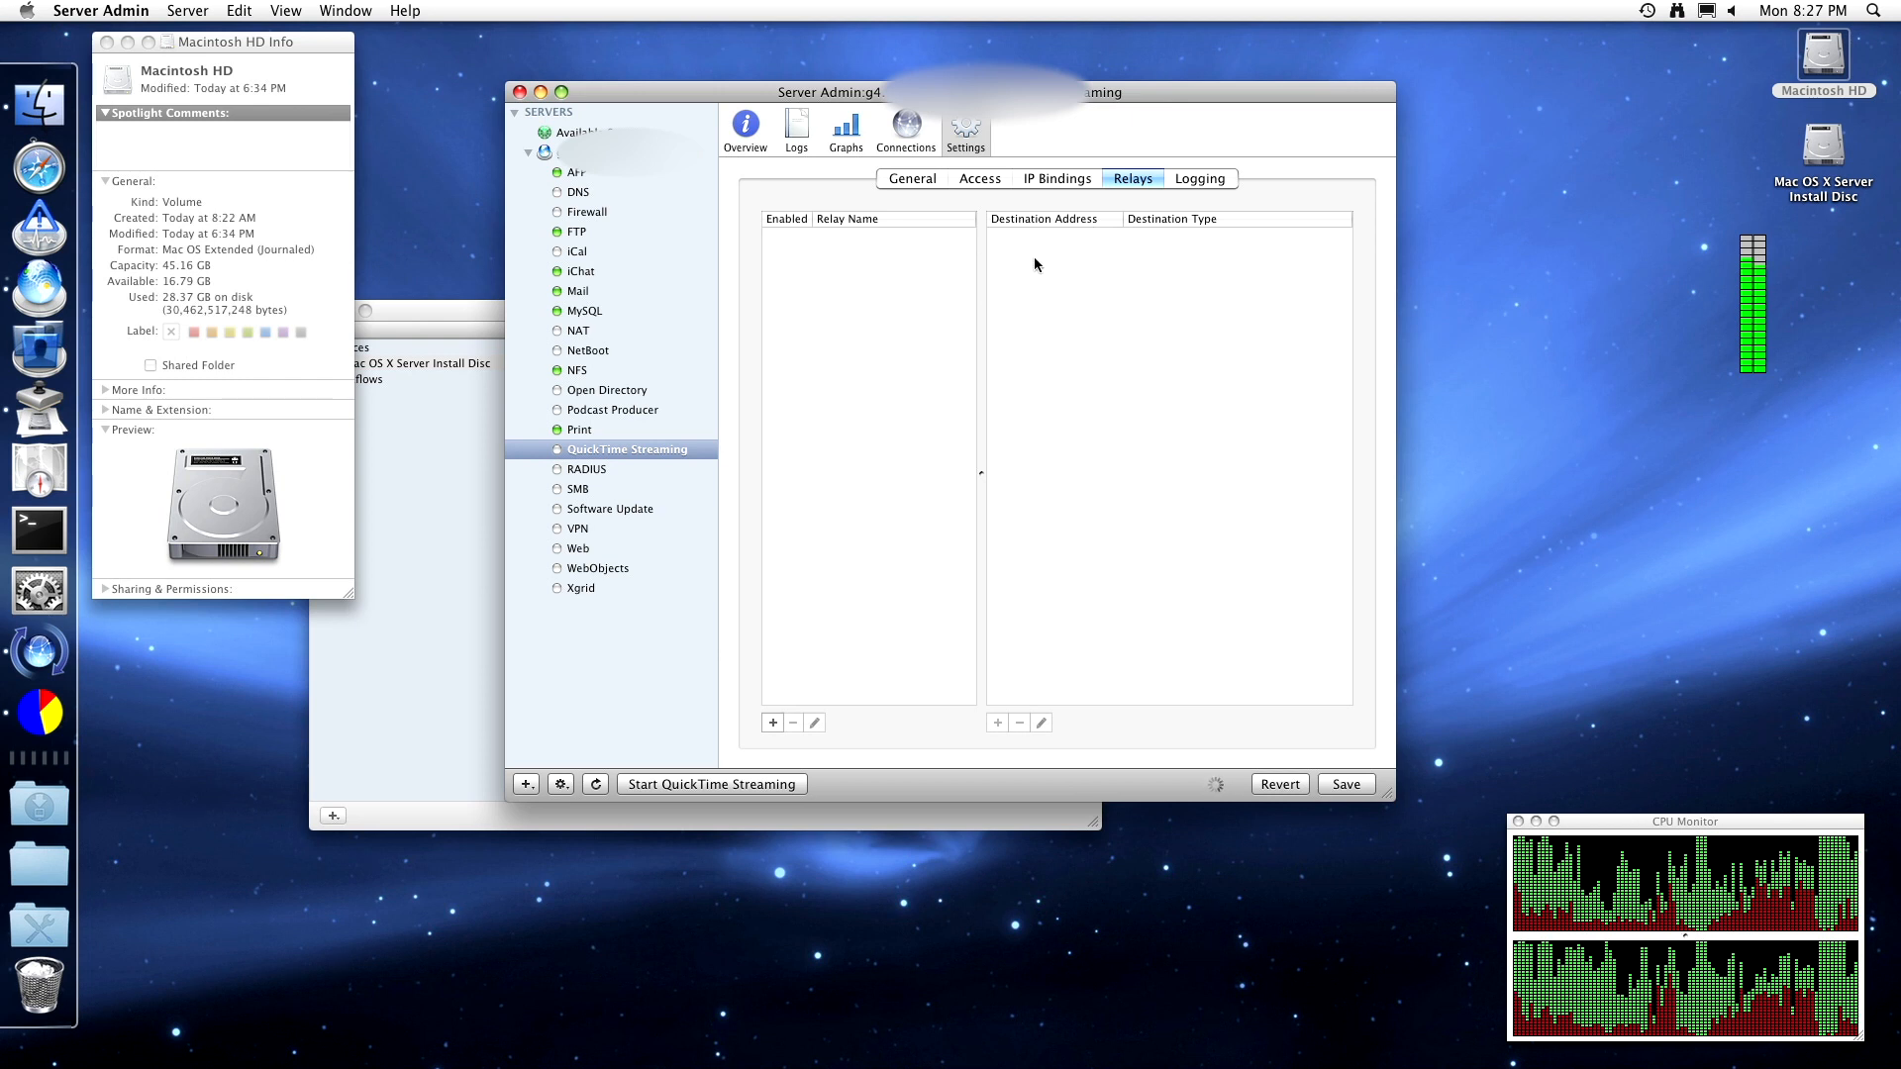
click(1193, 180)
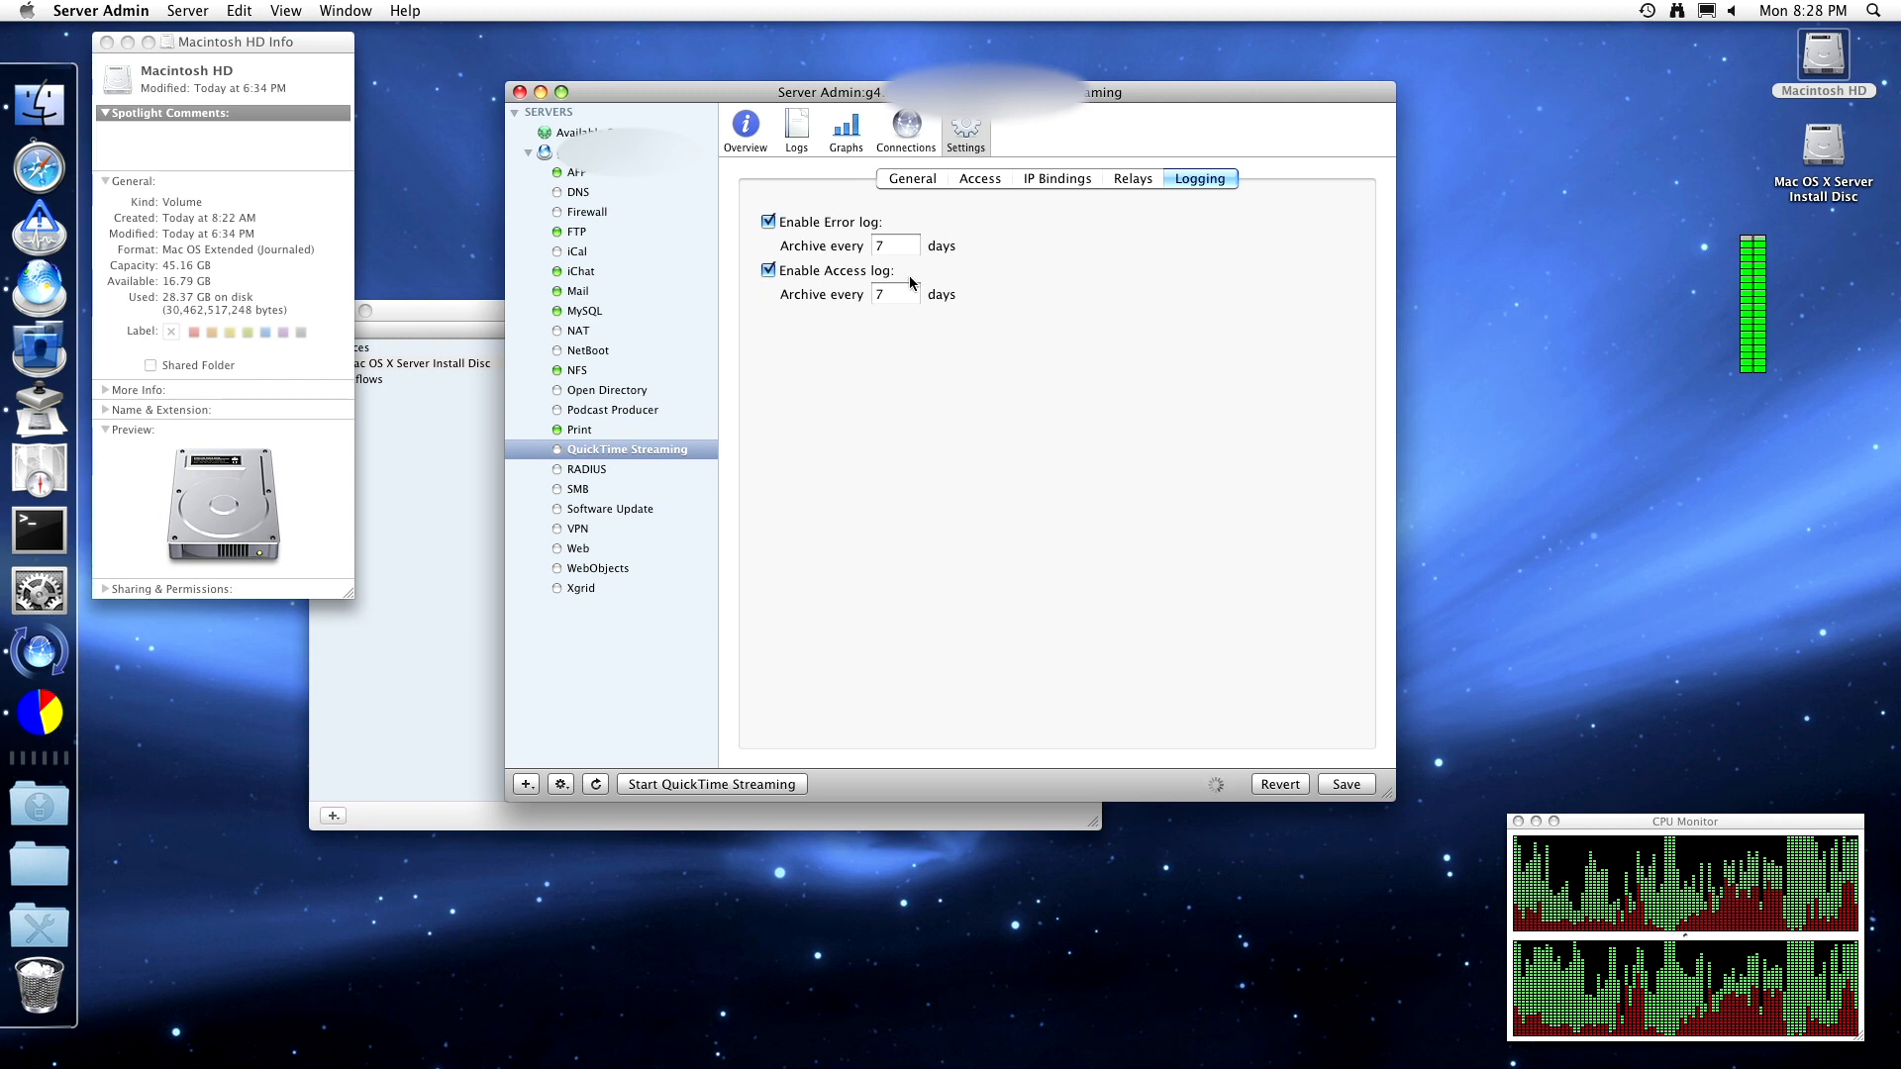
- Check the NetBoot image creation progress and view the Macintosh HD disk information
click(438, 378)
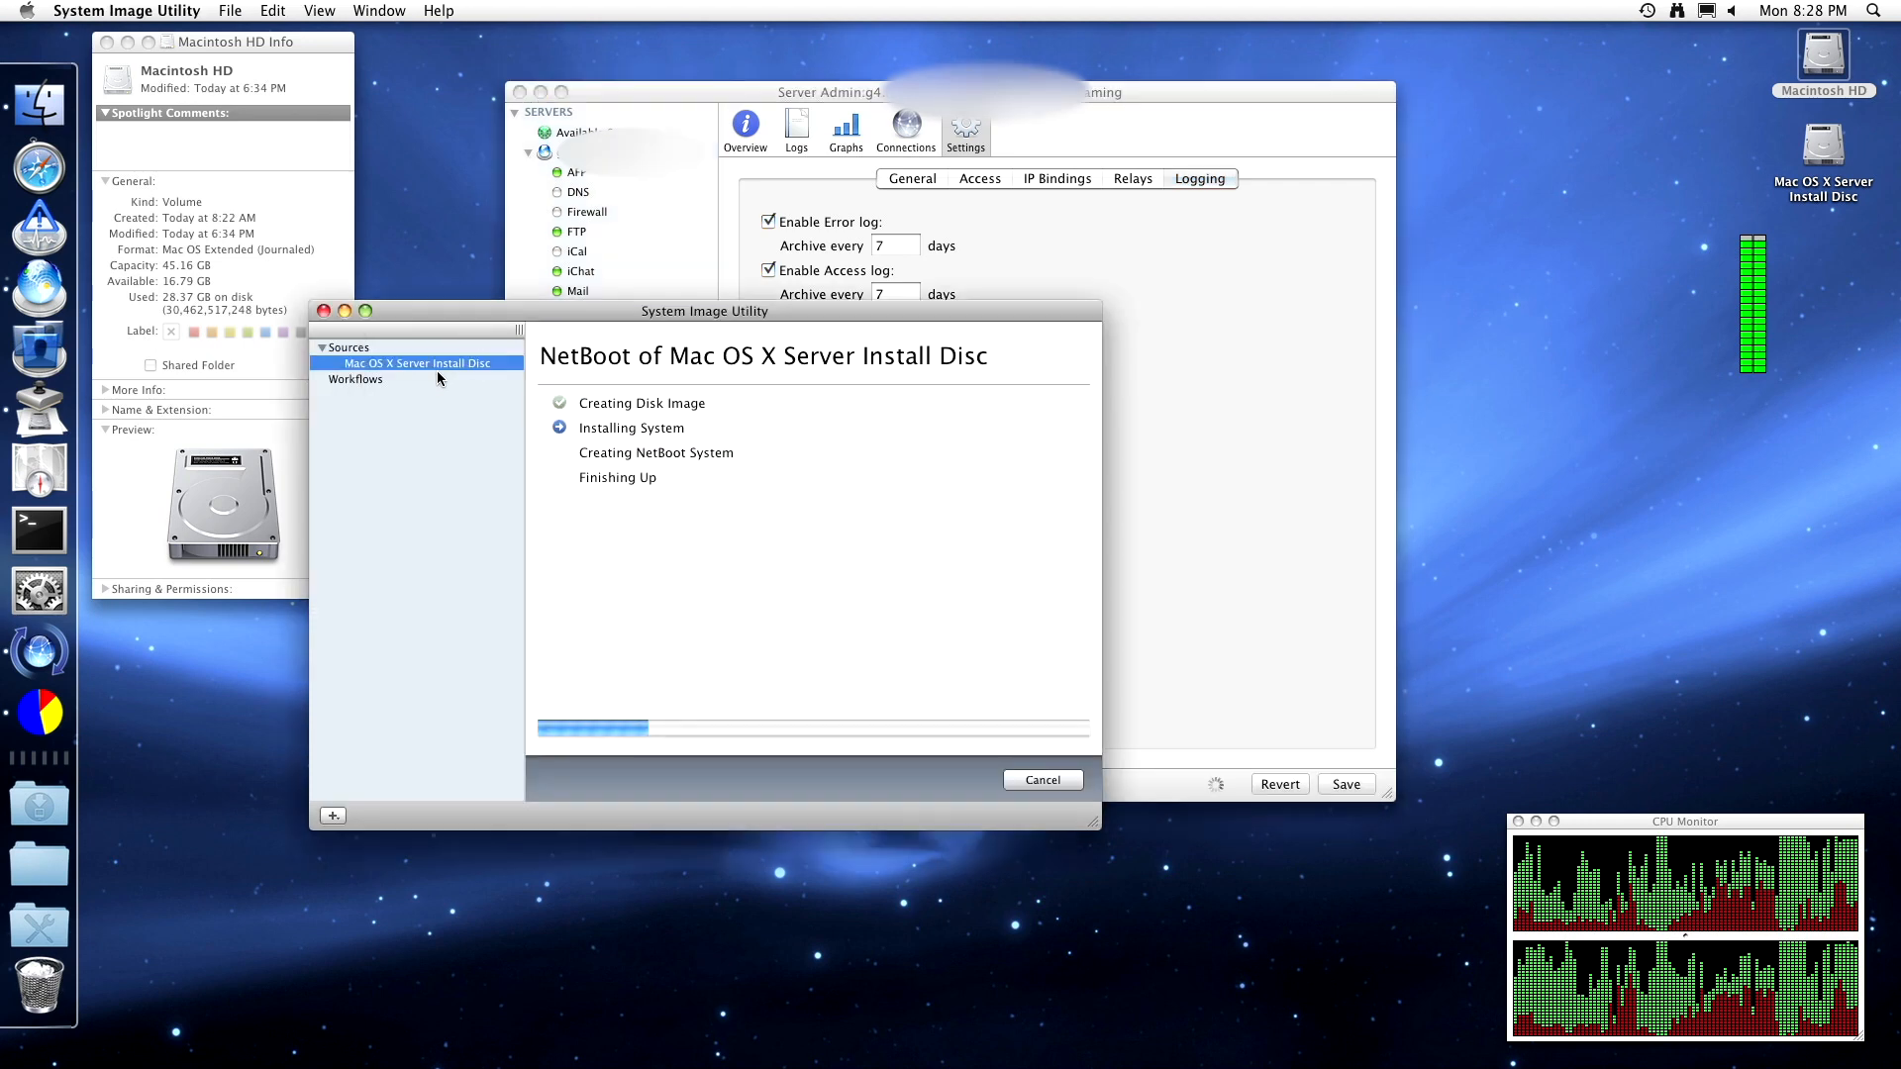
click(1125, 339)
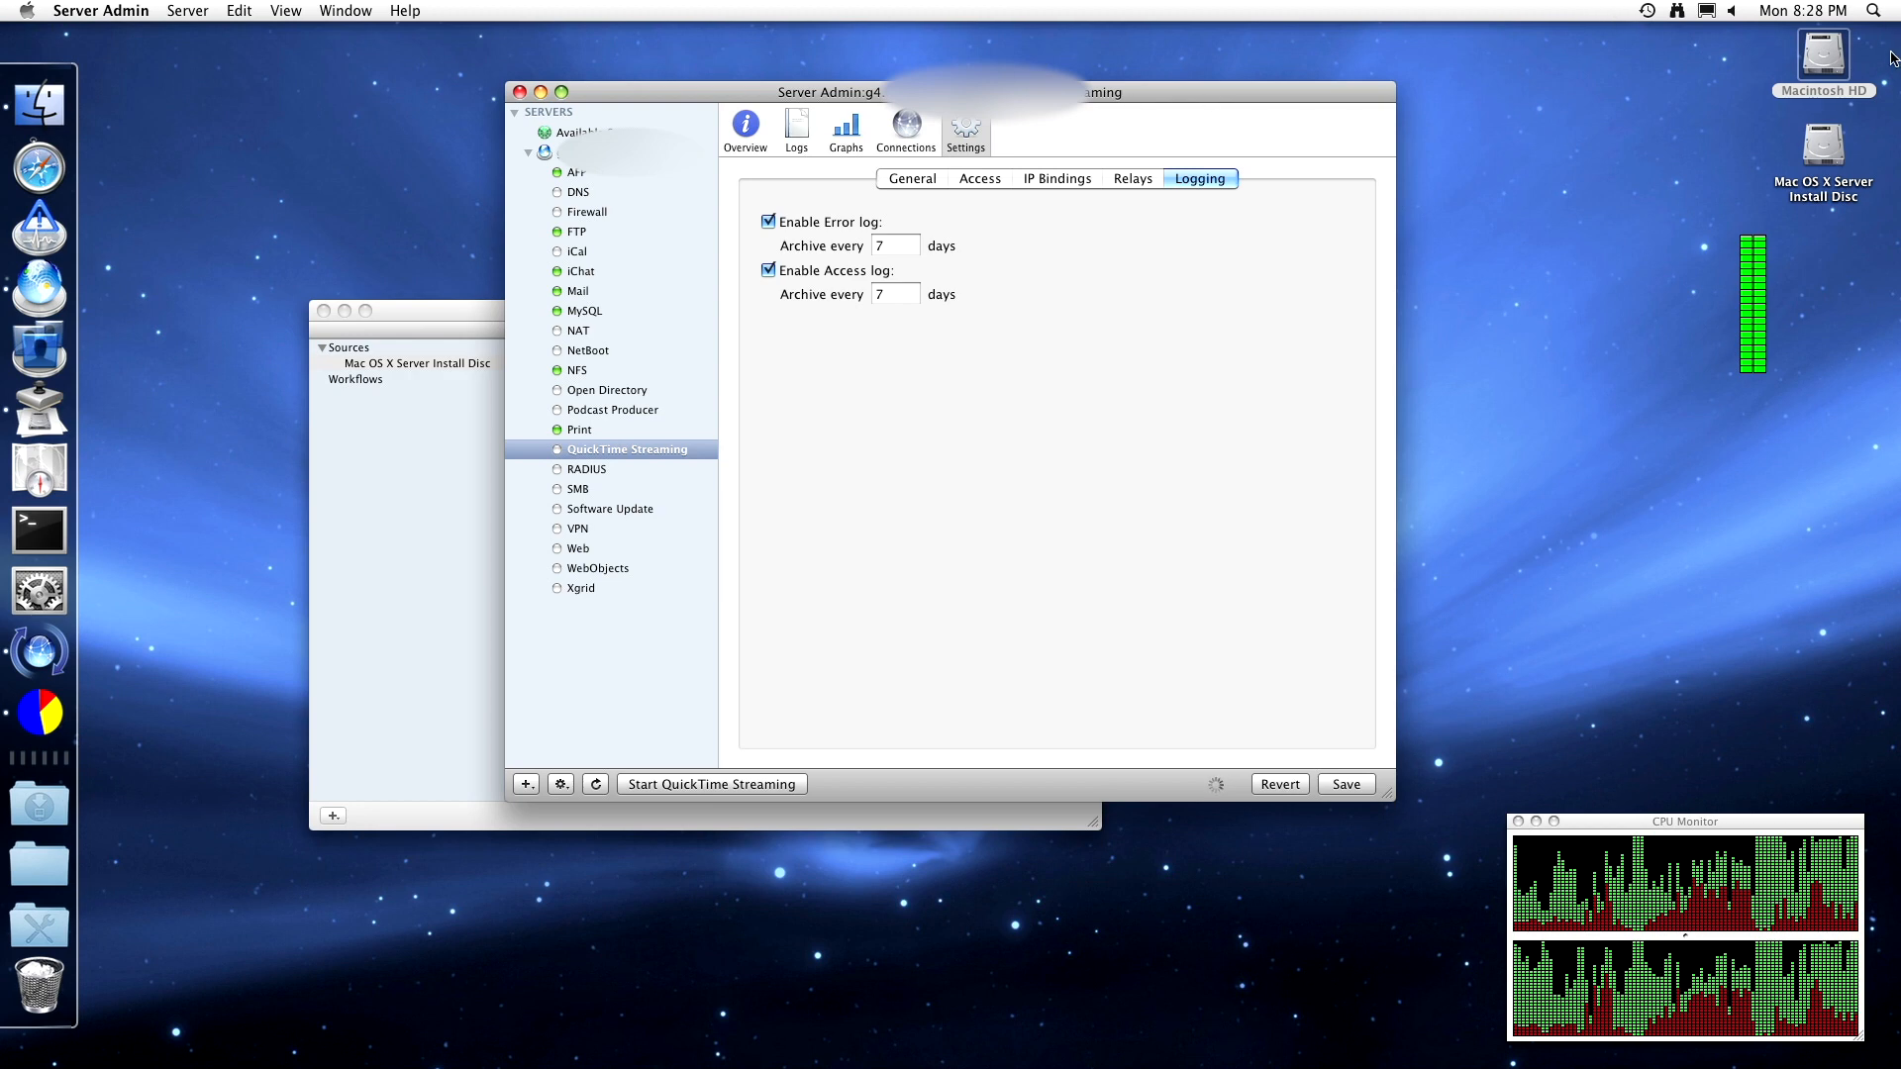
right_click(1827, 59)
click(1788, 100)
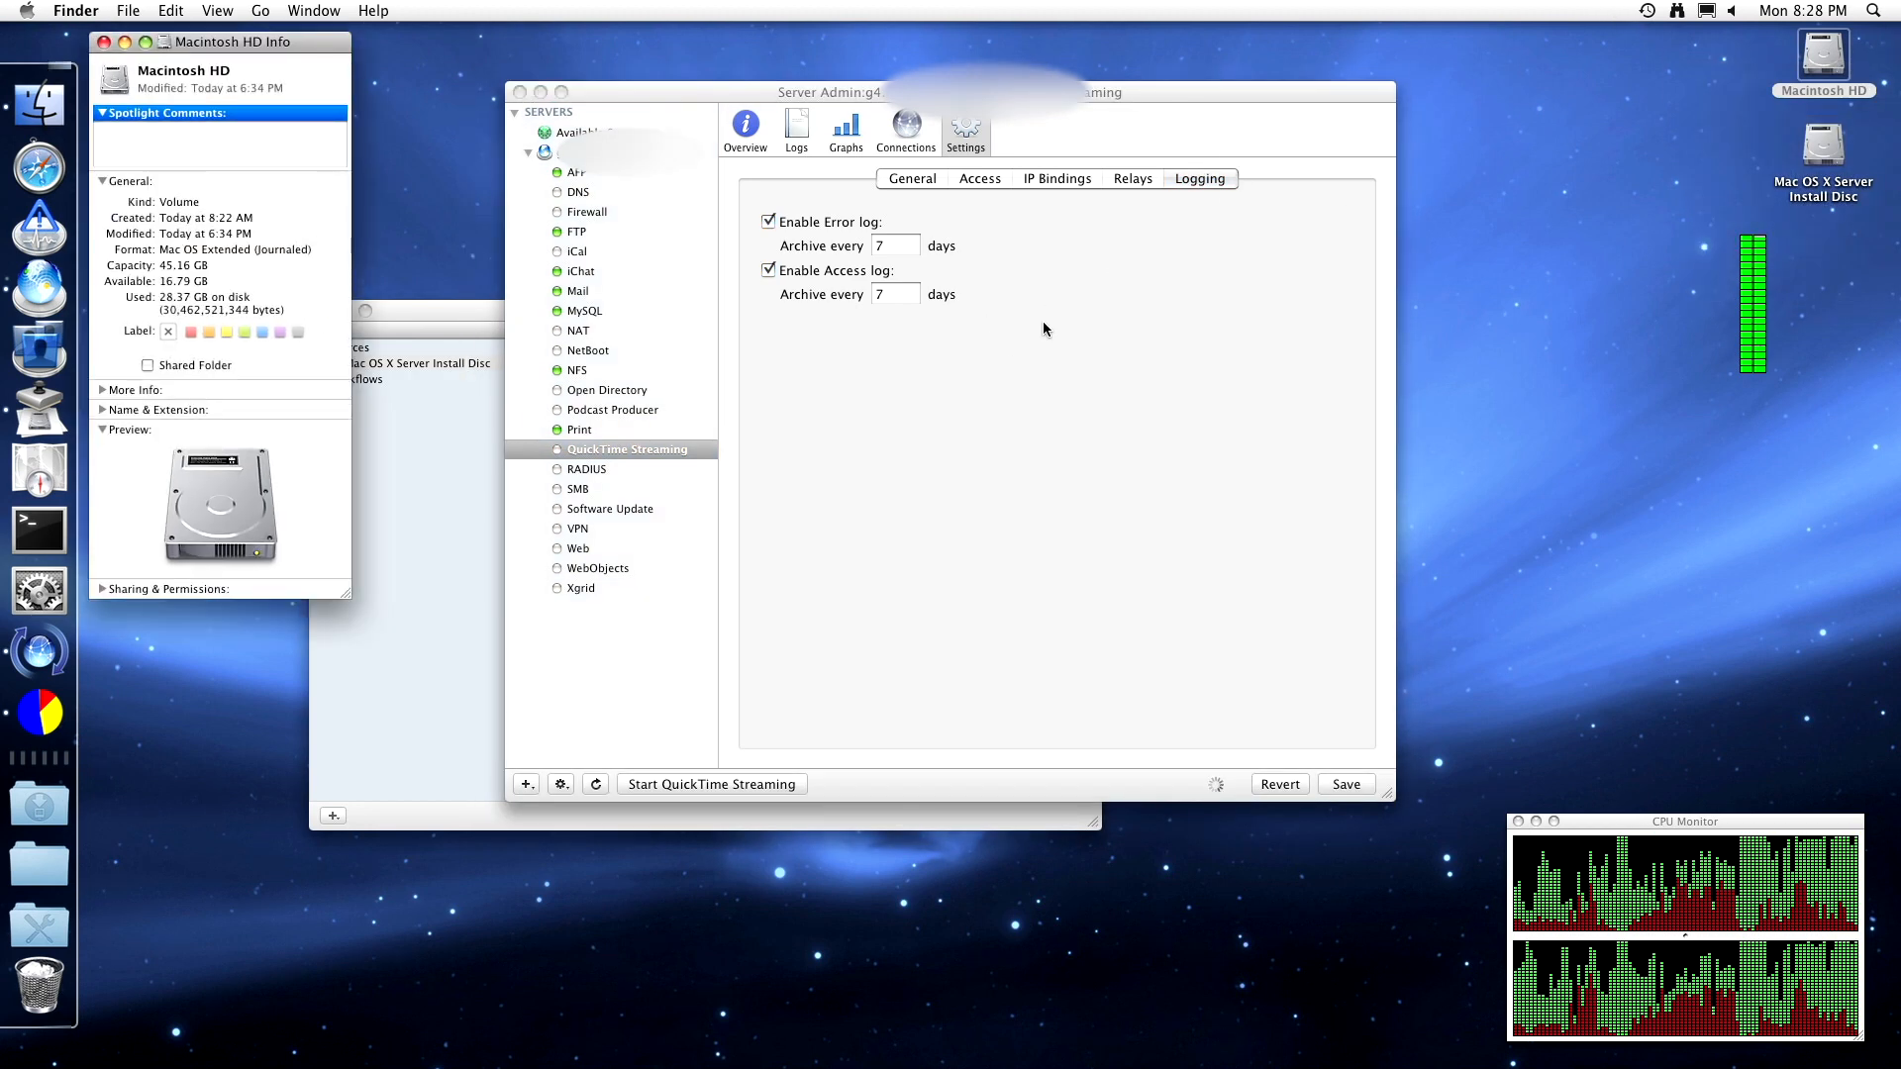
- Start the QuickTime Streaming service from its General settings and save the pending configuration changes
click(913, 180)
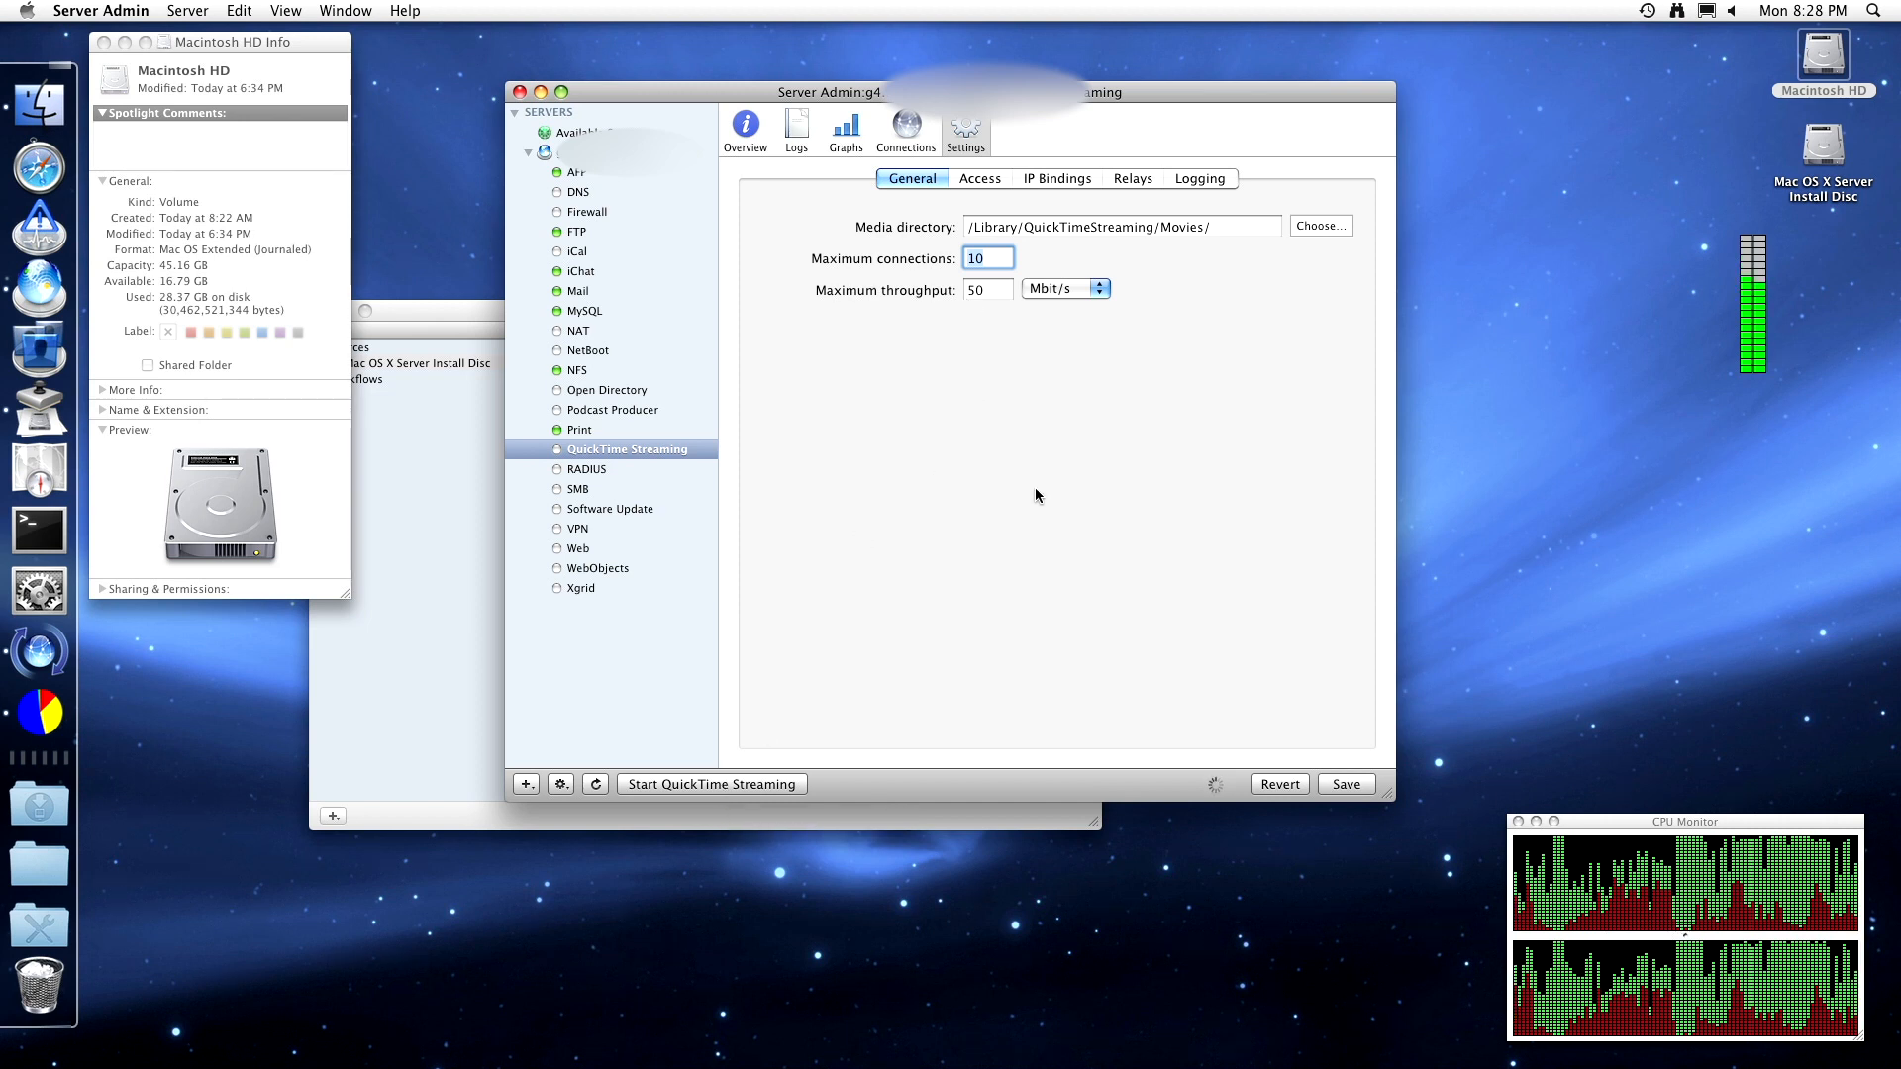
click(711, 784)
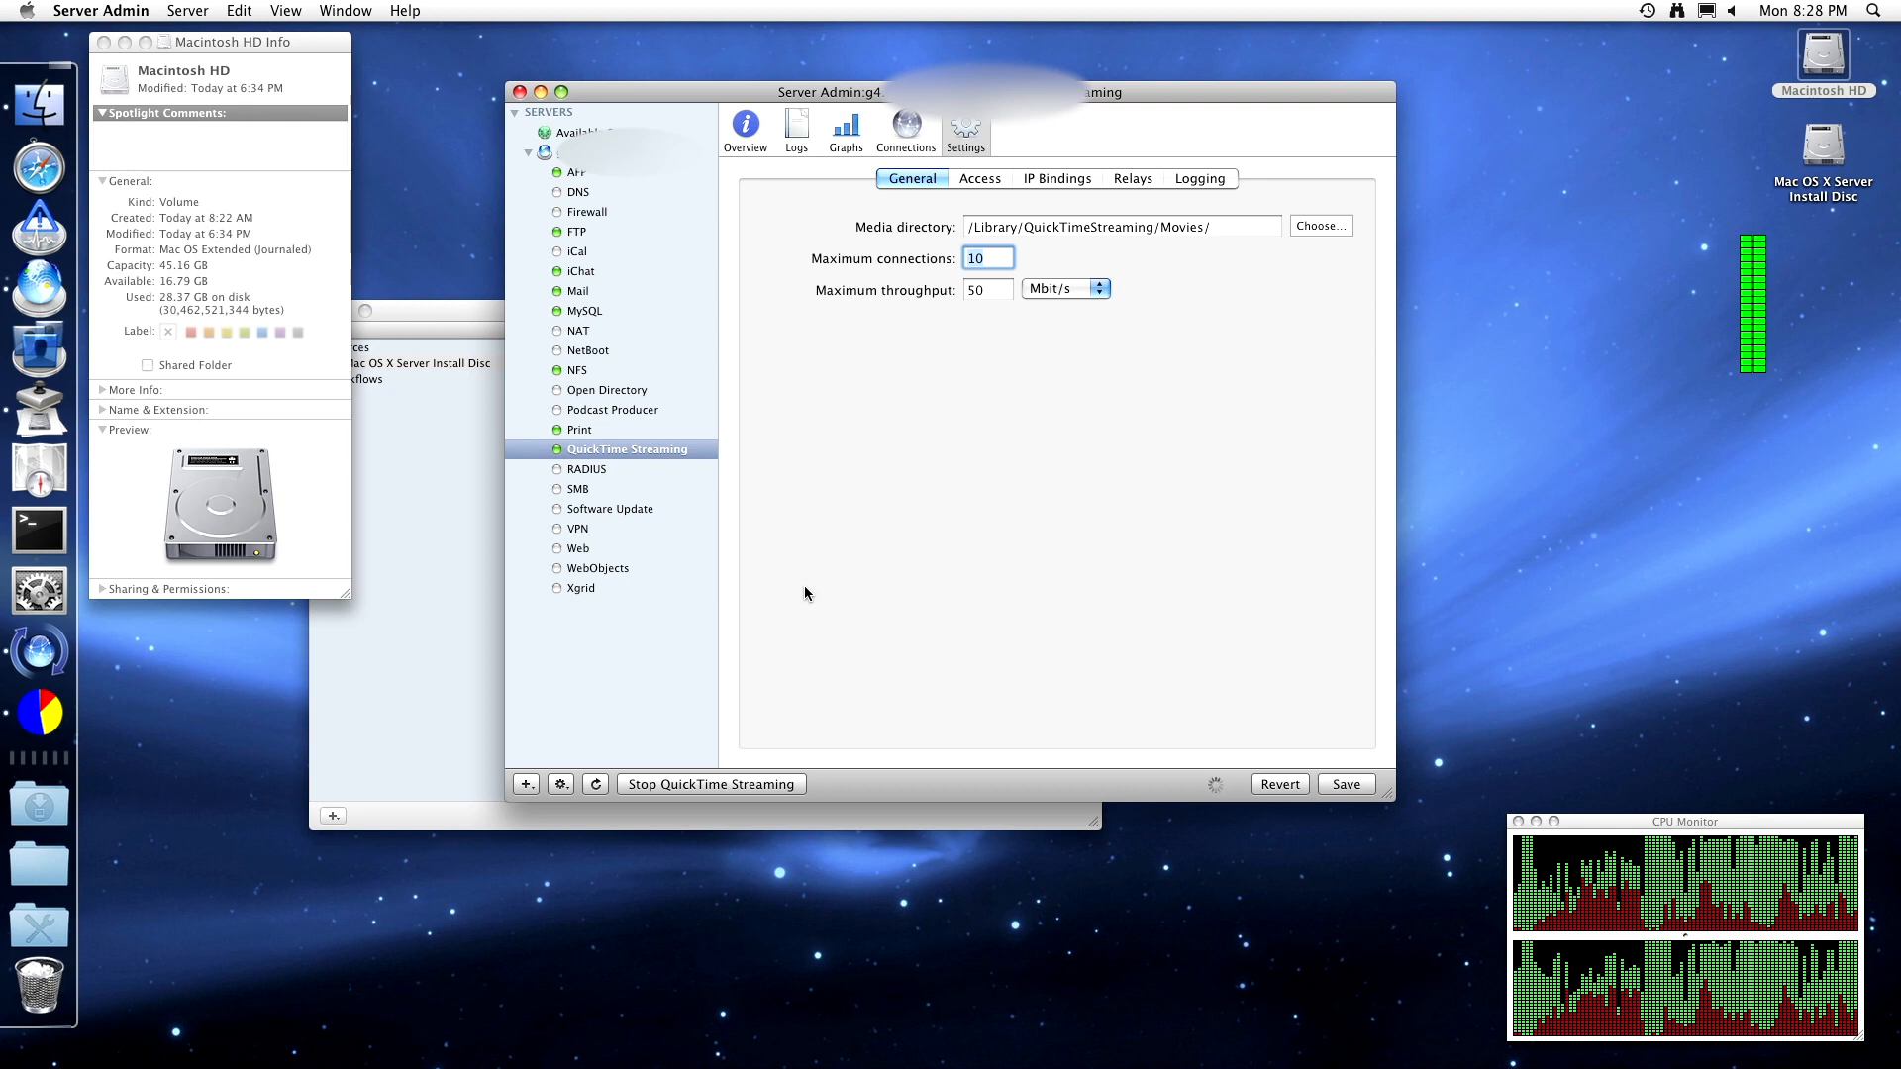
click(576, 469)
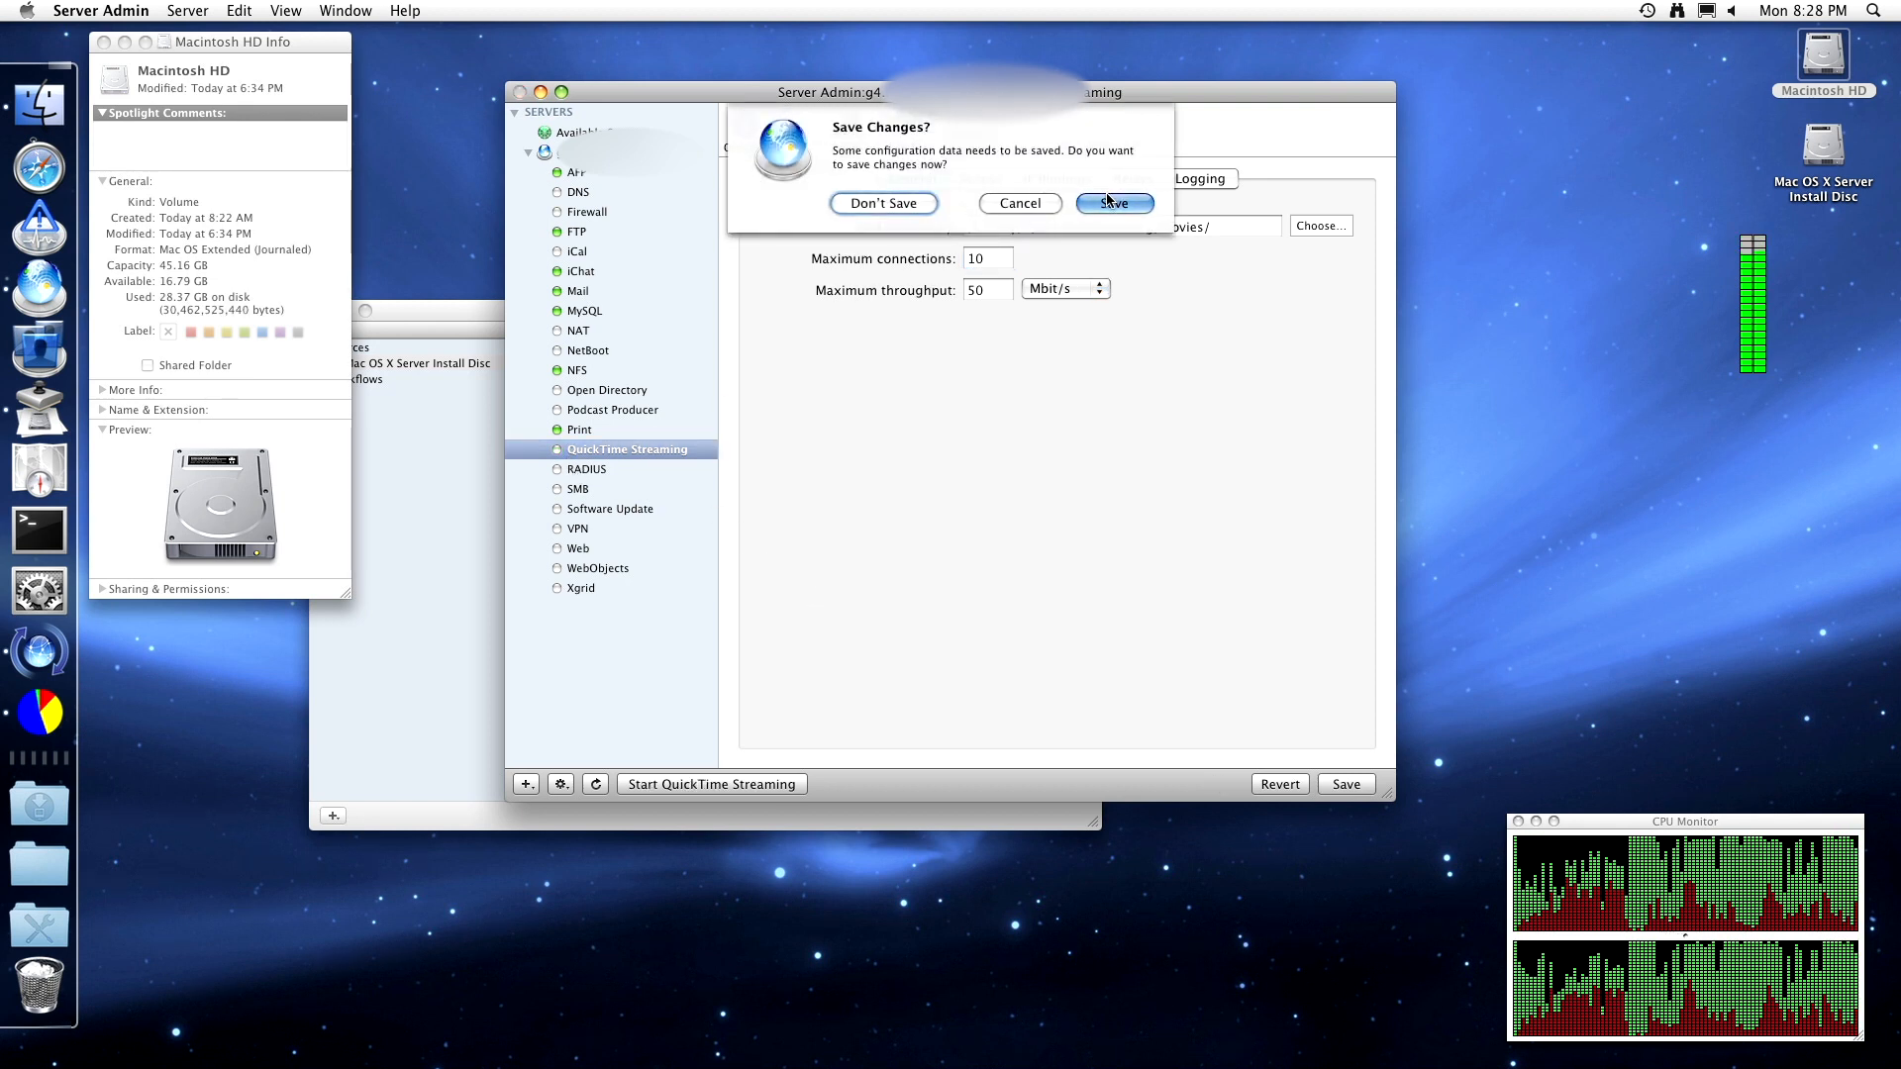
click(1111, 203)
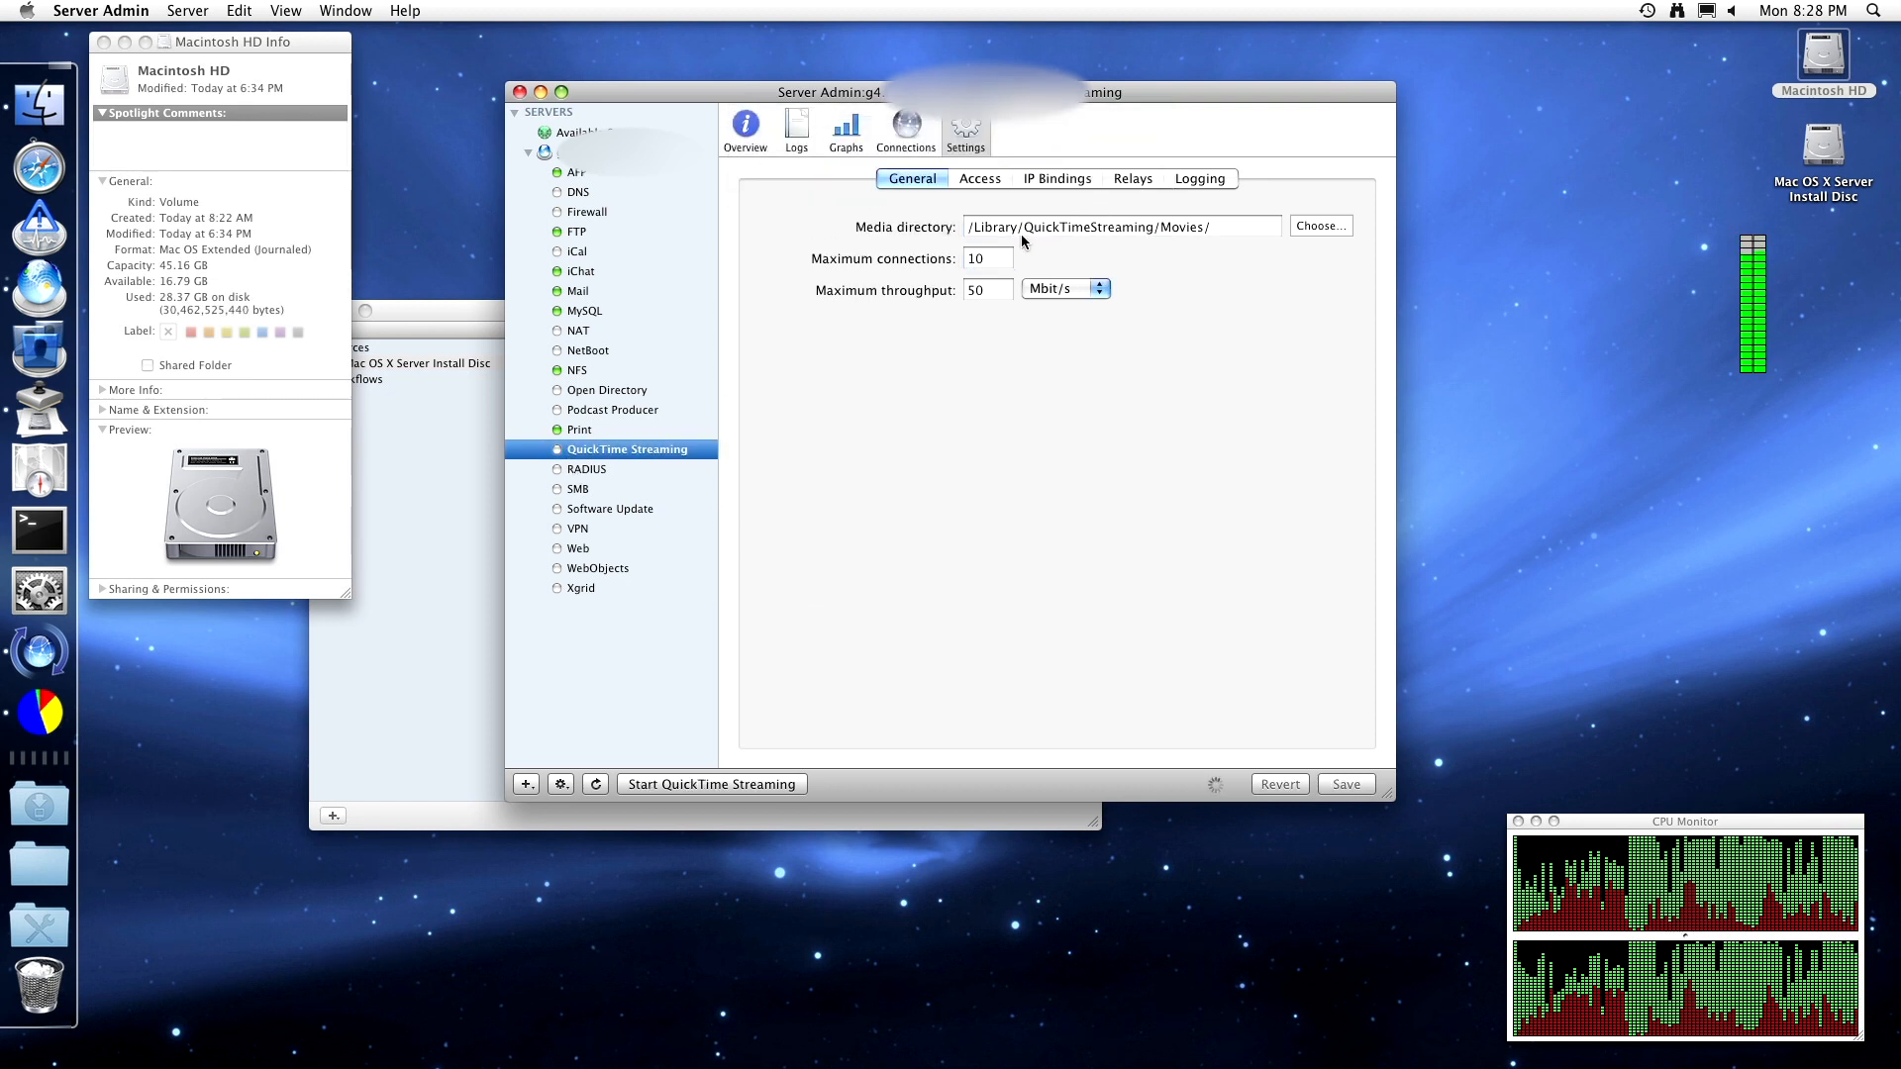
click(614, 469)
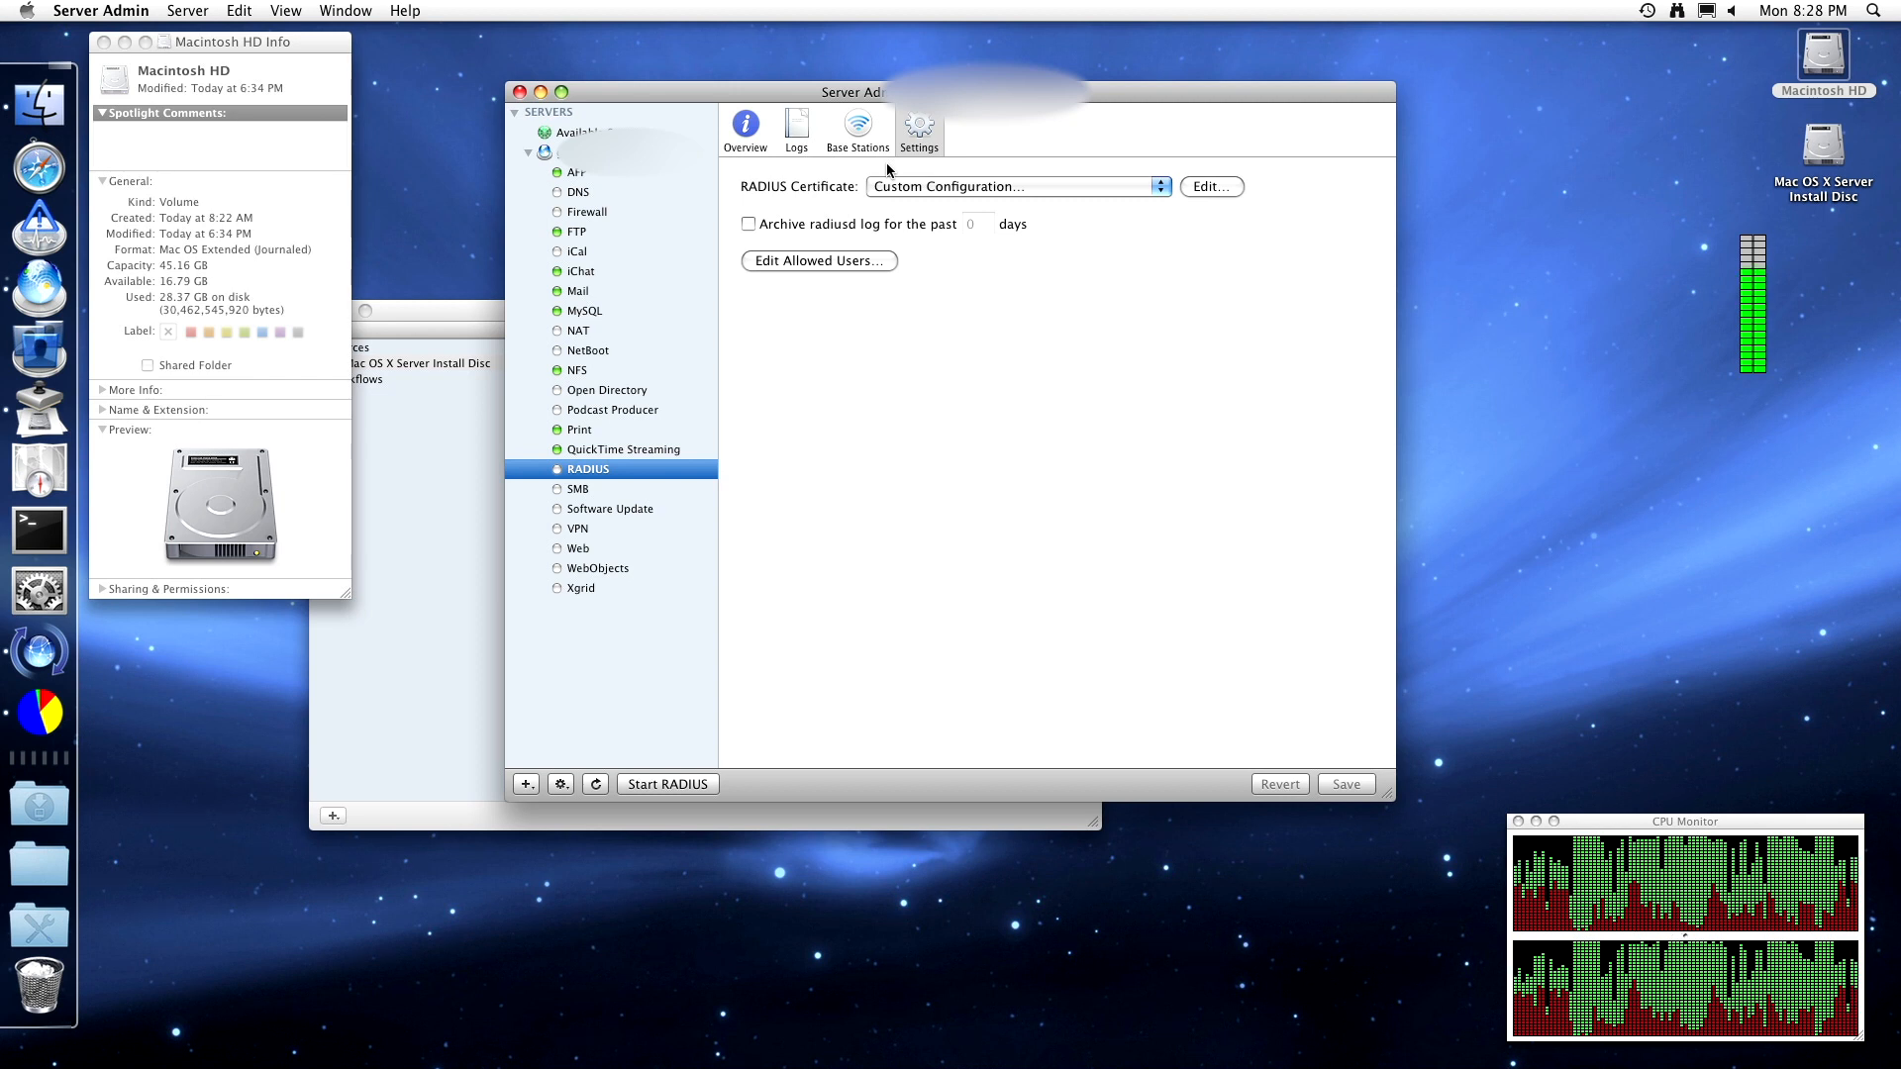
- Set the RADIUS certificate to Default and save, then view the server's general Access settings
click(891, 185)
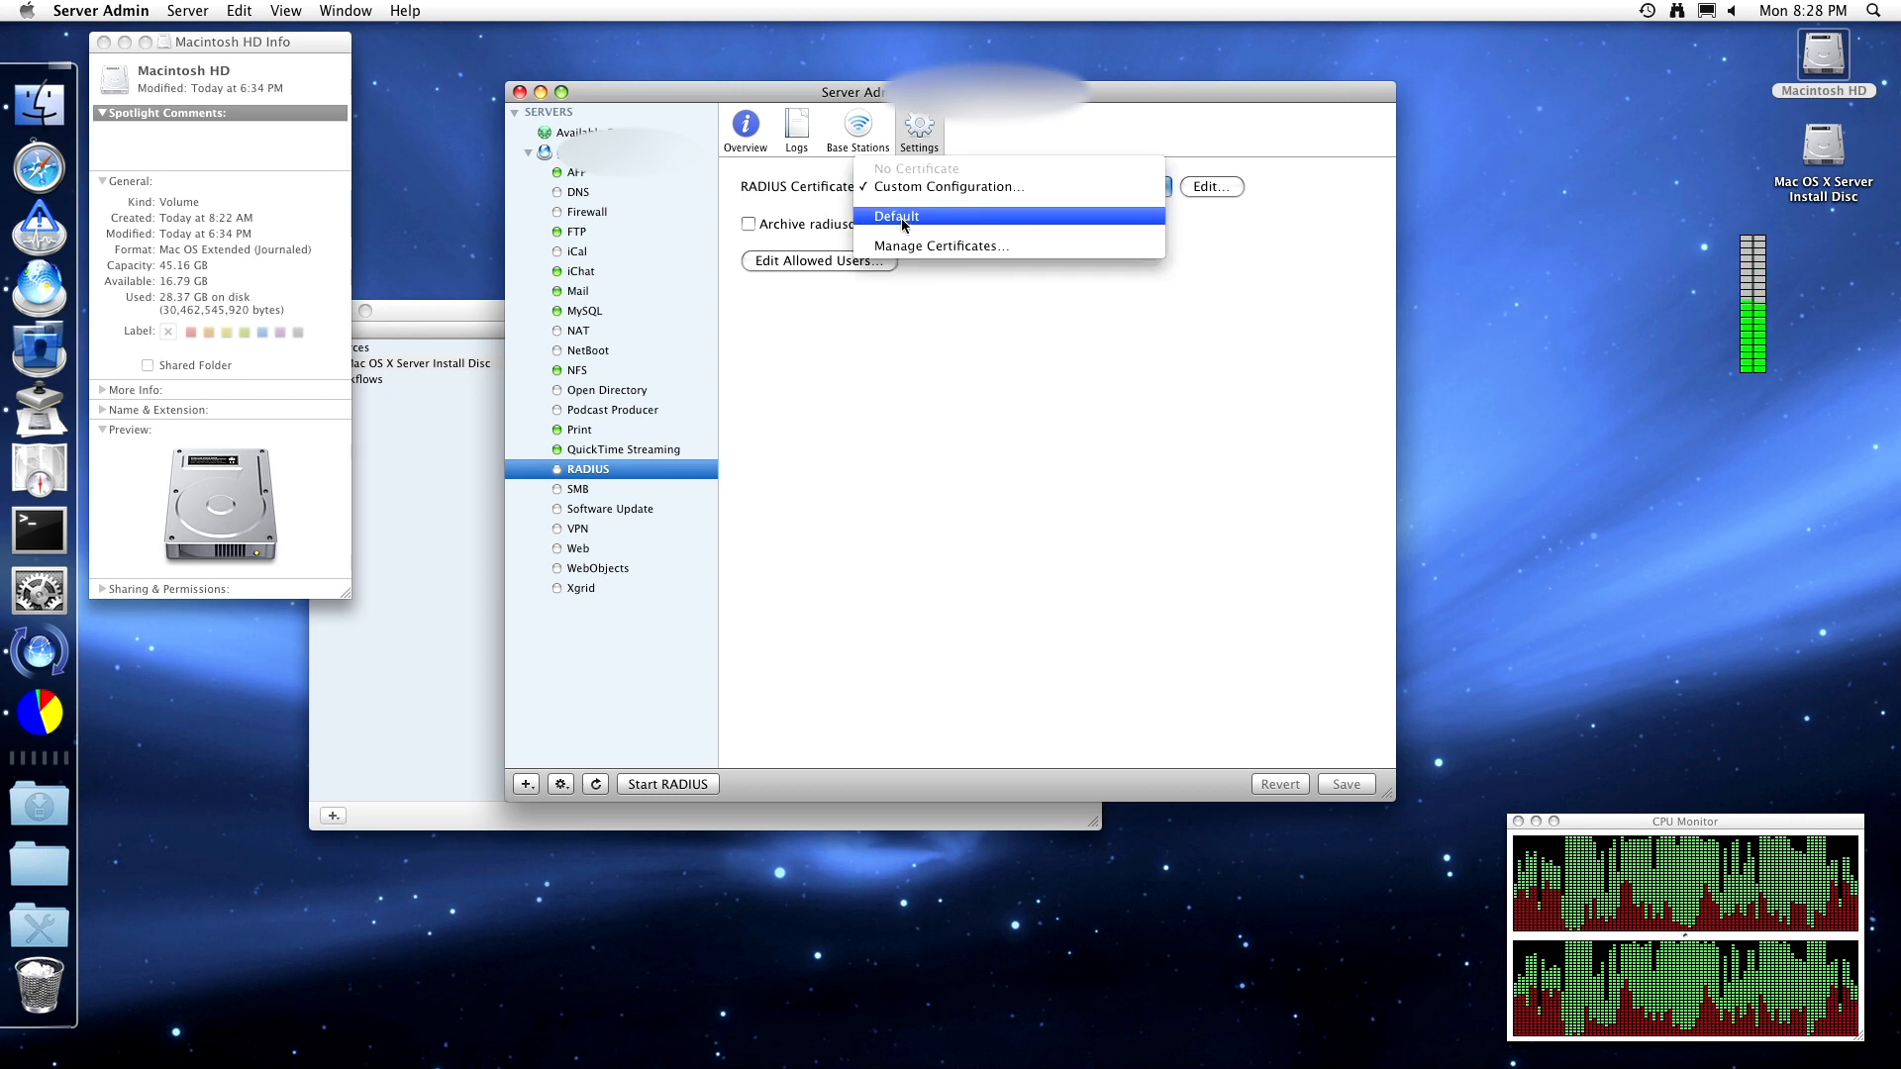
click(903, 216)
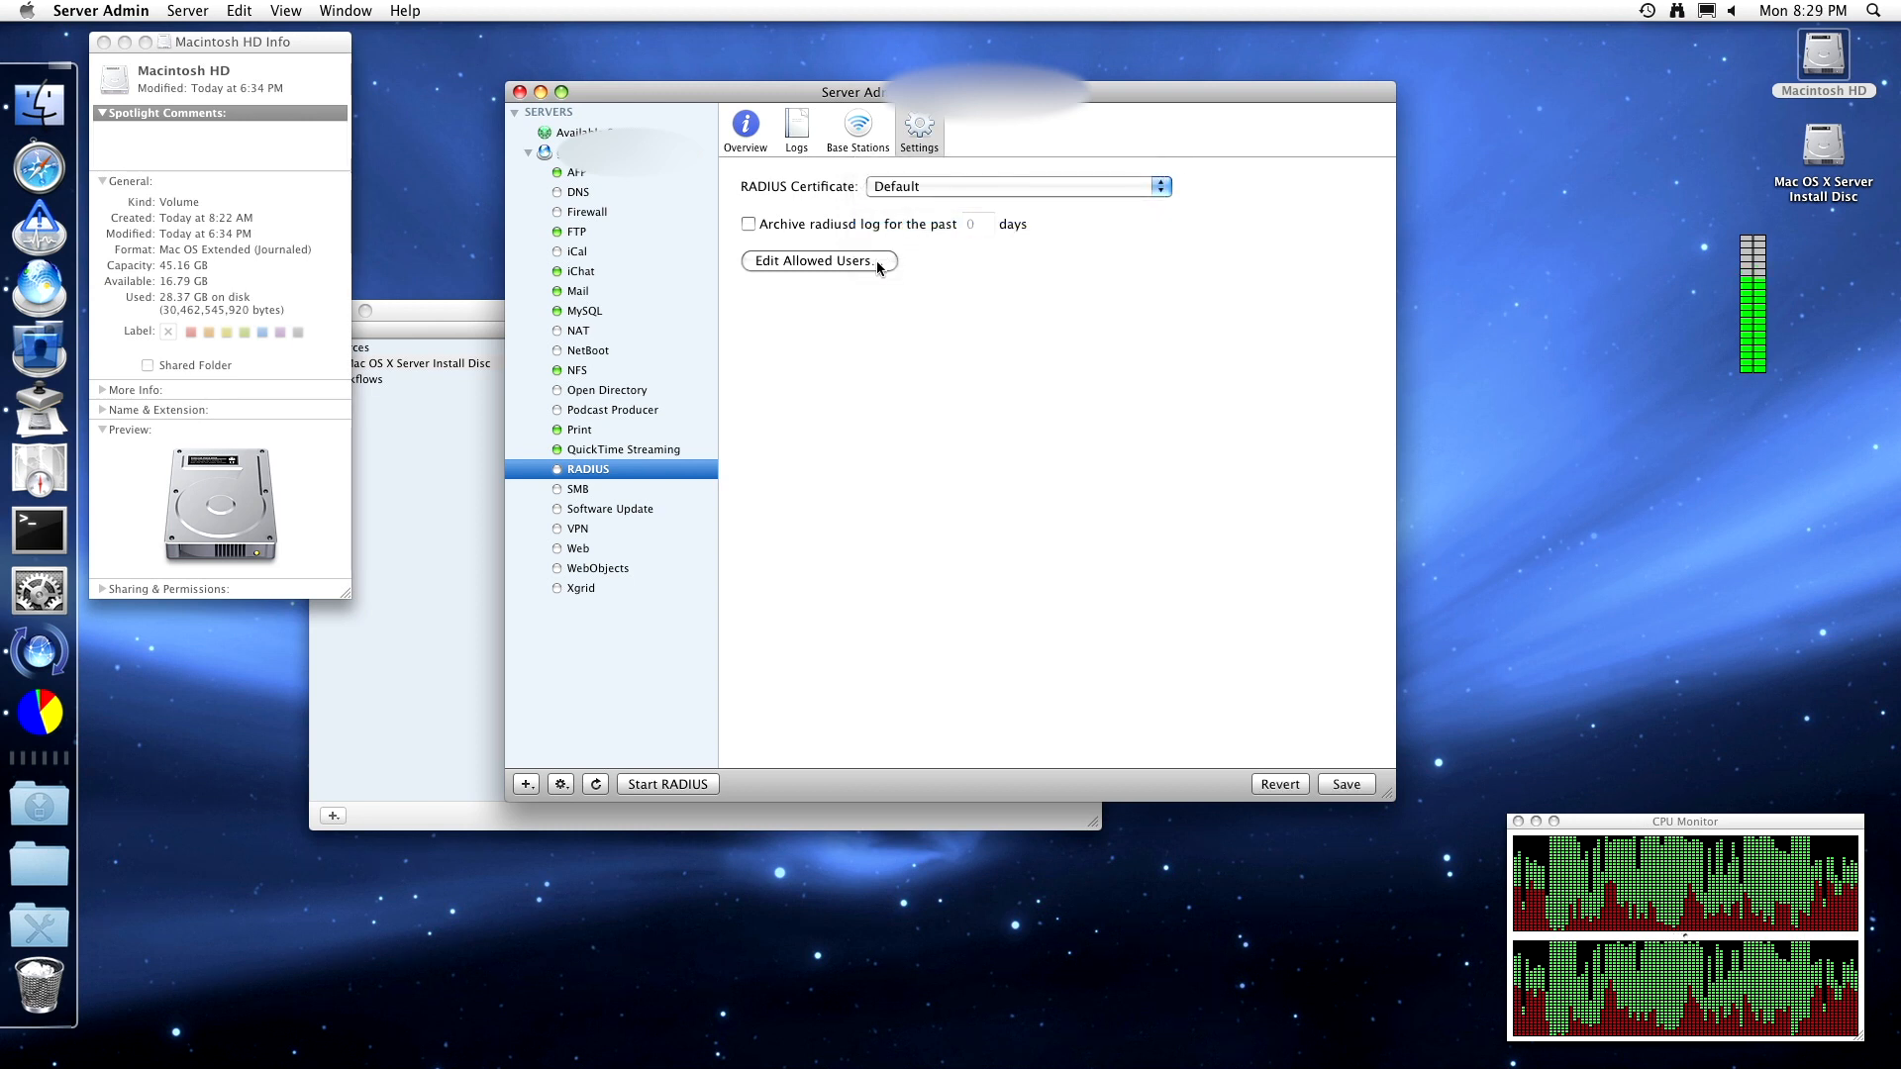
click(876, 261)
click(1122, 203)
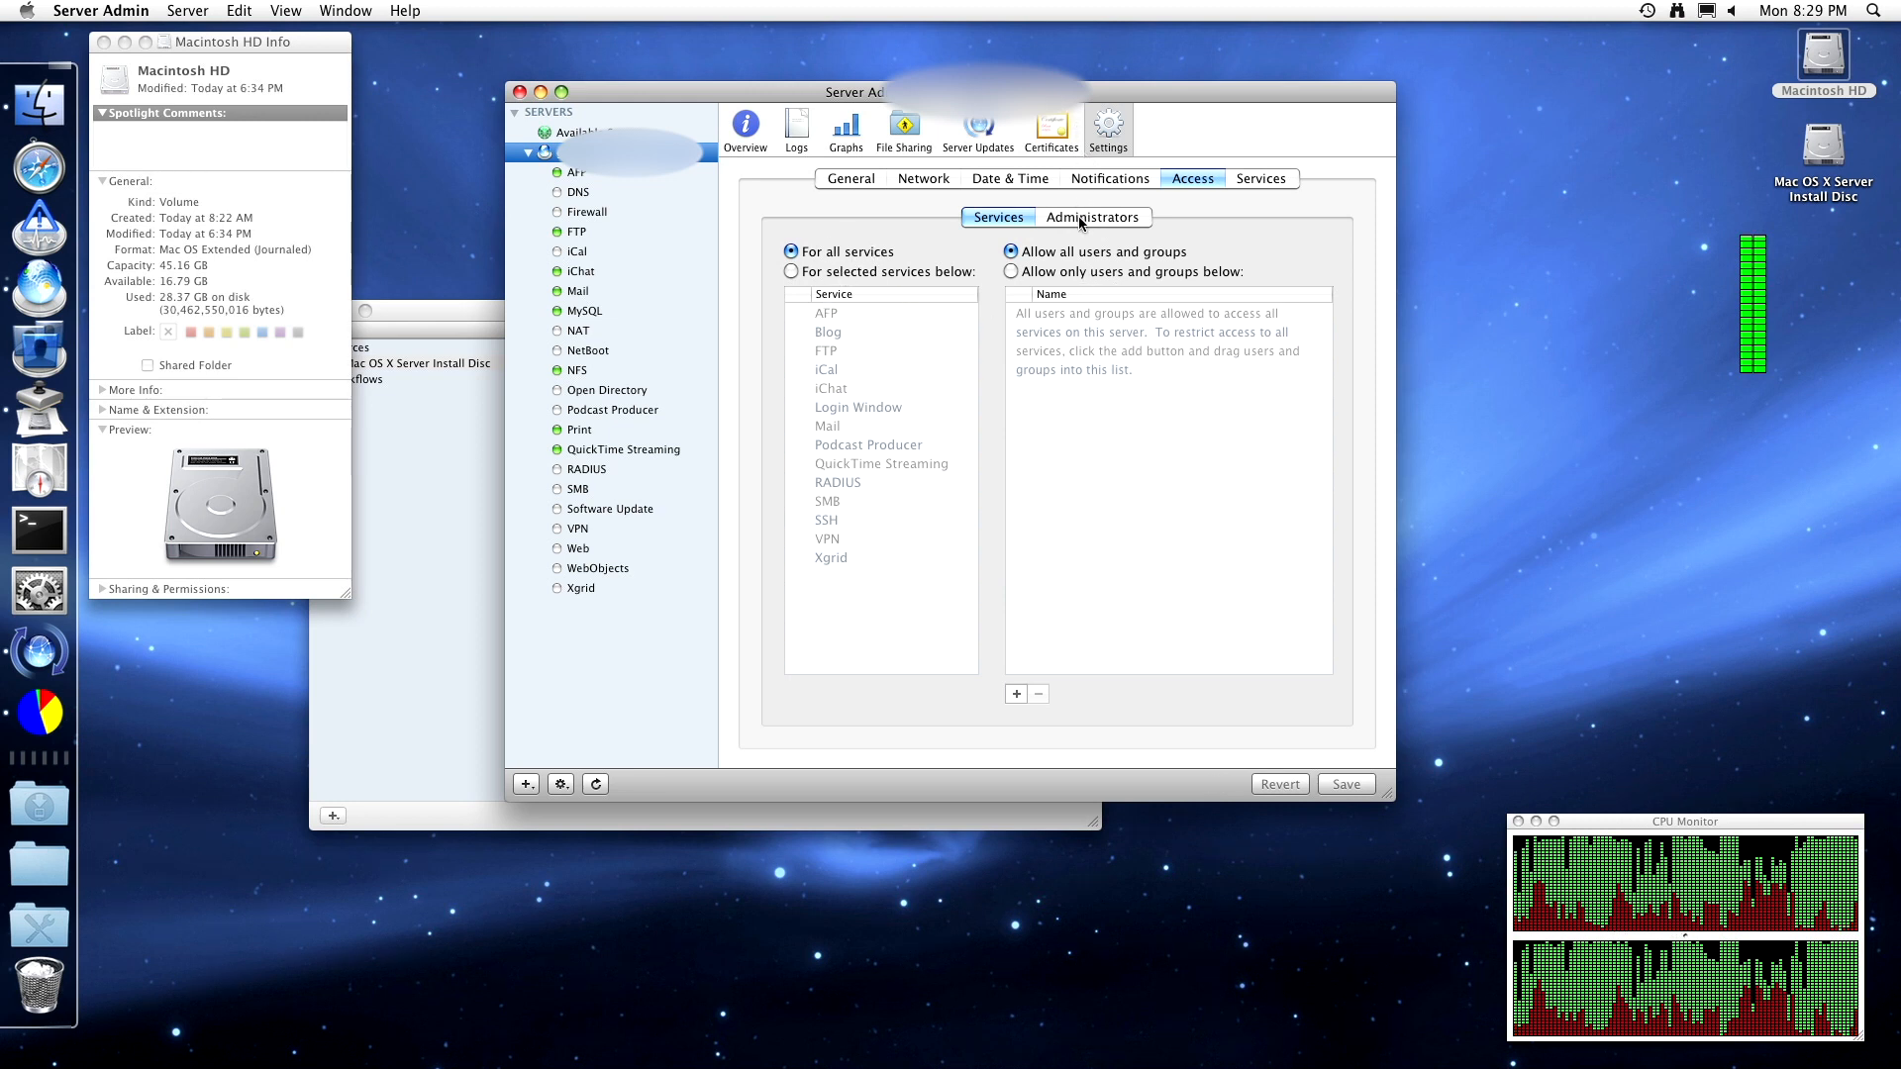
click(840, 182)
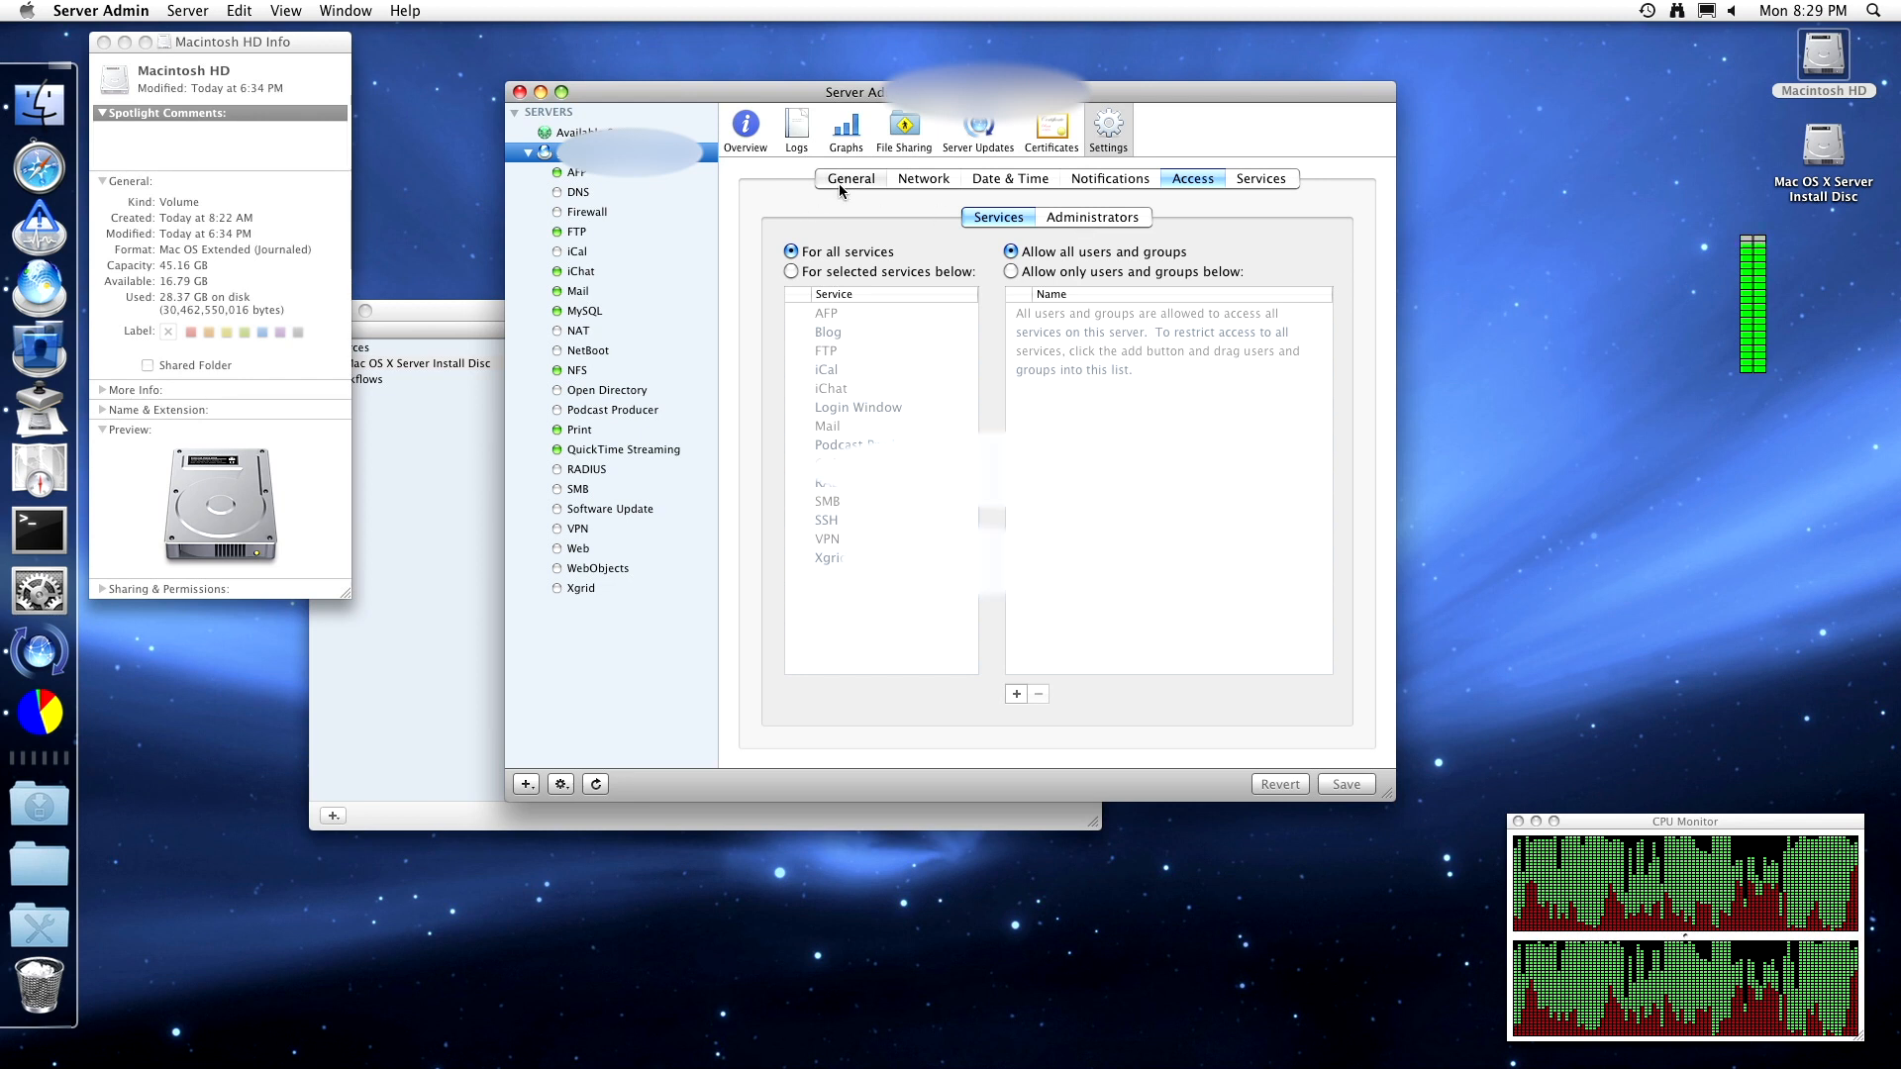
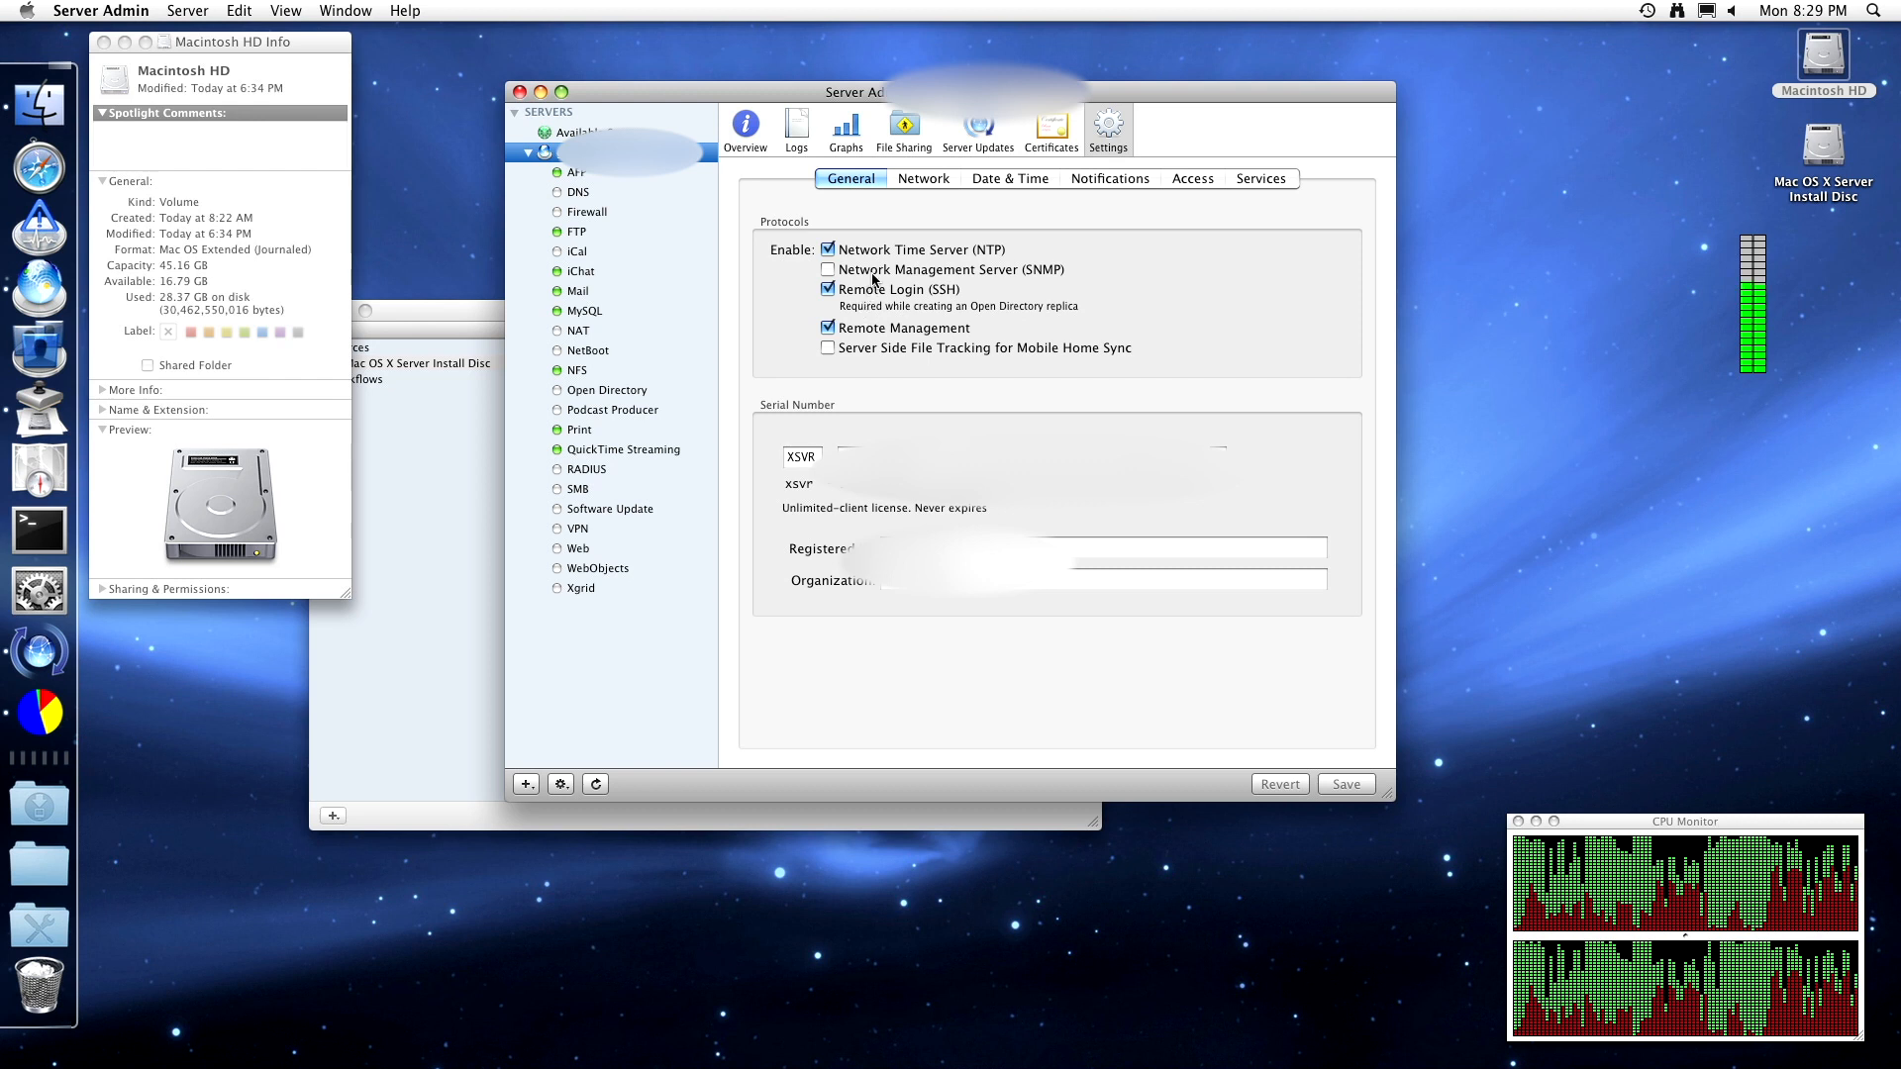
- Review the Network, Date & Time, Notifications, Access and Services settings, then select the RADIUS service
click(927, 179)
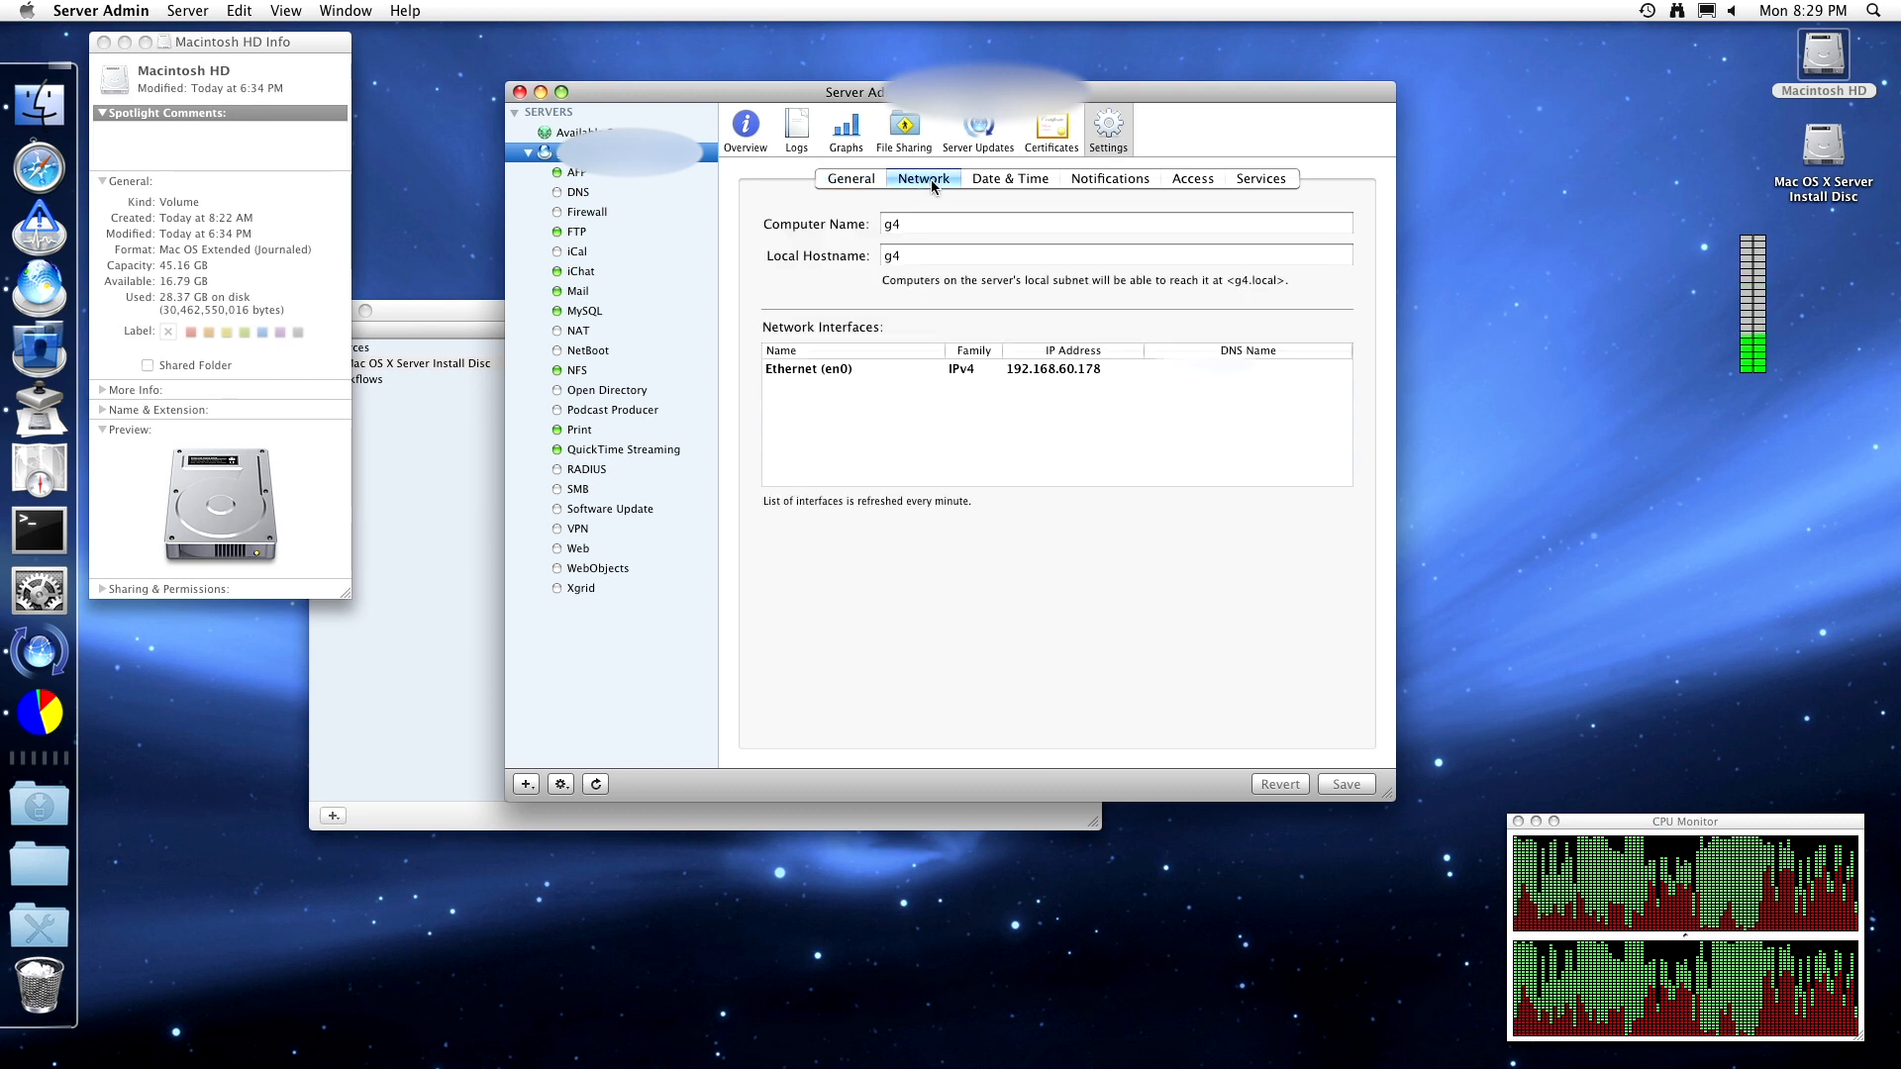
click(1003, 175)
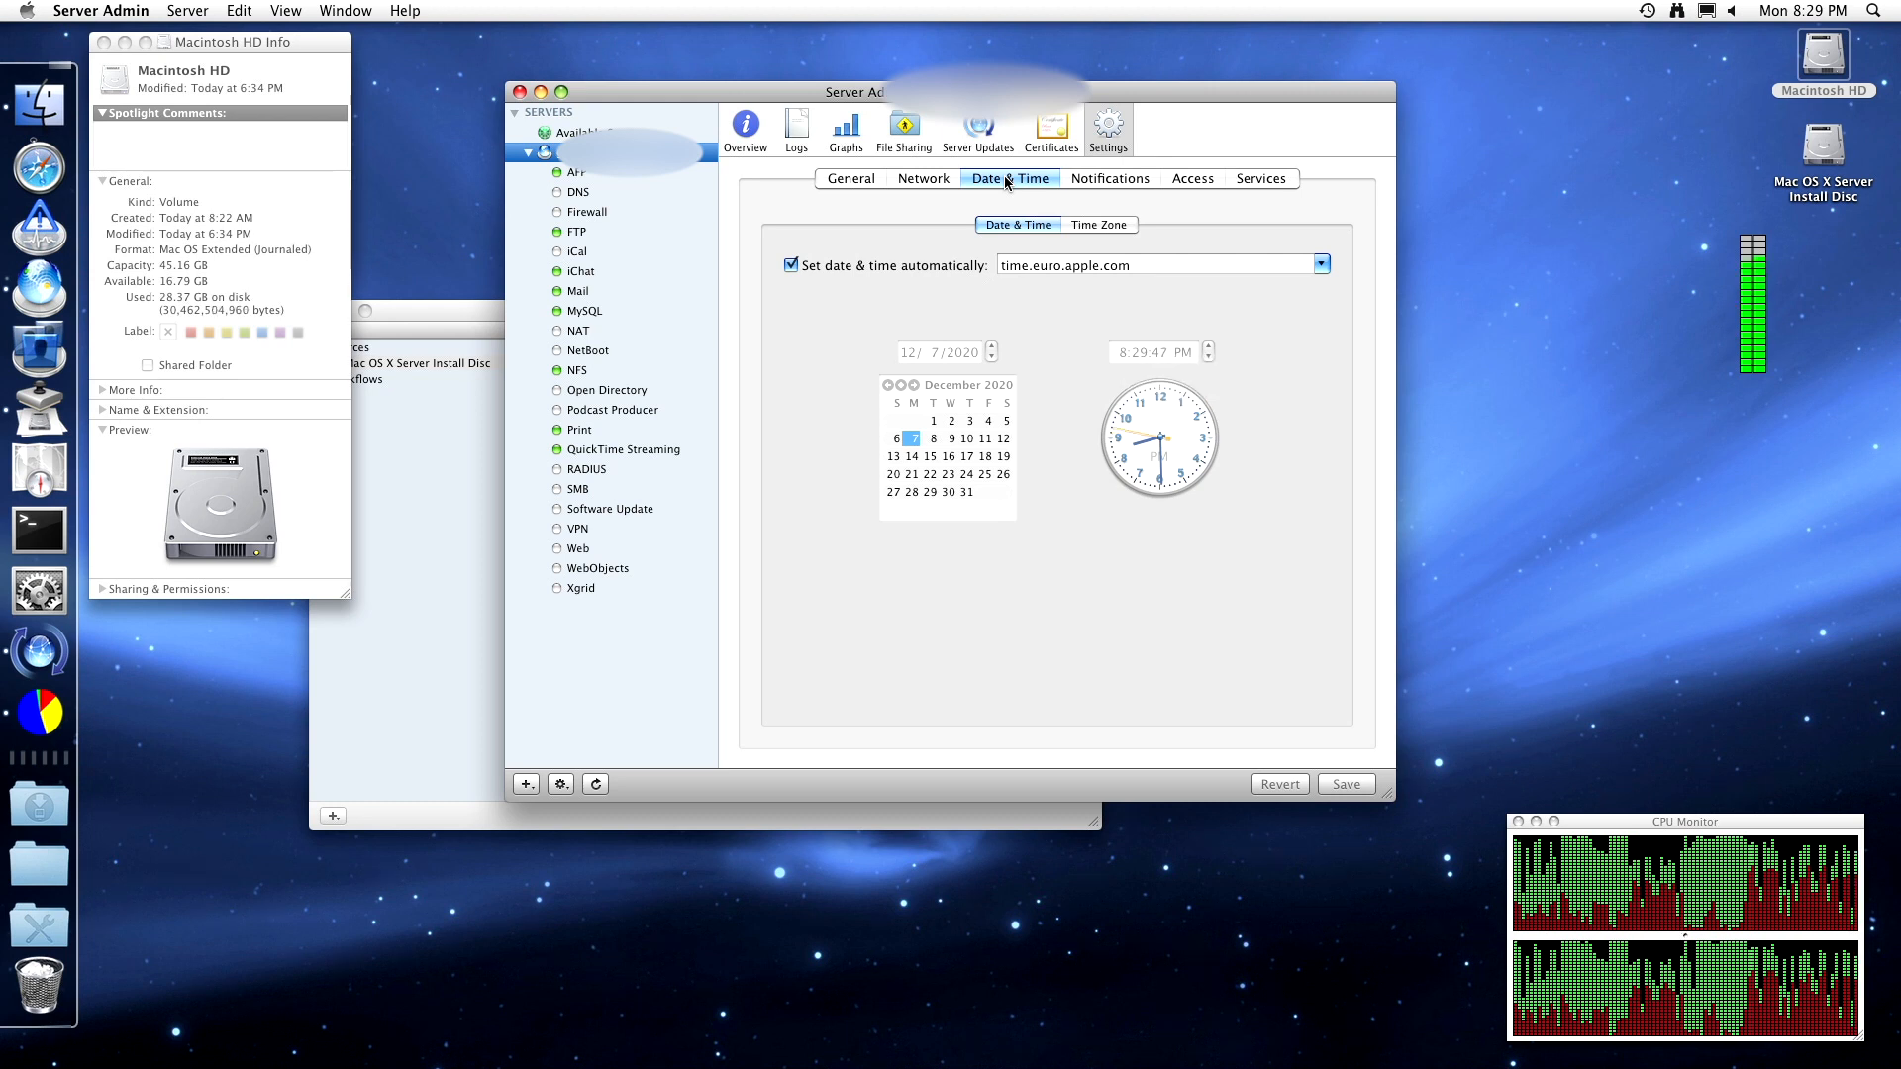
click(1107, 178)
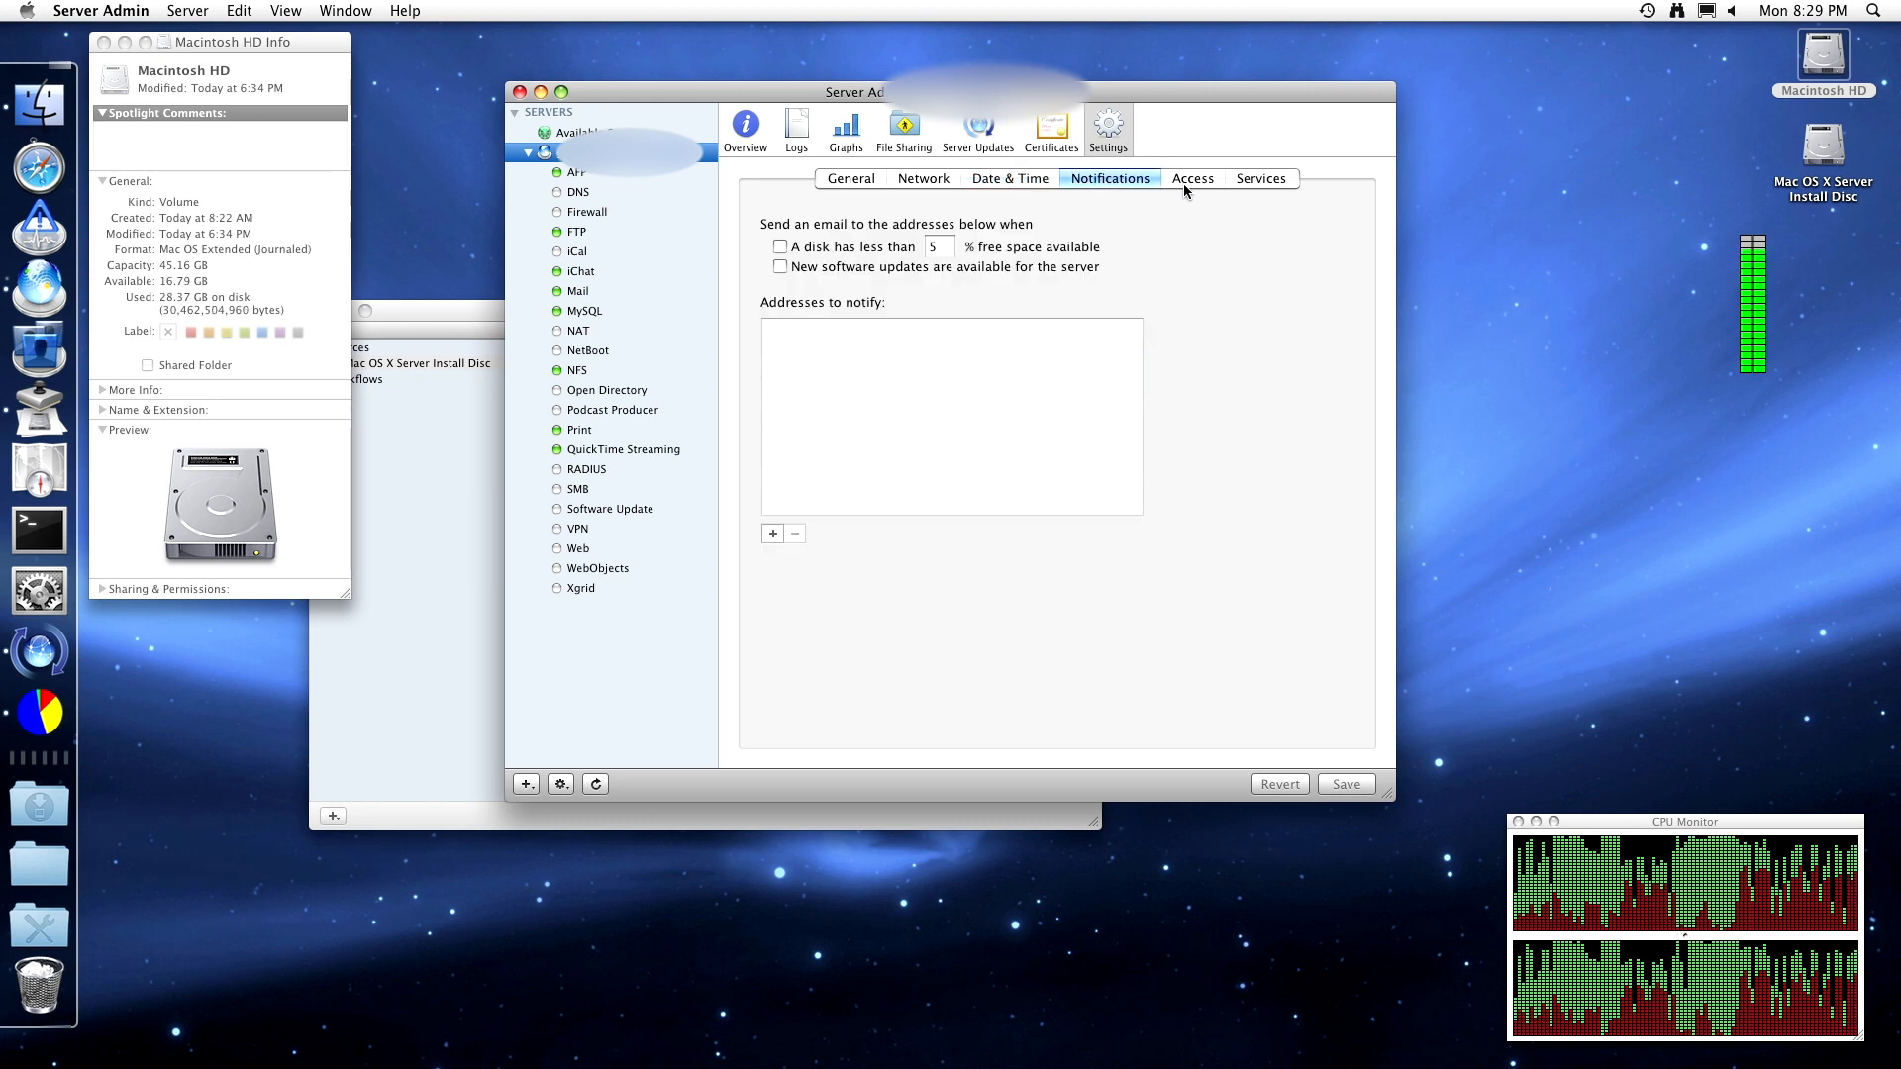
click(1188, 180)
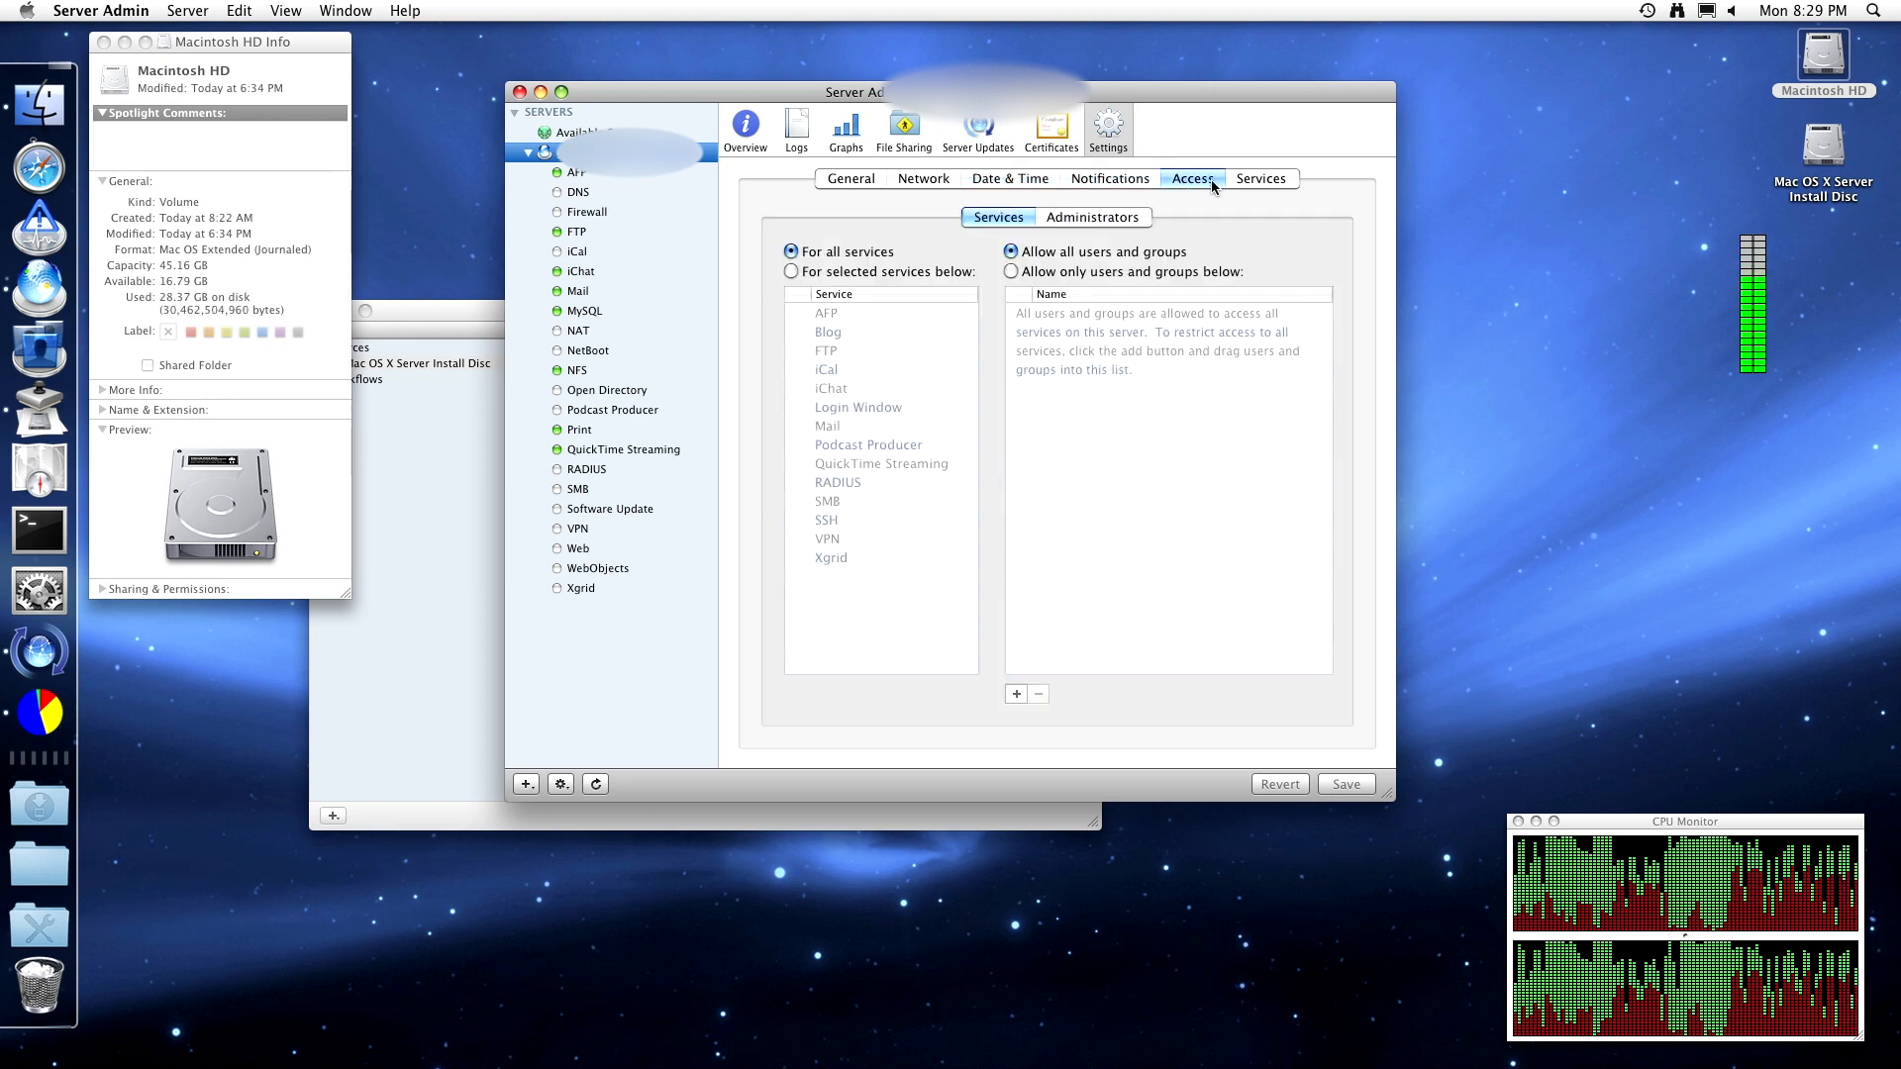
click(1270, 183)
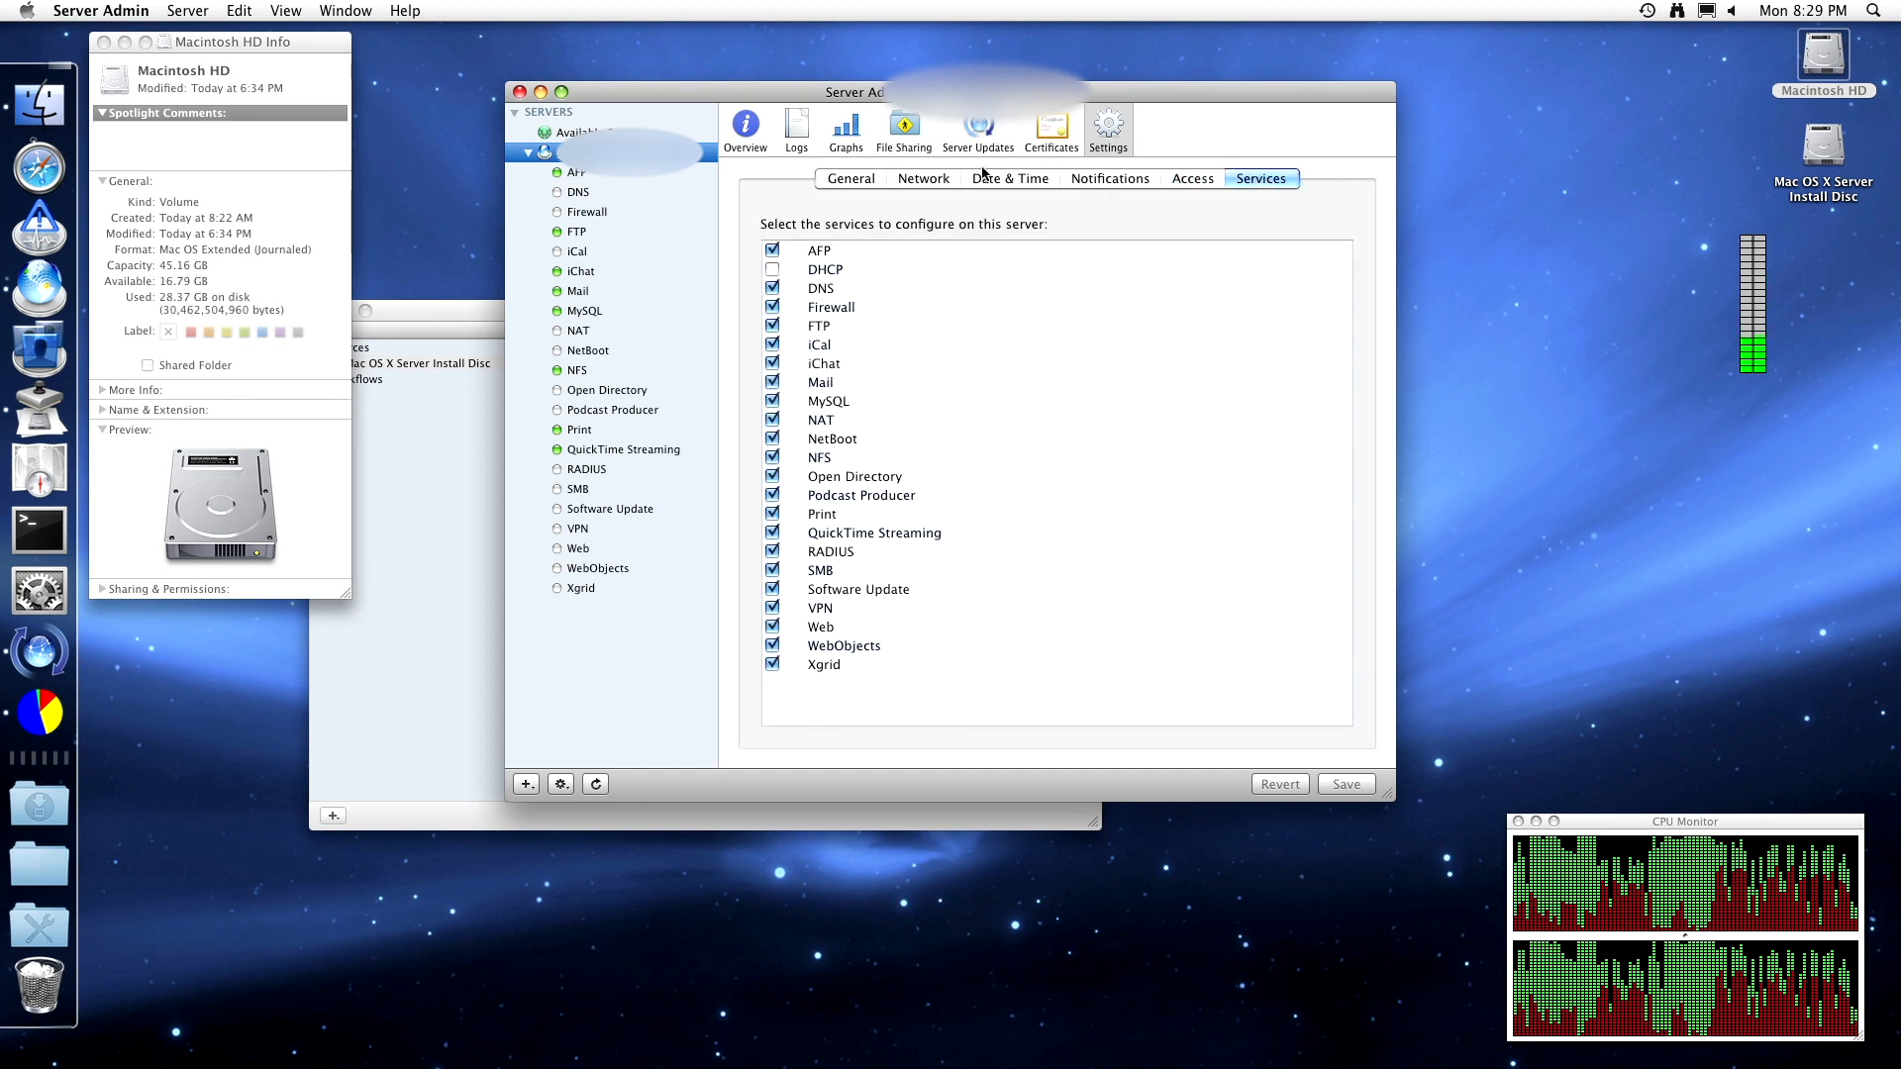
click(592, 470)
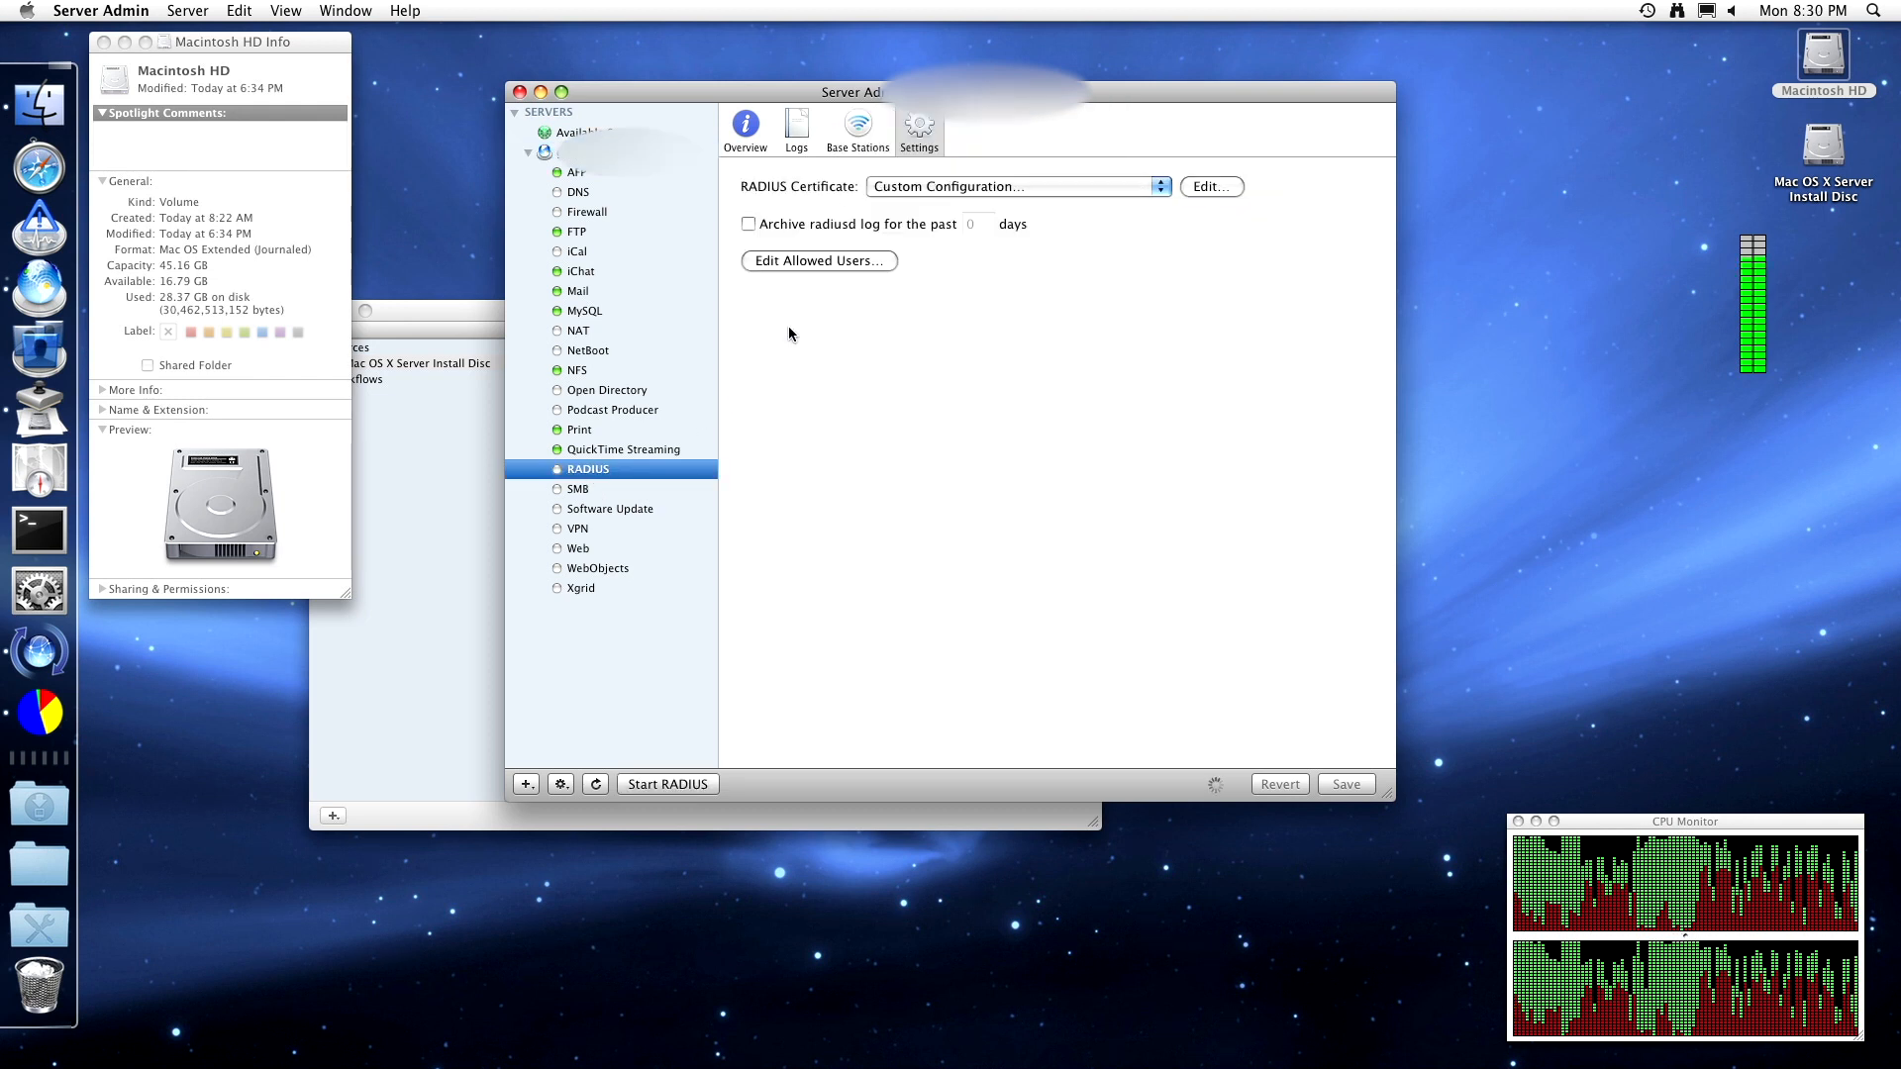
- Switch the RADIUS certificate to Default and show the RADIUS overview with the service stopped
click(886, 187)
click(904, 193)
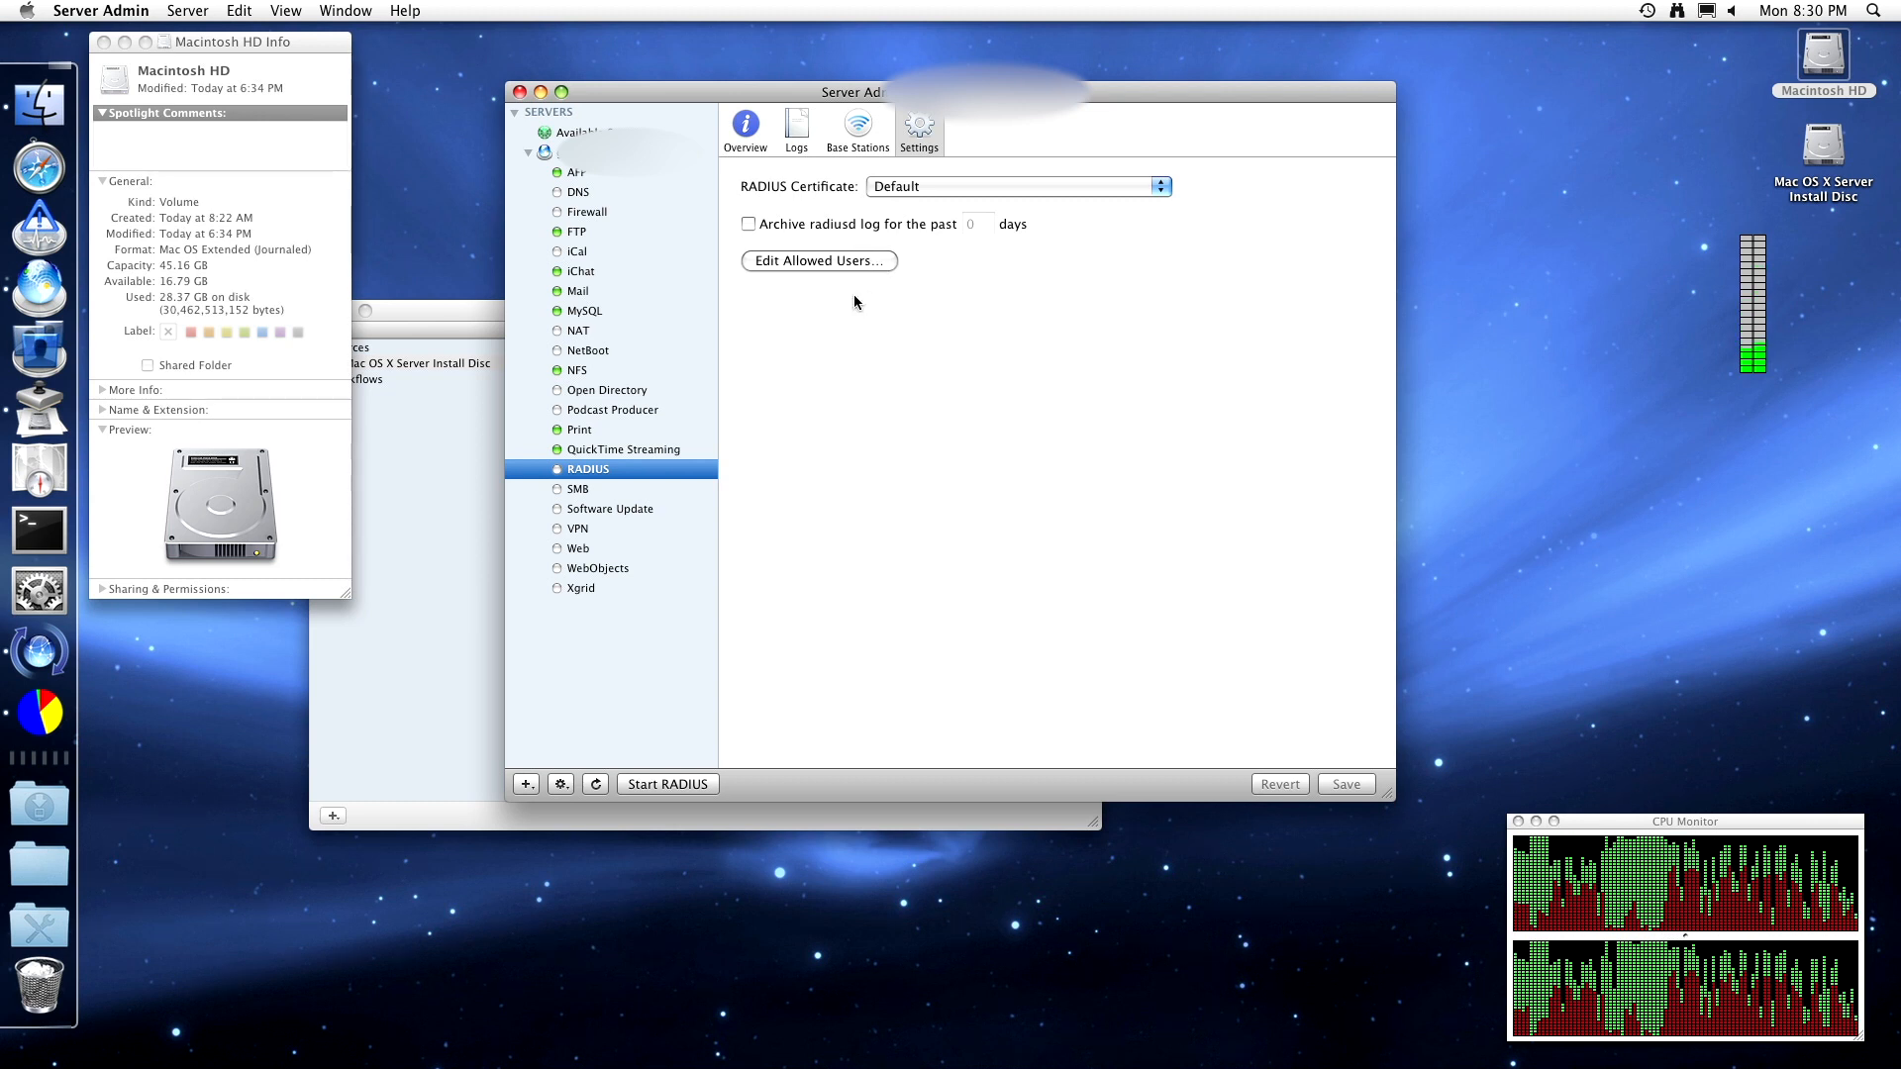
click(851, 264)
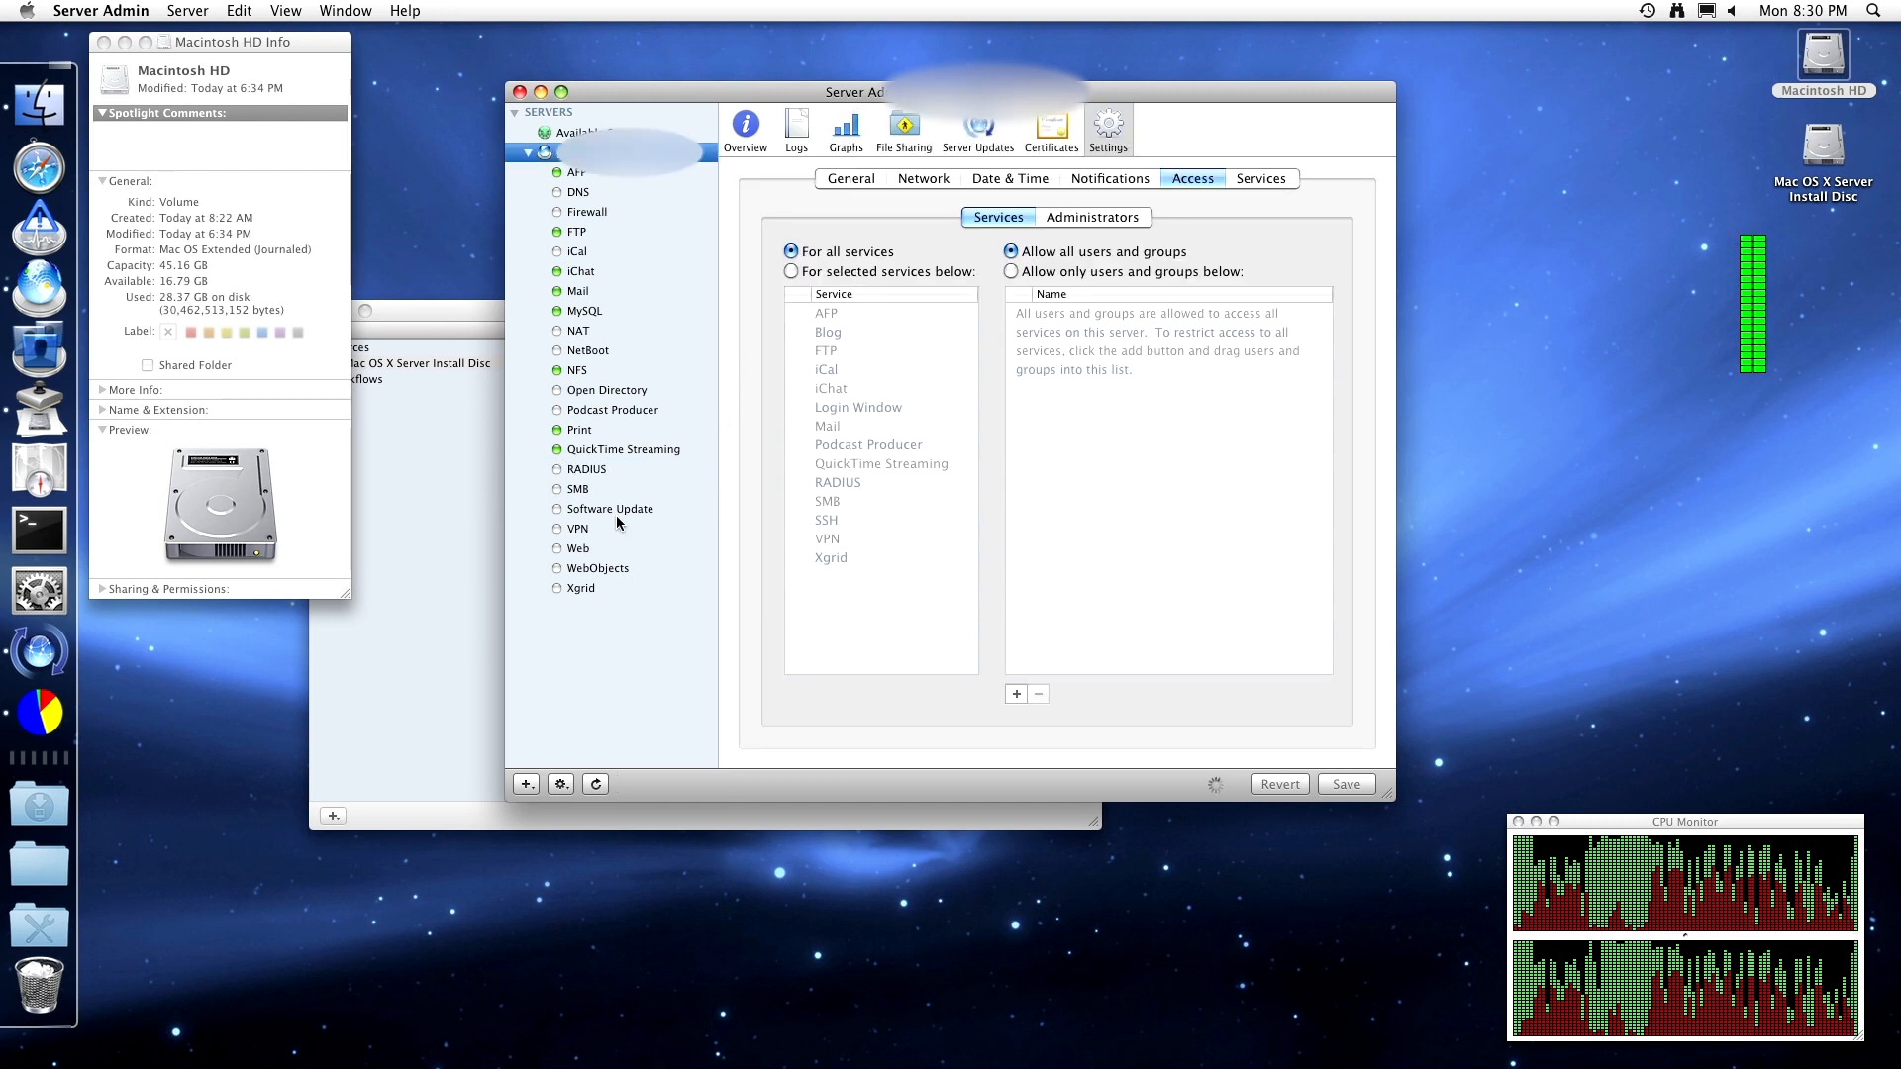
click(605, 471)
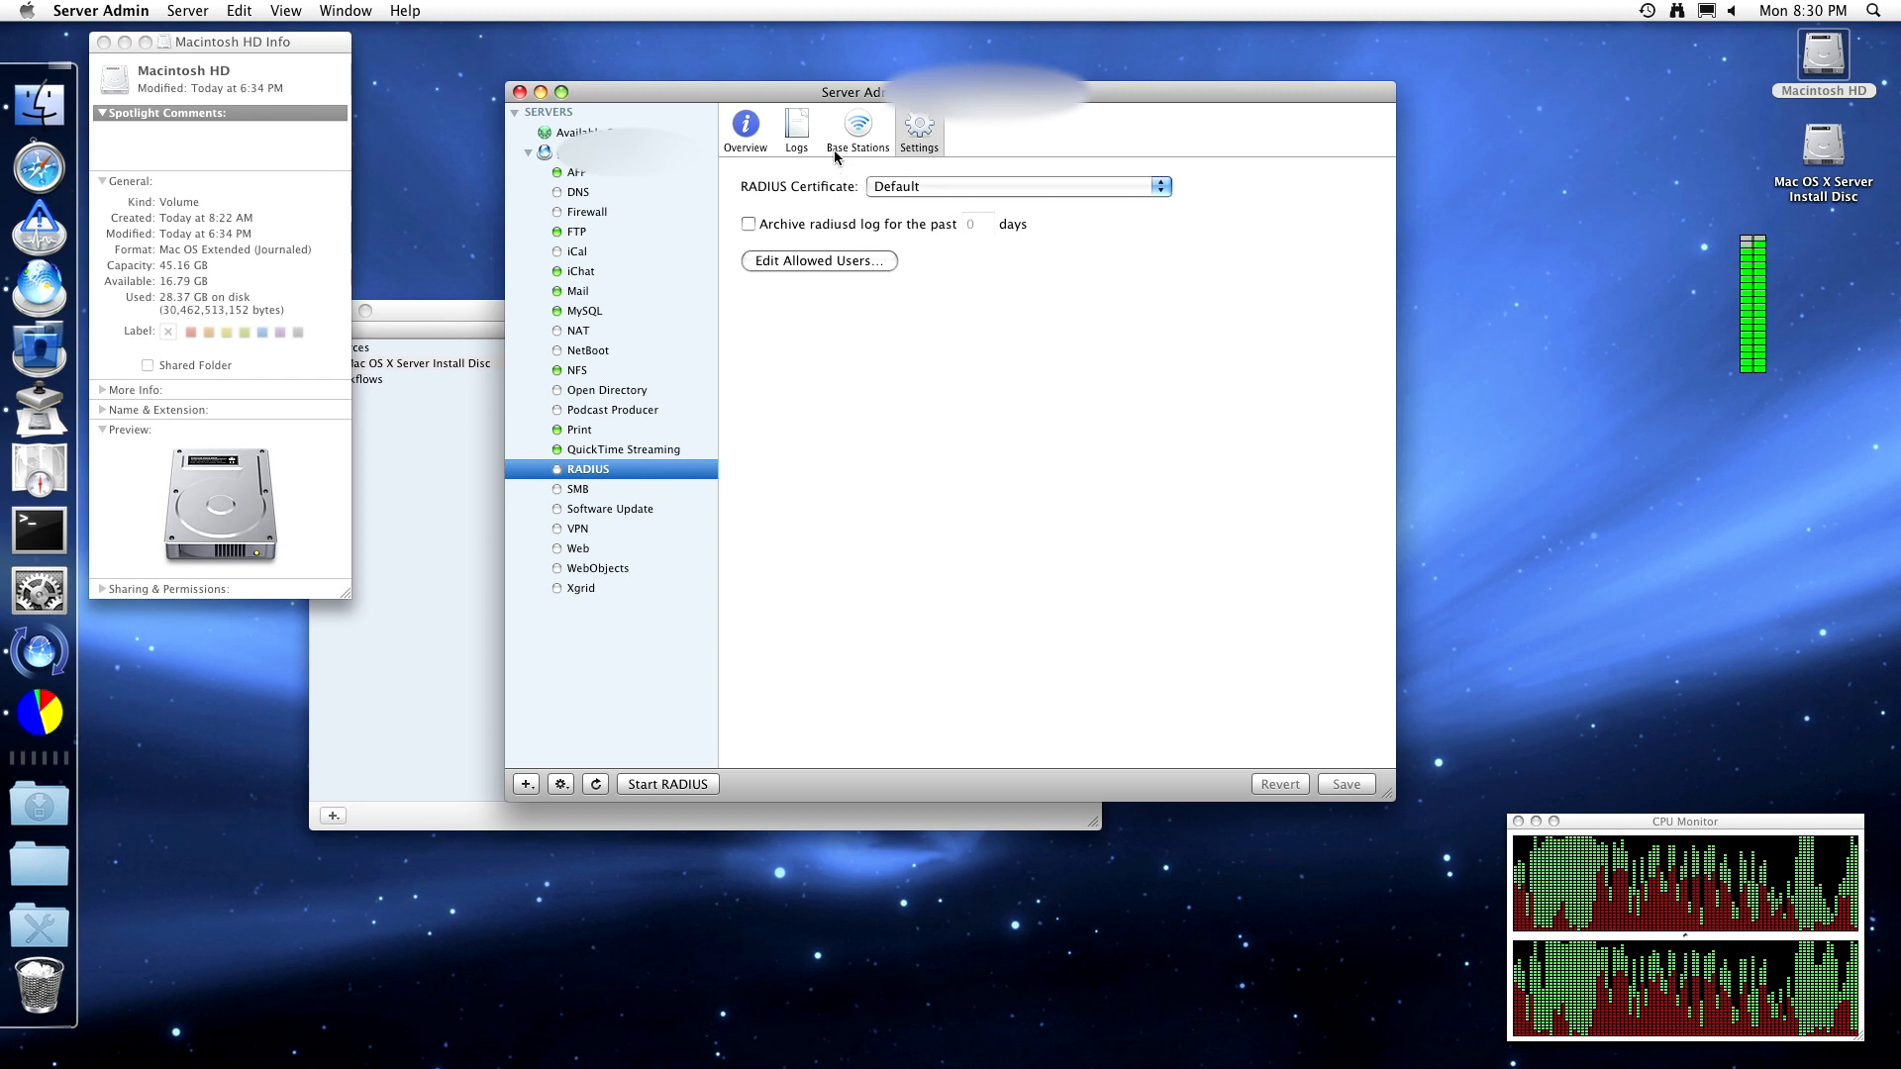
click(762, 143)
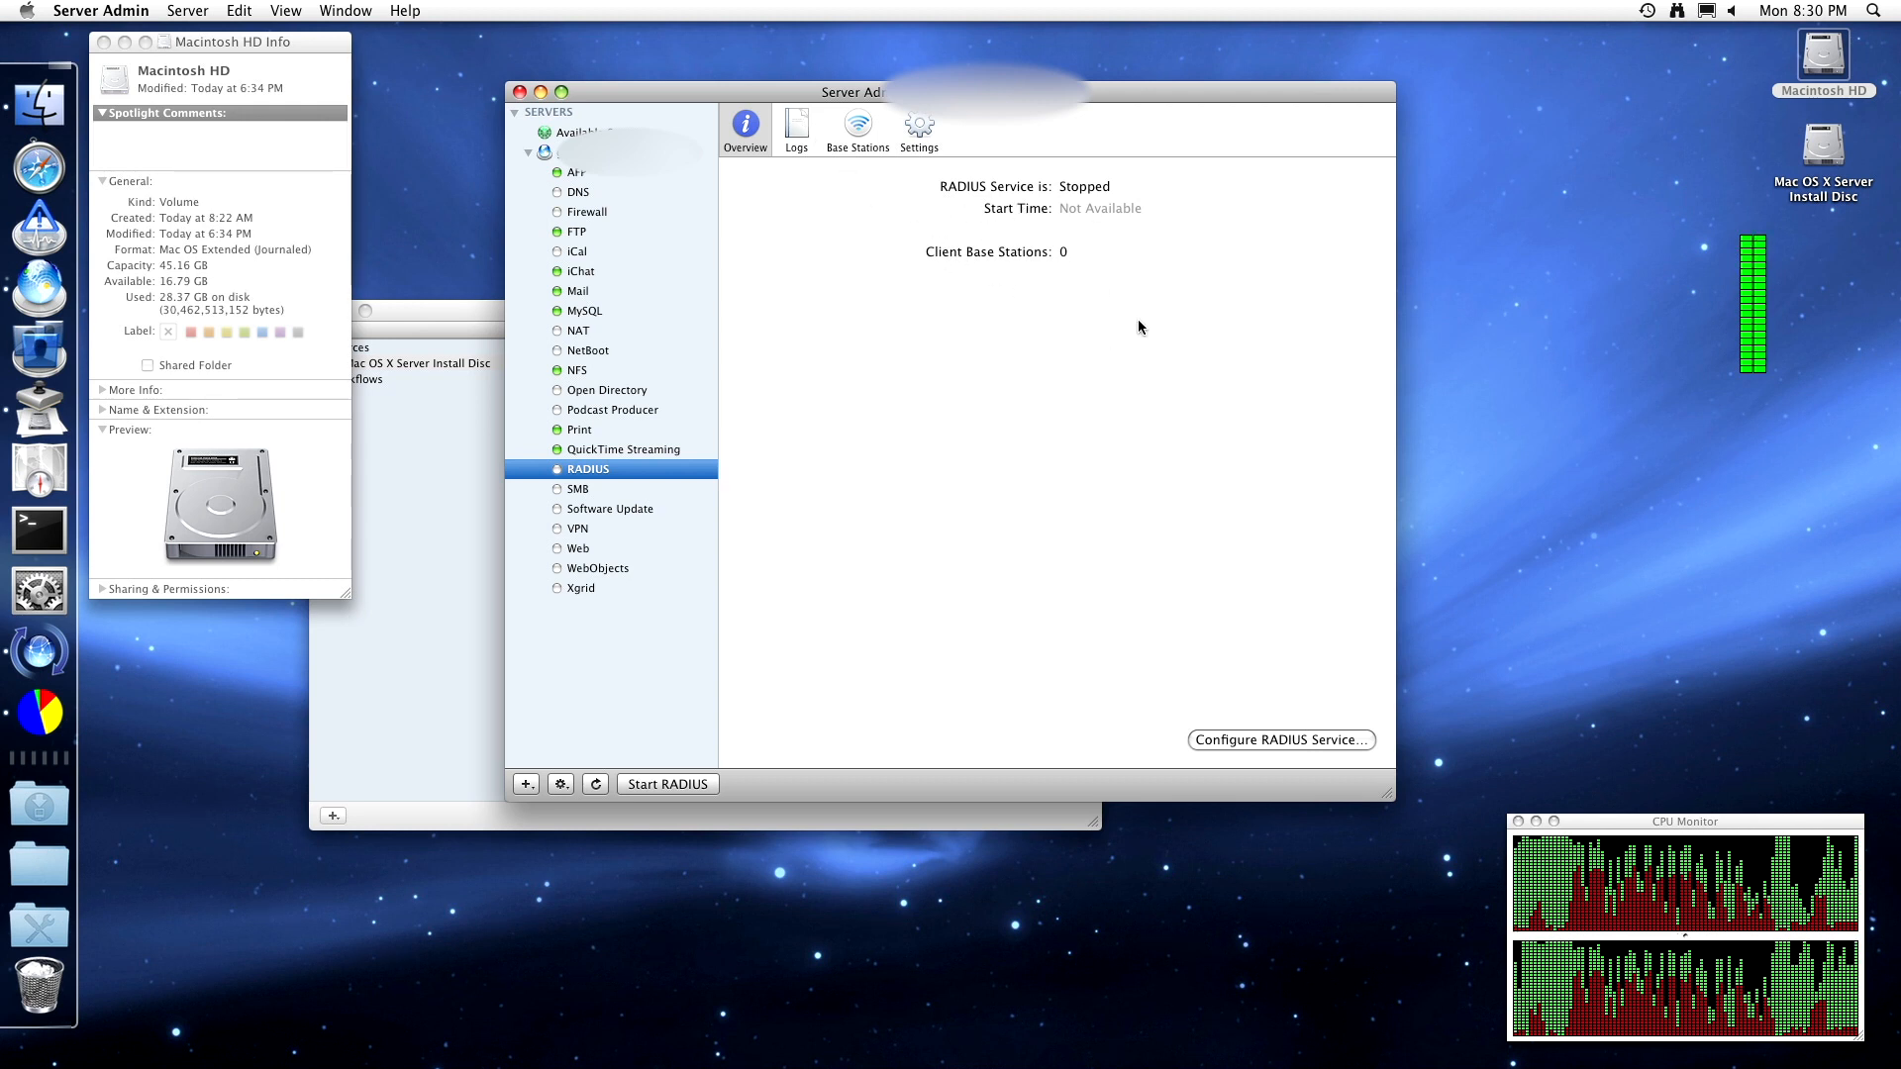
click(1262, 742)
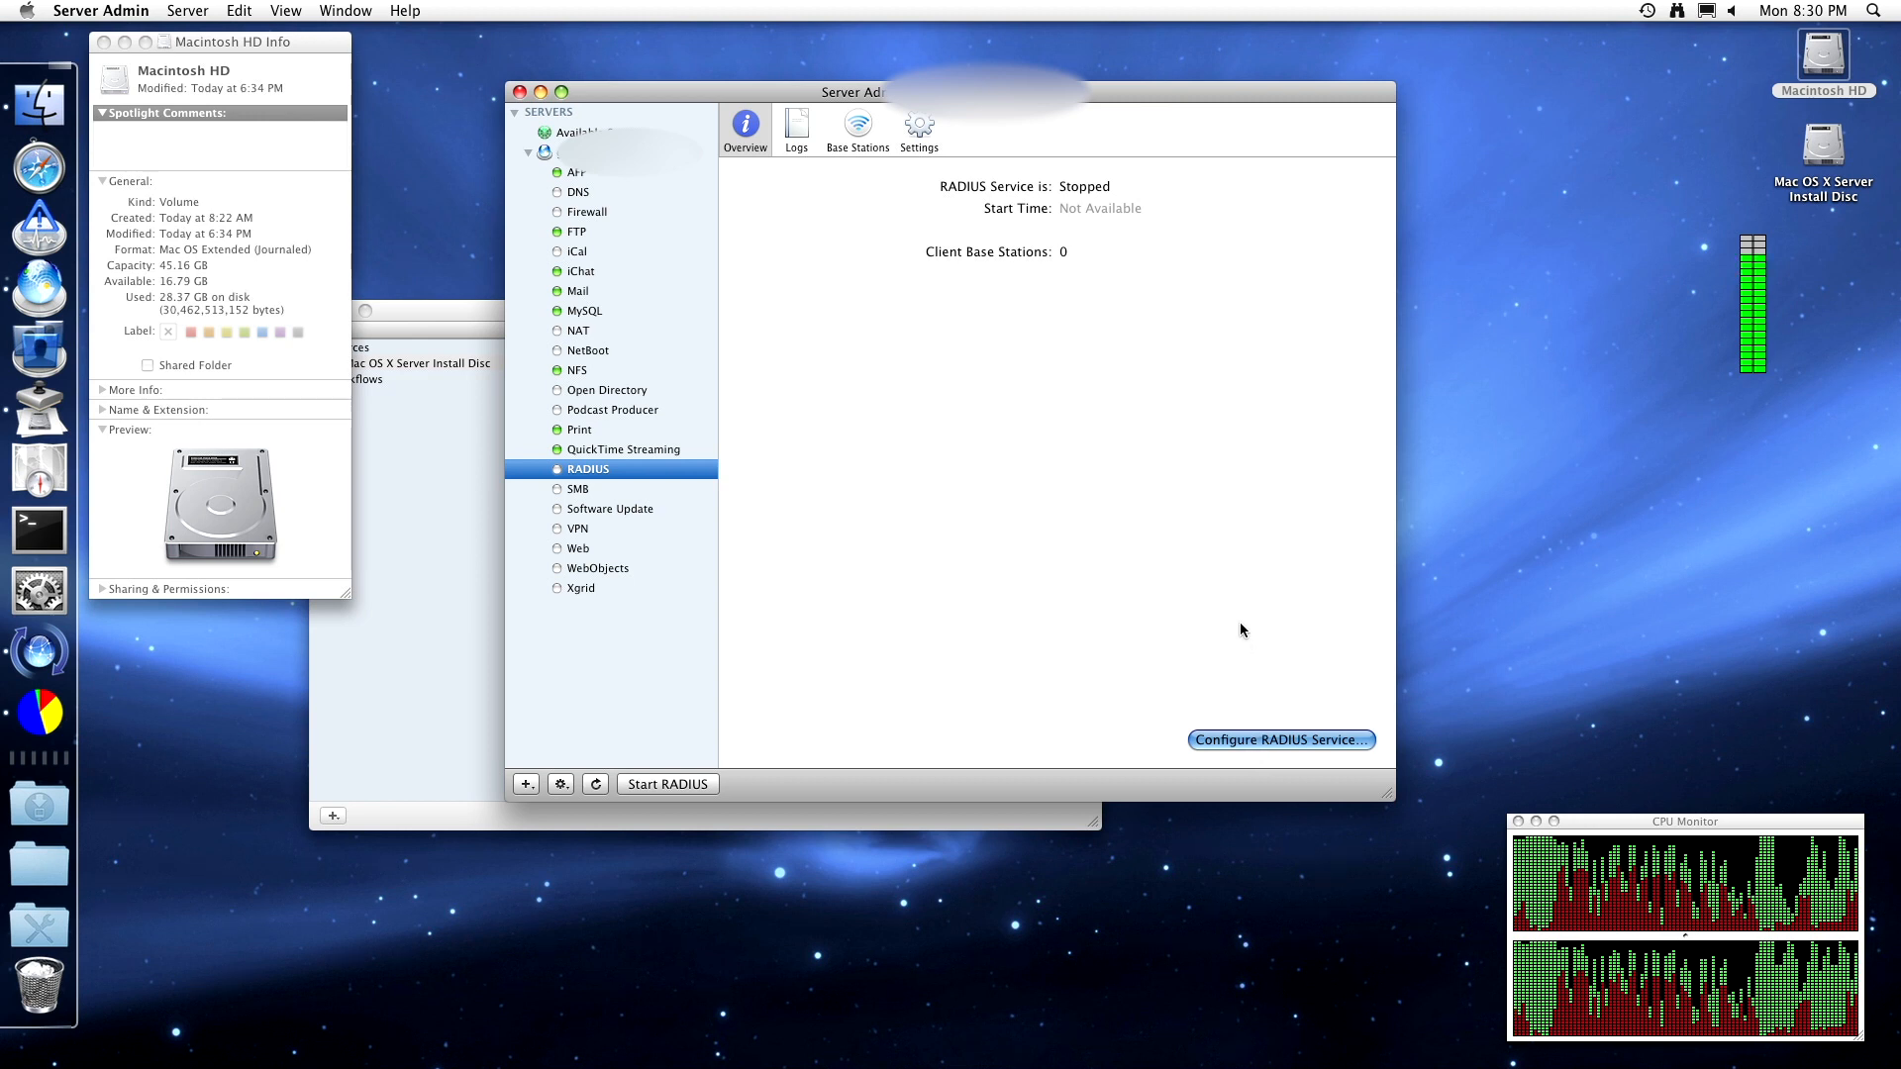
click(1145, 398)
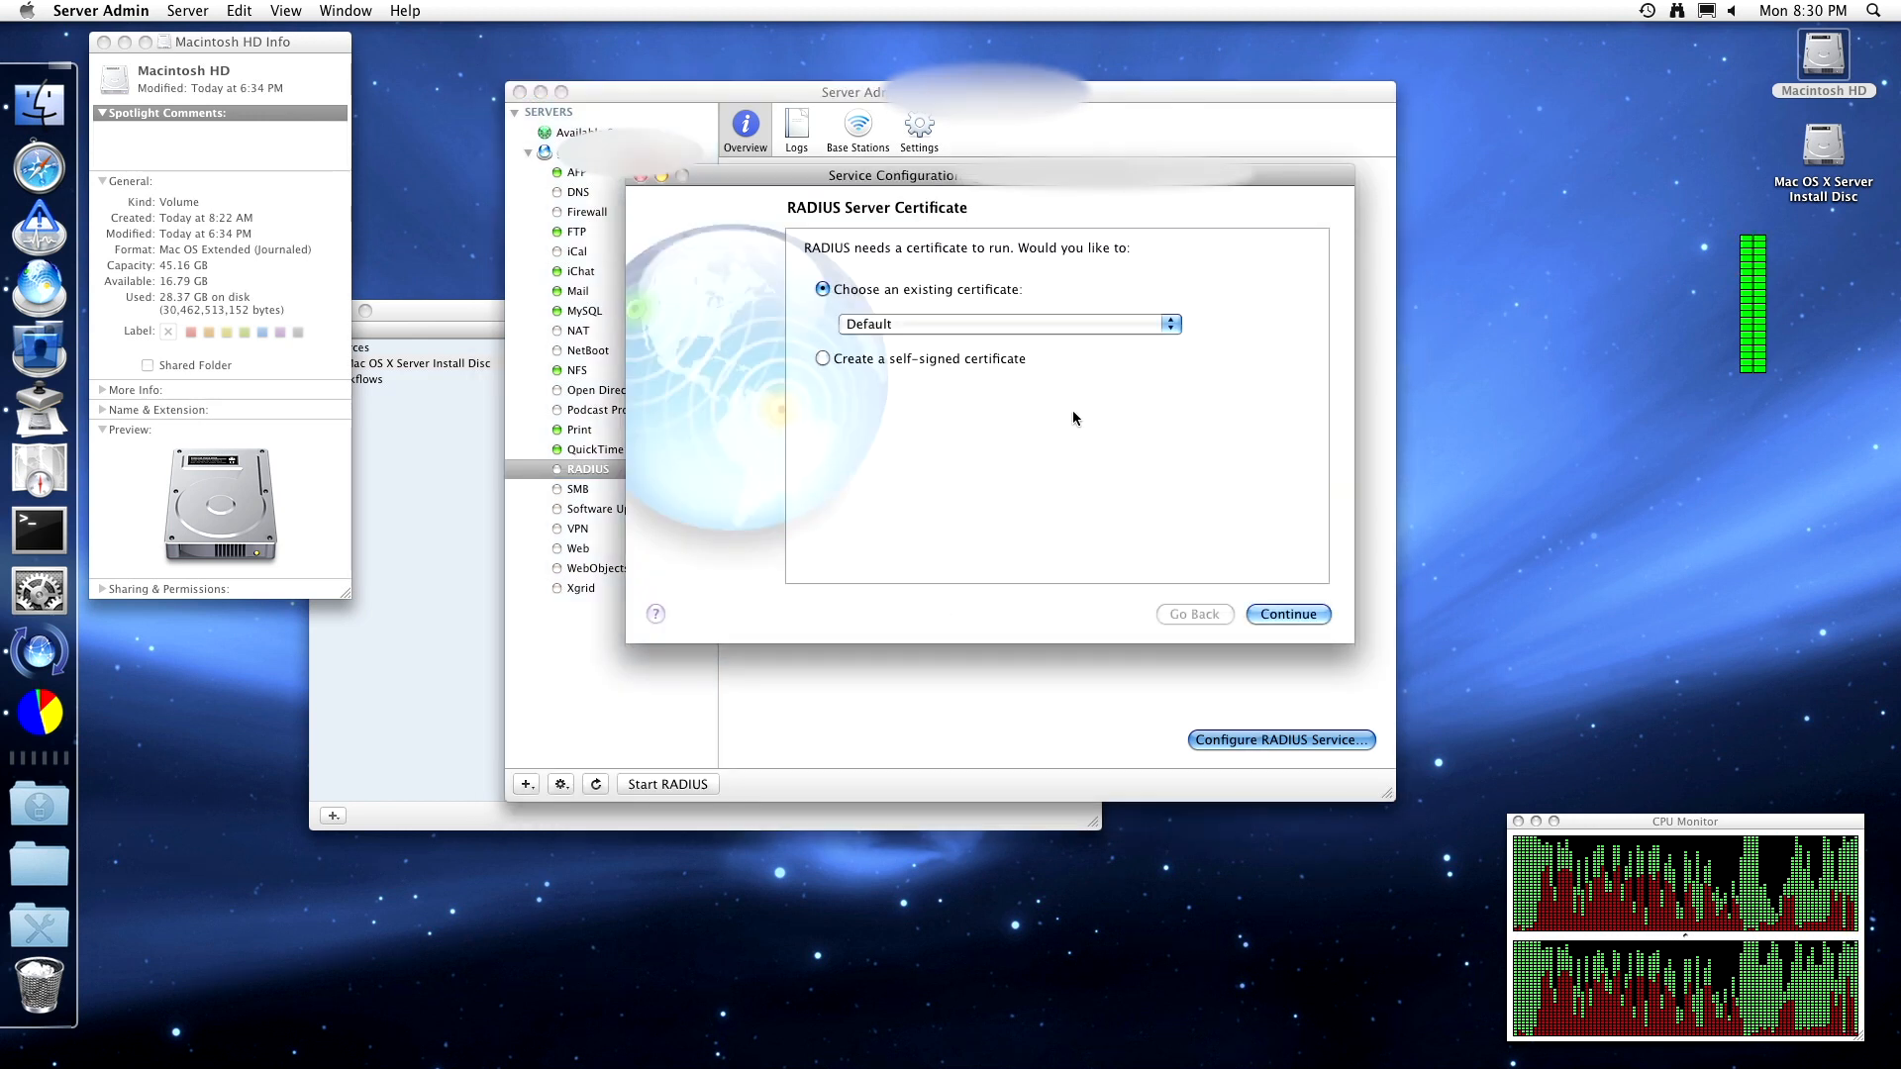
click(974, 325)
click(975, 325)
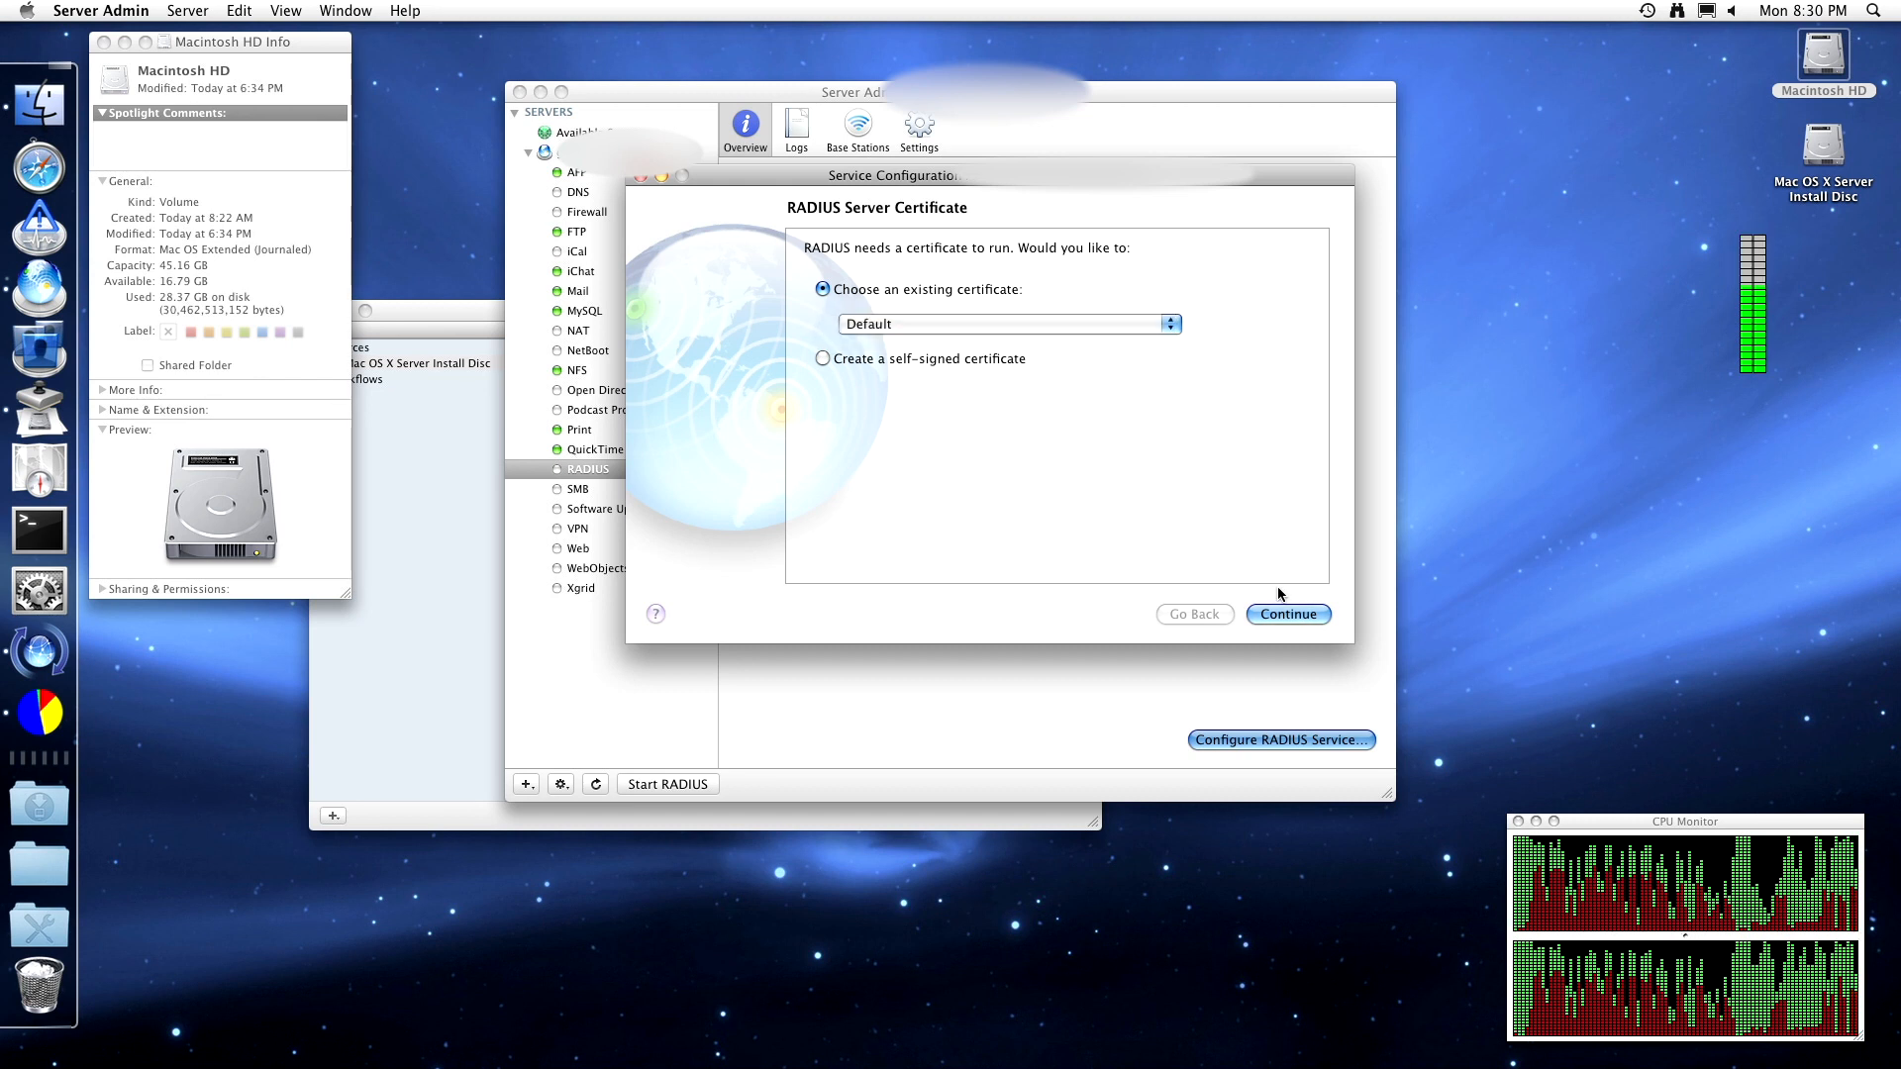
click(1286, 614)
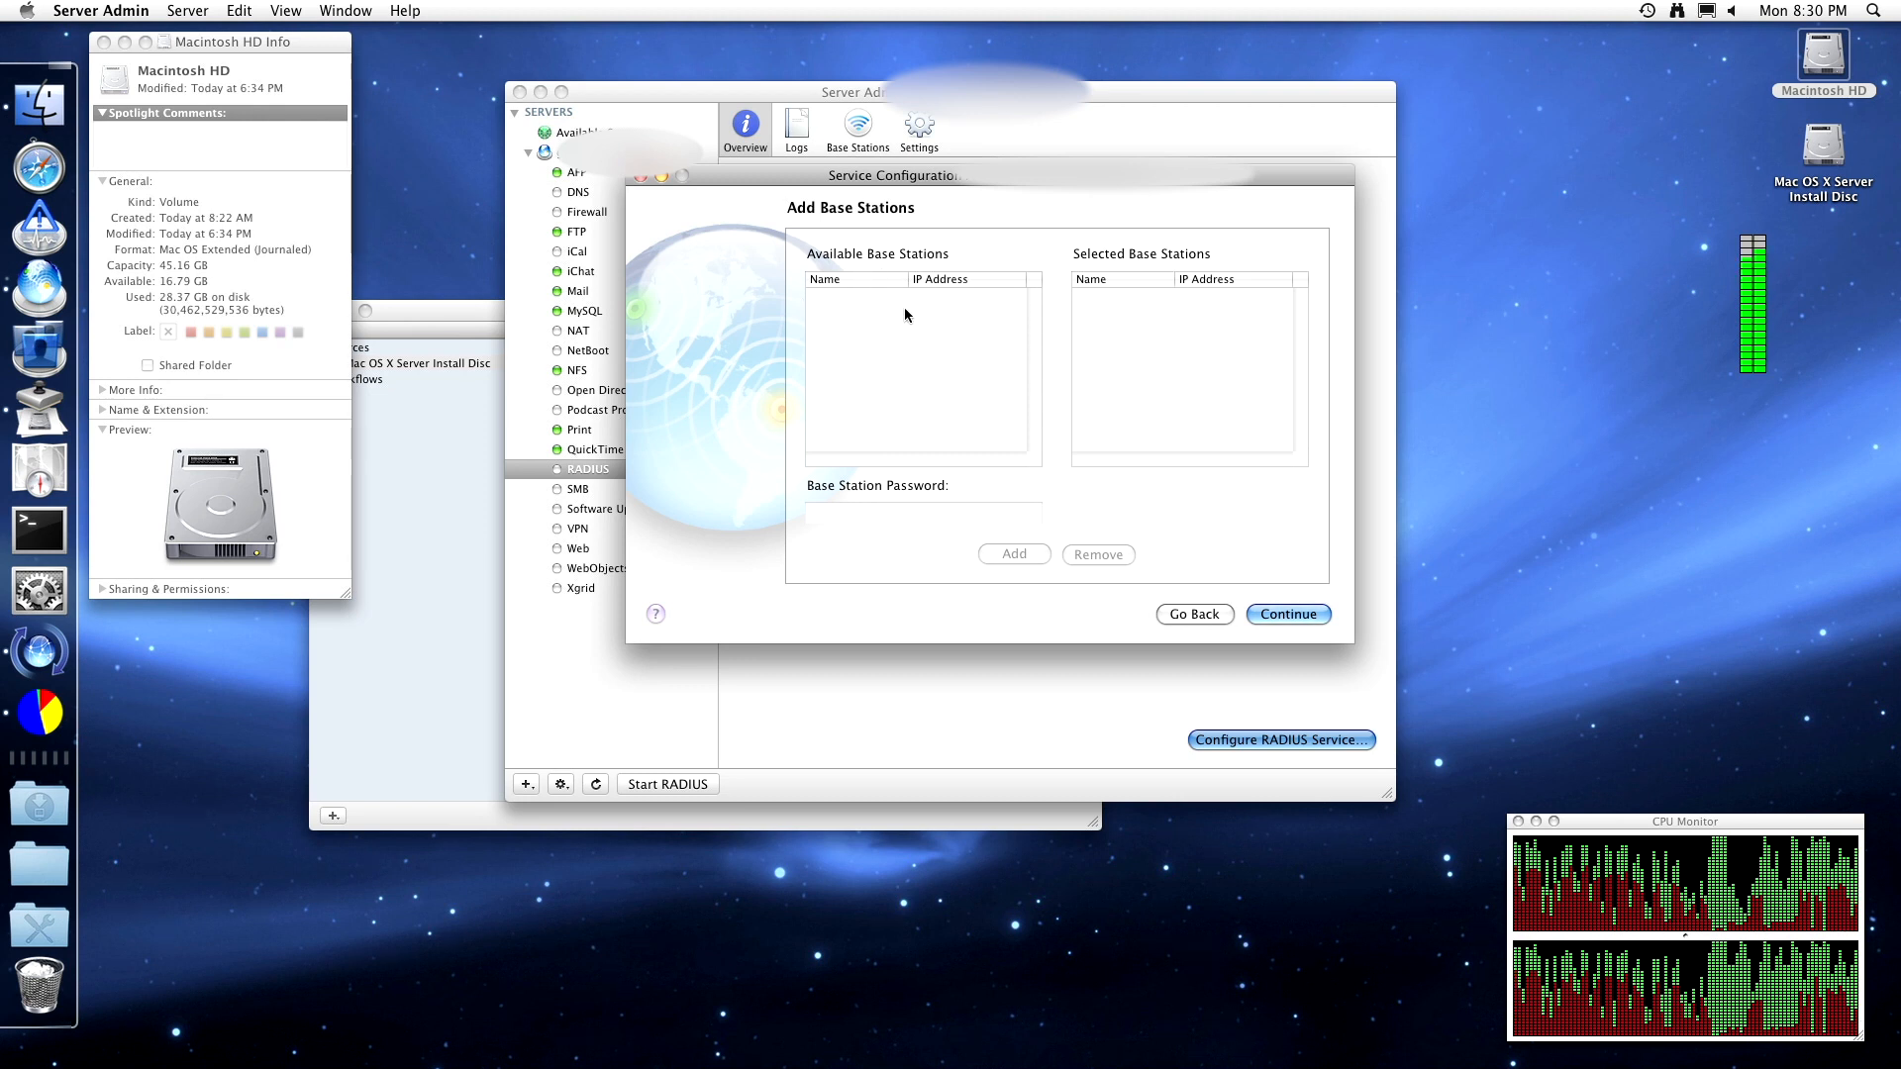
click(1091, 301)
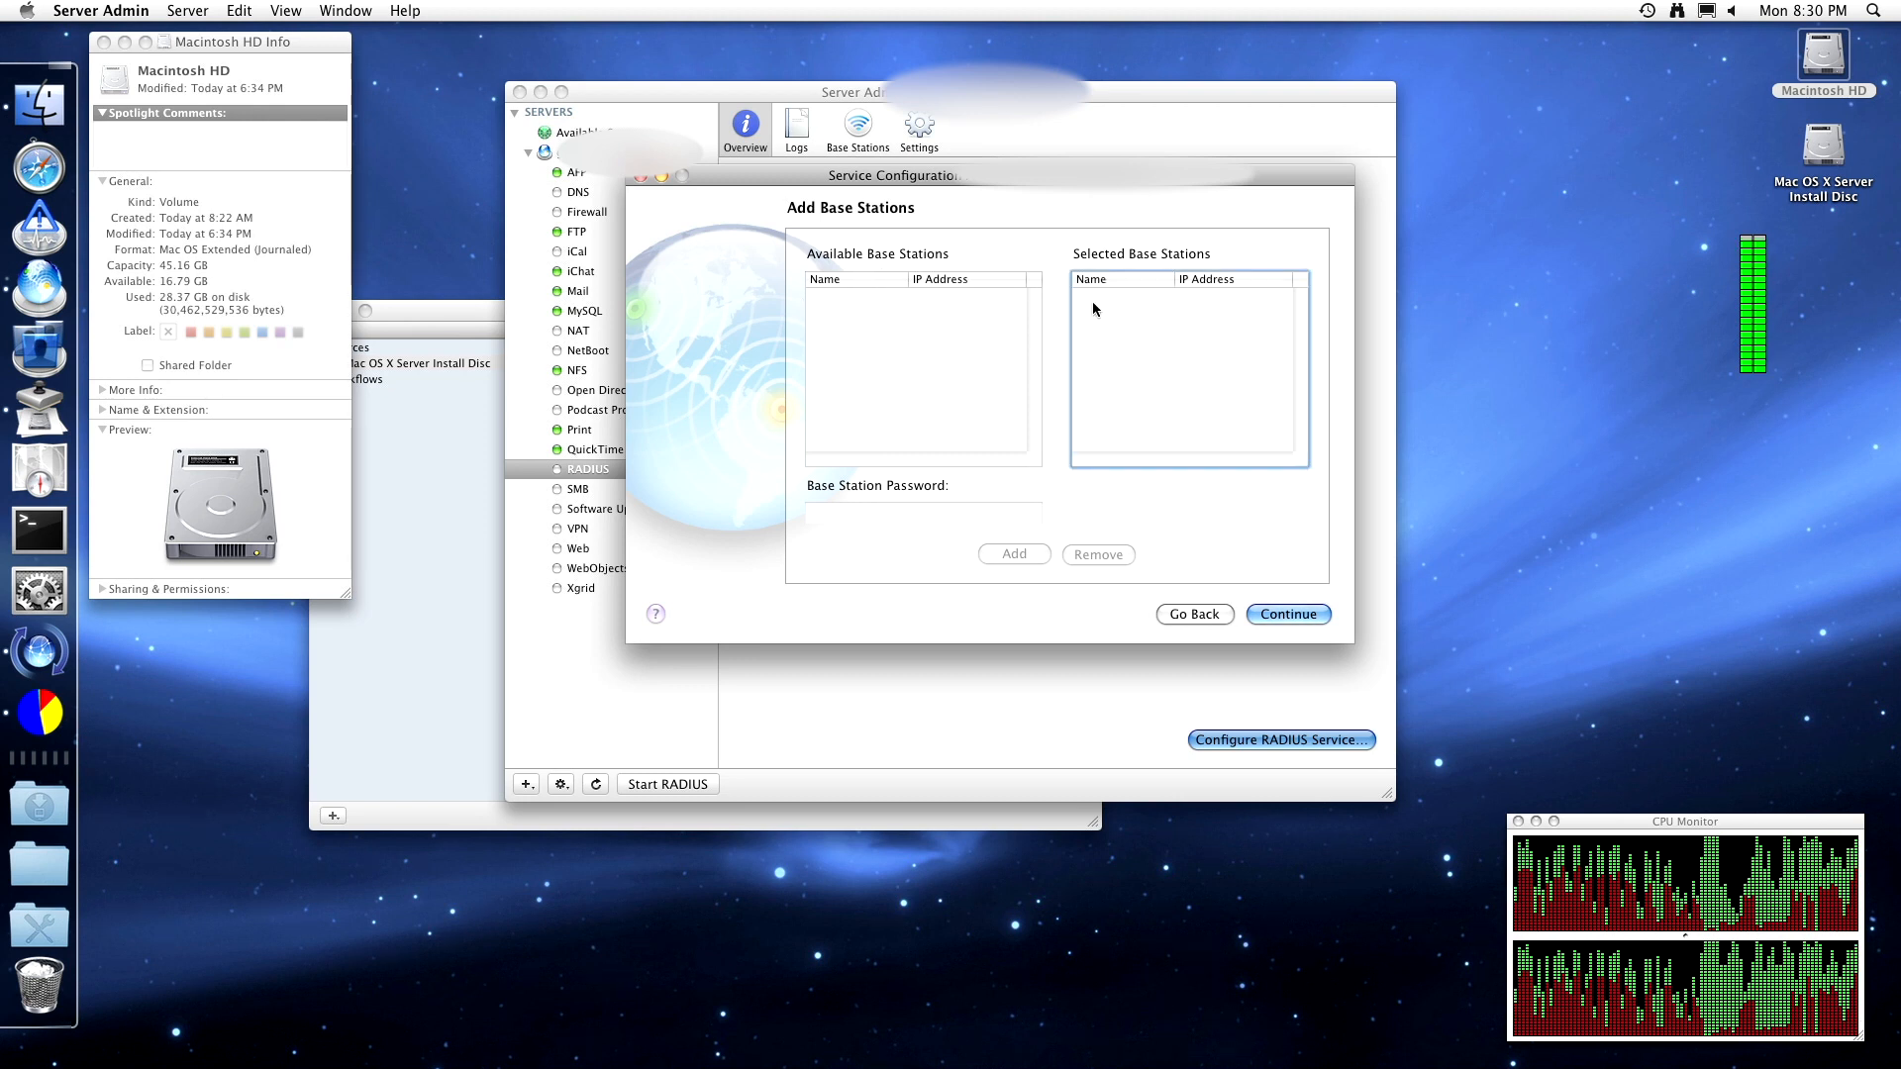
click(947, 319)
click(1141, 323)
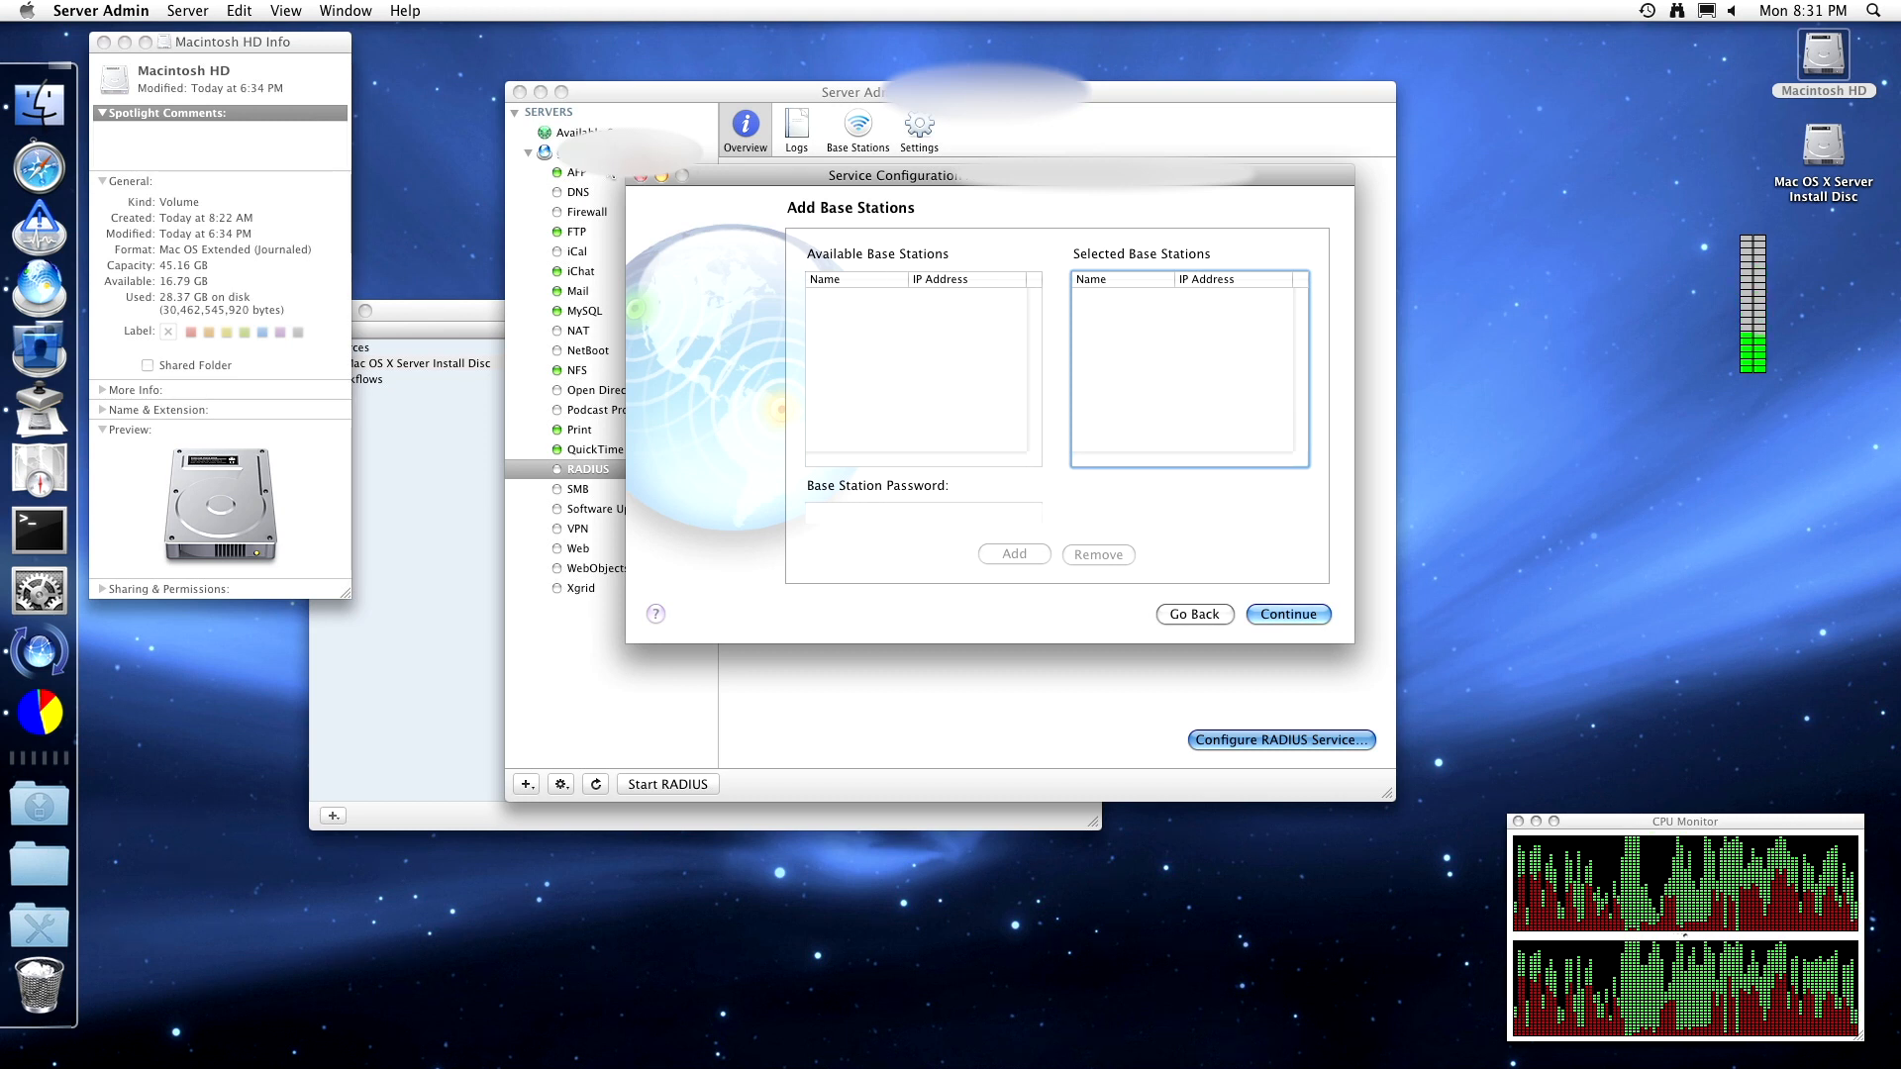
click(640, 175)
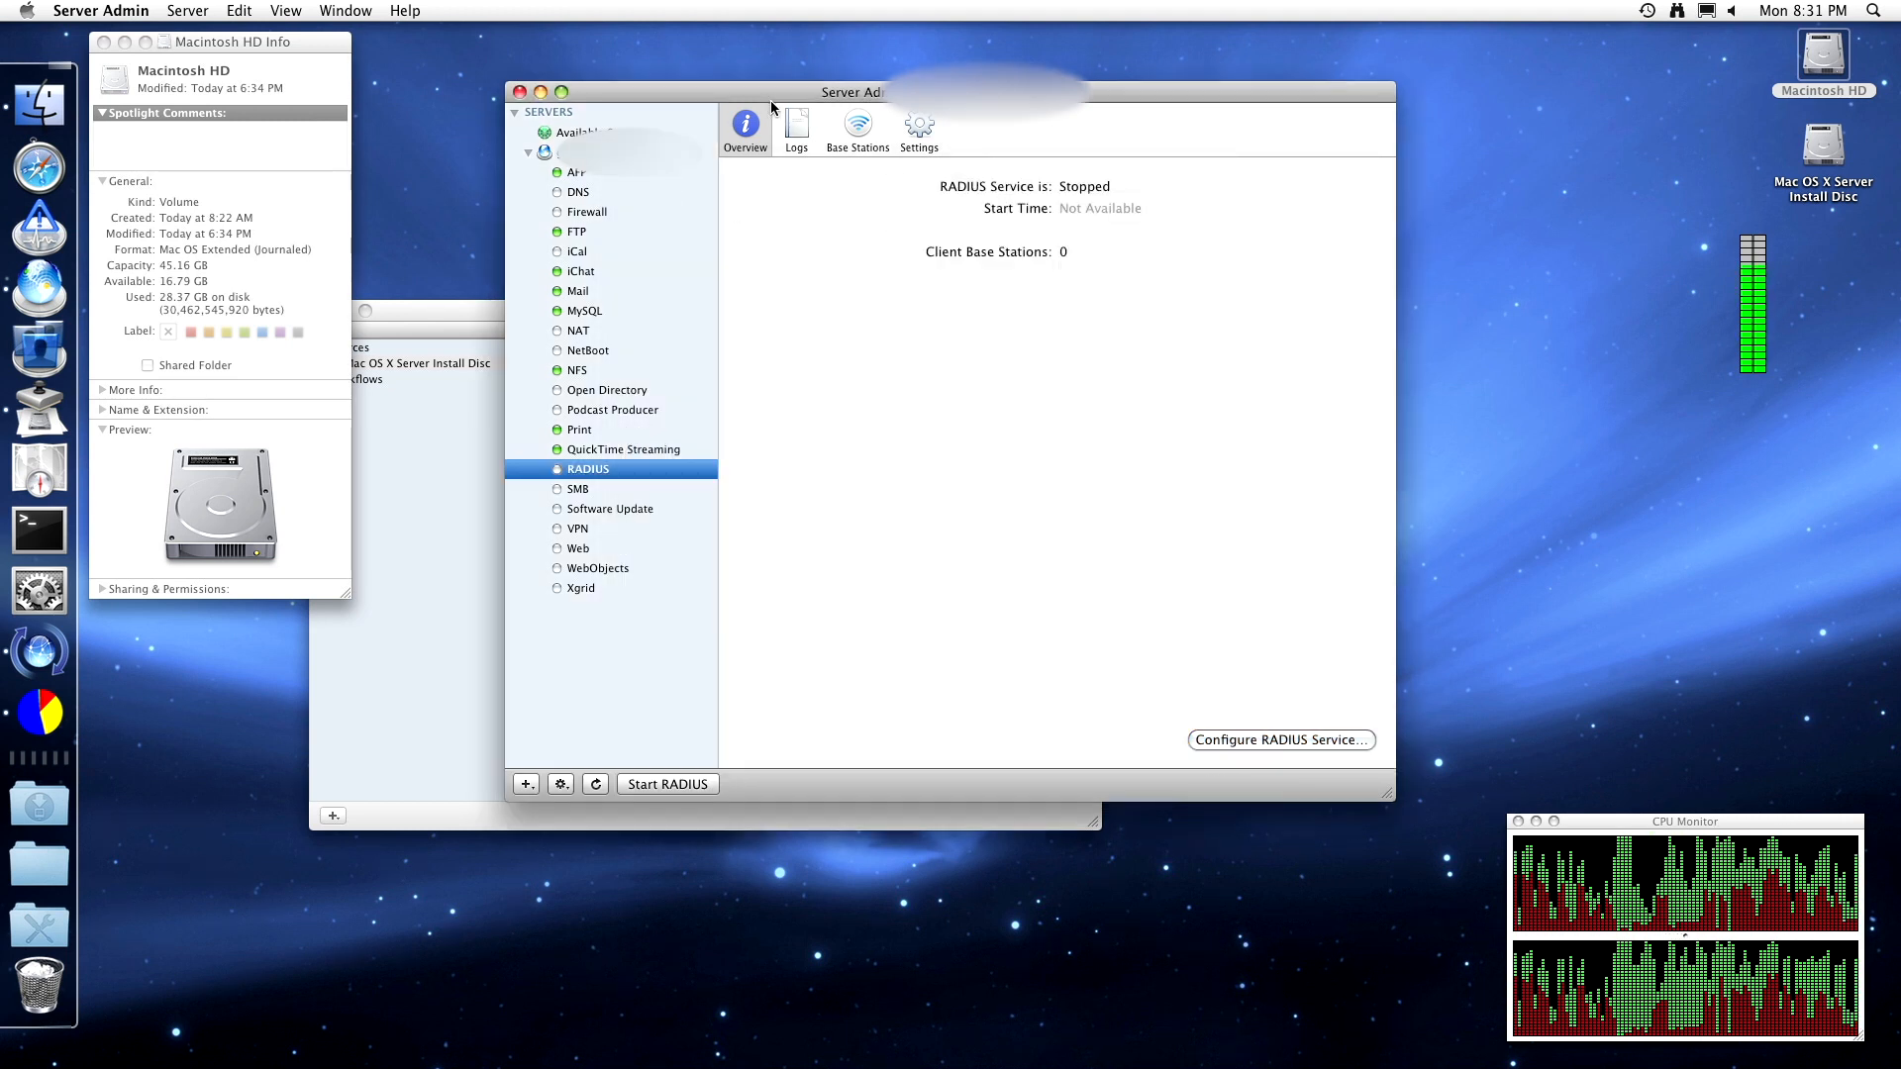
click(796, 129)
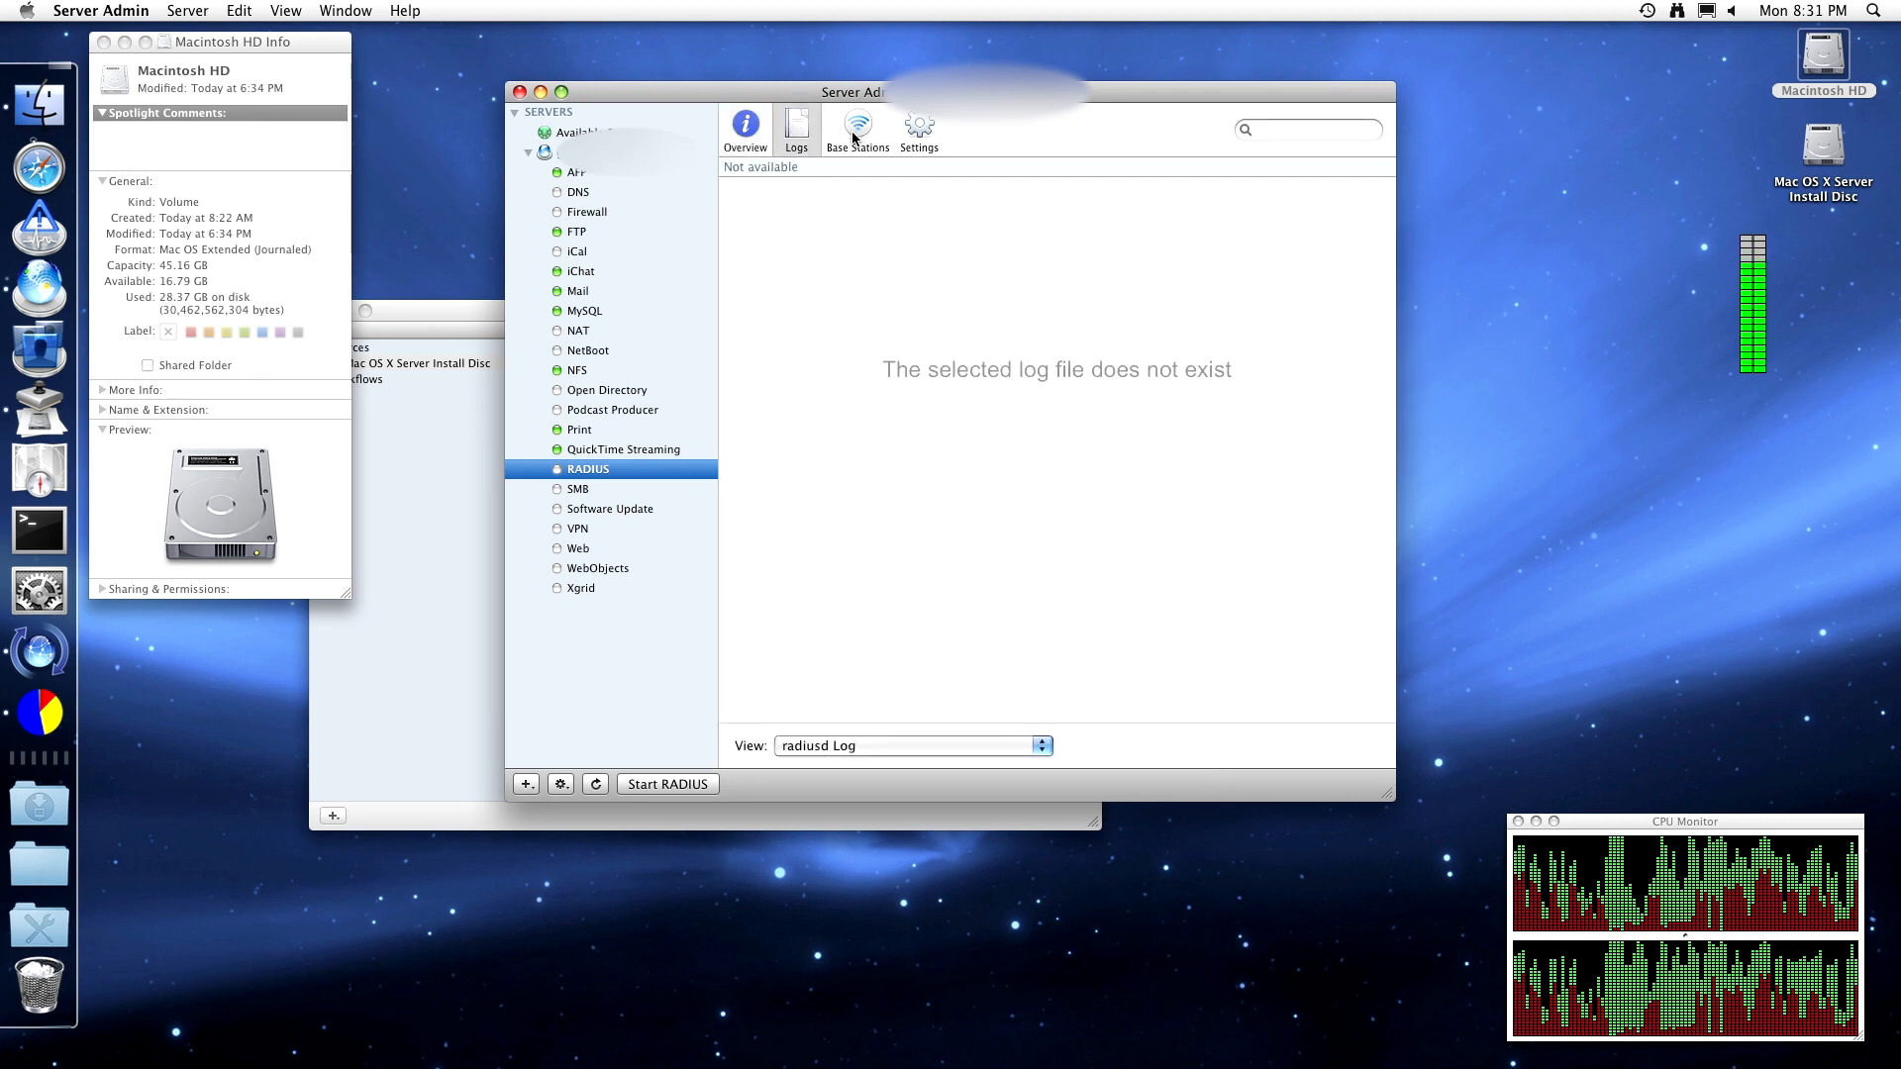
click(829, 744)
click(830, 765)
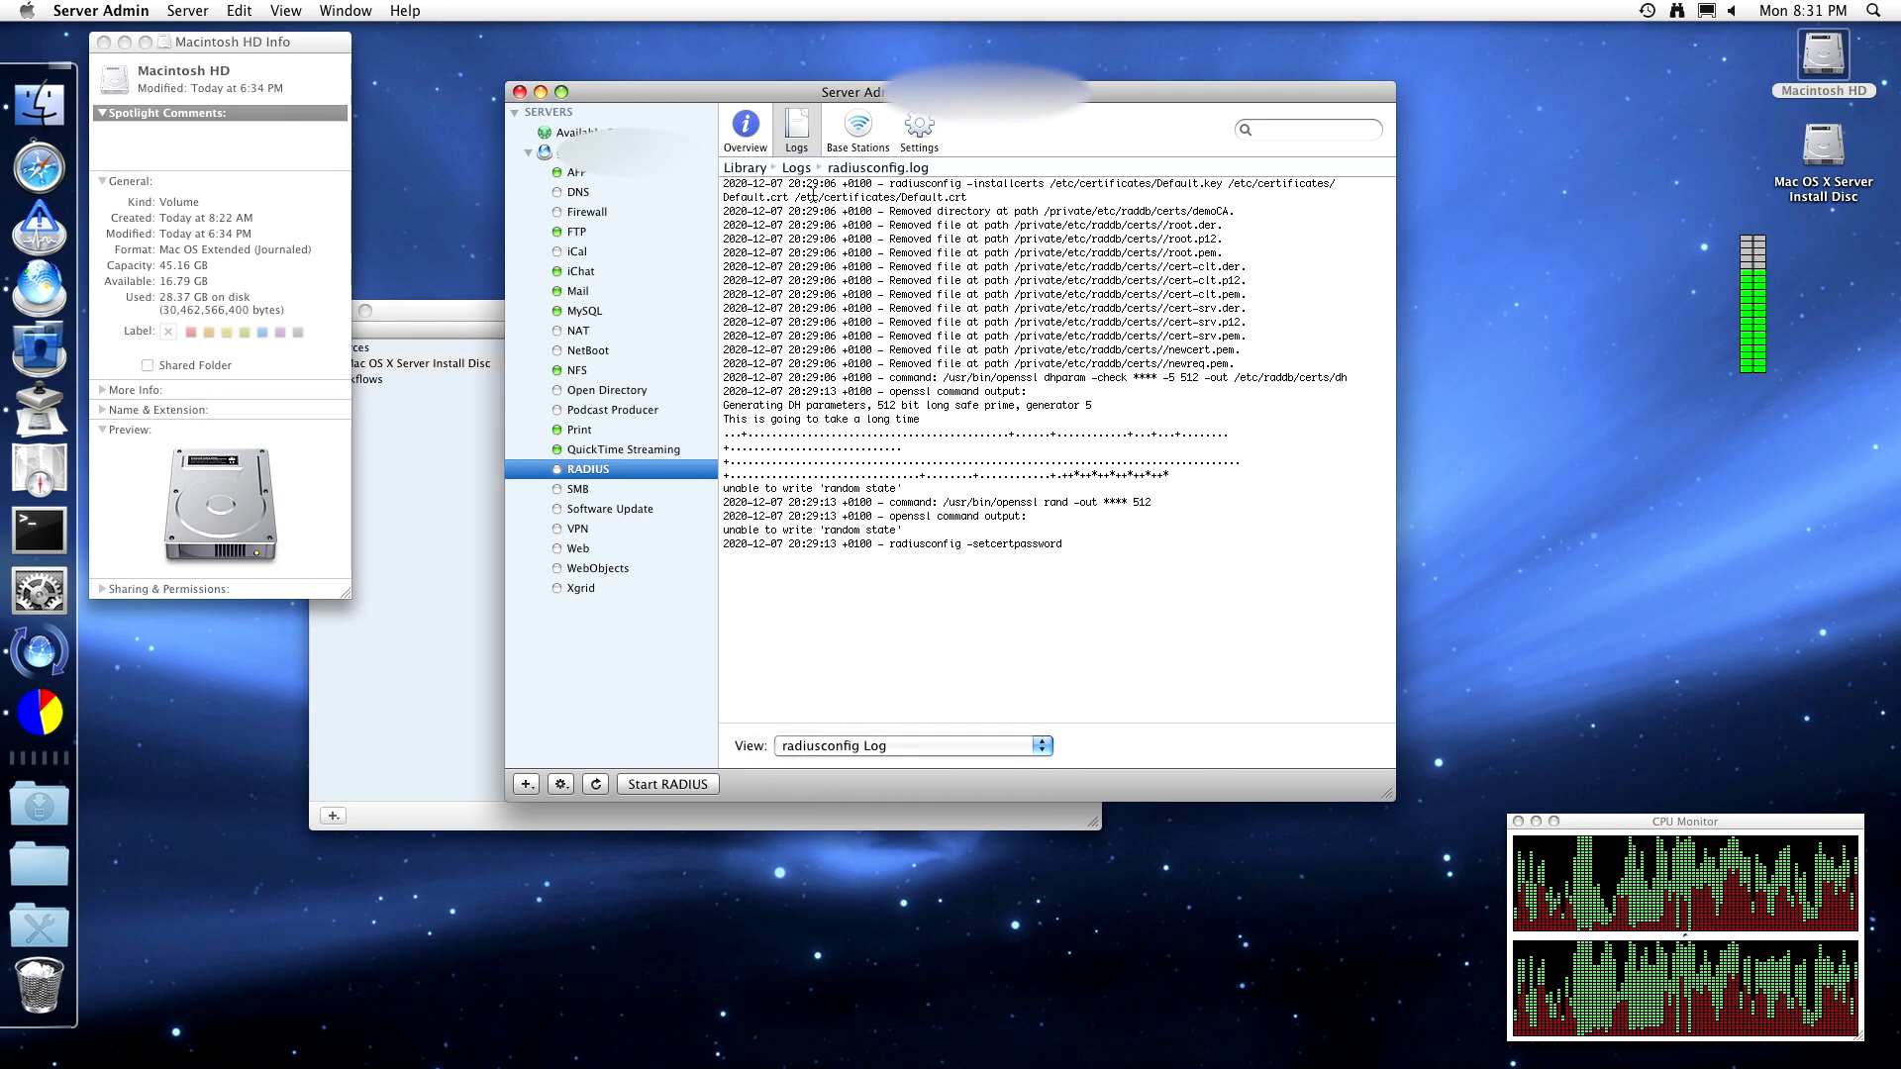
click(859, 124)
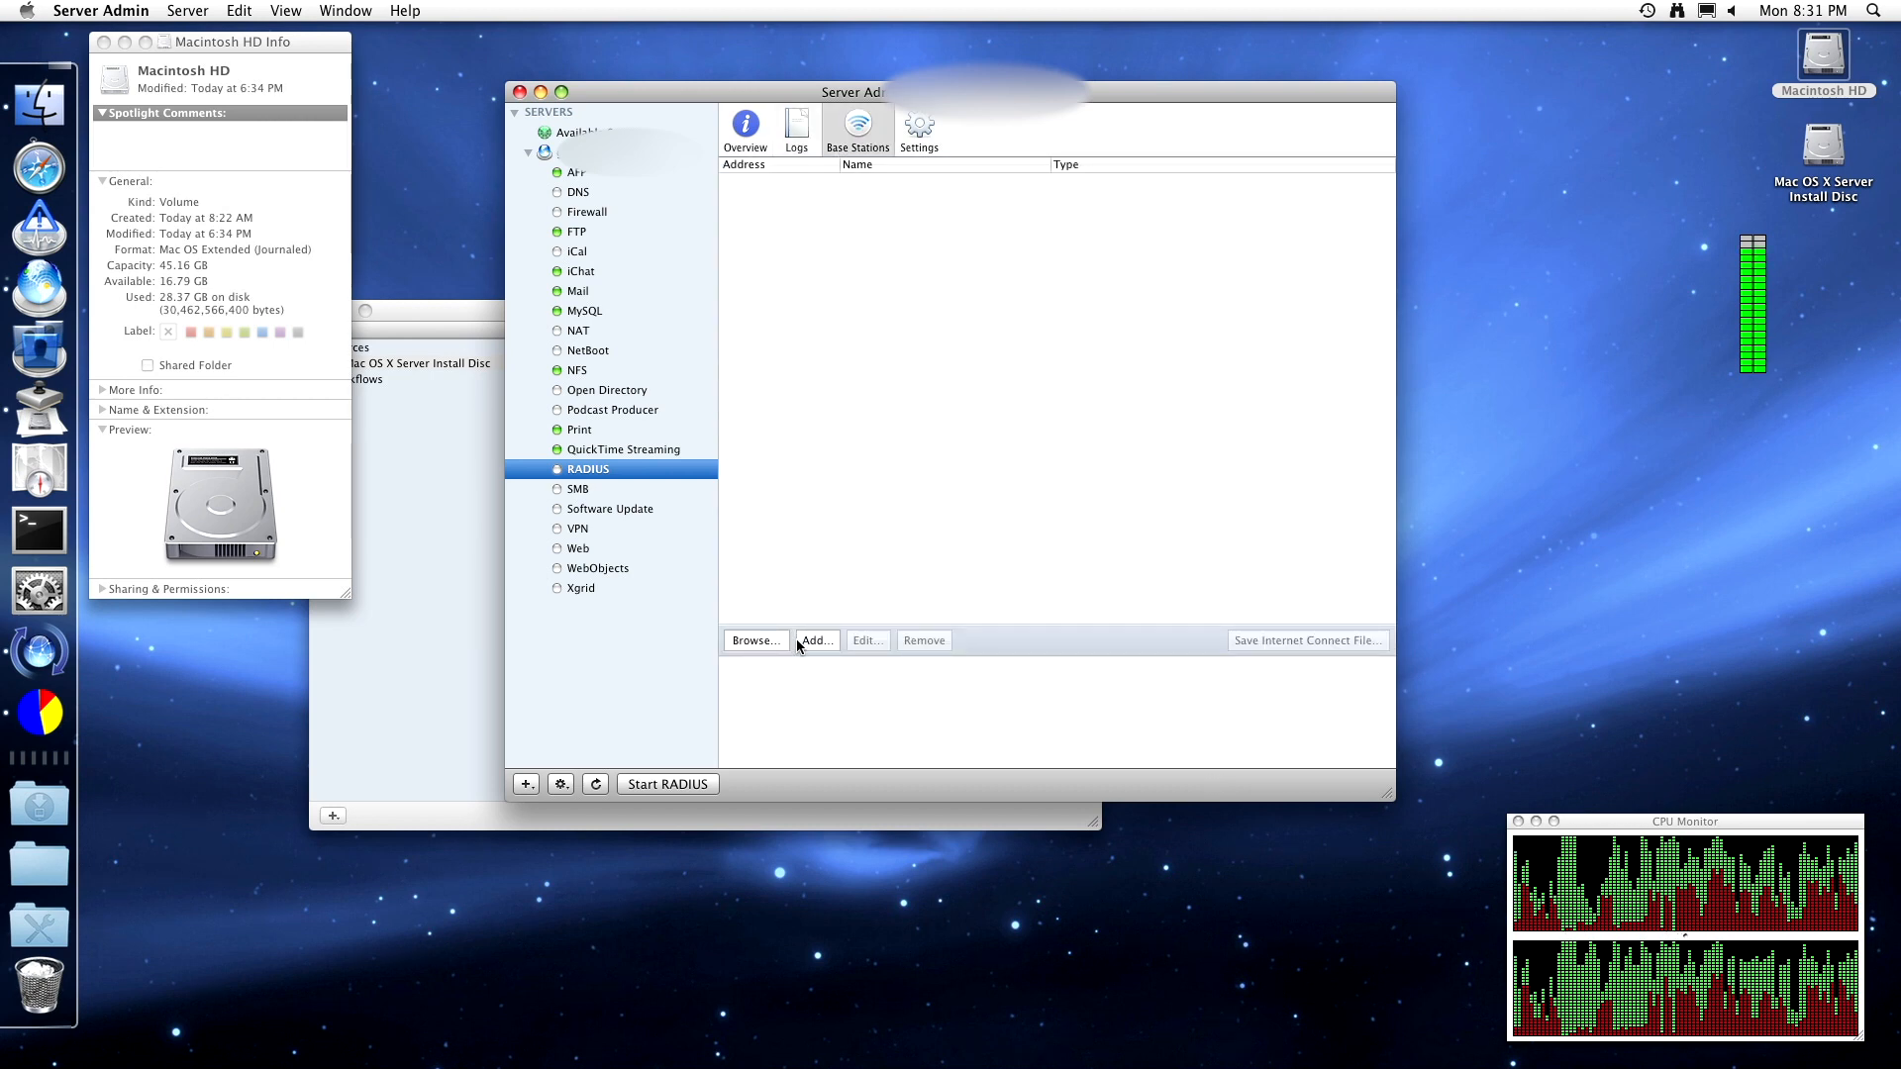
click(812, 641)
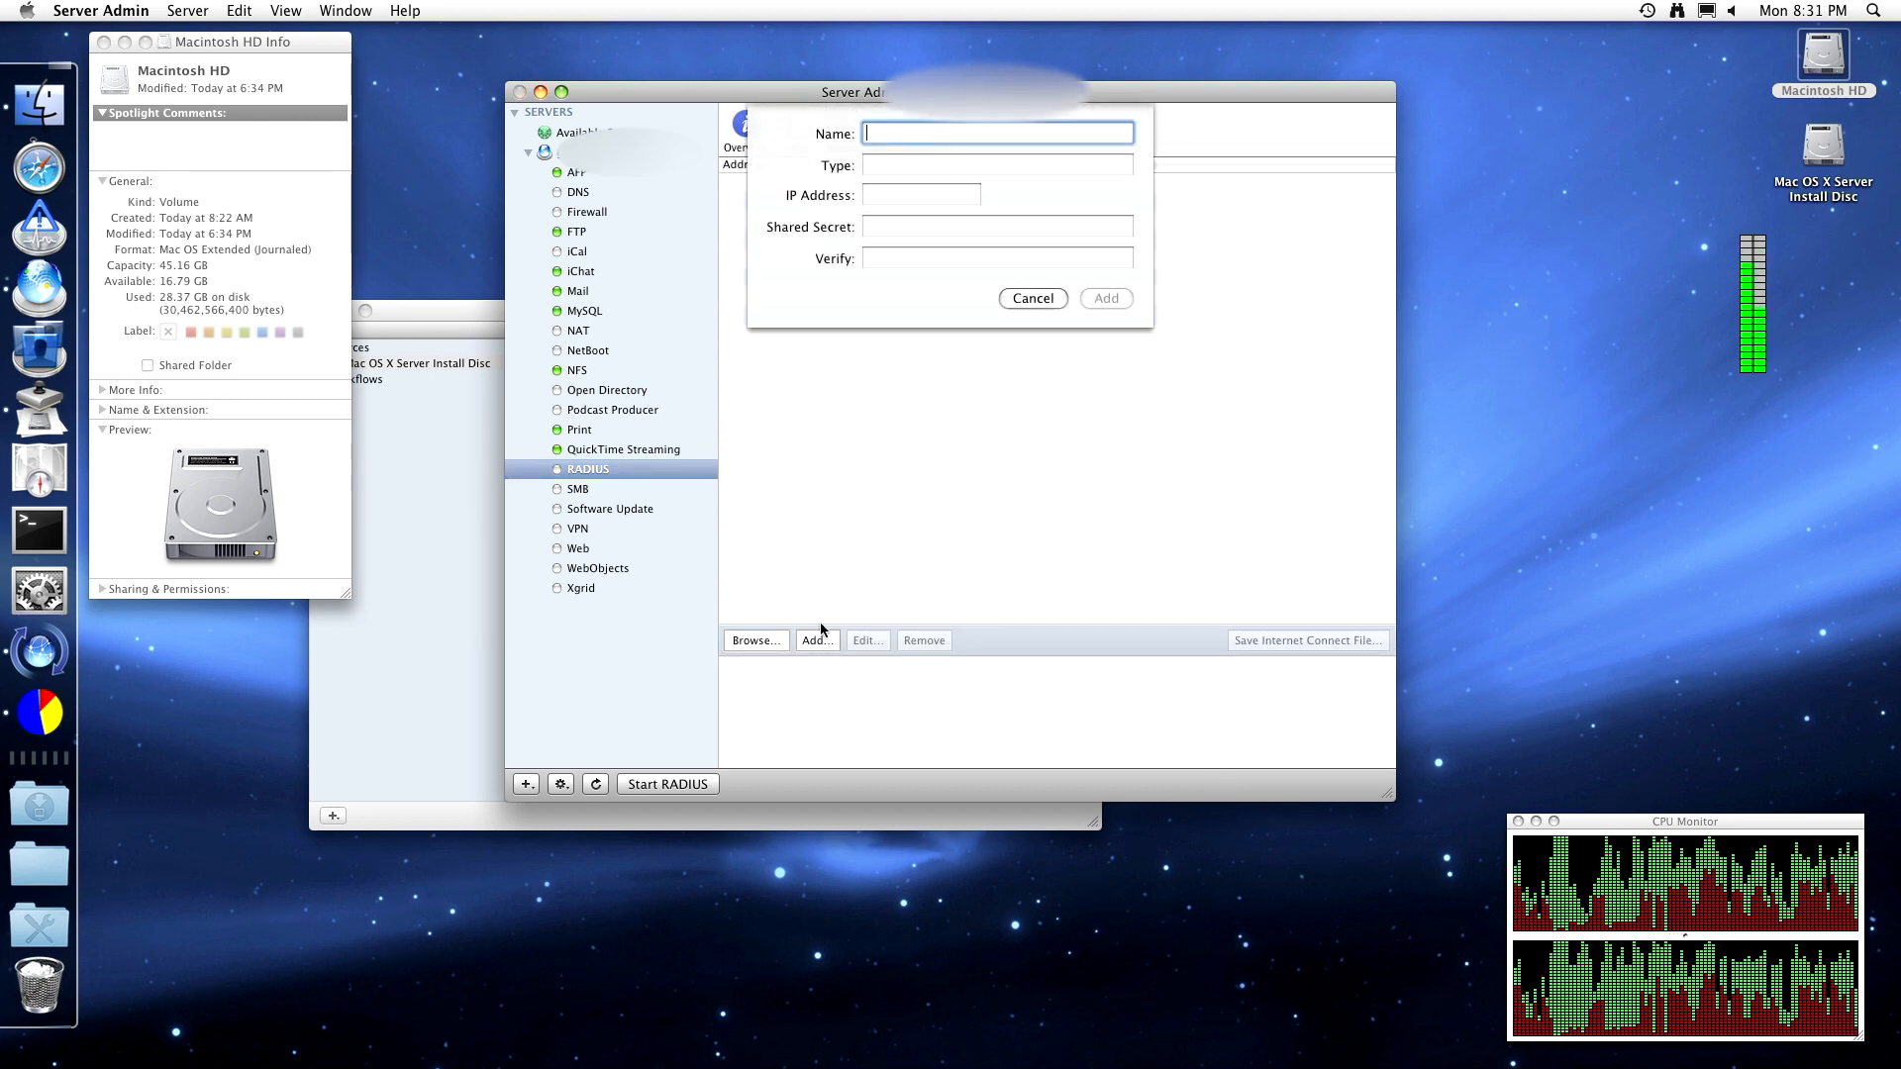
click(1033, 281)
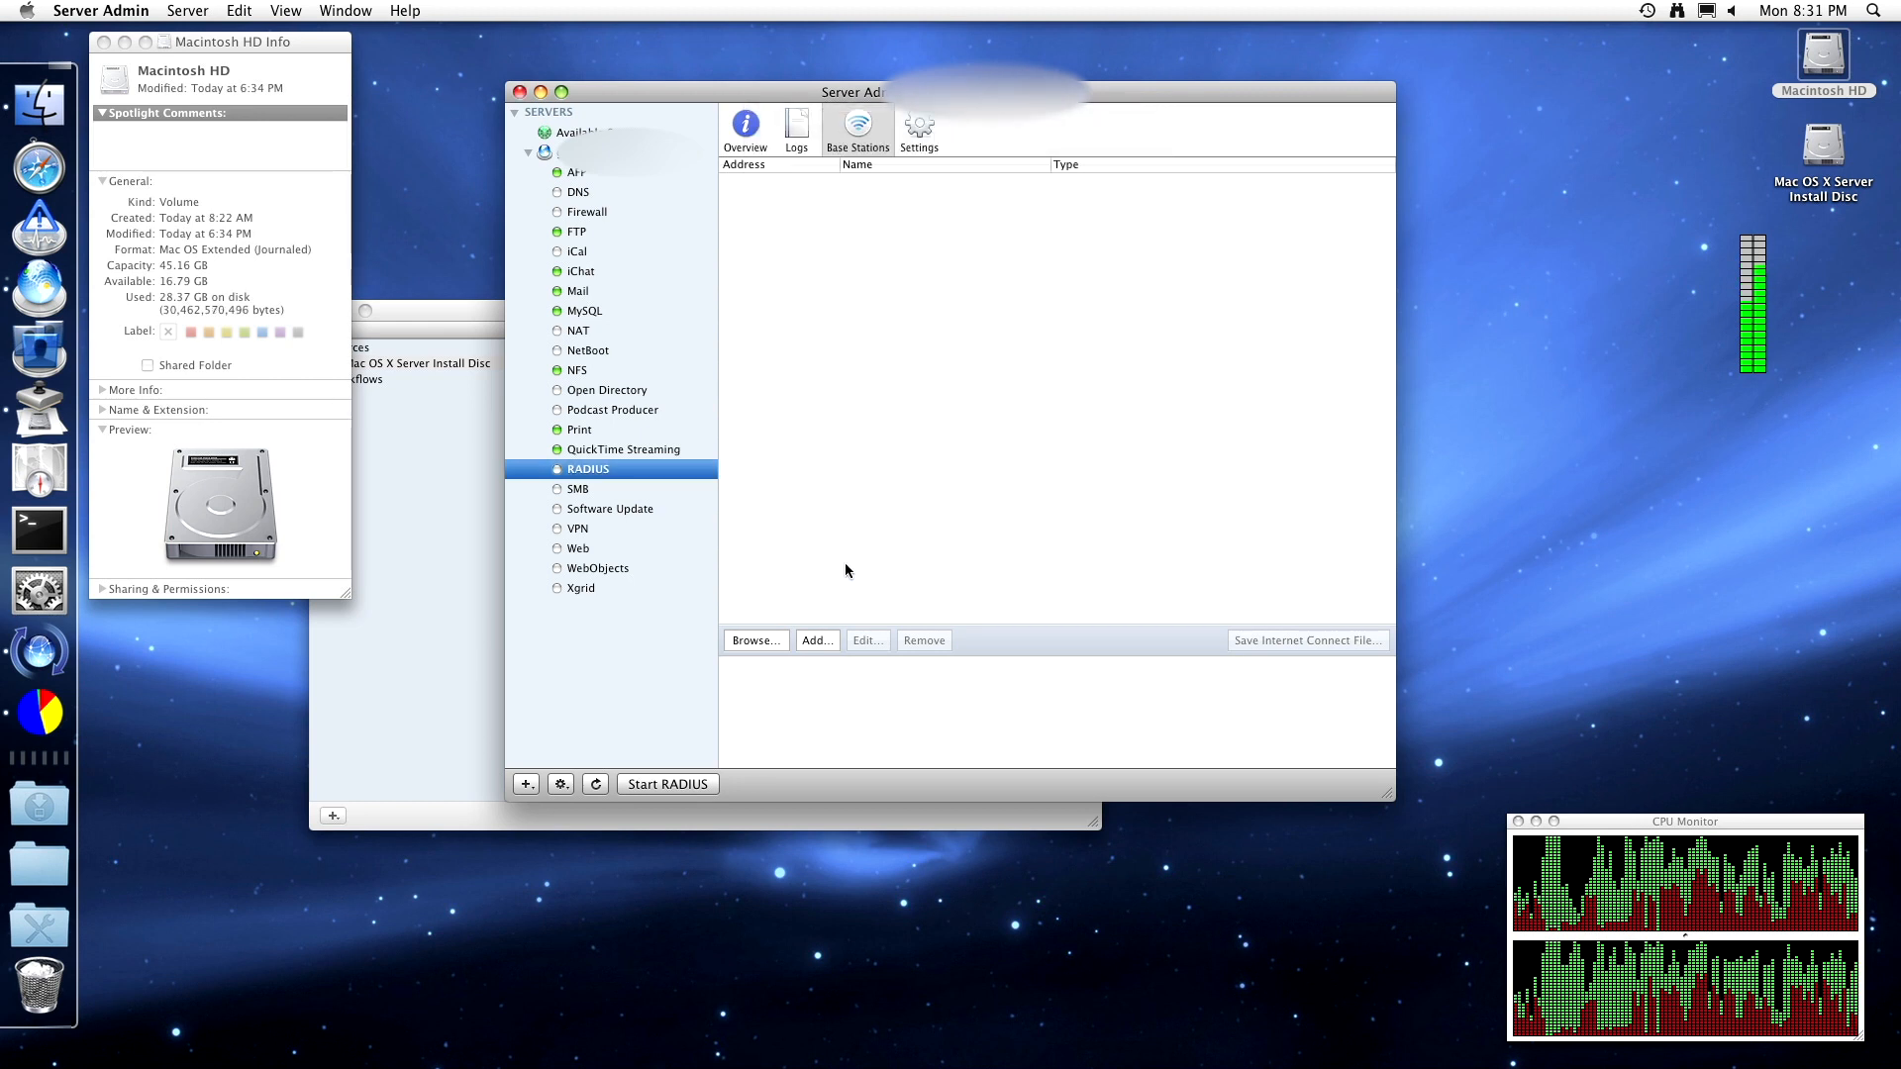
click(935, 142)
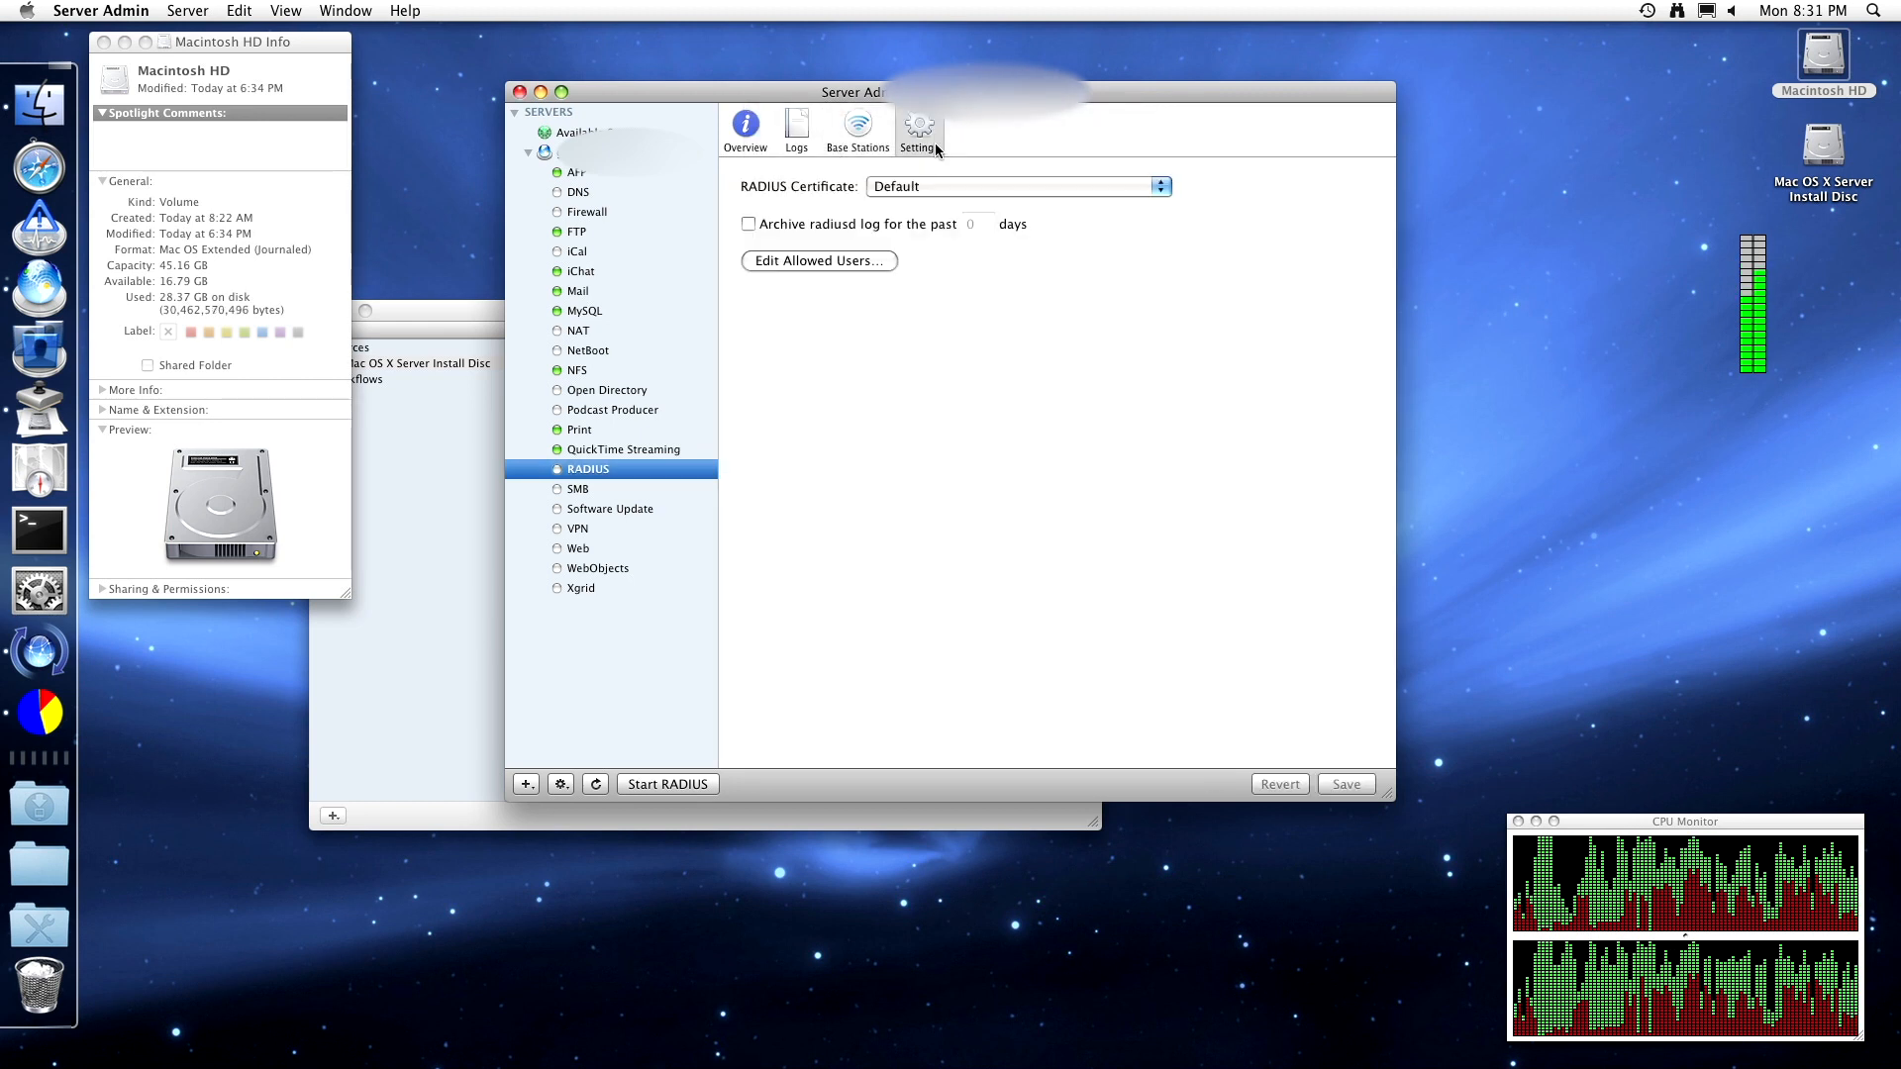
click(751, 148)
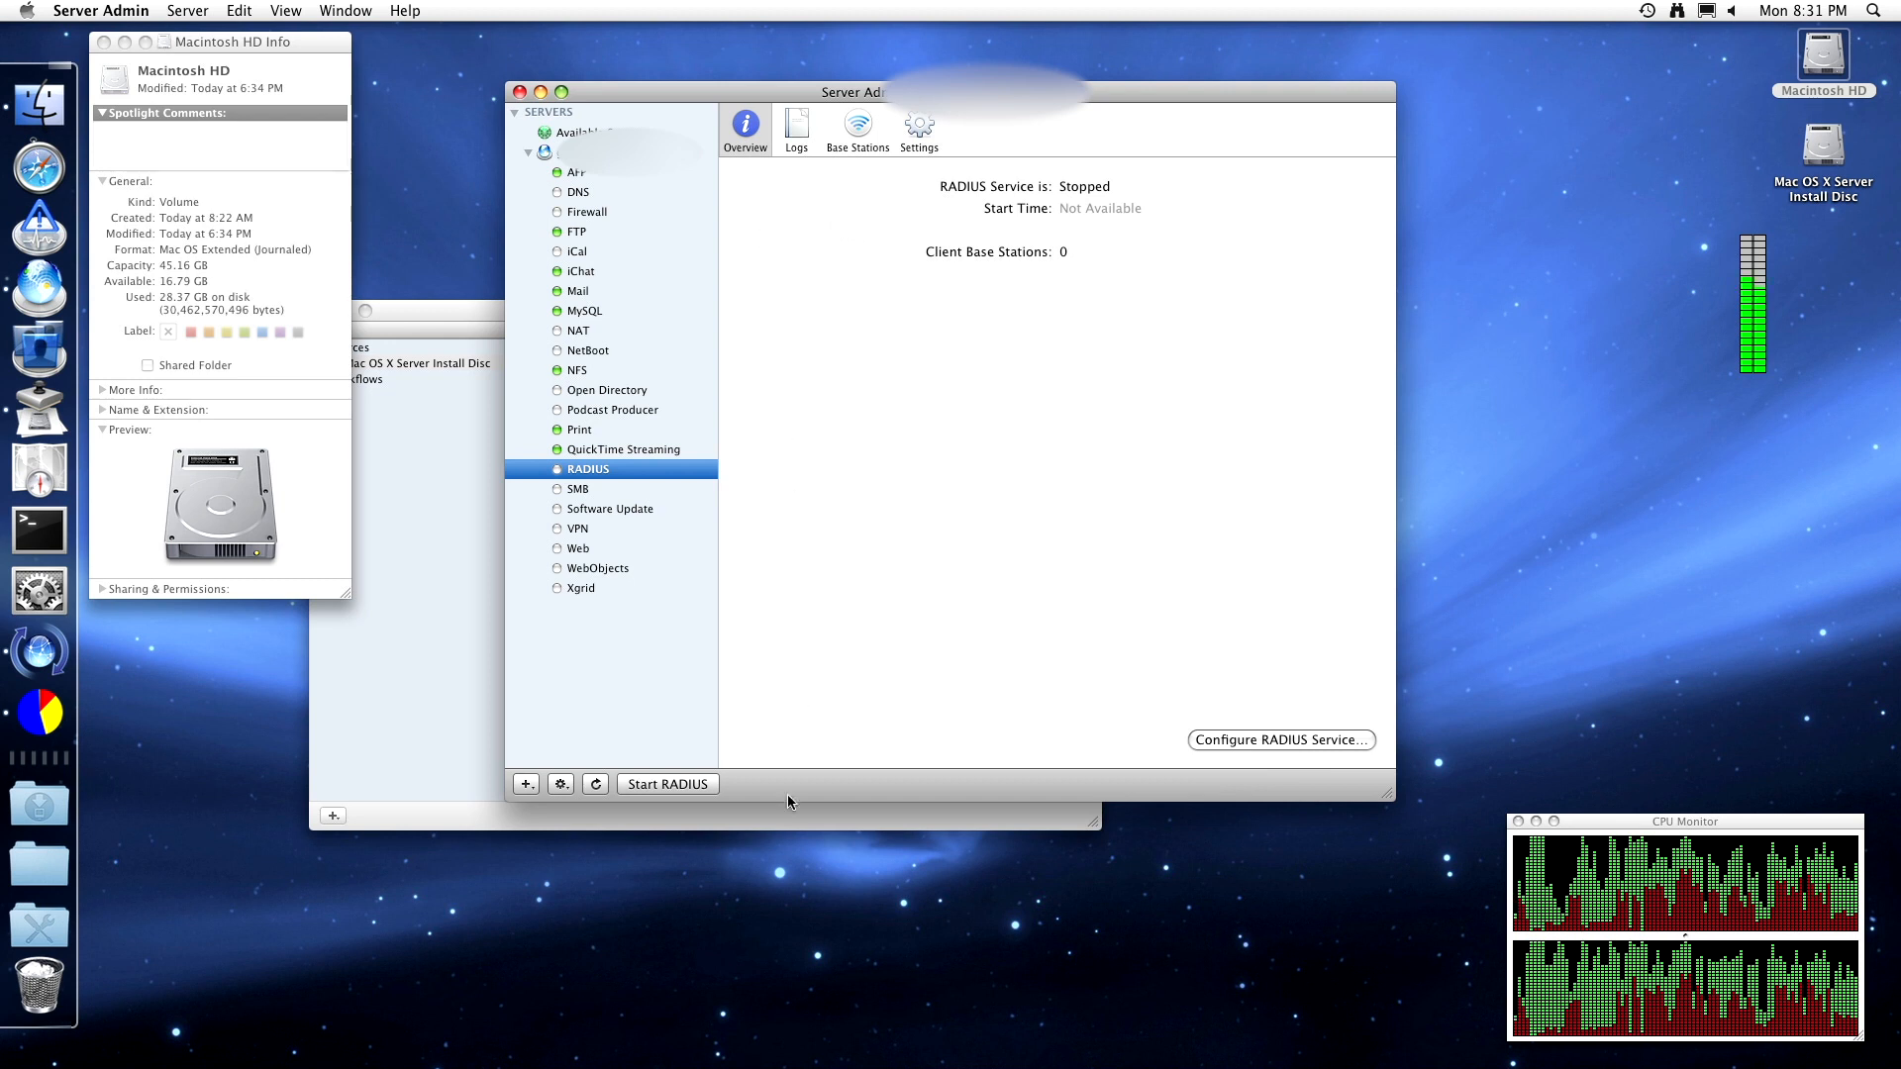
- Start RADIUS, dismiss Activity Monitor's Dock menu, and show the stopped SMB service overview
click(672, 784)
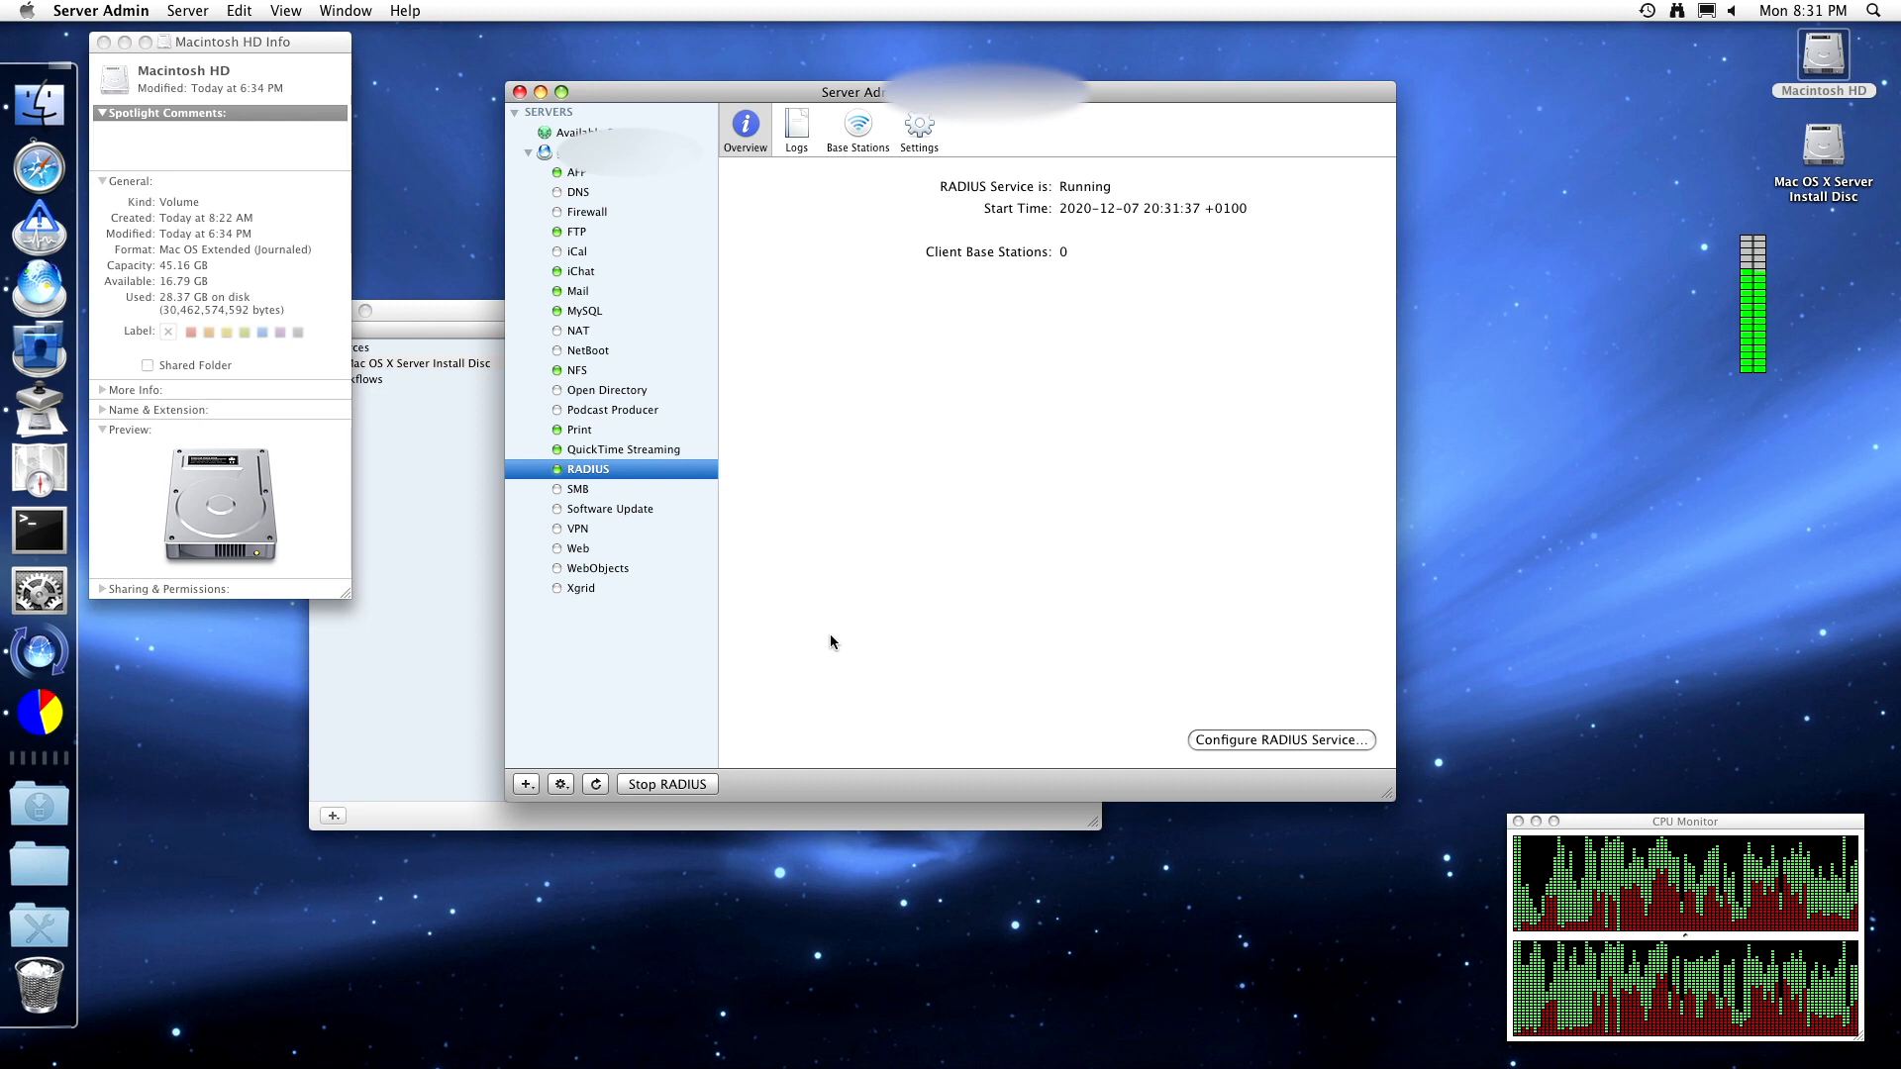
click(39, 717)
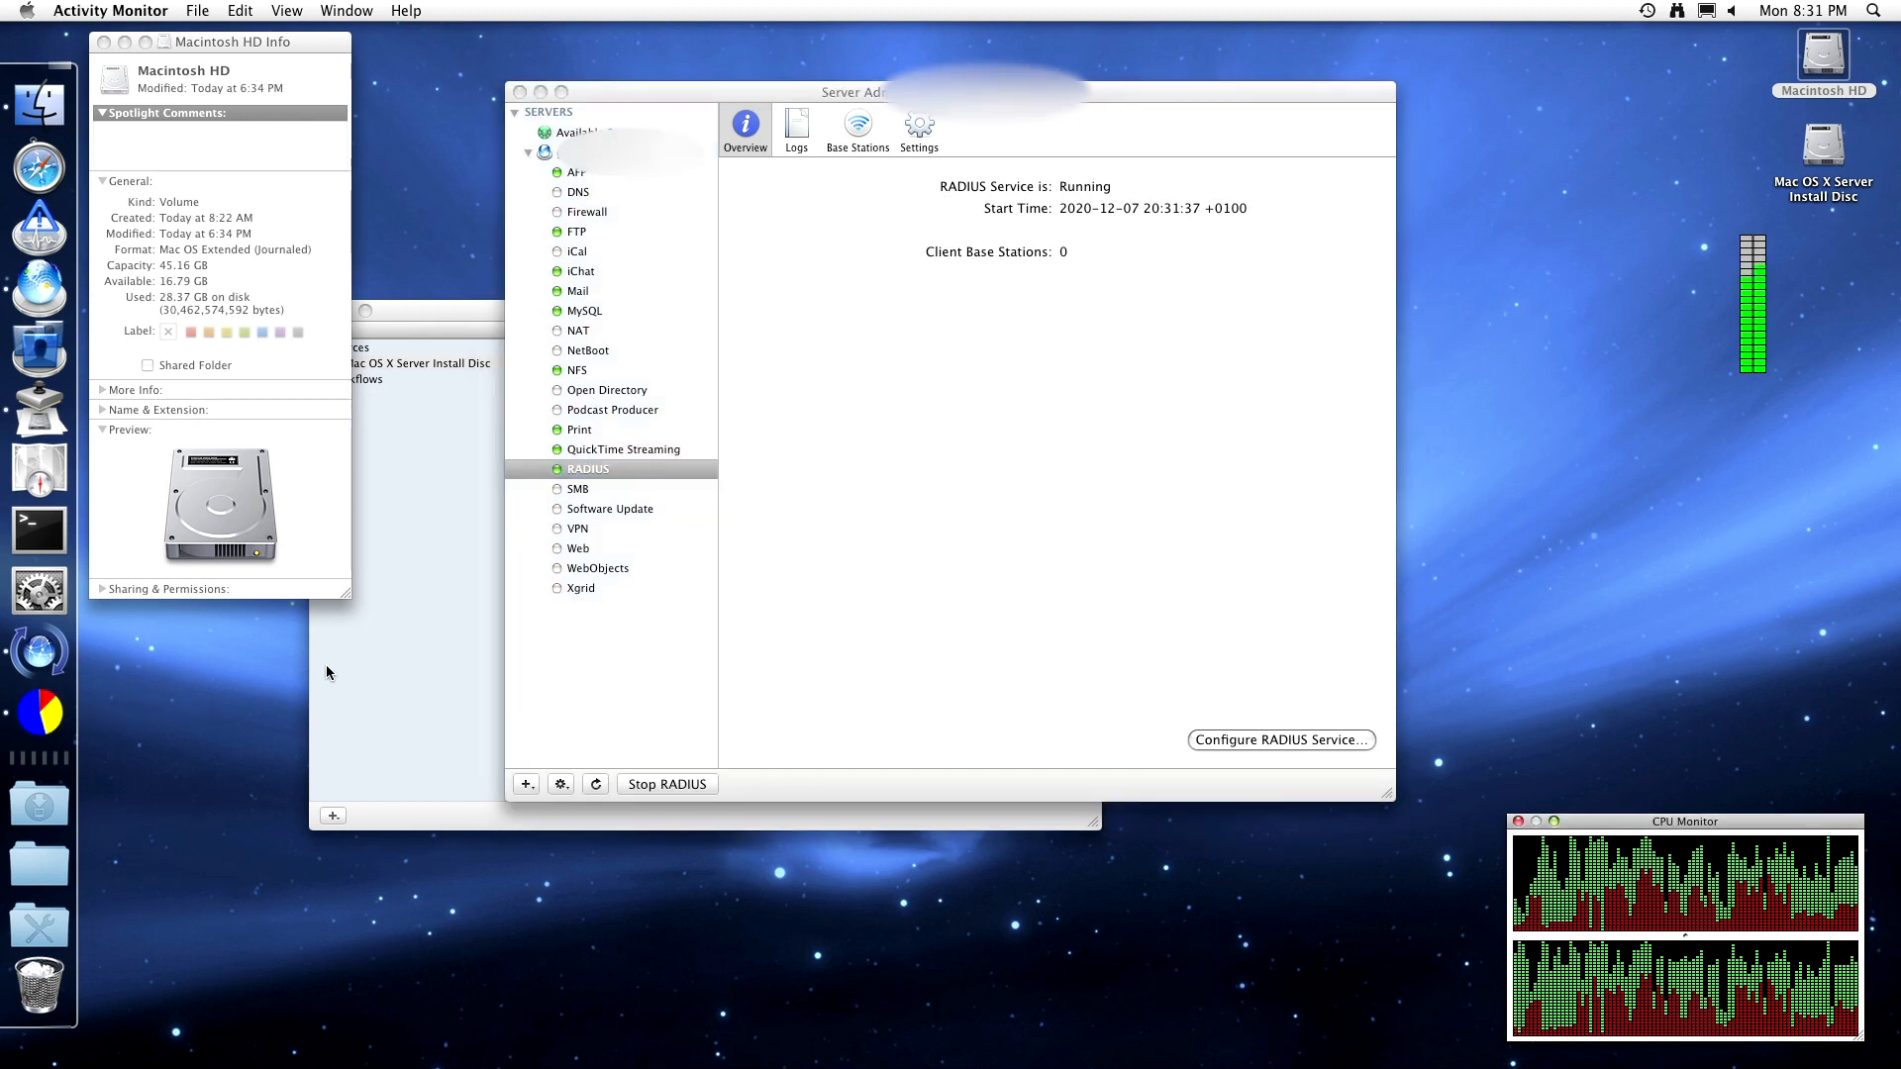
right_click(33, 708)
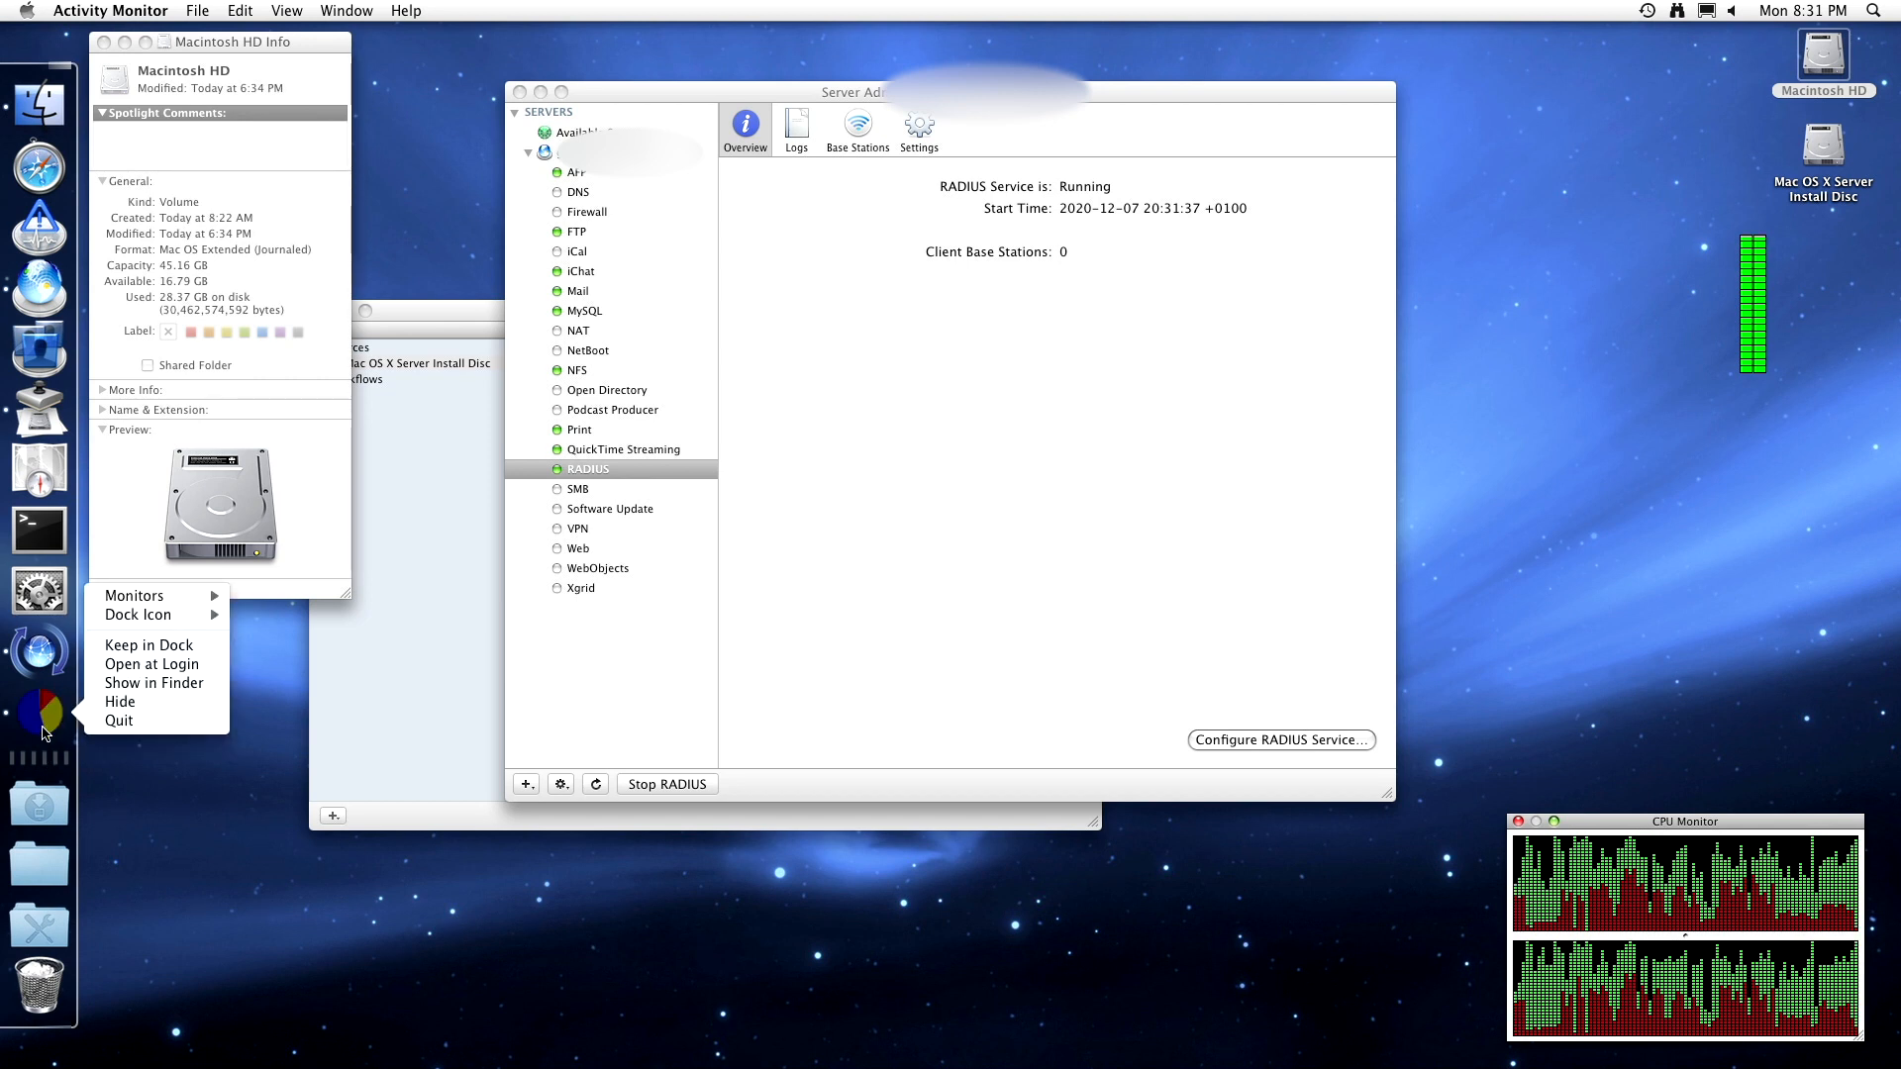
click(153, 766)
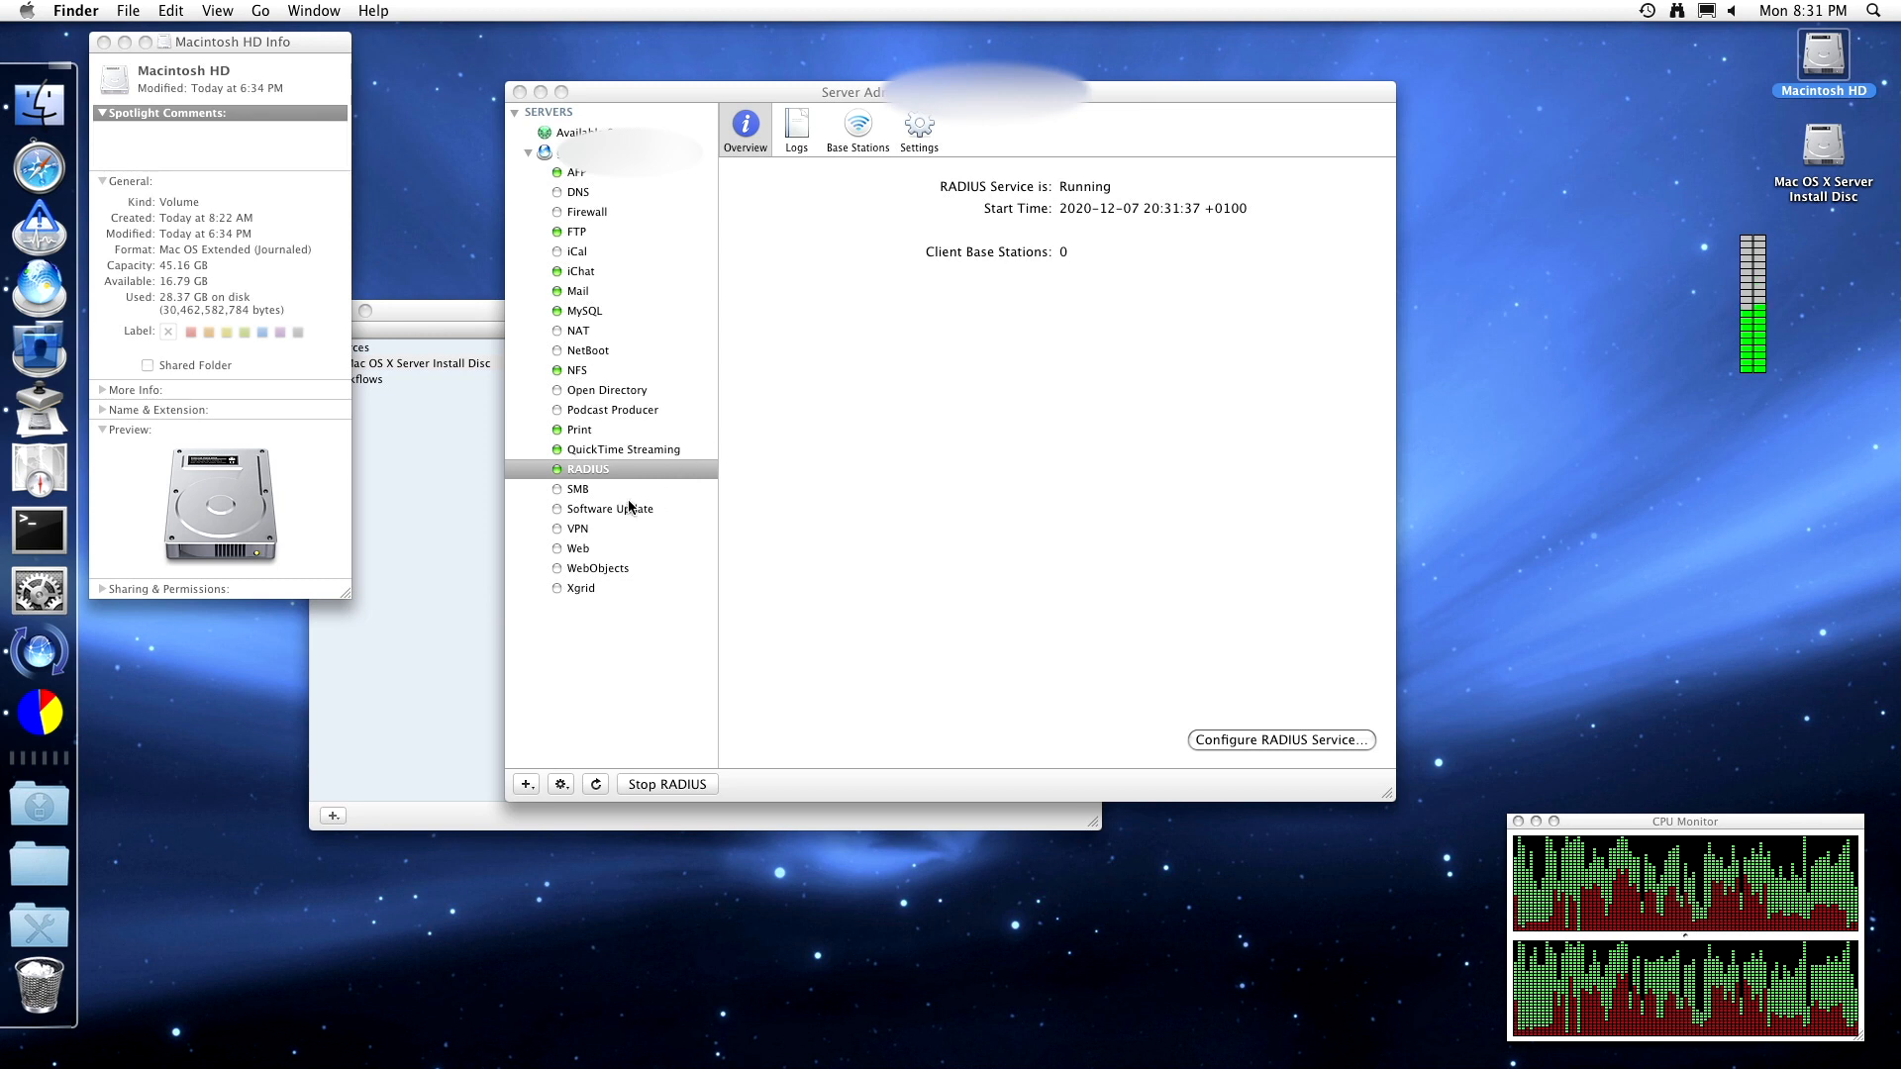
click(614, 490)
click(614, 490)
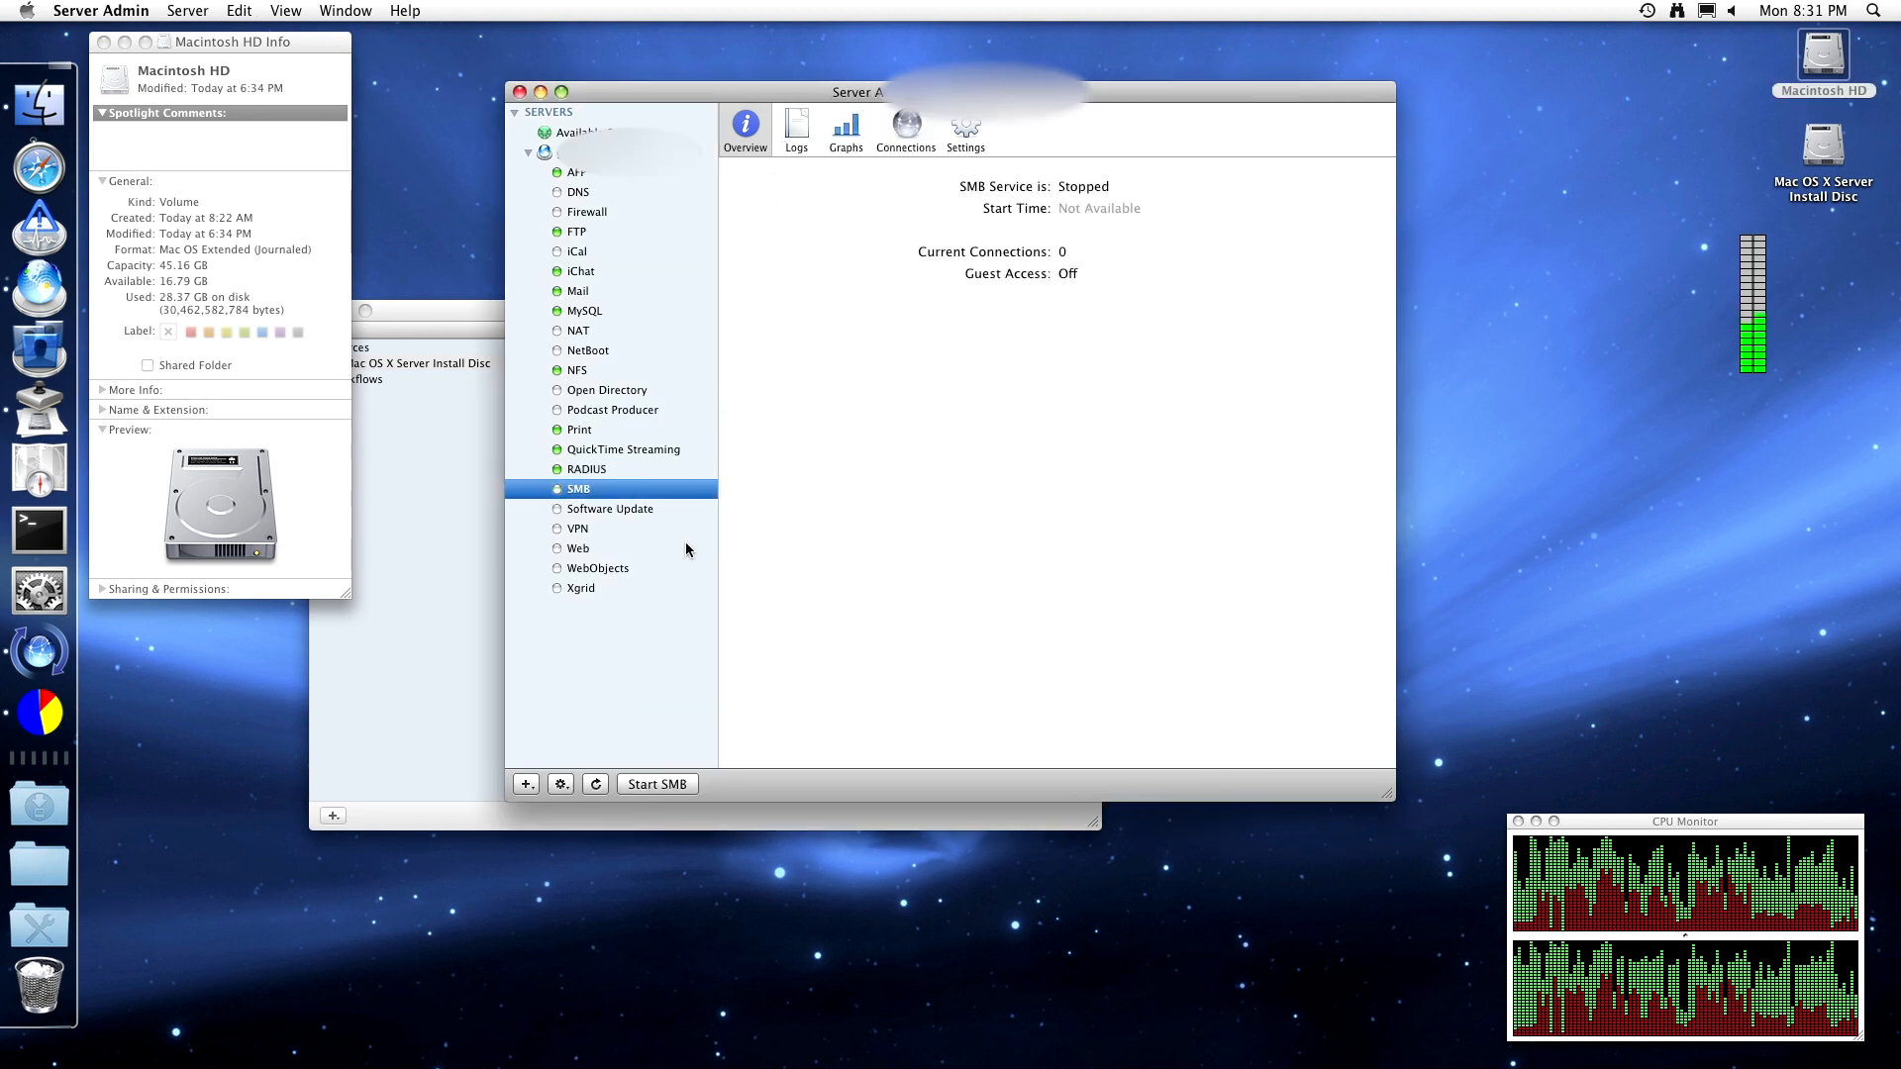
- Browse the SMB graphs and connections, then keep the Standalone Server role in settings
click(845, 134)
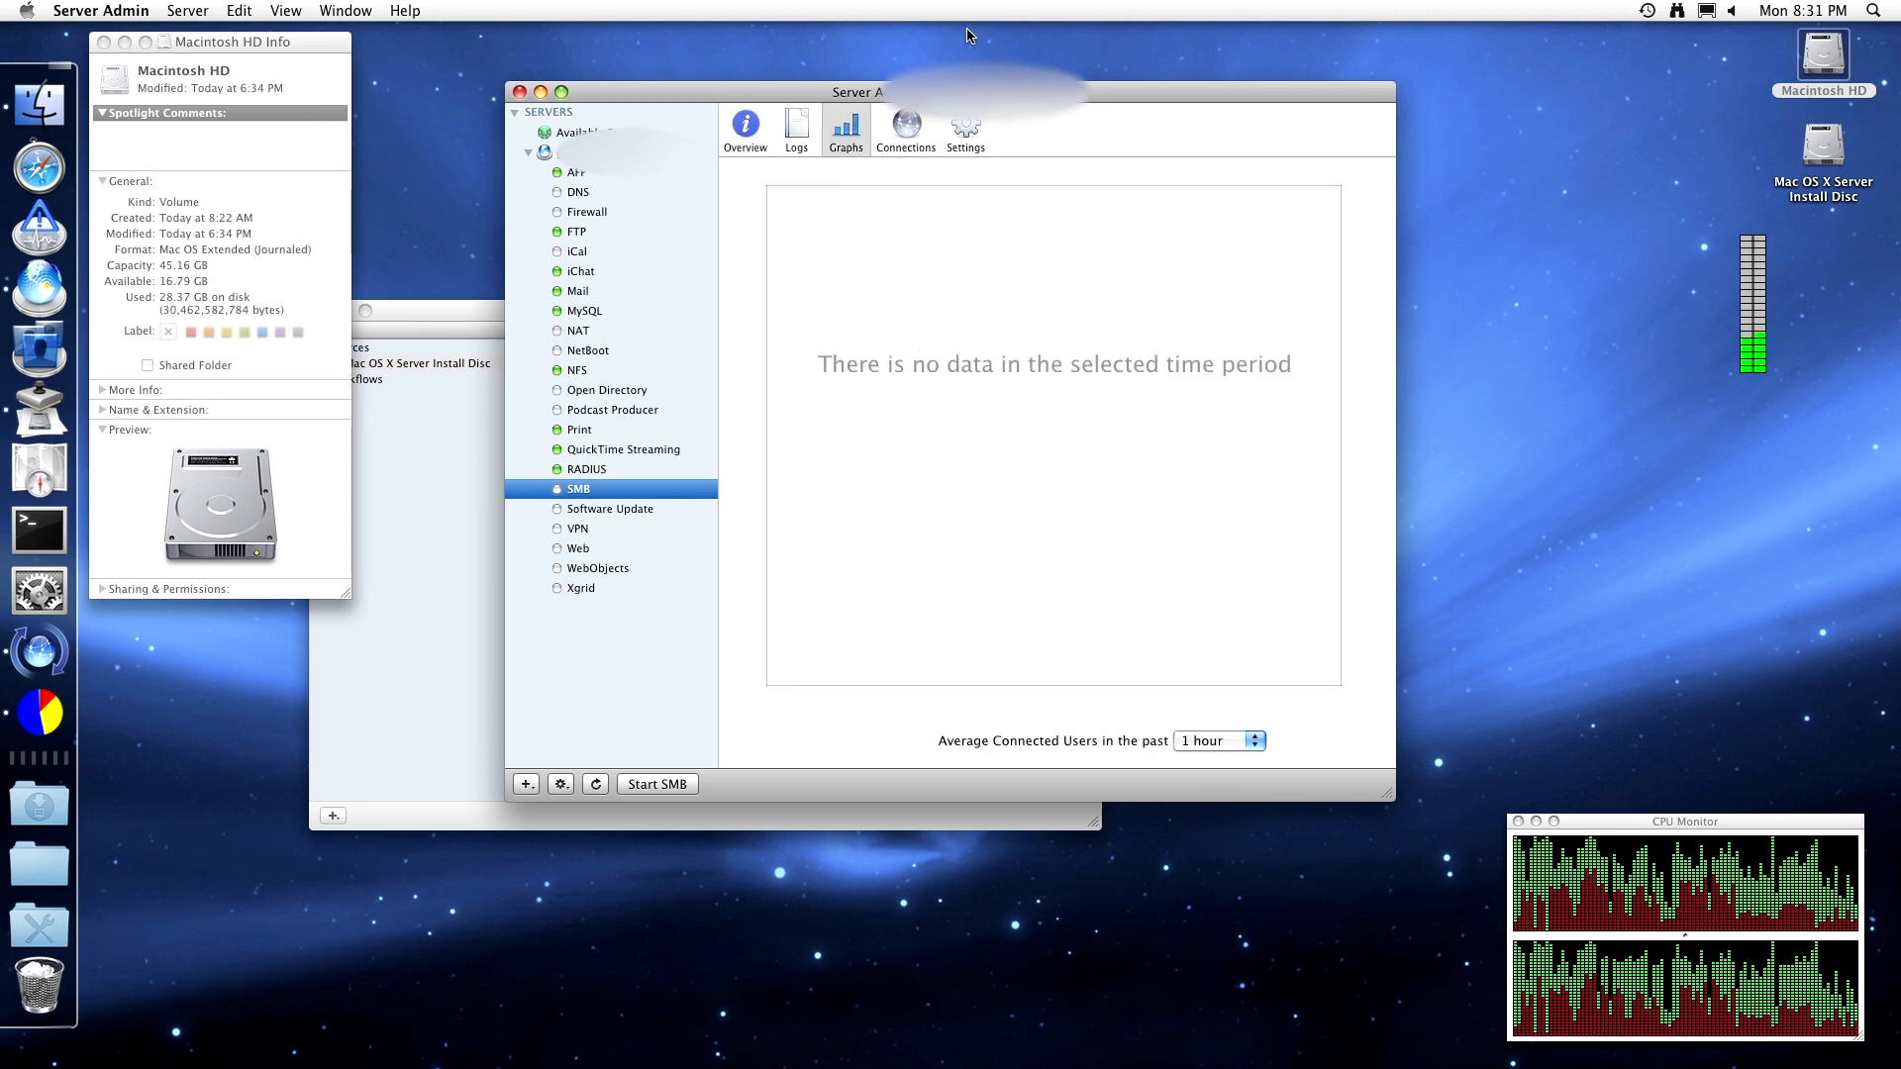
click(930, 140)
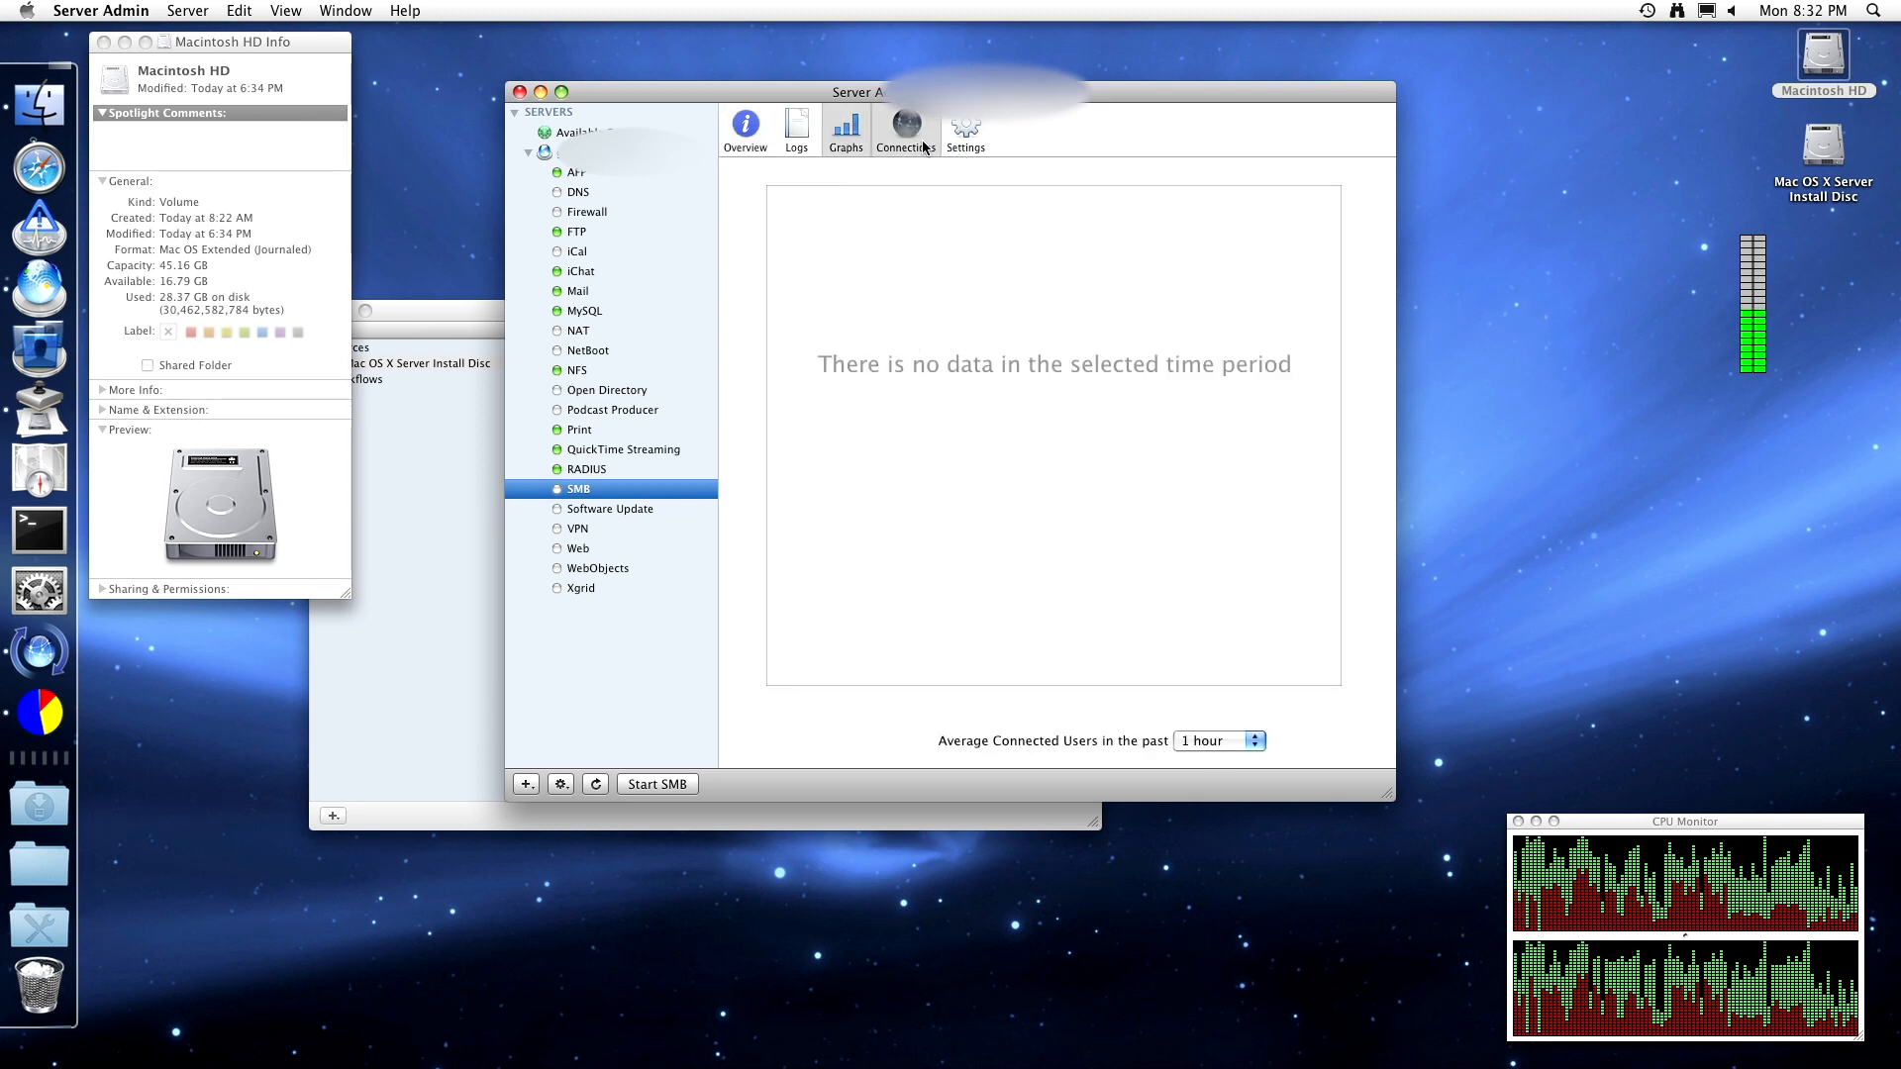
click(956, 134)
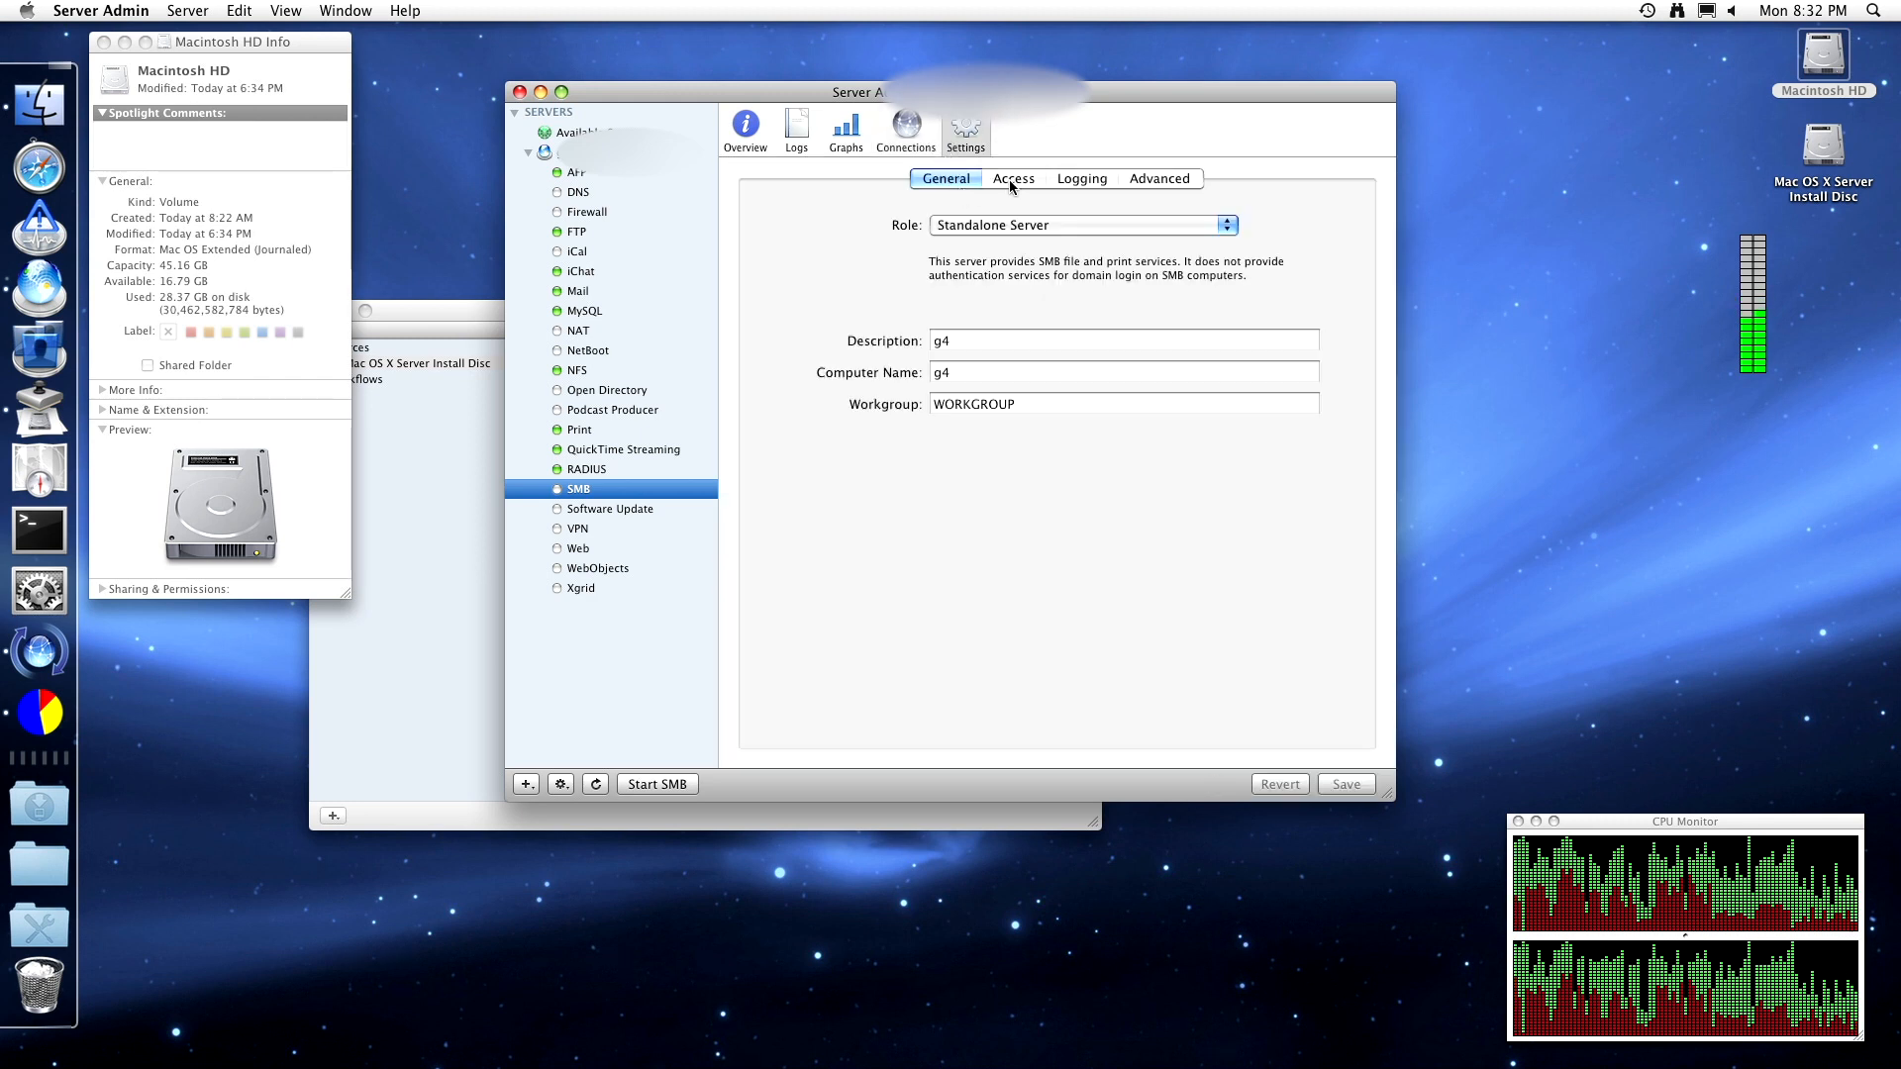
click(1013, 228)
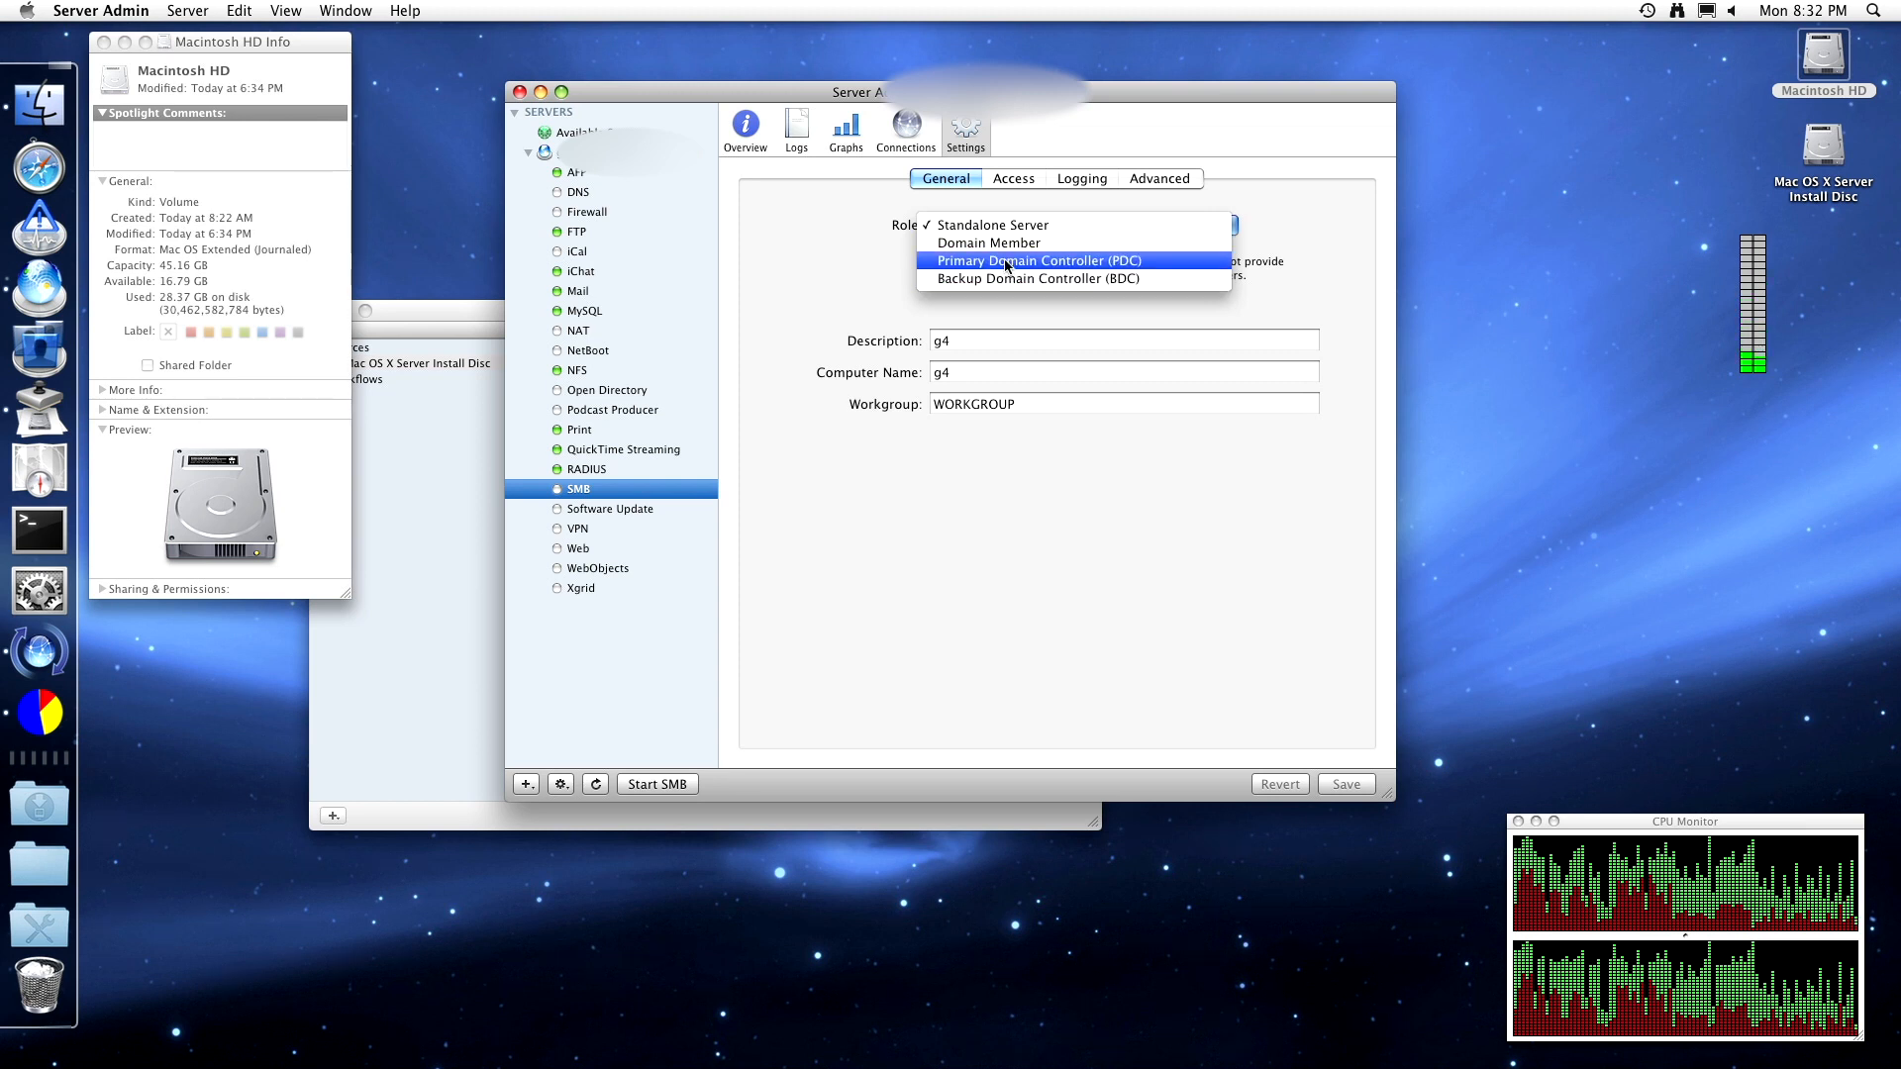
click(1010, 182)
- In SMB Access settings, allow guest access and turn off NTLM authentication
click(1014, 178)
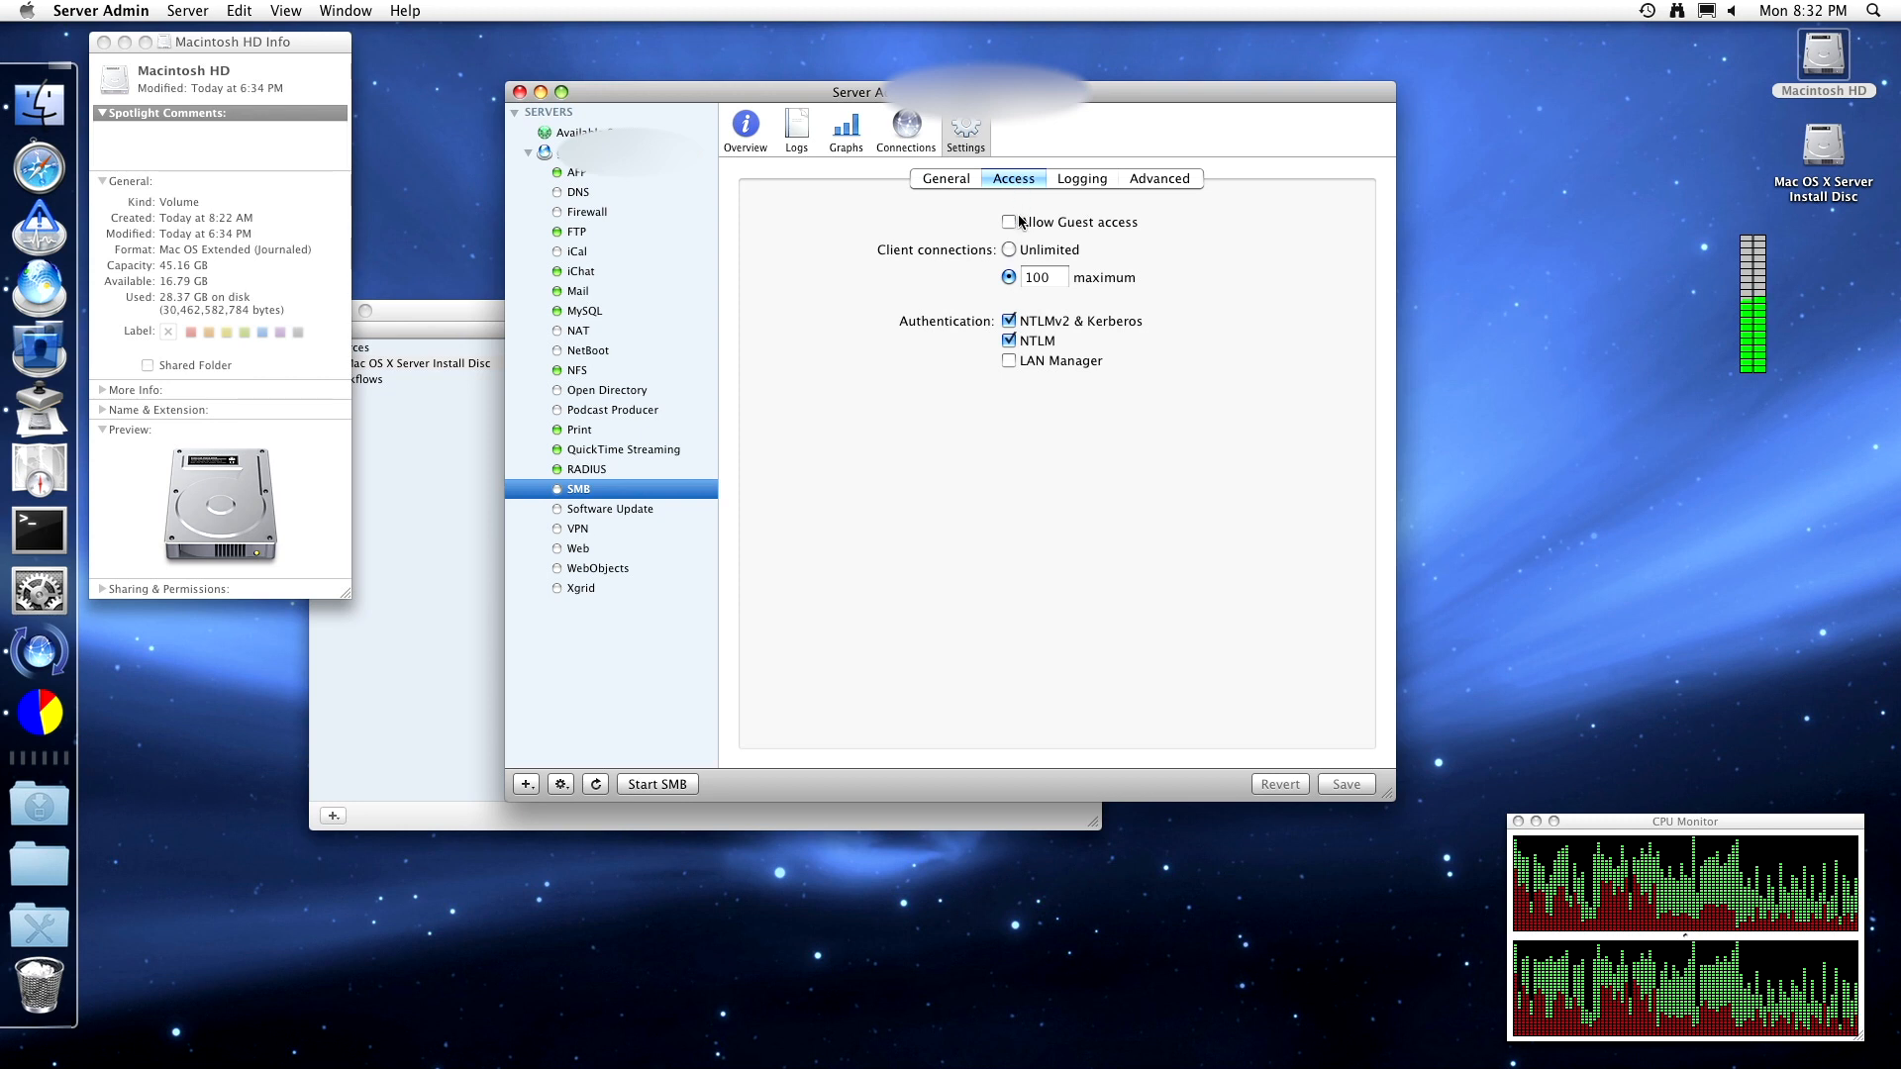
click(1008, 222)
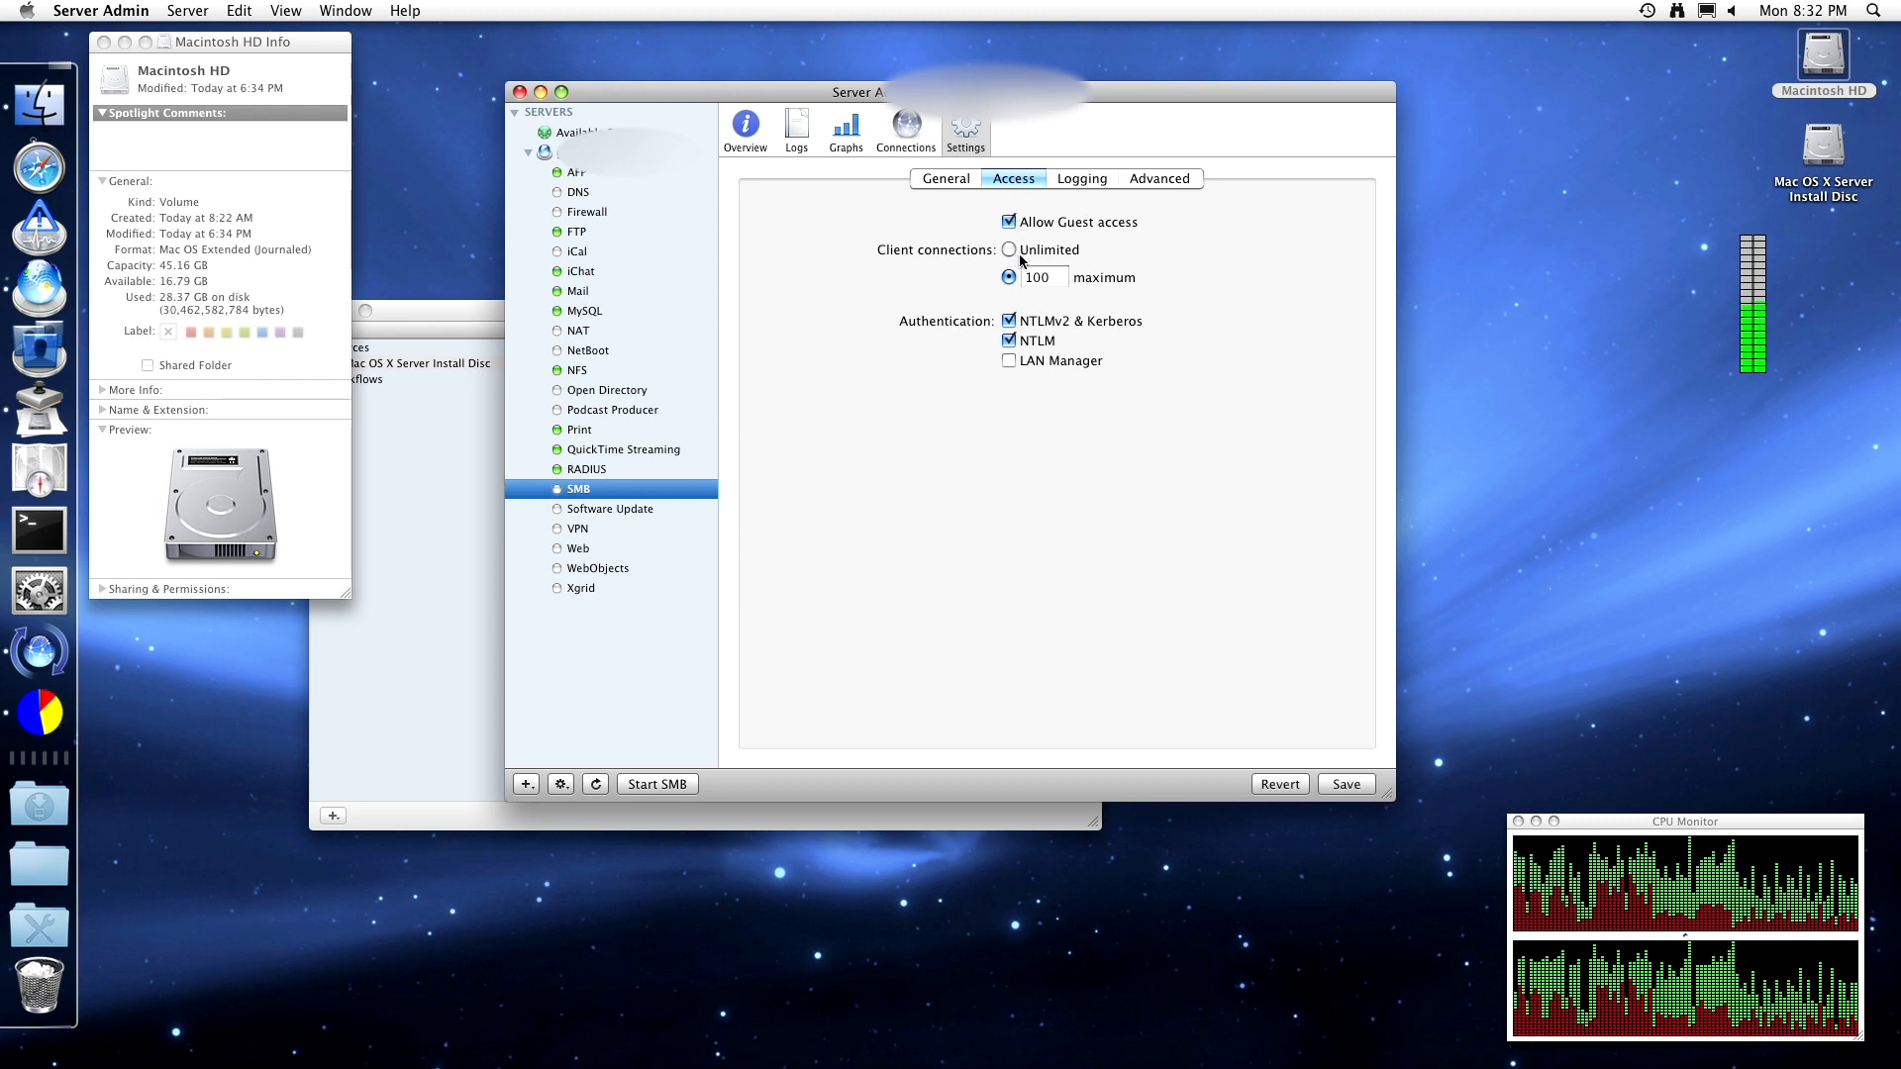
click(1011, 342)
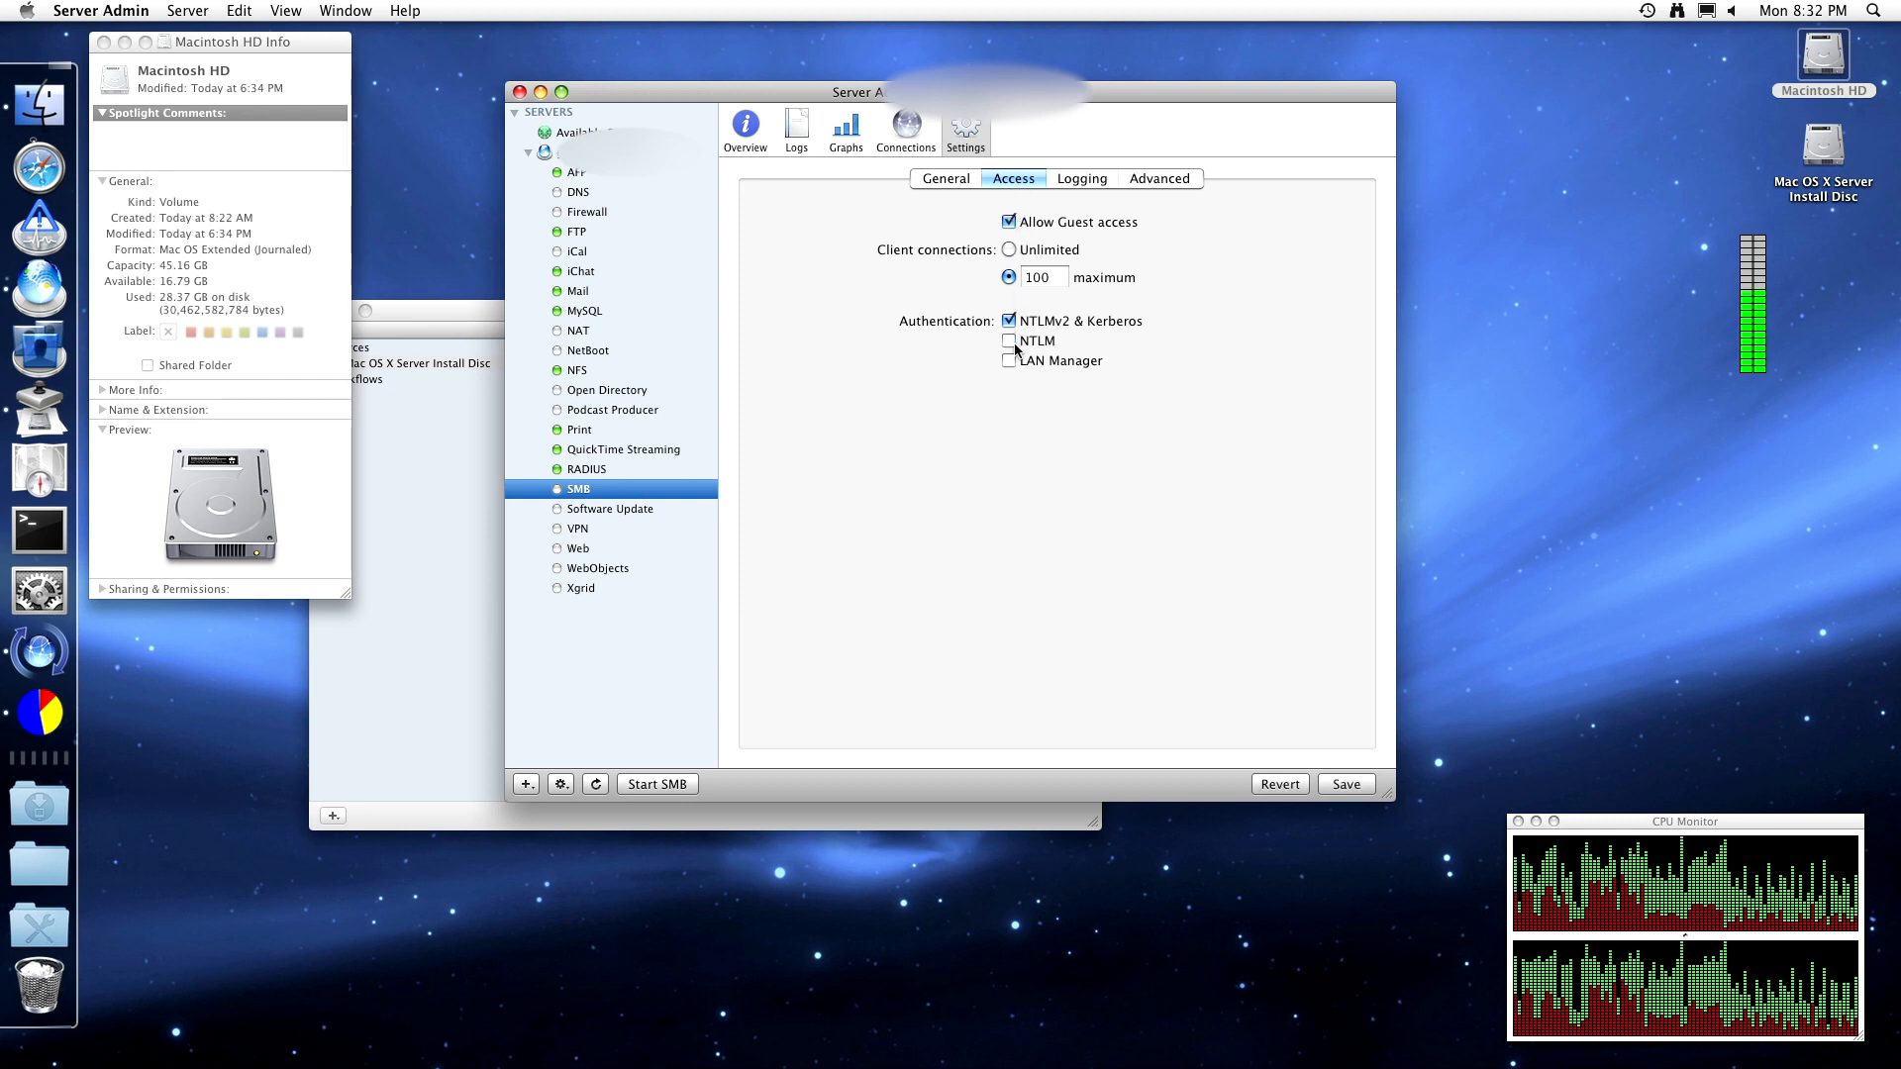
click(1043, 278)
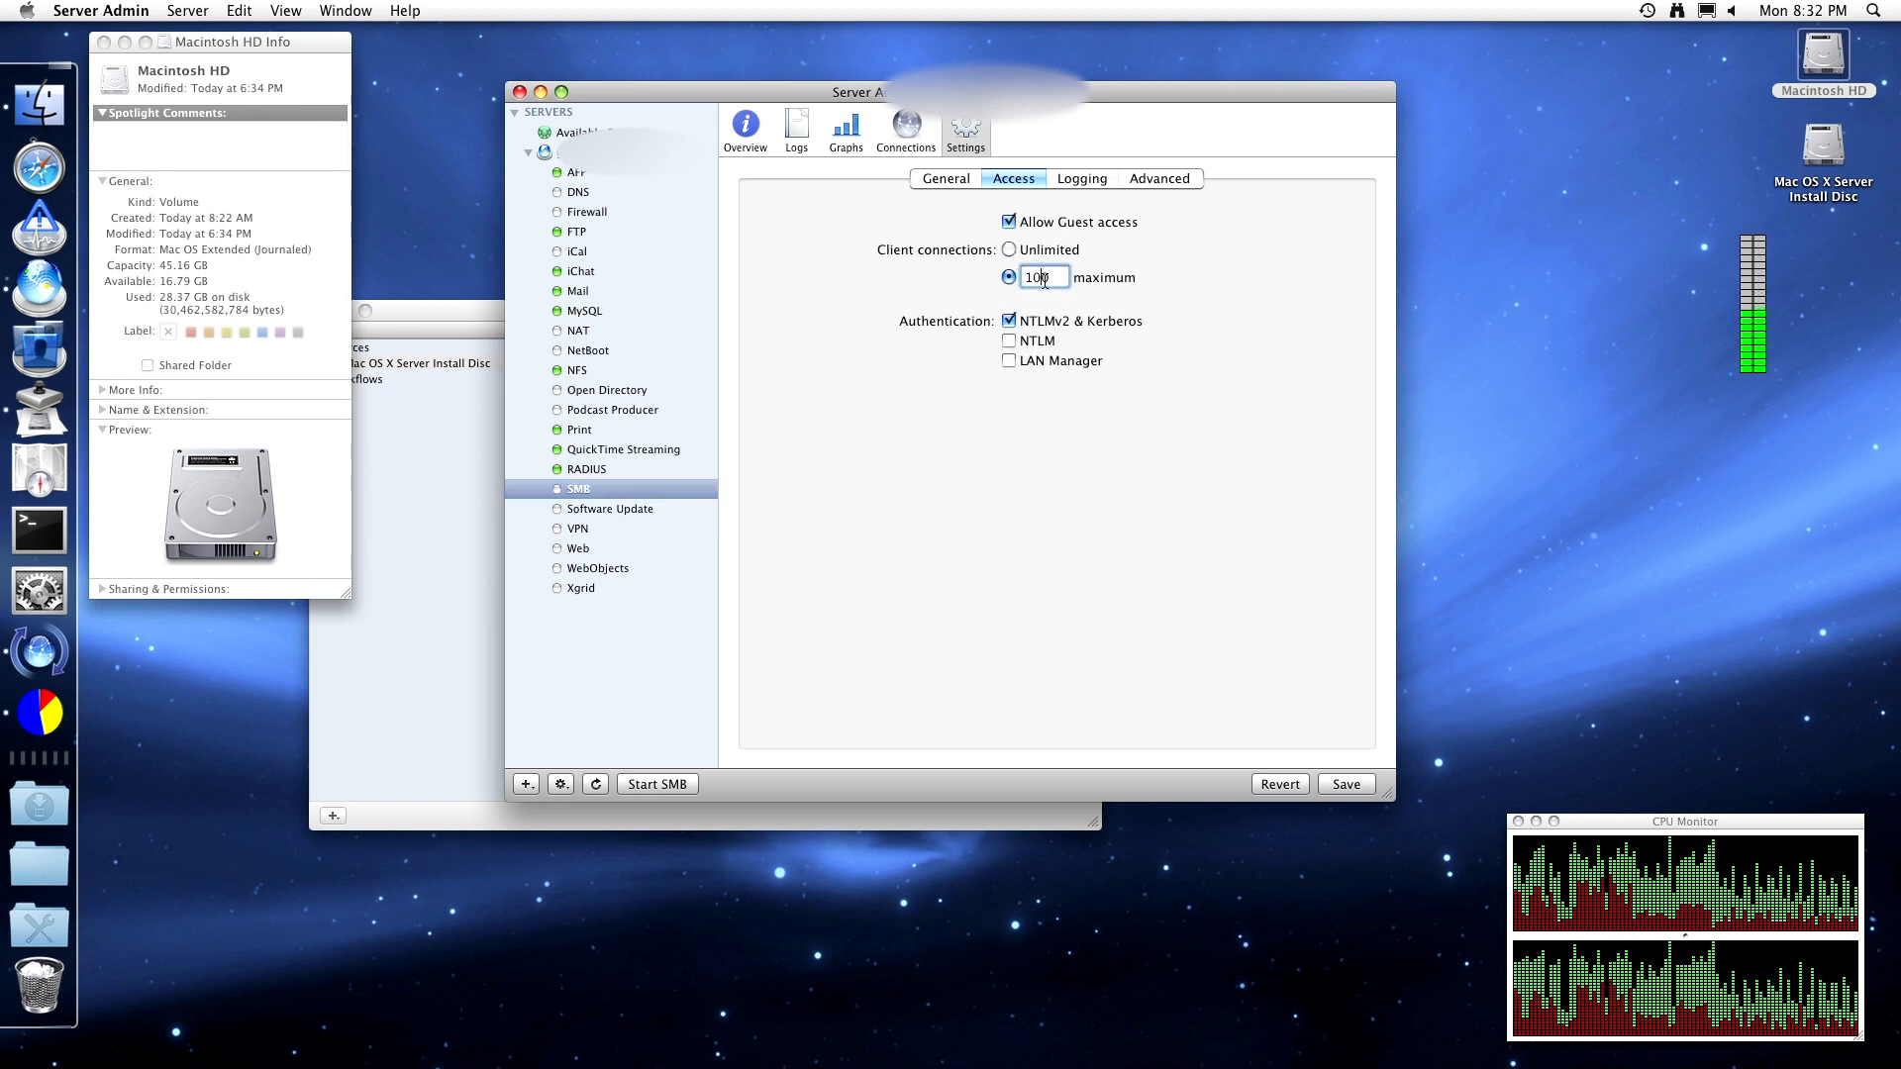
- Try the High and Low SMB log levels, leaving logging at Medium
click(1076, 182)
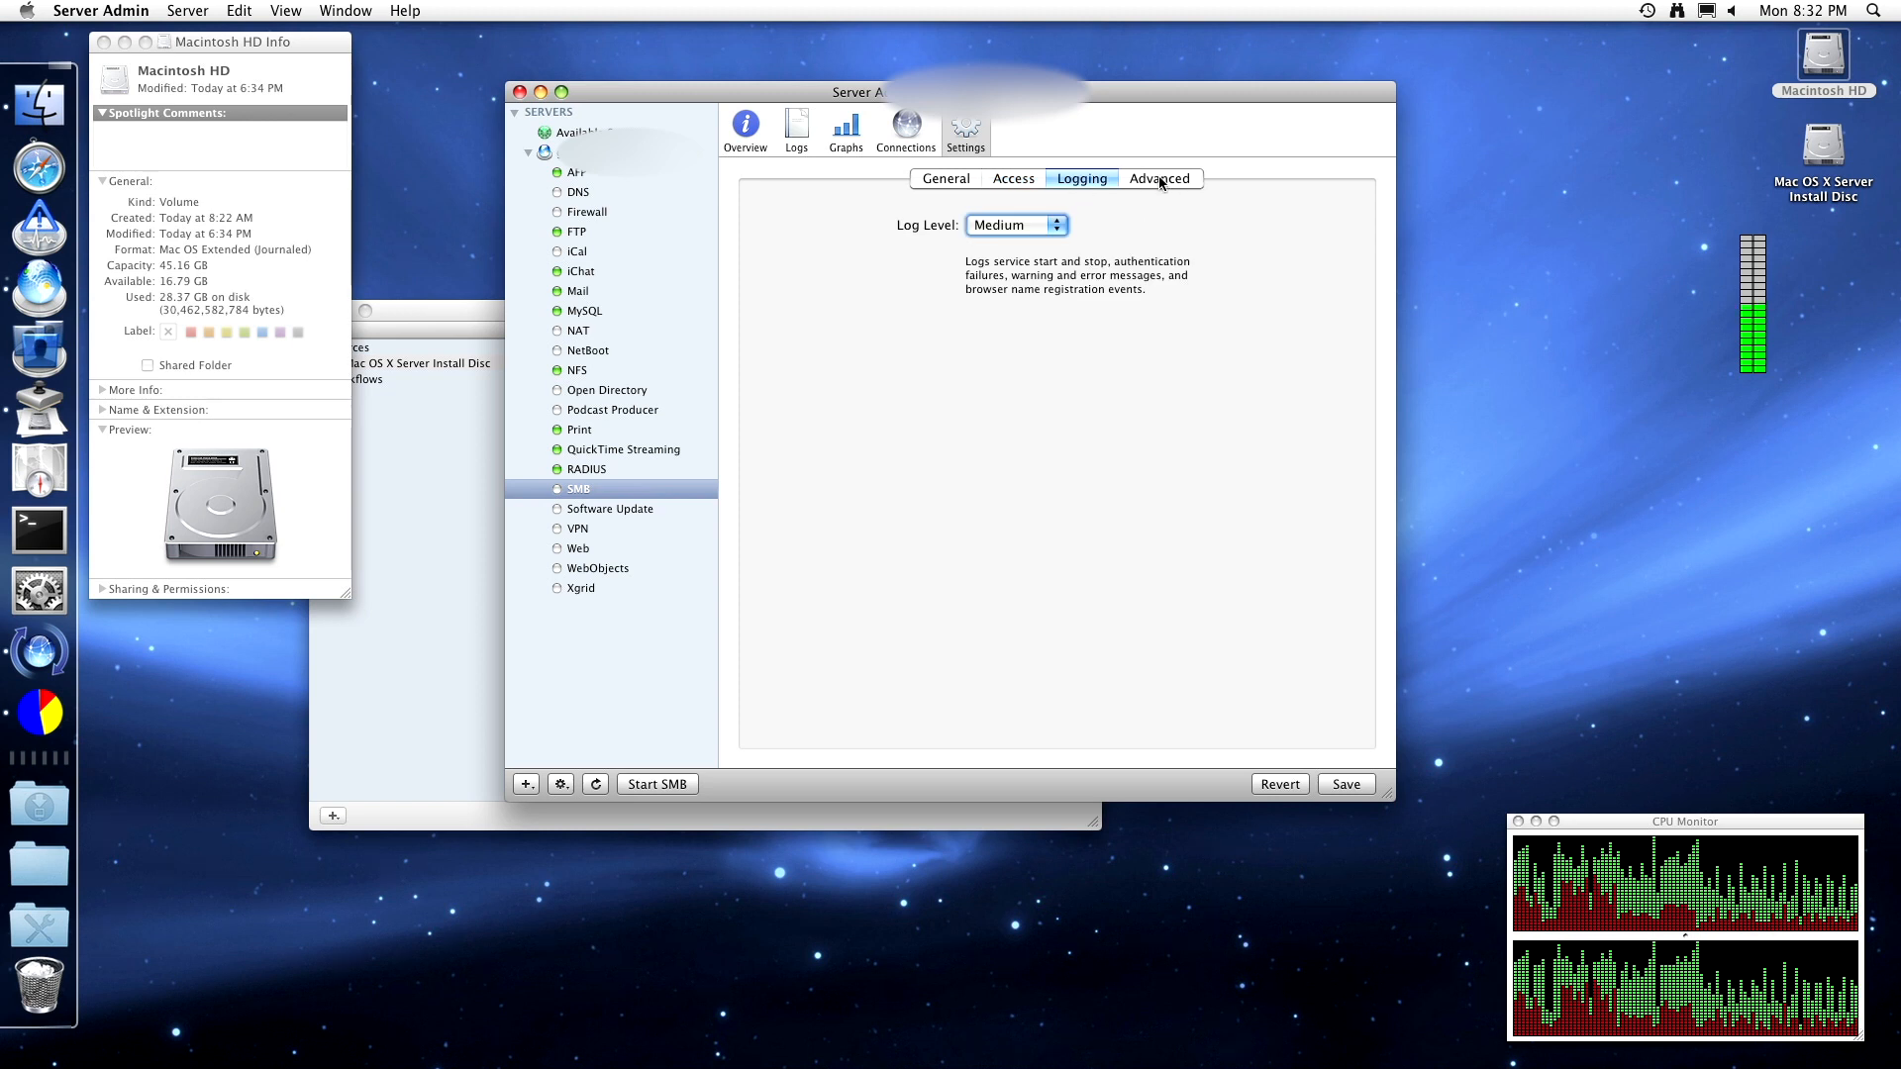
click(1029, 227)
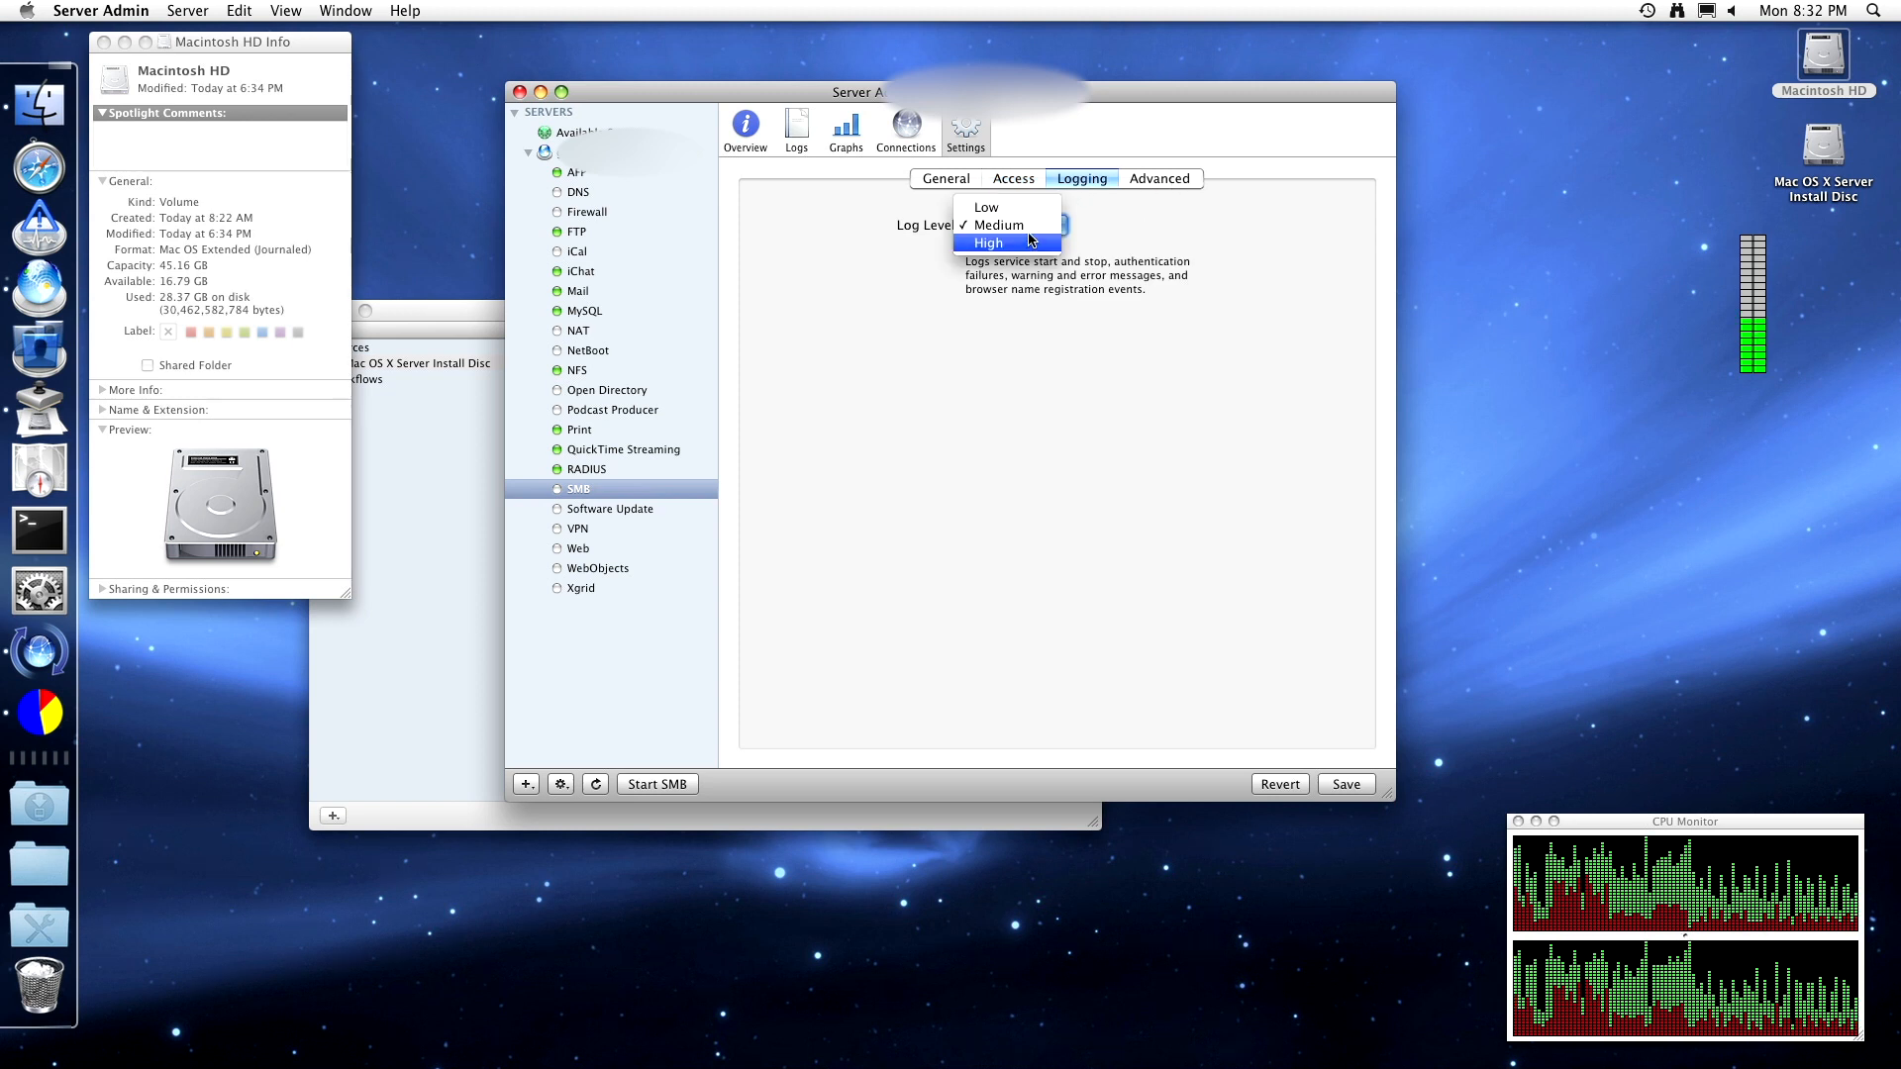
click(1031, 242)
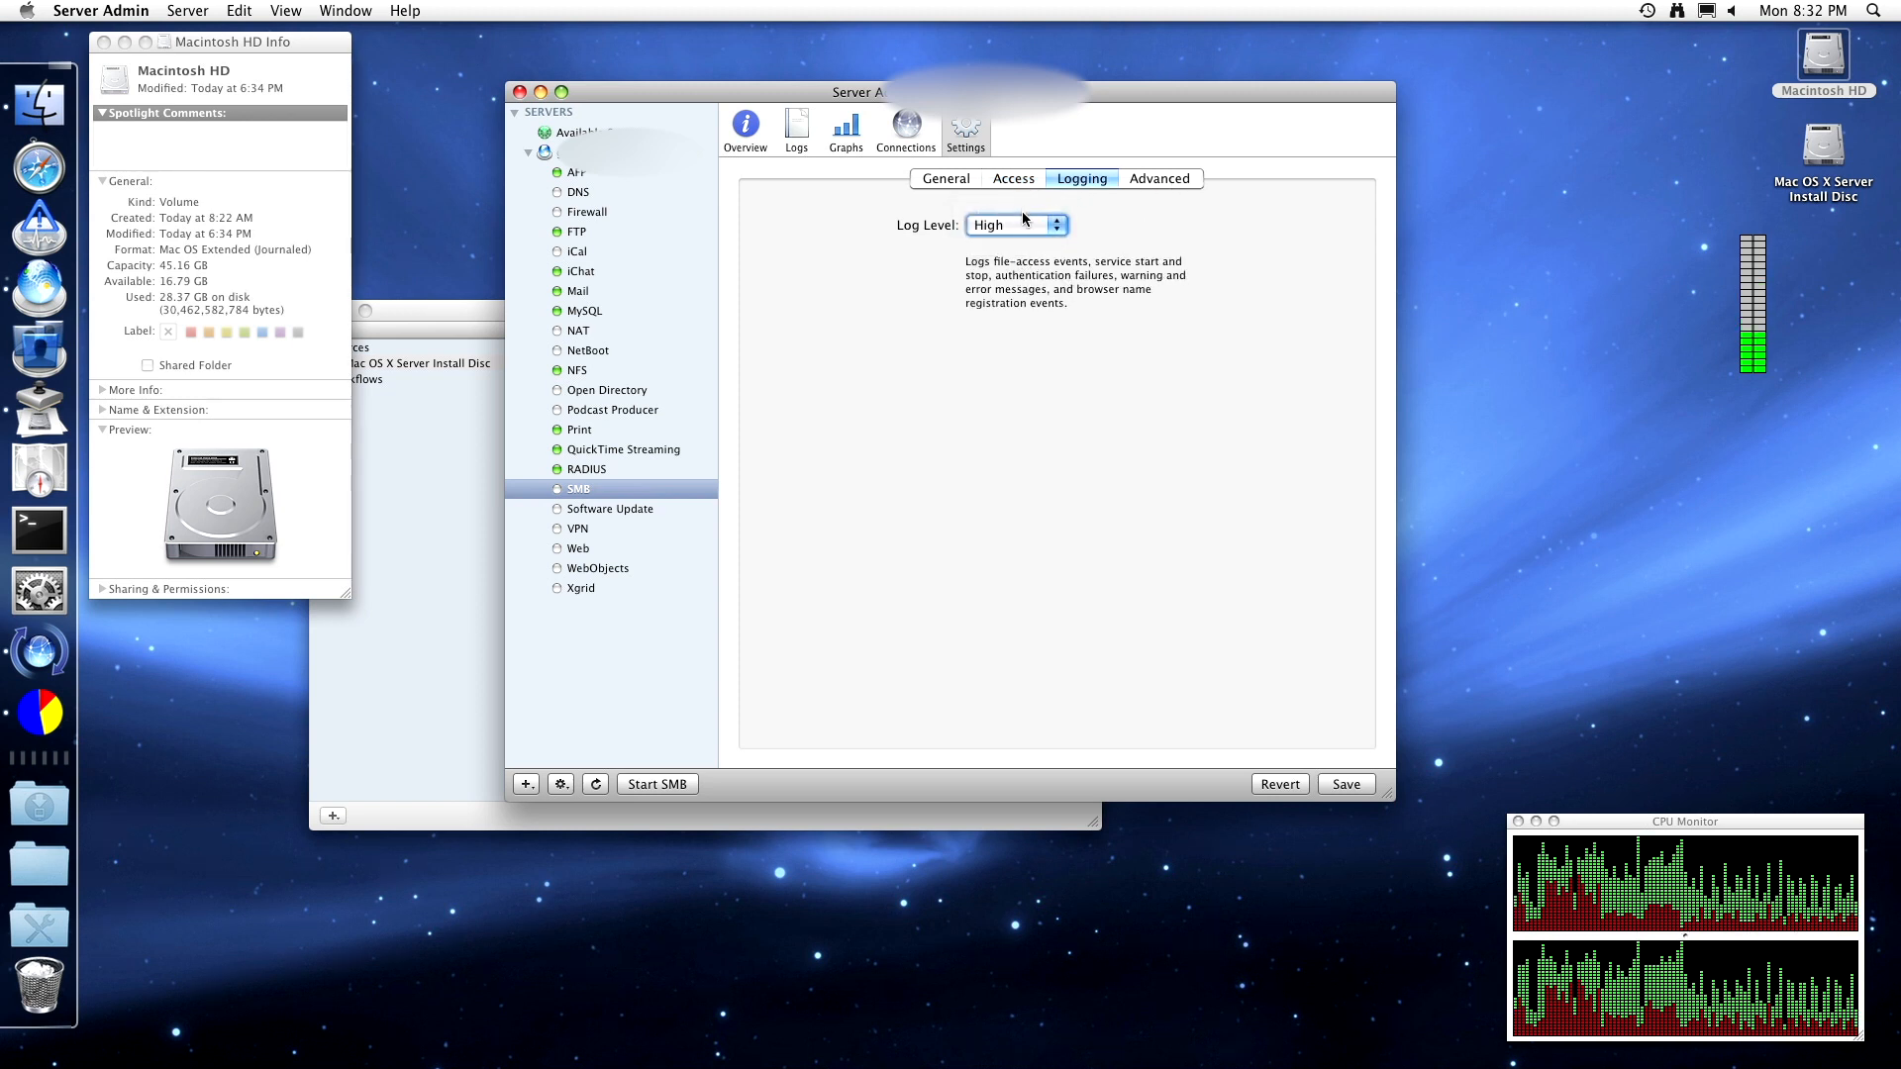
click(1019, 226)
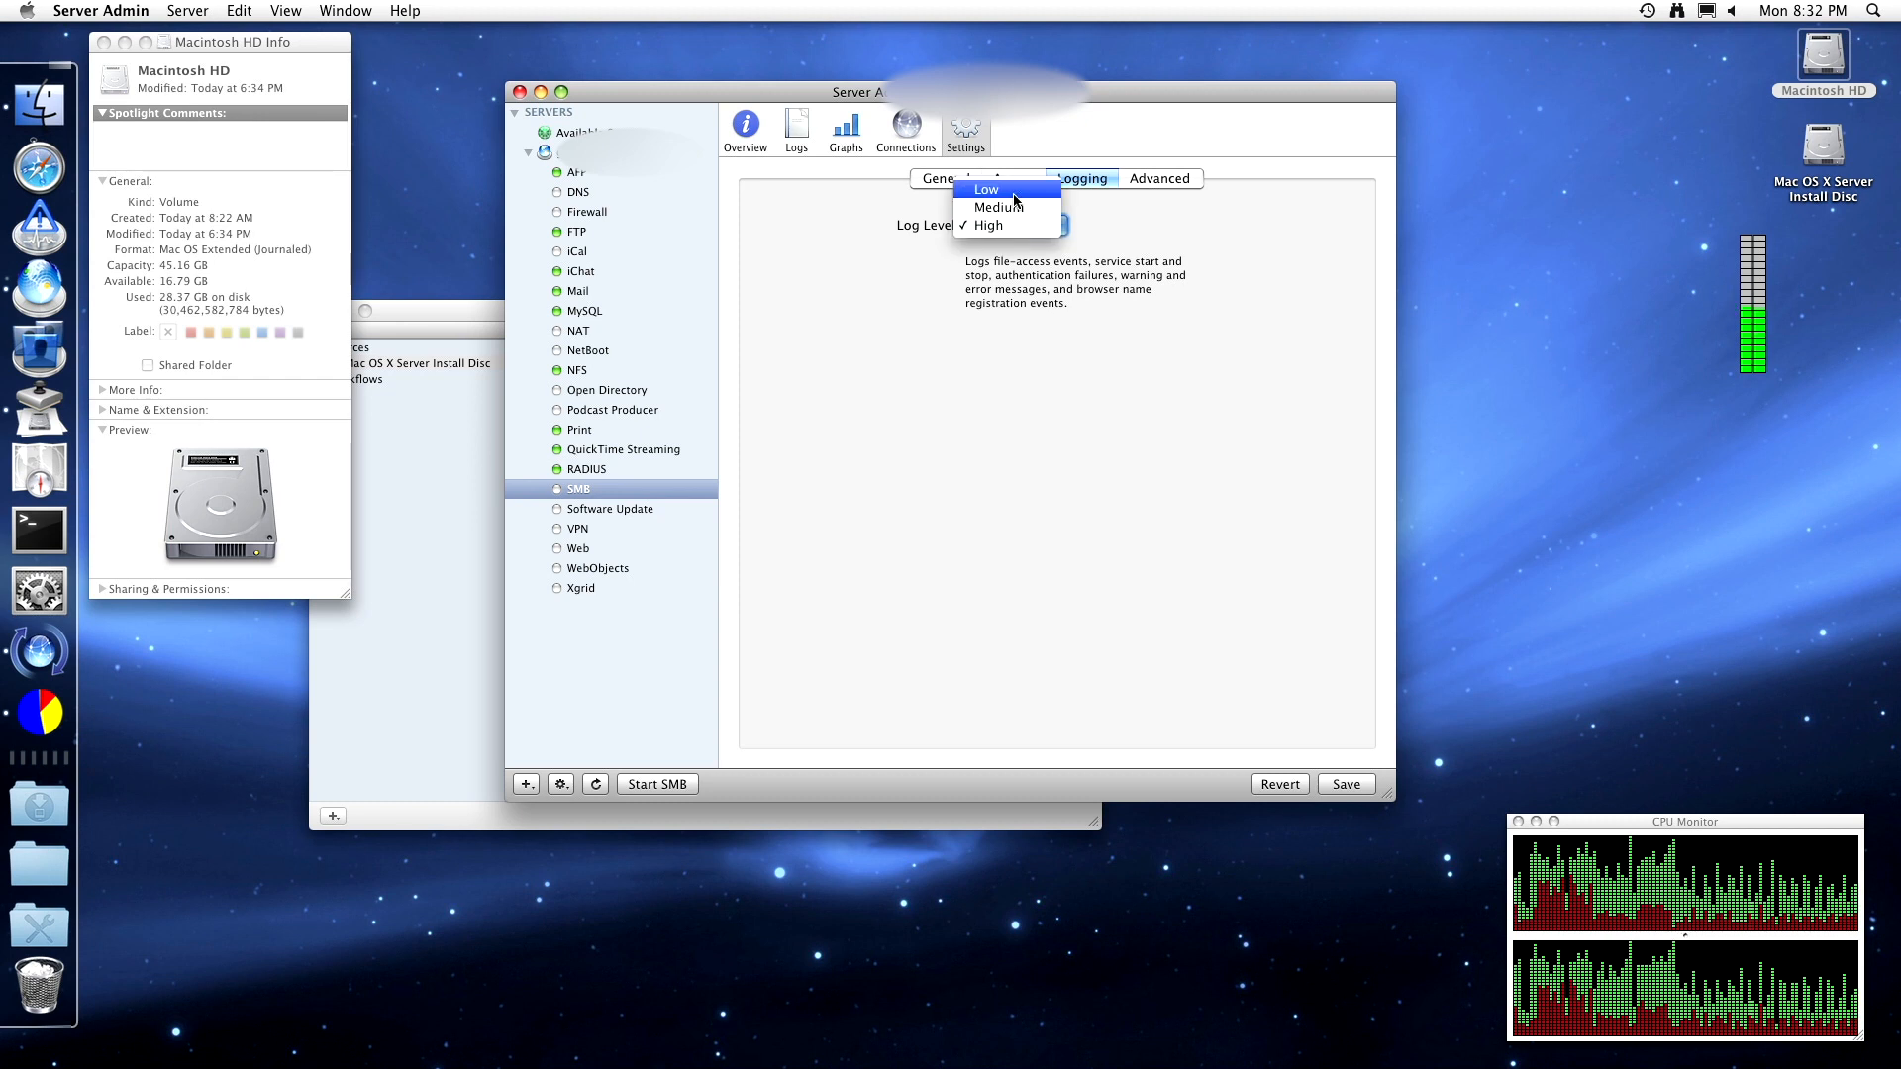
click(1013, 191)
click(1007, 224)
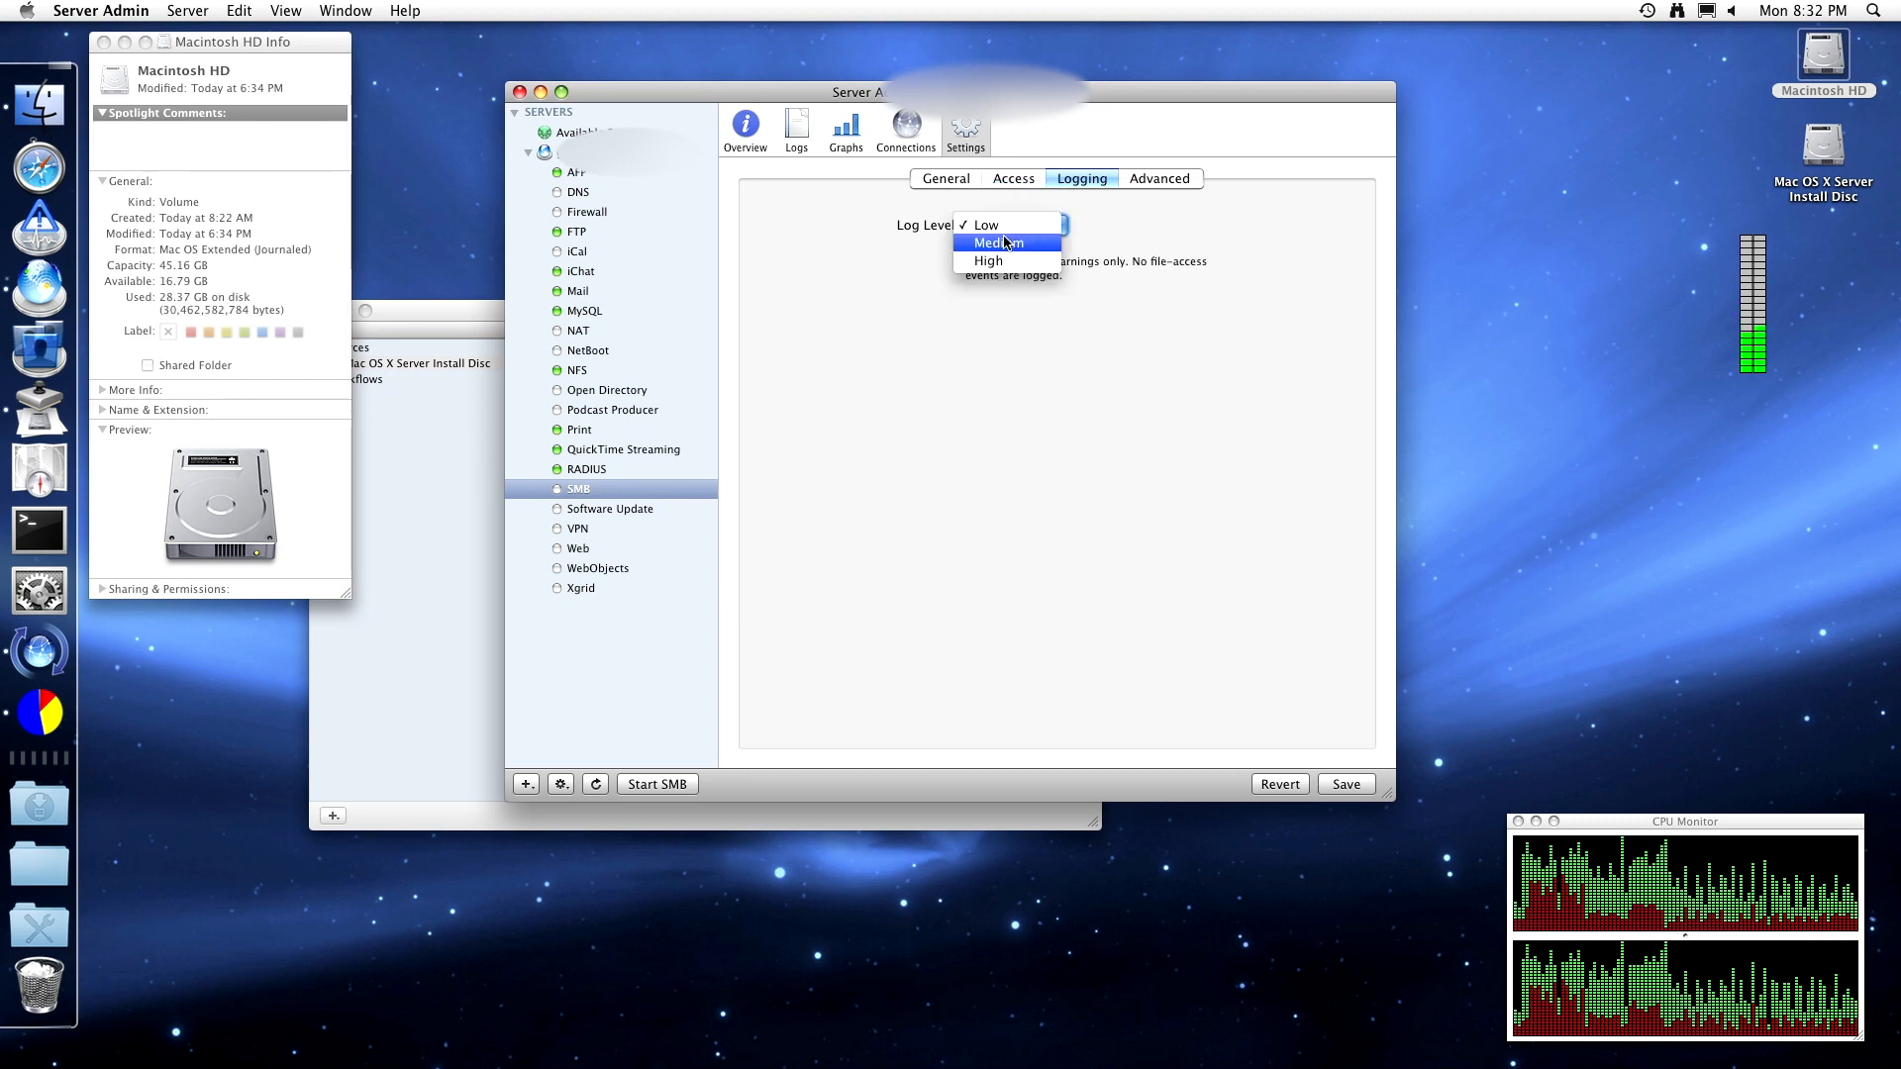
click(1009, 240)
- Keep the Latin US (437) code page in advanced SMB settings and return to General
click(1149, 187)
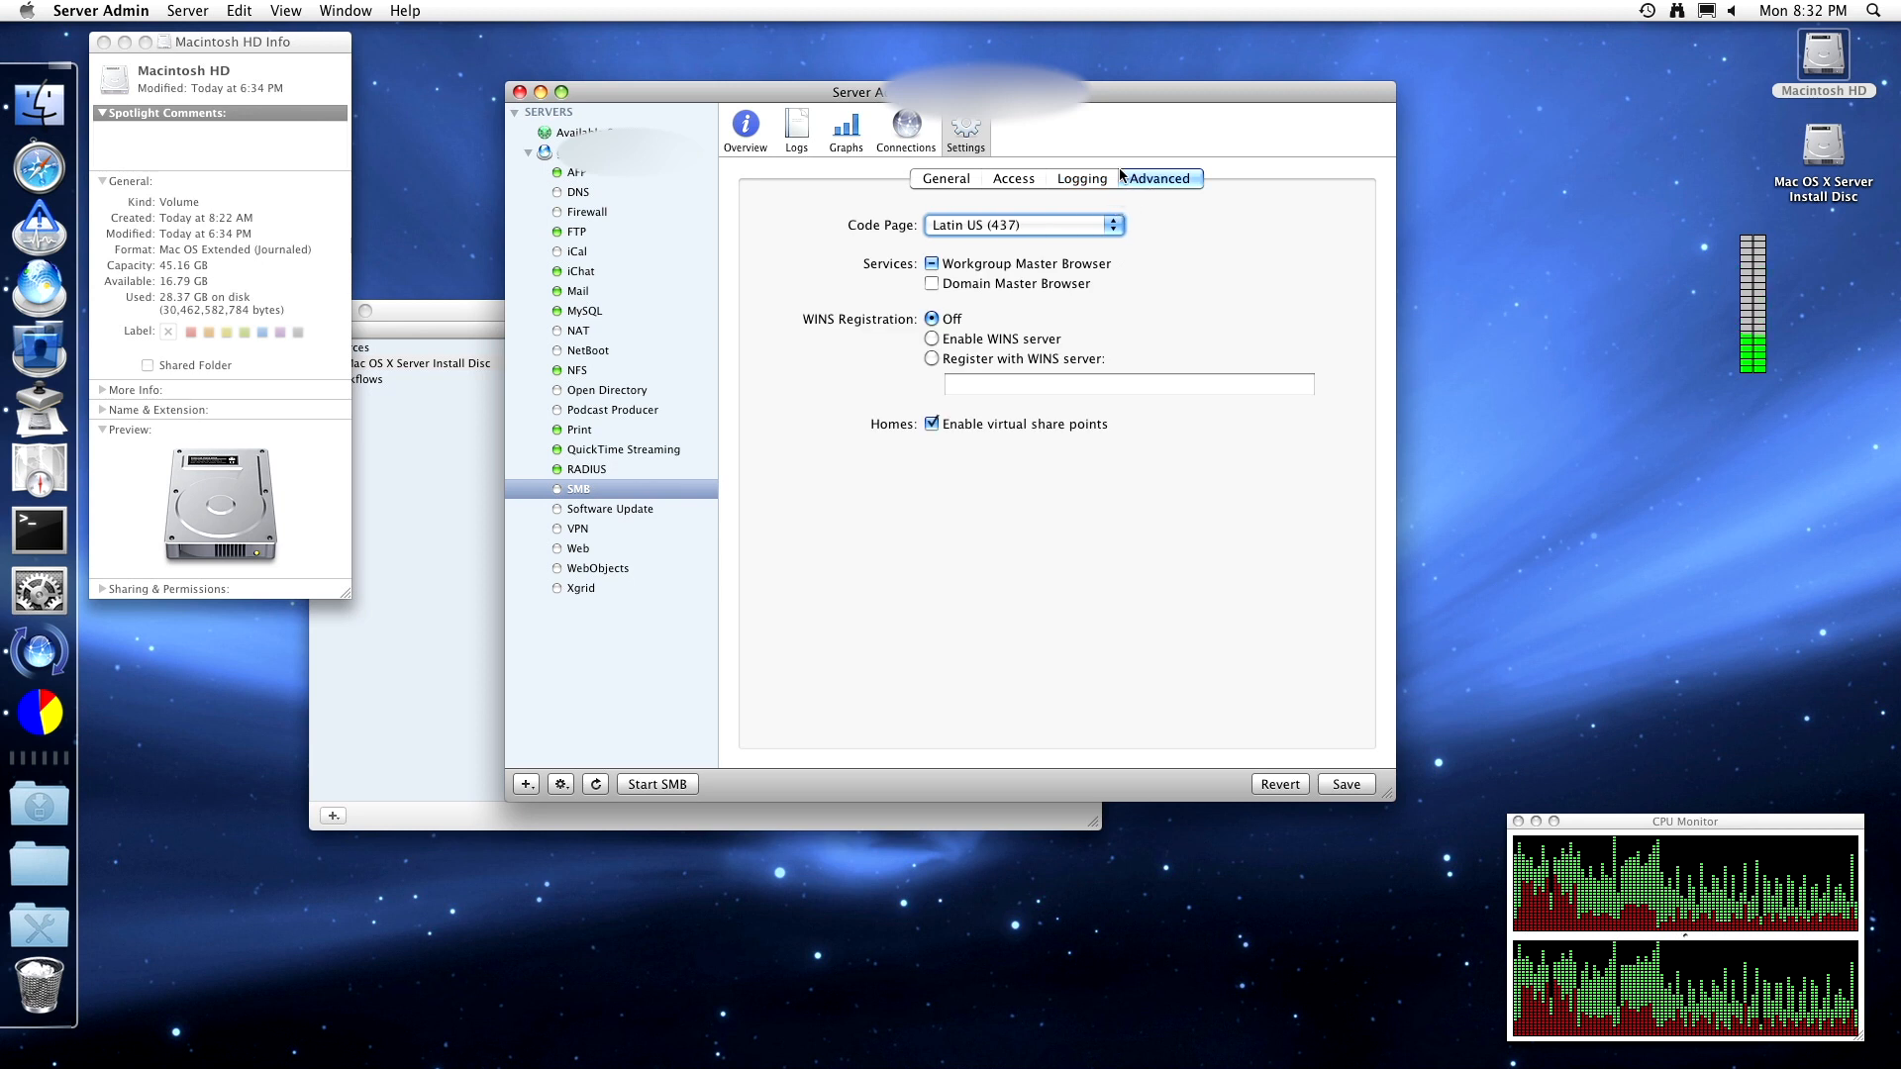
click(1037, 226)
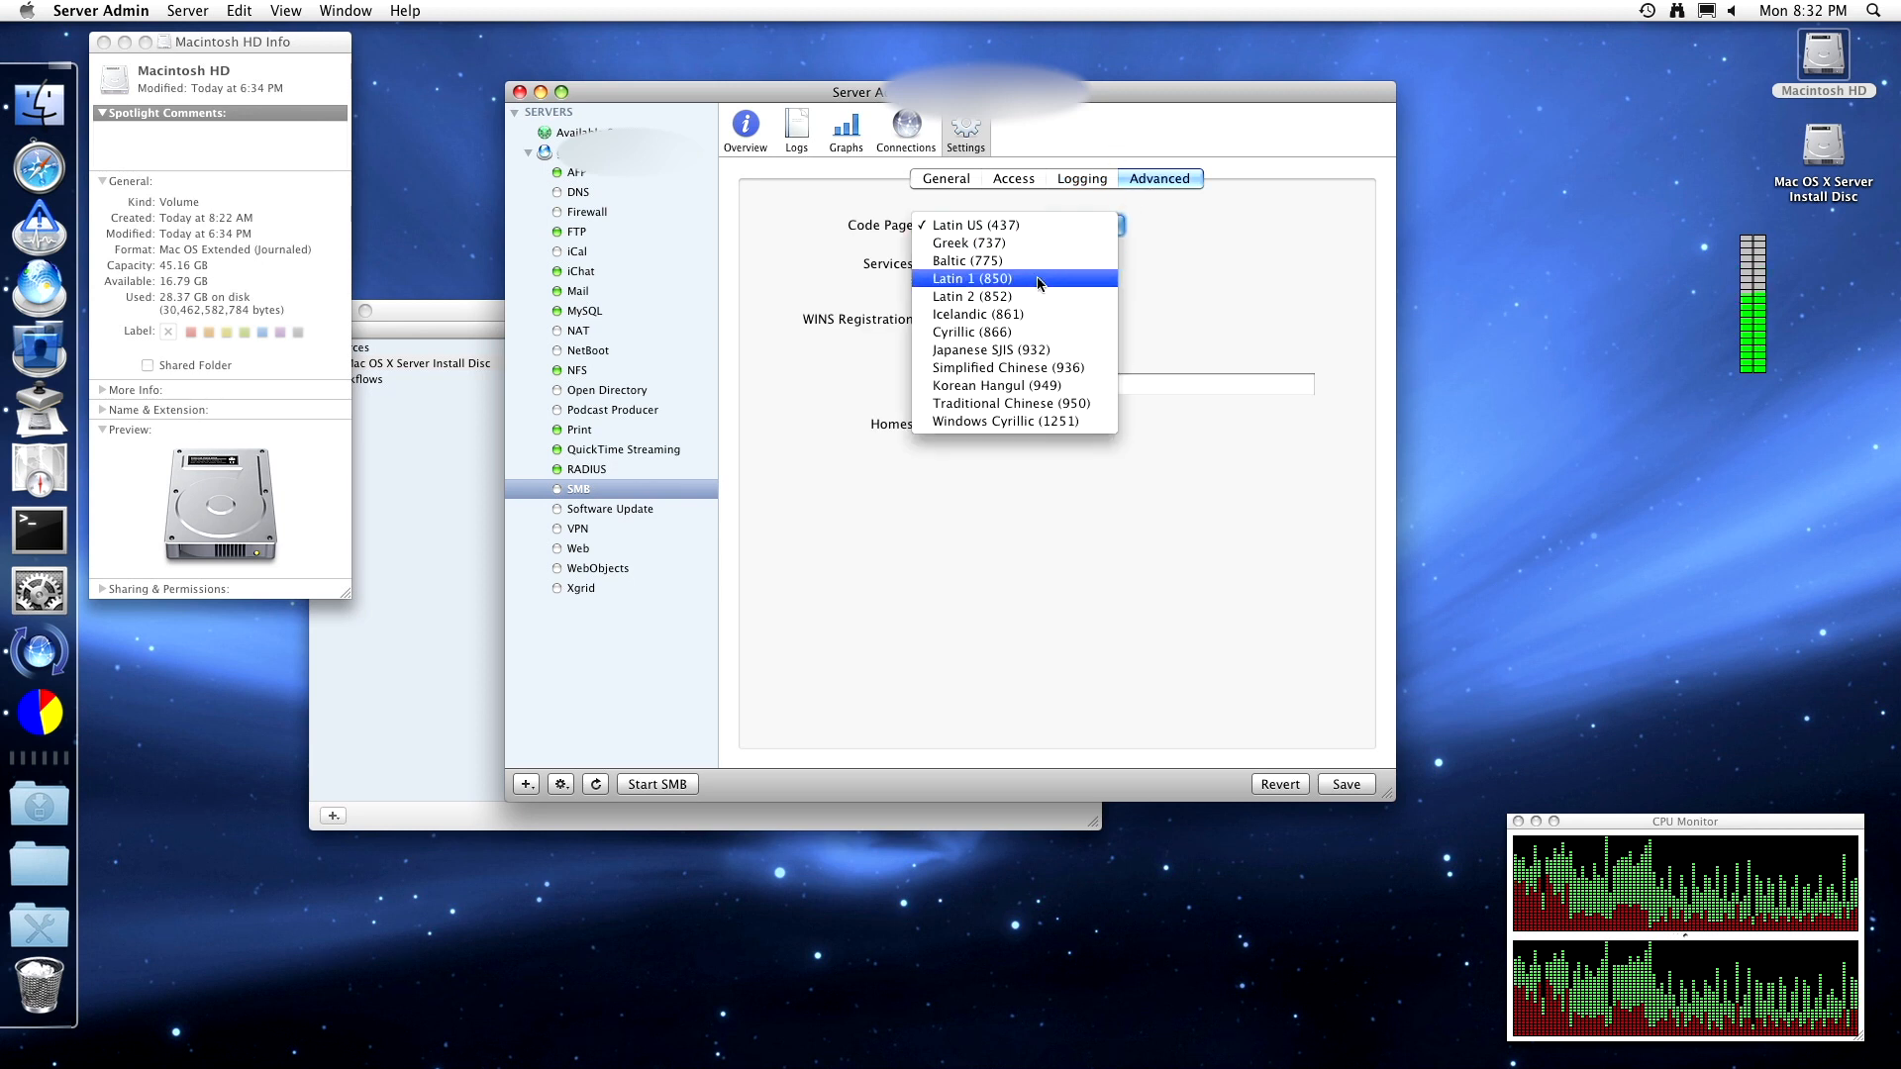
click(1269, 252)
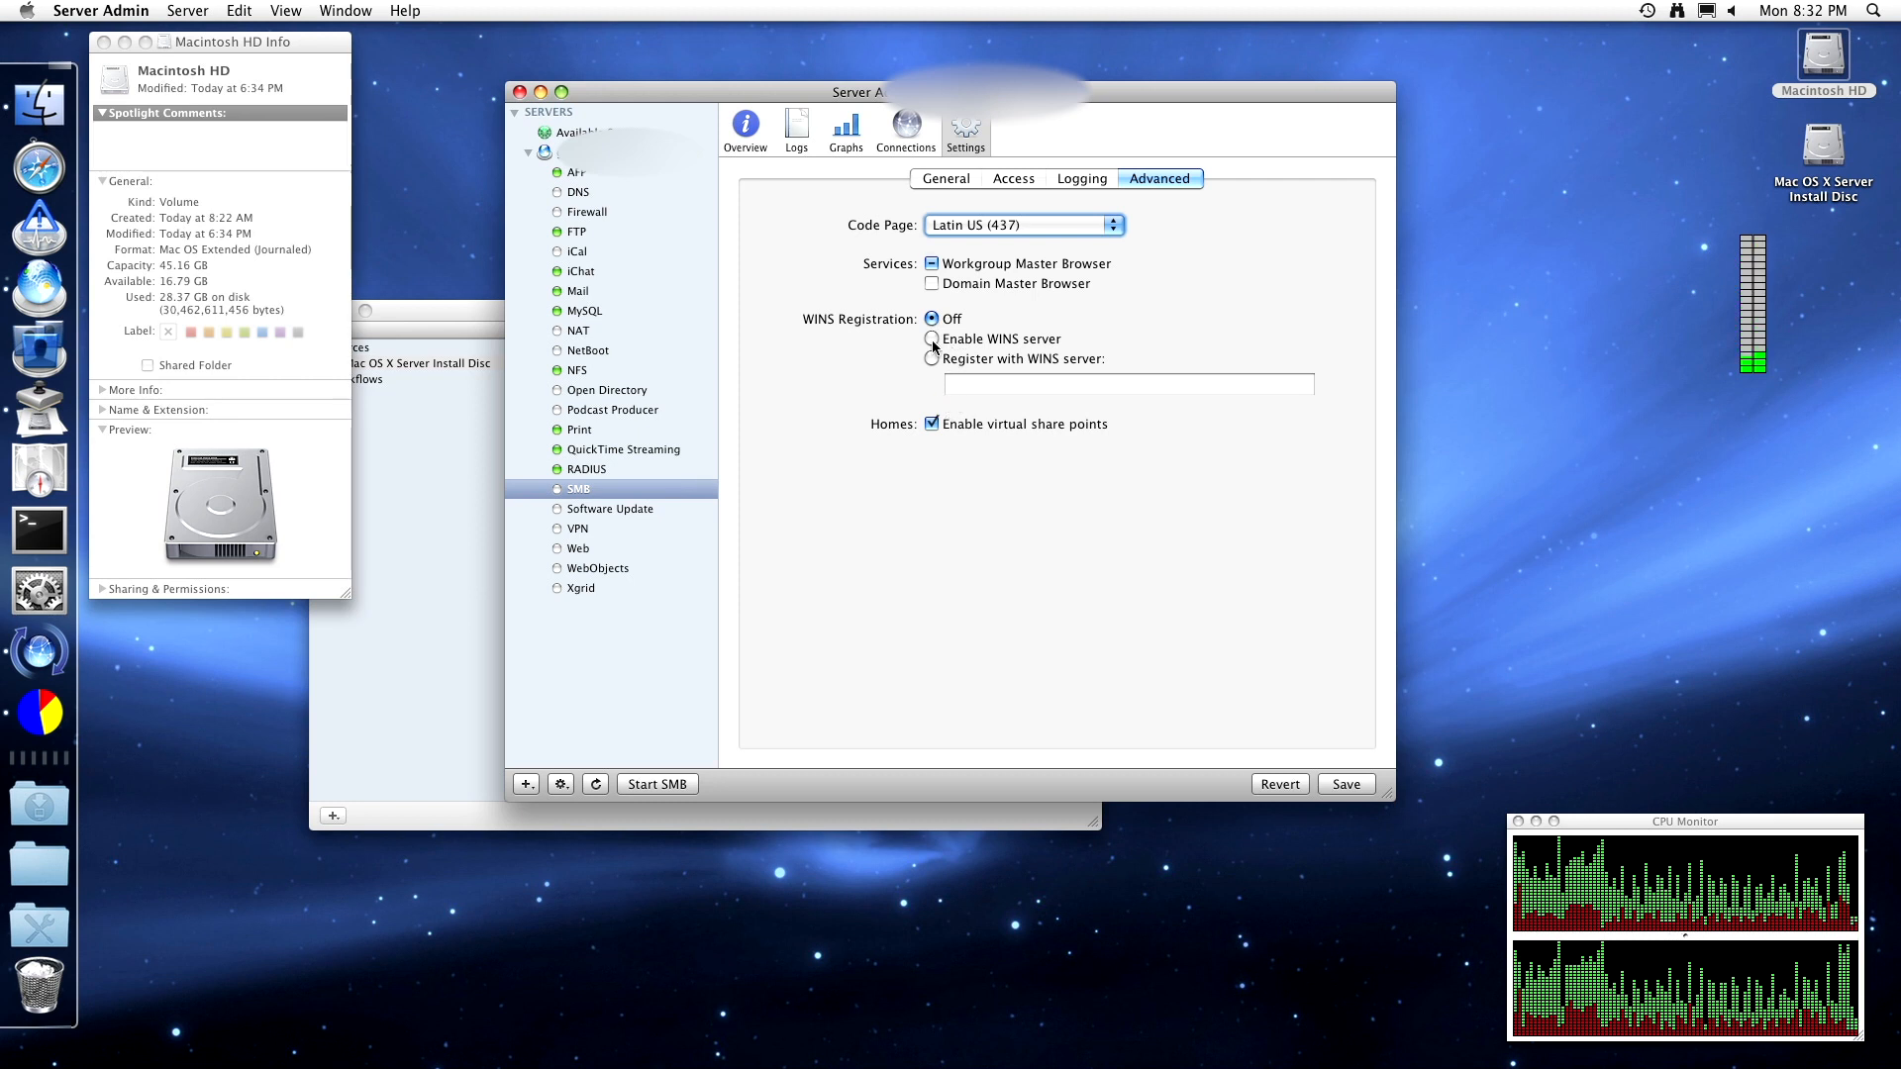
click(954, 177)
- Save the changed SMB settings and start the SMB service
click(892, 137)
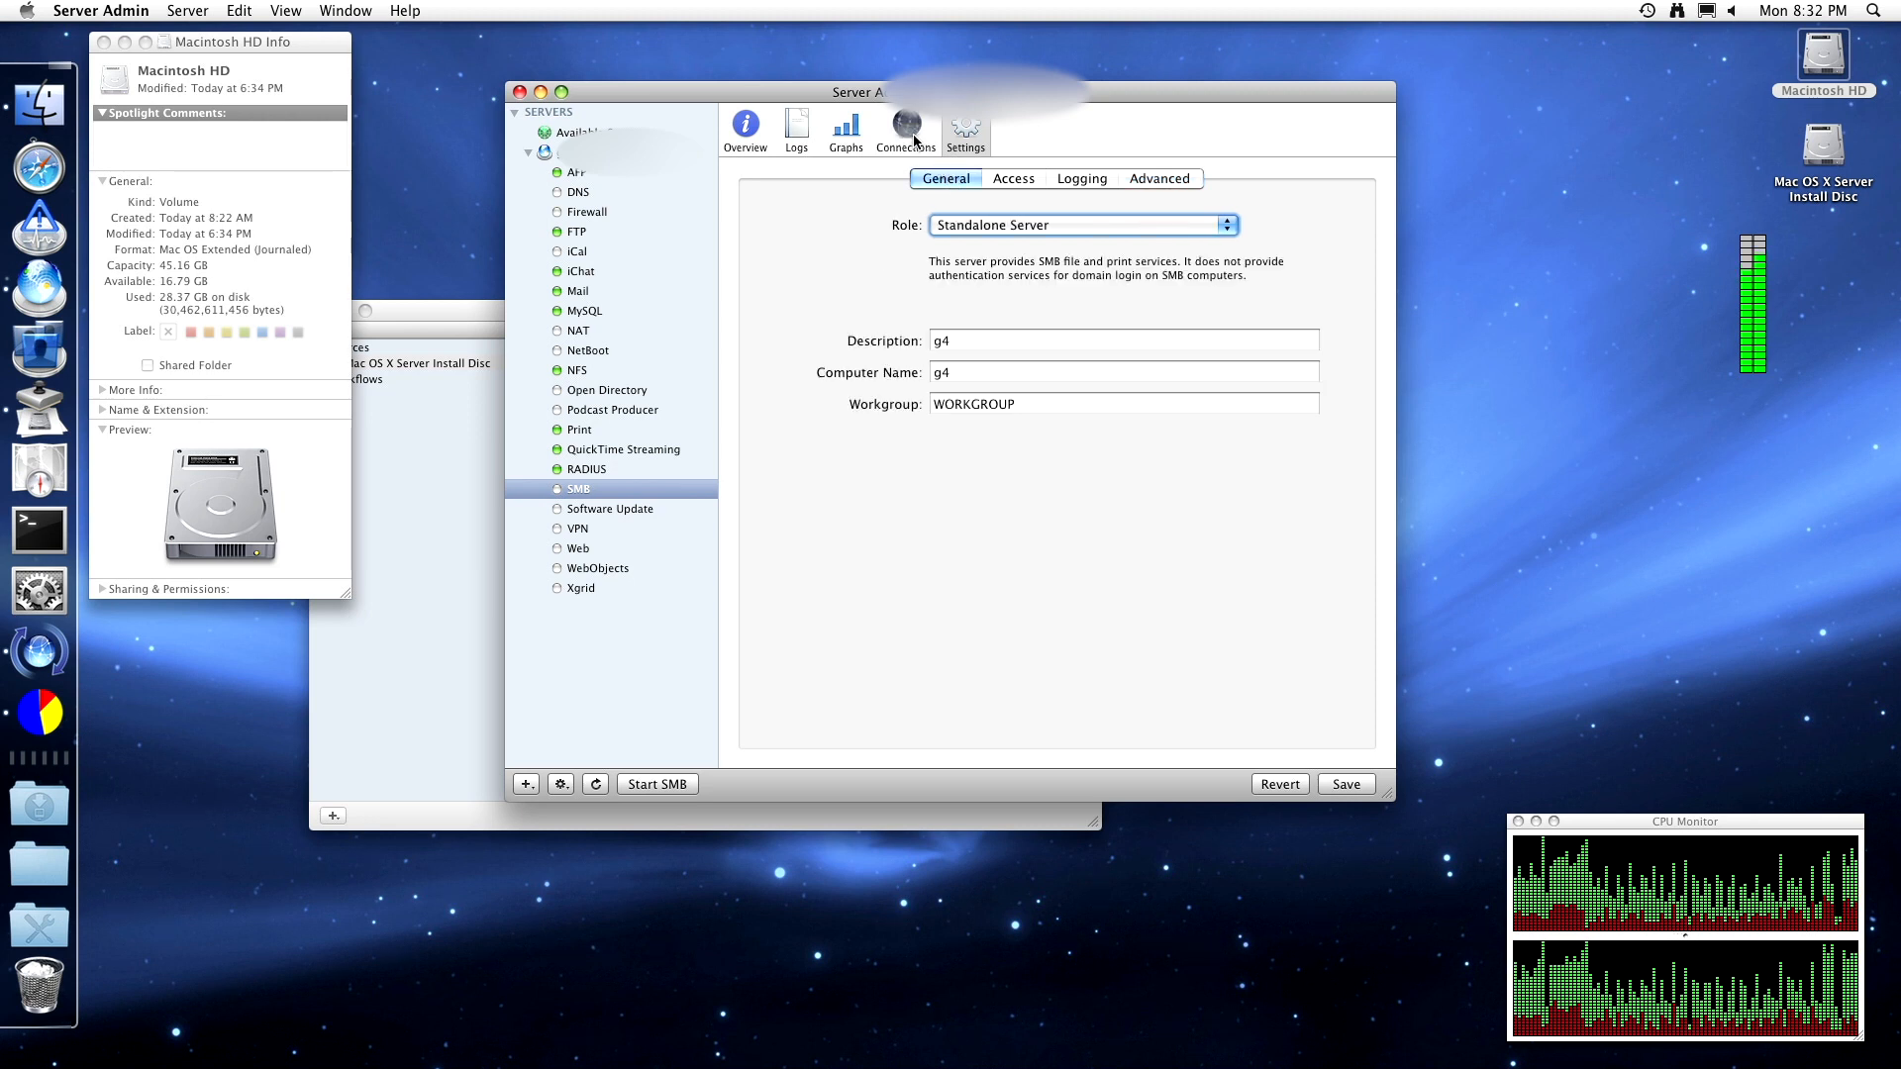
click(1116, 204)
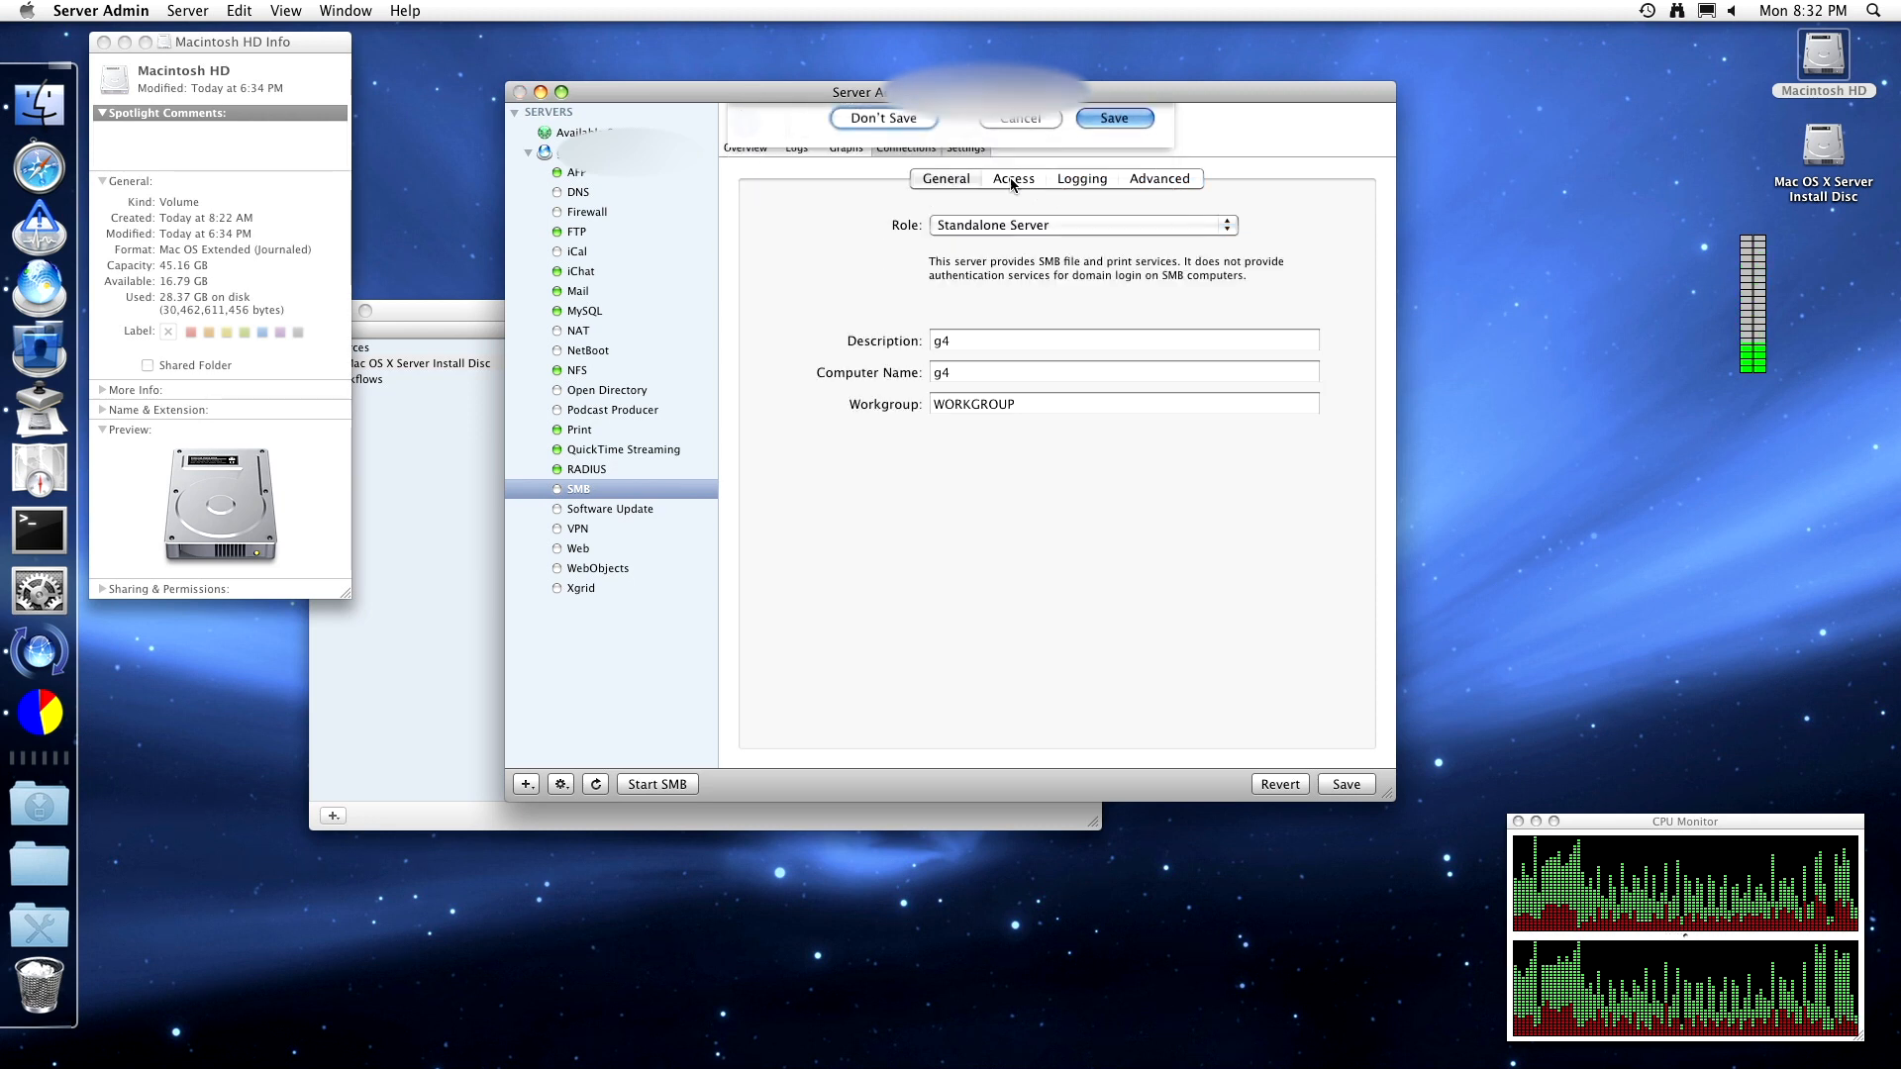
click(799, 142)
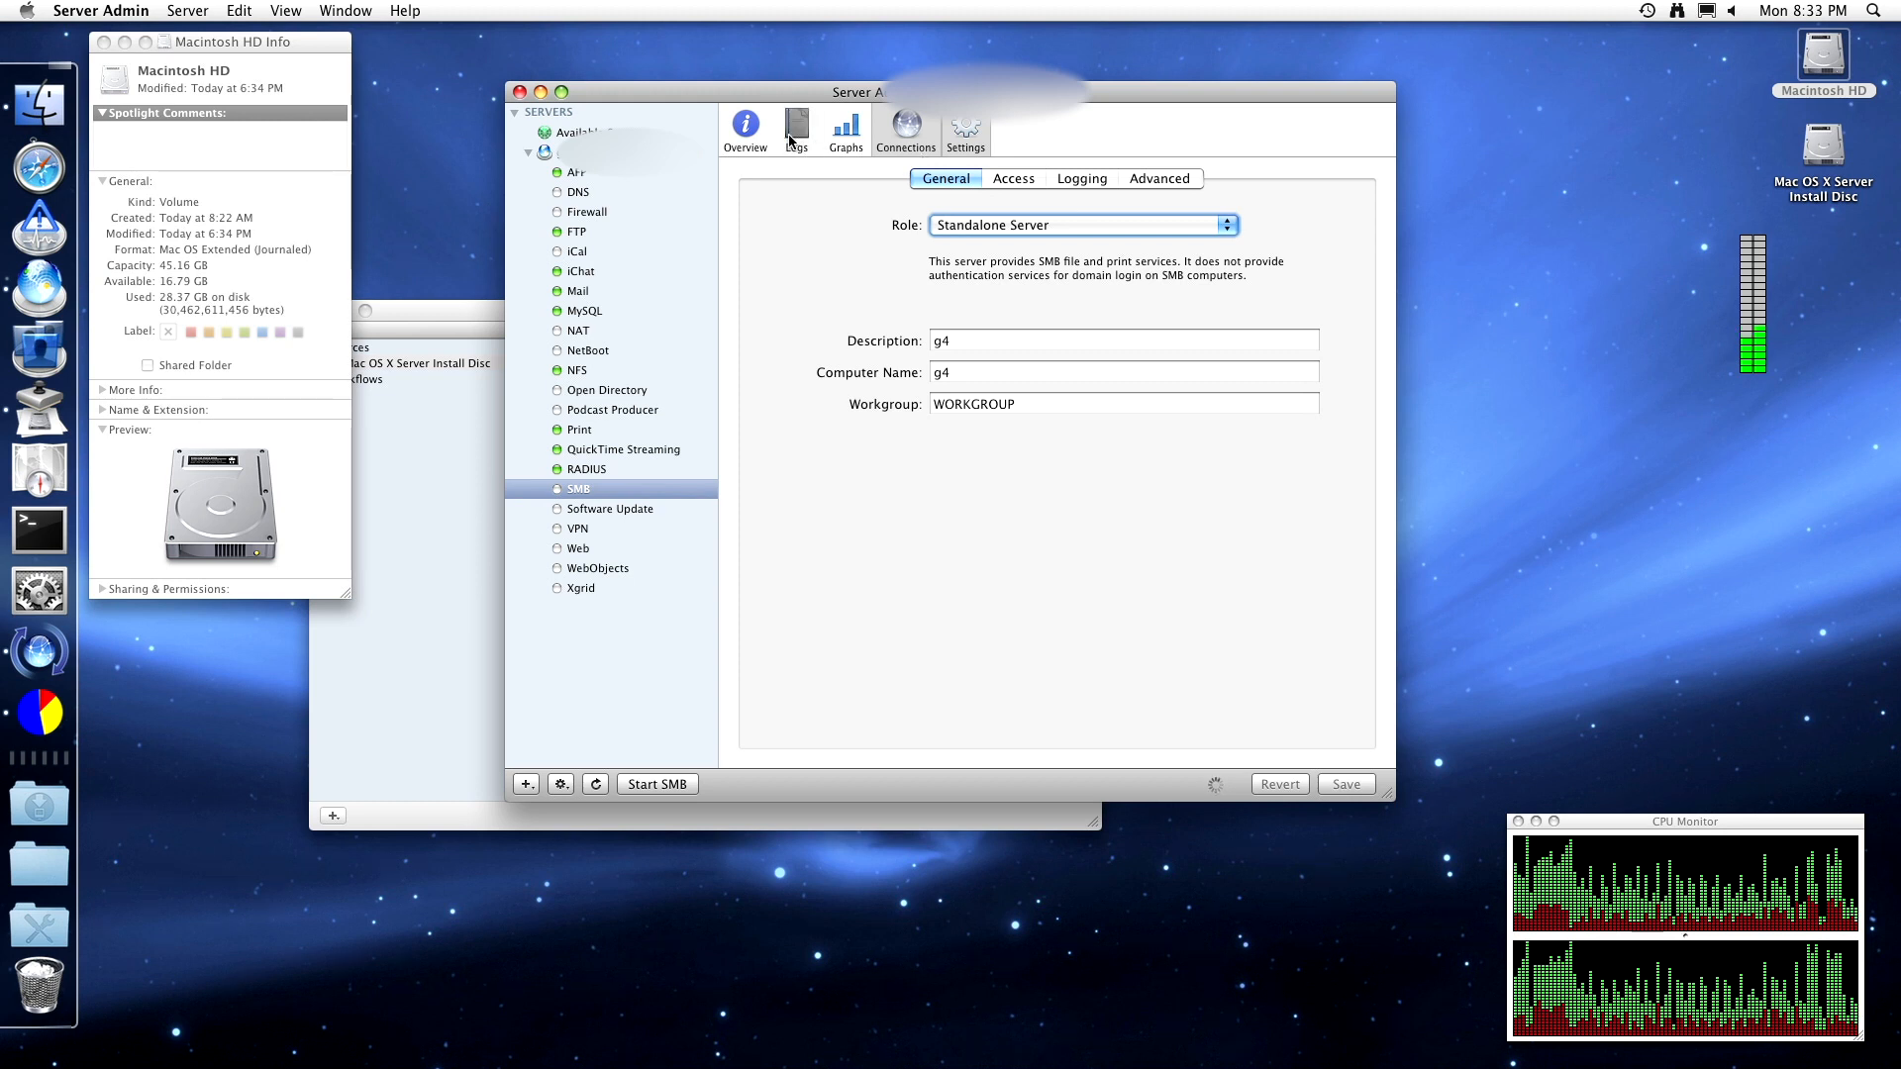
click(750, 141)
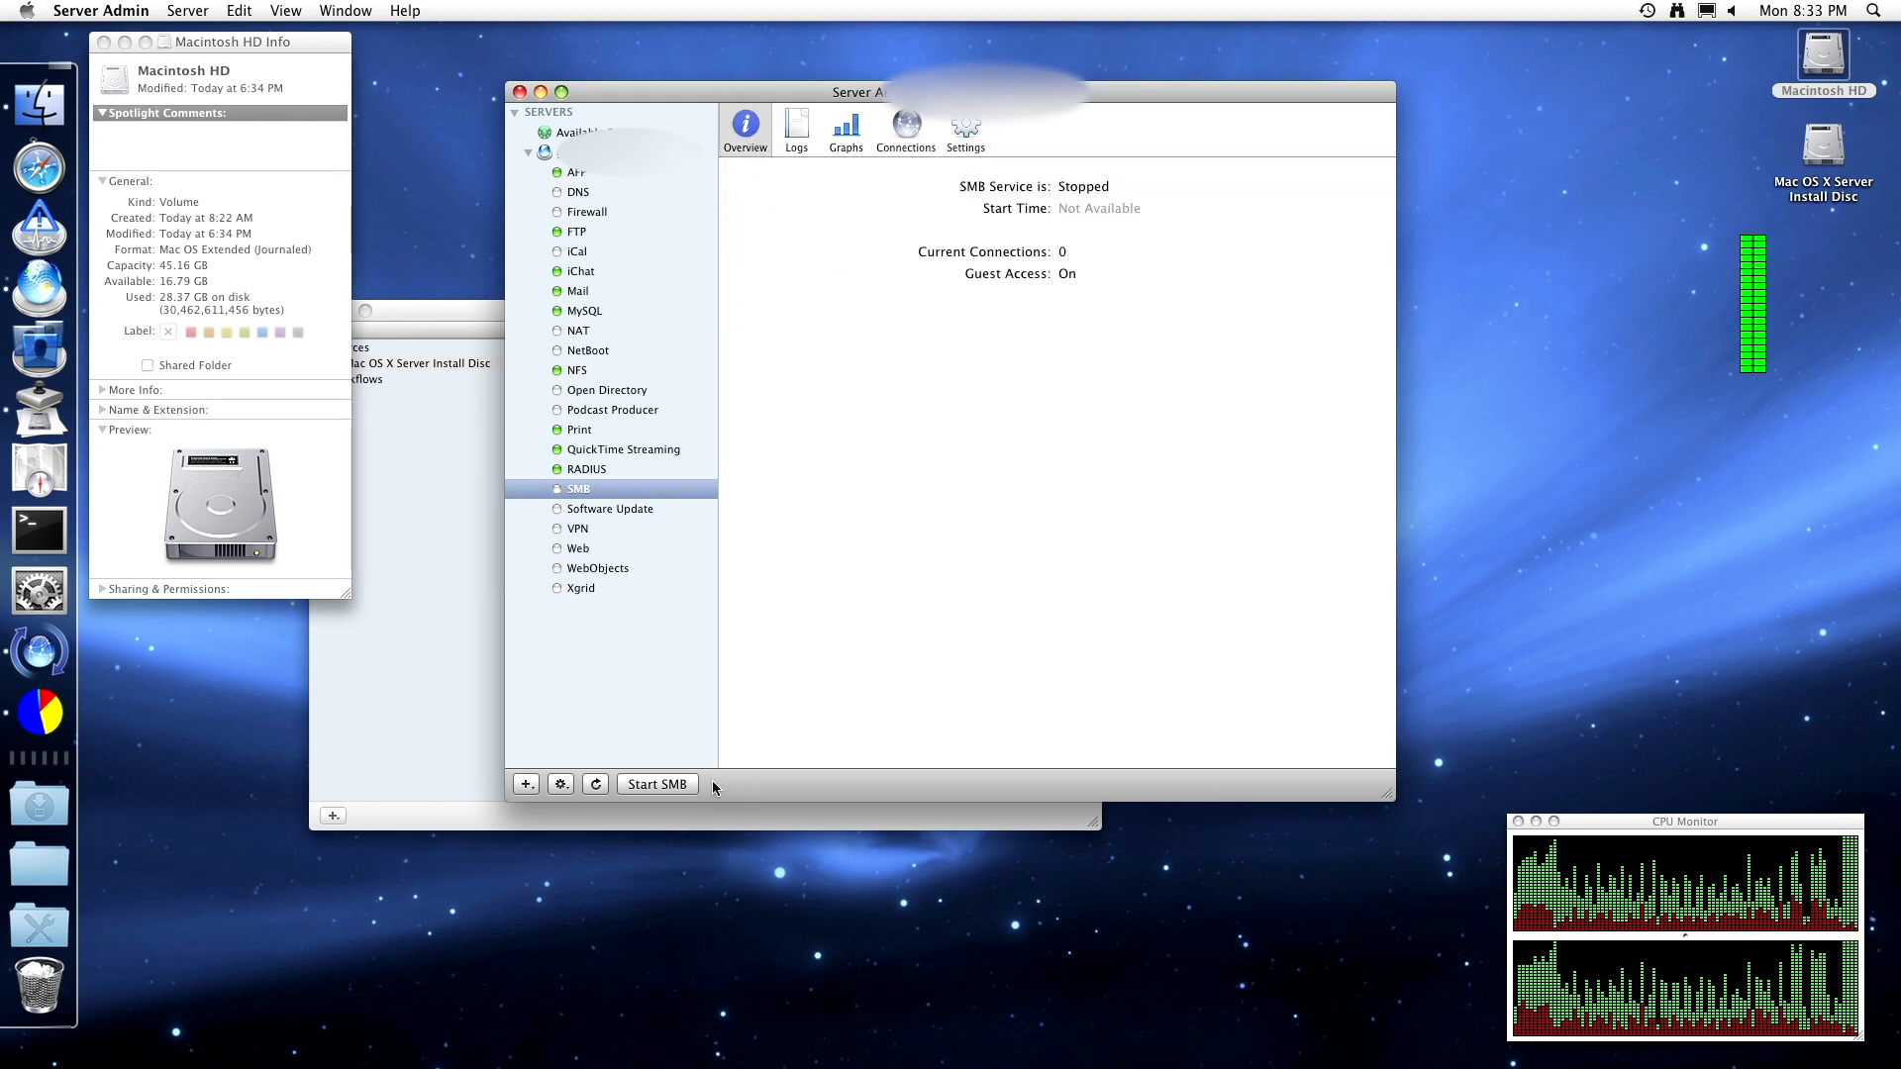
click(649, 783)
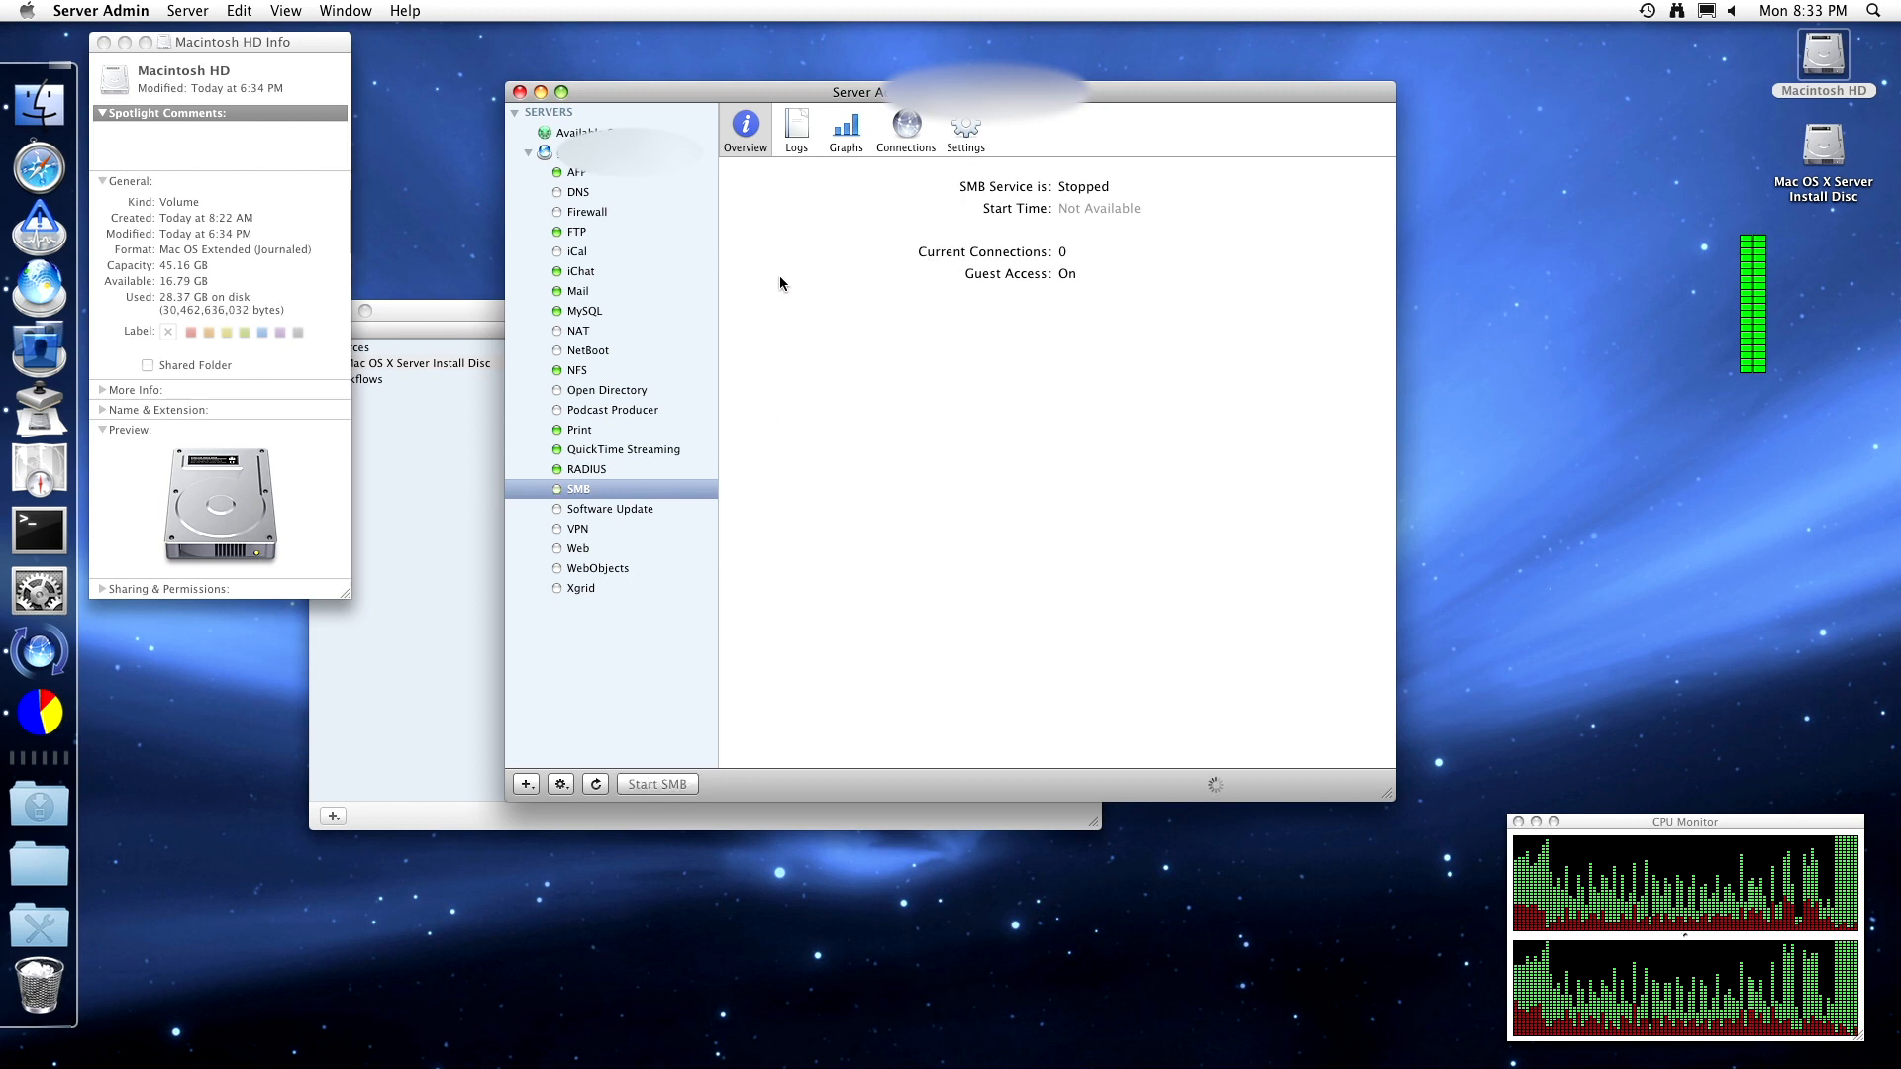
- View the SMB Name Service Log, then switch to the SMB File Service Log
click(797, 131)
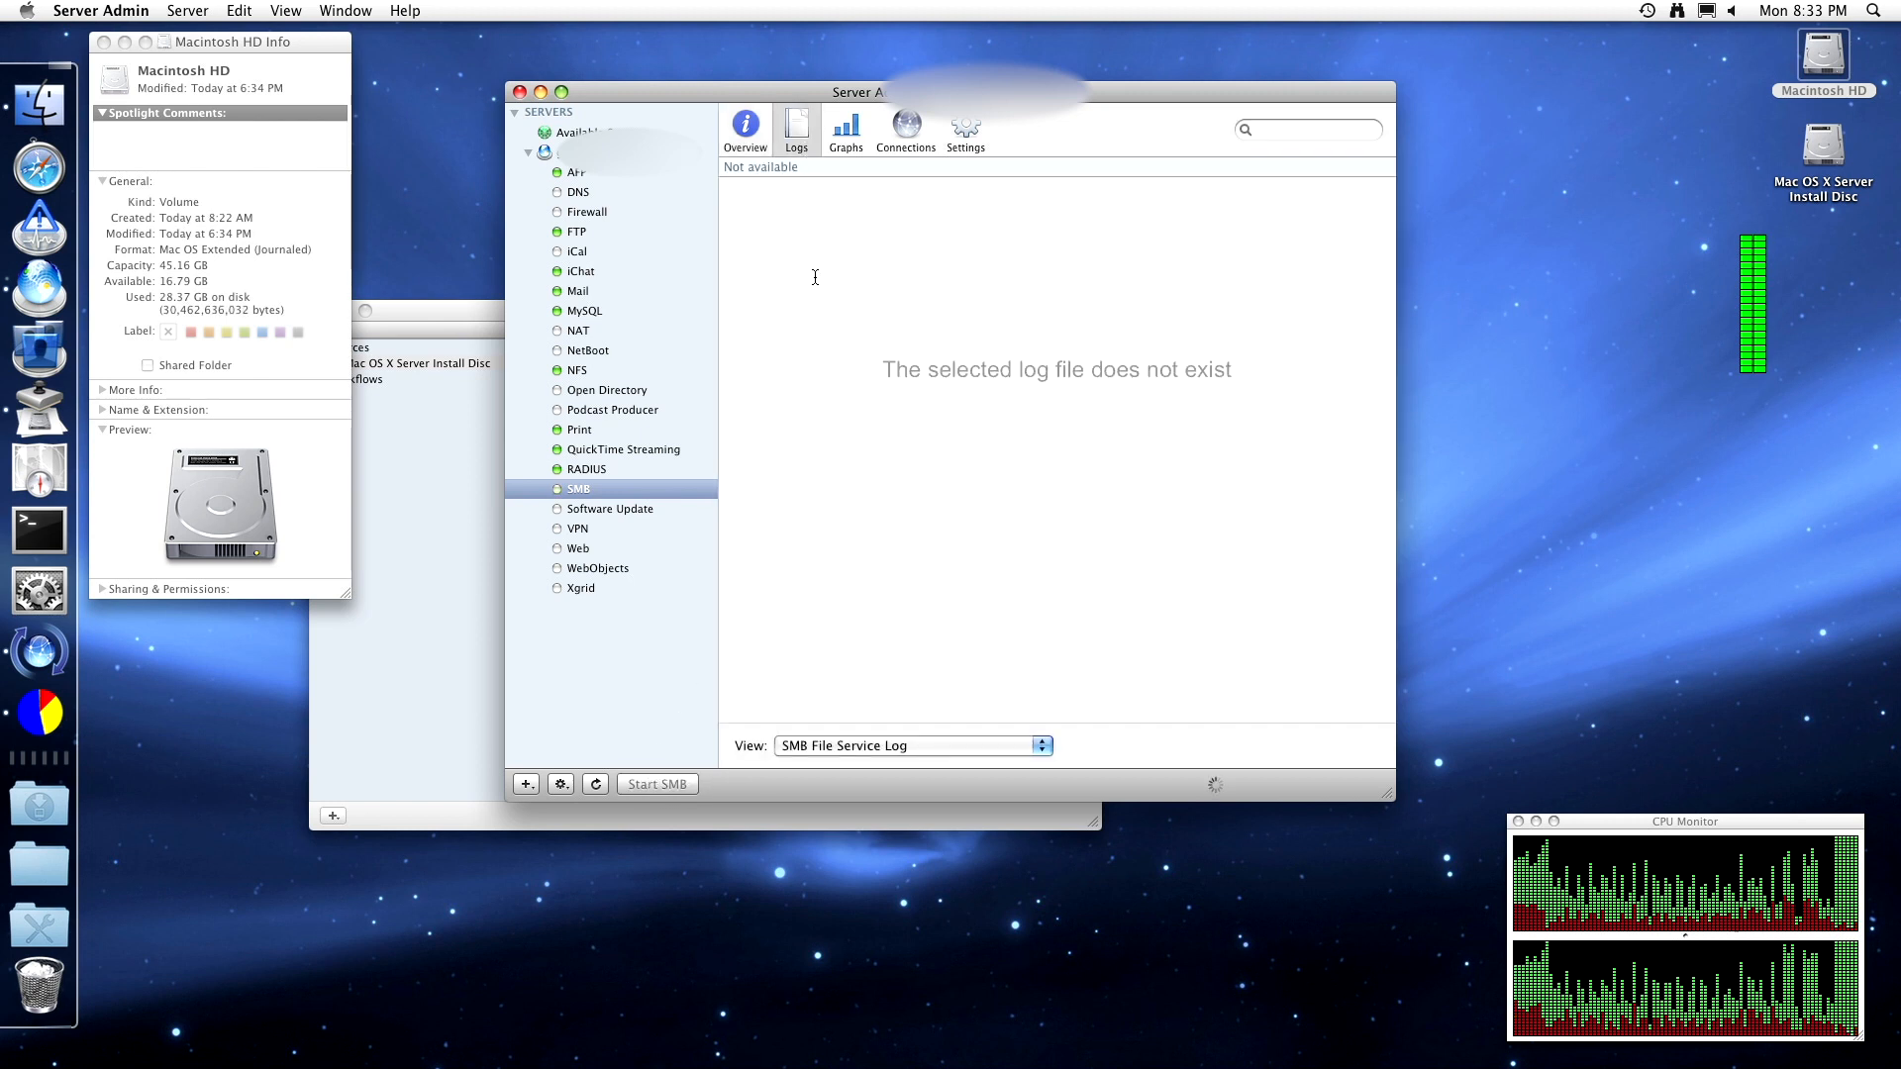
click(869, 746)
click(870, 758)
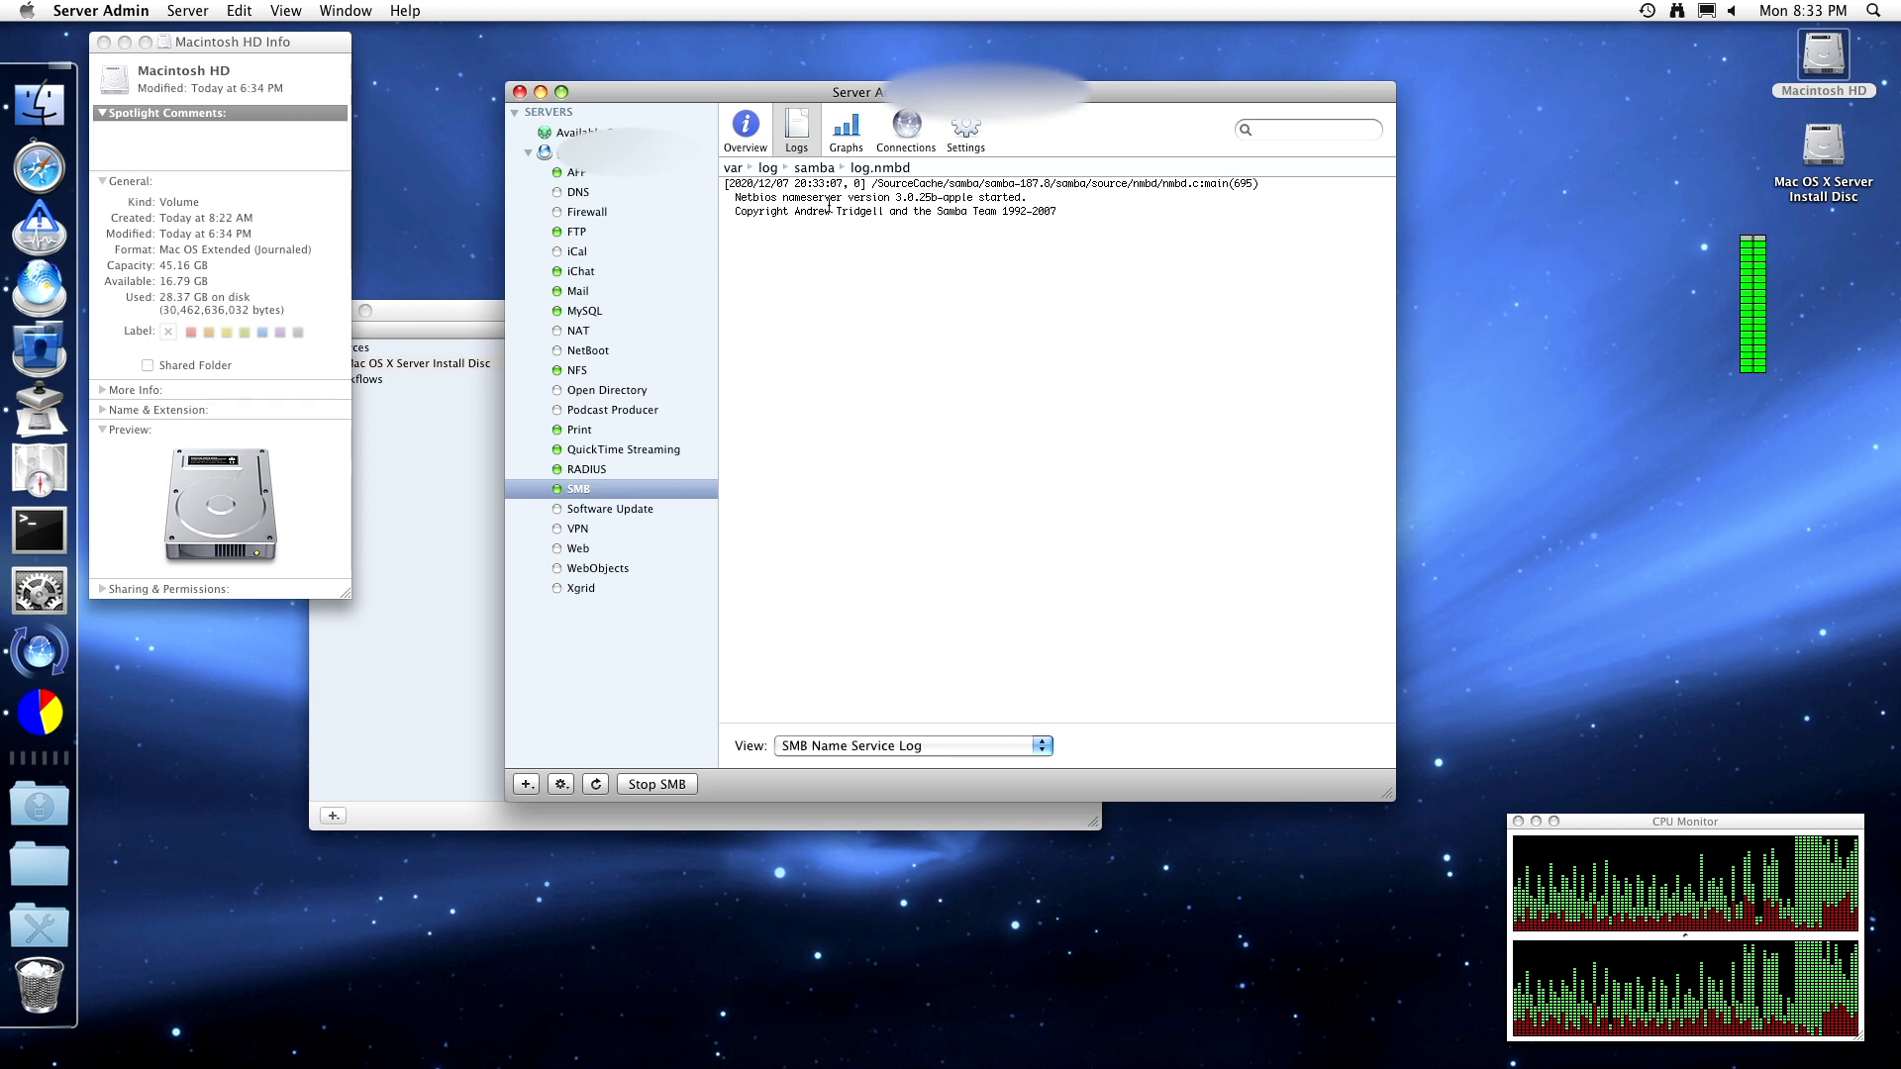
click(840, 129)
click(818, 133)
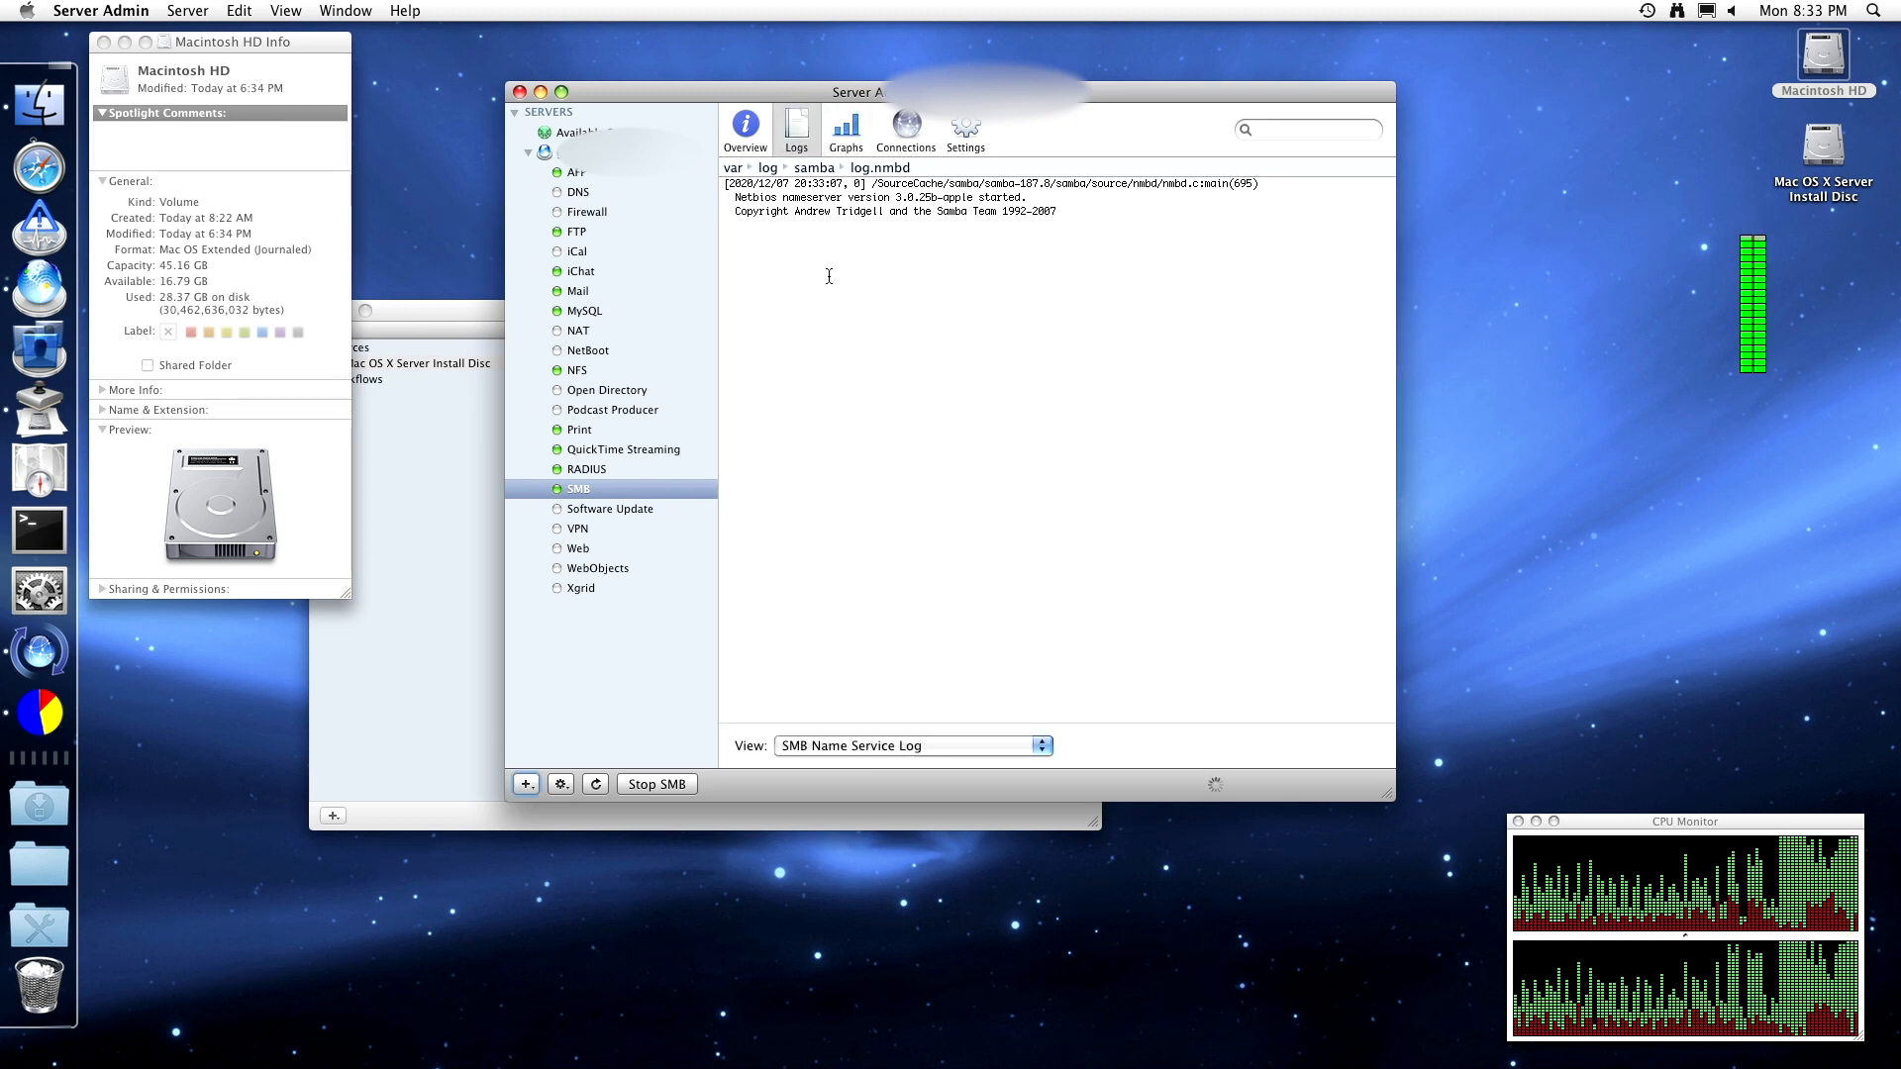
click(848, 745)
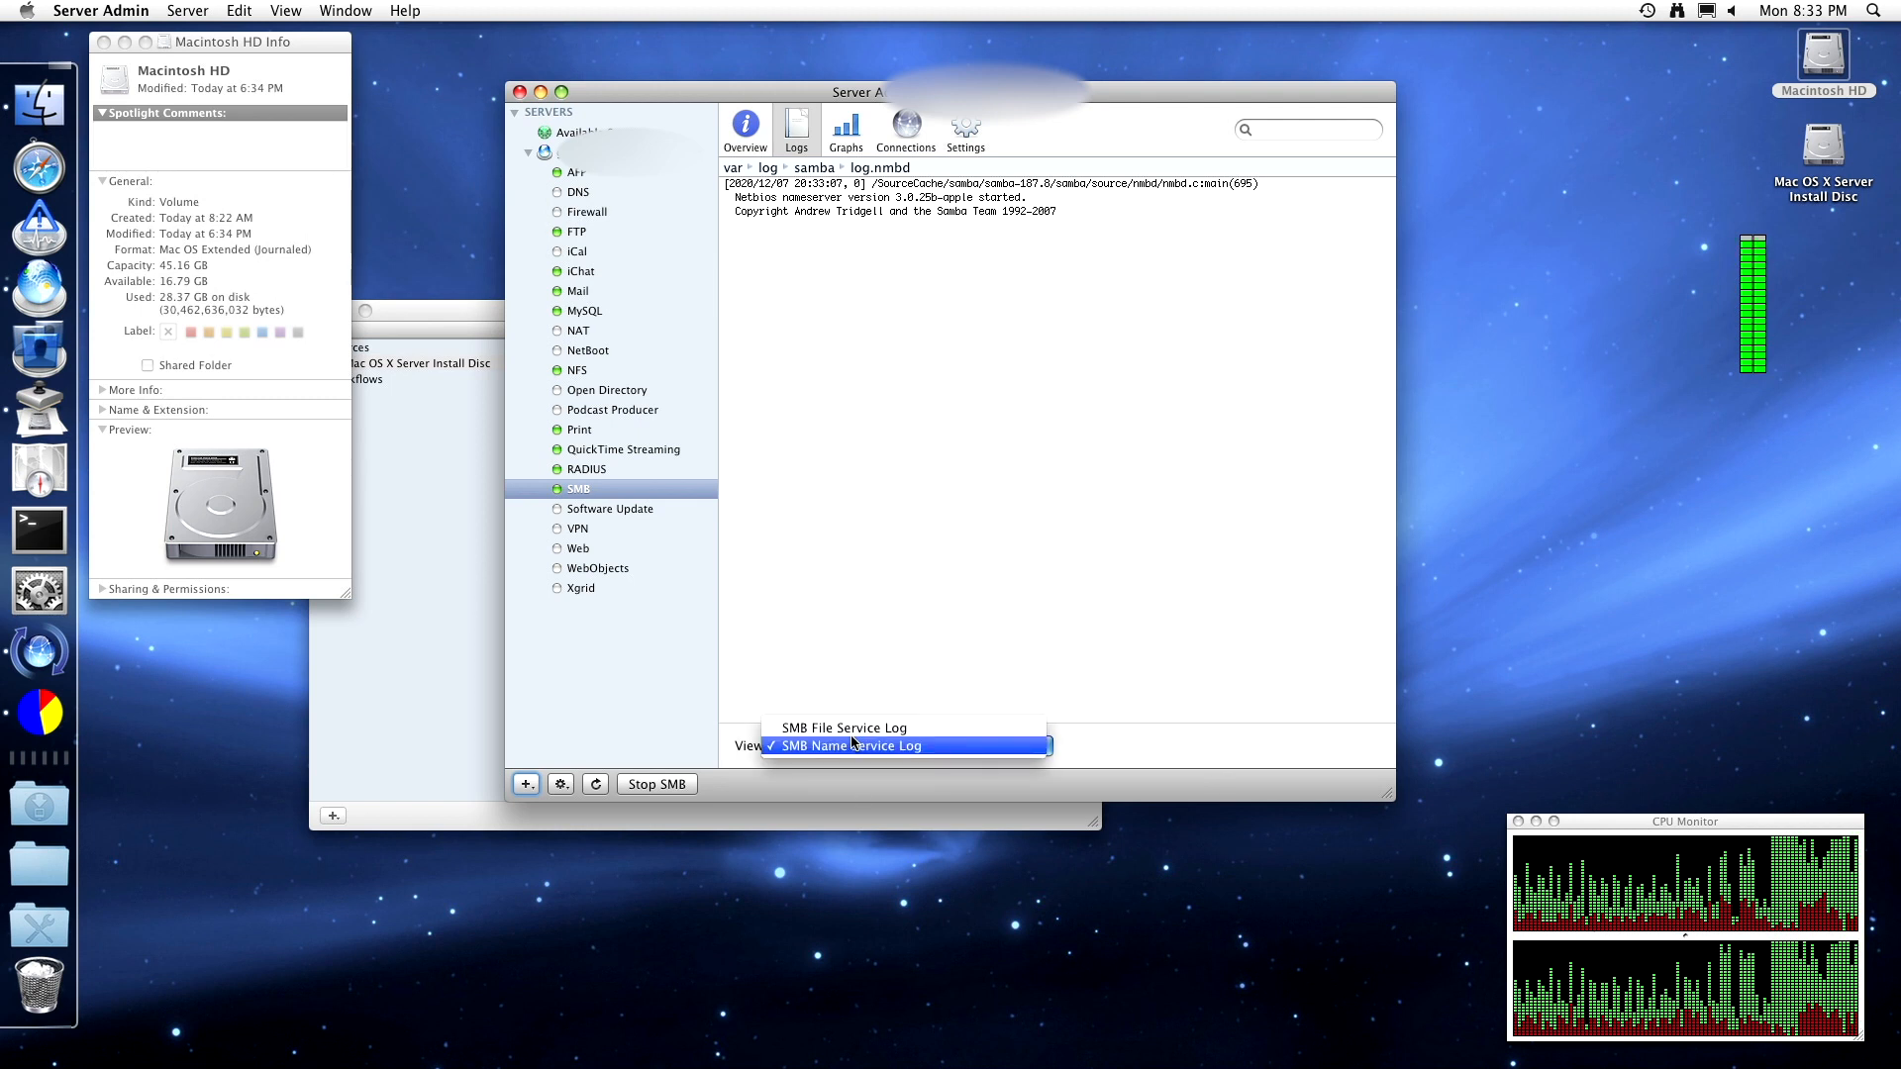
click(870, 728)
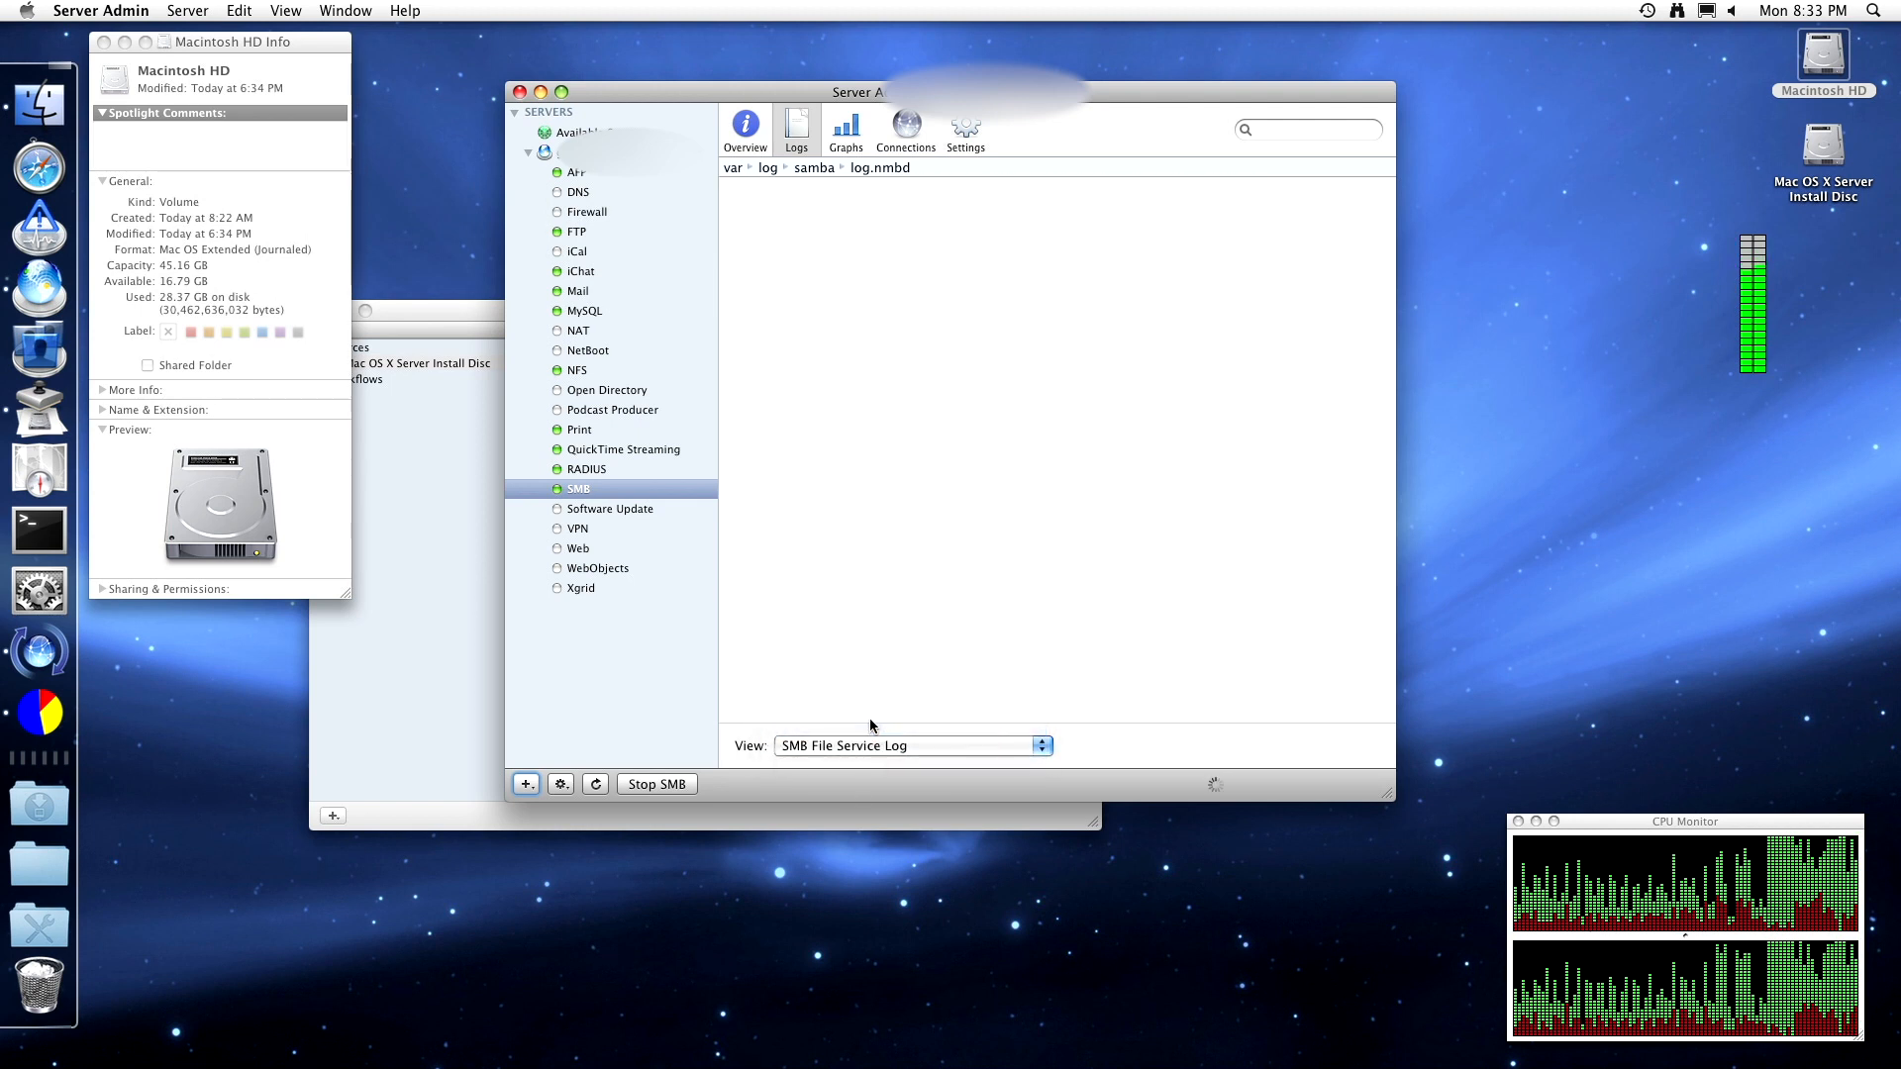
click(910, 130)
click(957, 129)
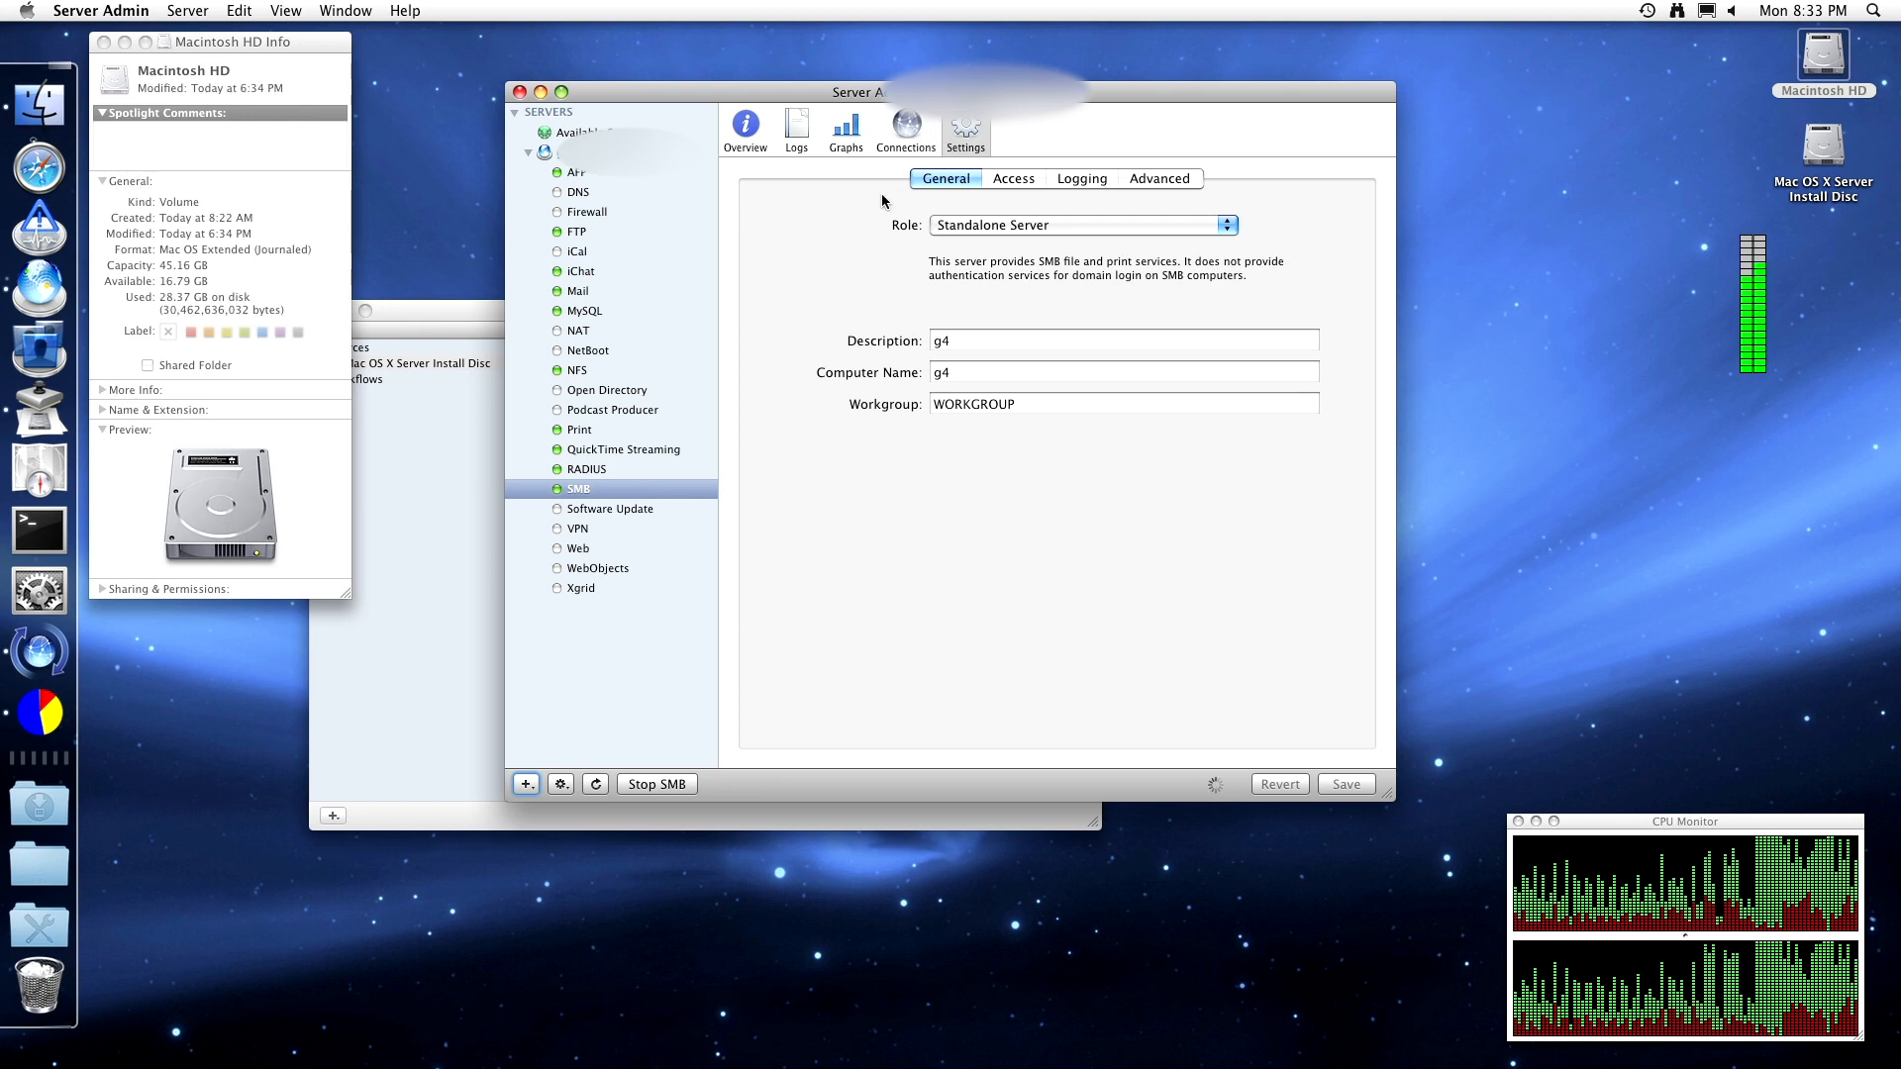
- Confirm SMB shows Running, then select the Software Update service
click(761, 141)
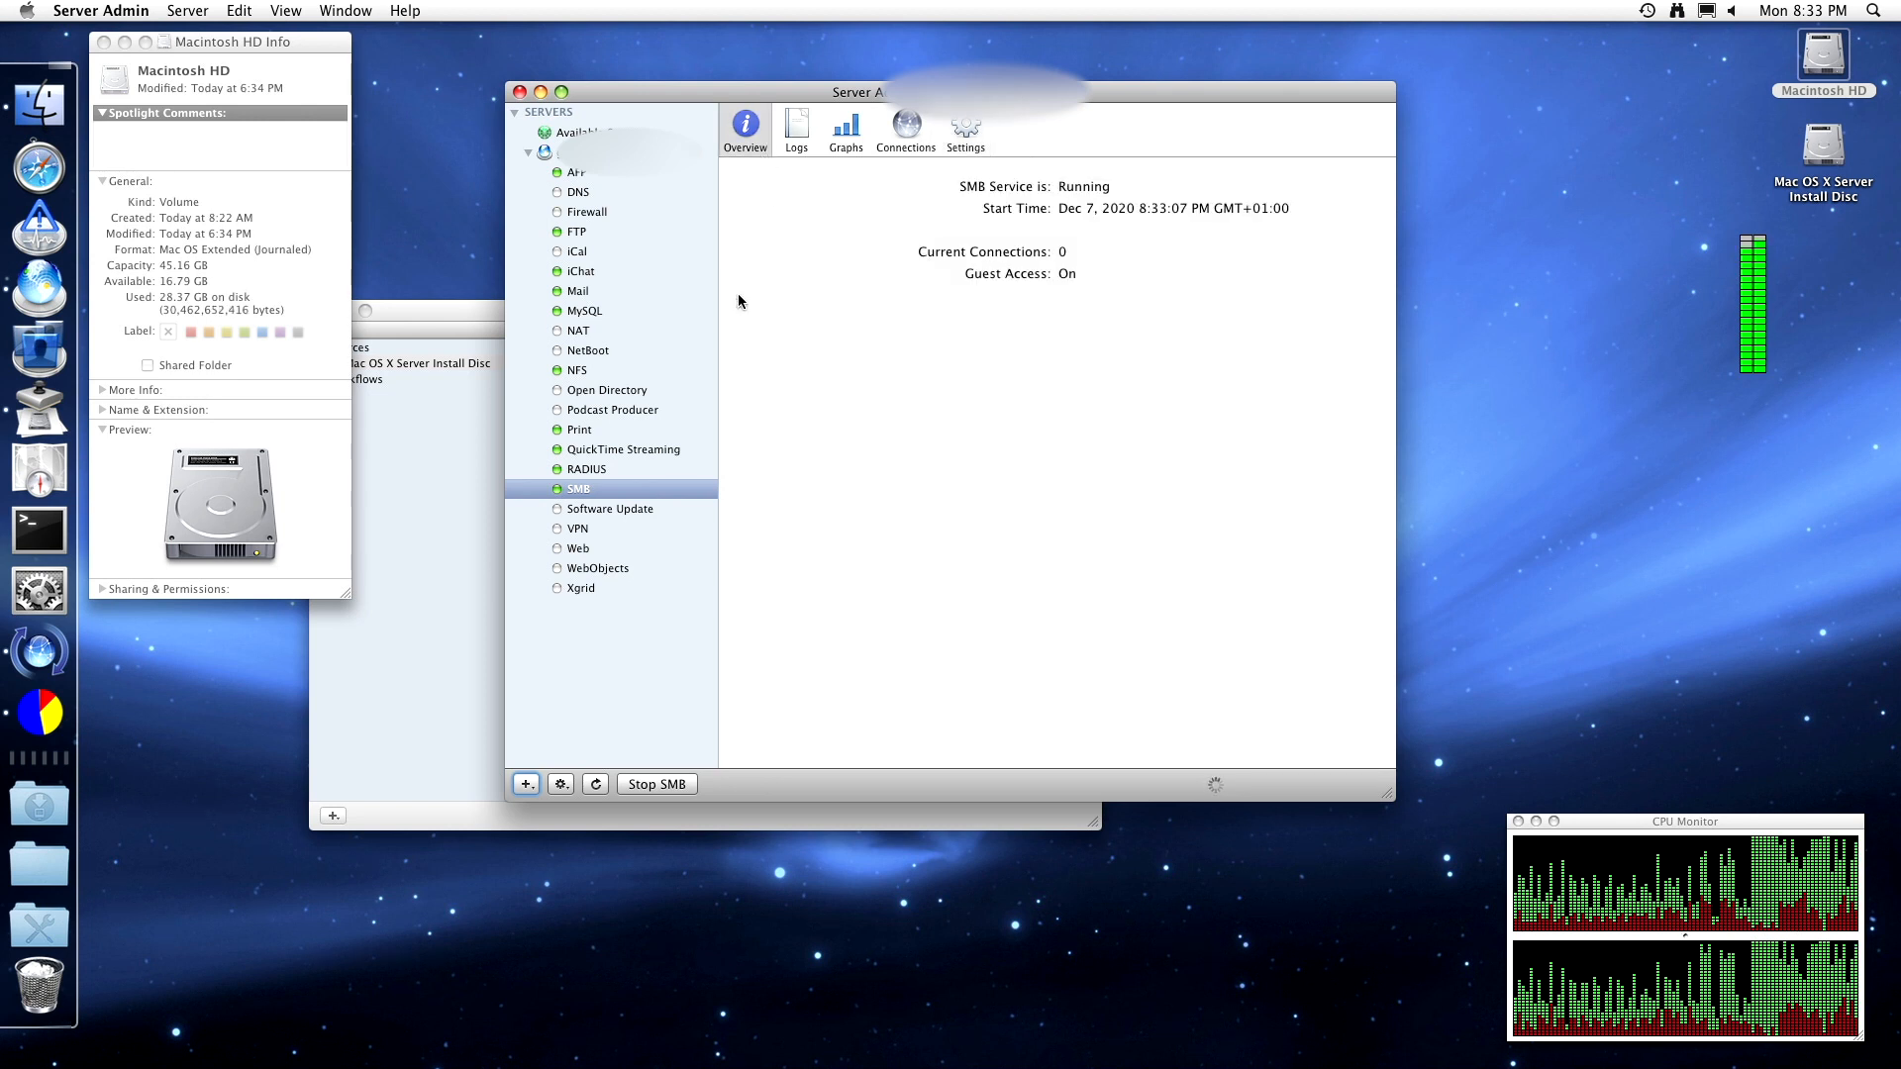
click(645, 511)
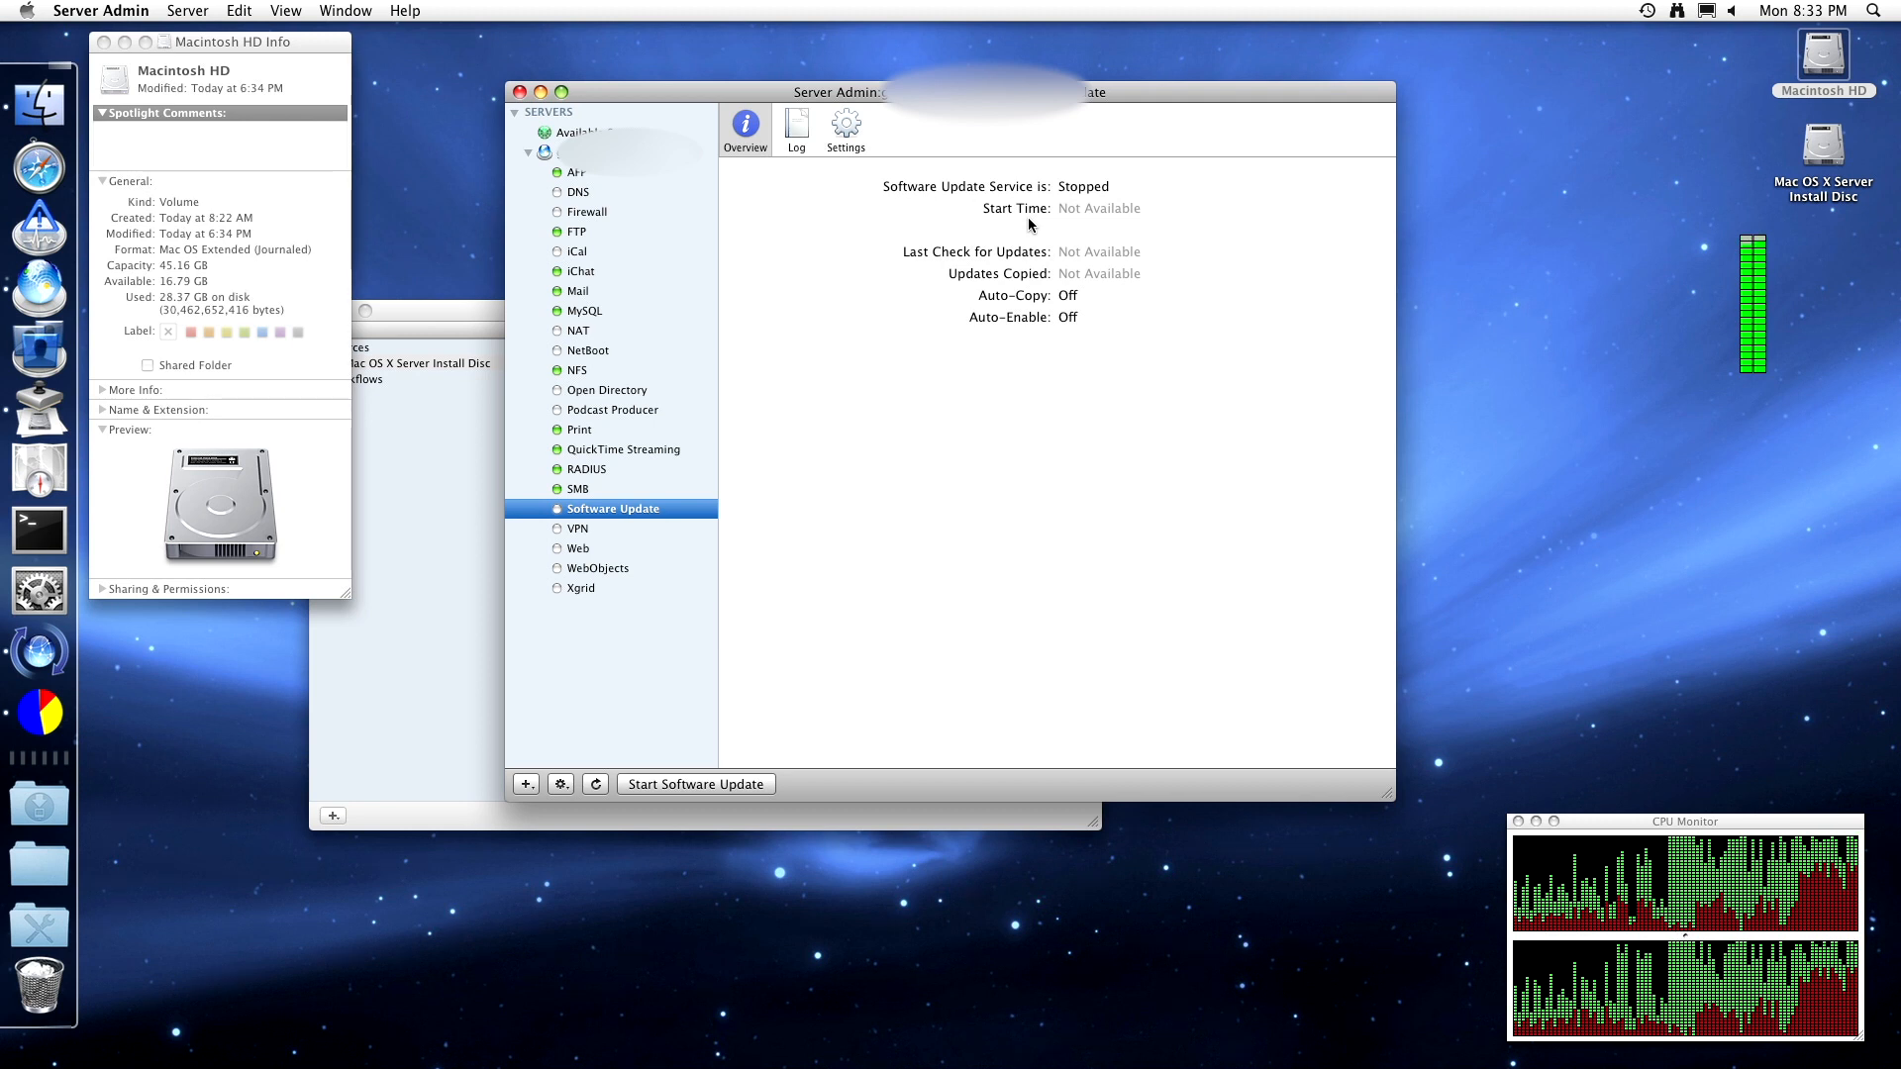
- Set Software Update to auto-copy all Apple updates without auto-enabling them, and save
click(846, 126)
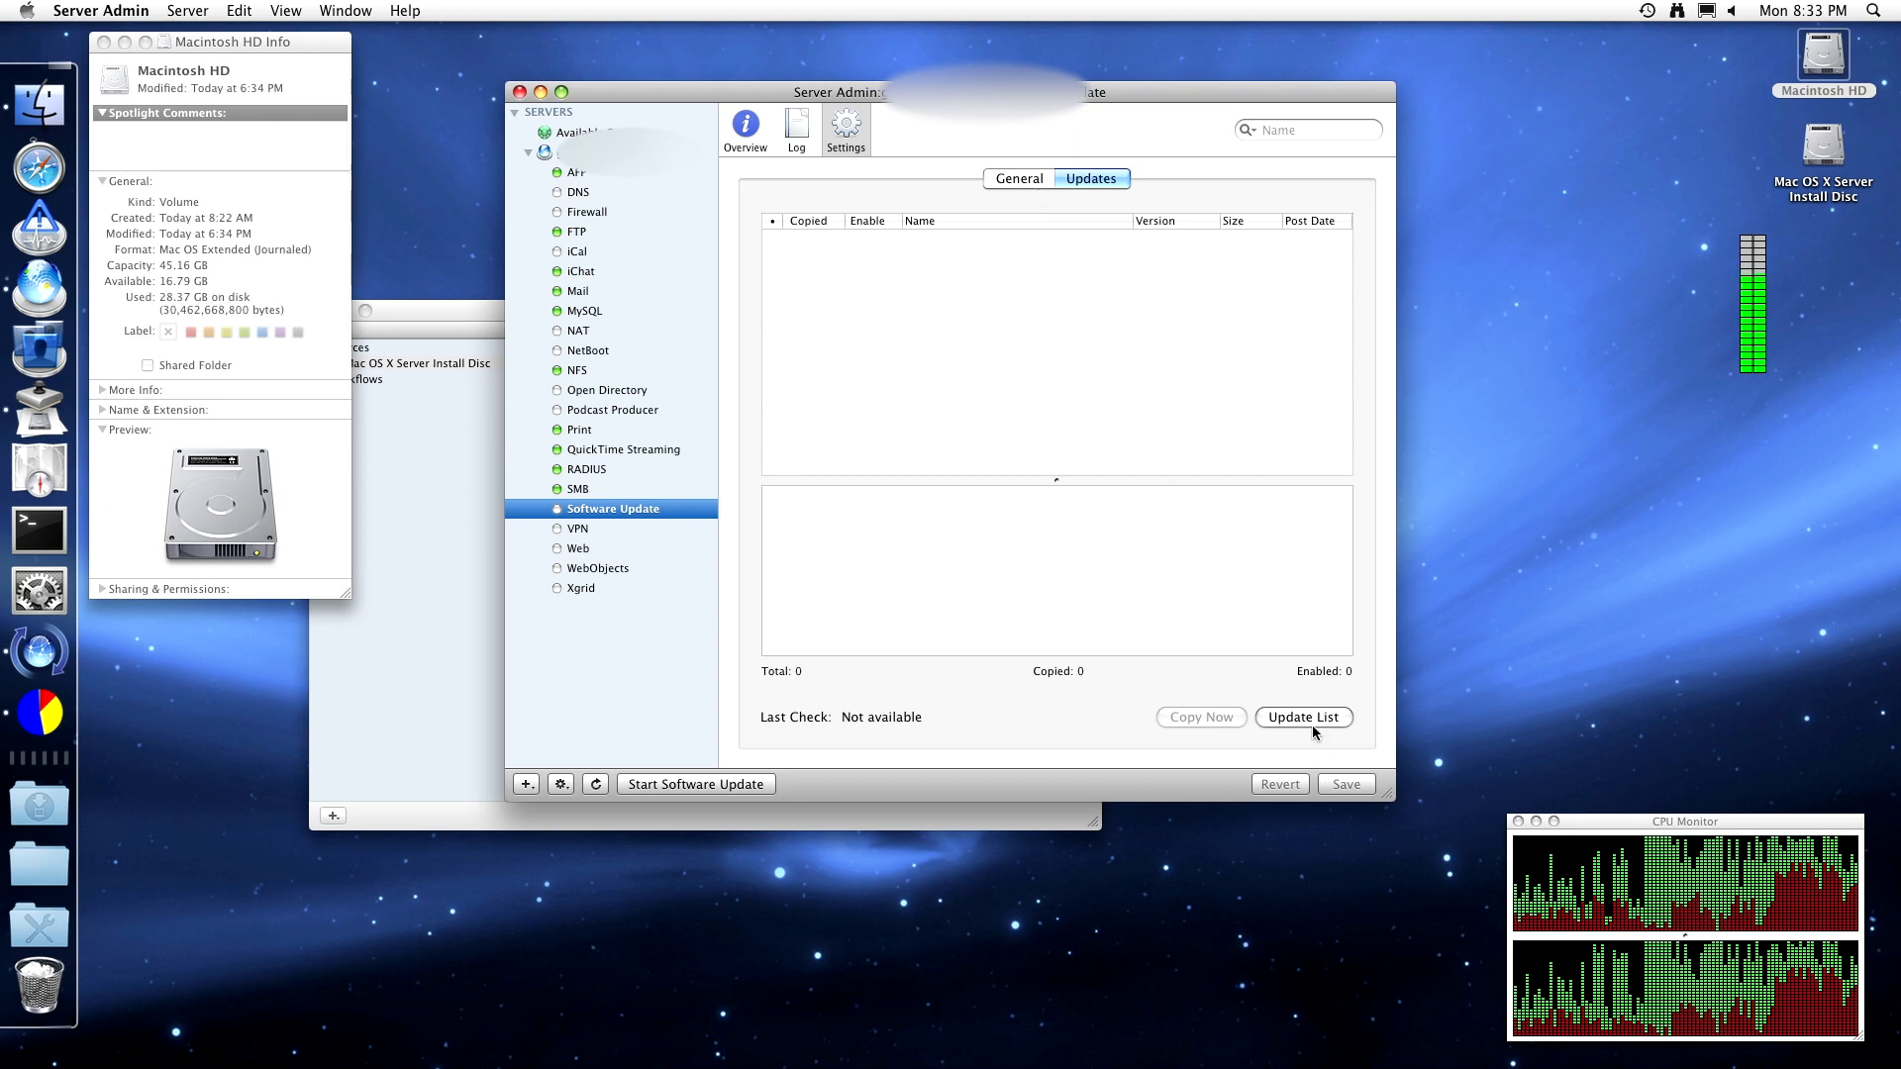
click(1038, 181)
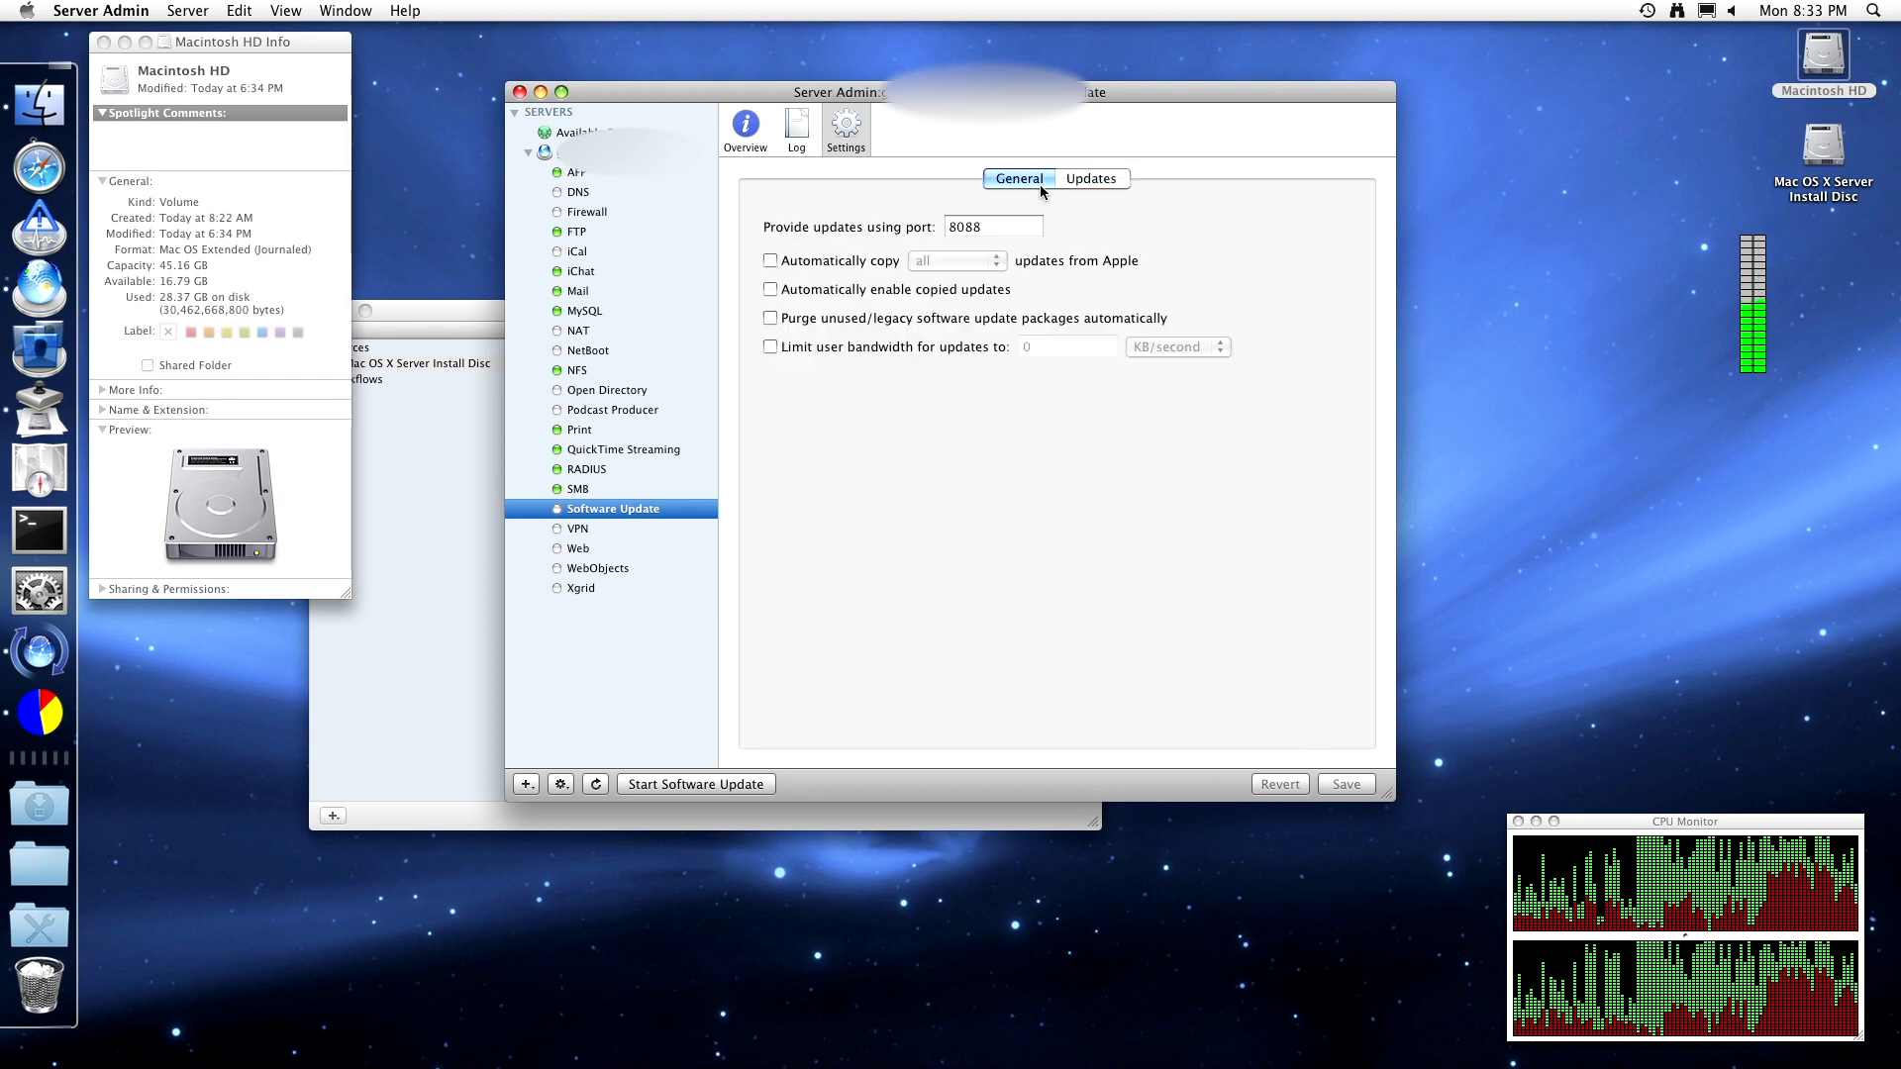
click(832, 263)
click(959, 260)
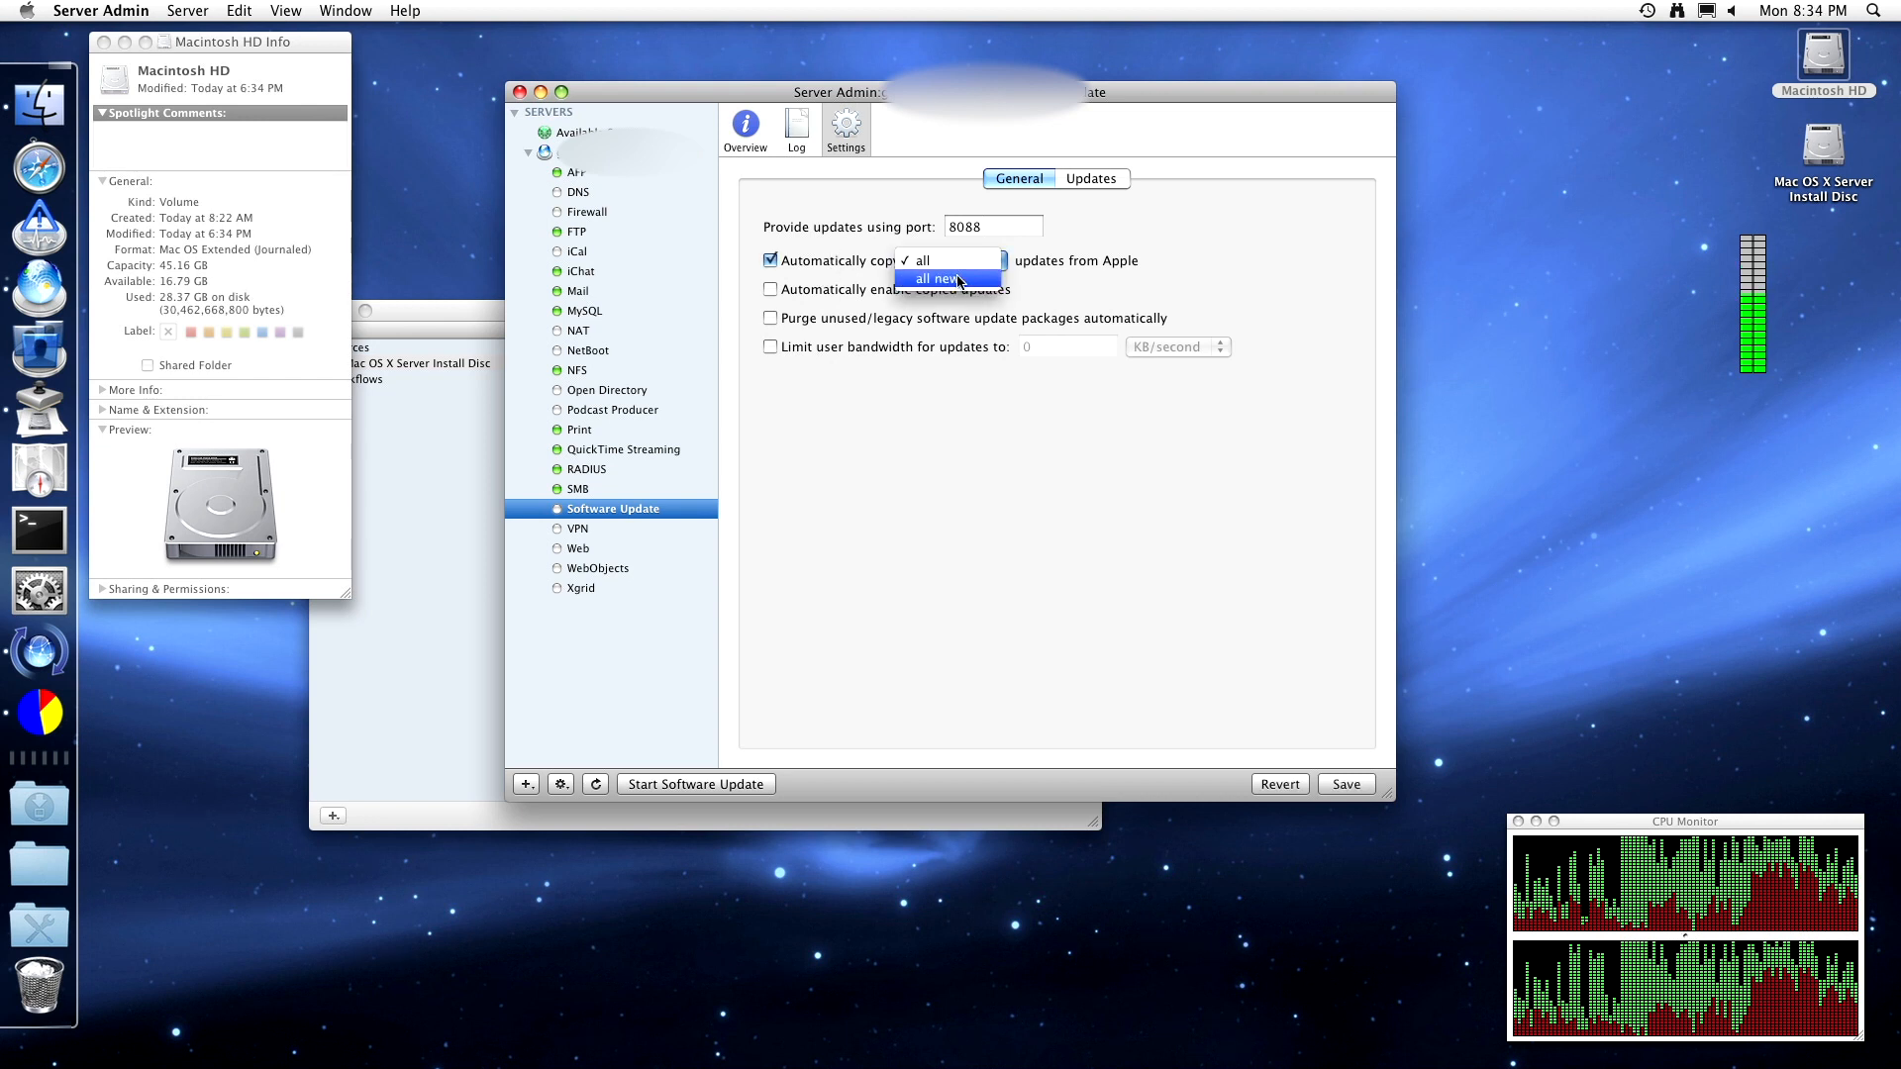
click(960, 261)
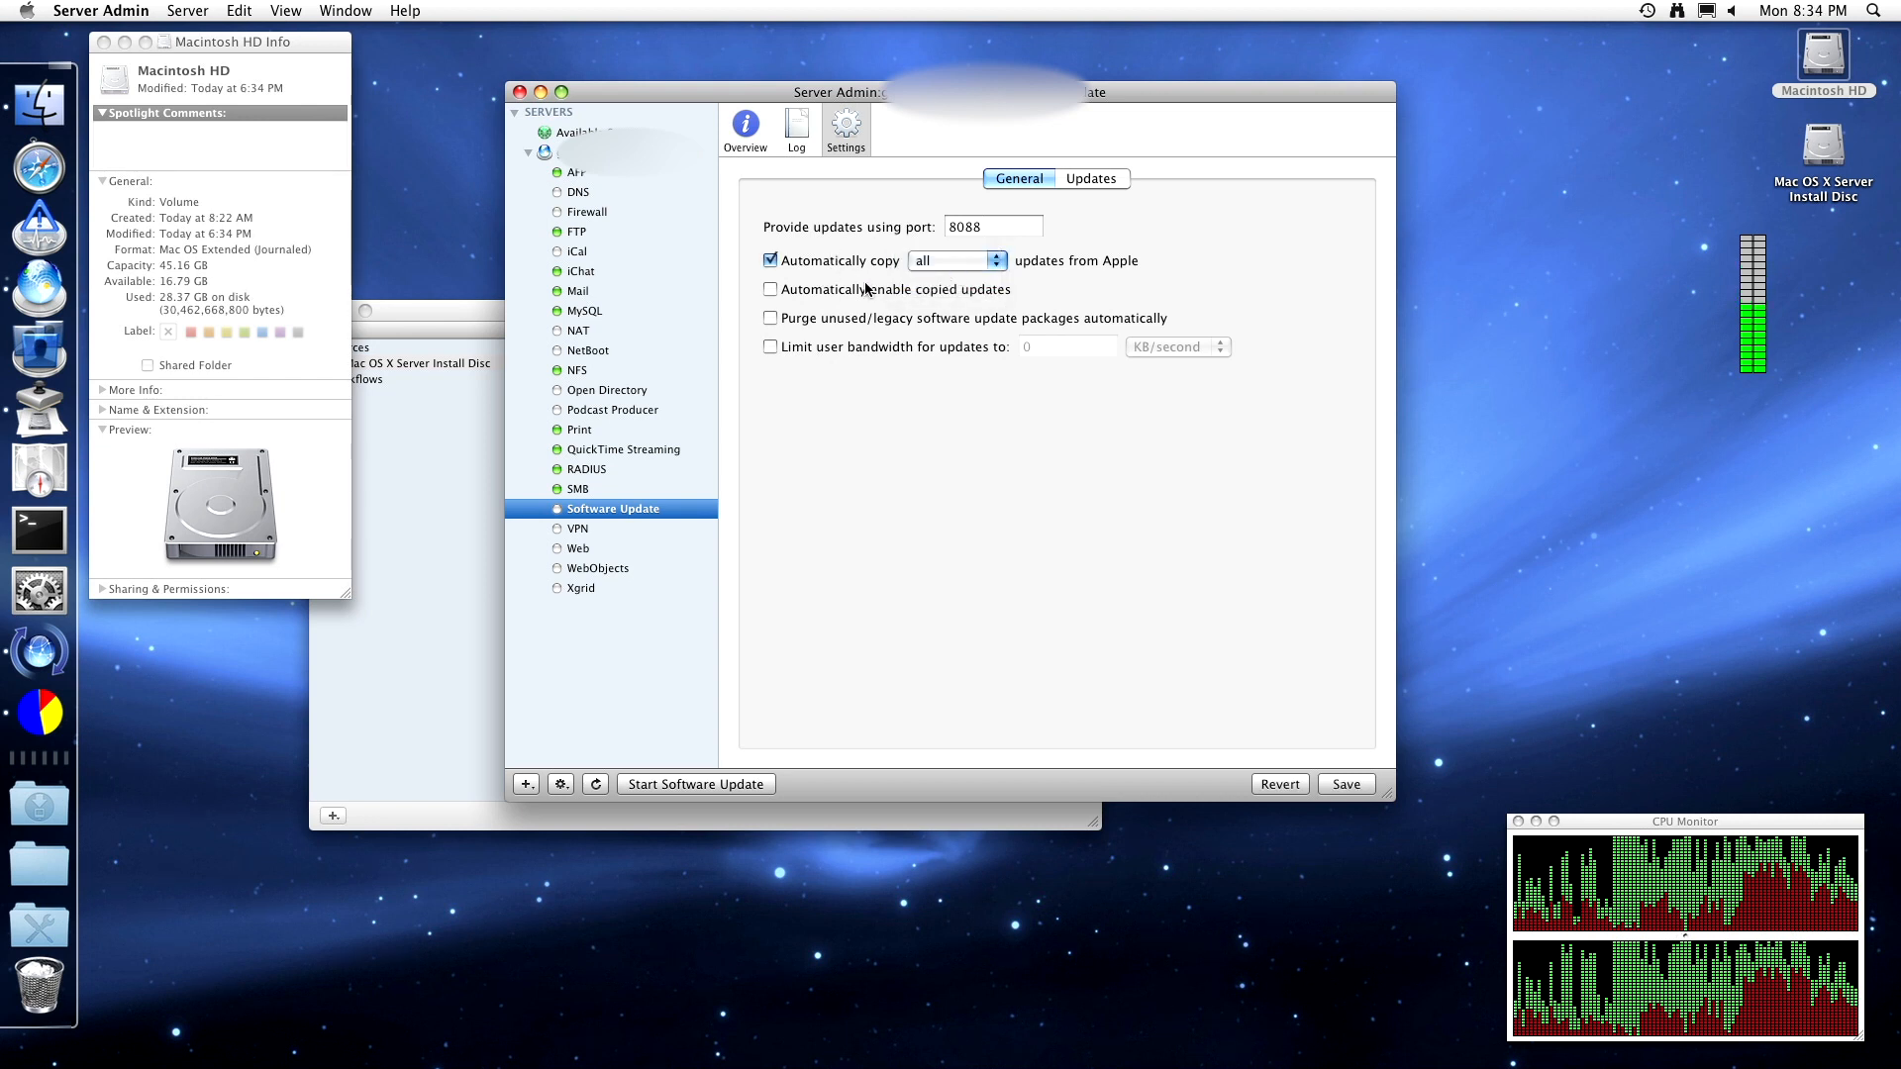
click(869, 290)
click(867, 290)
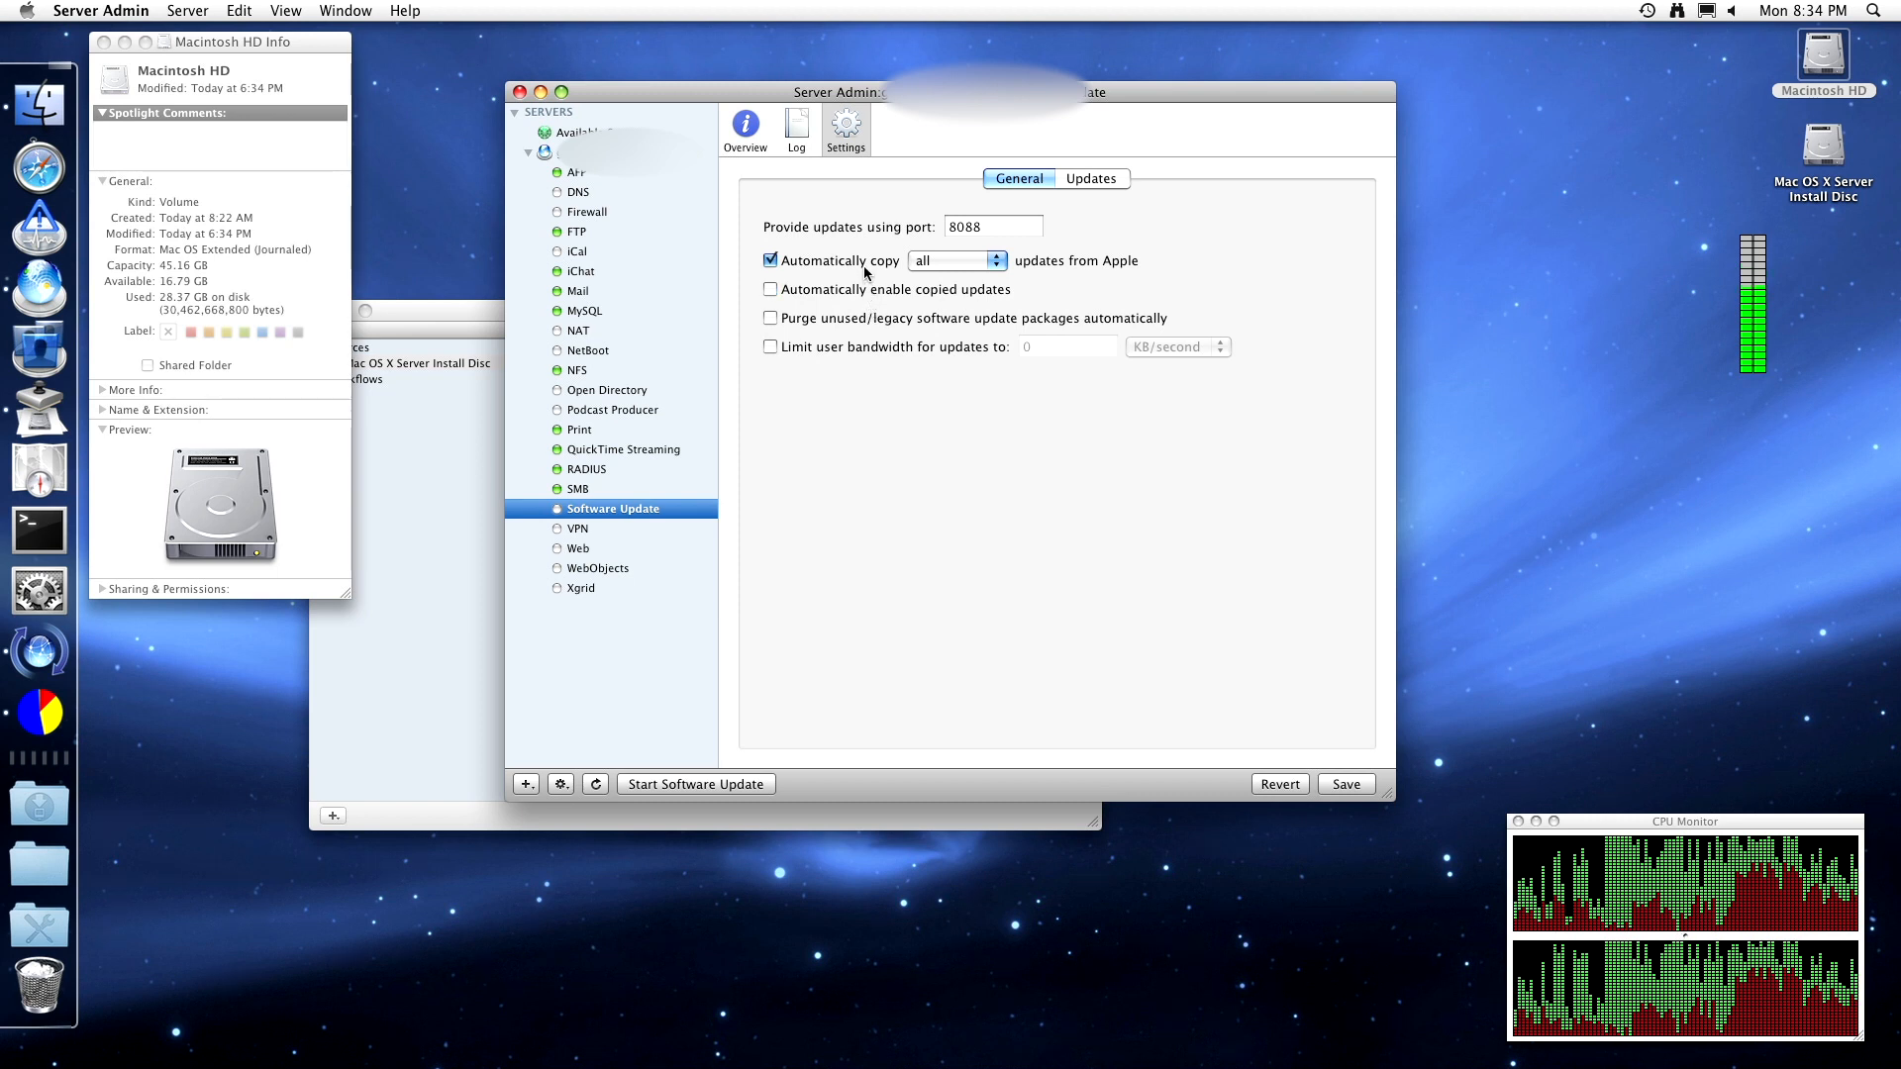
click(863, 266)
click(863, 266)
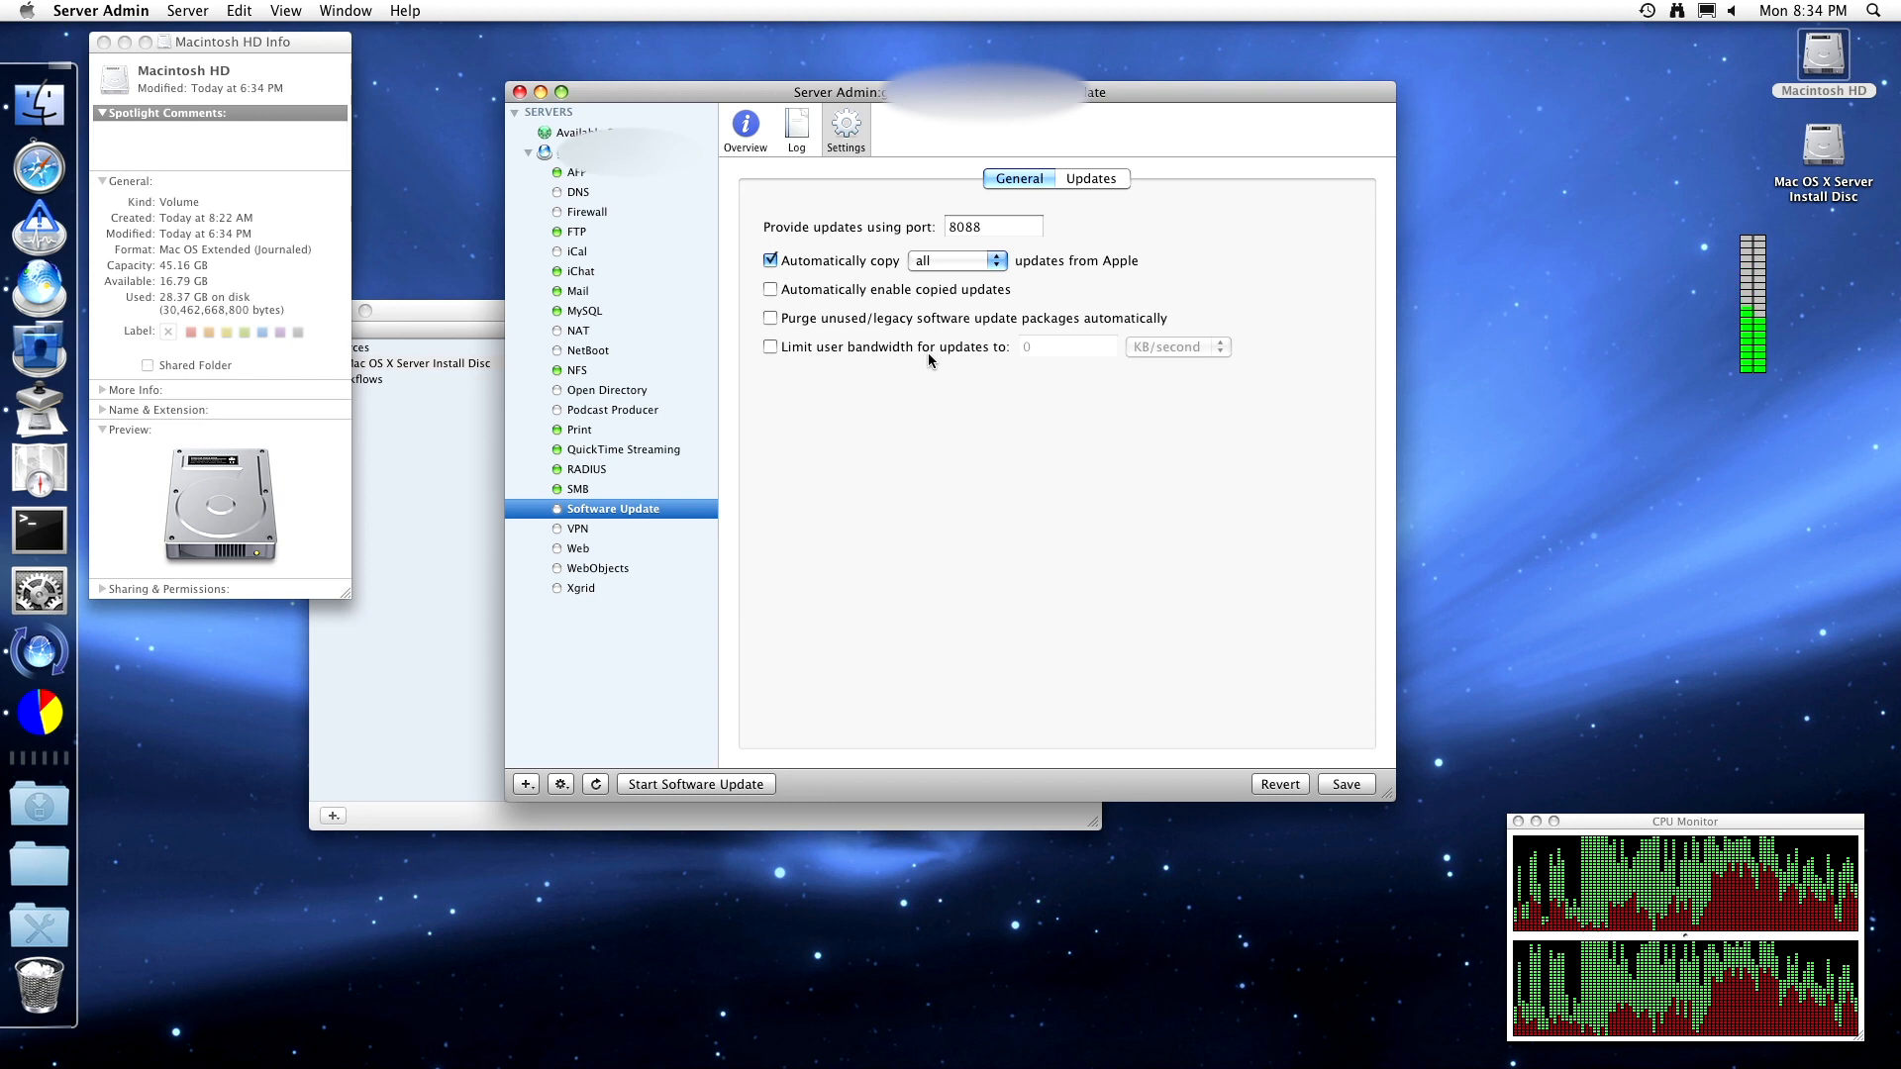
click(1068, 177)
click(1045, 181)
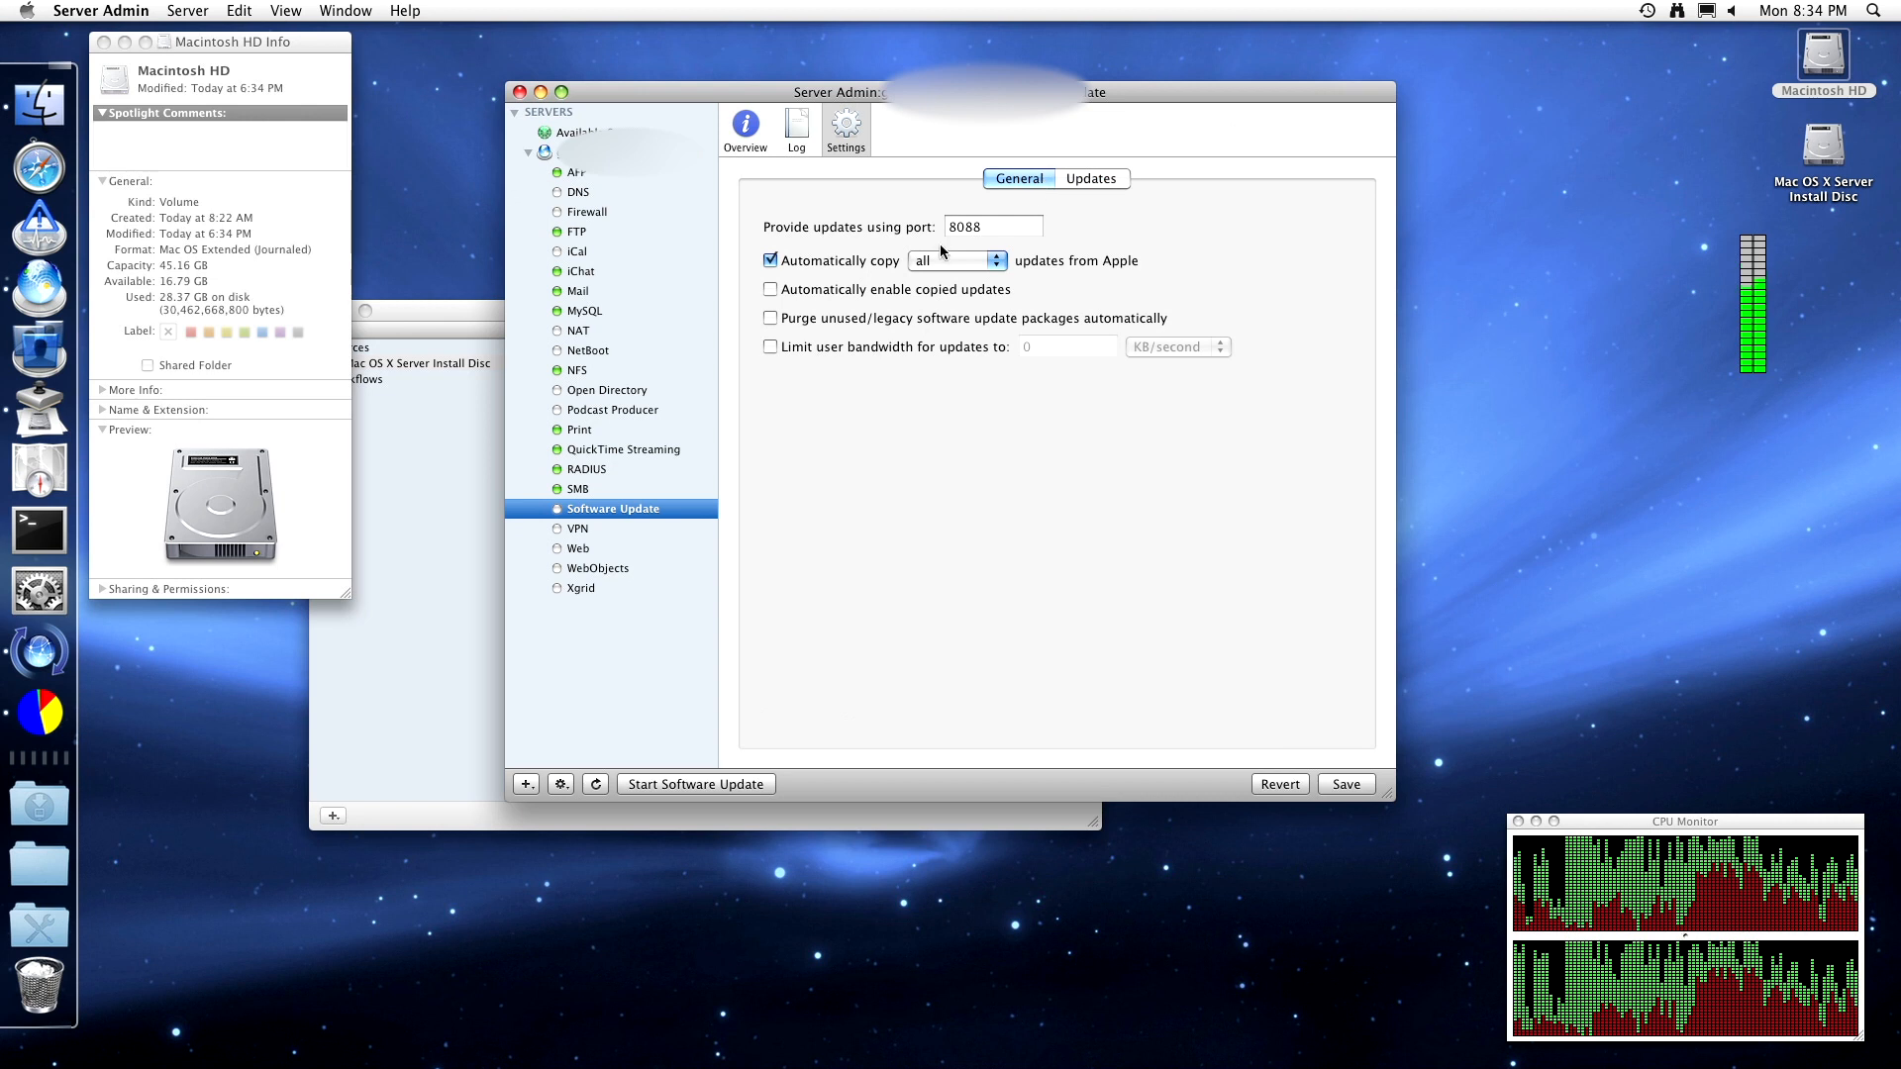
click(1345, 784)
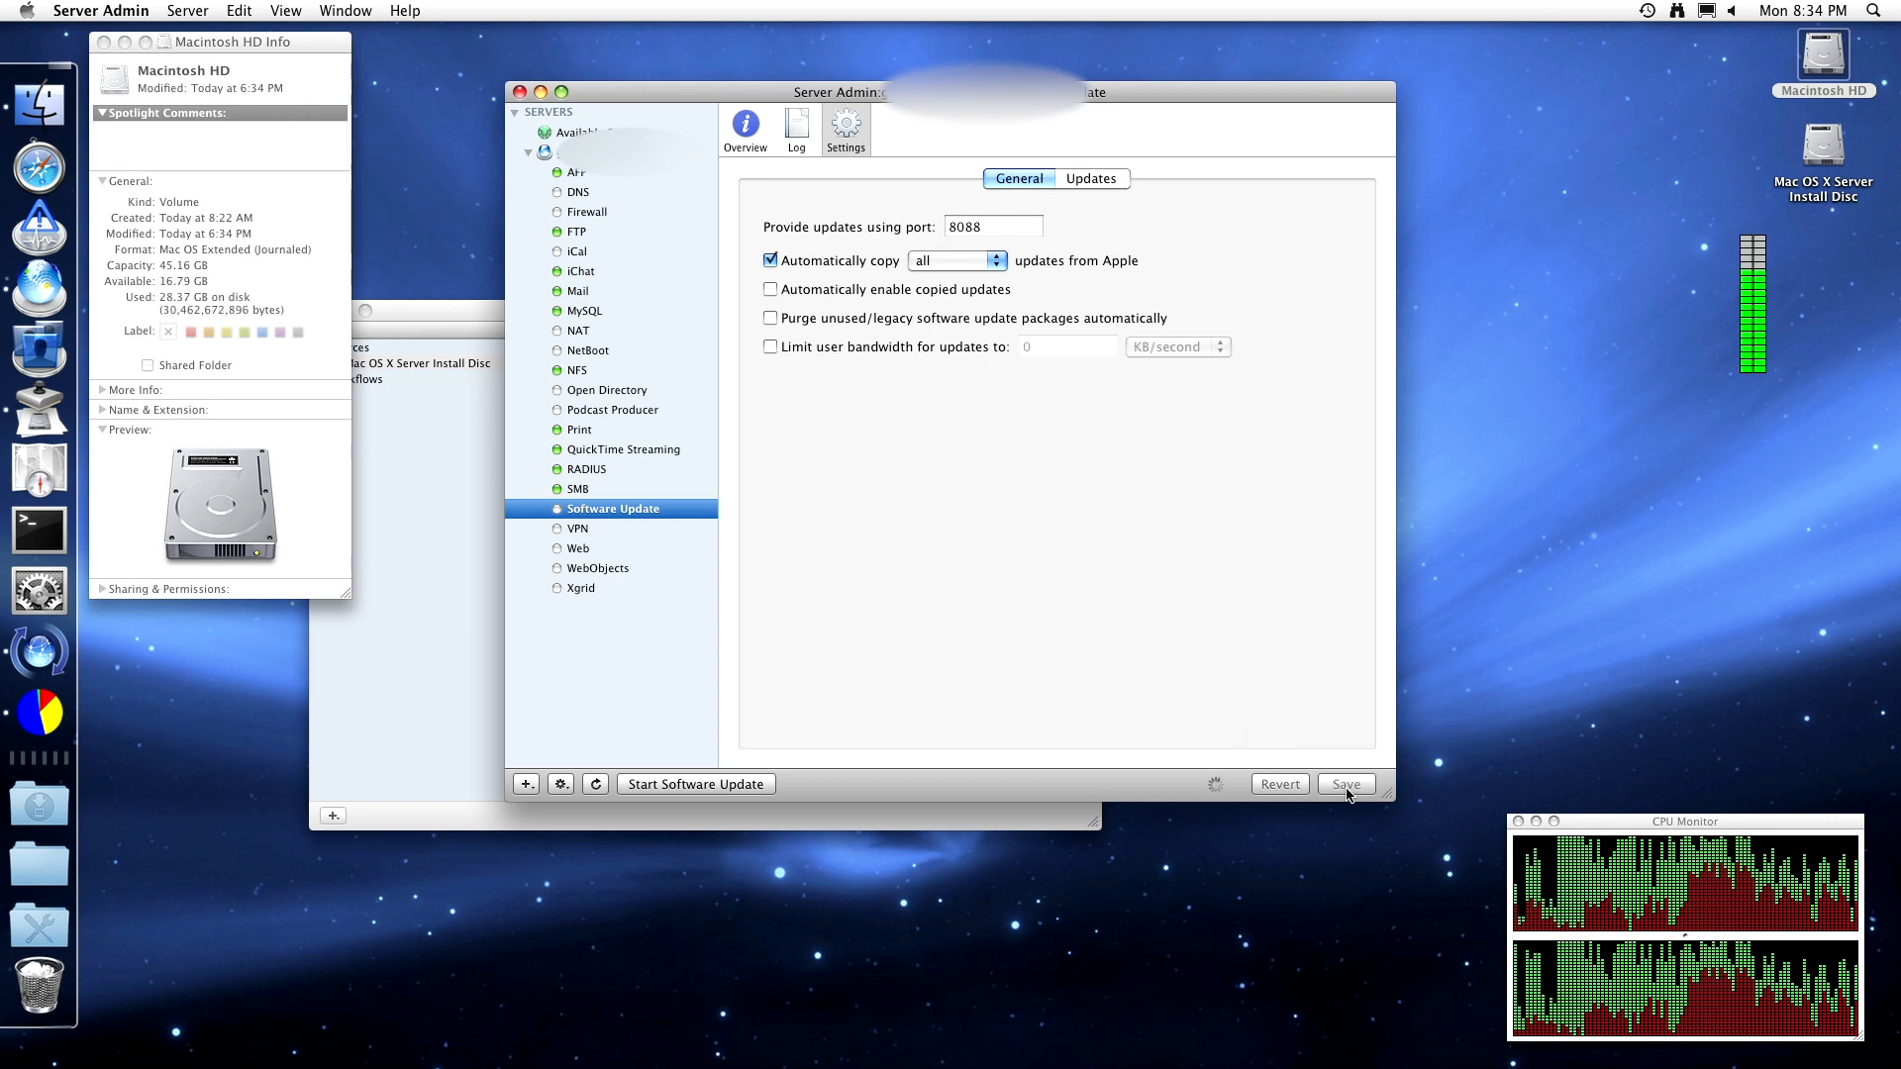
- Start the Software Update service and view its access and error logs
click(797, 138)
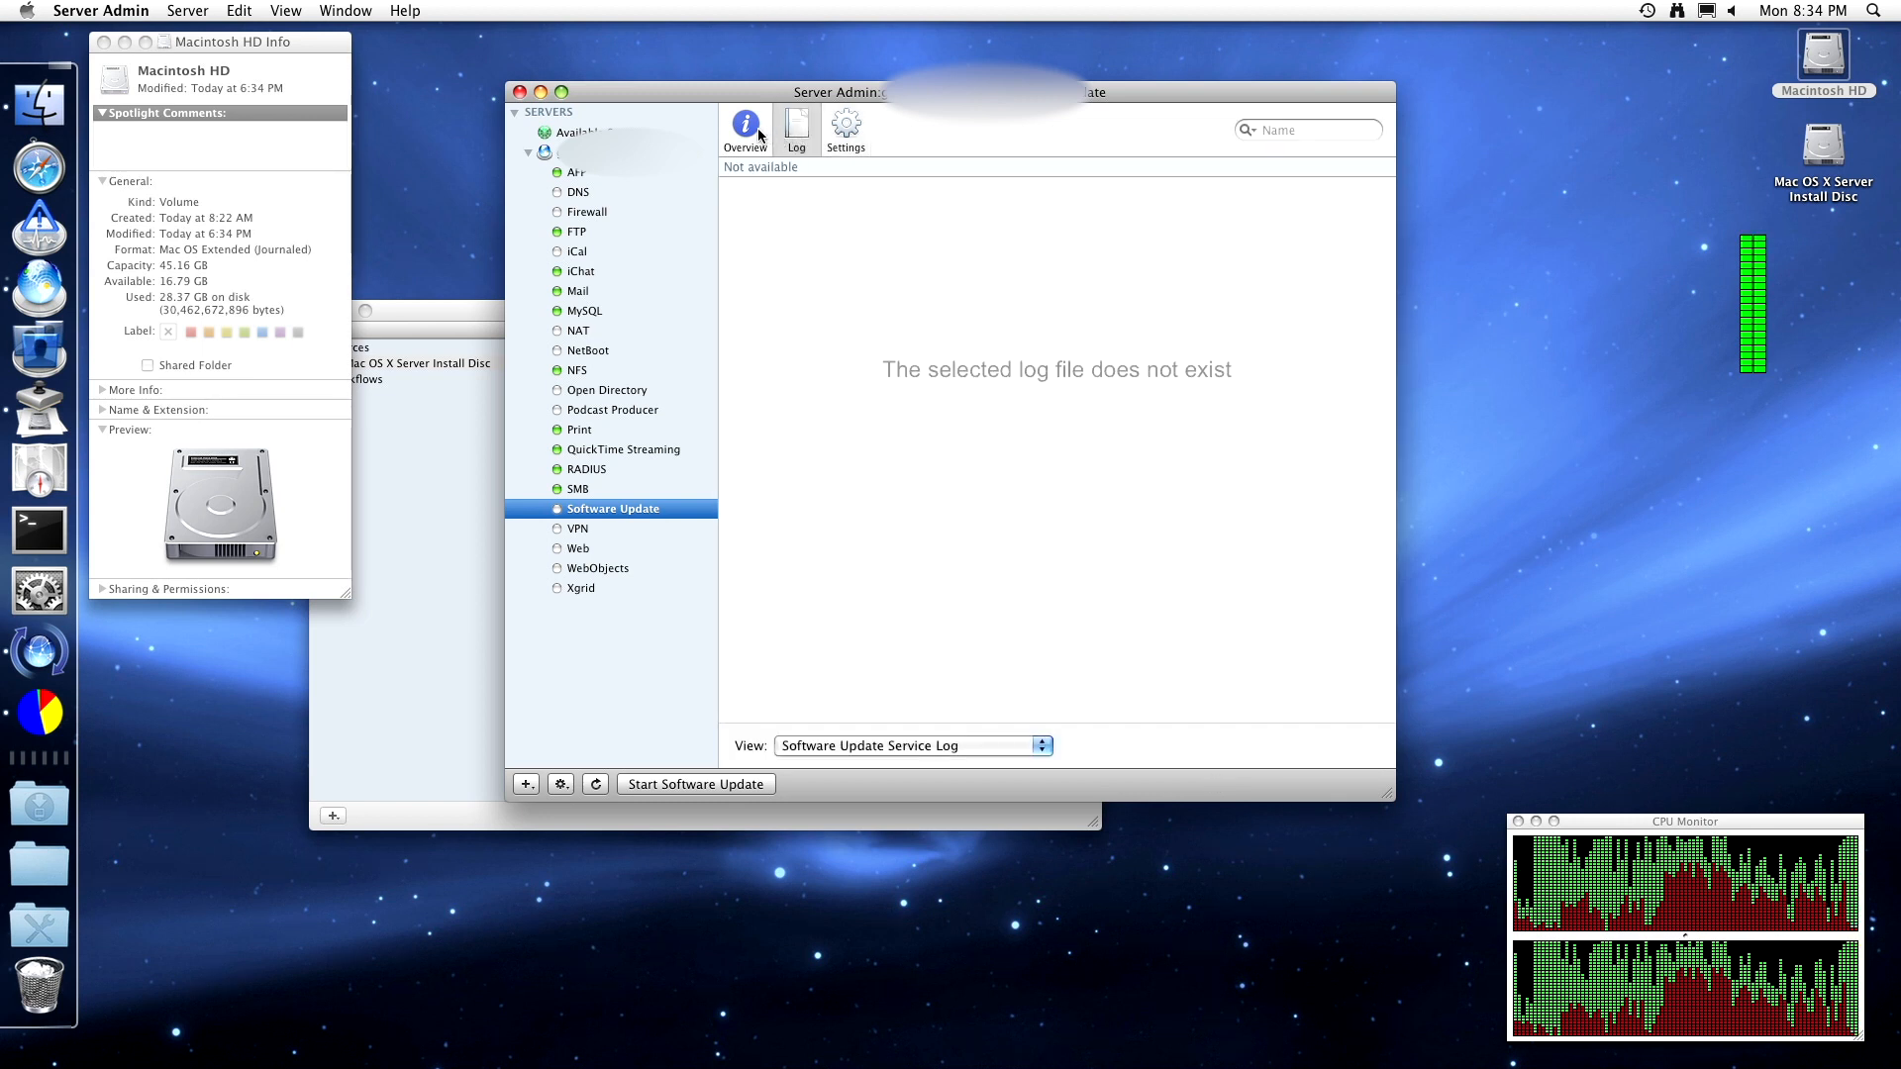
click(763, 784)
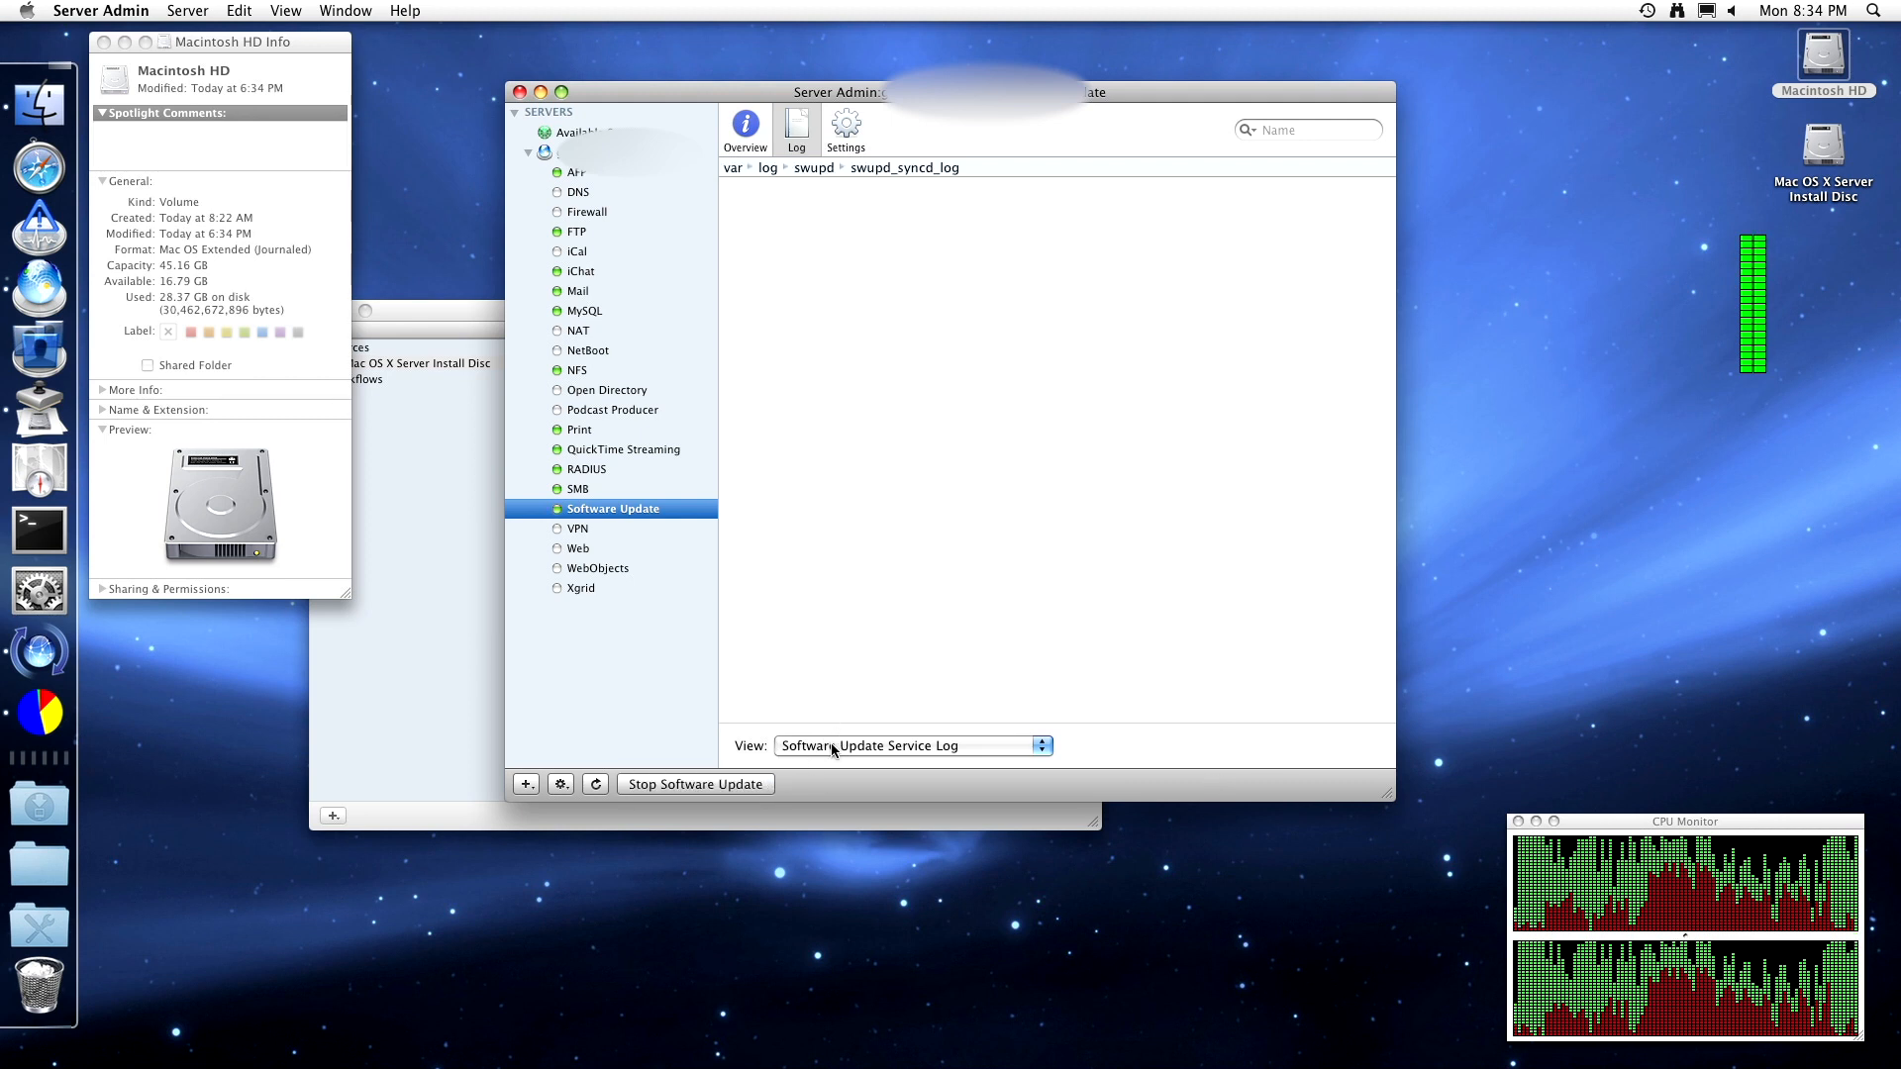
click(830, 745)
click(832, 765)
click(836, 745)
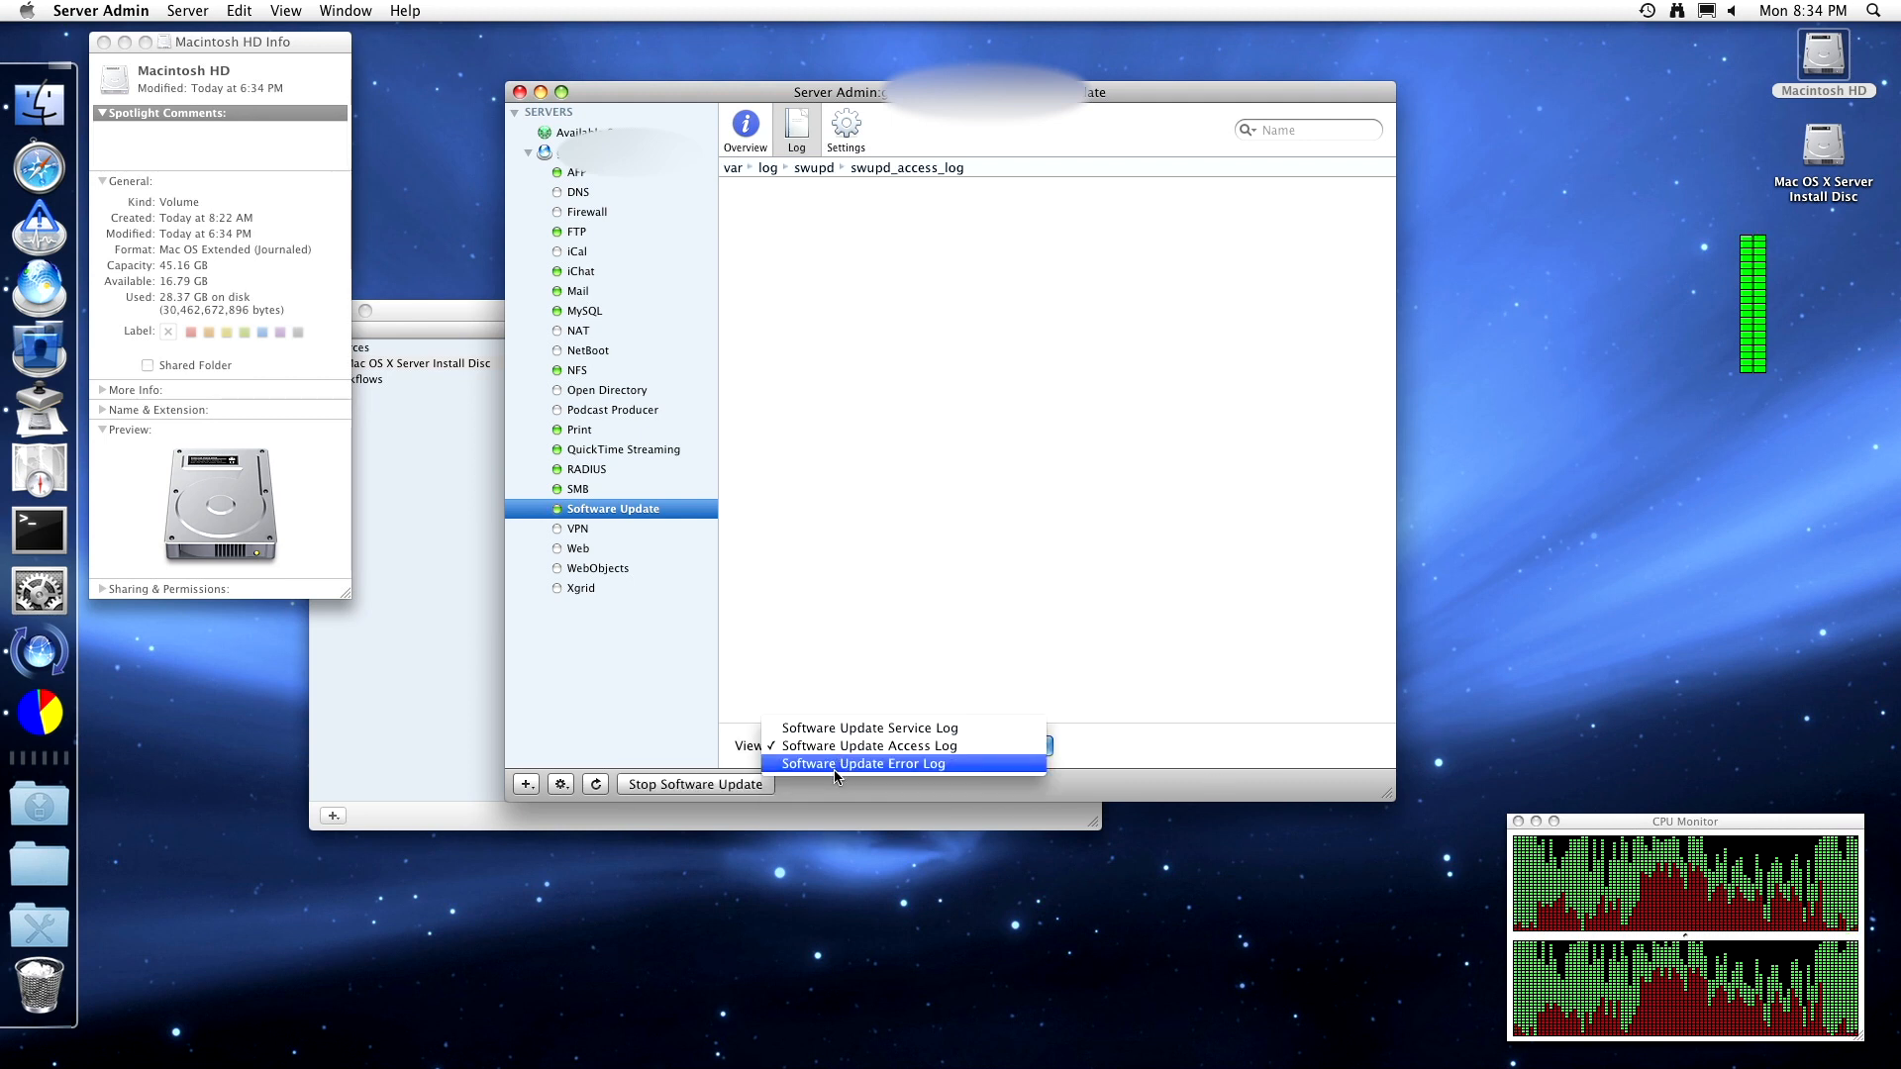
click(836, 747)
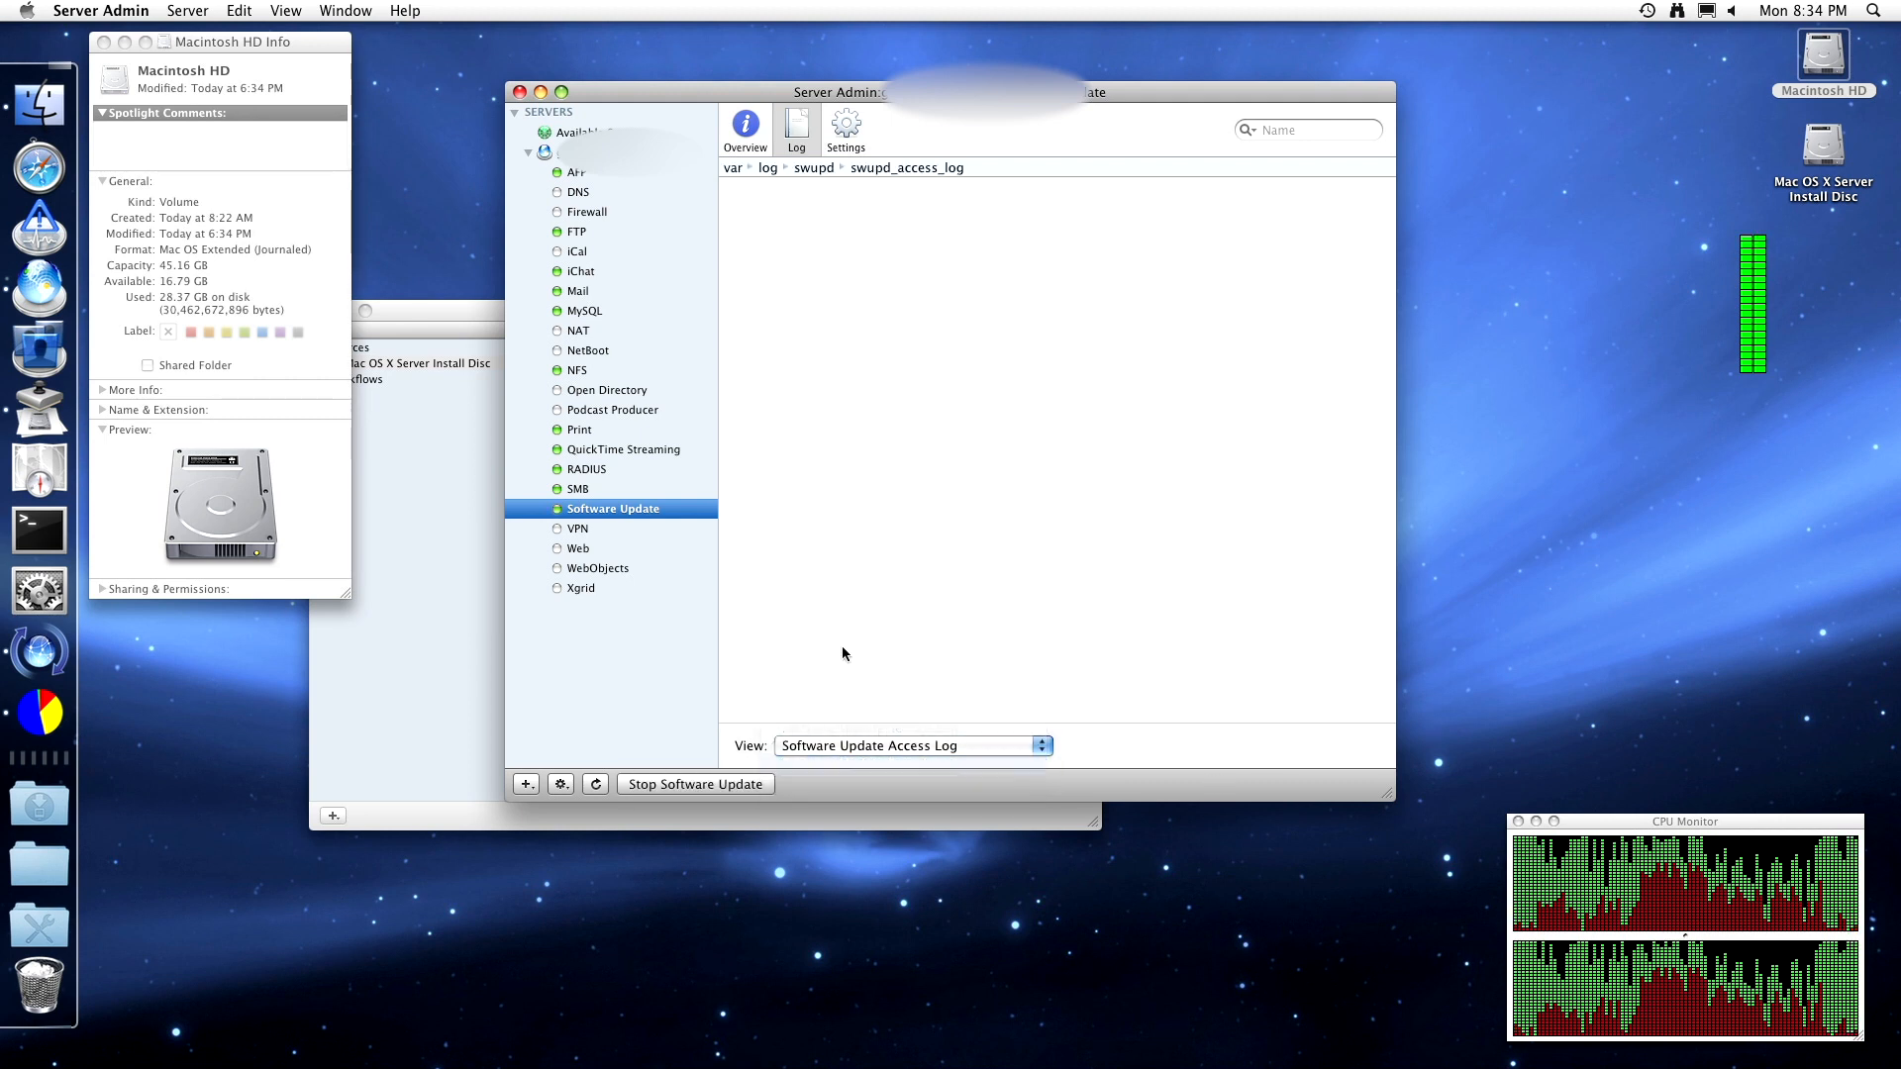
- Check the available updates list and the running overview, then quit the Software Update app
click(834, 124)
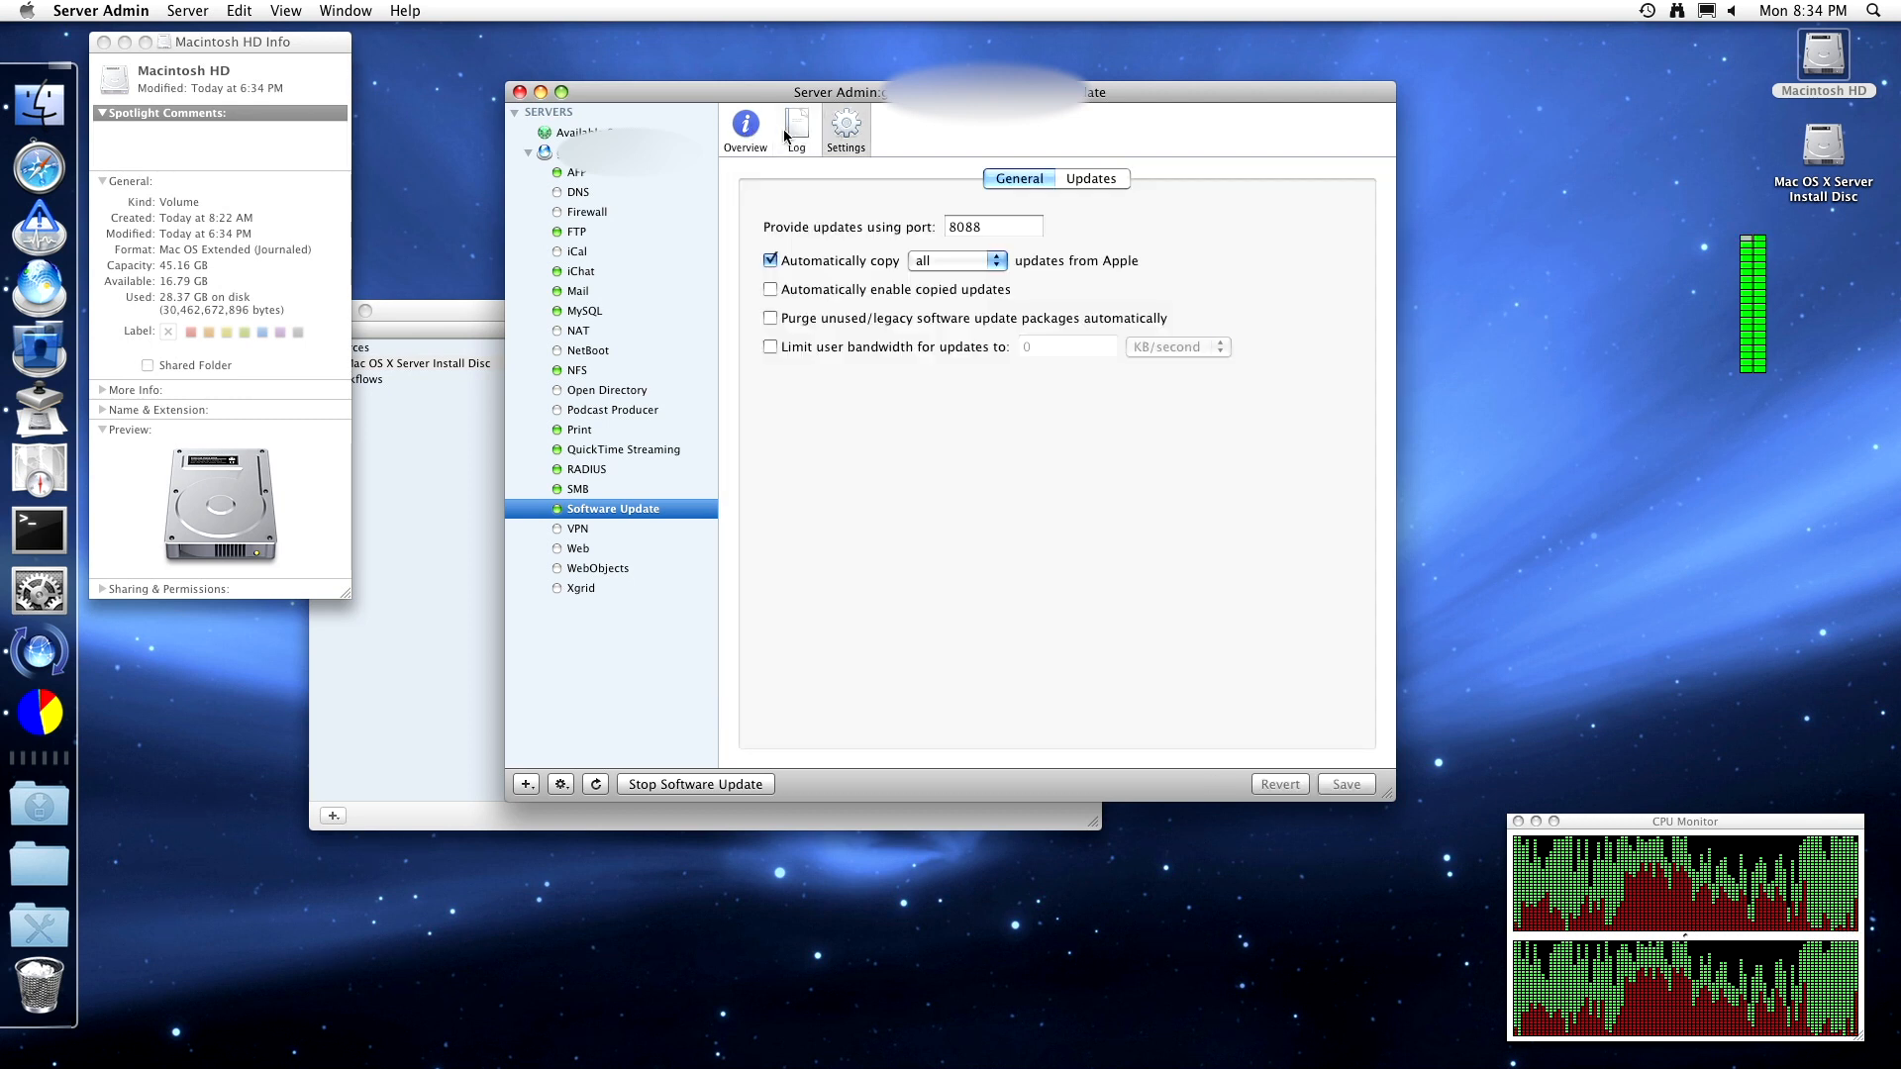
click(1086, 182)
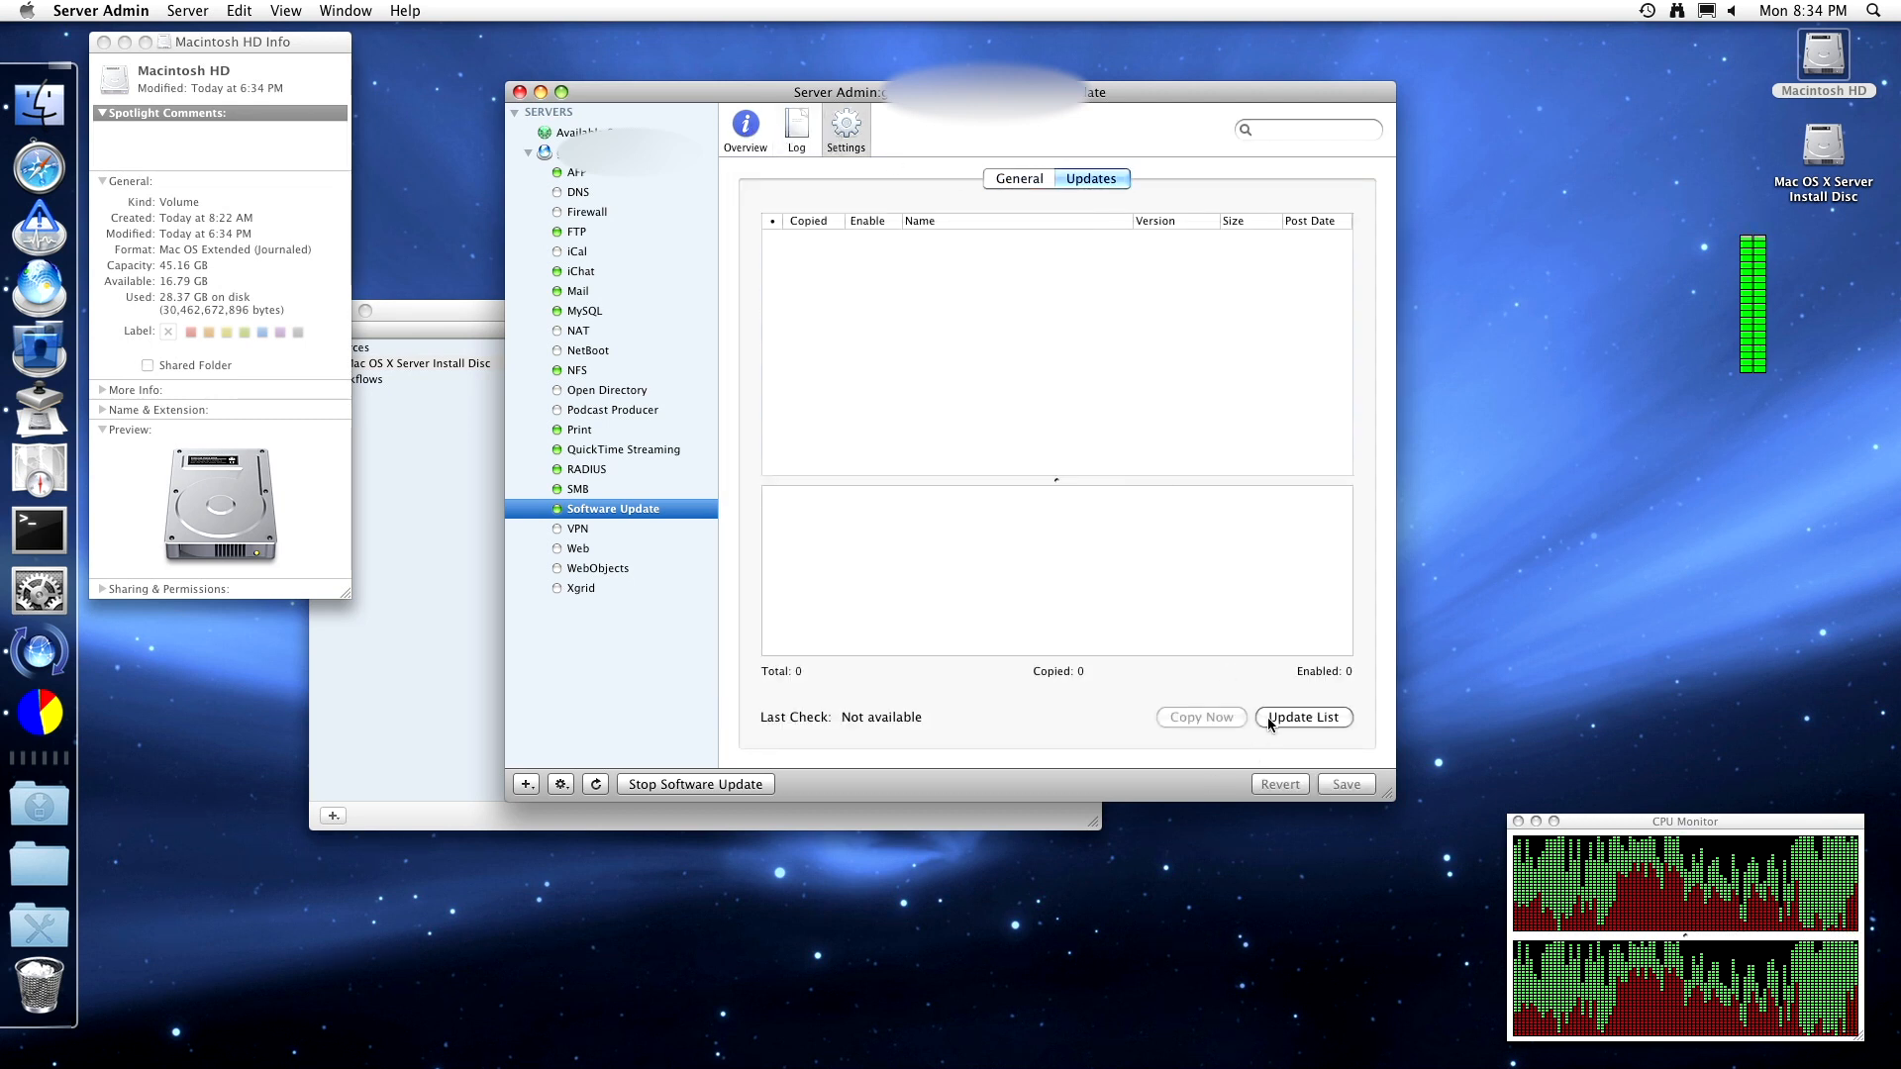
click(760, 141)
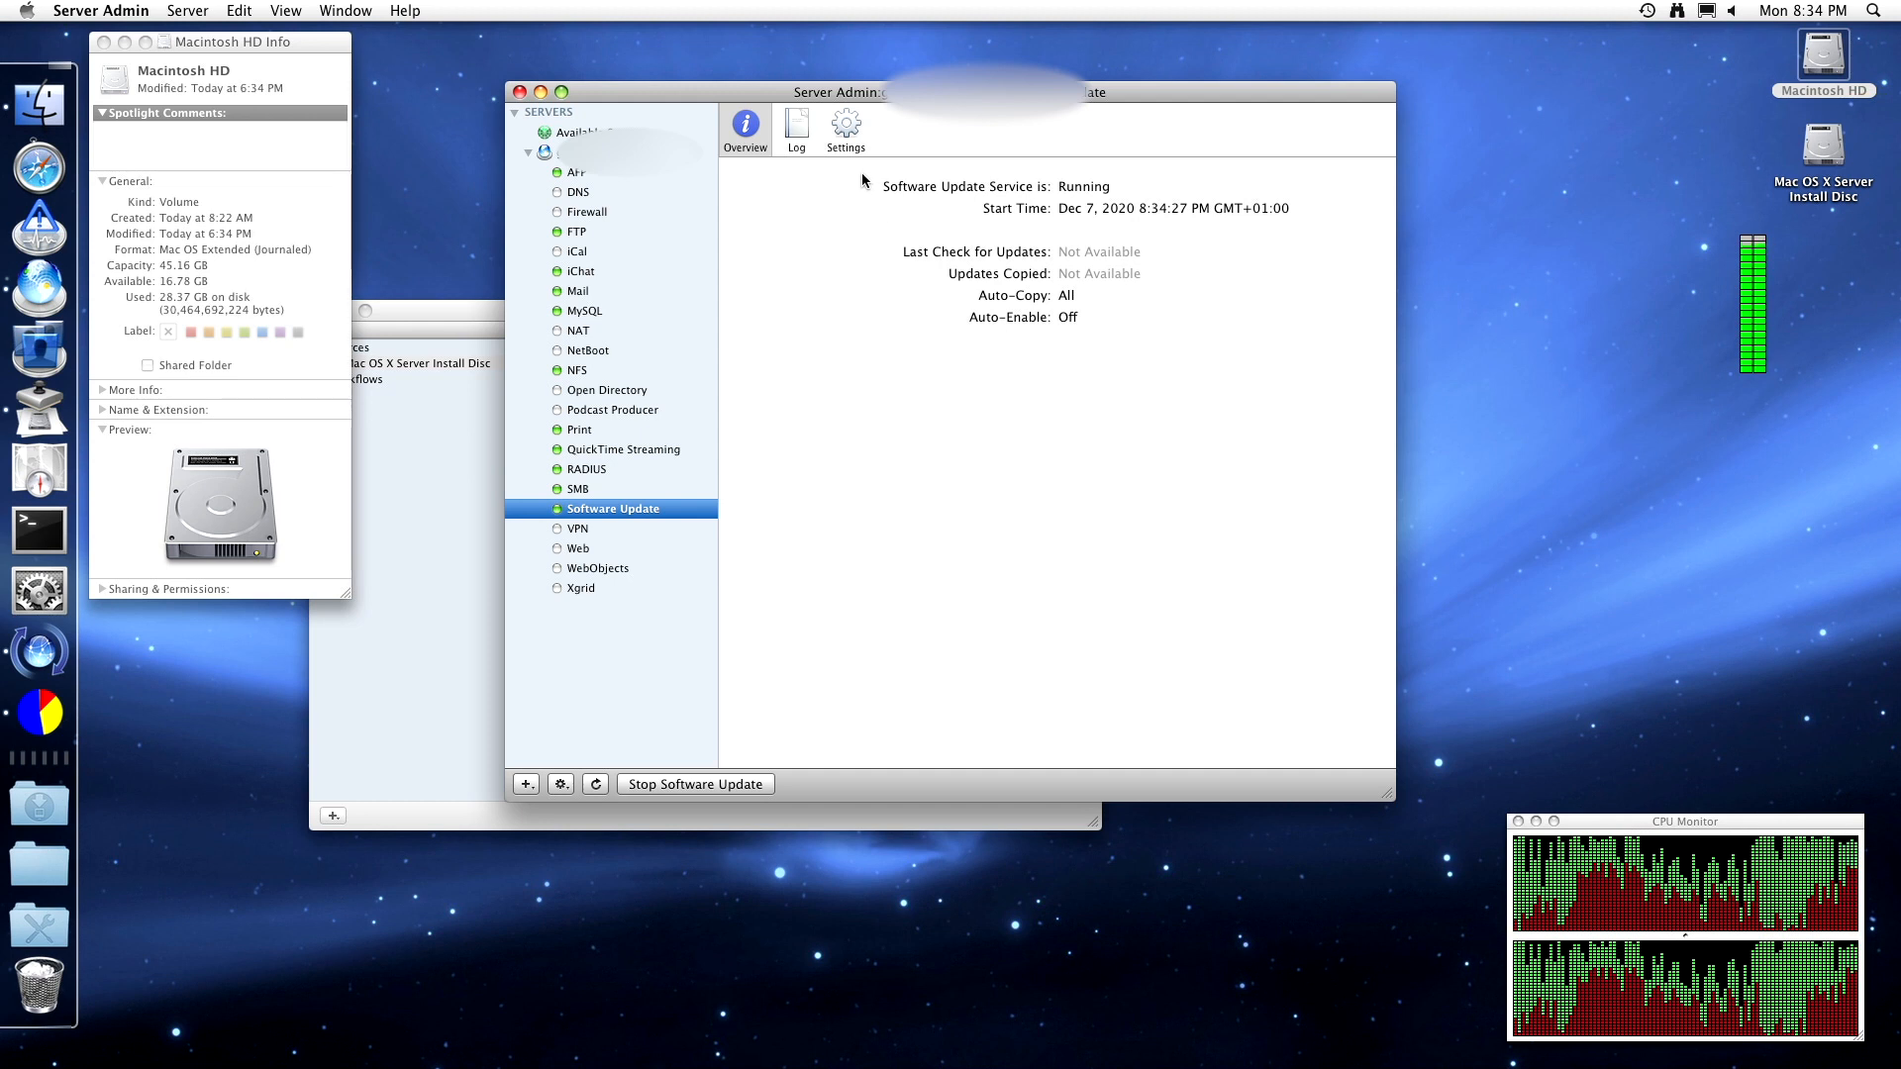
click(13, 676)
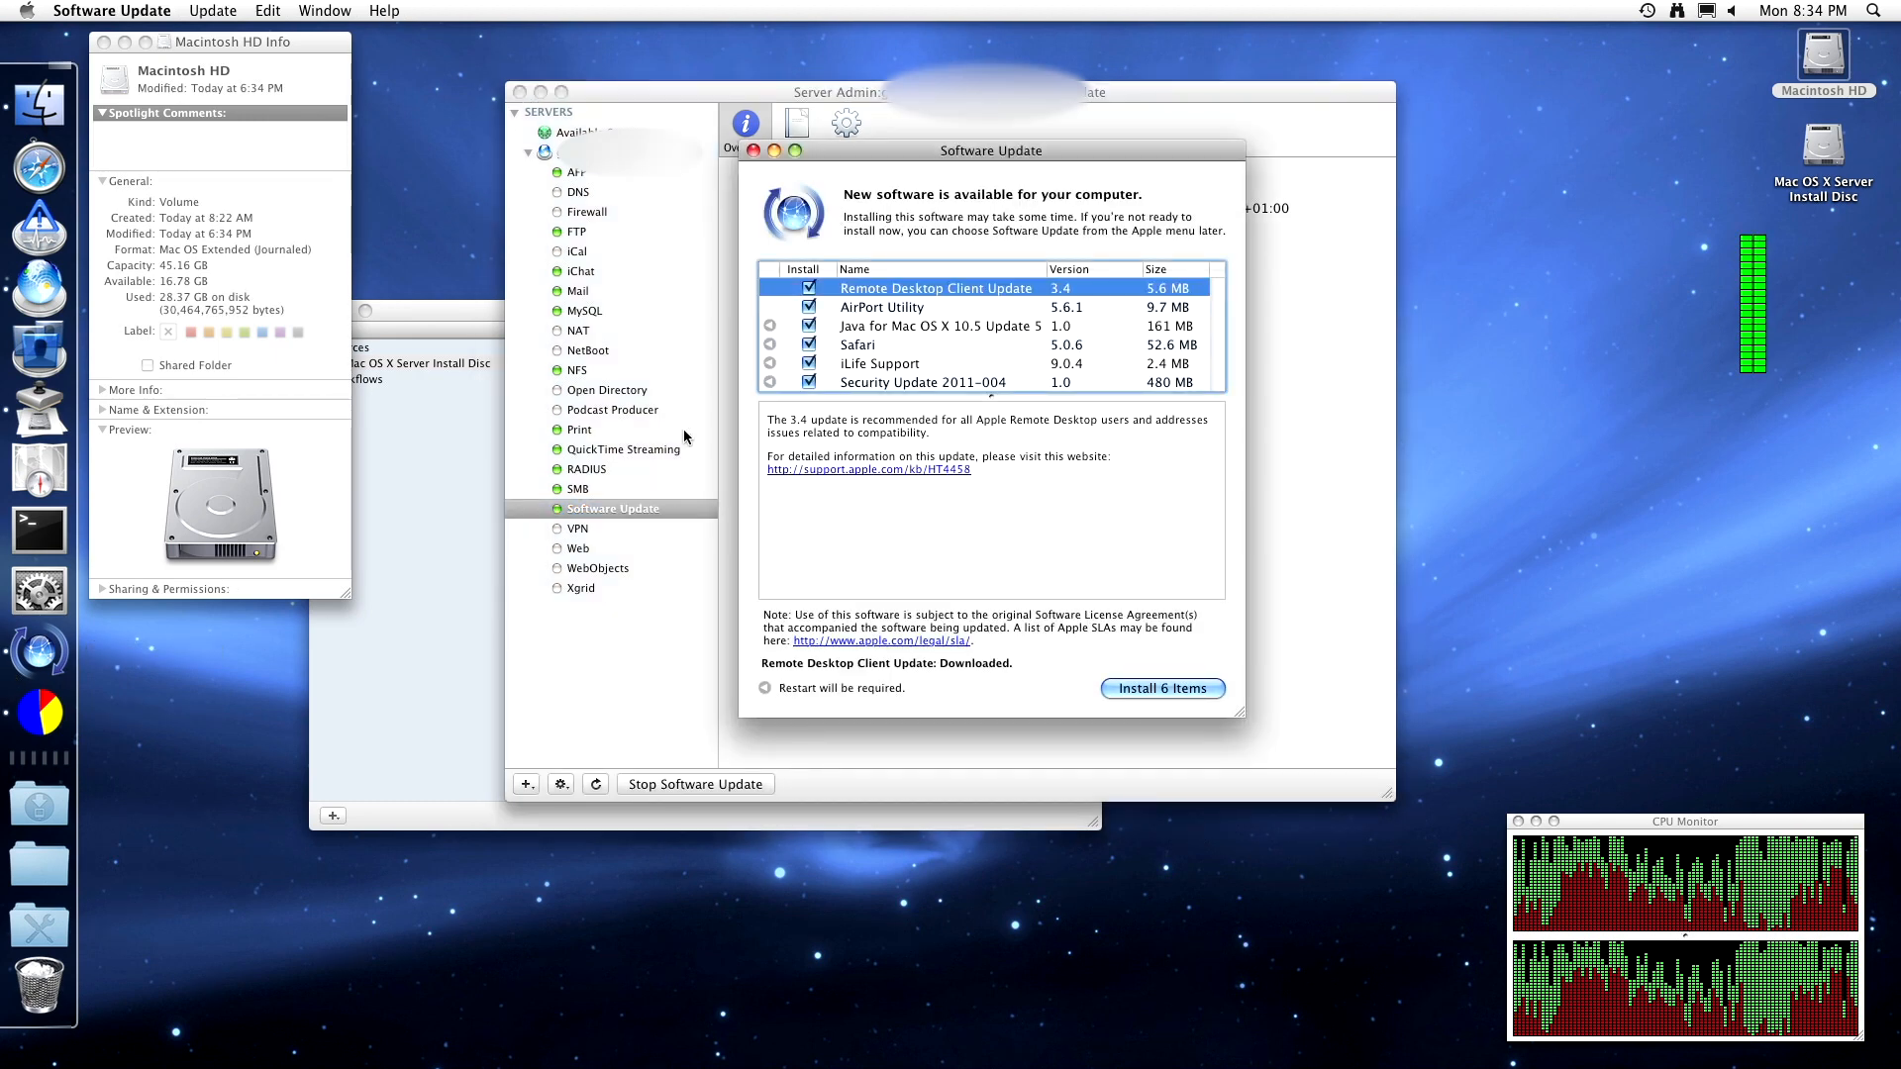
click(752, 150)
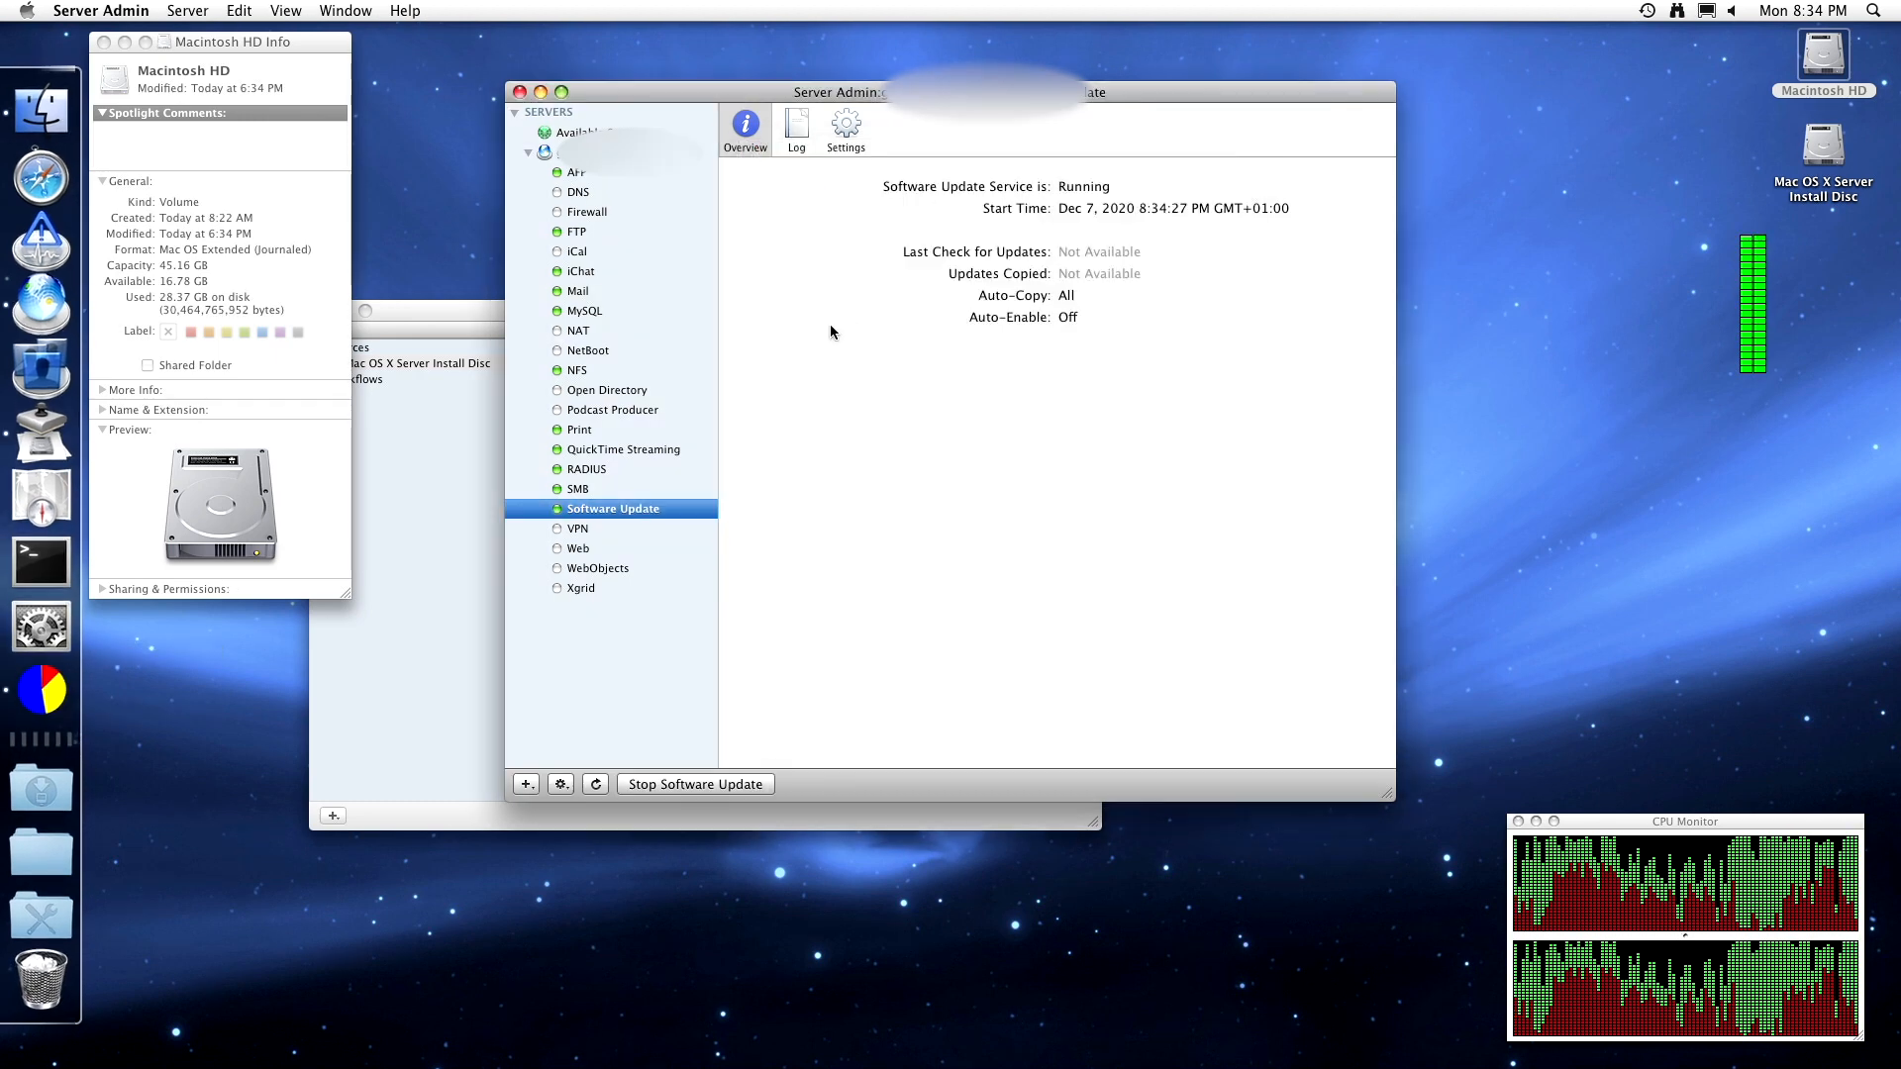
- Review the VPN service status, log and current connections, then open VPN settings
click(615, 531)
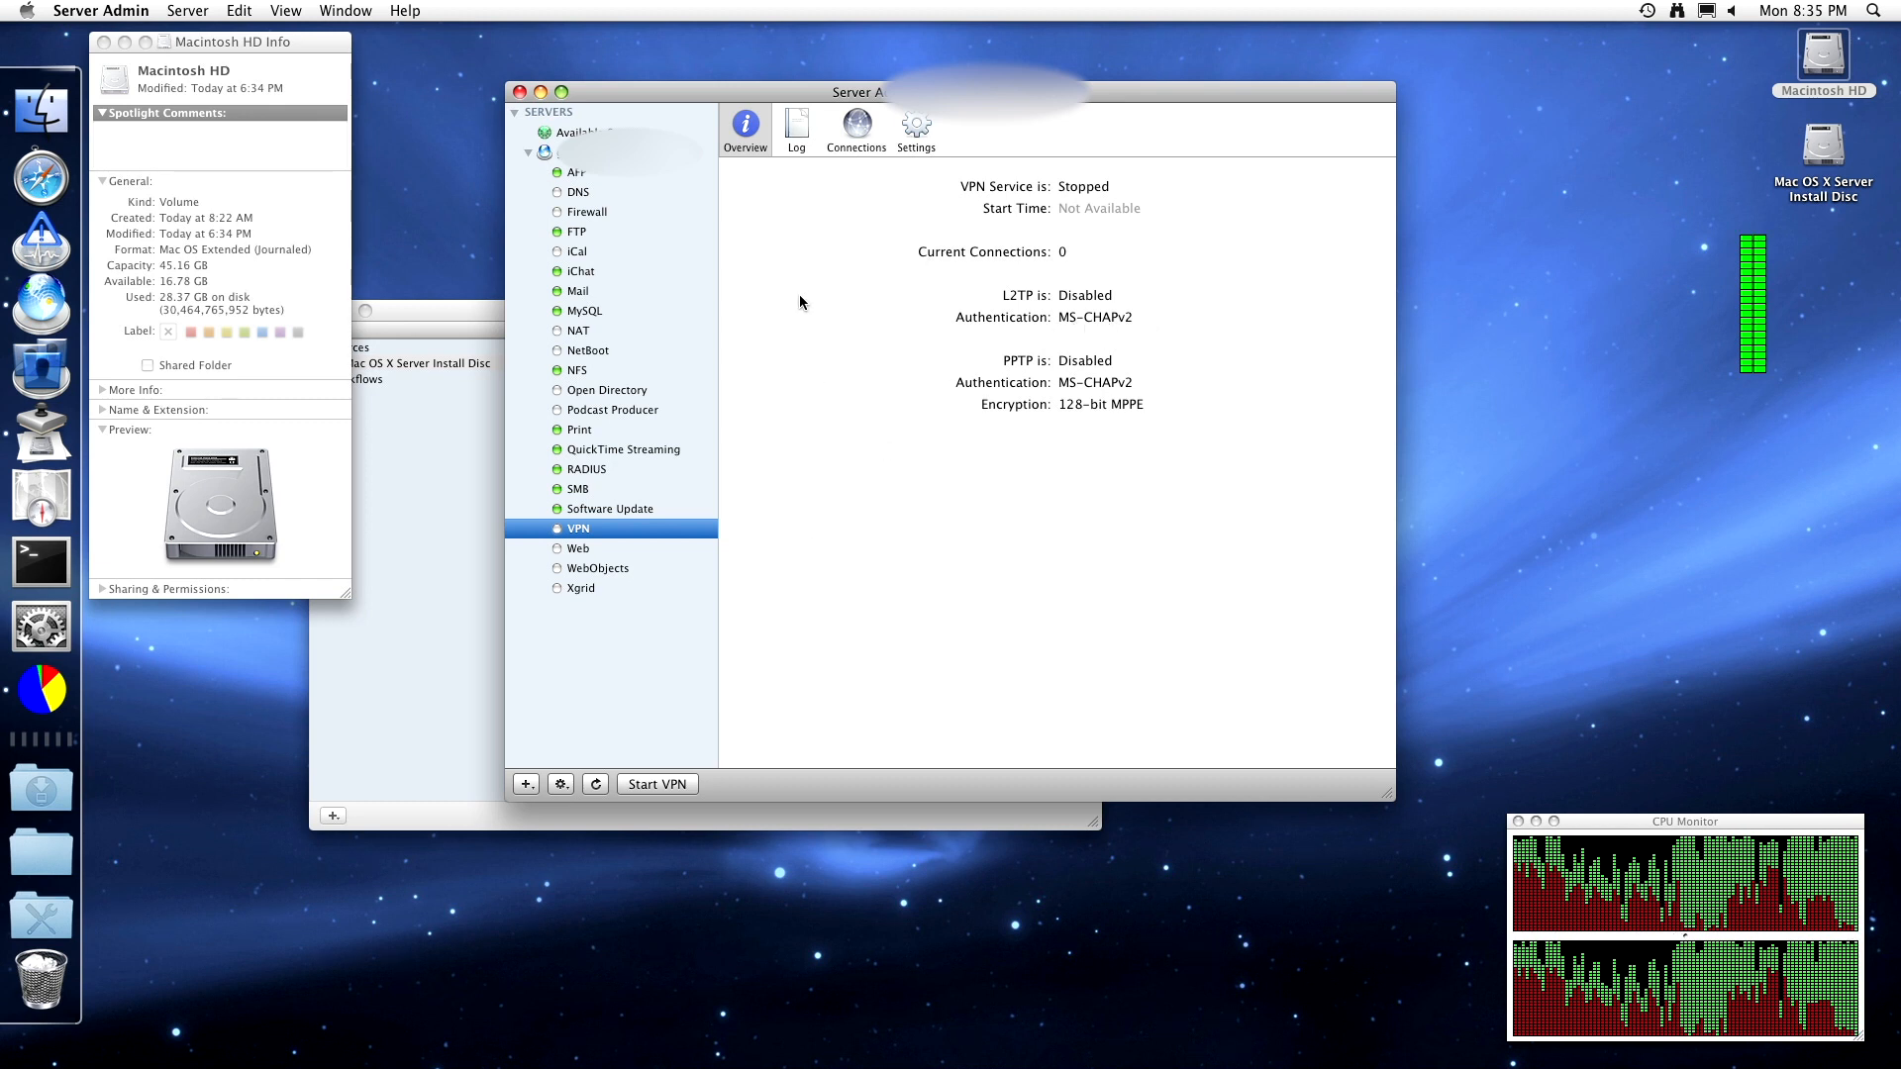
click(796, 149)
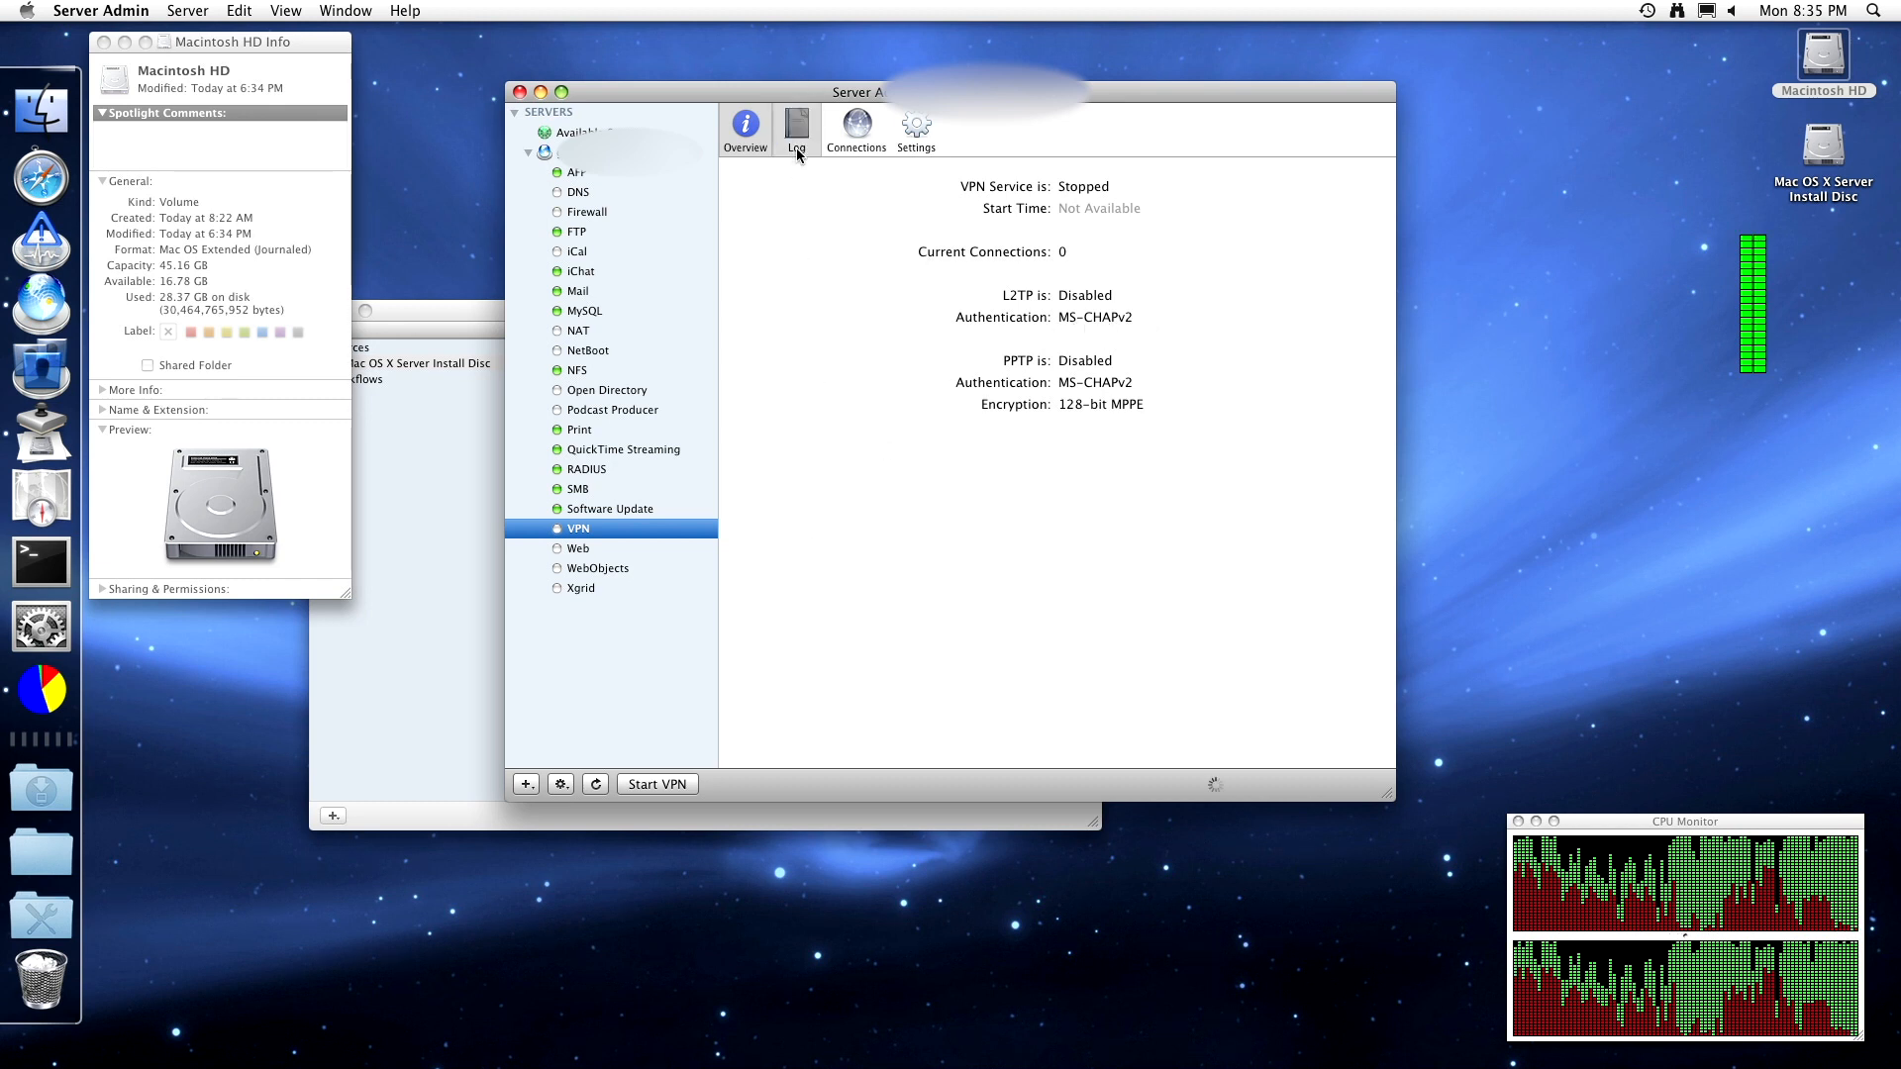
click(856, 126)
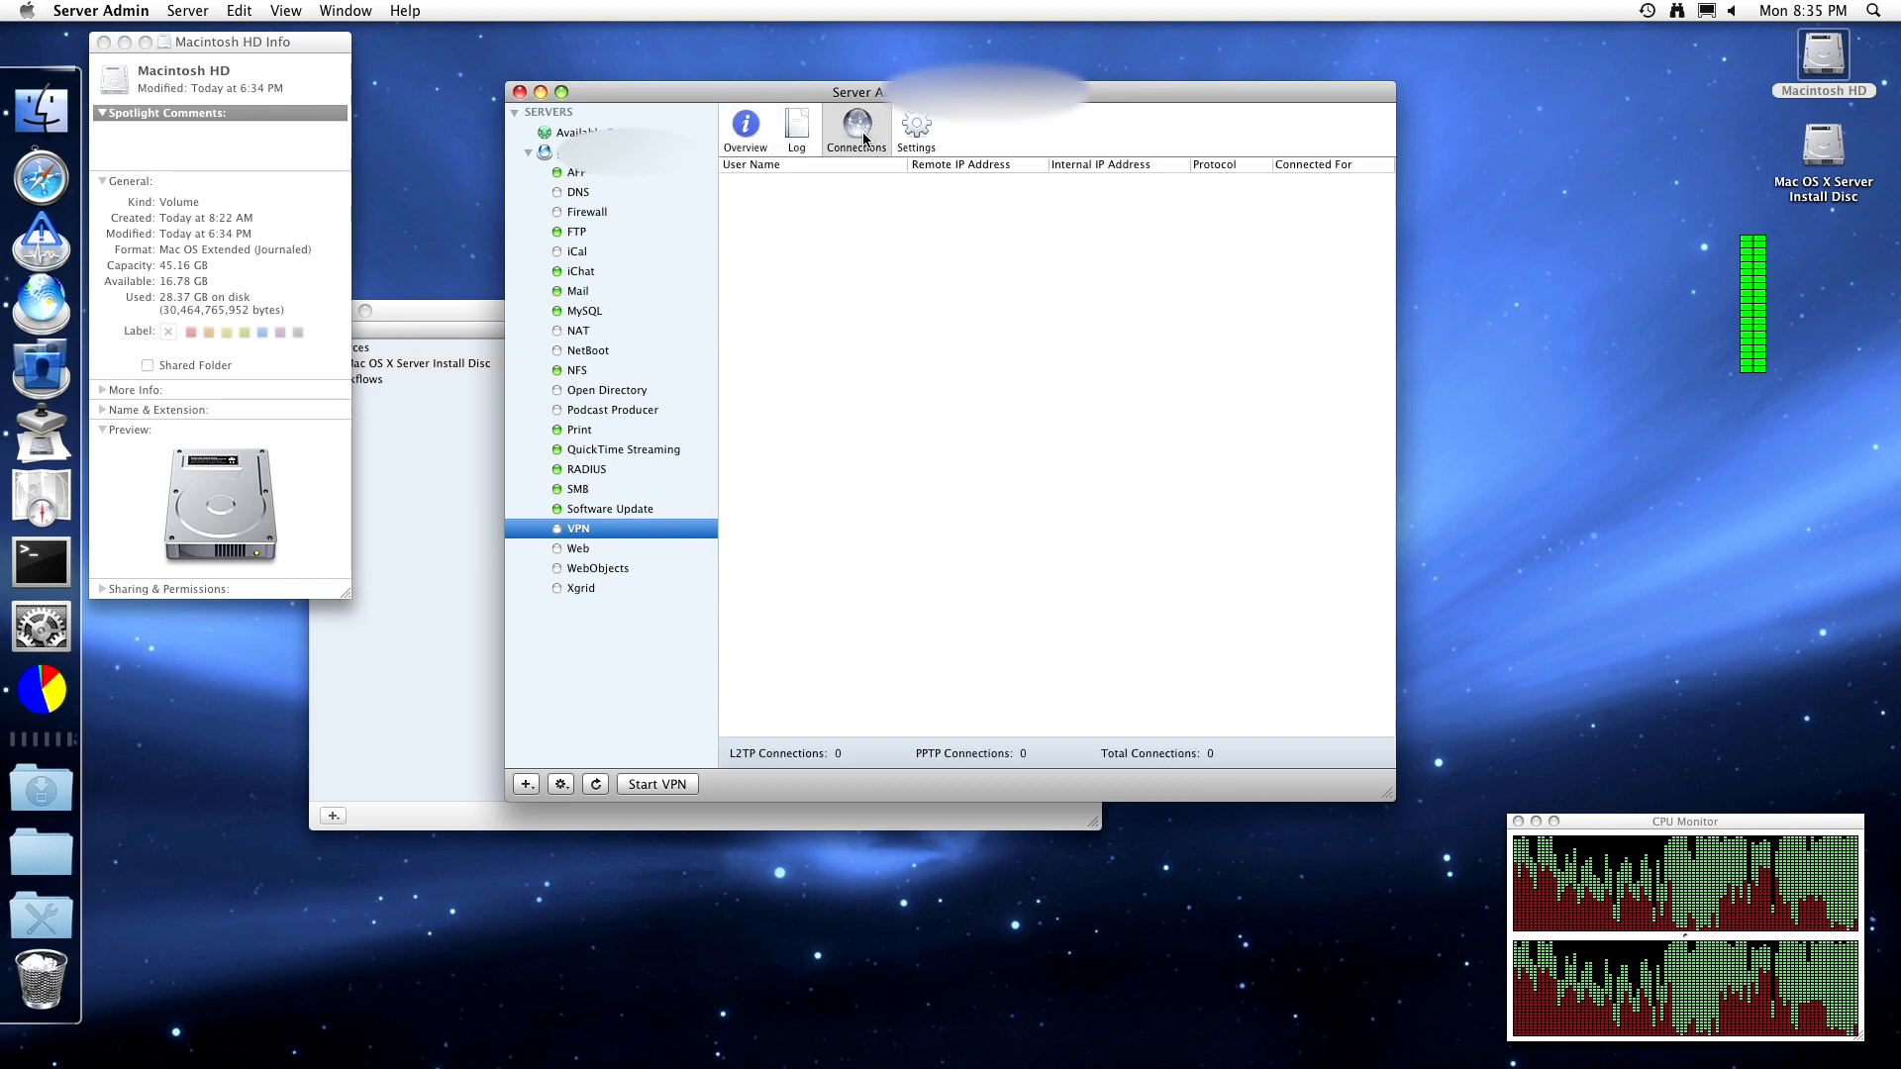
click(917, 134)
- Enable L2TP over IPsec and load balancing with cluster IP address 1.2.3.4
click(842, 228)
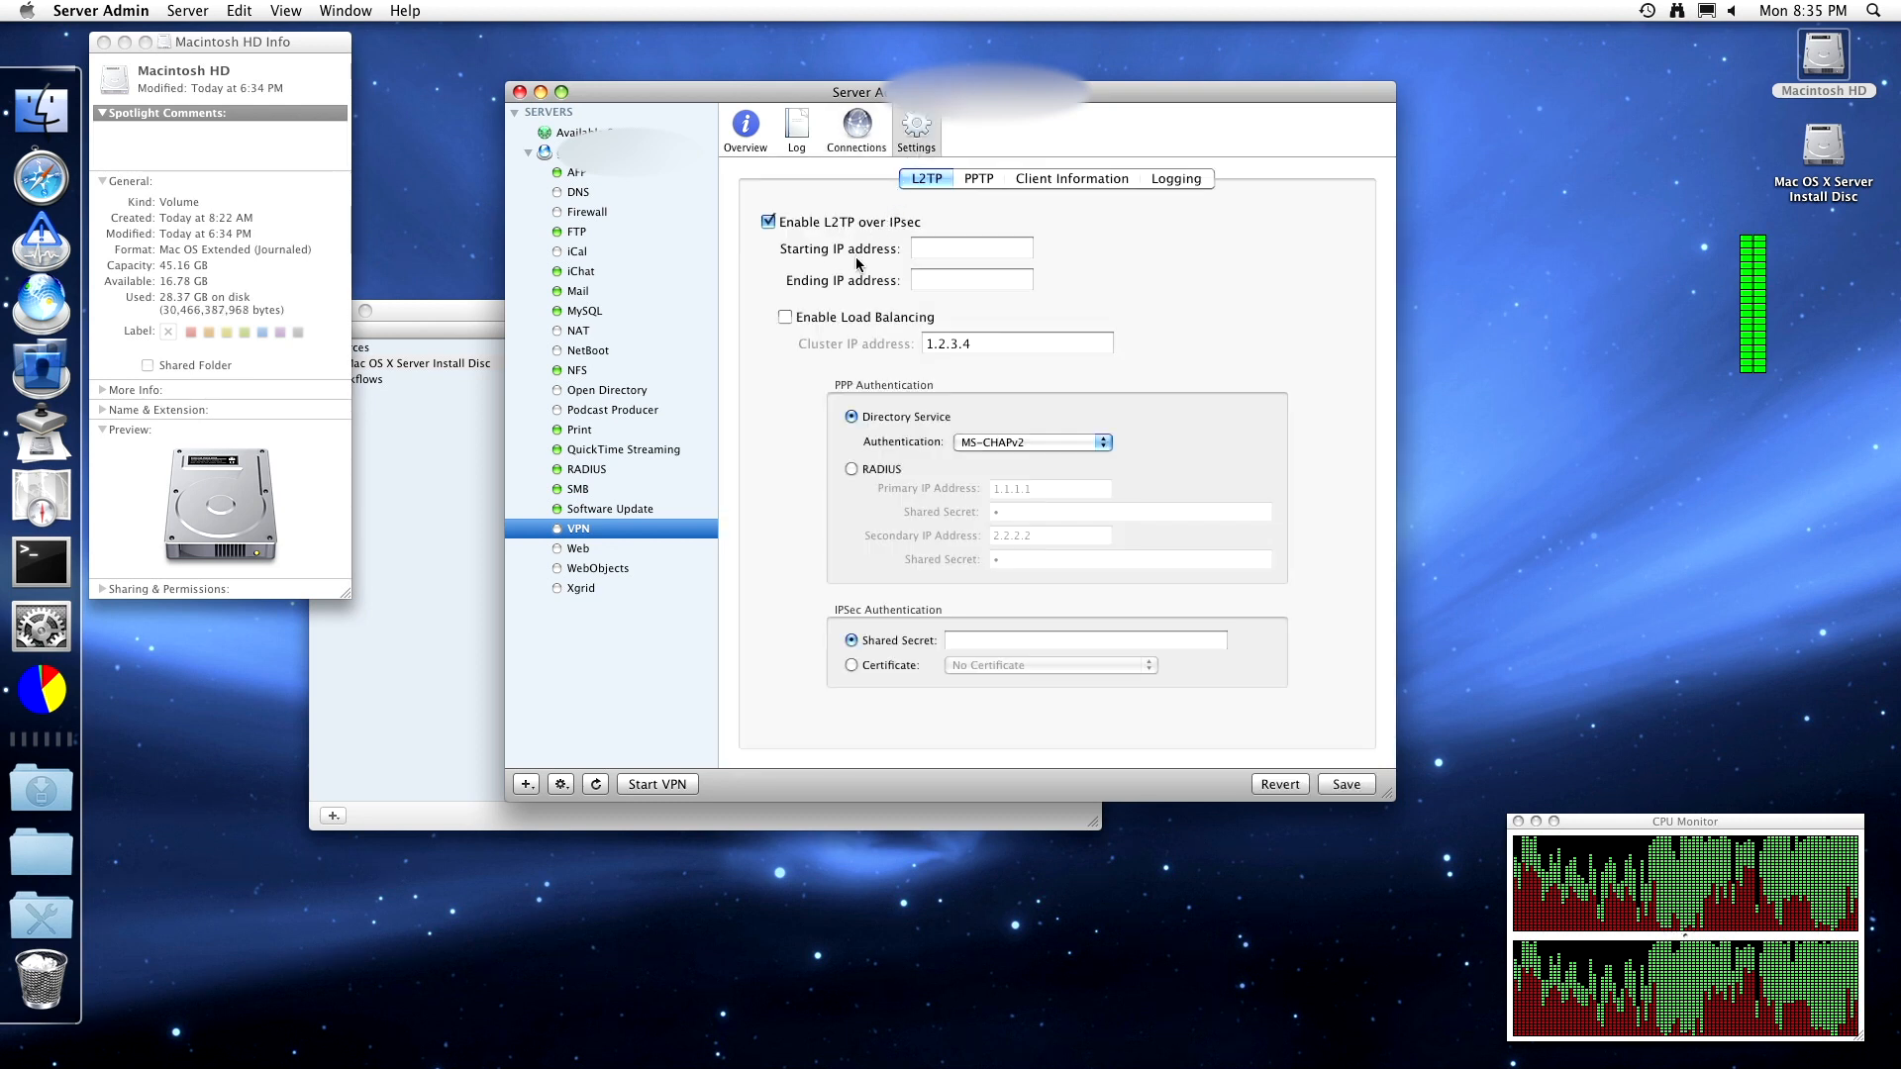
click(966, 242)
key(Tab)
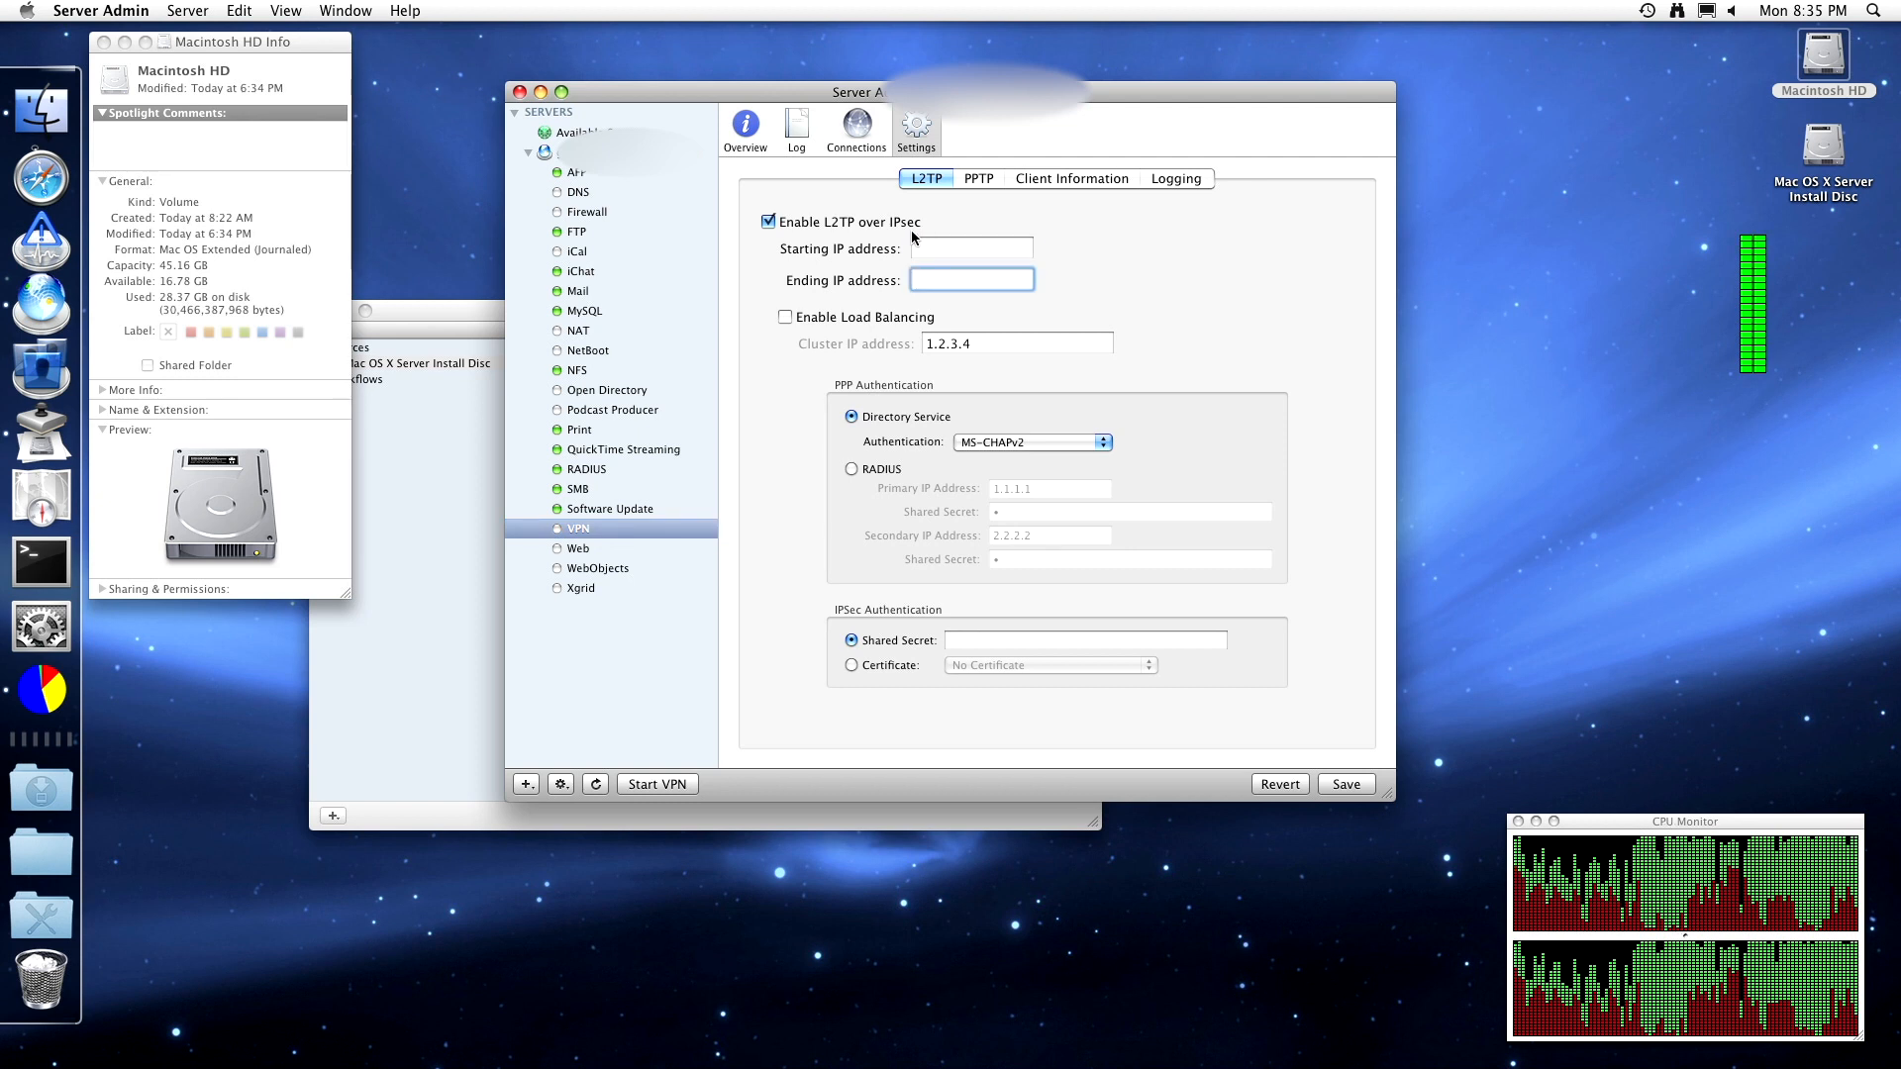
click(896, 225)
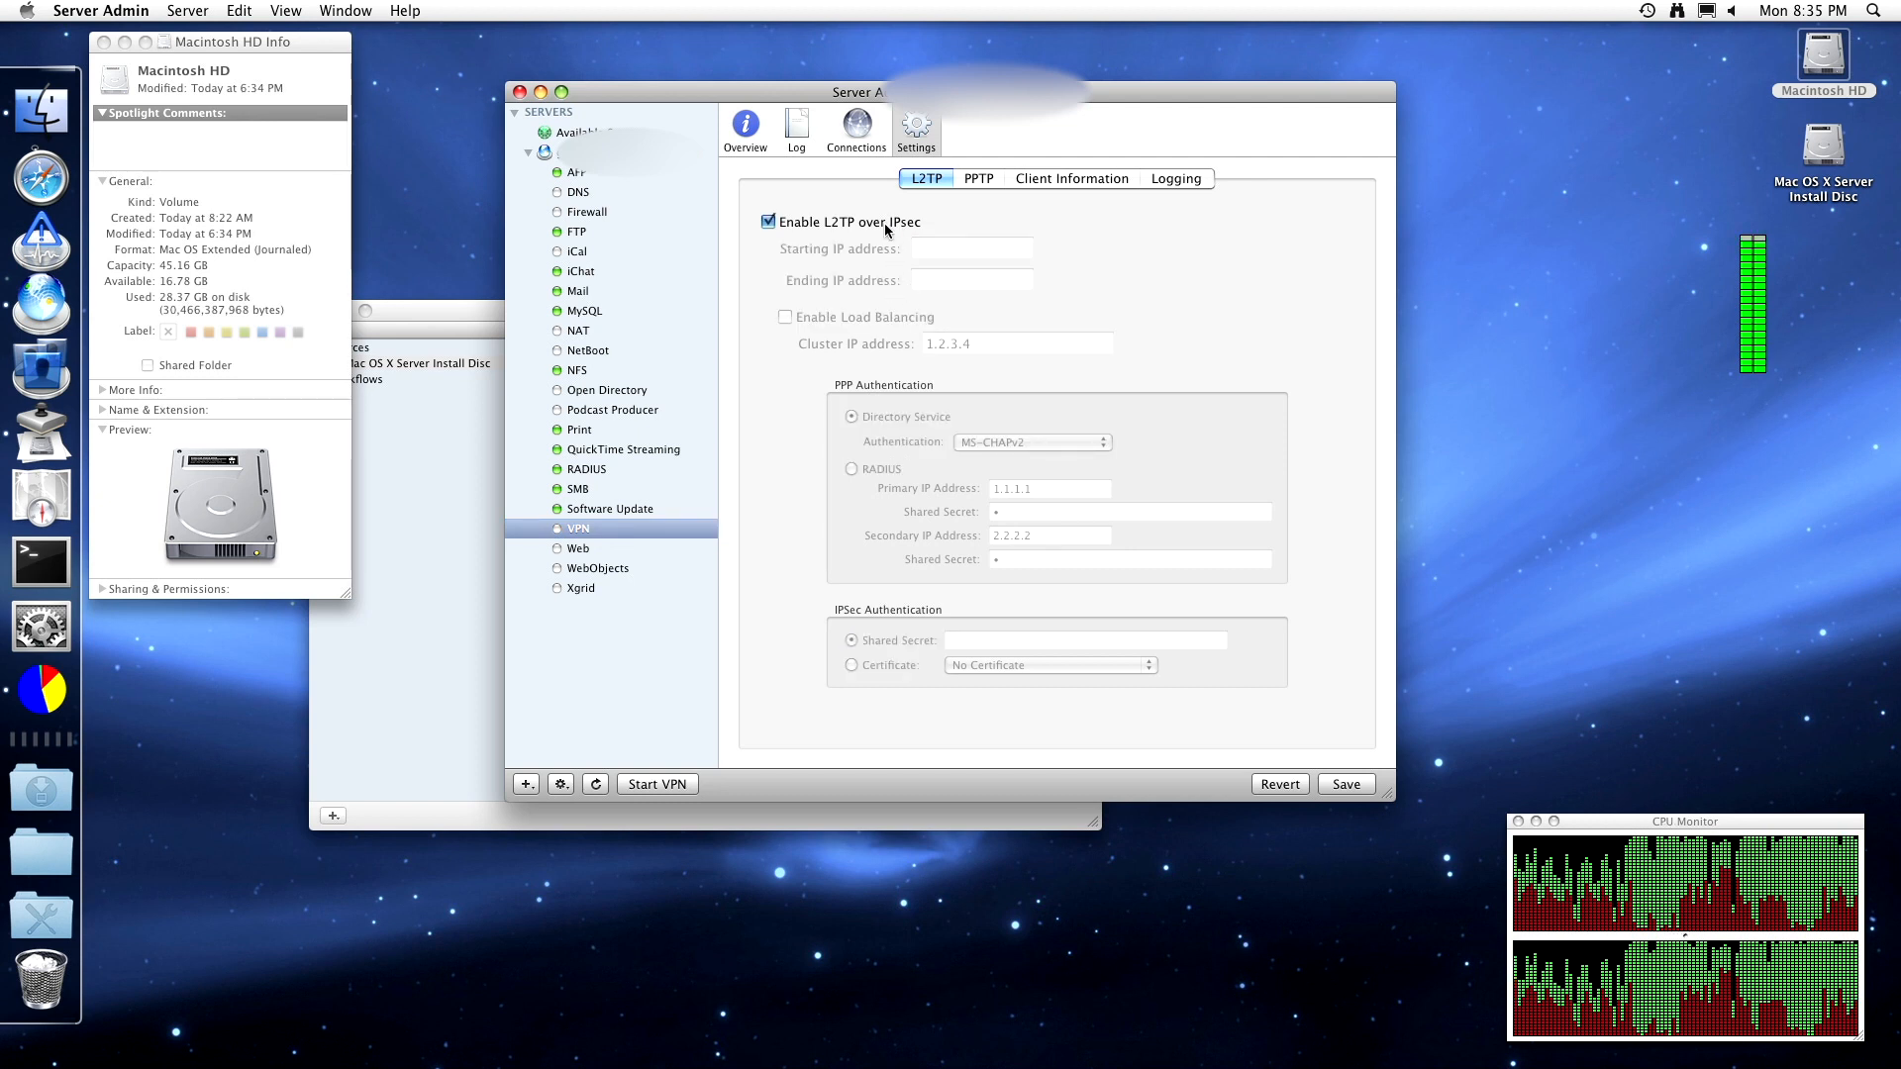
click(888, 225)
click(887, 319)
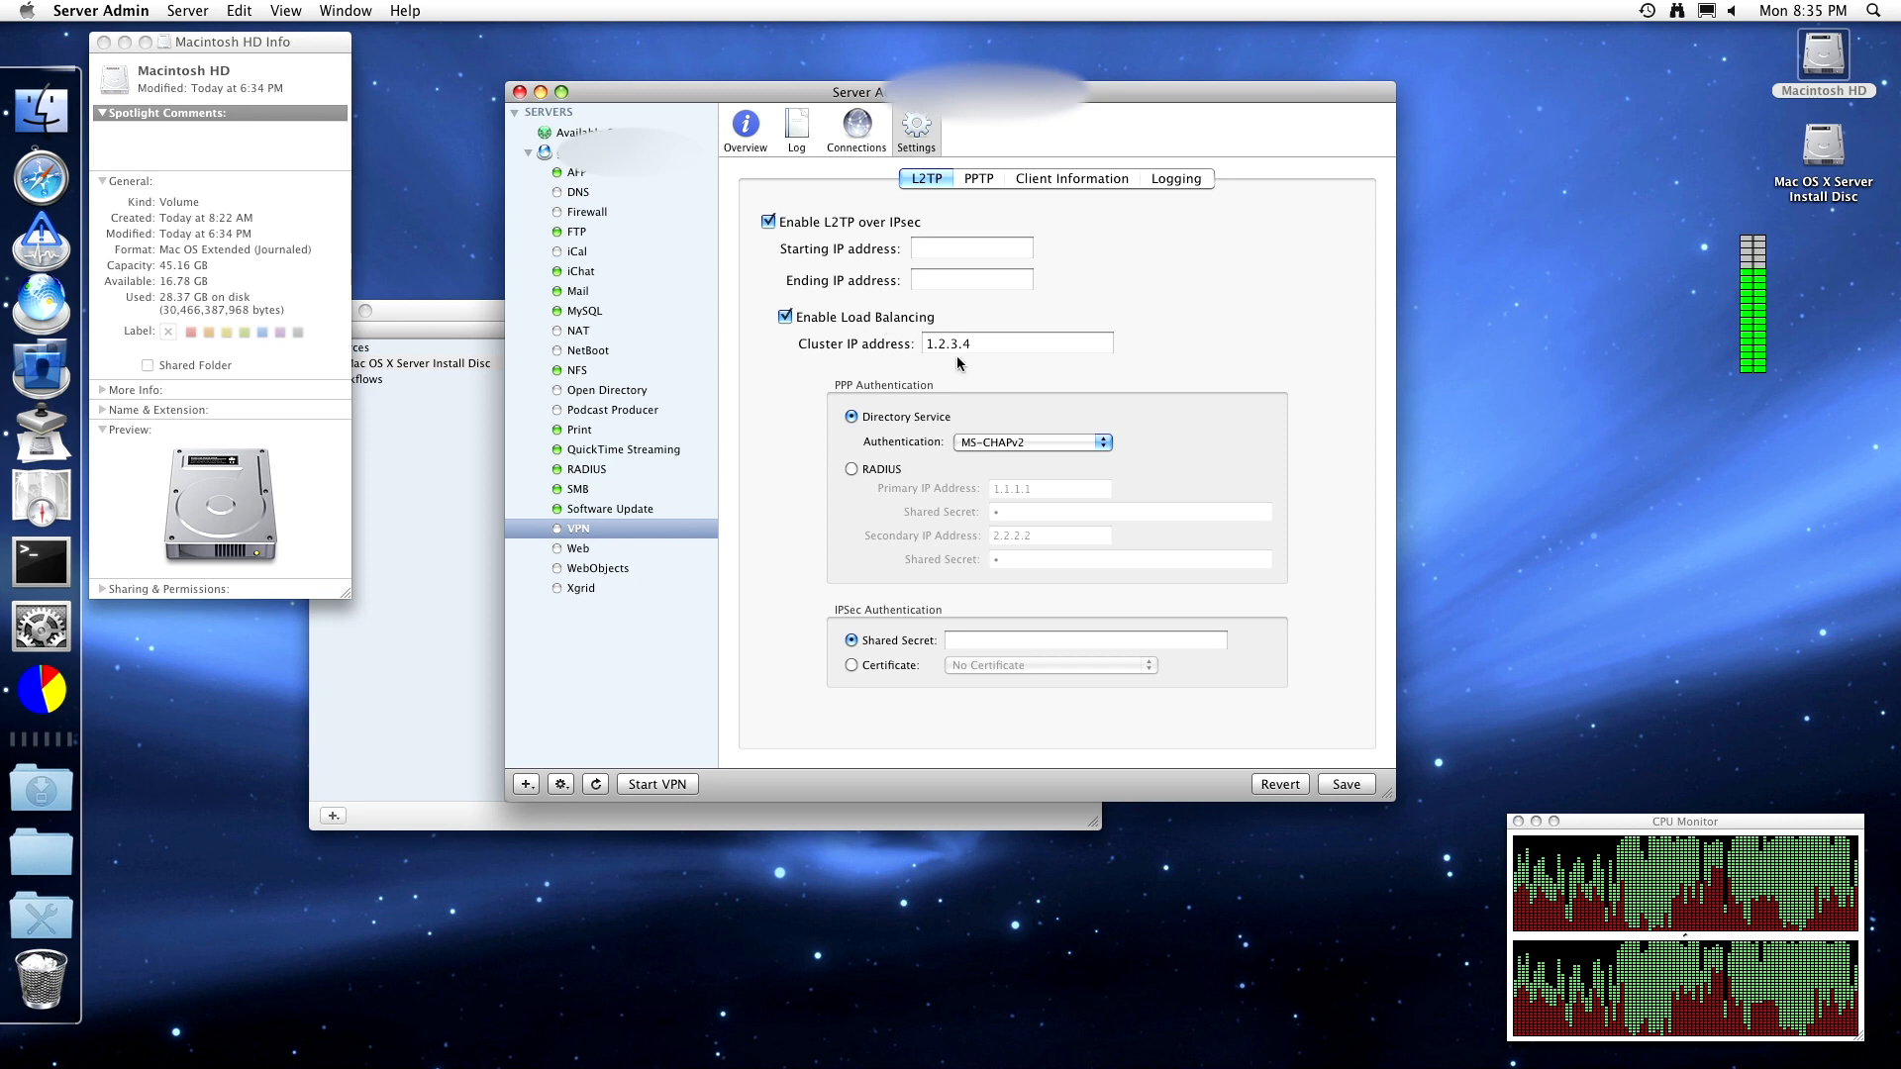
click(998, 341)
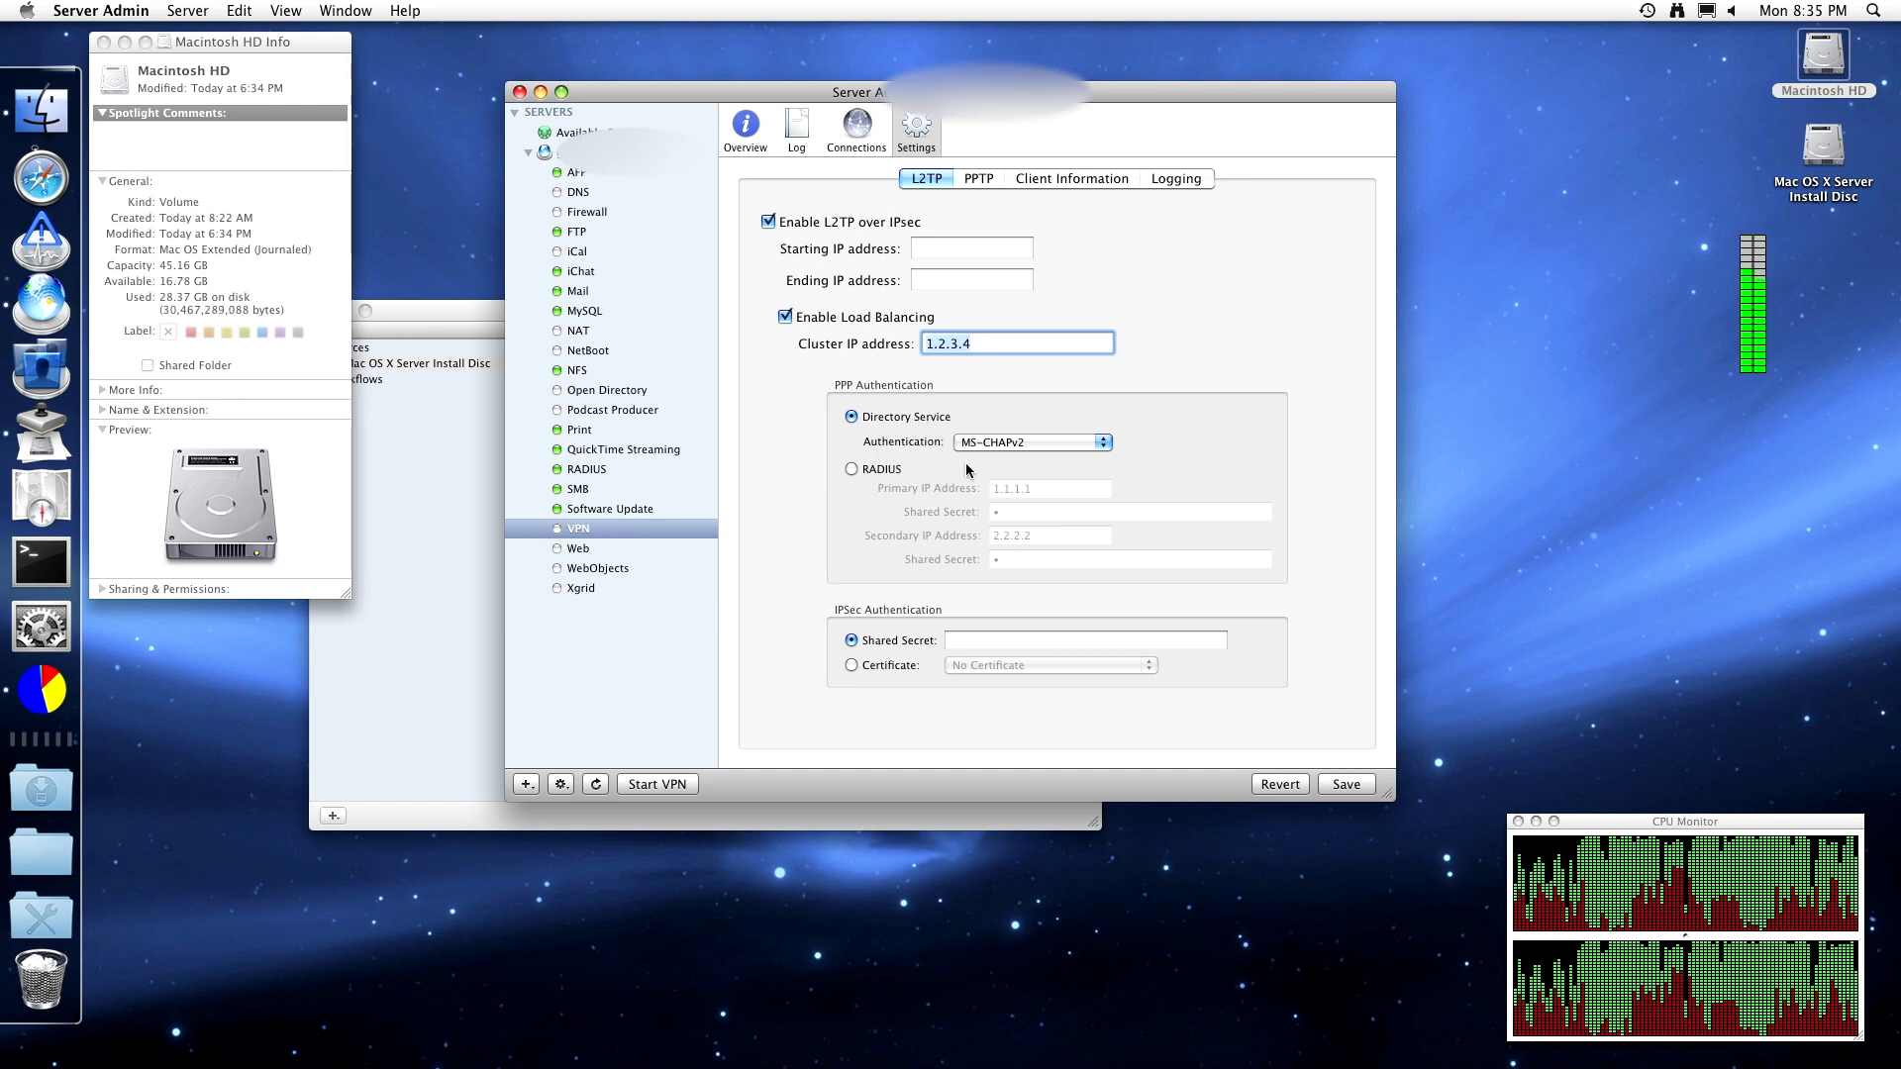
- Try MS-CHAPv2 and RADIUS PPP authentication, settling on directory service authentication
click(1049, 443)
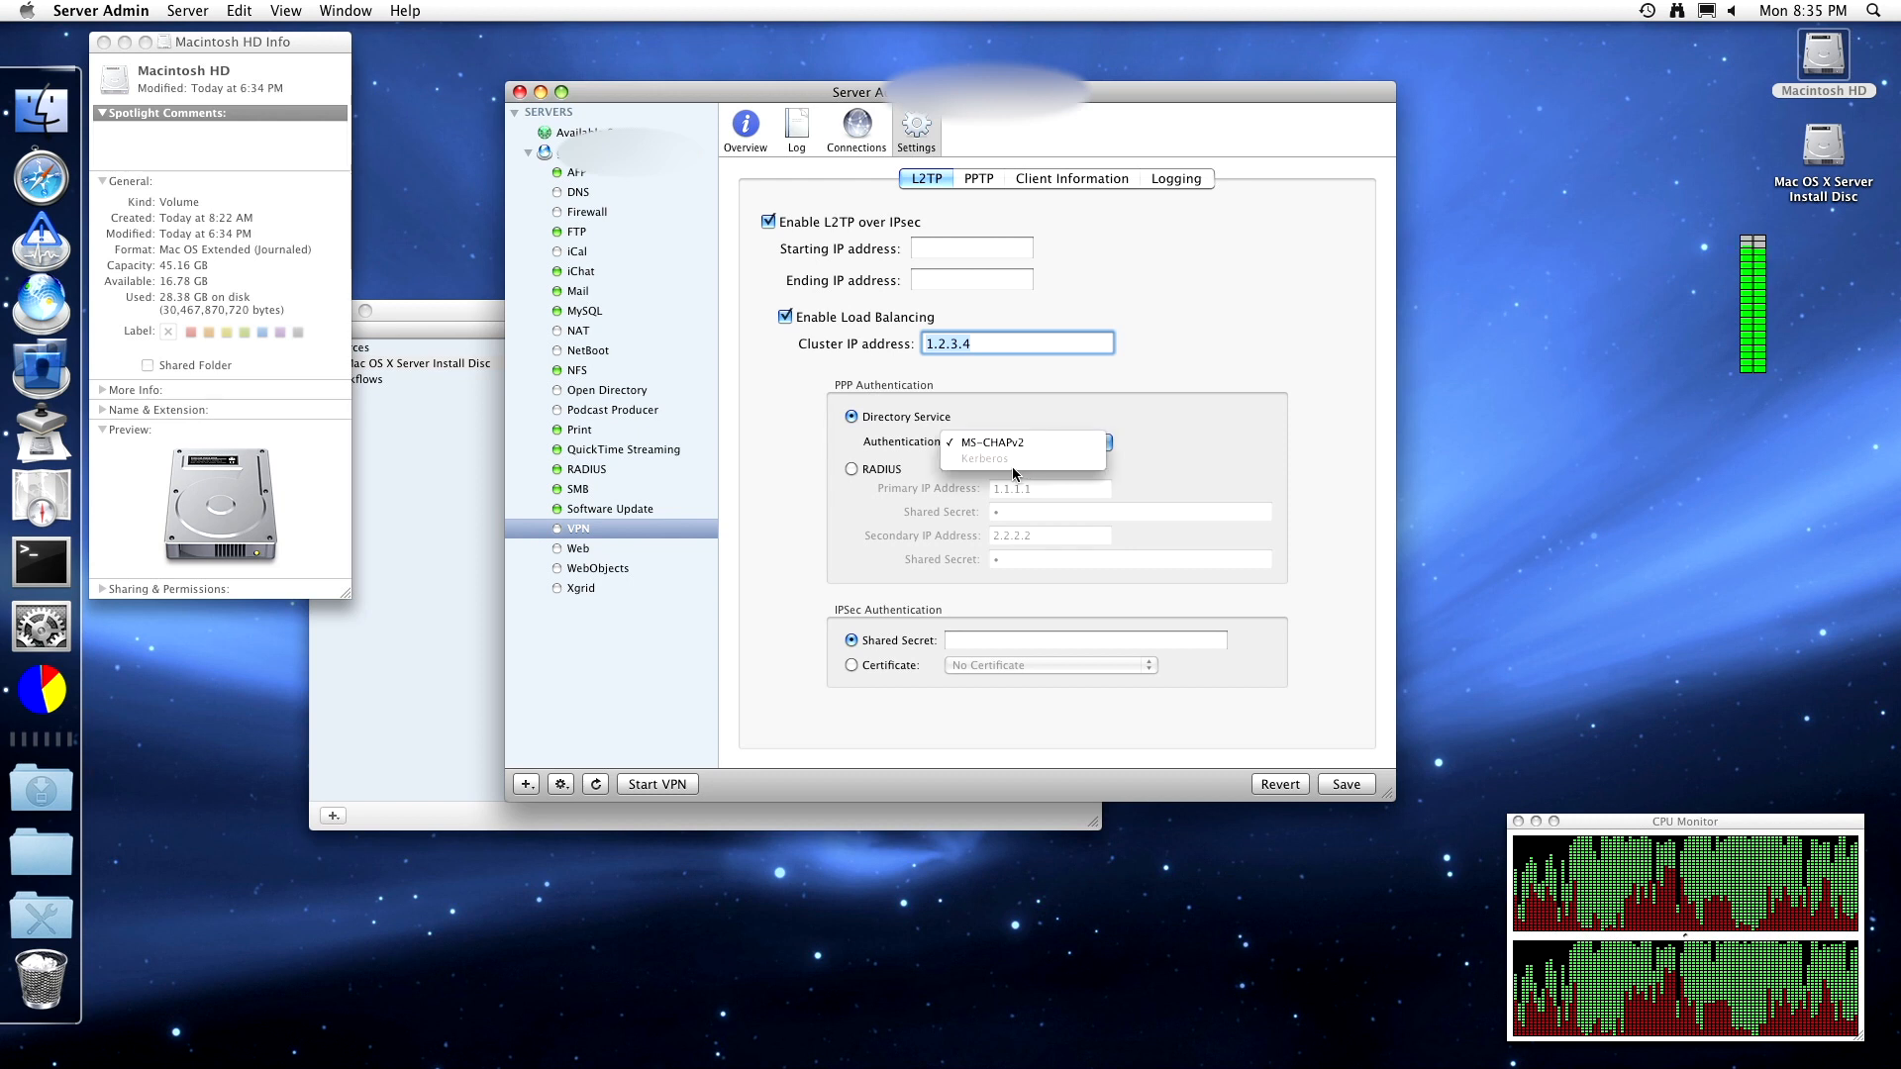
click(994, 446)
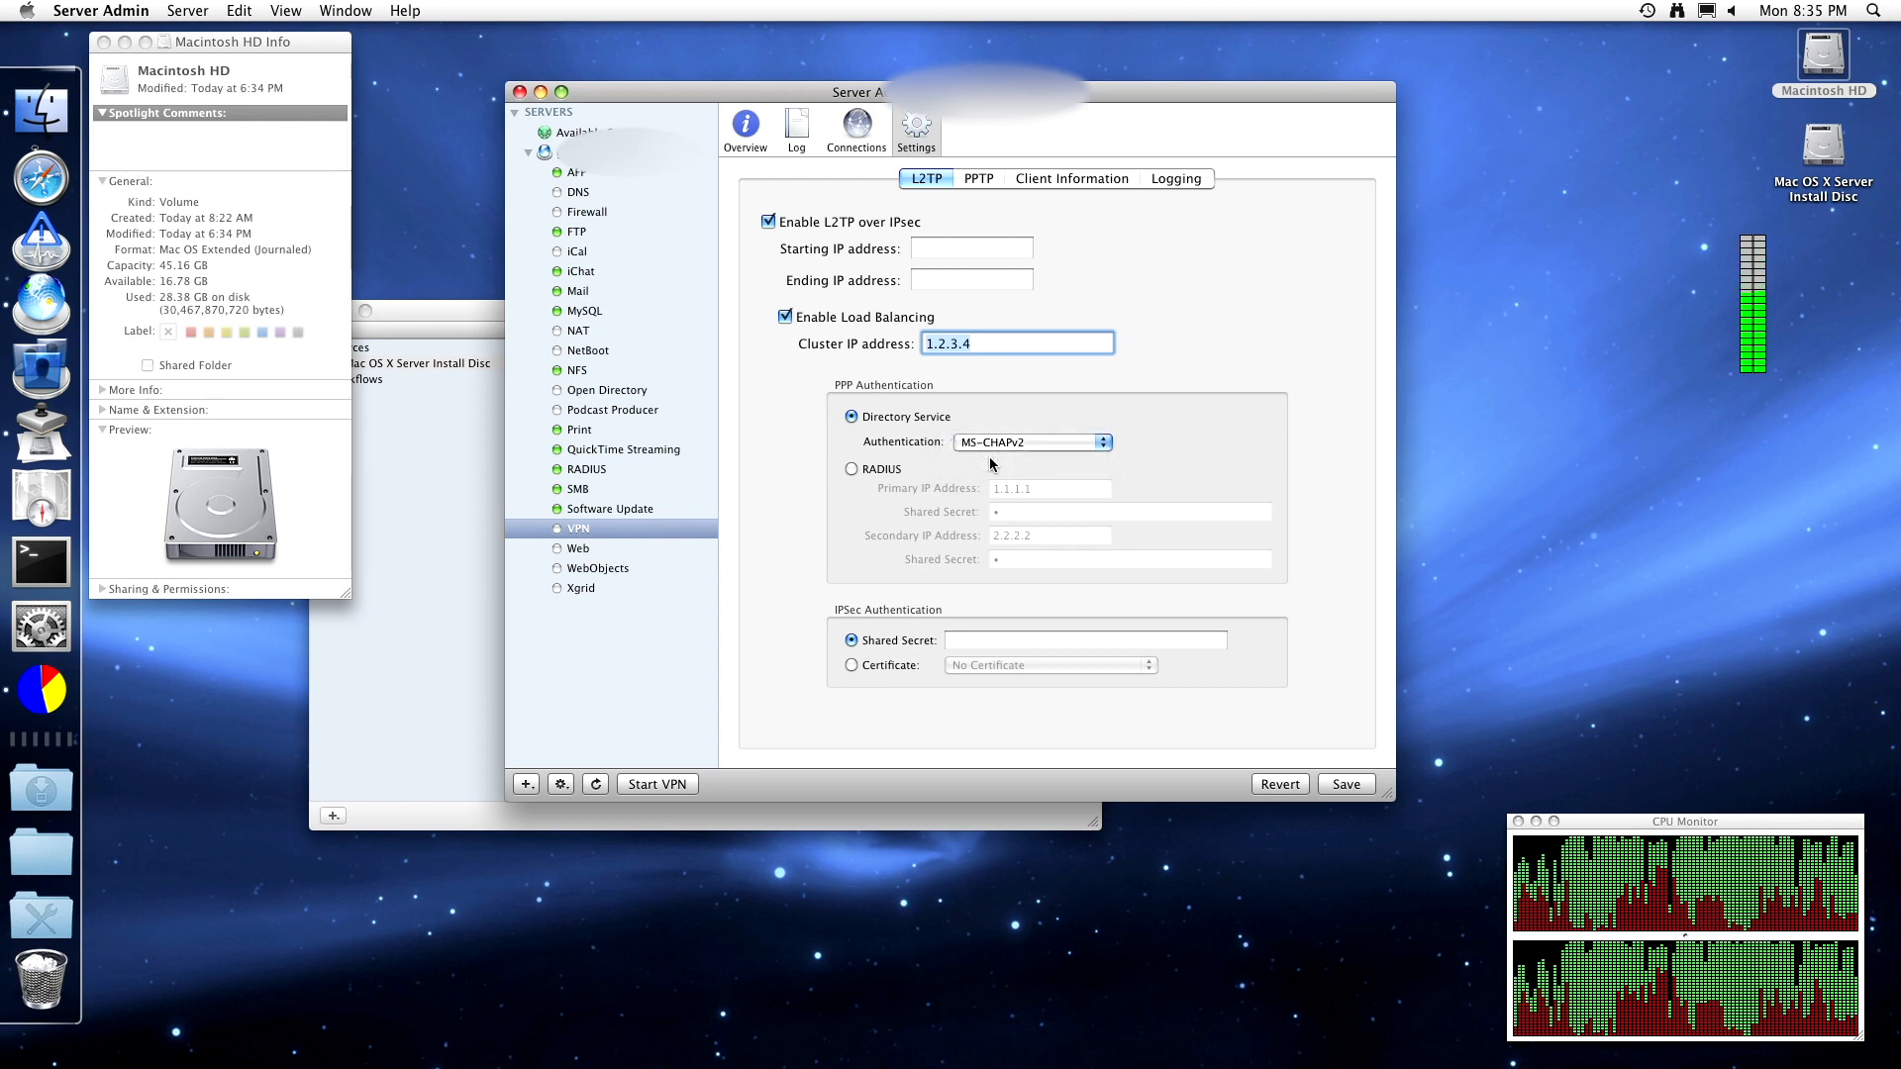
click(891, 471)
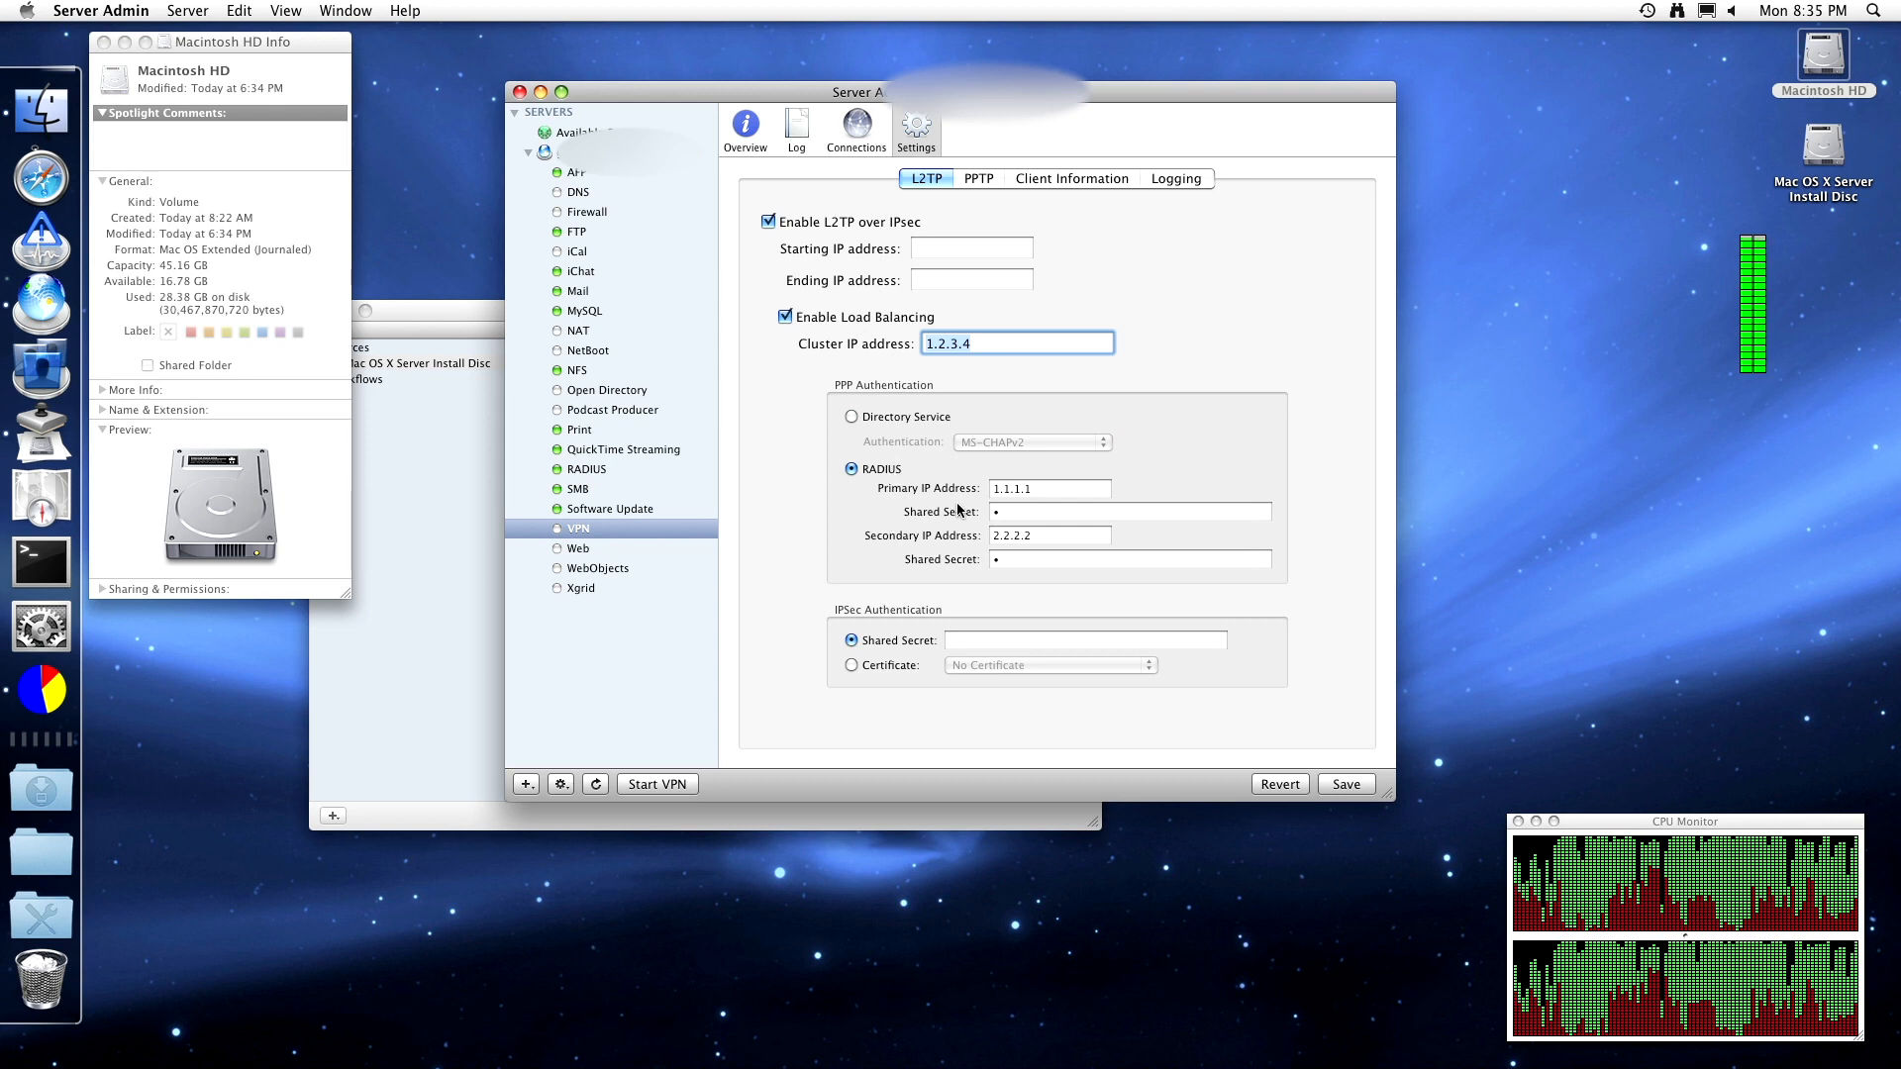
click(909, 418)
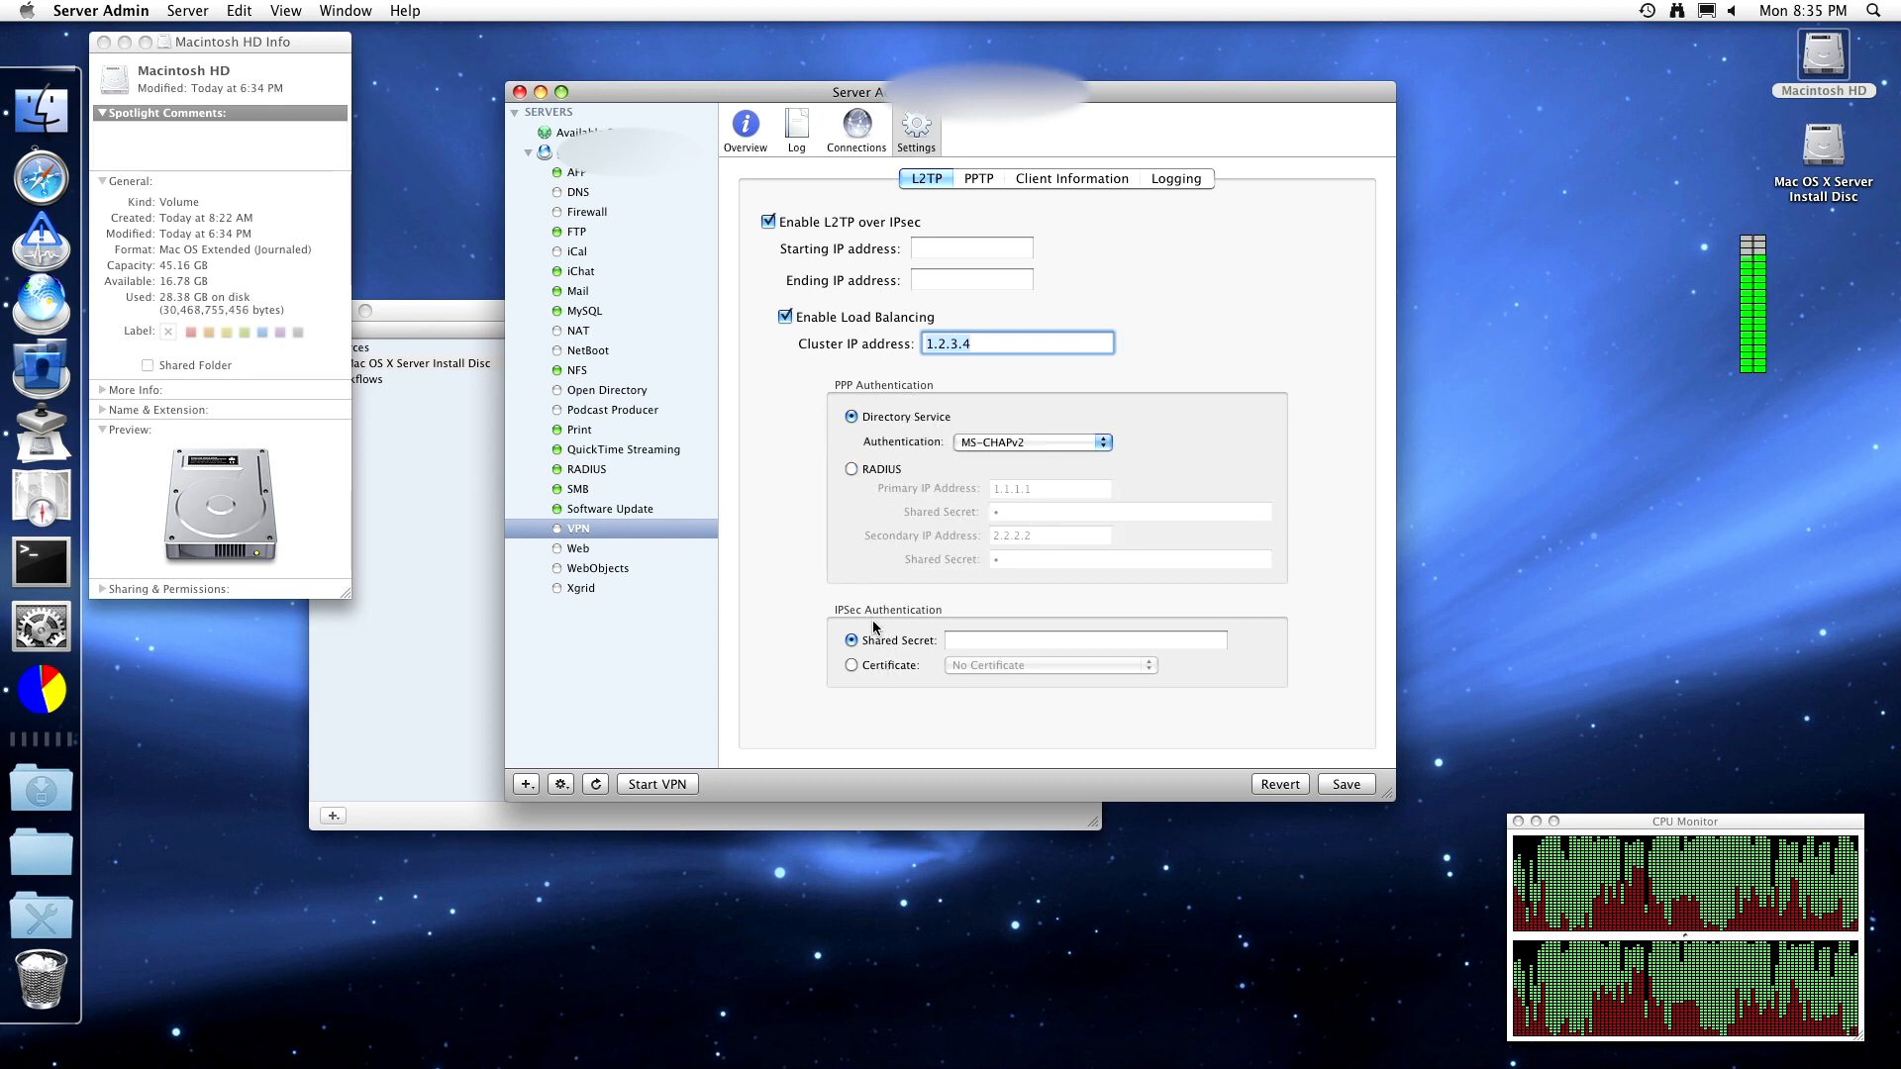
- Check the certificate option for IPsec authentication, keeping a shared secret
click(1030, 642)
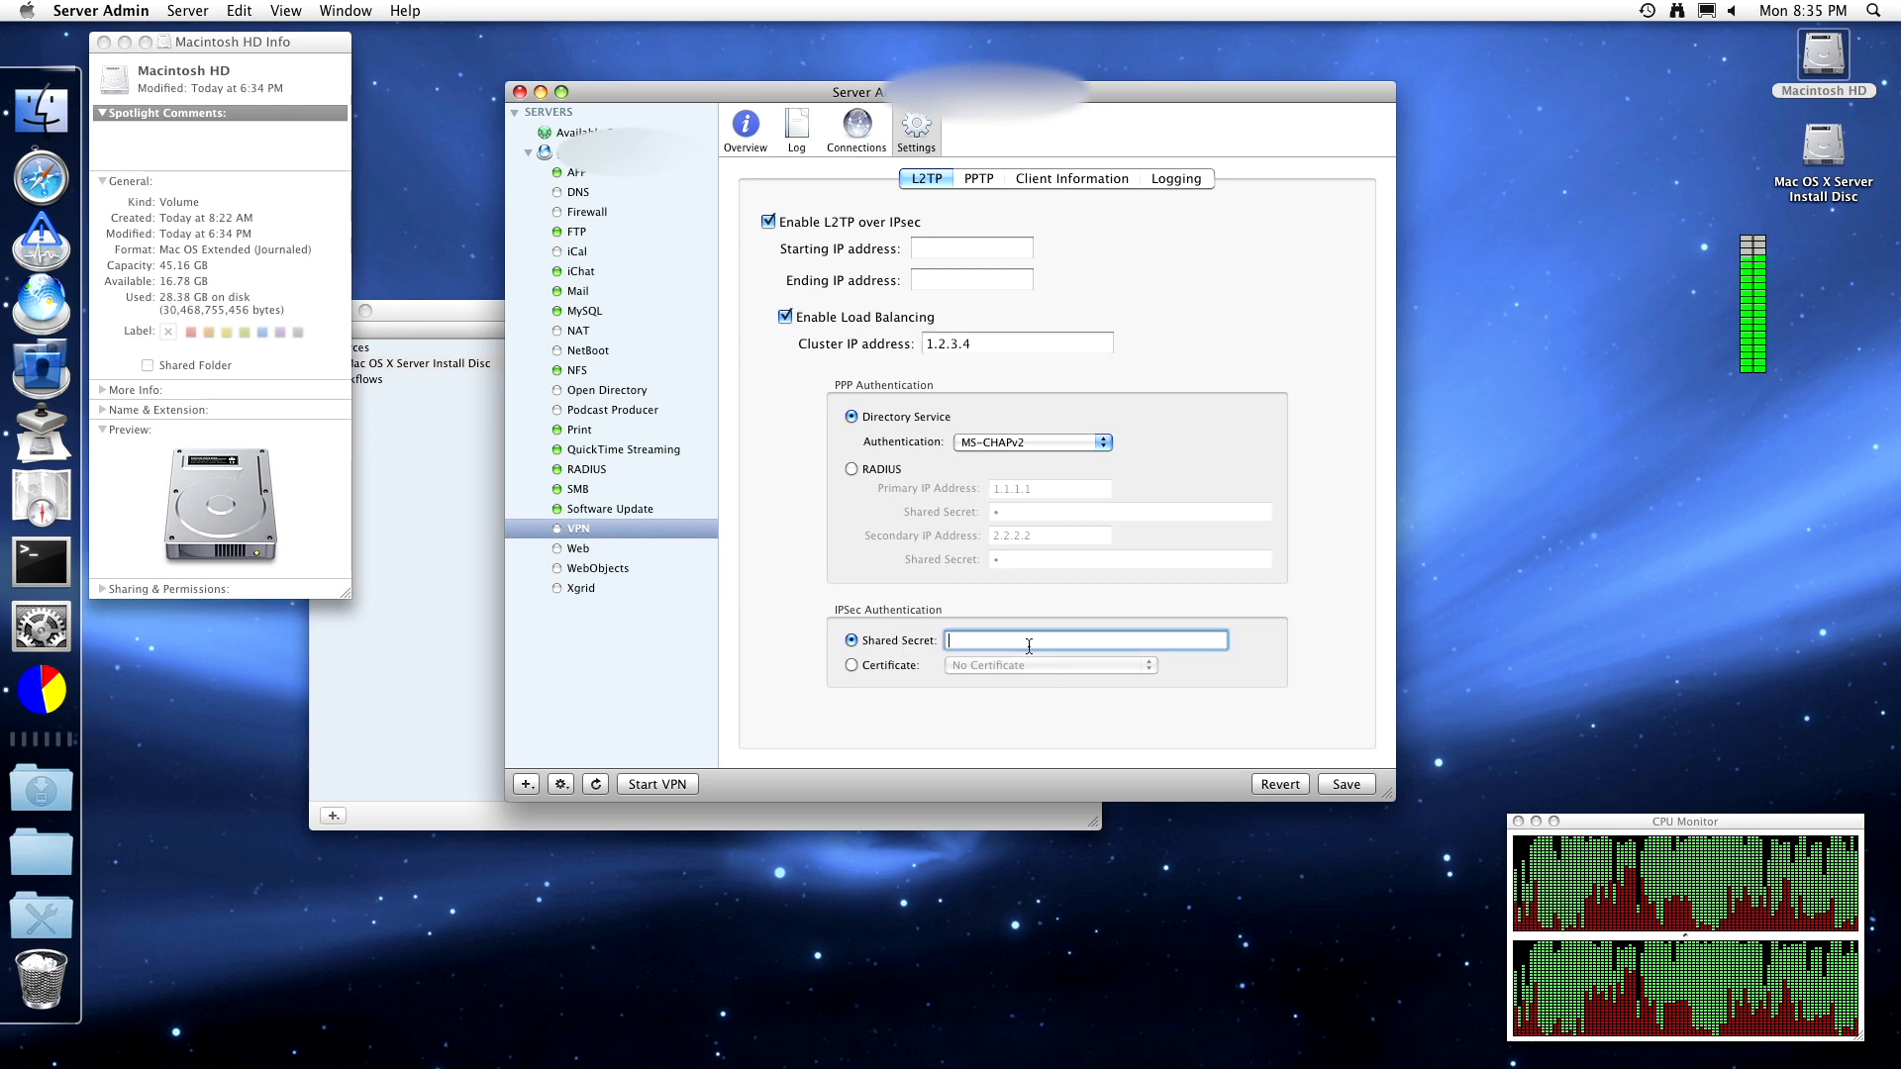
click(882, 664)
click(1006, 666)
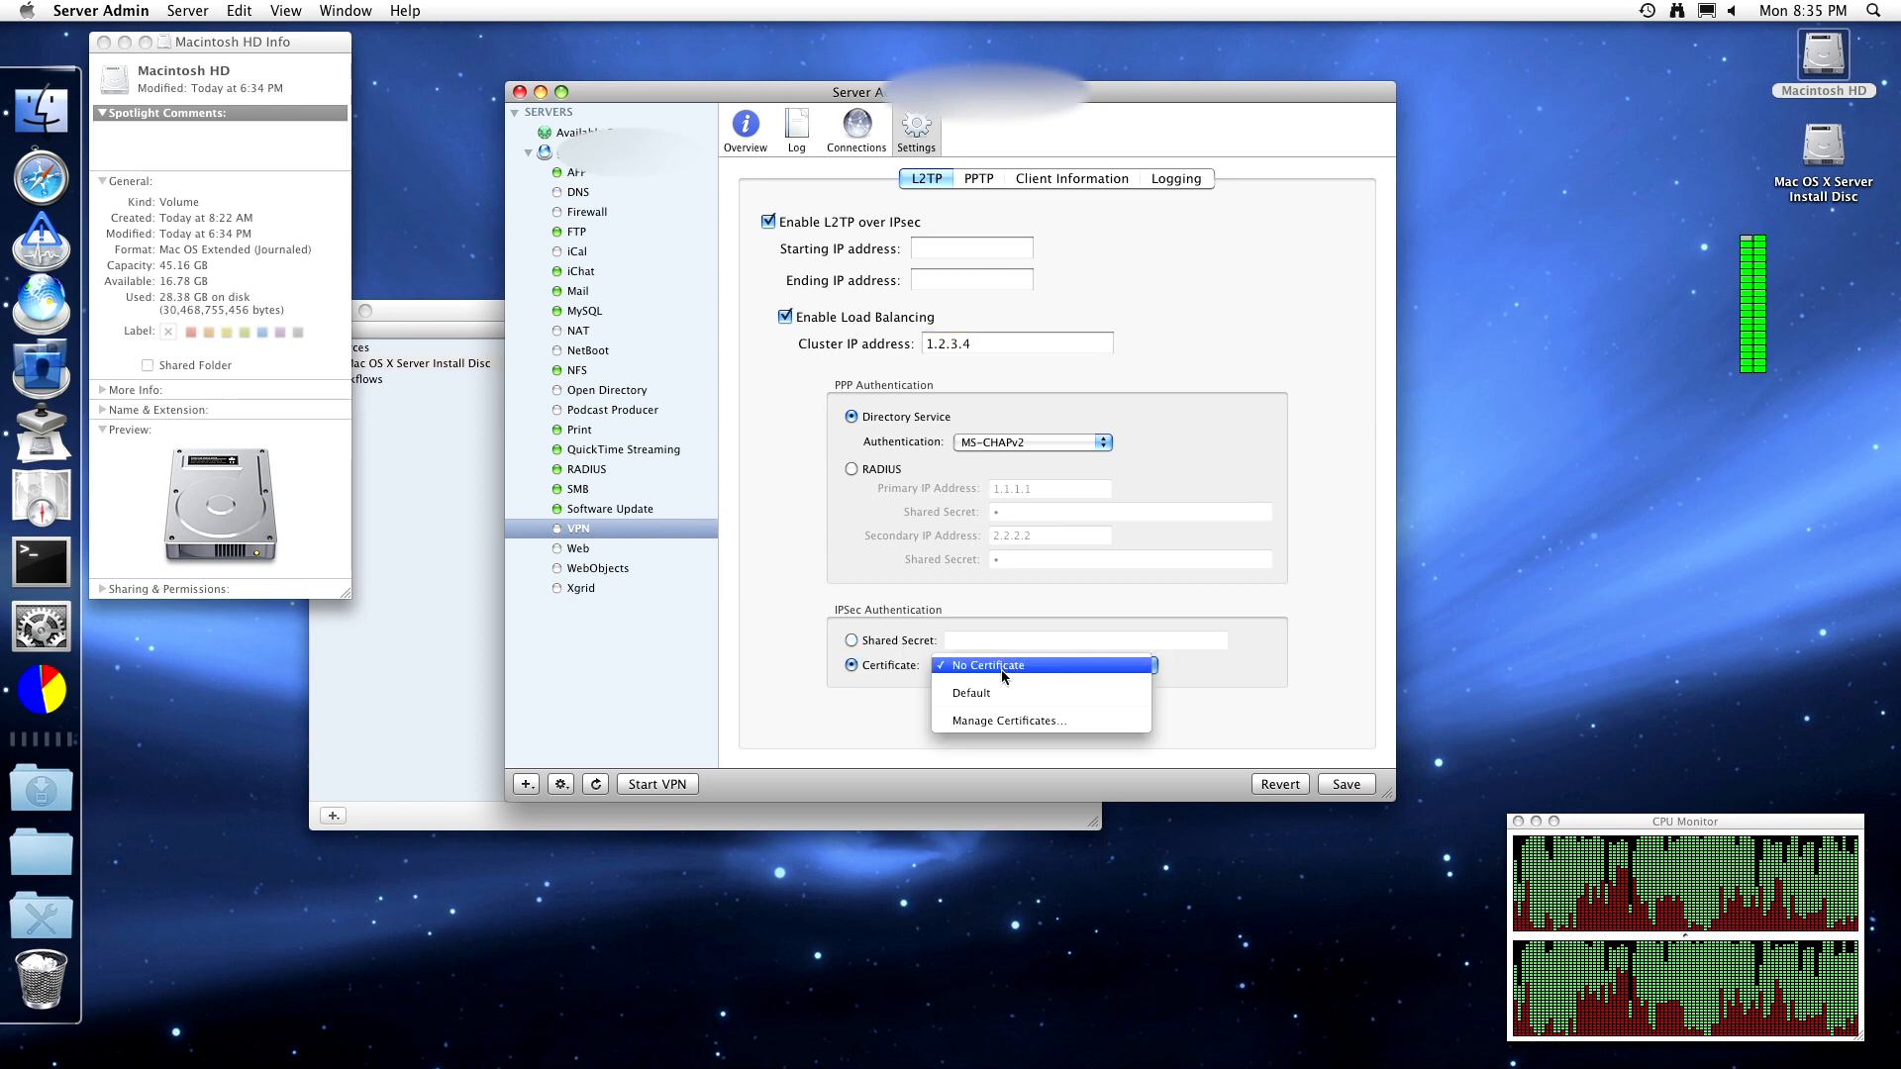
click(860, 642)
click(861, 641)
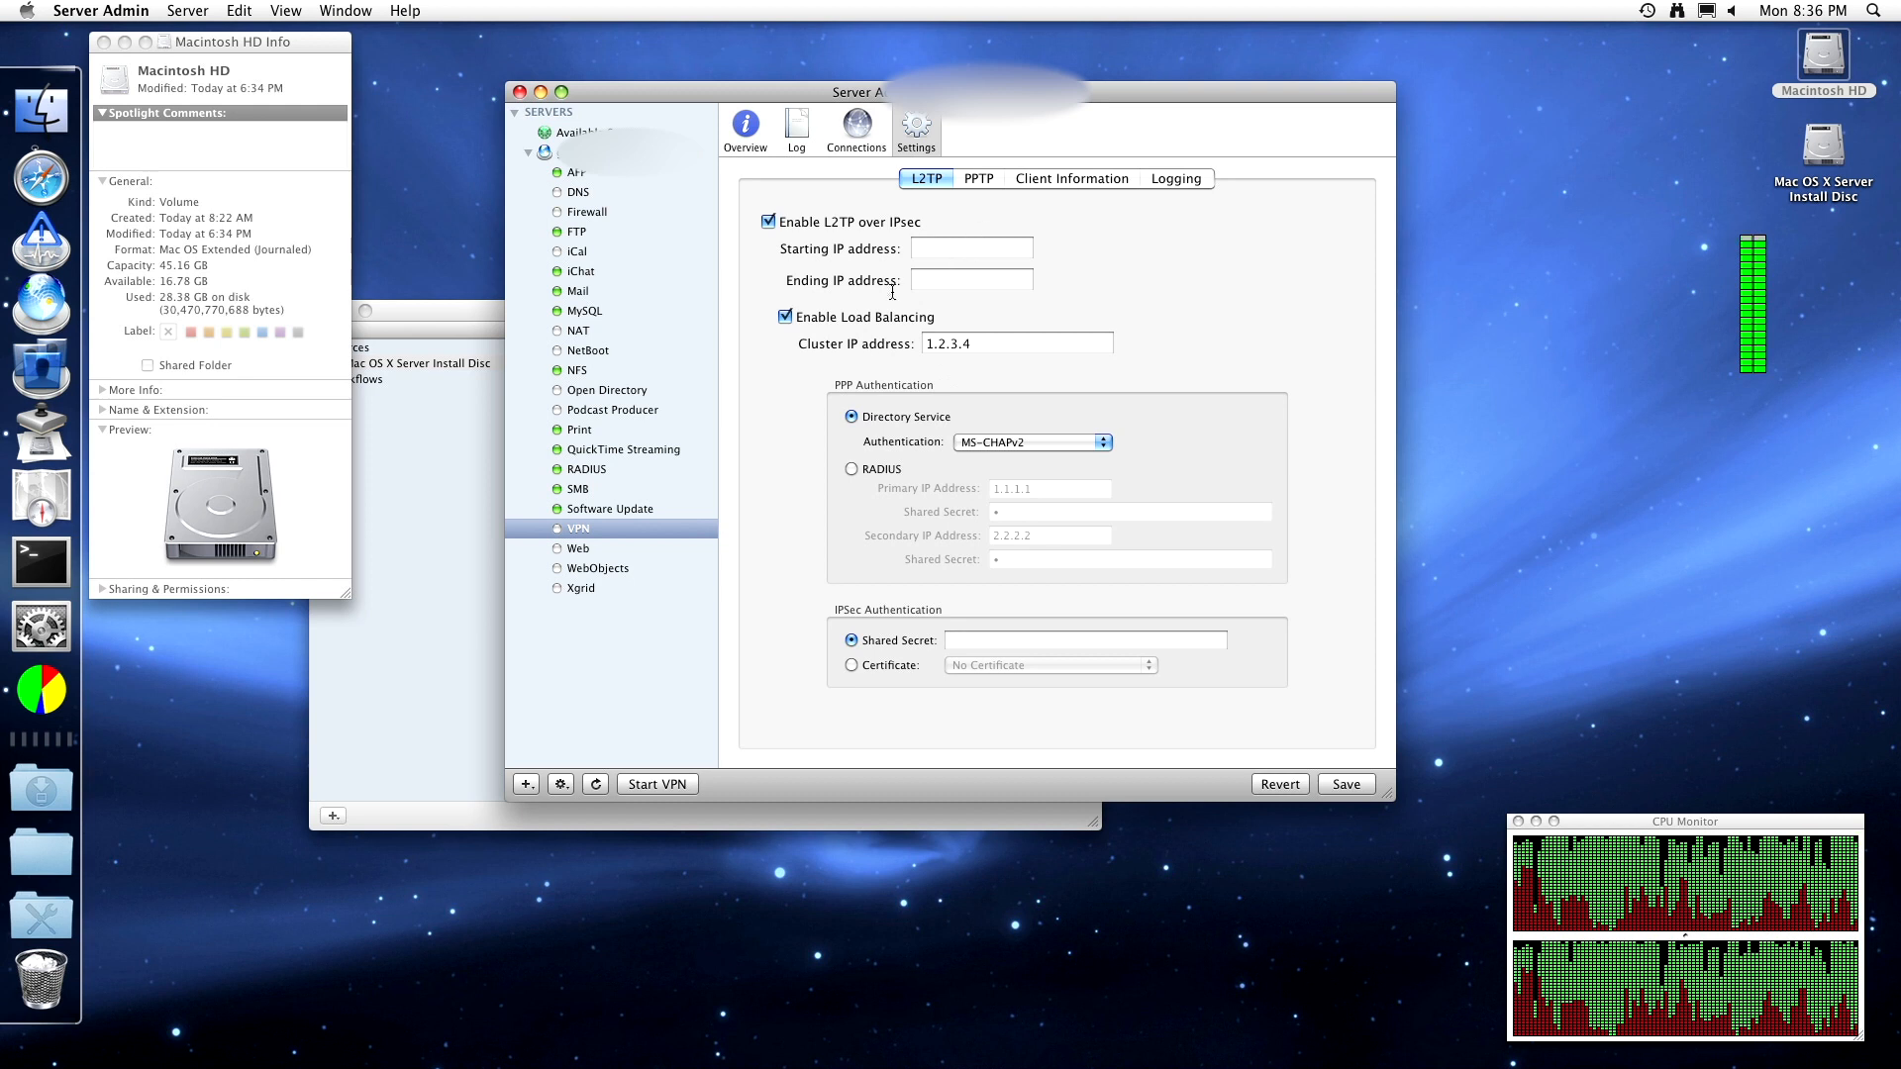
- Turn off load balancing and L2TP over IPsec, then show the PPTP settings
click(875, 325)
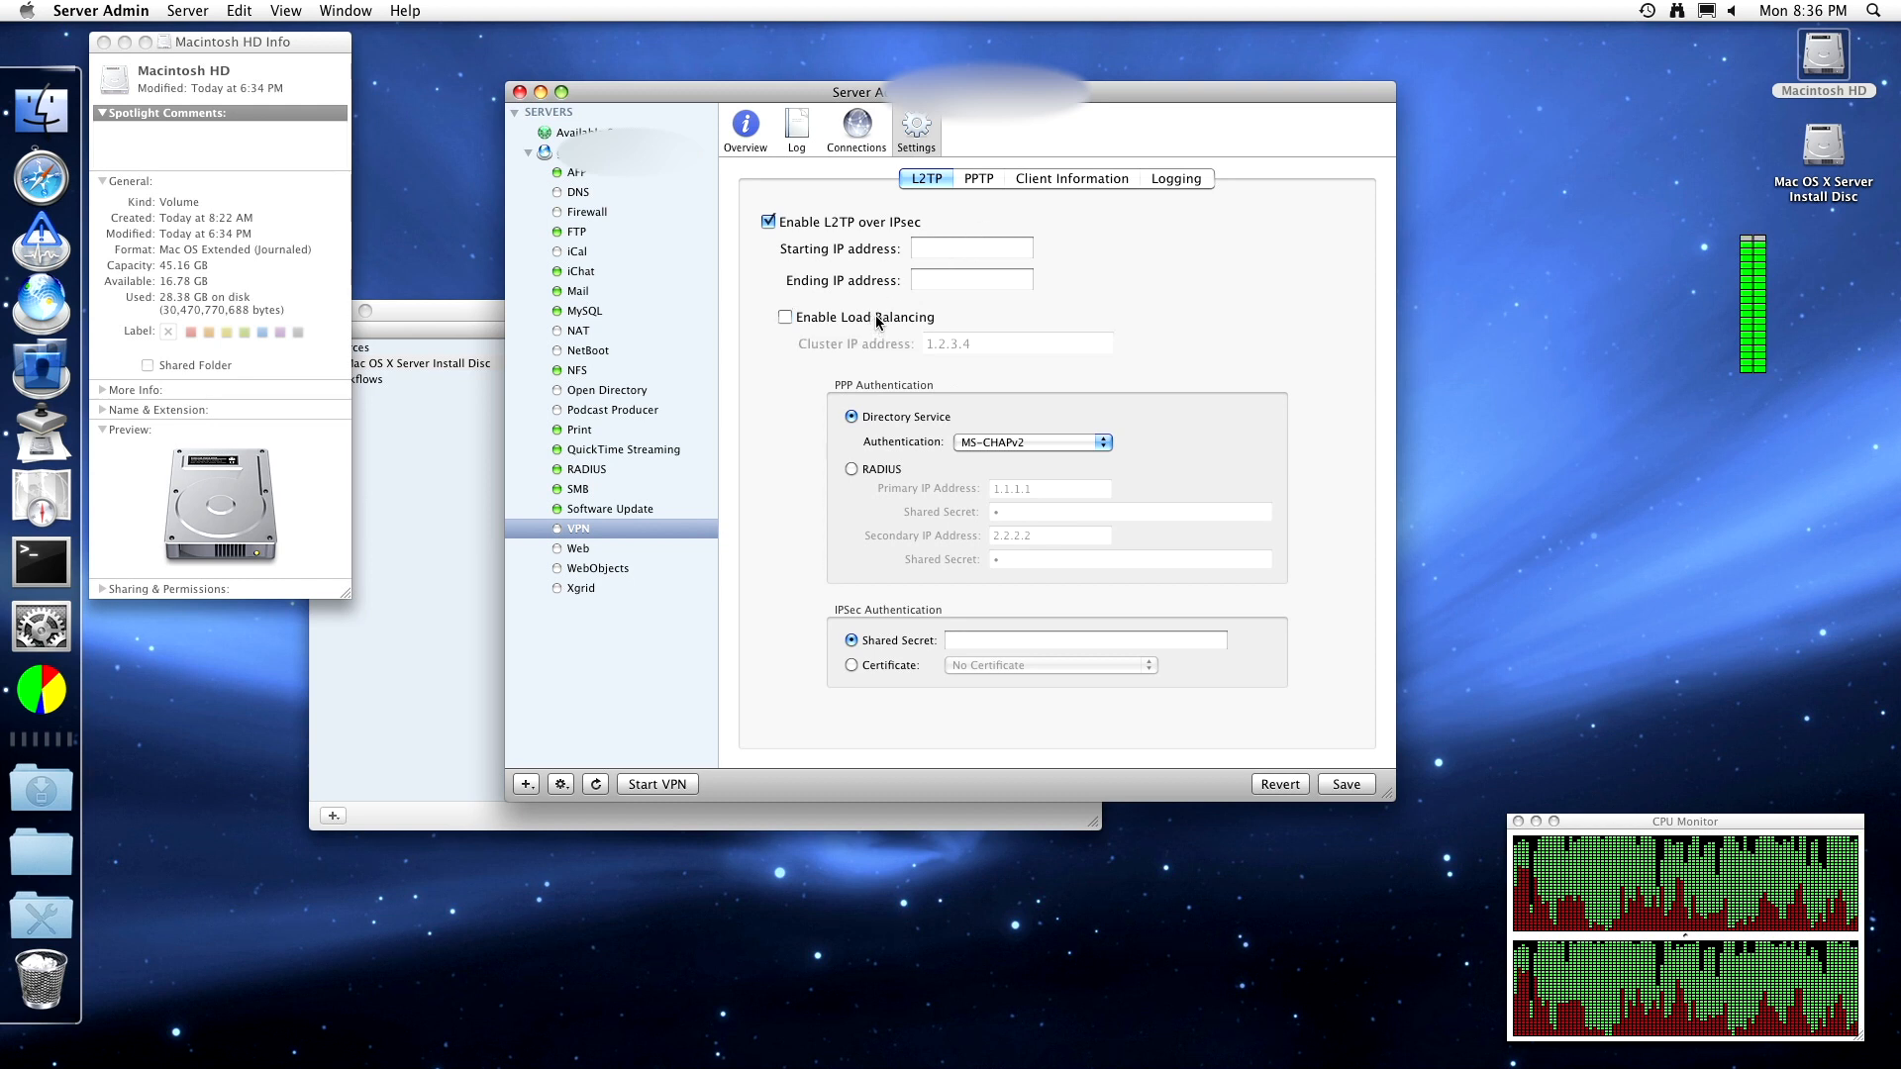
click(903, 221)
click(981, 180)
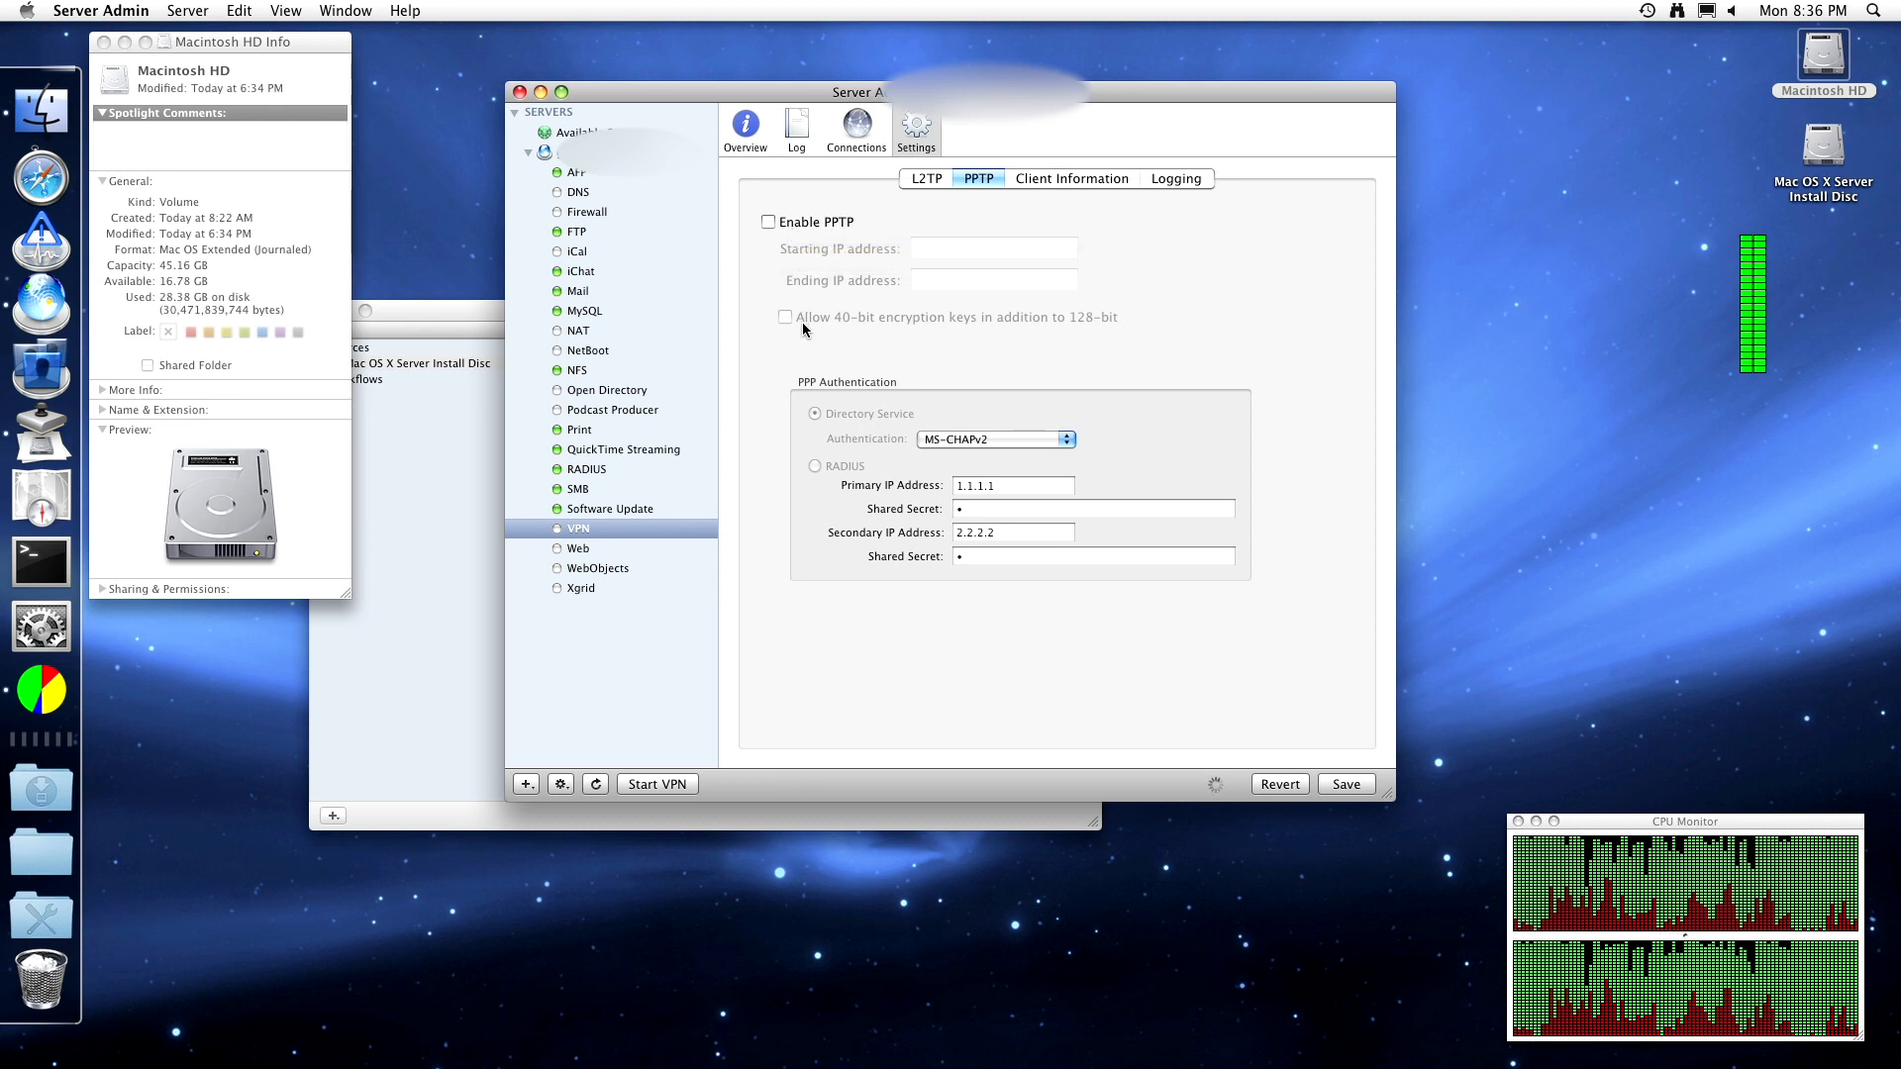
- Toggle PPTP on and back off, then view the L2TP over IPsec settings
click(772, 222)
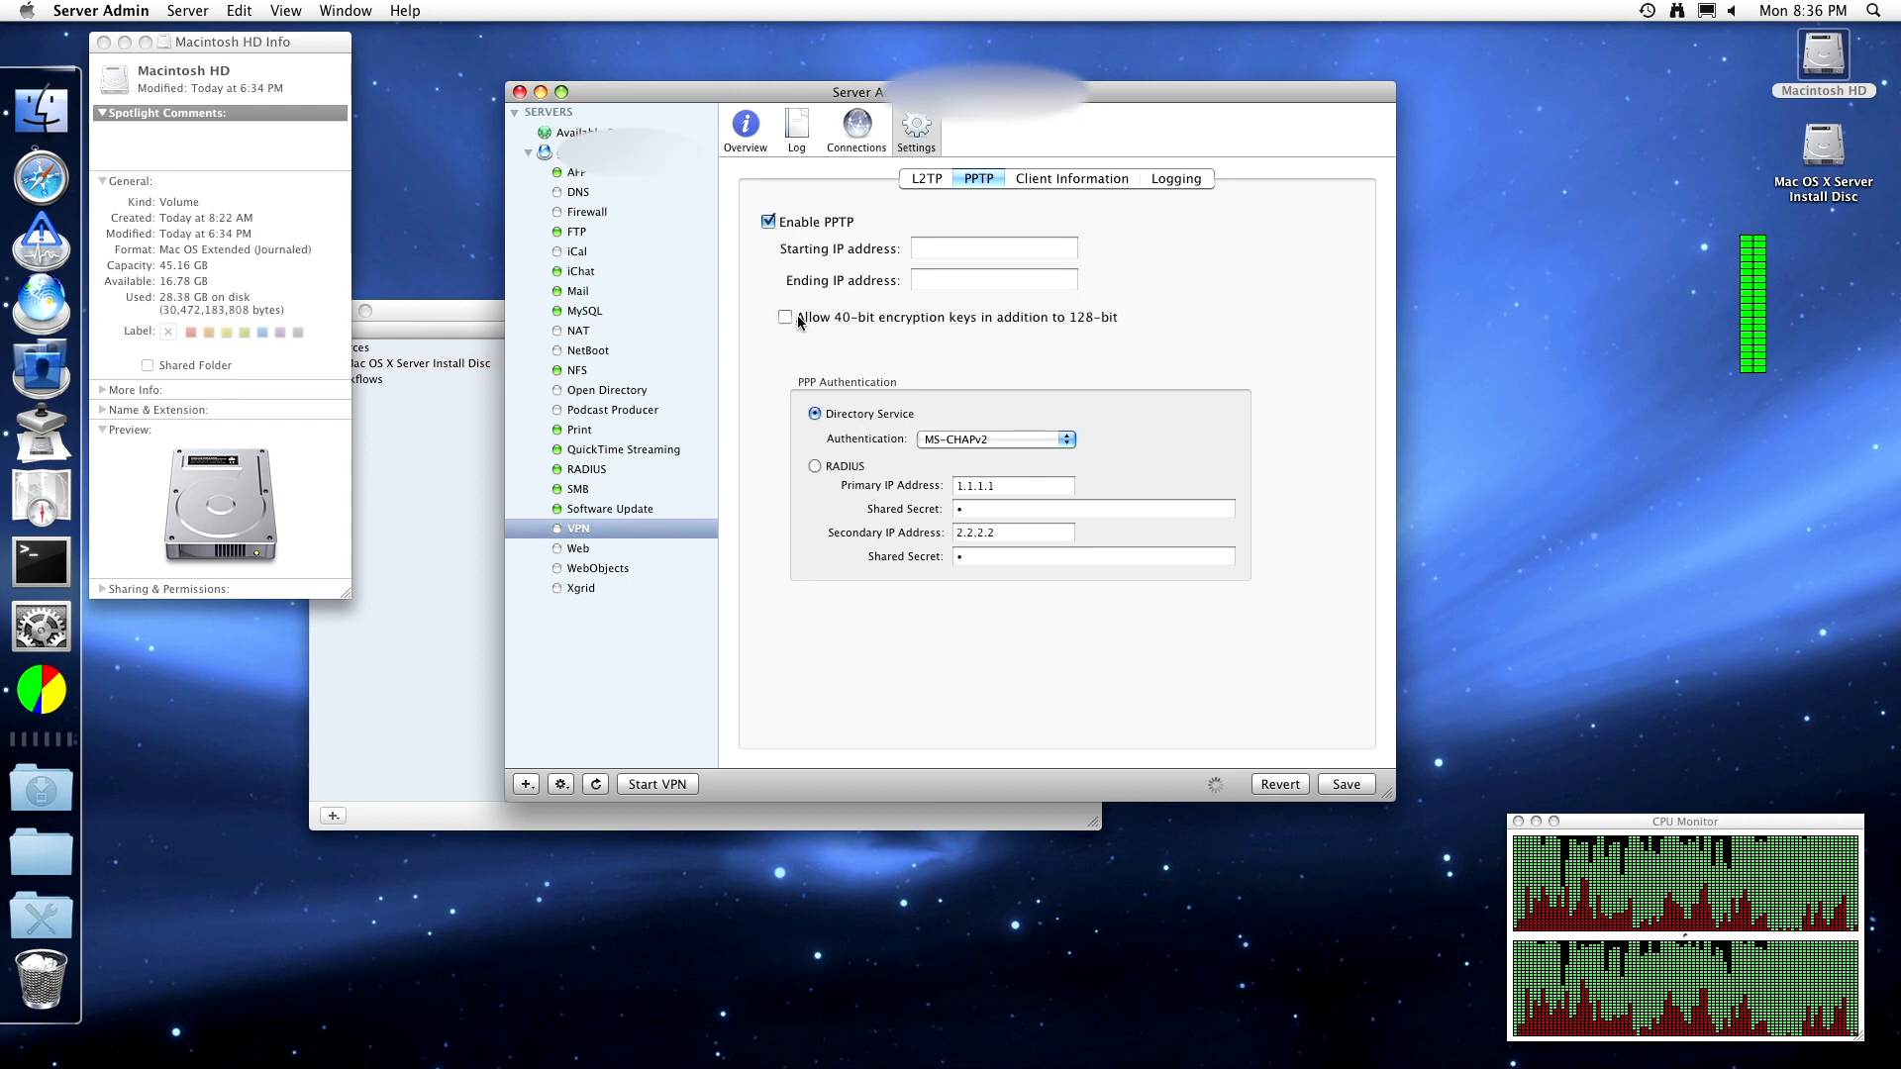
click(797, 224)
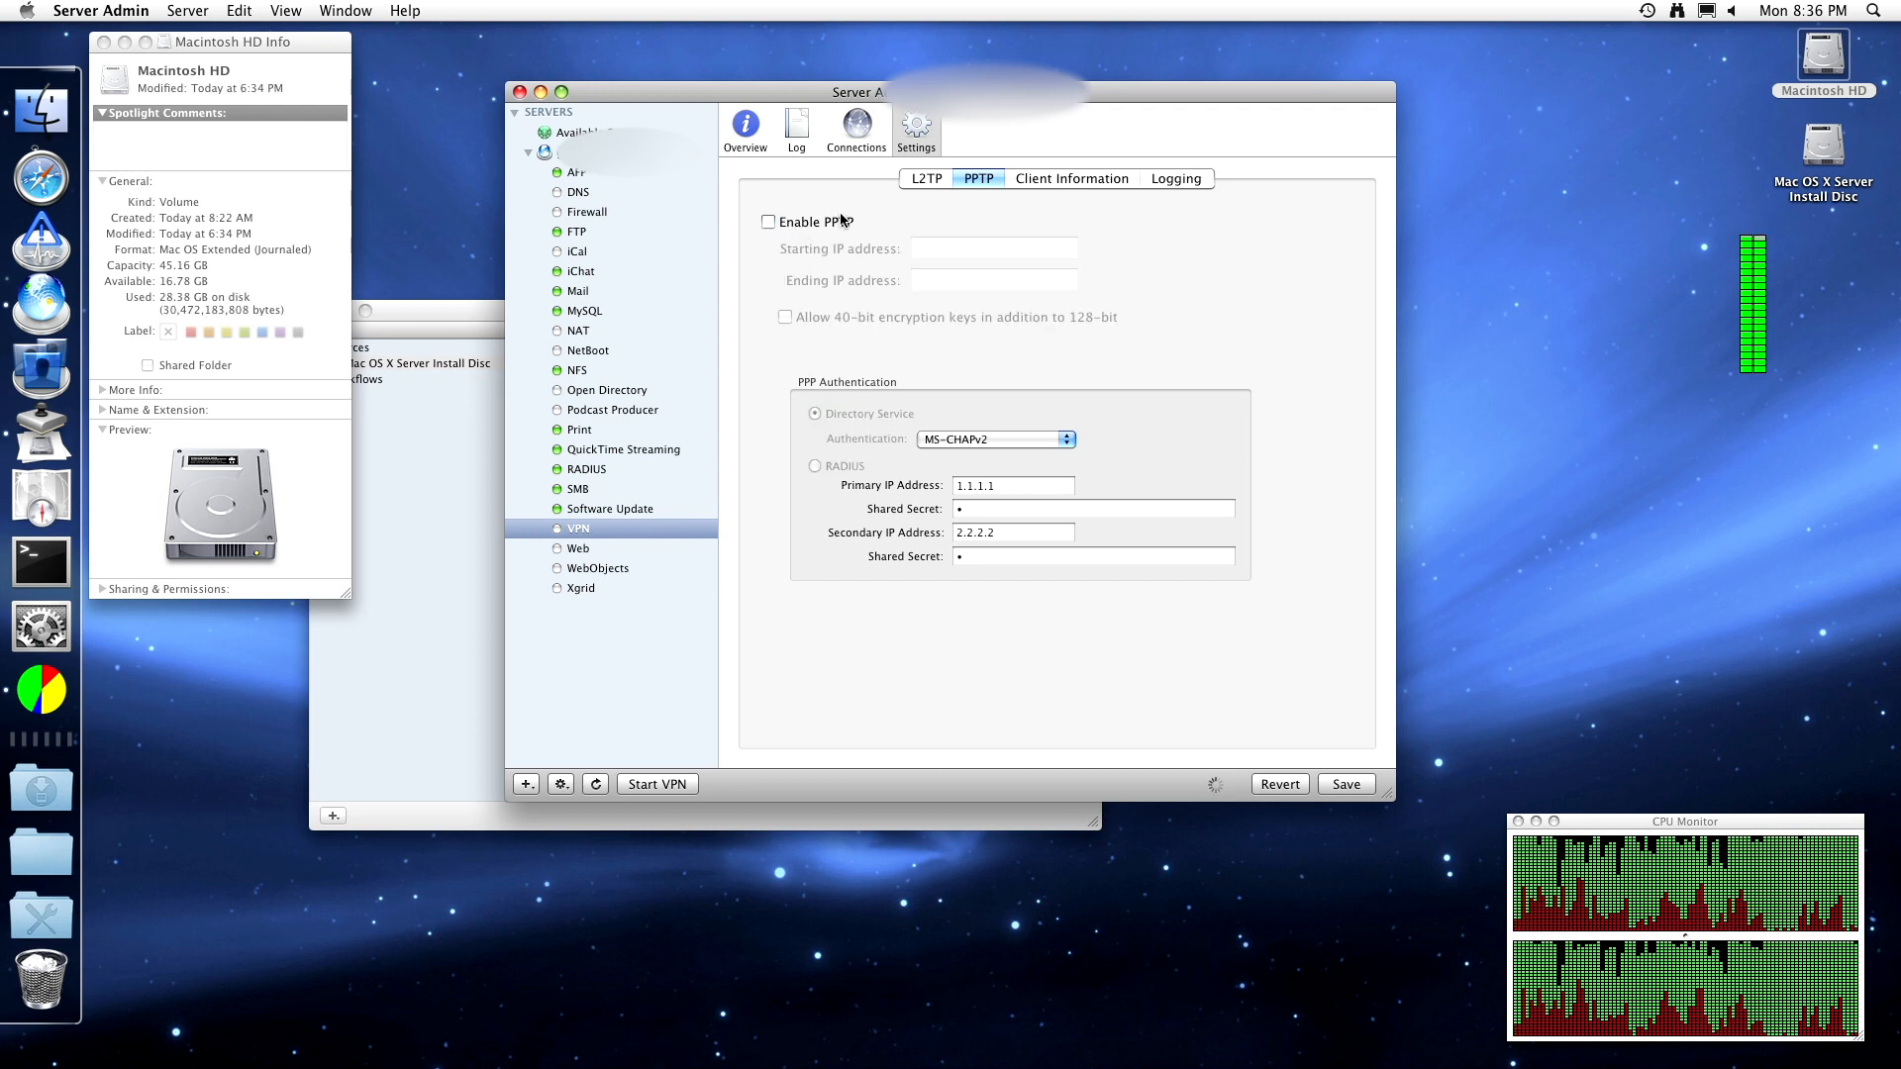
click(925, 179)
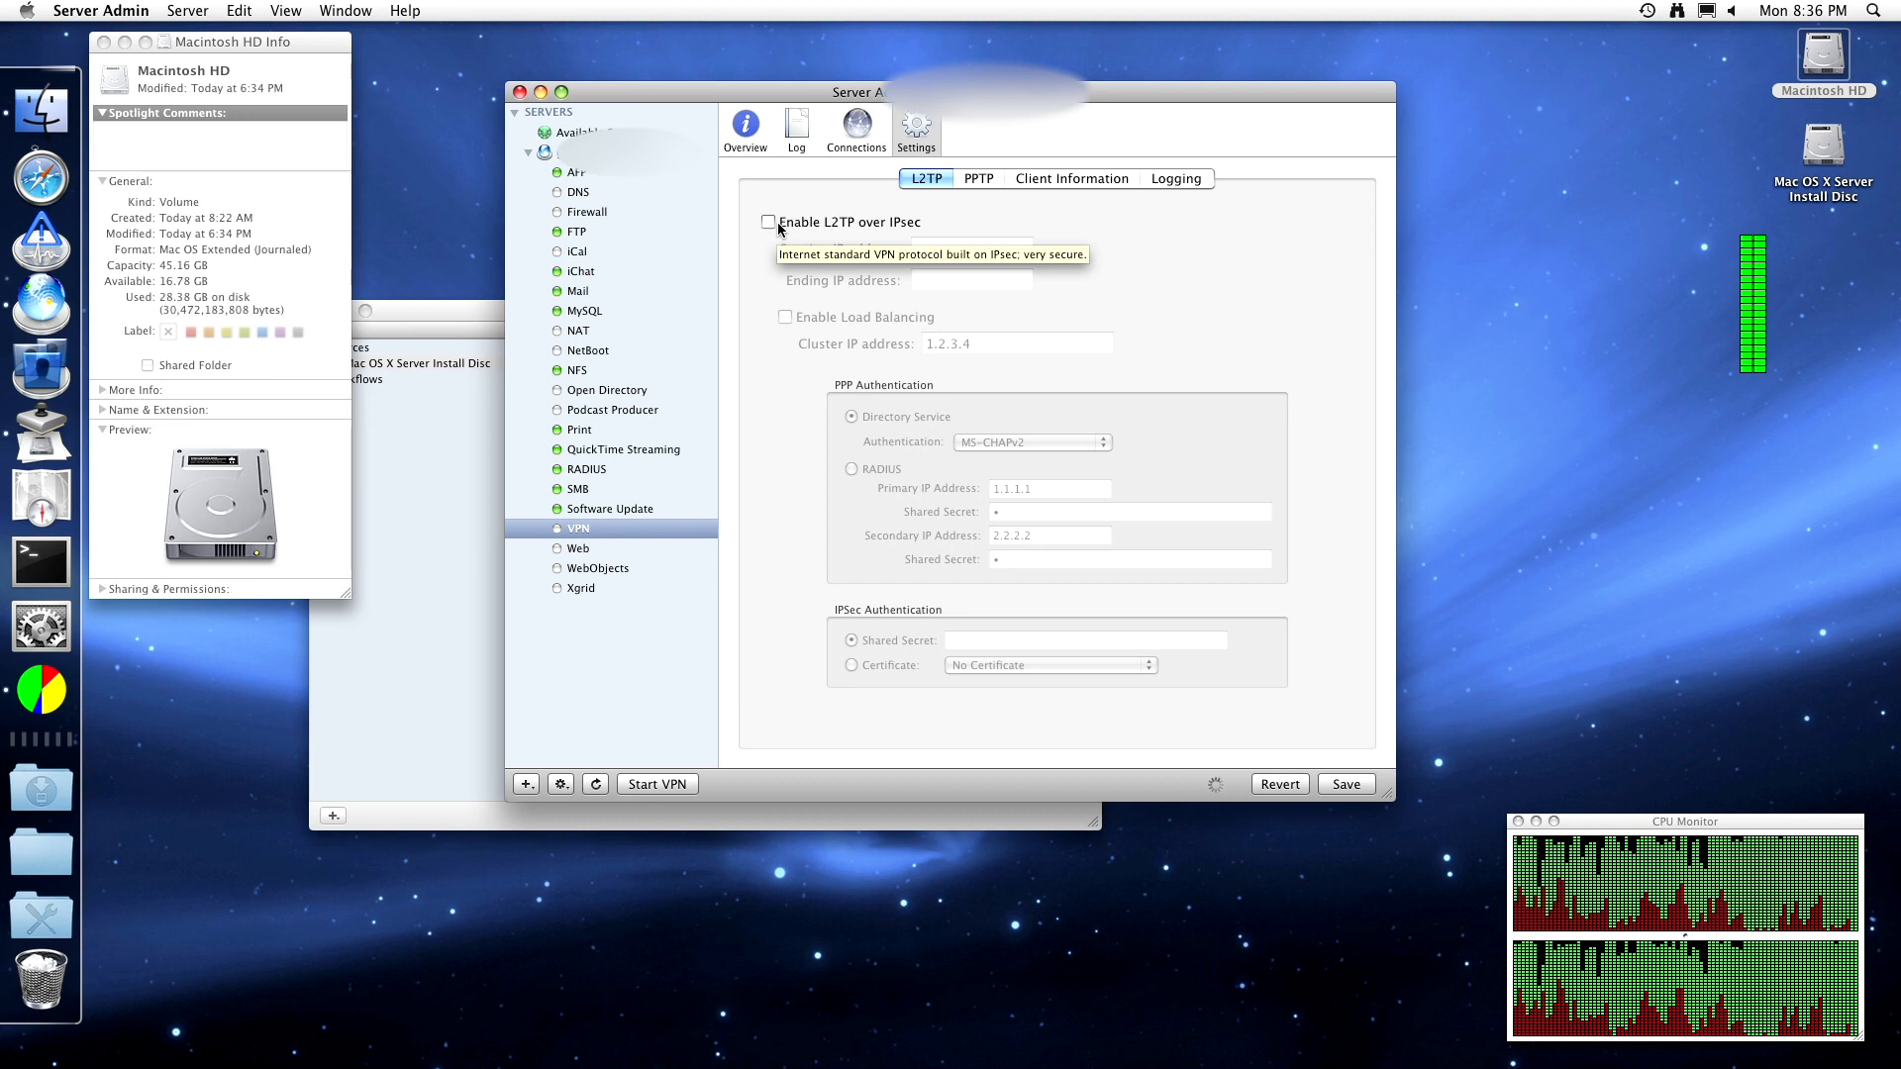
- Explore the VPN Client Information DNS, search domain and Public routing fields without adding a route
click(1049, 179)
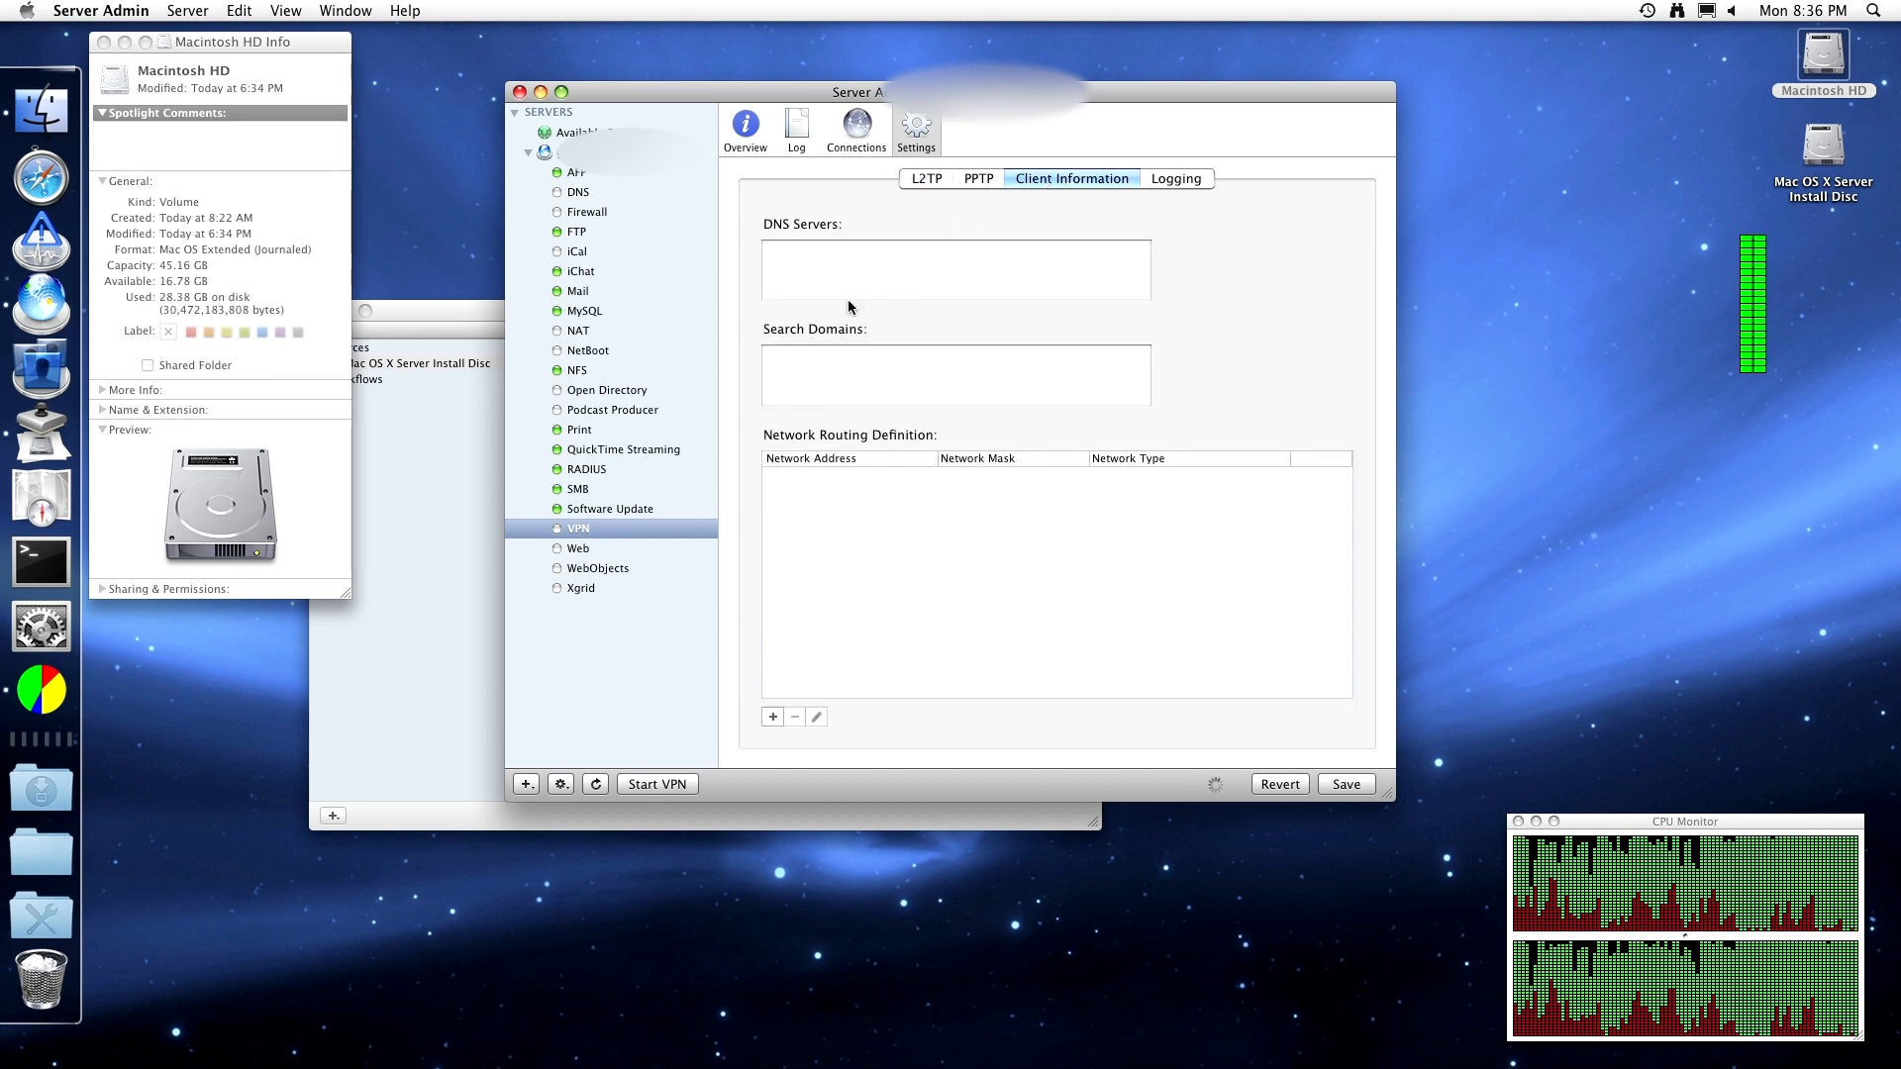
click(831, 268)
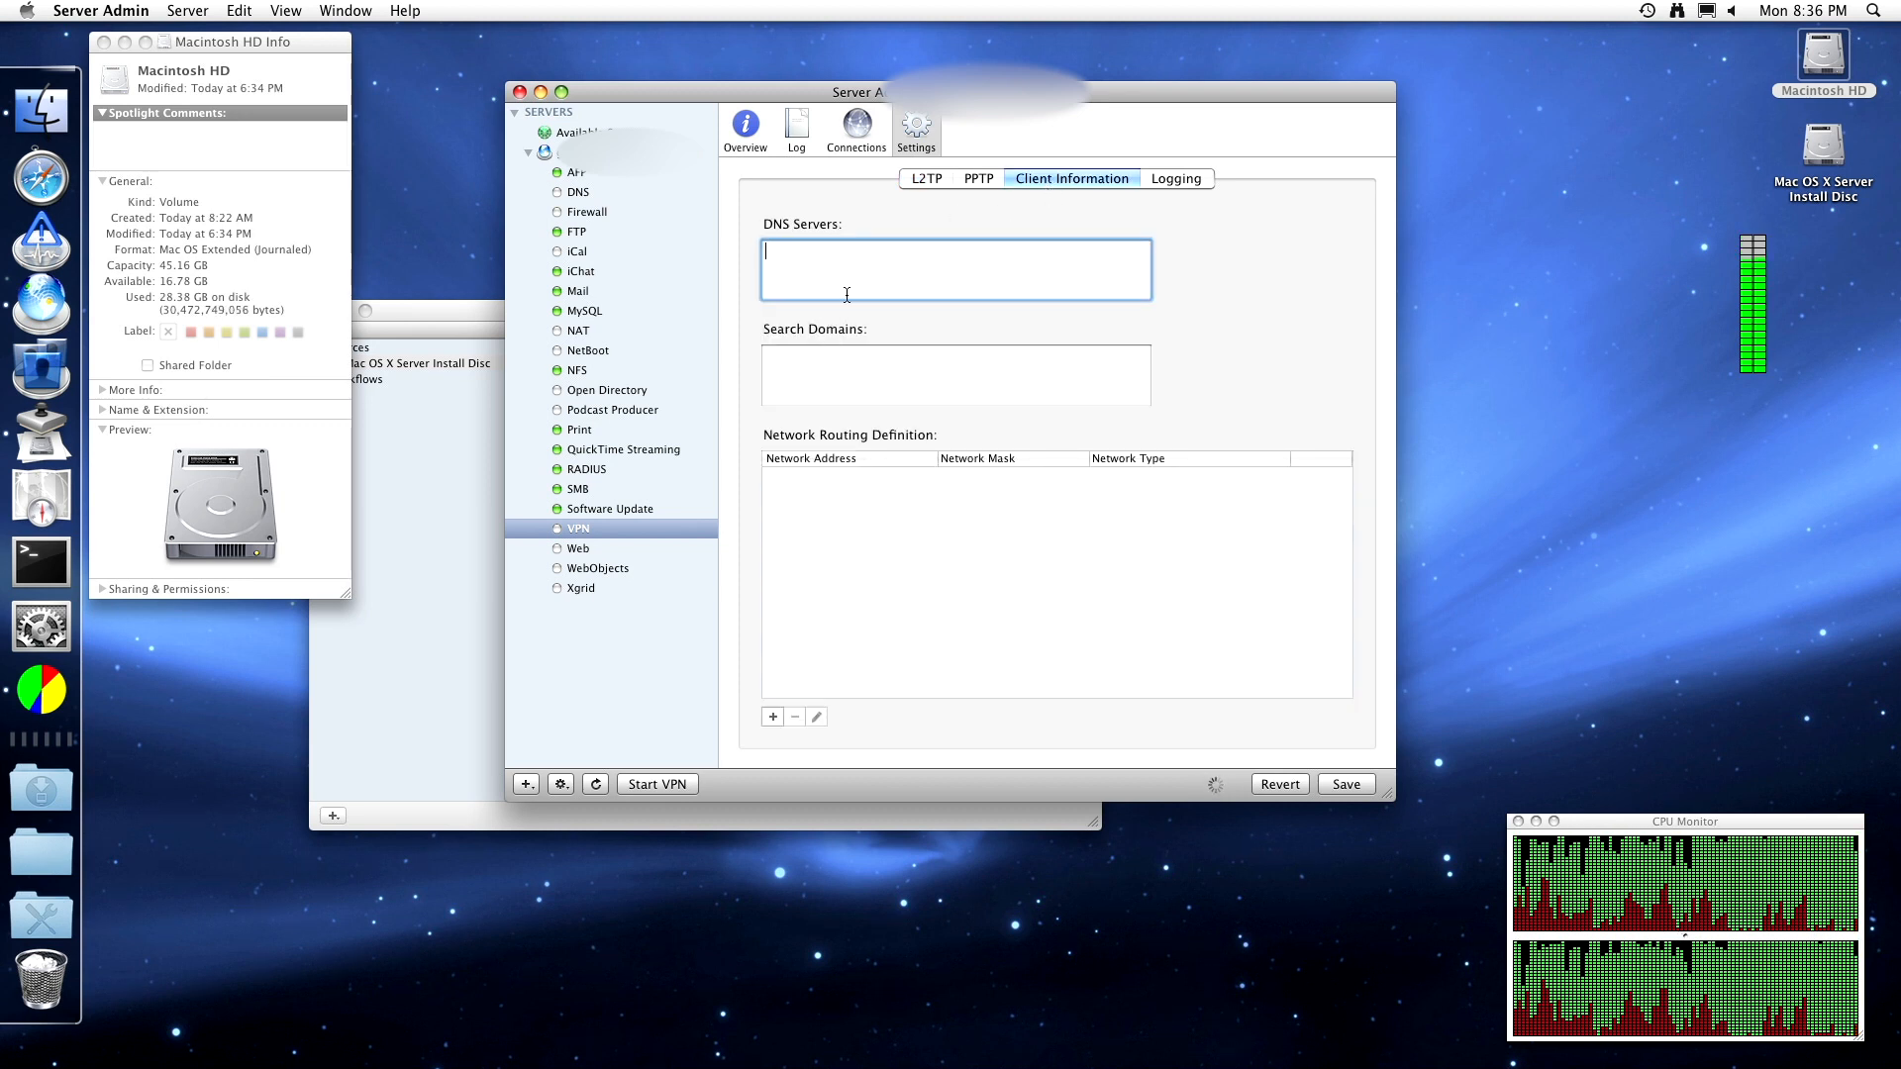
click(804, 366)
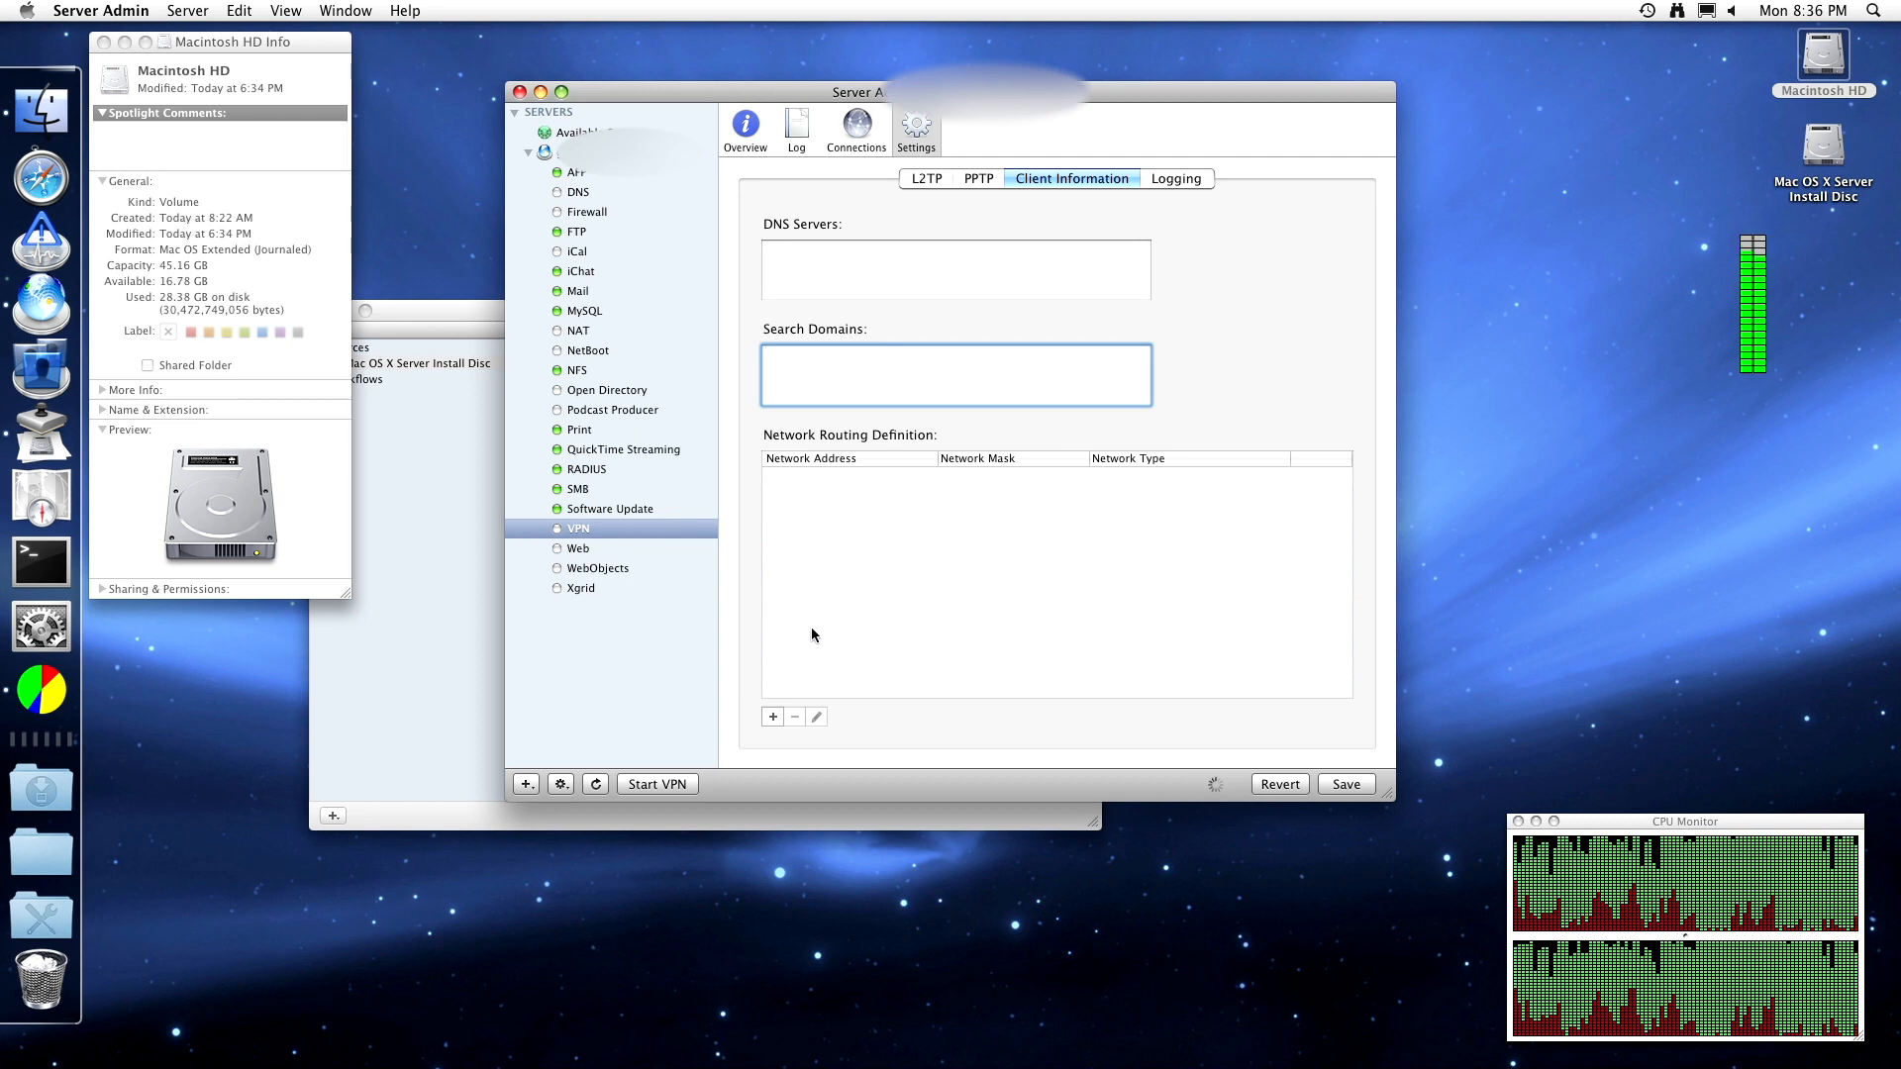
click(775, 716)
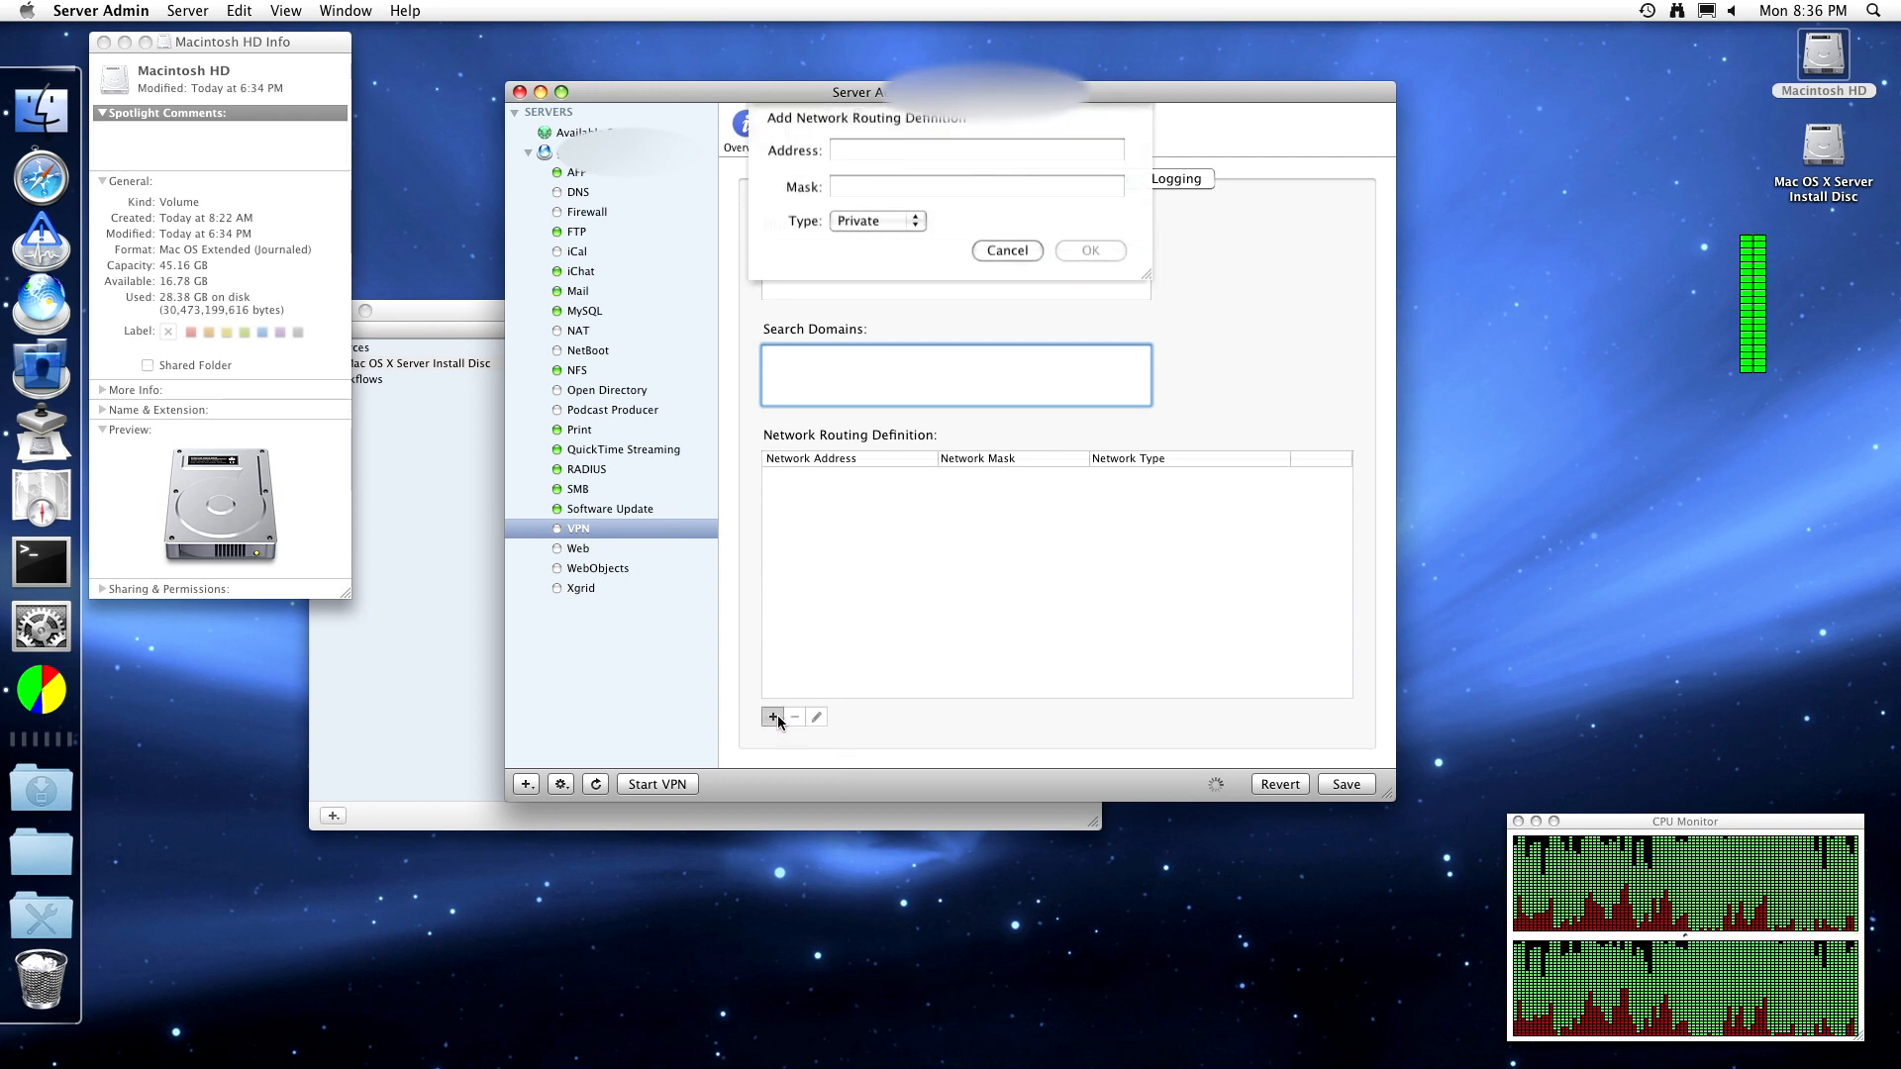
click(887, 229)
click(887, 242)
click(995, 256)
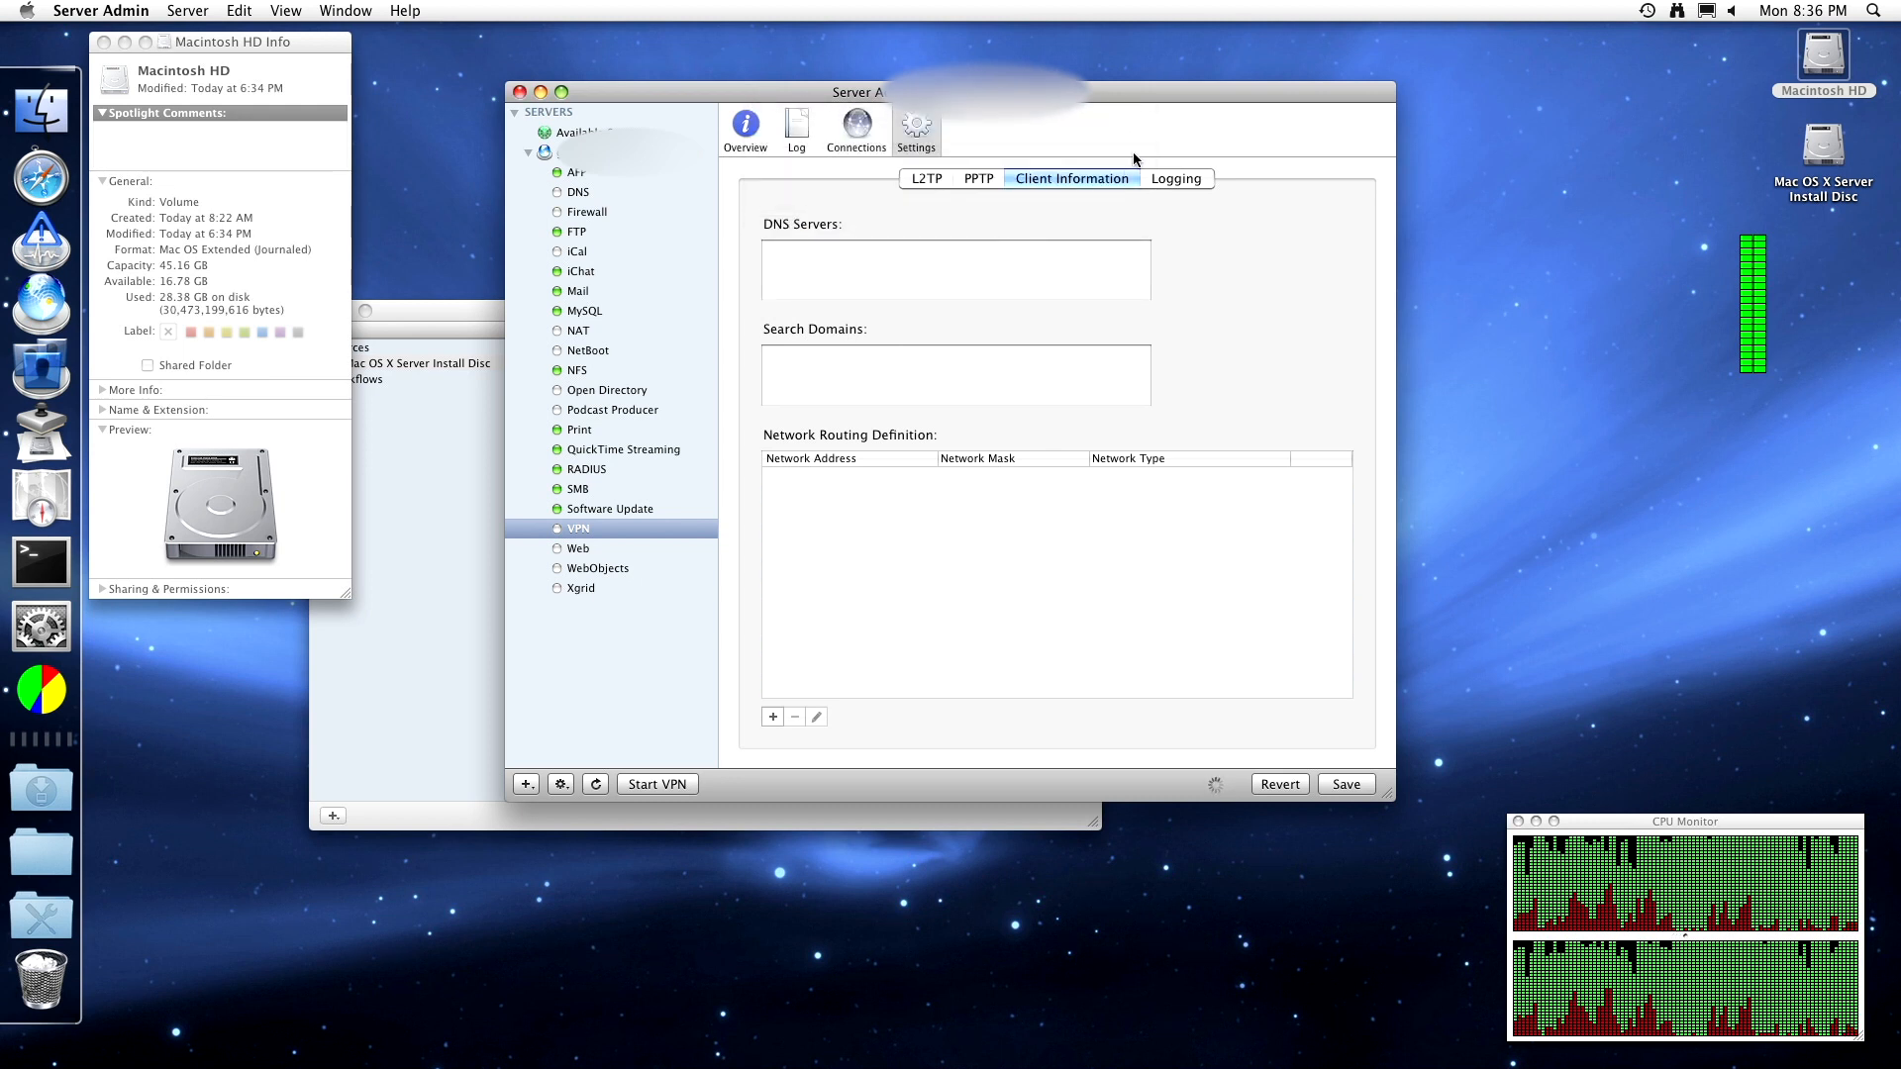
- Toggle verbose VPN logging, leaving it on, and return to L2TP settings
click(1178, 178)
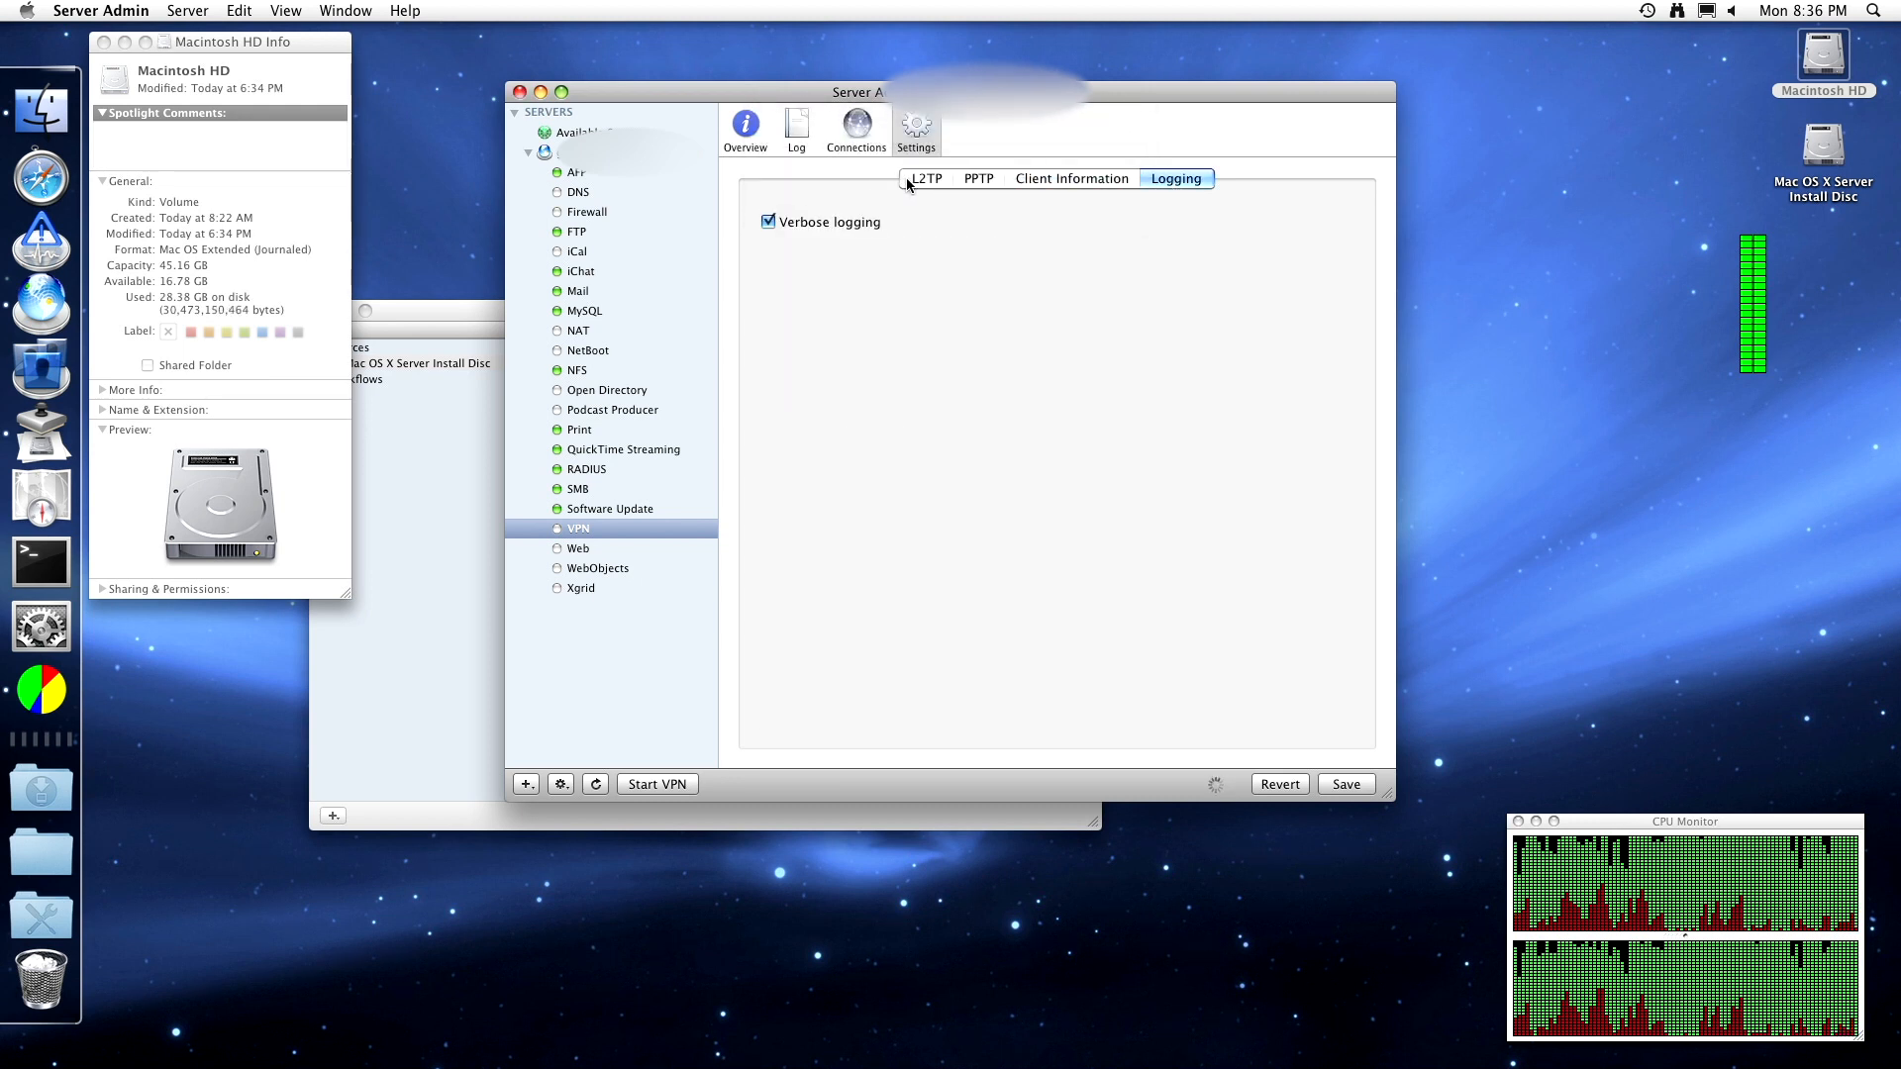
click(841, 222)
click(842, 222)
click(841, 221)
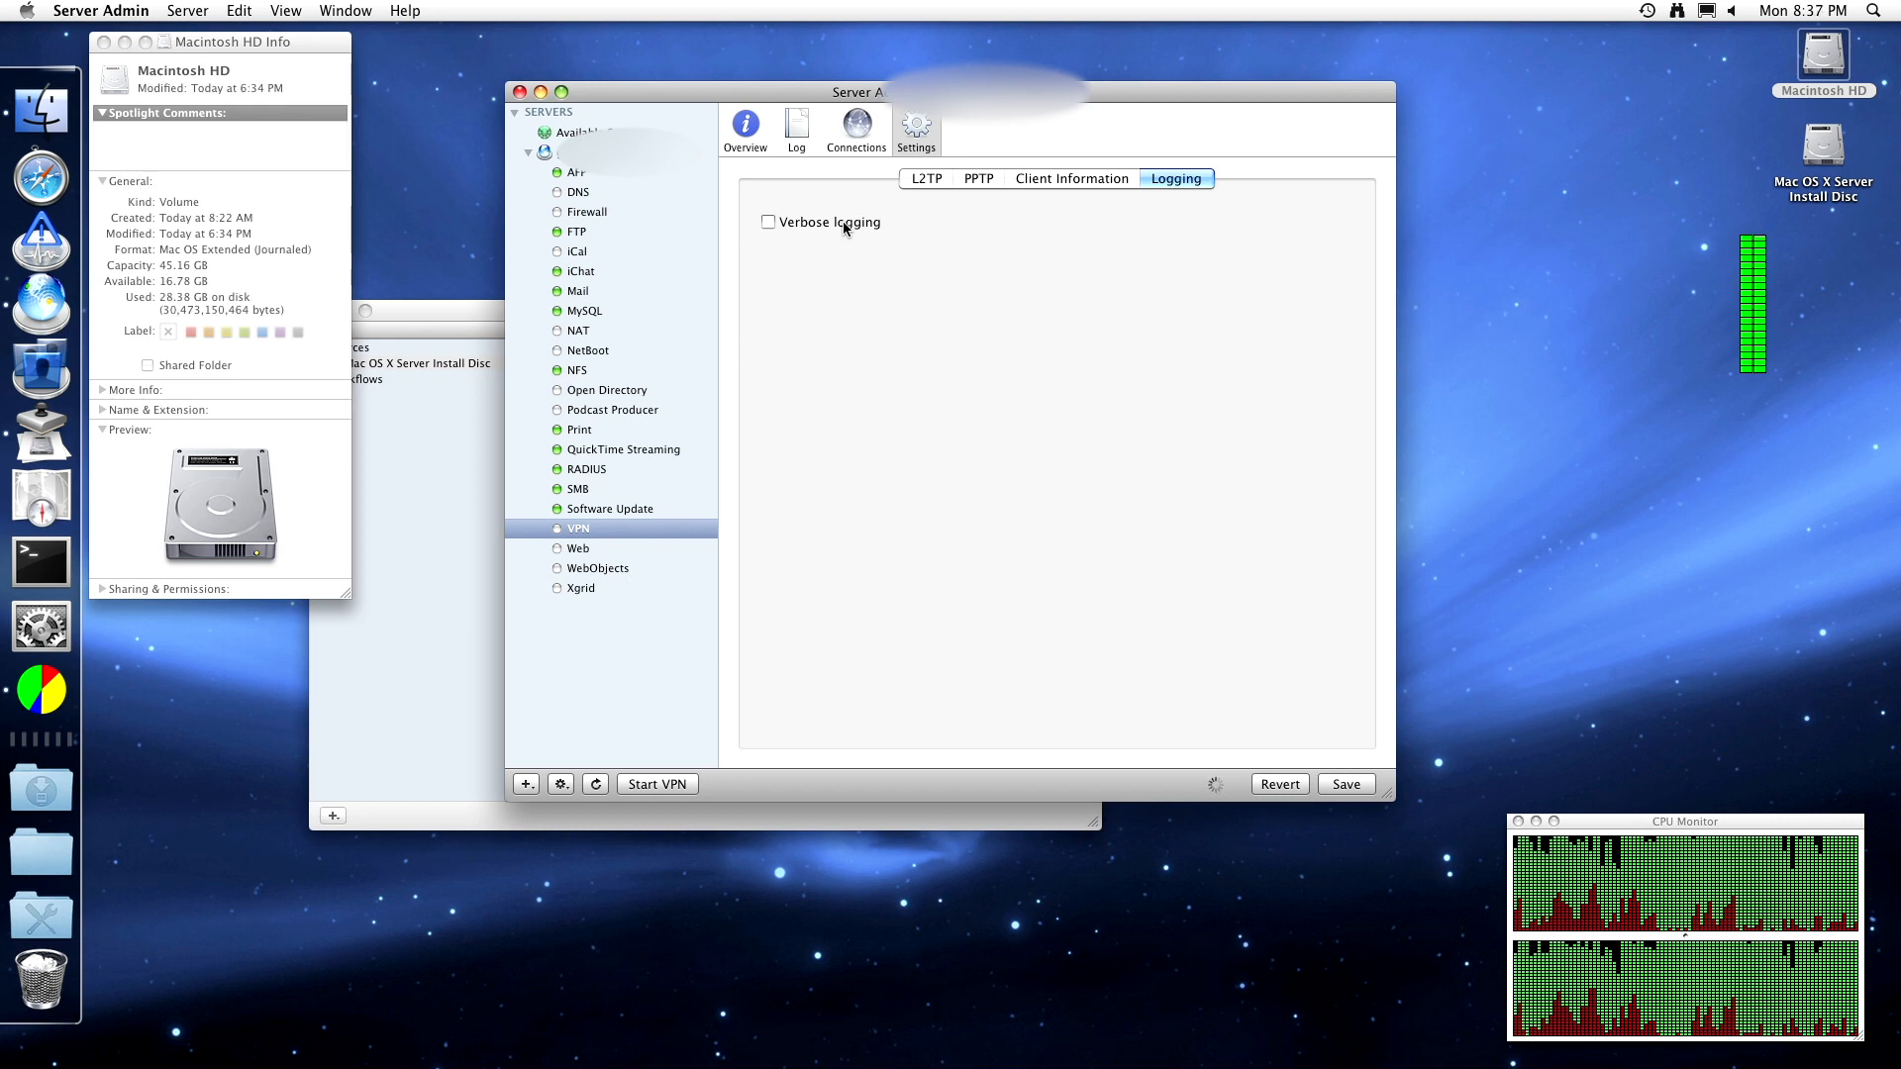
click(842, 222)
click(927, 181)
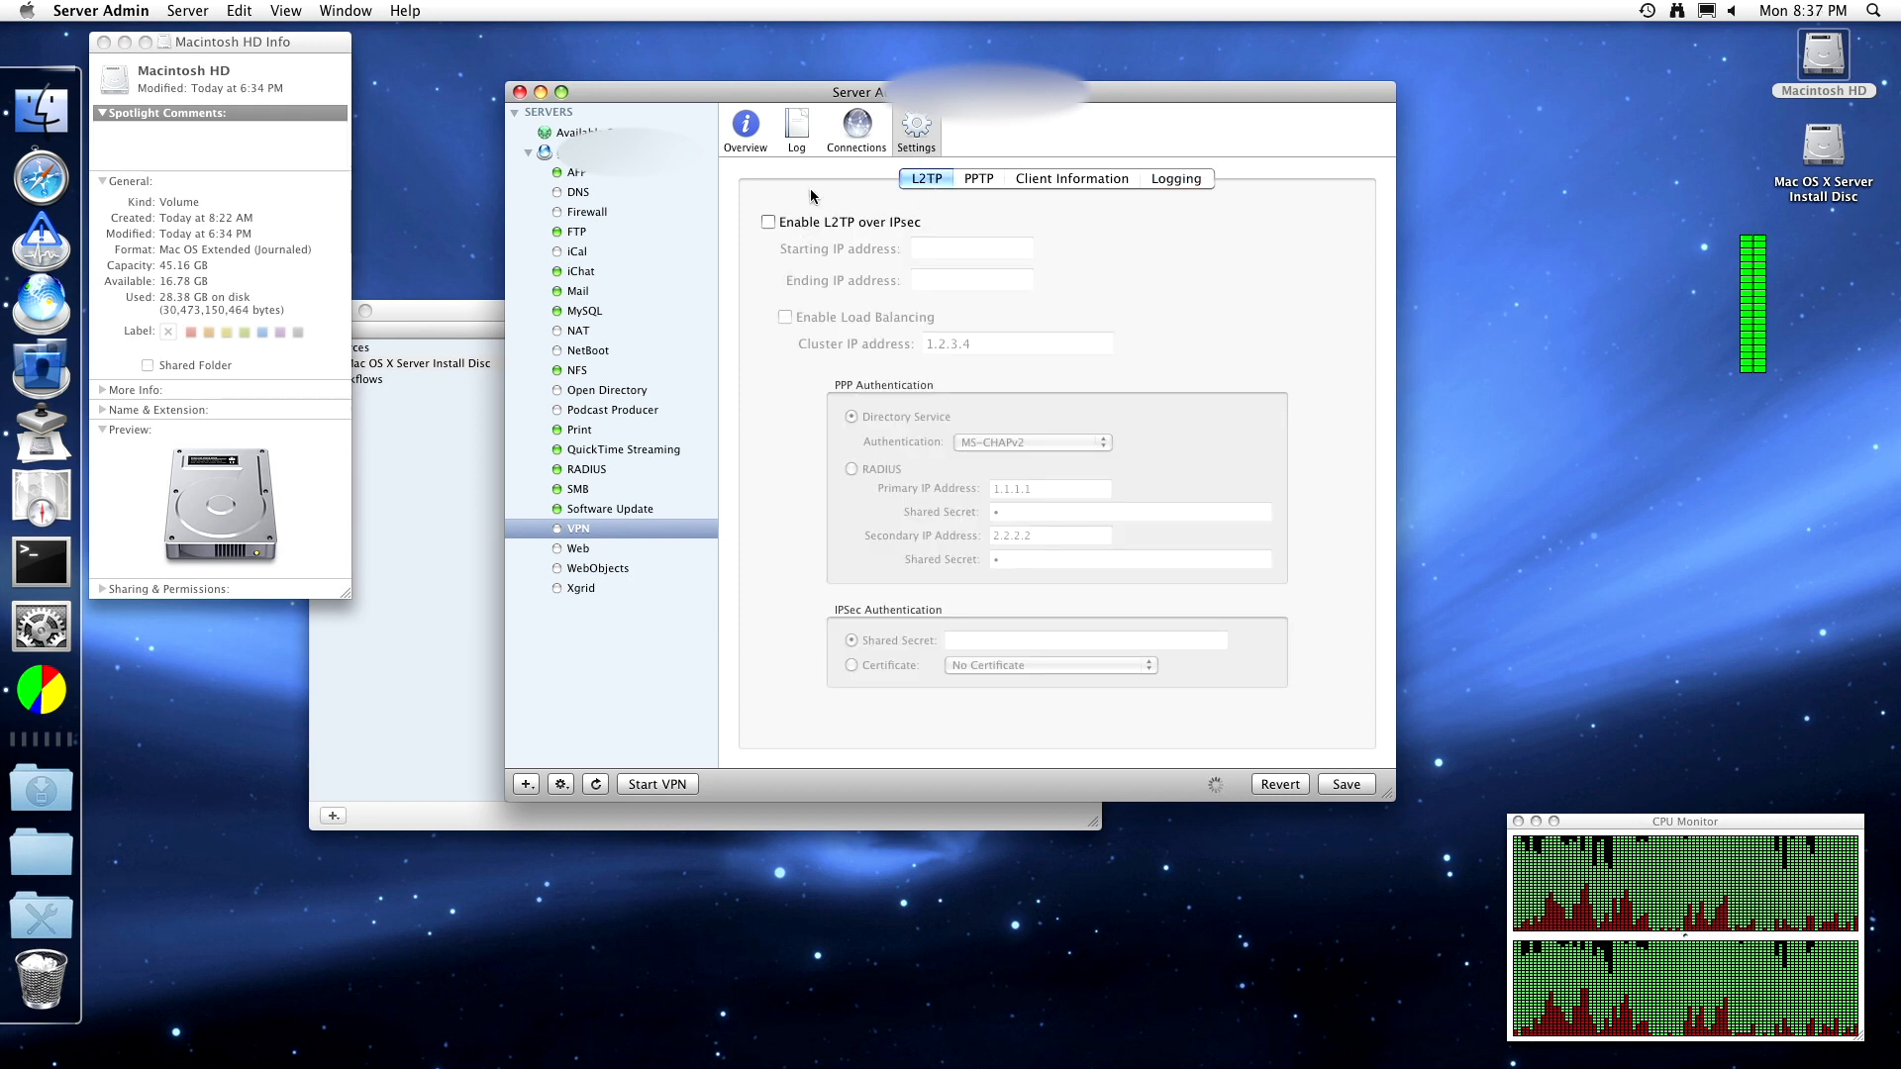
- Discard the unsaved VPN changes and show the stopped VPN overview
click(790, 145)
click(896, 203)
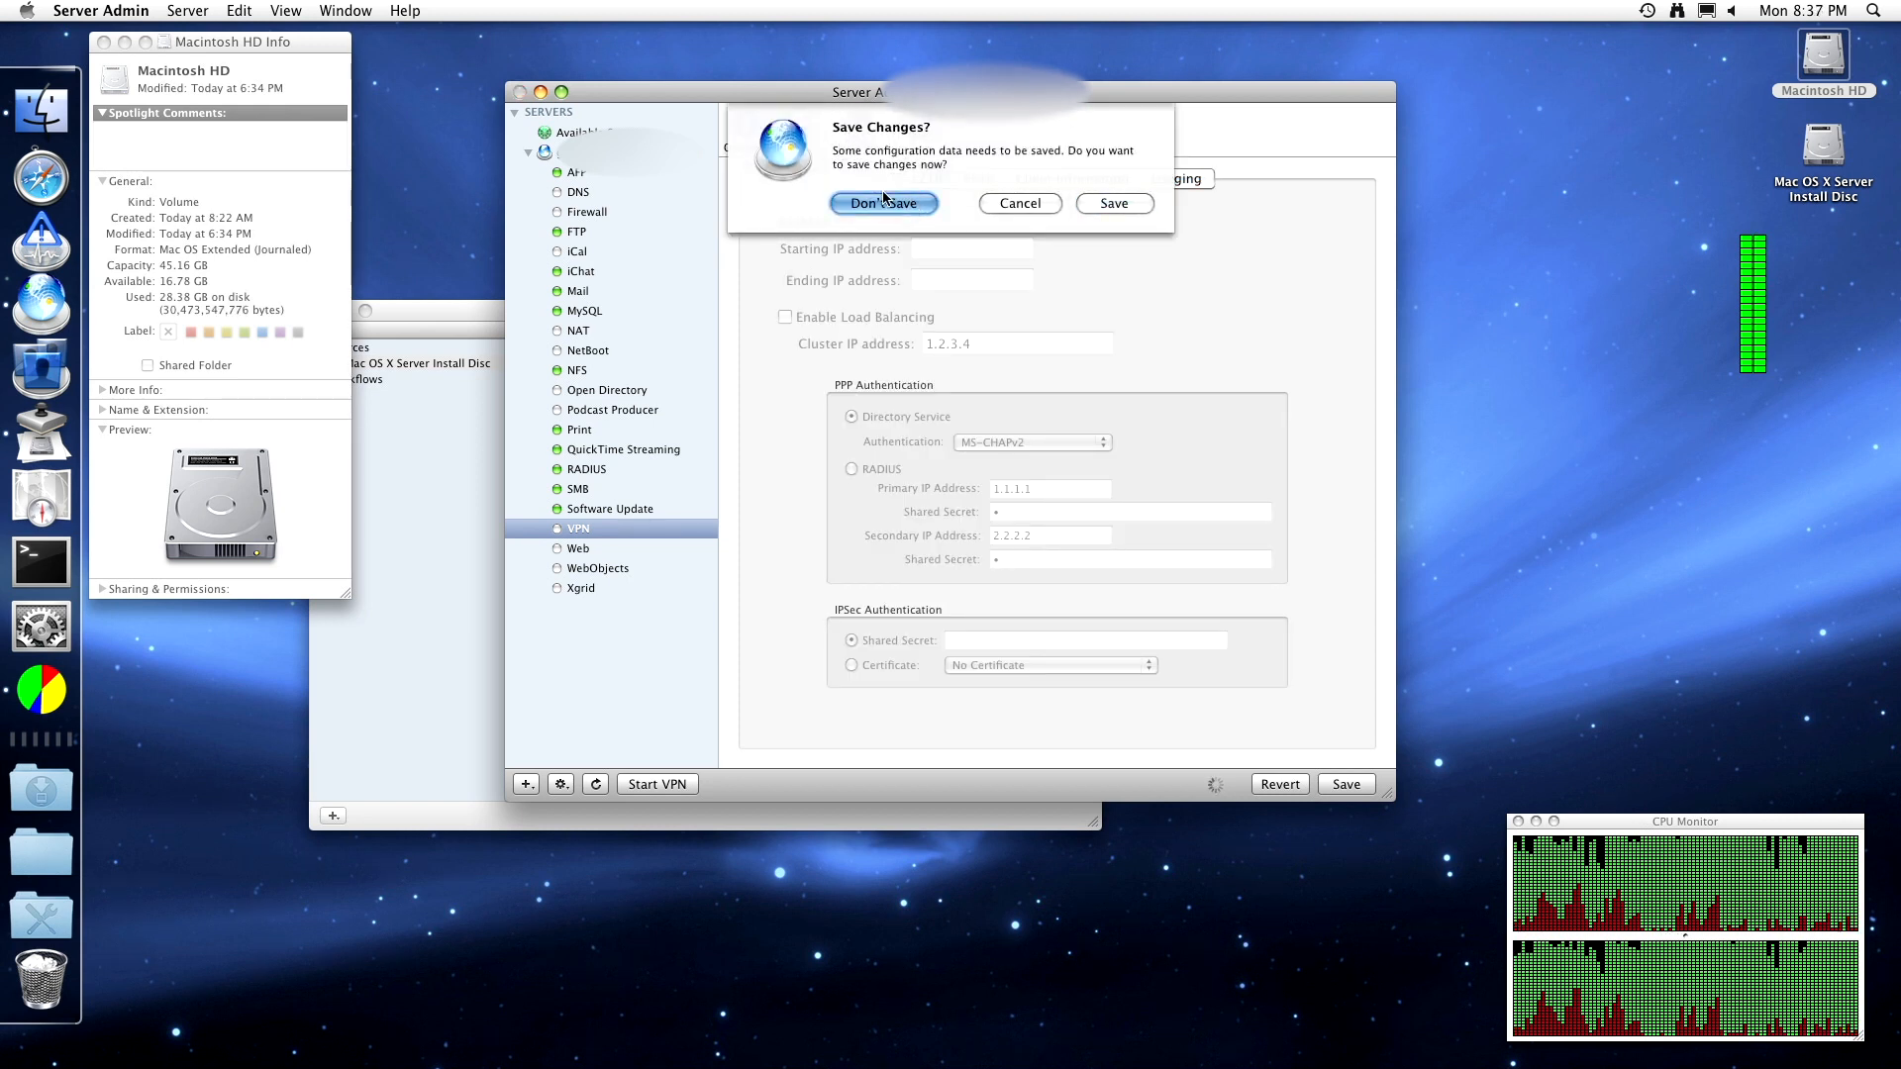
click(760, 141)
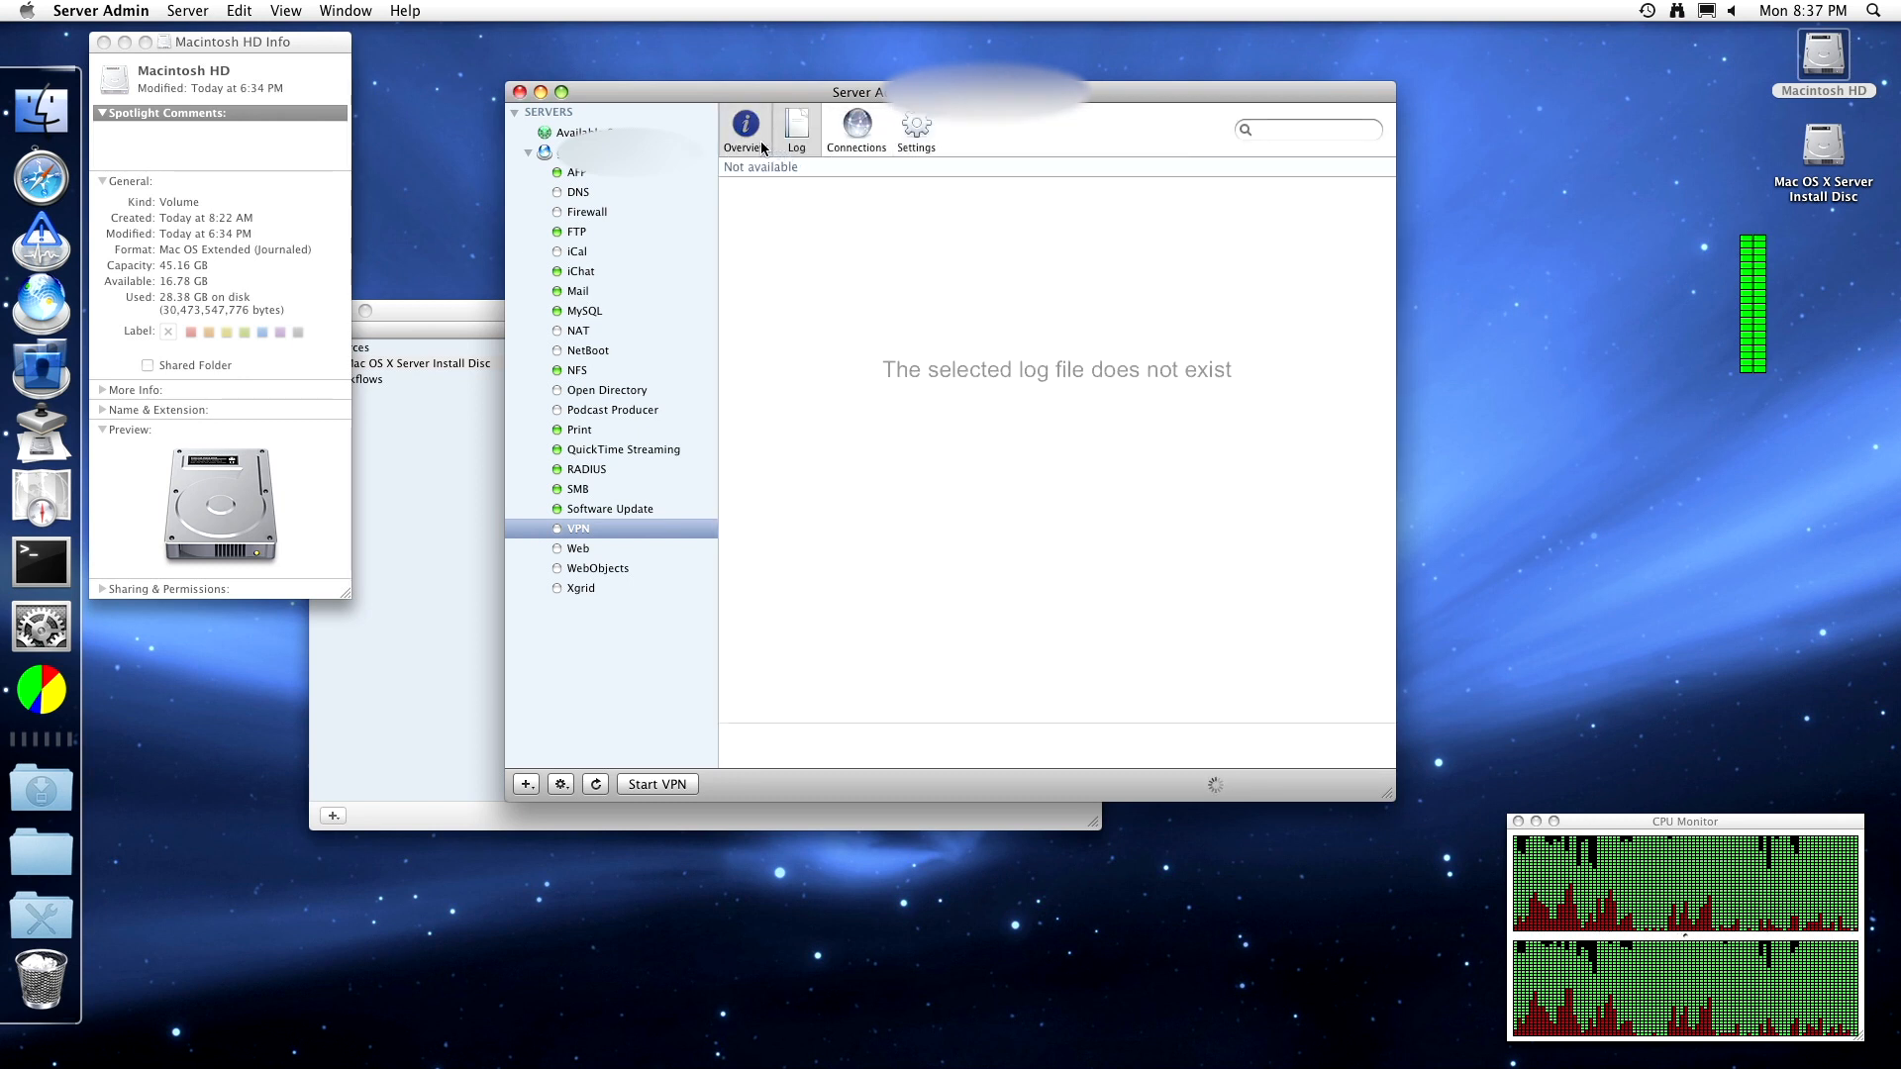
- Go to the Web service and read its Apache error, wiki, migration and access logs
click(611, 550)
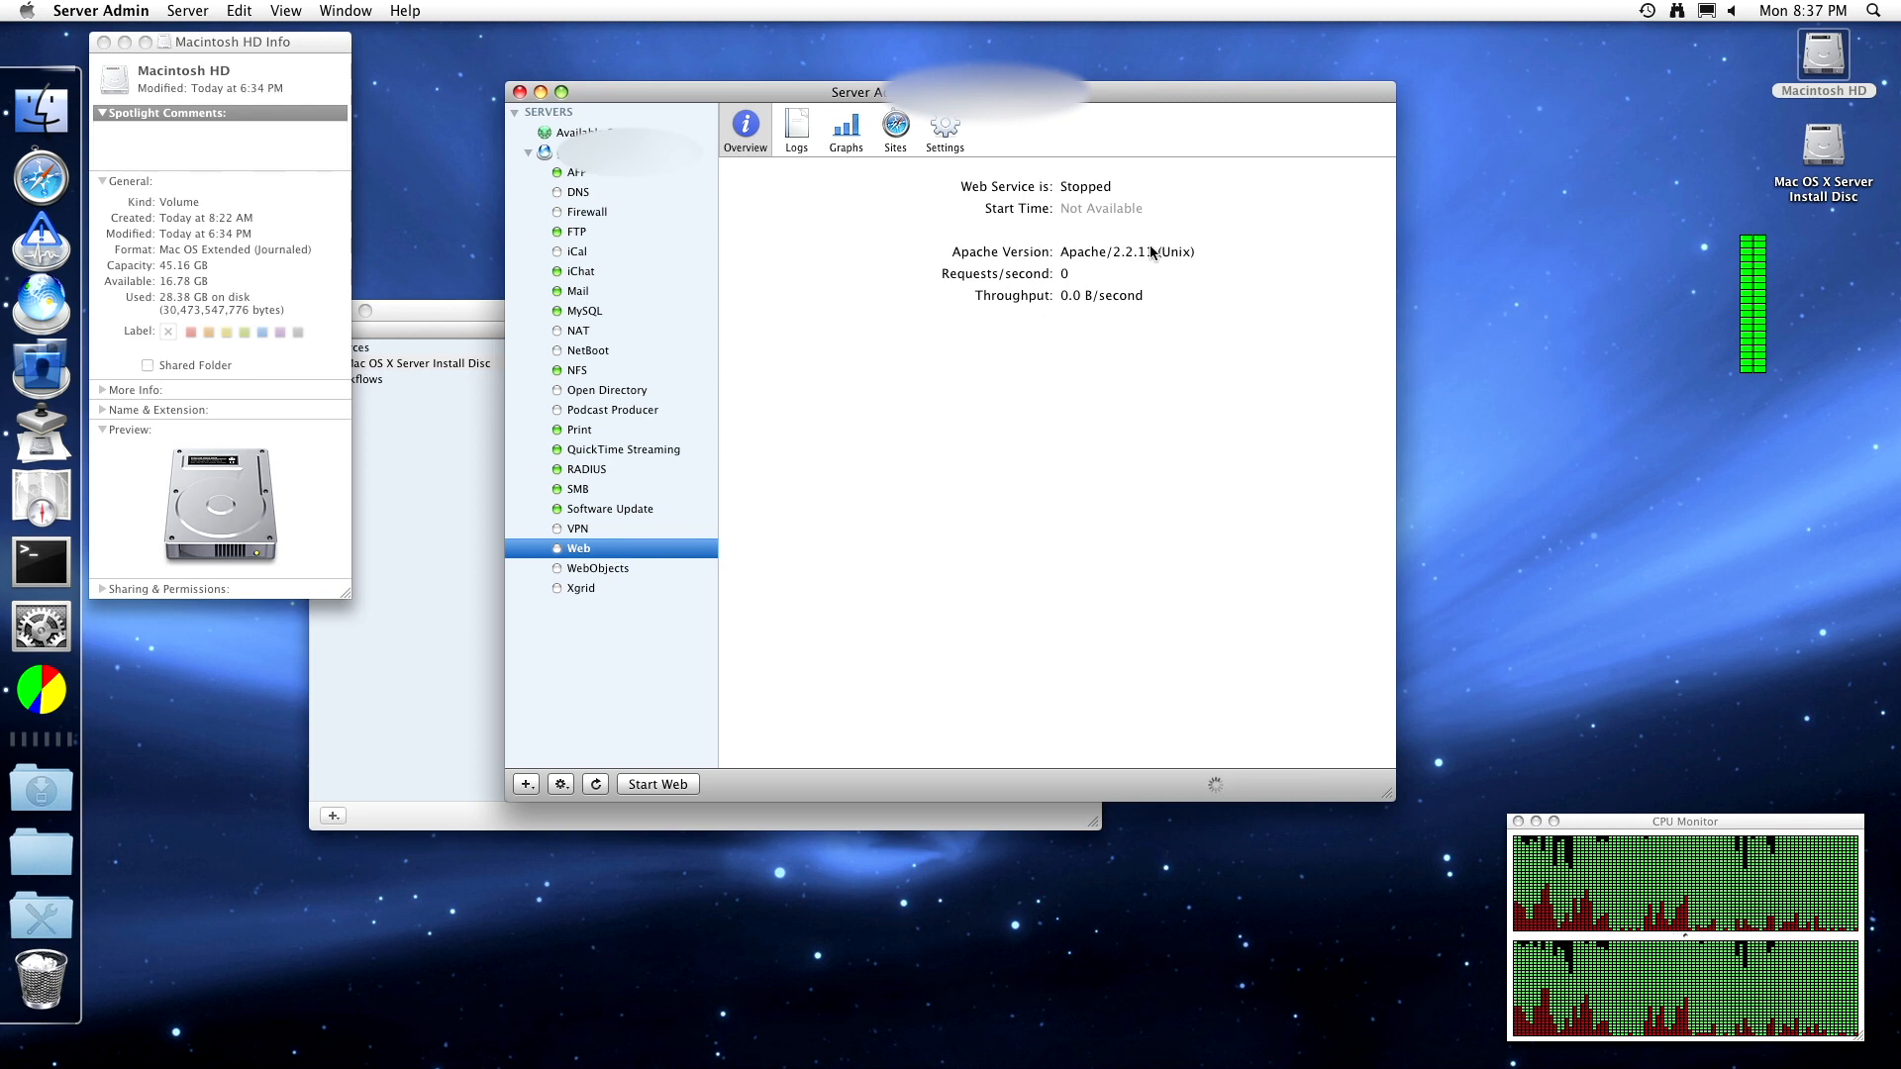
click(1084, 290)
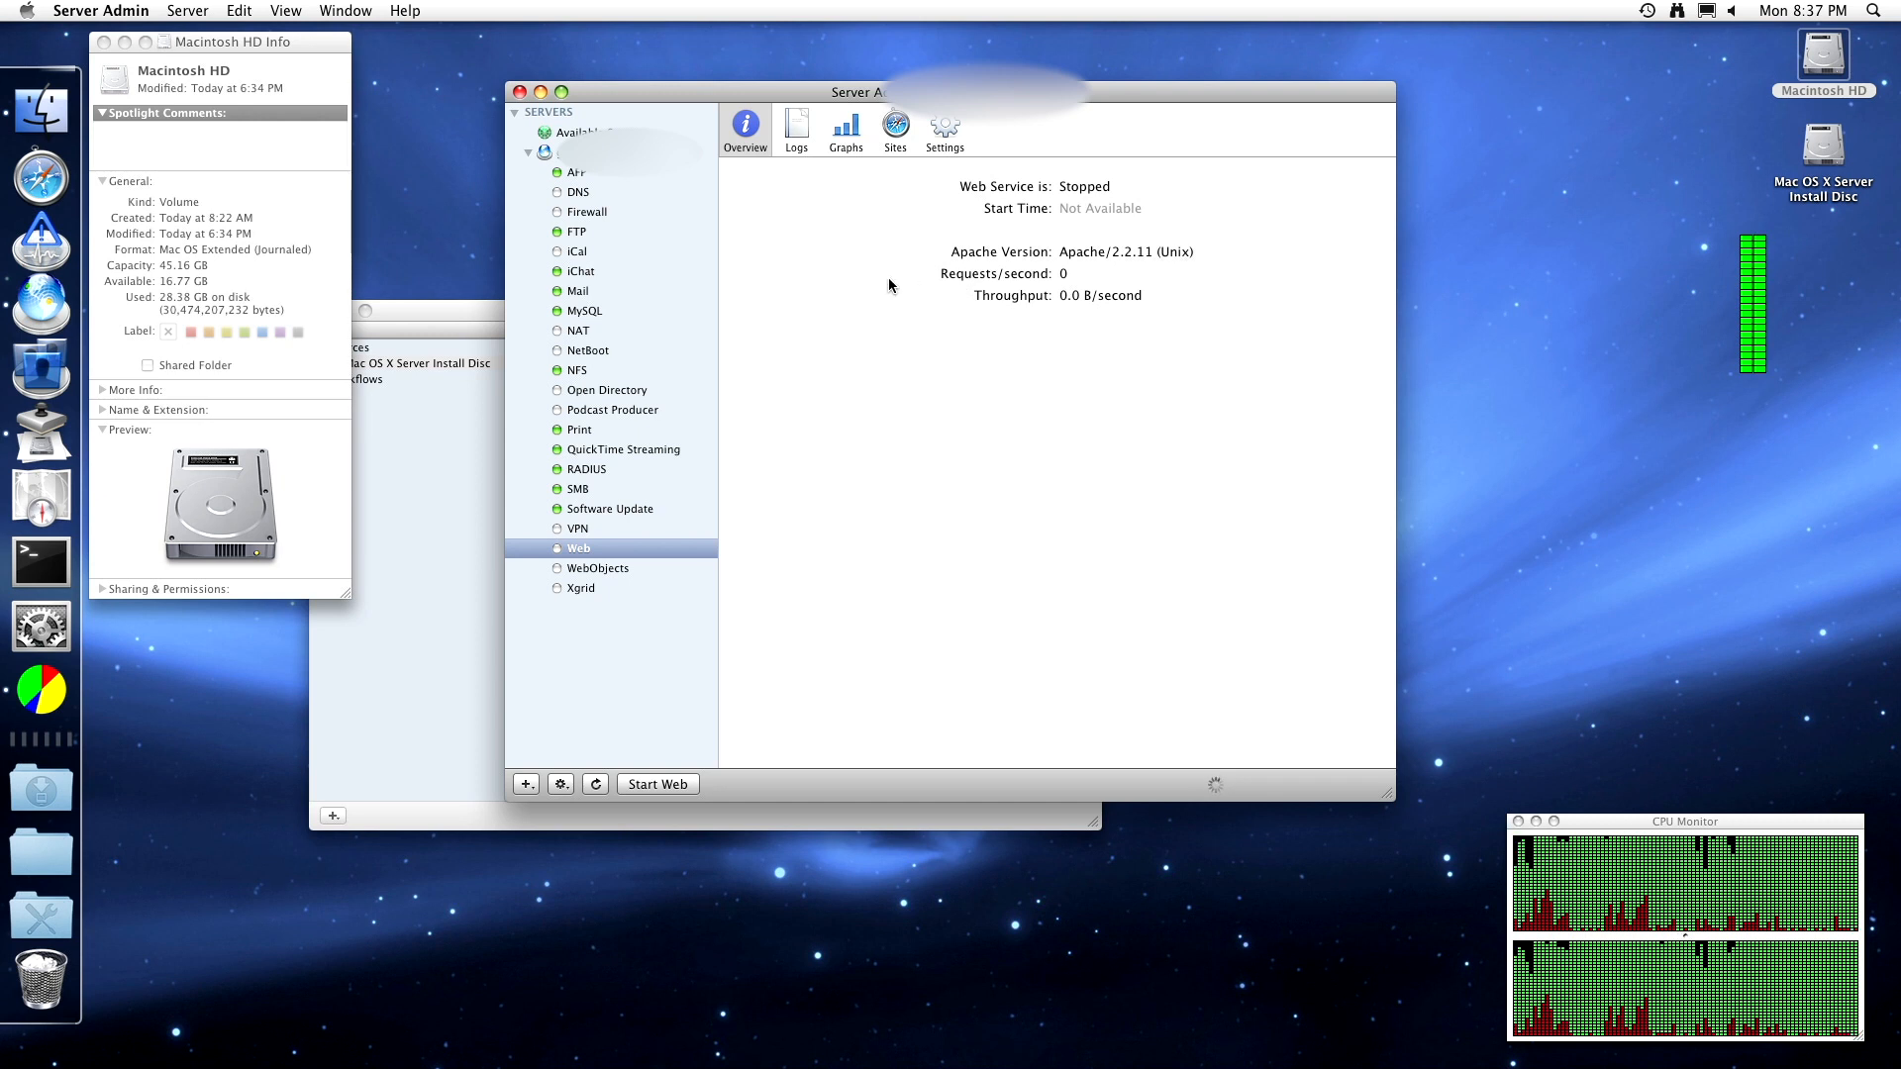
click(796, 126)
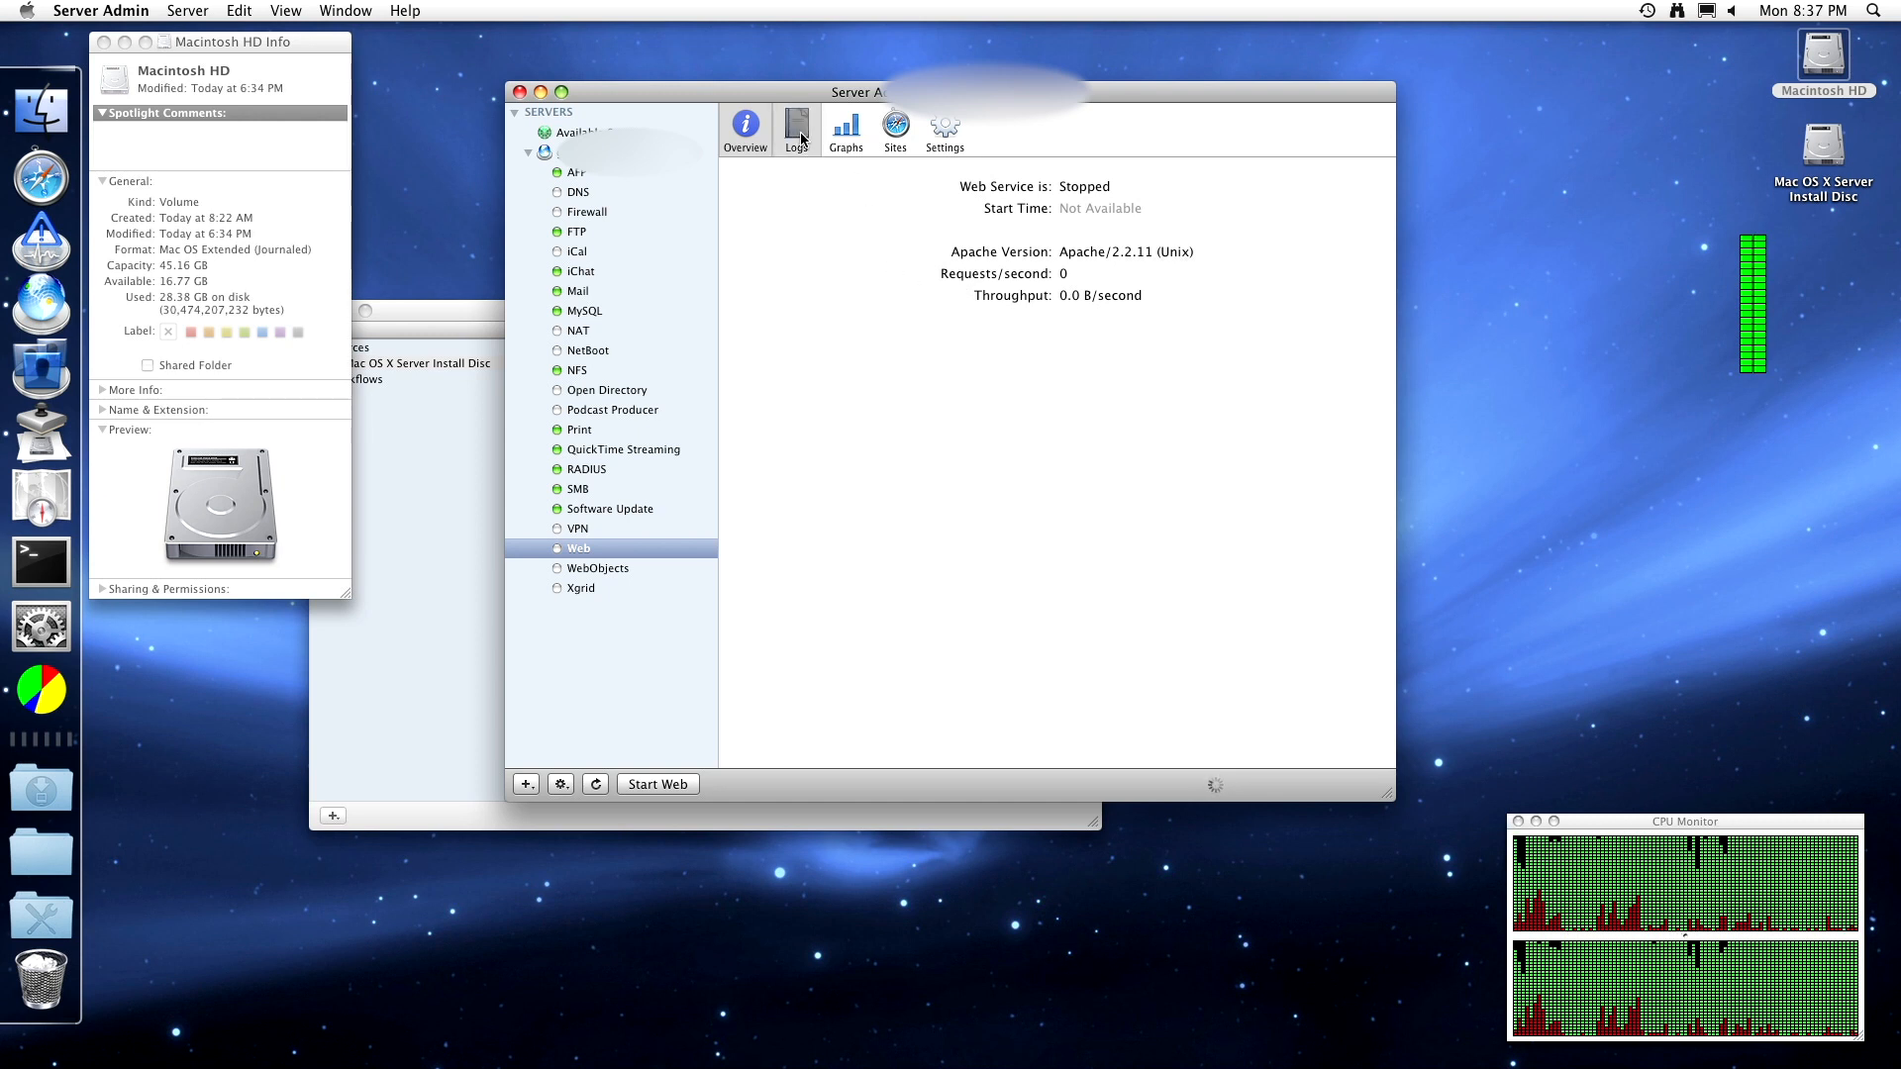
click(1043, 203)
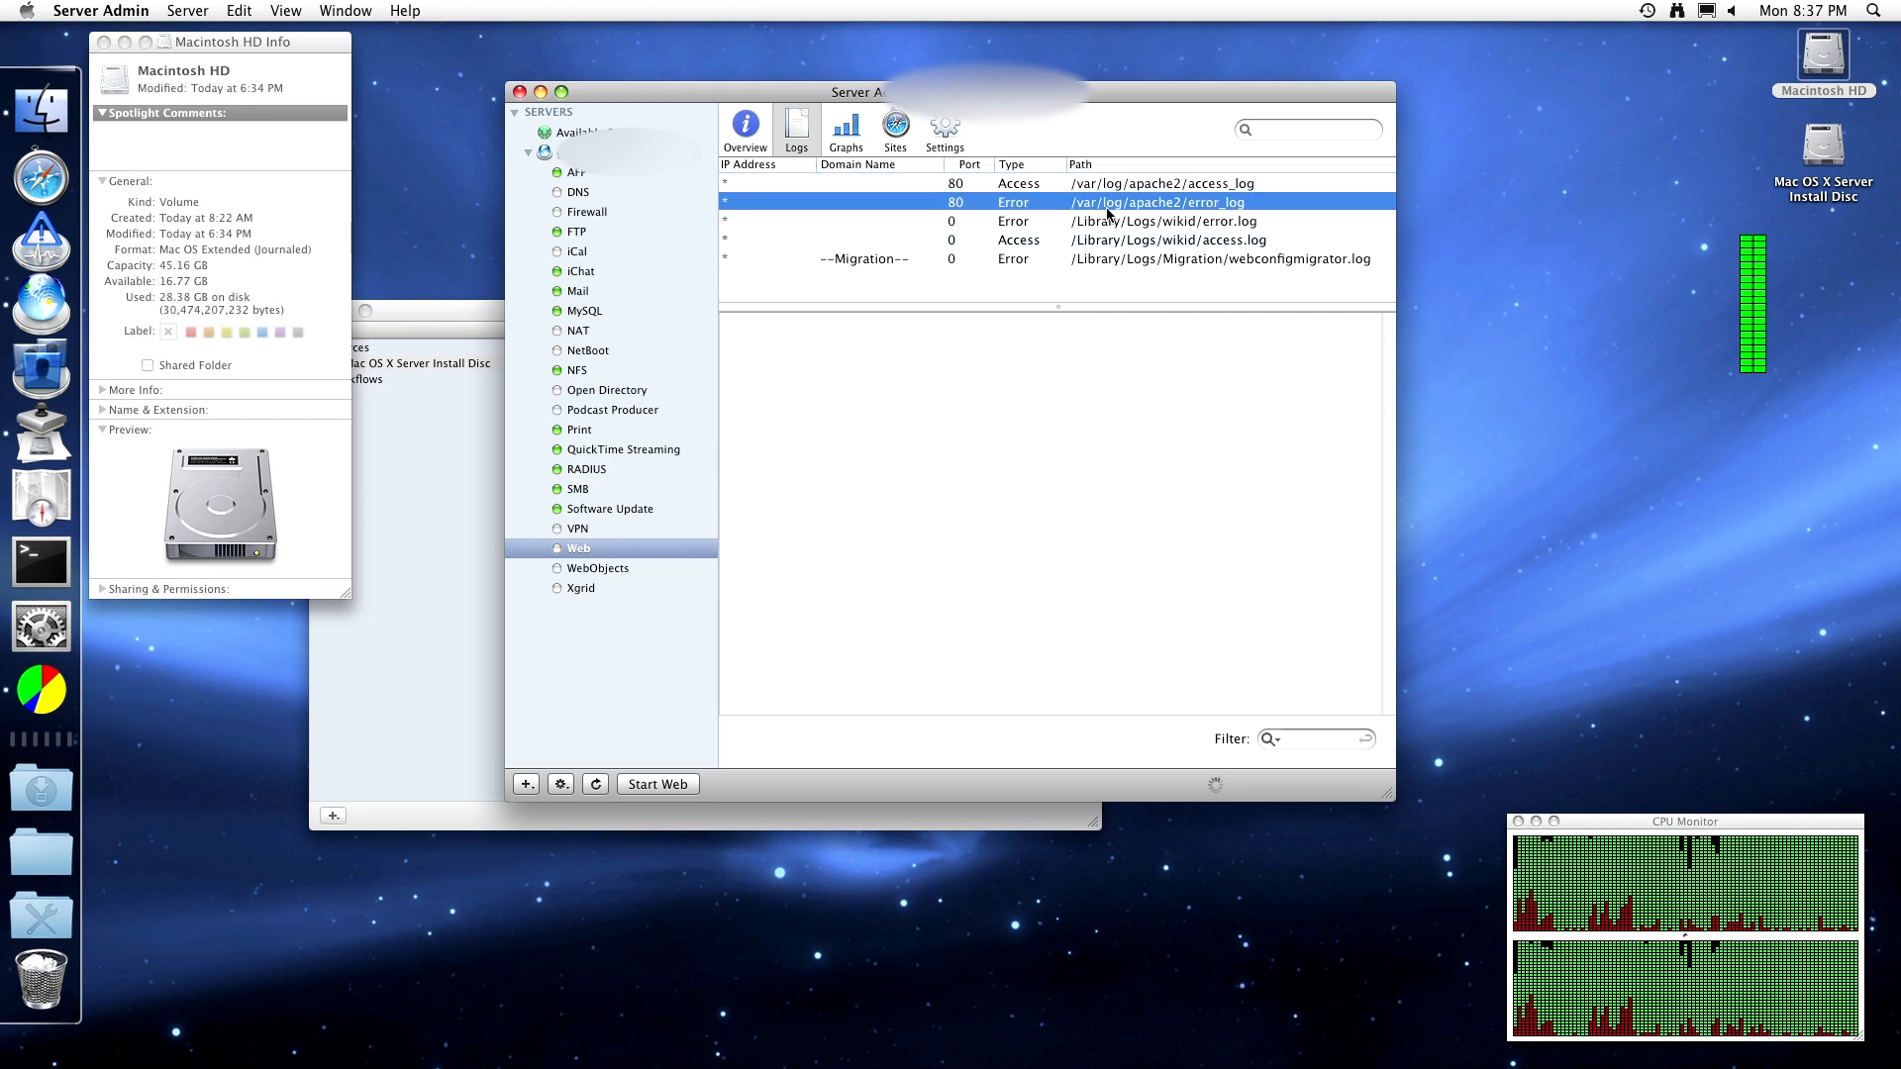
click(1101, 222)
click(1095, 259)
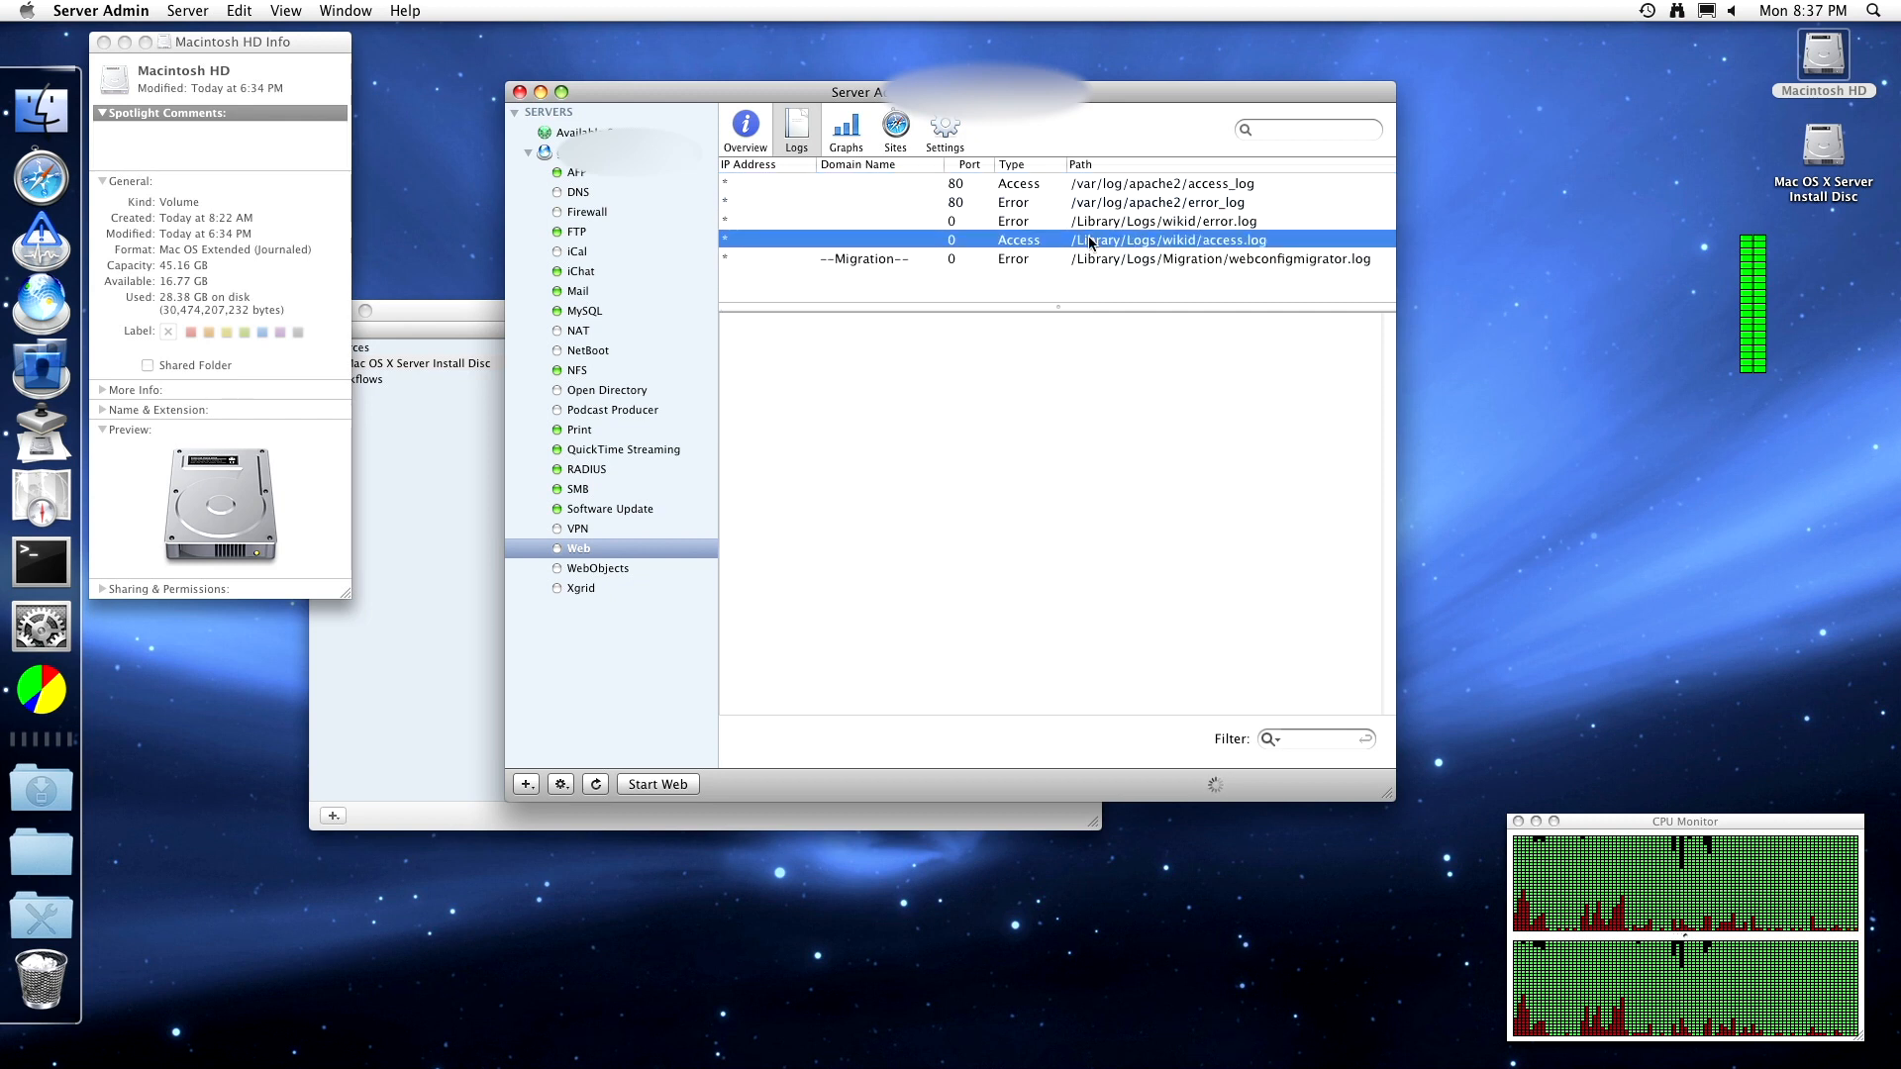
click(1093, 240)
click(1077, 182)
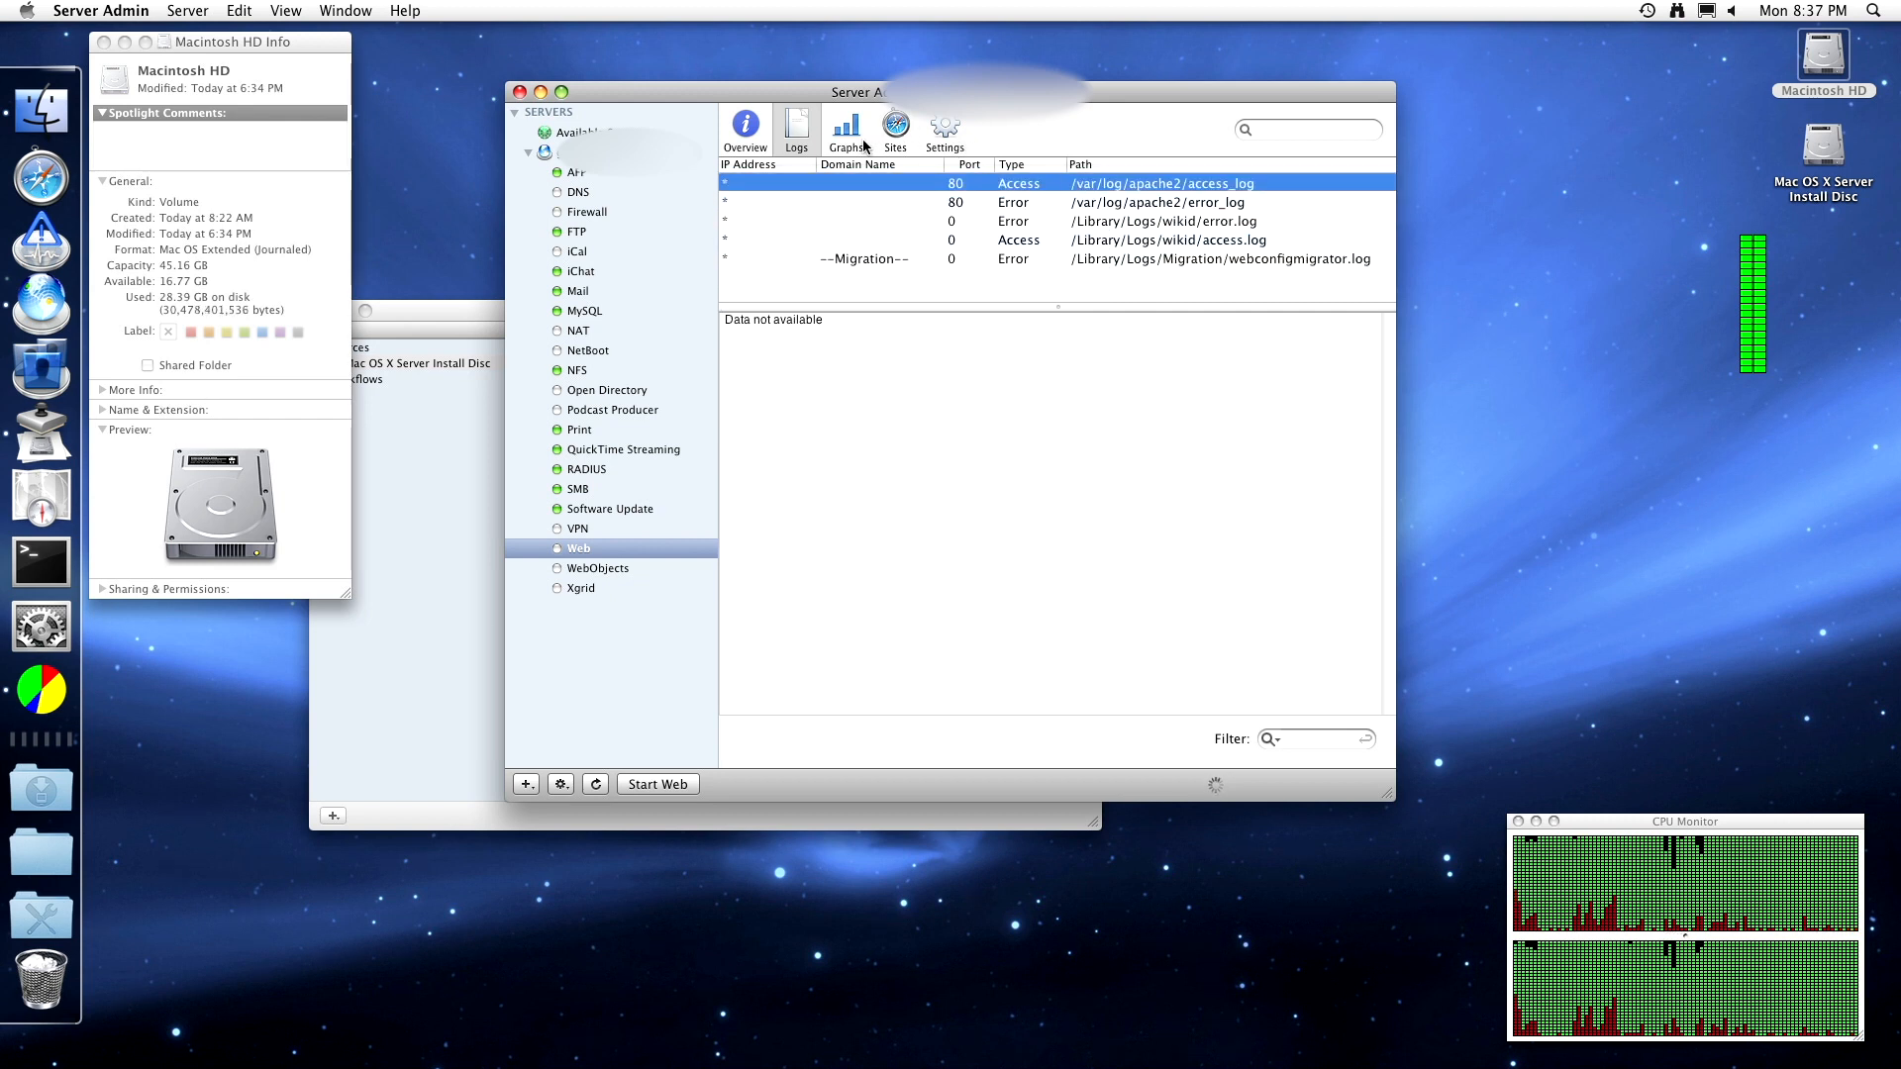
- Switch the Web activity graph from Requests to Throughput, then view the Sites list
click(849, 129)
click(983, 749)
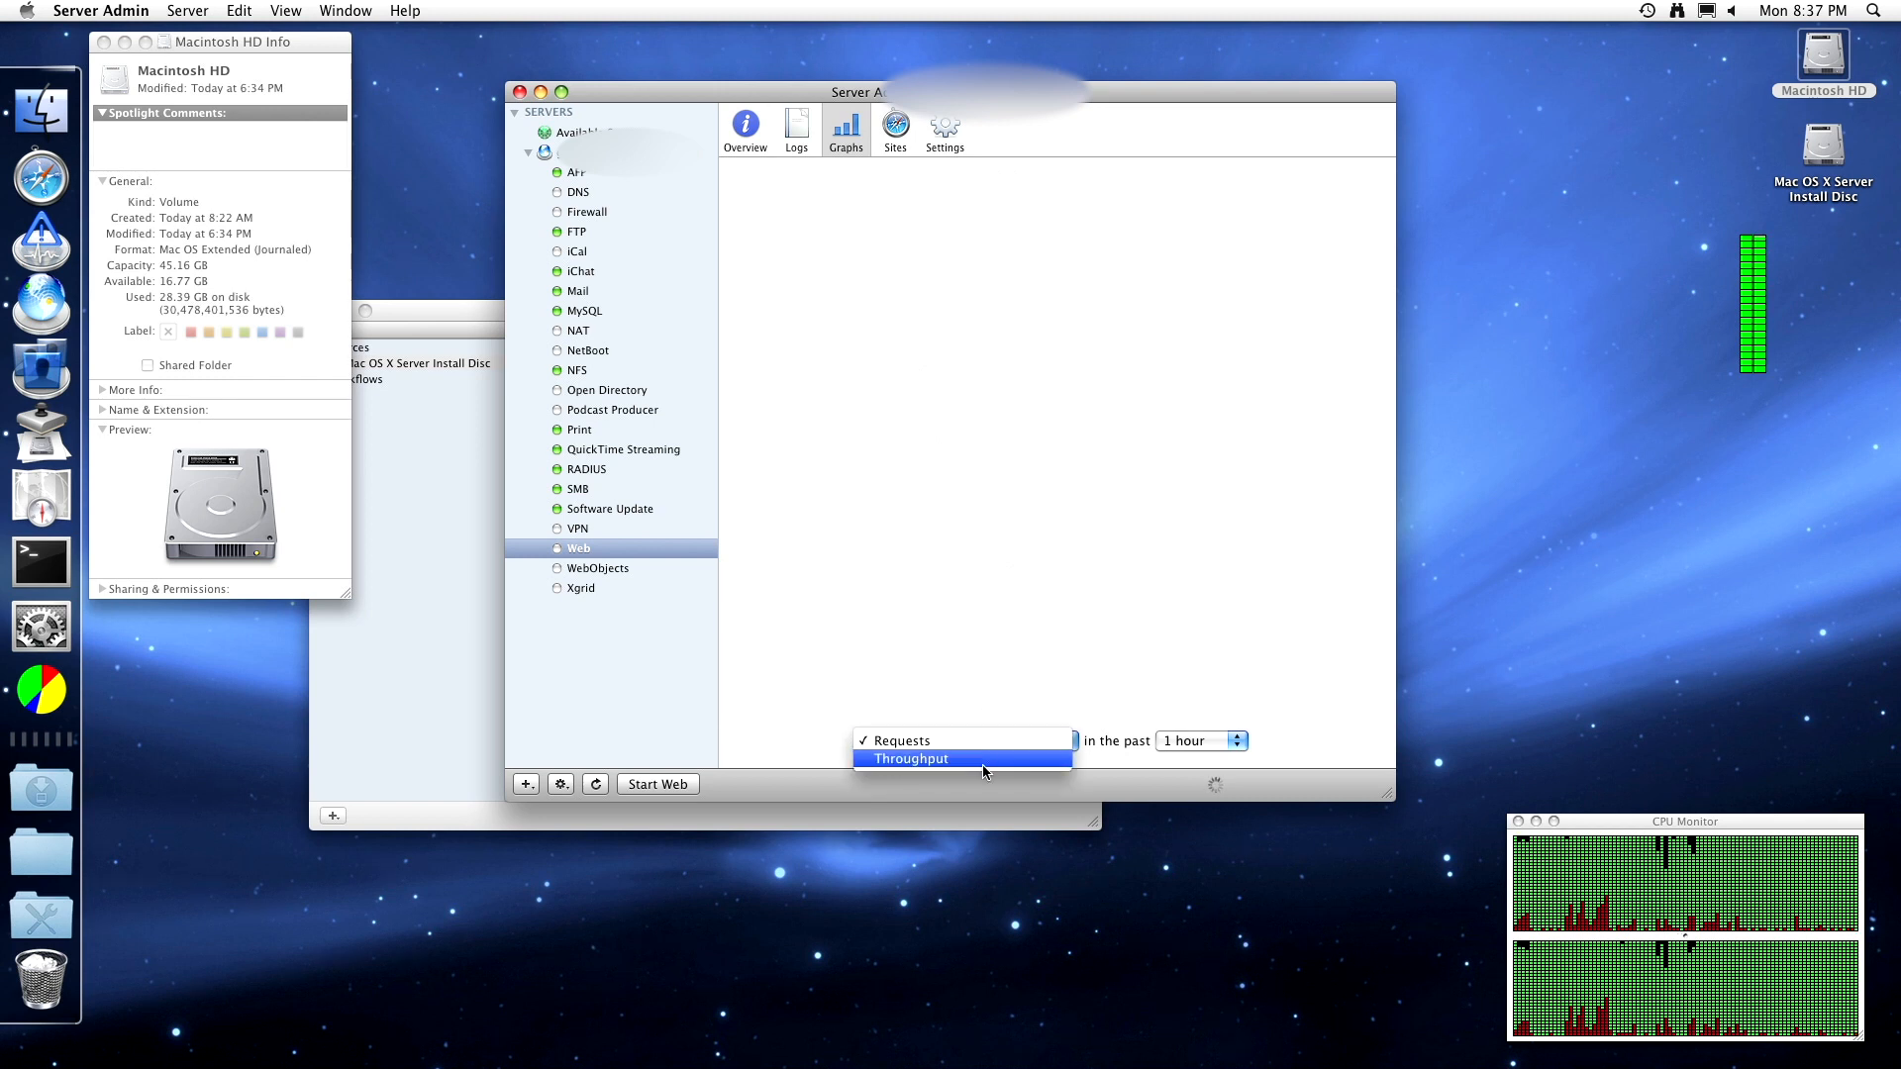
click(980, 763)
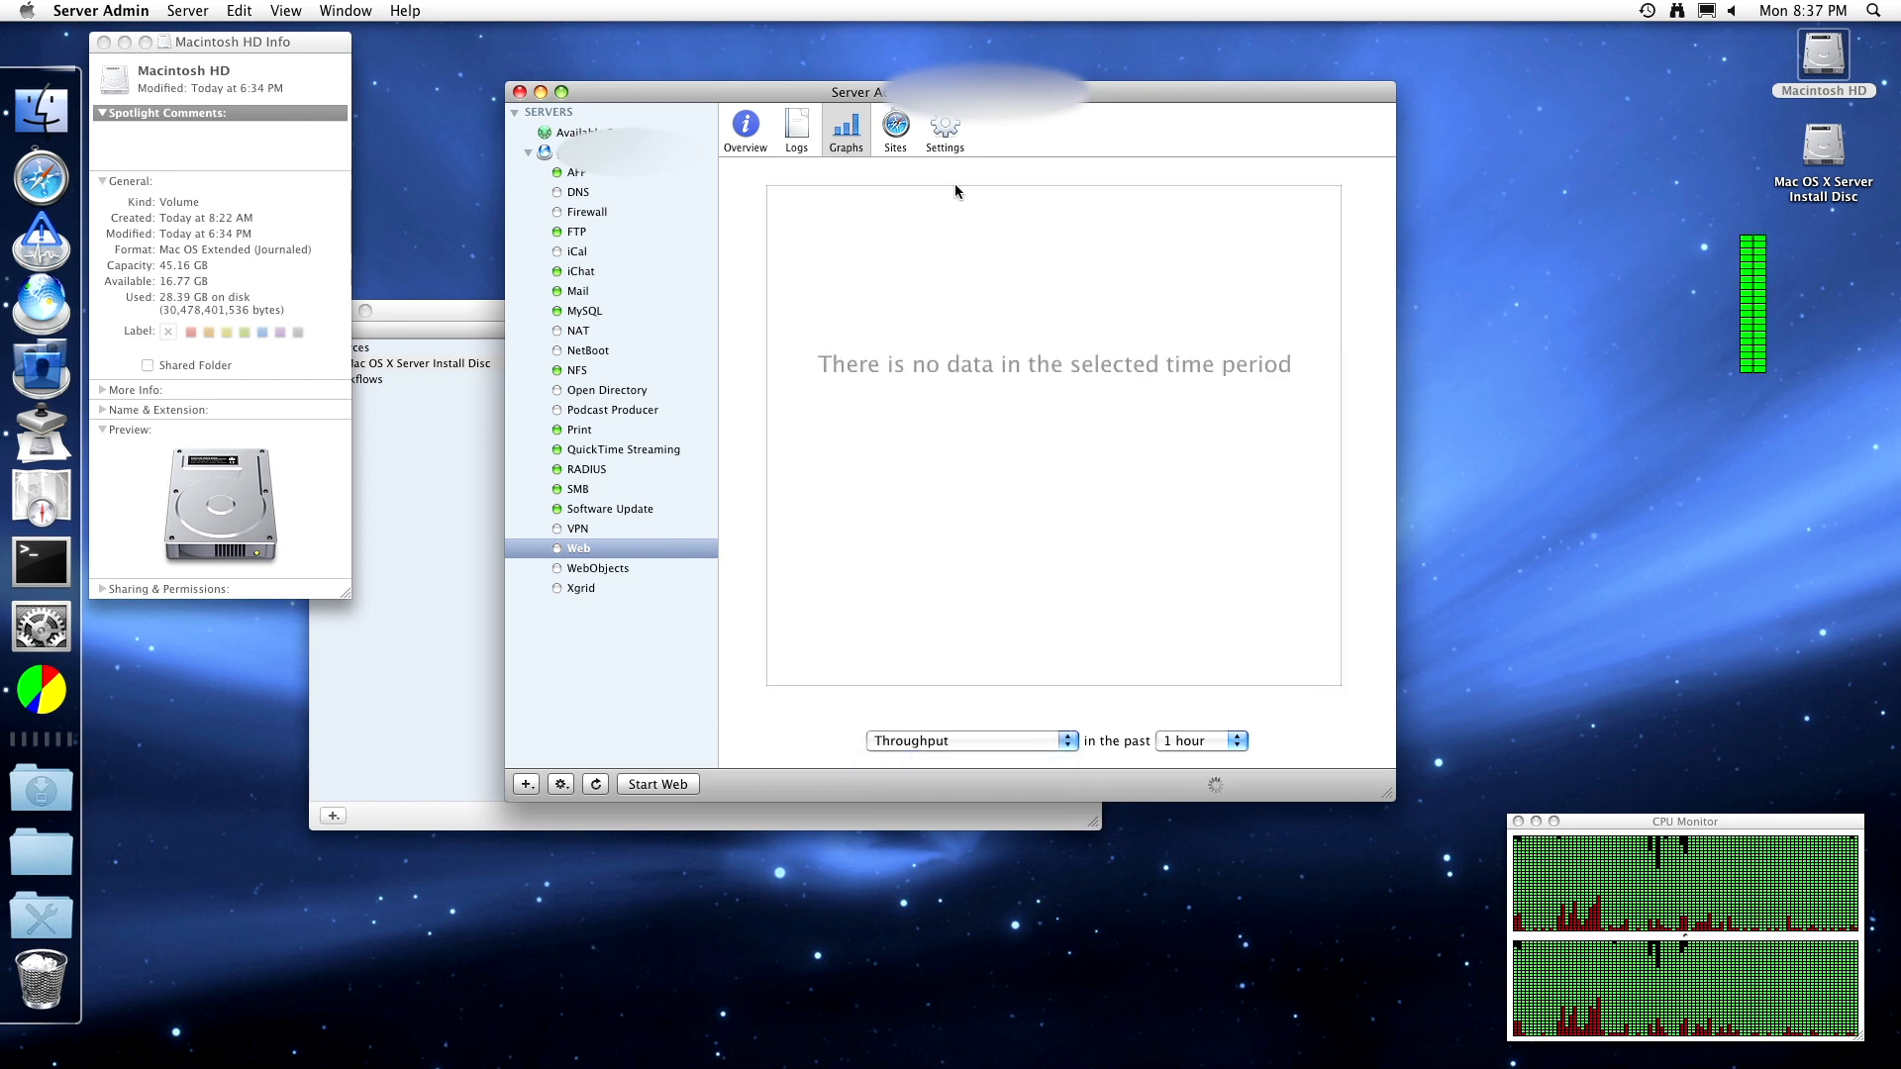
click(896, 127)
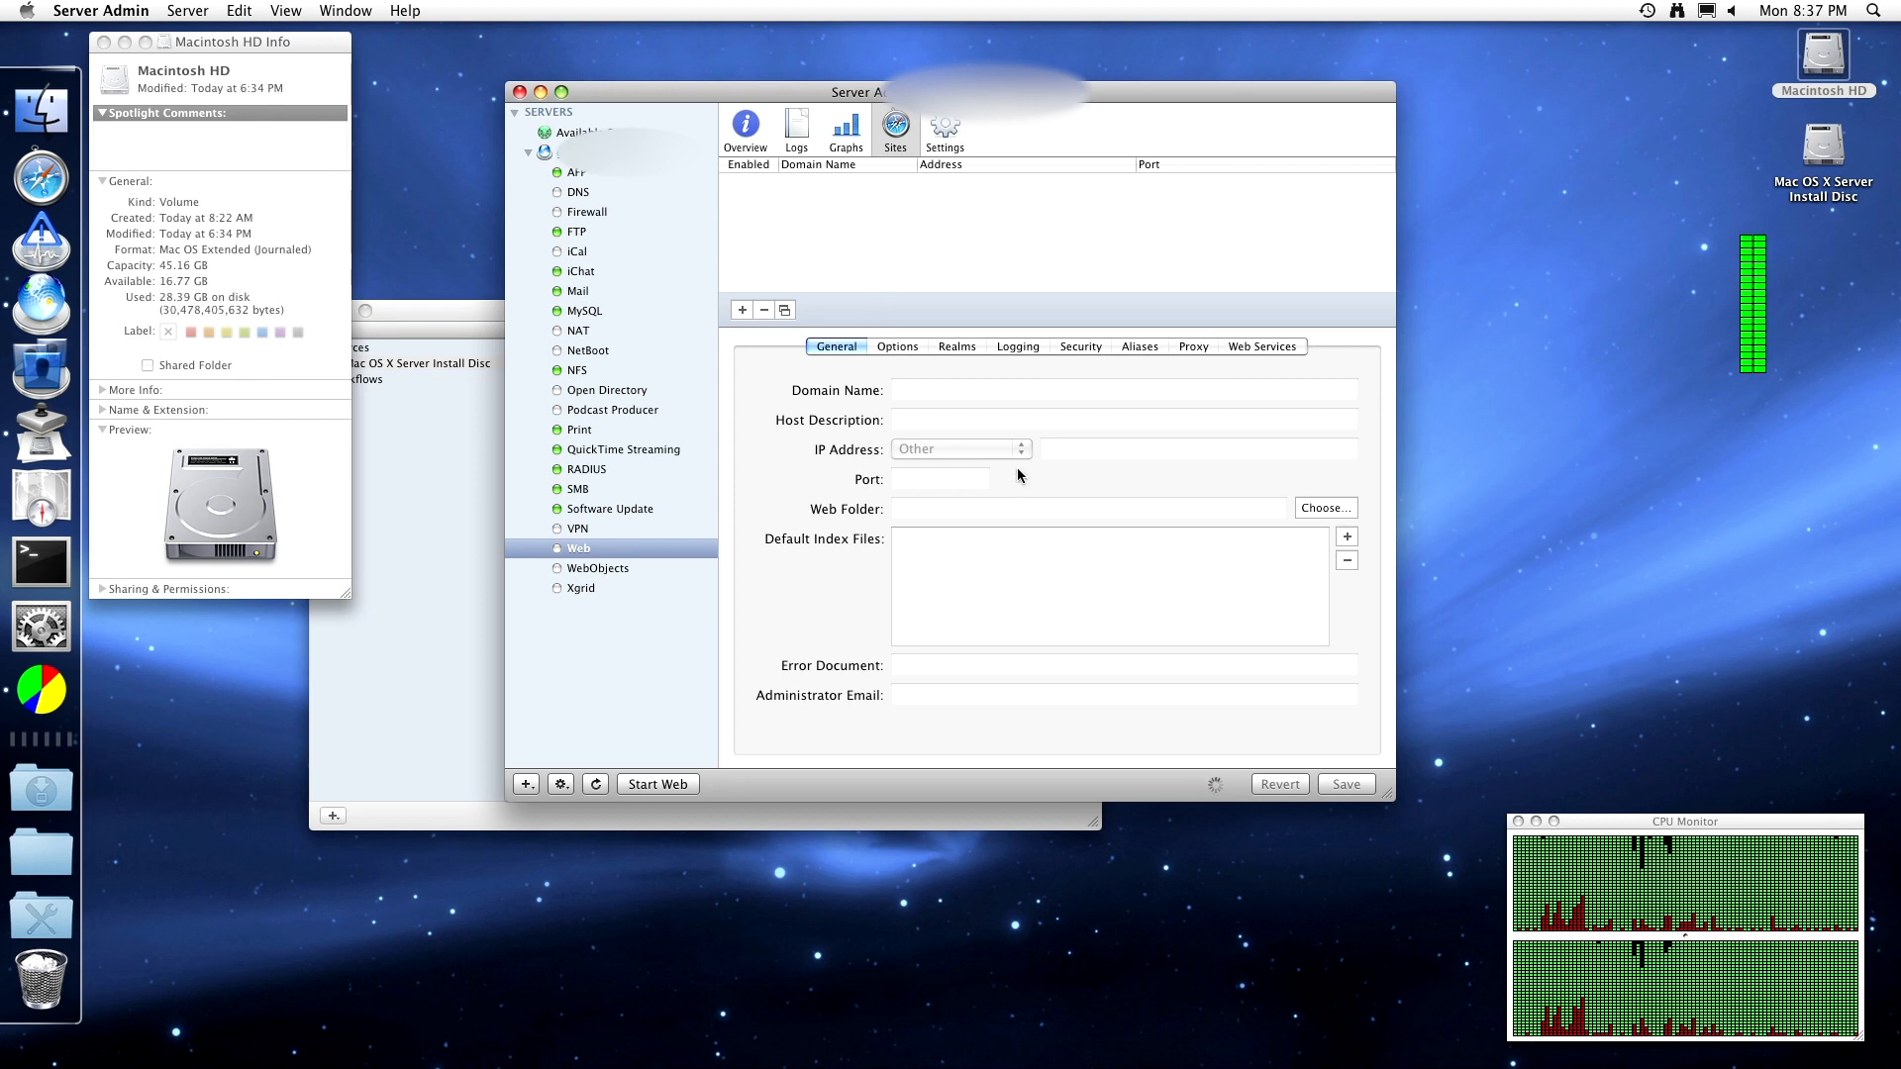
- Compare the port-80 site's General settings with its Apache Options, reloading the site list in between
click(900, 348)
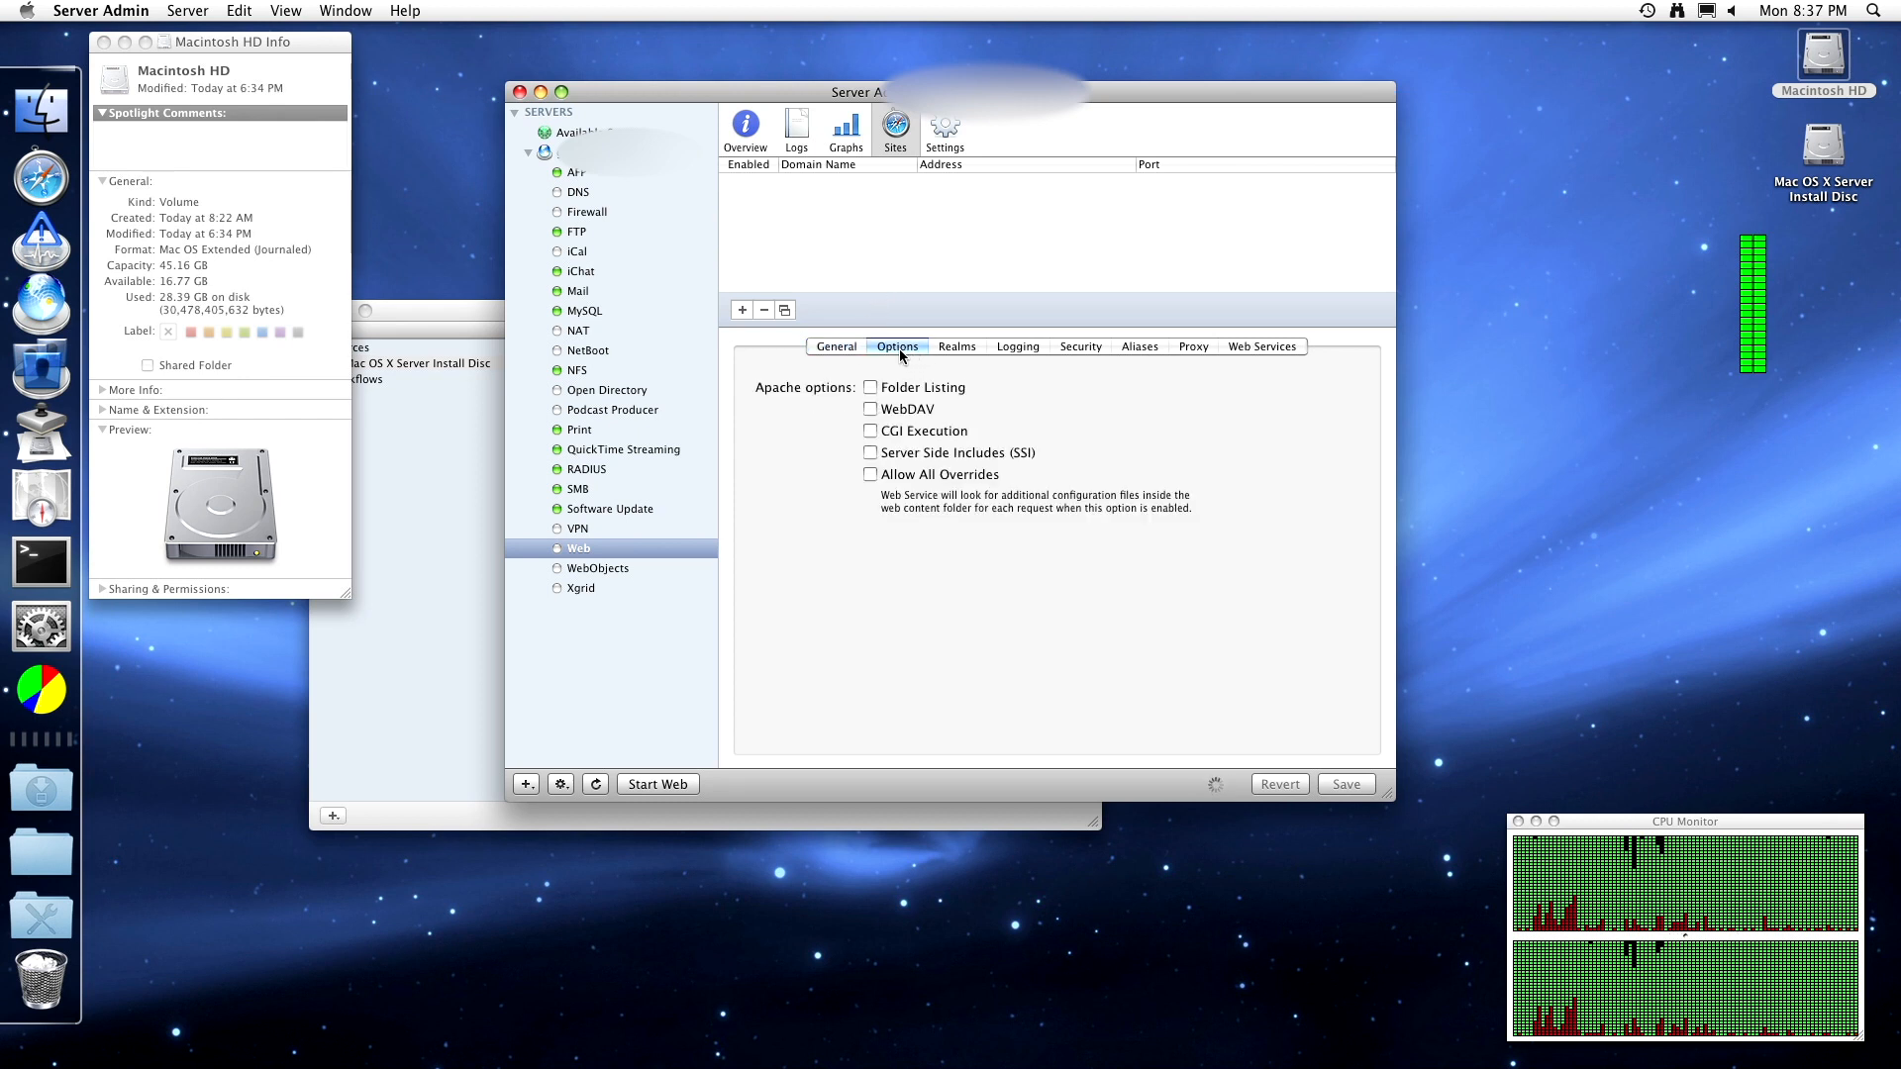
click(855, 347)
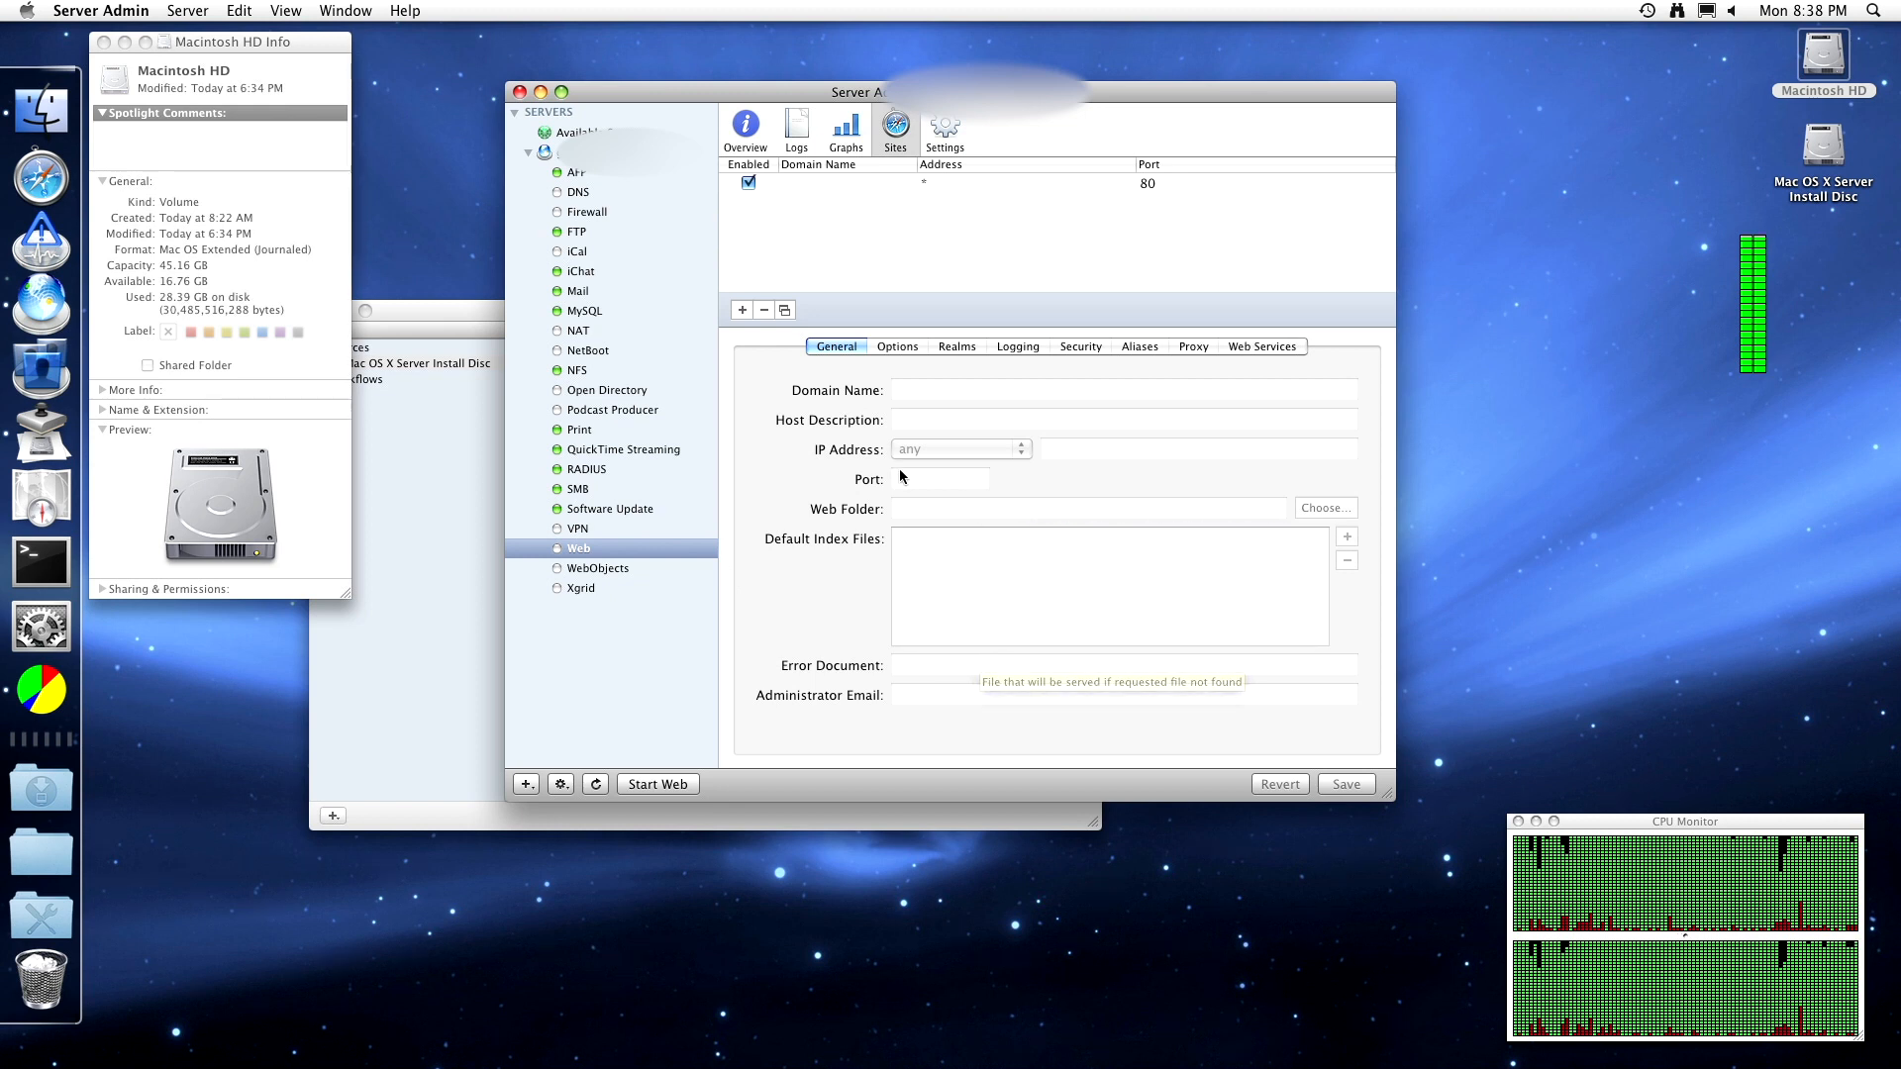
click(913, 345)
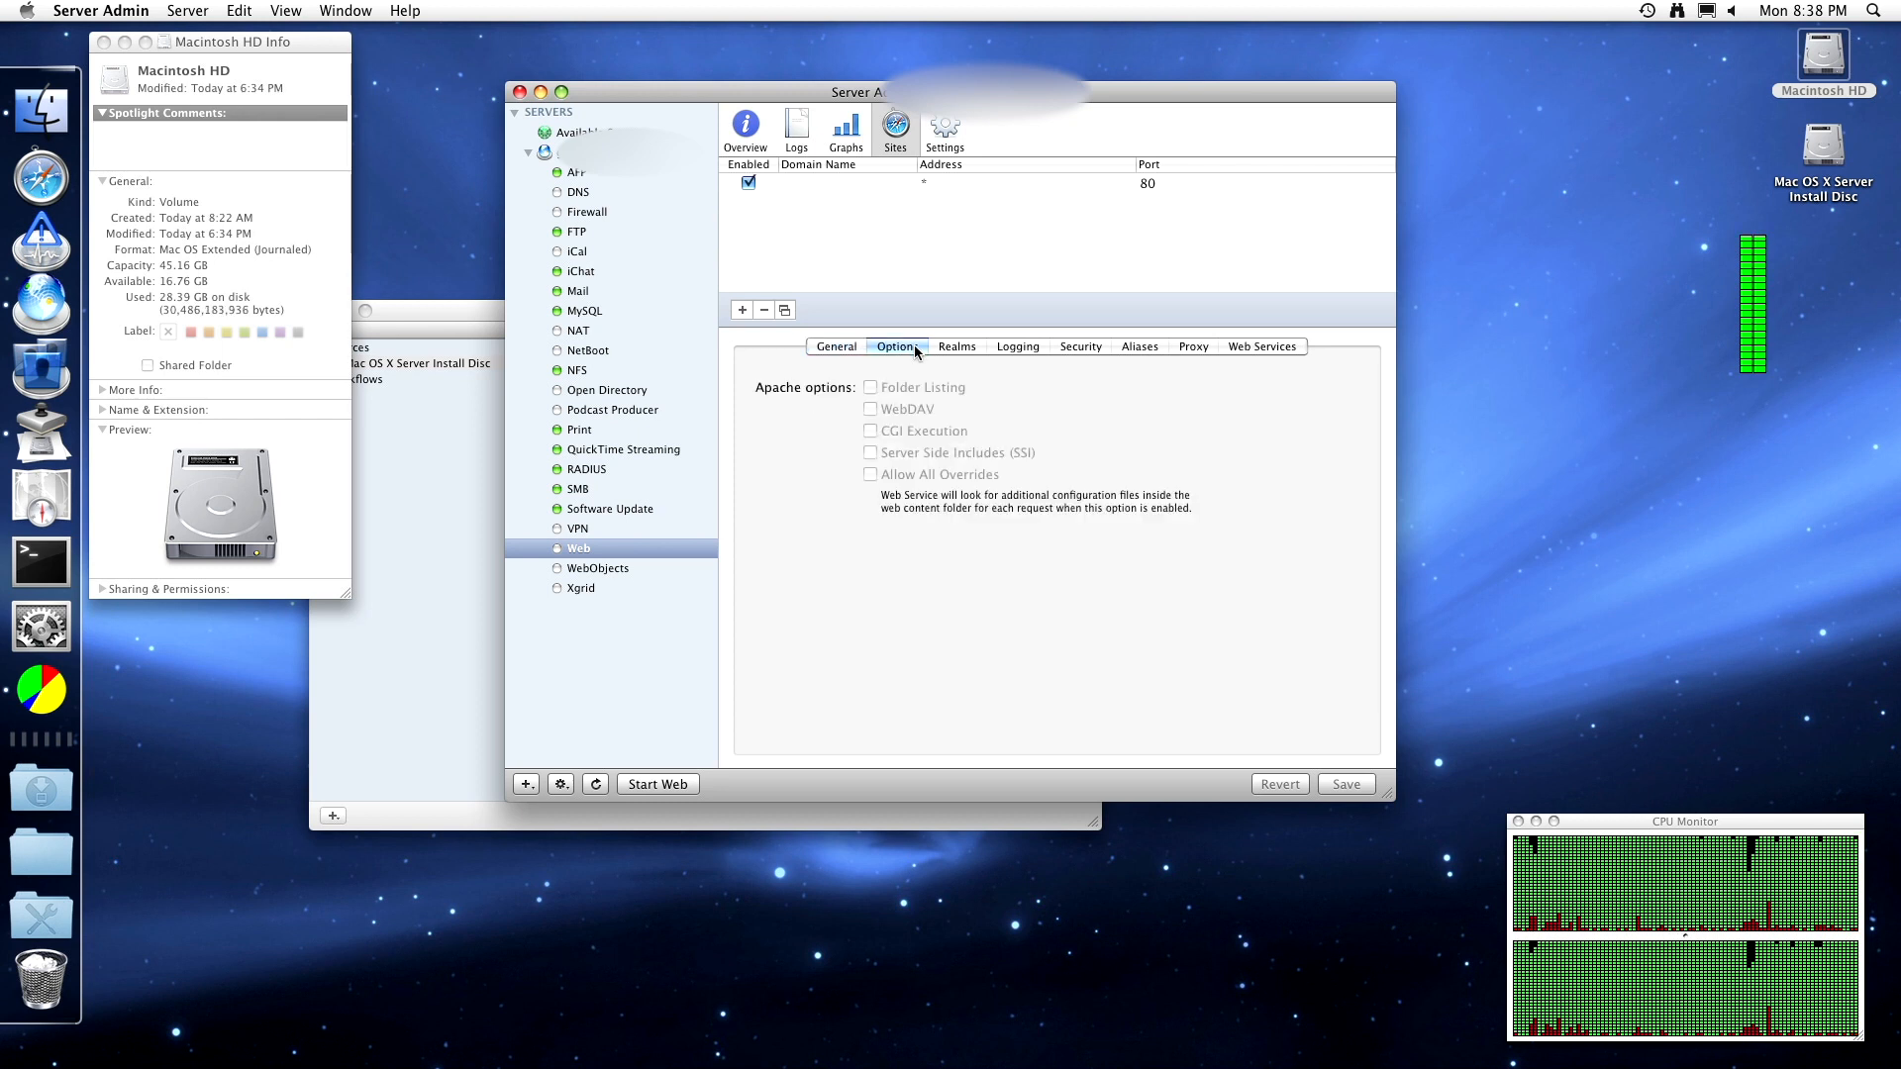
- Select the port 80 site and bring up its Apache options
click(854, 347)
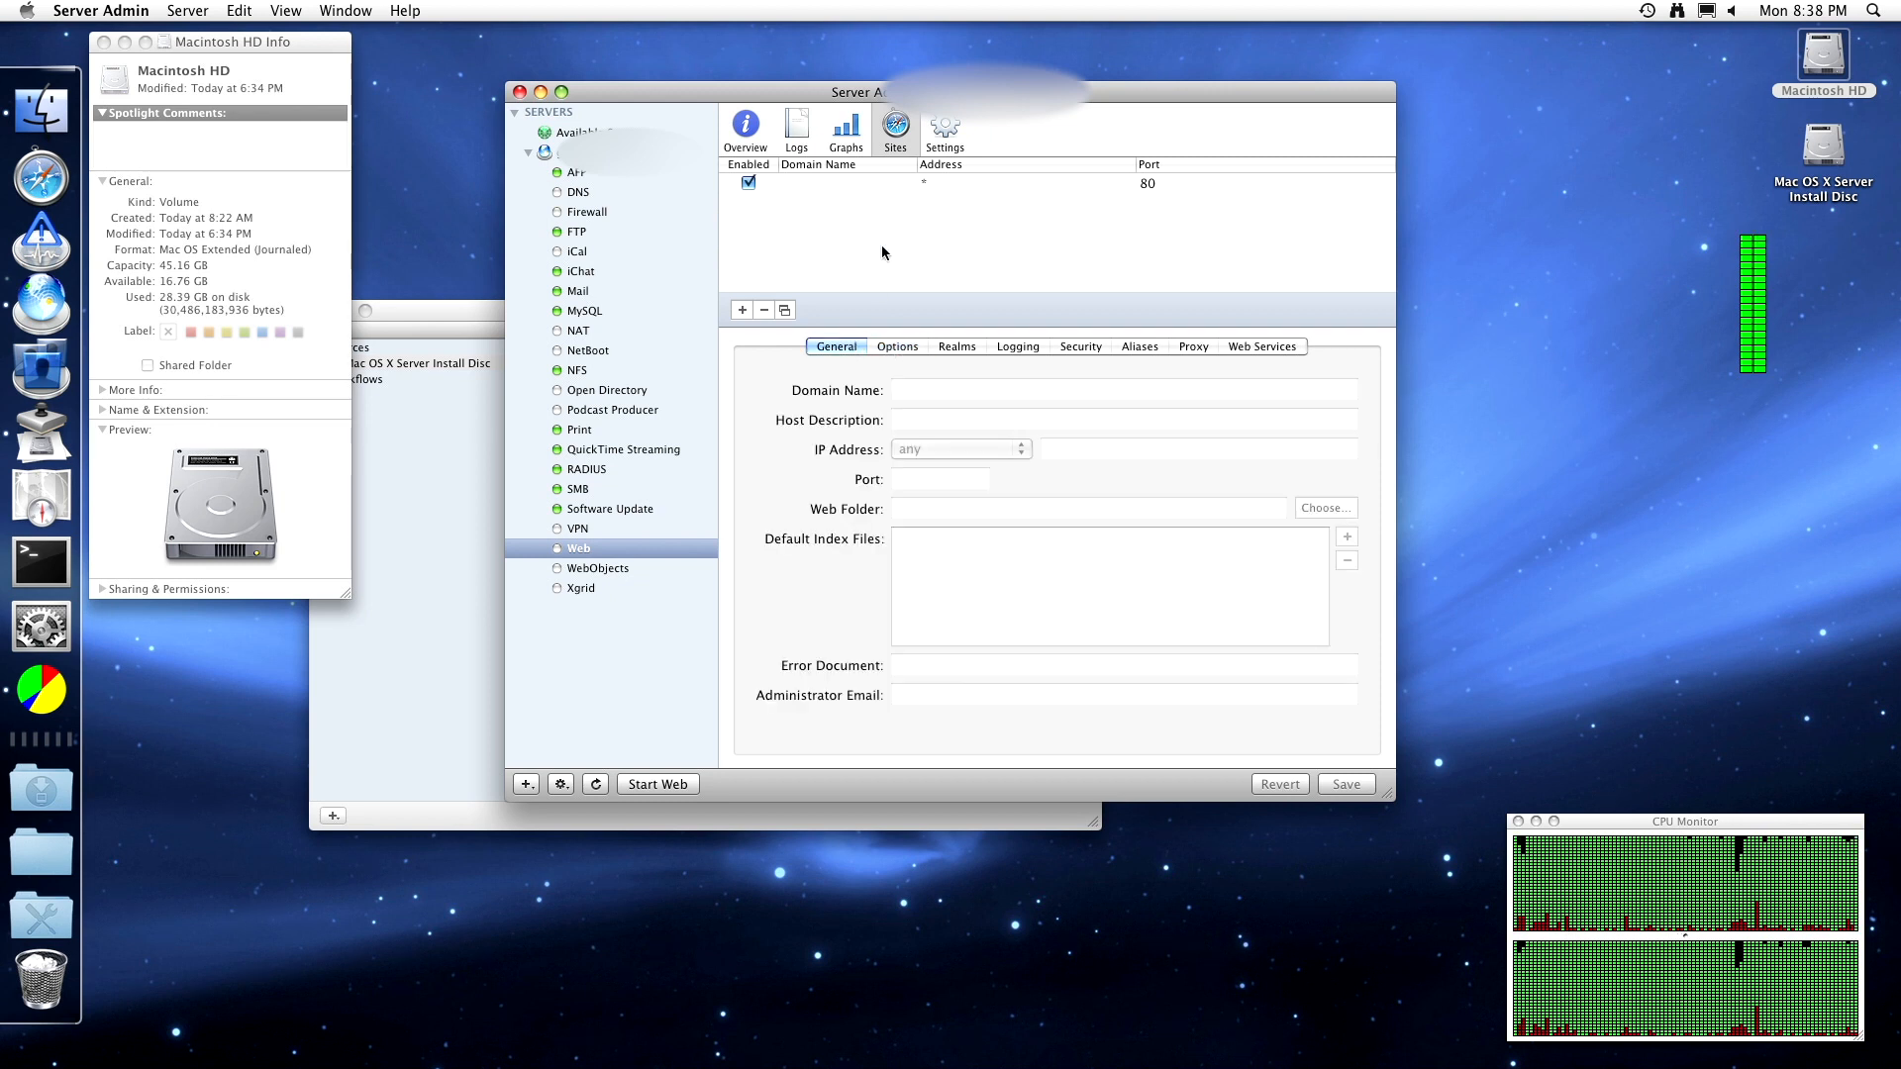
click(900, 182)
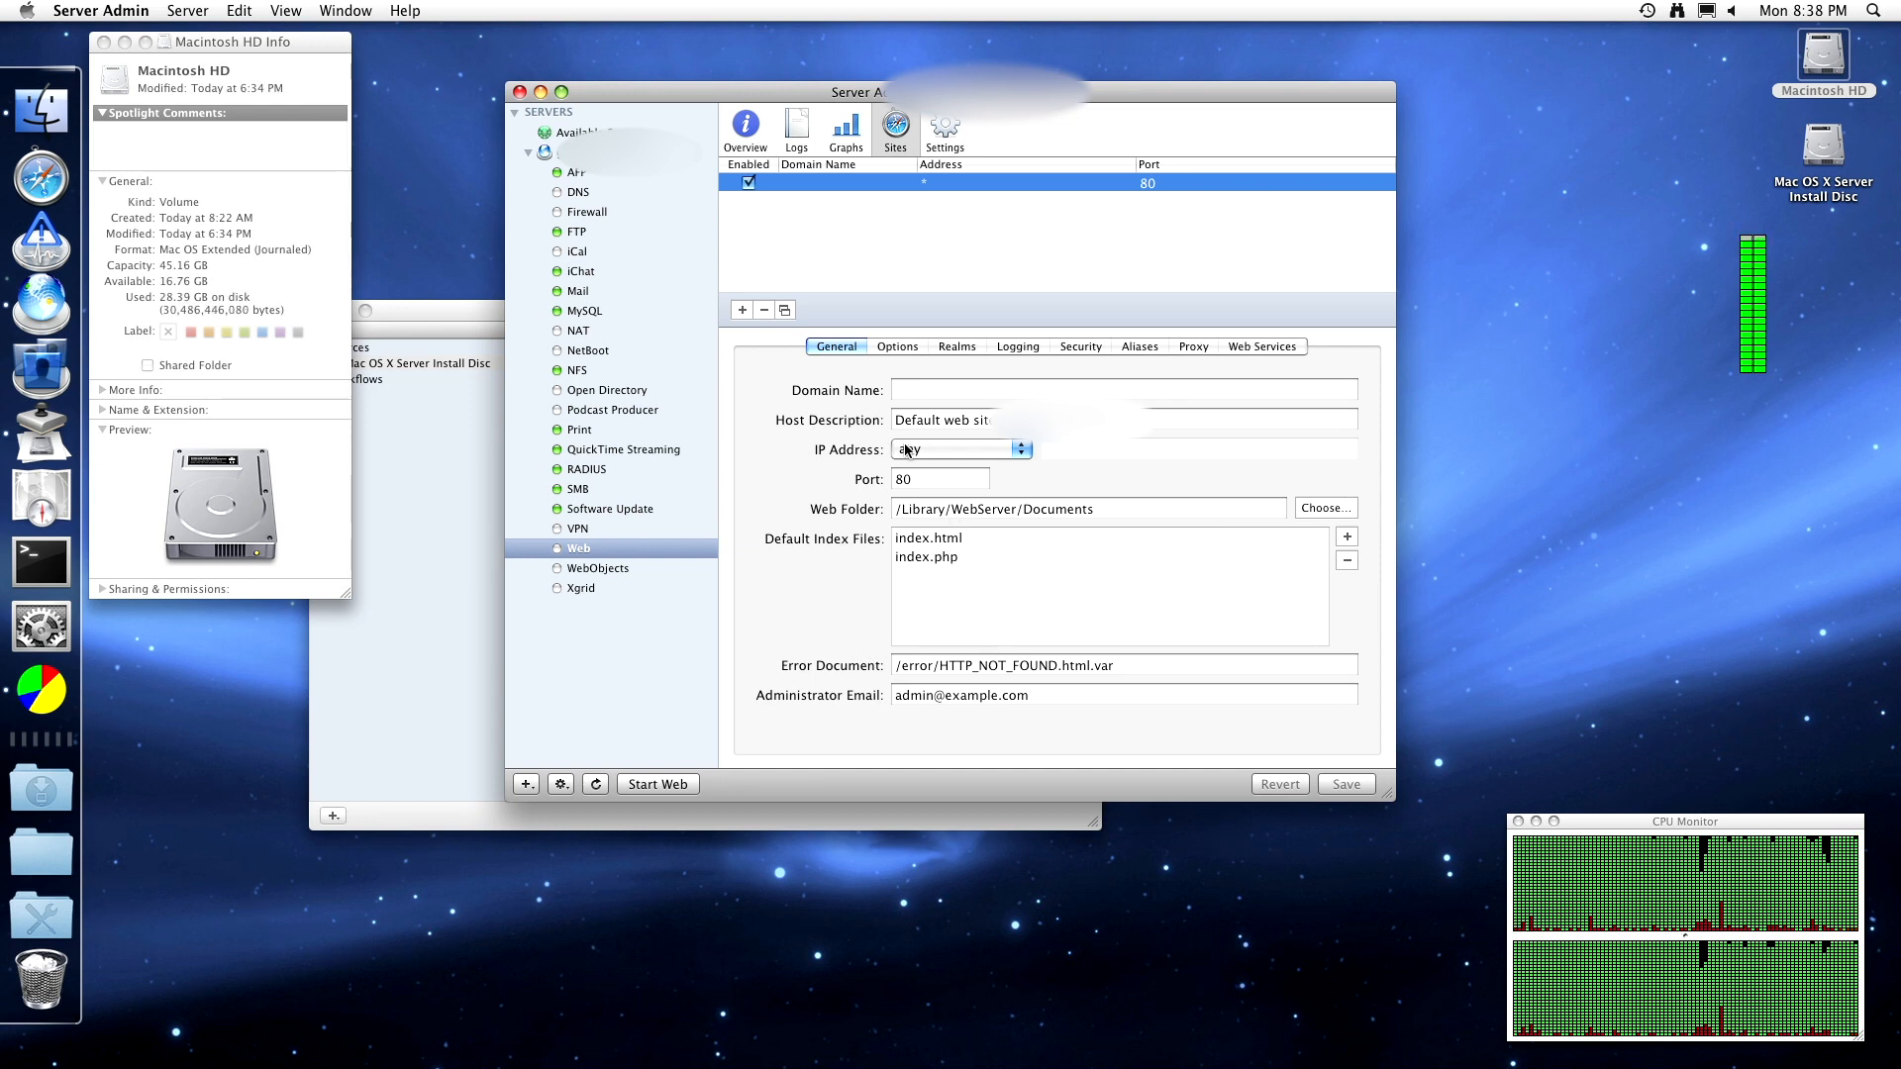
click(901, 348)
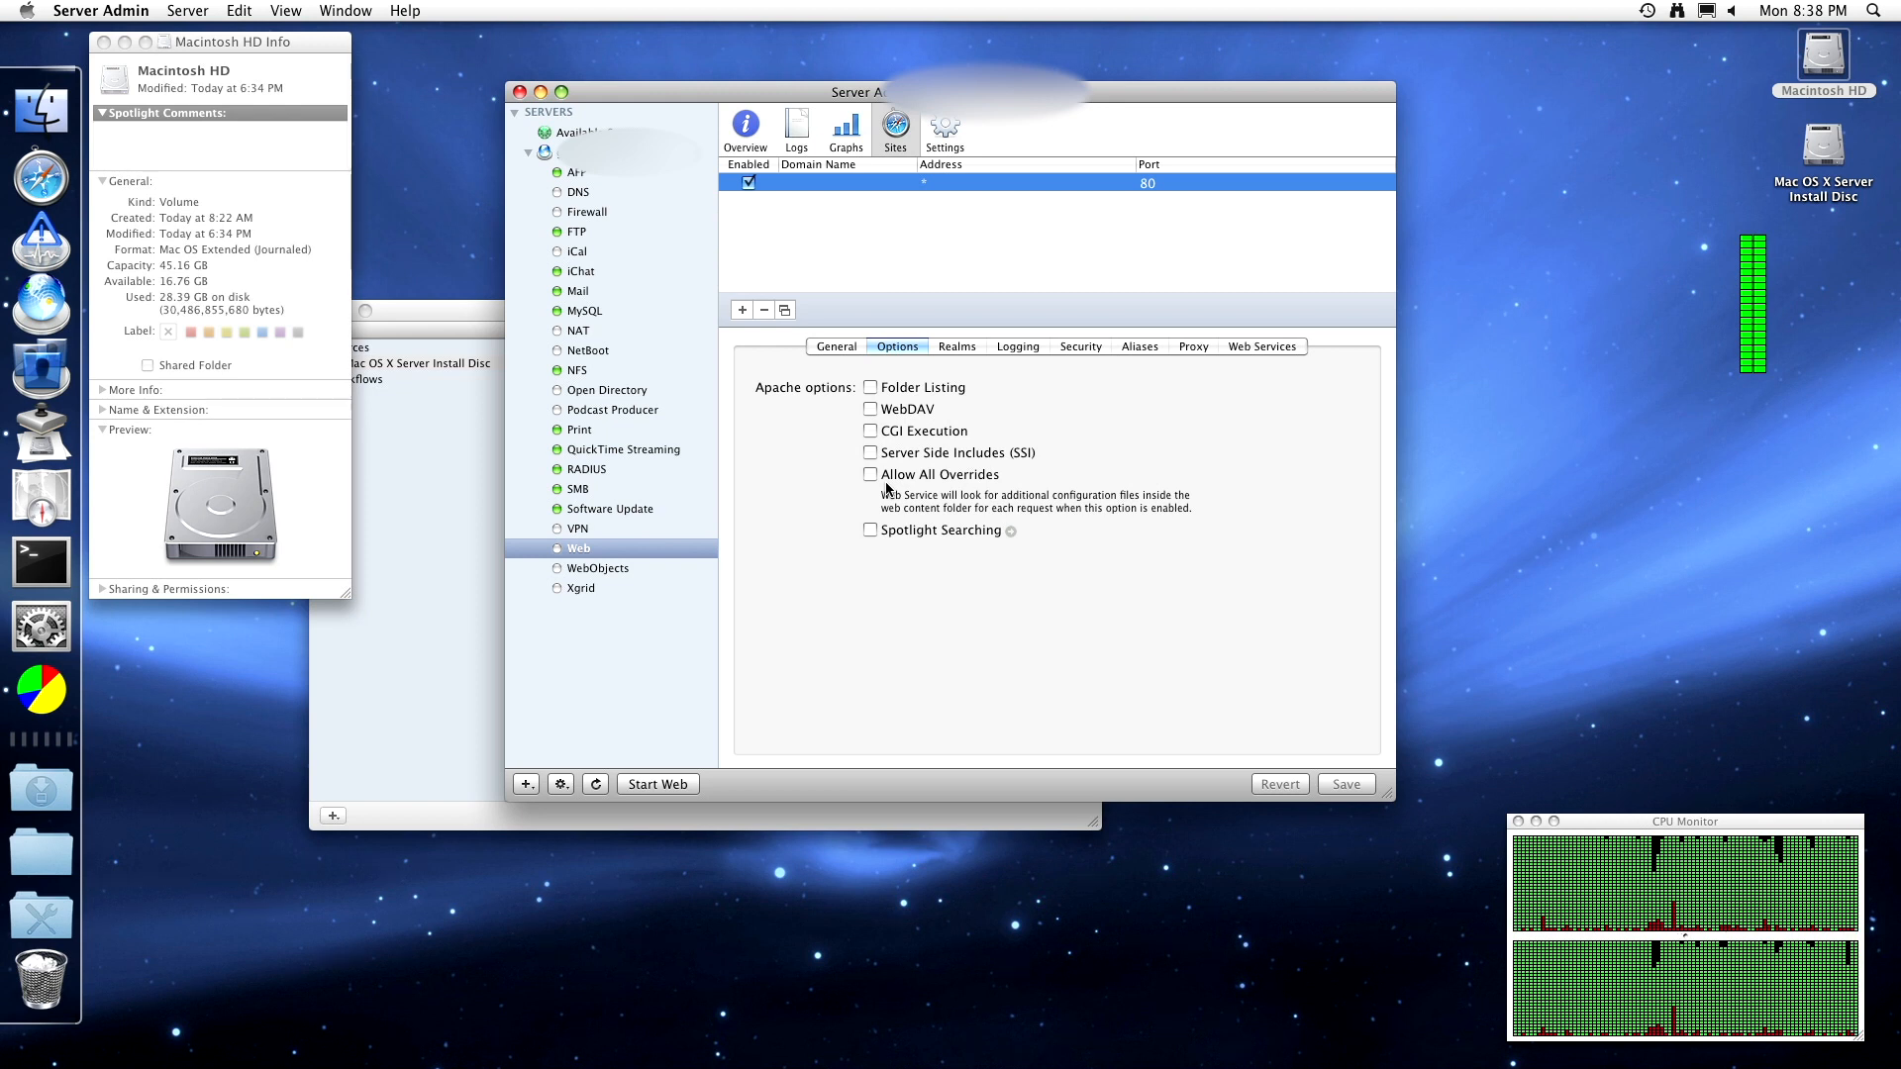
- Leave Allow All Overrides off, enable Spotlight Searching, and open its linked page in Safari
click(884, 477)
click(884, 477)
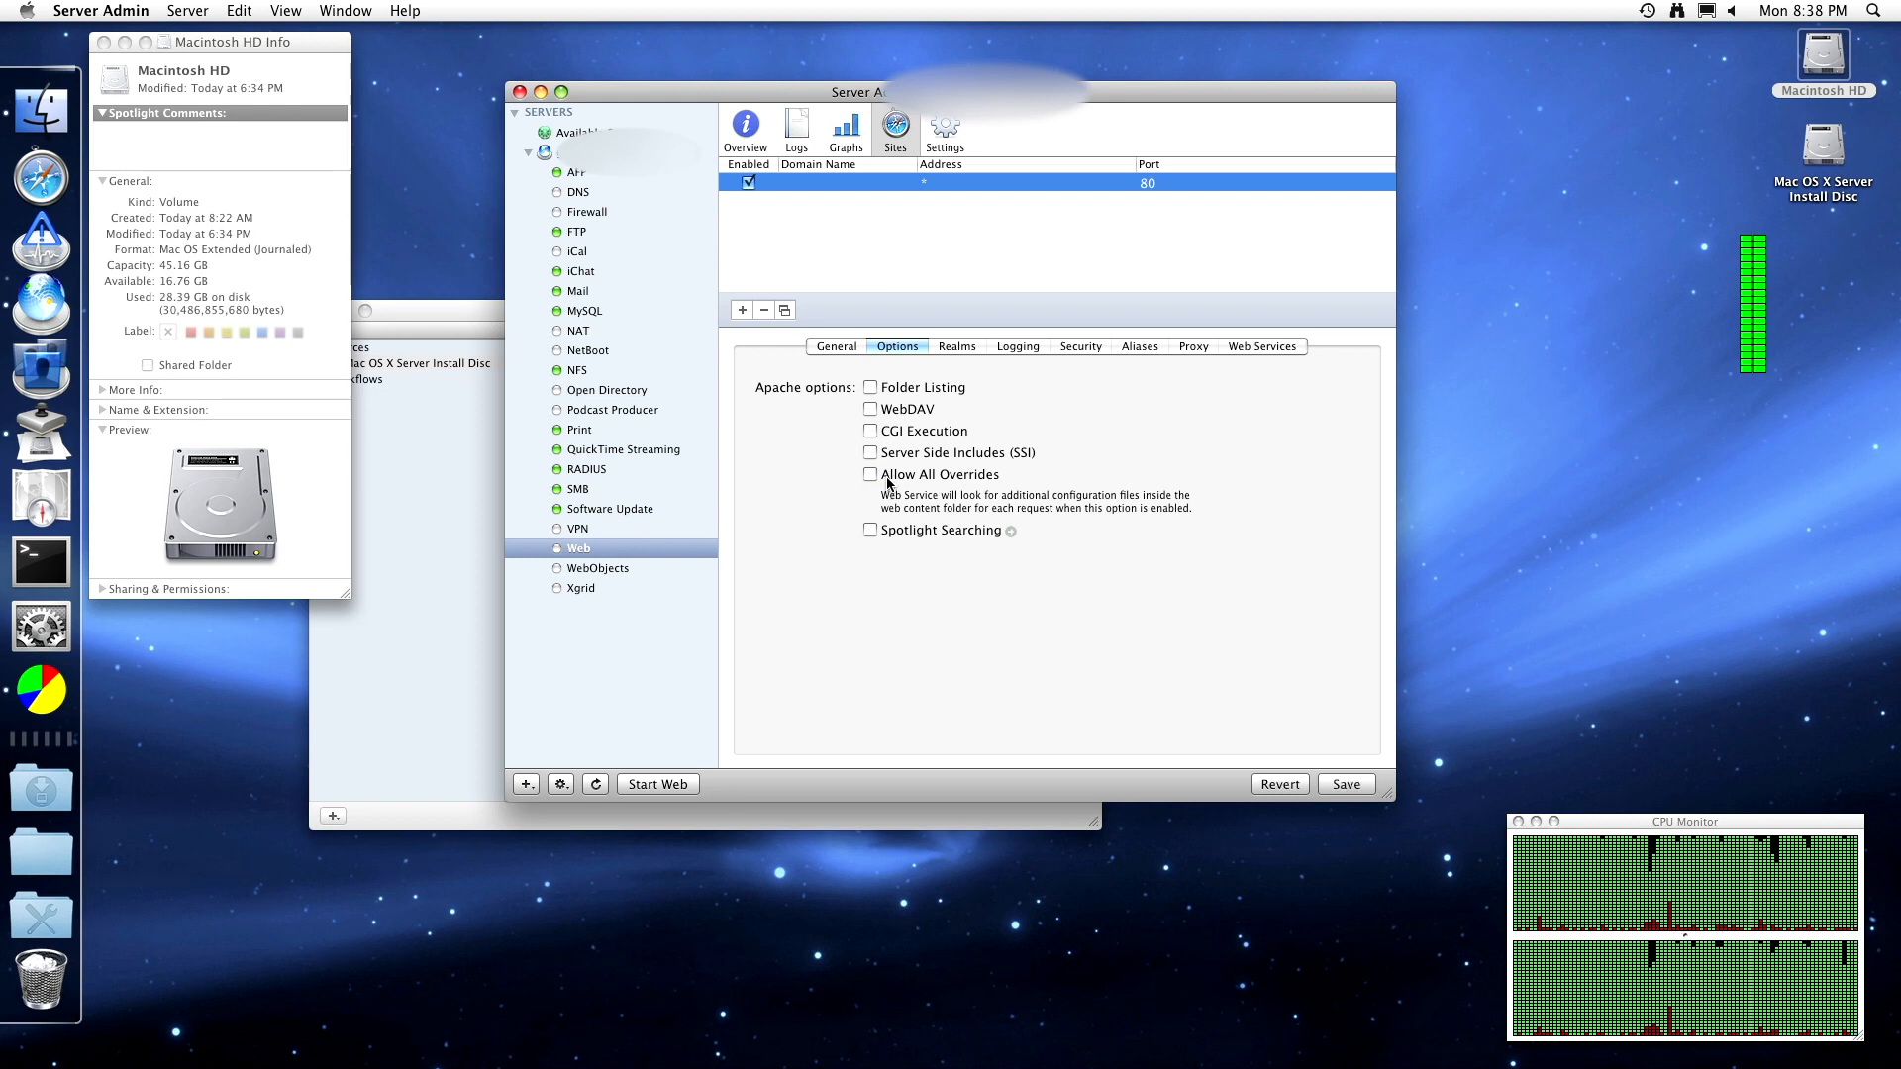
click(975, 530)
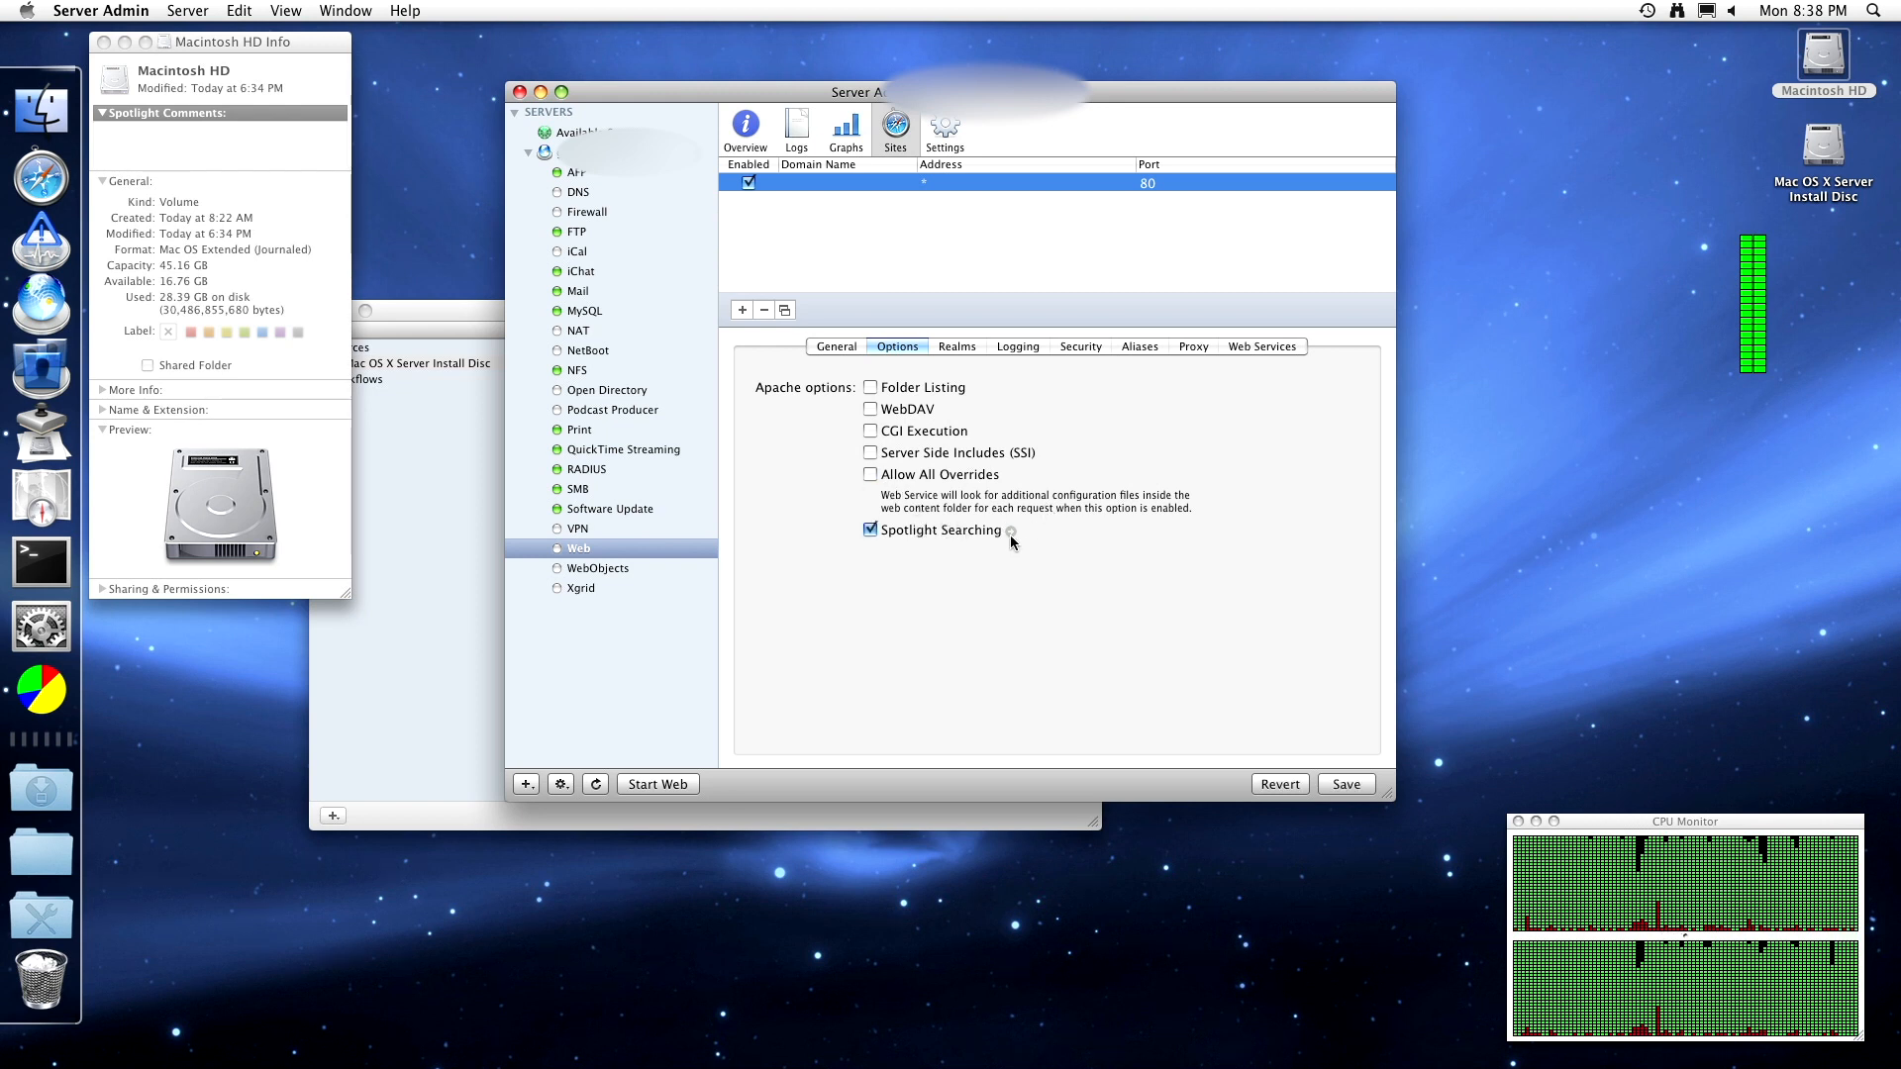
click(1009, 531)
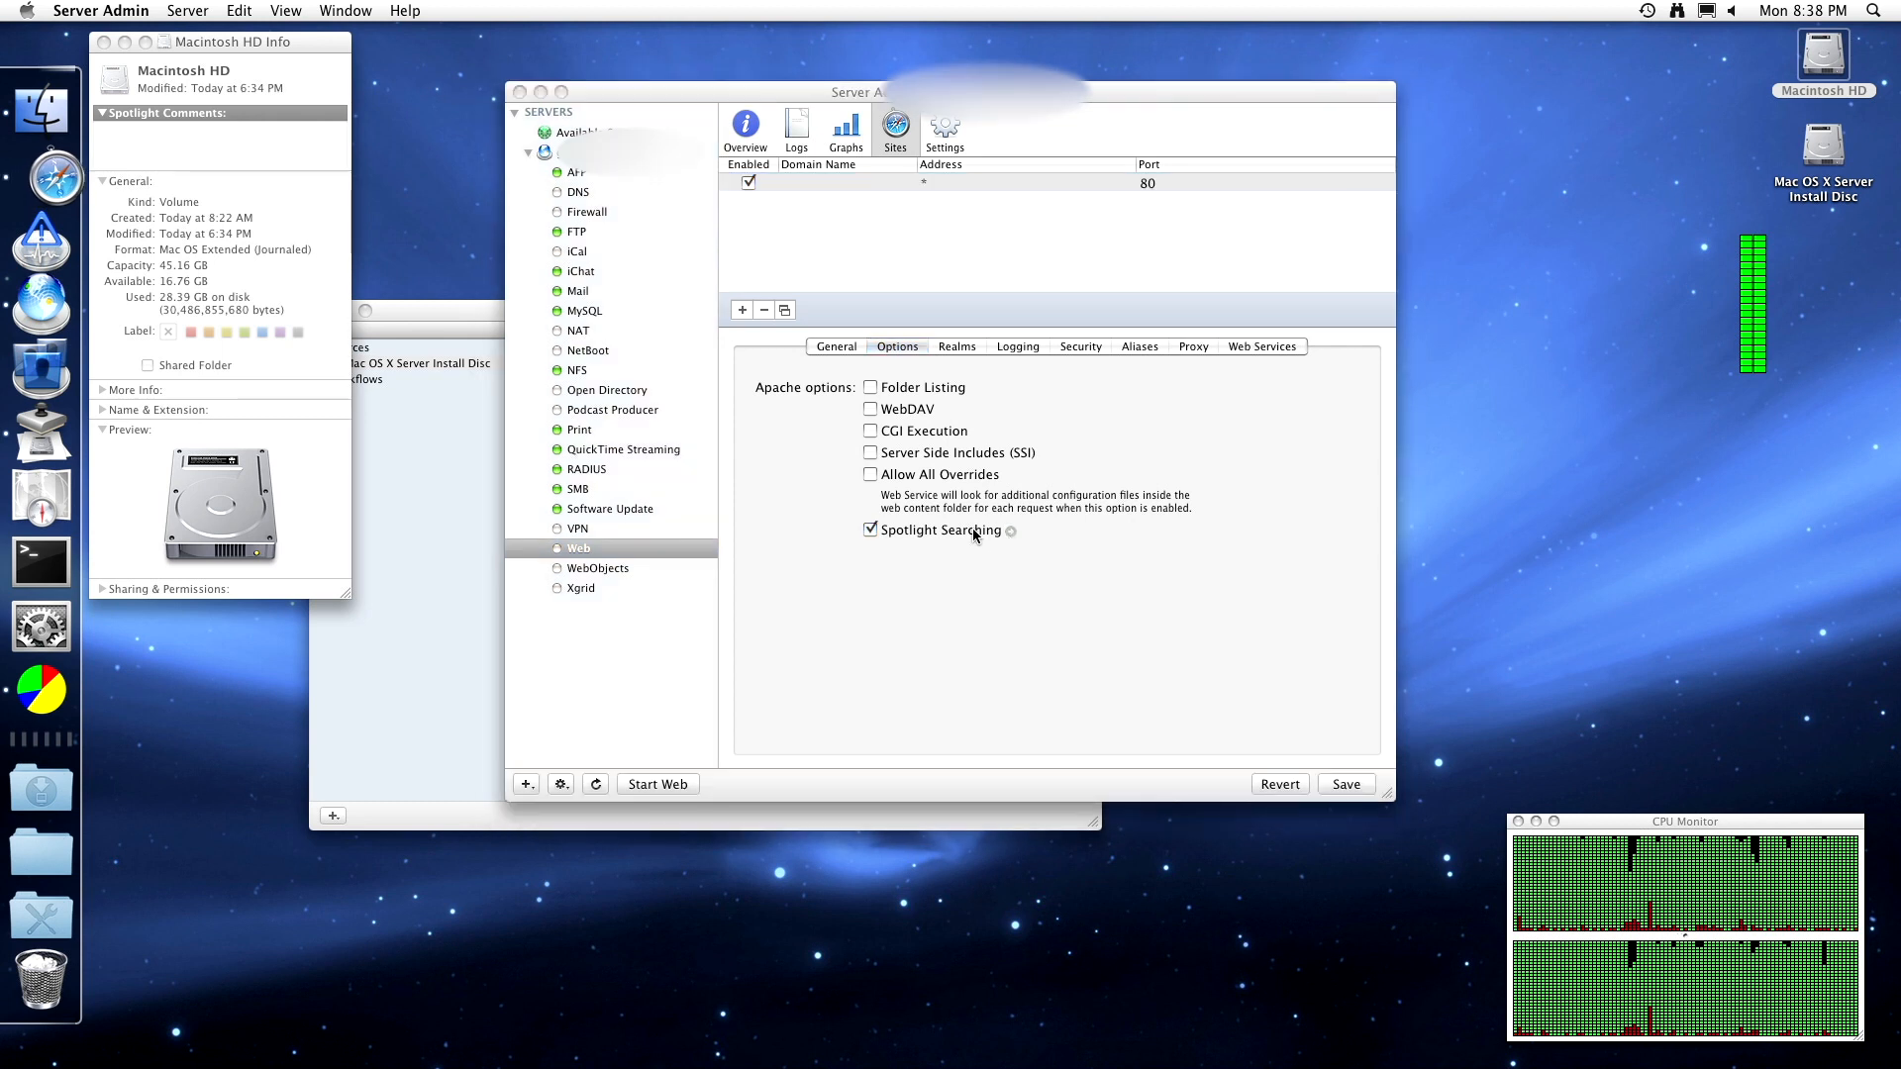
click(955, 528)
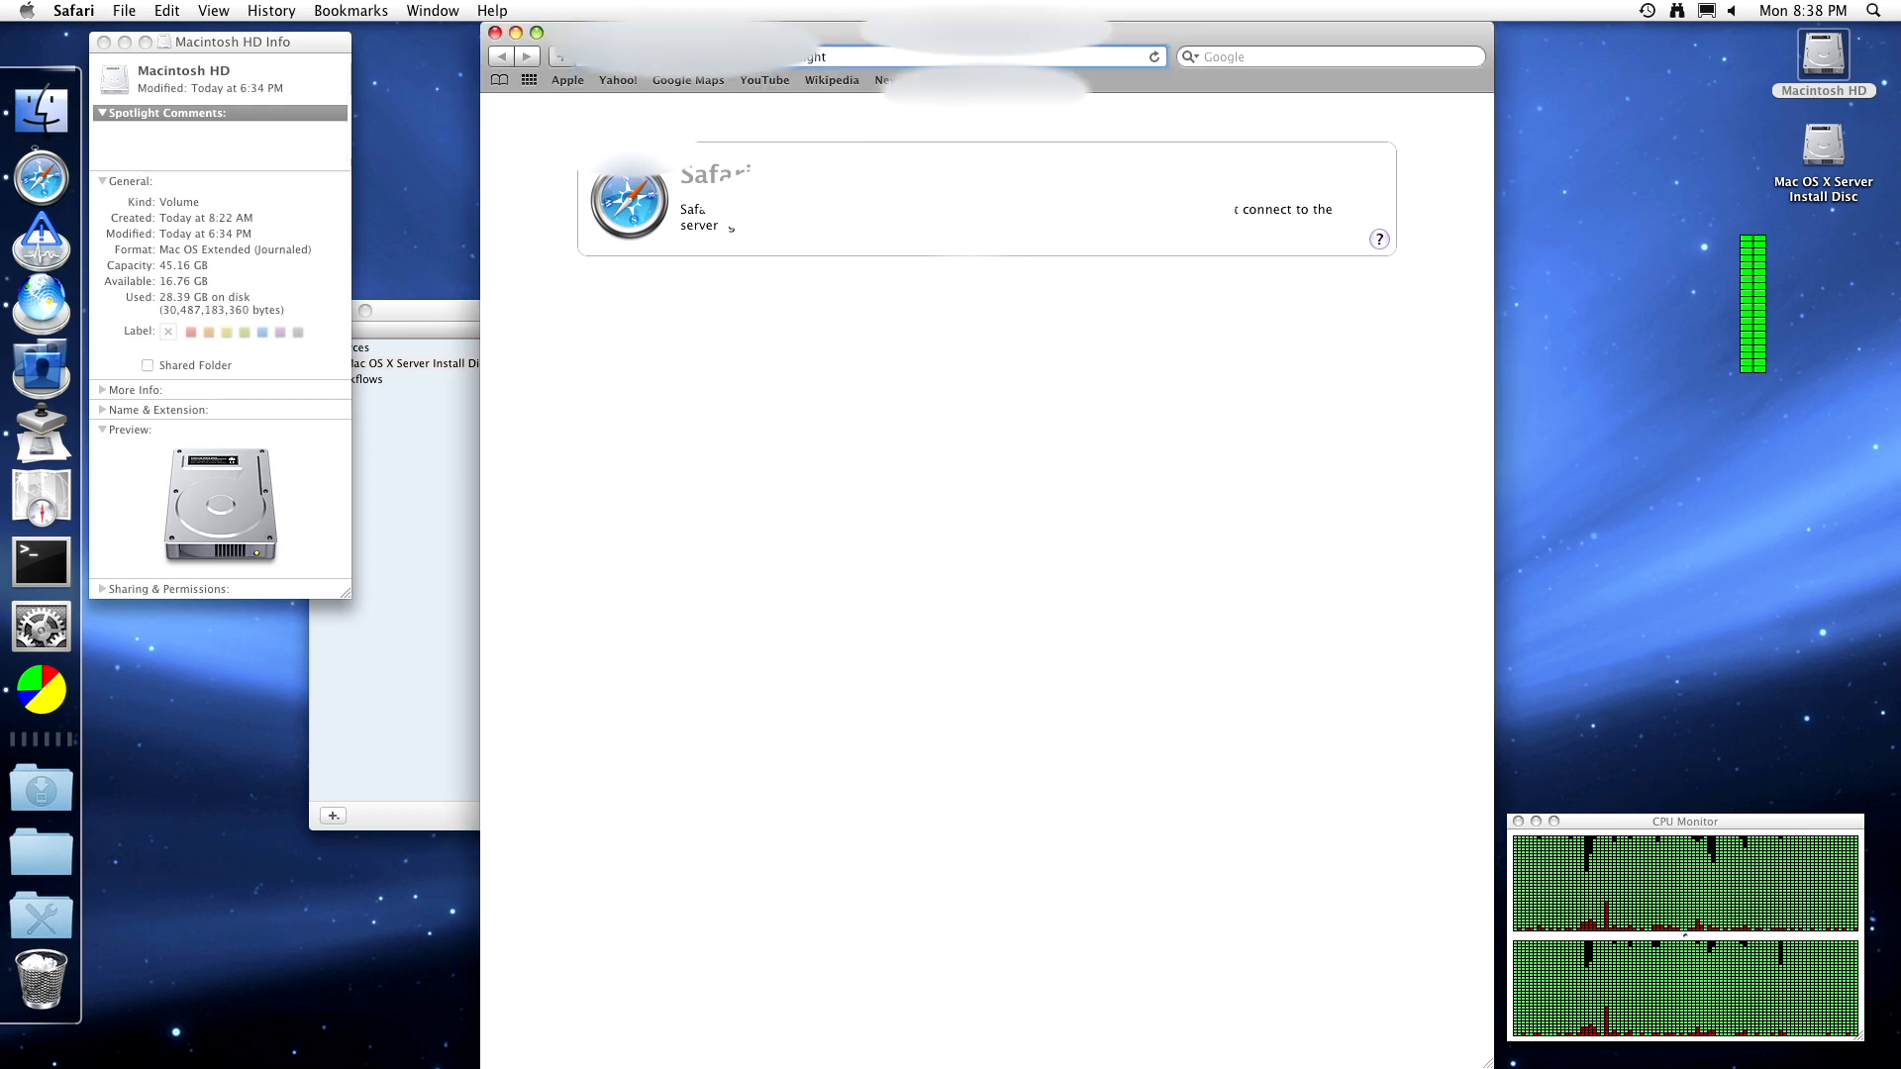
key(BackSpace)
key(BackSpace)
key(BackSpace)
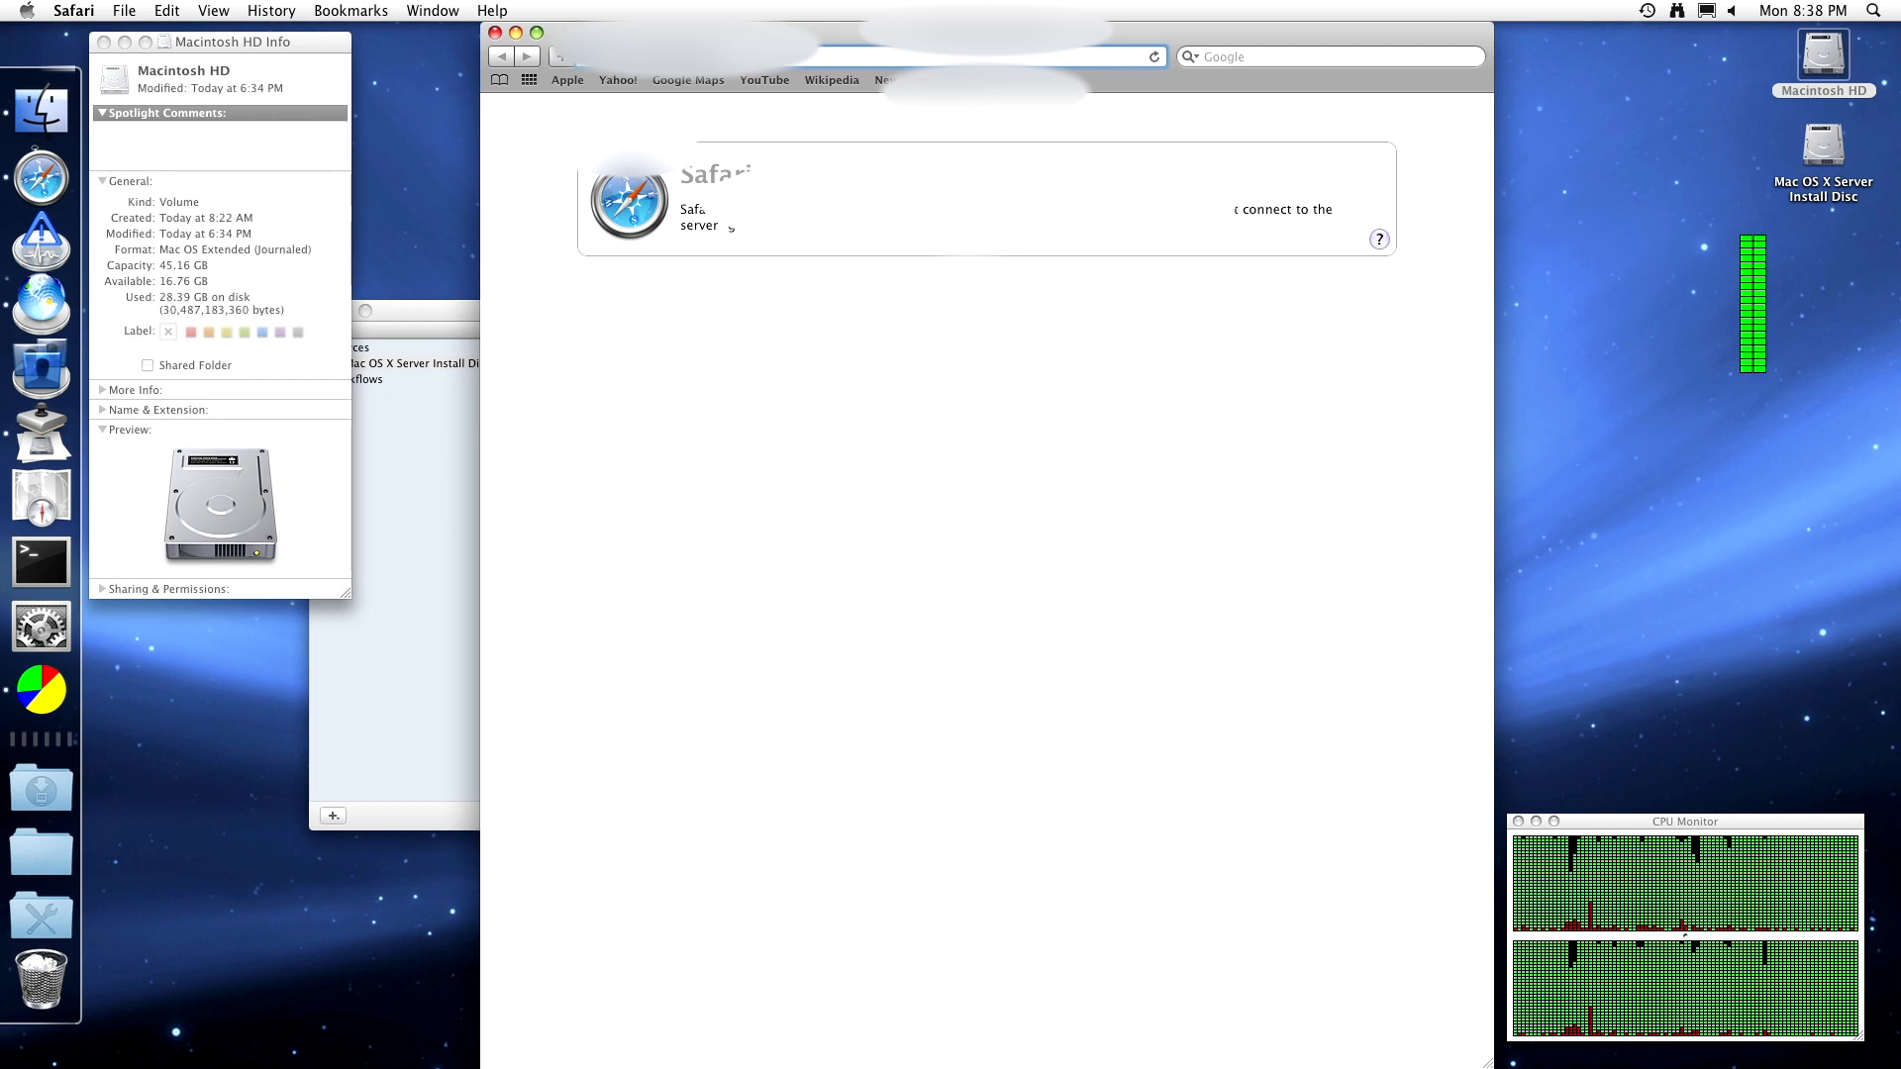
key(Return)
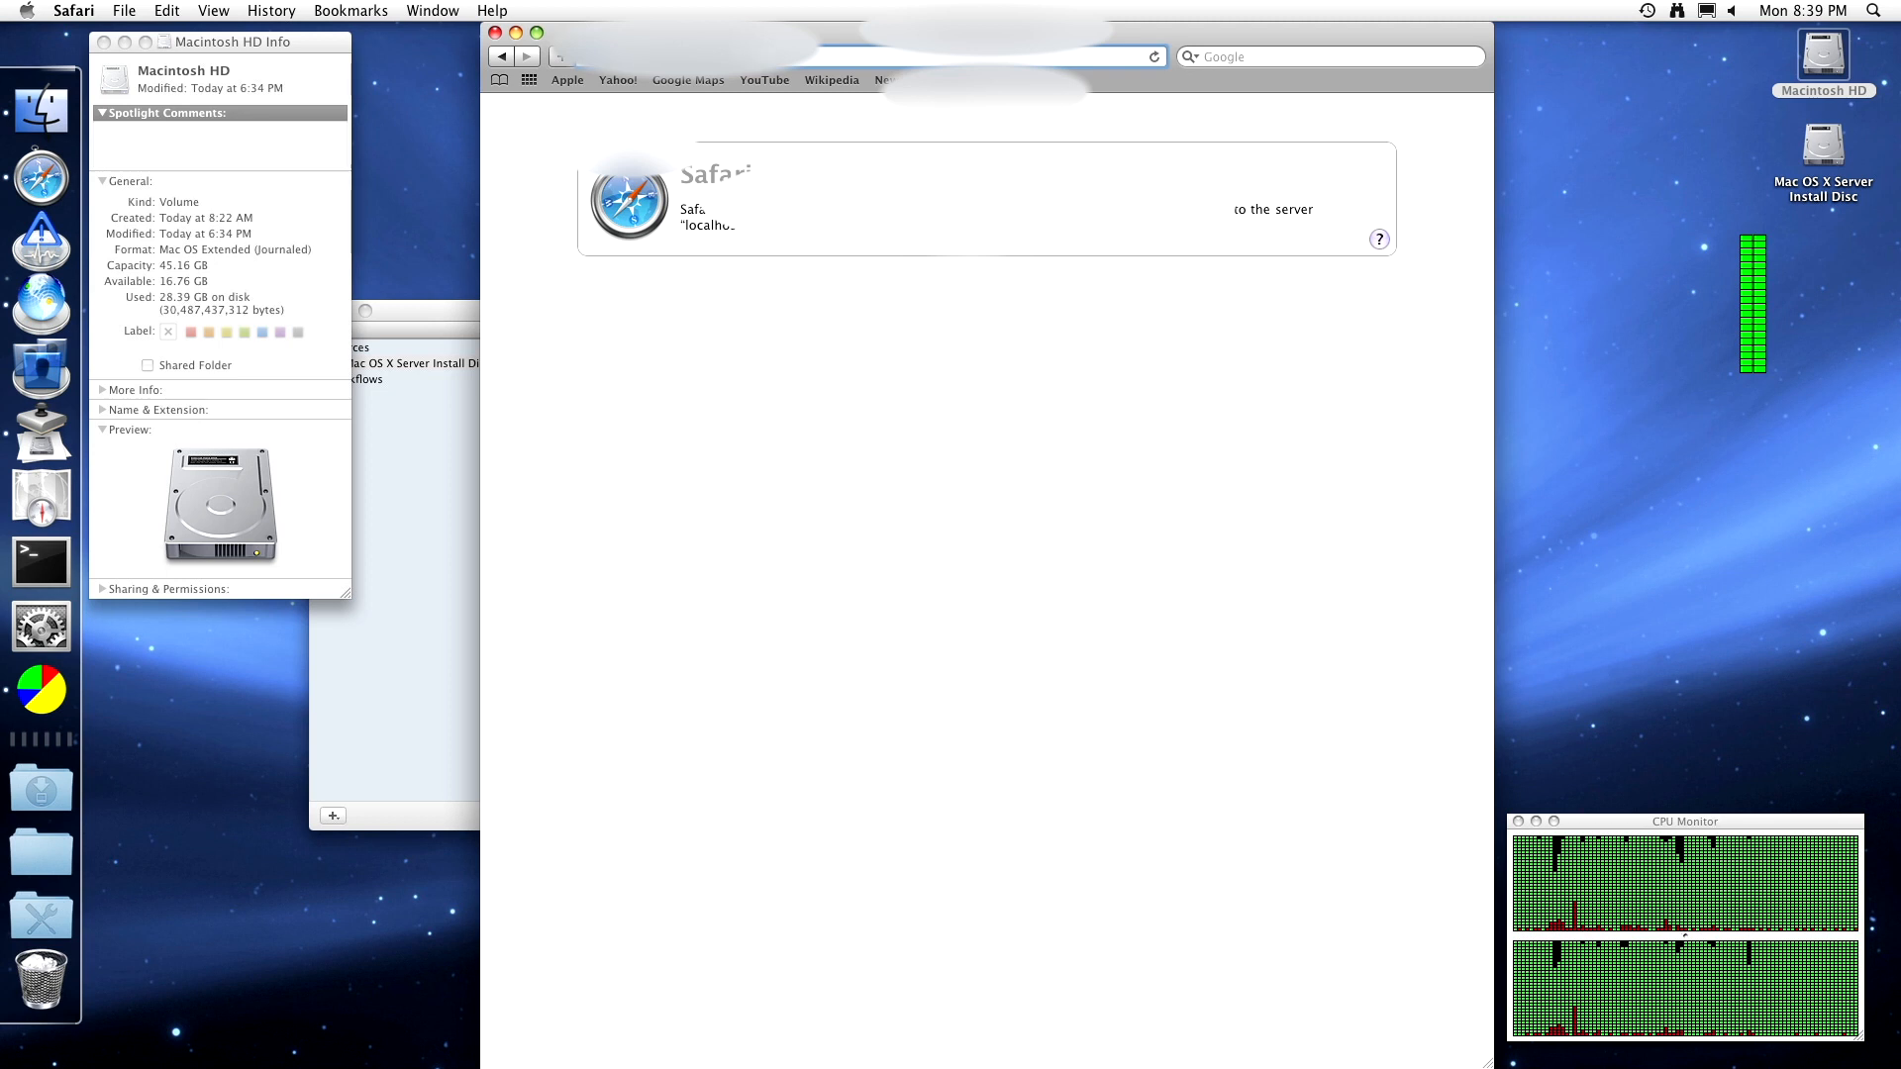
key(Return)
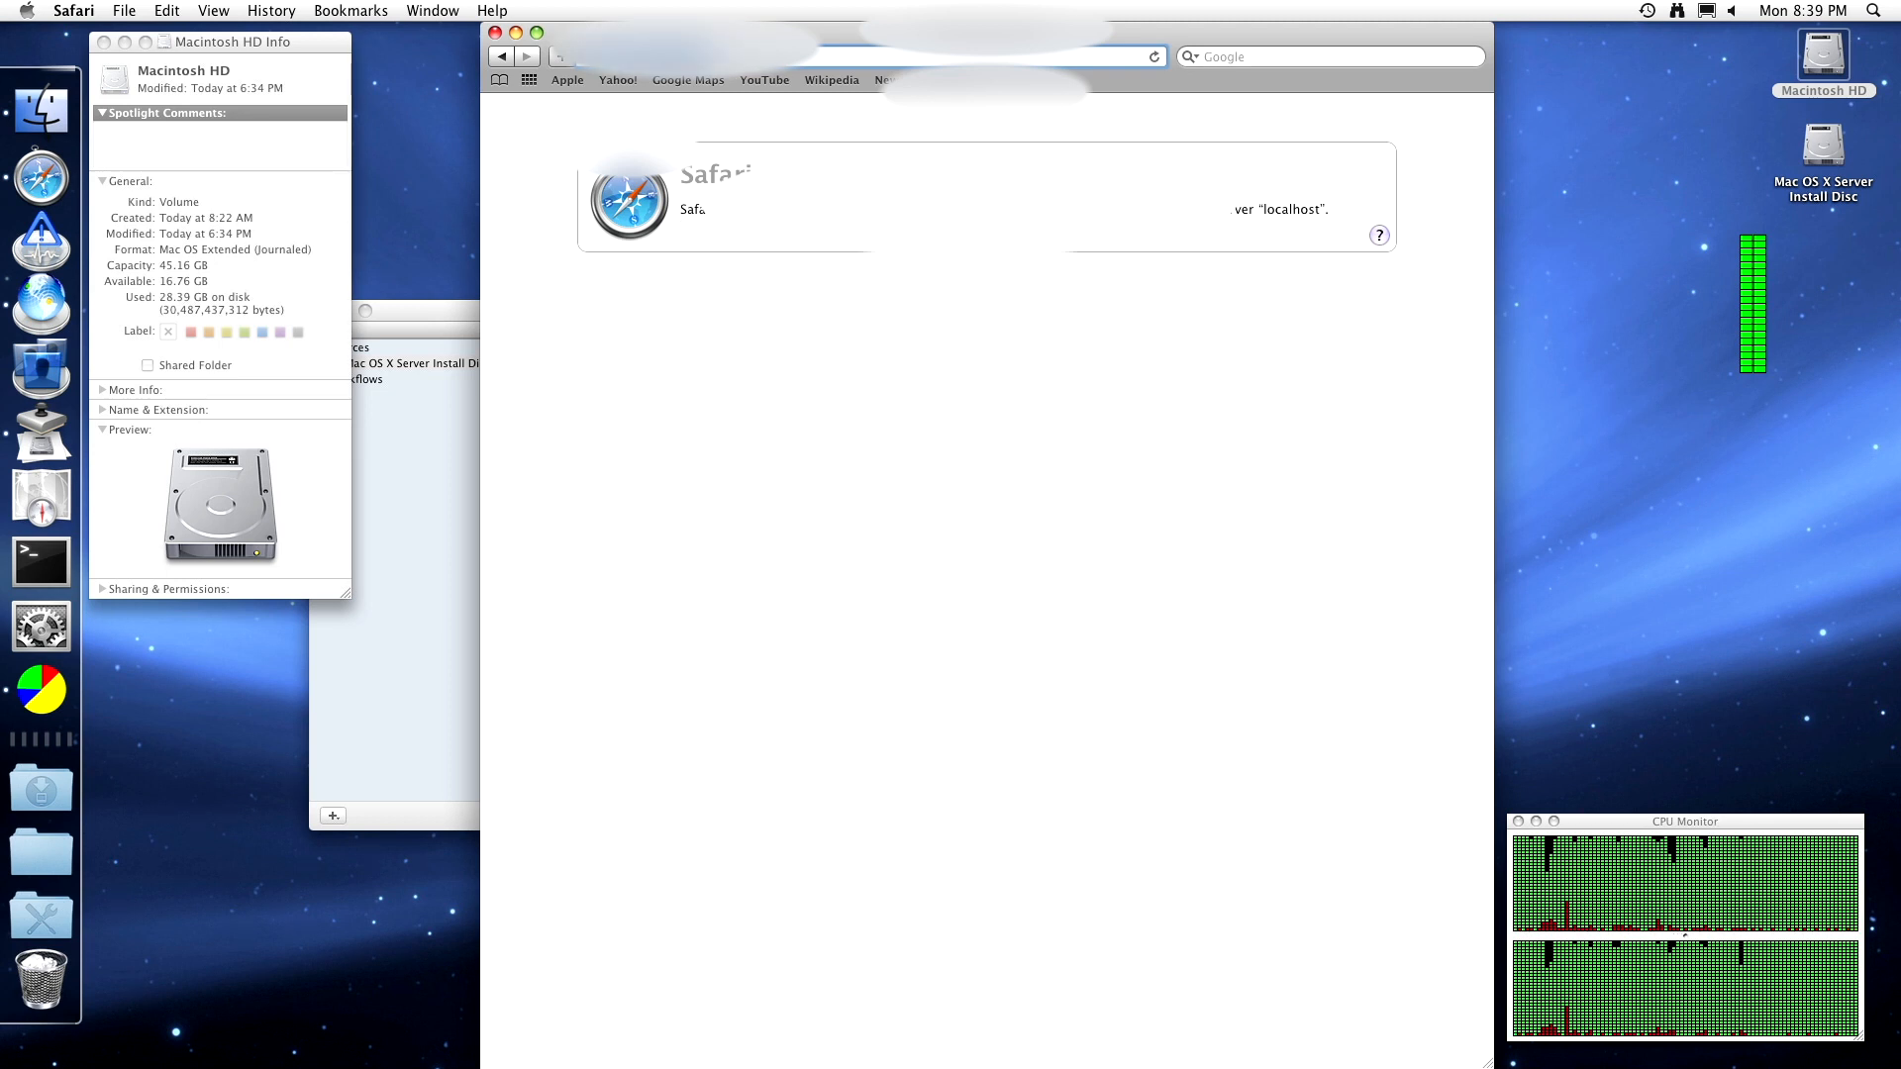
key(super+Tab)
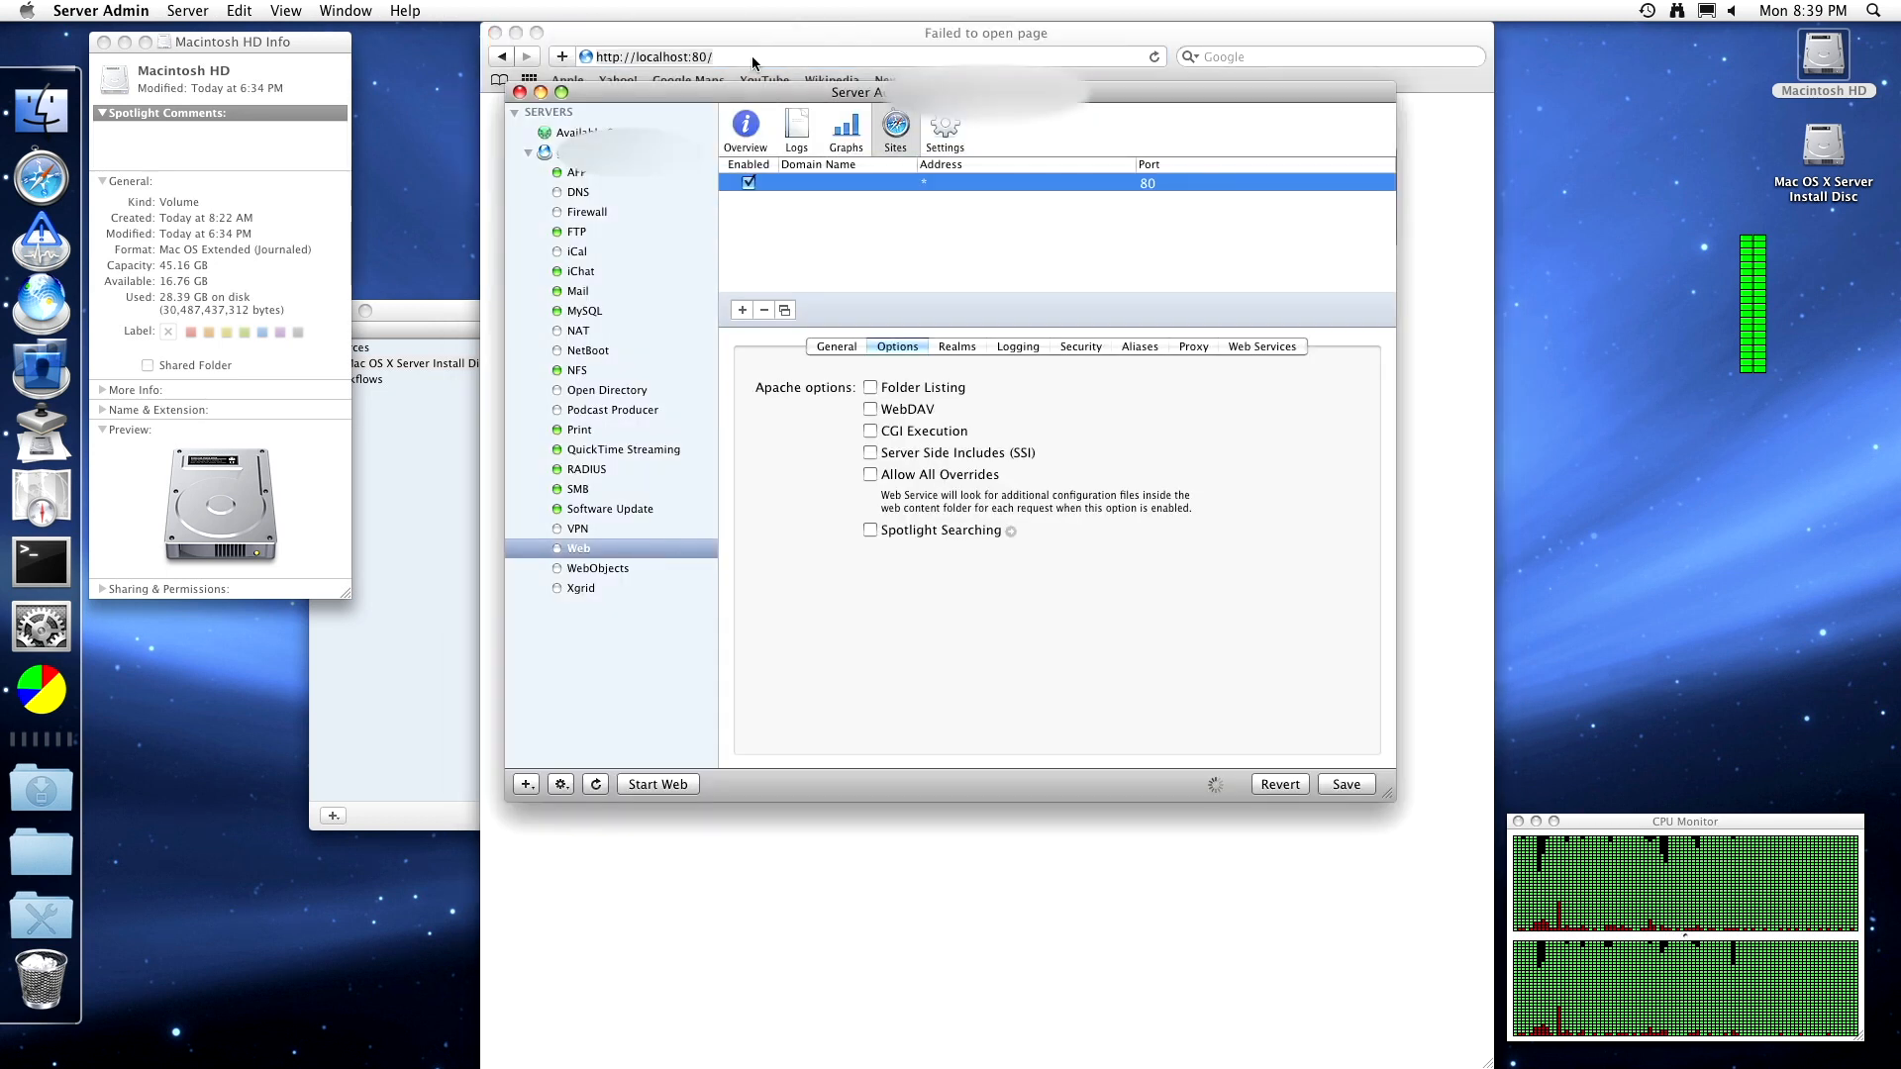
- Check Spotlight Searching, then twice begin a new folder realm under Realms and cancel it
click(871, 530)
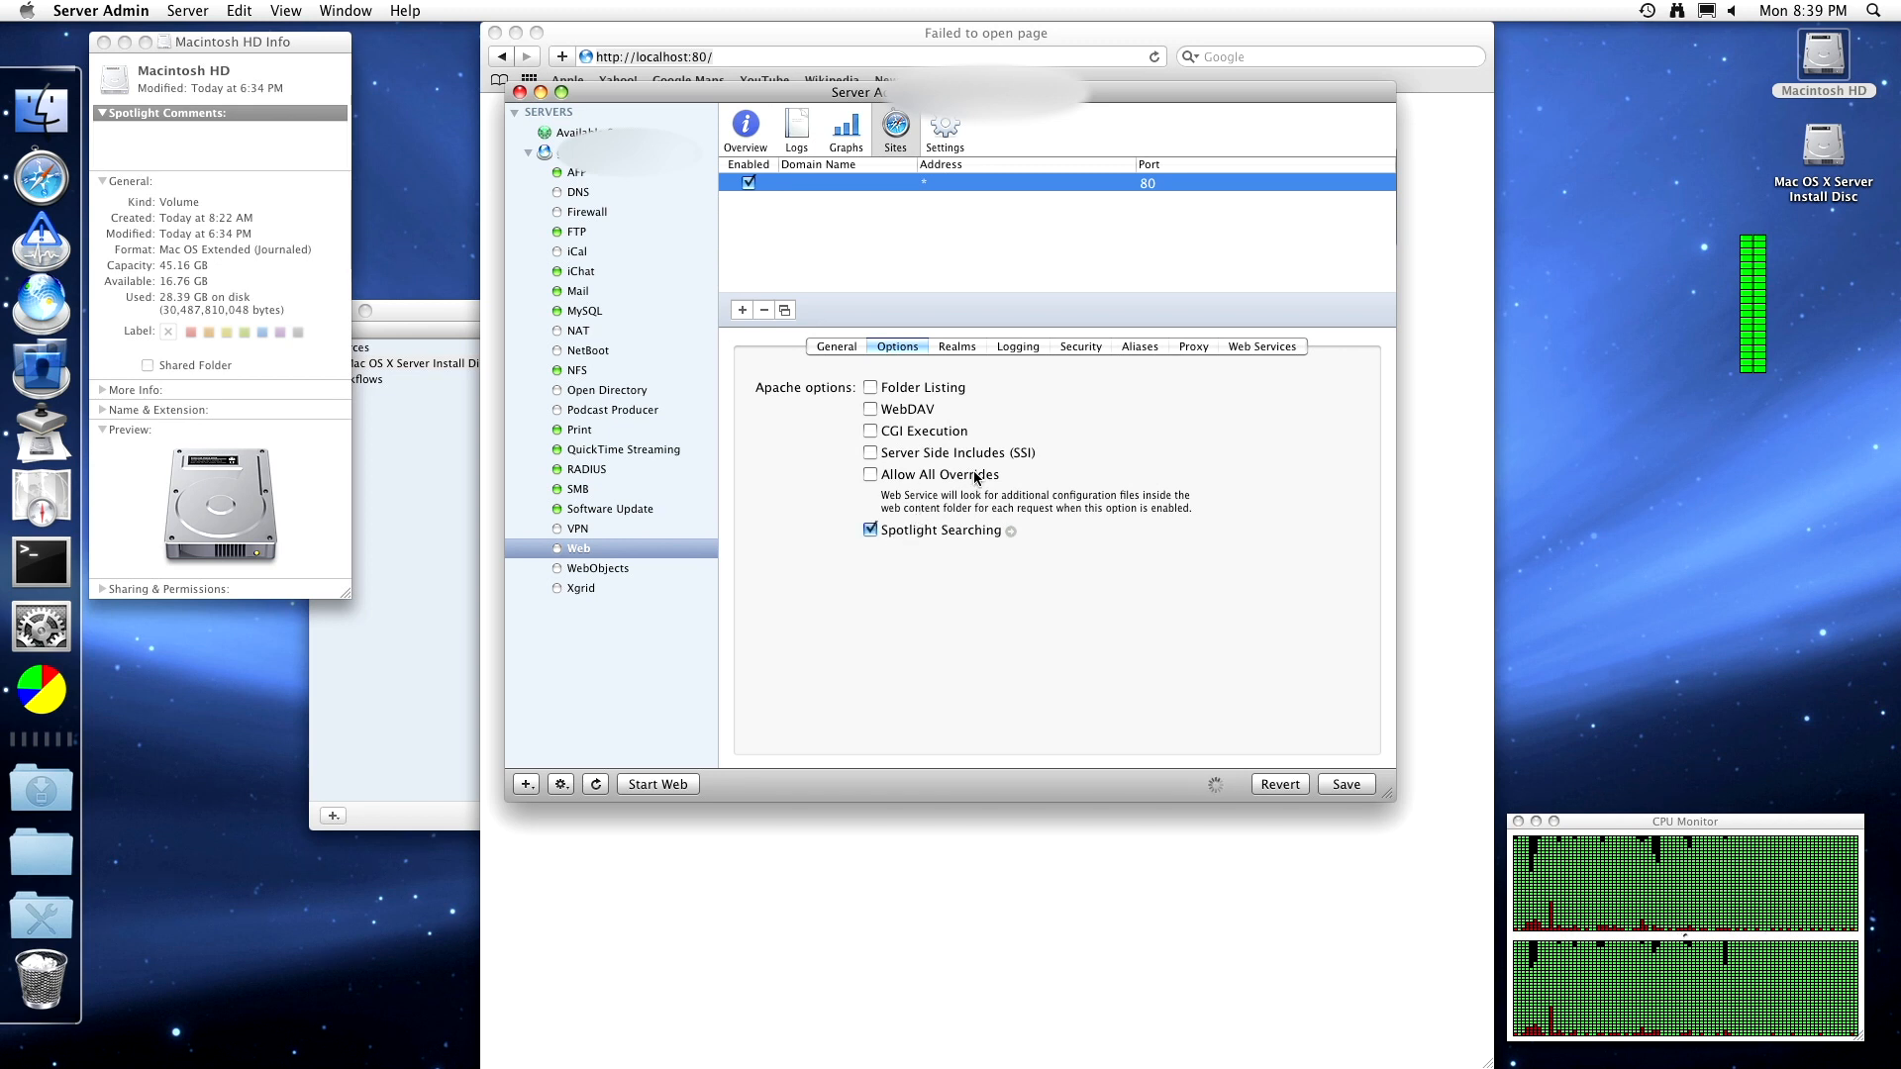
click(970, 348)
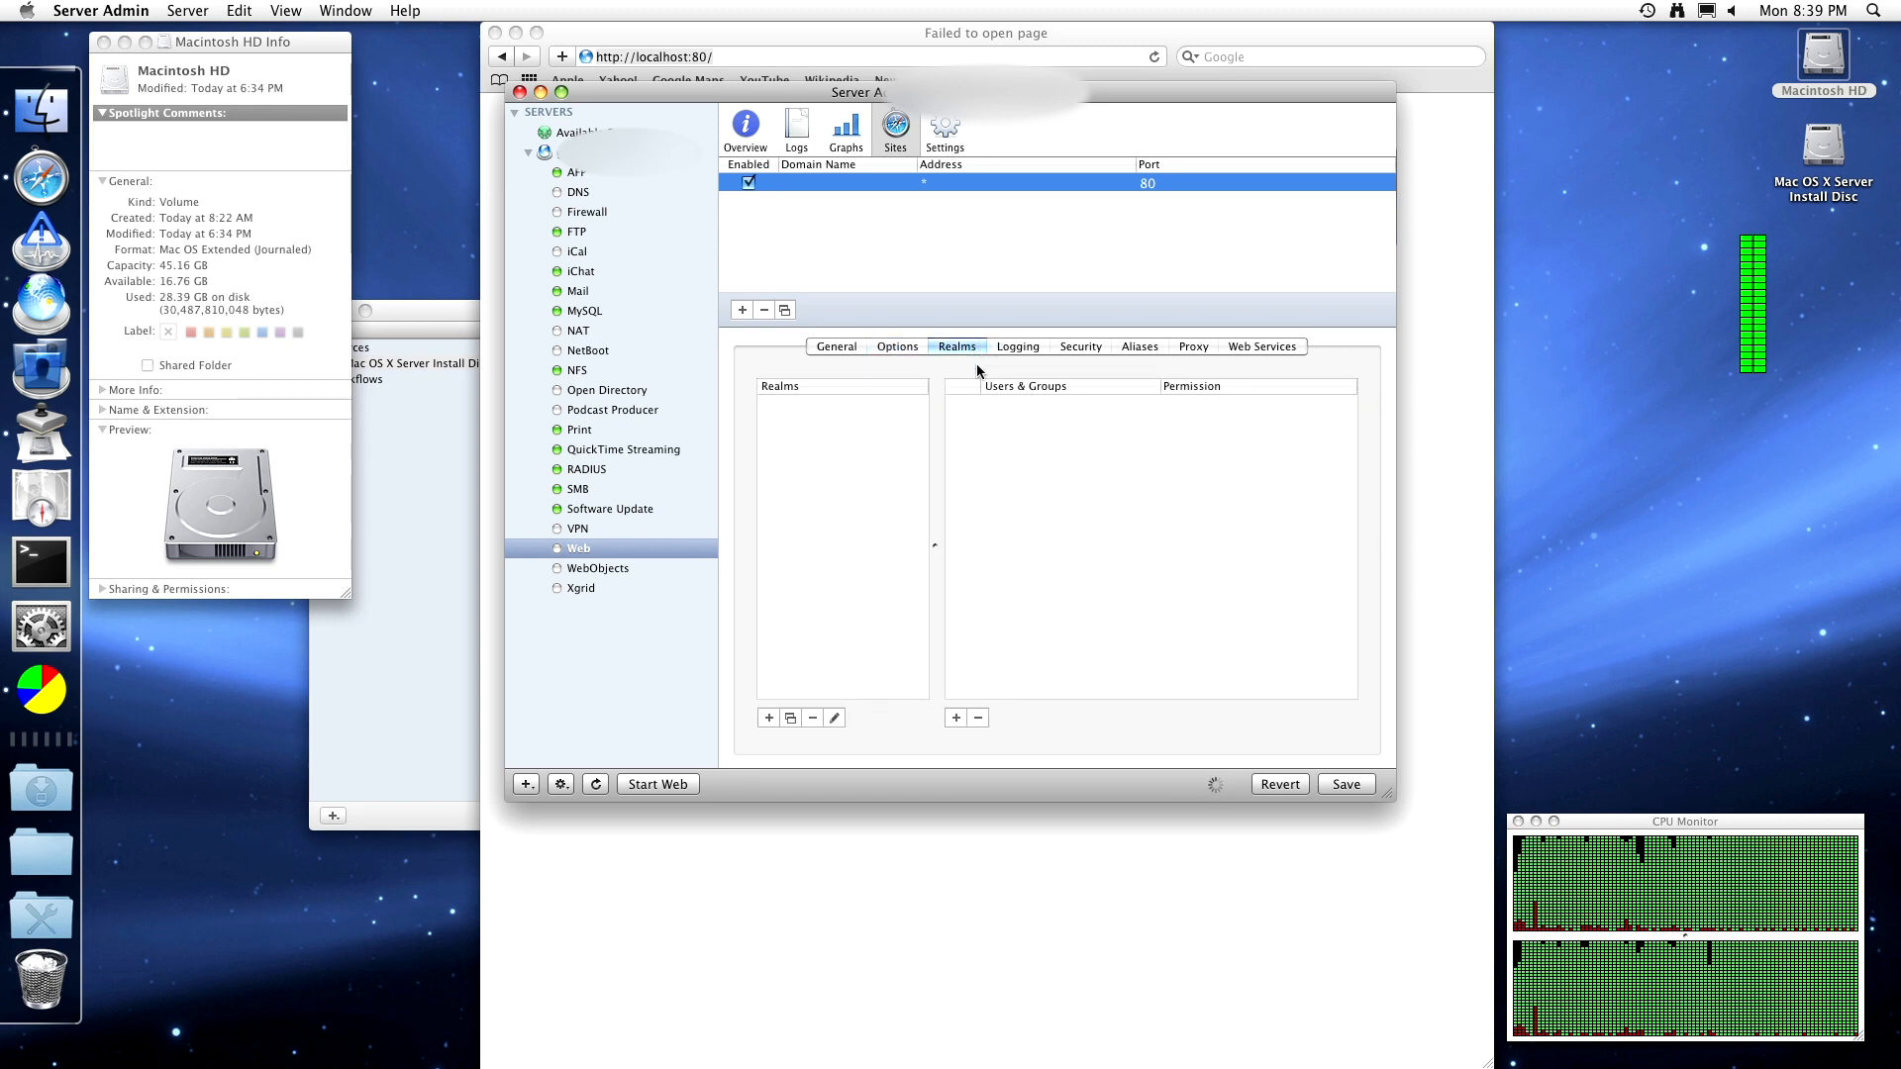
click(769, 718)
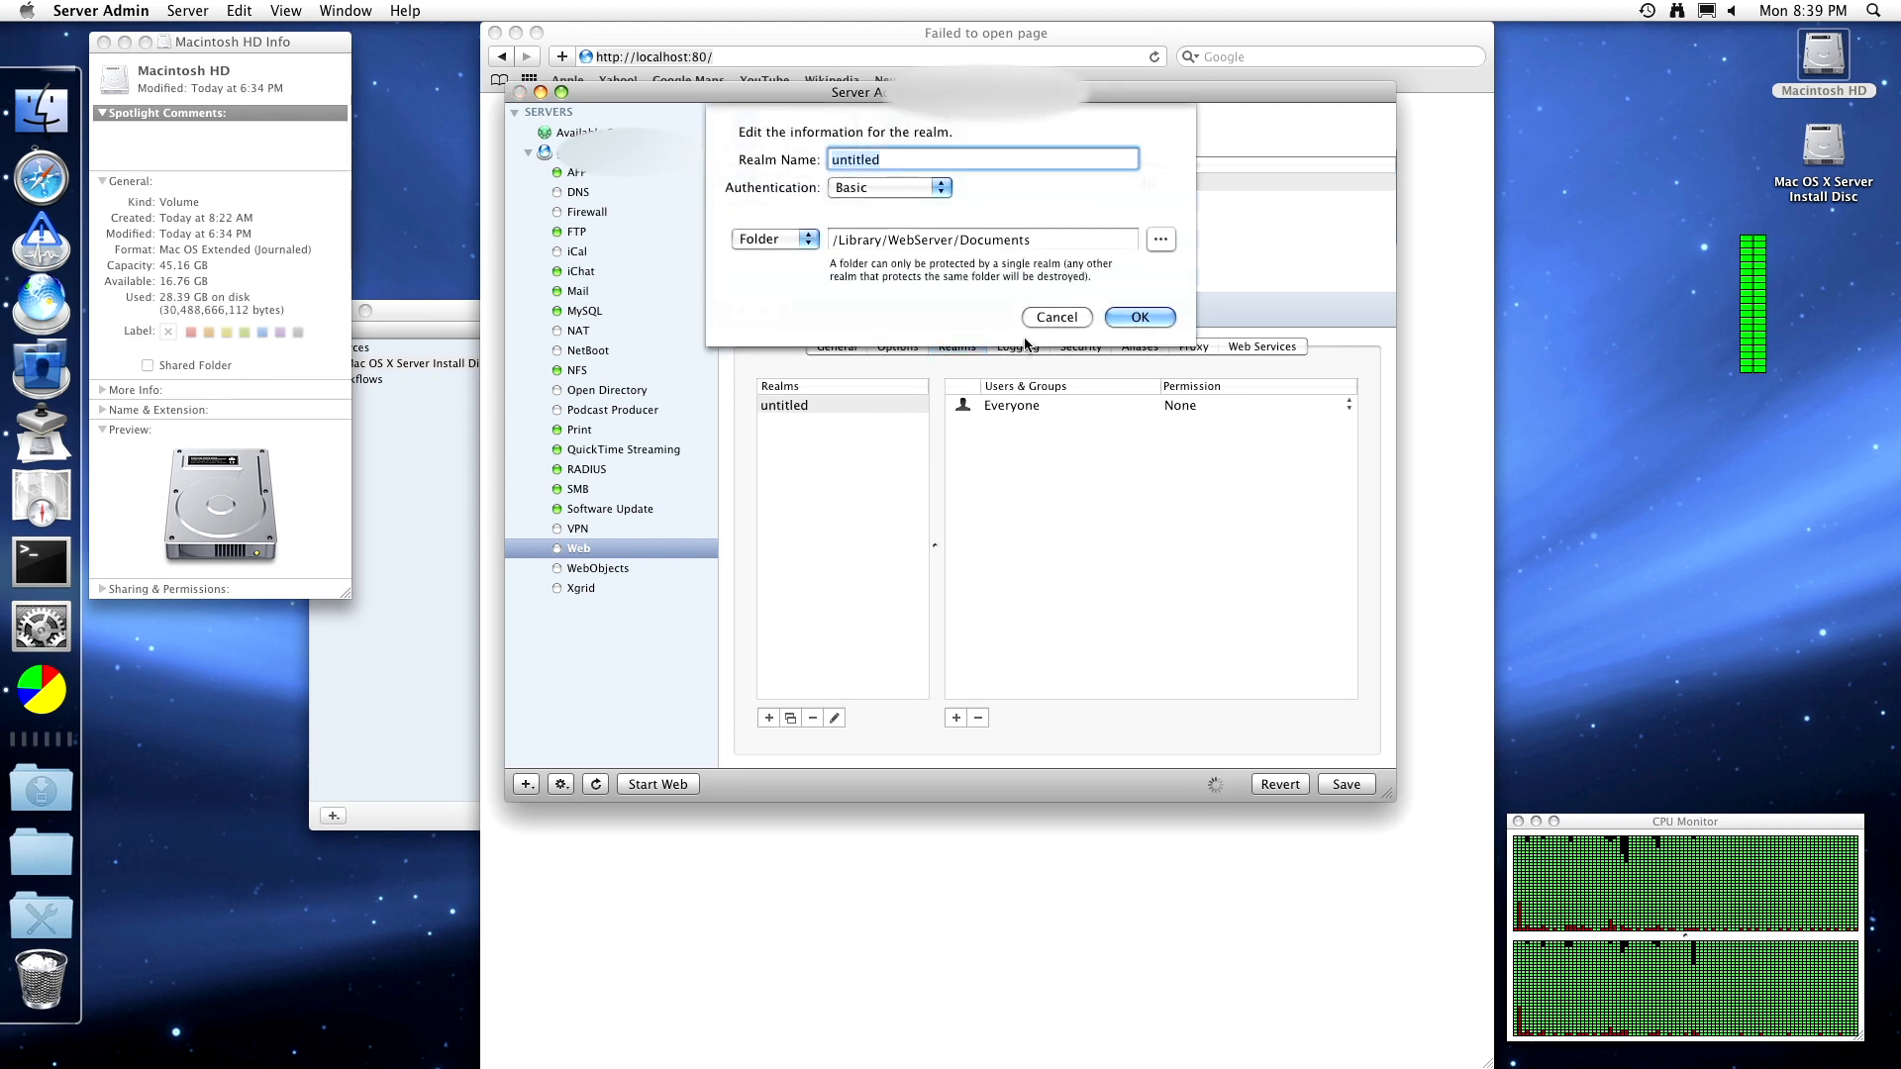
click(803, 238)
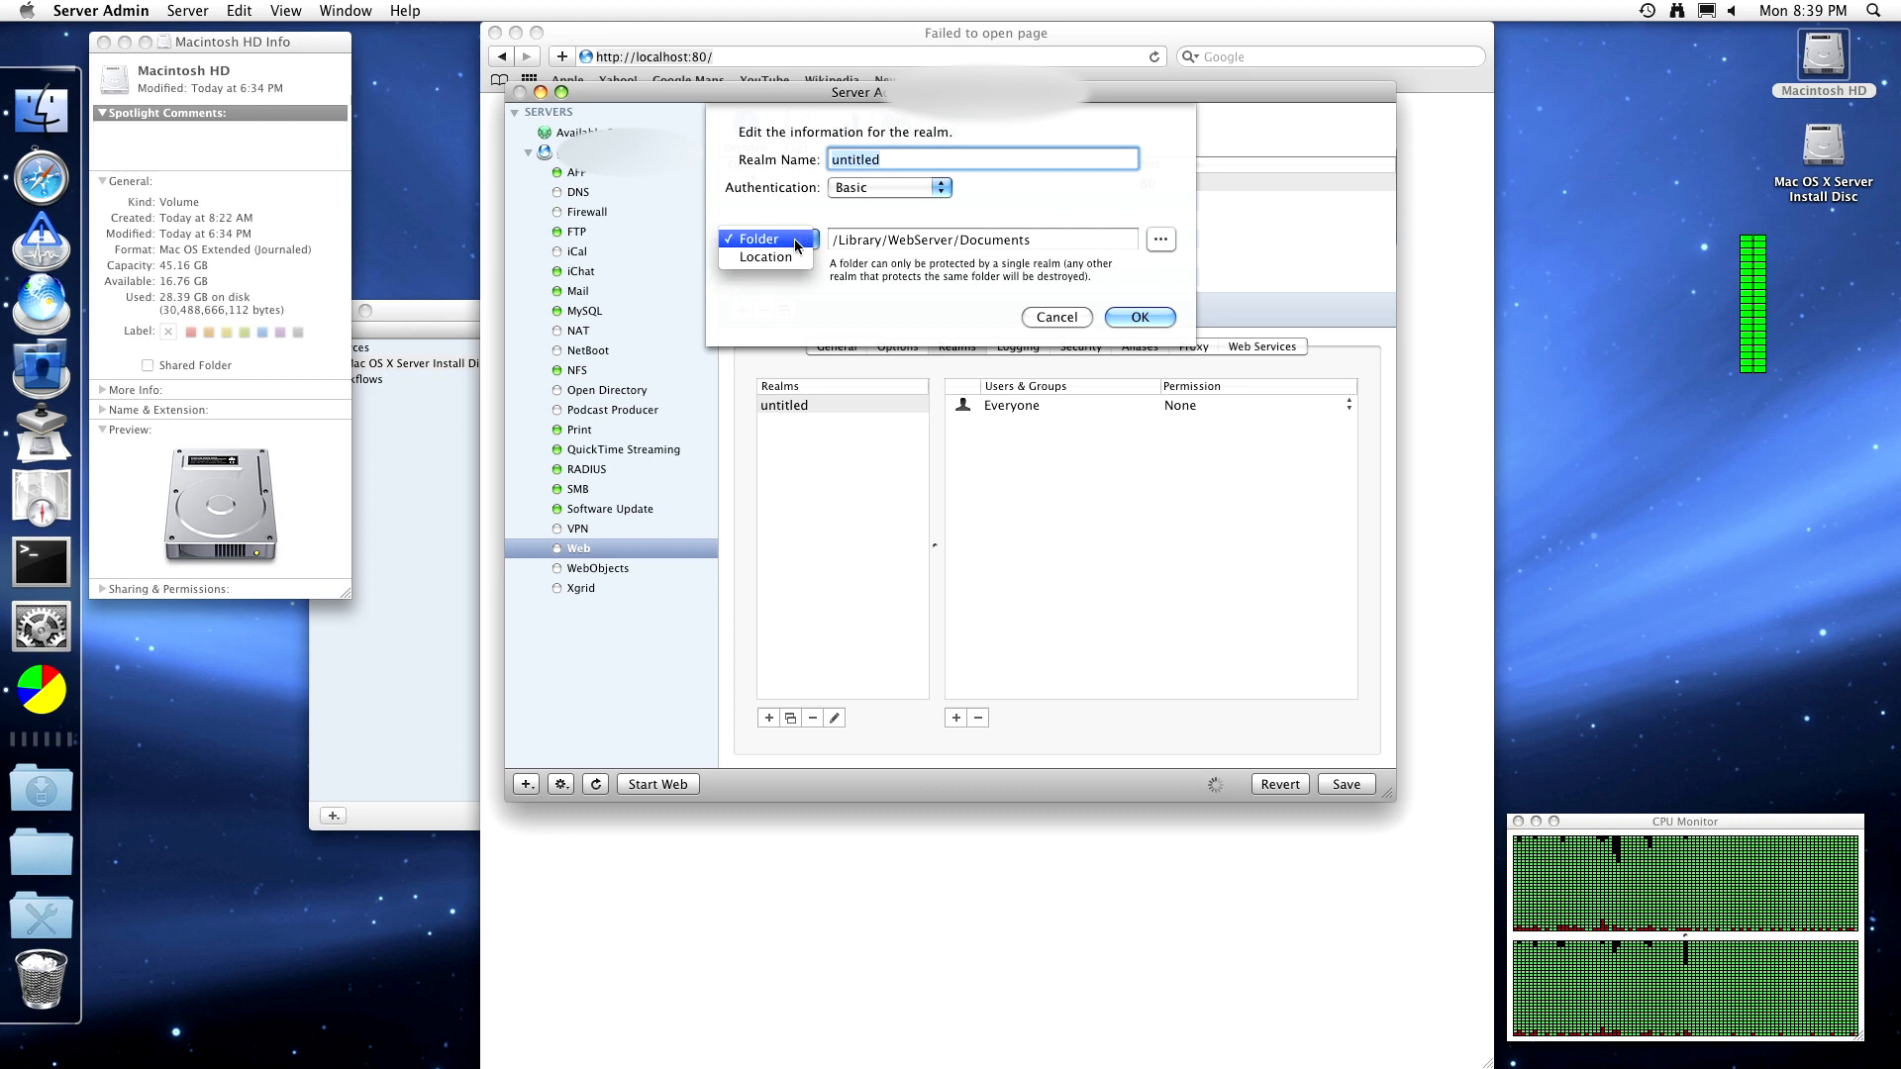
click(797, 241)
click(1035, 321)
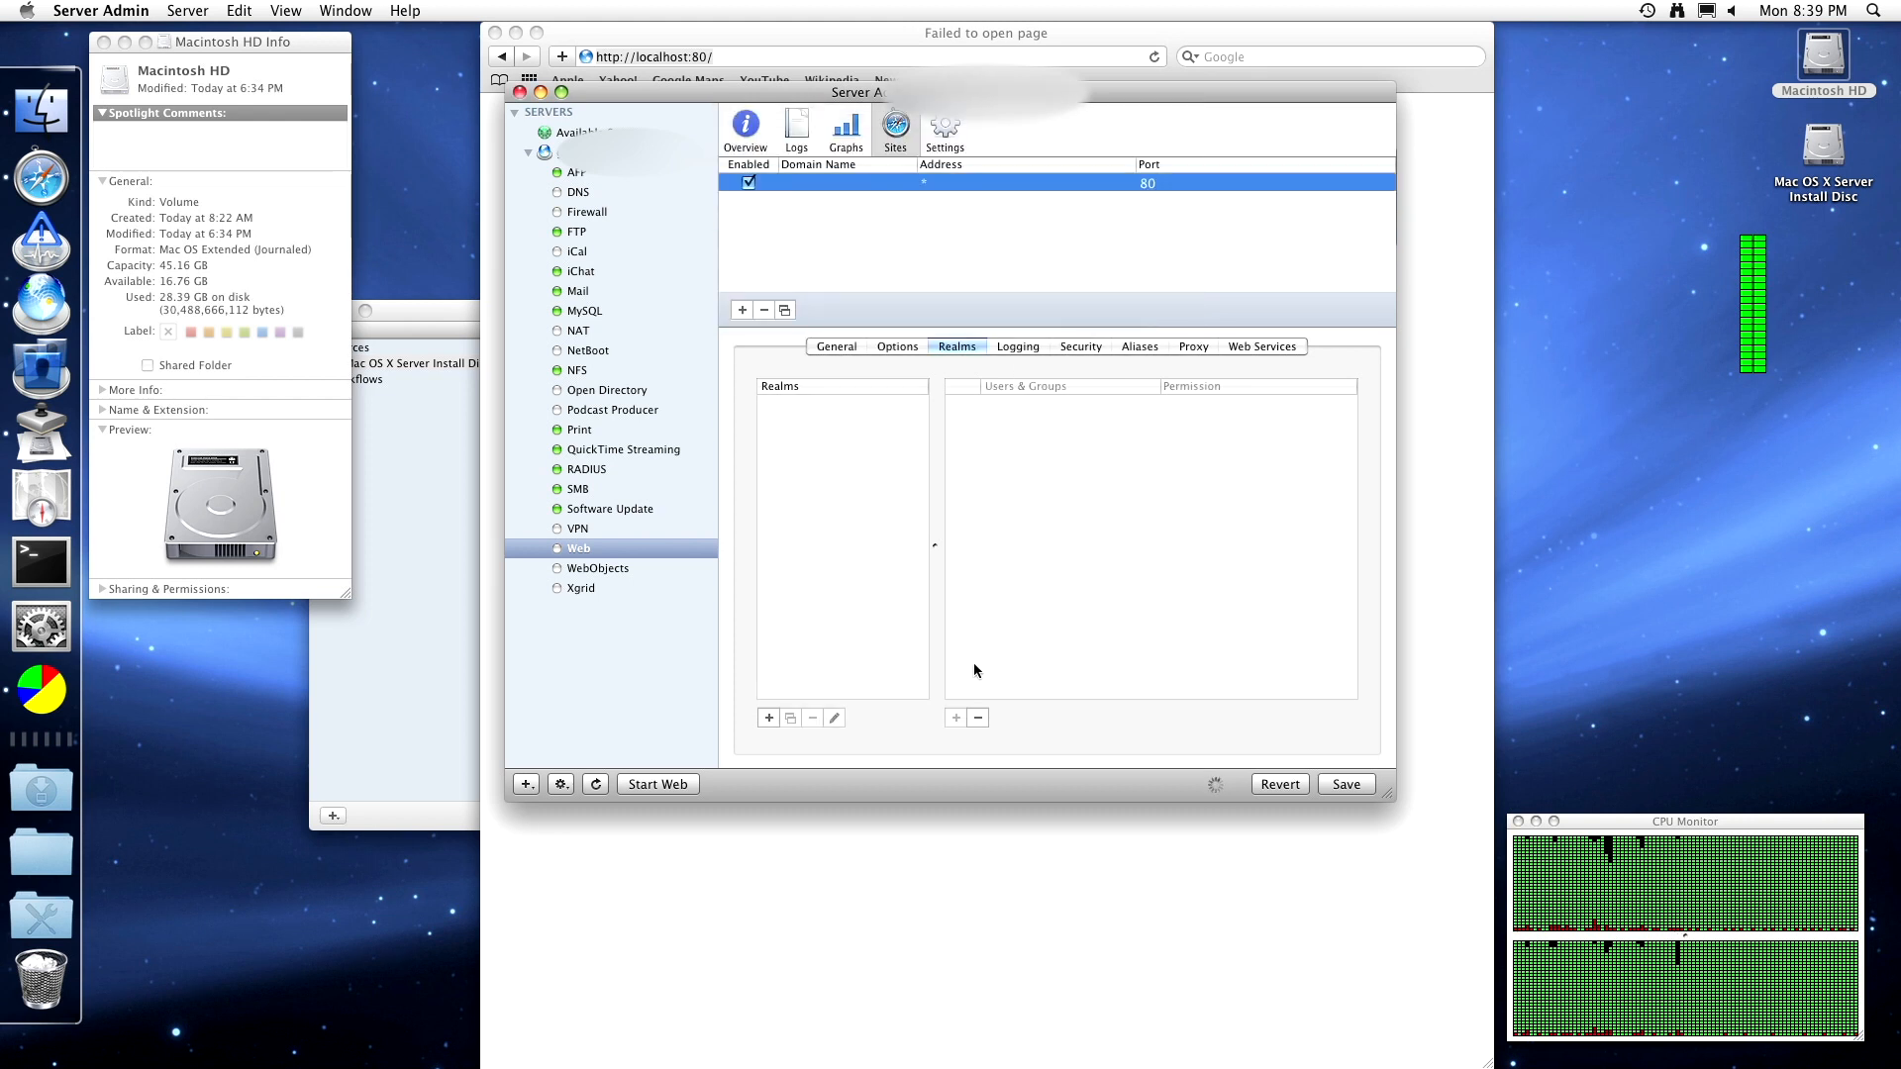
click(769, 718)
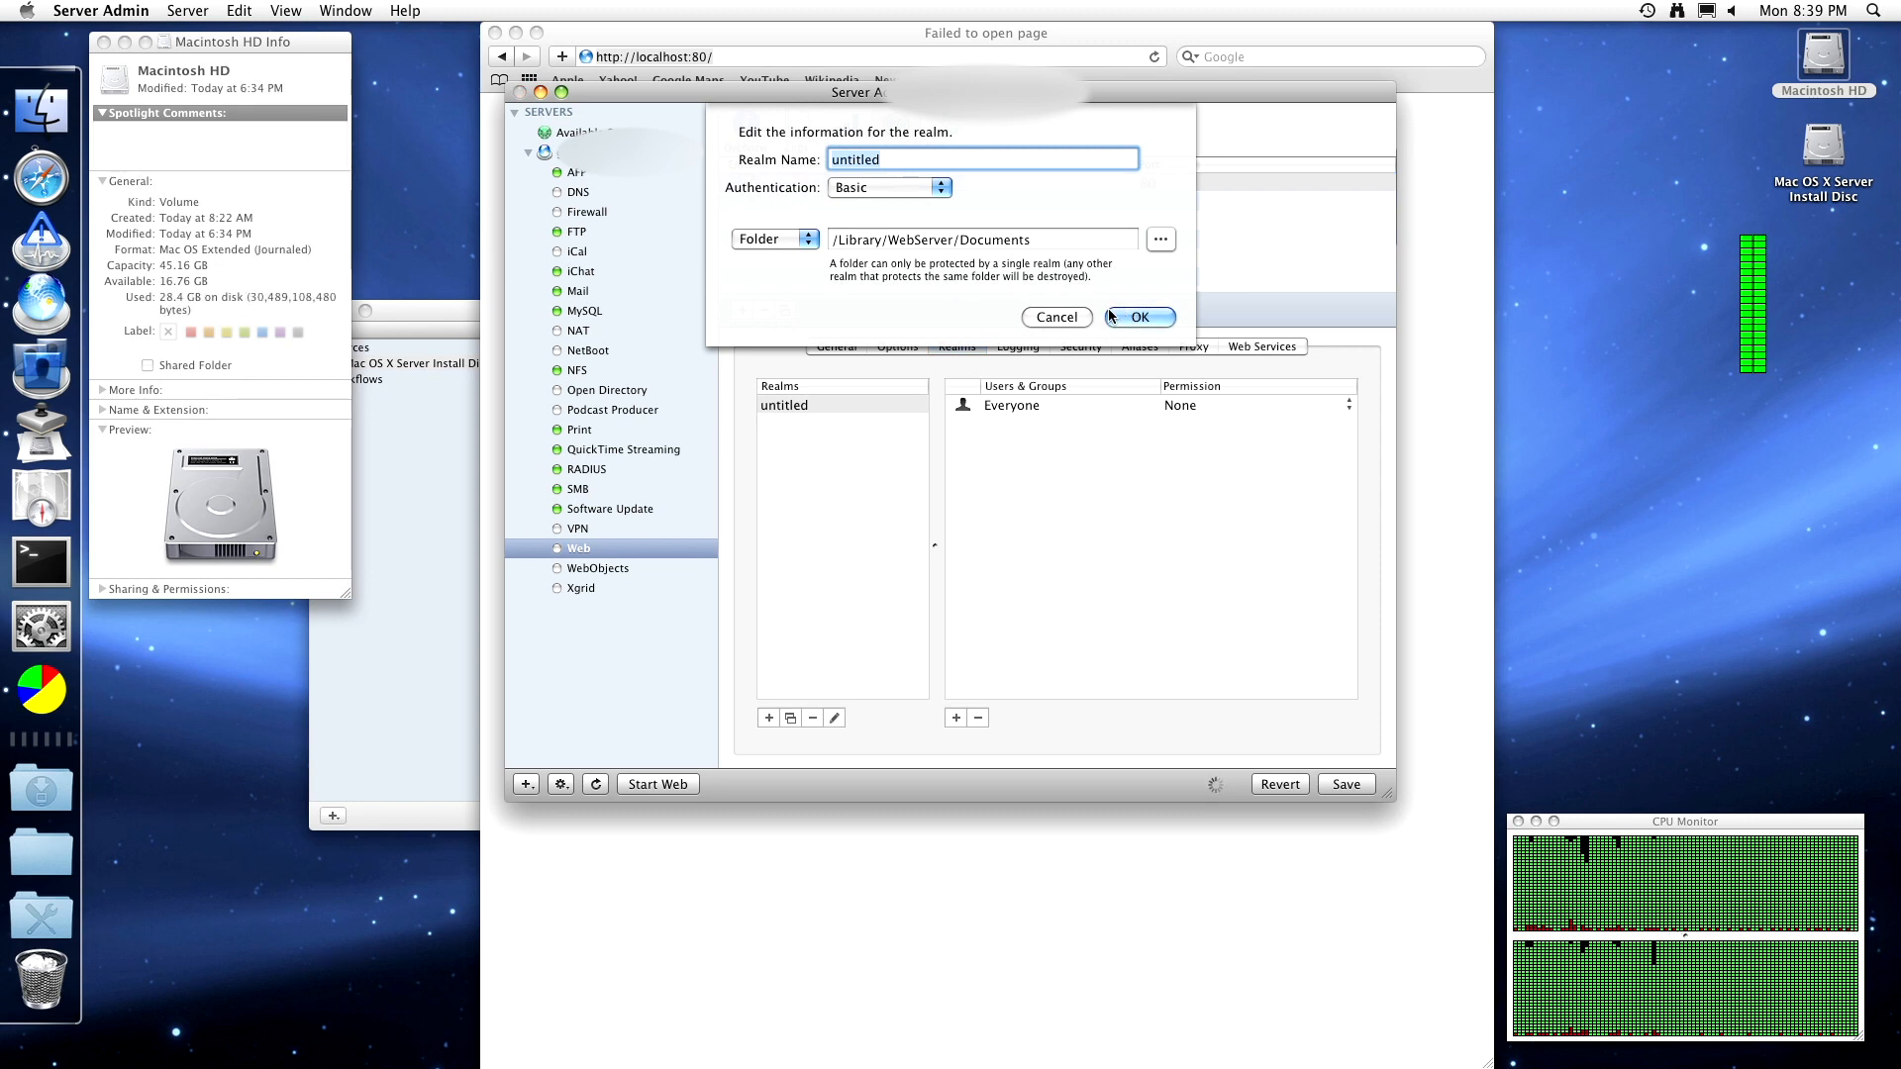
click(1052, 315)
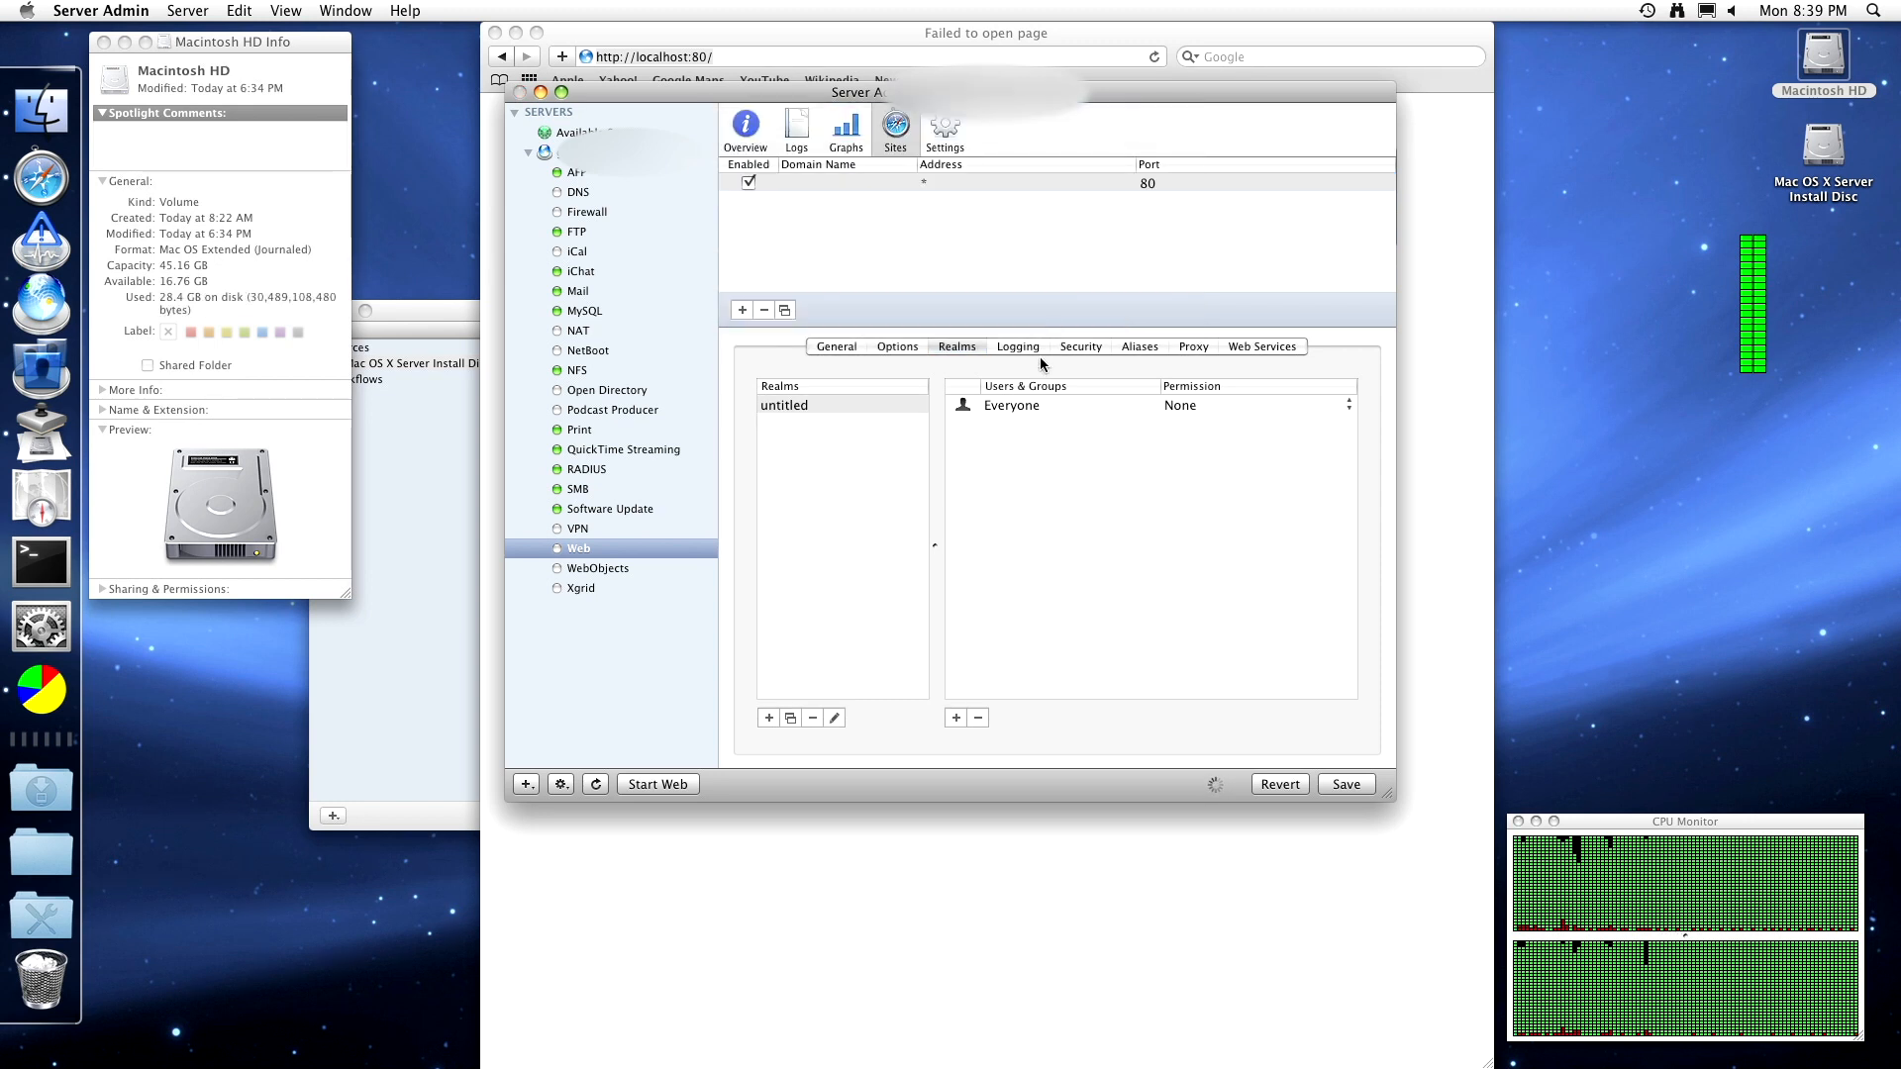
- Review Logging, toggle SSL on (port 443) and off again (port 80), then view Aliases
click(1036, 346)
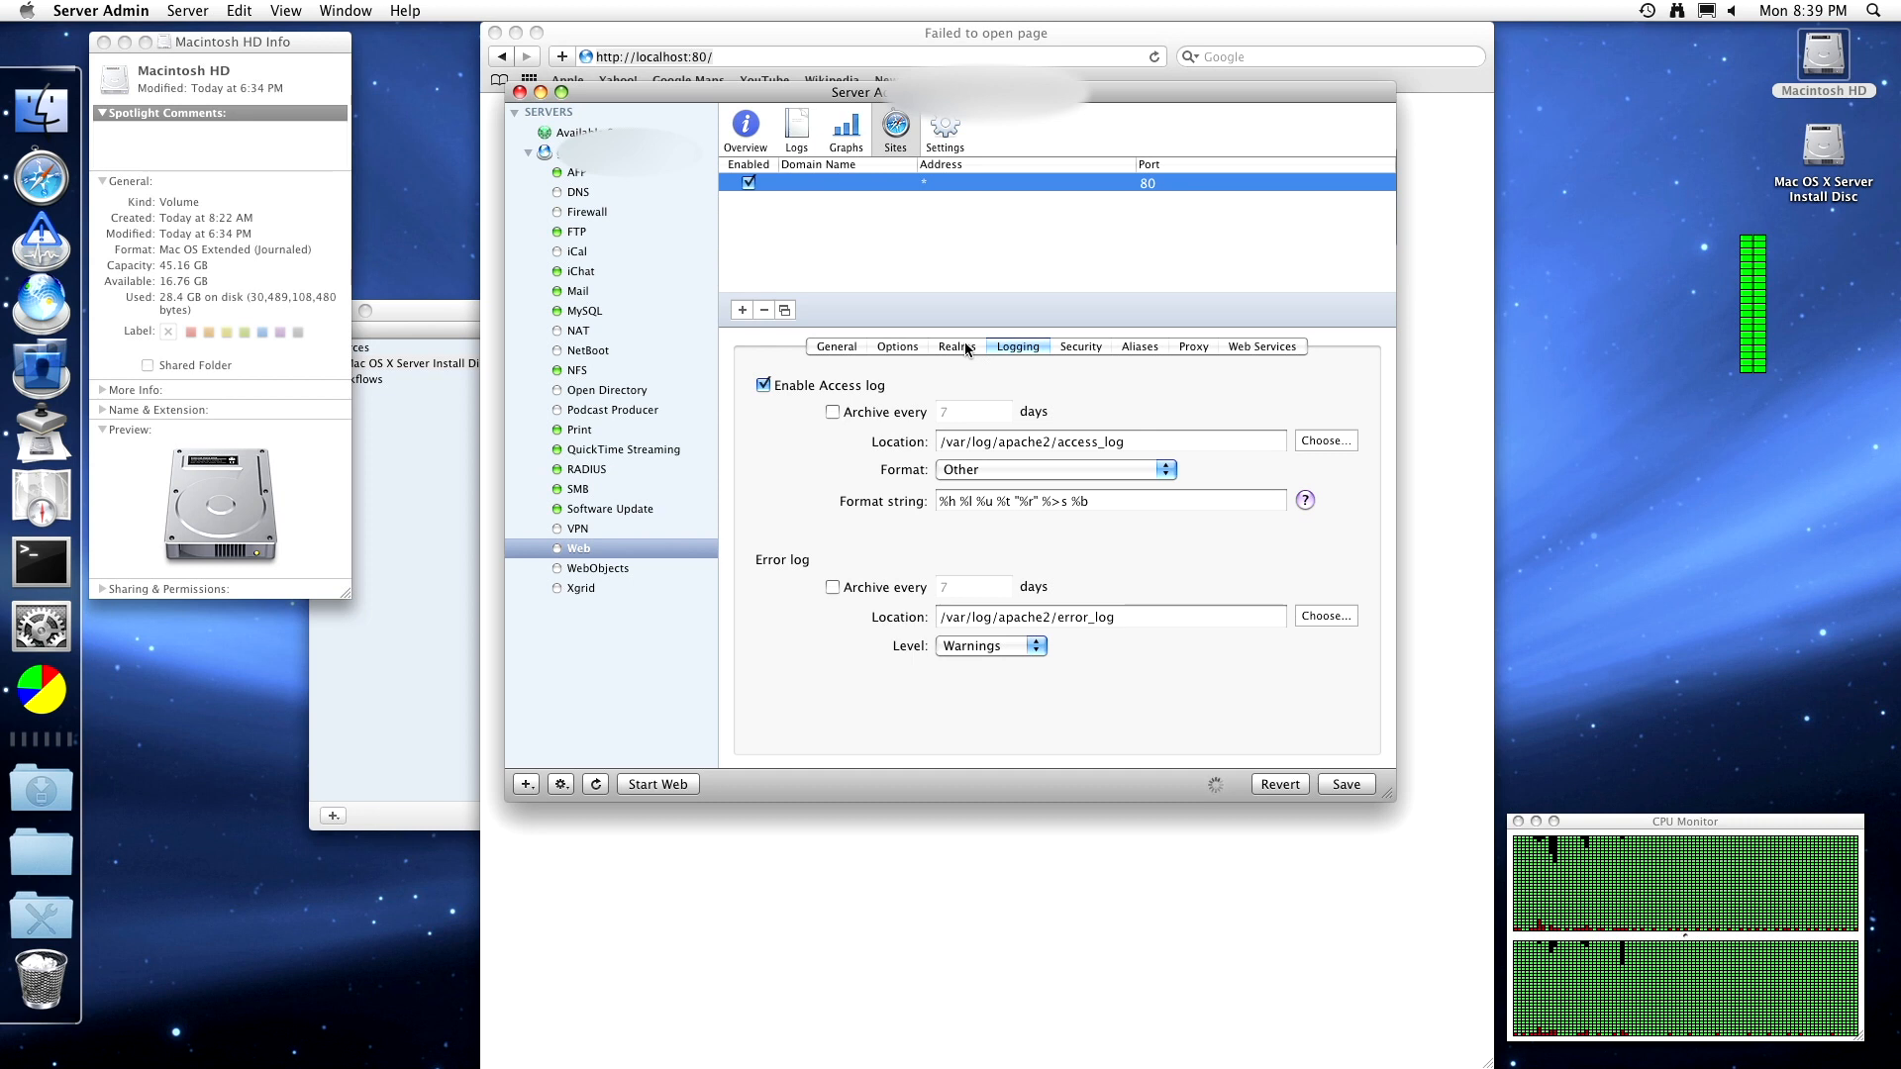
click(1064, 352)
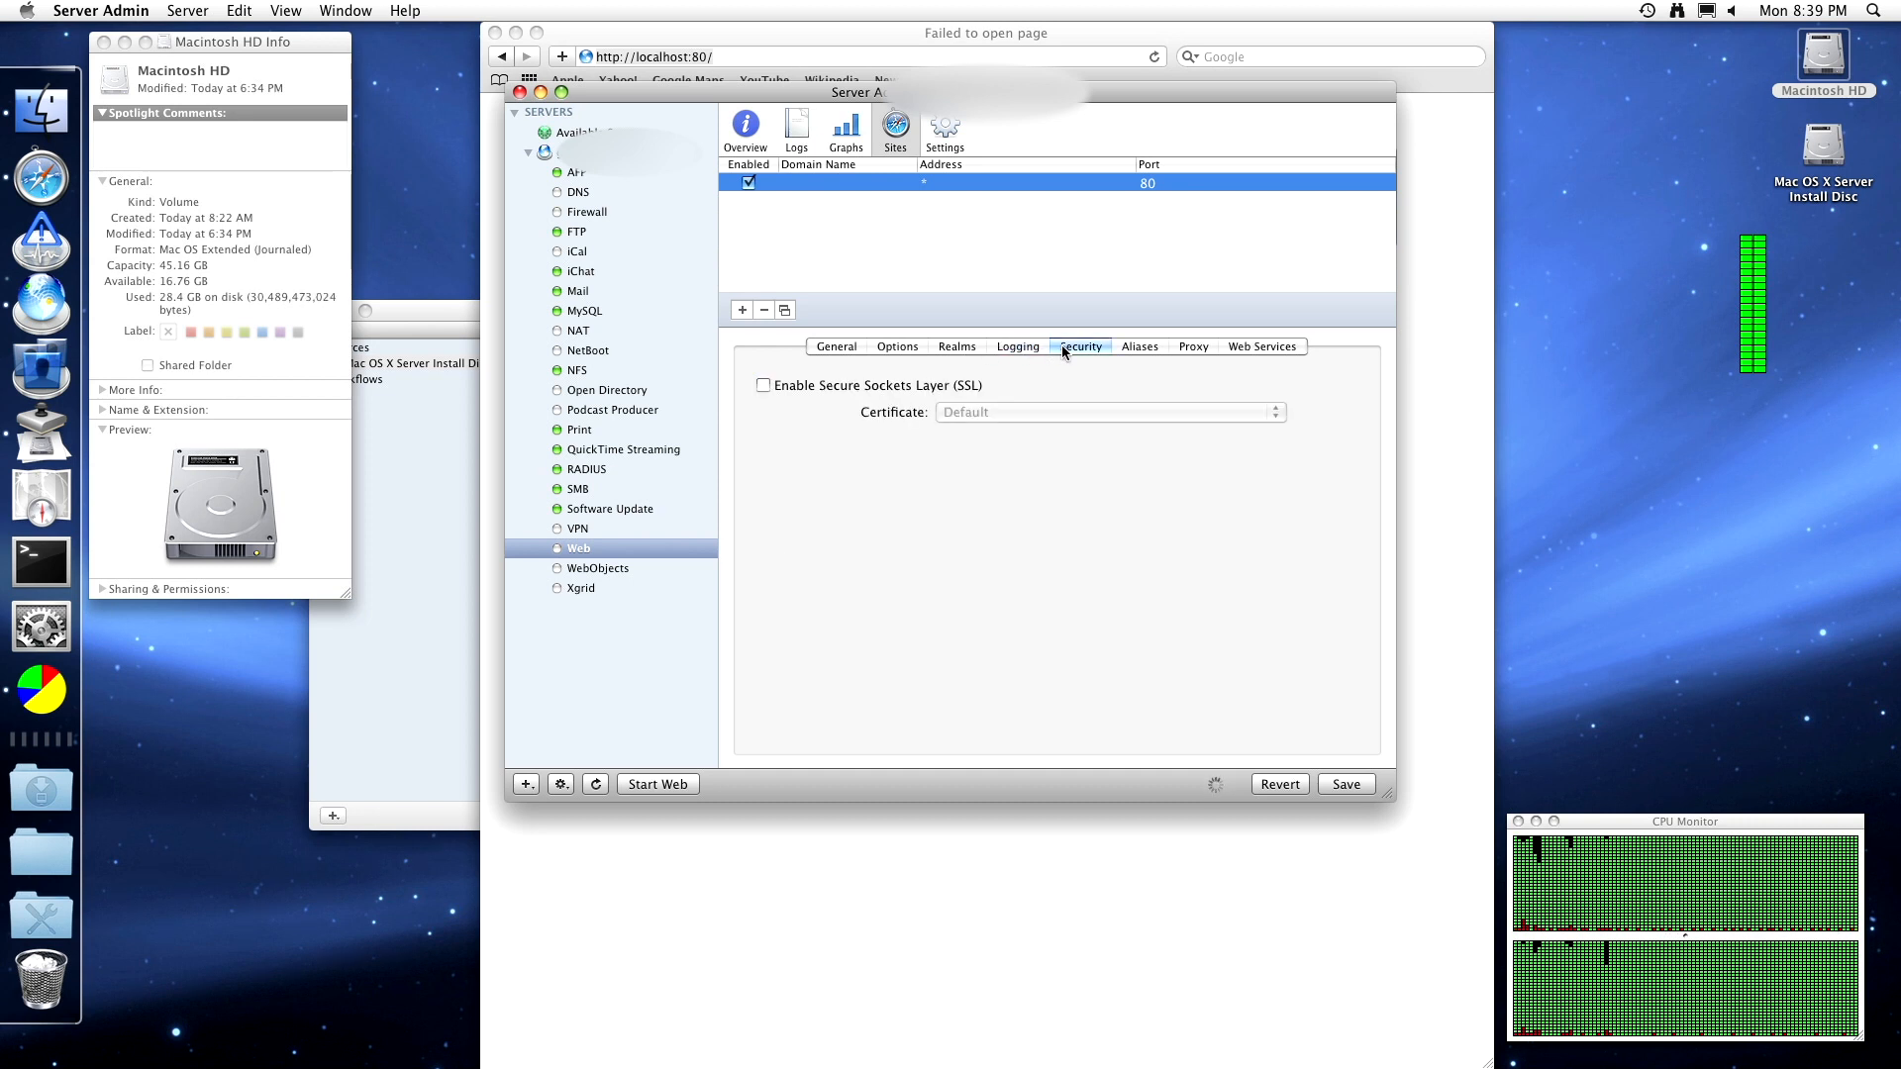
click(952, 386)
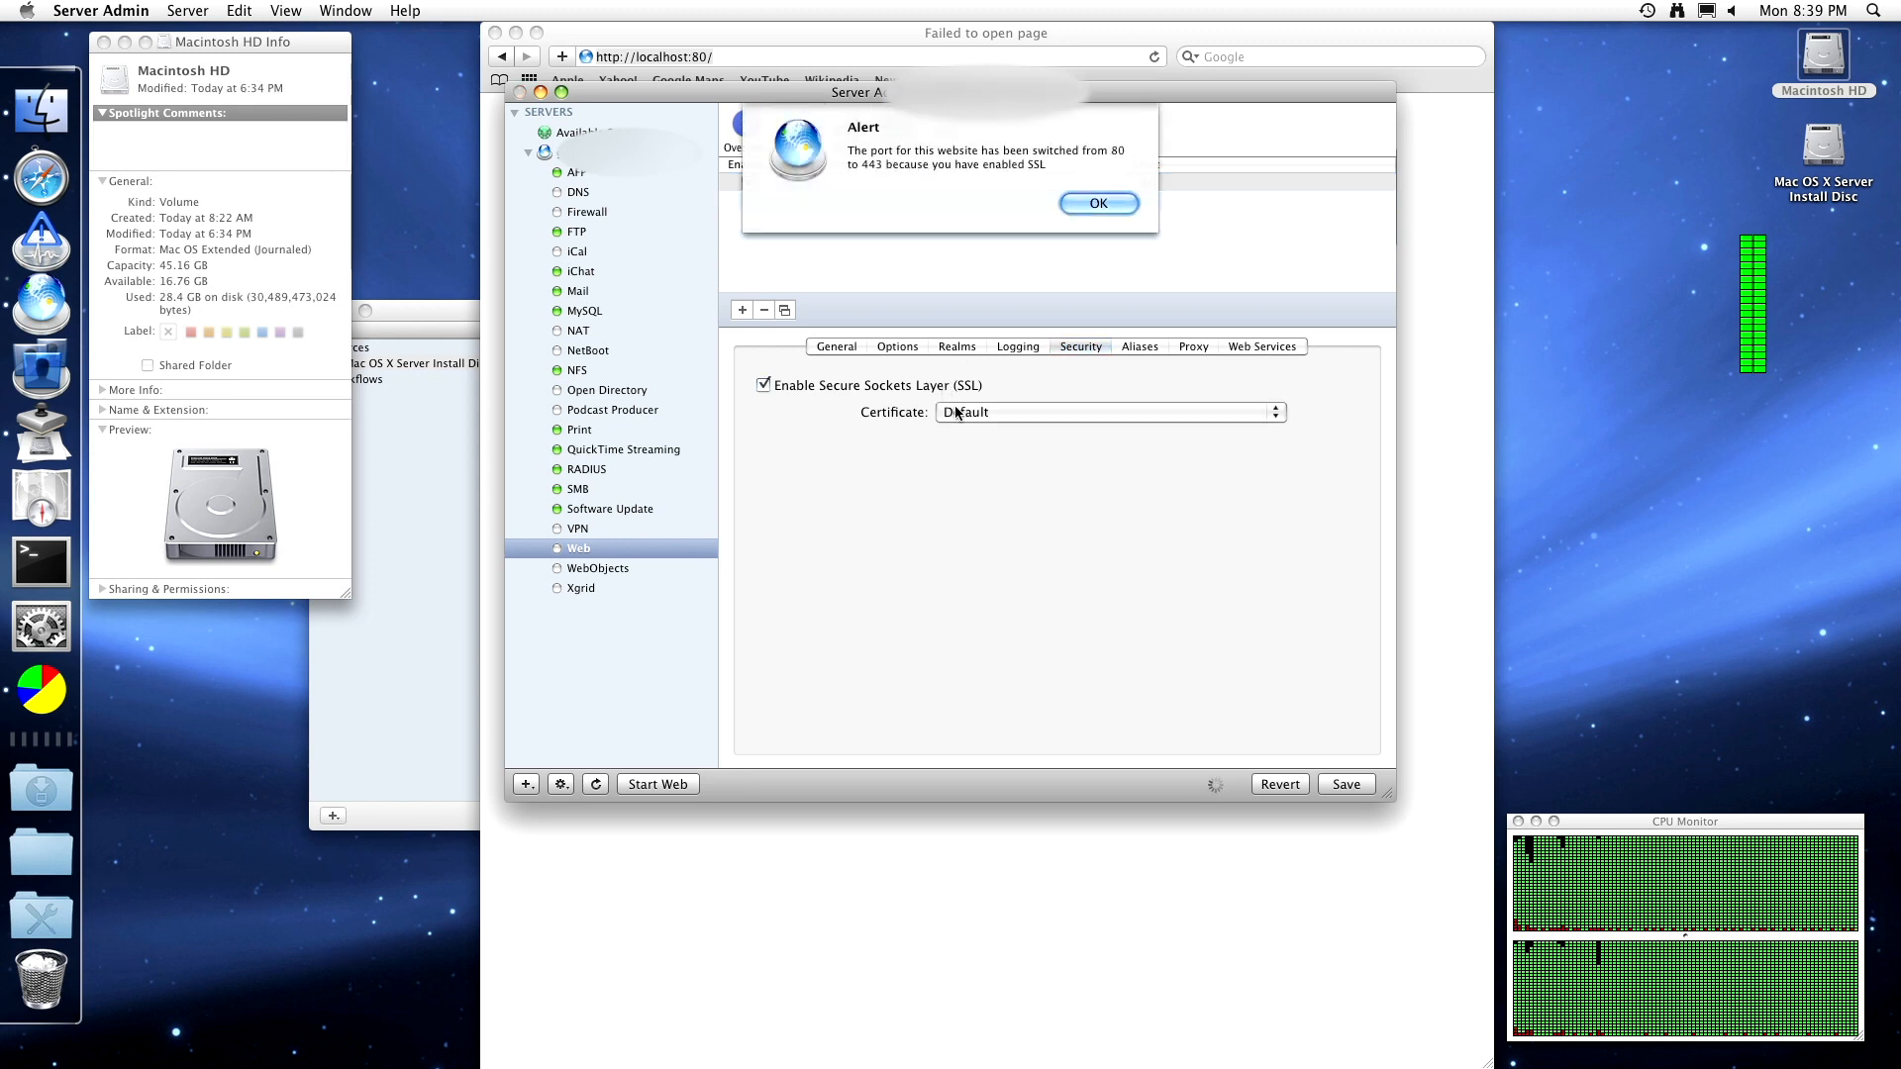
click(1091, 204)
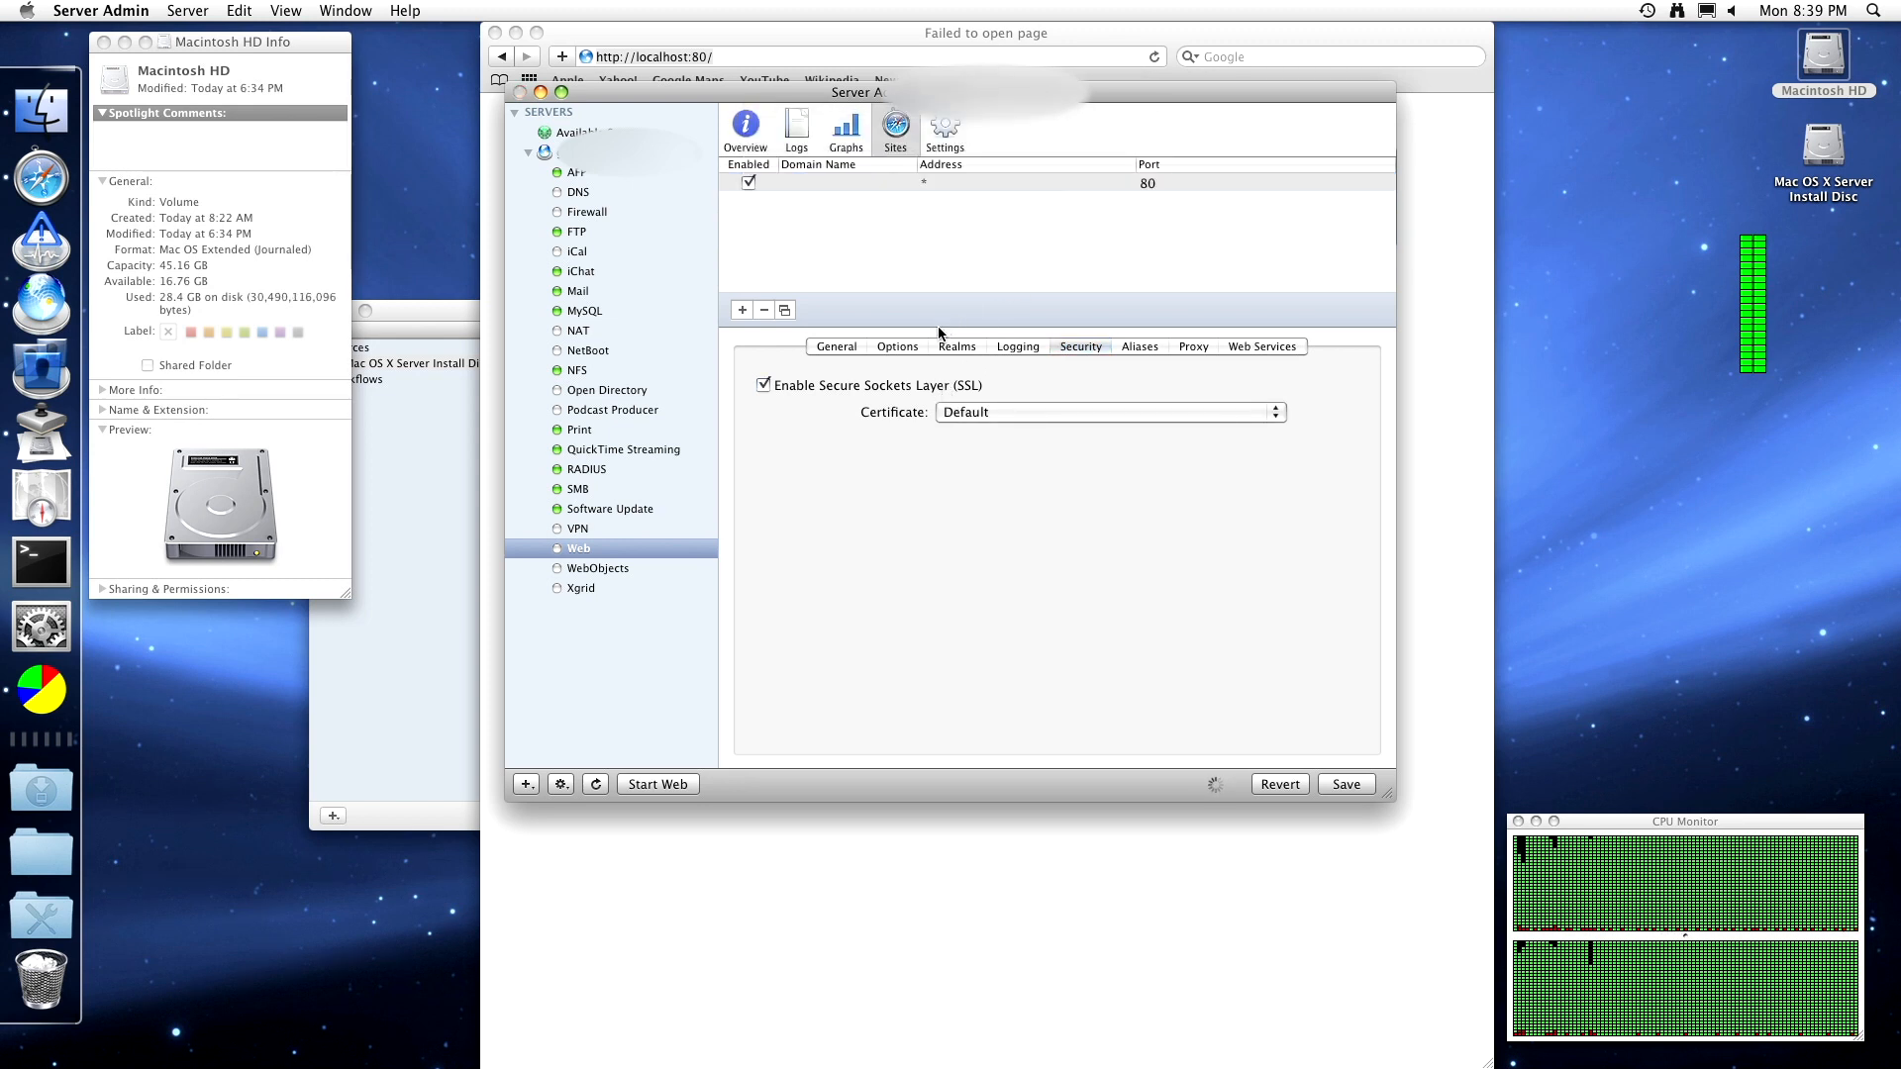
click(875, 394)
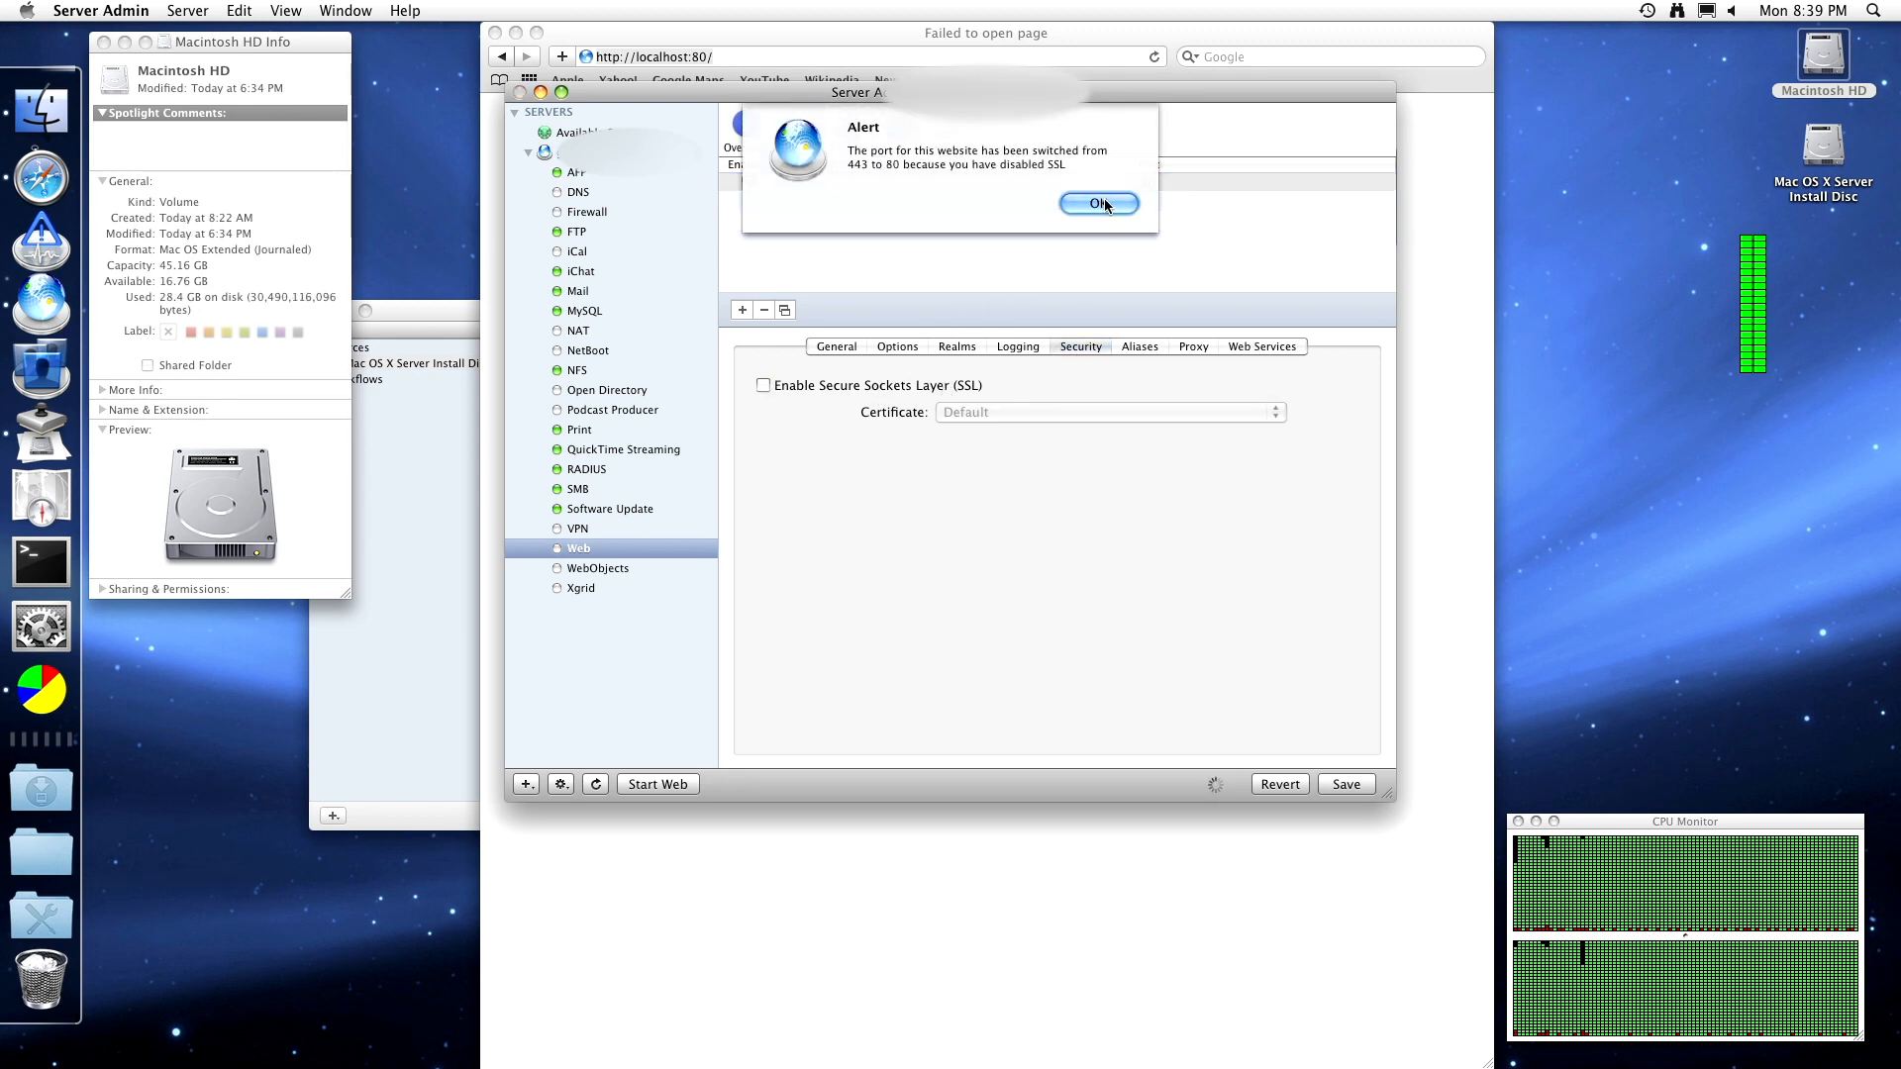
click(1093, 200)
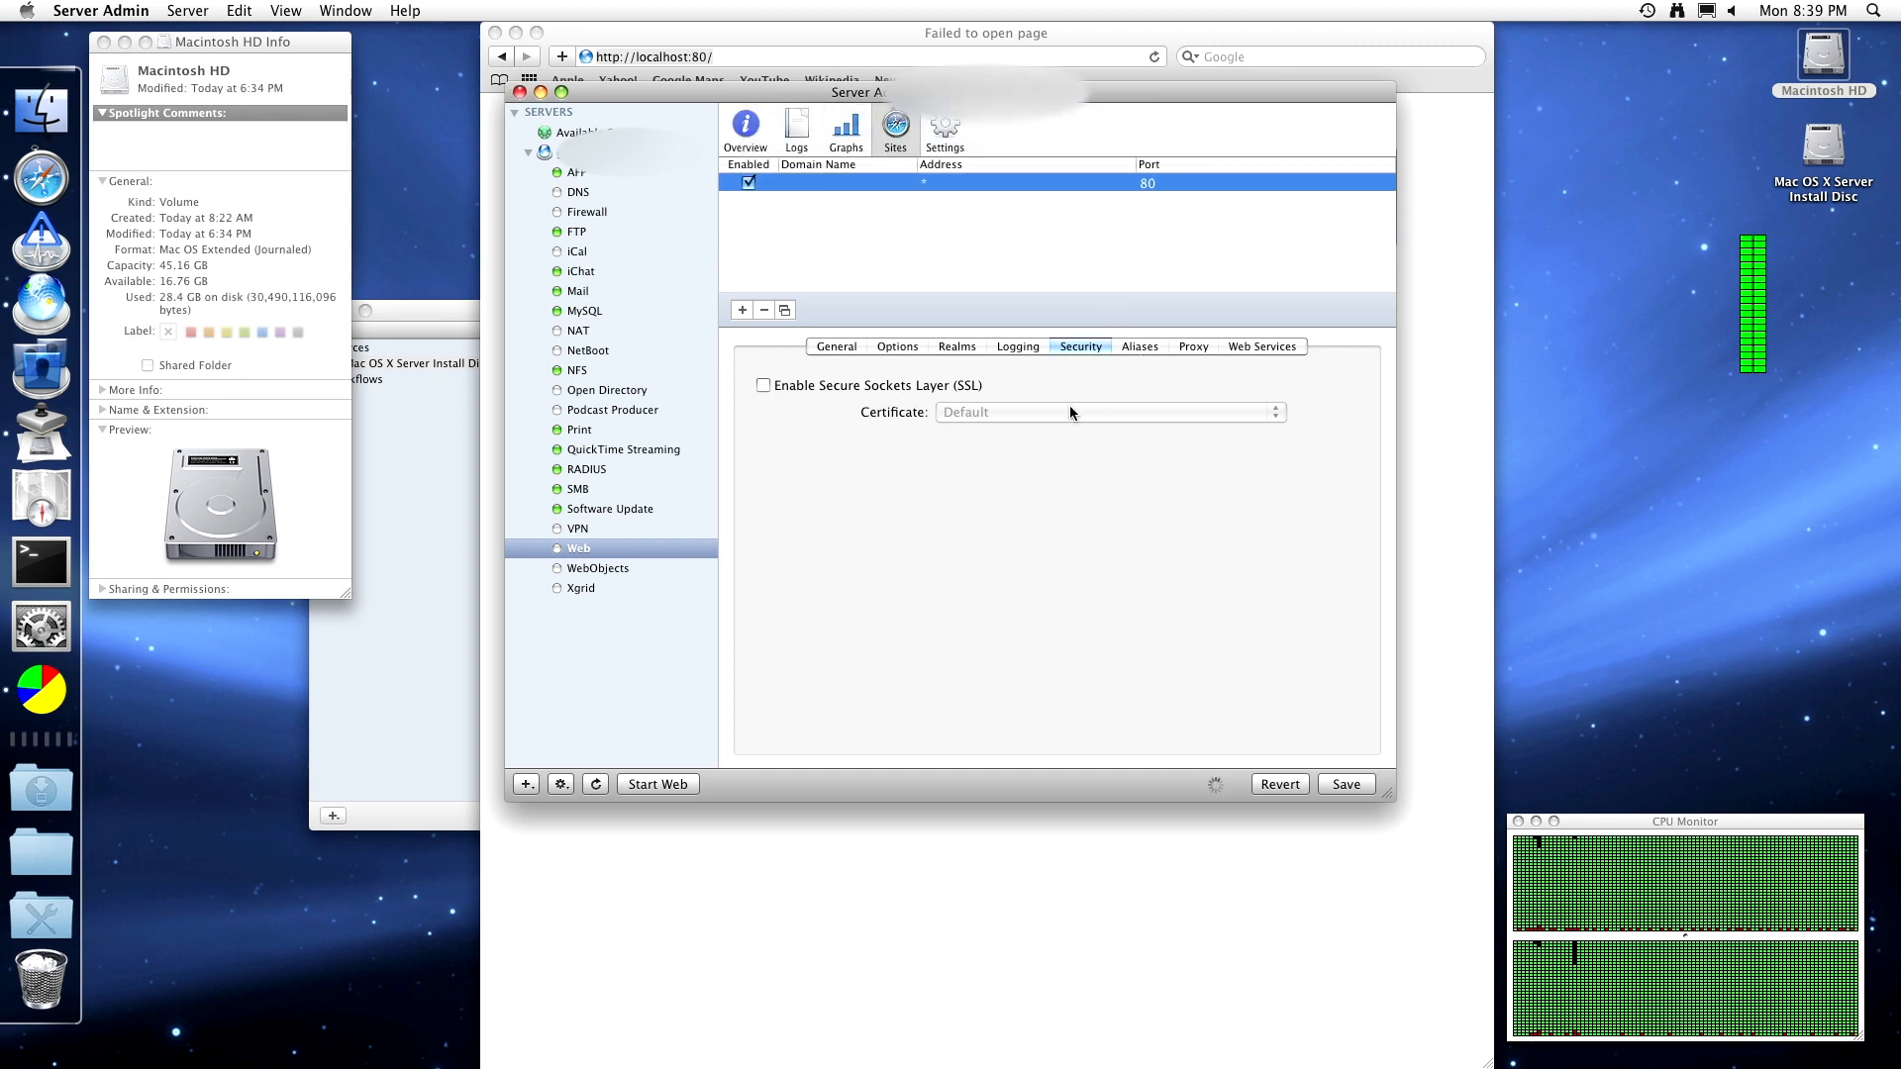
click(1142, 349)
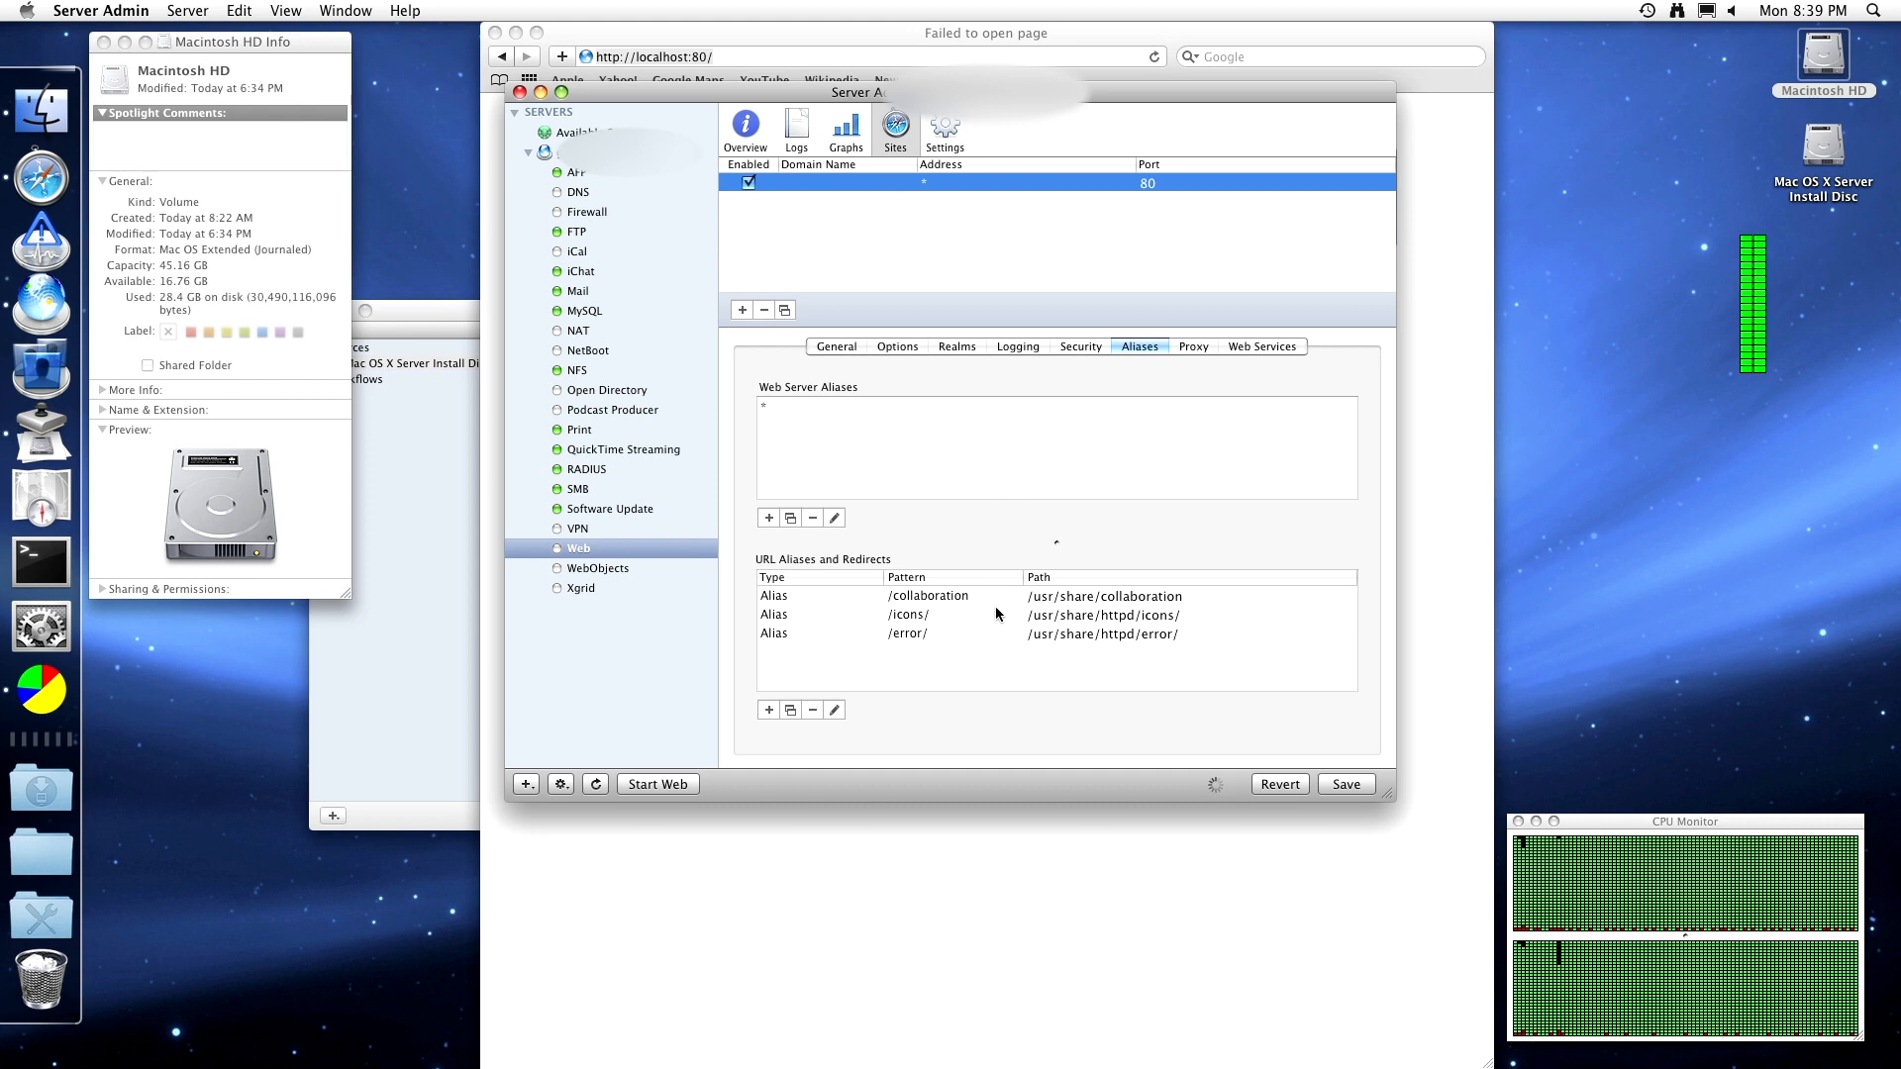
- Inspect the Proxy tab's Sticky Session Identifier choices without picking one, then view Web Services
click(1198, 347)
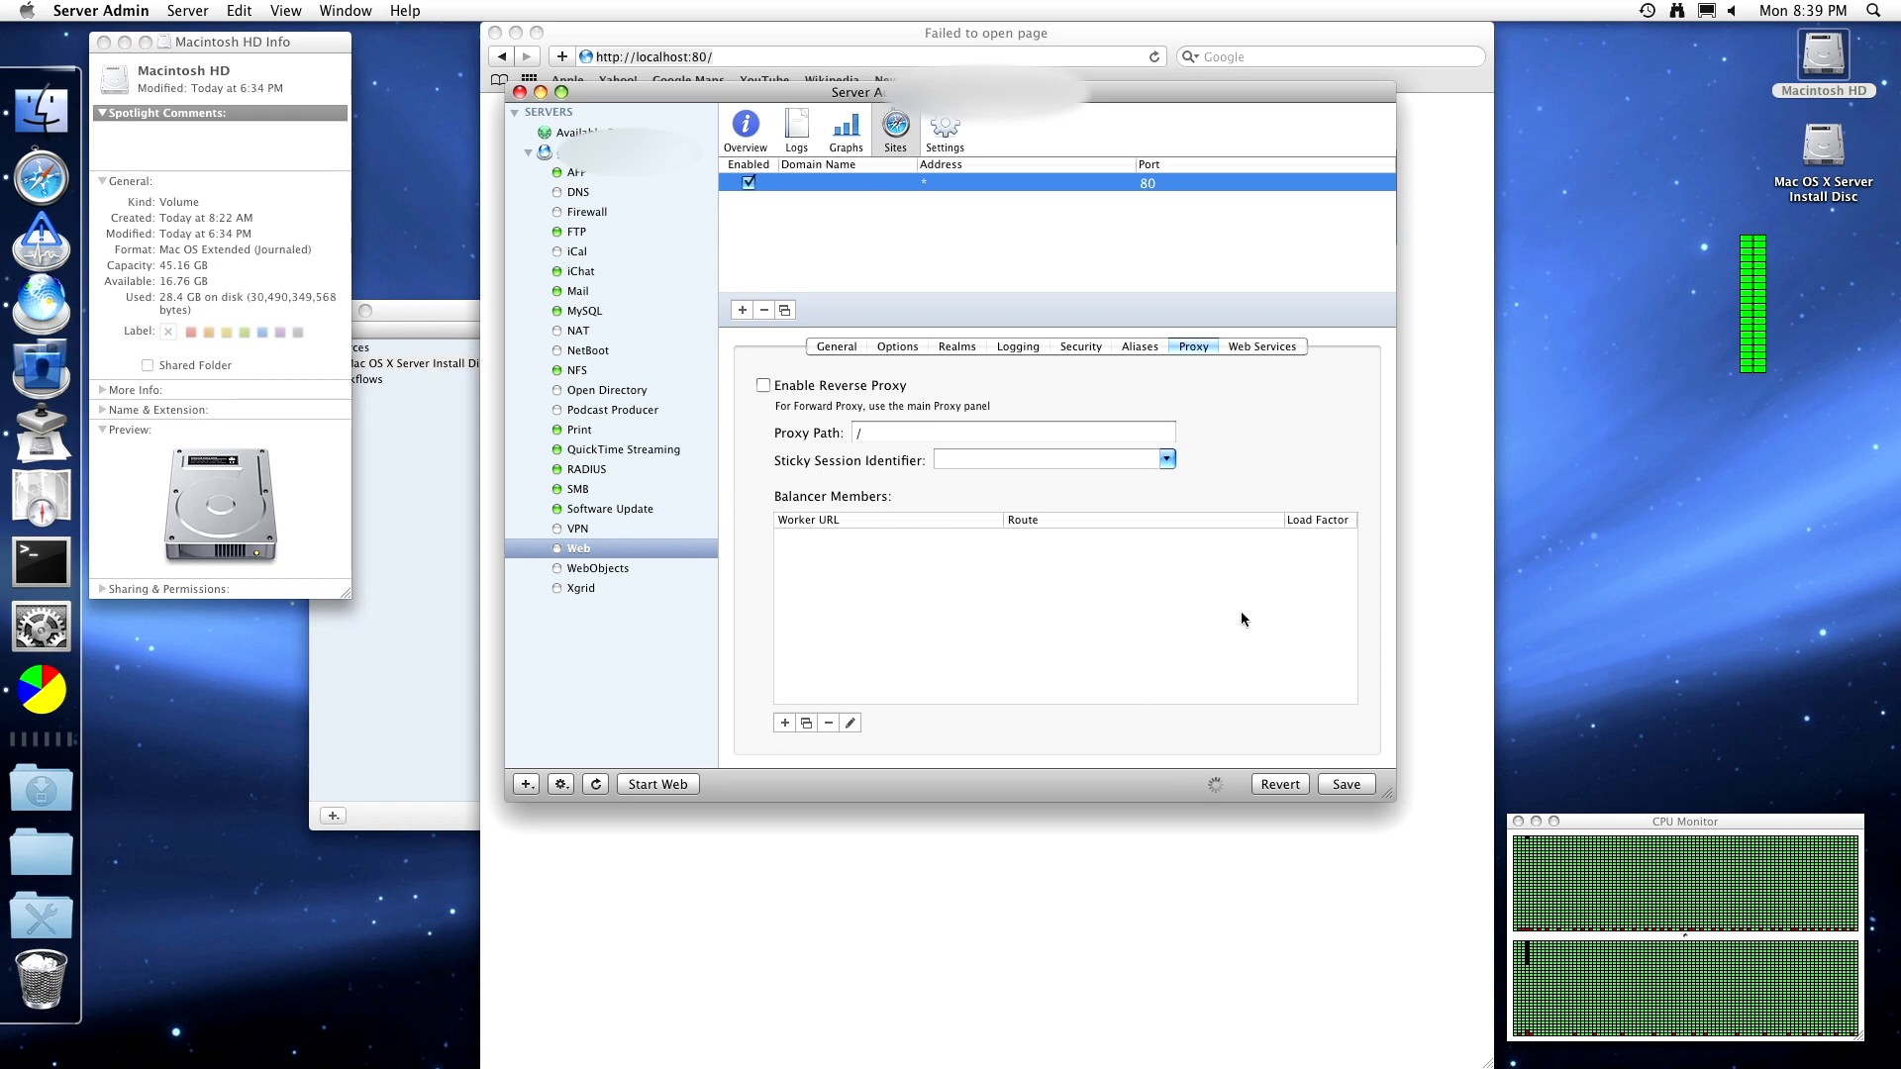
click(1166, 458)
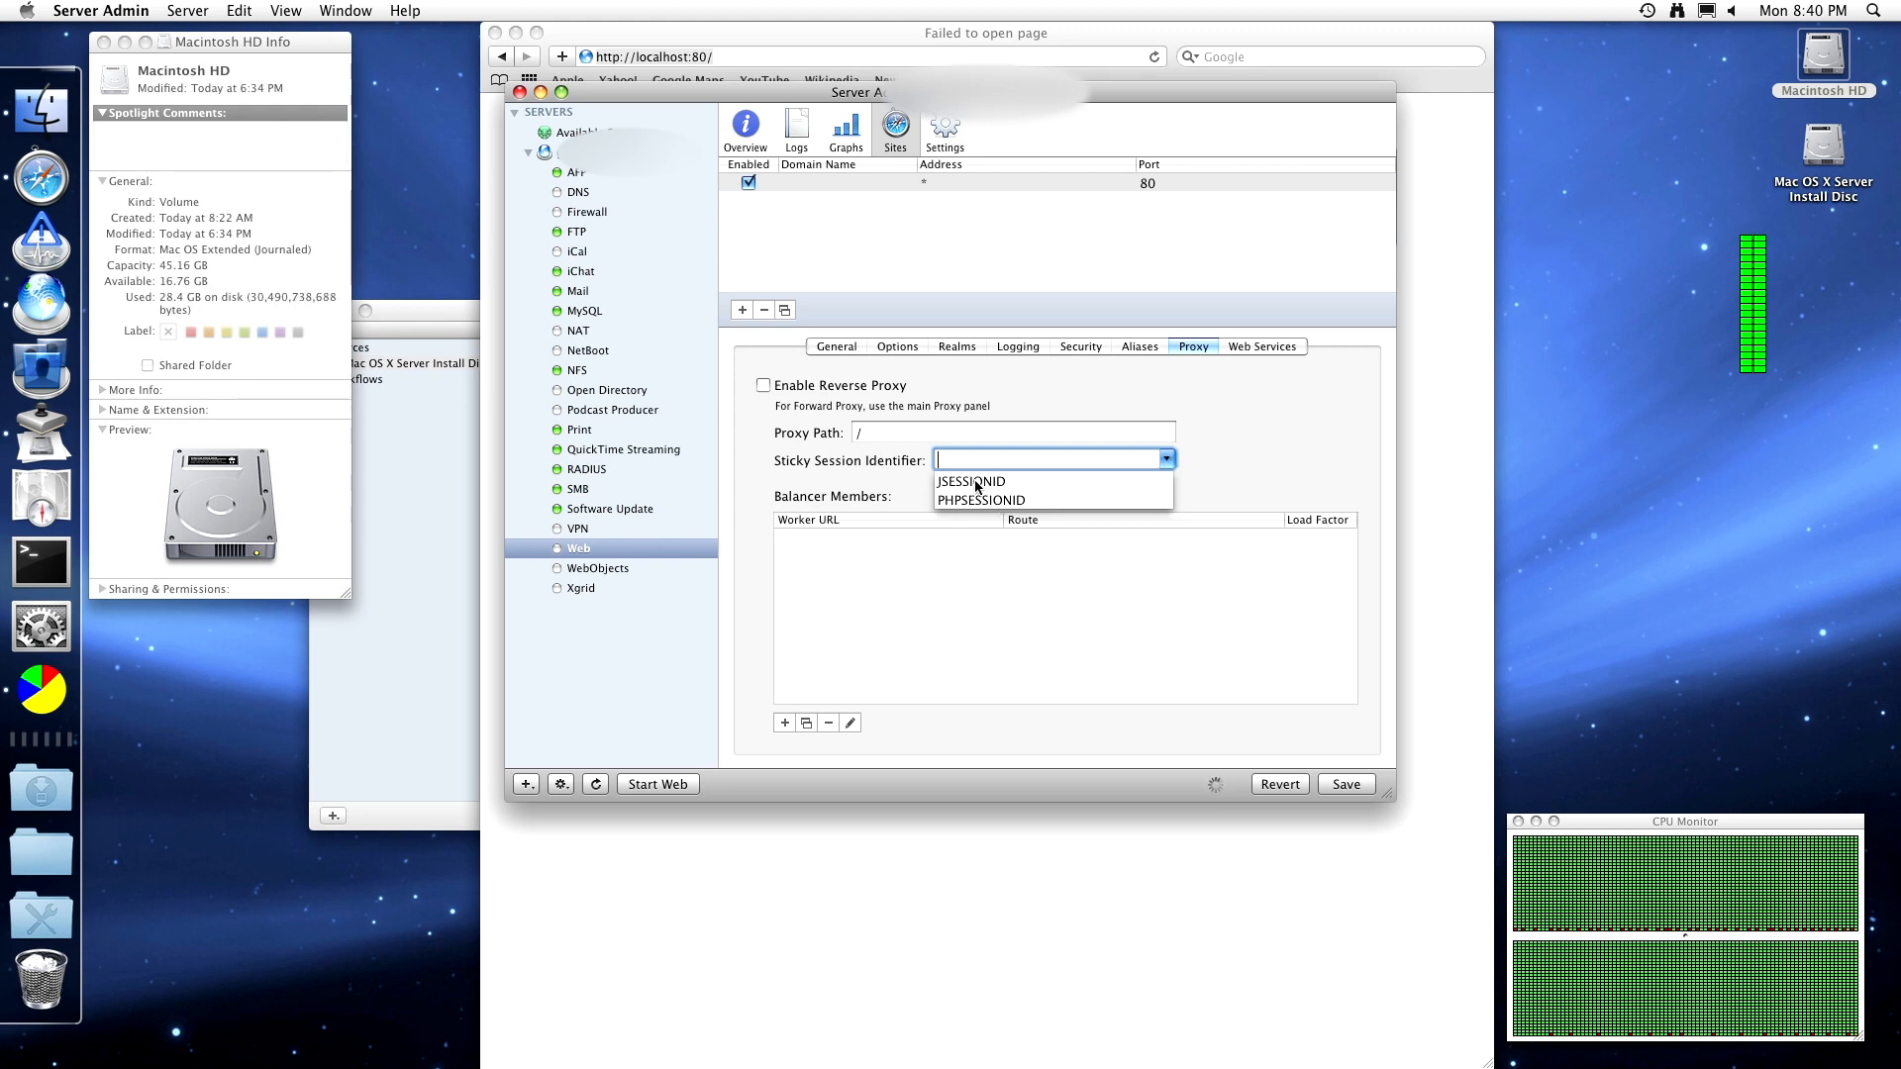
click(793, 459)
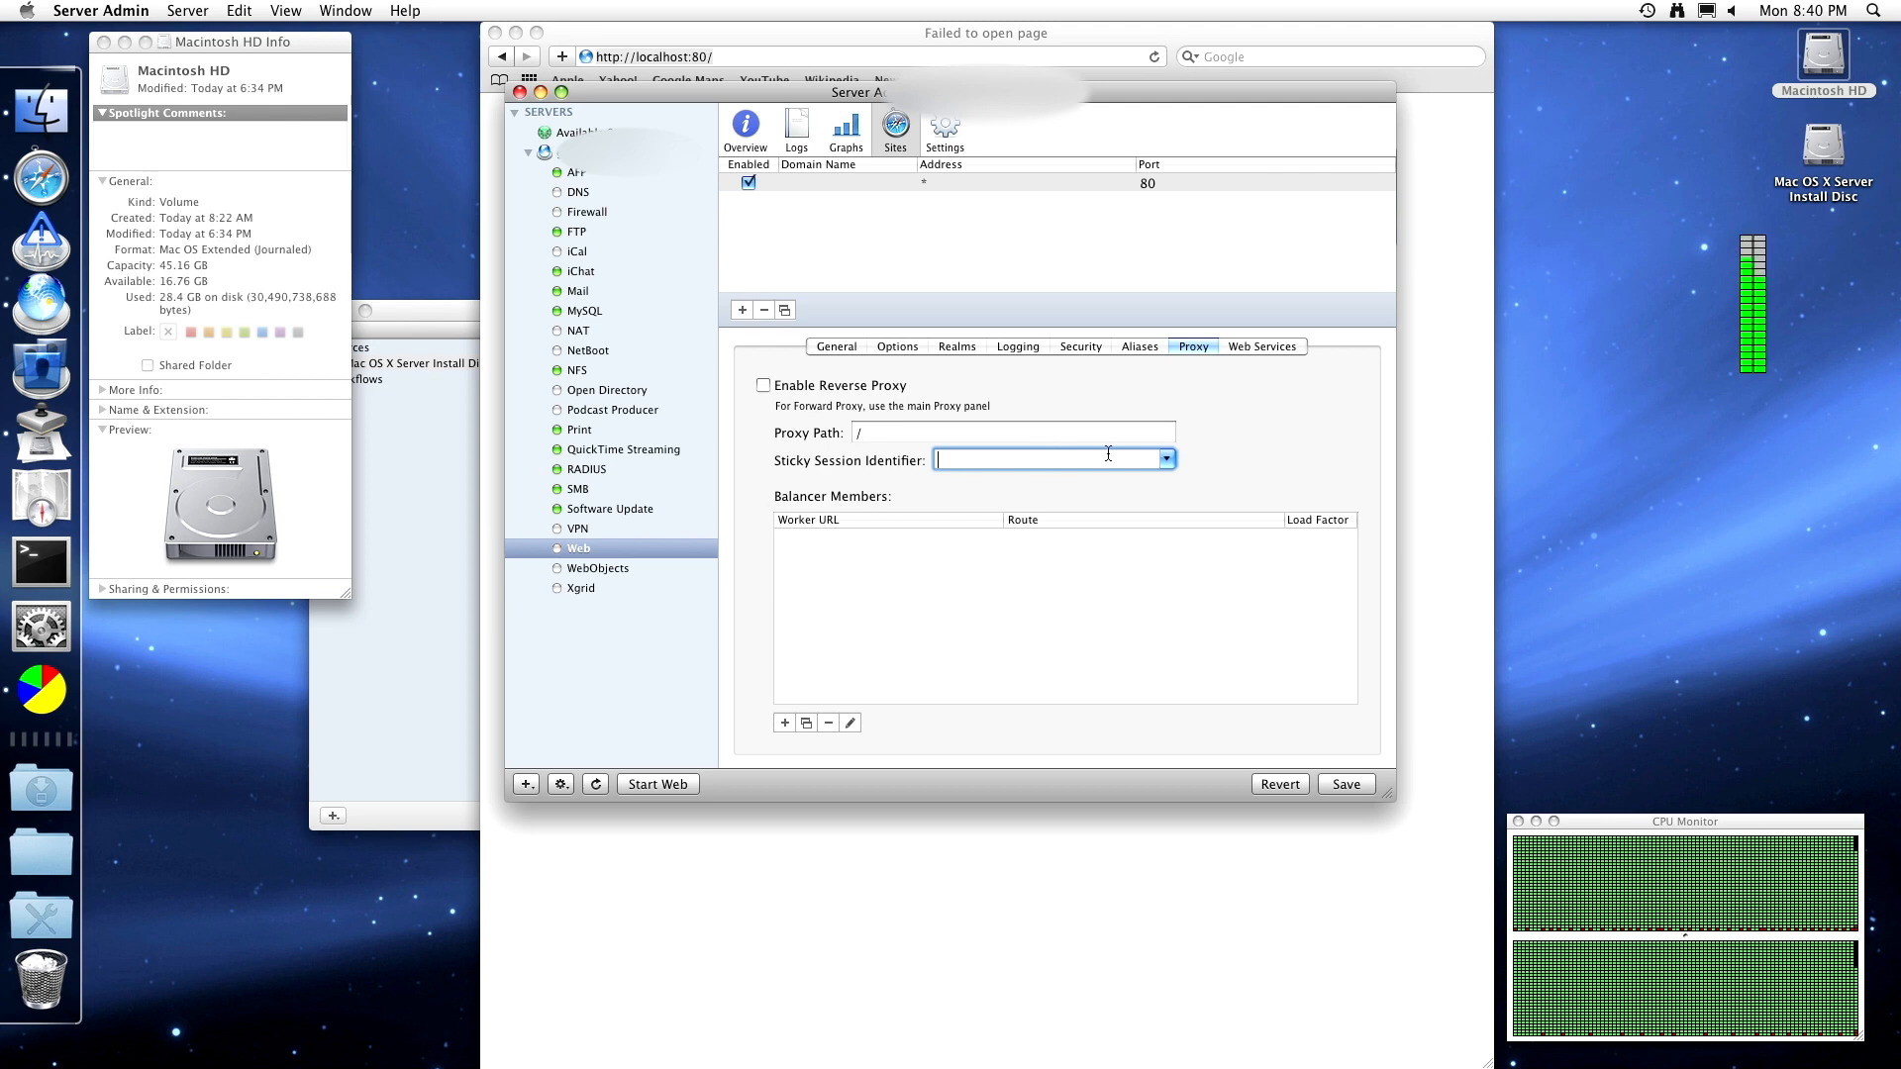
click(1257, 347)
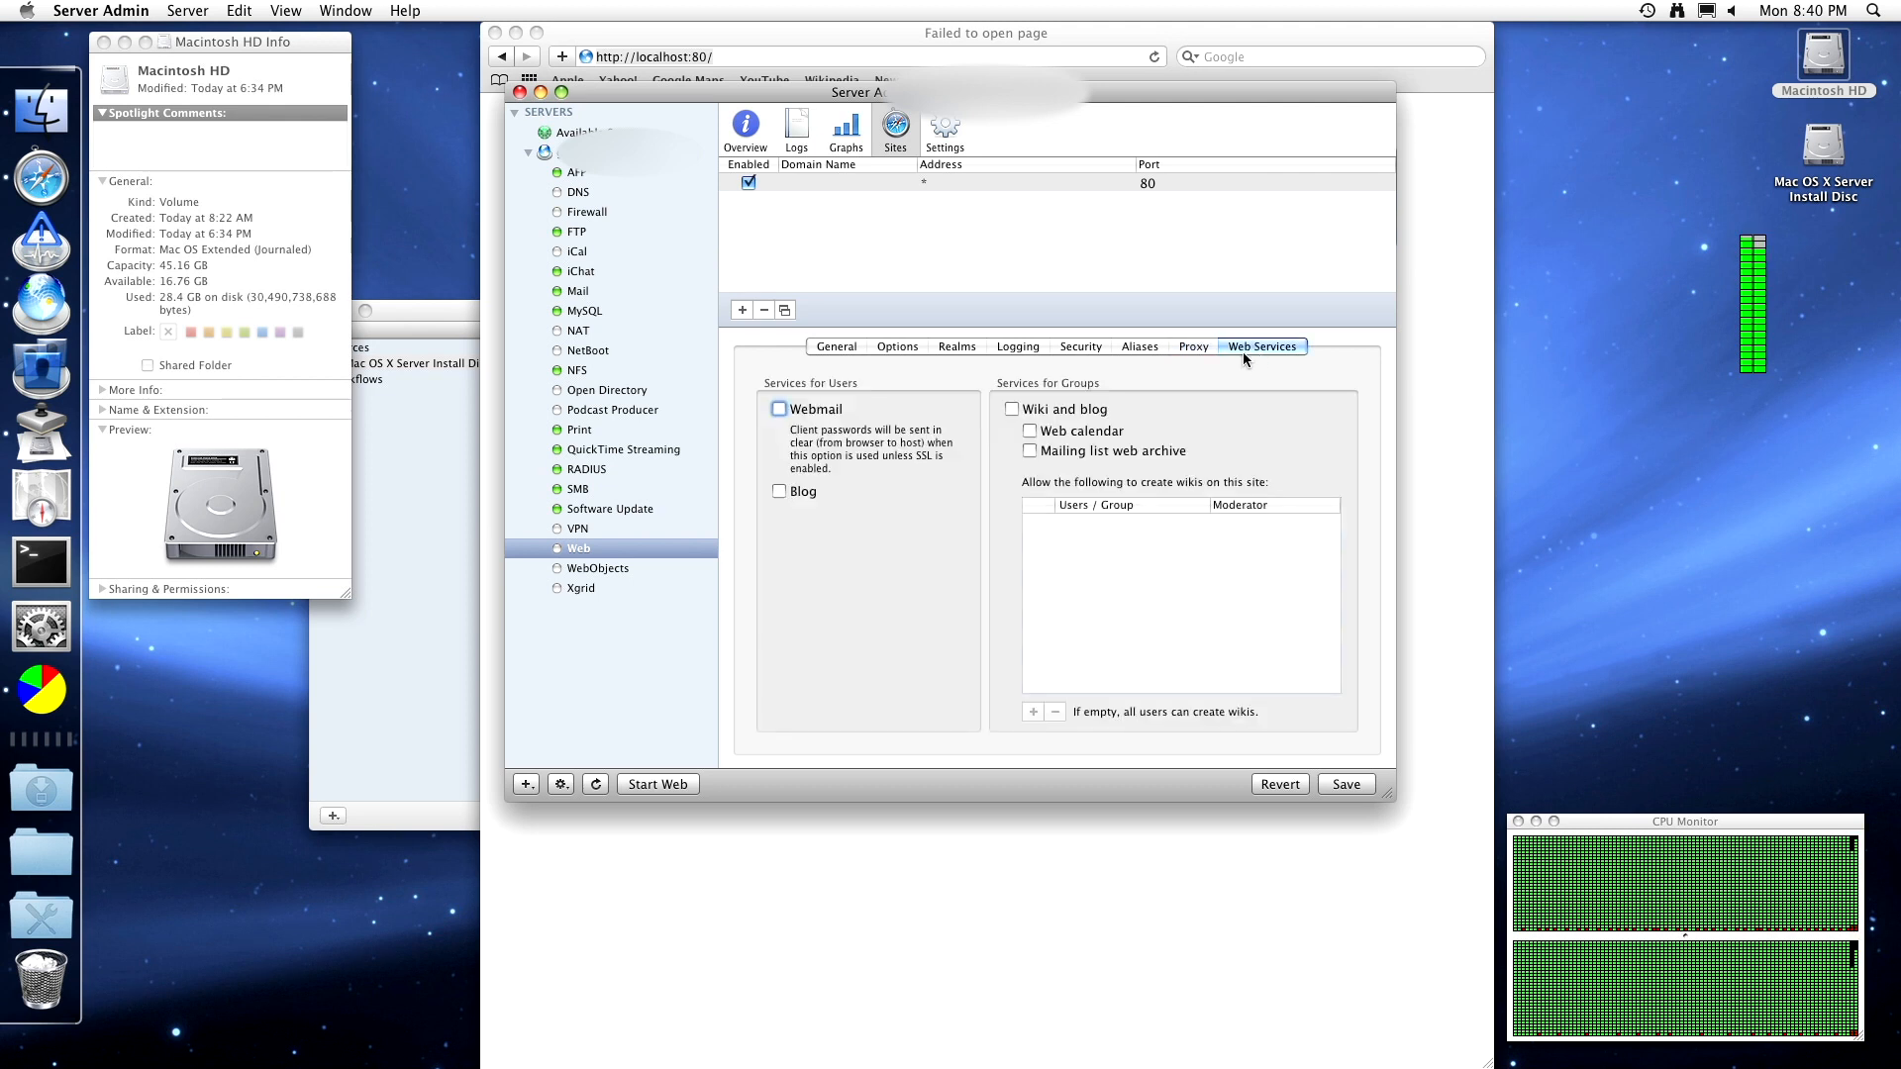
- Toggle Webmail, Blog and Wiki and blog on and back off, then save the site settings
click(794, 413)
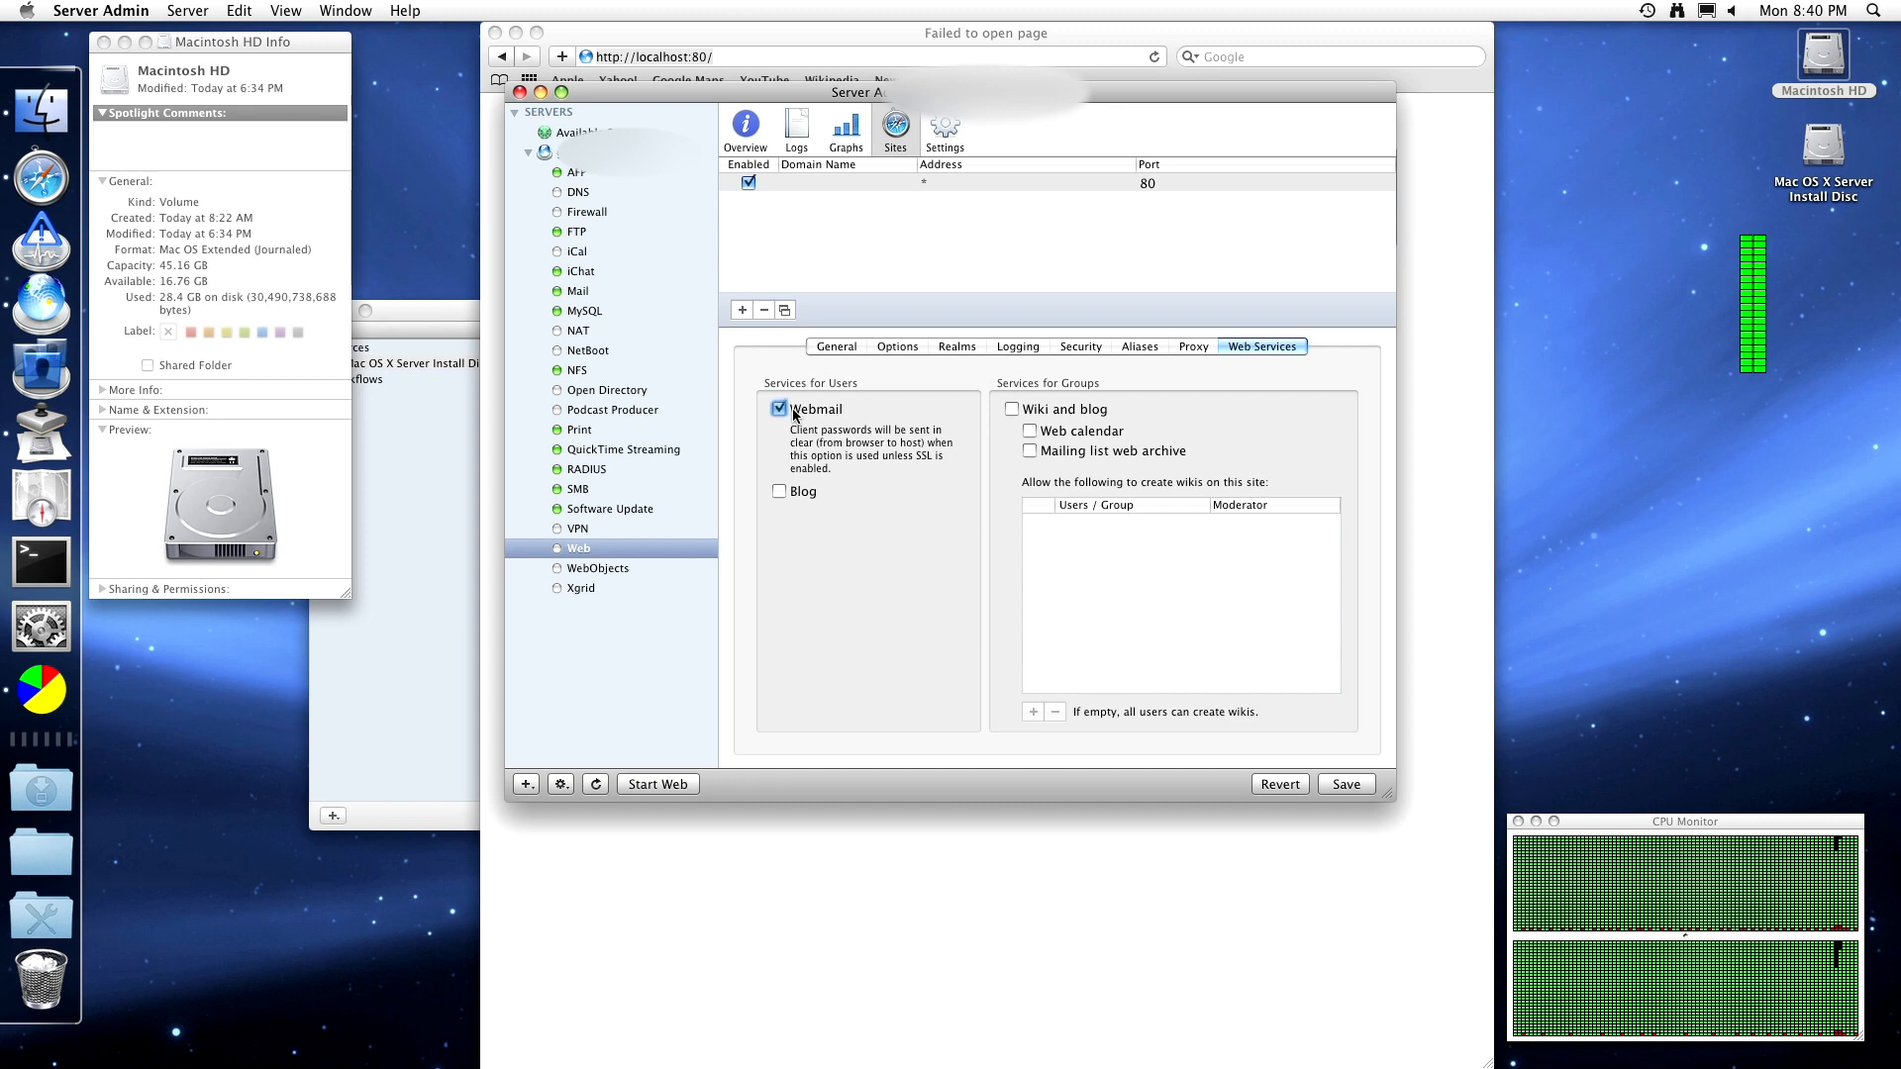
click(794, 494)
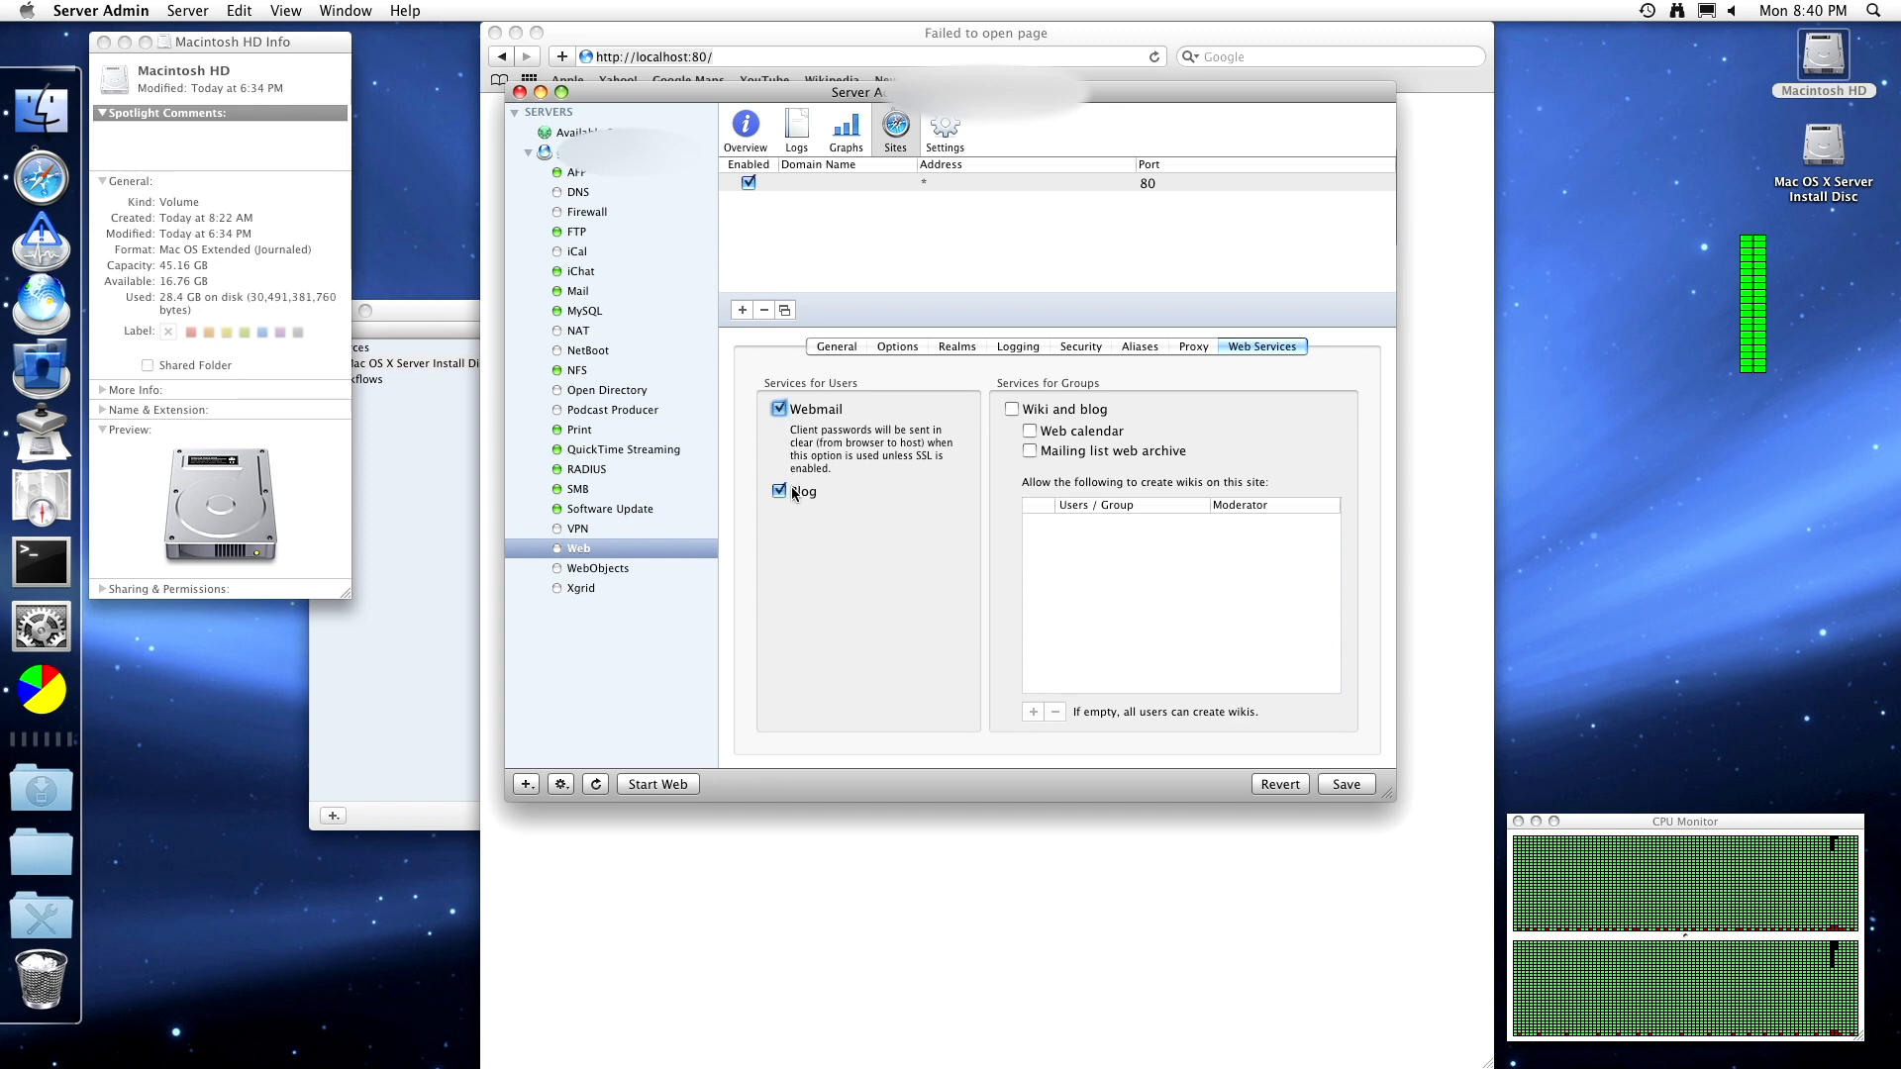
click(1077, 414)
click(1052, 410)
click(780, 492)
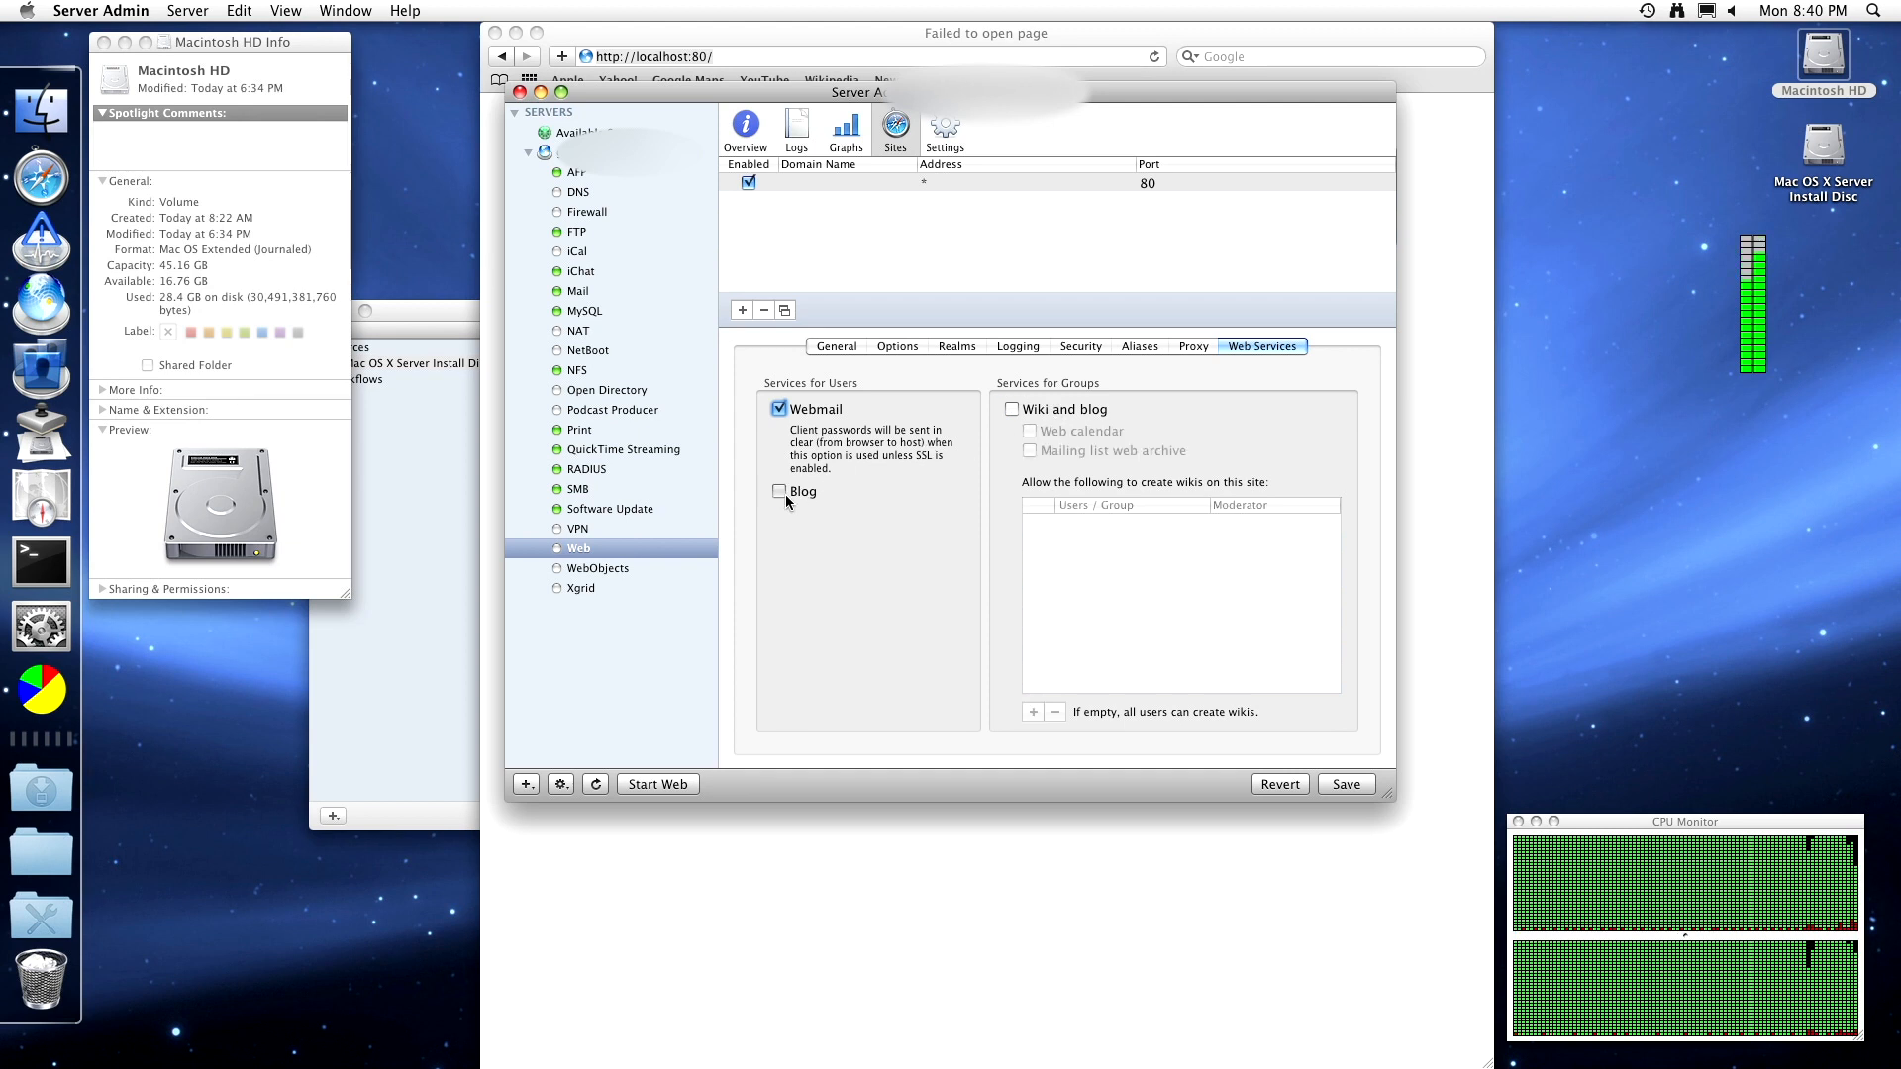
click(808, 414)
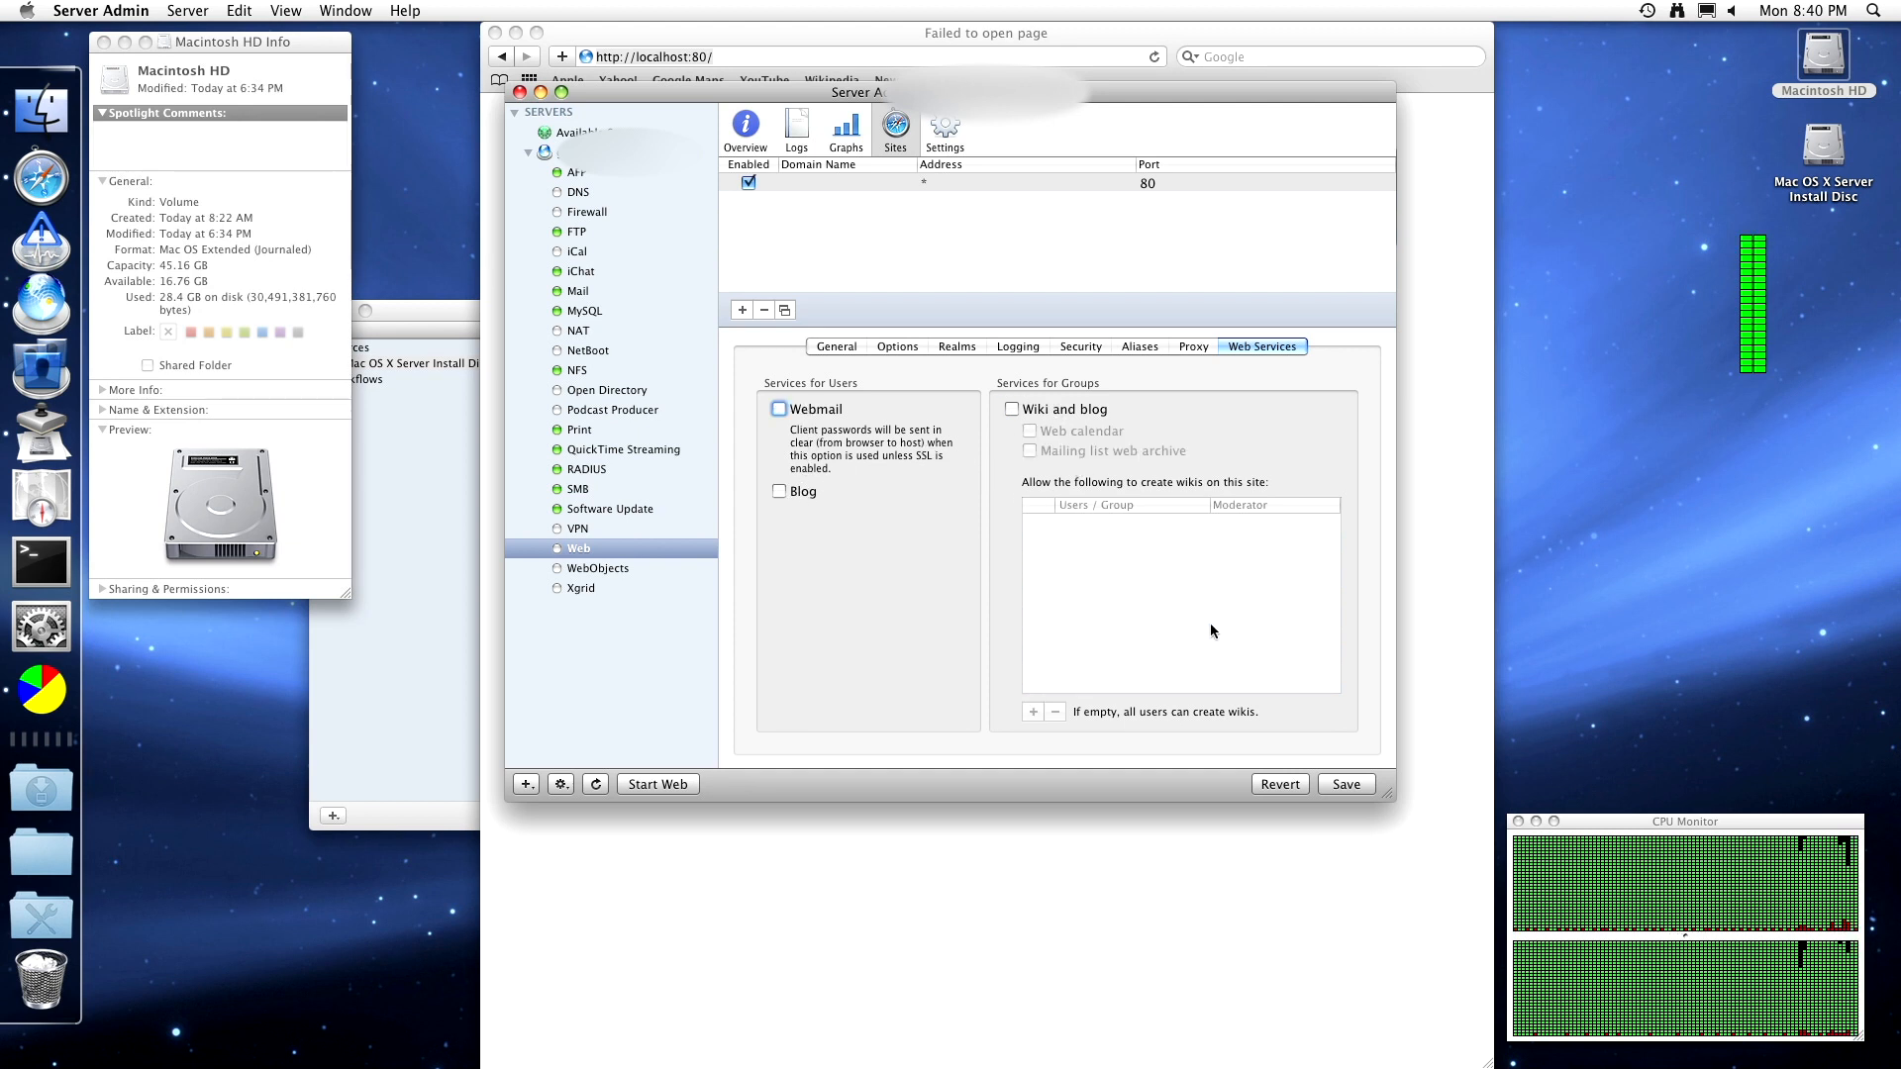
click(1346, 784)
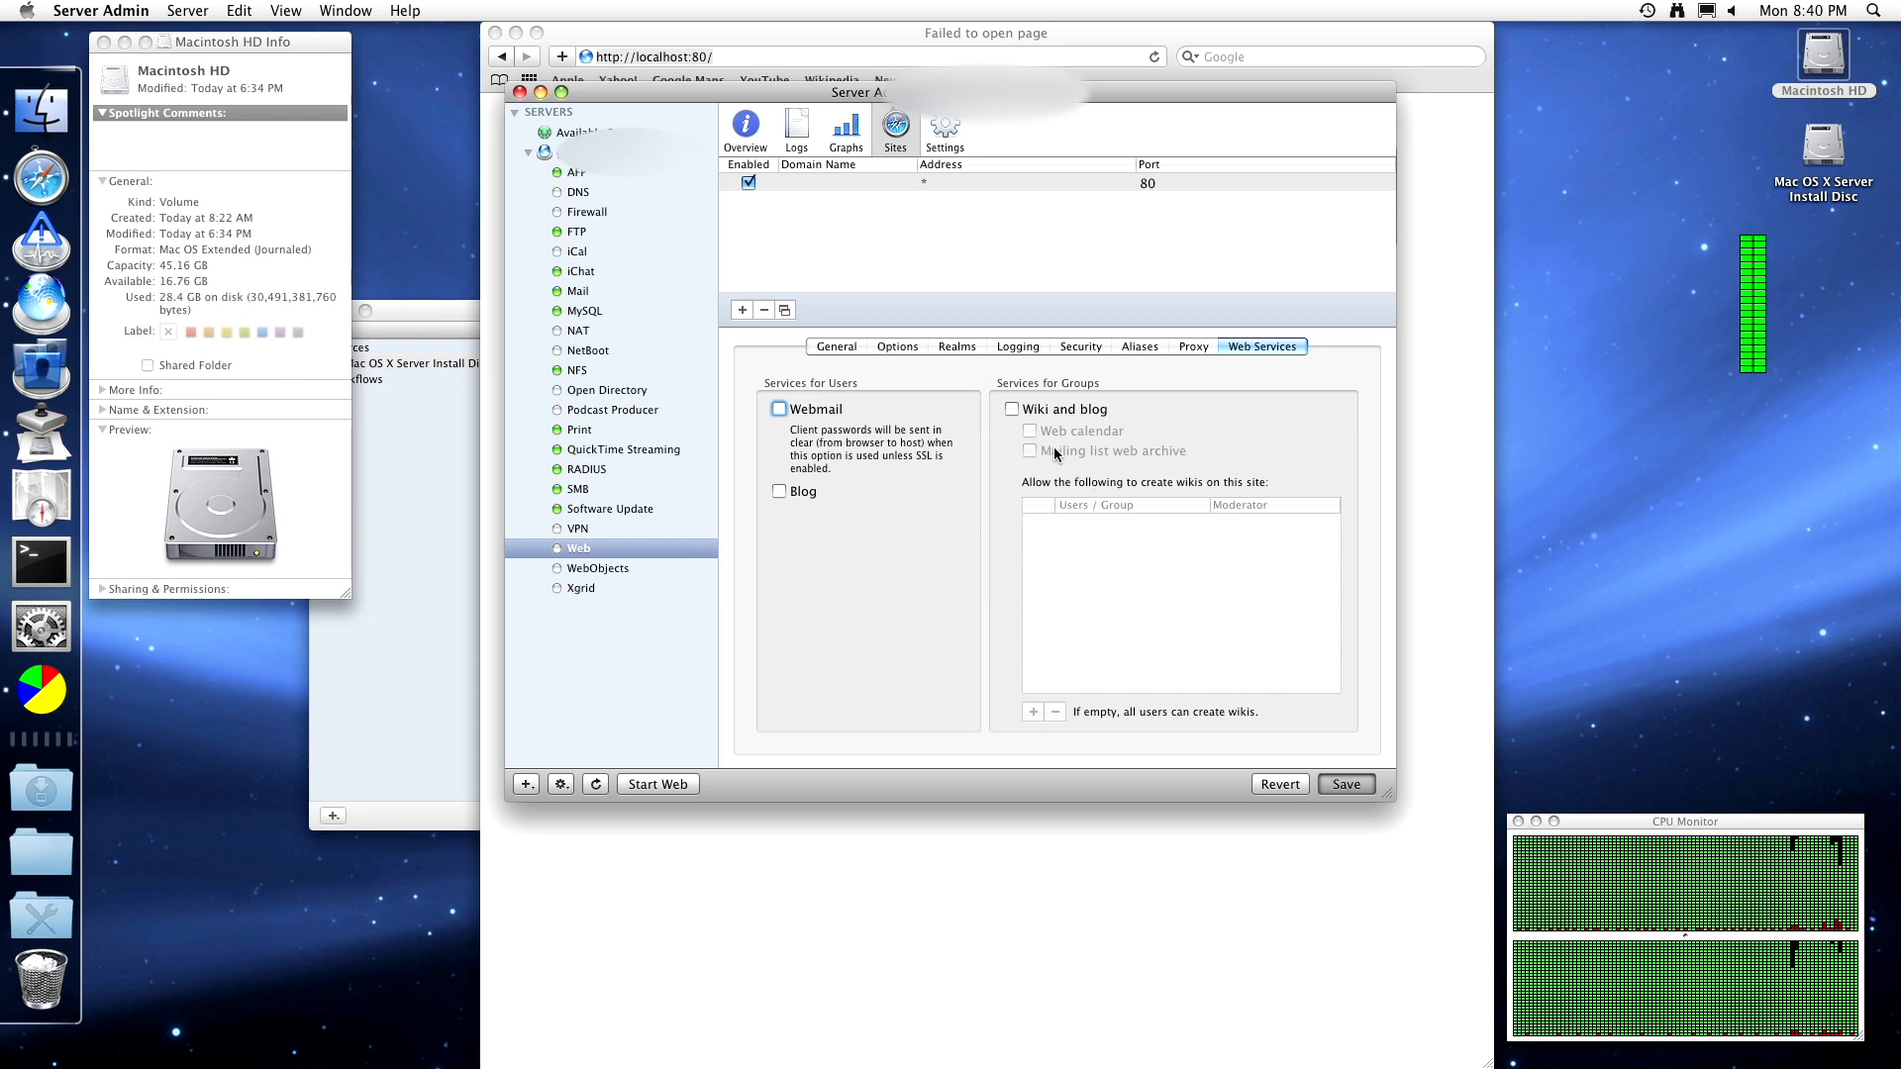
- Glance at the Logging, Realms and Options tabs, then start the Web service
click(1003, 347)
click(956, 346)
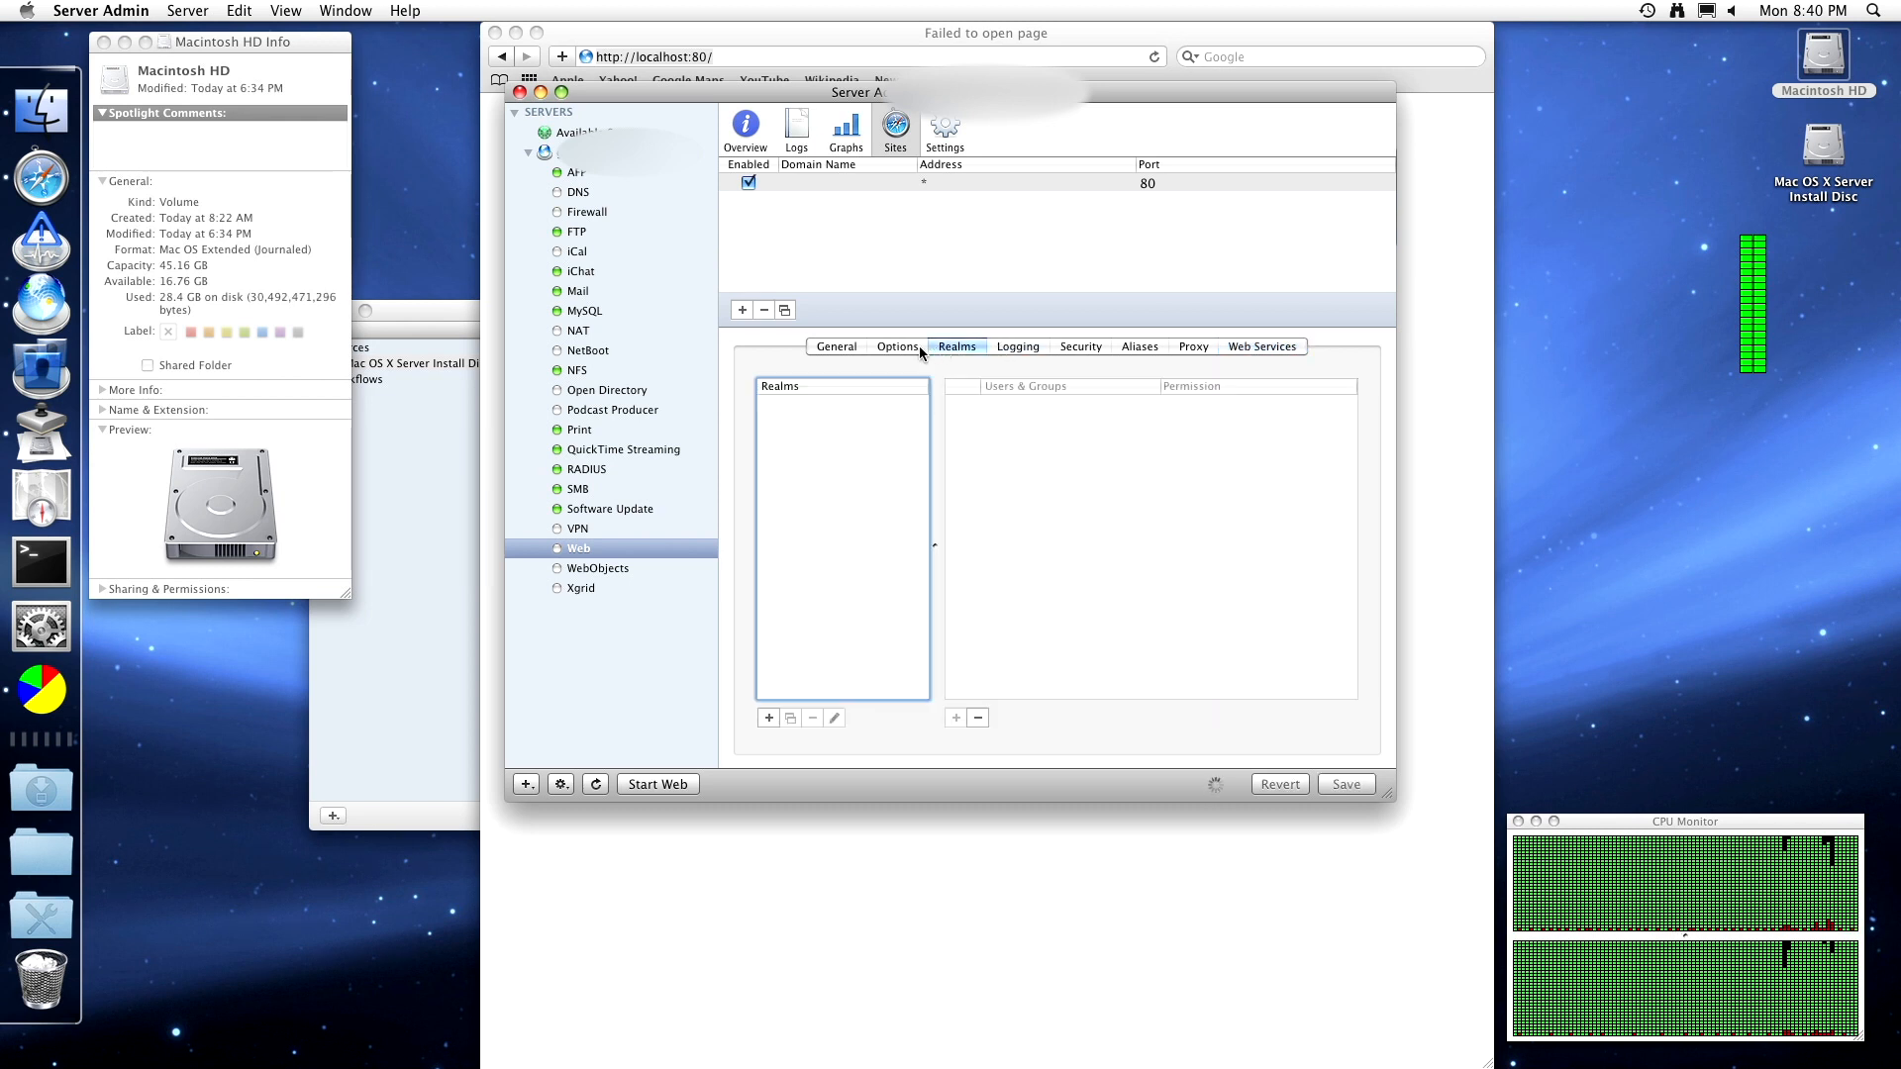
click(917, 347)
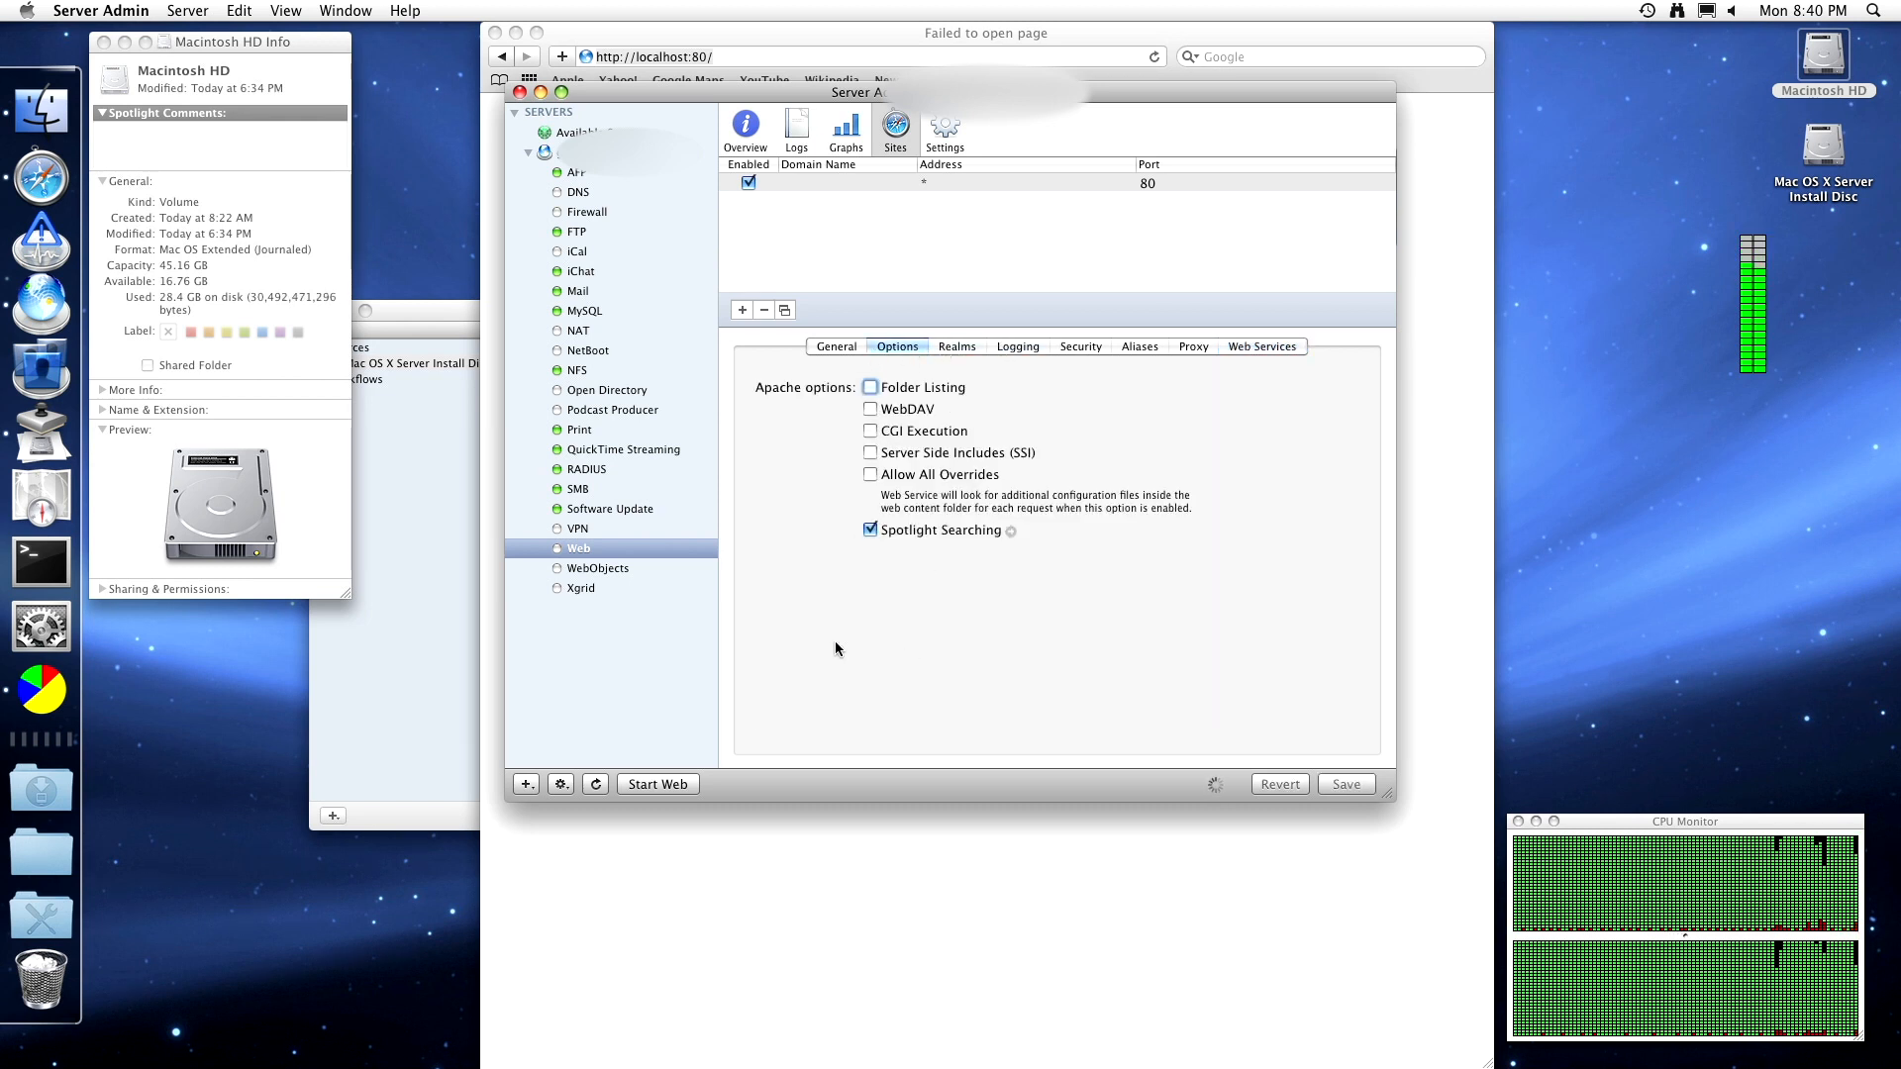
click(663, 788)
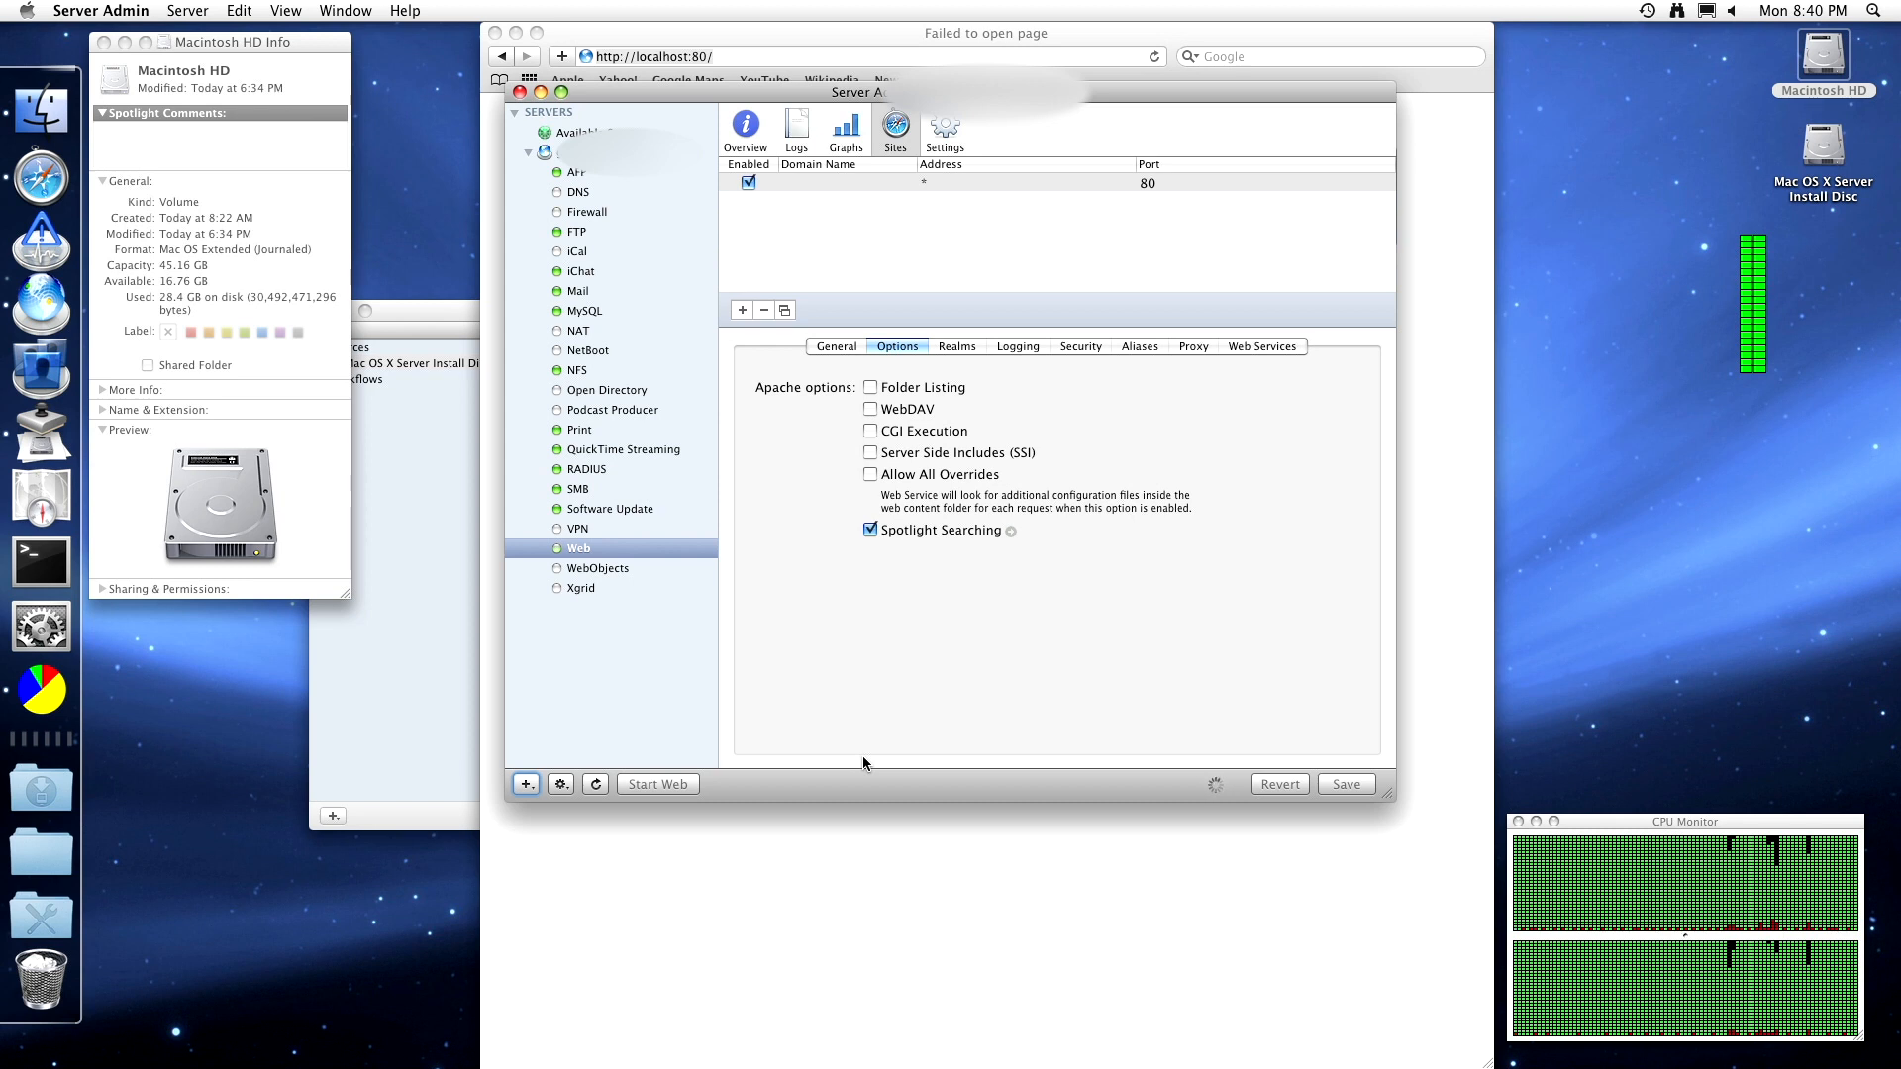
click(871, 820)
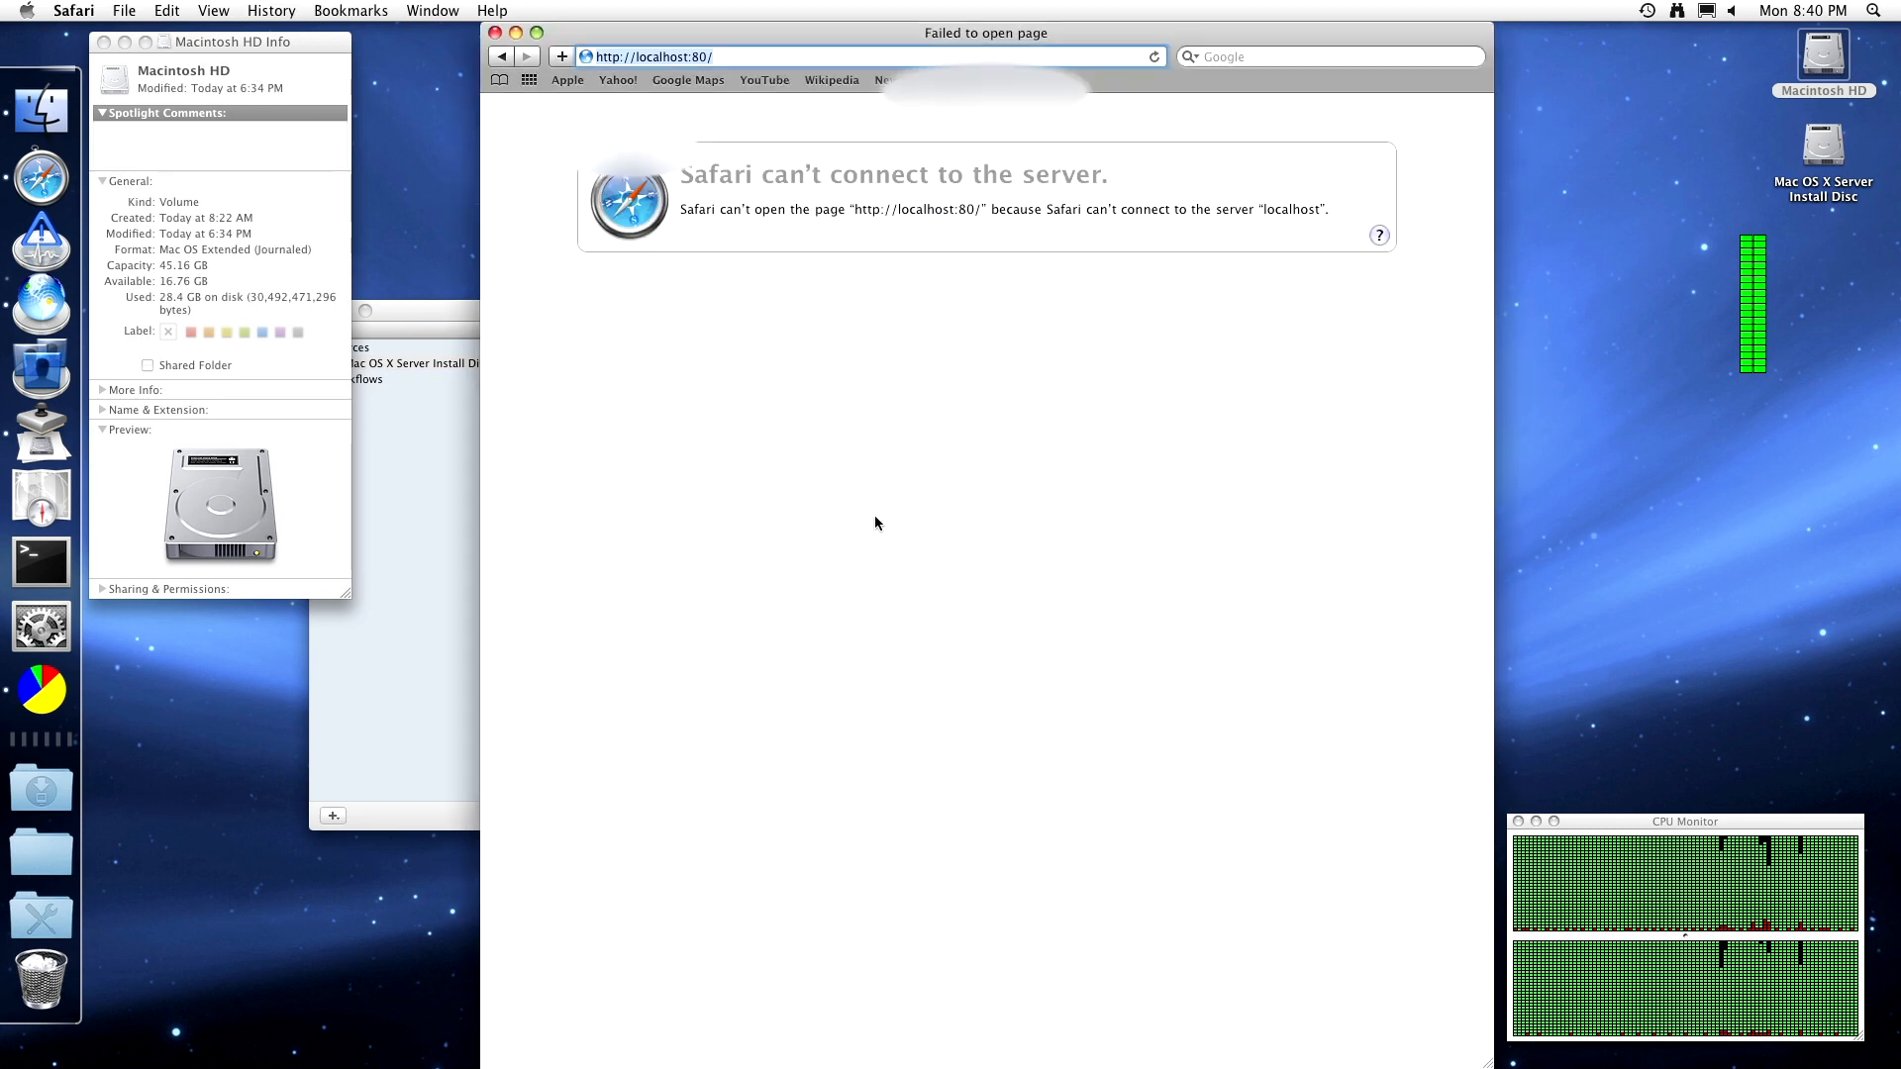
click(59, 300)
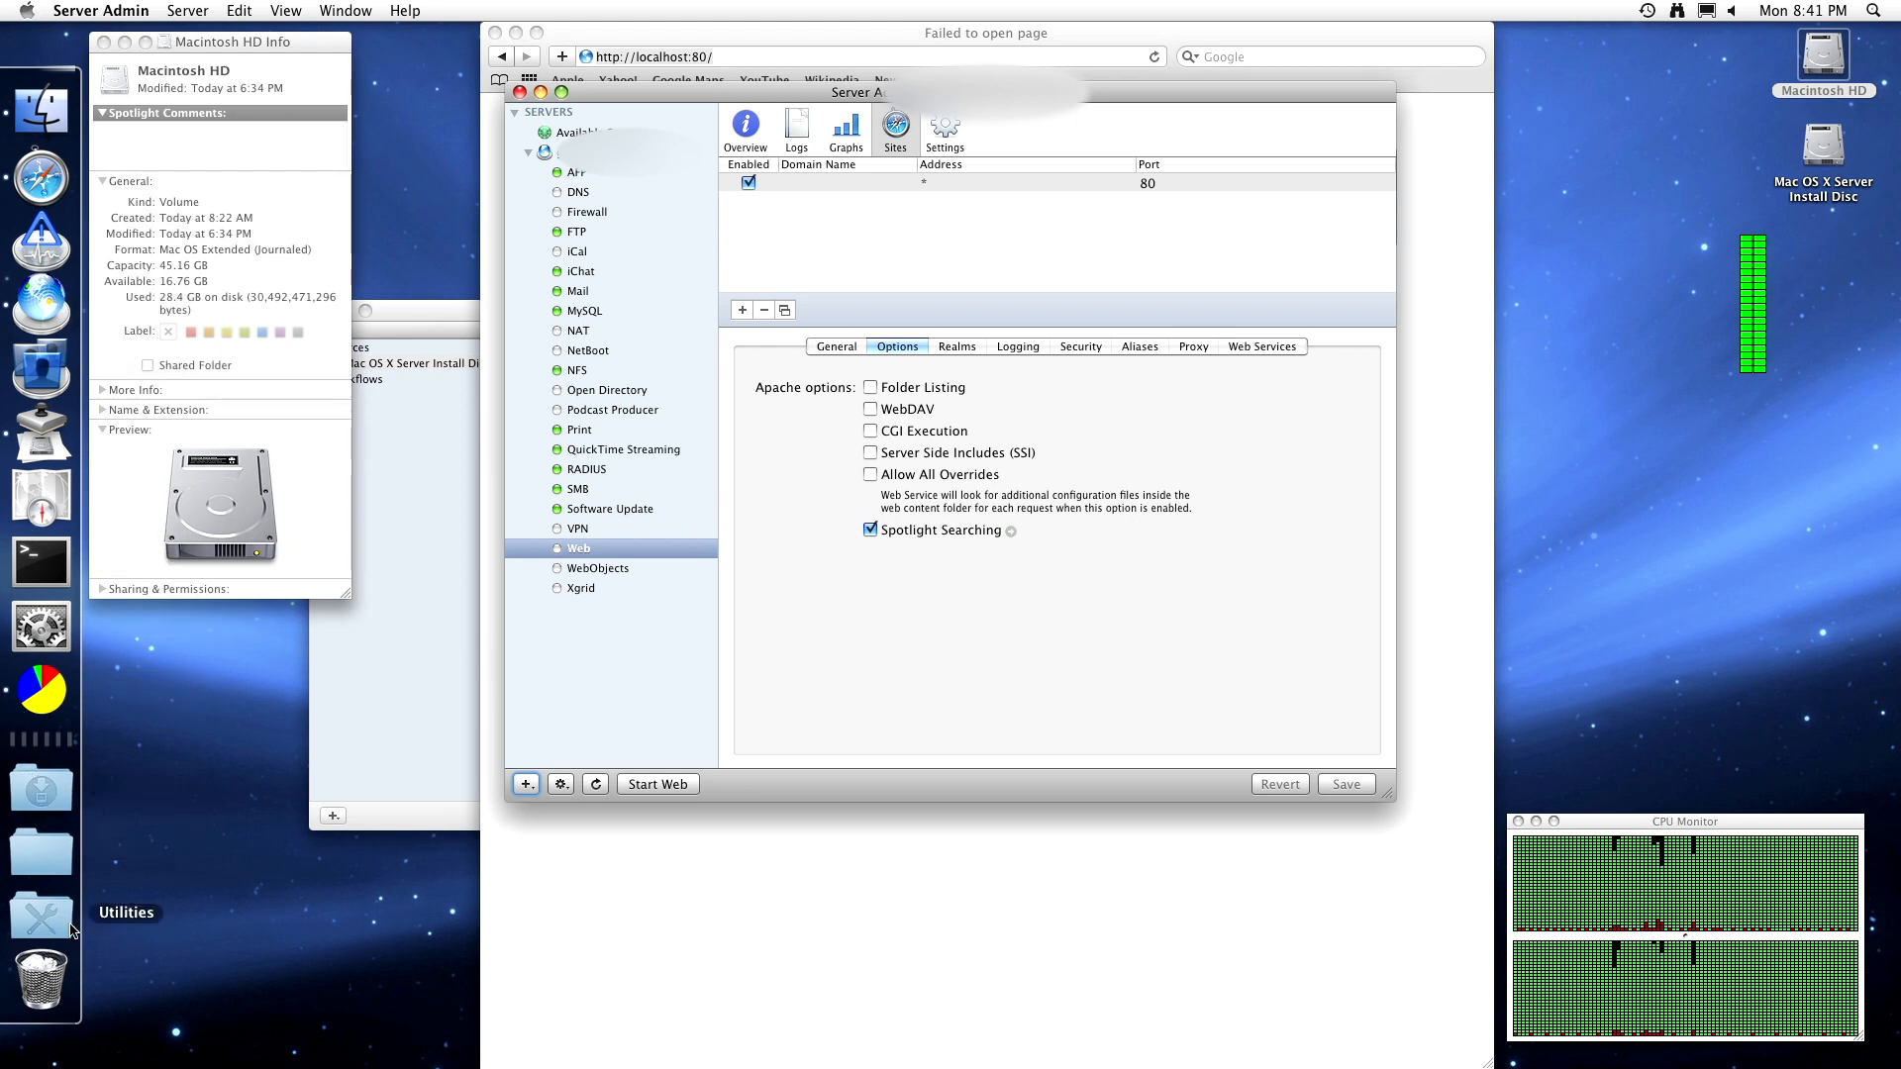
- Launch Activity Monitor, check top CPU processes mds and swupd_syncd, then quit it
click(41, 917)
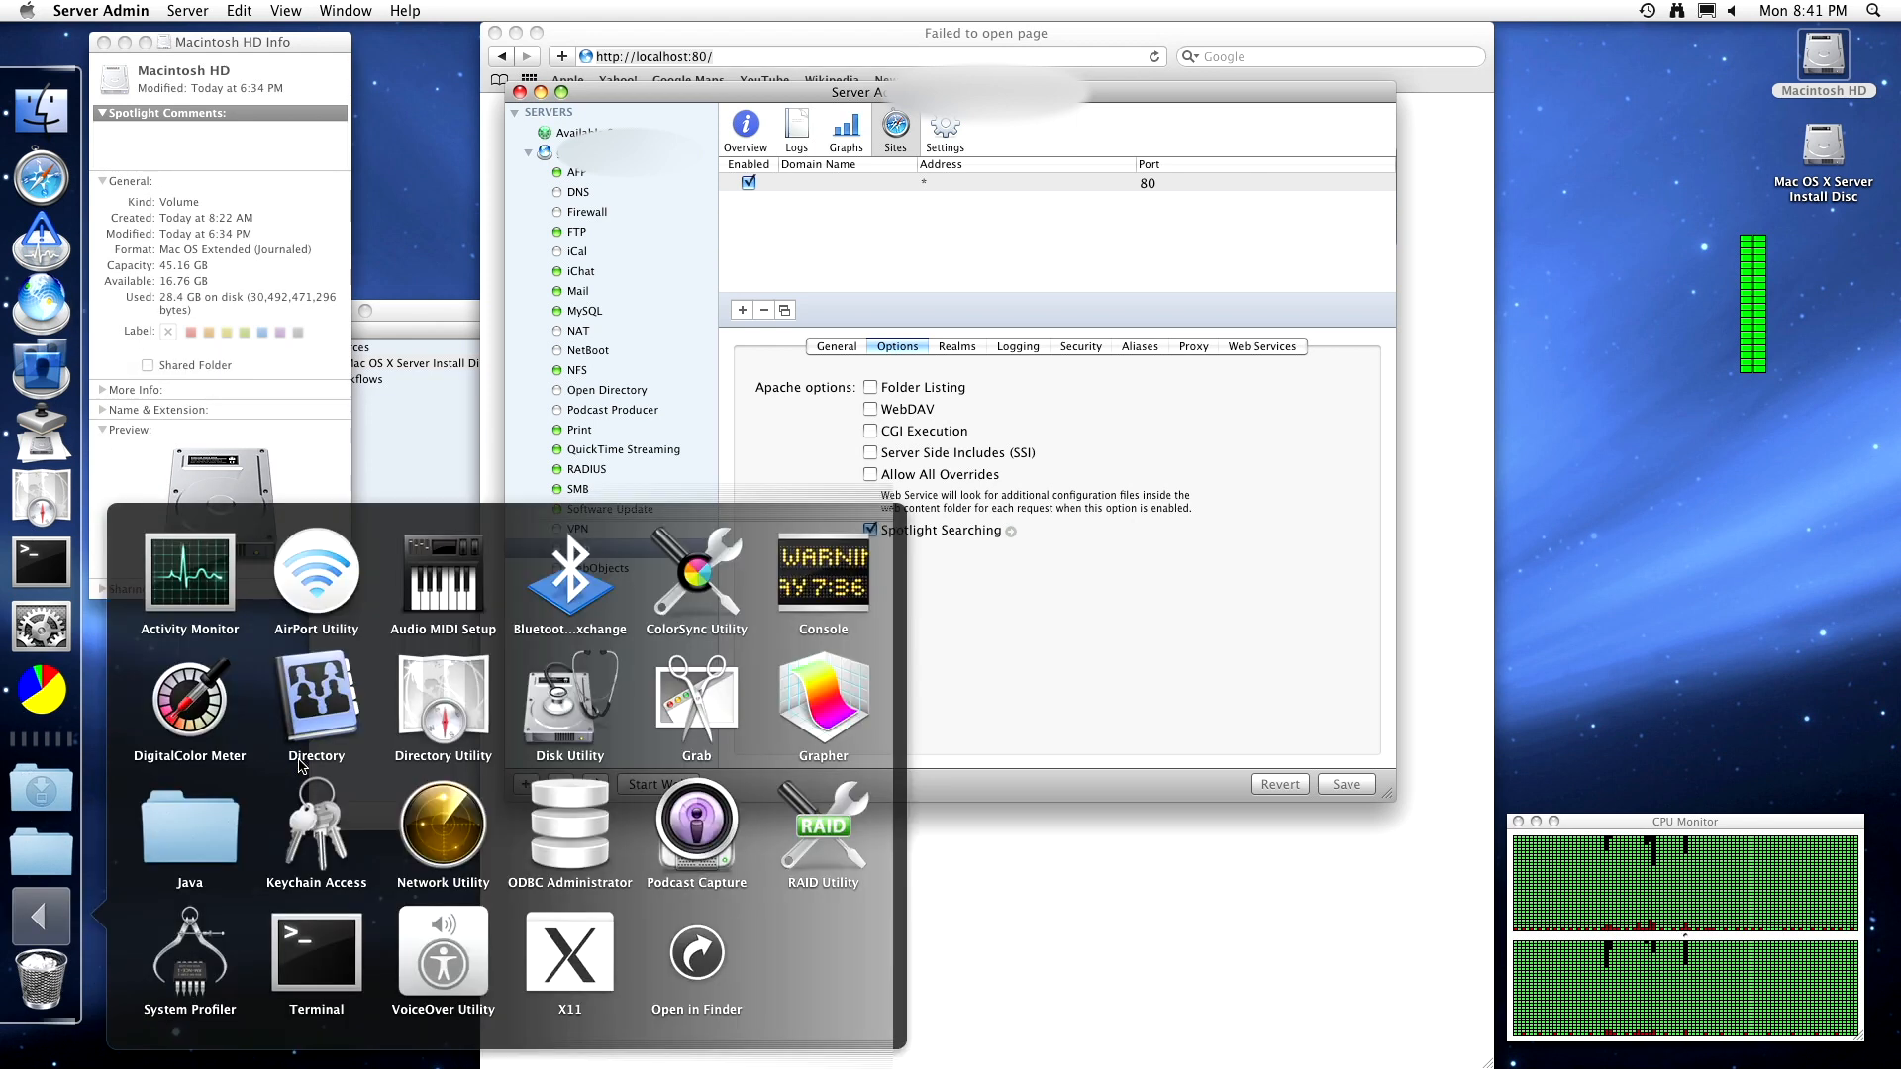
click(234, 616)
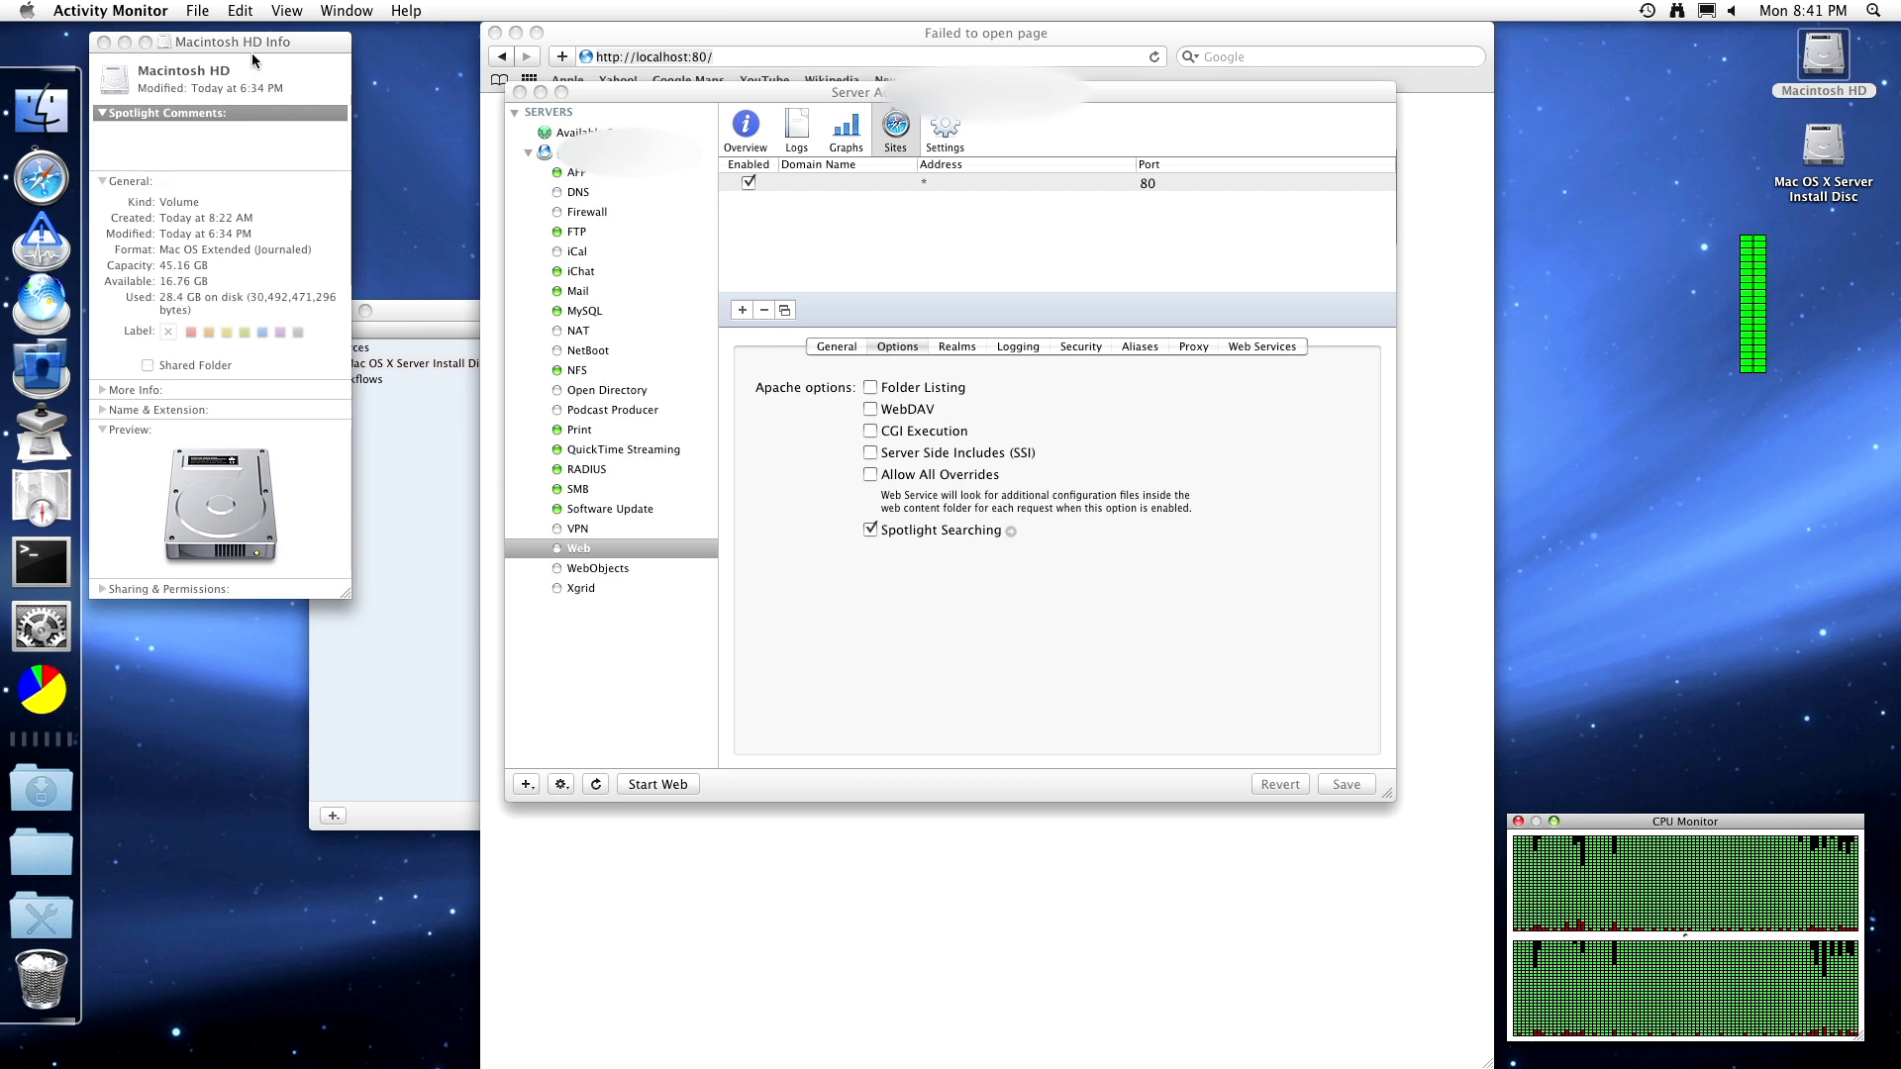
click(287, 10)
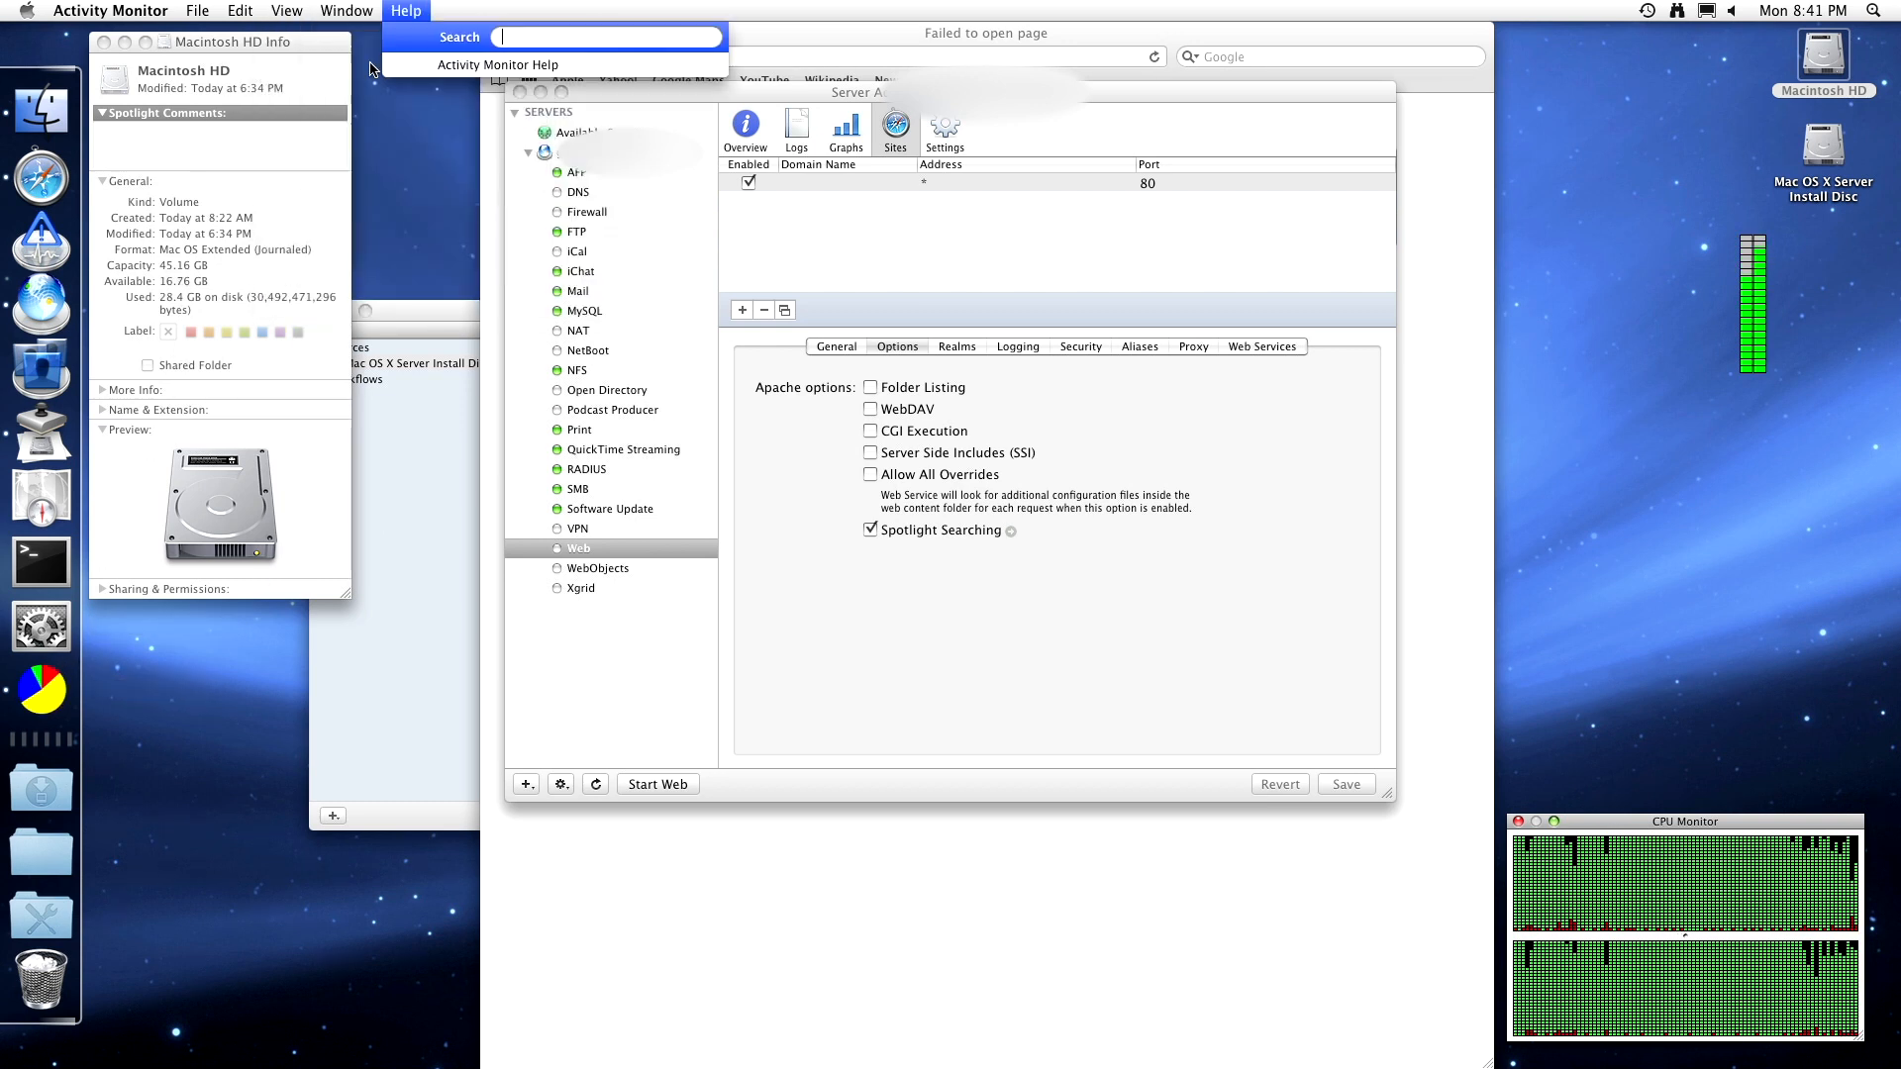
click(351, 85)
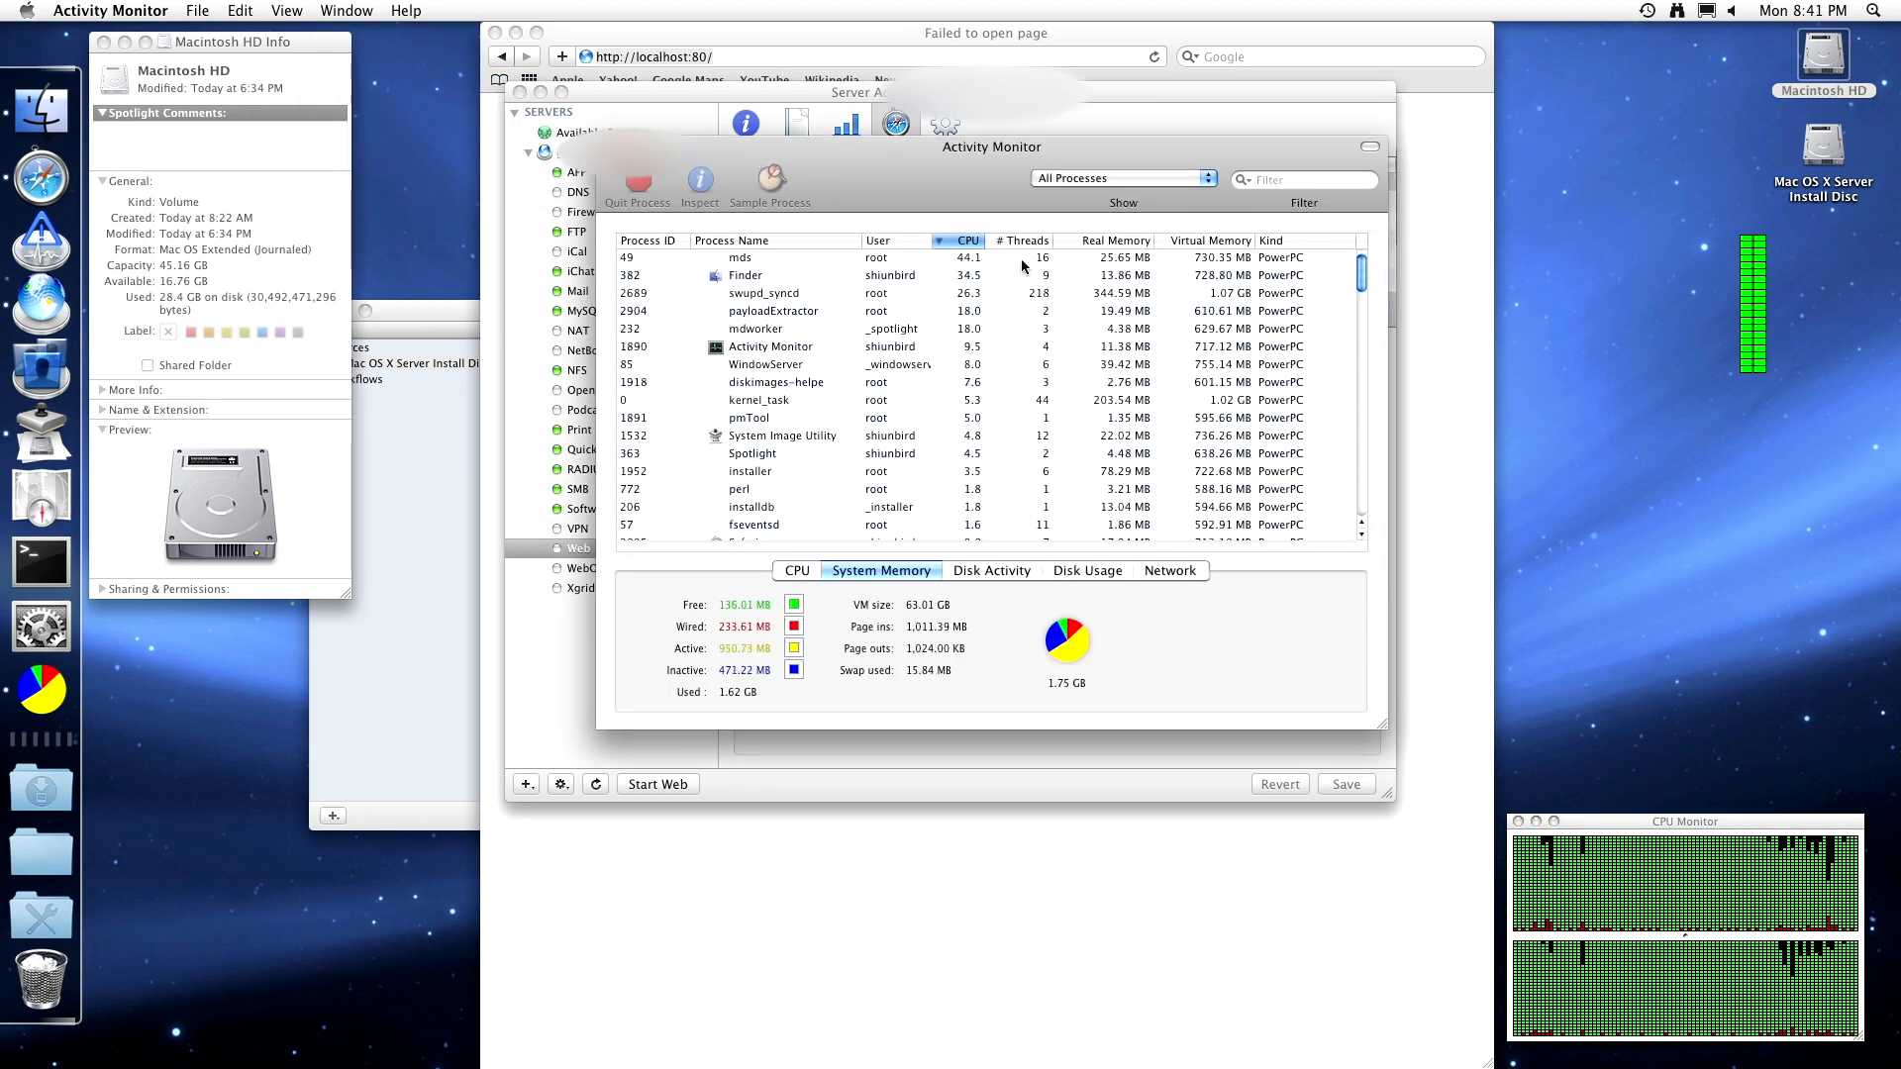
click(746, 261)
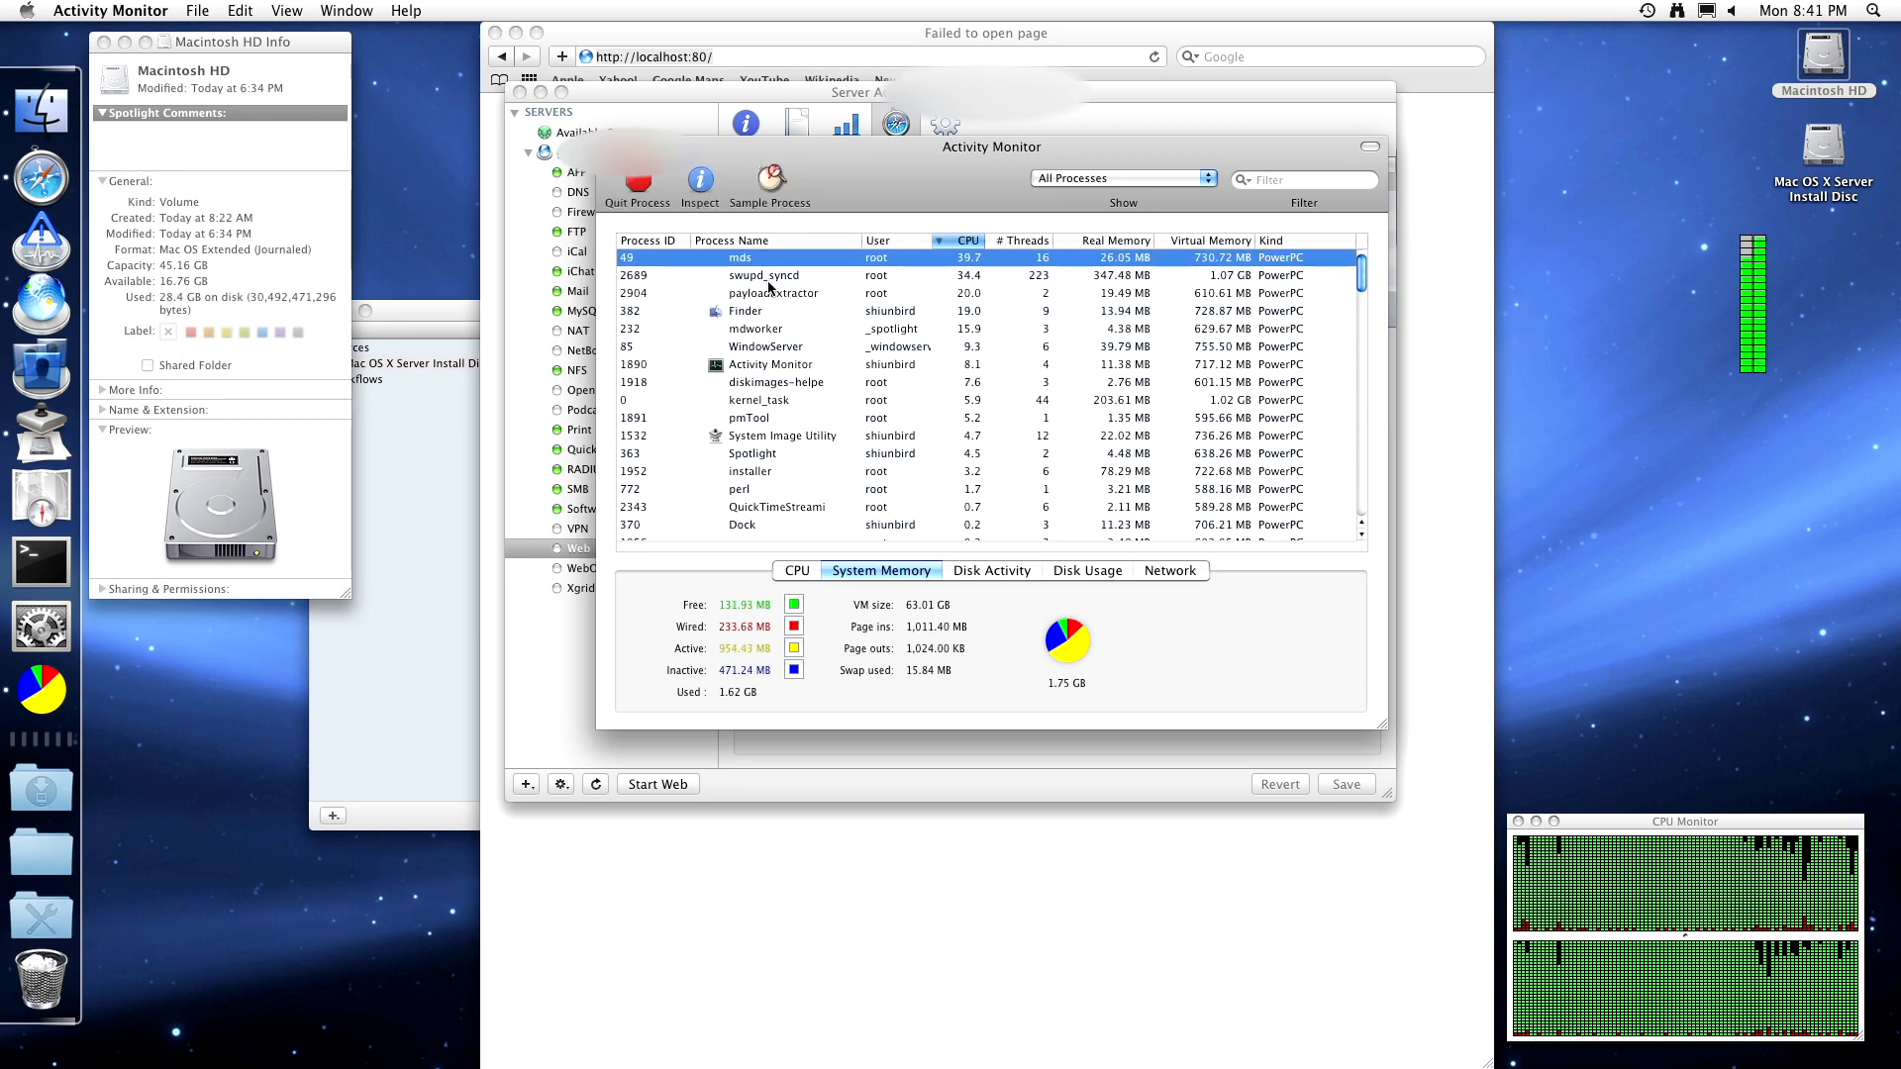
click(769, 280)
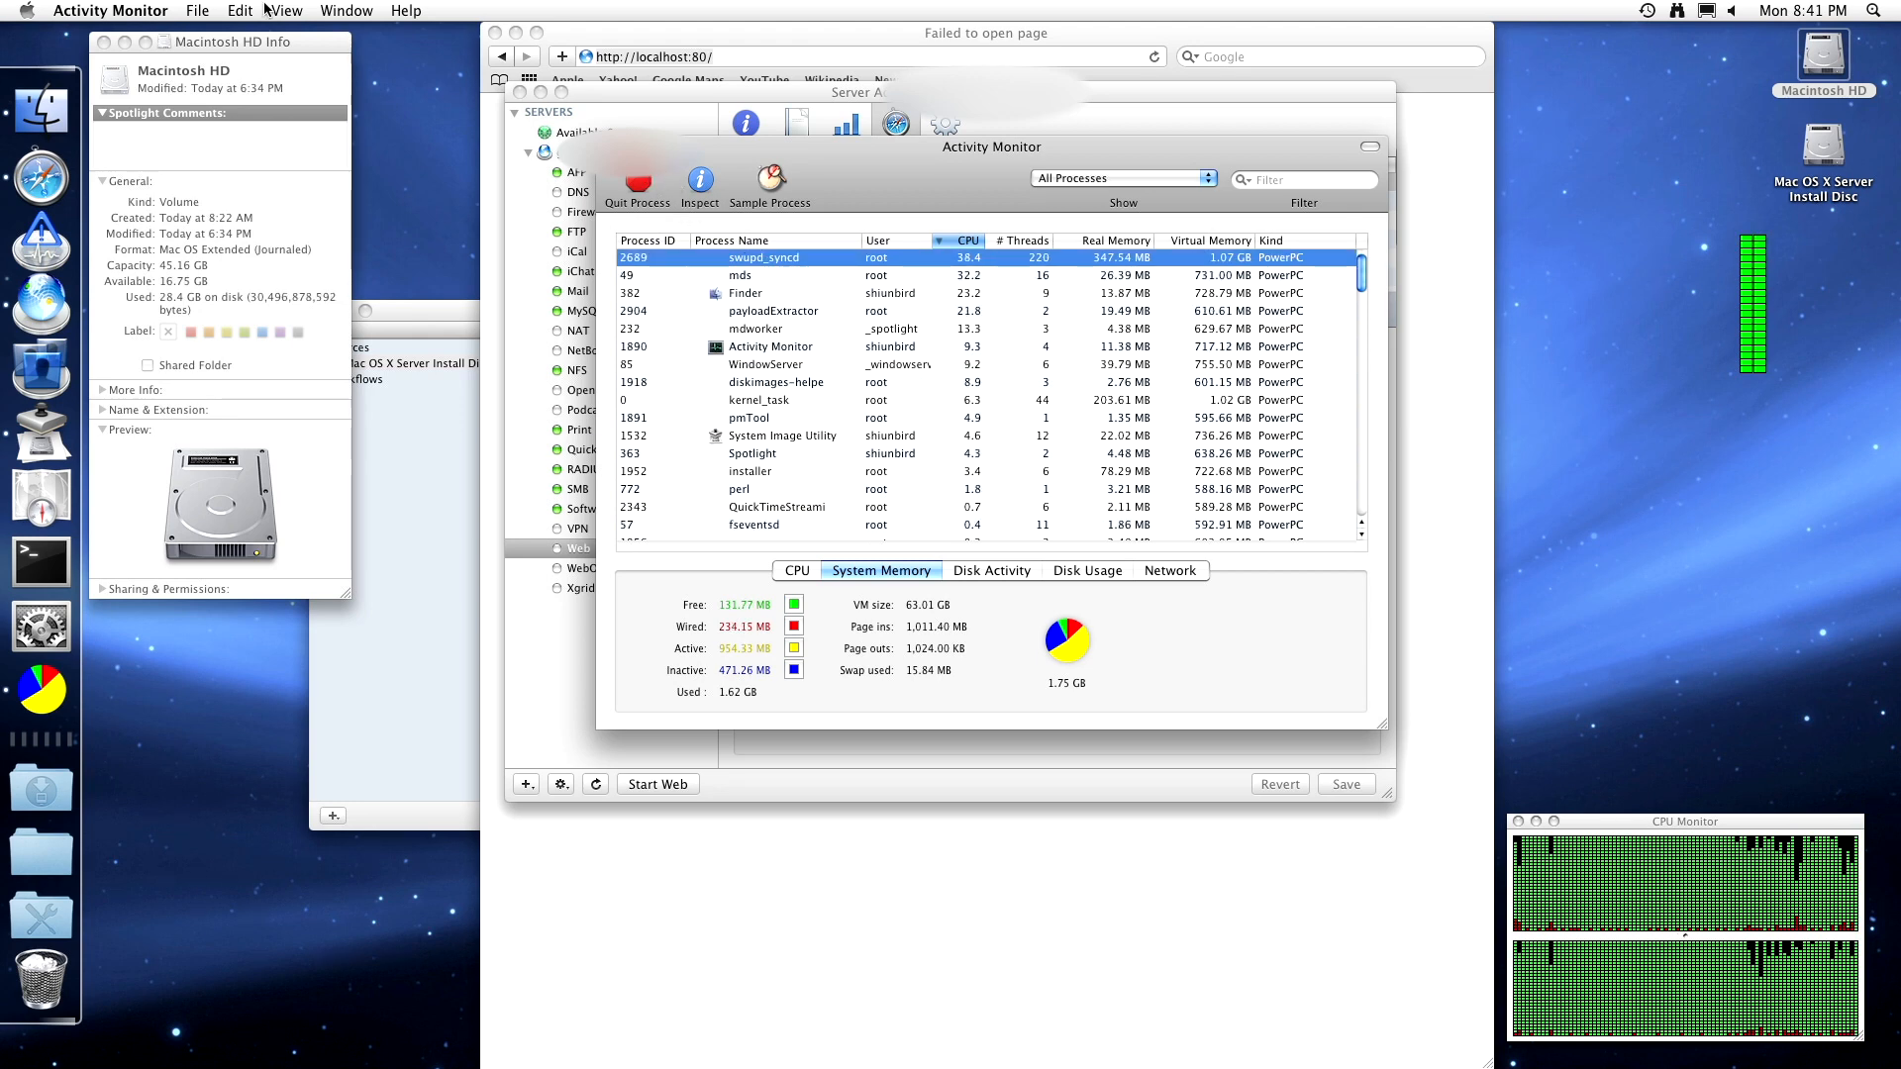
click(161, 10)
click(175, 184)
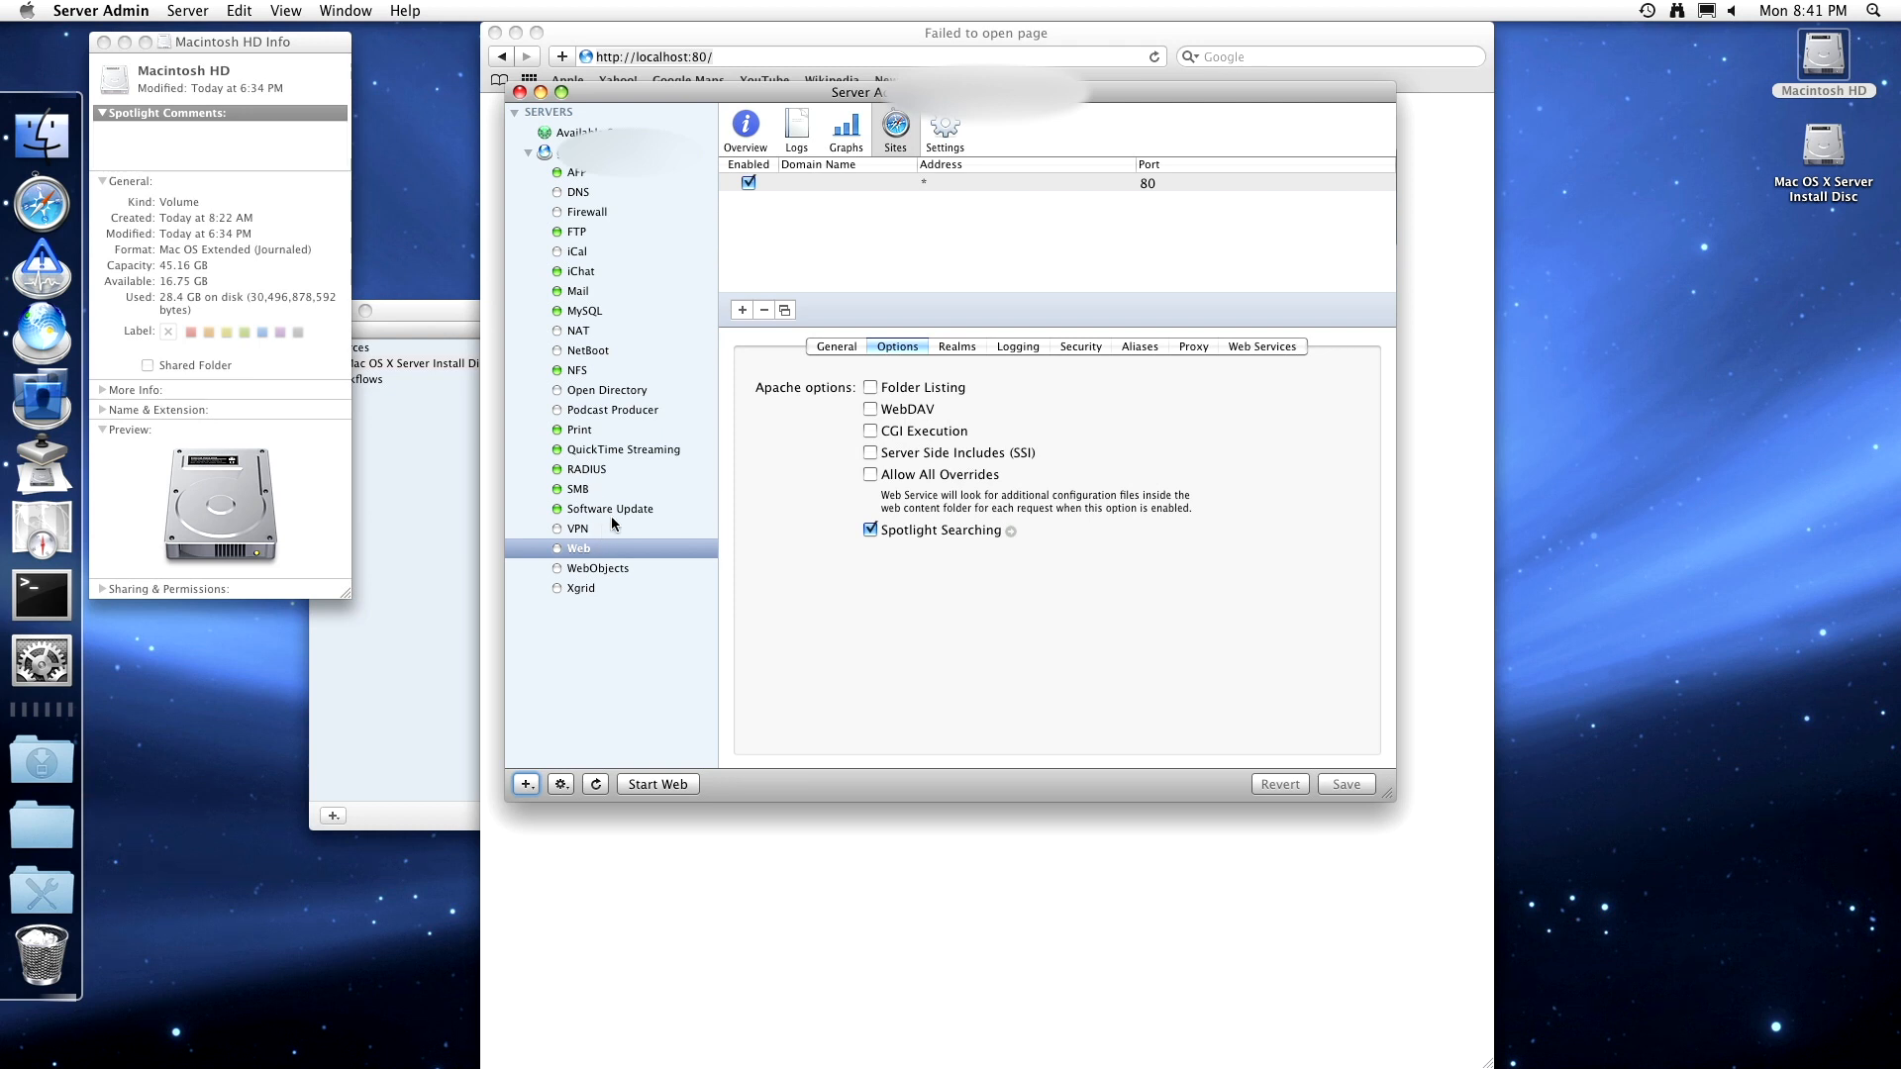
- Review Software Update's settings and log, then stop the service immediately
click(612, 511)
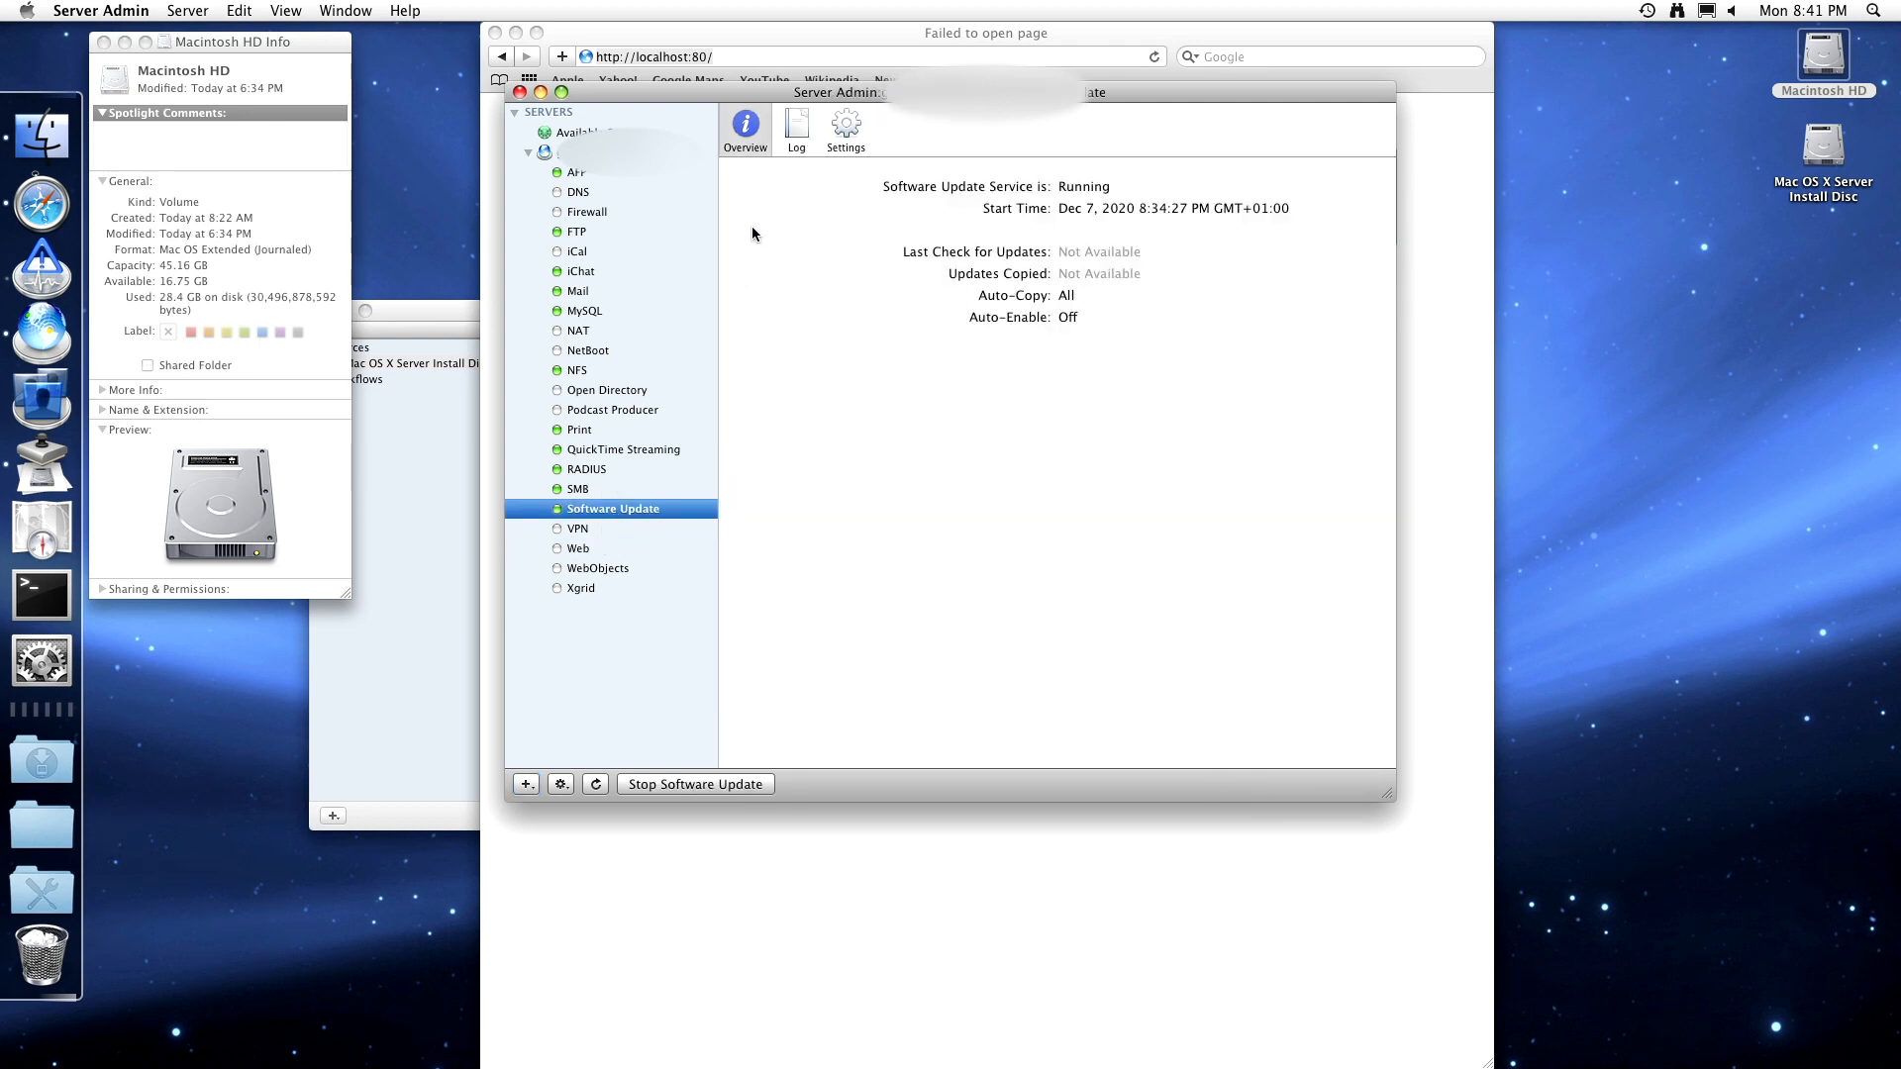
click(848, 129)
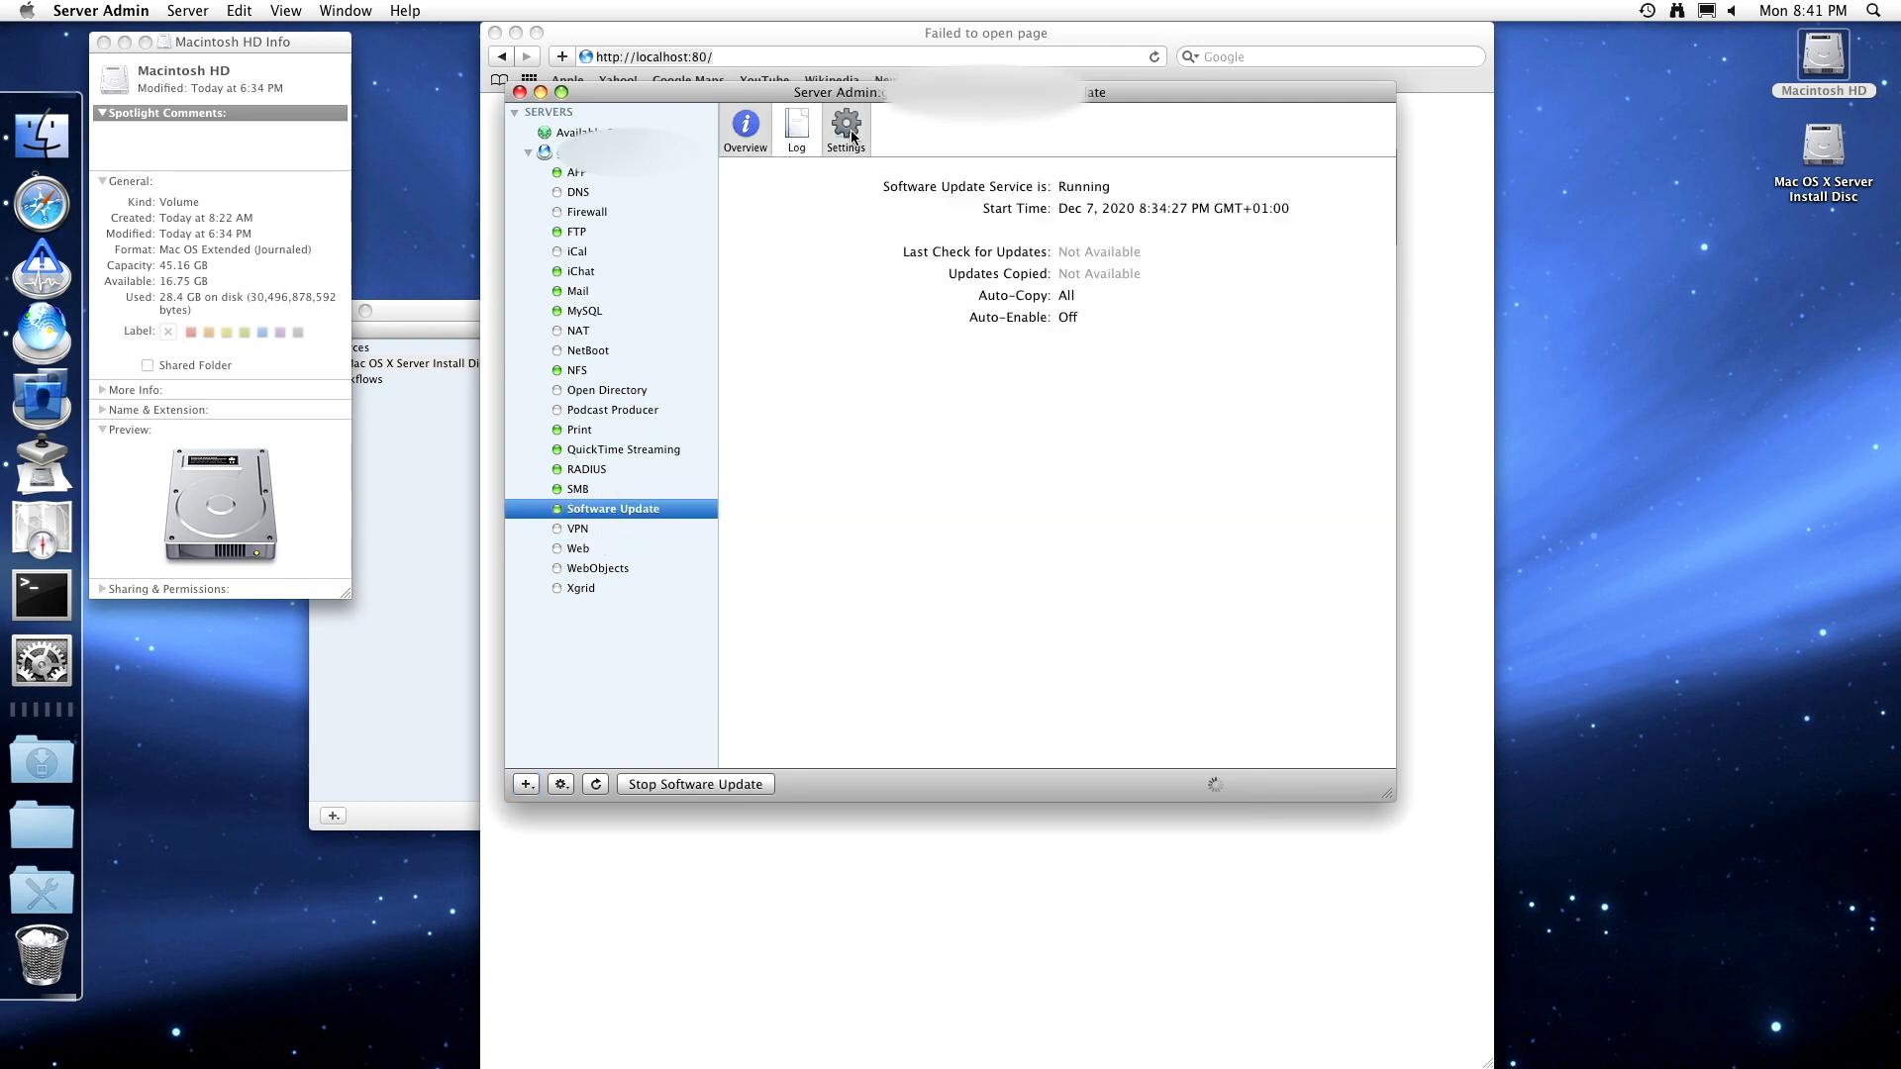
click(796, 131)
click(742, 136)
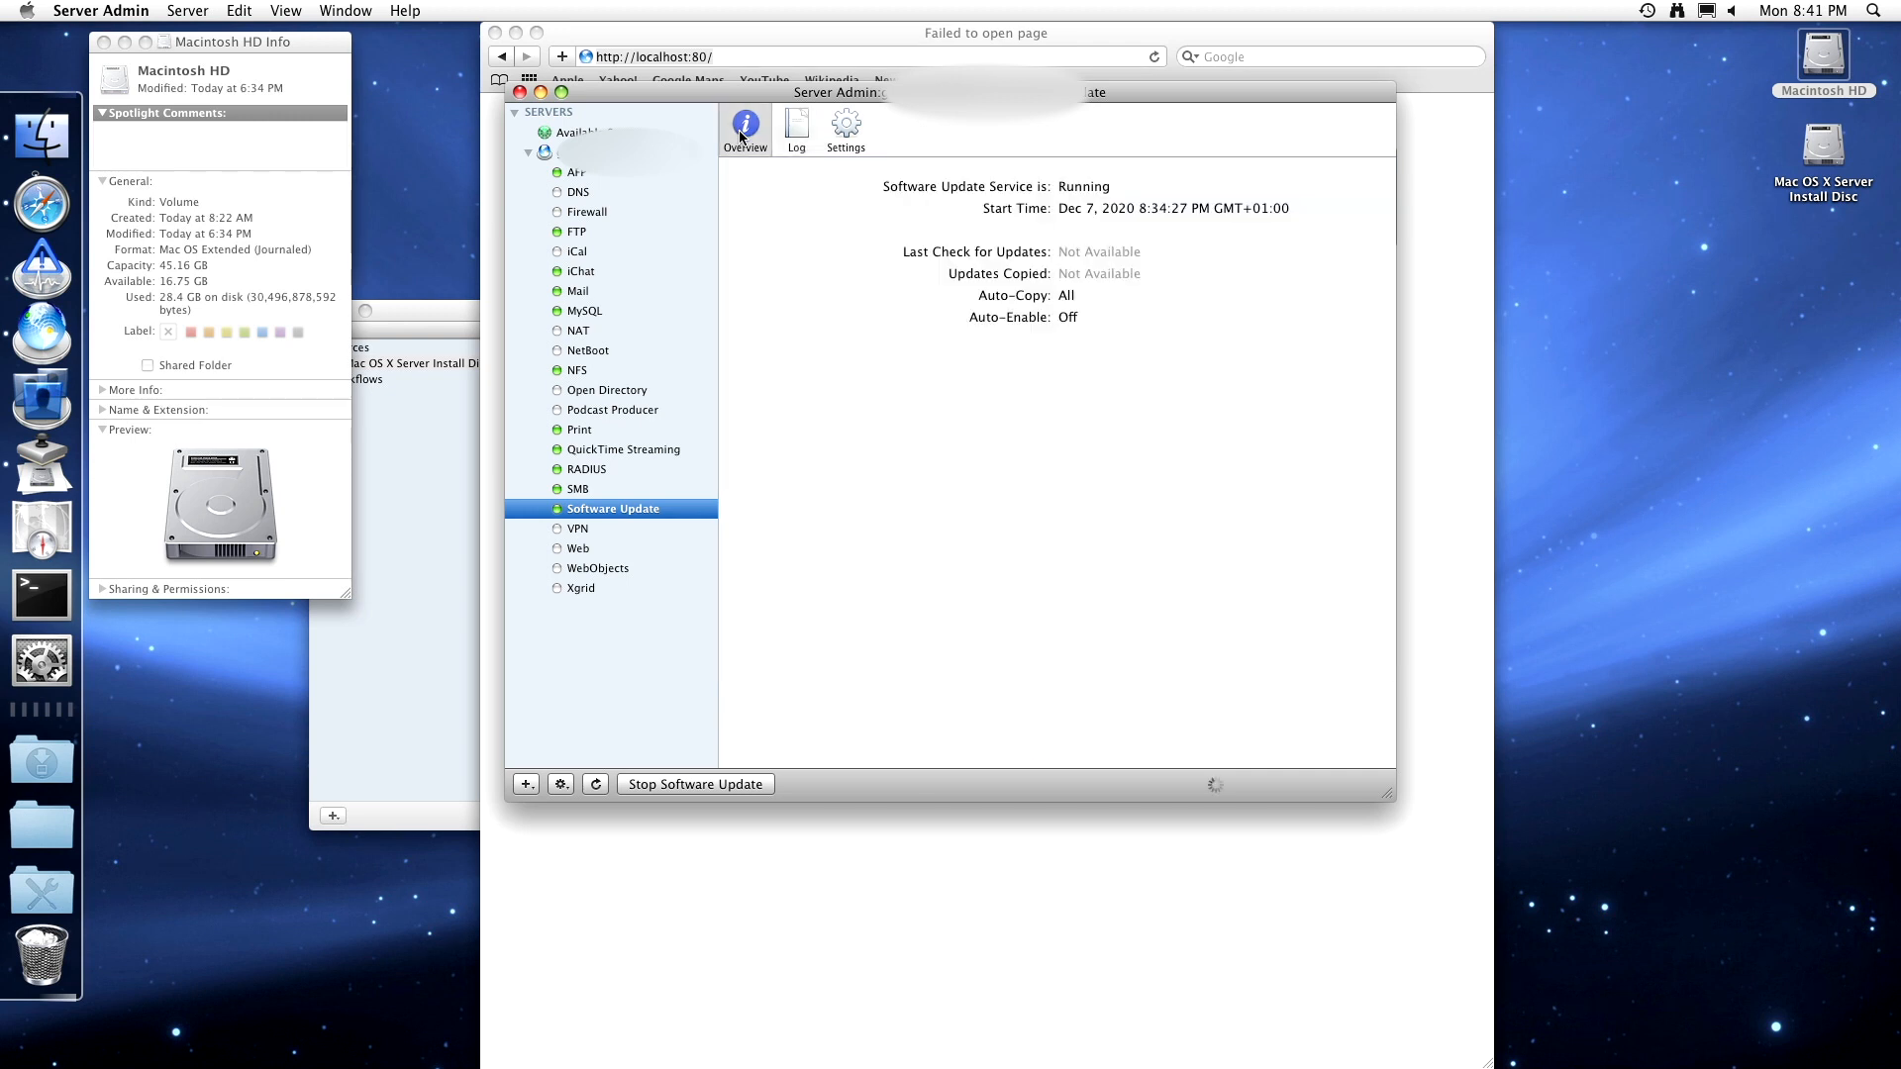
click(727, 783)
click(1116, 369)
- Start the Web service and select the default port 80 site in Sites
click(579, 550)
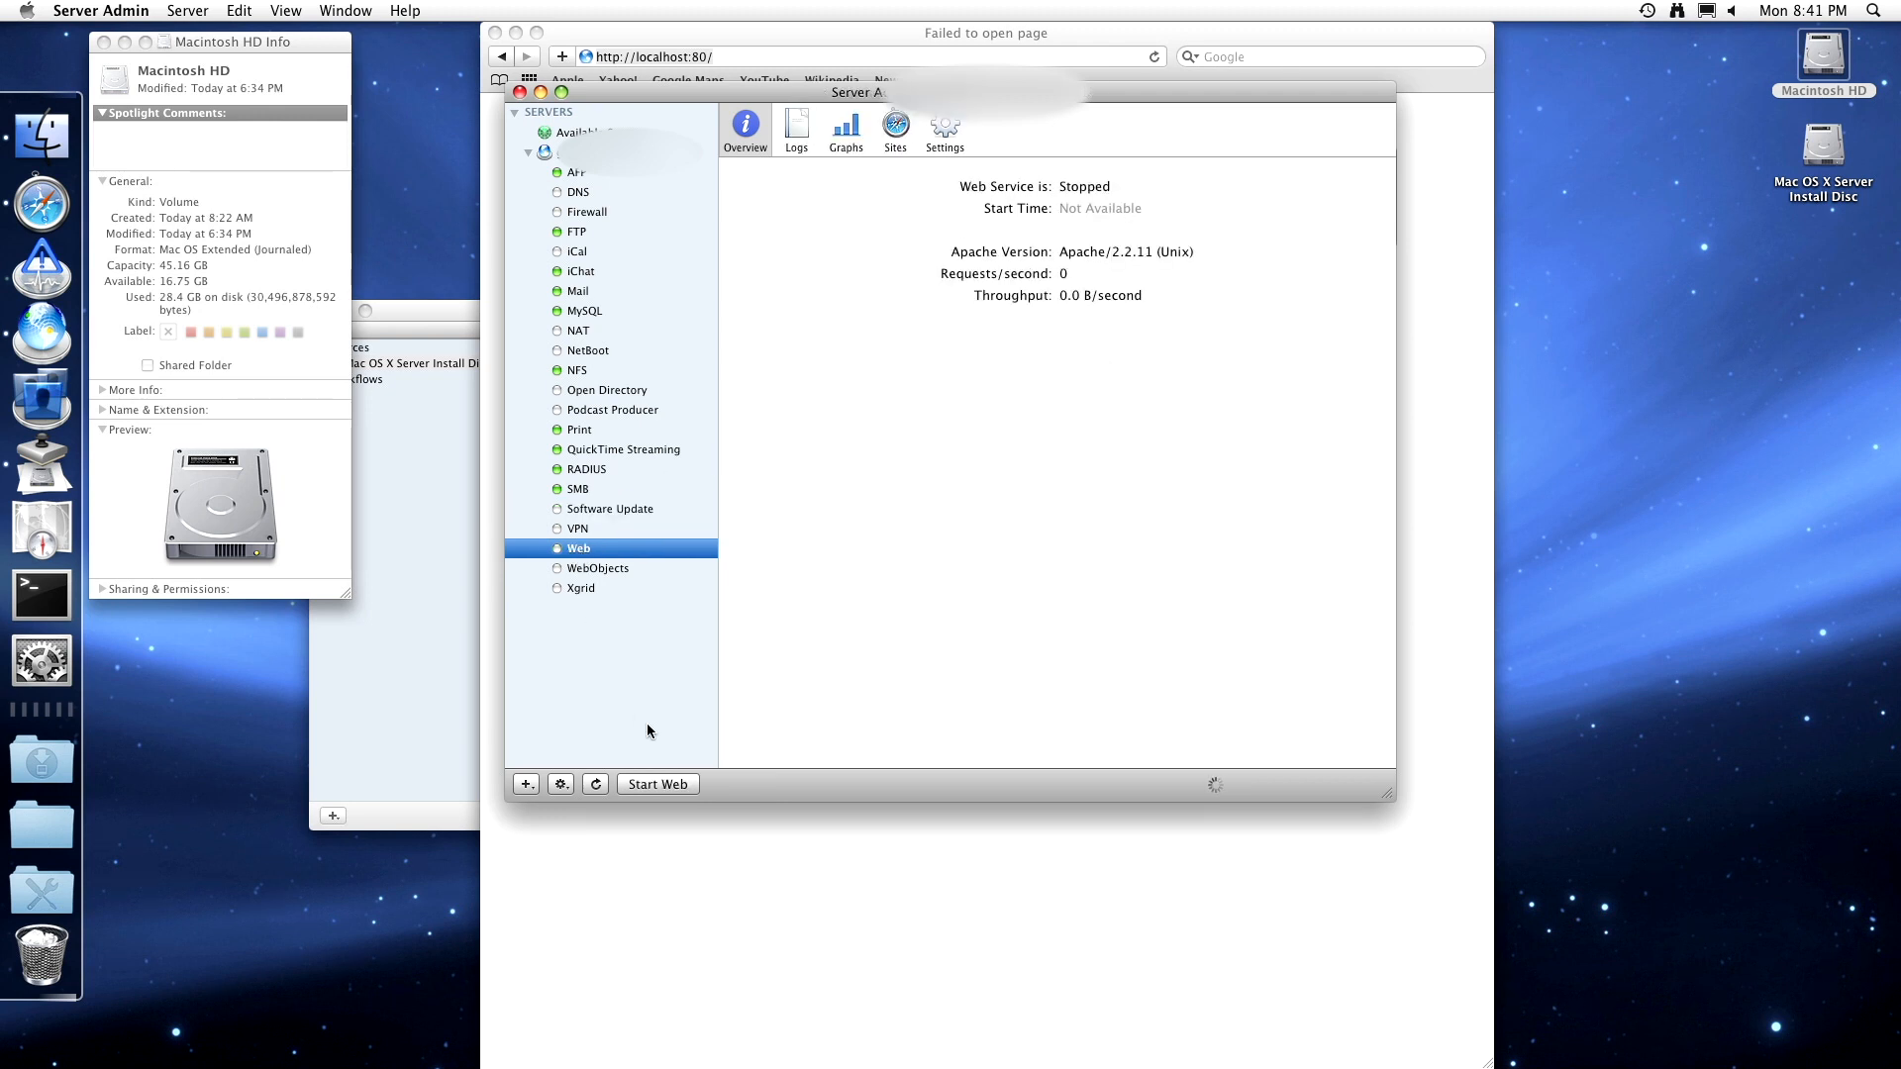
click(672, 781)
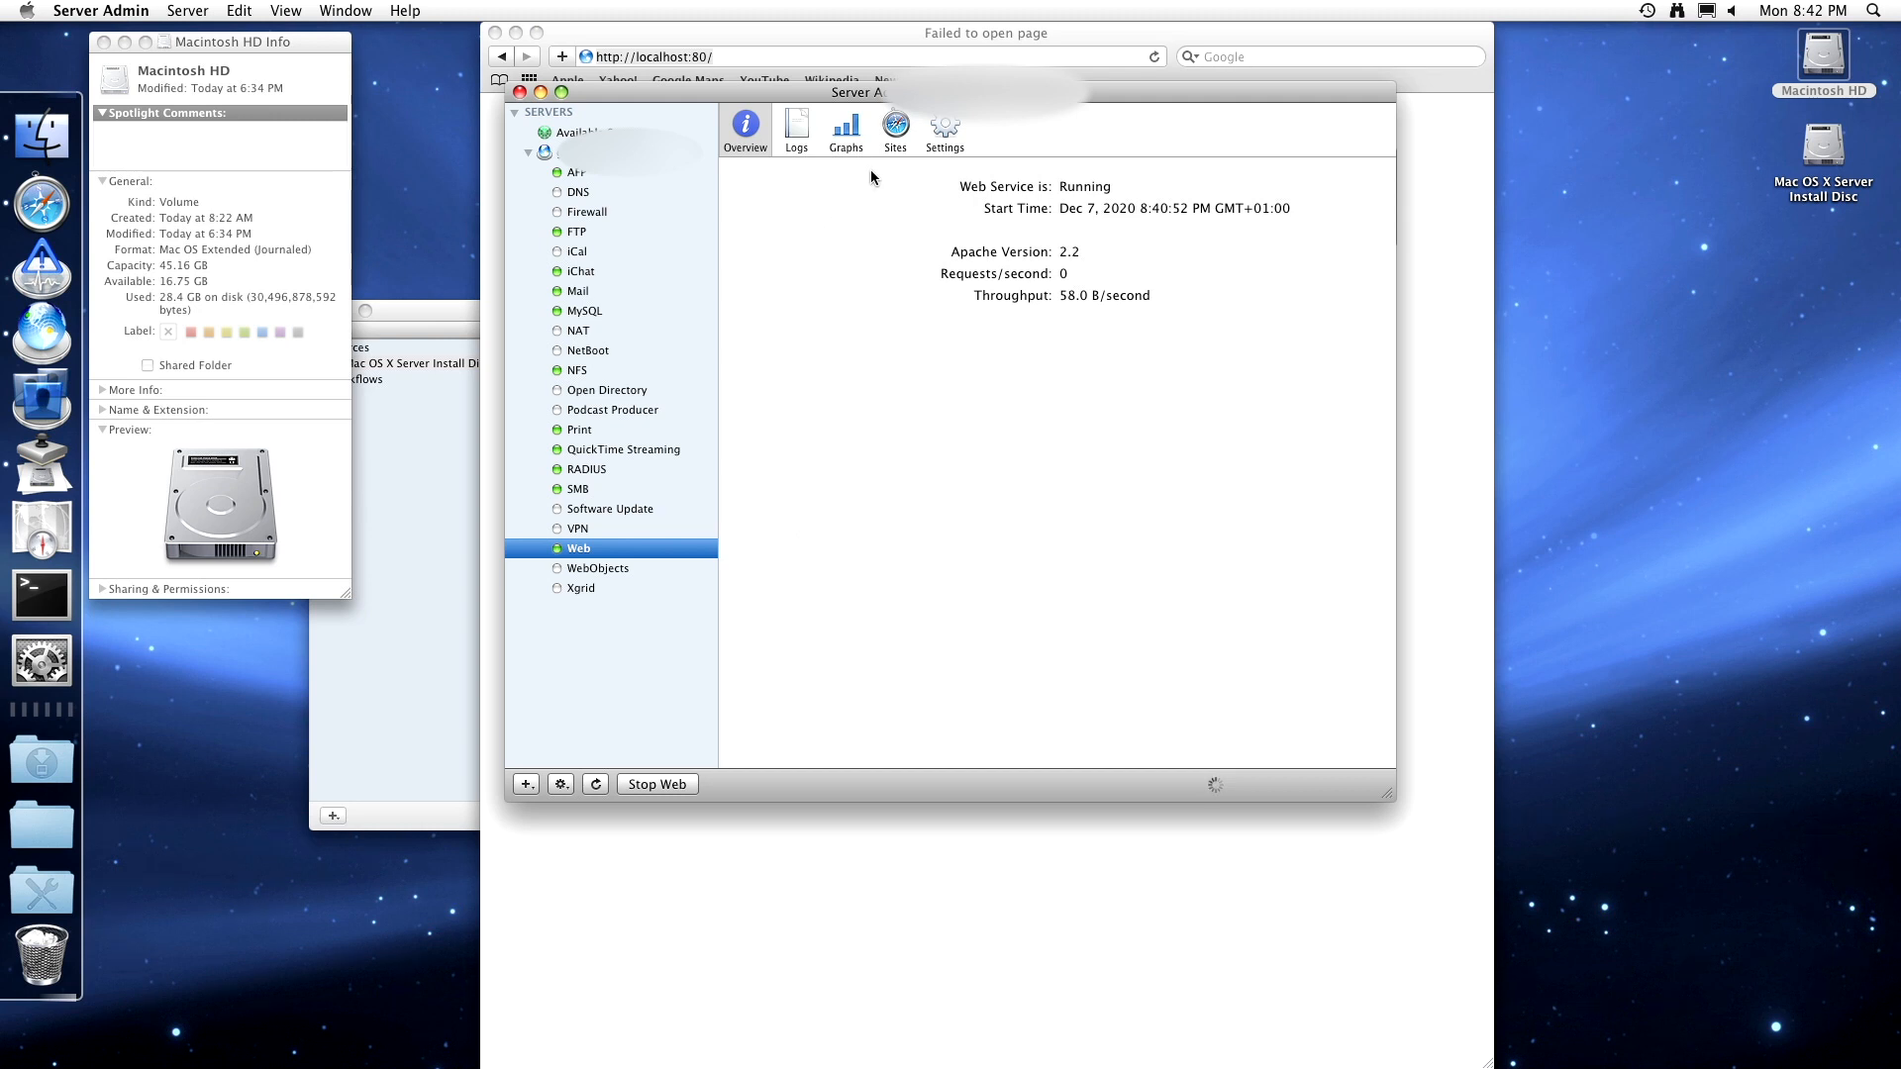
click(895, 126)
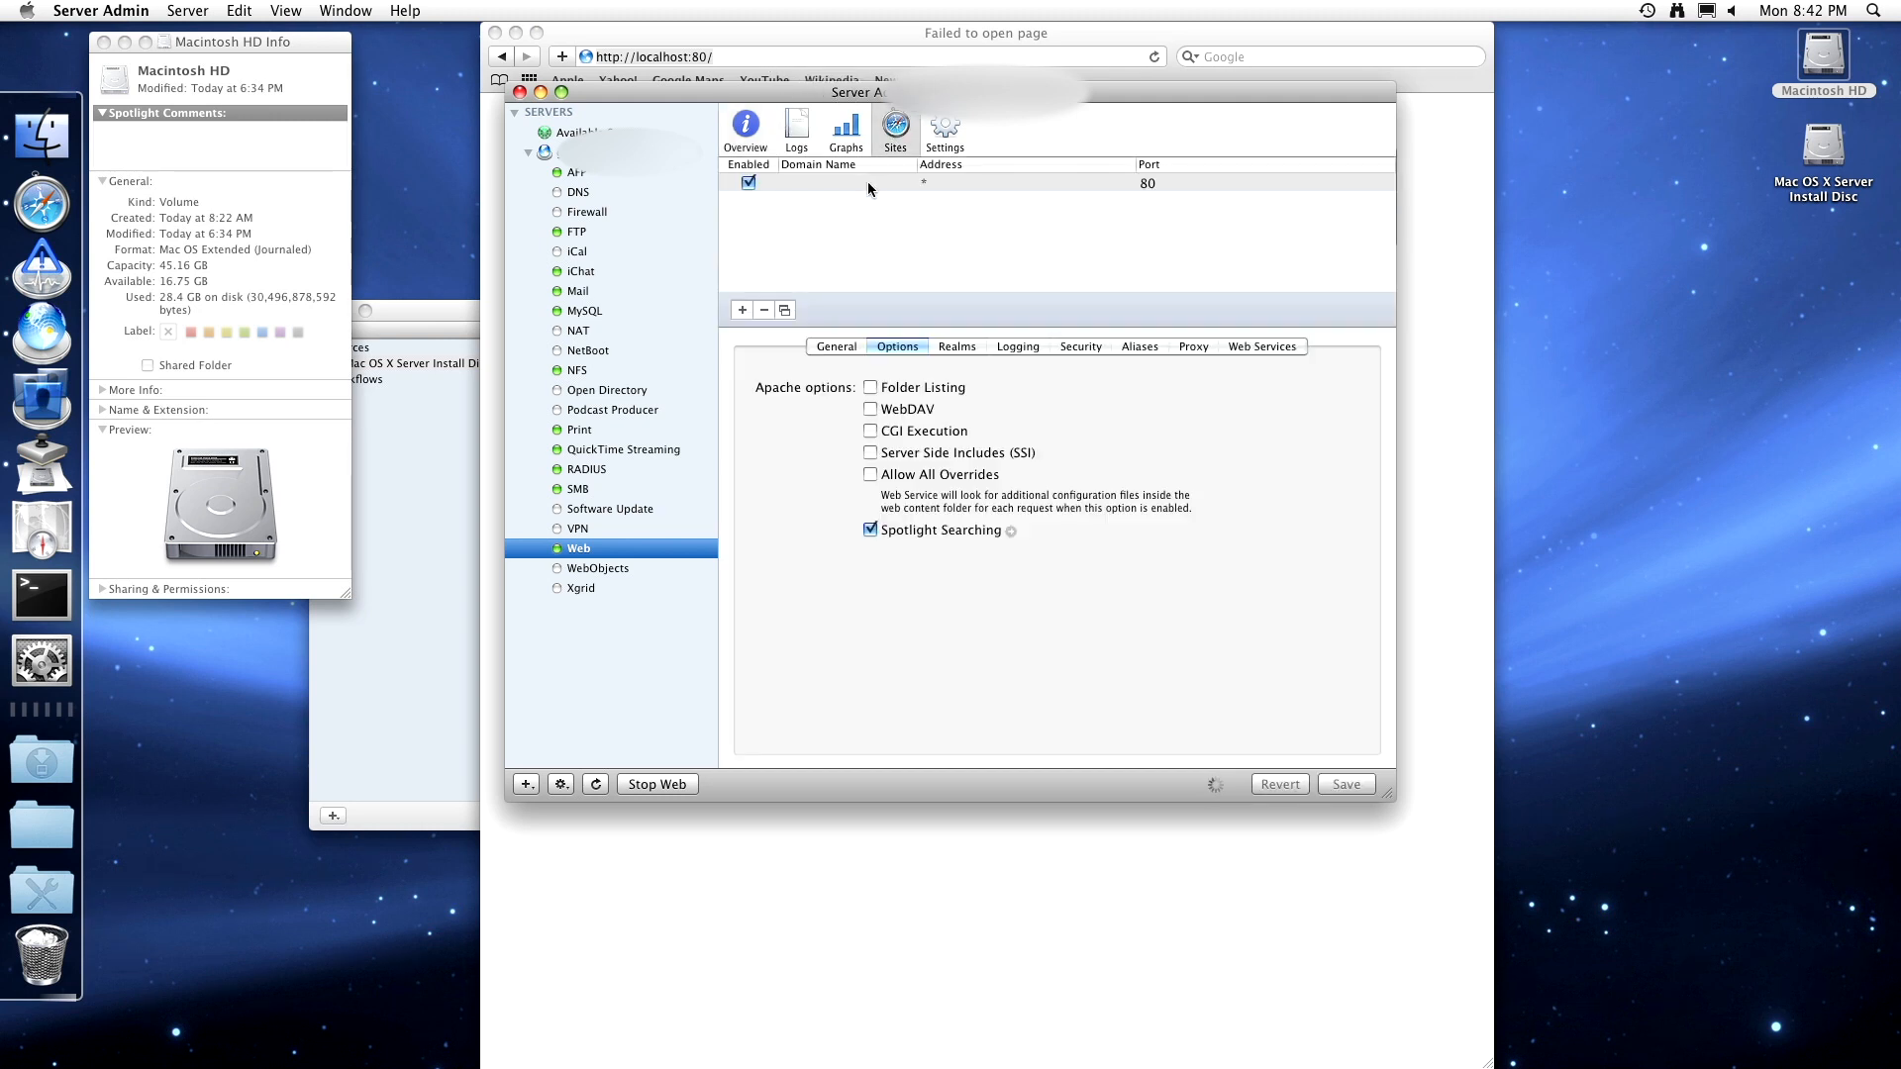
click(869, 184)
click(840, 57)
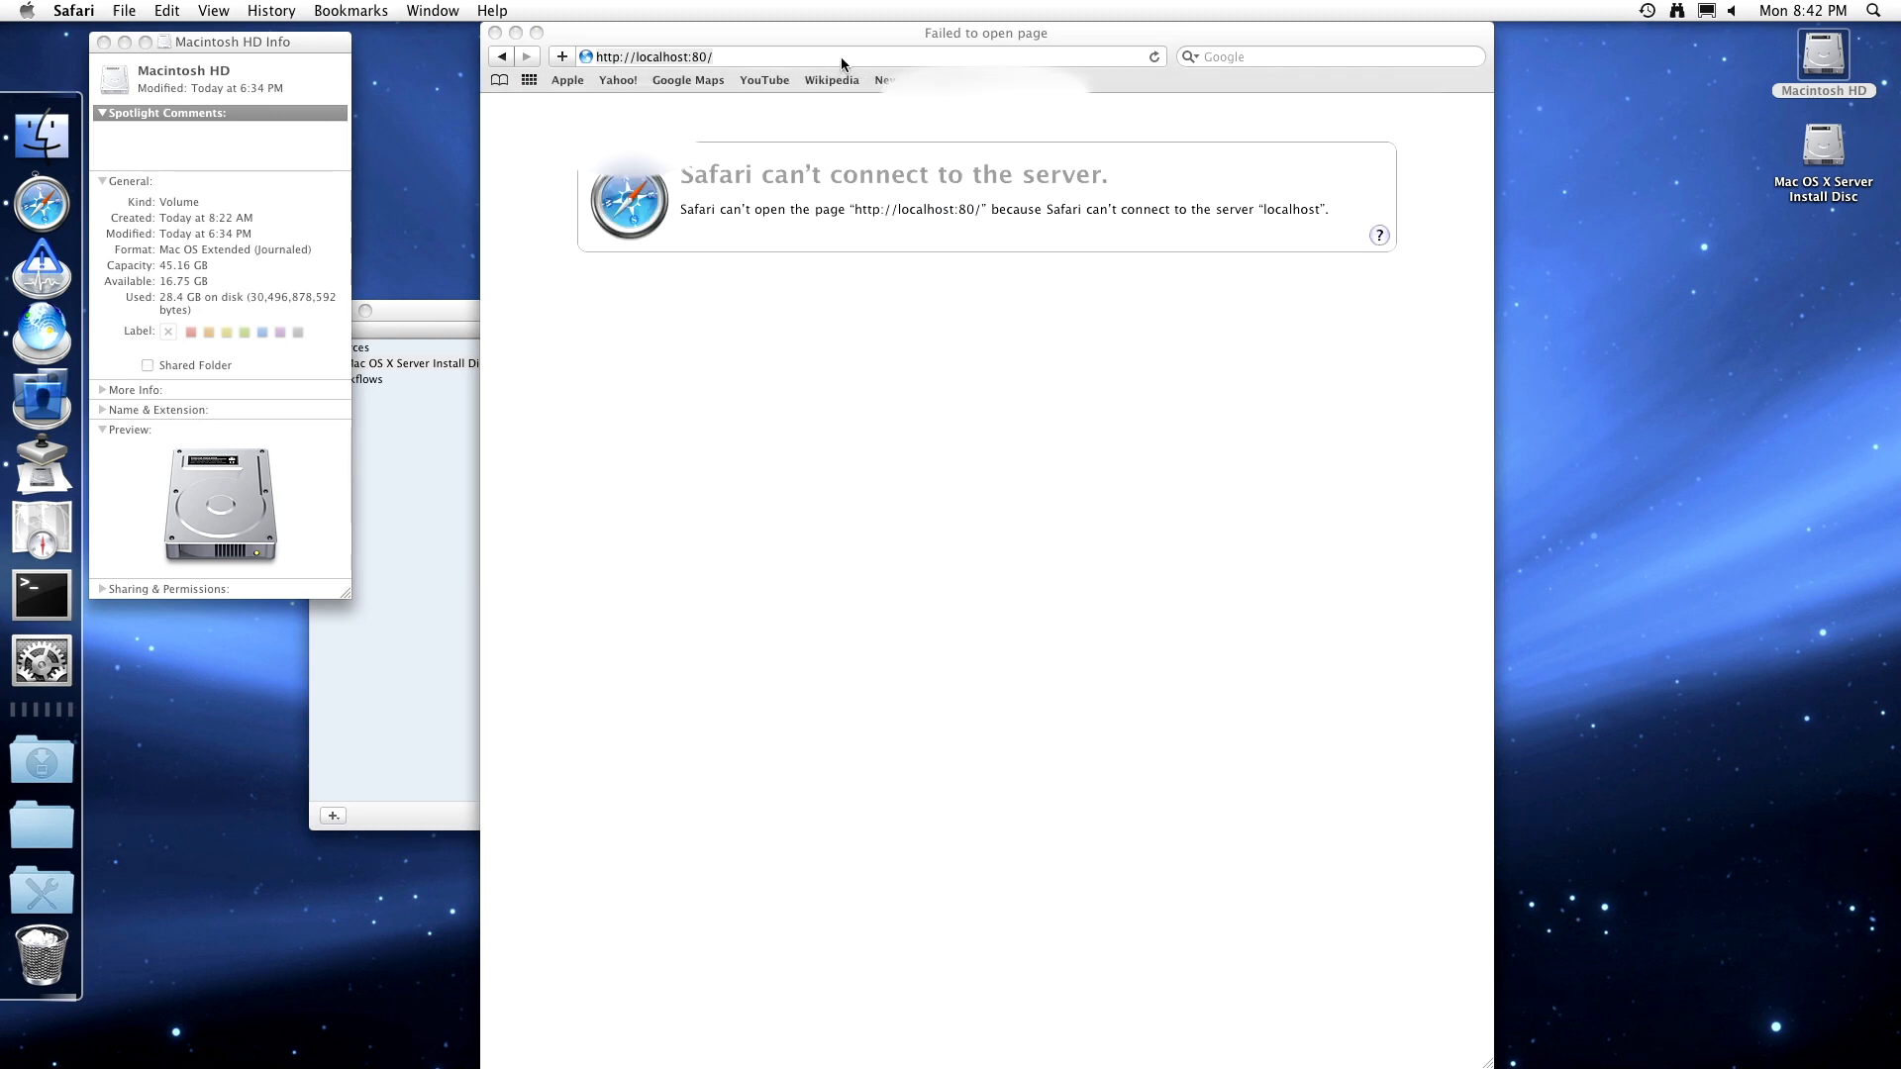
key(Return)
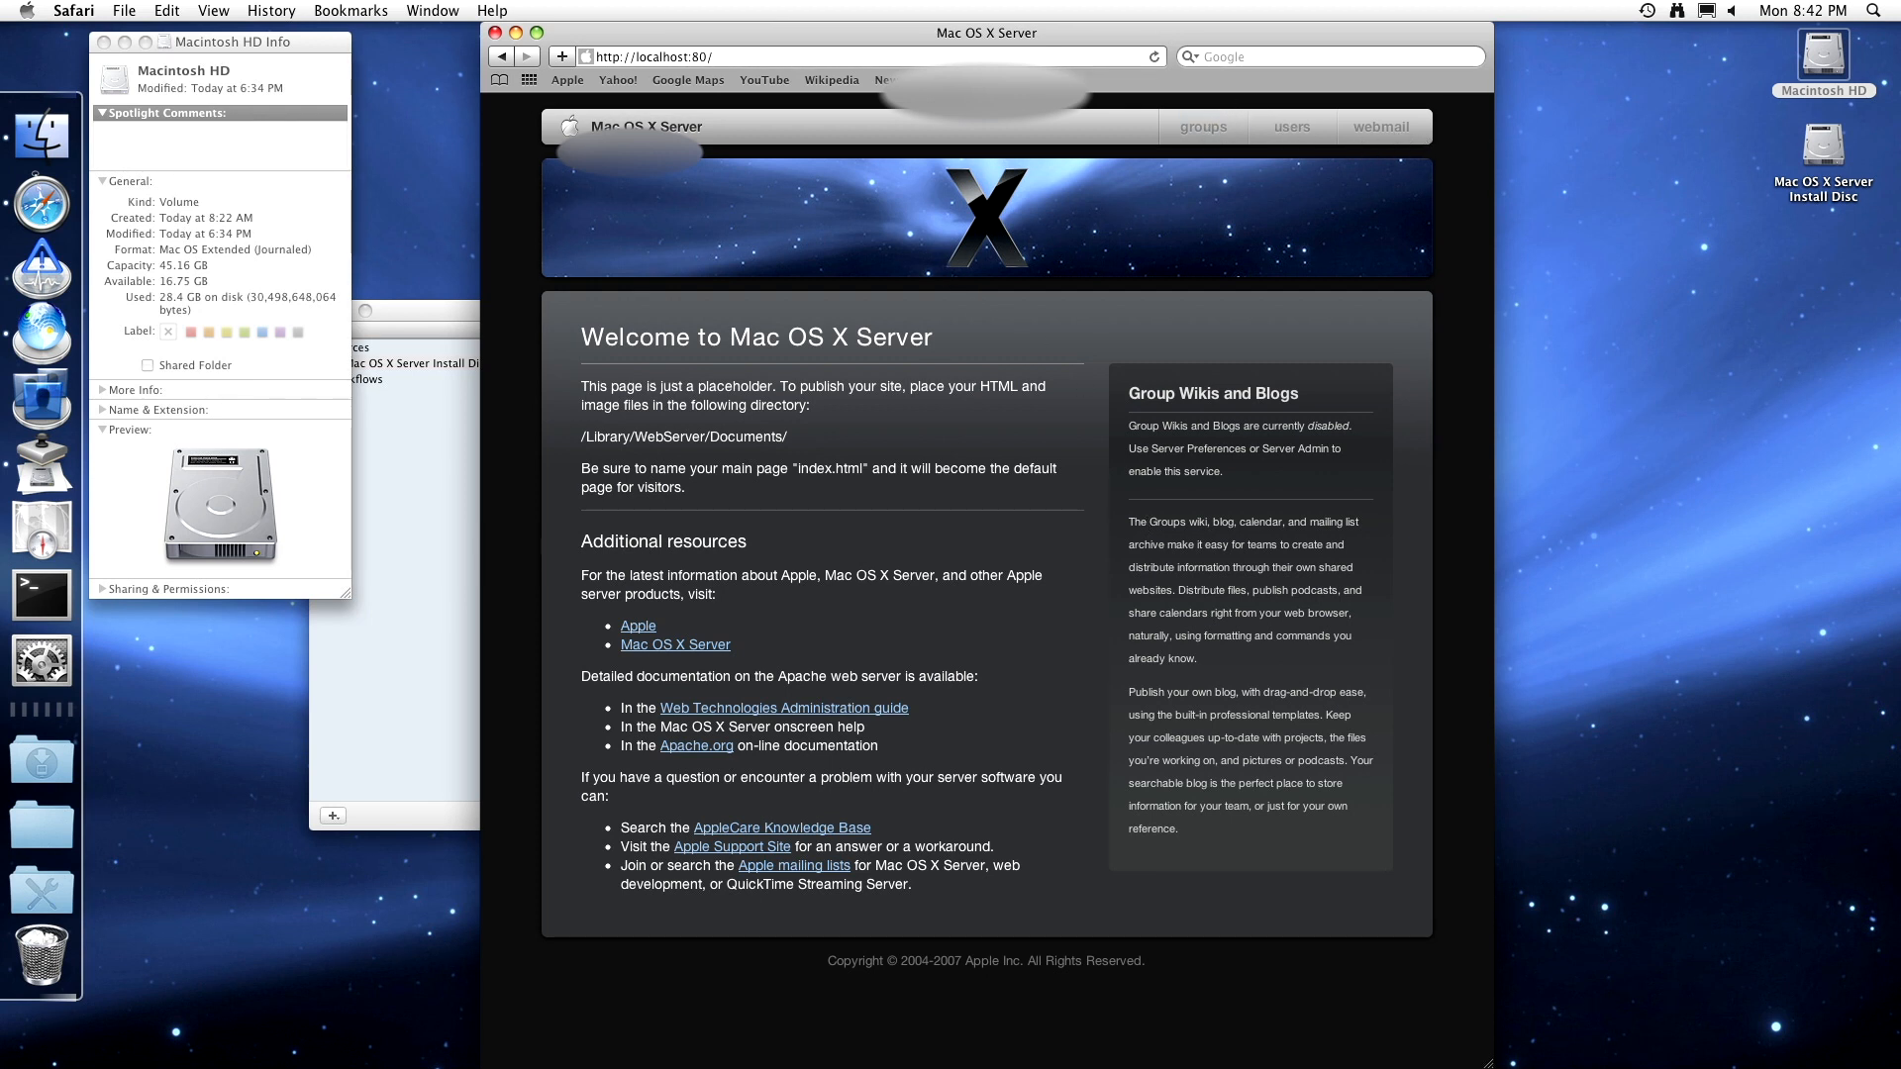
click(1025, 58)
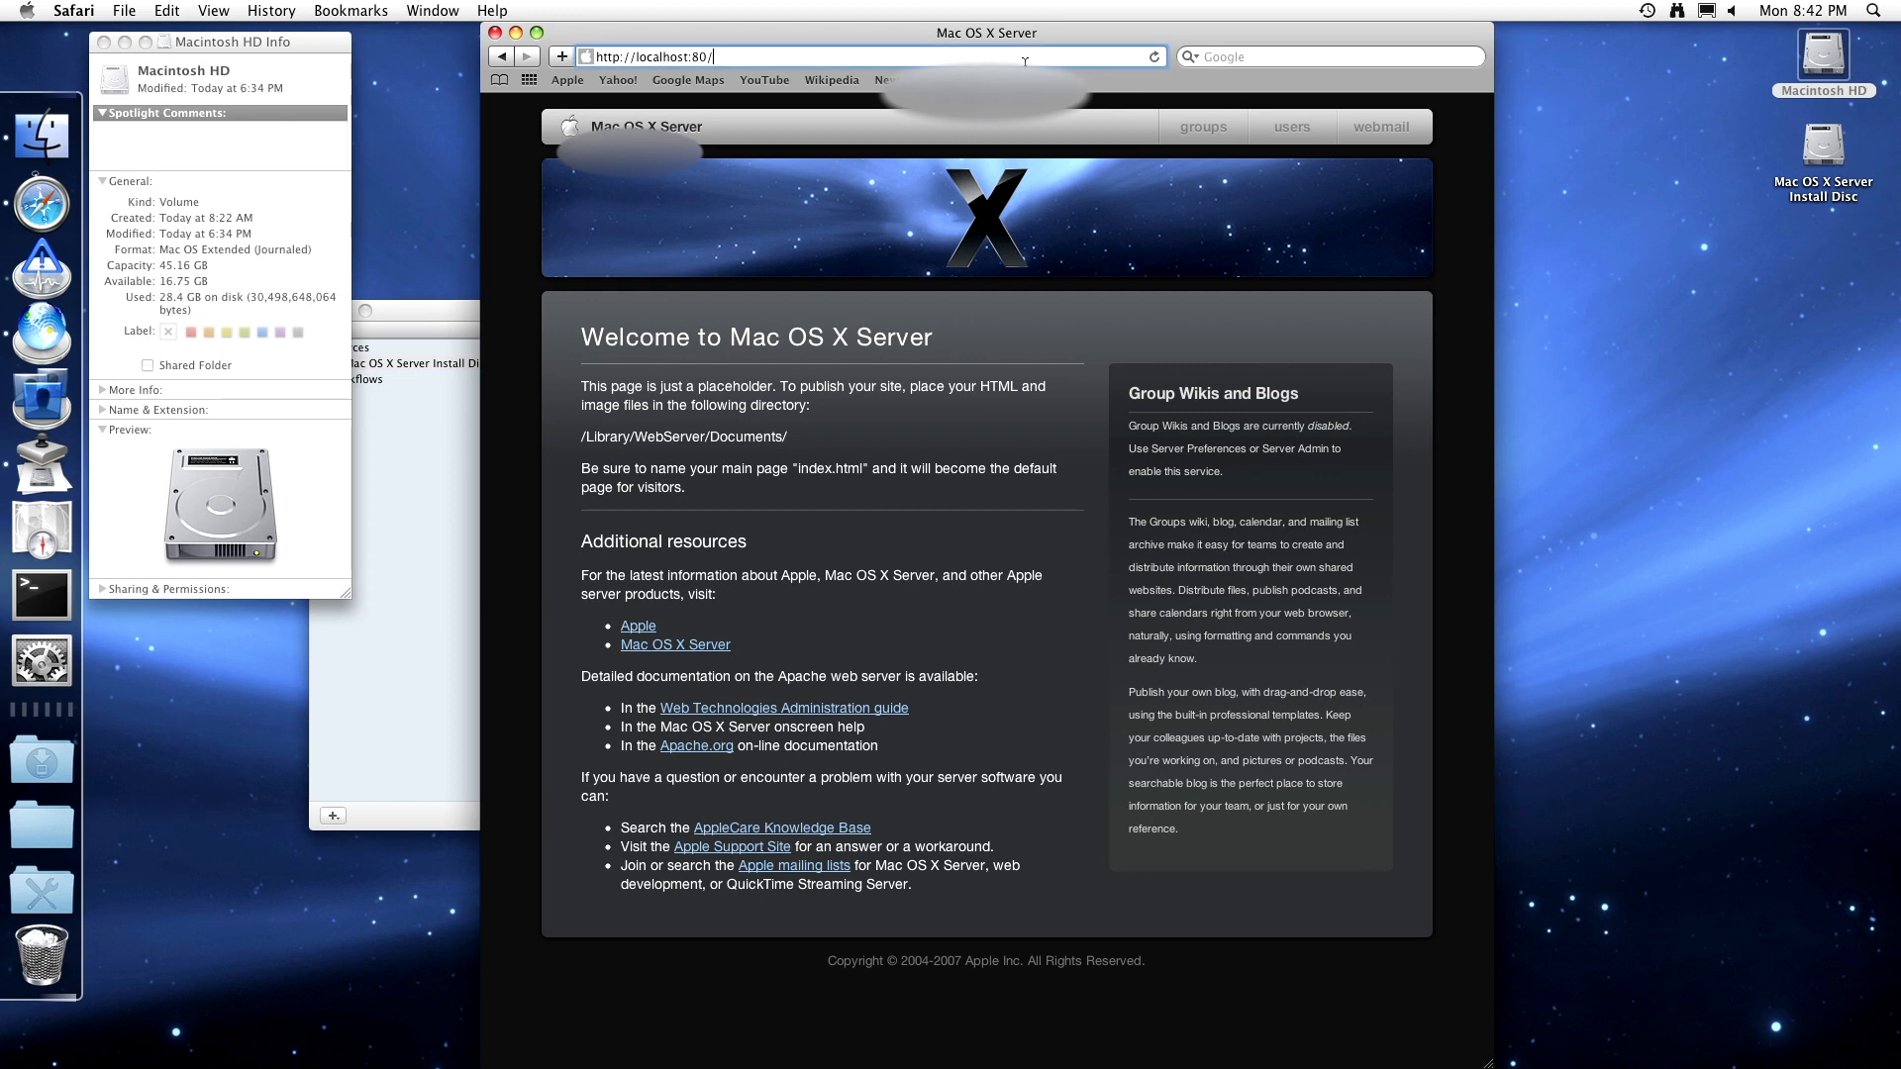
- Load localhost:80/.spotlight and keep the Content / Contains or equals search criteria
text(.spotlig)
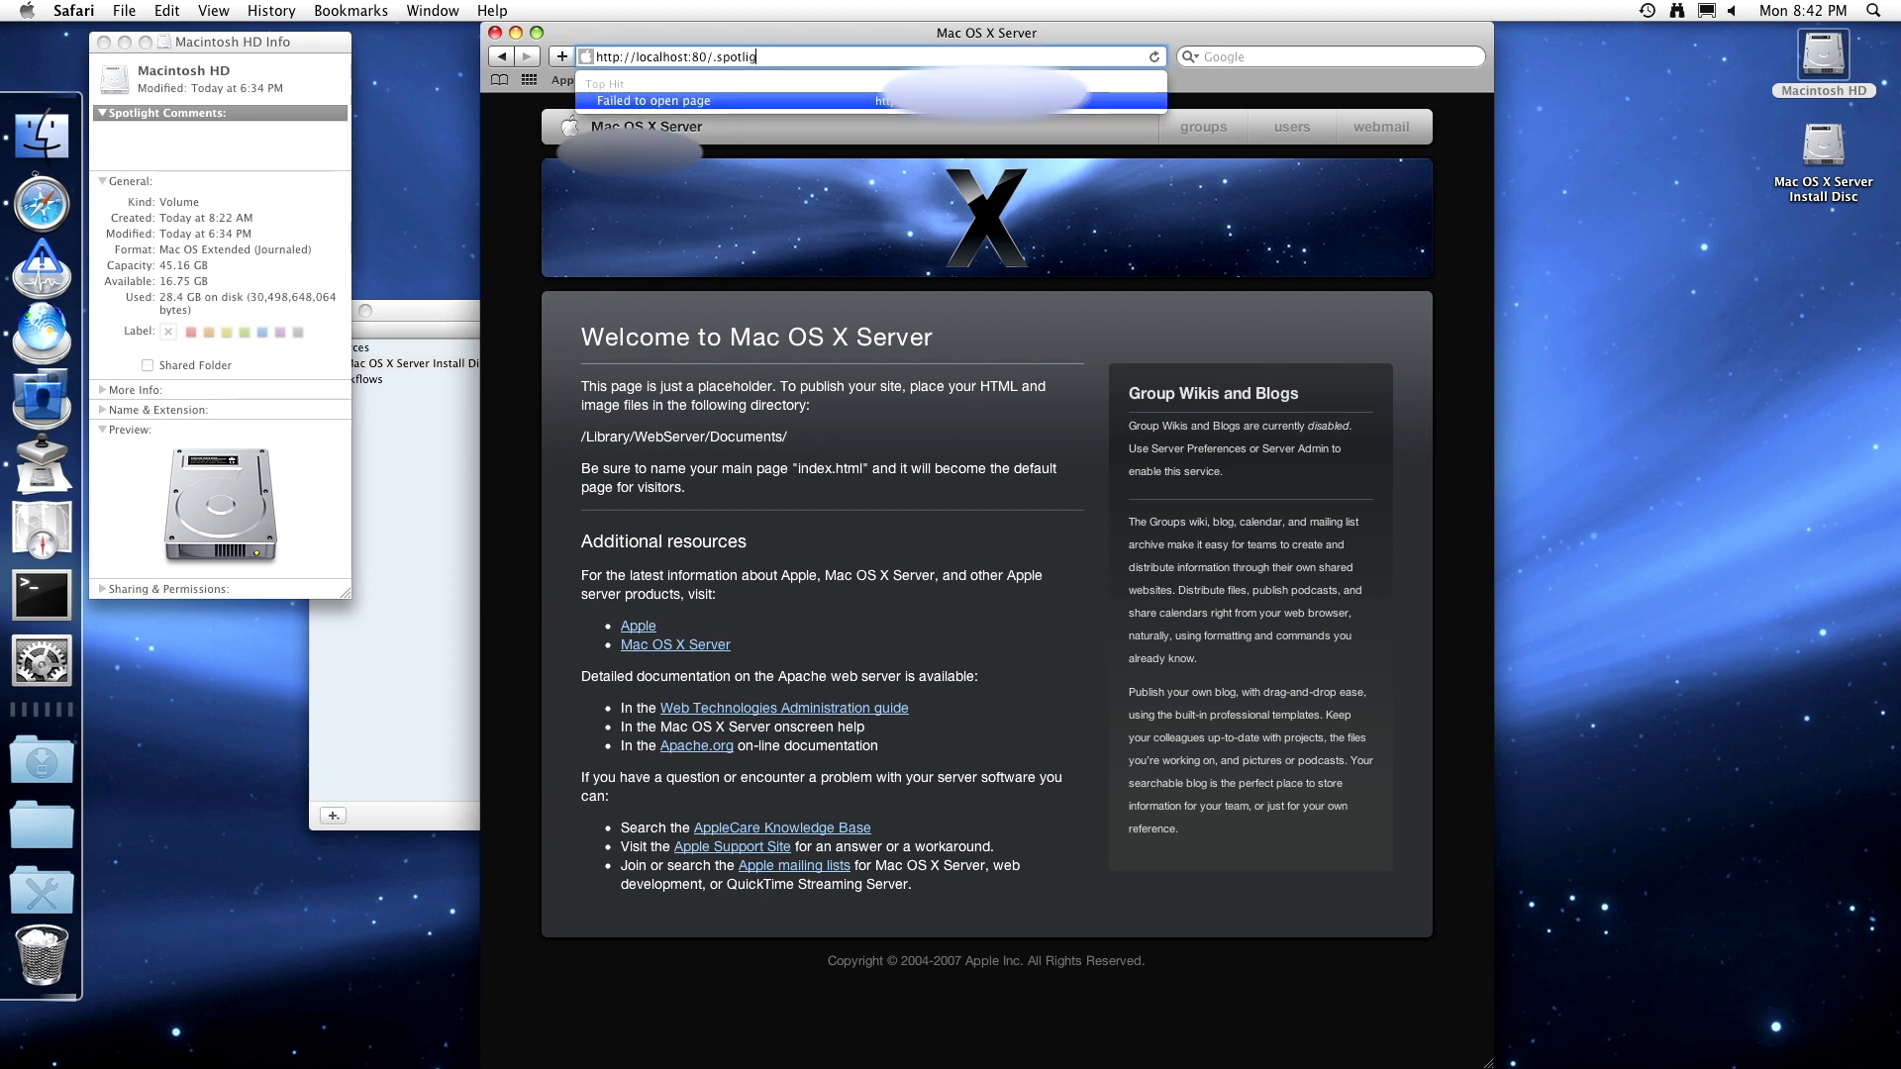
text(ht)
key(Return)
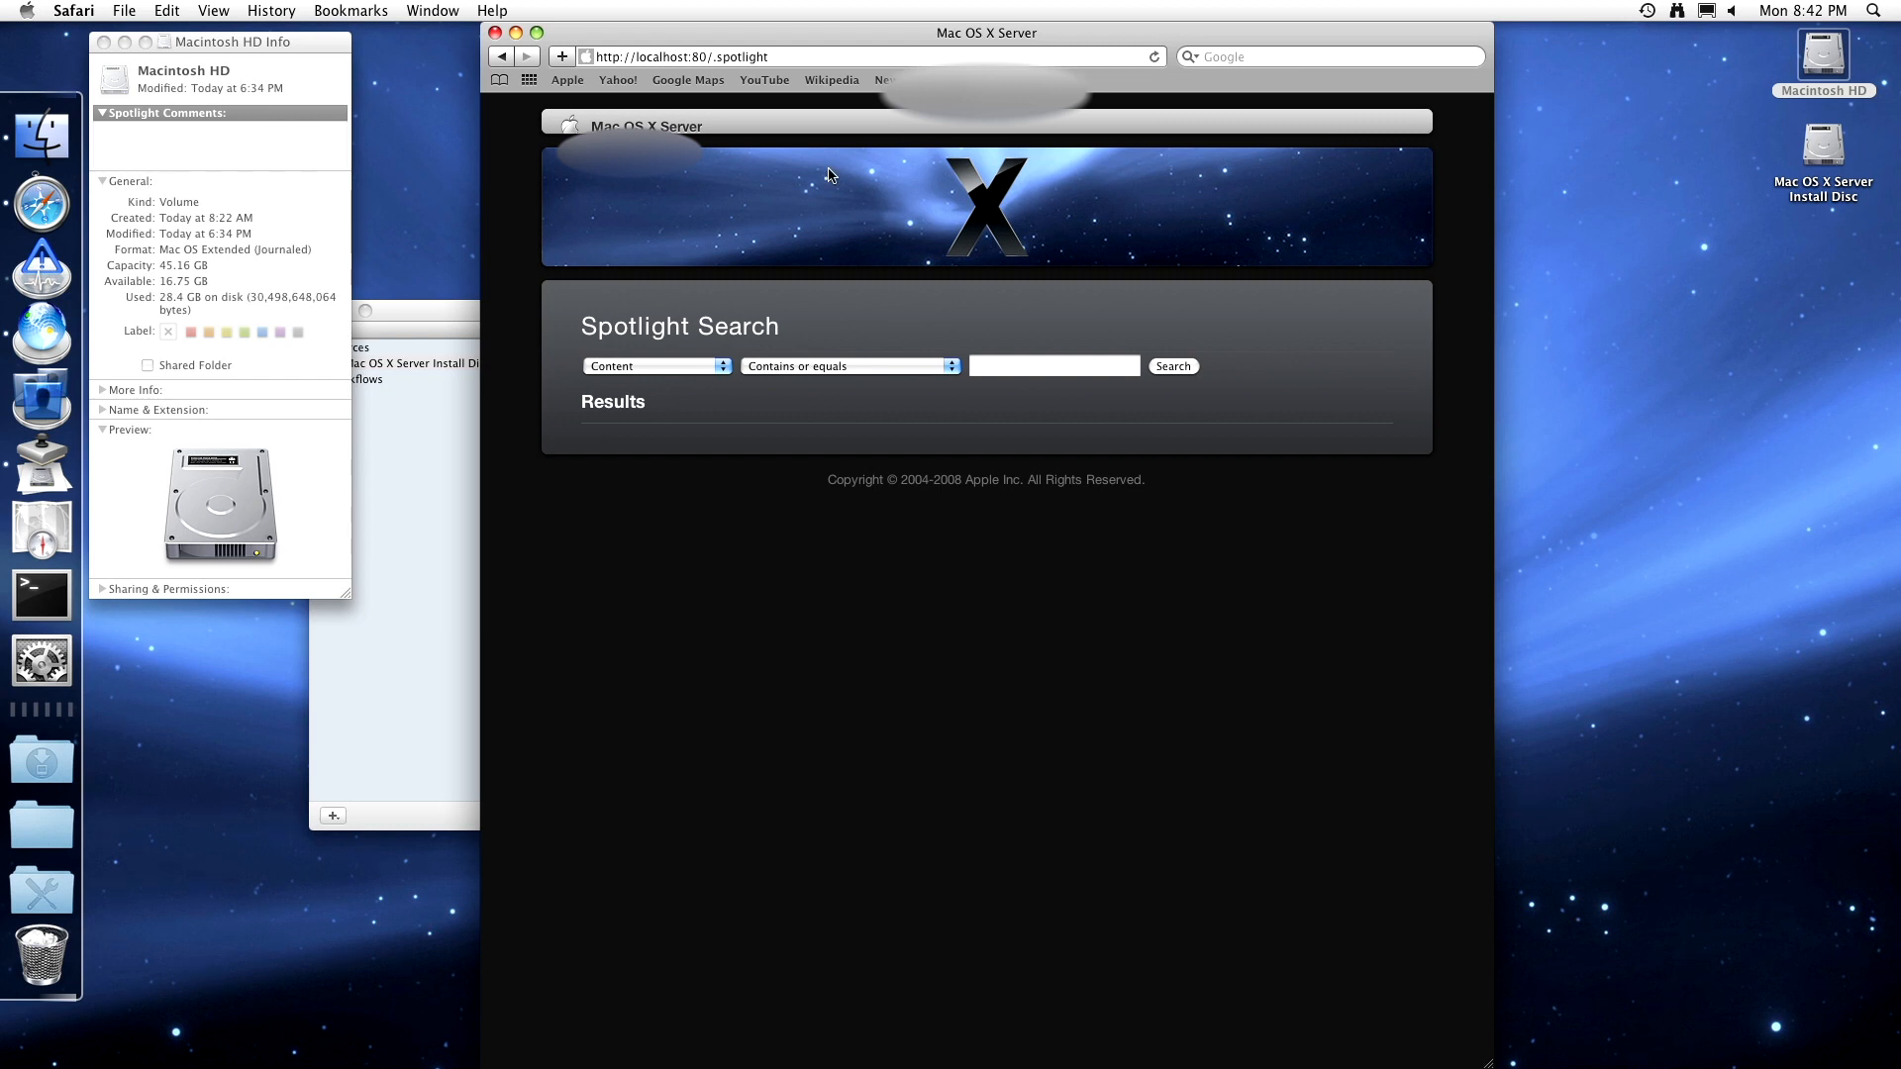
click(697, 370)
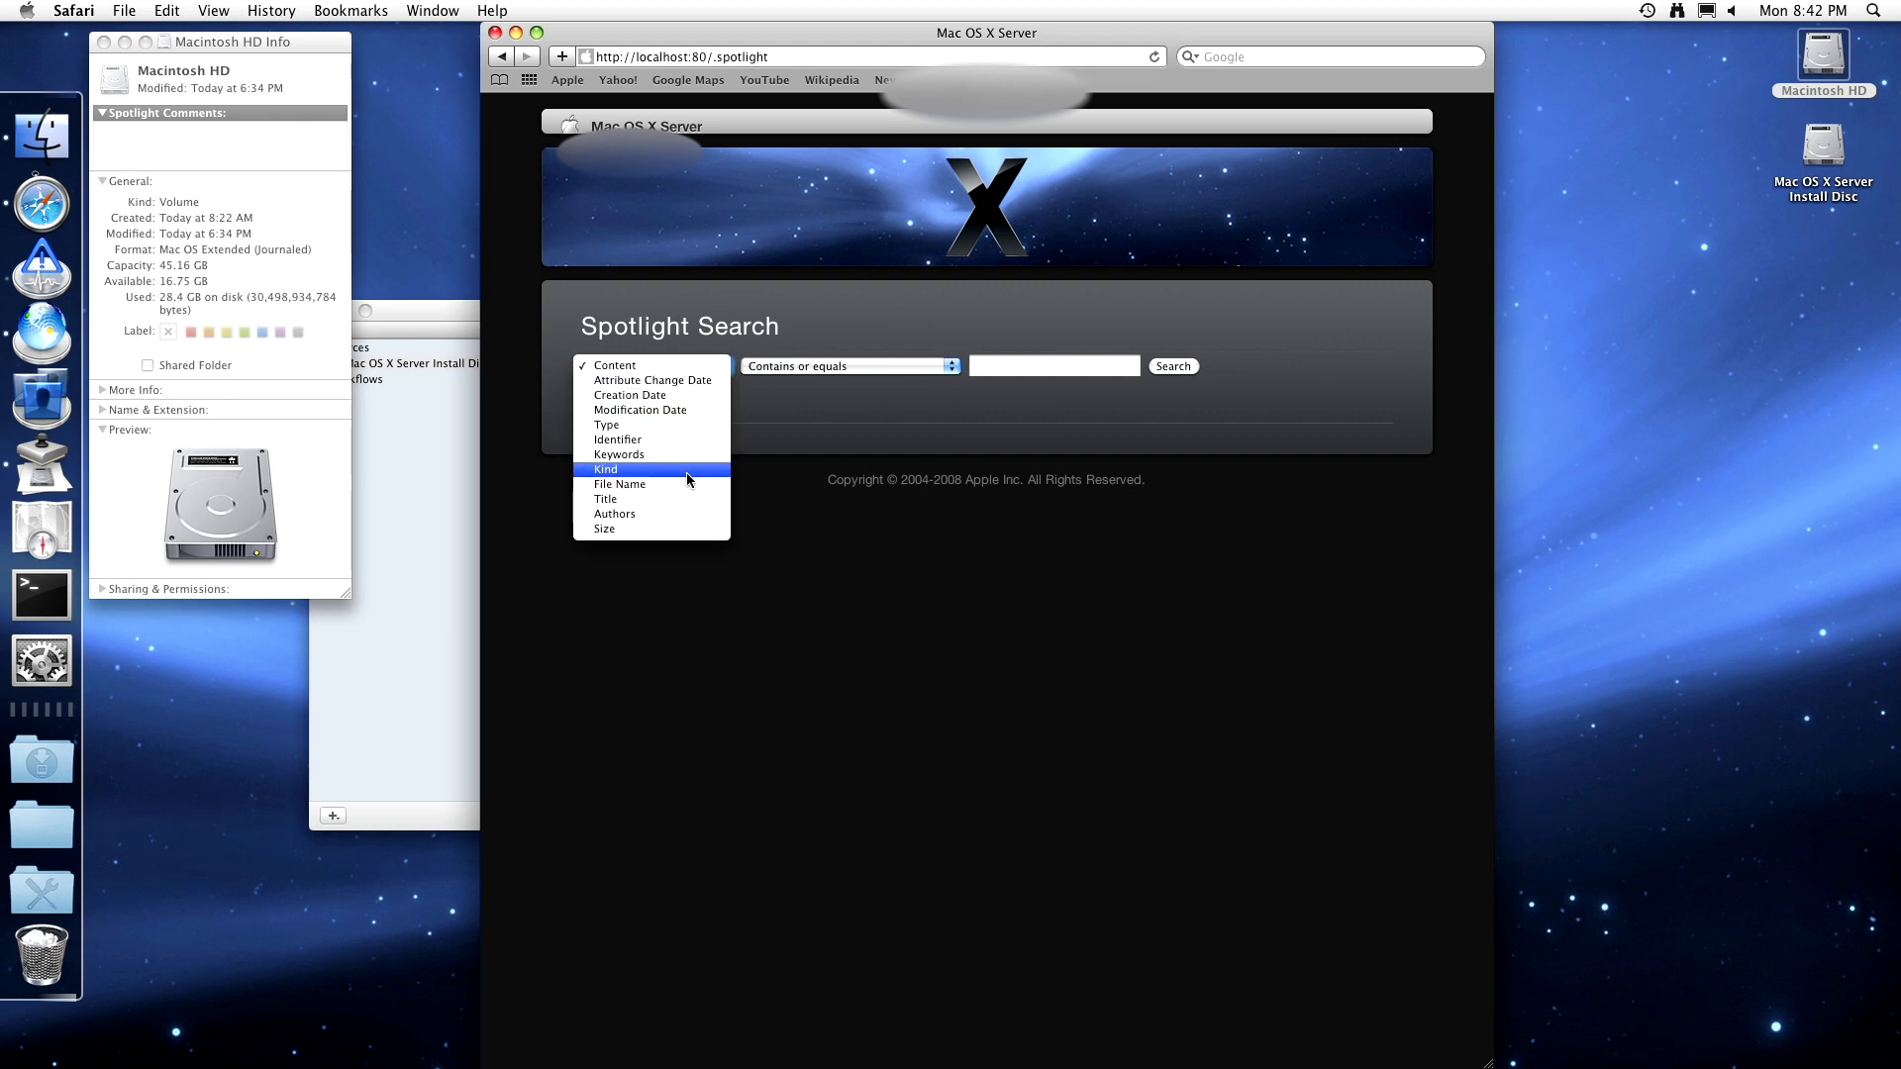
click(832, 367)
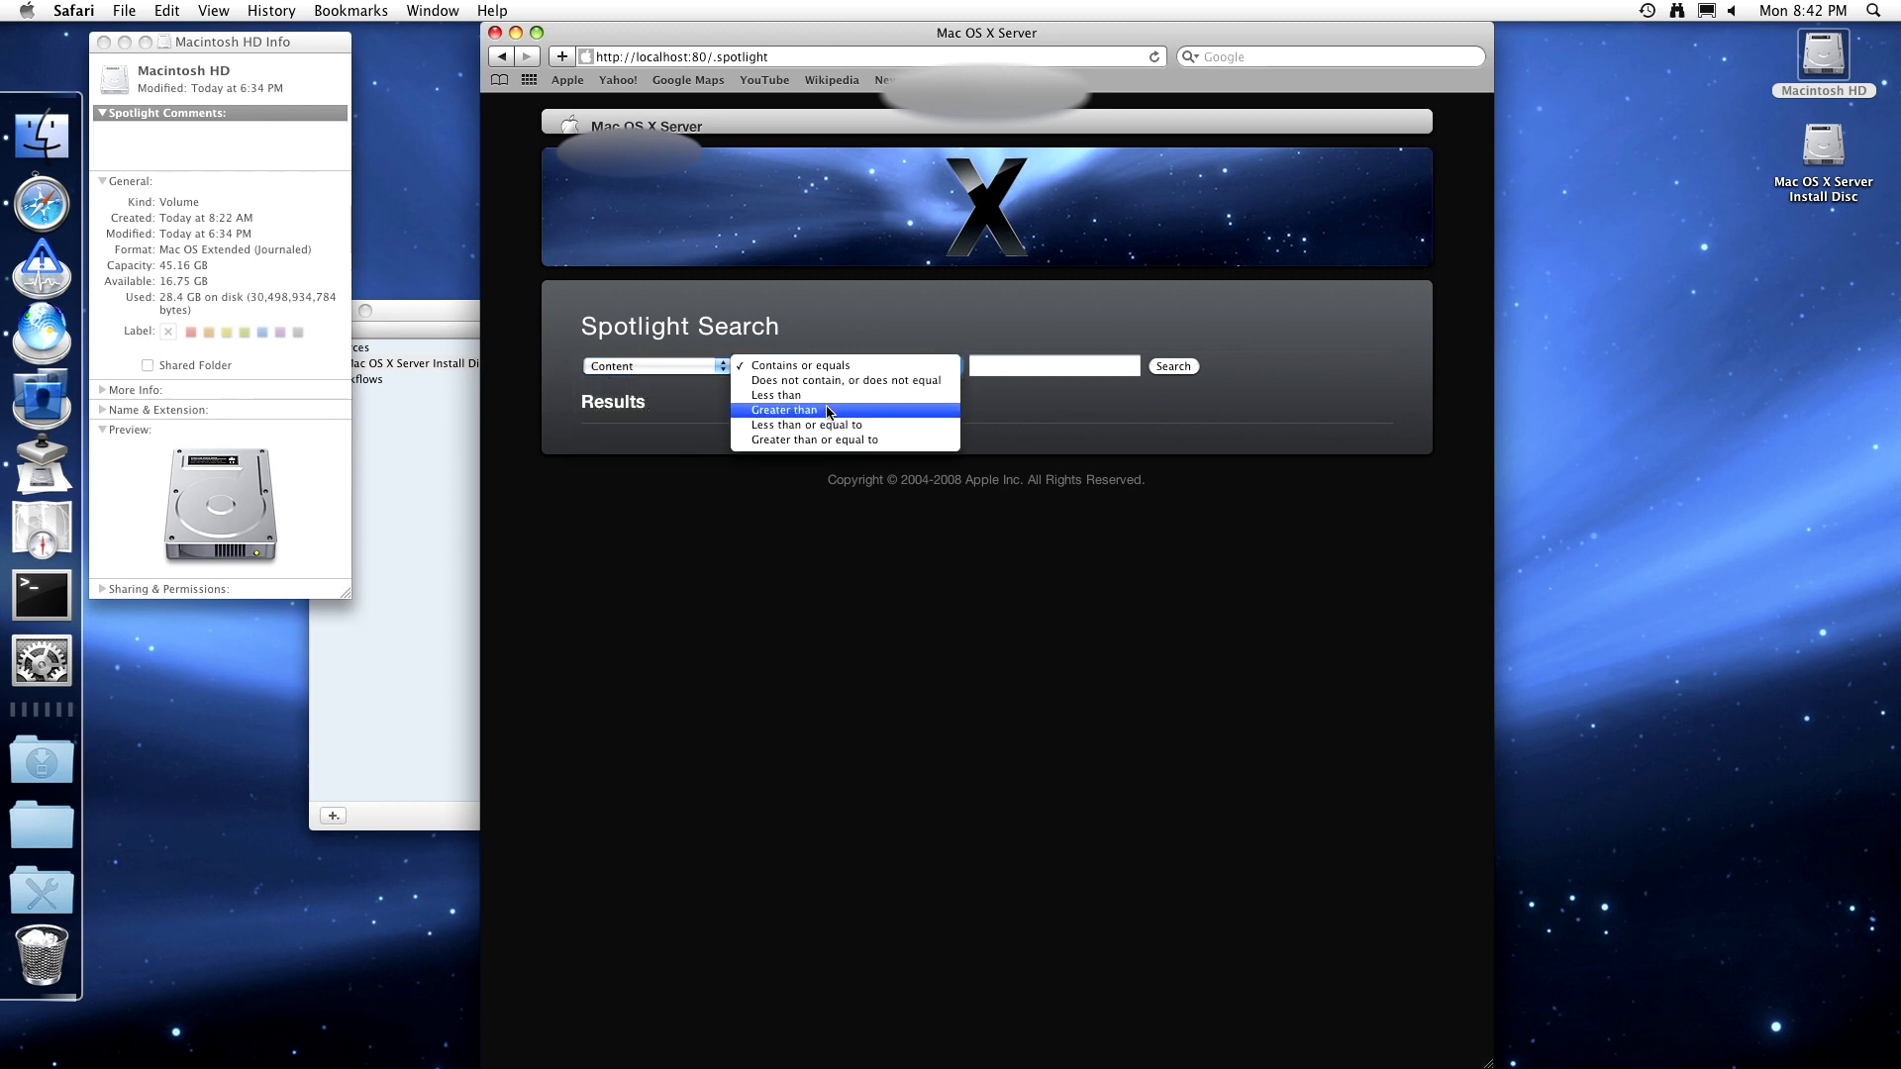
click(661, 398)
click(667, 372)
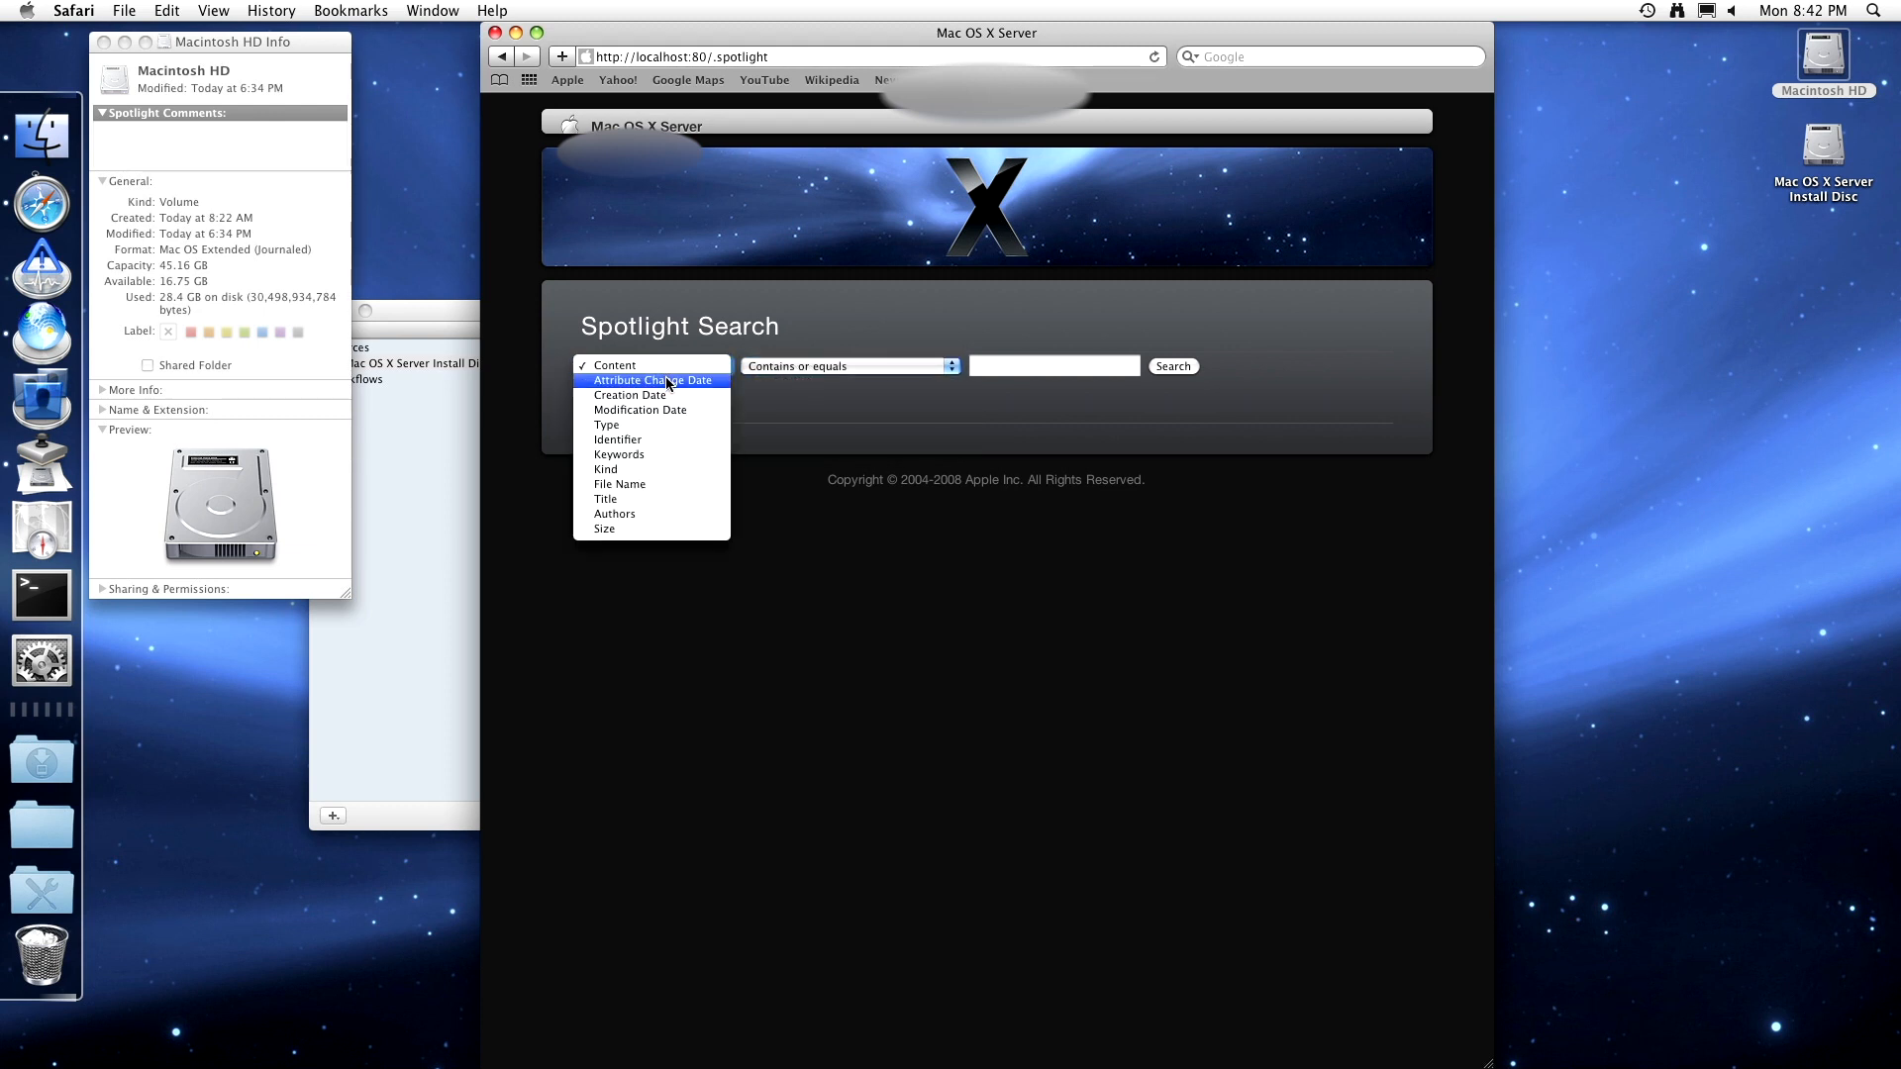
click(662, 366)
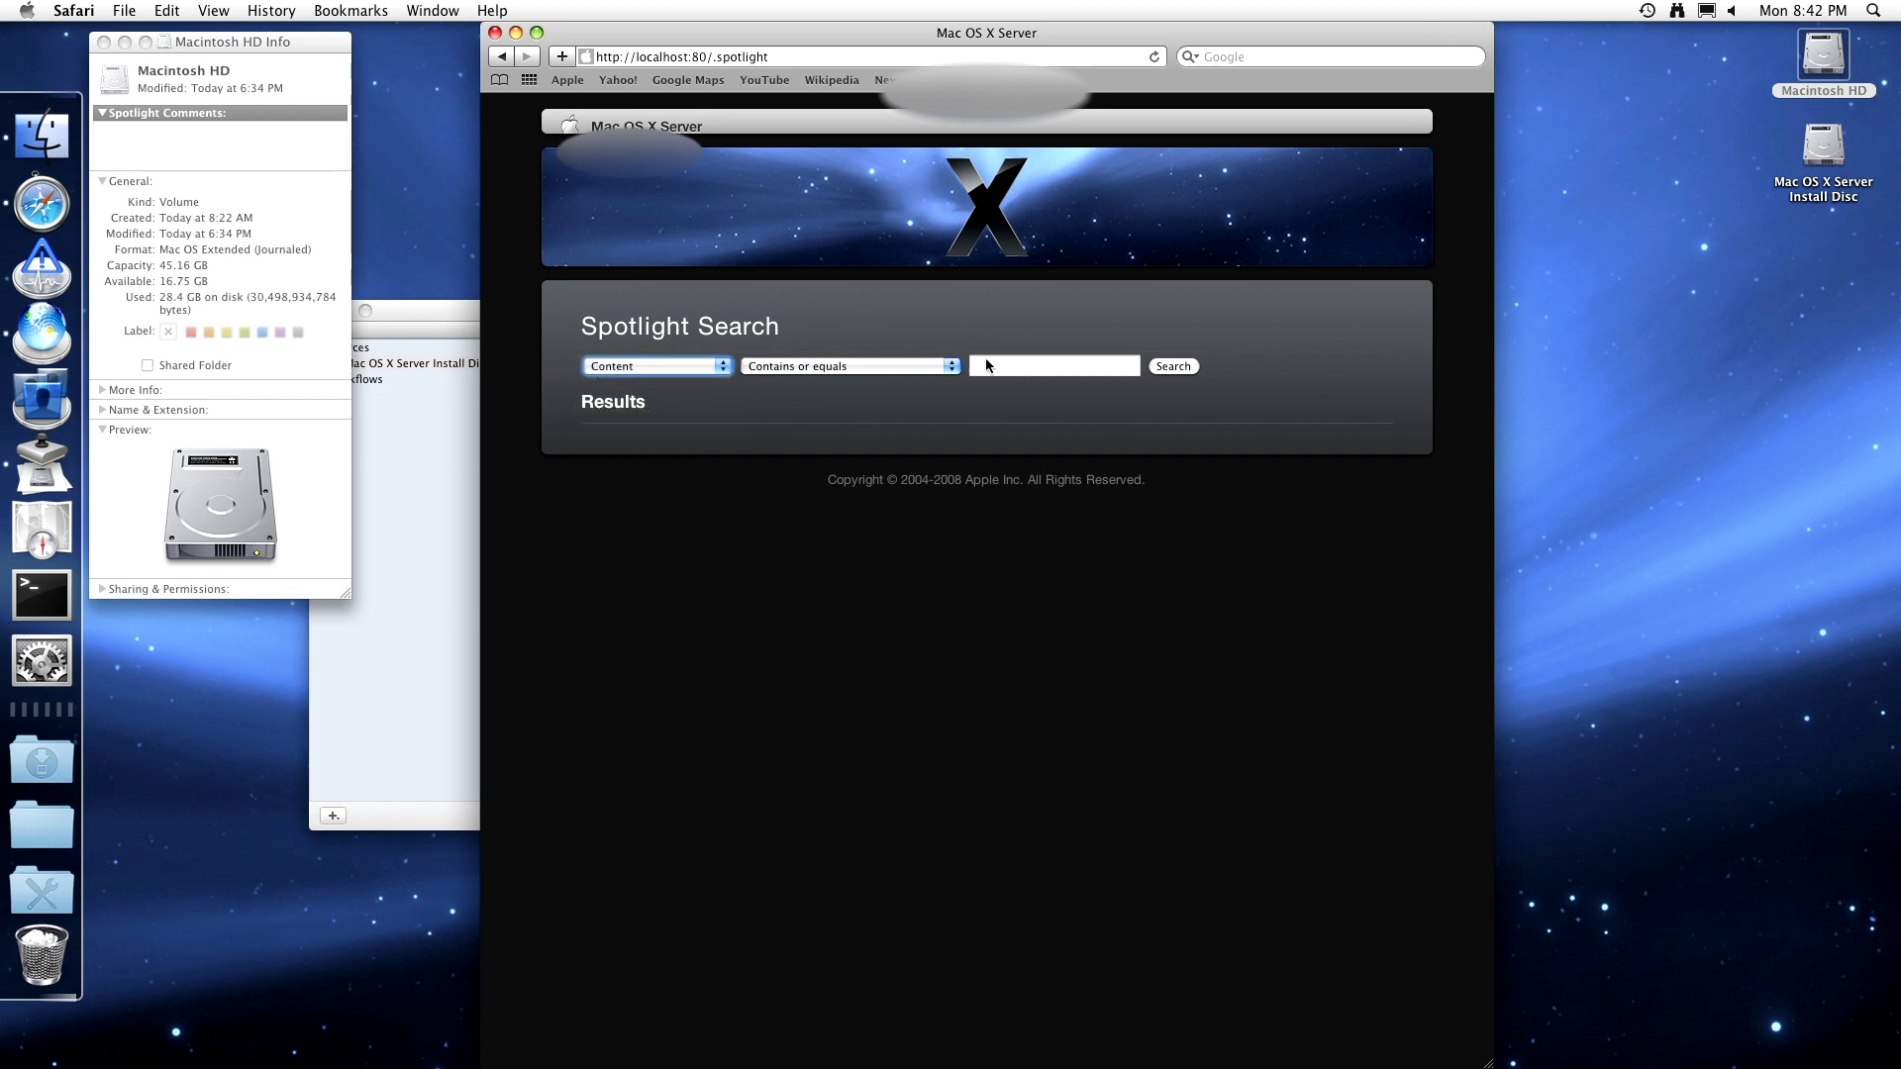
- Search the site content for 'banana', then 'Mac OS', both finding nothing
click(1063, 363)
text(ban)
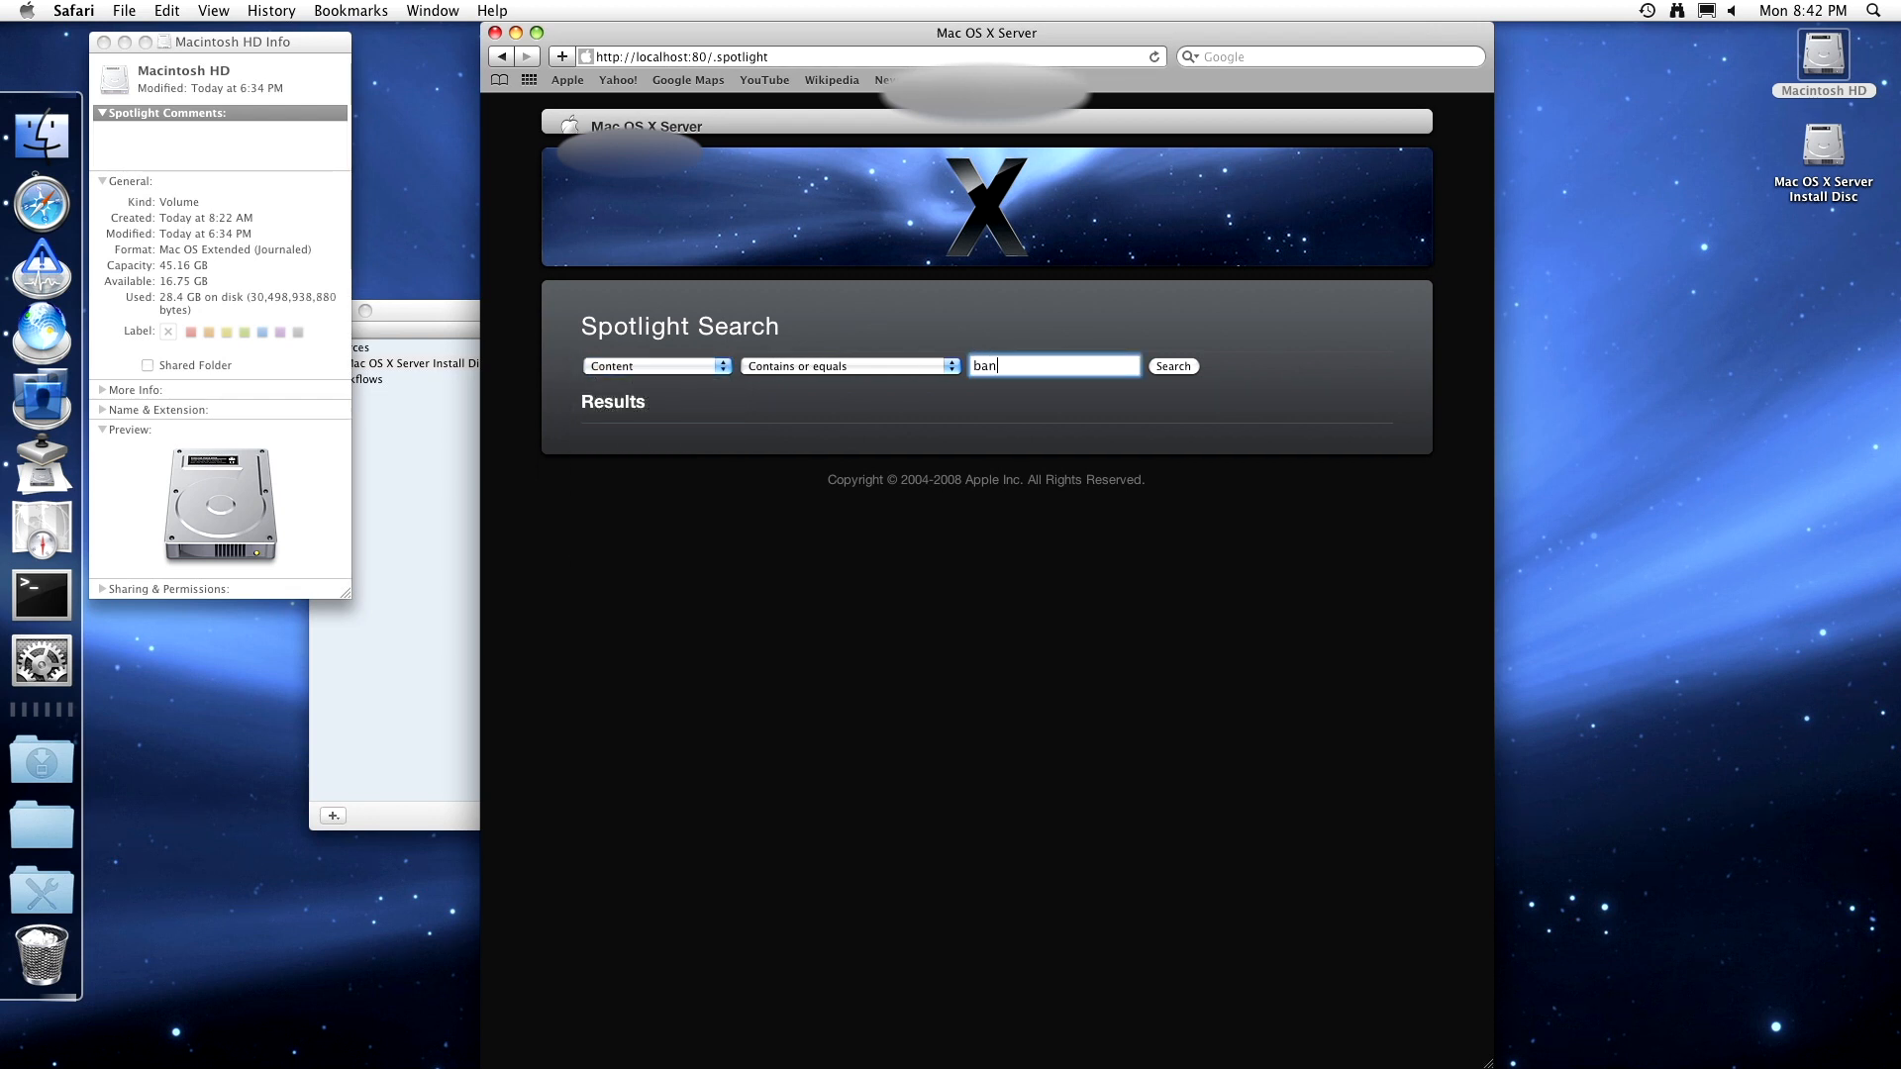
text(ana)
key(Return)
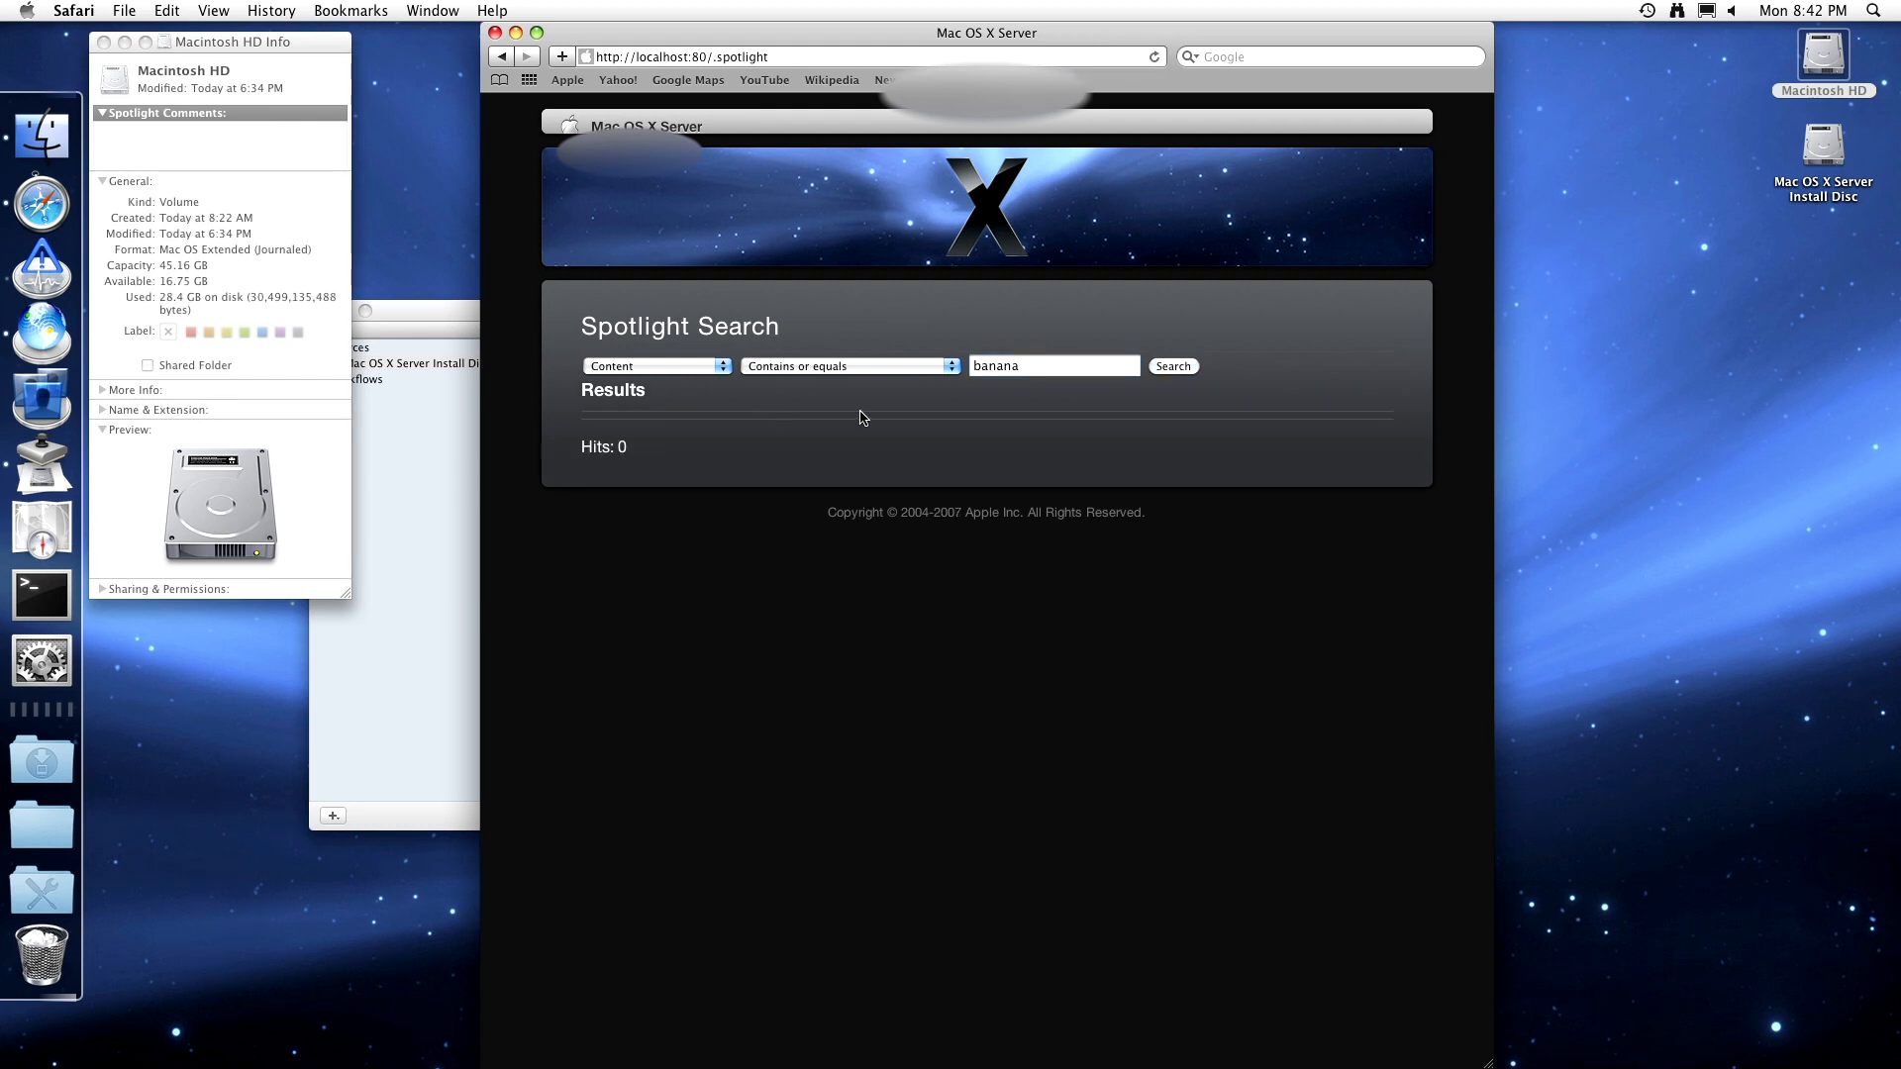
click(989, 372)
text(Find)
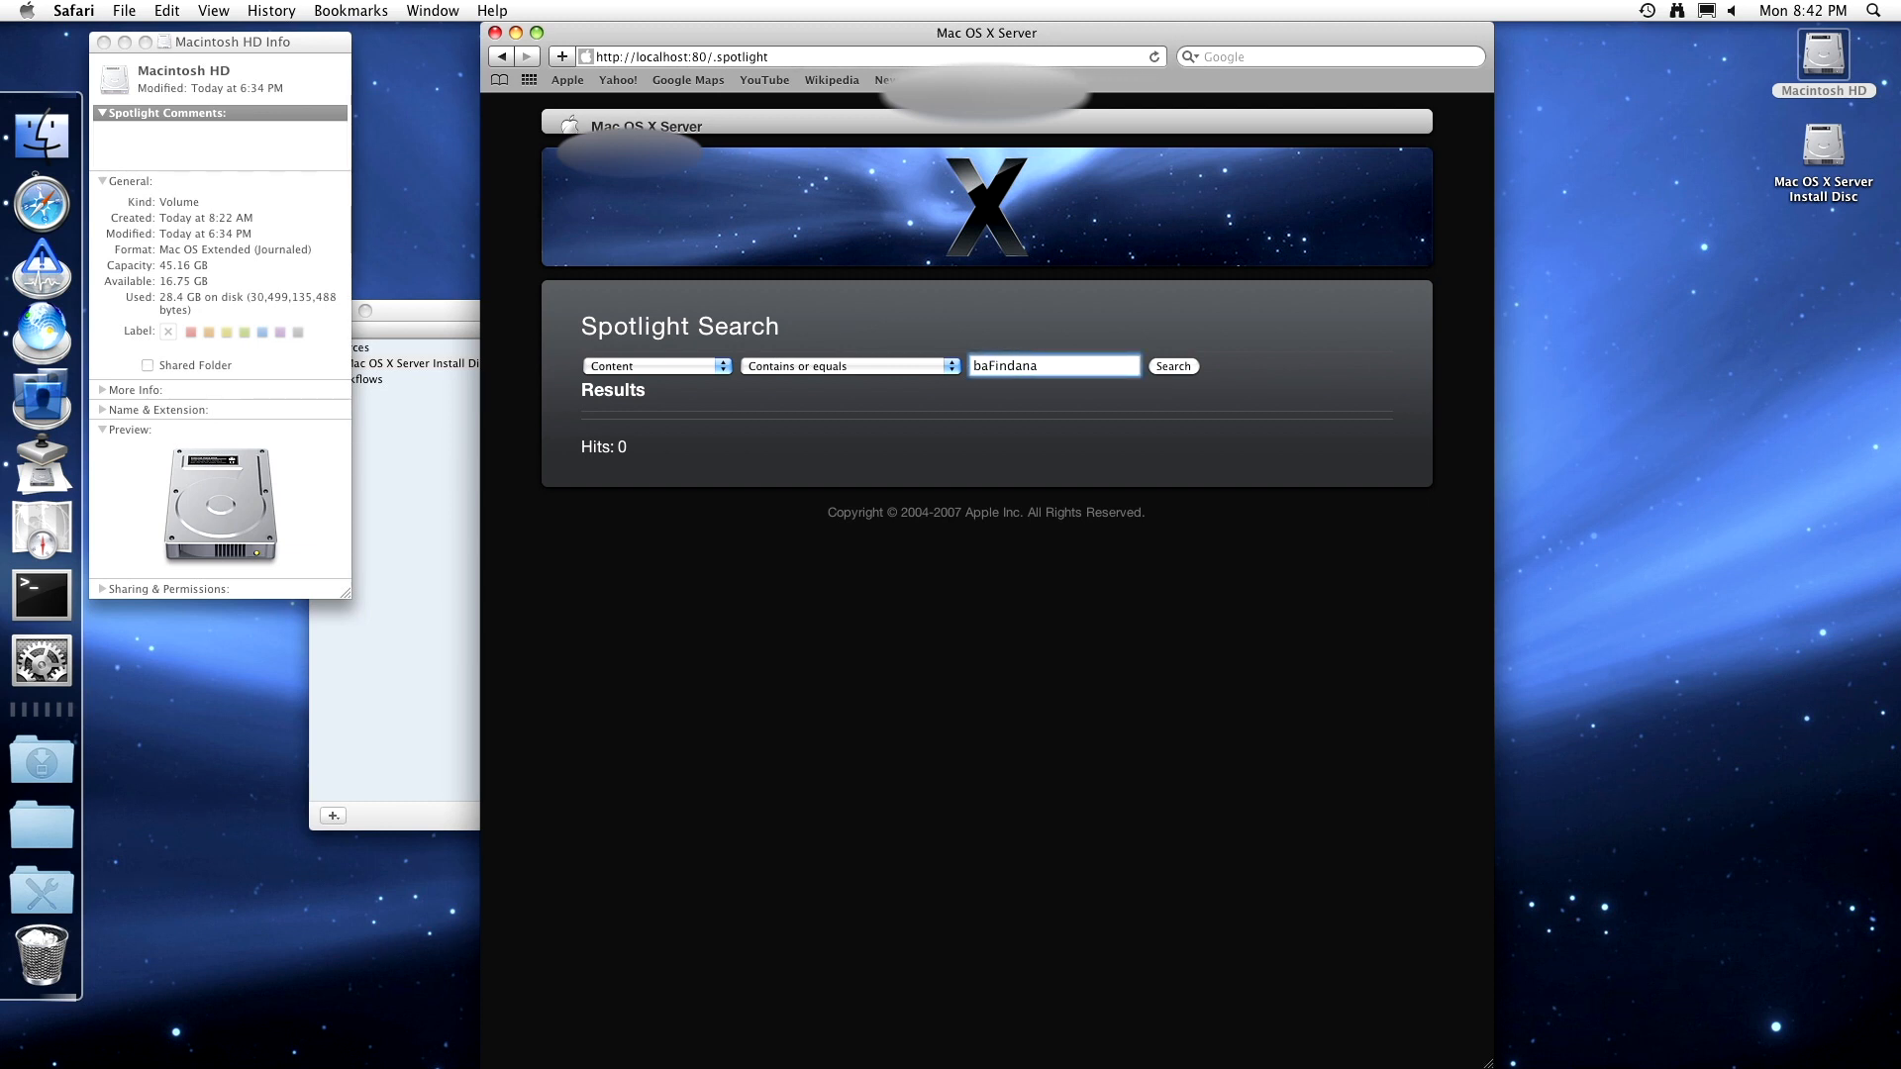
key(Delete)
key(BackSpace)
key(BackSpace)
key(BackSpace)
key(BackSpace)
text(Mac OS)
key(Return)
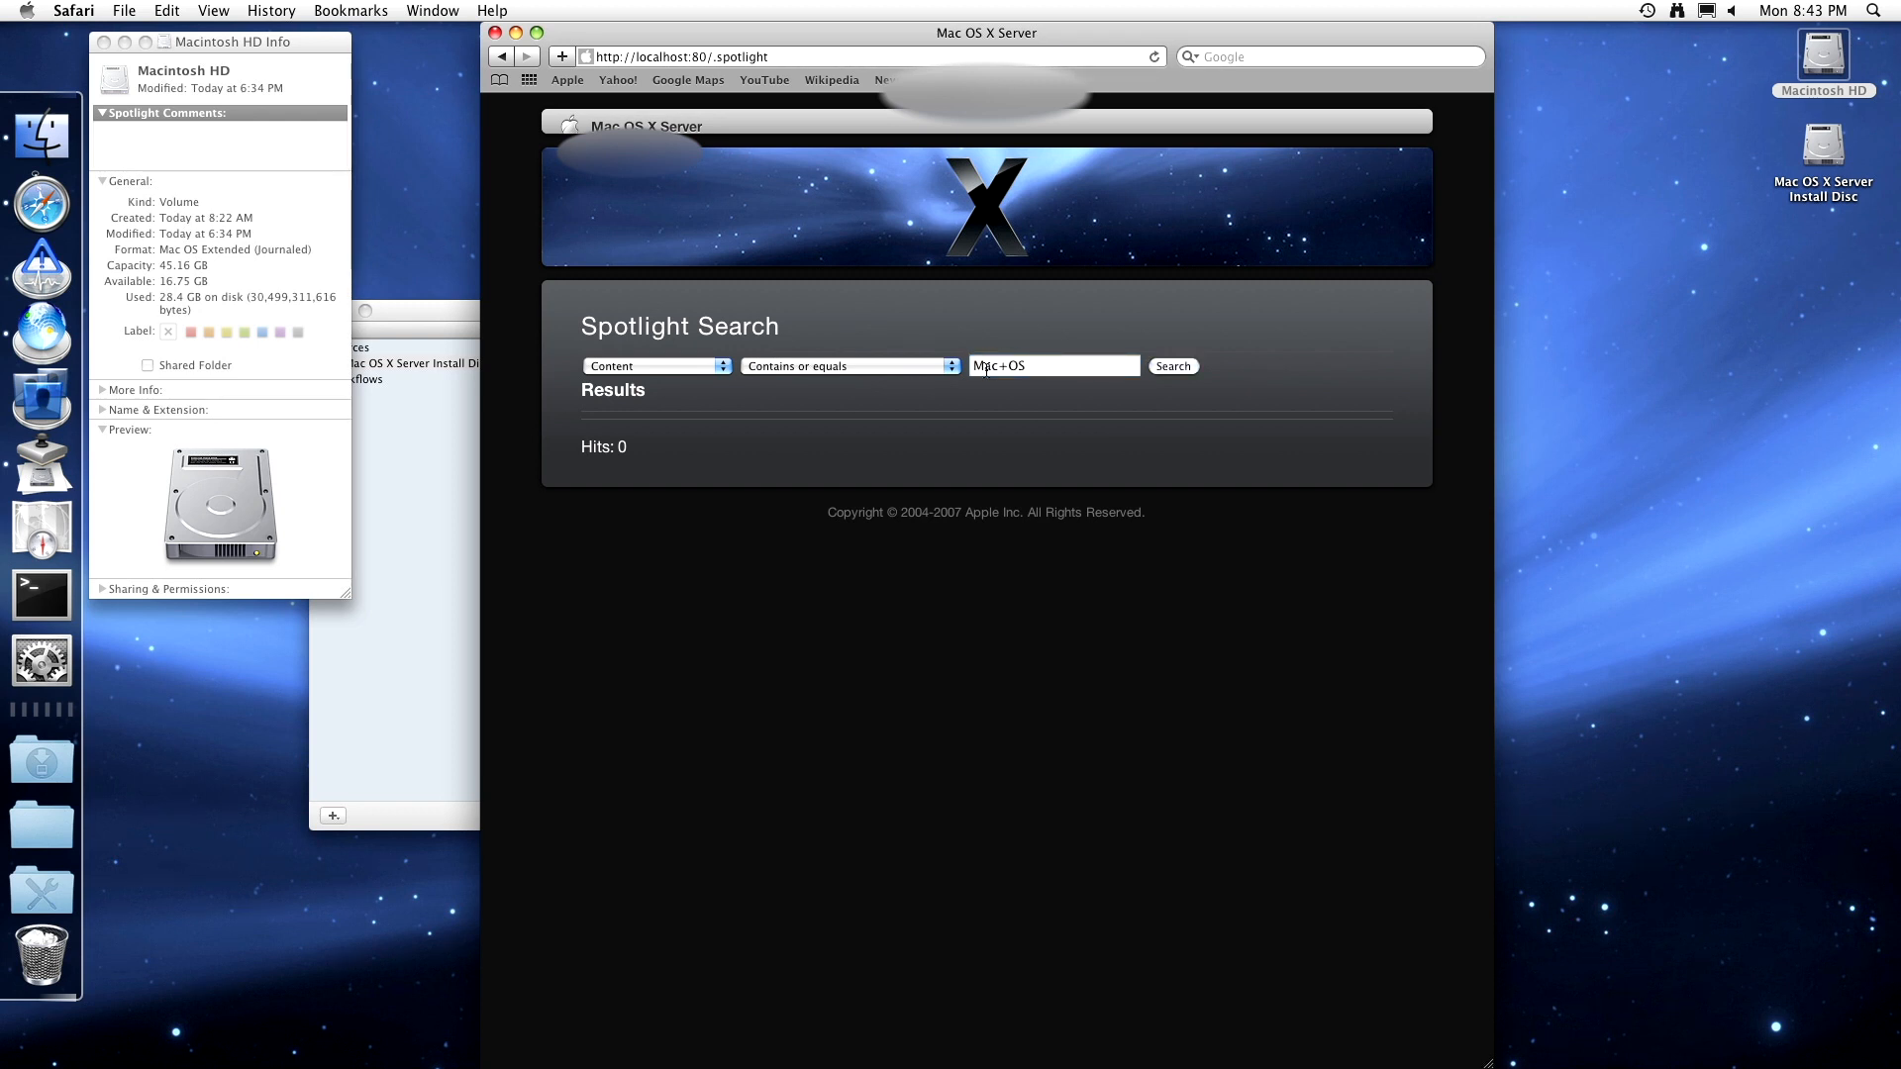
click(1176, 368)
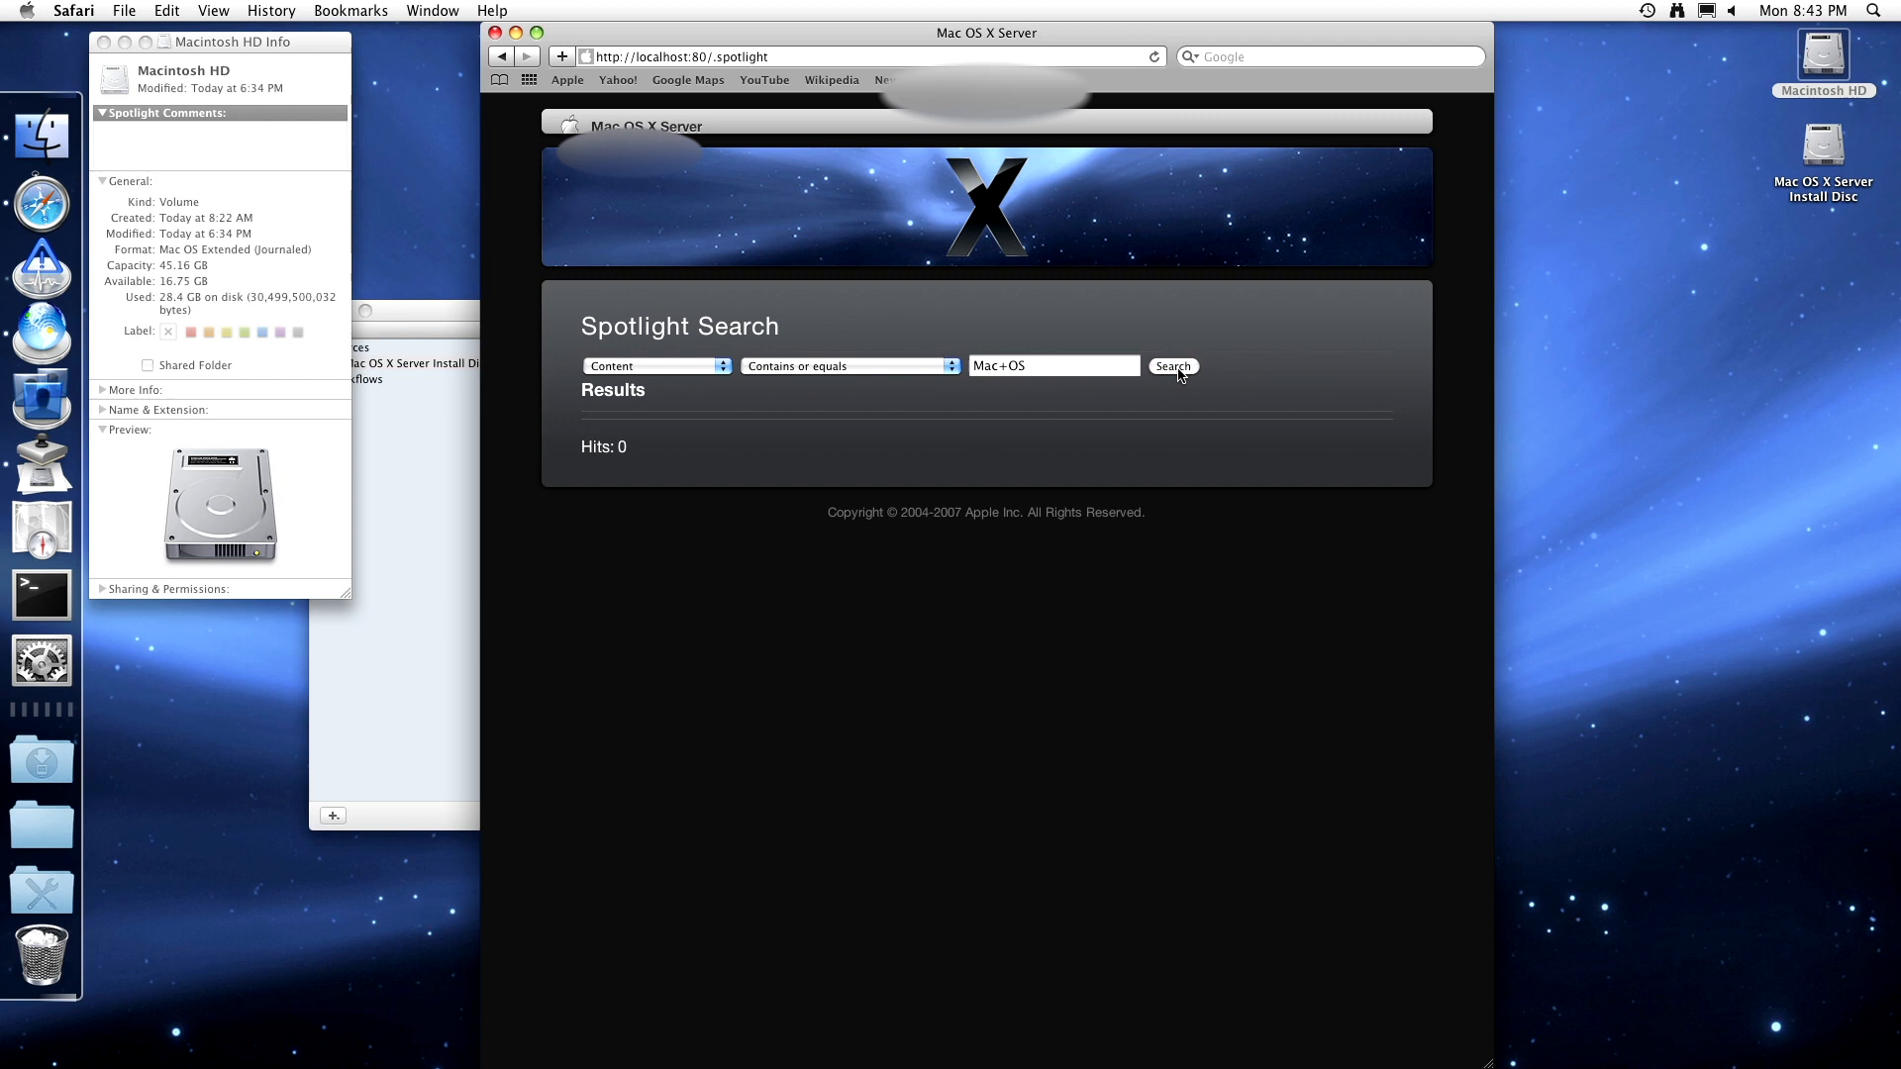
- Search the site content for 'web', which returns 4 hits
click(1065, 371)
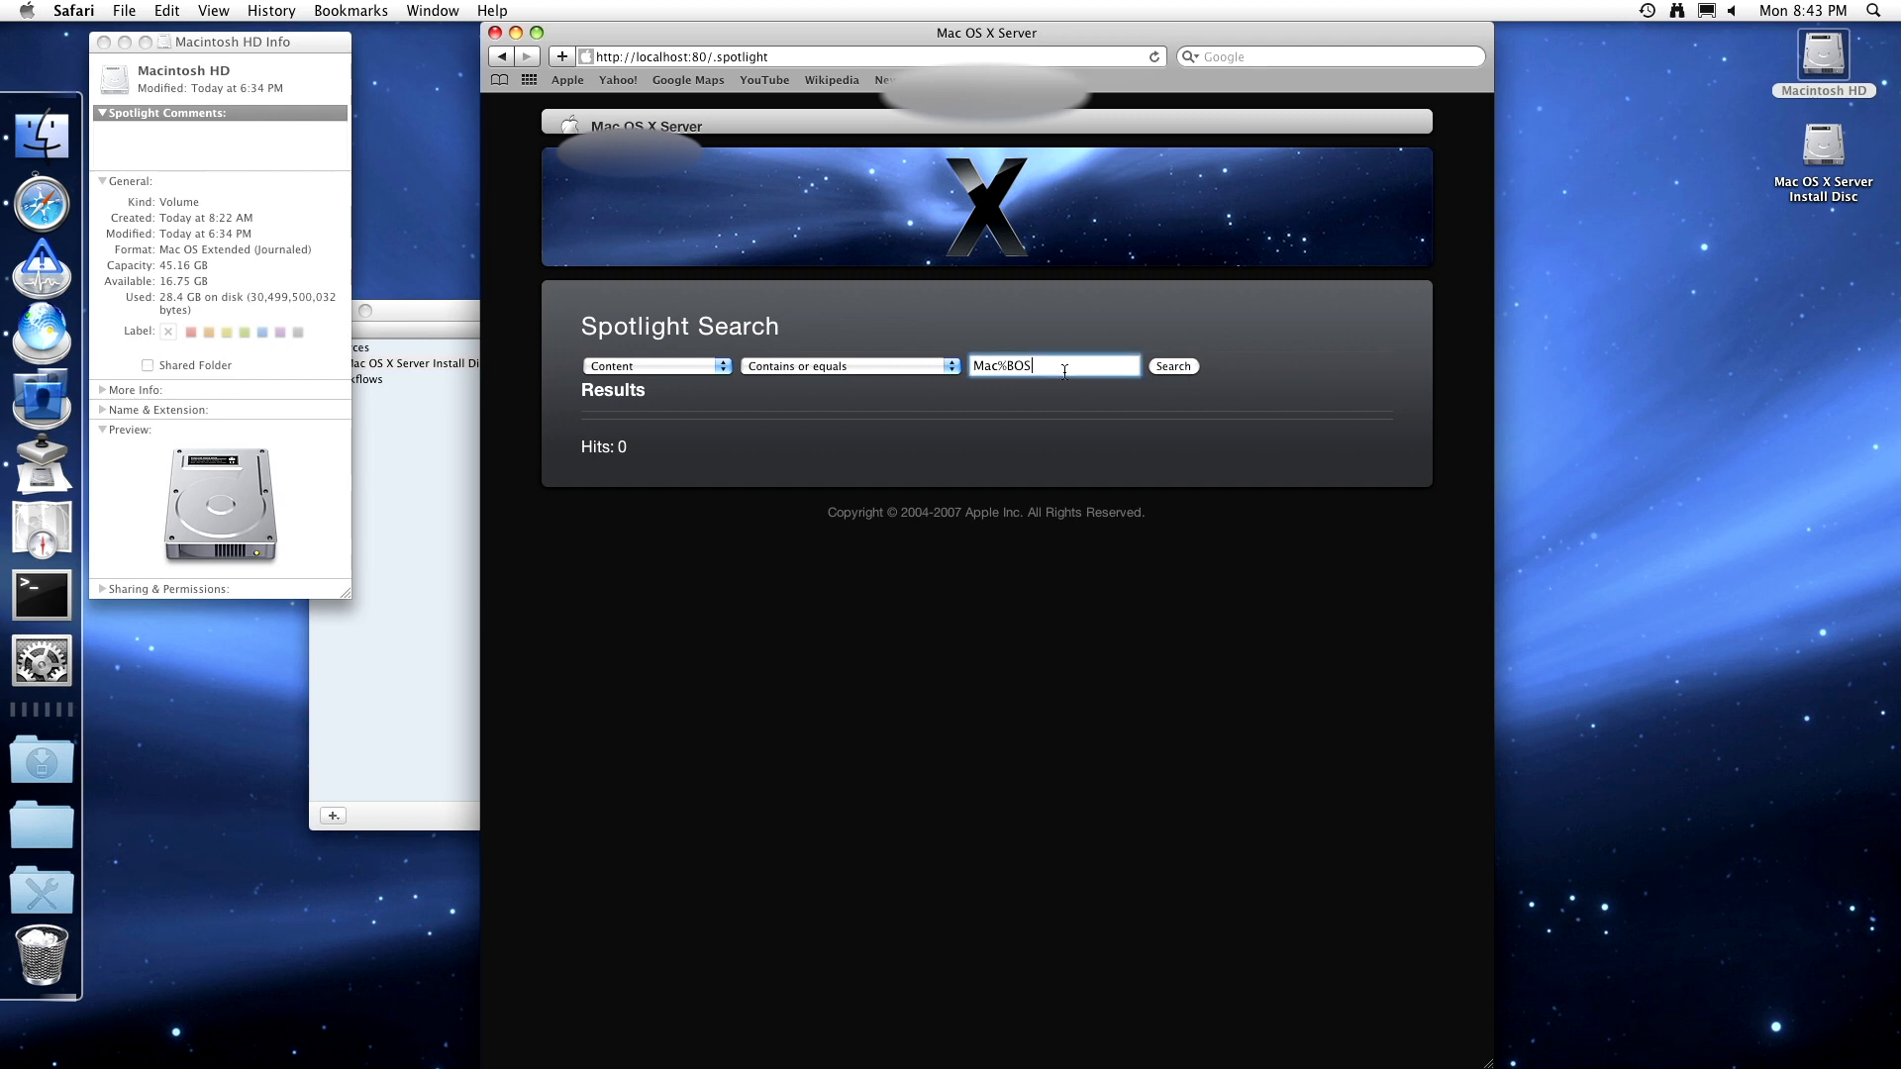
key(BackSpace)
key(BackSpace)
key(BackSpace)
key(BackSpace)
key(BackSpace)
key(BackSpace)
key(BackSpace)
text(web)
key(Return)
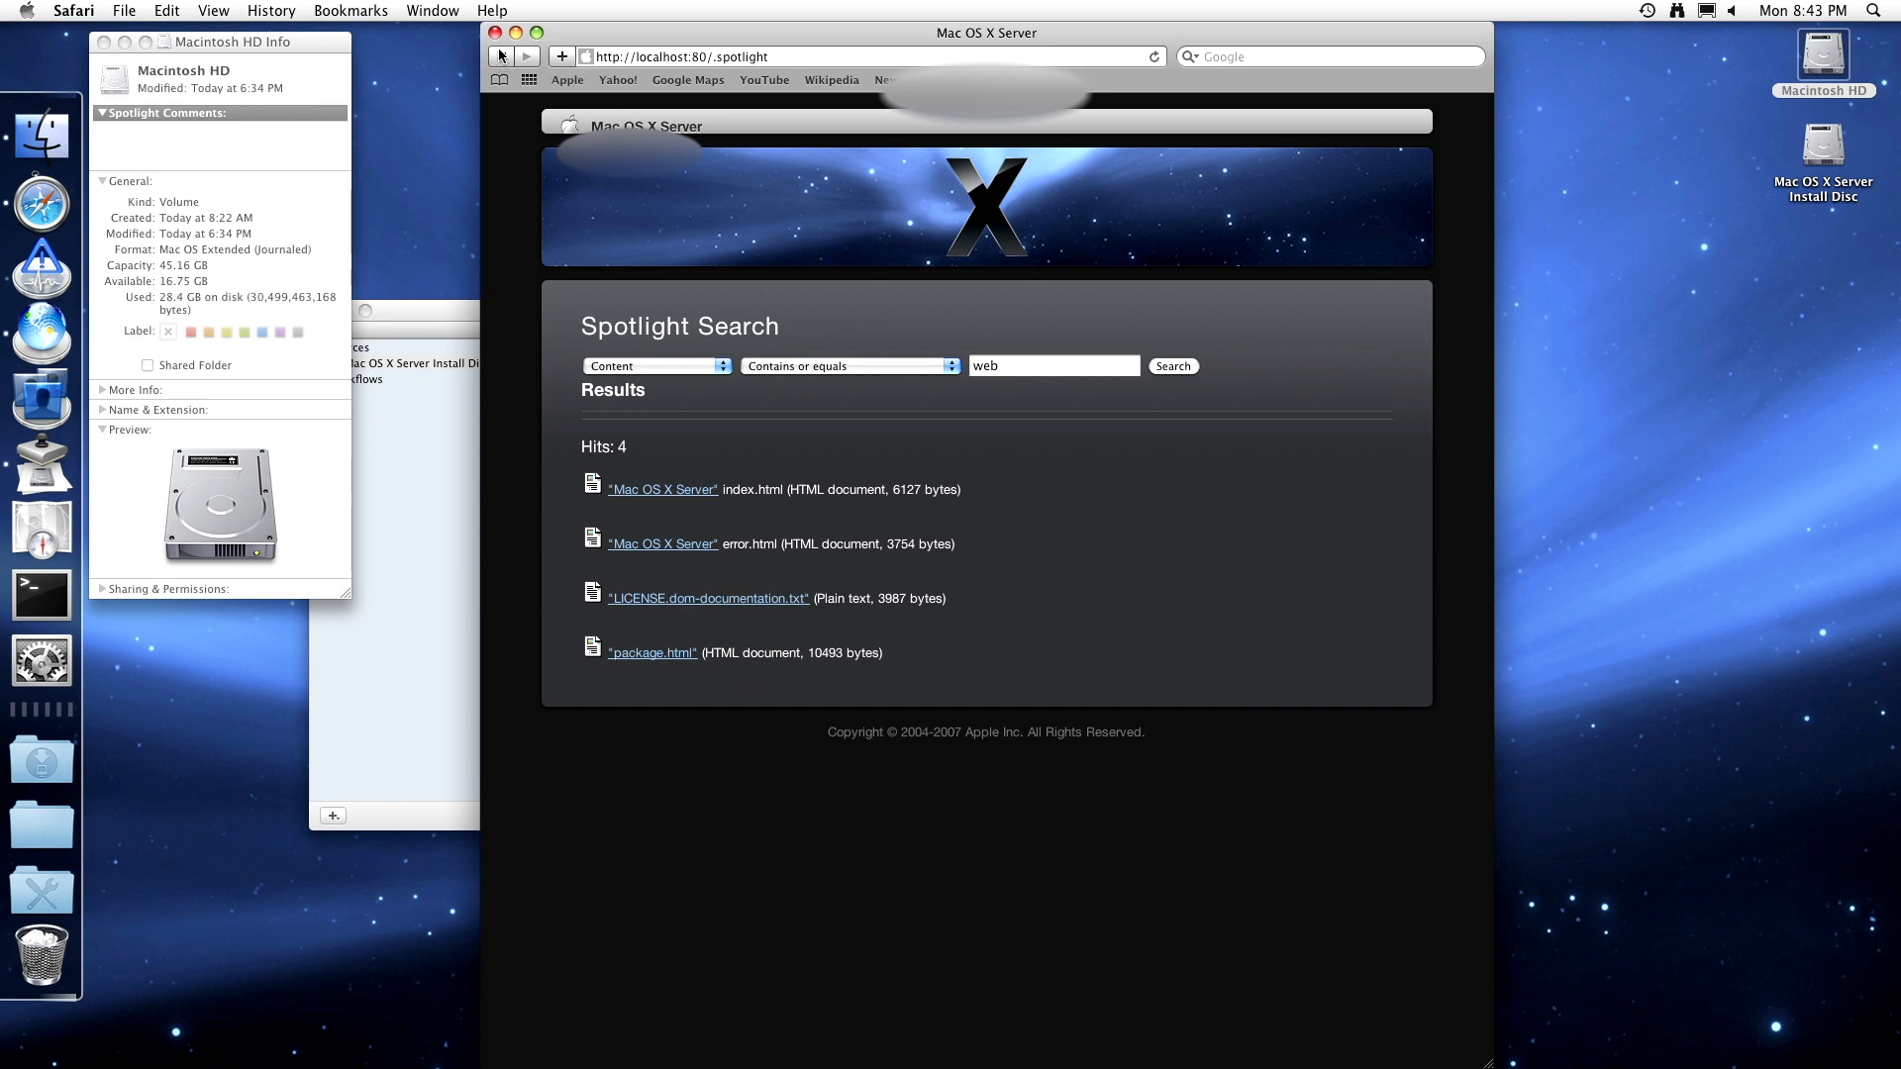
key(super+Tab)
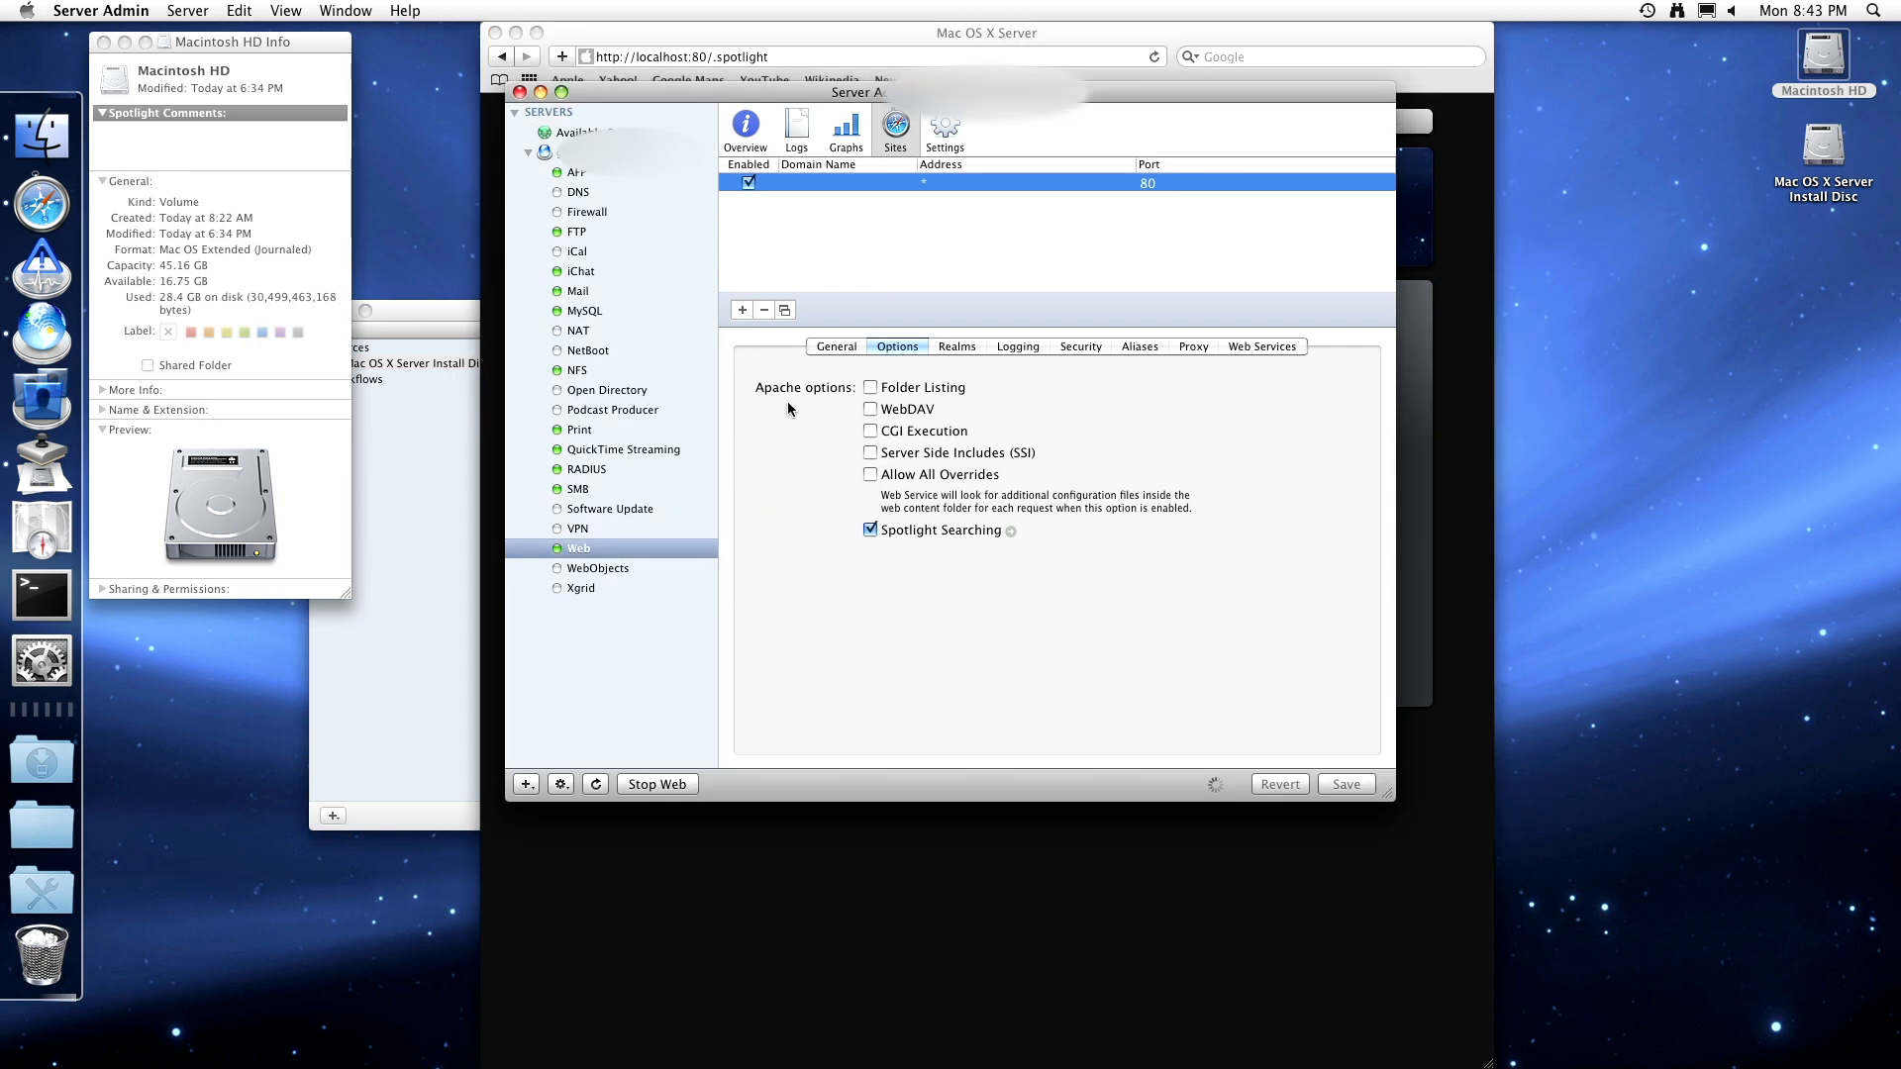
- Enable webmail, user blogs, group wikis and blogs, web calendar and mailing list archive, then save
click(1224, 346)
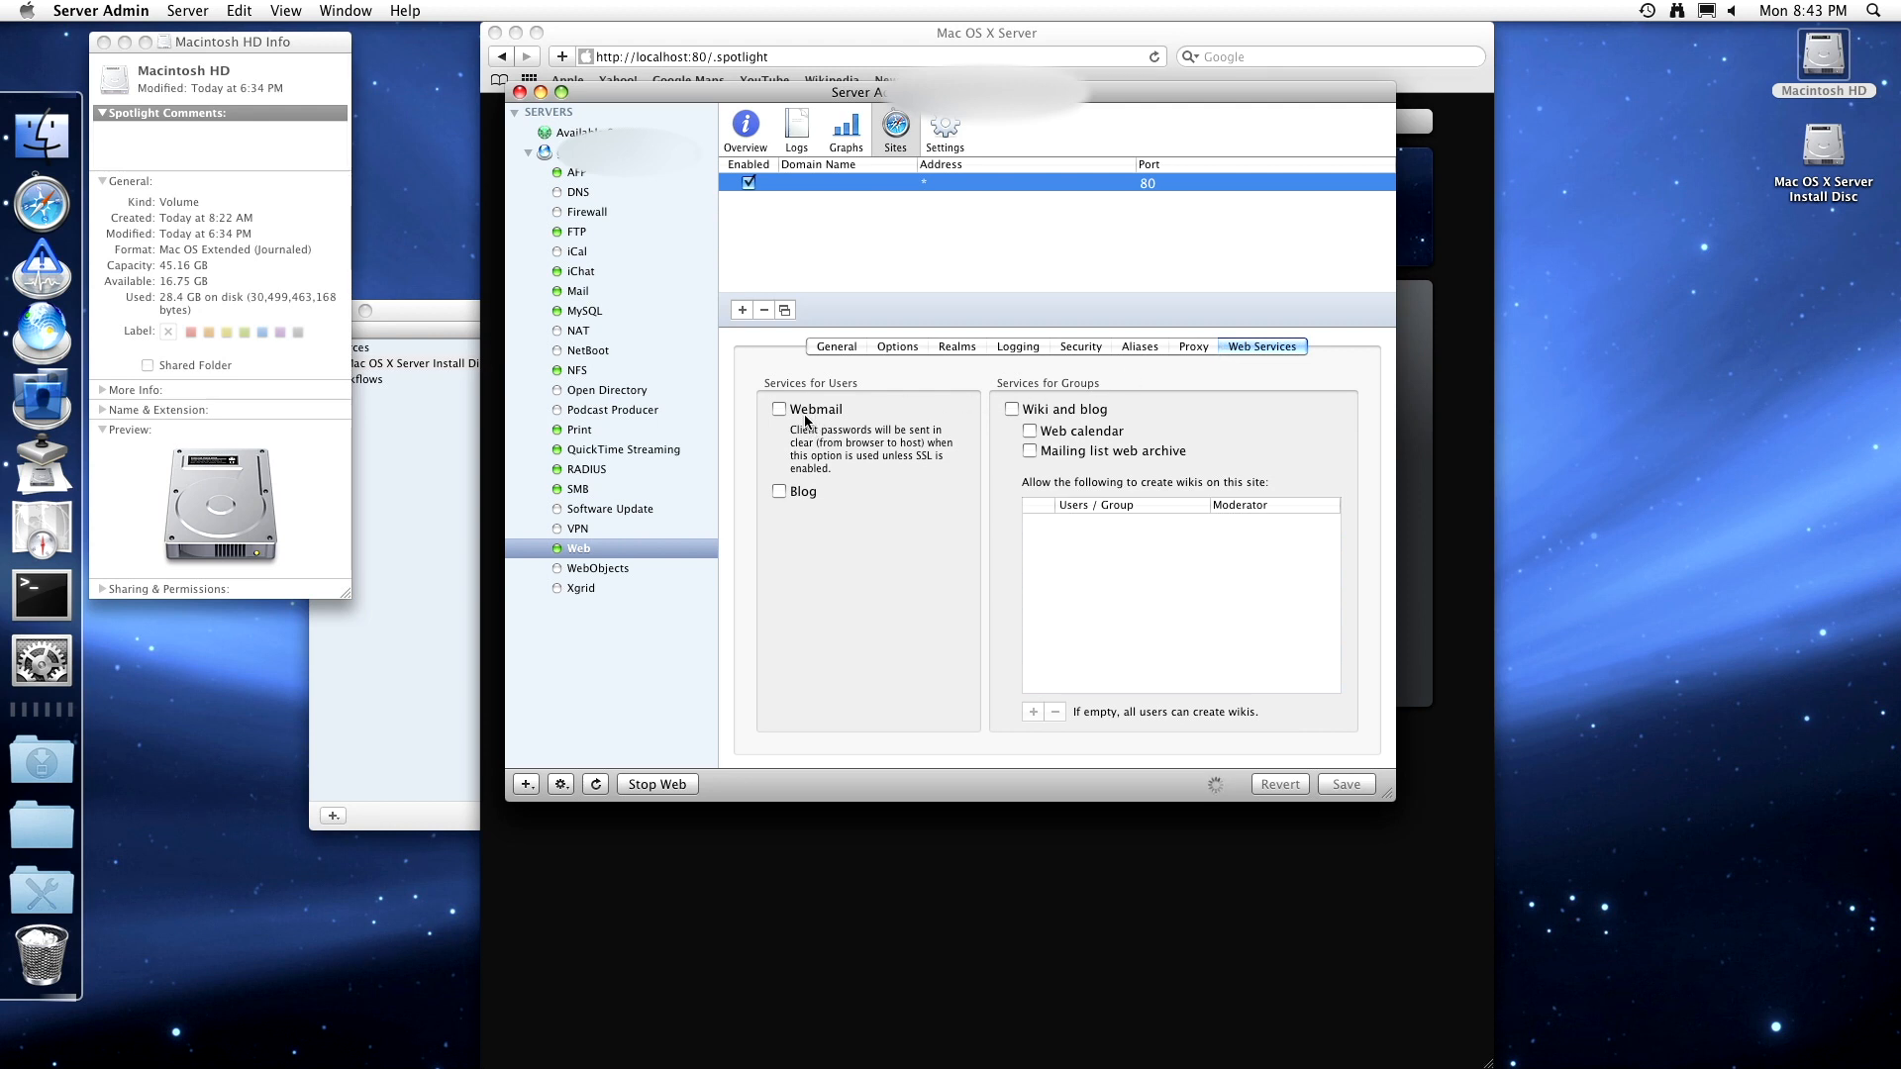
click(779, 408)
click(779, 491)
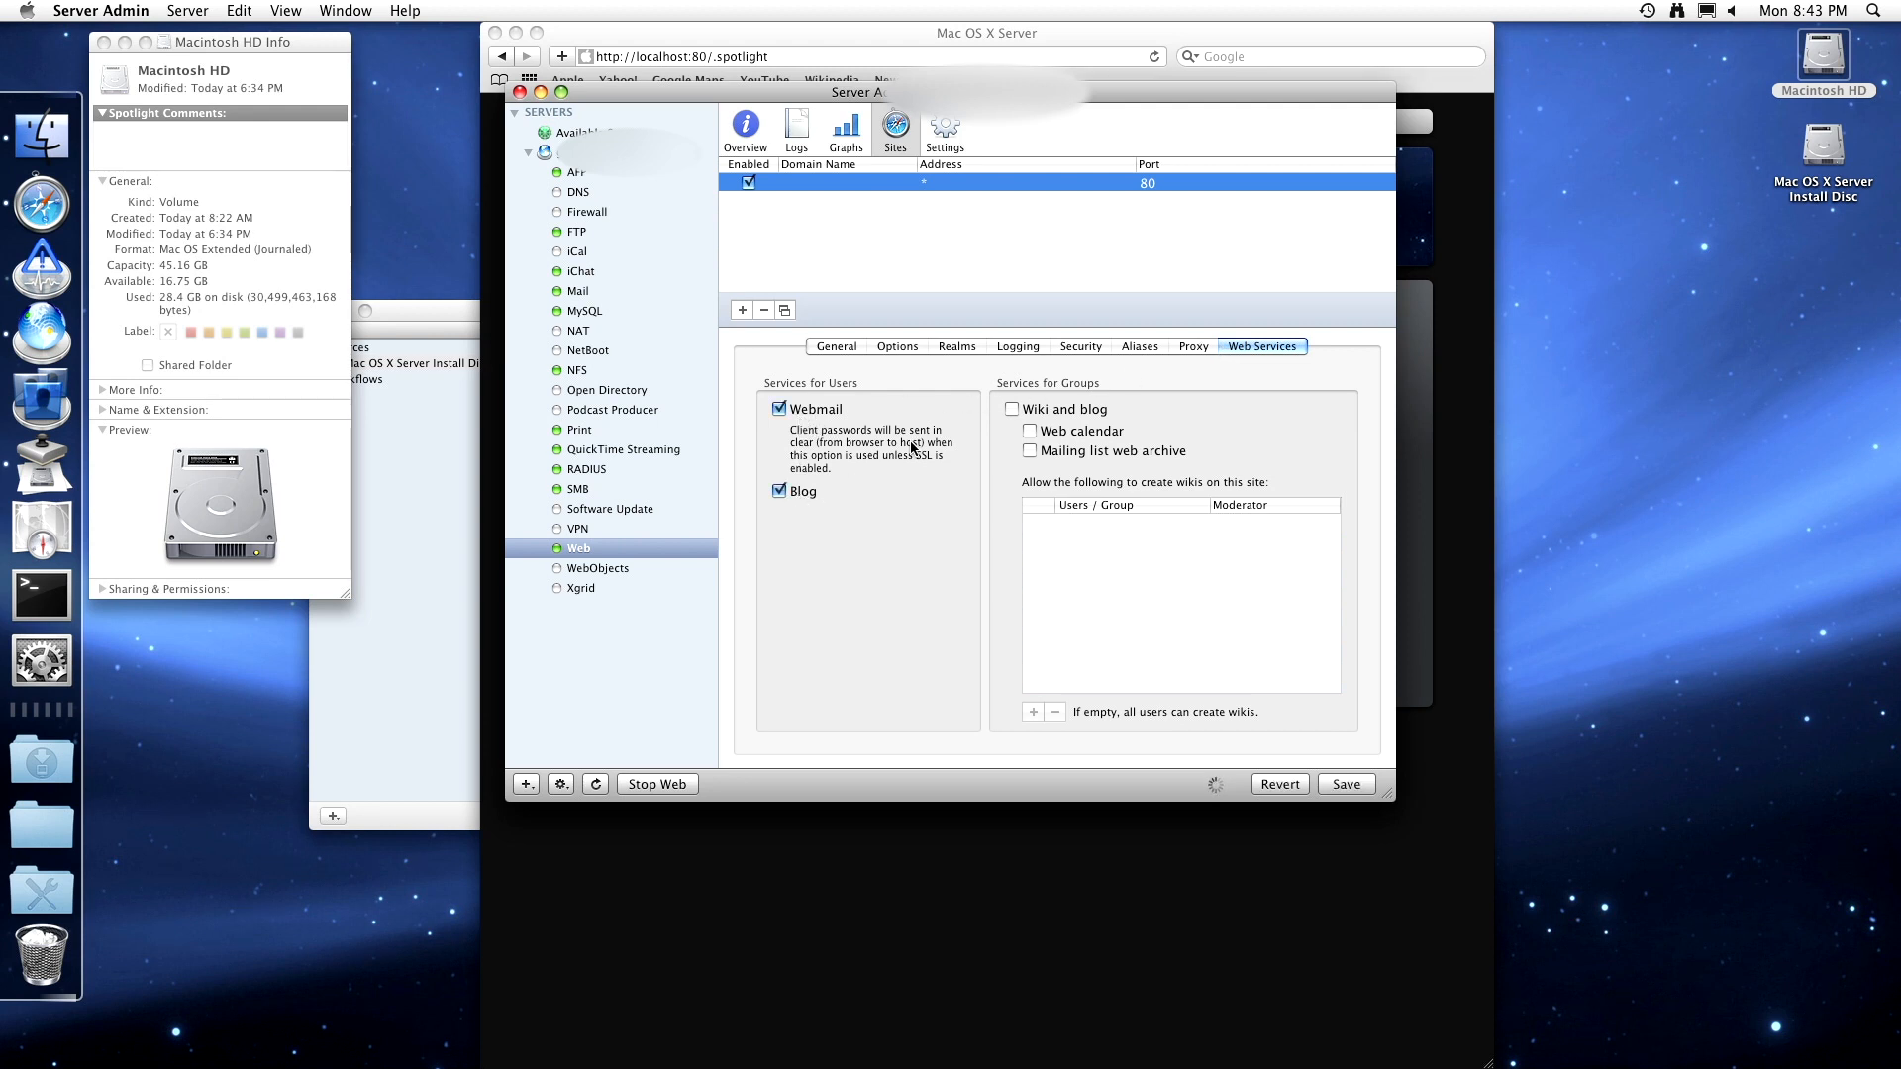
click(1034, 410)
click(1031, 432)
click(1030, 452)
click(1320, 783)
- Switch the Web graph to Requests per second, then check the sites list and service overview
click(836, 152)
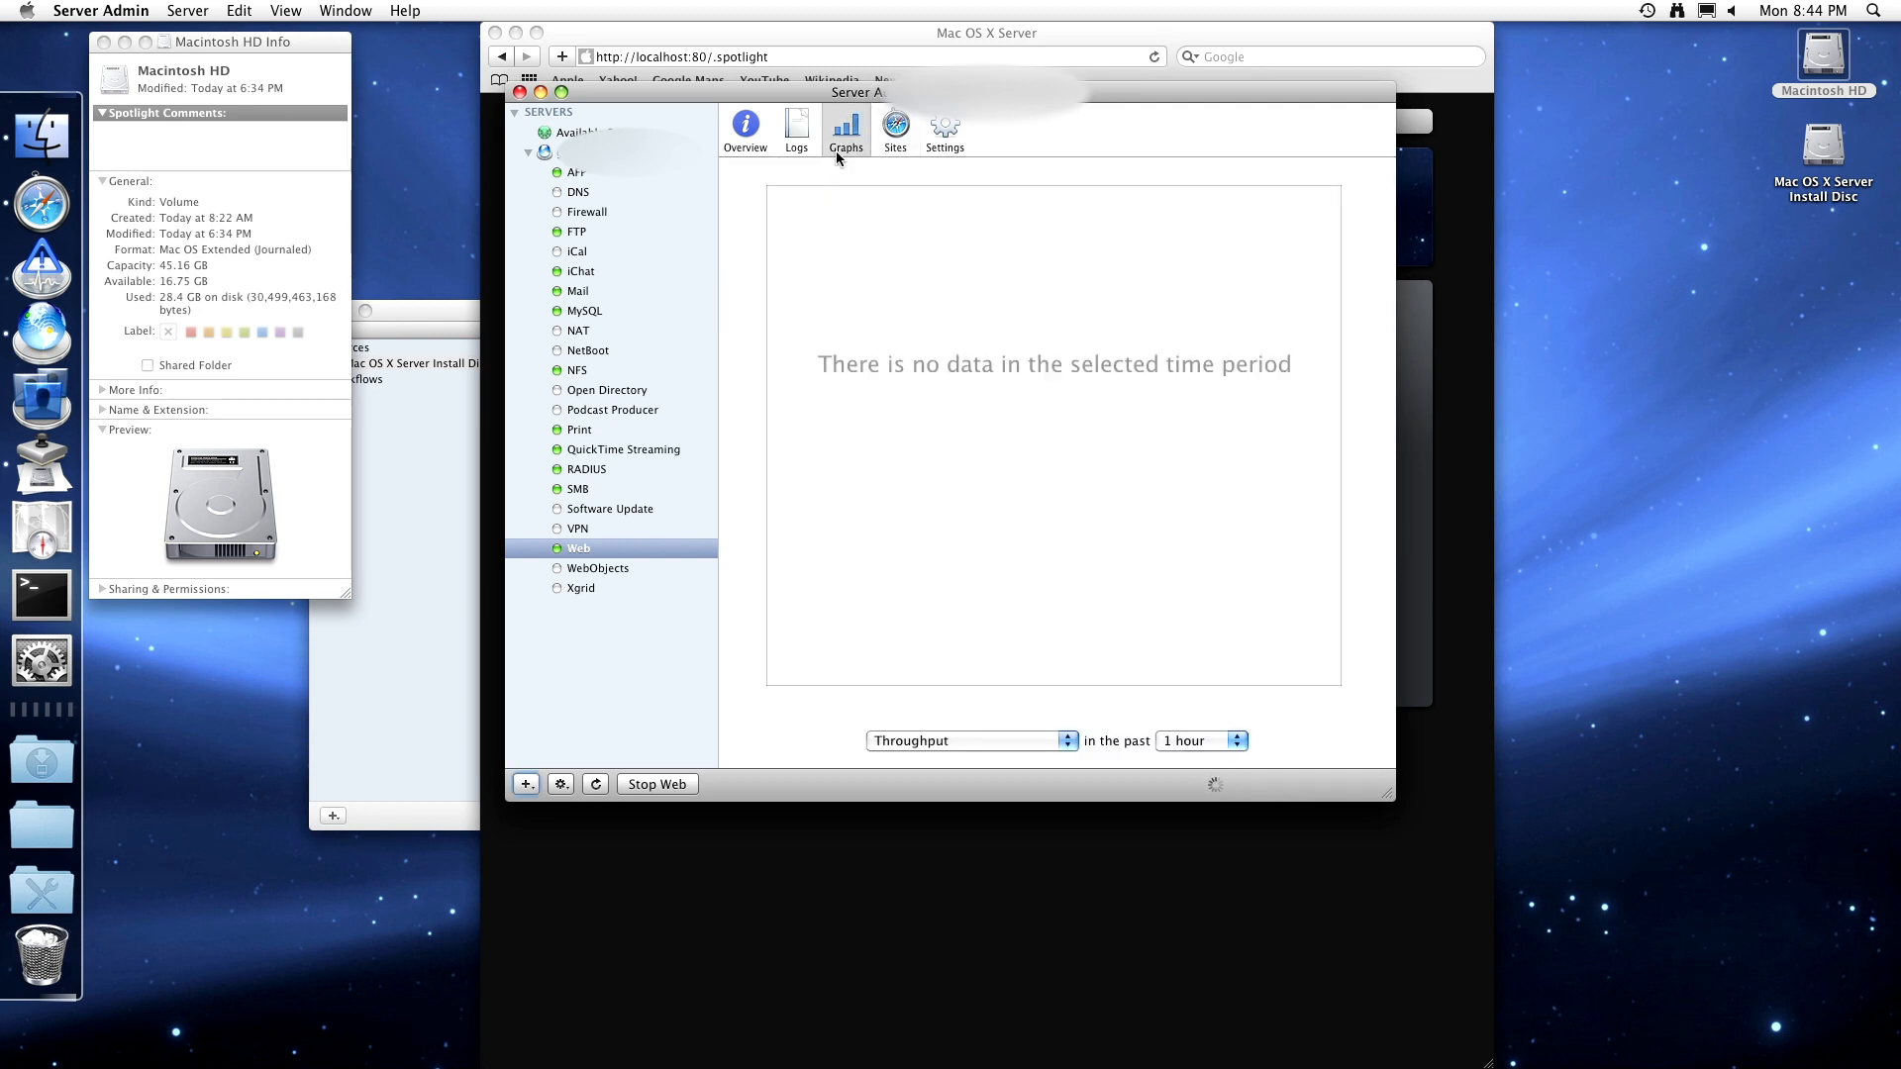
click(986, 743)
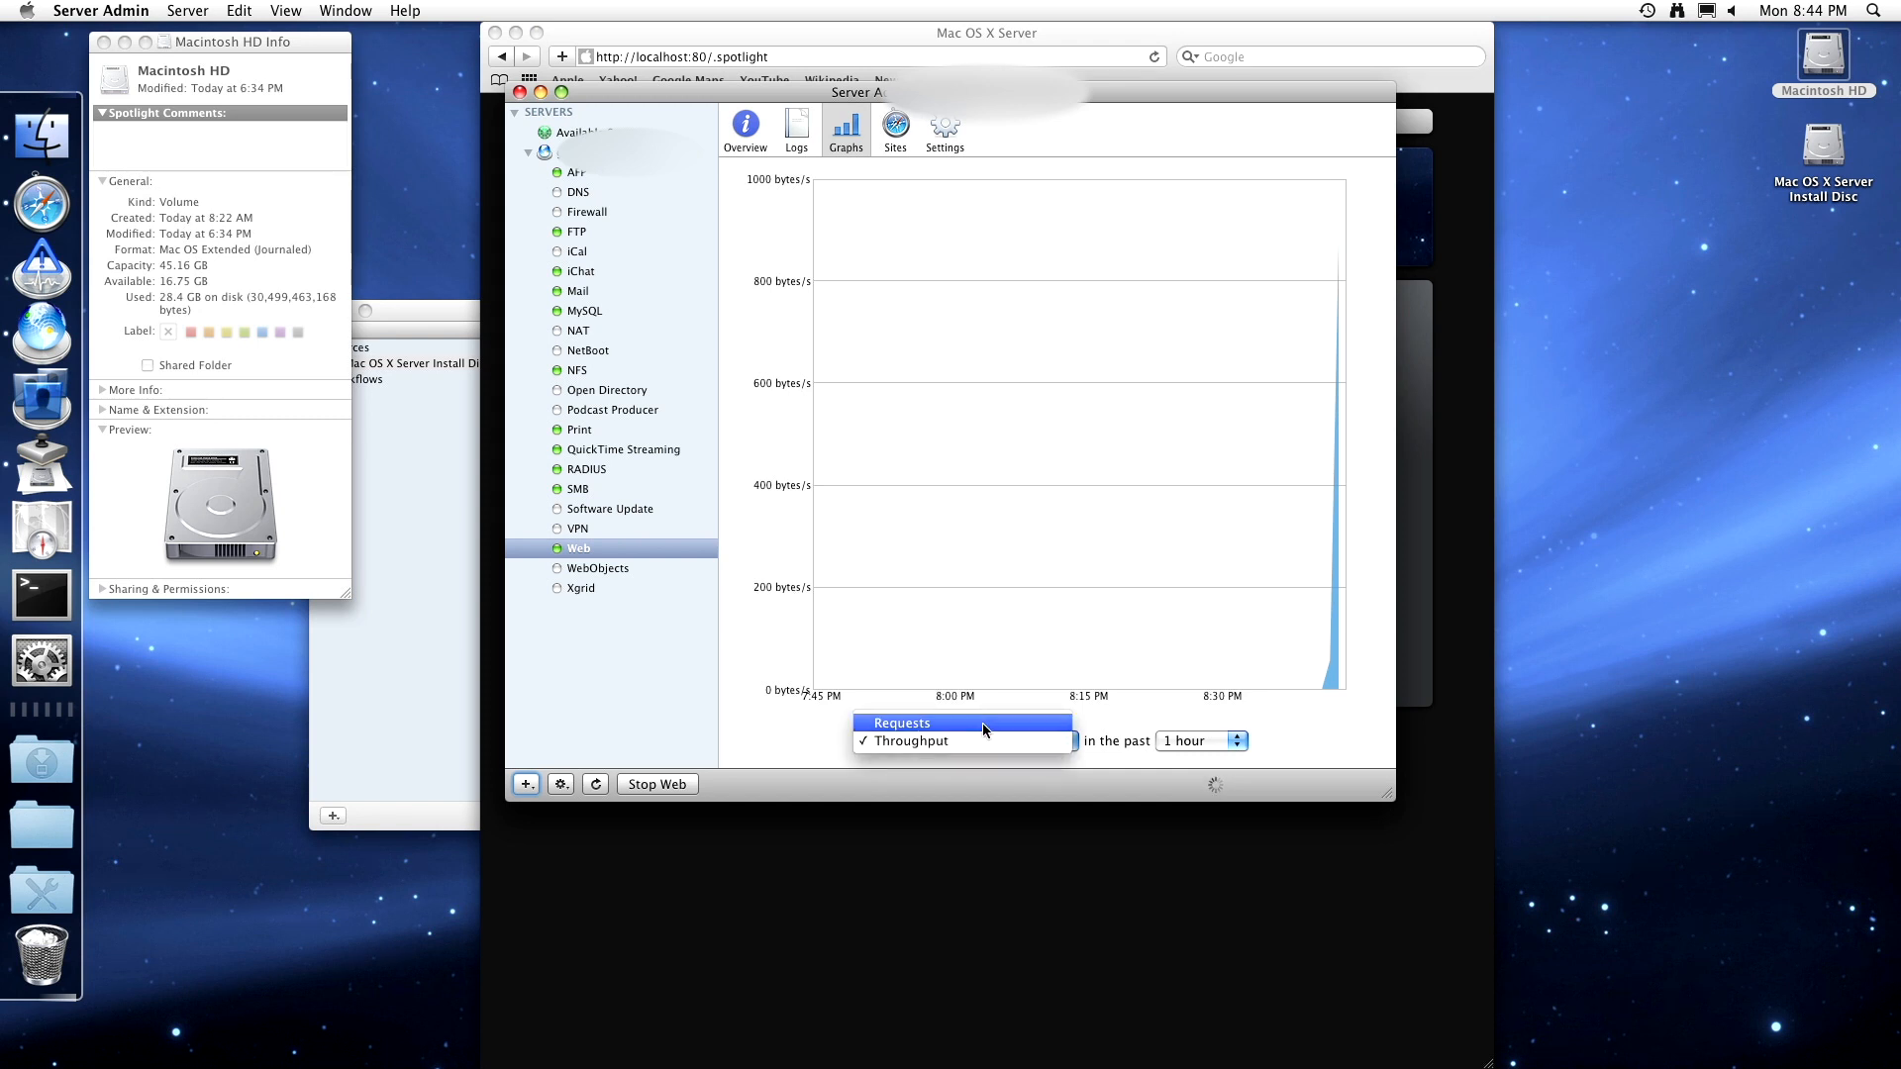
click(982, 724)
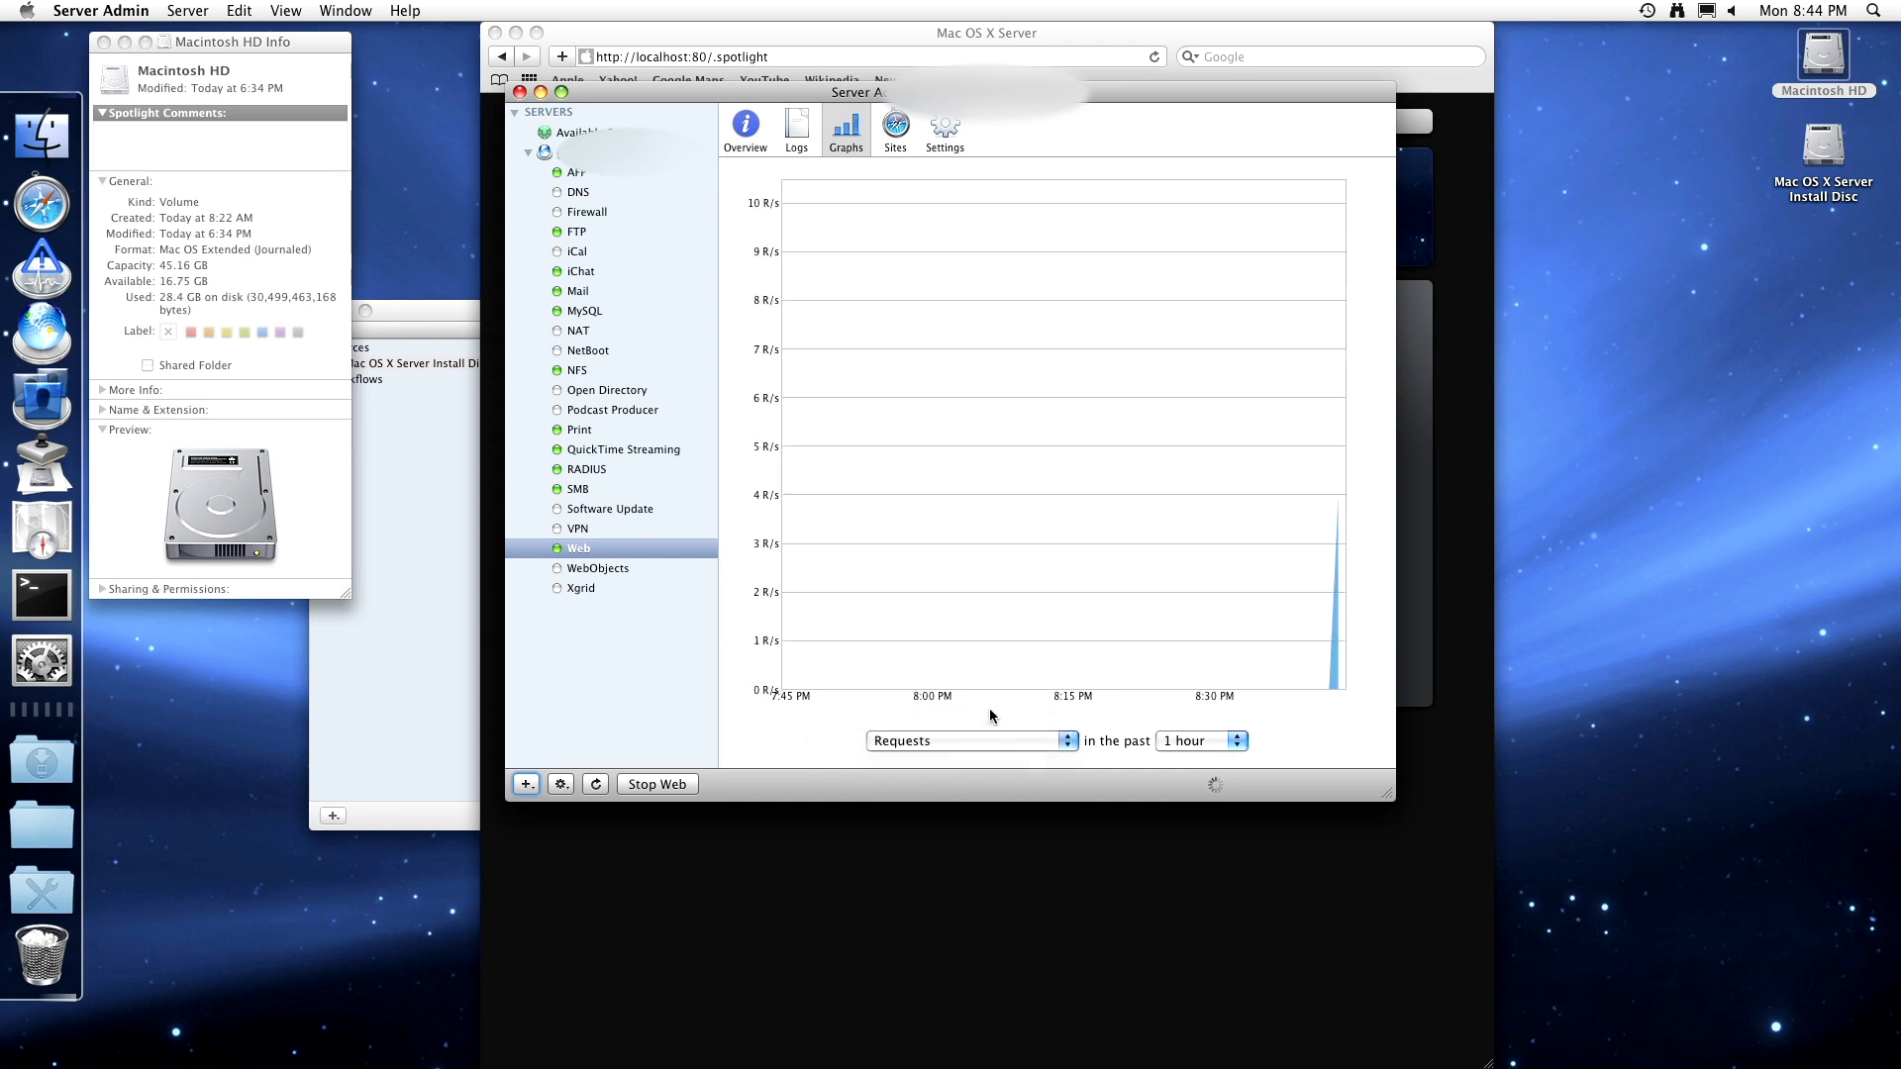
click(896, 126)
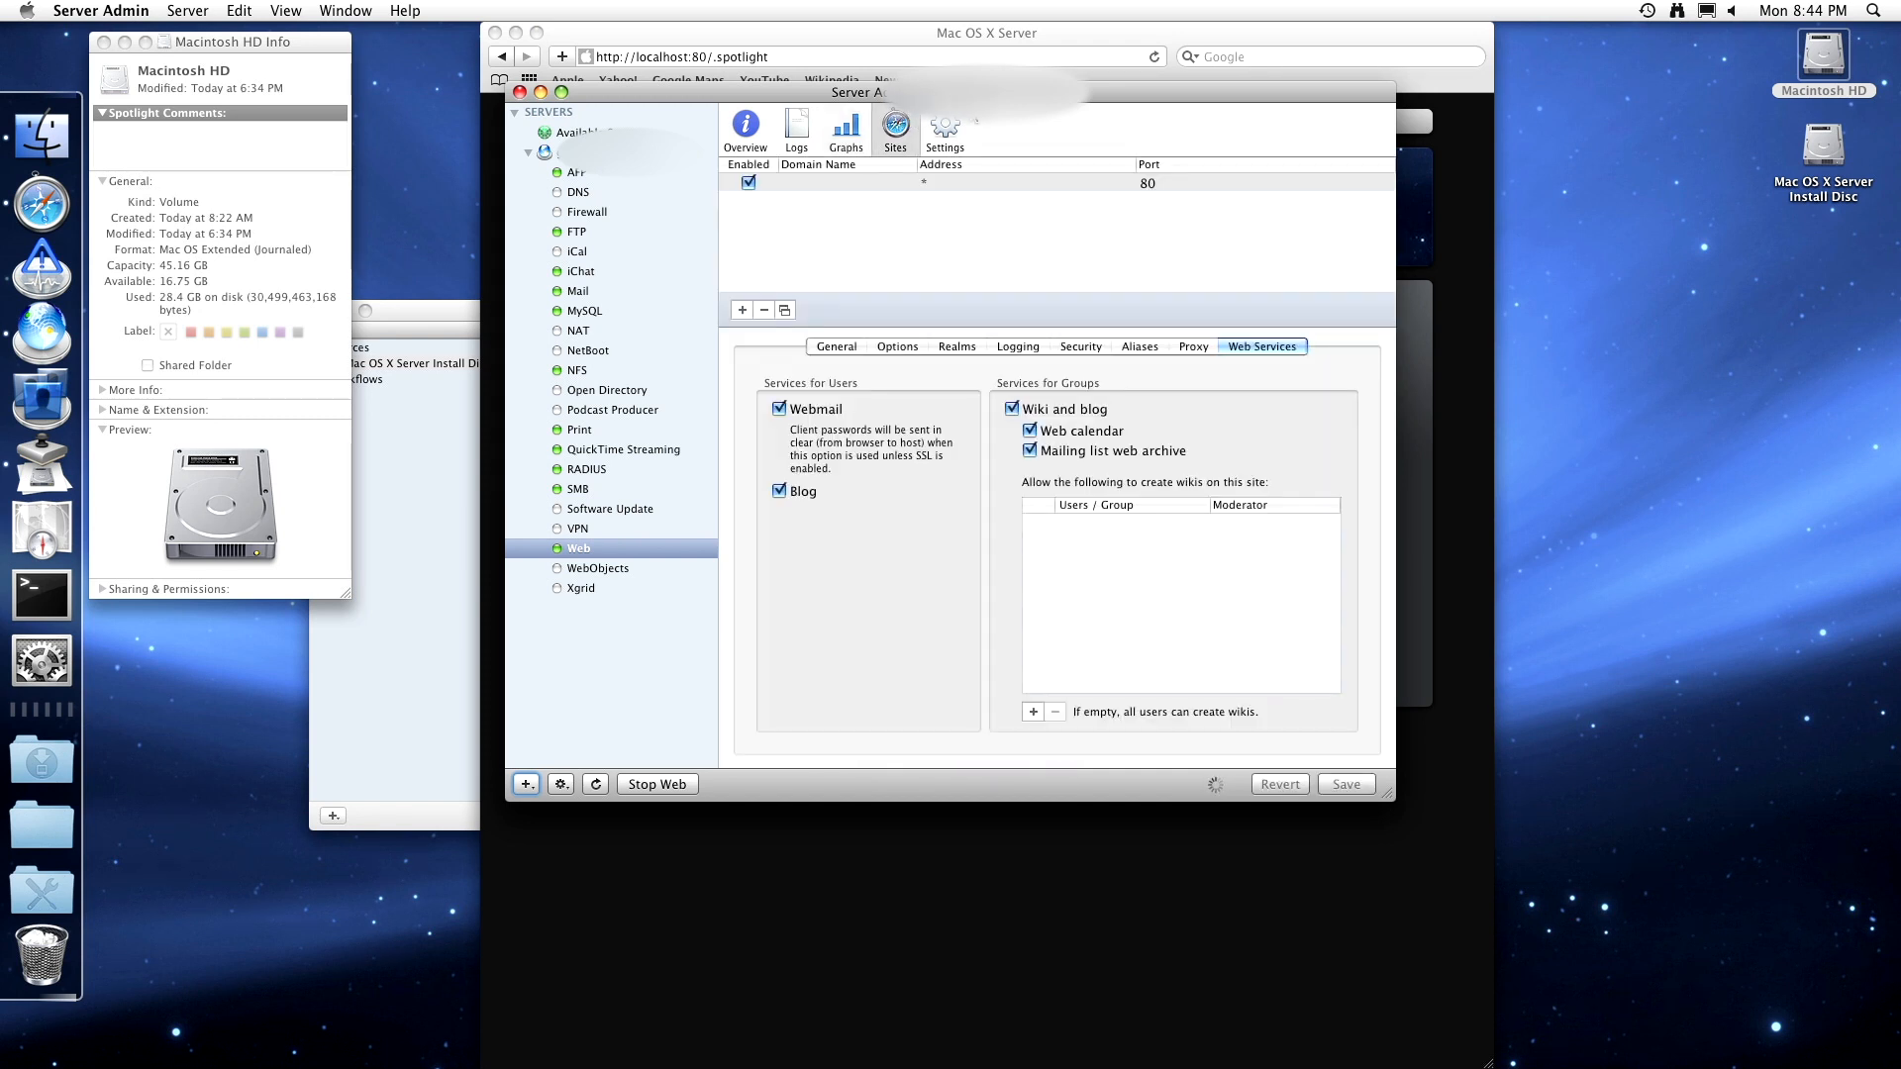
click(753, 135)
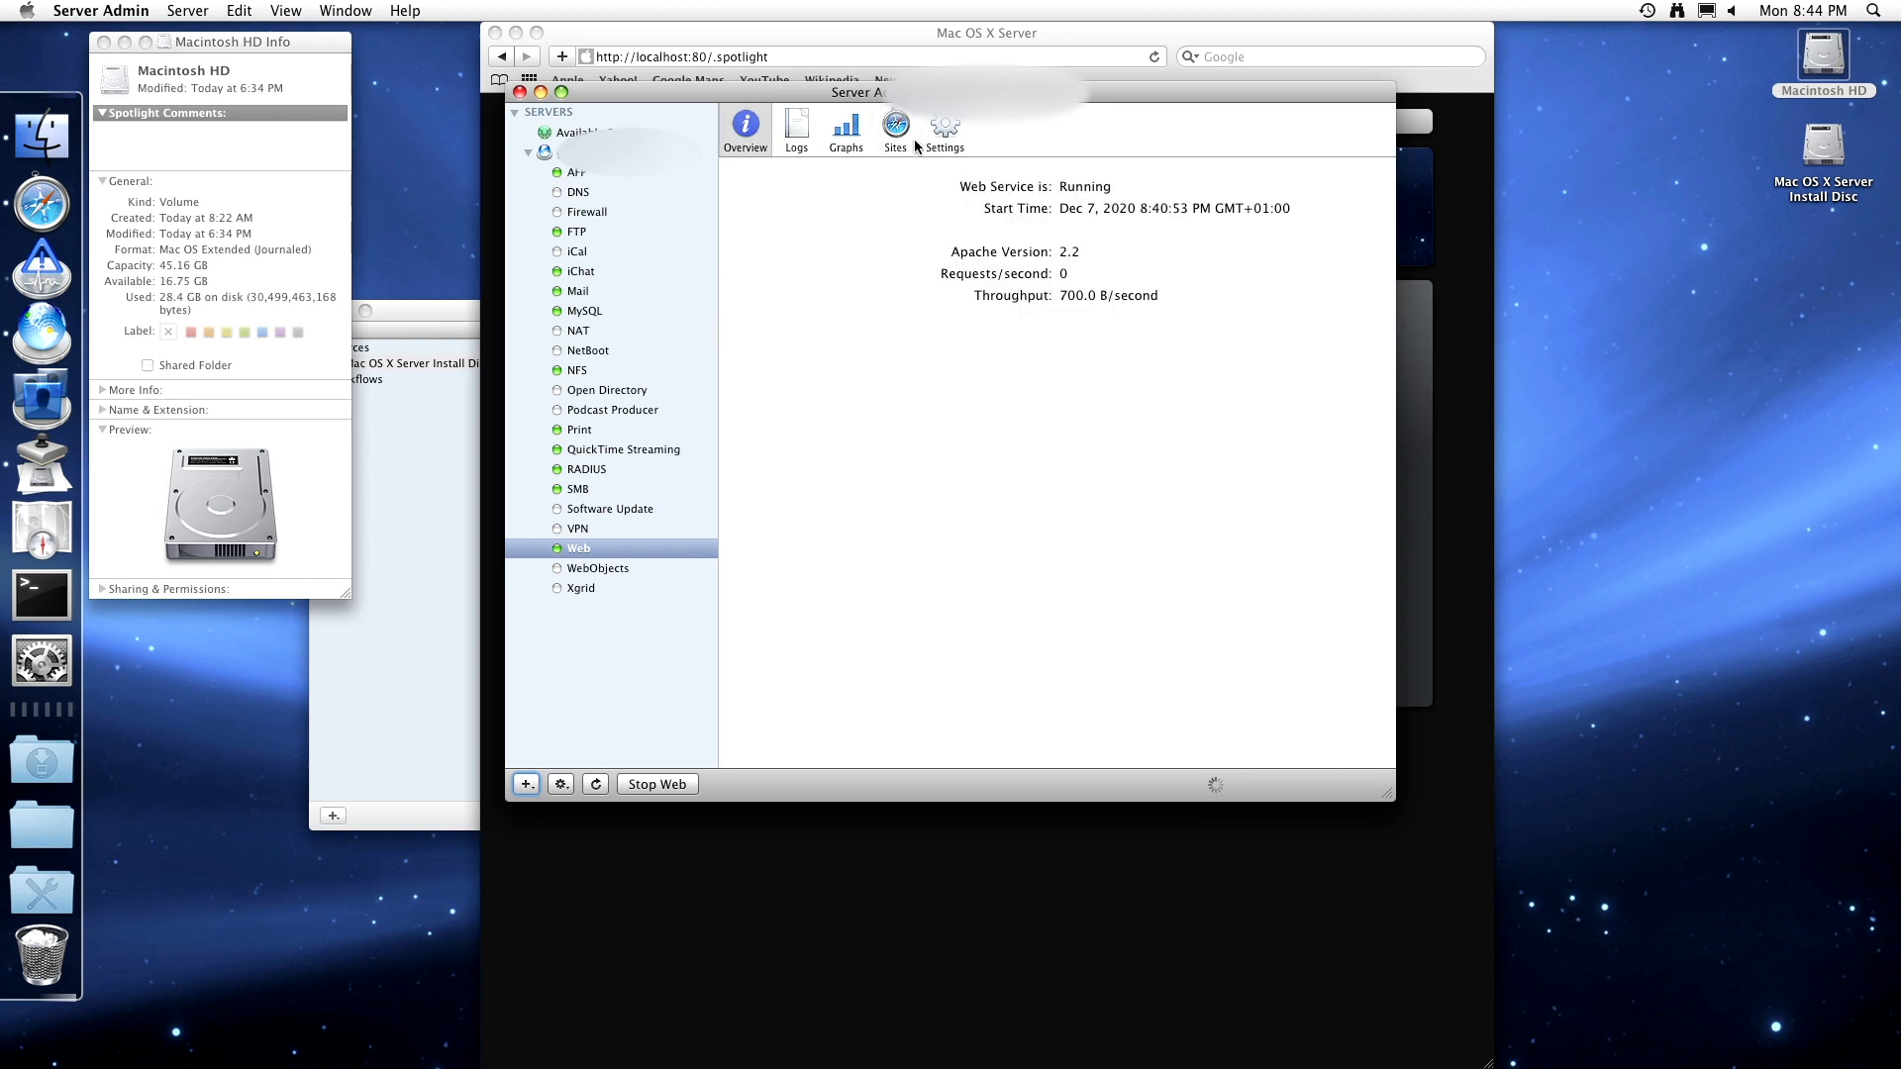
click(942, 51)
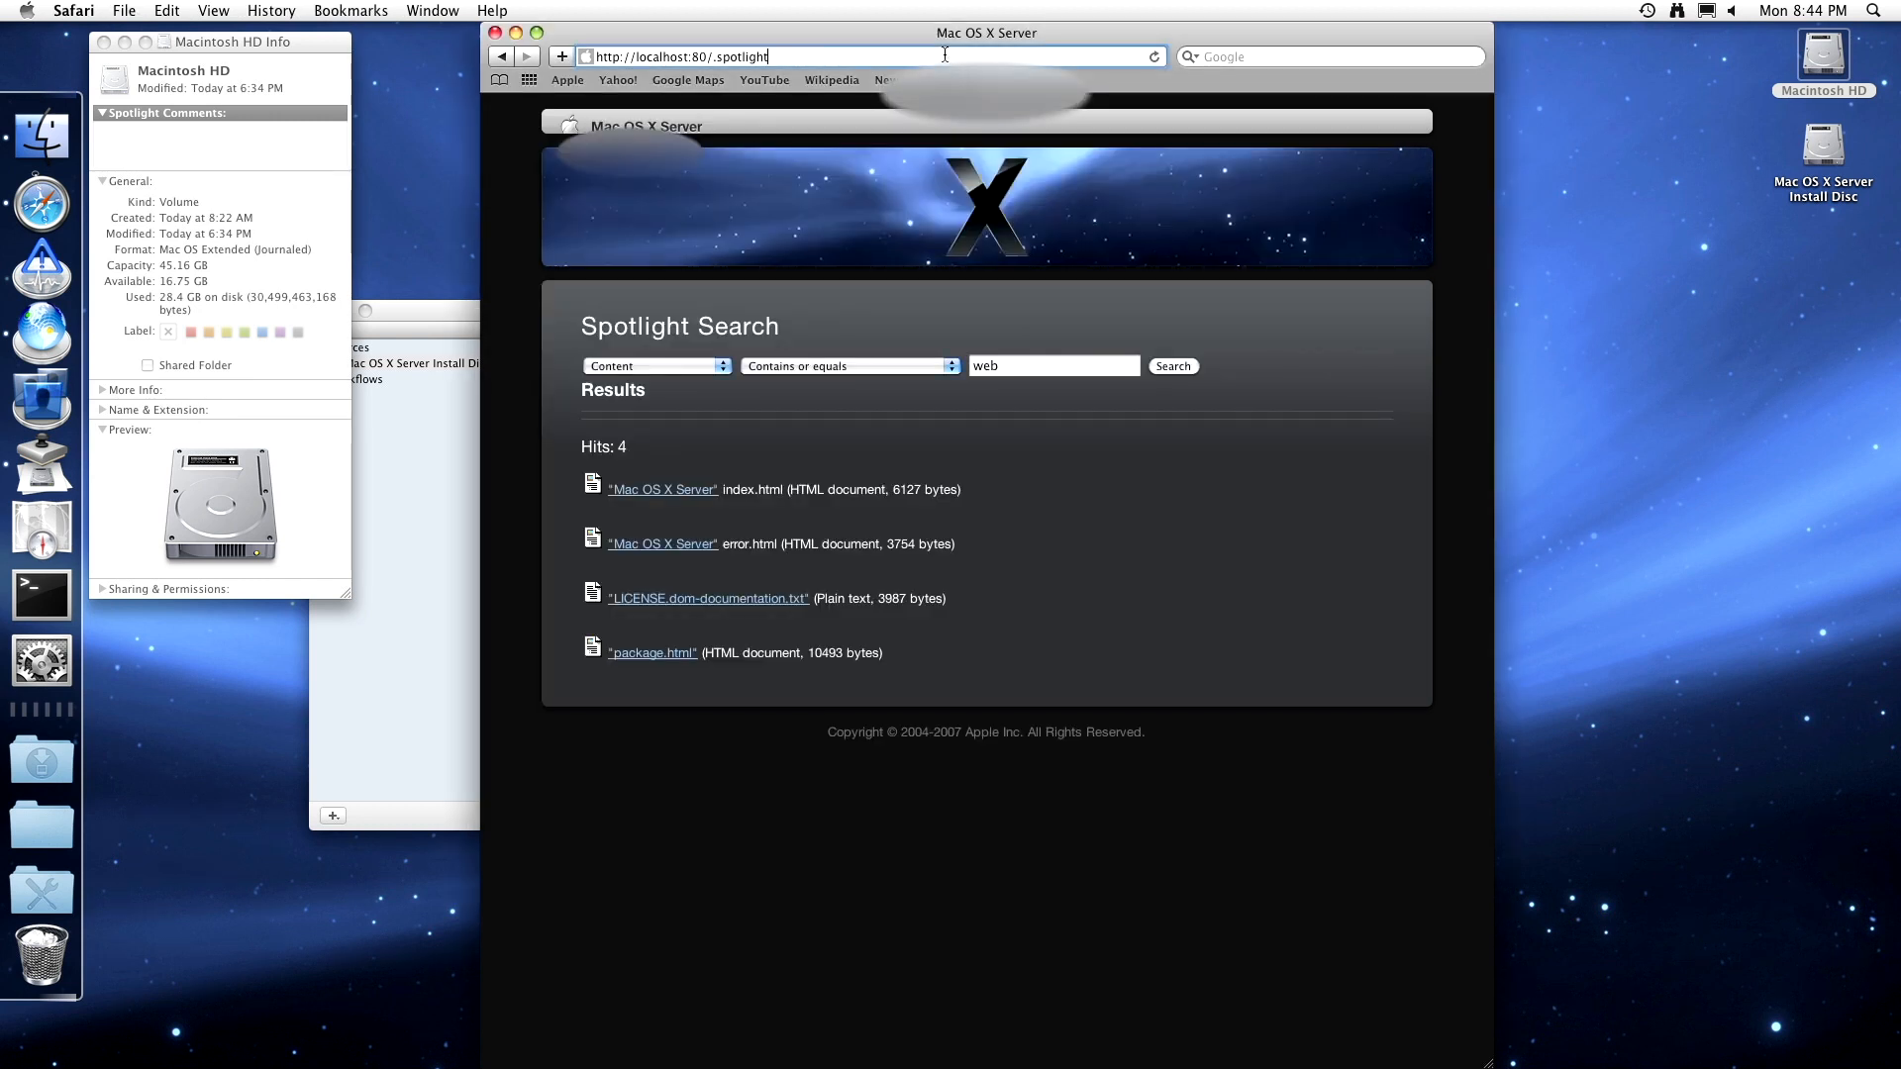
key(BackSpace)
key(BackSpace)
key(BackSpace)
key(BackSpace)
key(BackSpace)
key(BackSpace)
key(BackSpace)
key(Return)
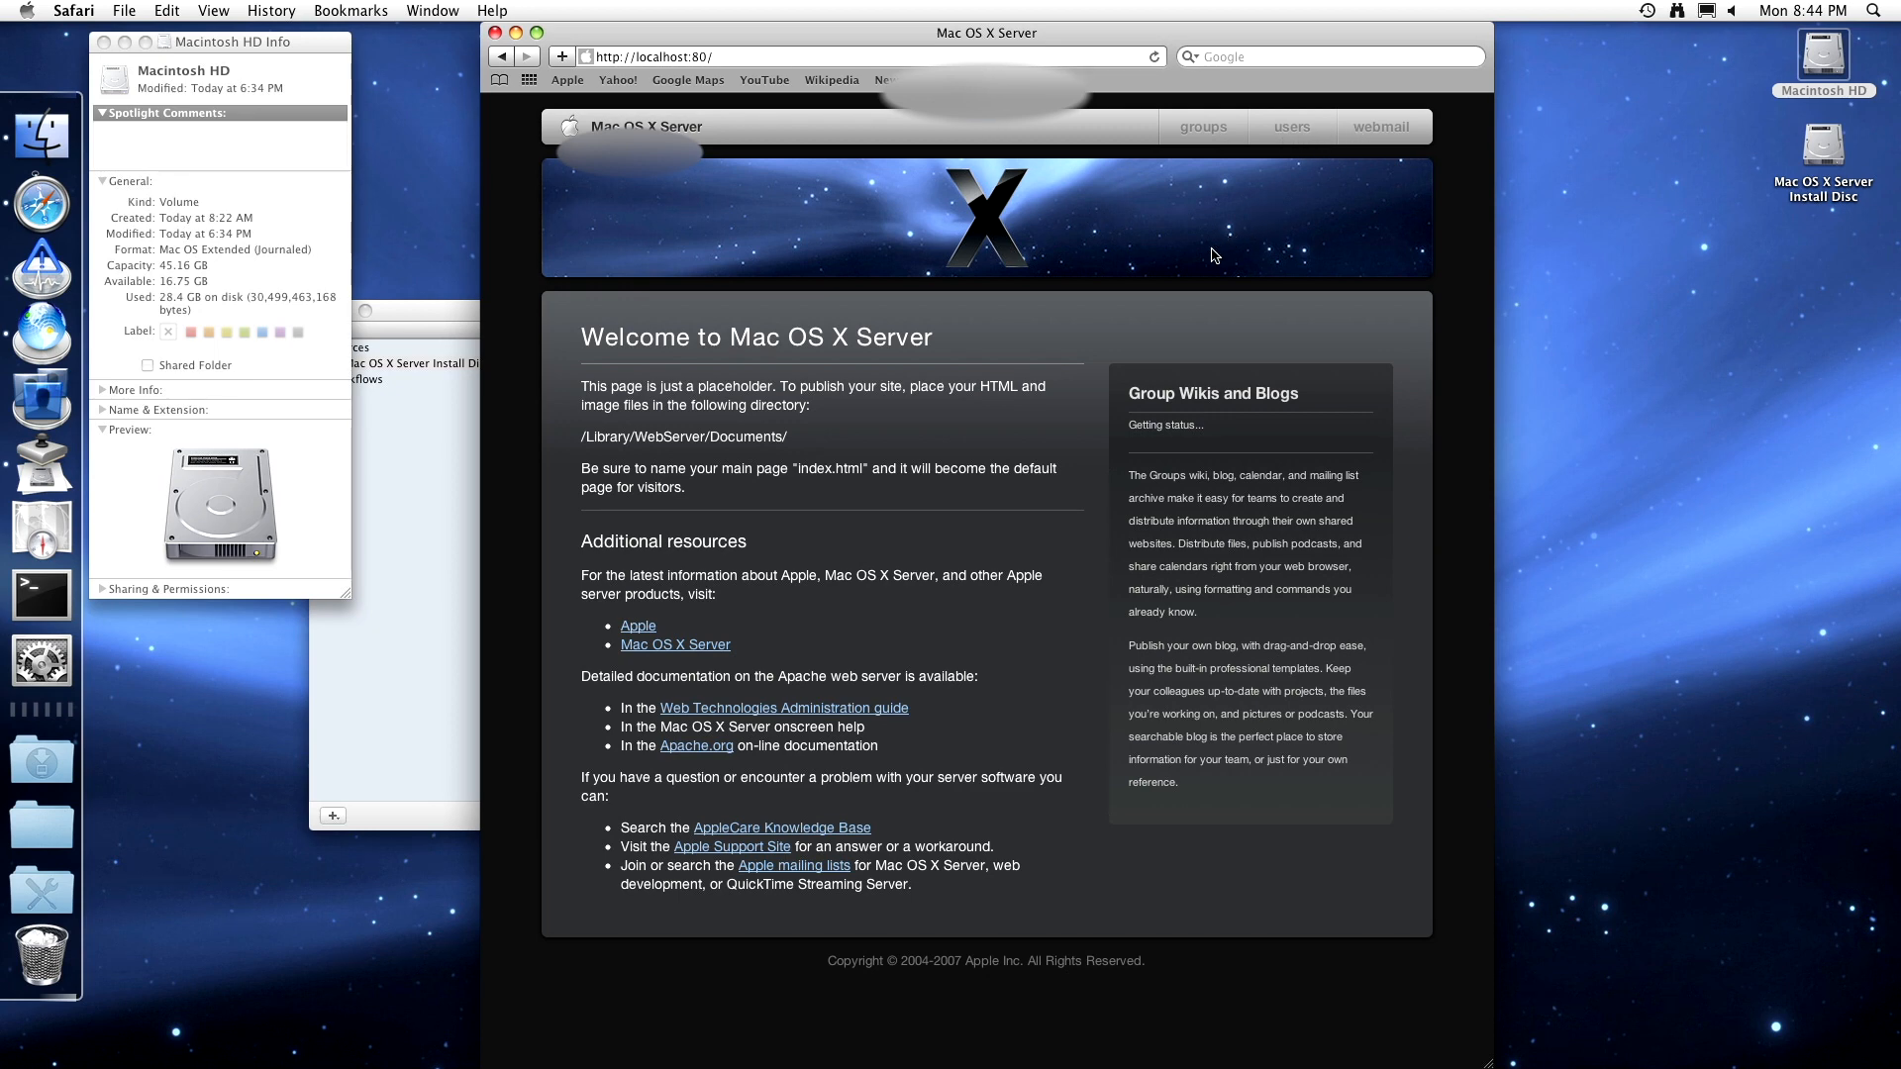
key(super+Tab)
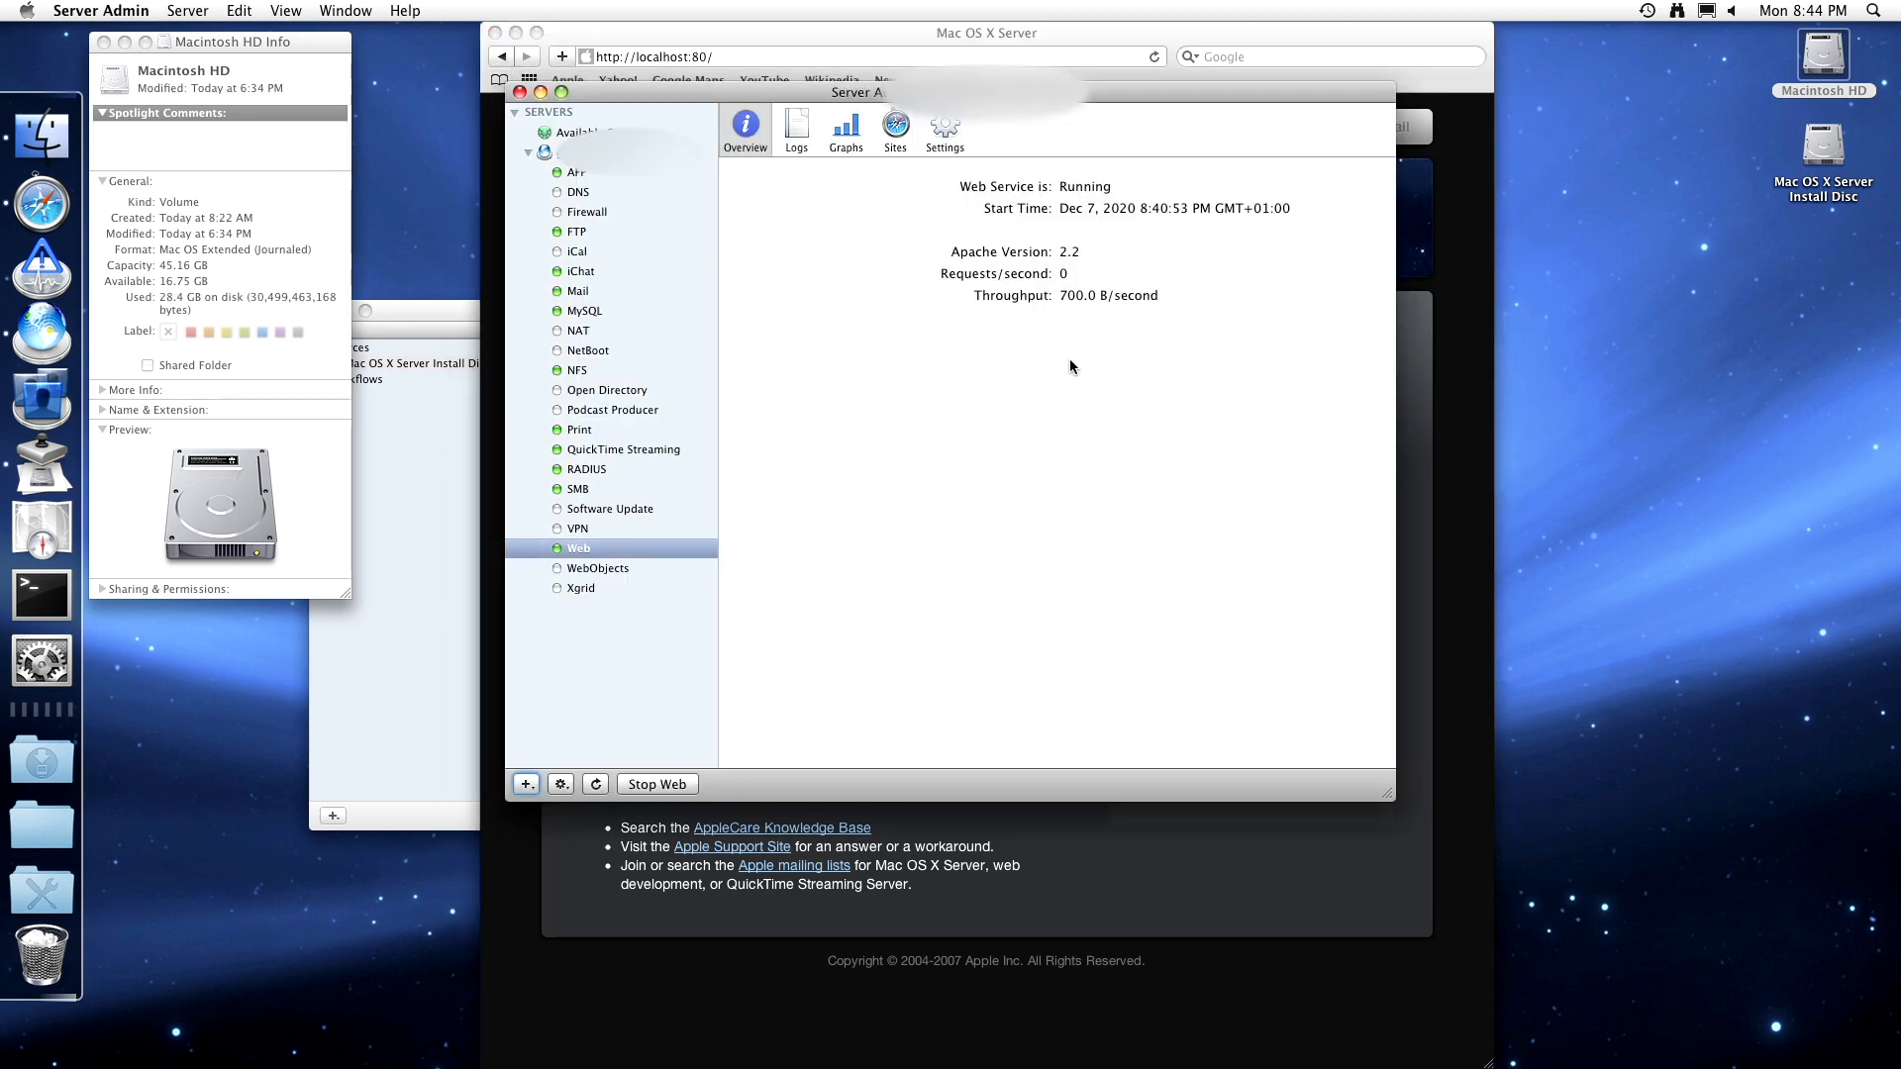
key(super+Tab)
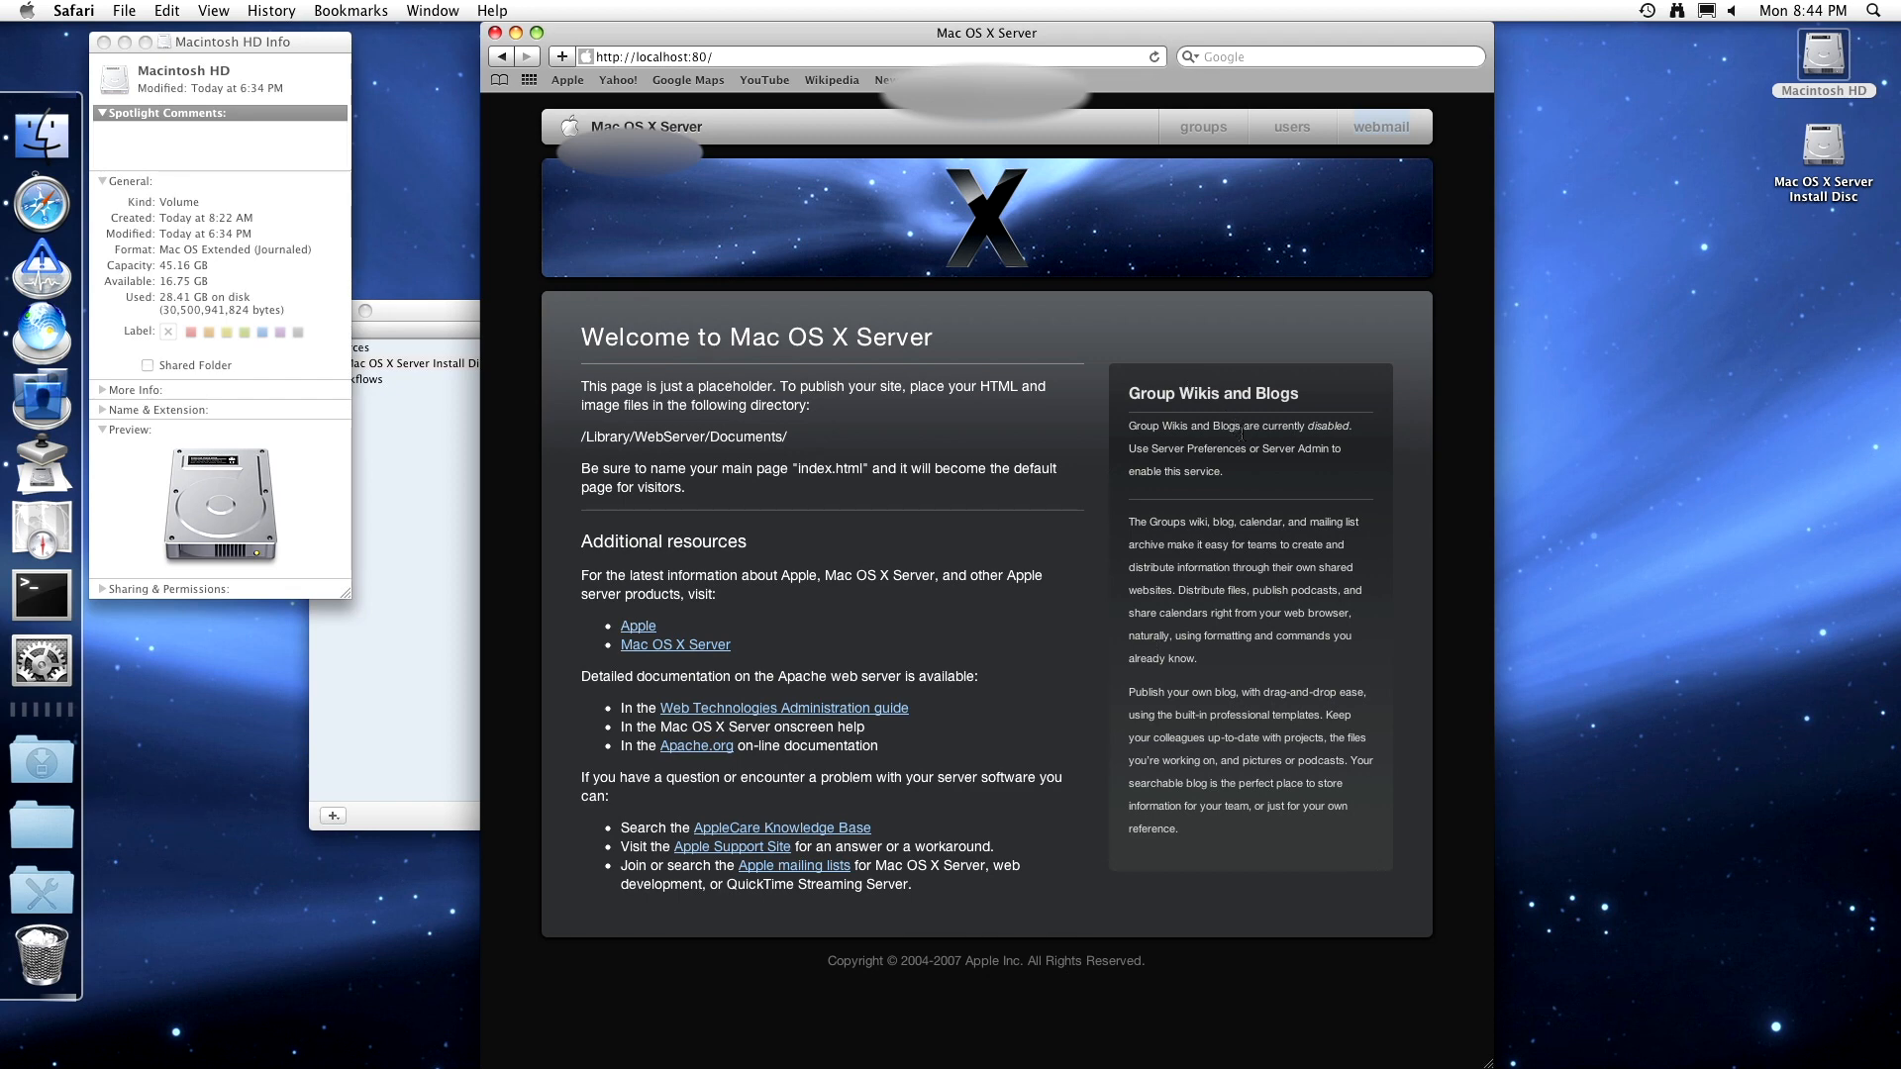
key(super+Tab)
key(super+Tab)
key(super+Tab)
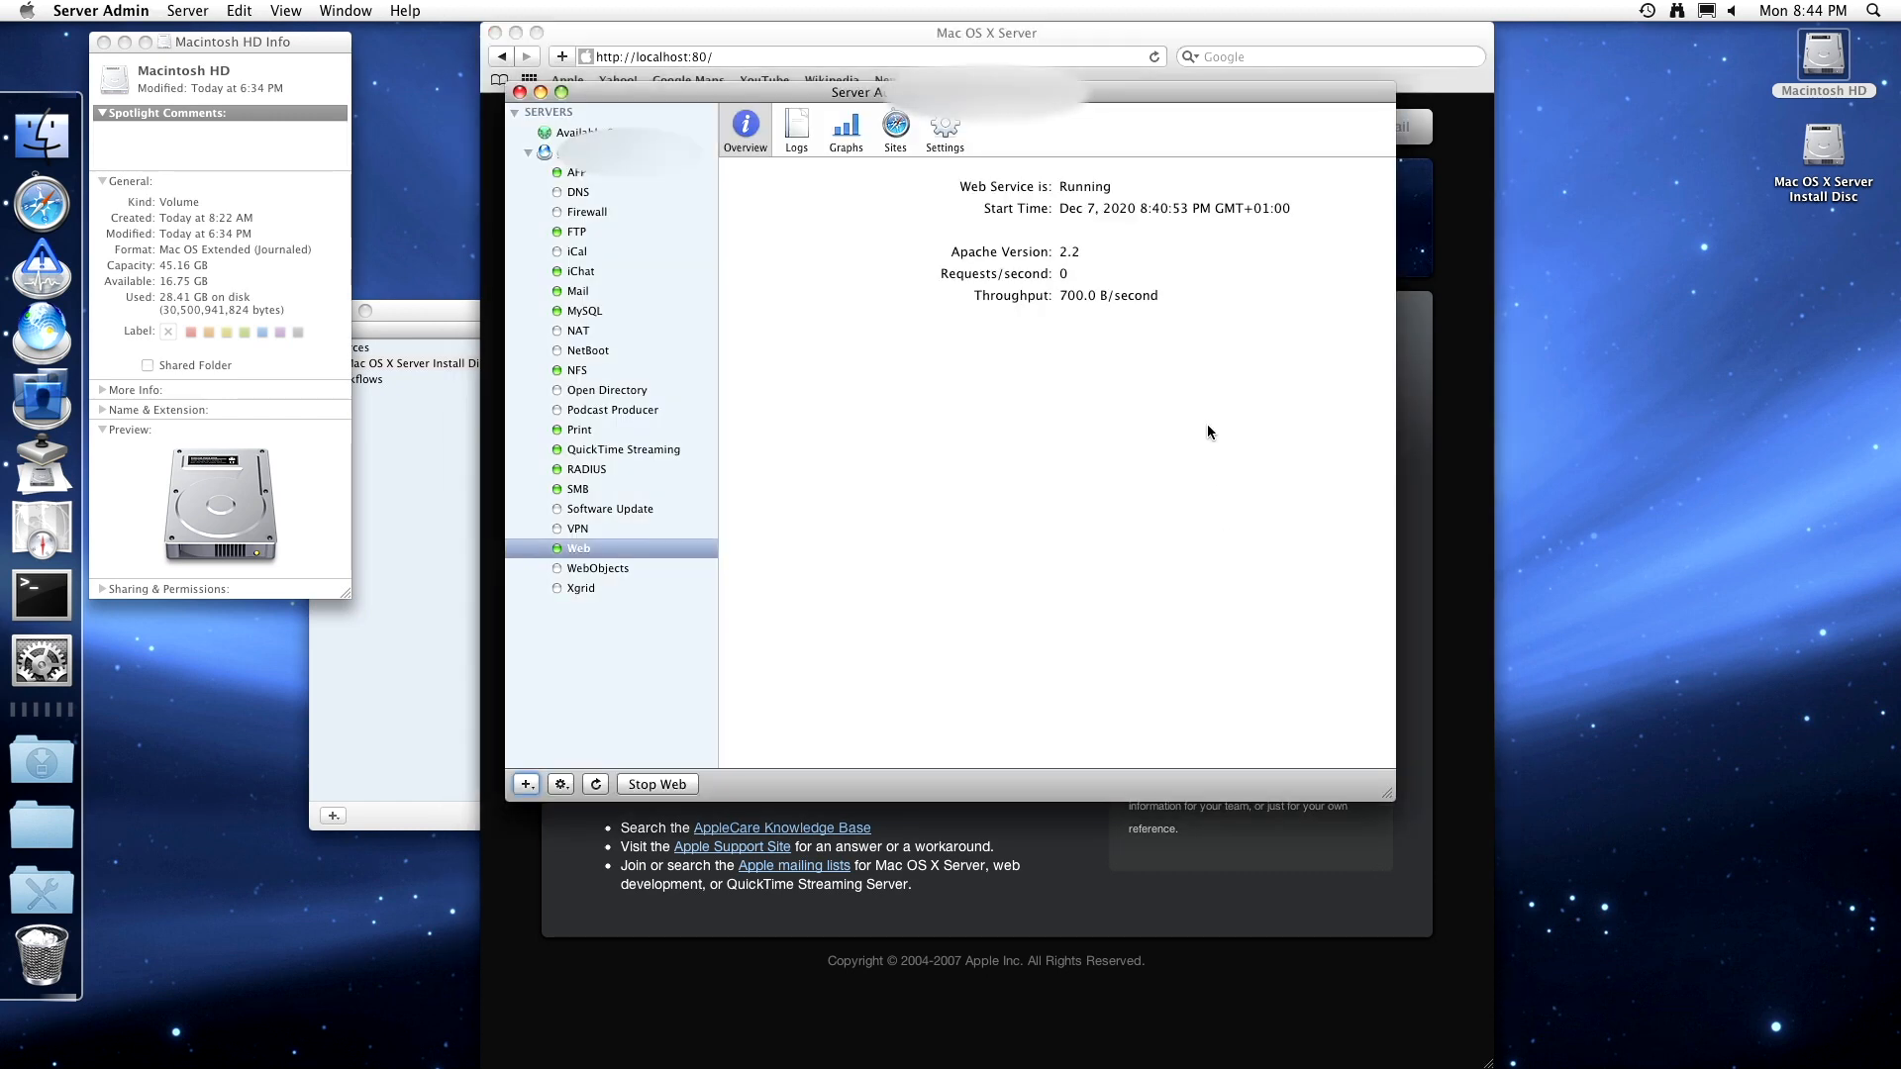
- Review the Web service's General, Web Services, Modules, Proxy and MIME Types settings
click(944, 126)
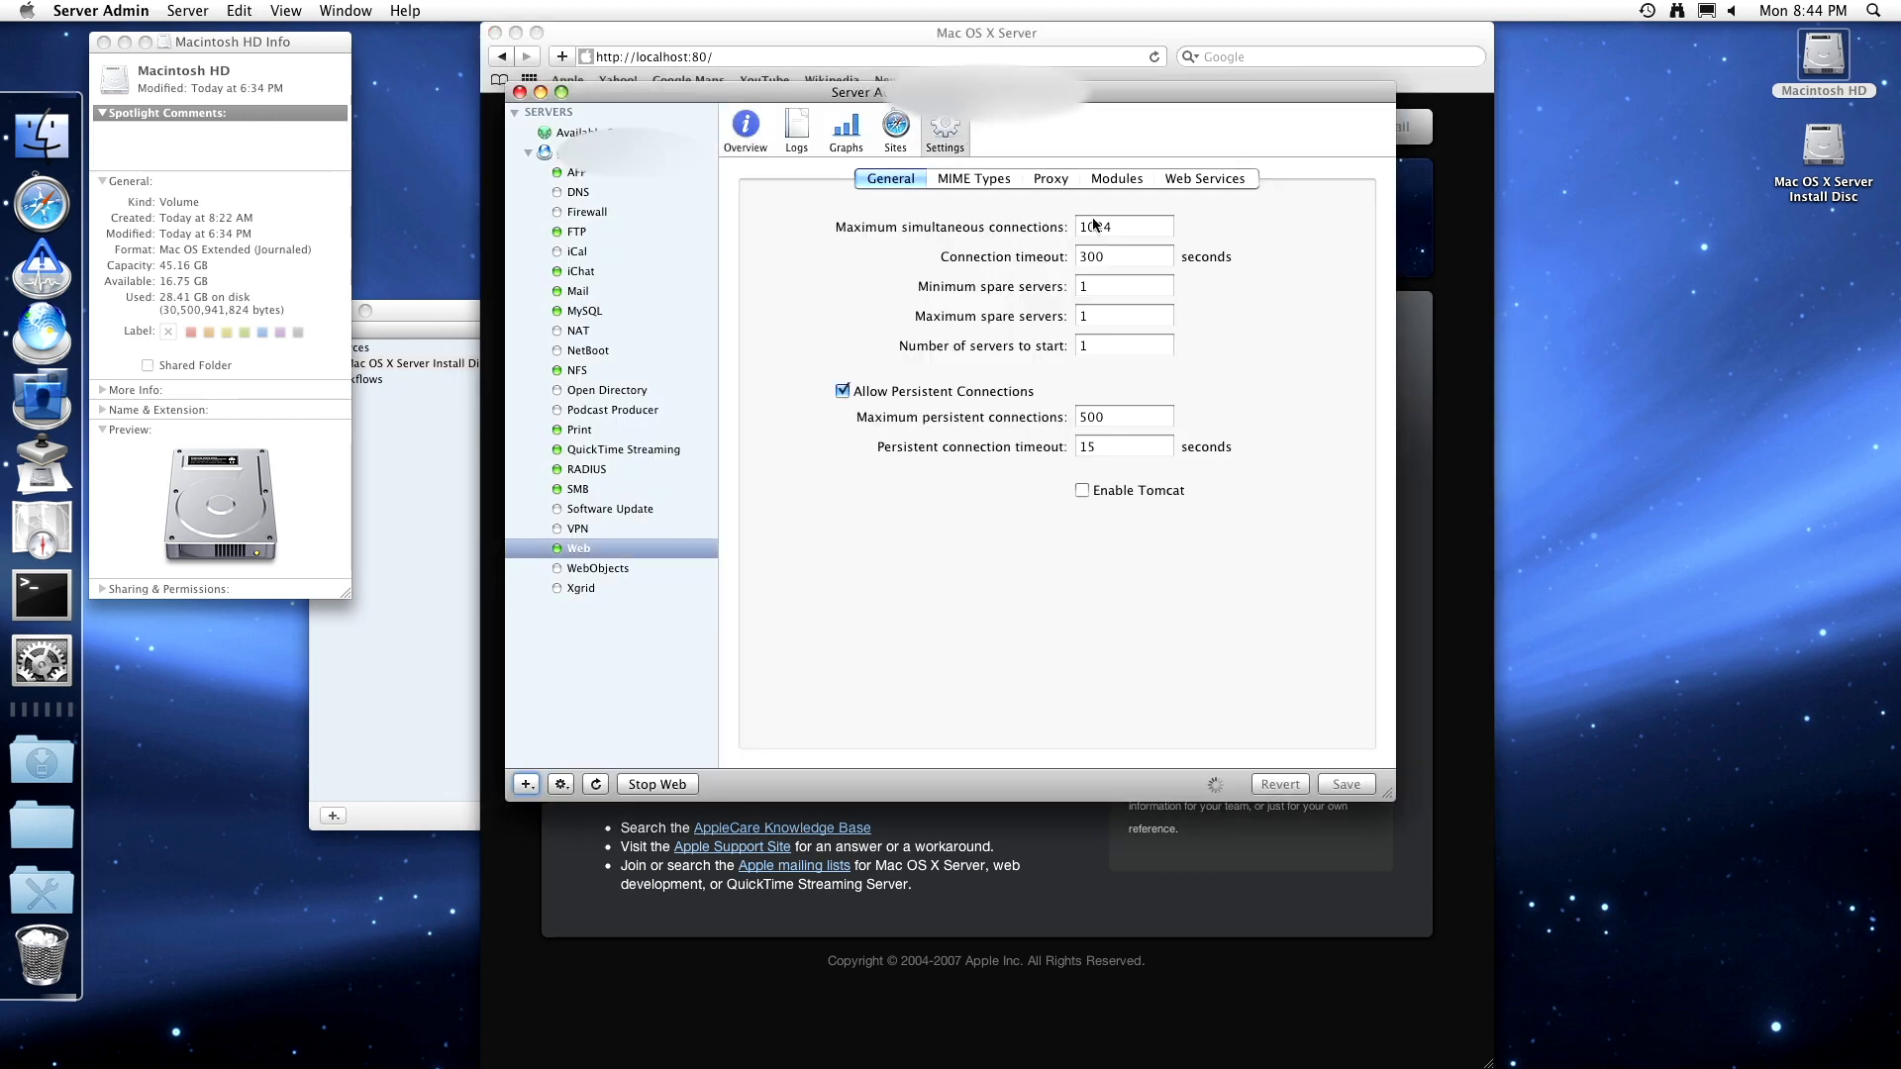
click(1185, 180)
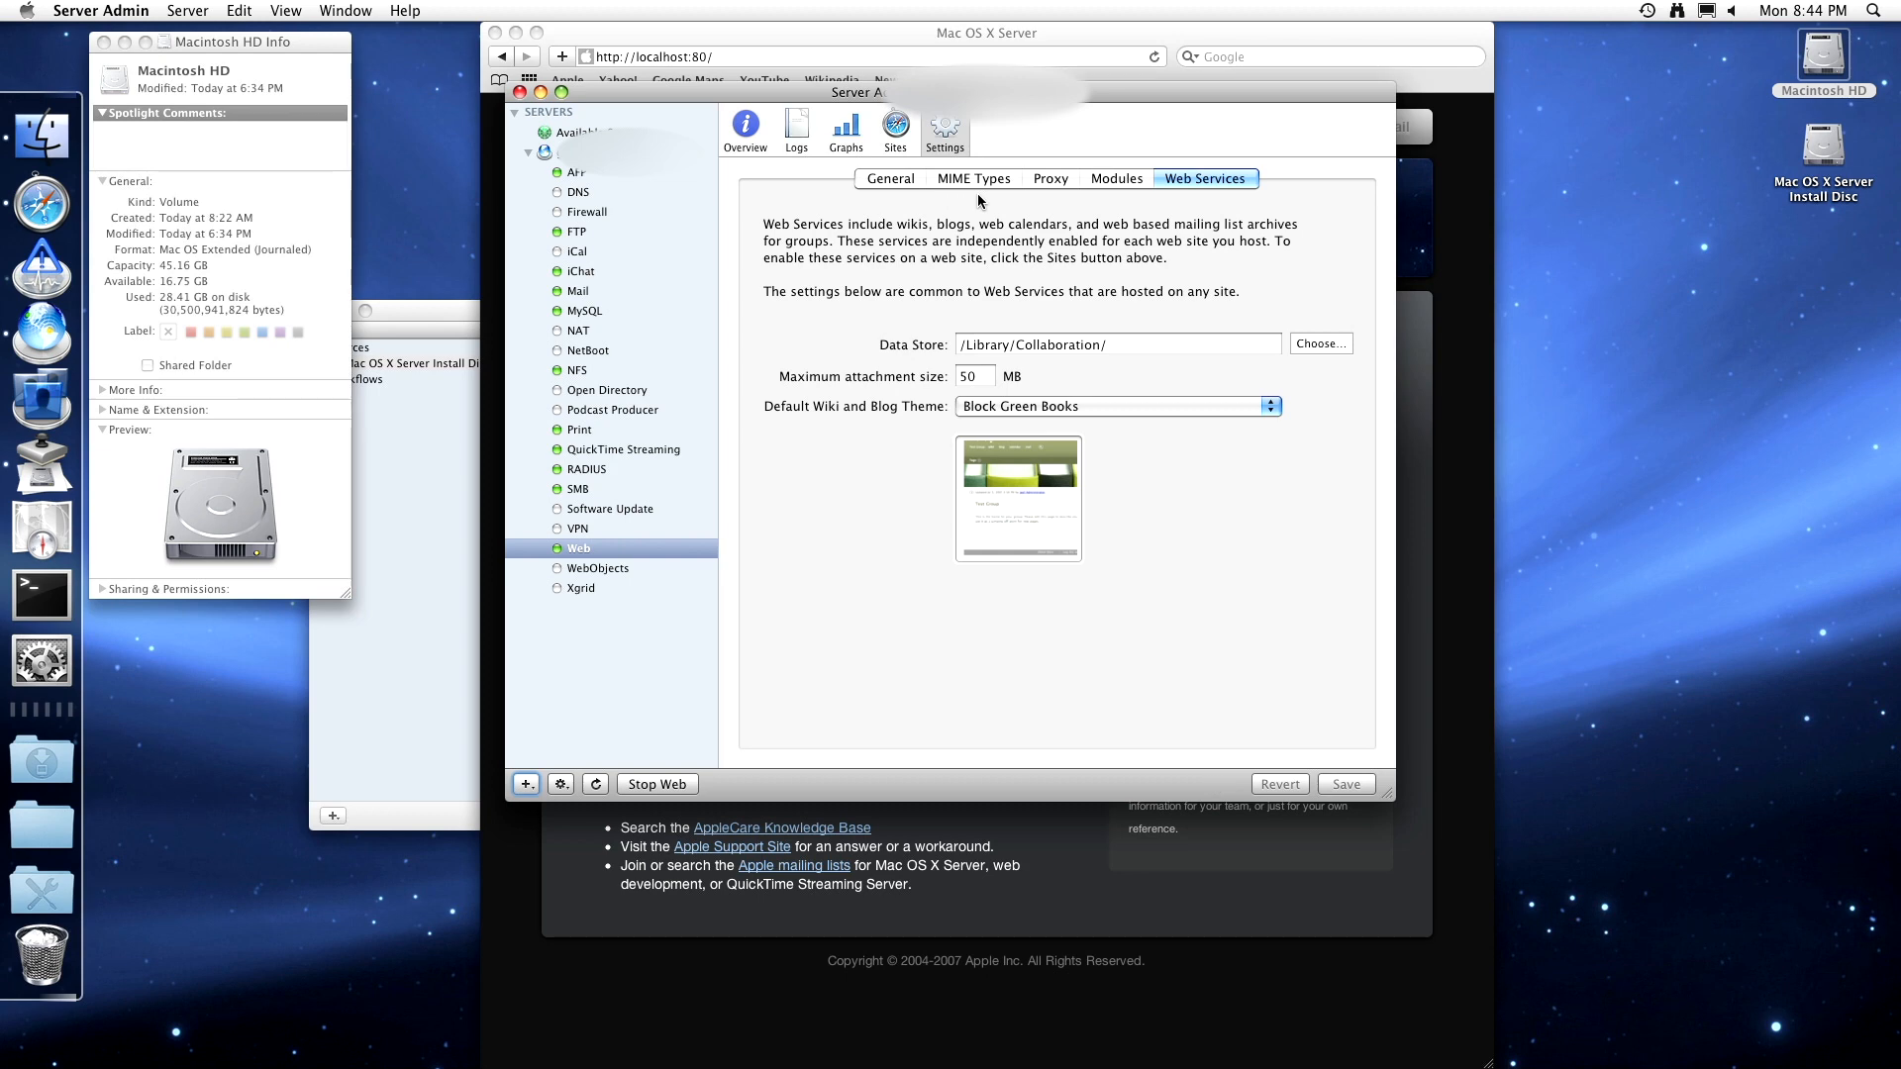
click(1133, 182)
scroll(1043, 287, down, 10)
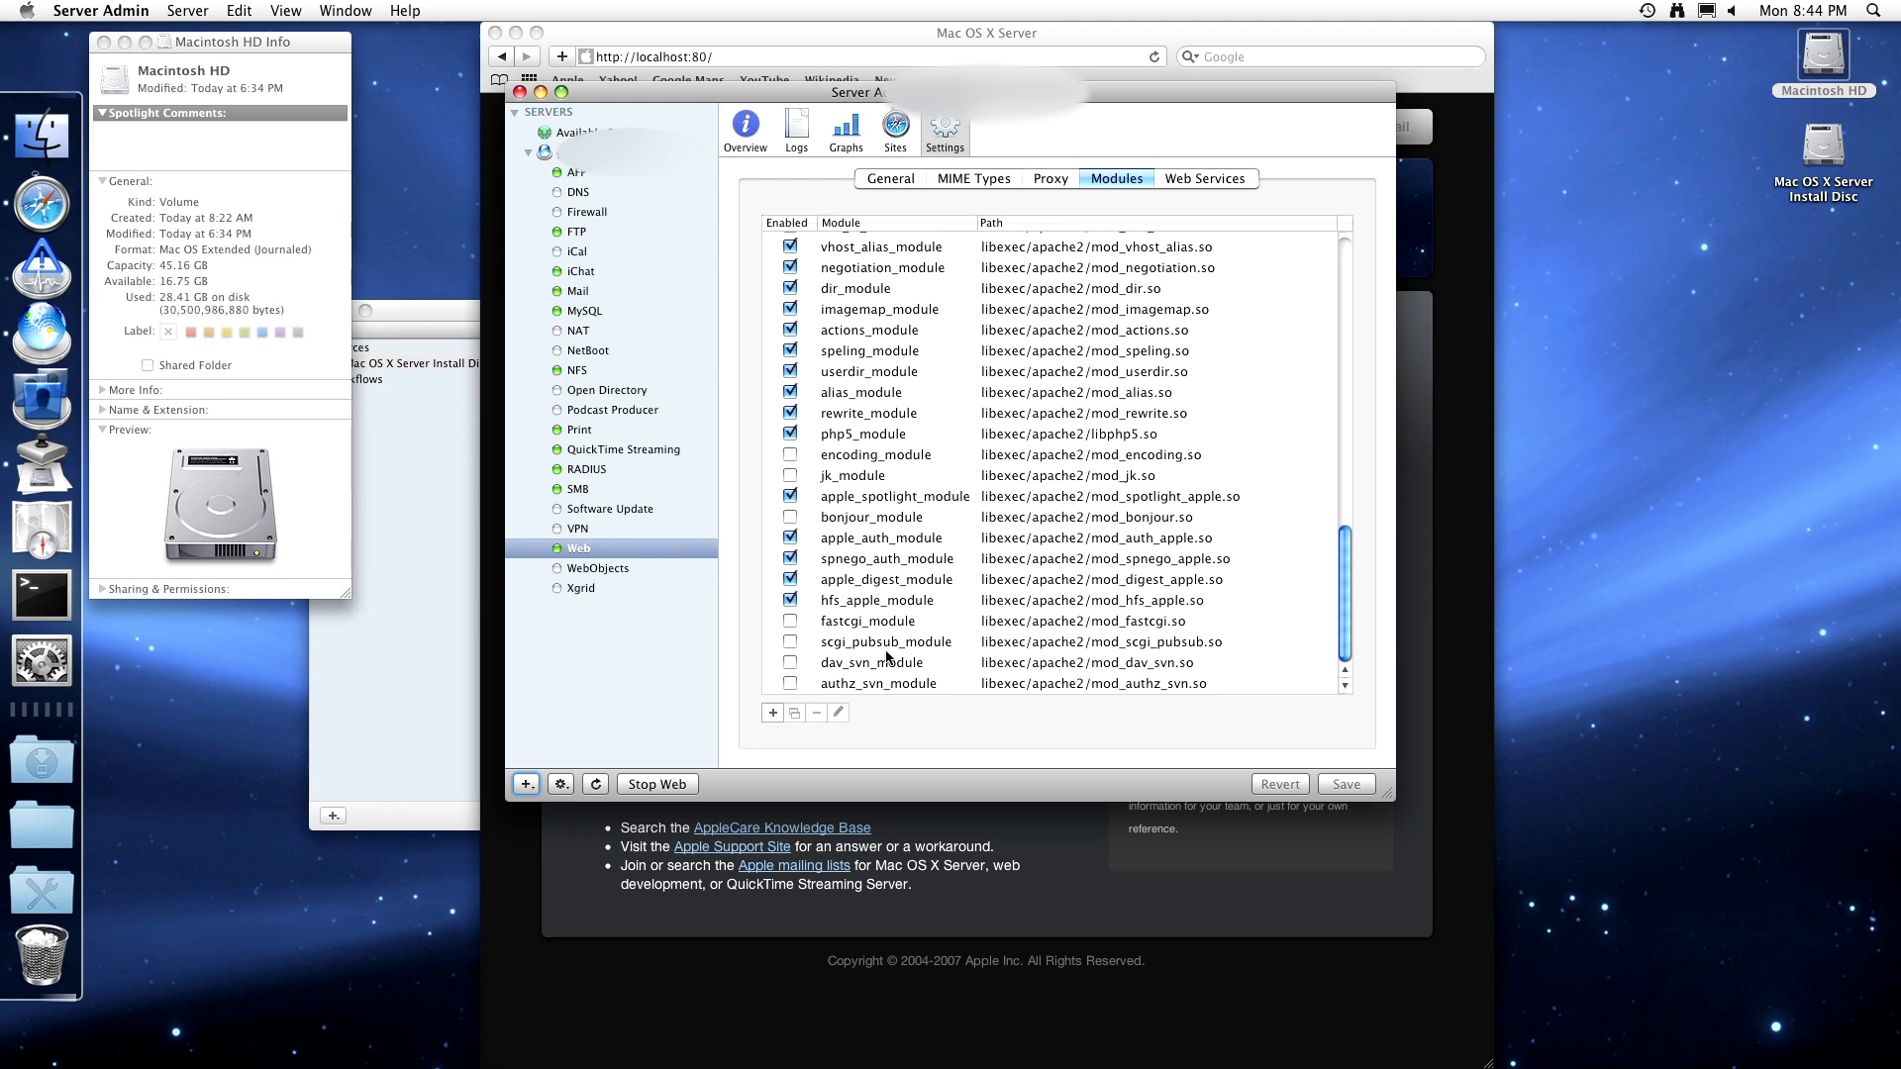
scroll(928, 604, up, 1)
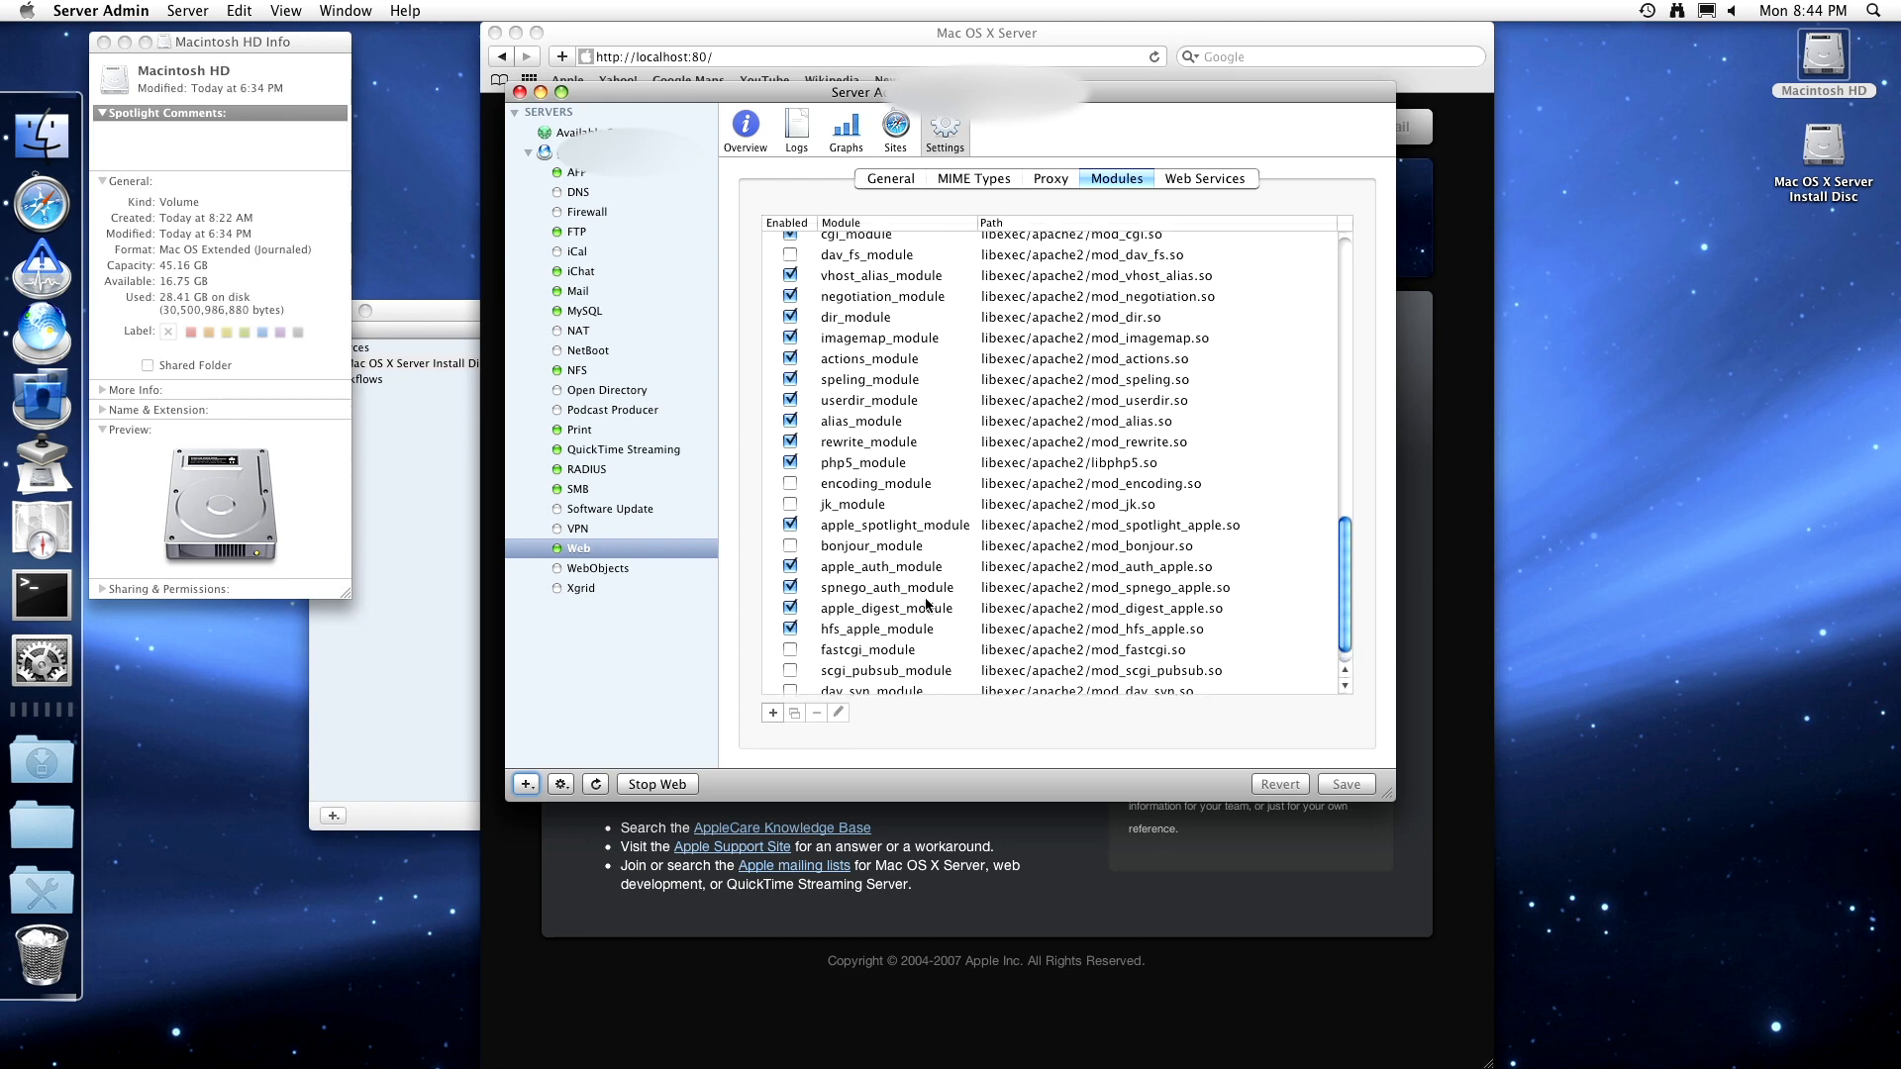
scroll(928, 603, up, 5)
scroll(905, 606, up, 10)
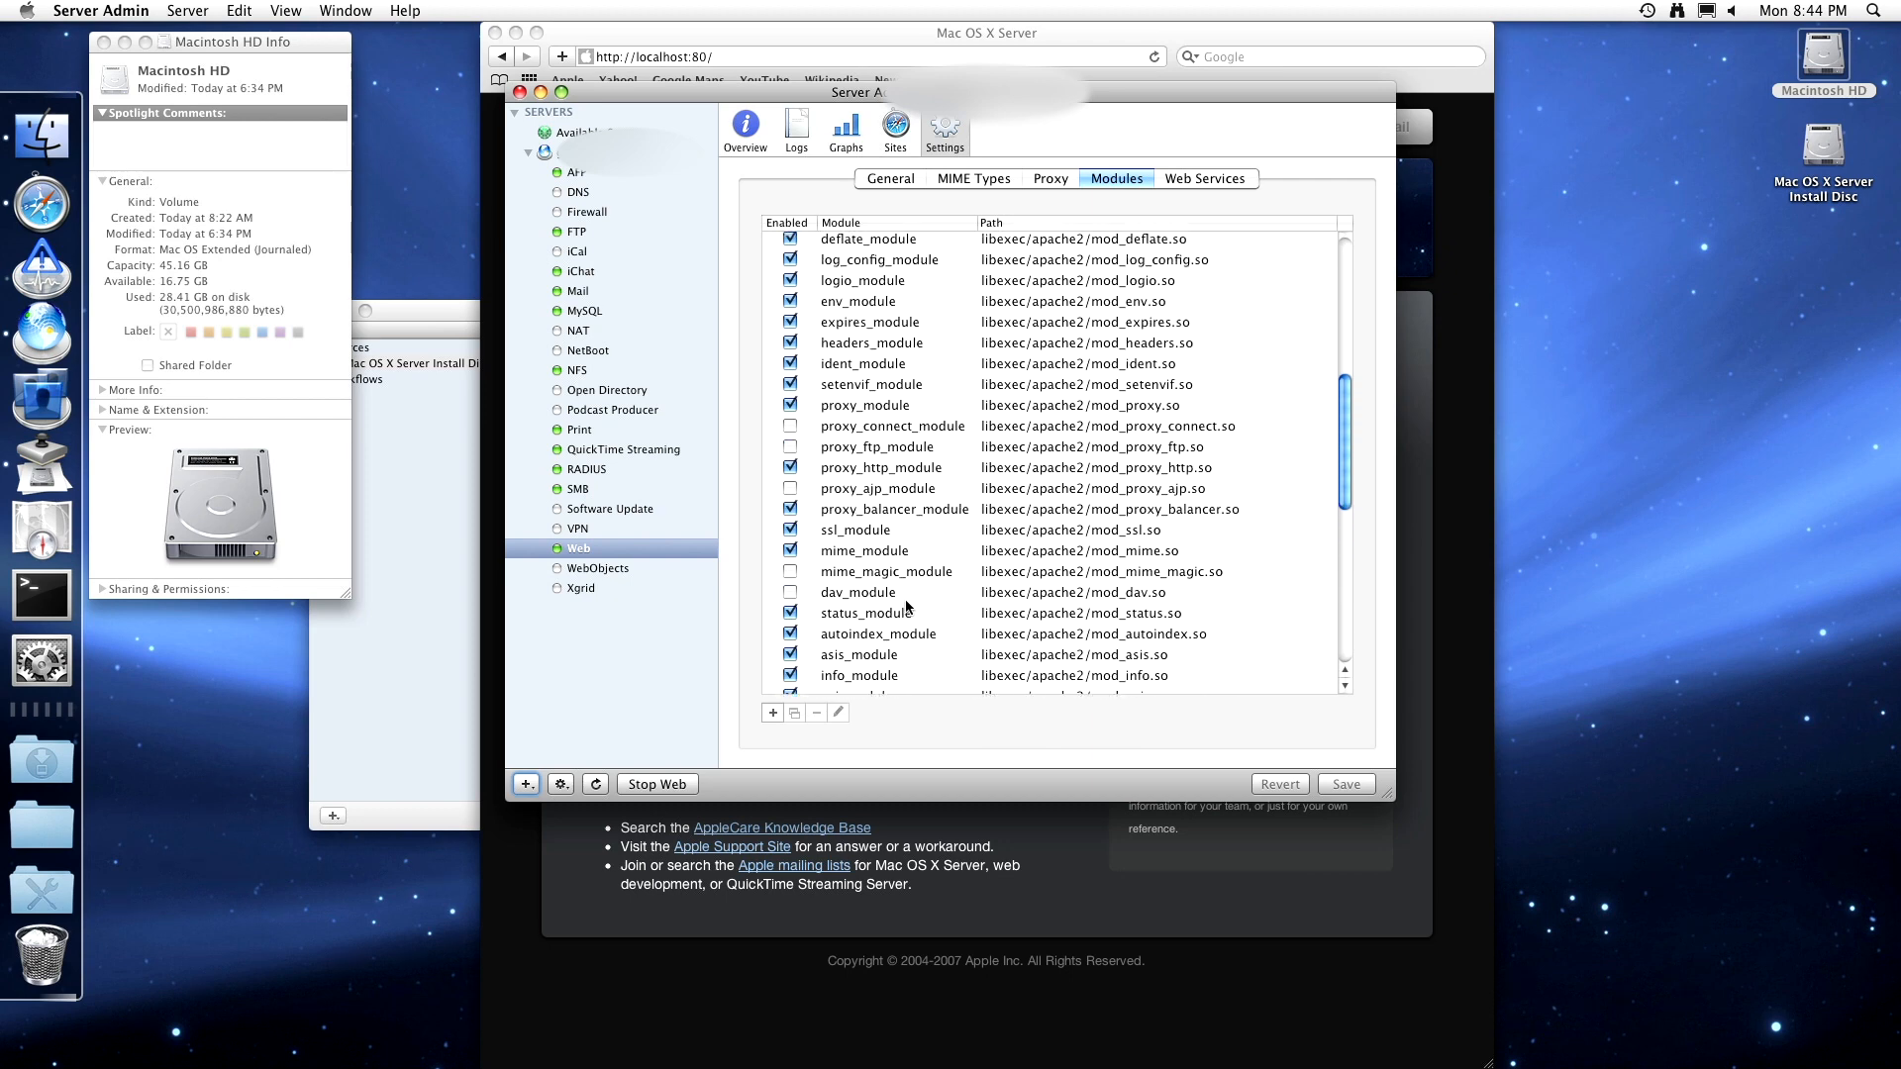
scroll(906, 606, up, 6)
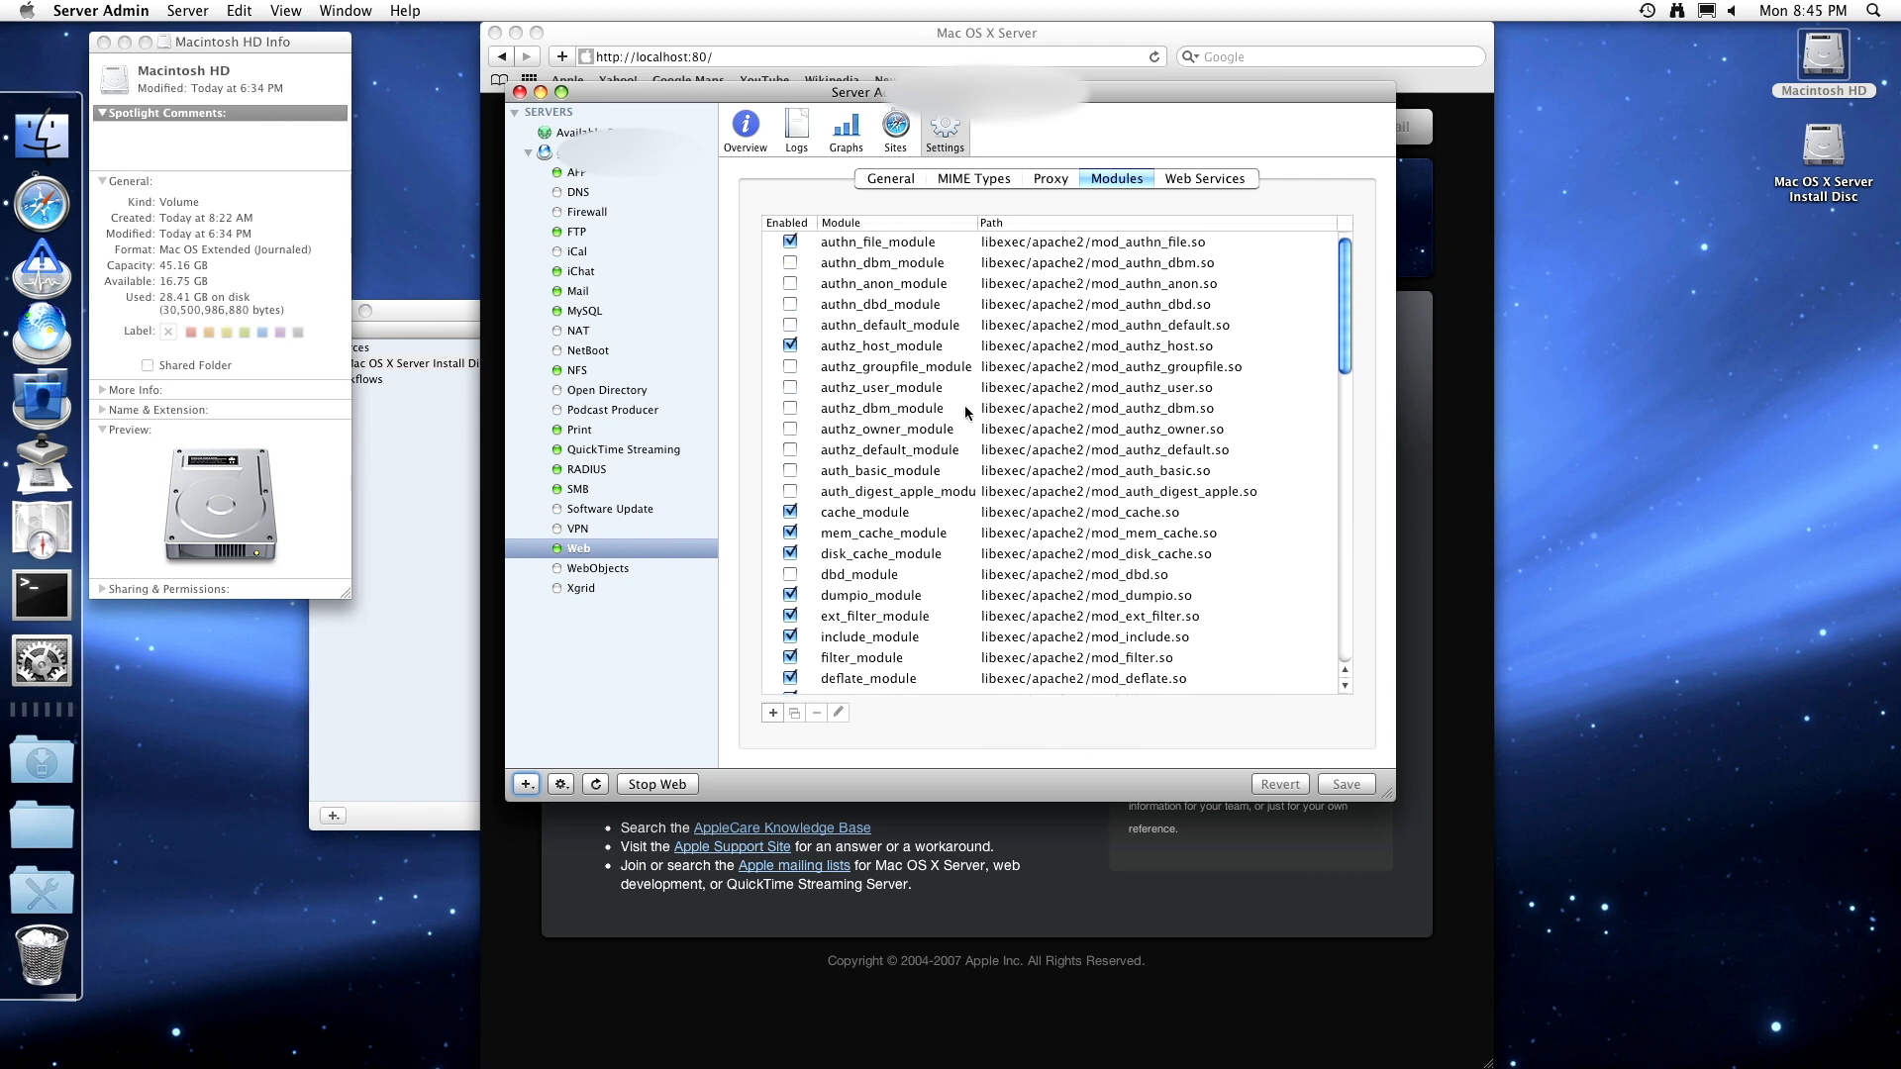
click(1047, 182)
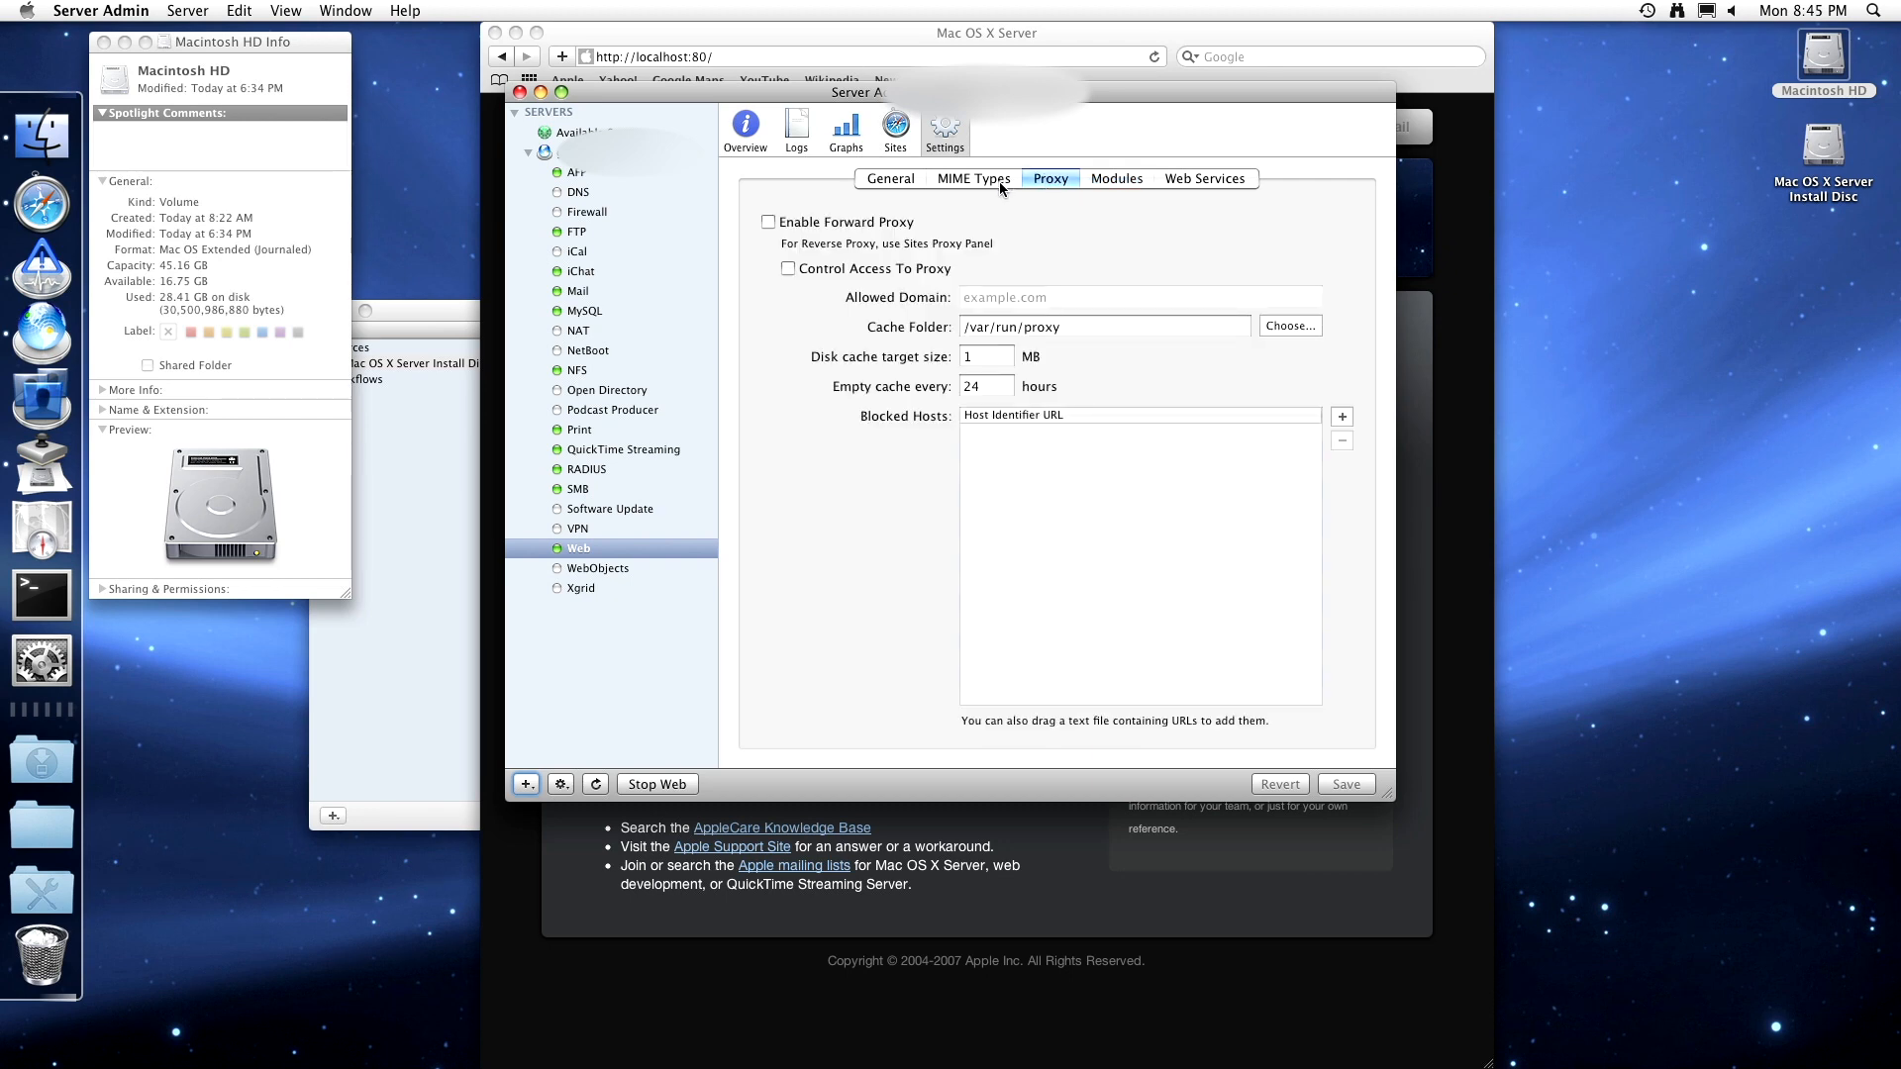
click(995, 181)
click(896, 182)
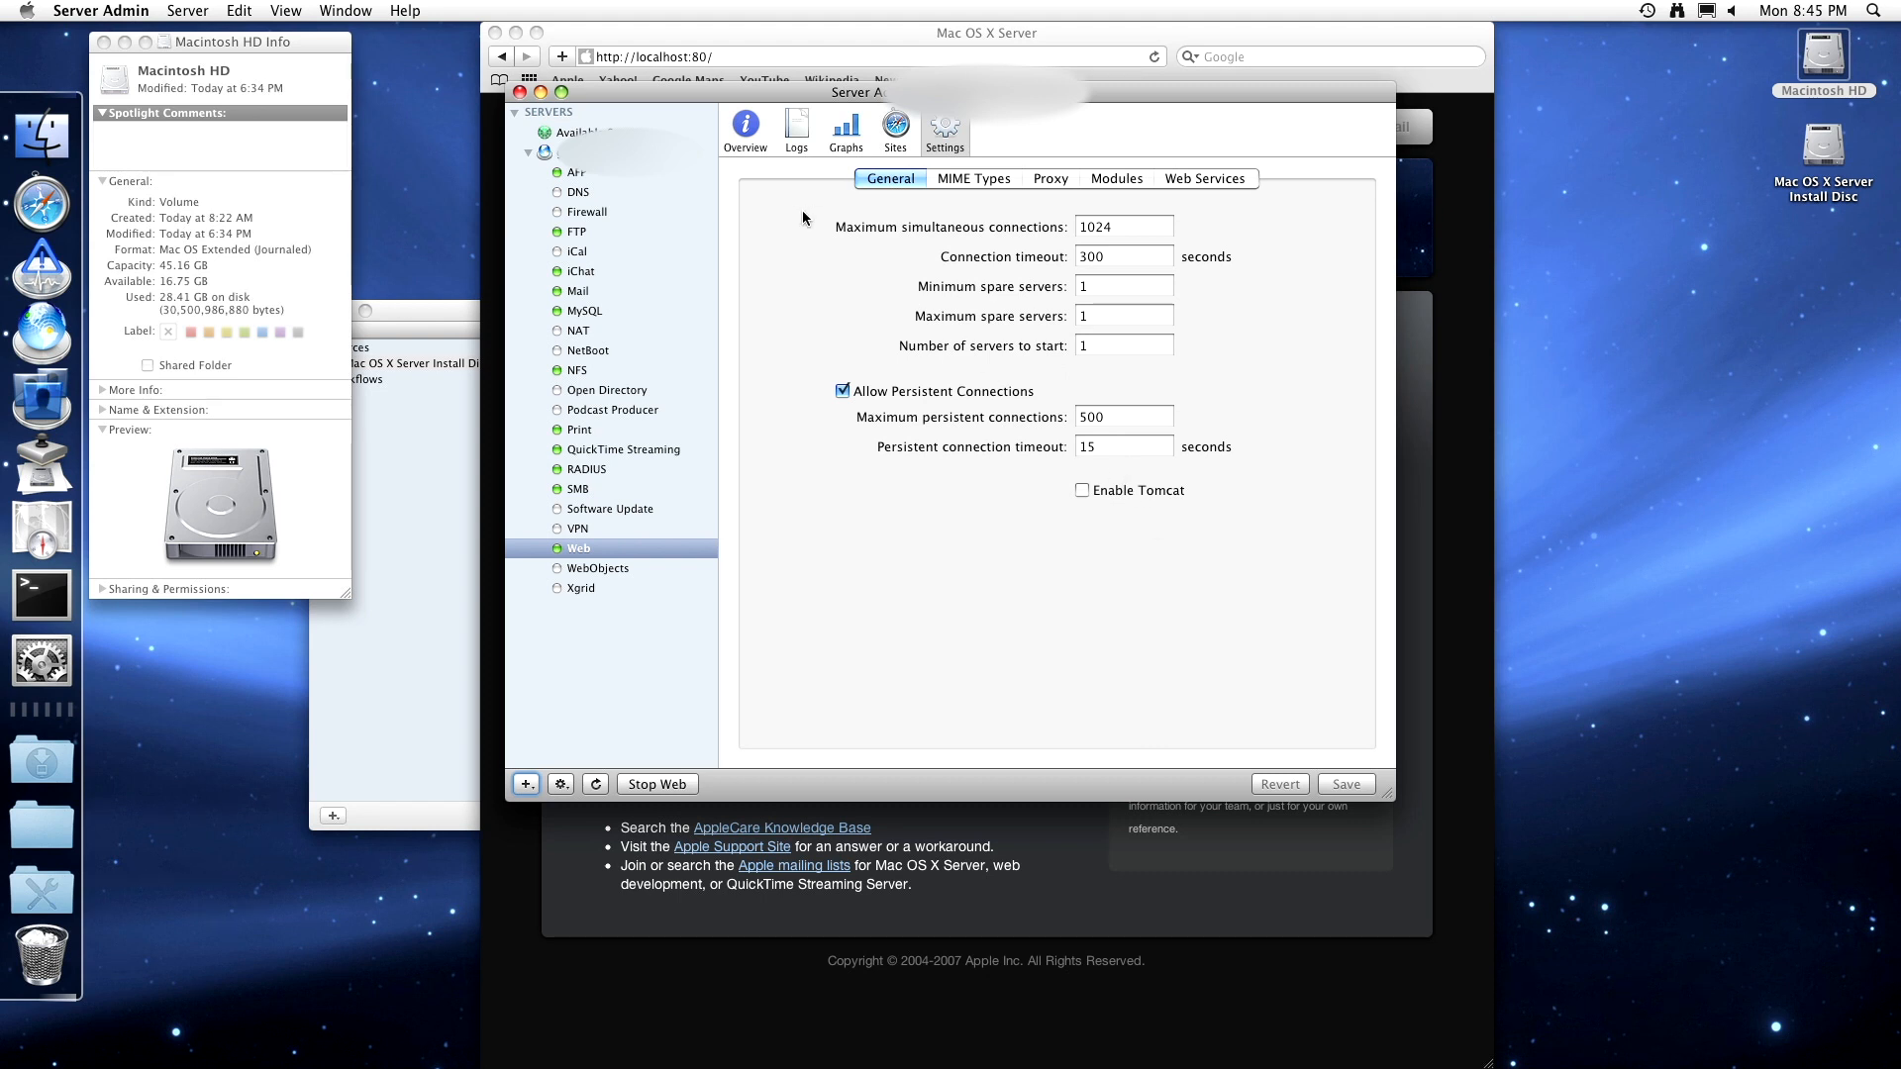
- Reload the Safari welcome page, which no longer says Group Wikis and Blogs are disabled
click(909, 129)
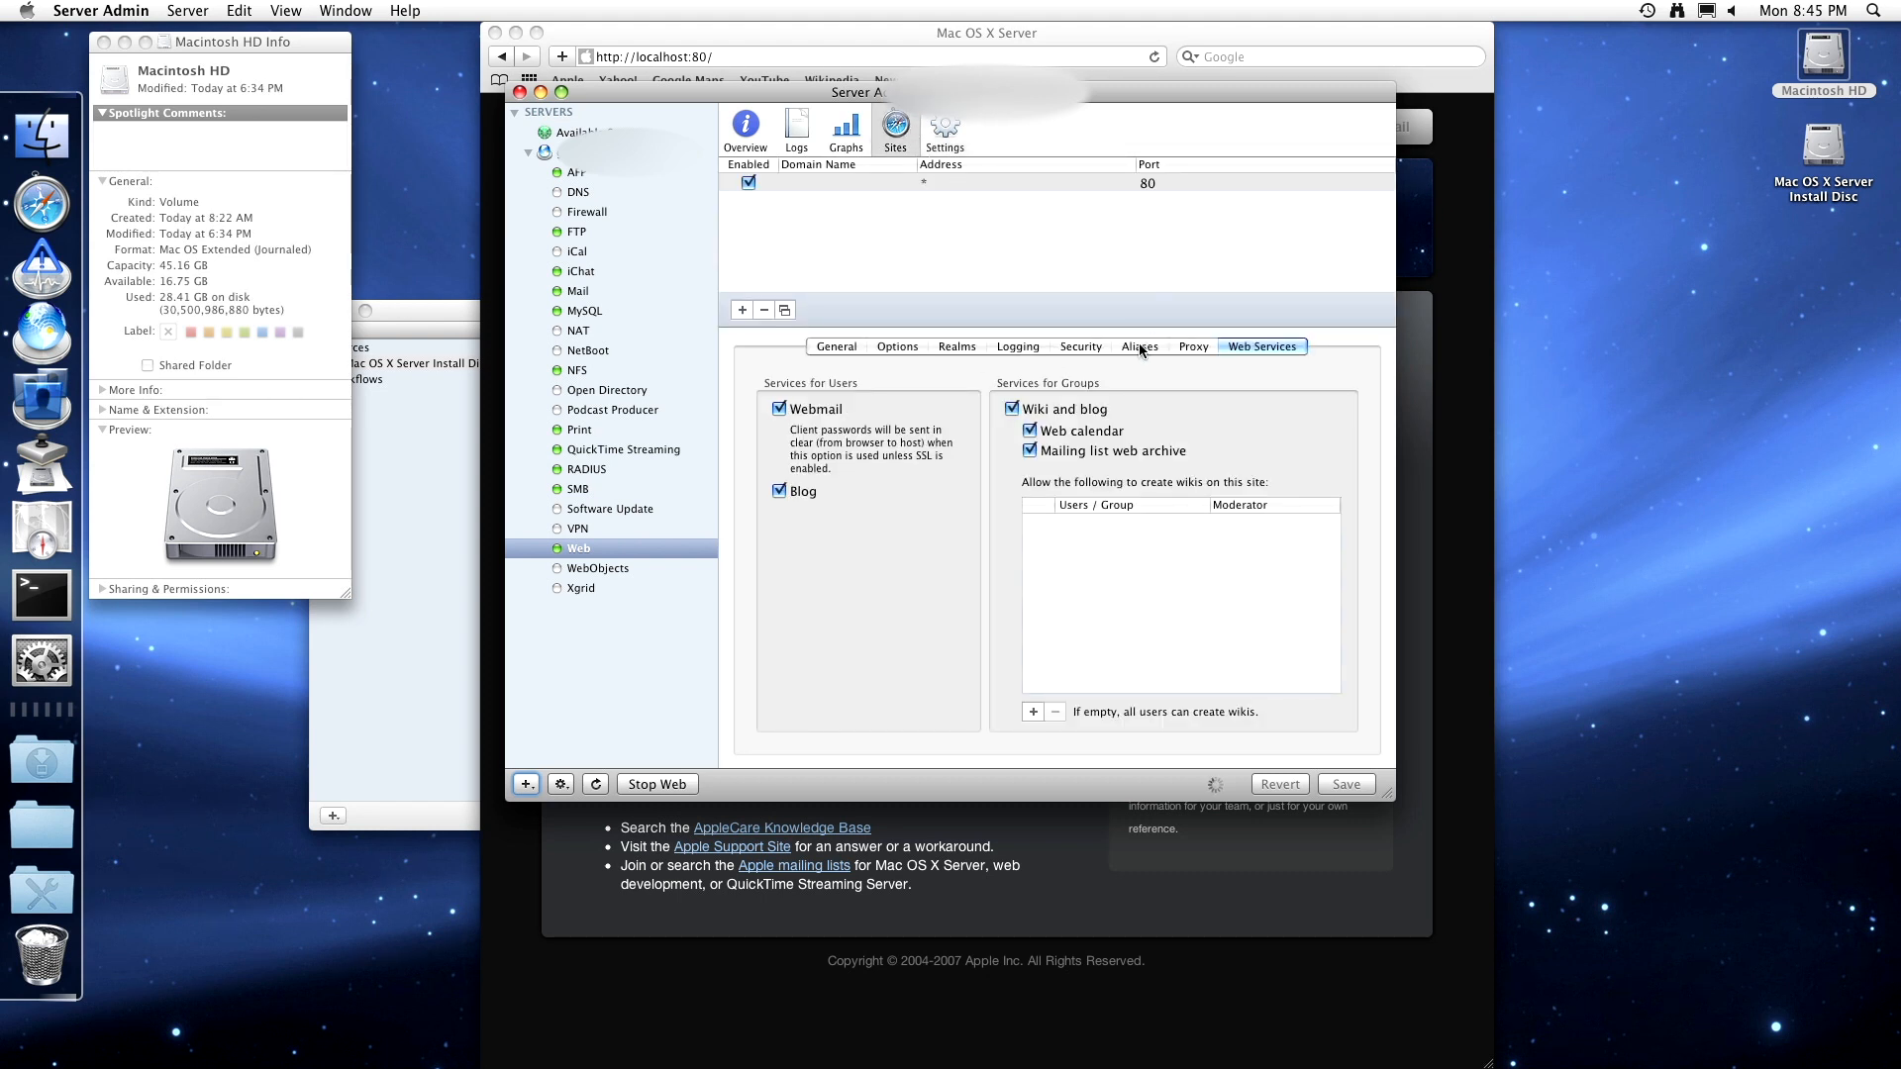
click(1051, 823)
key(super+r)
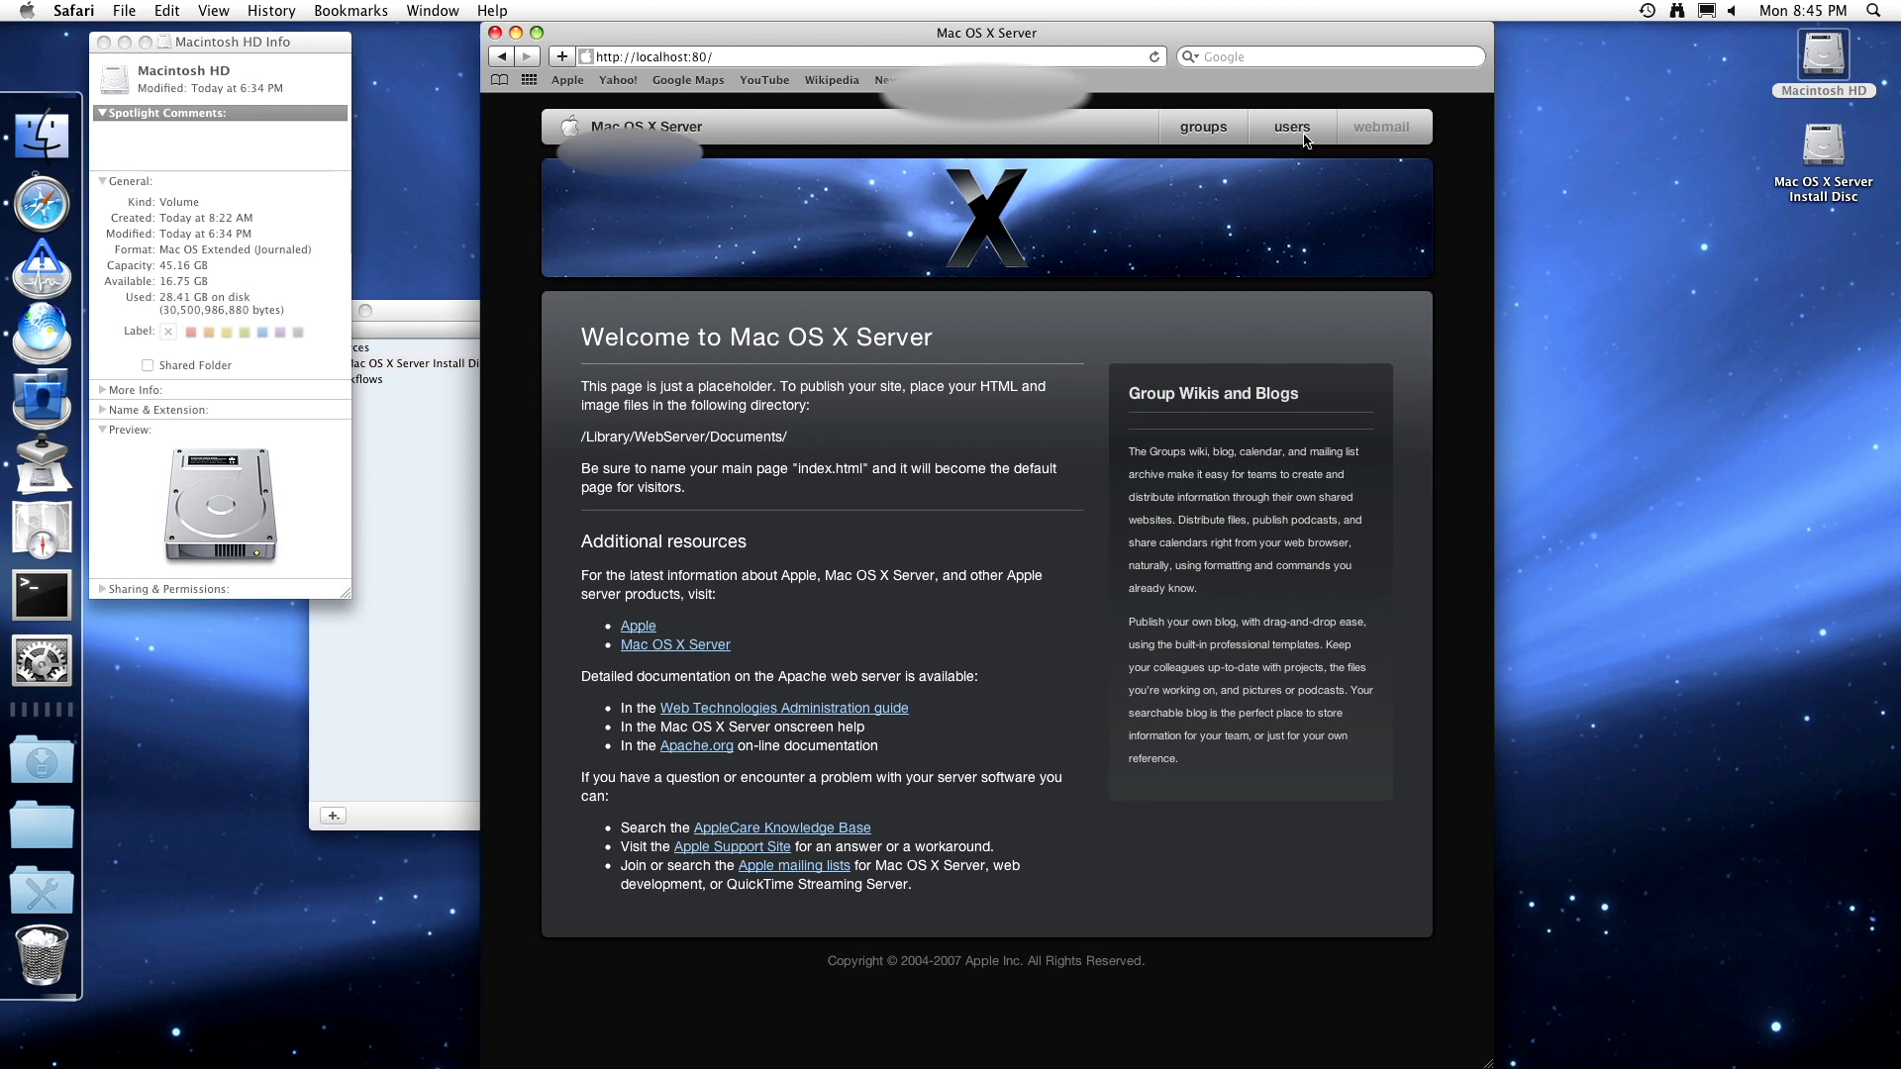
- Open the user blogs list and log in via Create Your Weblog with the user's name and password
click(1209, 129)
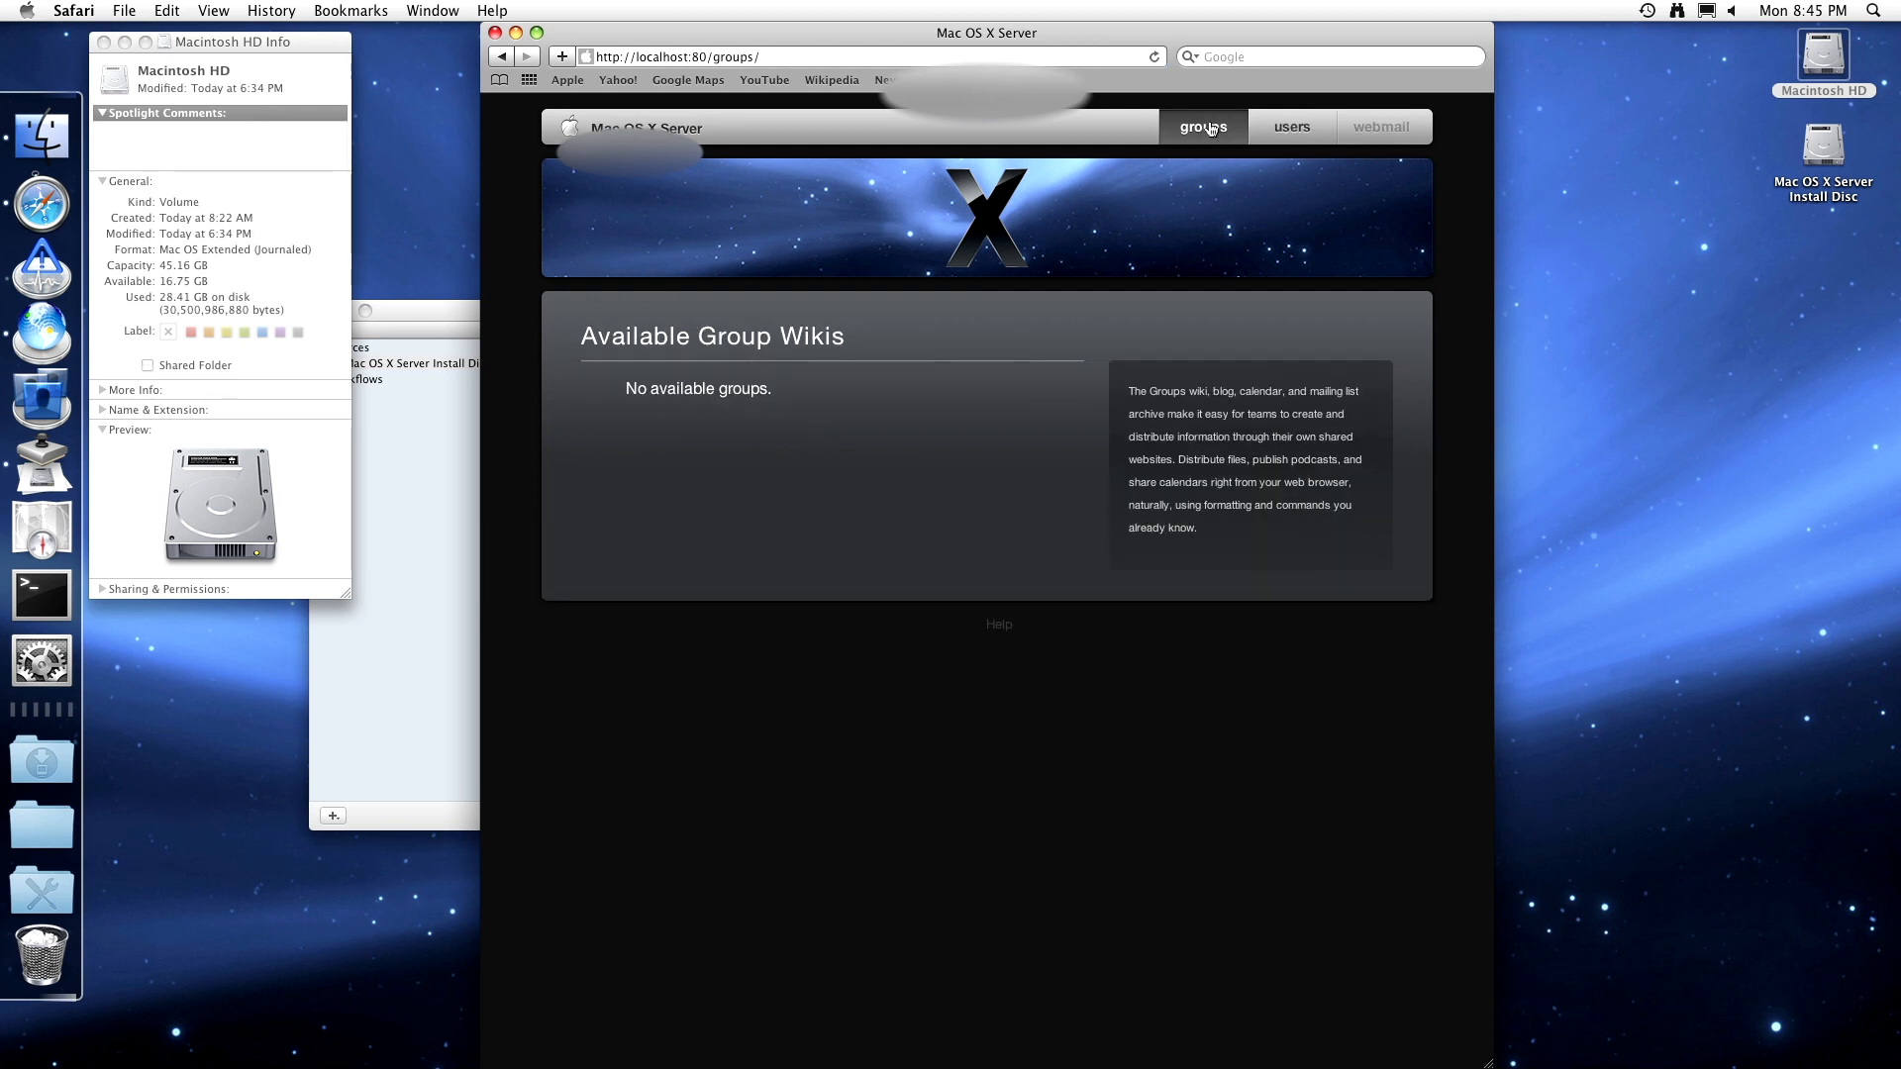
click(1270, 128)
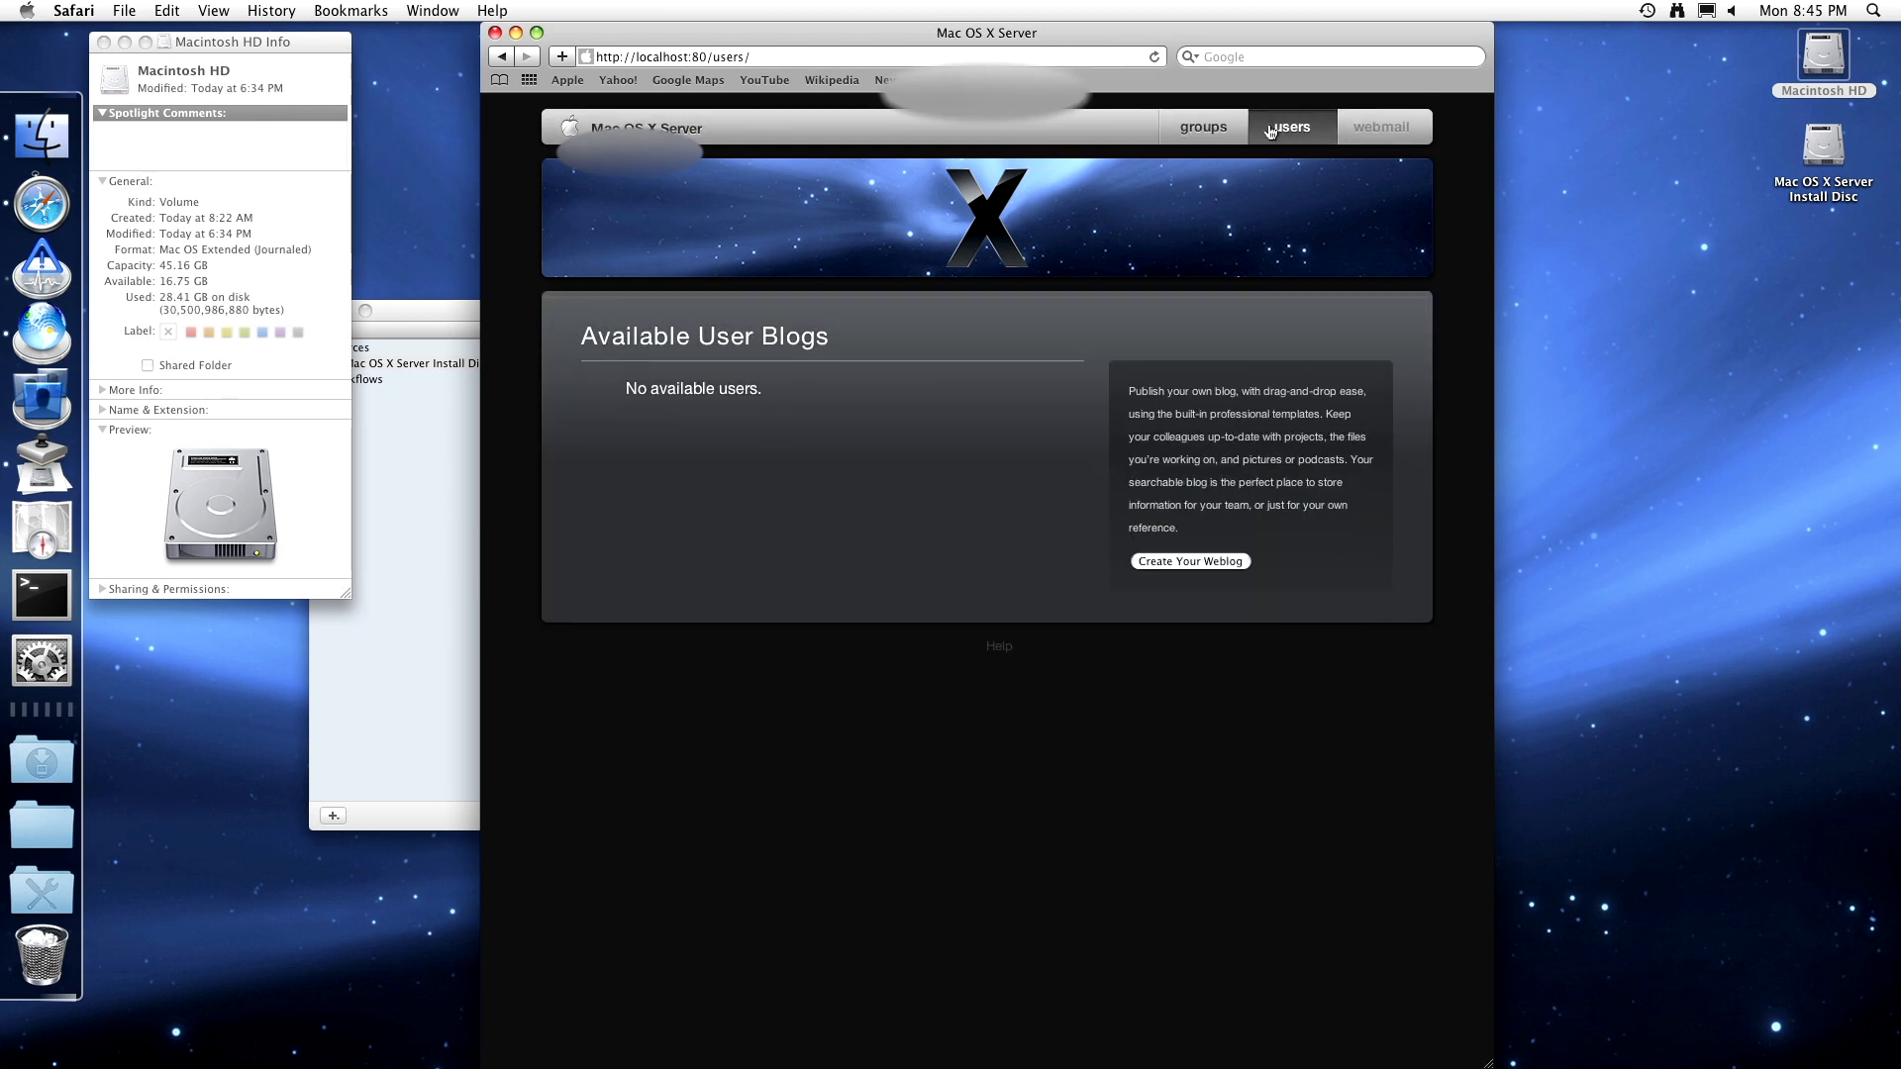
click(1207, 564)
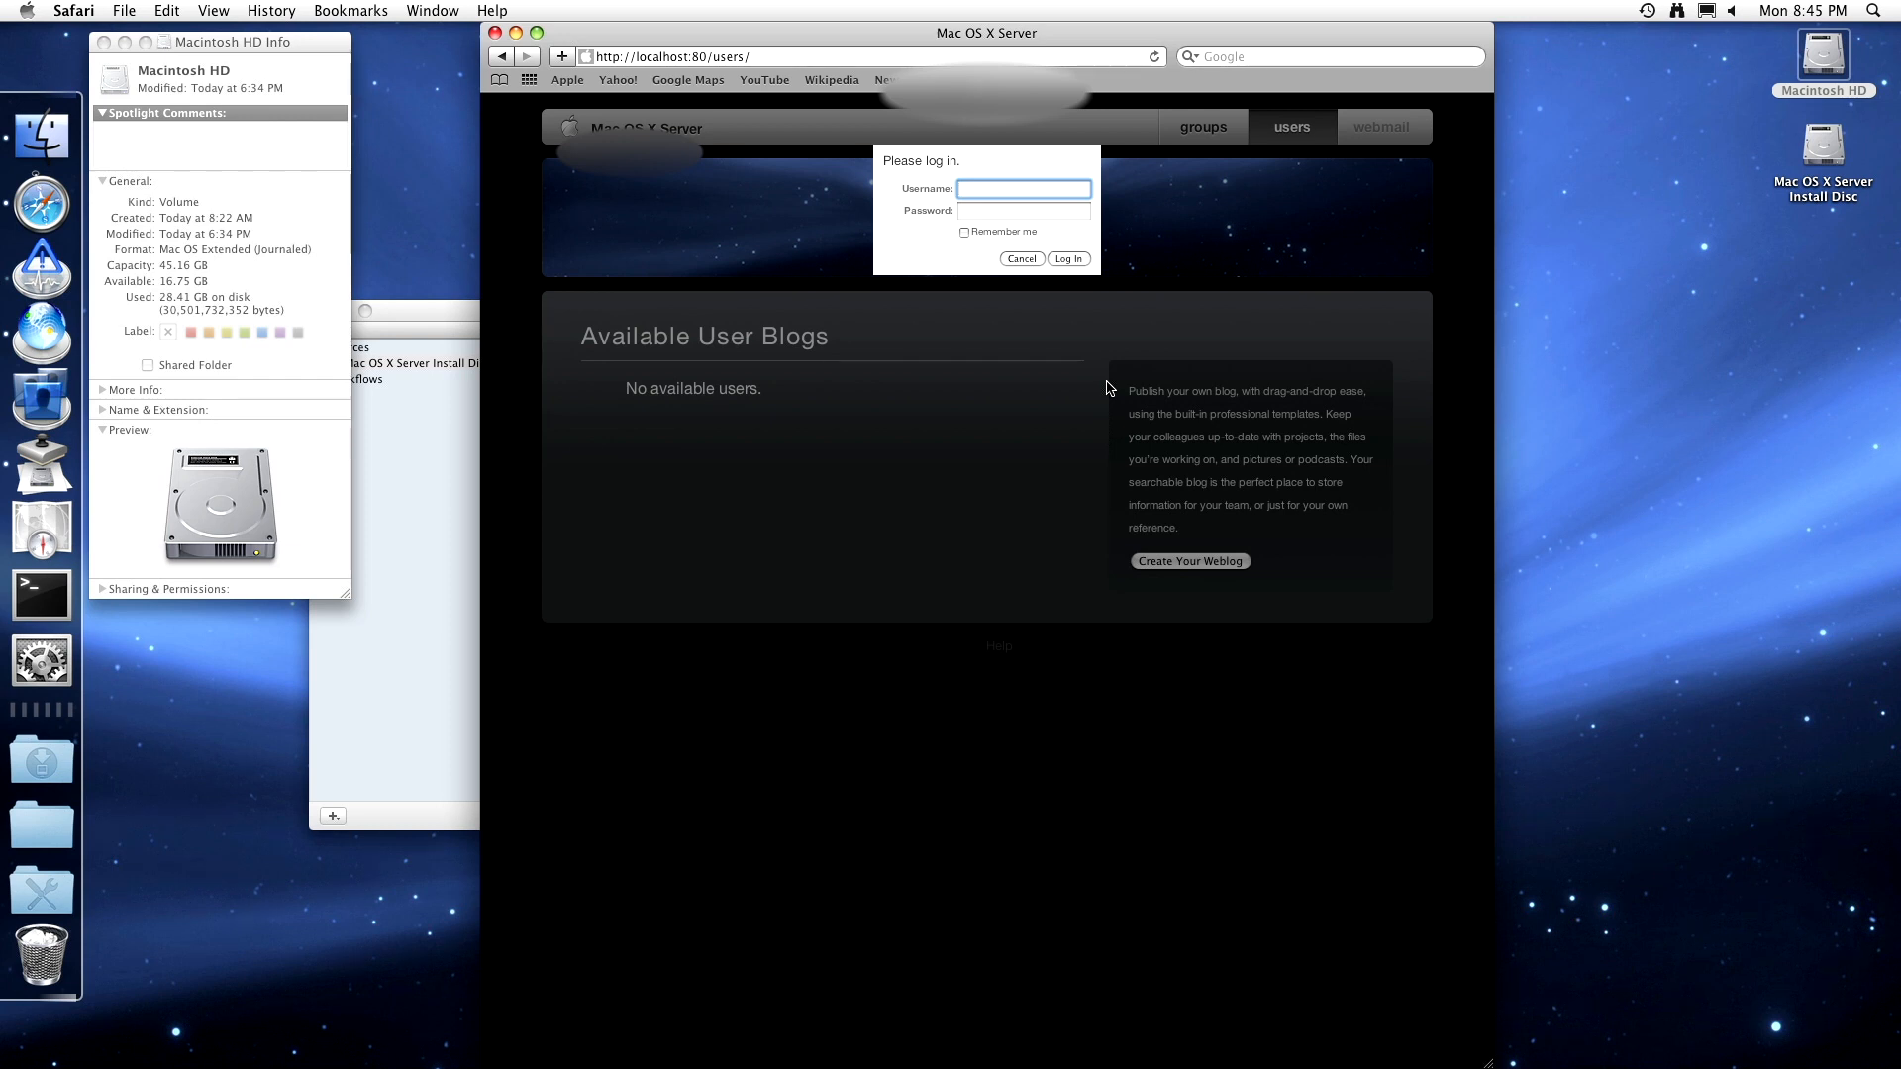
text(shiunbird)
key(Tab)
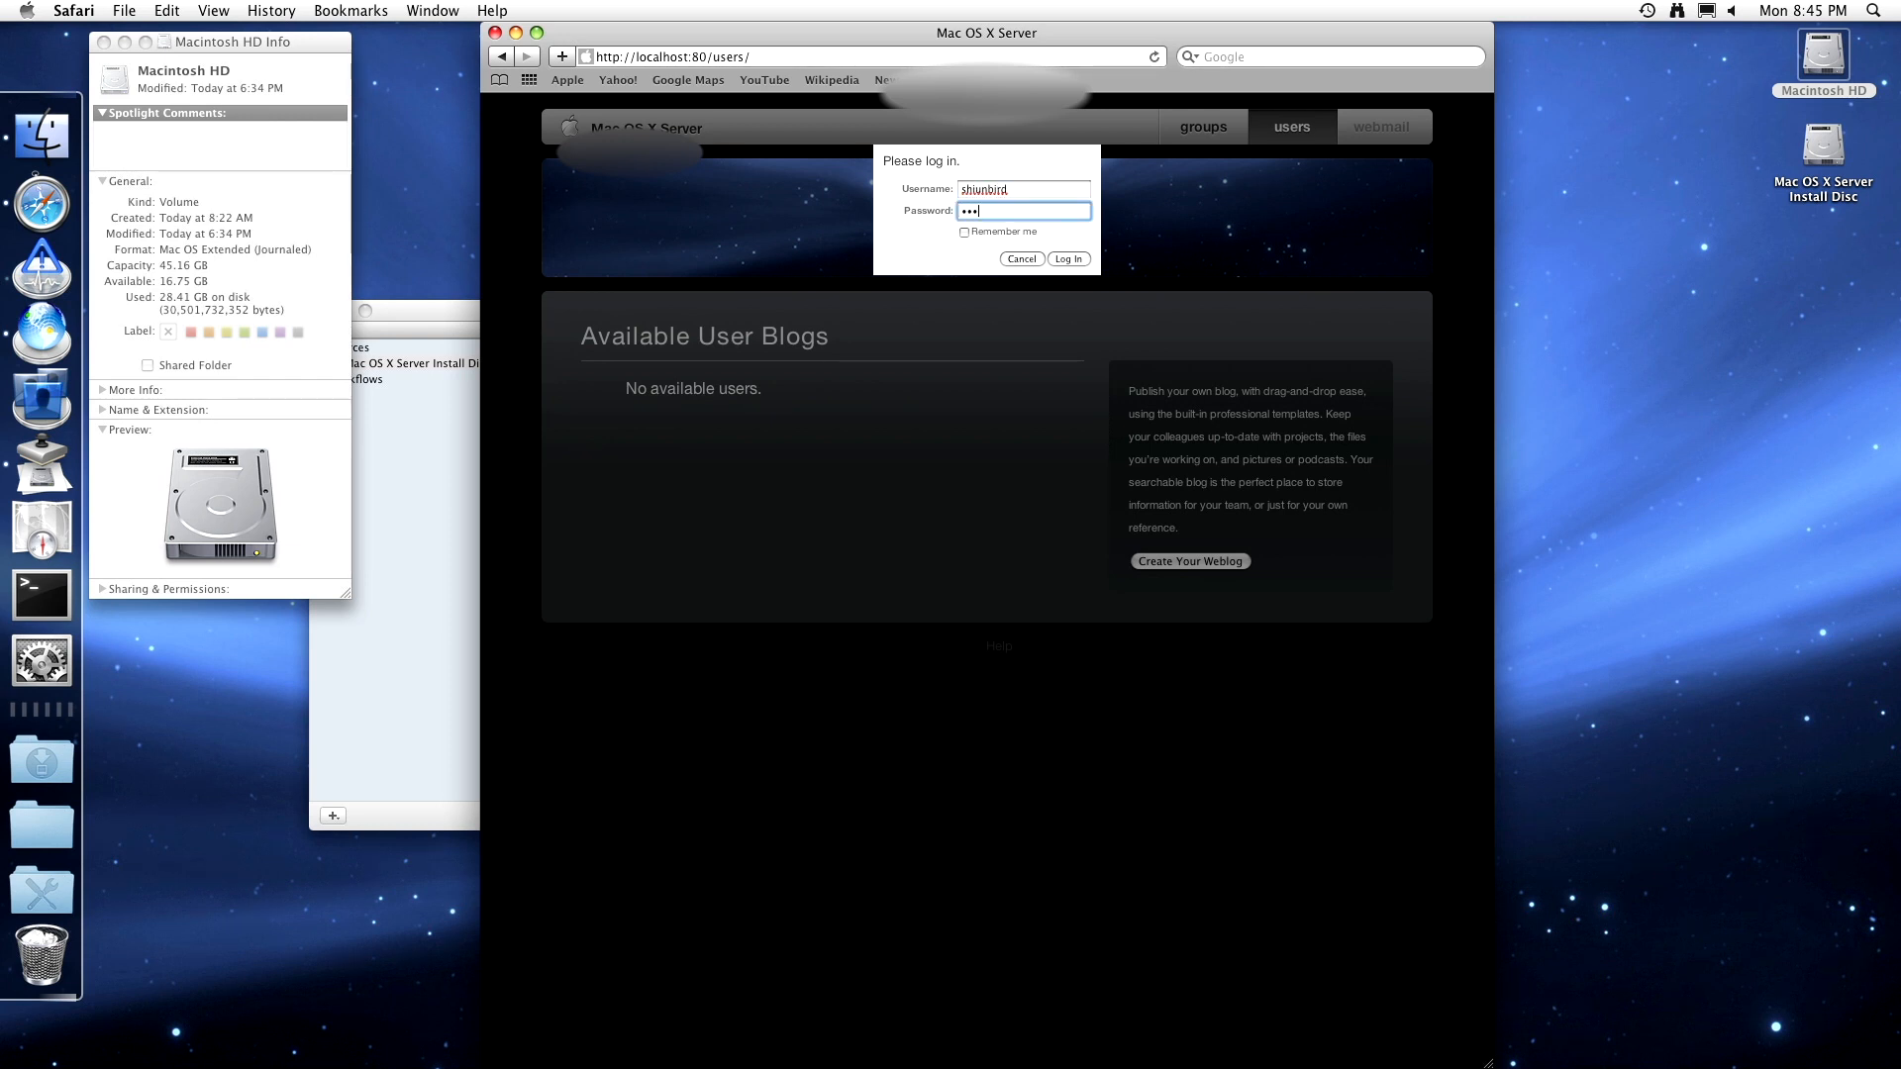
text(•••)
key(Return)
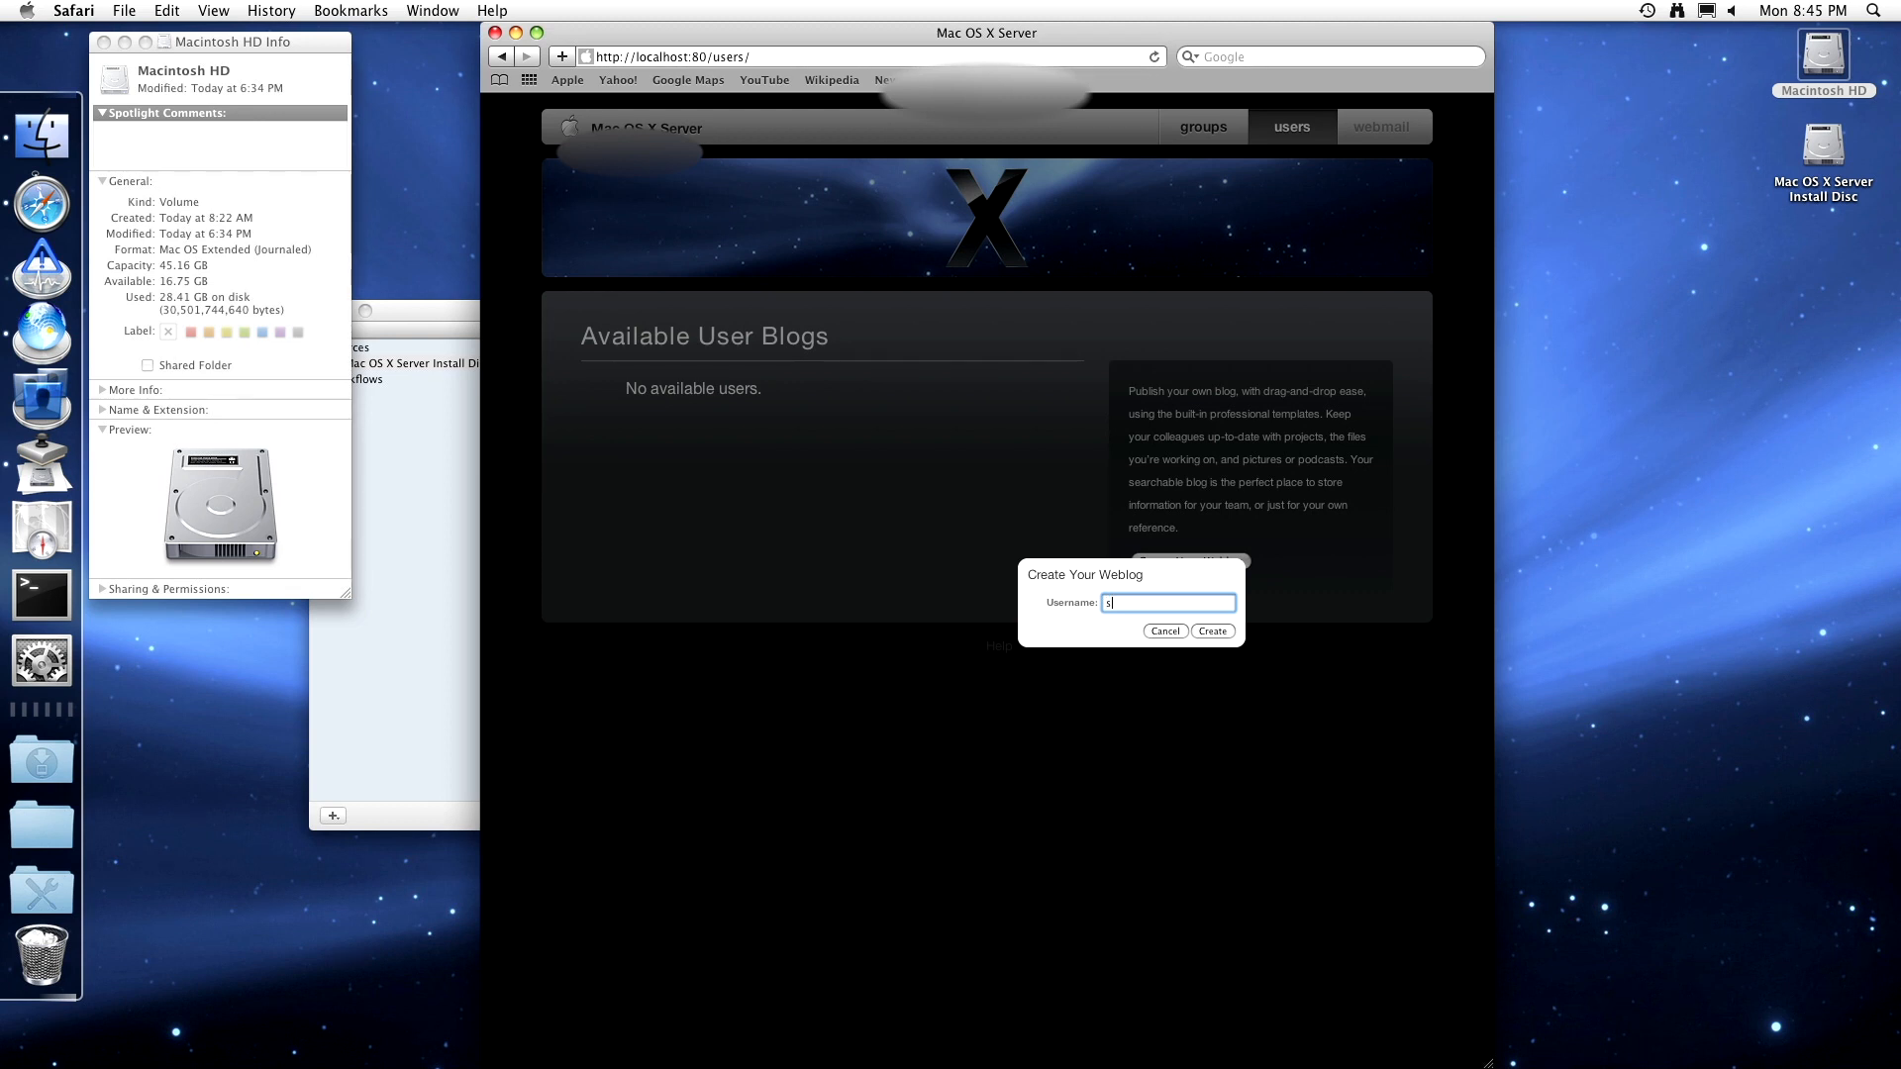
- Create the user's weblog and open its User Settings page showing the Block Green Books theme
text(shiunbird)
key(Return)
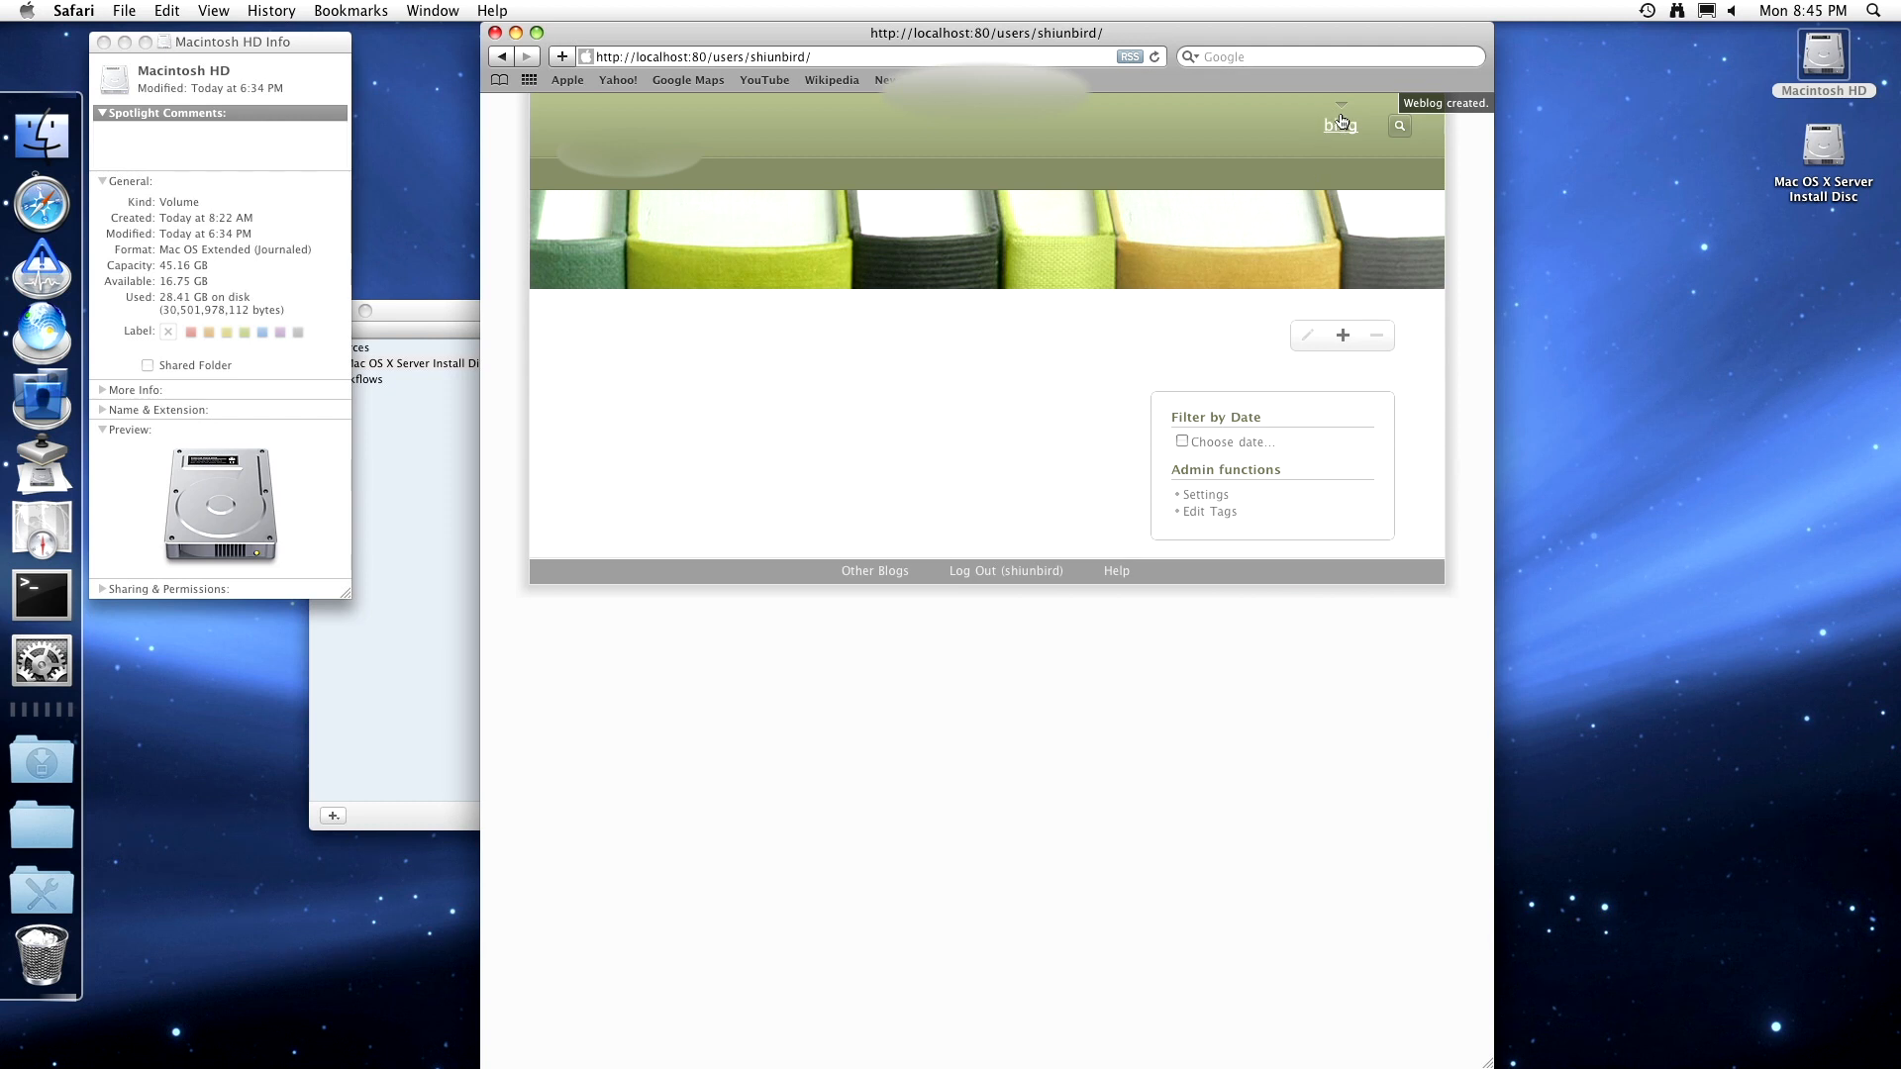
click(1400, 127)
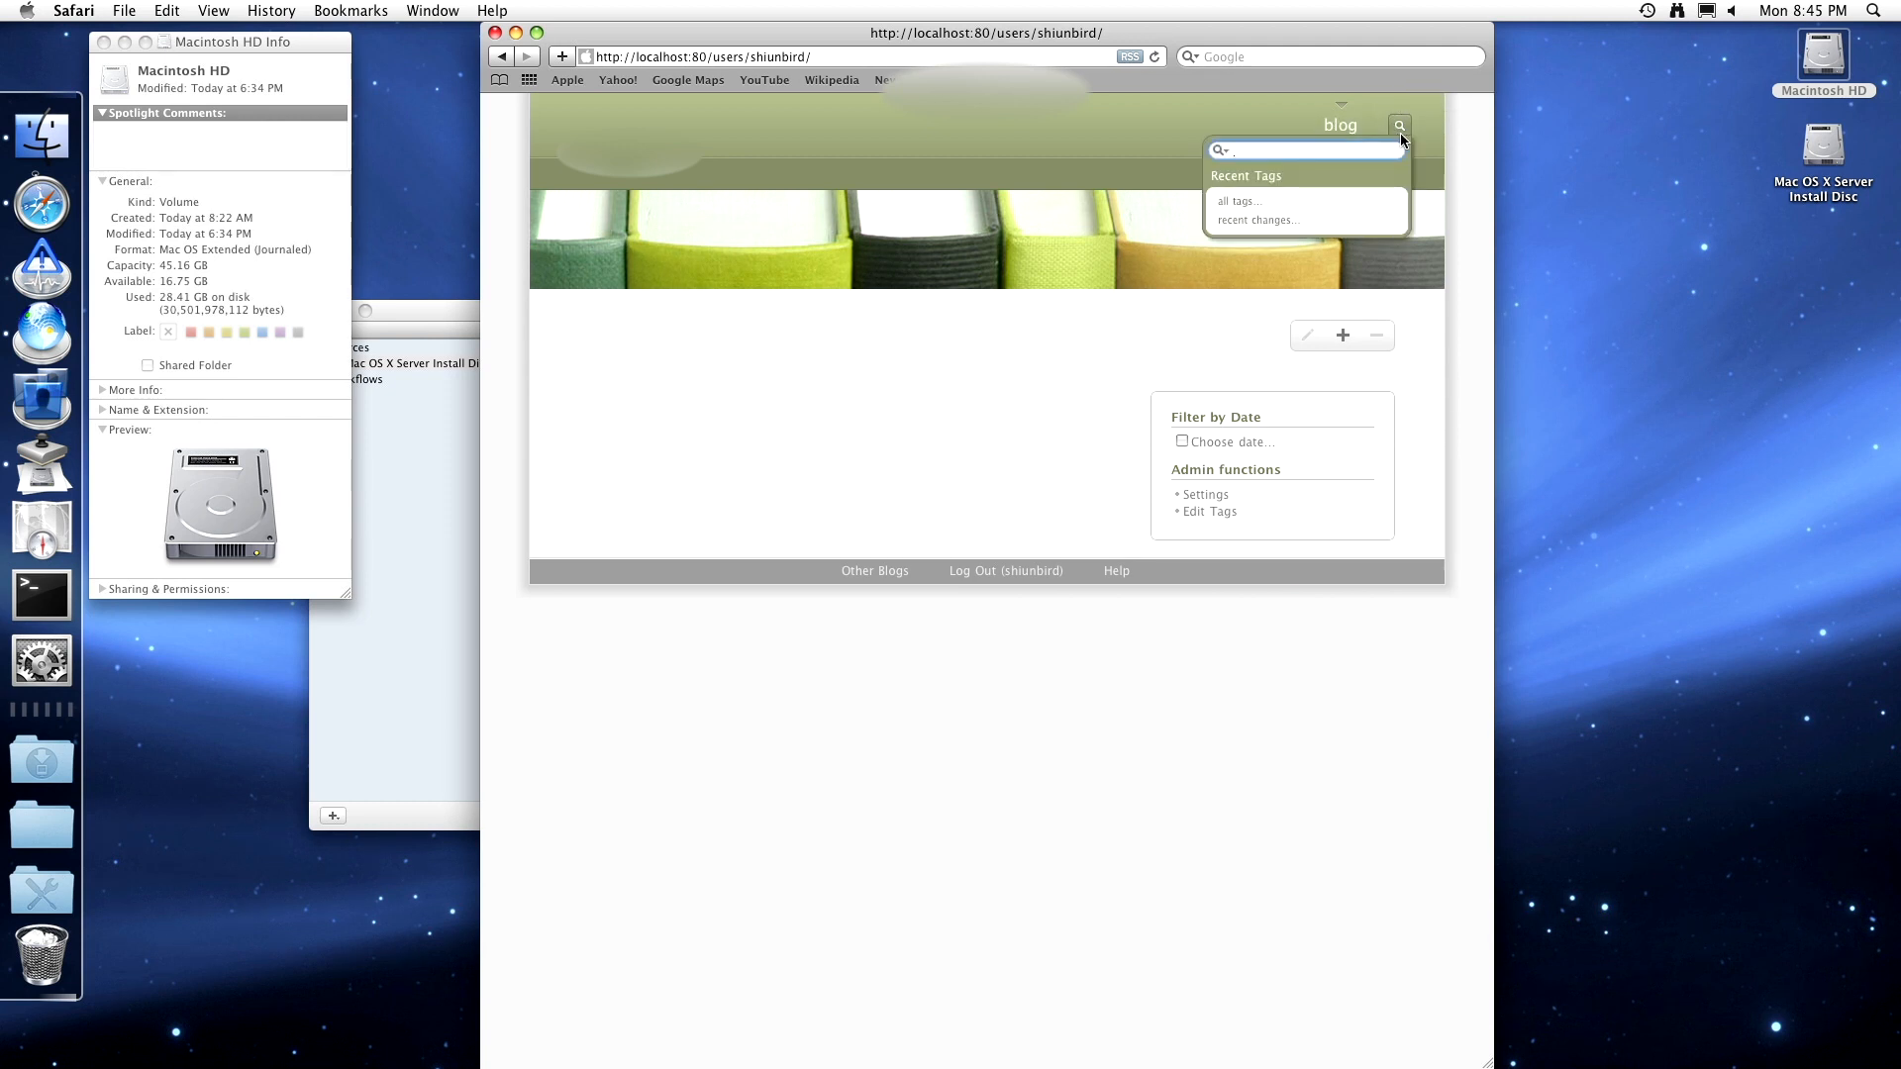
click(1326, 122)
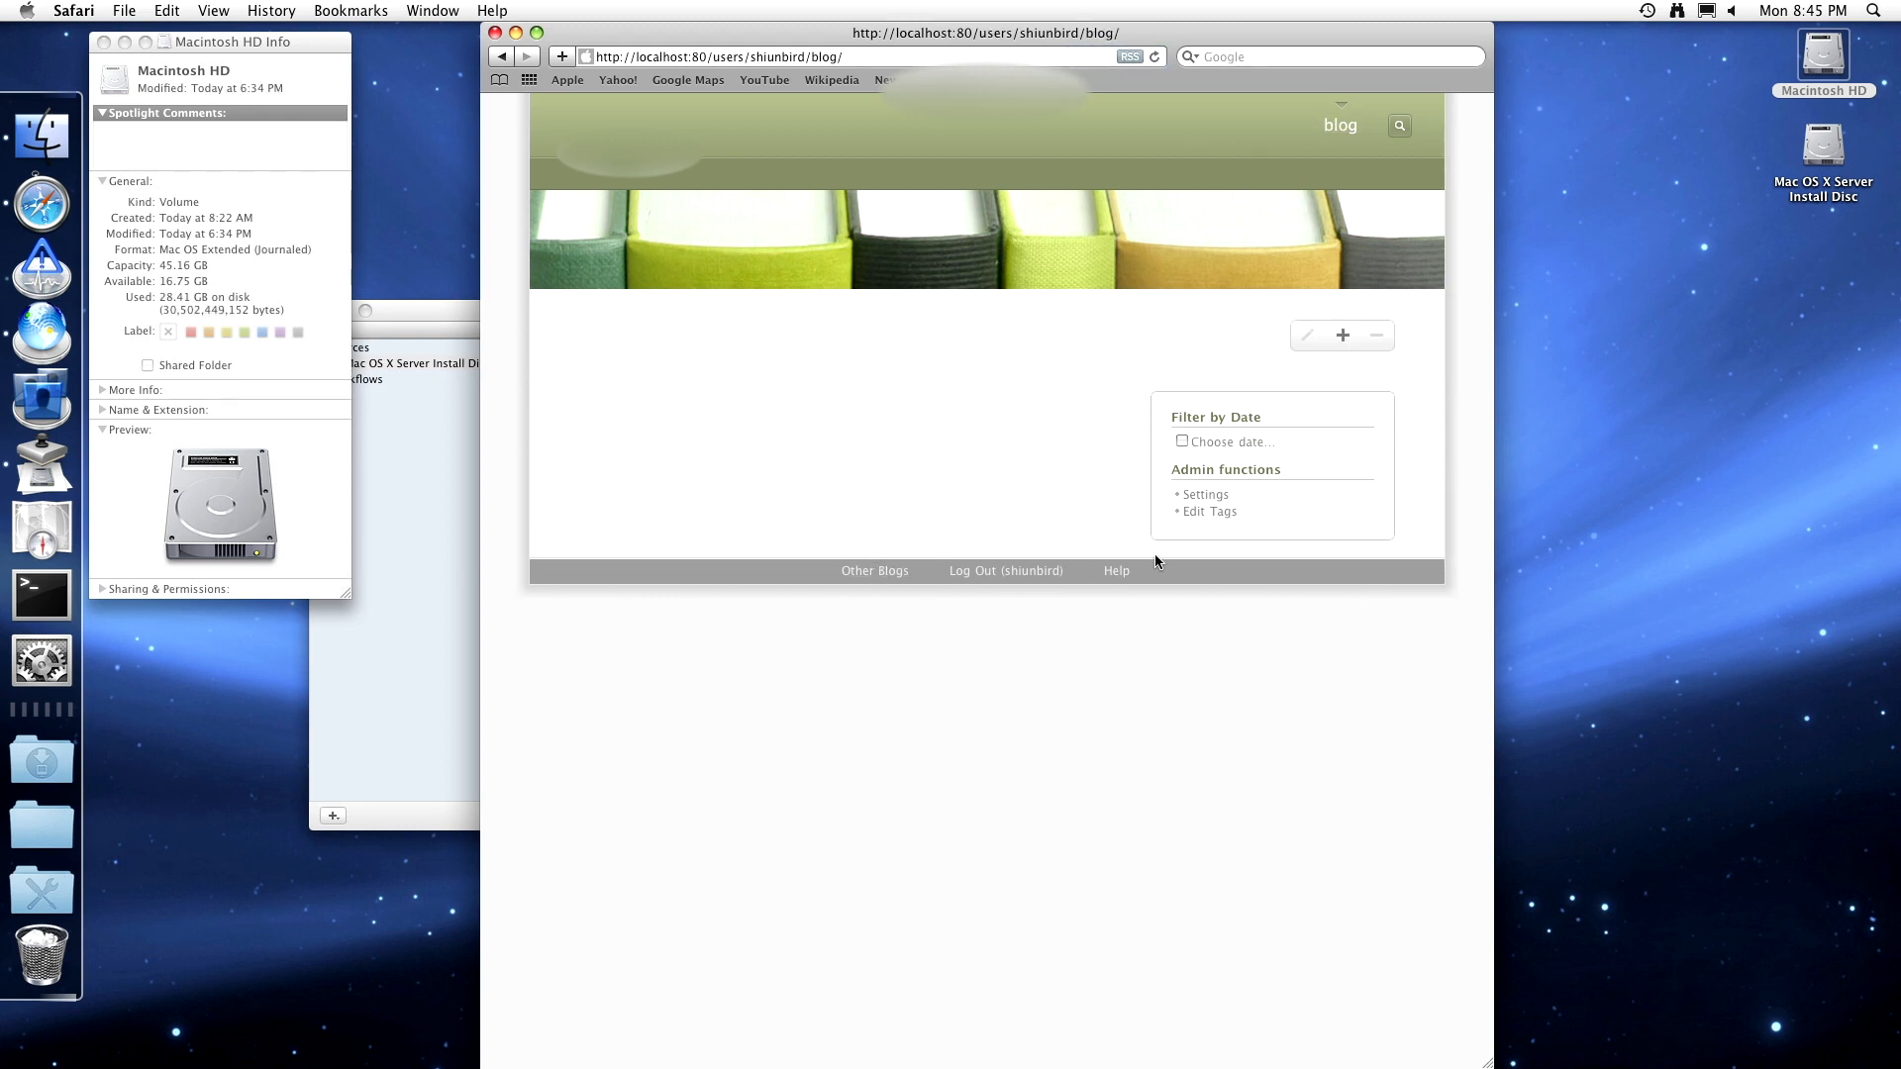
click(1207, 494)
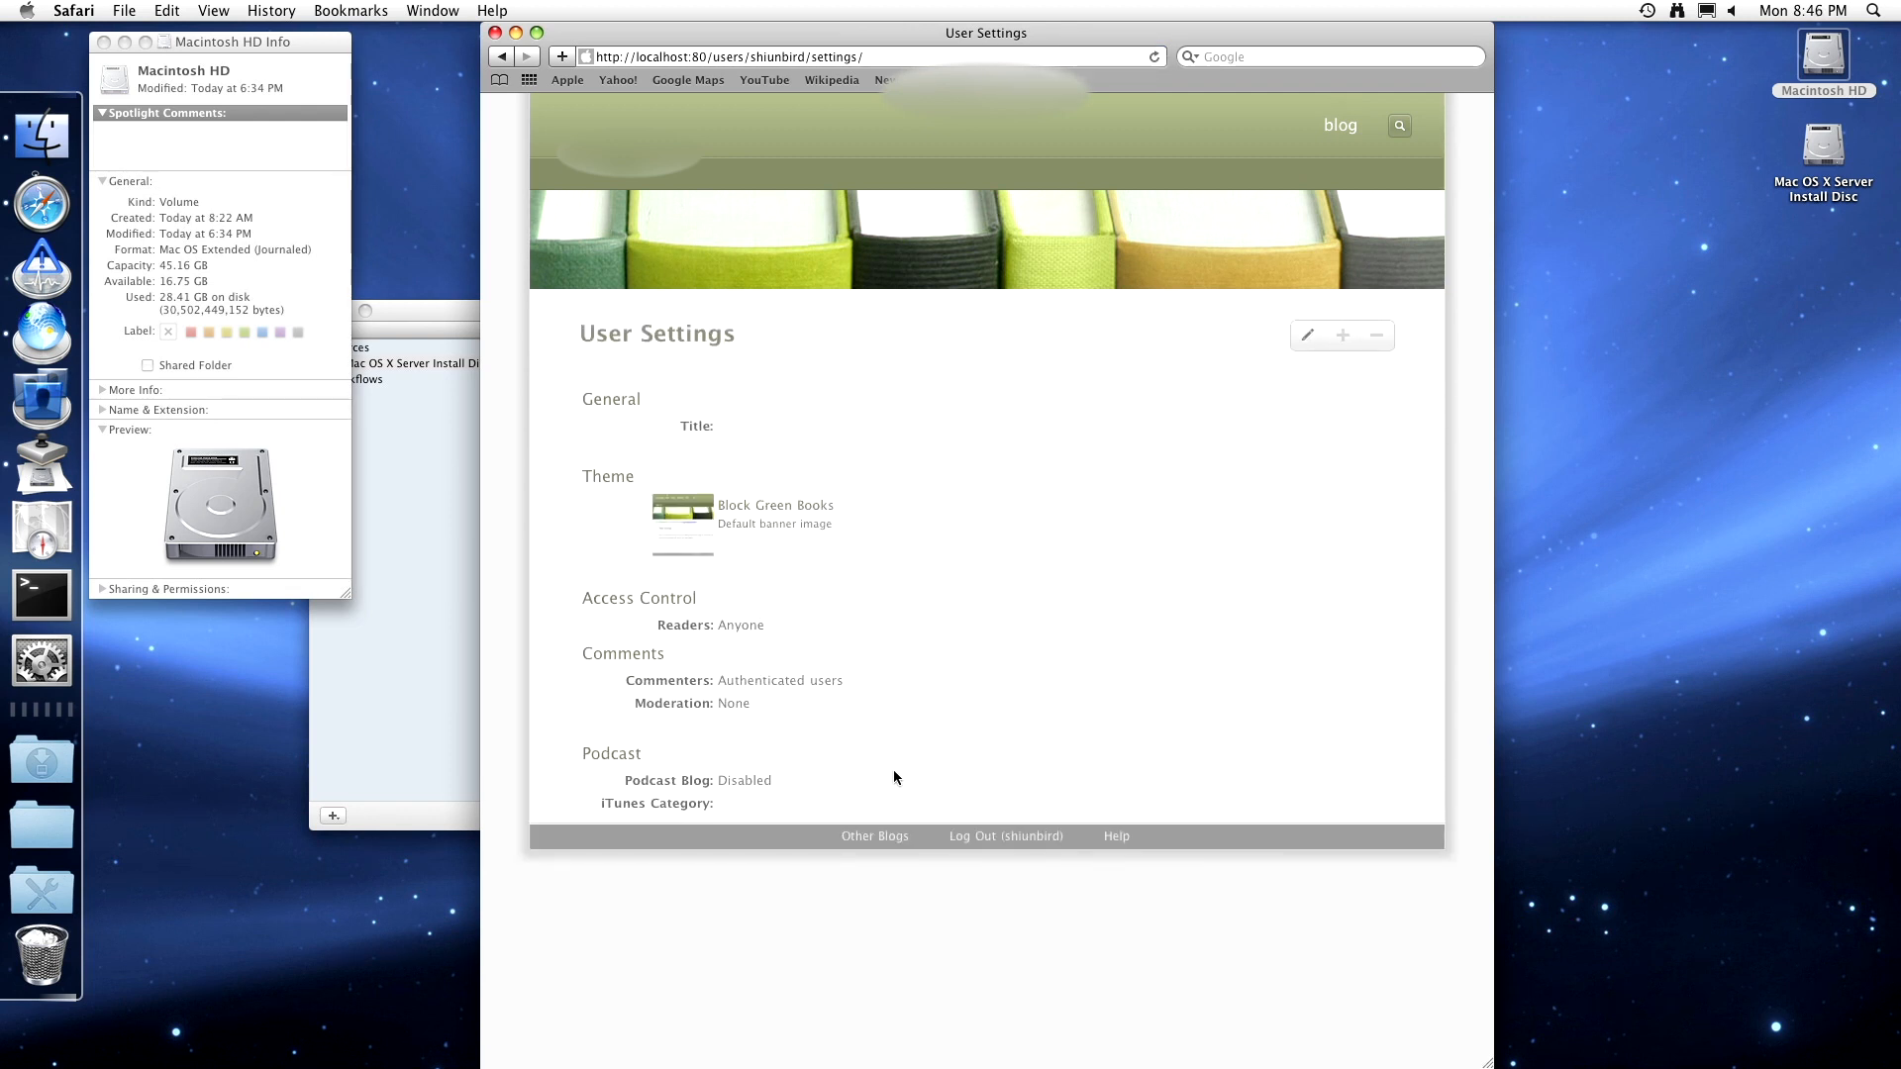
- Log out of the blog and log back in with the user's name and password
click(958, 836)
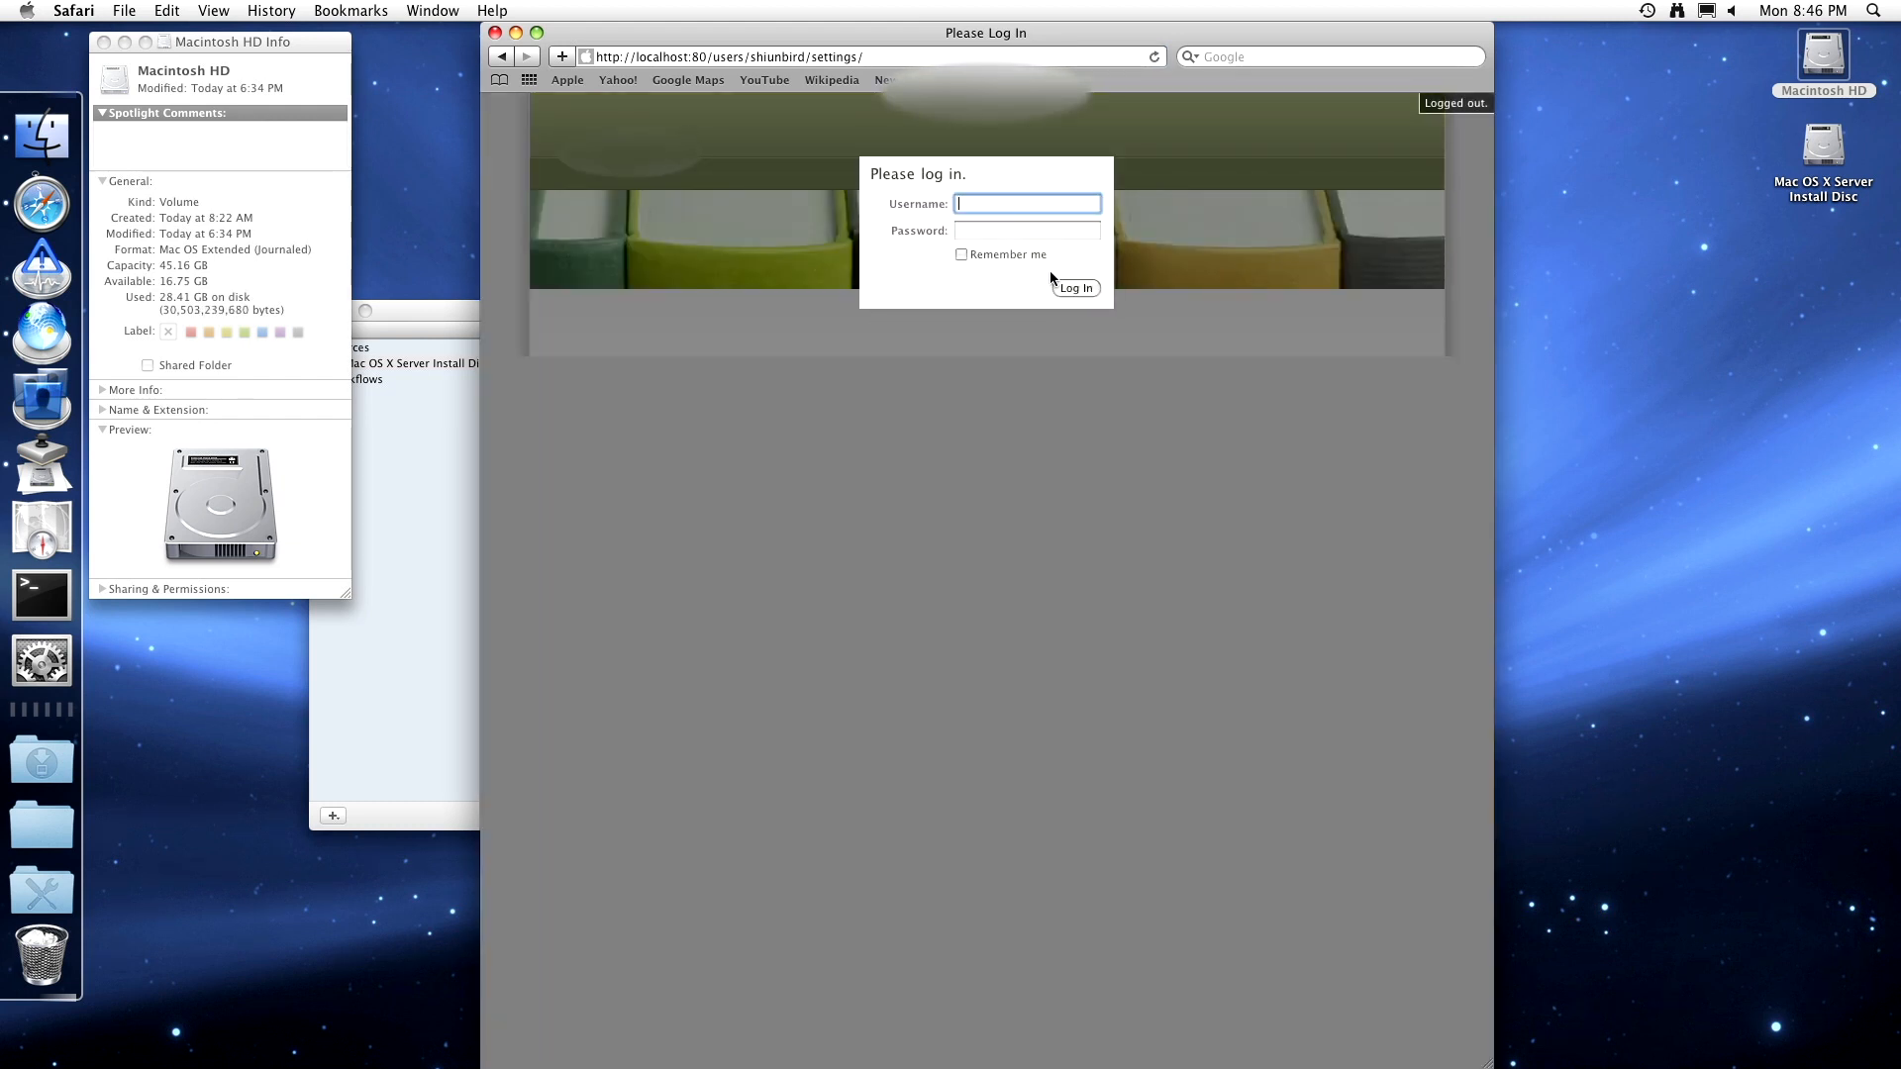
text(shiunbird)
key(Tab)
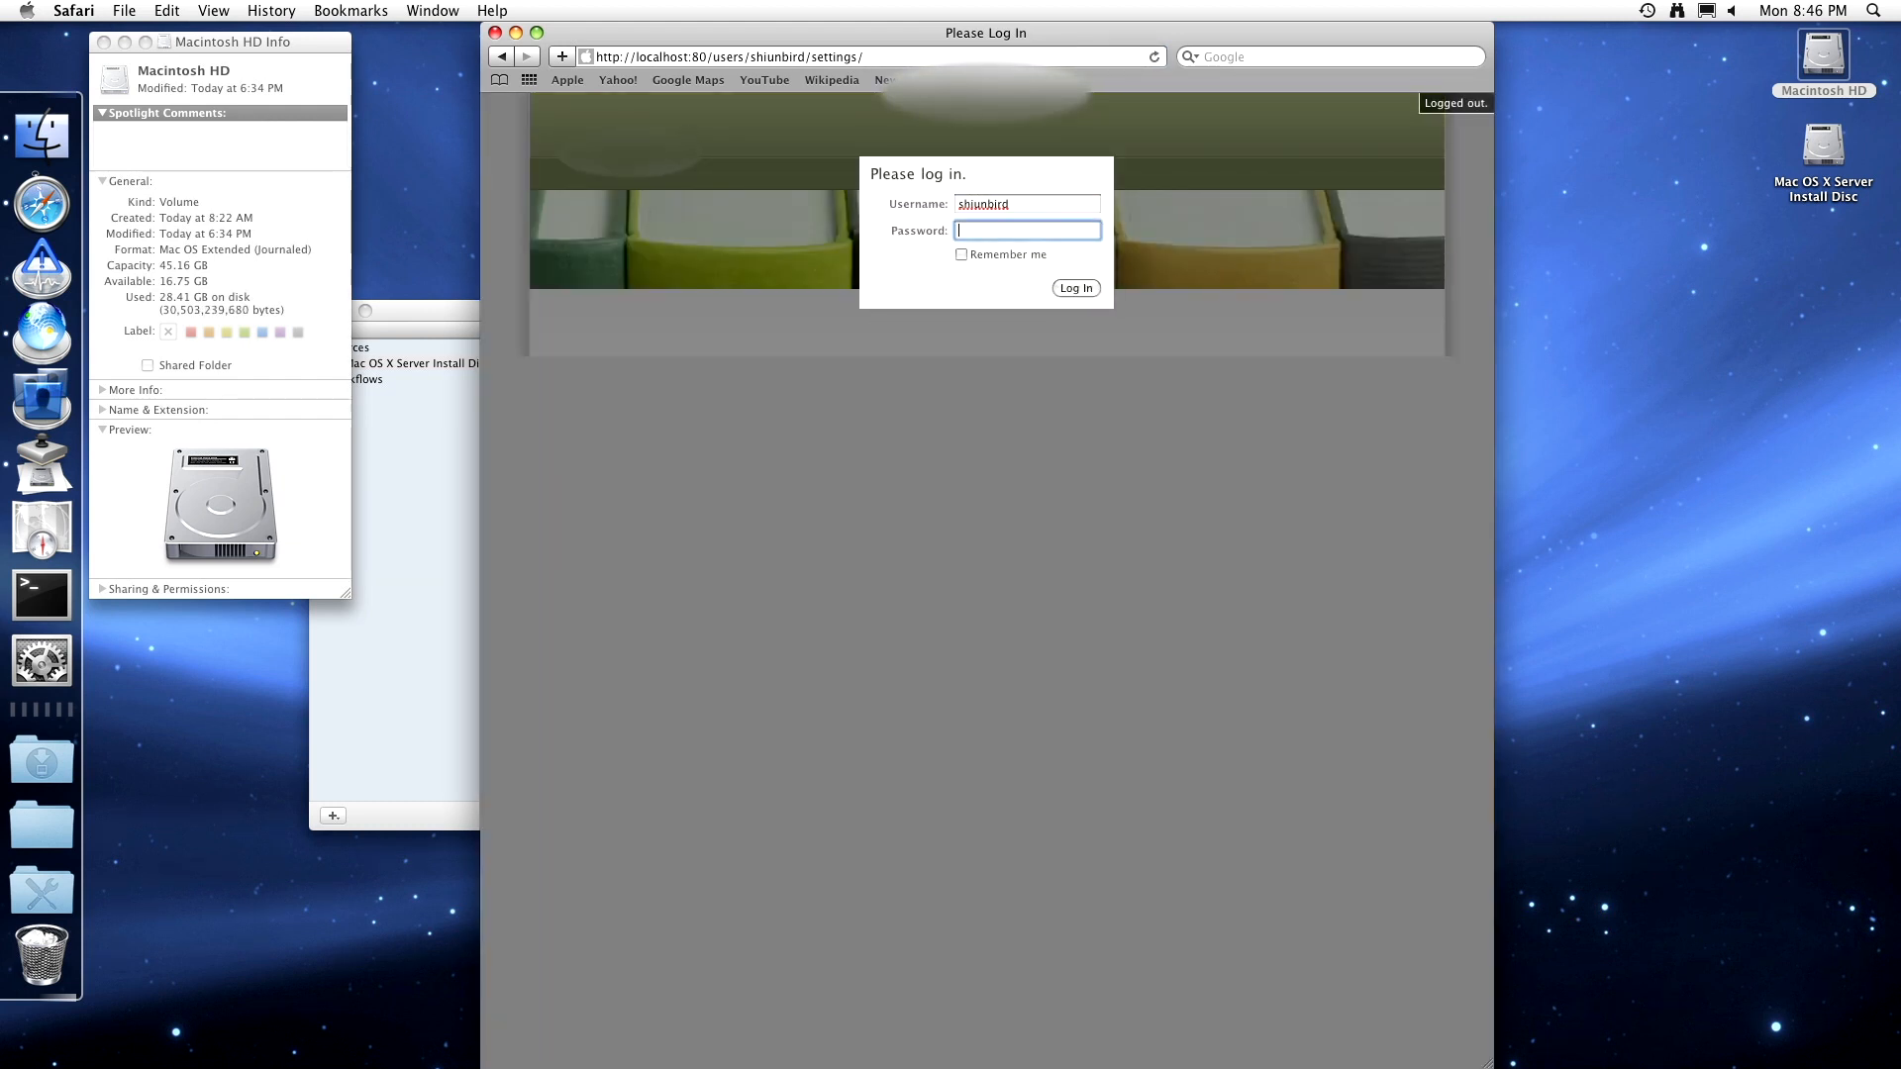
text(********)
key(Return)
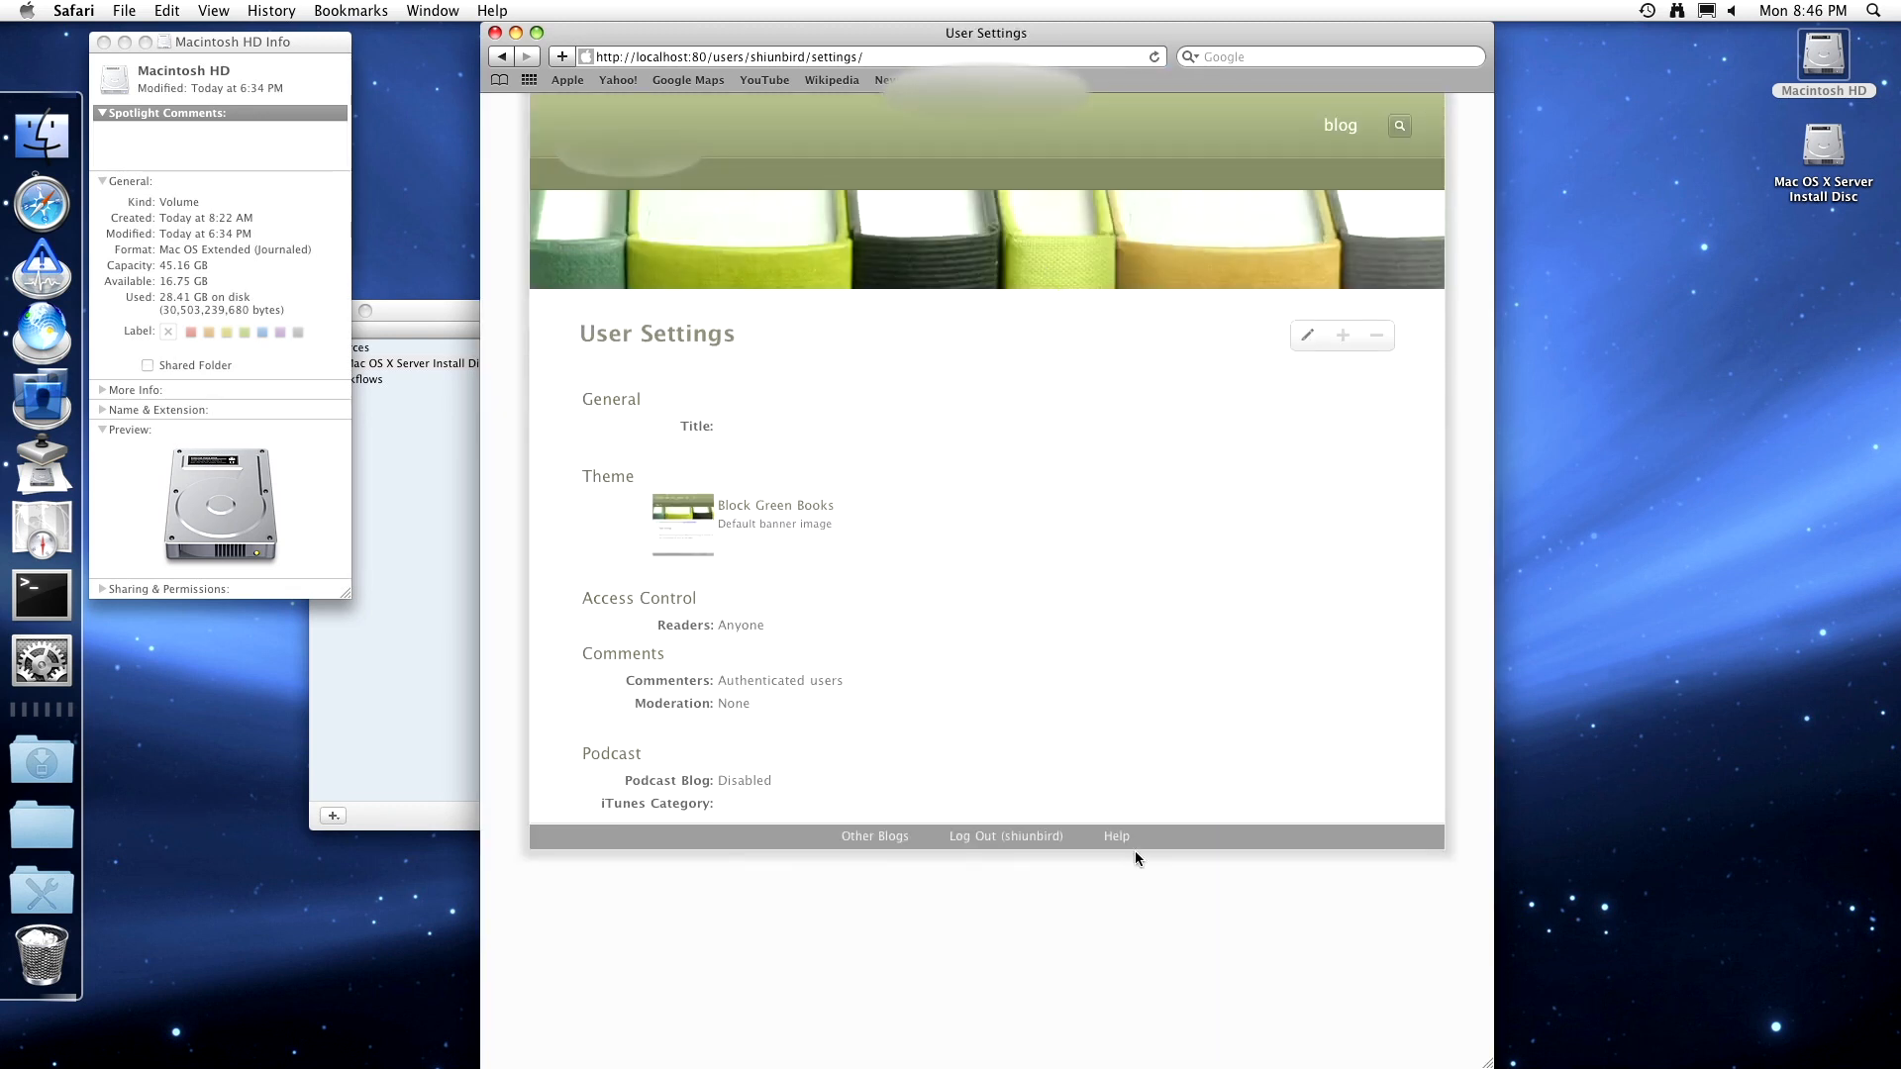
- Read the help page on creating a wiki page, then close both Safari windows
click(1116, 834)
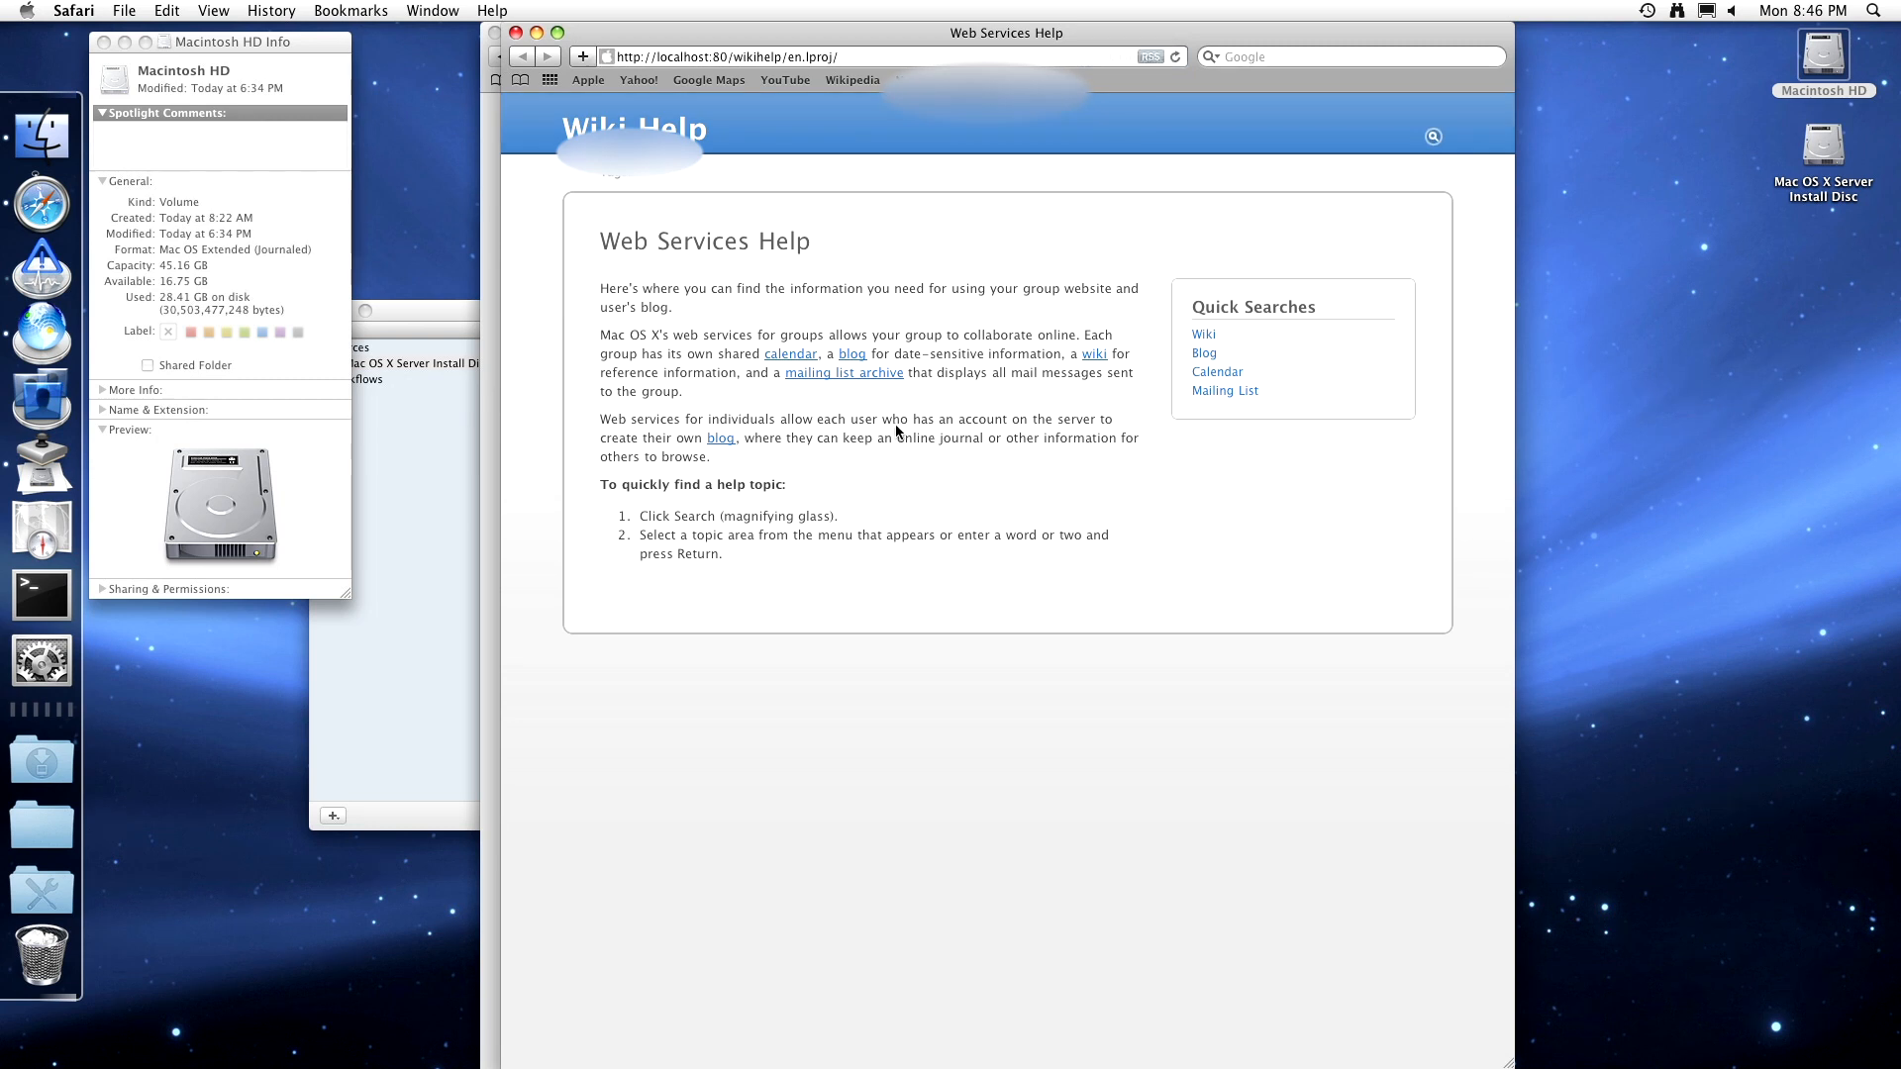
click(1094, 356)
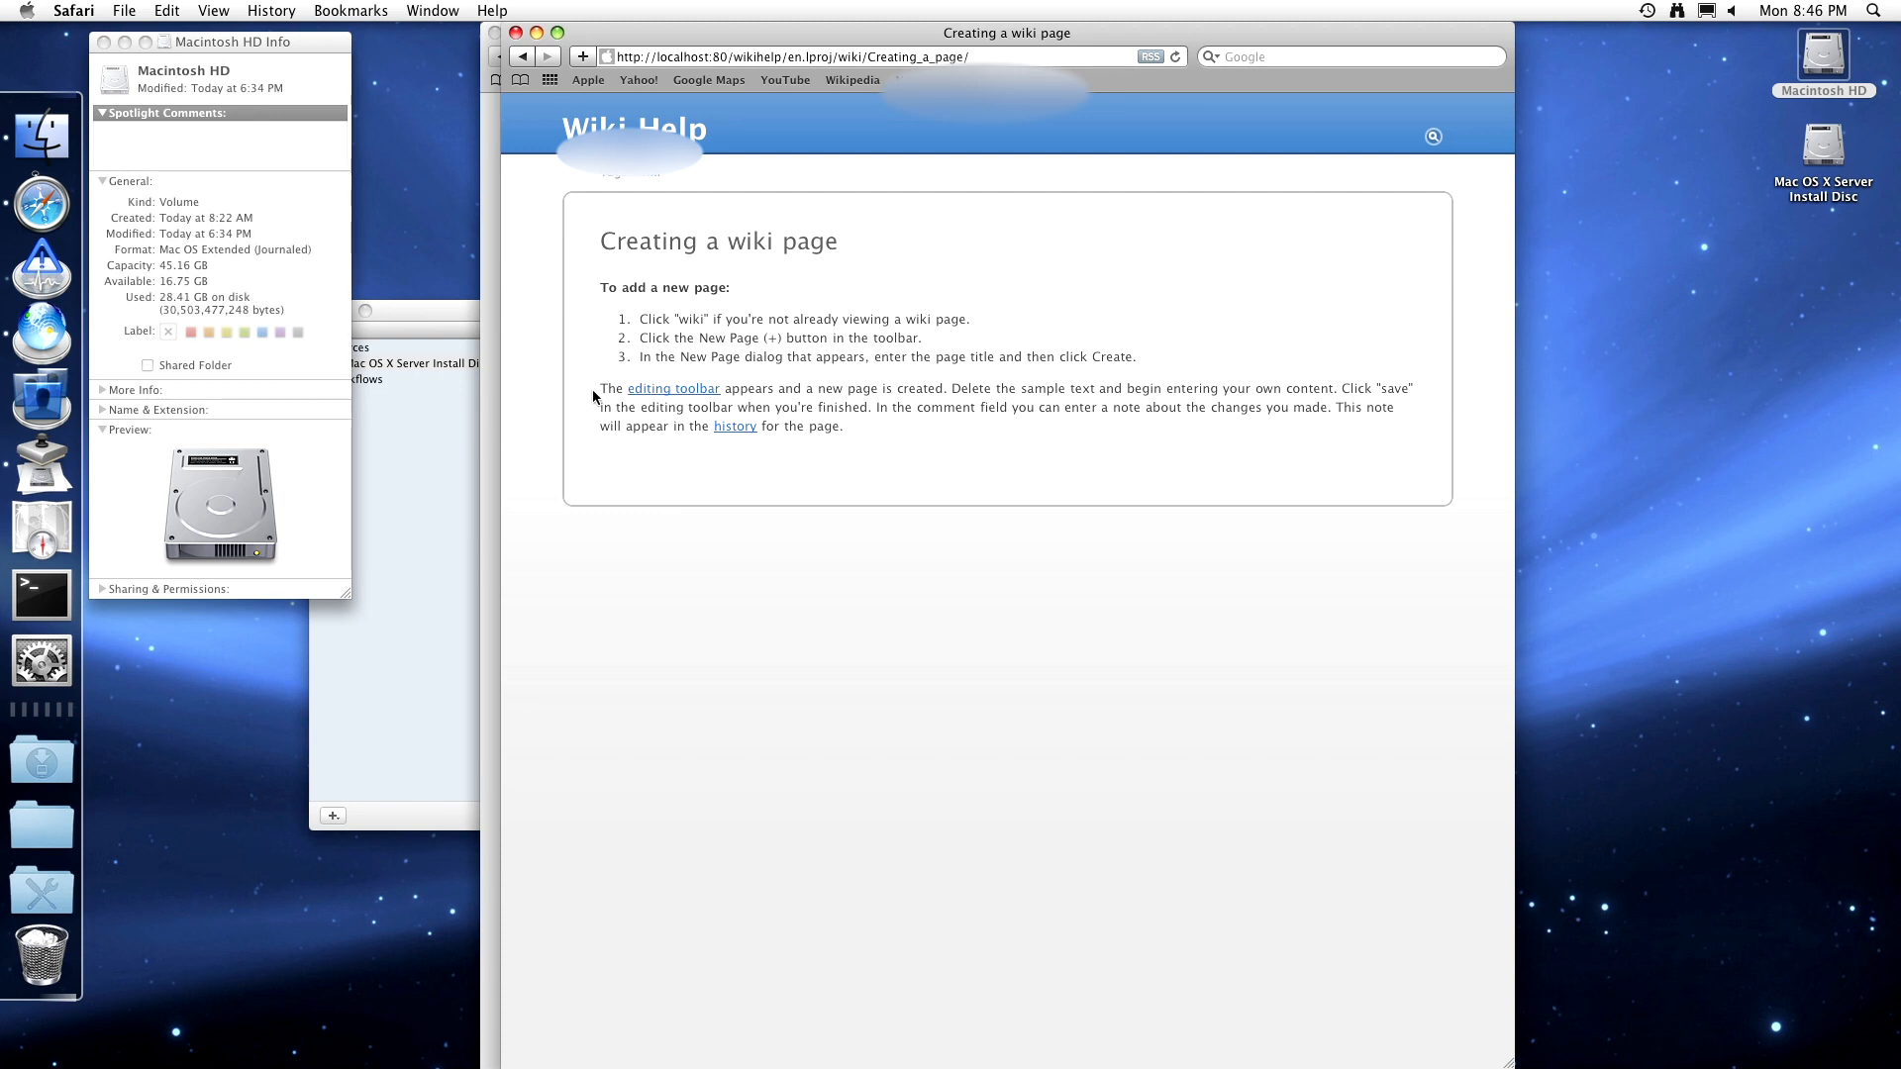
key(super+w)
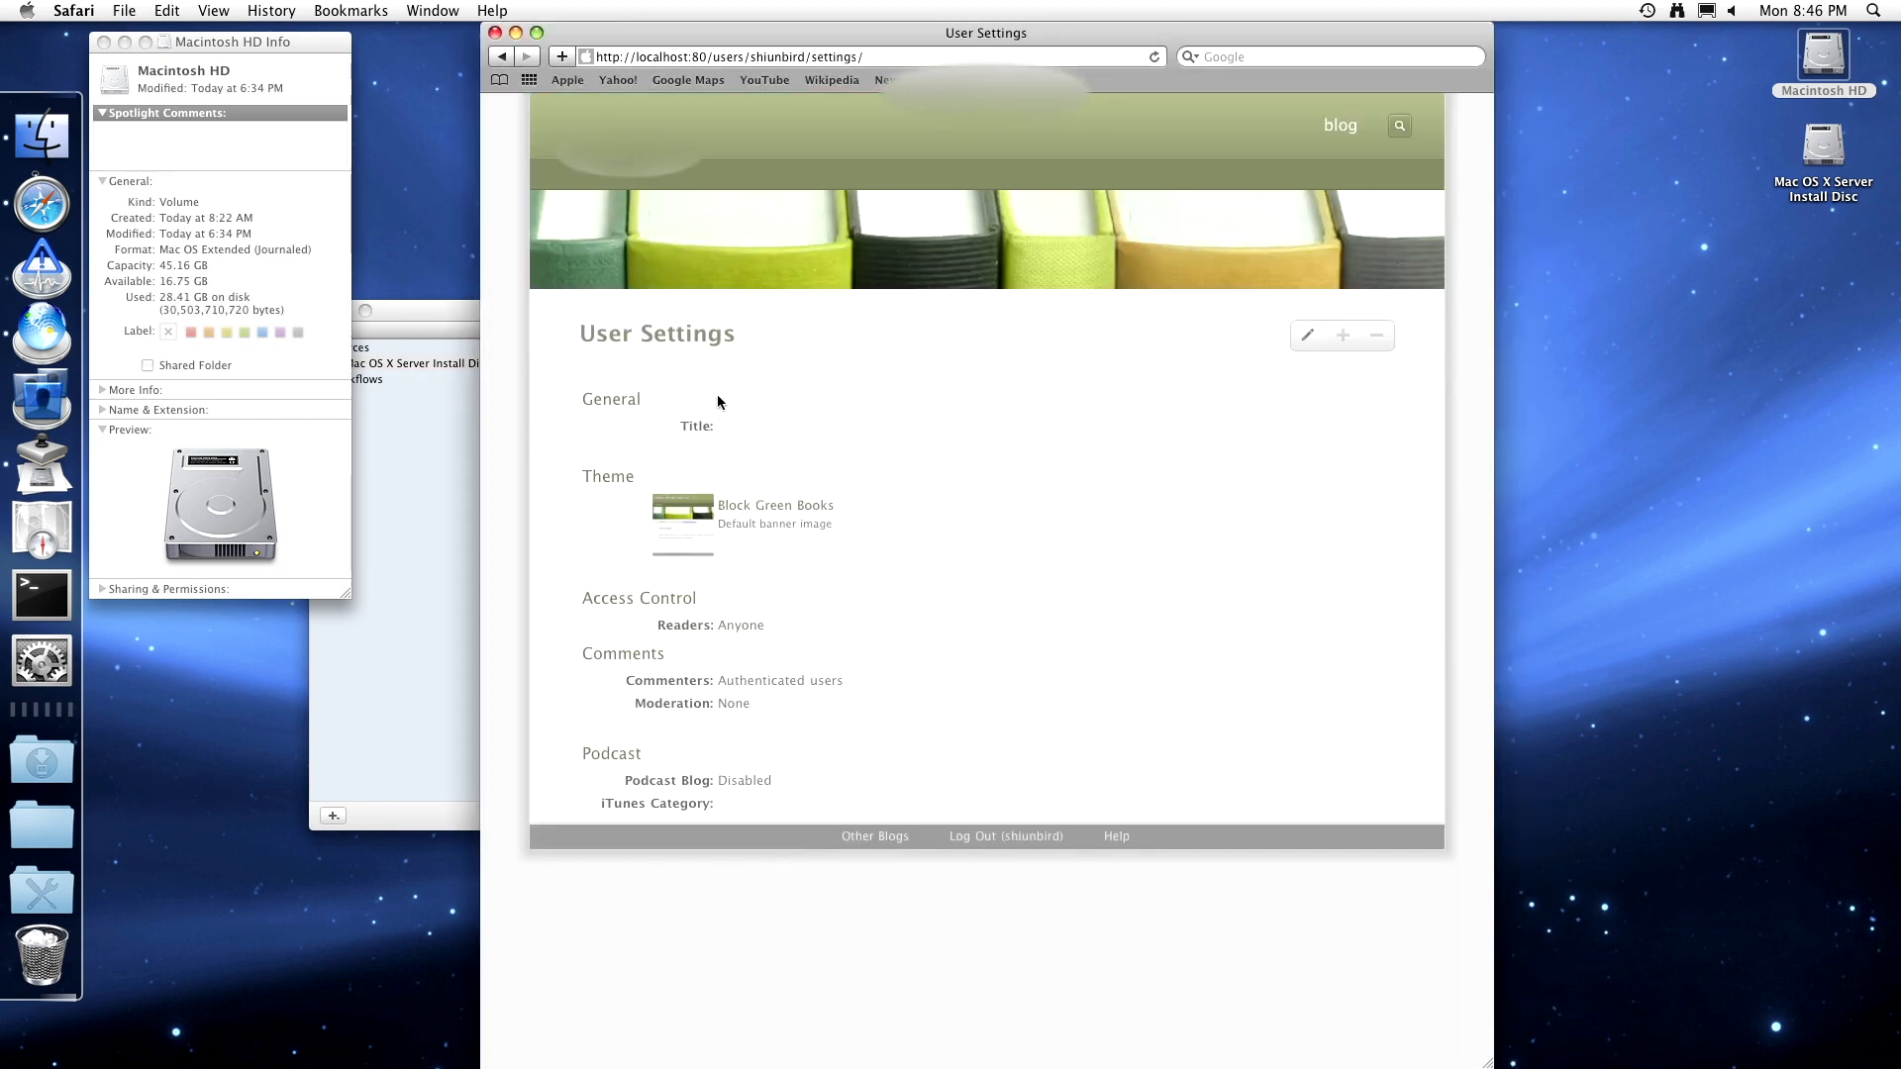
key(super+w)
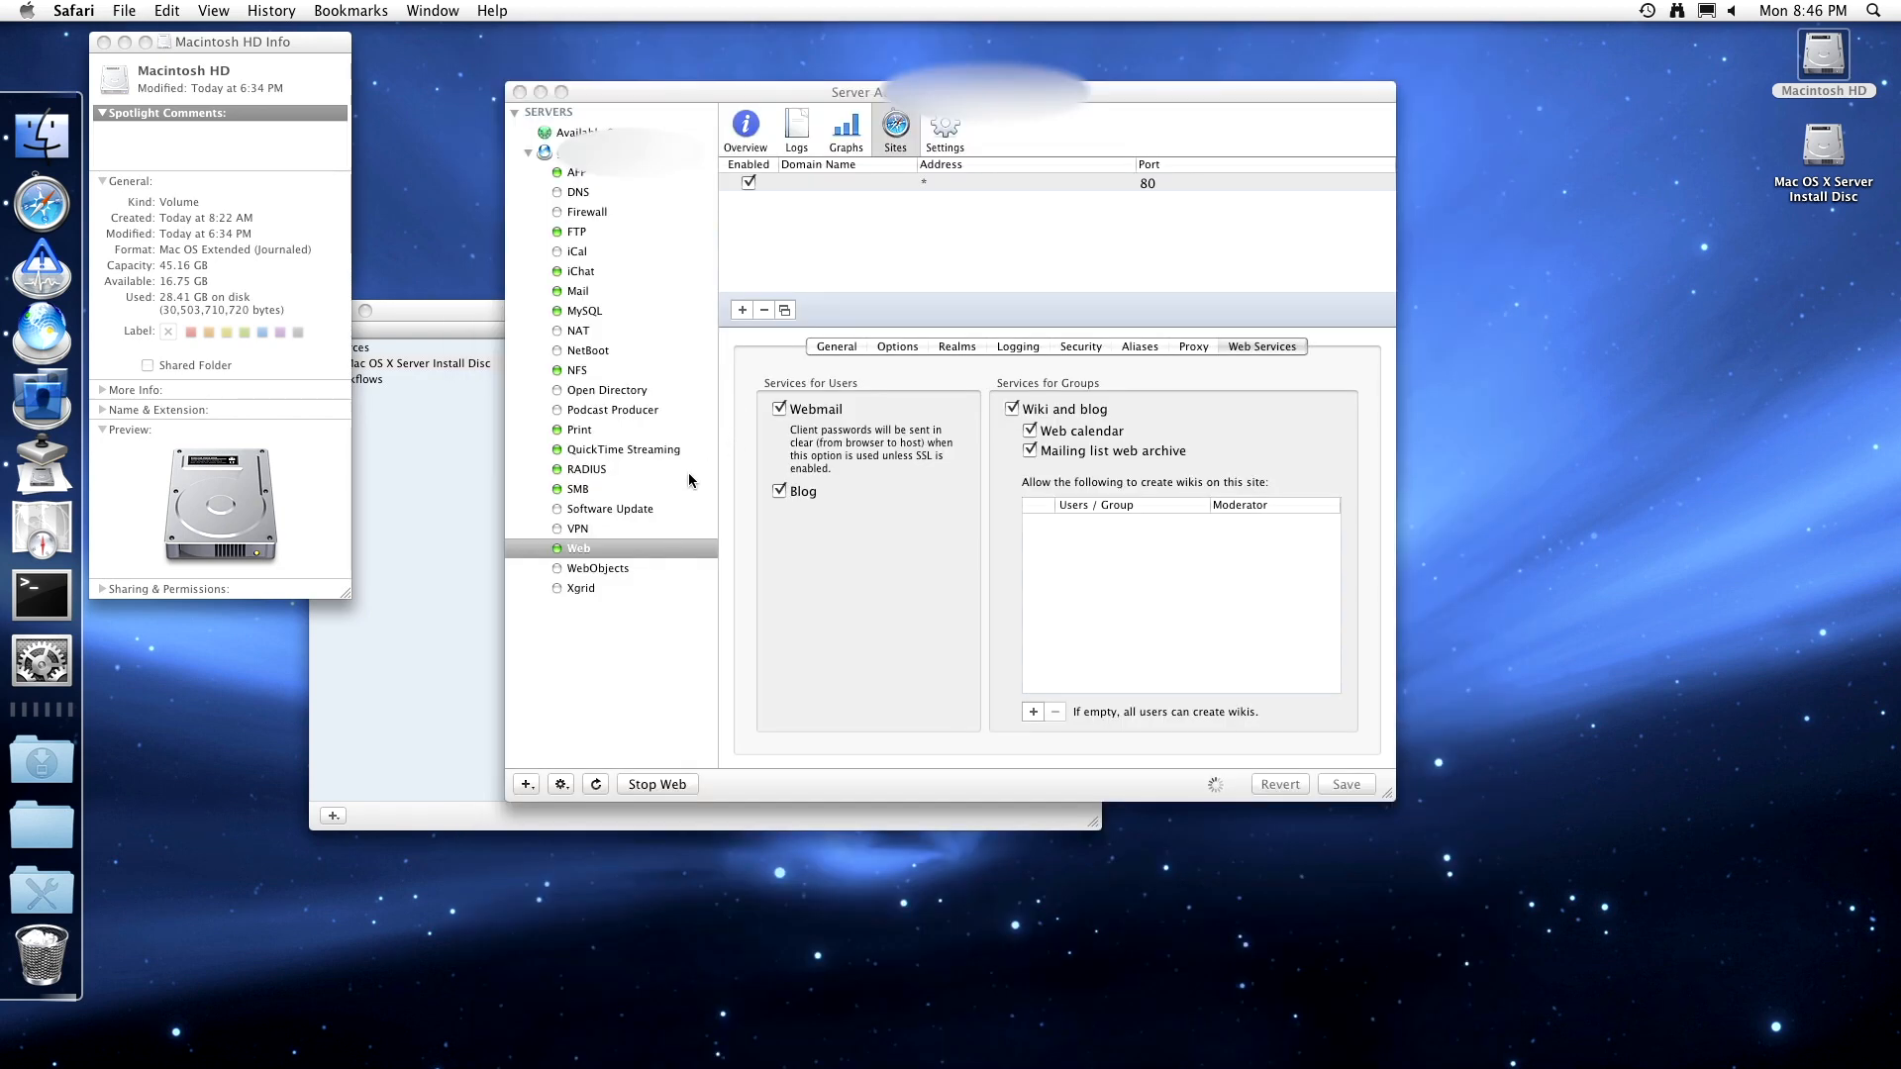
- Select WebObjects in Server Admin to see the service and monitor both stopped
click(632, 570)
click(632, 571)
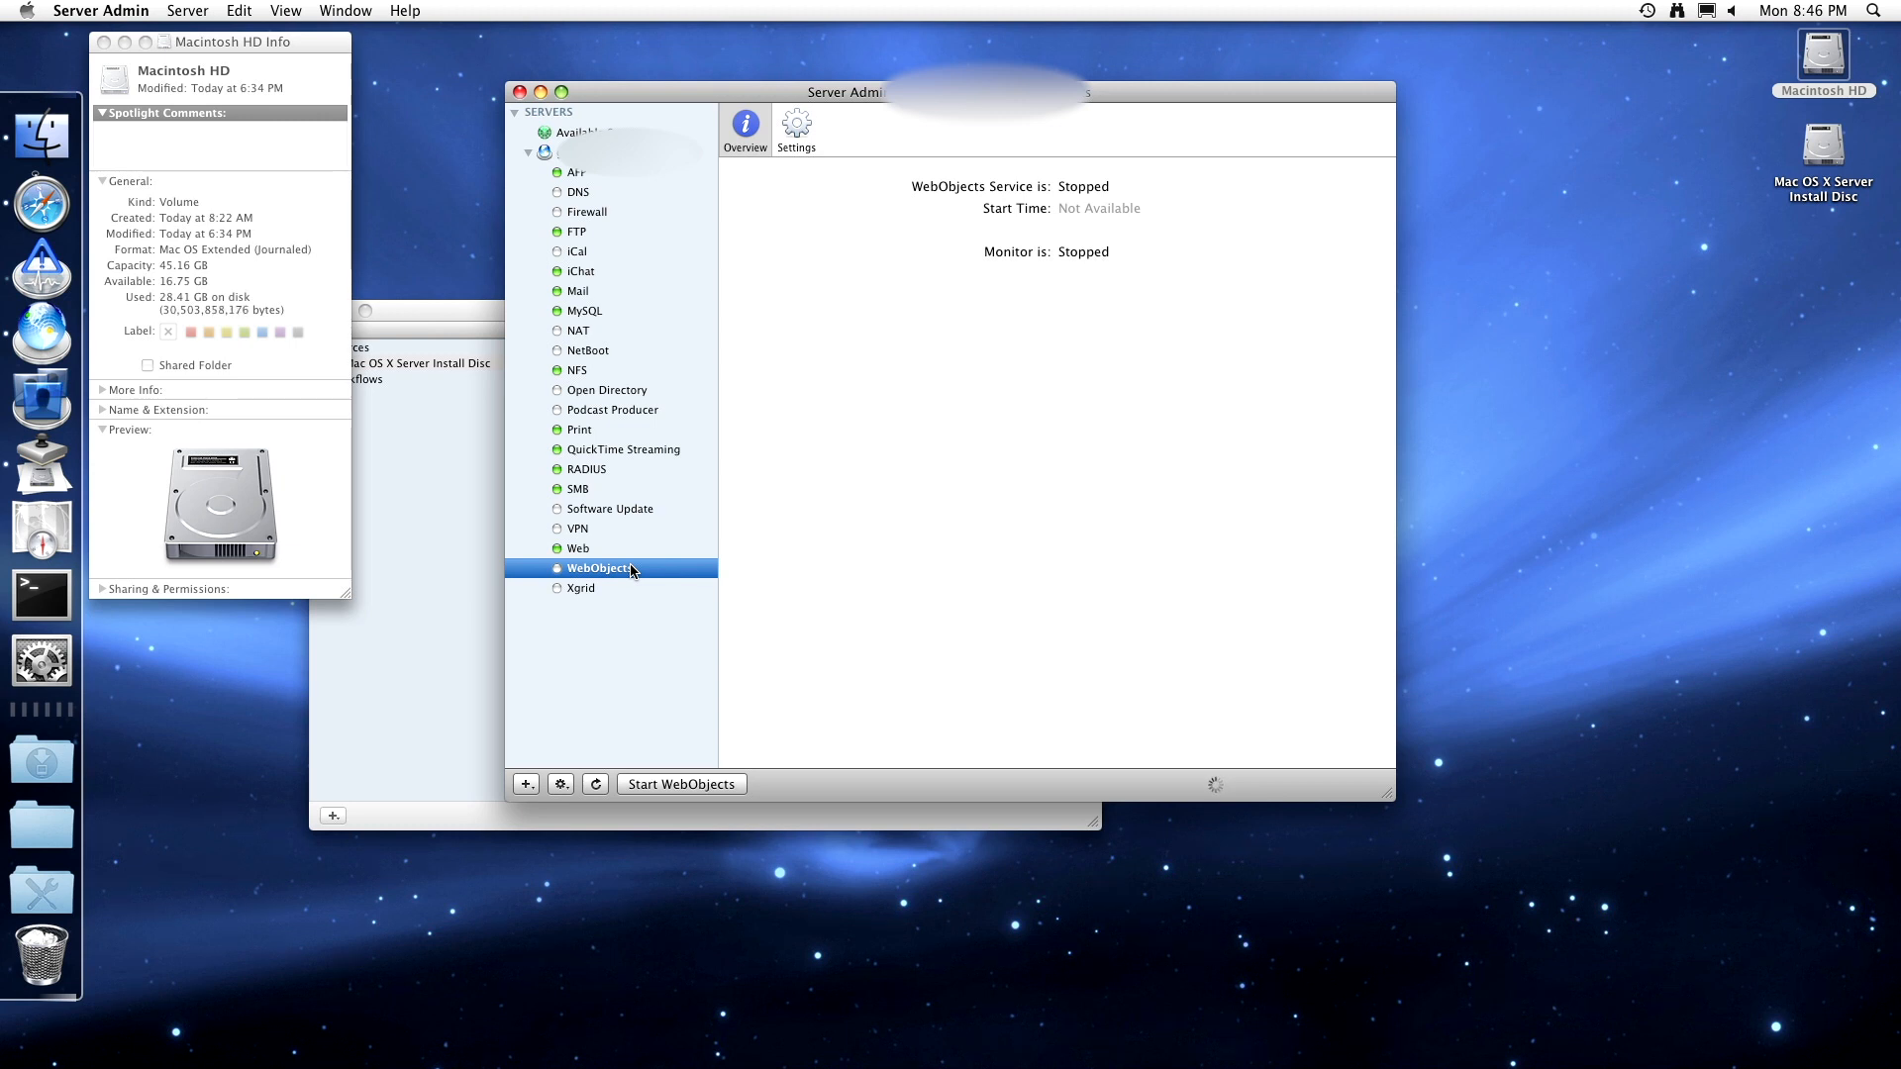
- Enable the WebObjects monitor, save the change, and start the WebObjects service
click(797, 134)
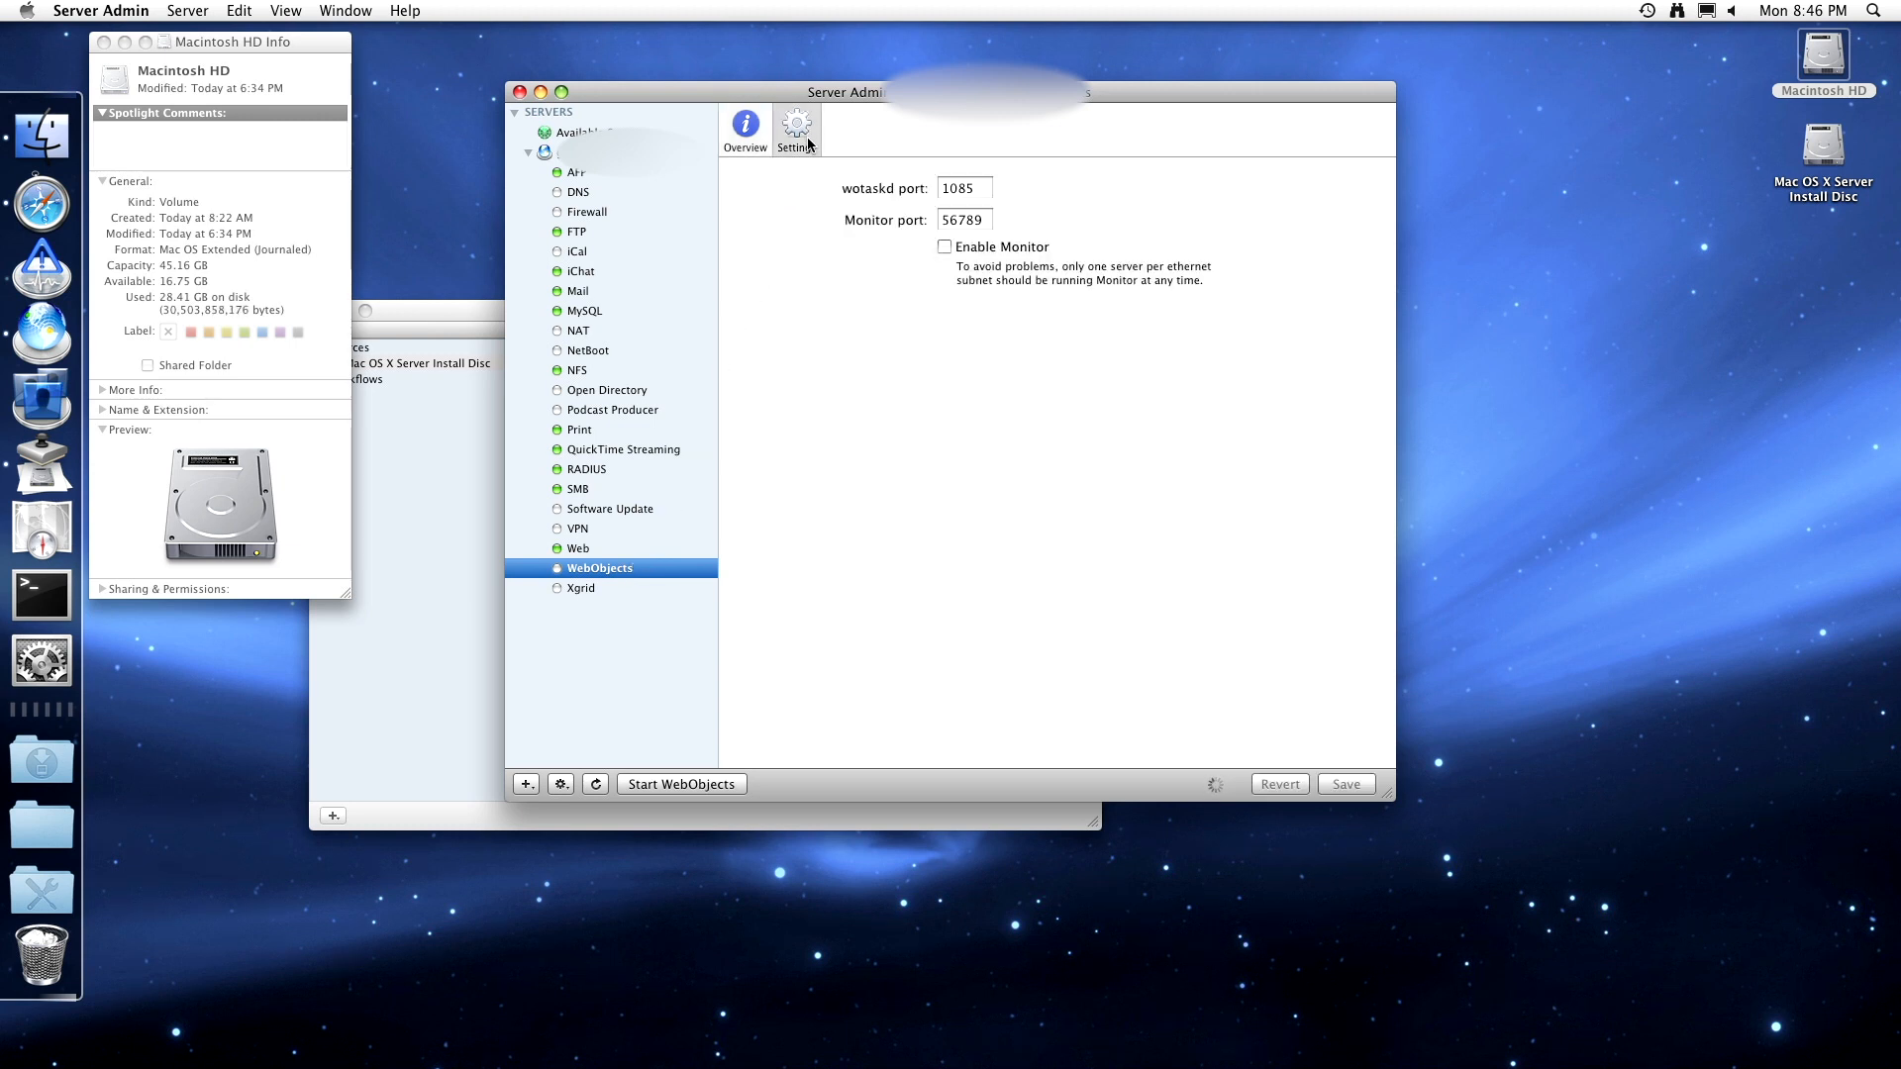
click(944, 247)
click(764, 134)
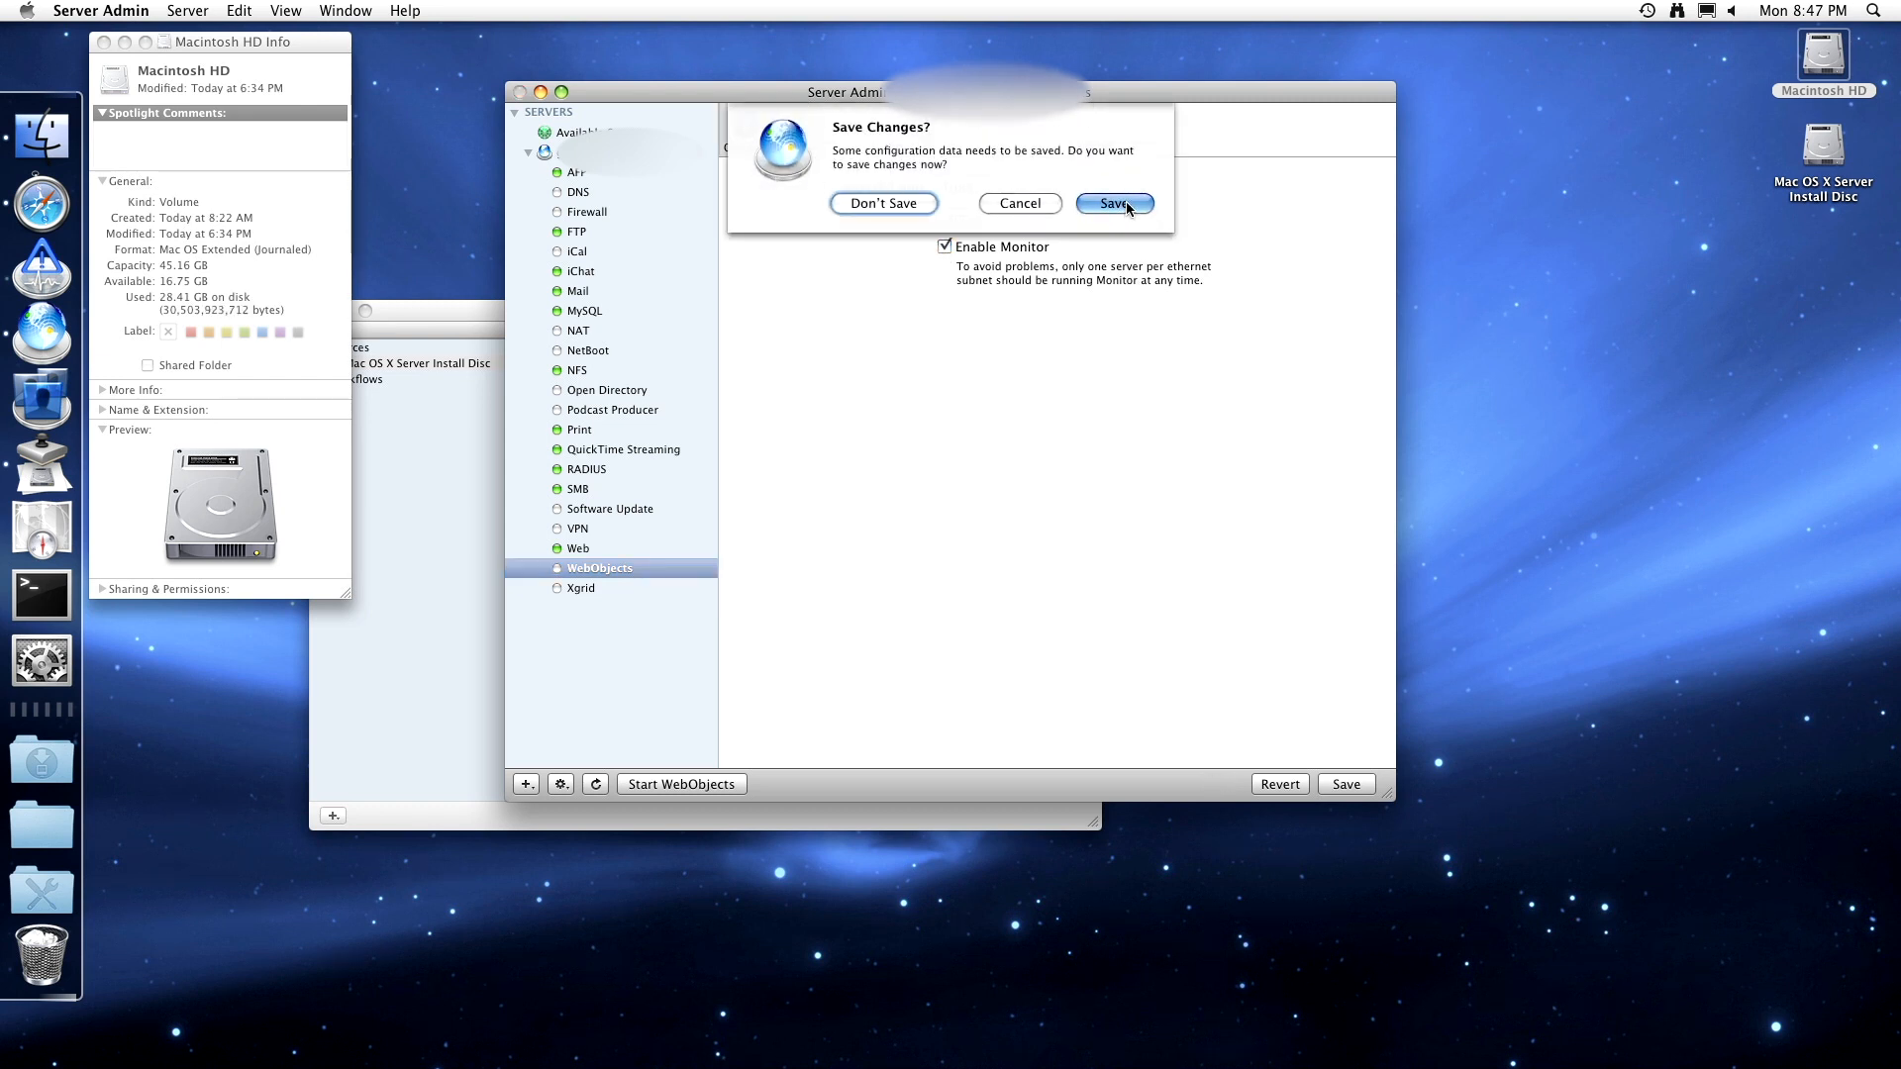
click(1128, 206)
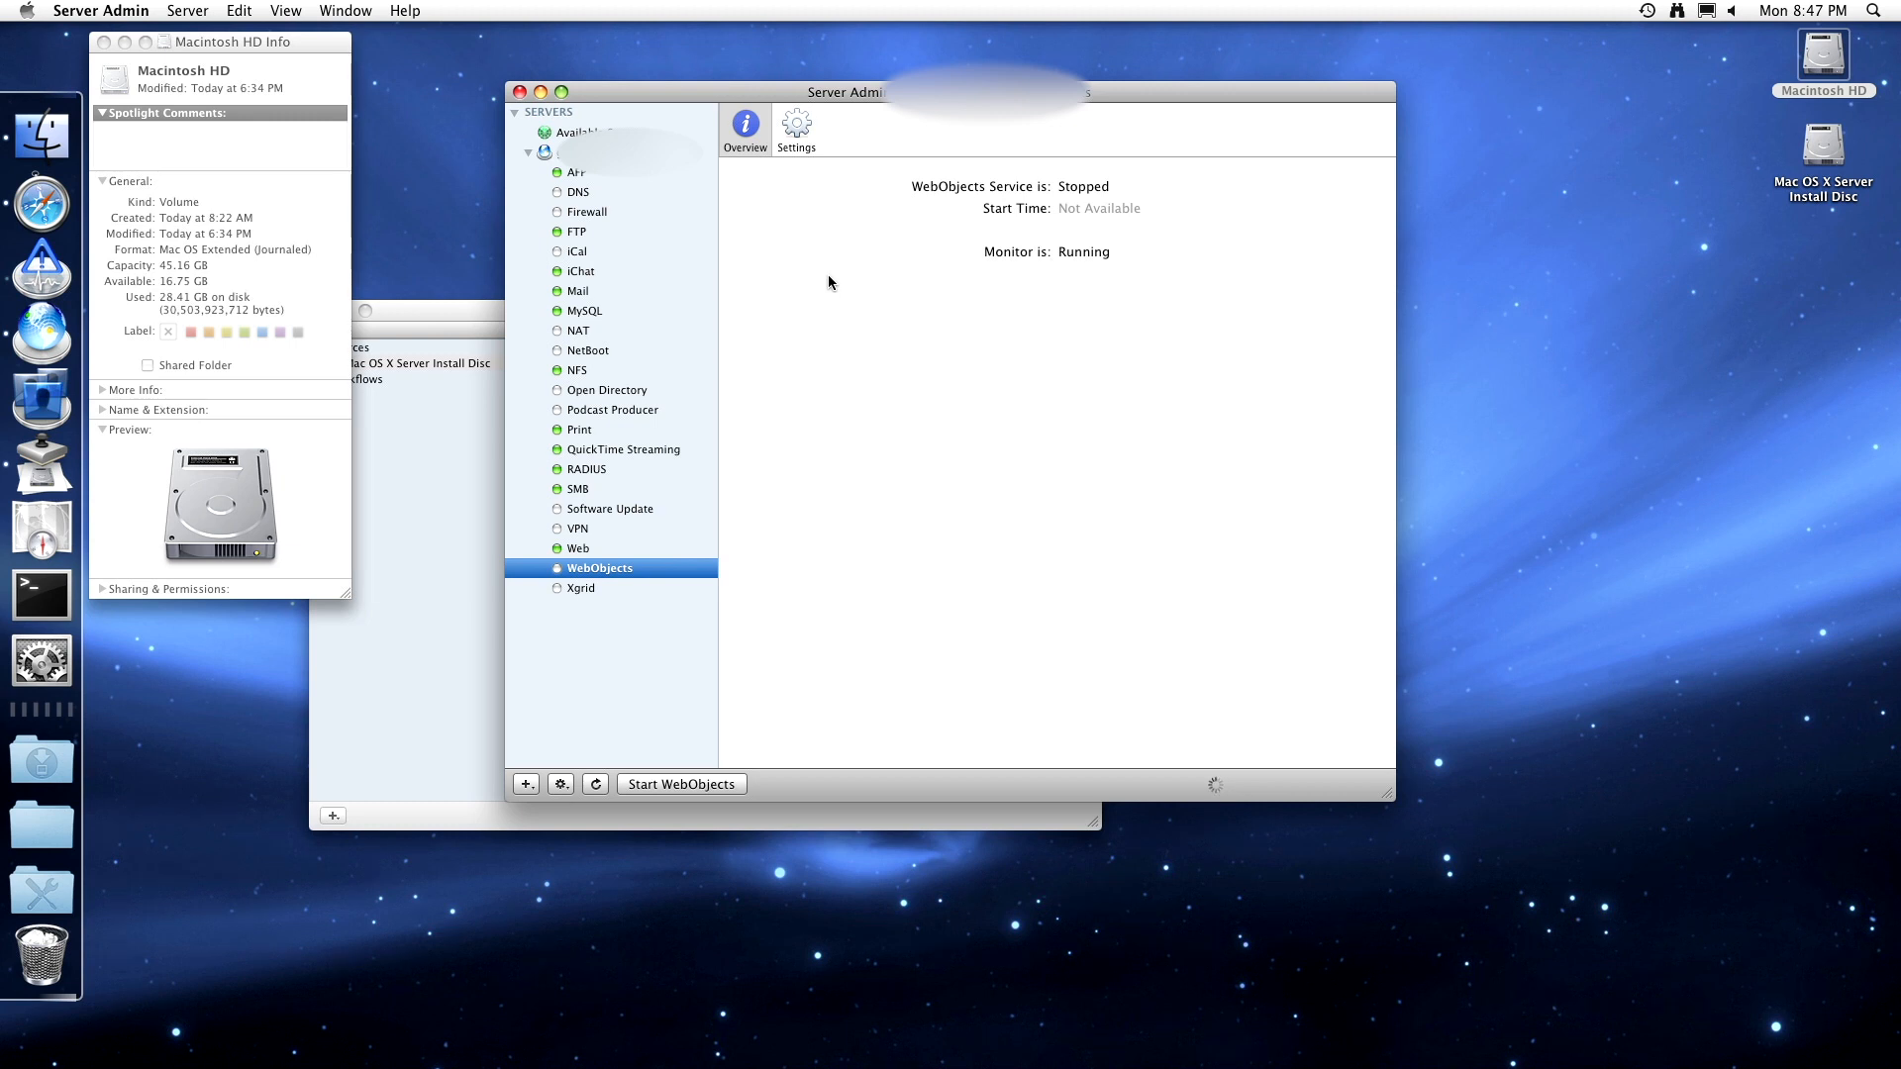
click(657, 784)
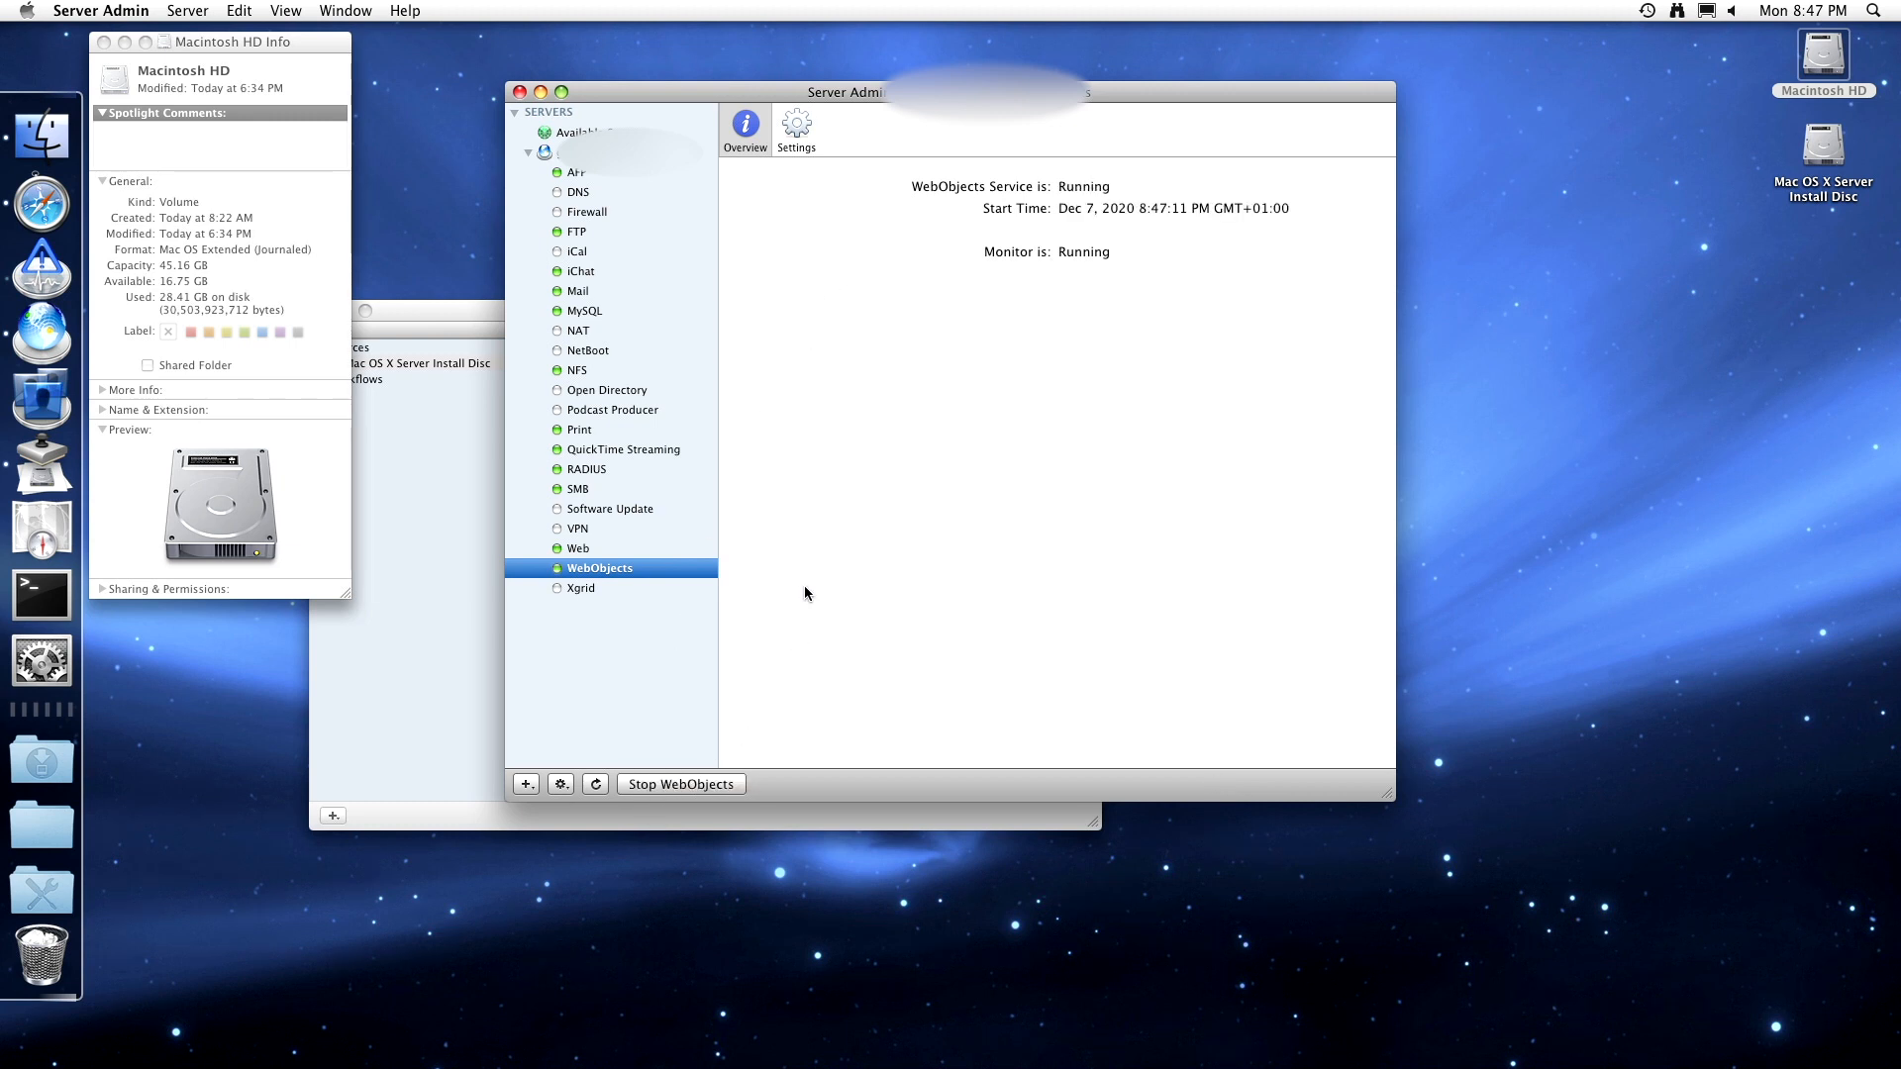
- Enable the Xgrid agent with no controller authentication, always accepting tasks
click(649, 591)
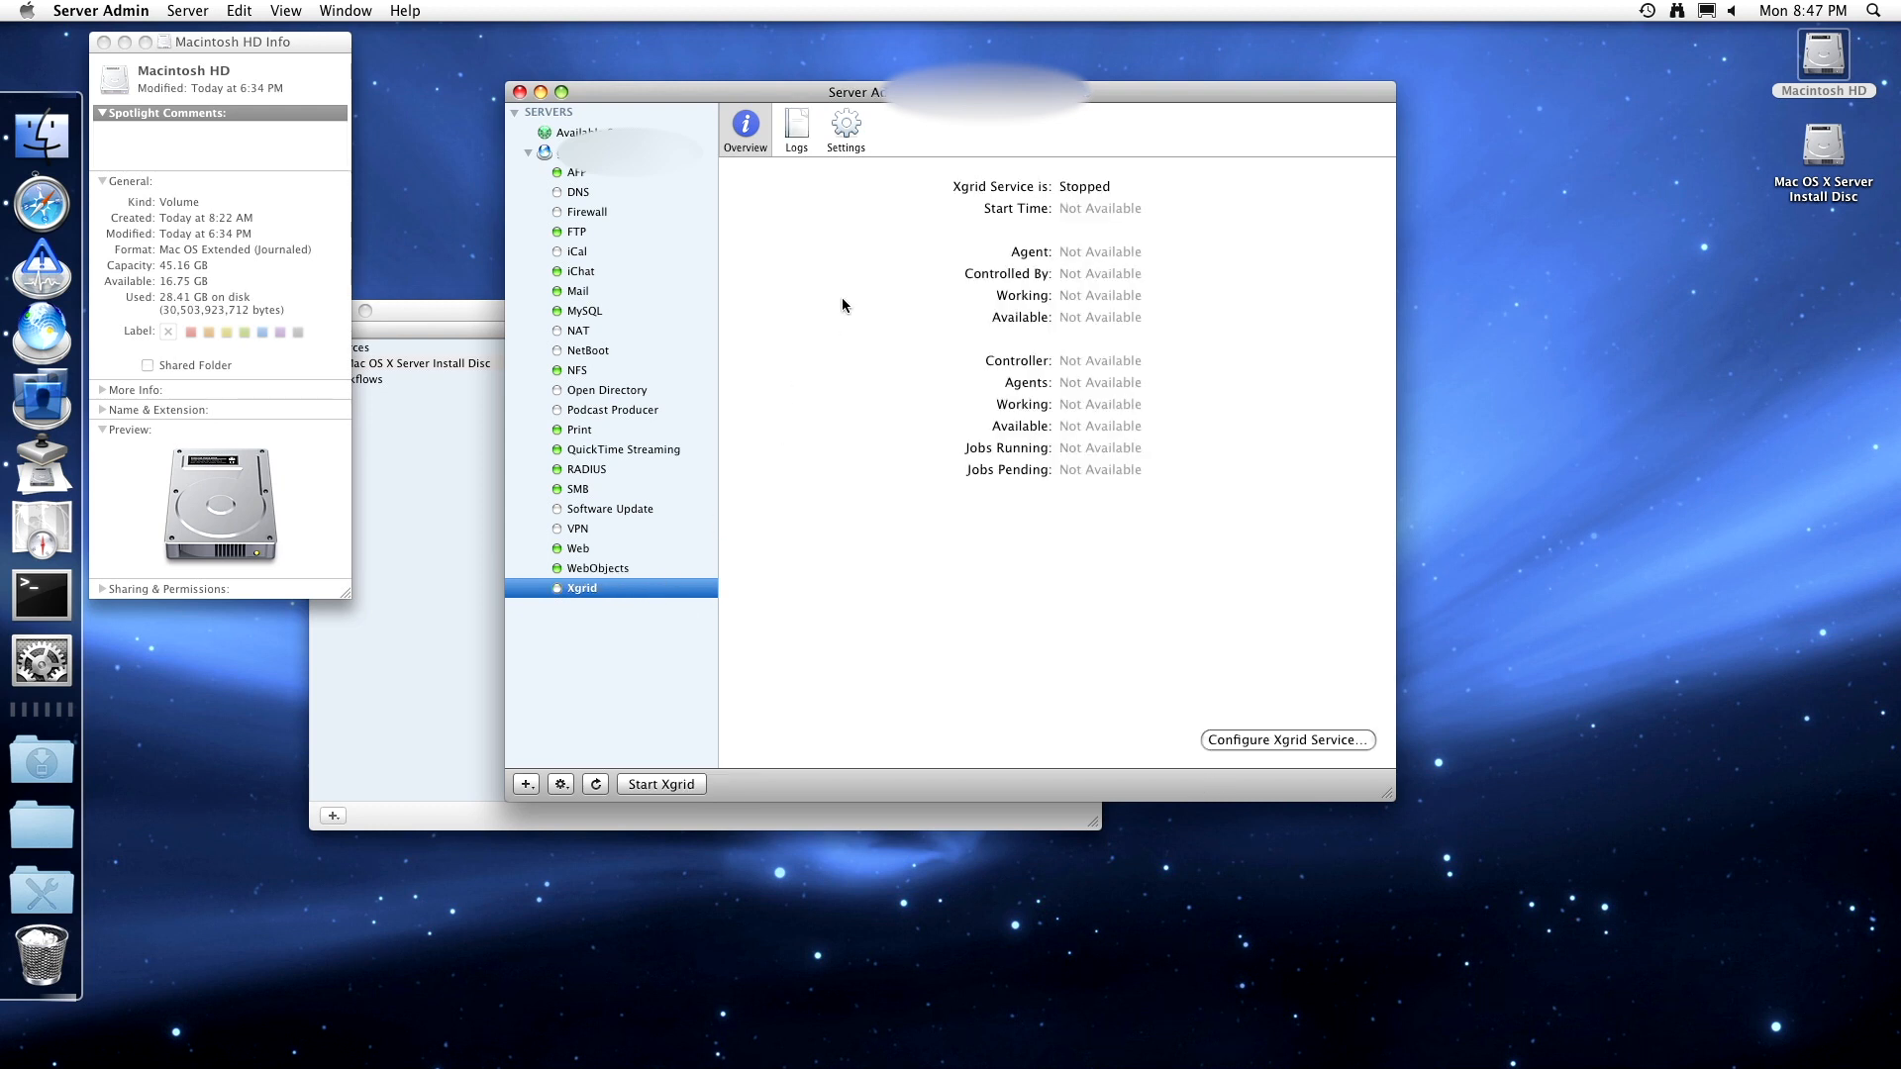
click(828, 145)
click(837, 223)
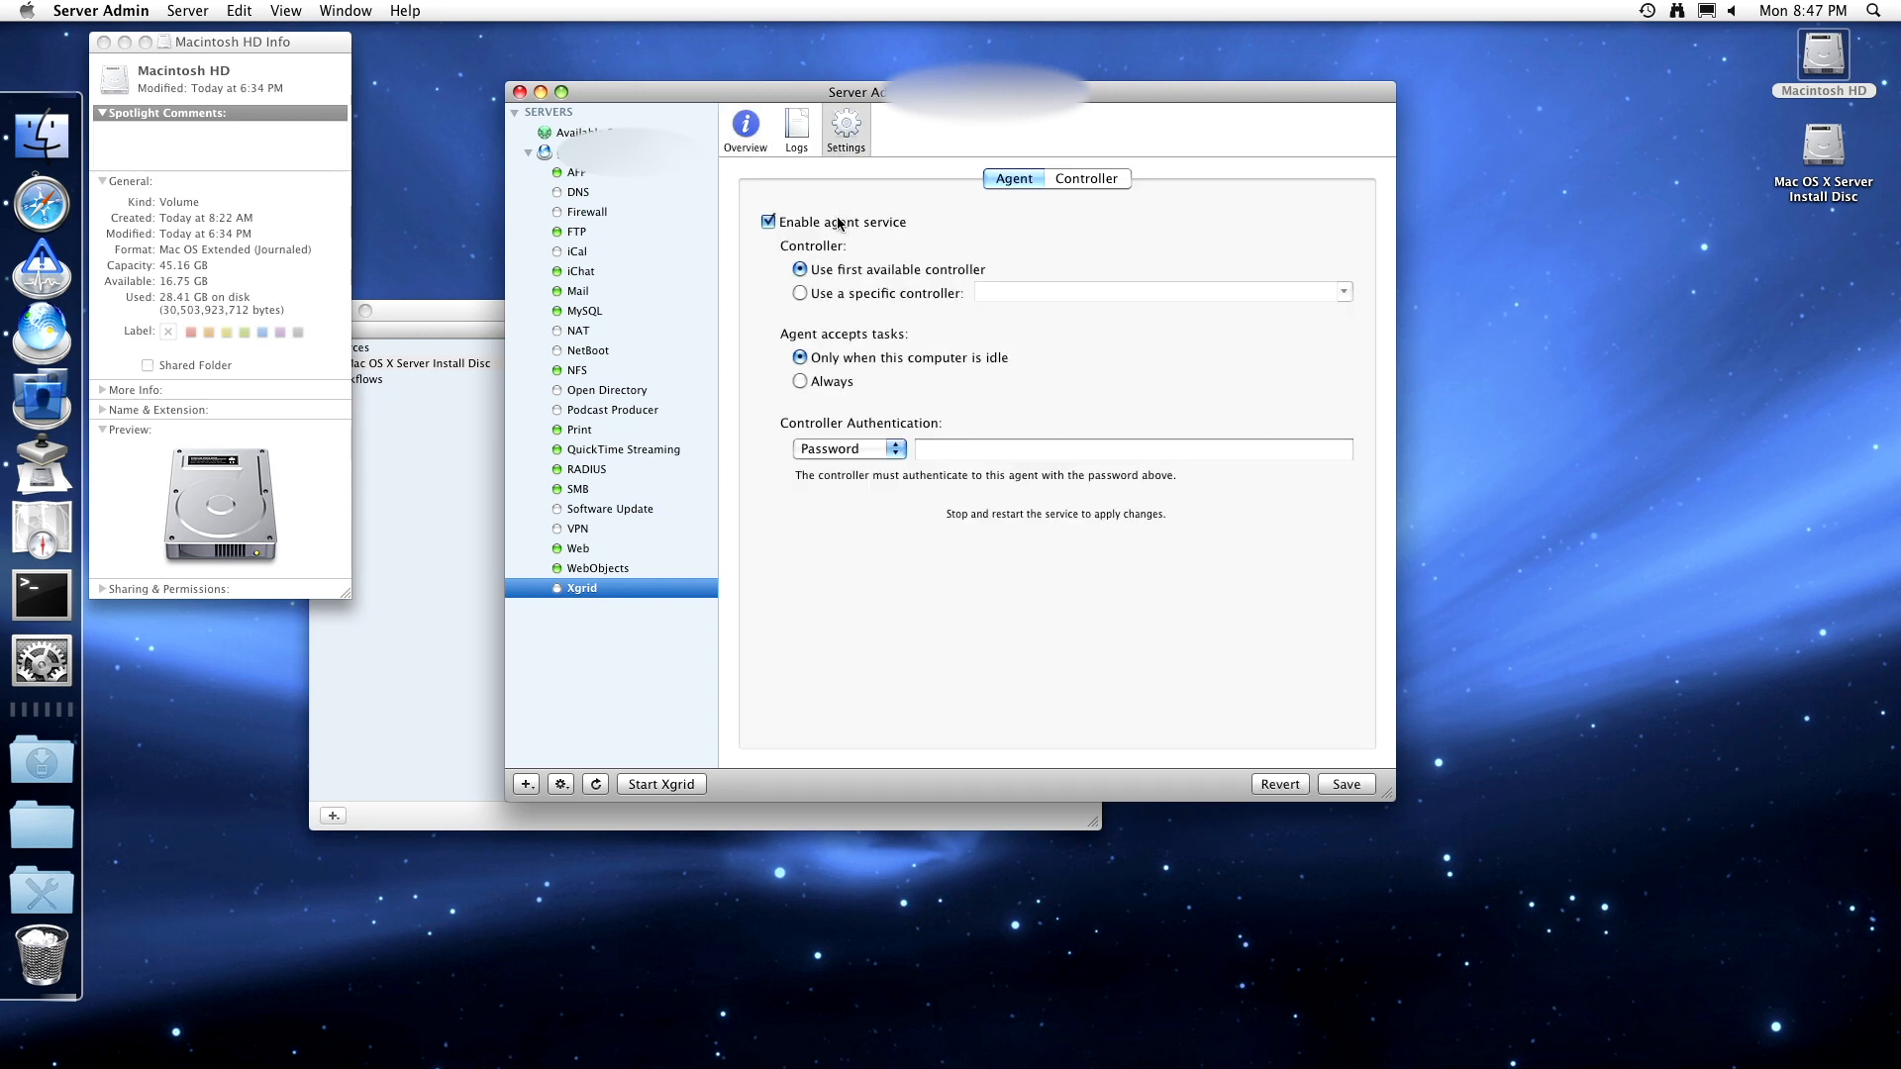
click(854, 453)
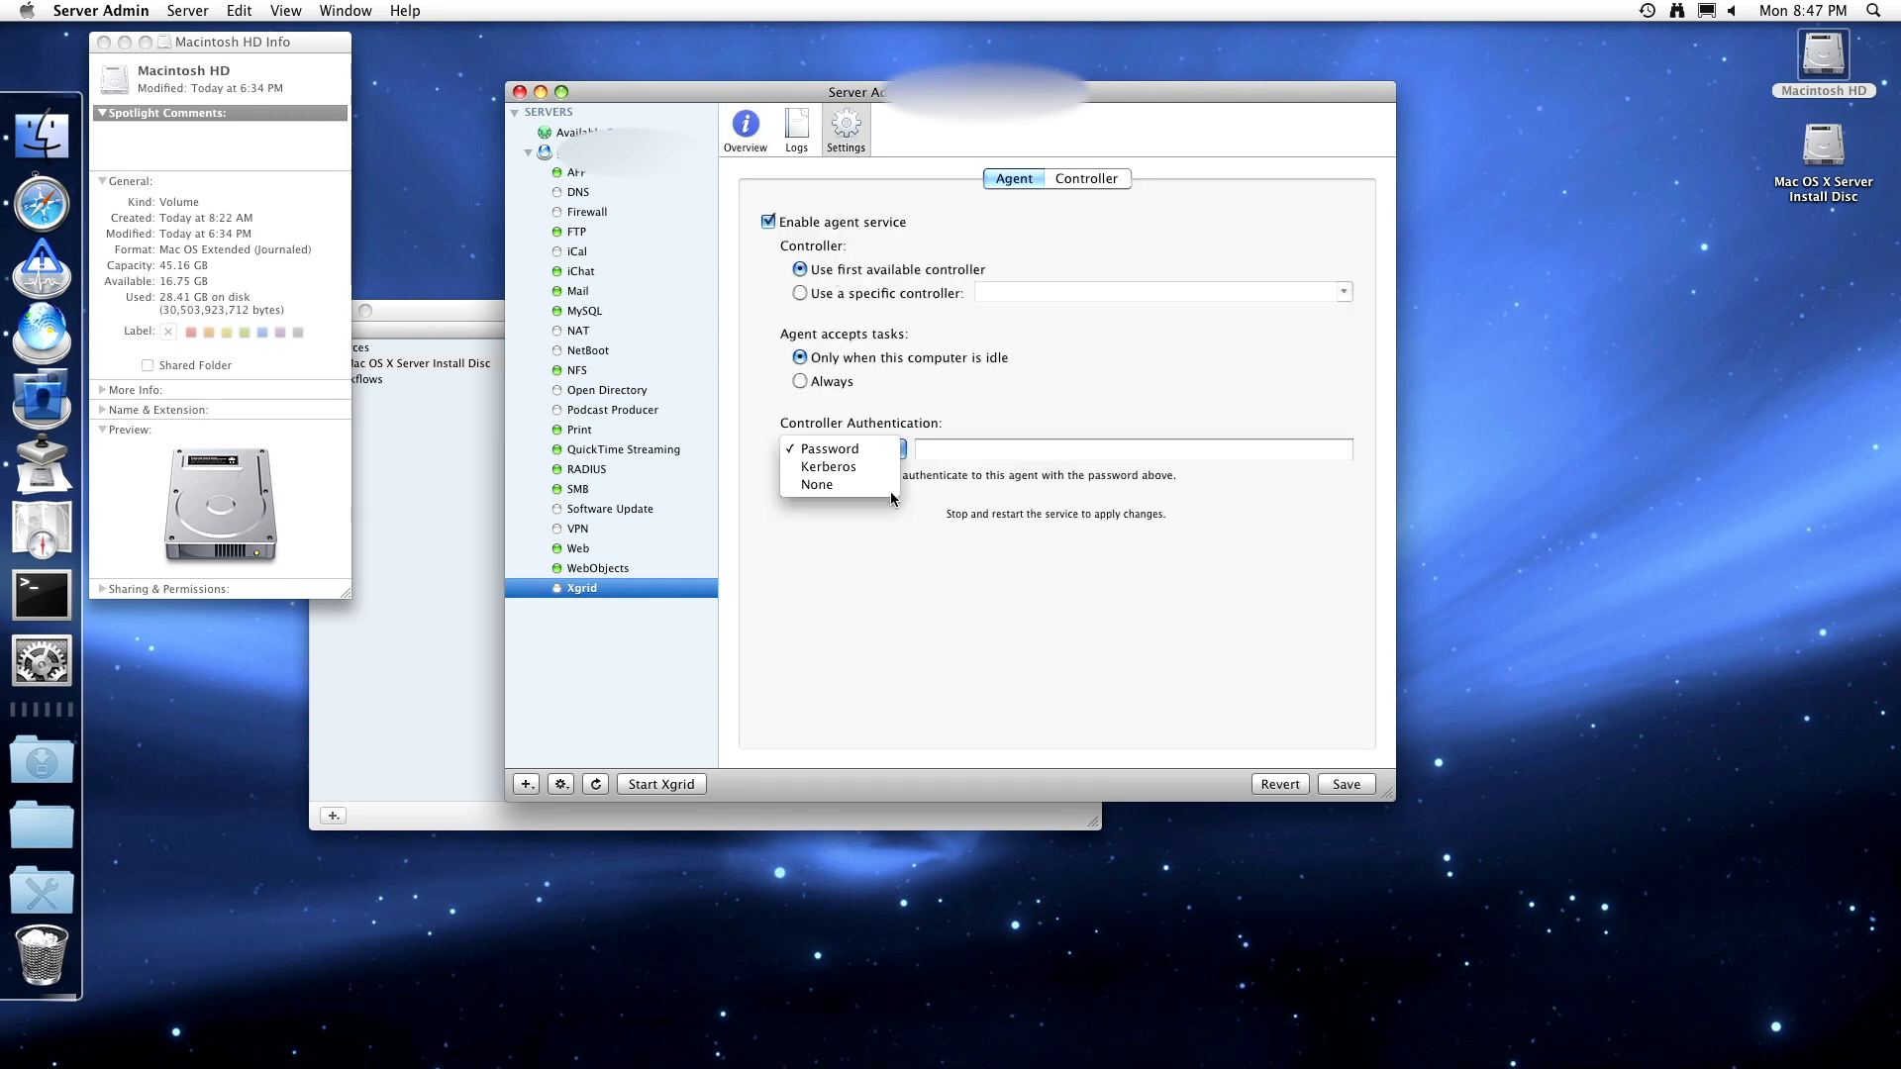
click(849, 484)
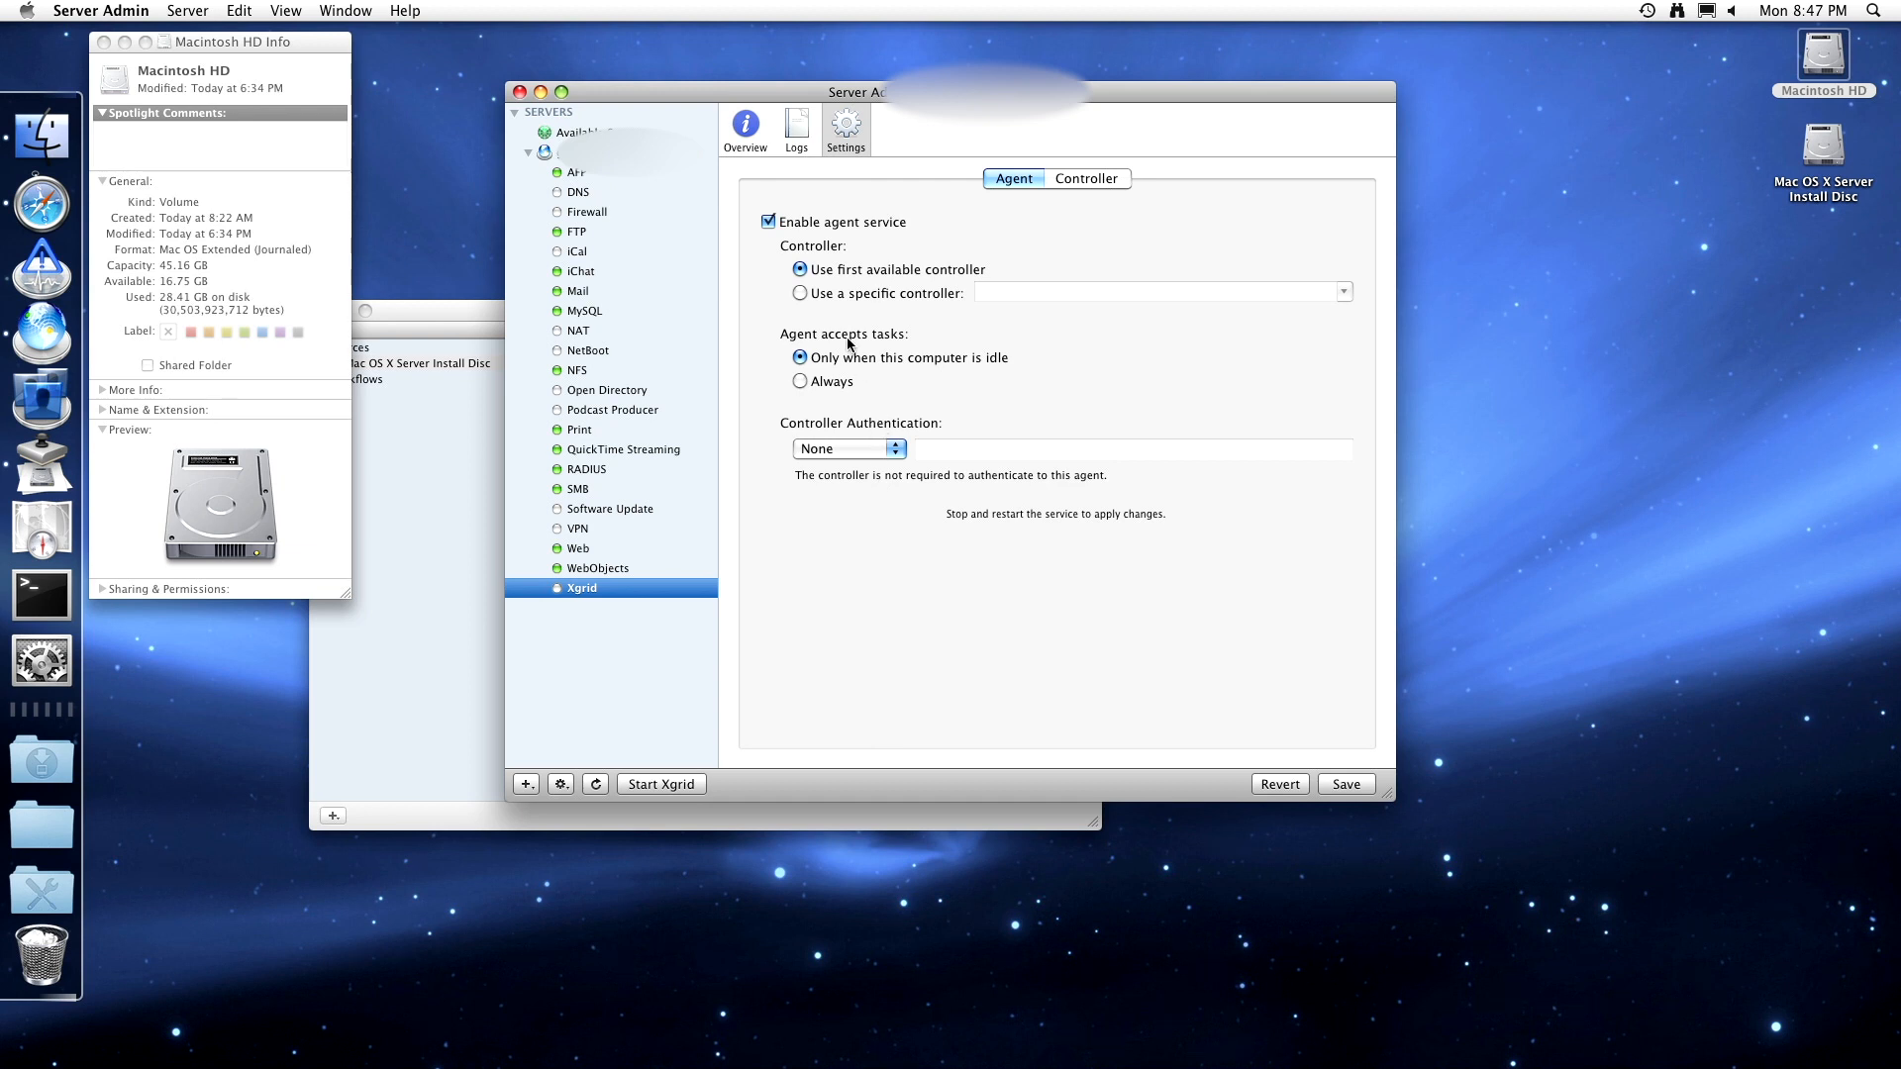
click(851, 383)
- Enable the Xgrid controller with client and agent authentication set to None, and save
click(1074, 175)
click(859, 225)
click(858, 272)
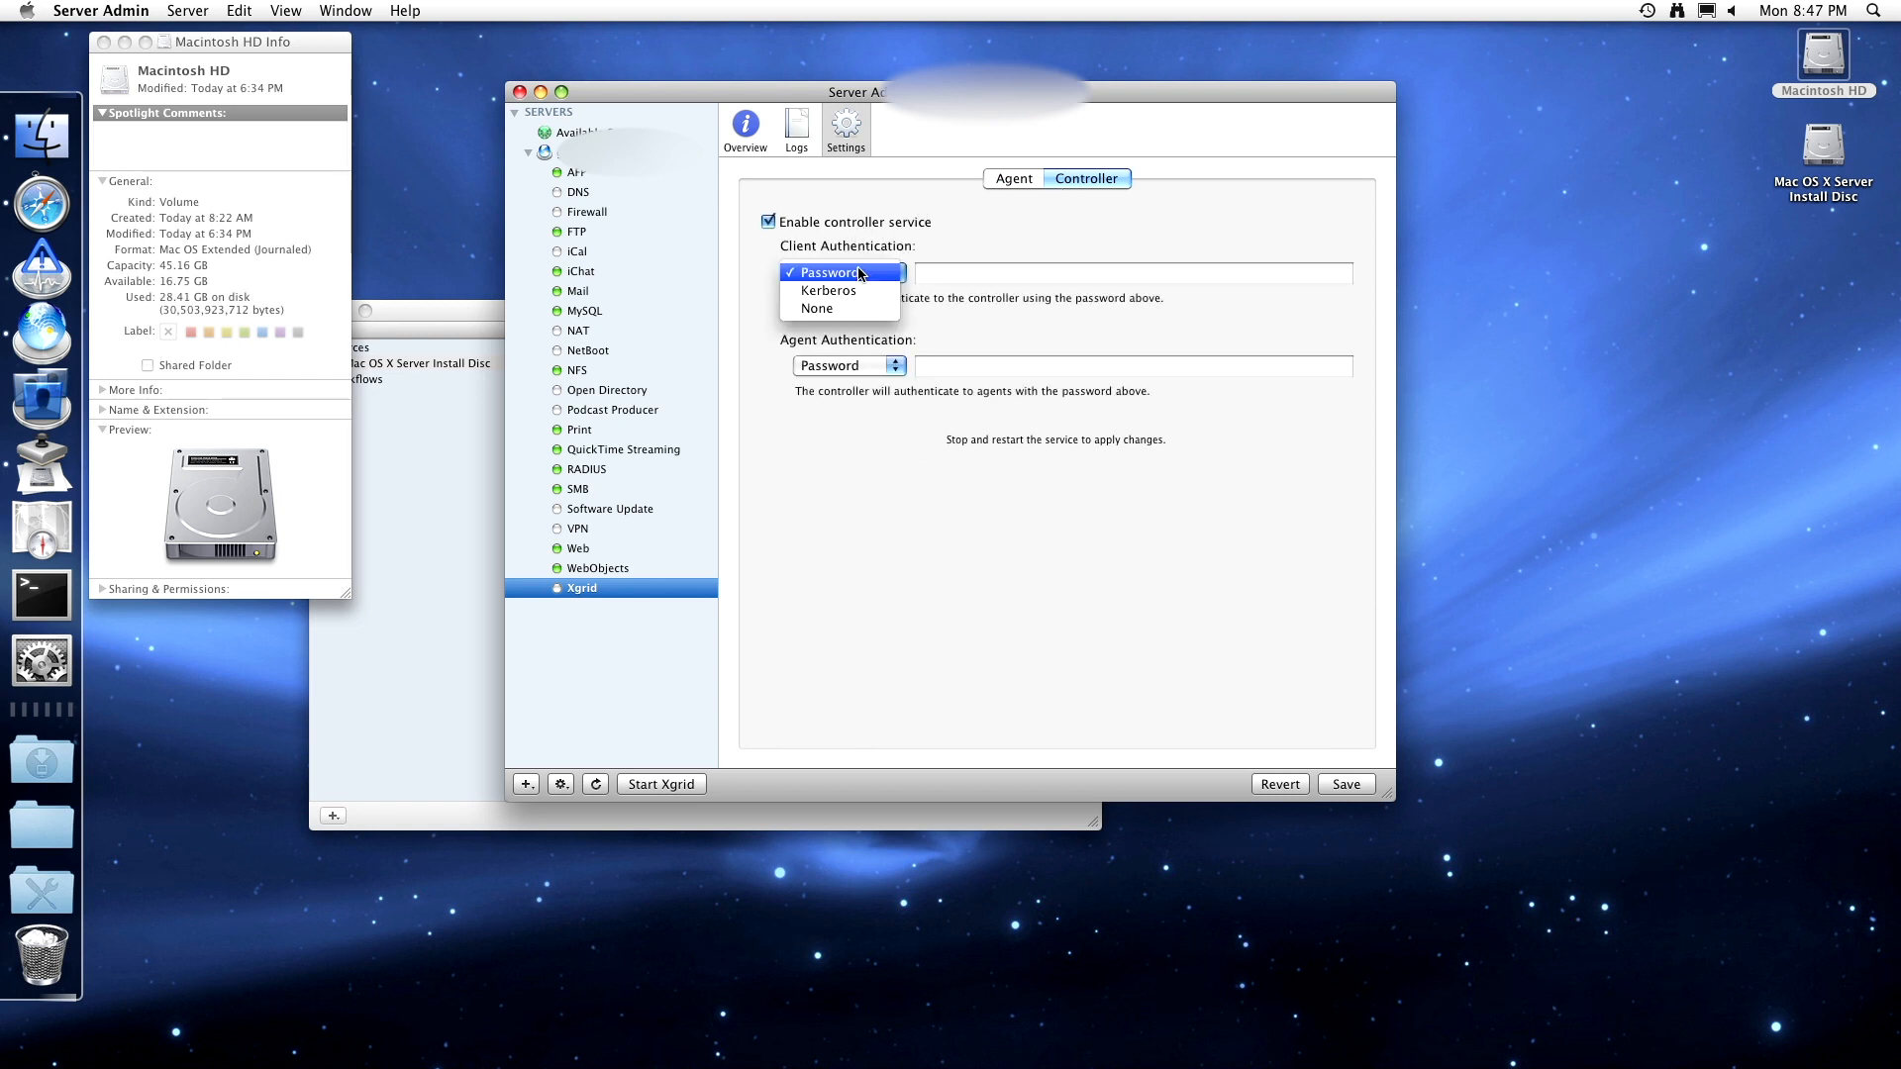
click(861, 310)
click(857, 365)
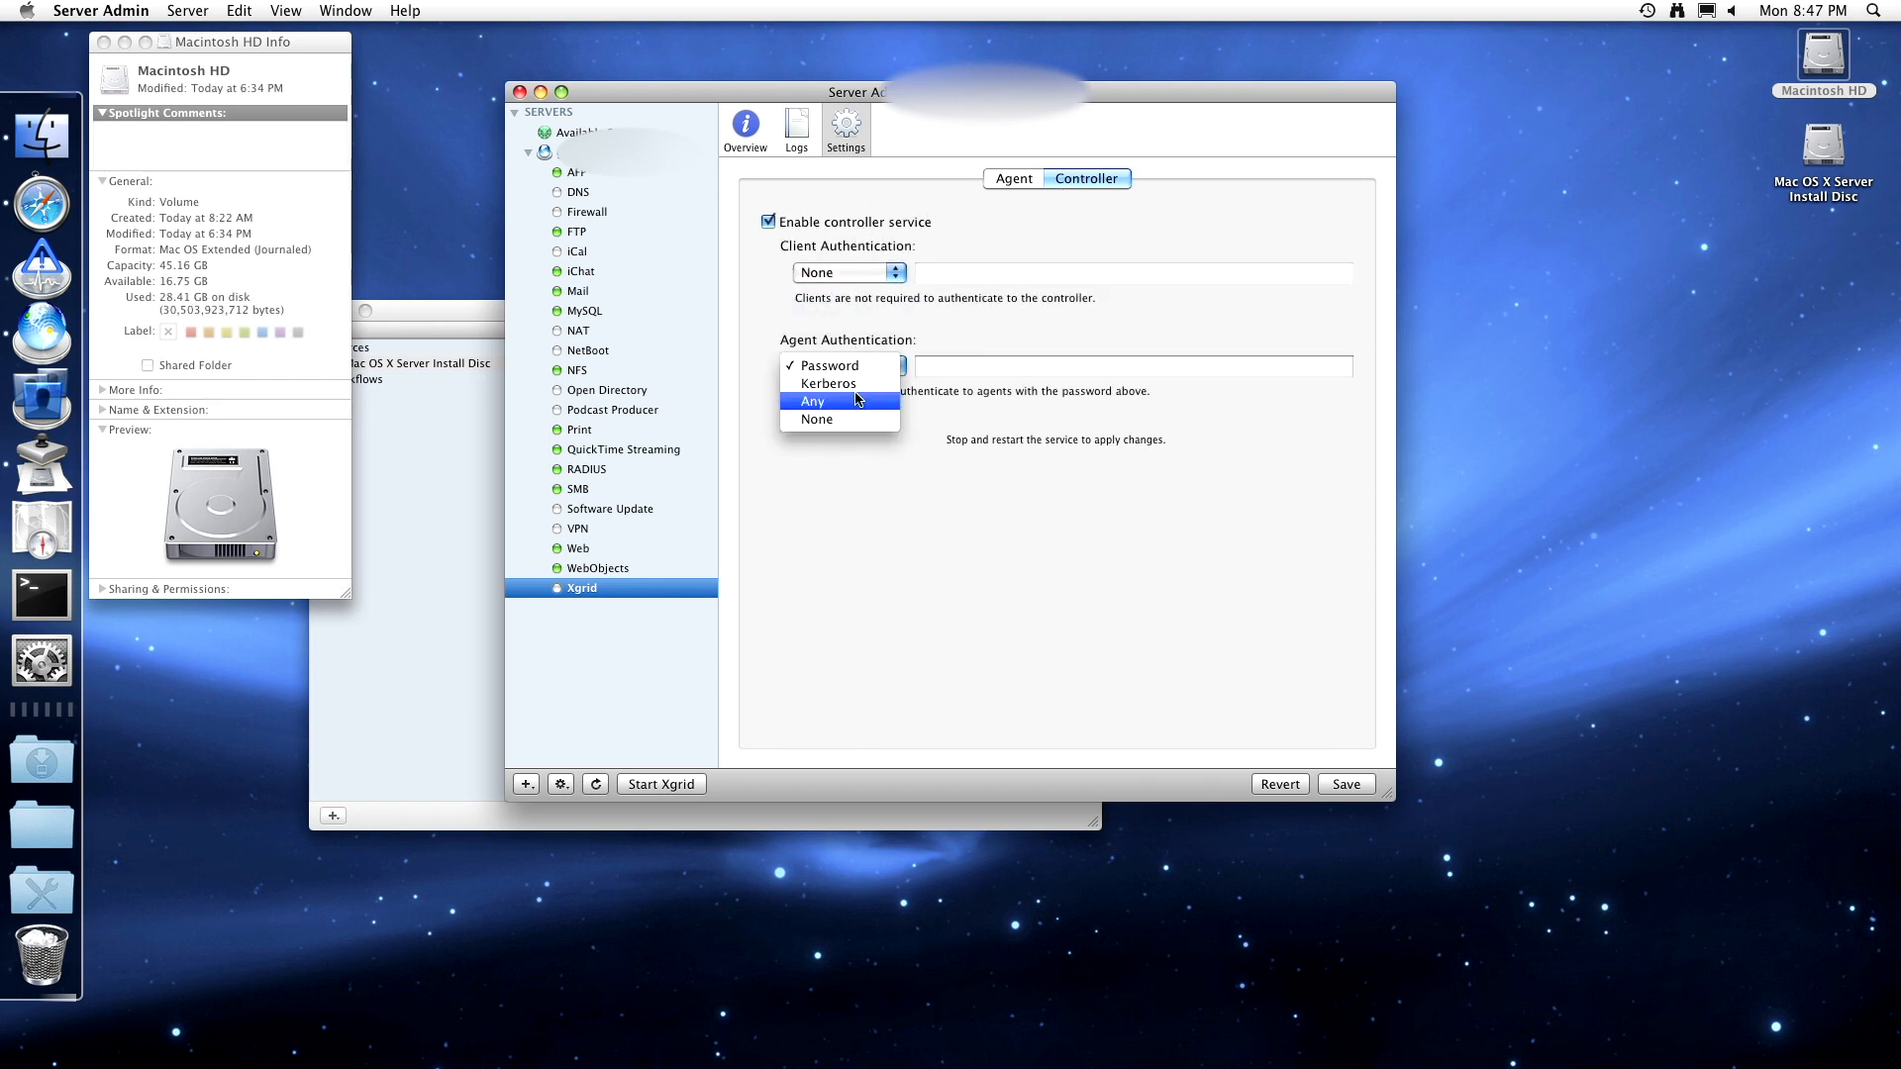
click(852, 420)
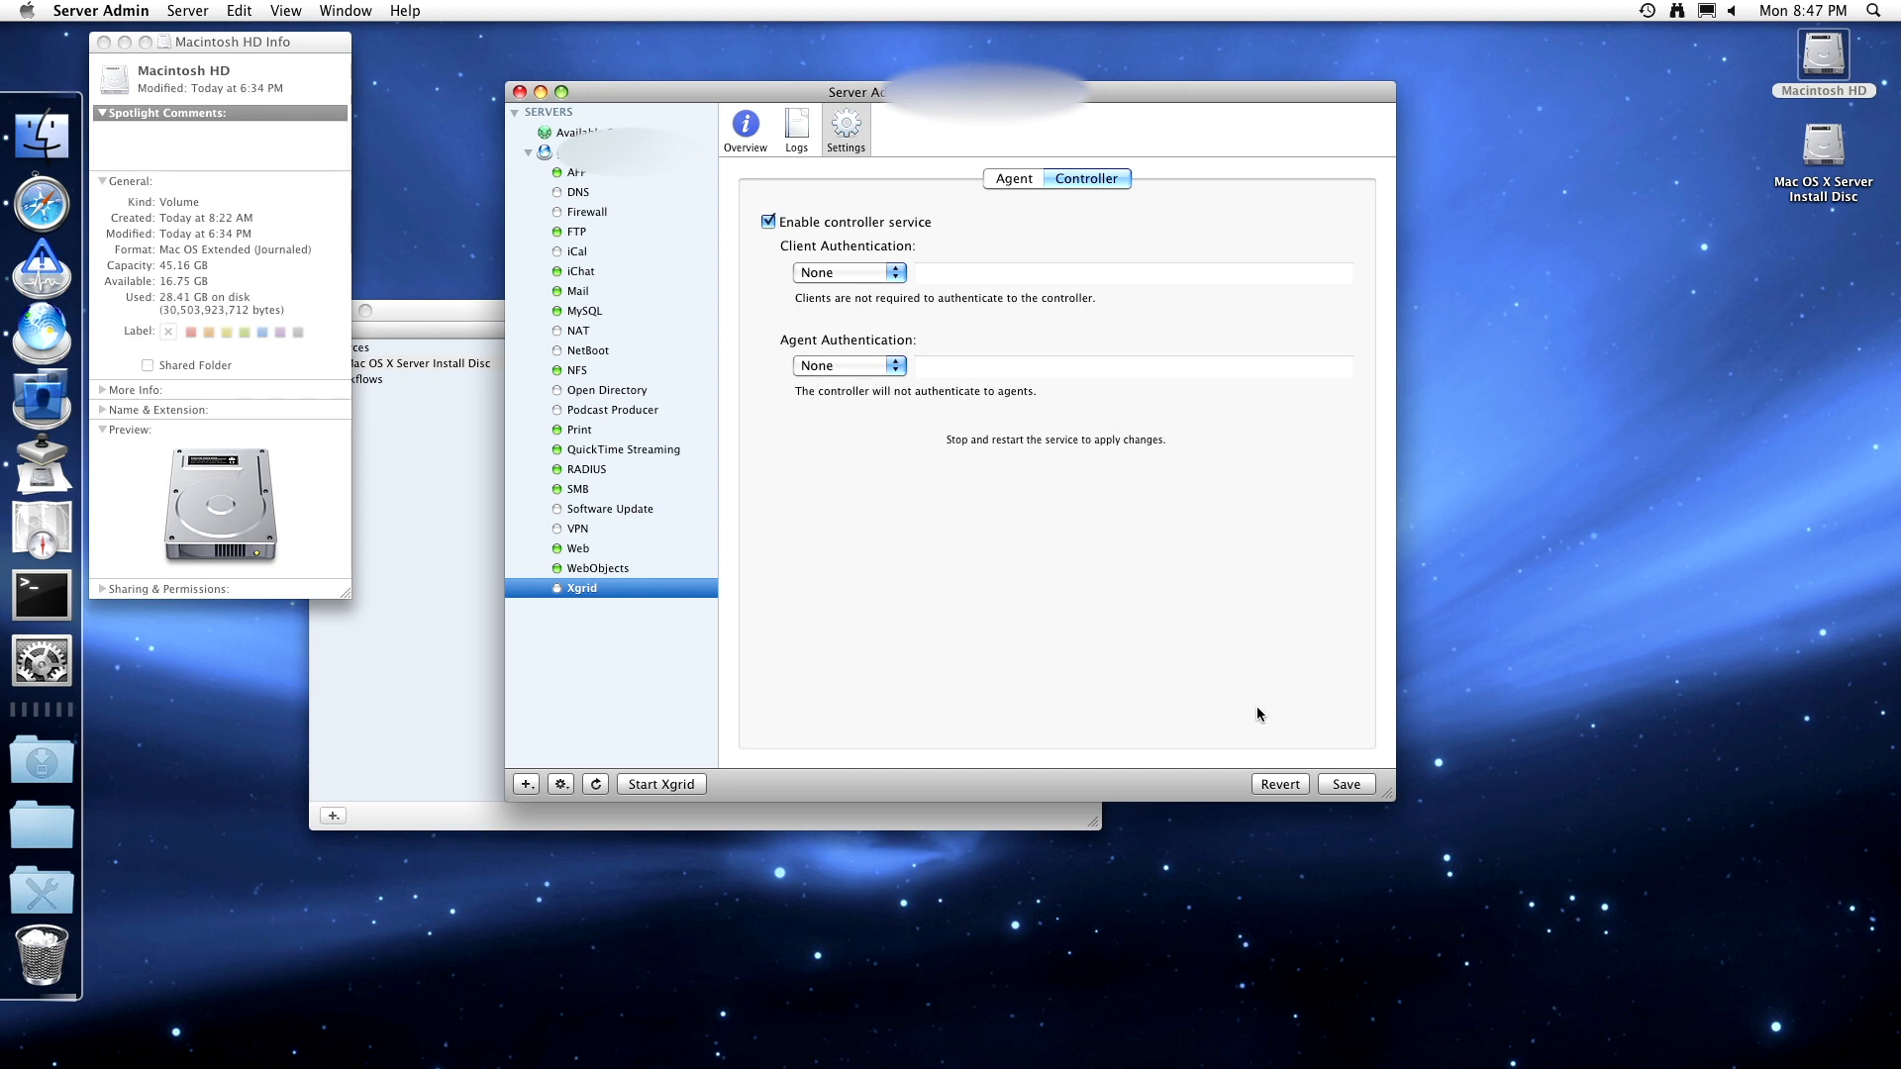
click(1342, 784)
- Check the Xgrid Controller and Agent logs, start Xgrid, and confirm one agent on the overview
click(1003, 177)
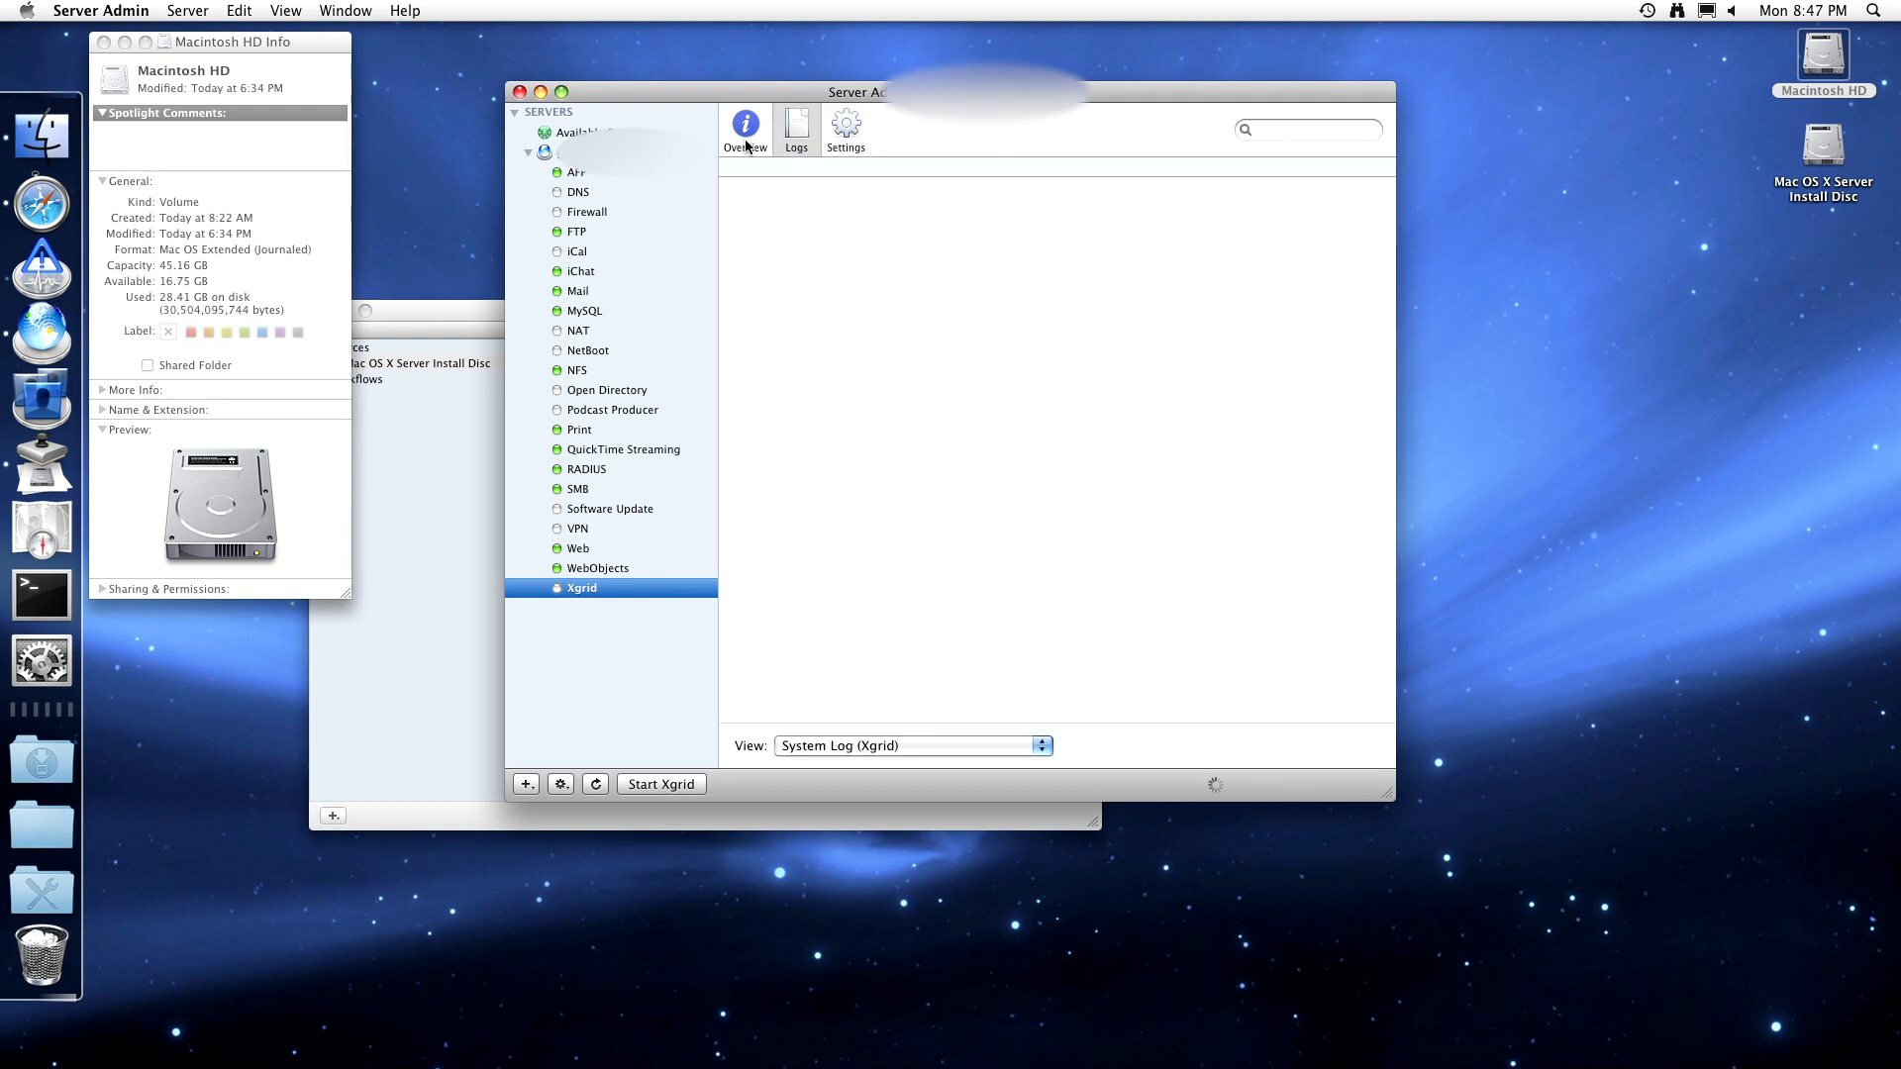
click(867, 741)
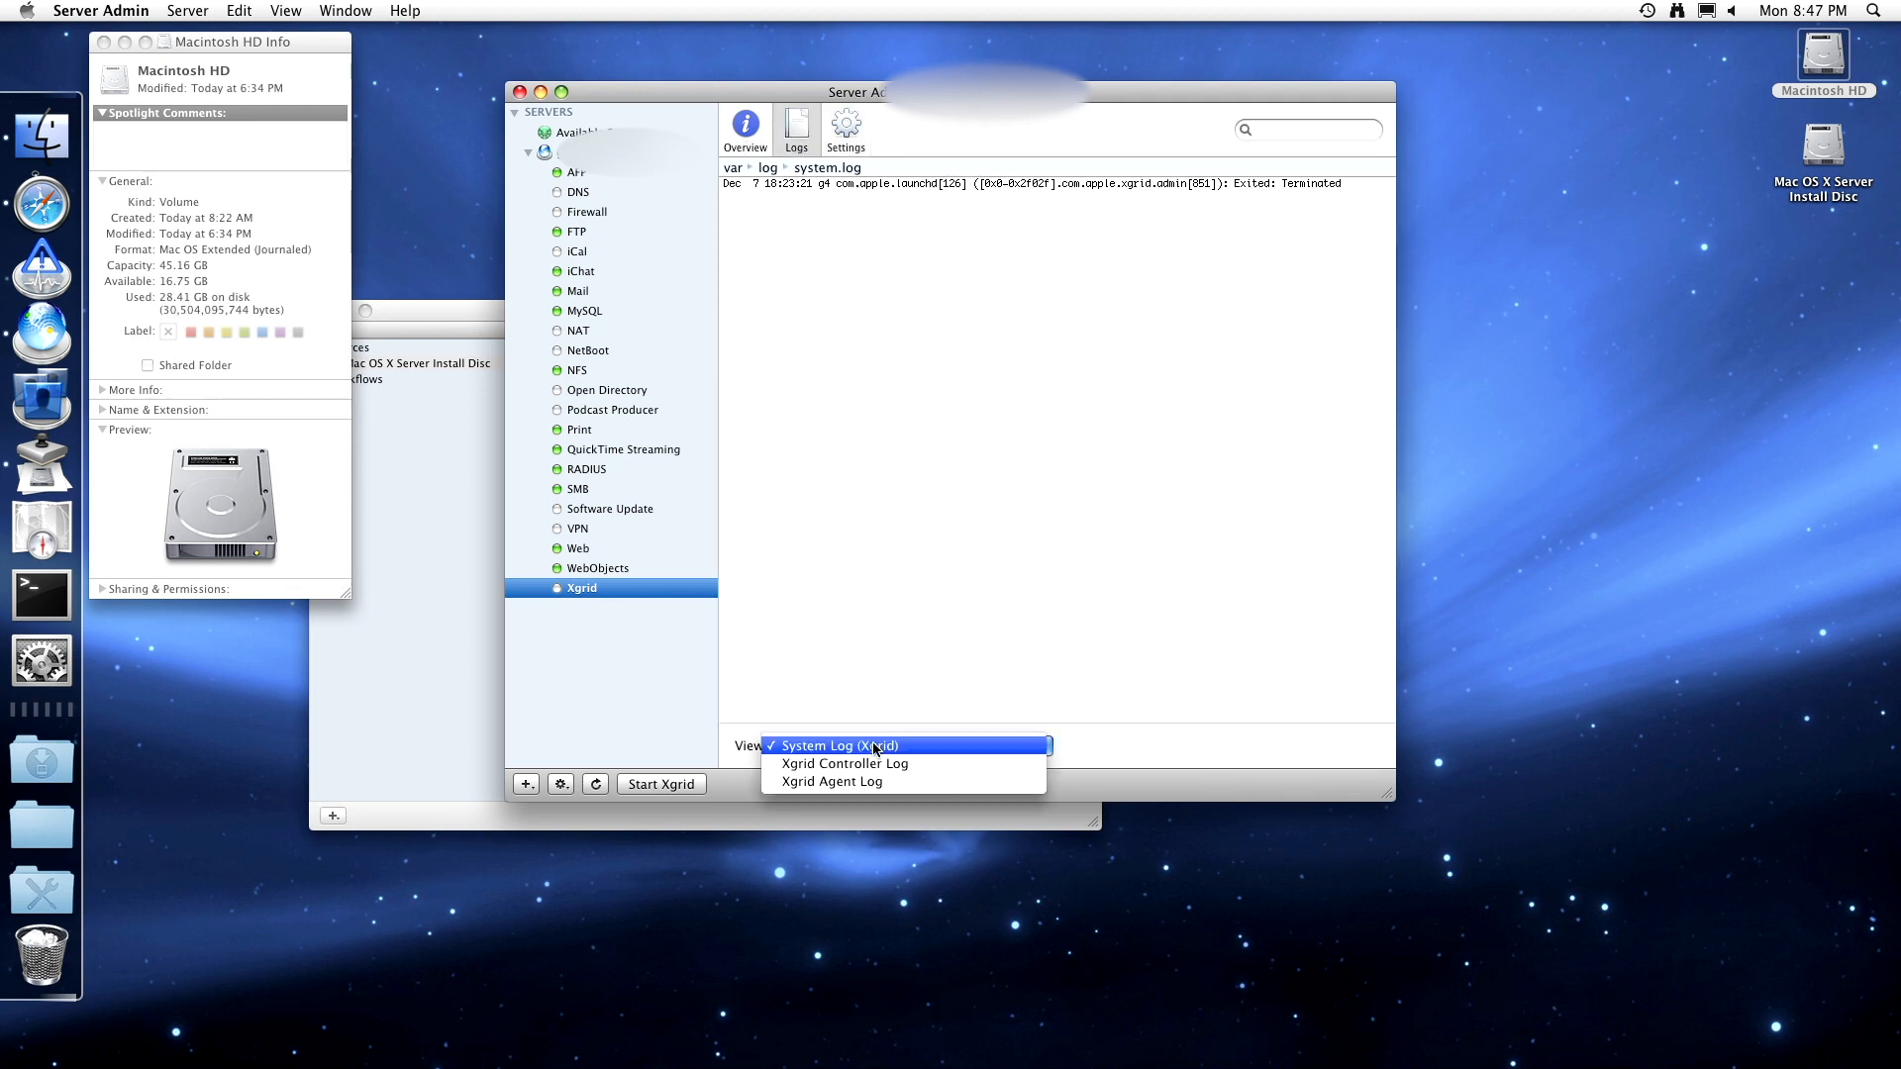
click(870, 763)
click(861, 745)
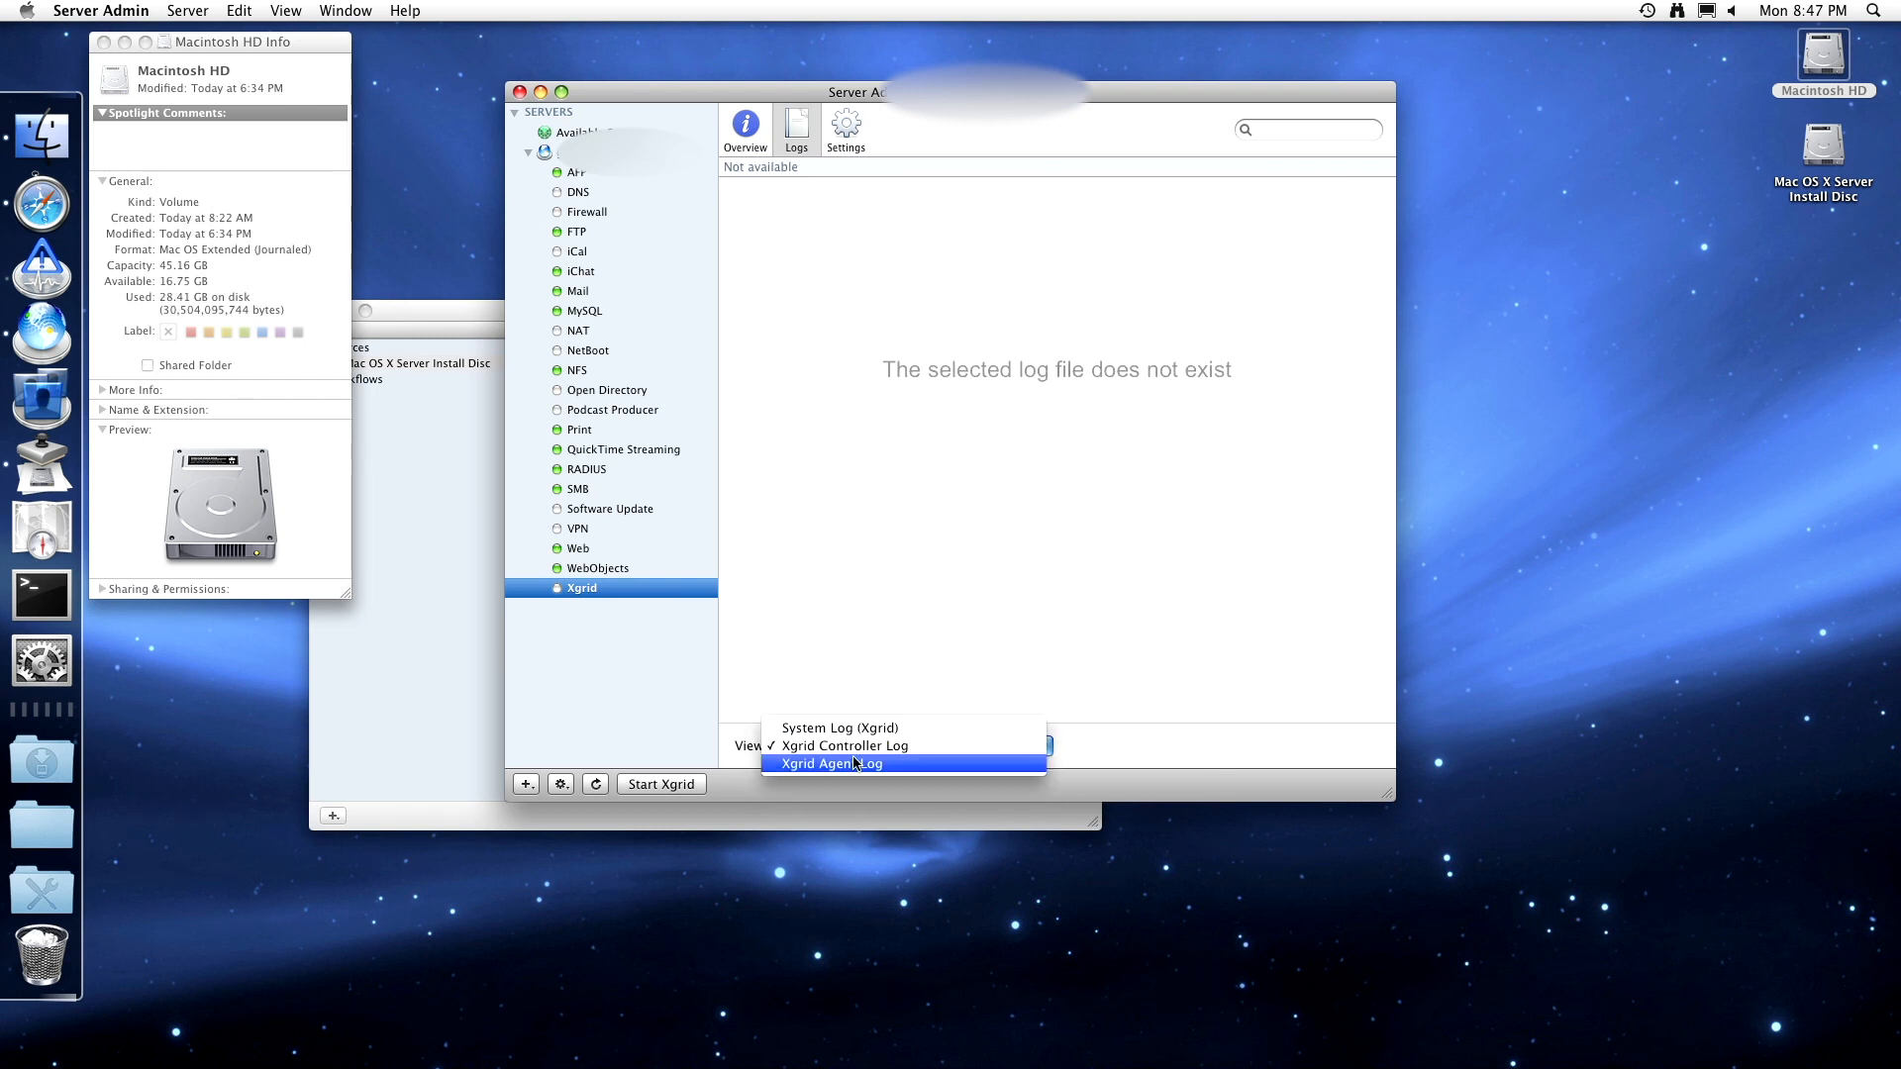
click(853, 763)
click(689, 789)
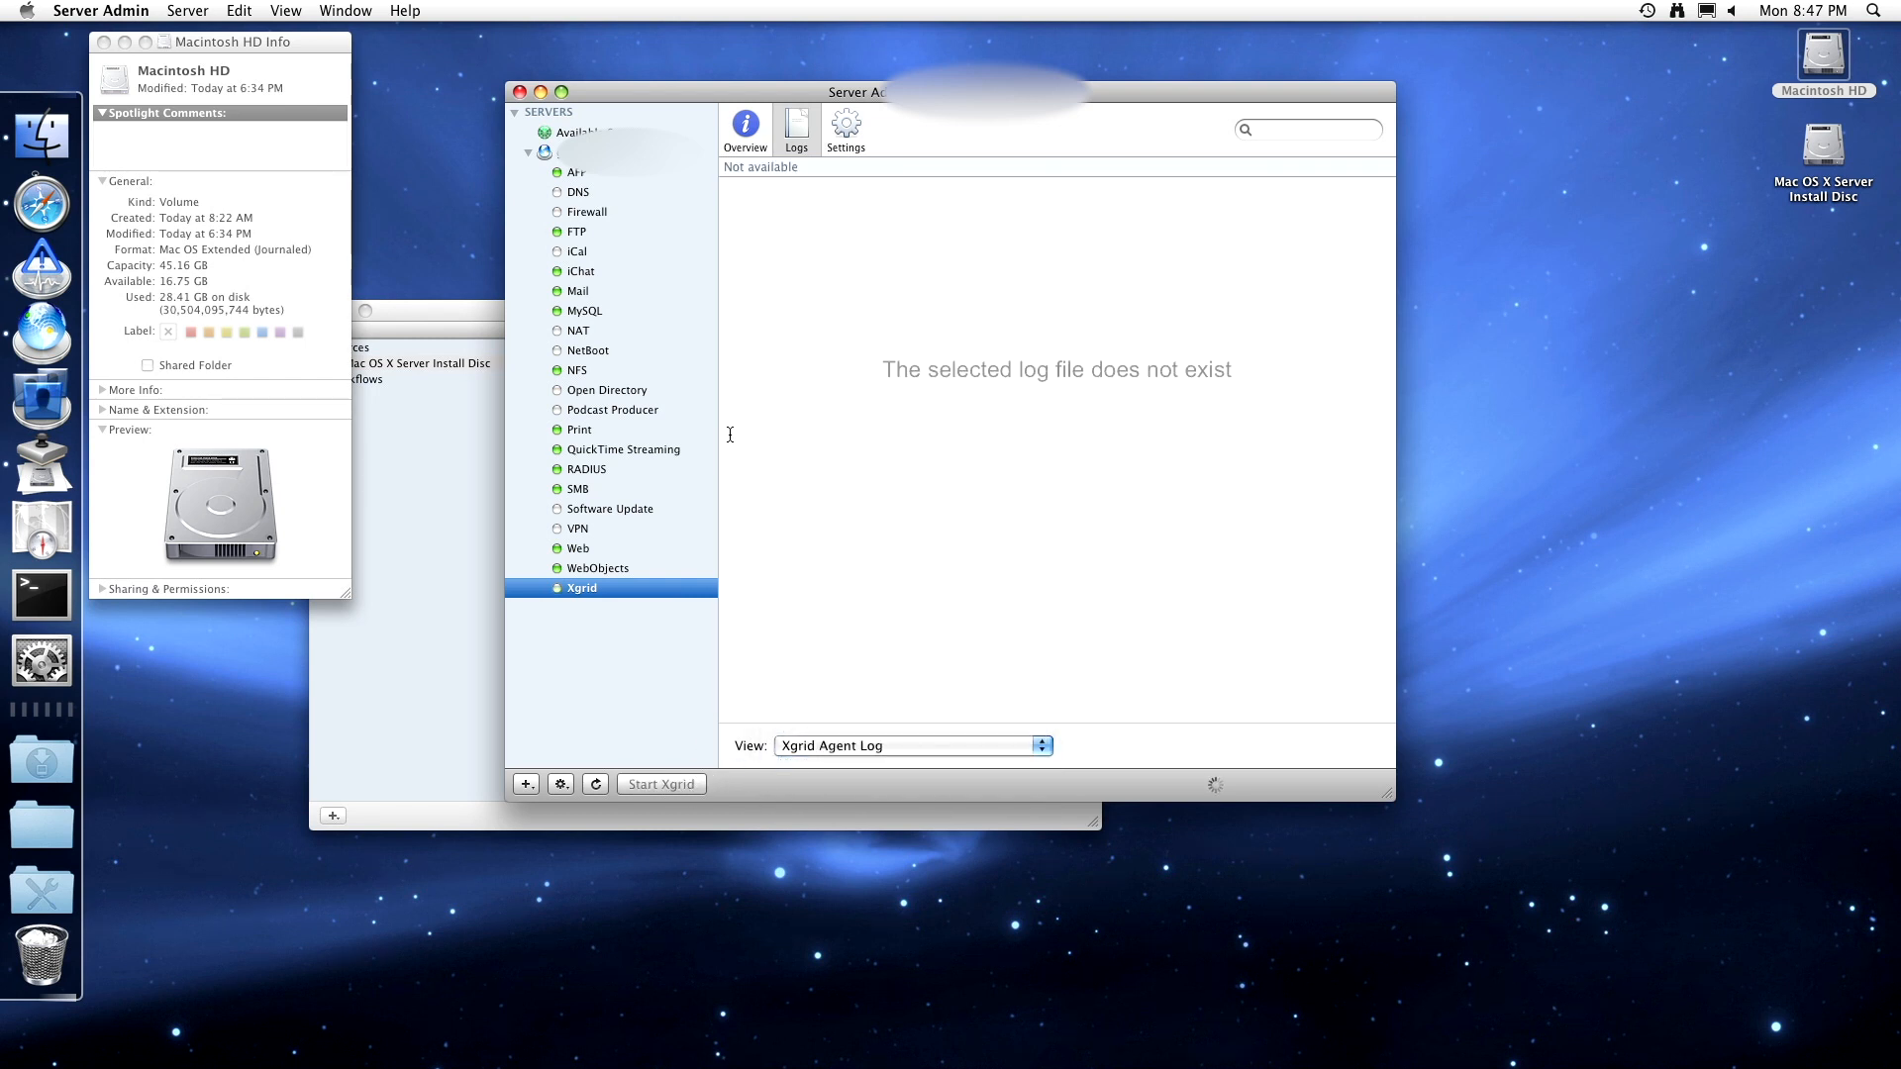
click(754, 144)
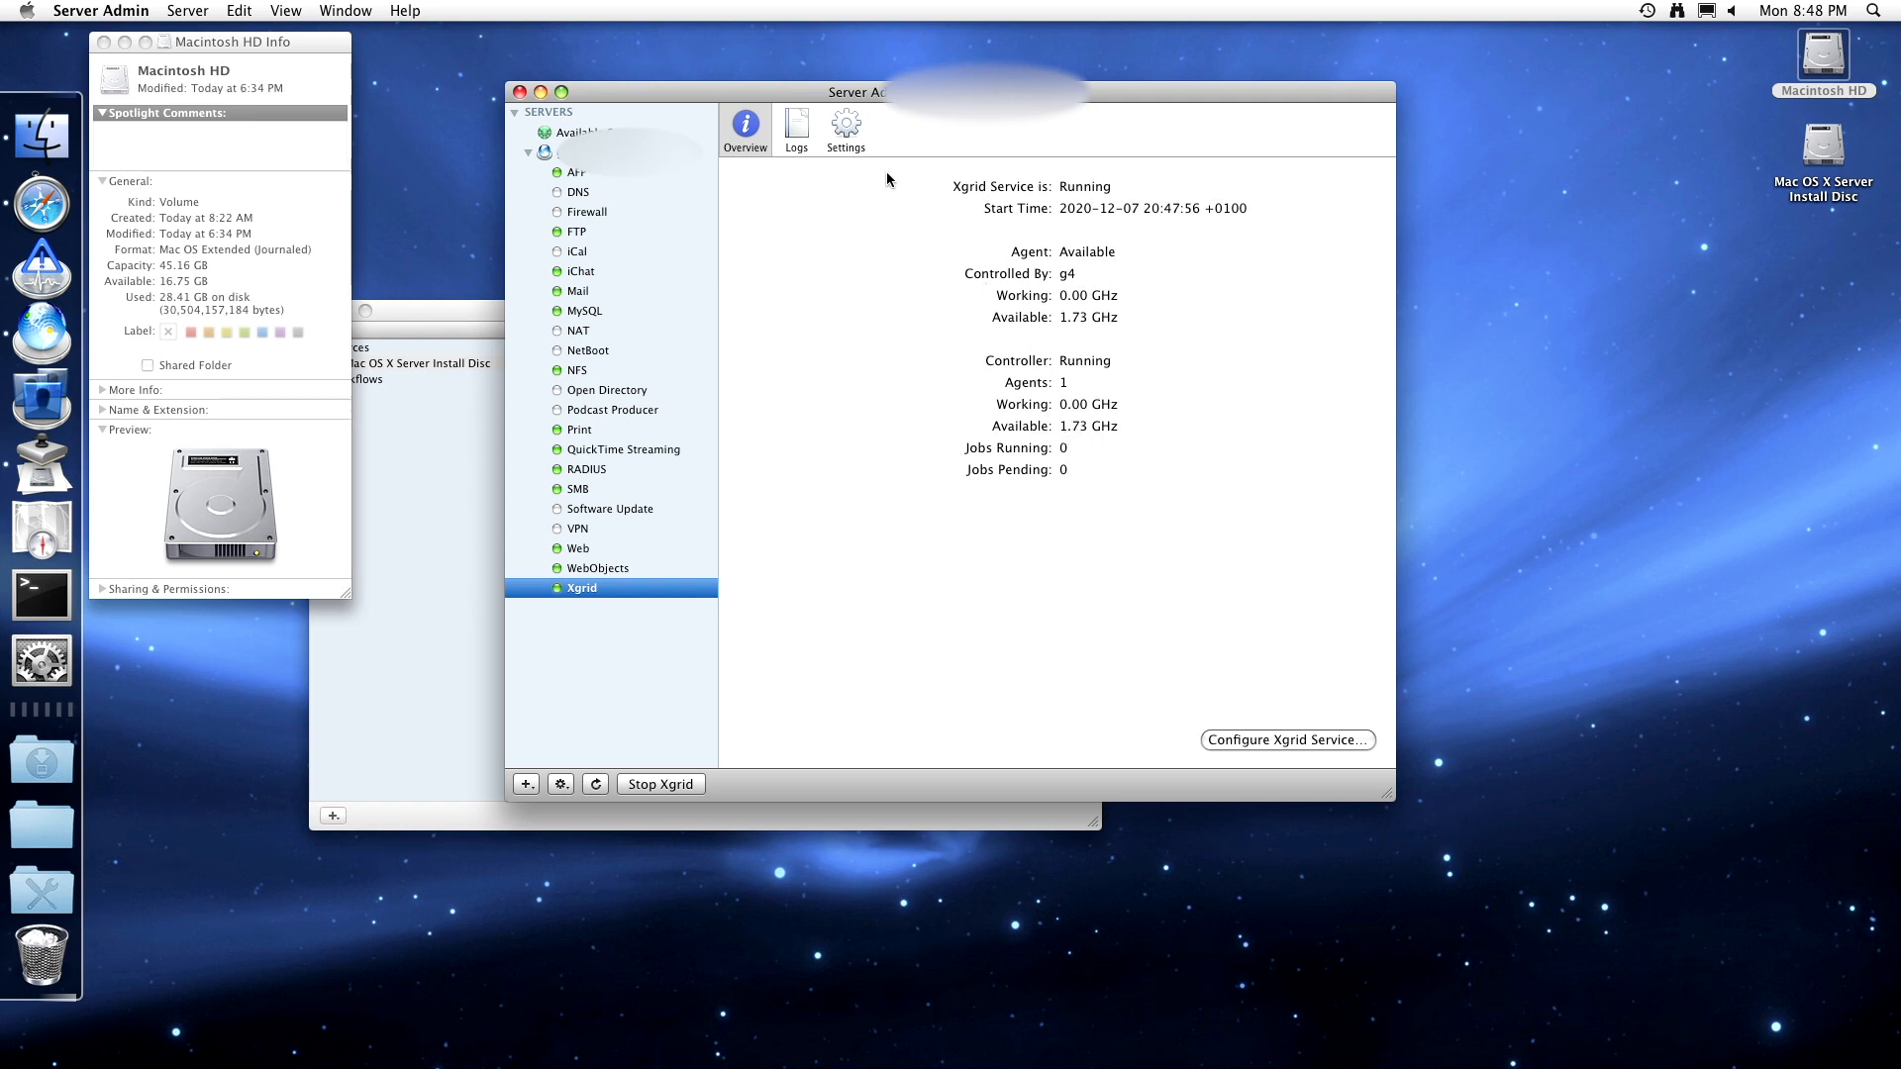
- Show the Xgrid agent settings, check the System Image Utility build progress, and return
click(855, 132)
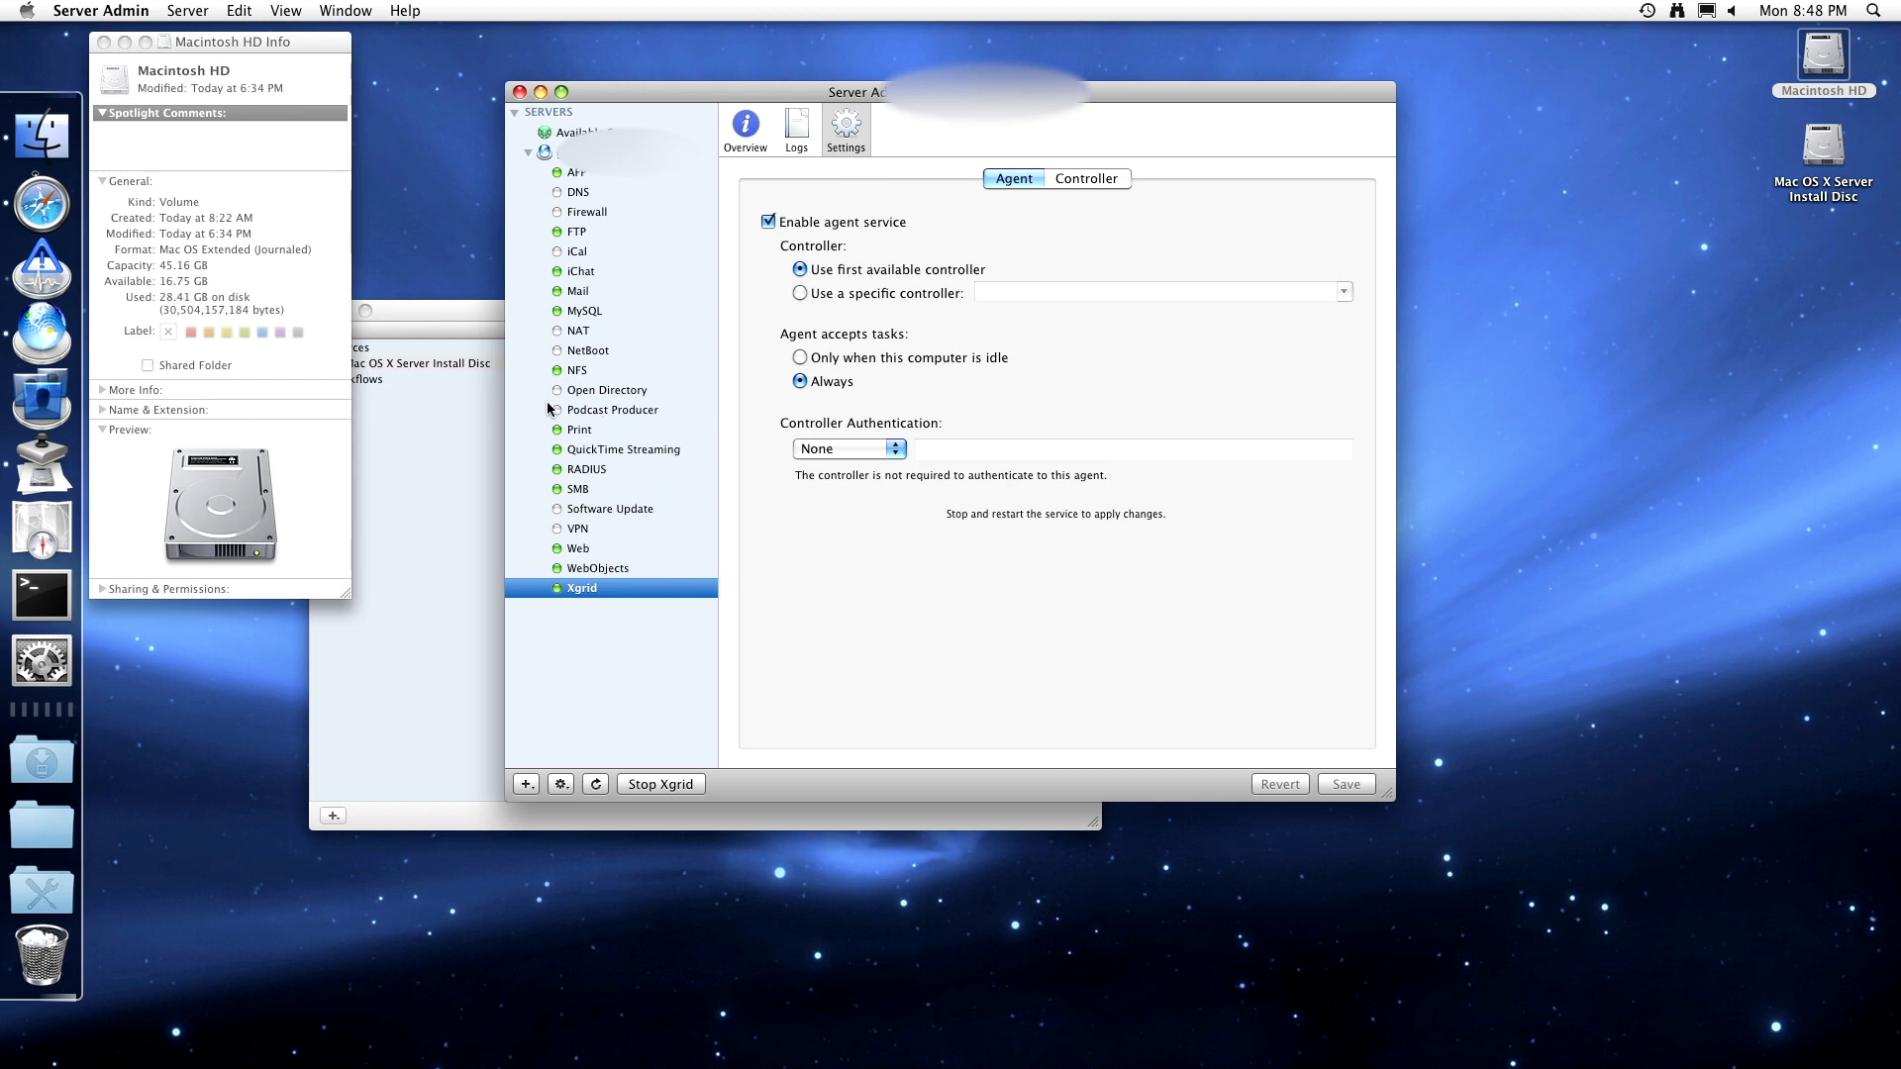
click(438, 412)
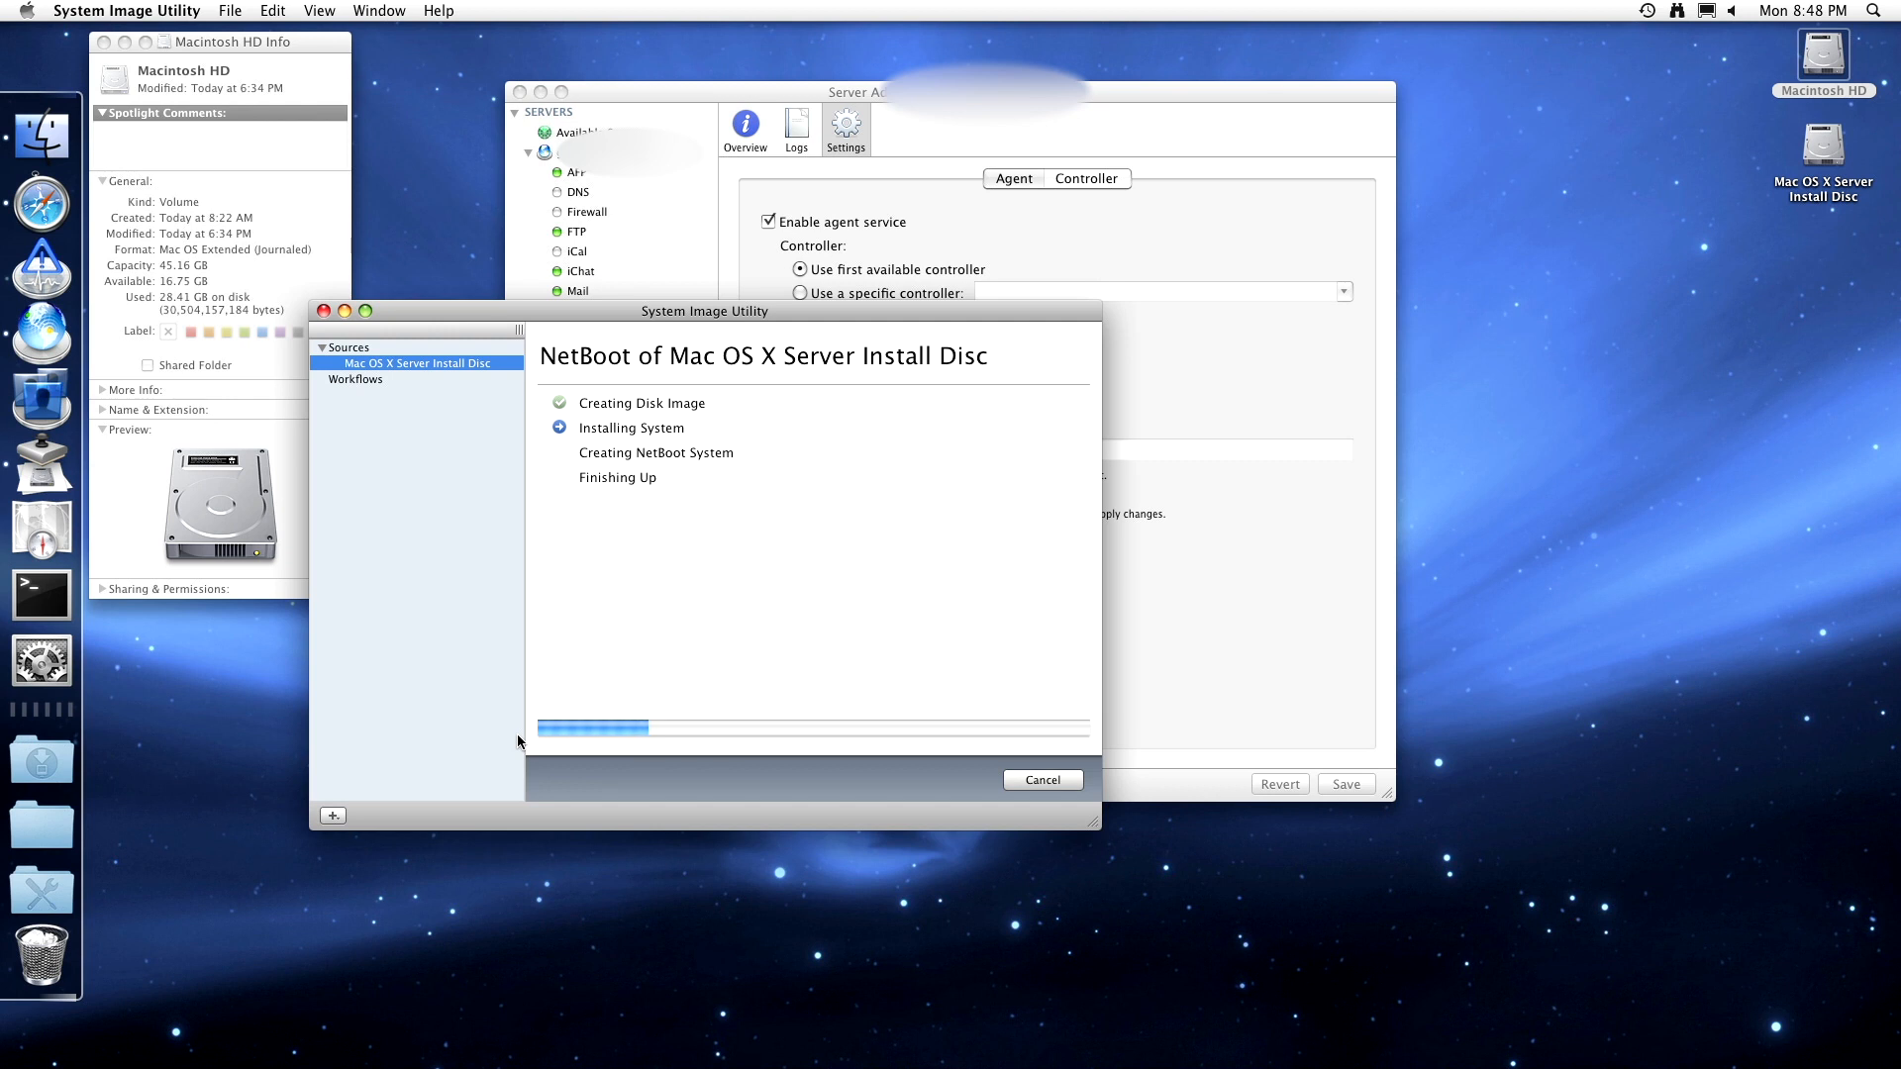
click(1149, 388)
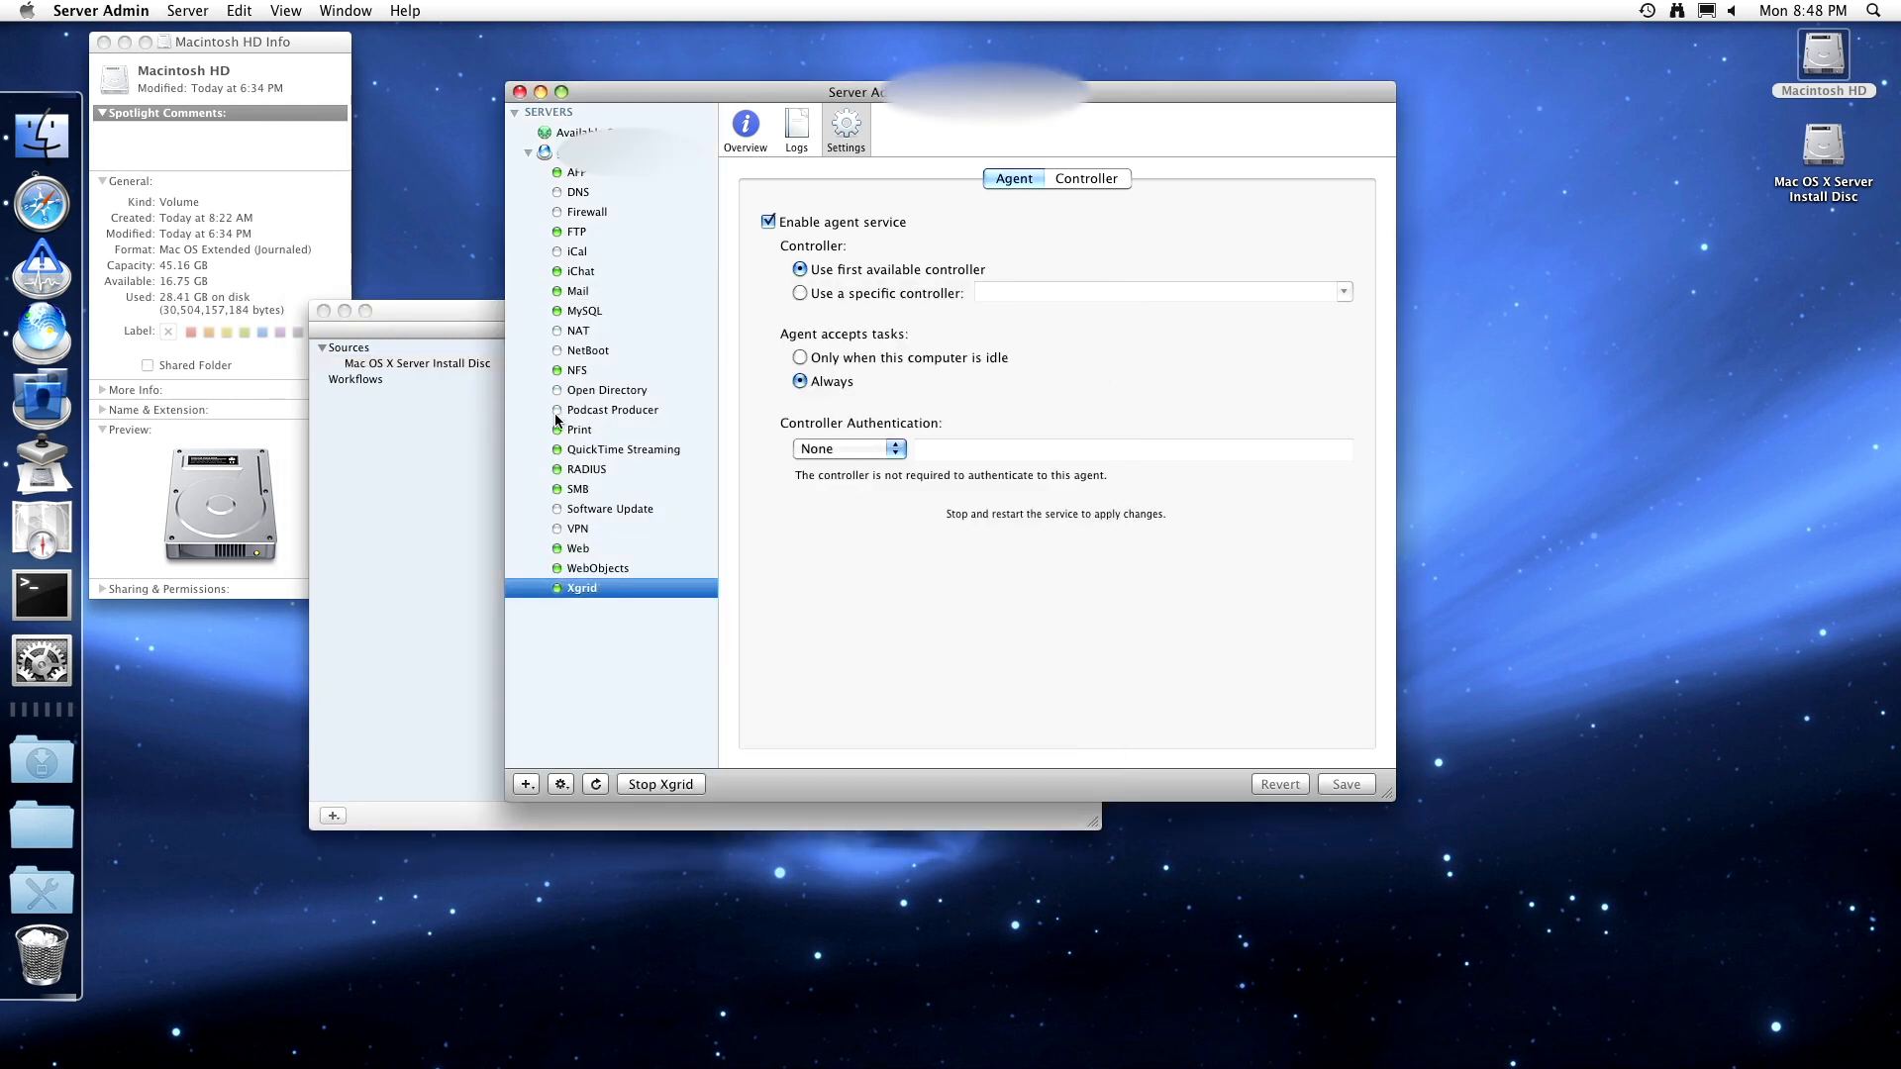
- Review the NetBoot General, Images, Filters and Logging settings, with log level High (all events)
click(574, 352)
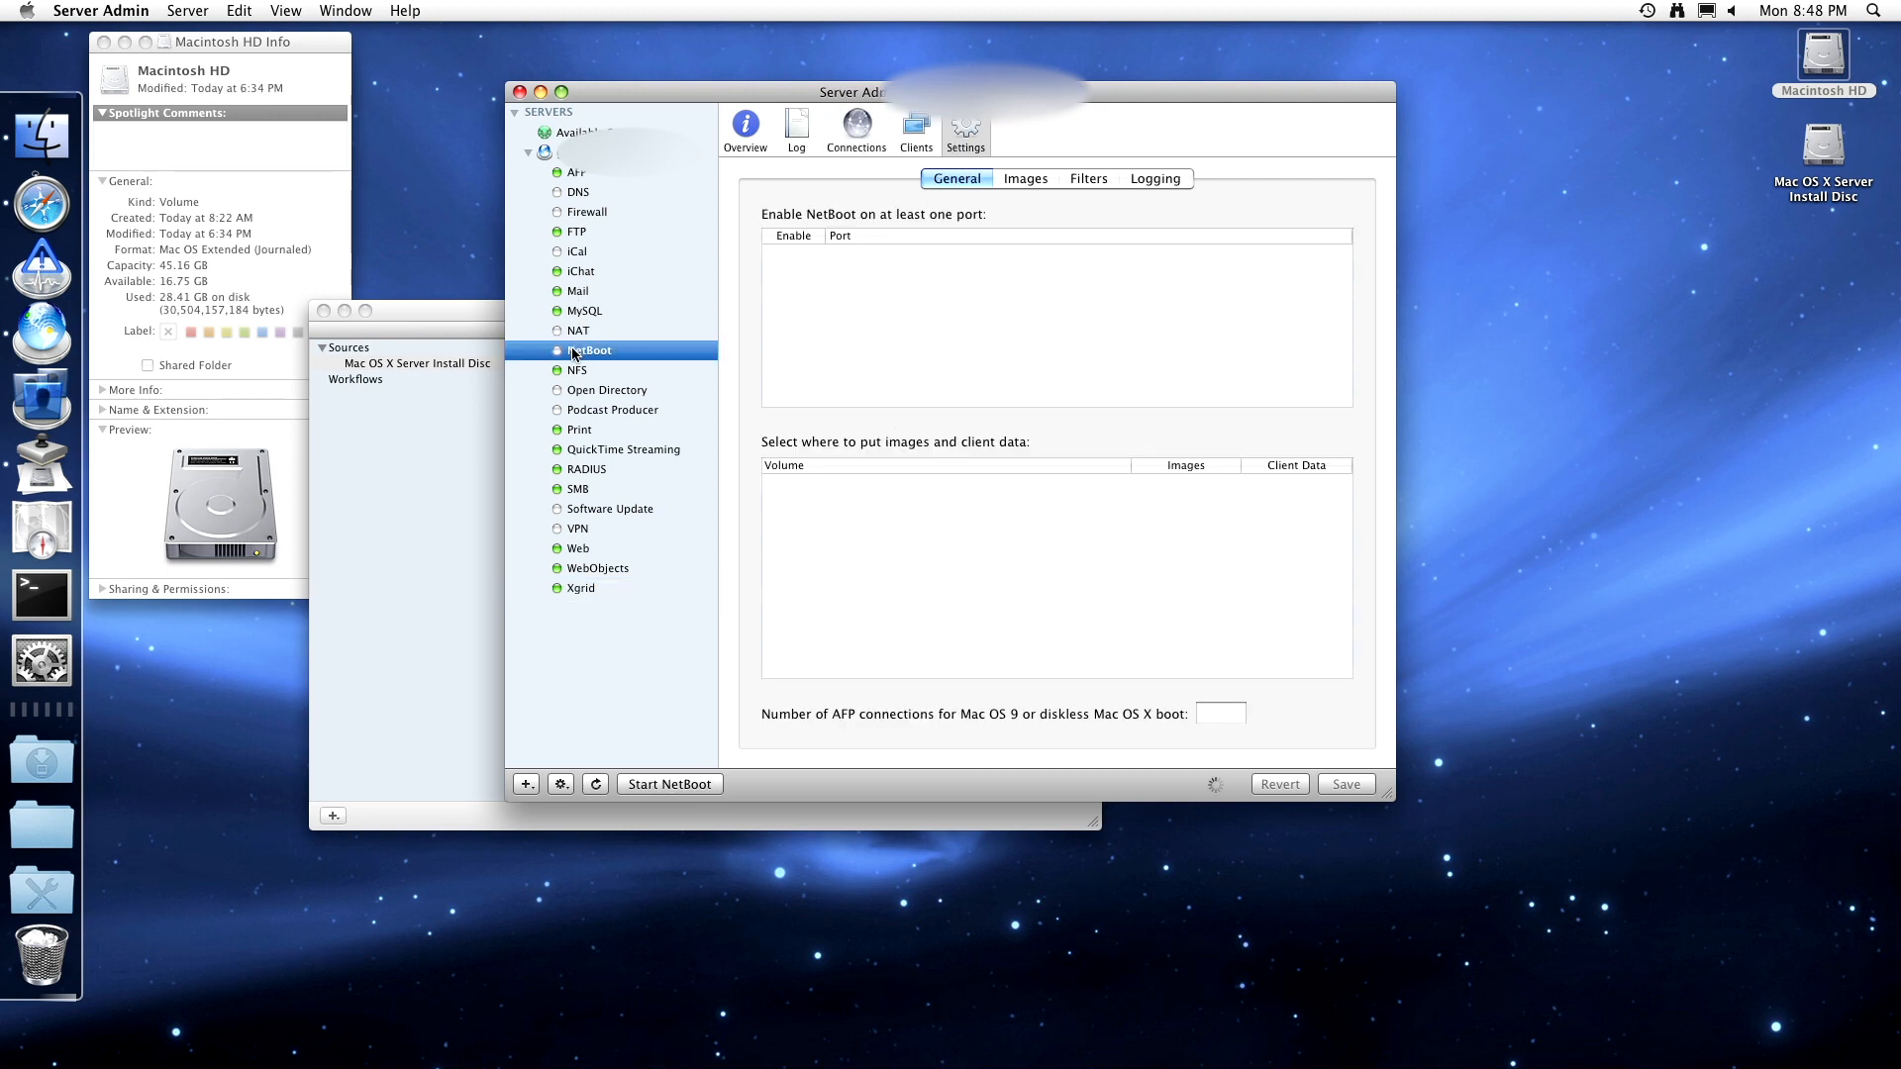
click(1025, 178)
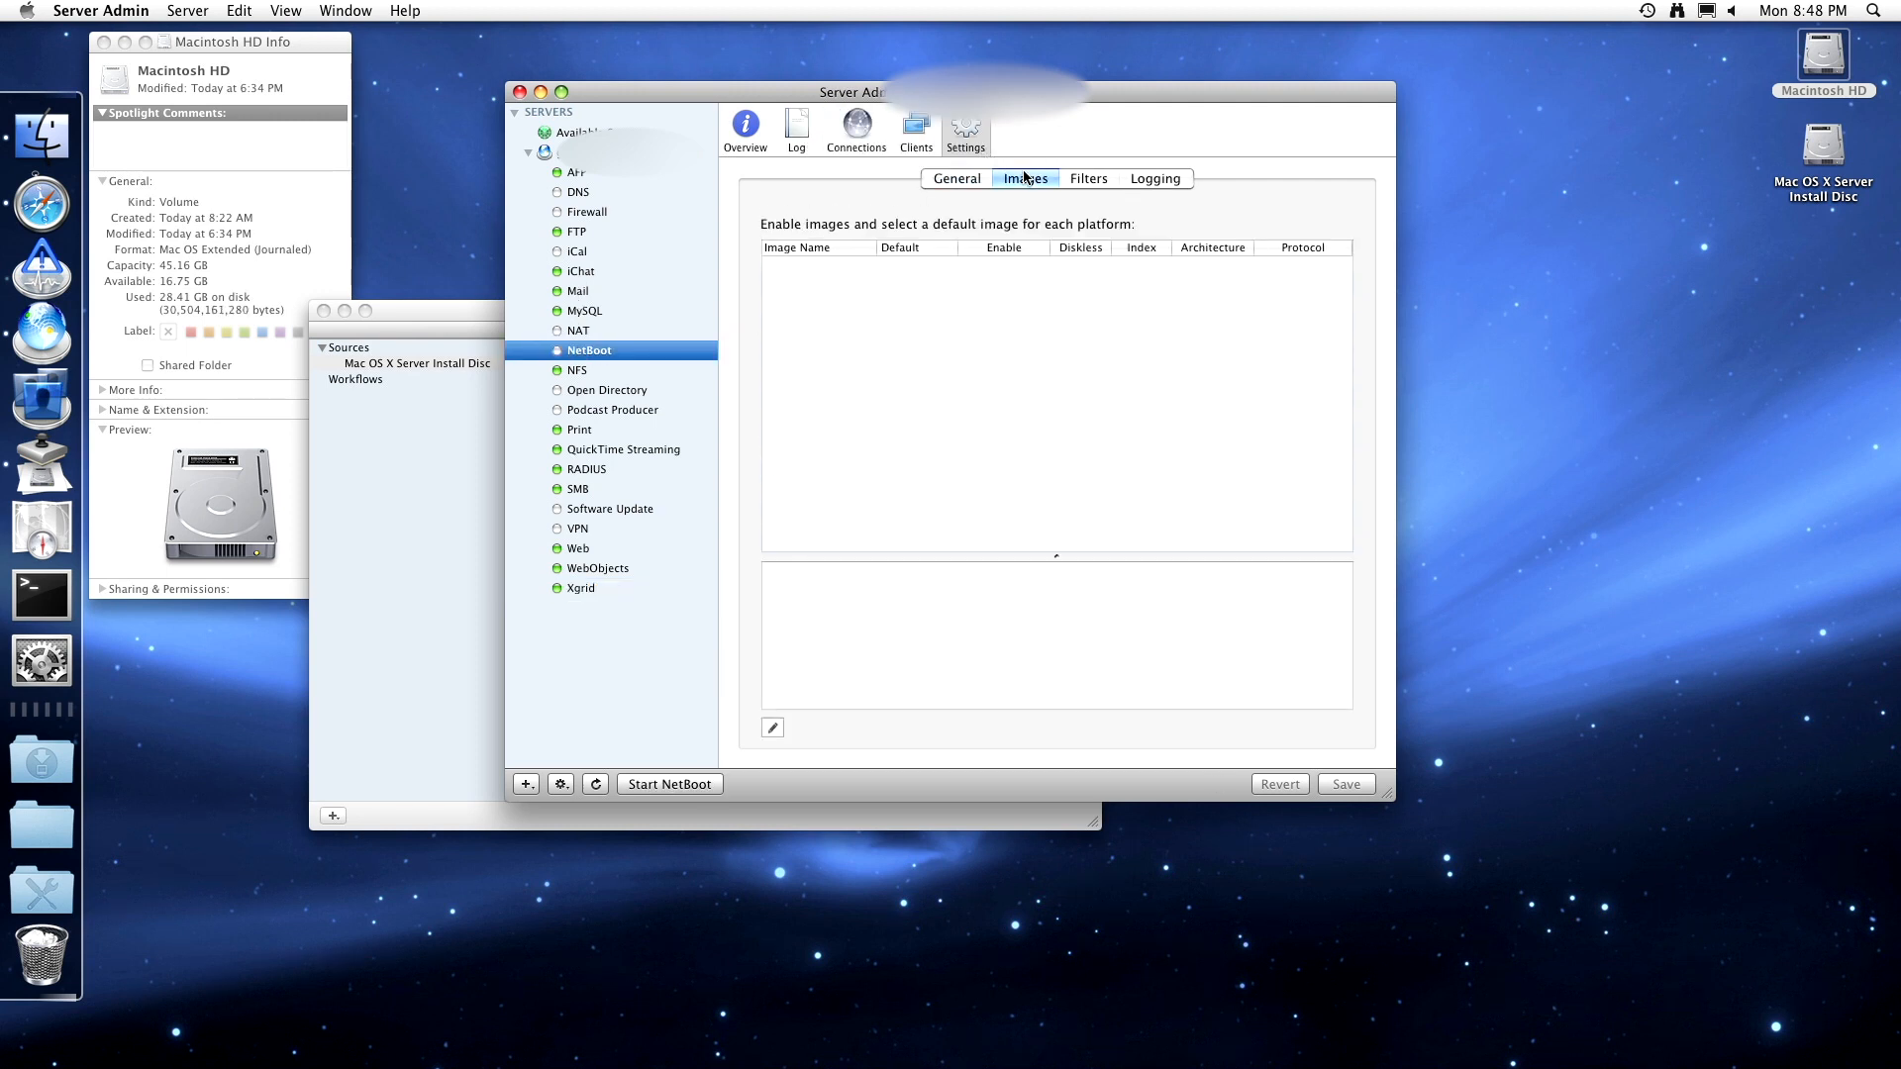
click(1082, 178)
click(1155, 179)
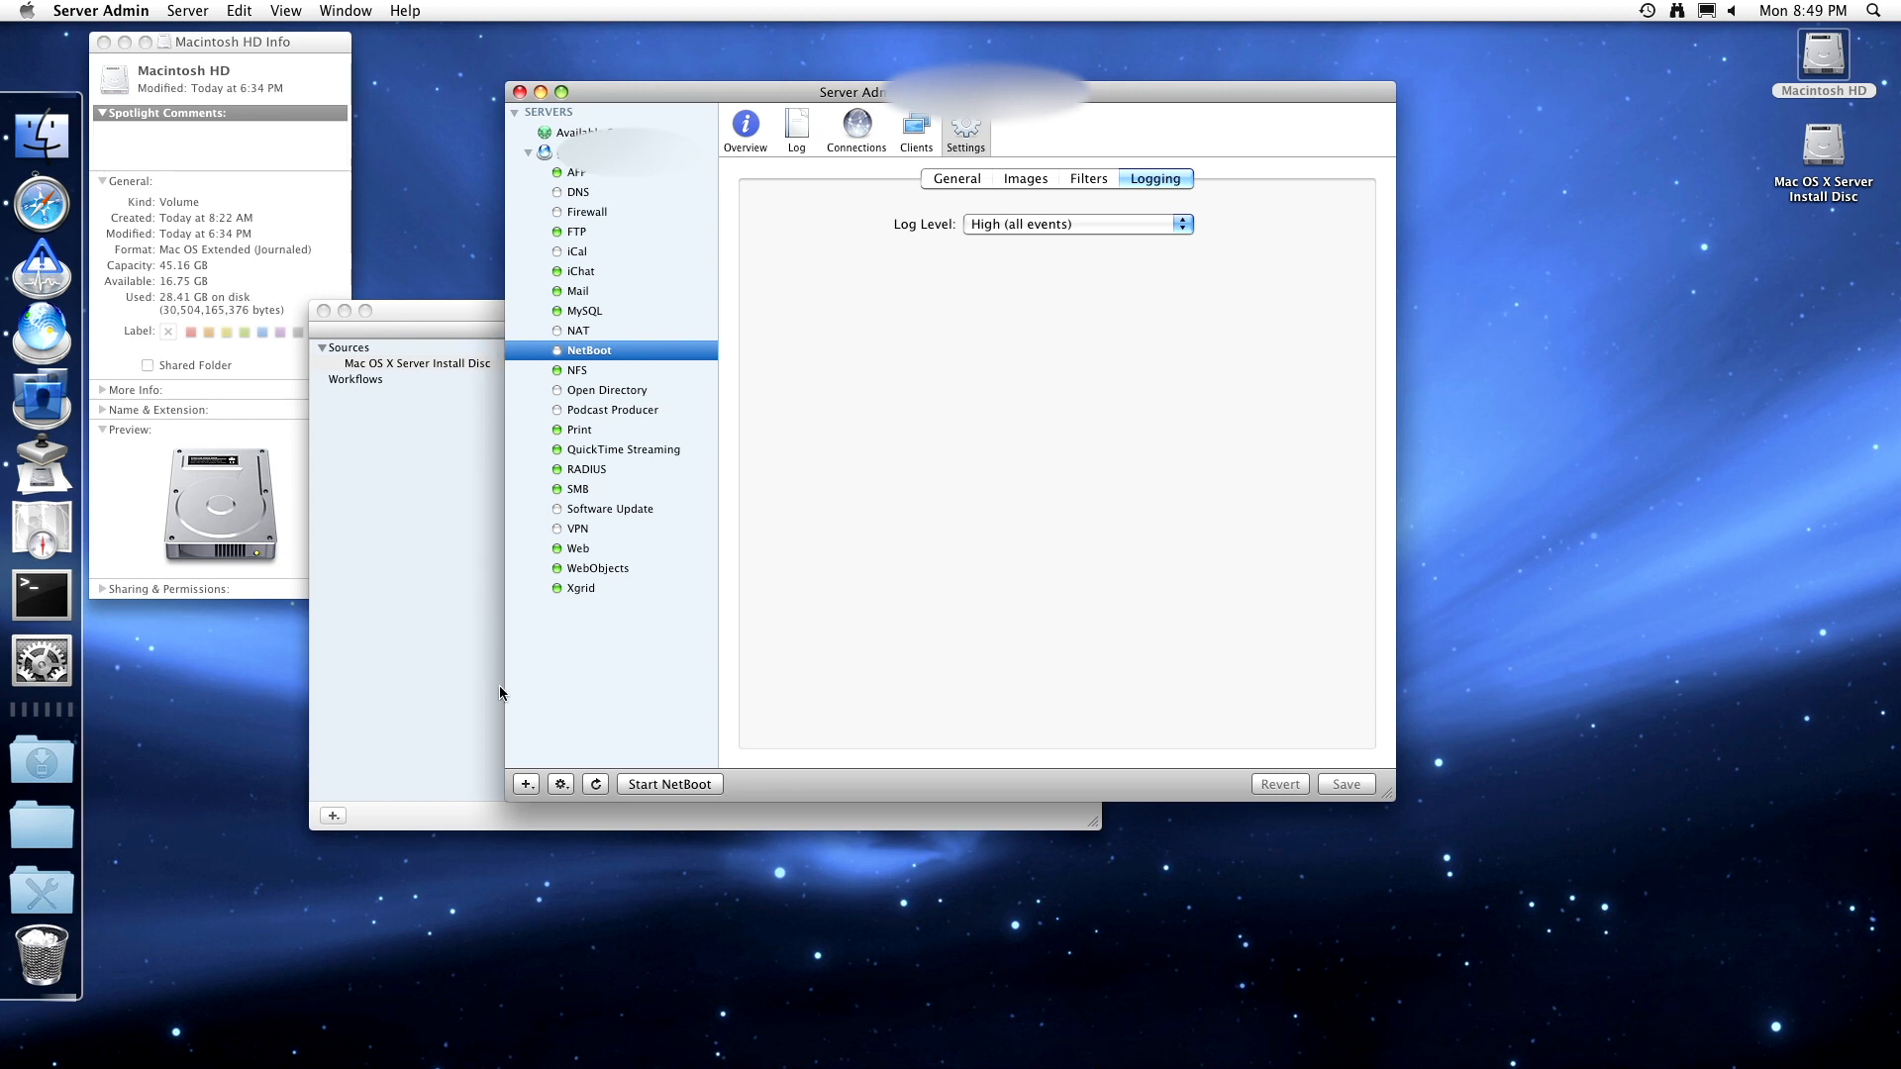
- Glance at the server actions menu and the NetBoot image build progress, then return to NetBoot
click(560, 784)
click(582, 621)
click(471, 511)
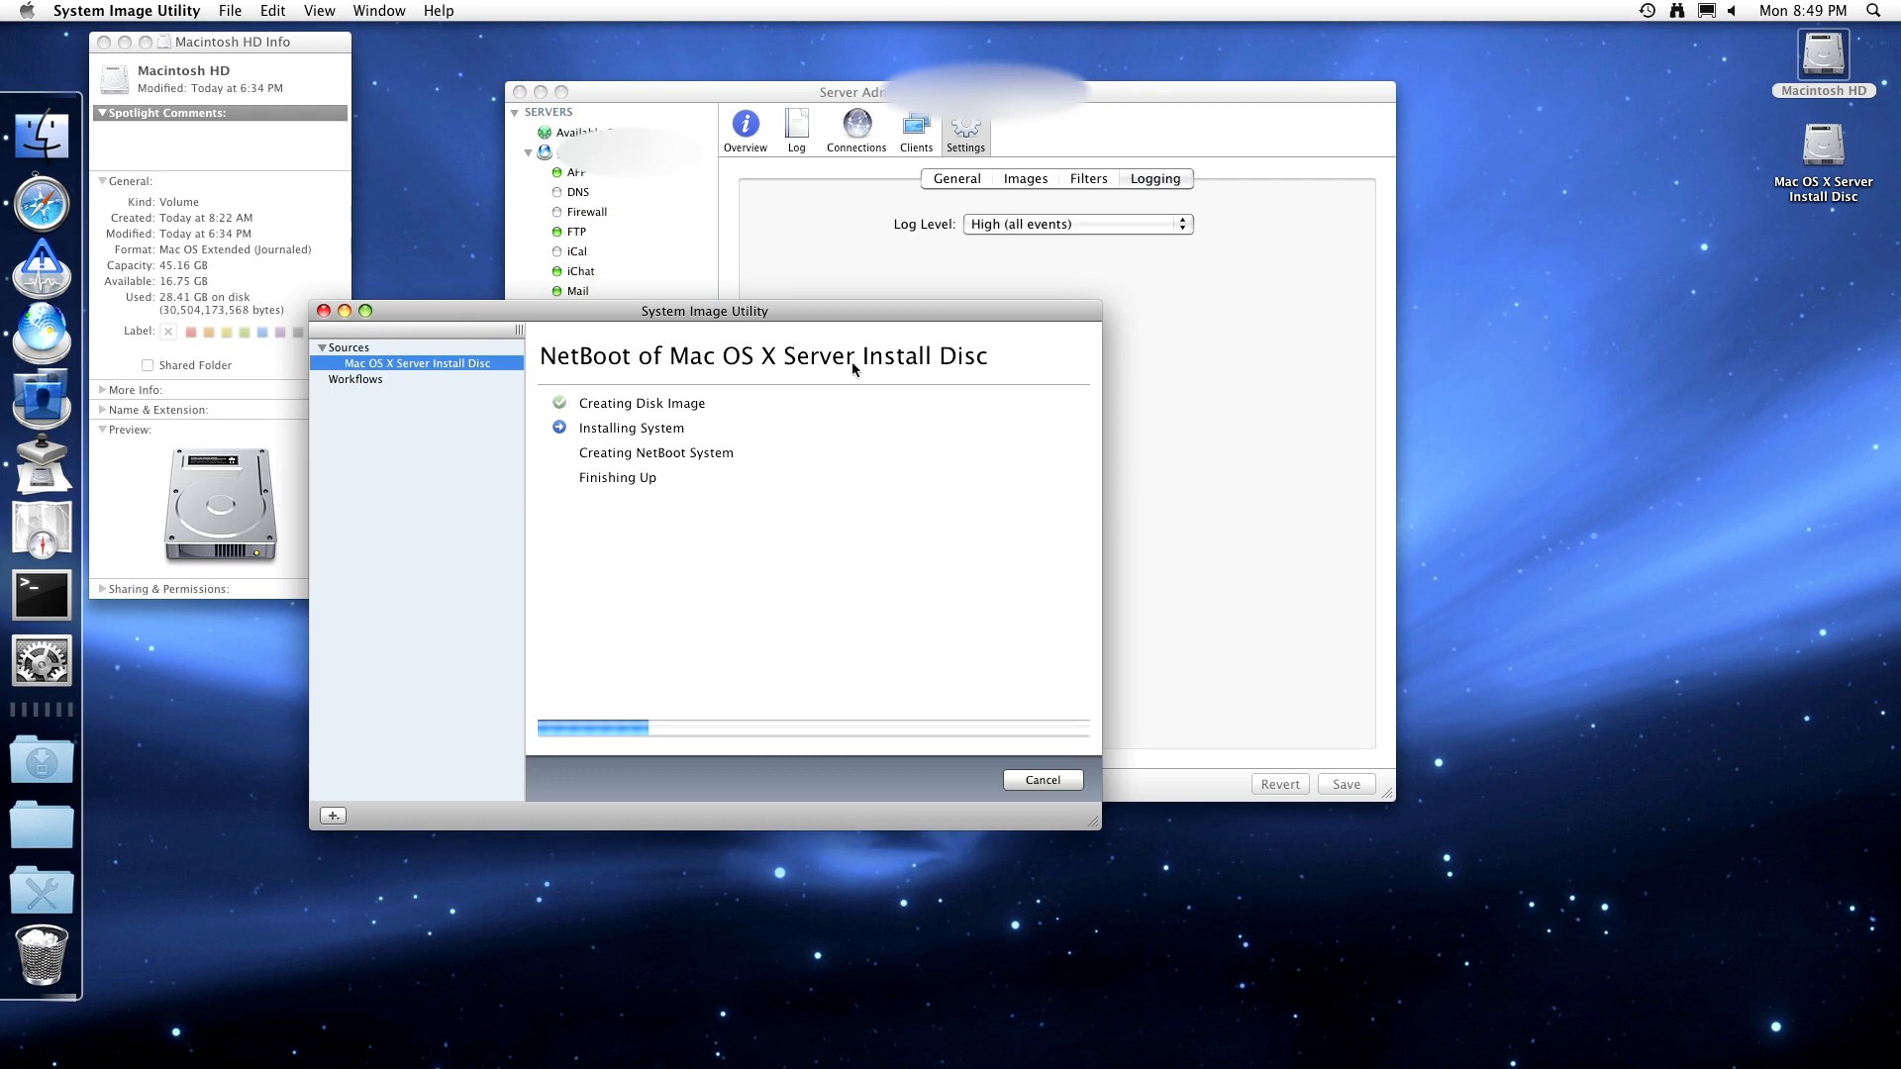
click(1260, 378)
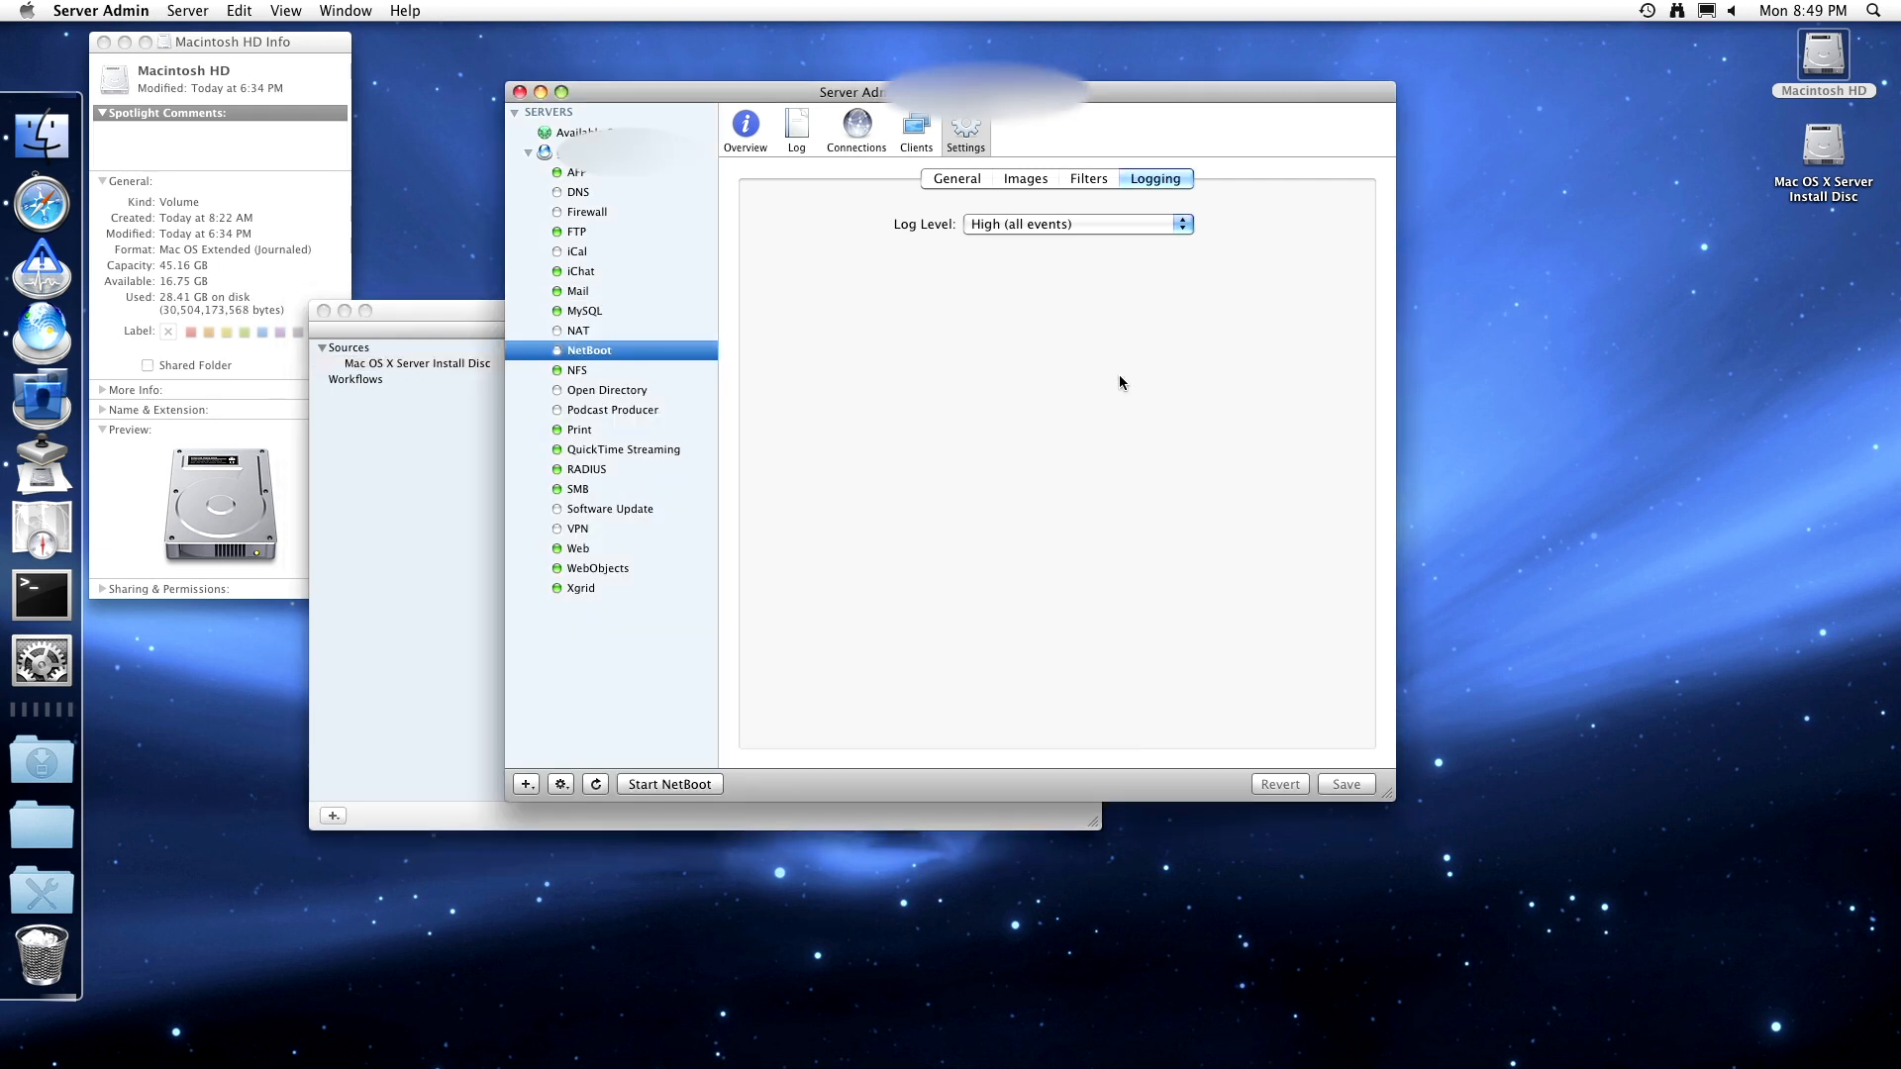